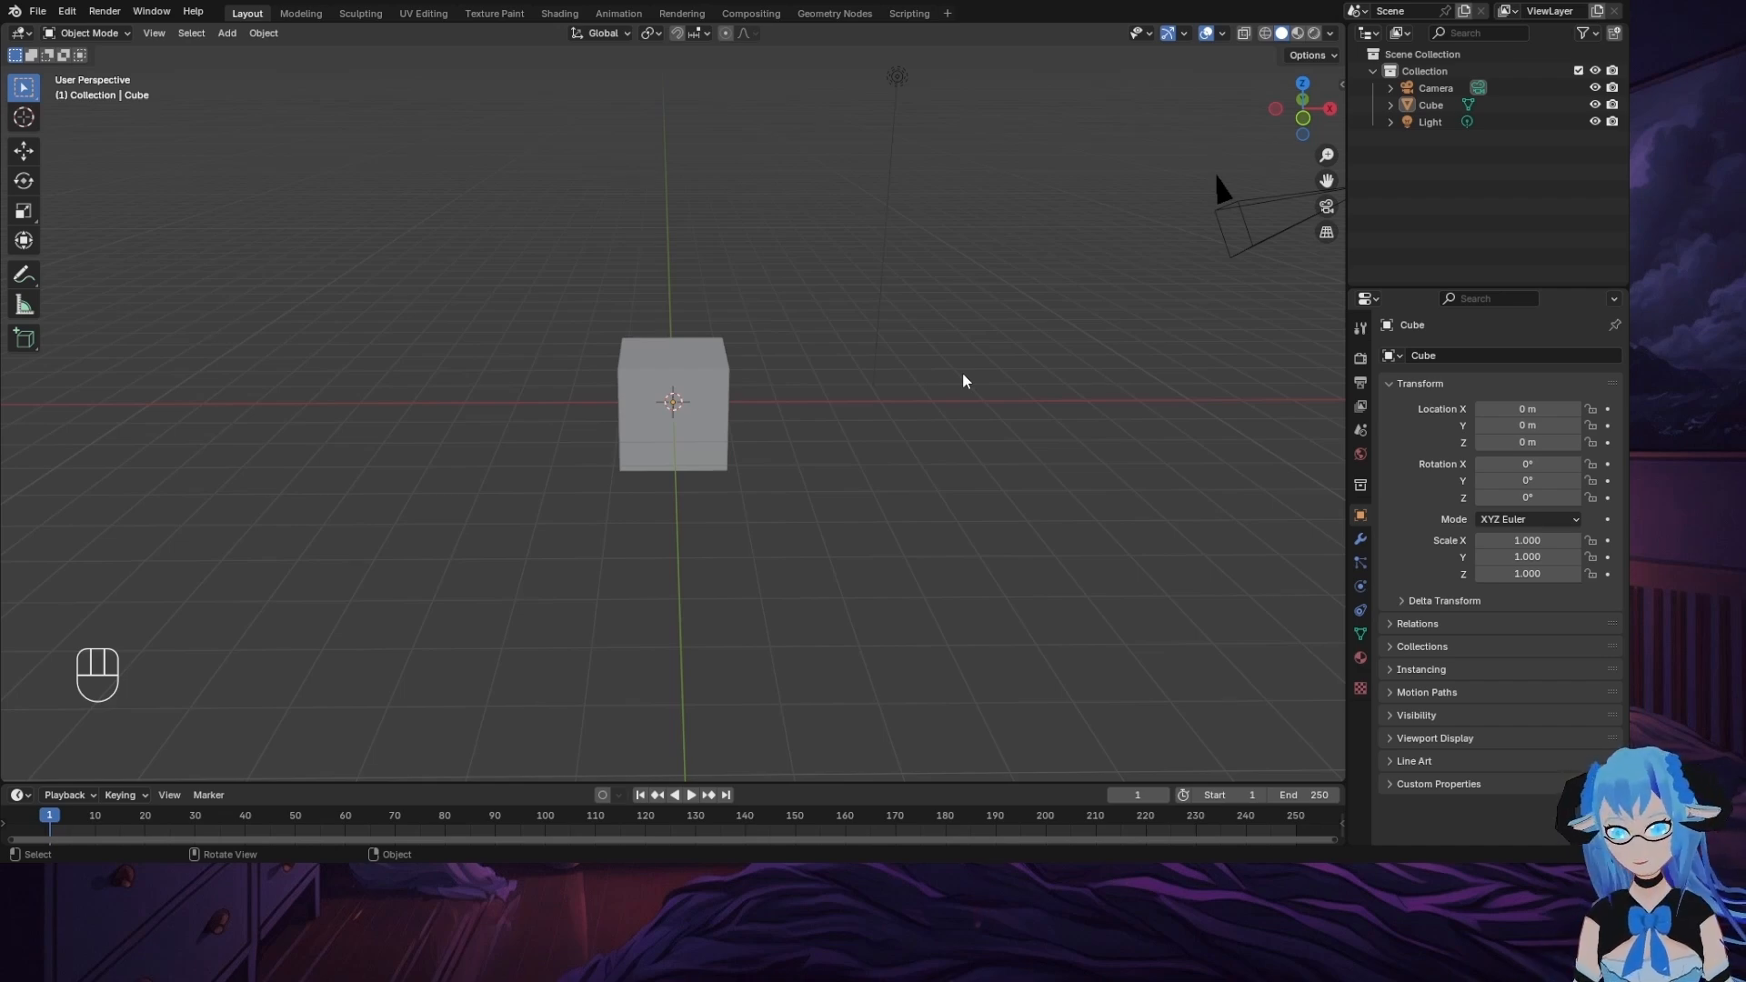
# Step: Examine the default cube and scene from several angles and distances in the 3D viewport
pyautogui.moveTo(979, 320); pyautogui.dragTo(976, 267, button='middle')
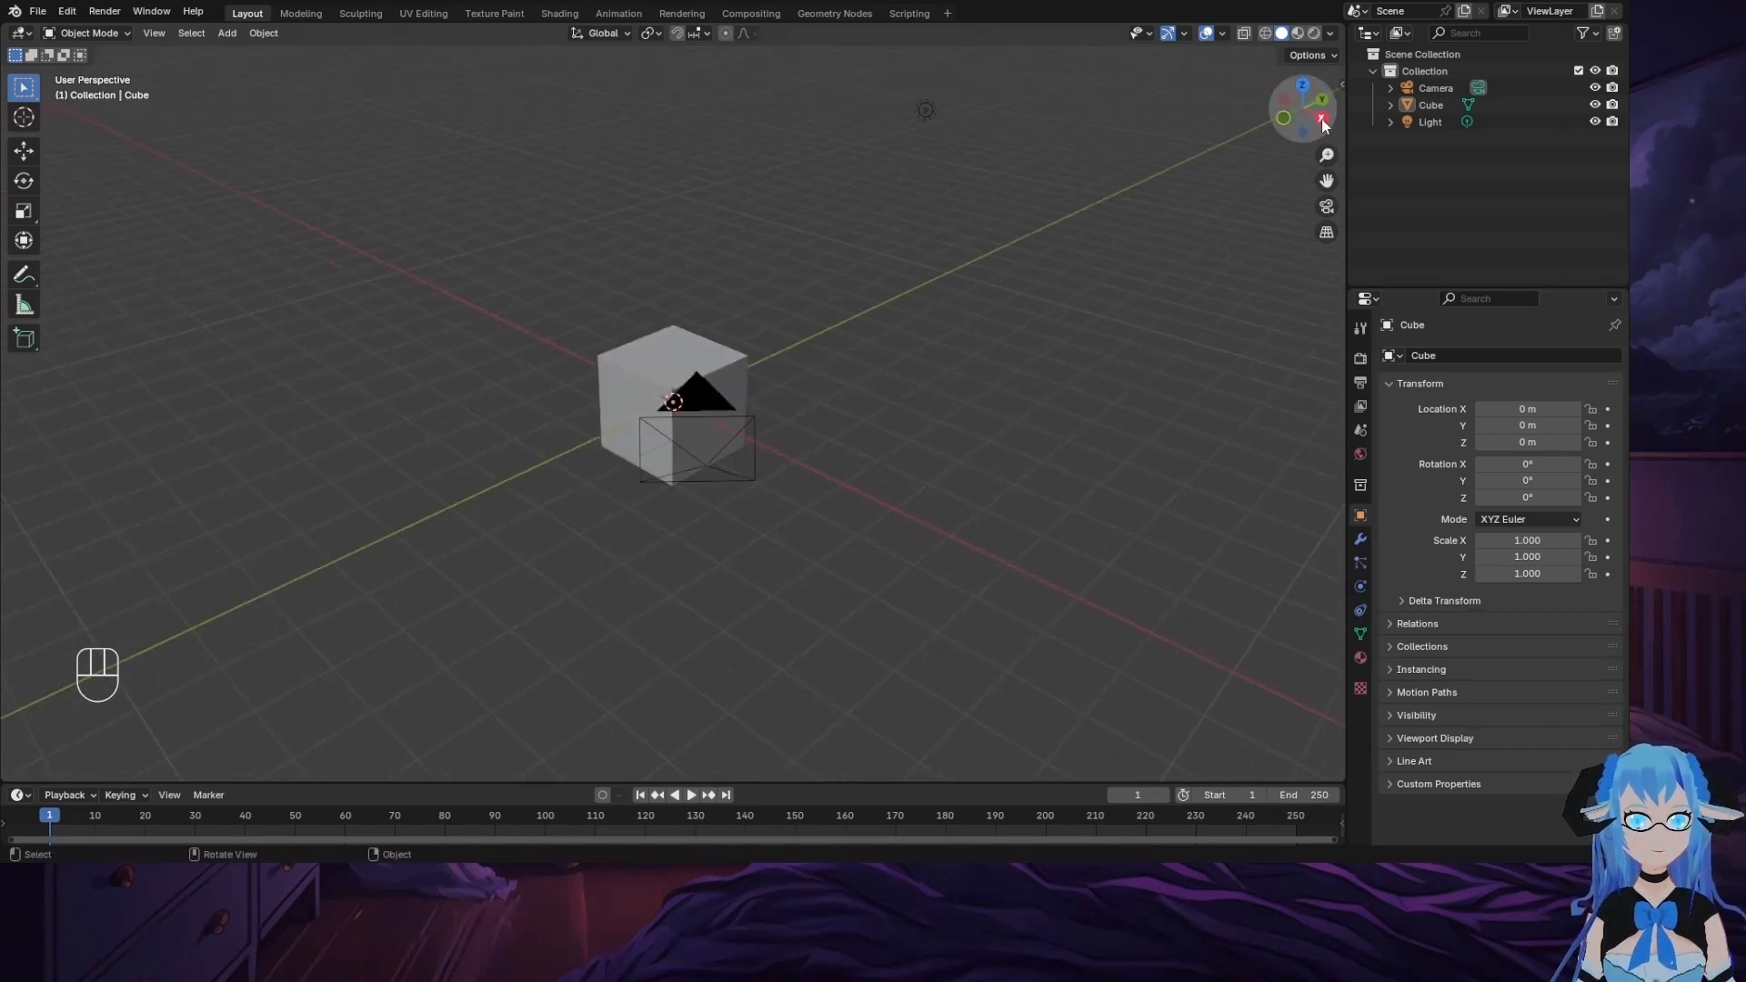
pyautogui.moveTo(1319, 117)
pyautogui.mouseDown()
pyautogui.moveTo(1238, 106)
pyautogui.moveTo(1355, 18)
pyautogui.moveTo(1297, 120)
pyautogui.mouseUp()
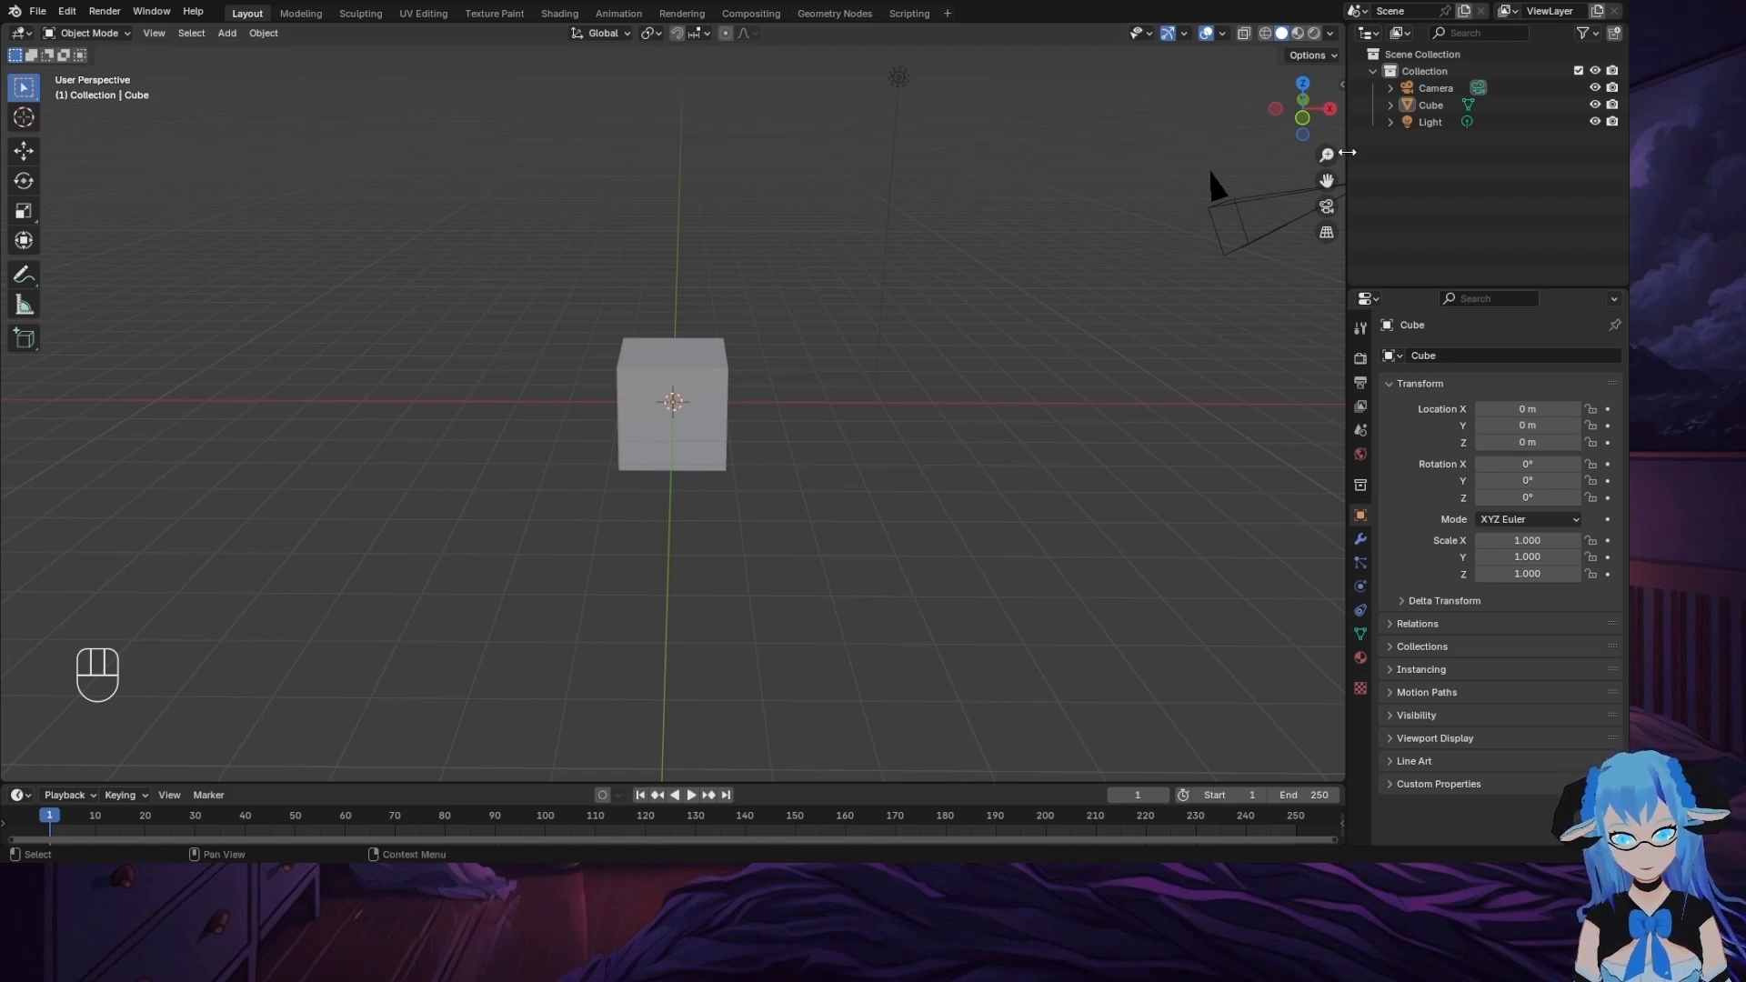
pyautogui.moveTo(1303, 108); pyautogui.dragTo(1114, 128)
pyautogui.moveTo(1327, 156); pyautogui.dragTo(1416, 156)
pyautogui.moveTo(1111, 408); pyautogui.dragTo(1088, 355, button='middle')
# Step: View the cube in right, front and back orthographic projection, finishing in an angled perspective view
pyautogui.click(1286, 109)
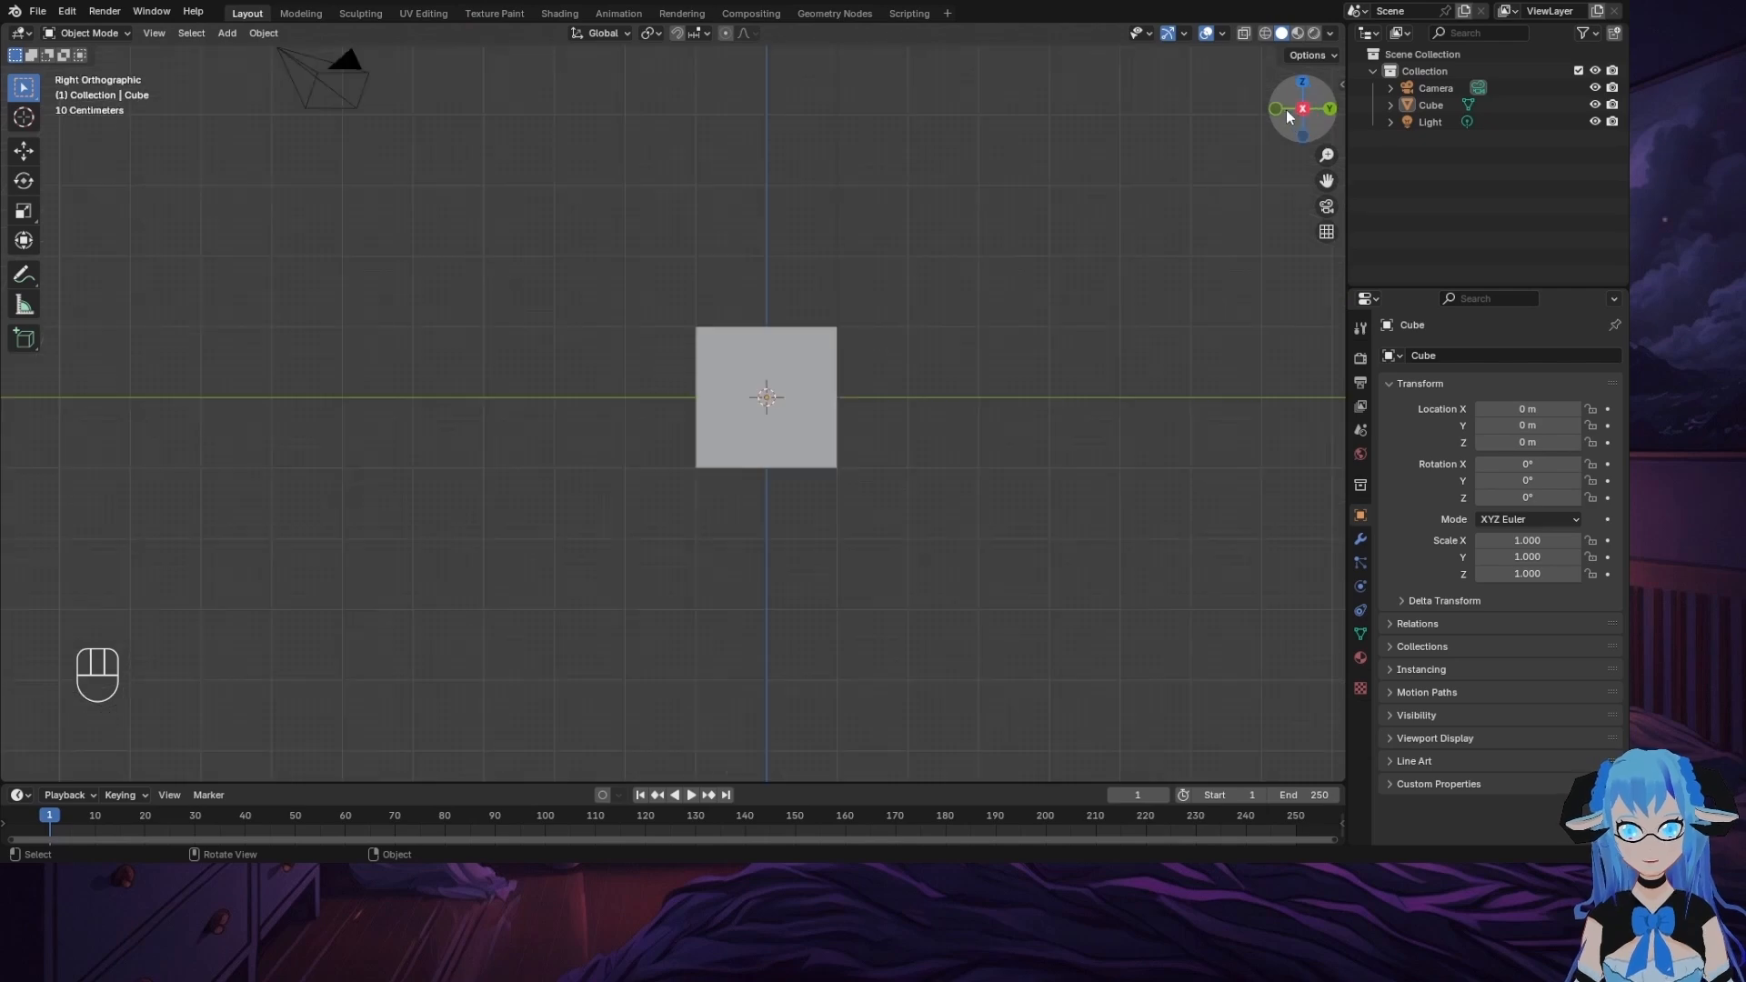
pyautogui.click(1284, 110)
pyautogui.click(1282, 110)
pyautogui.click(1282, 110)
pyautogui.click(1304, 108)
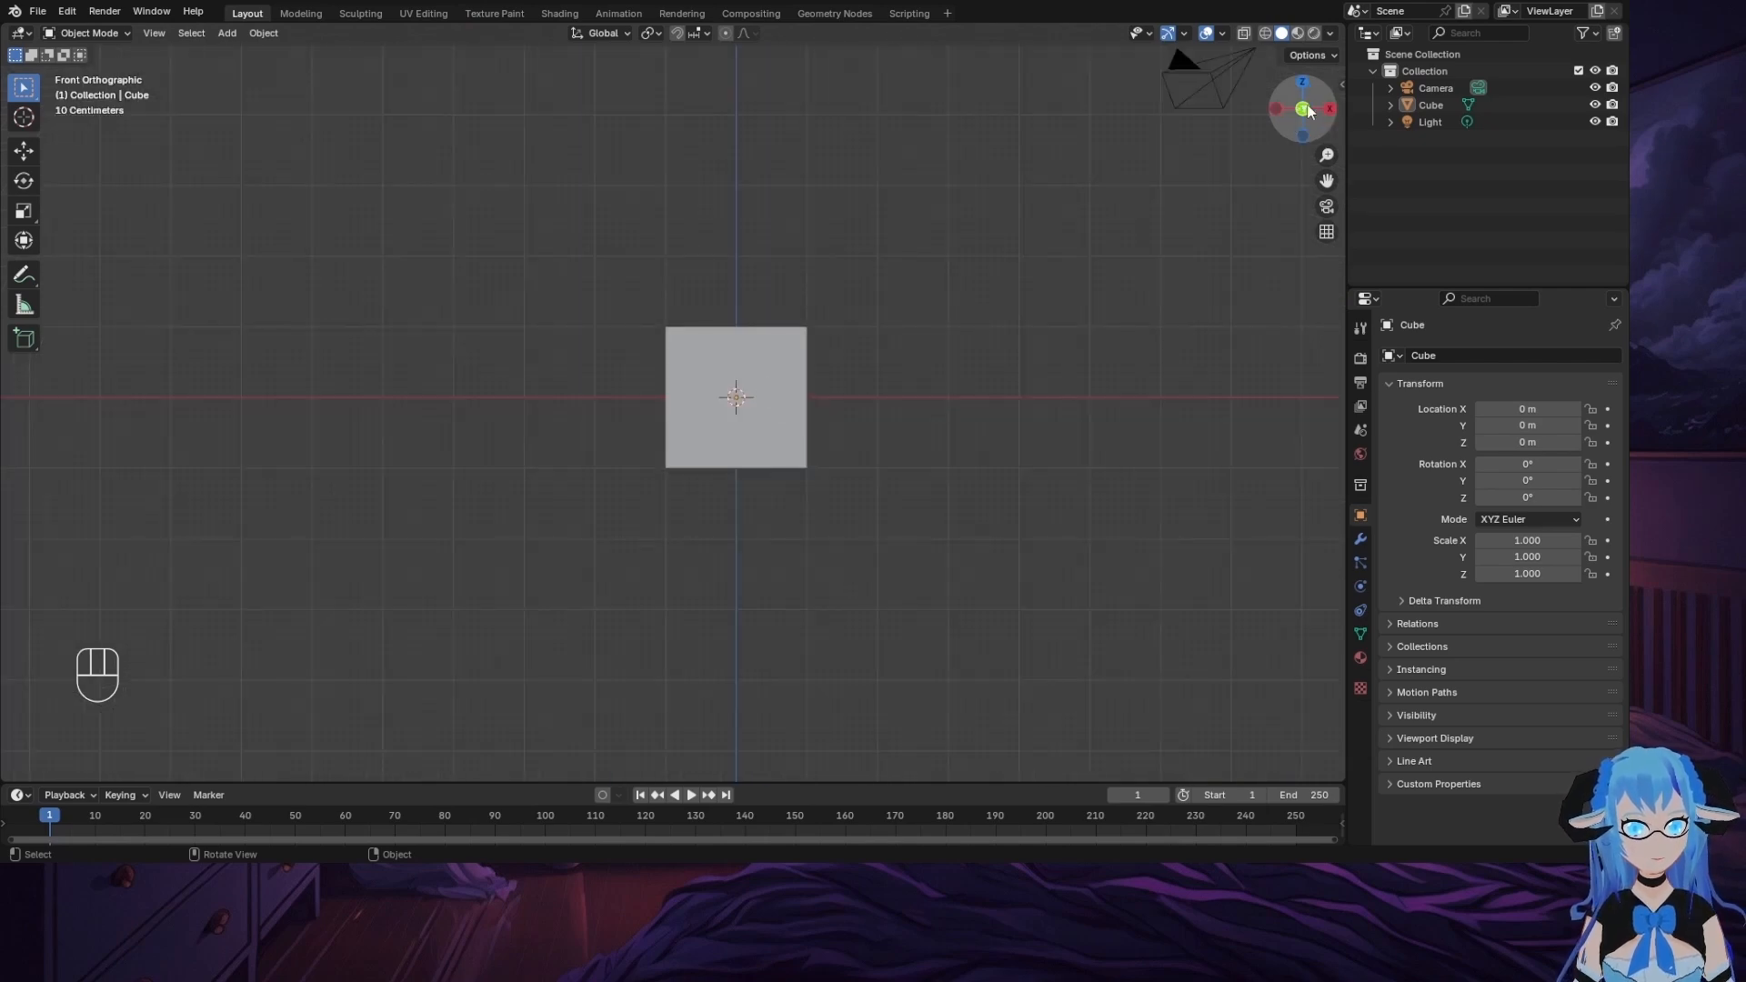
pyautogui.click(1309, 111)
pyautogui.moveTo(963, 254); pyautogui.dragTo(659, 413, button='middle')
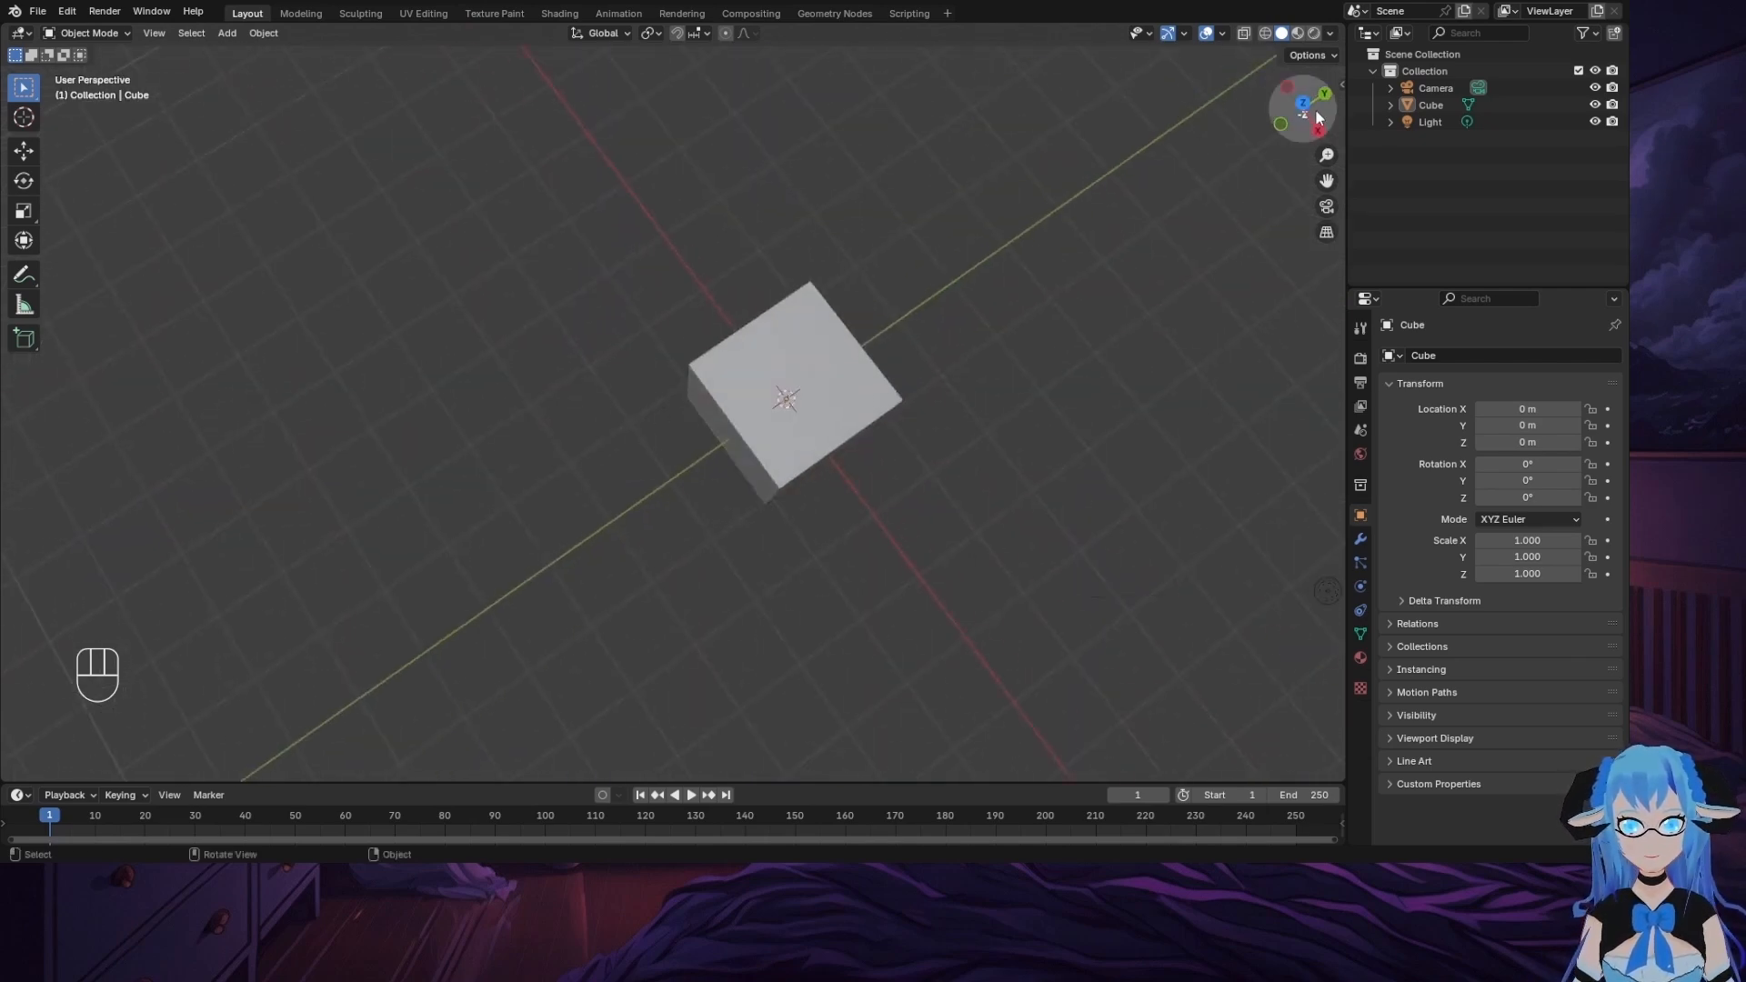
pyautogui.click(1316, 128)
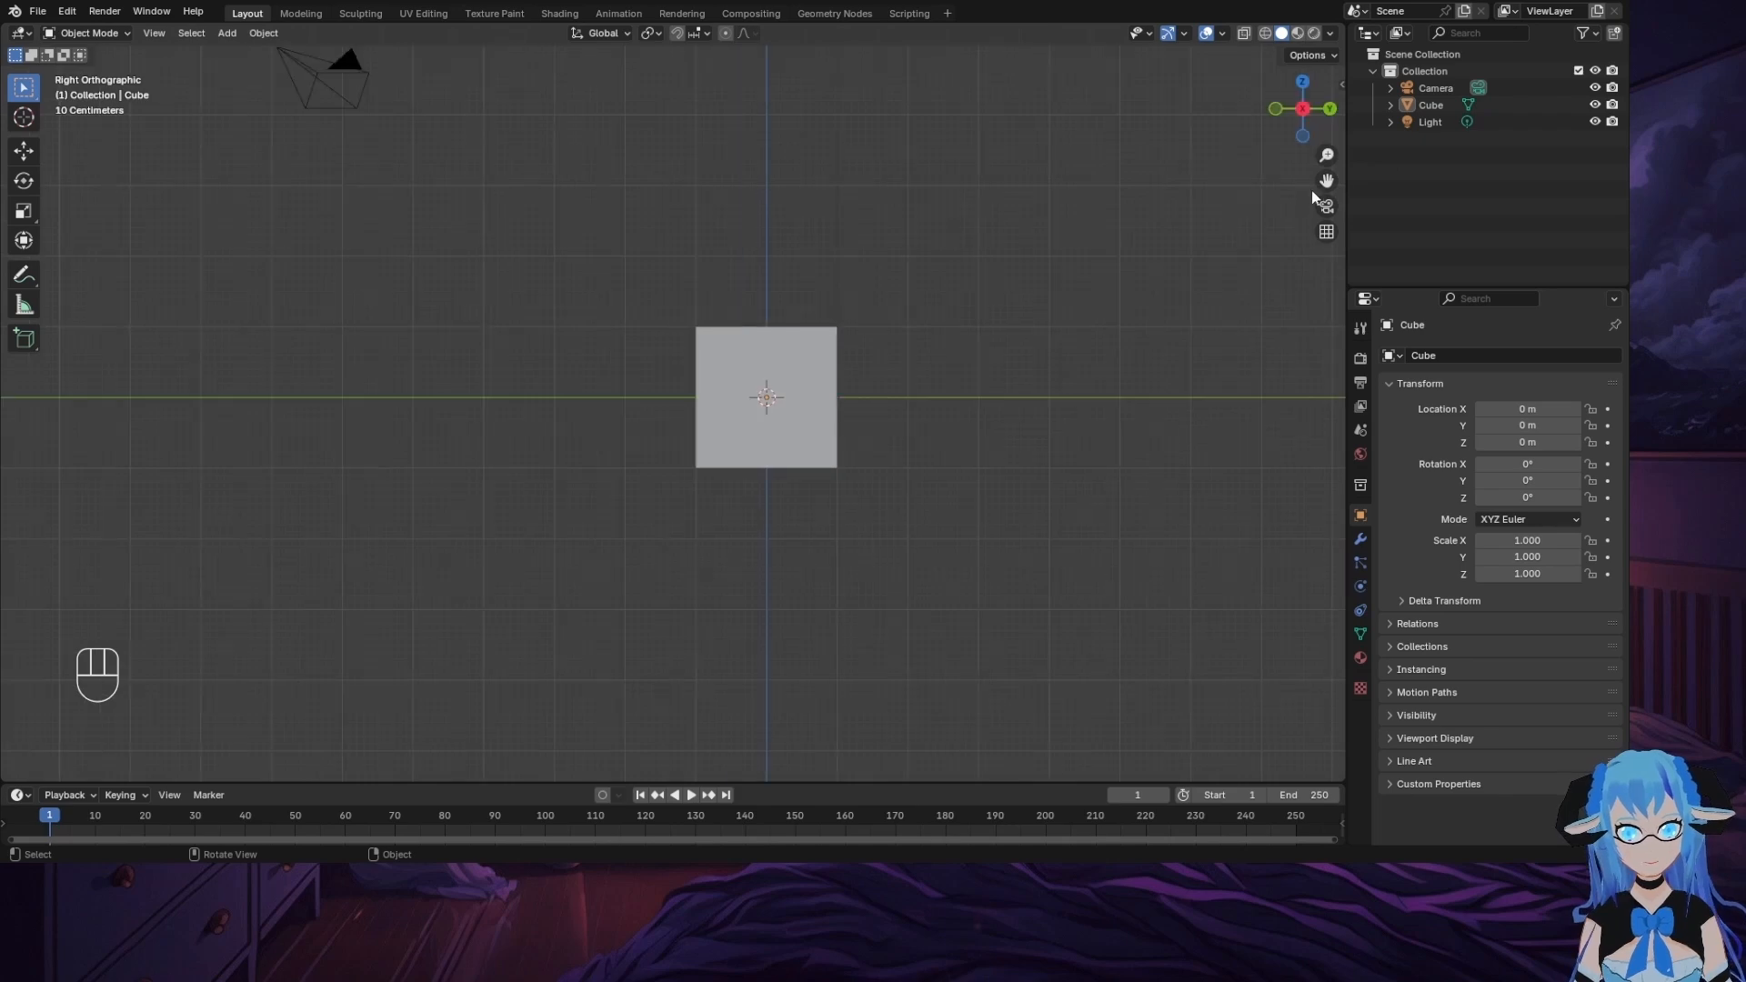
pyautogui.click(1300, 111)
pyautogui.click(1301, 109)
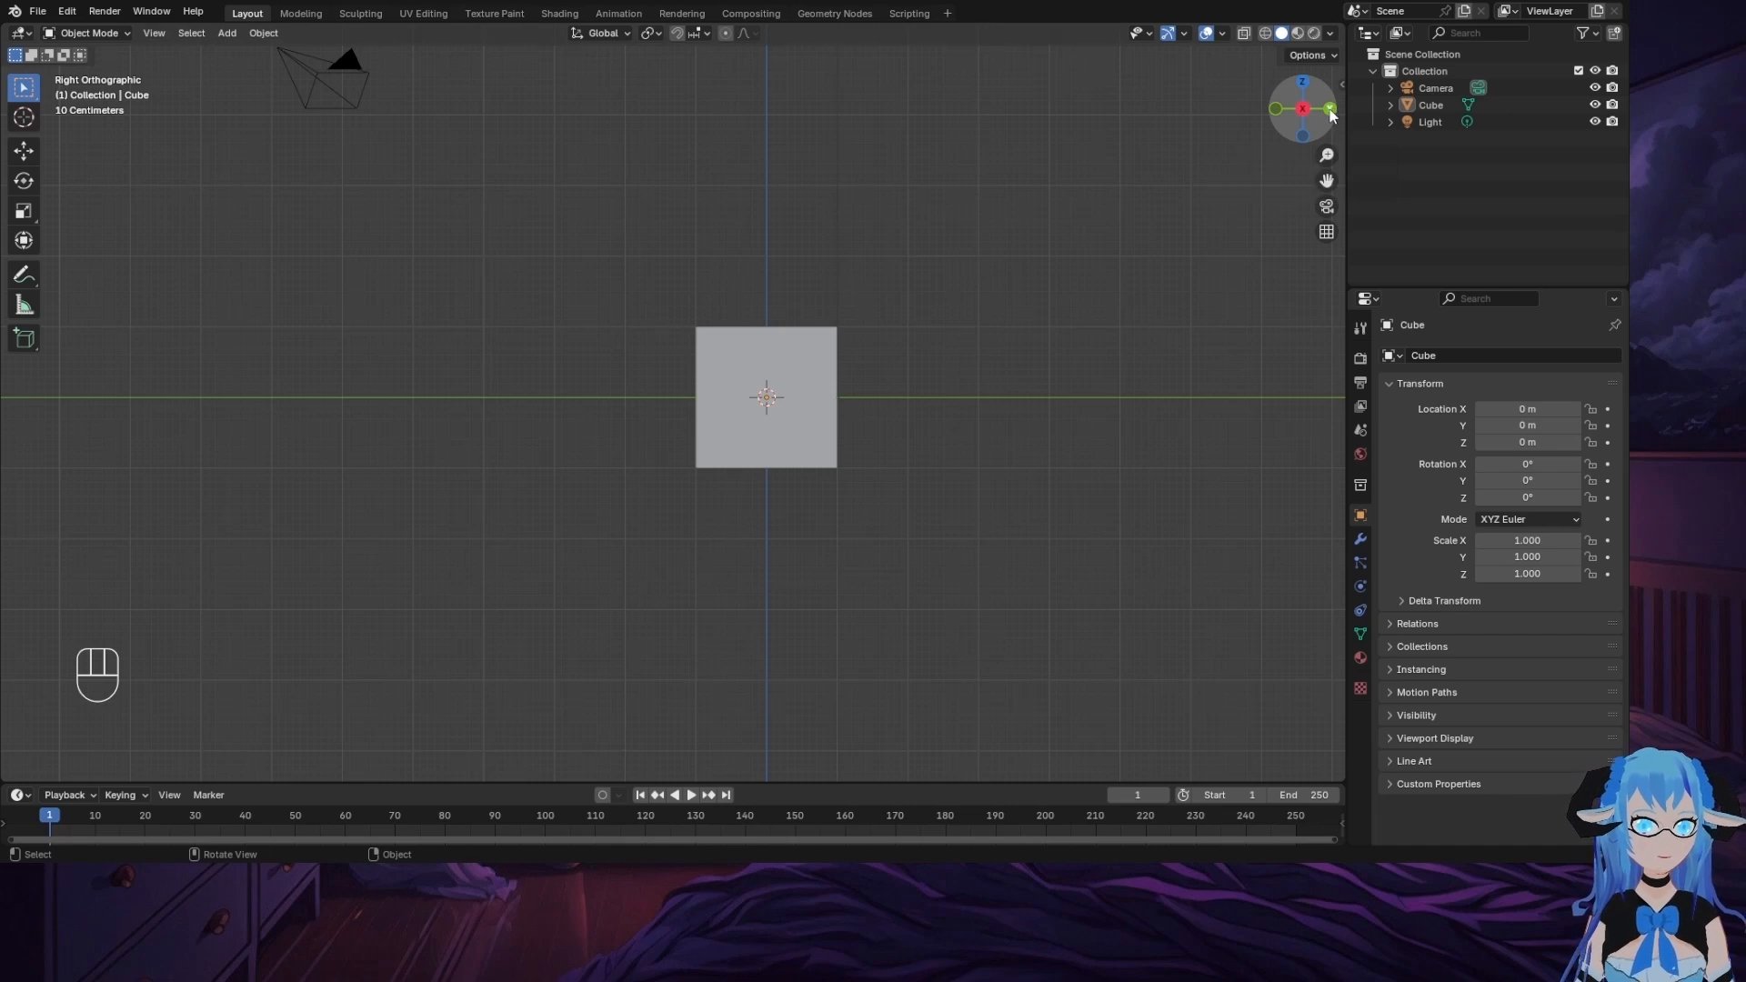
pyautogui.click(1330, 109)
pyautogui.scroll(-3, 824, 308)
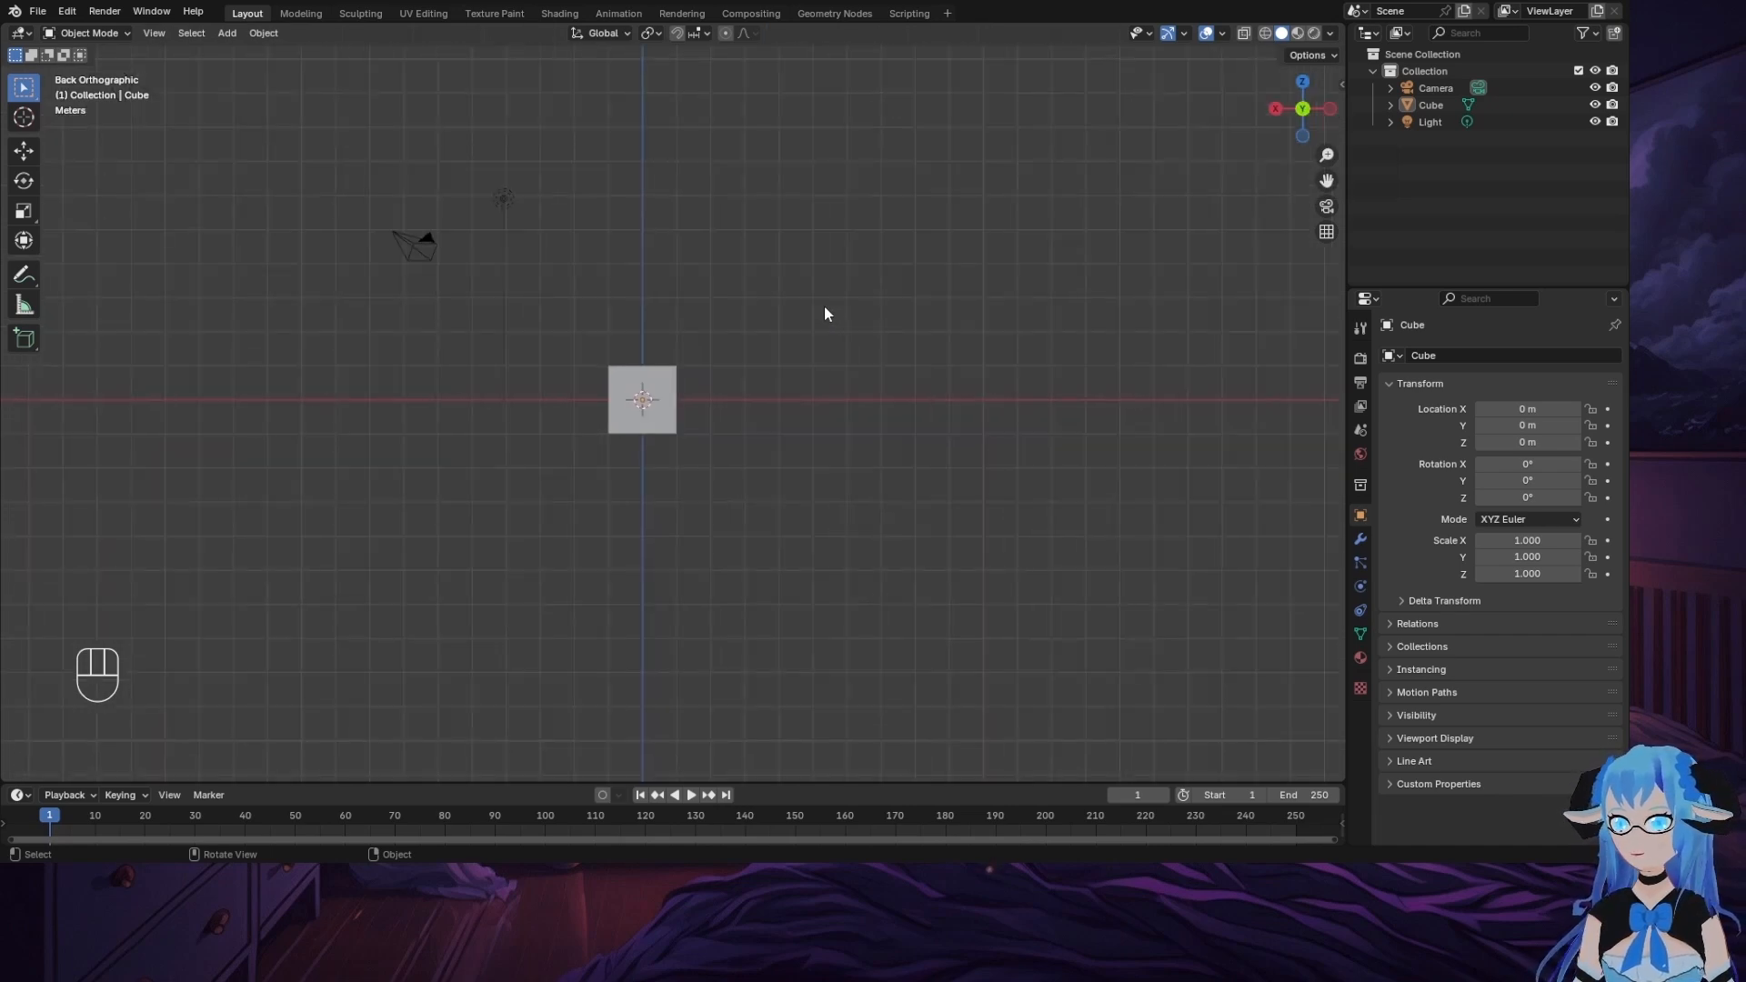
pyautogui.moveTo(824, 308); pyautogui.dragTo(954, 375, button='middle')
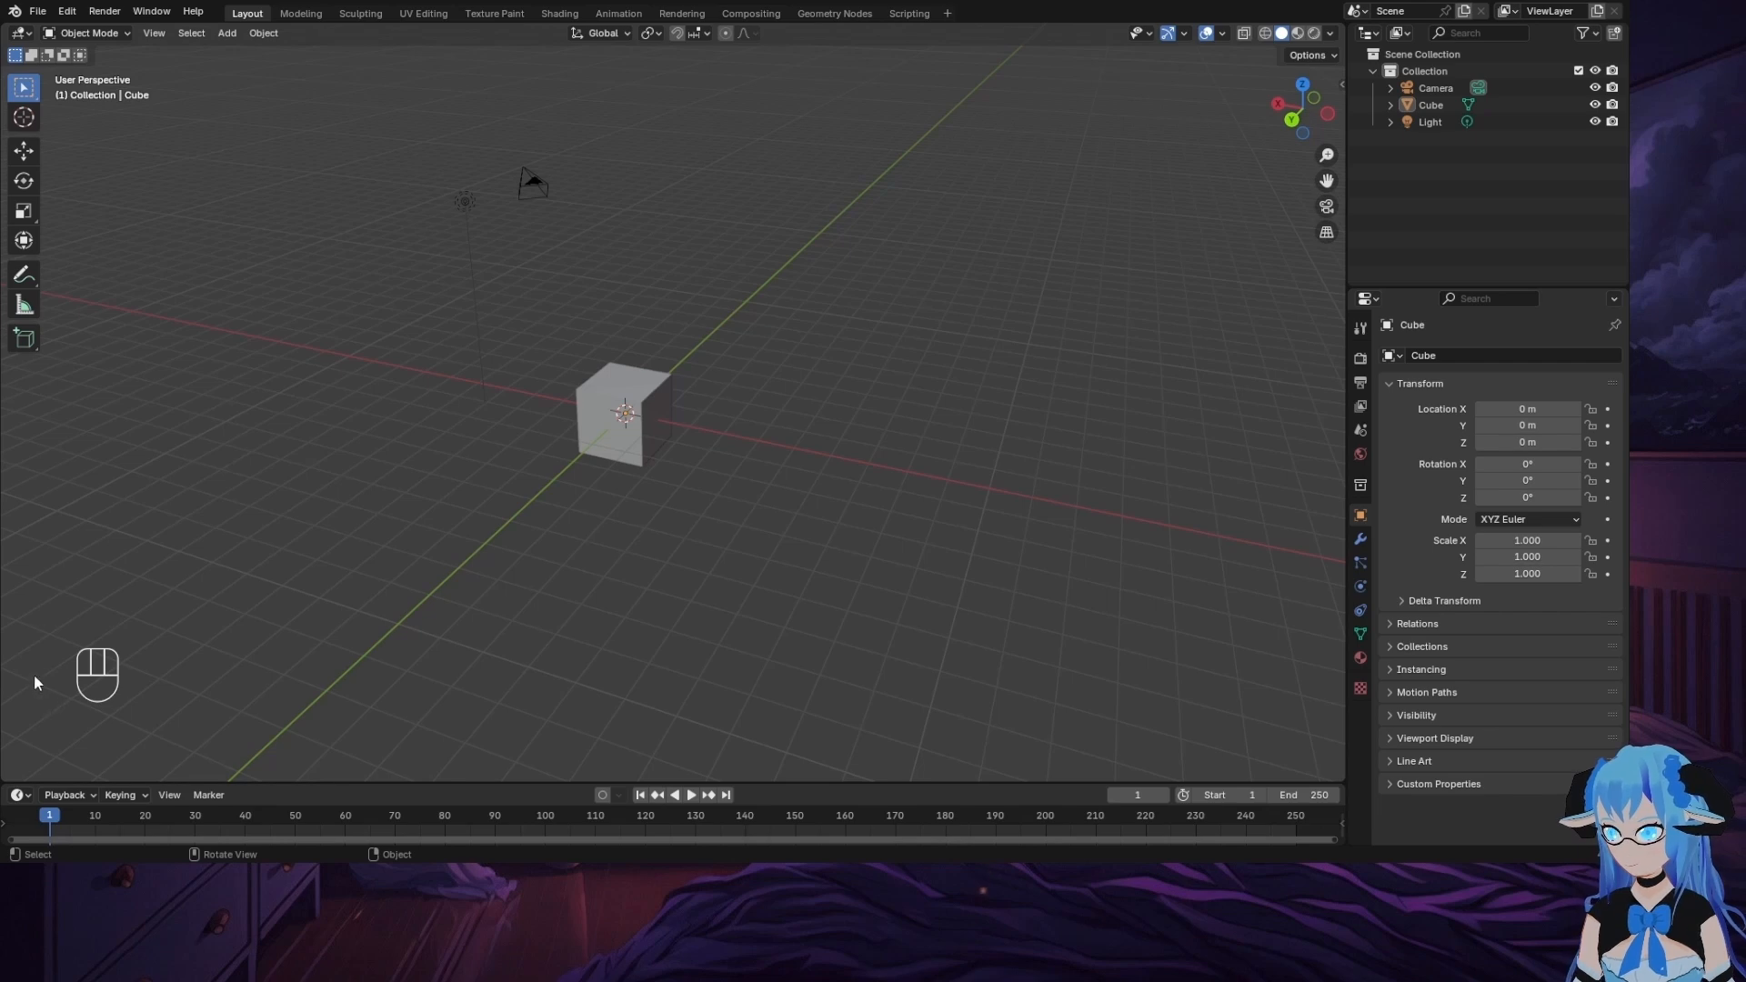
pyautogui.rightClick(337, 519)
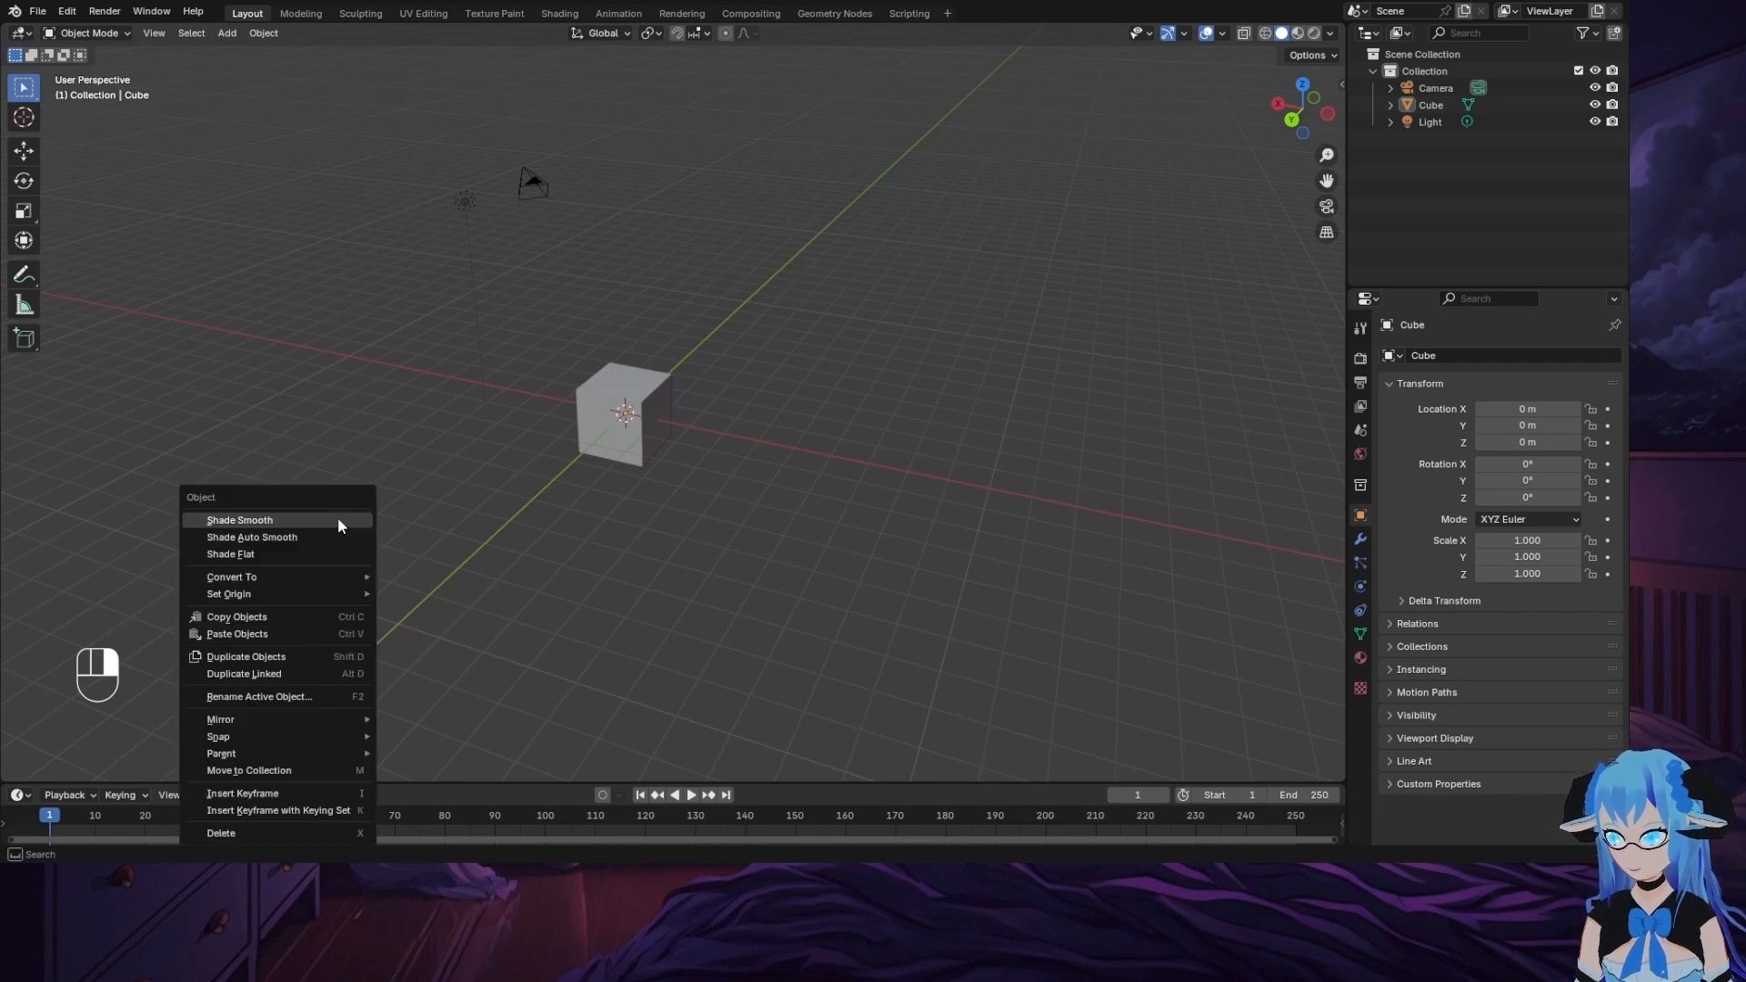
pyautogui.click(899, 573)
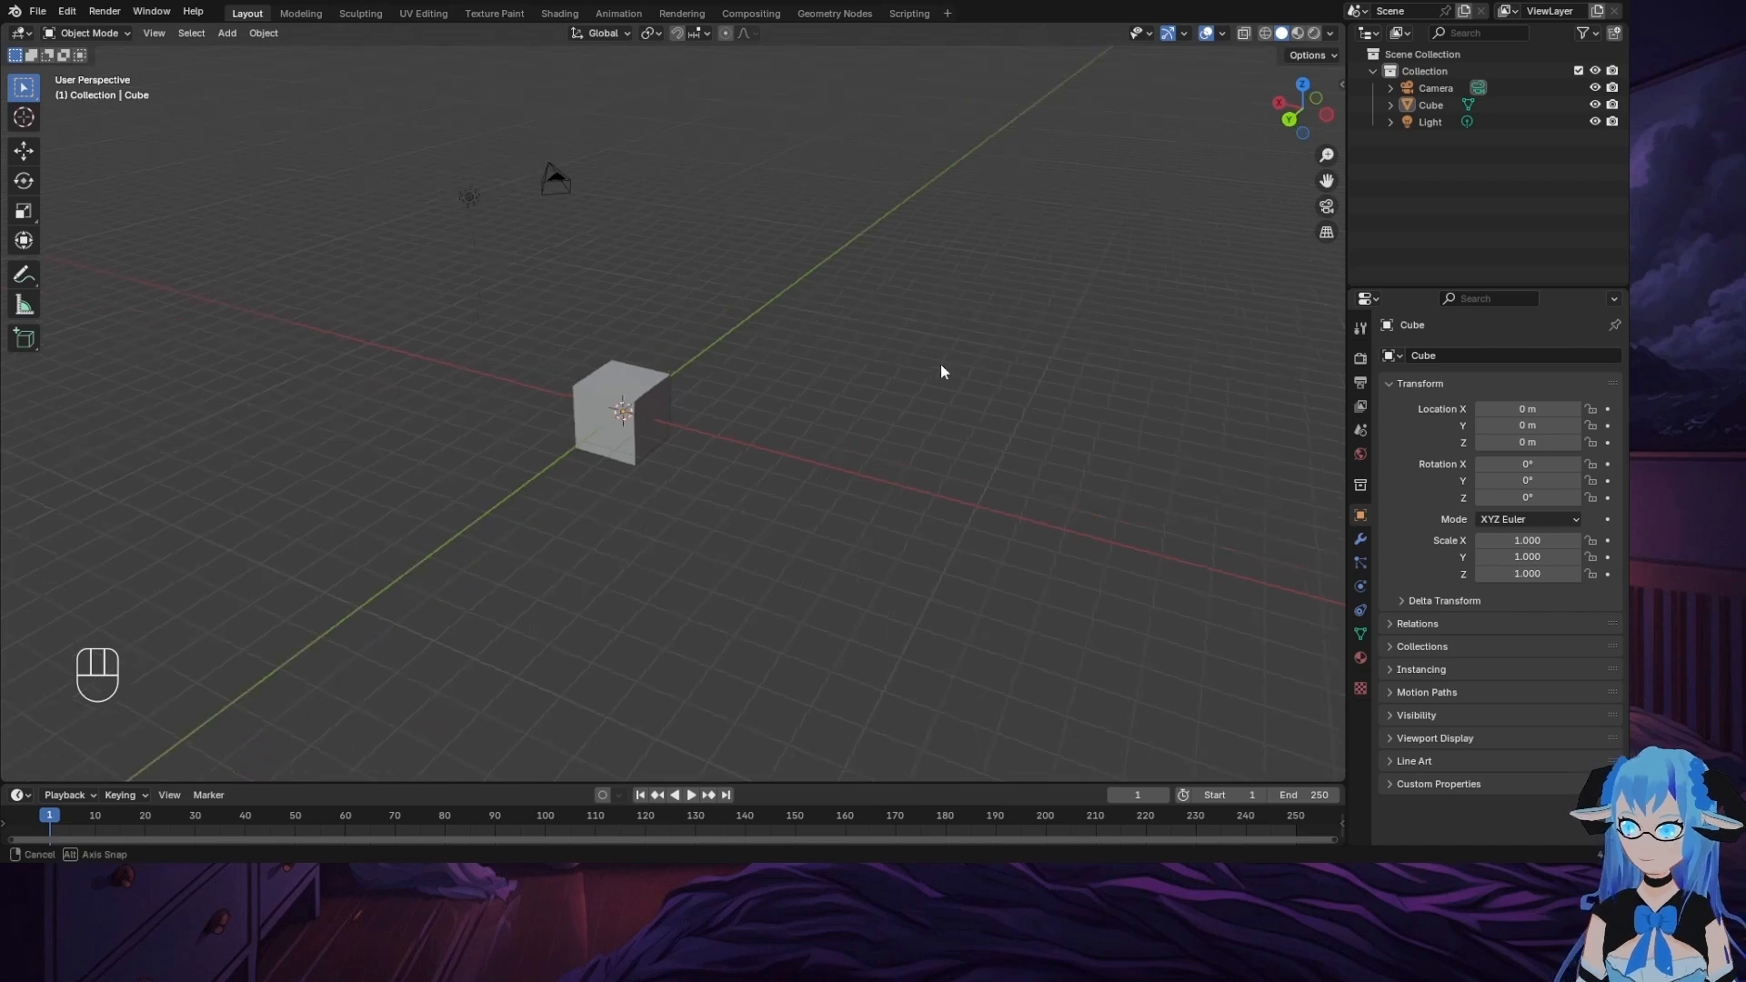
pyautogui.moveTo(943, 370); pyautogui.dragTo(925, 438, button='middle')
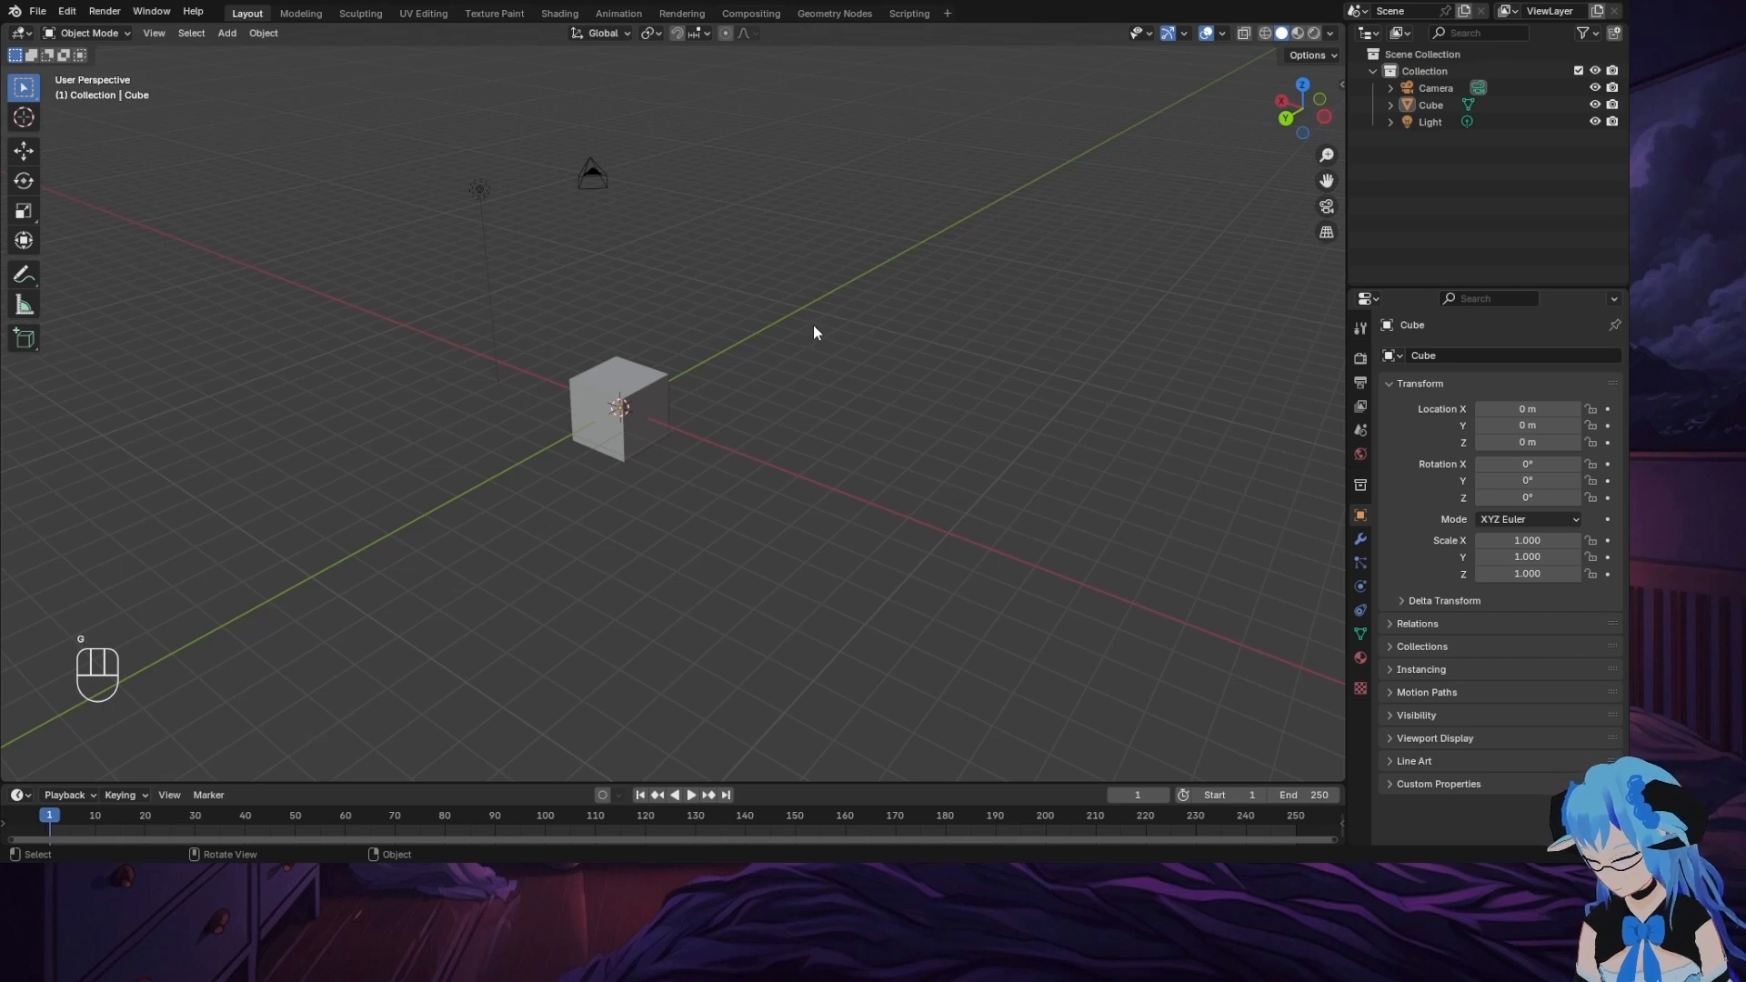
# Step: Select the cube and move it freely to about X -0.56 m, Y -1.28 m, Z 1.07 m
pyautogui.click(640, 426)
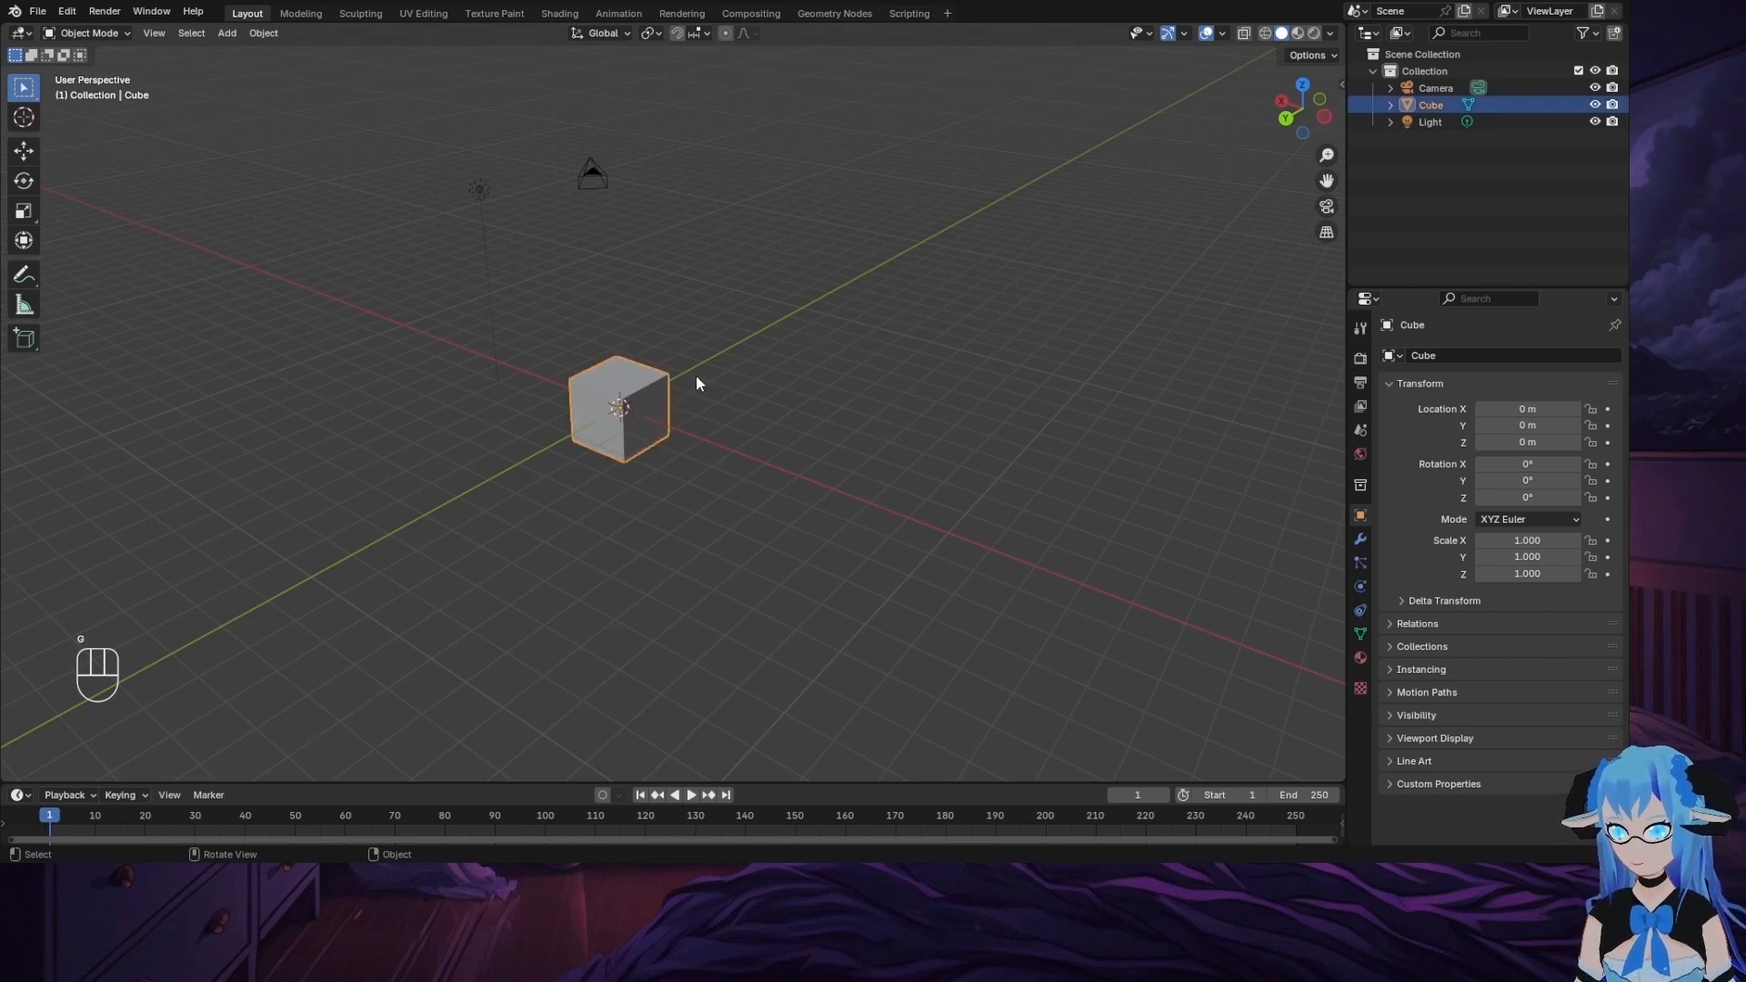
pyautogui.moveTo(713, 362); pyautogui.dragTo(1055, 443, button='middle')
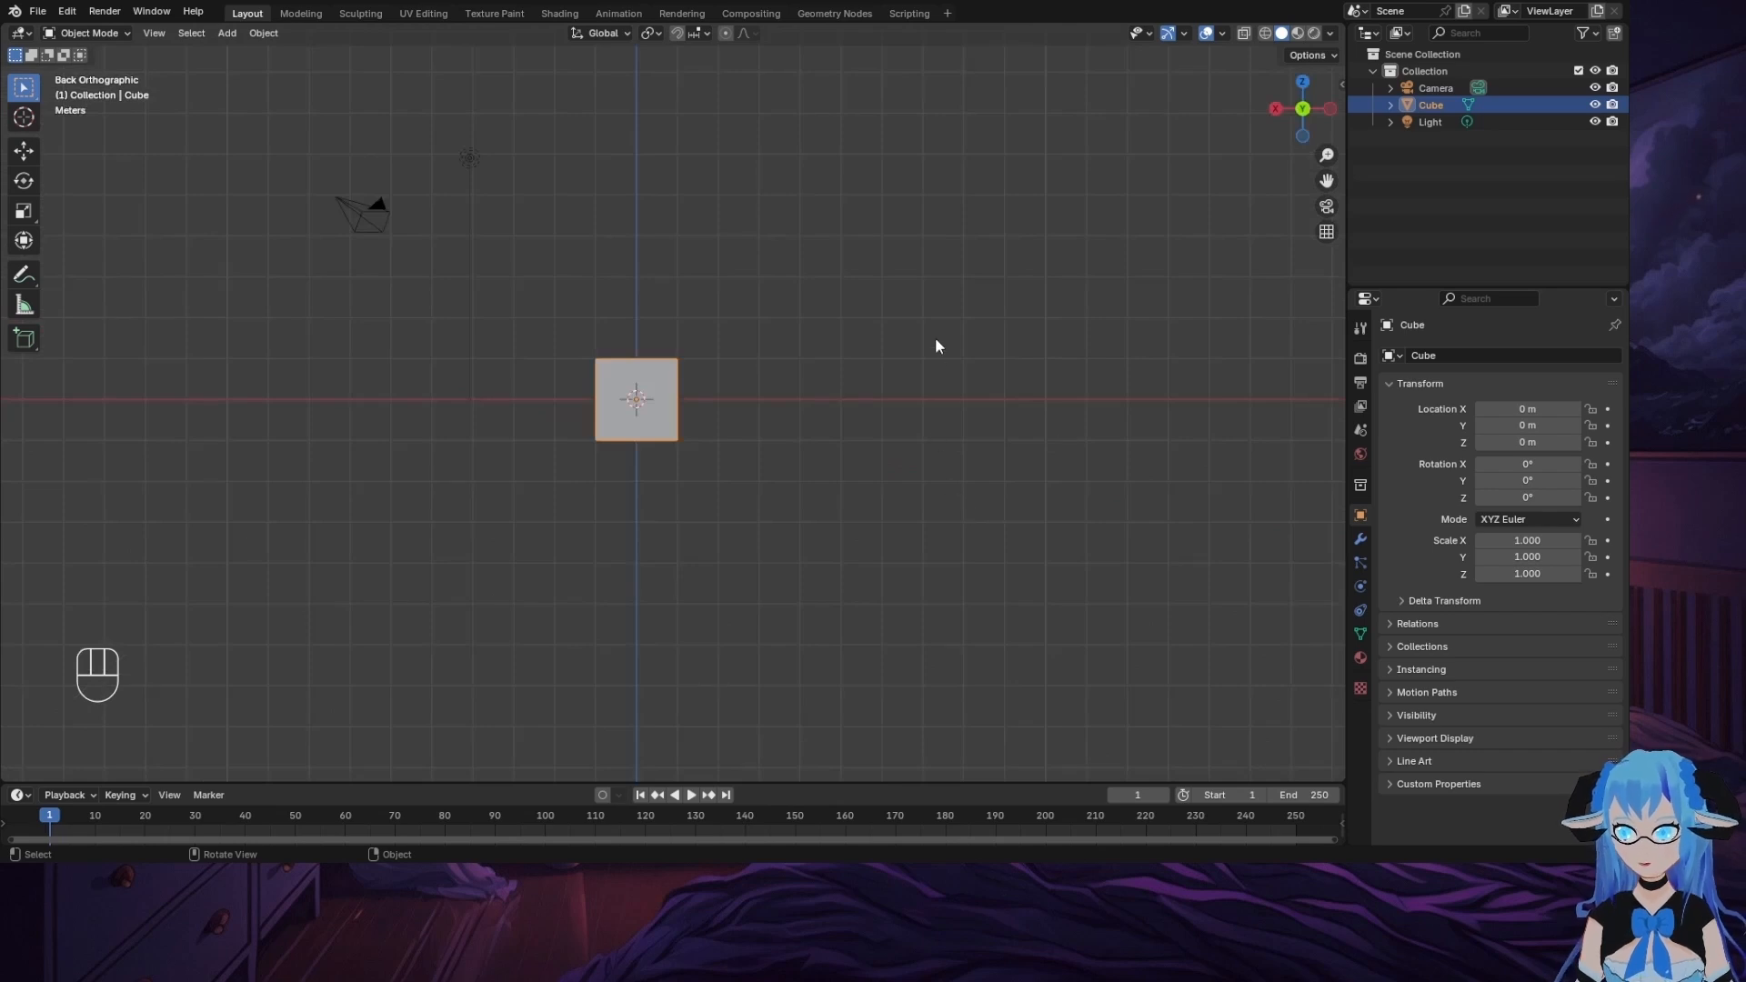
pyautogui.moveTo(936, 347); pyautogui.dragTo(912, 448, button='middle')
pyautogui.press('g')
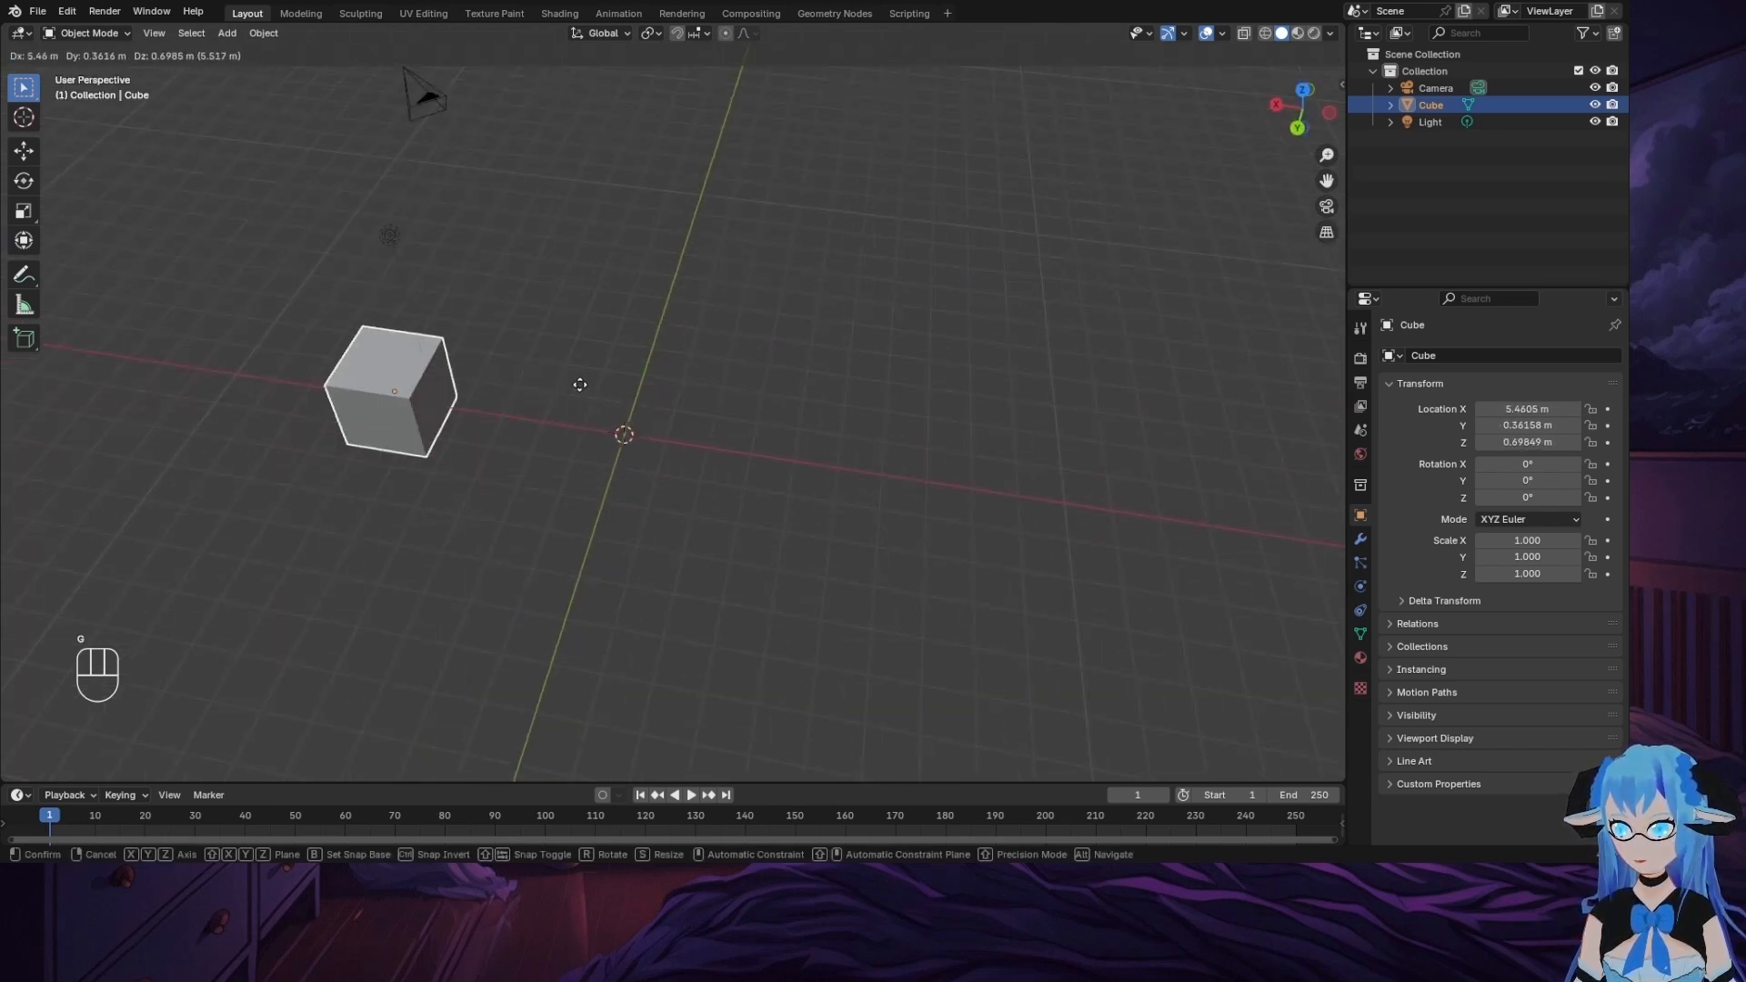
pyautogui.click(882, 364)
# Step: Move the cube along the global Y axis only, to about Y -0.60 m
pyautogui.moveTo(880, 552); pyautogui.dragTo(750, 506, button='middle')
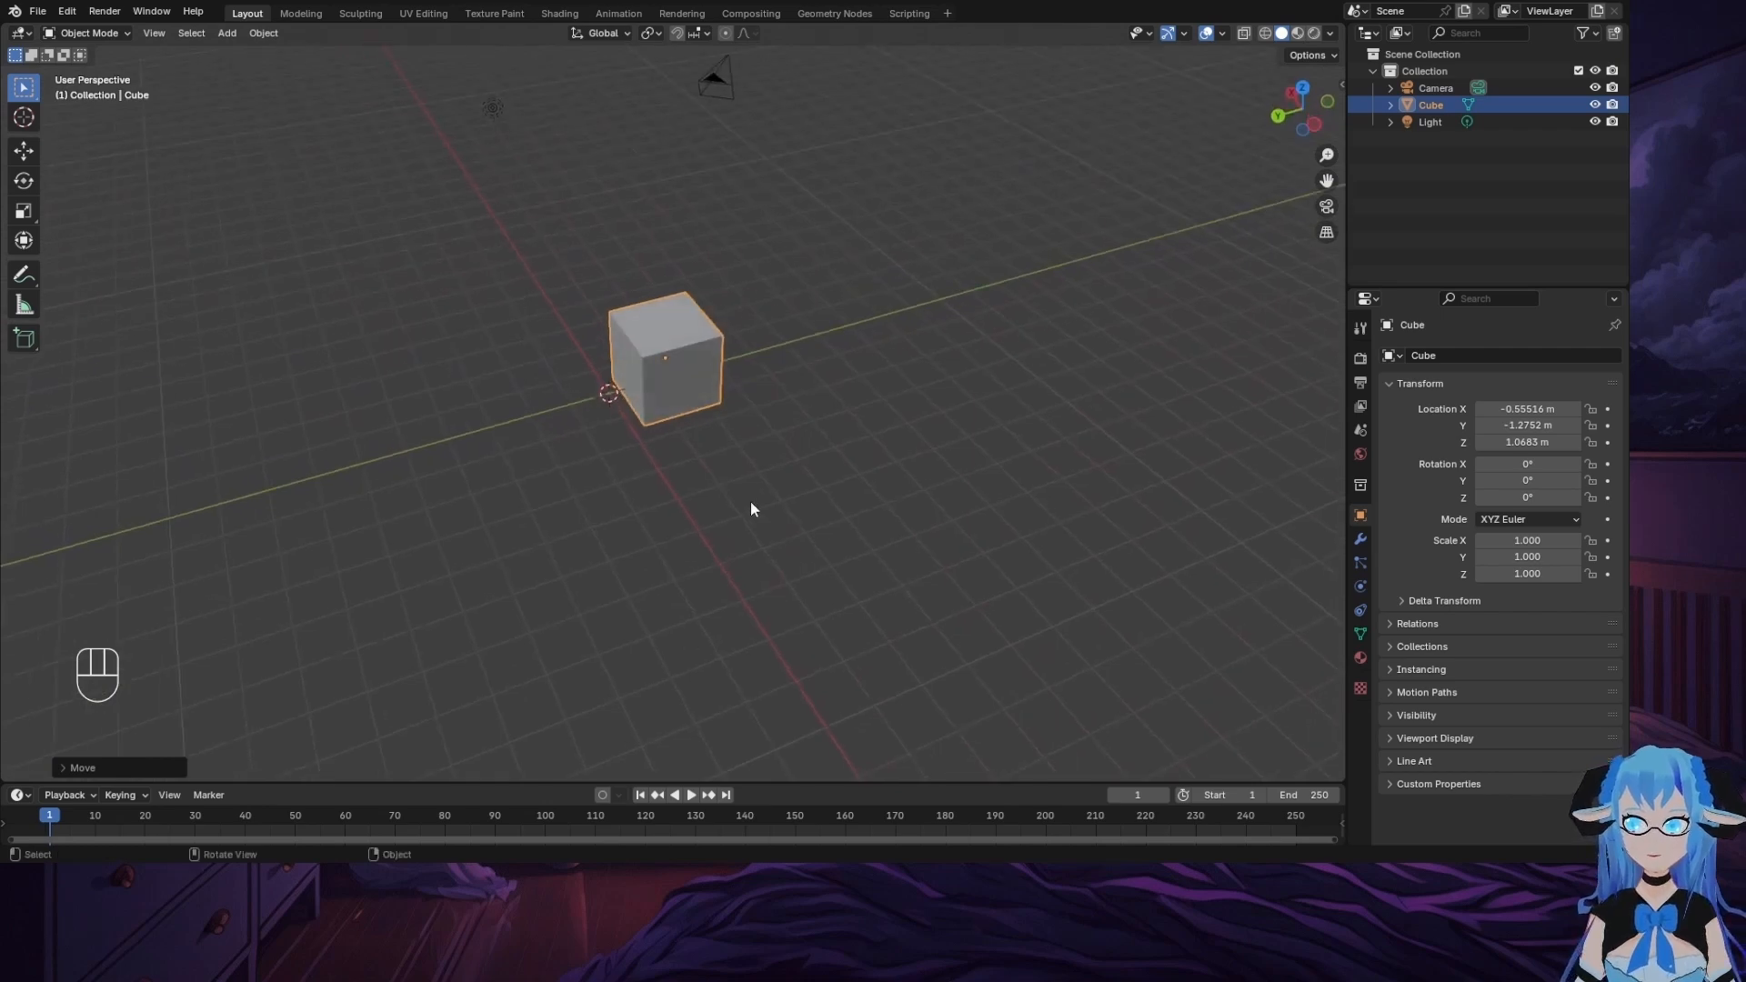
pyautogui.click(1278, 117)
pyautogui.moveTo(995, 337); pyautogui.dragTo(828, 427, button='middle')
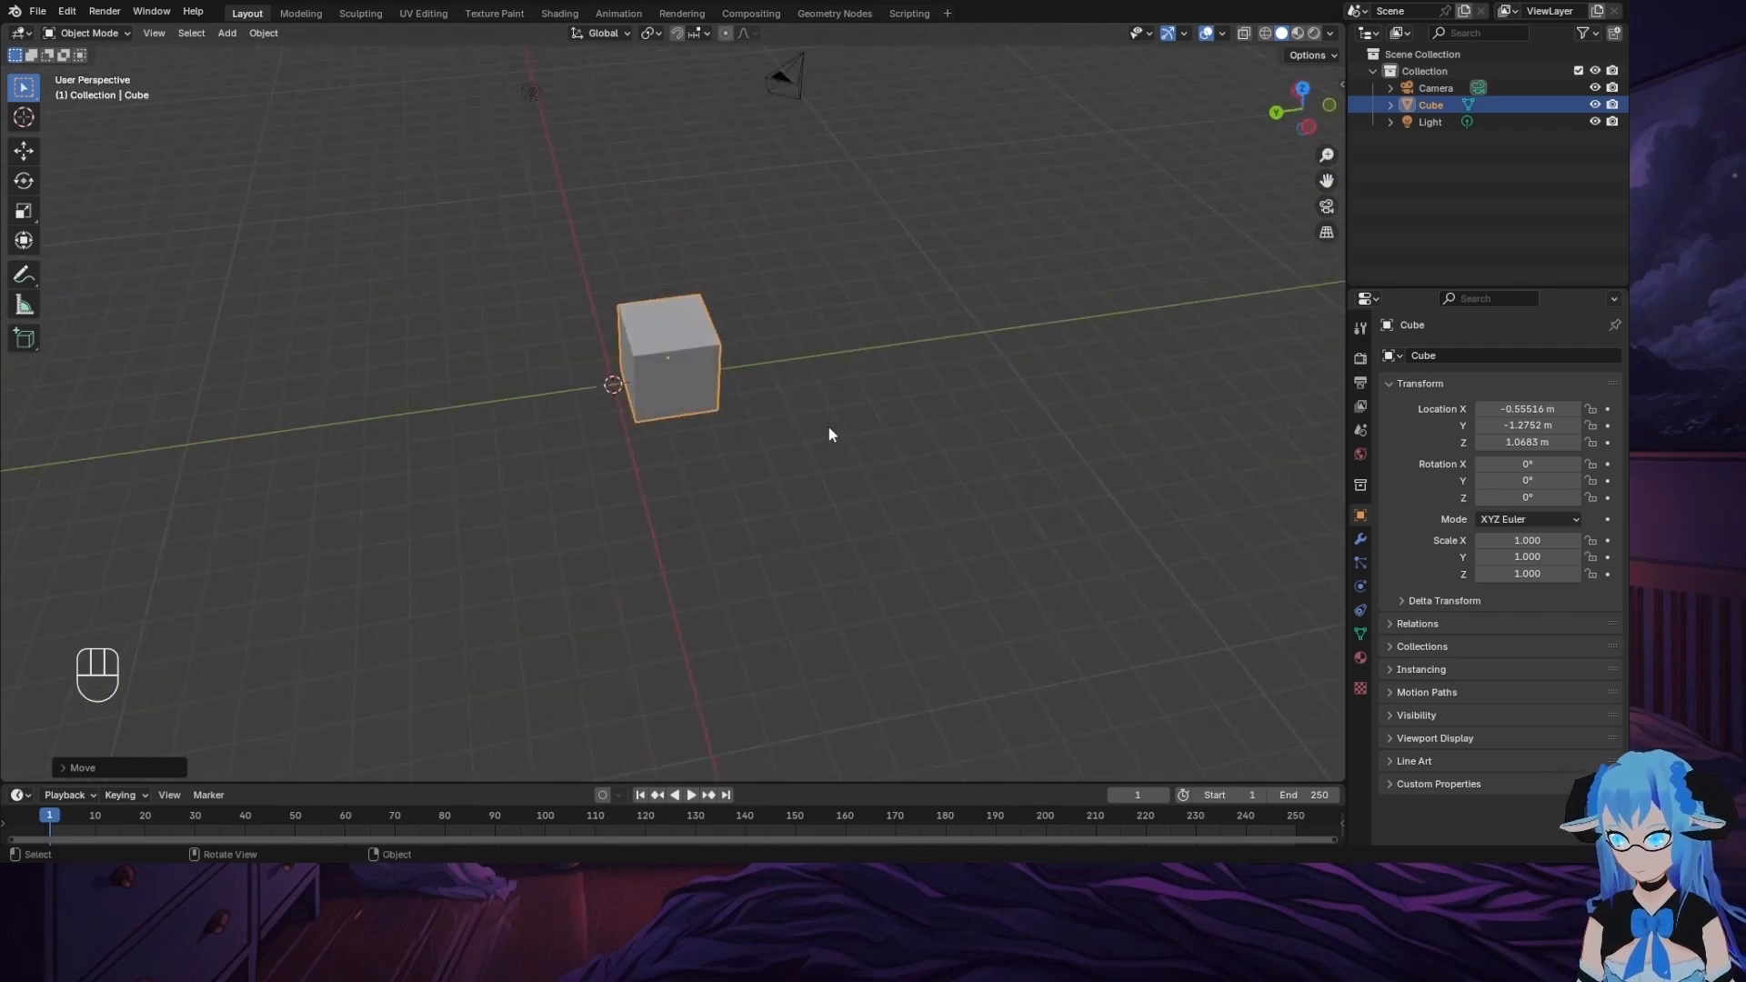
pyautogui.press('g')
pyautogui.press('y')
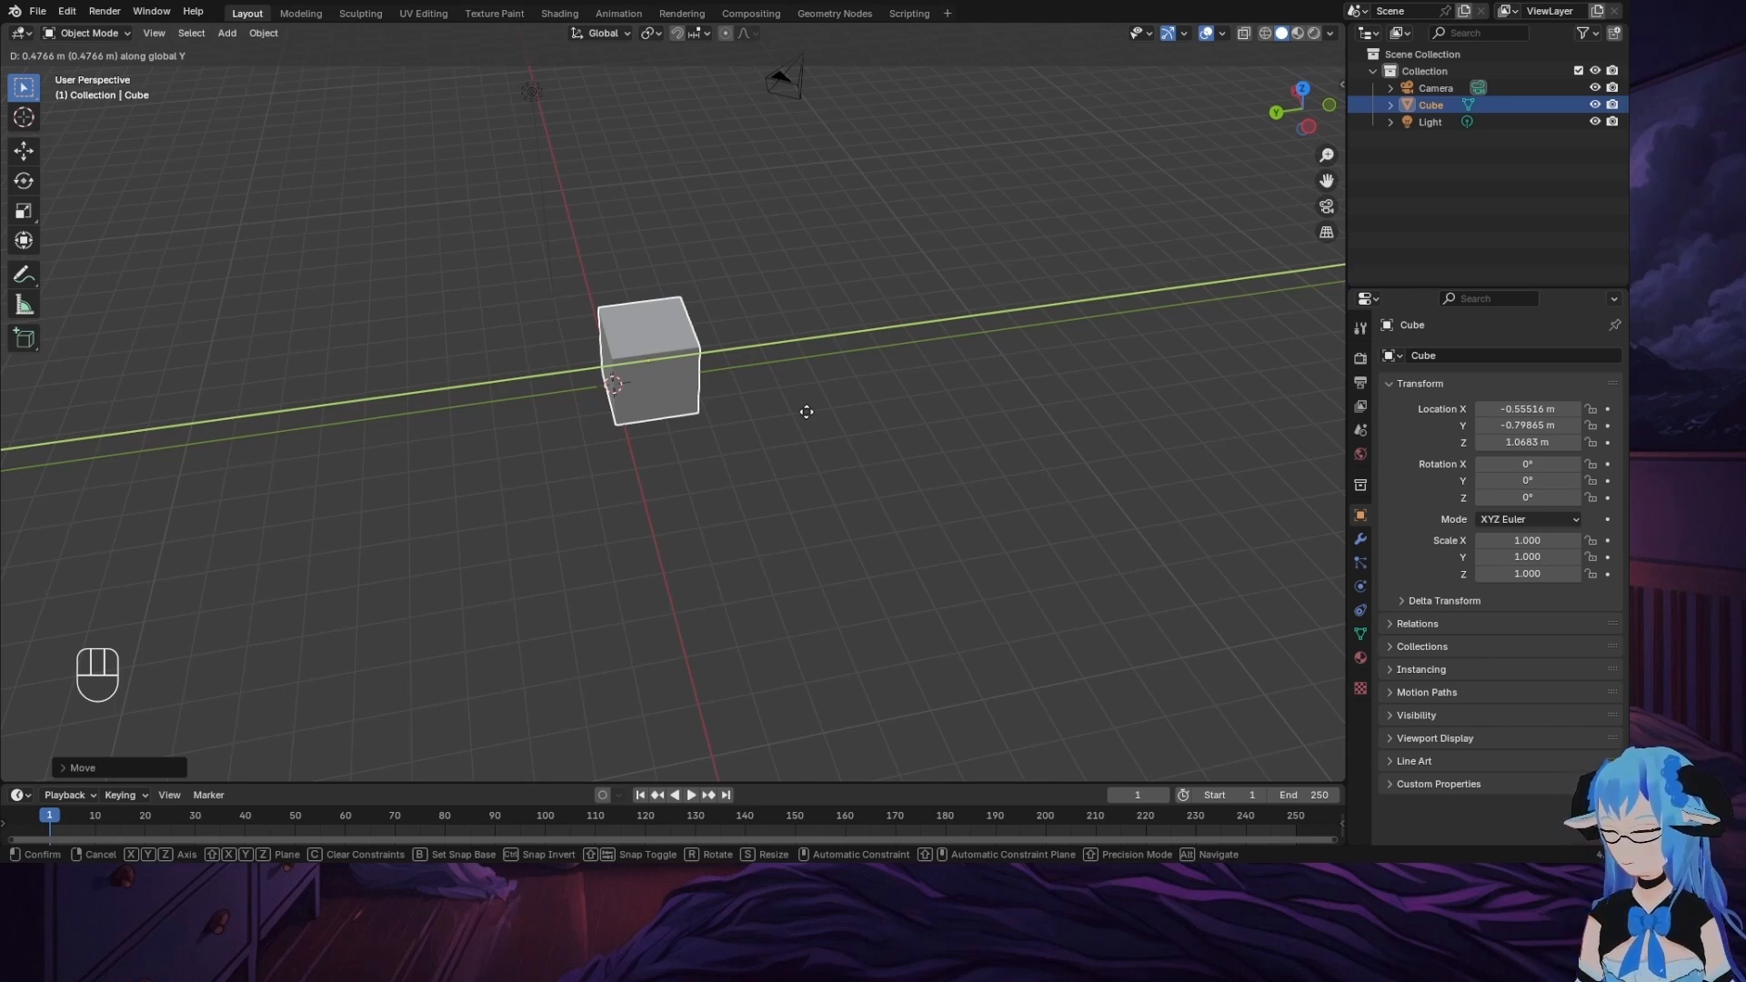
pyautogui.click(795, 400)
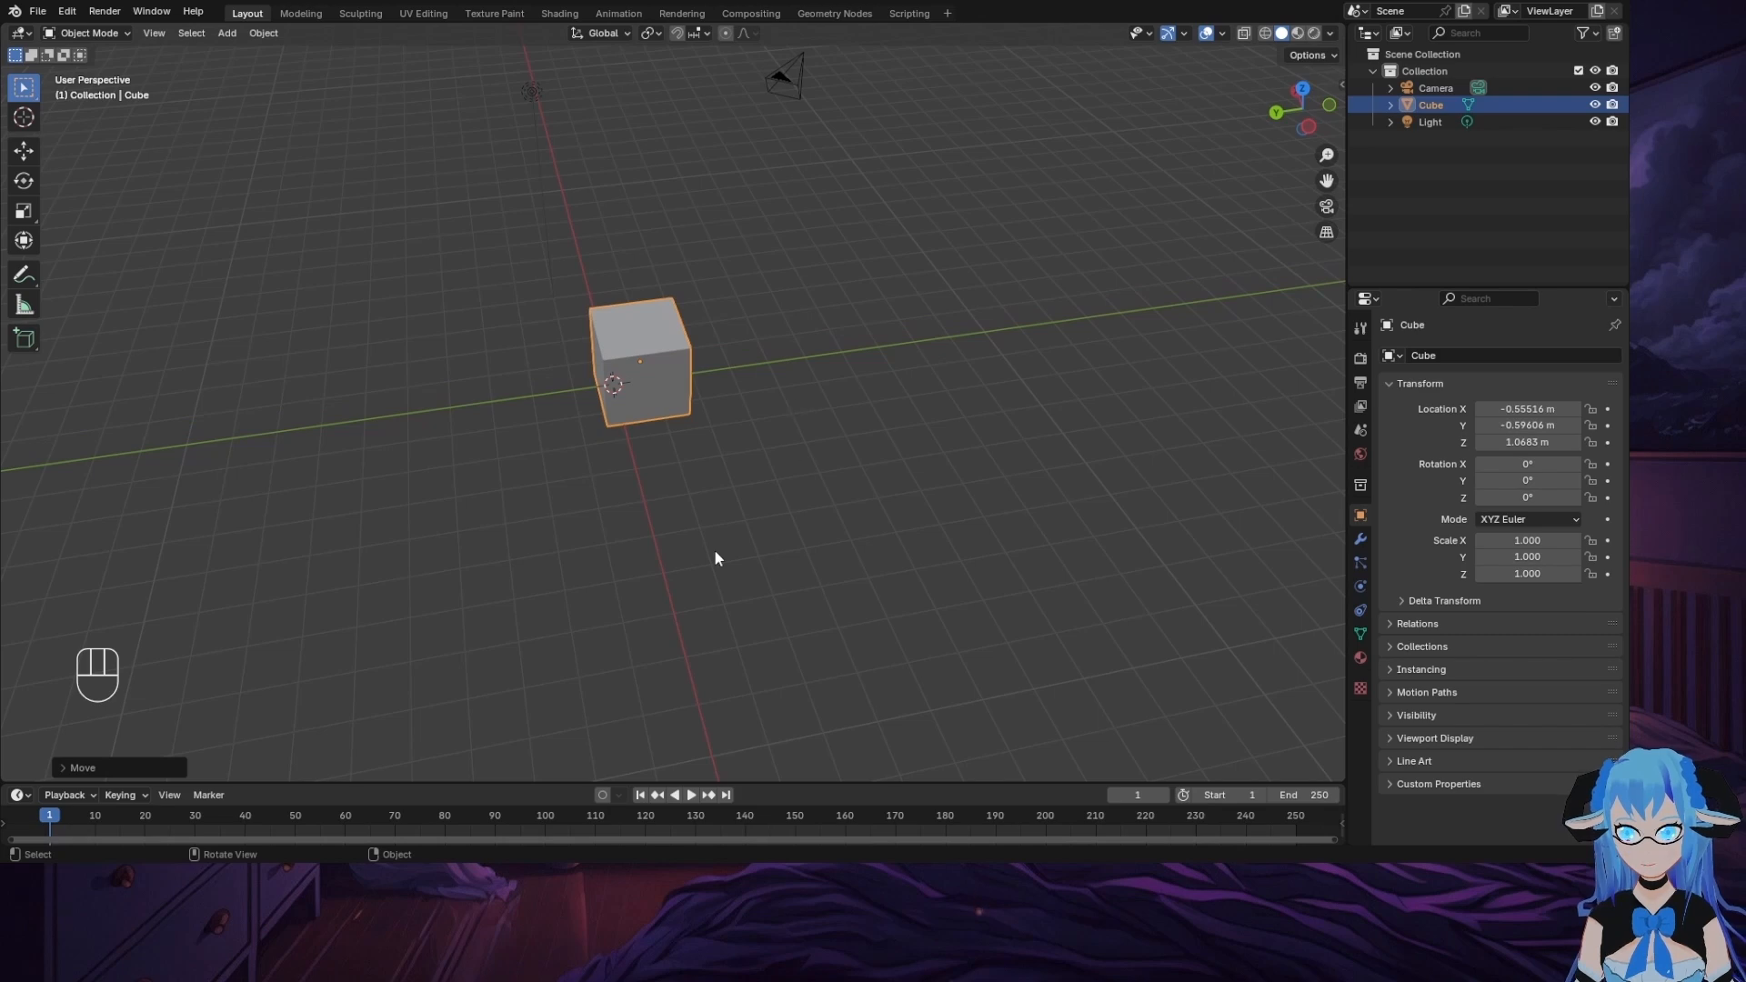
# Step: Move the cube exactly 0.1 m along the global X axis
pyautogui.moveTo(713, 549); pyautogui.dragTo(762, 542, button='middle')
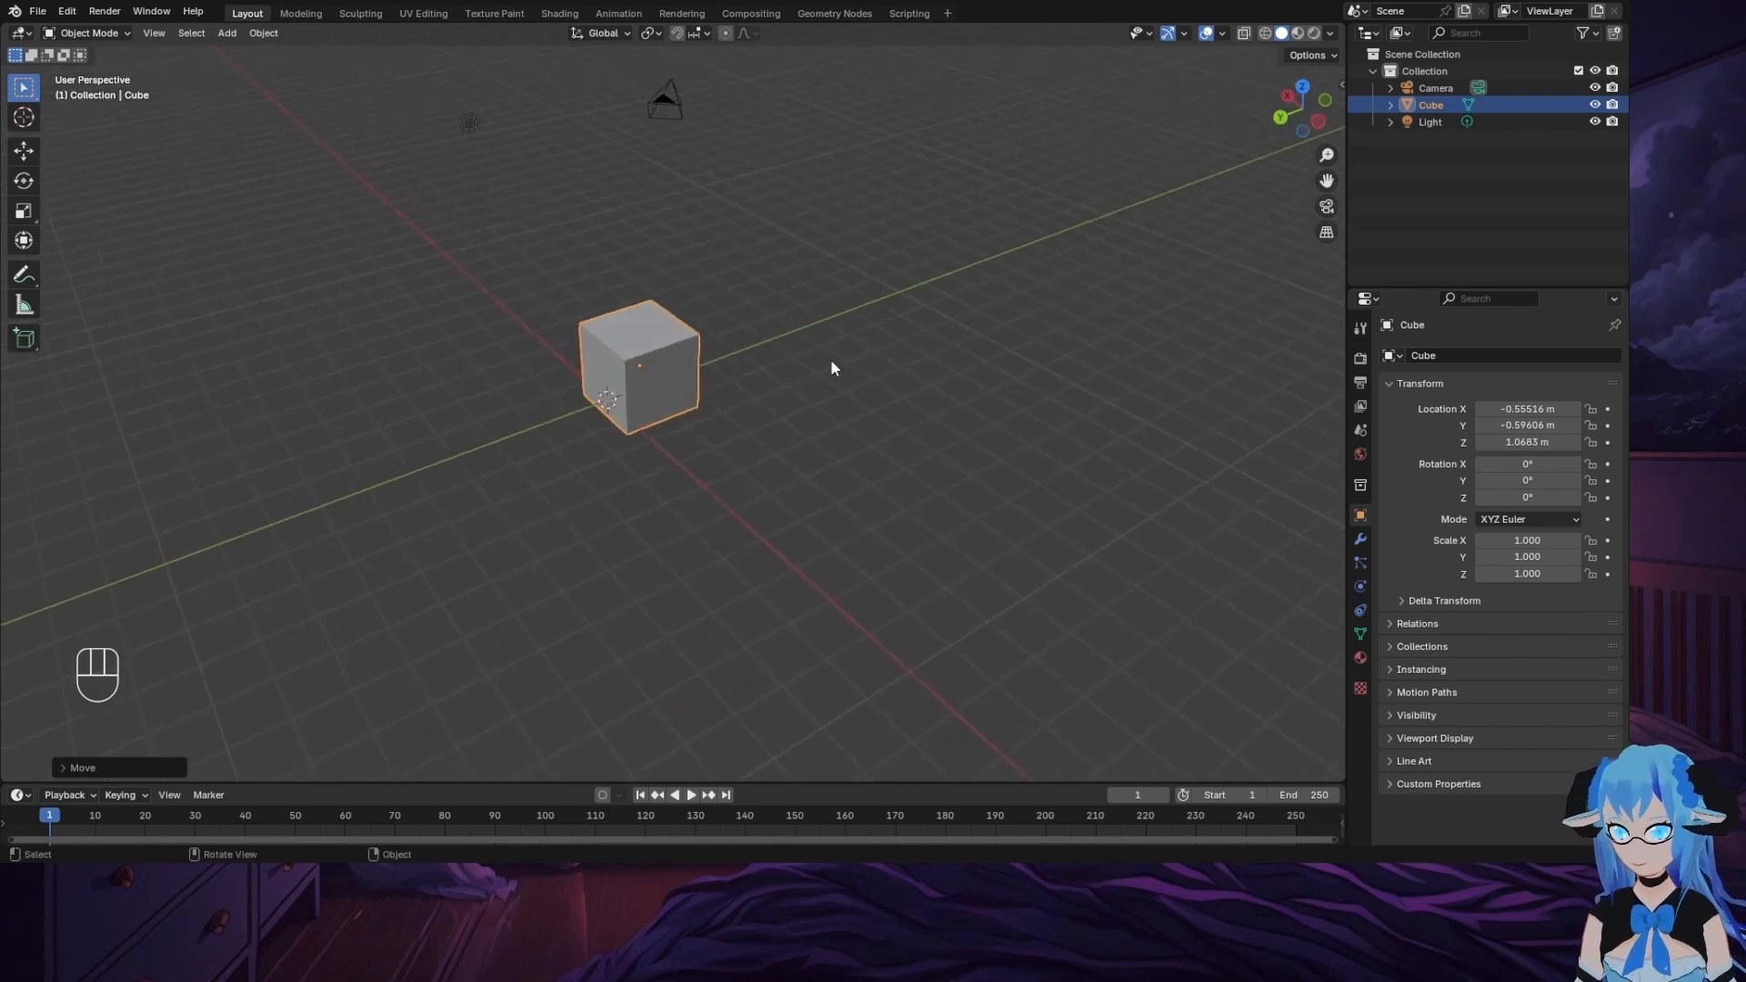
pyautogui.moveTo(892, 438)
pyautogui.mouseDown(button='middle')
pyautogui.moveTo(717, 565)
pyautogui.moveTo(1015, 393)
pyautogui.moveTo(884, 428)
pyautogui.moveTo(897, 462)
pyautogui.mouseUp(button='middle')
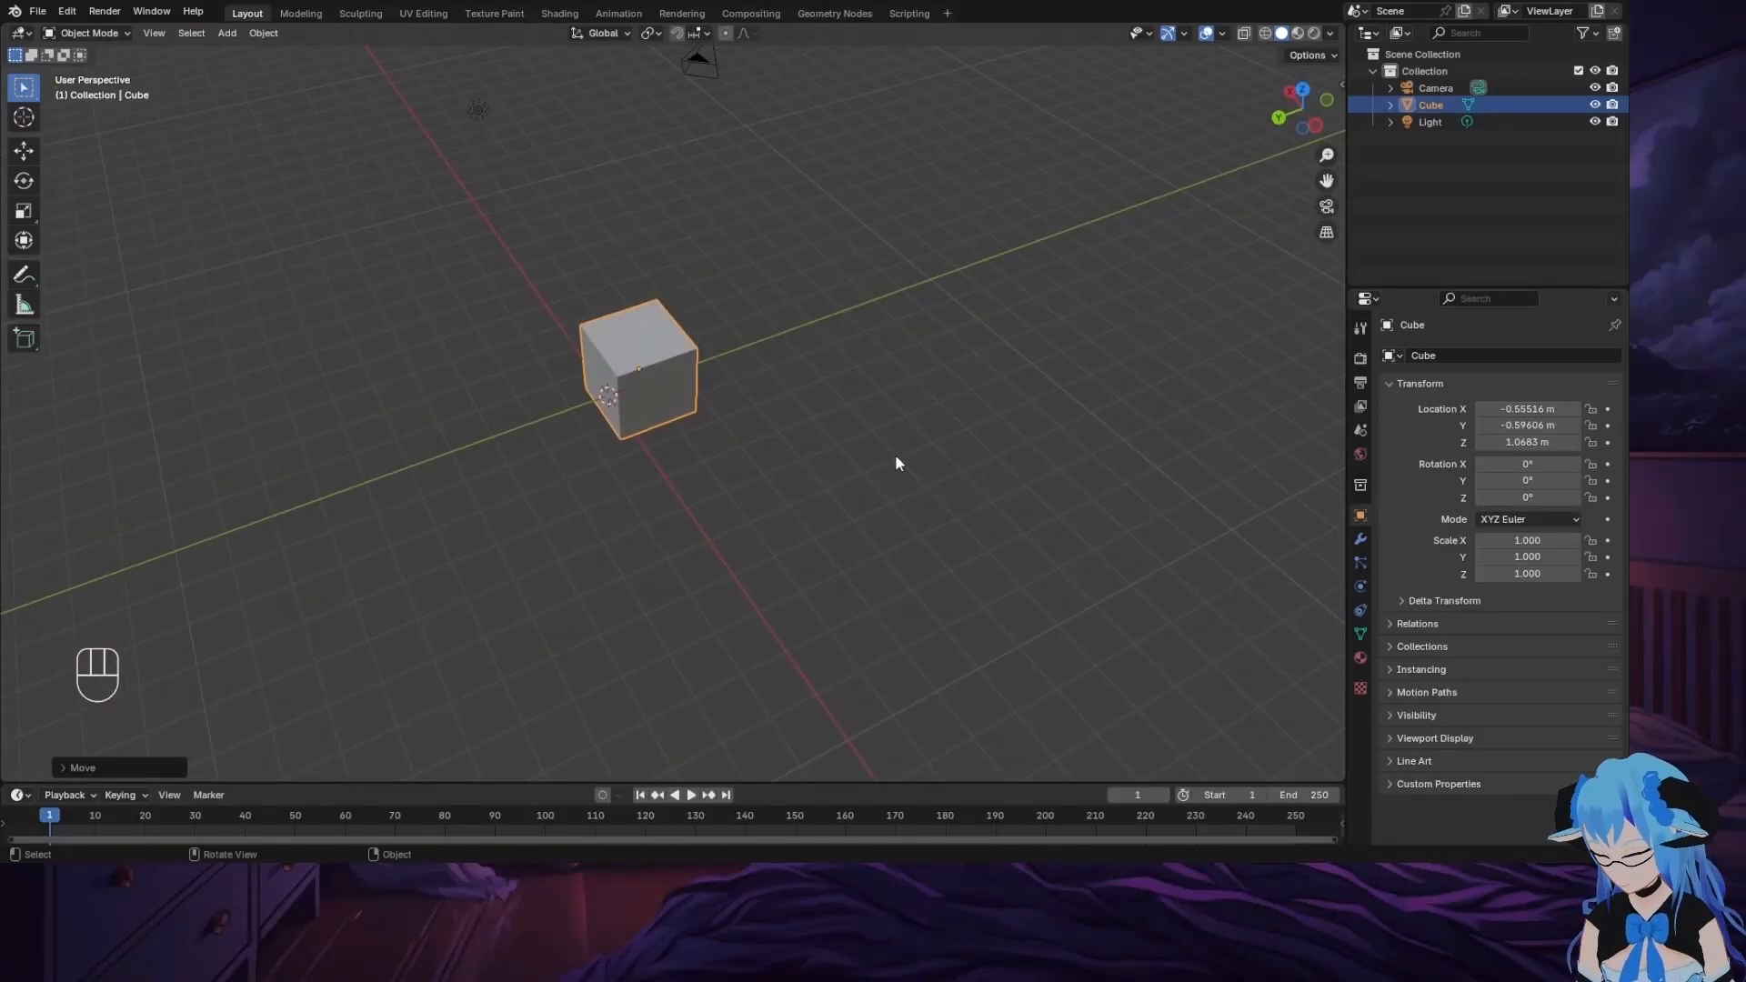
pyautogui.press('g')
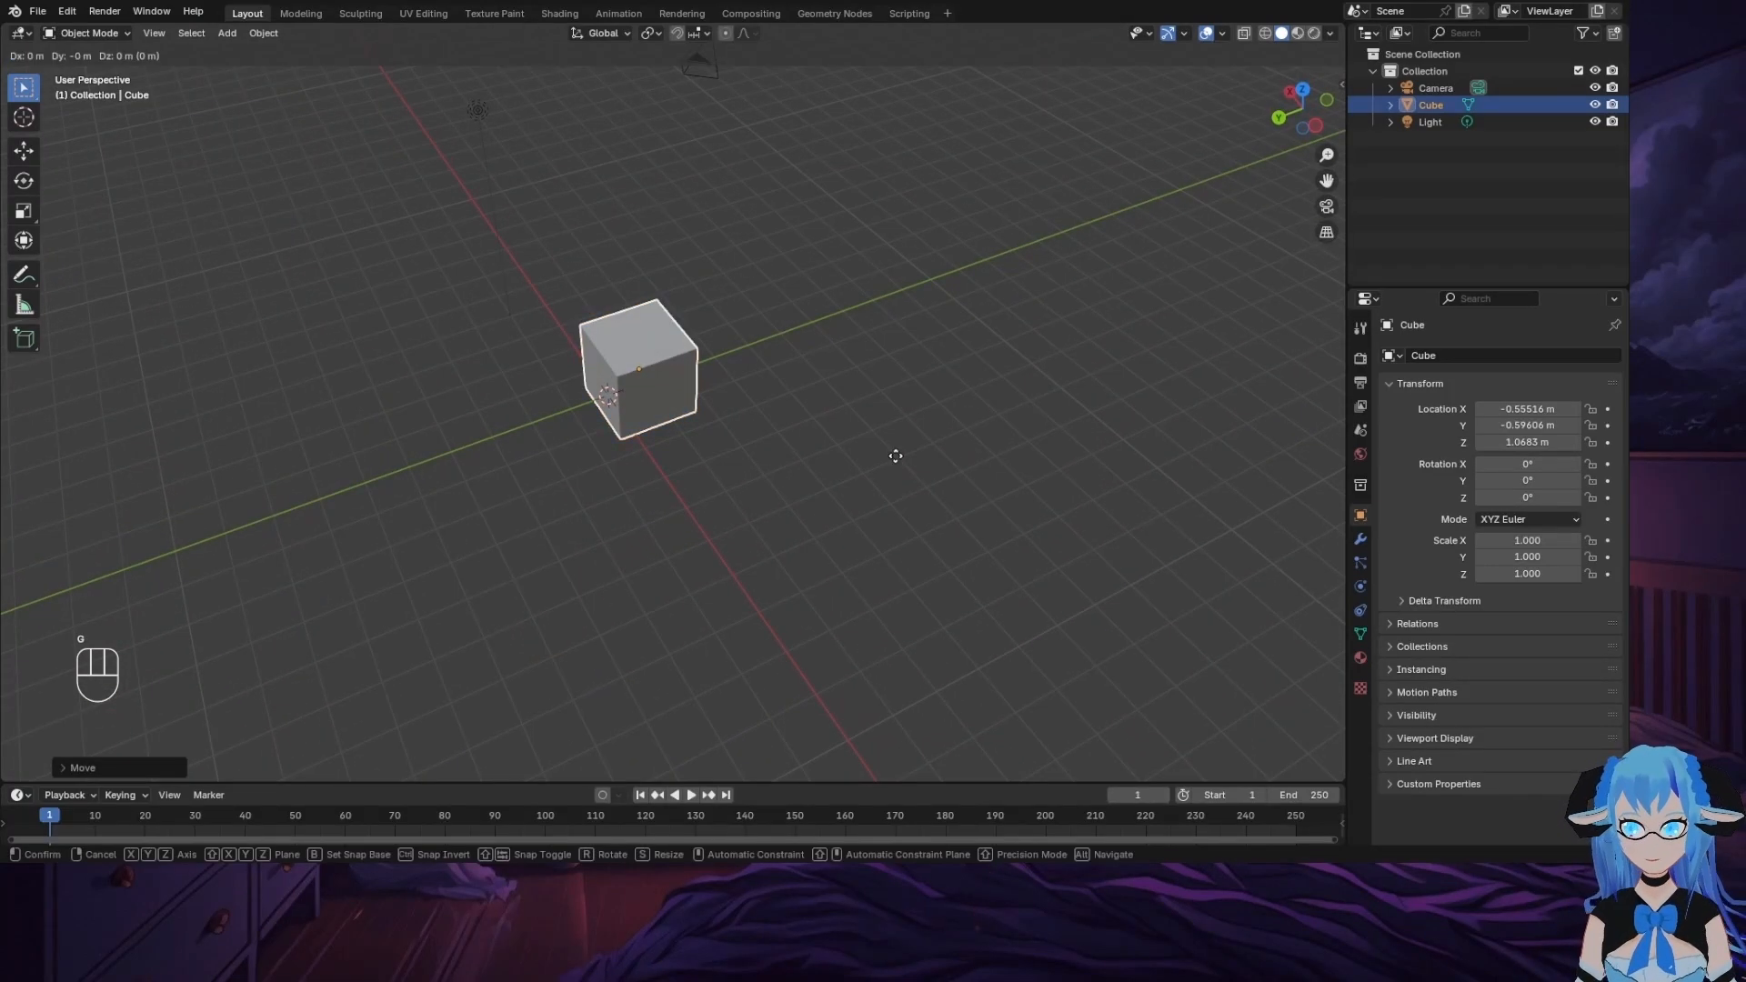
pyautogui.press('x')
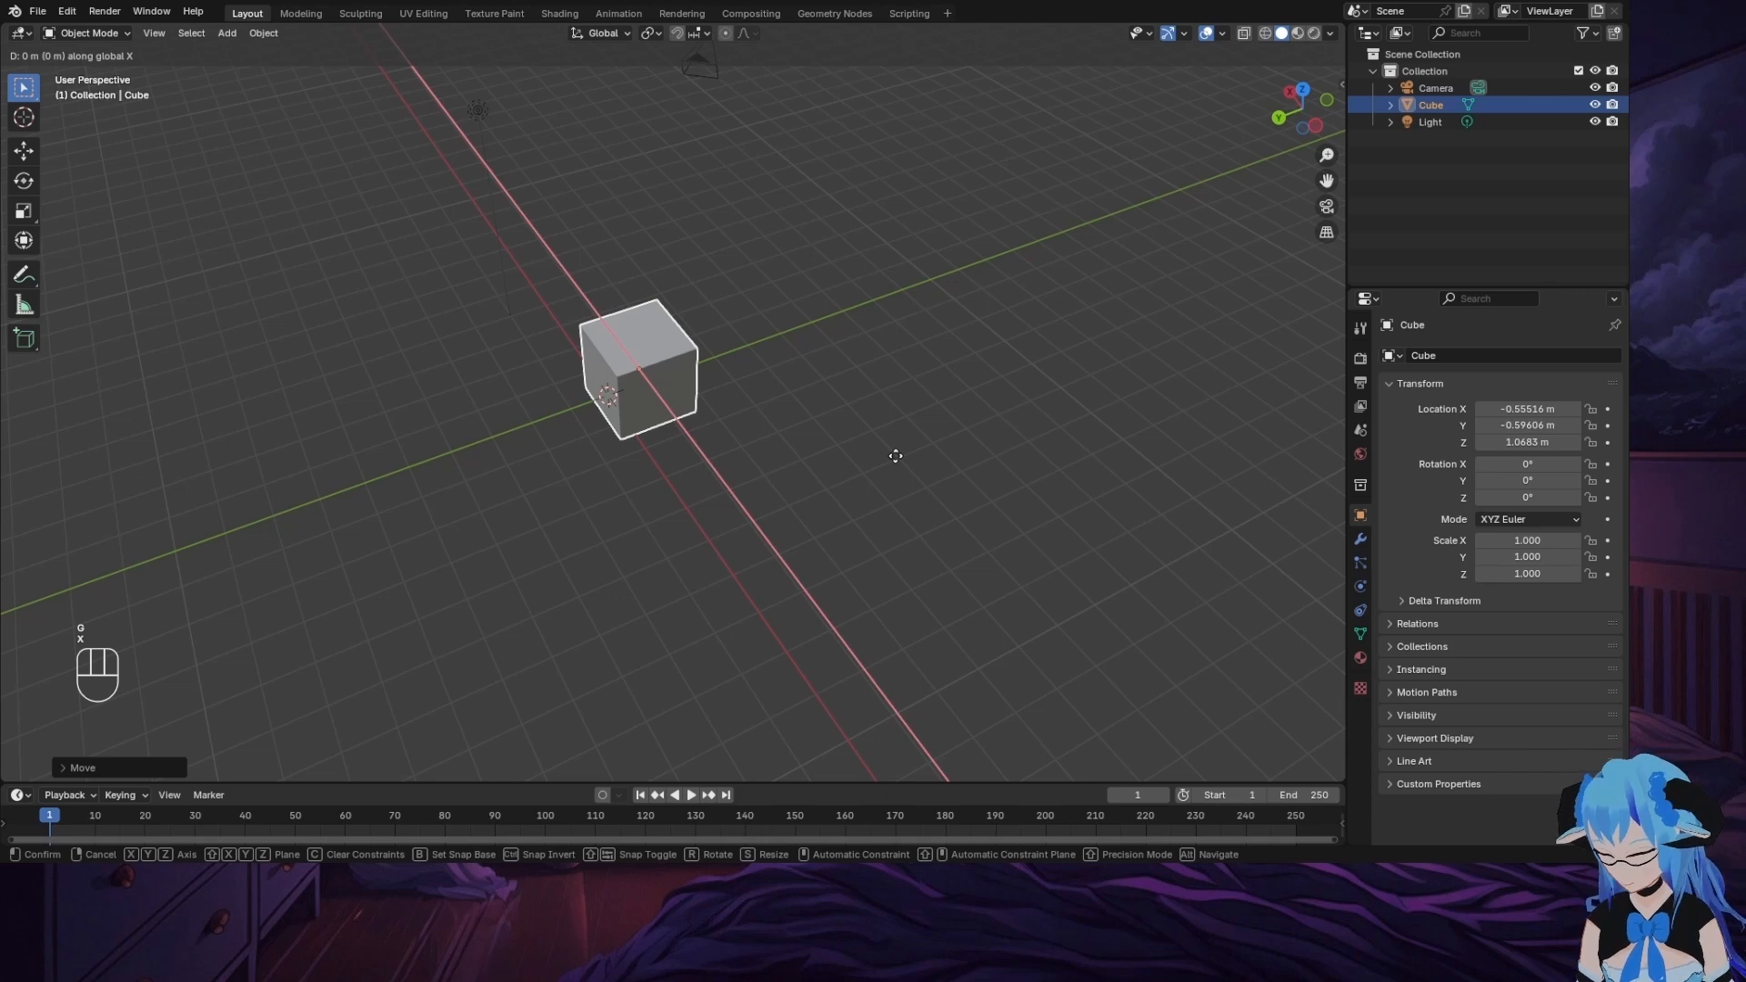
pyautogui.write('0.1')
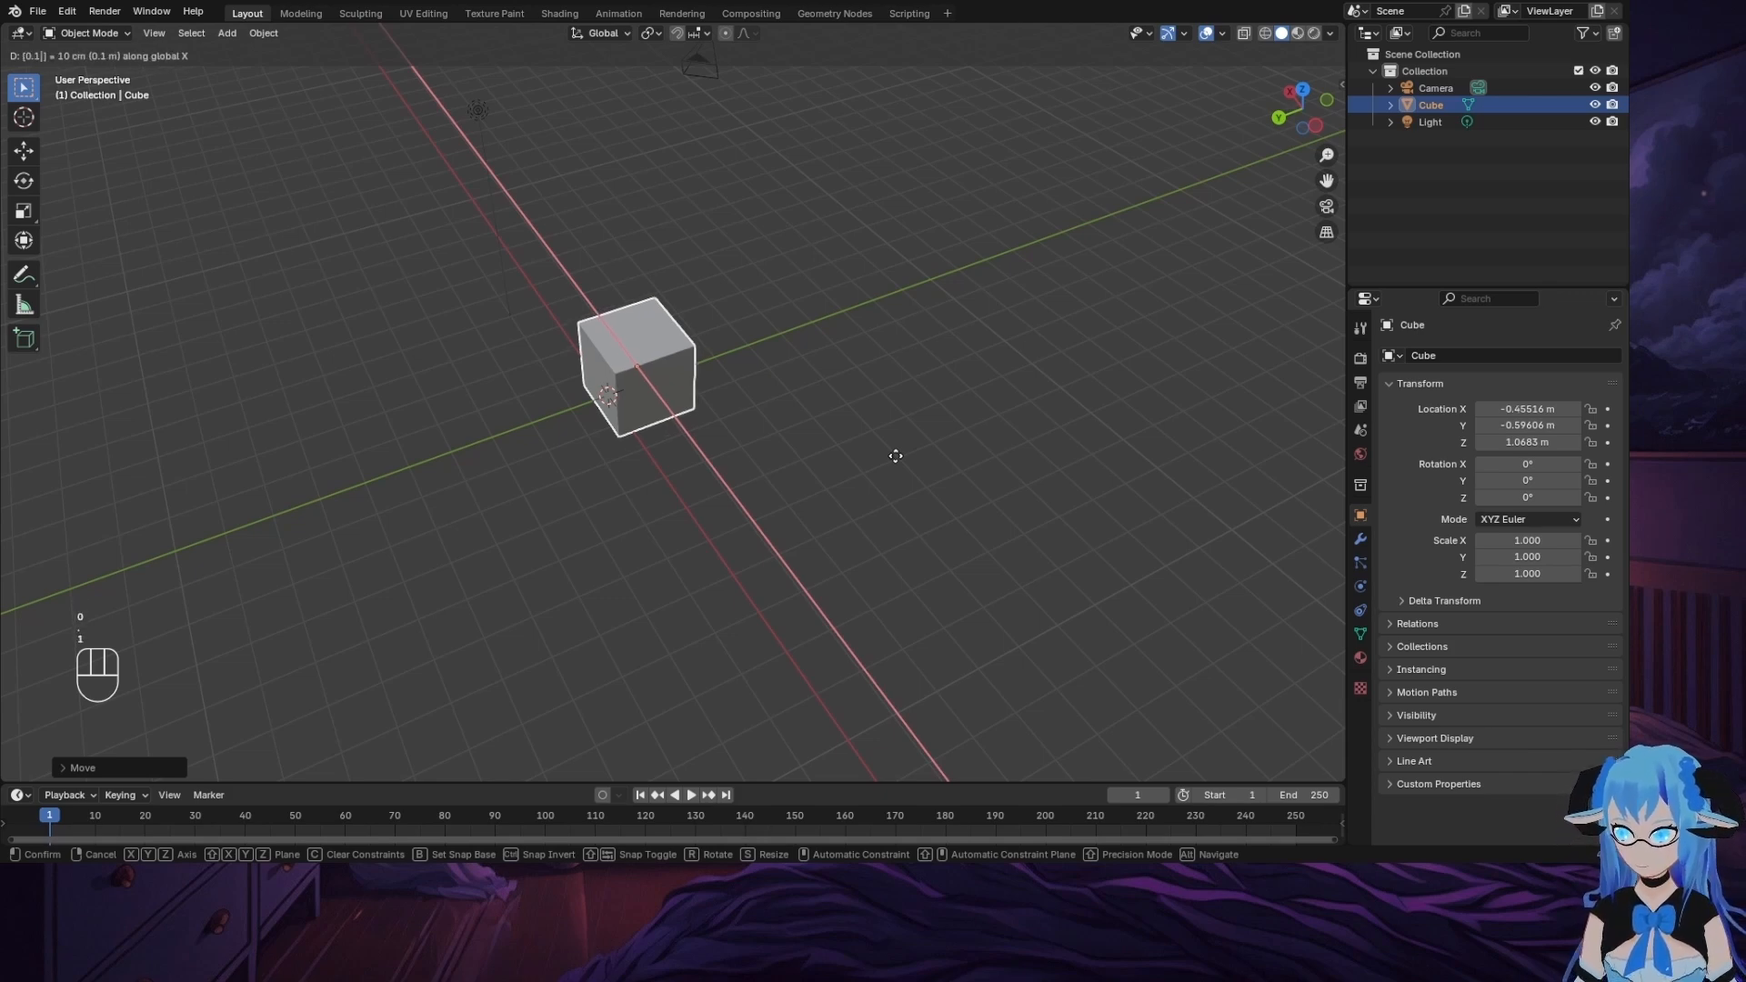
pyautogui.press('Return')
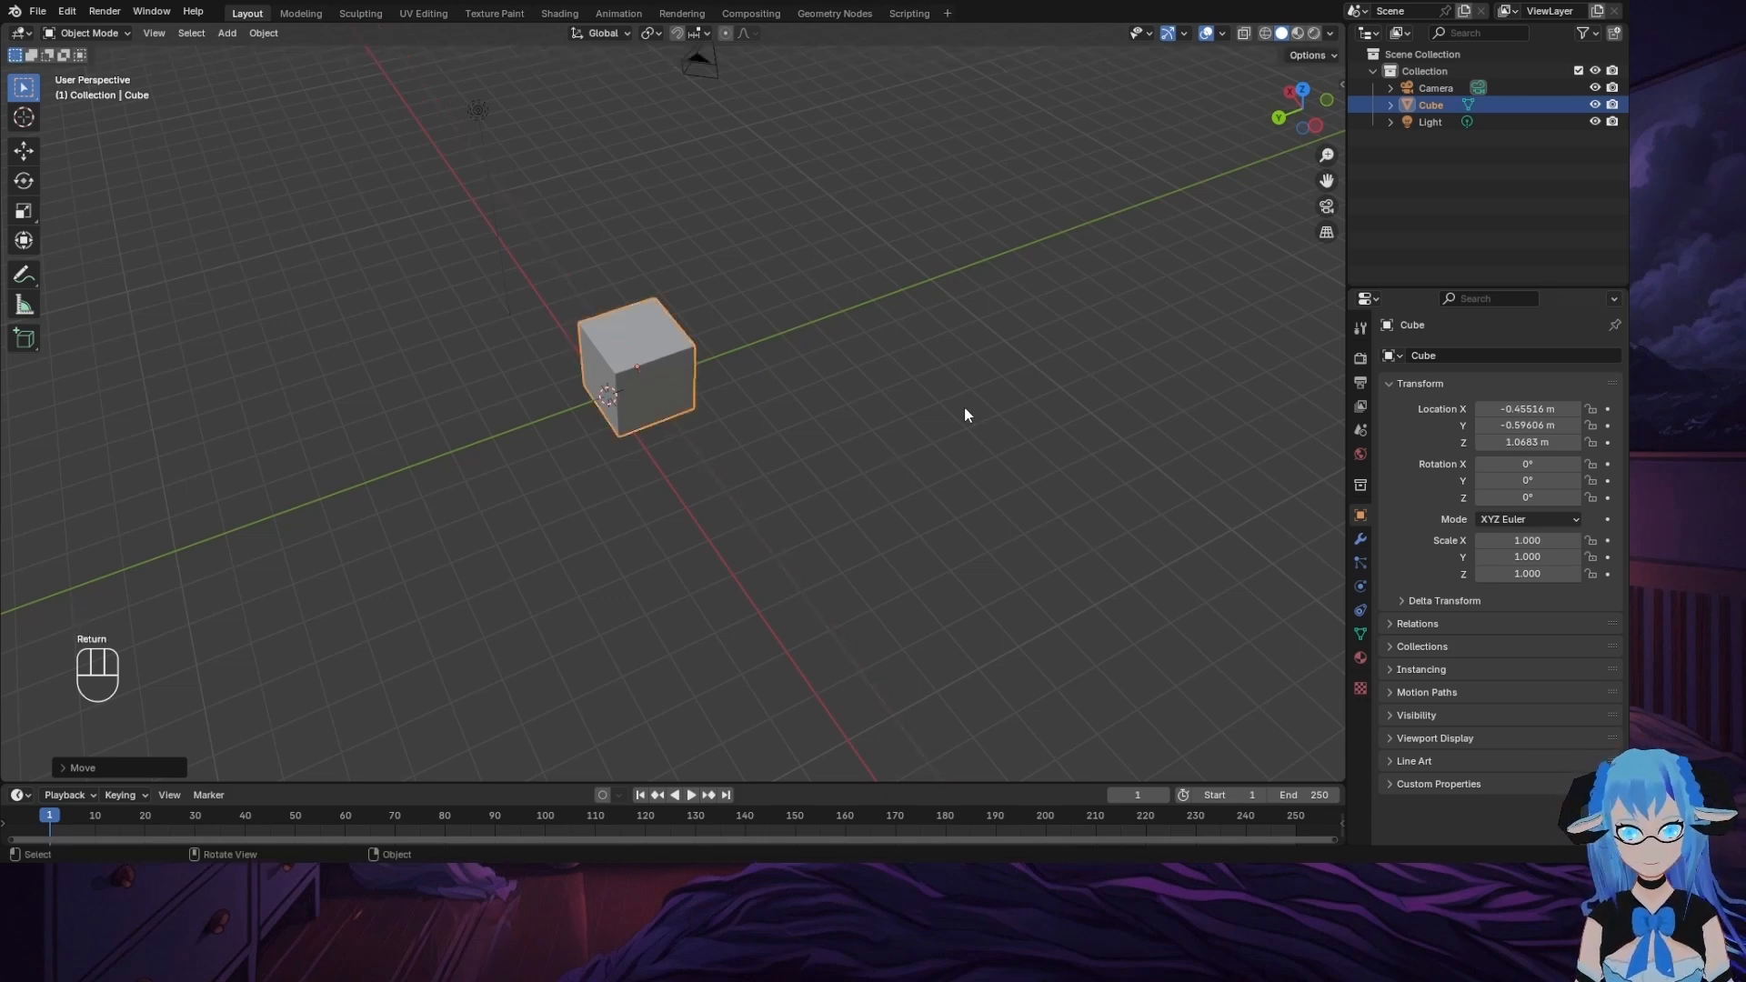
# Step: Start a 90° rotation of the cube about global Y, switch it to trackball rotation and apply 9045°
pyautogui.moveTo(963, 413); pyautogui.dragTo(799, 483, button='middle')
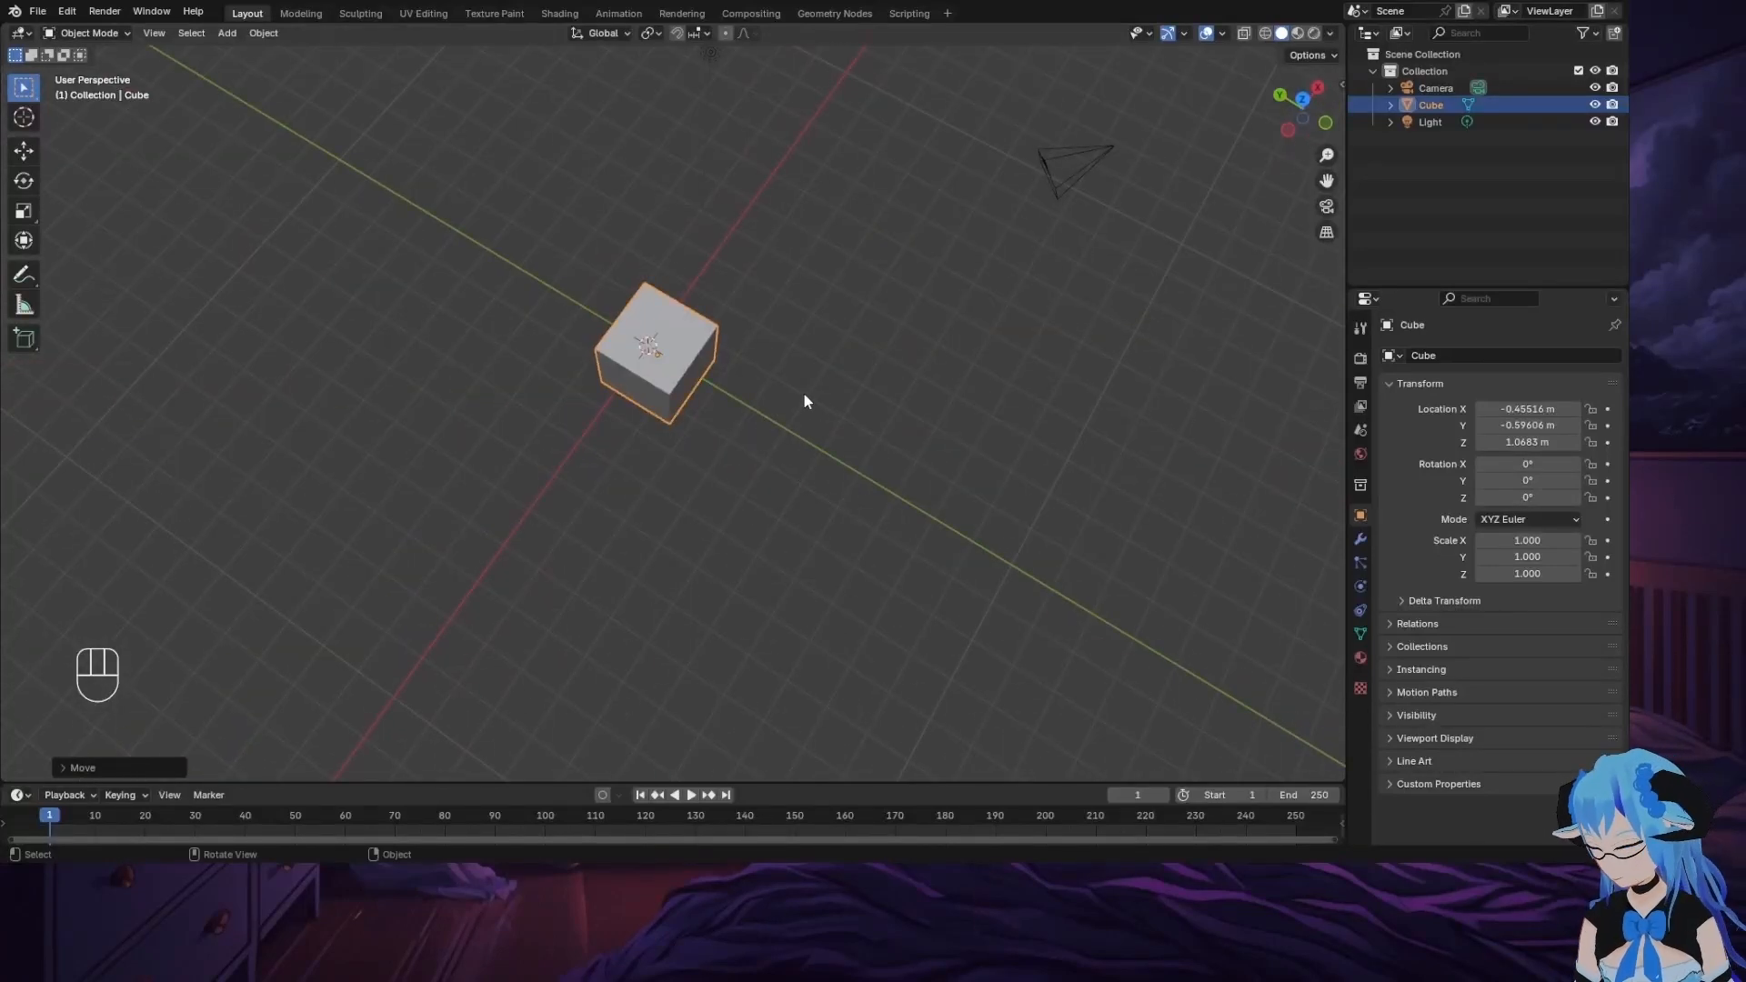
pyautogui.moveTo(803, 355); pyautogui.dragTo(859, 369, button='middle')
pyautogui.press('r')
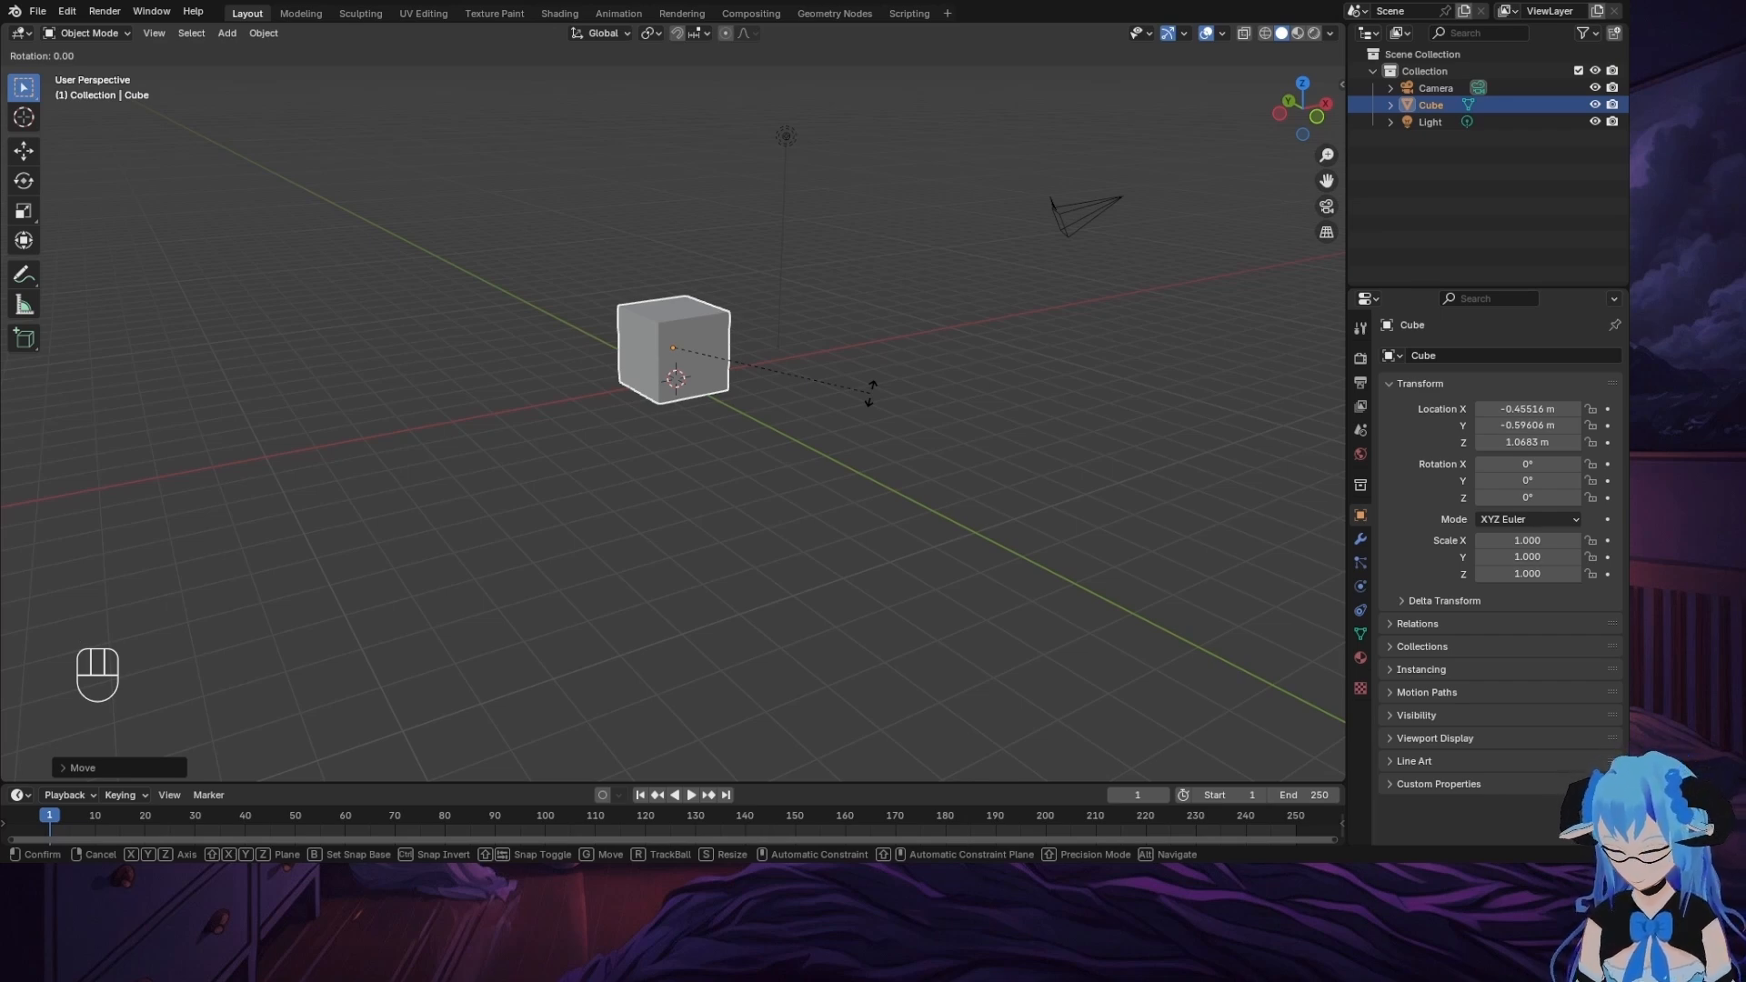
pyautogui.write('y')
pyautogui.write('90')
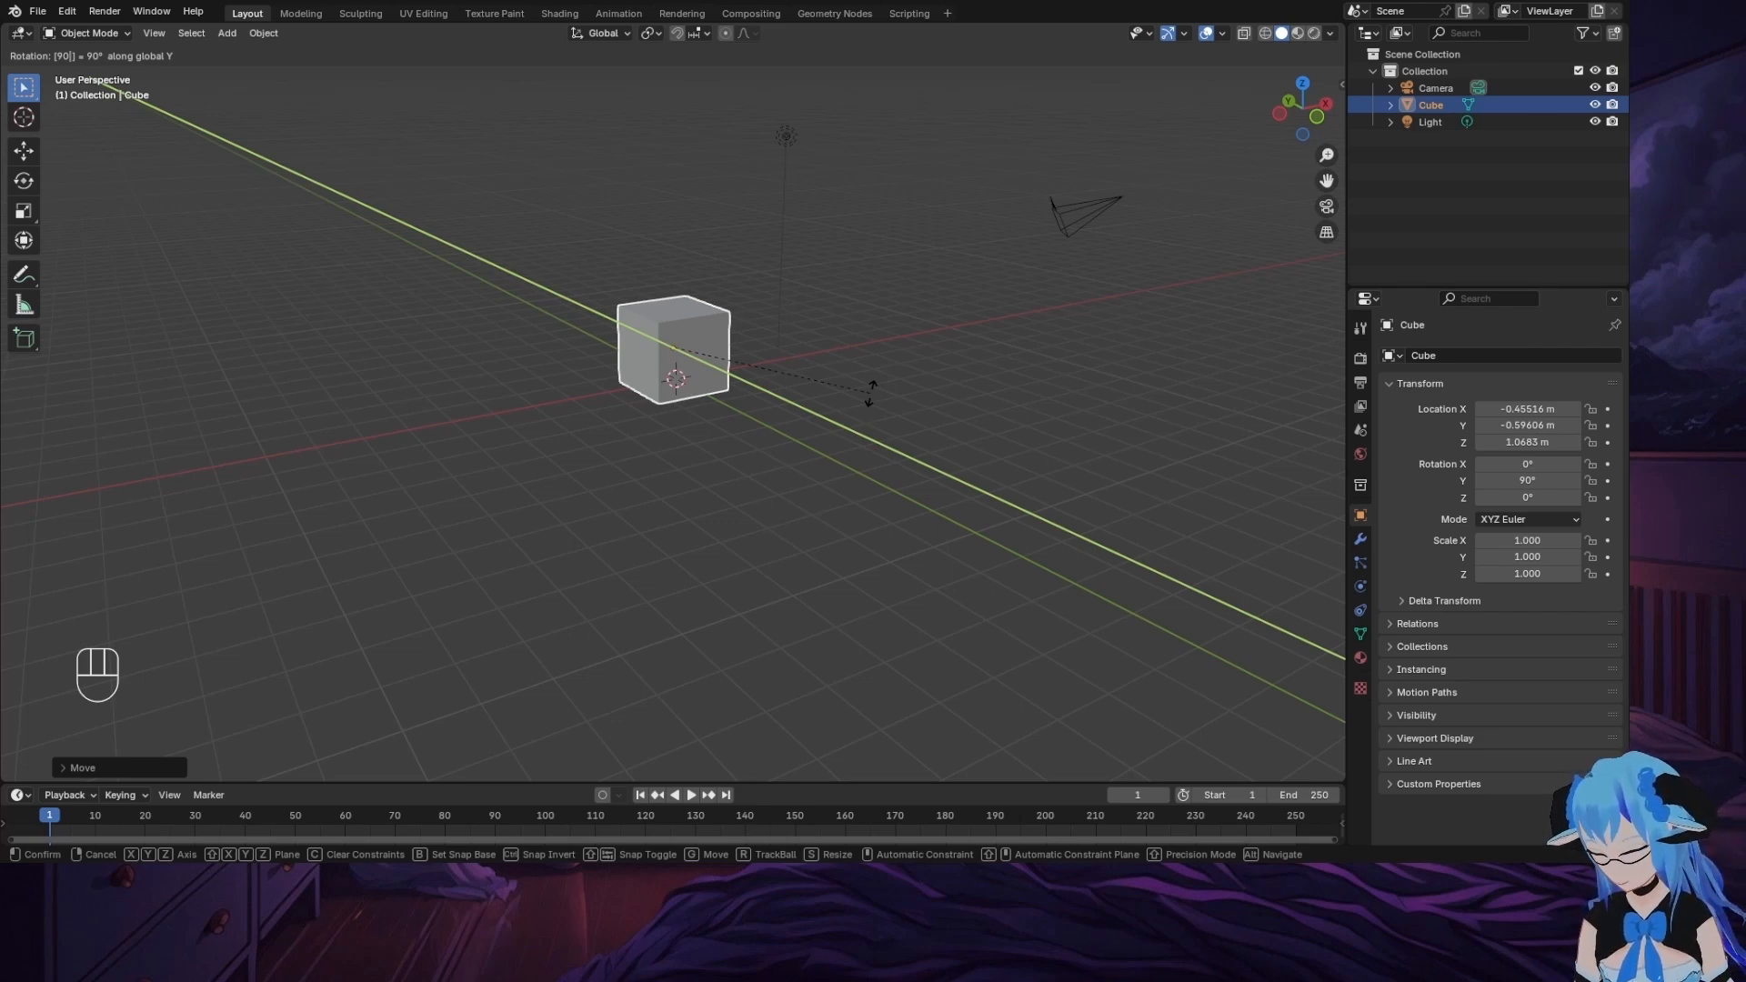
pyautogui.press('r')
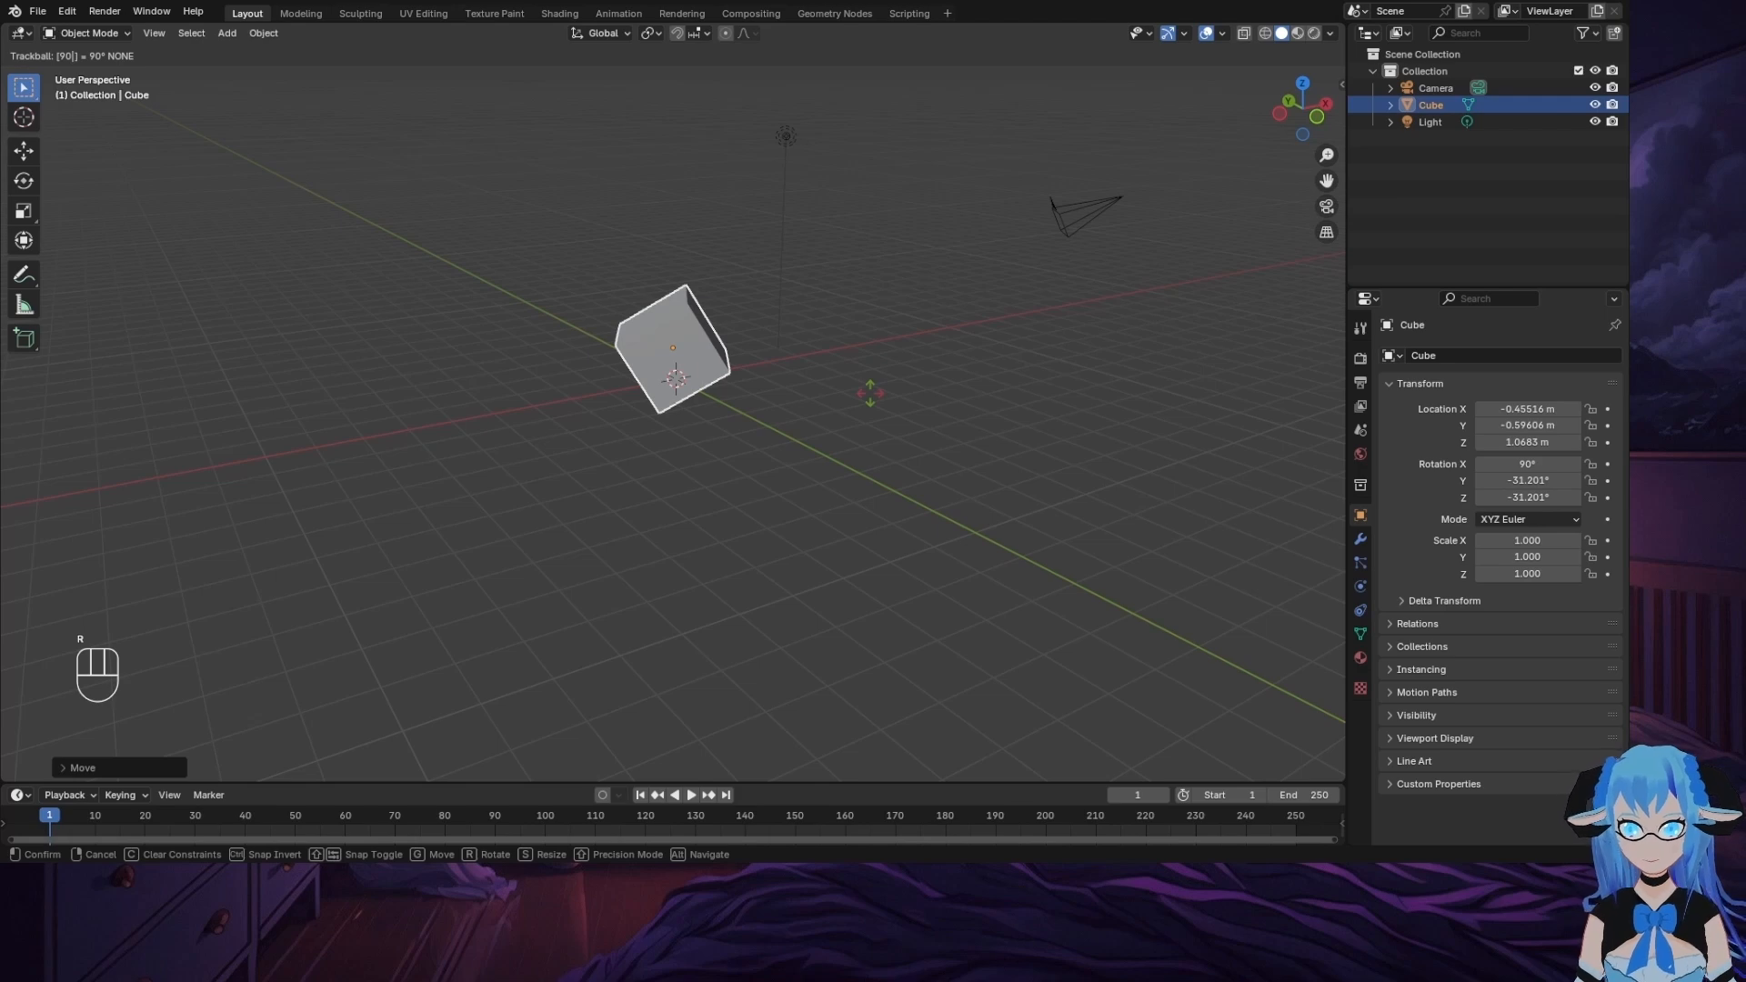
pyautogui.write('45')
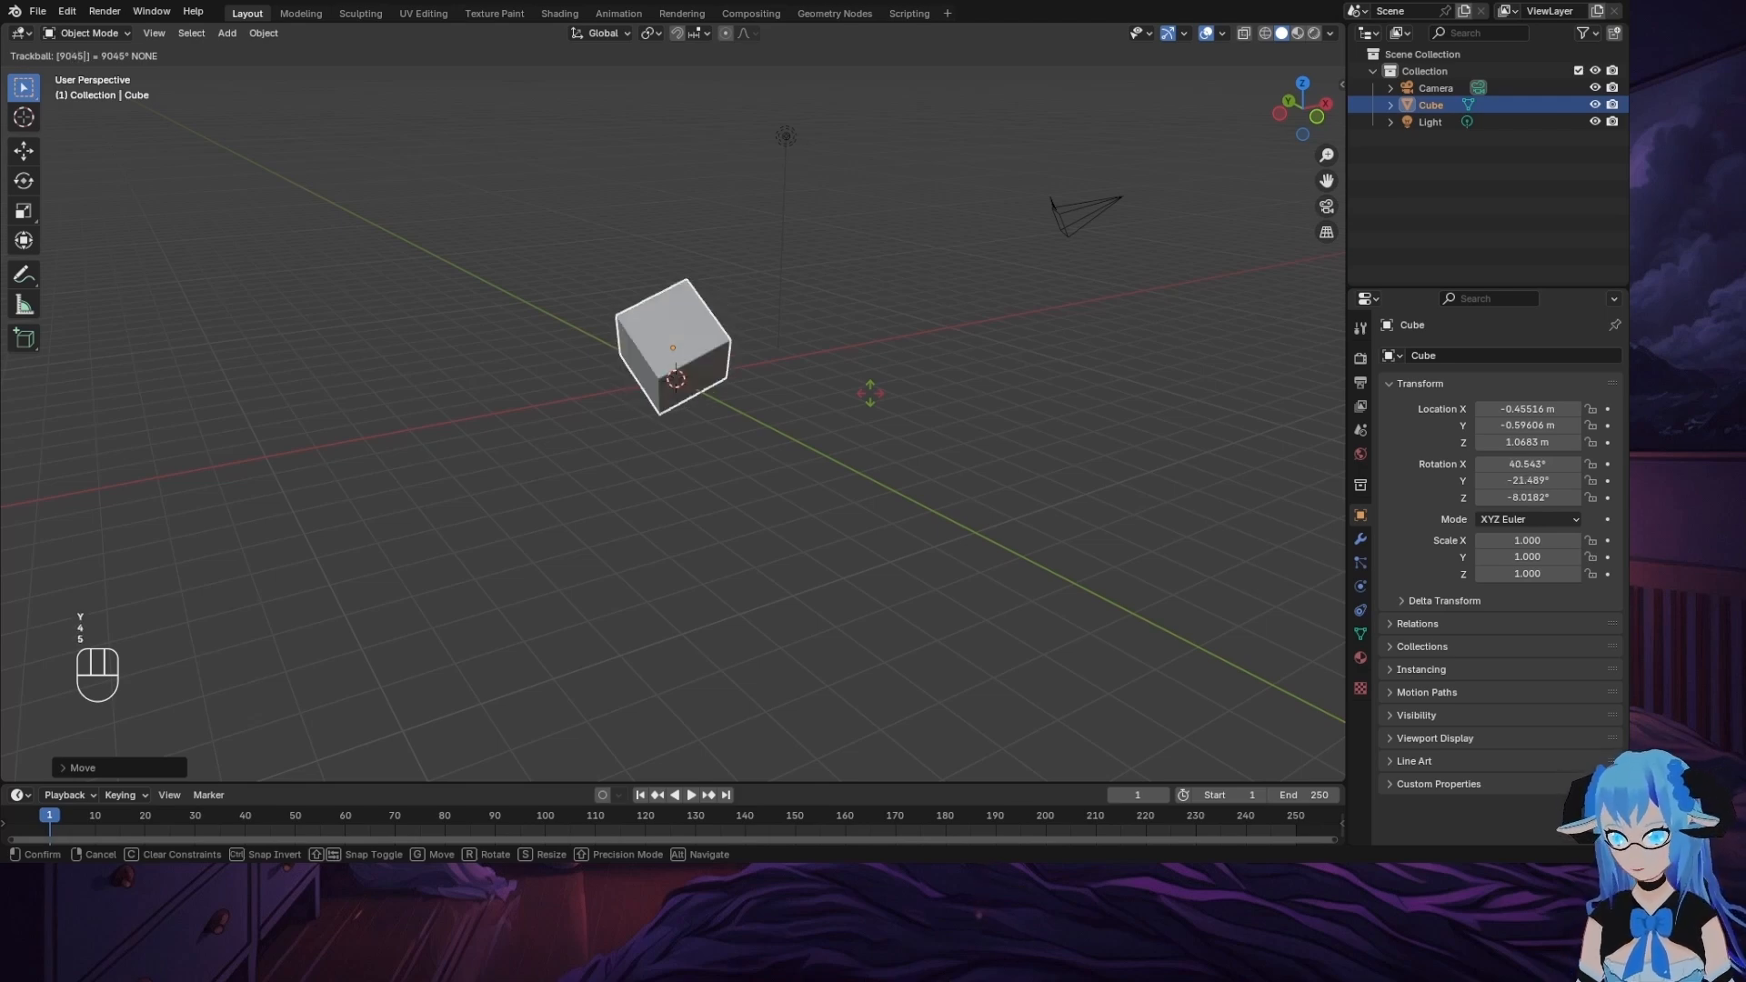
pyautogui.press('Return')
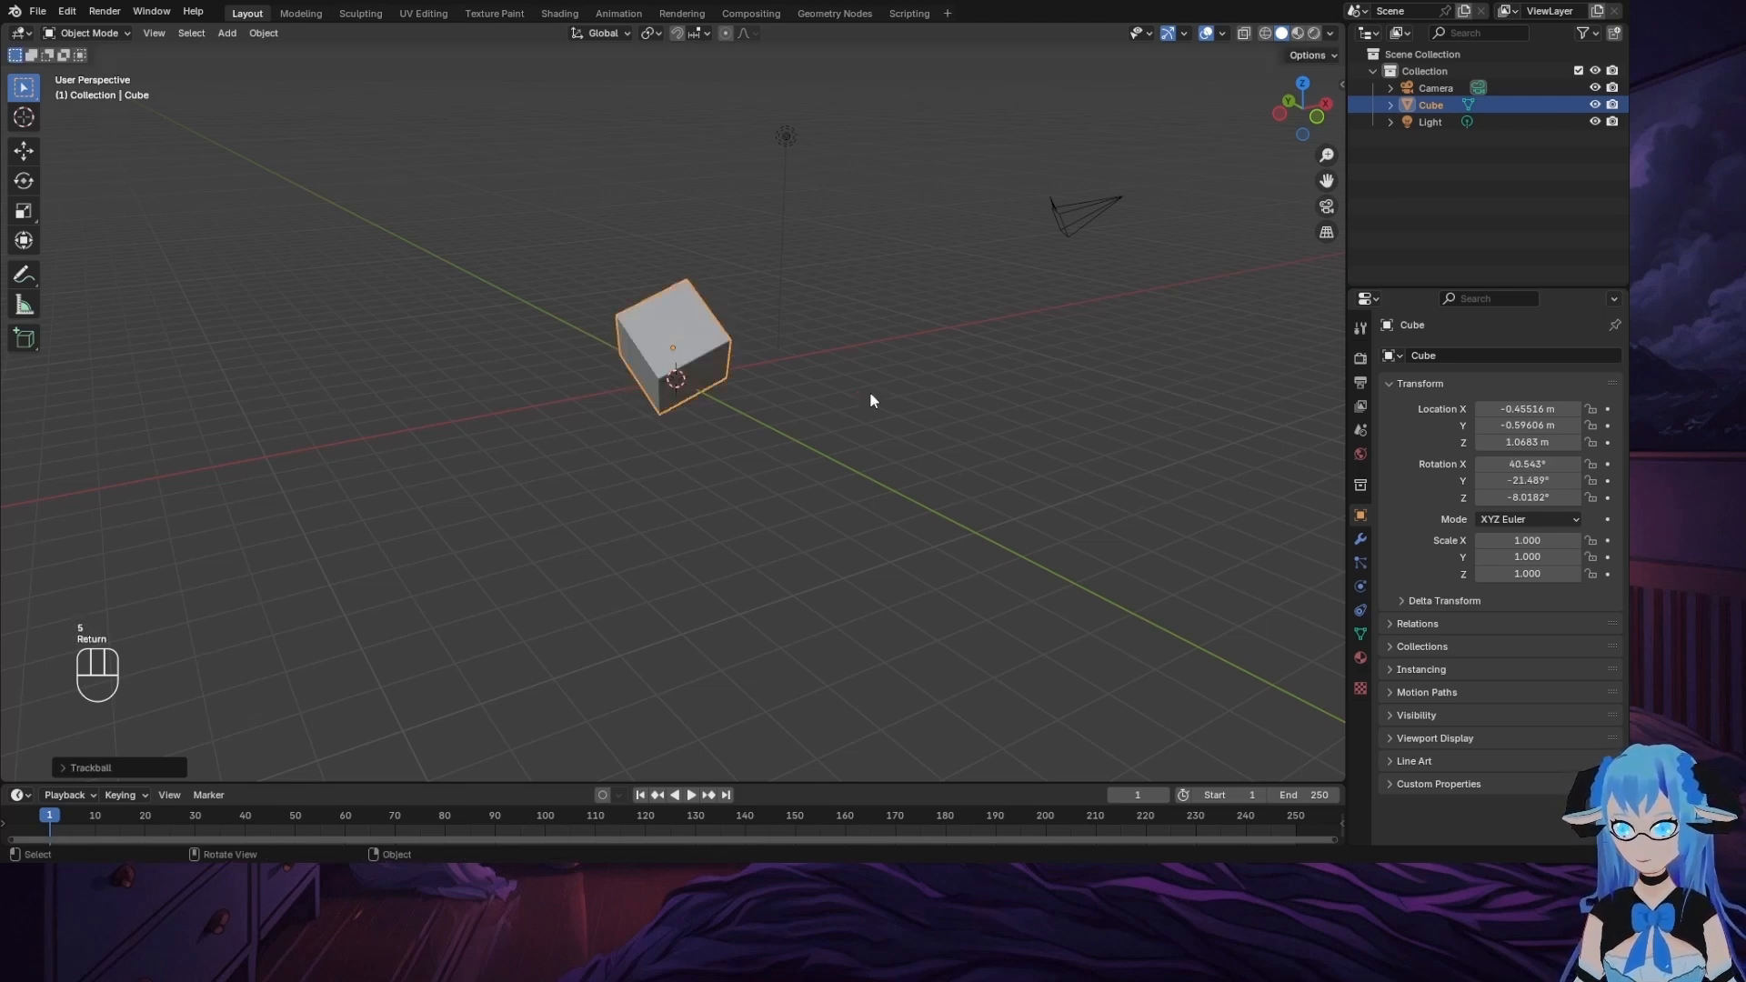
# Step: Scale the cube up uniformly to about 2.17 on all axes
pyautogui.moveTo(870, 391); pyautogui.dragTo(693, 333, button='middle')
pyautogui.moveTo(968, 456); pyautogui.dragTo(963, 377, button='middle')
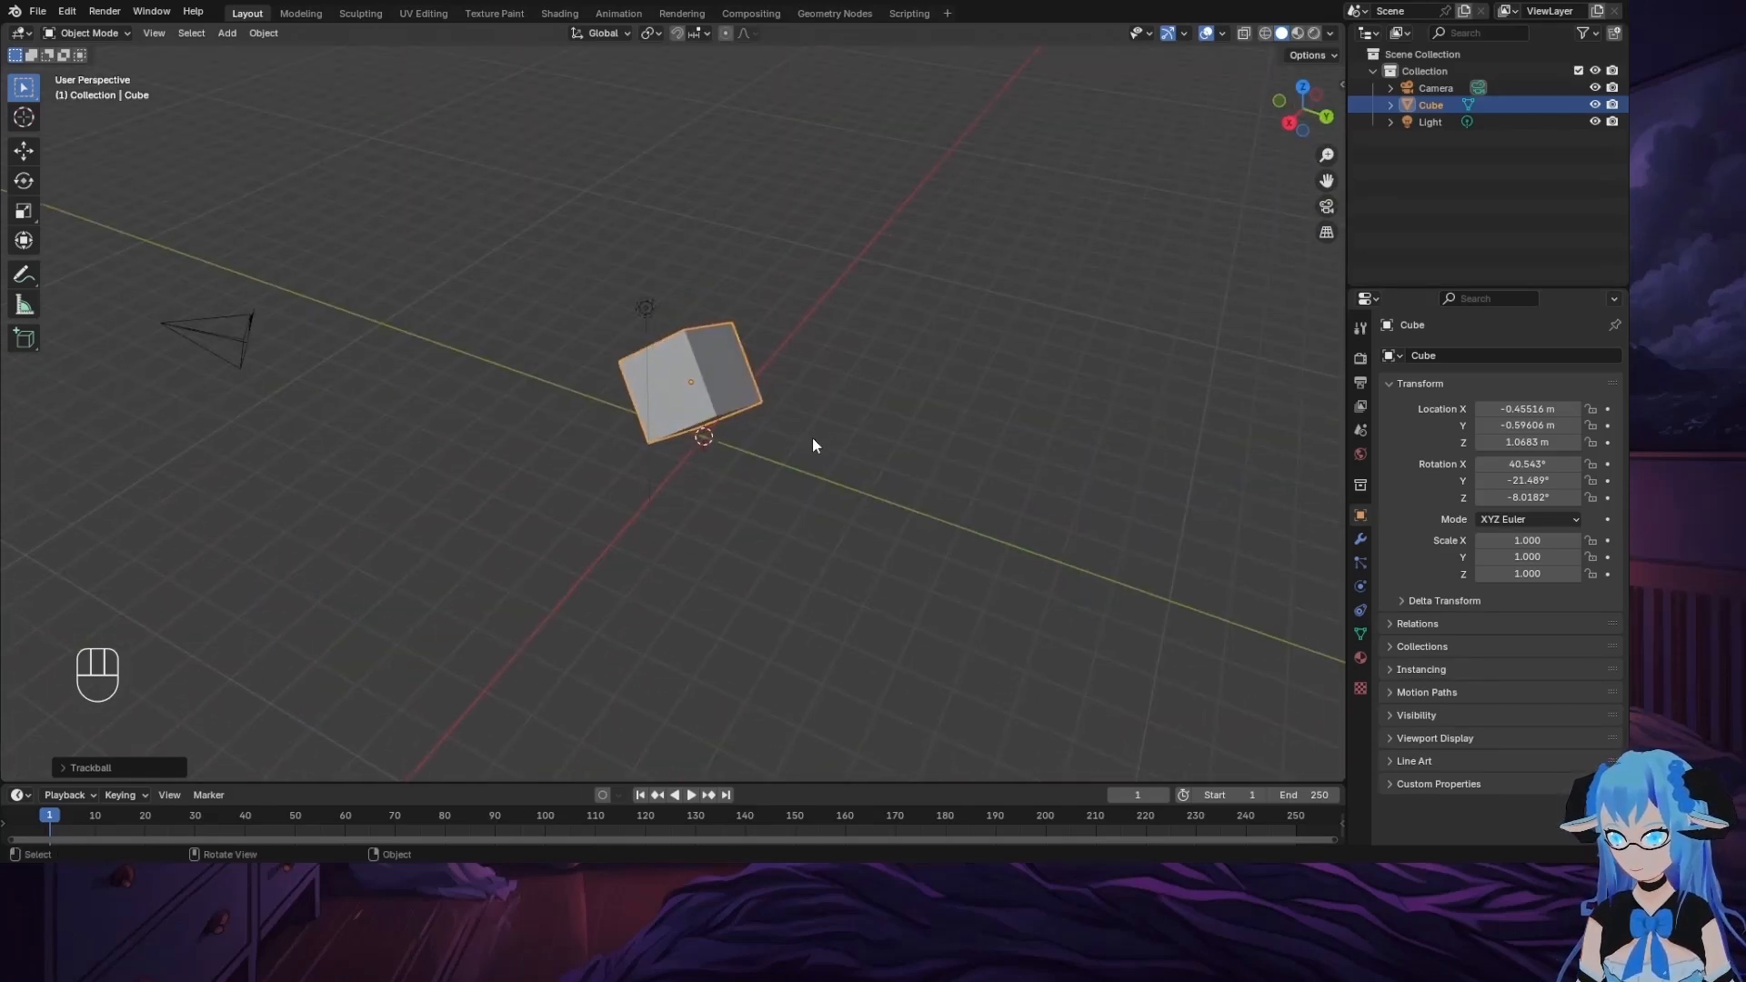
pyautogui.press('s')
pyautogui.click(940, 529)
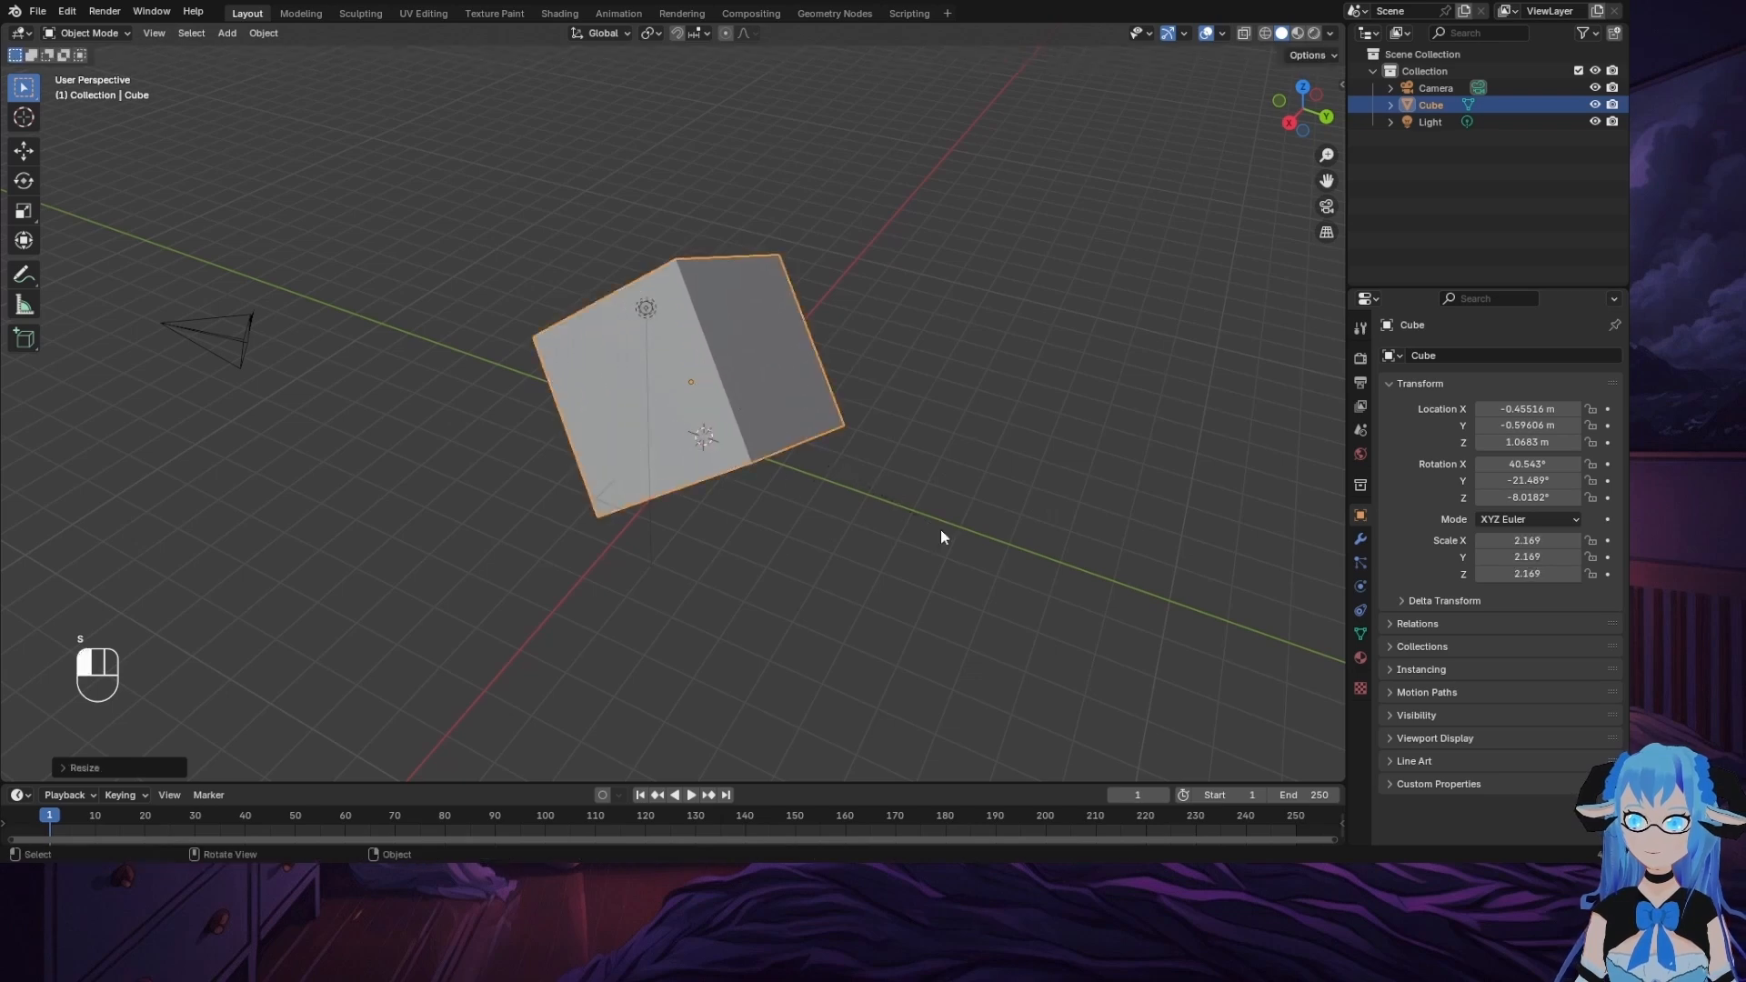
pyautogui.moveTo(941, 529); pyautogui.dragTo(1105, 252, button='middle')
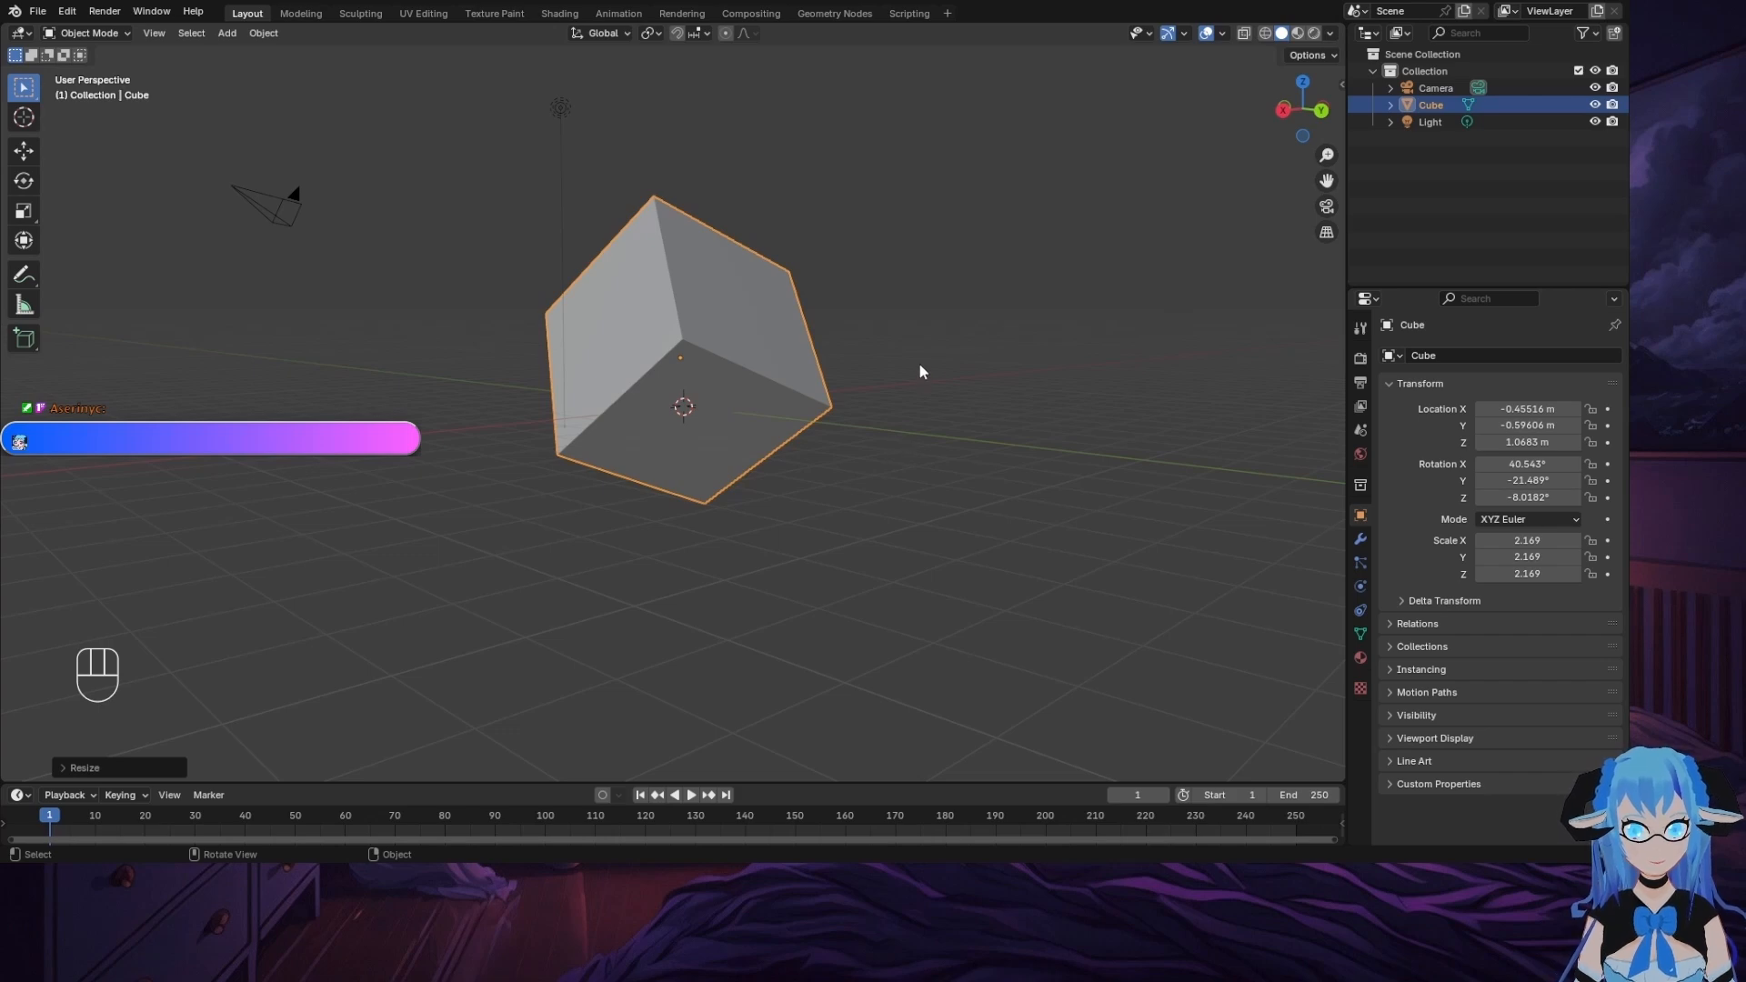
pyautogui.moveTo(920, 370); pyautogui.dragTo(787, 319, button='middle')
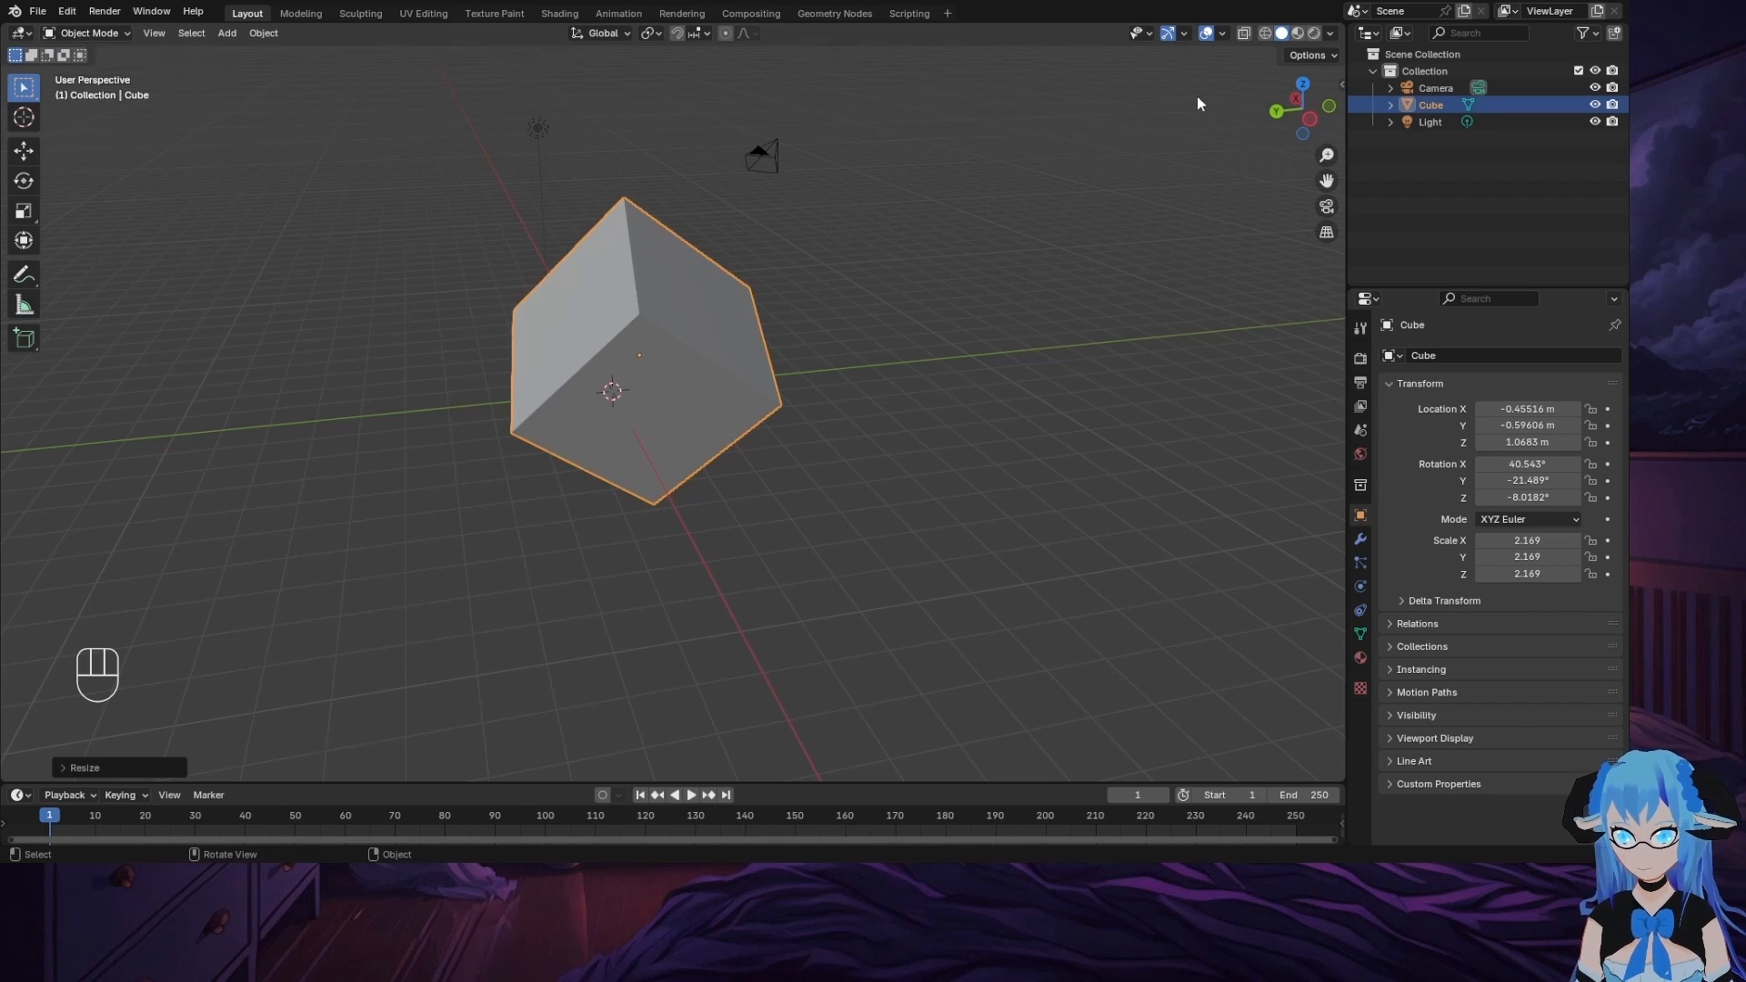
# Step: Show the cube from the back in orthographic view and switch it to Edit Mode
pyautogui.click(1276, 111)
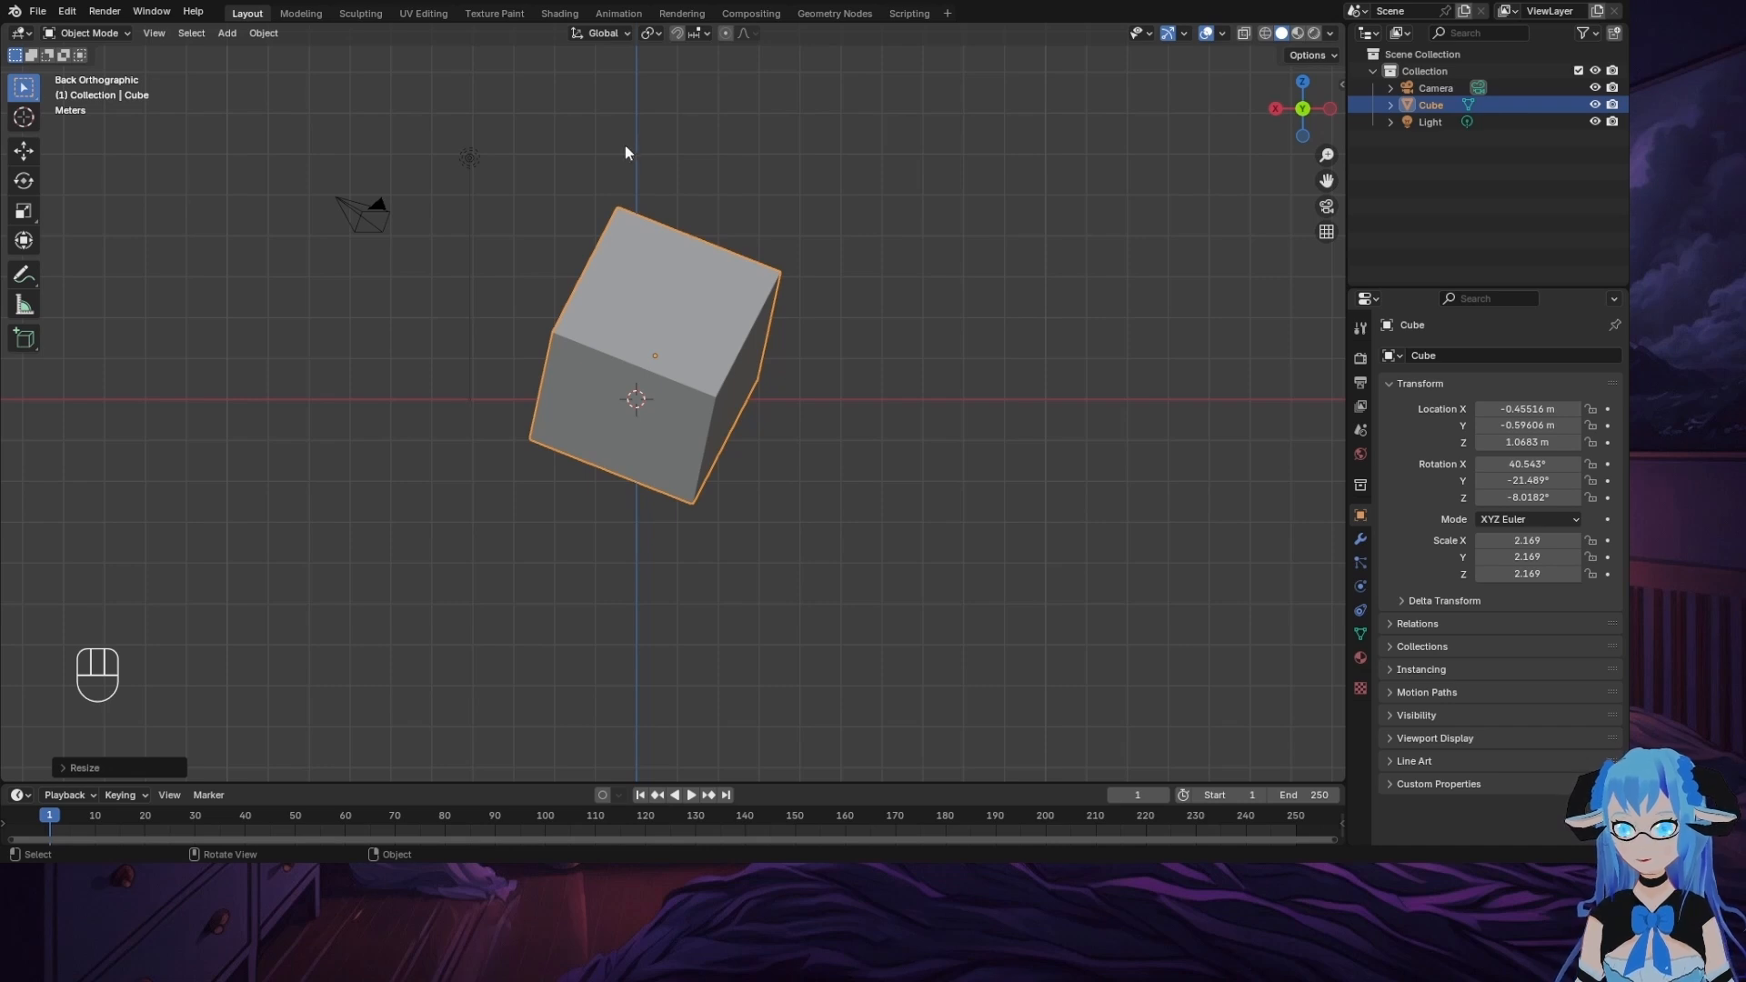
pyautogui.click(108, 35)
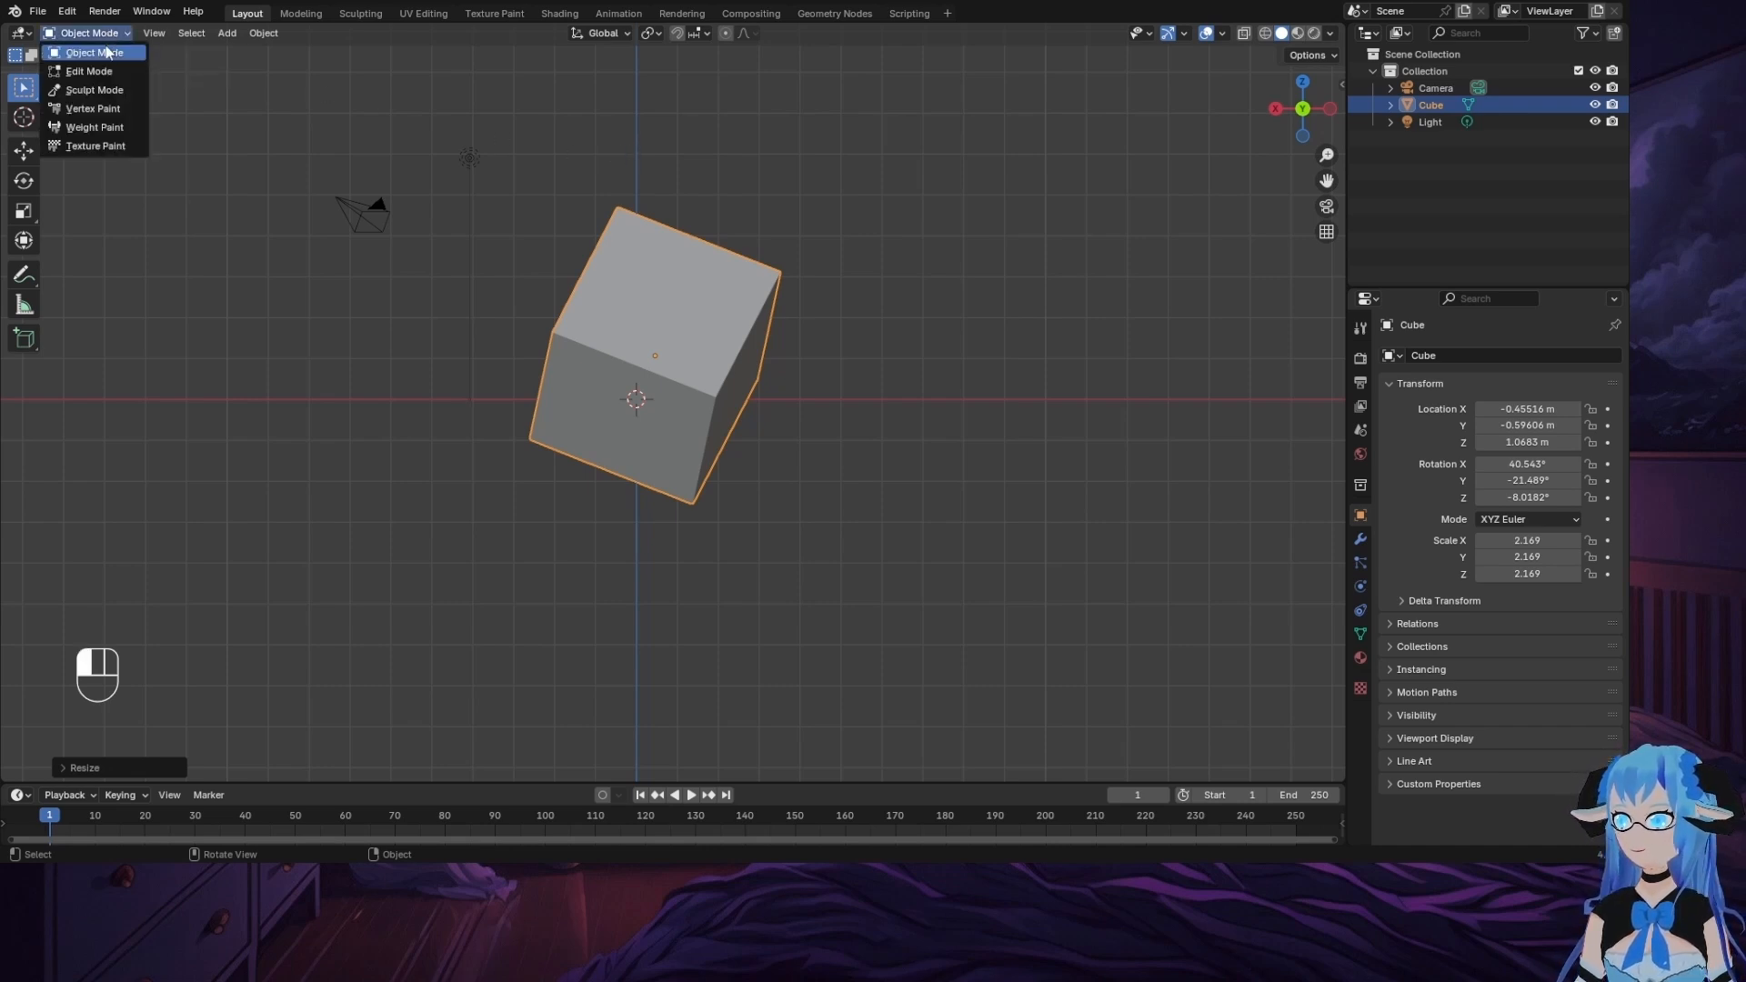
pyautogui.click(108, 78)
pyautogui.moveTo(1032, 233); pyautogui.dragTo(1204, 210, button='middle')
pyautogui.click(1324, 117)
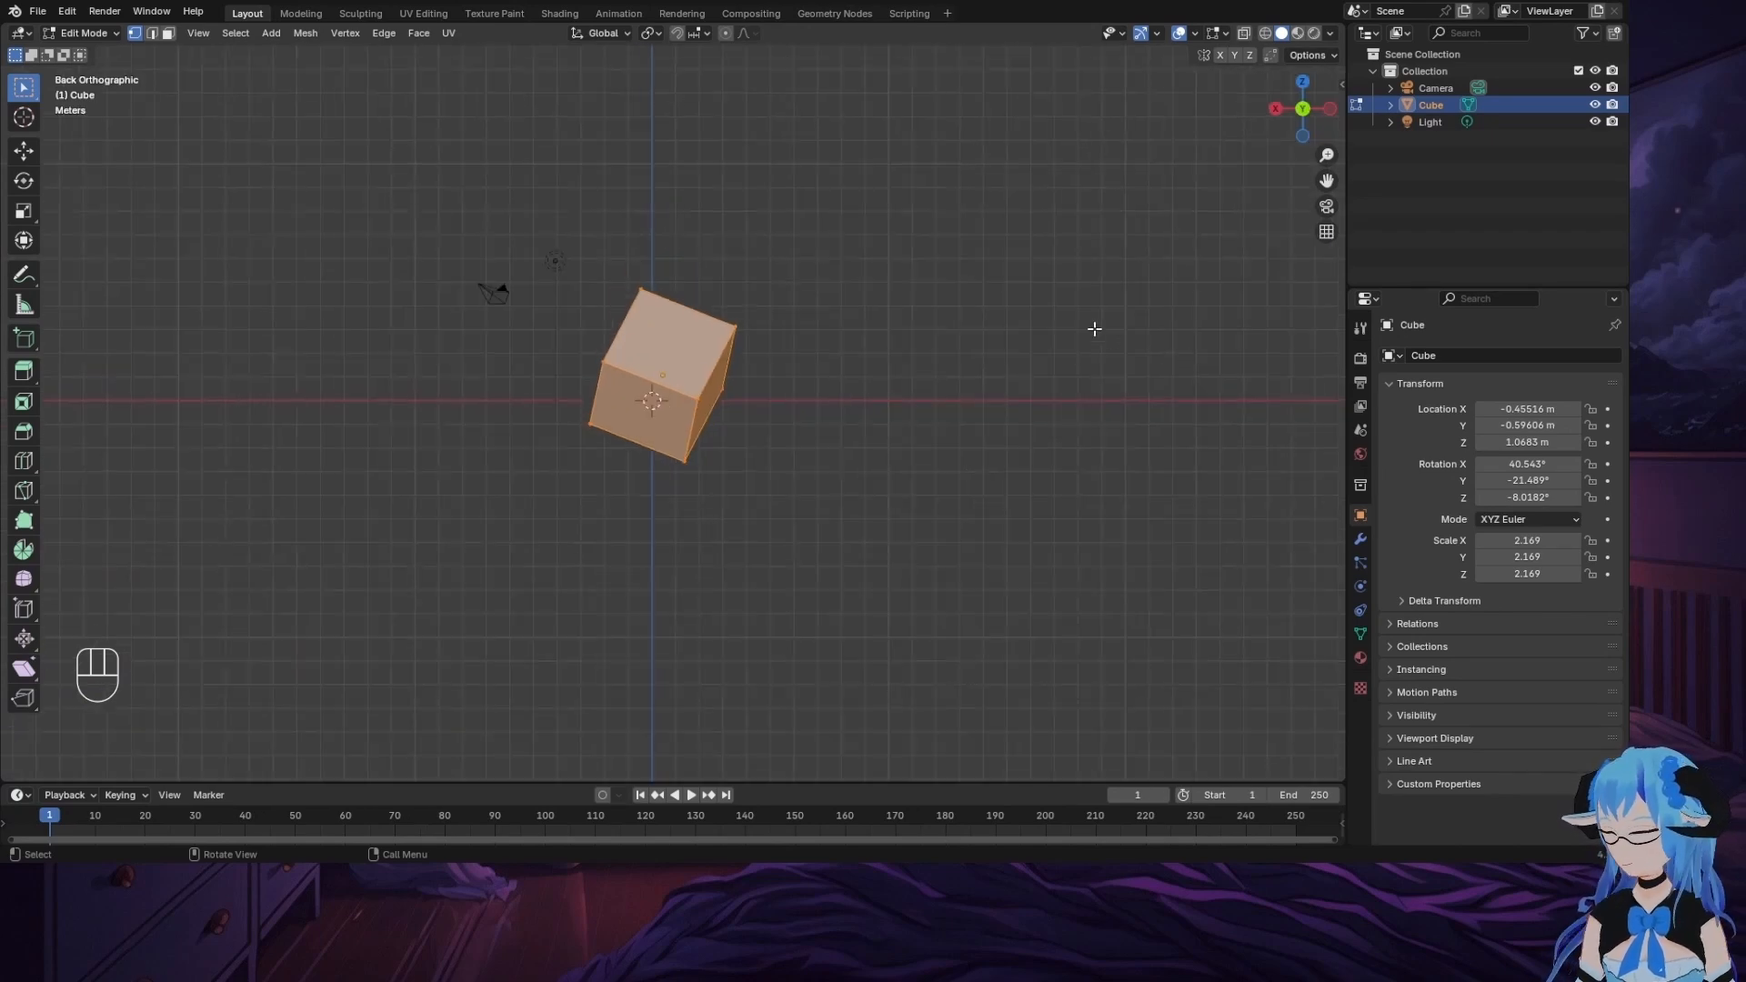
pyautogui.scroll(3, 1075, 410)
pyautogui.scroll(-2, 1075, 410)
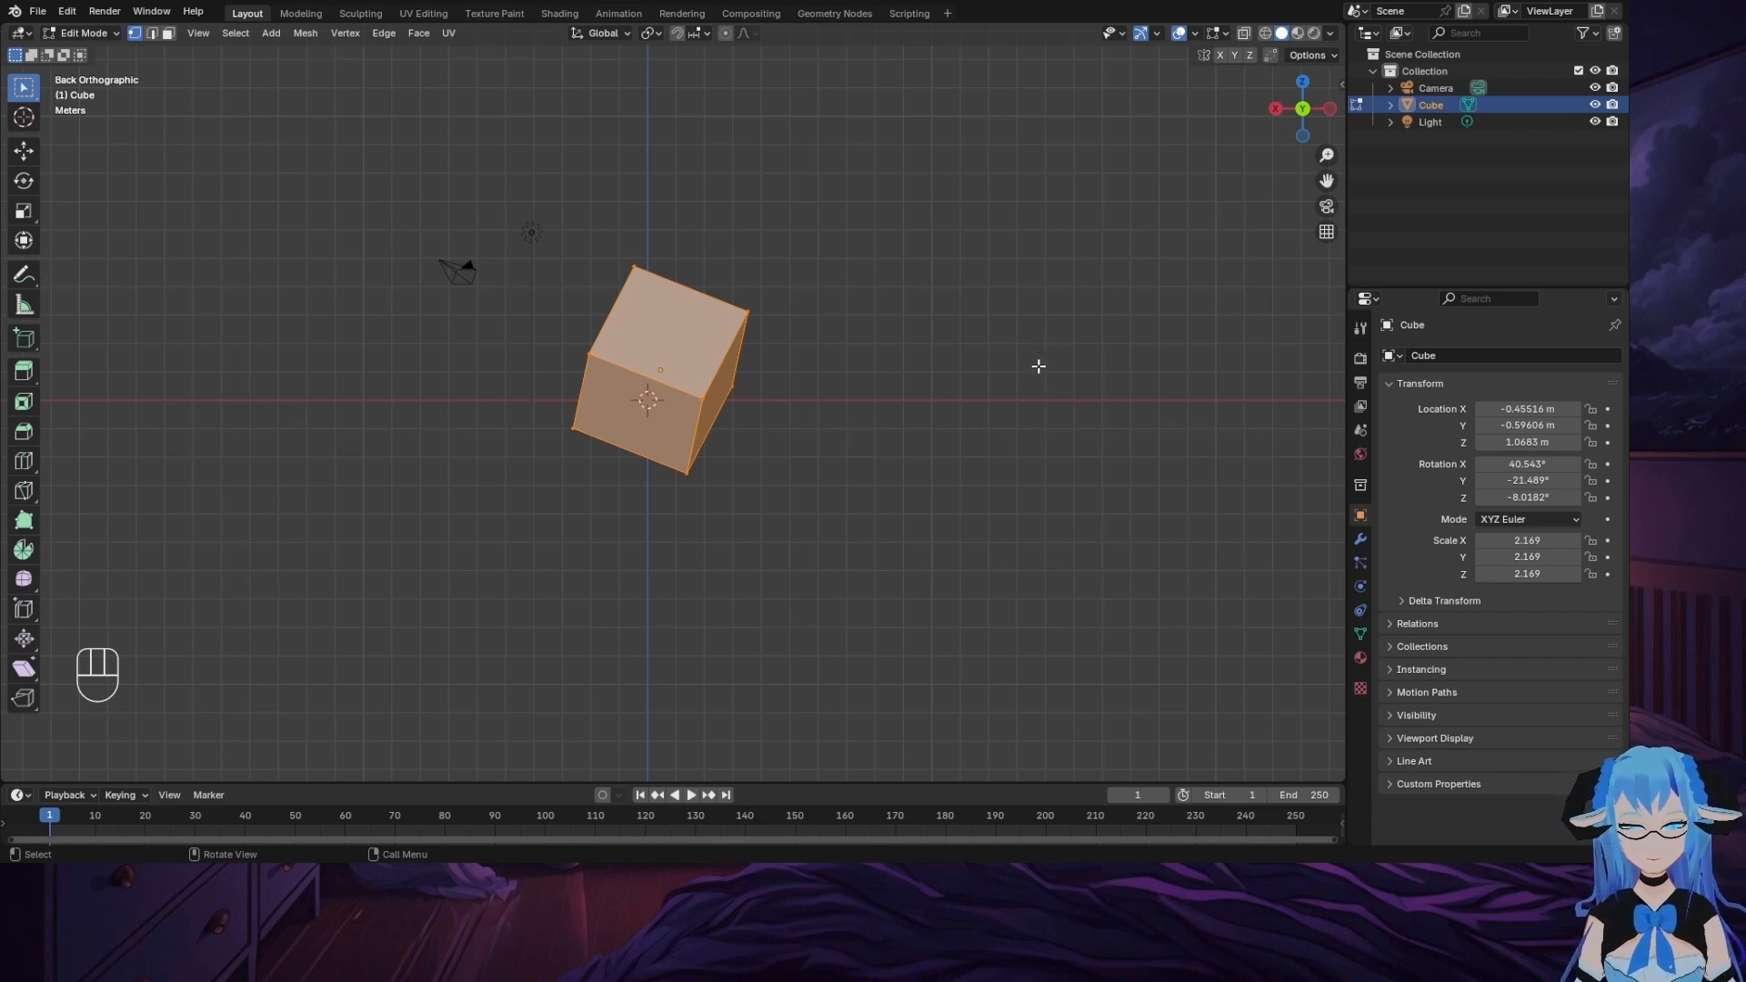
# Step: Deselect all of the cube's geometry and return to Object Mode
pyautogui.click(1003, 486)
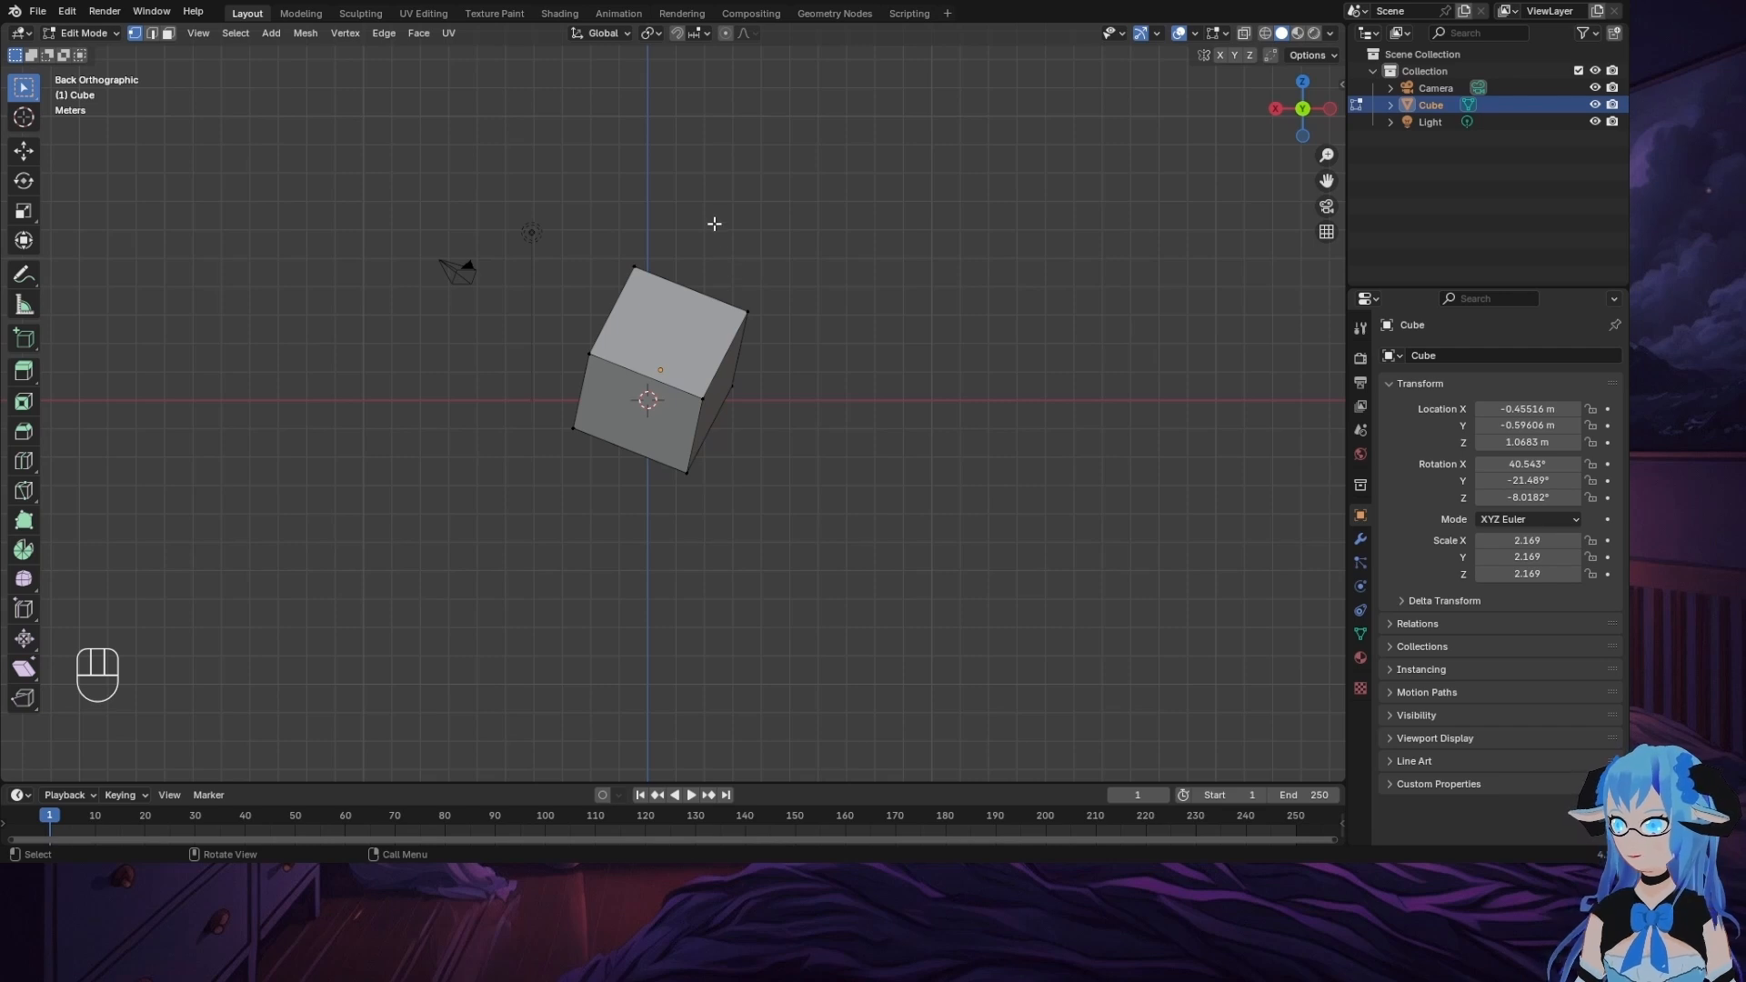
pyautogui.moveTo(944, 322); pyautogui.dragTo(1067, 371, button='middle')
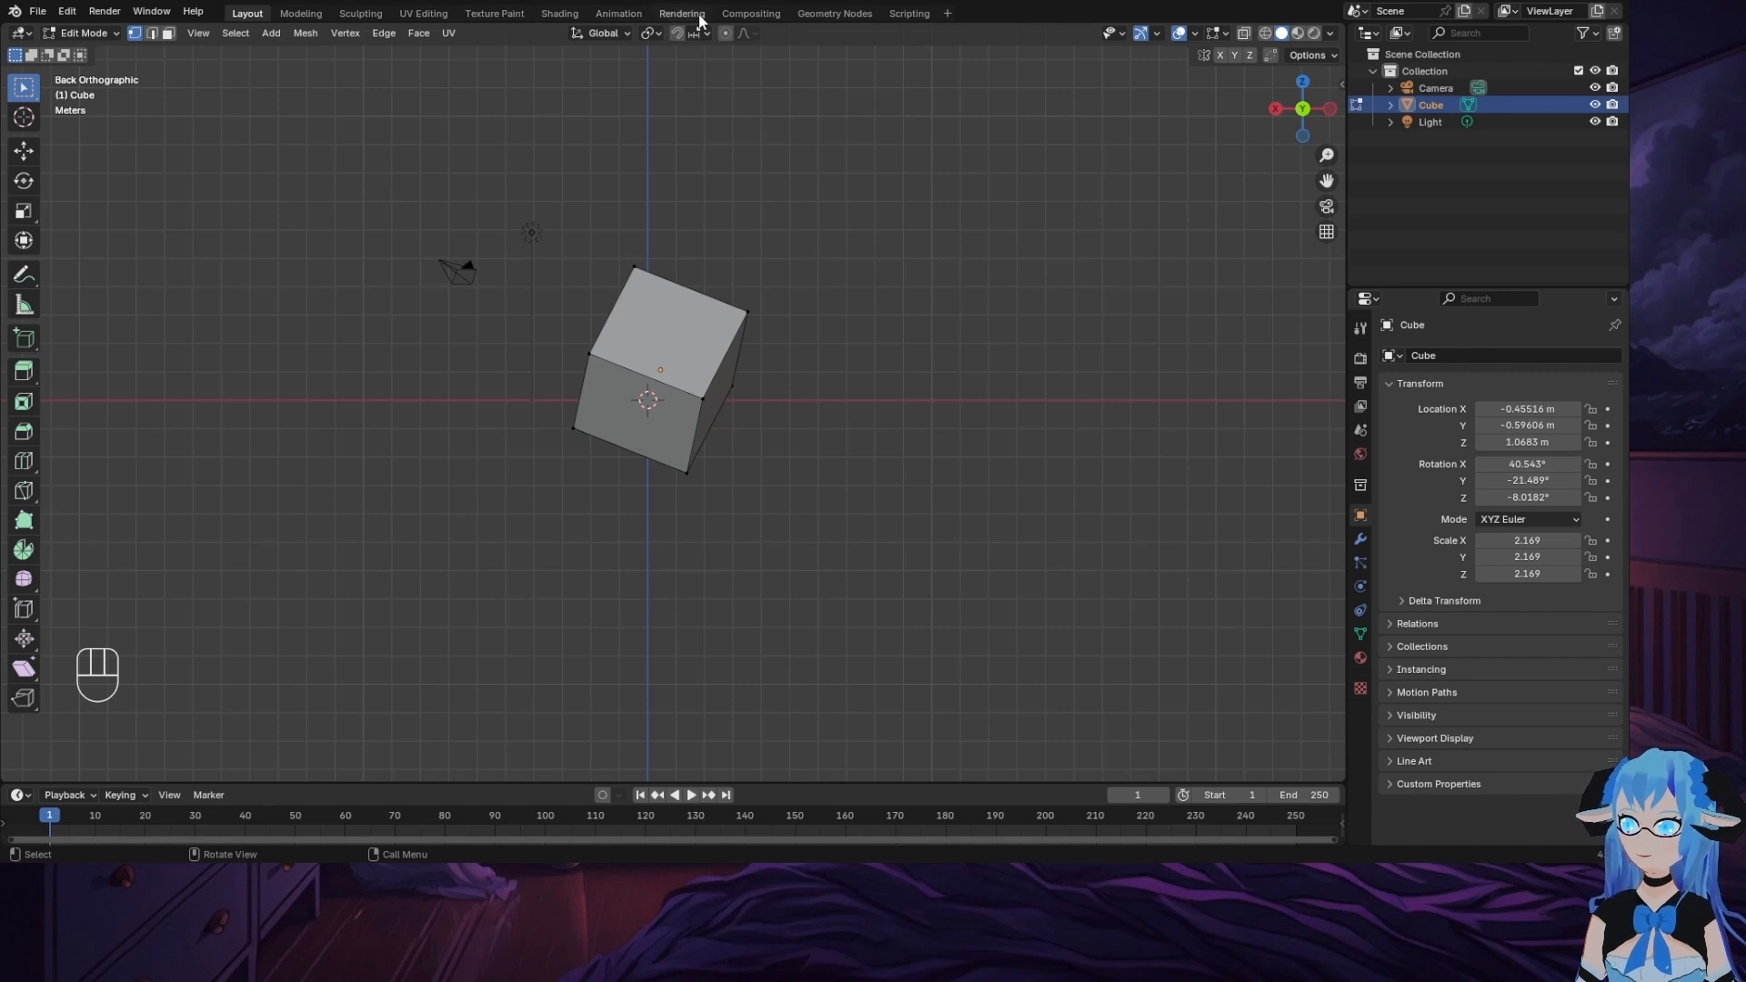
pyautogui.click(67, 10)
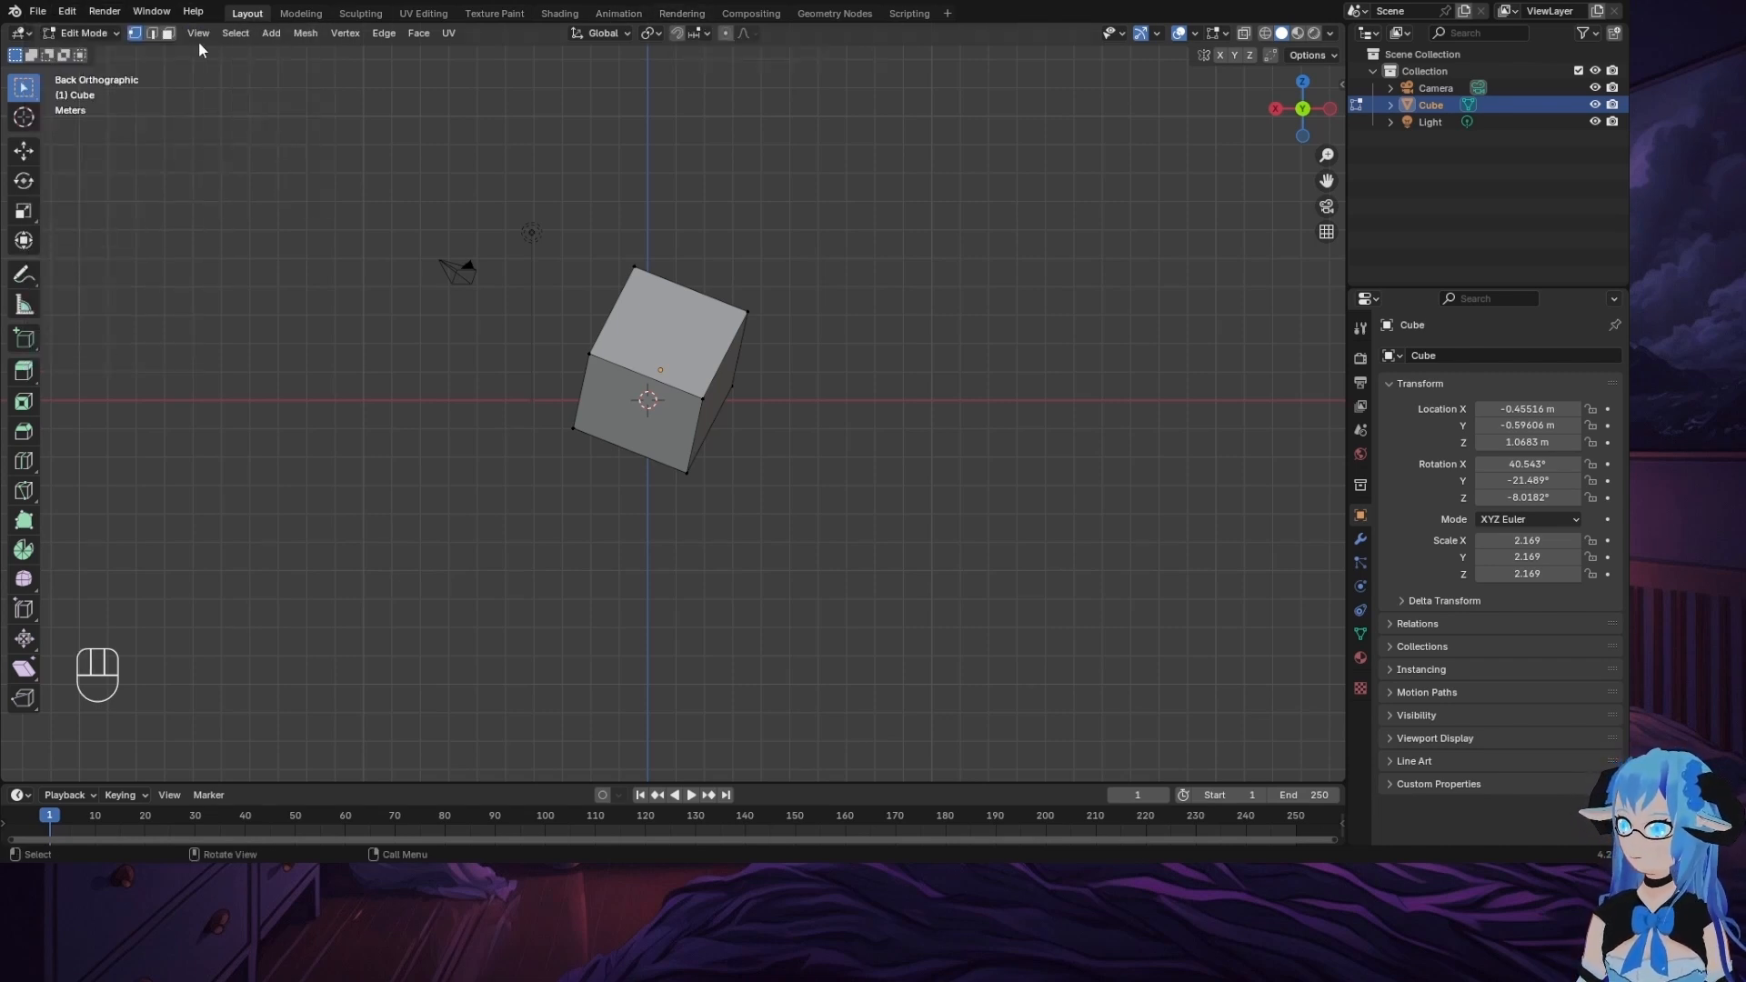
pyautogui.click(272, 32)
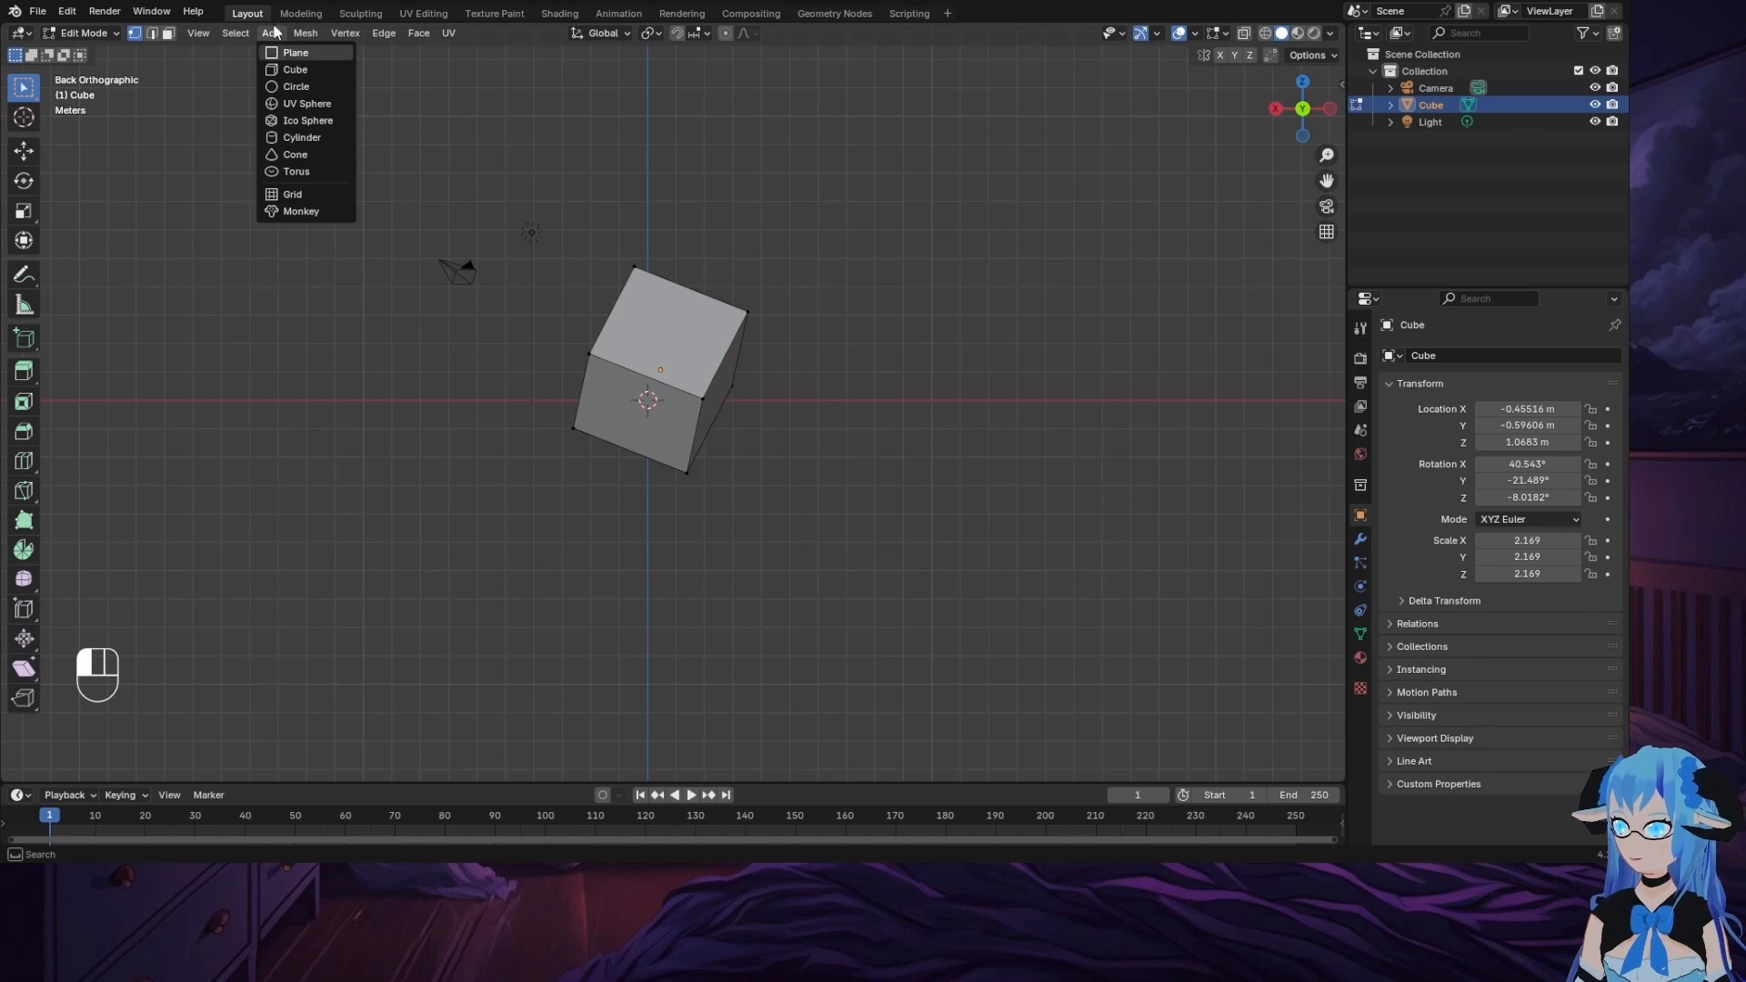
pyautogui.click(80, 33)
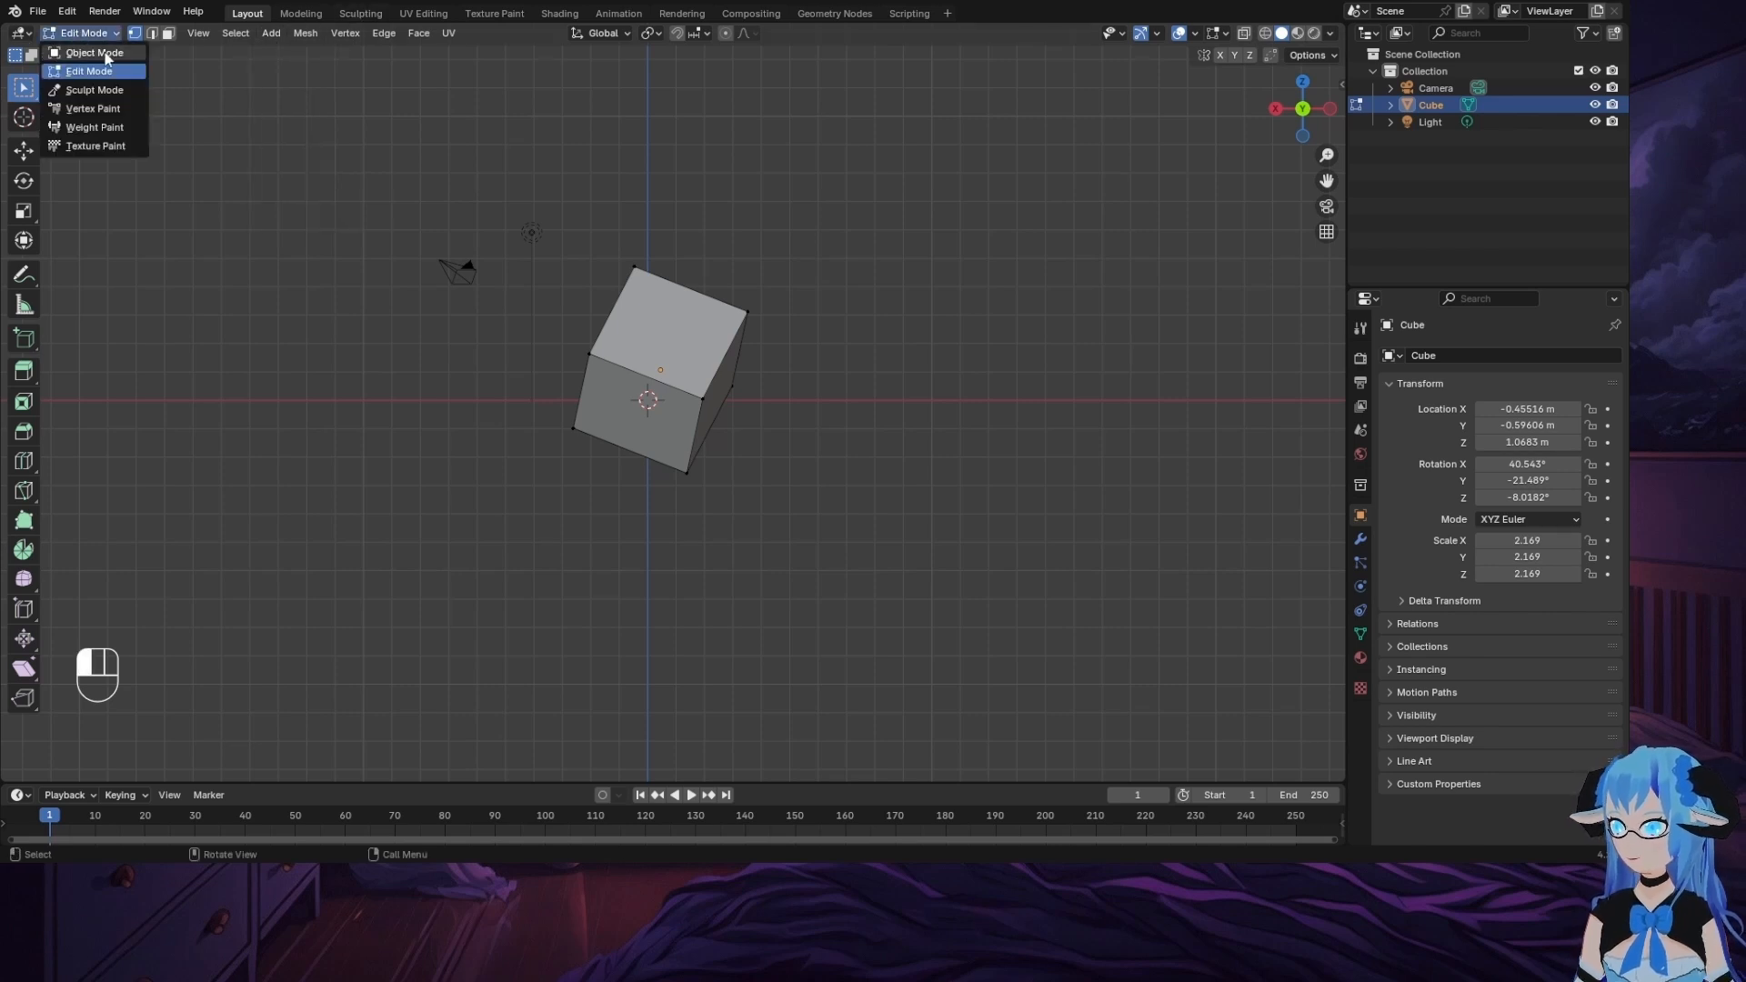
pyautogui.click(94, 53)
# Step: Switch to the back orthographic view and add the file chibiref.png as a reference image
pyautogui.moveTo(604, 238); pyautogui.dragTo(874, 239, button='middle')
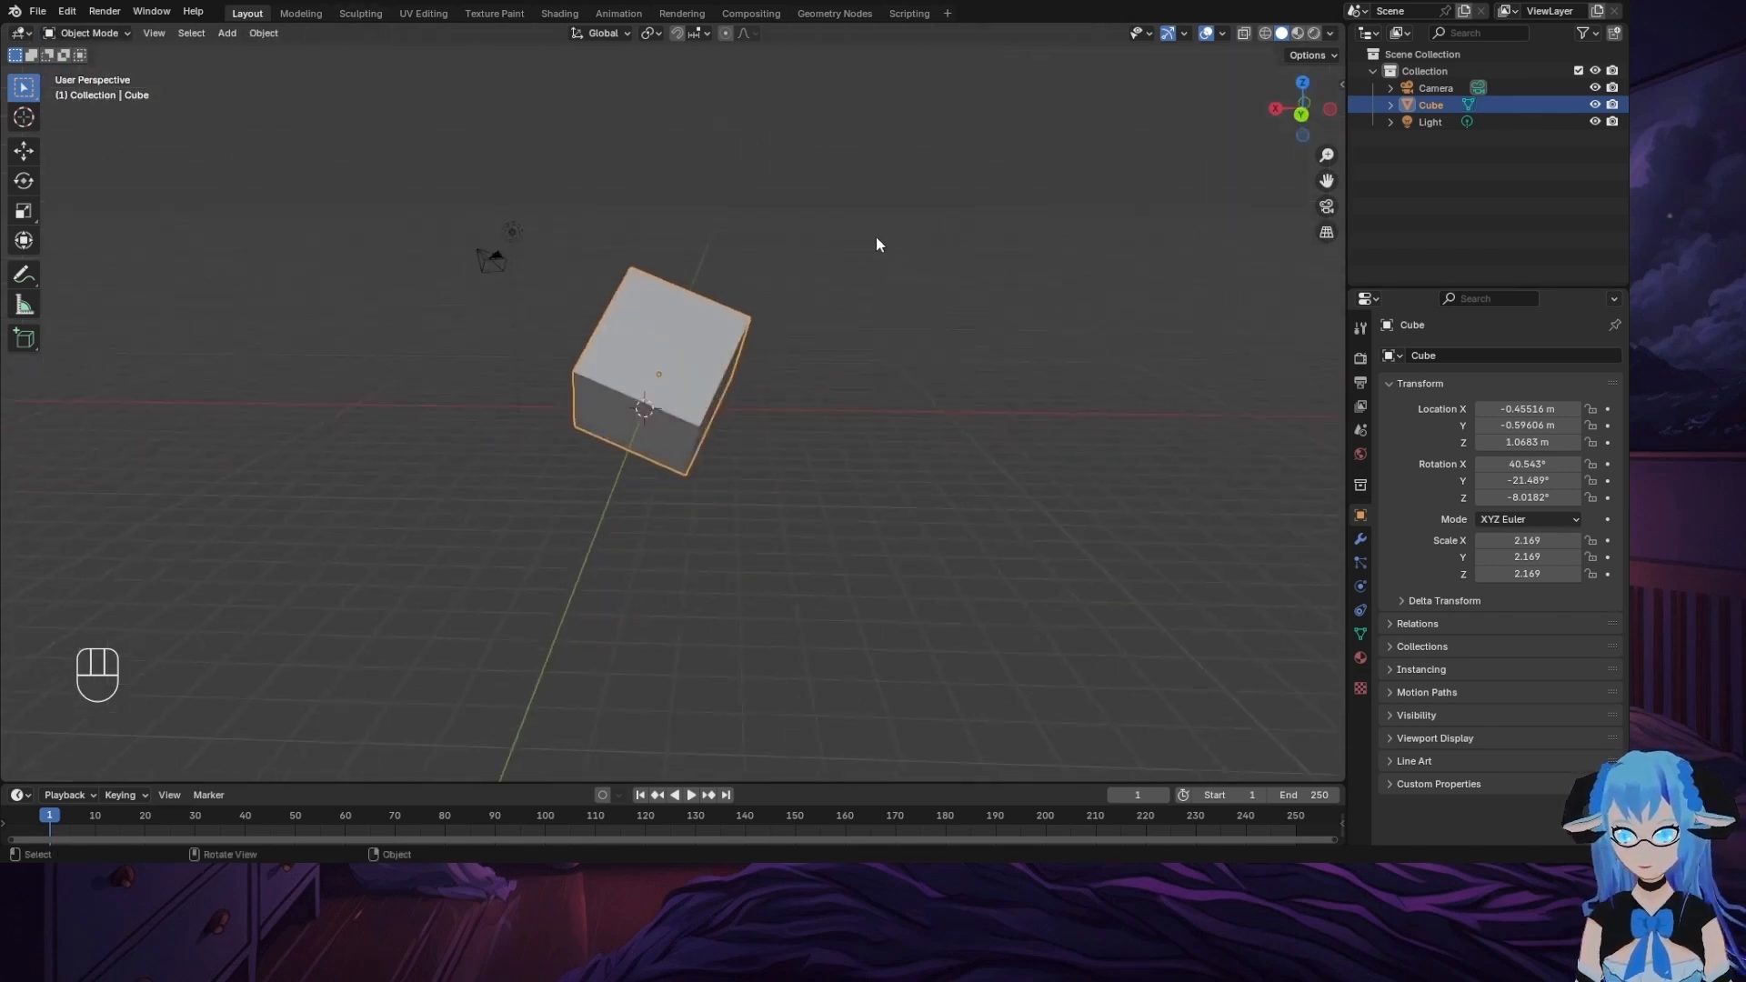
pyautogui.click(1302, 114)
pyautogui.click(227, 33)
pyautogui.moveTo(264, 278)
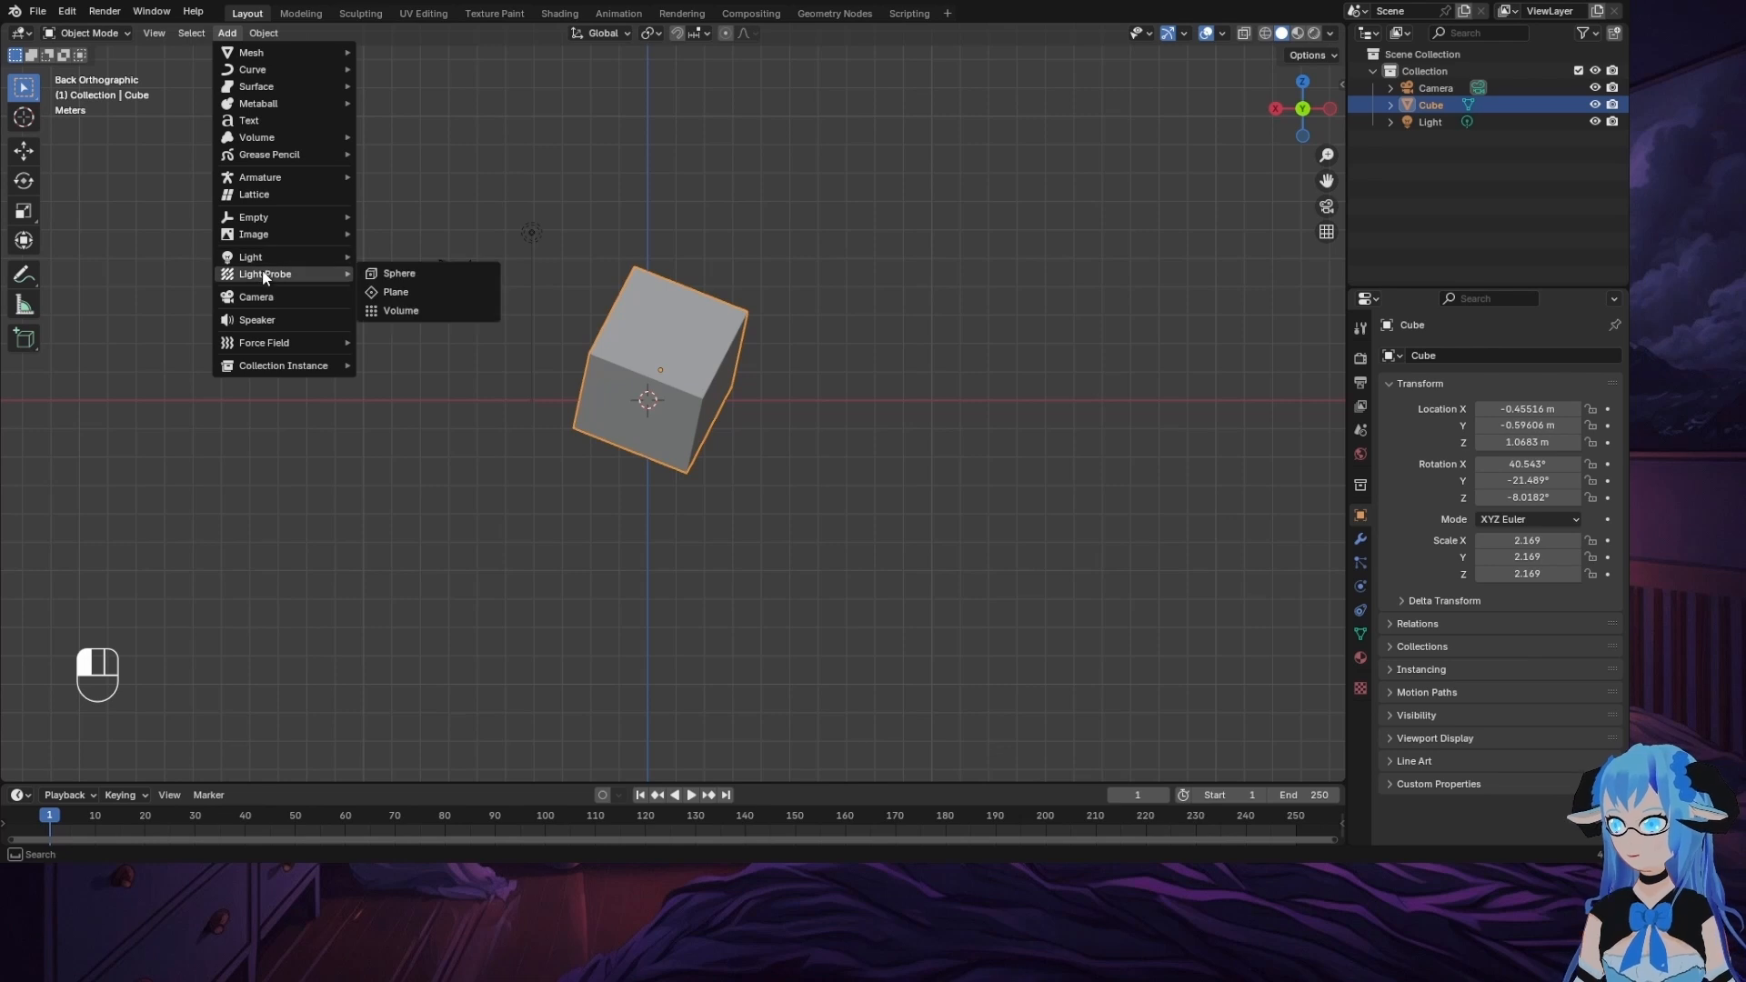
pyautogui.moveTo(273, 234)
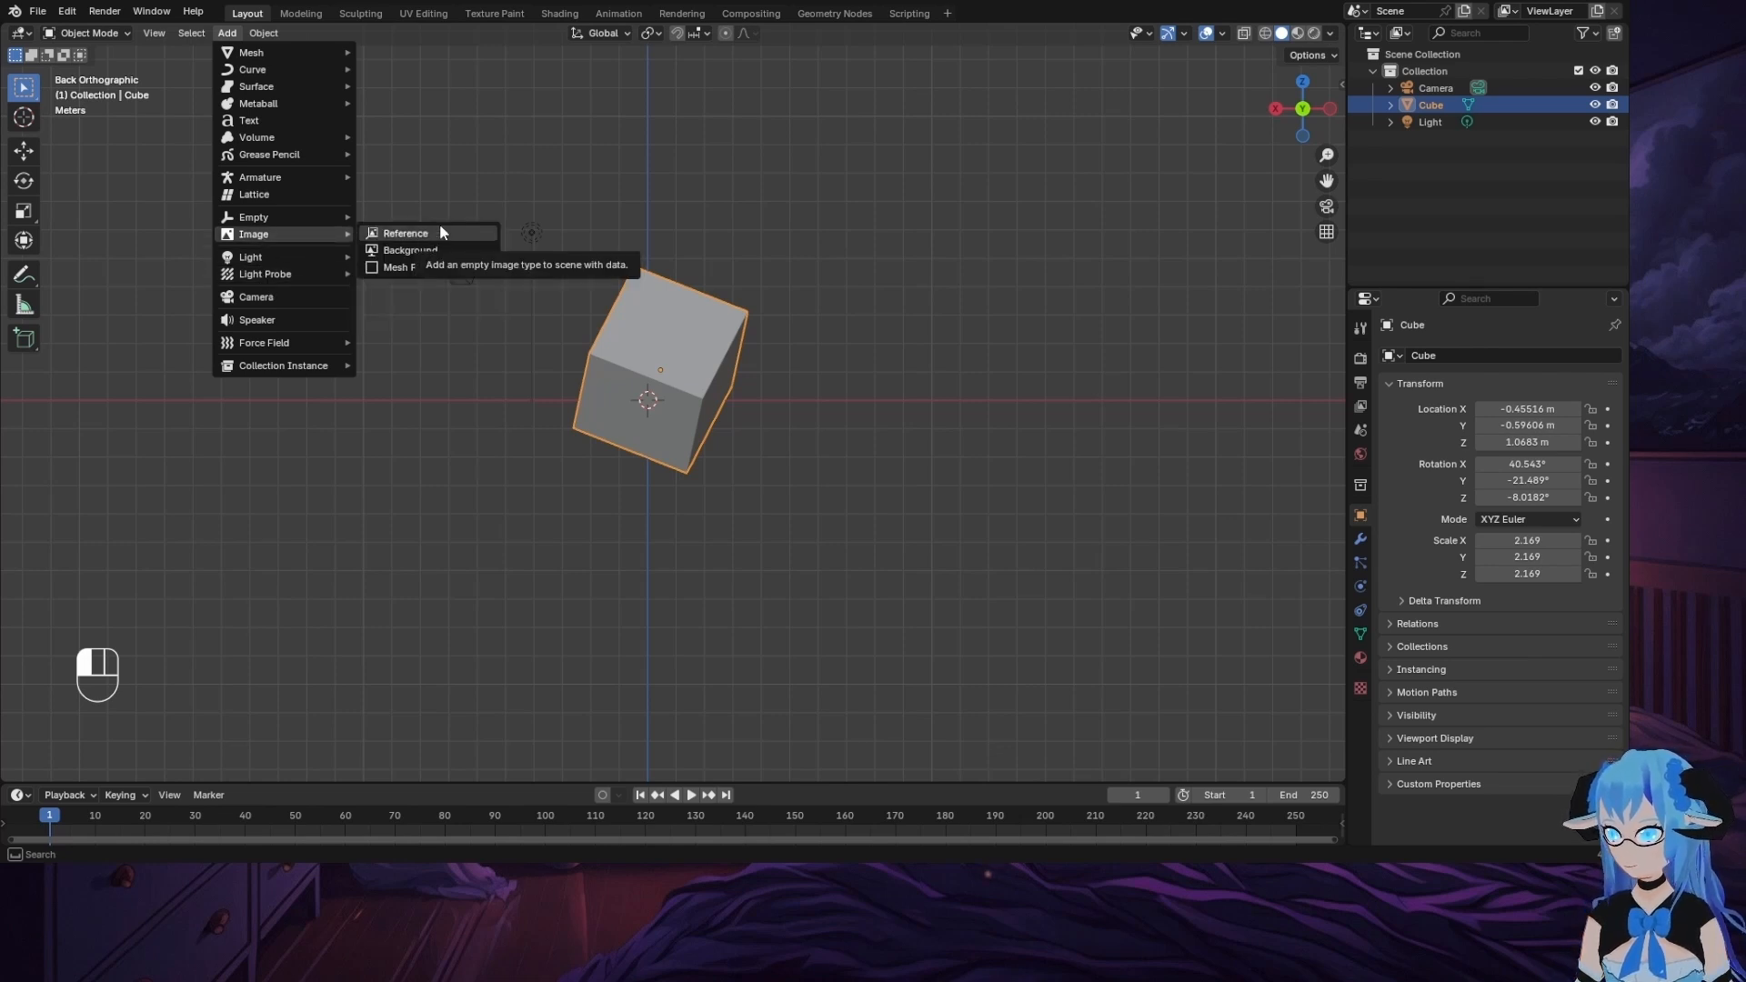
pyautogui.click(447, 244)
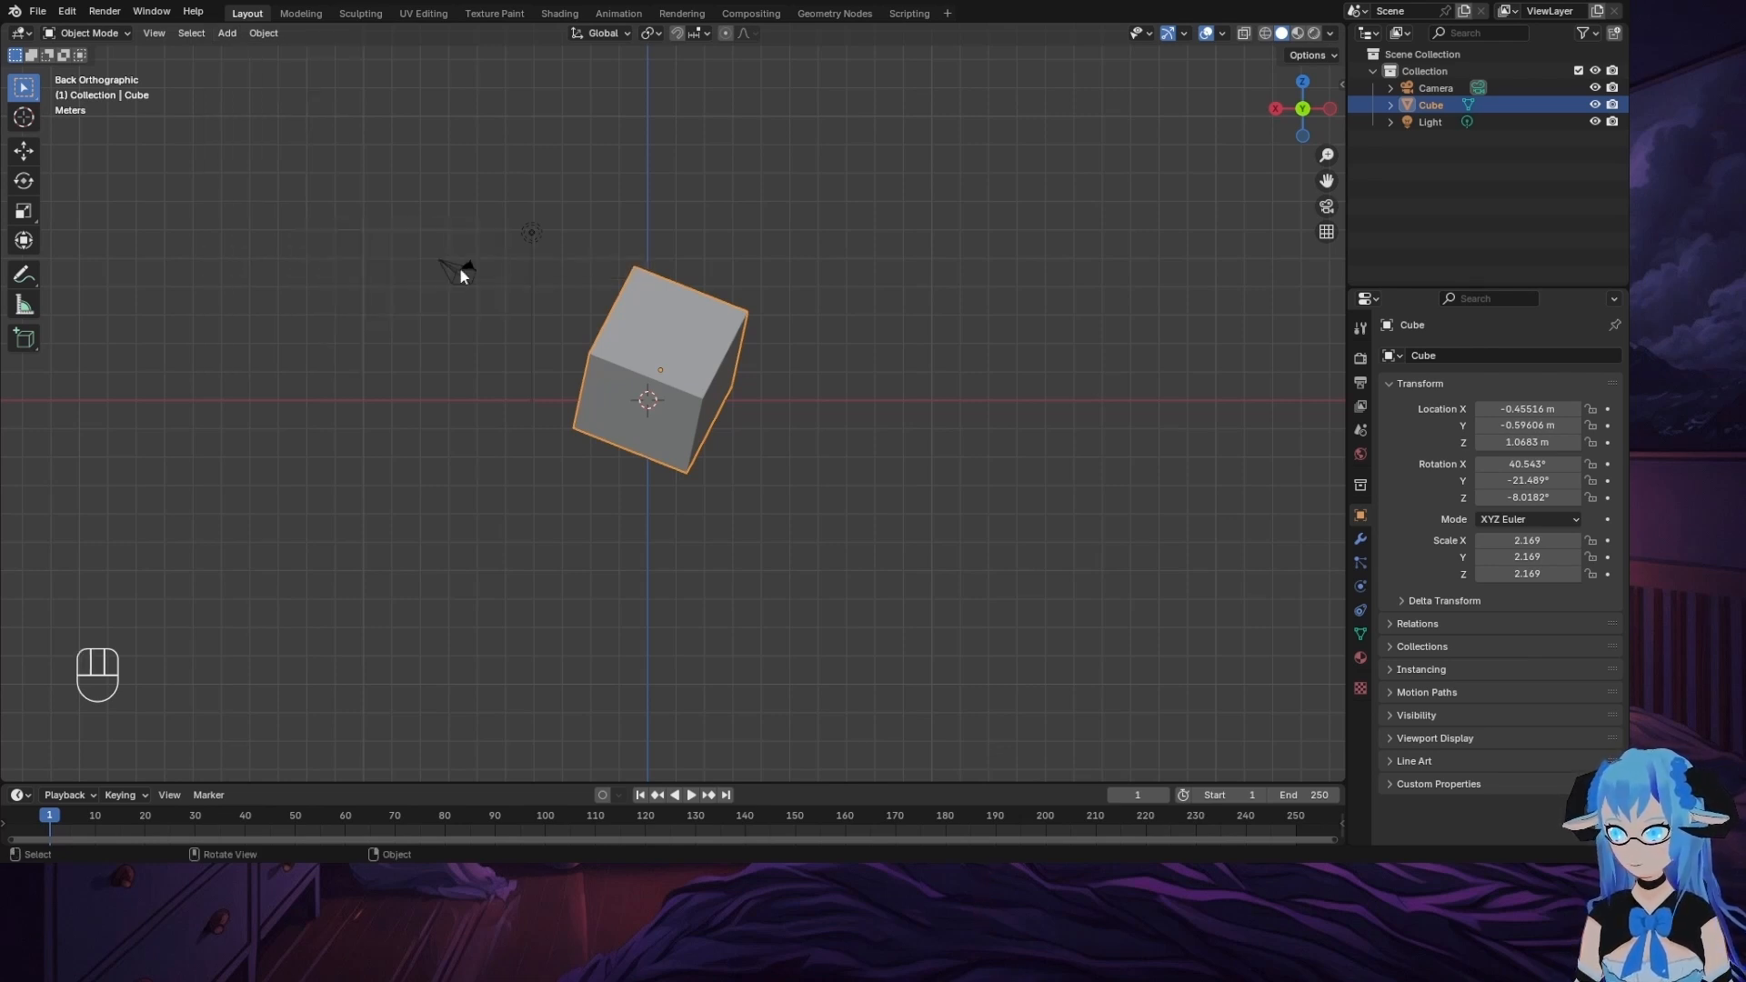
pyautogui.doubleClick(646, 484)
# Step: Hide the cube so that it no longer covers the reference image
pyautogui.click(674, 308)
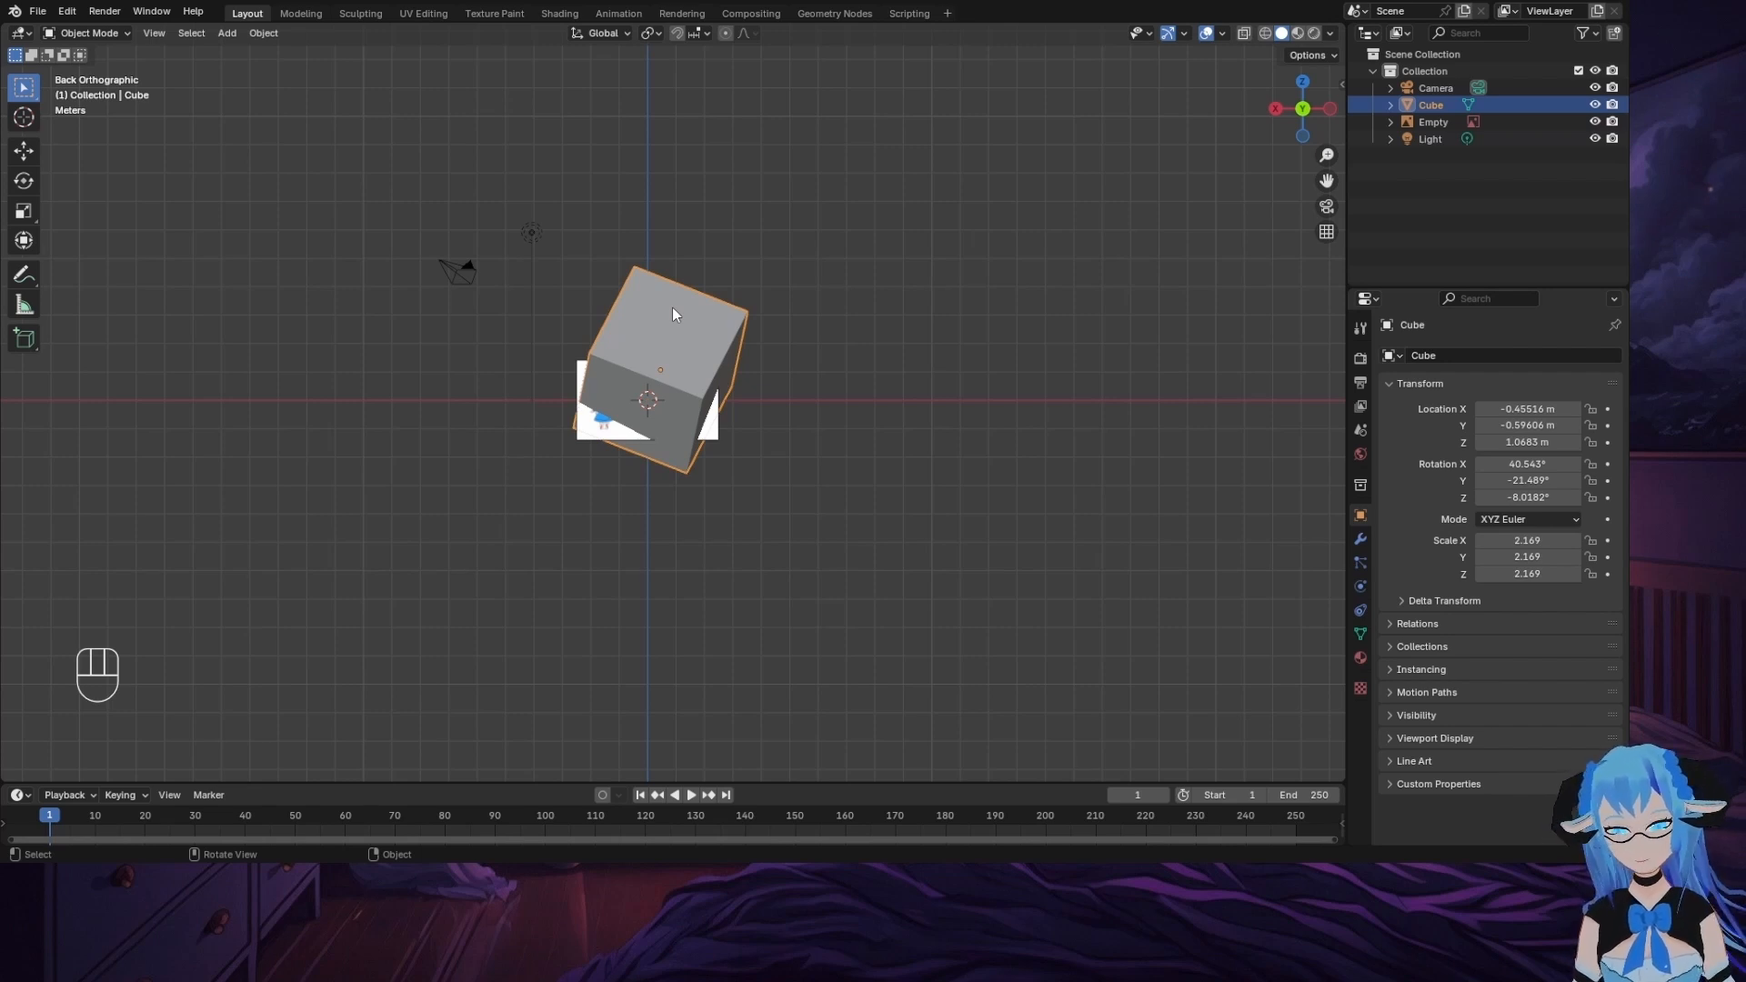
pyautogui.press('h')
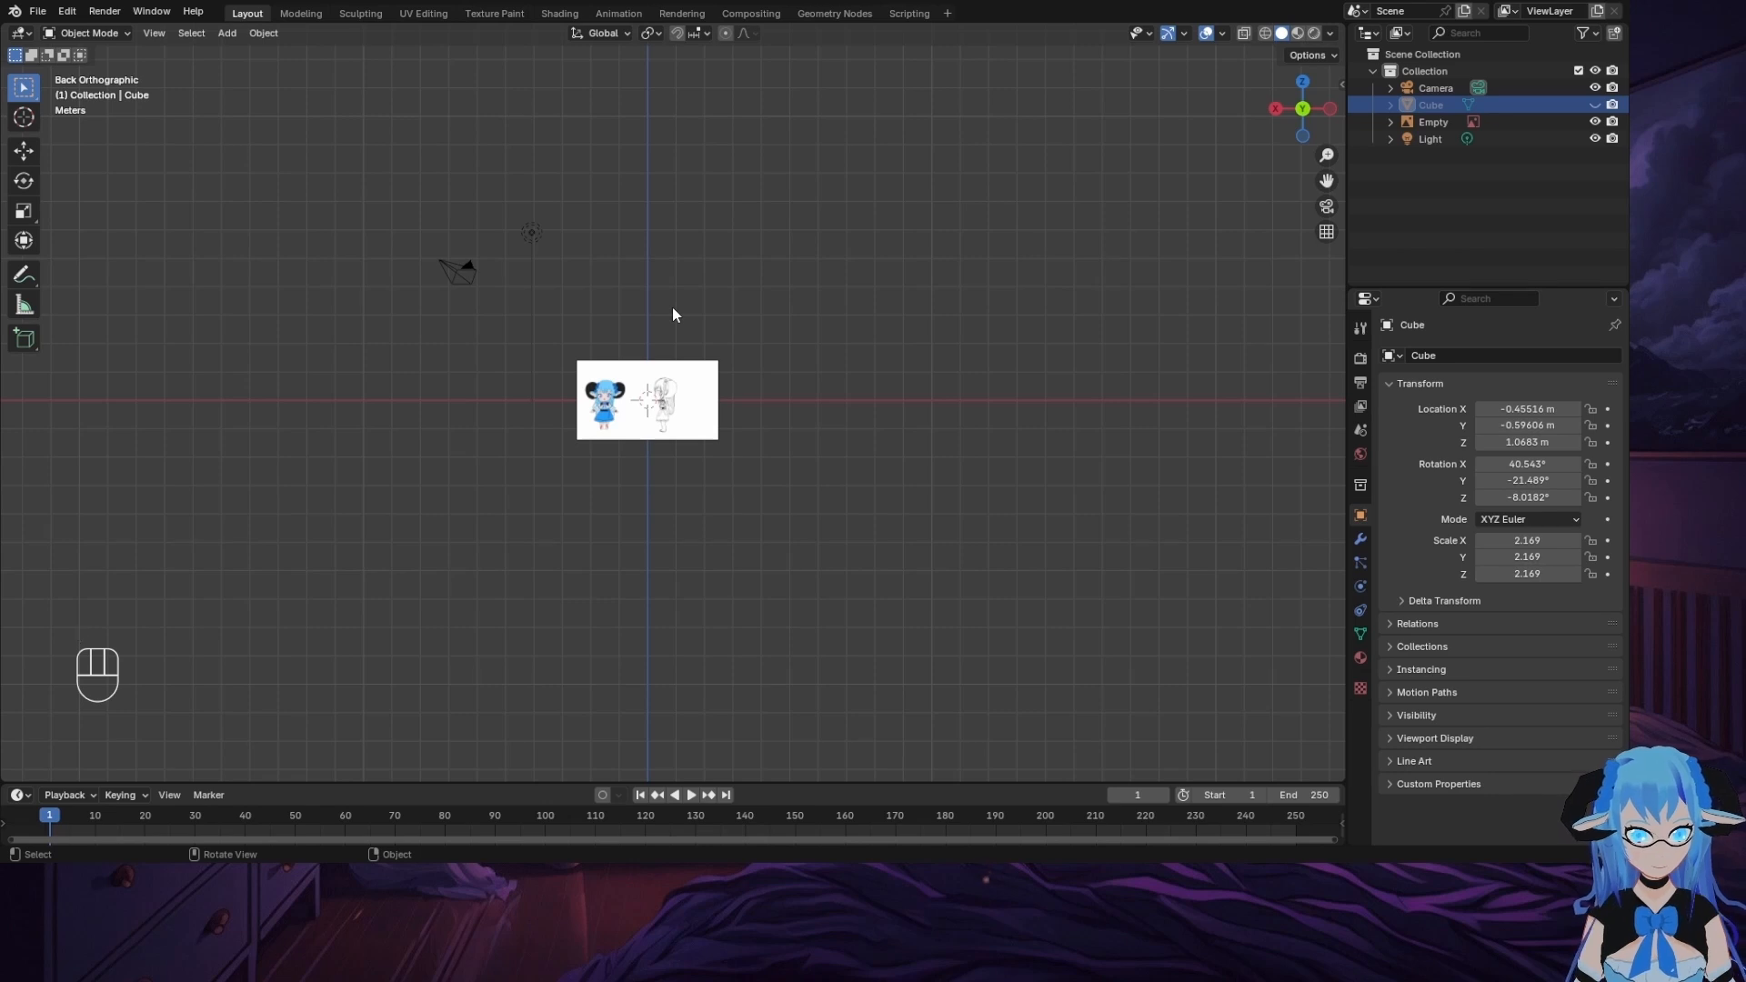
# Step: Move the reference image along global X to about -1.49 m, centring the front-view character on the Z axis line
pyautogui.click(685, 401)
pyautogui.scroll(5, 783, 558)
pyautogui.scroll(2, 784, 561)
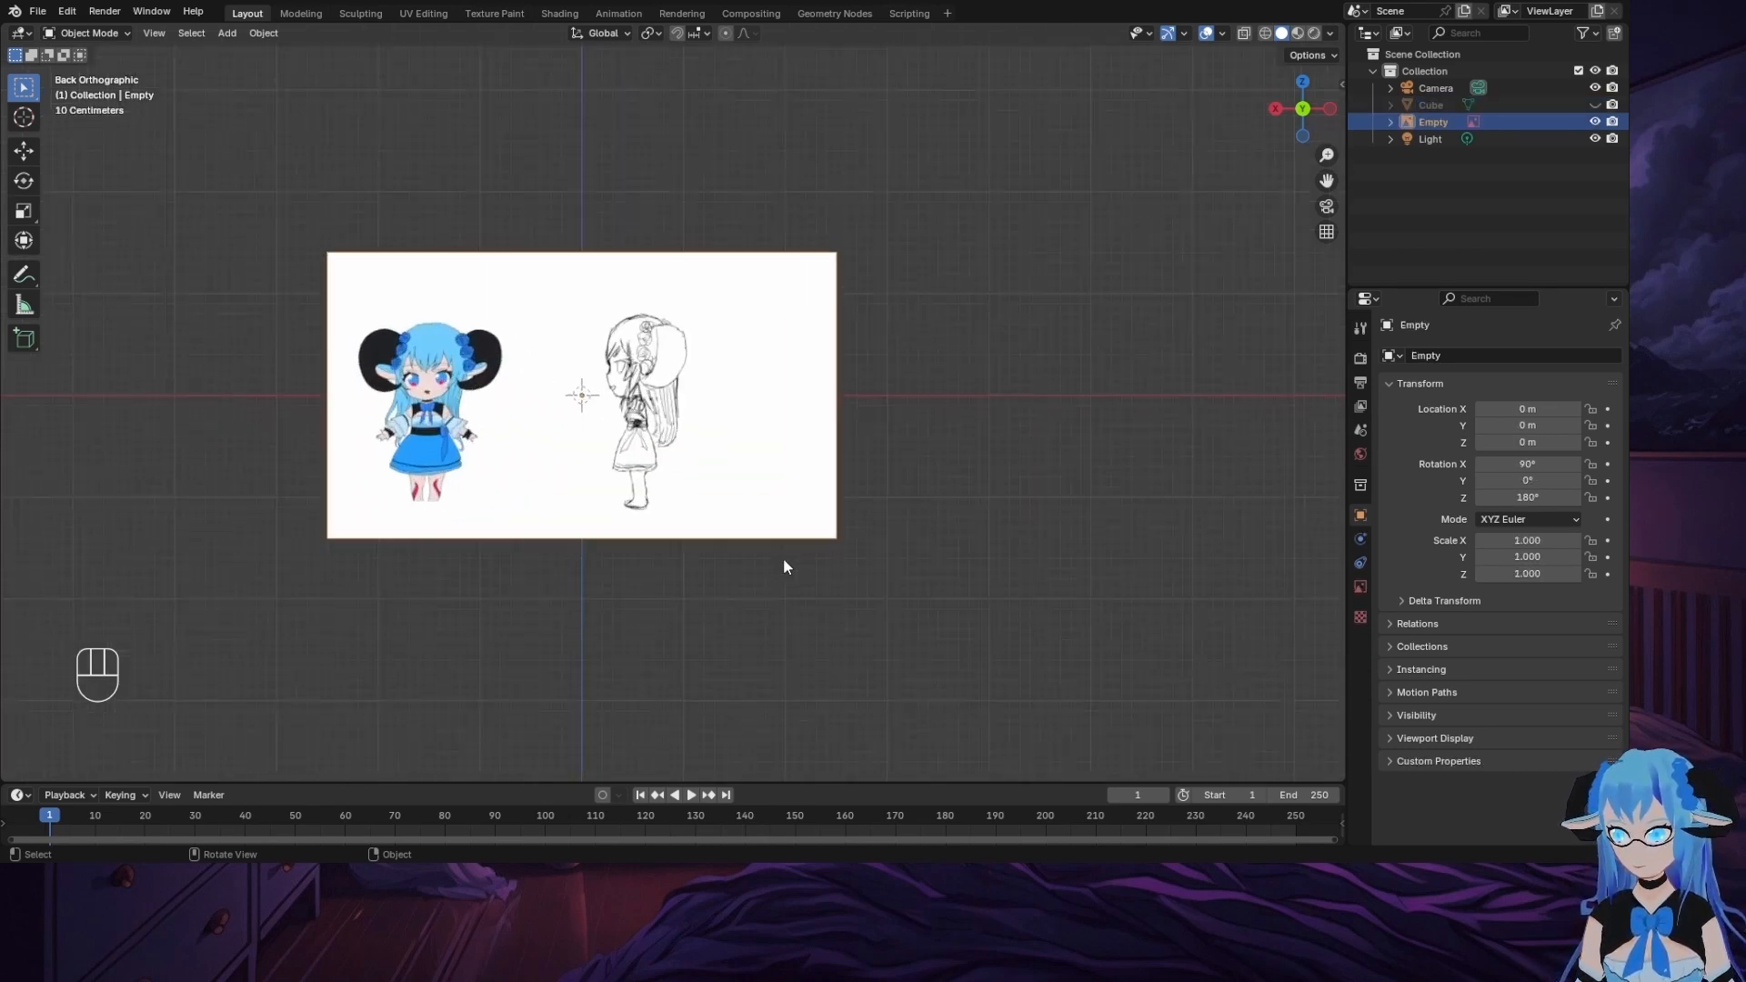
pyautogui.scroll(2, 784, 561)
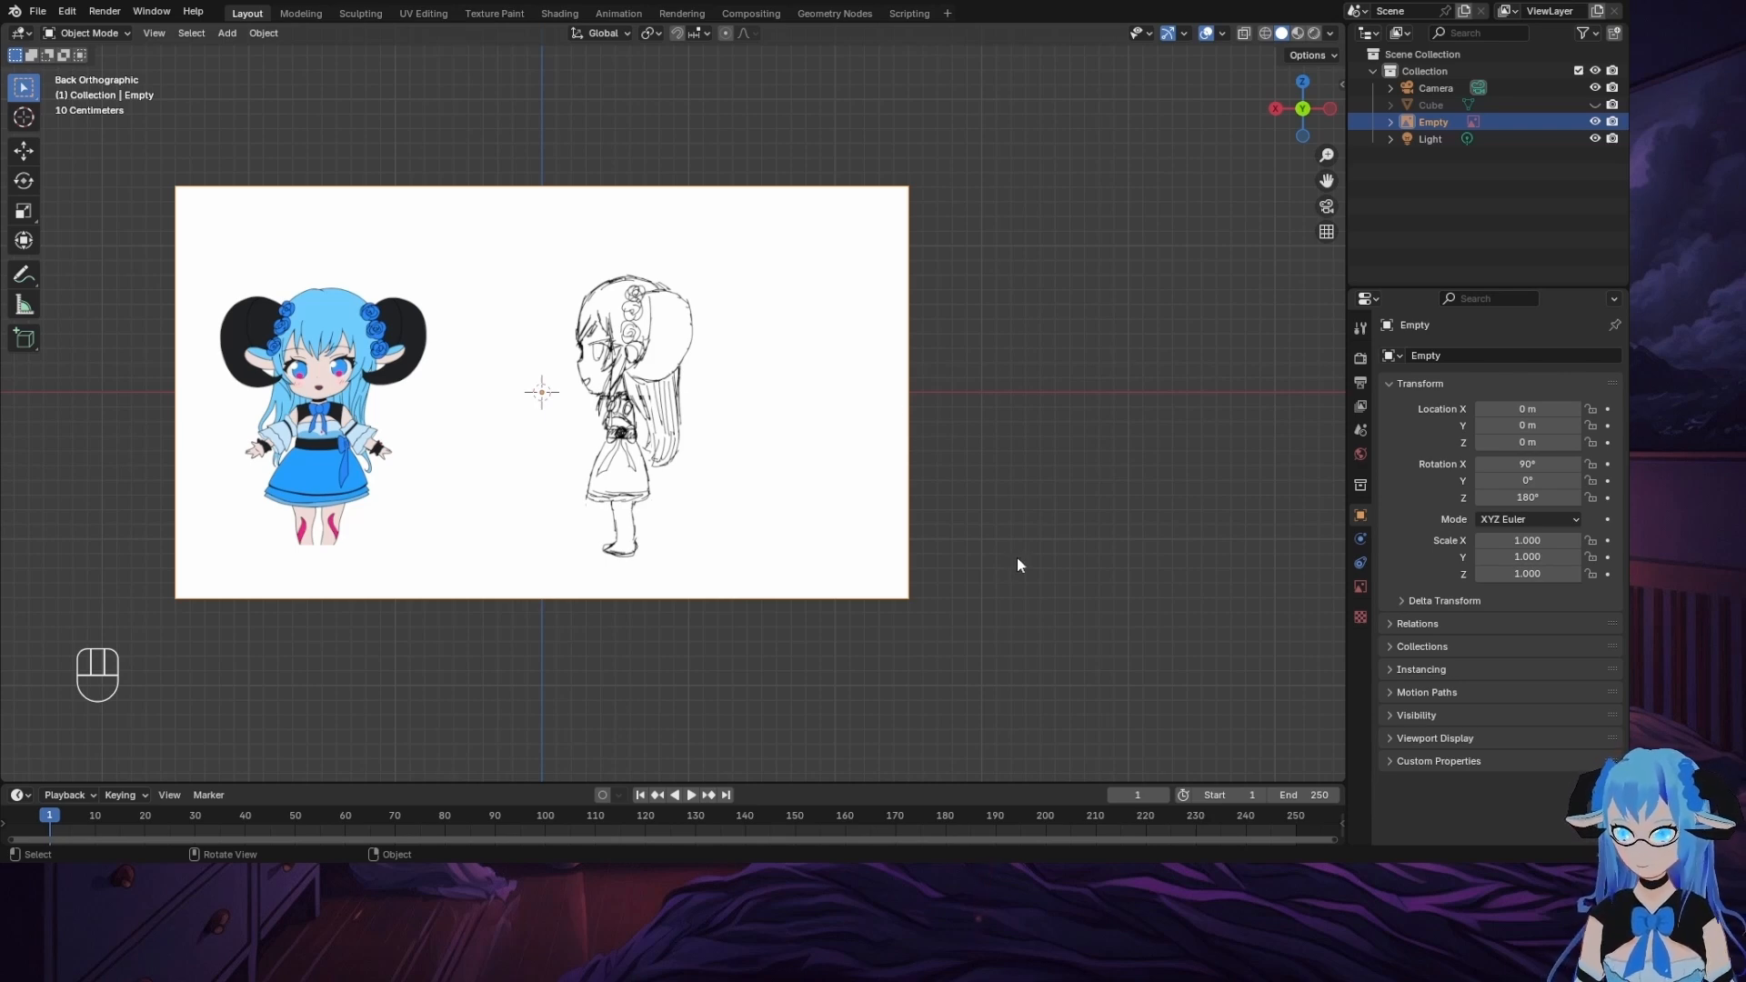
pyautogui.scroll(-3, 1017, 559)
pyautogui.scroll(2, 1018, 559)
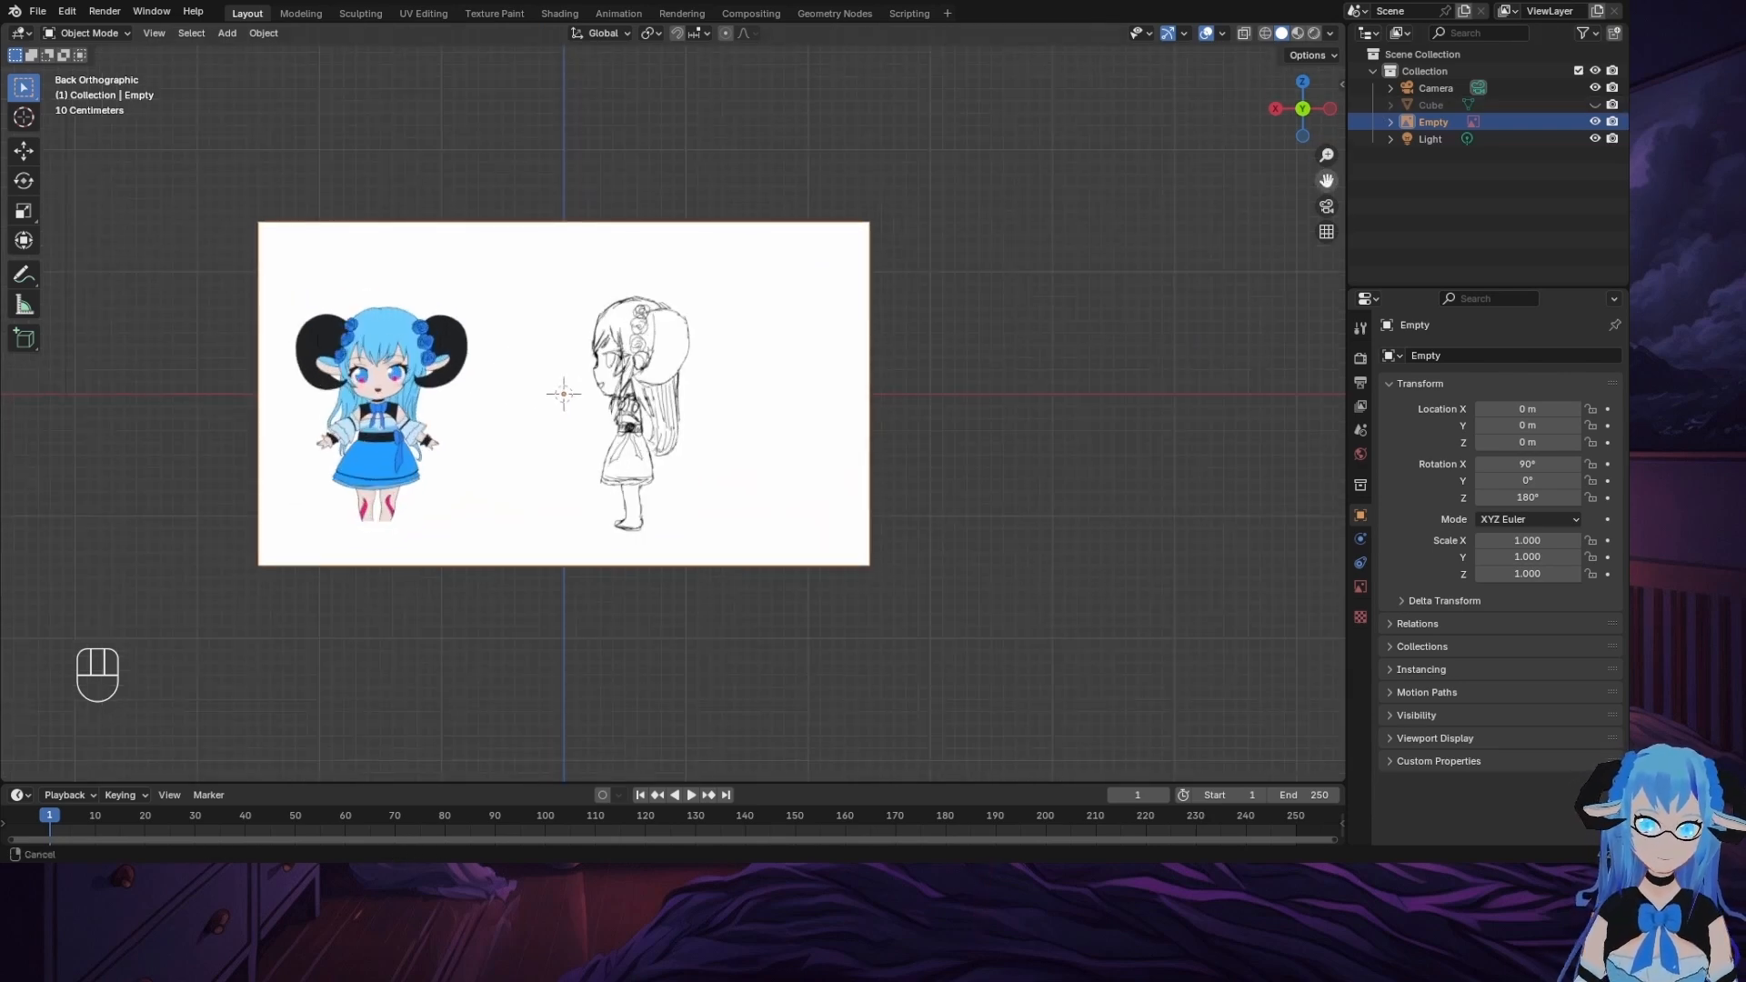
pyautogui.moveTo(1327, 180); pyautogui.dragTo(1284, 284)
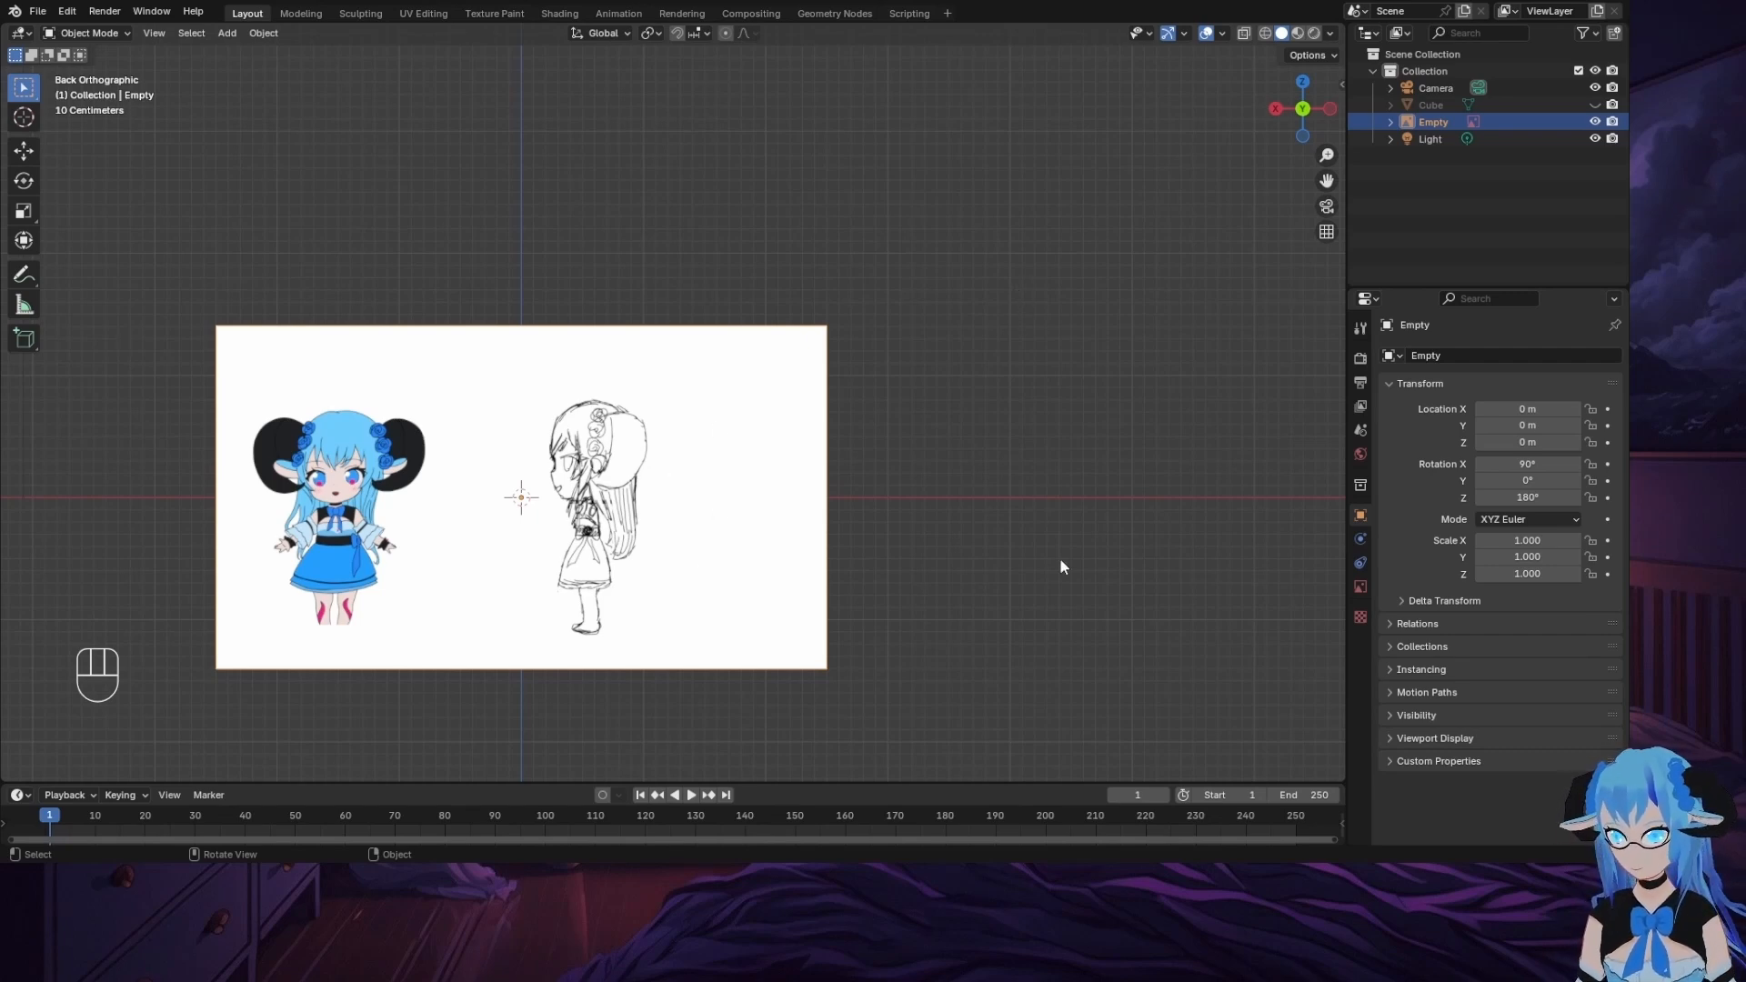
pyautogui.press('g')
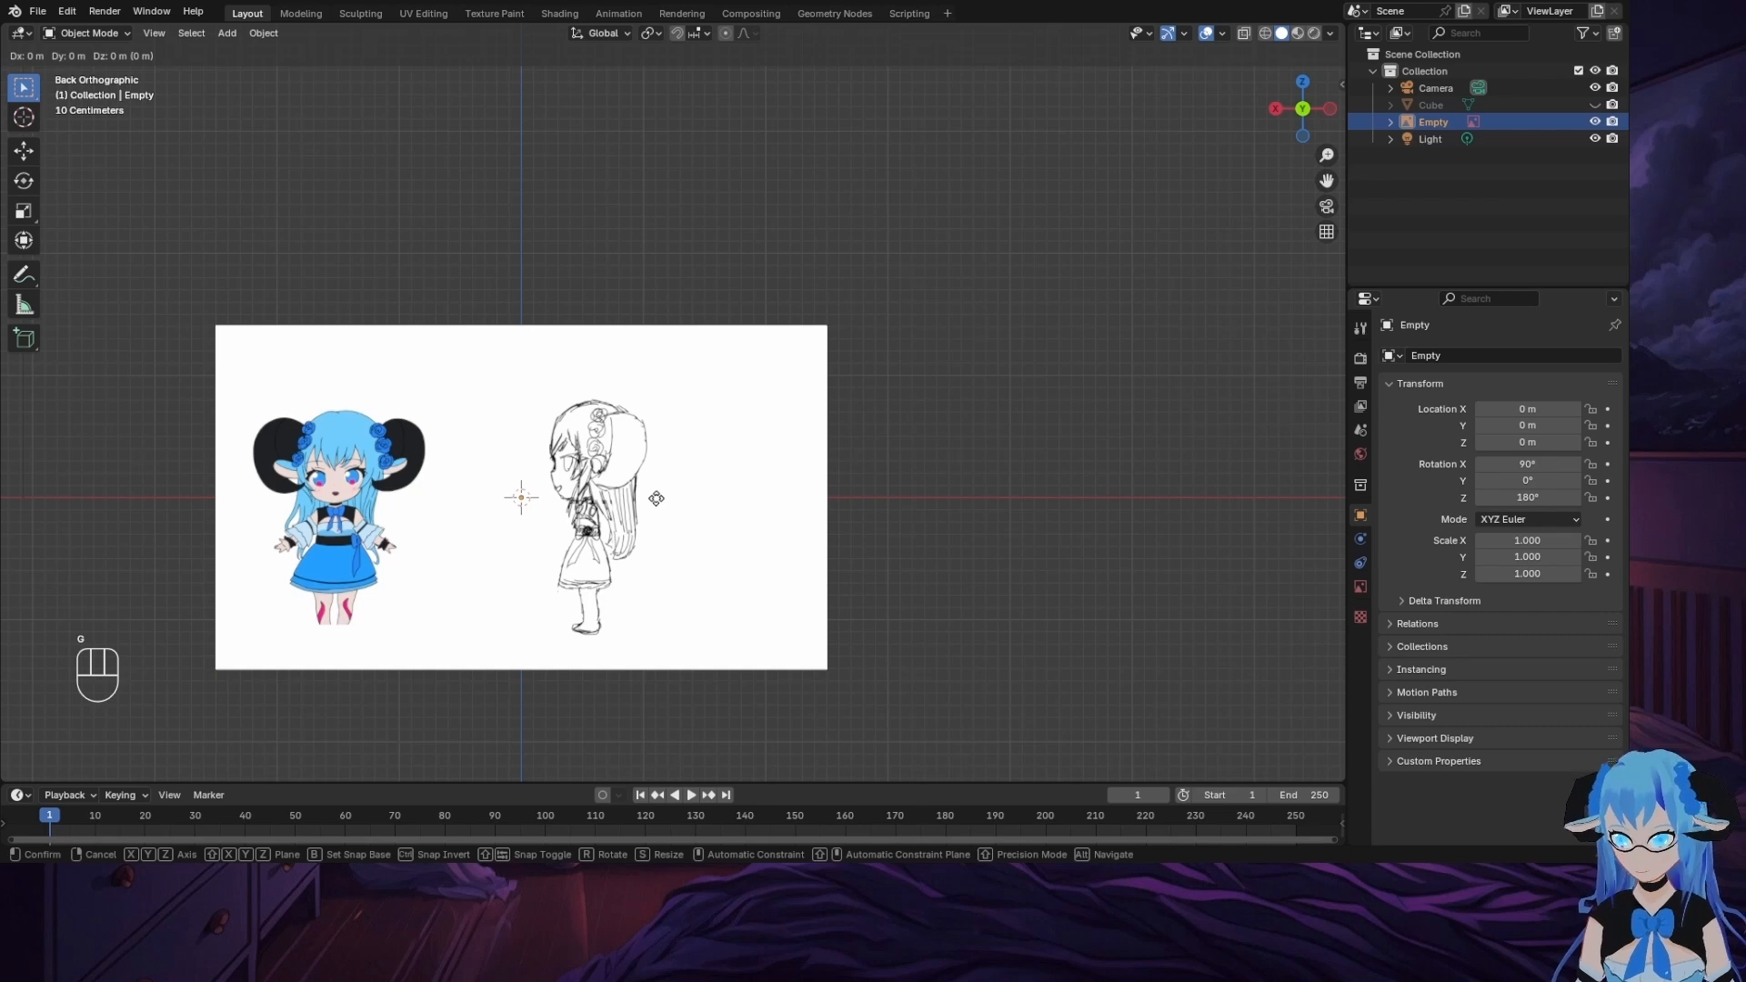
pyautogui.press('x')
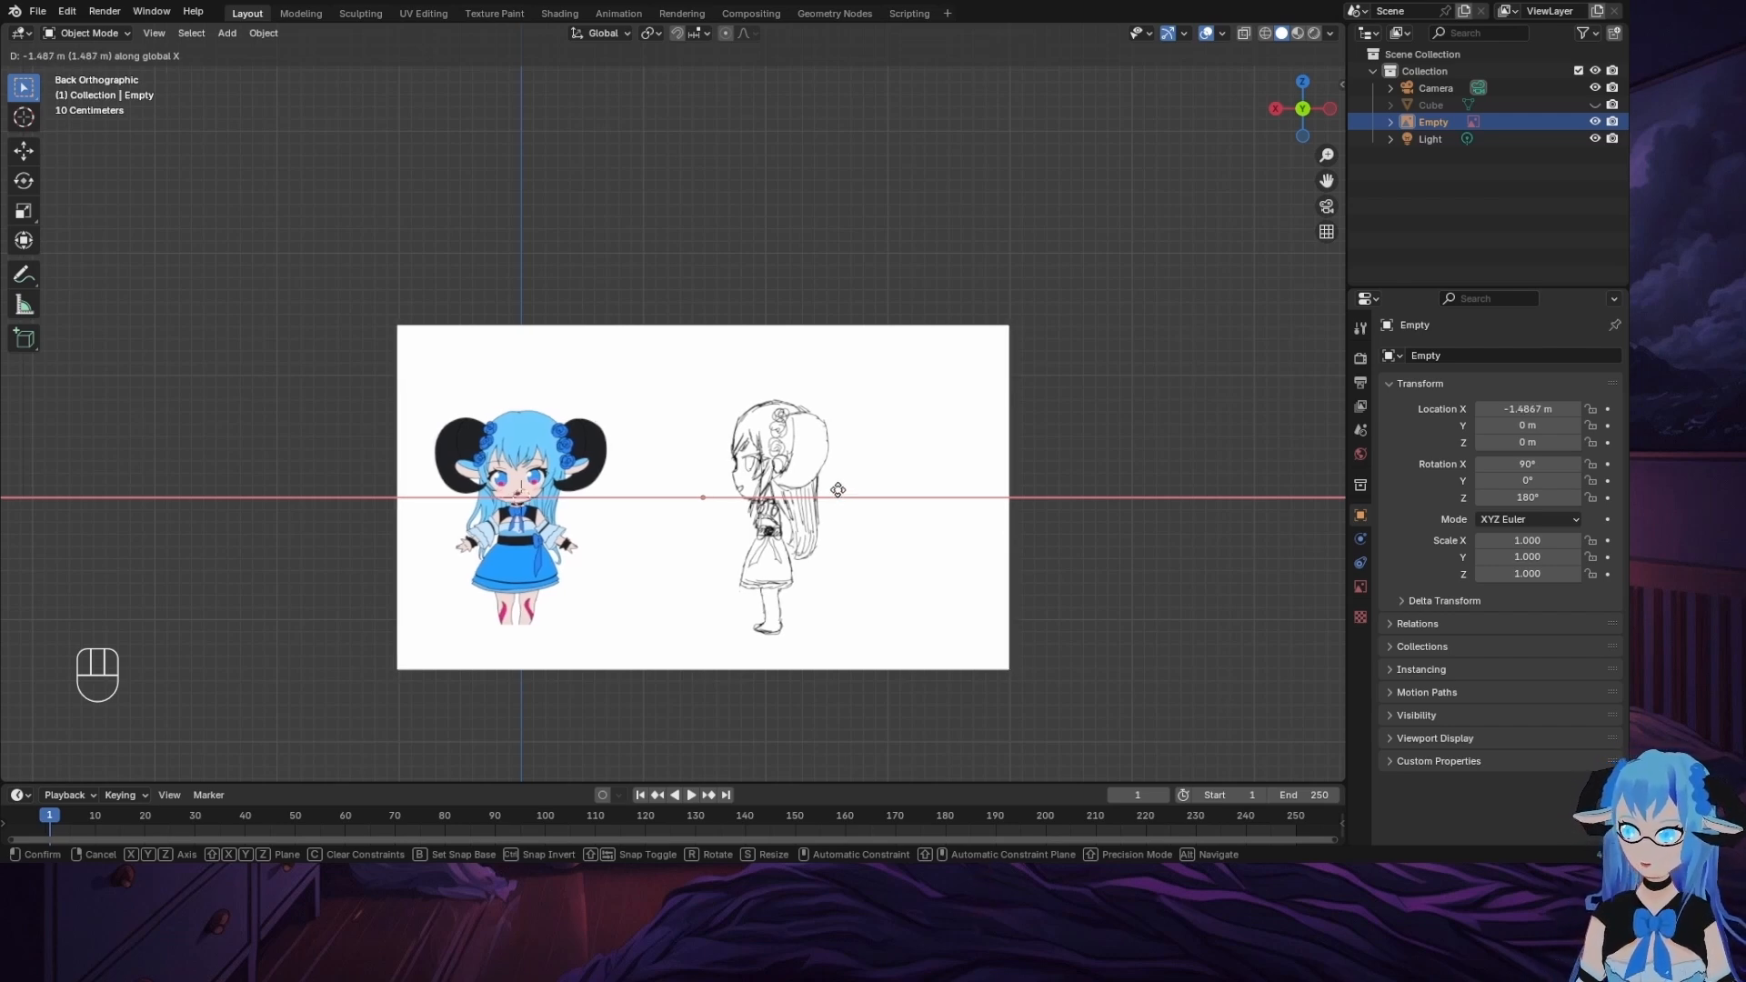
pyautogui.click(835, 491)
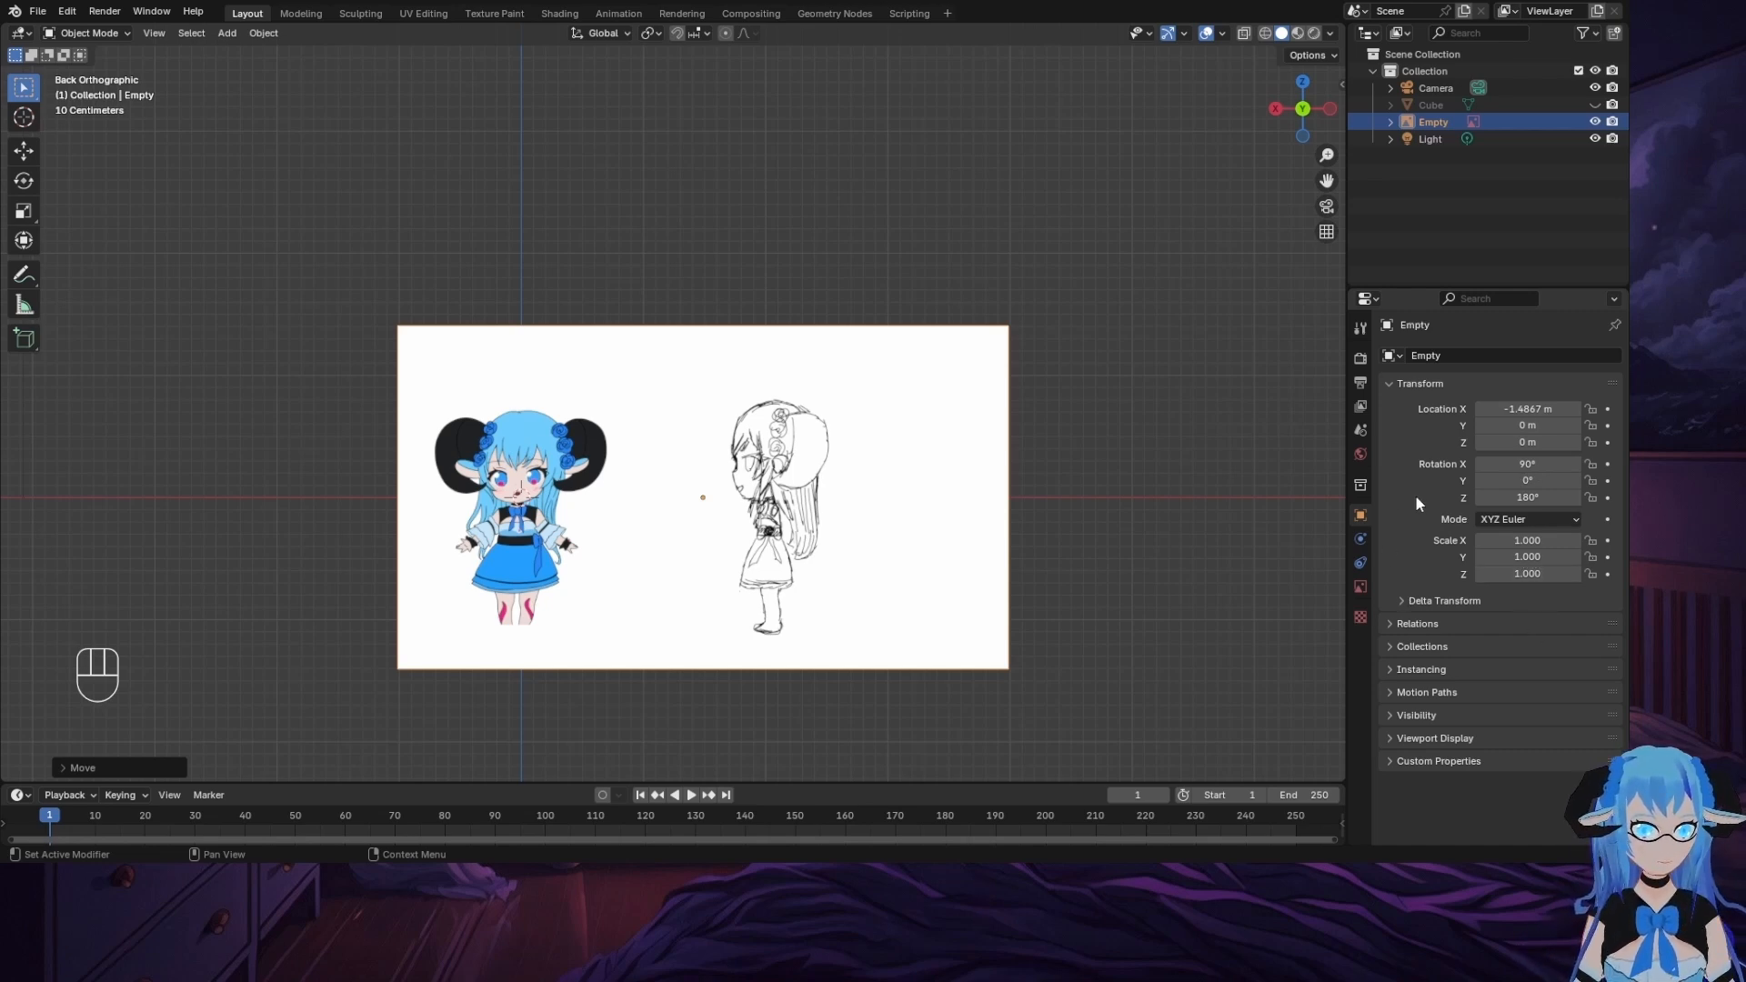
# Step: Enable opacity for the reference image and lower it to about 0.378
pyautogui.click(1360, 587)
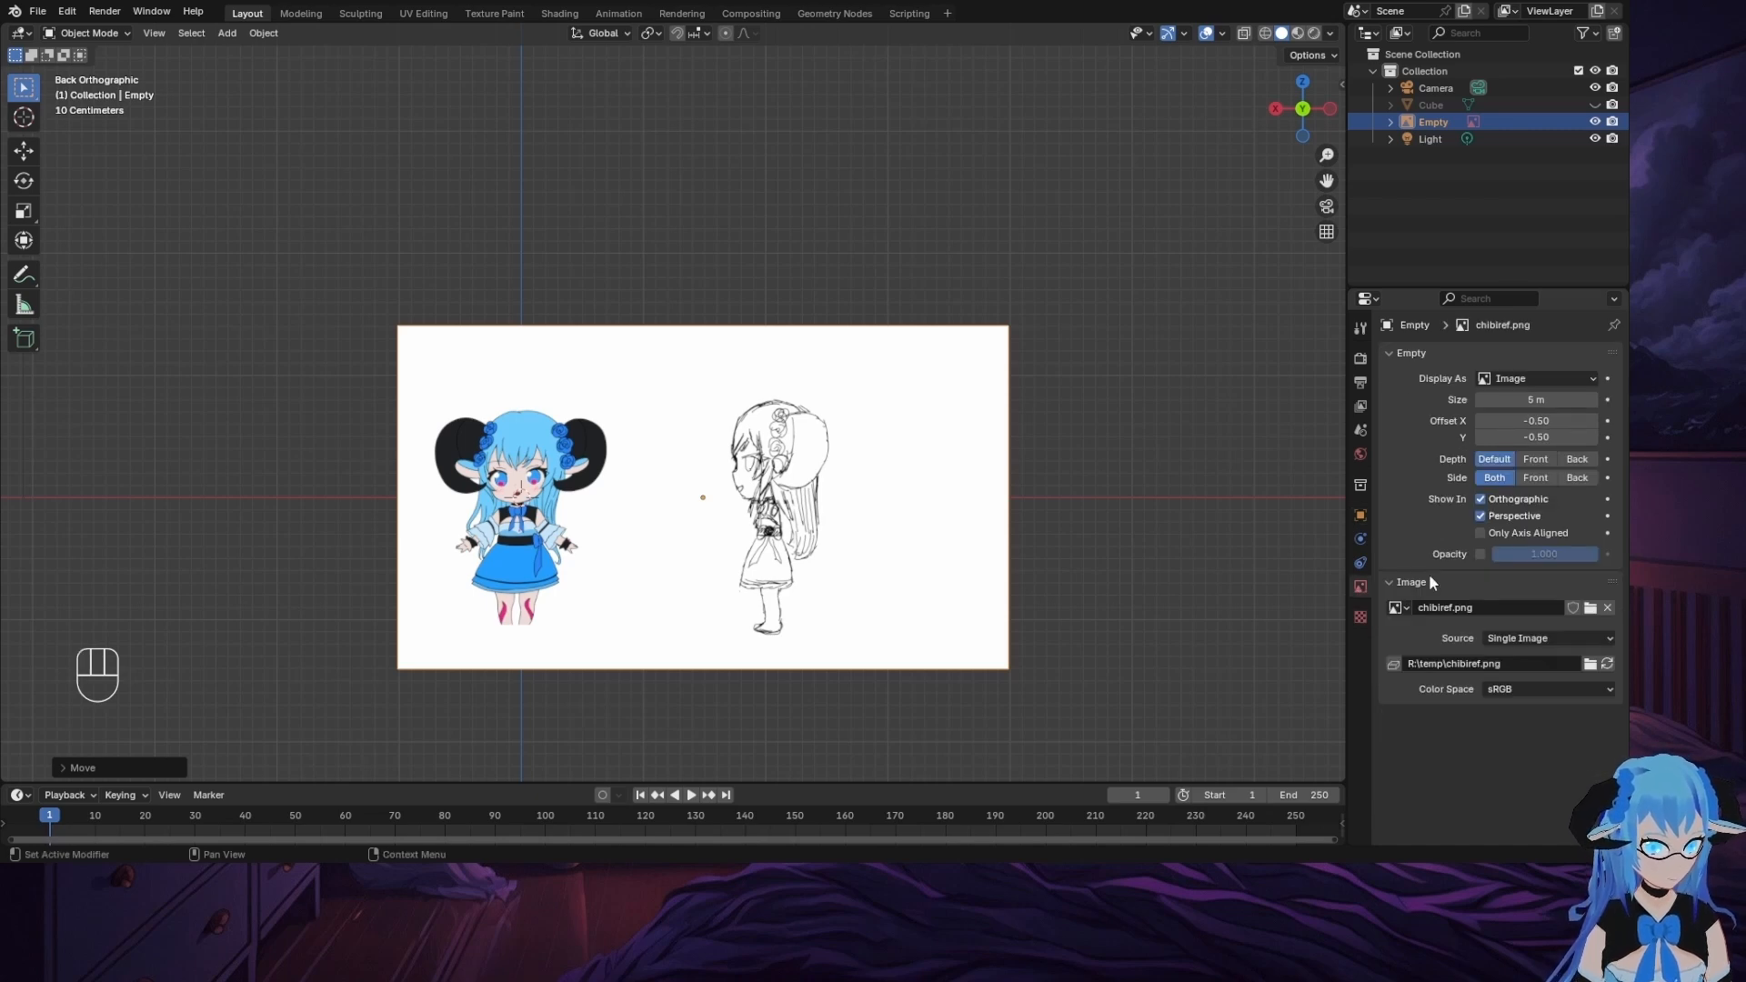
pyautogui.click(1480, 554)
pyautogui.moveTo(1544, 554); pyautogui.dragTo(1532, 554)
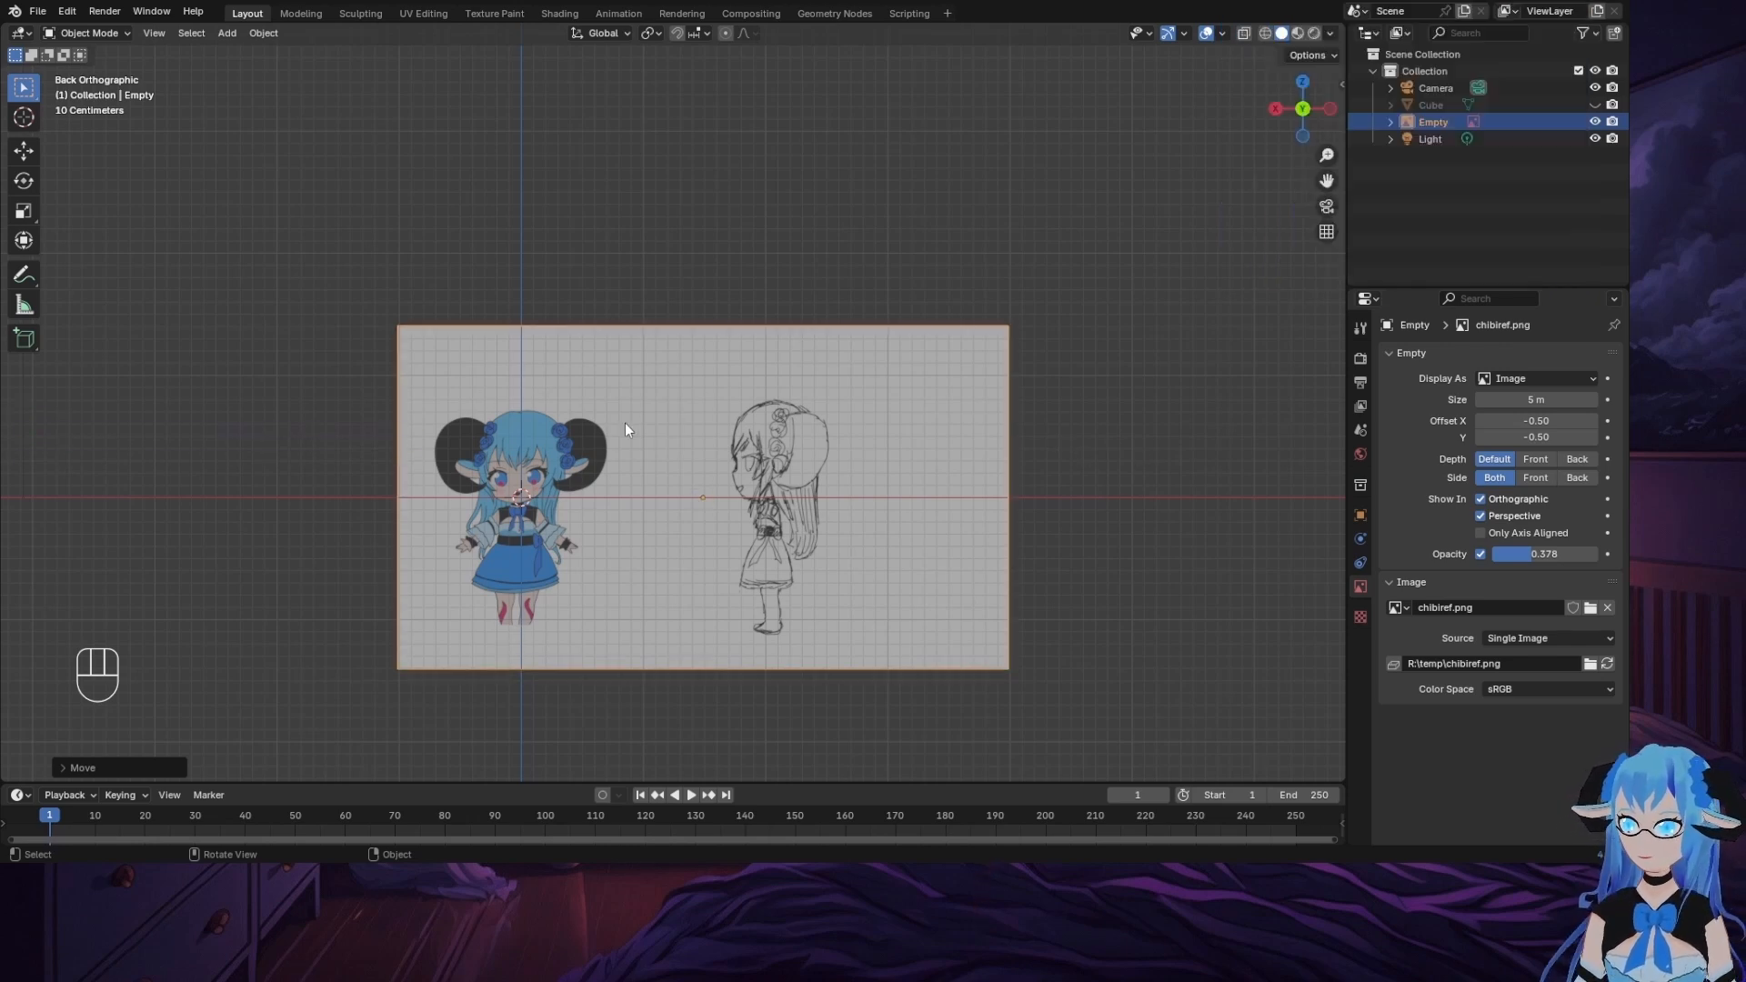
# Step: Shift the reference image about -0.04 m along global X to centre the front-view character better
pyautogui.press('g')
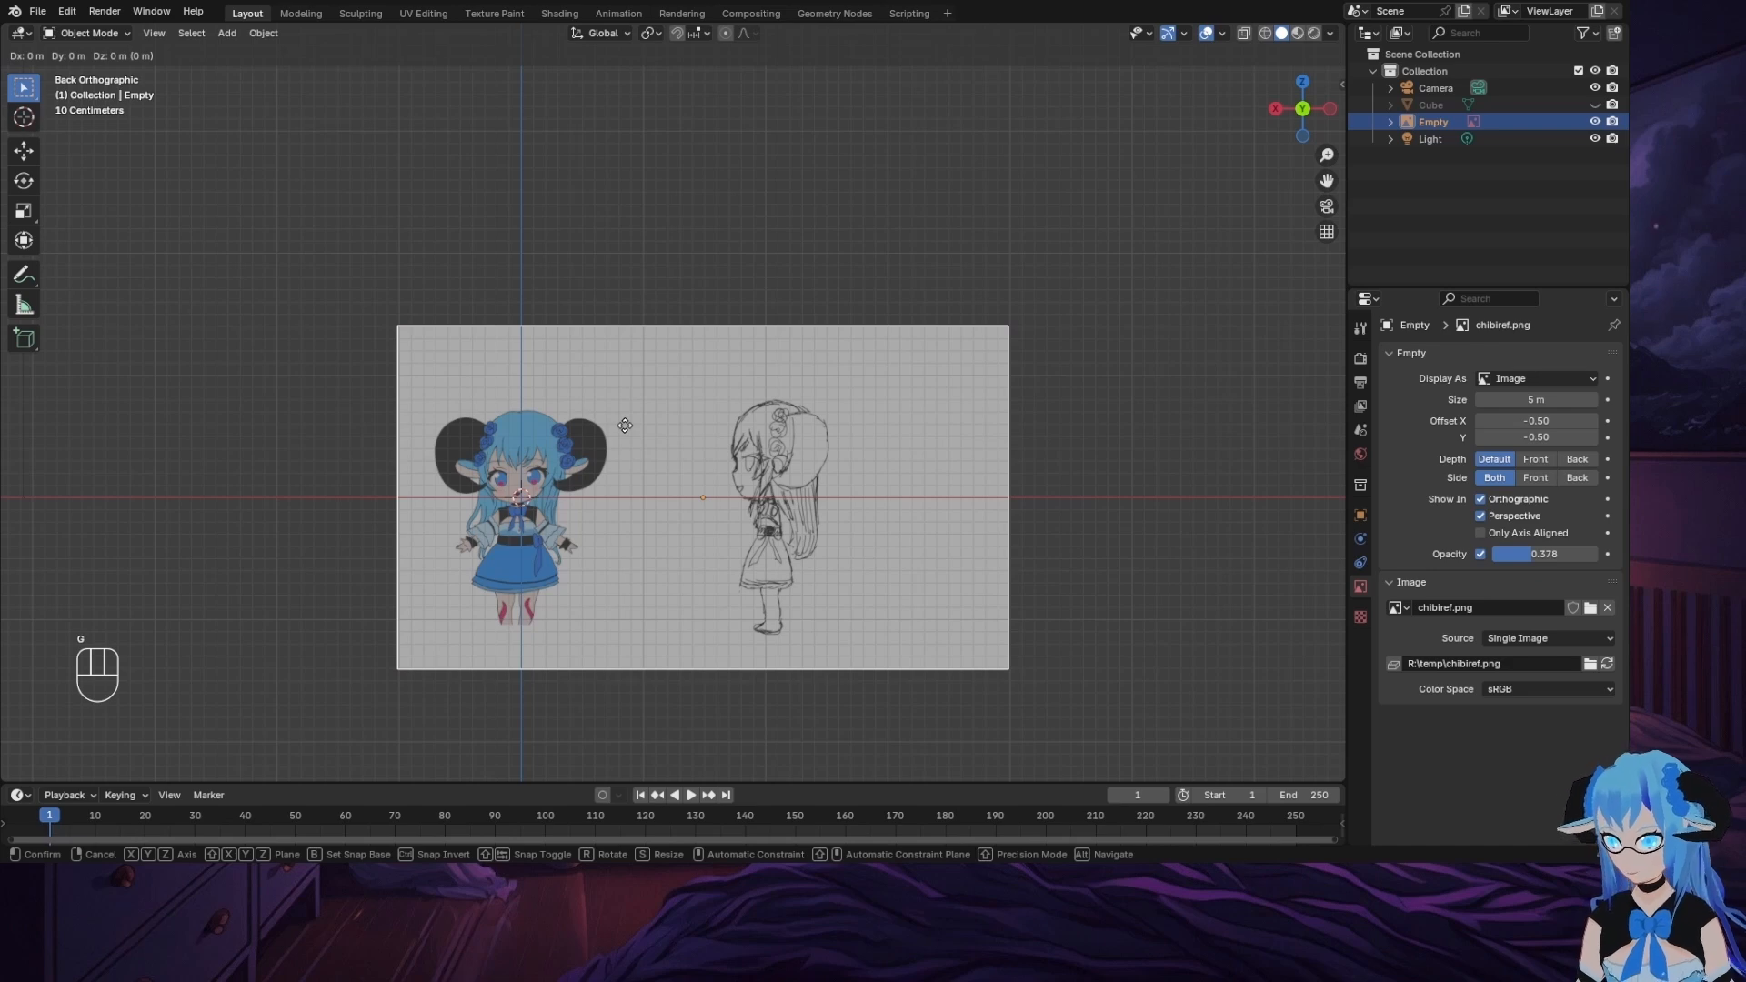
pyautogui.press('x')
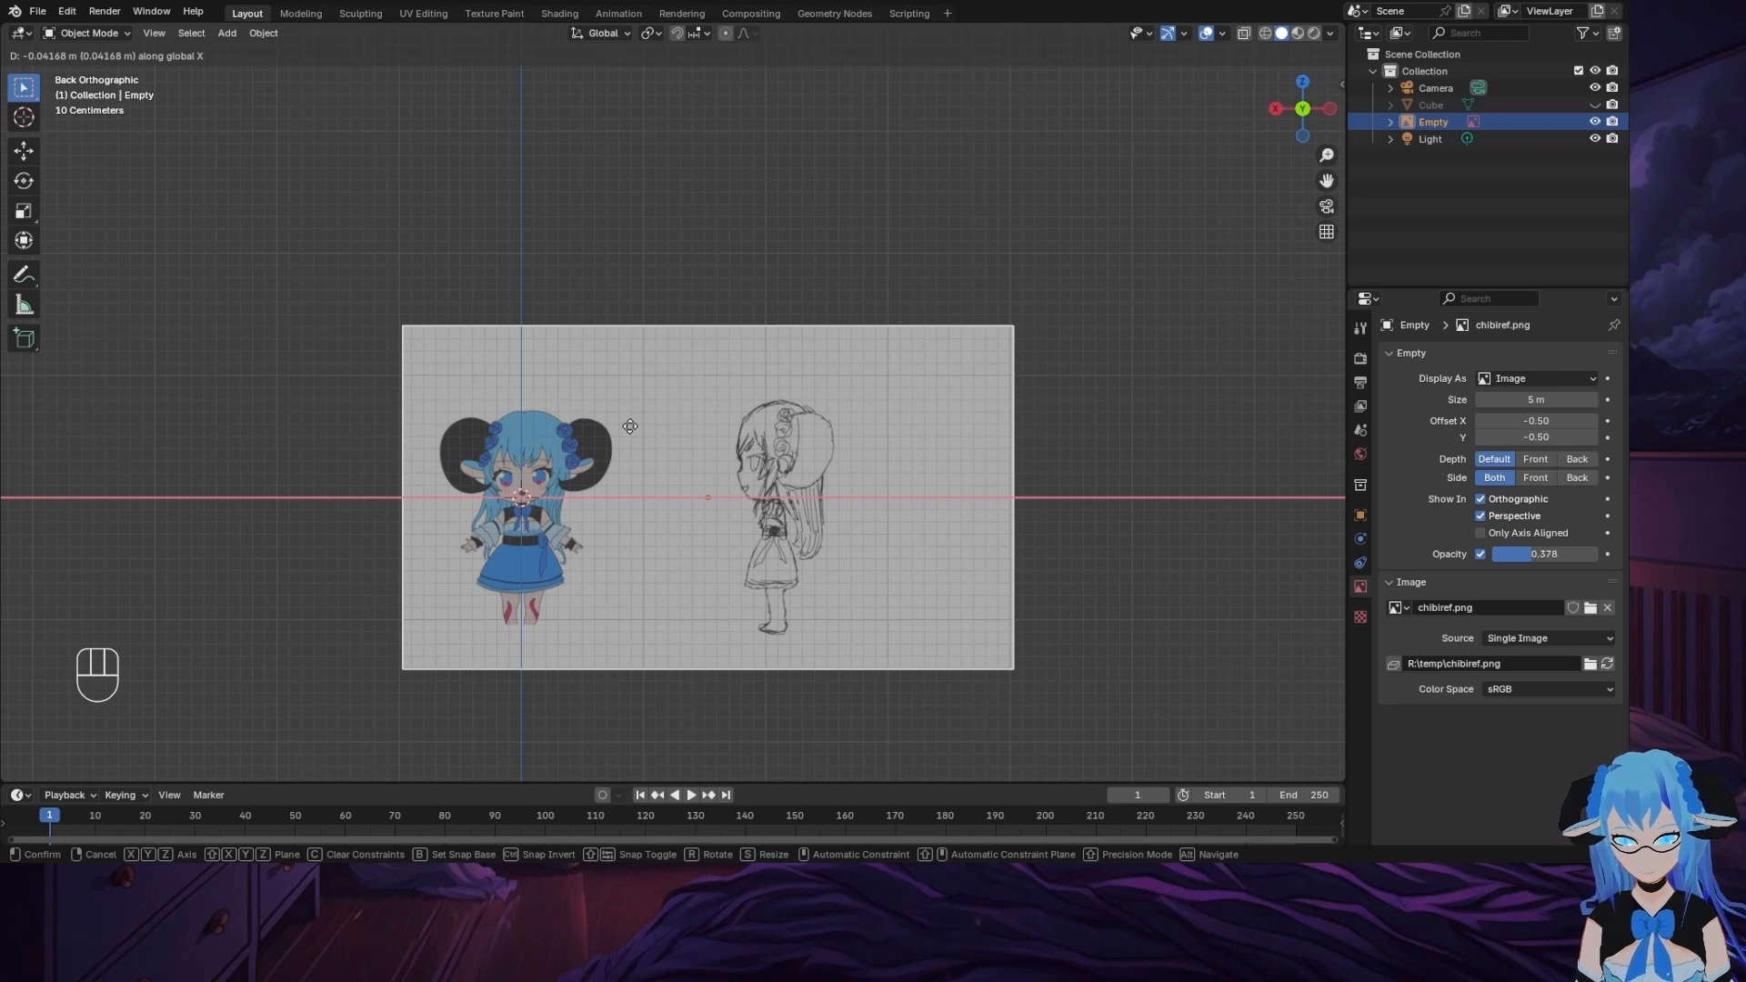
pyautogui.click(630, 426)
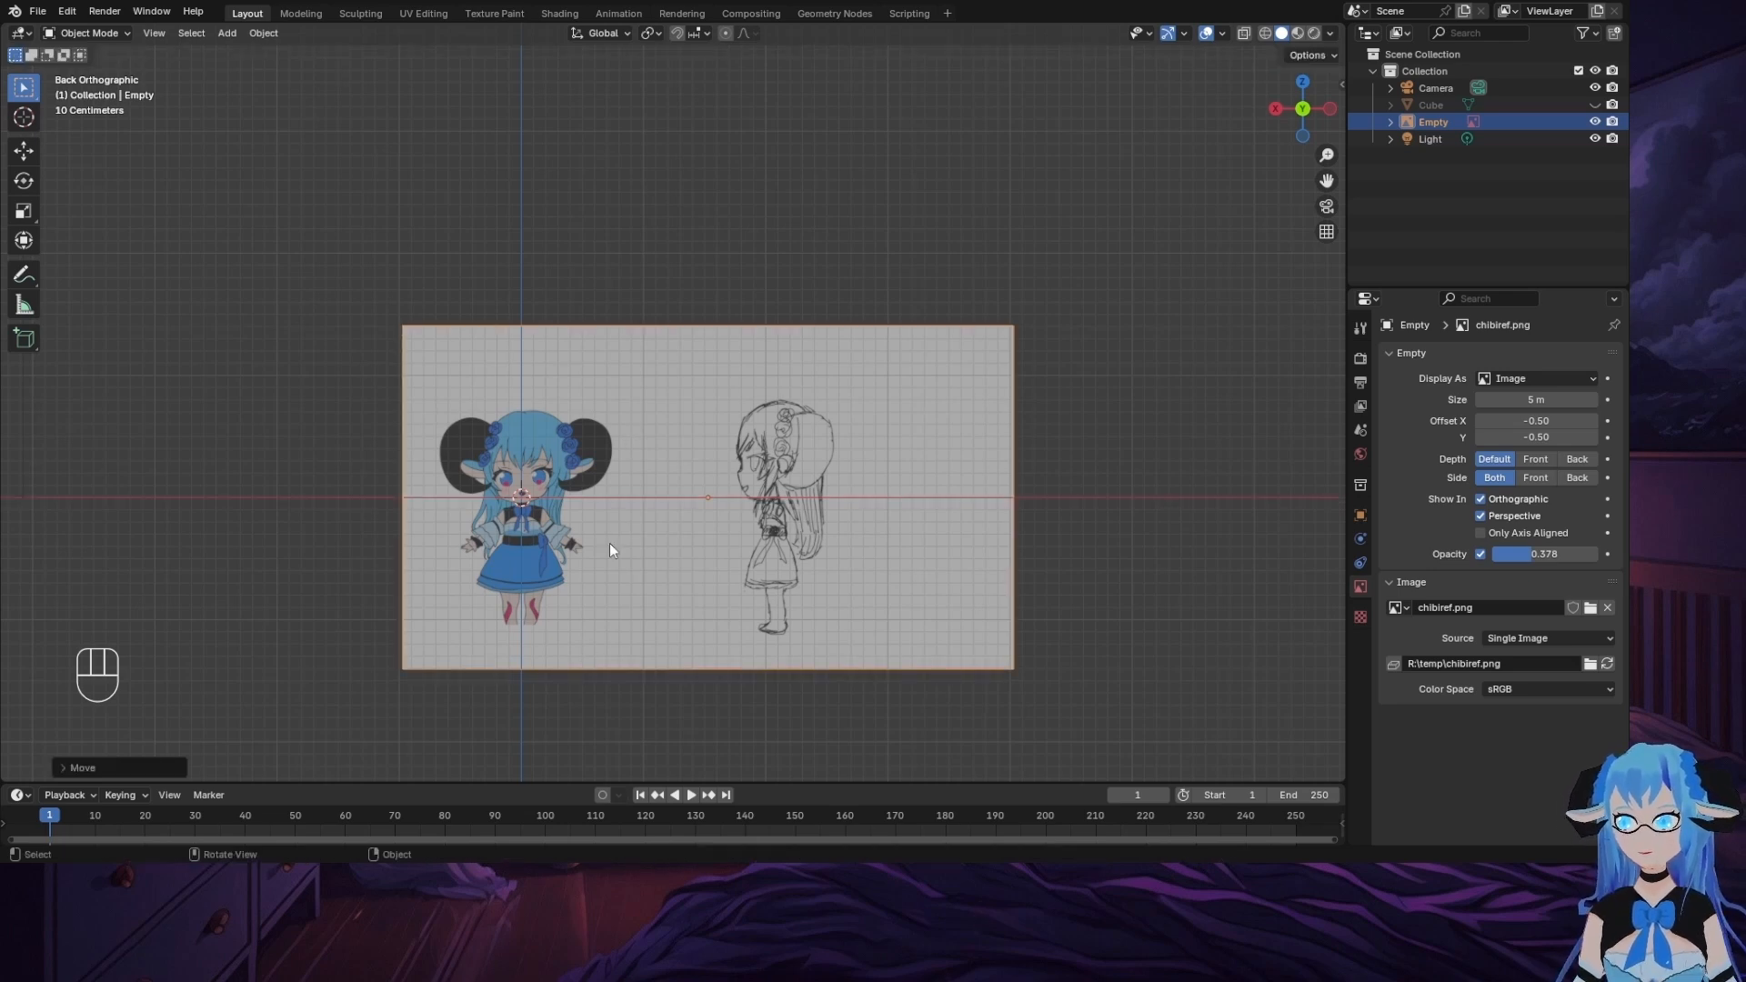
# Step: Nudge the reference image back by about 0.01 m along global X
pyautogui.scroll(2, 521, 555)
pyautogui.scroll(2, 355, 472)
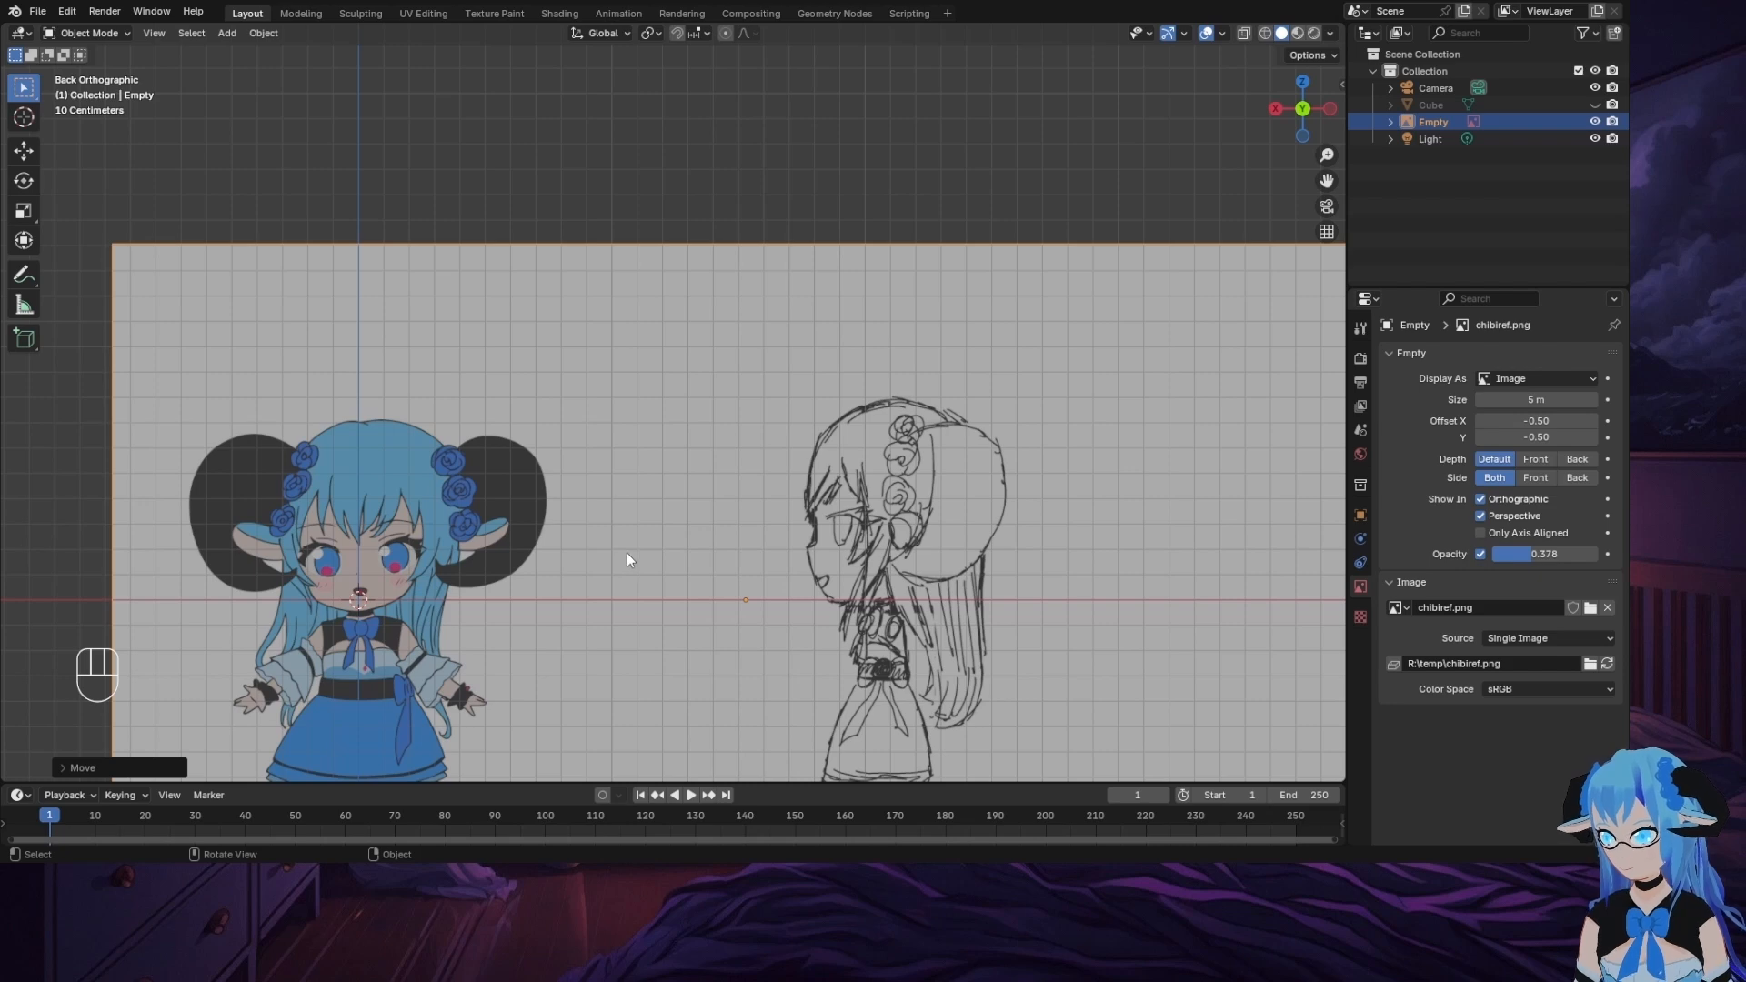
pyautogui.press('g')
pyautogui.press('x')
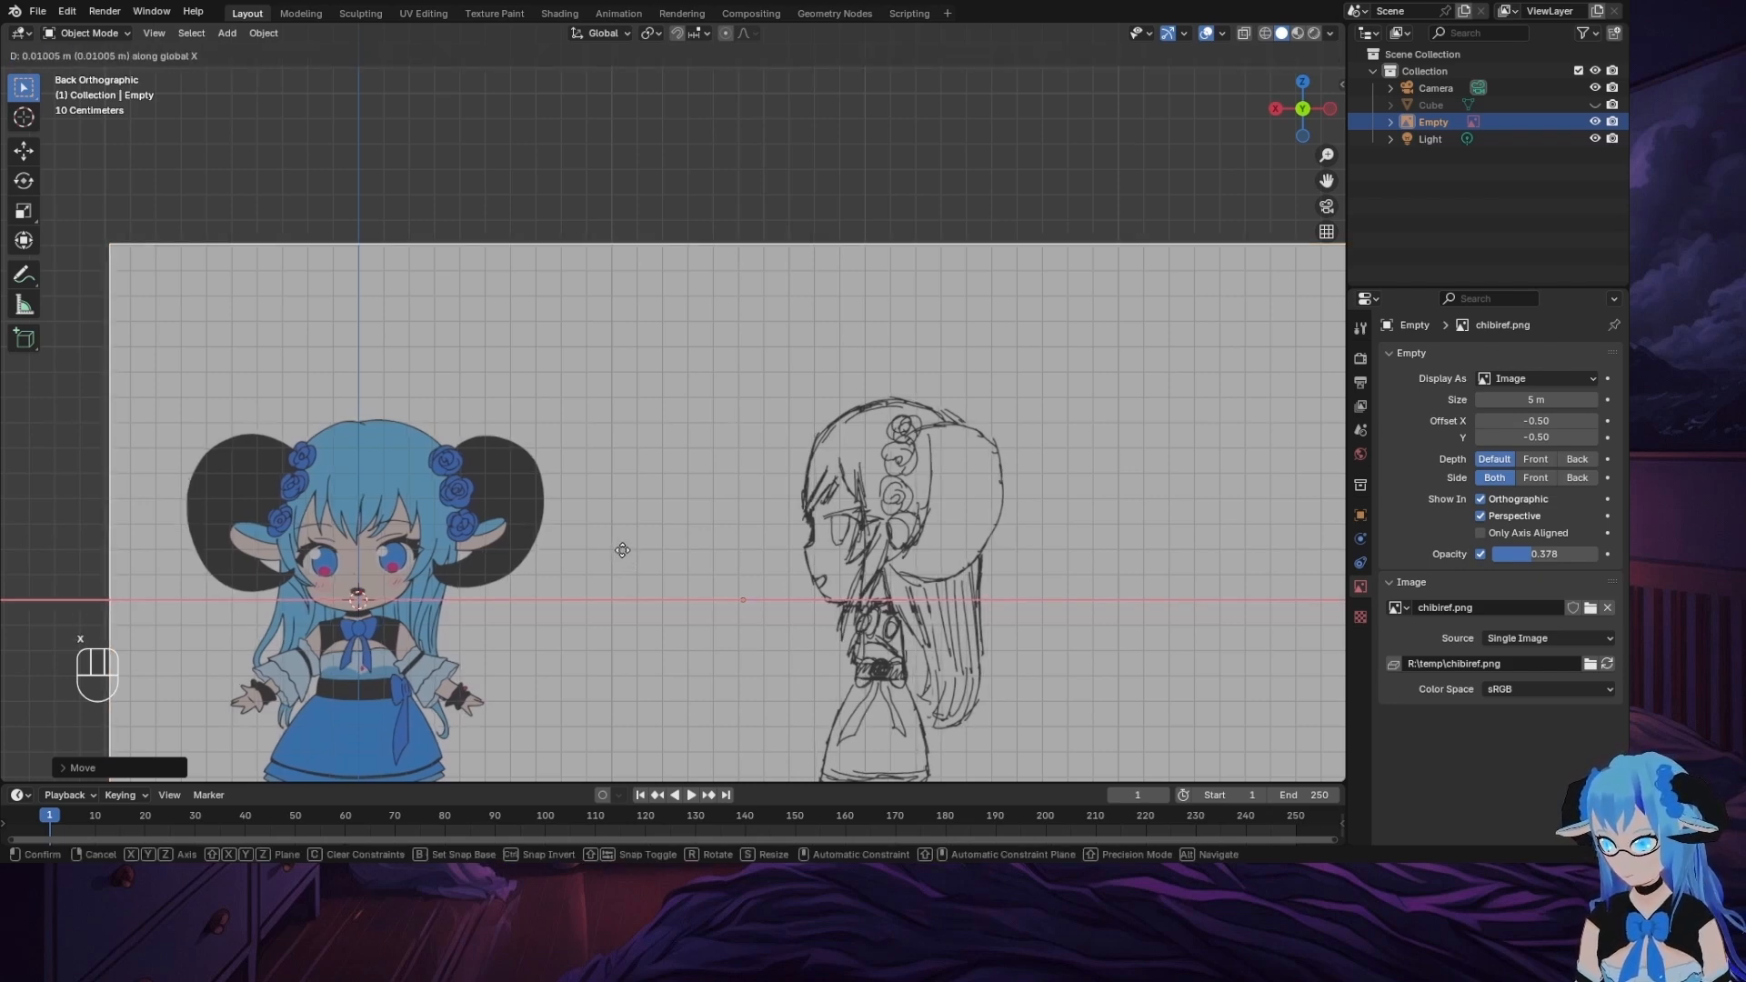
pyautogui.click(622, 555)
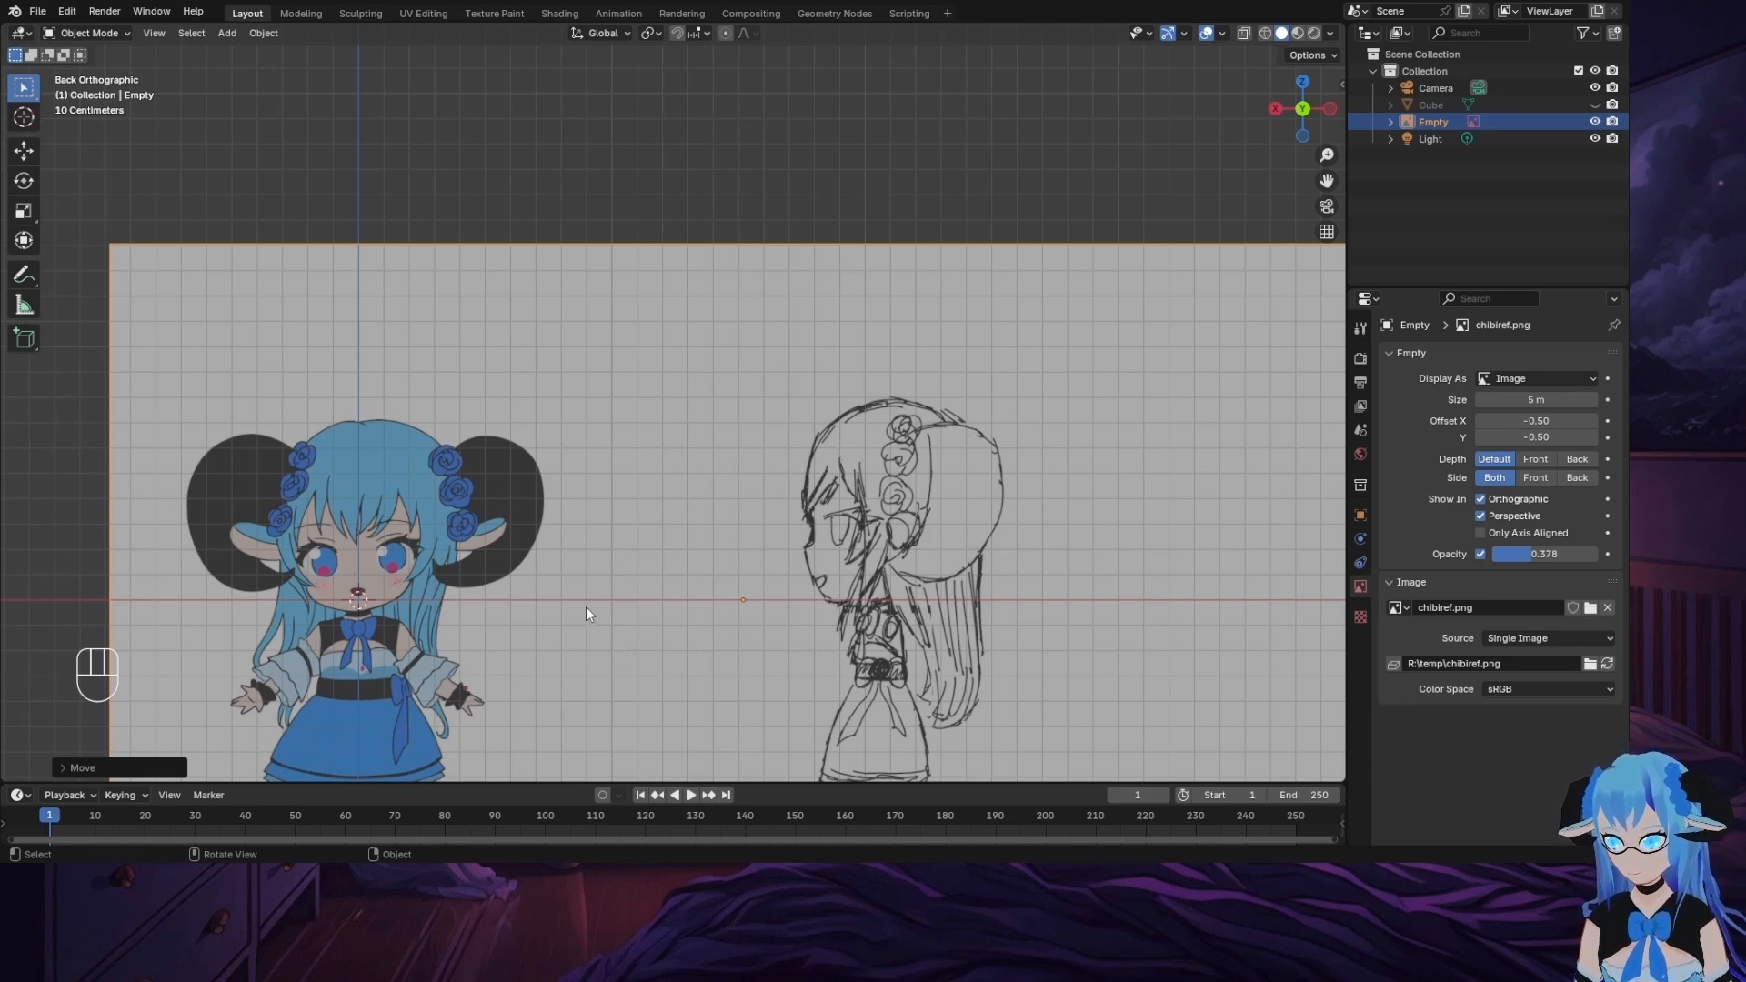
# Step: Fine-adjust the reference image along global X by about -0.008 m, using precision movement
pyautogui.press('g')
pyautogui.press('x')
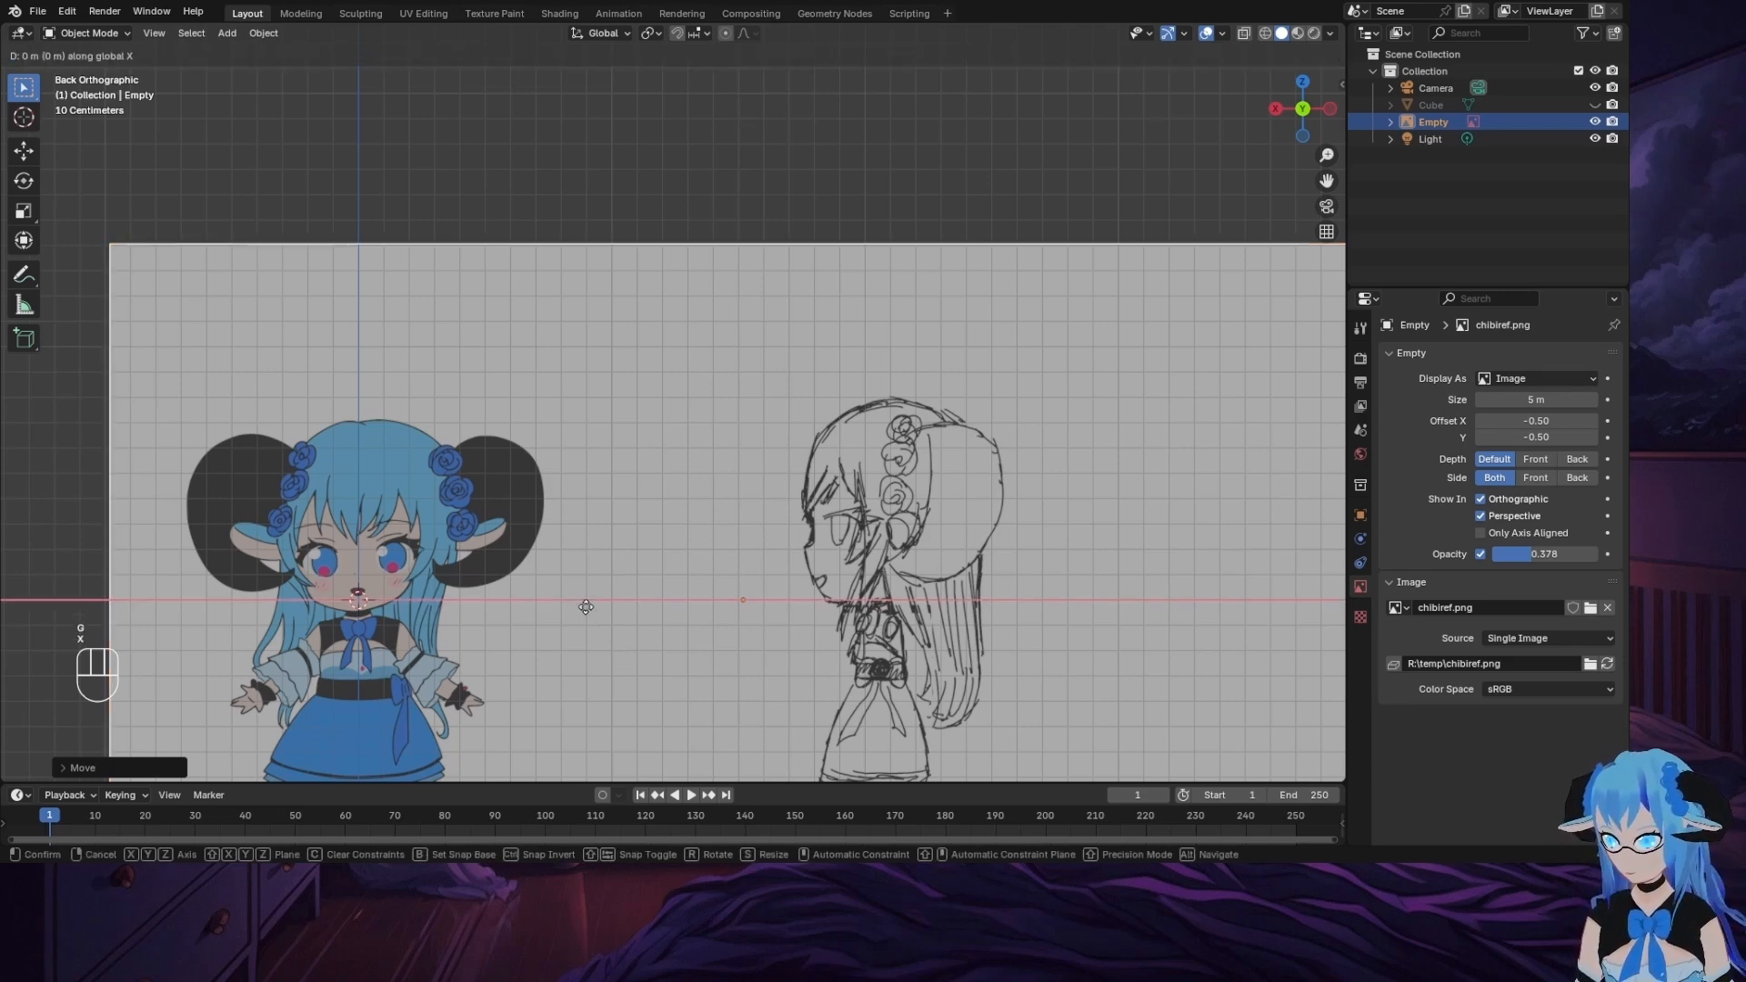
pyautogui.press('shift')
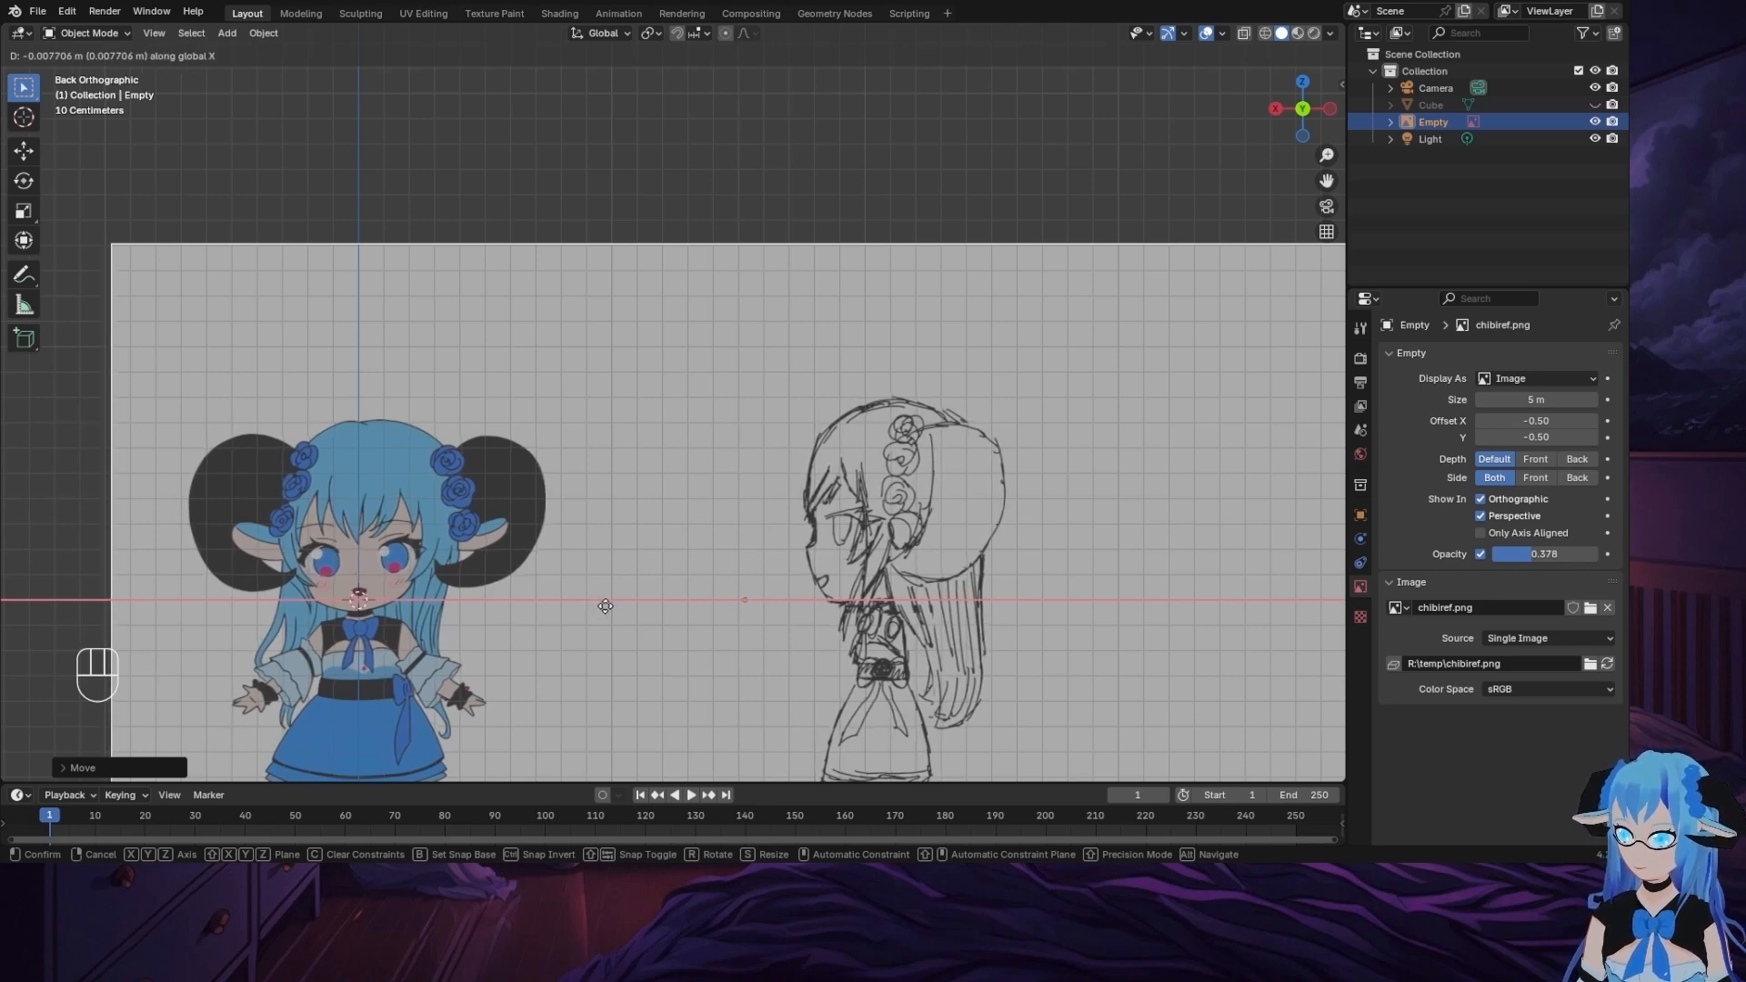
pyautogui.click(611, 609)
# Step: Raise the reference image along global Z until the front-view character's feet sit just above the X axis
pyautogui.scroll(-2, 759, 527)
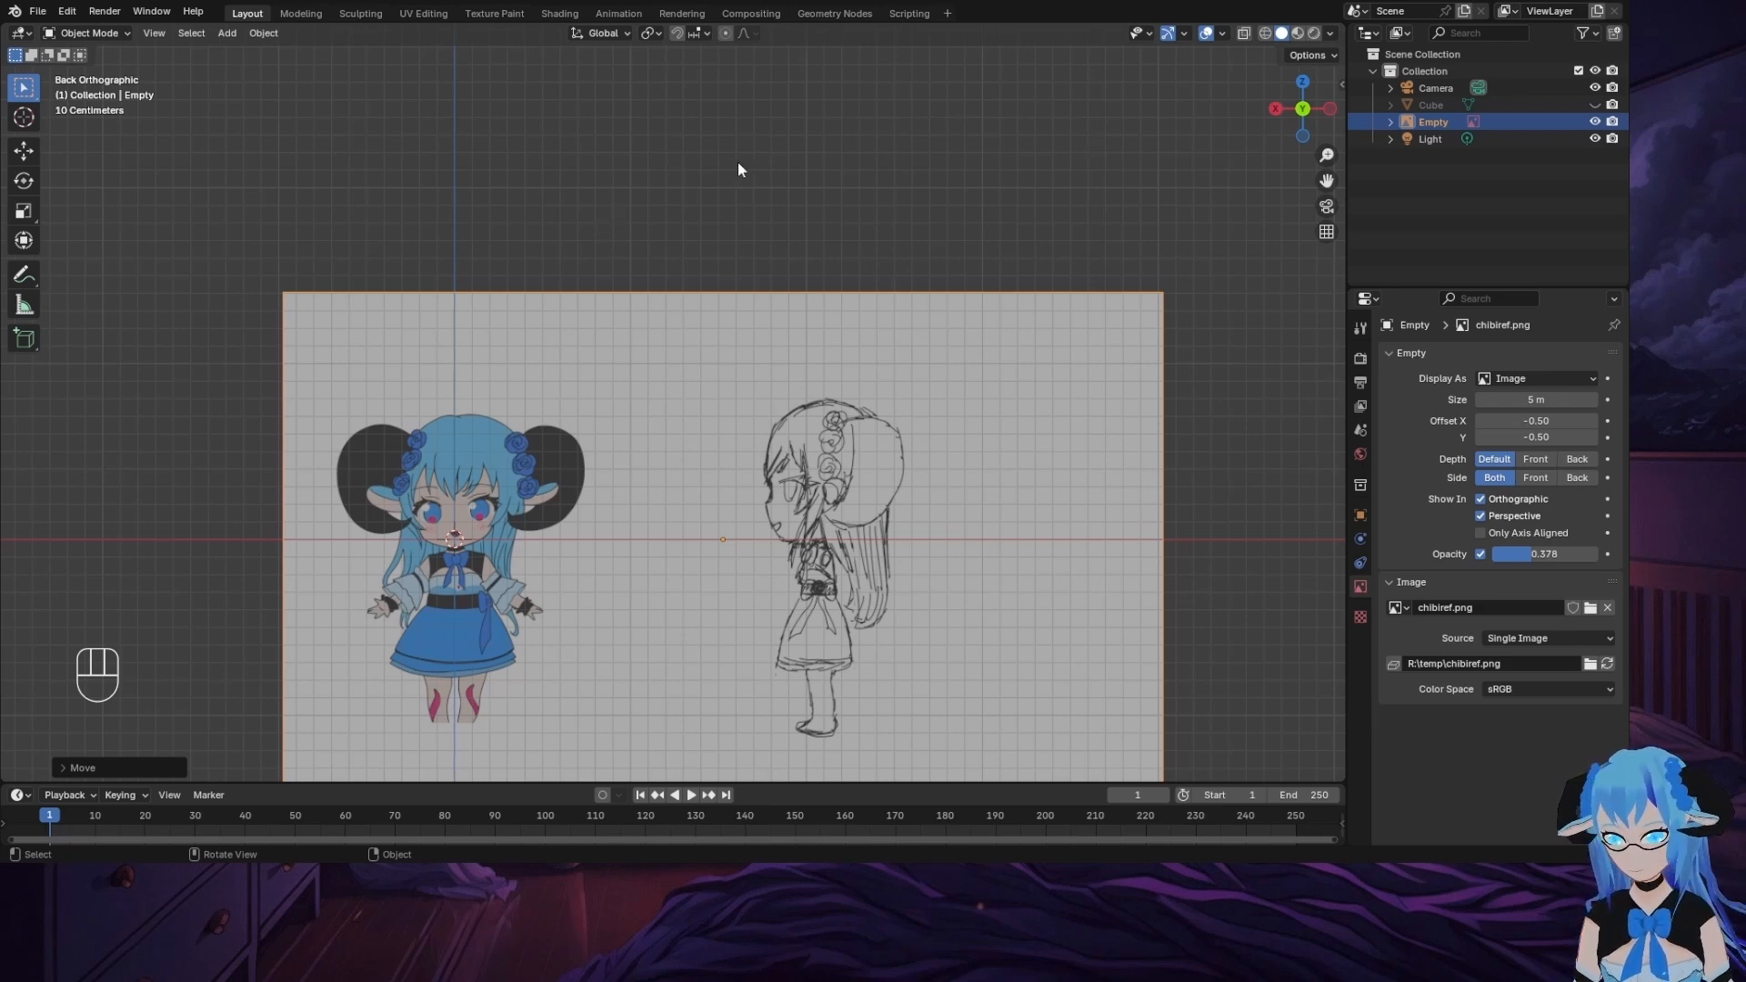
pyautogui.press('g')
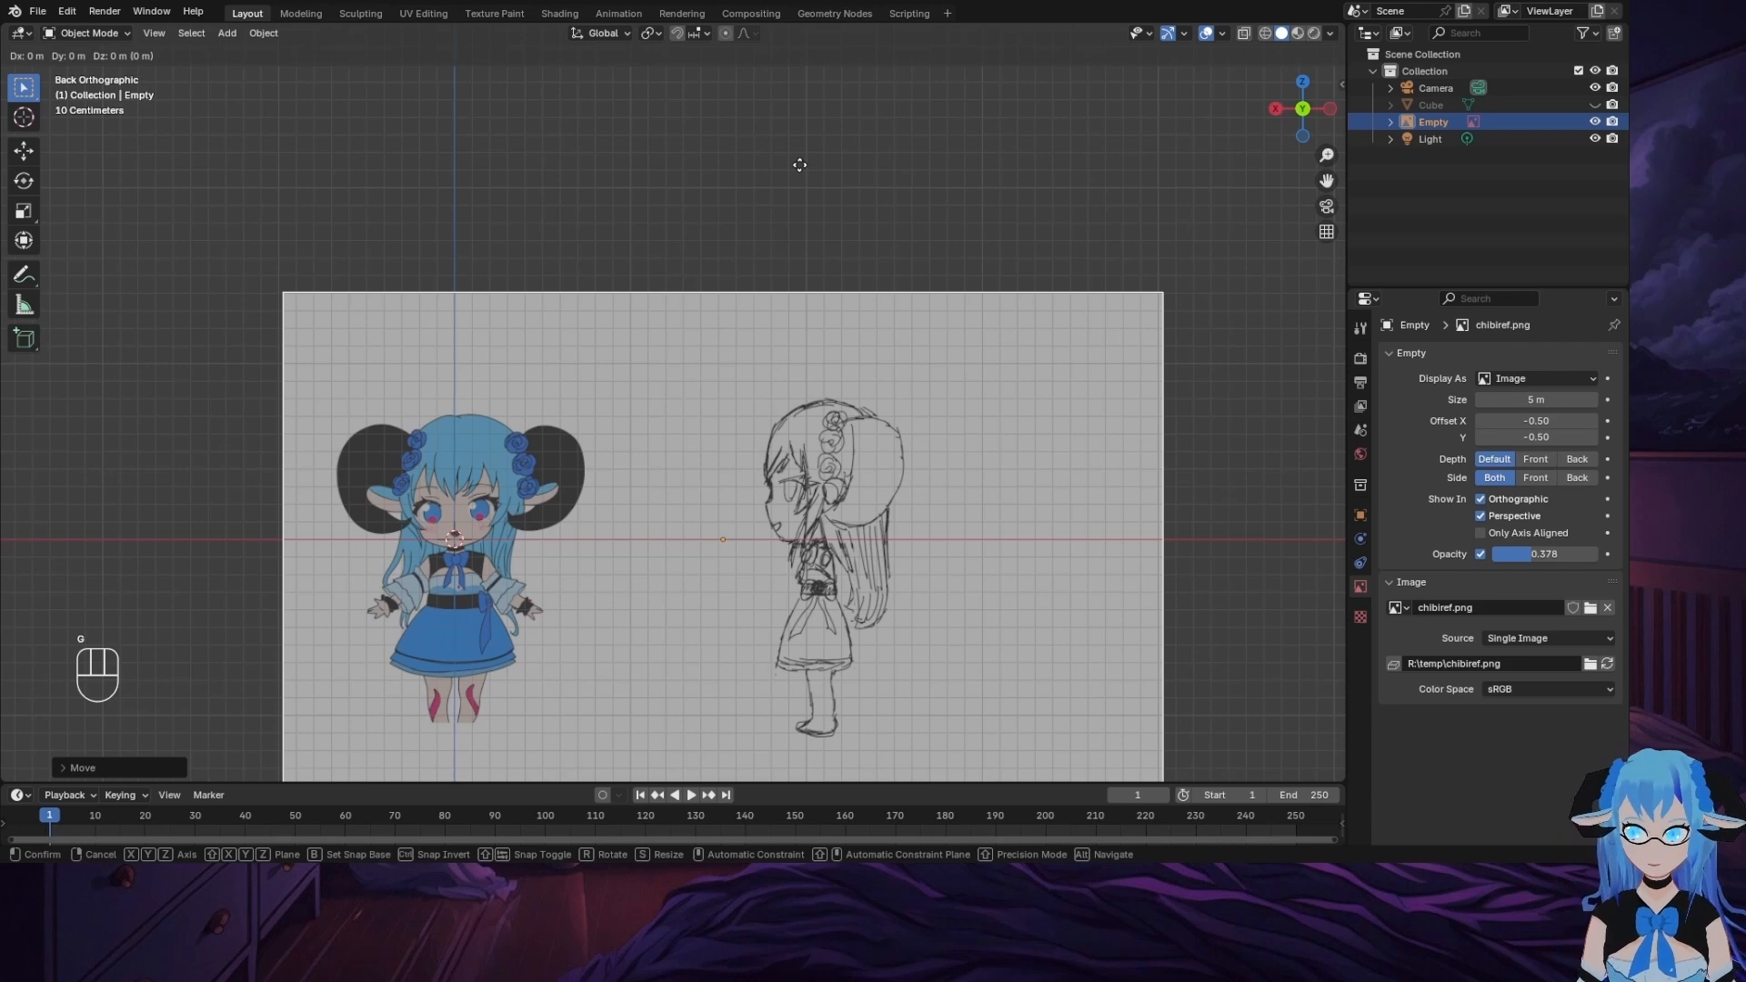
pyautogui.press('z')
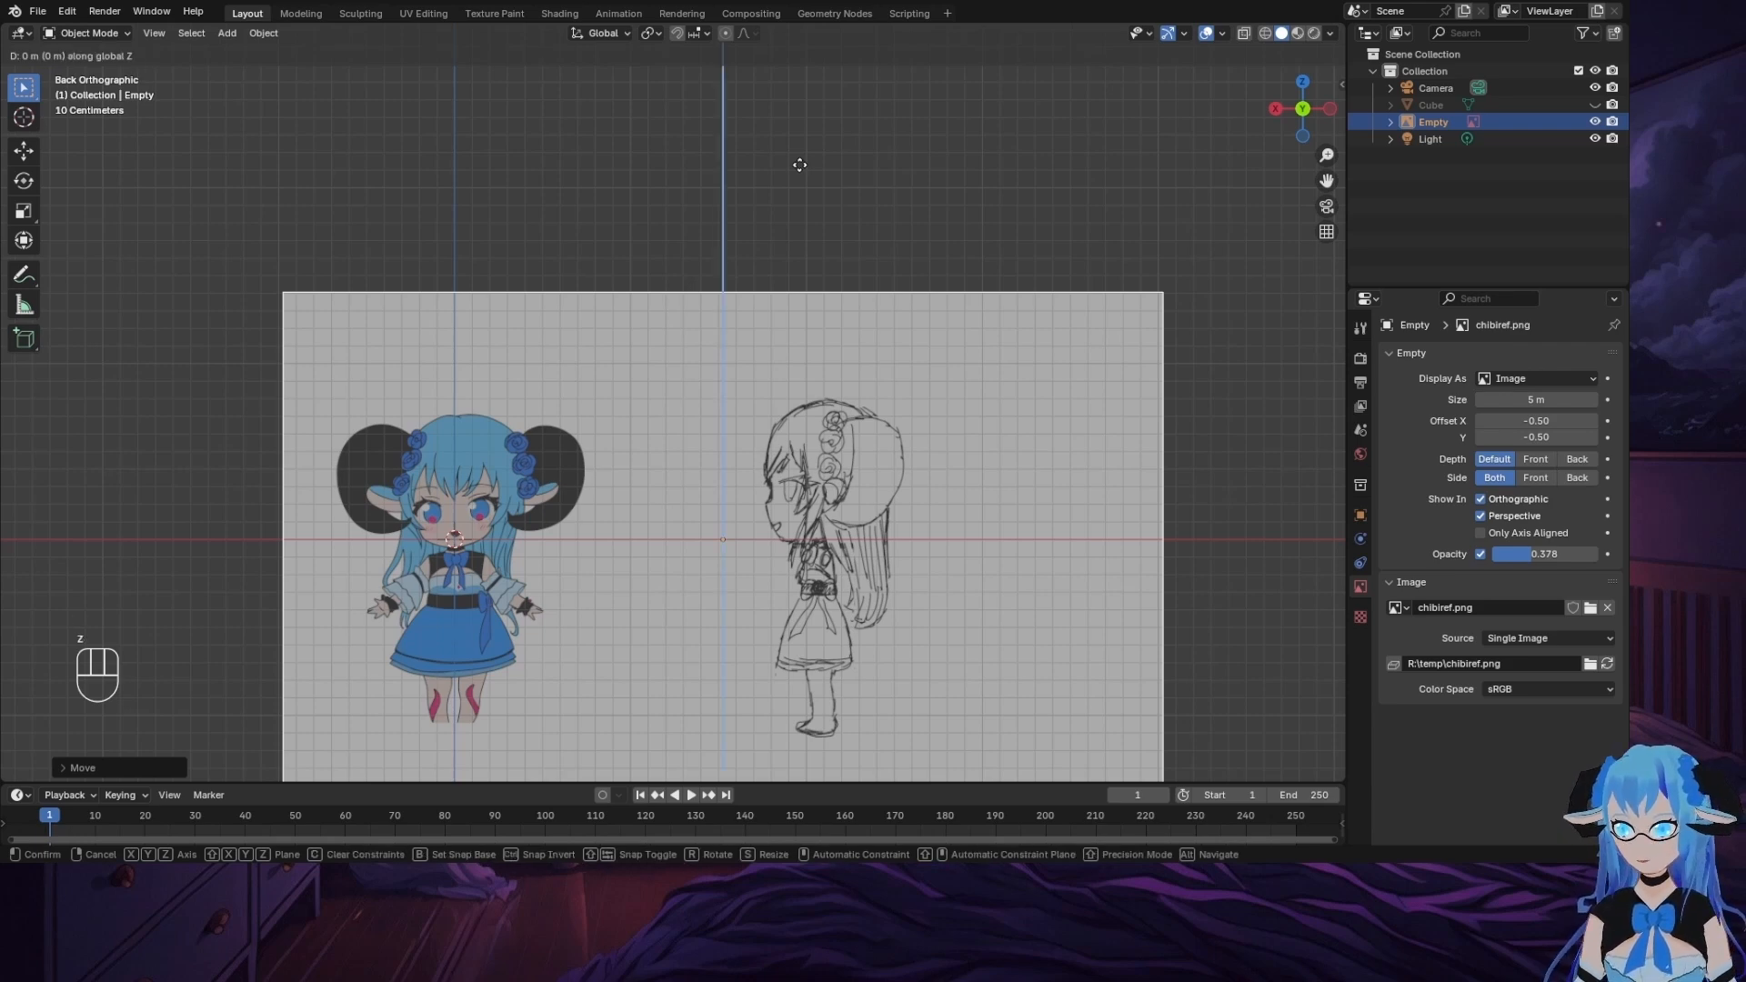
pyautogui.click(810, 706)
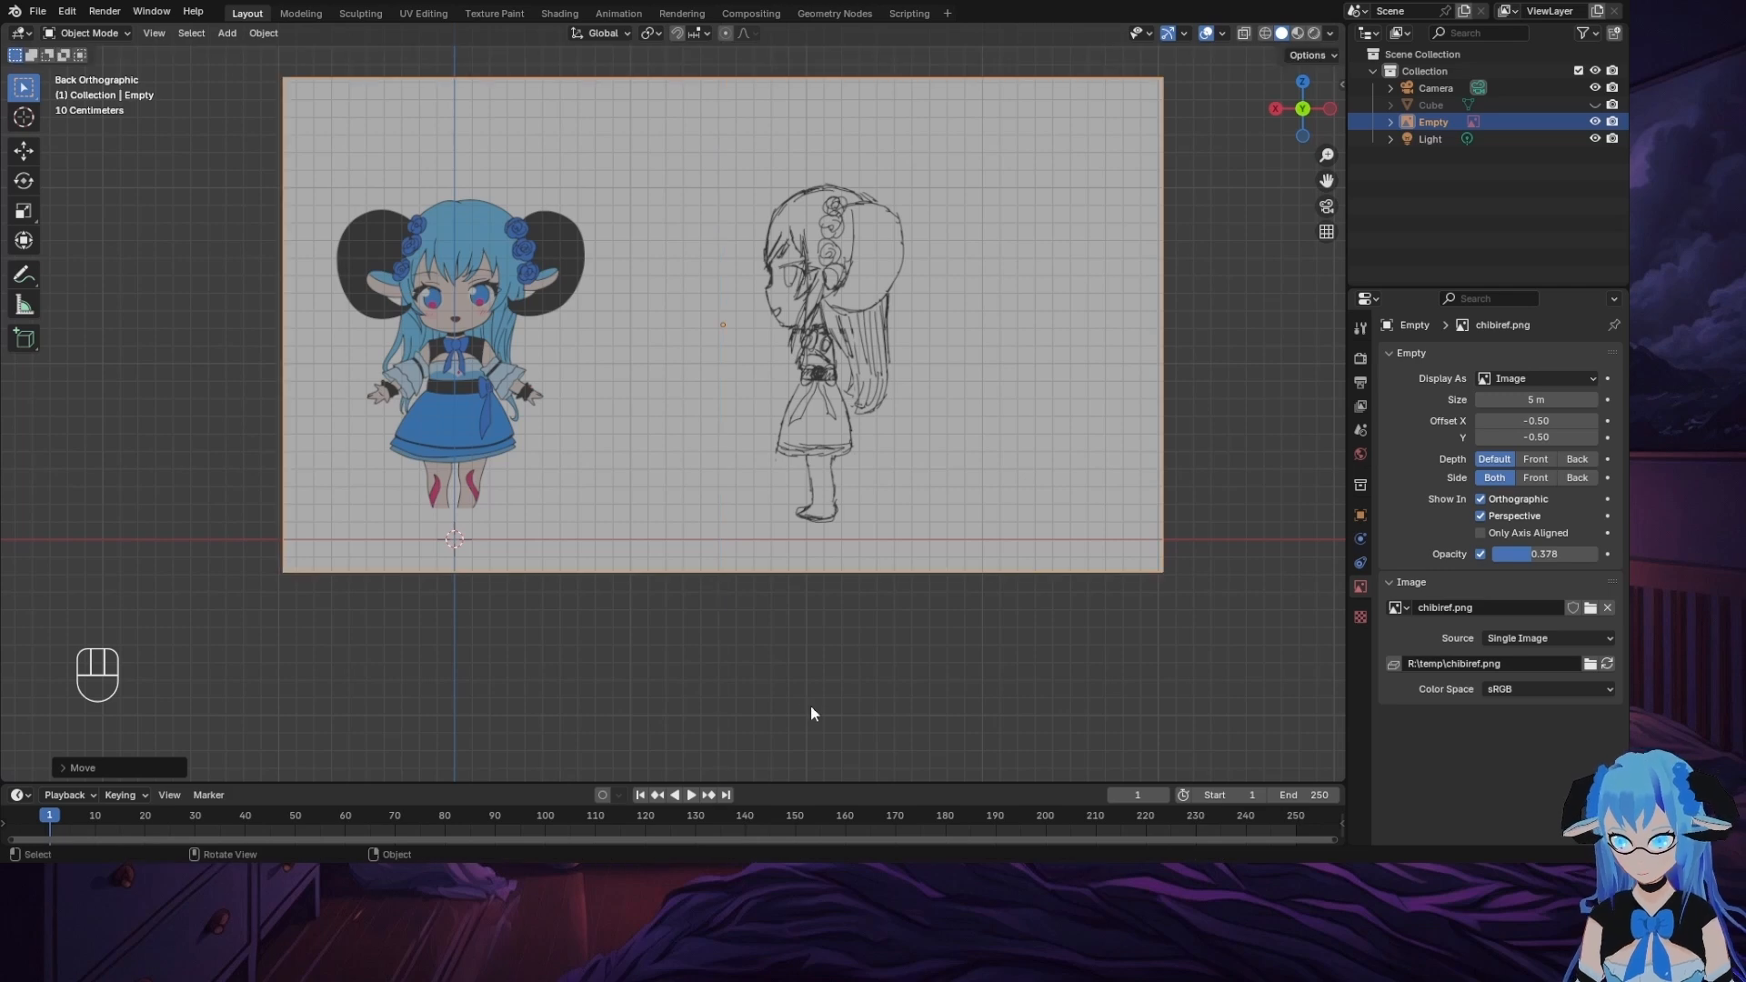
# Step: Add chibiref.png again as a background image, enable its opacity and lower it to about 0.402
pyautogui.moveTo(1327, 181); pyautogui.dragTo(1346, 301)
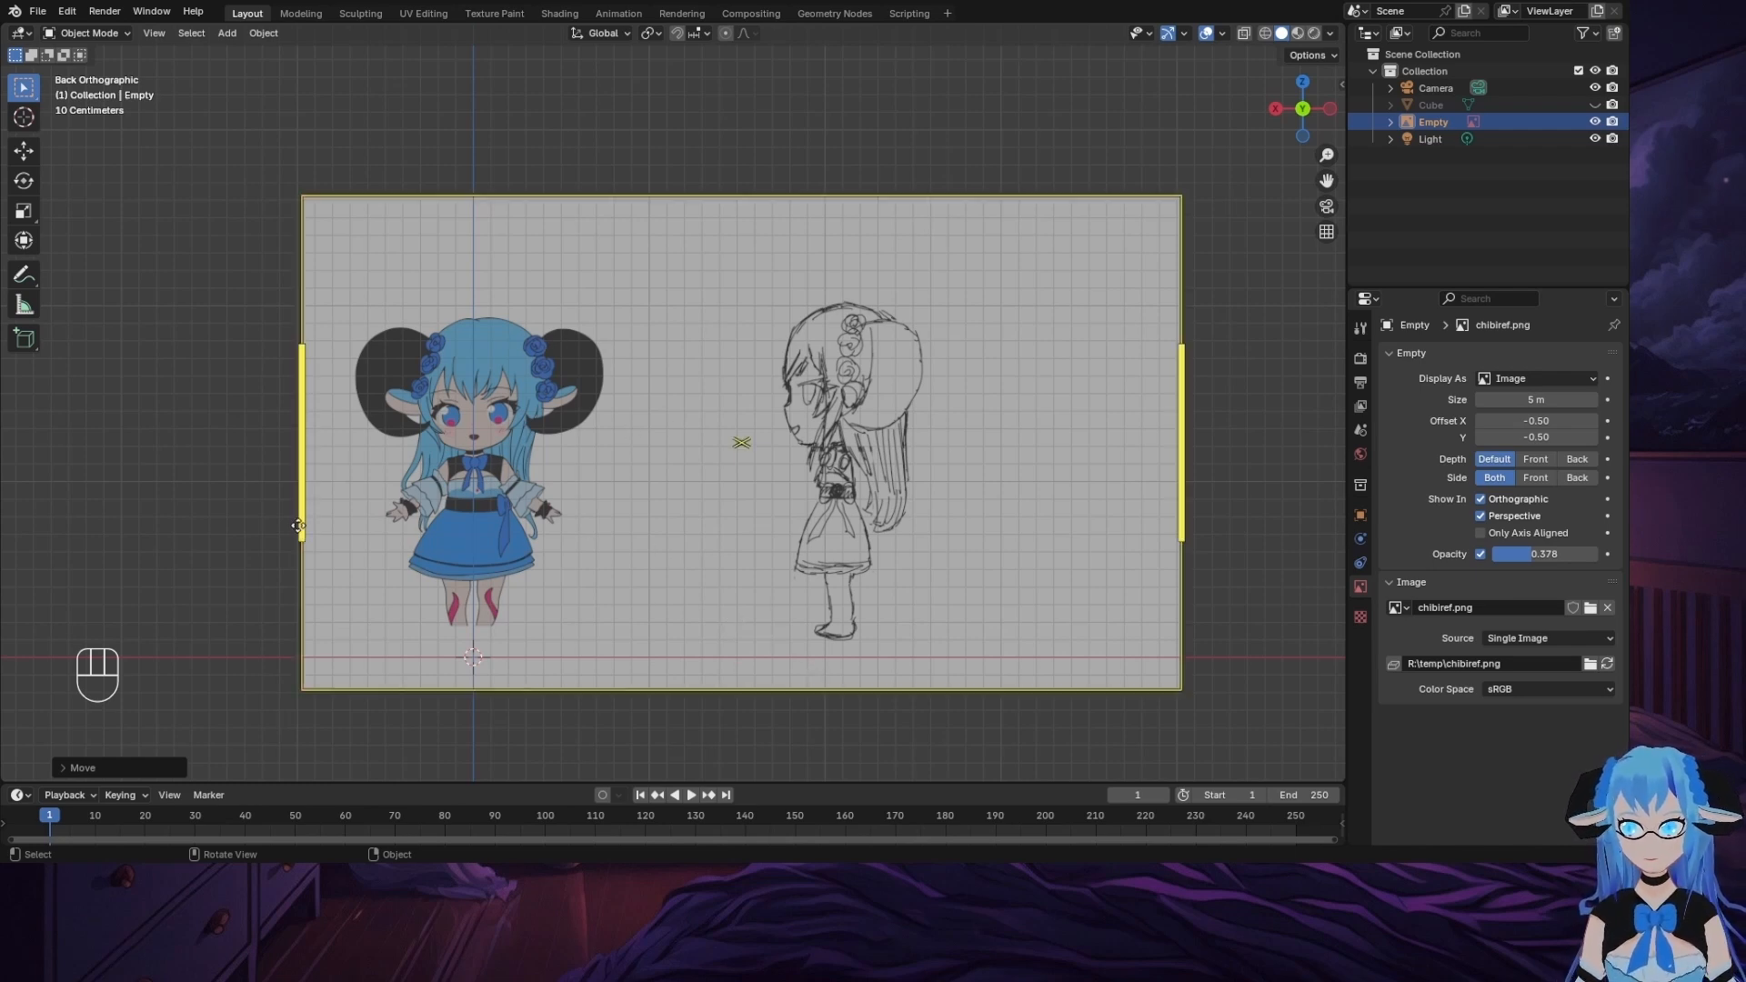
pyautogui.click(227, 33)
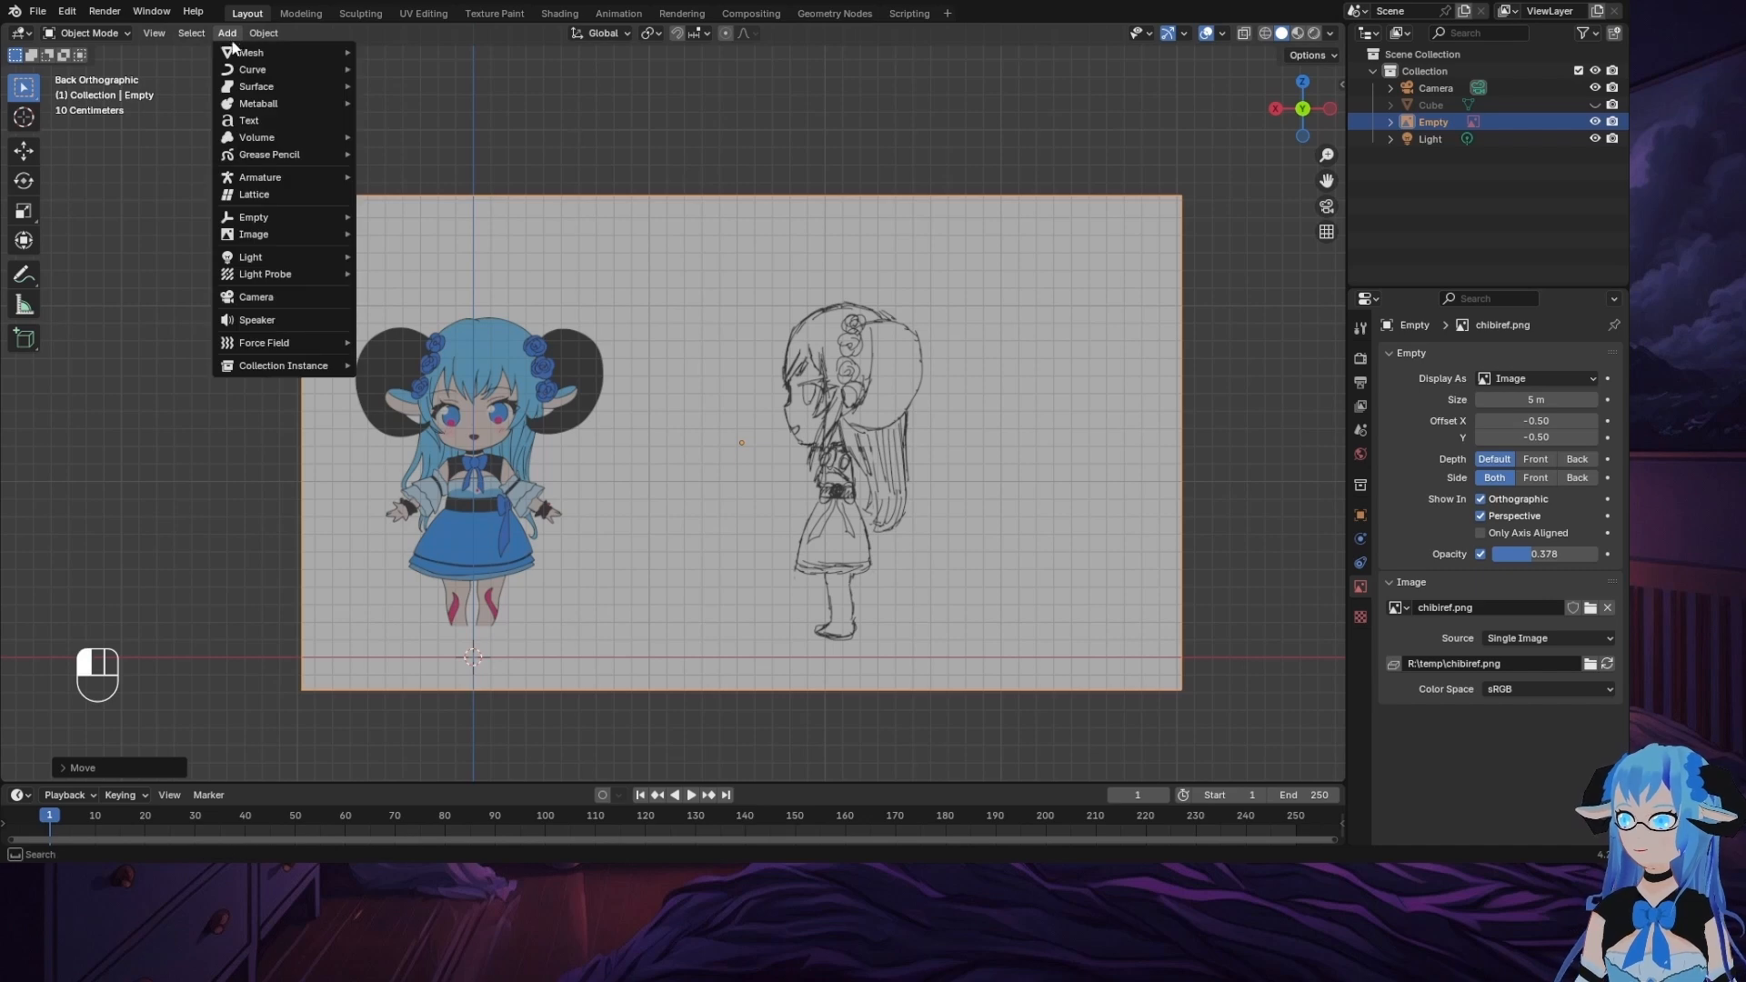
pyautogui.moveTo(275, 236)
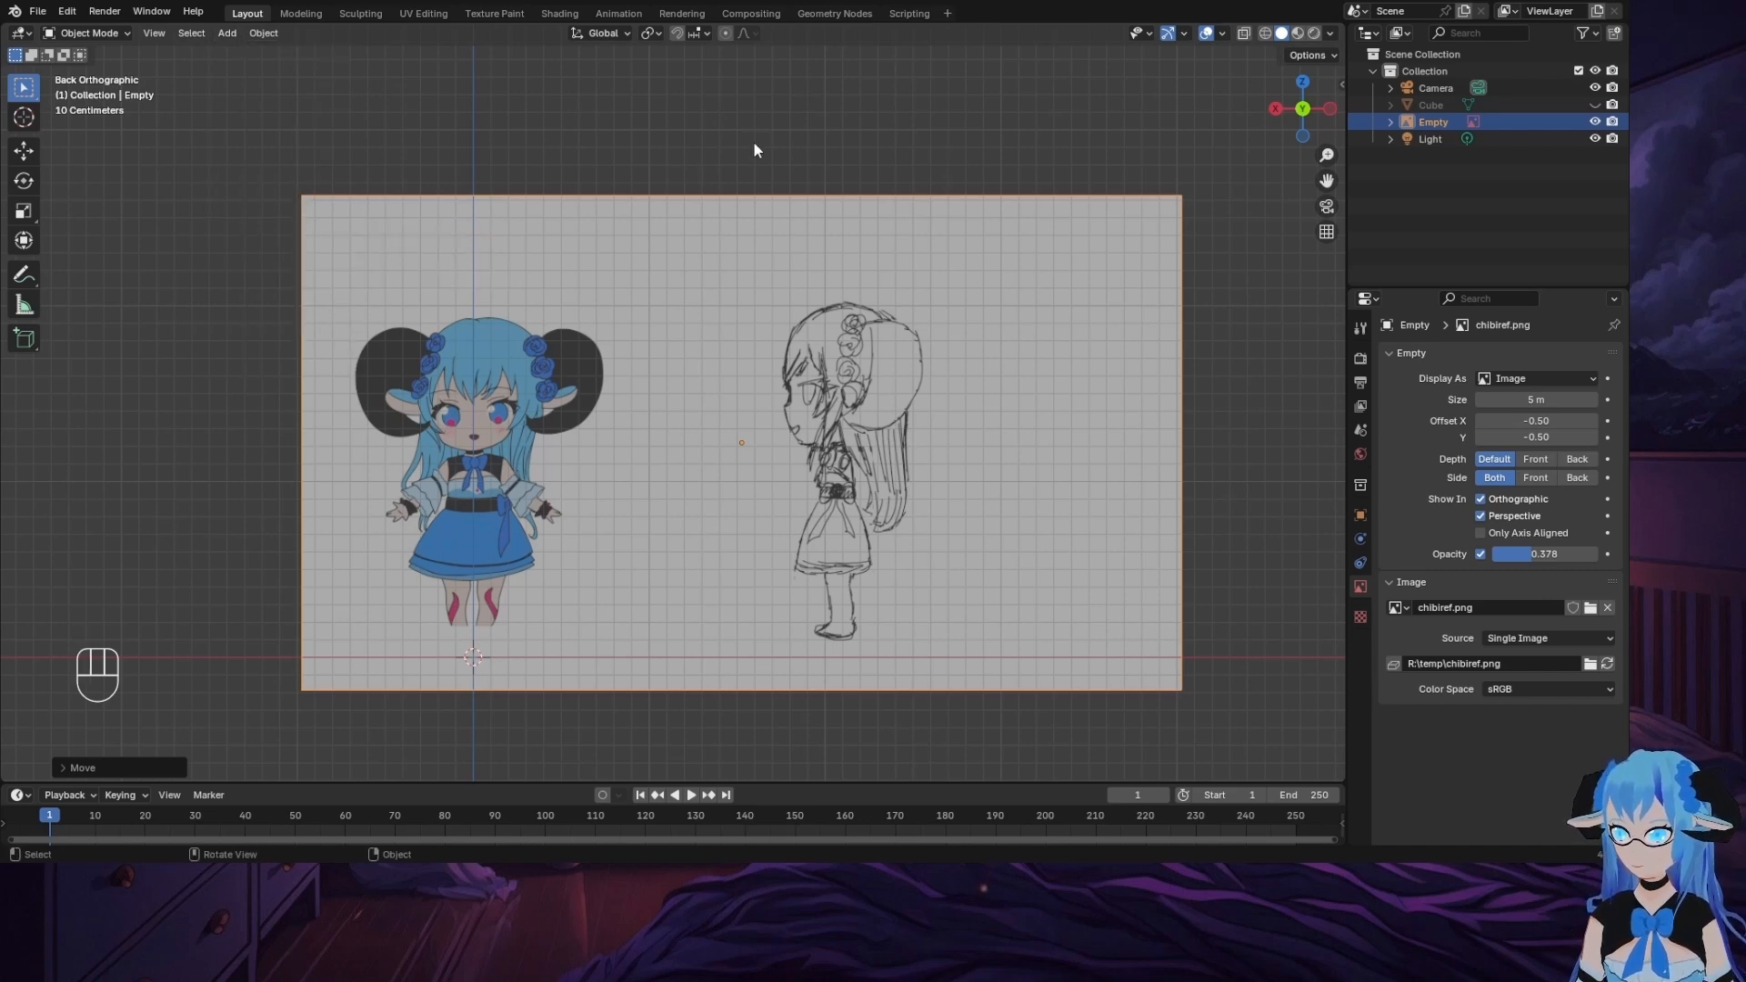
pyautogui.click(1054, 644)
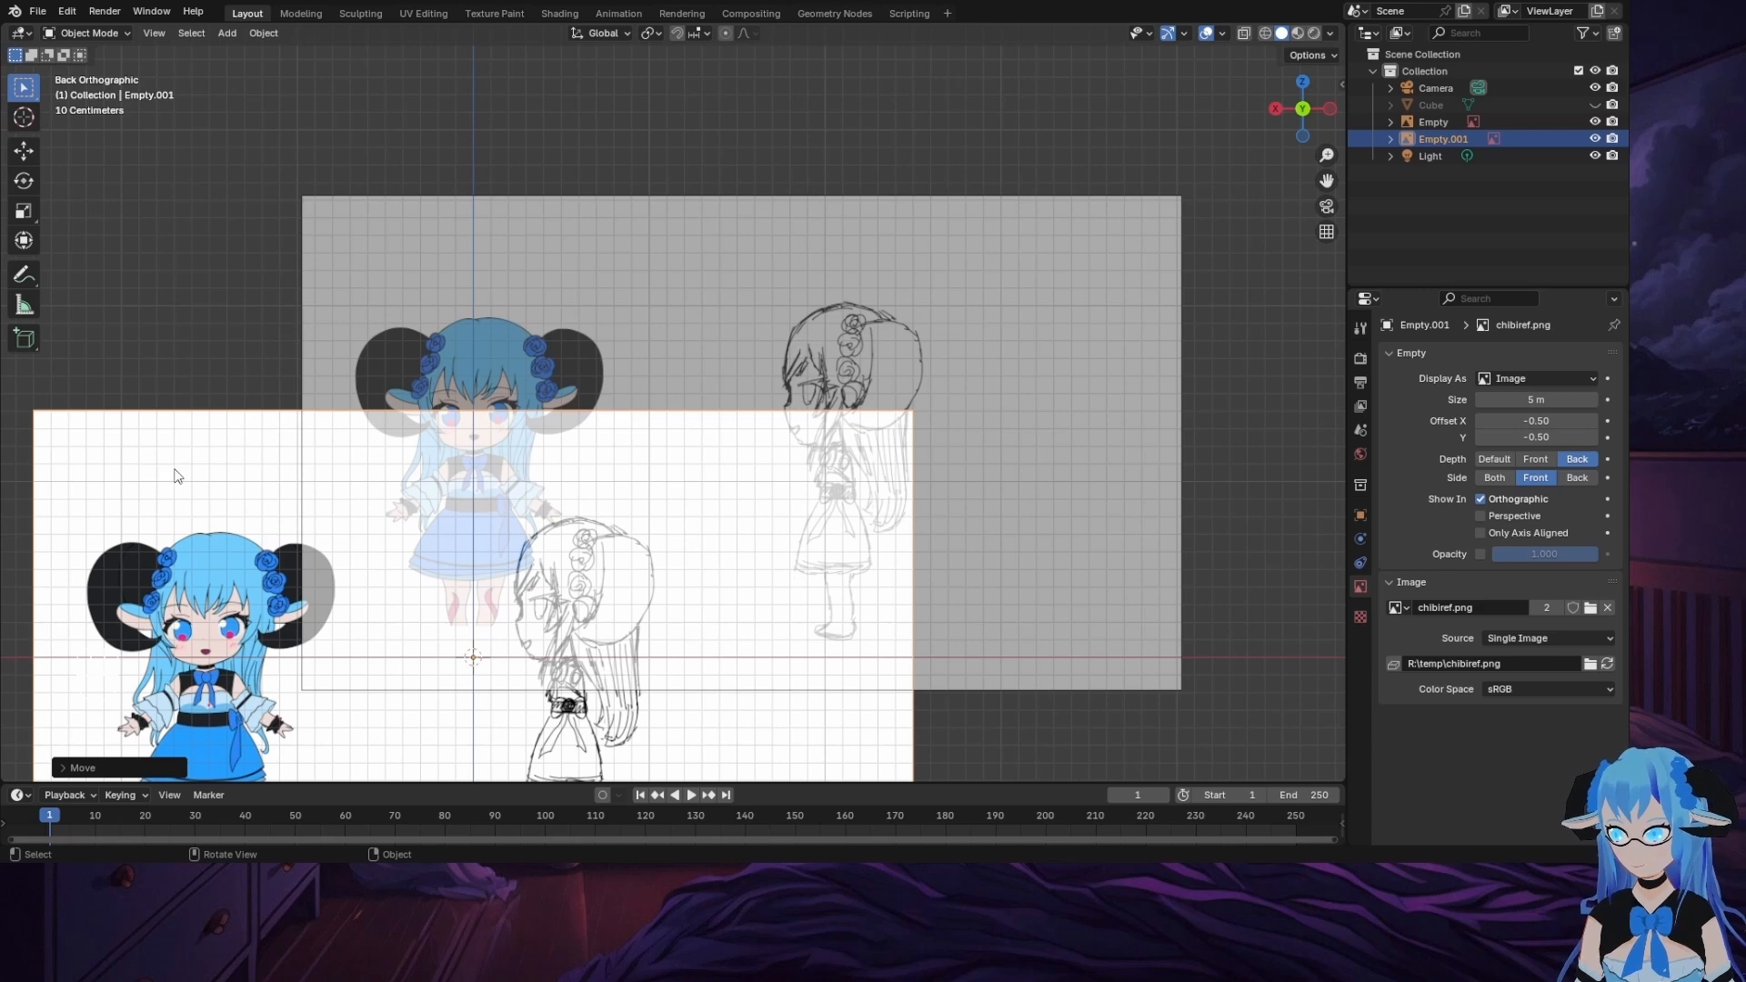
pyautogui.click(1480, 554)
pyautogui.moveTo(1569, 558); pyautogui.dragTo(1535, 559)
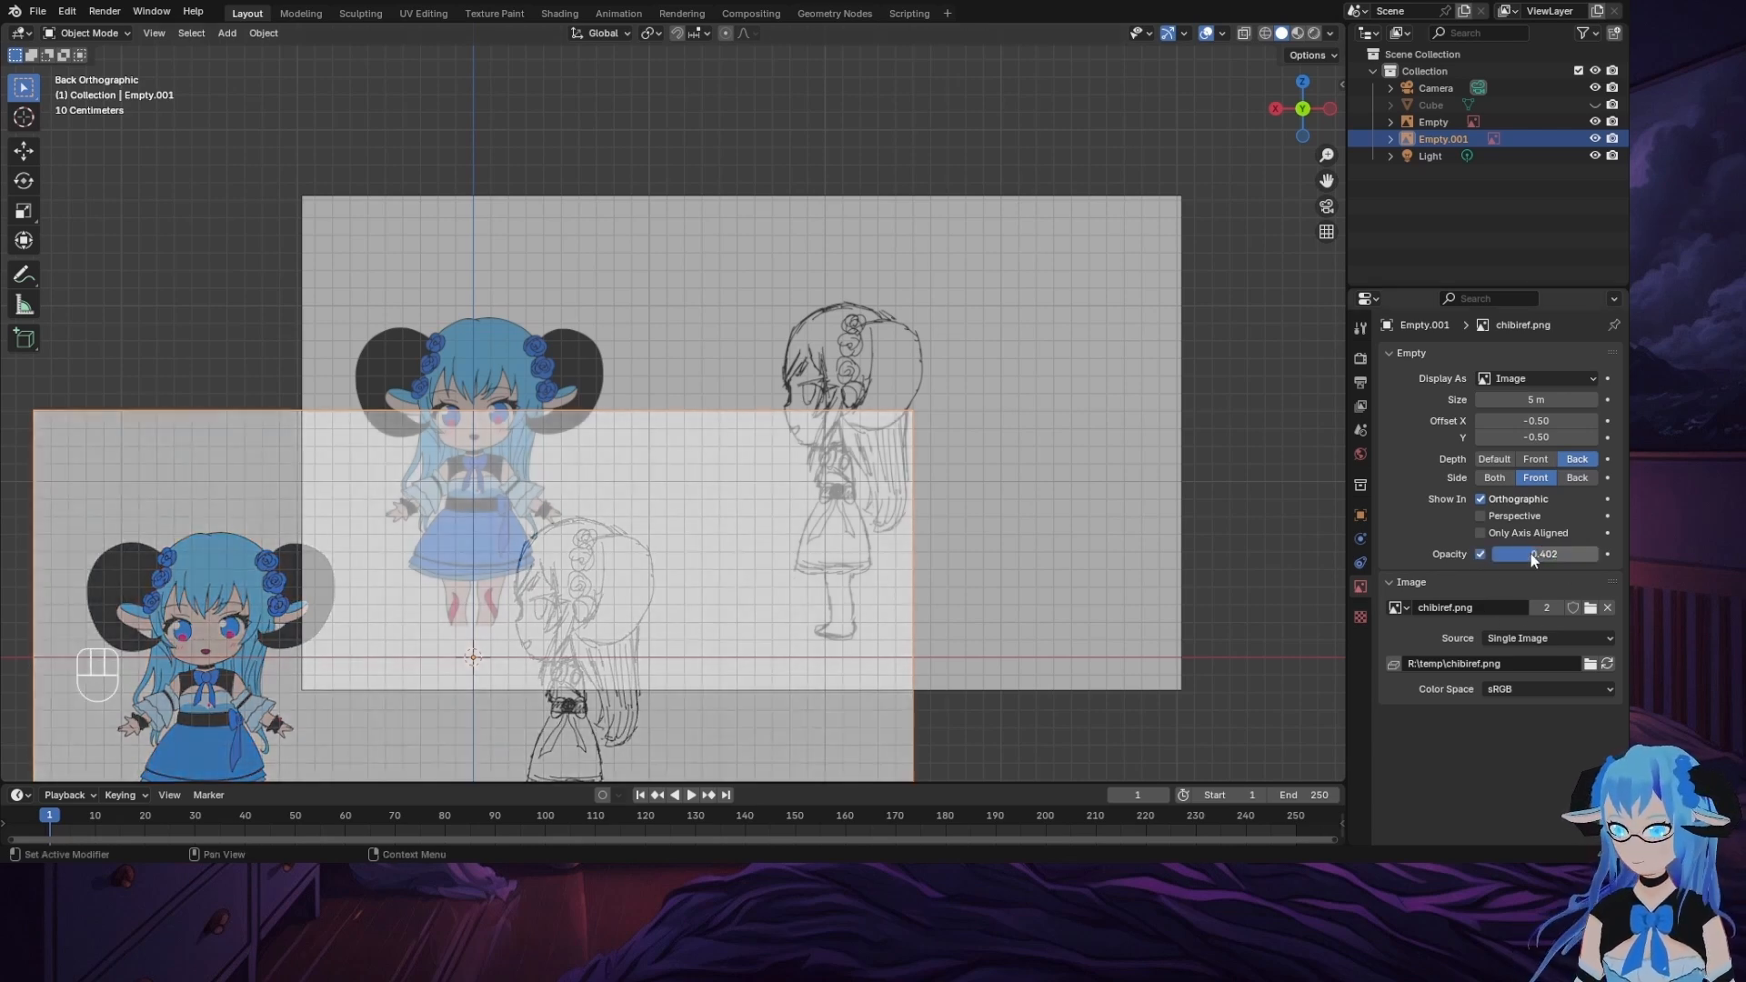
# Step: Compare how the two reference images display in perspective and in the straight-on back view, from near and far
pyautogui.moveTo(1327, 180); pyautogui.dragTo(1476, 1)
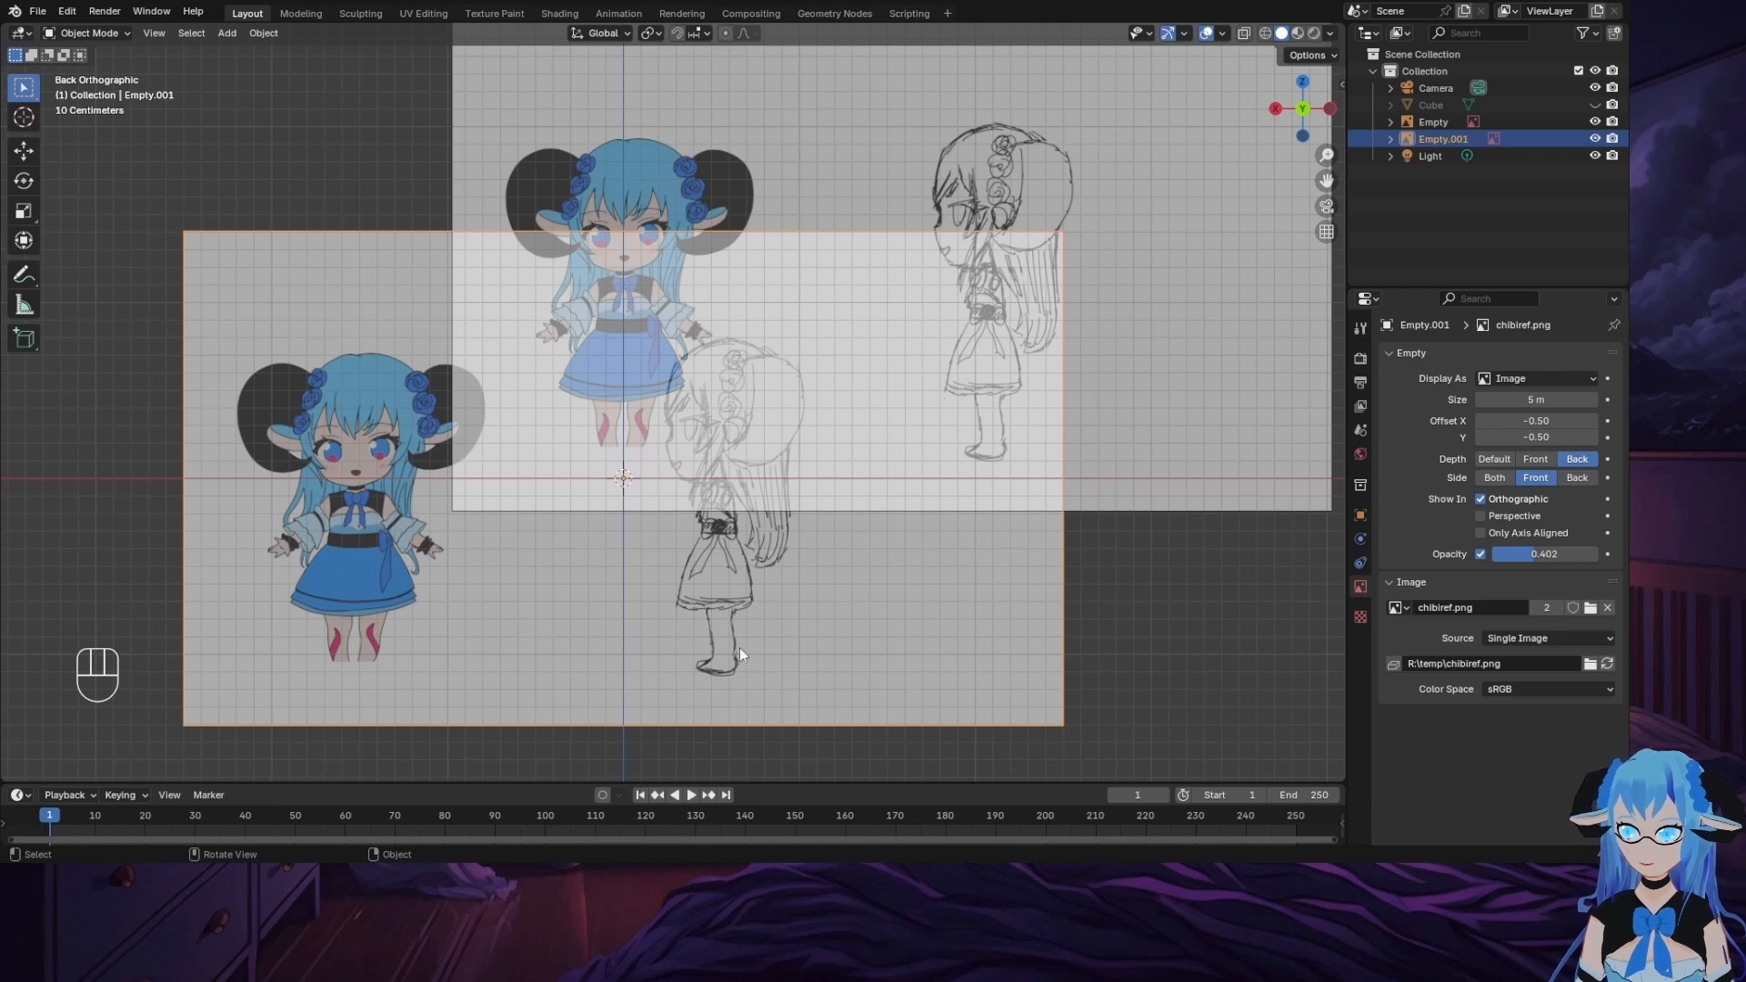
pyautogui.scroll(-4, 1095, 652)
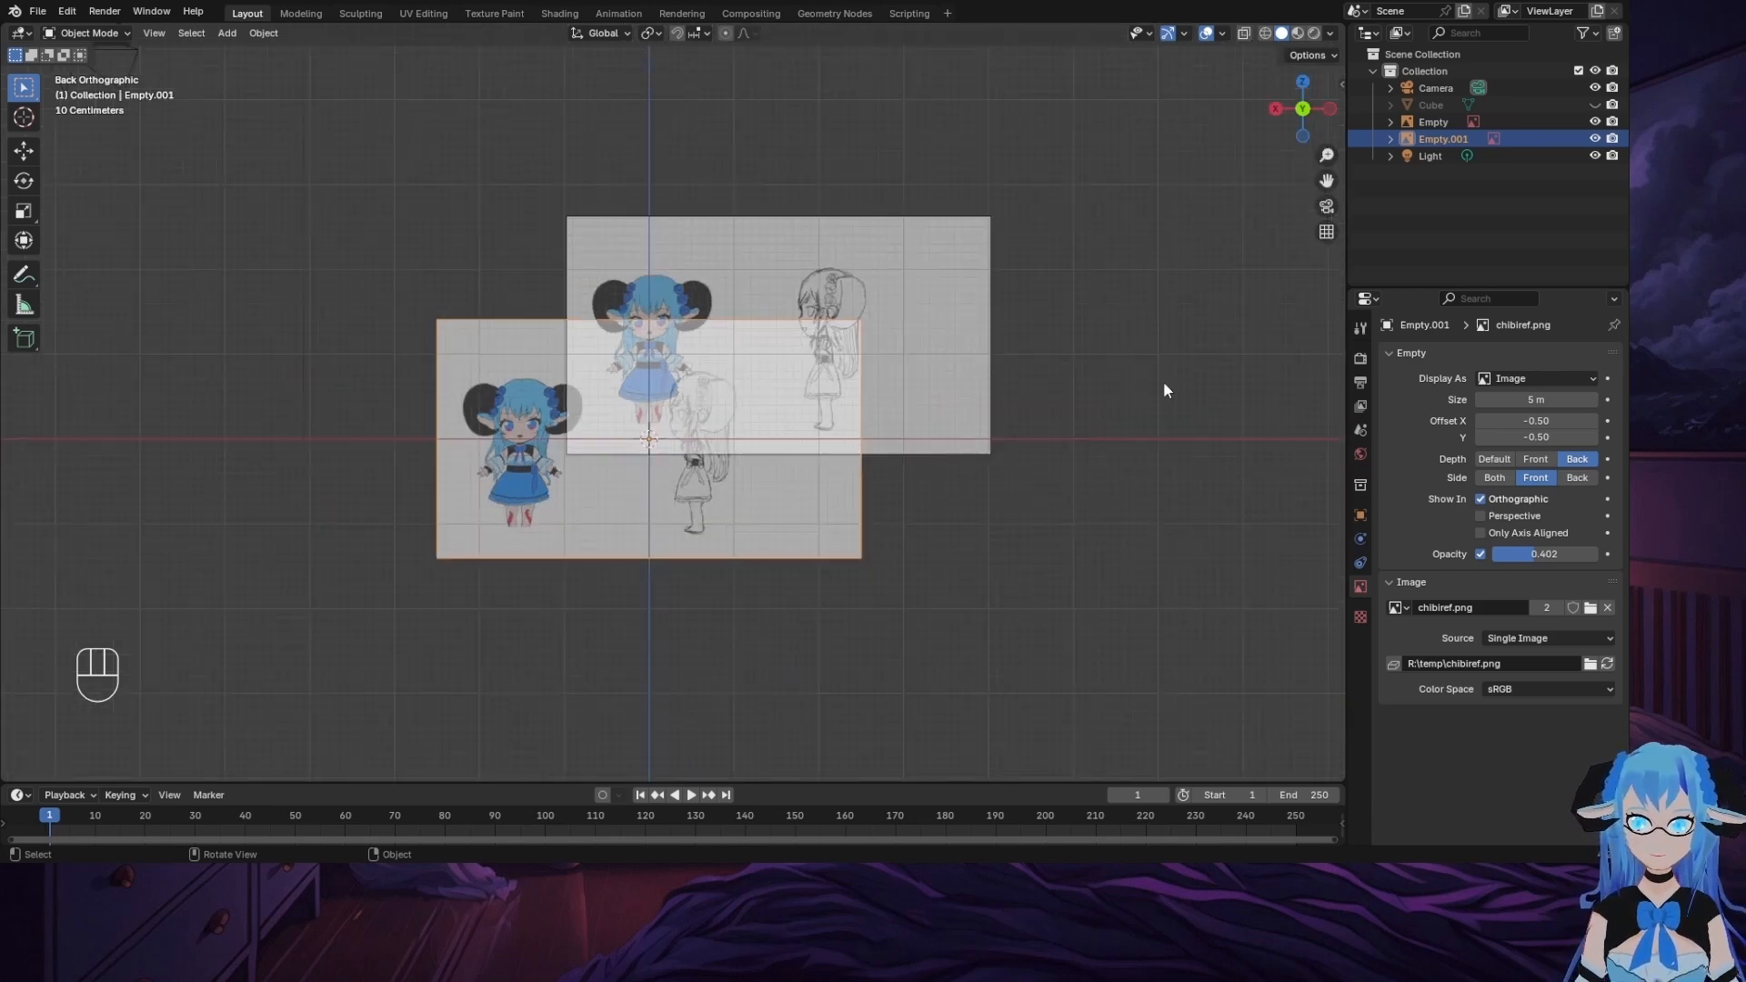
pyautogui.moveTo(1232, 240); pyautogui.dragTo(1104, 320, button='middle')
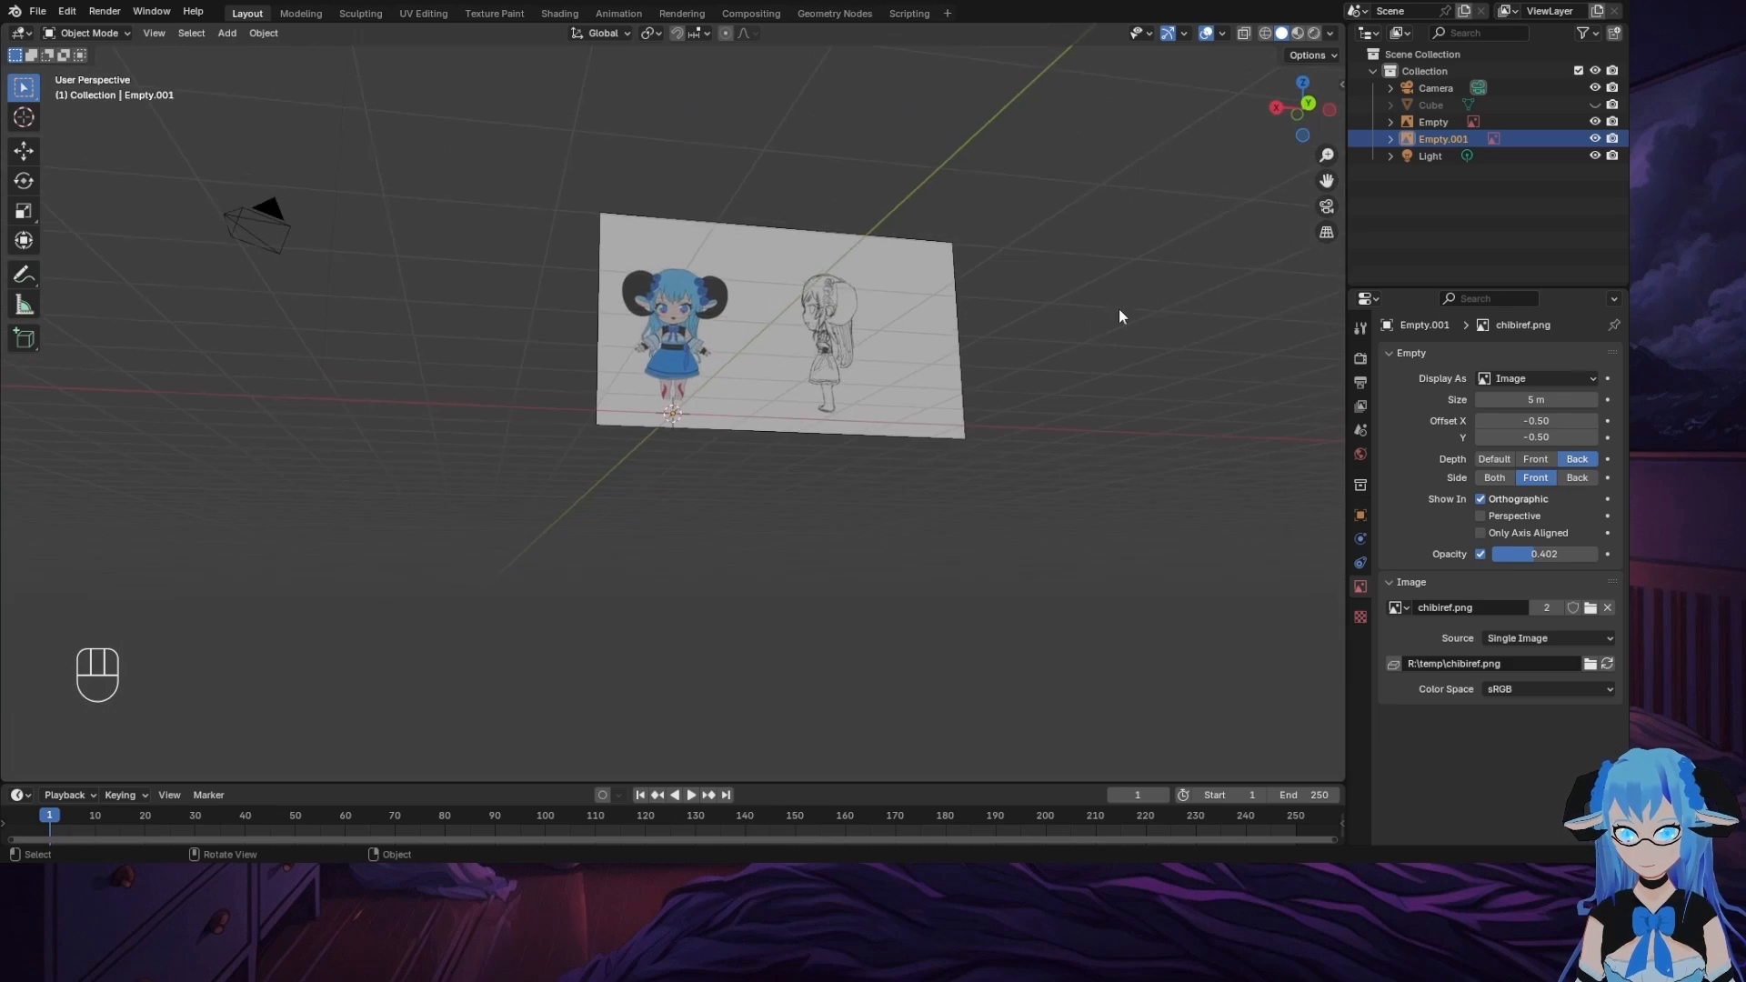
pyautogui.click(1537, 122)
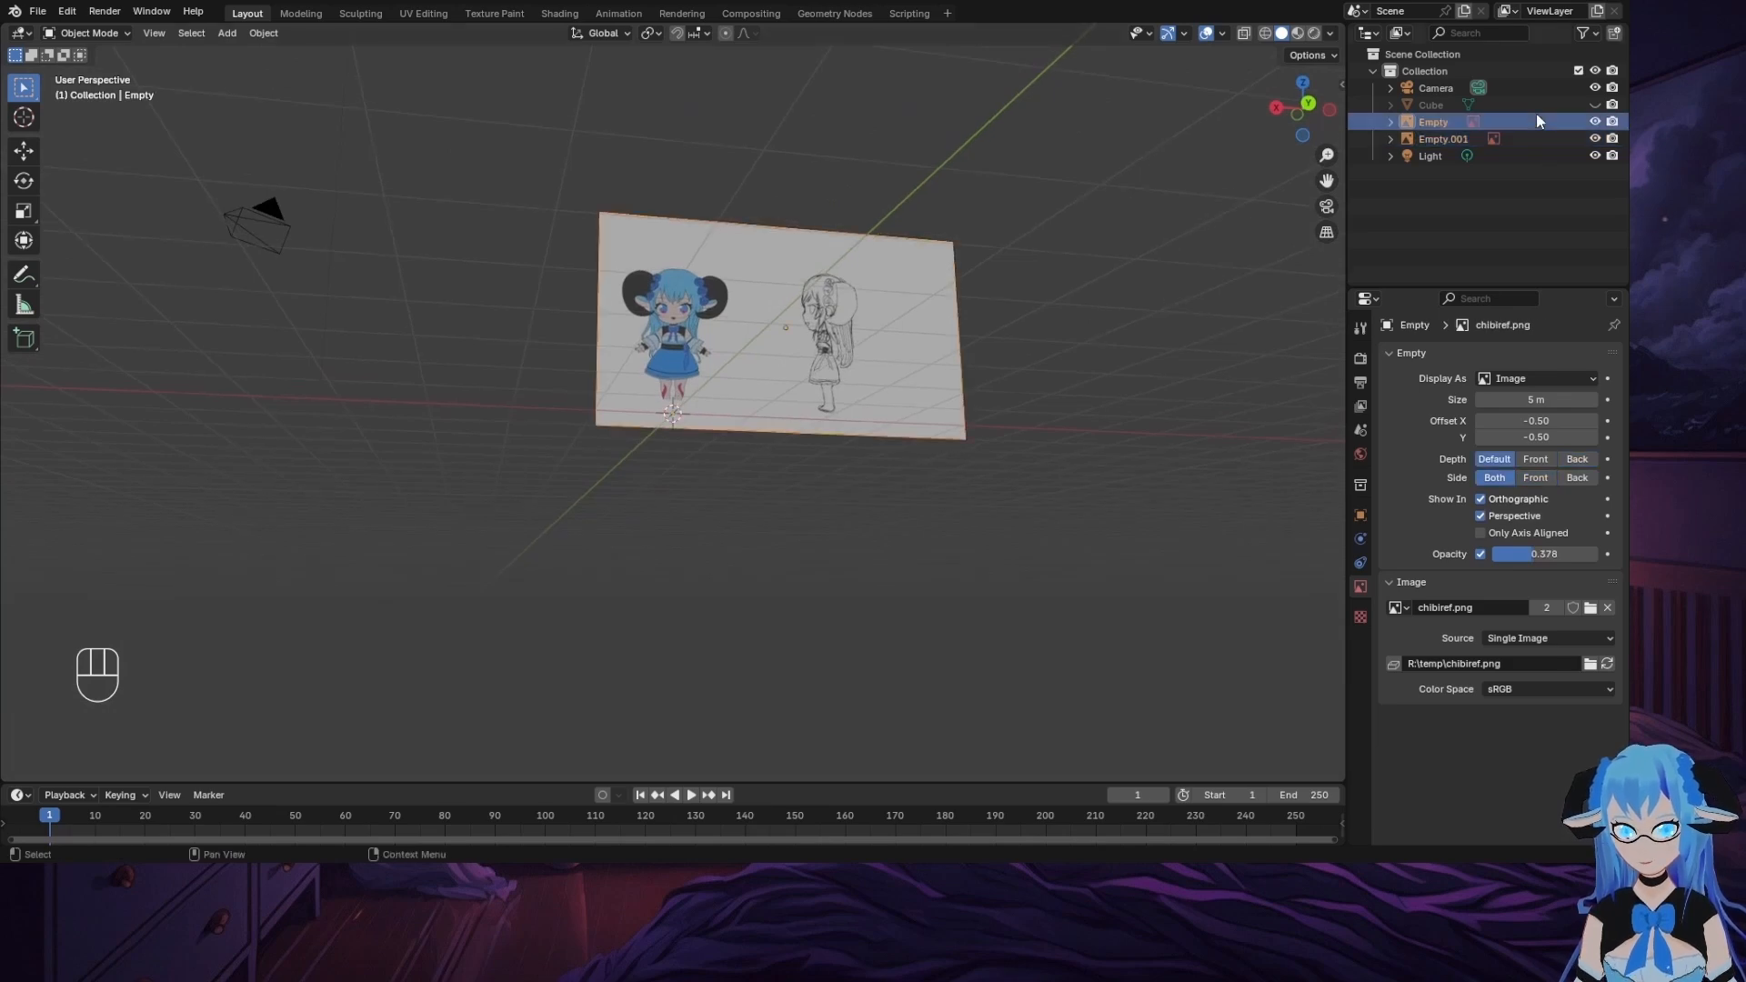
pyautogui.click(1308, 103)
pyautogui.moveTo(1028, 498); pyautogui.dragTo(849, 521, button='middle')
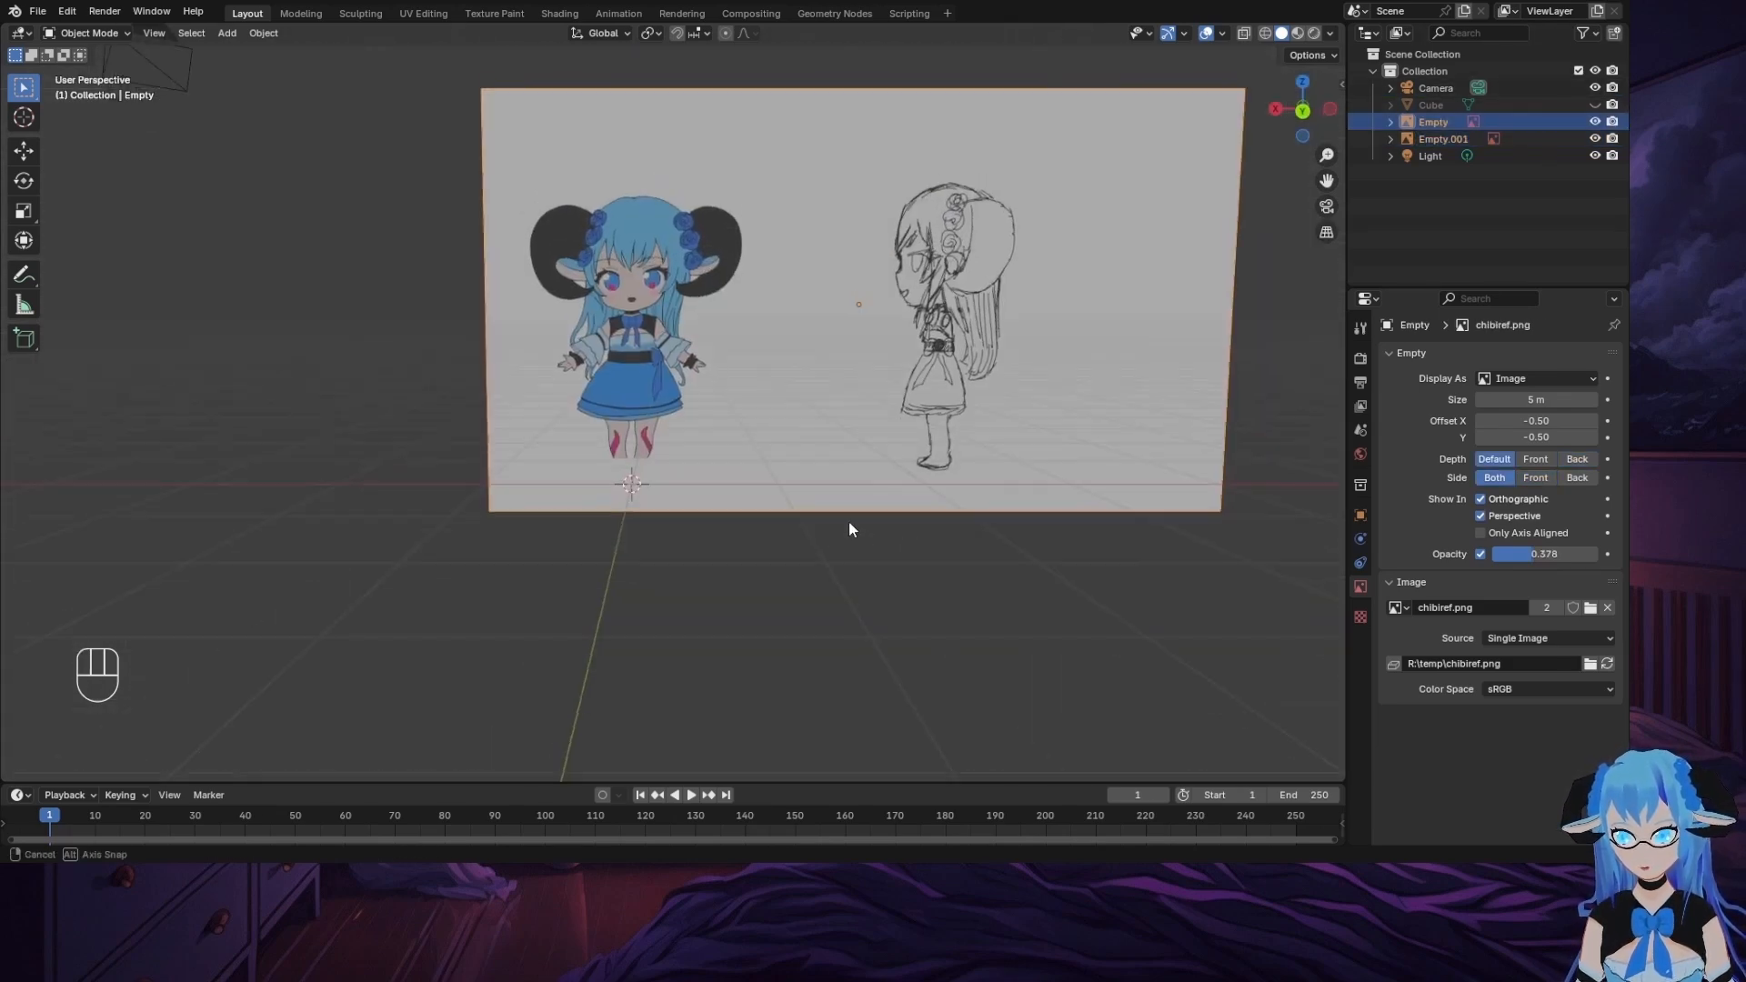
pyautogui.scroll(-3, 800, 523)
pyautogui.scroll(-10, 801, 523)
pyautogui.scroll(6, 800, 523)
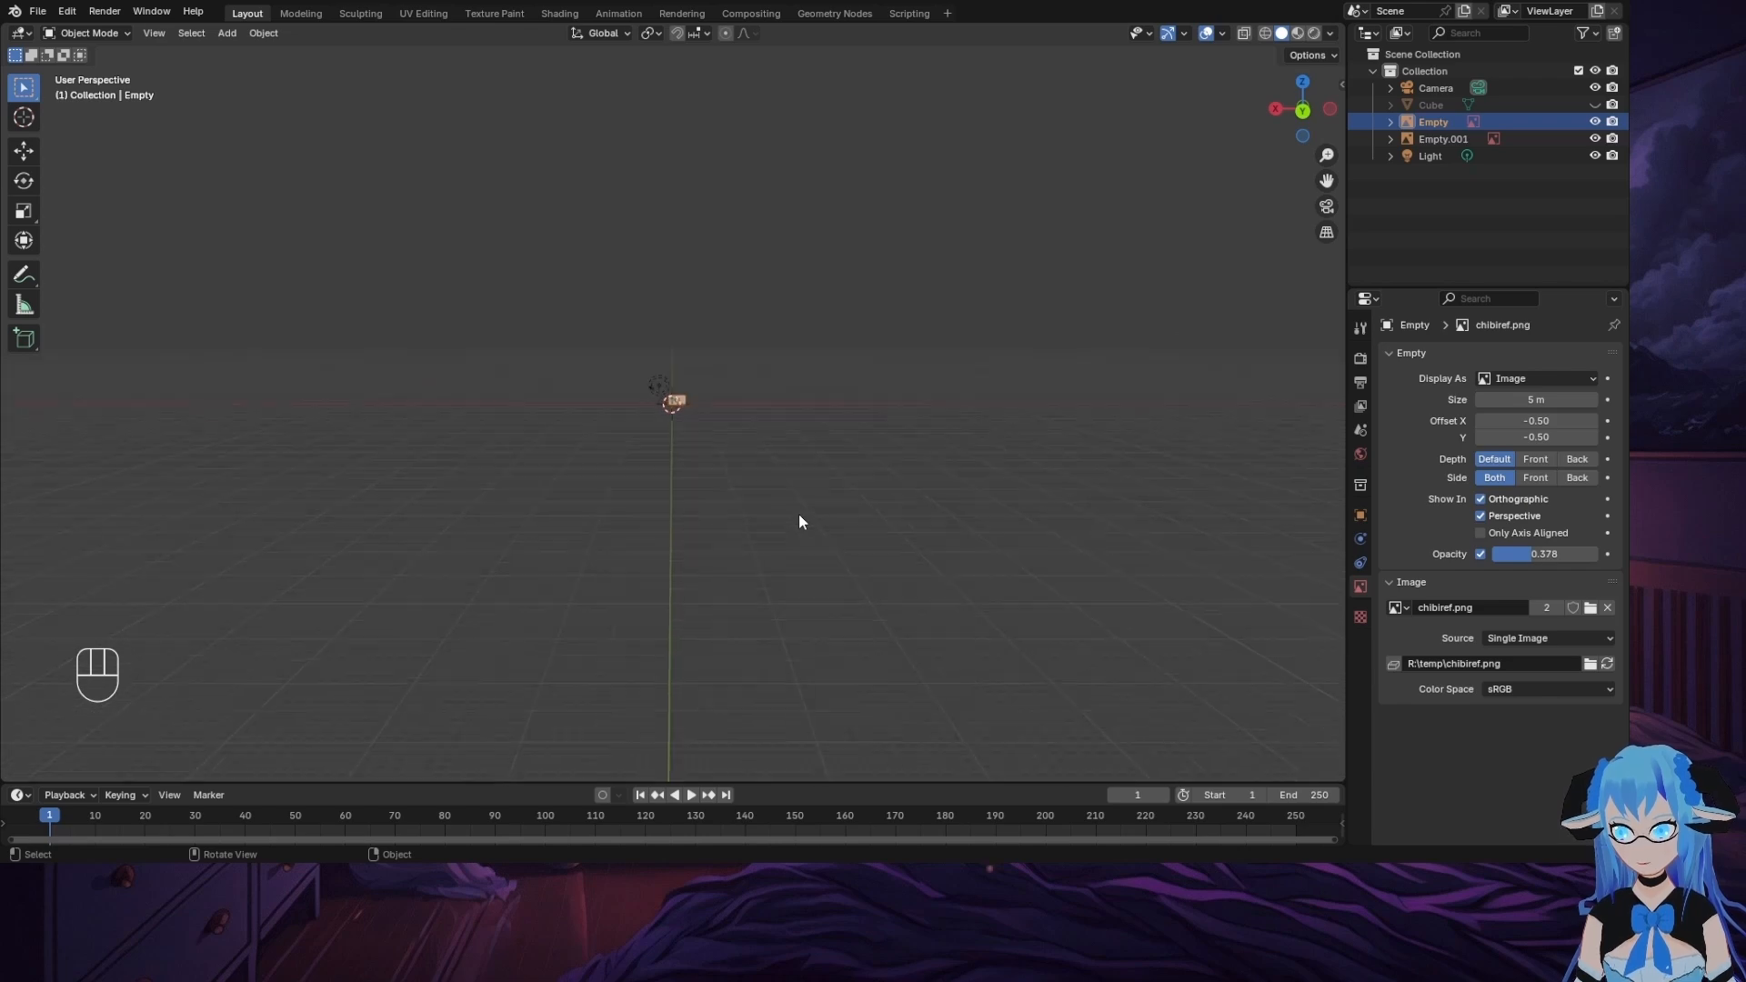
pyautogui.scroll(6, 799, 521)
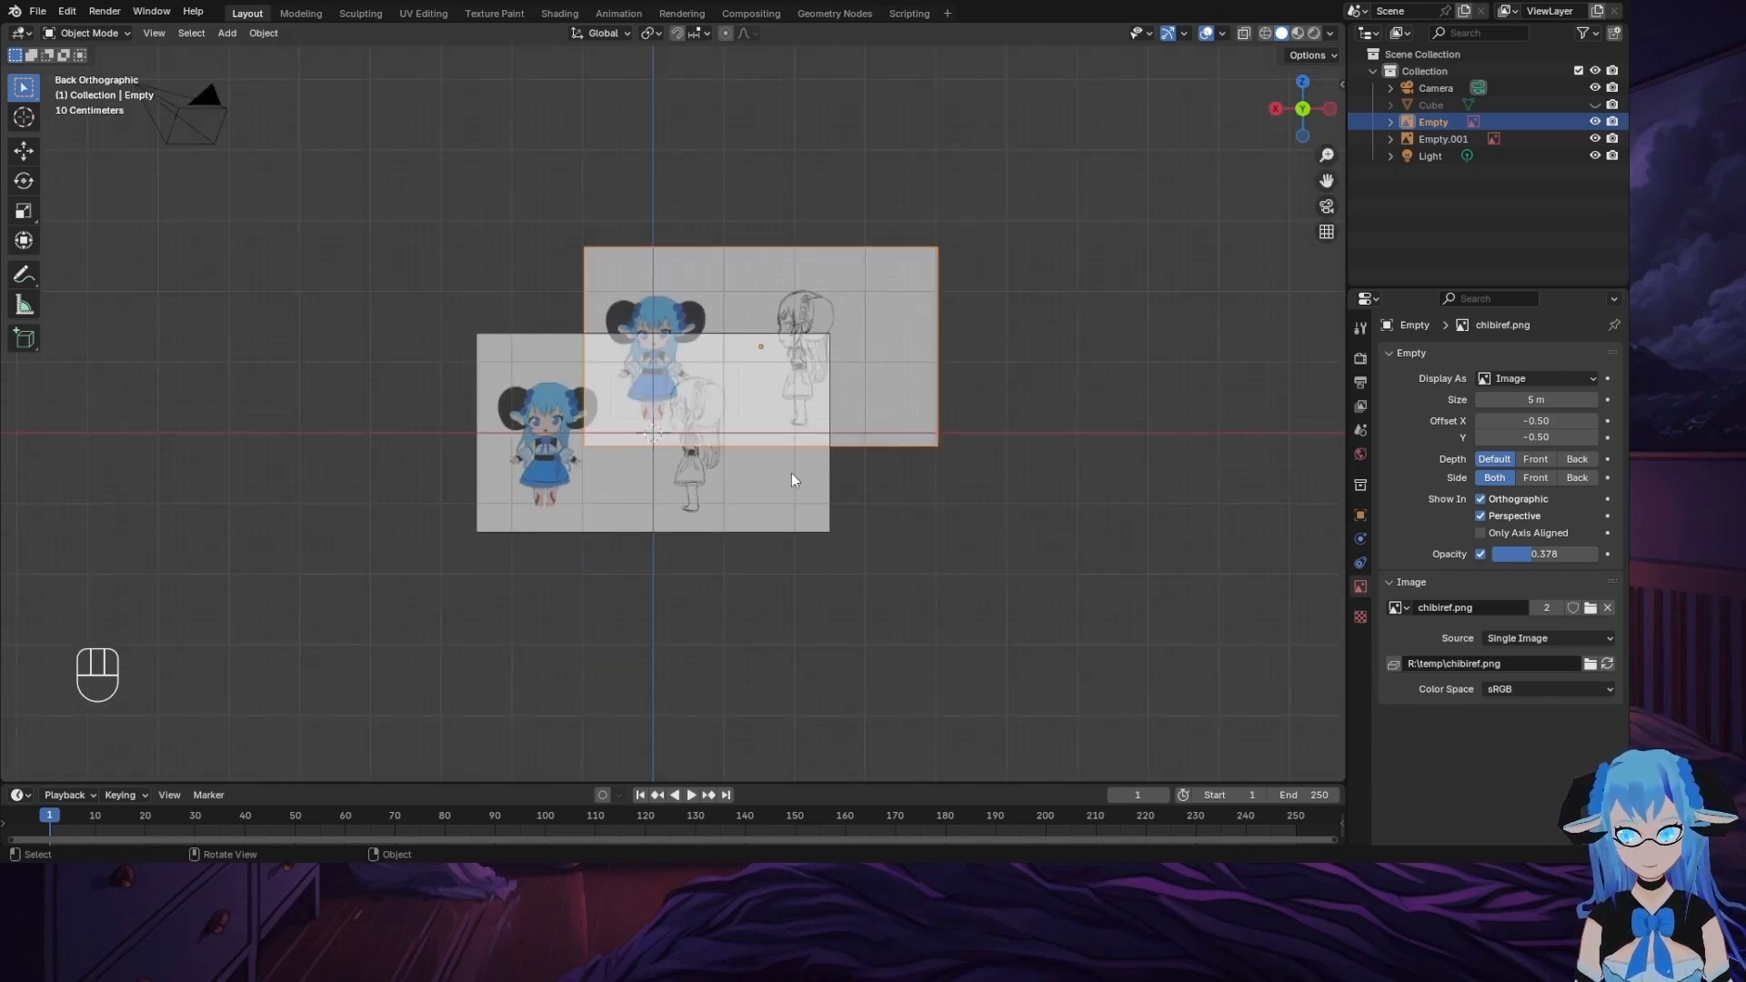
pyautogui.scroll(3, 789, 473)
# Step: Rotate the second reference image 90 degrees around the global Z axis
pyautogui.click(788, 560)
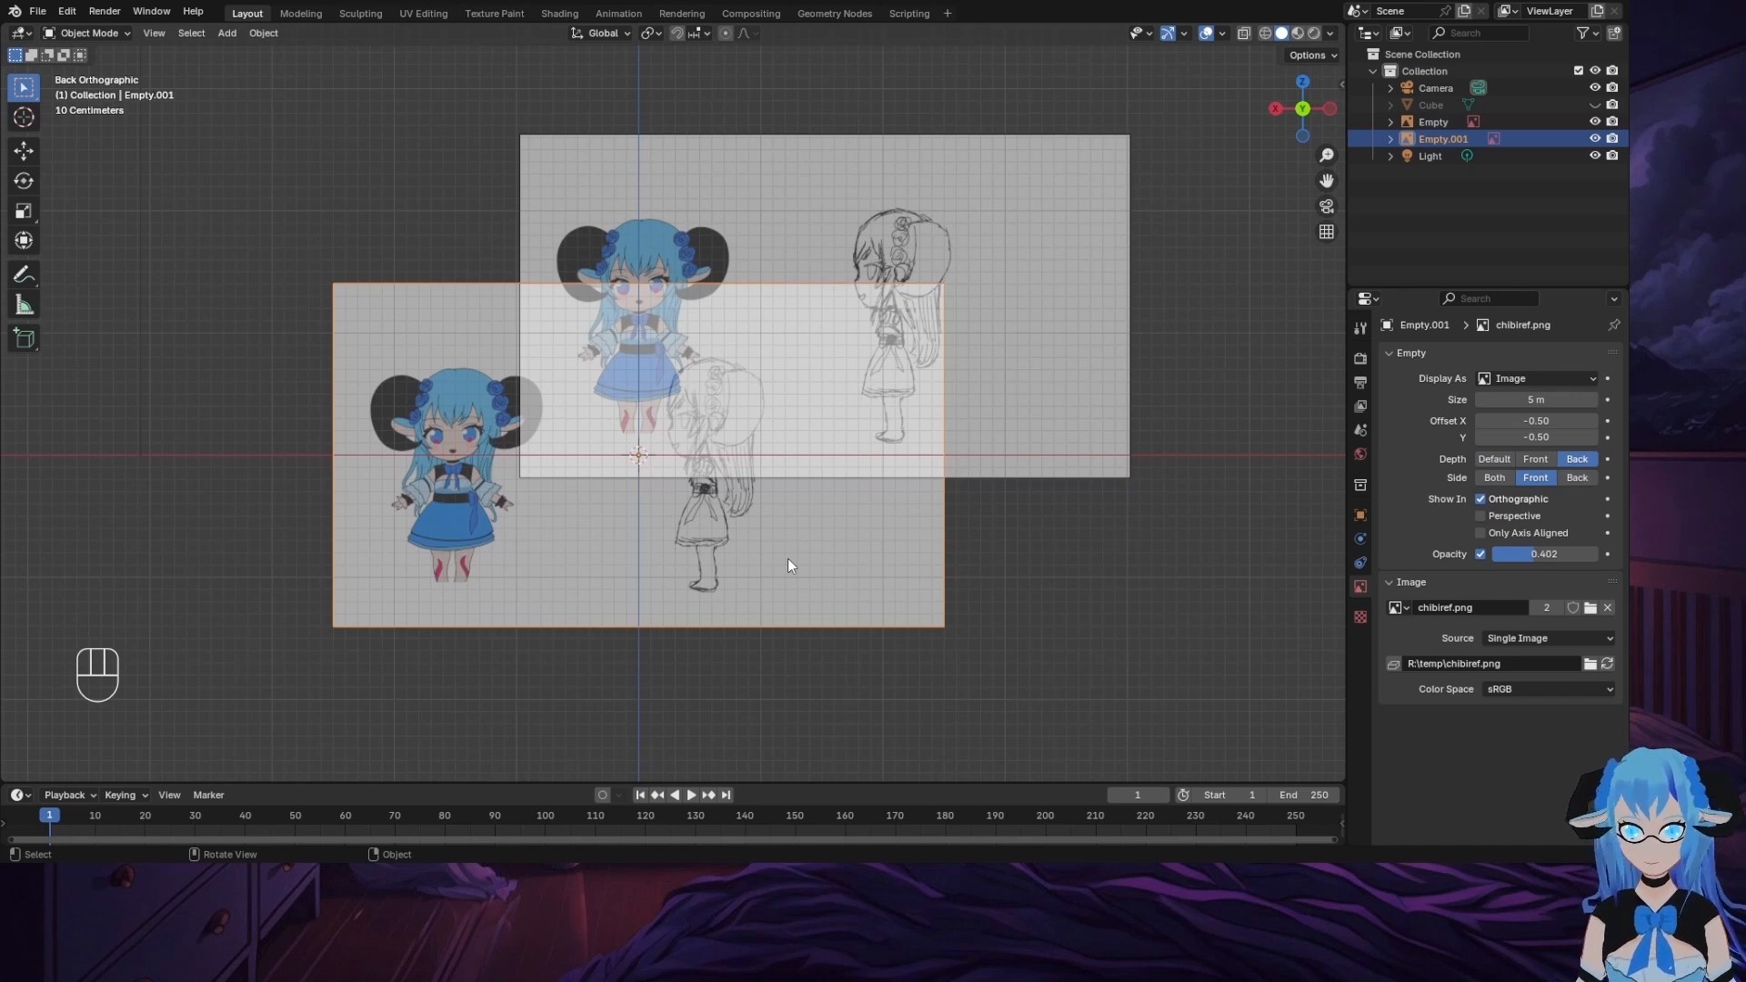
pyautogui.press('r')
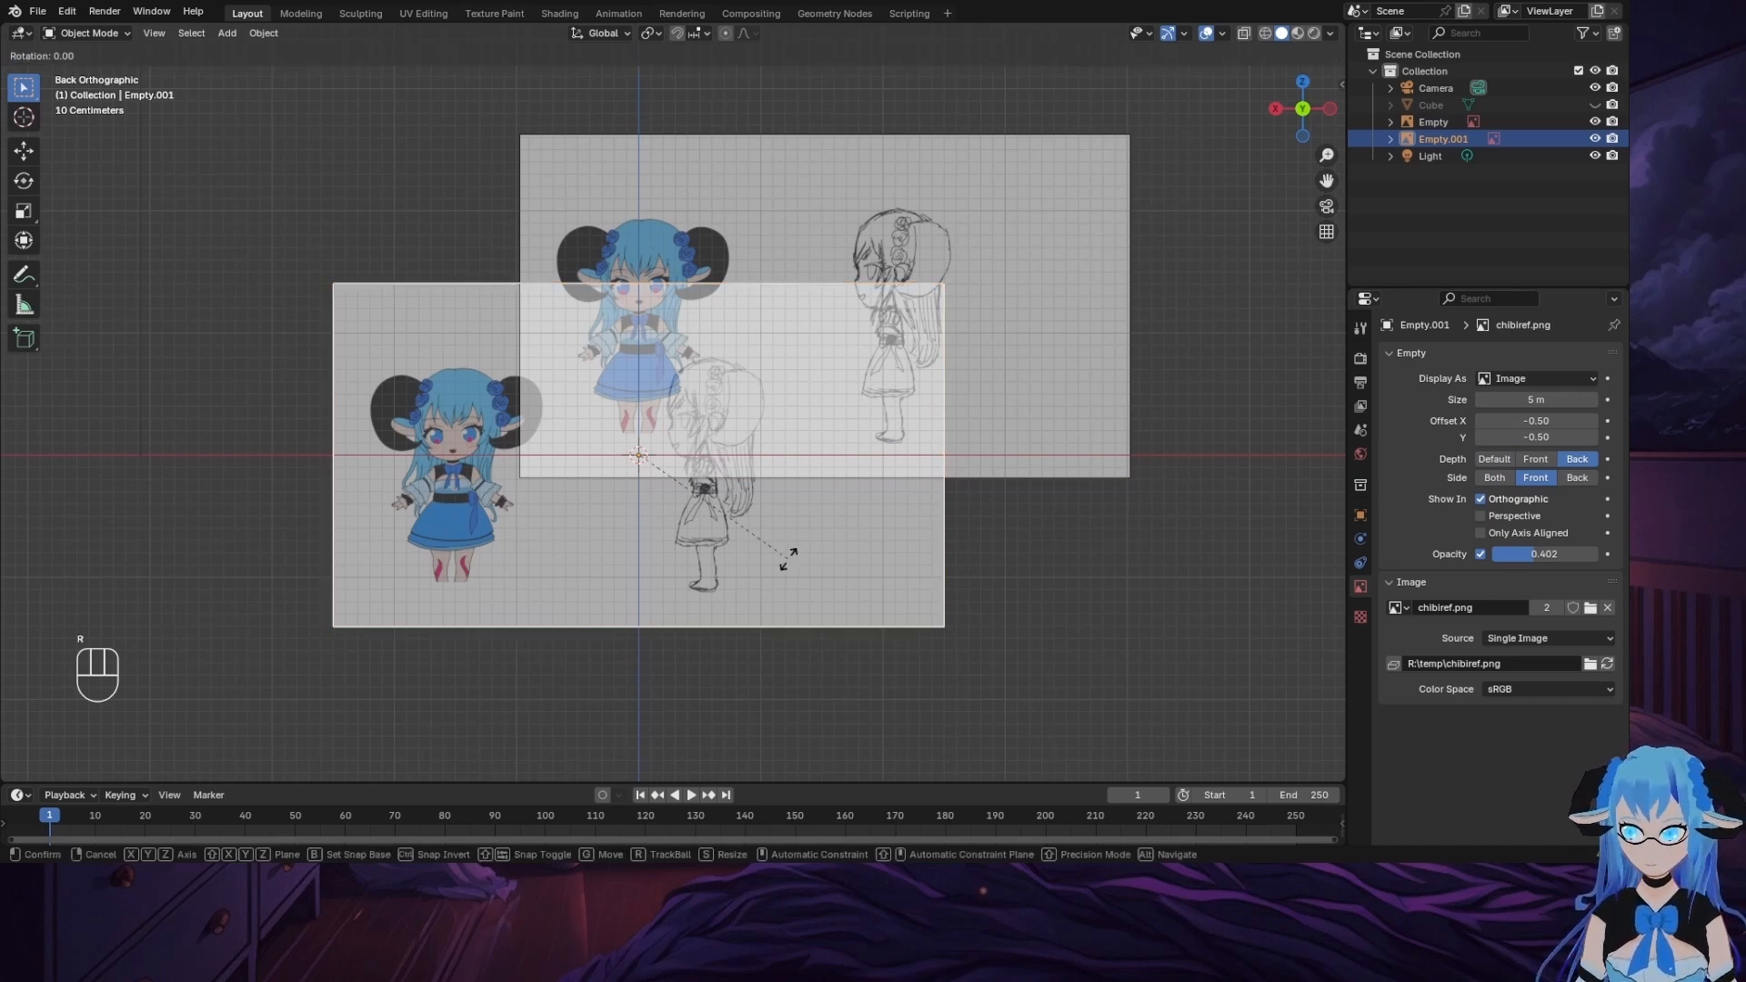
pyautogui.write('z')
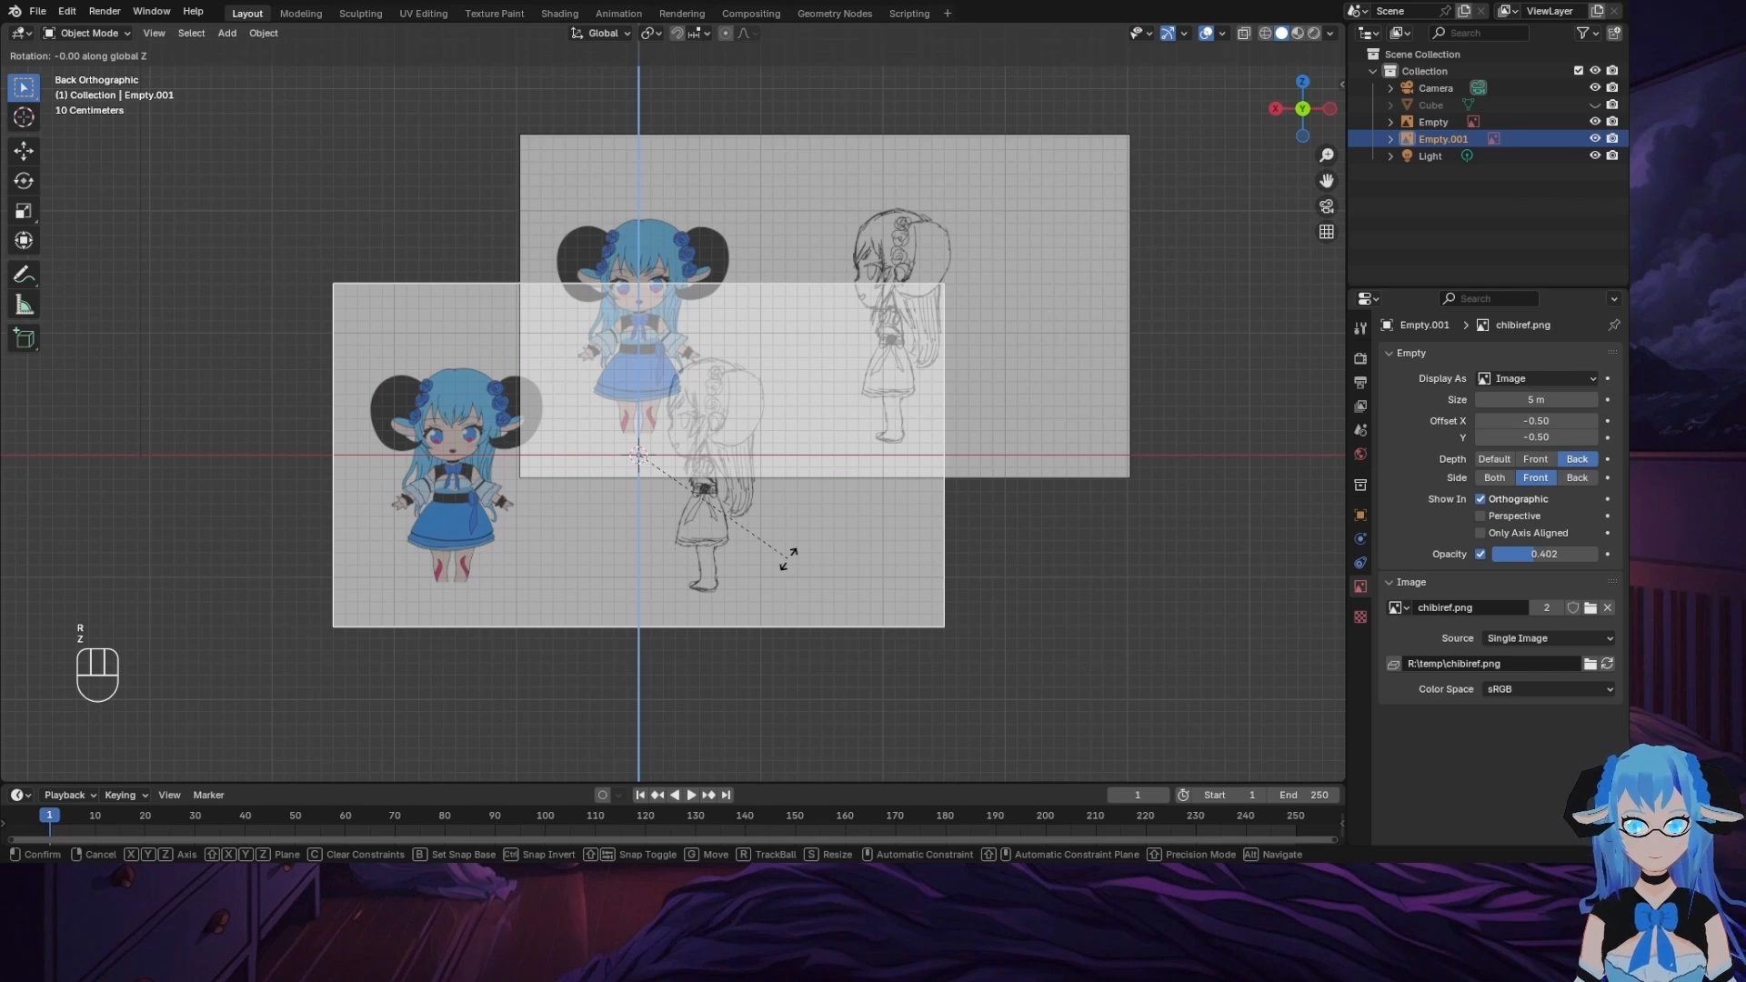
pyautogui.write('90')
pyautogui.press('Return')
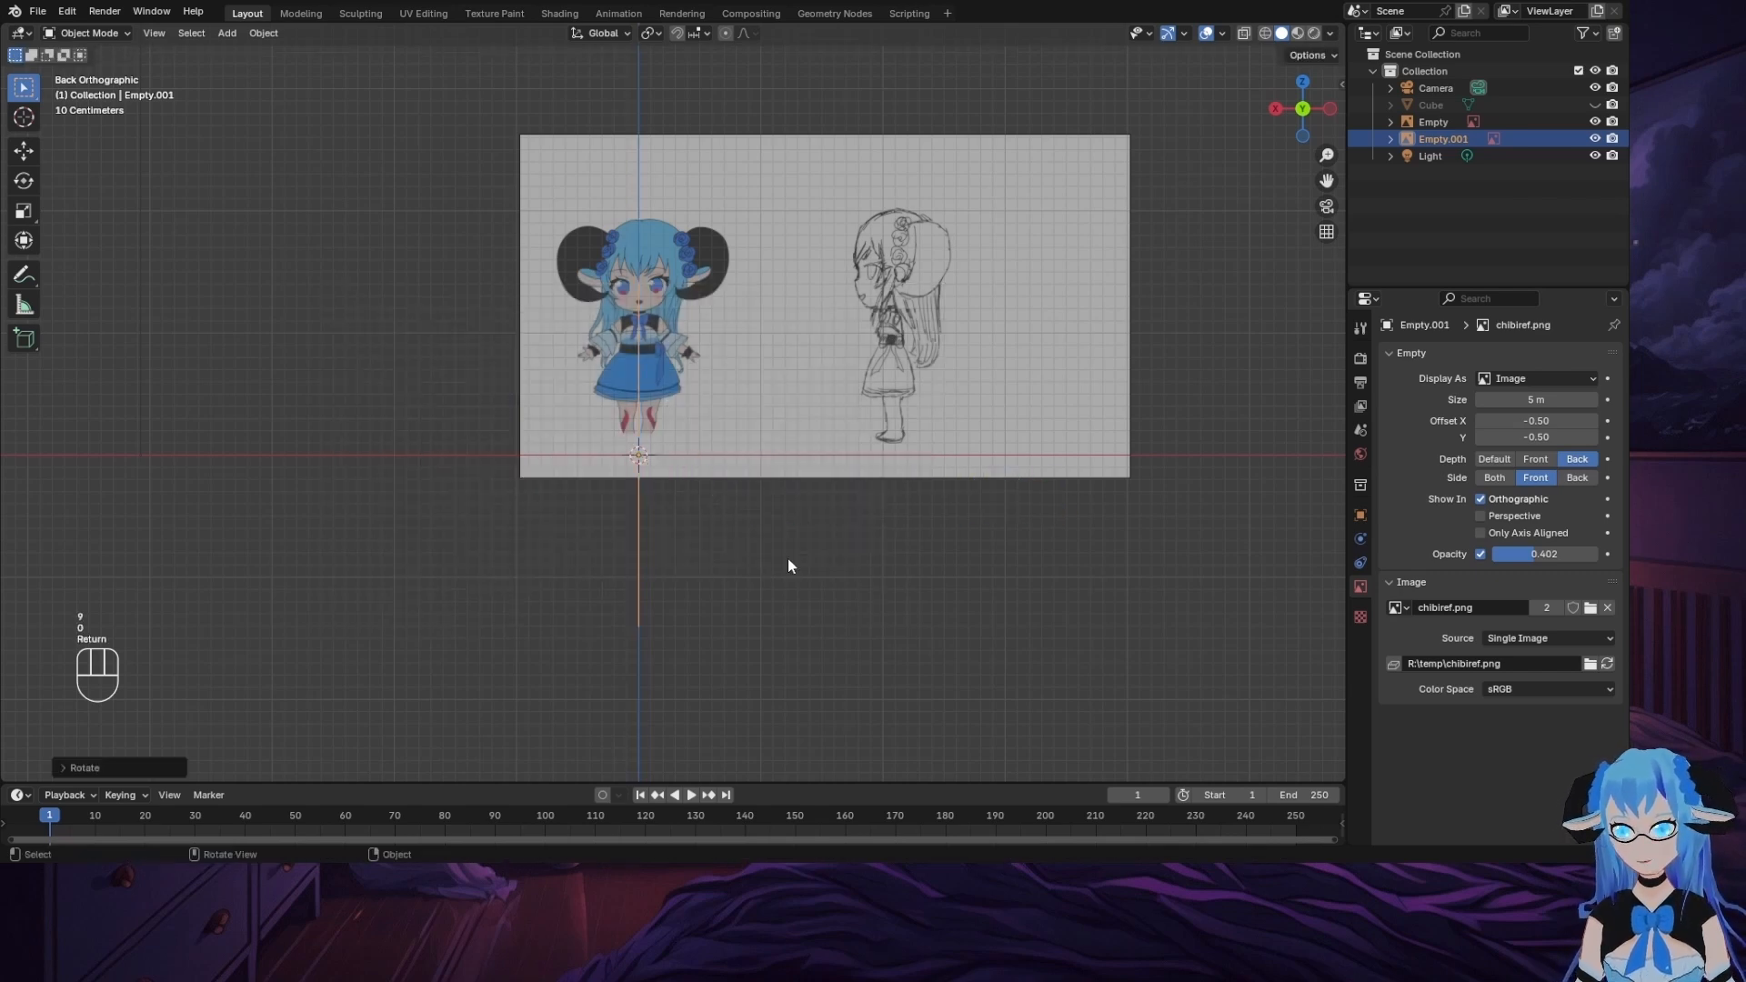
# Step: Raise the rotated second reference image about 1.473 m along global Z in the left orthographic view
pyautogui.click(1332, 109)
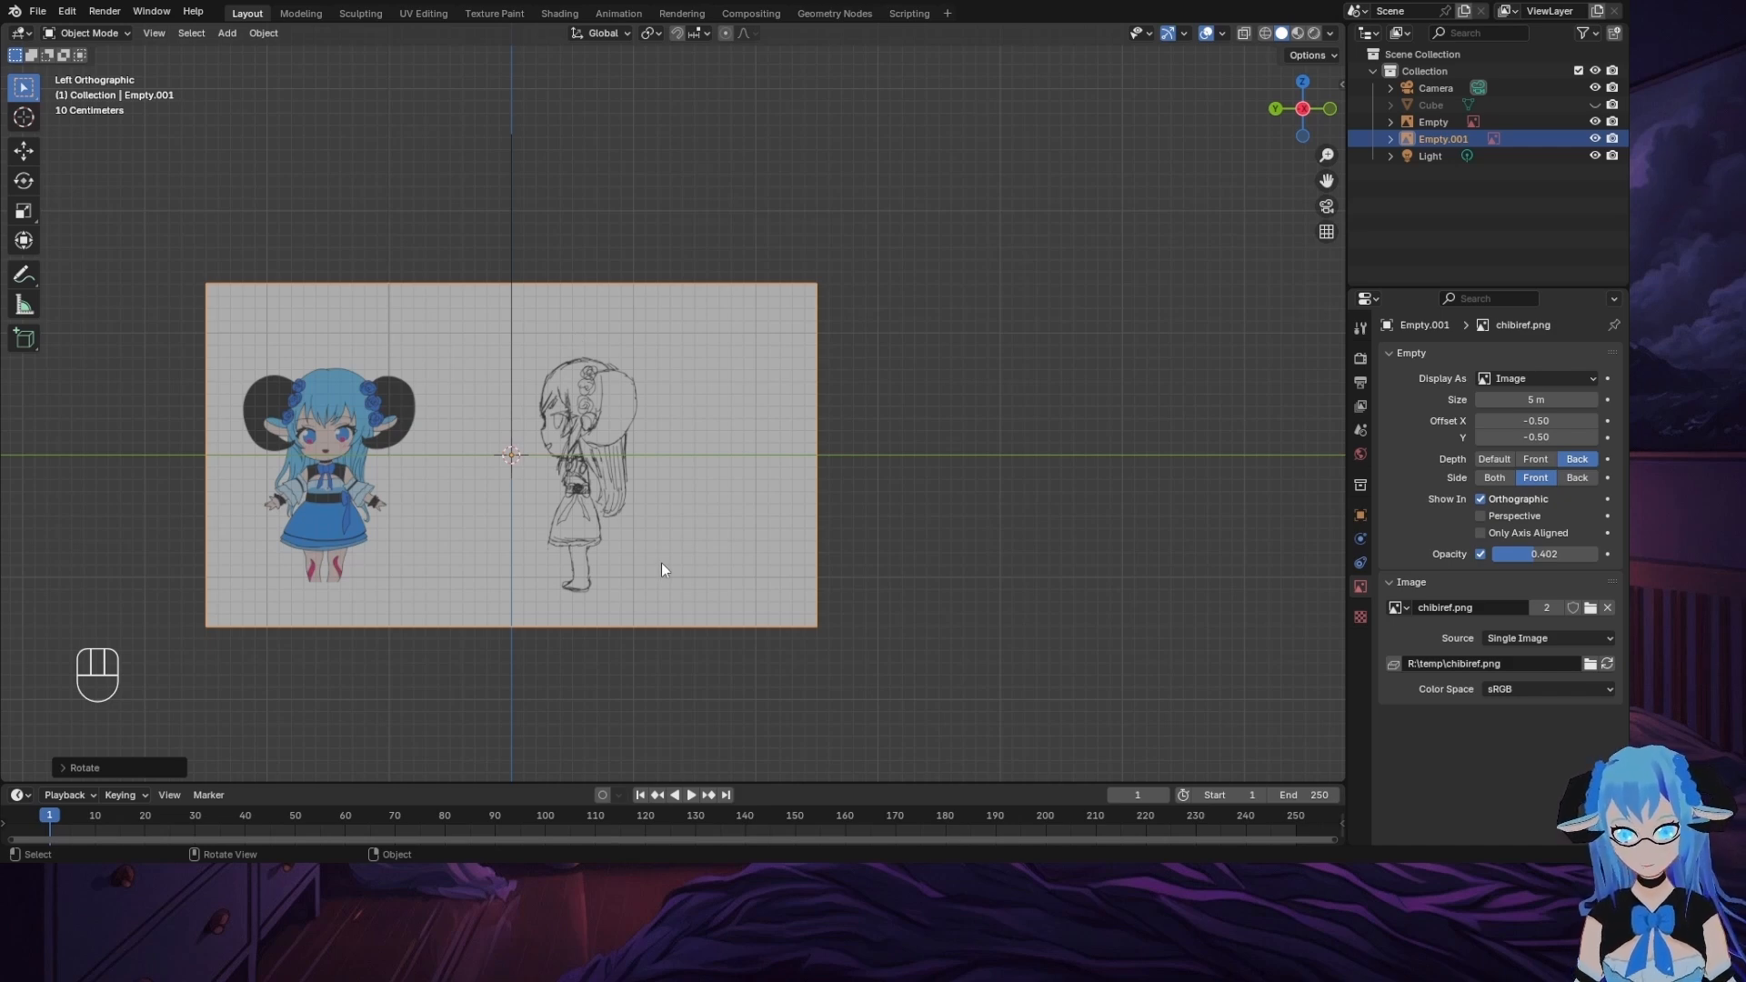
pyautogui.click(663, 491)
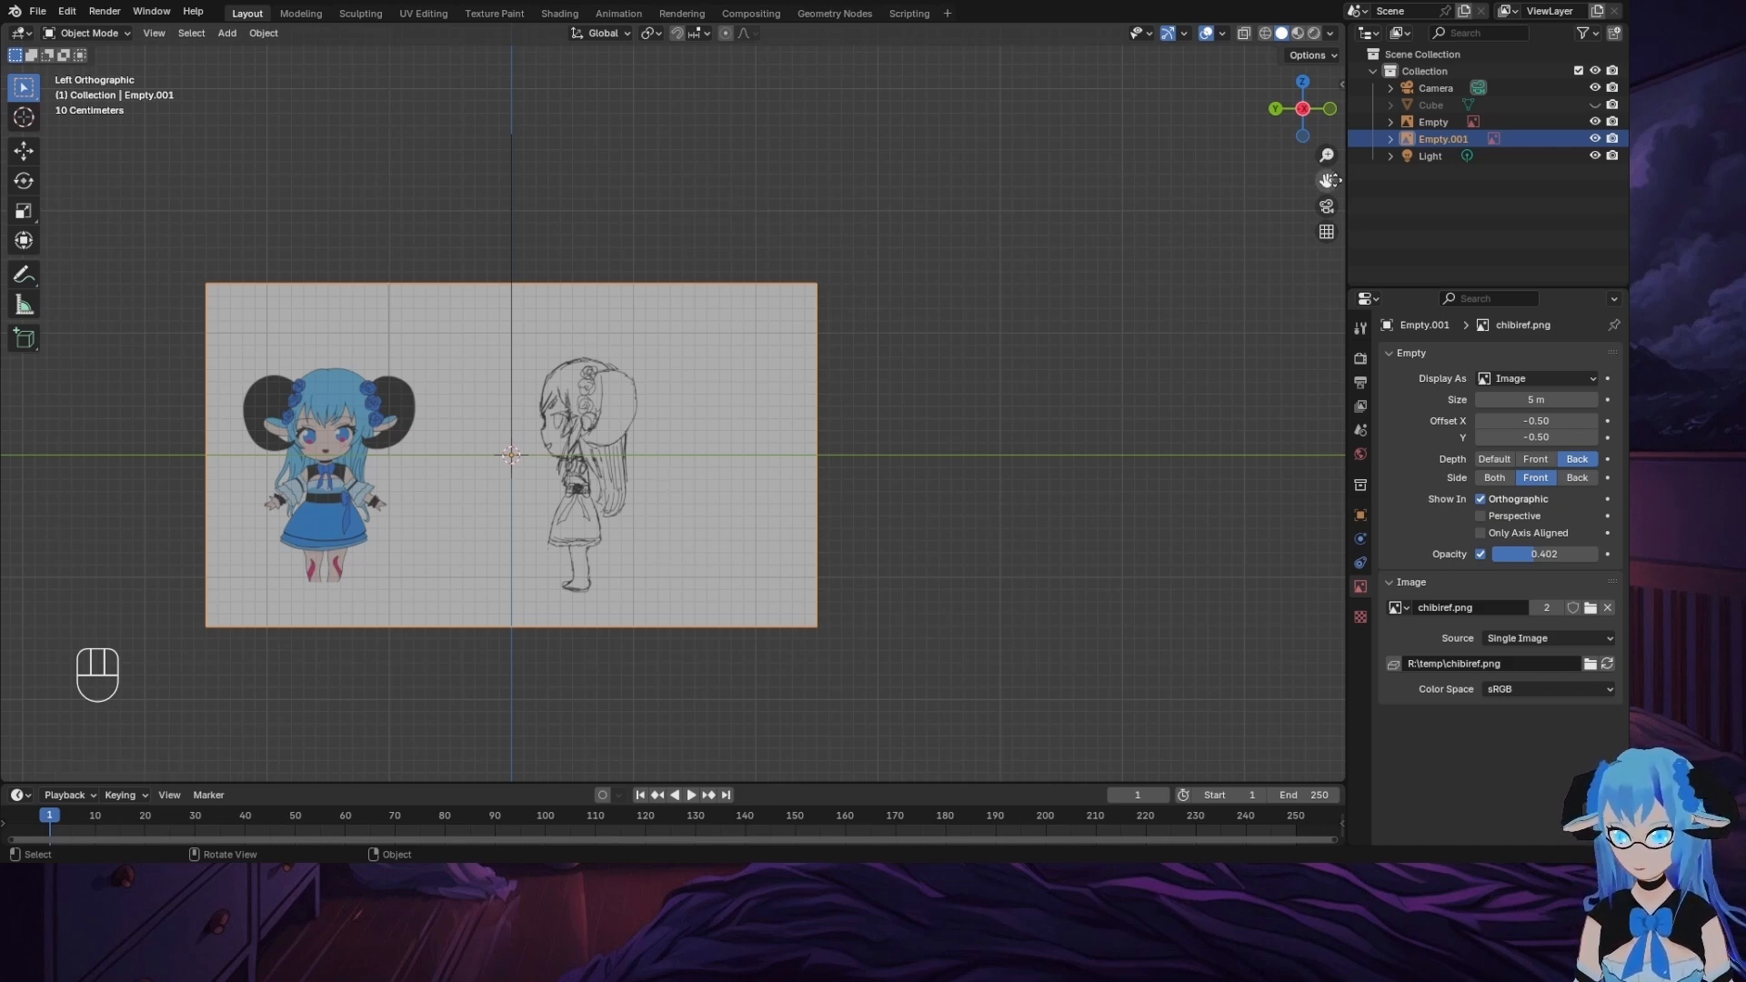
pyautogui.moveTo(1326, 181); pyautogui.dragTo(1382, 155)
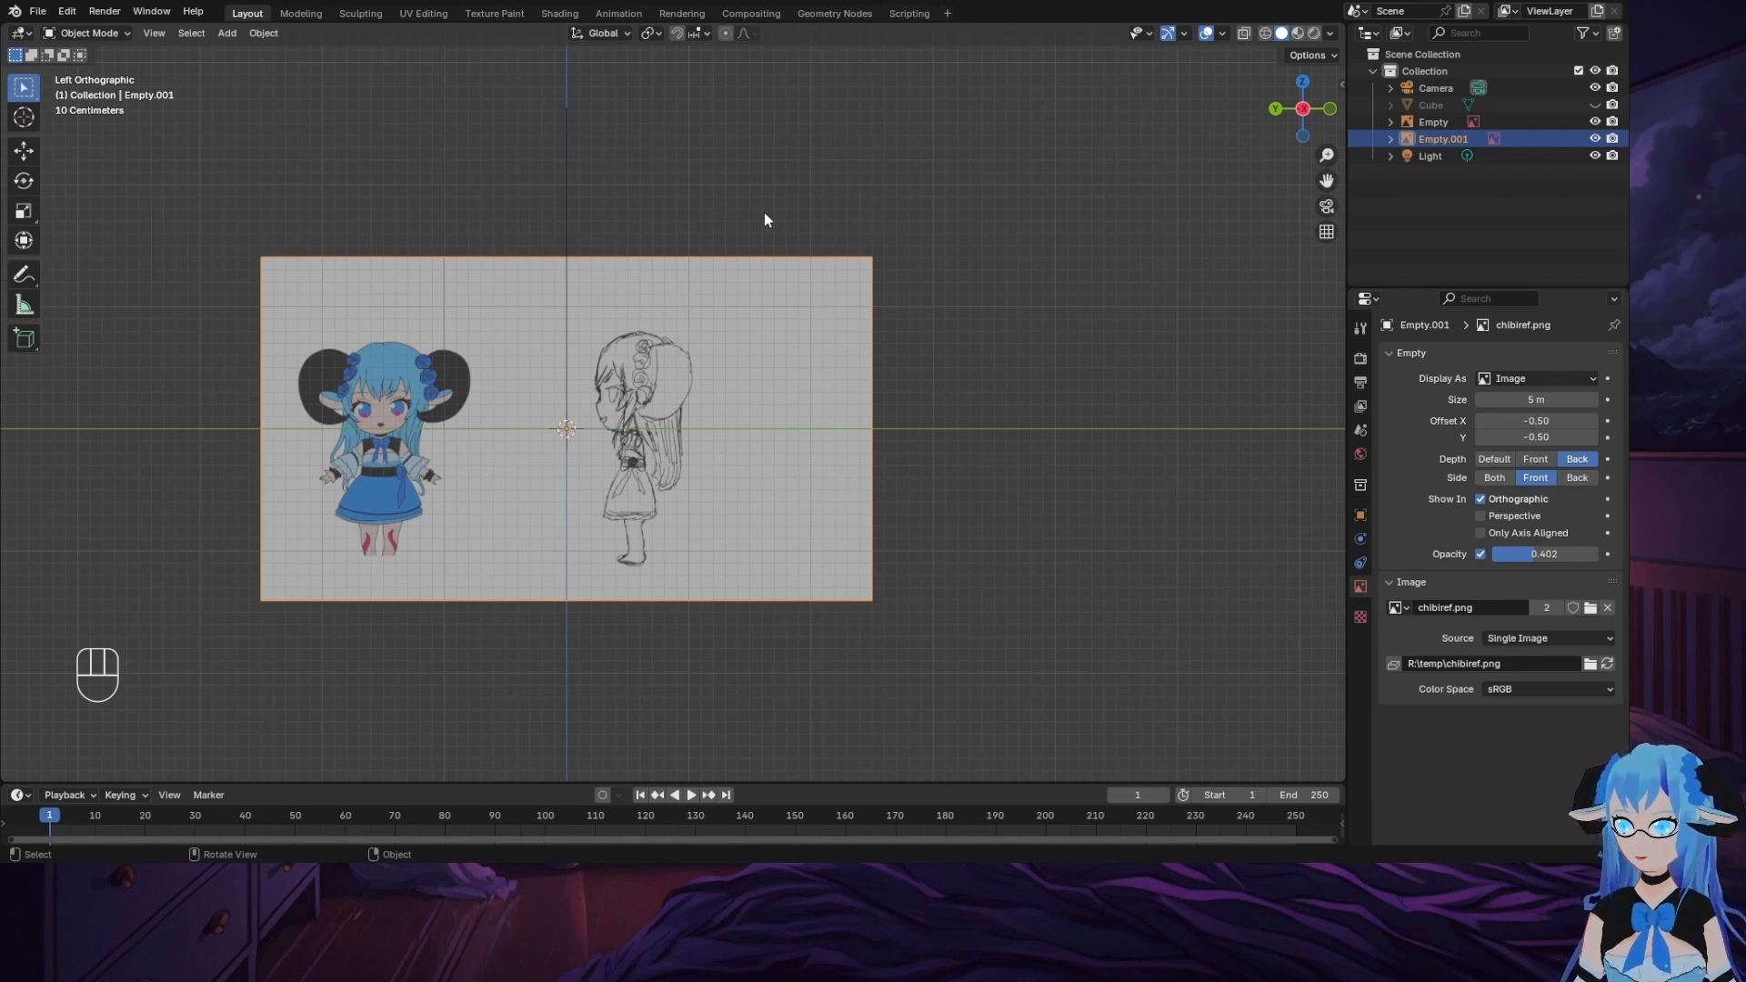
pyautogui.moveTo(762, 213); pyautogui.dragTo(1228, 248, button='middle')
pyautogui.press('g')
pyautogui.press('z')
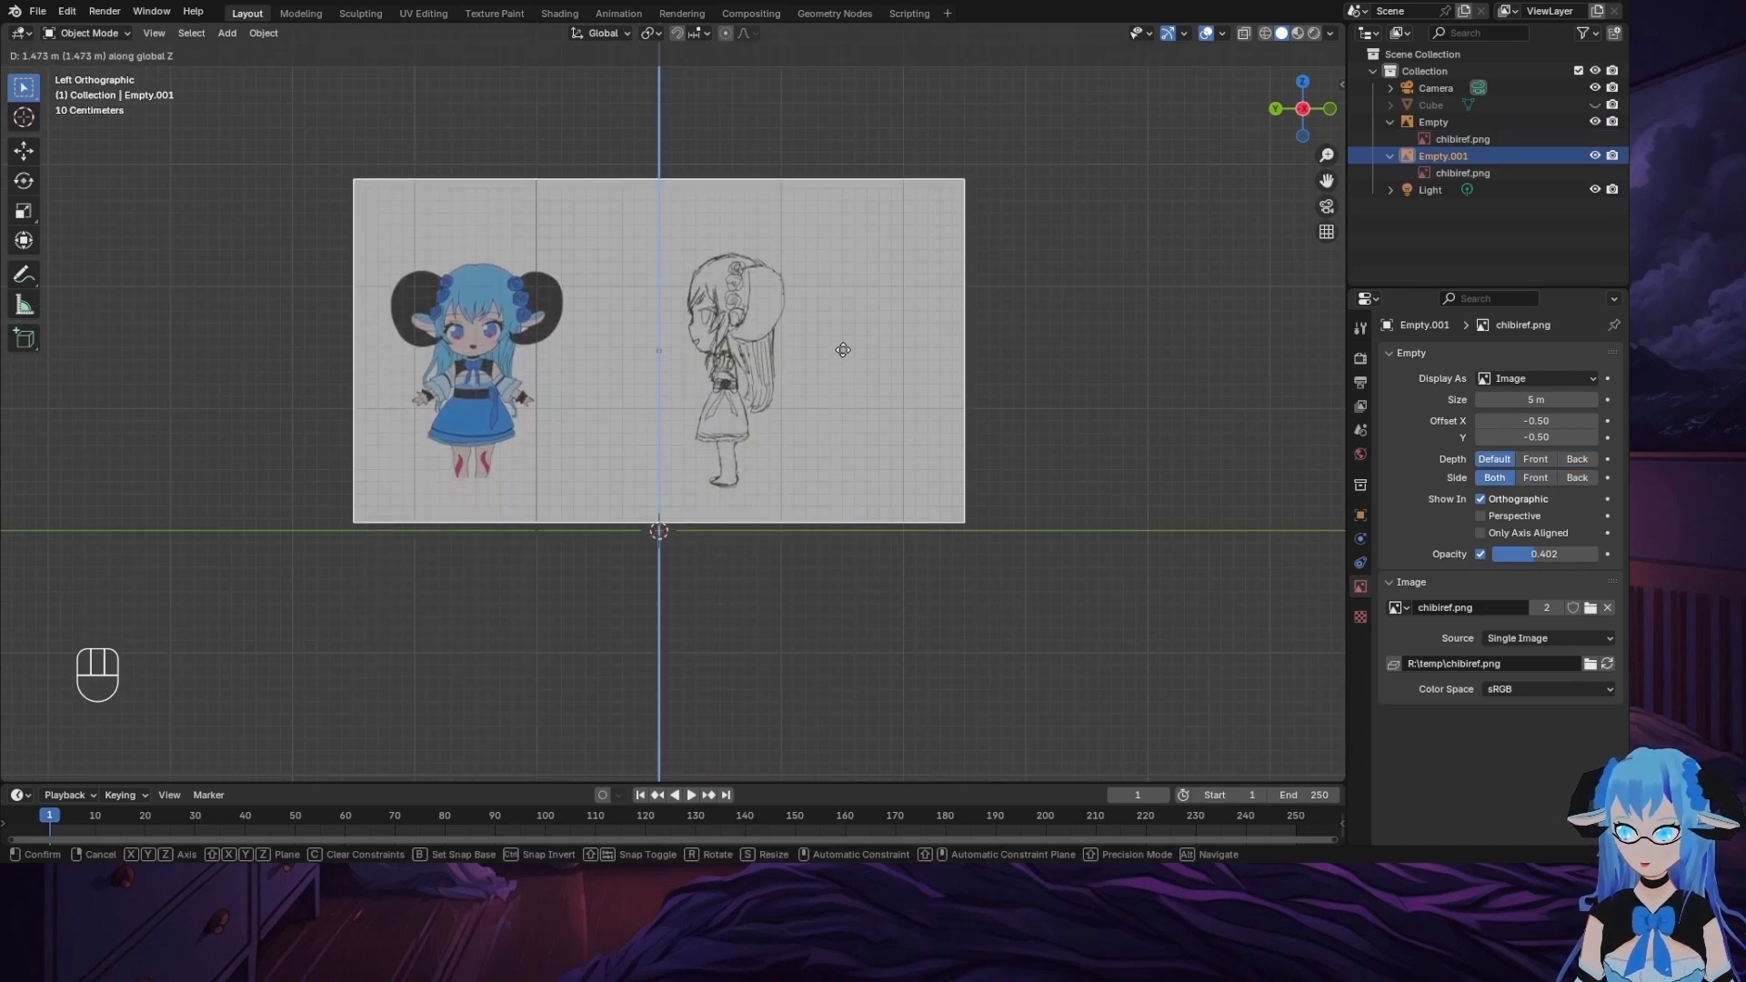
pyautogui.click(843, 349)
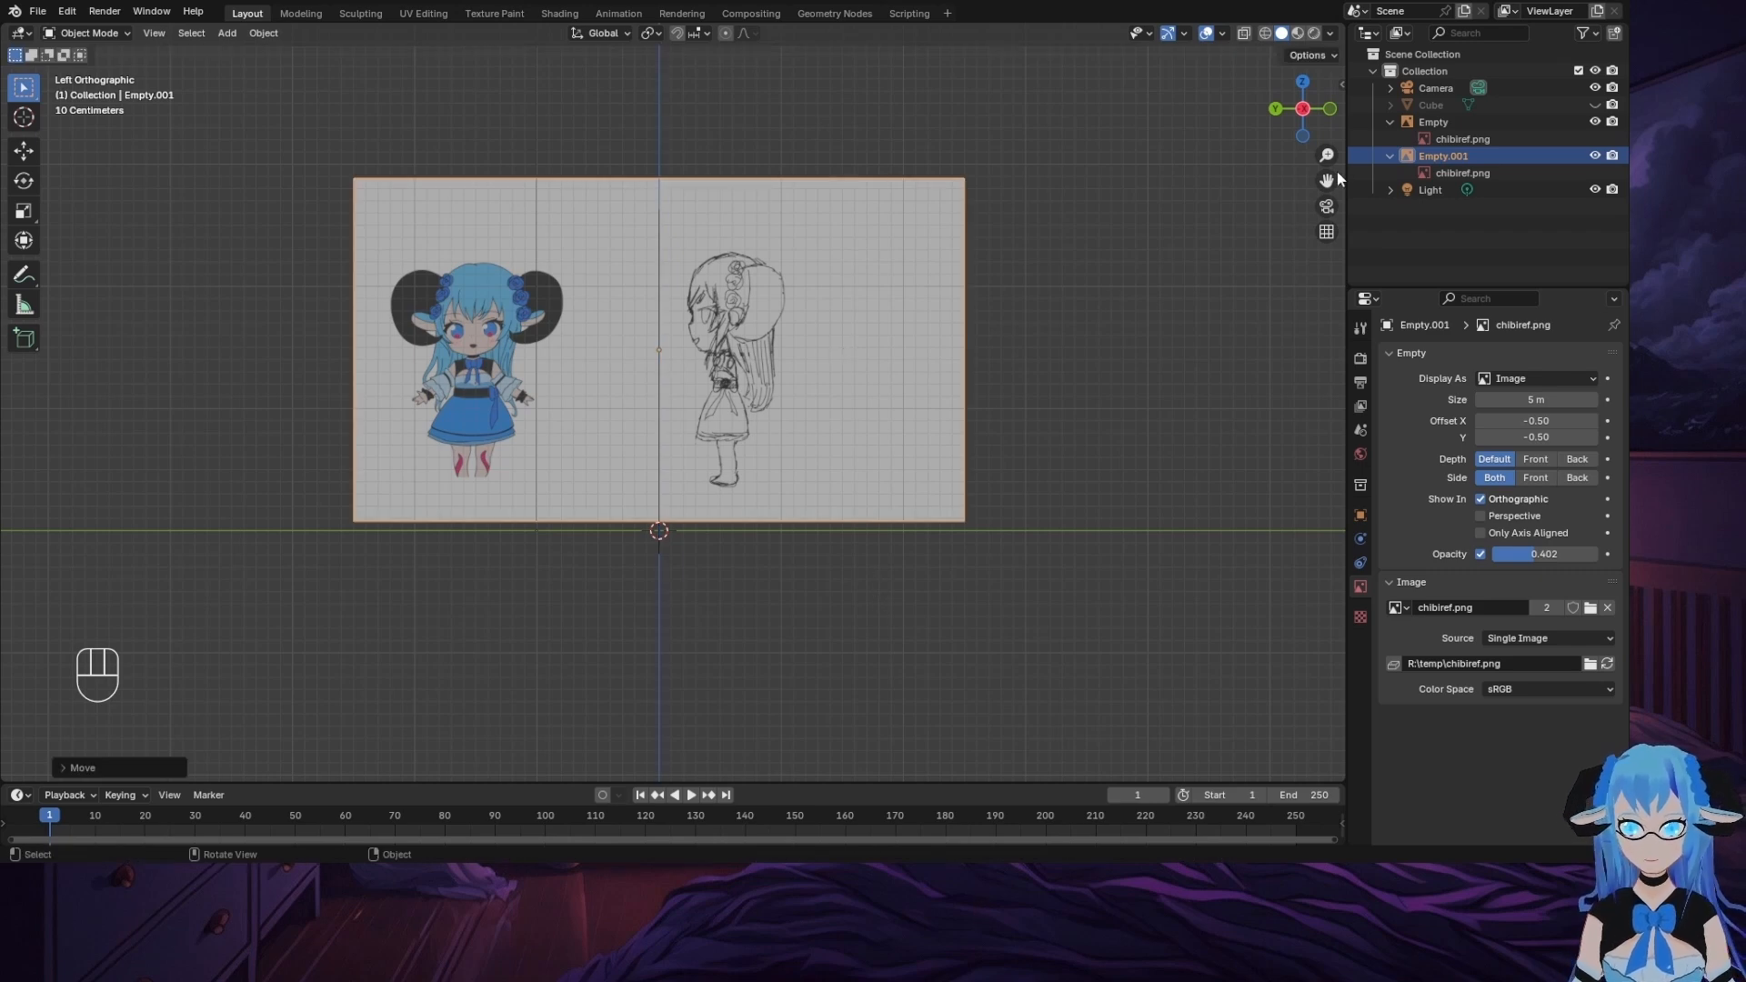
# Step: Compare the second reference image's height with the first one, and lower it by about 0.1 m along global Z
pyautogui.keyDown('shift'); pyautogui.moveTo(1038, 345); pyautogui.dragTo(1050, 446, button='middle'); pyautogui.keyUp('shift')
pyautogui.scroll(2, 1051, 446)
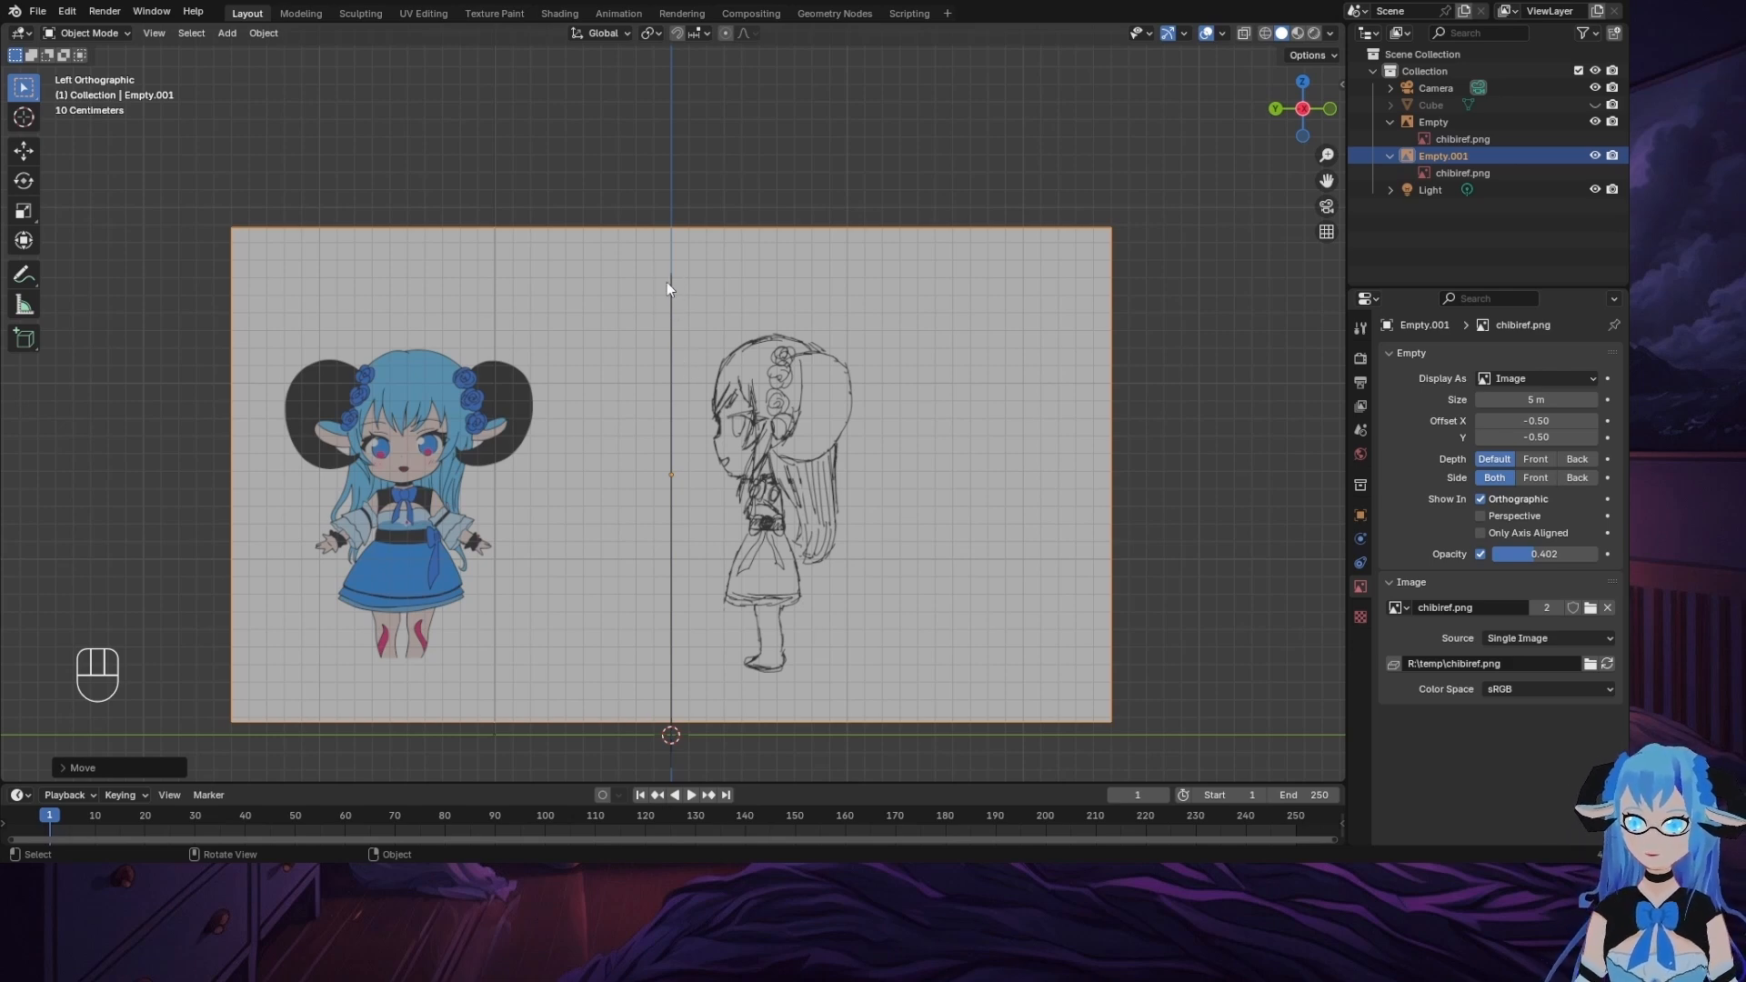
pyautogui.click(1276, 109)
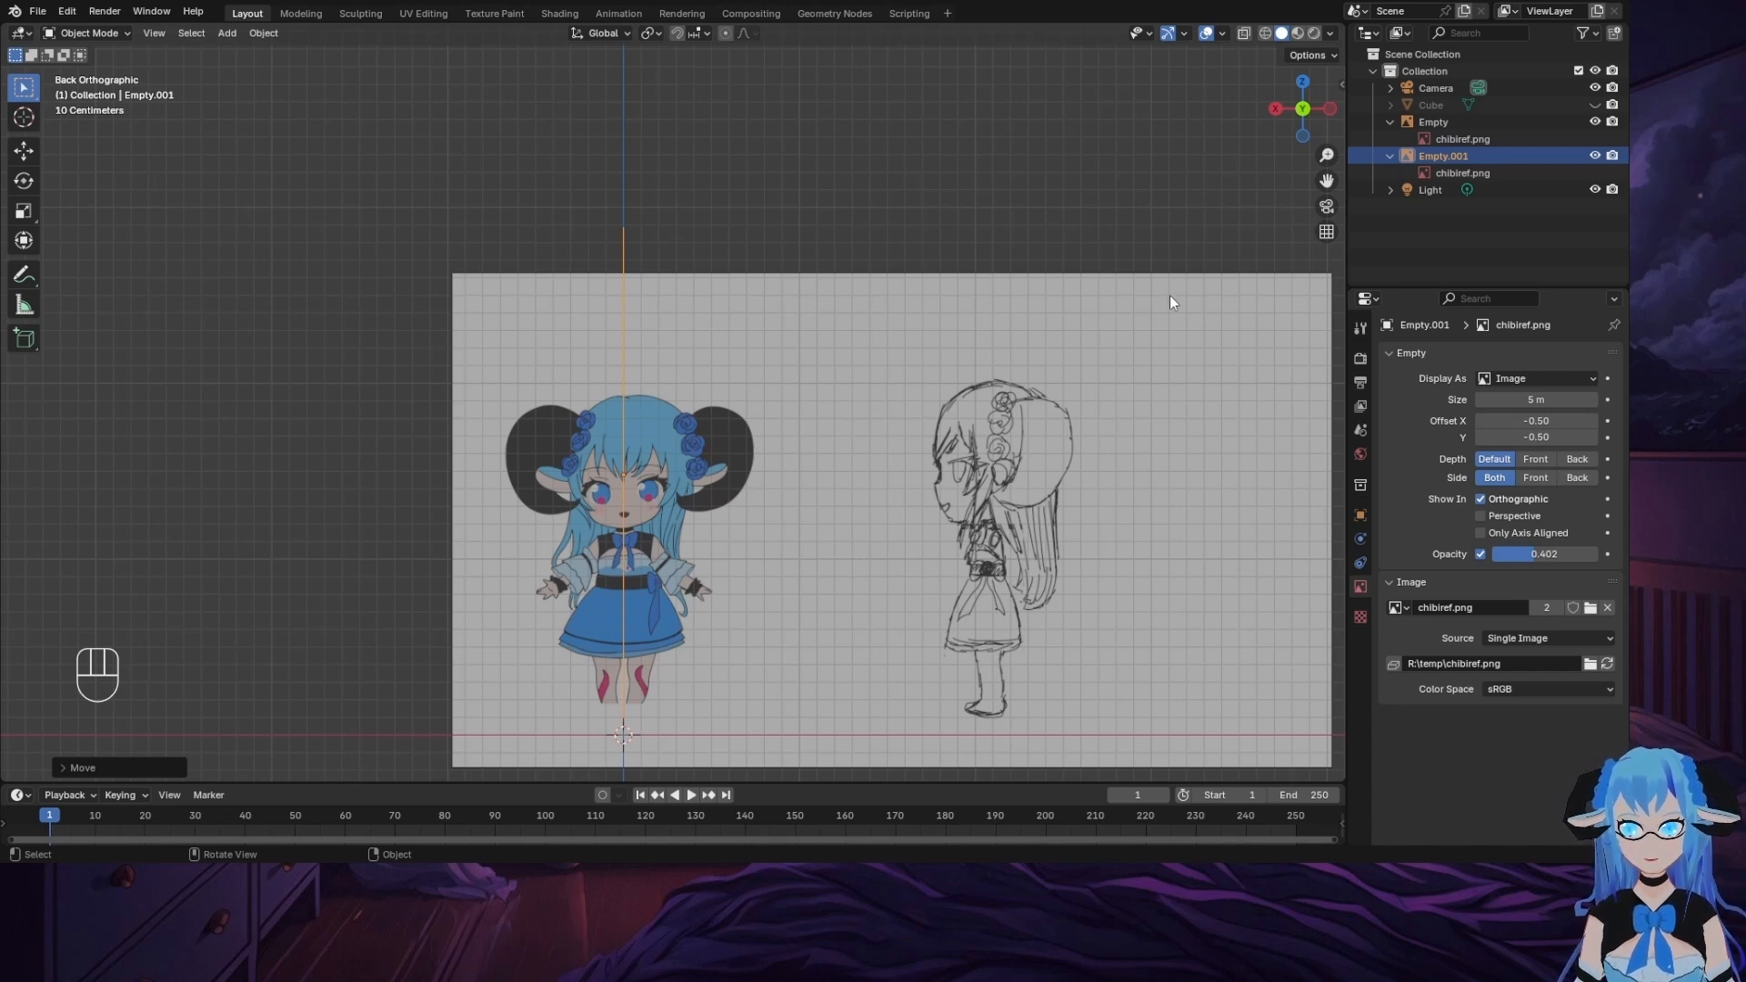
pyautogui.click(1330, 108)
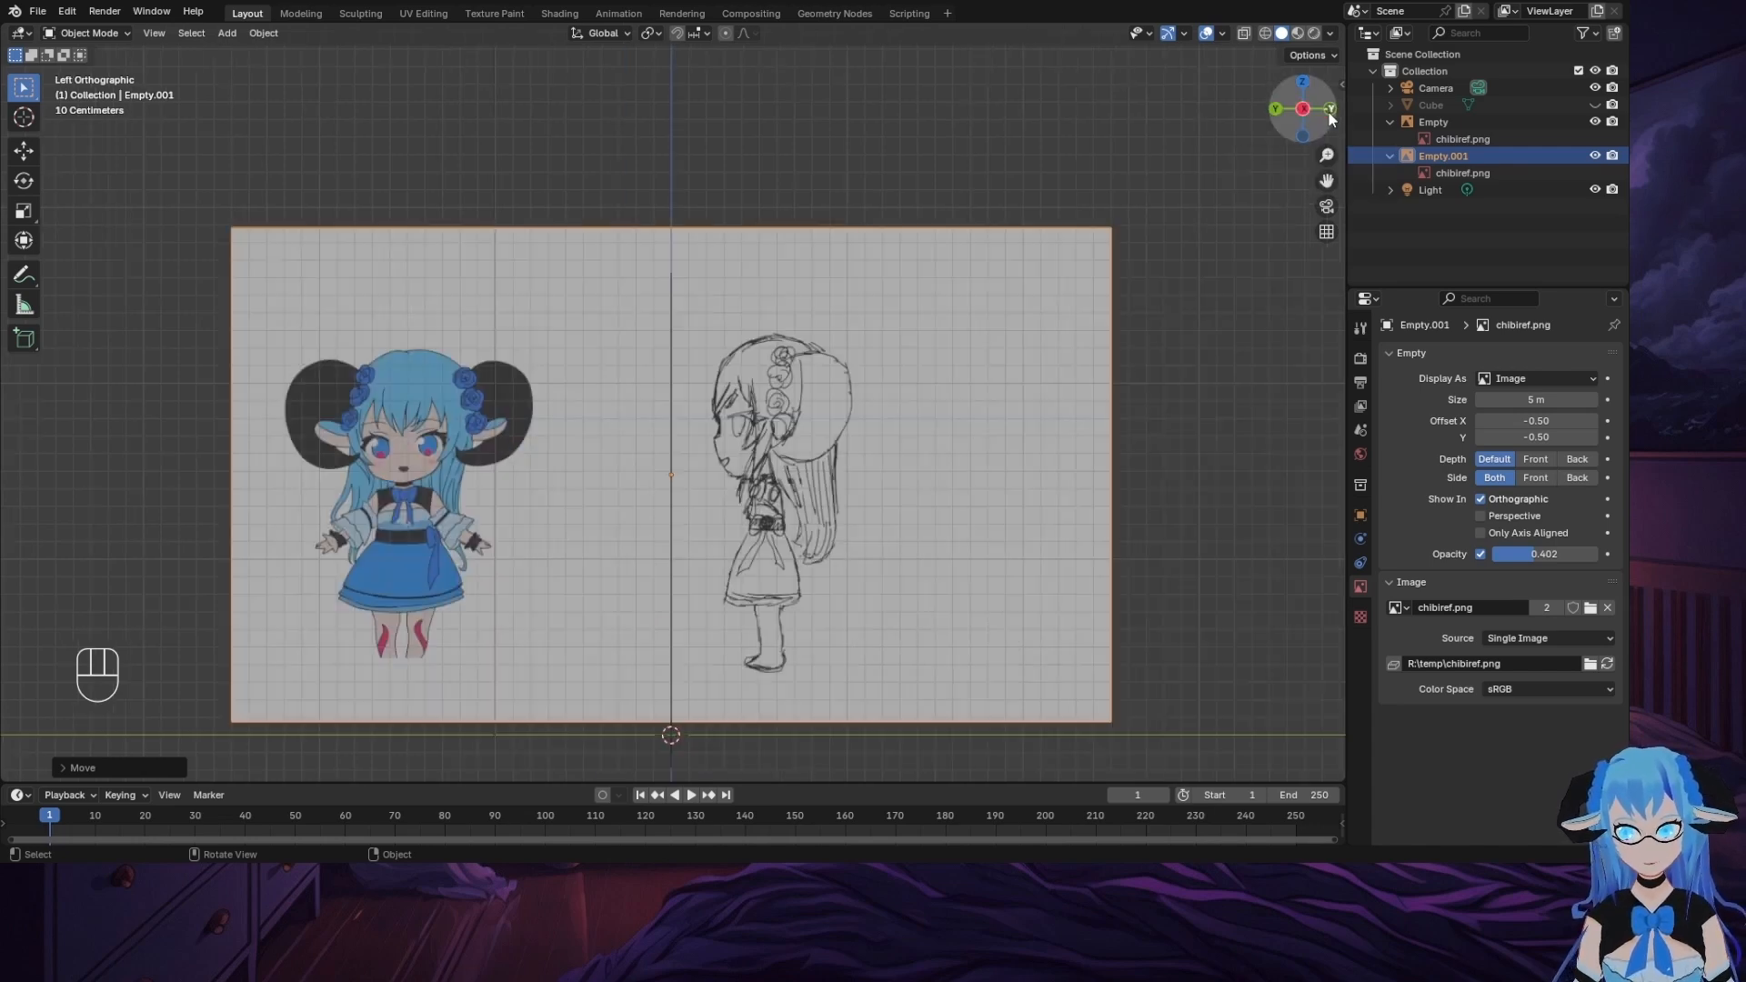
pyautogui.press('g')
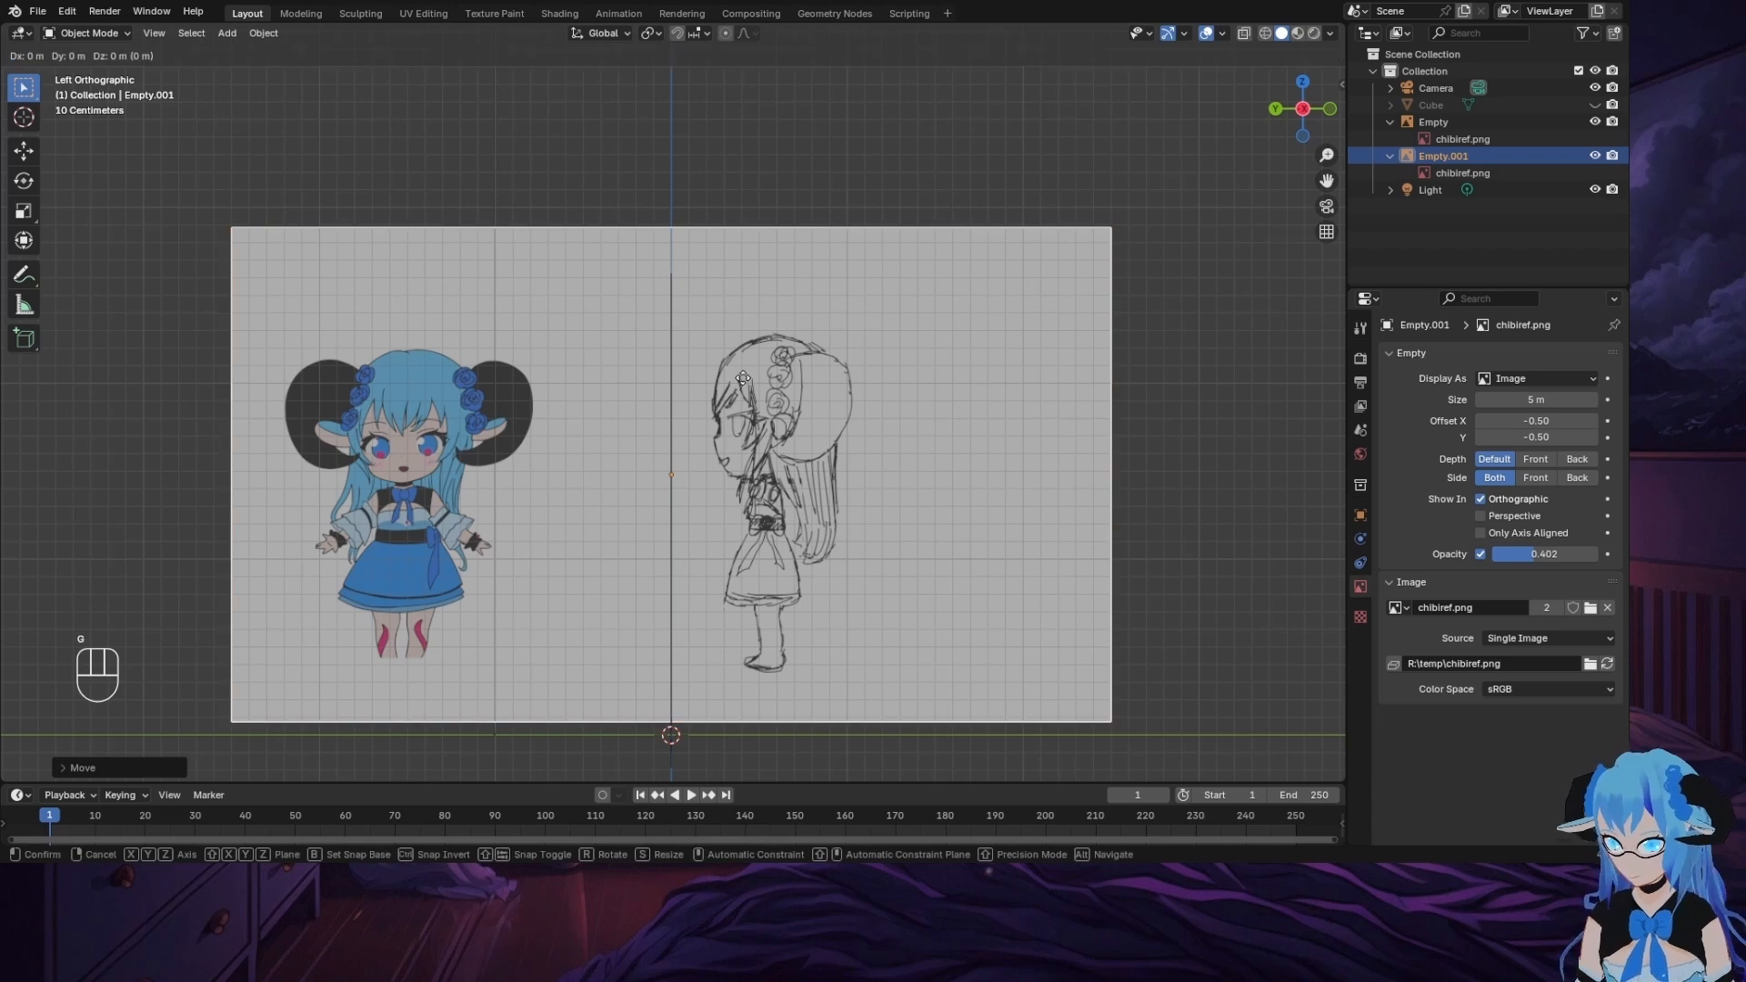
pyautogui.press('z')
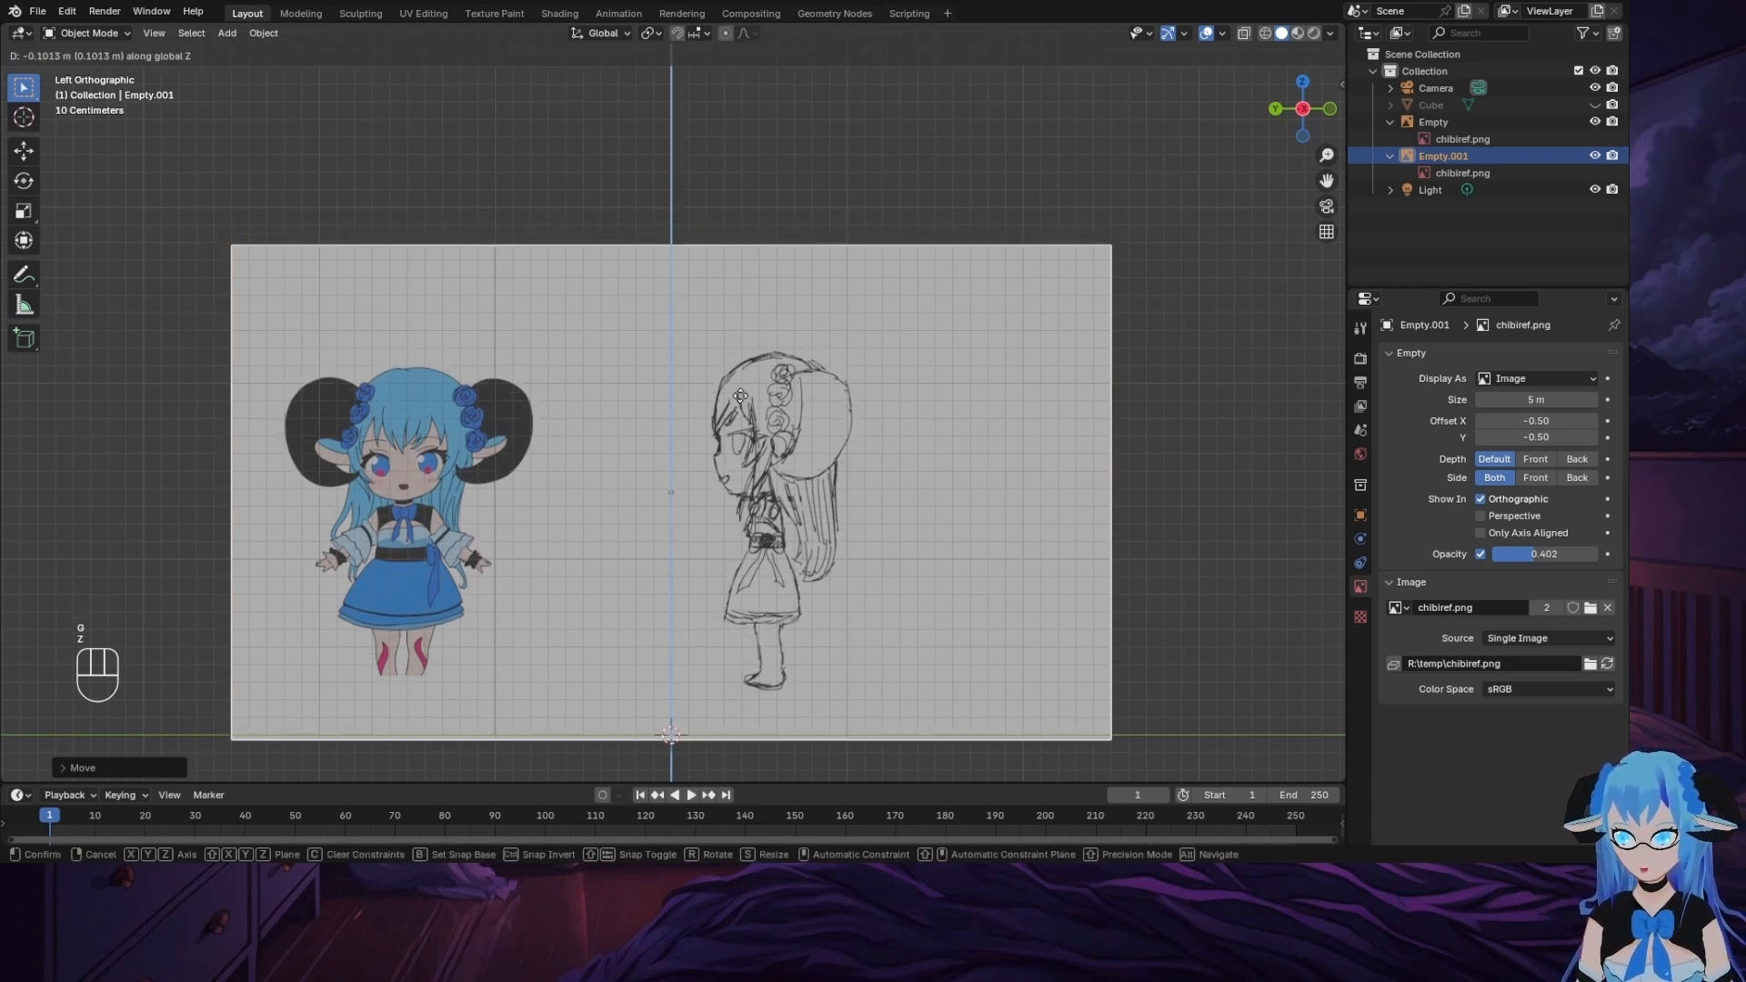
pyautogui.click(740, 401)
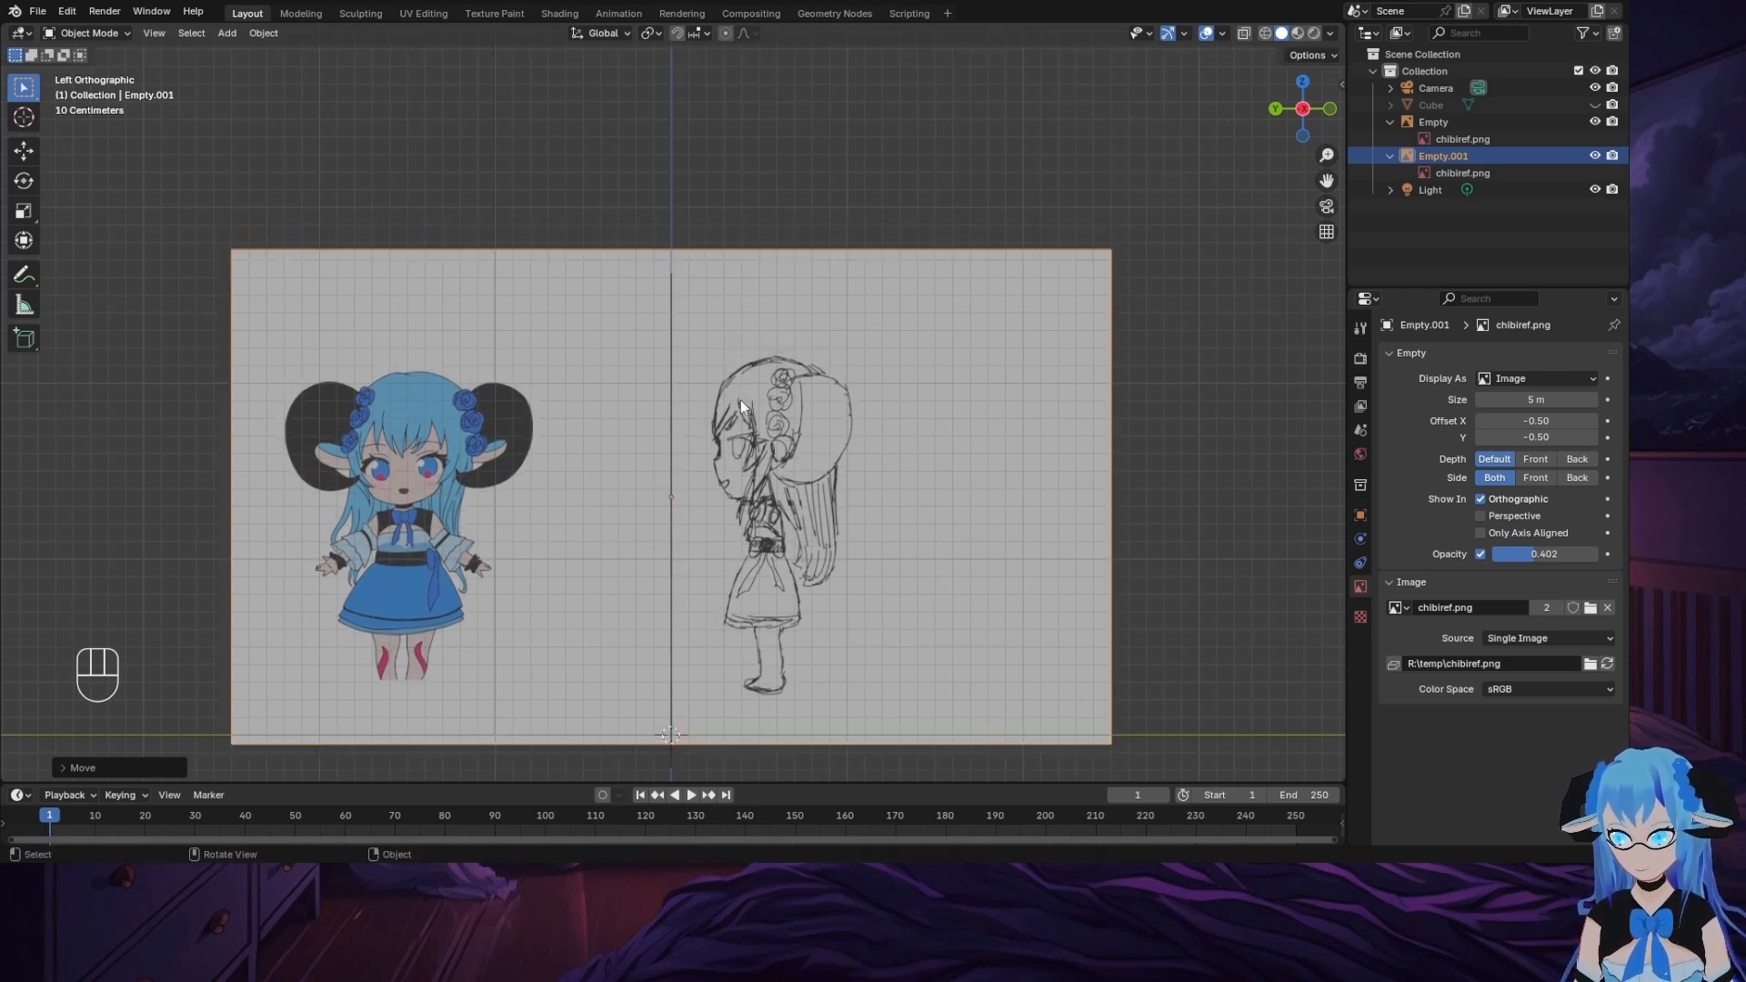
# Step: Lower the second reference image another 0.11 m or so along global Z, plus a smaller final nudge down, to align the feet
pyautogui.press('g')
pyautogui.press('z')
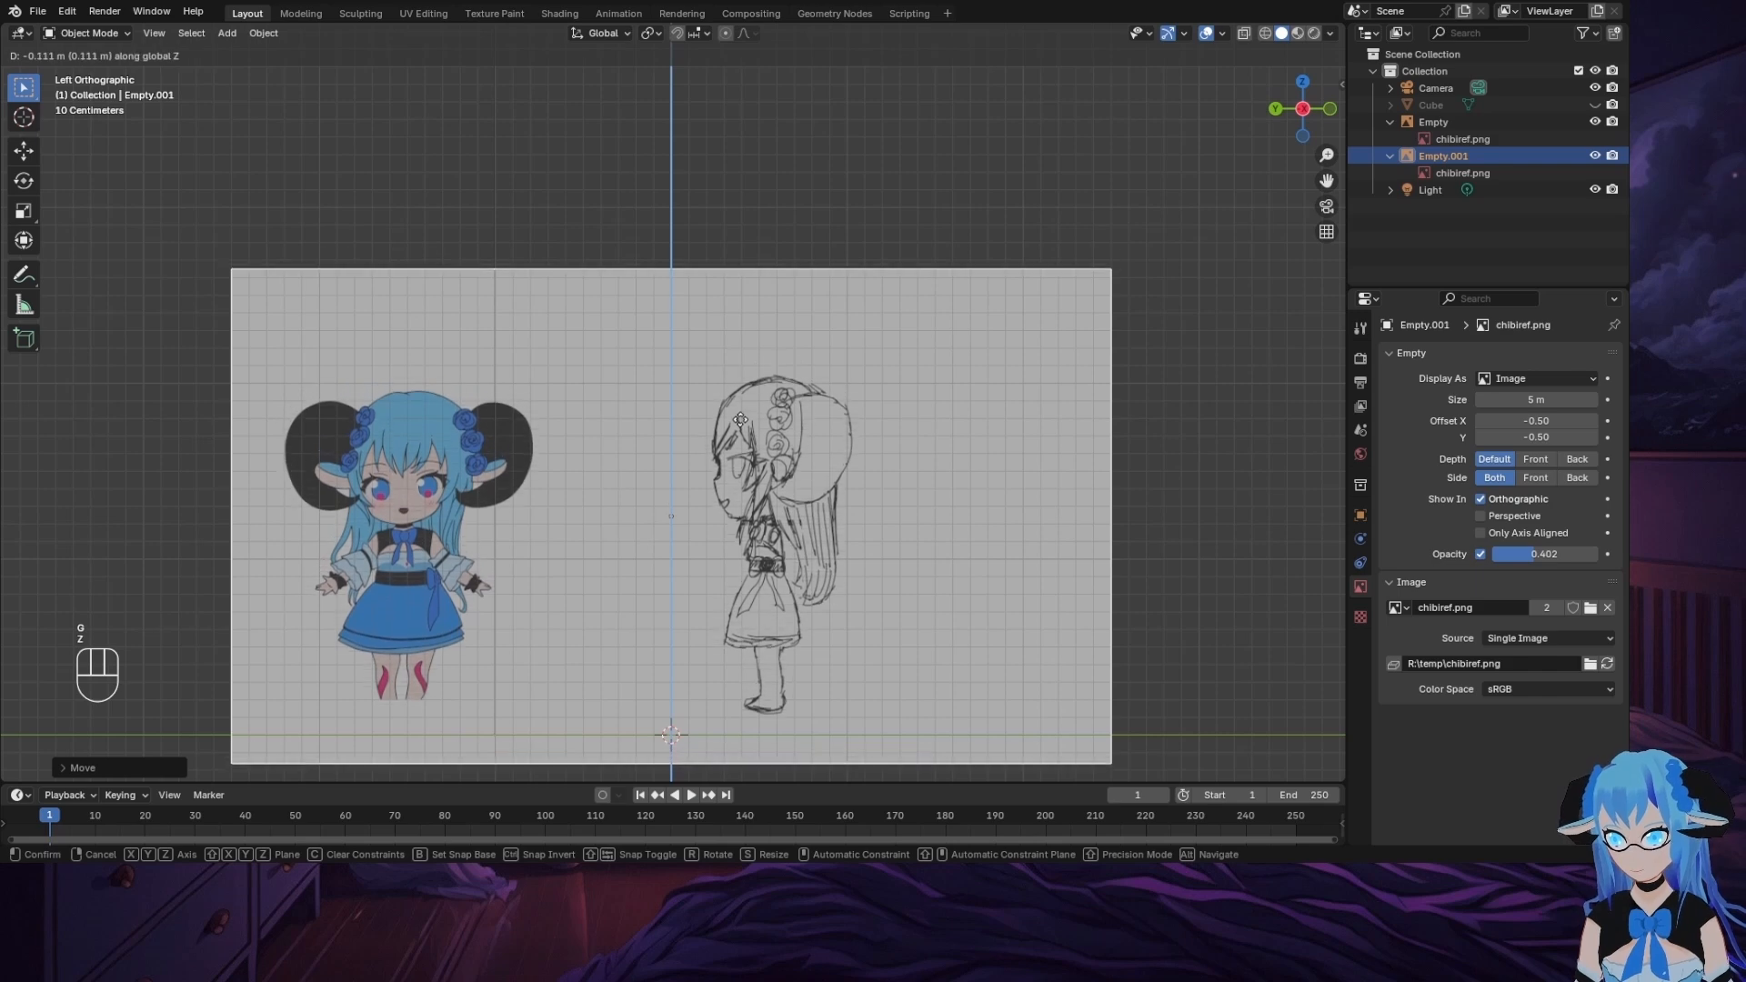
pyautogui.click(740, 422)
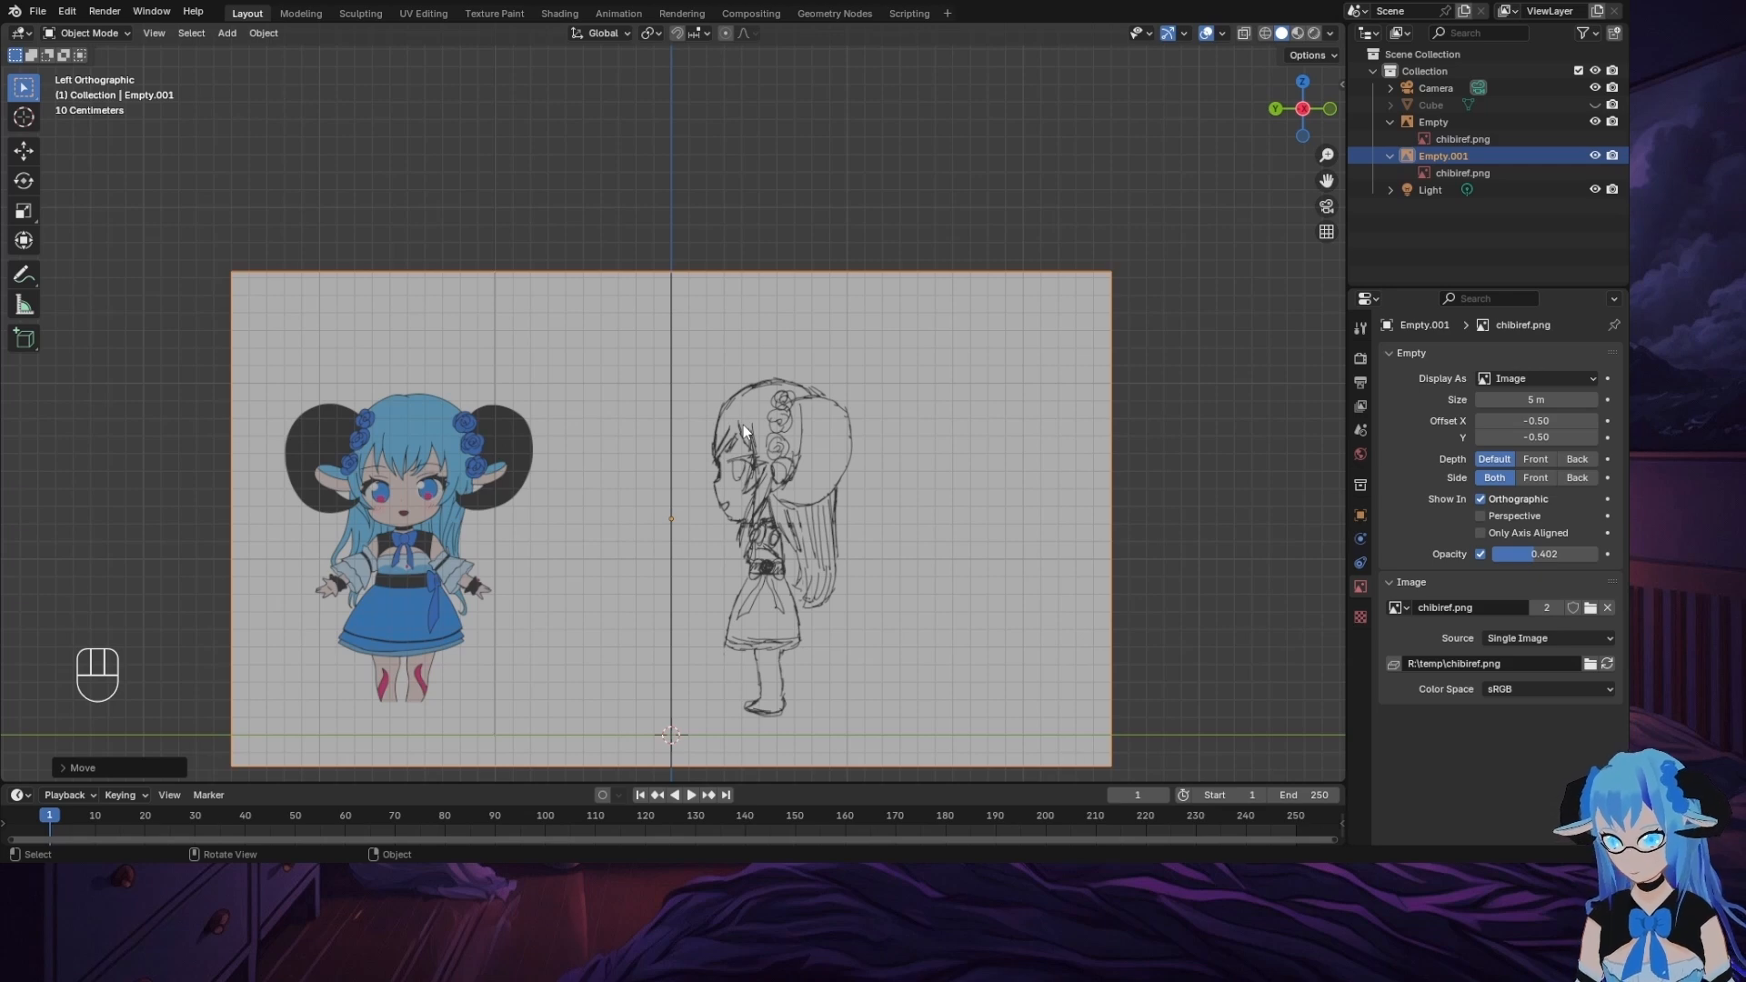
pyautogui.press('g')
pyautogui.press('z')
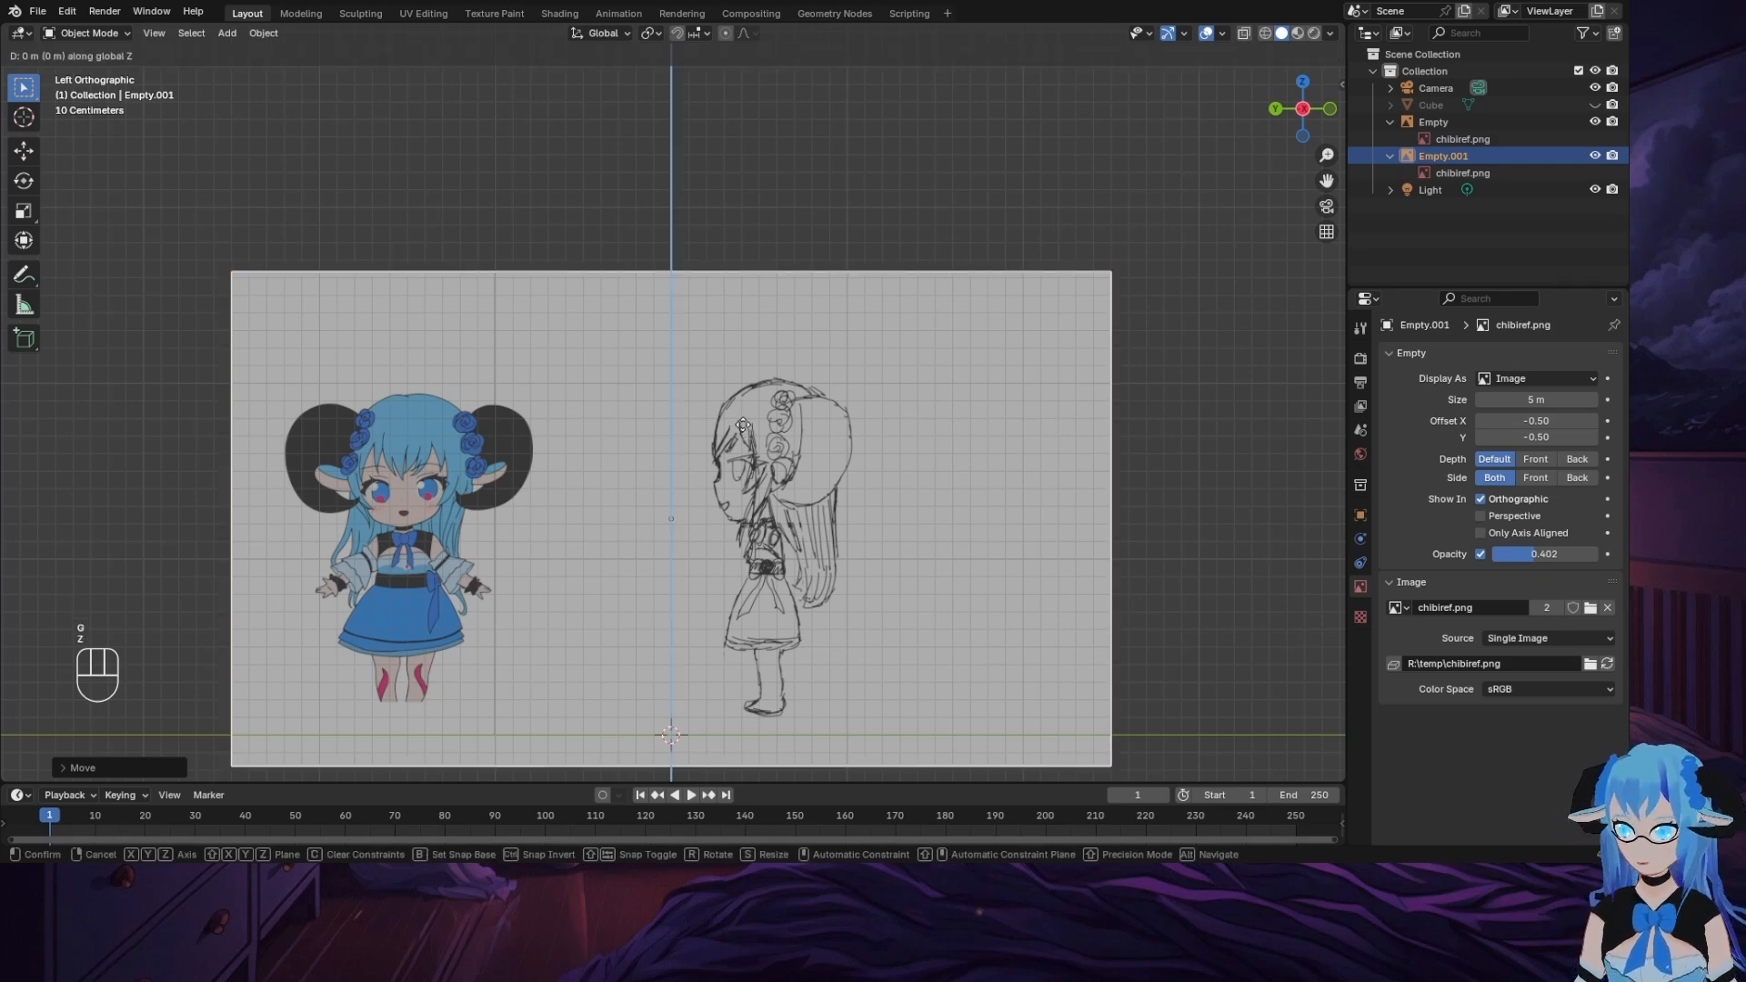
pyautogui.click(744, 437)
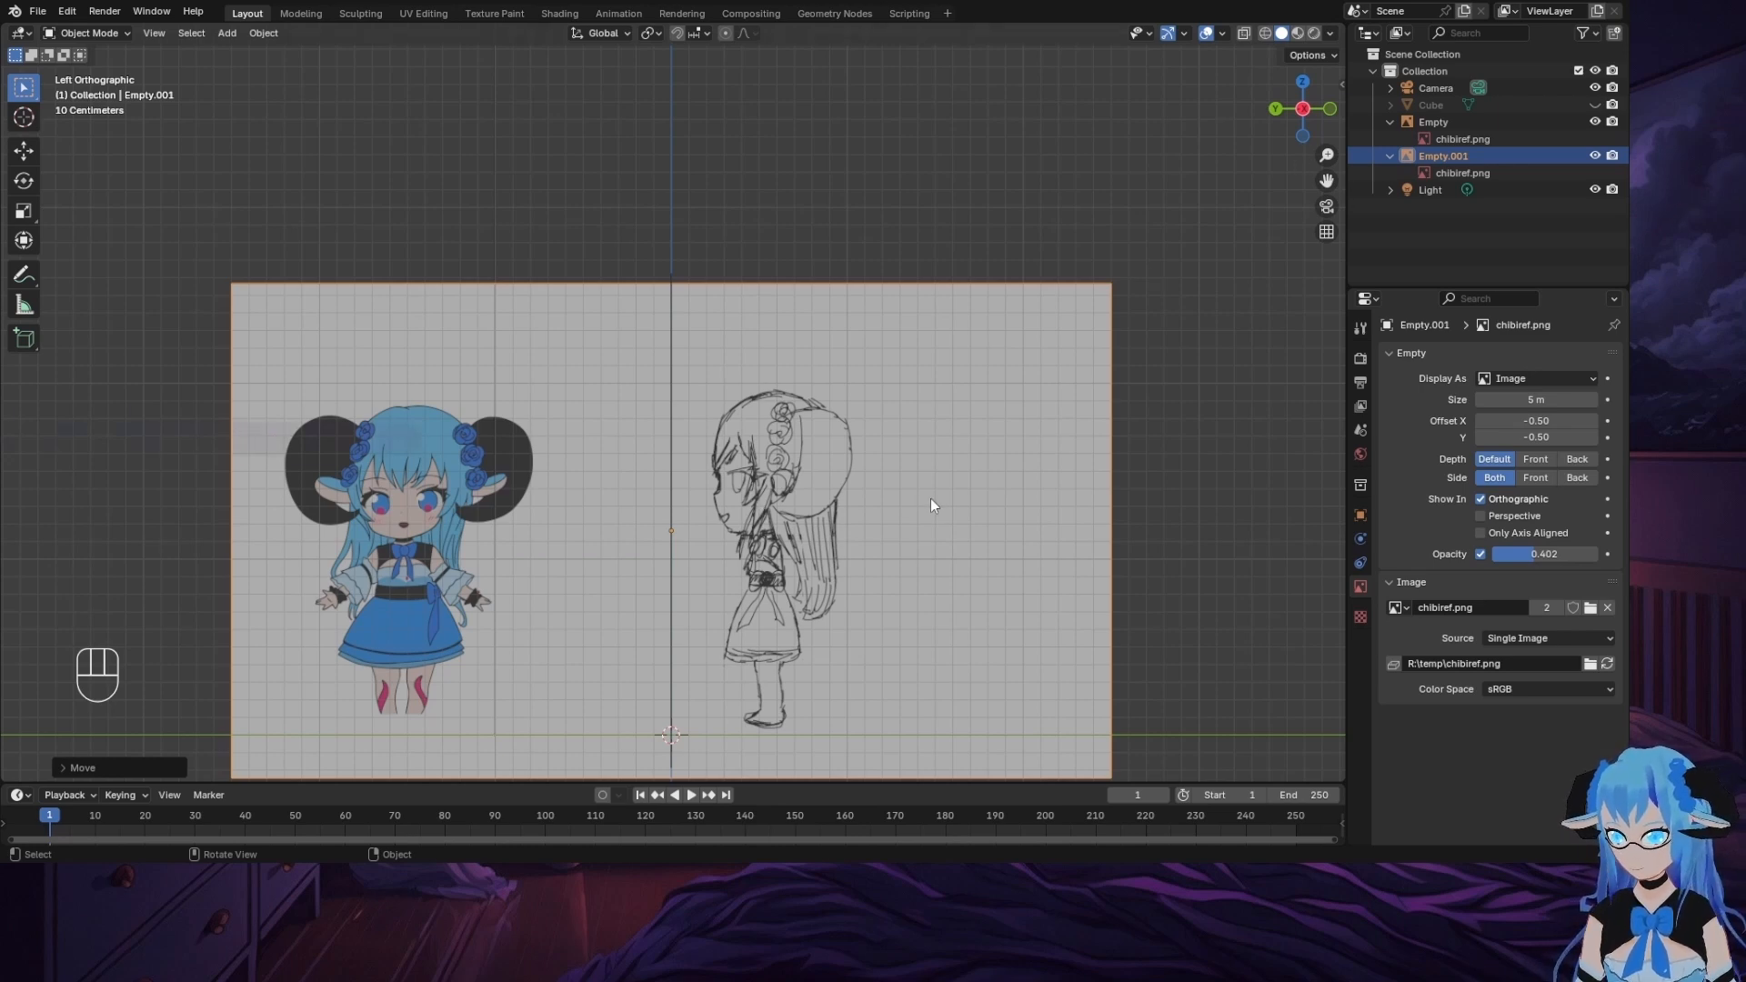
# Step: Move the second reference image about 0.56 m along global Y so the side-view character sits on the vertical axis
pyautogui.press('g')
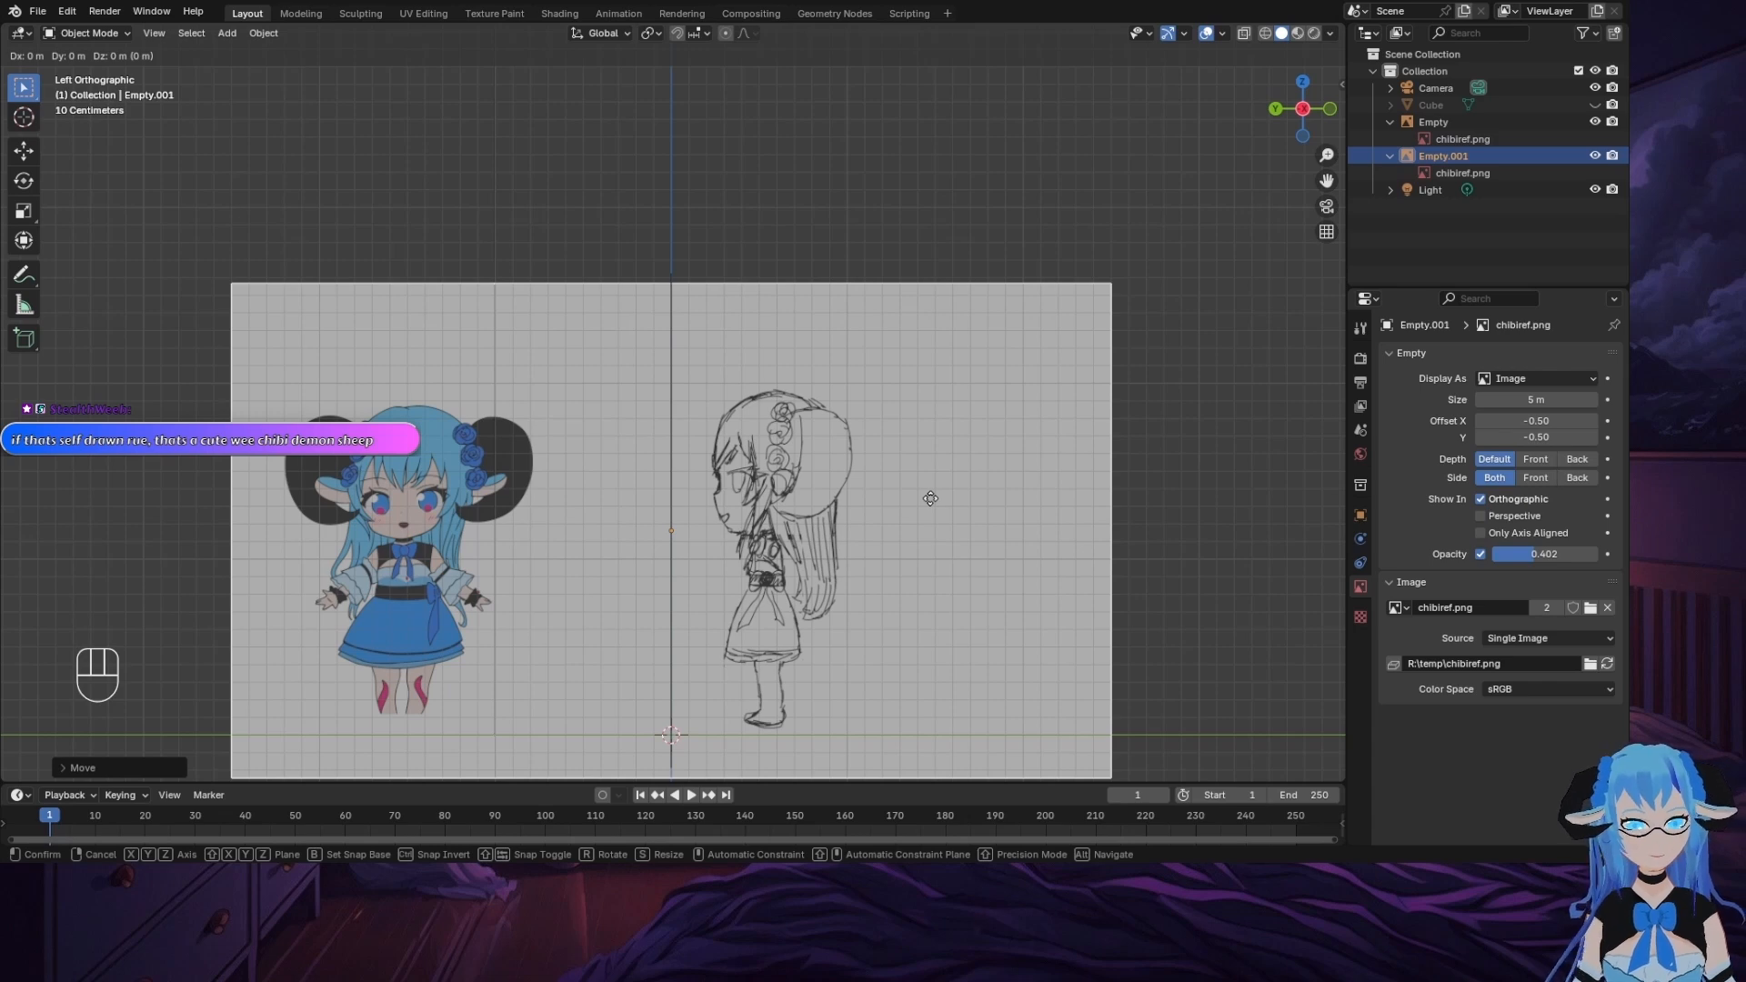
pyautogui.press('y')
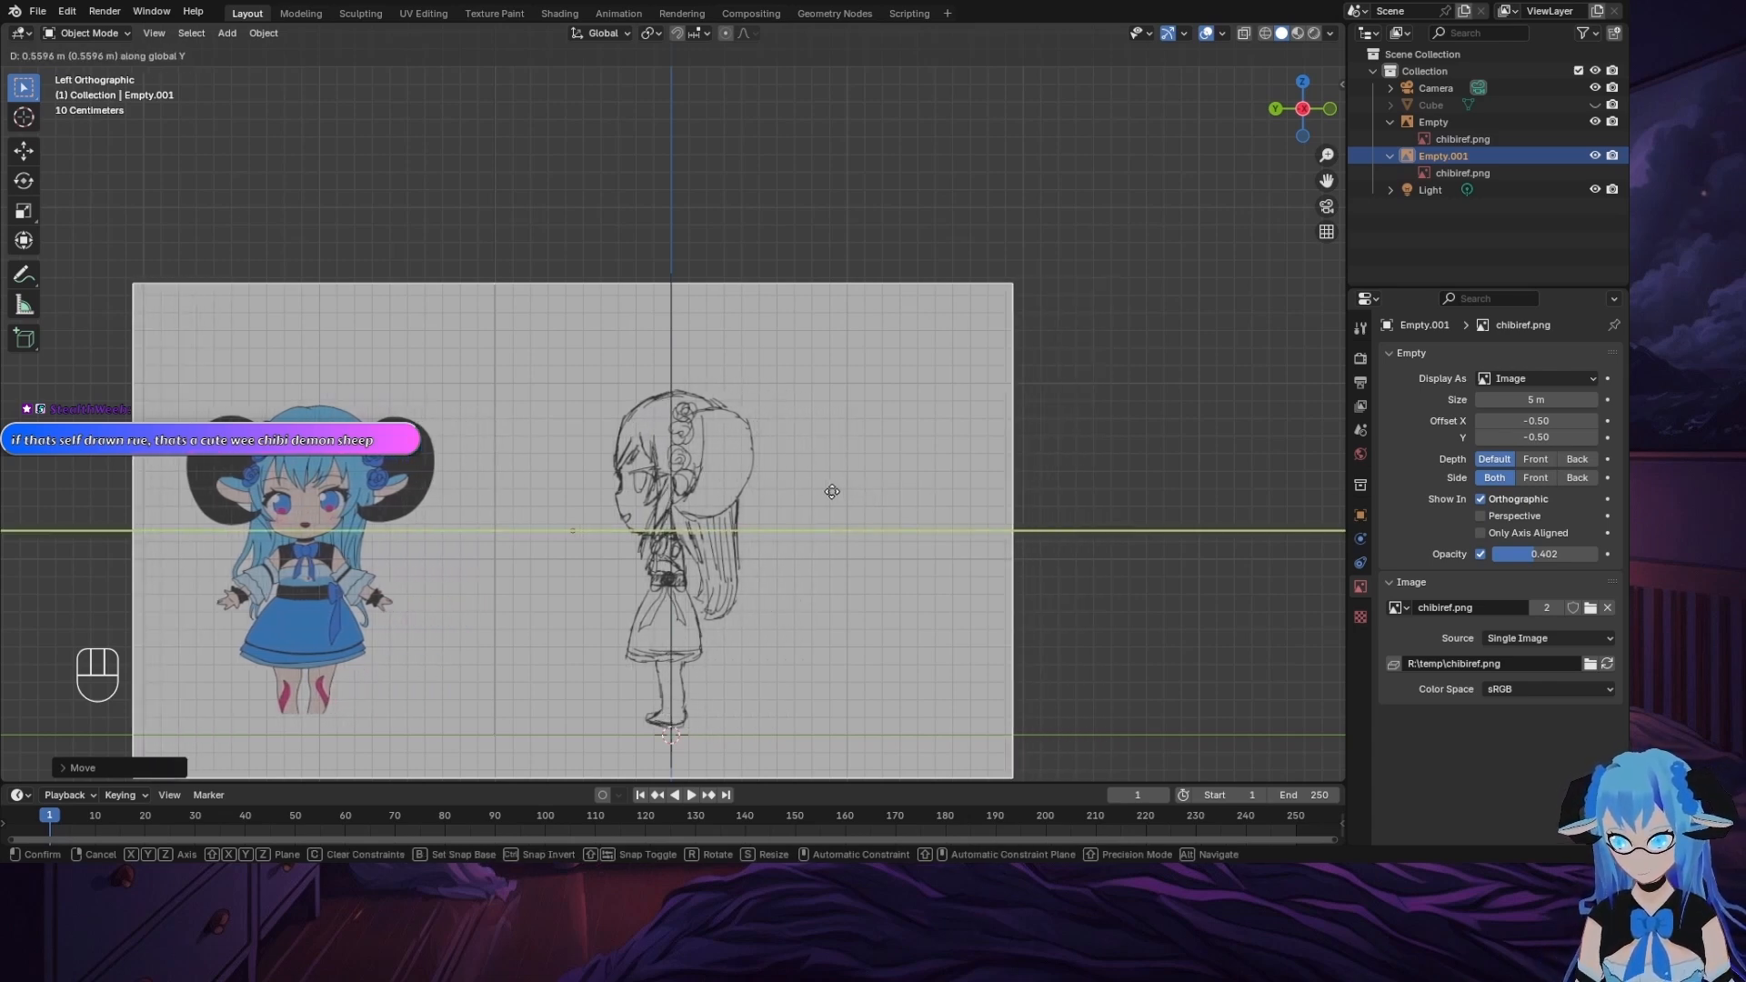
pyautogui.click(832, 491)
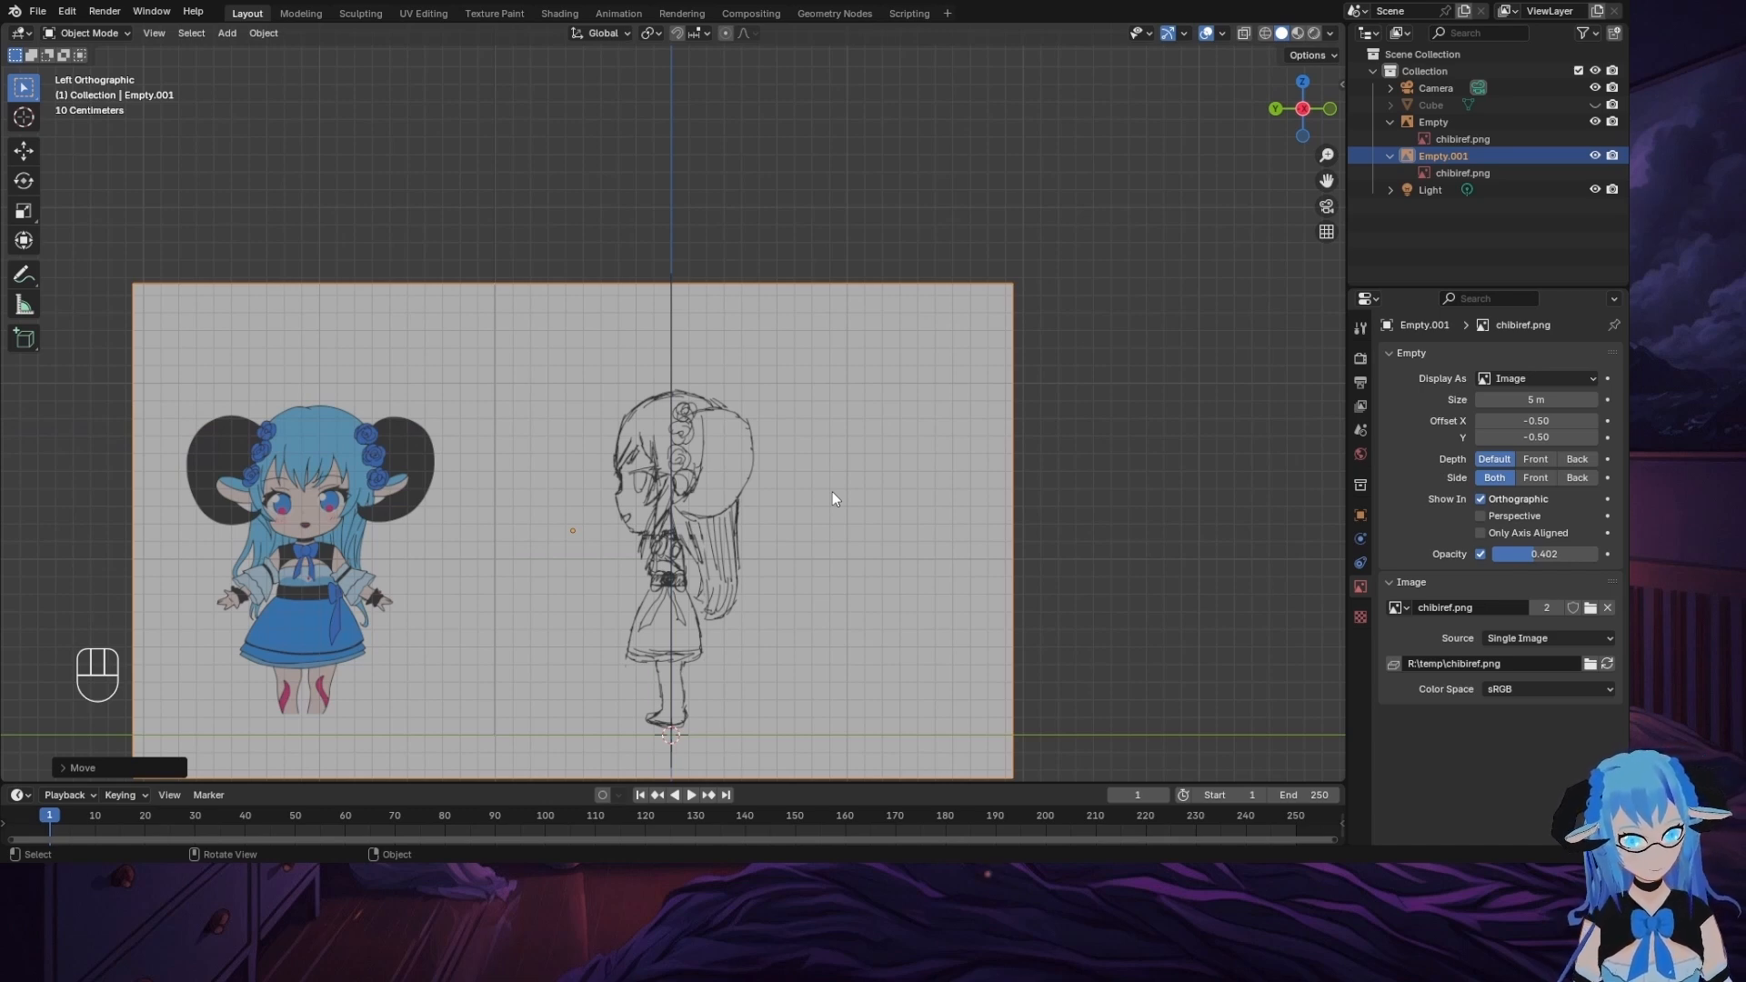
# Step: Enable perspective display for the second reference image, Empty.001
pyautogui.click(1278, 109)
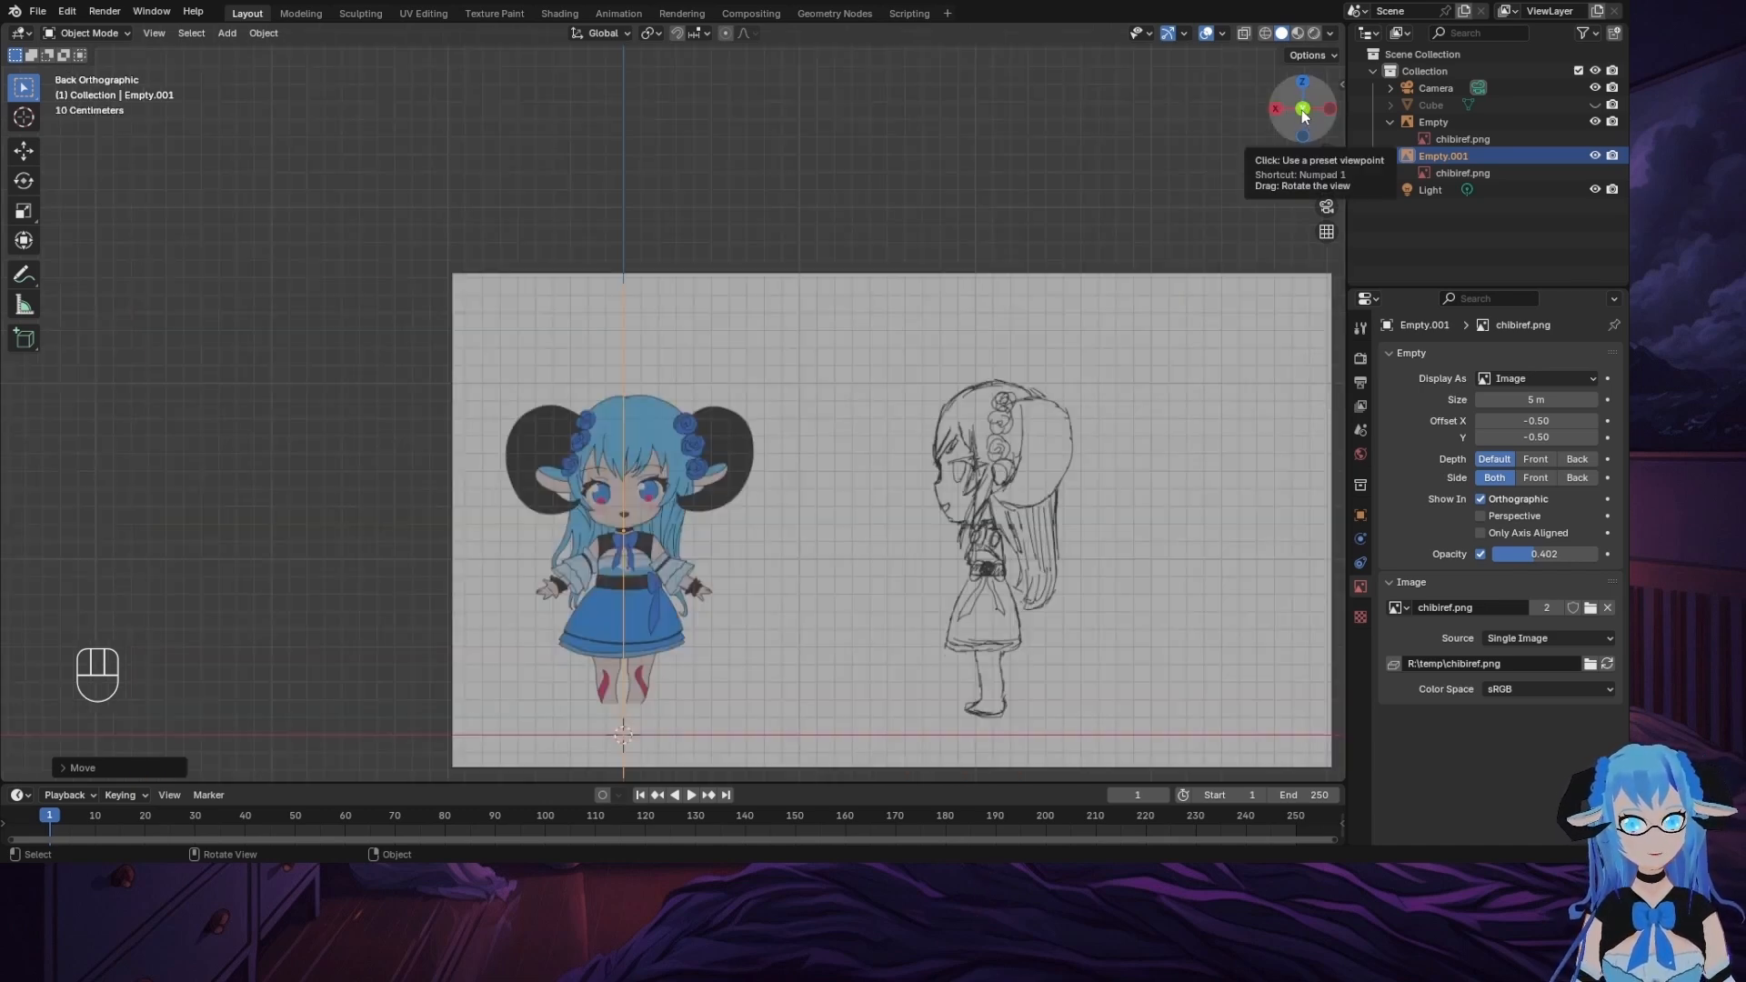
pyautogui.click(1304, 111)
pyautogui.moveTo(968, 244); pyautogui.dragTo(1269, 242, button='middle')
pyautogui.click(1503, 169)
pyautogui.click(1503, 137)
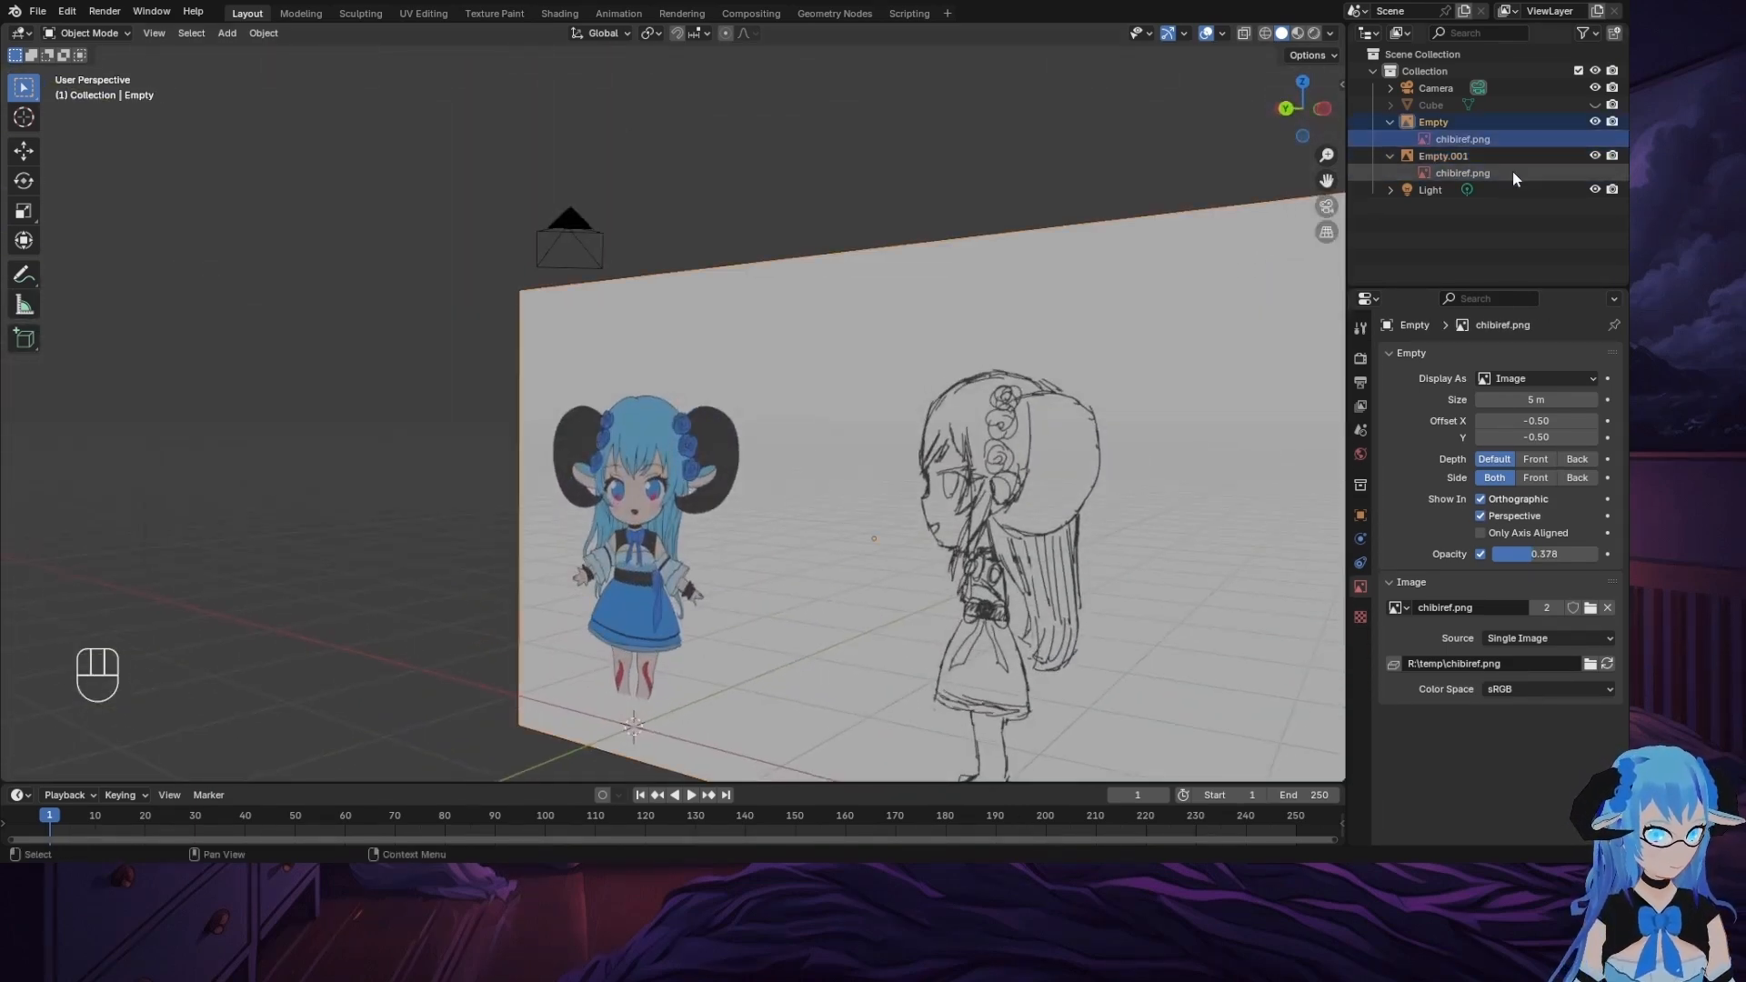
pyautogui.click(1519, 172)
pyautogui.click(1453, 158)
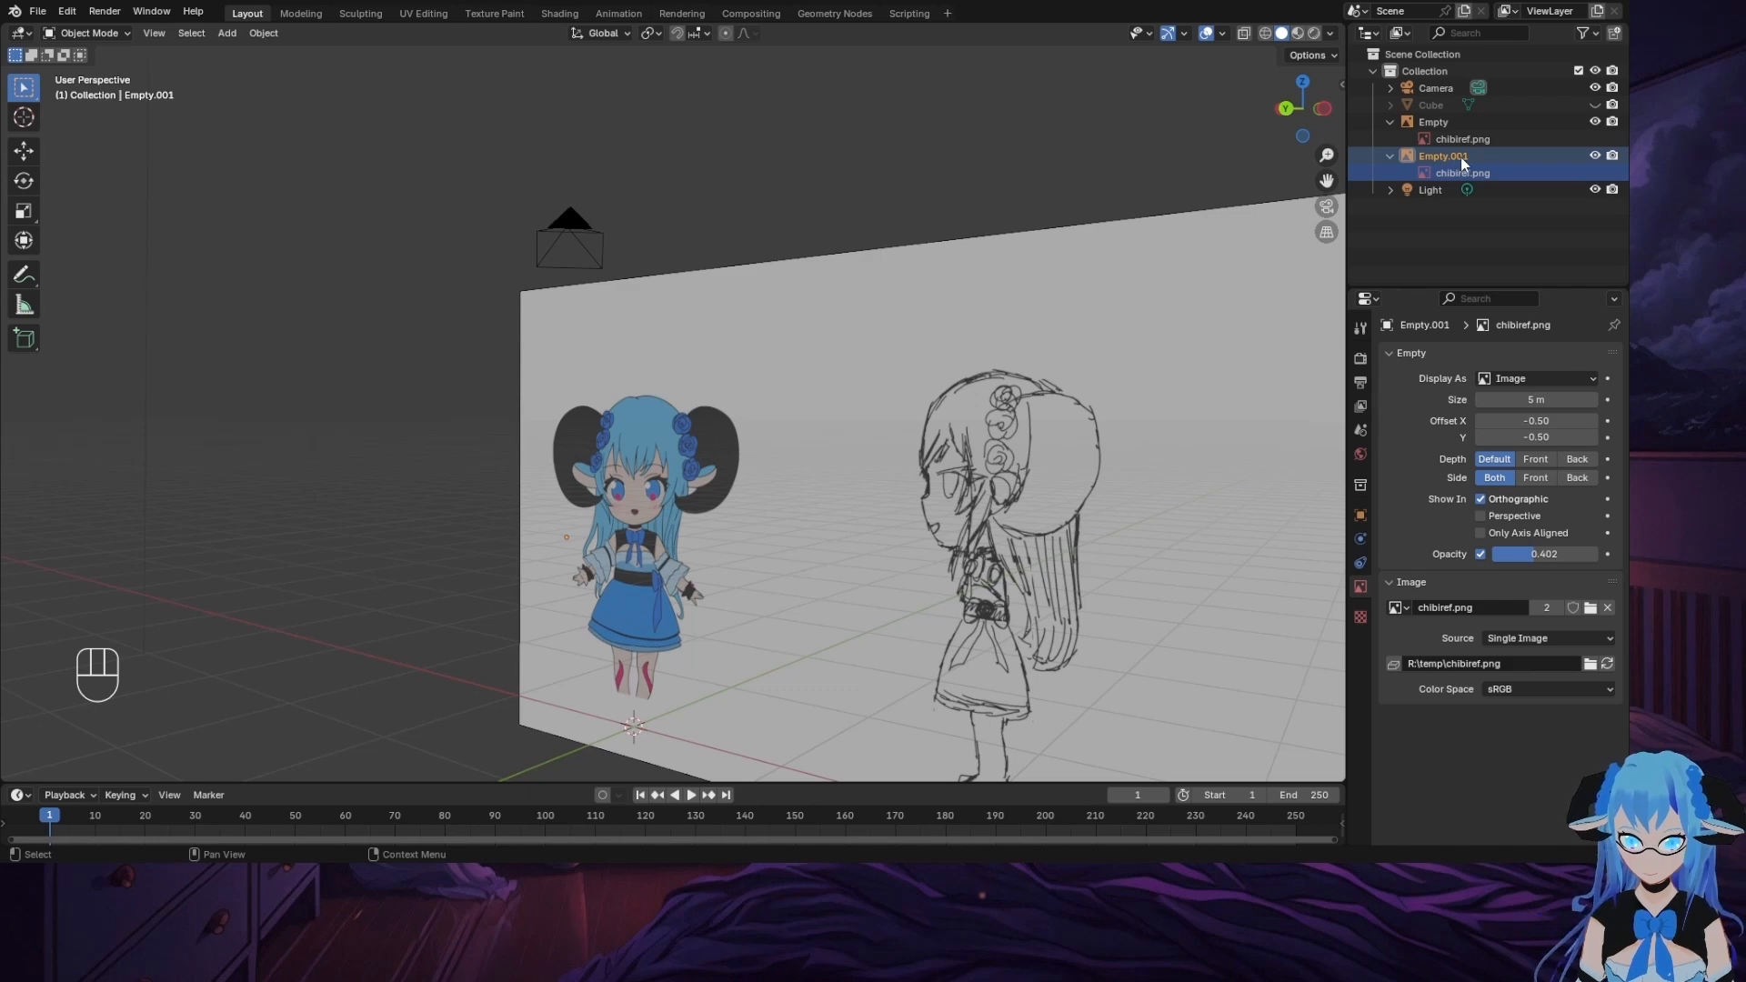
pyautogui.click(1477, 140)
pyautogui.click(1476, 175)
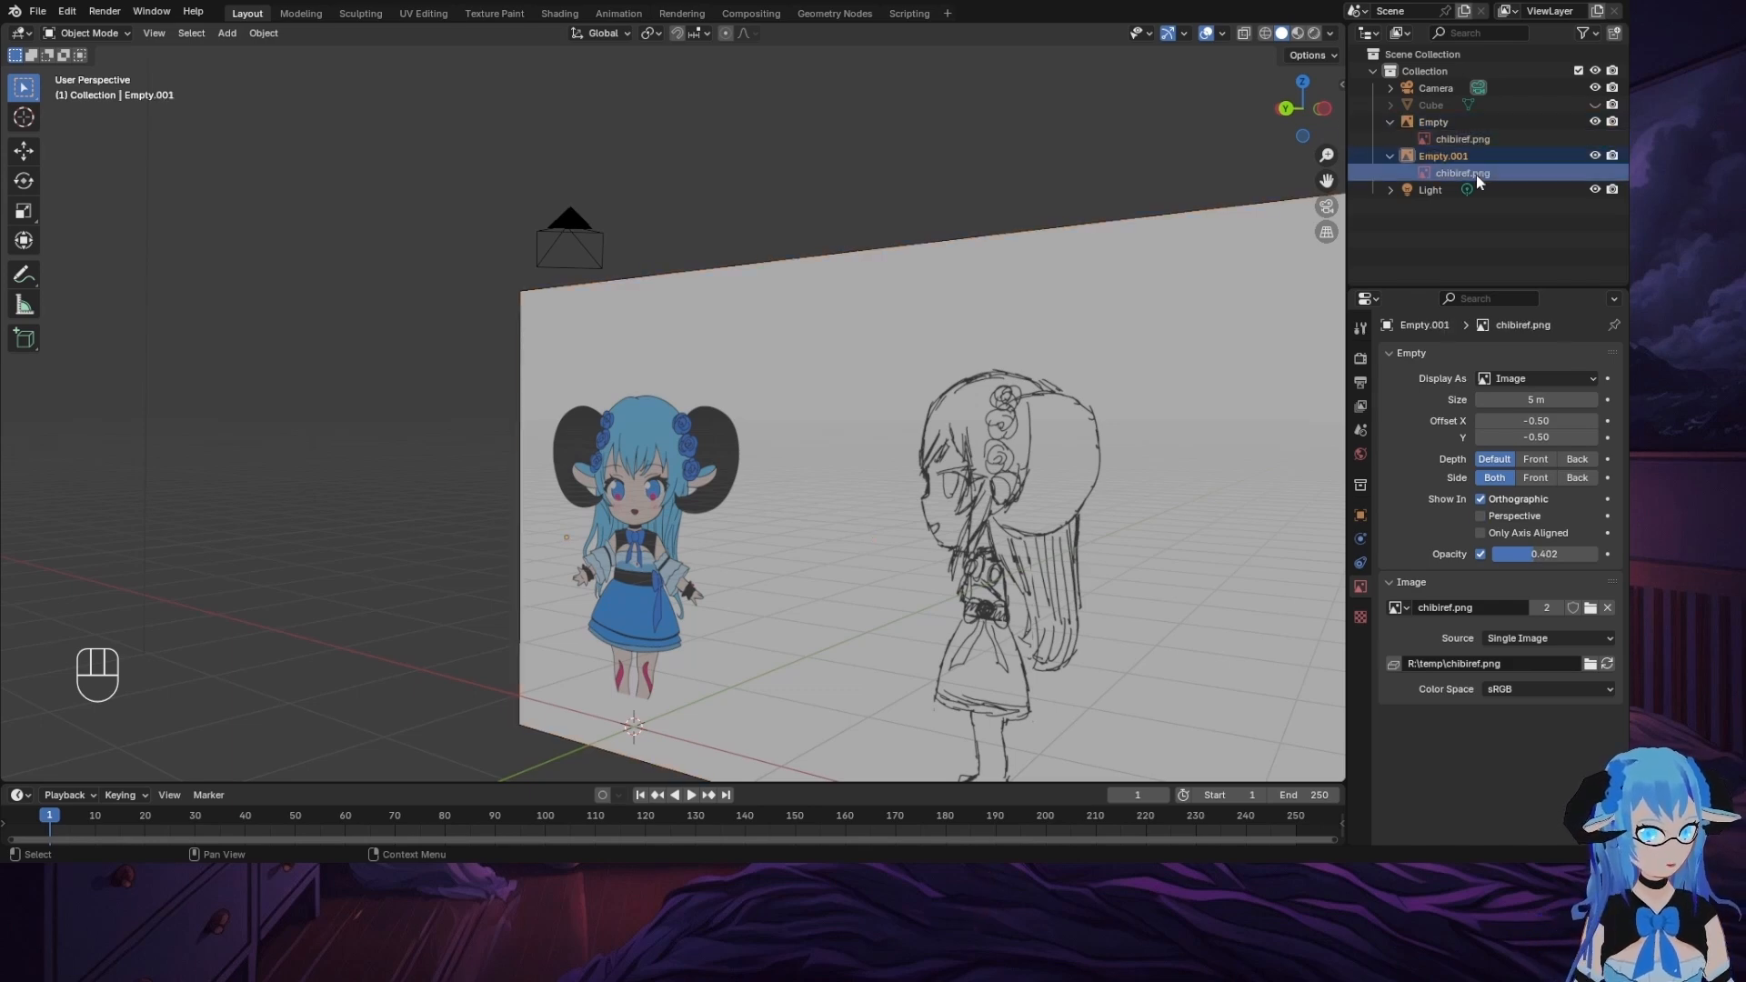
pyautogui.click(1480, 516)
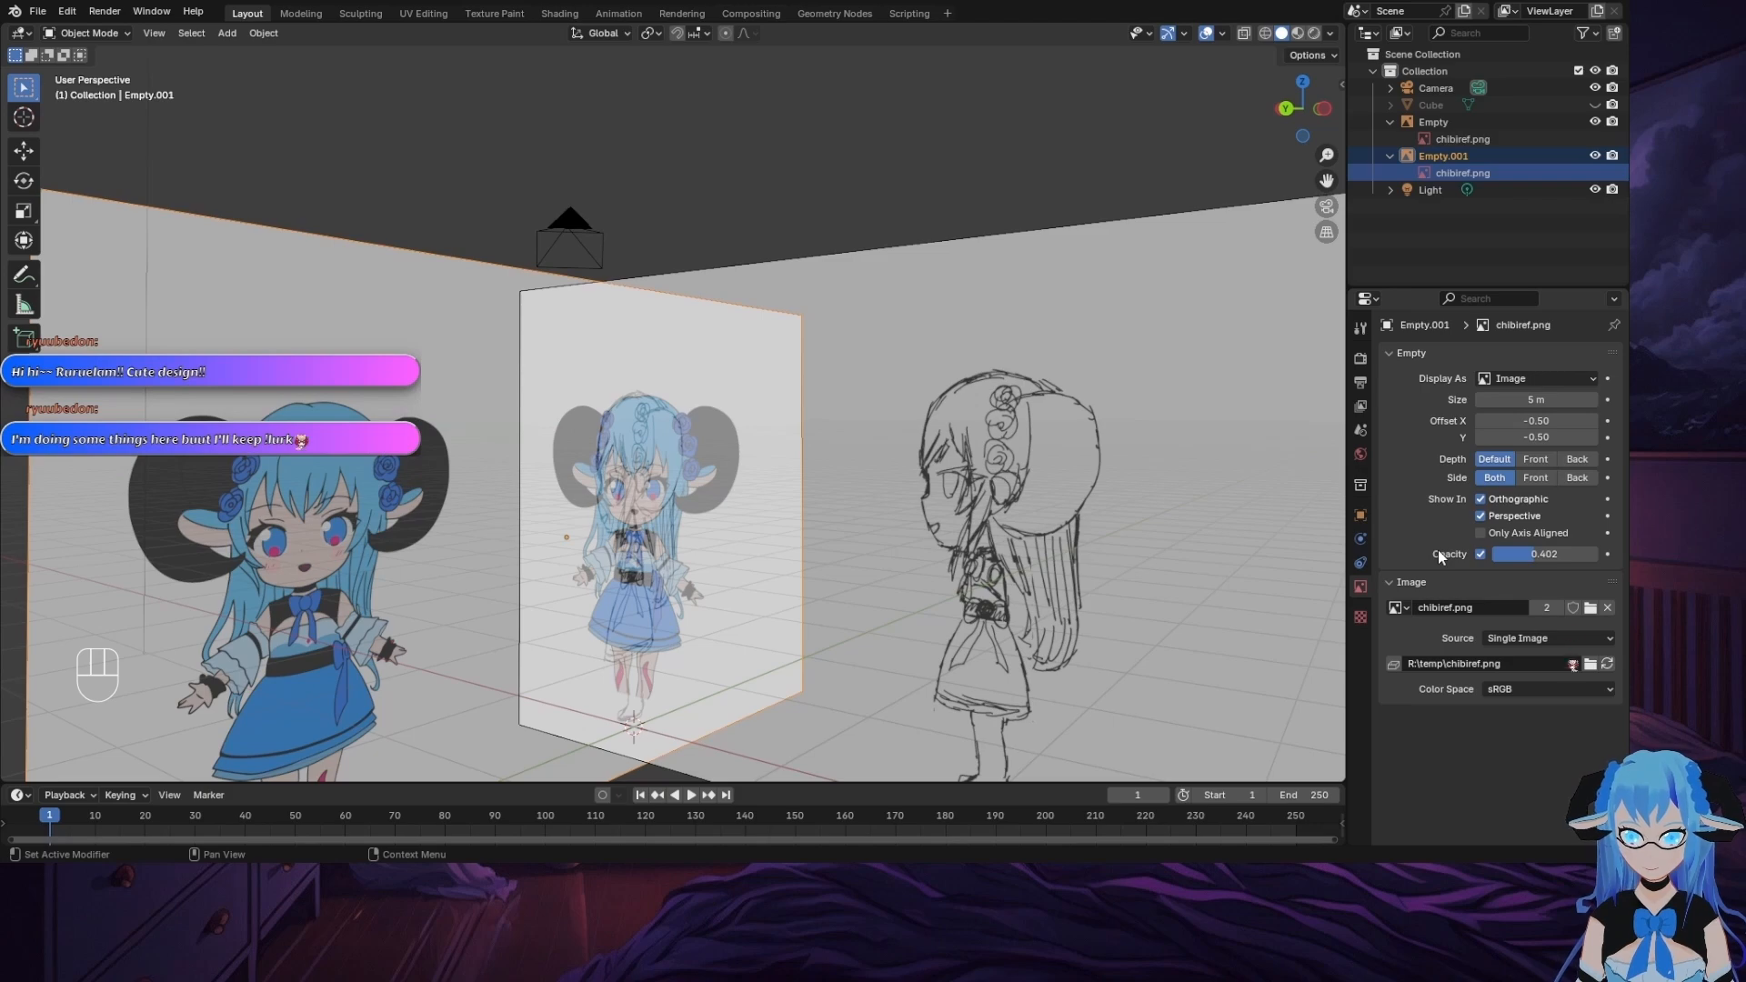
# Step: Compare both reference images and nudge the second one slightly down along global Z in the right orthographic view
pyautogui.scroll(3, 987, 587)
pyautogui.moveTo(987, 586); pyautogui.dragTo(714, 525, button='middle')
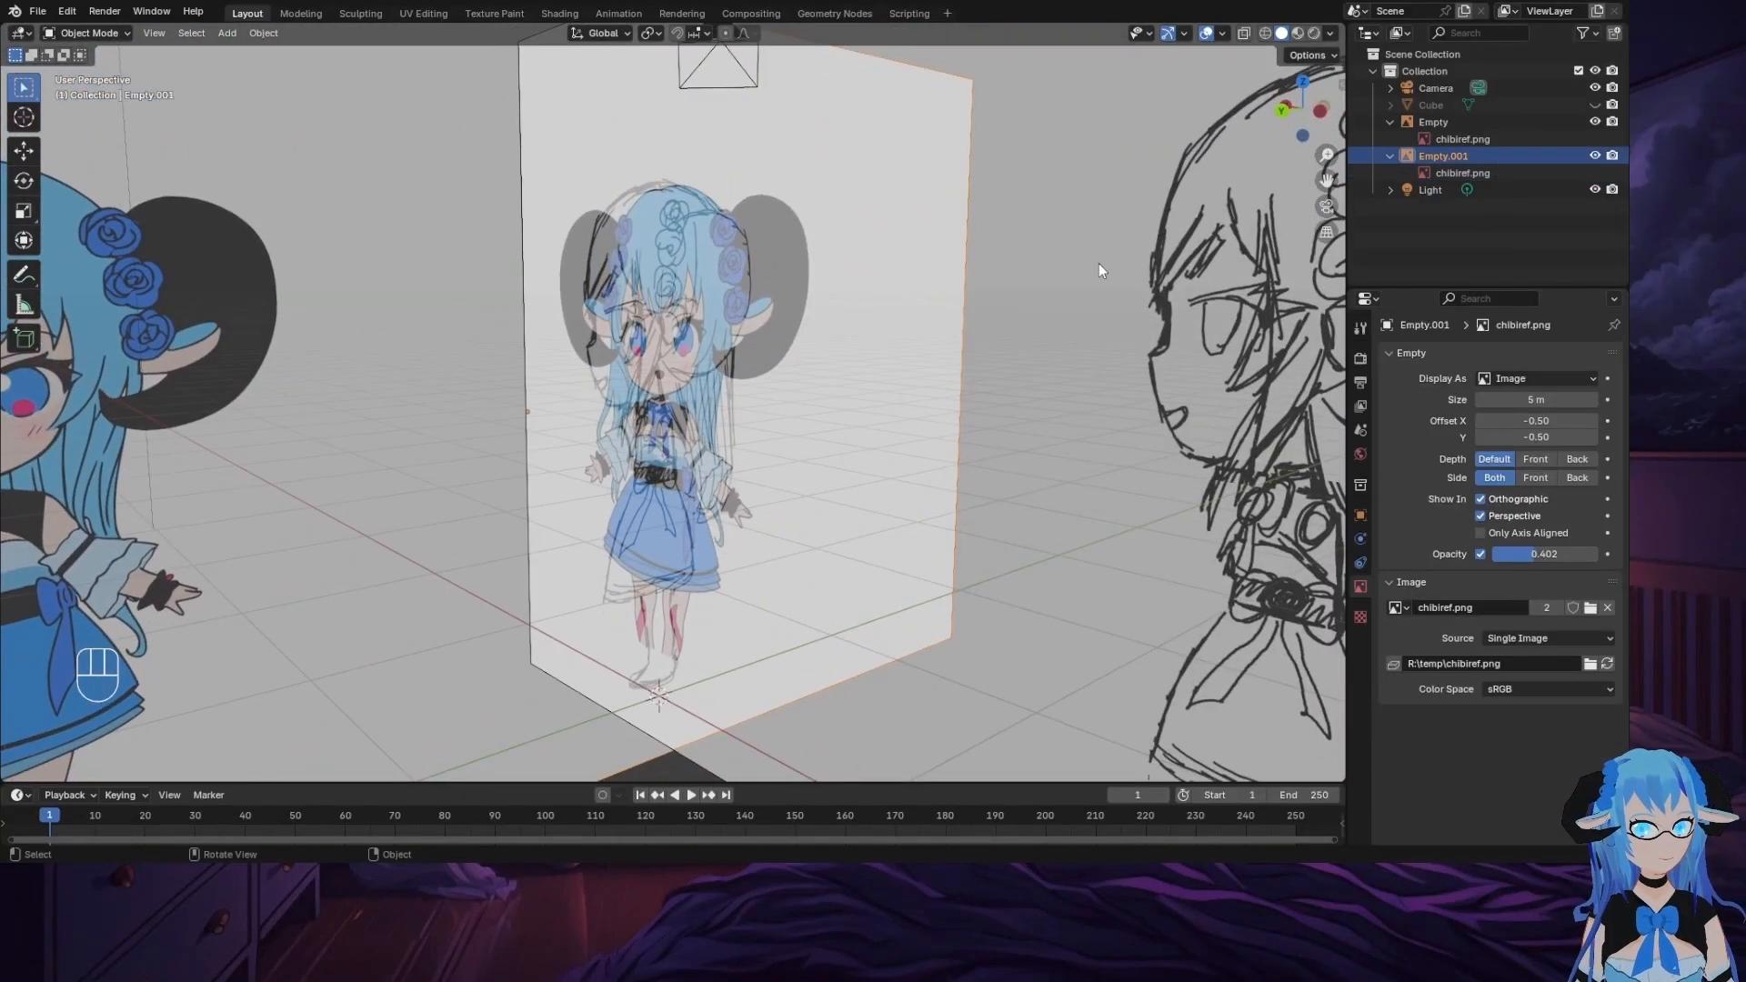
pyautogui.click(1323, 107)
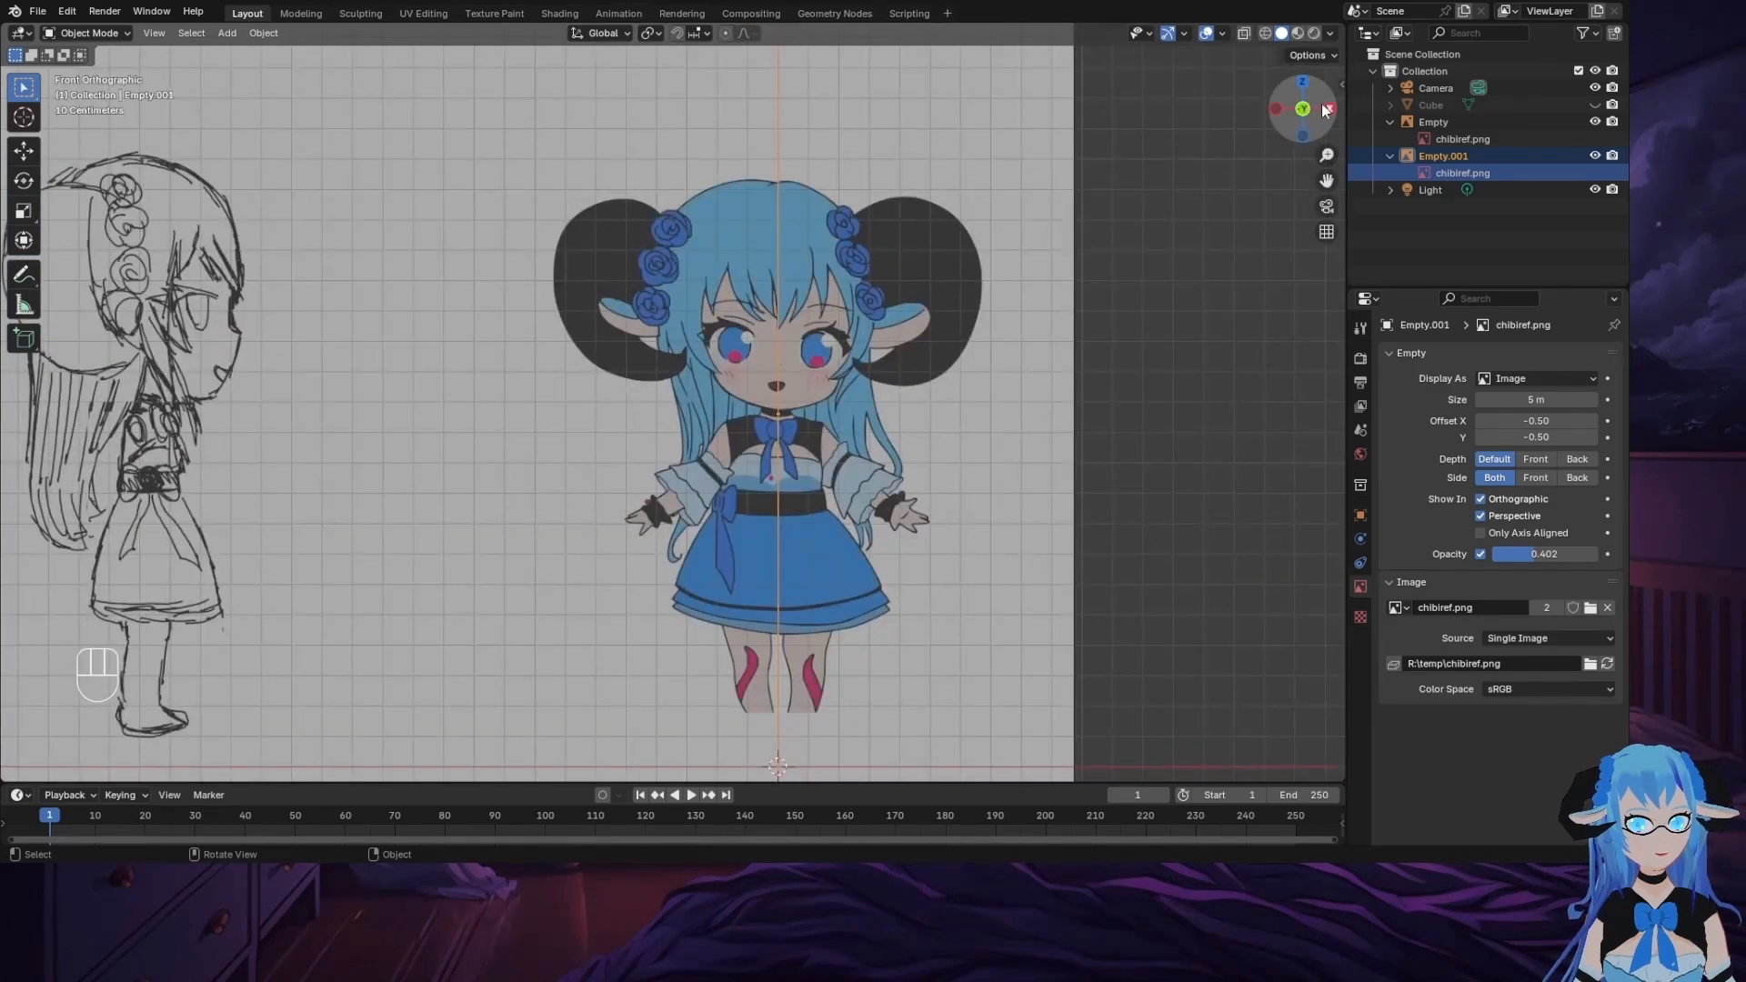
pyautogui.click(1337, 108)
pyautogui.click(1326, 109)
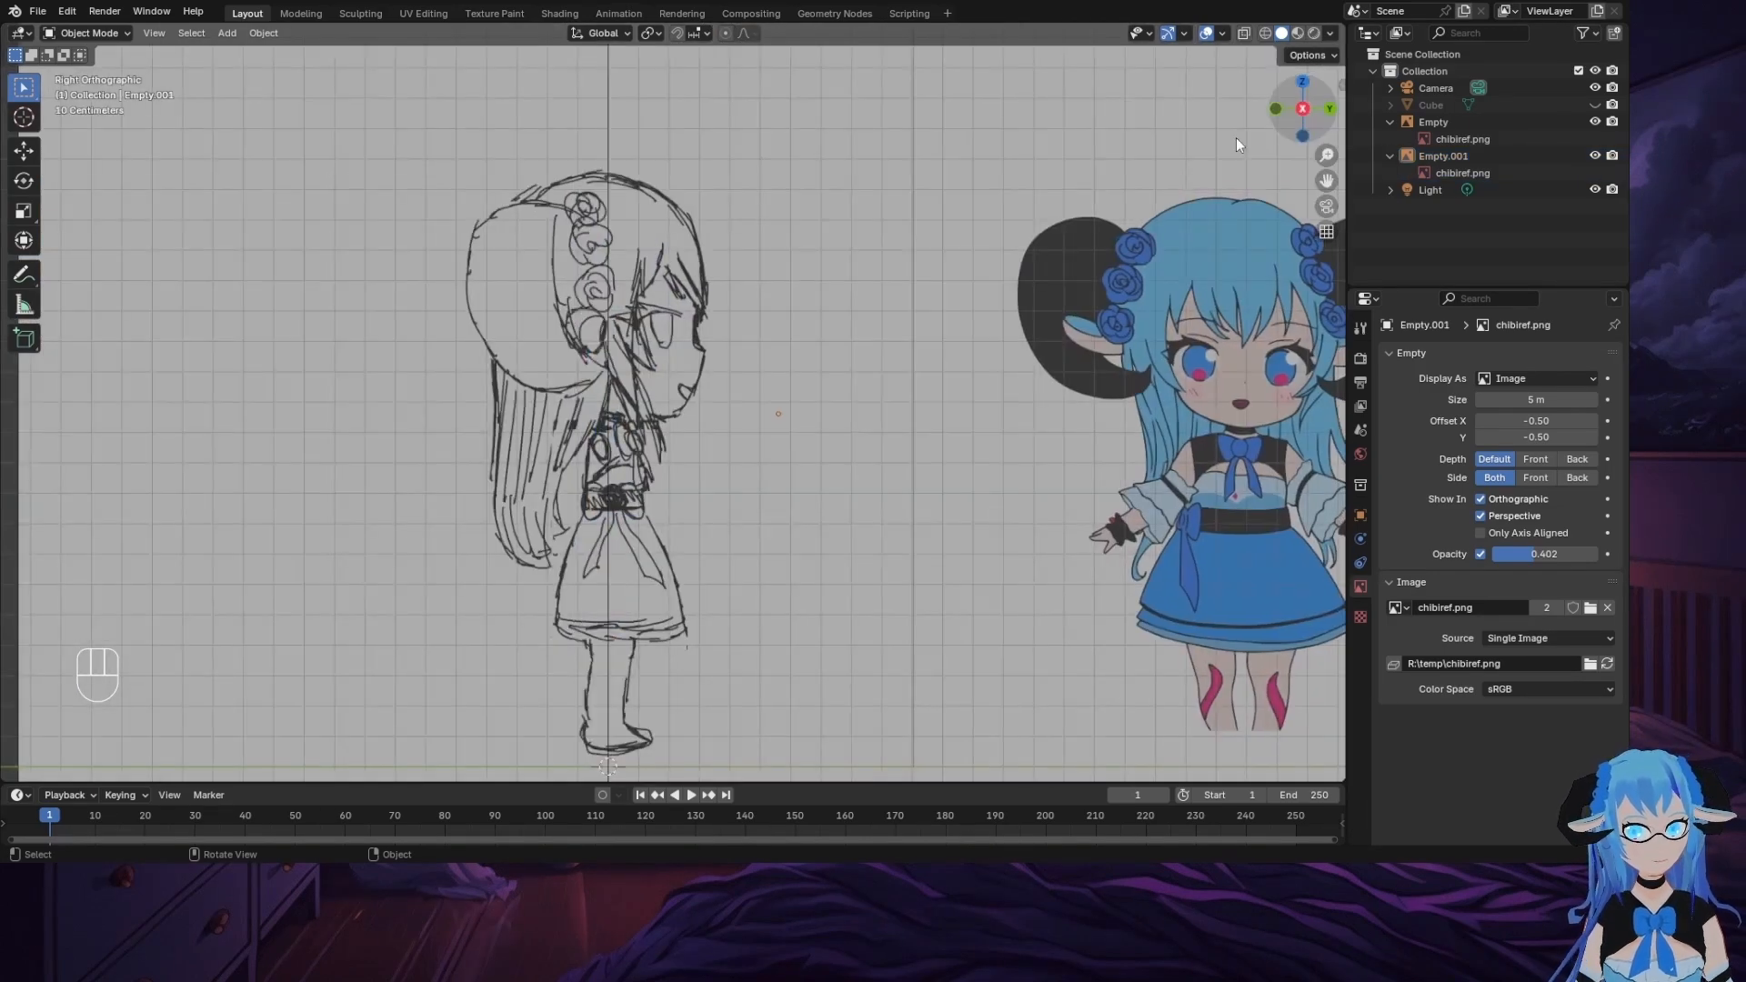
pyautogui.click(712, 352)
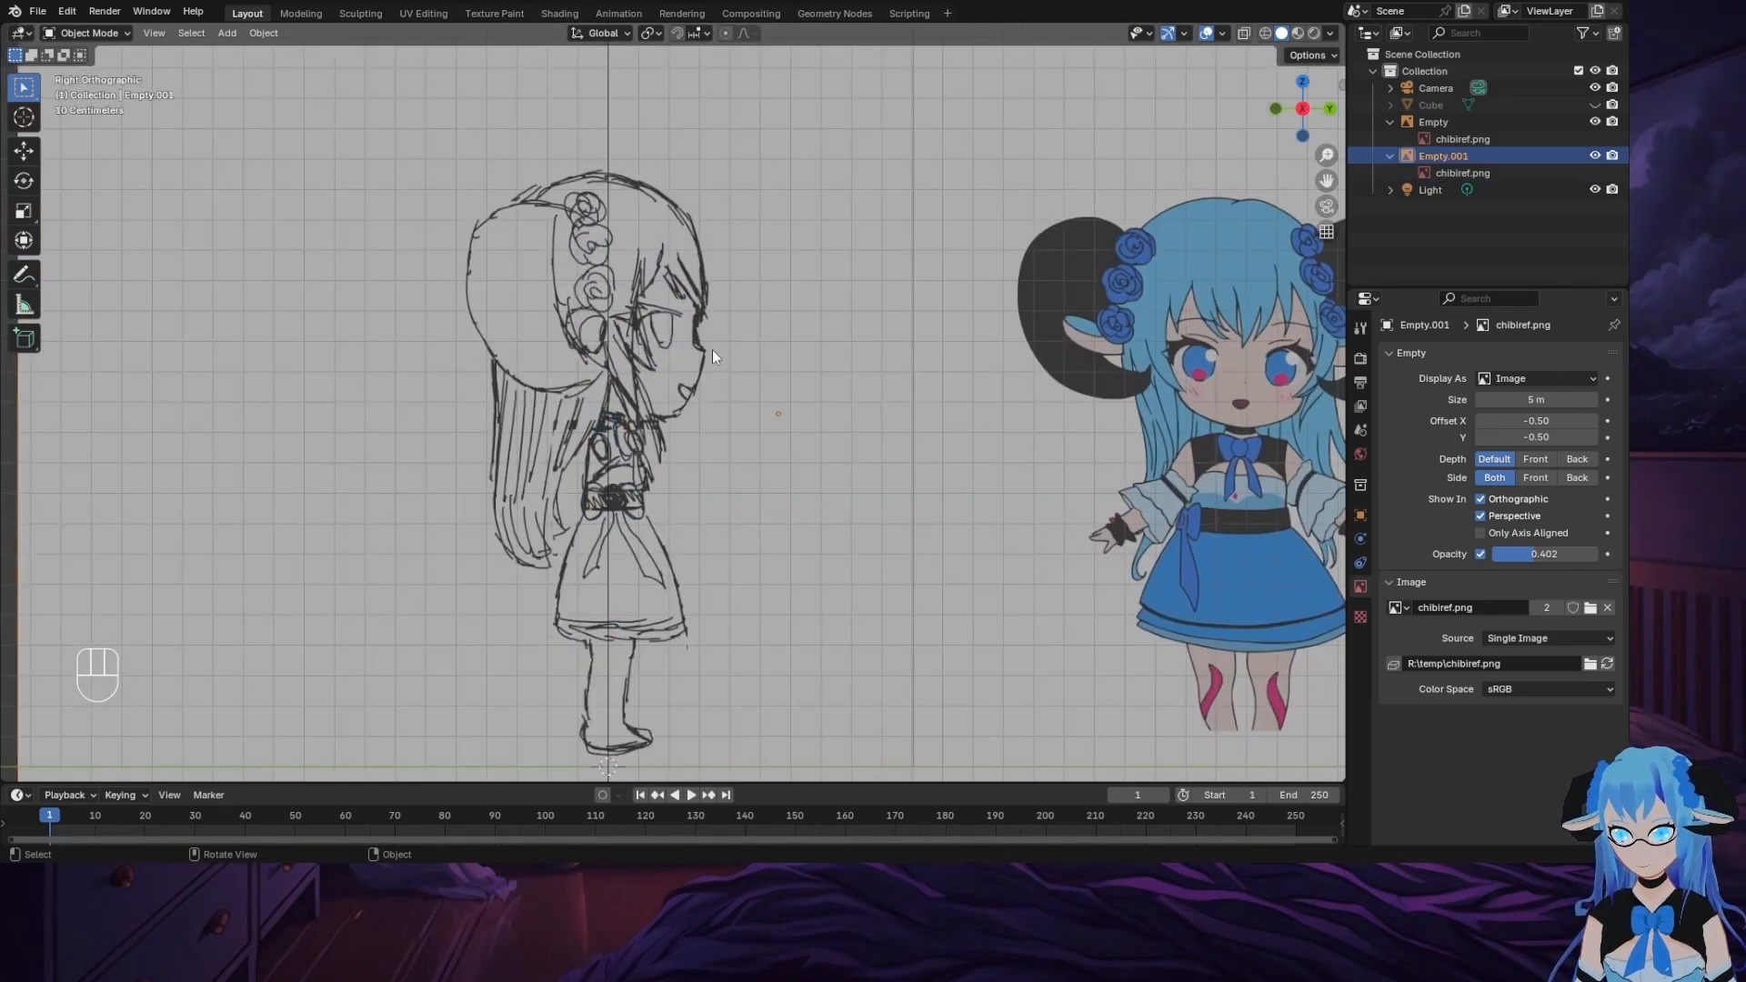
pyautogui.press('g')
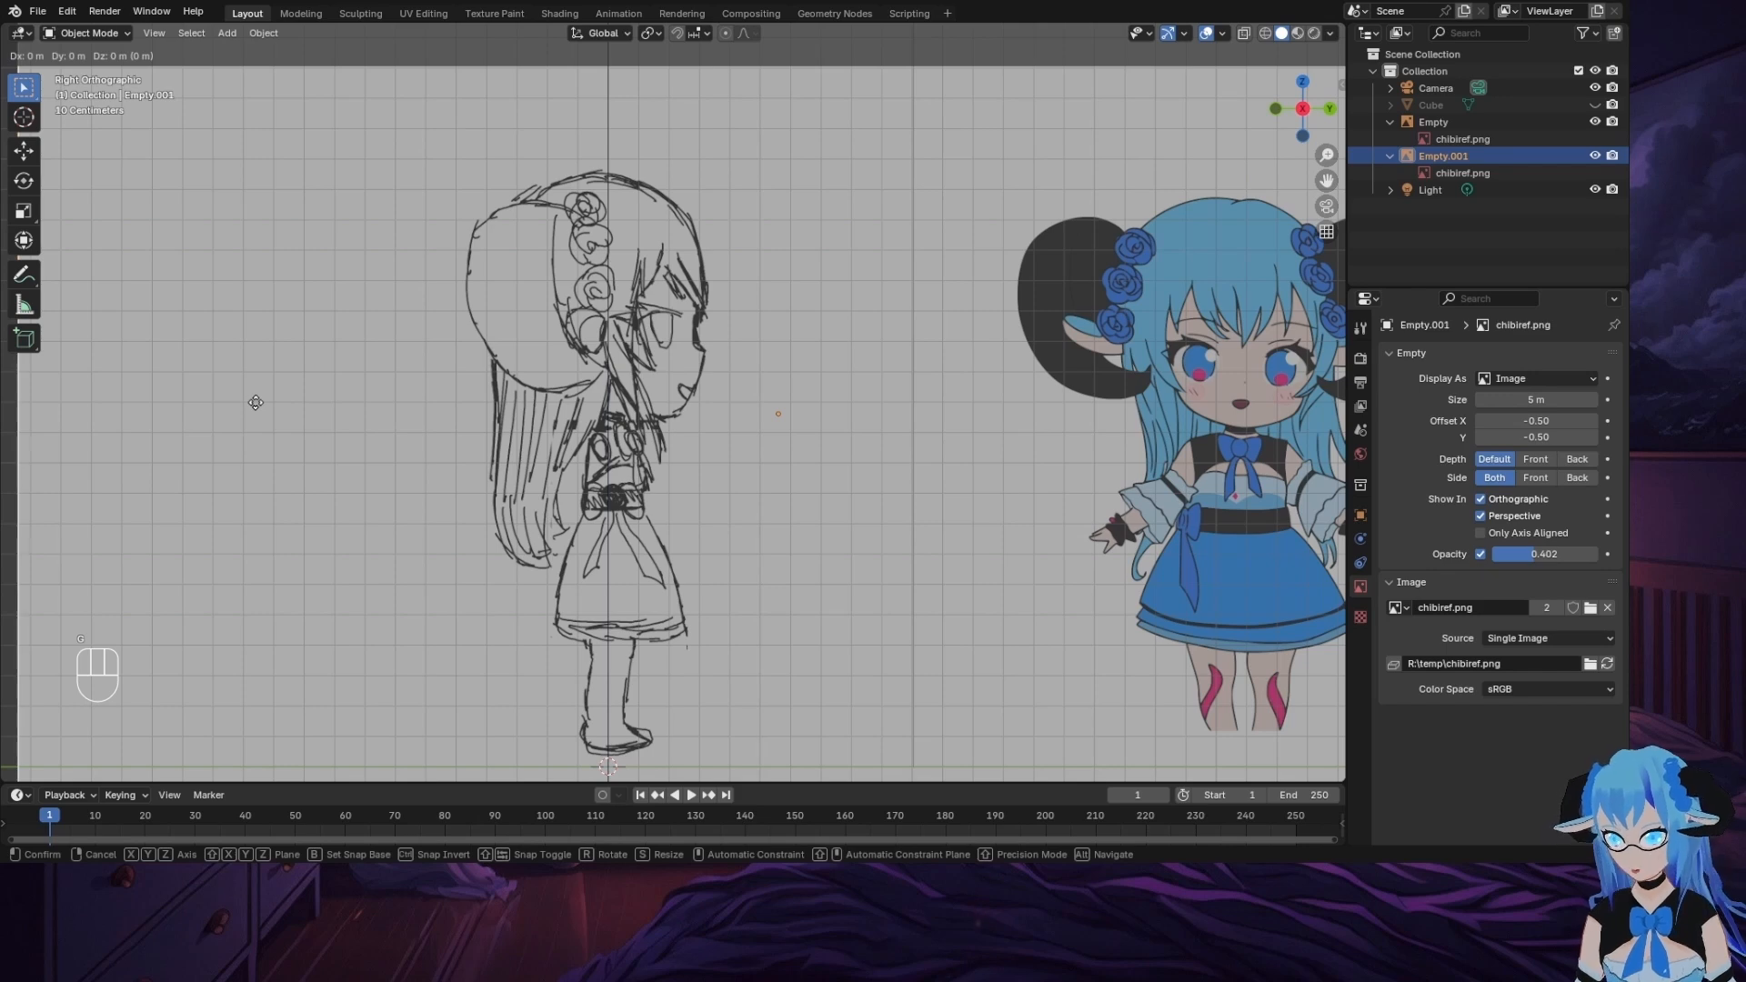
pyautogui.press('z')
pyautogui.press('shift')
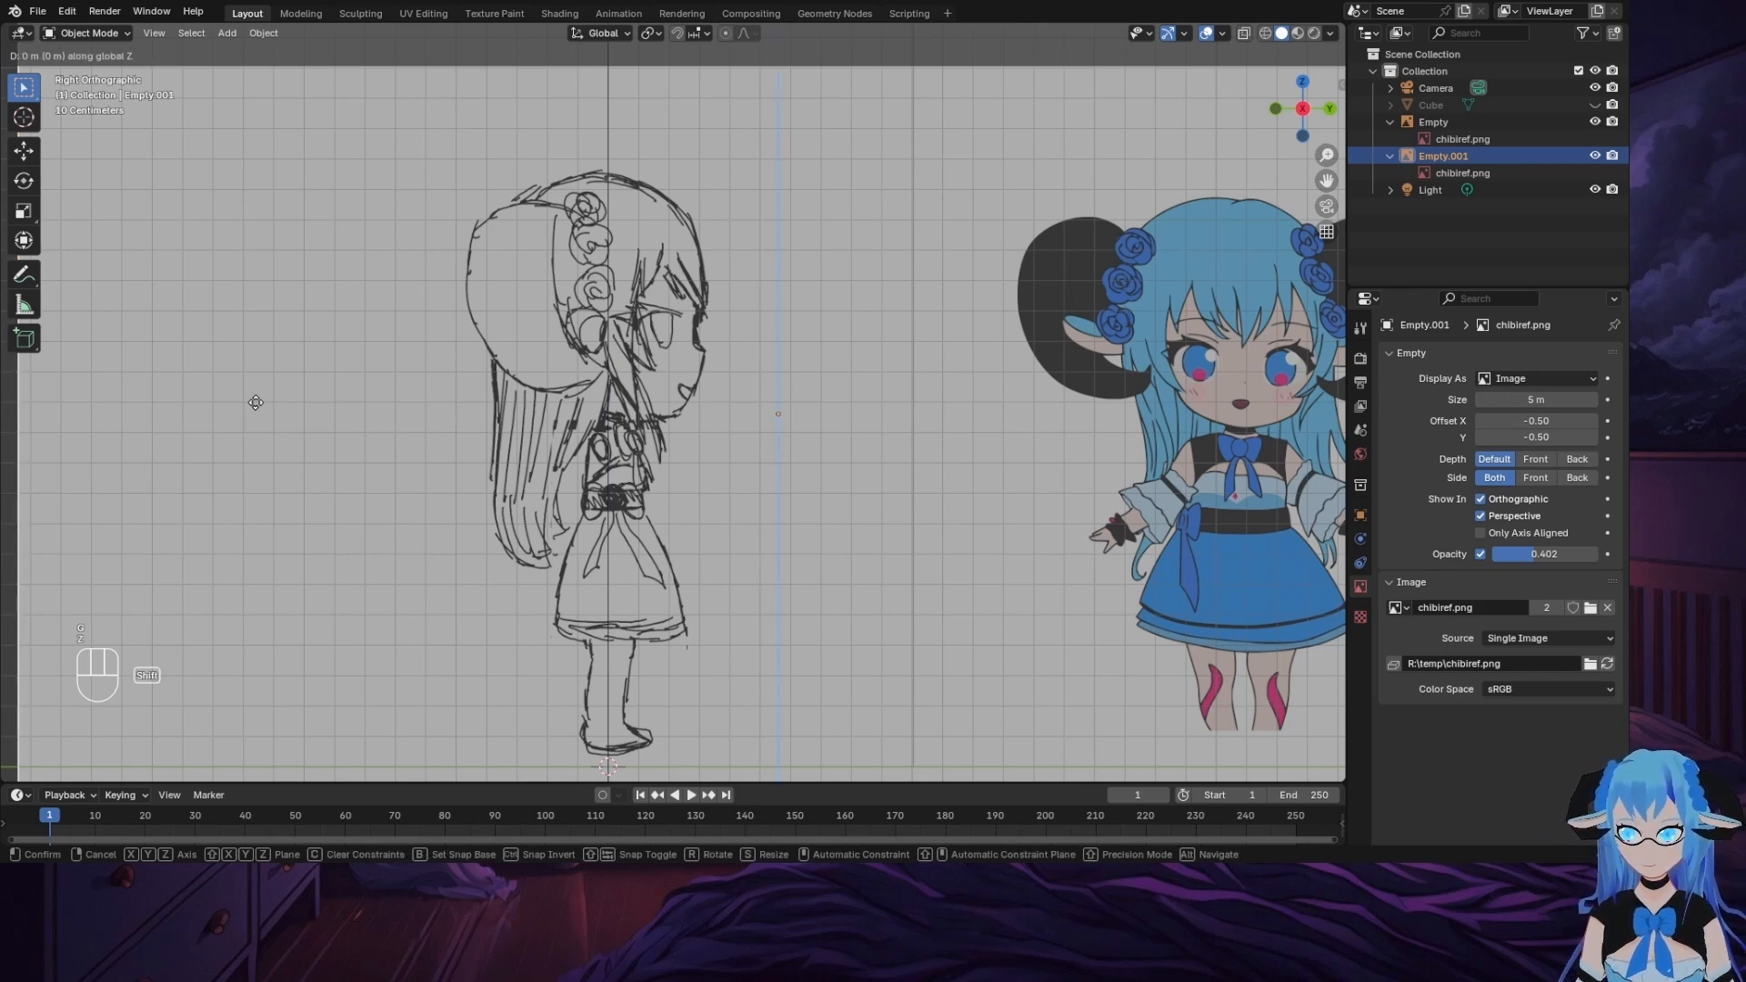
pyautogui.click(258, 423)
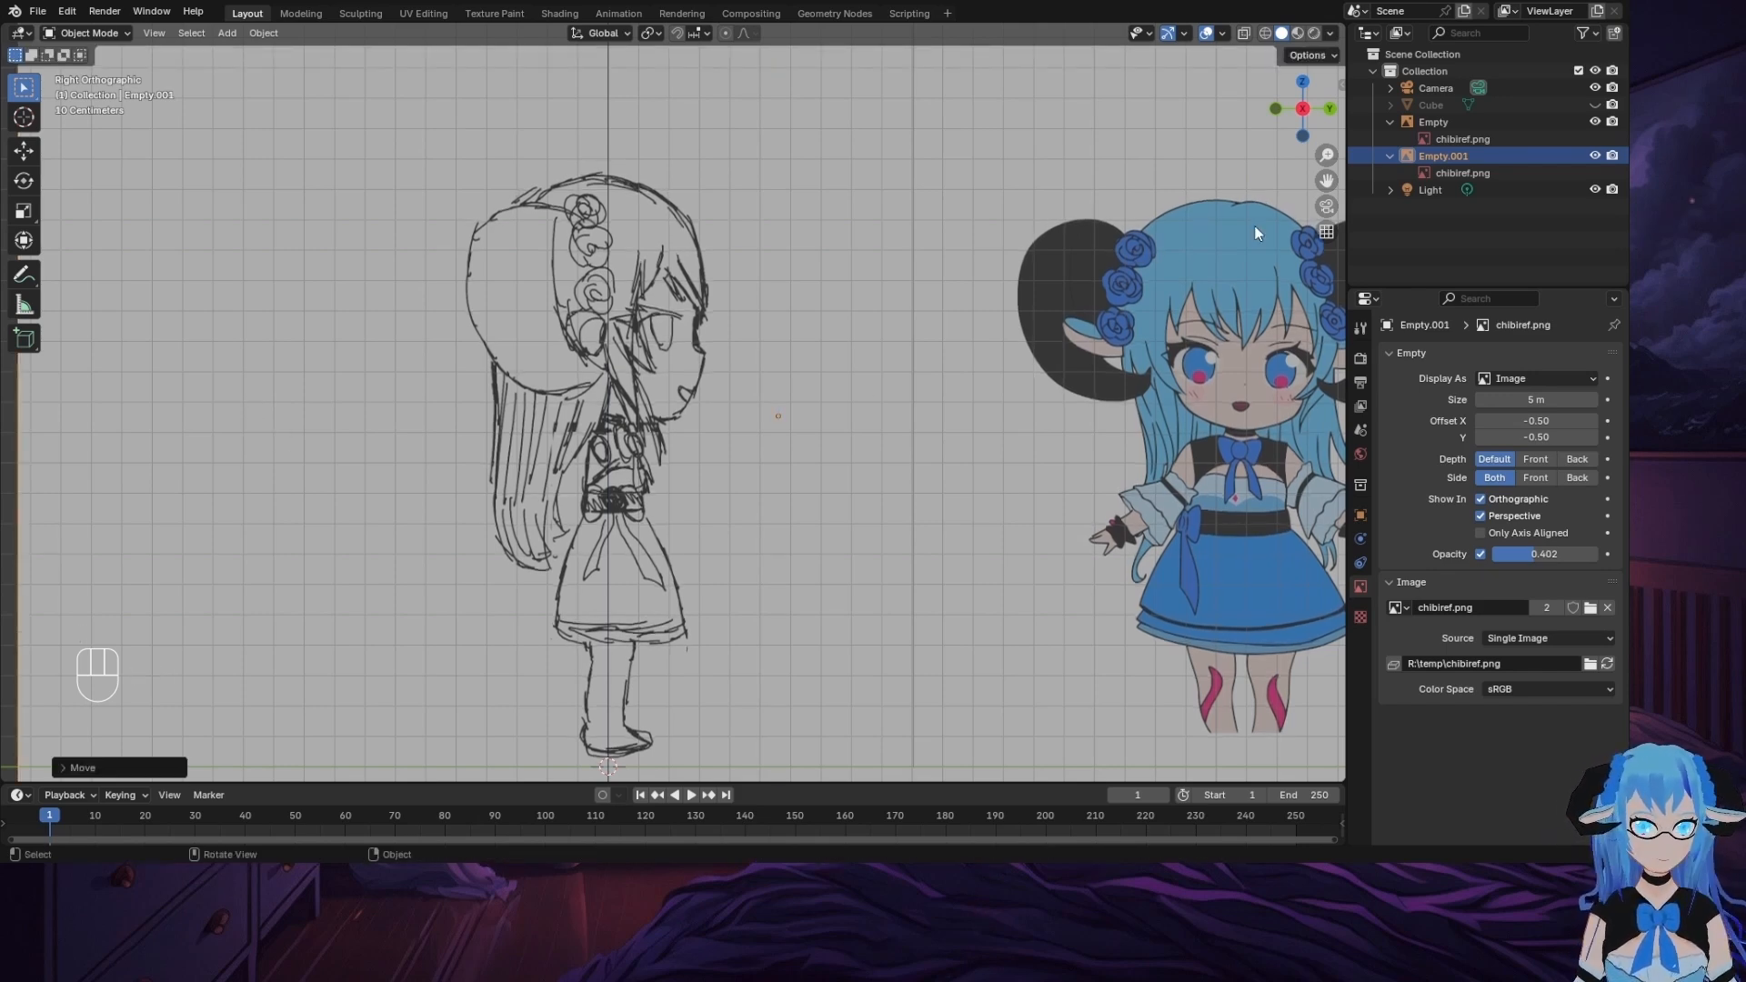
# Step: Check the references in the back orthographic view and reveal all hidden objects, bringing back the cube
pyautogui.moveTo(1256, 234); pyautogui.dragTo(941, 327, button='middle')
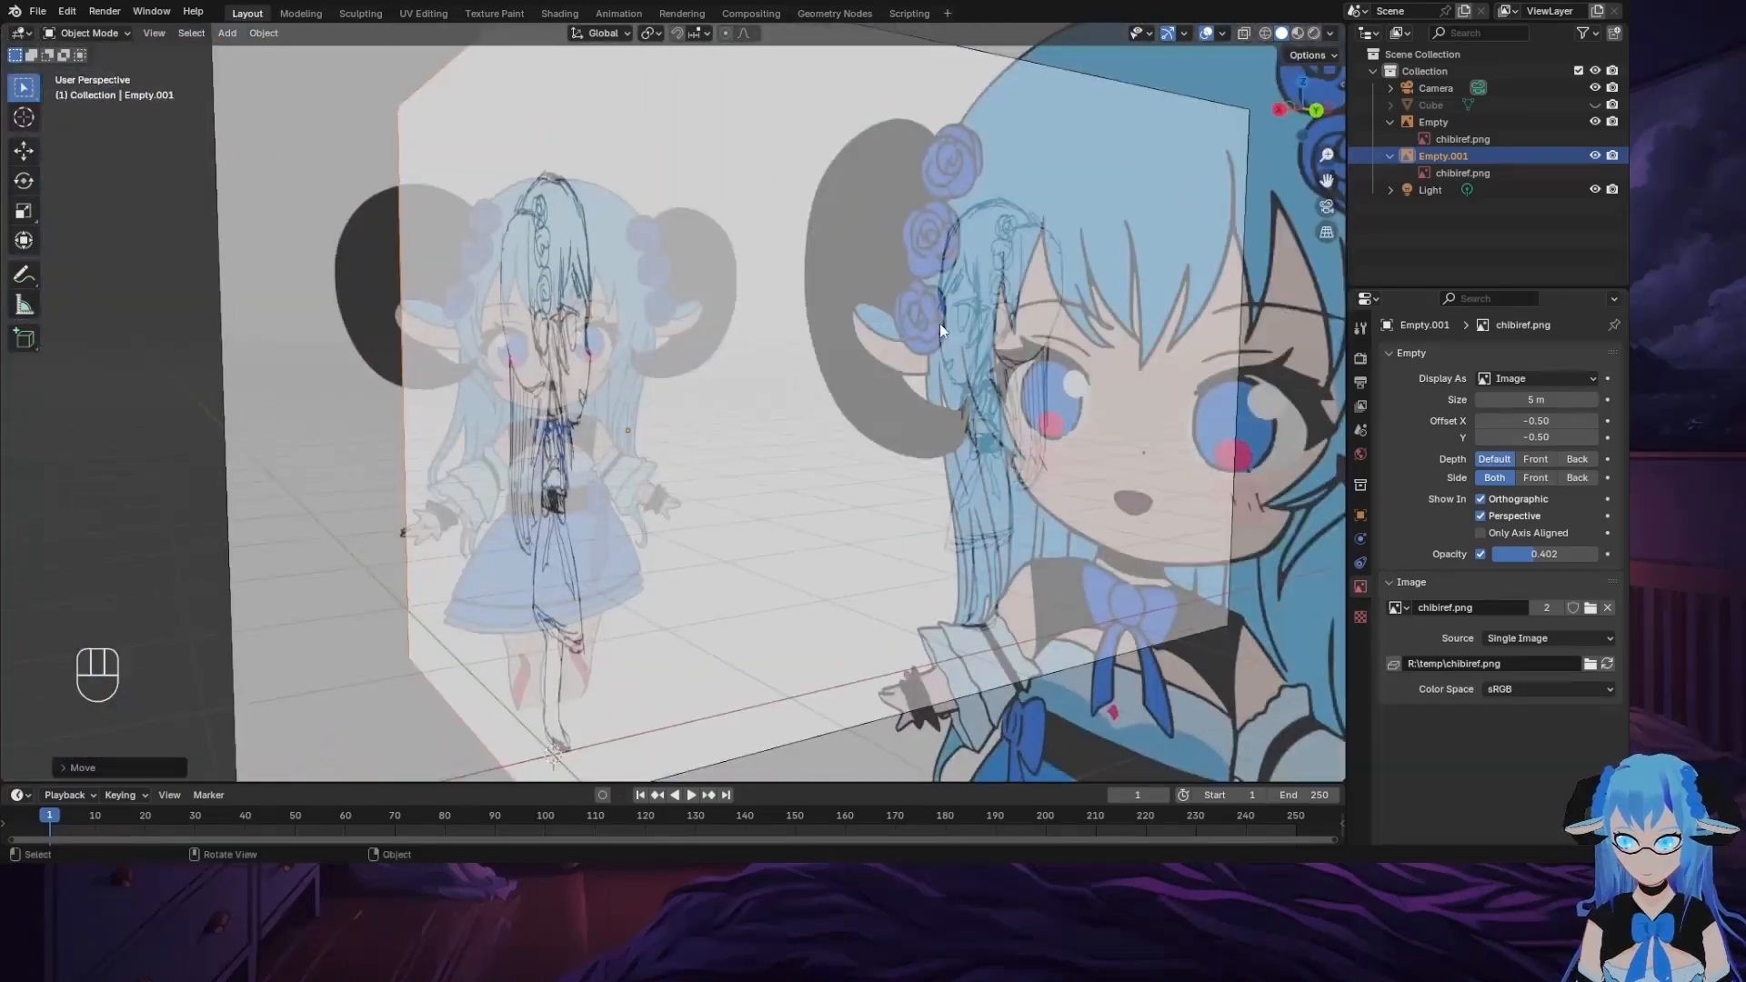
pyautogui.click(1316, 109)
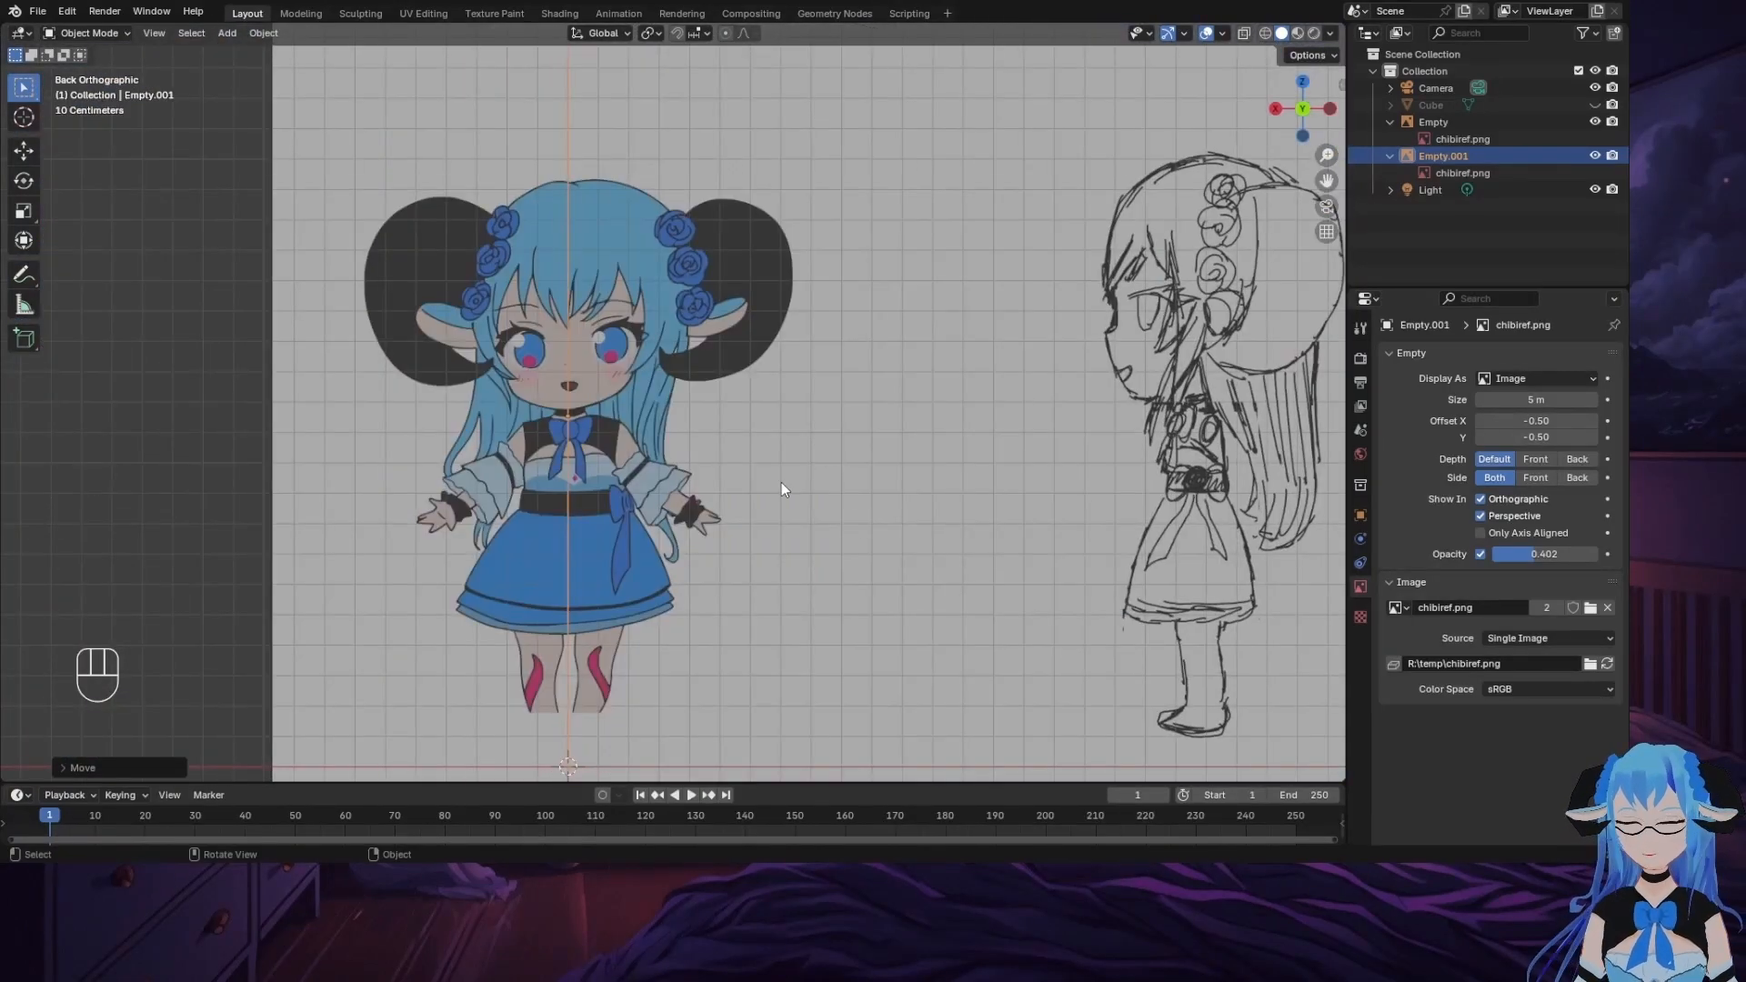
pyautogui.keyDown('shift'); pyautogui.moveTo(781, 487); pyautogui.dragTo(867, 494, button='middle'); pyautogui.keyUp('shift')
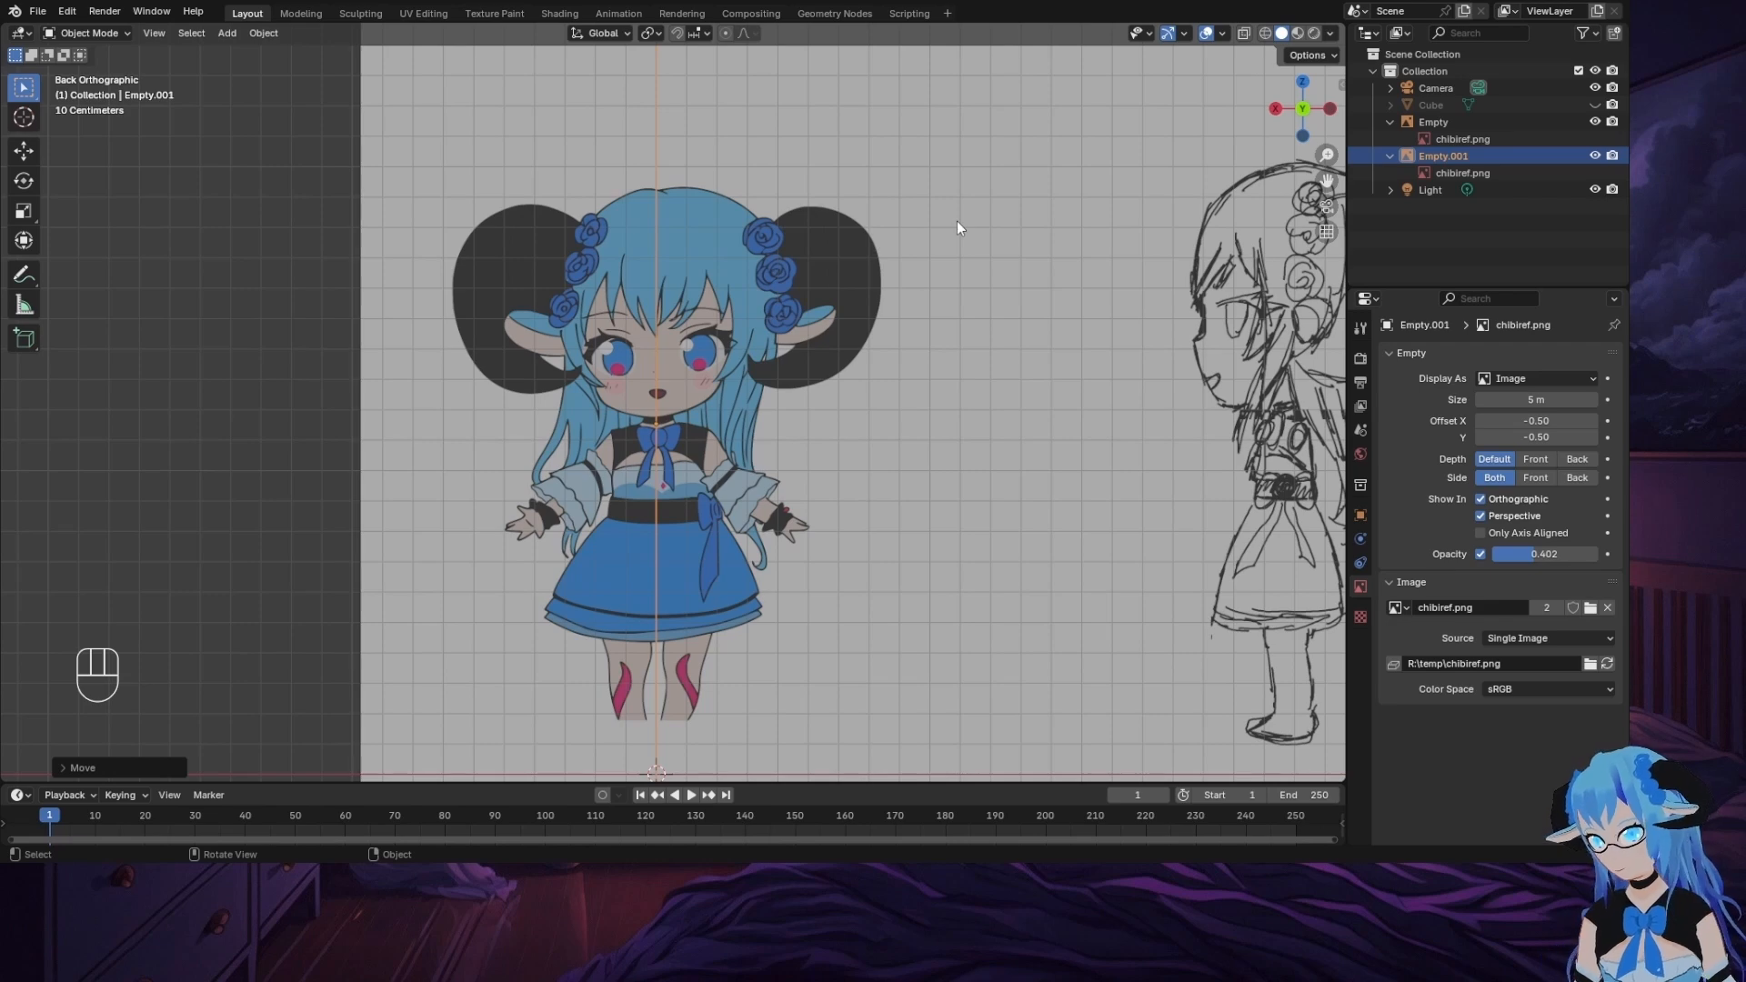
pyautogui.scroll(-1, 957, 221)
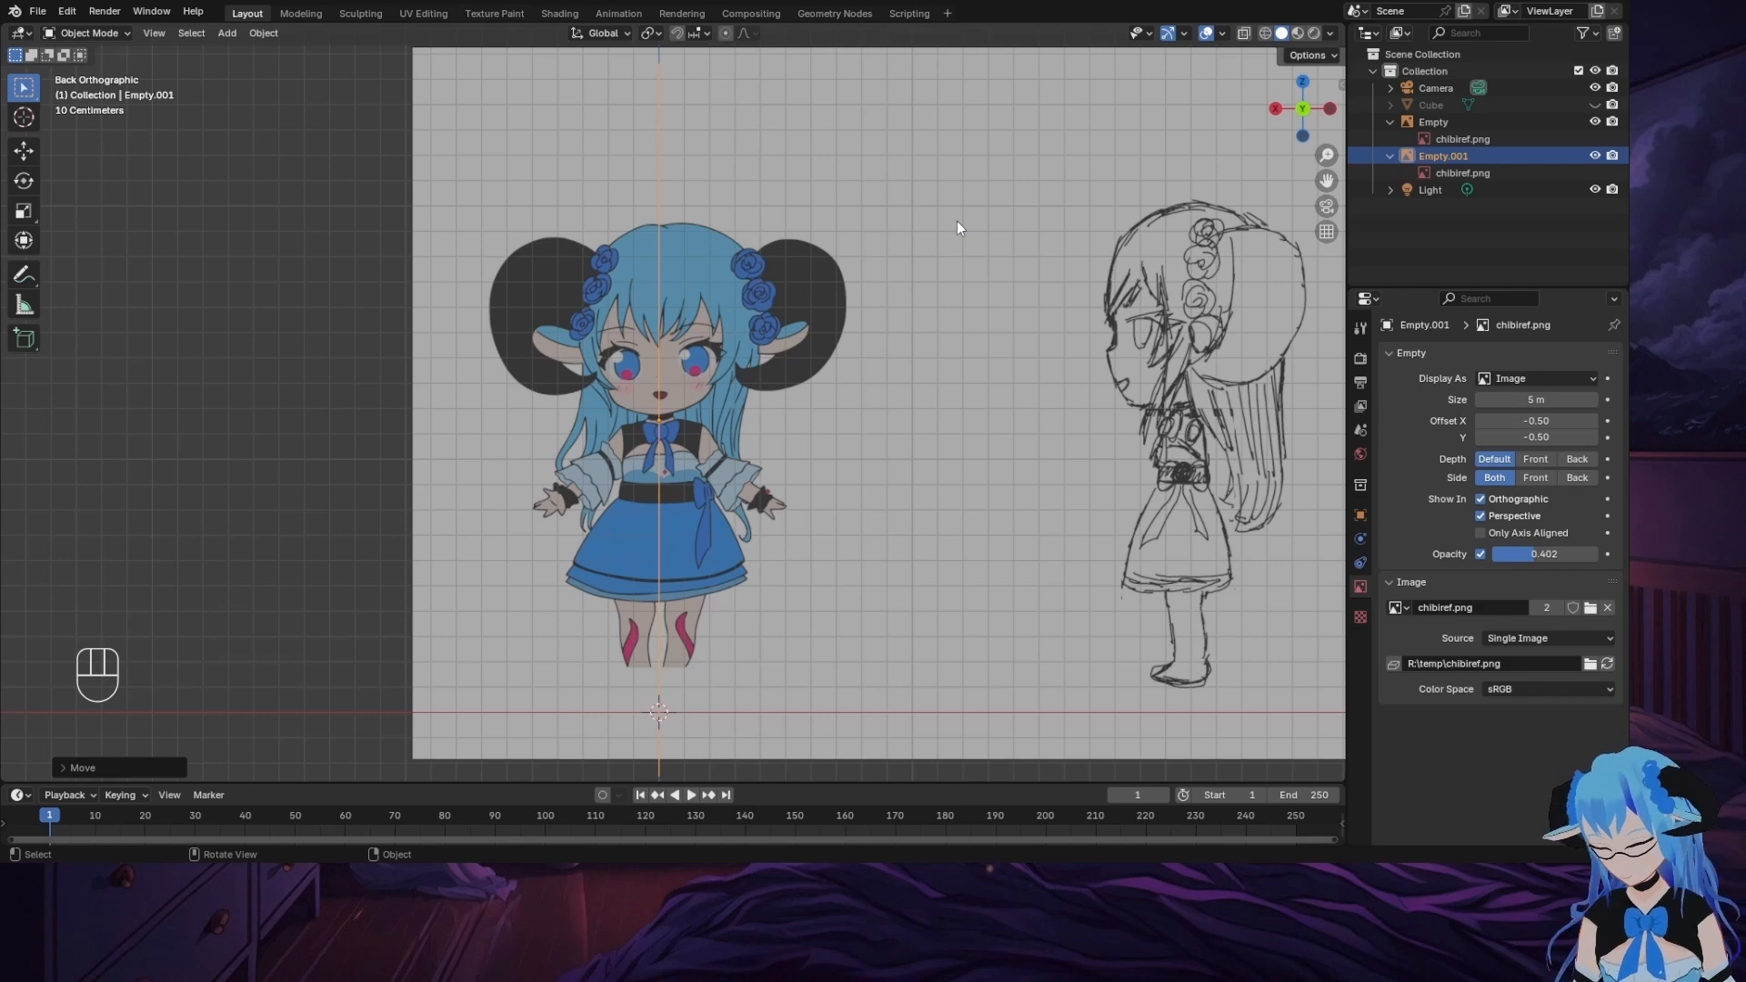
pyautogui.hotkey('ctrl', 'h')
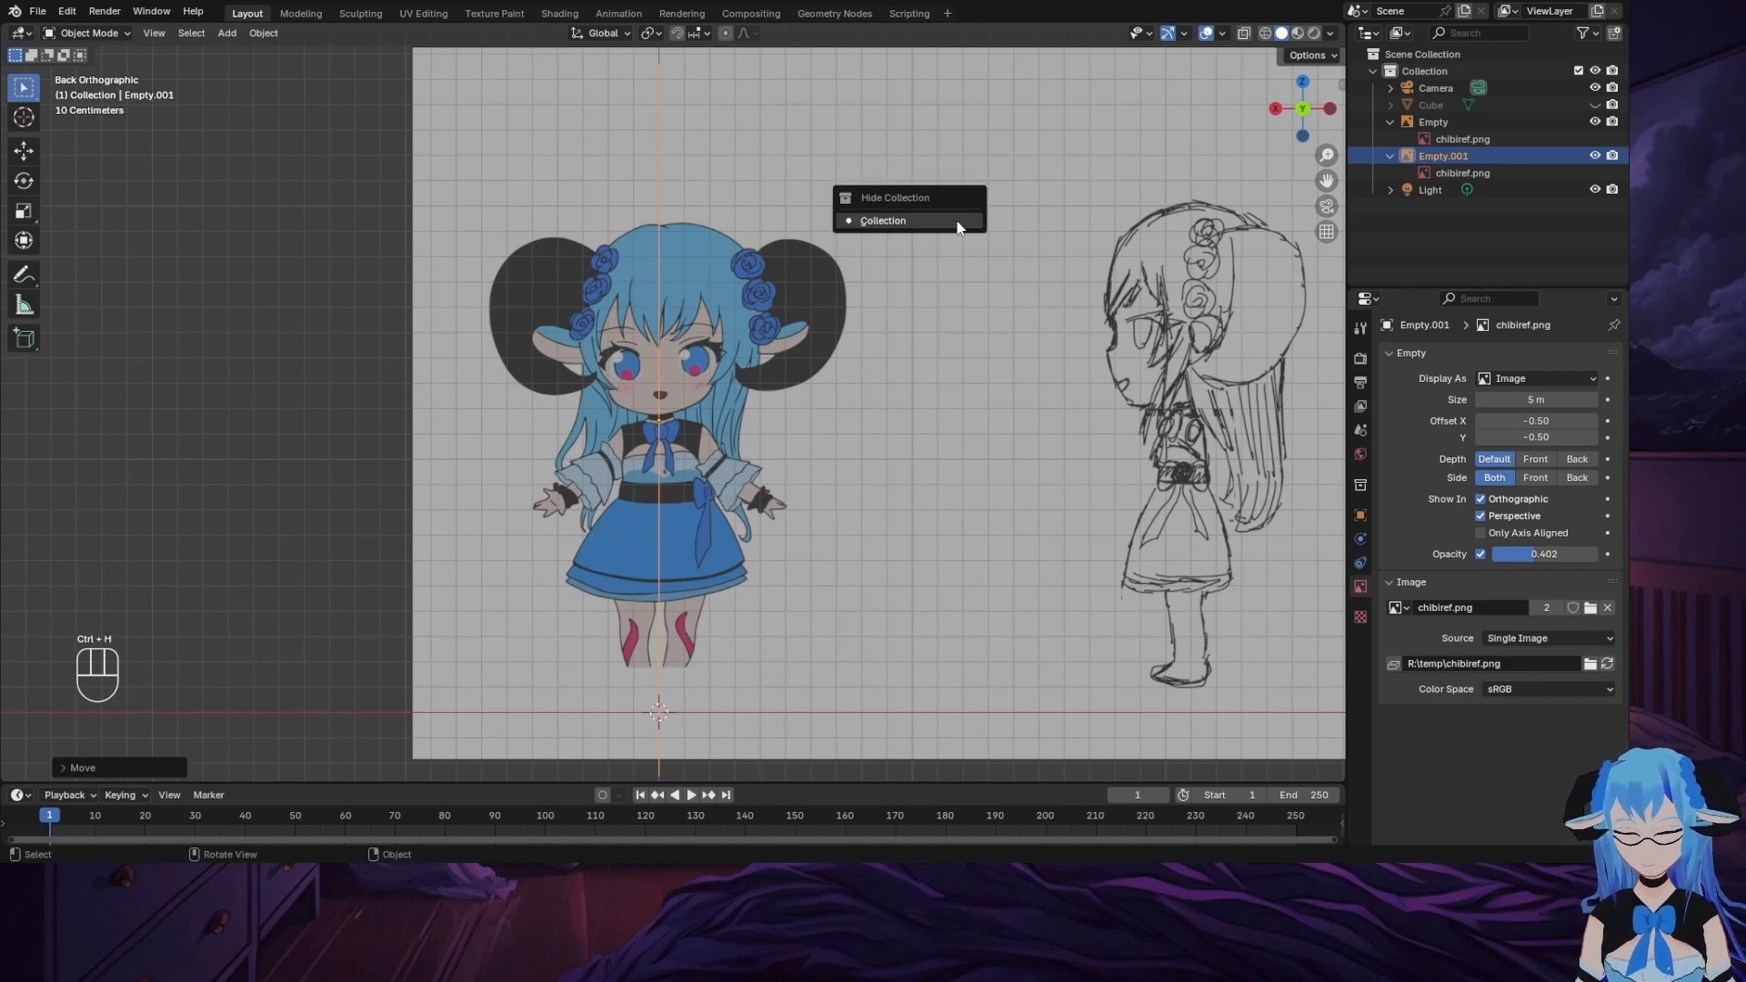
pyautogui.hotkey('alt', 'h')
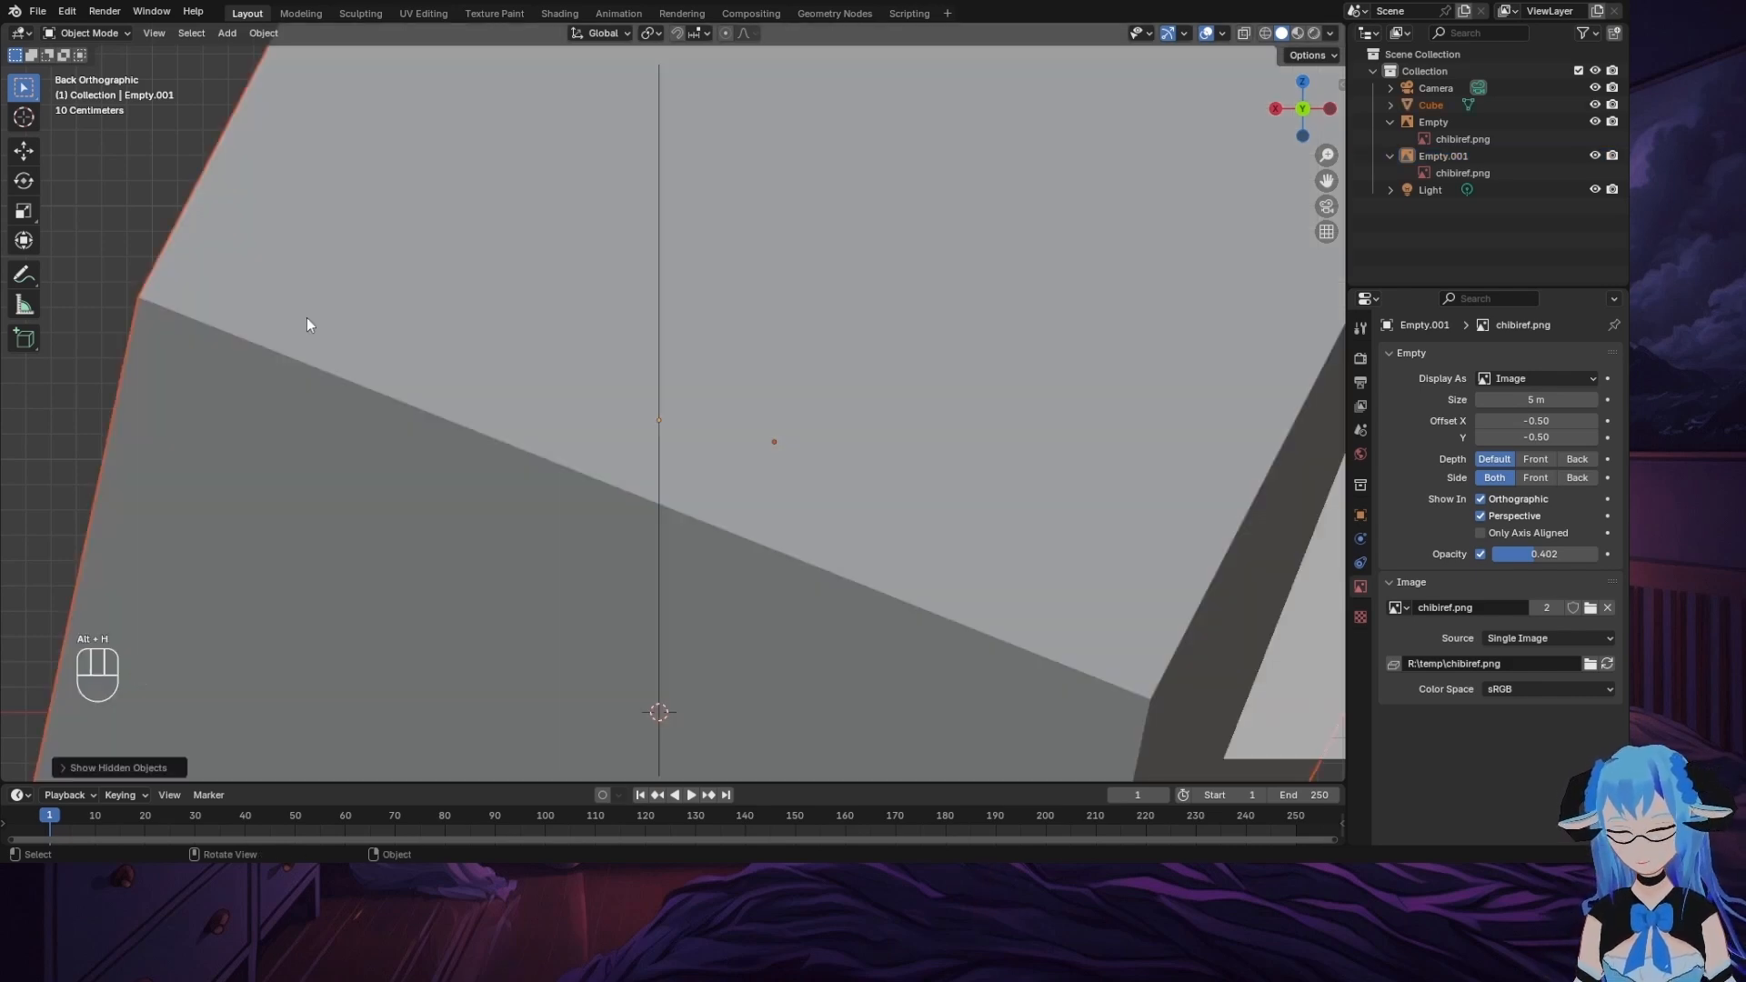
pyautogui.scroll(-8, 309, 324)
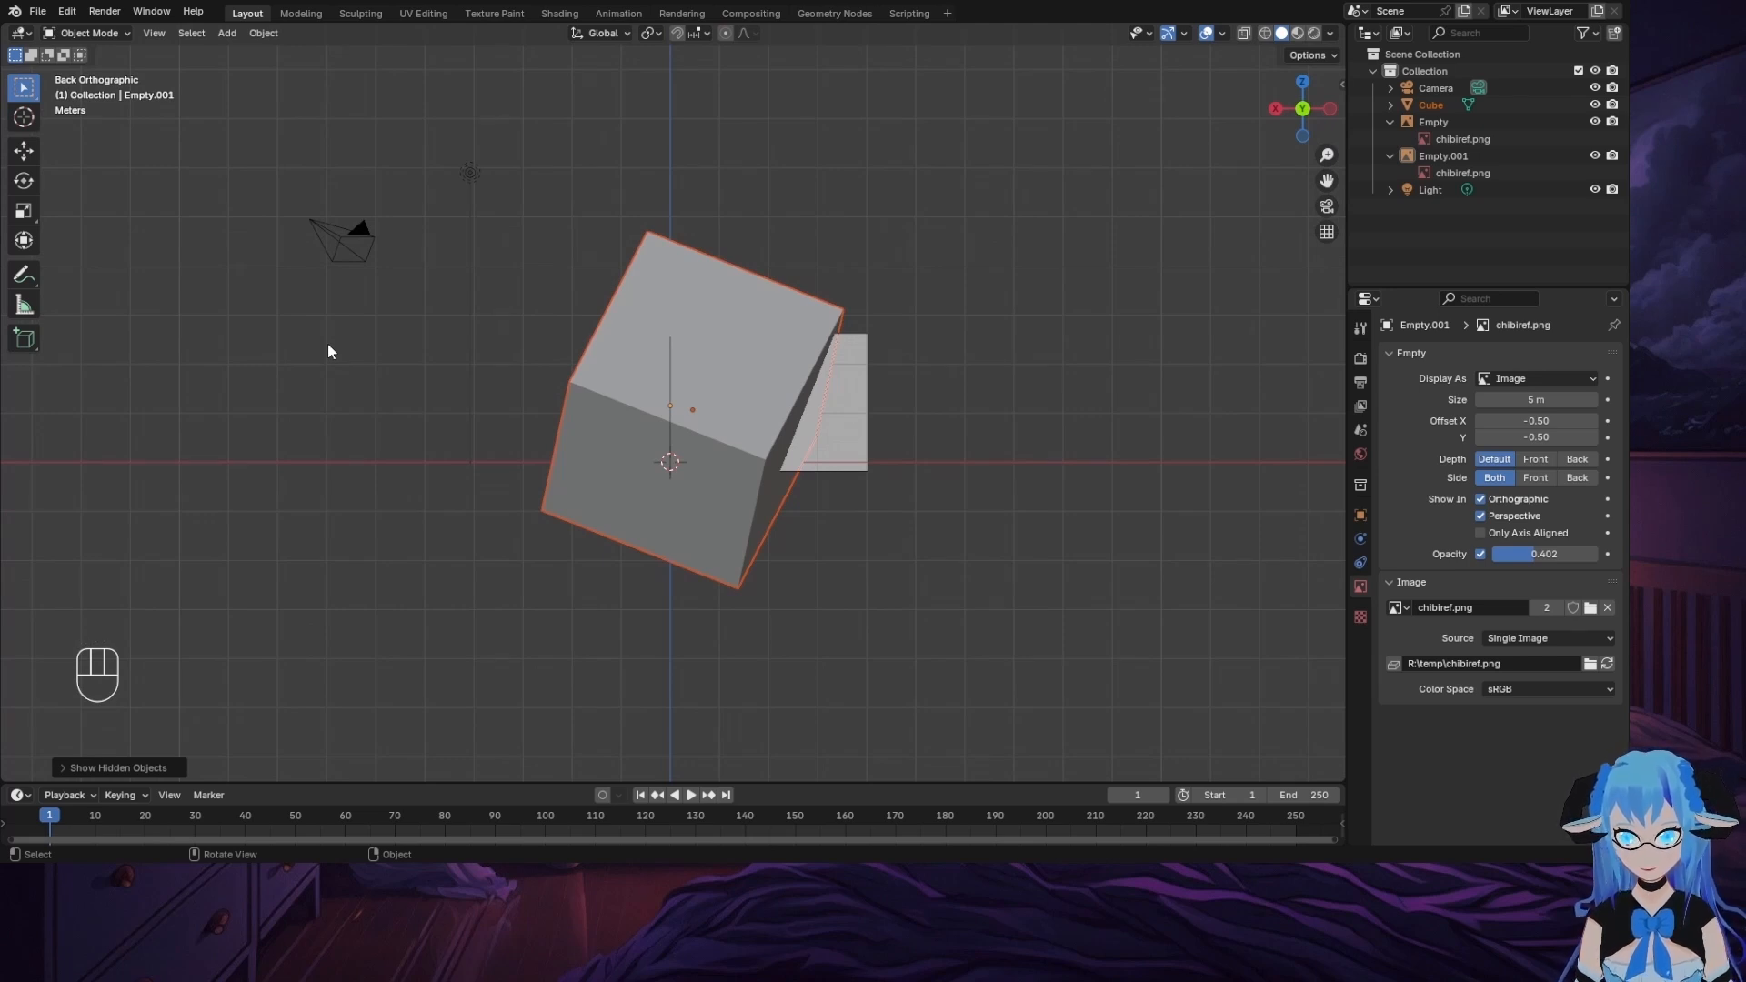
# Step: Try scaling the first reference image by a factor of 3
pyautogui.click(849, 419)
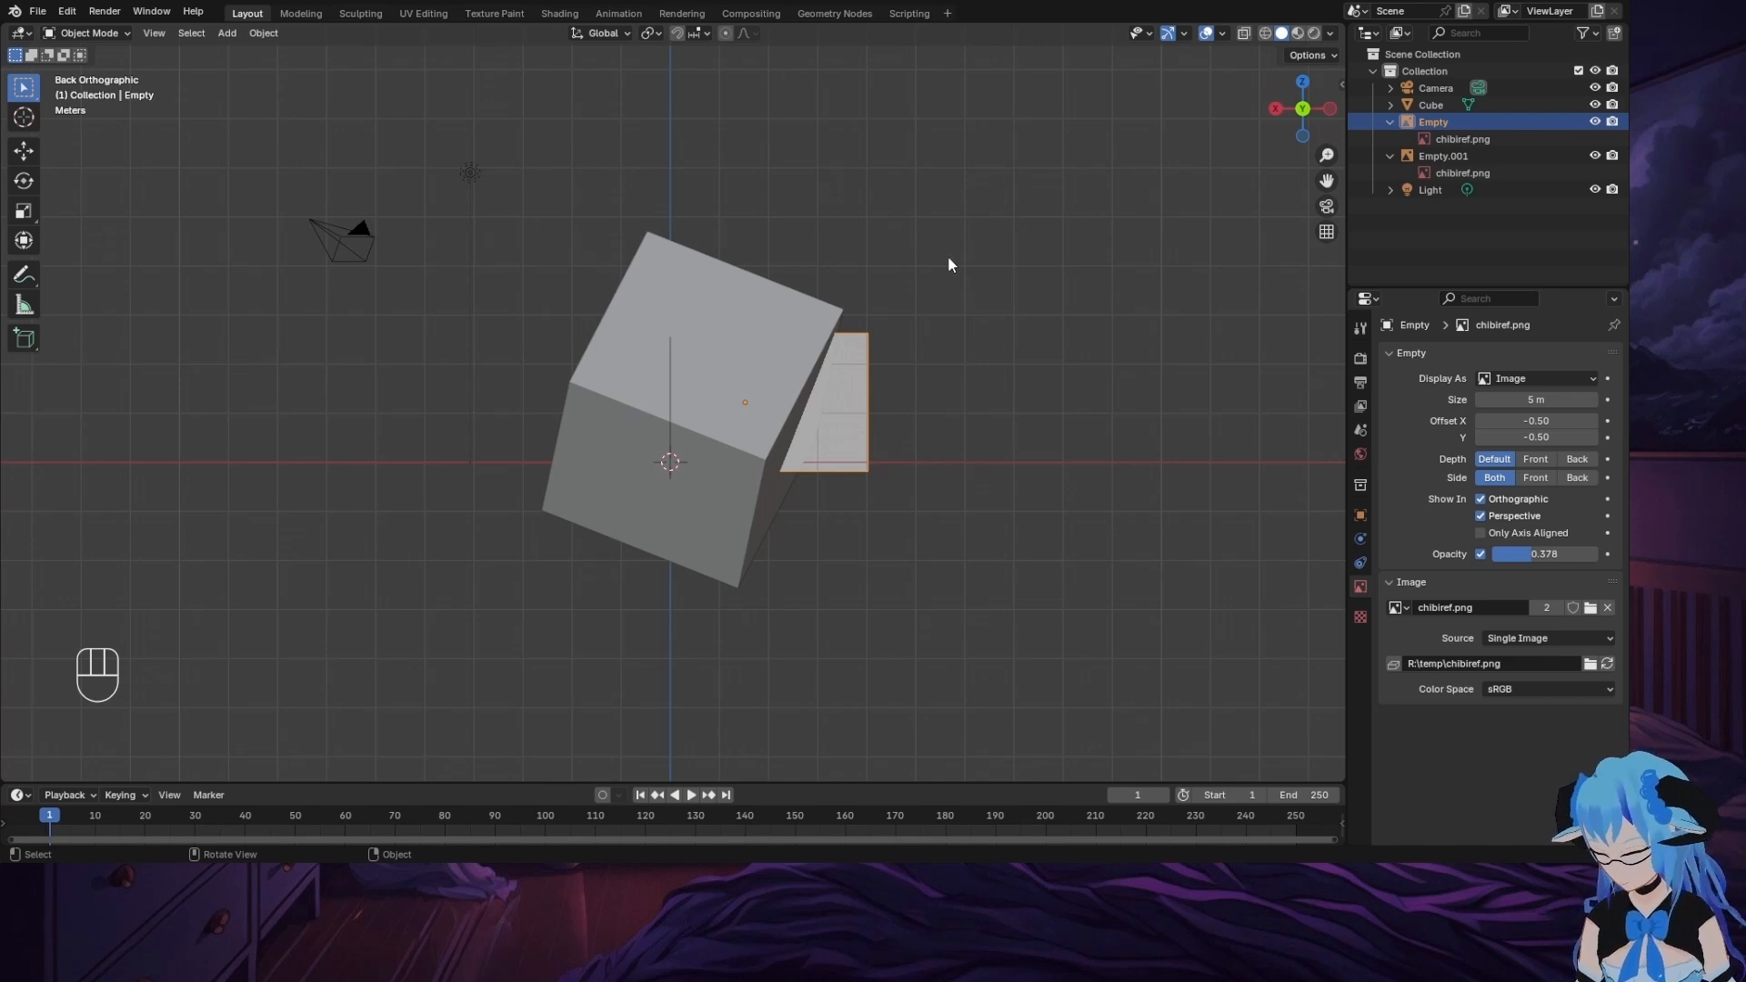
pyautogui.press('s')
pyautogui.press('3')
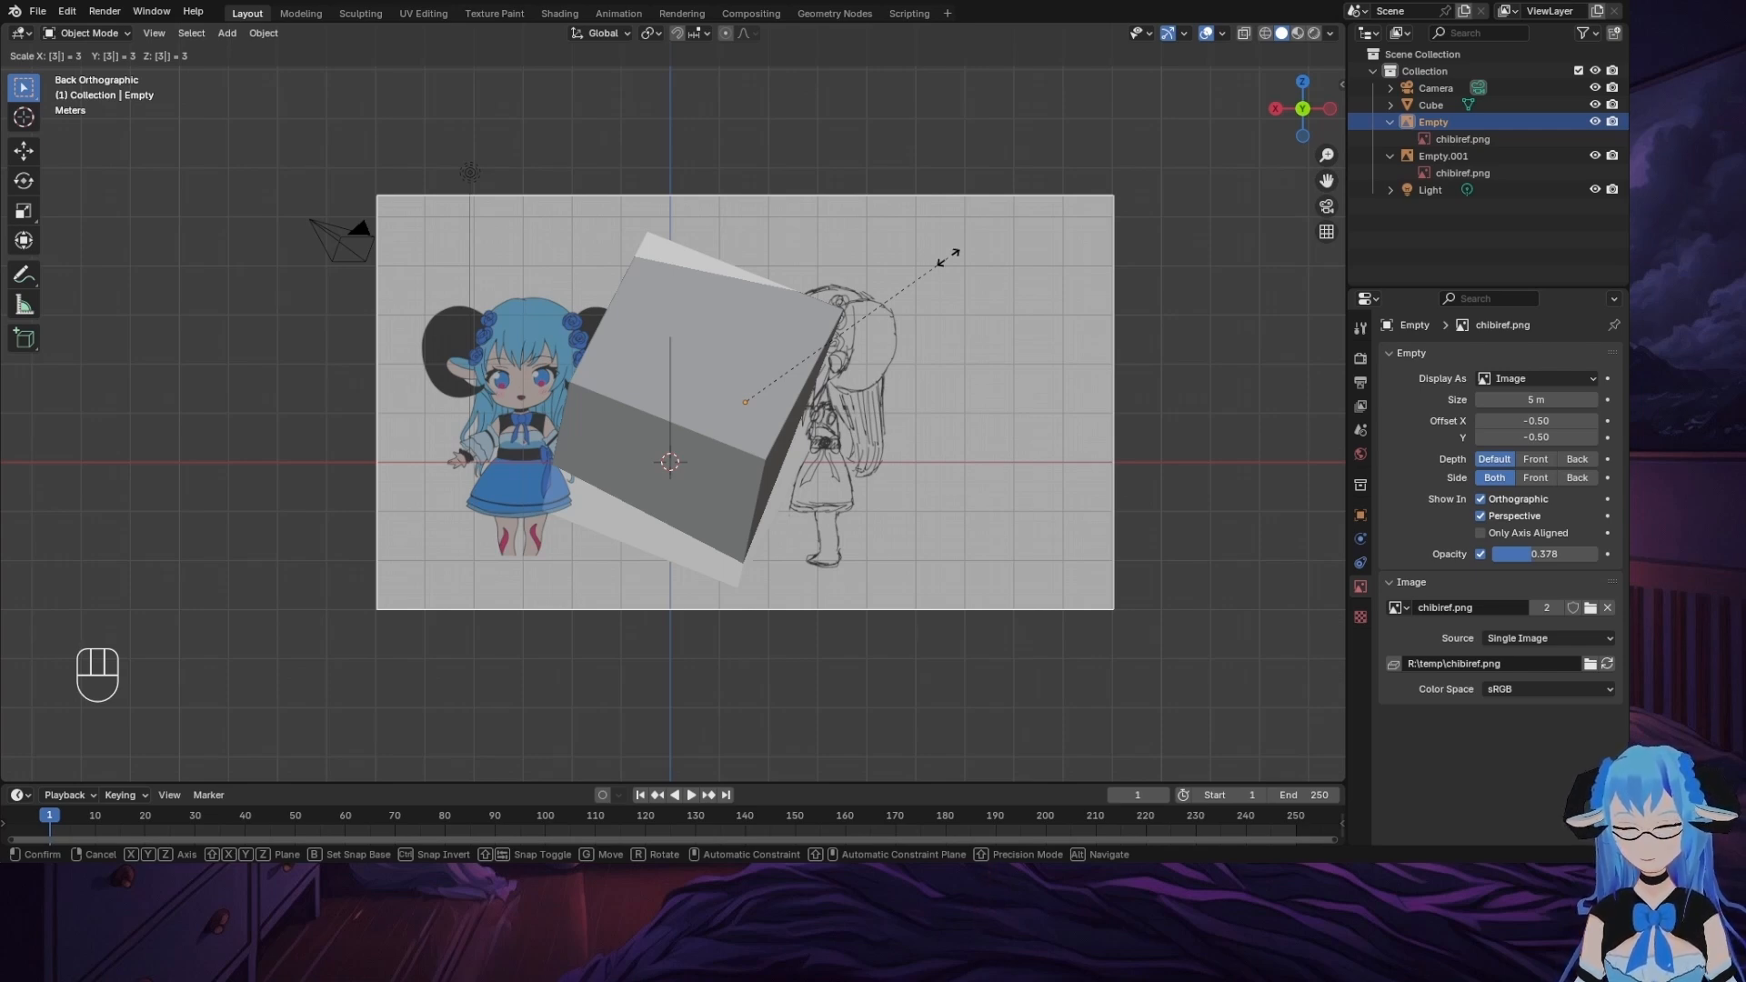
pyautogui.press('Escape')
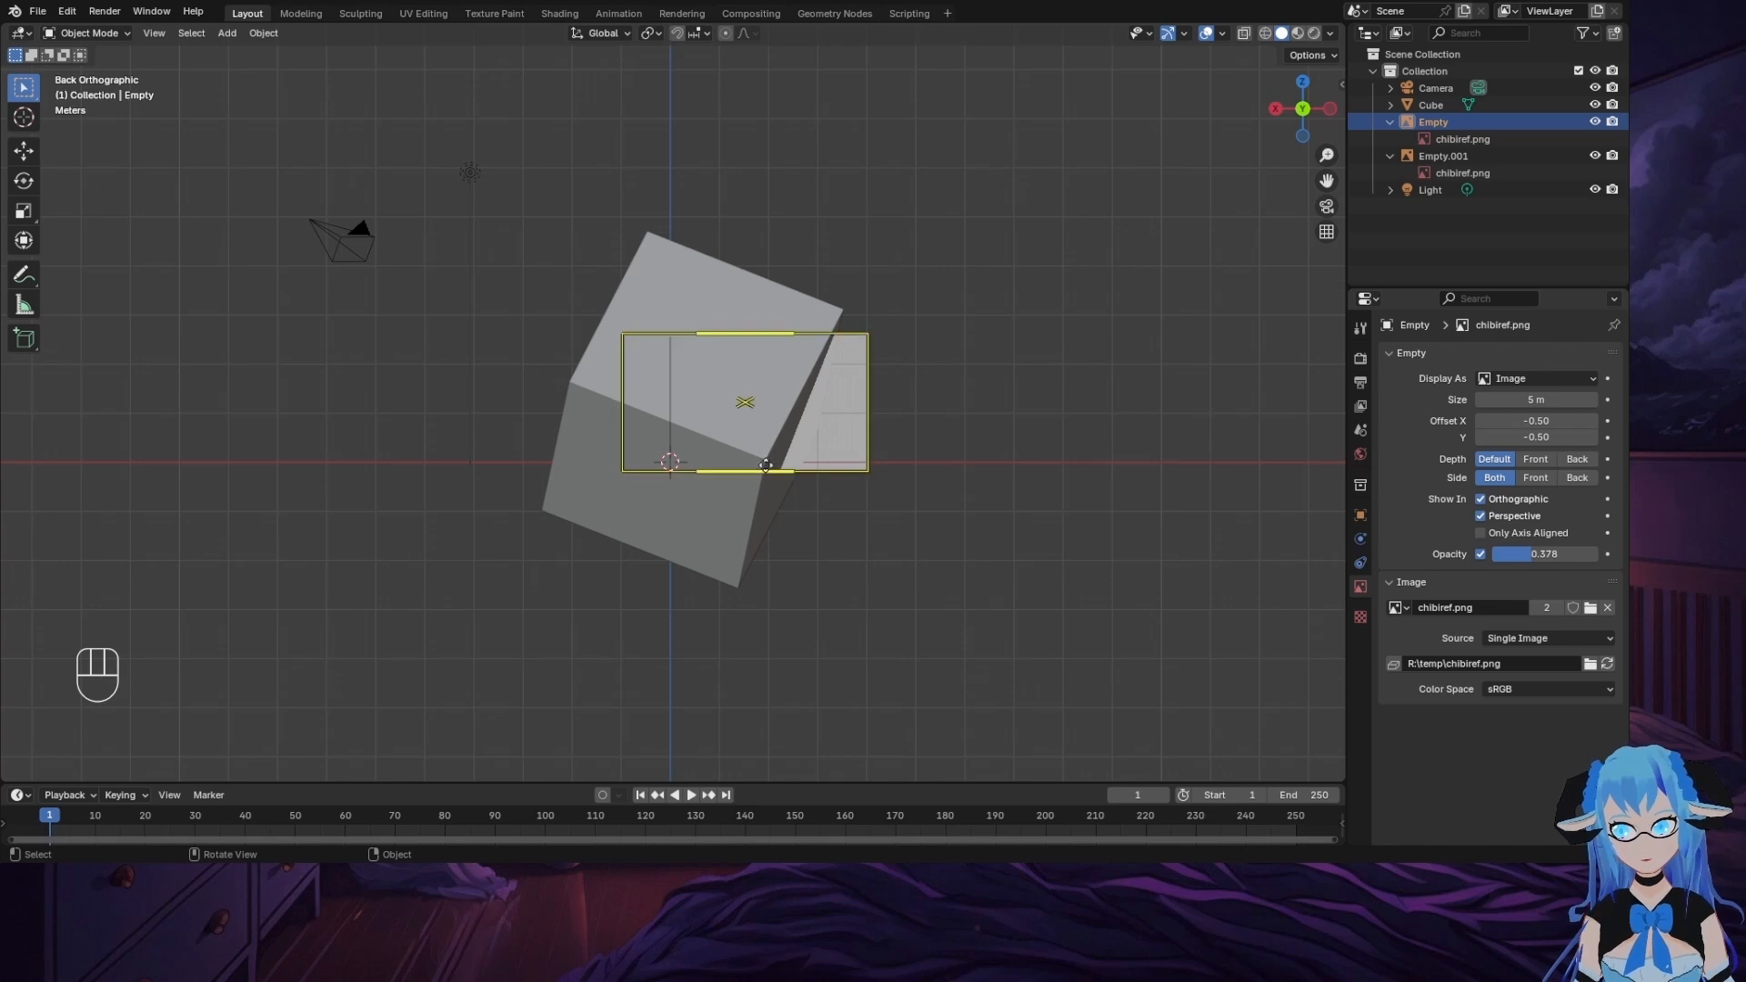
# Step: Merge all of the cube's vertices at center in Edit Mode
pyautogui.click(723, 547)
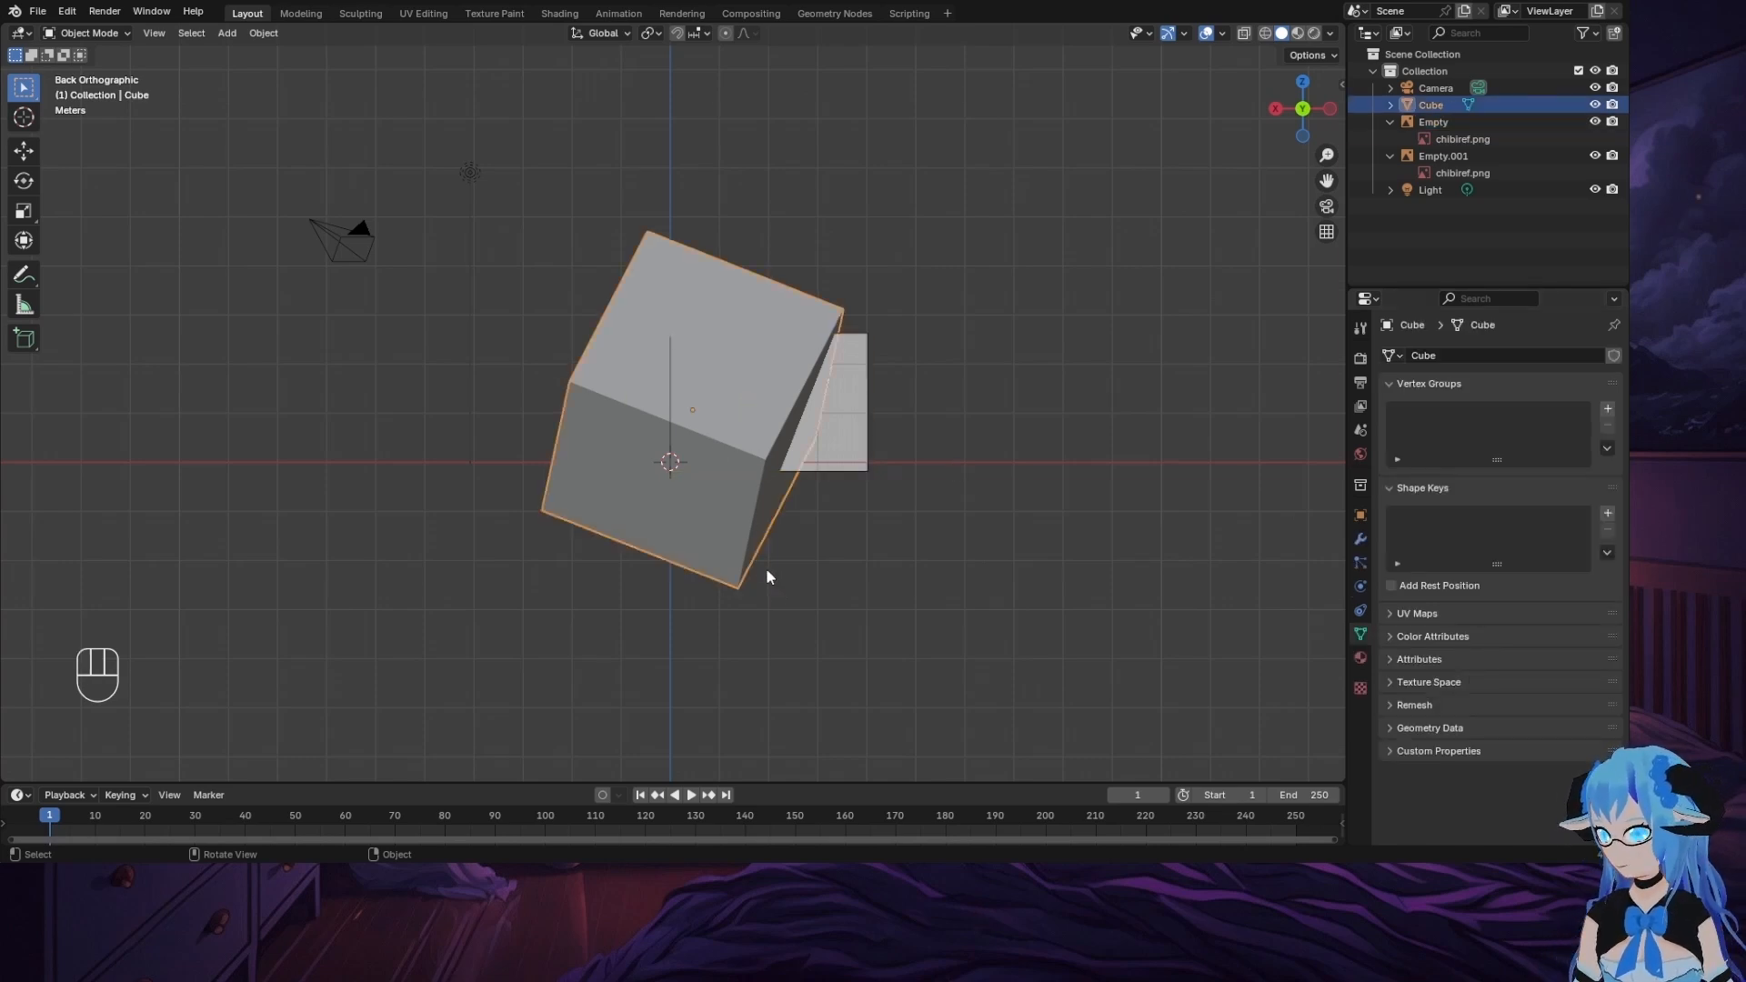
pyautogui.click(89, 33)
pyautogui.click(86, 72)
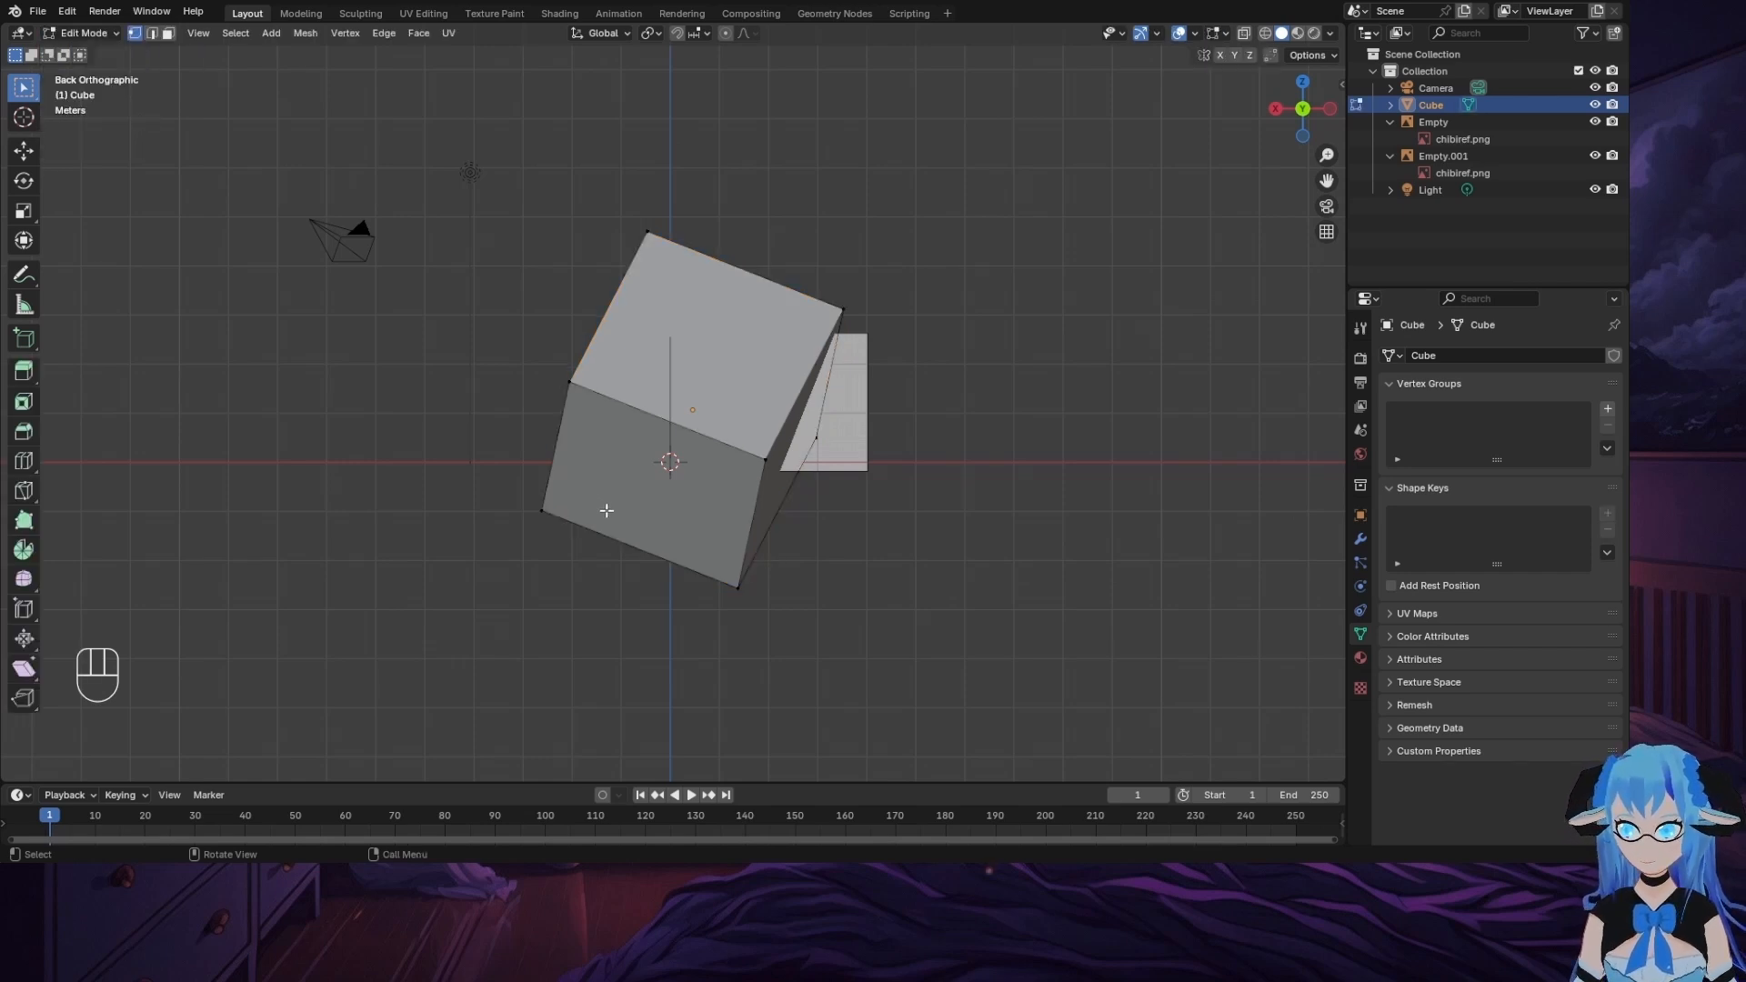
pyautogui.press('a')
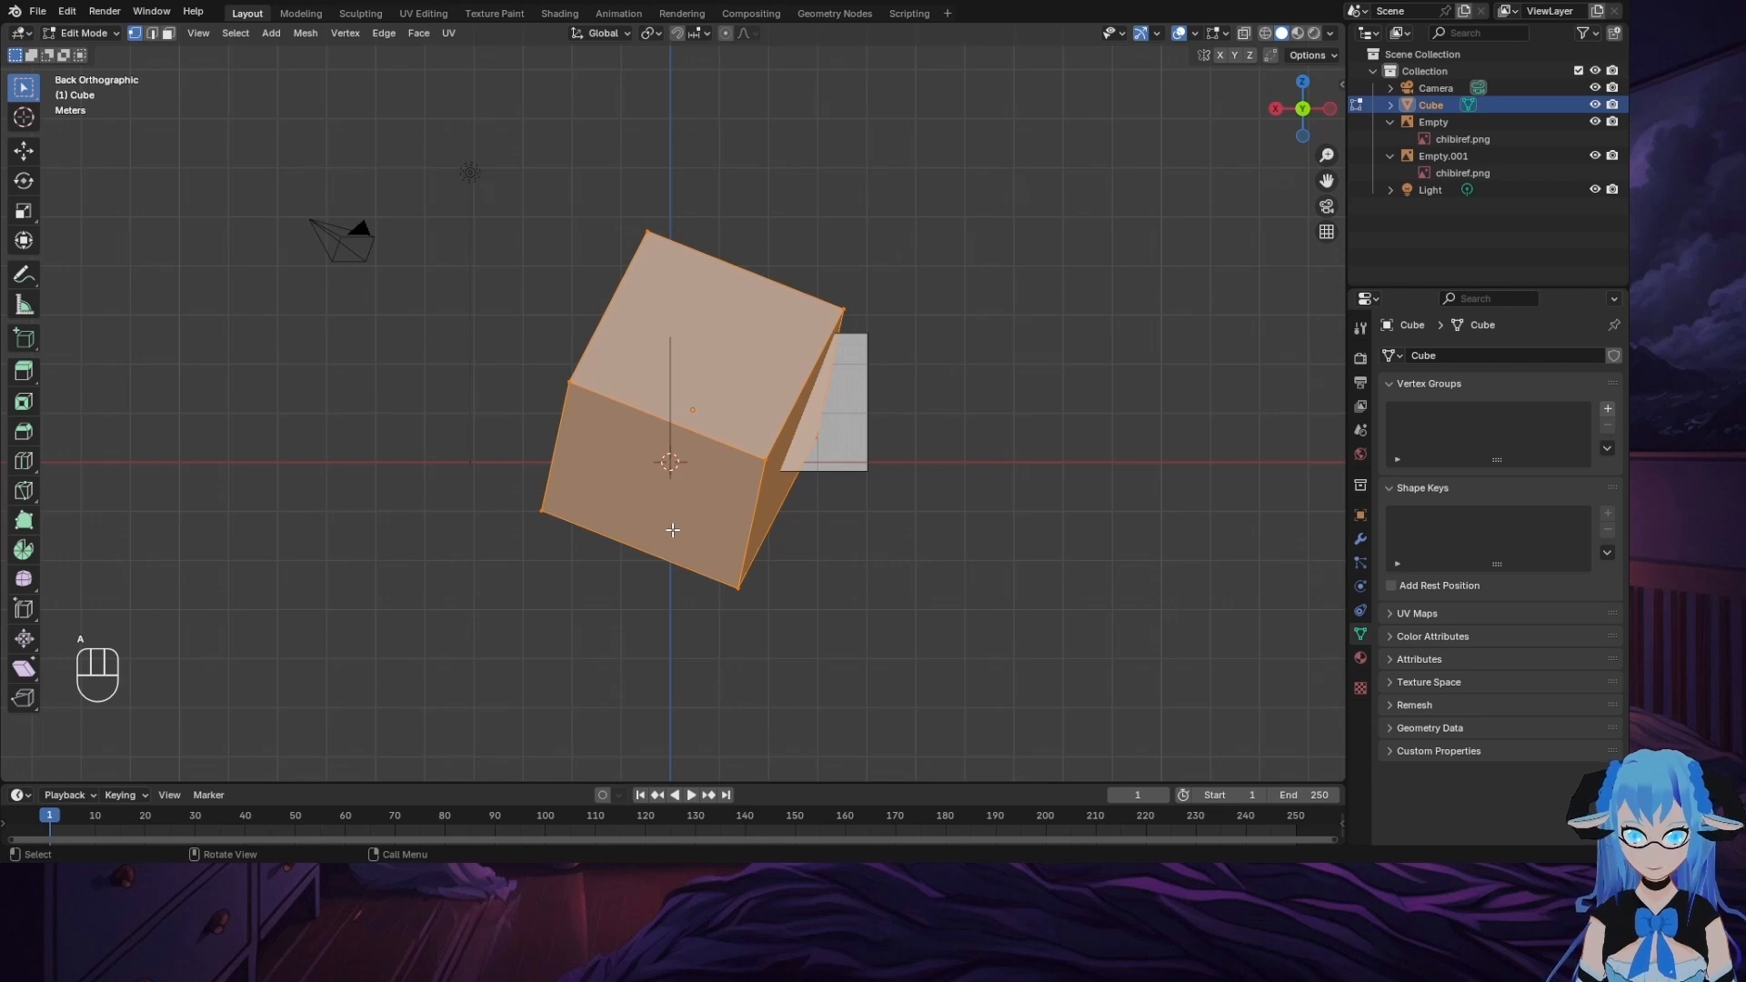
pyautogui.press('m')
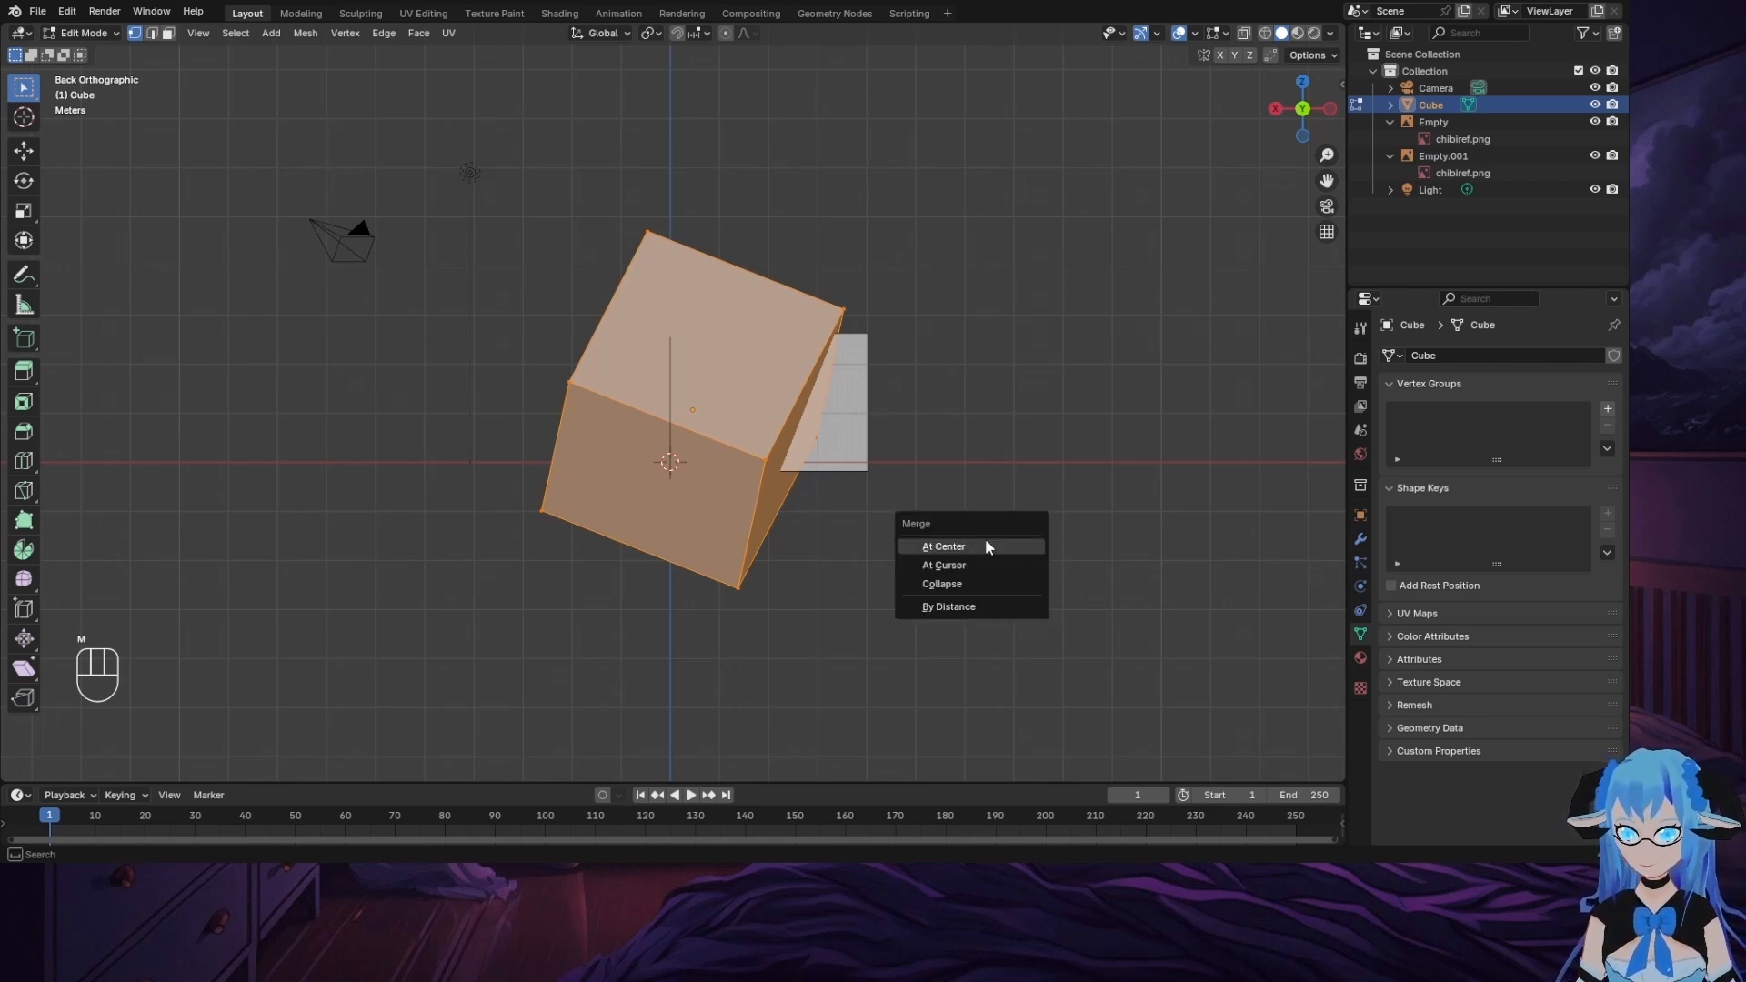
pyautogui.click(991, 544)
# Step: Move the merged vertex about 0.5 m onto the middle of the front-view character's face, just above the mouth
pyautogui.scroll(12, 781, 601)
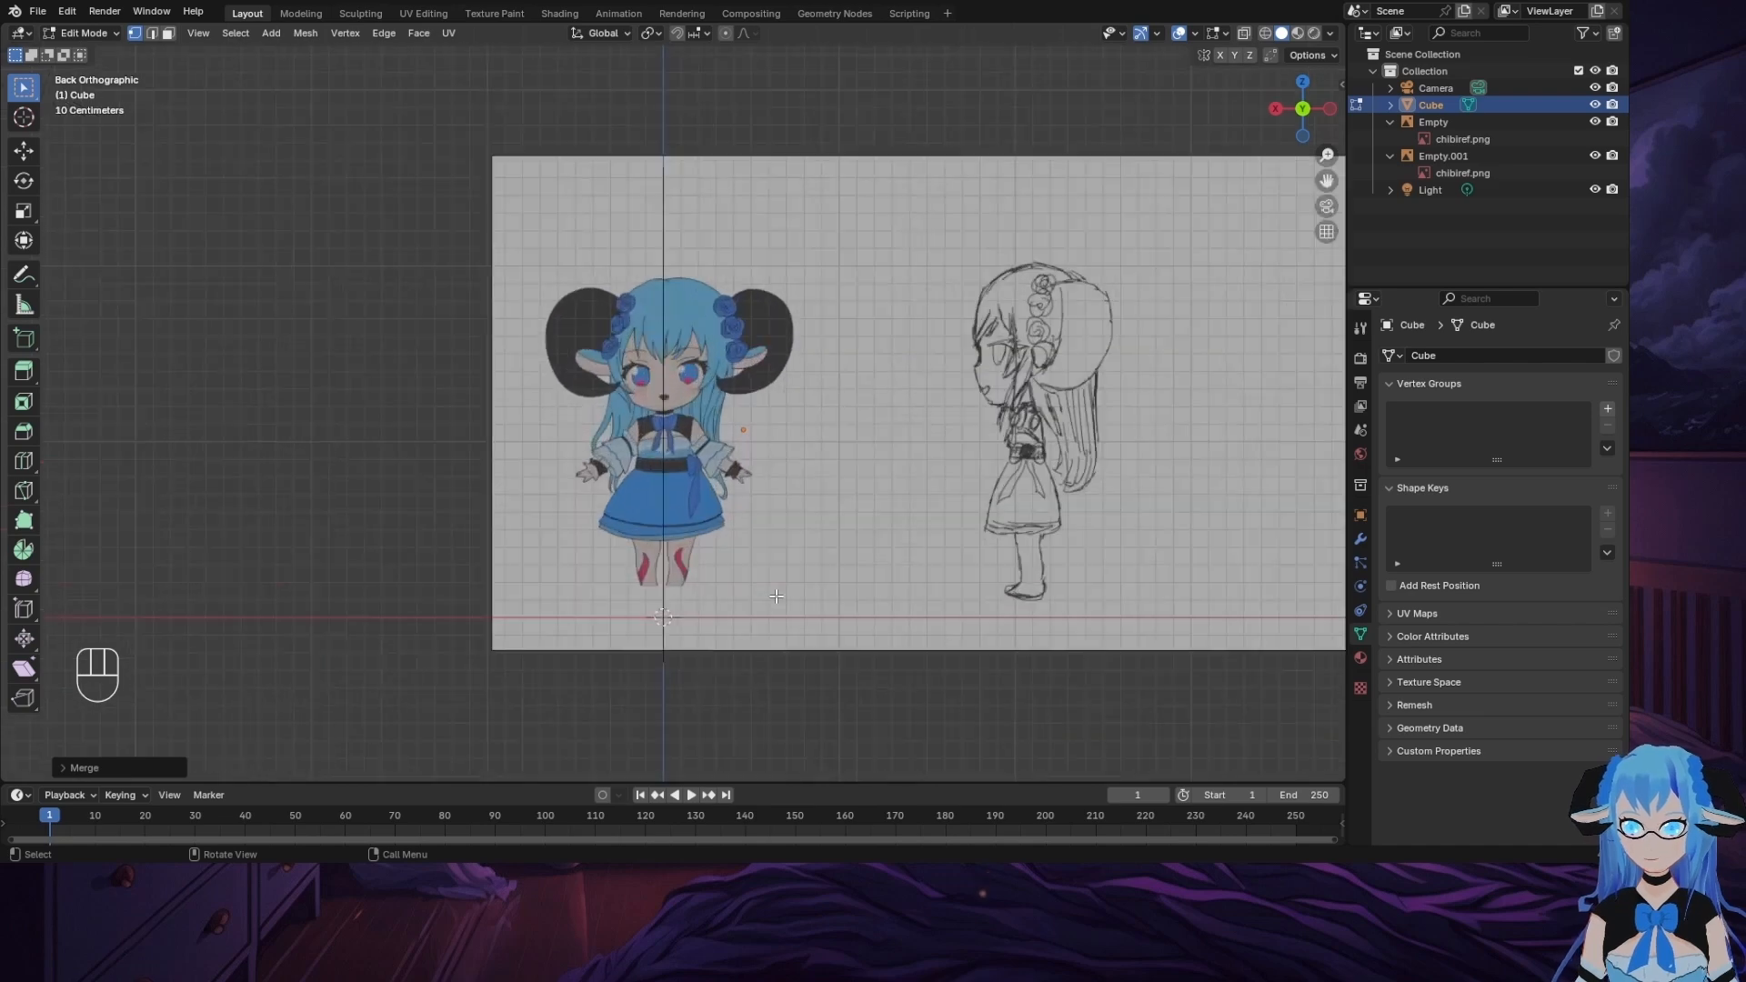
pyautogui.scroll(1, 978, 549)
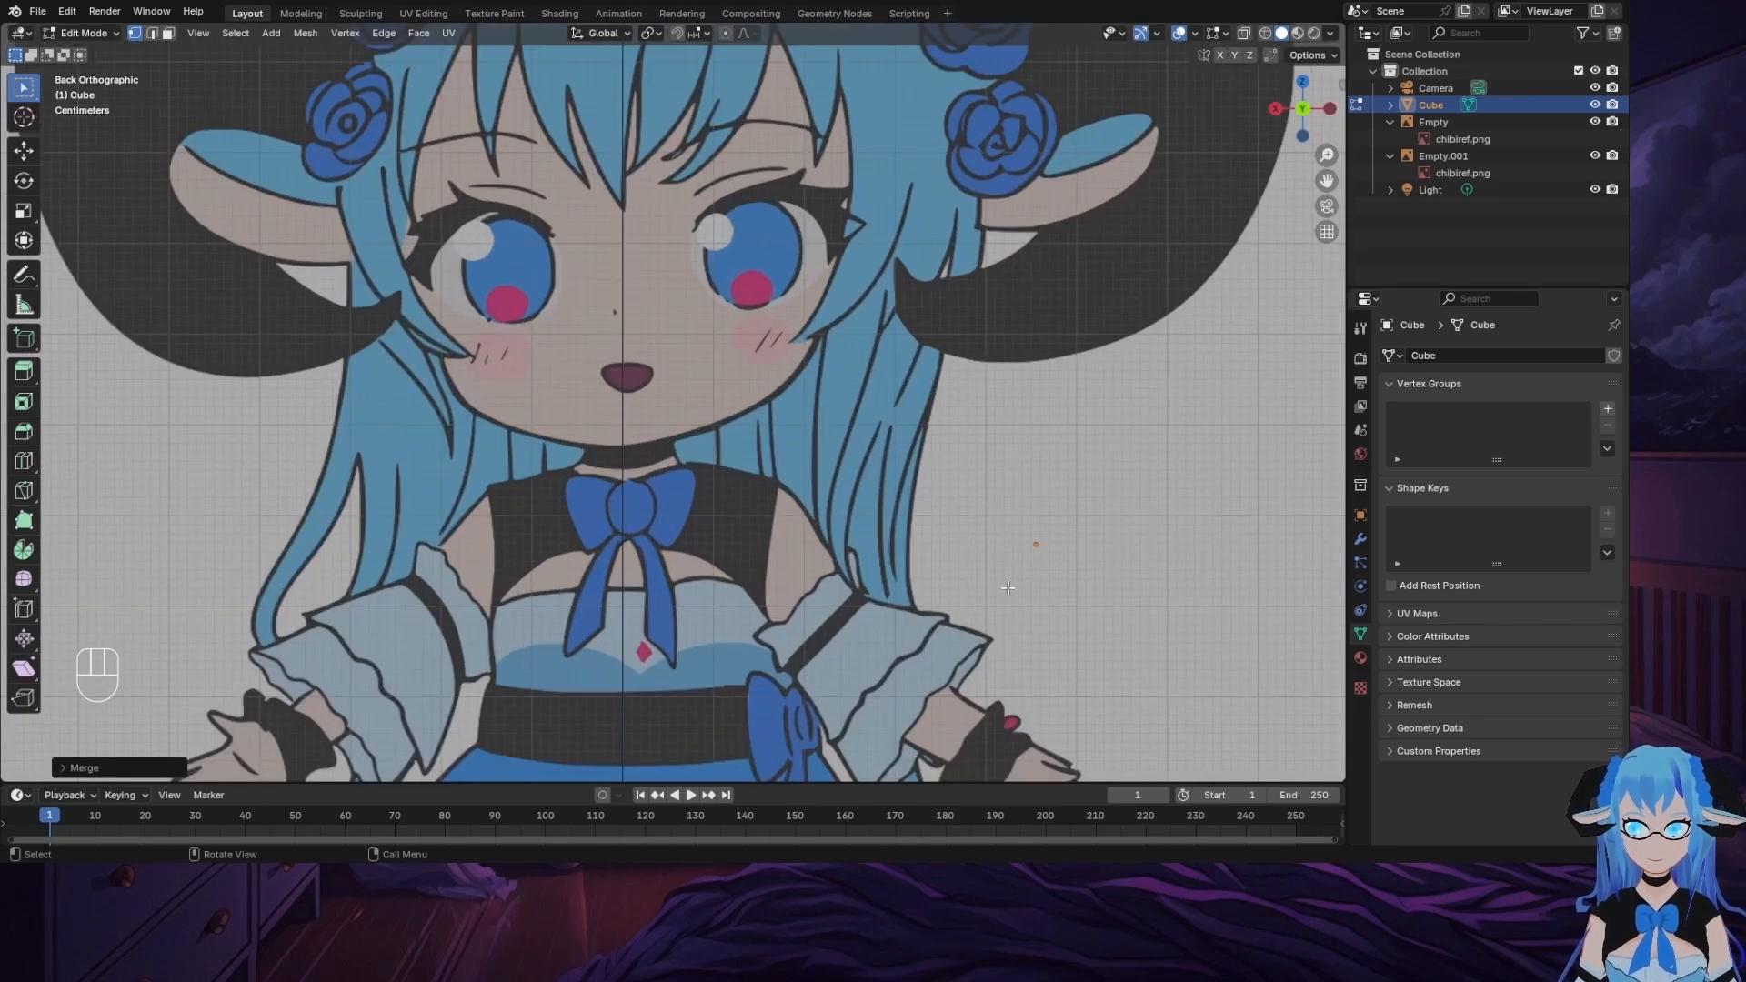
pyautogui.press('g')
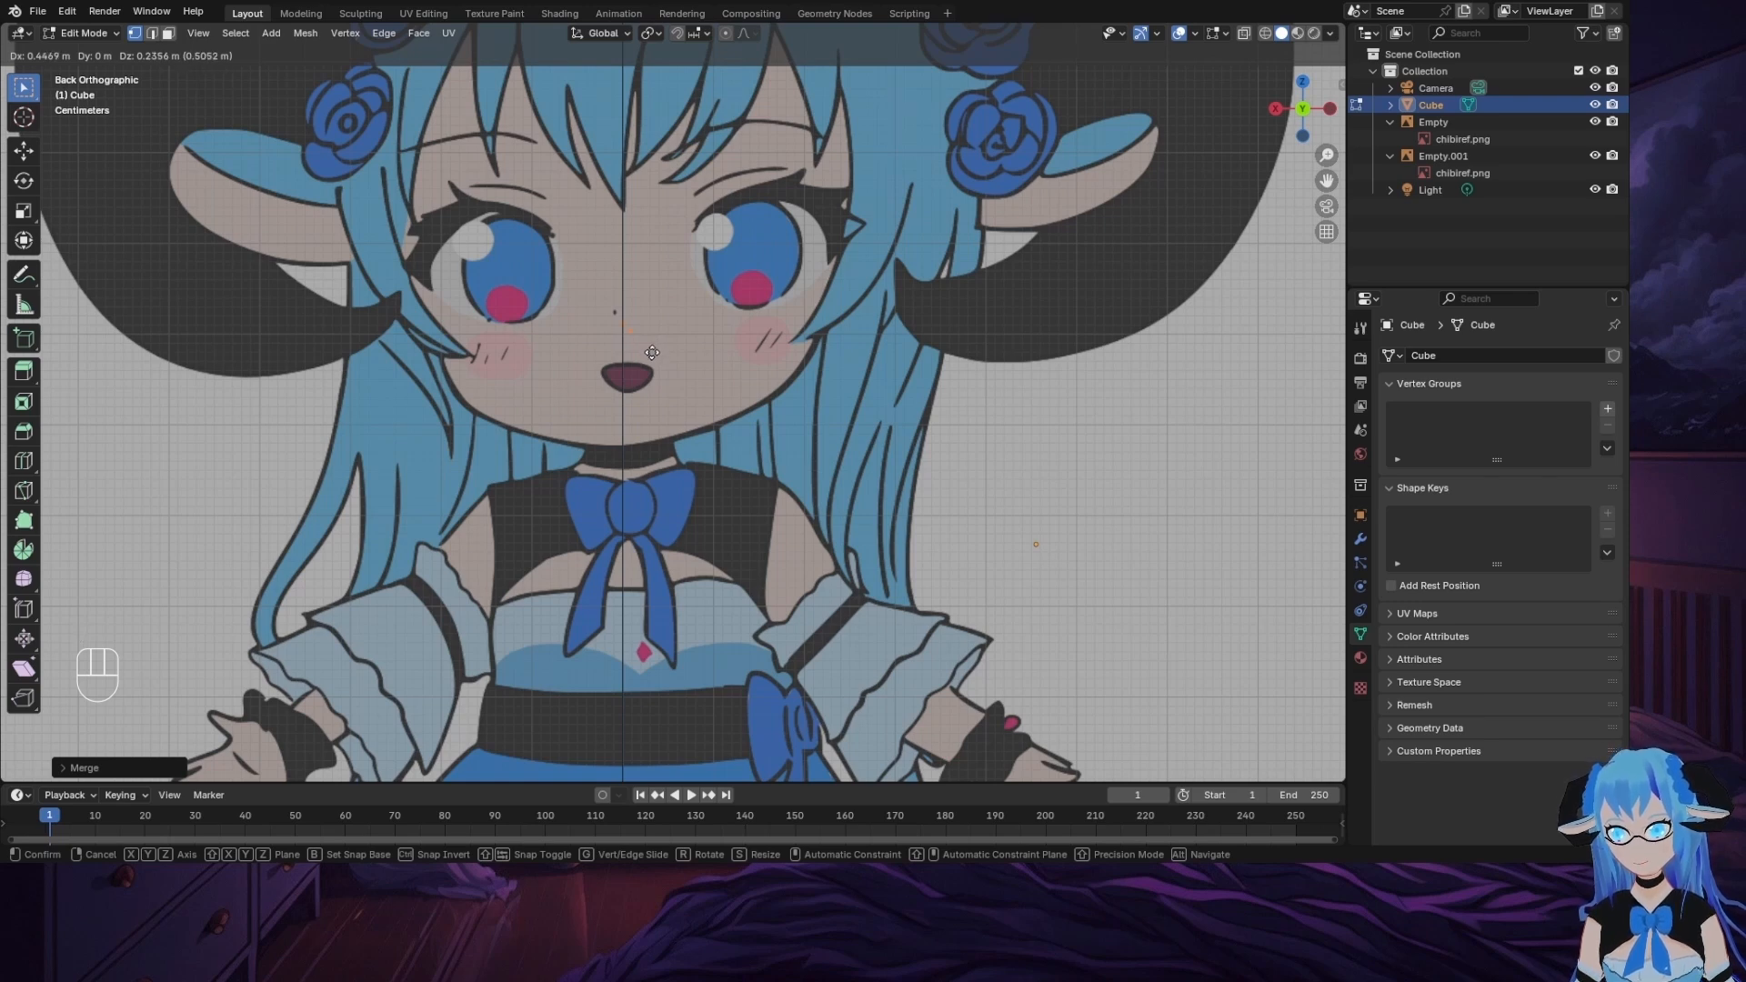
pyautogui.click(645, 345)
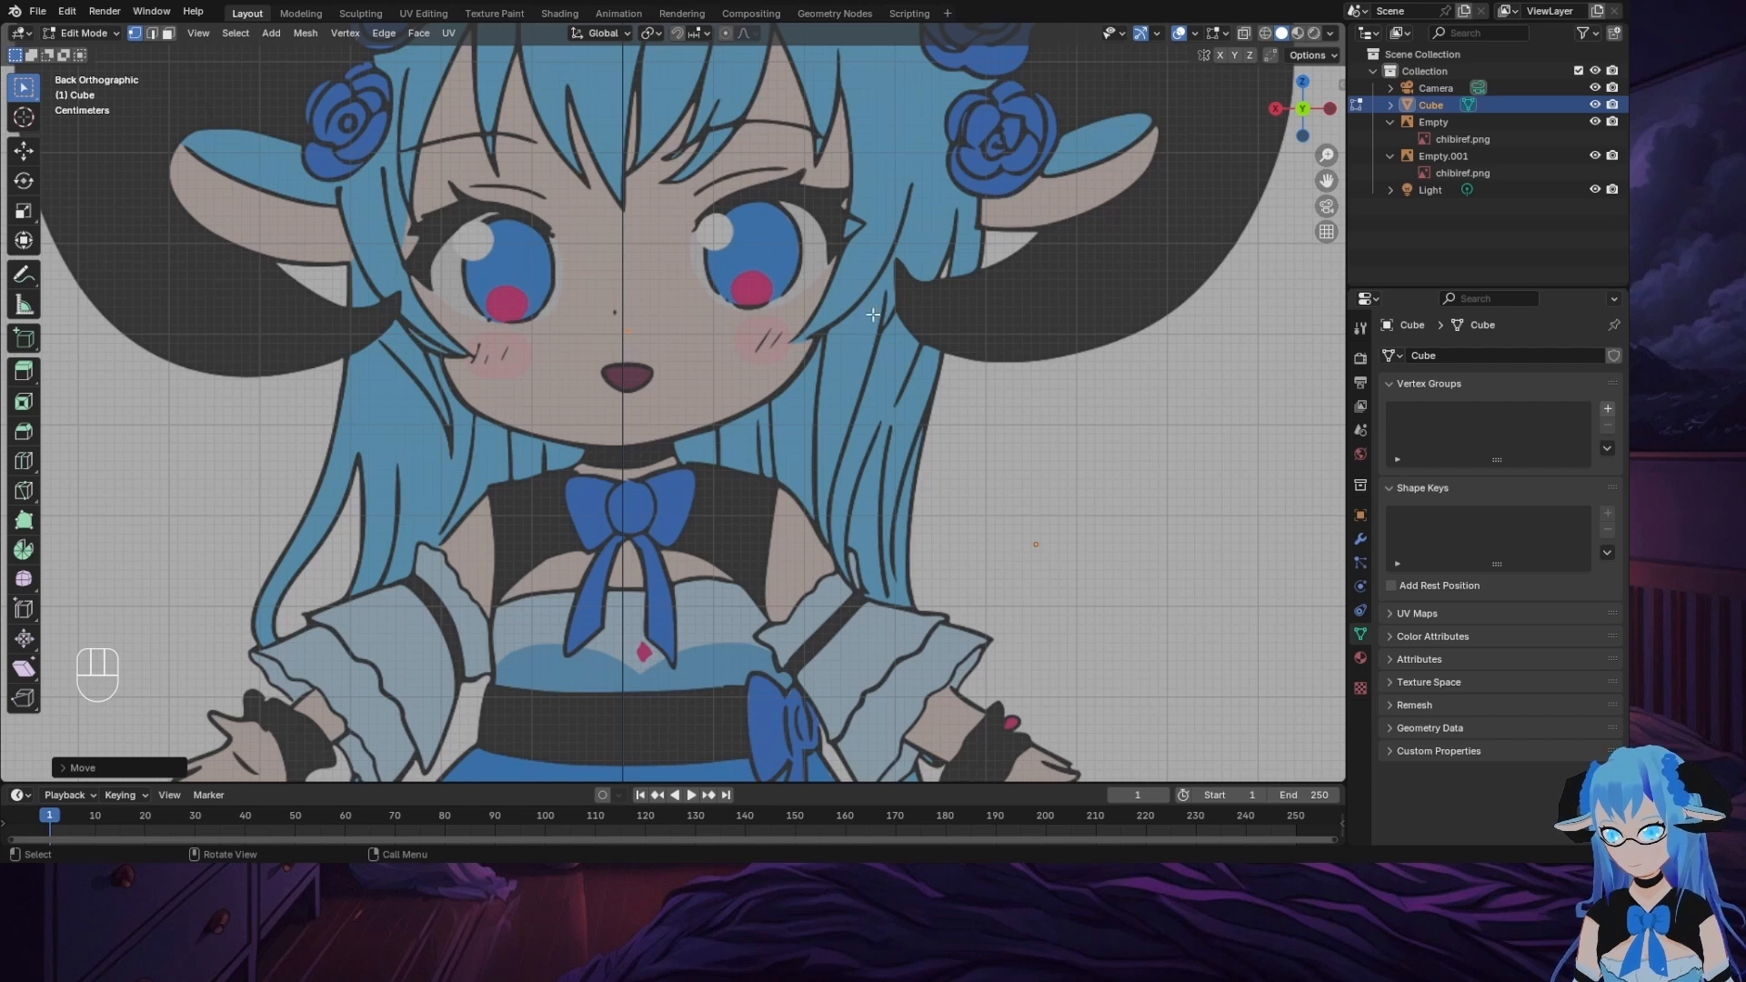
# Step: Show the 3D viewport's sidebar and open Blender's Preferences
pyautogui.moveTo(1327, 180); pyautogui.dragTo(1327, 372)
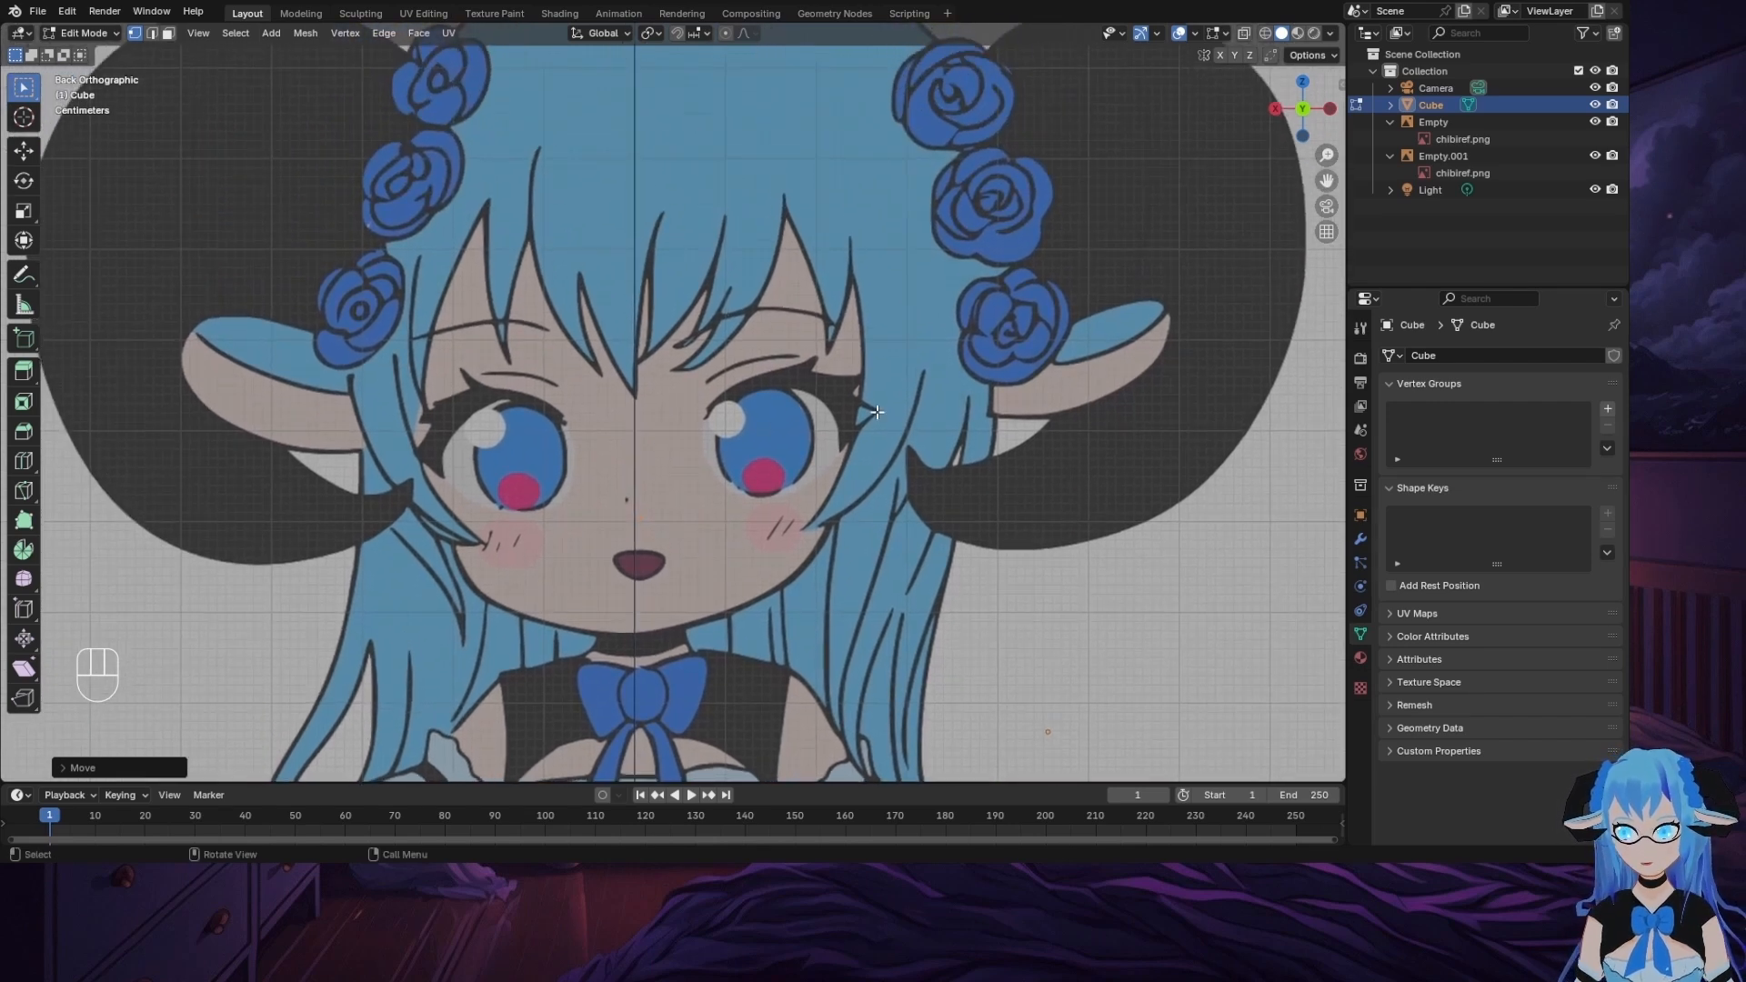
pyautogui.click(1343, 86)
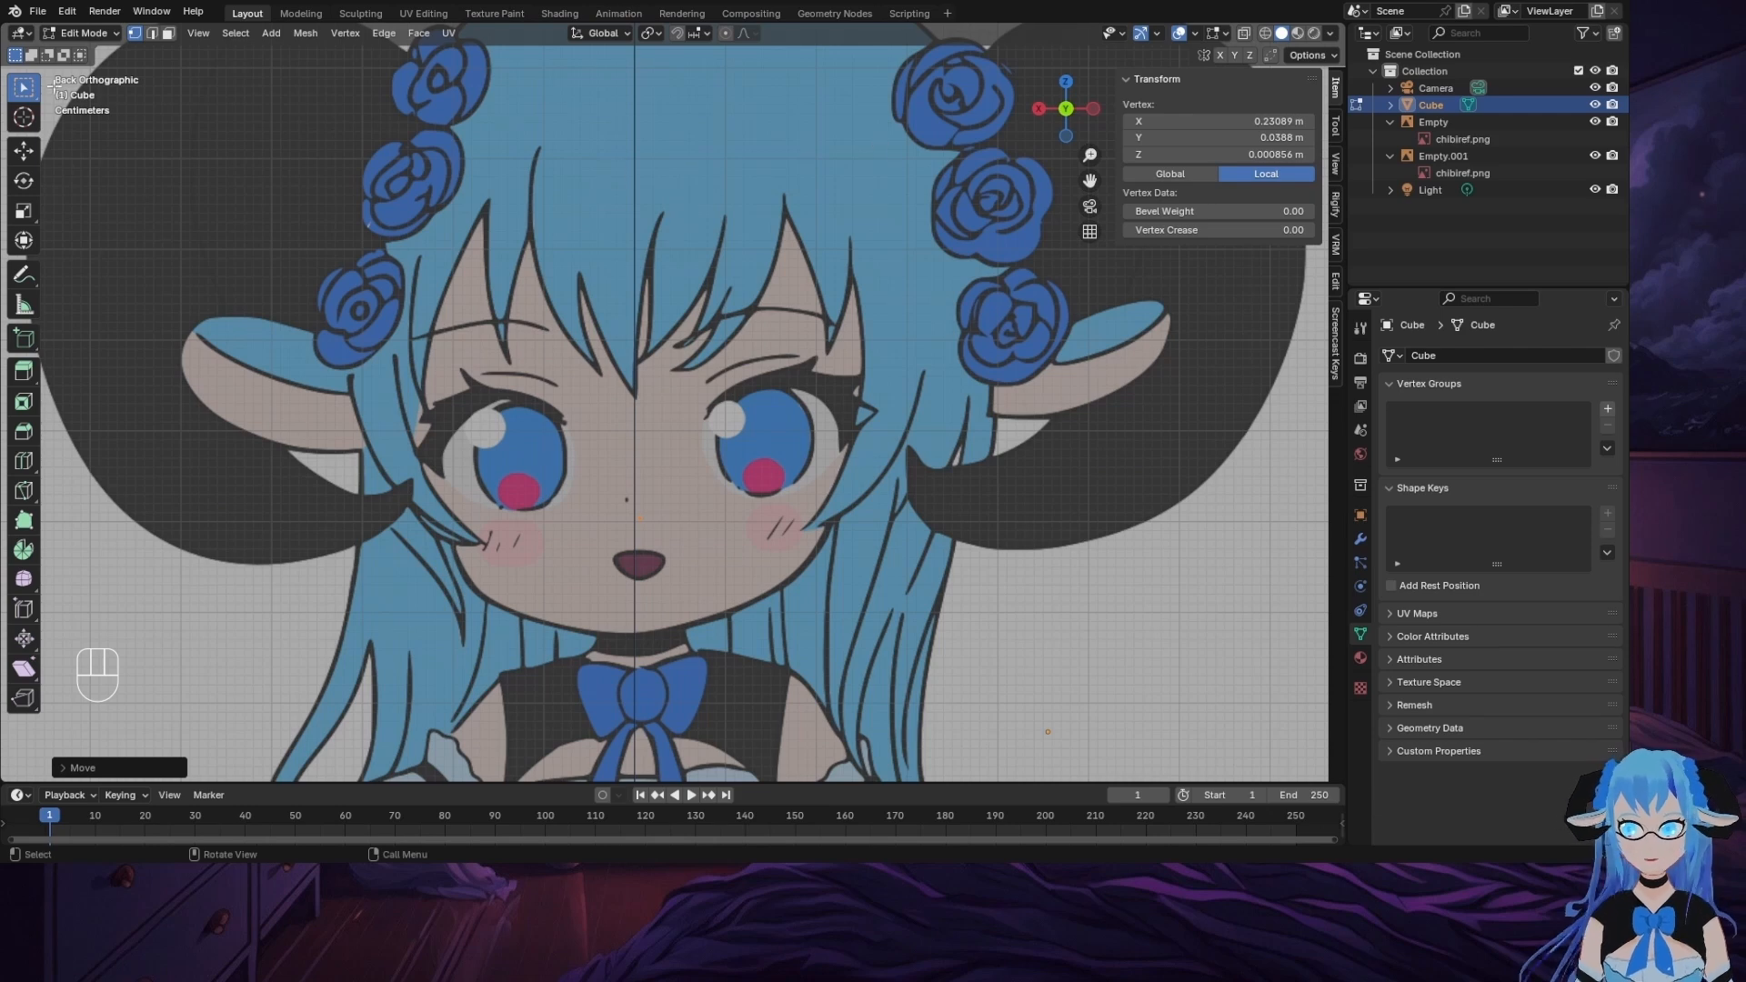
pyautogui.click(40, 11)
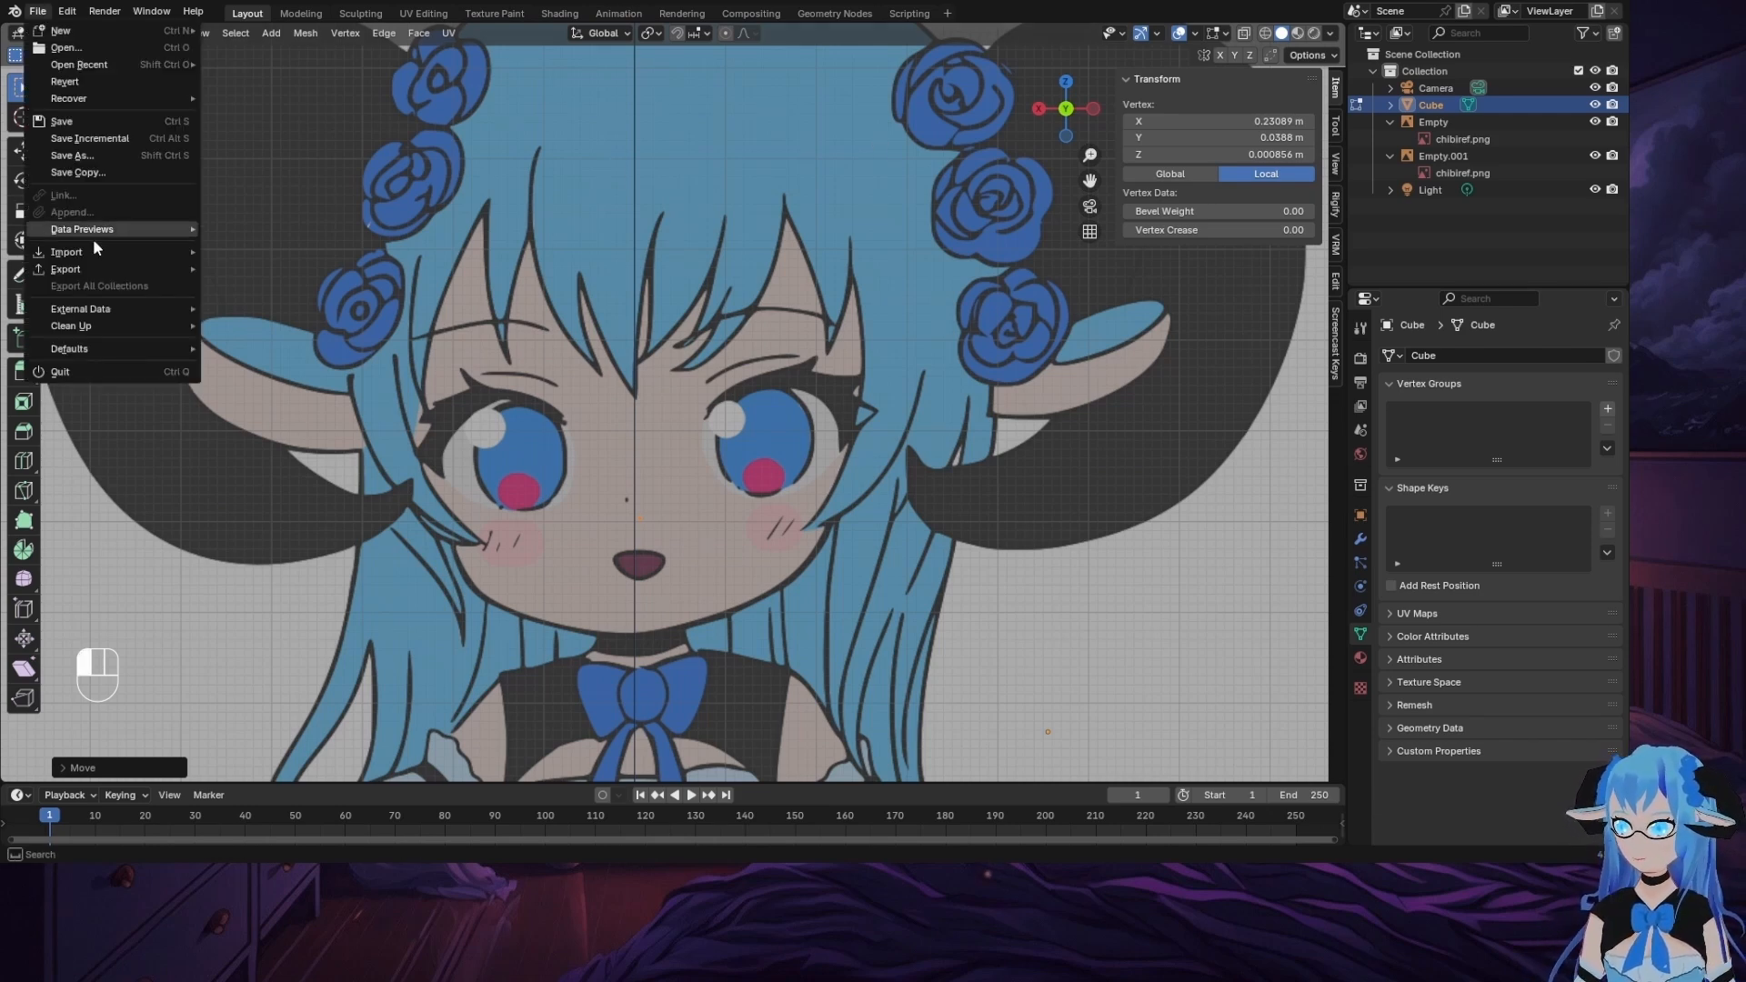
pyautogui.click(69, 11)
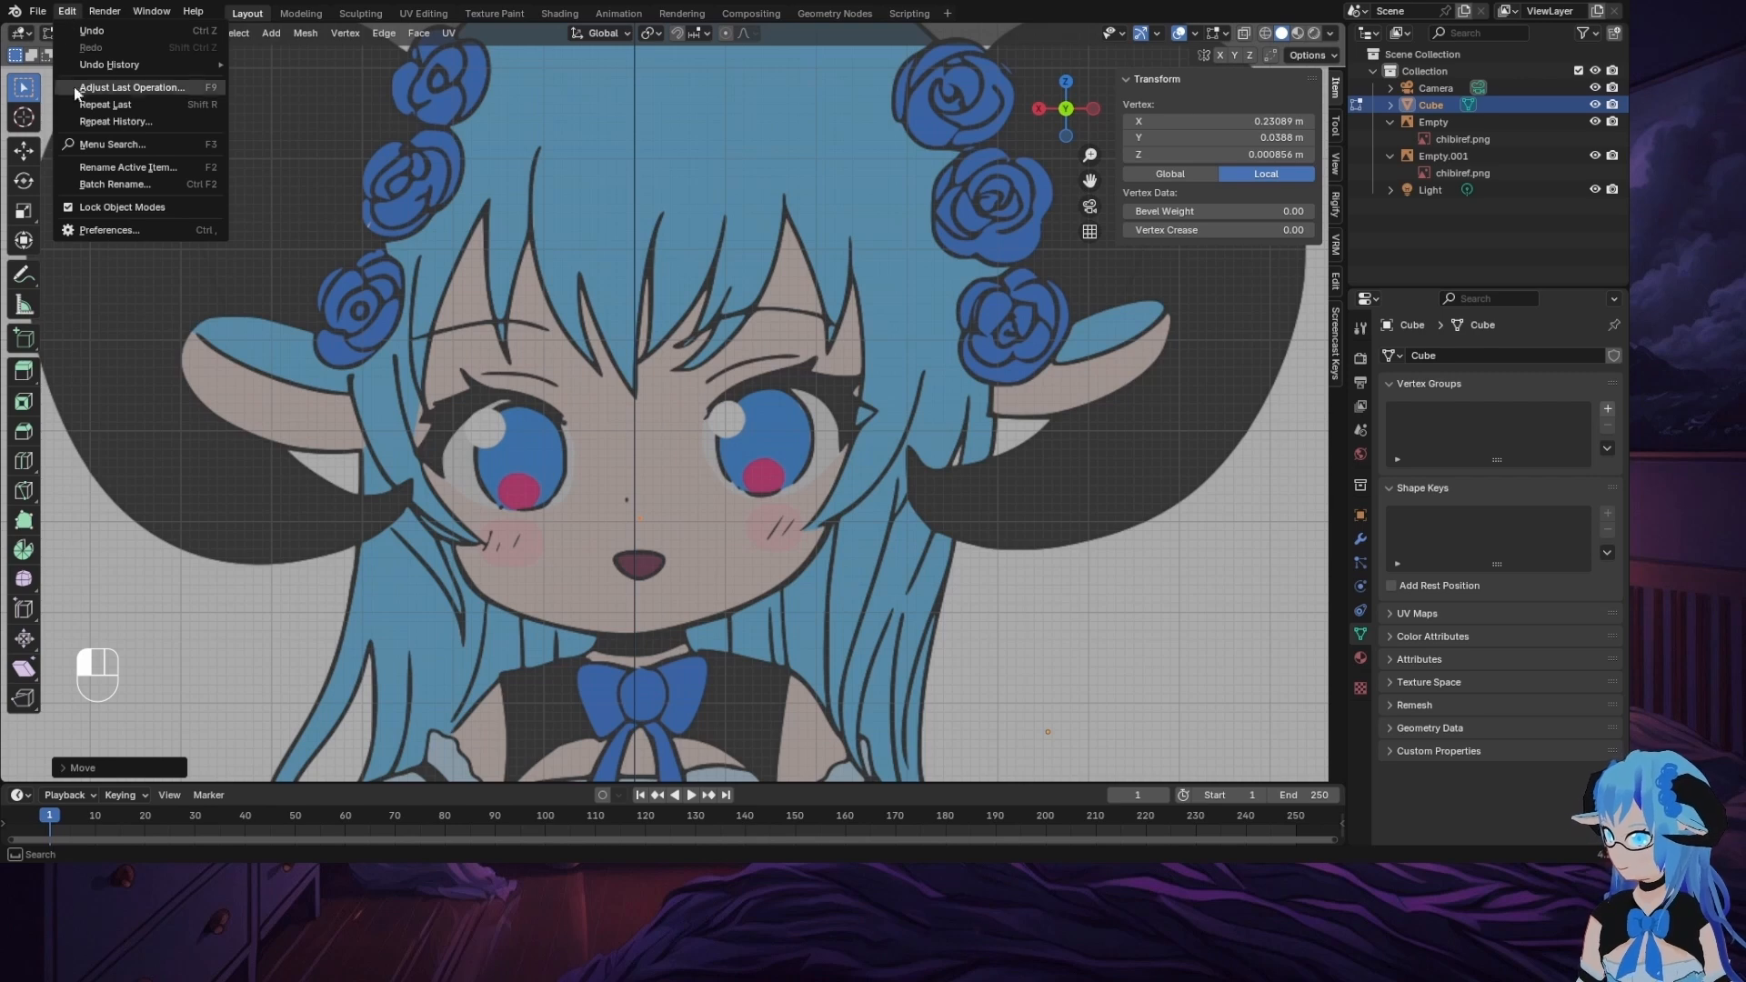
pyautogui.click(112, 231)
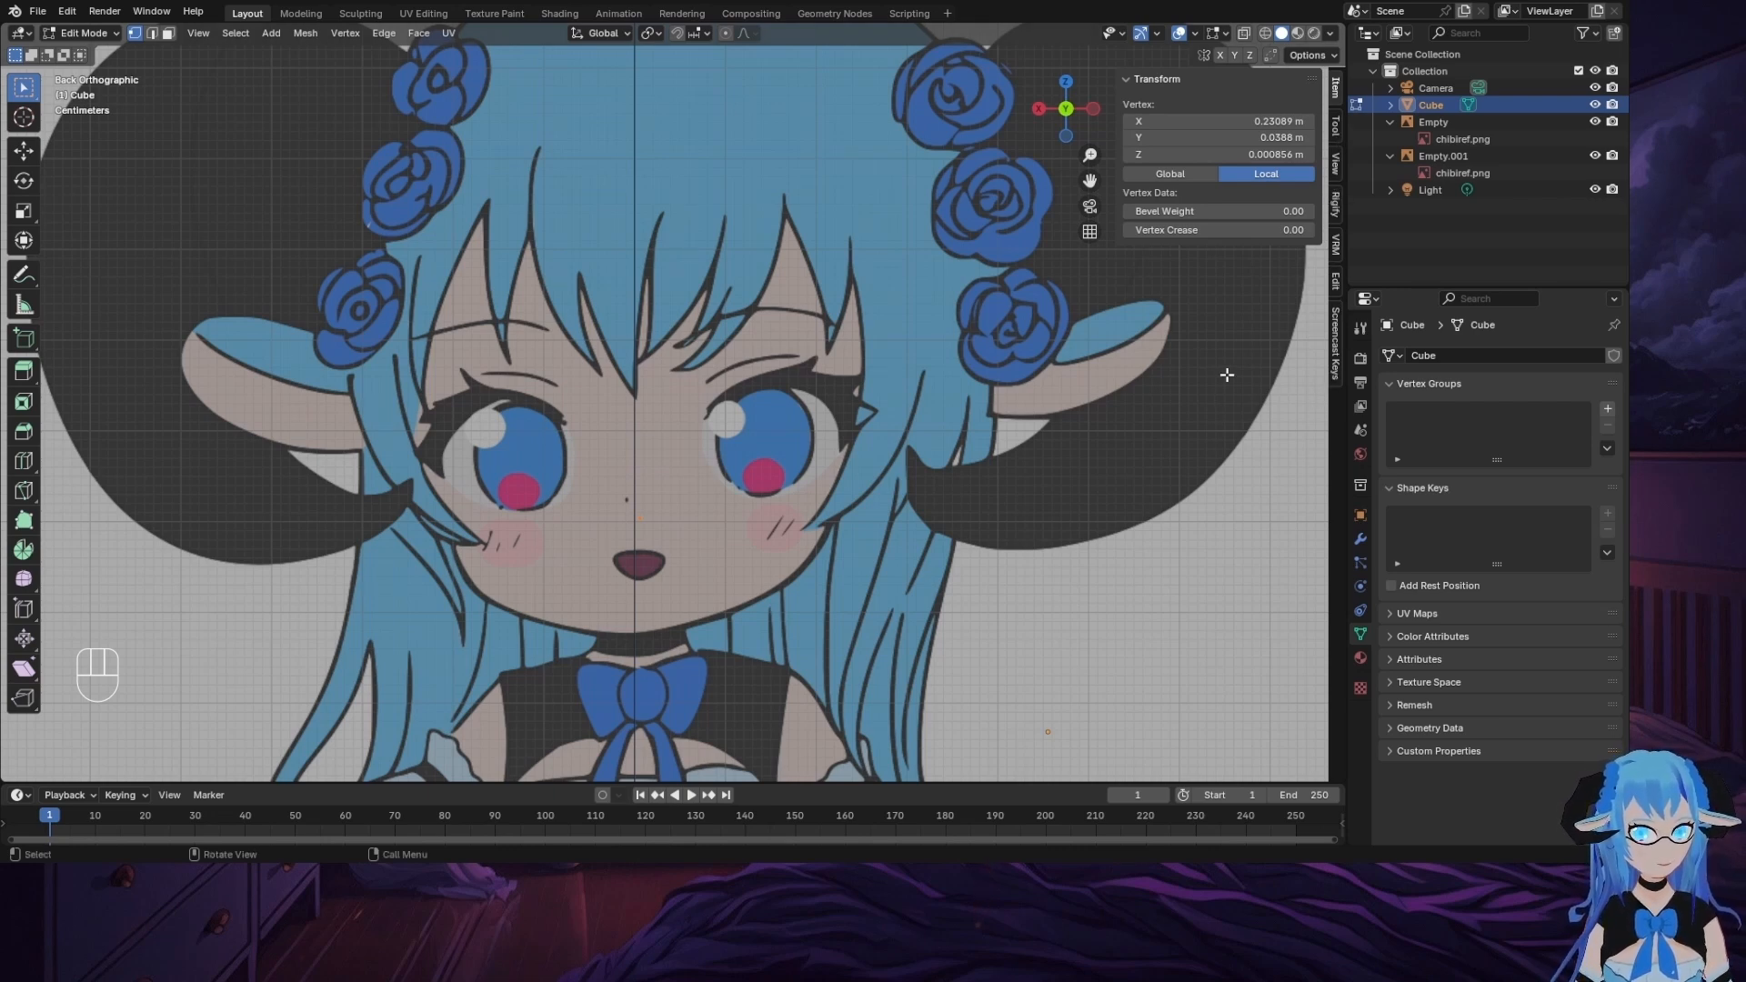
# Step: Show the Auto Mirror options and set the Mirror modifier's axis to X only, with Y and Z off
pyautogui.click(1336, 282)
pyautogui.click(1136, 79)
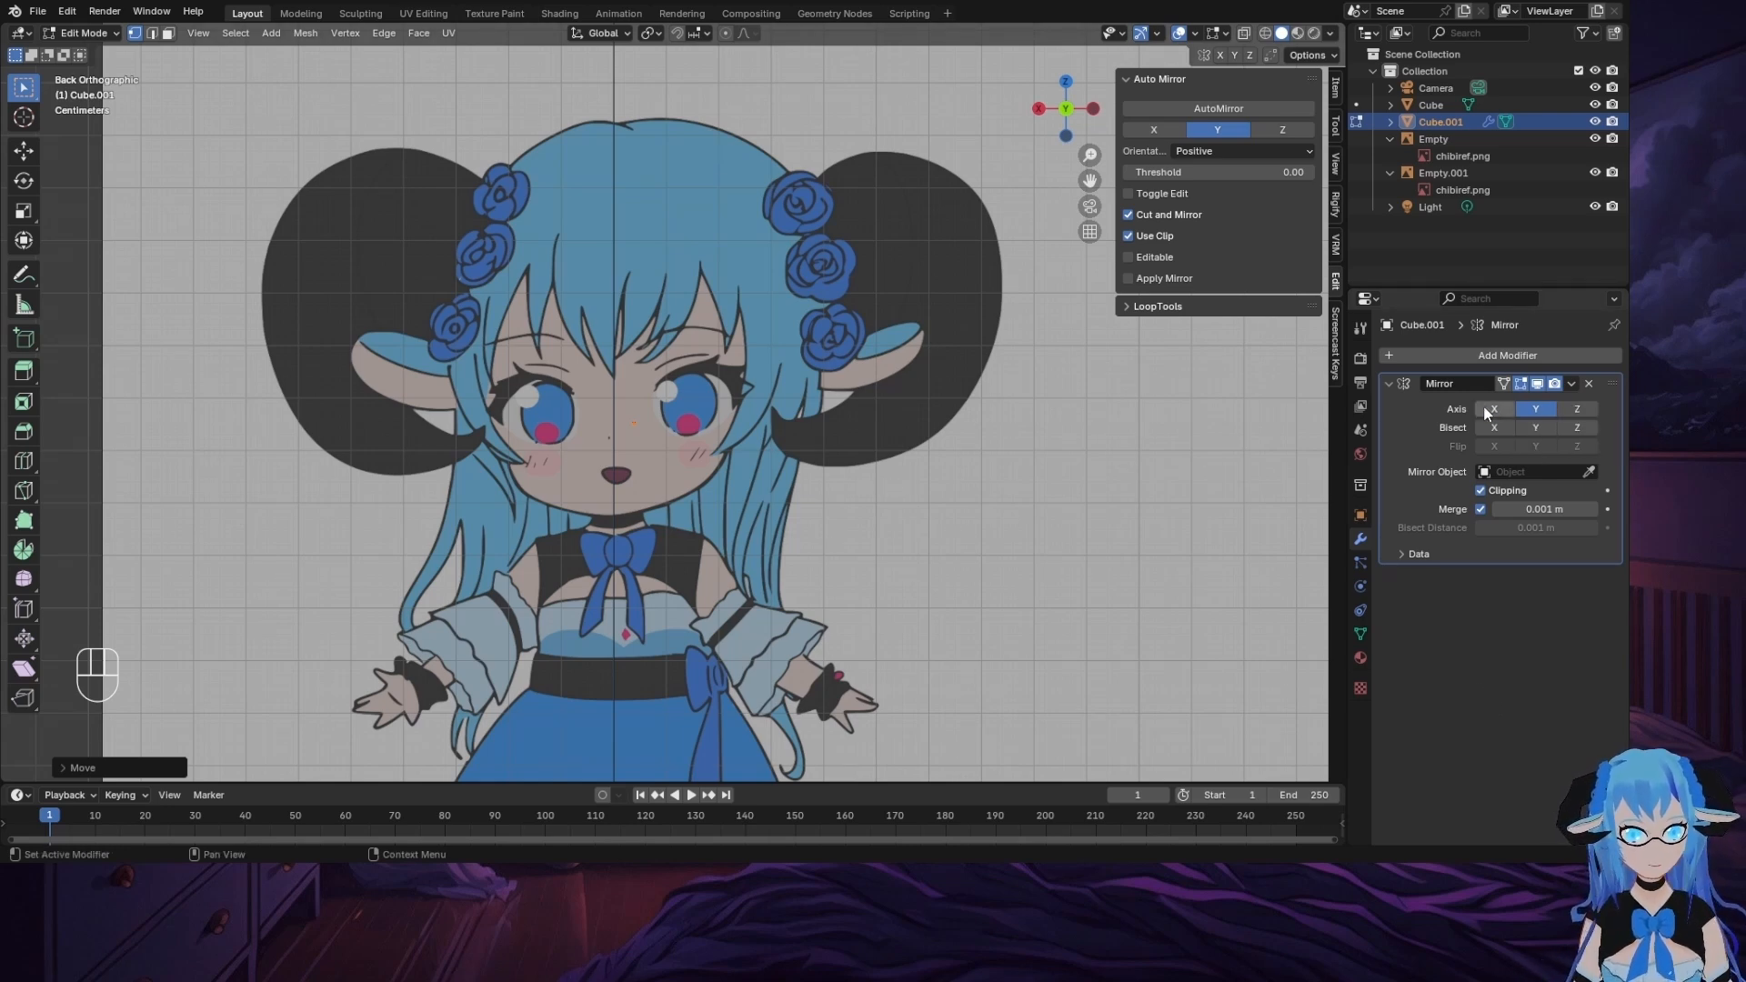
pyautogui.scroll(5, 673, 403)
pyautogui.click(1584, 409)
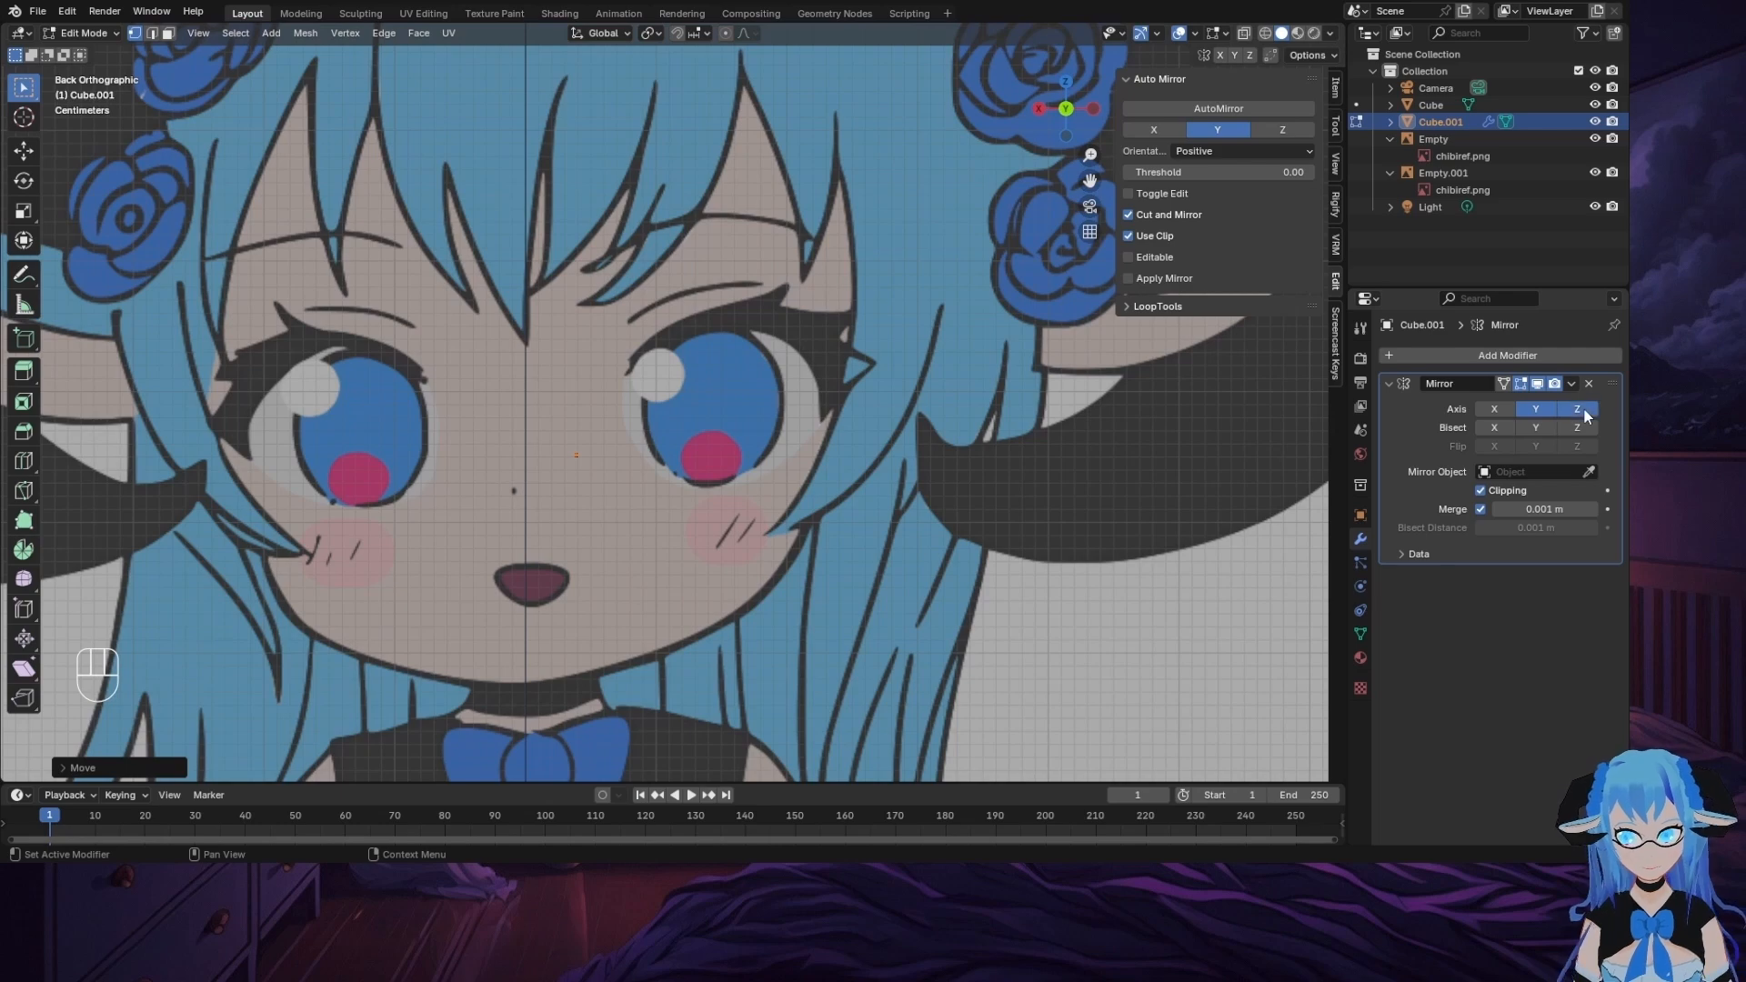
pyautogui.click(1583, 410)
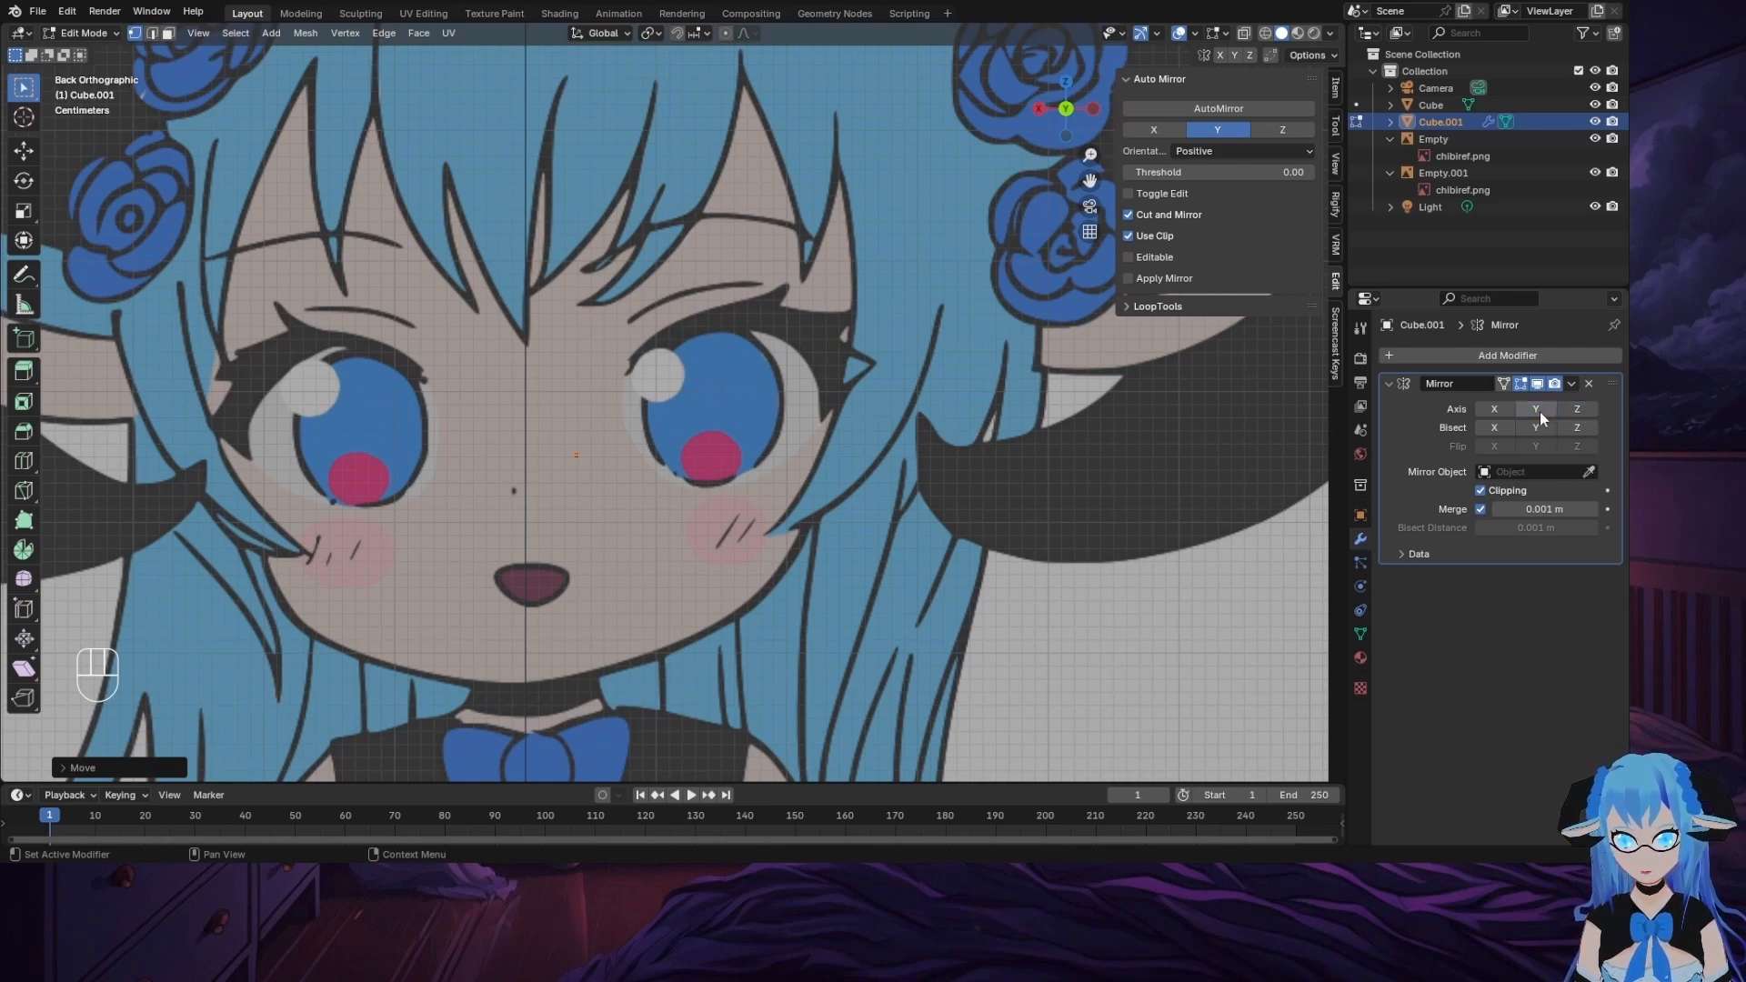
pyautogui.click(1503, 409)
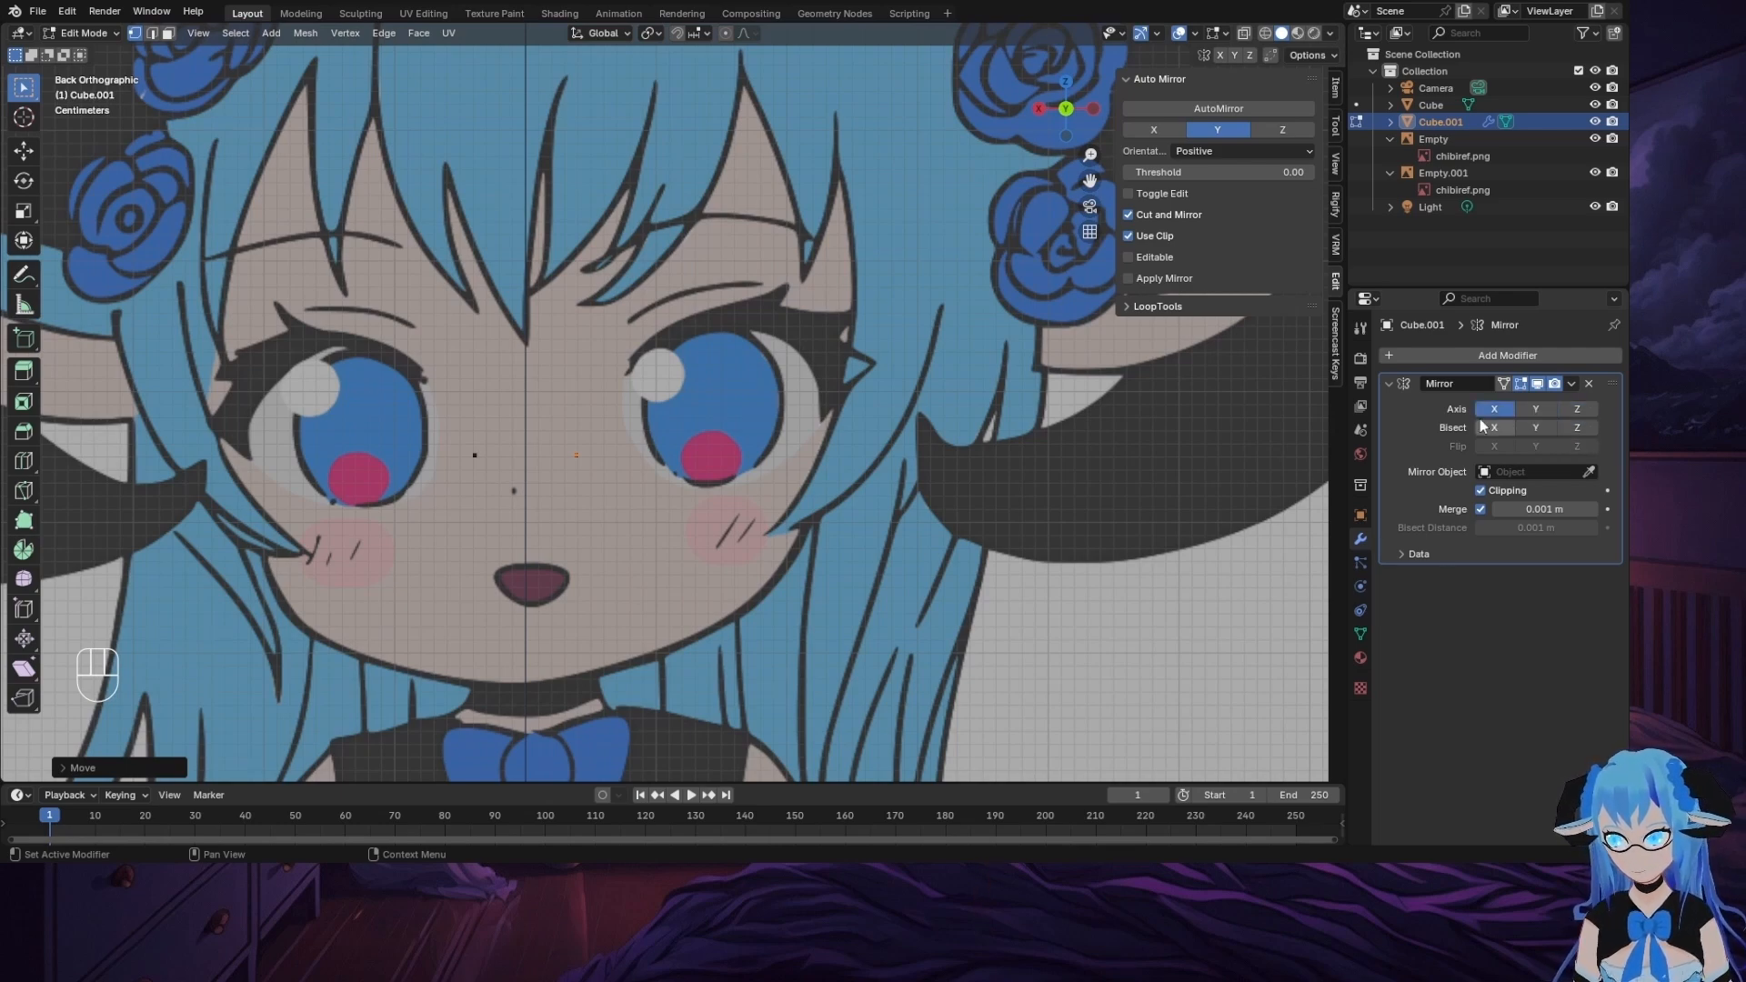
# Step: Inspect the mirrored vertices in perspective and move the vertex closer to the face's centre line in the back orthographic view, beside the nose
pyautogui.scroll(1, 832, 500)
pyautogui.moveTo(818, 500); pyautogui.dragTo(862, 519, button='middle')
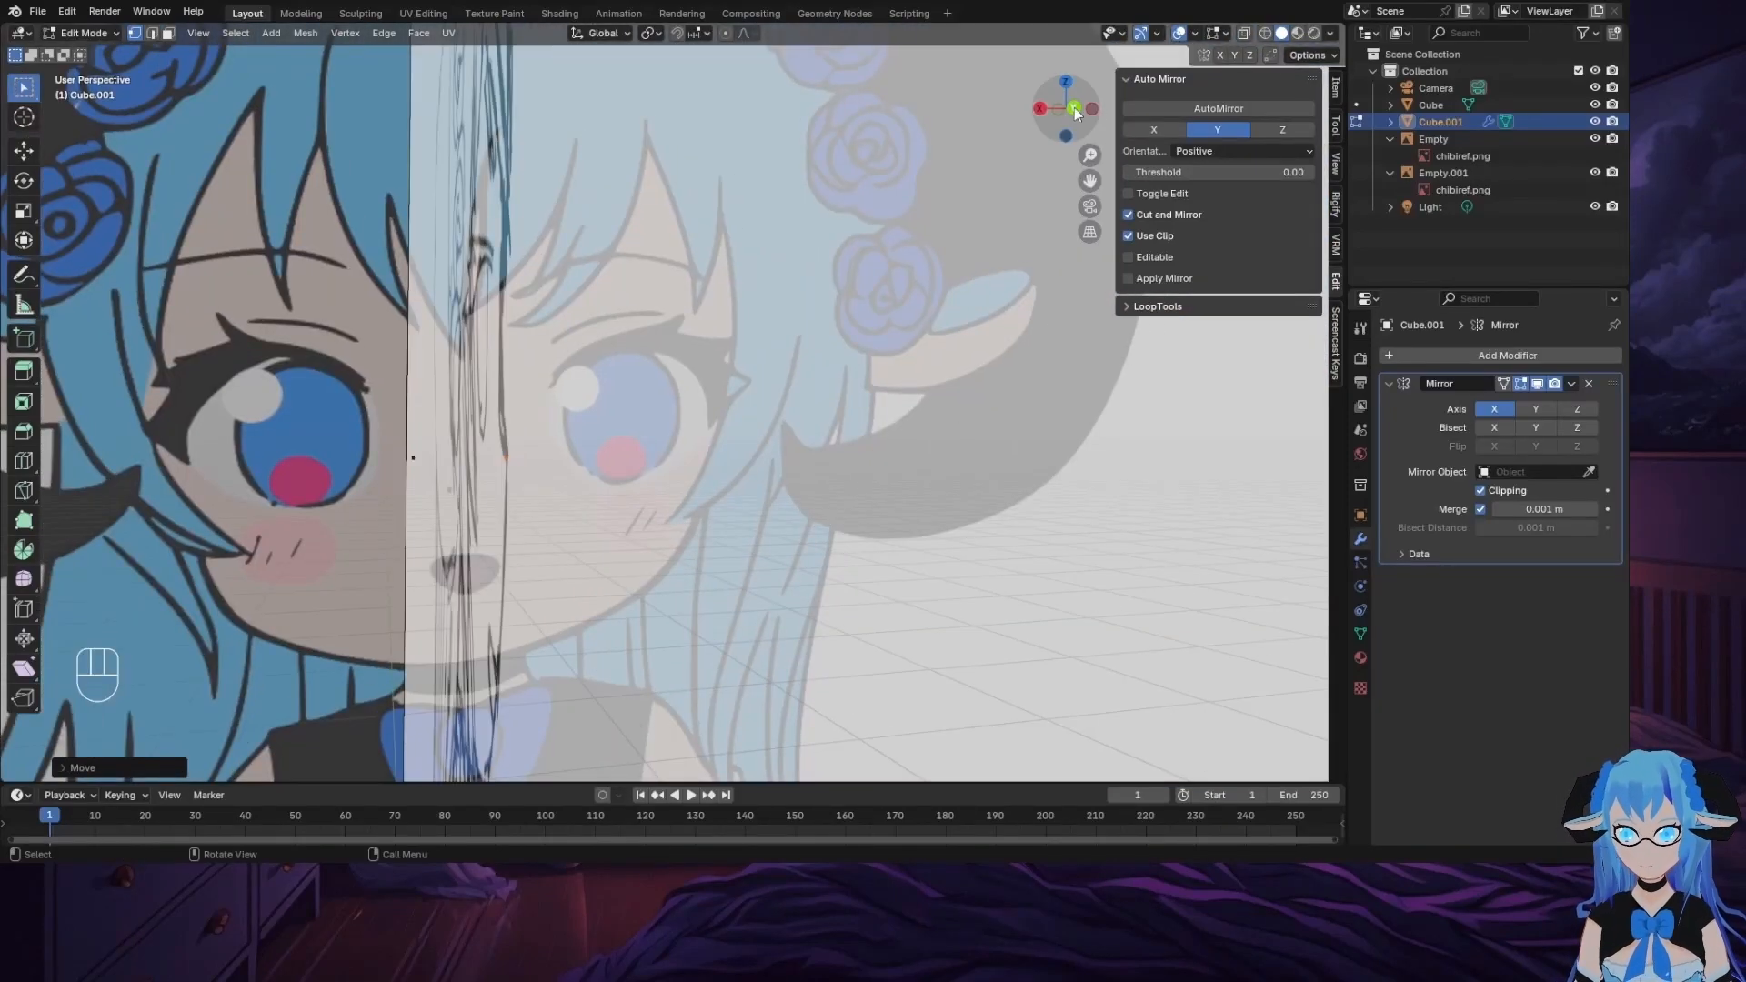
pyautogui.press('ctrl+KP_1')
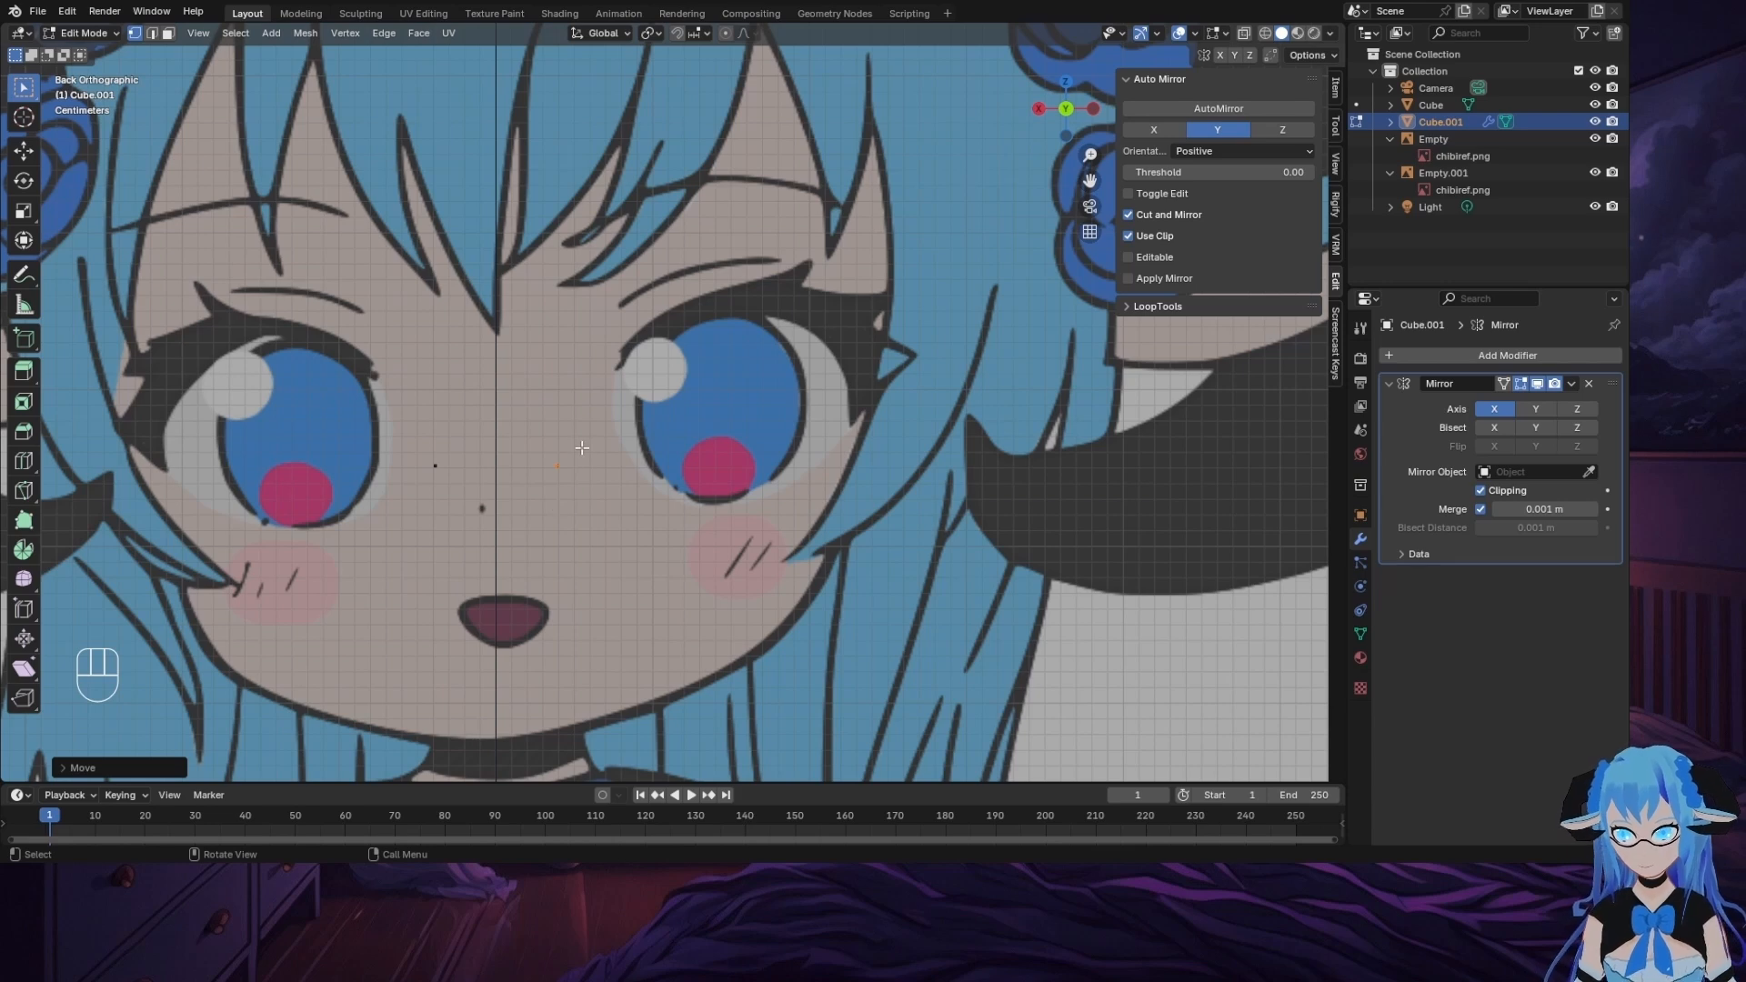
pyautogui.press('g')
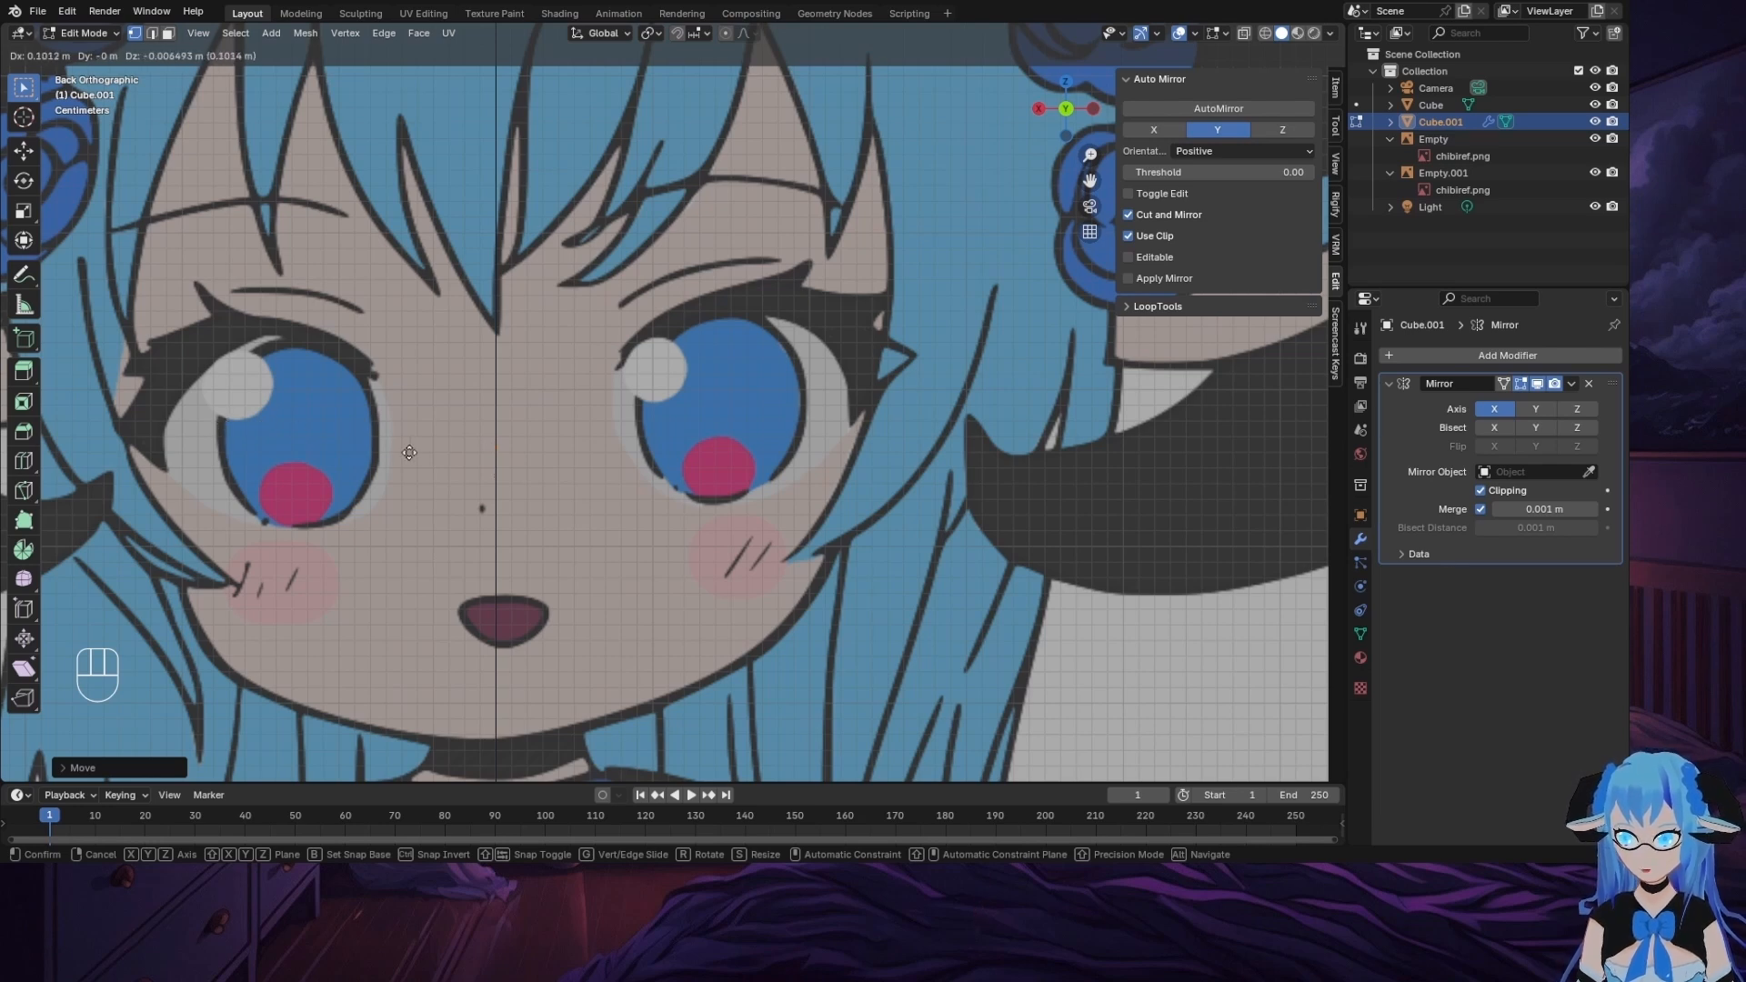
pyautogui.click(526, 460)
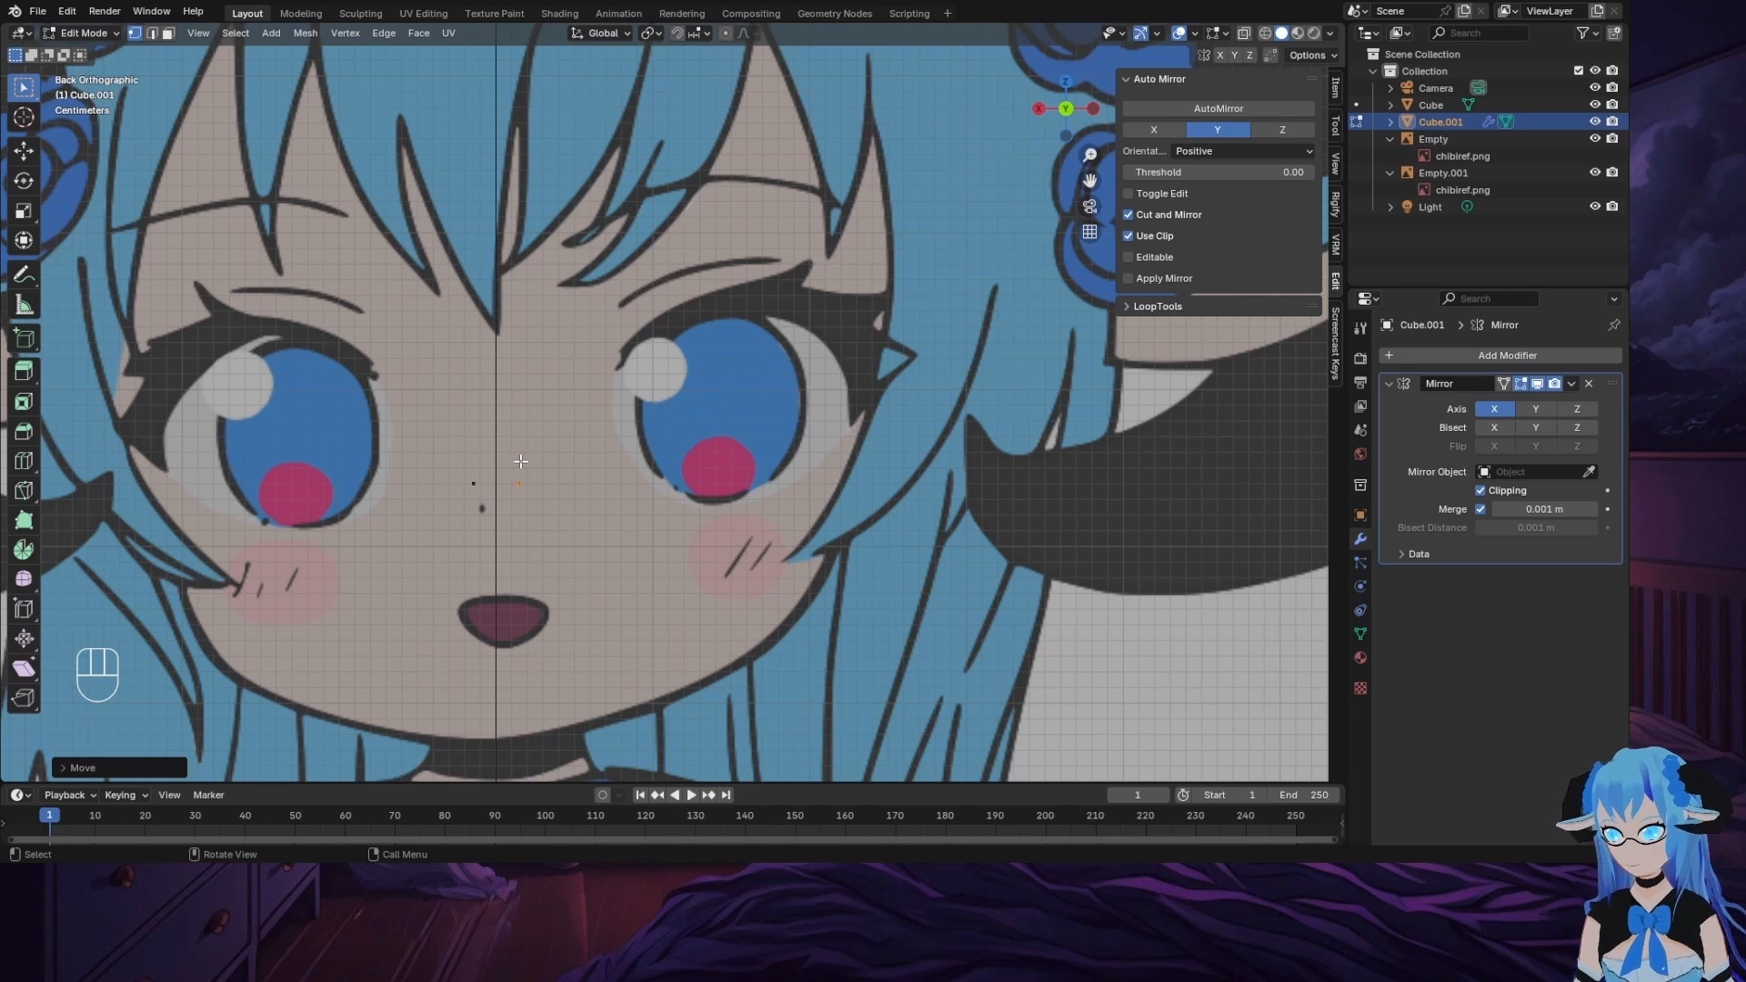
# Step: Extrude the vertex upward in short segments that curve onto the mirror centre line, outlining the upper half of the nose
pyautogui.press('e')
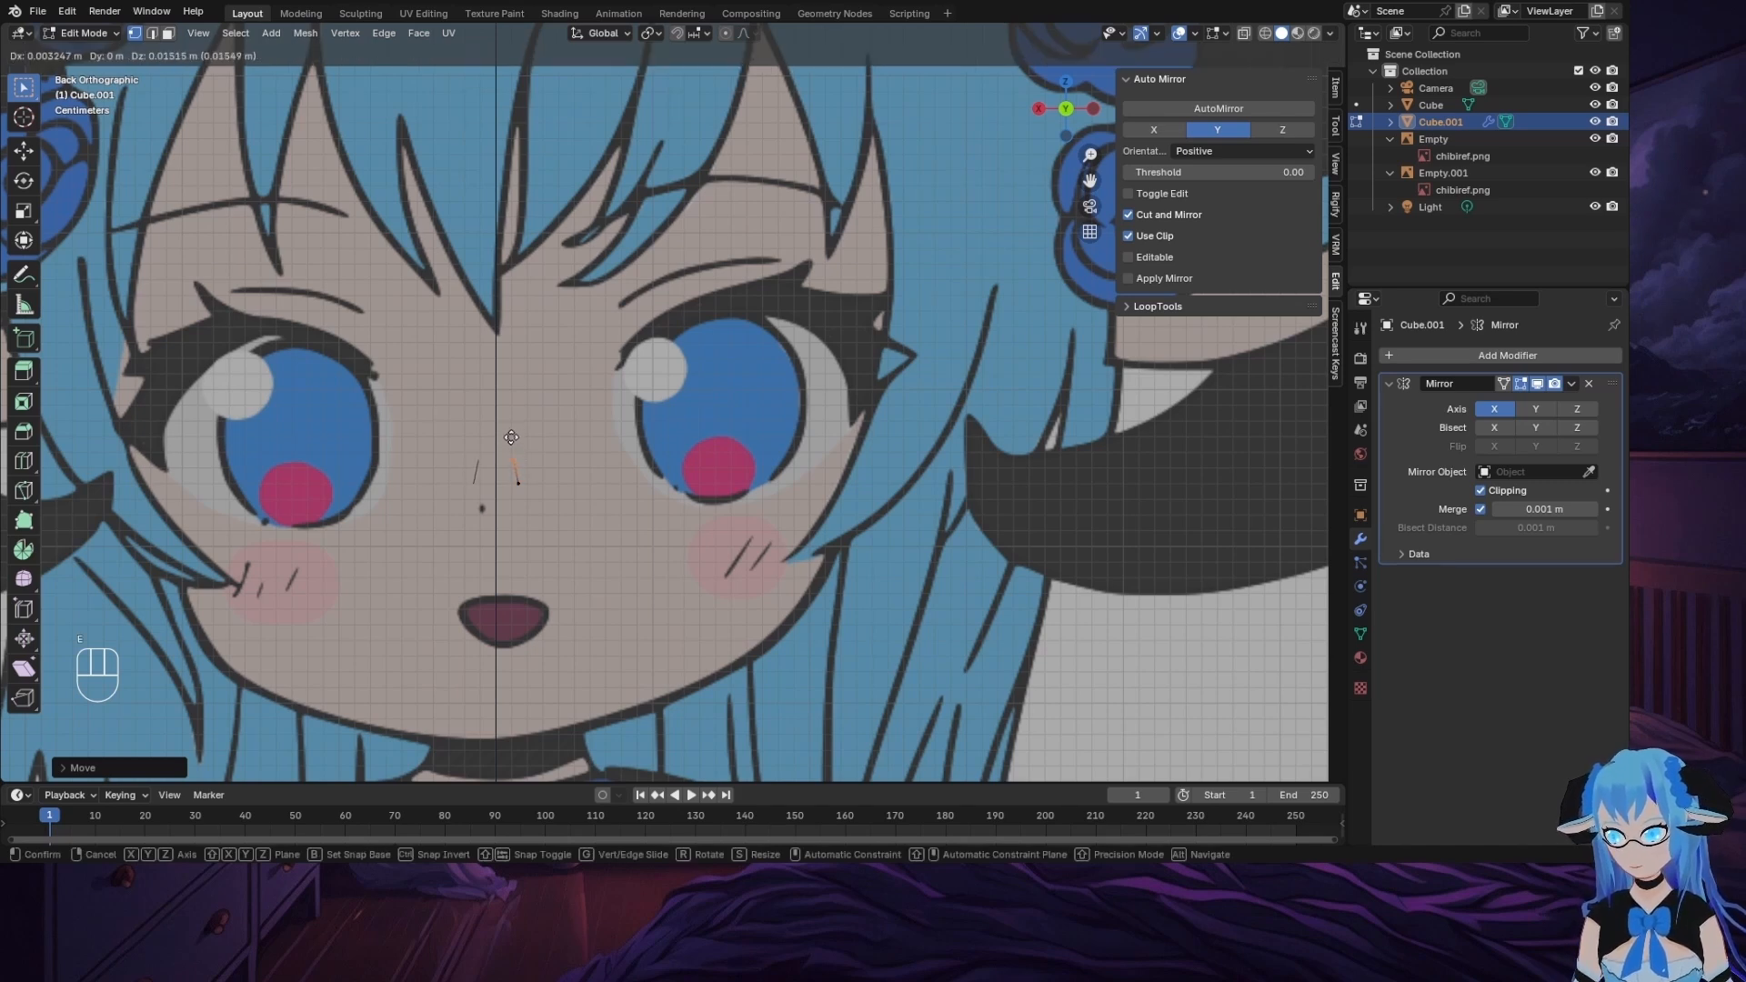
pyautogui.click(513, 438)
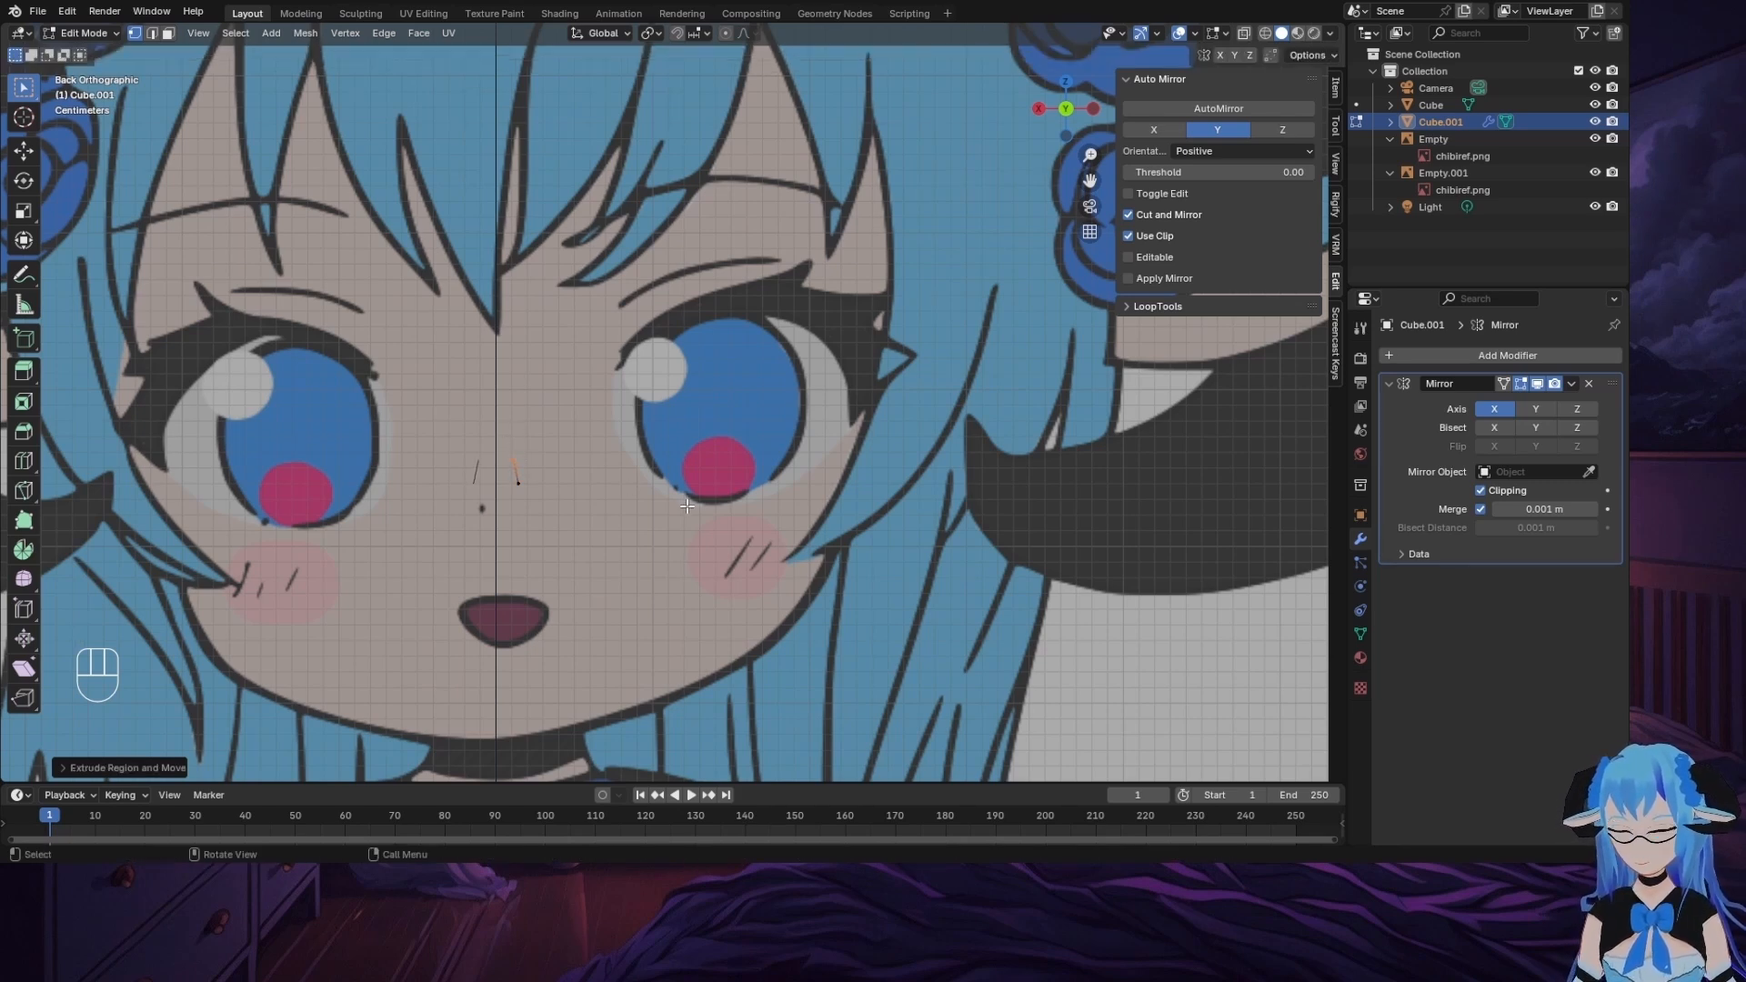
pyautogui.press('e')
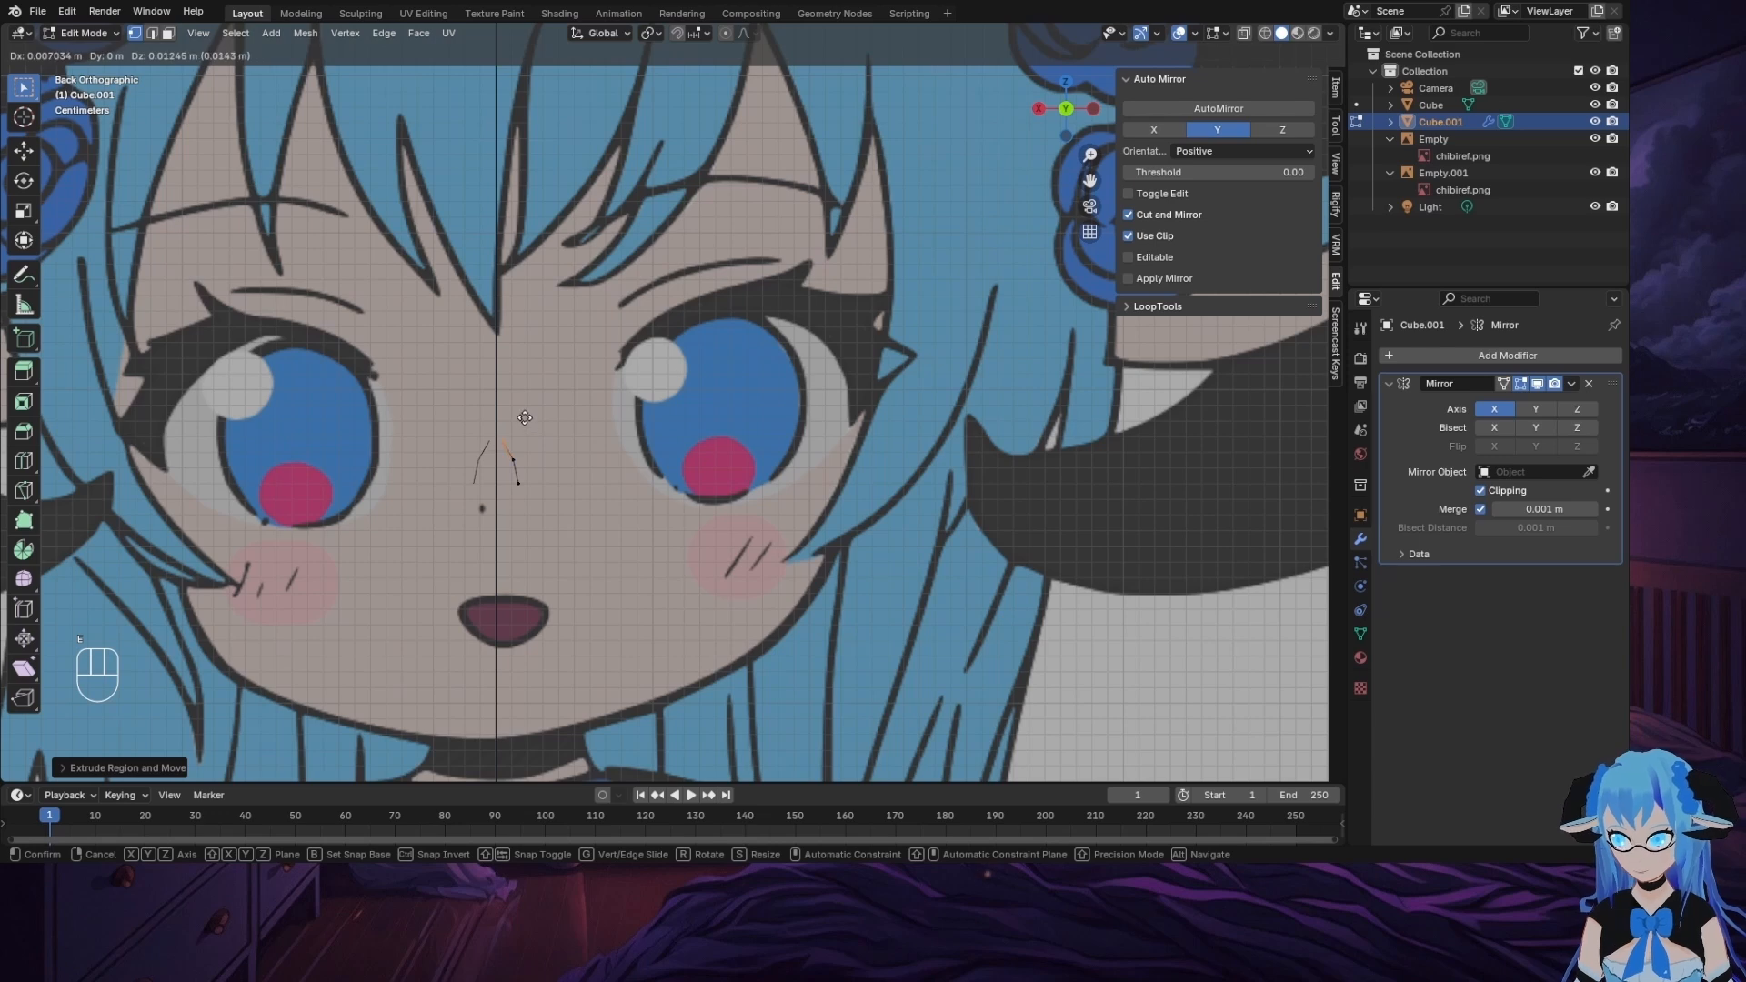
pyautogui.click(527, 425)
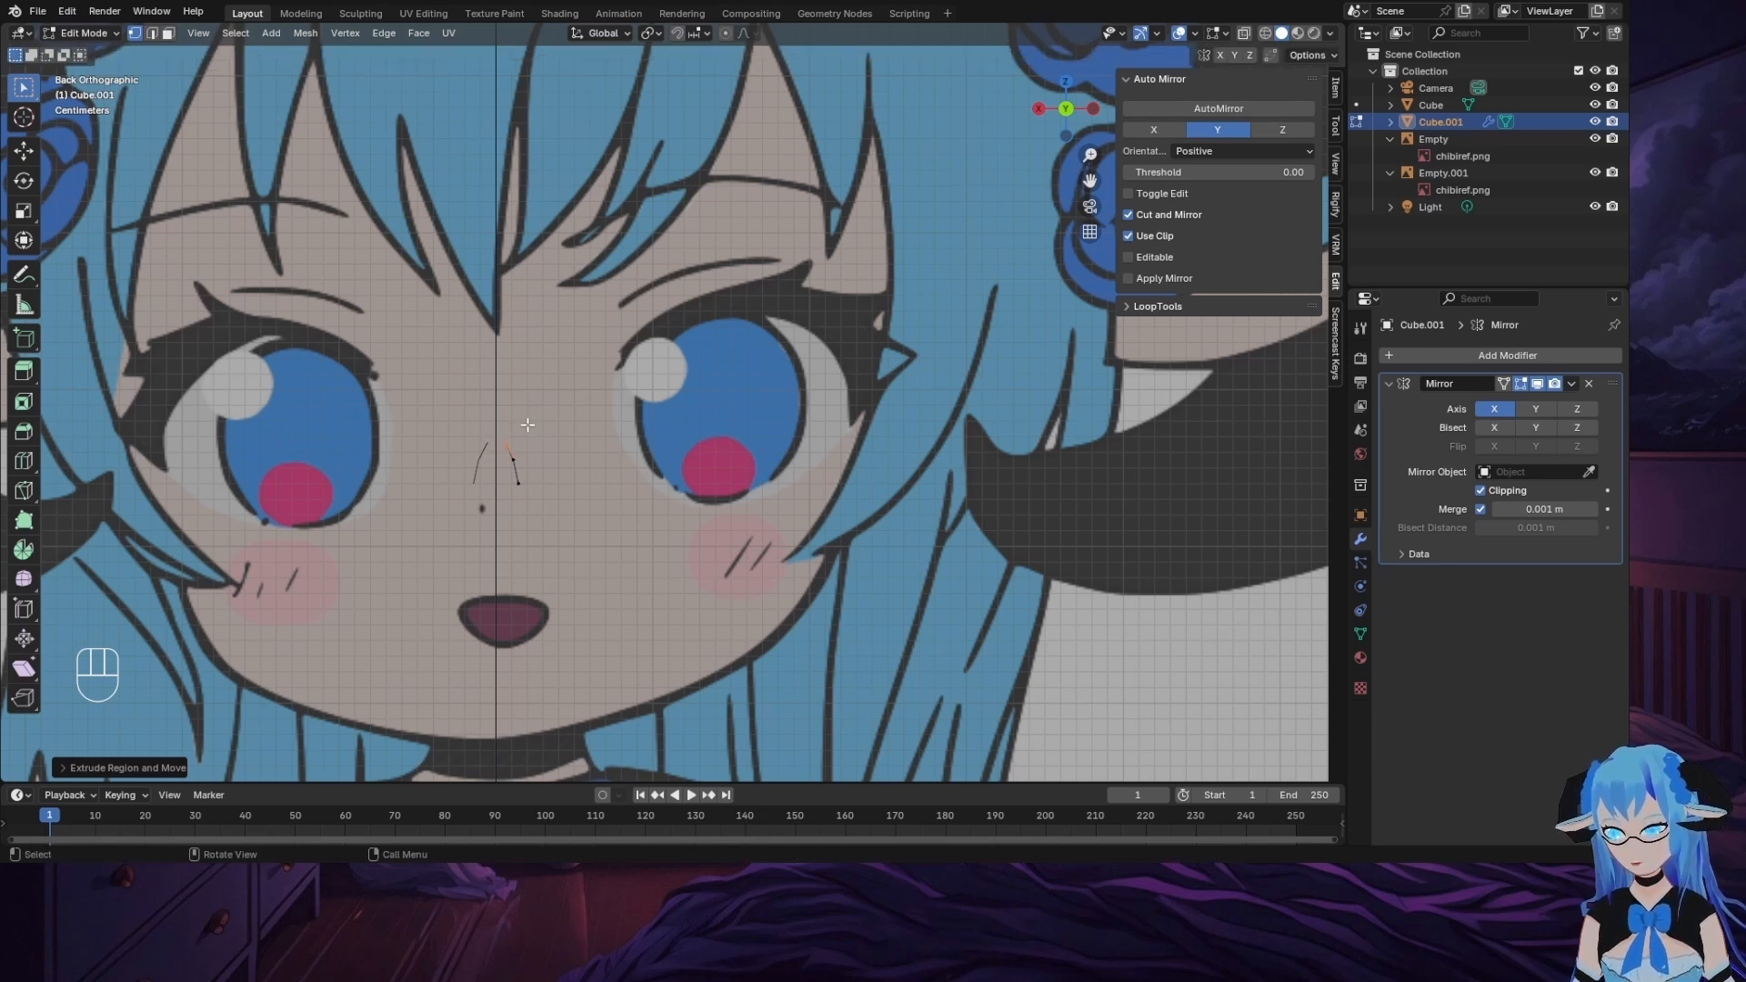
pyautogui.press('e')
pyautogui.click(538, 444)
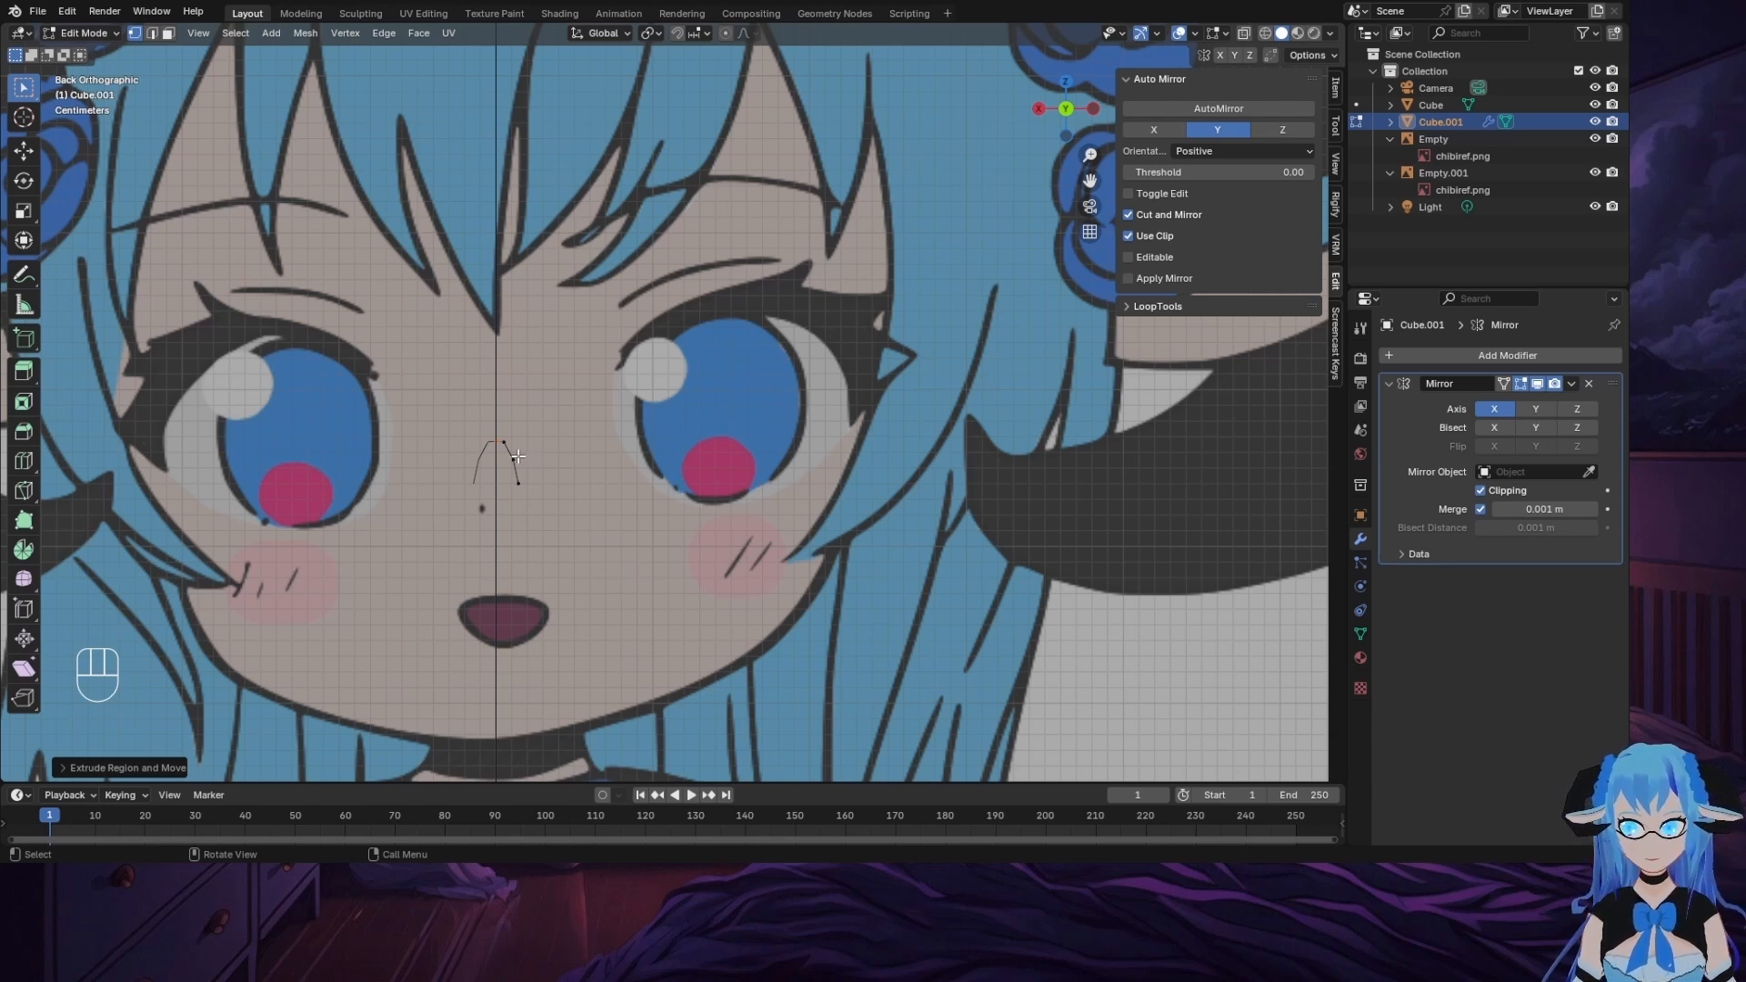
pyautogui.press('a')
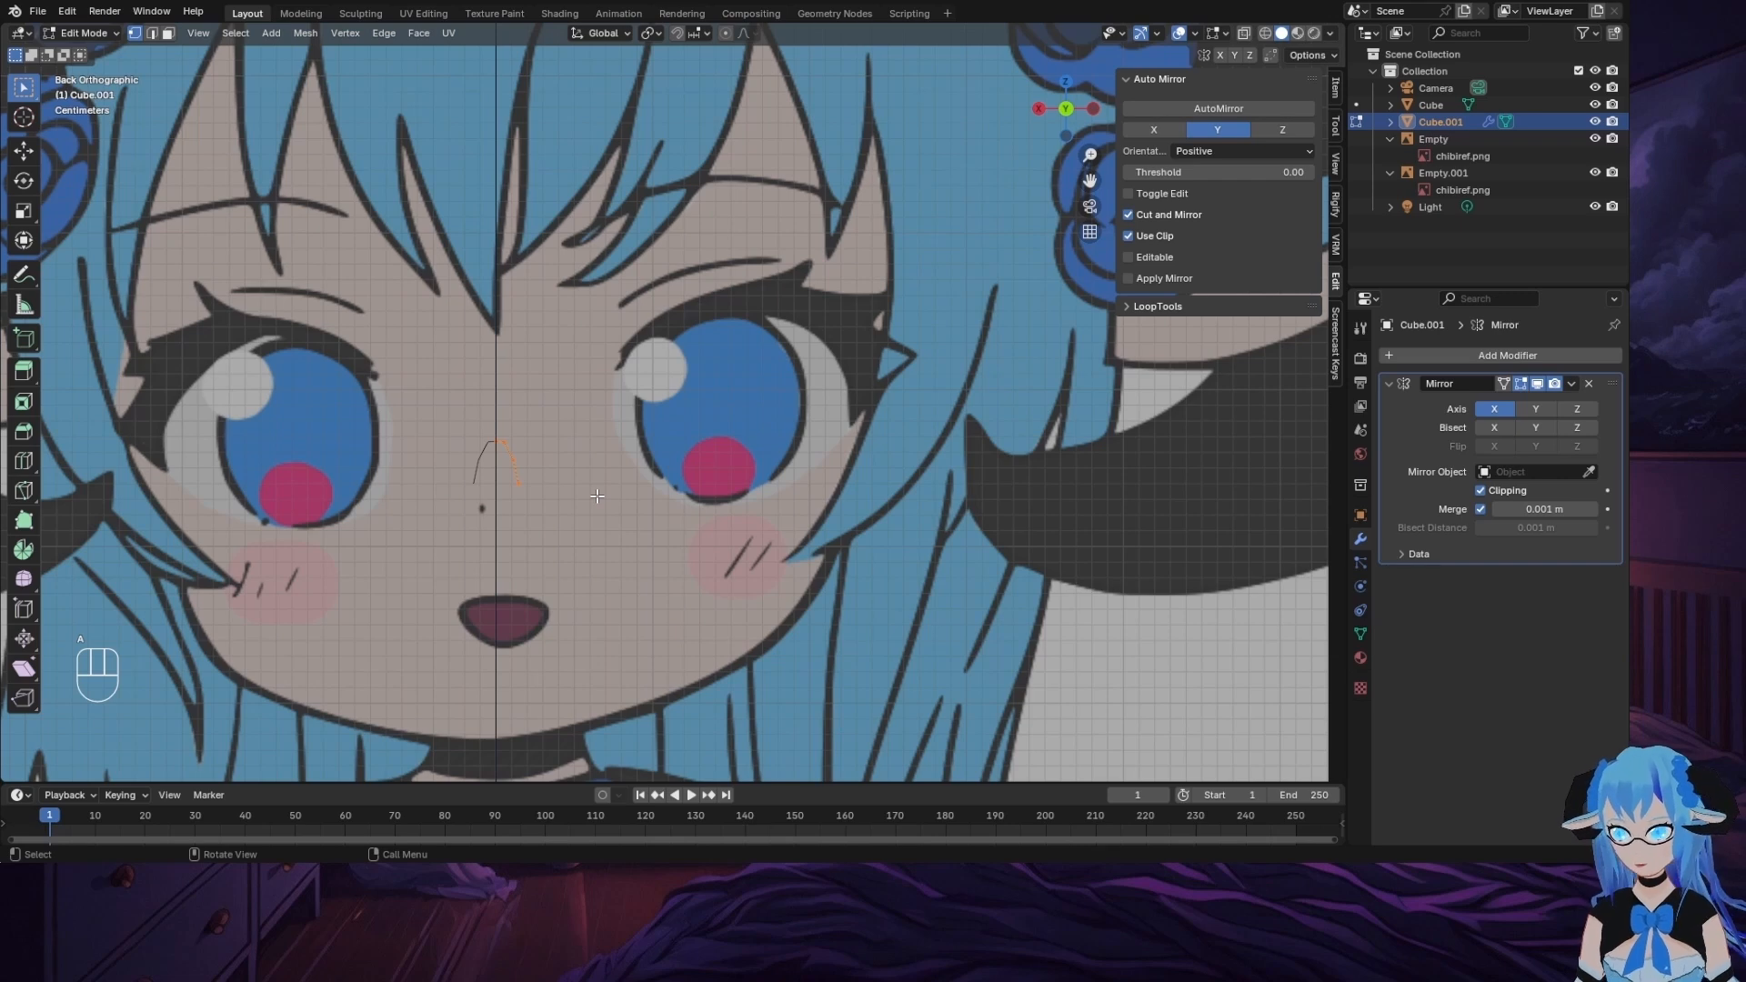
pyautogui.press('g')
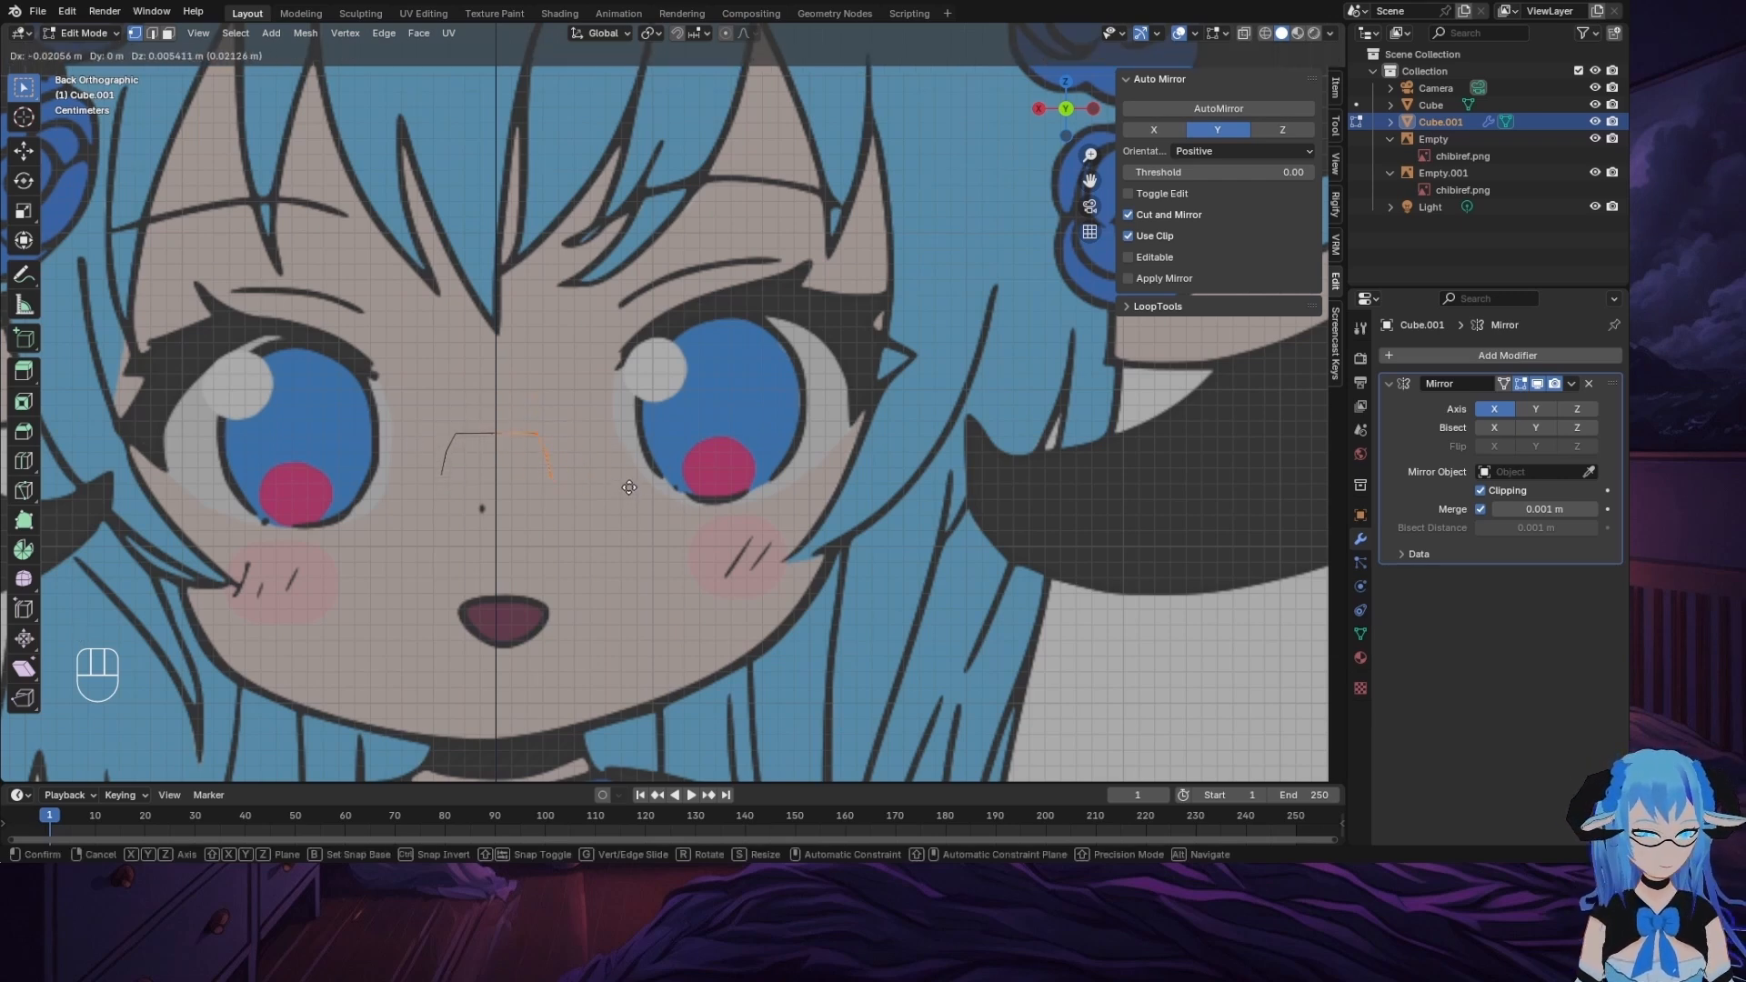
pyautogui.click(623, 500)
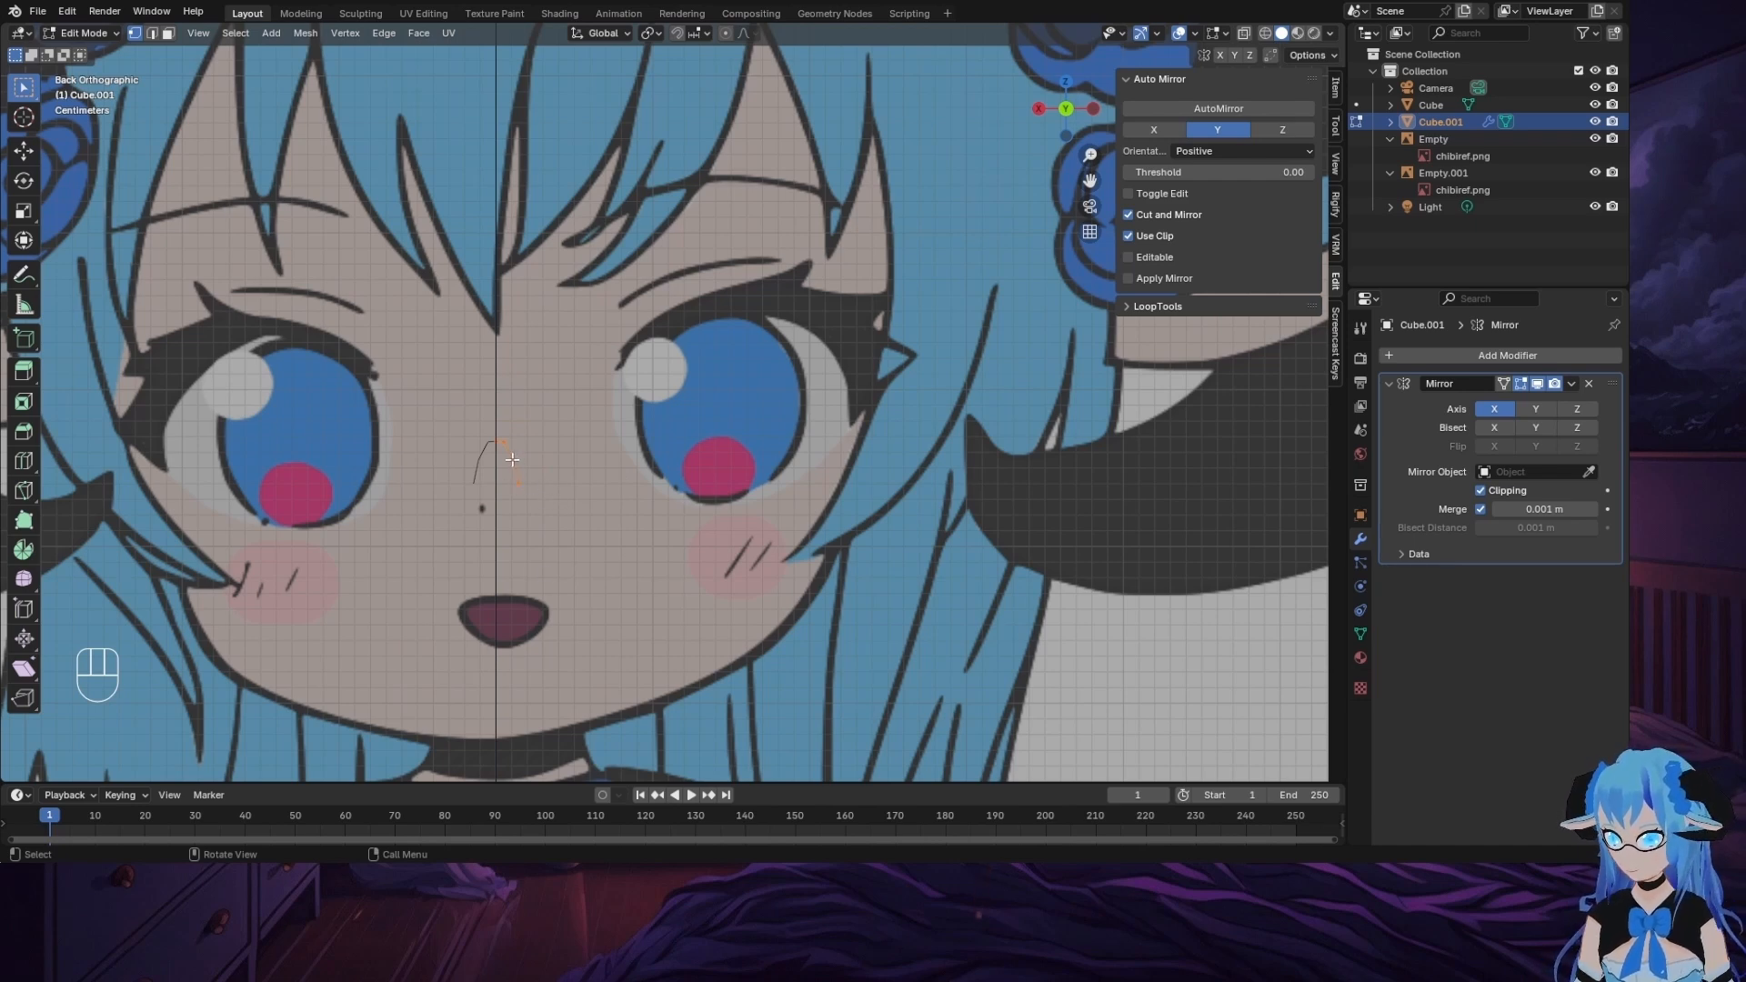
# Step: Extrude the middle and lower side vertices of the nose outline inward to the centre line, forming its cross edges
pyautogui.press('e')
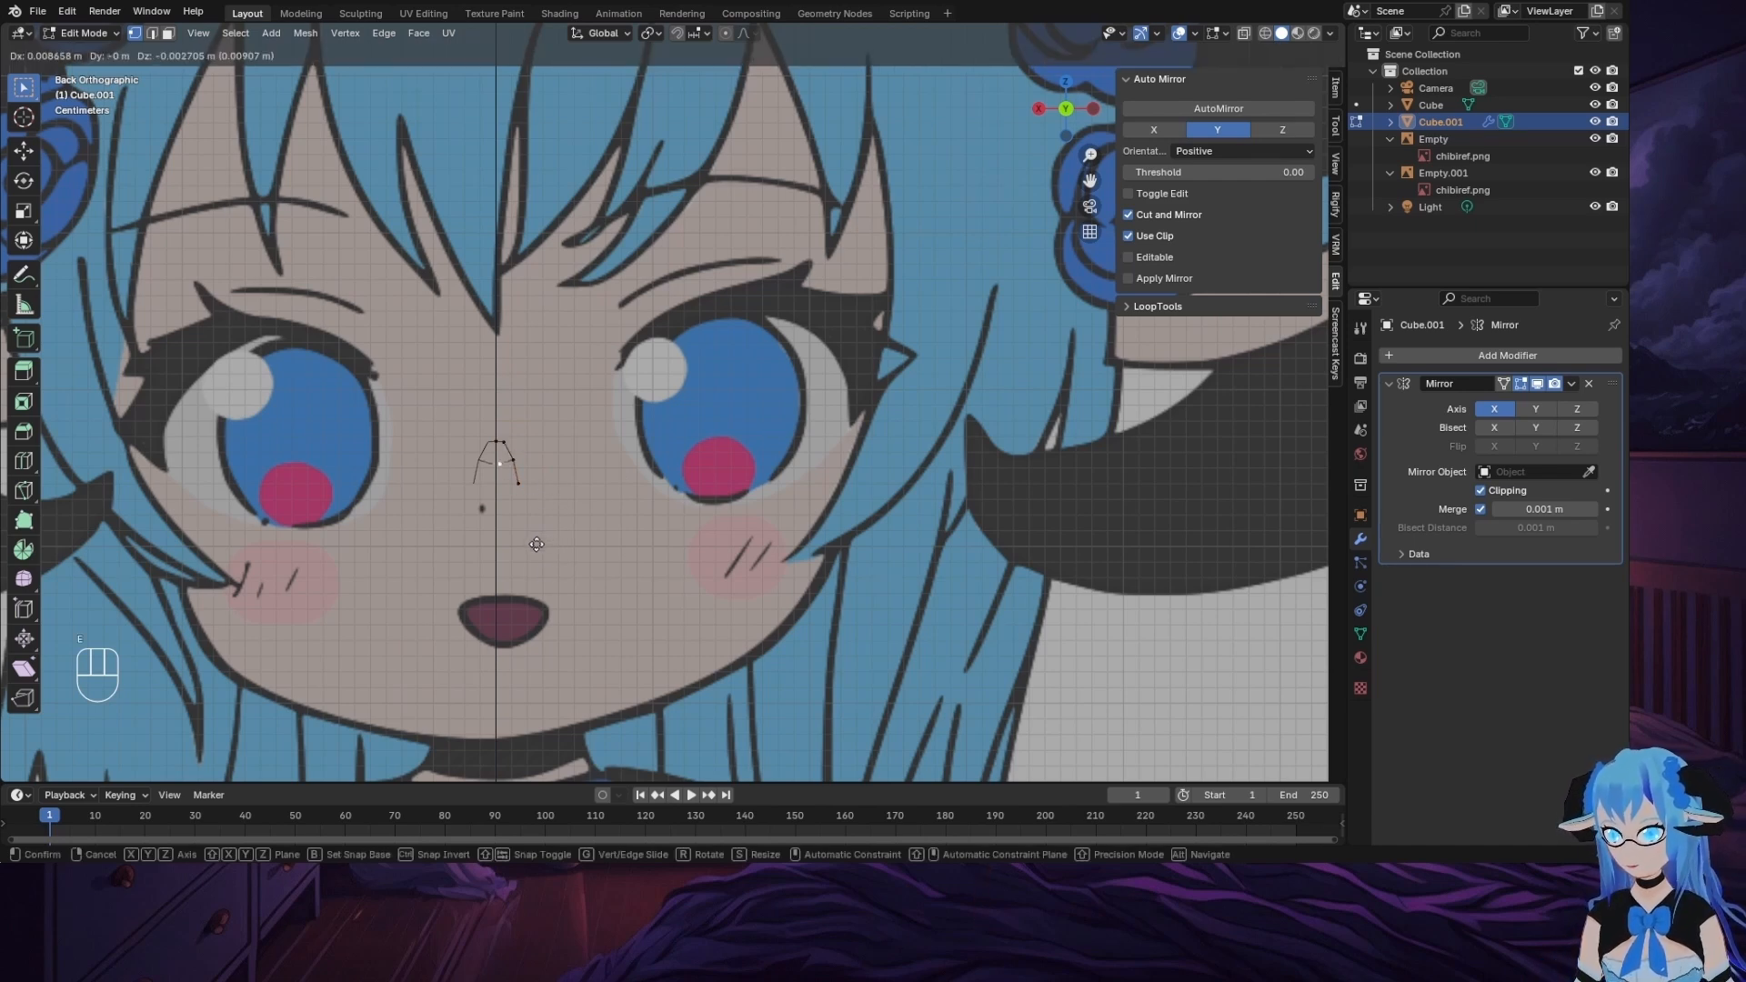
pyautogui.click(526, 545)
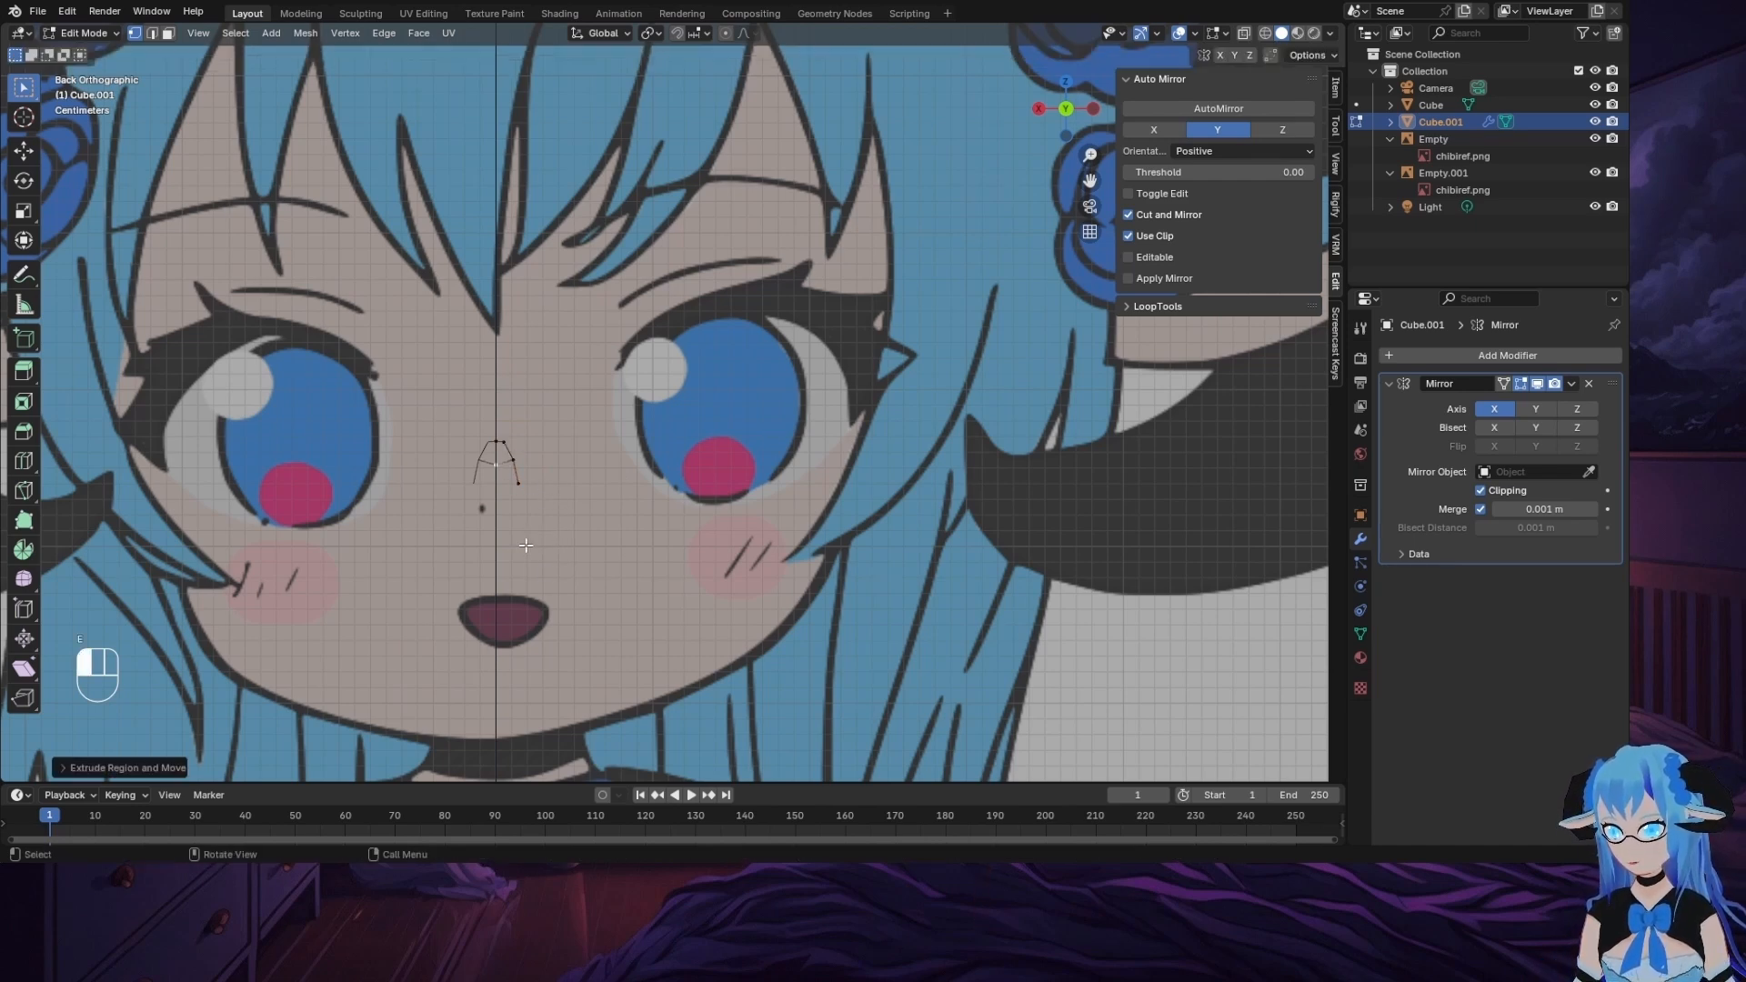
pyautogui.click(516, 482)
pyautogui.press('g')
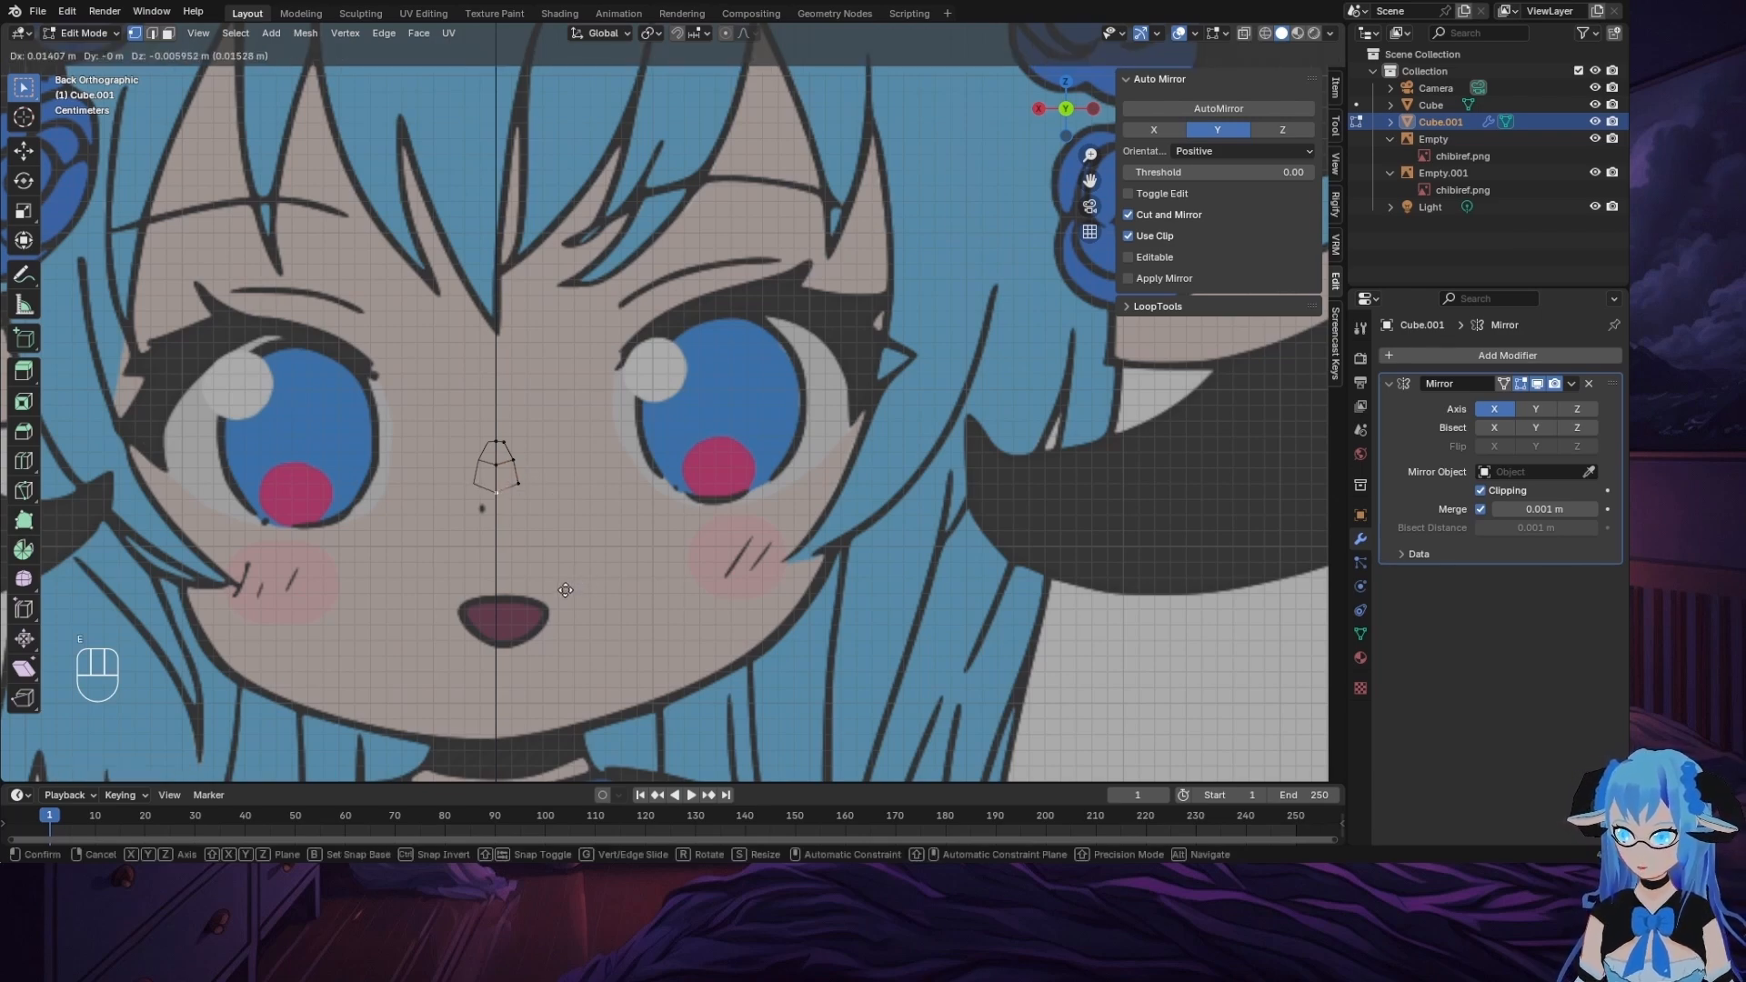
pyautogui.click(566, 590)
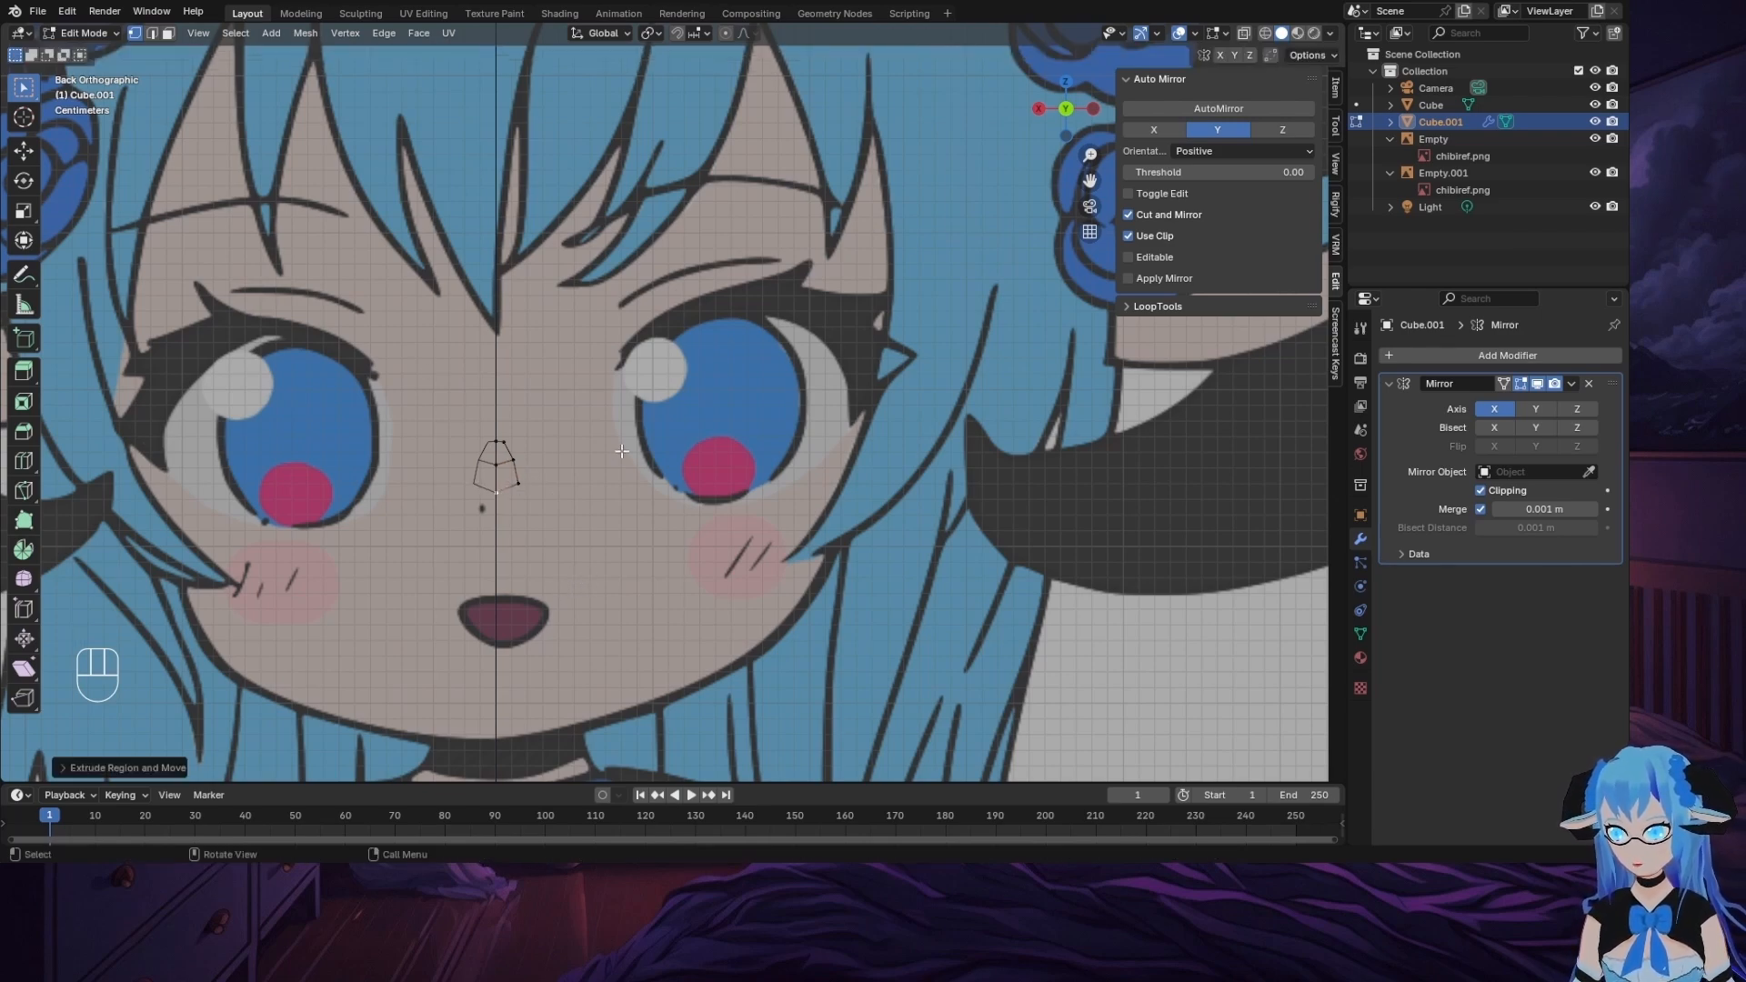
# Step: Move all nose vertices along the Y axis to the nose of the side-profile reference in the left orthographic view
pyautogui.moveTo(621, 451); pyautogui.dragTo(1128, 194, button='middle')
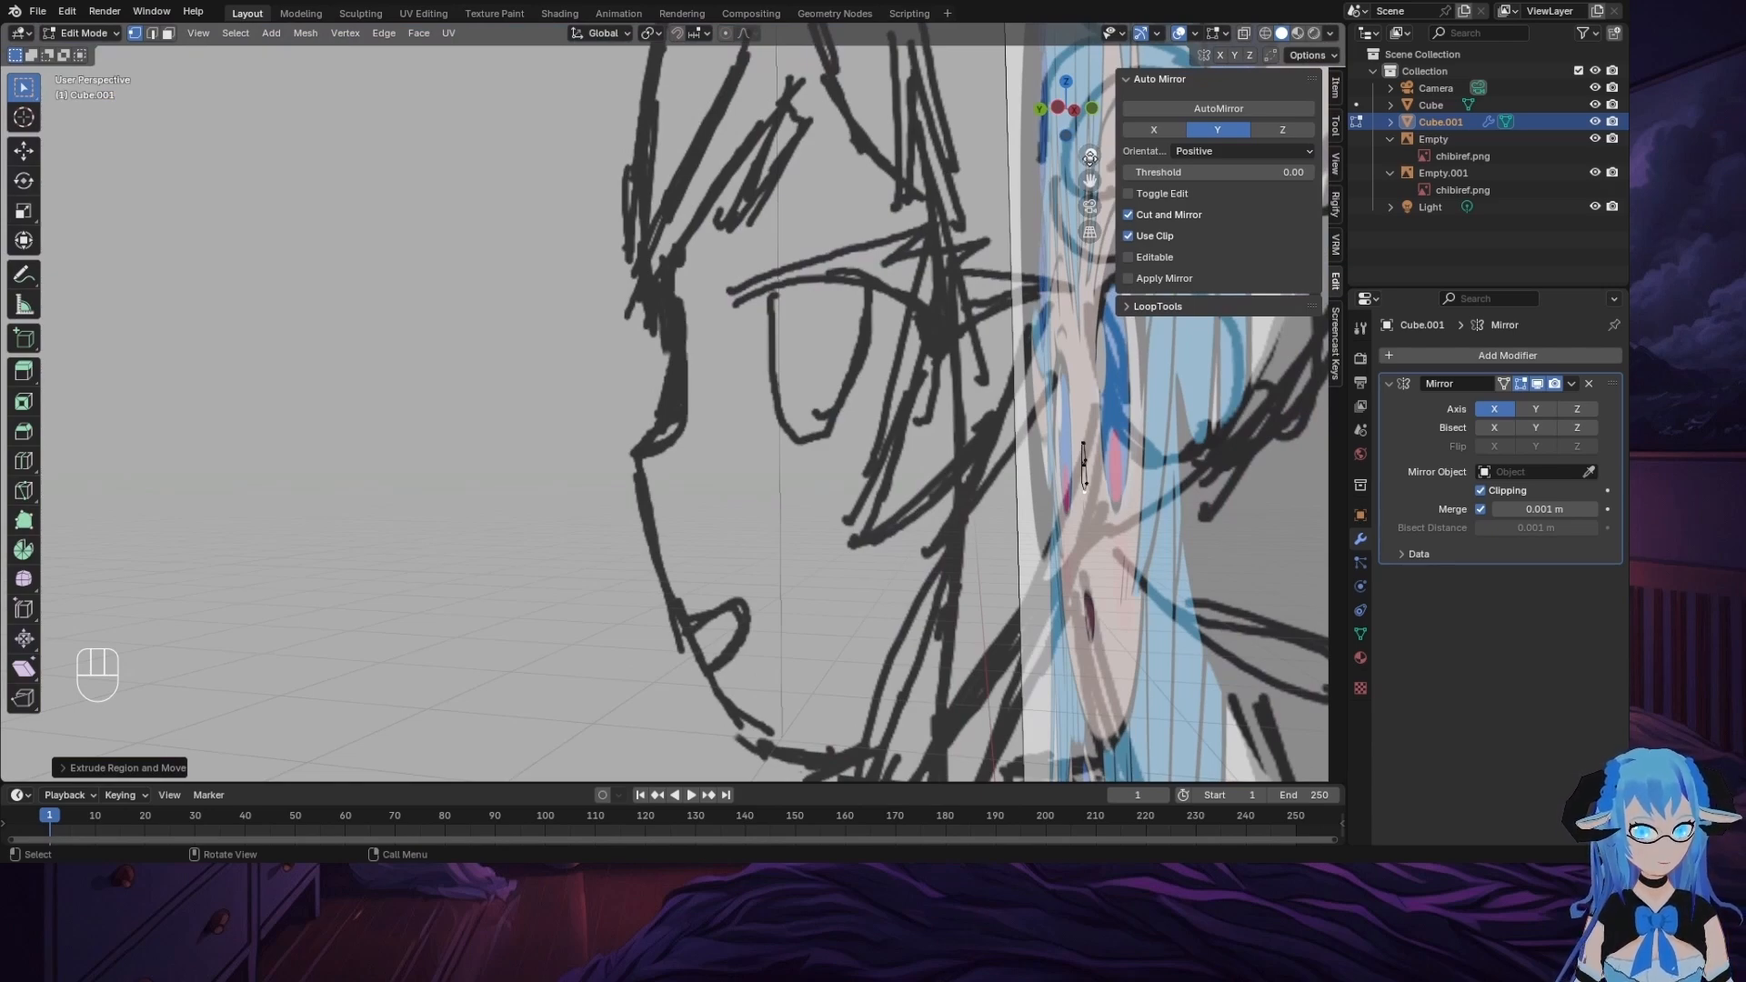
pyautogui.click(1074, 109)
pyautogui.click(1065, 109)
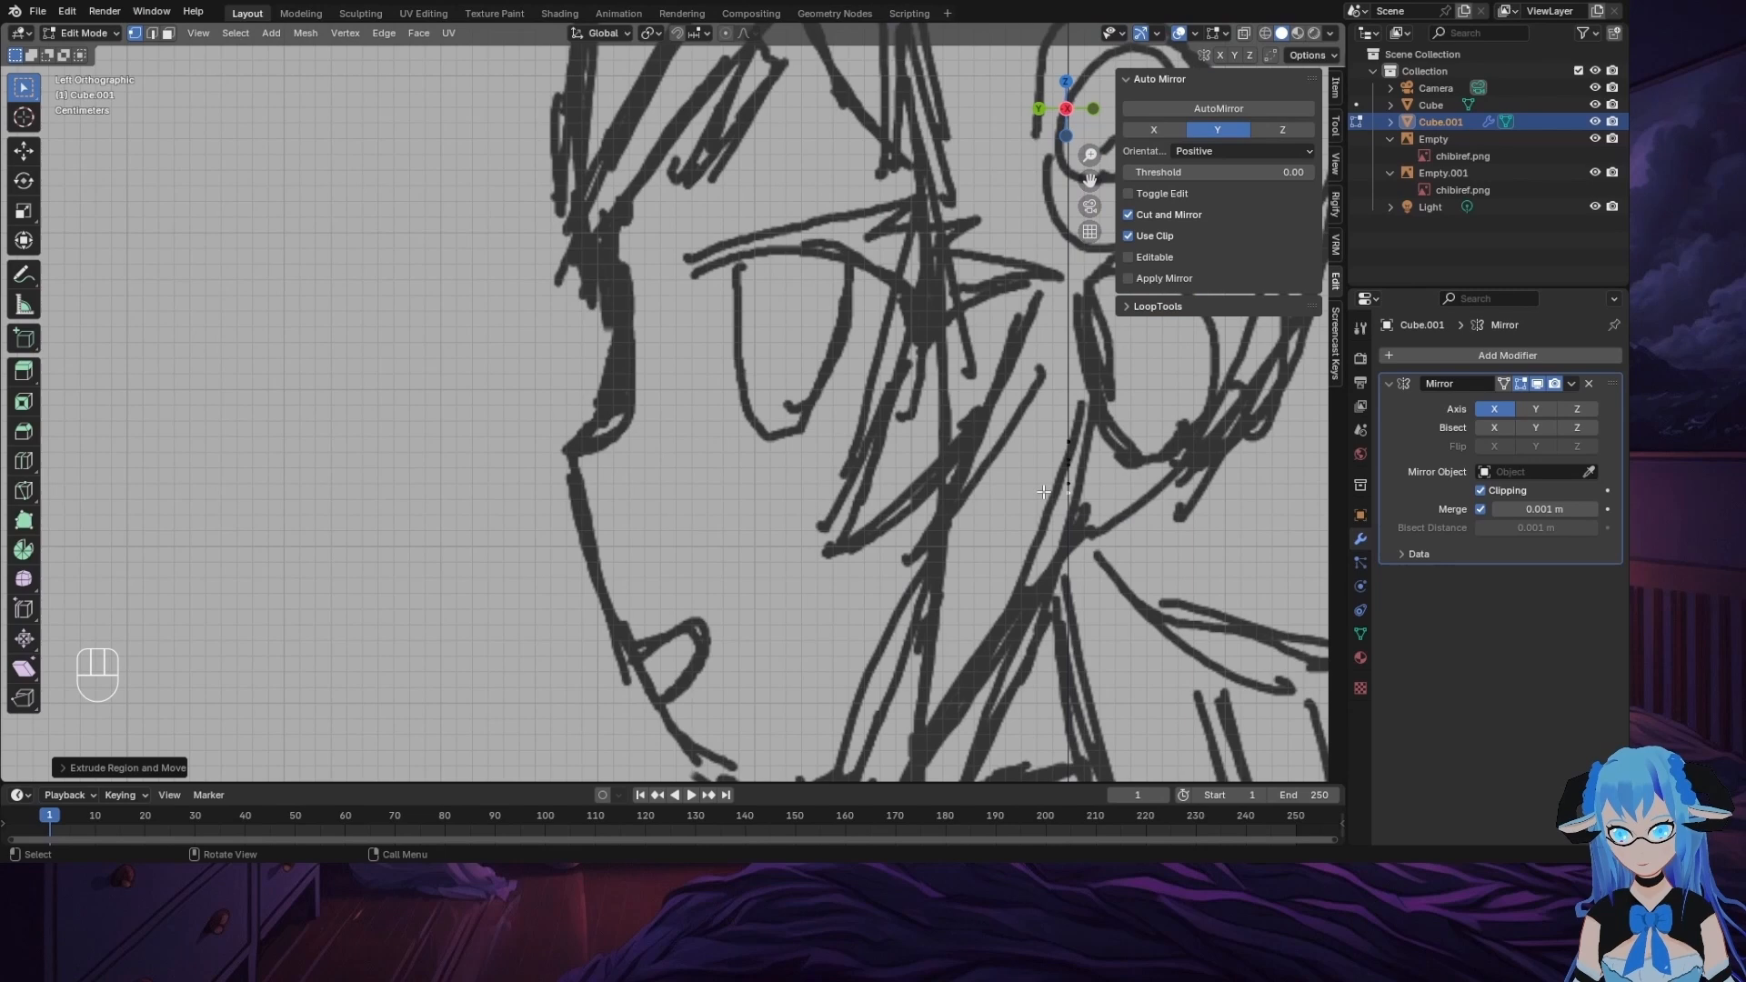
pyautogui.moveTo(1019, 362); pyautogui.dragTo(1181, 577)
pyautogui.press('g')
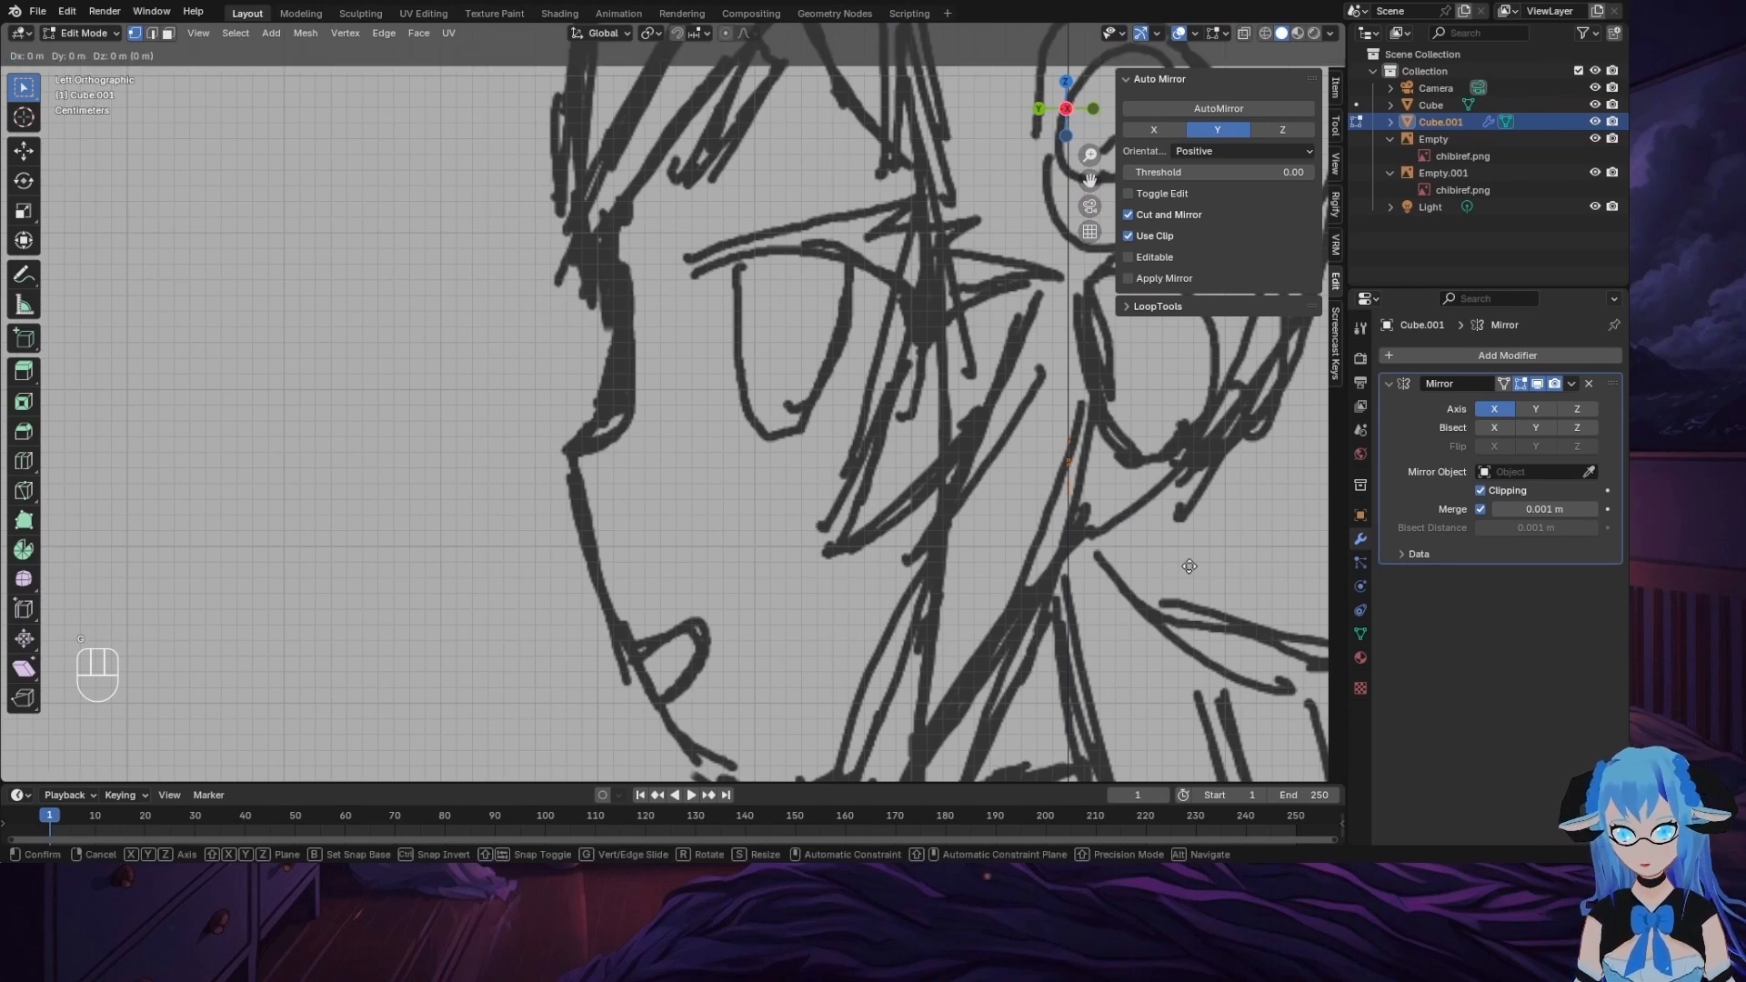
pyautogui.press('y')
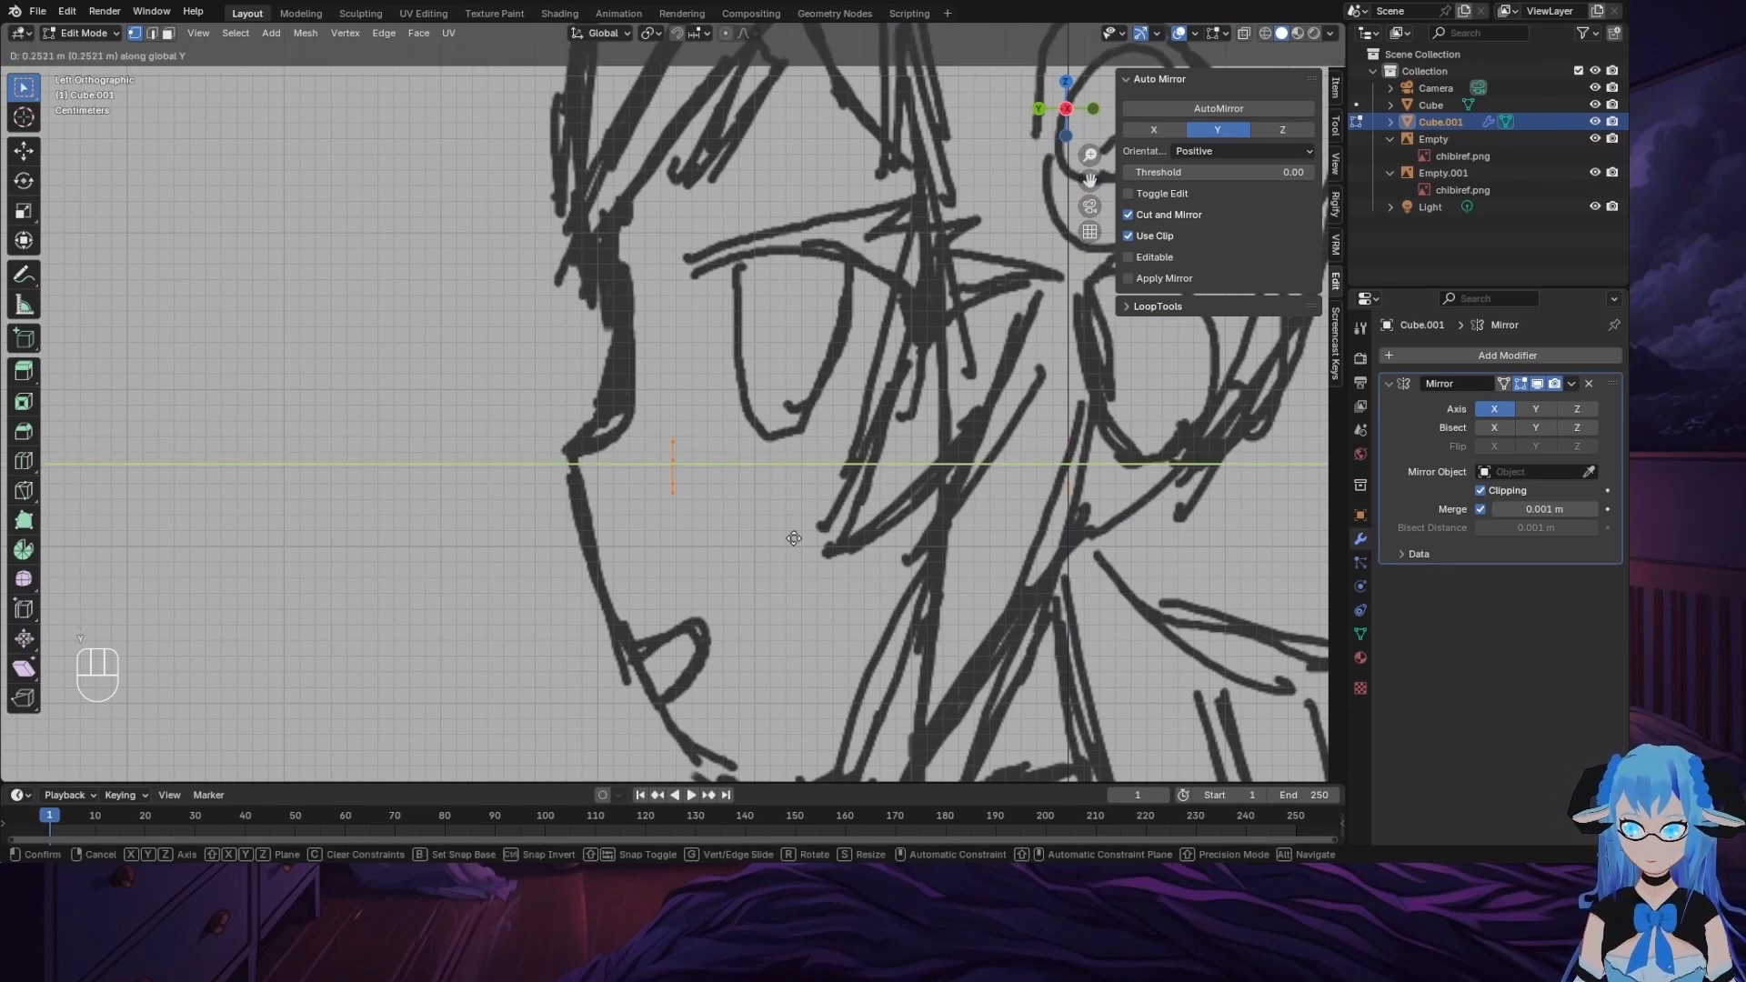
pyautogui.click(744, 525)
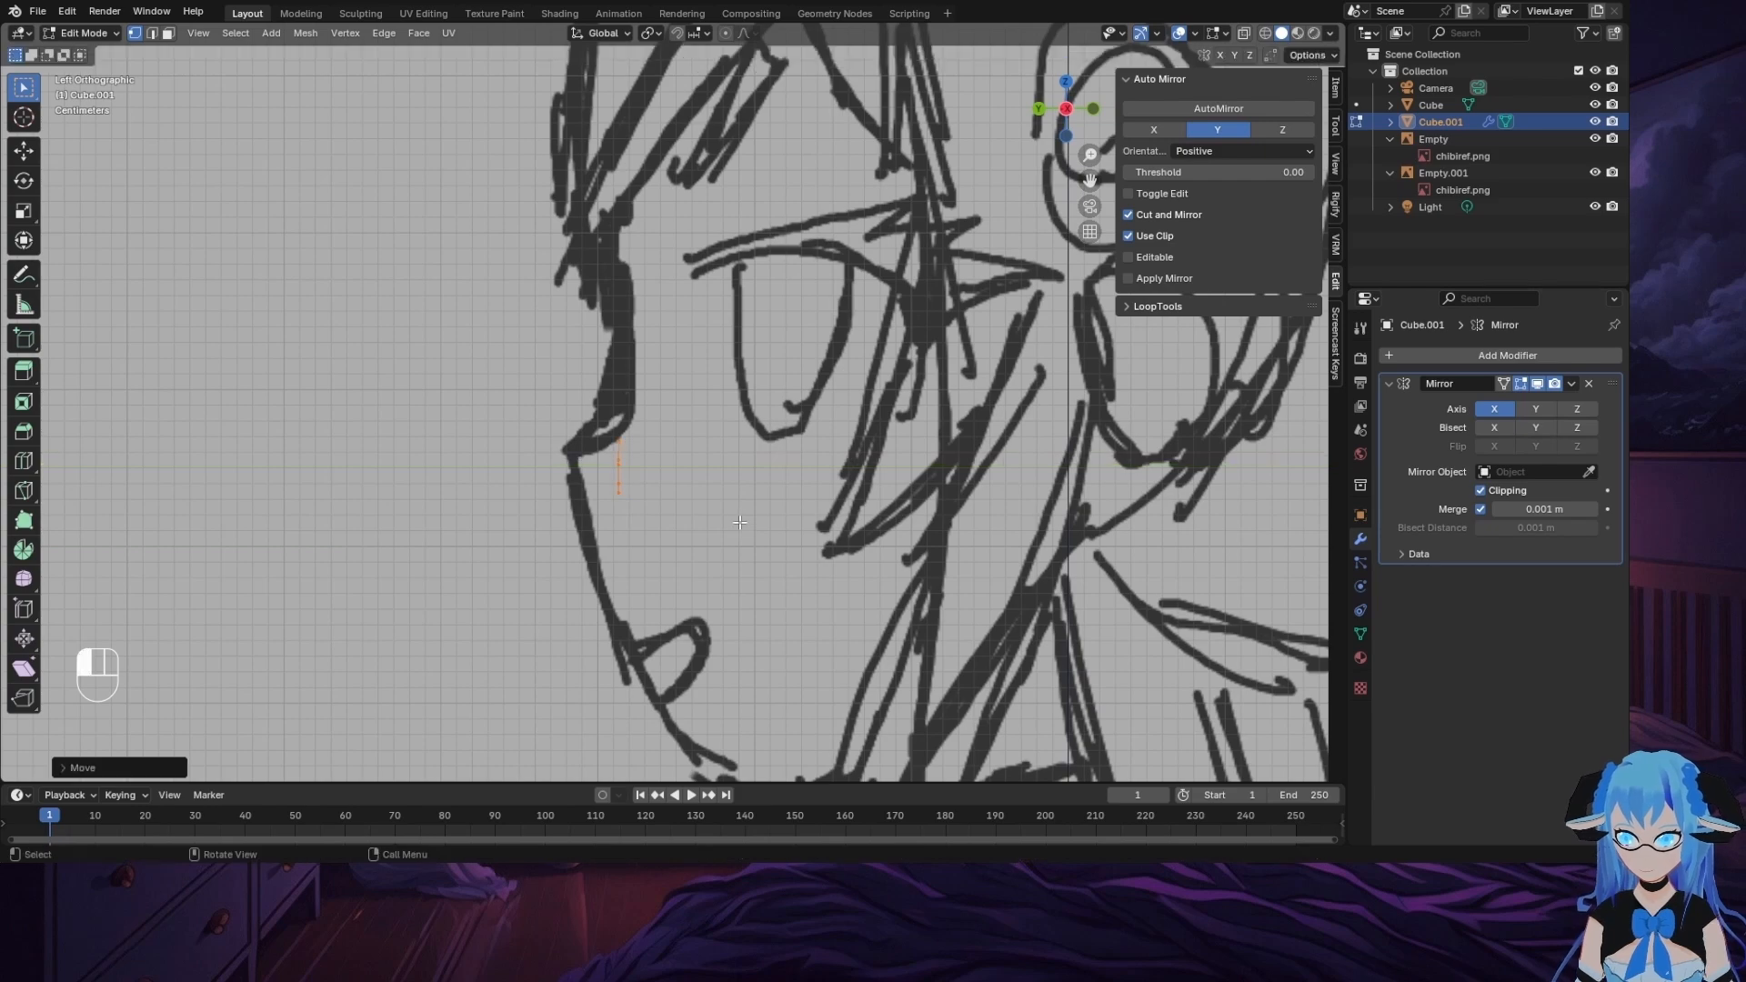
# Step: Move the nose's middle and lower vertices forward about 0.02 m along Y toward the profile's nose tip and deselect them
pyautogui.click(1039, 108)
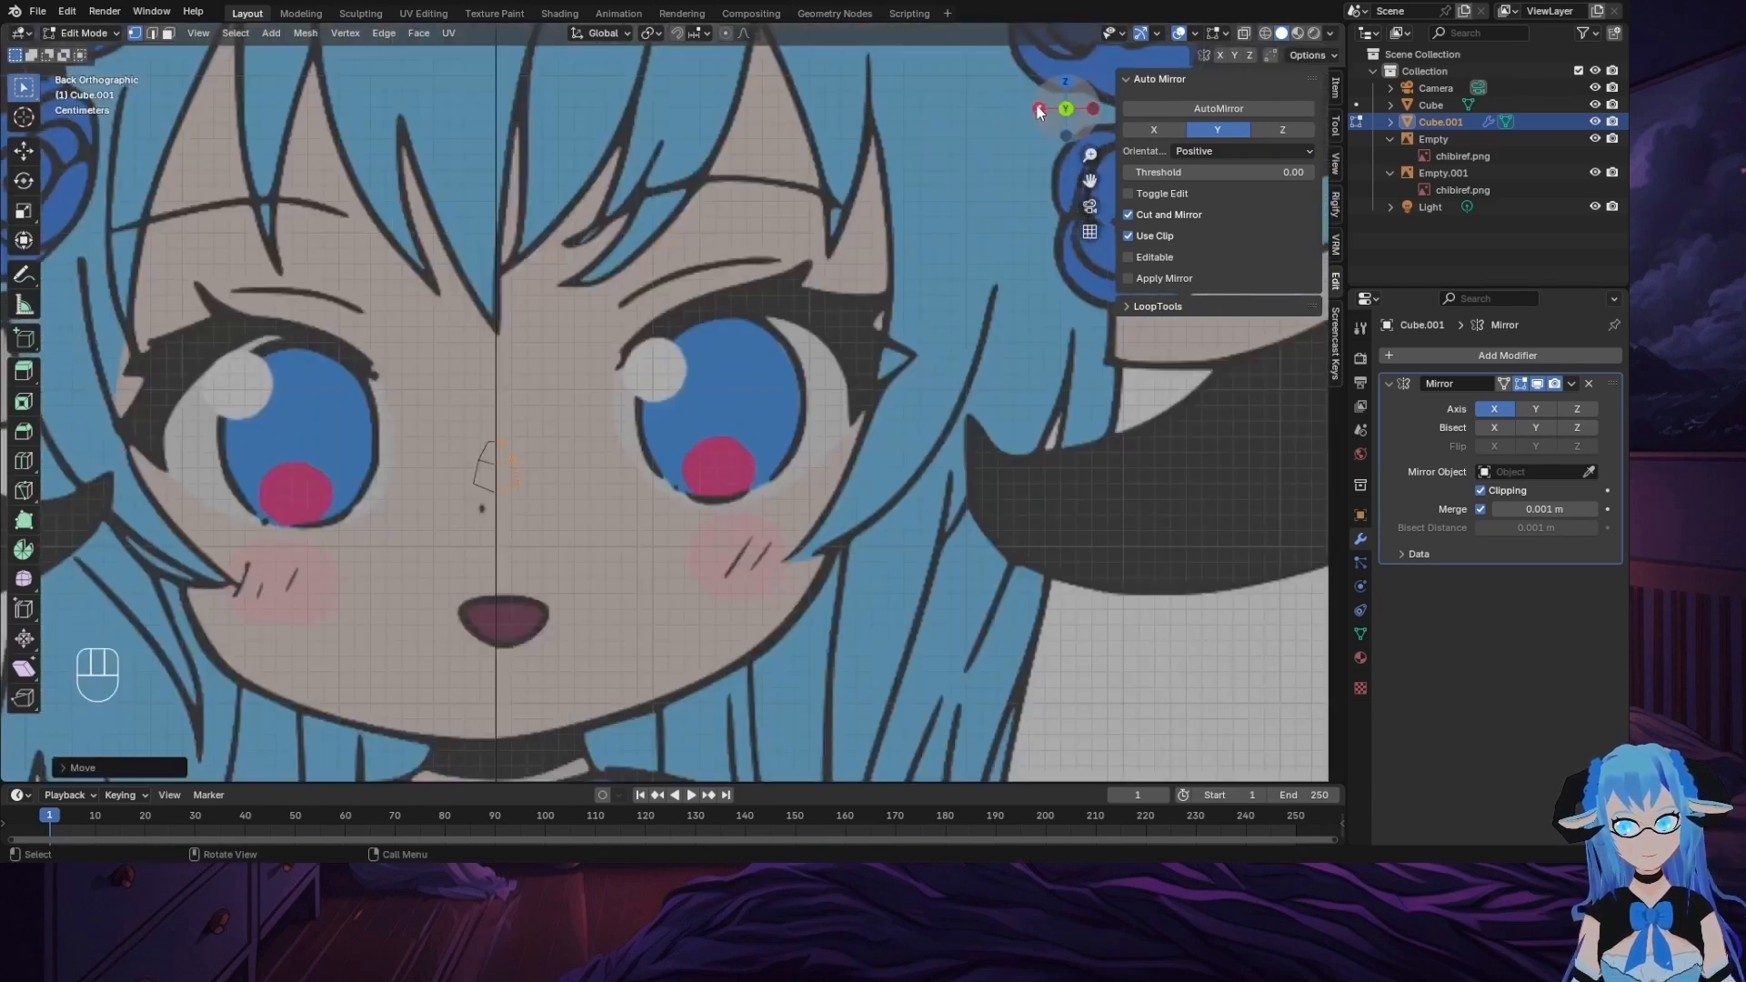
pyautogui.moveTo(603, 423); pyautogui.dragTo(624, 514, button='middle')
pyautogui.click(557, 459)
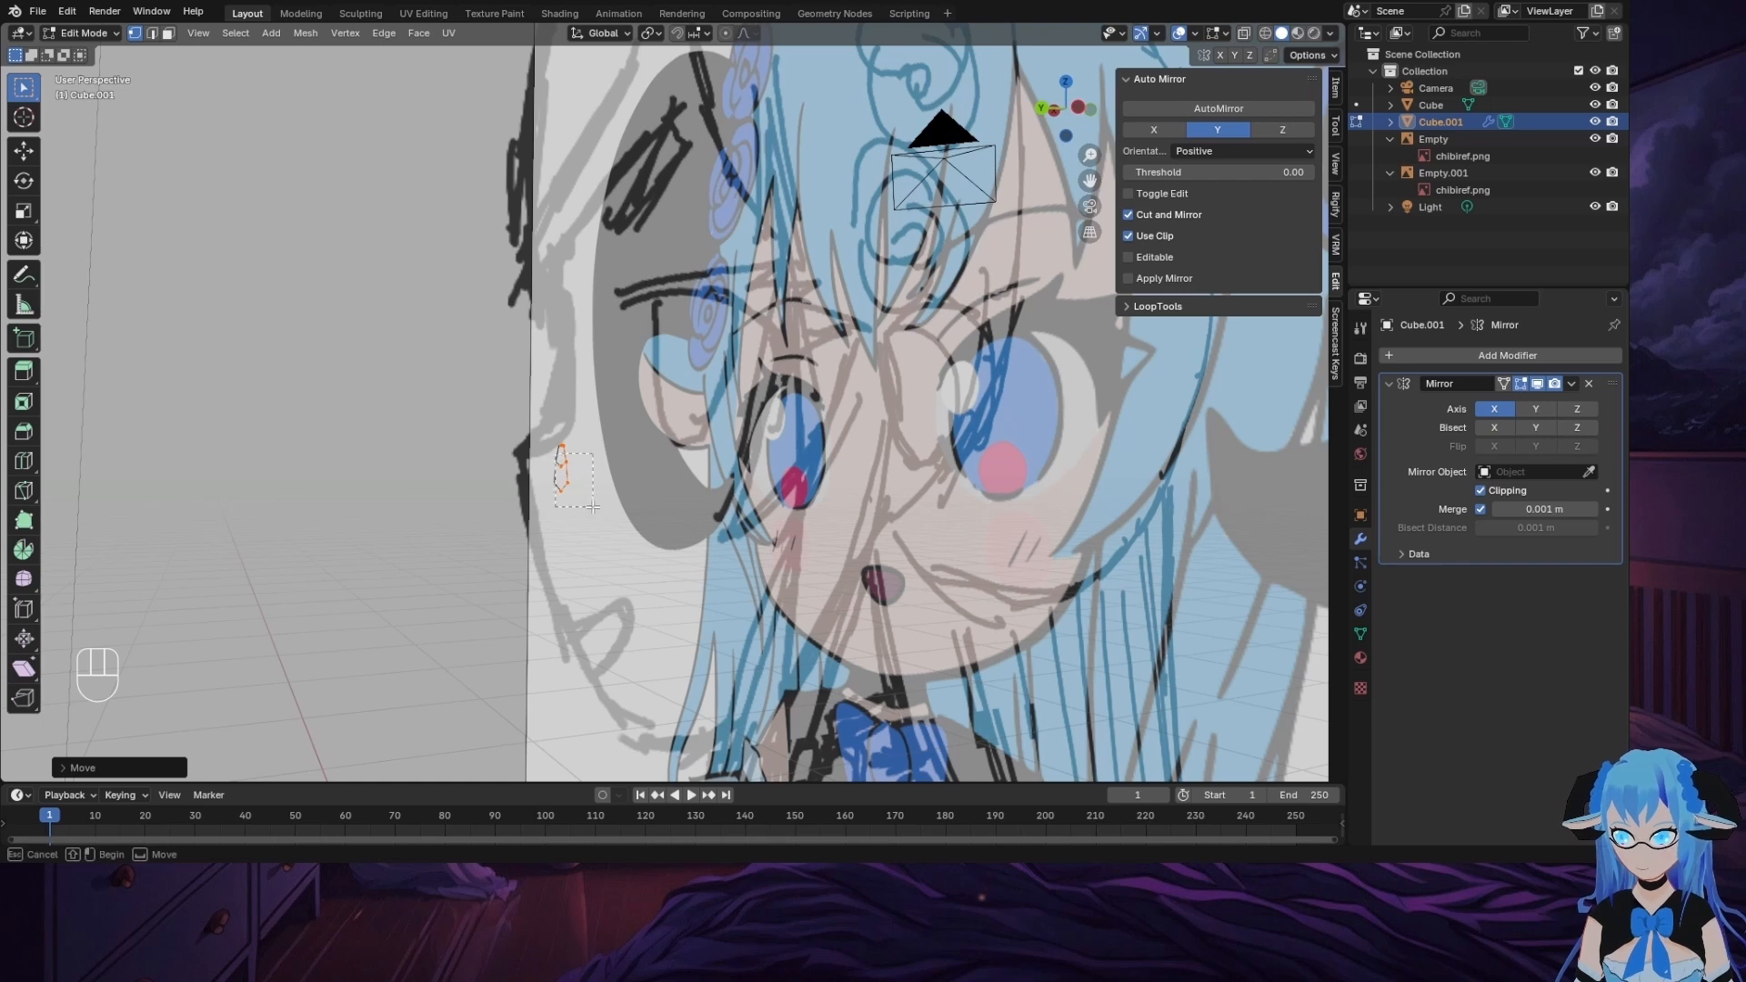
pyautogui.press('g')
pyautogui.press('y')
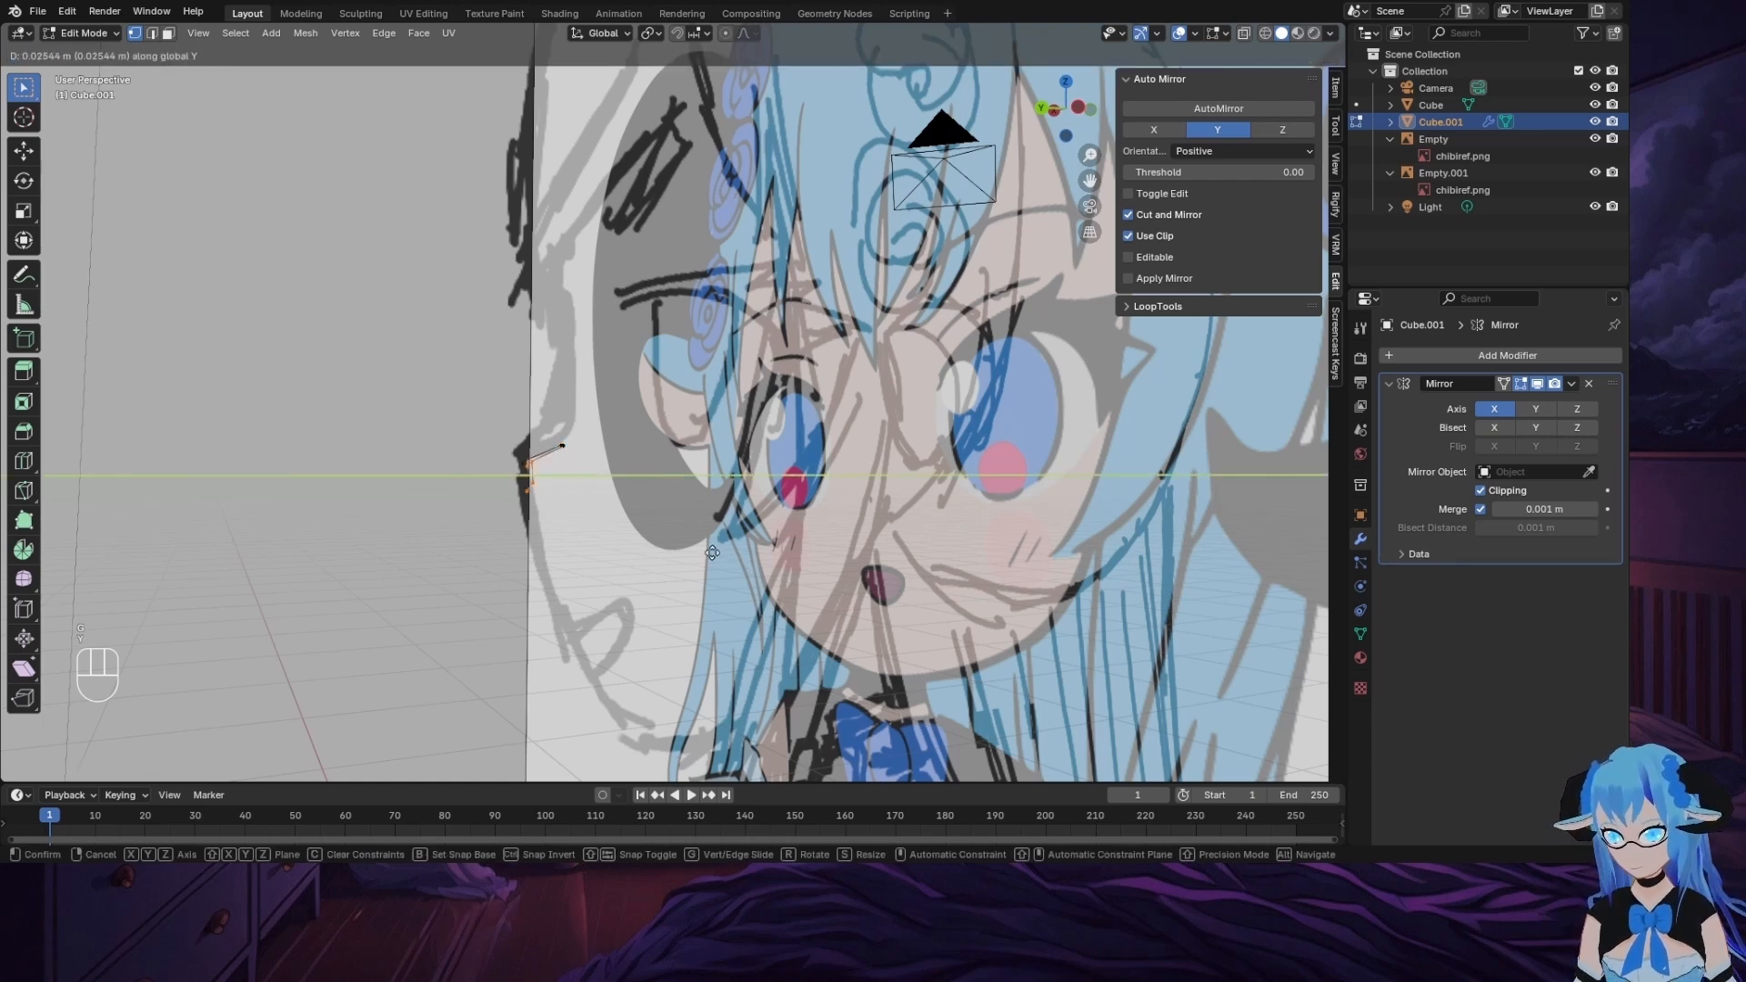
pyautogui.click(718, 549)
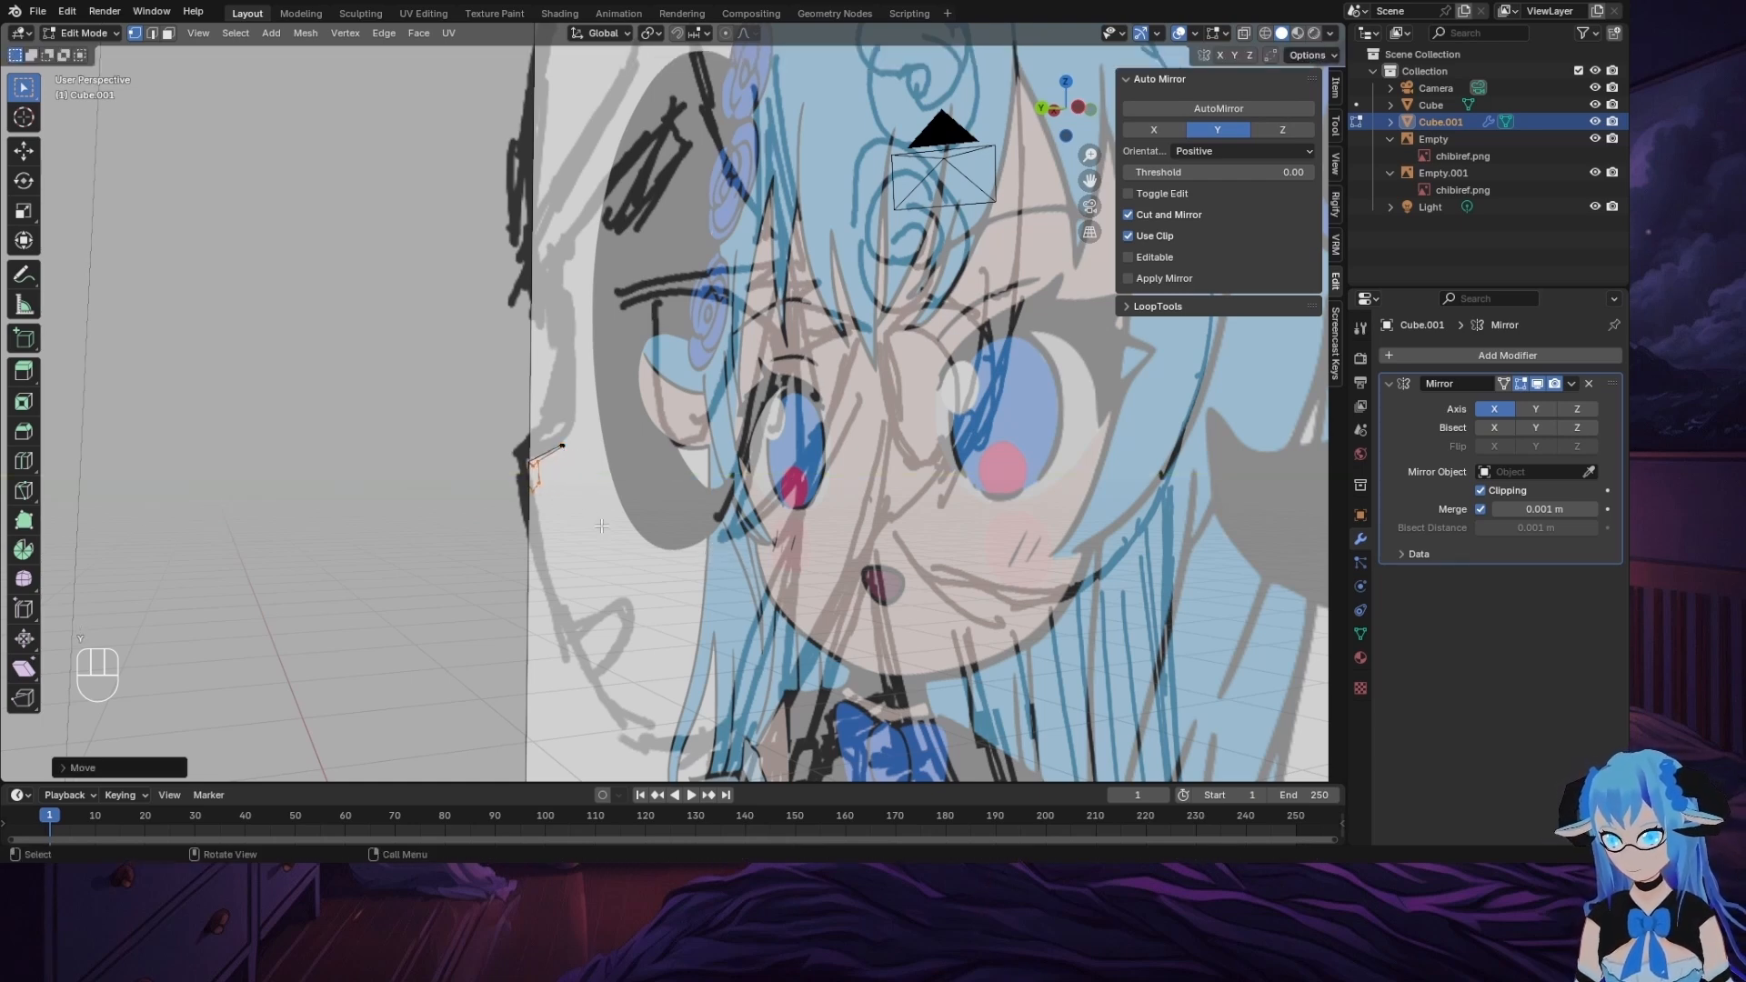
pyautogui.click(531, 470)
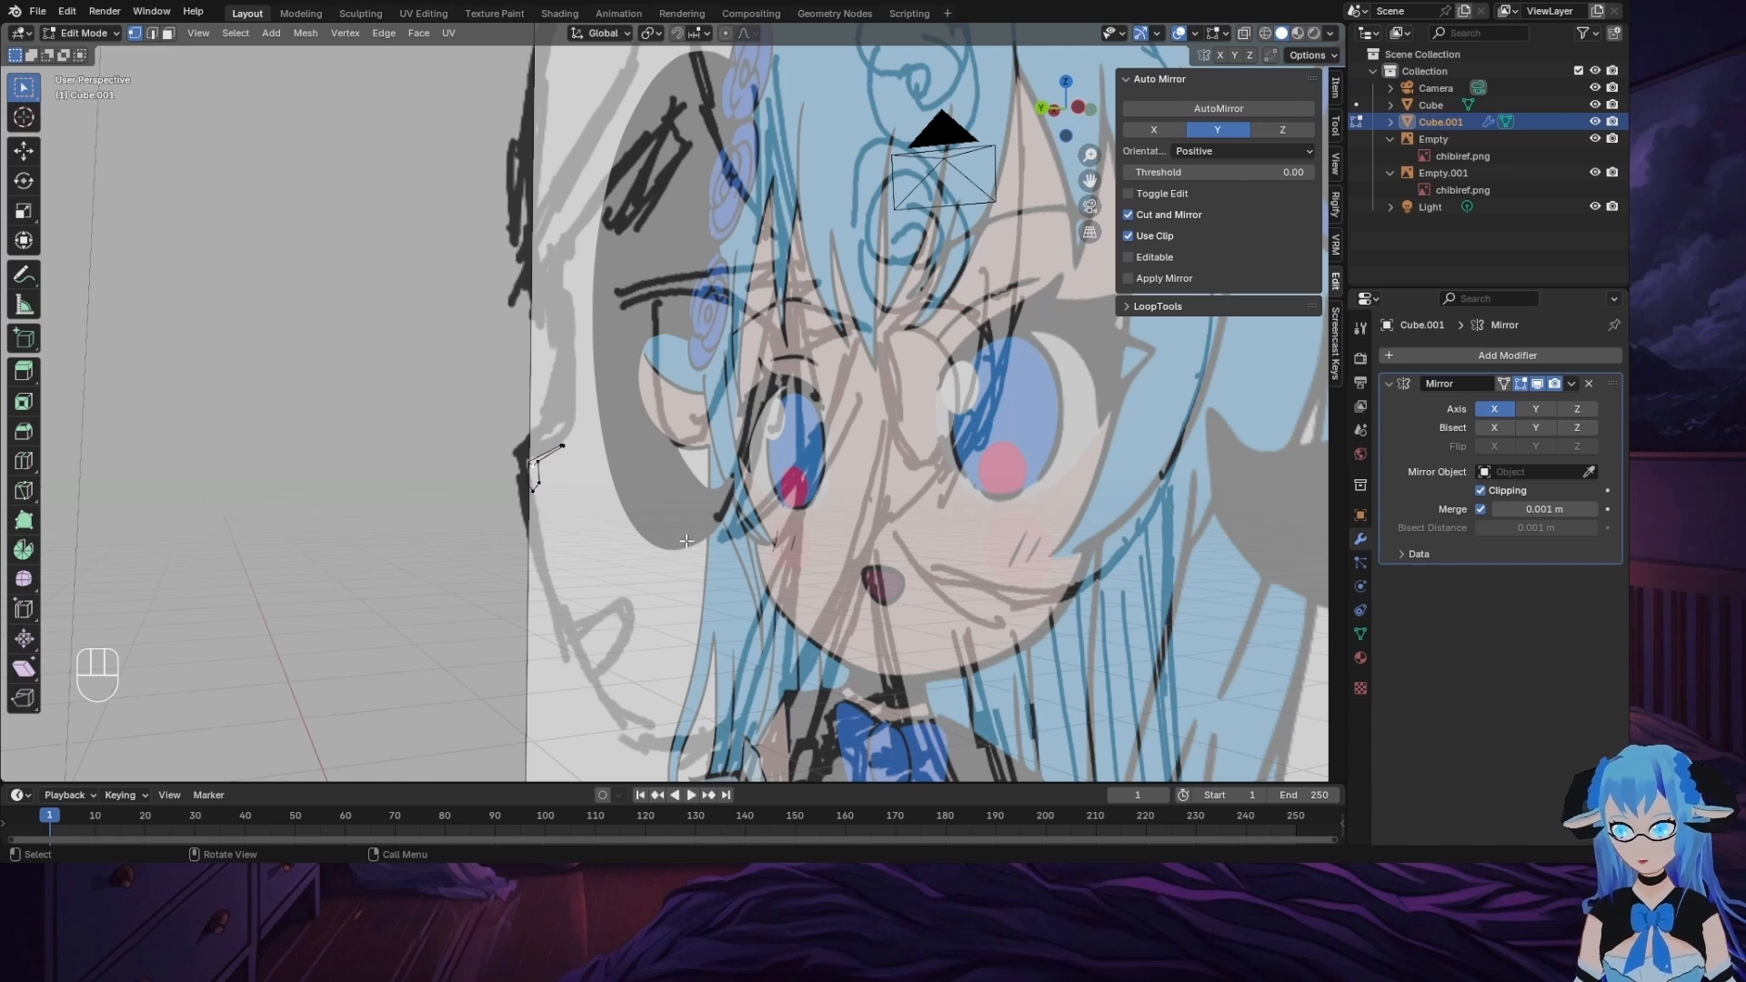
# Step: Move the nose's middle centre and side vertices onto the profile's nose tip in the left orthographic view
pyautogui.click(1053, 111)
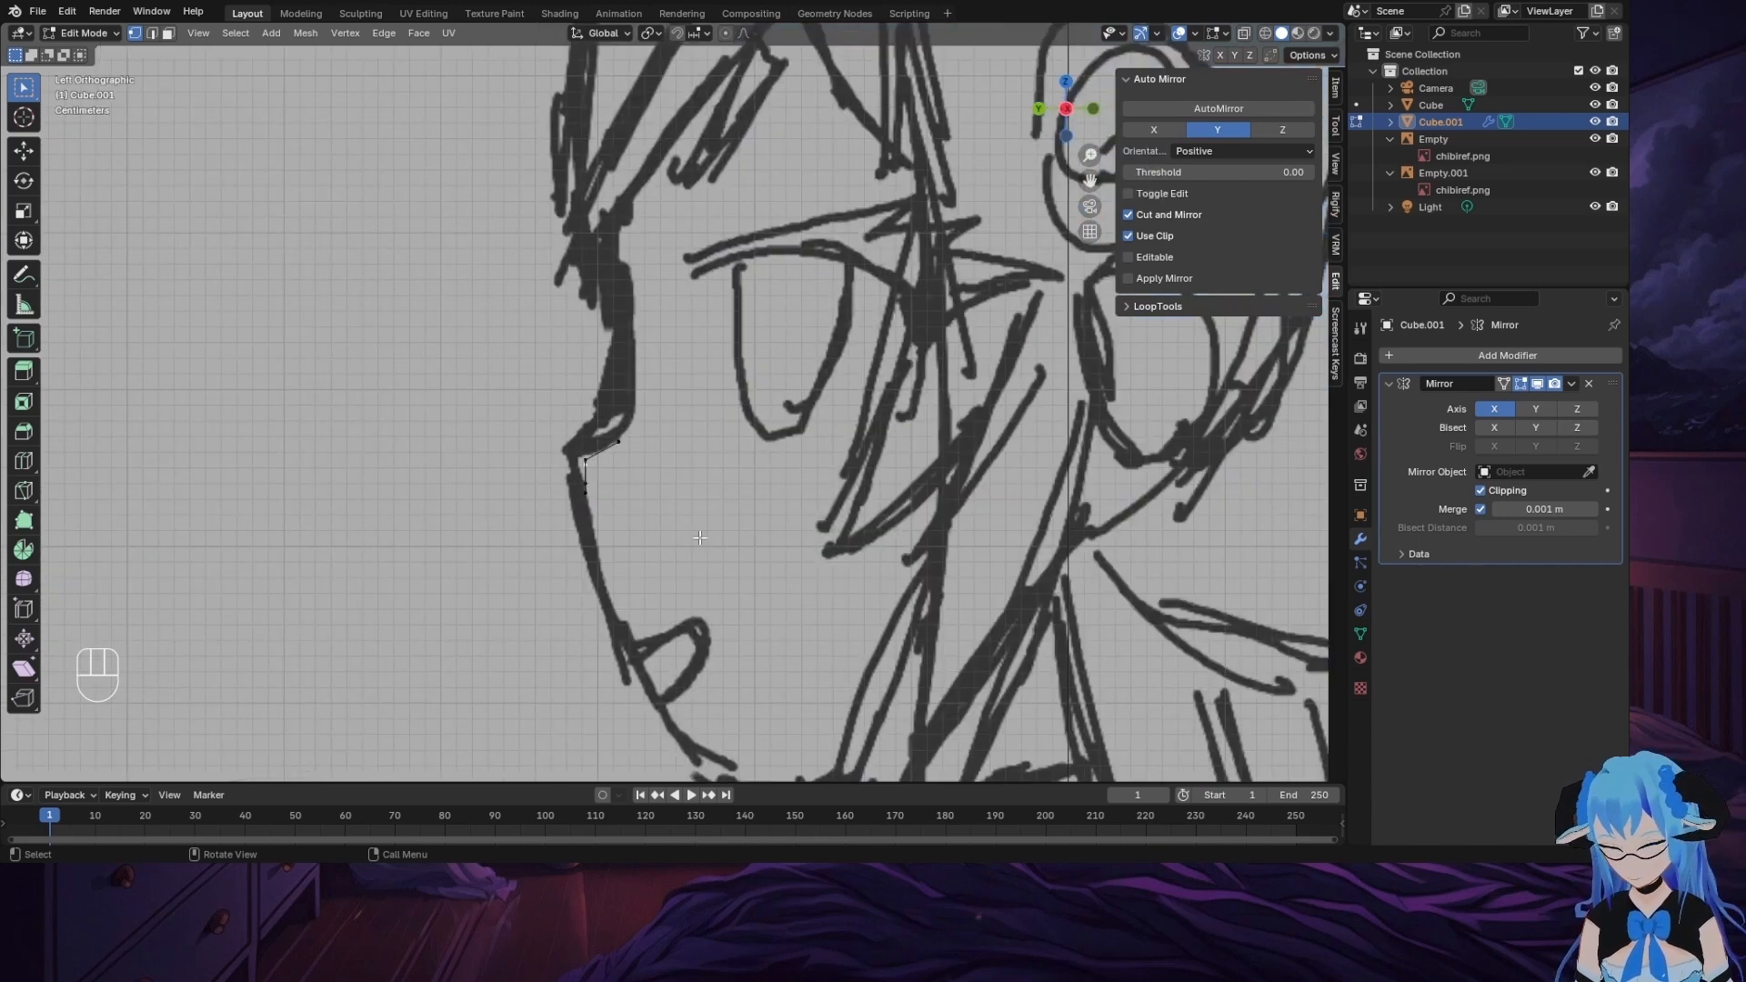
pyautogui.press('g')
pyautogui.click(683, 522)
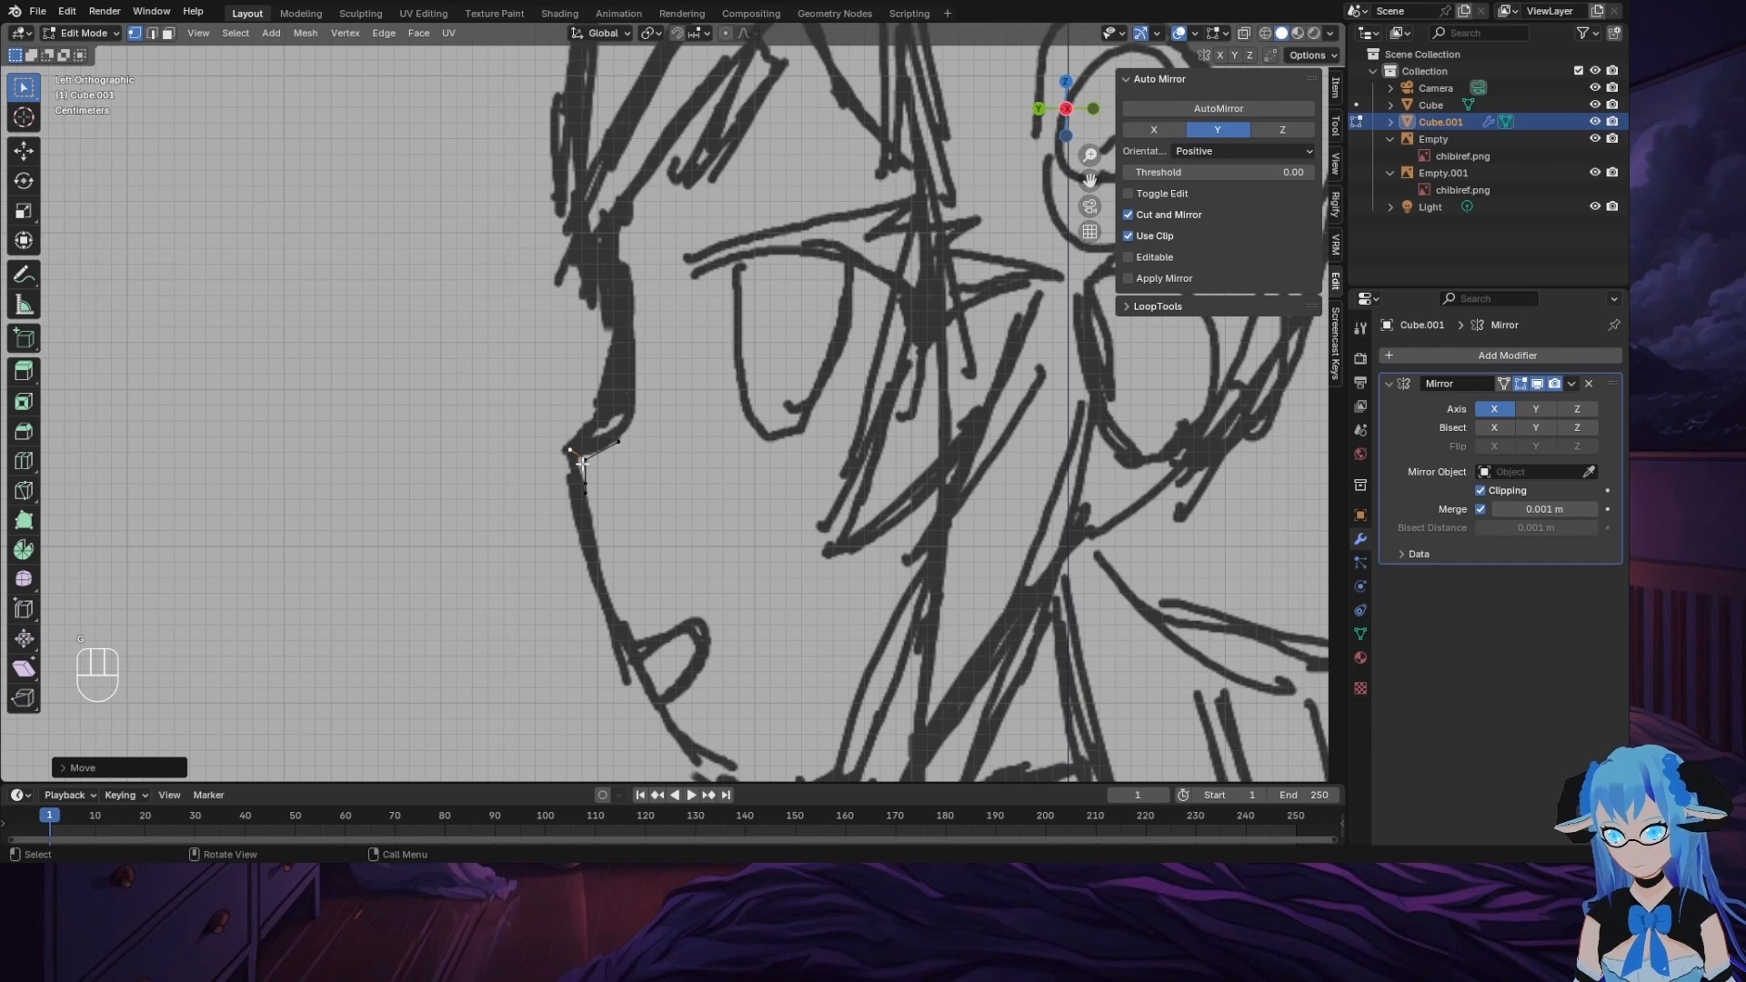
pyautogui.click(582, 462)
pyautogui.press('g')
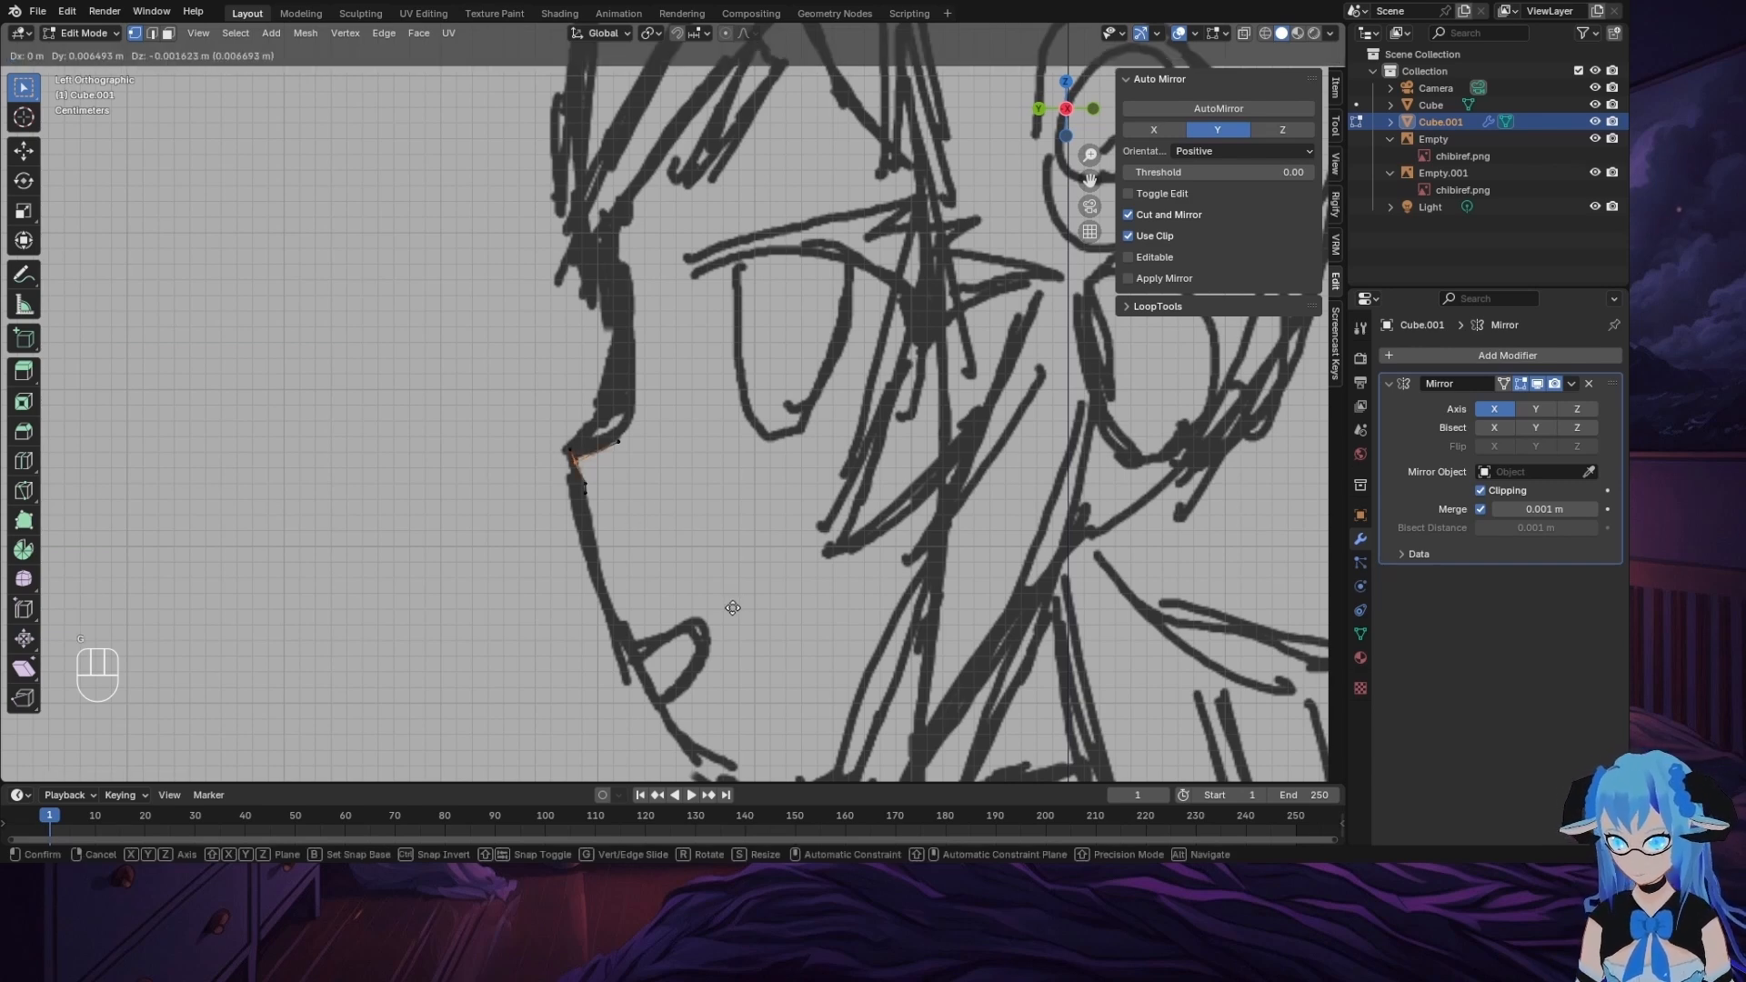
pyautogui.click(733, 612)
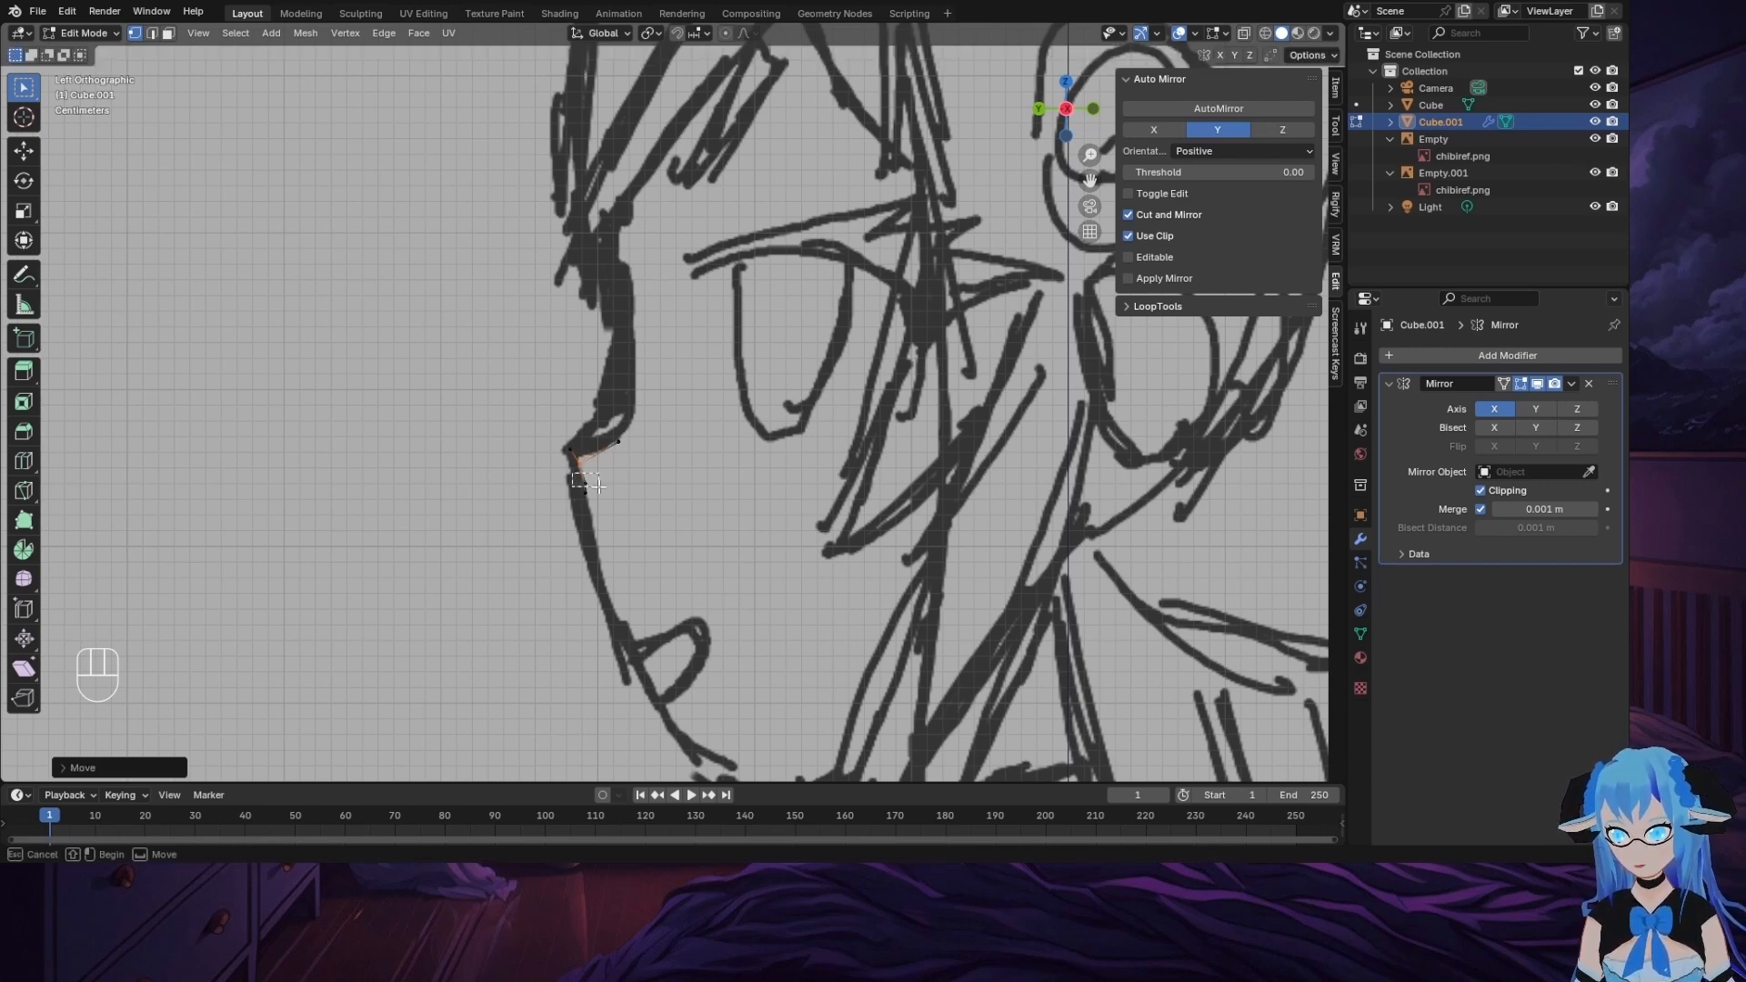
# Step: Move and rotate the nose's lower vertices to follow the profile line just below the nose tip
pyautogui.click(584, 488)
pyautogui.press('g')
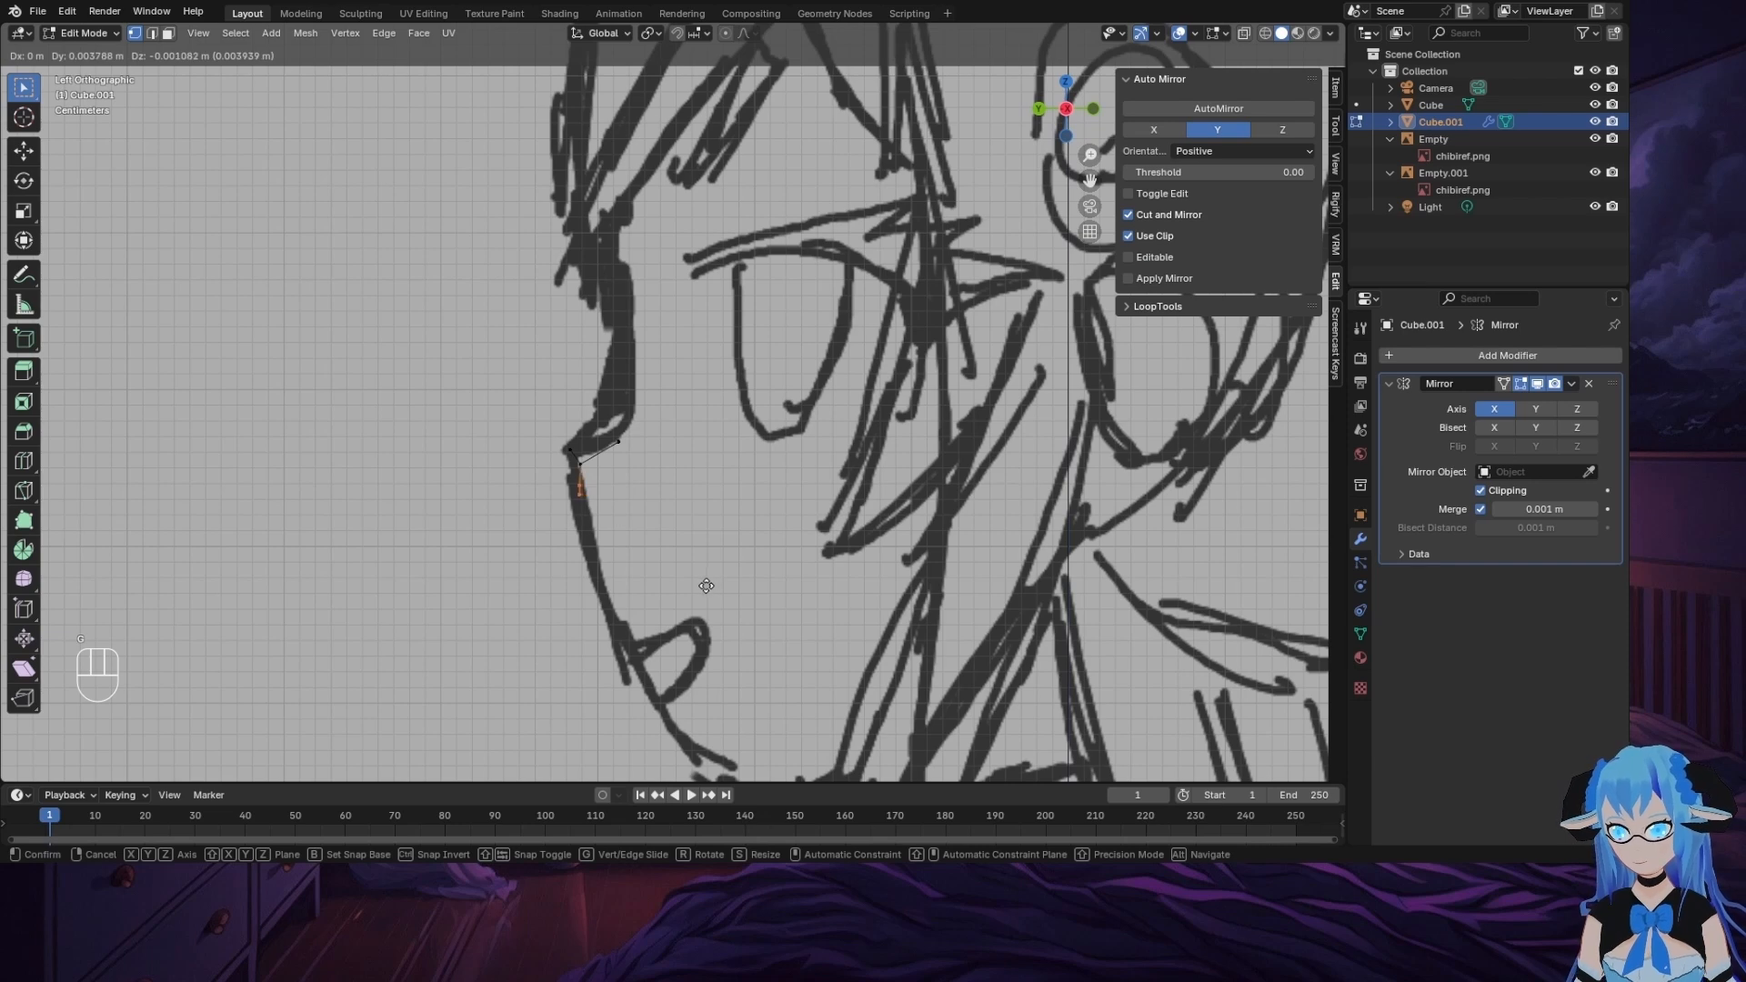
pyautogui.click(707, 585)
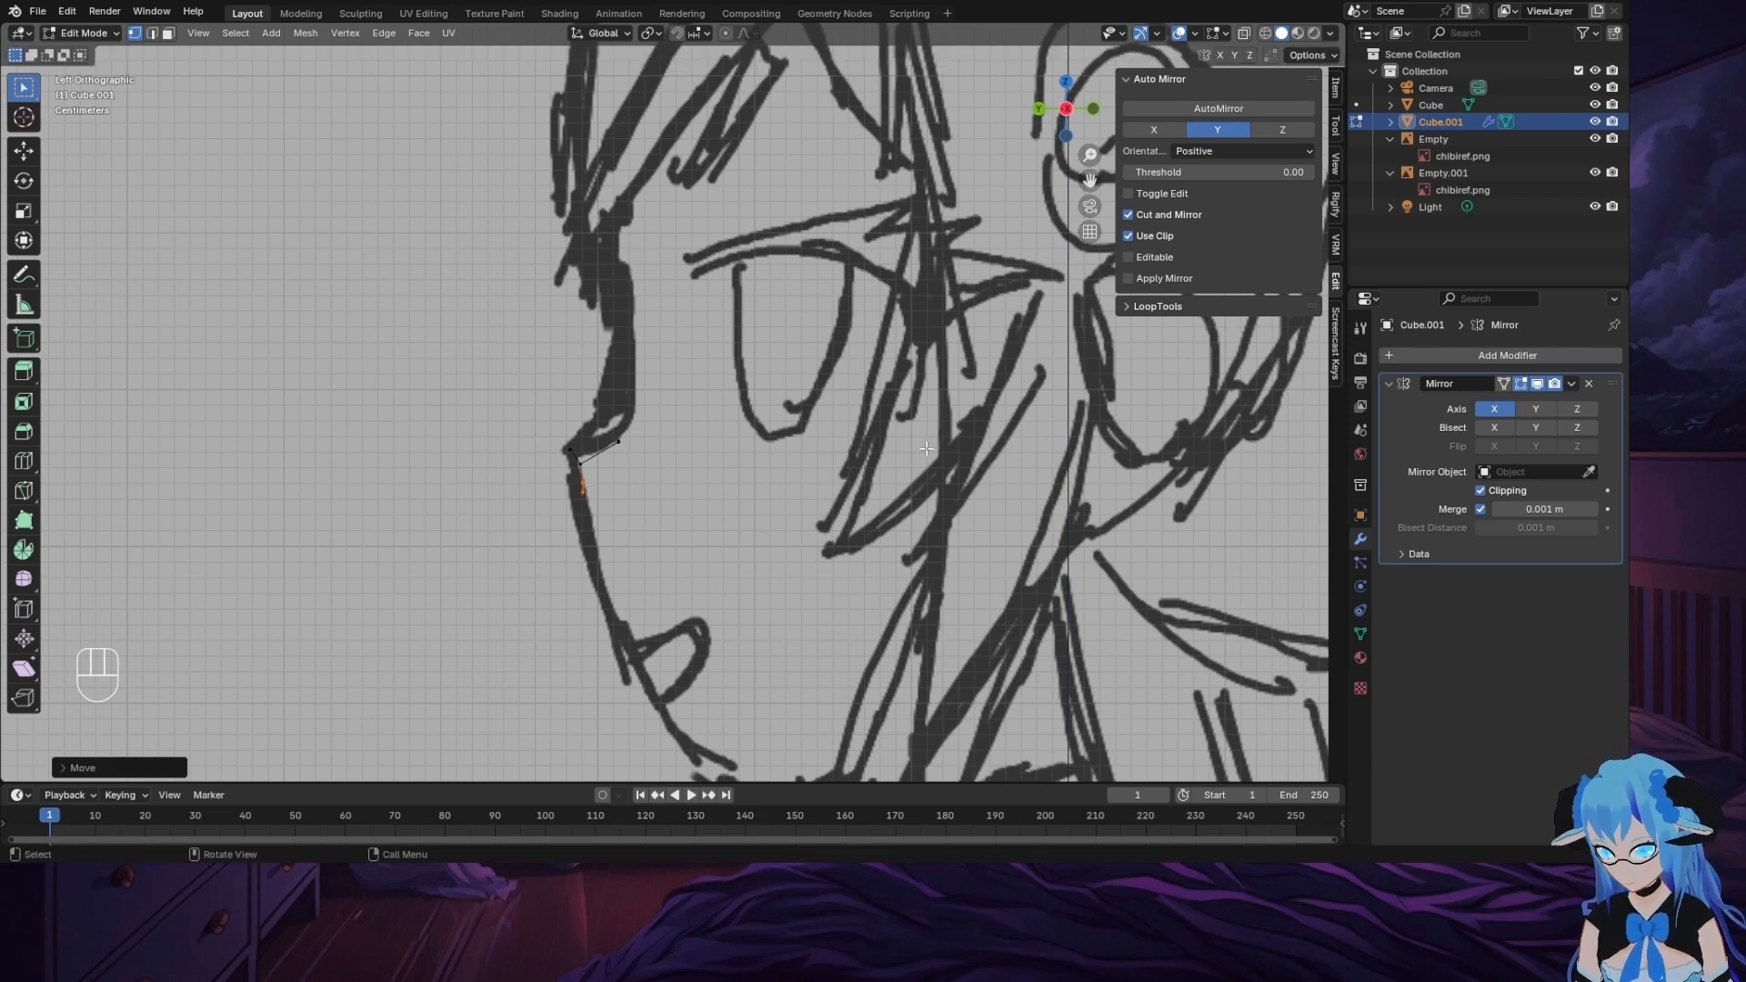
pyautogui.press('r')
pyautogui.click(900, 391)
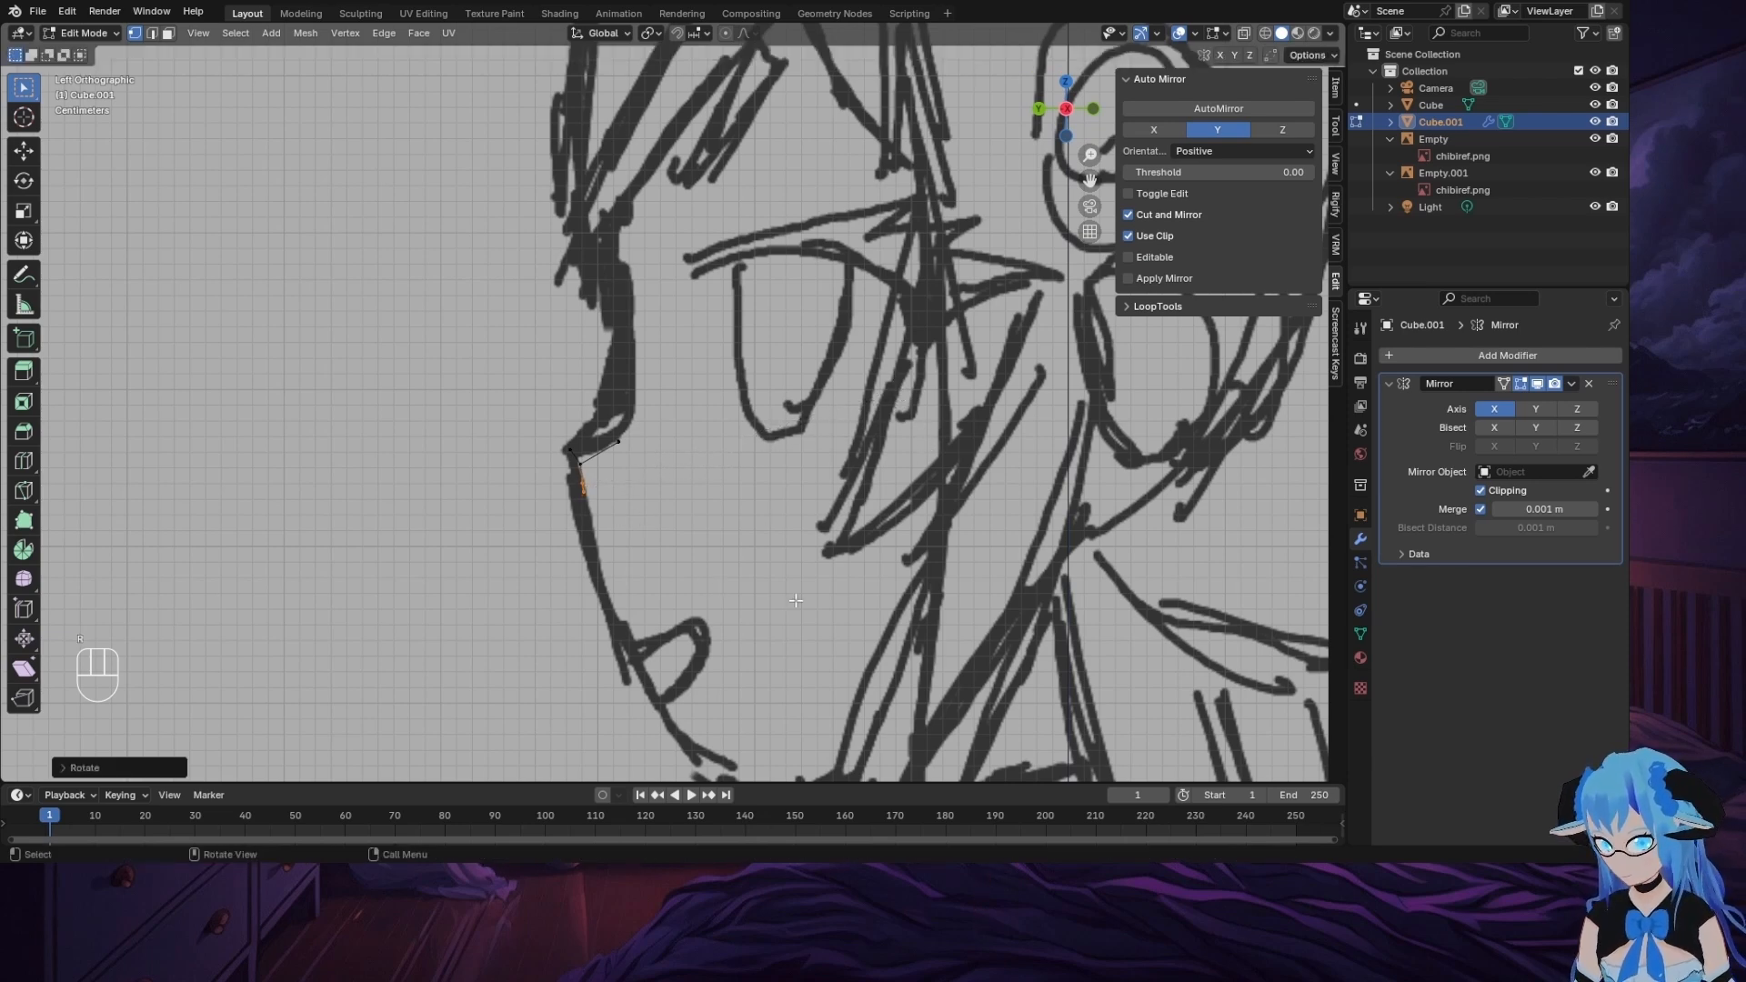
pyautogui.press('g')
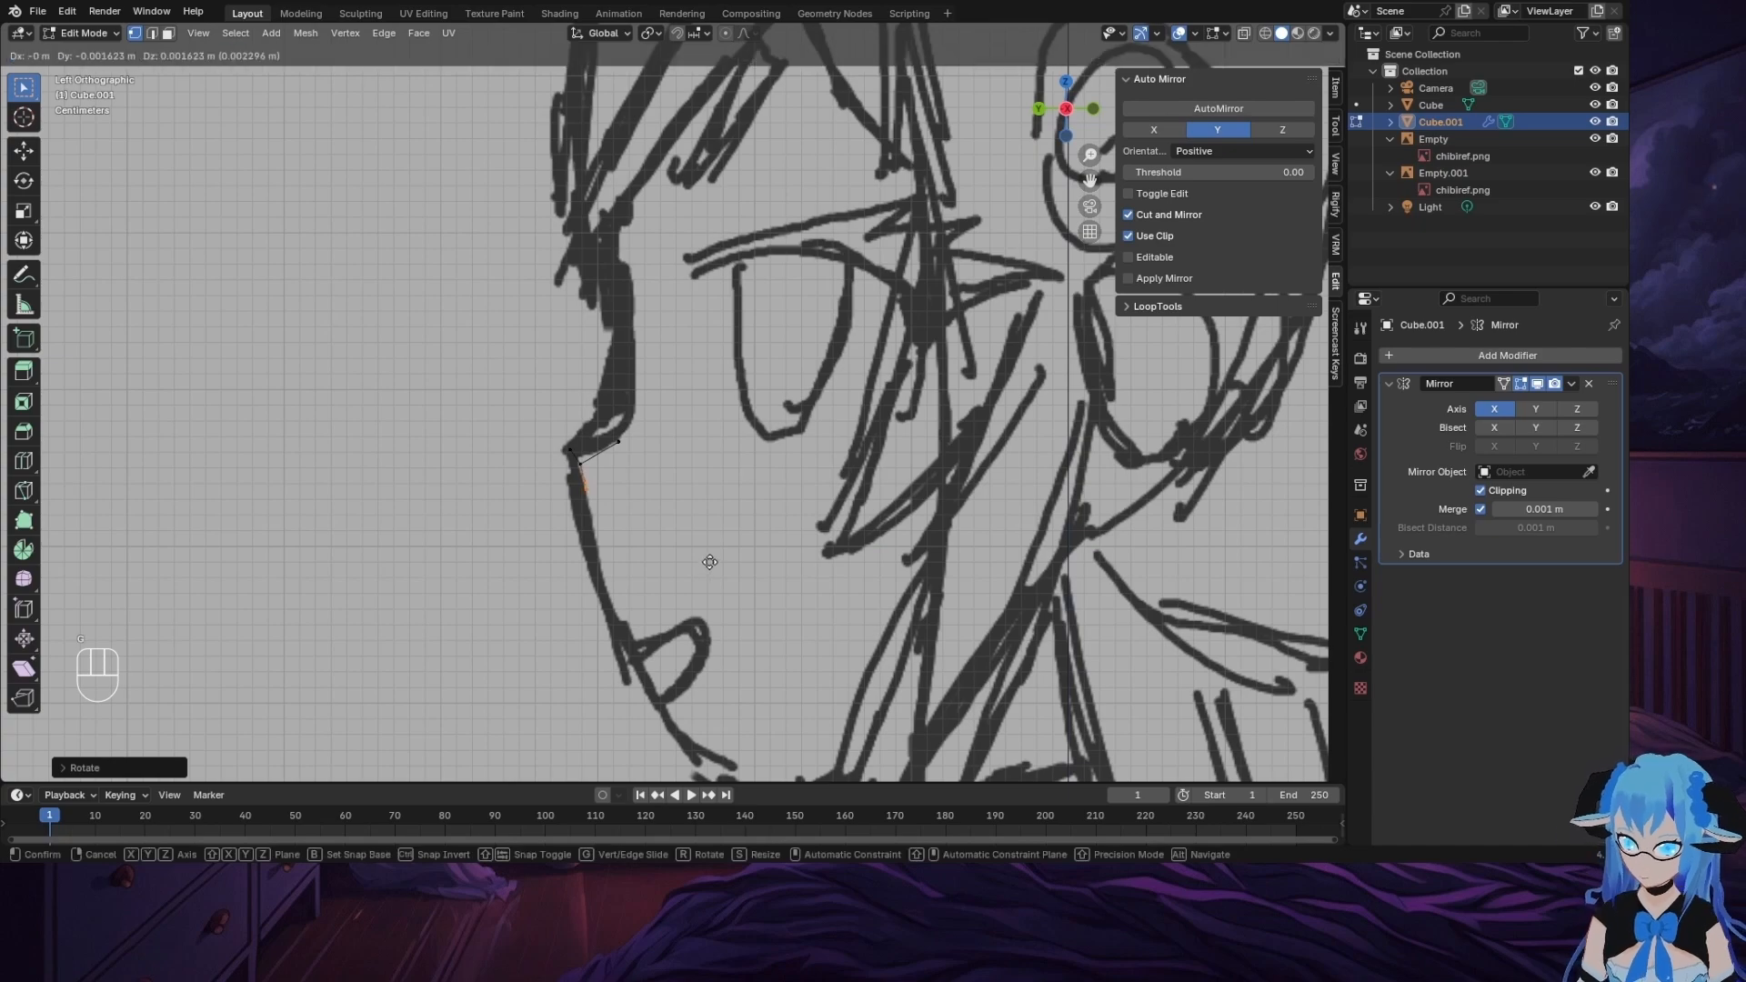
pyautogui.click(660, 504)
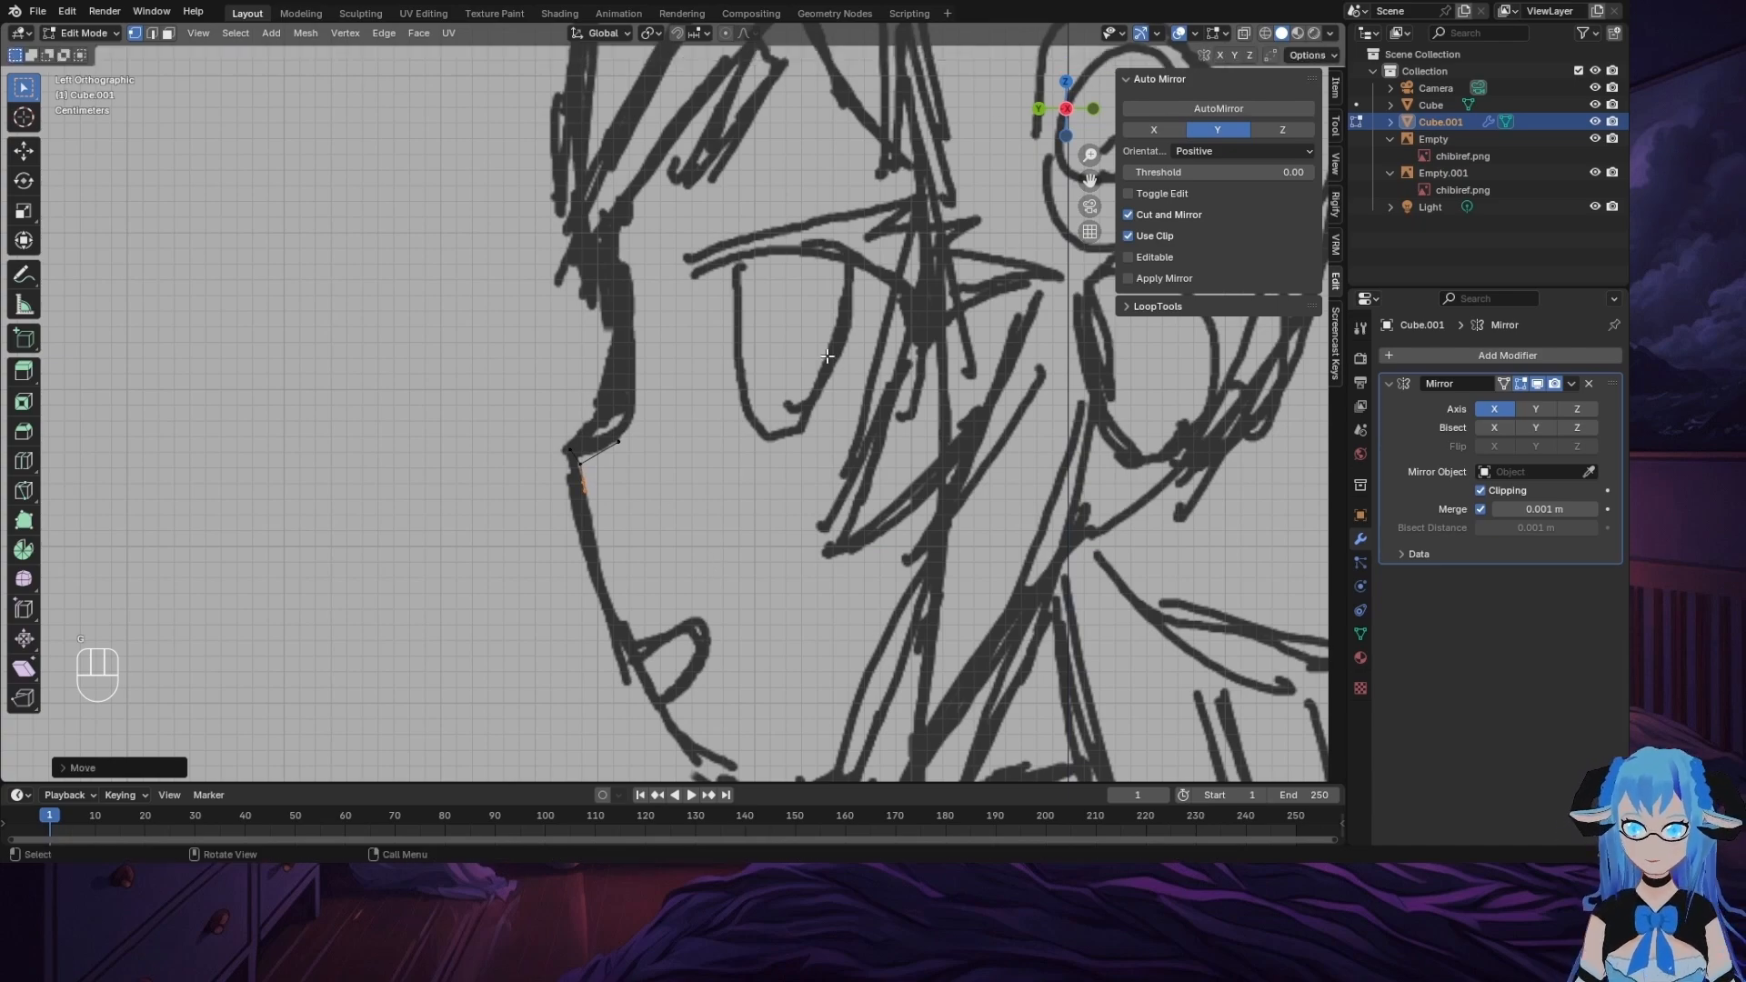
# Step: Fill a face across the lower nose, using the vertex path from the centre tip around to the bottom centre vertex
pyautogui.moveTo(827, 356); pyautogui.dragTo(963, 352, button='middle')
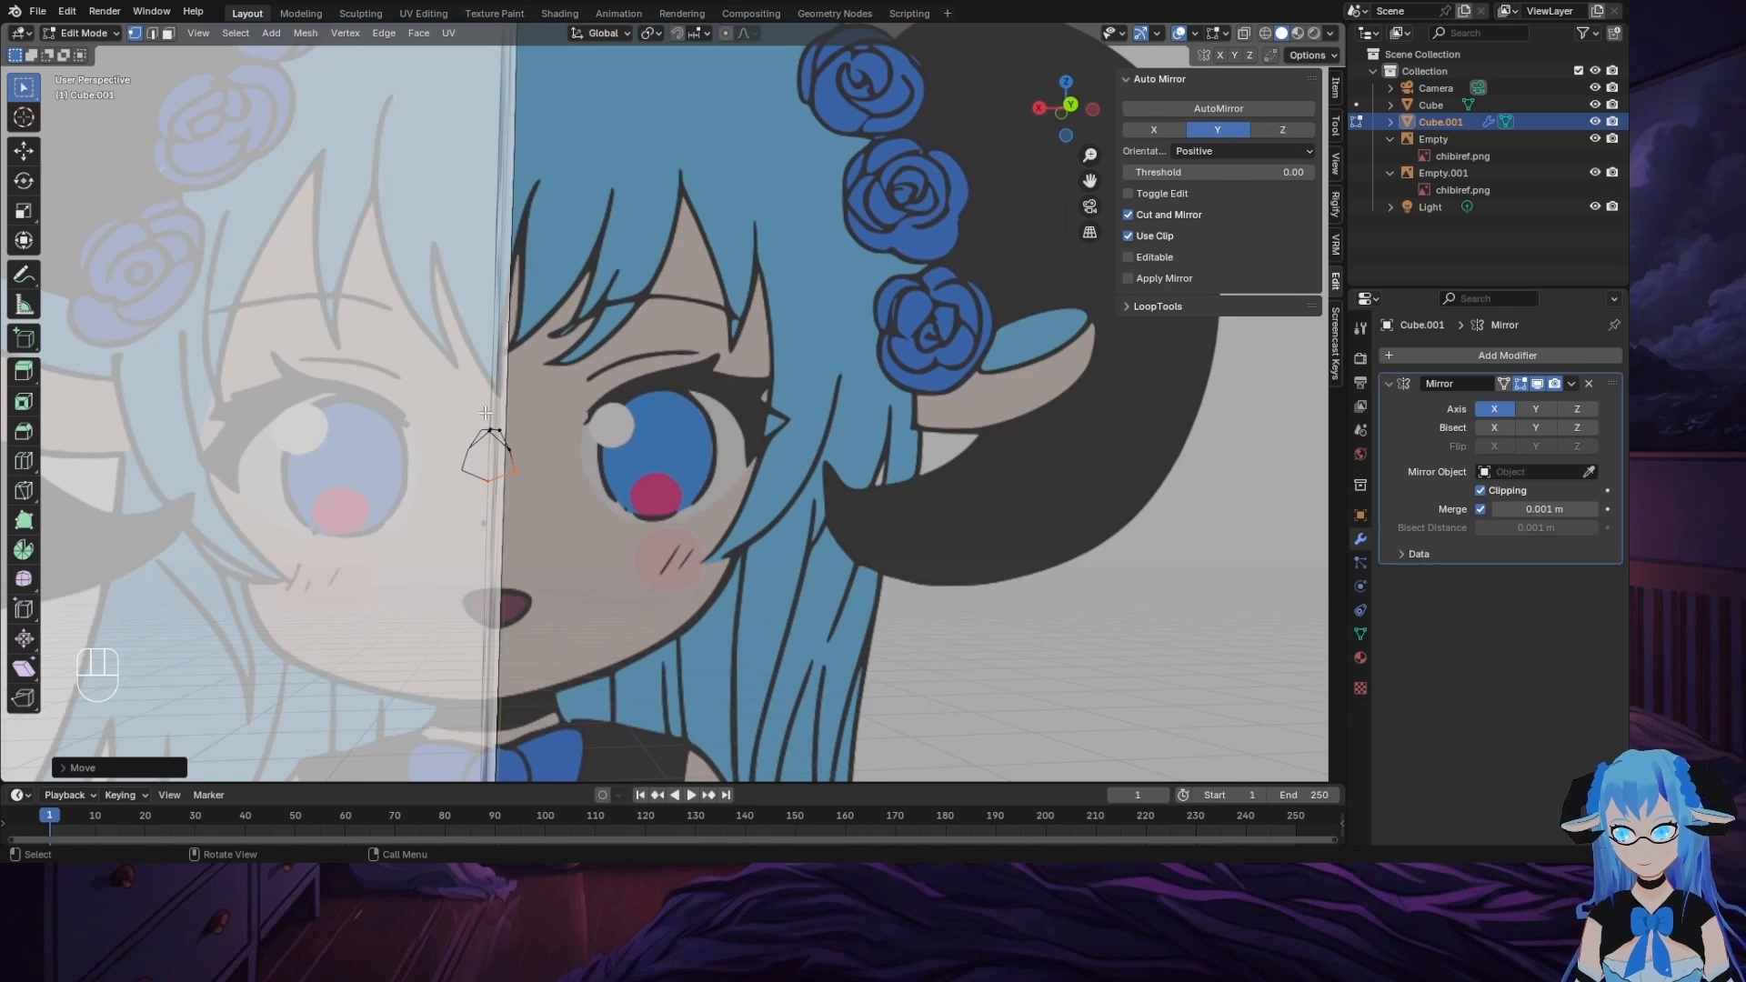
pyautogui.click(1070, 105)
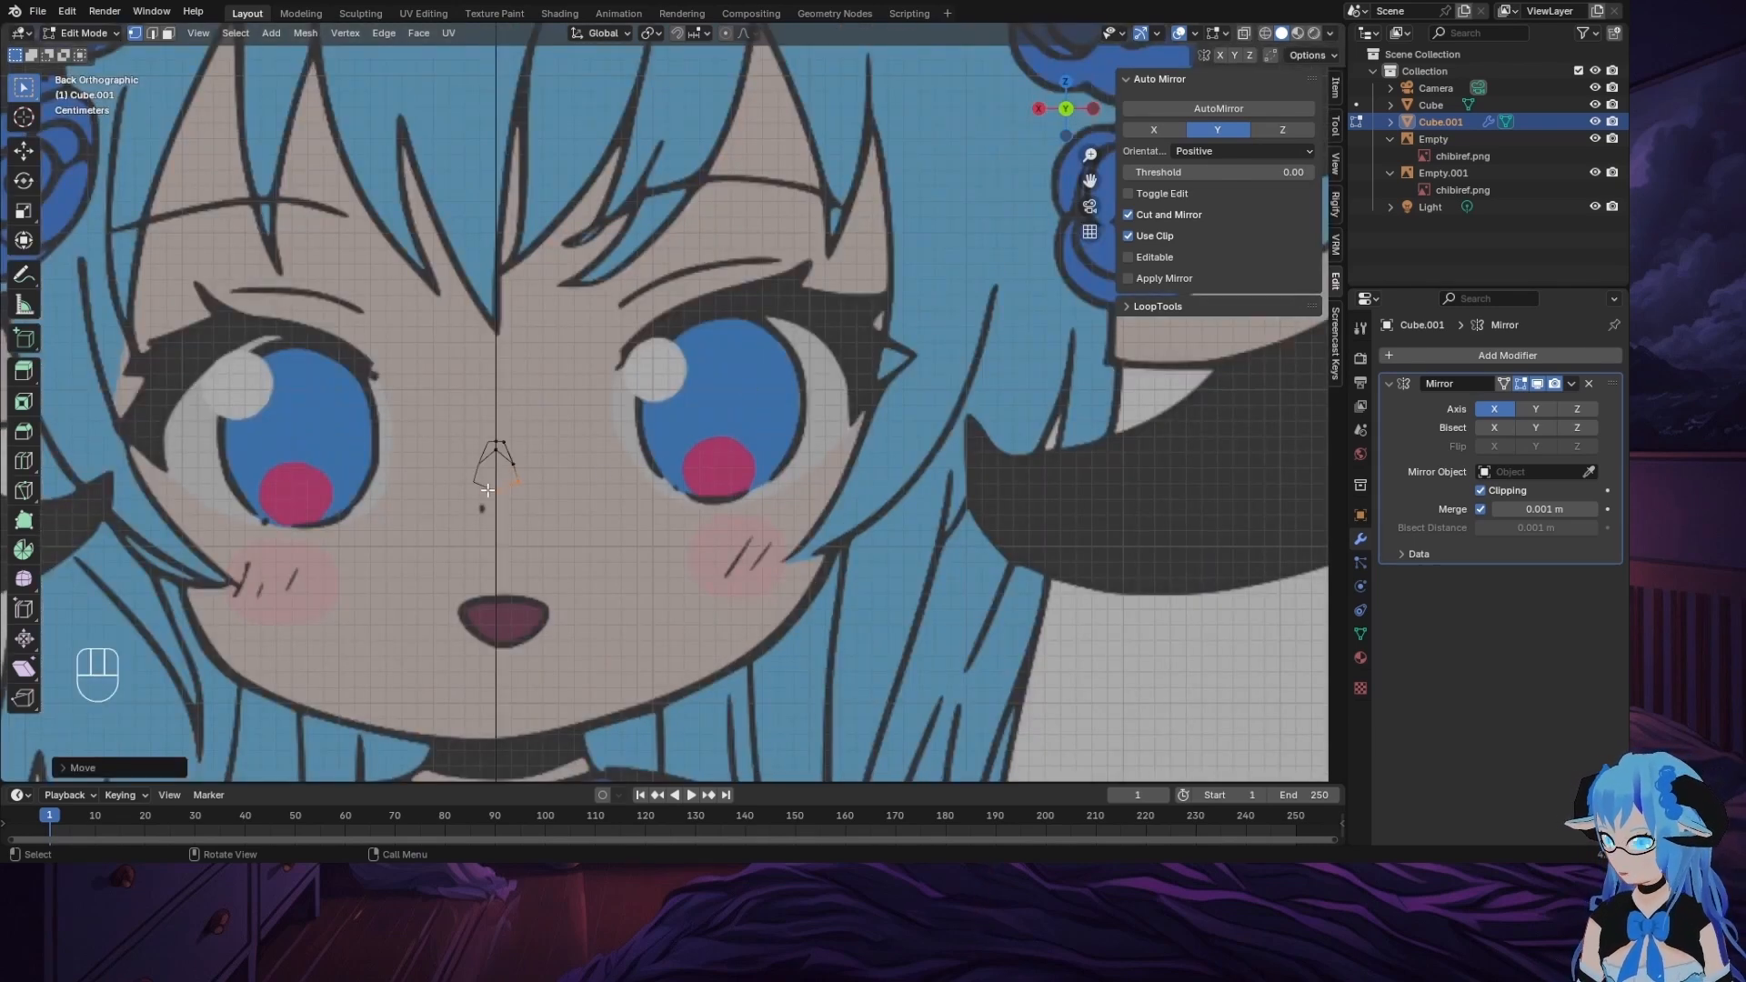
pyautogui.click(496, 448)
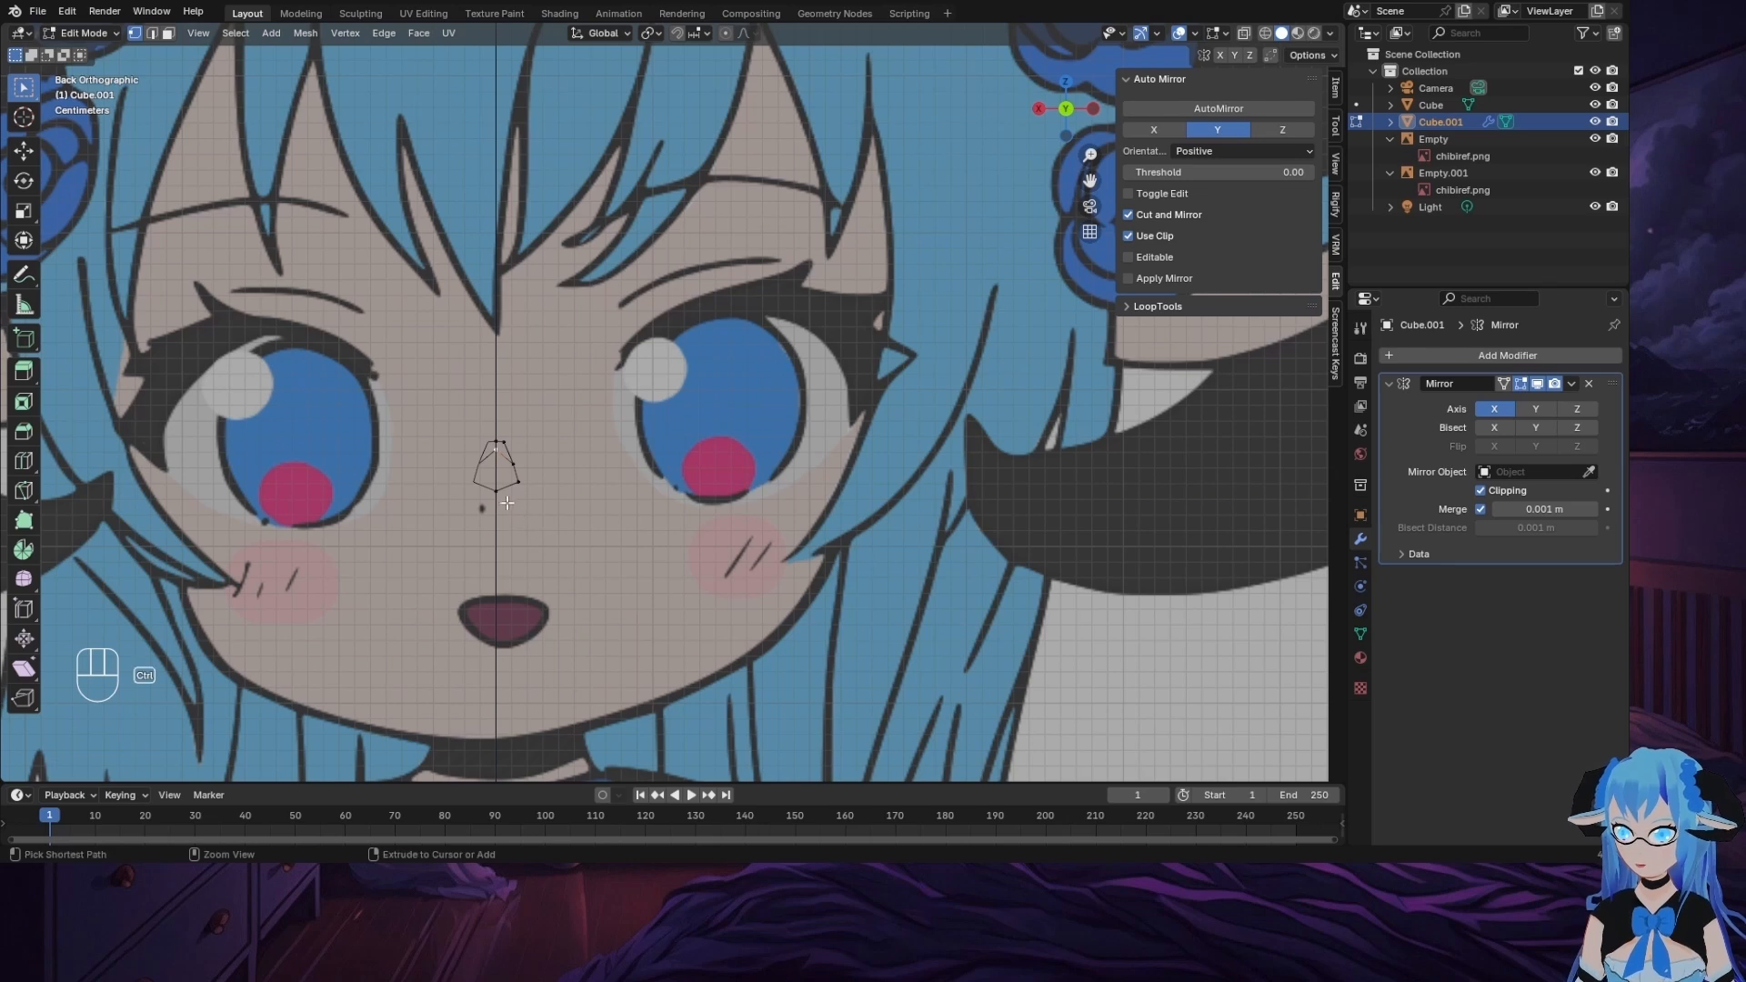
pyautogui.keyDown('ctrl'); pyautogui.click(496, 491); pyautogui.keyUp('ctrl')
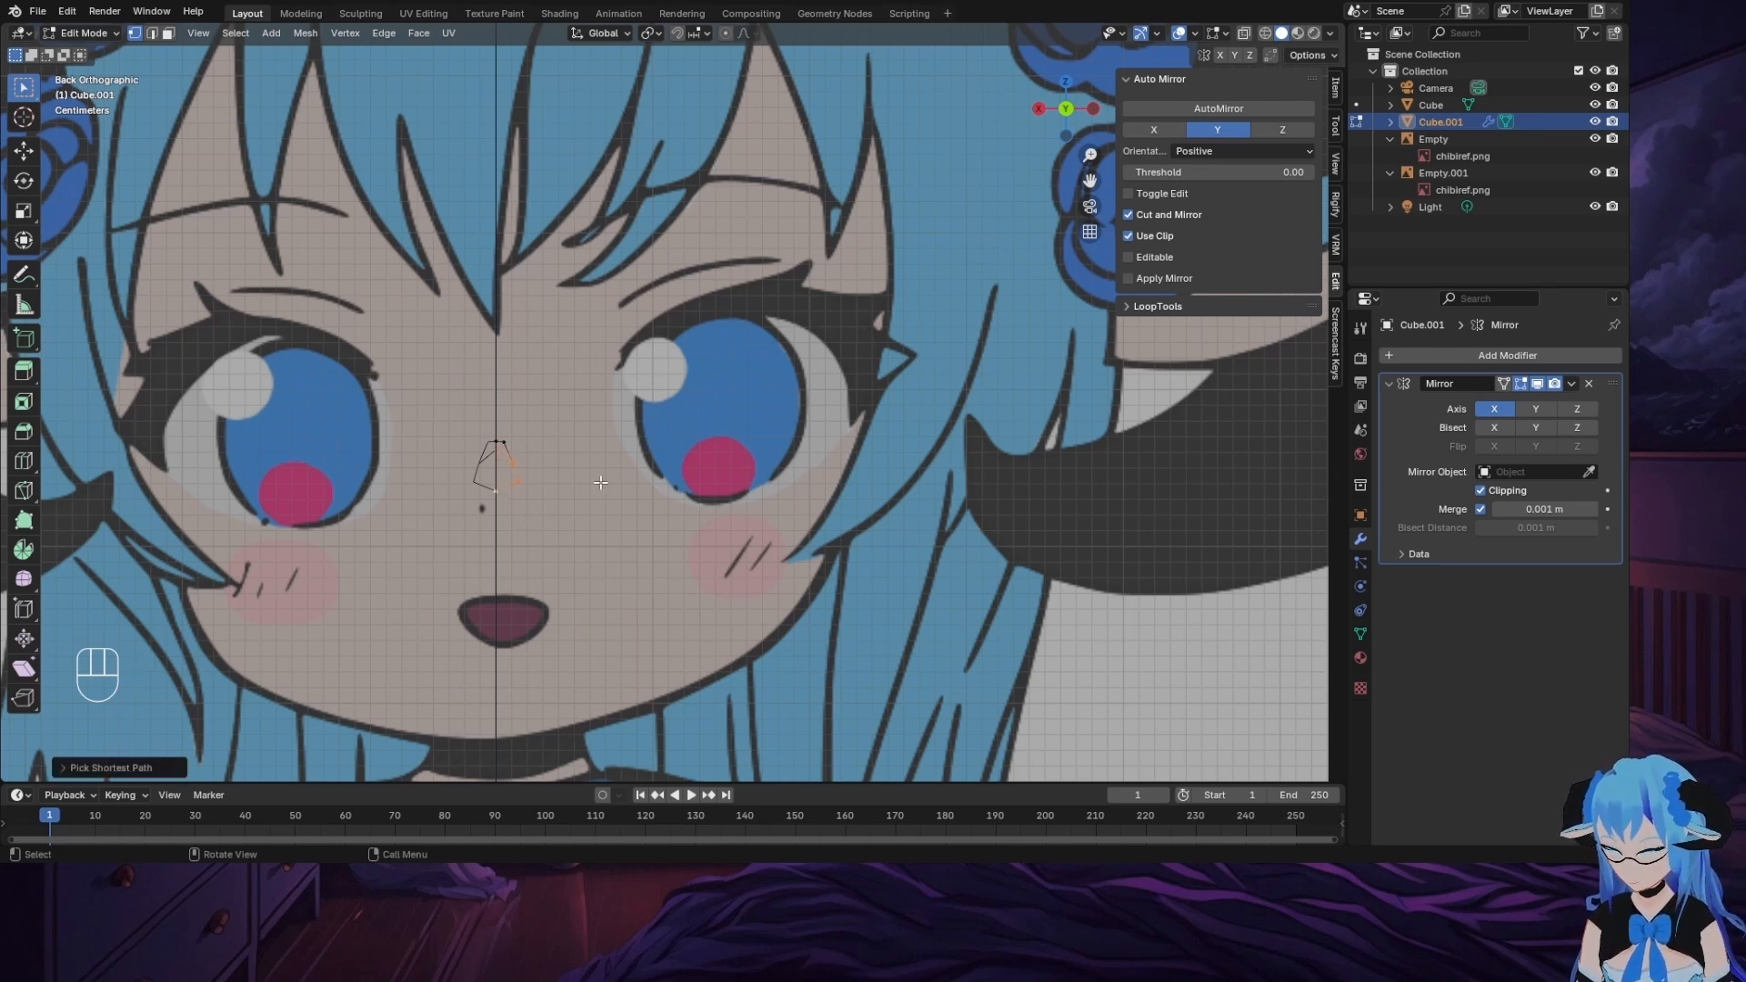
pyautogui.press('f')
pyautogui.moveTo(598, 459)
pyautogui.mouseDown(button='middle')
pyautogui.moveTo(551, 461)
pyautogui.moveTo(716, 425)
pyautogui.moveTo(597, 438)
pyautogui.mouseUp(button='middle')
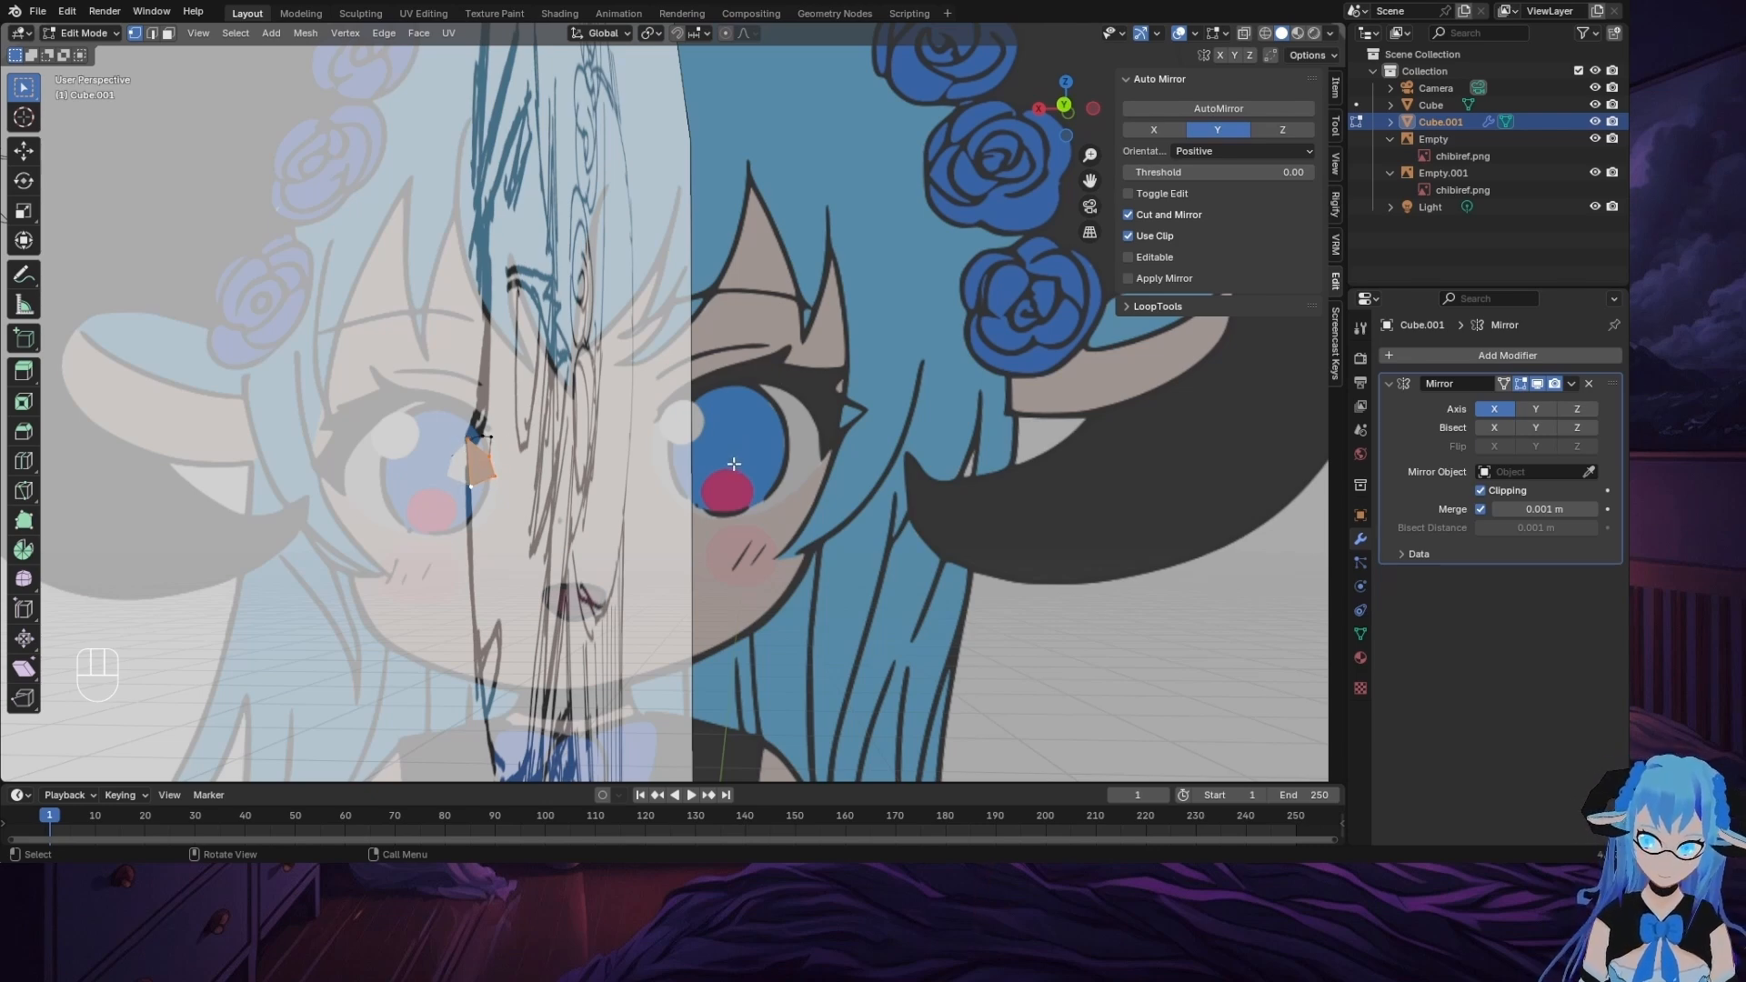
# Step: Fill the upper nose face, using the vertex path from the top centre vertex around to the nose tip
pyautogui.moveTo(569, 497); pyautogui.dragTo(505, 500, button='middle')
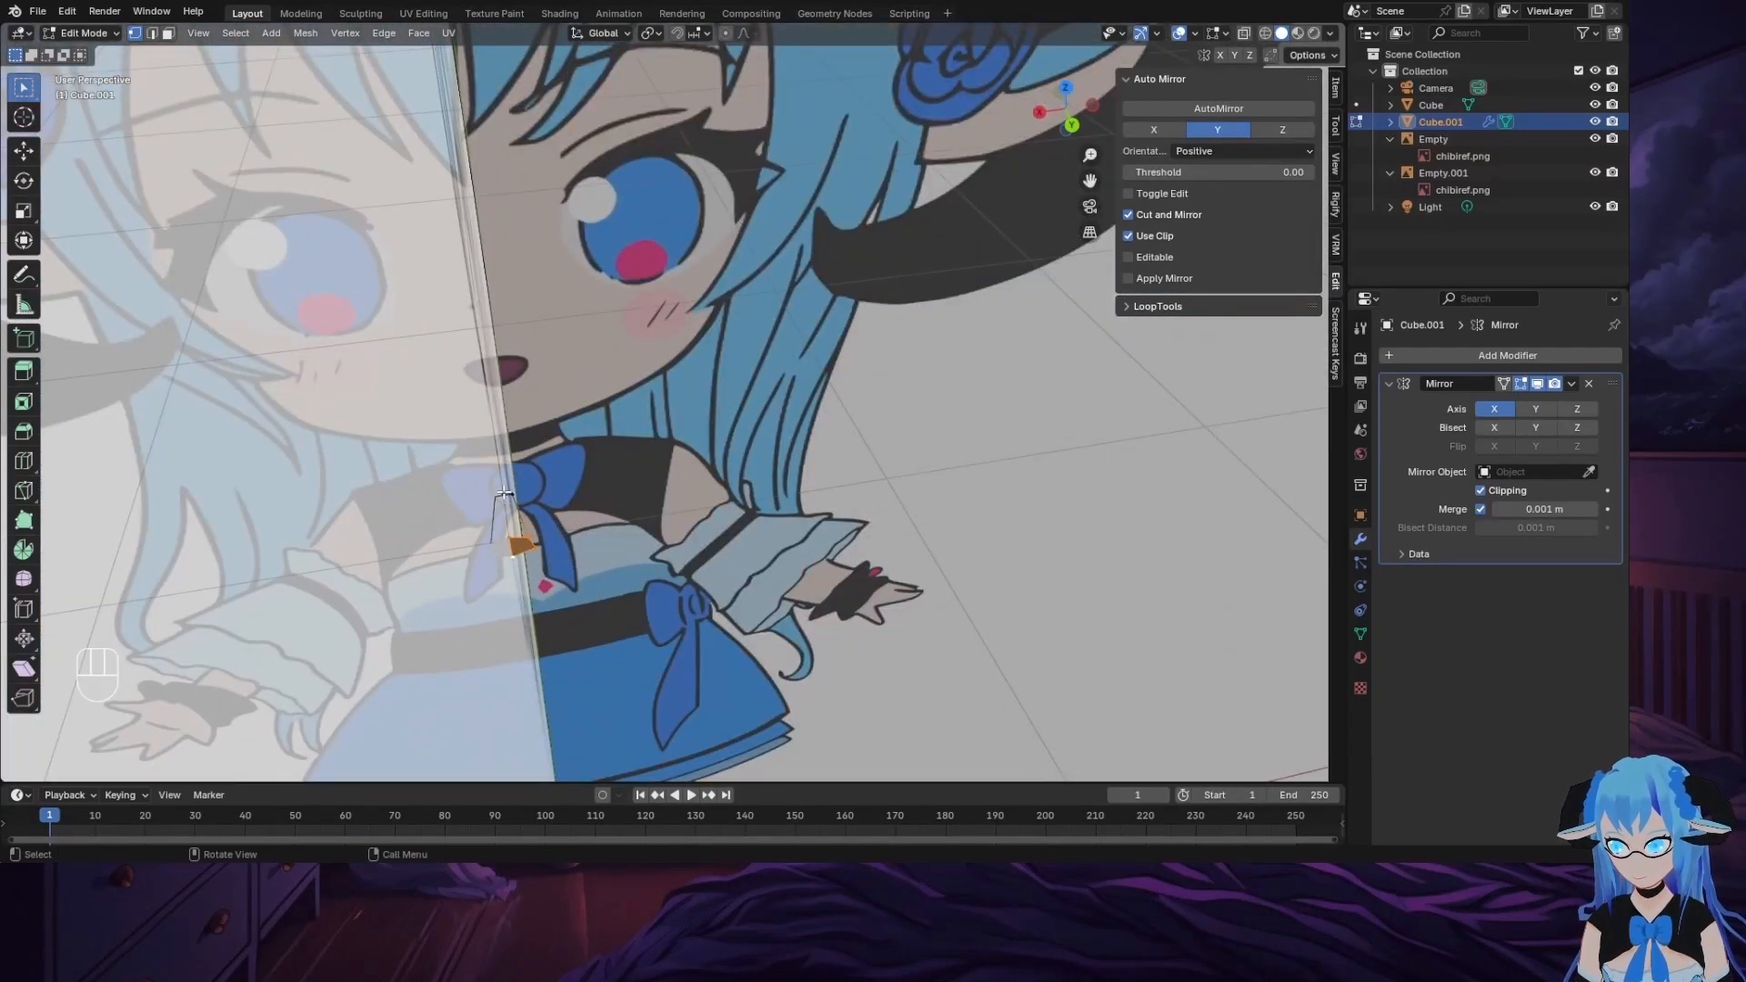
pyautogui.click(505, 494)
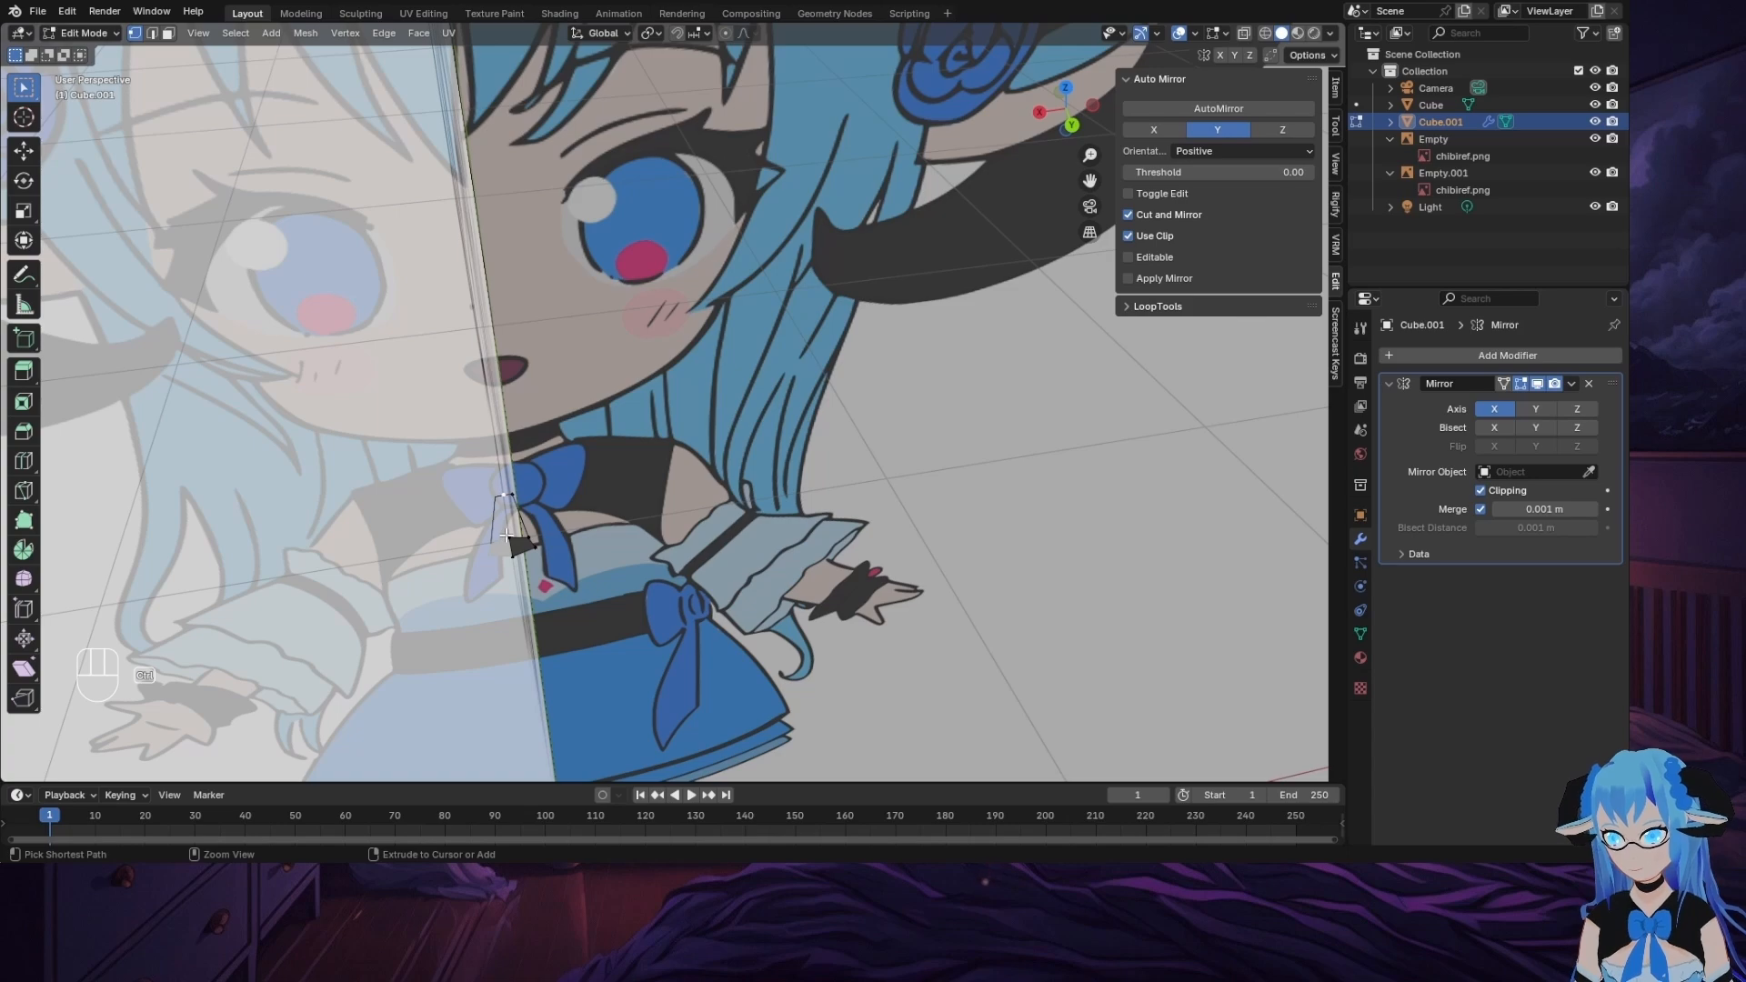
pyautogui.keyDown('ctrl'); pyautogui.click(508, 536); pyautogui.keyUp('ctrl')
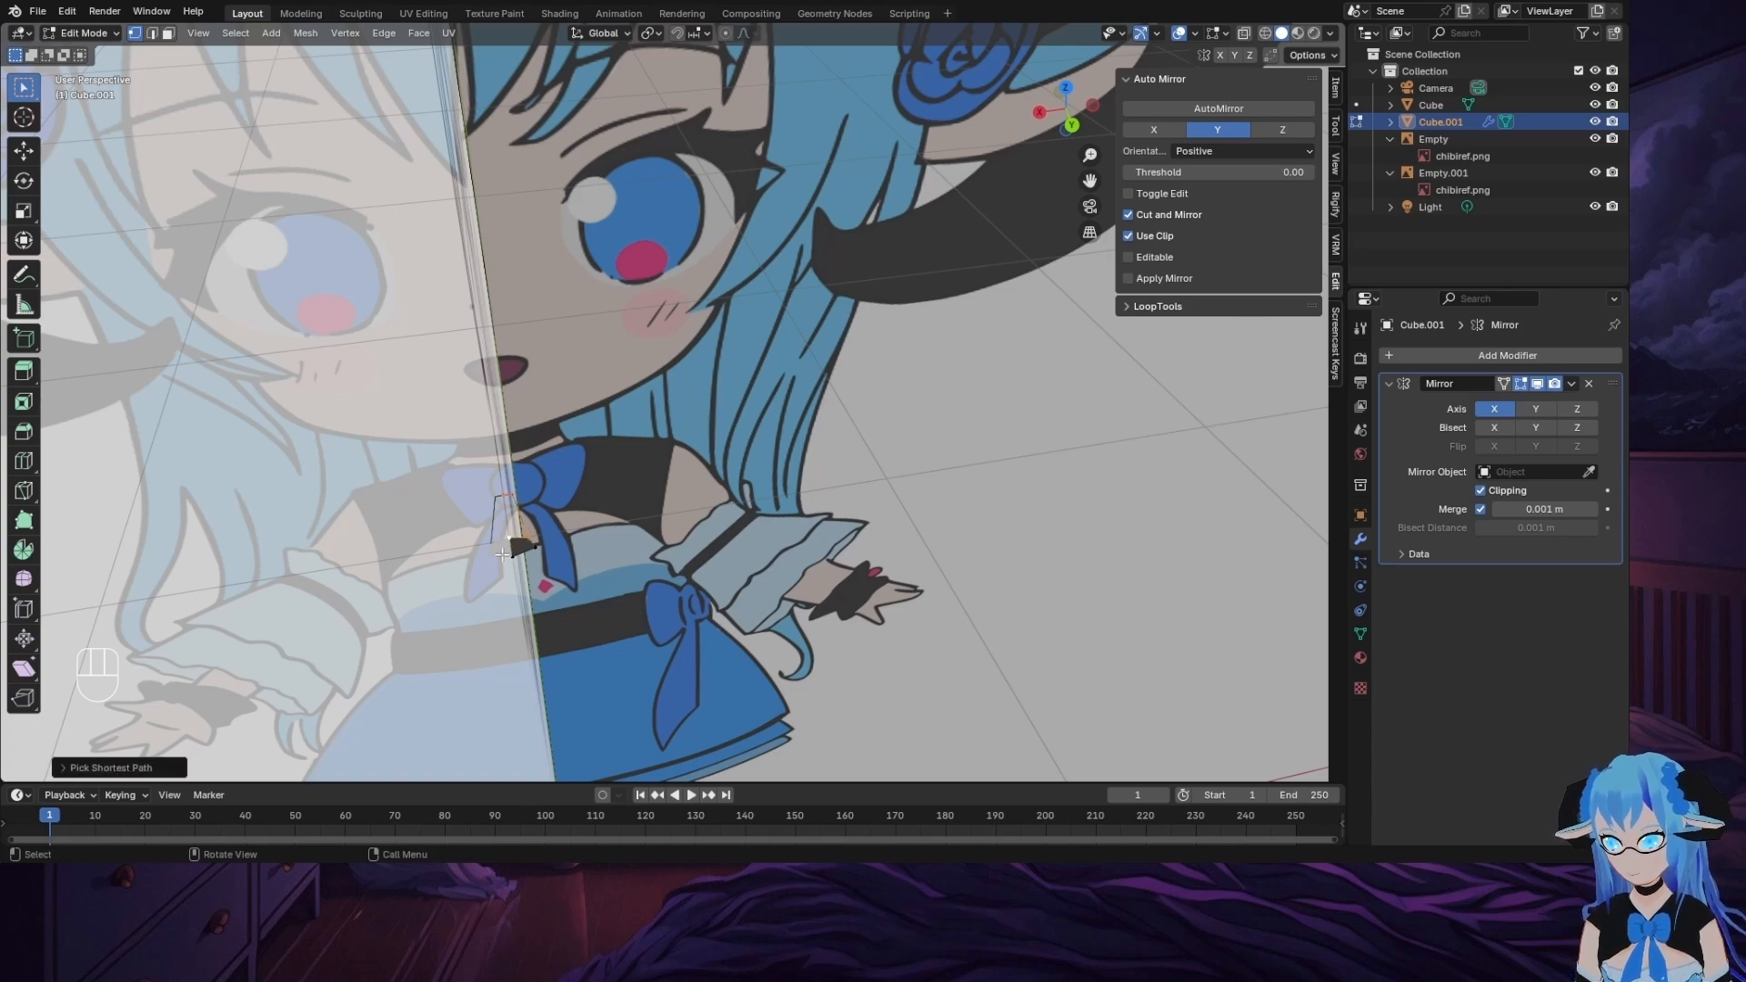
pyautogui.press('f')
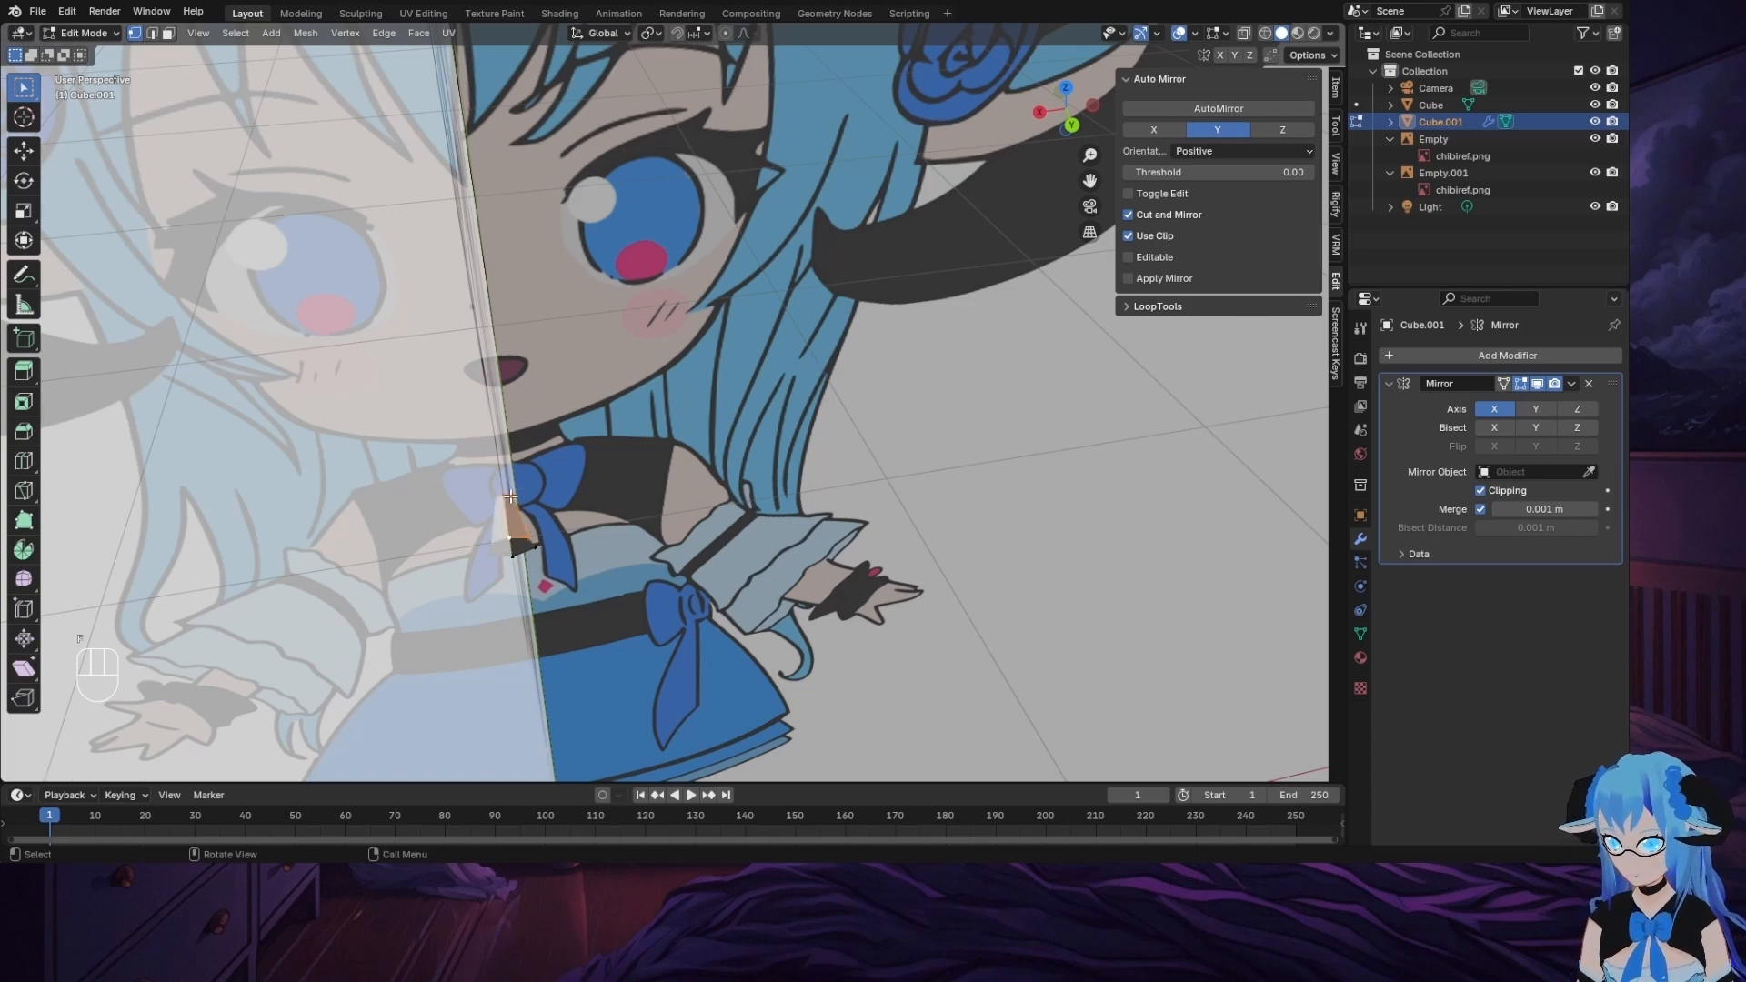
# Step: Examine the filled nose faces from several angles against the front and side references
pyautogui.moveTo(511, 496); pyautogui.dragTo(577, 470, button='middle')
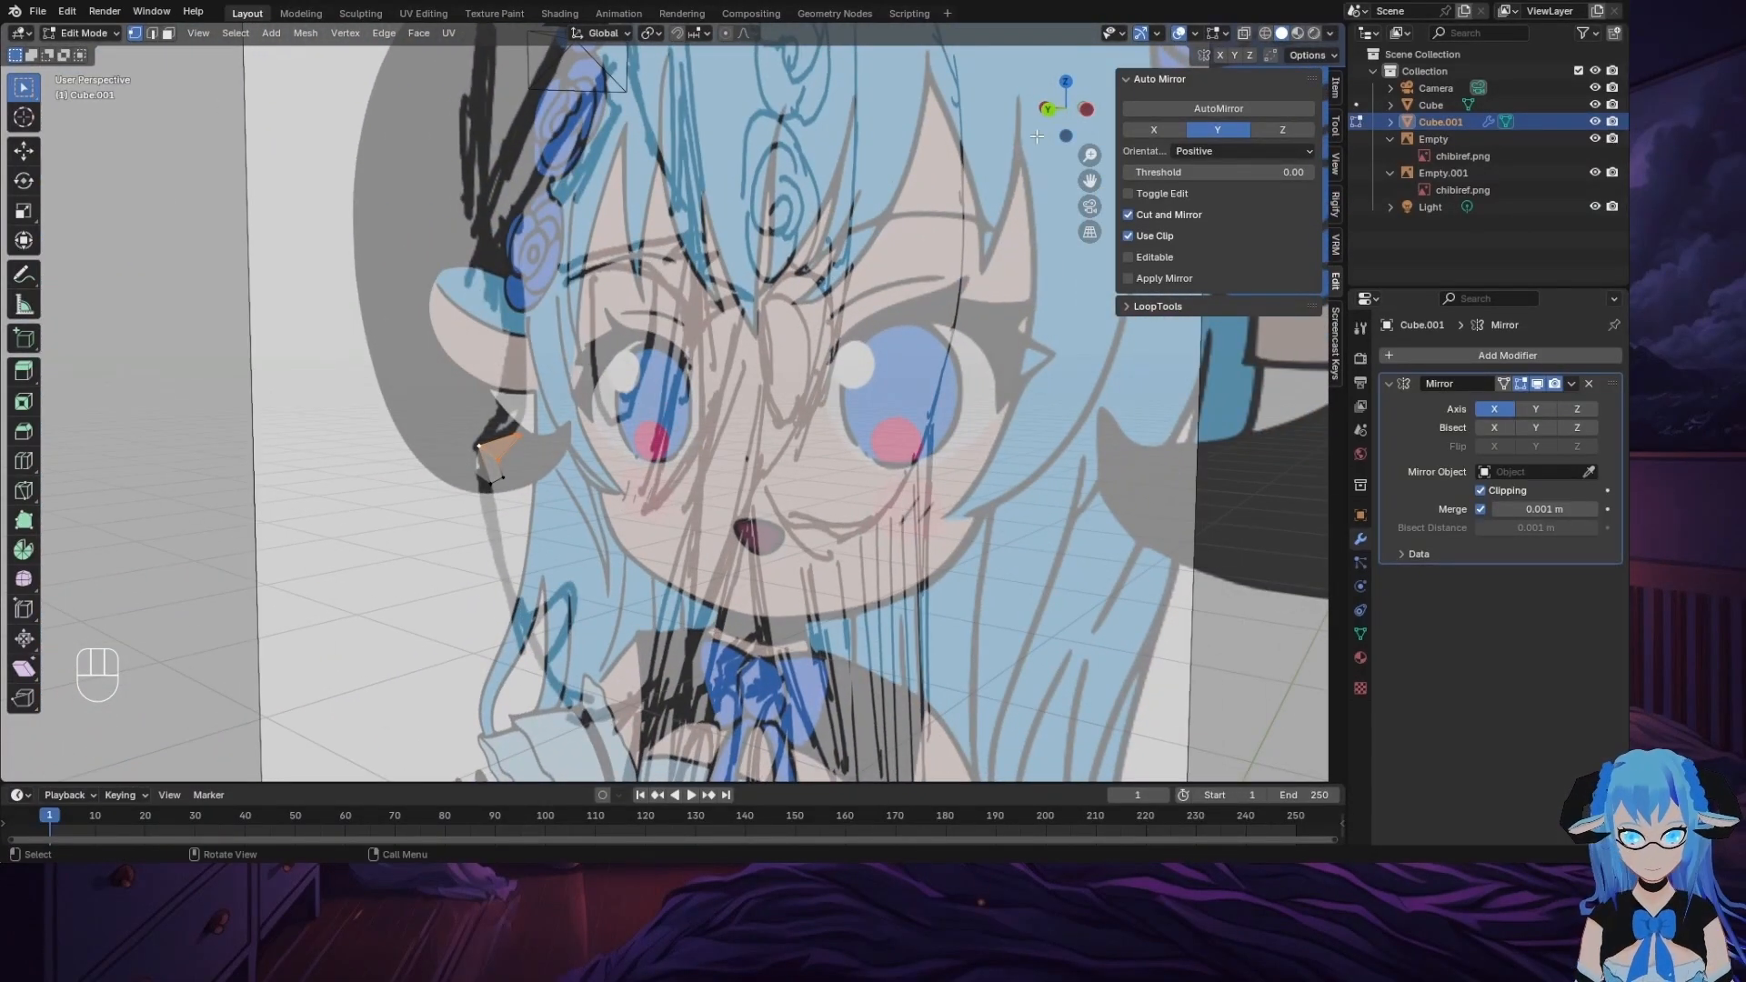
pyautogui.click(1053, 109)
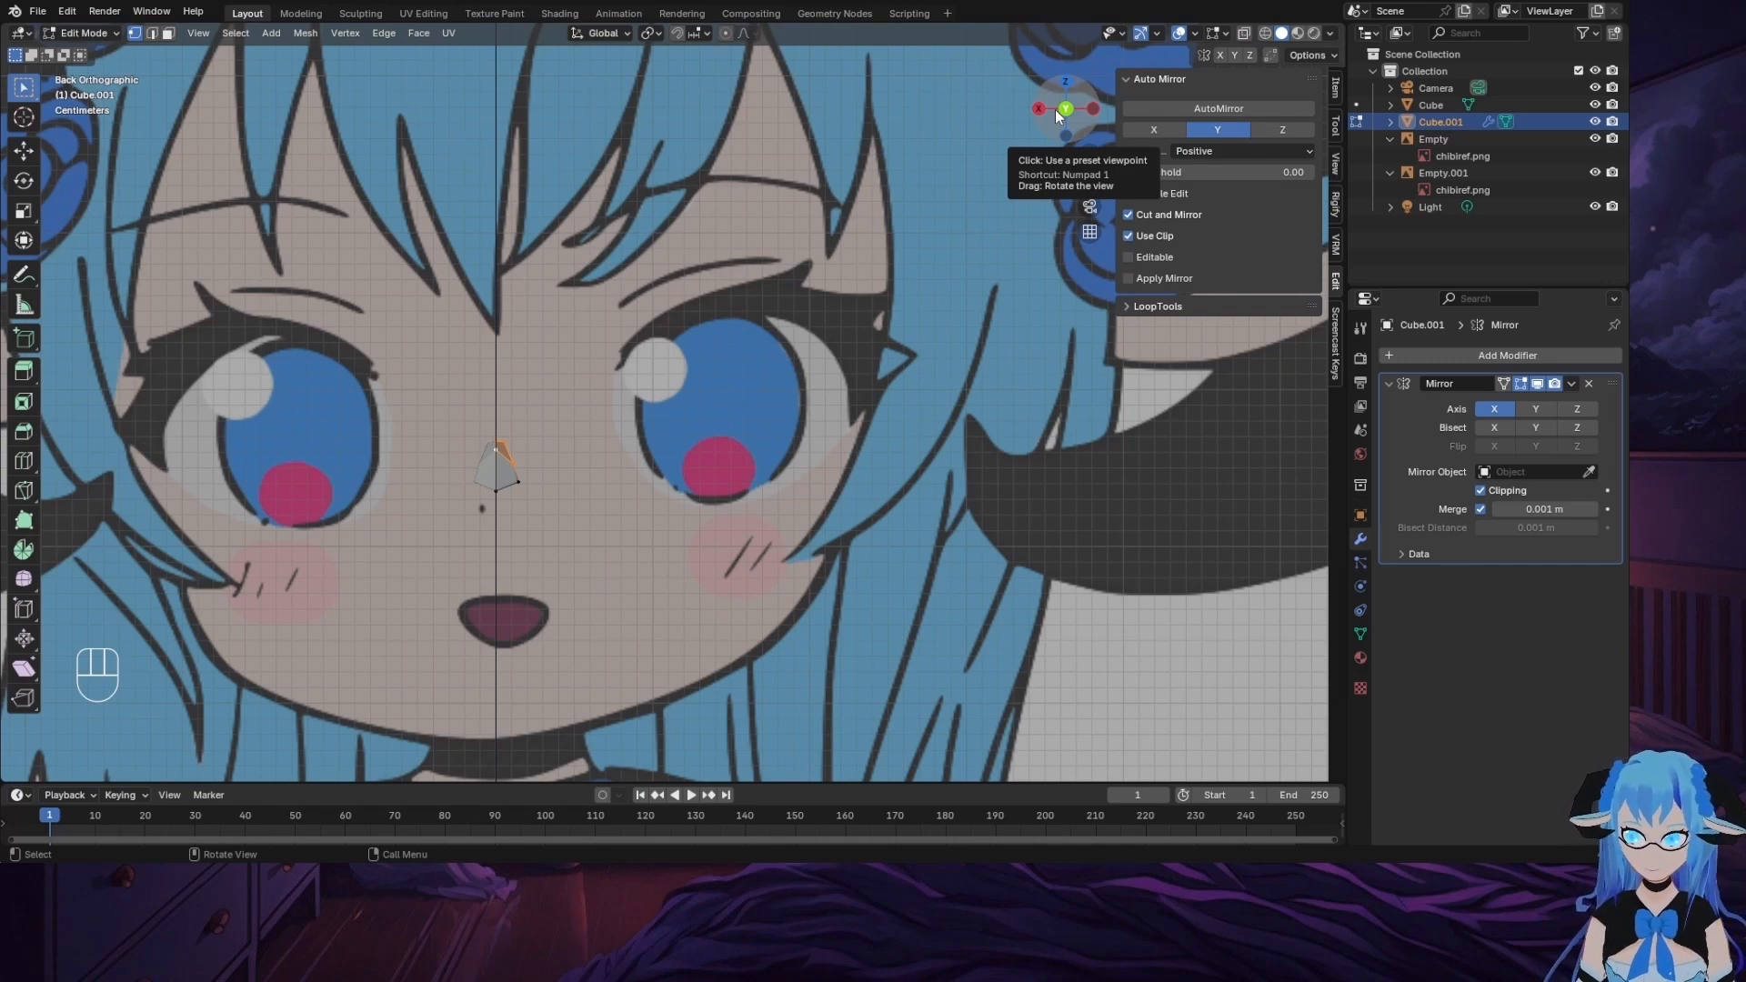
pyautogui.moveTo(622, 356); pyautogui.dragTo(514, 416, button='middle')
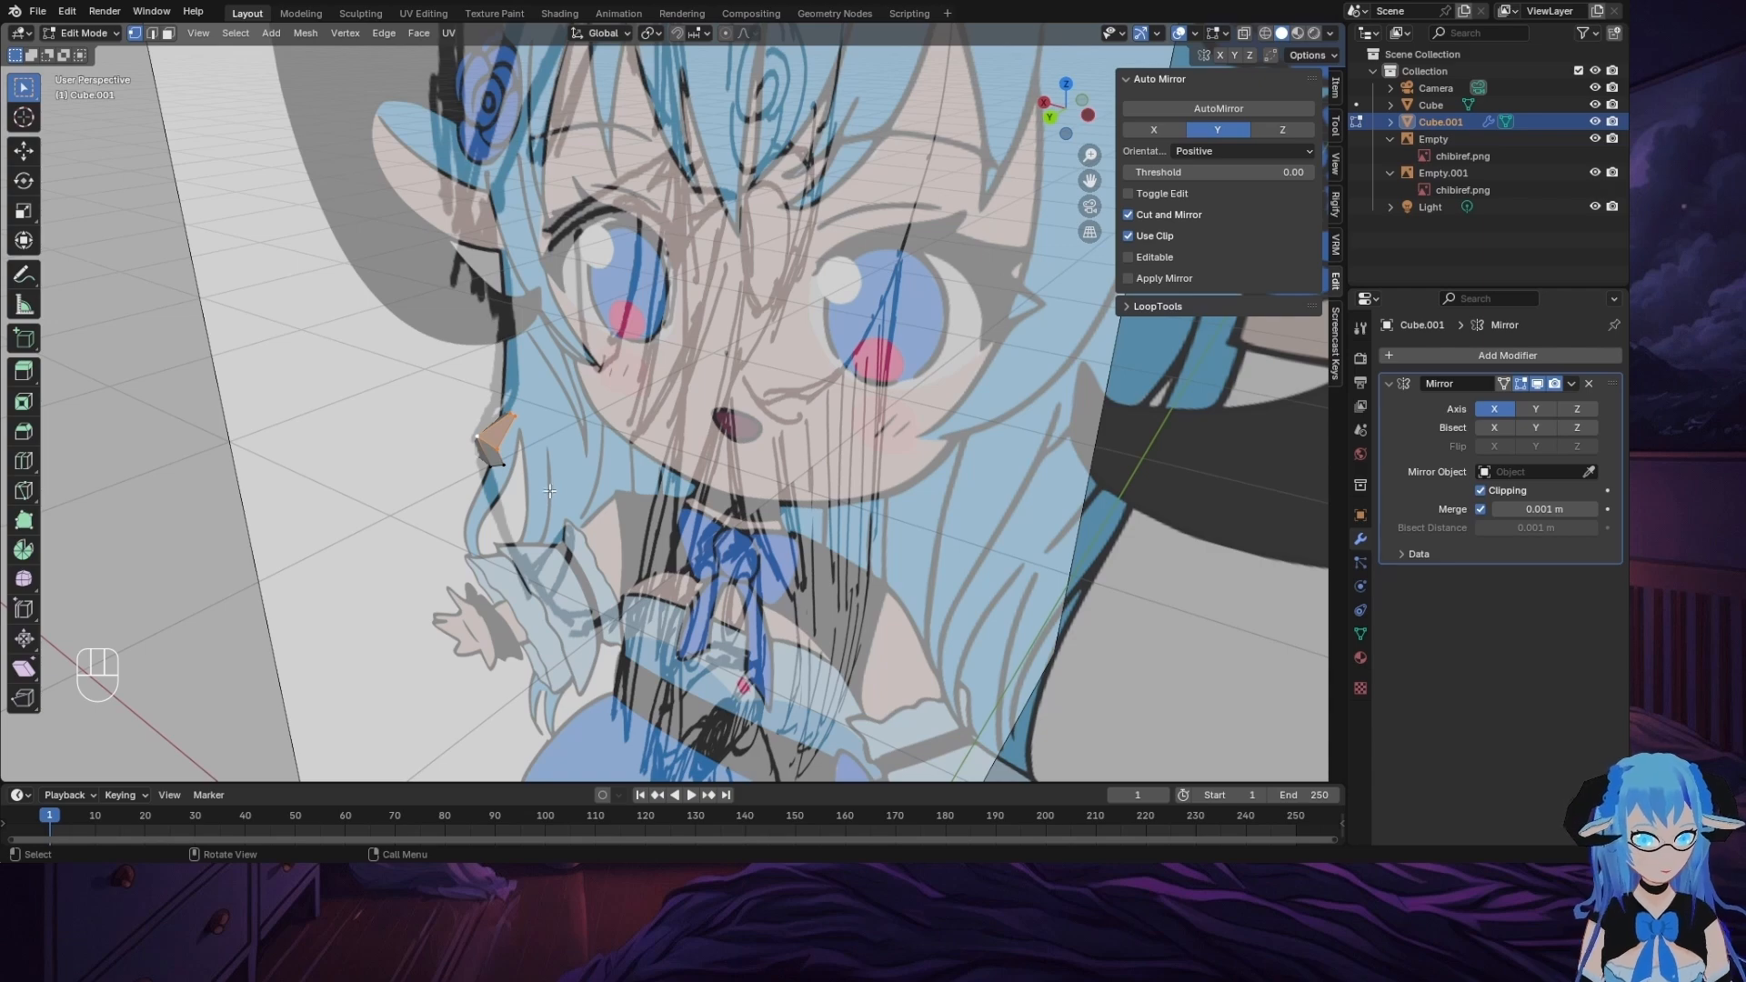
pyautogui.moveTo(573, 550); pyautogui.dragTo(601, 505, button='middle')
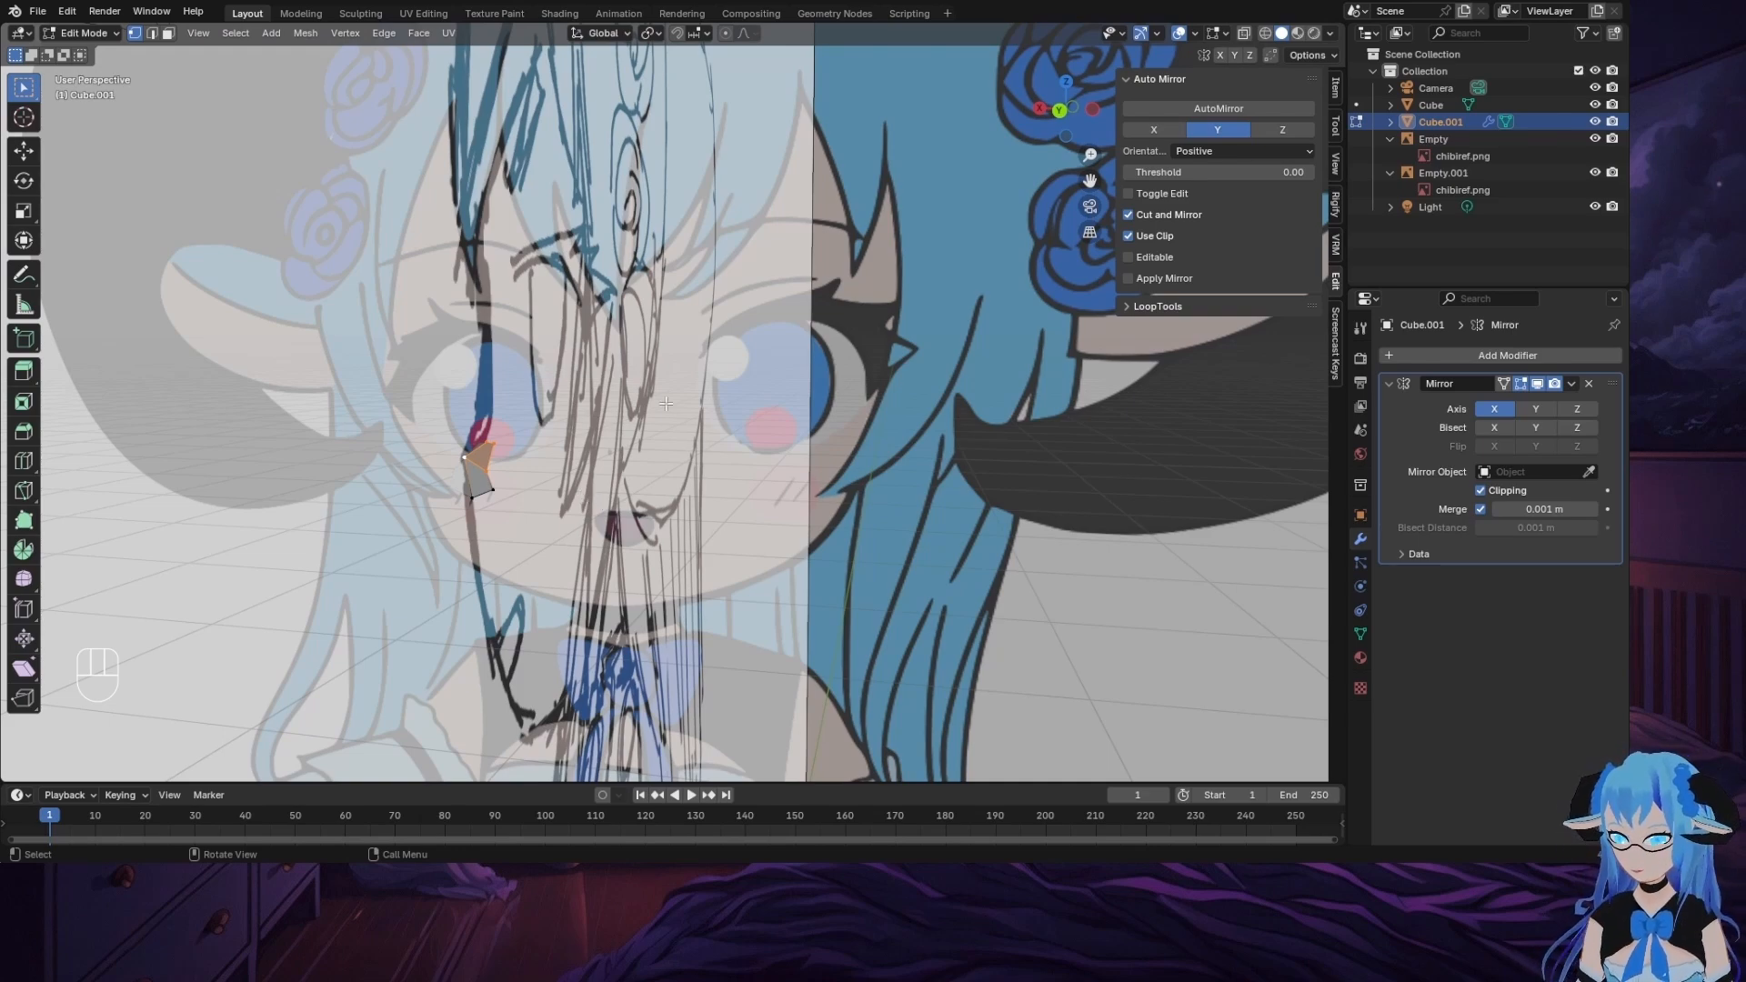
pyautogui.click(1068, 113)
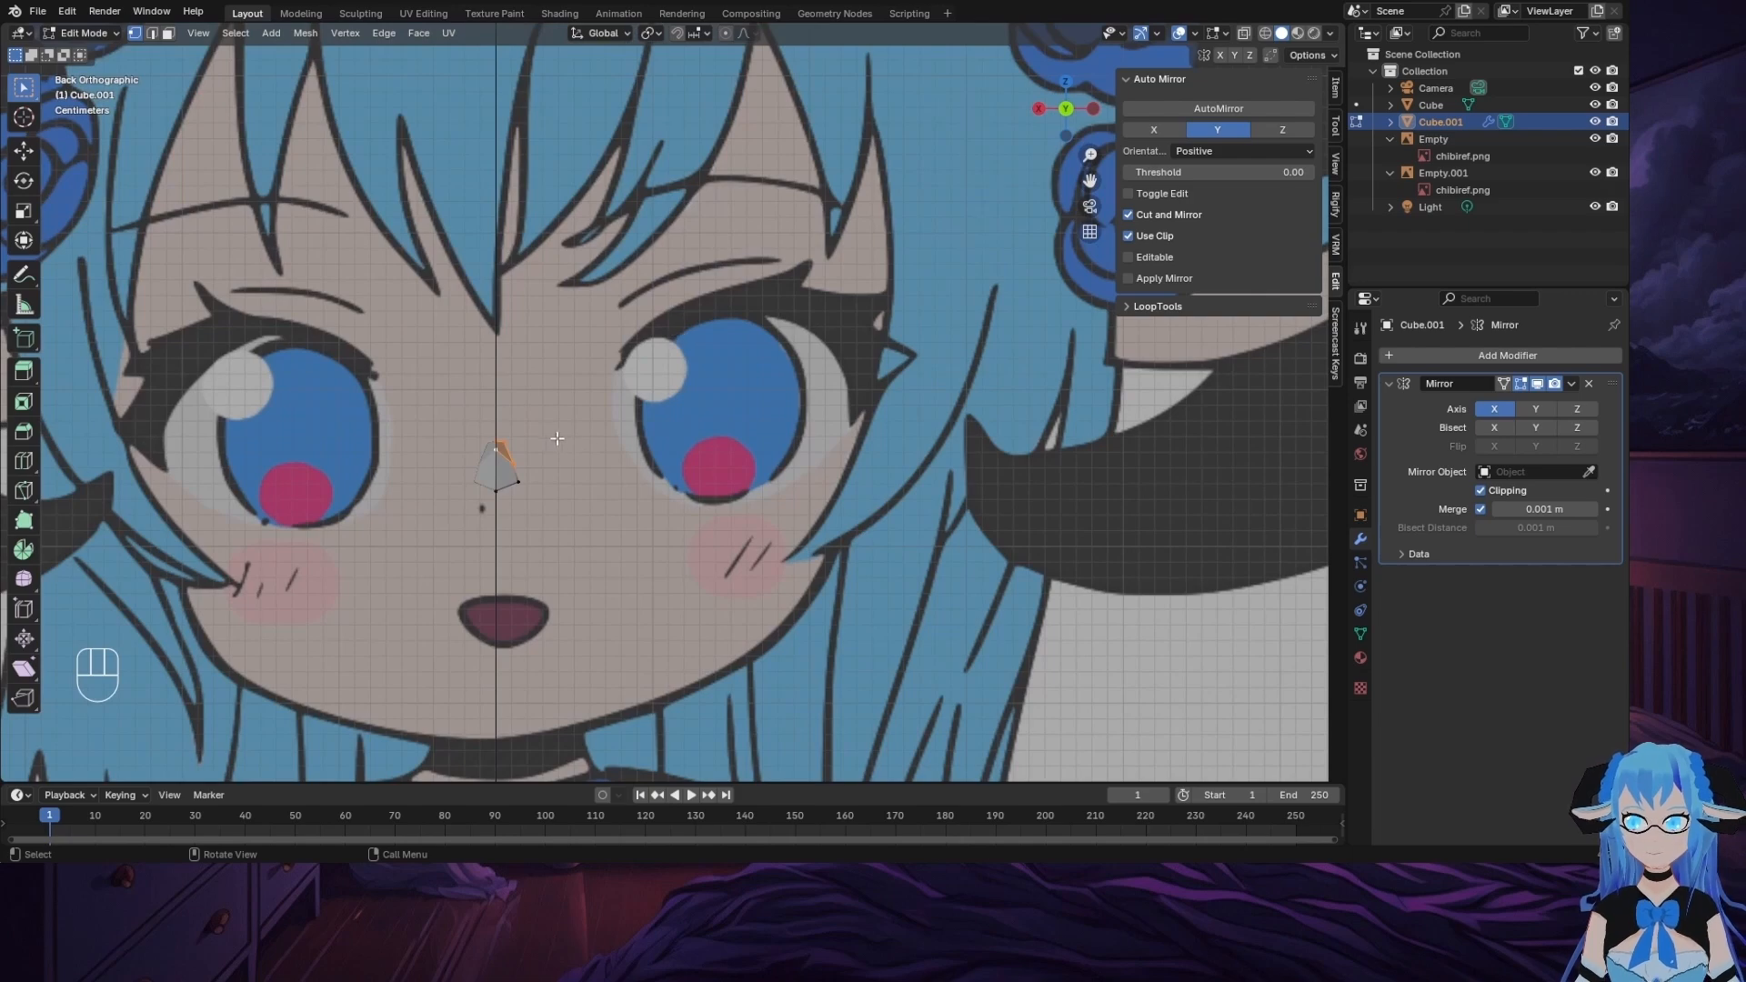
pyautogui.moveTo(538, 502); pyautogui.dragTo(637, 469, button='middle')
pyautogui.click(1091, 111)
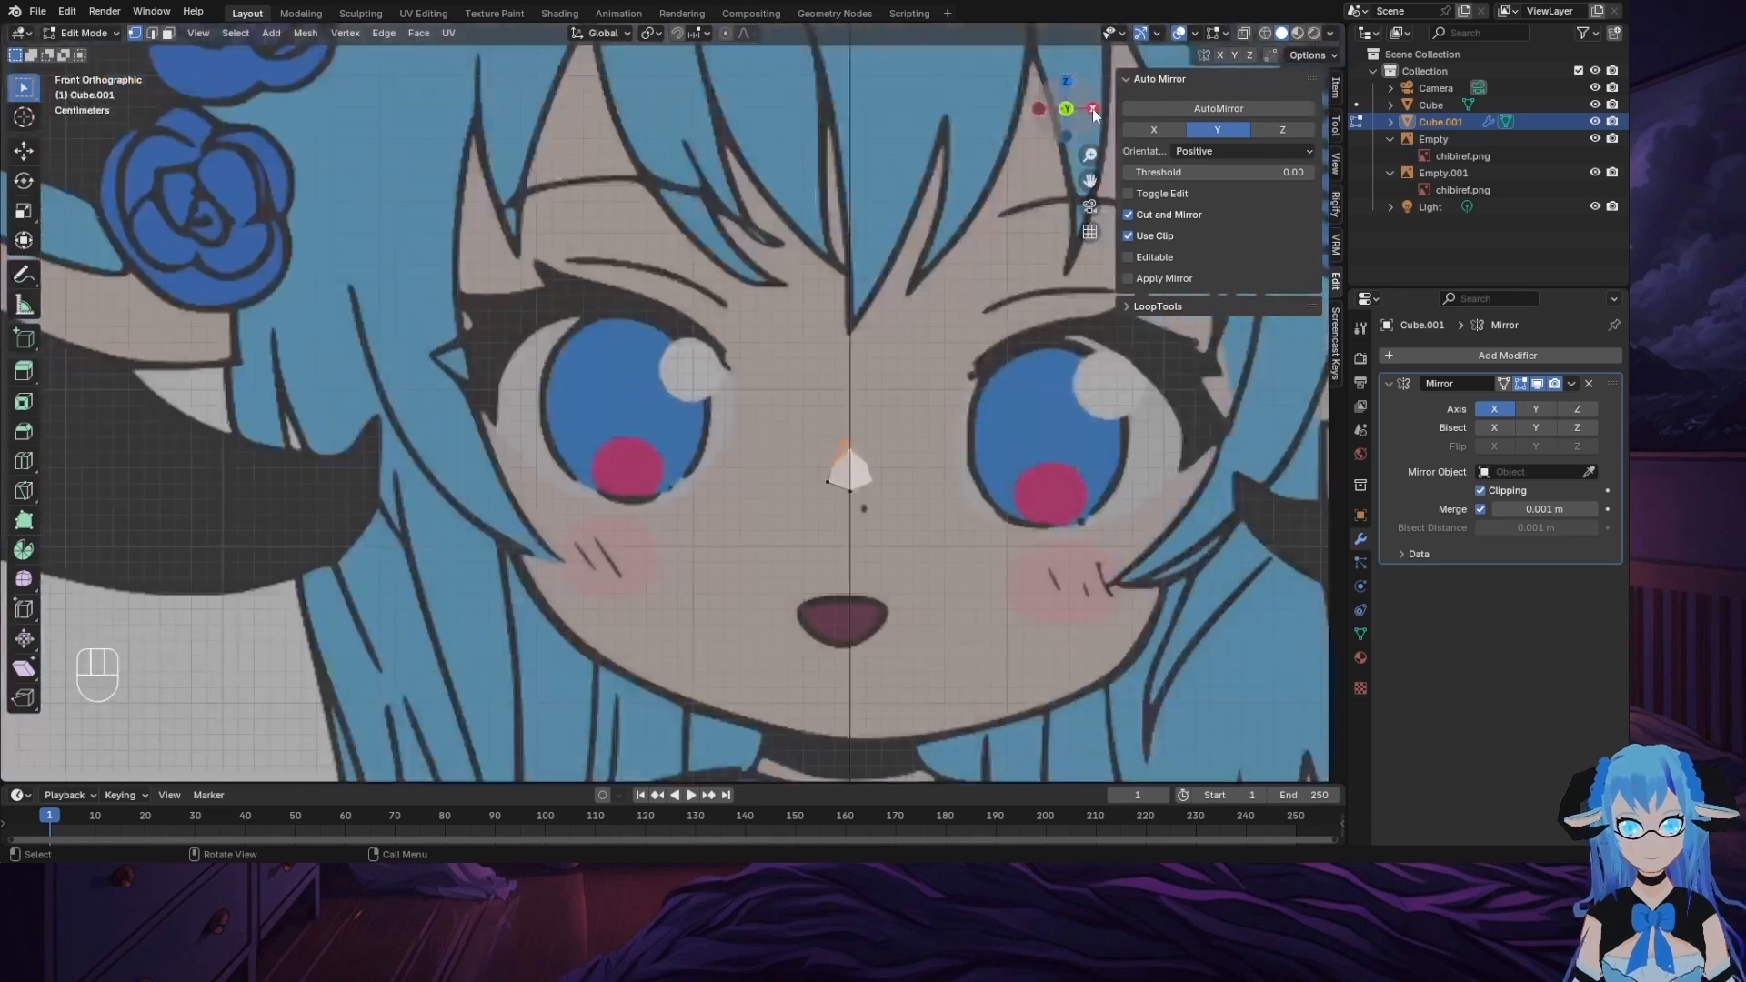
pyautogui.click(1092, 109)
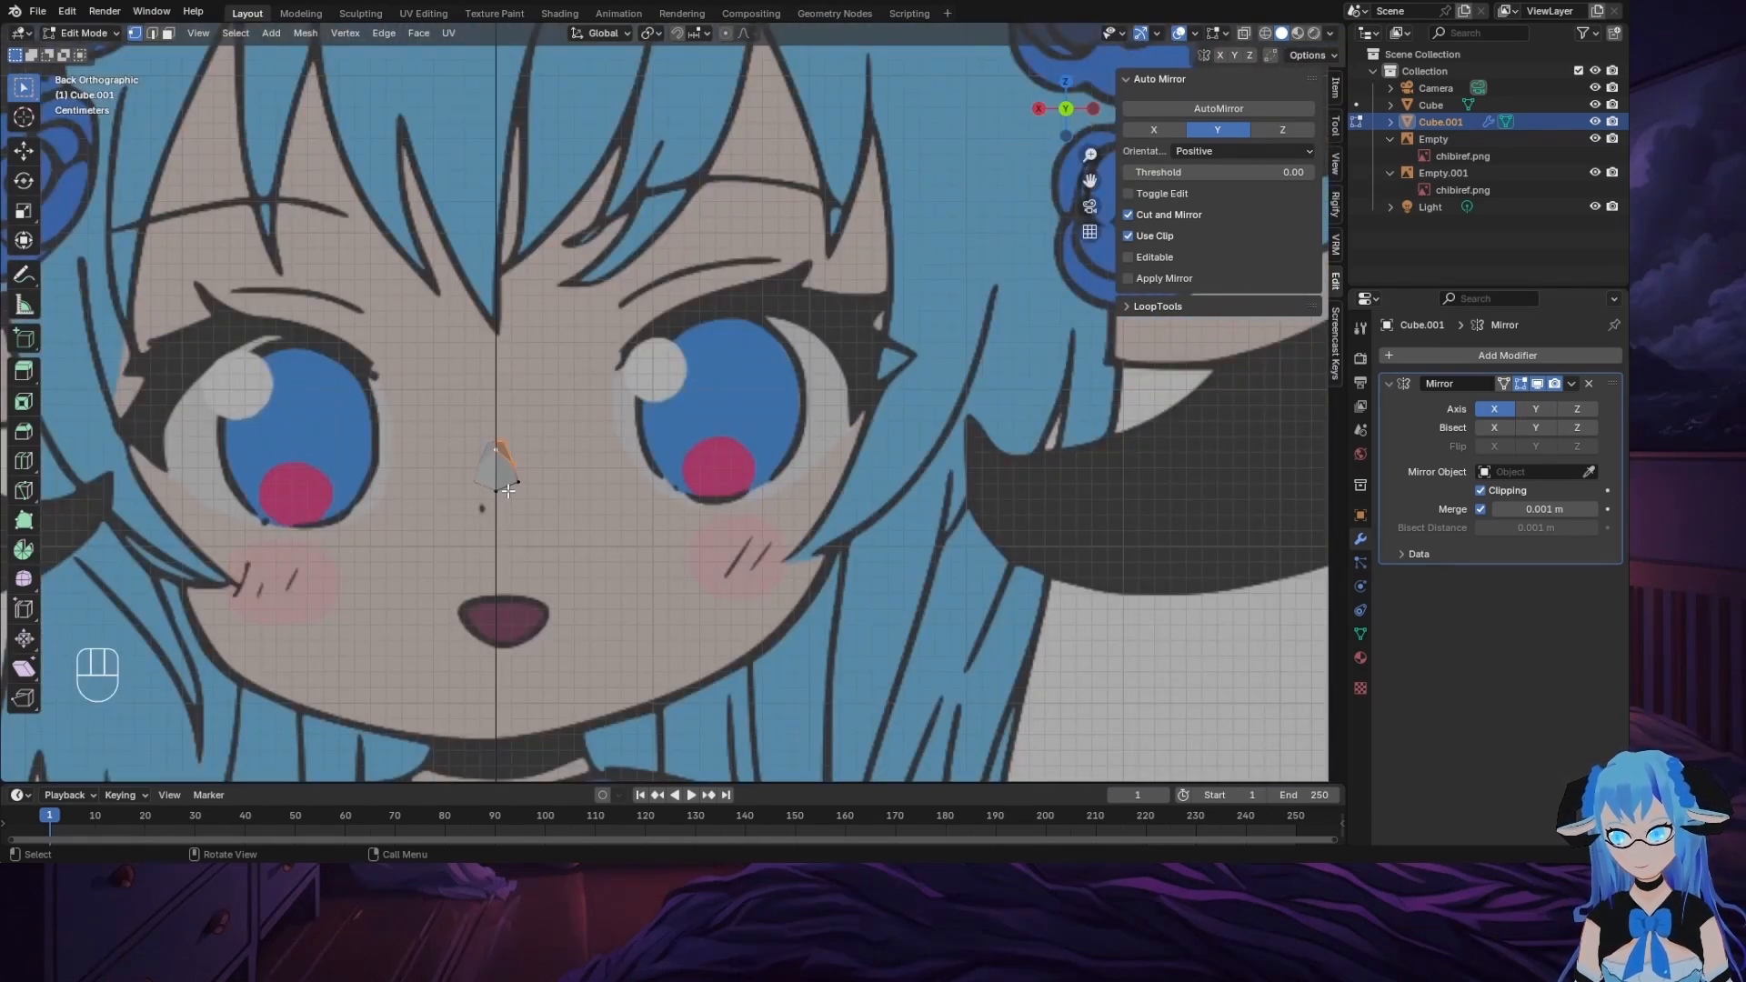
# Step: Extrude the nose's lower outer vertex across the cheek in four segments to the lower inner side of the eye
pyautogui.click(517, 482)
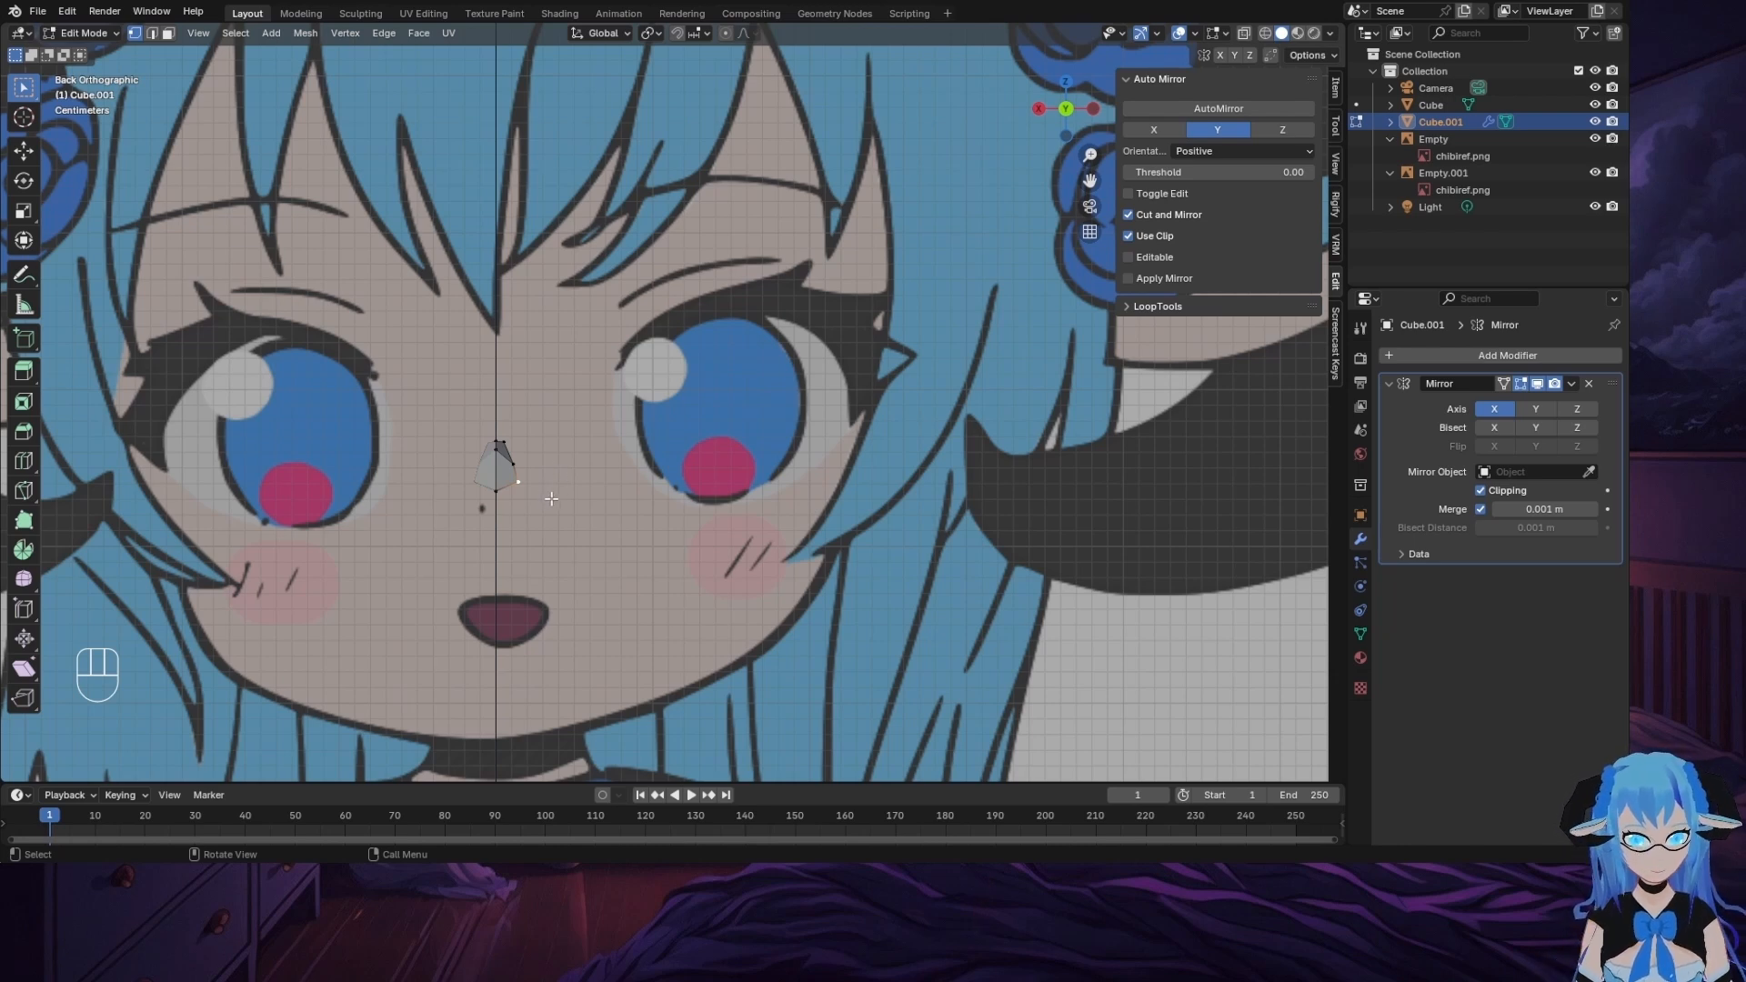
pyautogui.press('e')
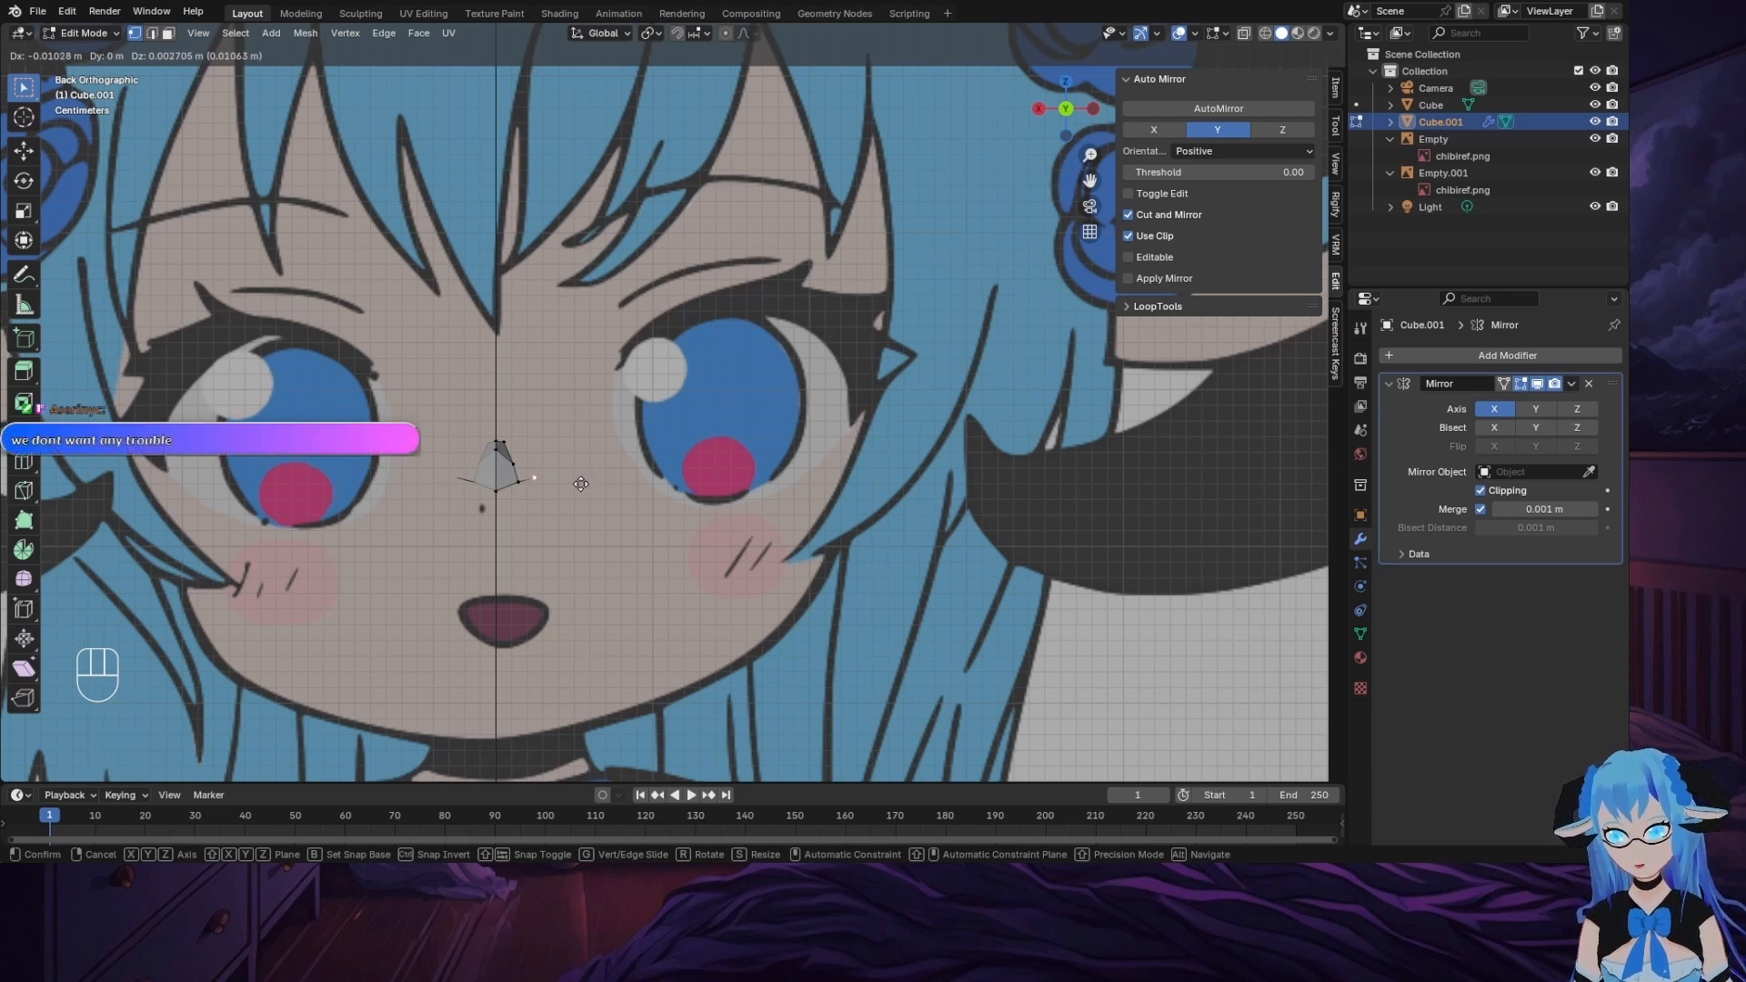
pyautogui.click(588, 482)
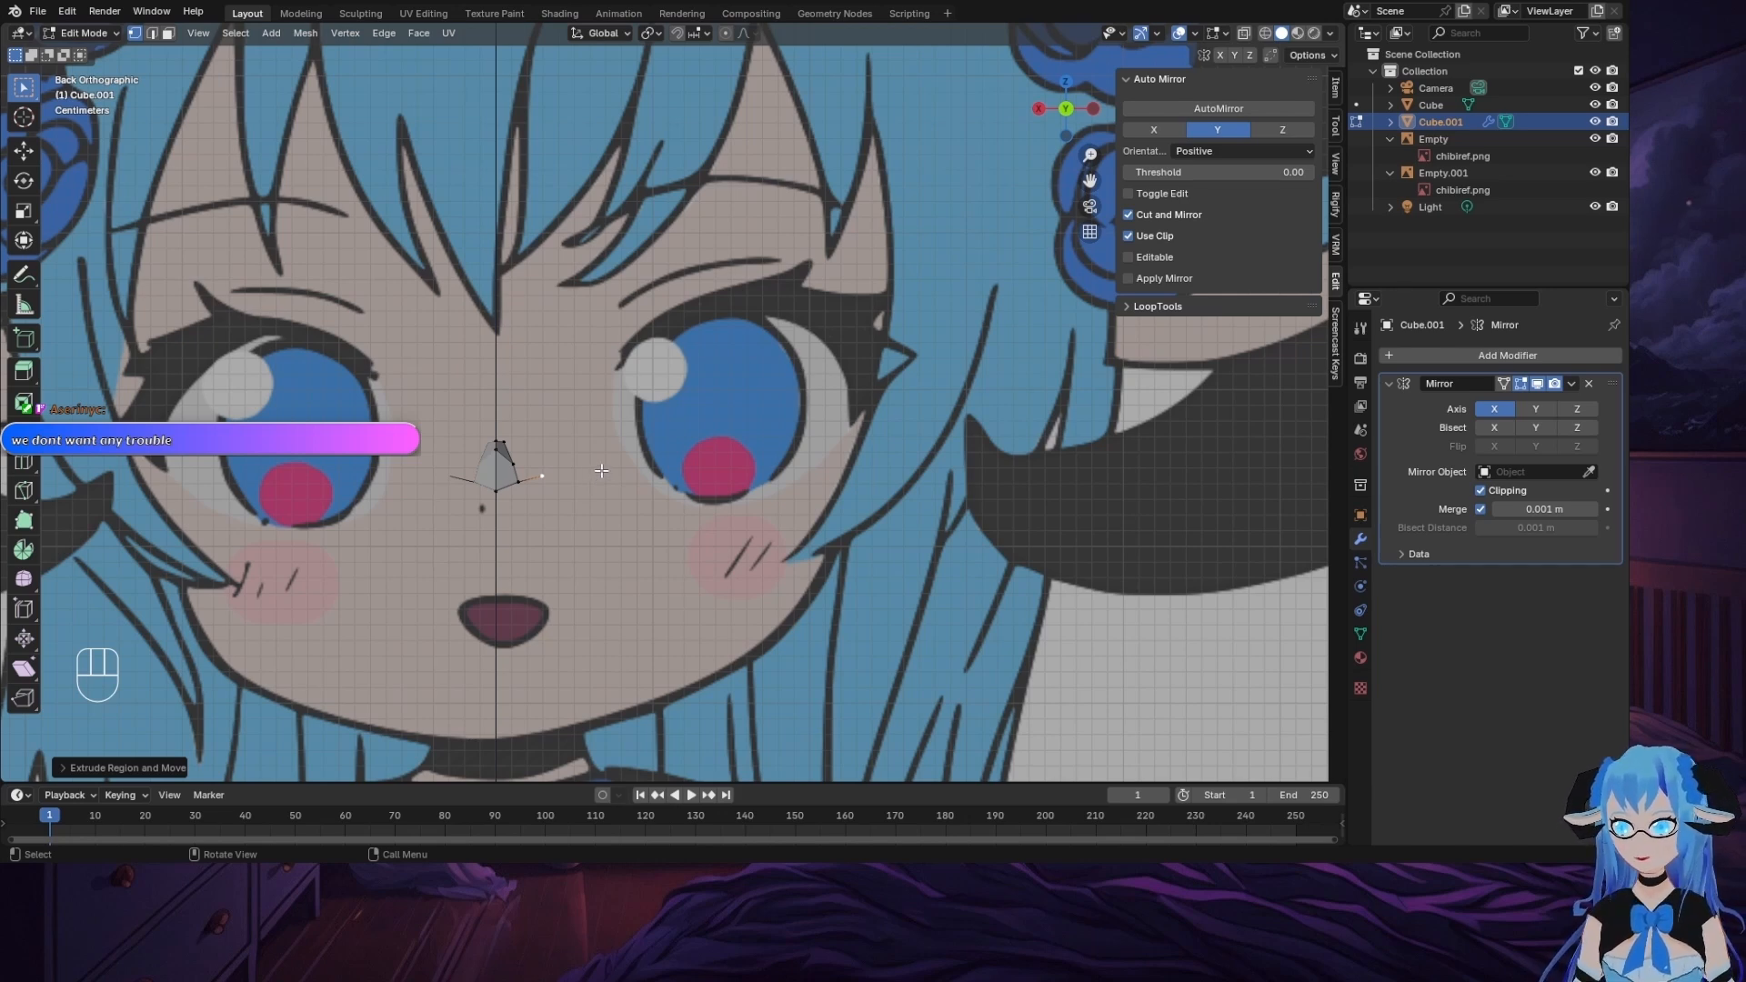
pyautogui.press('e')
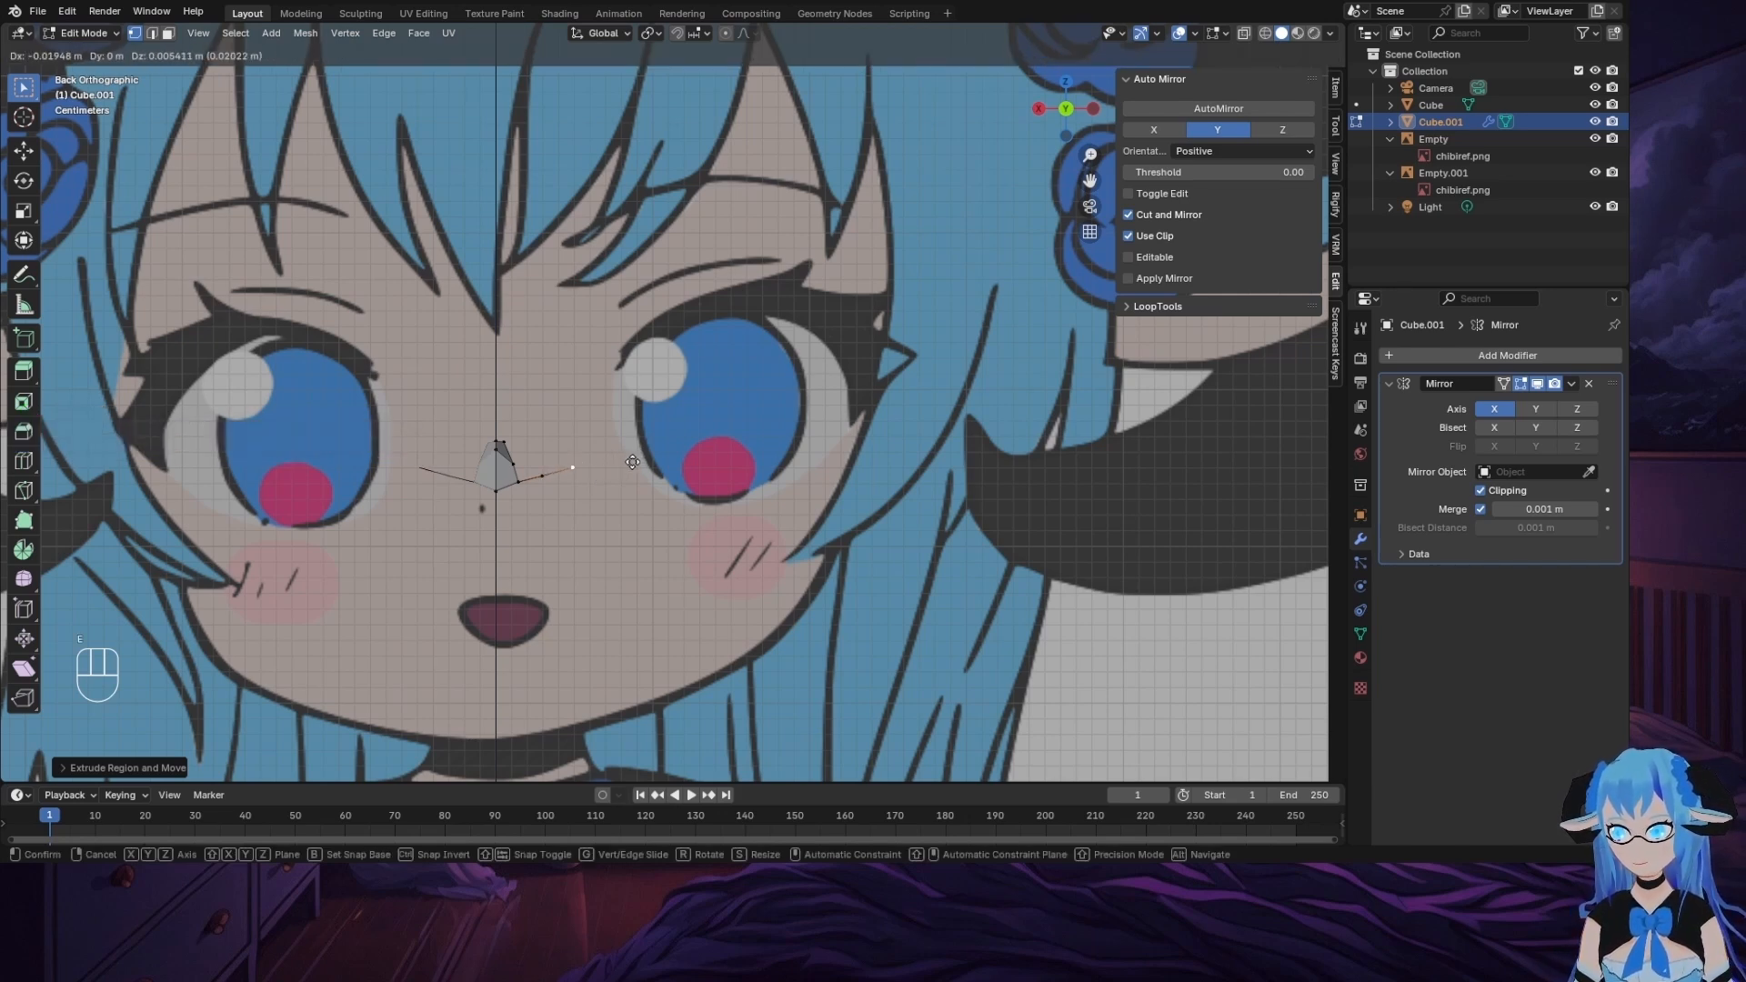
pyautogui.click(632, 462)
pyautogui.press('e')
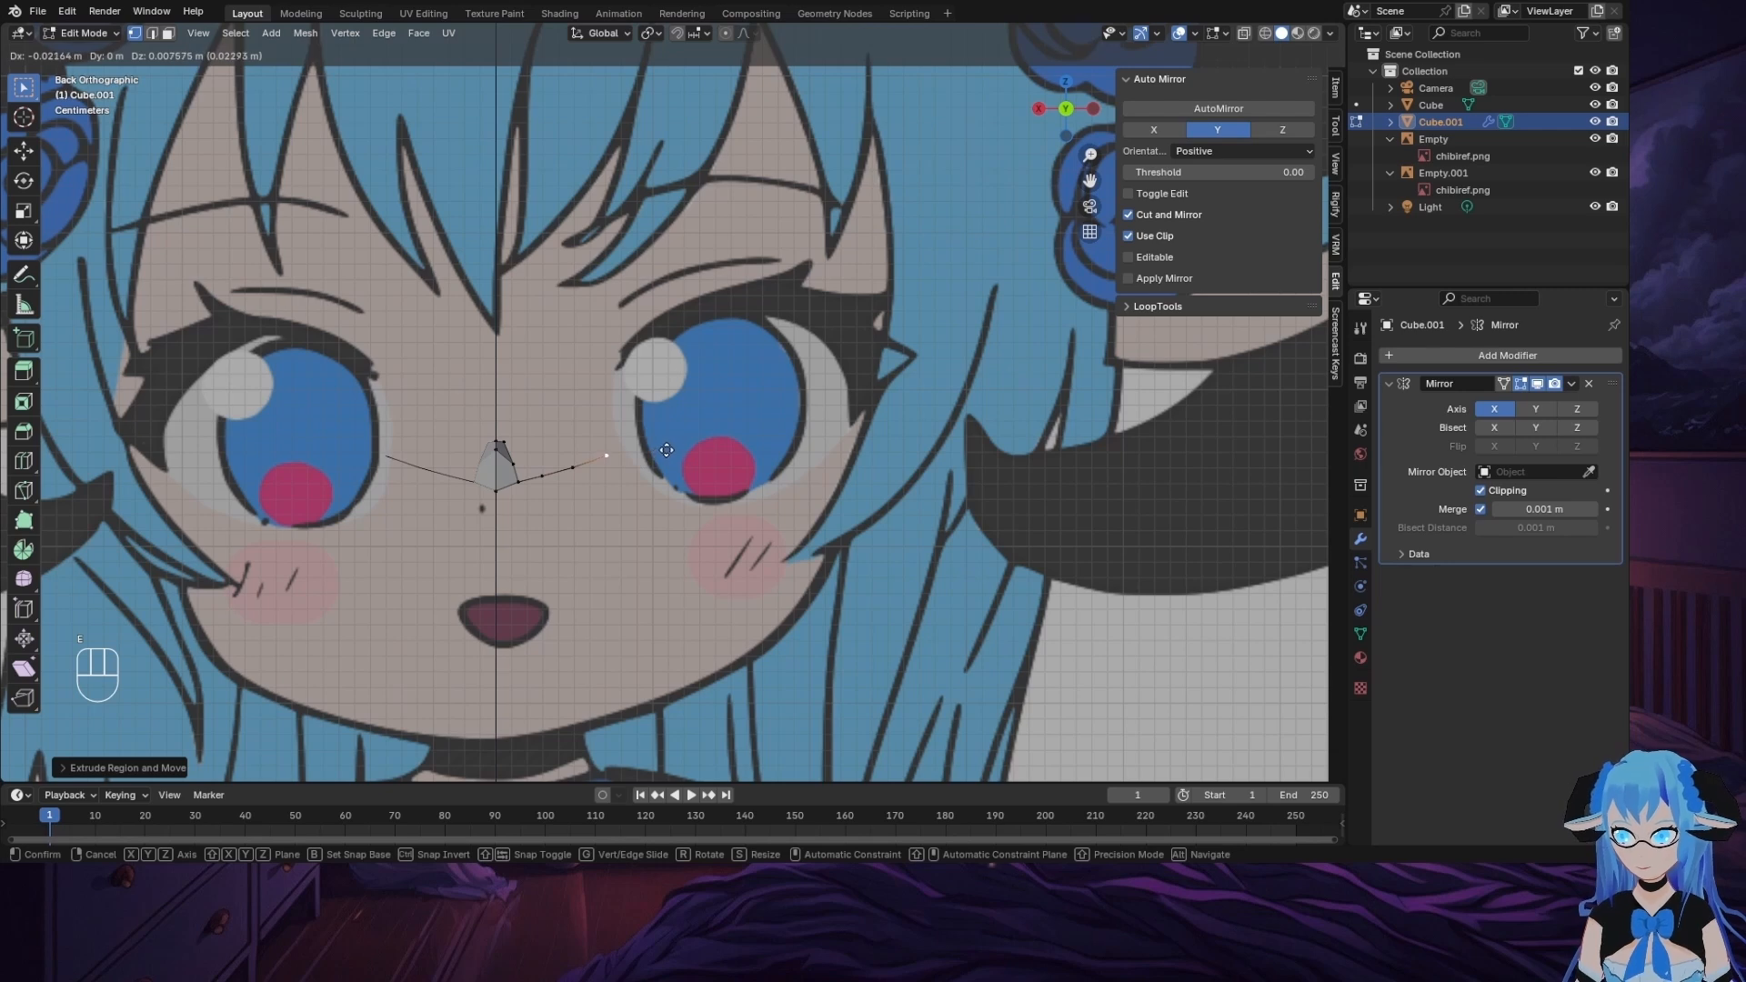
pyautogui.click(665, 450)
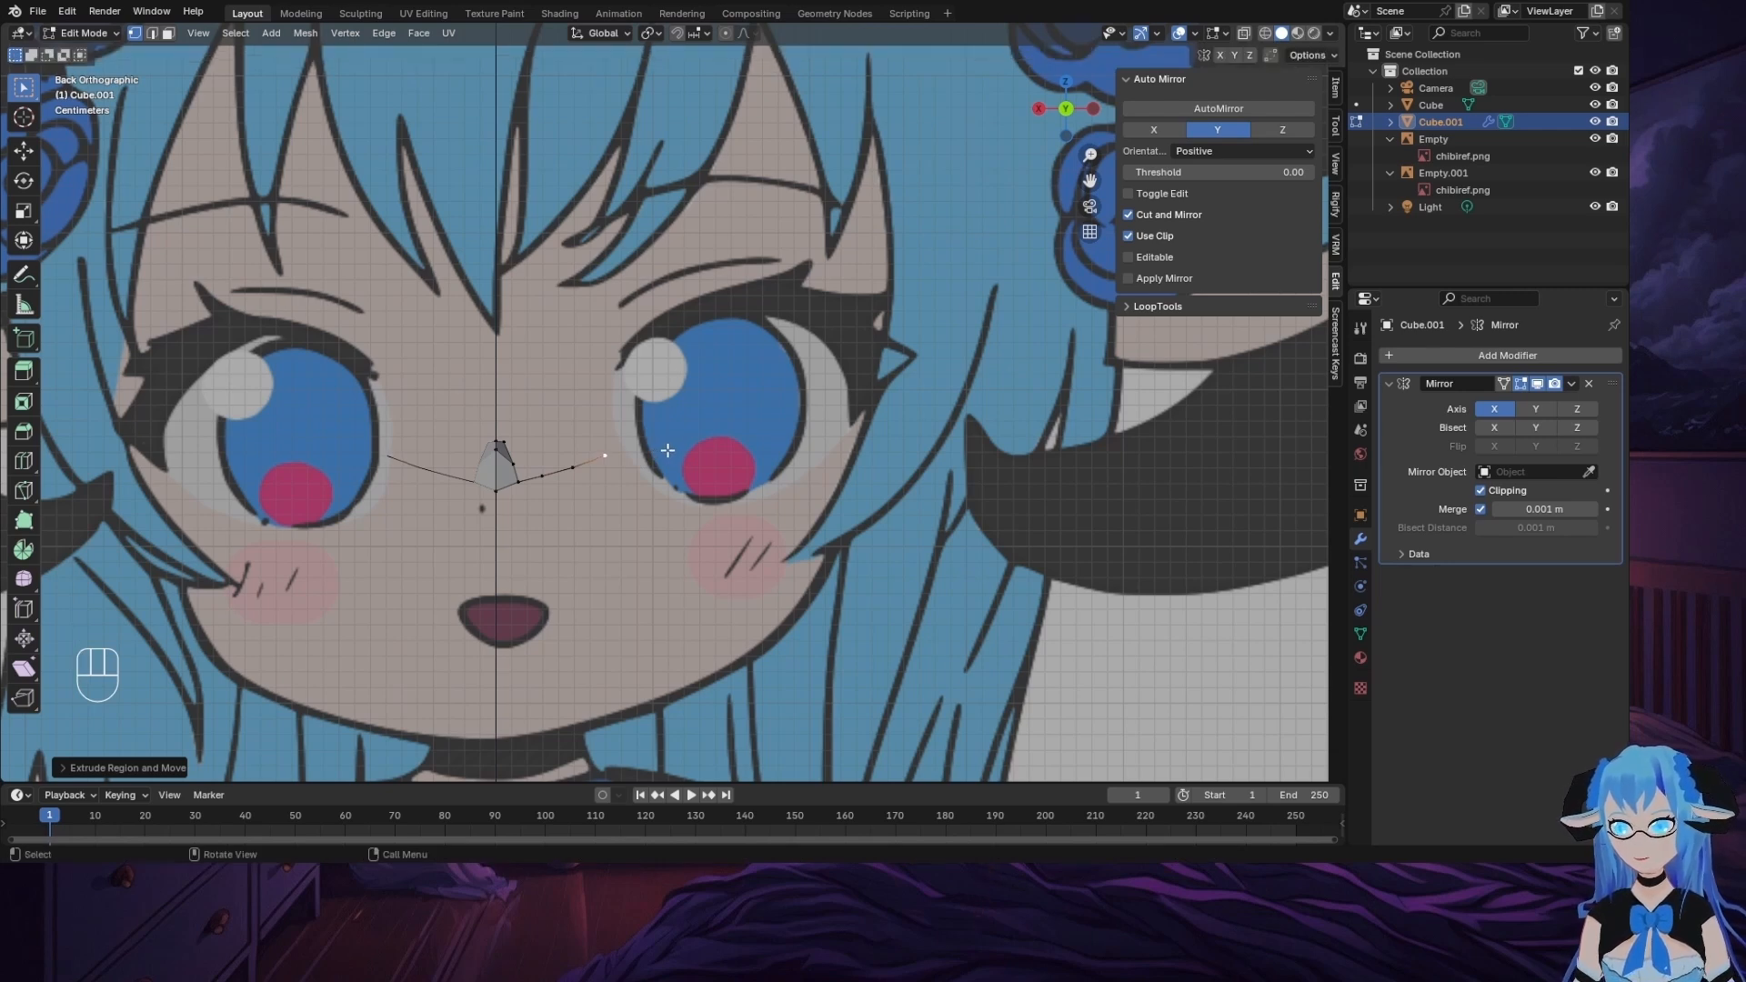
pyautogui.press('e')
pyautogui.click(686, 442)
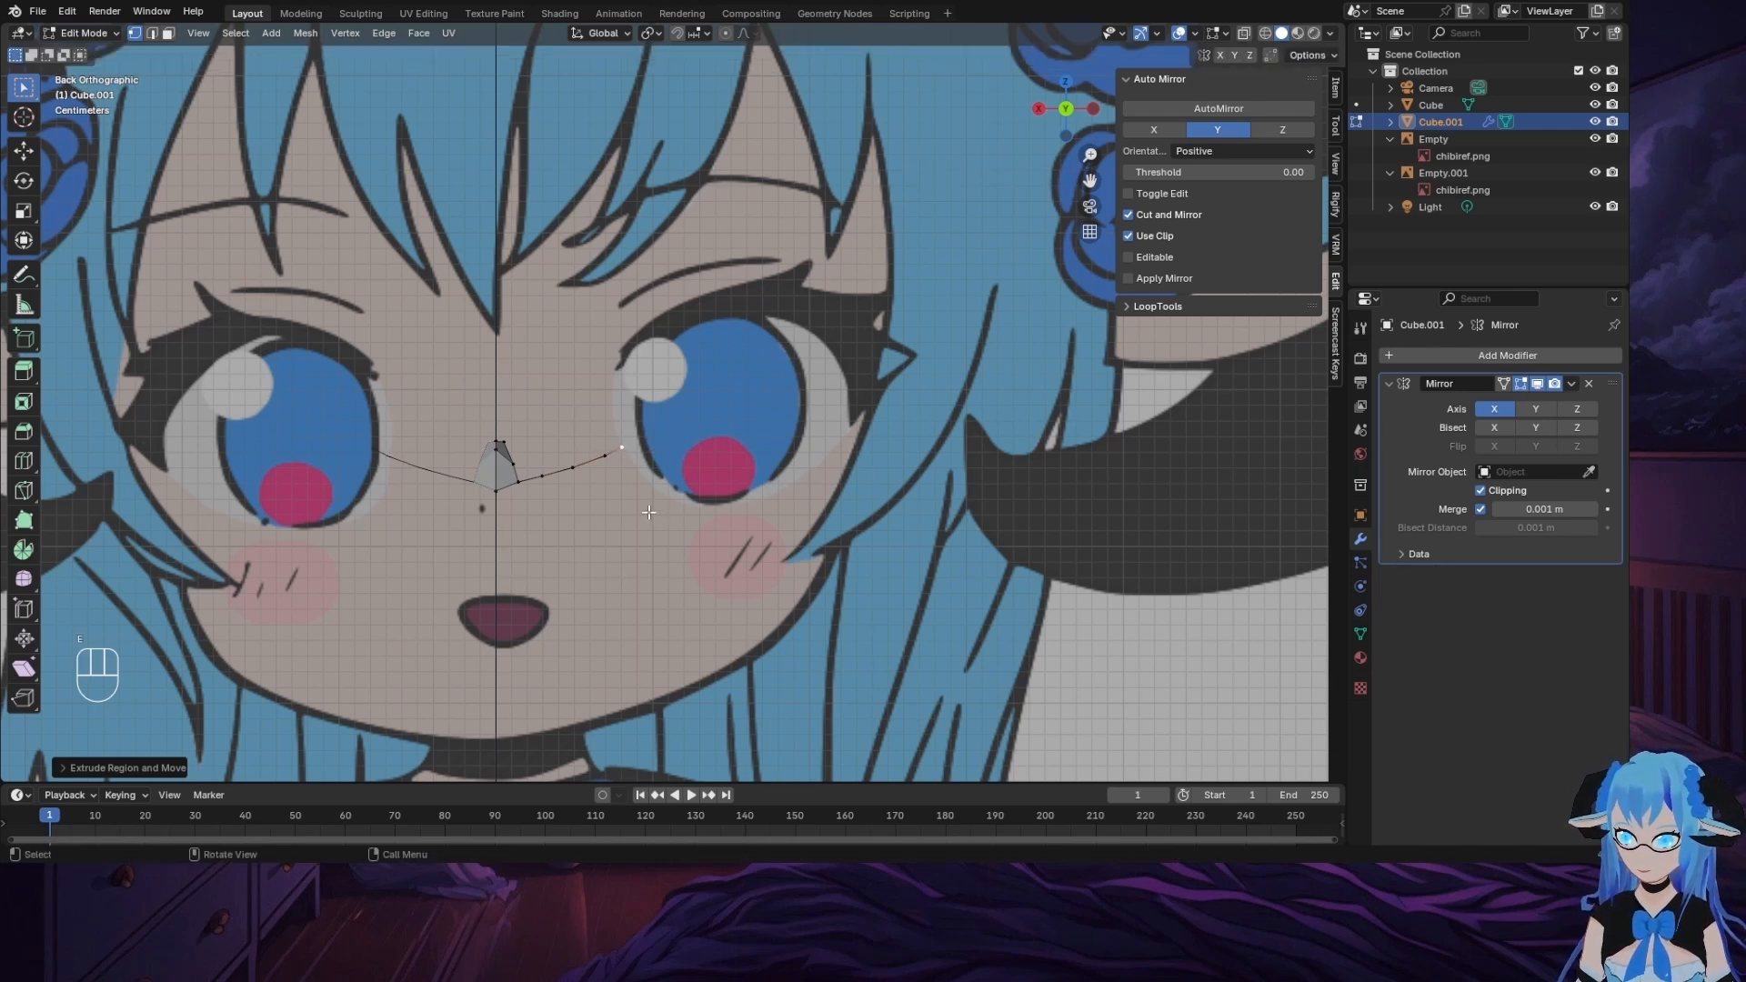
# Step: Extrude the outline's end vertex up the inner side of the eye in four segments, ending at its upper inner curve
pyautogui.press('e')
pyautogui.click(615, 427)
pyautogui.press('e')
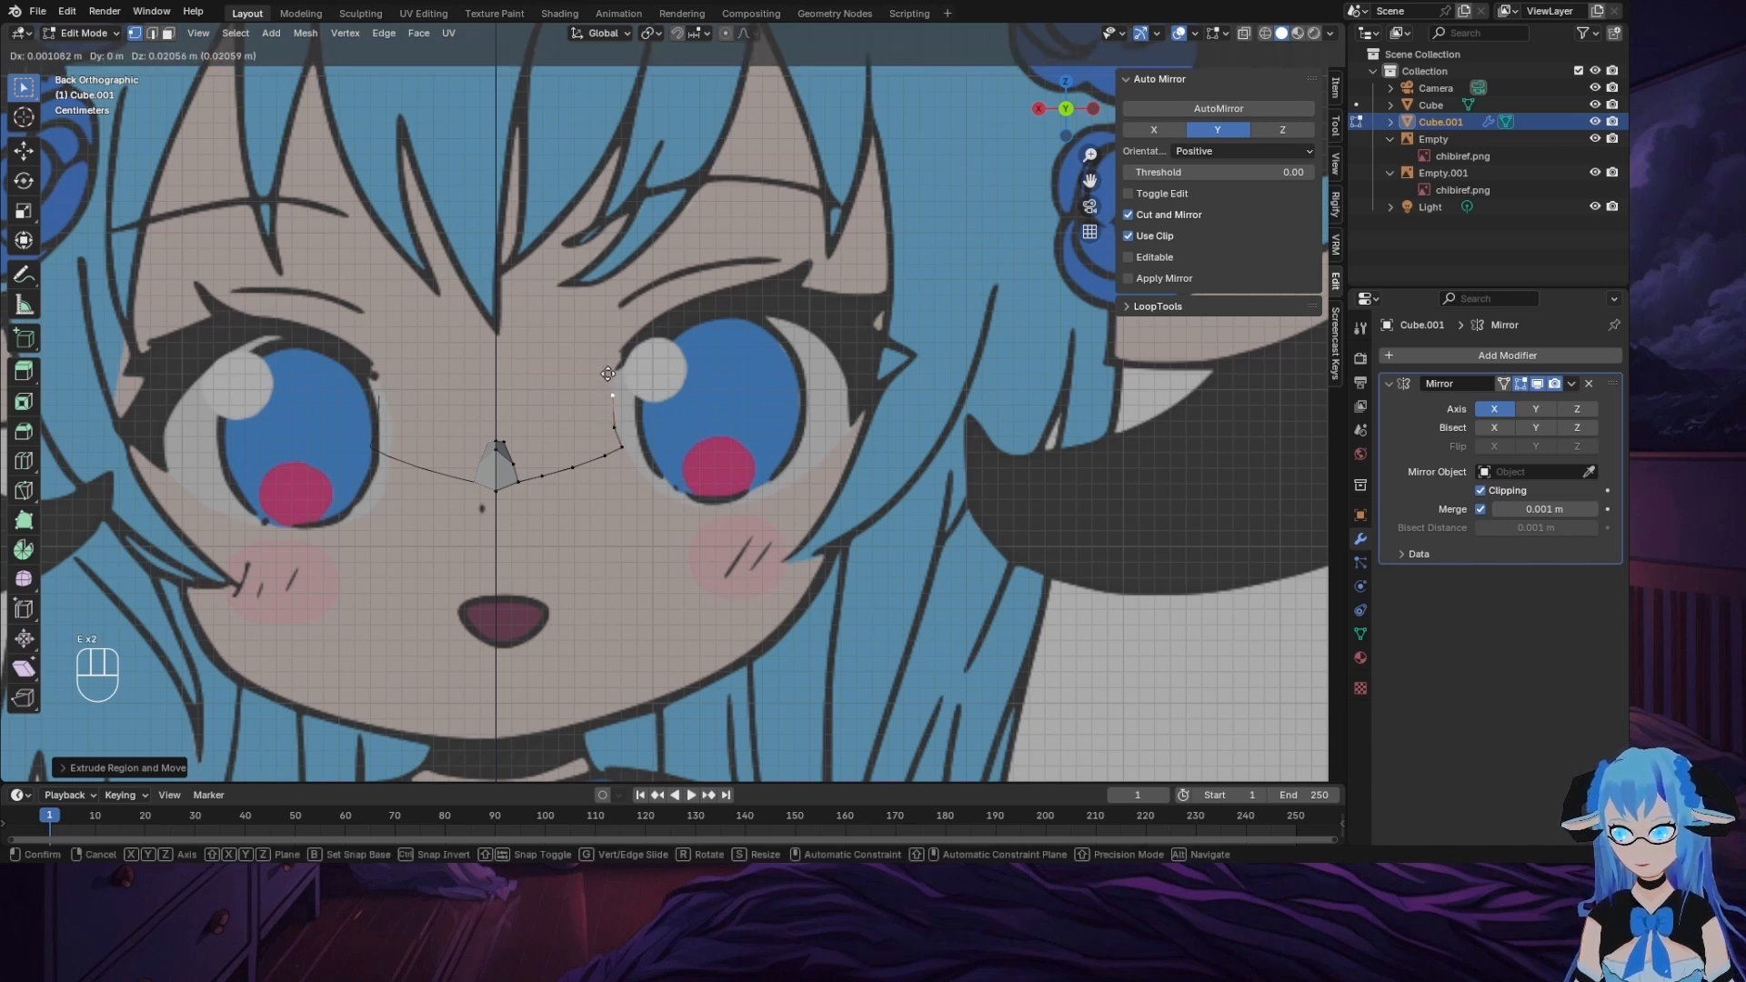
pyautogui.click(610, 374)
pyautogui.press('e')
pyautogui.click(632, 370)
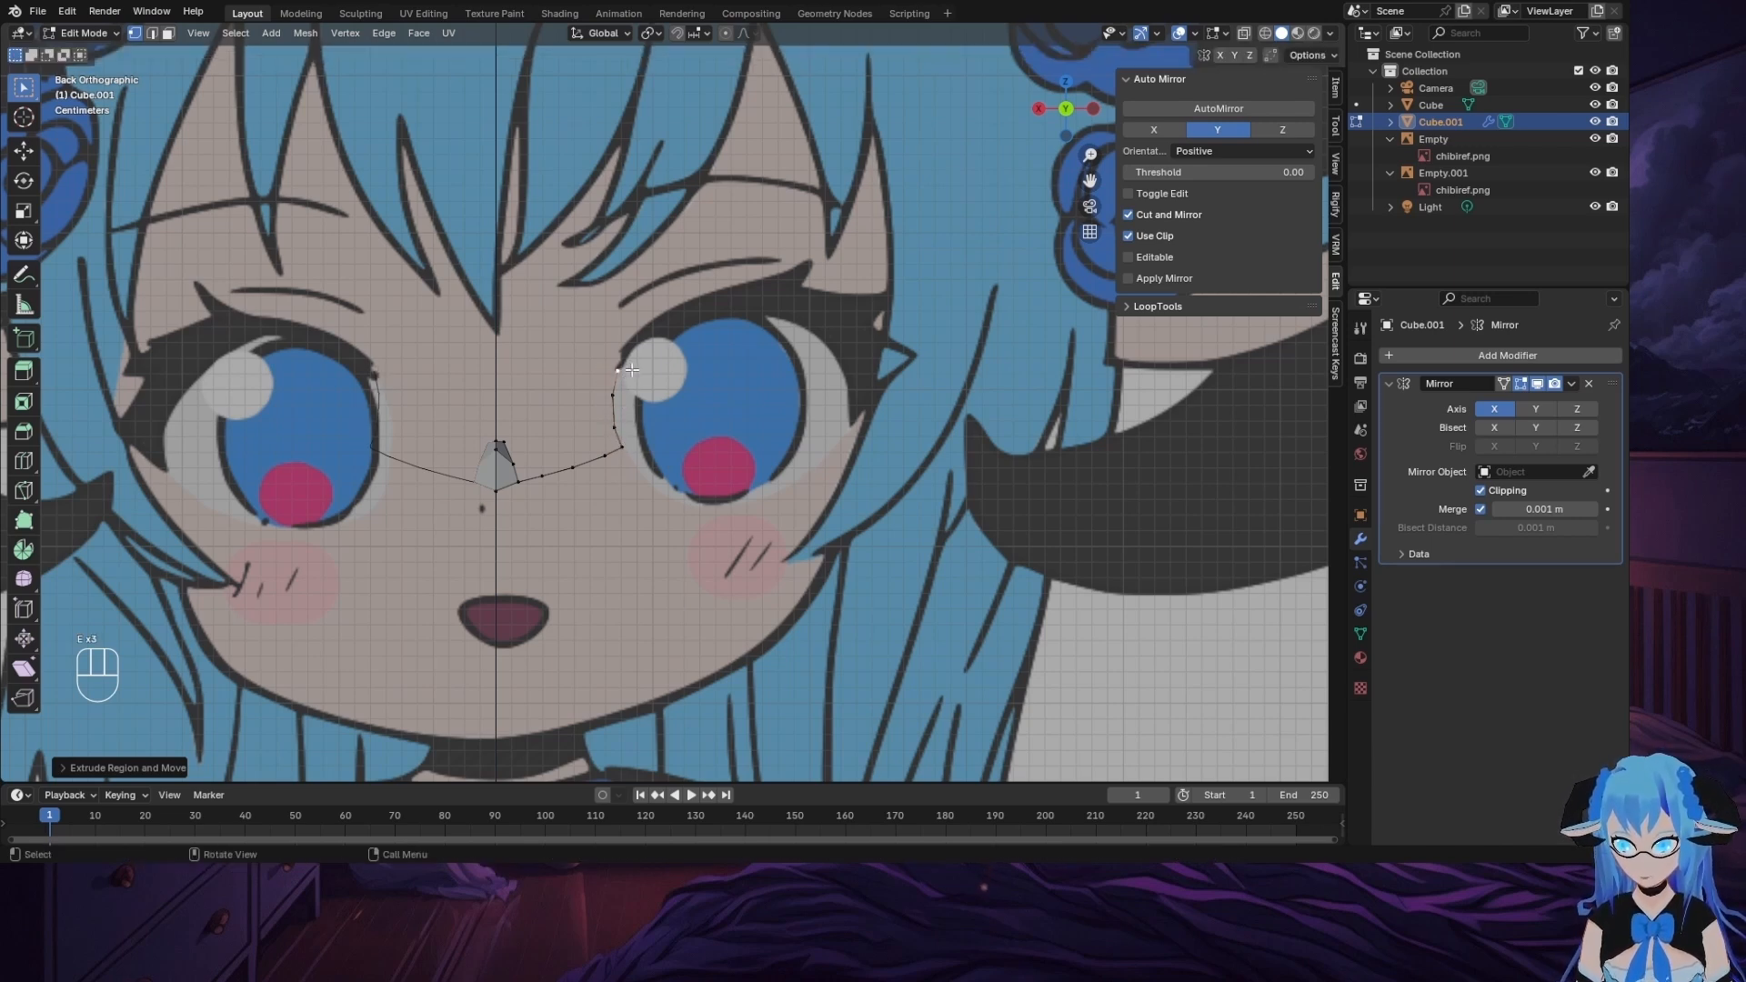
pyautogui.press('e')
pyautogui.click(654, 344)
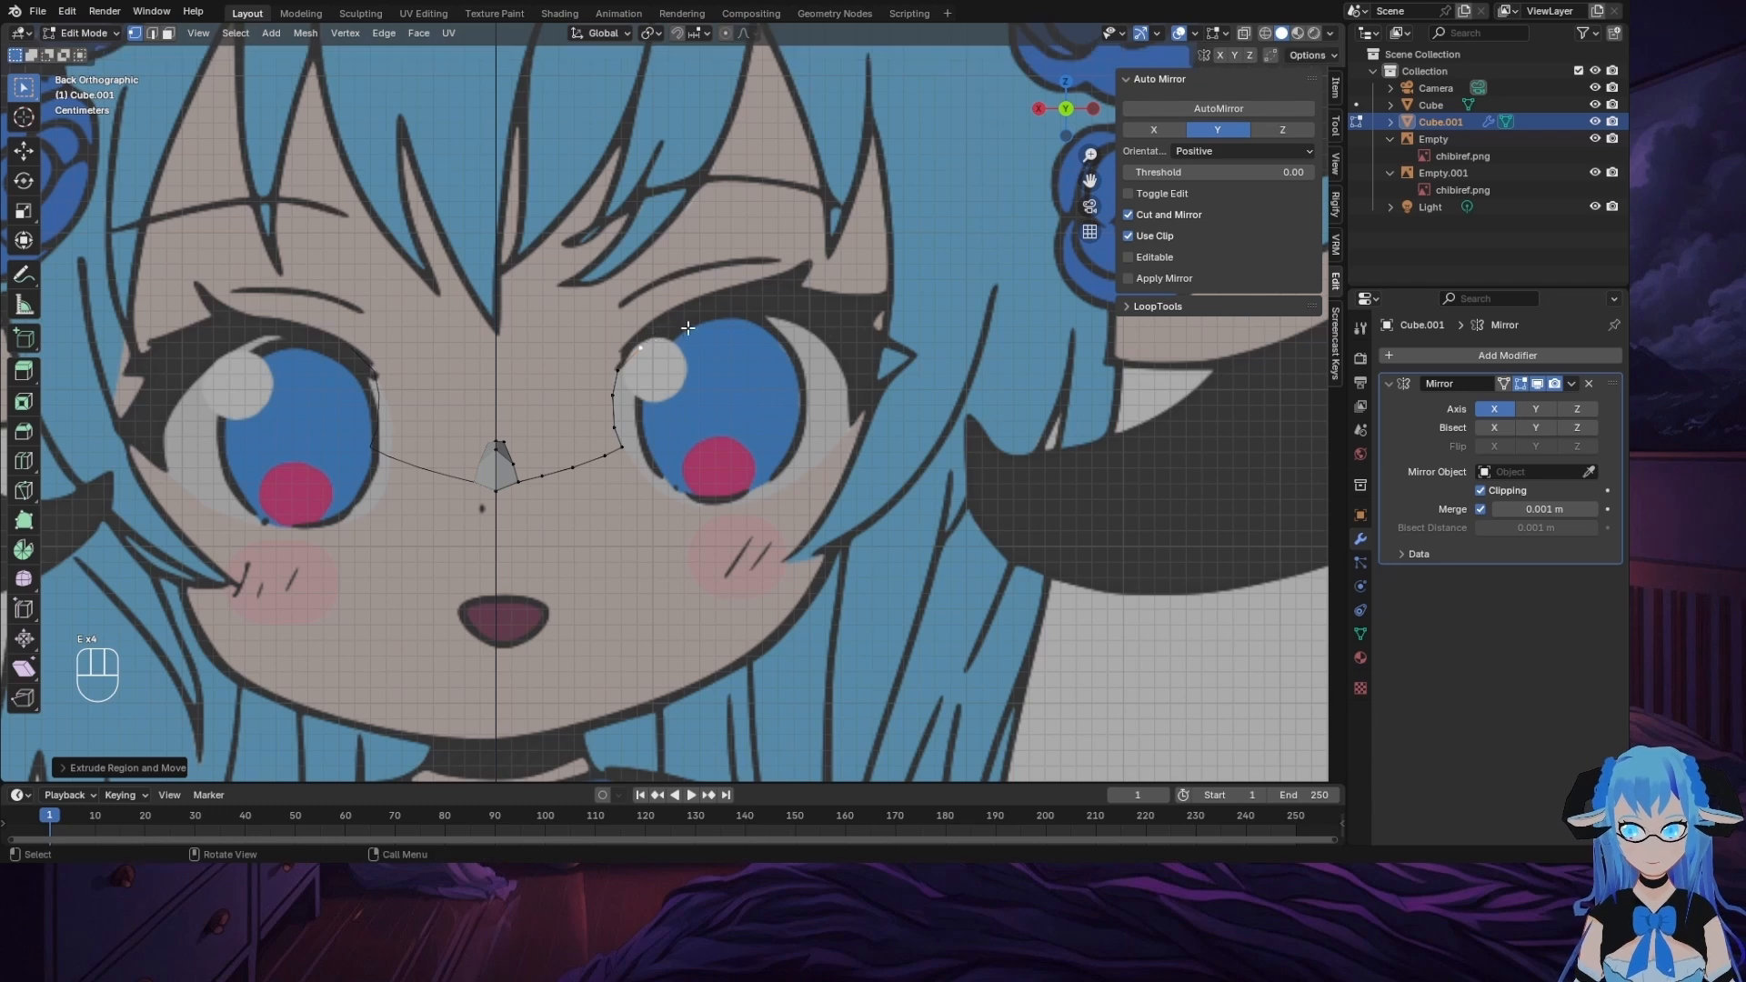
# Step: Continue extruding the eye outline over the upper lid in four segments, towards the upper outer curve
pyautogui.press('e')
pyautogui.click(719, 311)
pyautogui.press('e')
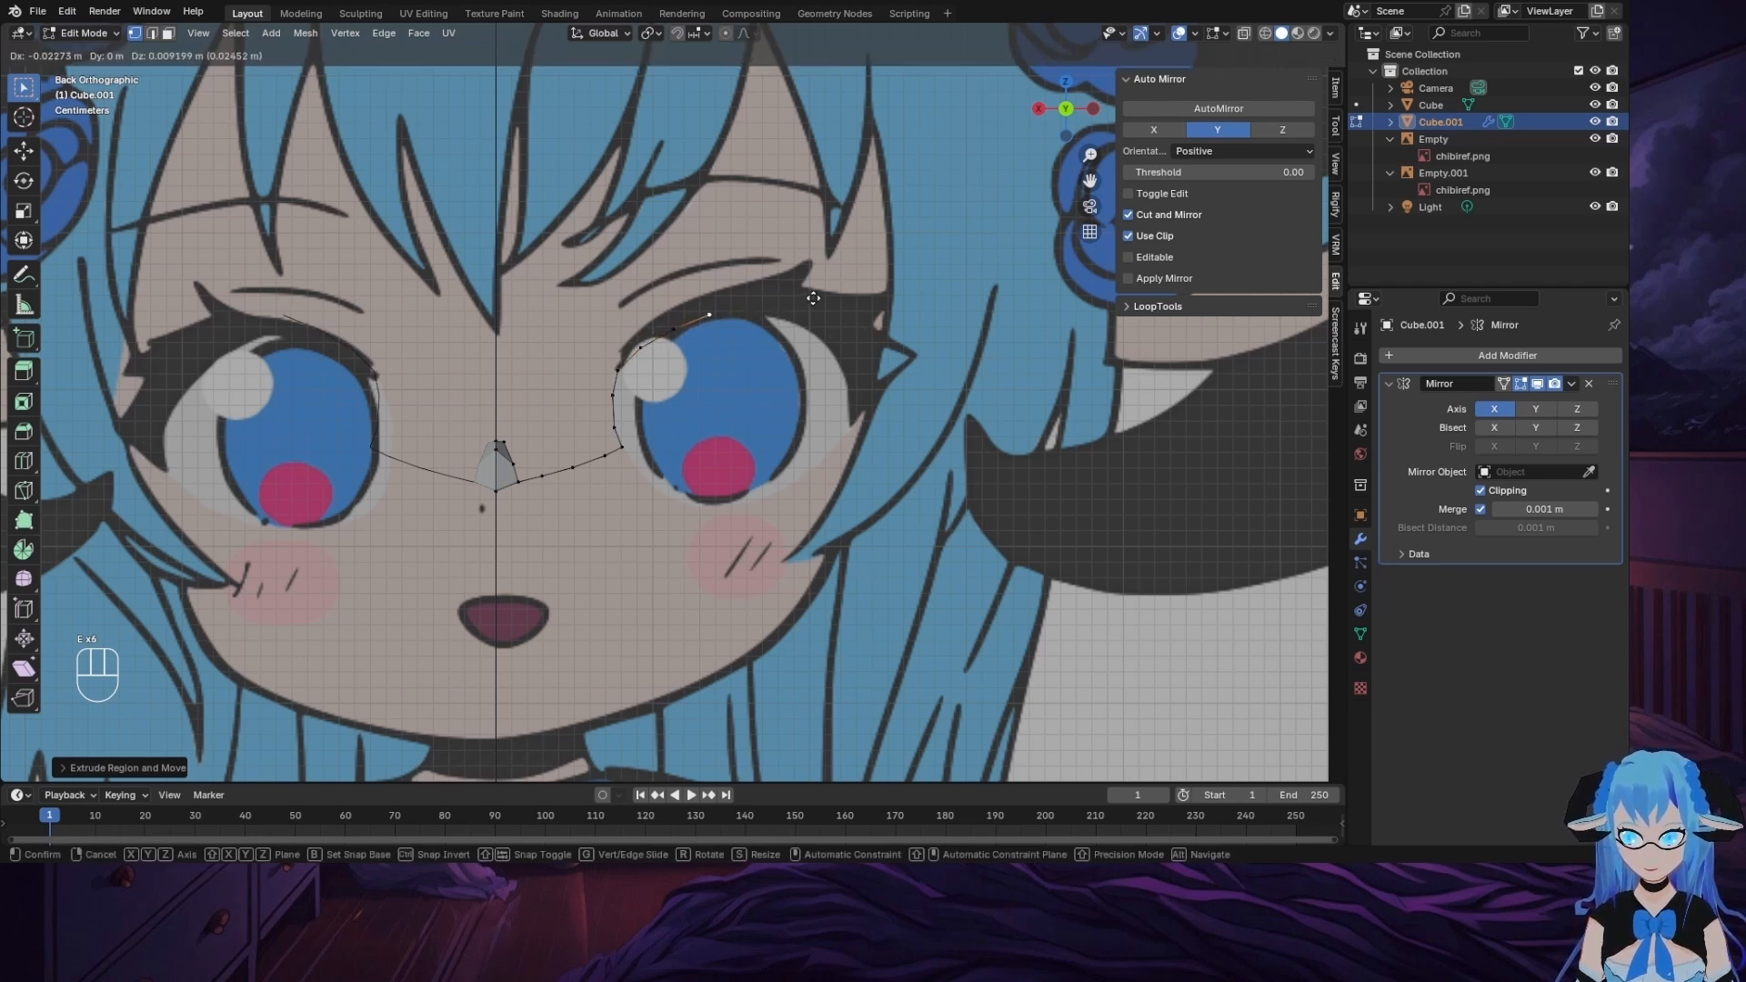
pyautogui.click(813, 298)
pyautogui.press('e')
pyautogui.click(810, 332)
pyautogui.press('e')
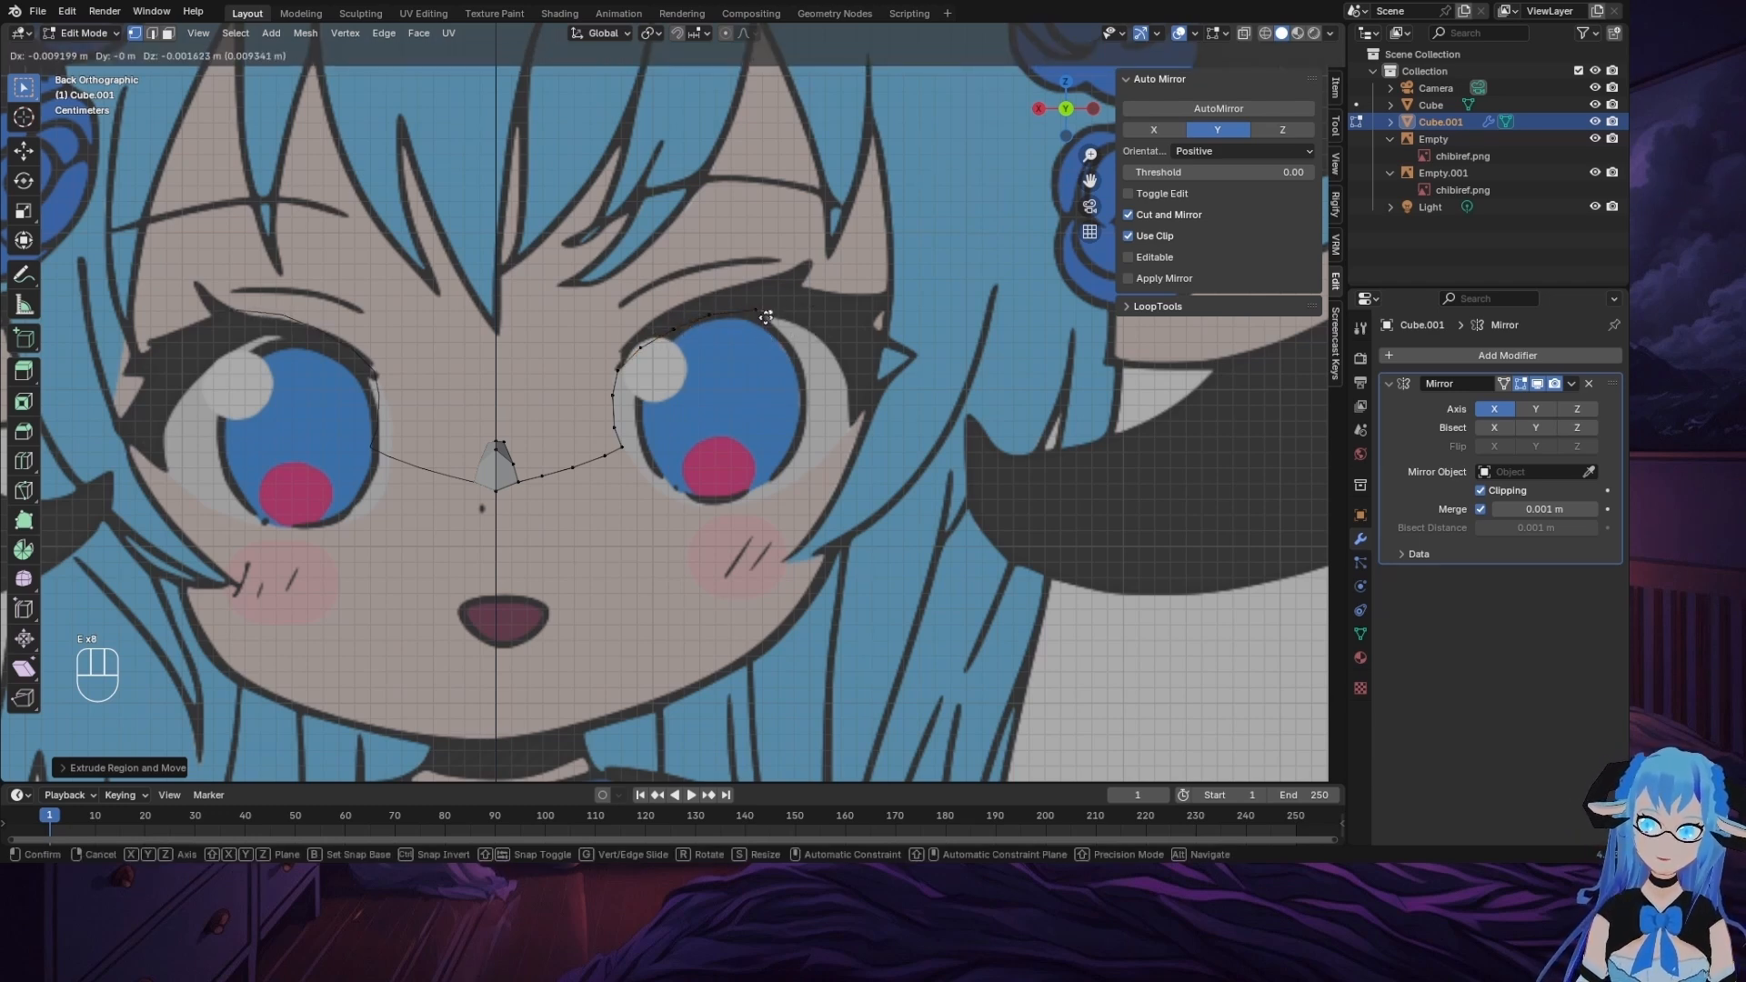
pyautogui.click(830, 348)
# Step: Extrude the eye outline down around the outer side of the eye in four segments, following the edge of the white
pyautogui.press('e')
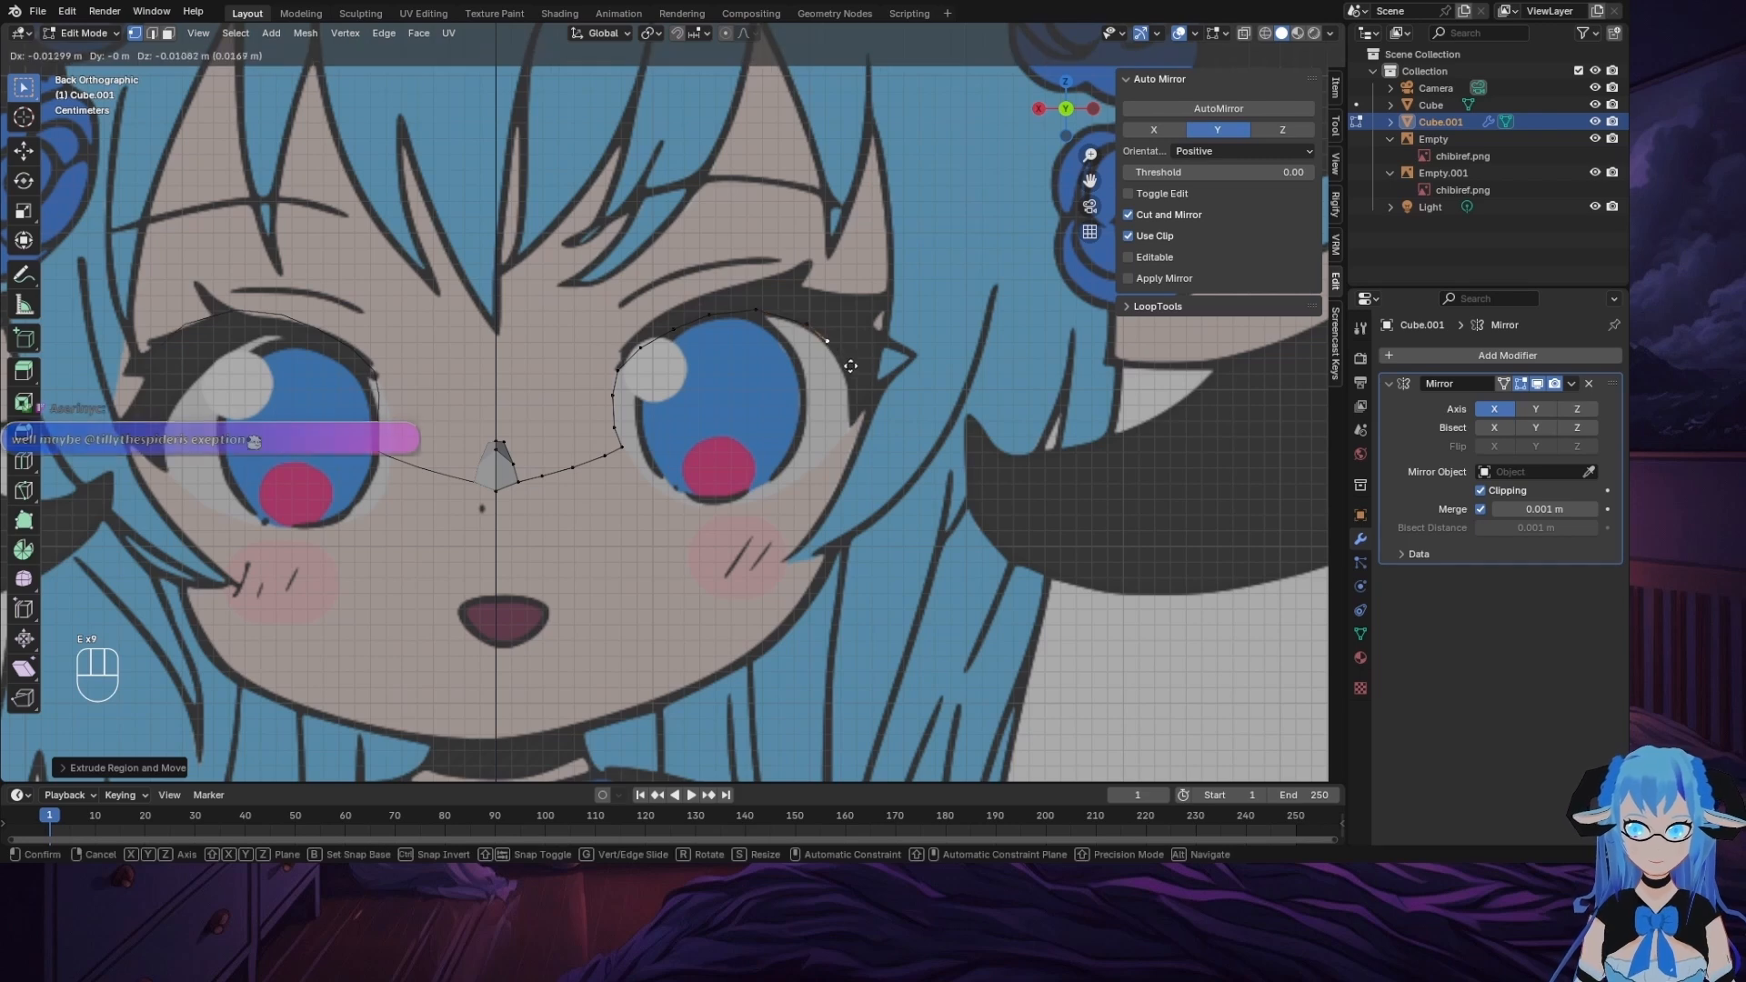
pyautogui.click(860, 376)
pyautogui.press('e')
pyautogui.click(871, 438)
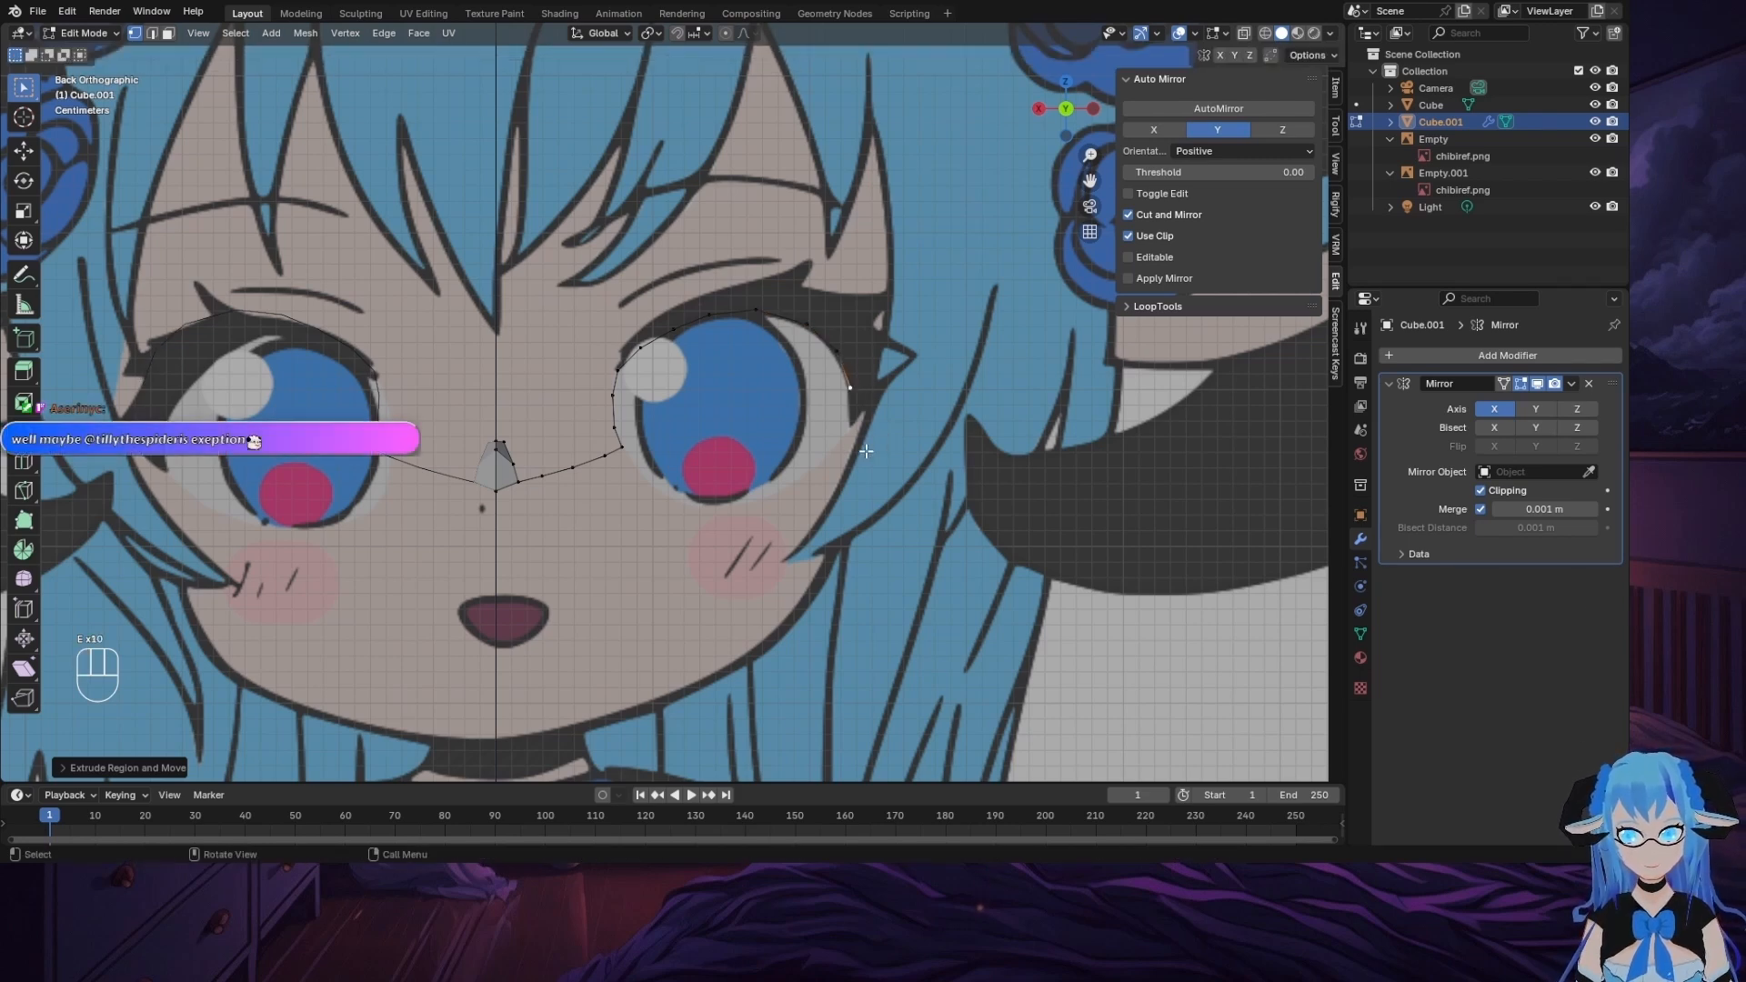
pyautogui.press('e')
pyautogui.click(864, 488)
pyautogui.press('e')
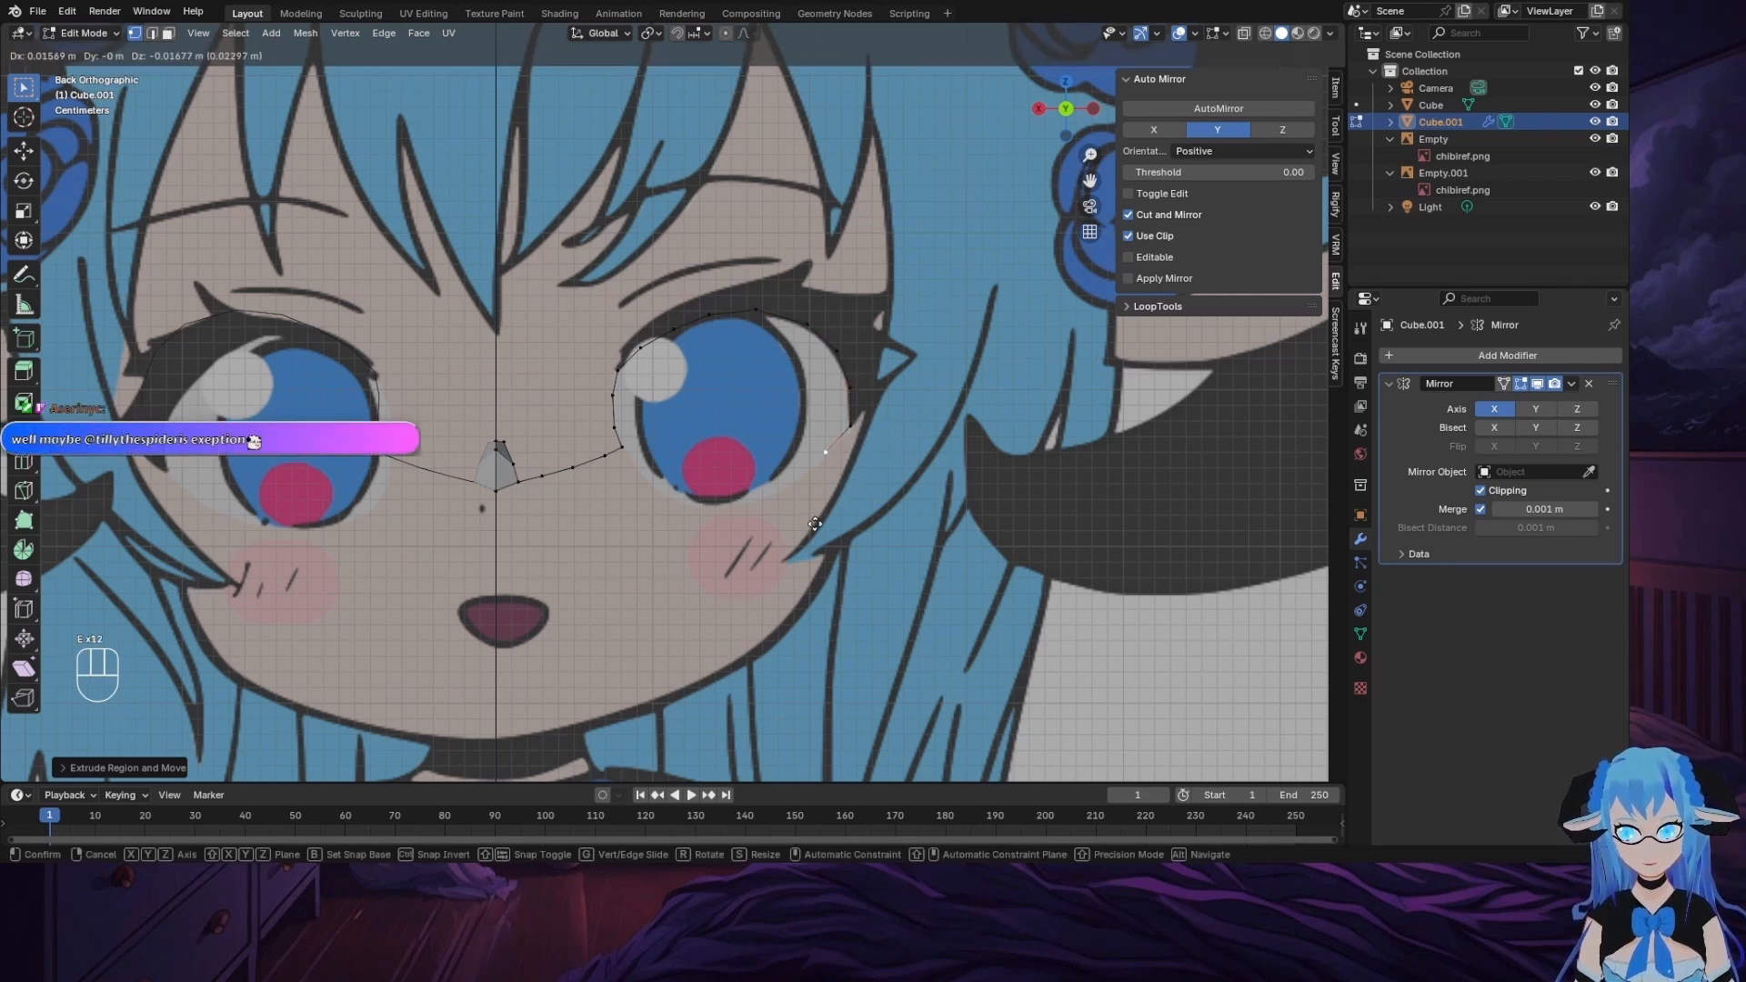
pyautogui.click(820, 522)
# Step: Extrude the eye outline under the iris in six segments, ending just below the outline's inner starting vertex
pyautogui.press('e')
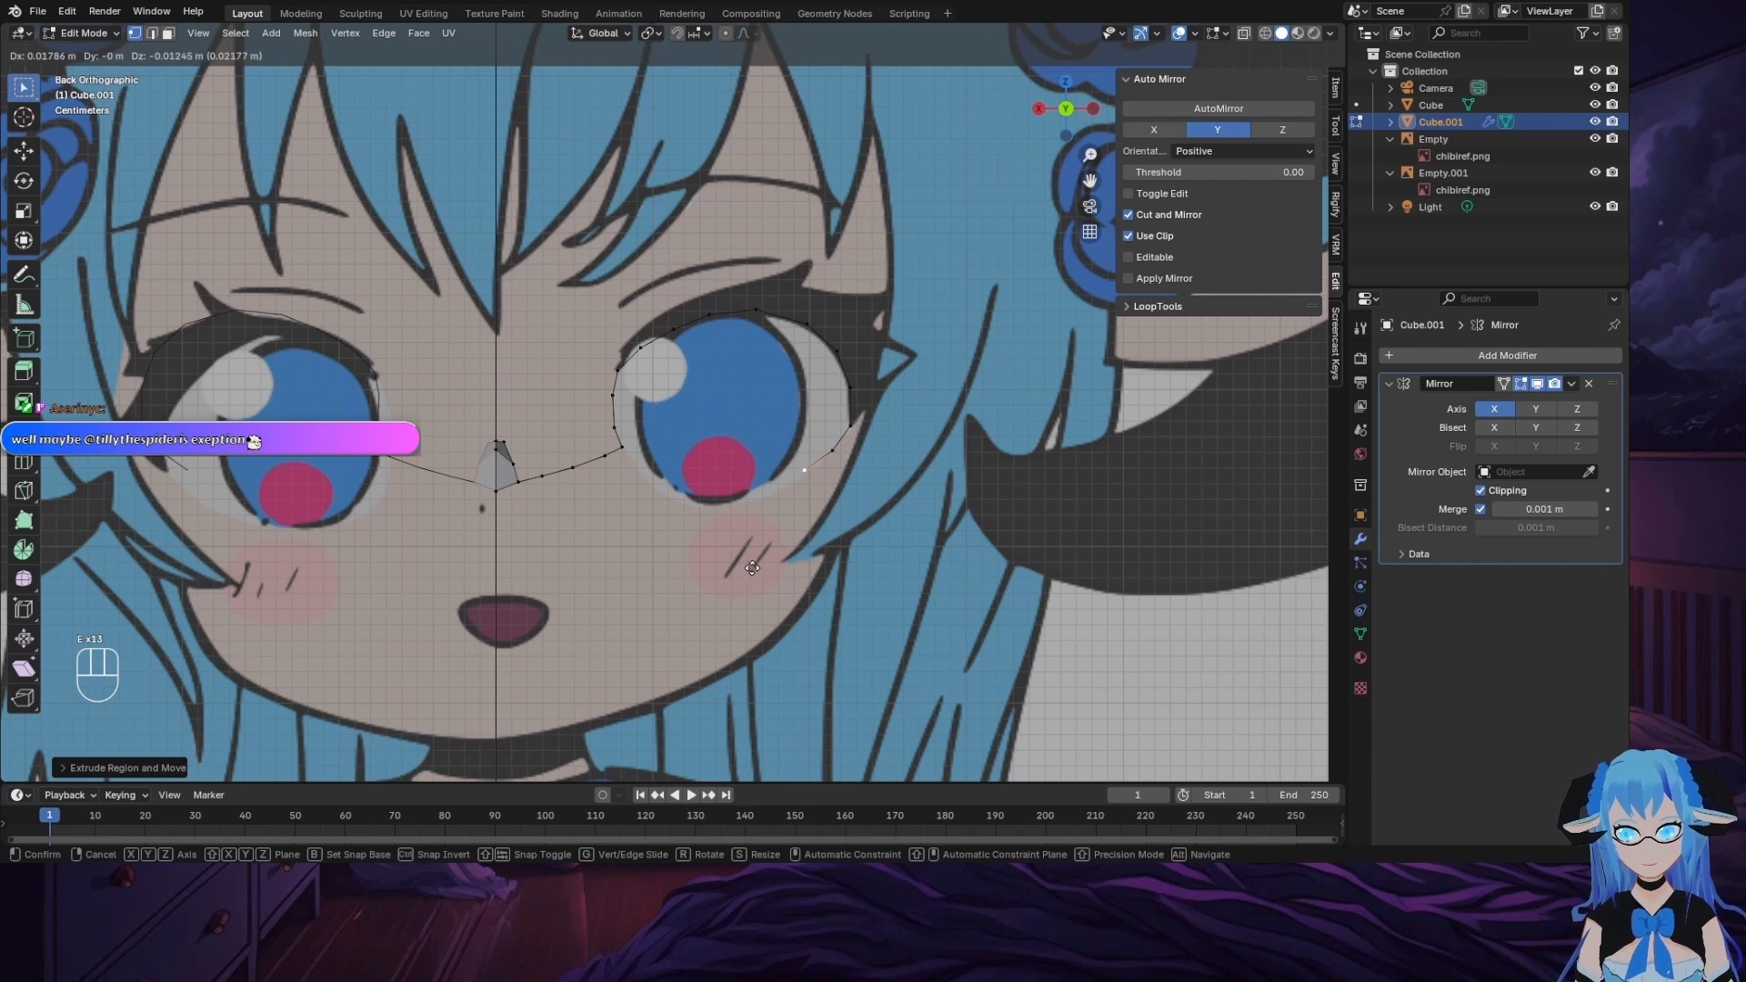
pyautogui.click(753, 568)
pyautogui.press('e')
pyautogui.click(714, 593)
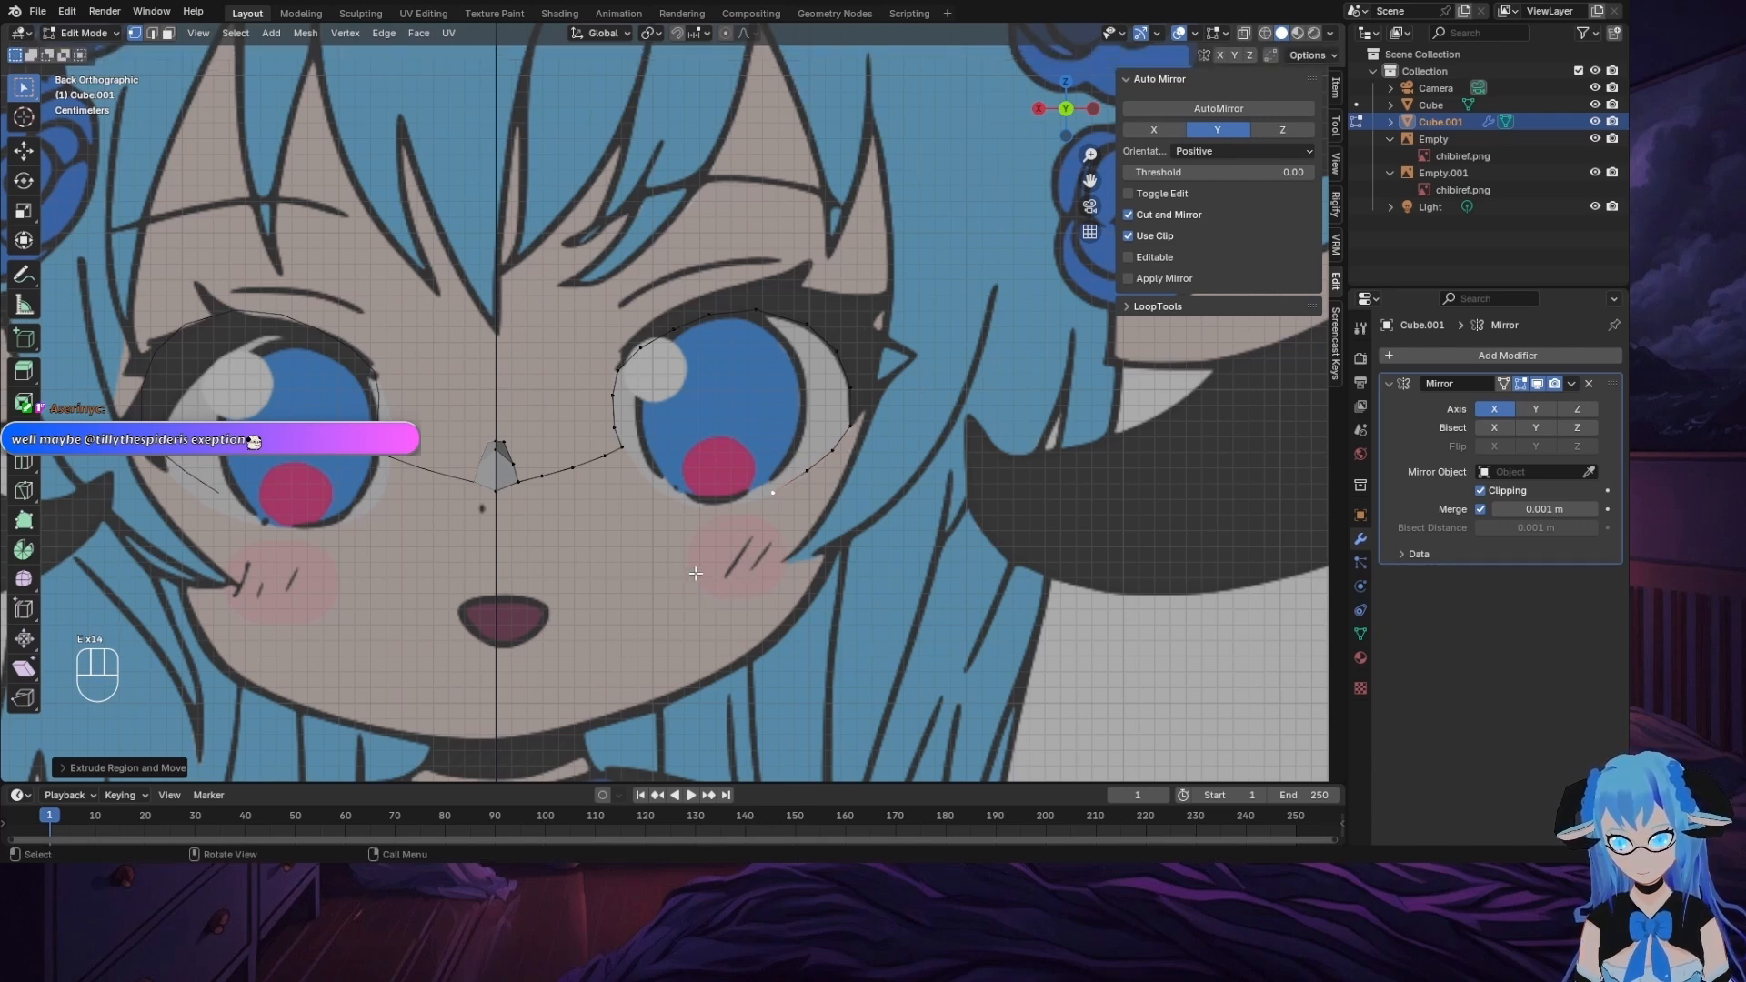
pyautogui.press('e')
pyautogui.click(637, 591)
pyautogui.press('e')
pyautogui.click(546, 593)
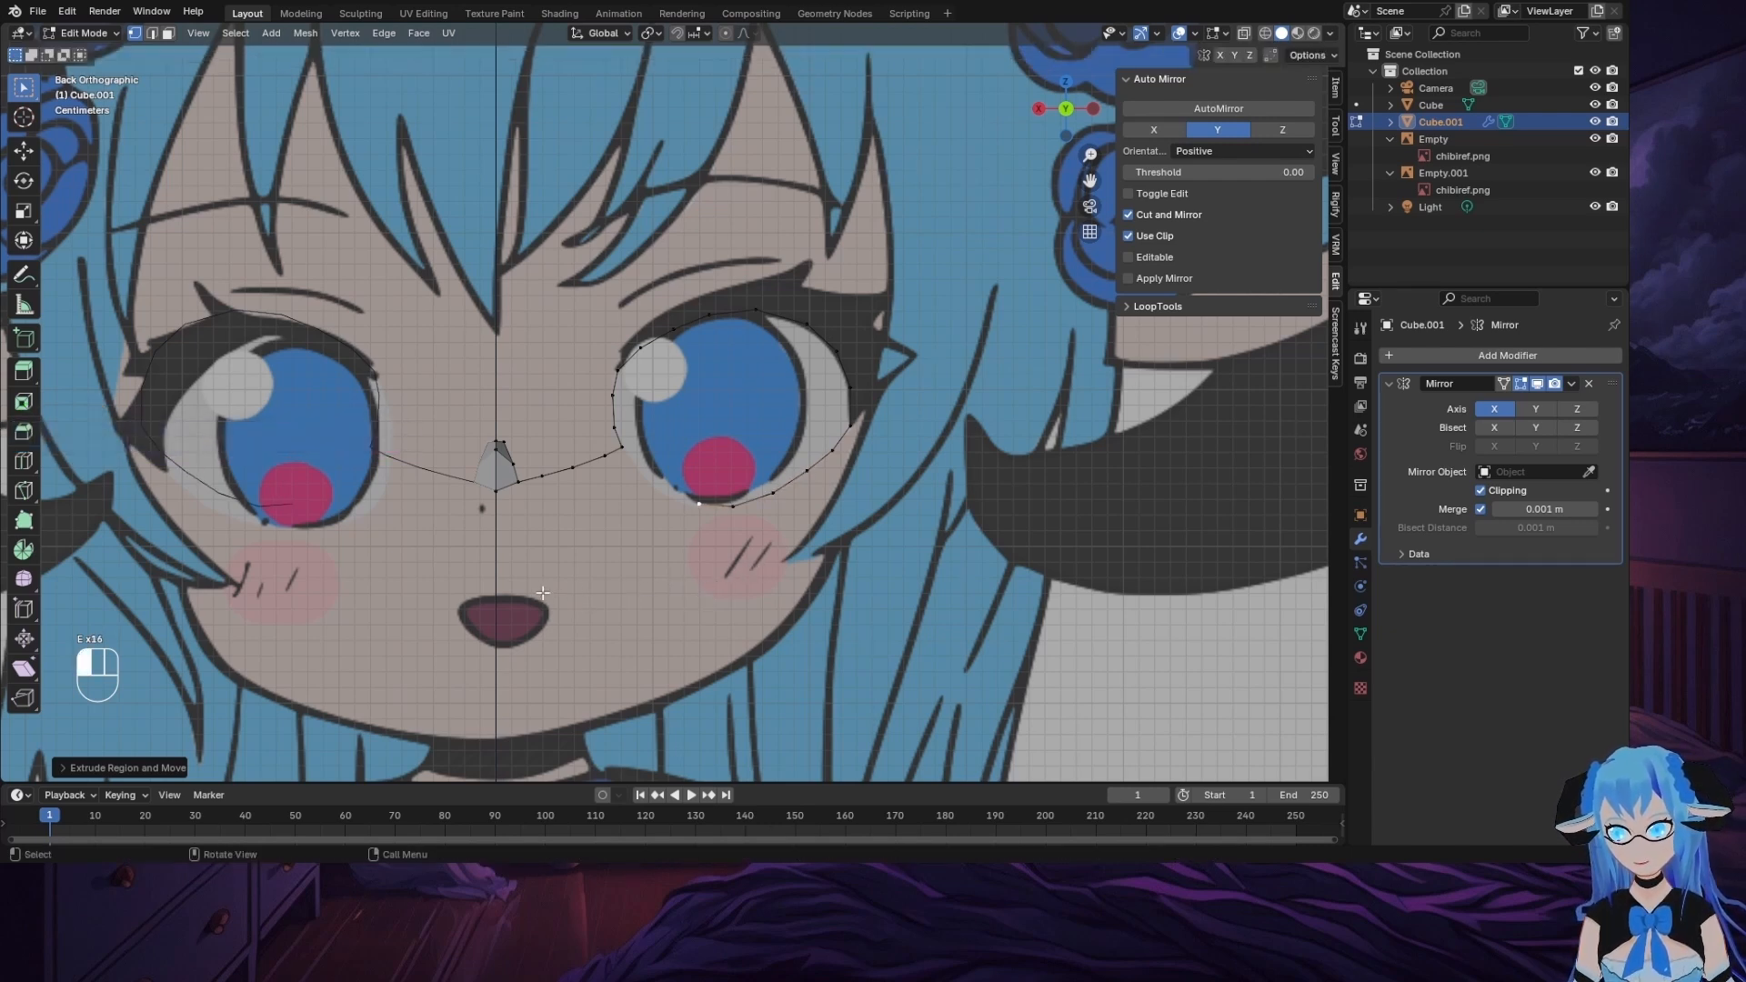
pyautogui.press('e')
pyautogui.click(511, 559)
pyautogui.press('e')
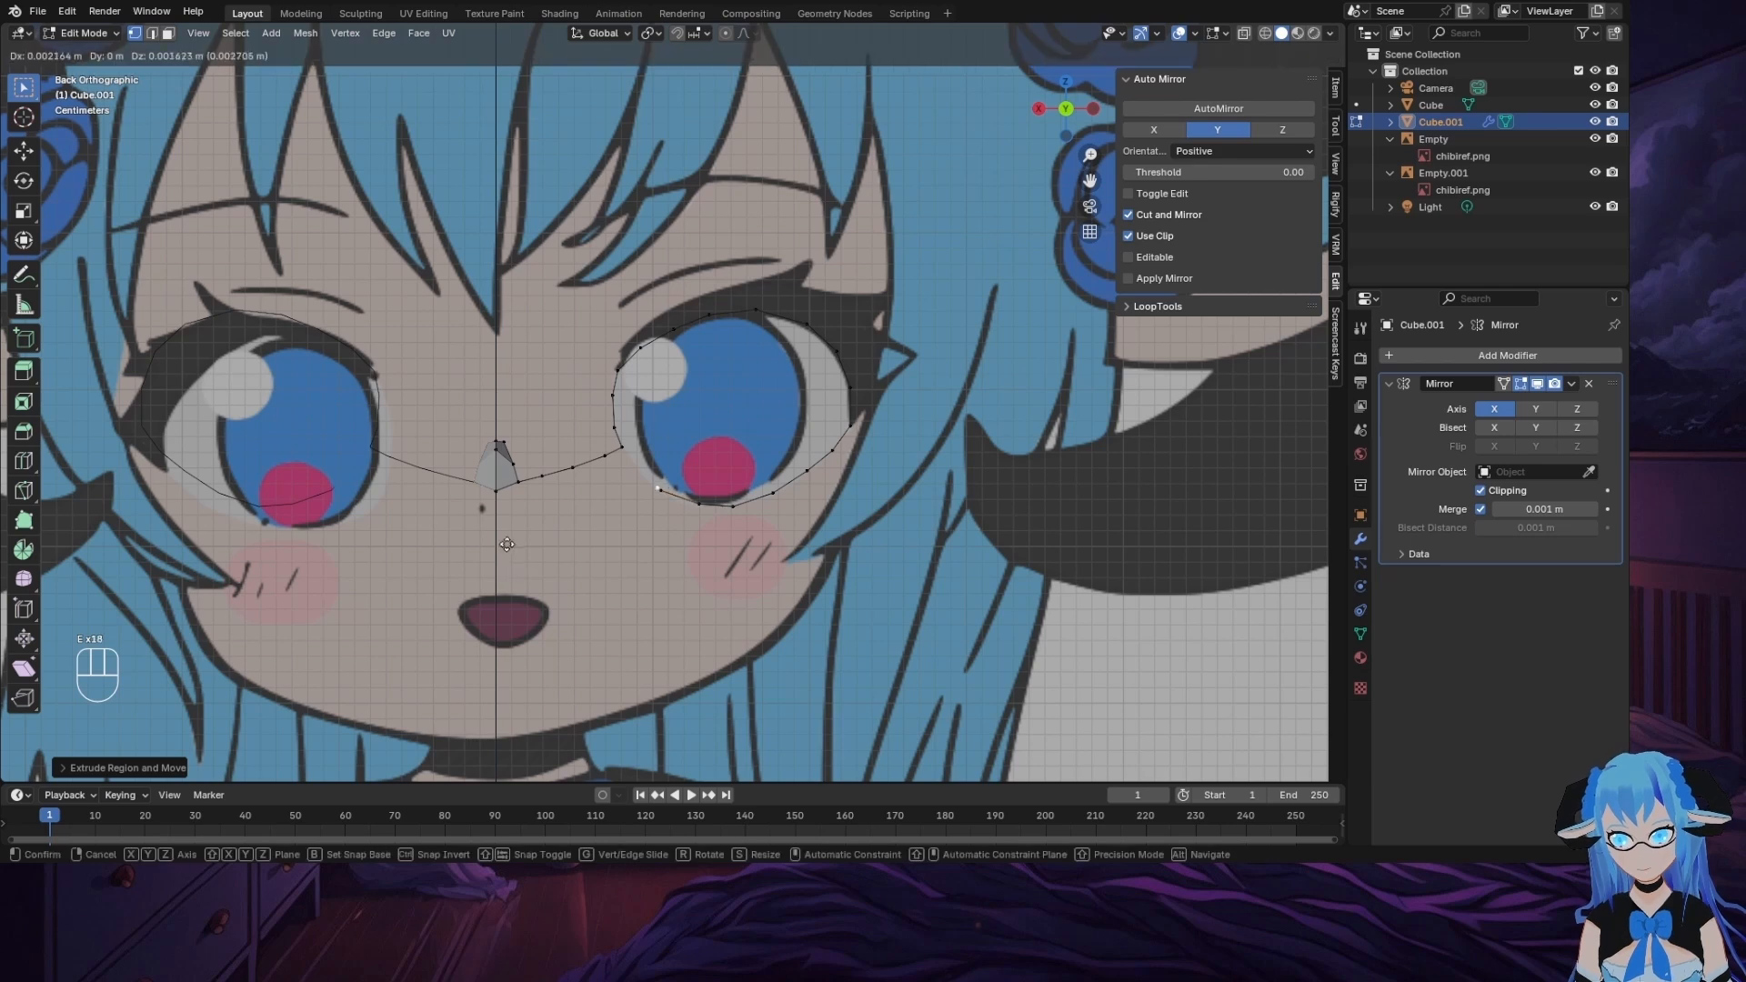
pyautogui.click(488, 524)
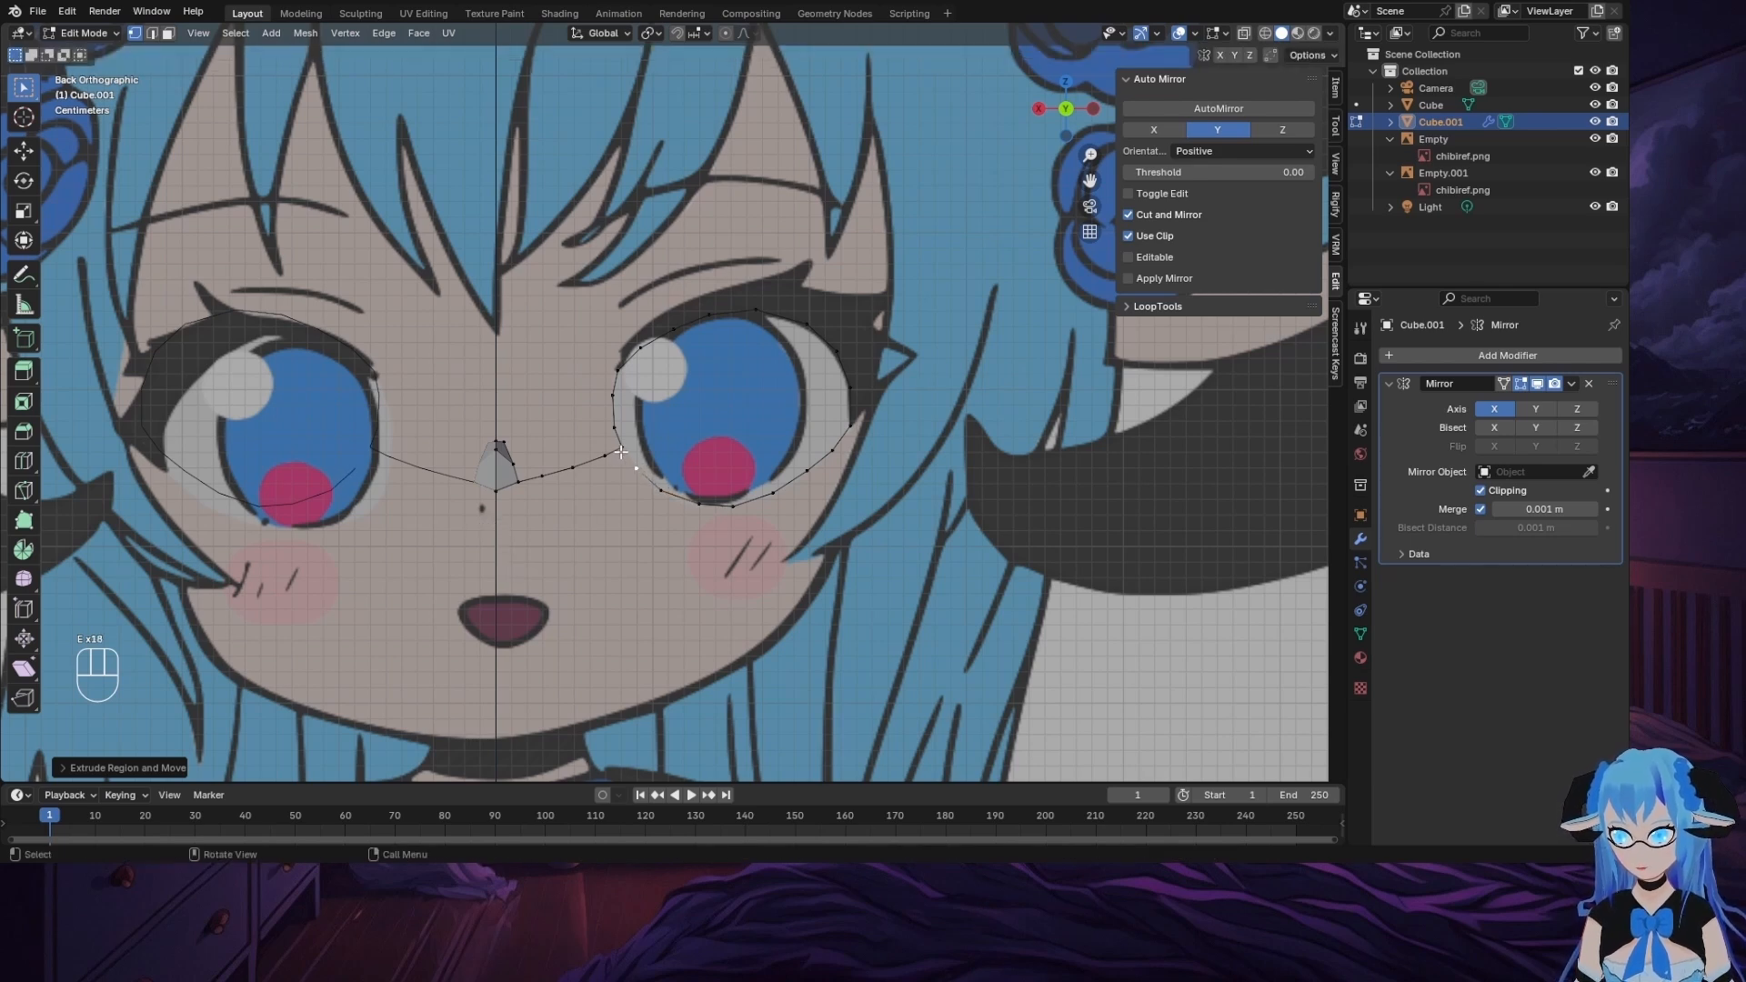
# Step: Join the last eye outline vertex to the inner starting vertex with an edge, closing the loop
pyautogui.keyDown('ctrl'); pyautogui.click(621, 450); pyautogui.keyUp('ctrl')
pyautogui.click(635, 472)
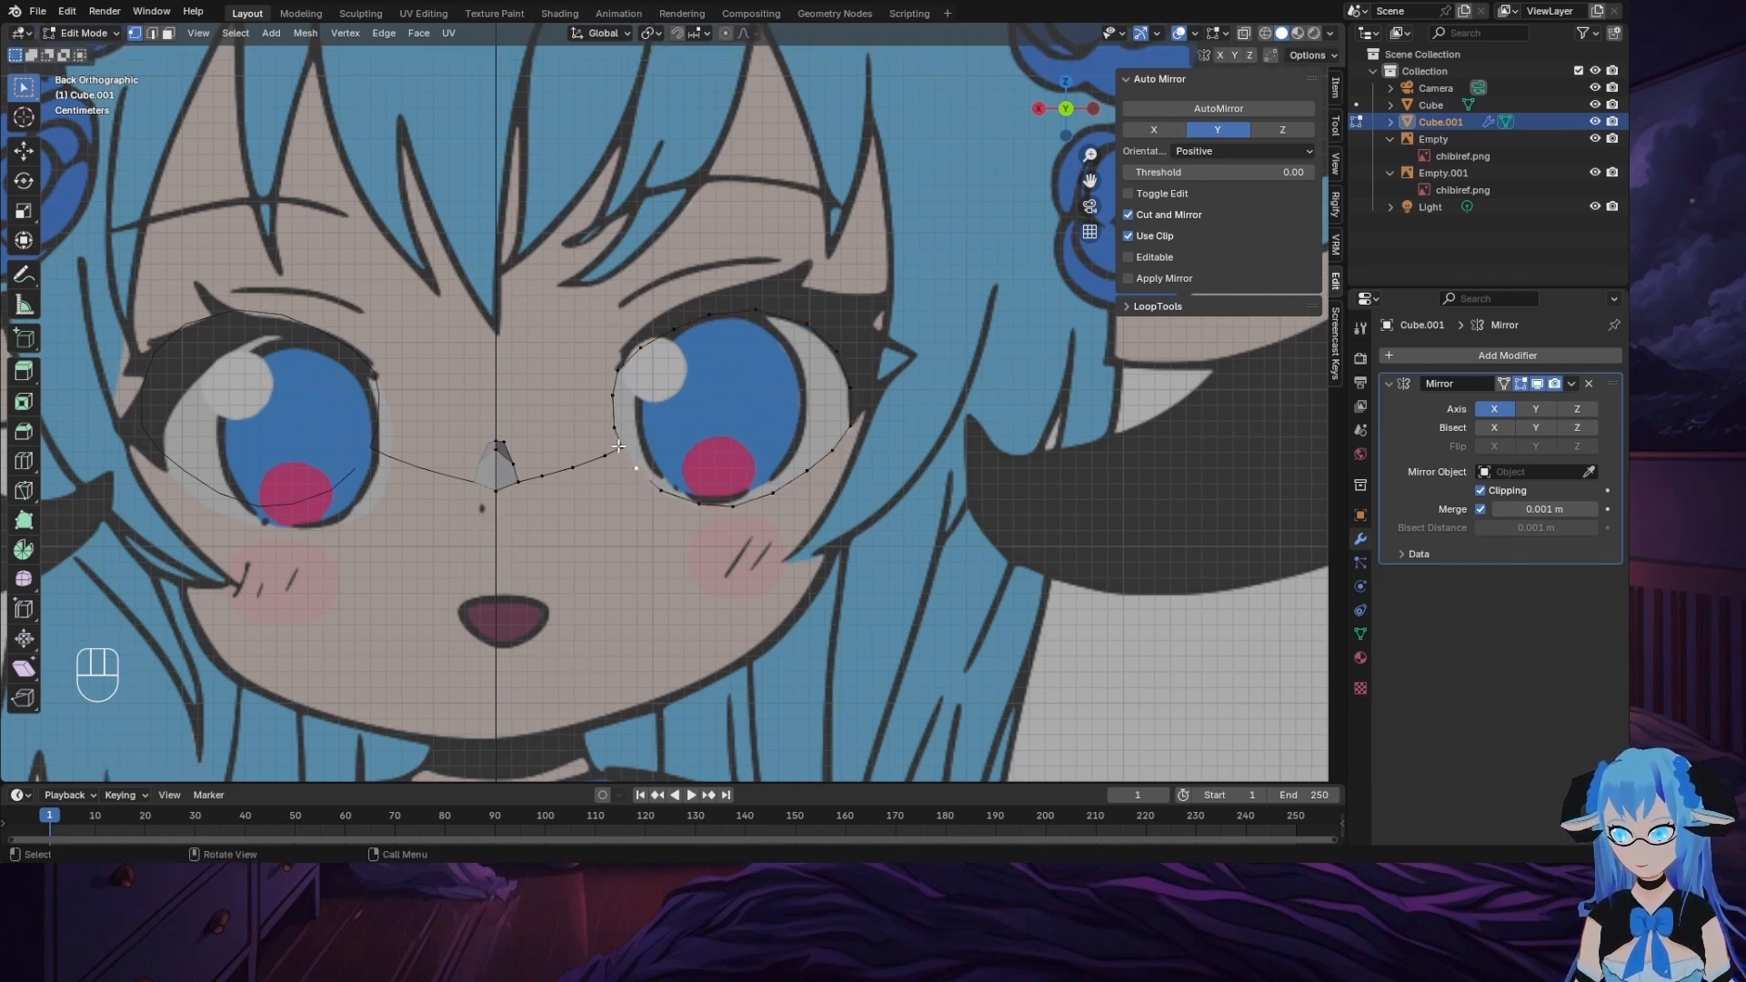
pyautogui.keyDown('shift'); pyautogui.click(619, 447); pyautogui.keyUp('shift')
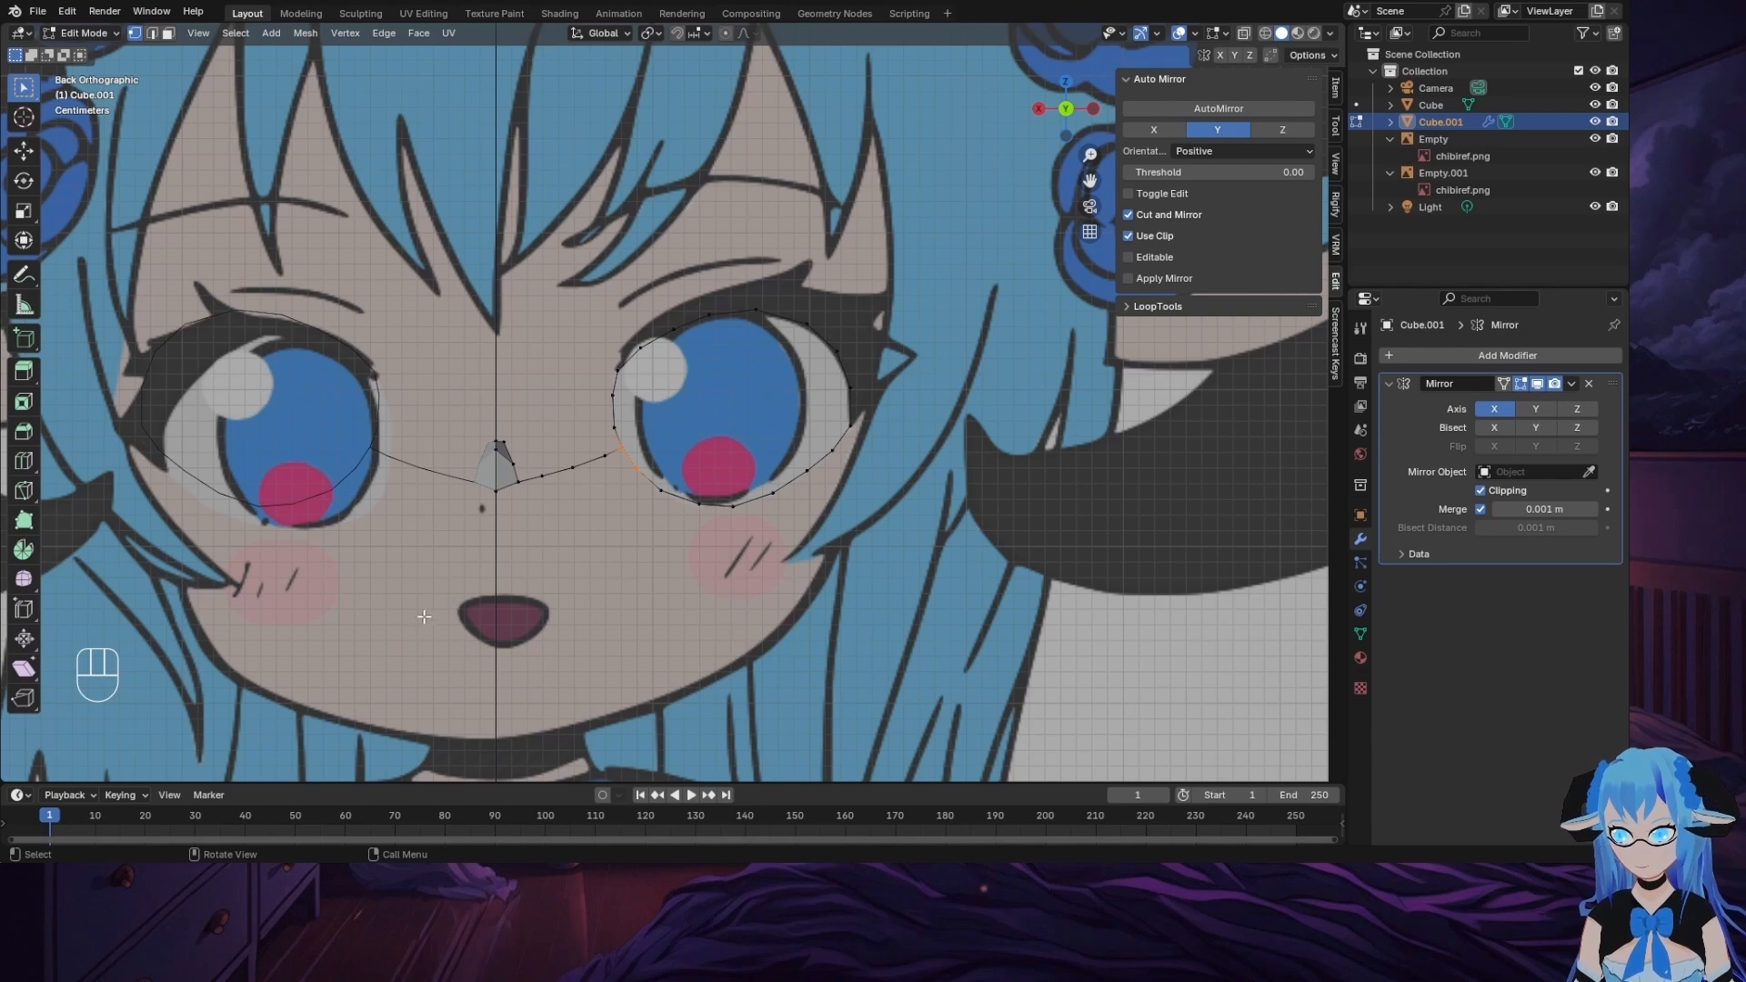
# Step: Examine the closed eye outline and nose against the front reference, from close up and from the whole character
pyautogui.scroll(-6, 598, 628)
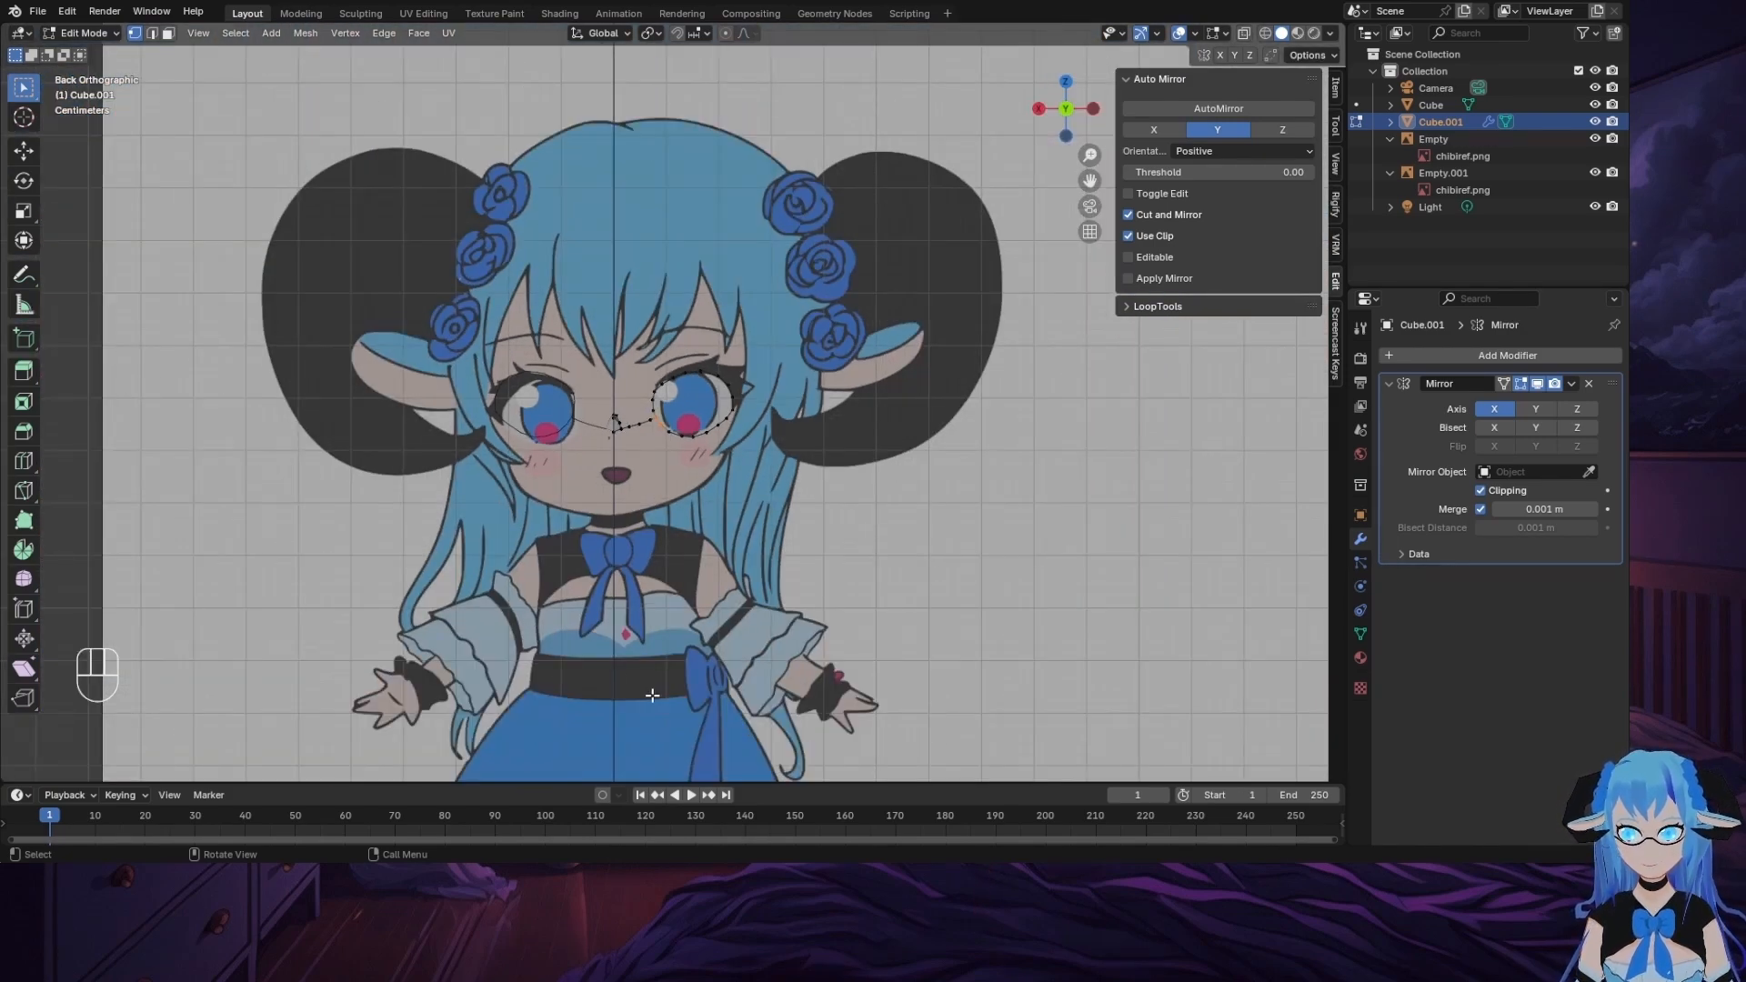
pyautogui.scroll(3, 657, 698)
pyautogui.scroll(2, 657, 698)
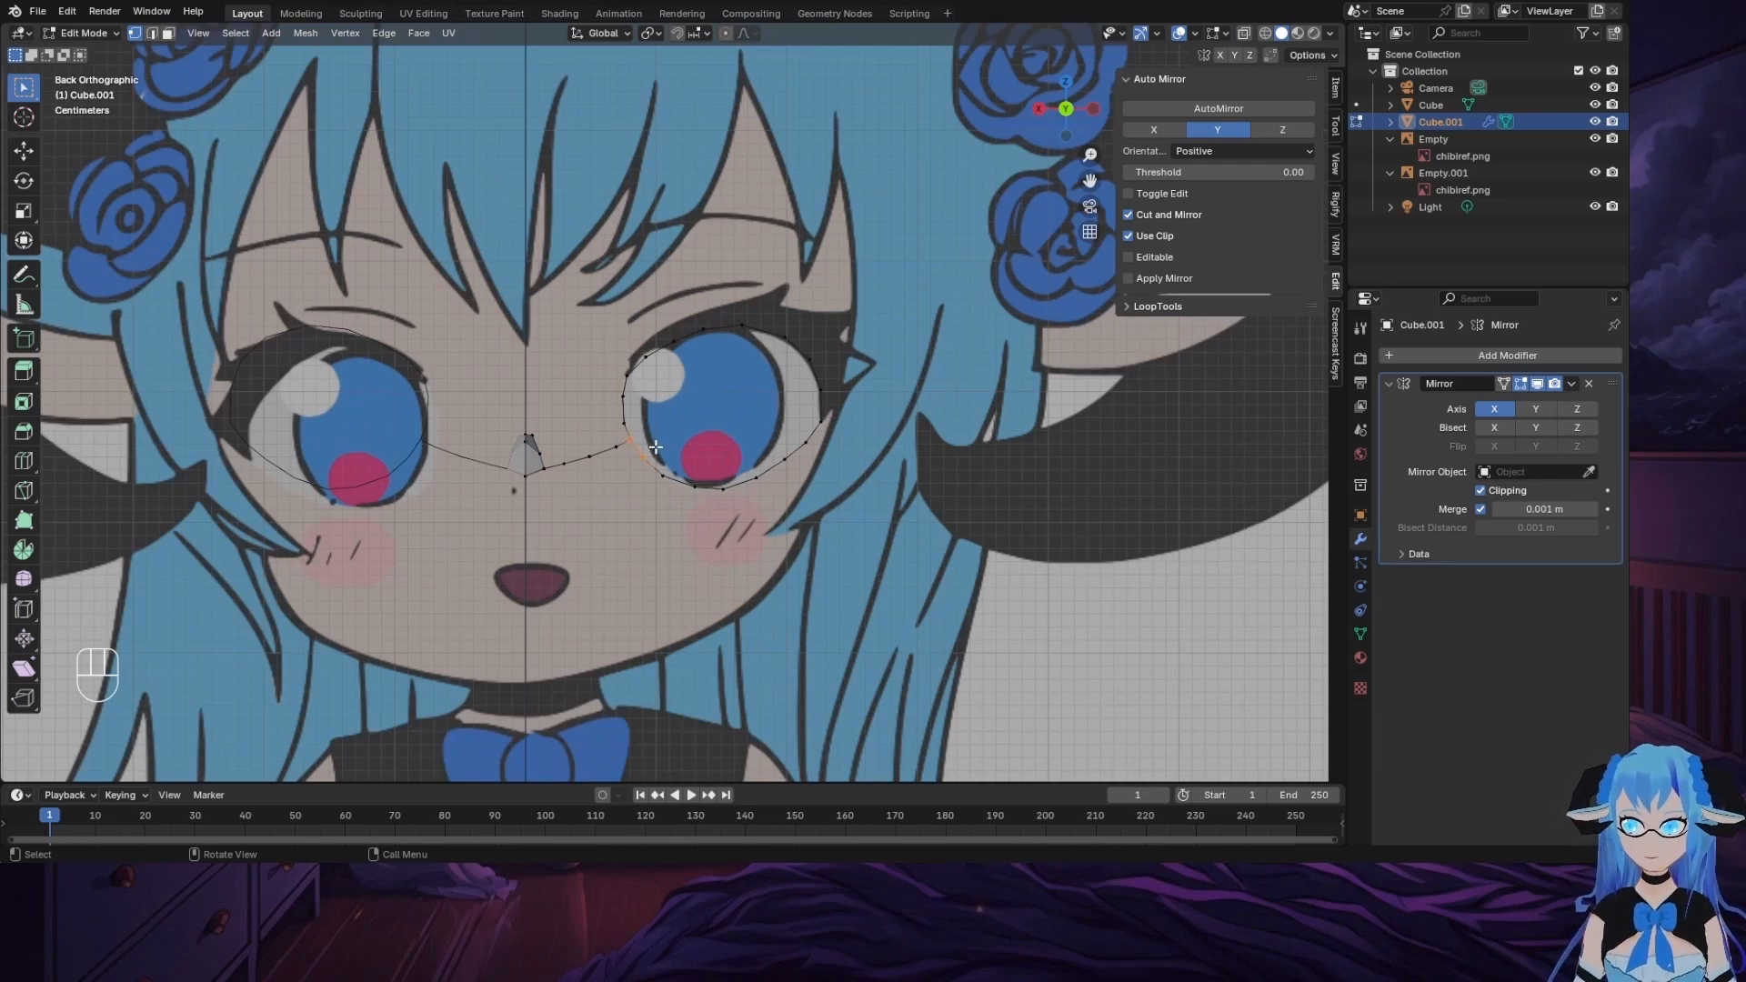
pyautogui.scroll(2, 638, 573)
pyautogui.click(678, 612)
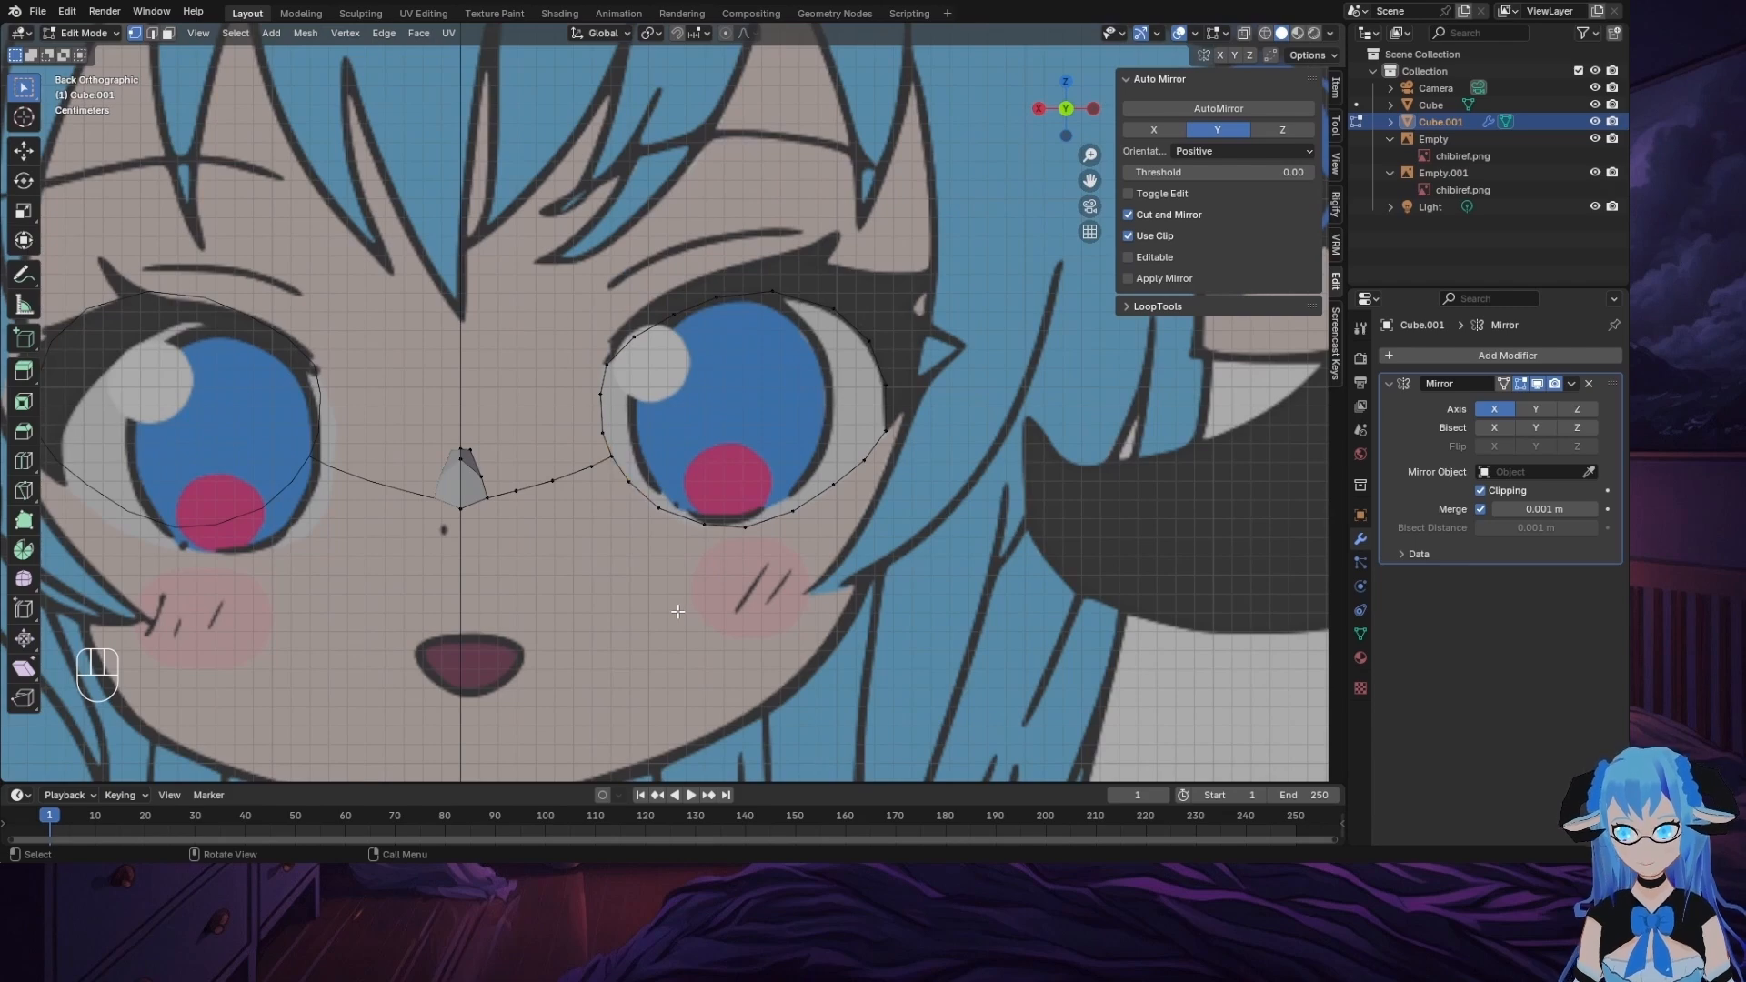
pyautogui.scroll(-6, 677, 612)
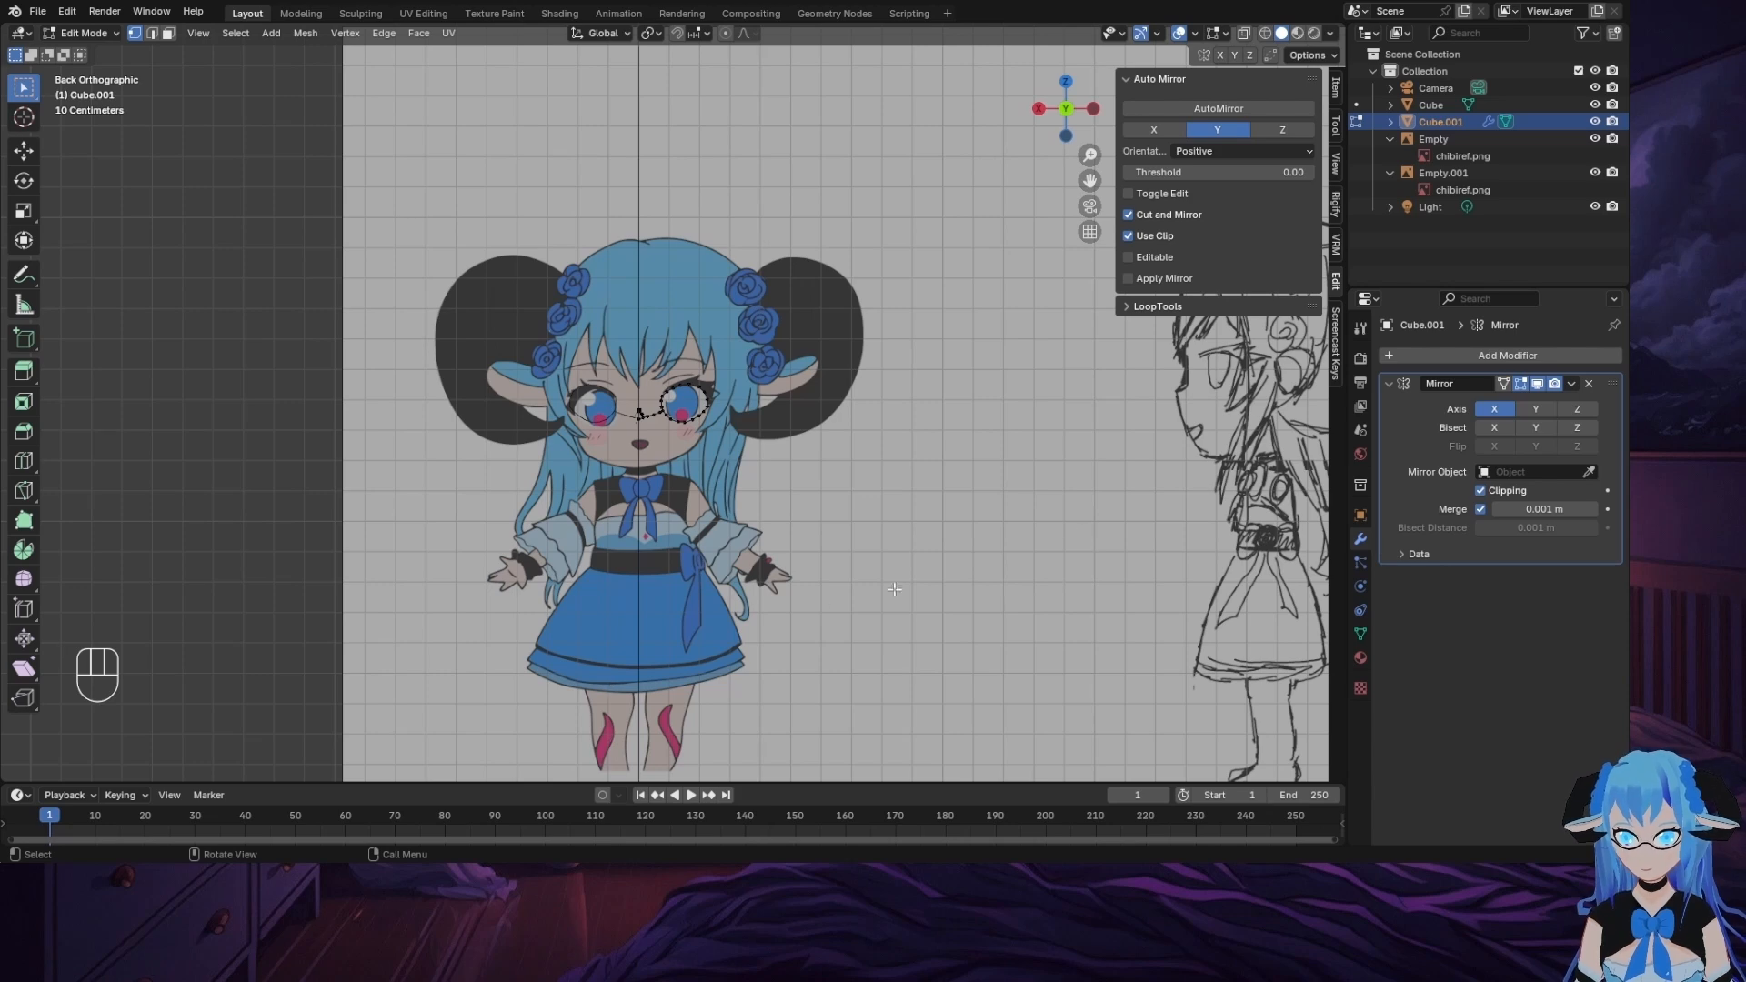
pyautogui.scroll(7, 812, 621)
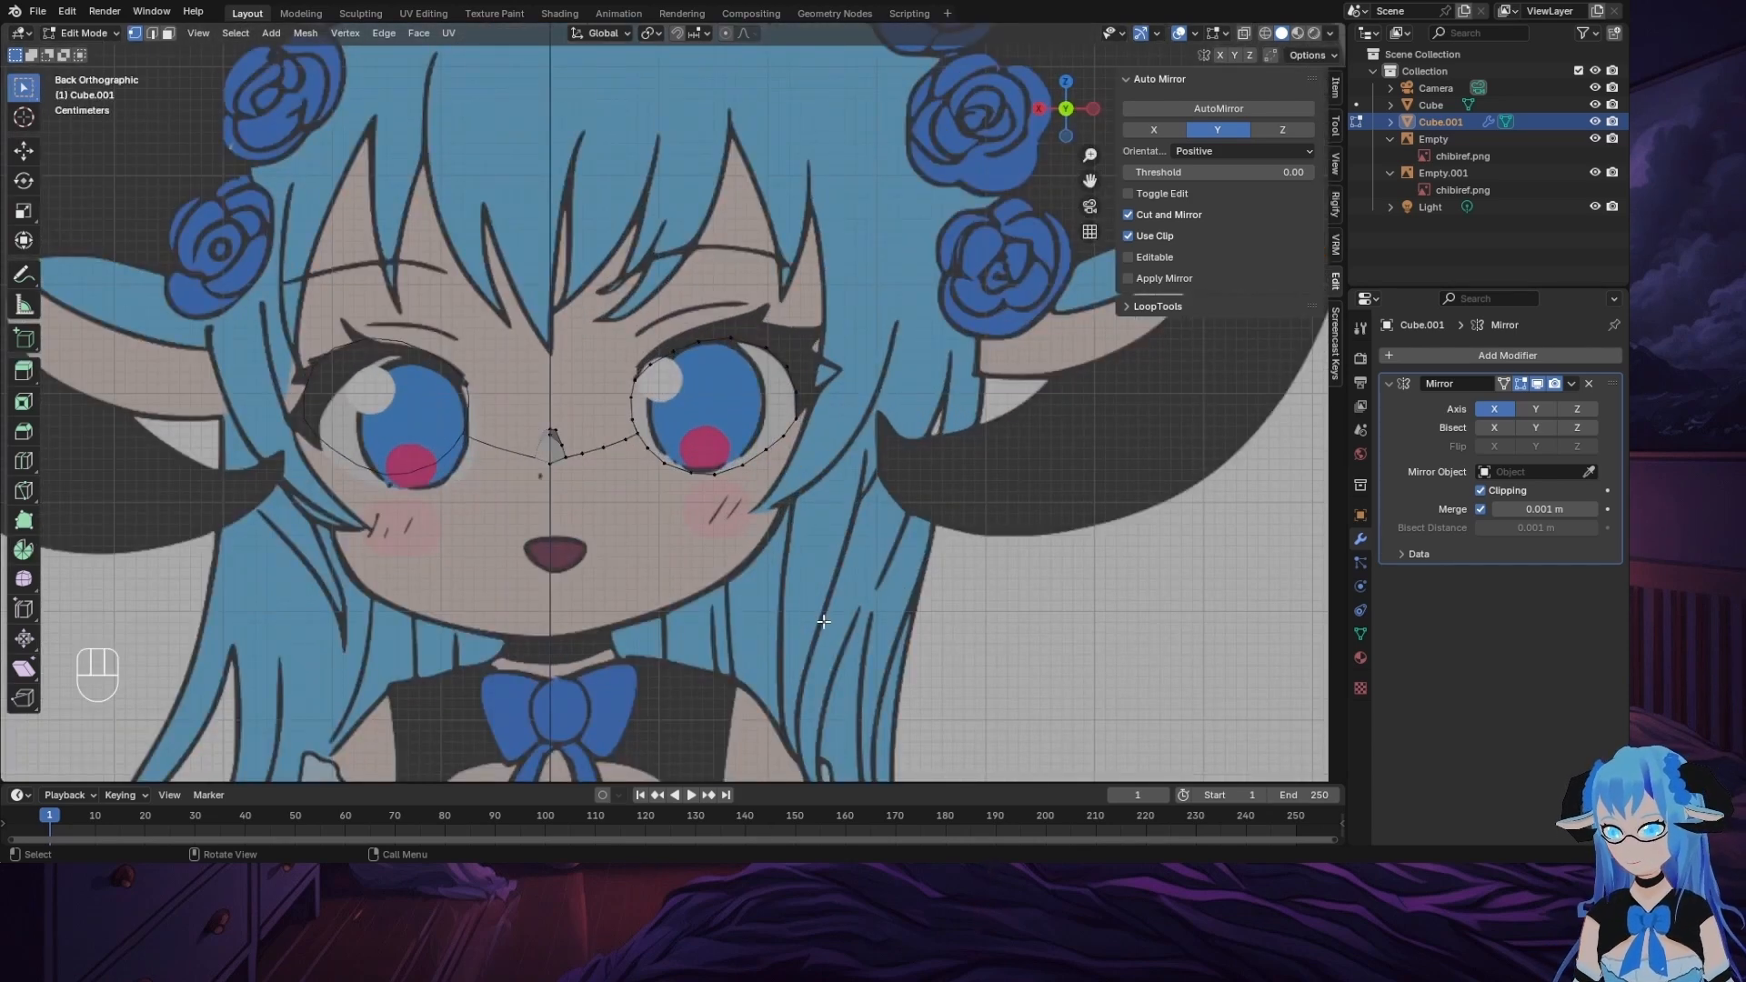
pyautogui.scroll(3, 824, 622)
pyautogui.scroll(-2, 791, 618)
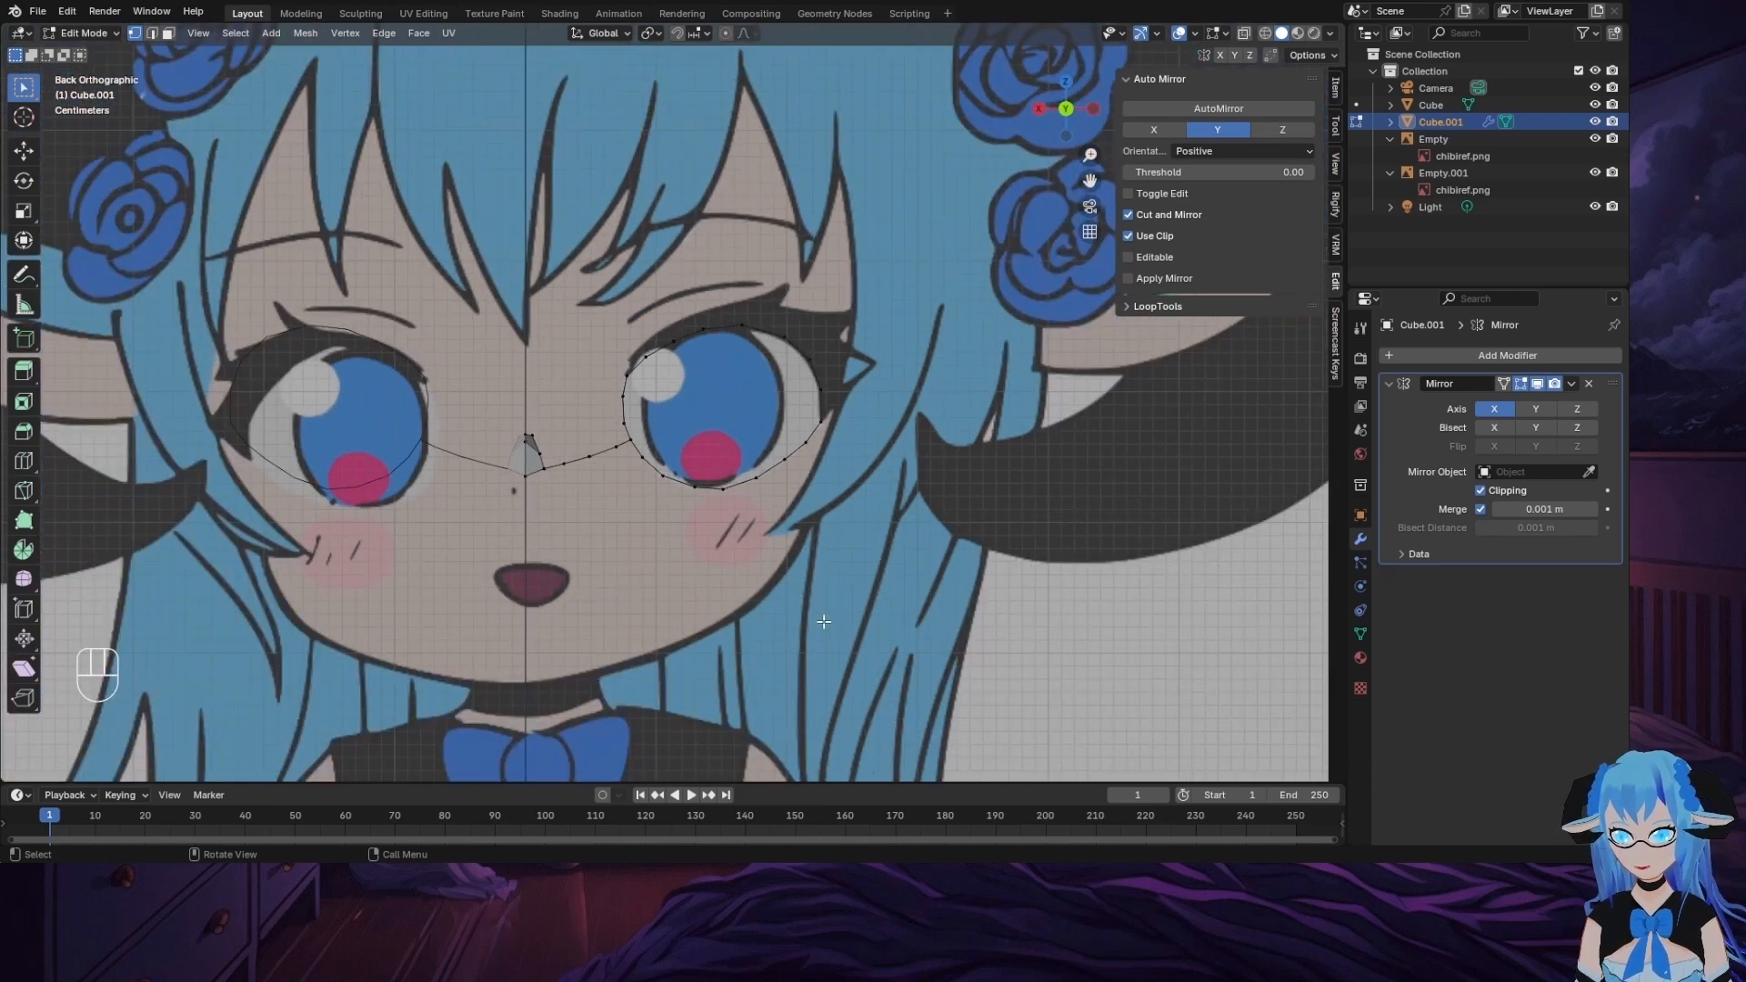
pyautogui.scroll(2, 754, 614)
pyautogui.scroll(-2, 736, 600)
pyautogui.scroll(2, 714, 573)
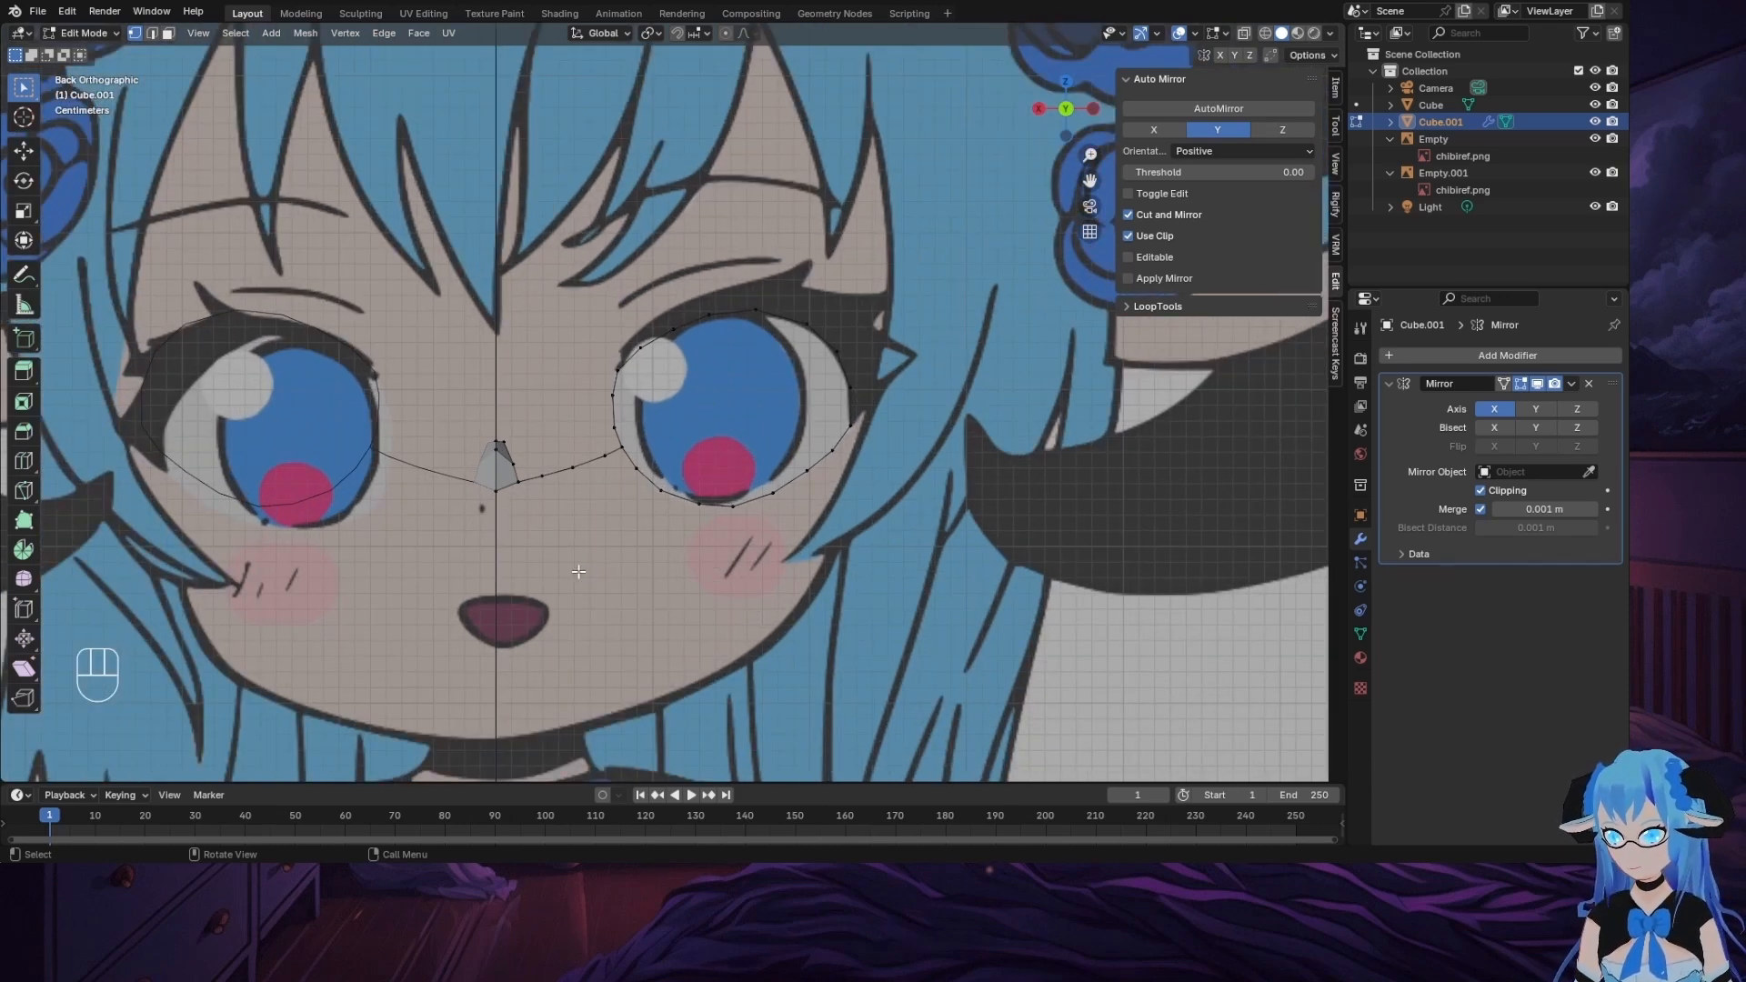
pyautogui.scroll(-2, 575, 554)
pyautogui.scroll(2, 546, 518)
# Step: Extrude the nose's lower outer vertex straight down in five segments to the upper edge of the mouth
pyautogui.click(516, 482)
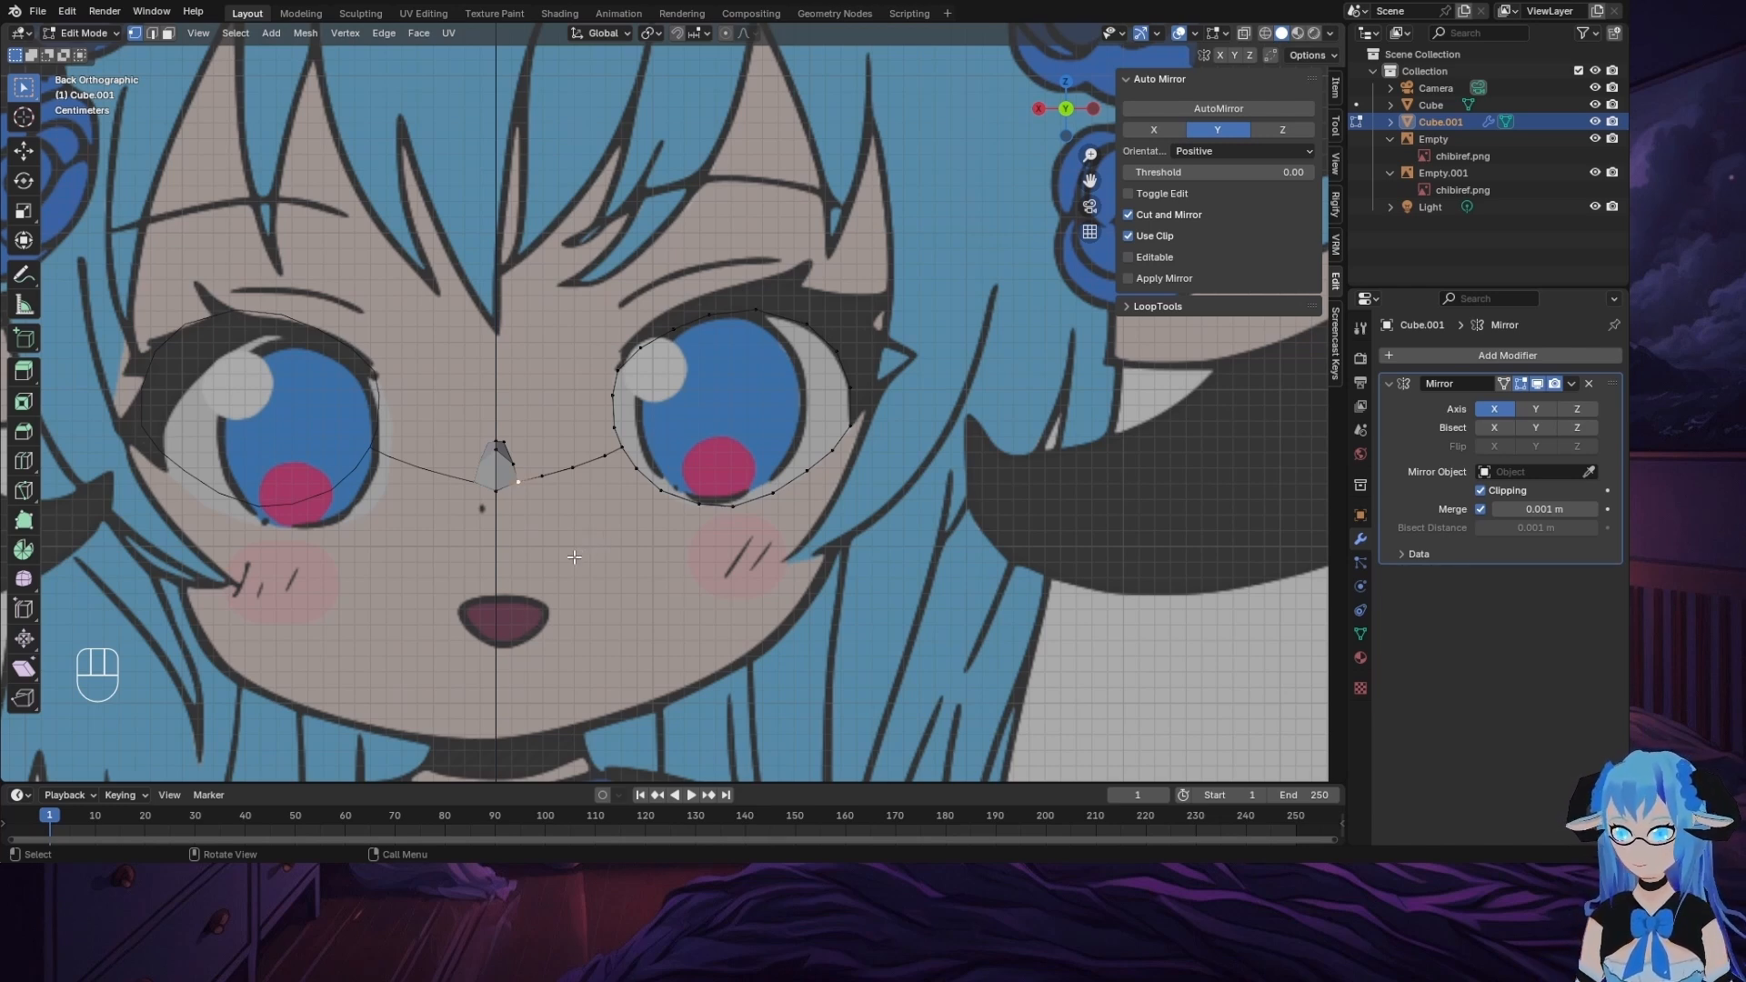
pyautogui.press('e')
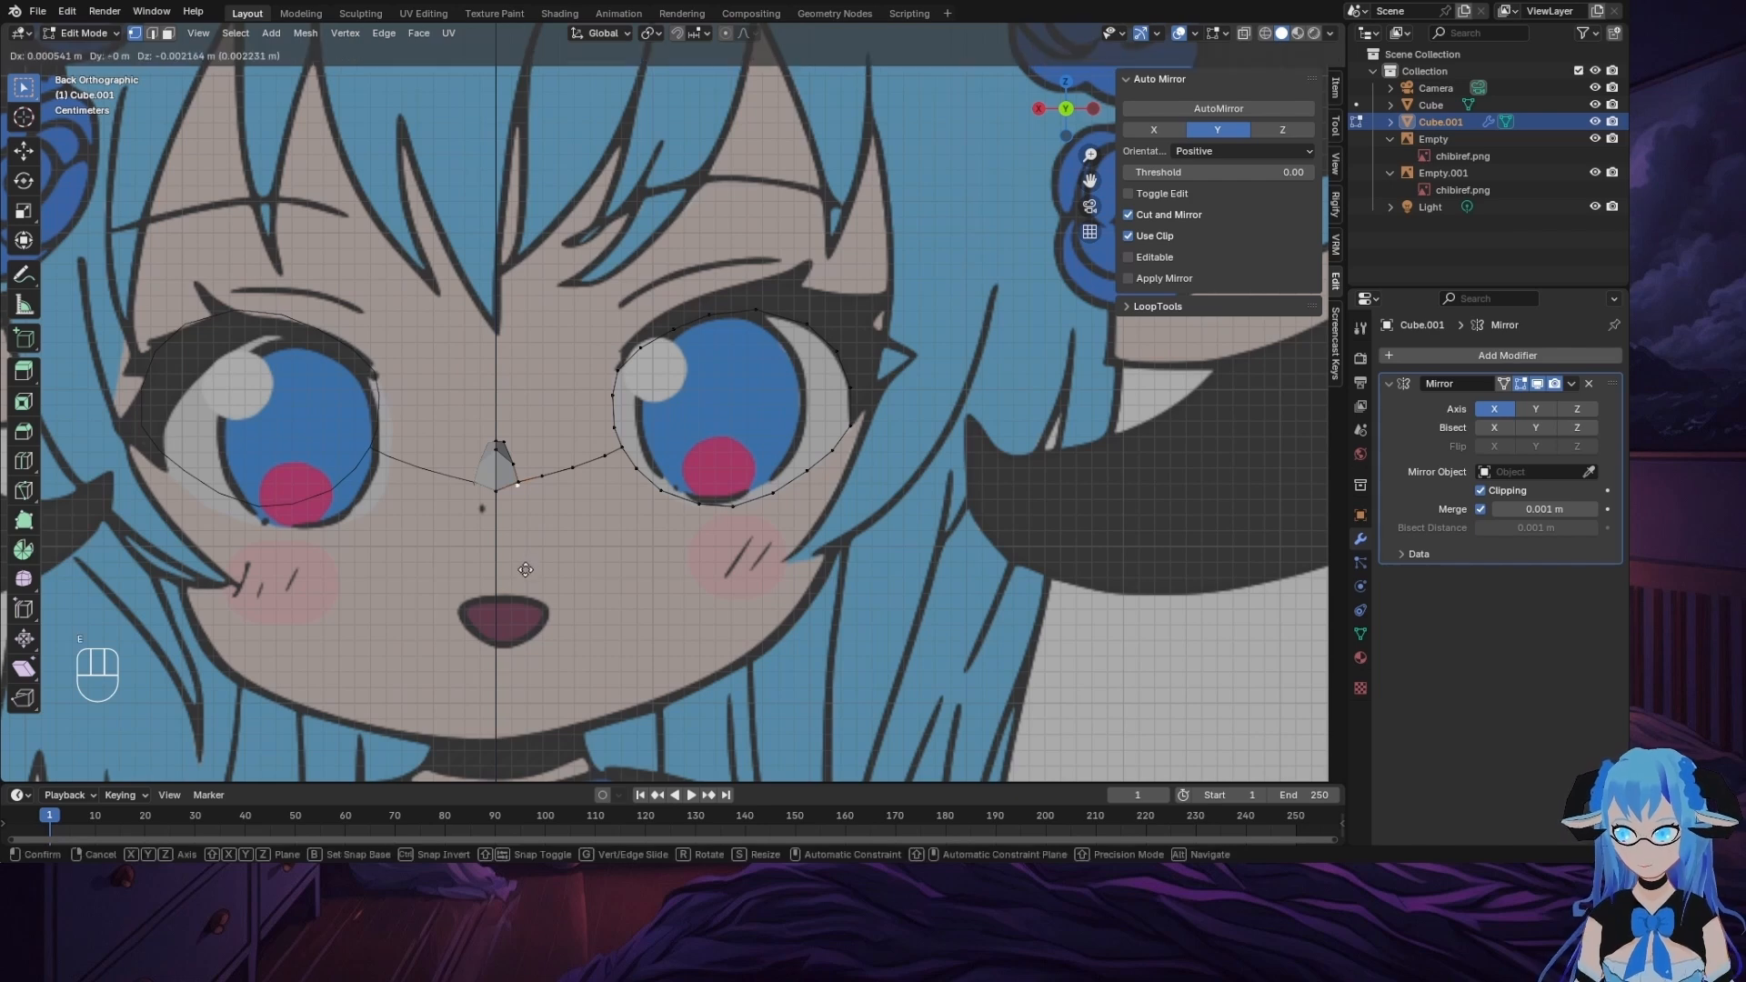
pyautogui.click(524, 597)
pyautogui.press('e')
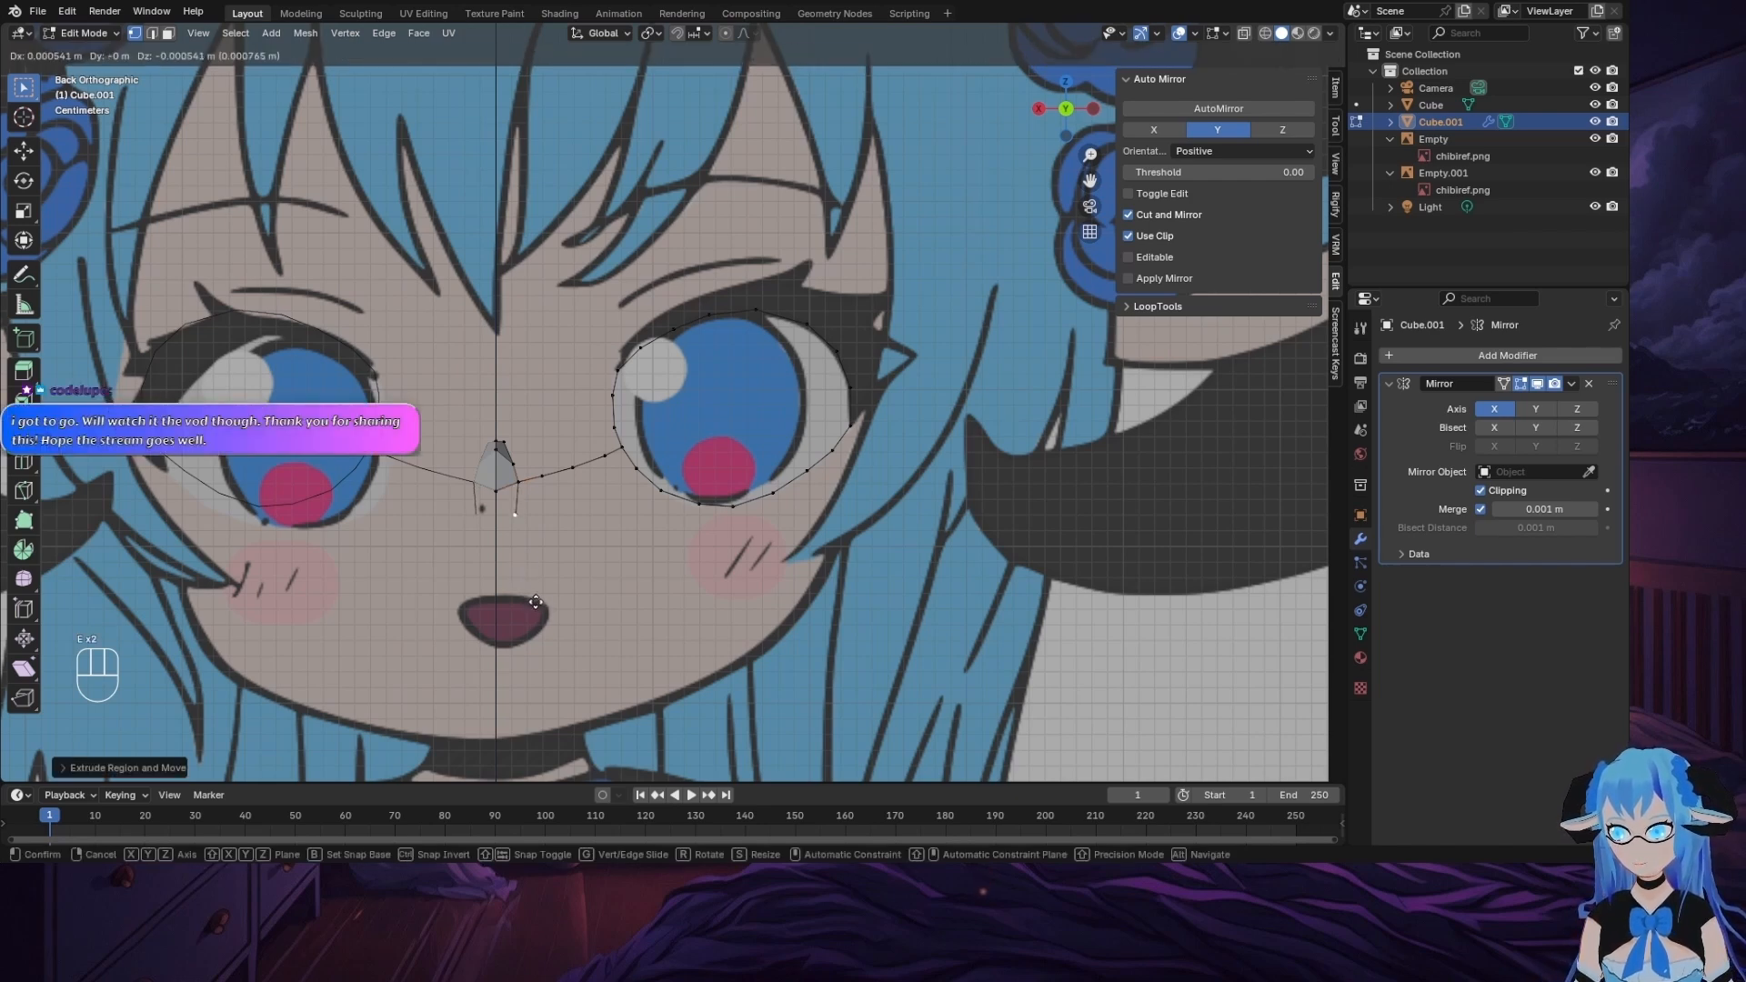
pyautogui.click(537, 625)
pyautogui.press('e')
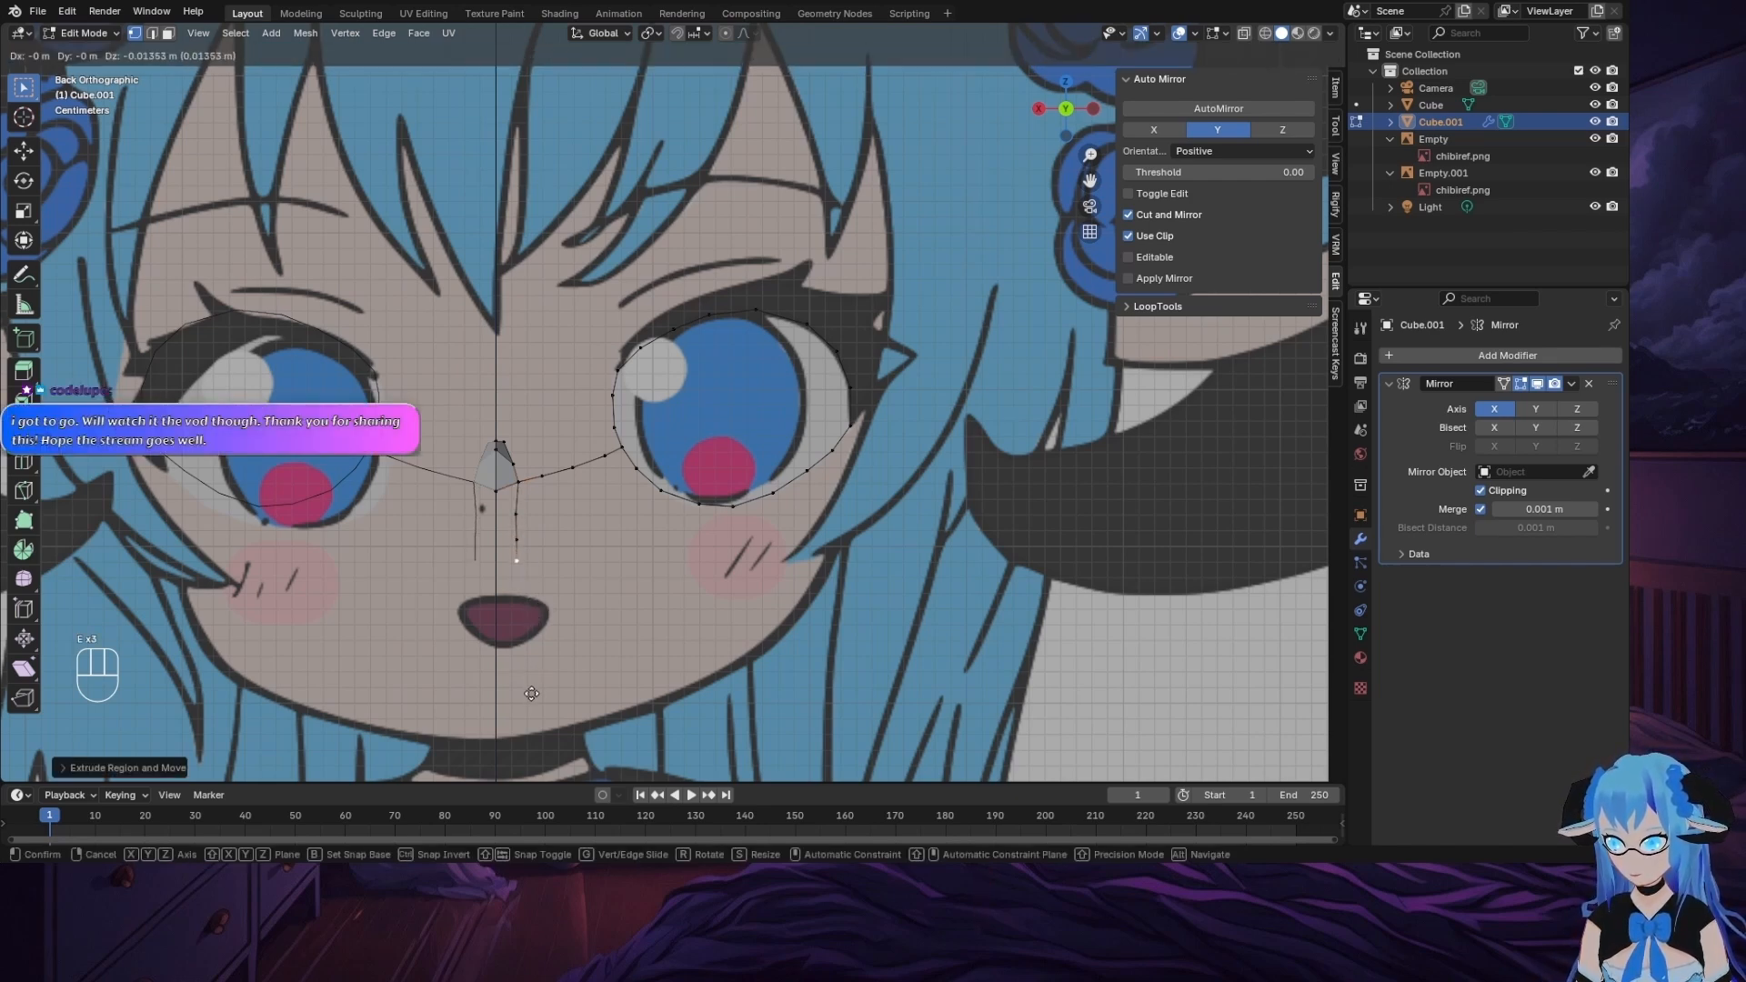
pyautogui.click(532, 695)
pyautogui.press('e')
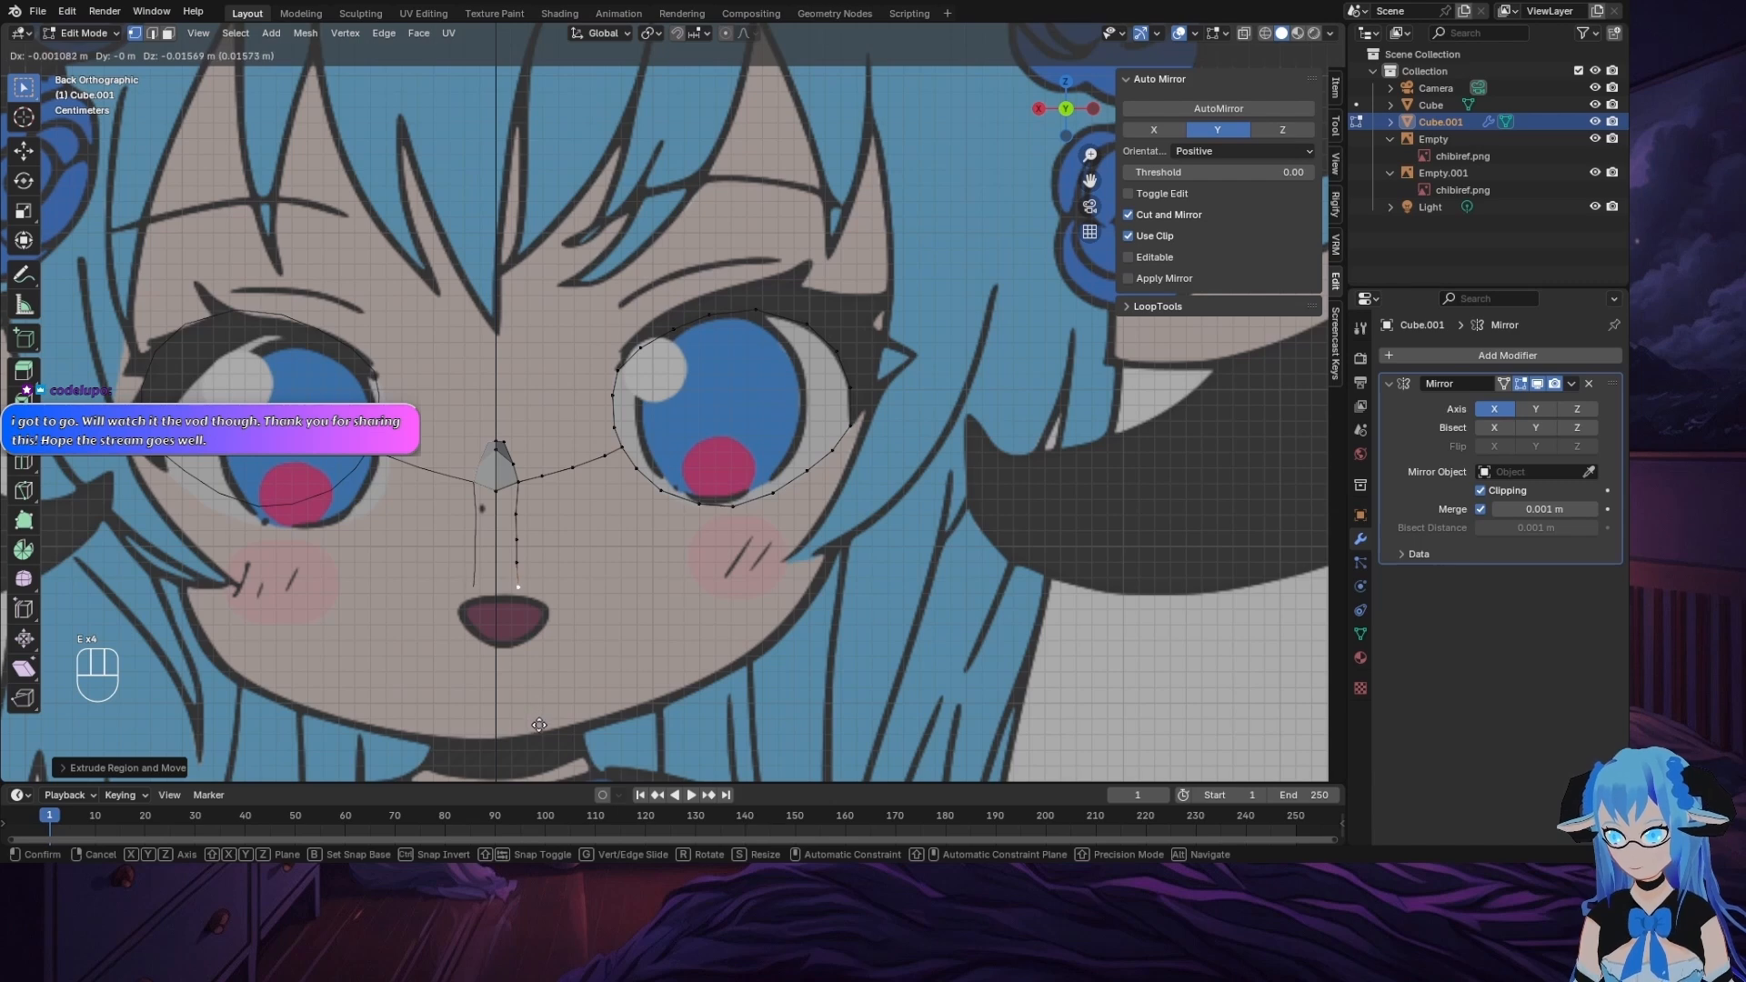
pyautogui.click(538, 723)
pyautogui.press('e')
pyautogui.click(538, 740)
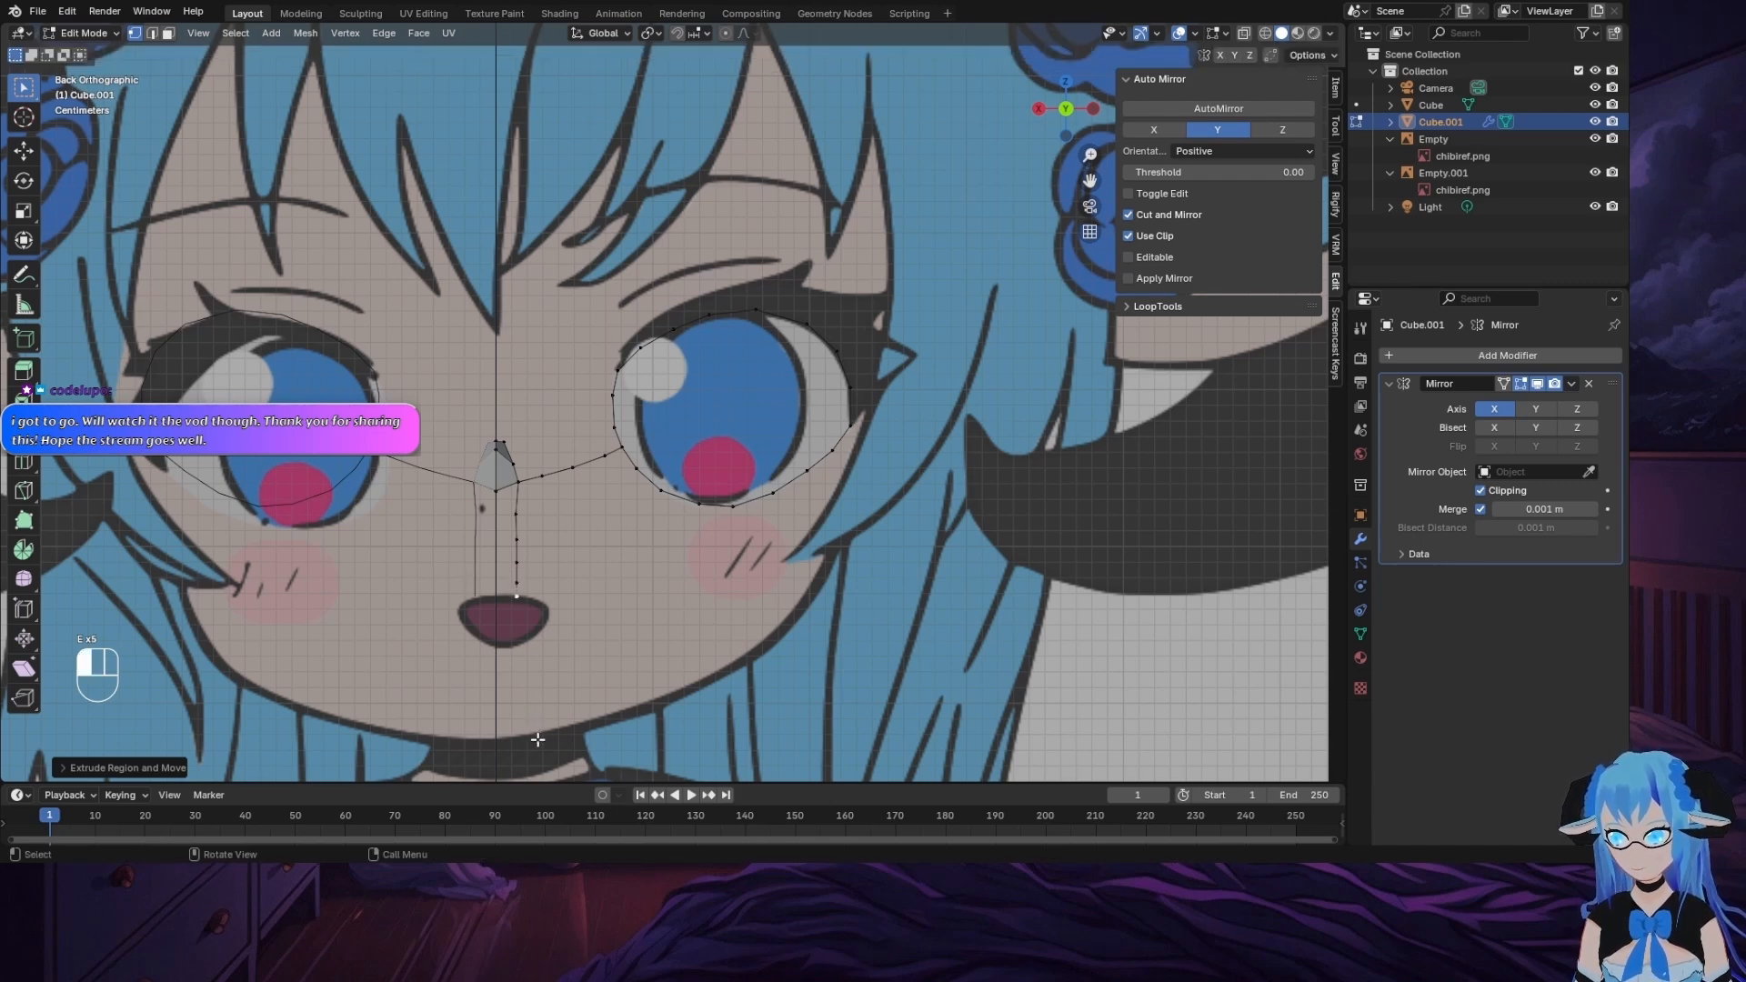
pyautogui.press('e')
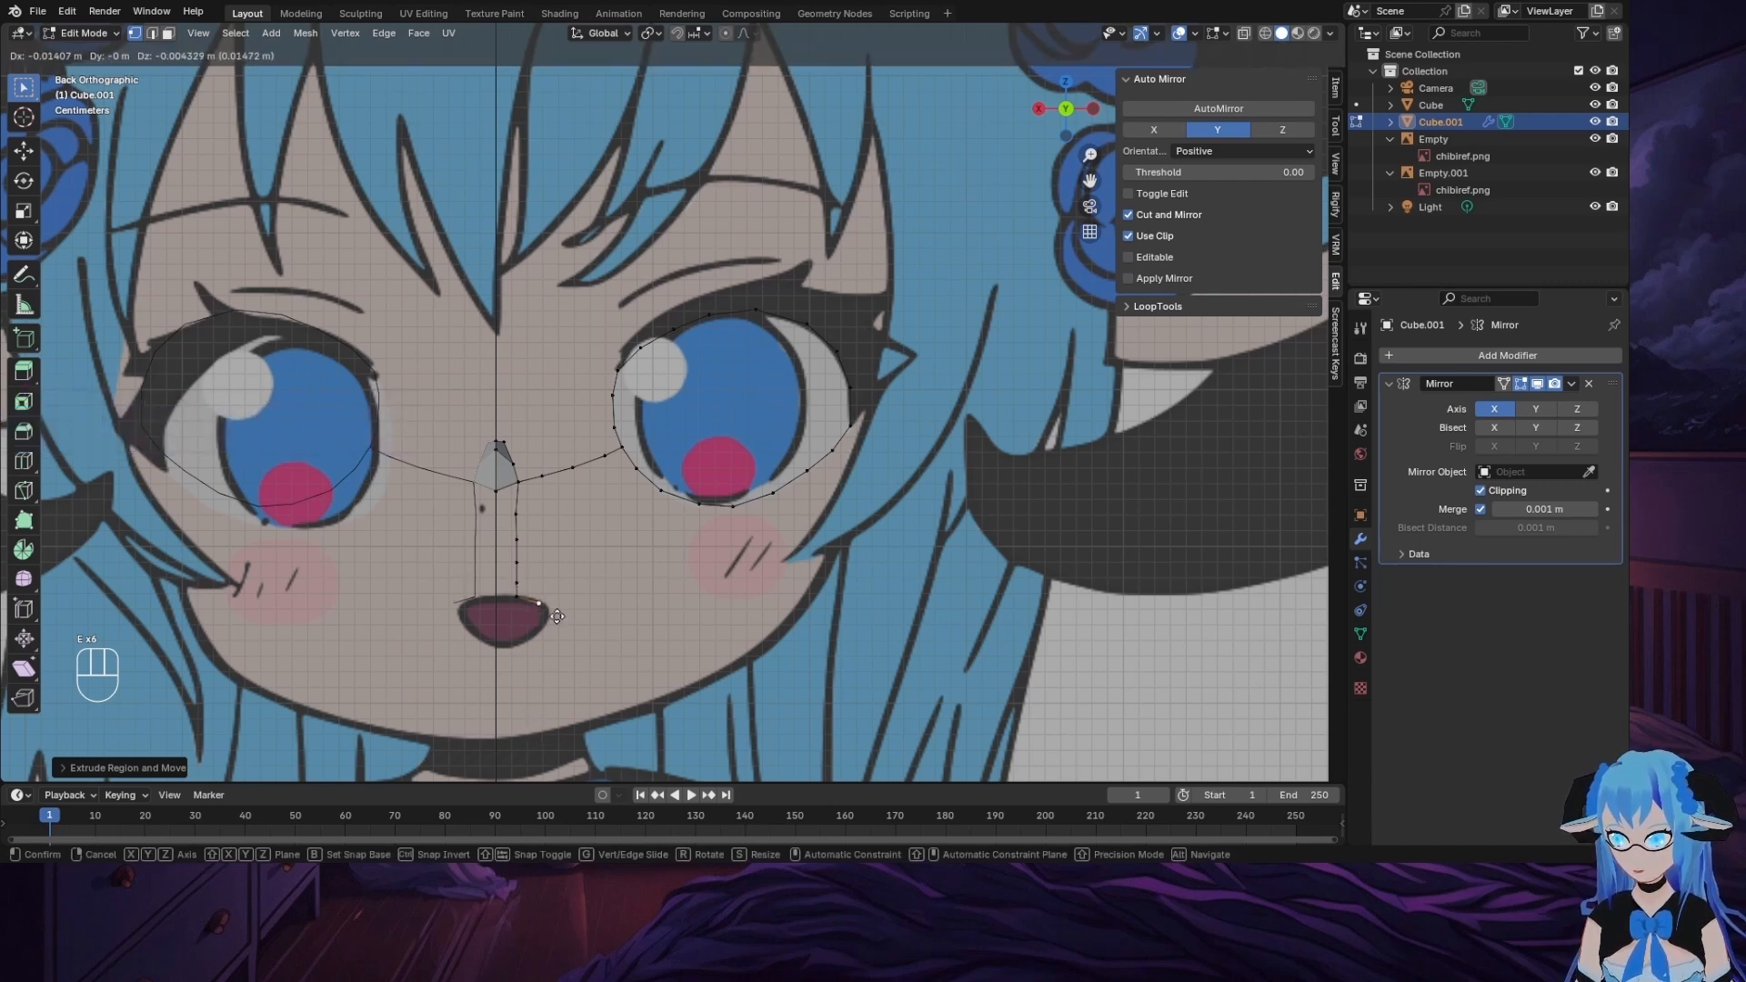
pyautogui.click(563, 619)
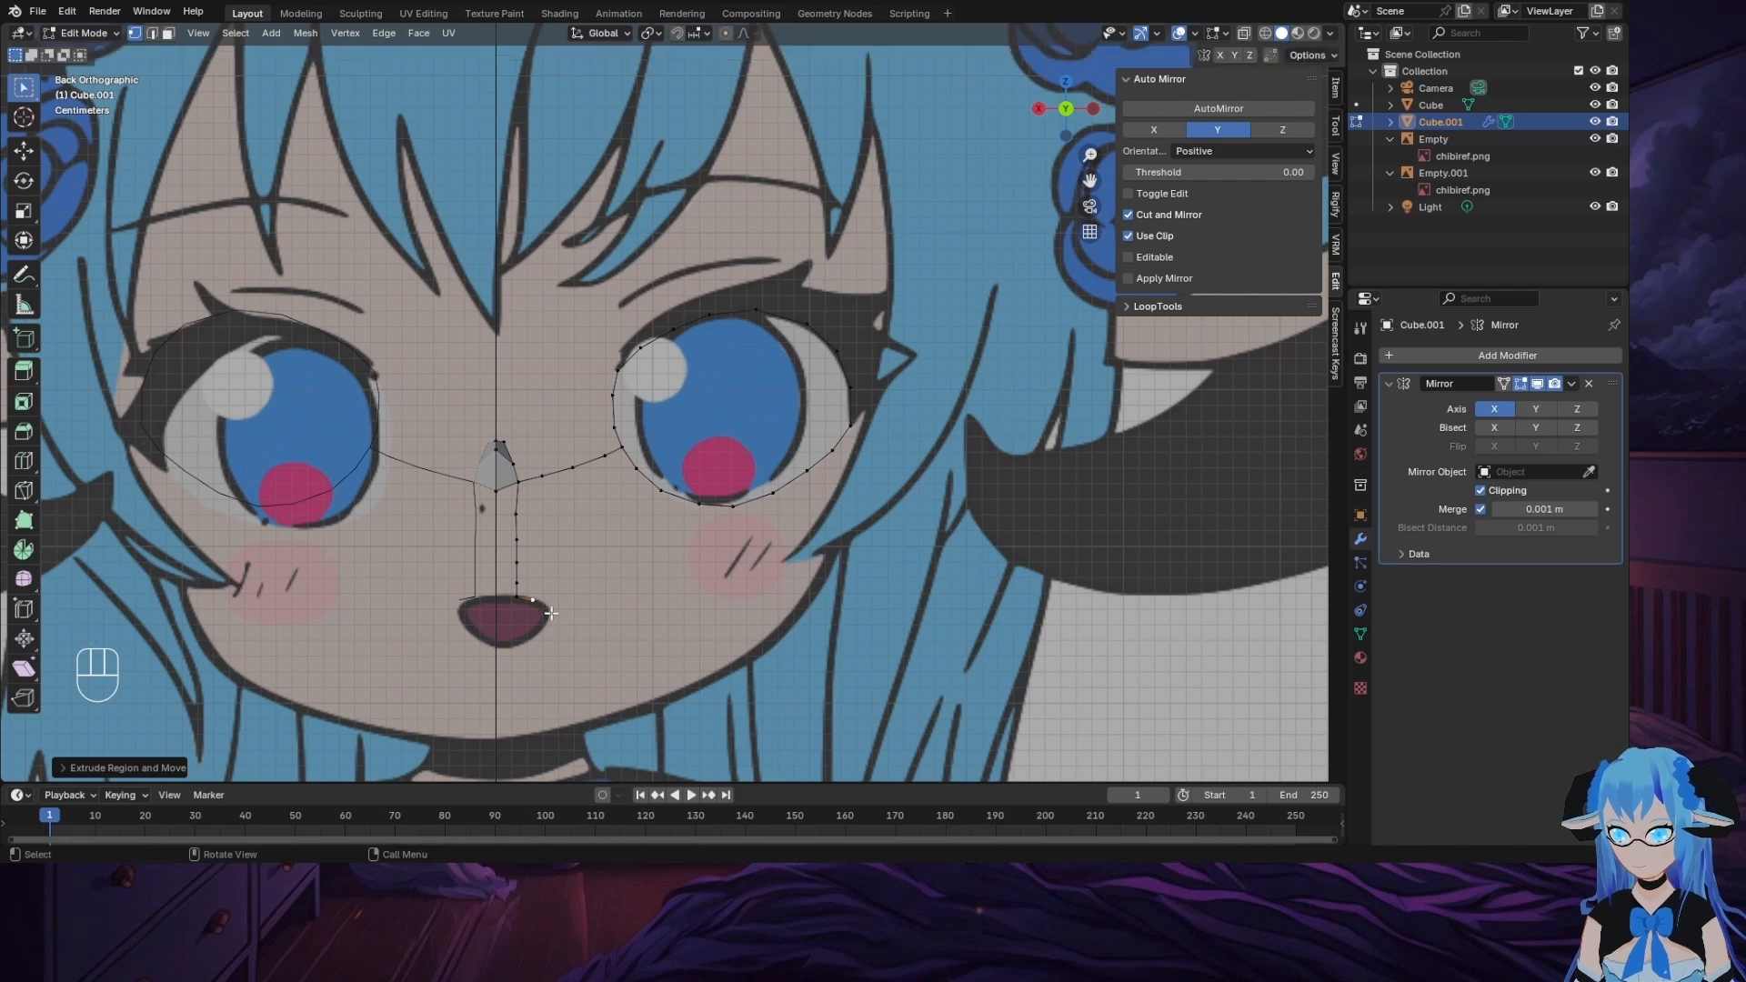
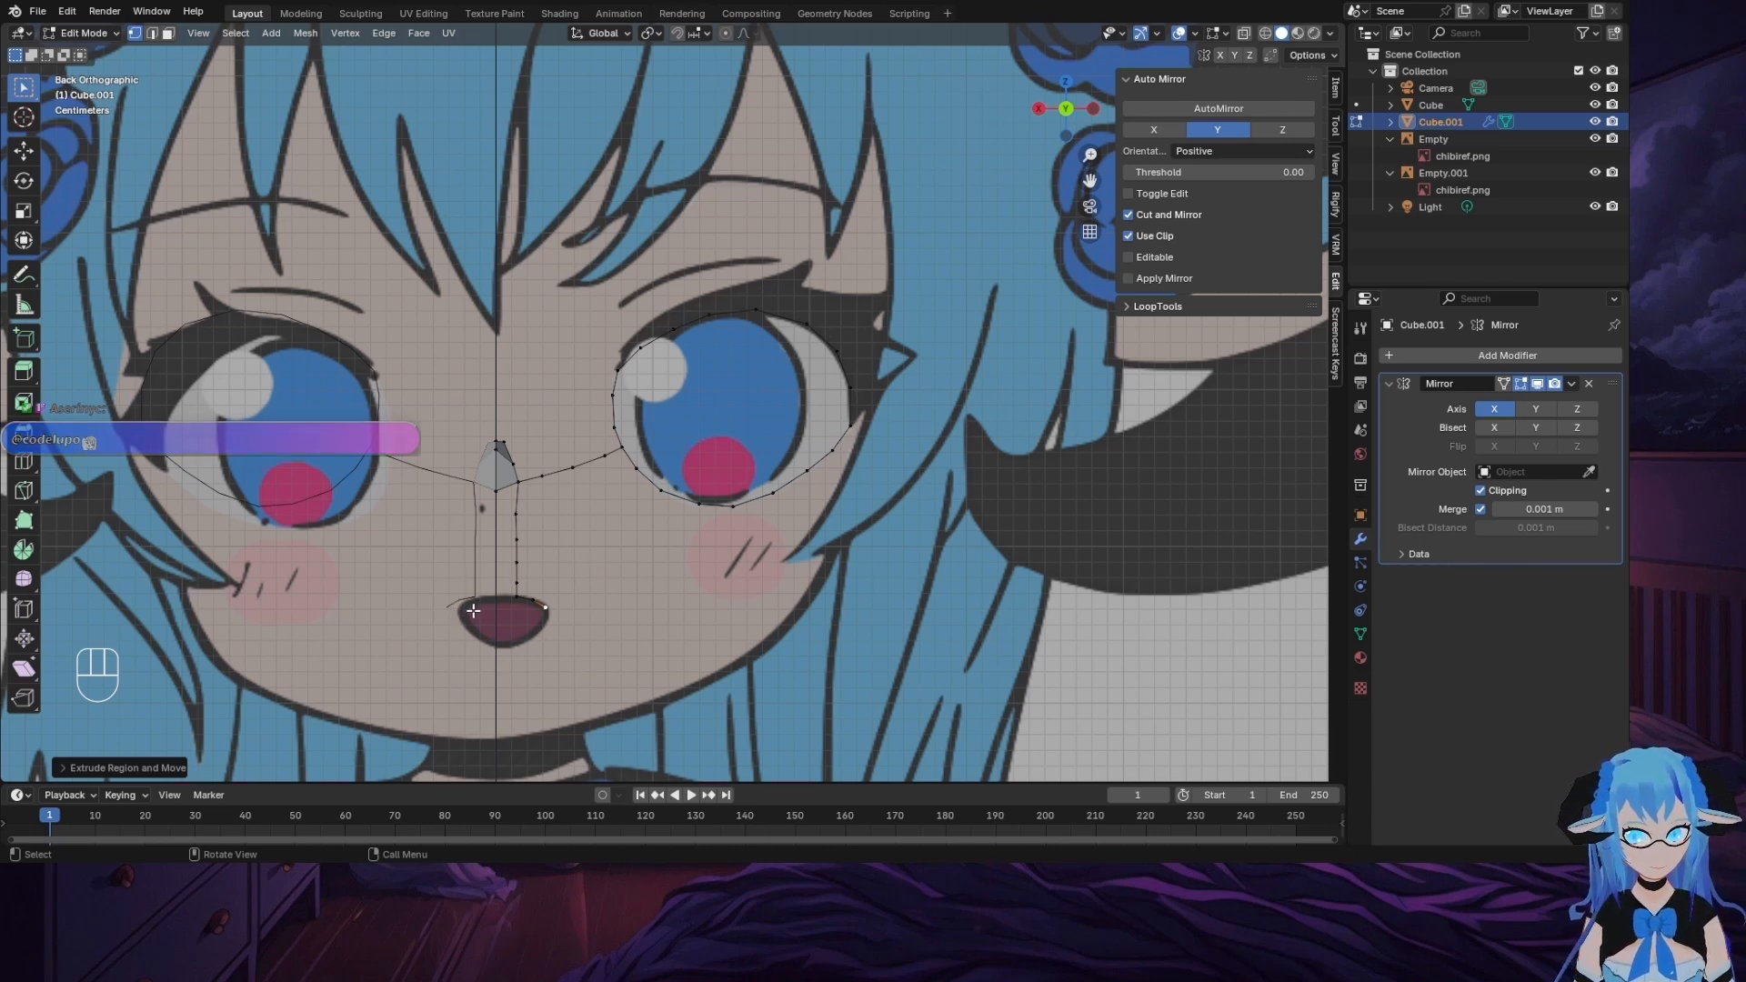
pyautogui.hotkey('ctrl', 'z')
pyautogui.hotkey('ctrl', 'z')
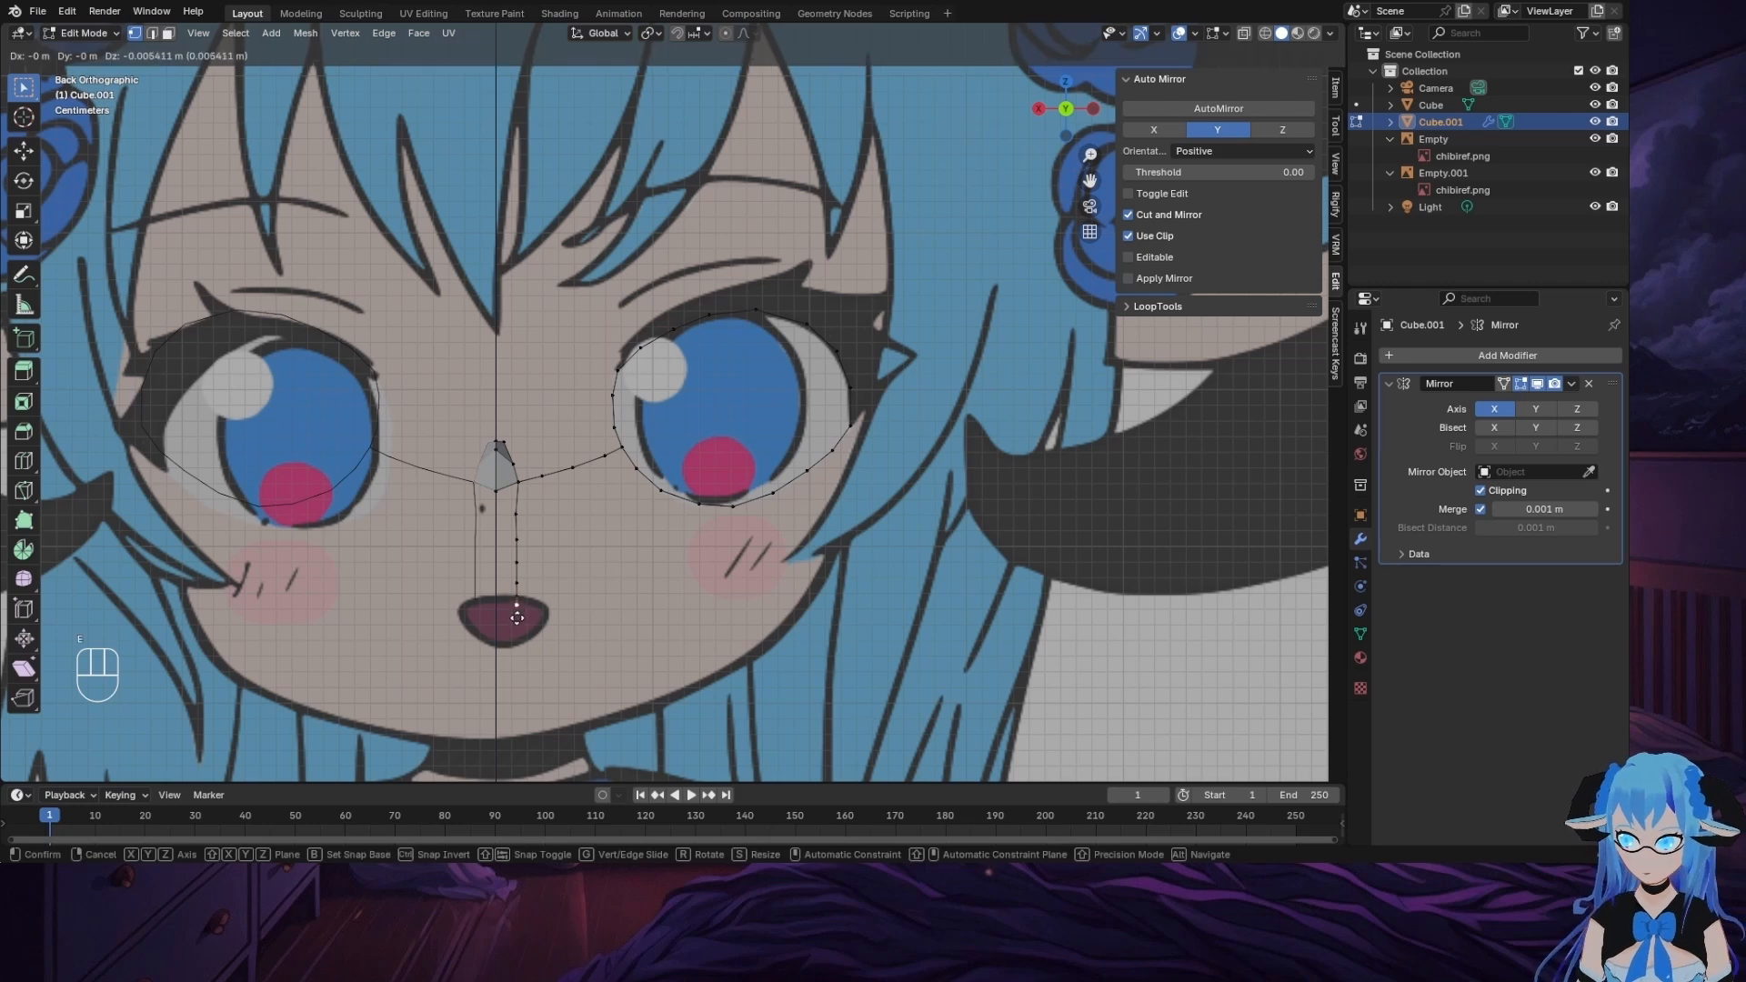
# Step: Extrude the vertex line below the nose one more segment straight down into the mouth
pyautogui.press('e')
pyautogui.click(517, 627)
pyautogui.press('e')
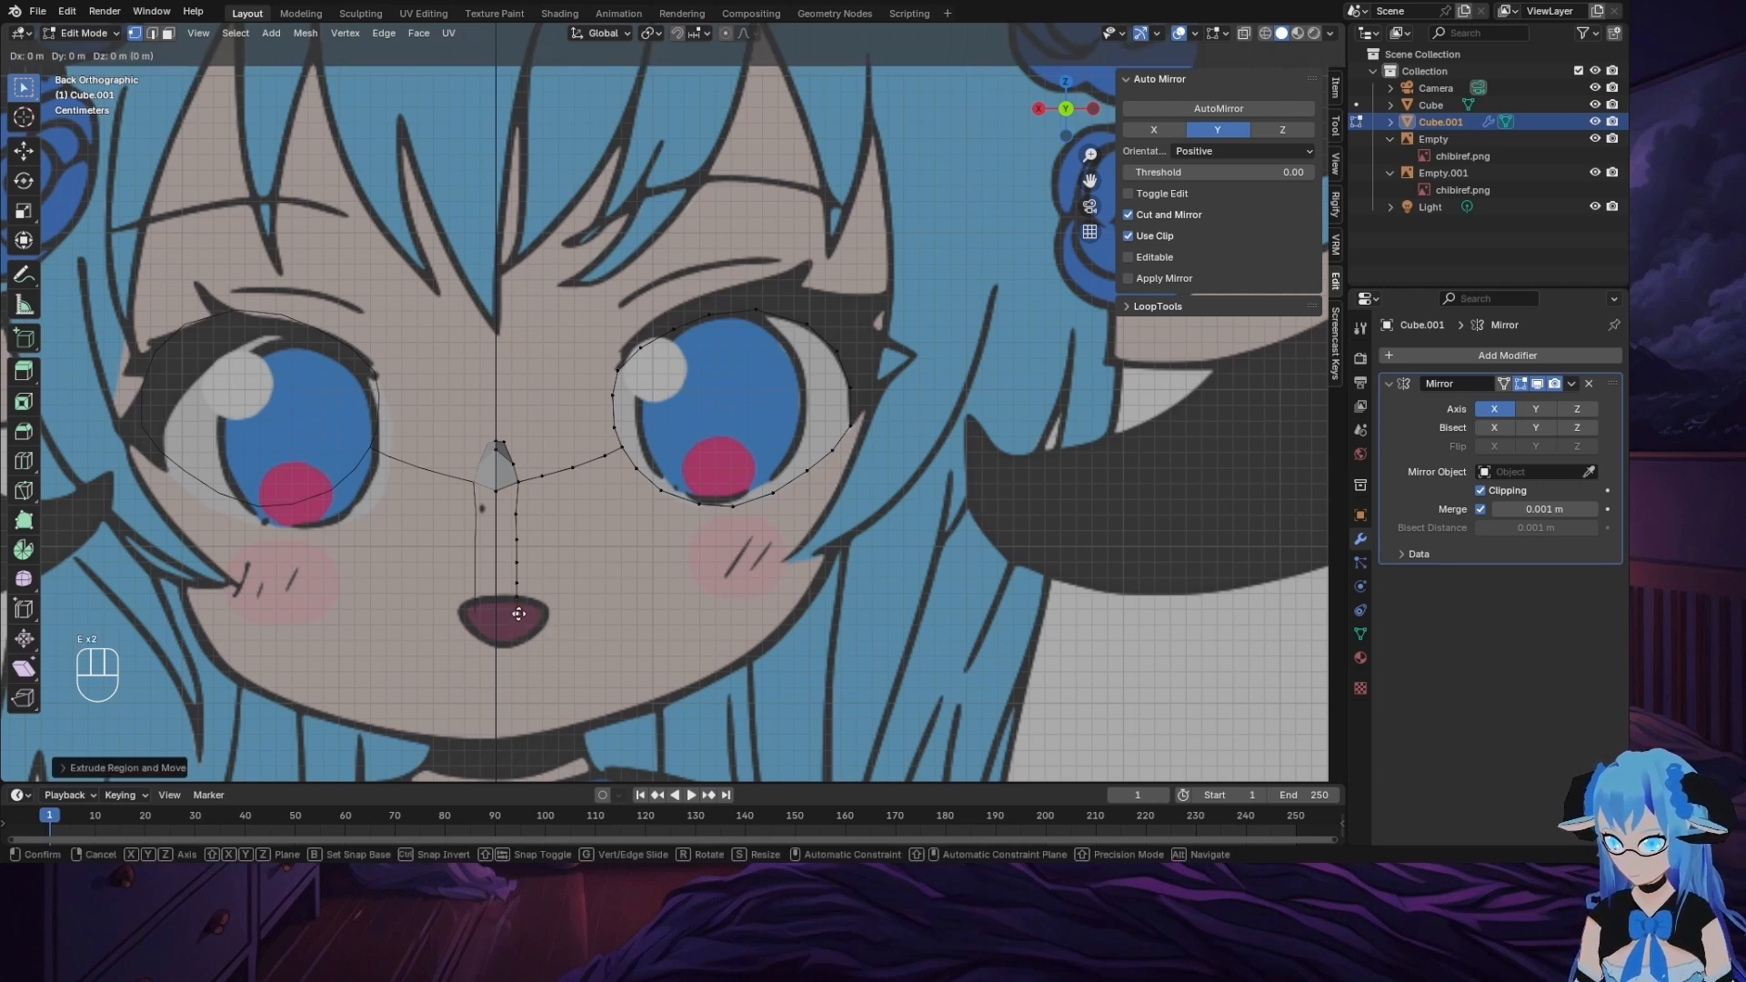
pyautogui.click(562, 625)
pyautogui.press('e')
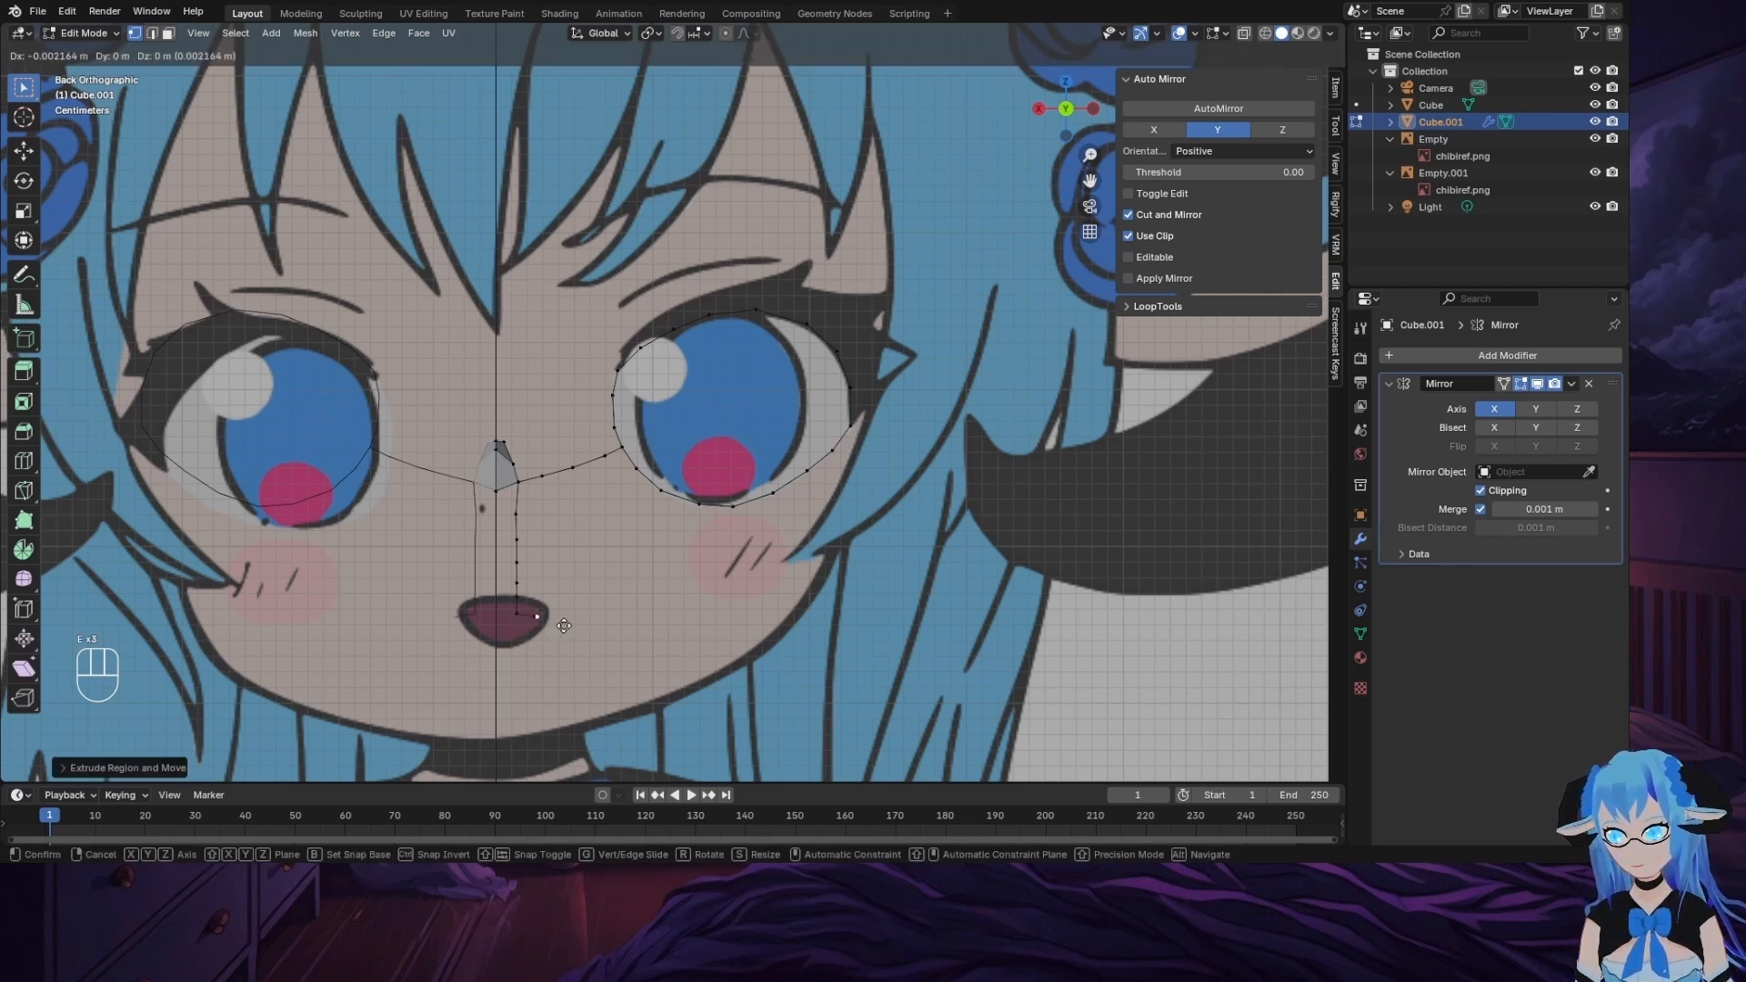
pyautogui.click(546, 634)
pyautogui.press('e')
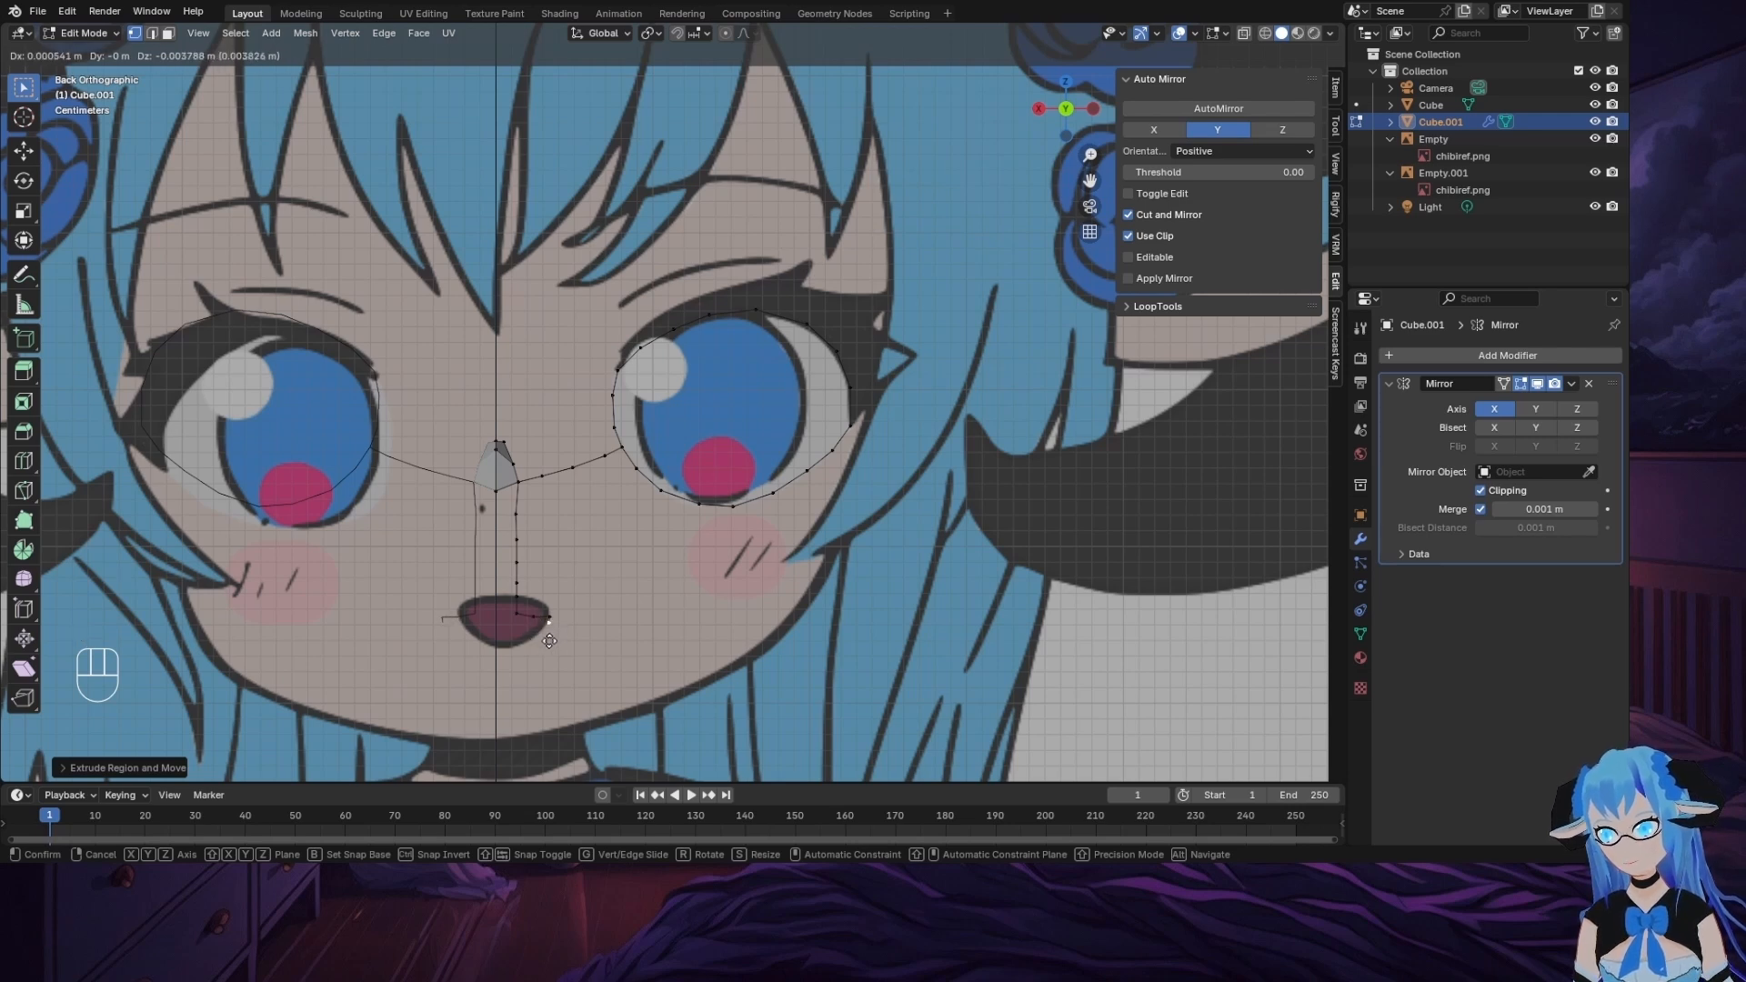
pyautogui.click(544, 640)
pyautogui.press('e')
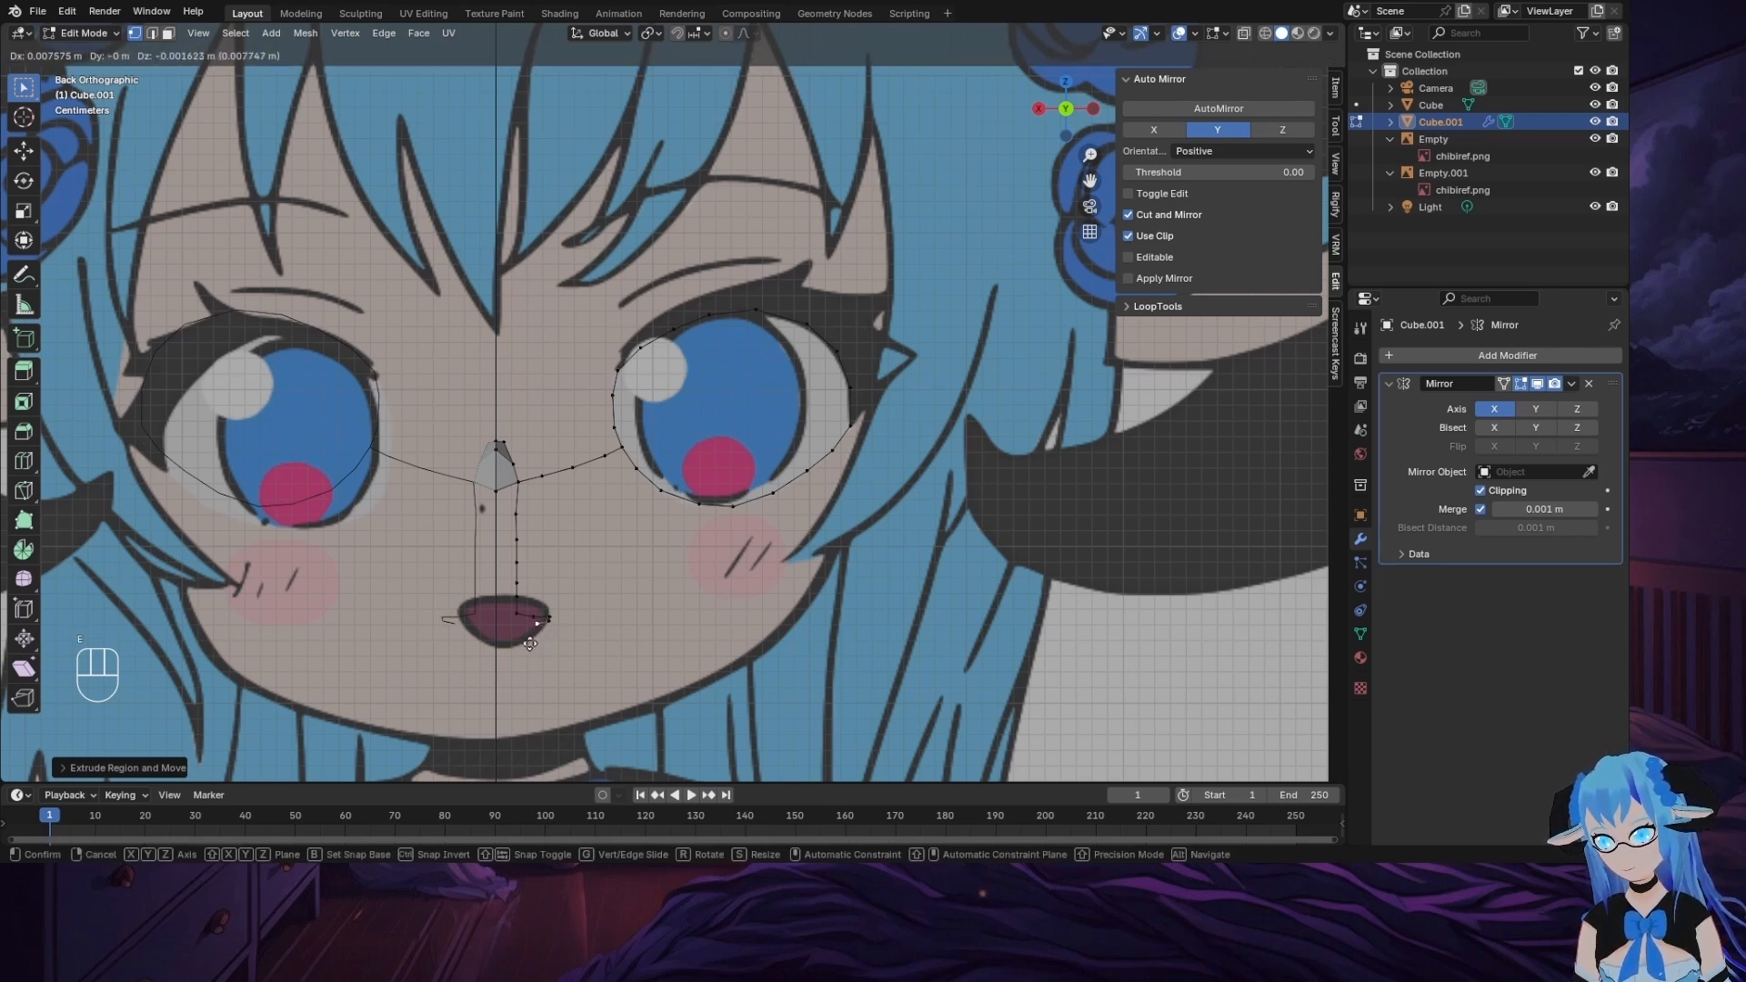
pyautogui.click(530, 646)
pyautogui.press('e')
pyautogui.click(495, 665)
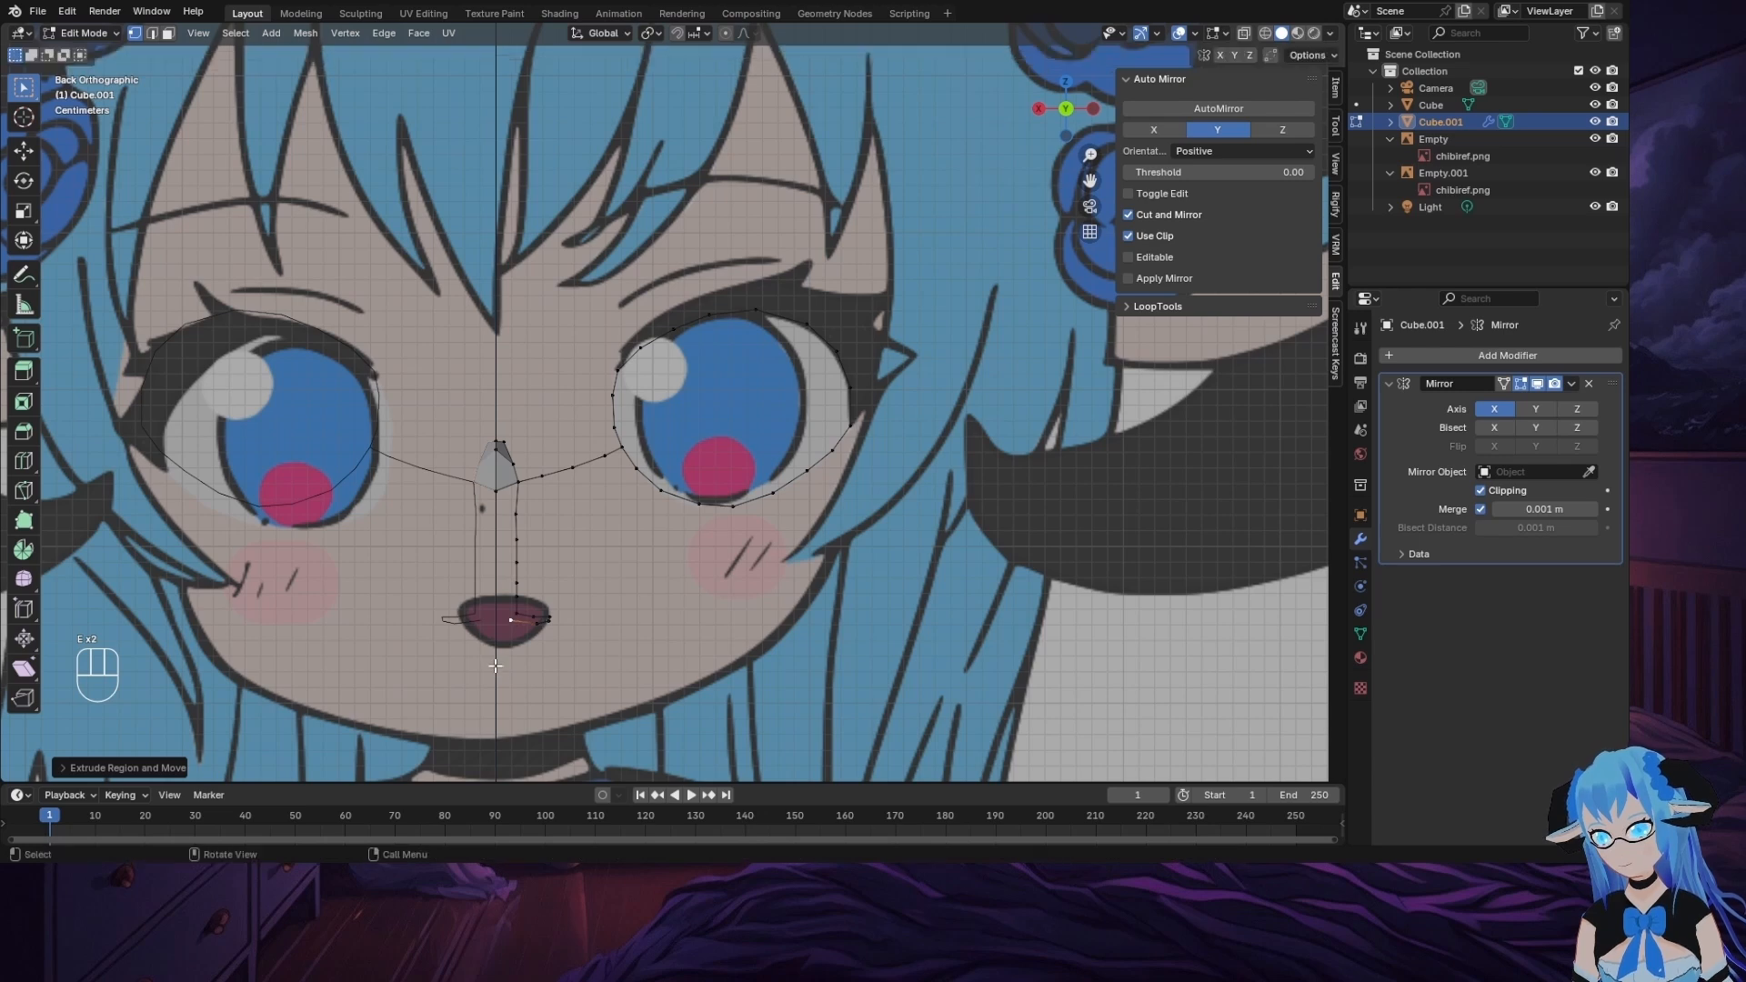
pyautogui.hotkey('ctrl', 'z')
pyautogui.hotkey('ctrl', 'z')
pyautogui.hotkey('ctrl', 'z')
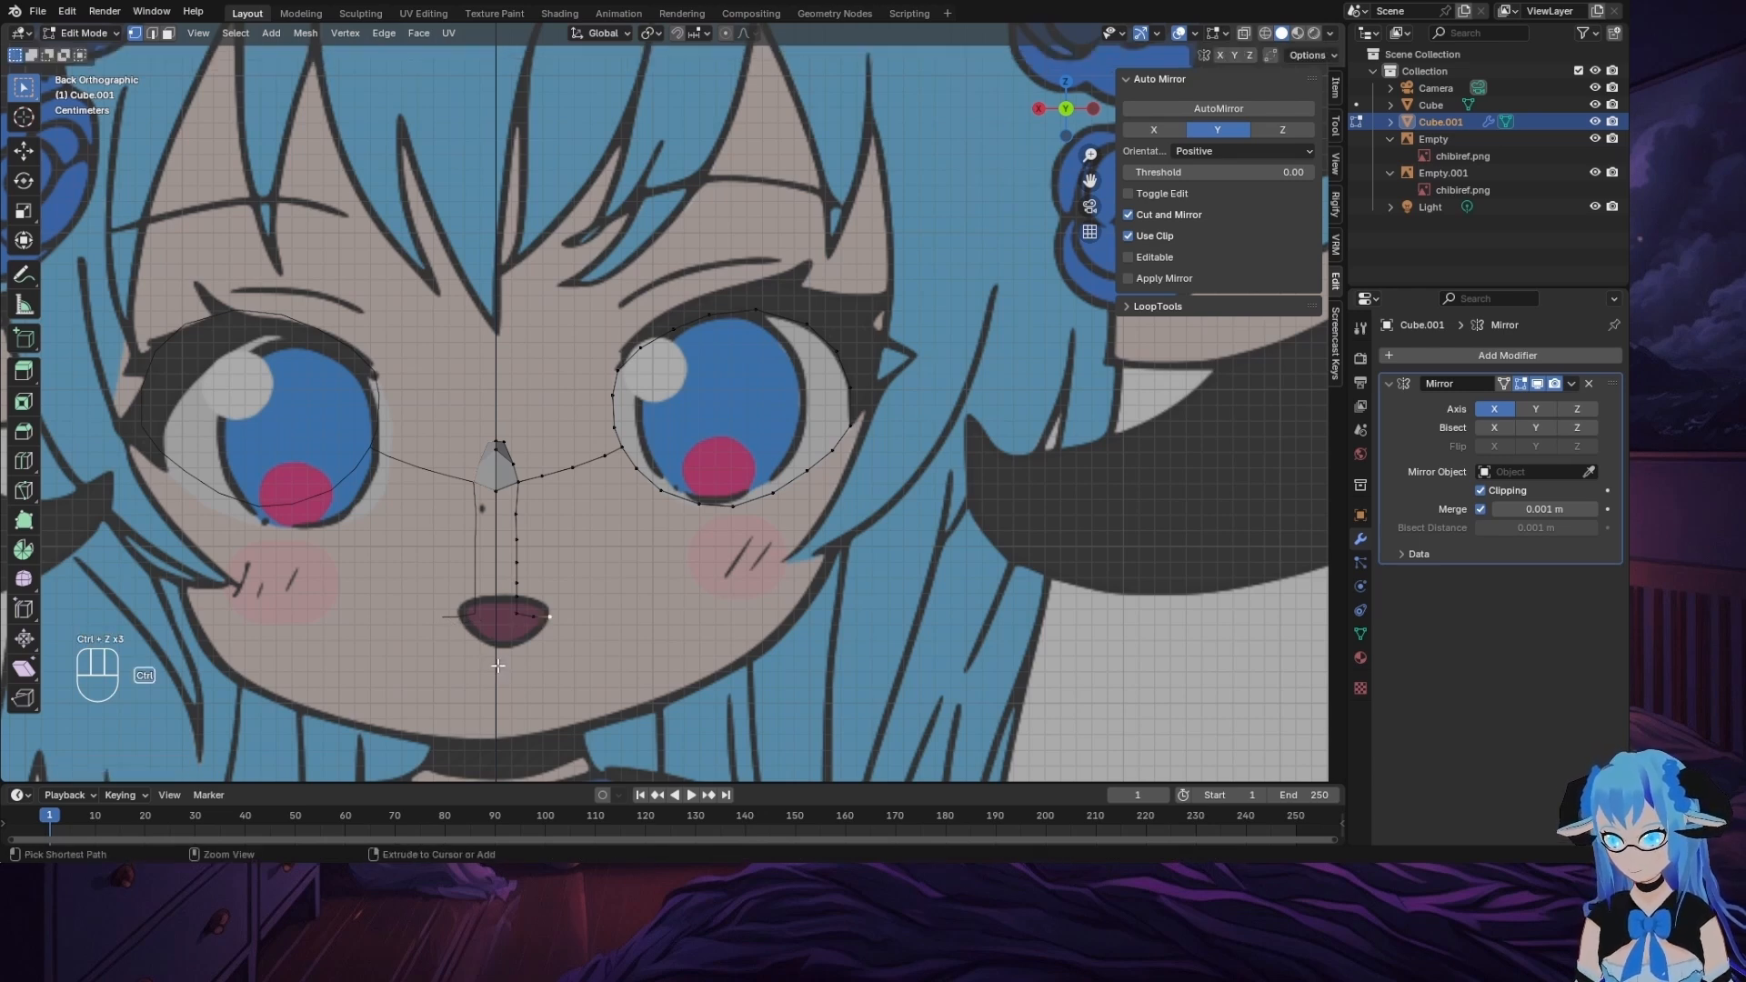
# Step: Extrude the vertex line's lowest vertex outward in two segments to the mouth corner and one short segment down
pyautogui.press('e')
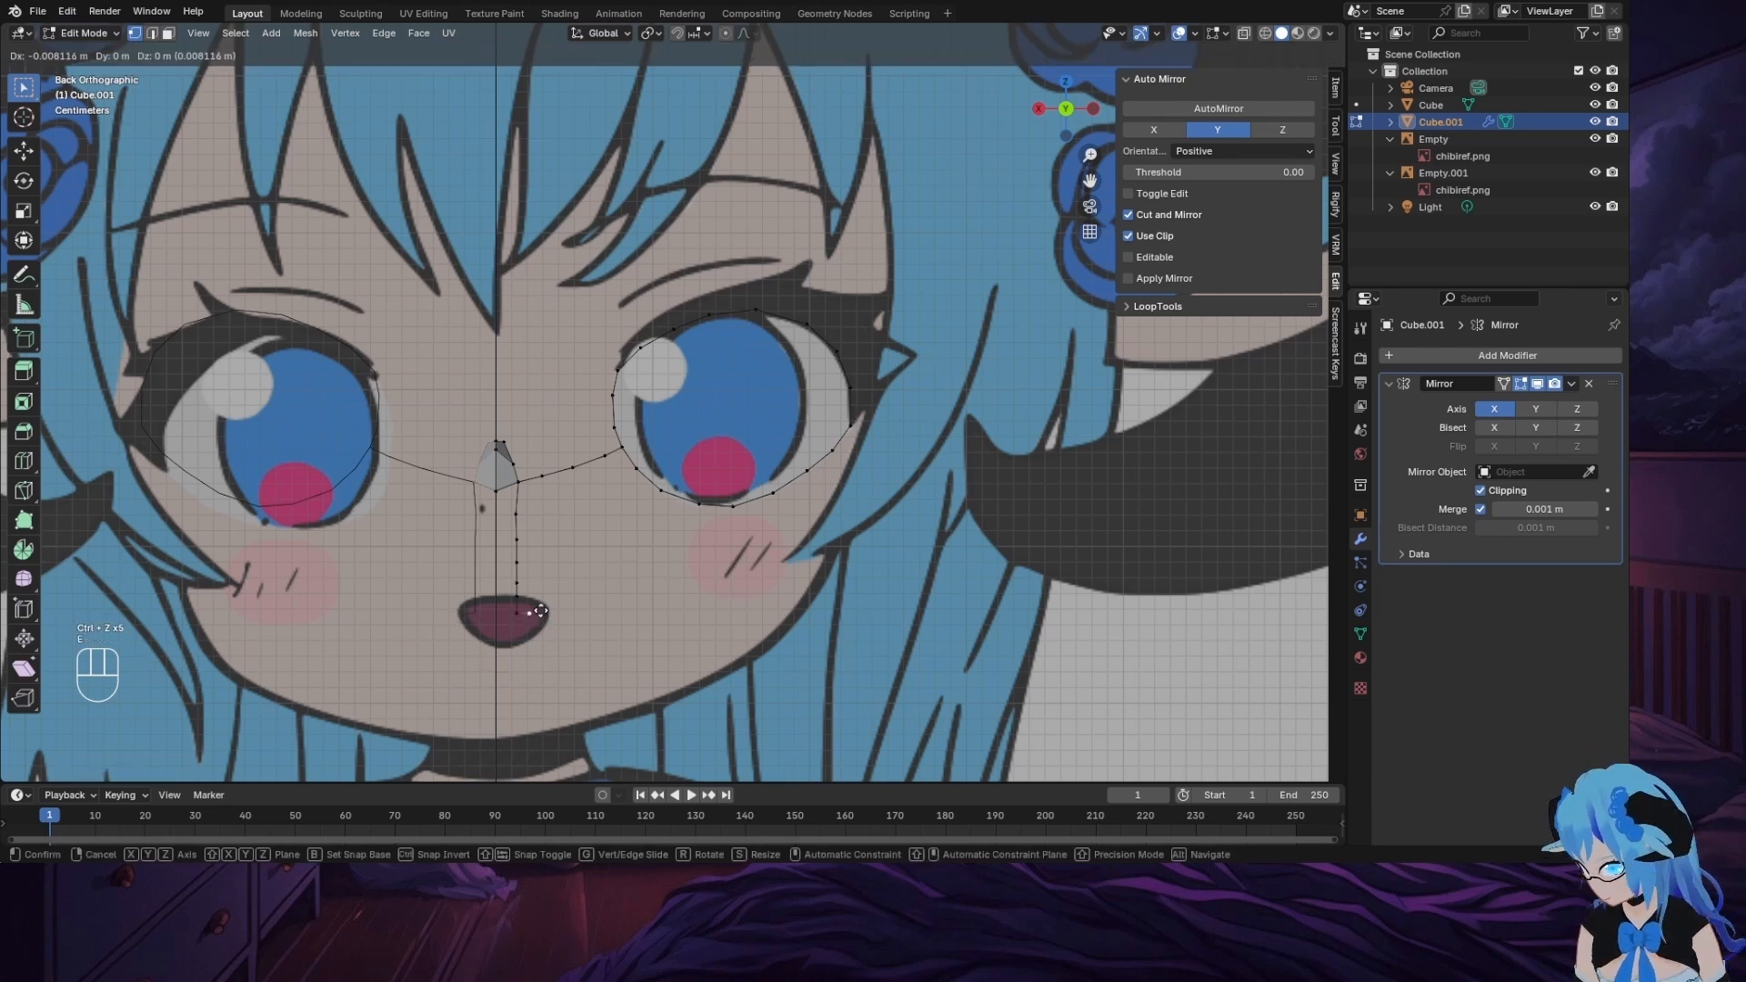
pyautogui.click(543, 610)
pyautogui.press('e')
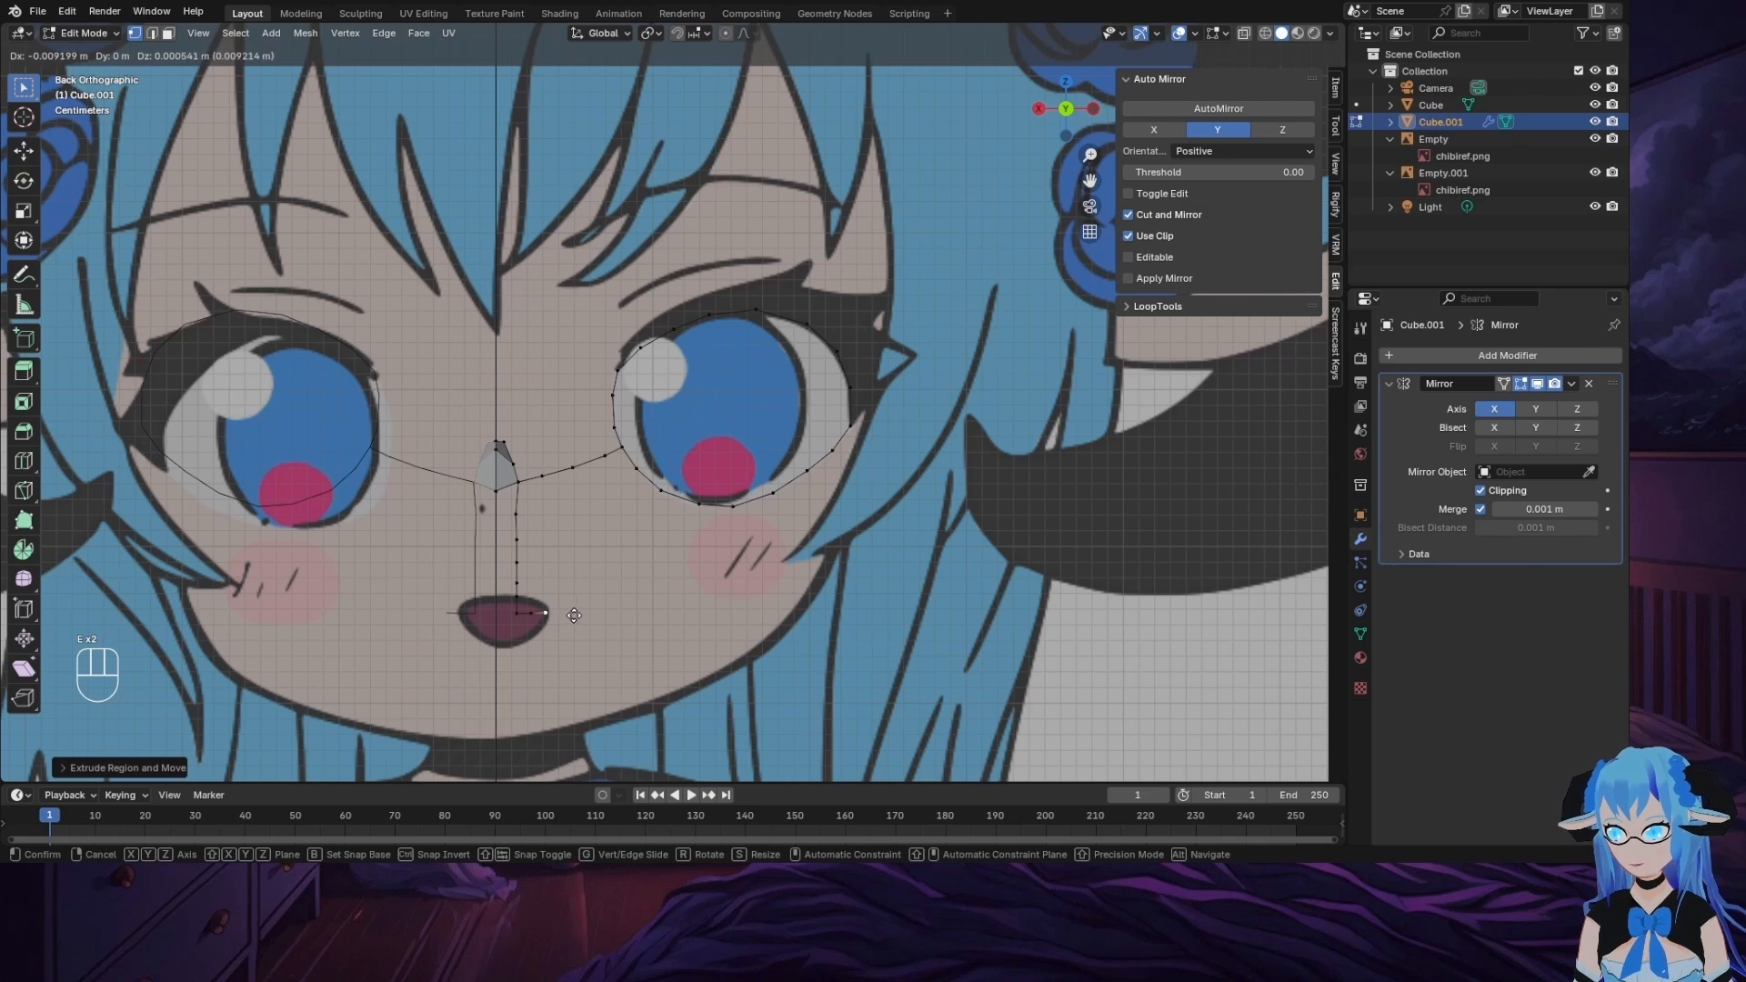
pyautogui.click(573, 616)
pyautogui.press('e')
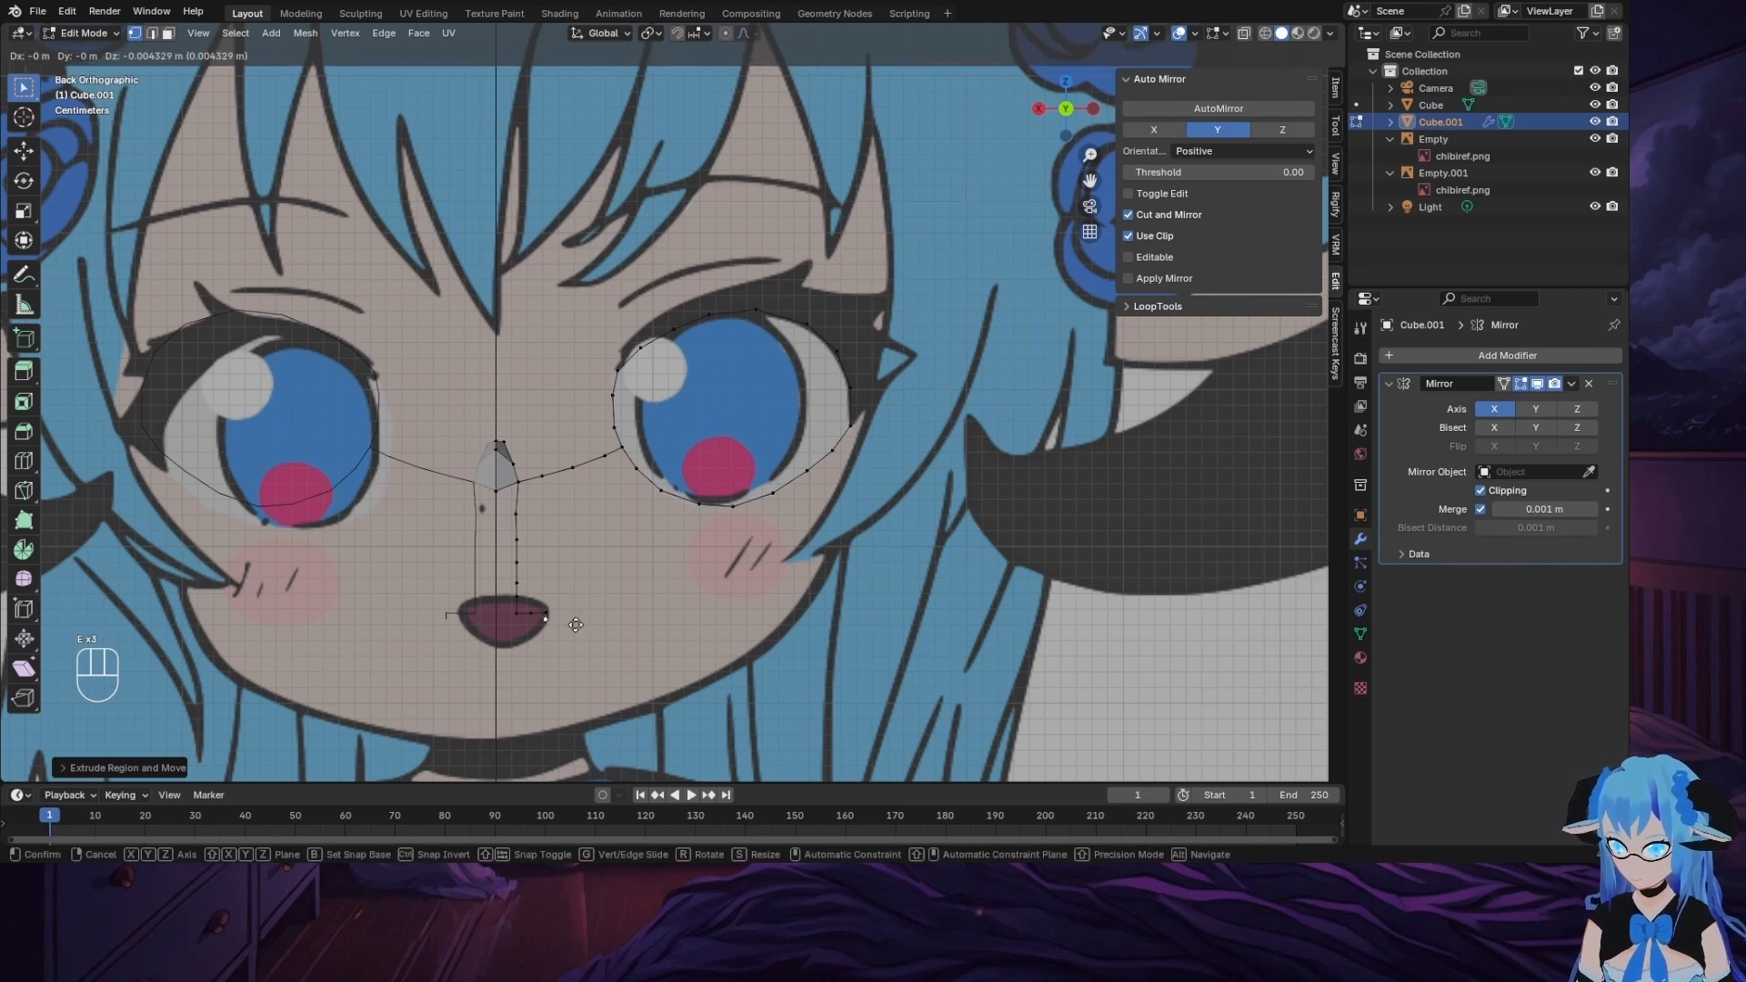
pyautogui.click(576, 625)
# Step: Extrude the mouth corner's lower vertex back inward in three segments to the centre line
pyautogui.press('e')
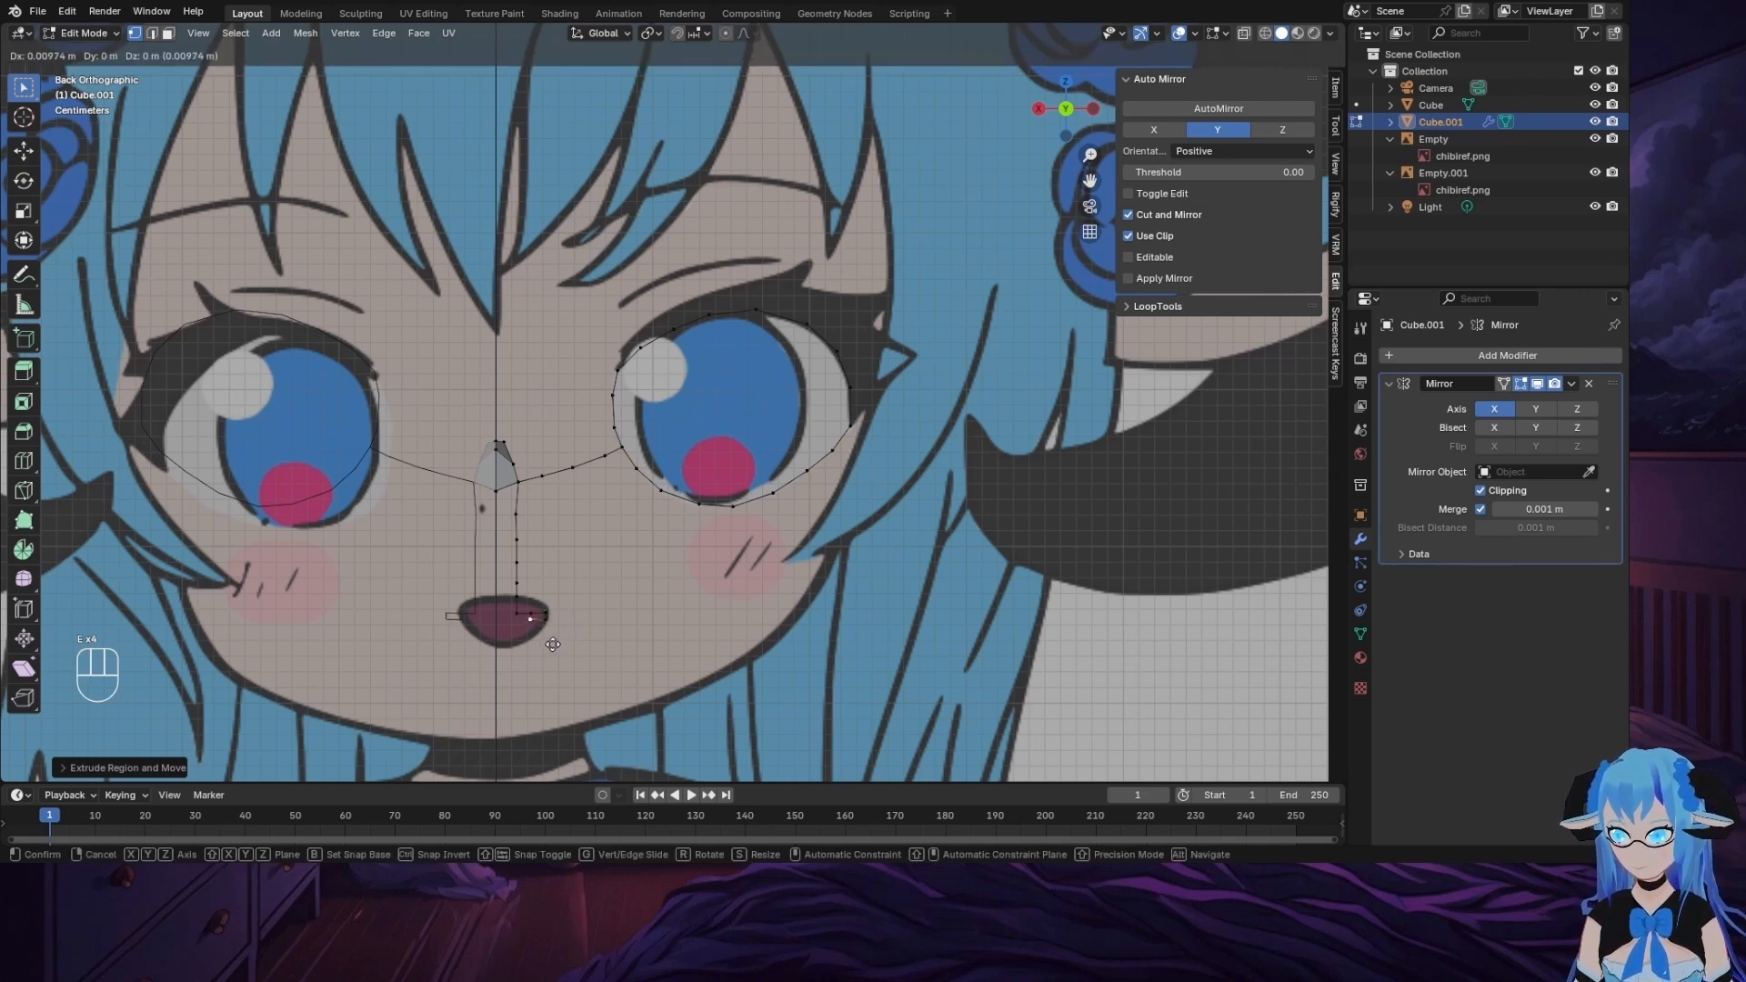
pyautogui.click(539, 650)
pyautogui.press('e')
pyautogui.click(507, 653)
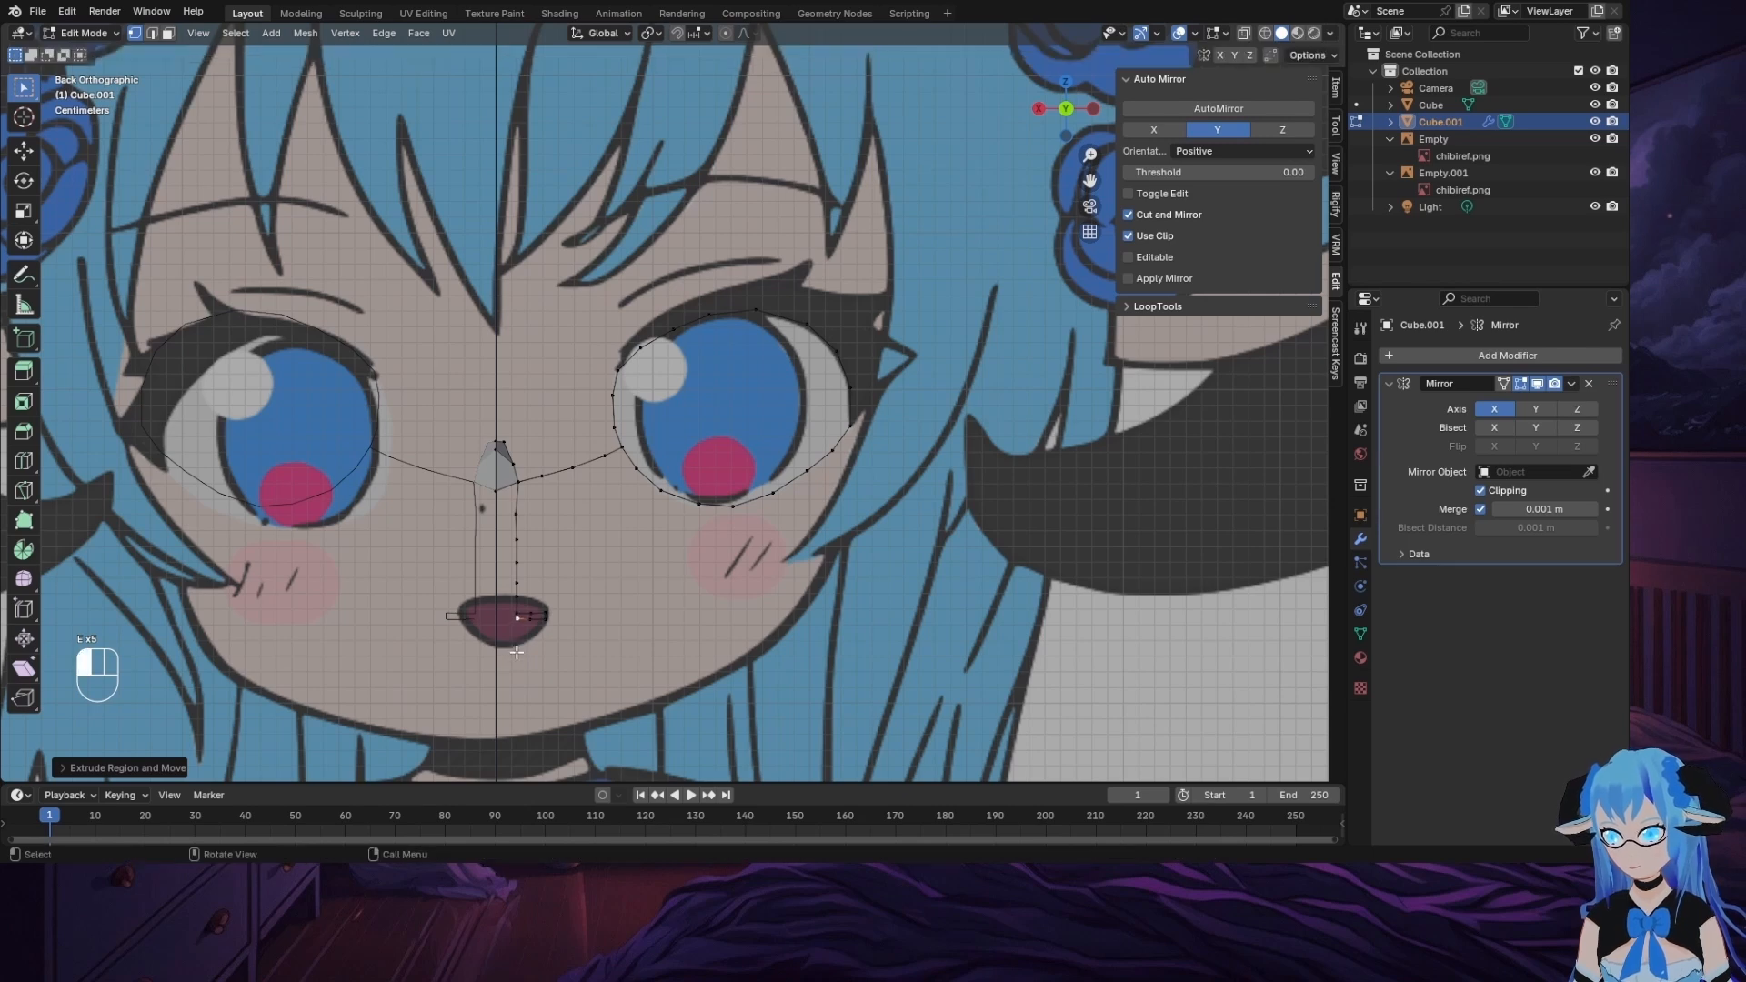
pyautogui.press('e')
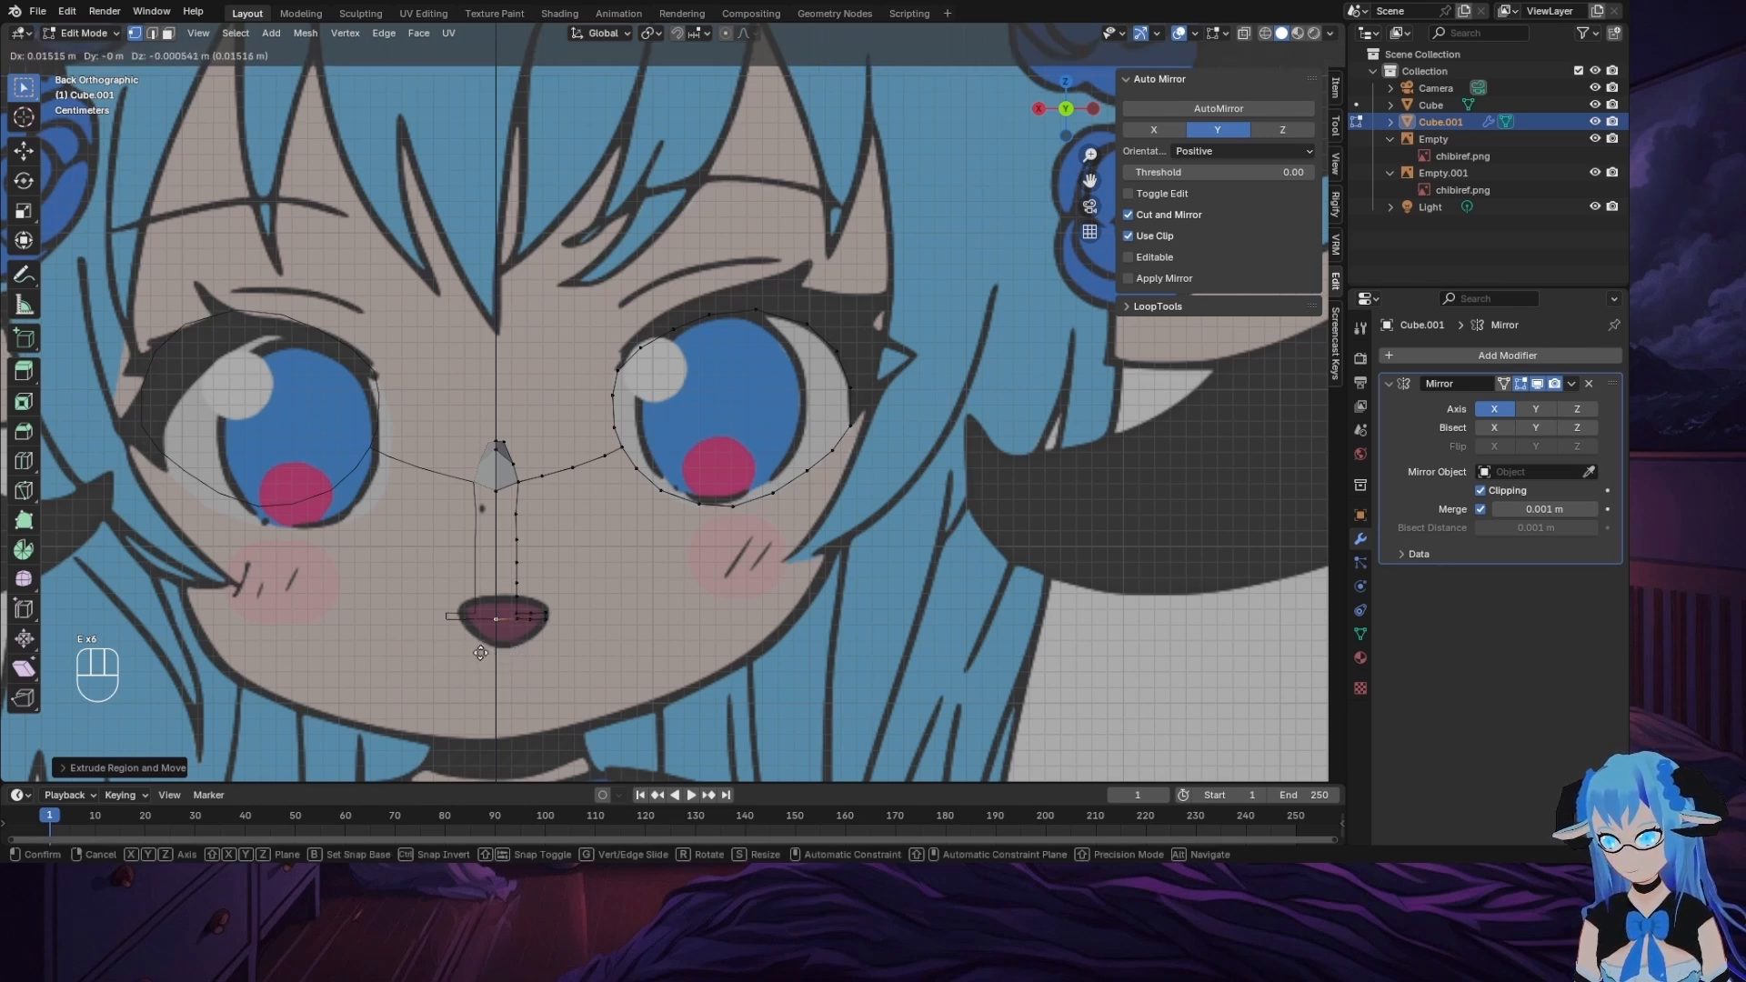
pyautogui.click(486, 653)
# Step: Extrude the vertex where the nose line meets the mouth's upper edge inward to the centre line
pyautogui.press('e')
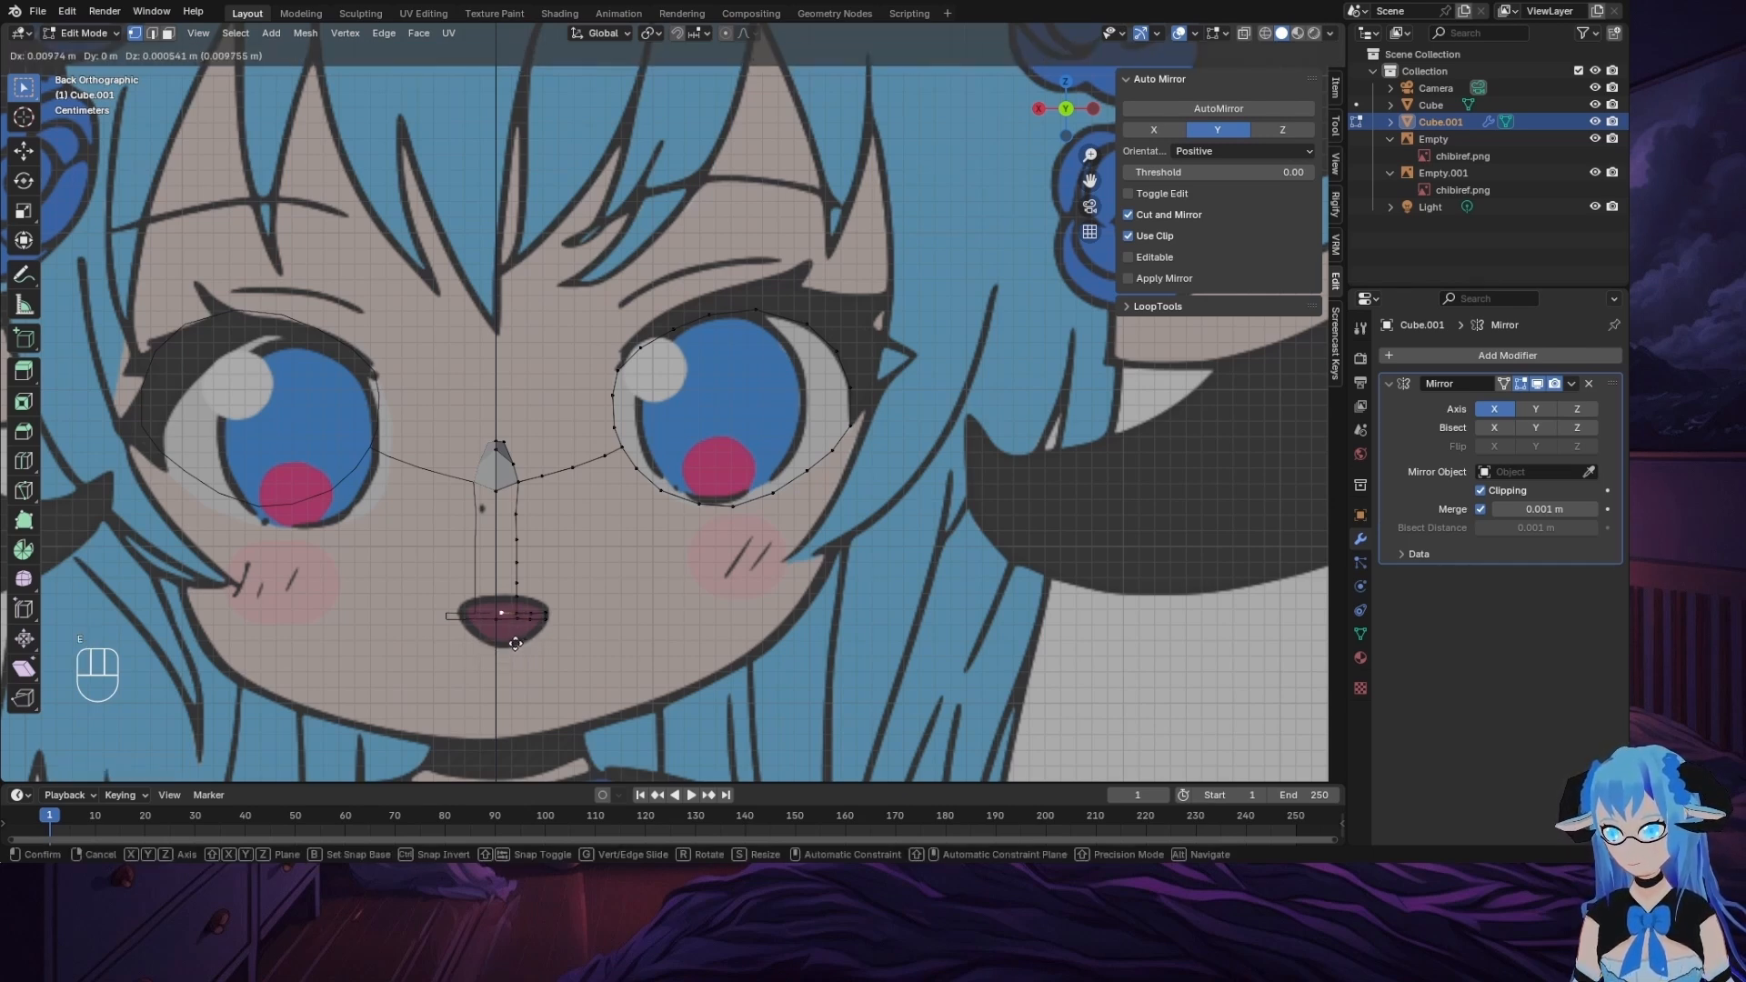
pyautogui.rightClick(508, 644)
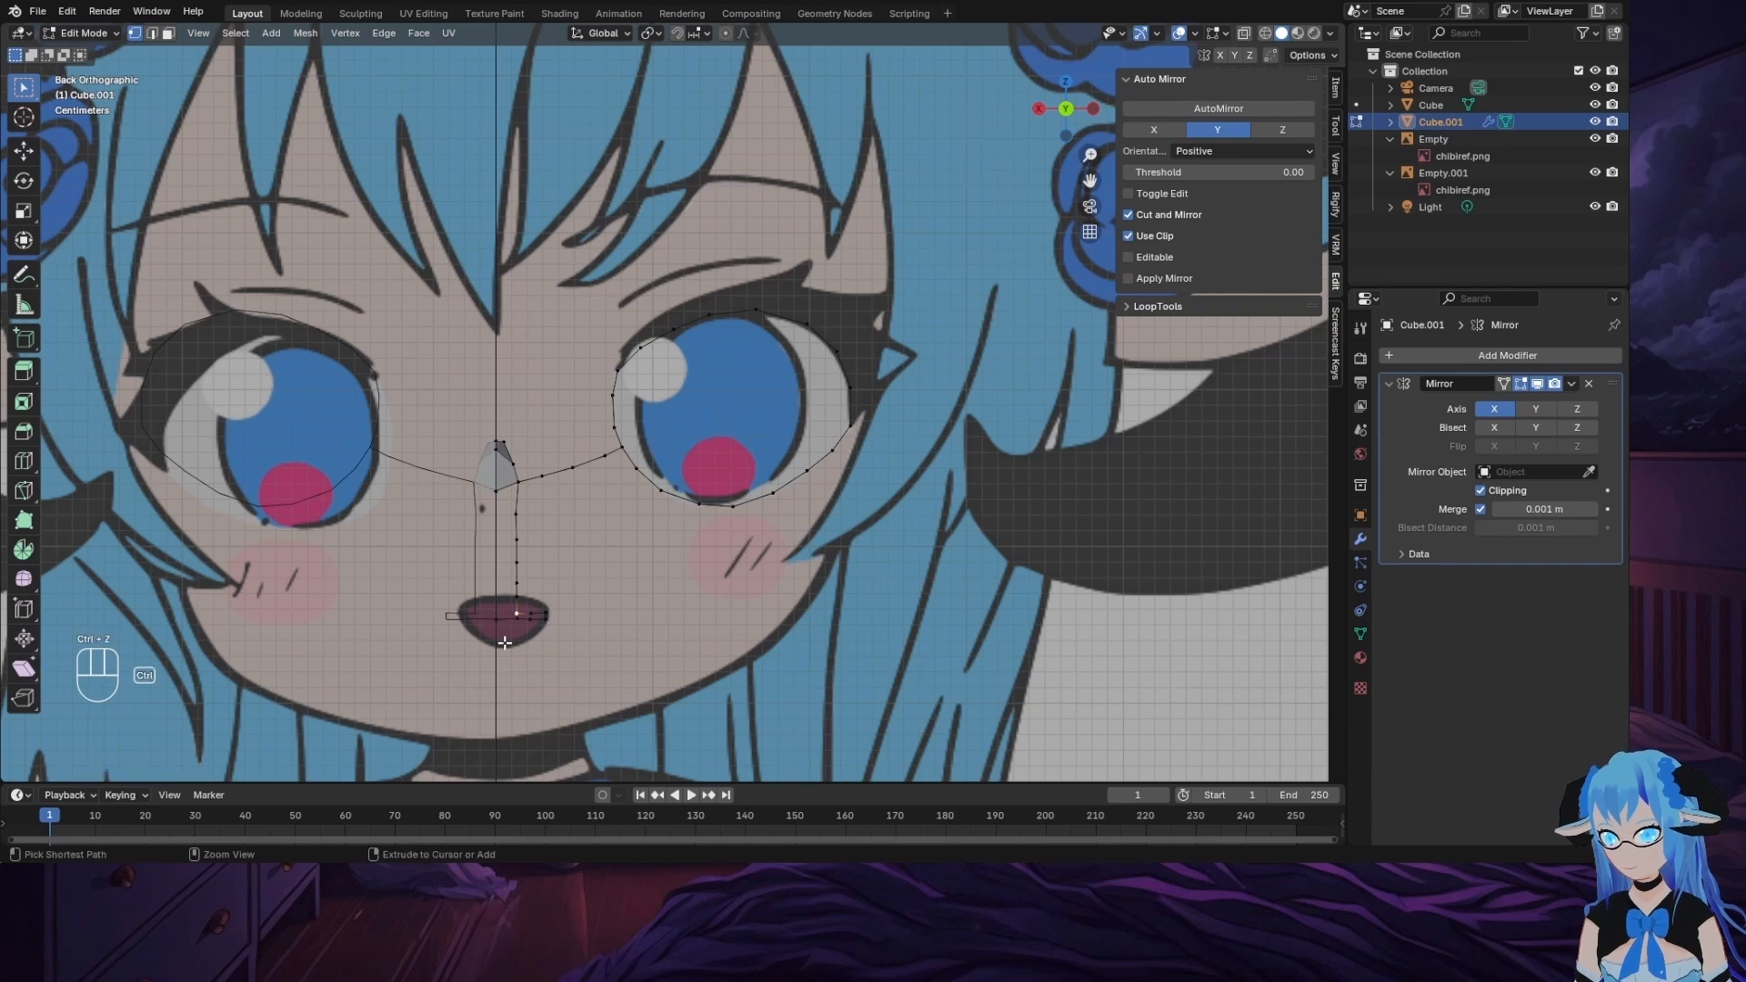
pyautogui.hotkey('ctrl', 'z')
pyautogui.press('e')
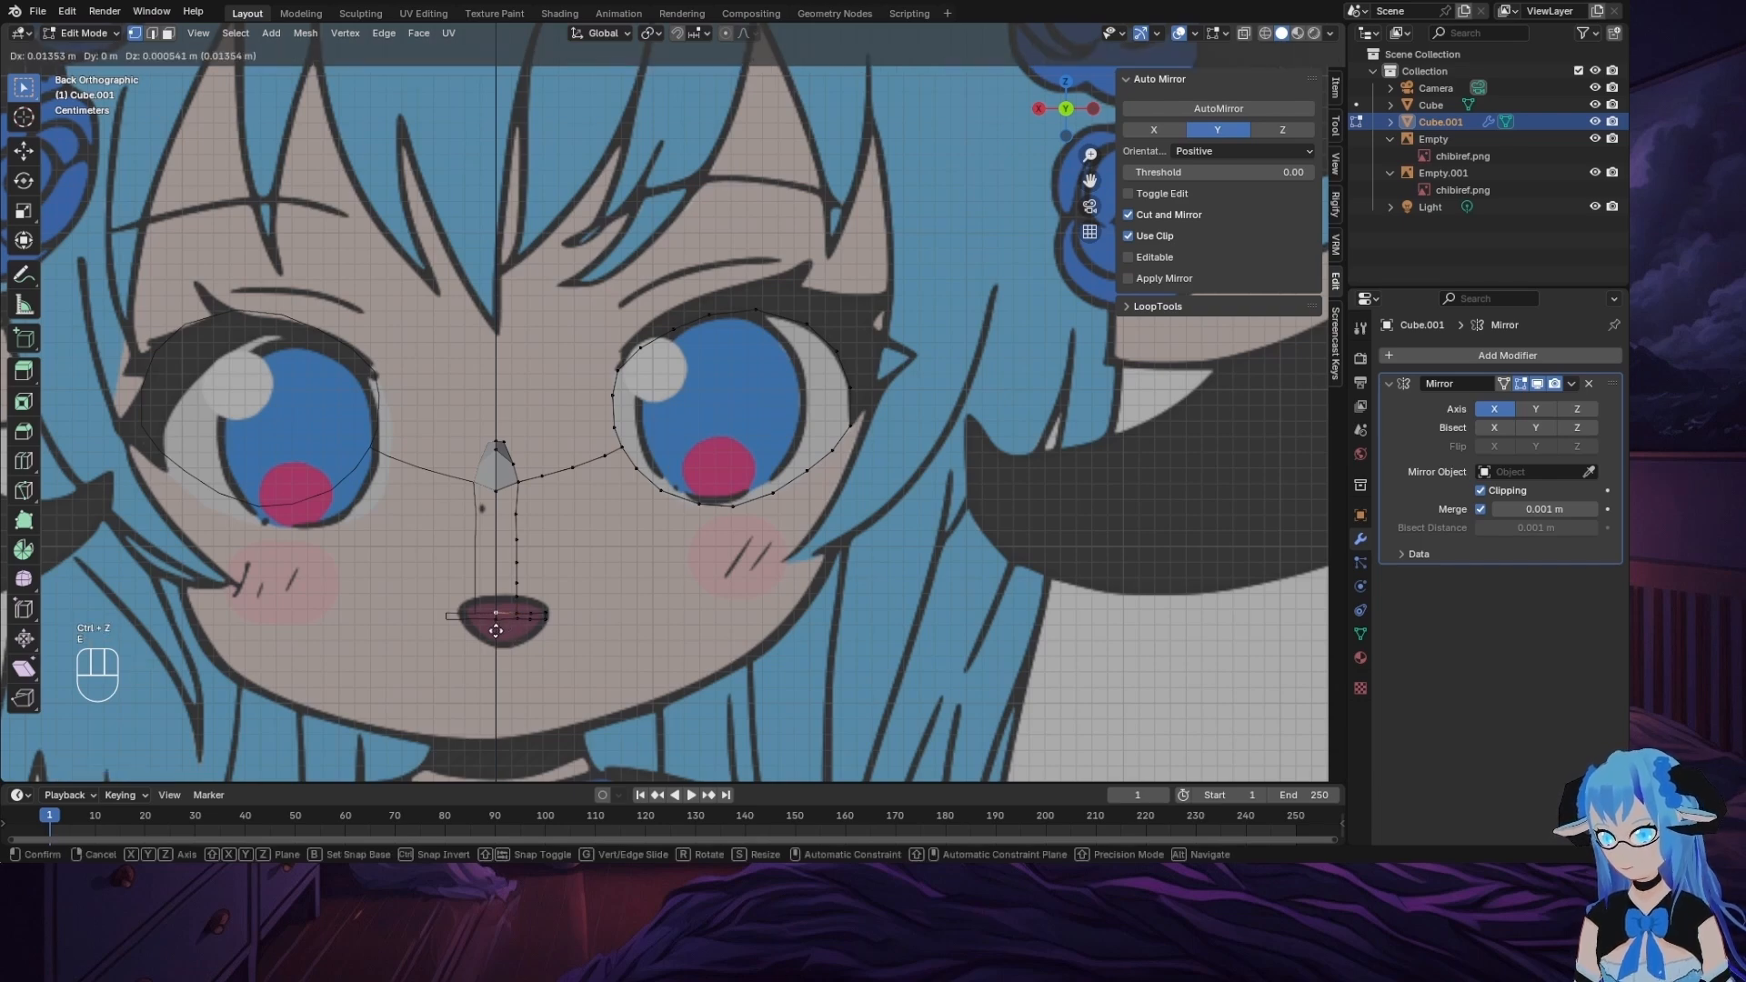
pyautogui.click(495, 631)
# Step: Delete the vertex just above the mouth so the mouth loop is separated from the line below the nose
pyautogui.scroll(2, 453, 701)
pyautogui.moveTo(608, 620); pyautogui.dragTo(554, 605, button='middle')
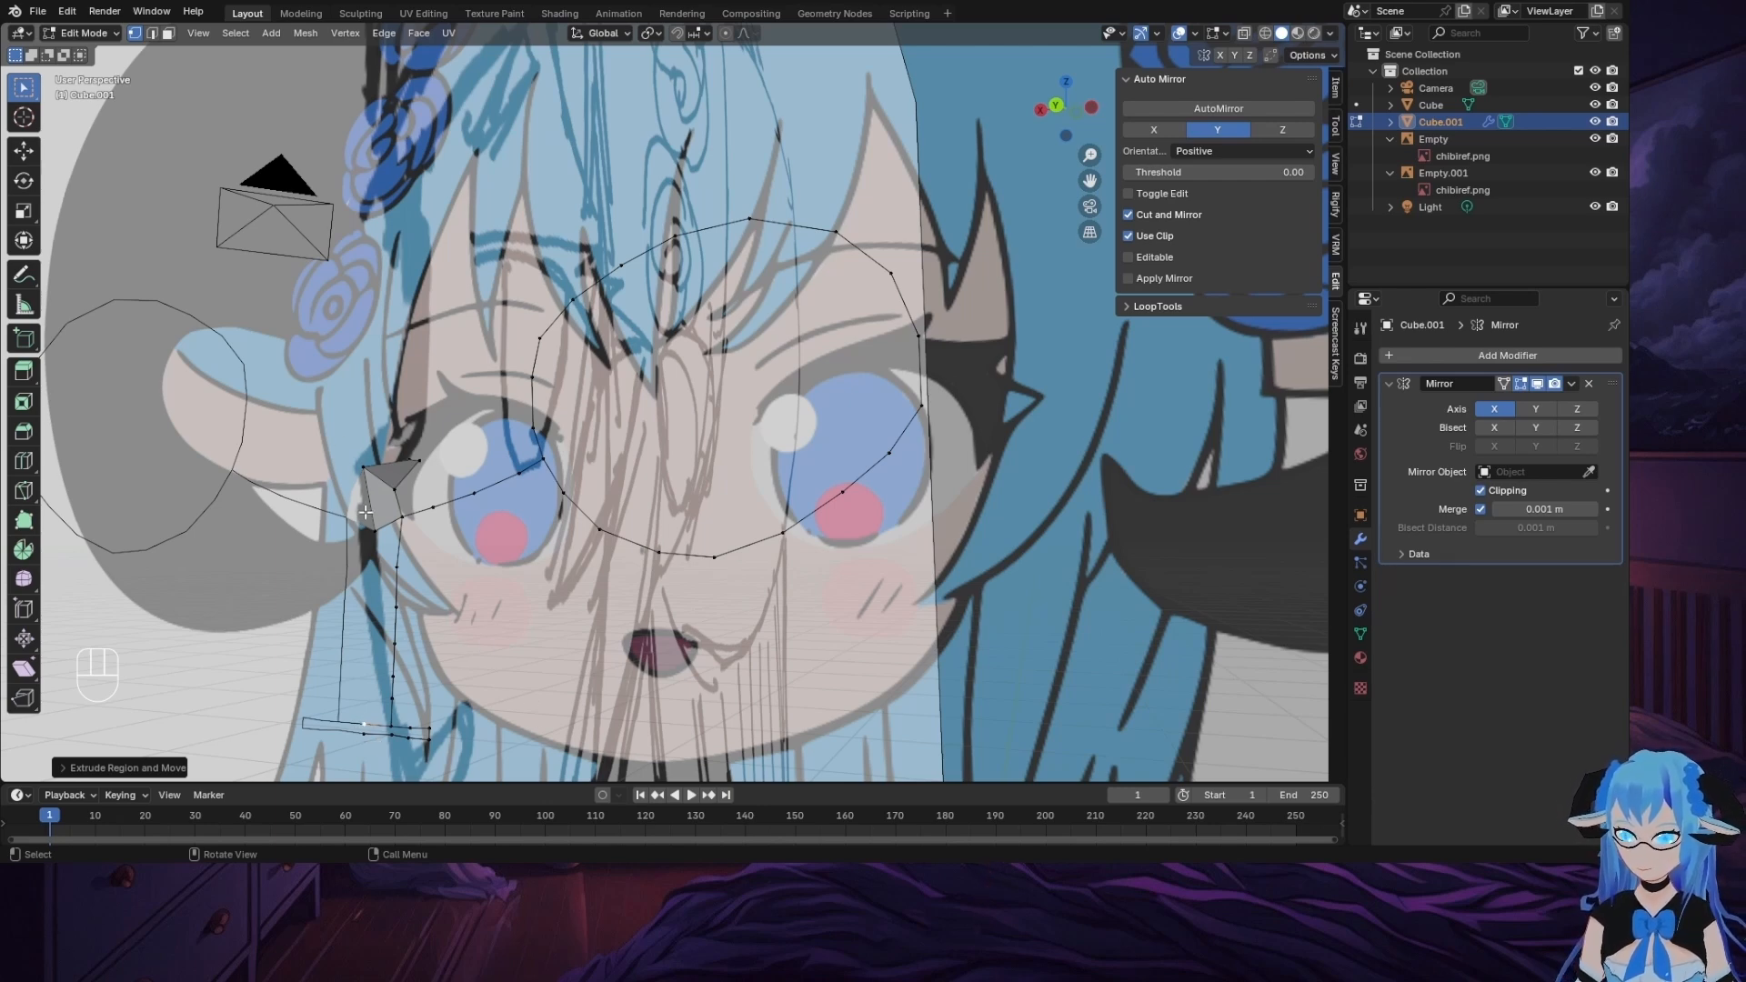
pyautogui.scroll(-3, 365, 511)
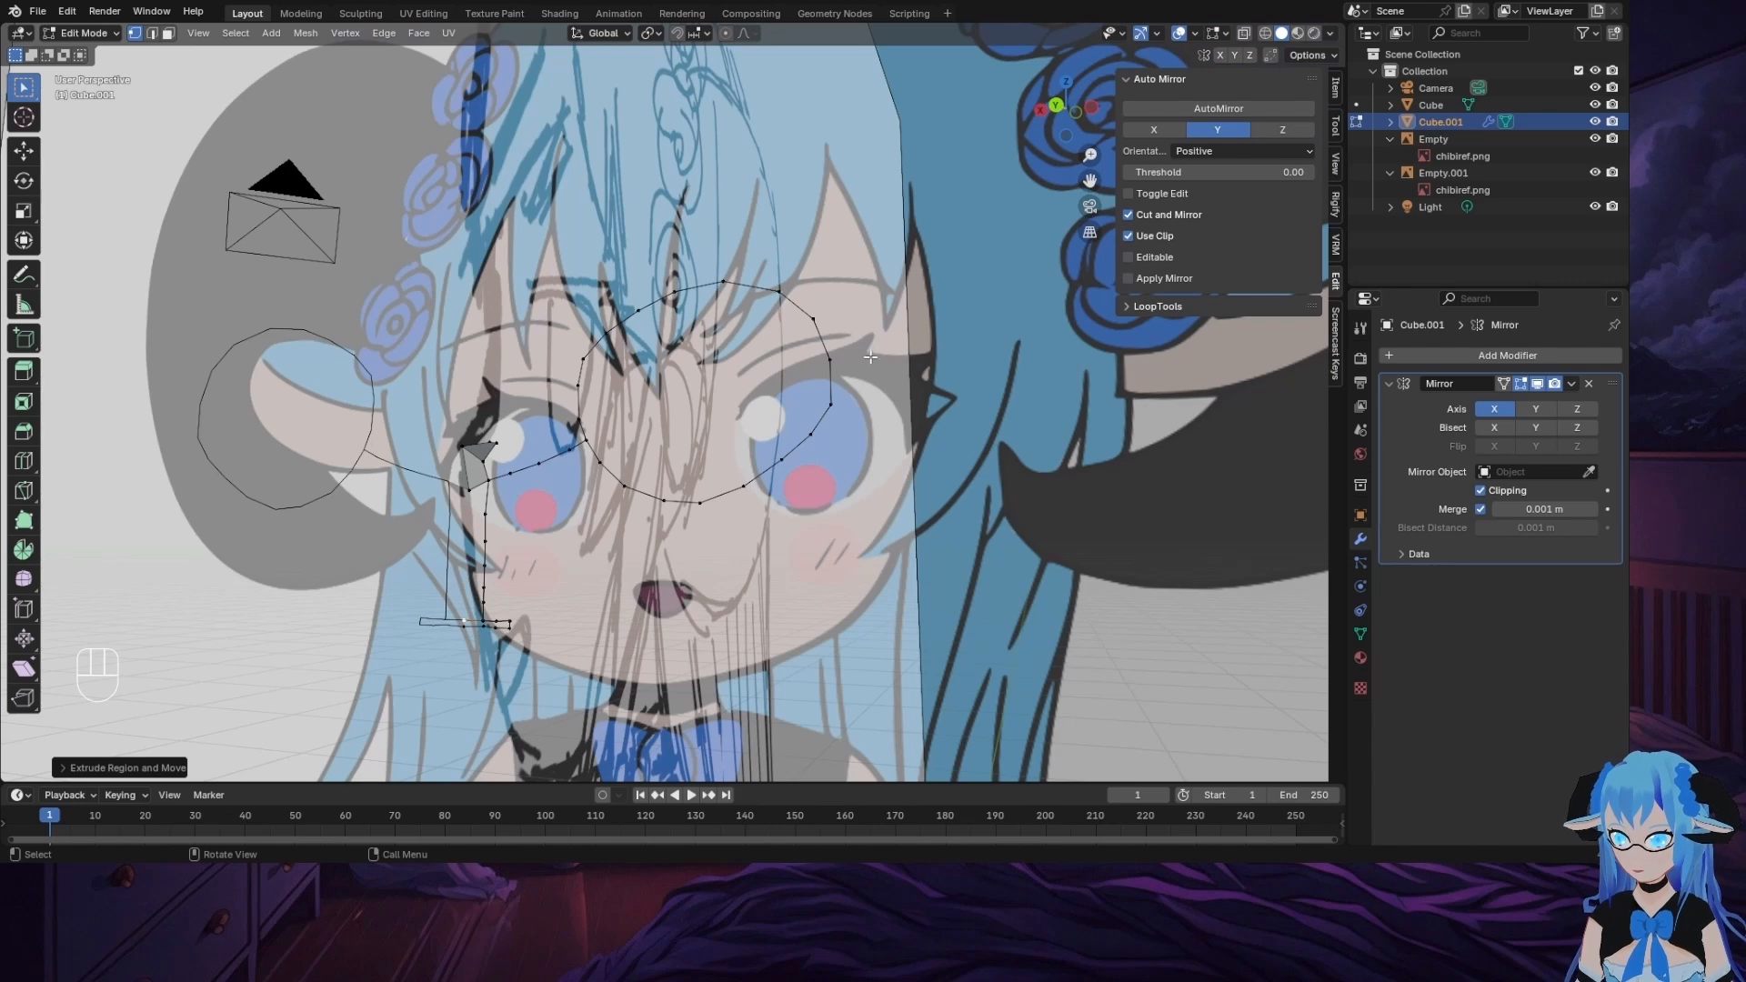
pyautogui.click(1056, 107)
pyautogui.keyDown('ctrl'); pyautogui.click(545, 613); pyautogui.keyUp('ctrl')
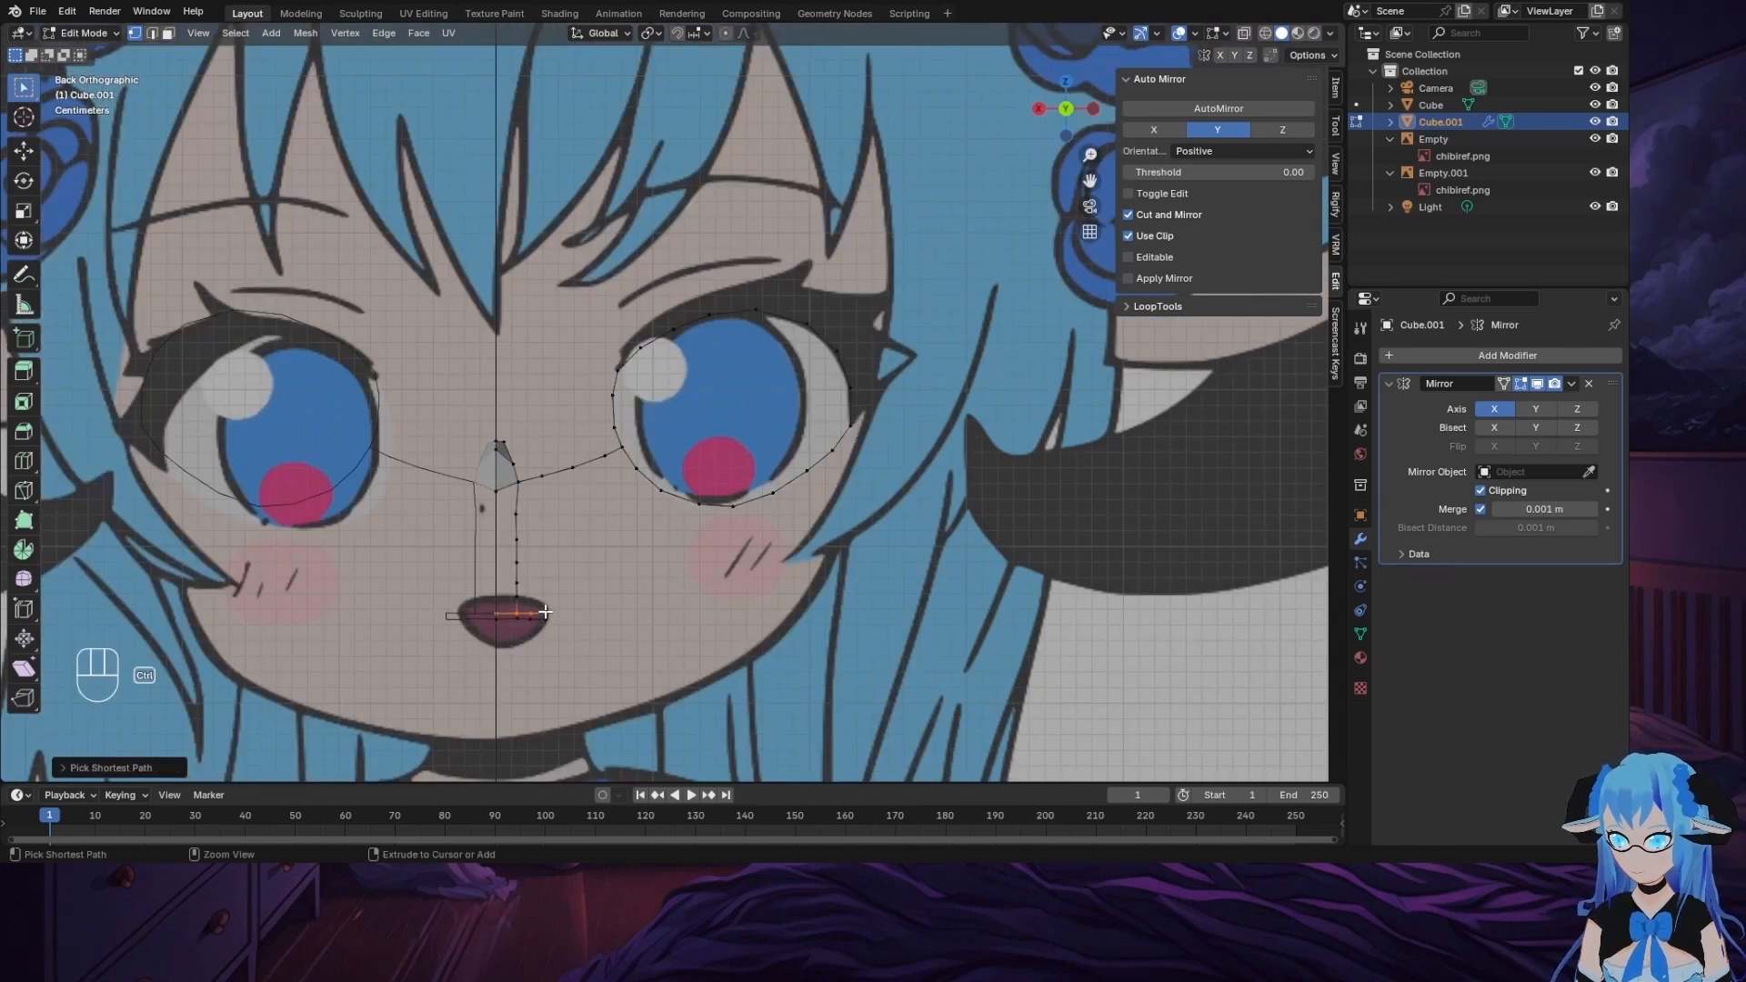
pyautogui.click(535, 615)
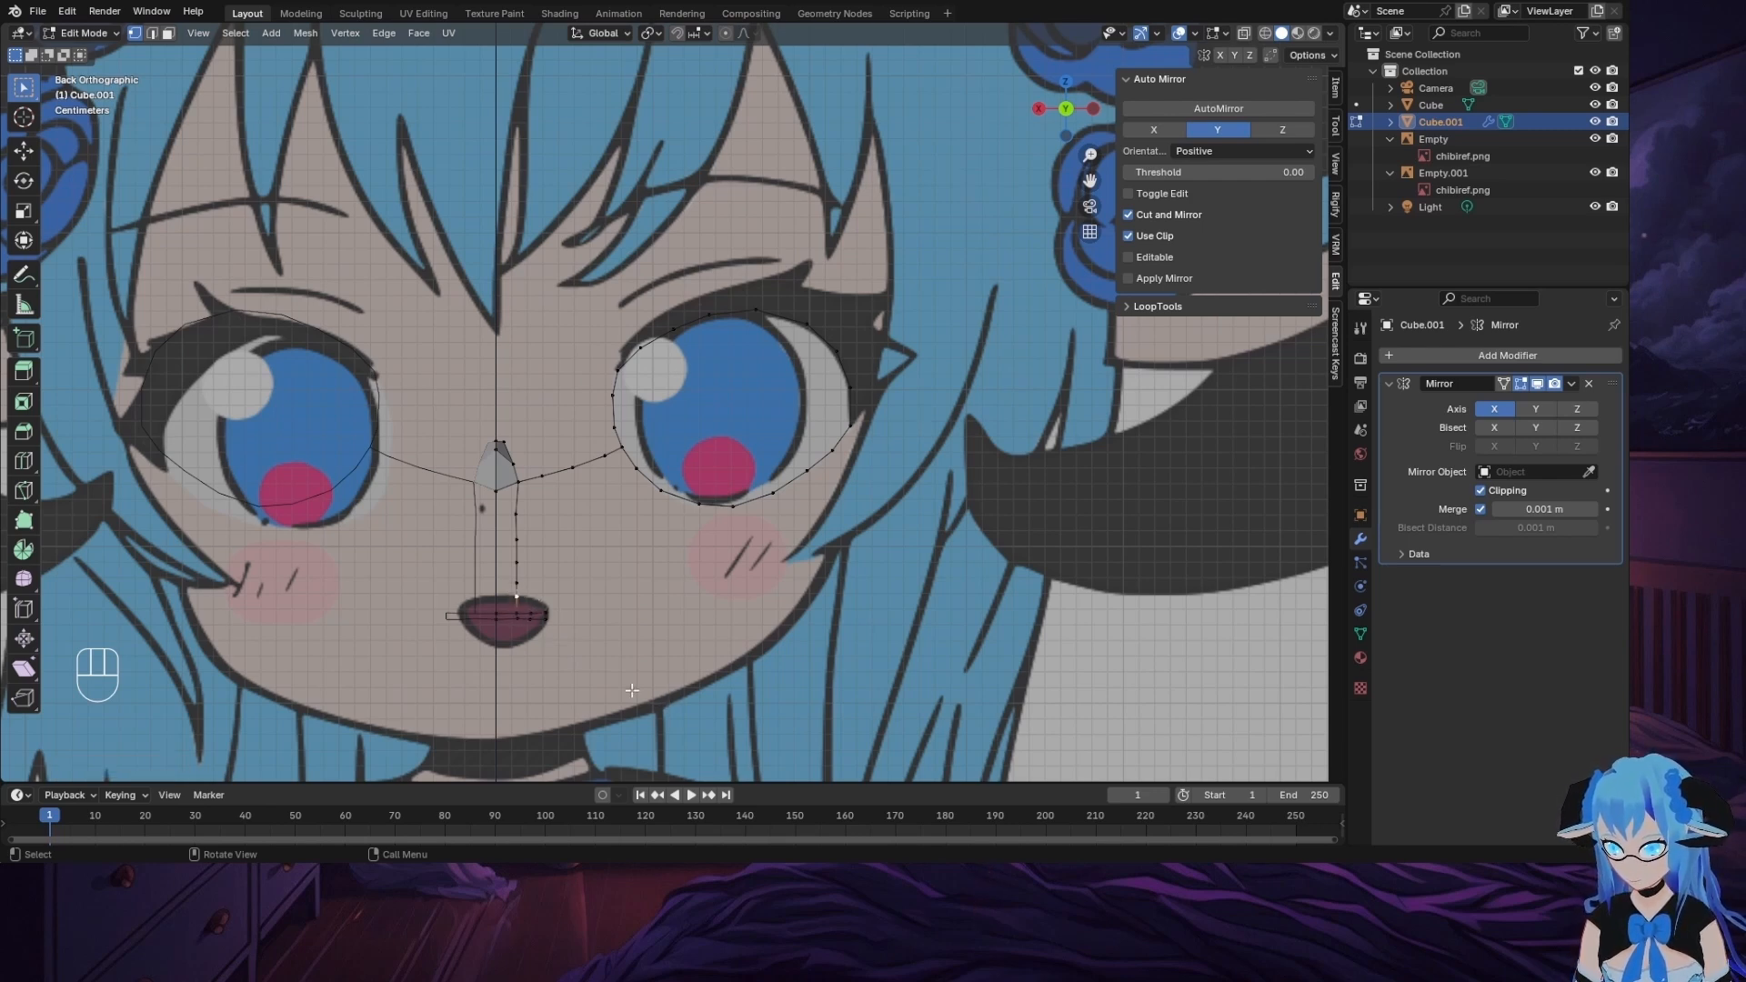
pyautogui.rightClick(592, 634)
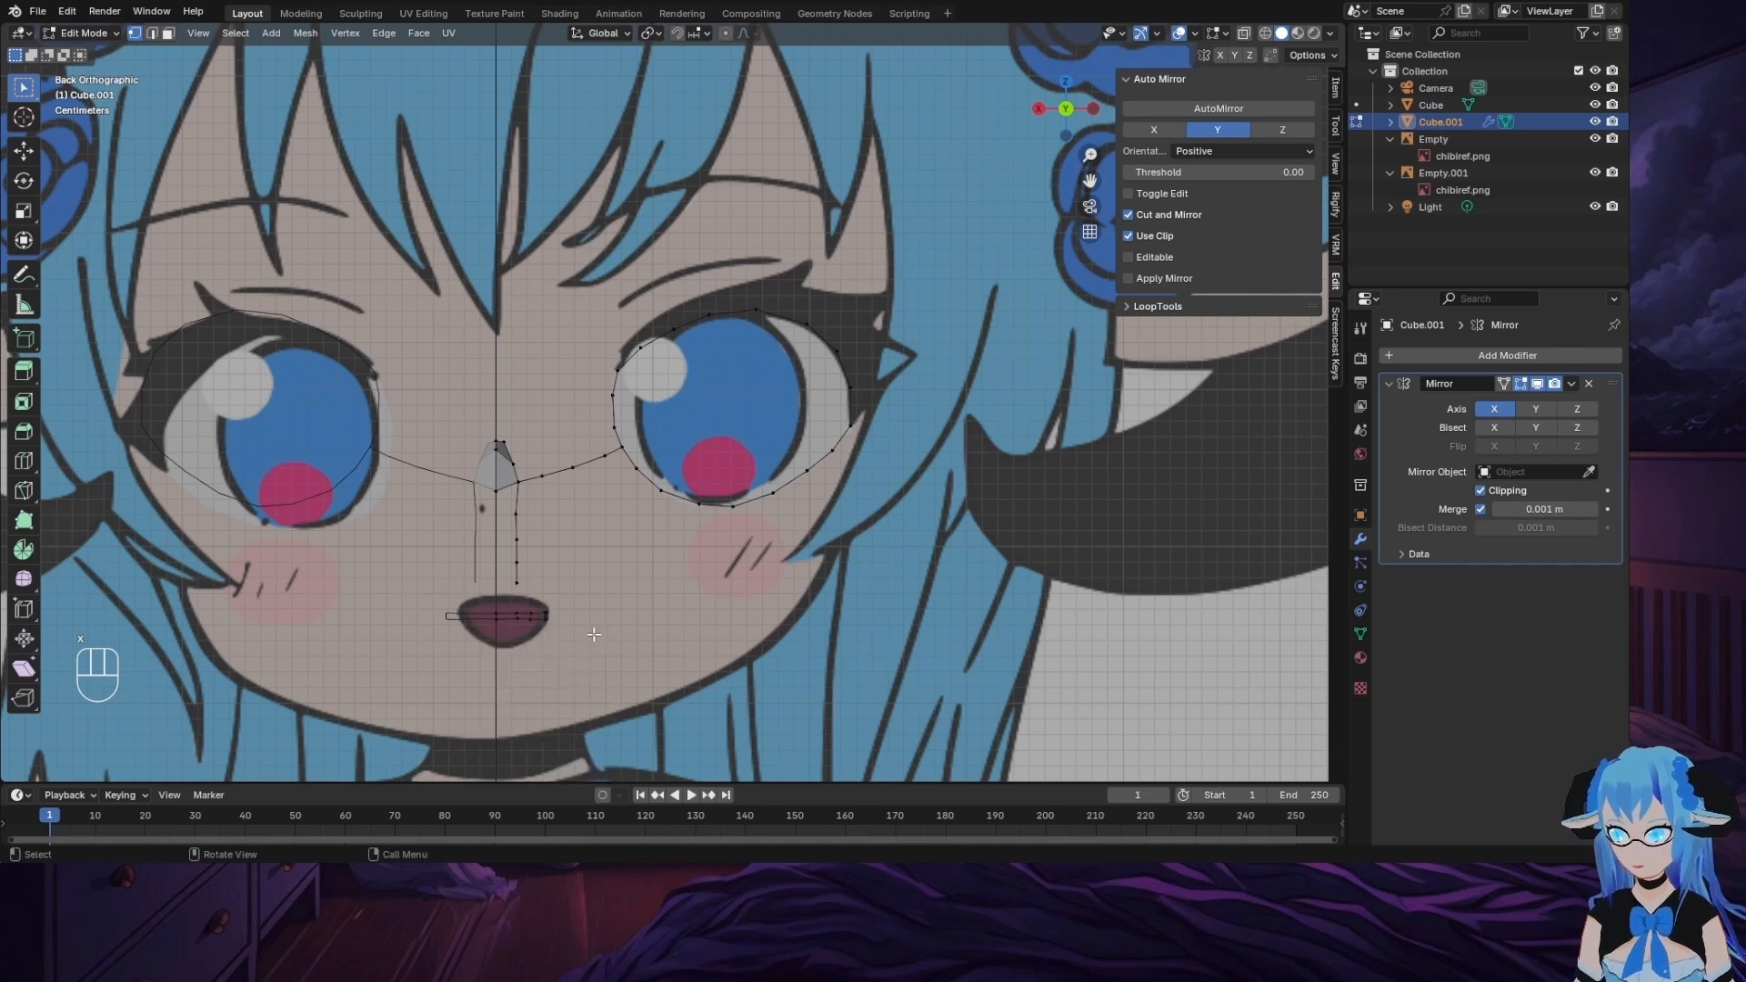
# Step: Extrude the mouth's upper edge, from the centre line to the outer corner, slightly upward as the upper lip
pyautogui.scroll(2, 463, 728)
pyautogui.click(419, 707)
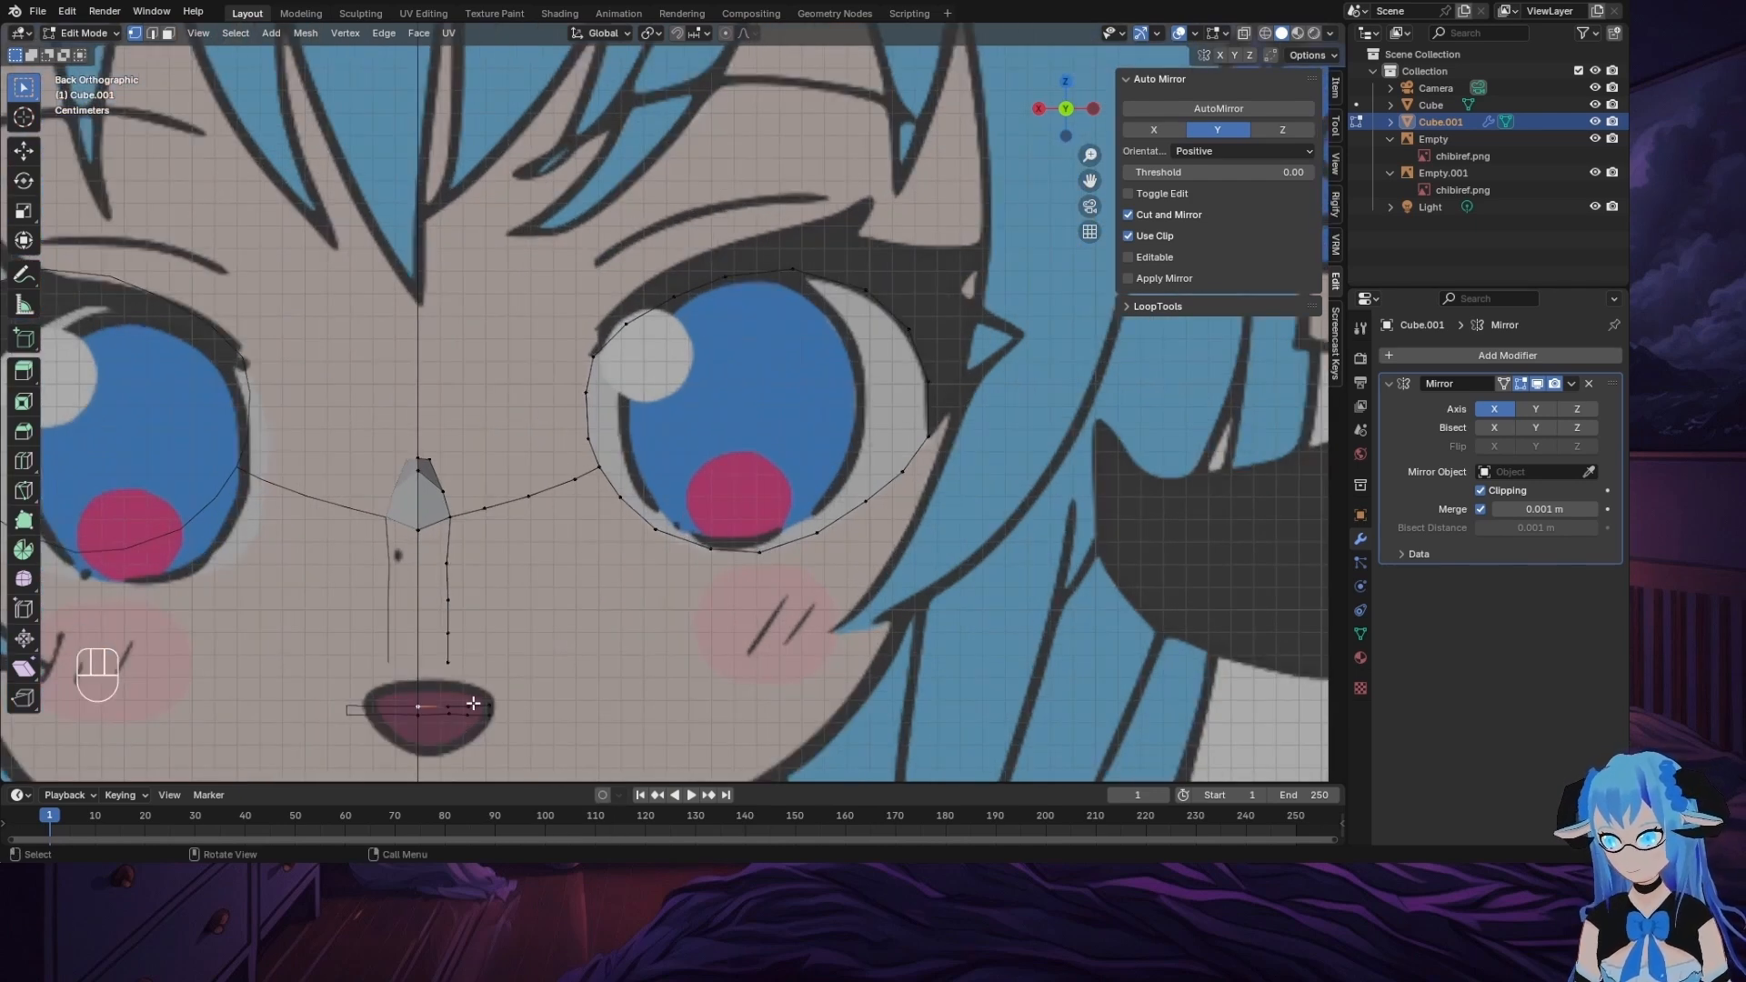
pyautogui.keyDown('ctrl'); pyautogui.click(489, 706); pyautogui.keyUp('ctrl')
pyautogui.press('e')
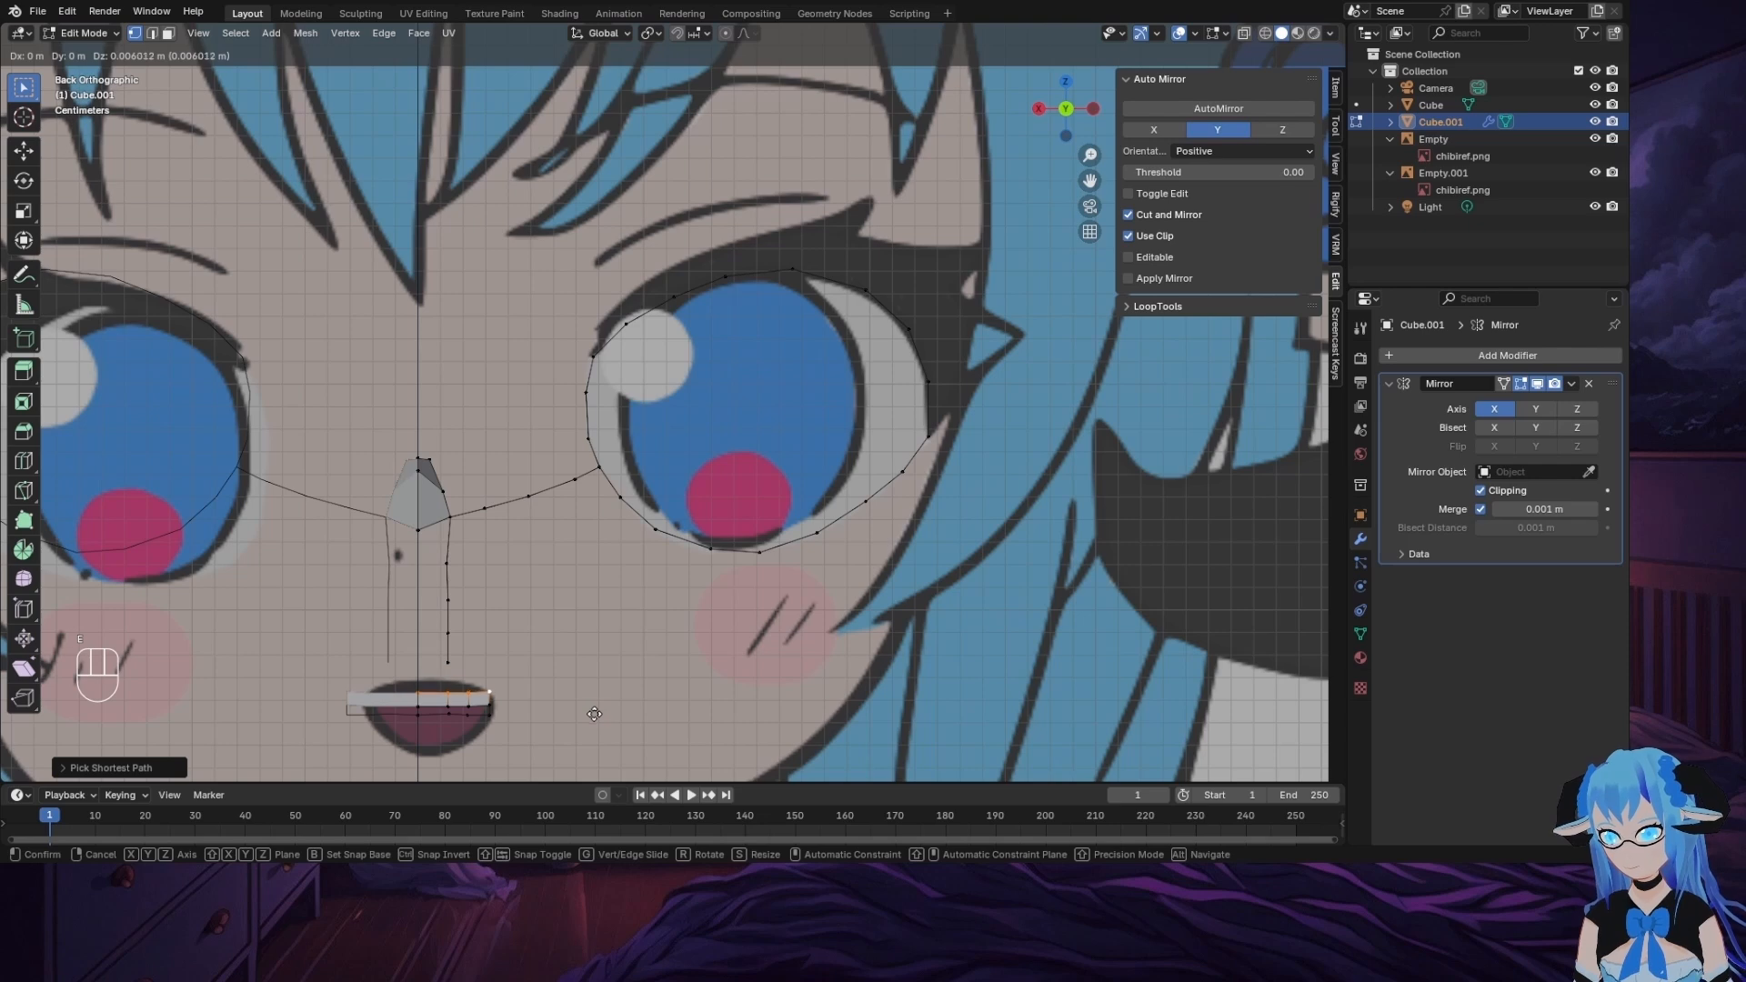
pyautogui.click(593, 718)
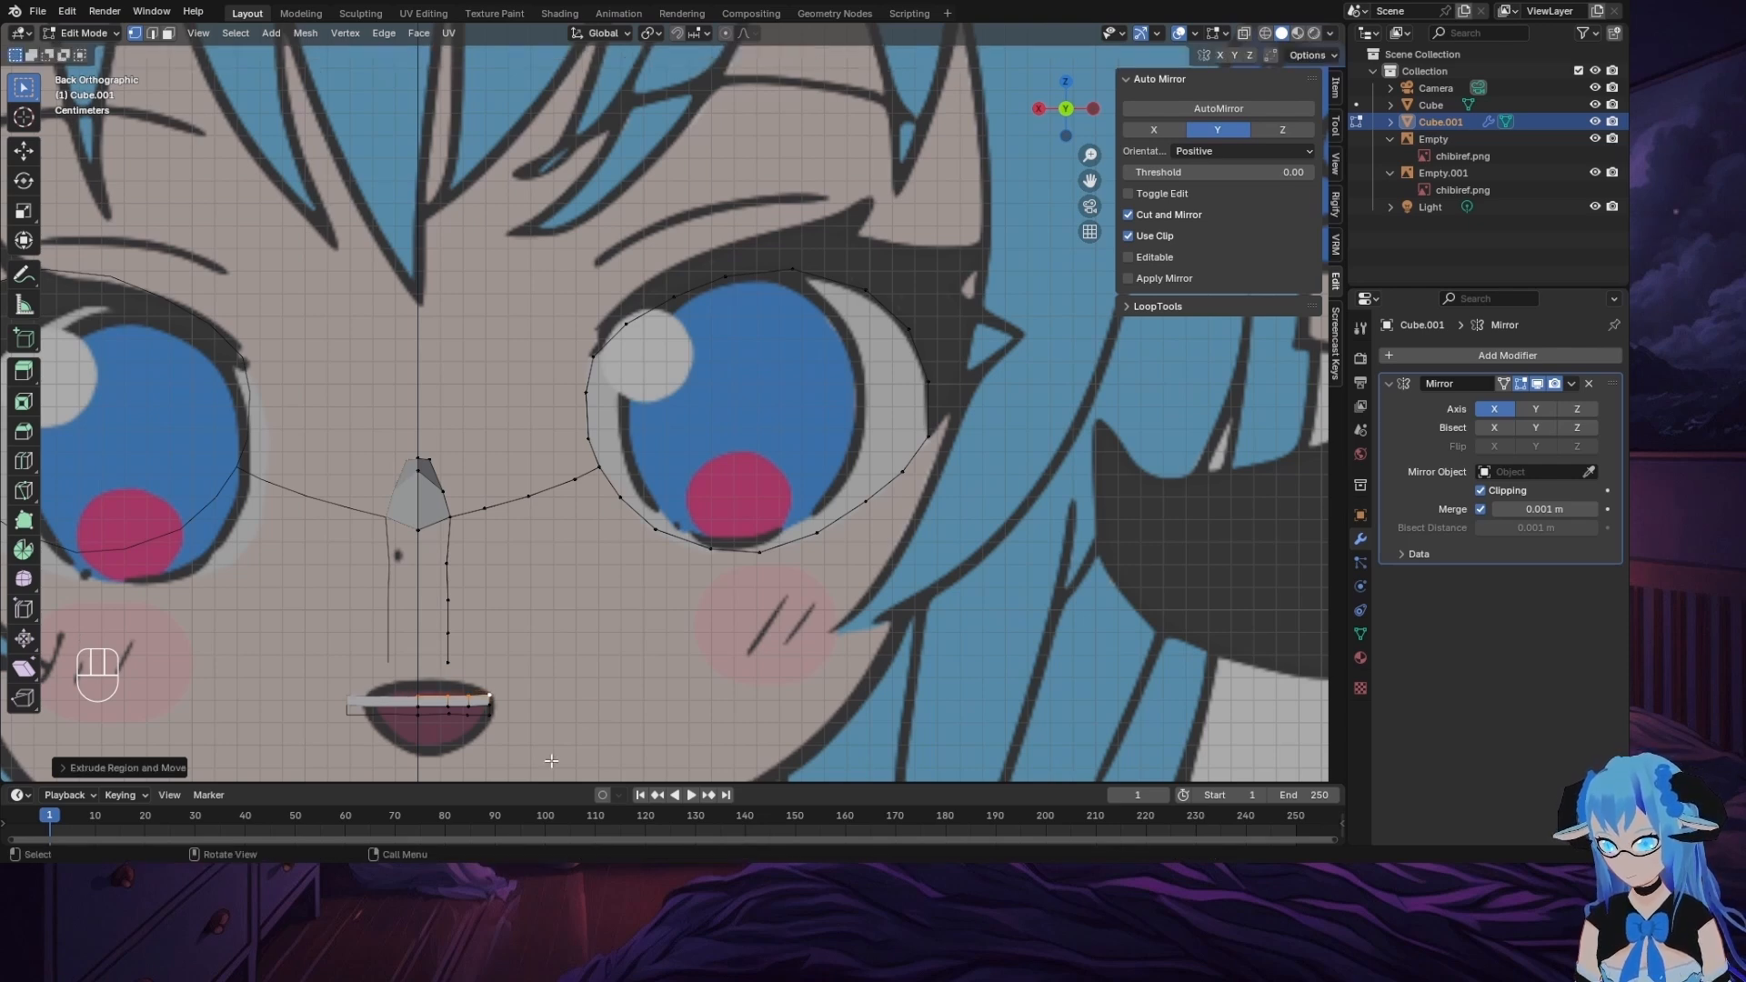
# Step: Extrude the upper lip's outer end vertex one segment outward past the mouth corner and one segment down
pyautogui.click(491, 697)
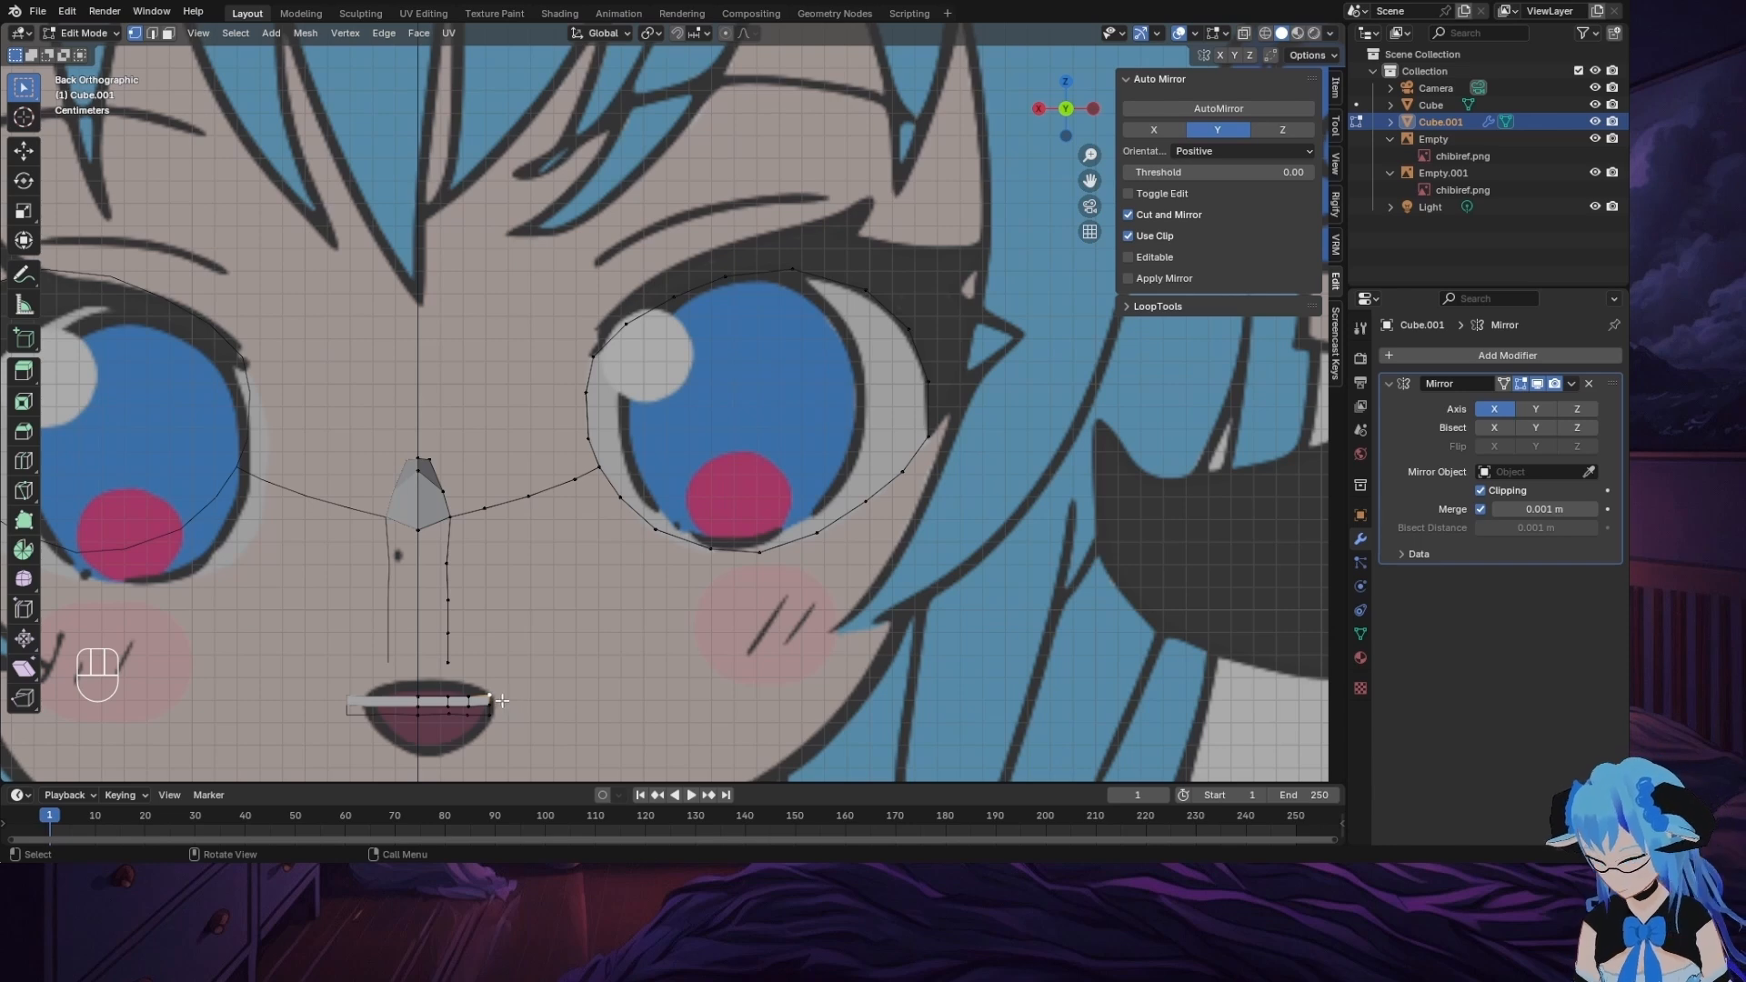
pyautogui.press('e')
pyautogui.click(514, 709)
pyautogui.press('e')
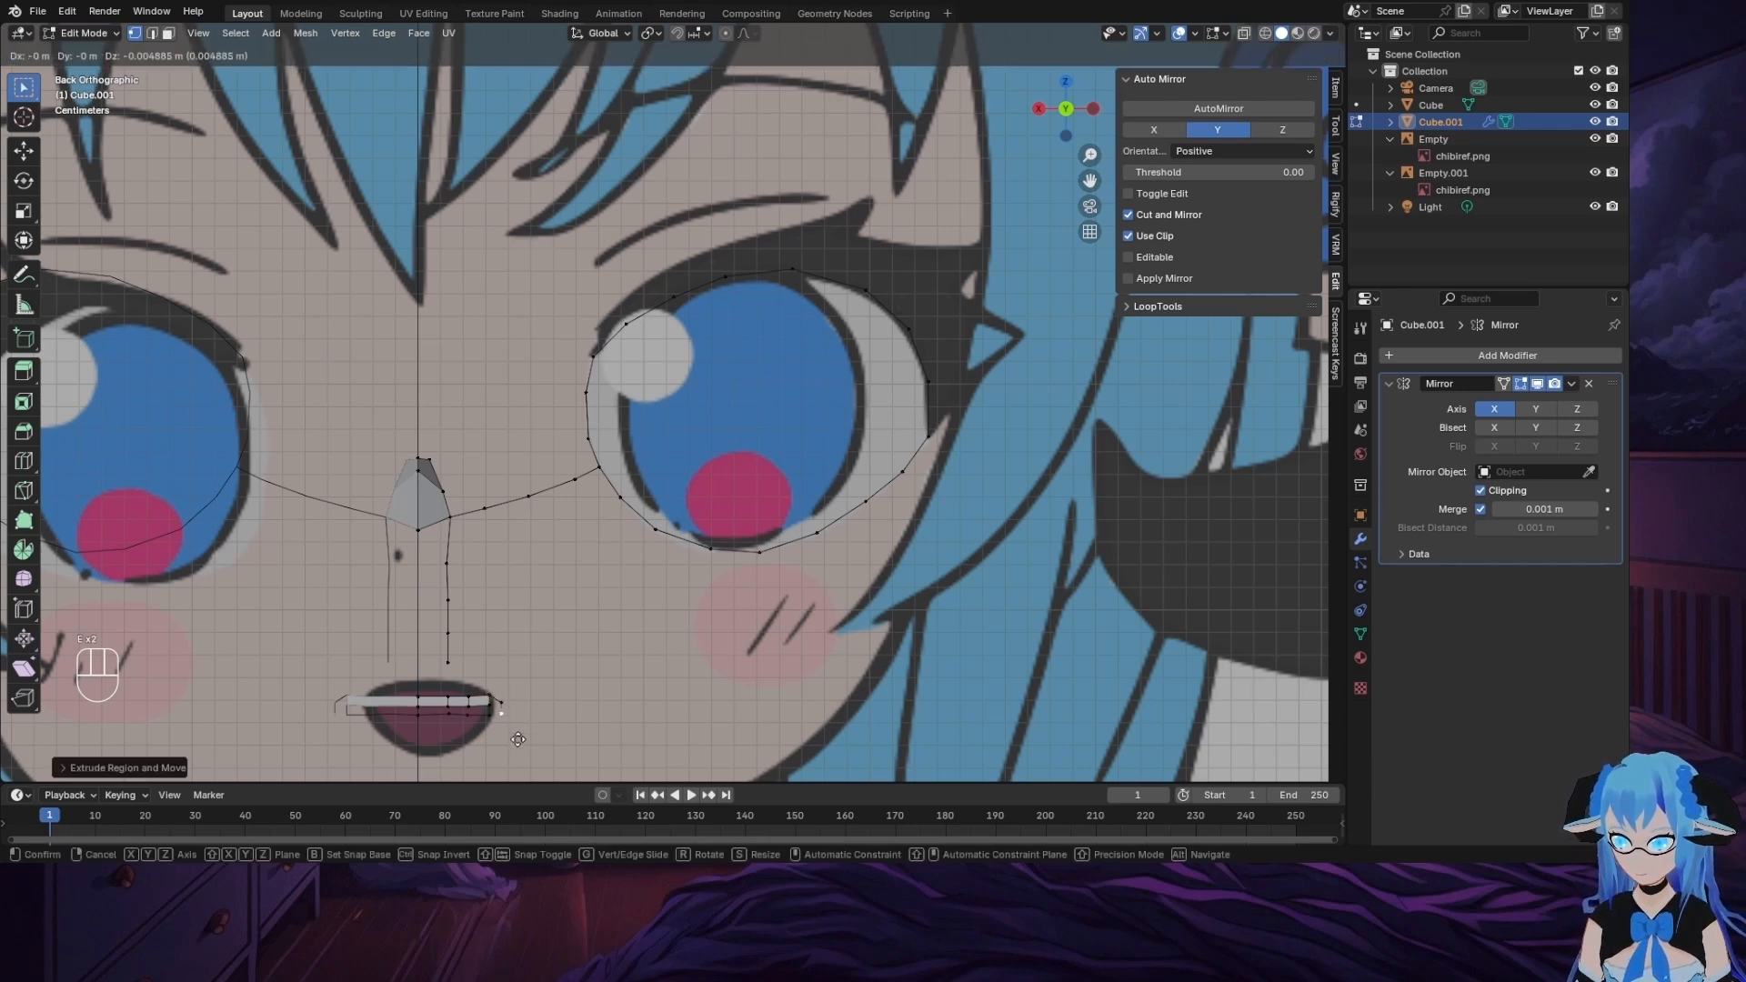
pyautogui.click(518, 744)
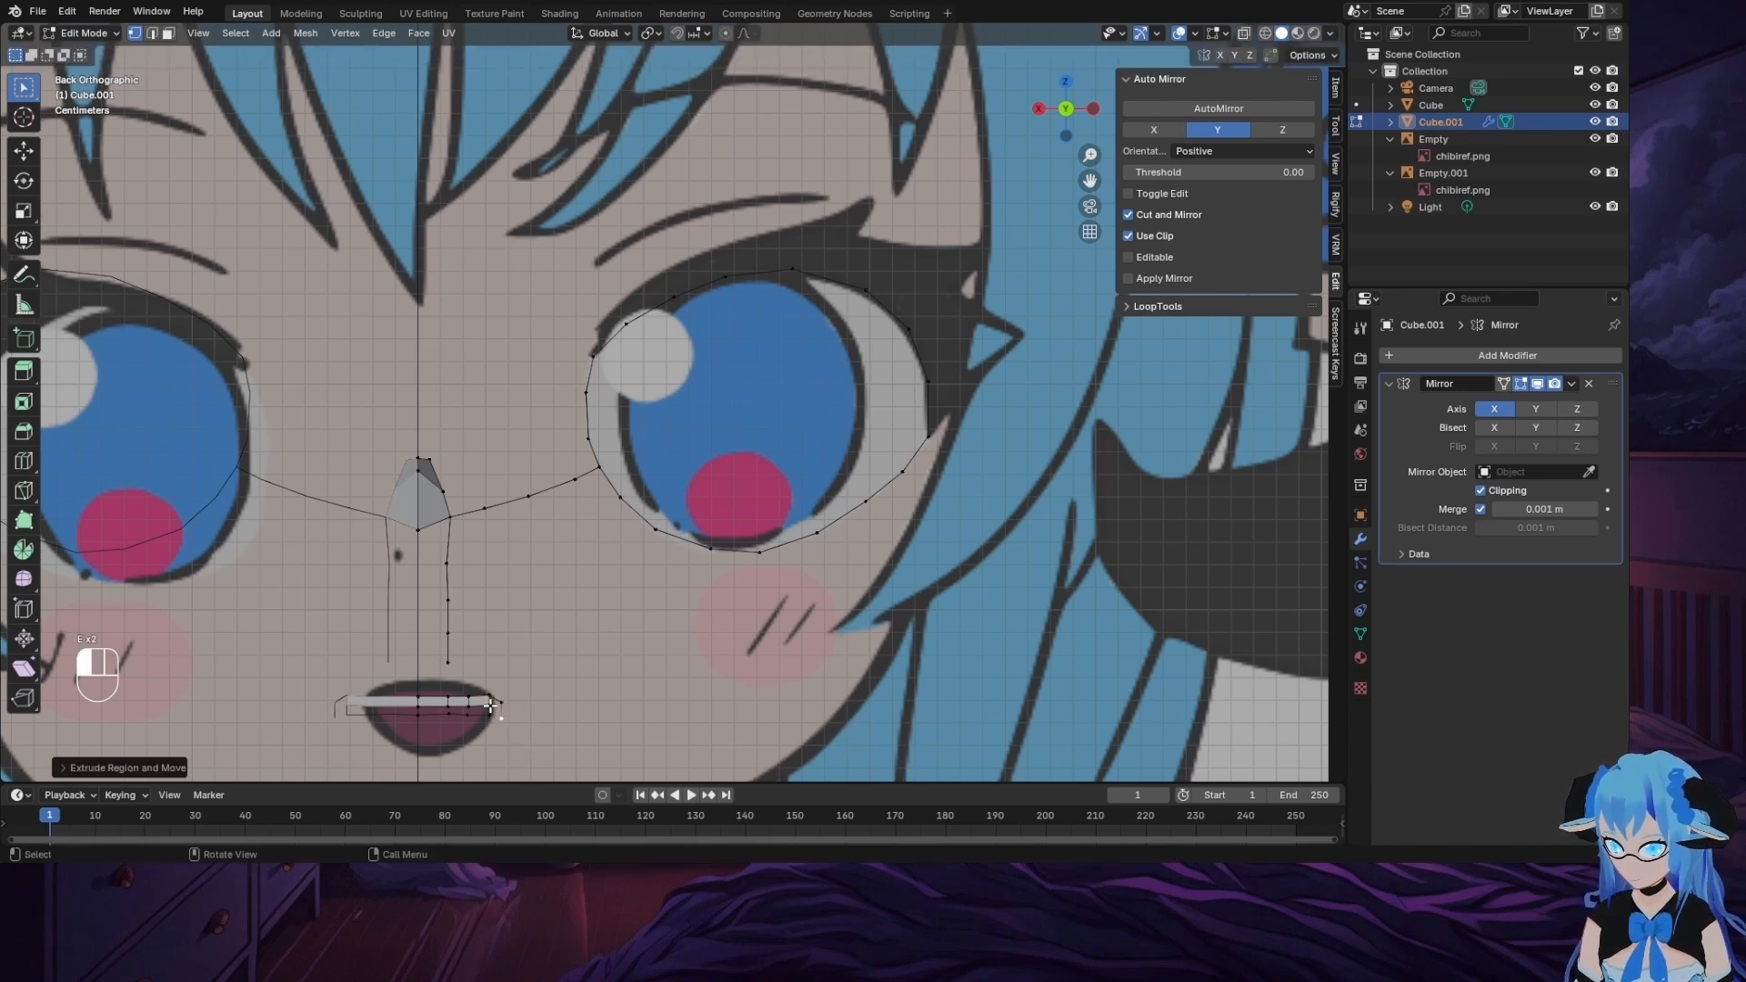
# Step: Fill the gap between the mouth corner and the newly extruded outer vertices with faces
pyautogui.press('f')
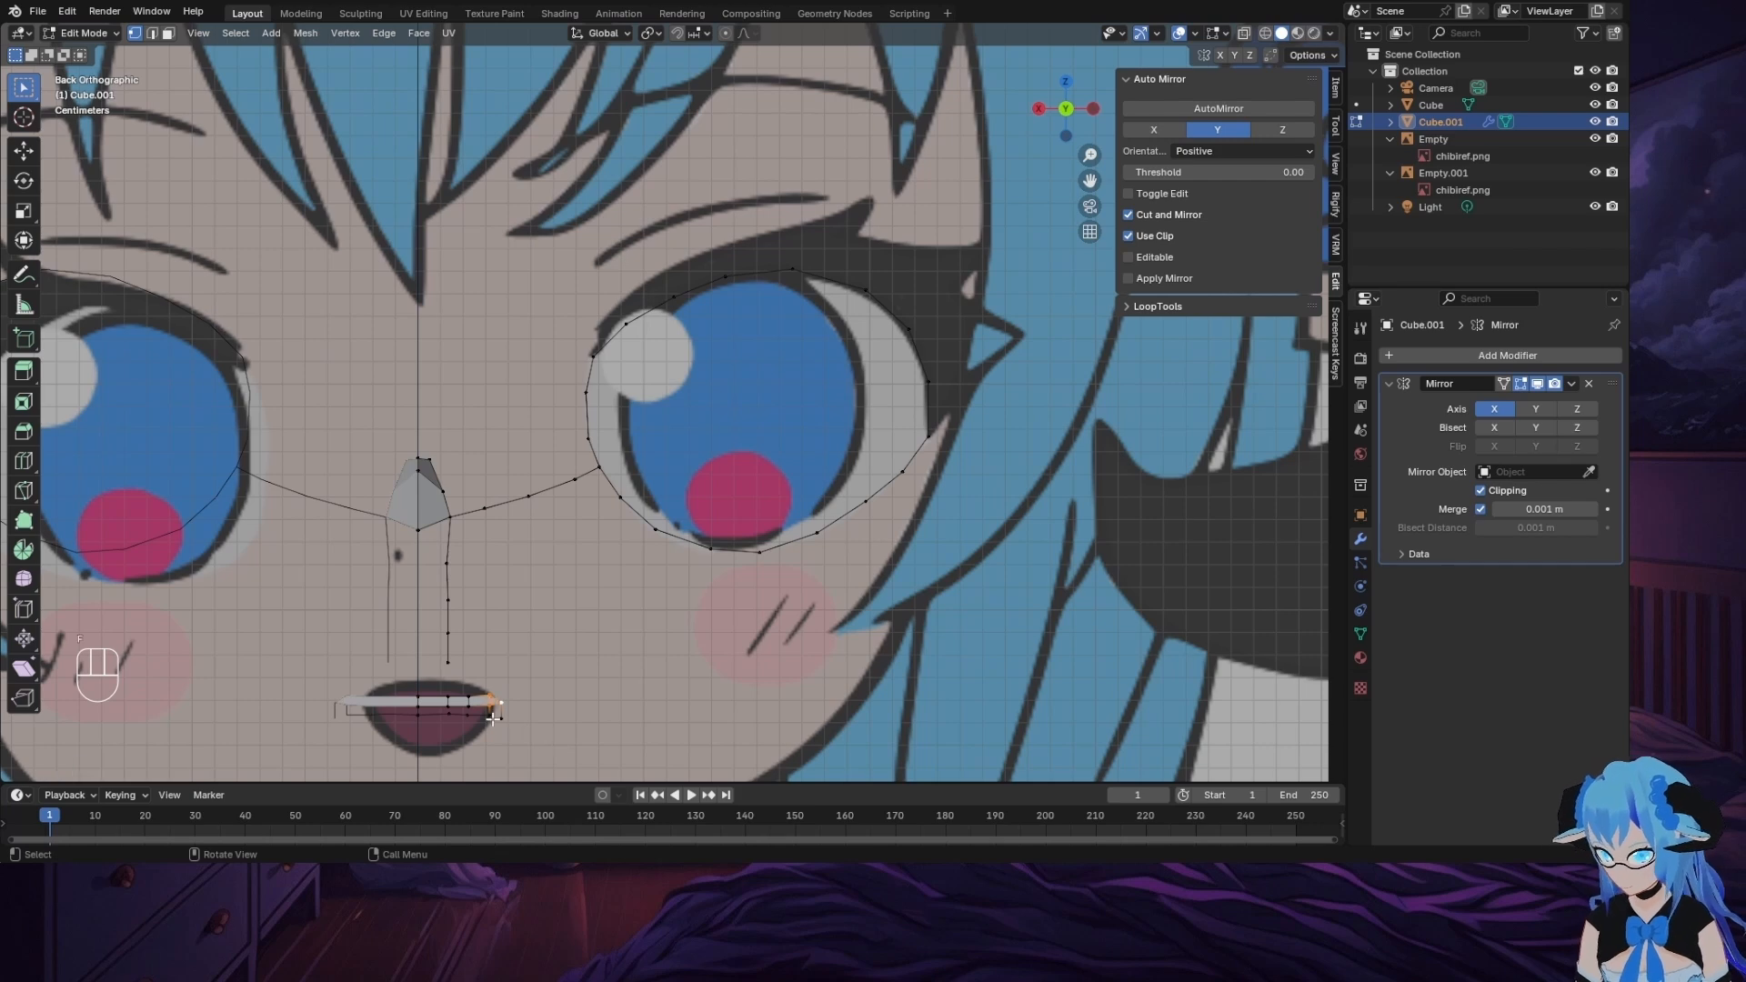
pyautogui.hotkey('ctrl', 'z')
pyautogui.keyDown('shift'); pyautogui.click(490, 707); pyautogui.keyUp('shift')
pyautogui.press('f')
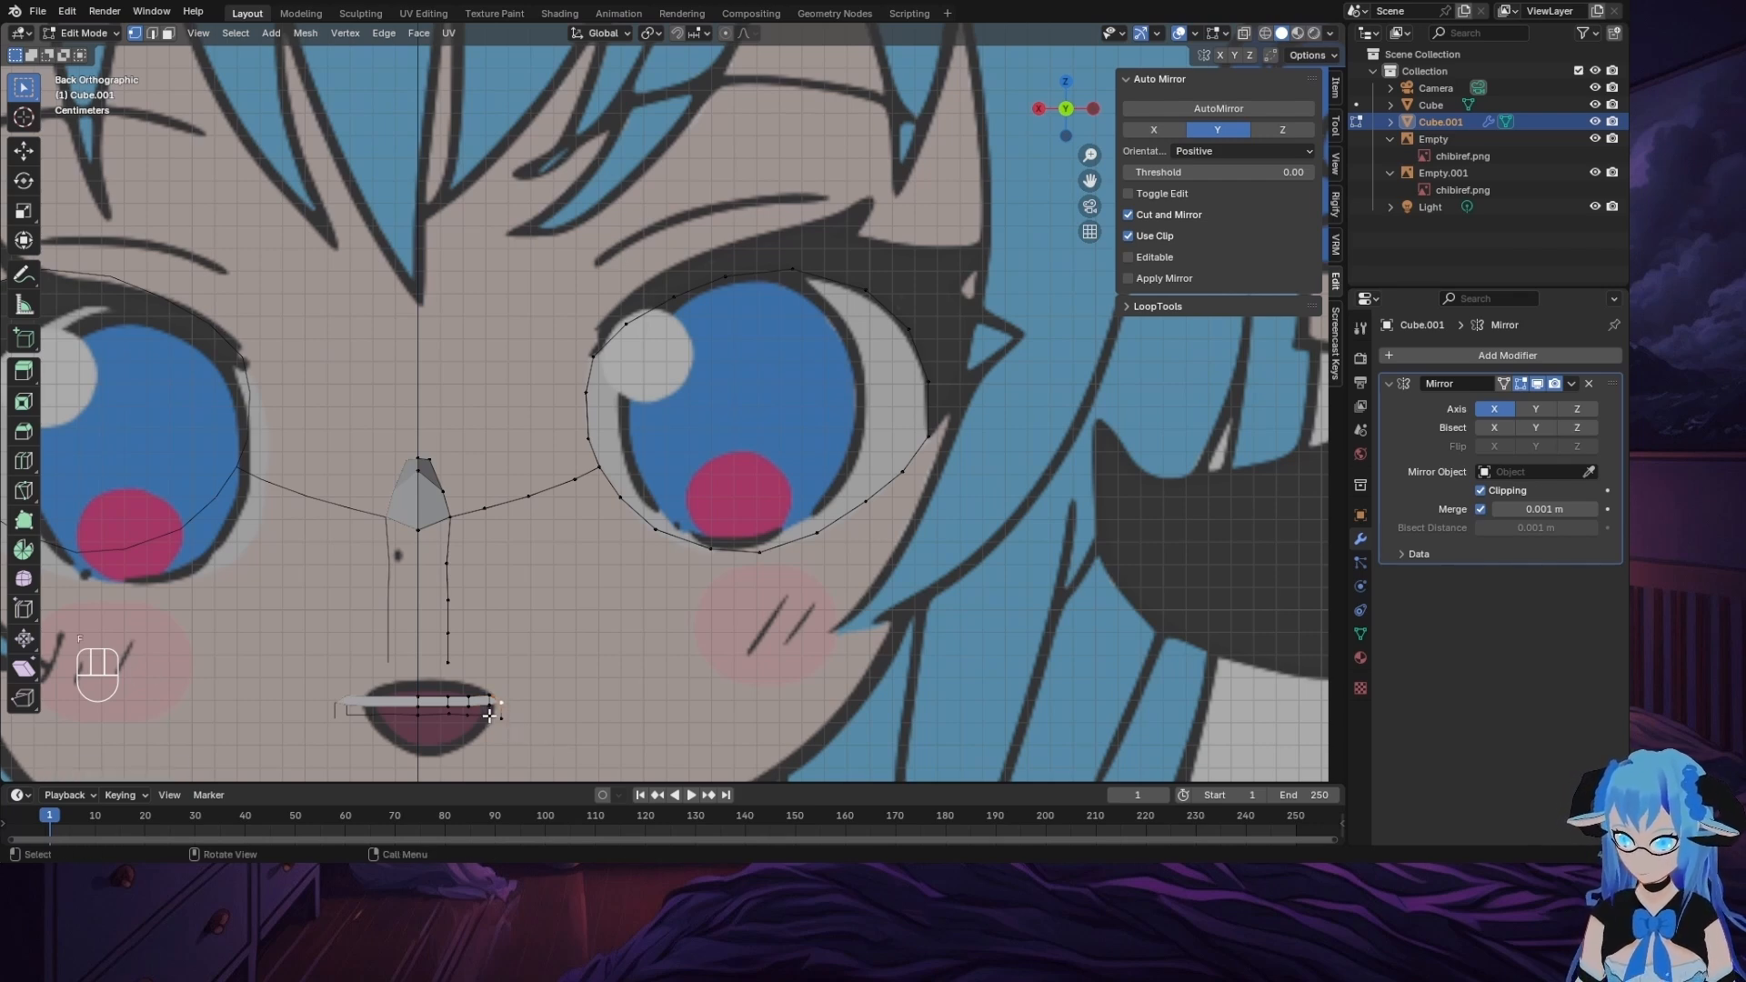
pyautogui.keyDown('ctrl'); pyautogui.click(489, 716); pyautogui.keyUp('ctrl')
pyautogui.click(502, 718)
pyautogui.keyDown('ctrl'); pyautogui.click(491, 717); pyautogui.keyUp('ctrl')
pyautogui.press('f')
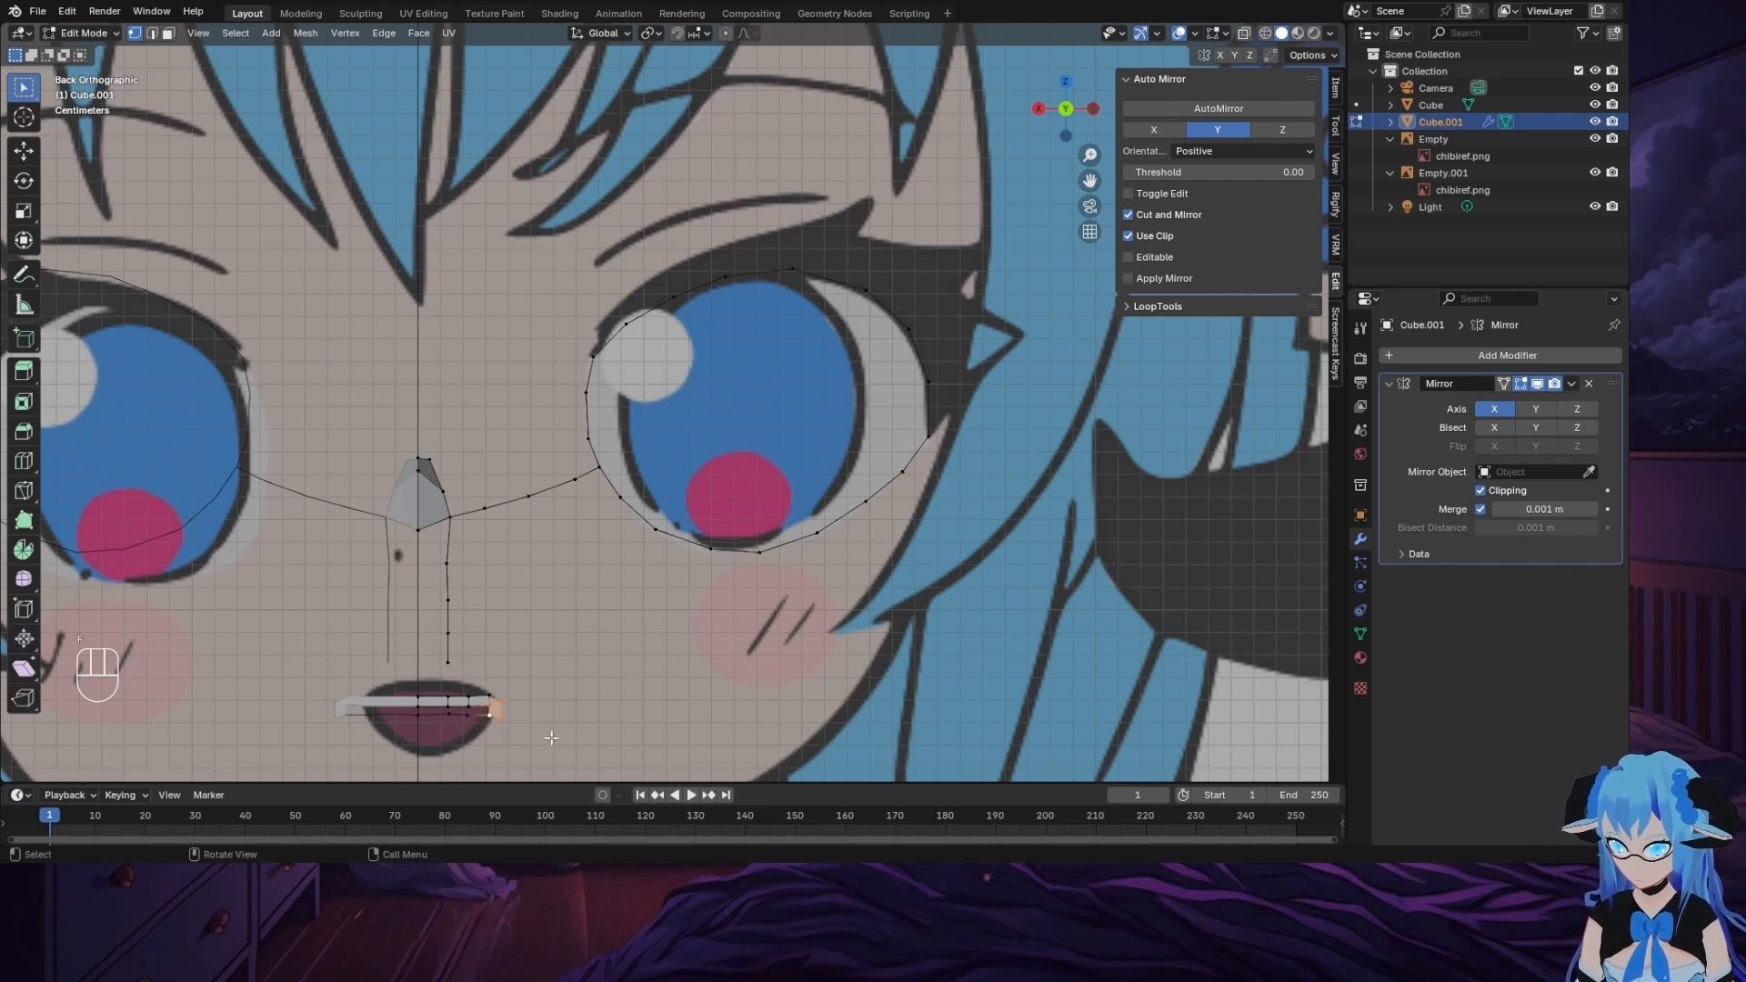
# Step: Extrude the mouth's lower edge slightly downward from the corner to the centre line and fill the gap at its outer corner
pyautogui.keyDown('ctrl'); pyautogui.click(491, 717); pyautogui.keyUp('ctrl')
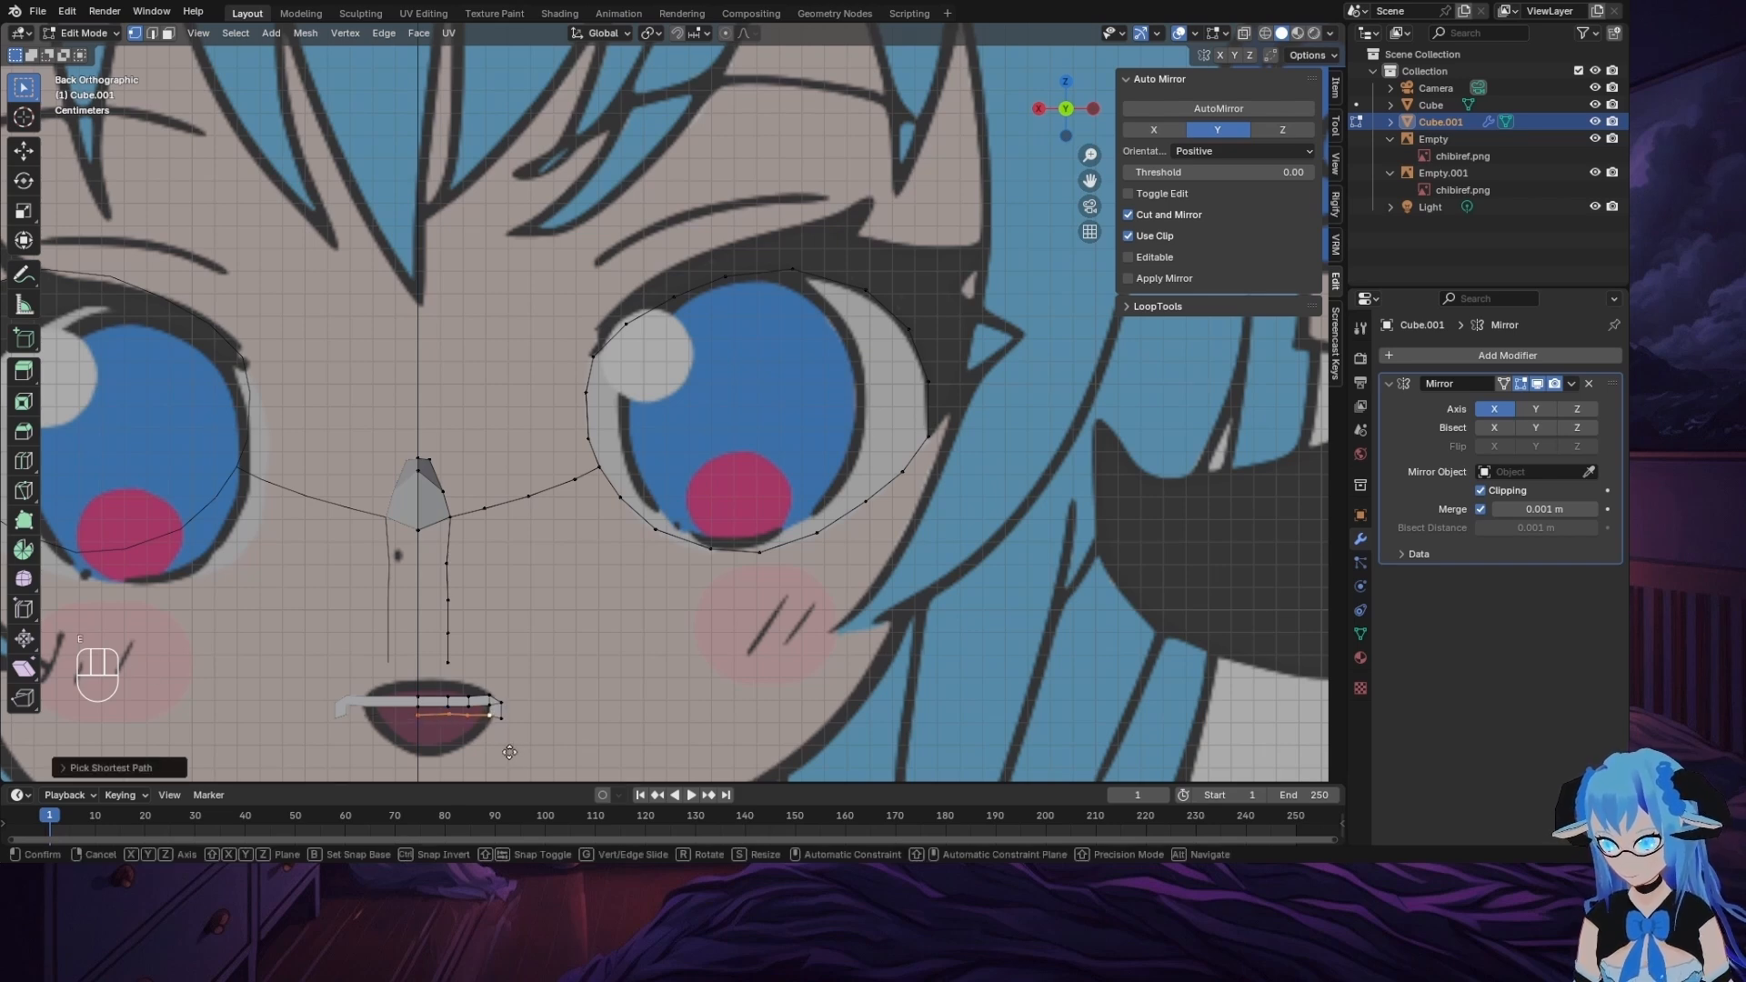
pyautogui.press('e')
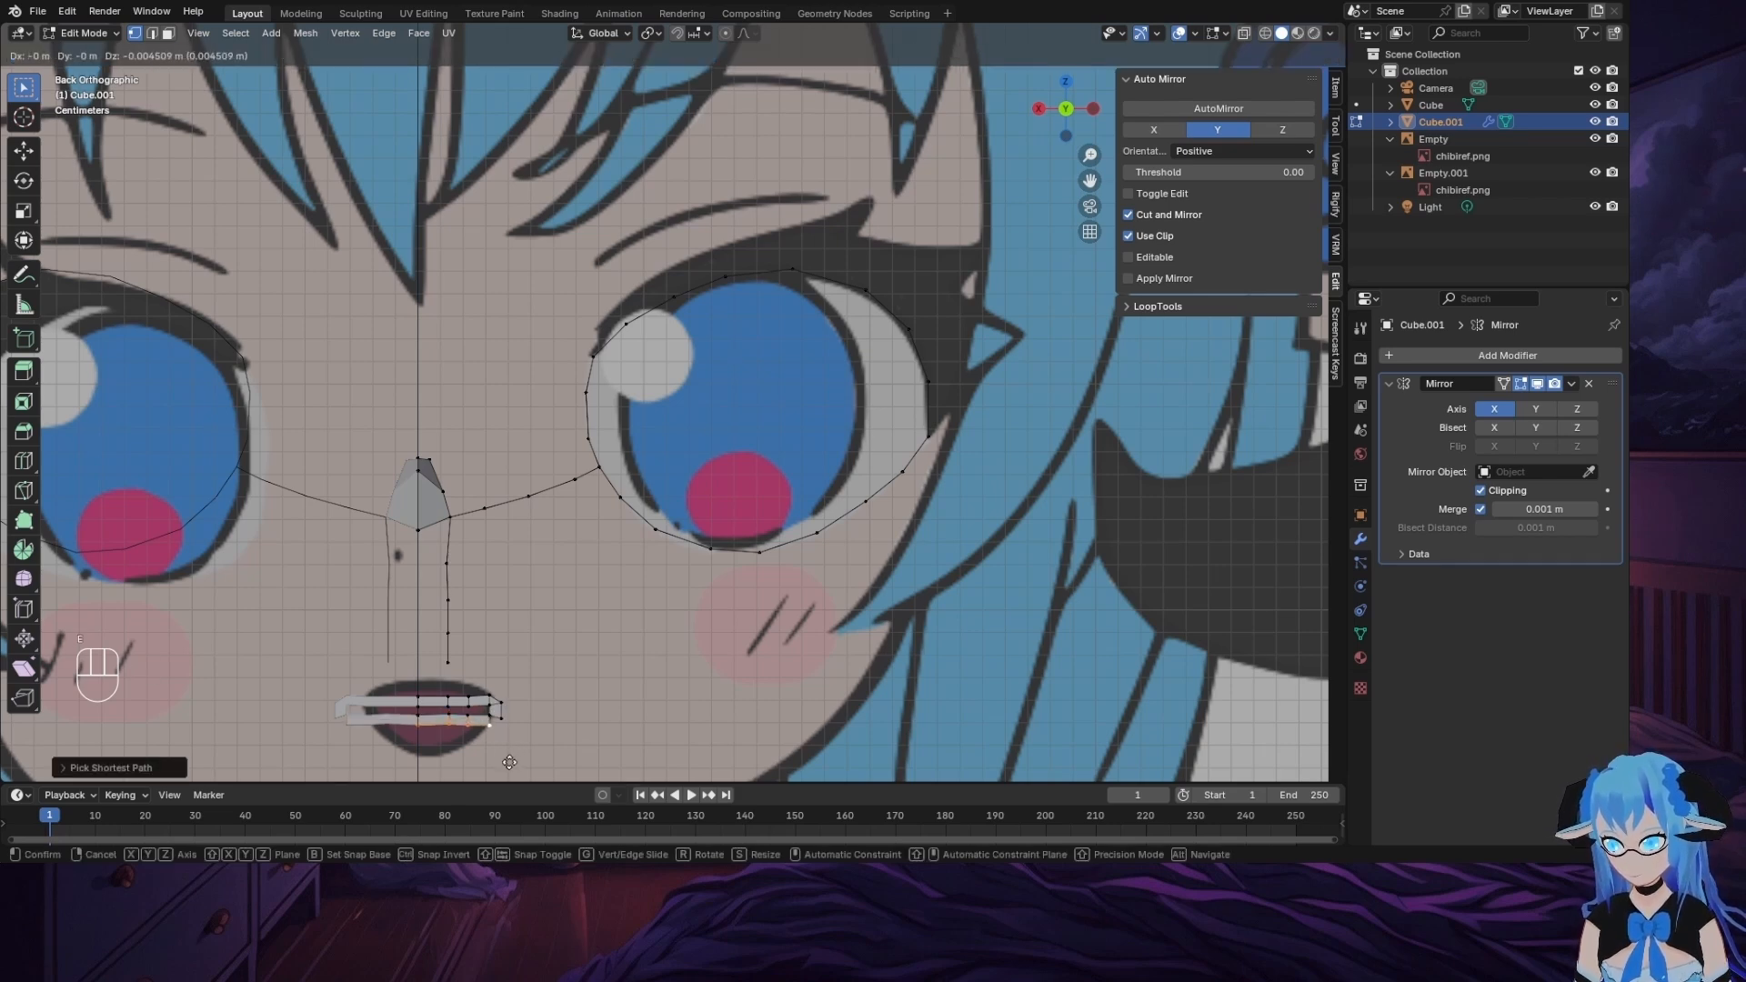
pyautogui.click(514, 729)
pyautogui.click(491, 719)
pyautogui.keyDown('ctrl'); pyautogui.click(501, 718); pyautogui.keyUp('ctrl')
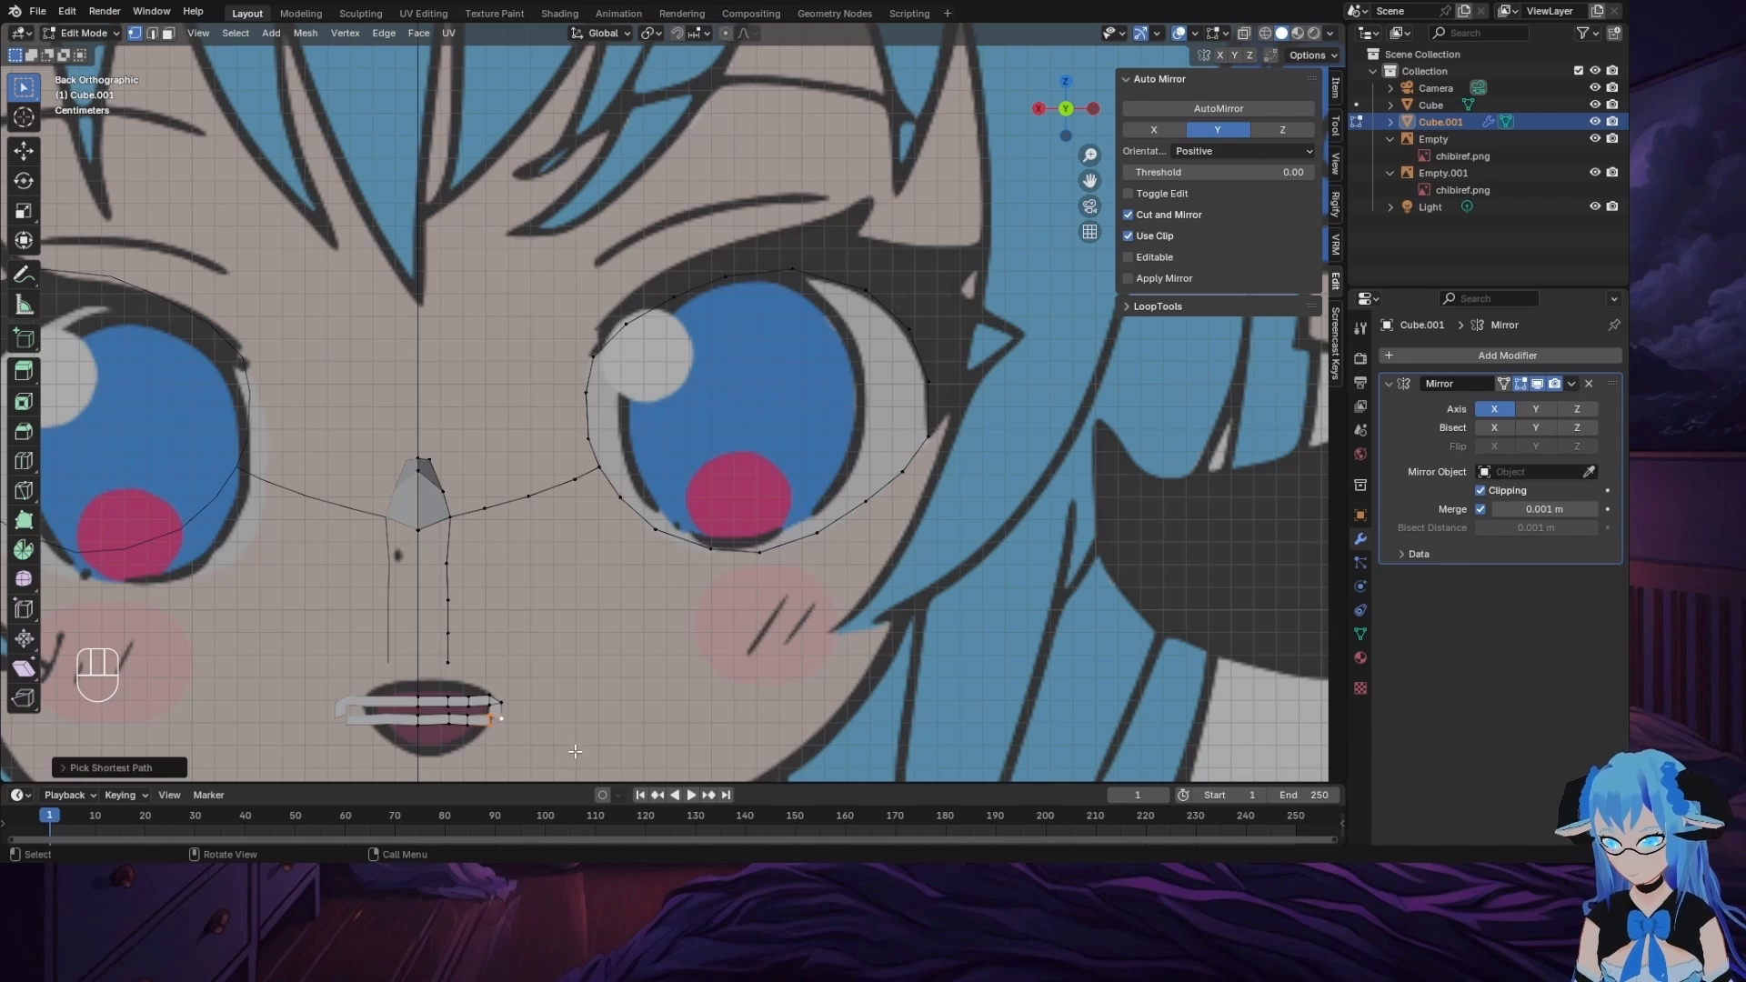
# Step: Select the edge loop bordering the mouth's inner opening and shift it slightly along the Y axis
pyautogui.moveTo(573, 749); pyautogui.dragTo(618, 668, button='middle')
pyautogui.keyDown('alt'); pyautogui.click(409, 735); pyautogui.keyUp('alt')
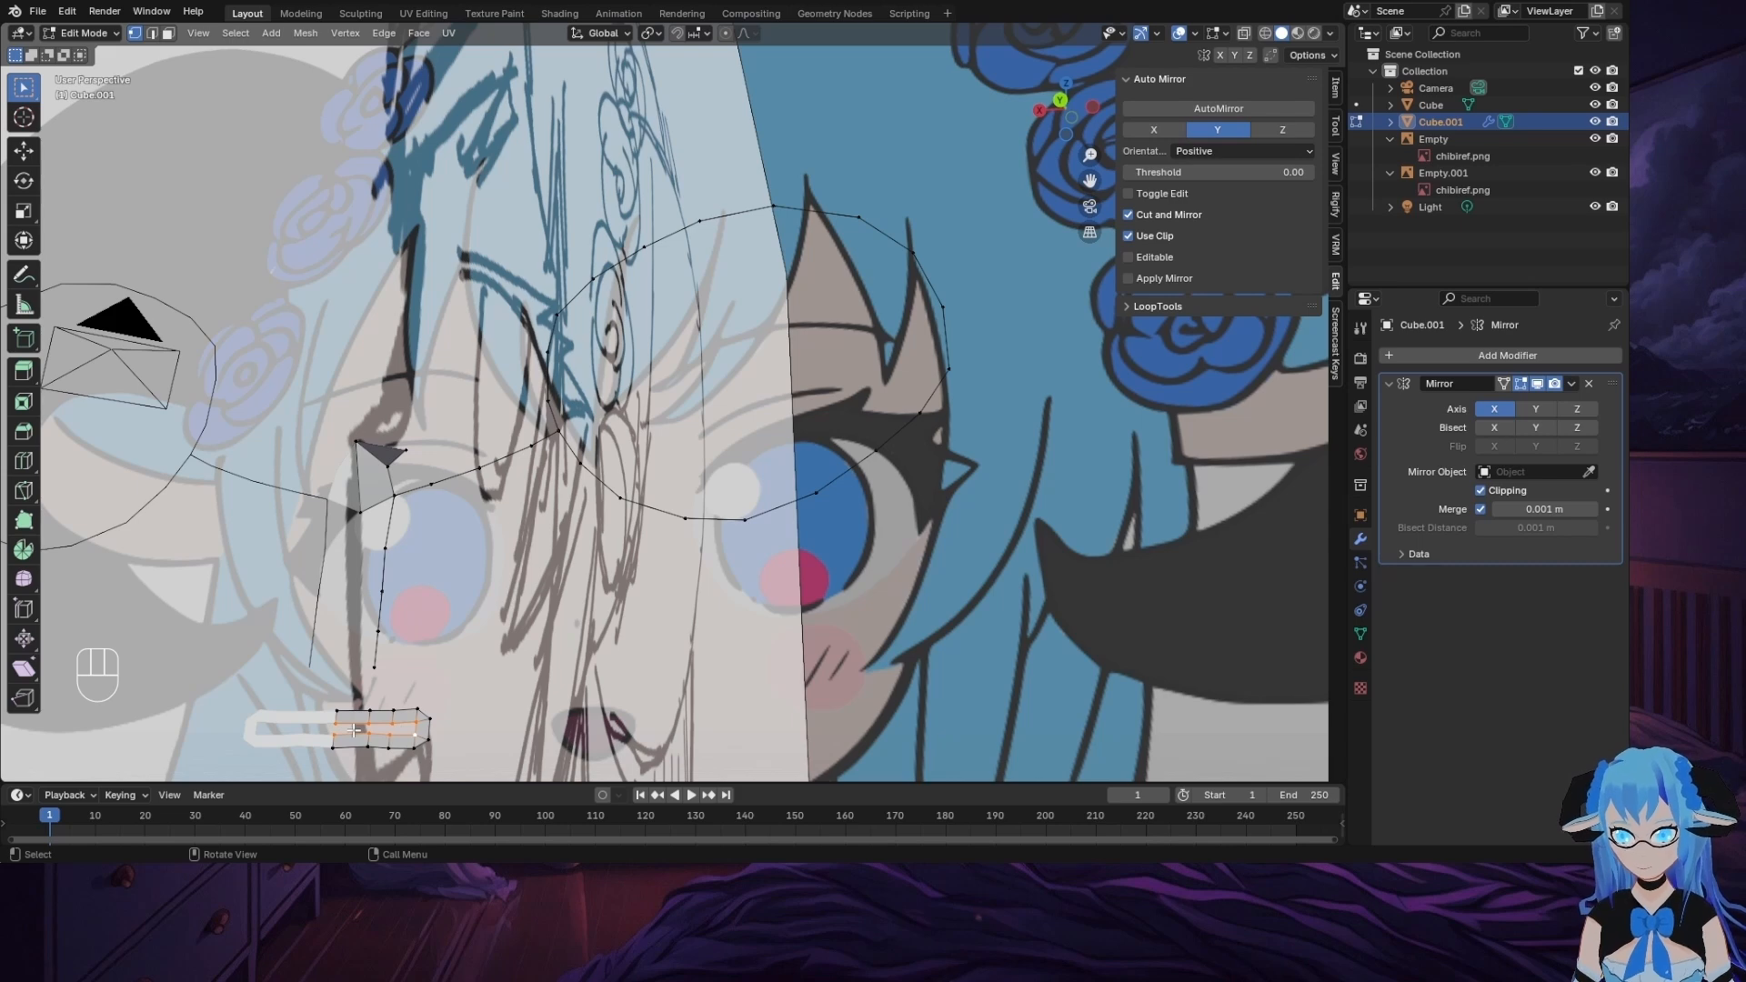
pyautogui.click(340, 716)
pyautogui.click(342, 724)
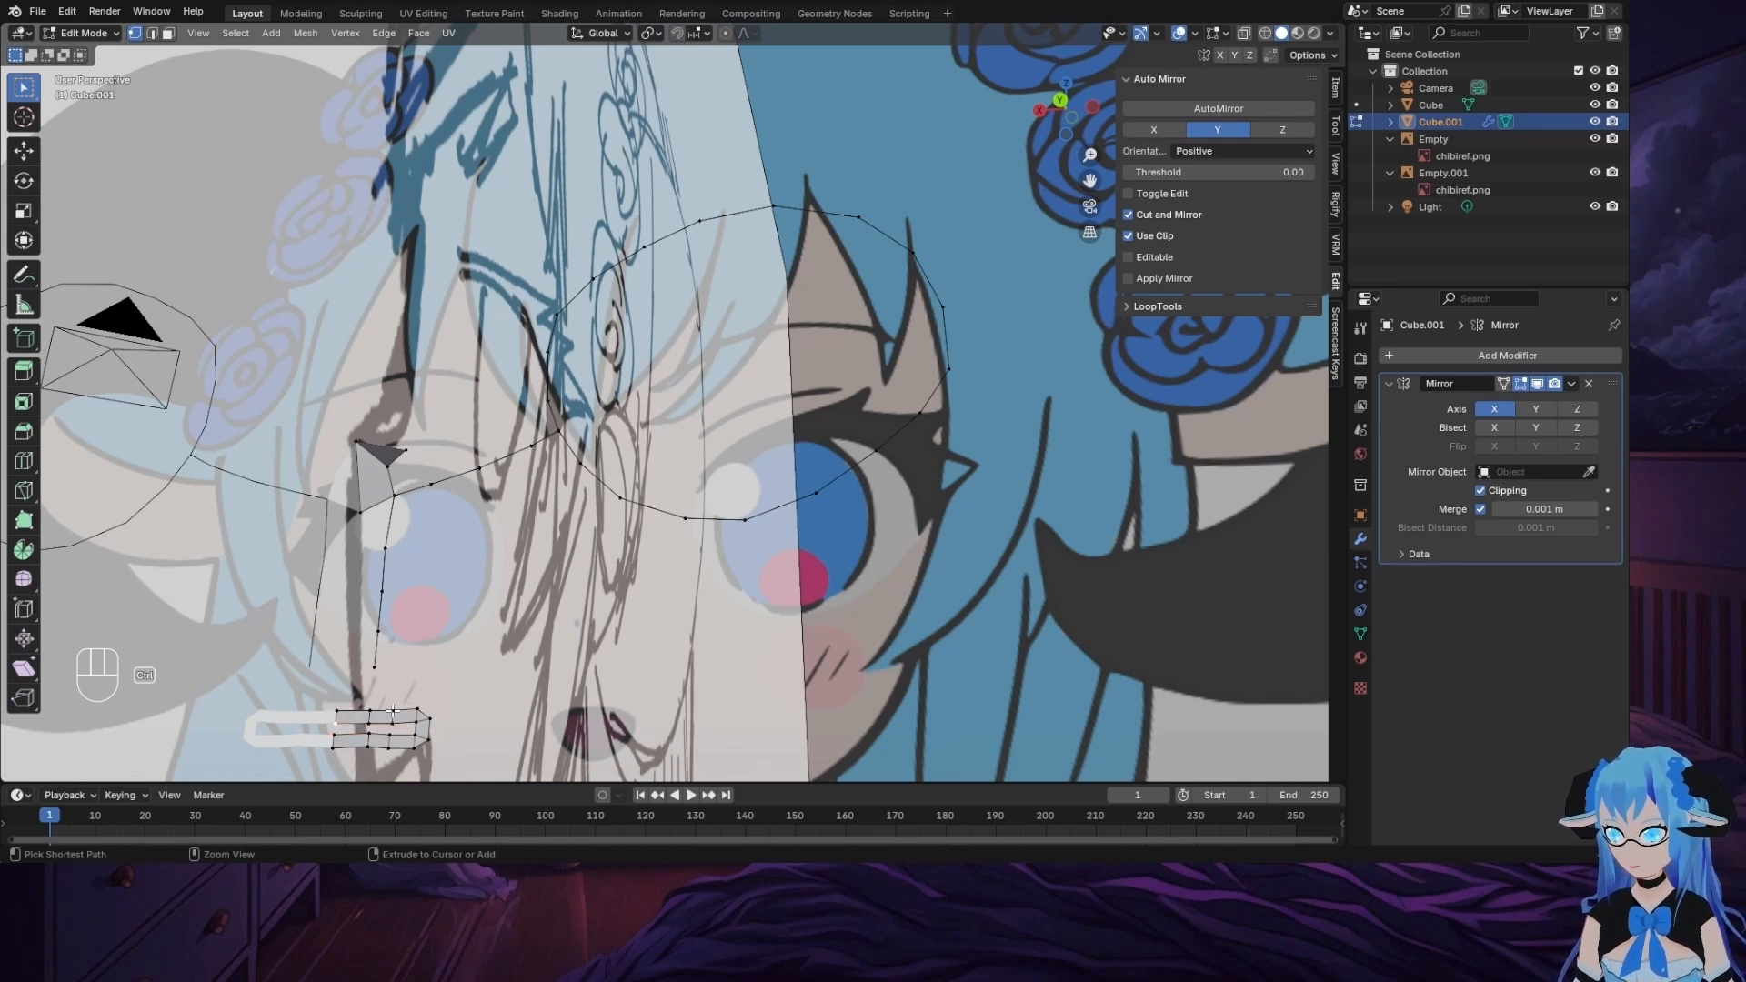
pyautogui.keyDown('ctrl'); pyautogui.click(398, 706); pyautogui.keyUp('ctrl')
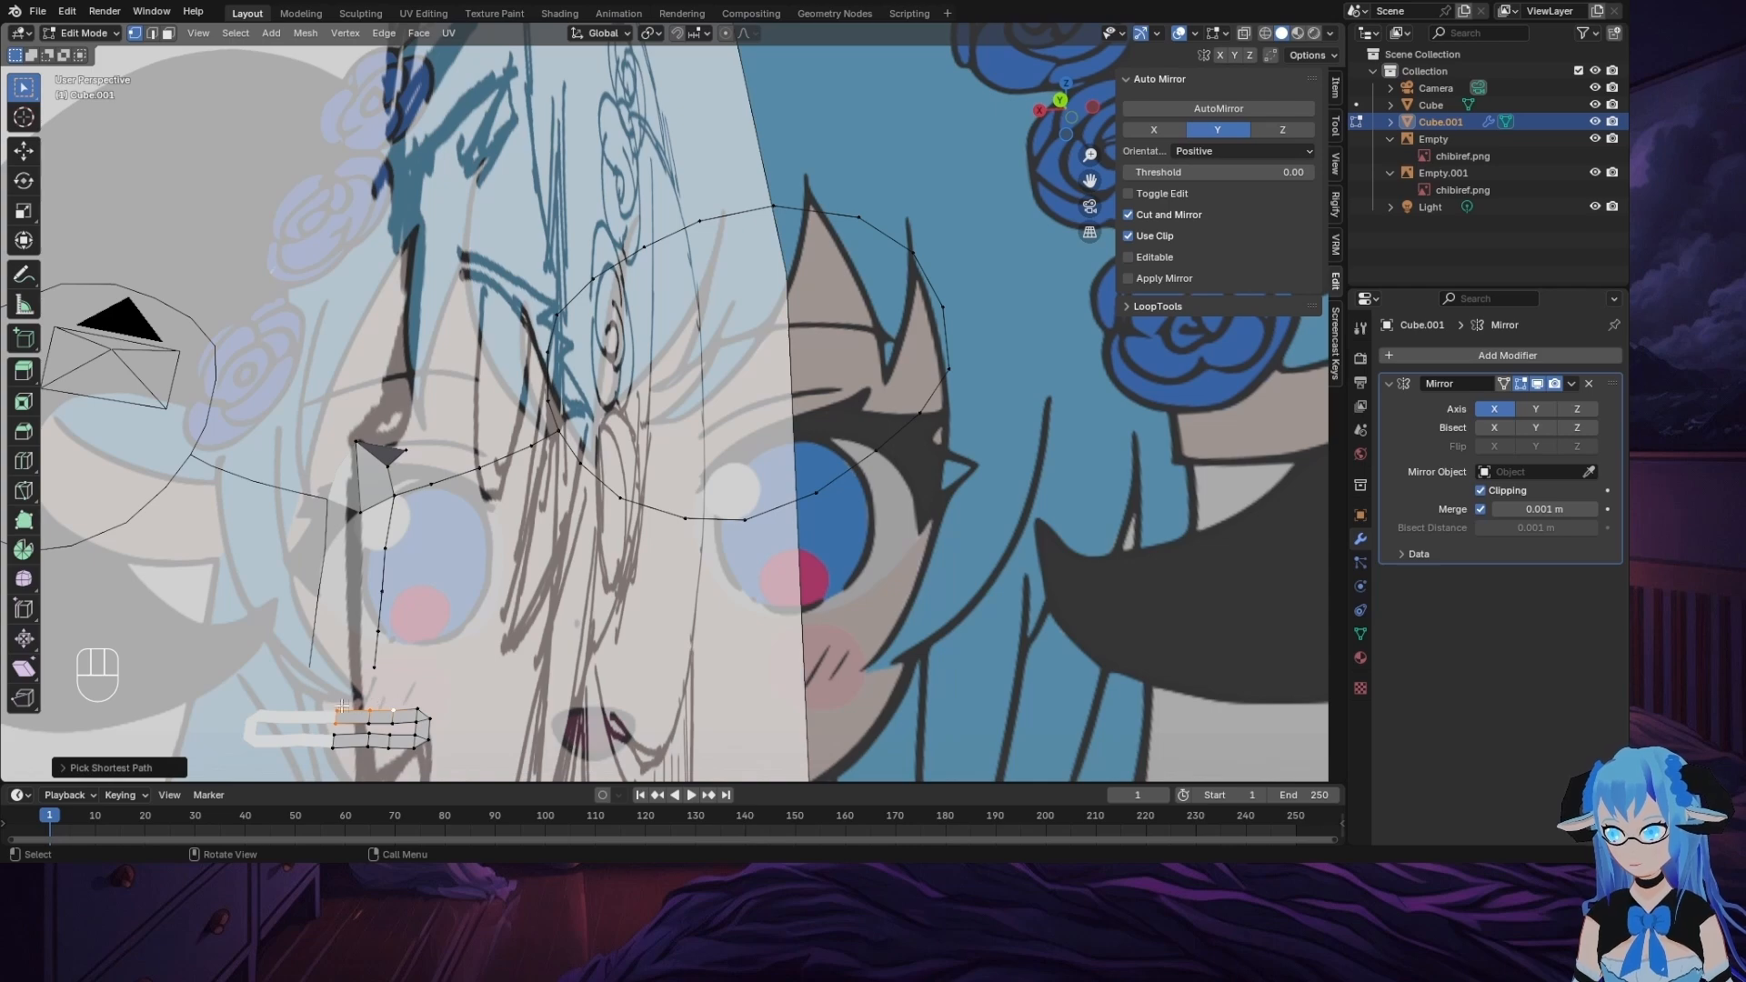
pyautogui.hotkey('ctrl', 'z')
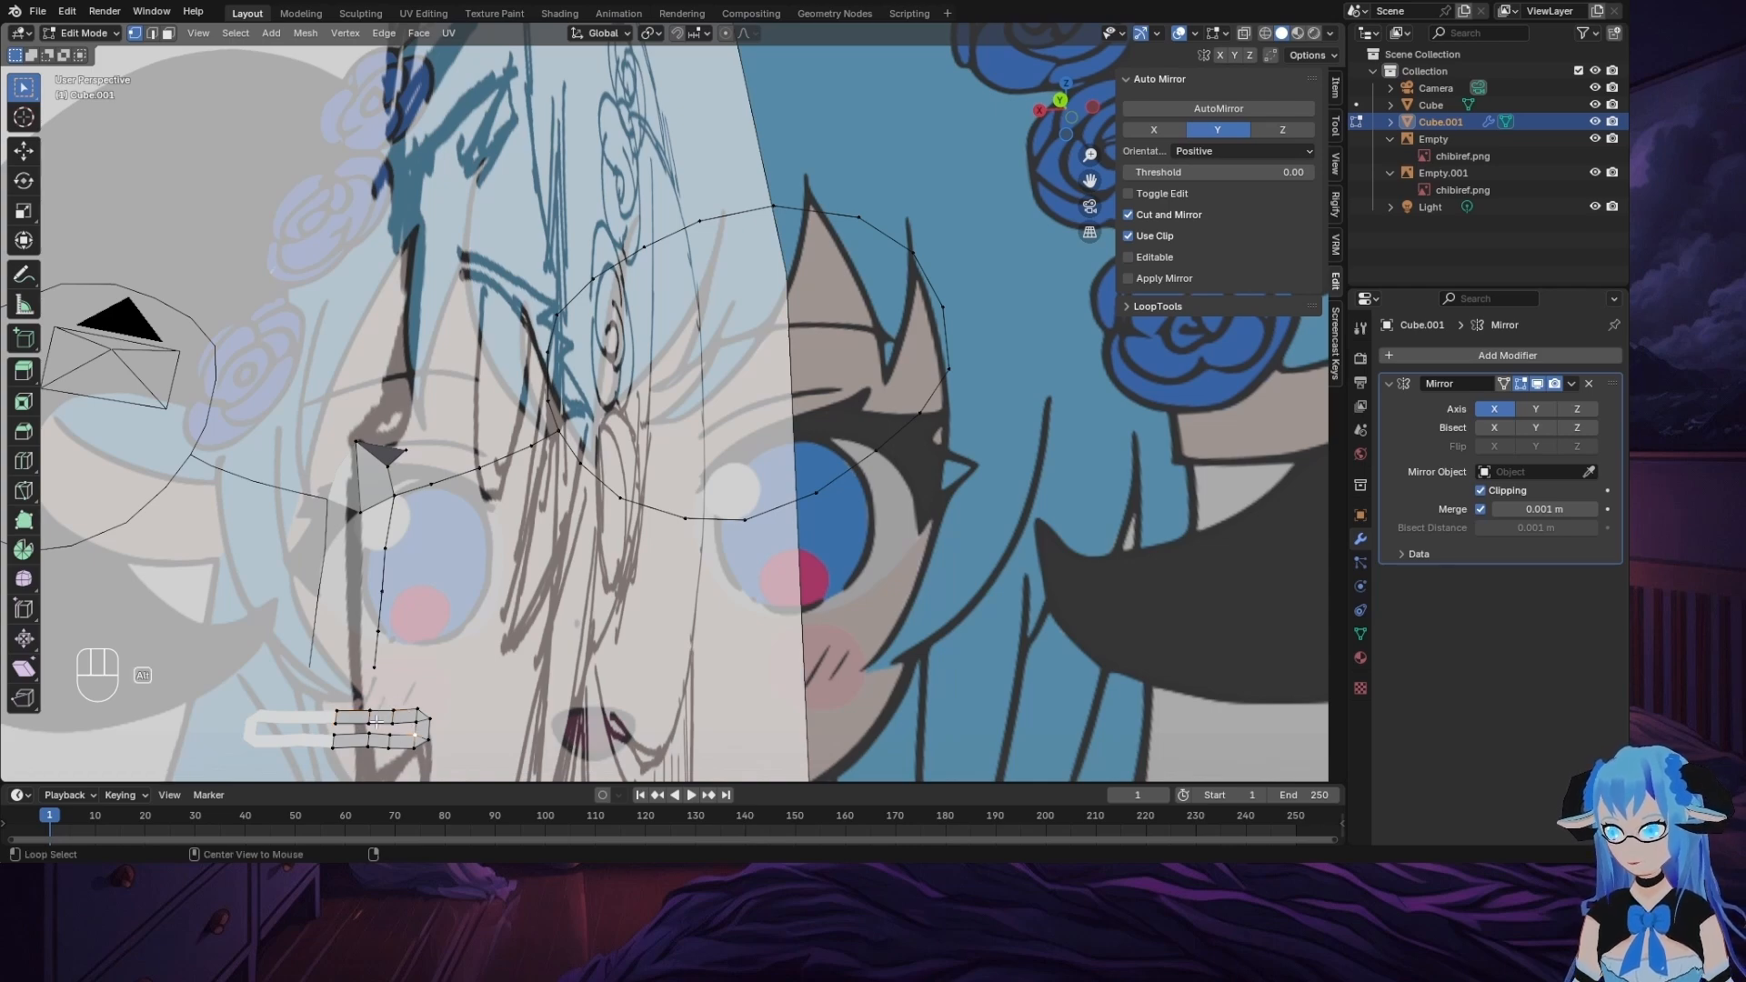
pyautogui.keyDown('alt'); pyautogui.click(368, 724); pyautogui.keyUp('alt')
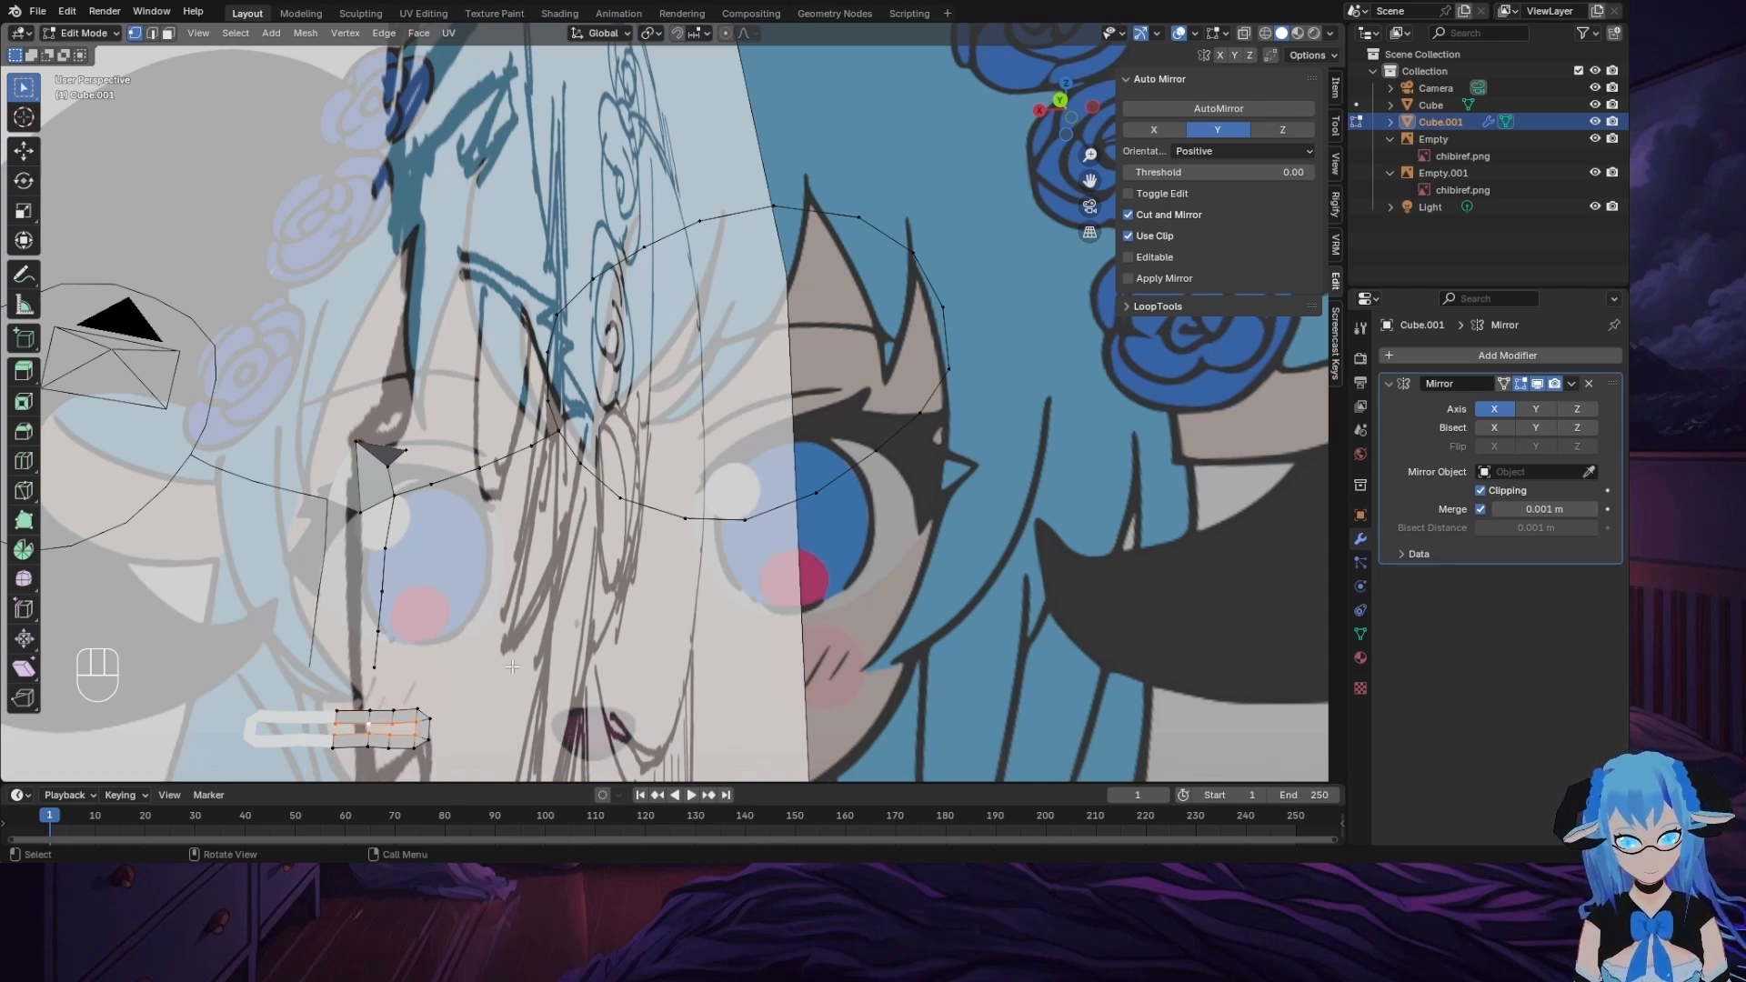
pyautogui.moveTo(512, 667)
pyautogui.mouseDown(button='middle')
pyautogui.moveTo(566, 626)
pyautogui.moveTo(545, 666)
pyautogui.mouseUp(button='middle')
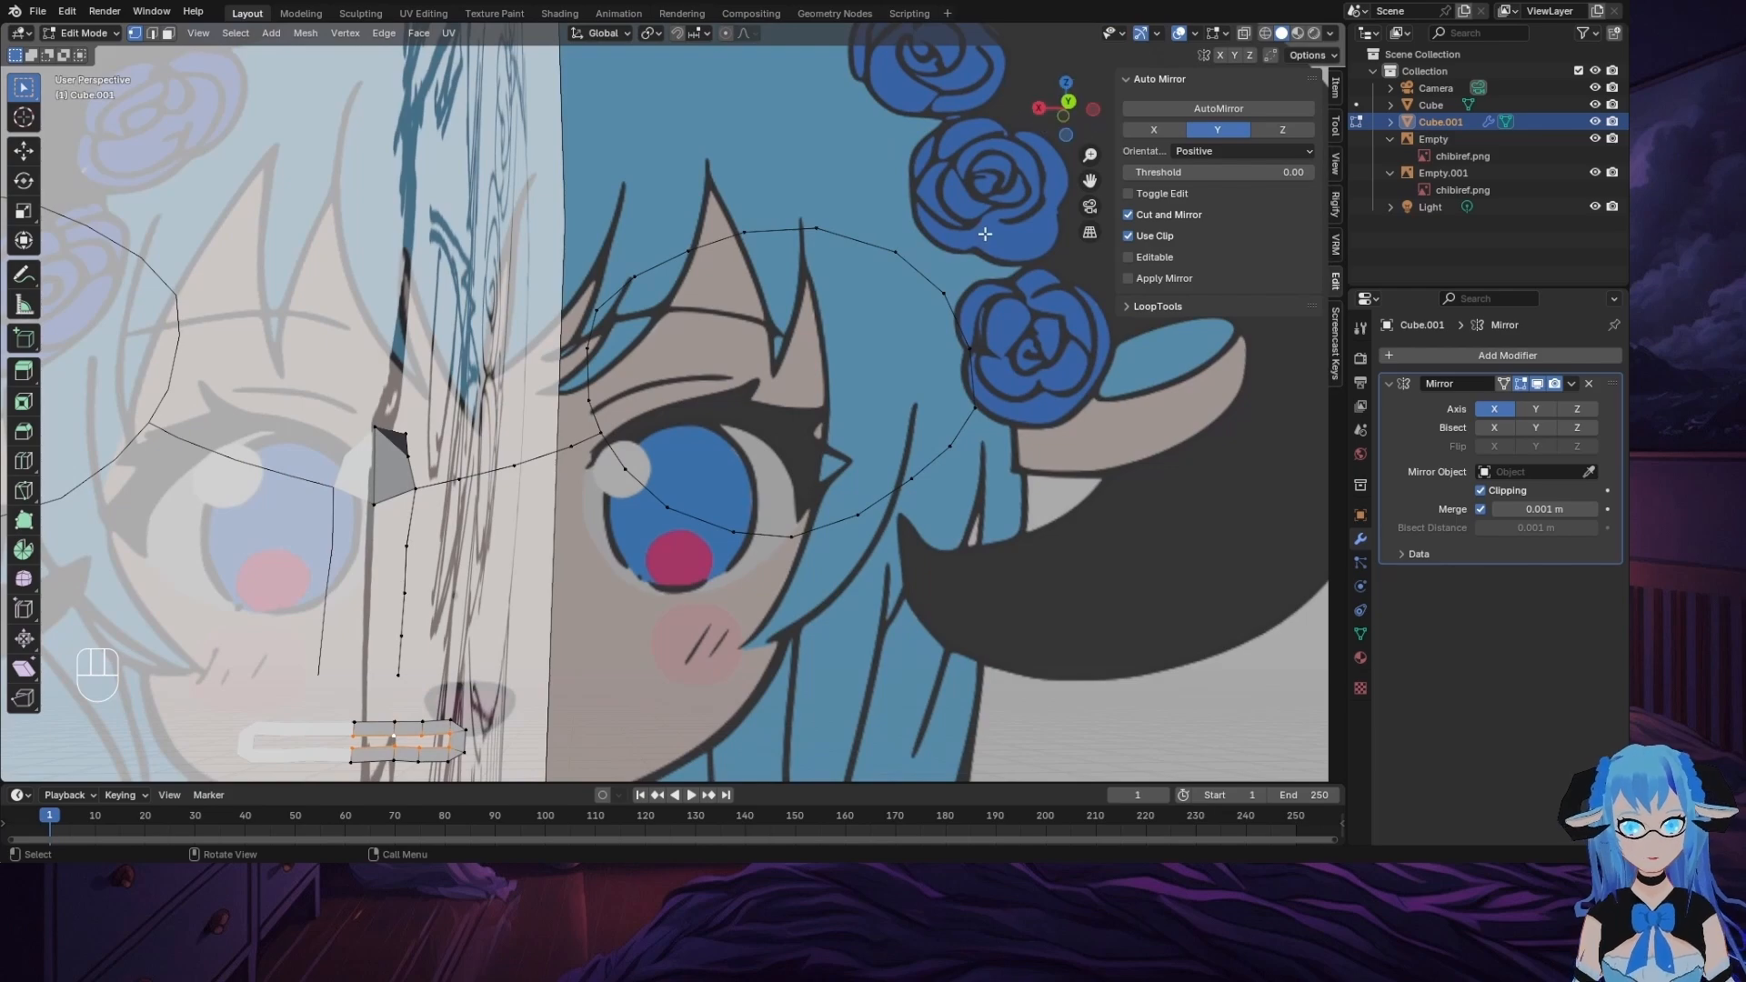
pyautogui.moveTo(855, 439); pyautogui.dragTo(737, 442, button='middle')
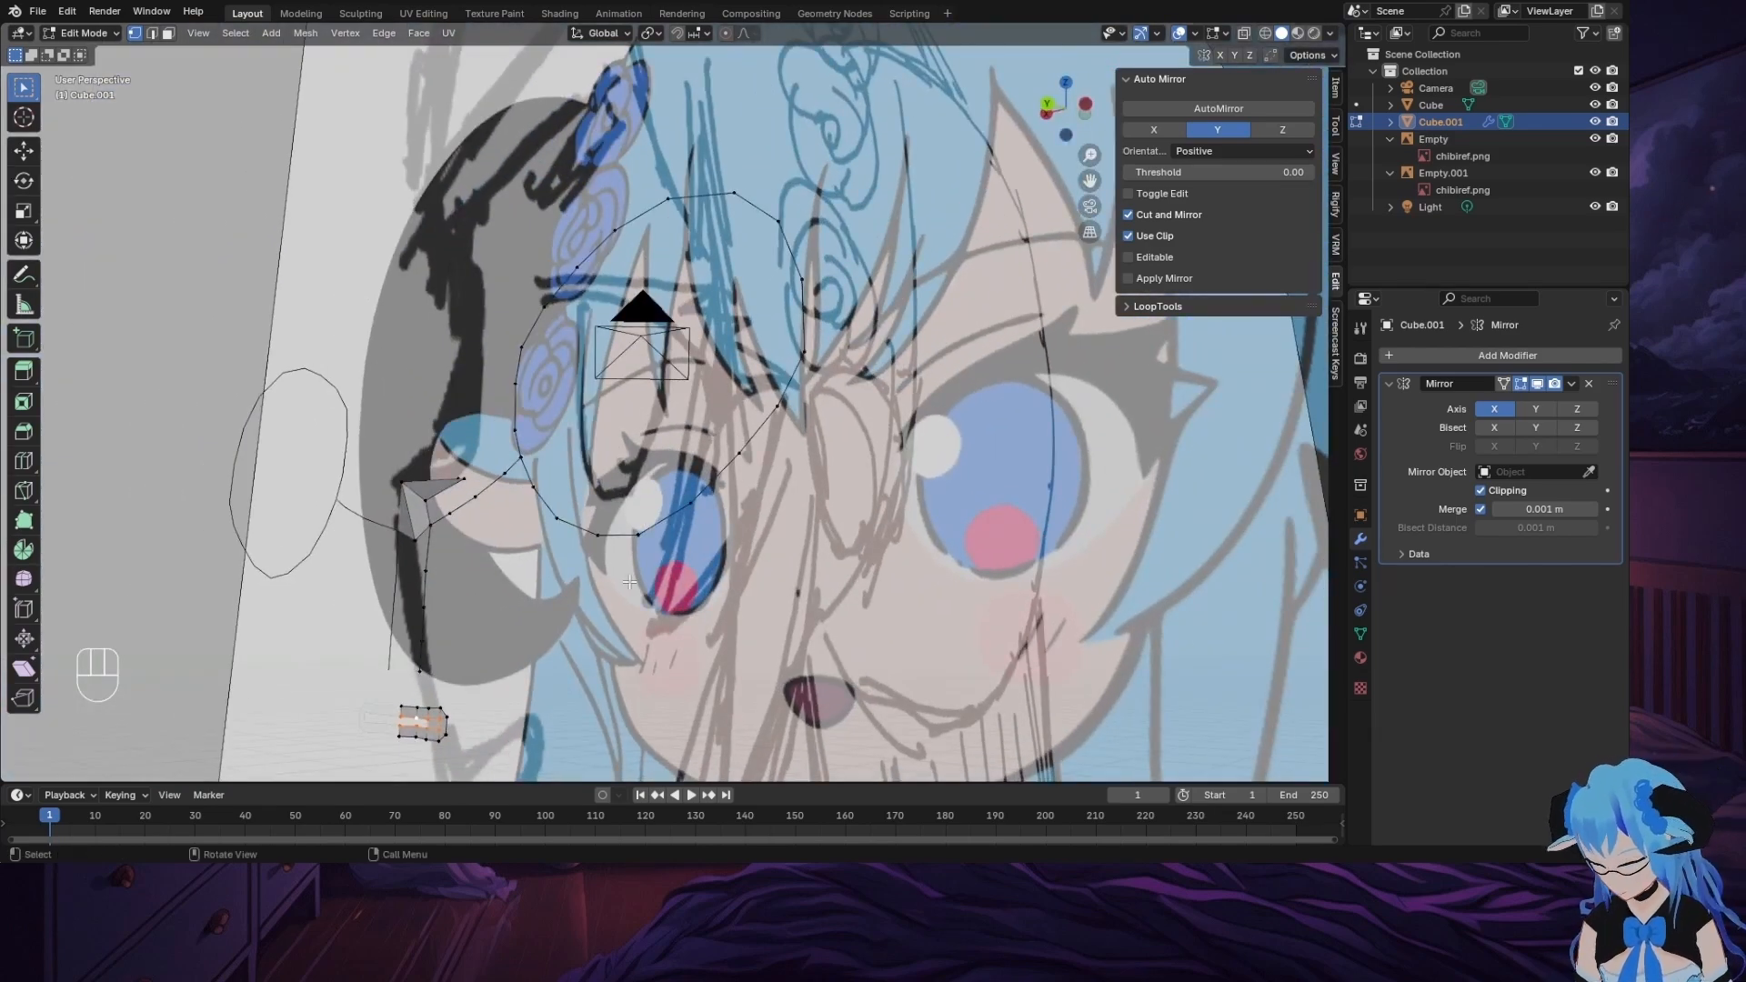
pyautogui.press('g')
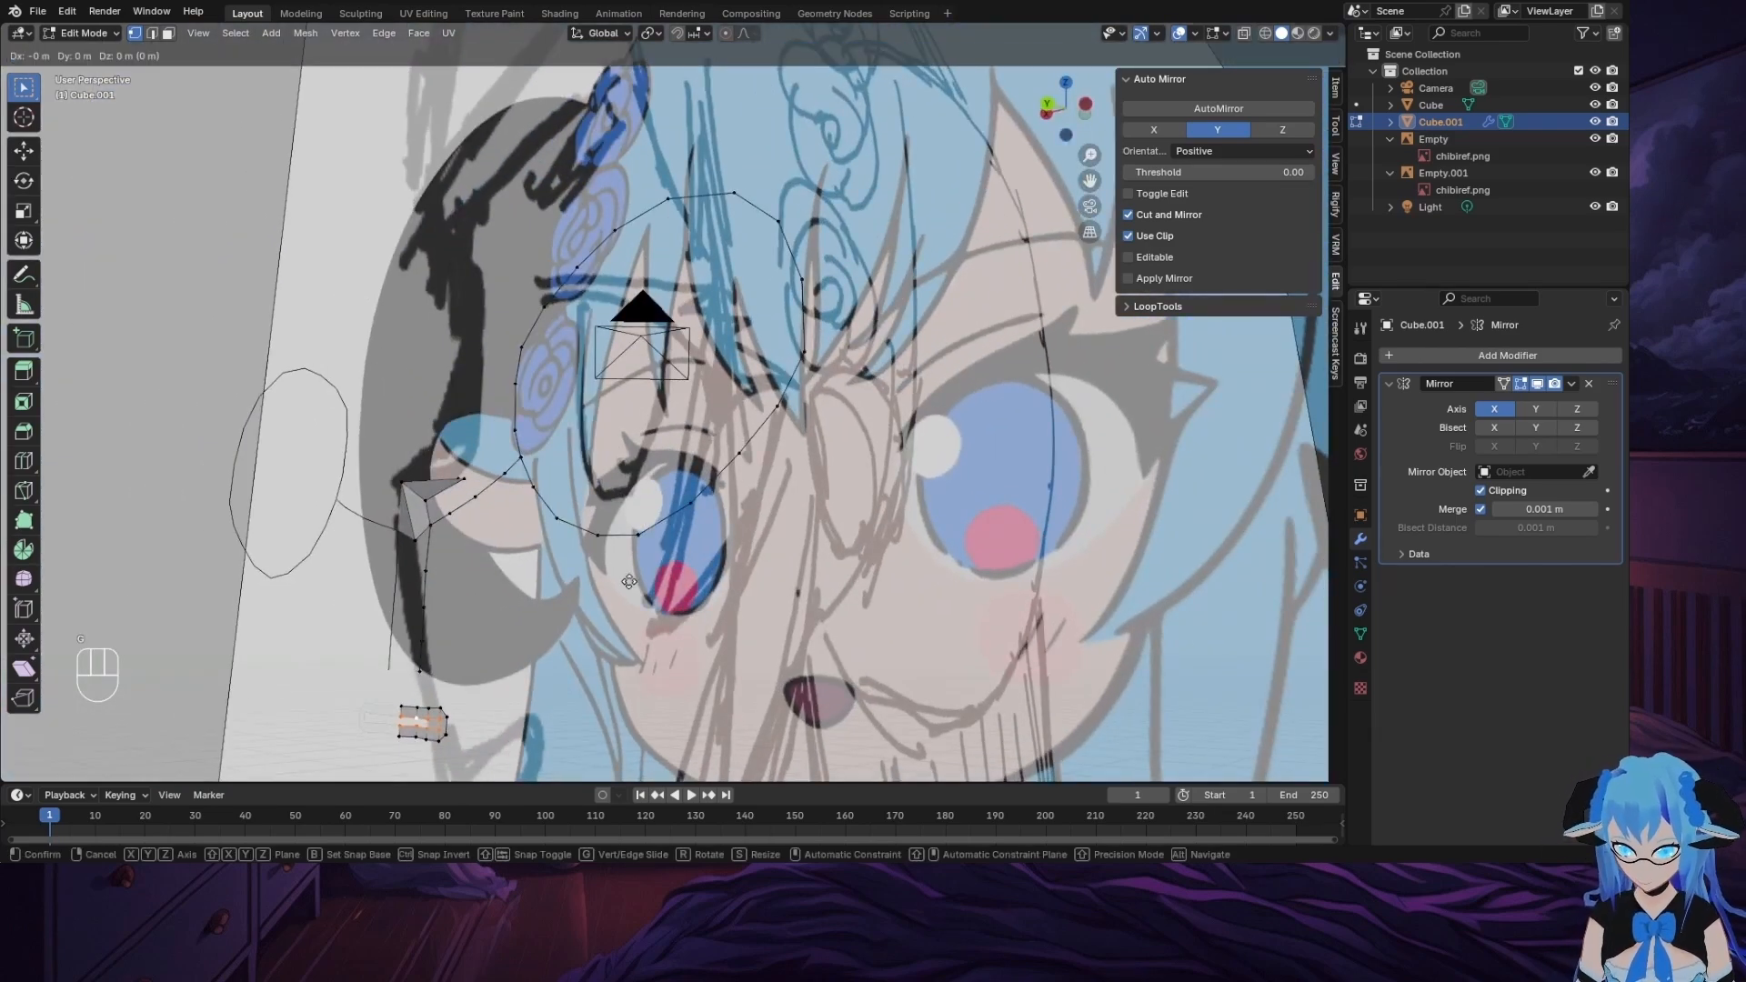
pyautogui.press('y')
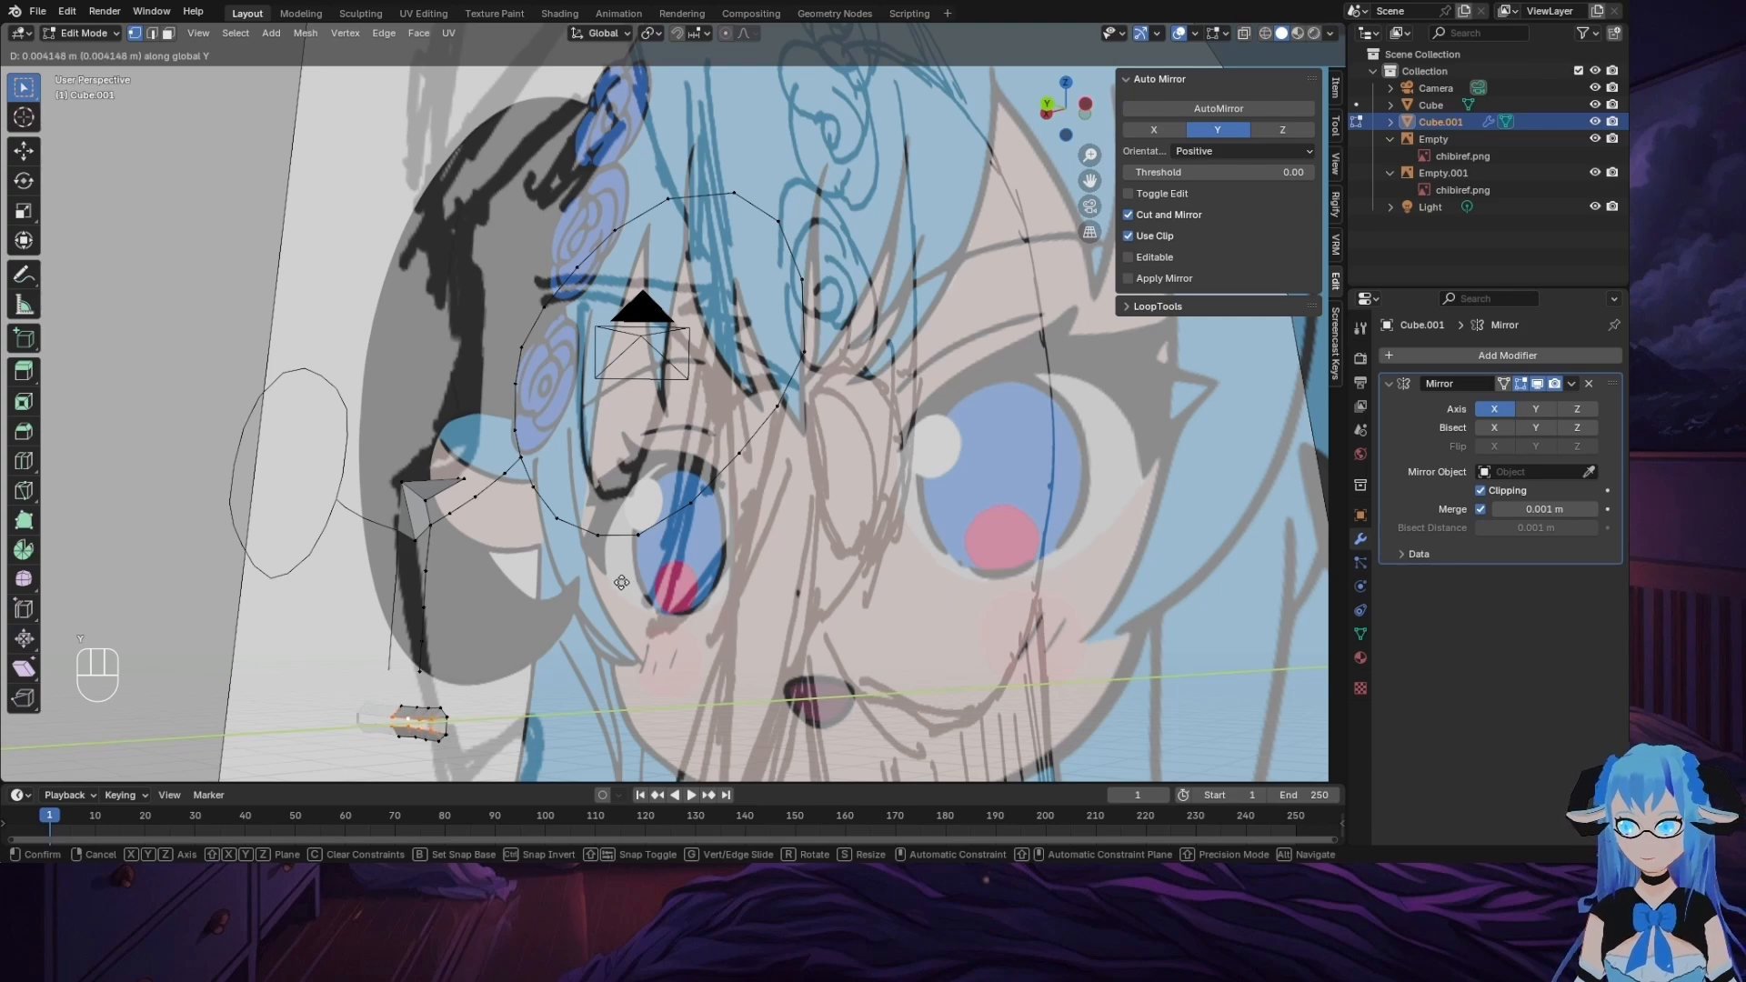
pyautogui.click(624, 582)
pyautogui.moveTo(624, 582); pyautogui.dragTo(757, 333, button='middle')
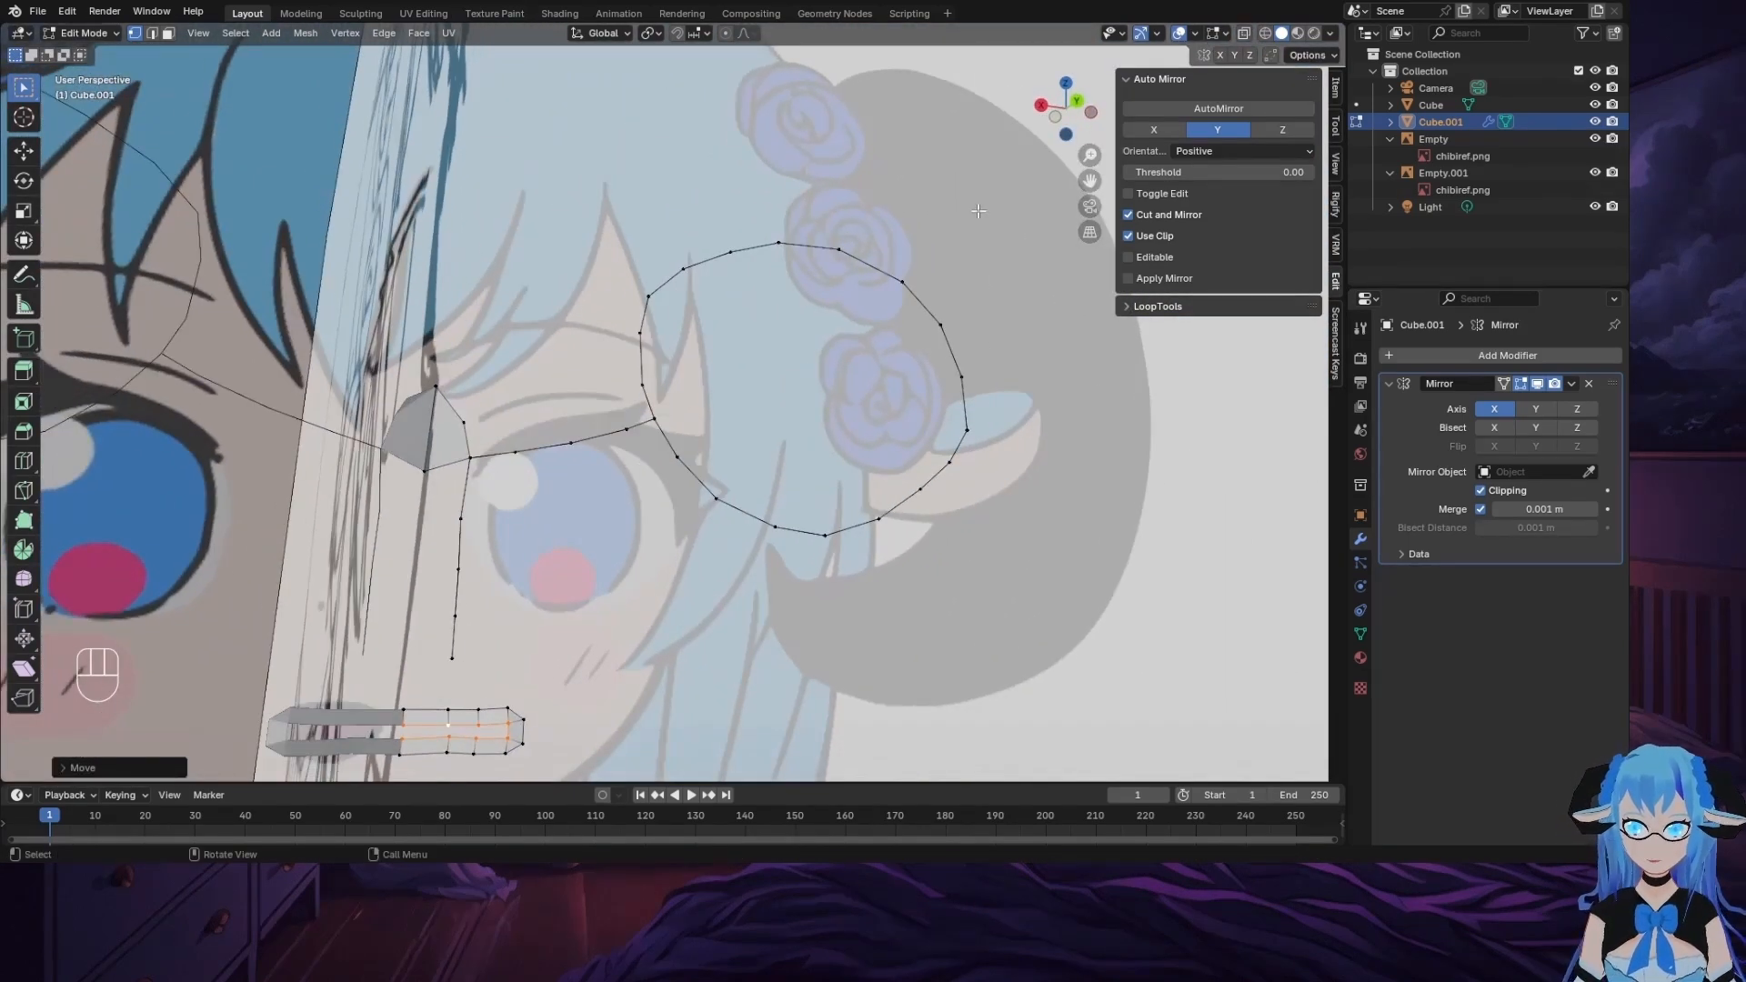
# Step: Try to extend the lower end of the line beneath the nose down to the upper lip's edge
pyautogui.click(1078, 101)
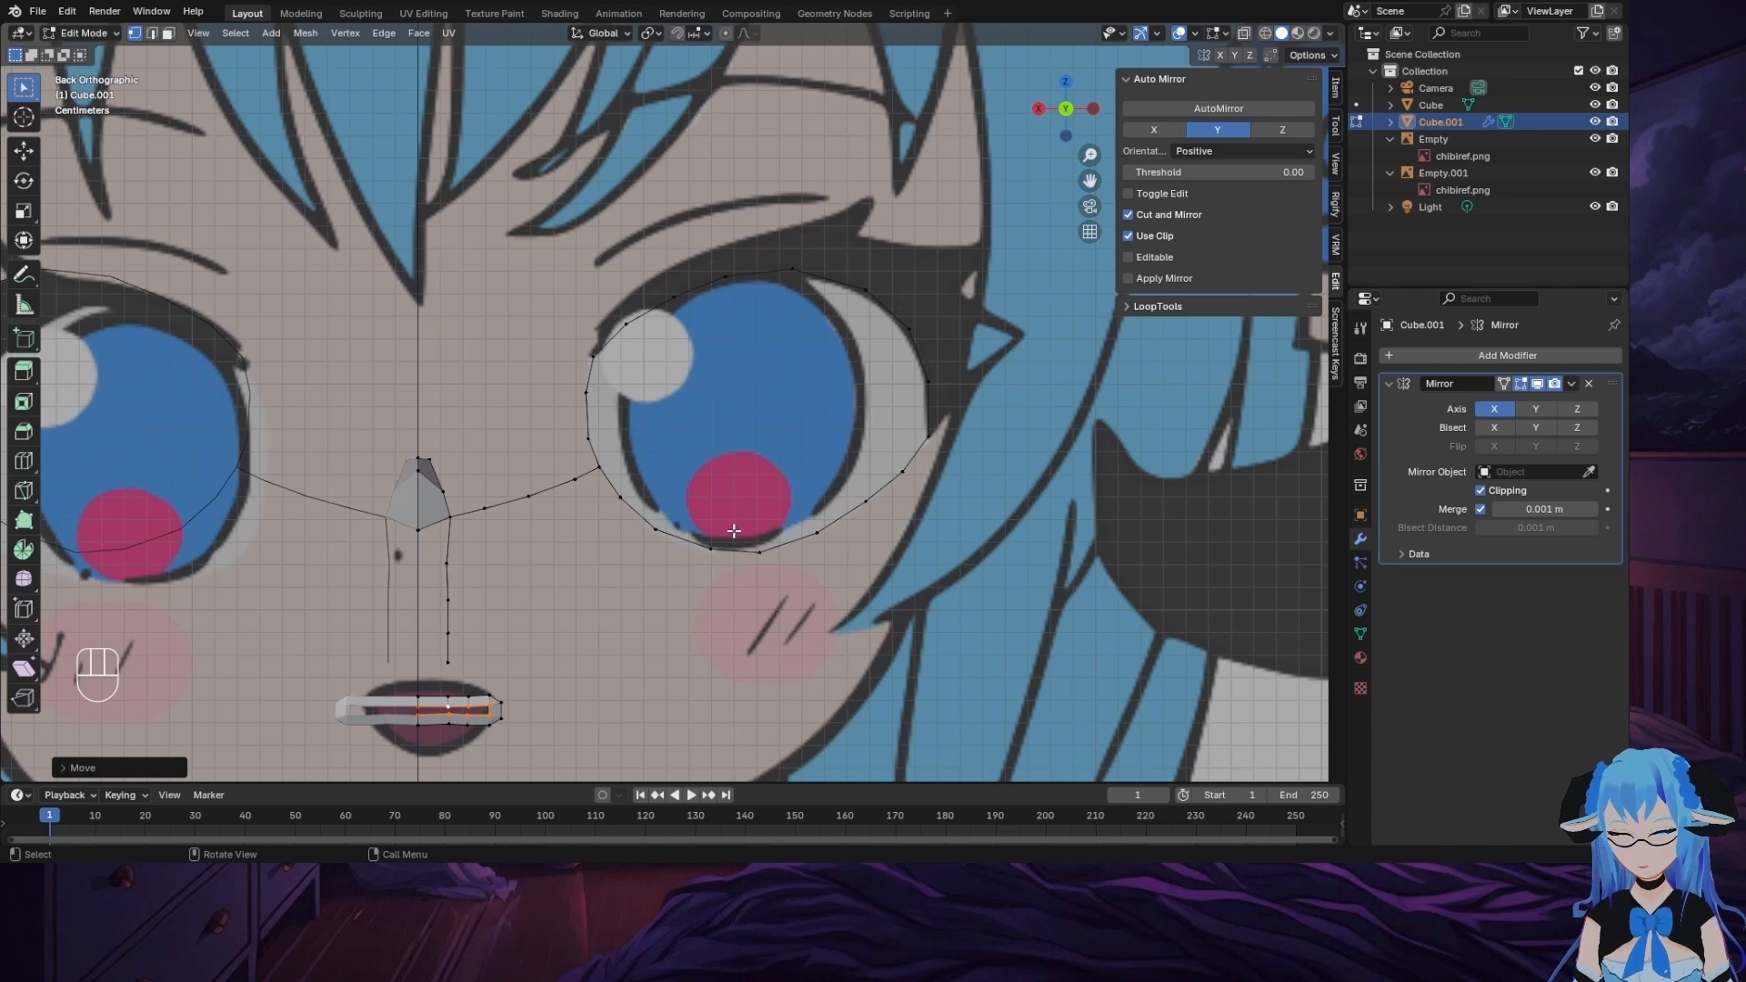
pyautogui.keyDown('shift'); pyautogui.moveTo(734, 532); pyautogui.dragTo(775, 463, button='middle'); pyautogui.keyUp('shift')
pyautogui.click(490, 596)
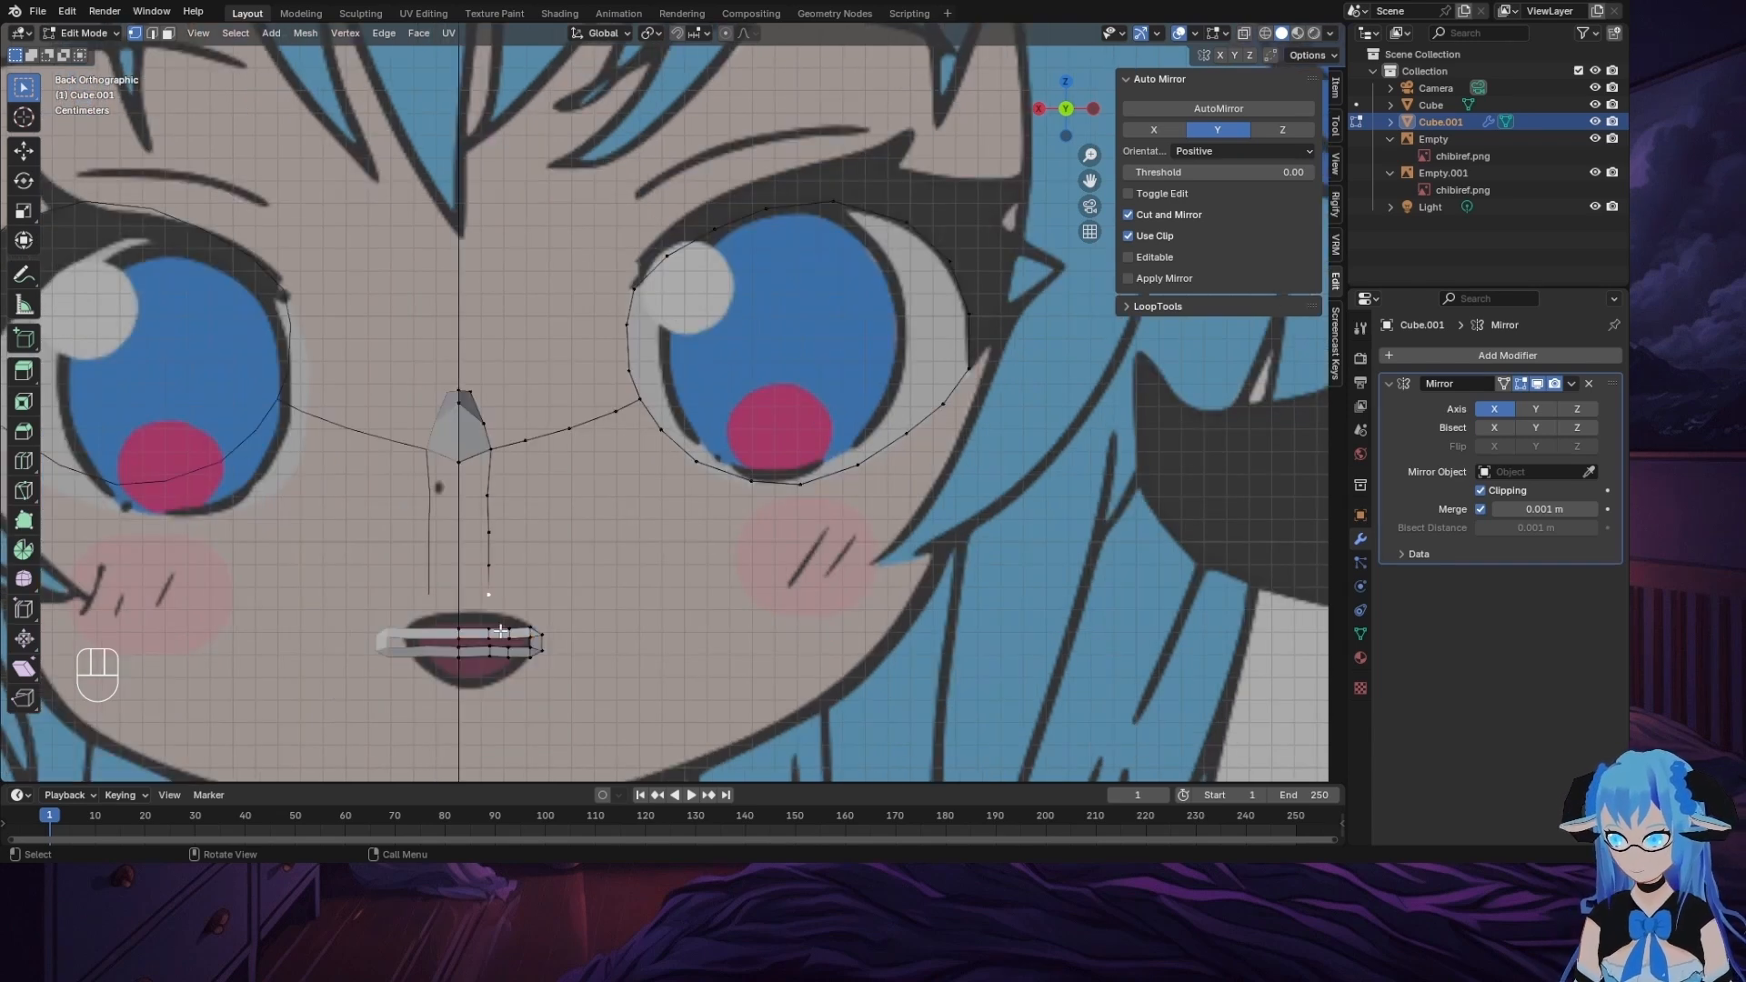
pyautogui.keyDown('ctrl'); pyautogui.click(488, 629); pyautogui.keyUp('ctrl')
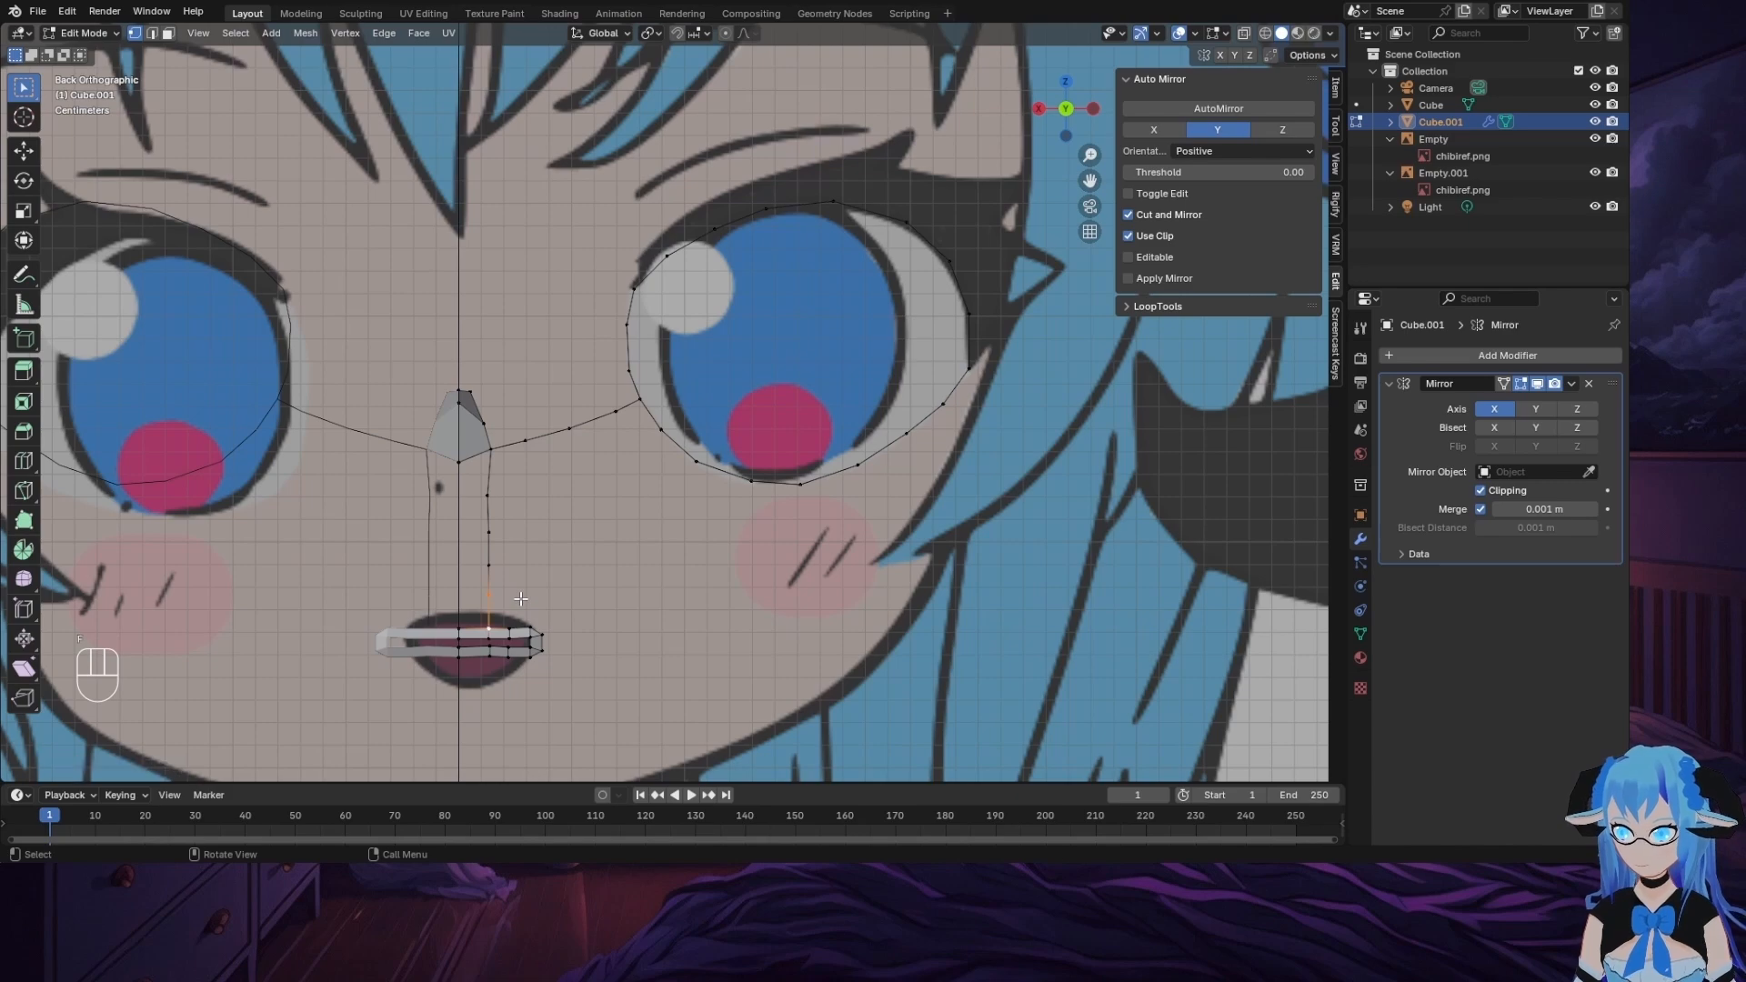
# Step: Compare the nose, eye and mouth outlines with the front and side reference drawings
pyautogui.moveTo(712, 559); pyautogui.dragTo(506, 624, button='middle')
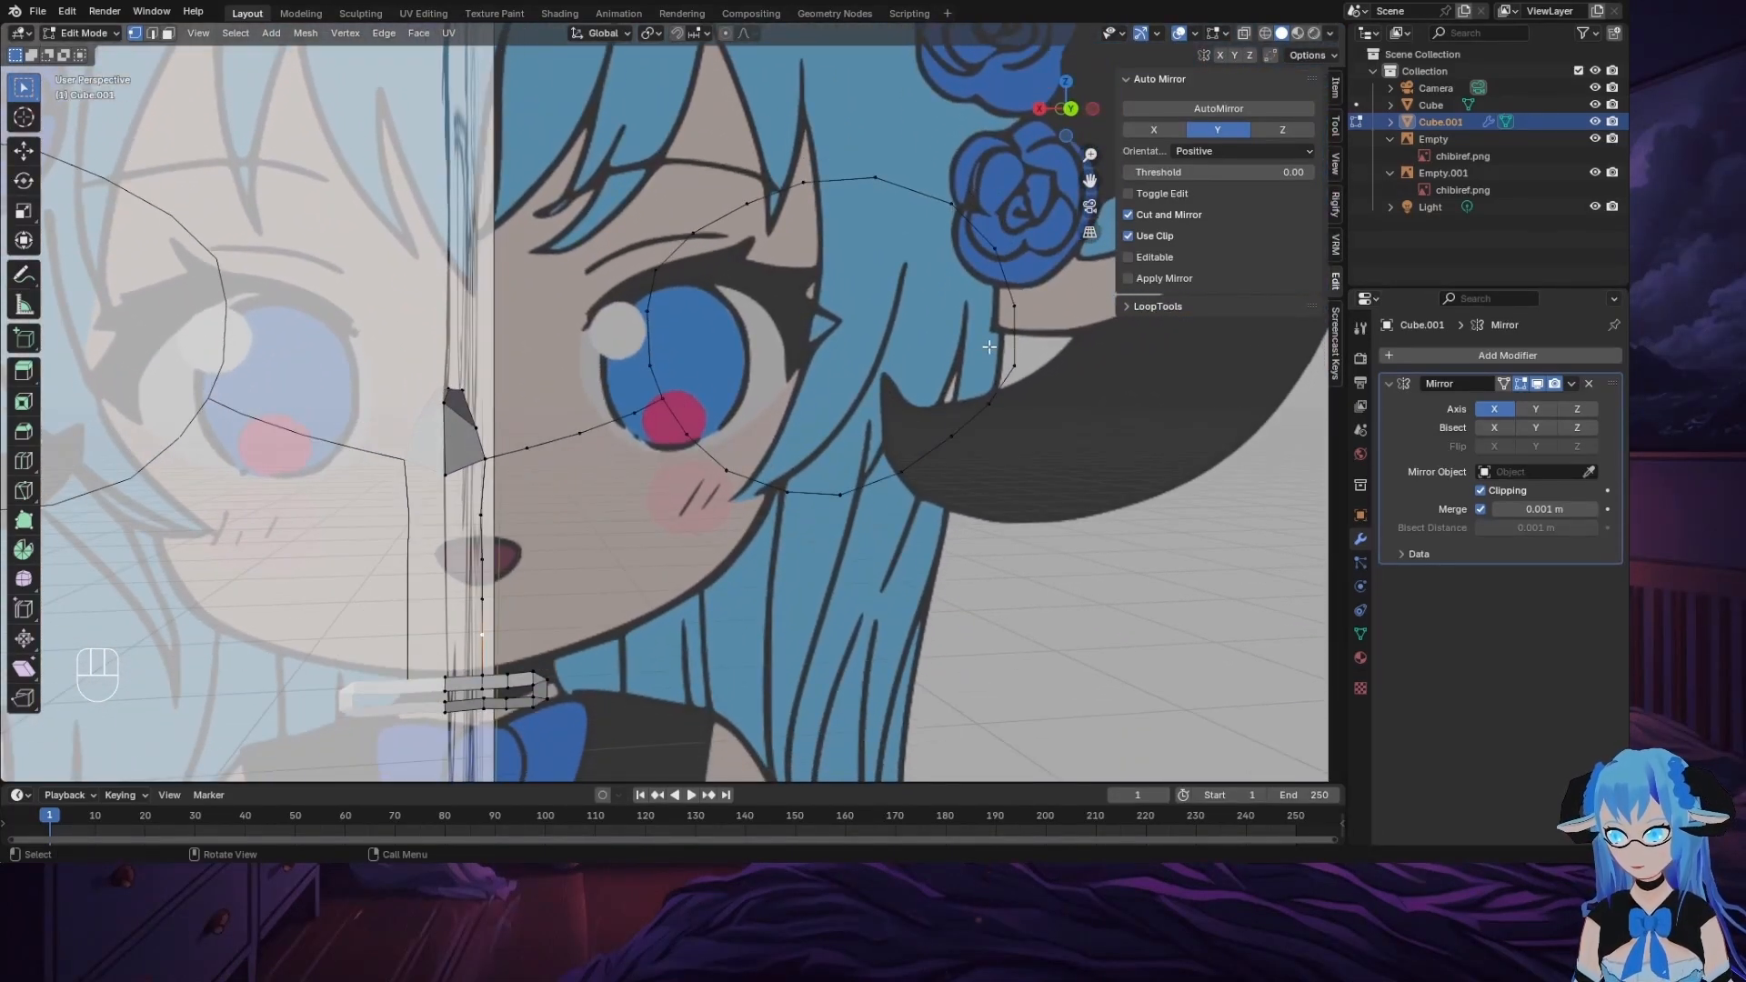
pyautogui.click(1068, 108)
pyautogui.scroll(-2, 754, 487)
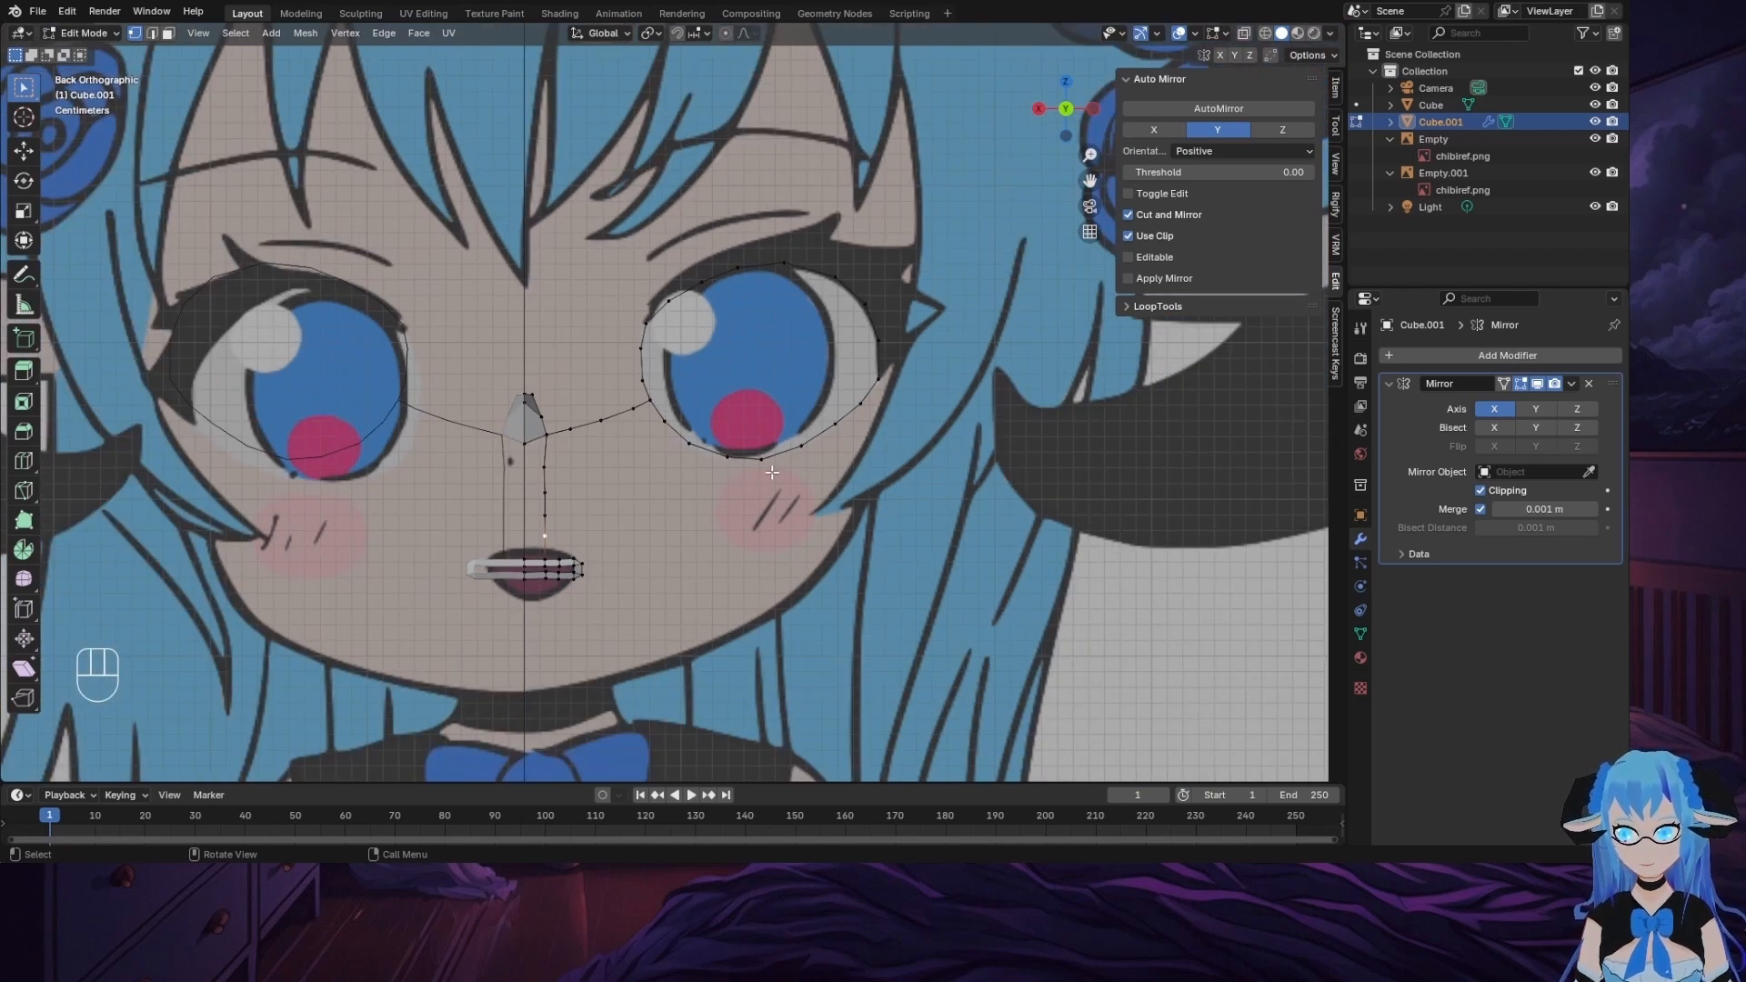
pyautogui.moveTo(977, 335); pyautogui.dragTo(817, 351, button='middle')
pyautogui.click(1084, 106)
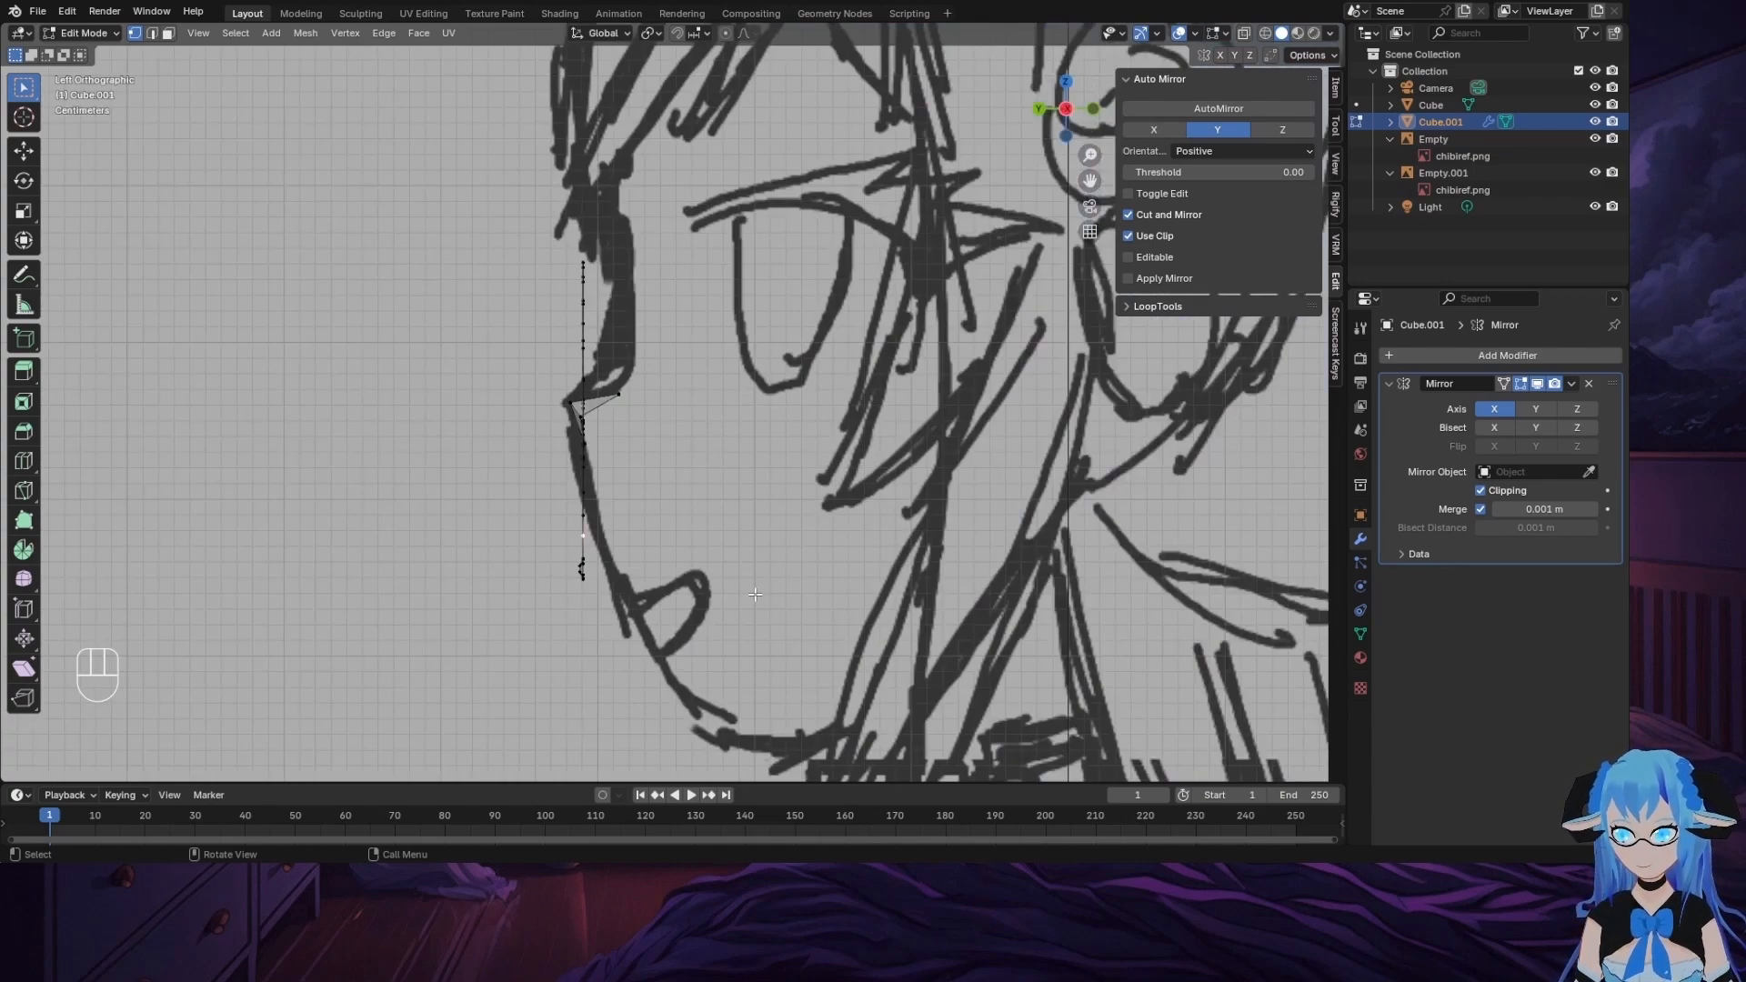
pyautogui.moveTo(755, 595); pyautogui.dragTo(838, 468, button='middle')
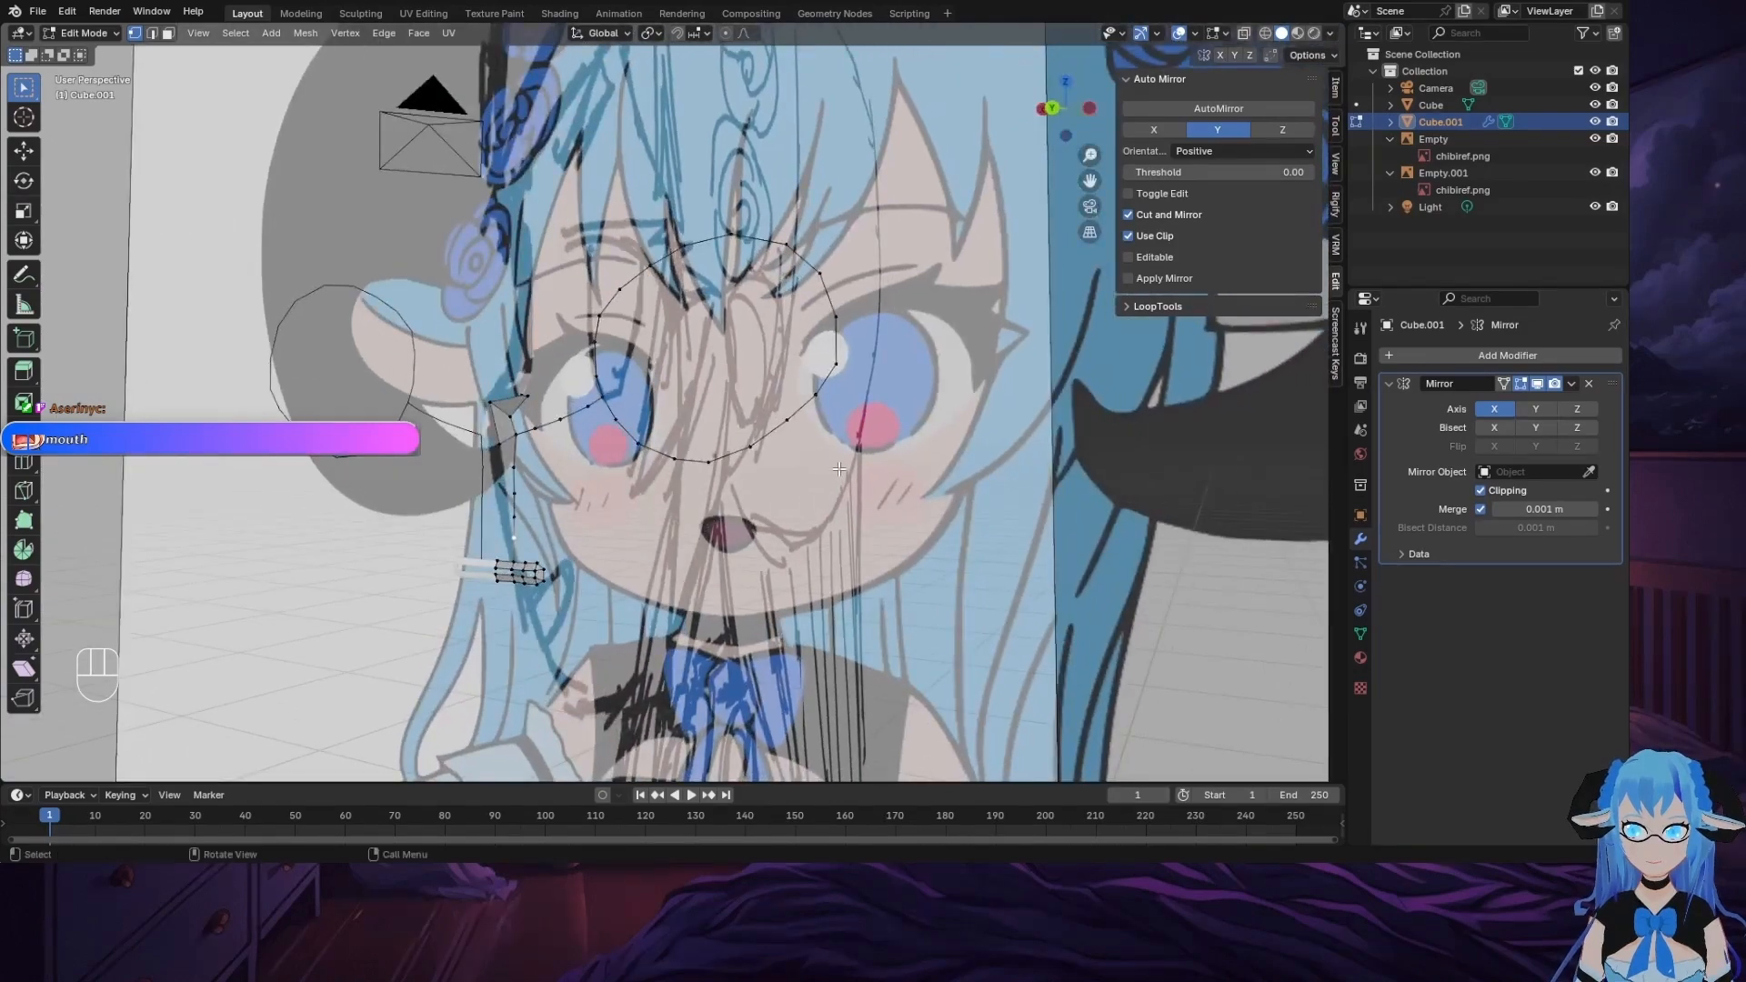
pyautogui.click(1088, 111)
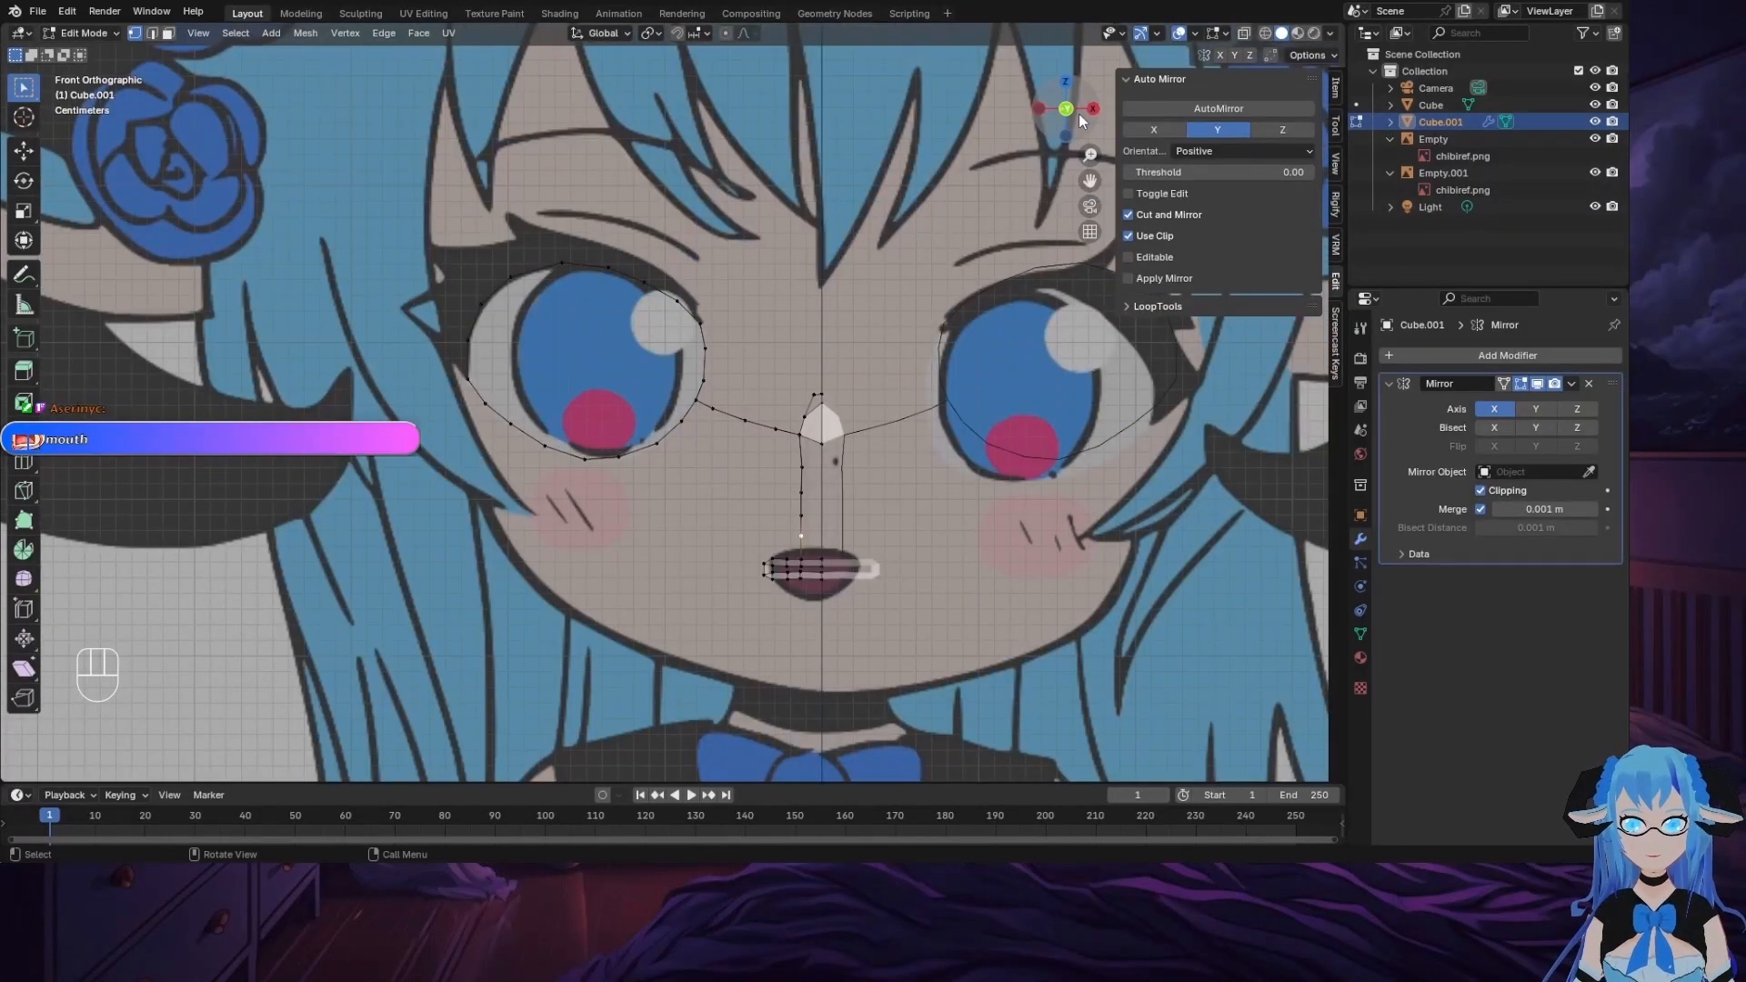
pyautogui.click(1035, 107)
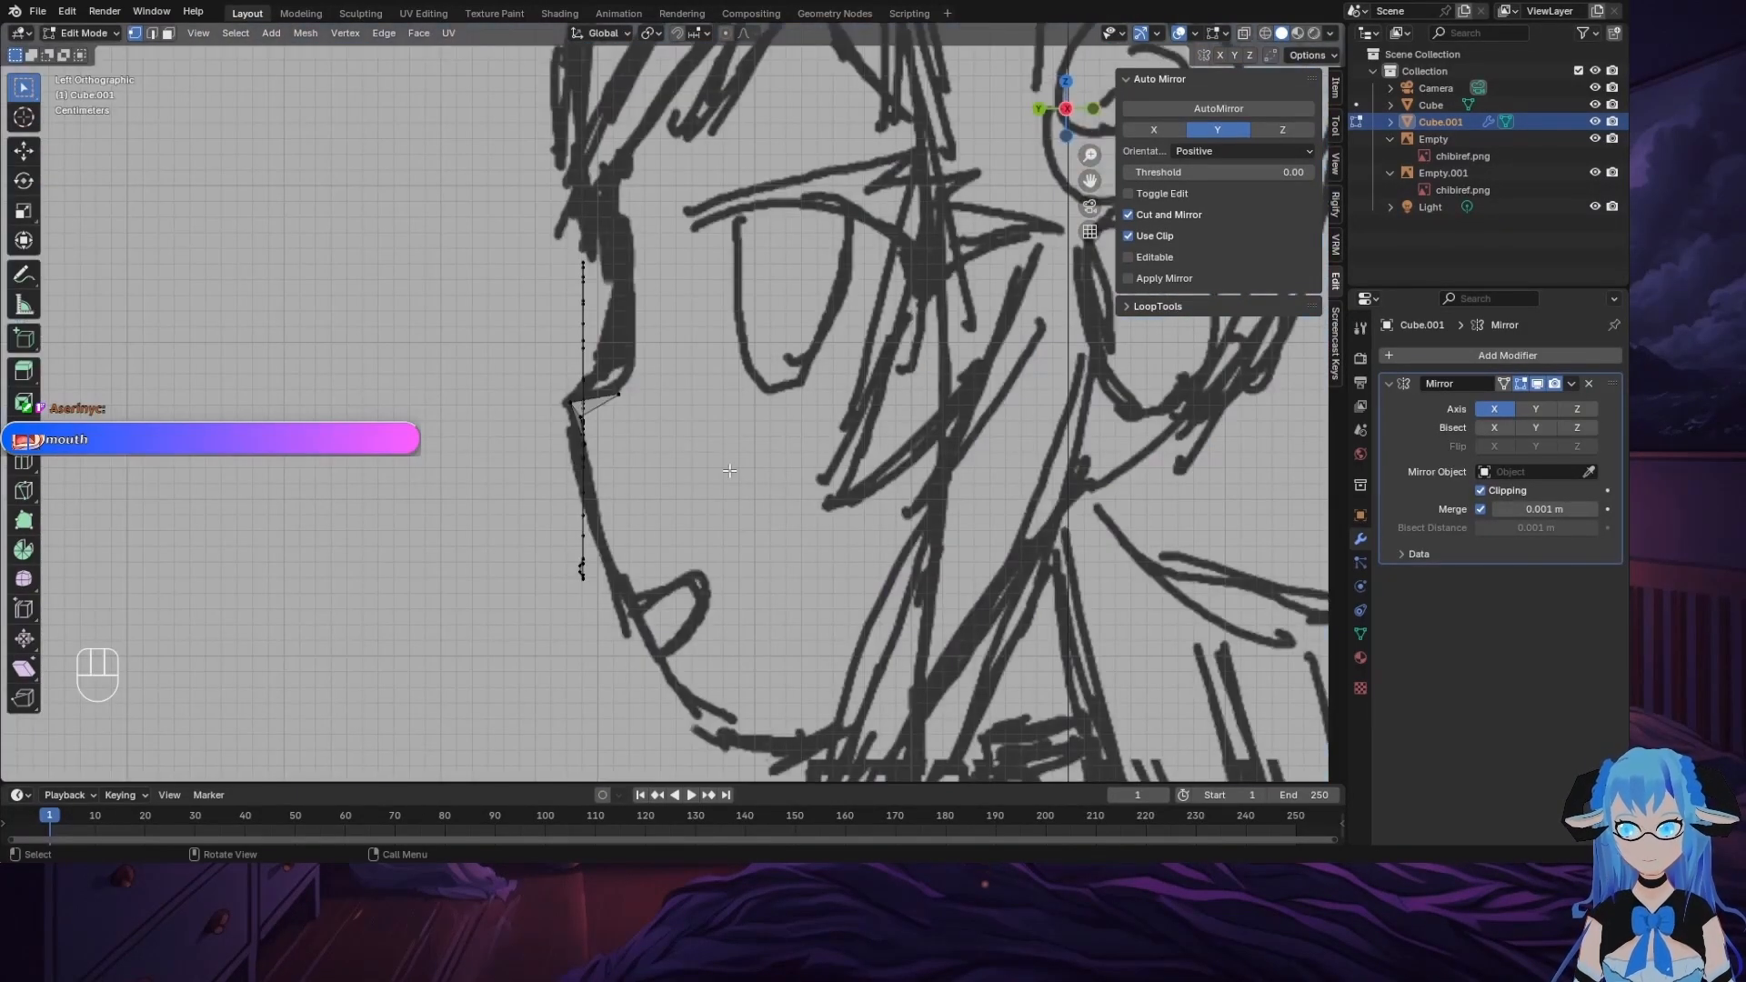
# Step: Select the complete eye outline and move it back along the Y axis to the eye drawn in the side reference
pyautogui.press('a')
pyautogui.moveTo(729, 471); pyautogui.dragTo(633, 396, button='middle')
pyautogui.click(633, 396)
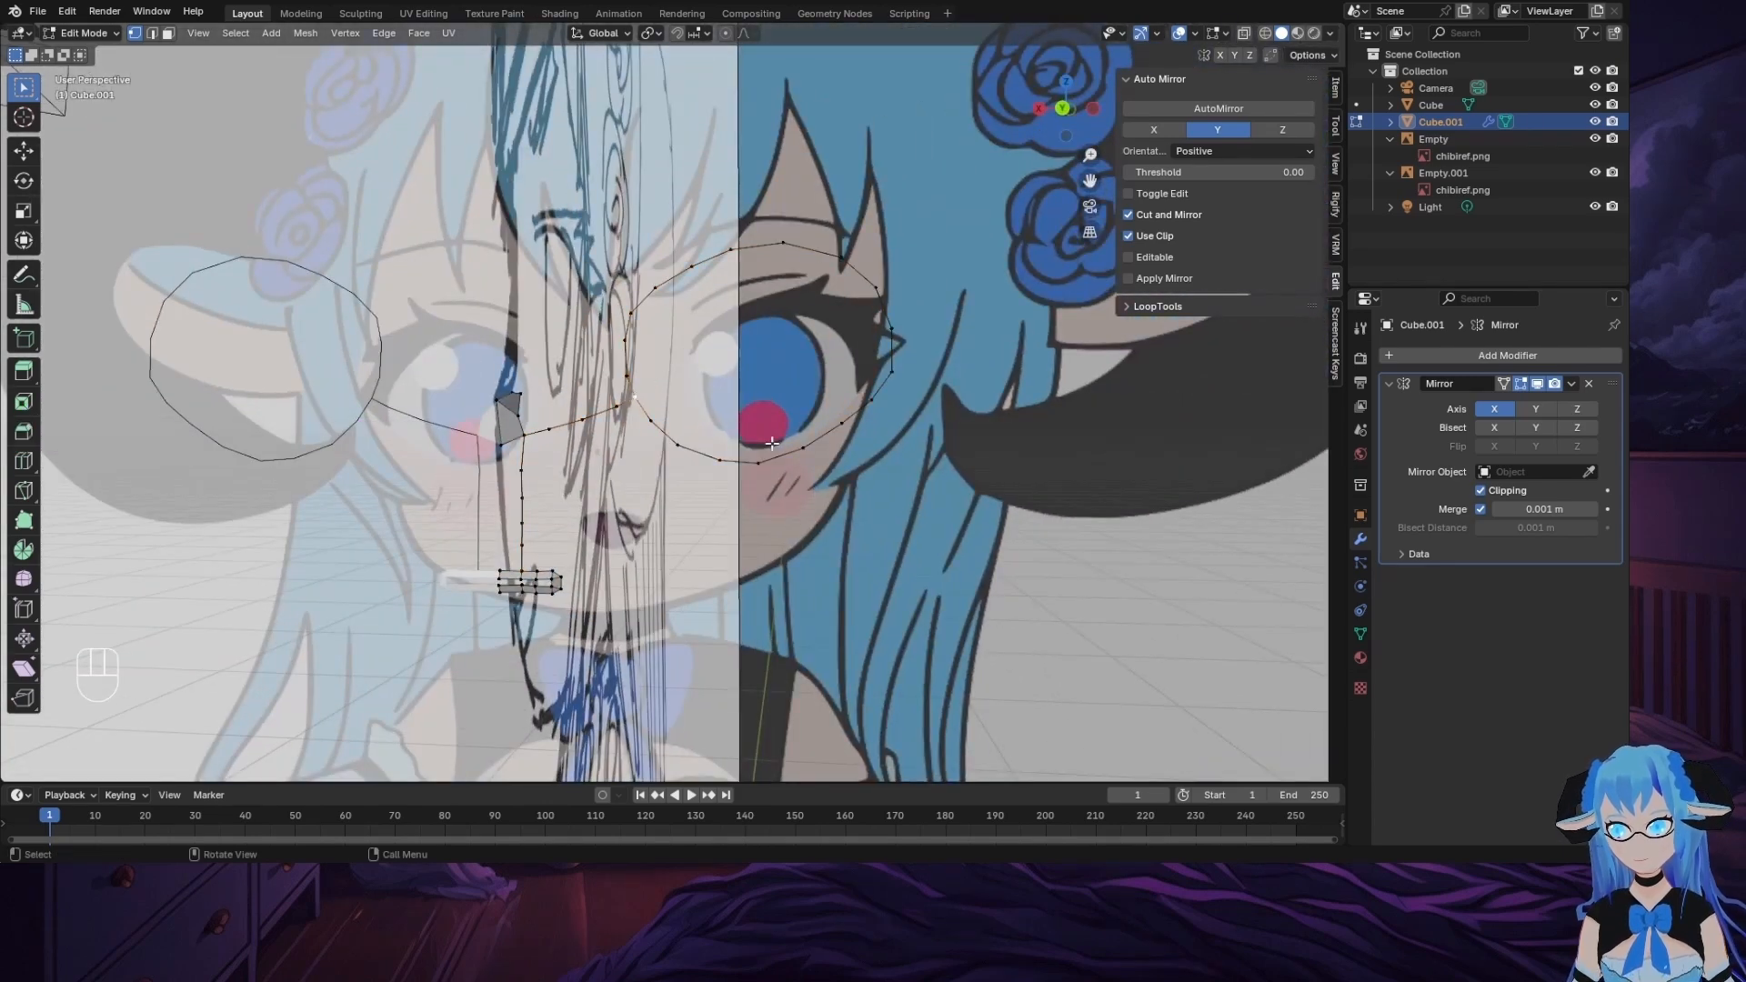
pyautogui.press('l')
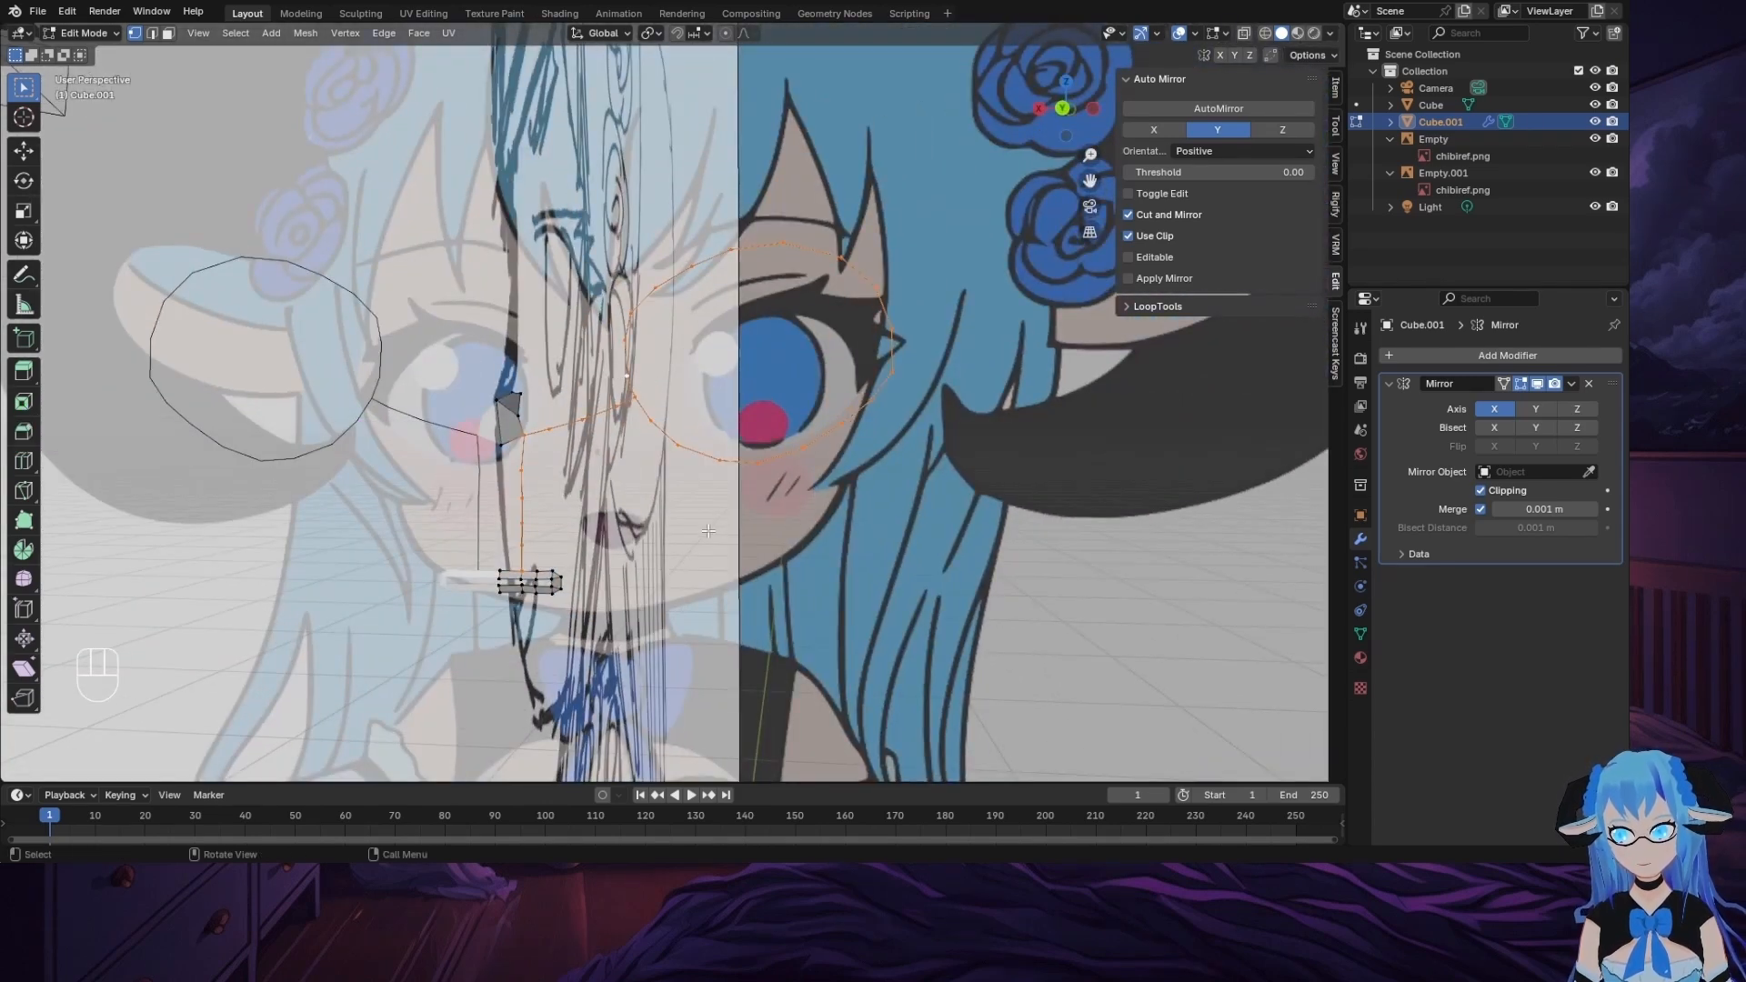
pyautogui.hotkey('alt', 'a')
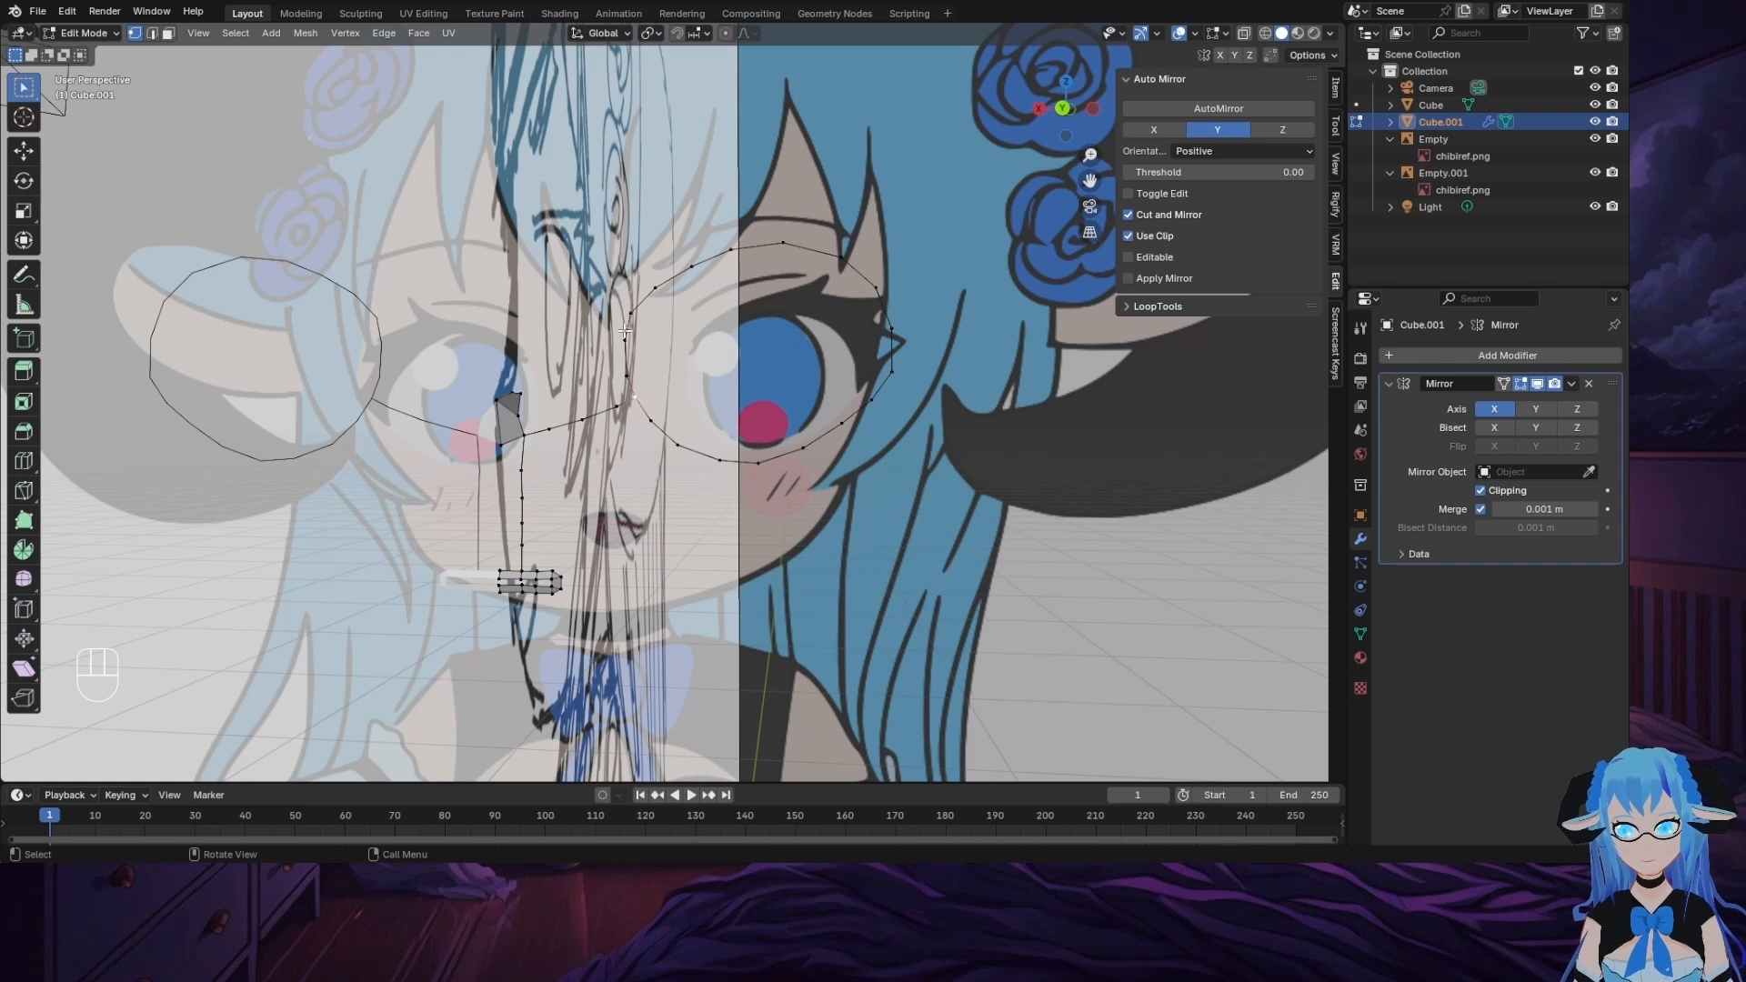
pyautogui.keyDown('ctrl'); pyautogui.click(891, 371); pyautogui.keyUp('ctrl')
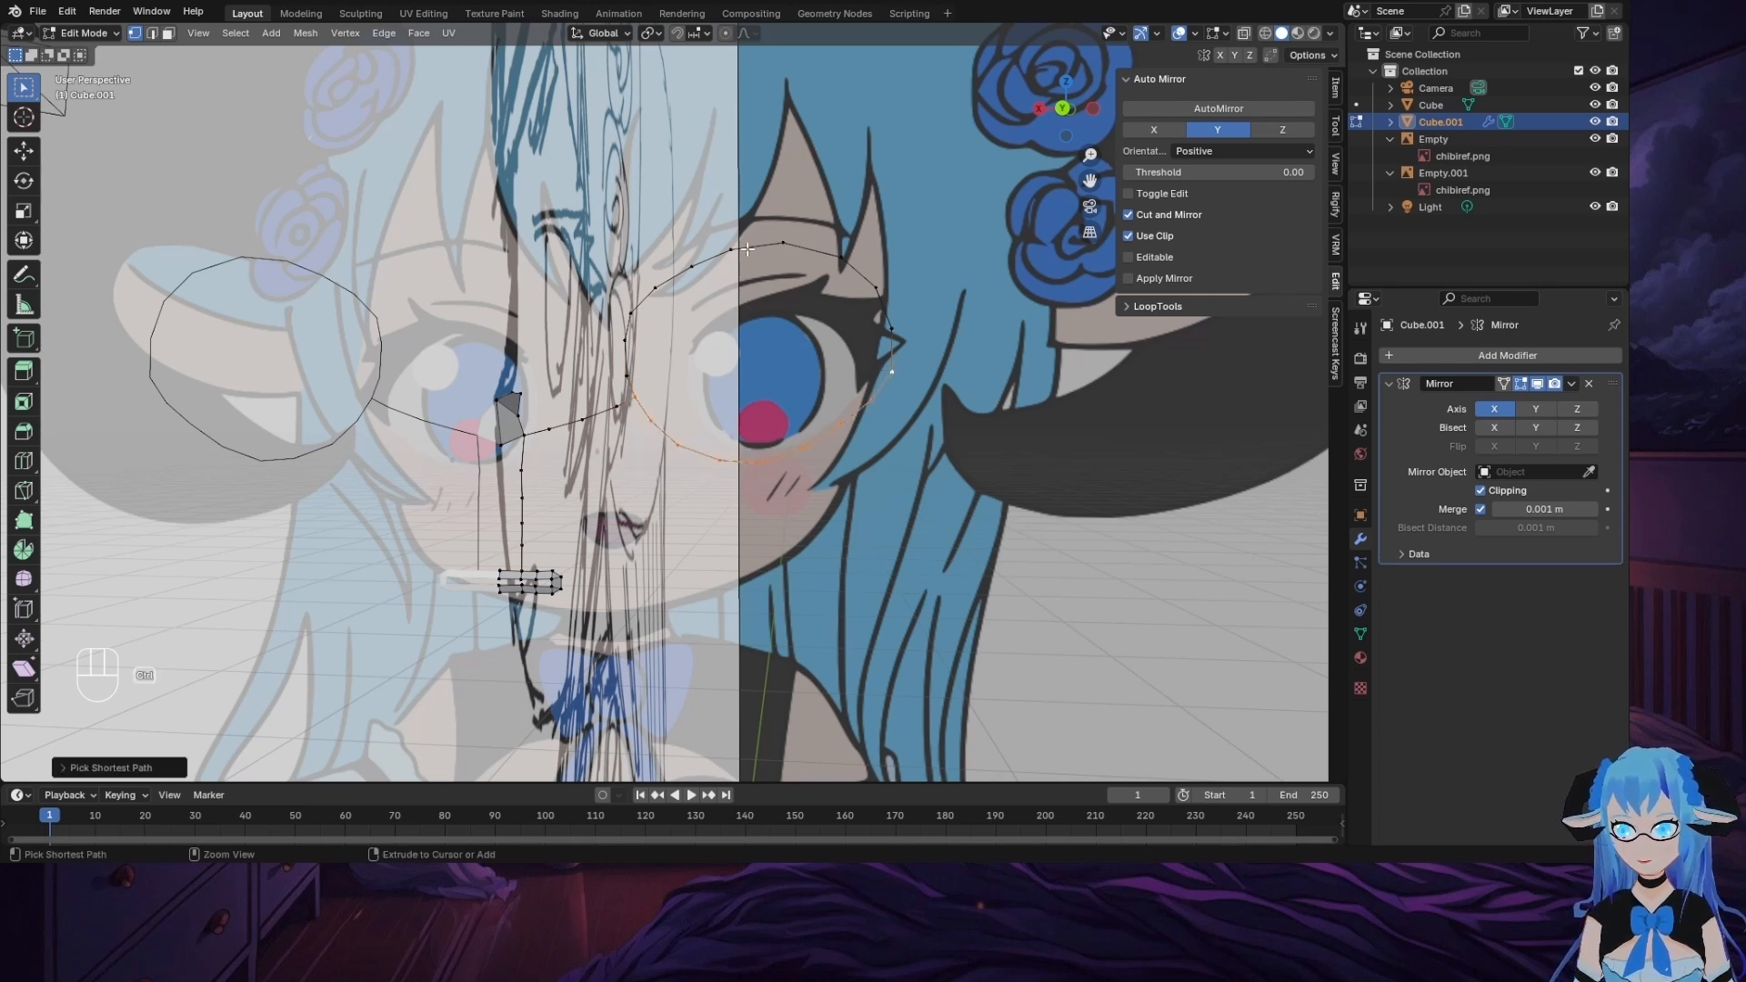
pyautogui.keyDown('ctrl'); pyautogui.click(782, 243); pyautogui.keyUp('ctrl')
pyautogui.keyDown('ctrl'); pyautogui.click(625, 341); pyautogui.keyUp('ctrl')
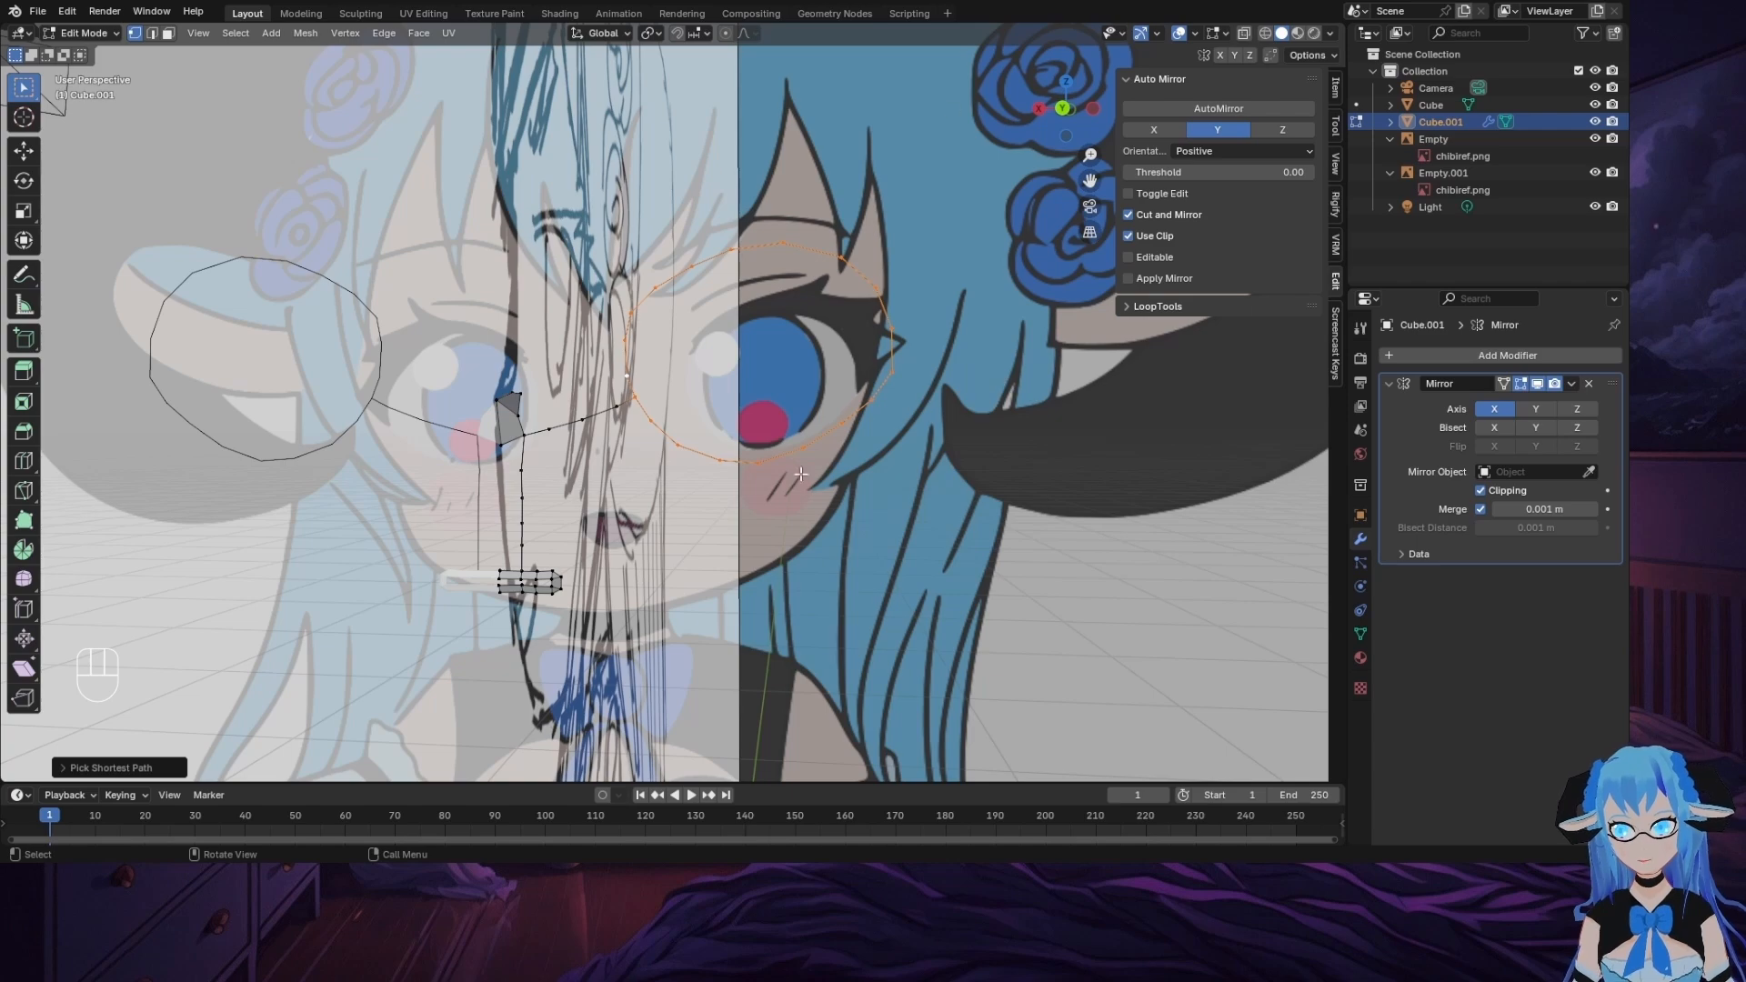
pyautogui.click(1095, 108)
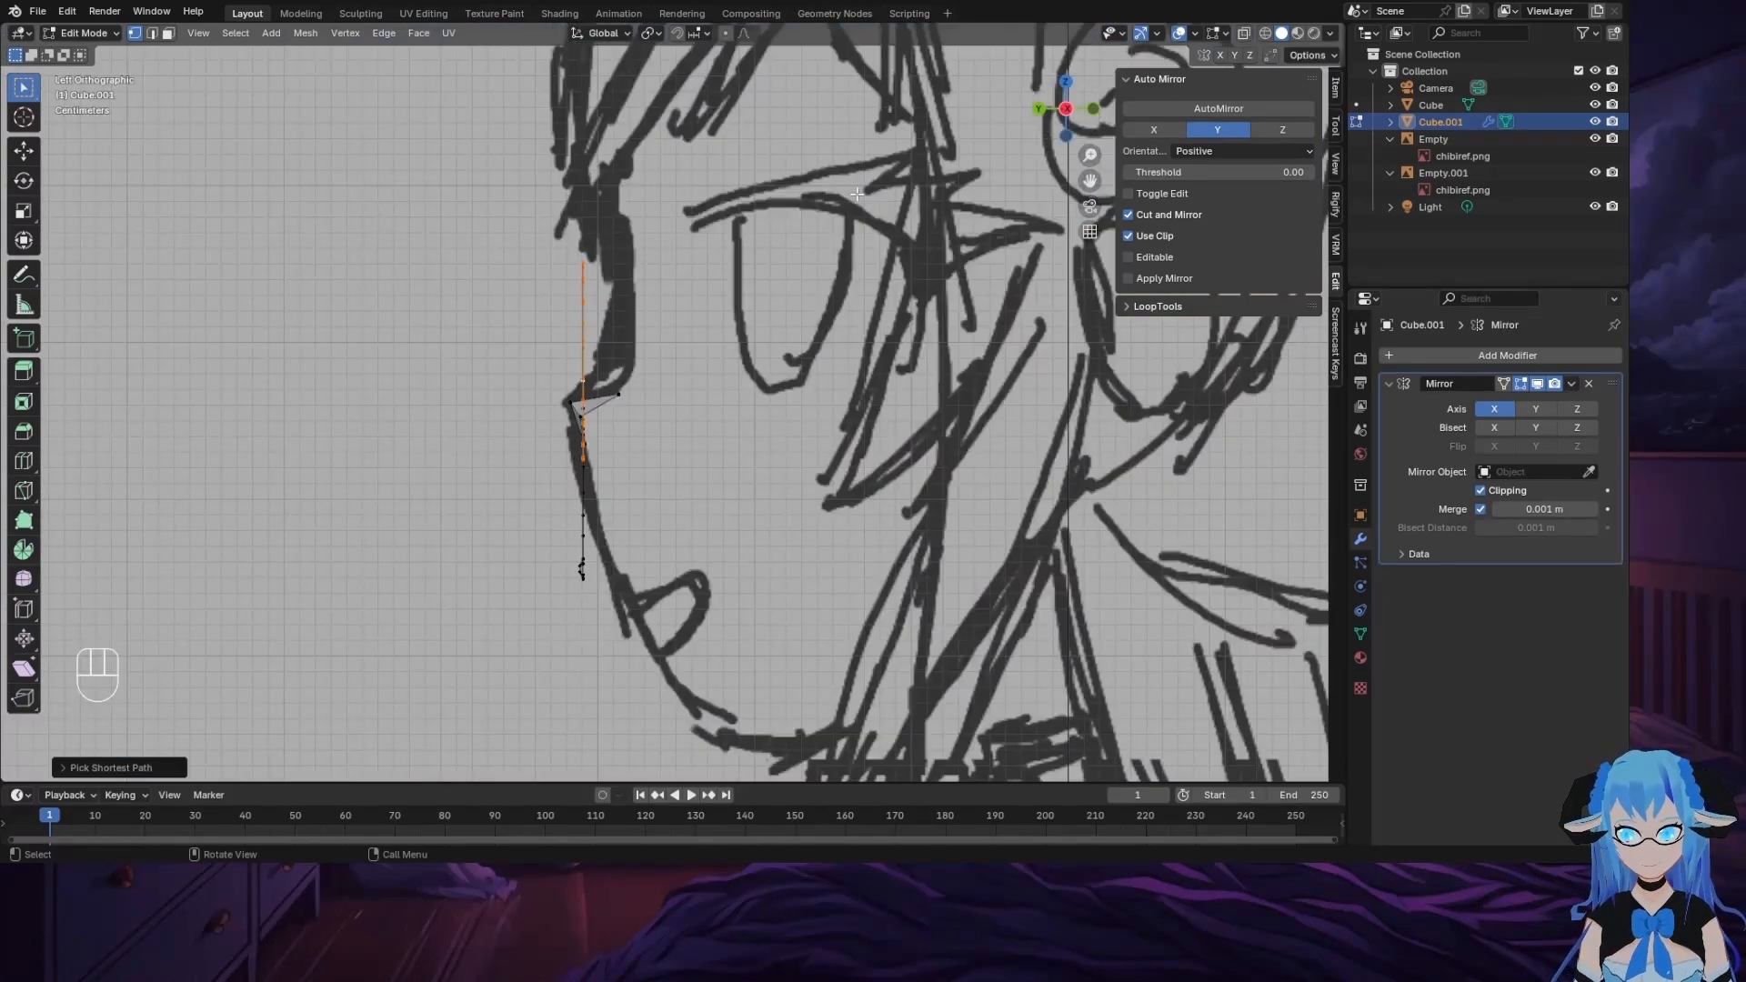
pyautogui.press('g')
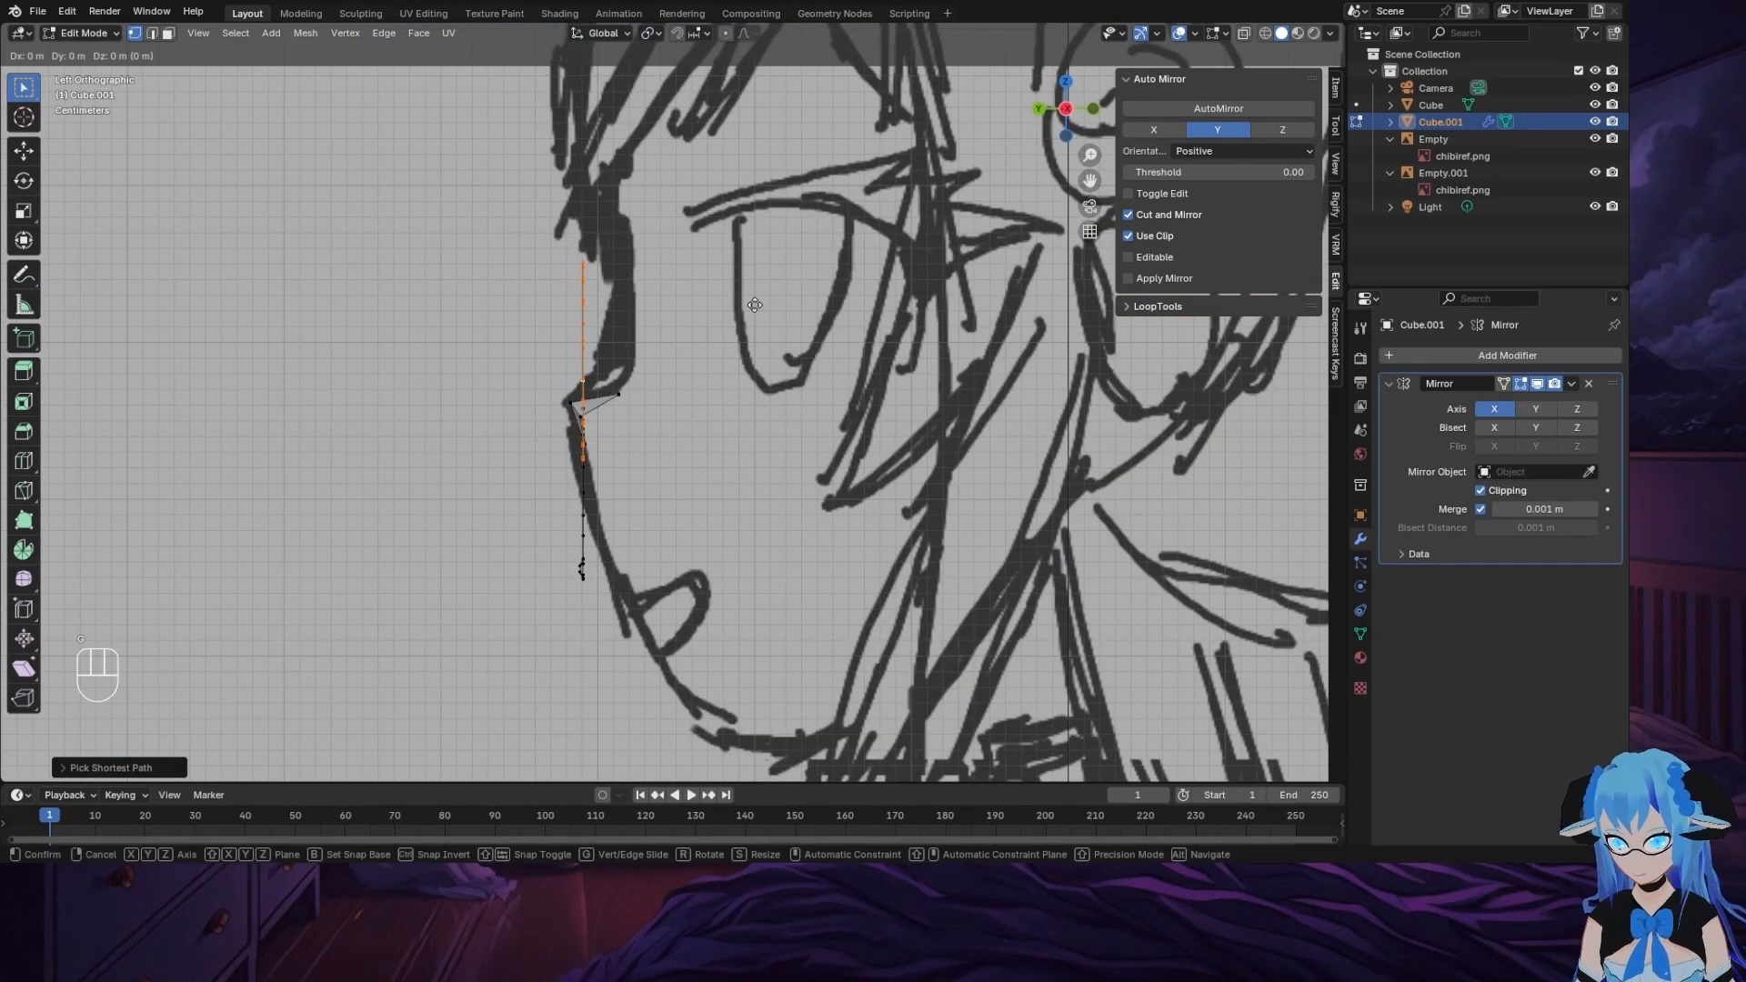
pyautogui.press('y')
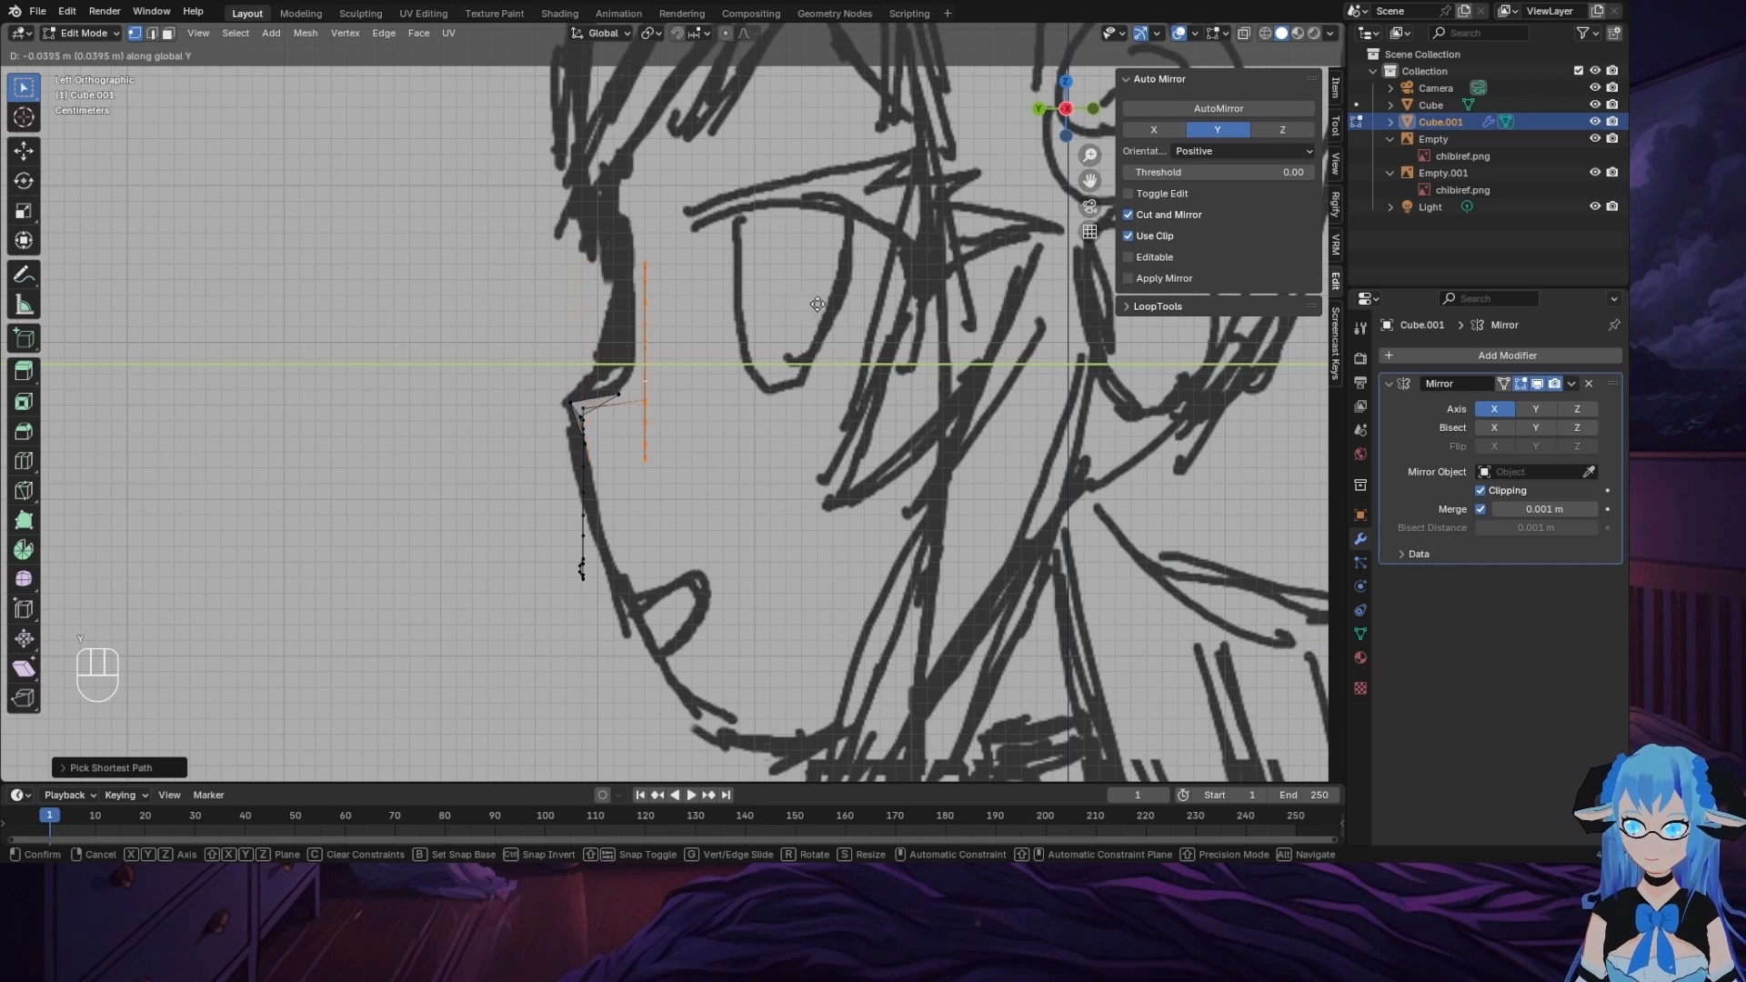
pyautogui.click(941, 302)
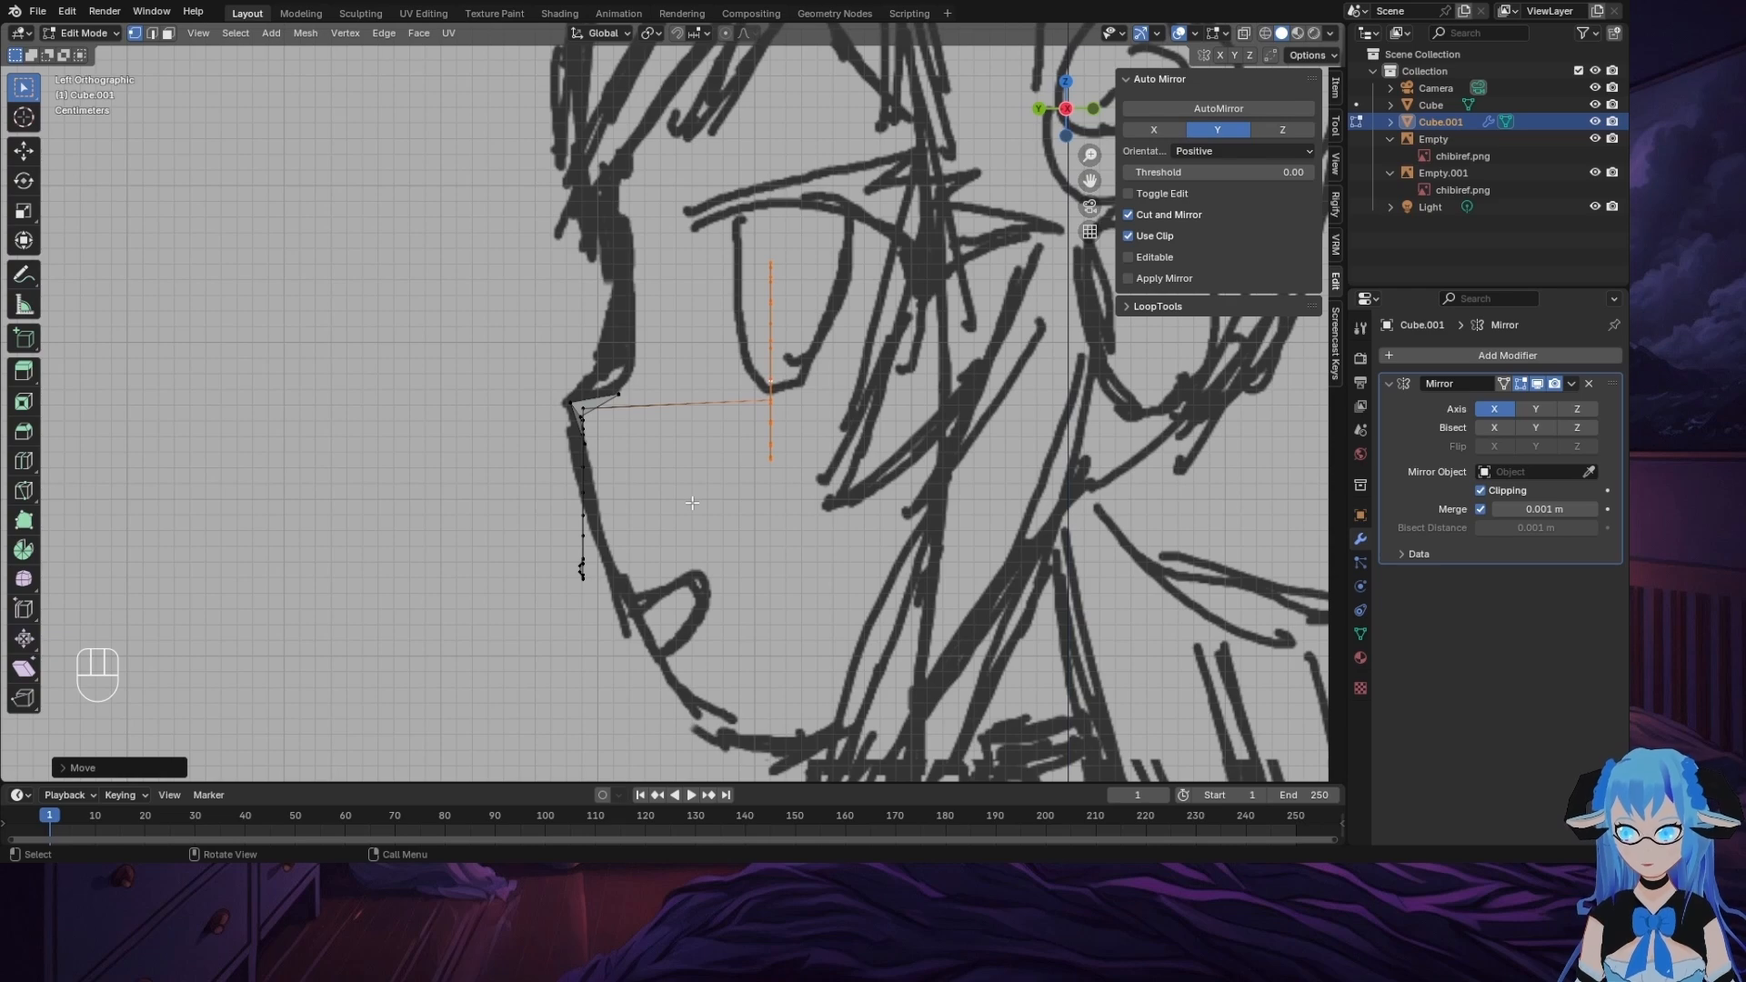
# Step: Examine the eye outline's depth and shape against the side and front references
pyautogui.scroll(-1, 693, 498)
pyautogui.scroll(1, 693, 498)
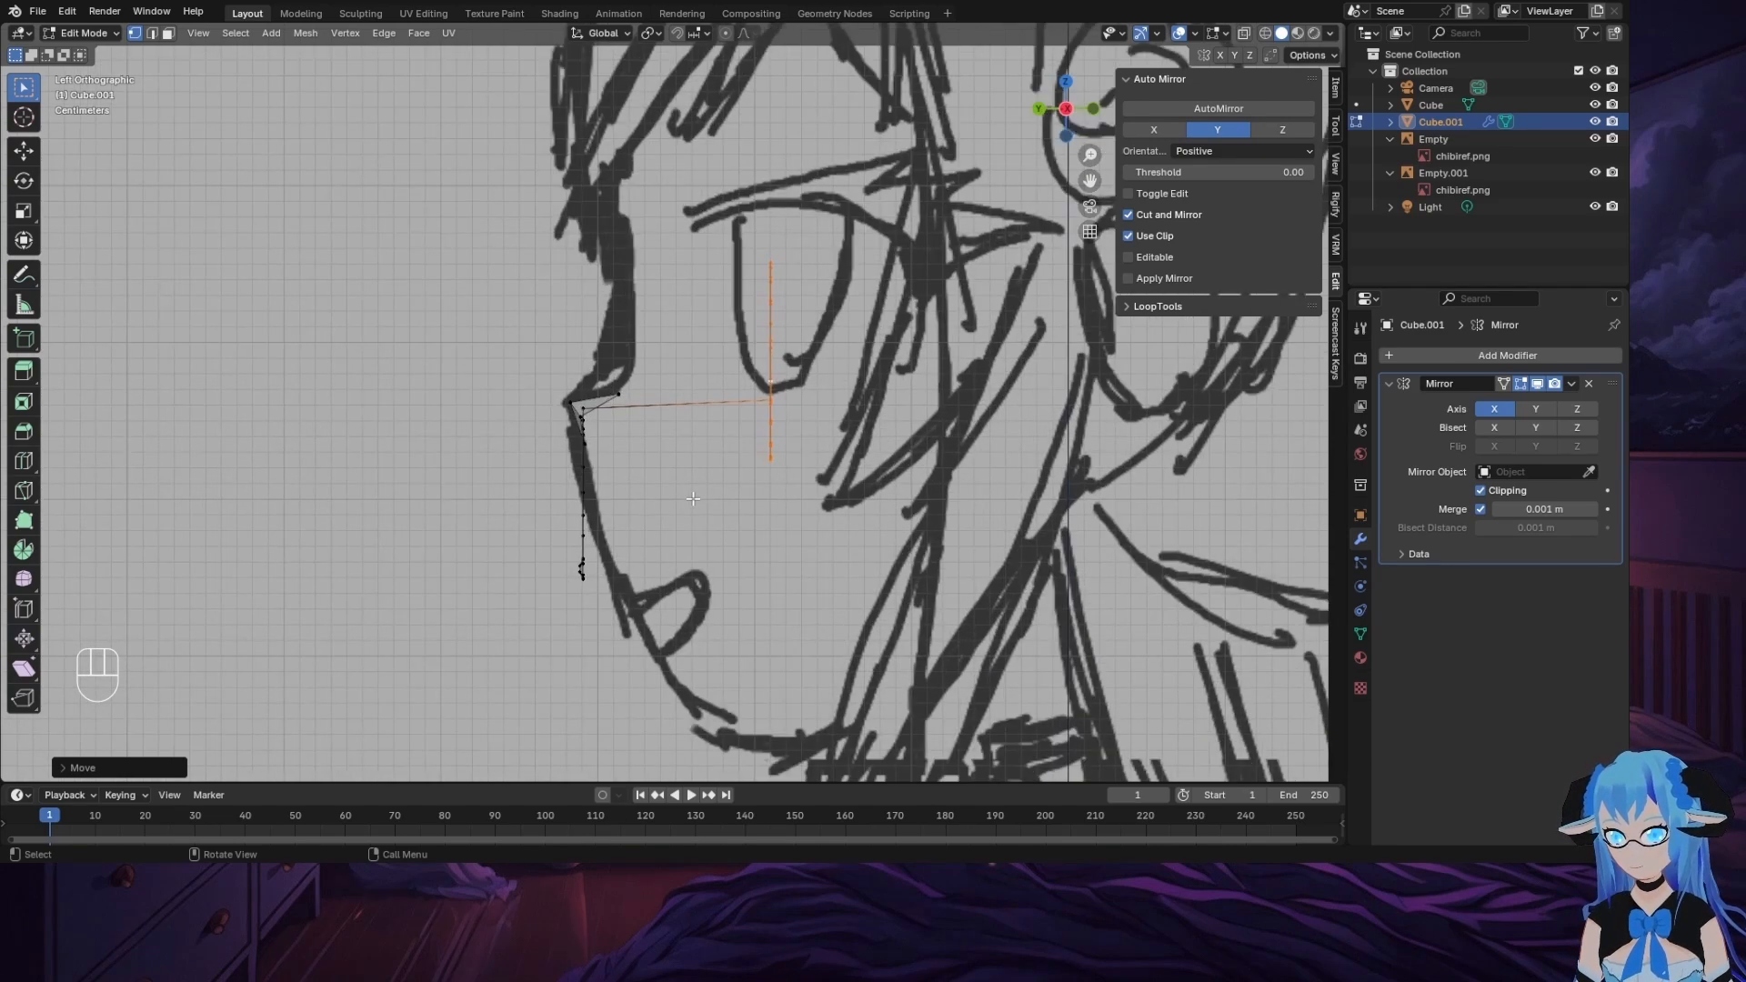
pyautogui.moveTo(695, 498); pyautogui.dragTo(818, 504, button='middle')
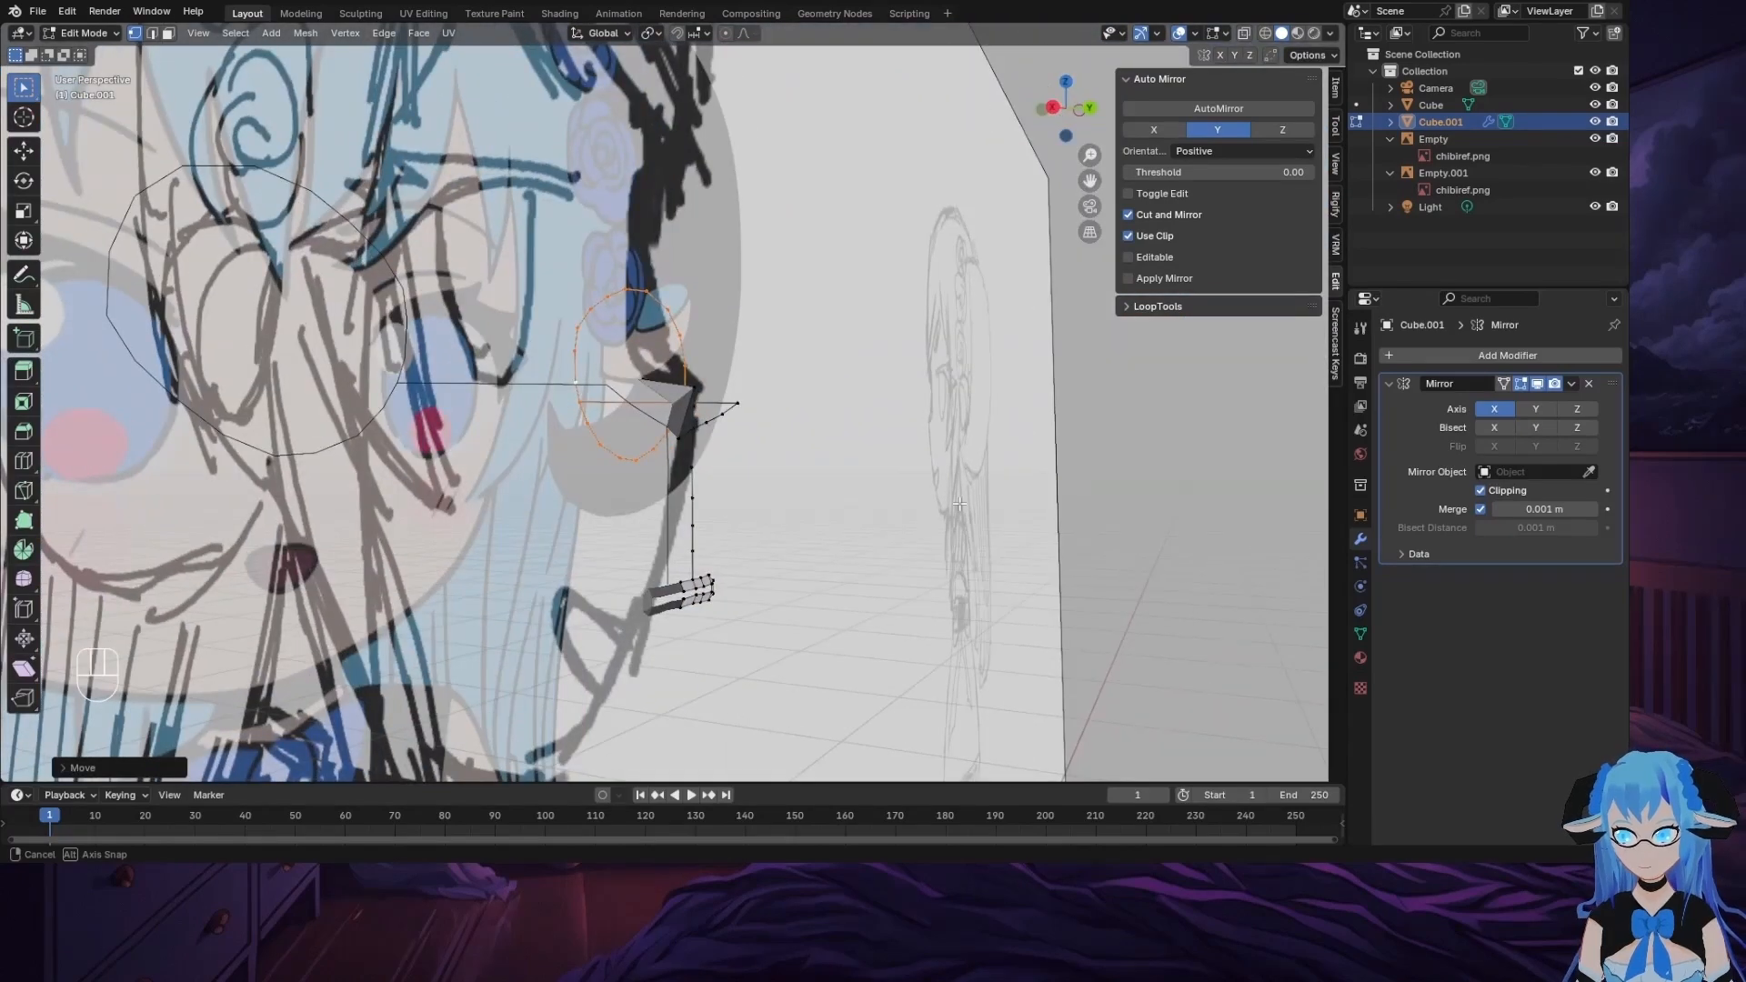
pyautogui.click(1087, 109)
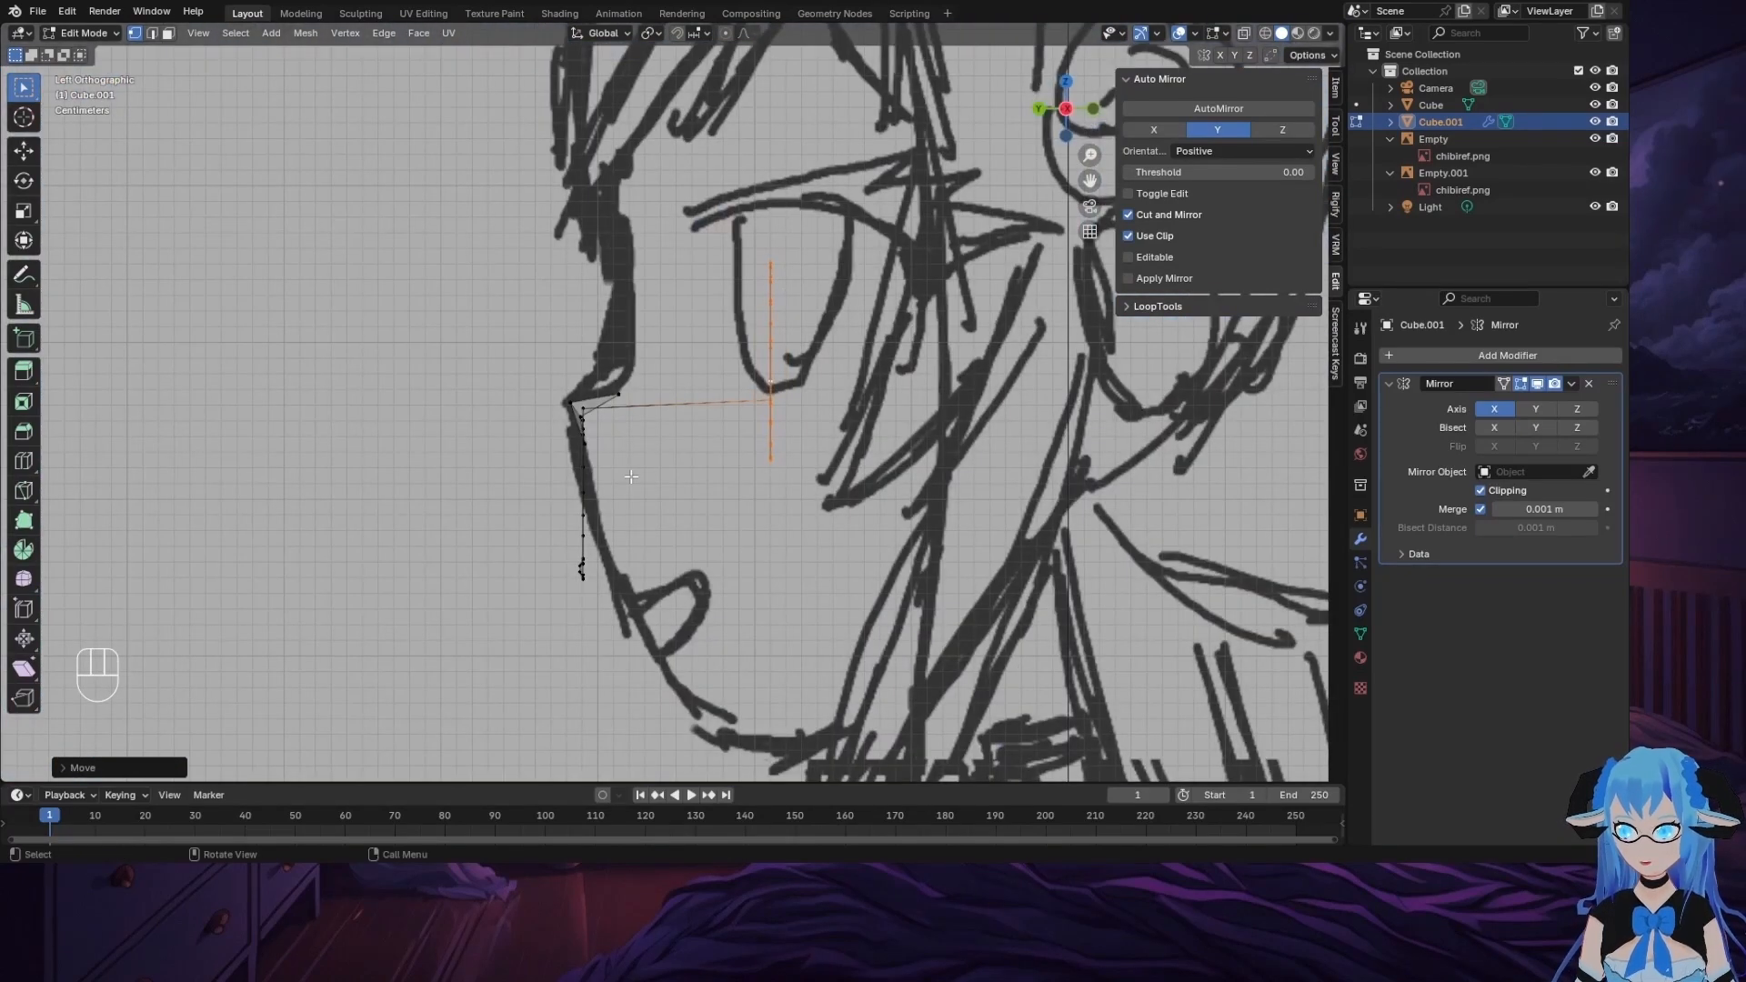
pyautogui.moveTo(631, 477); pyautogui.dragTo(867, 435, button='middle')
pyautogui.click(1073, 111)
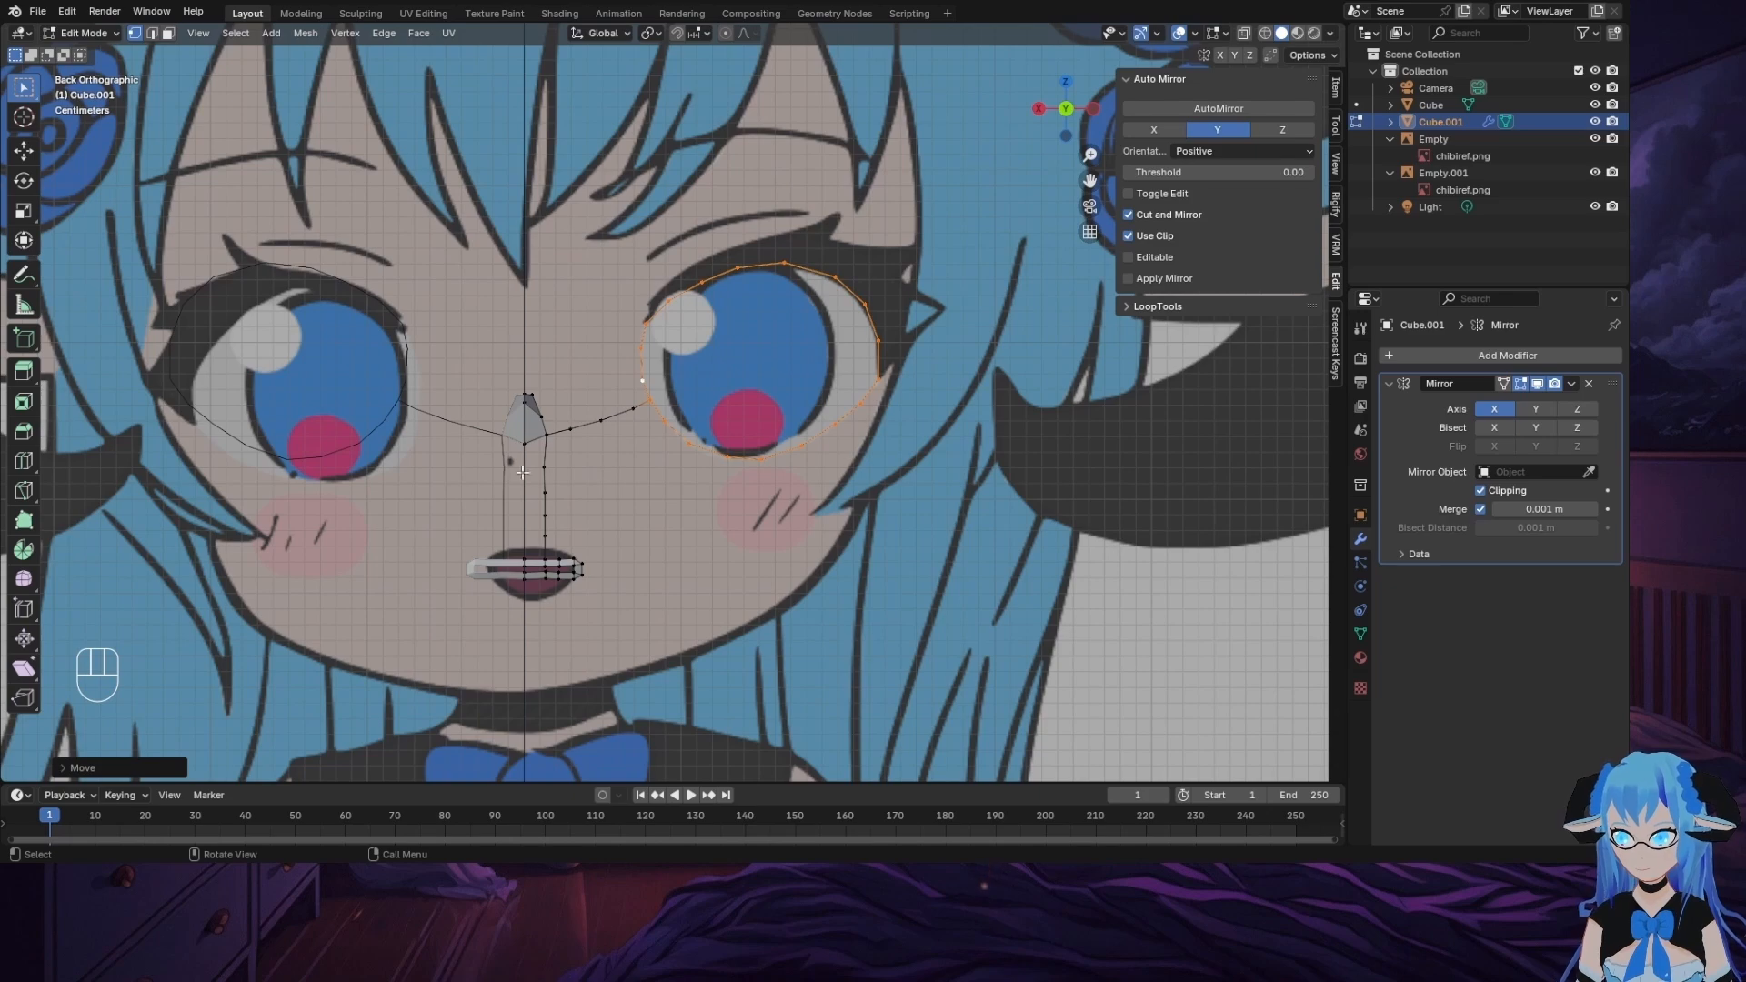
pyautogui.click(1041, 108)
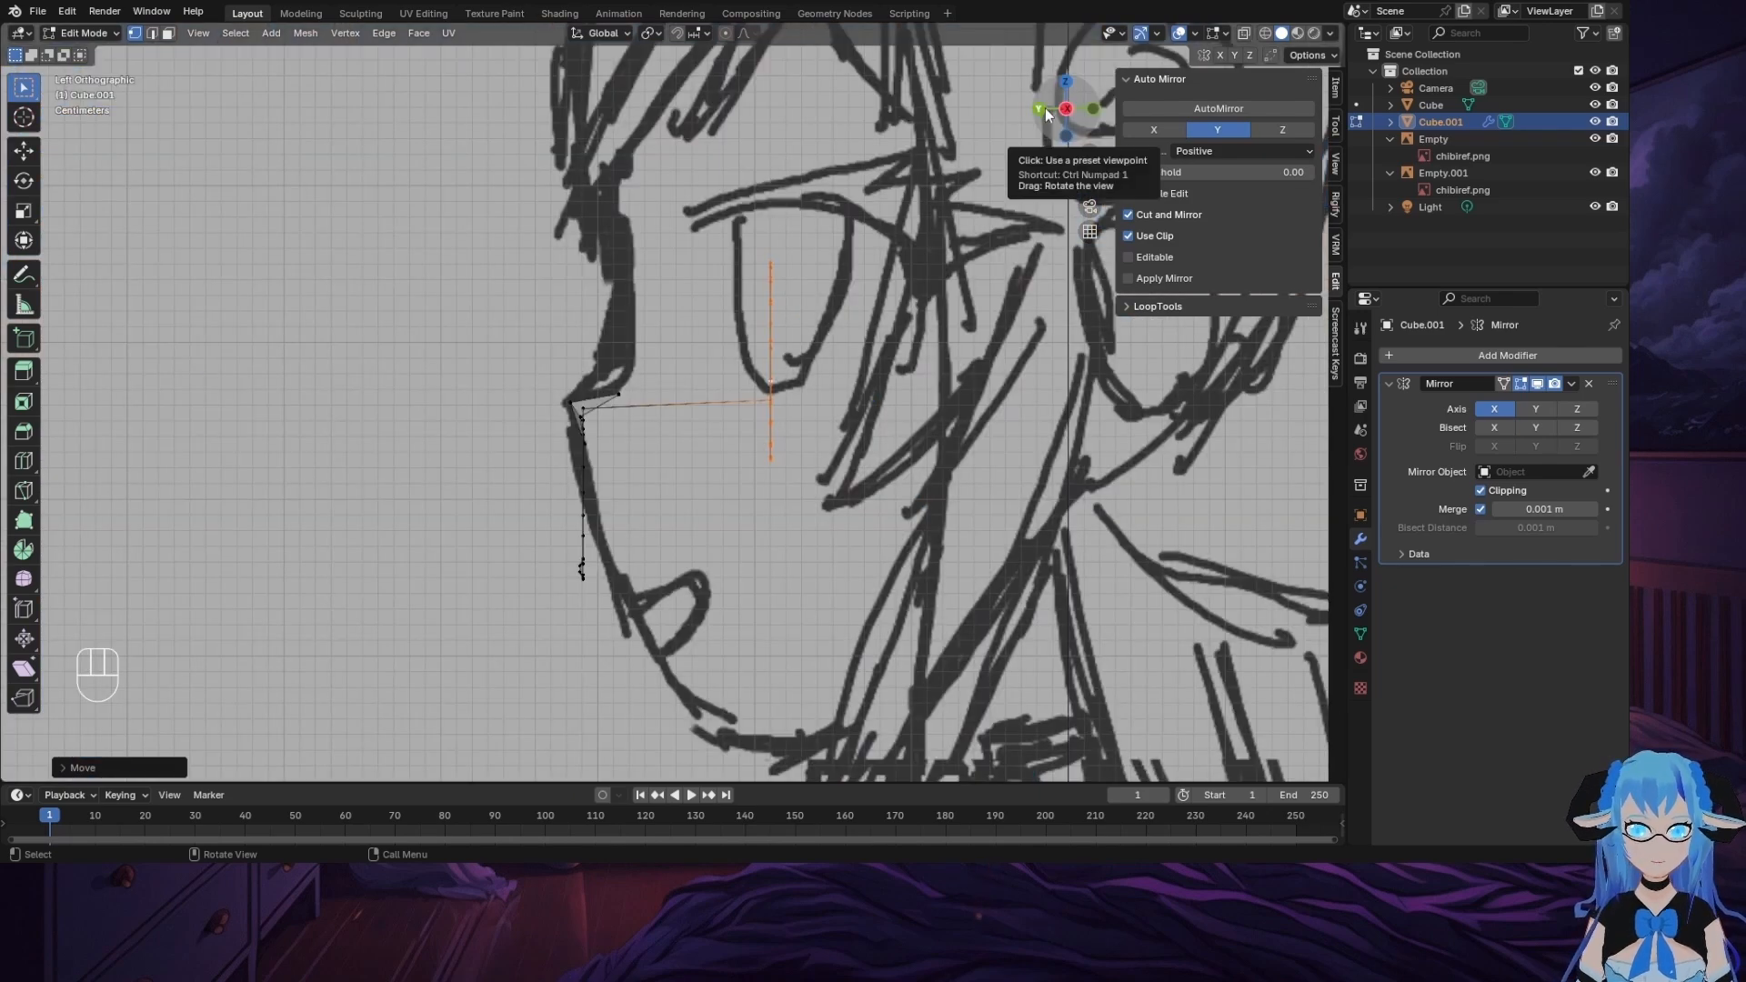
pyautogui.click(1041, 116)
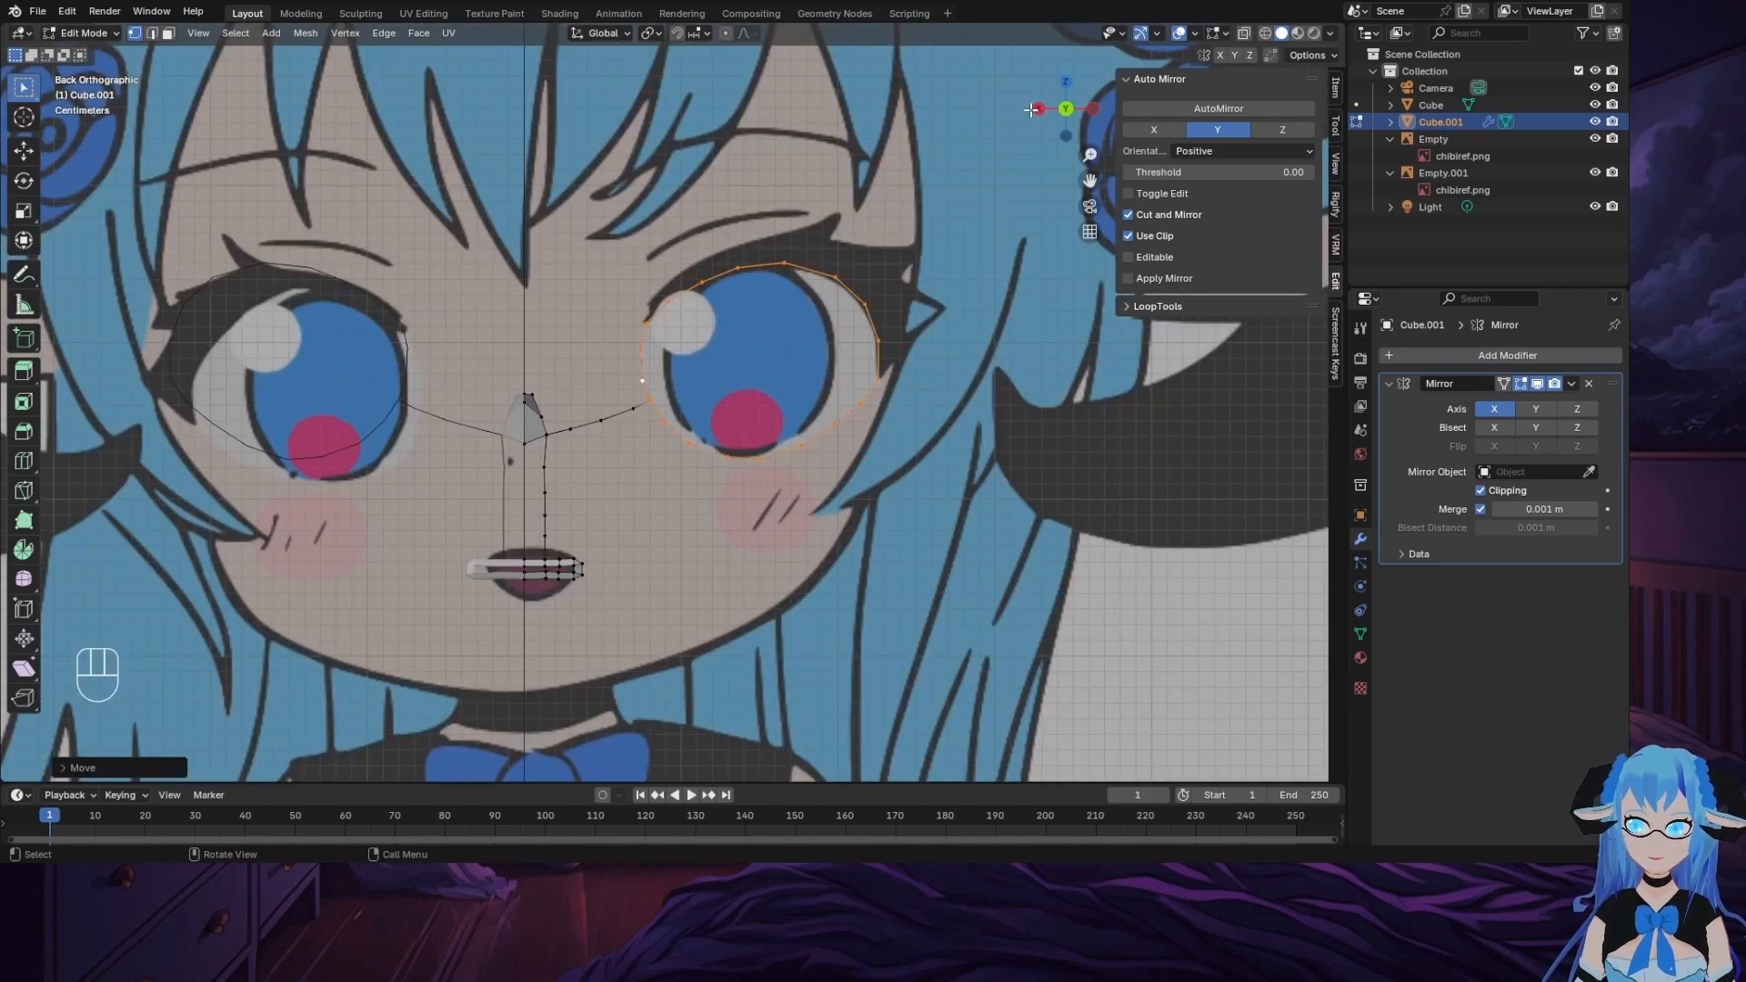
pyautogui.click(1091, 111)
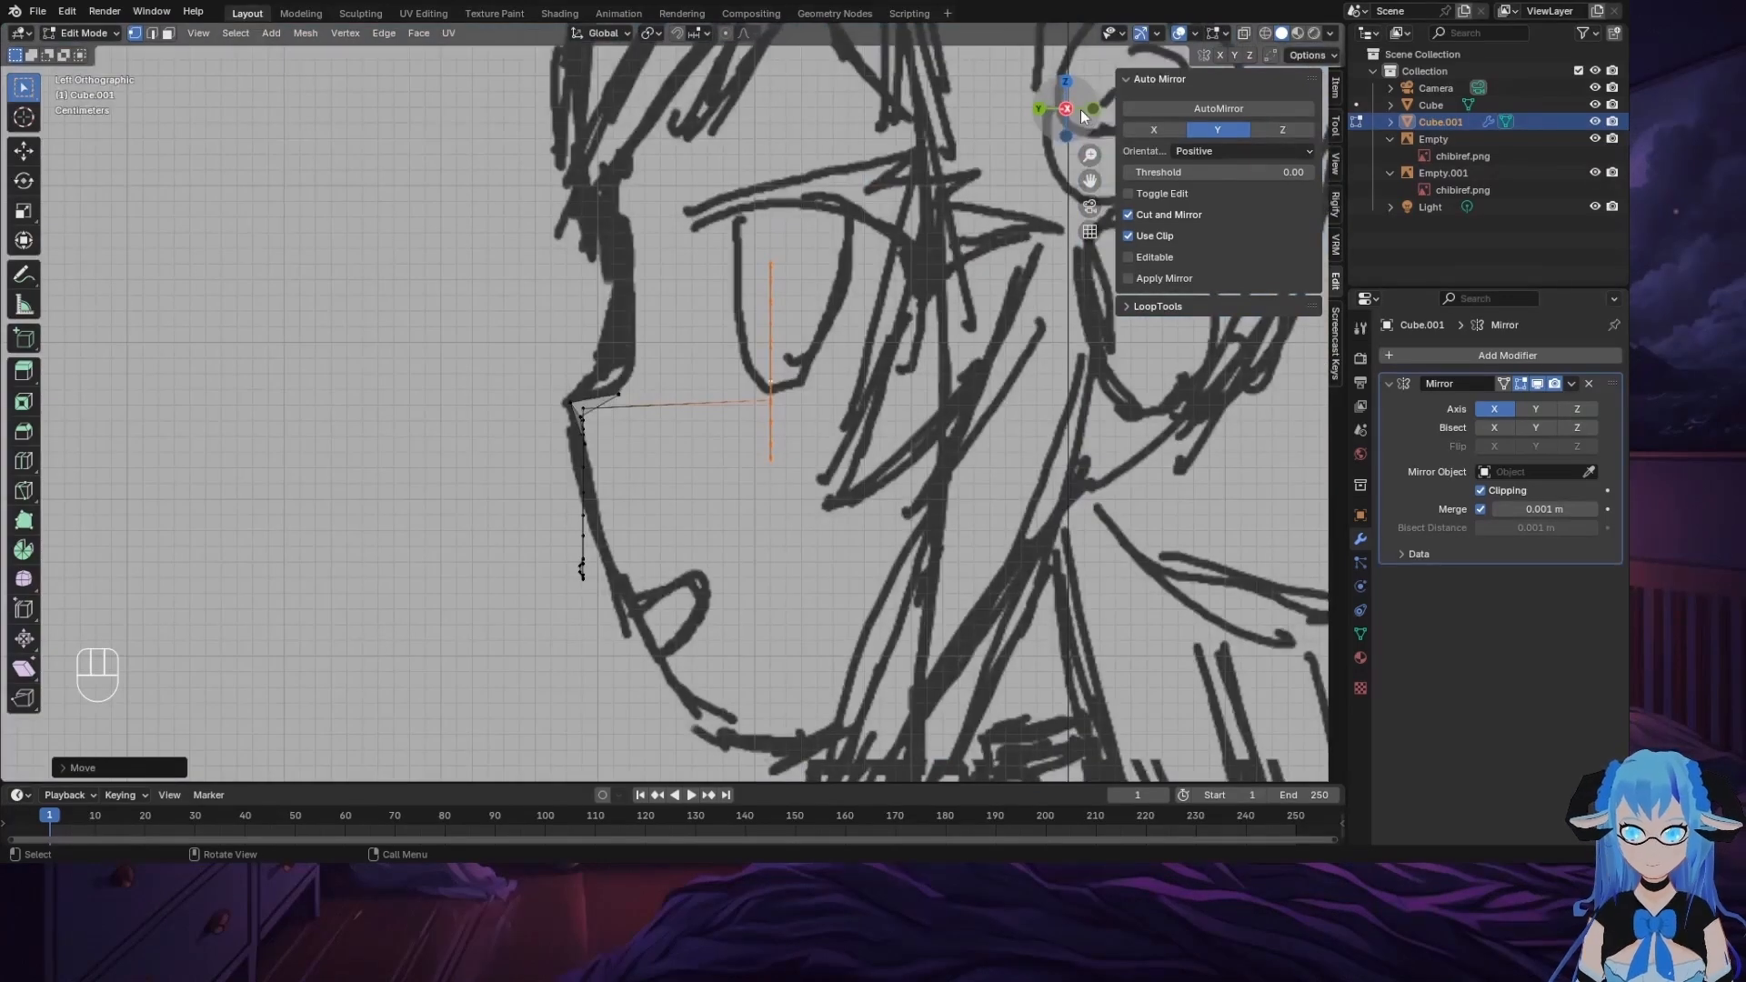
# Step: Compare the eye outline's height and depth with the eye drawn in the front and side references
pyautogui.click(1041, 110)
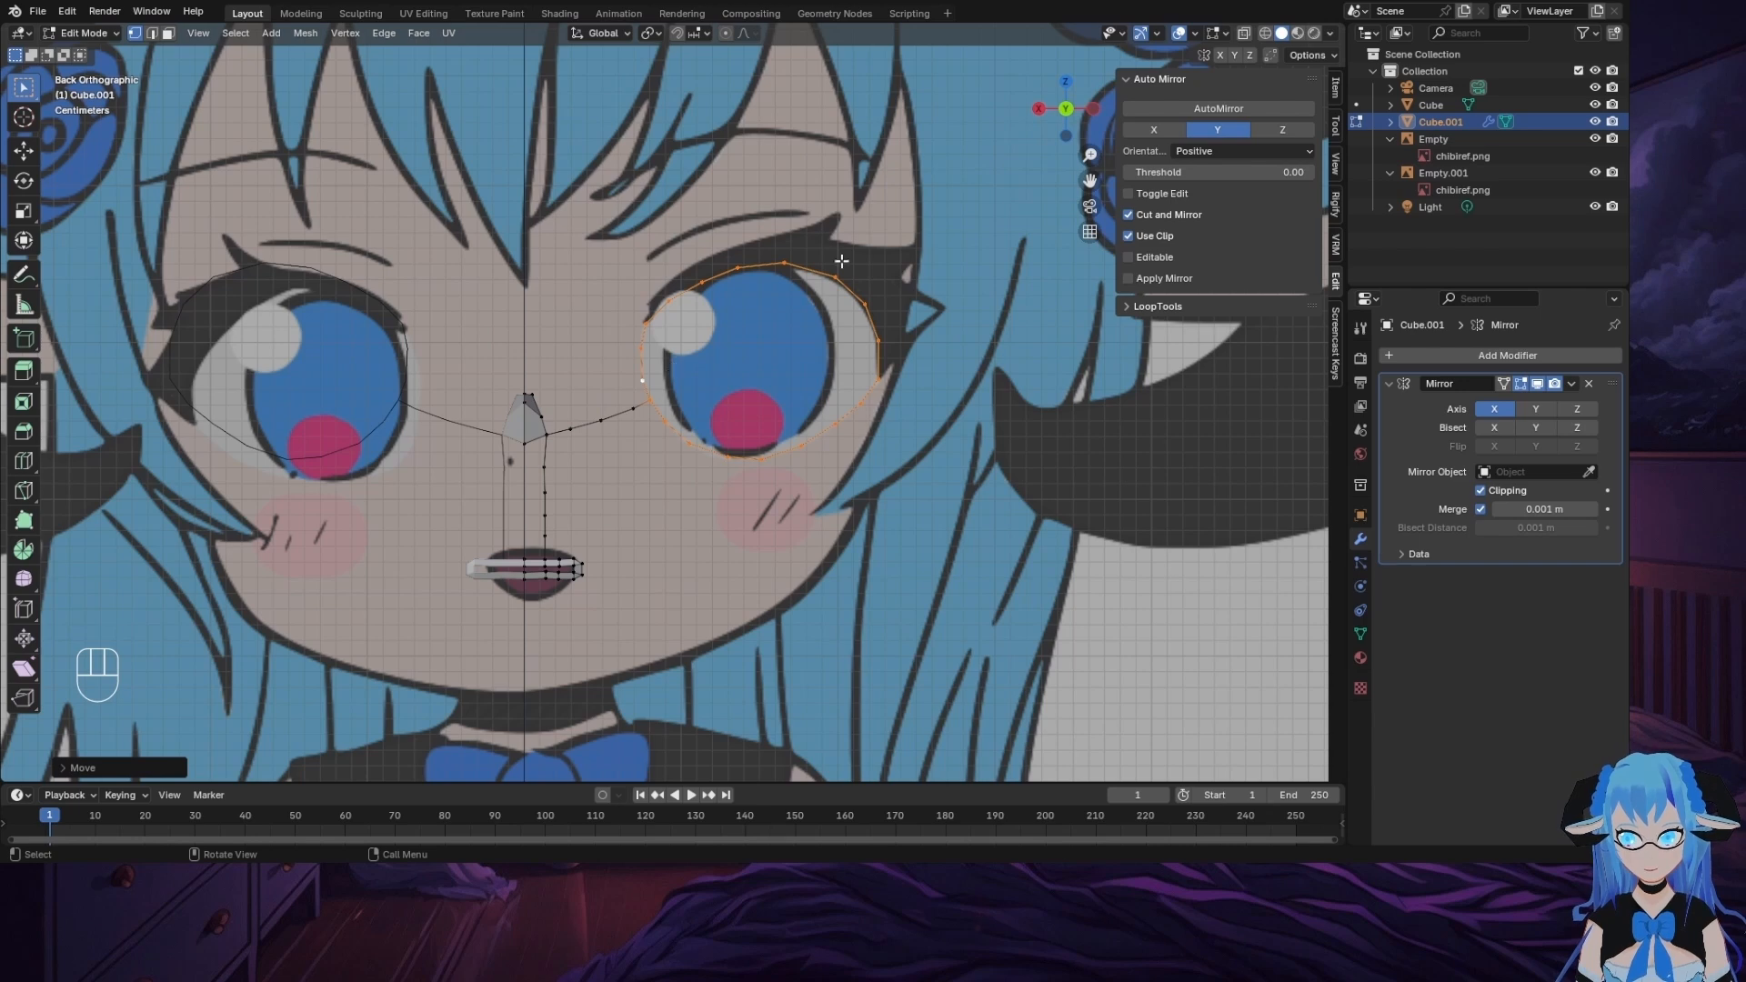
pyautogui.click(1094, 110)
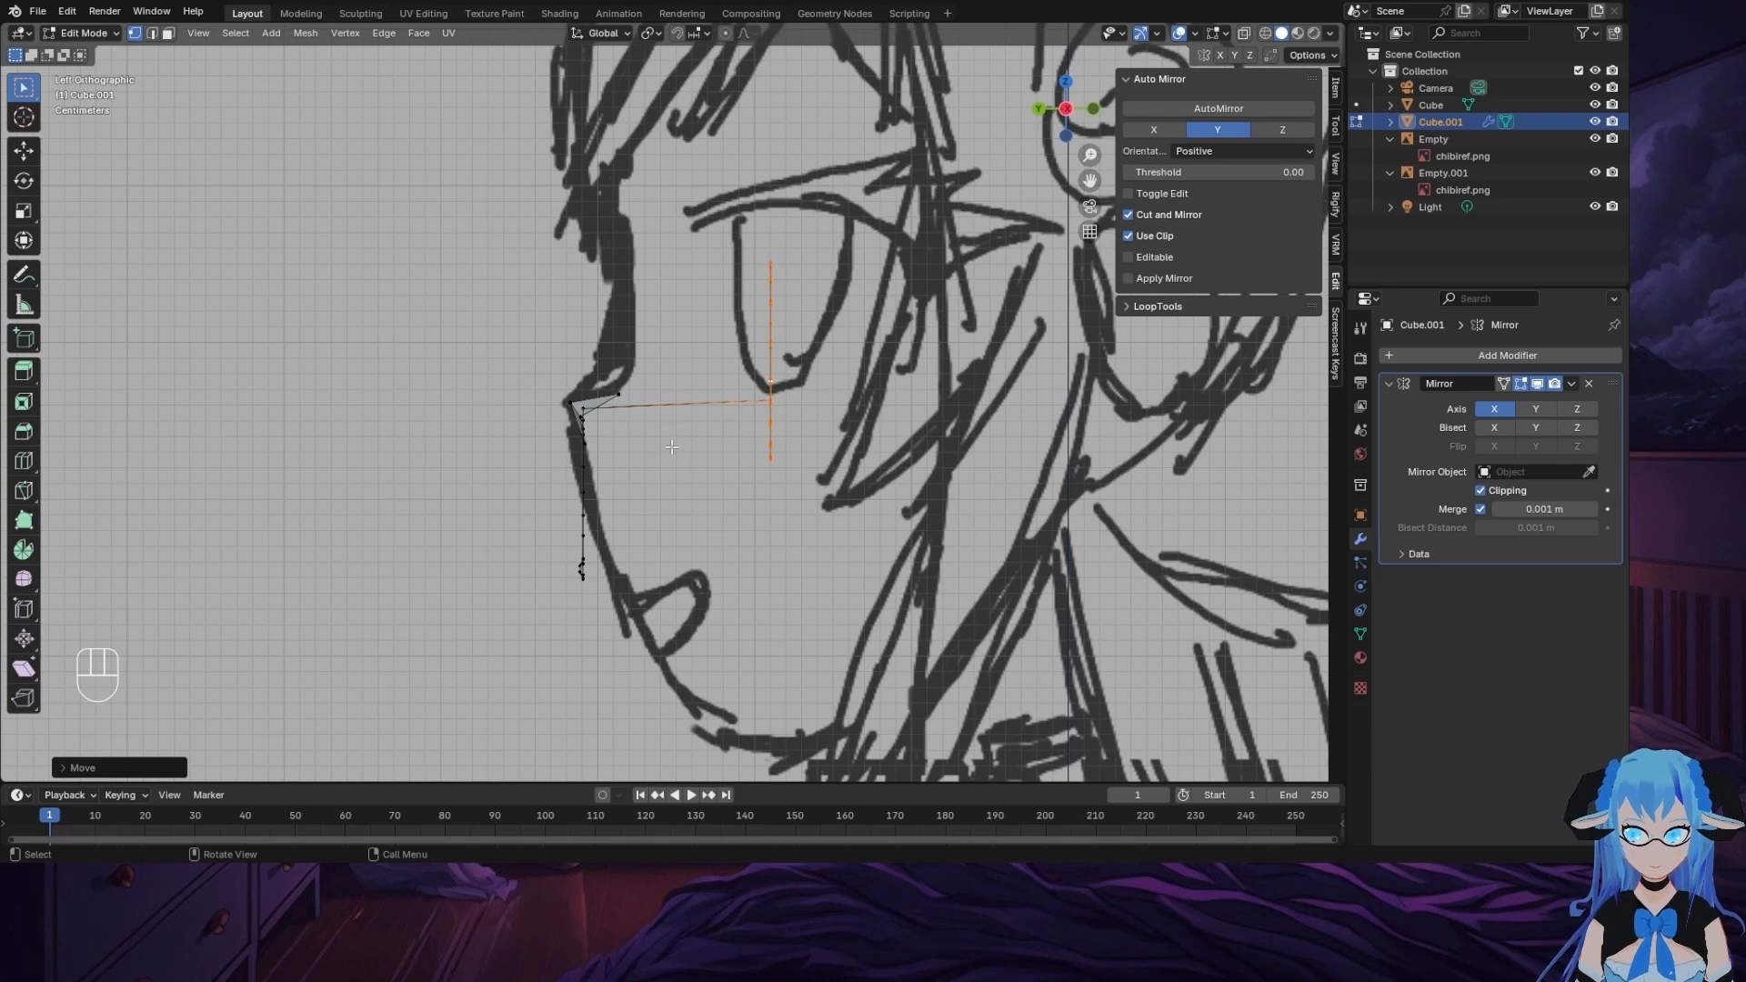
pyautogui.scroll(-3, 921, 400)
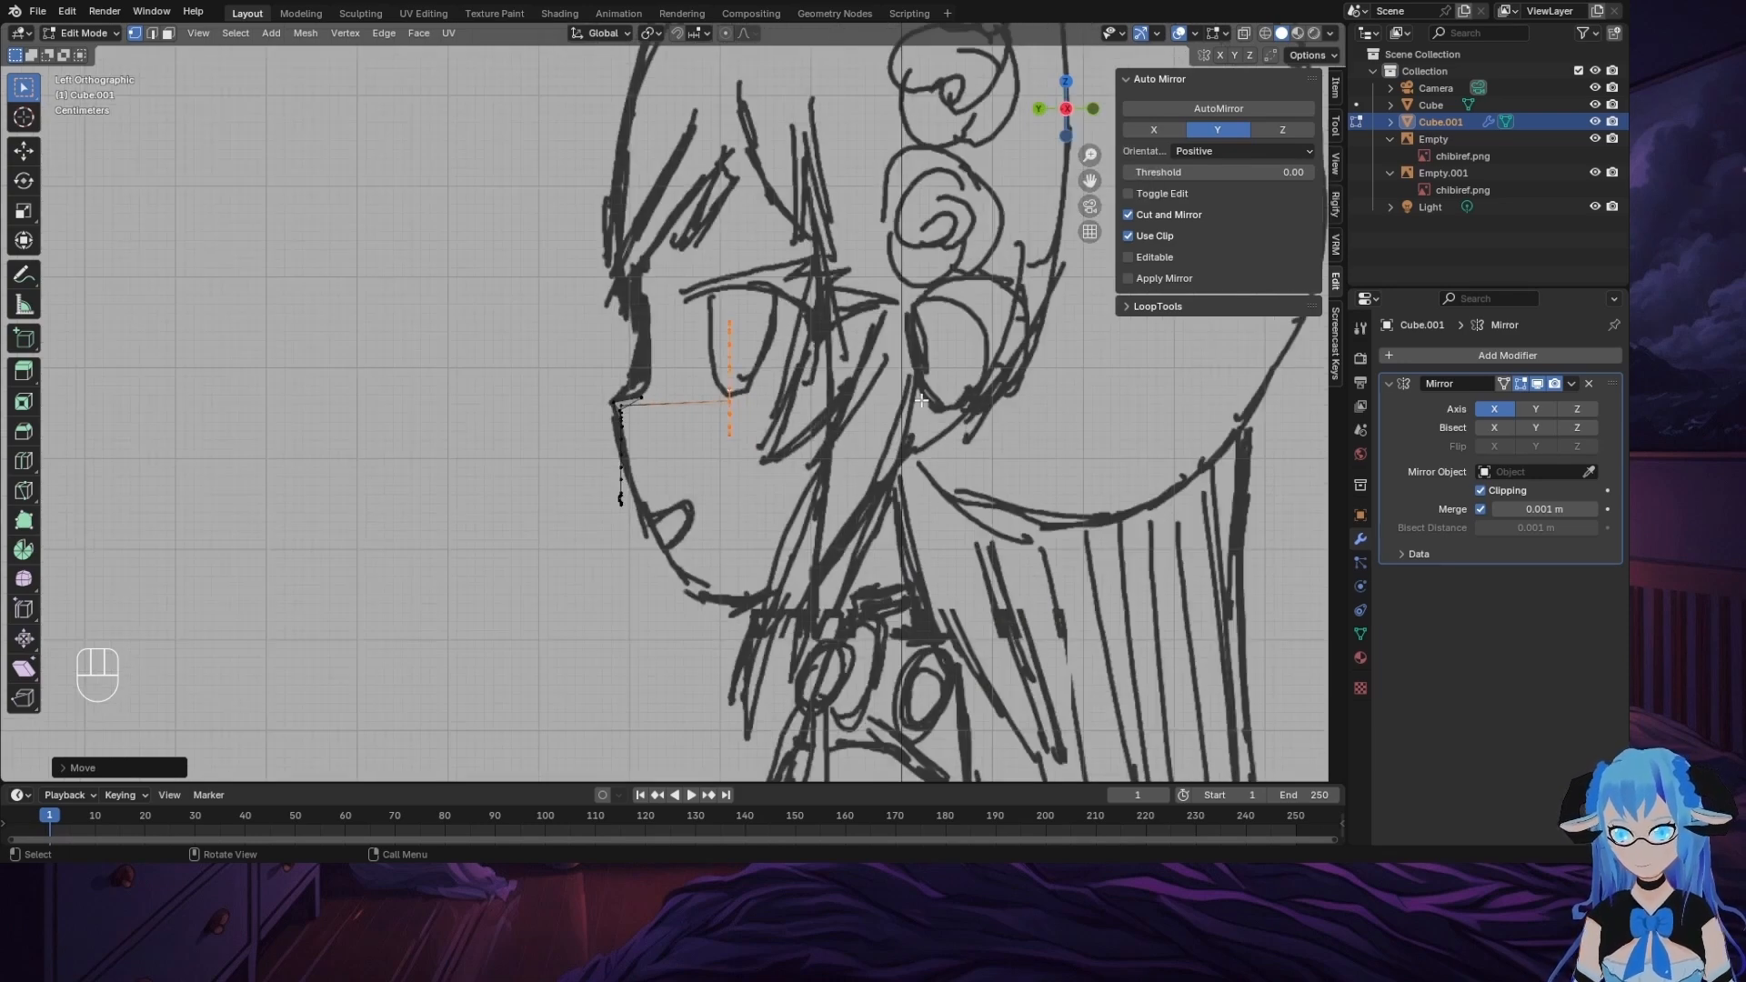
pyautogui.scroll(5, 922, 400)
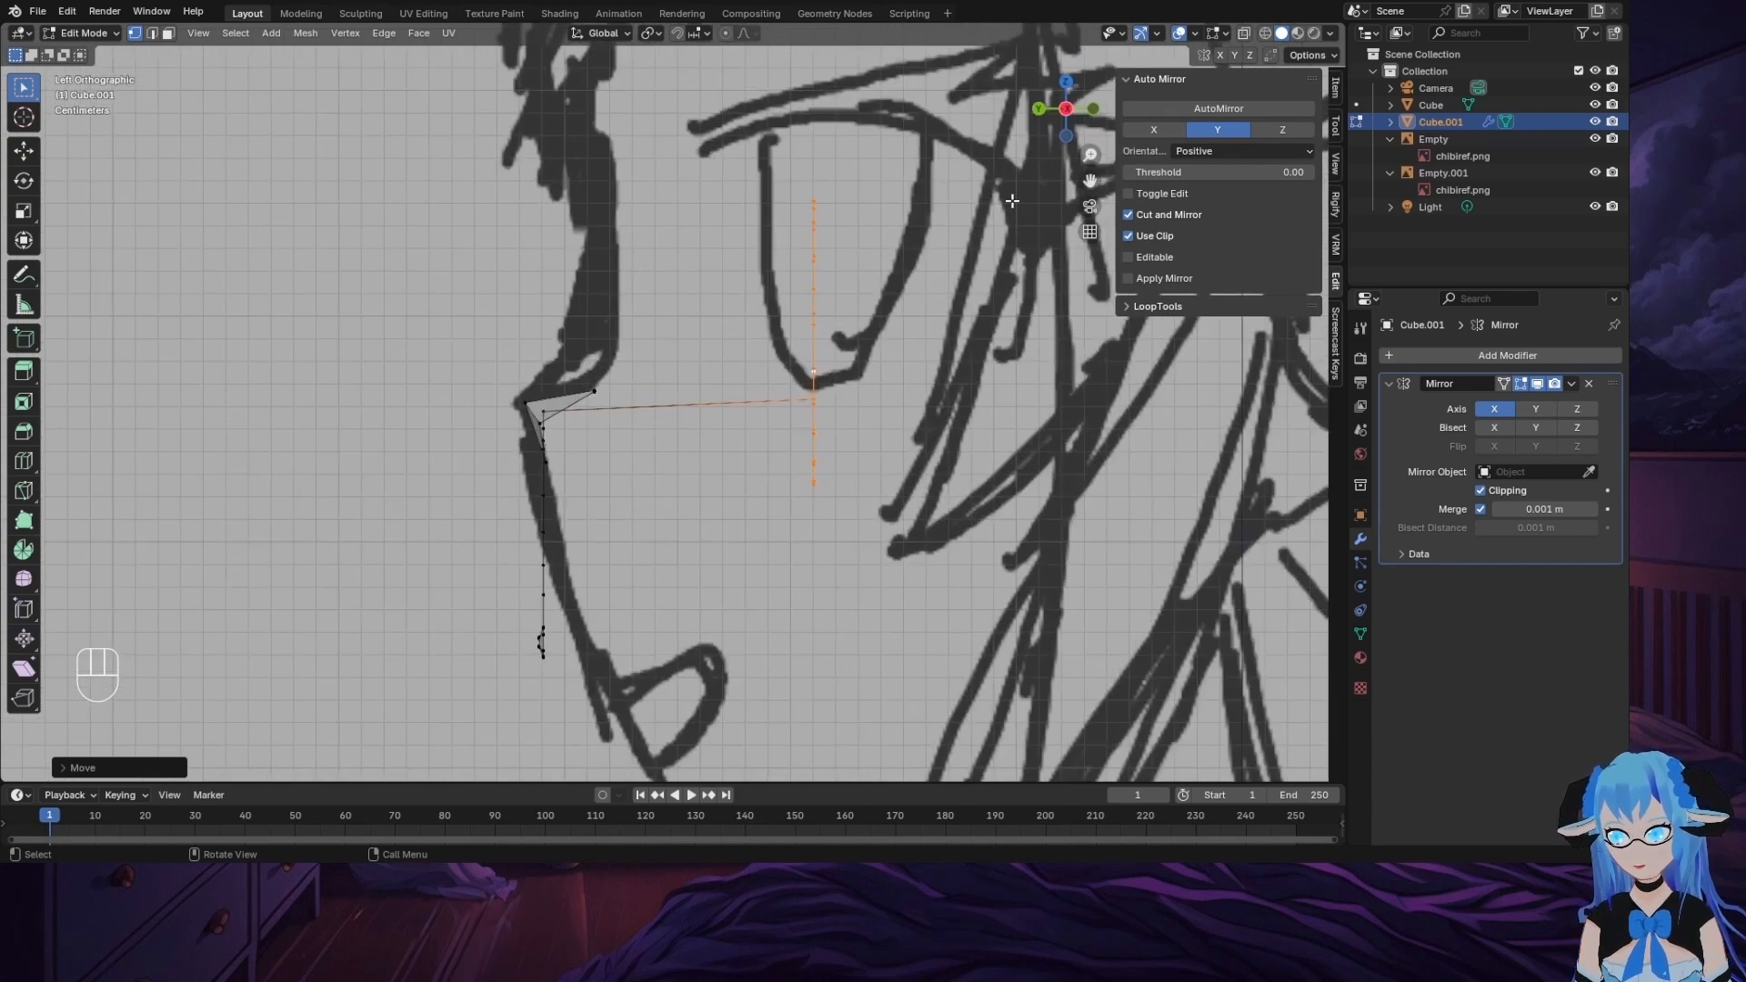
pyautogui.click(1038, 109)
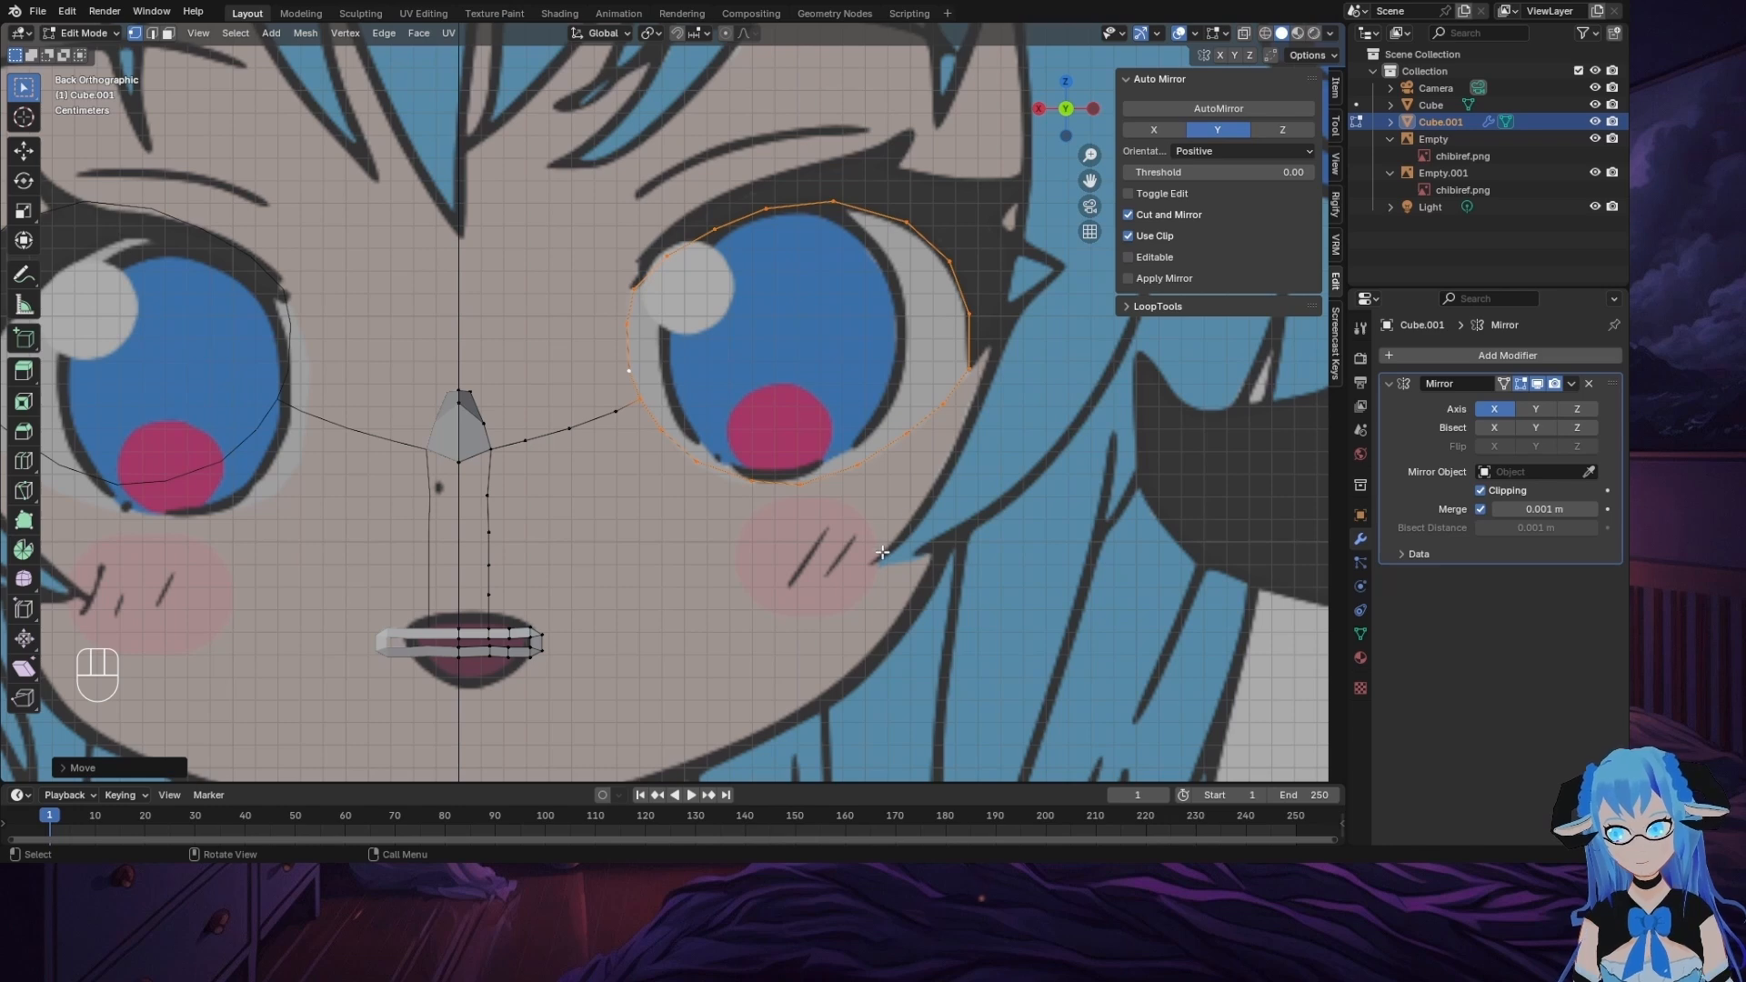
pyautogui.scroll(-2, 882, 552)
pyautogui.scroll(-2, 882, 552)
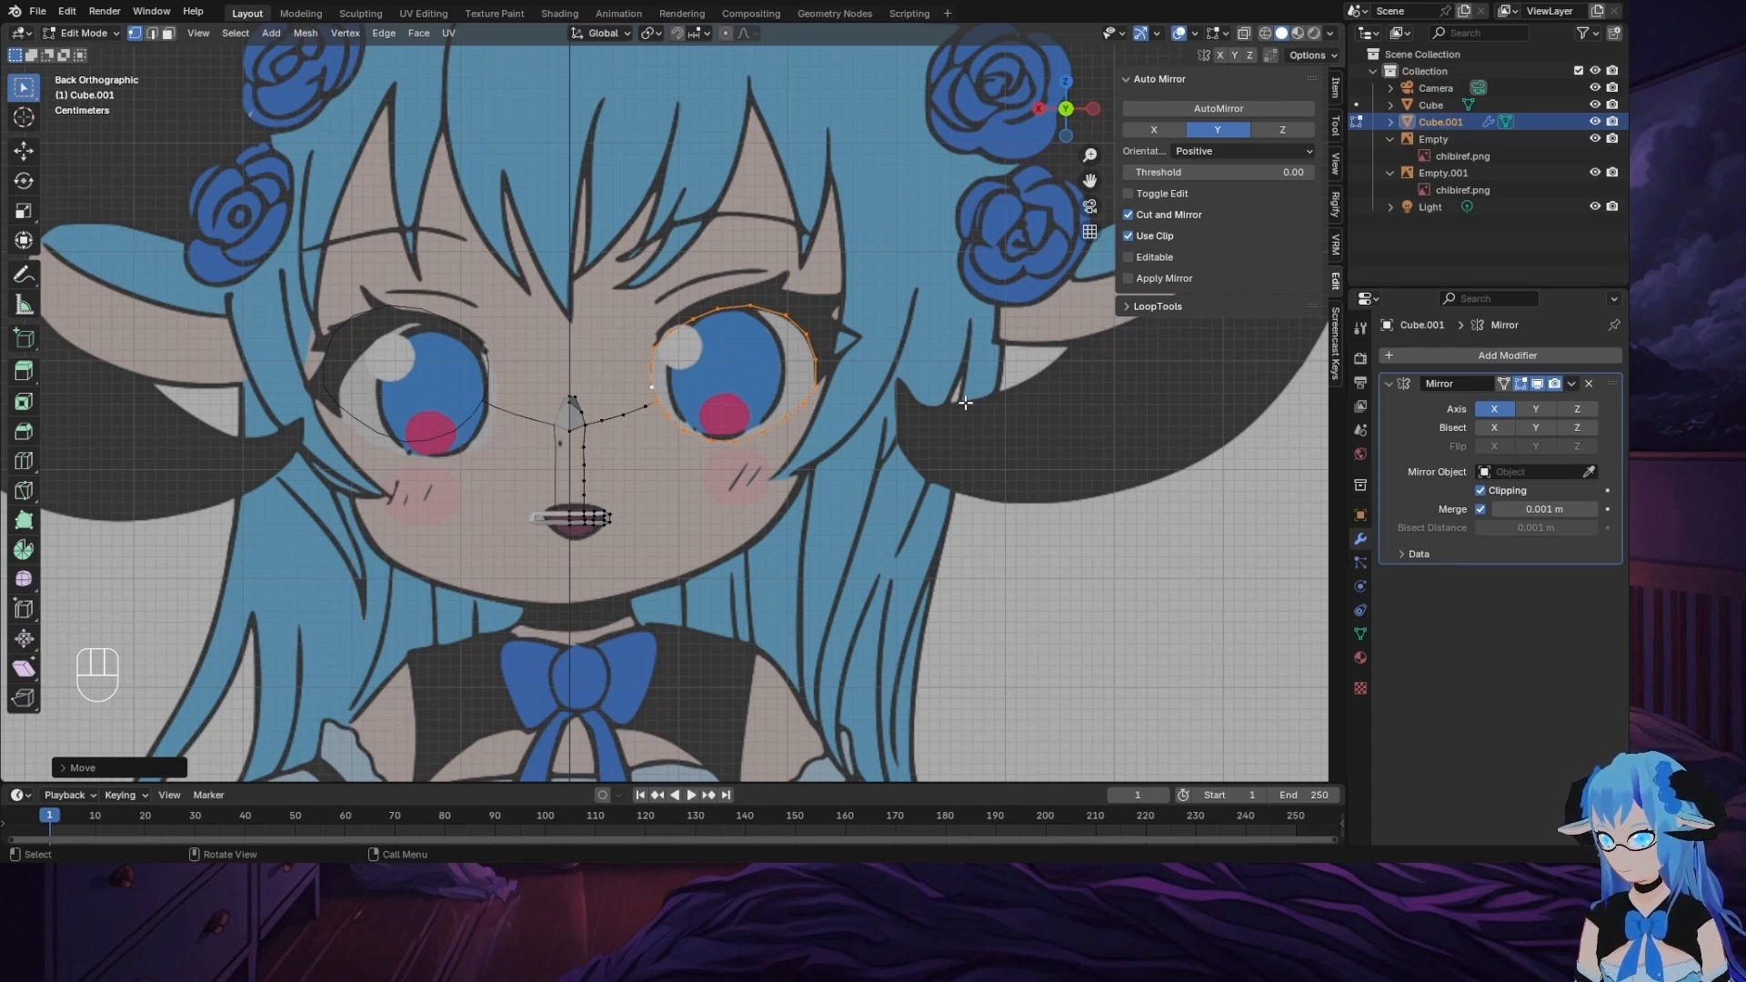
# Step: Move the complete eye outline up along Z by about 0.041 m to match the eye in the side drawing
pyautogui.click(1093, 110)
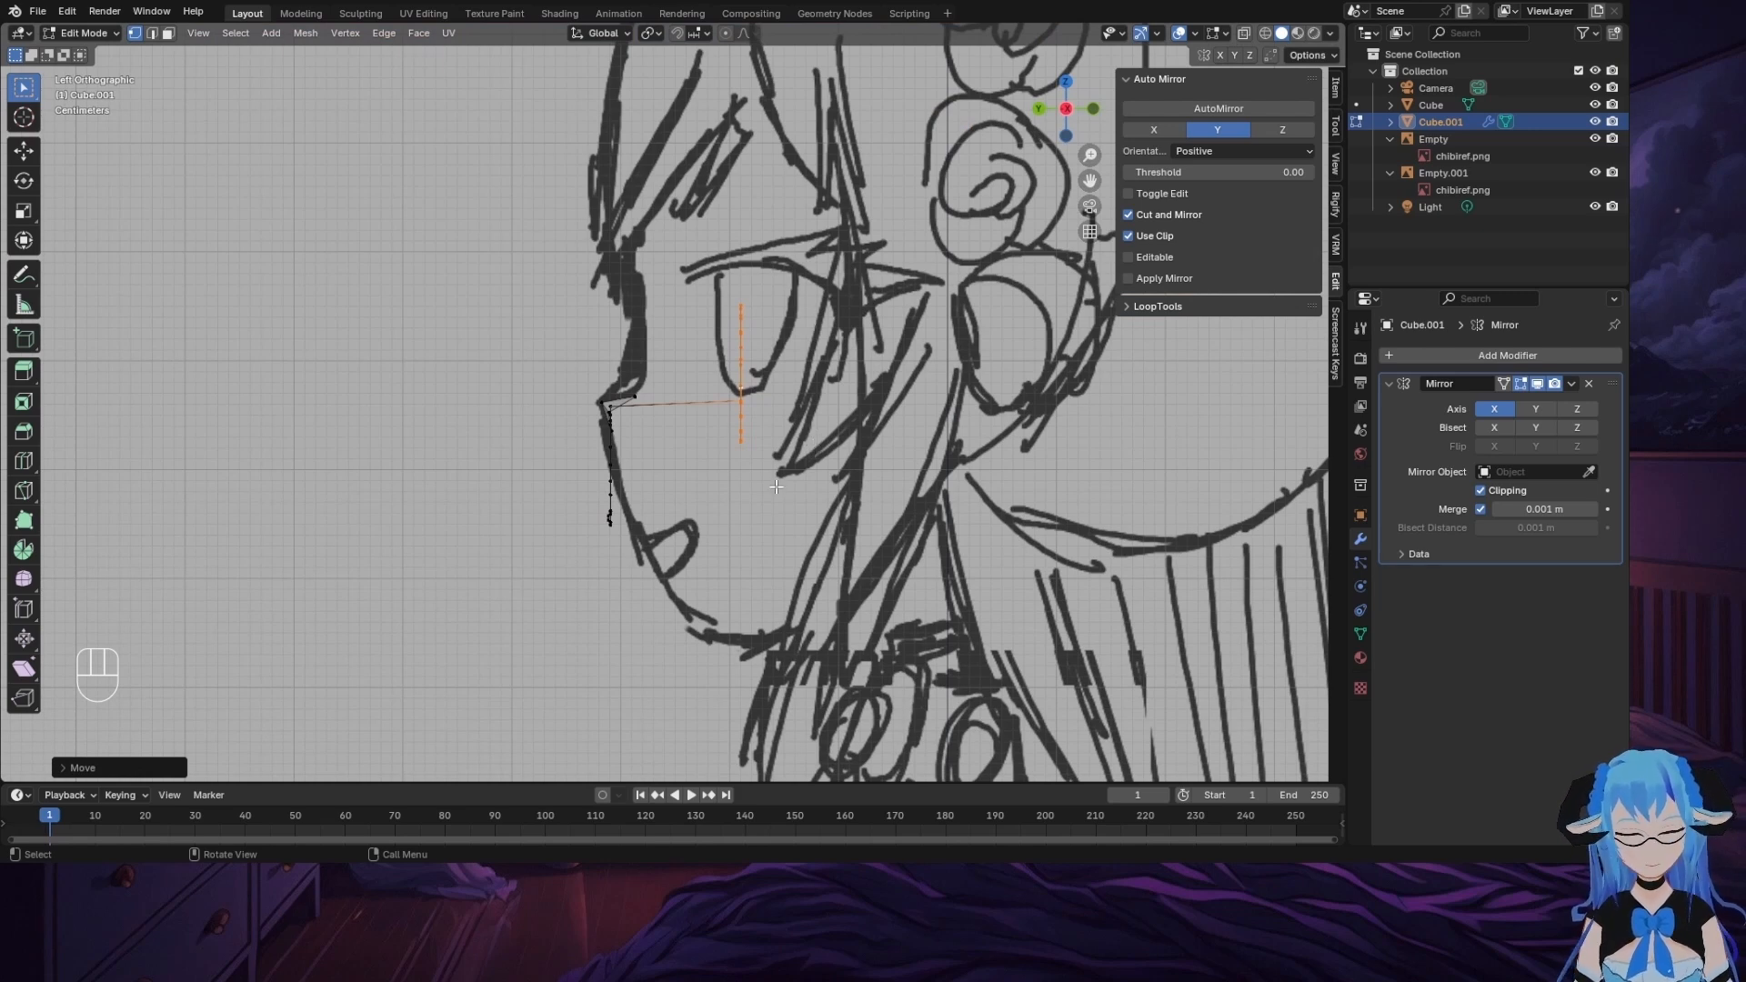
pyautogui.press('g')
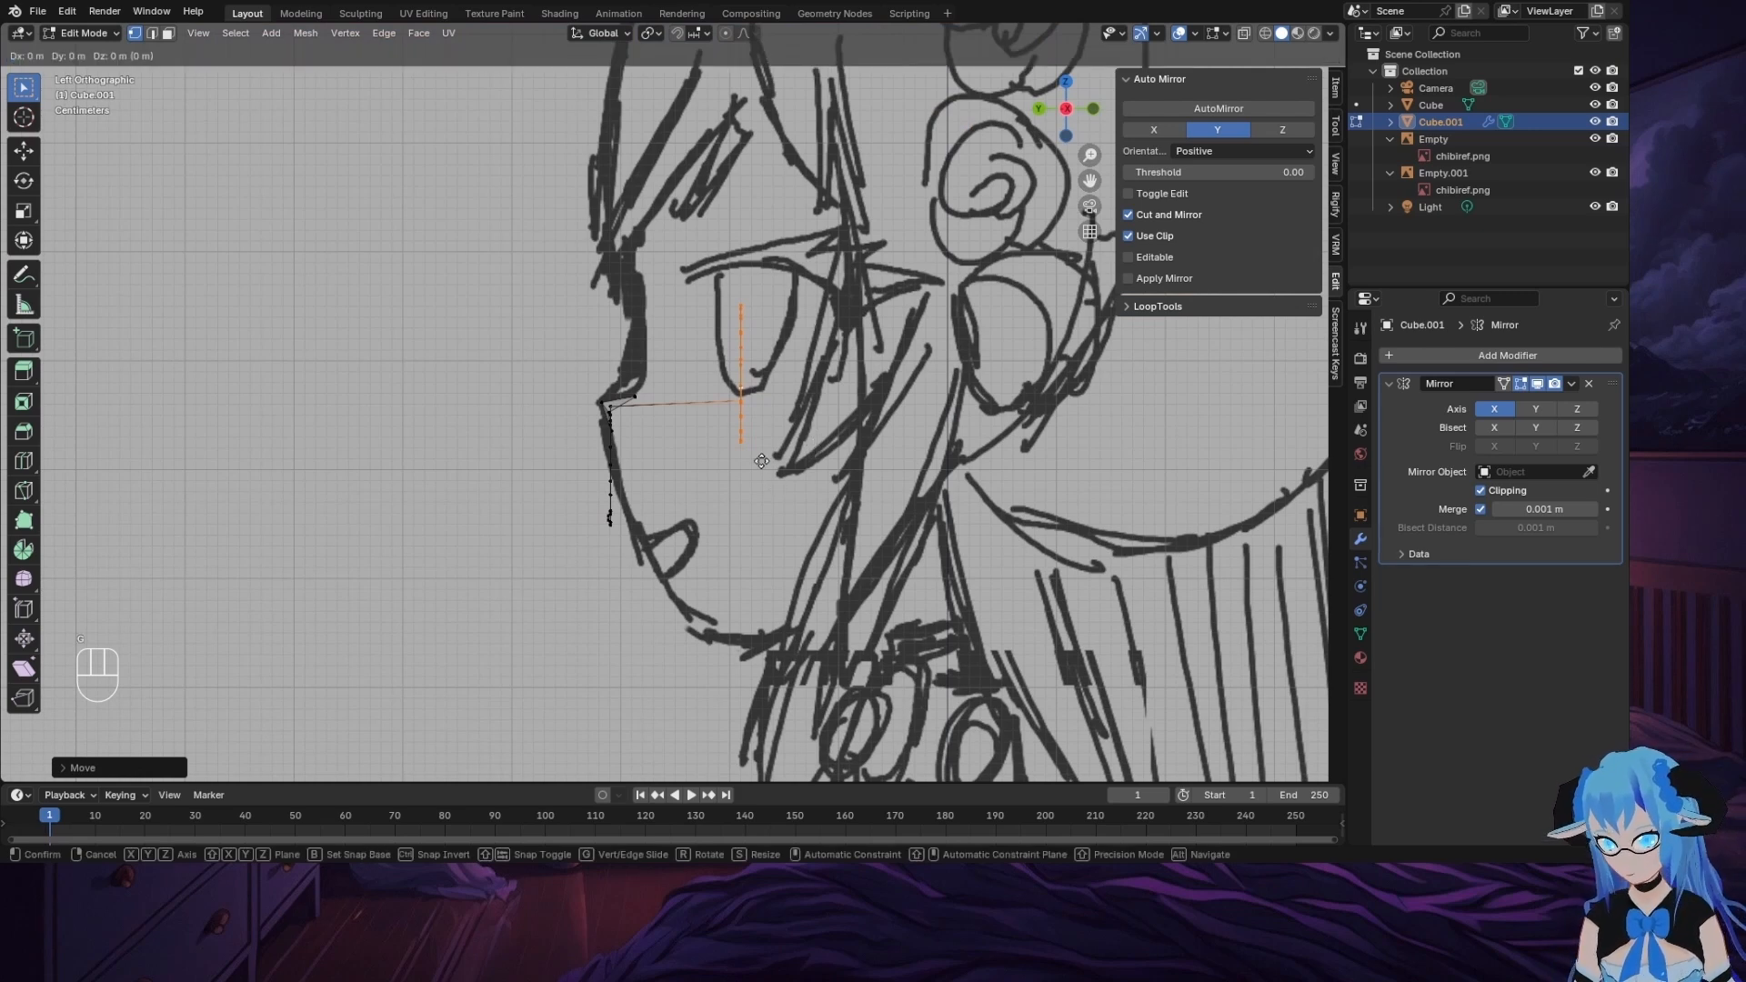
pyautogui.press('z')
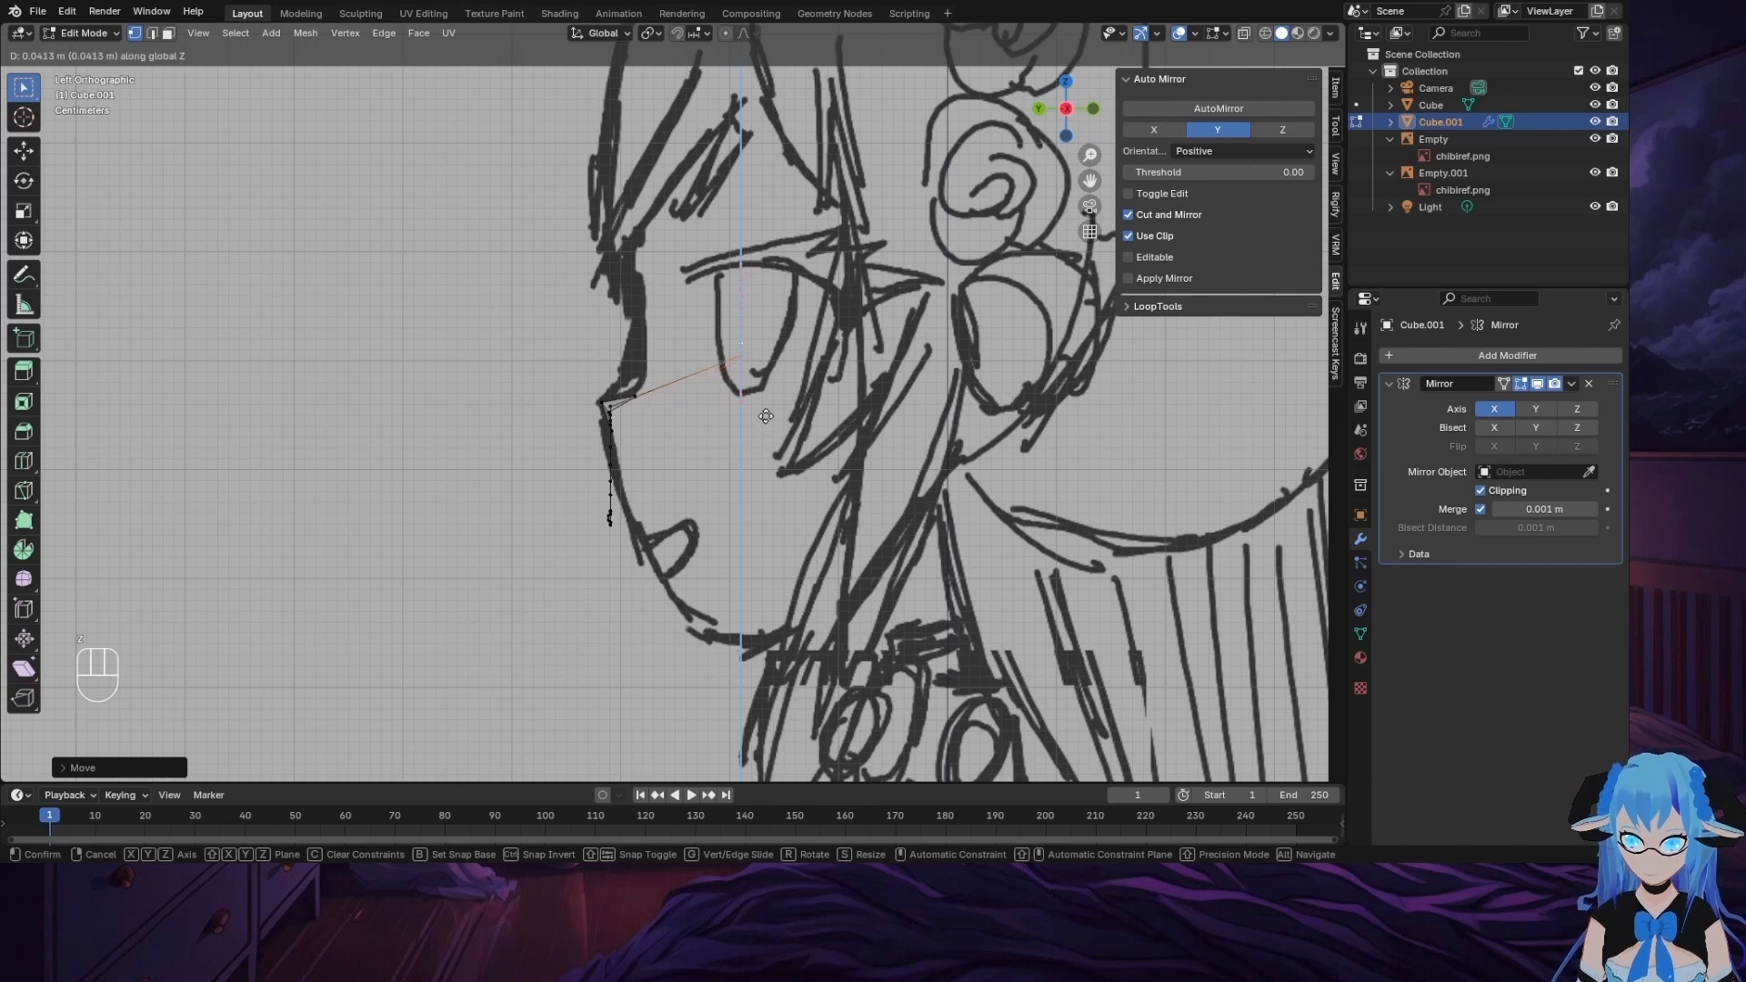
pyautogui.click(767, 416)
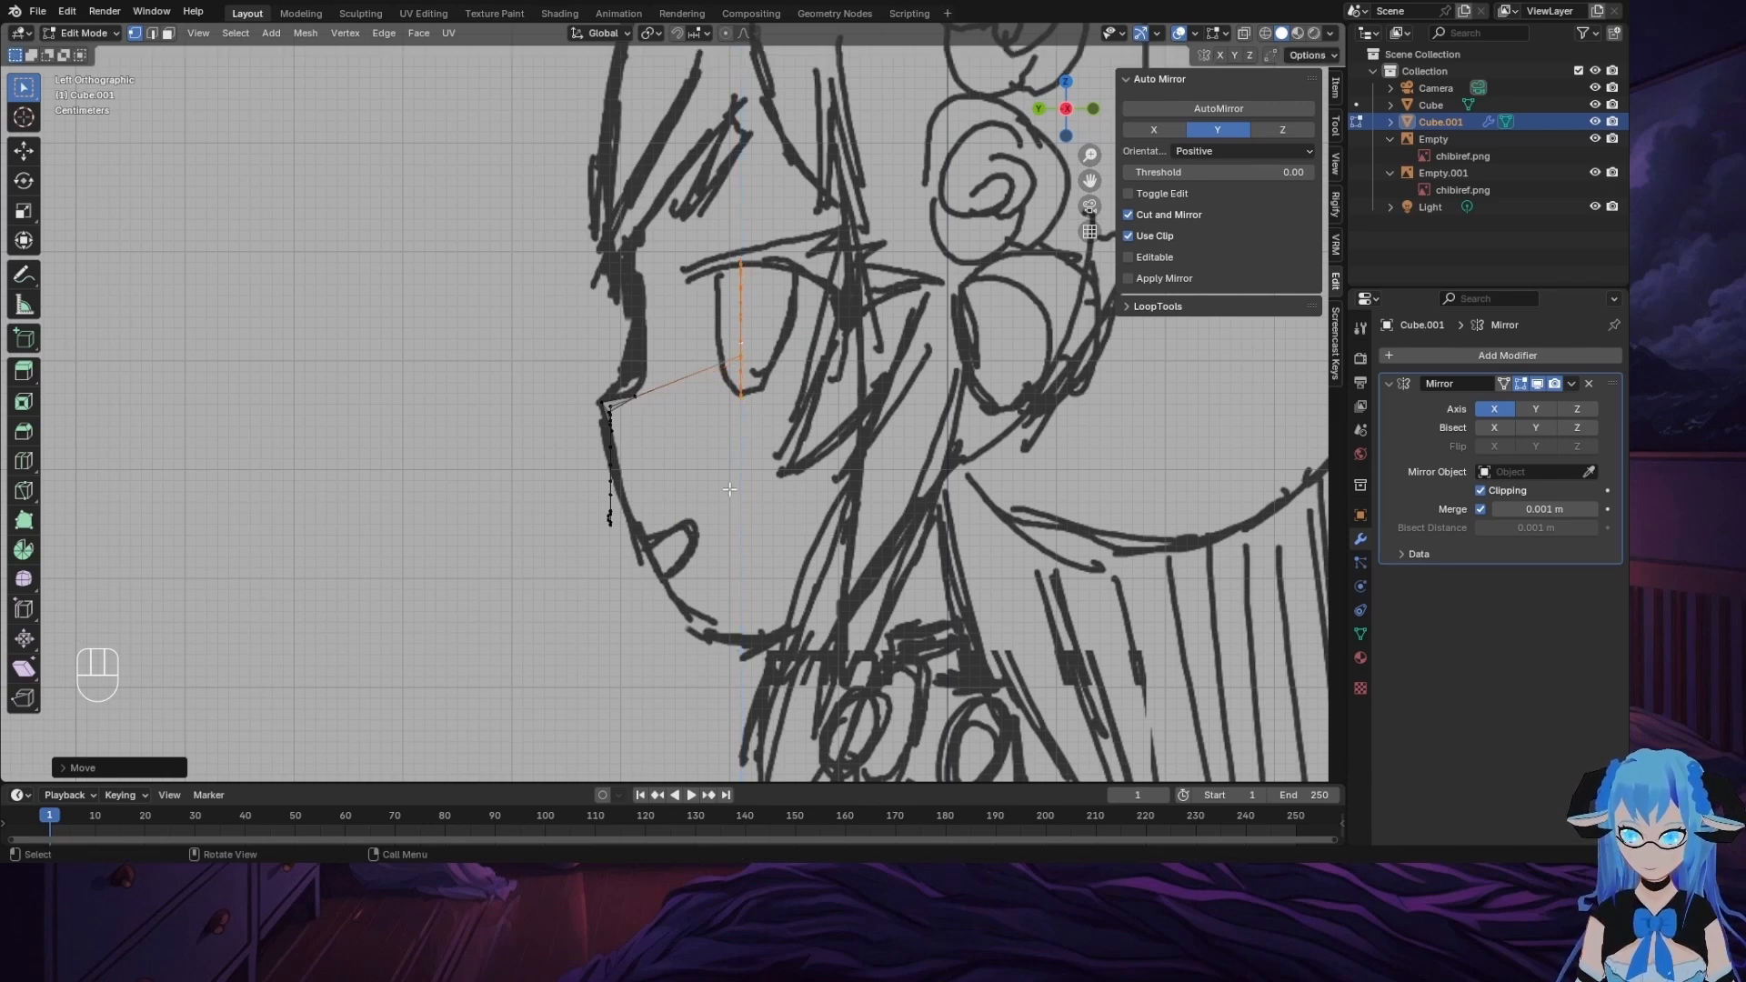
# Step: Select the vertex at the eye outline's outer corner and move it back along Y, behind the eye in the side drawing
pyautogui.scroll(3, 825, 391)
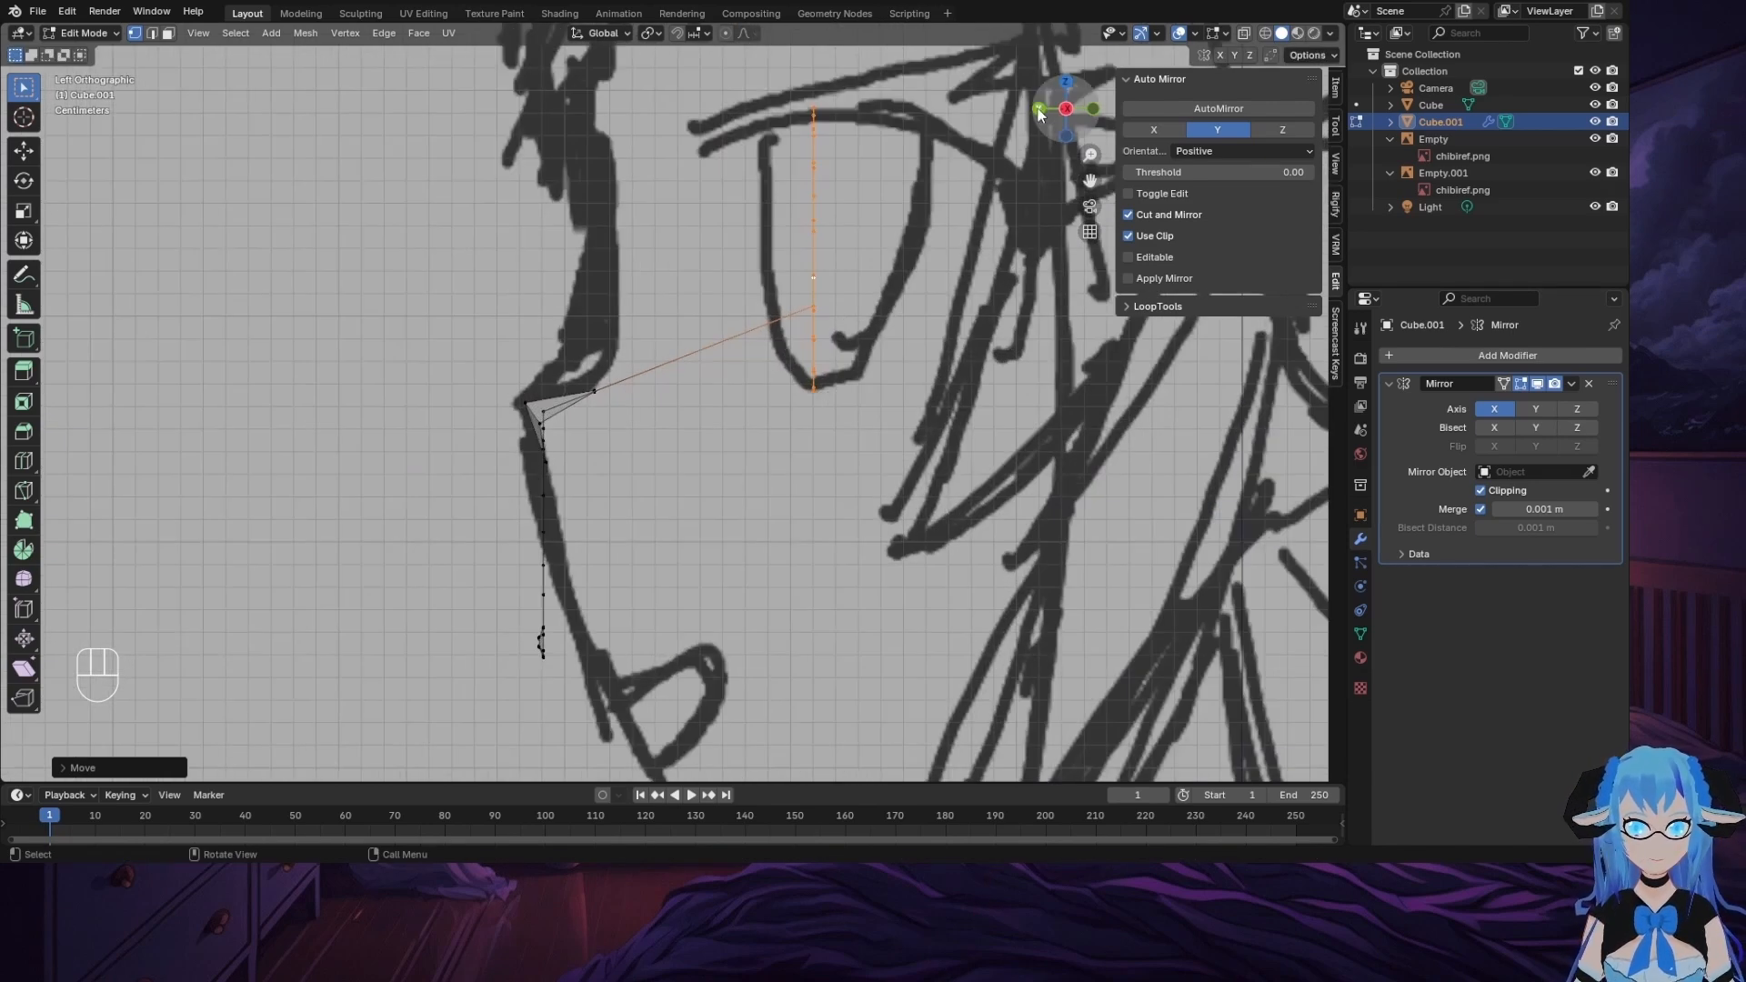
pyautogui.press('ctrl+KP_1')
pyautogui.click(970, 274)
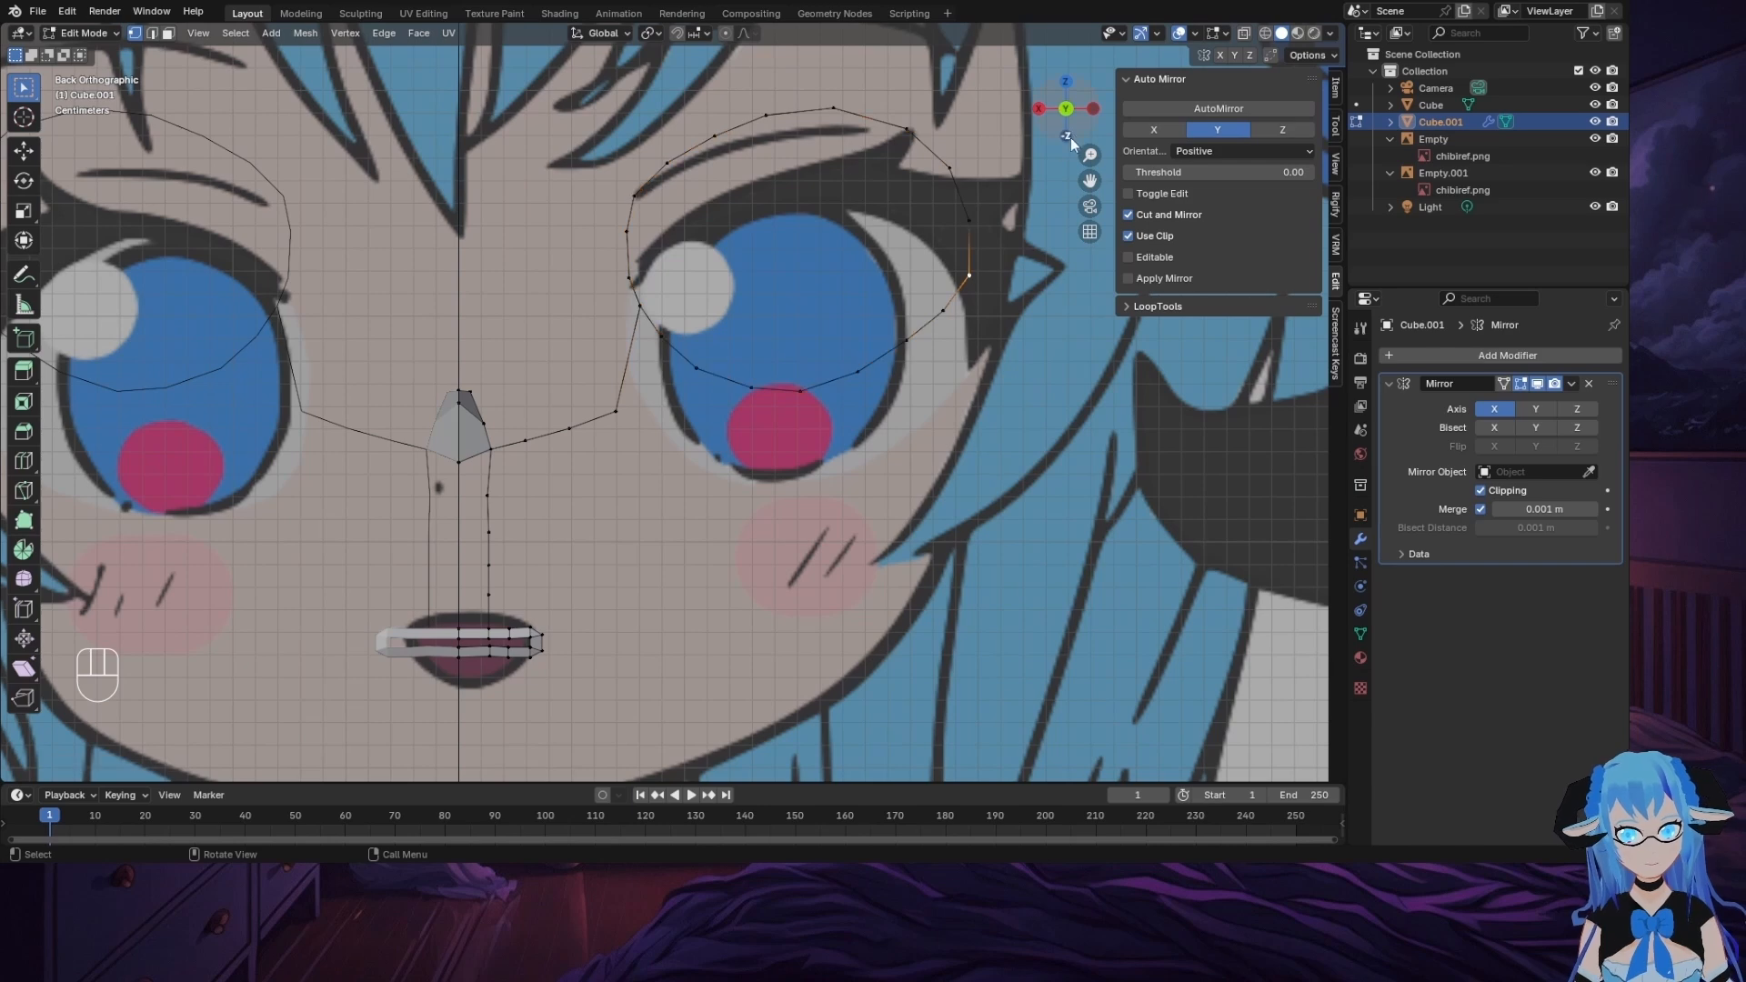
pyautogui.press('ctrl+KP_3')
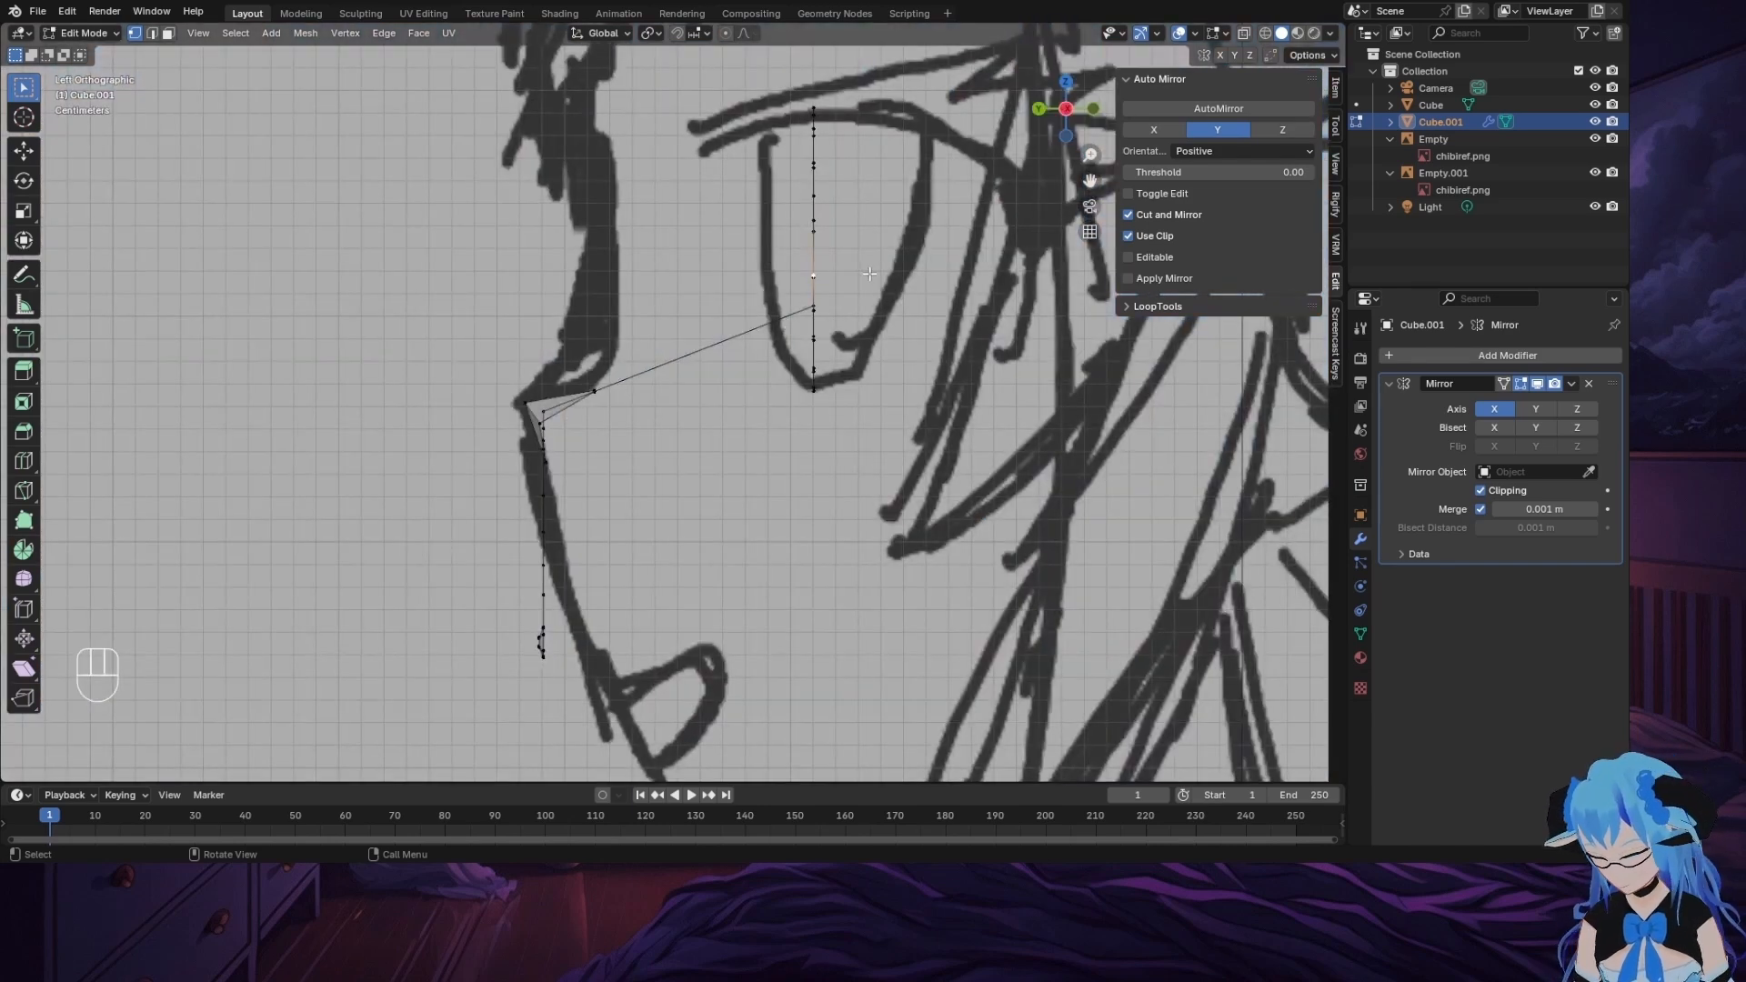
pyautogui.press('g')
pyautogui.press('y')
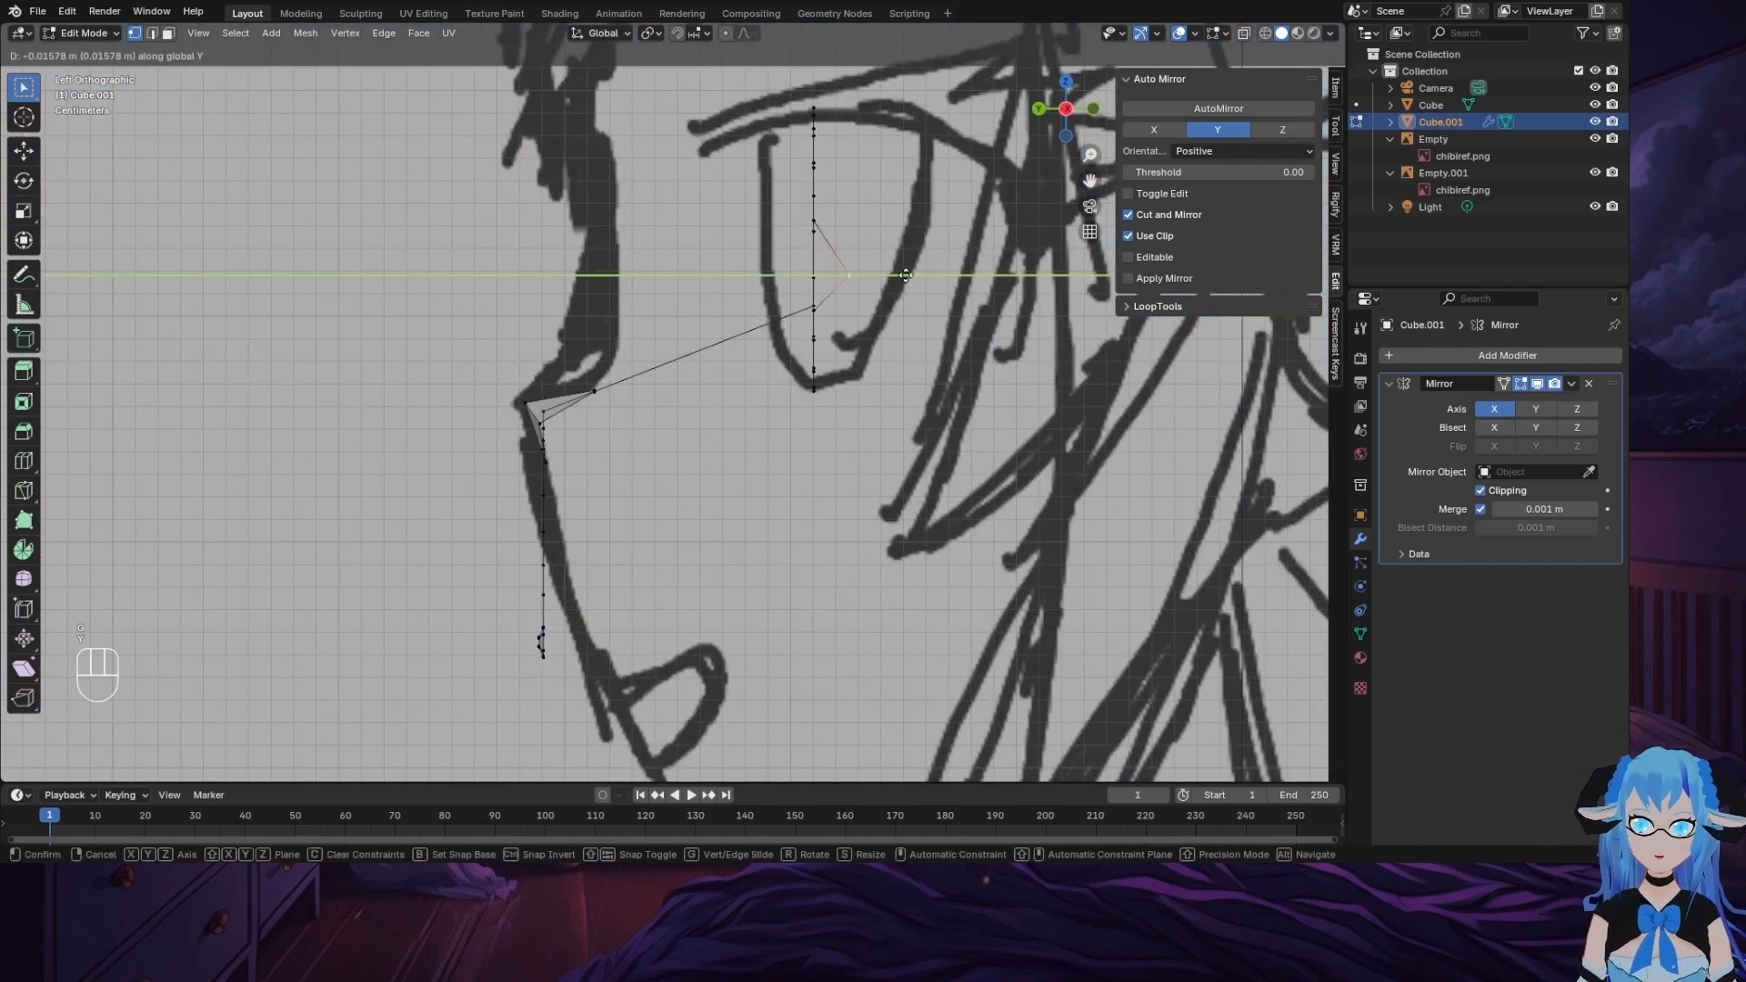
pyautogui.click(1011, 269)
# Step: Move the next three vertices down the eye outline's outer lower edge back along Y by decreasing amounts, forming a curve
pyautogui.click(816, 314)
pyautogui.press('g')
pyautogui.press('y')
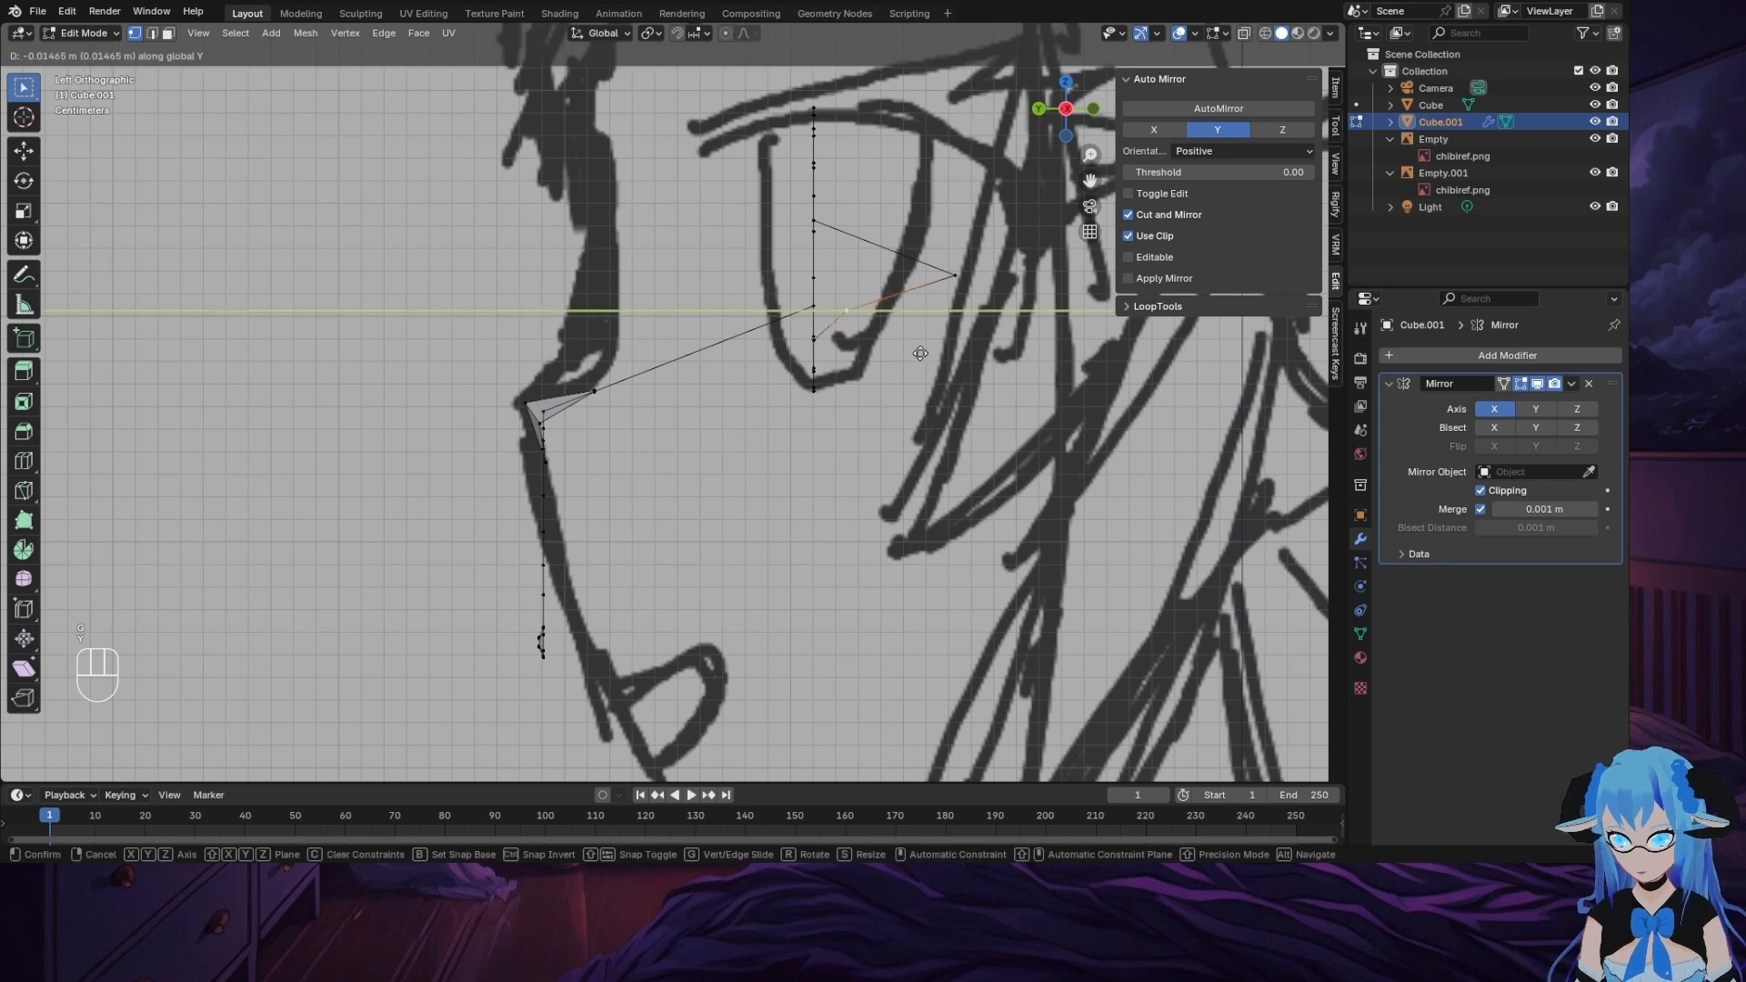
pyautogui.click(1014, 356)
pyautogui.click(816, 343)
pyautogui.press('g')
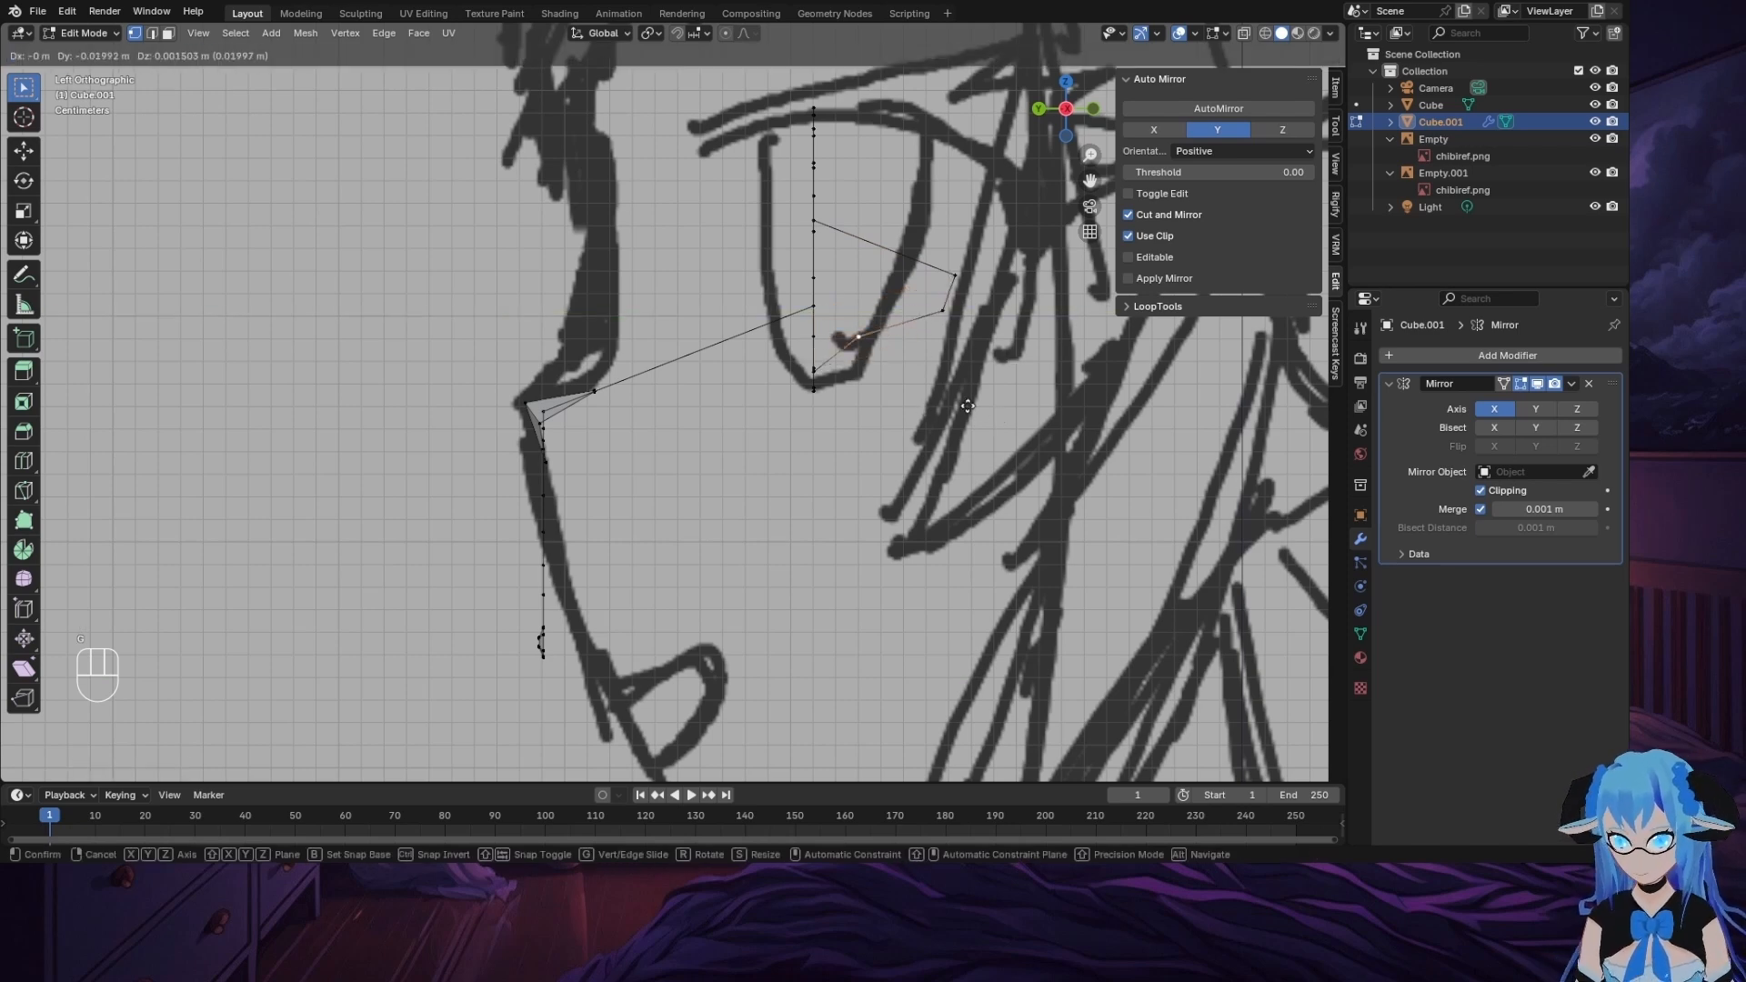
pyautogui.press('y')
pyautogui.click(1027, 401)
pyautogui.click(815, 373)
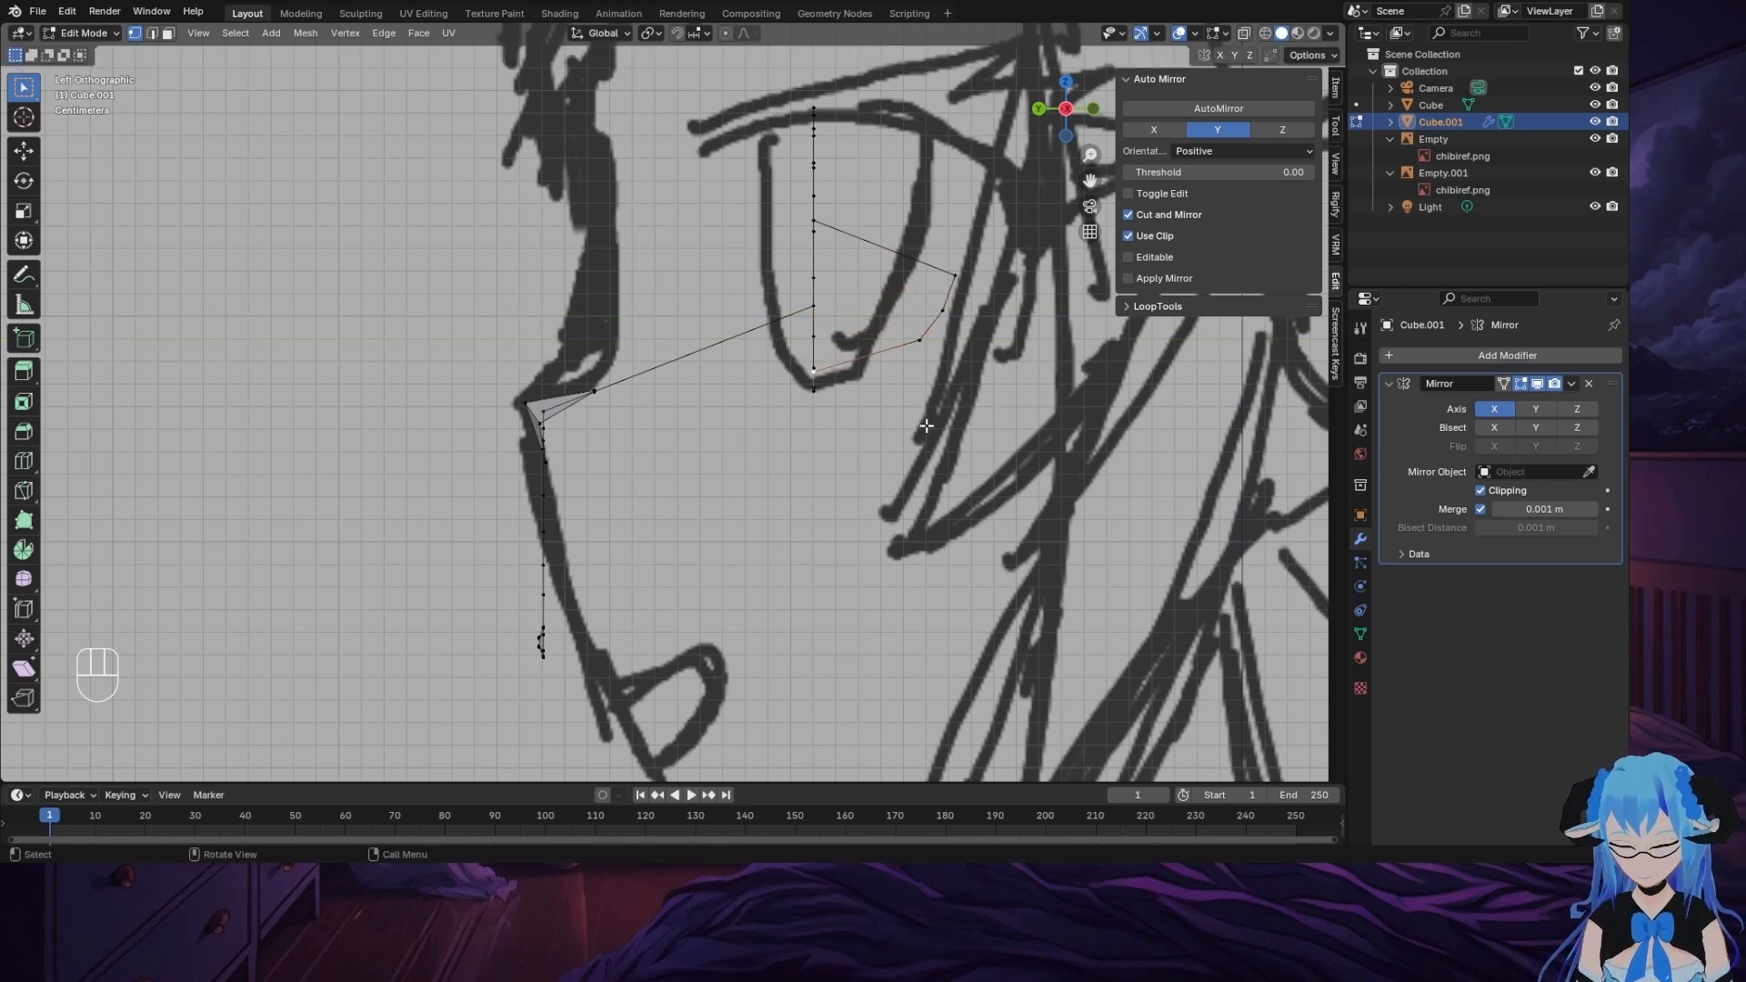
pyautogui.press('g')
pyautogui.press('y')
pyautogui.click(991, 427)
# Step: Move the eye outline's lowest vertex slightly forward along Y onto the bottom of the eye in the side drawing
pyautogui.click(1039, 107)
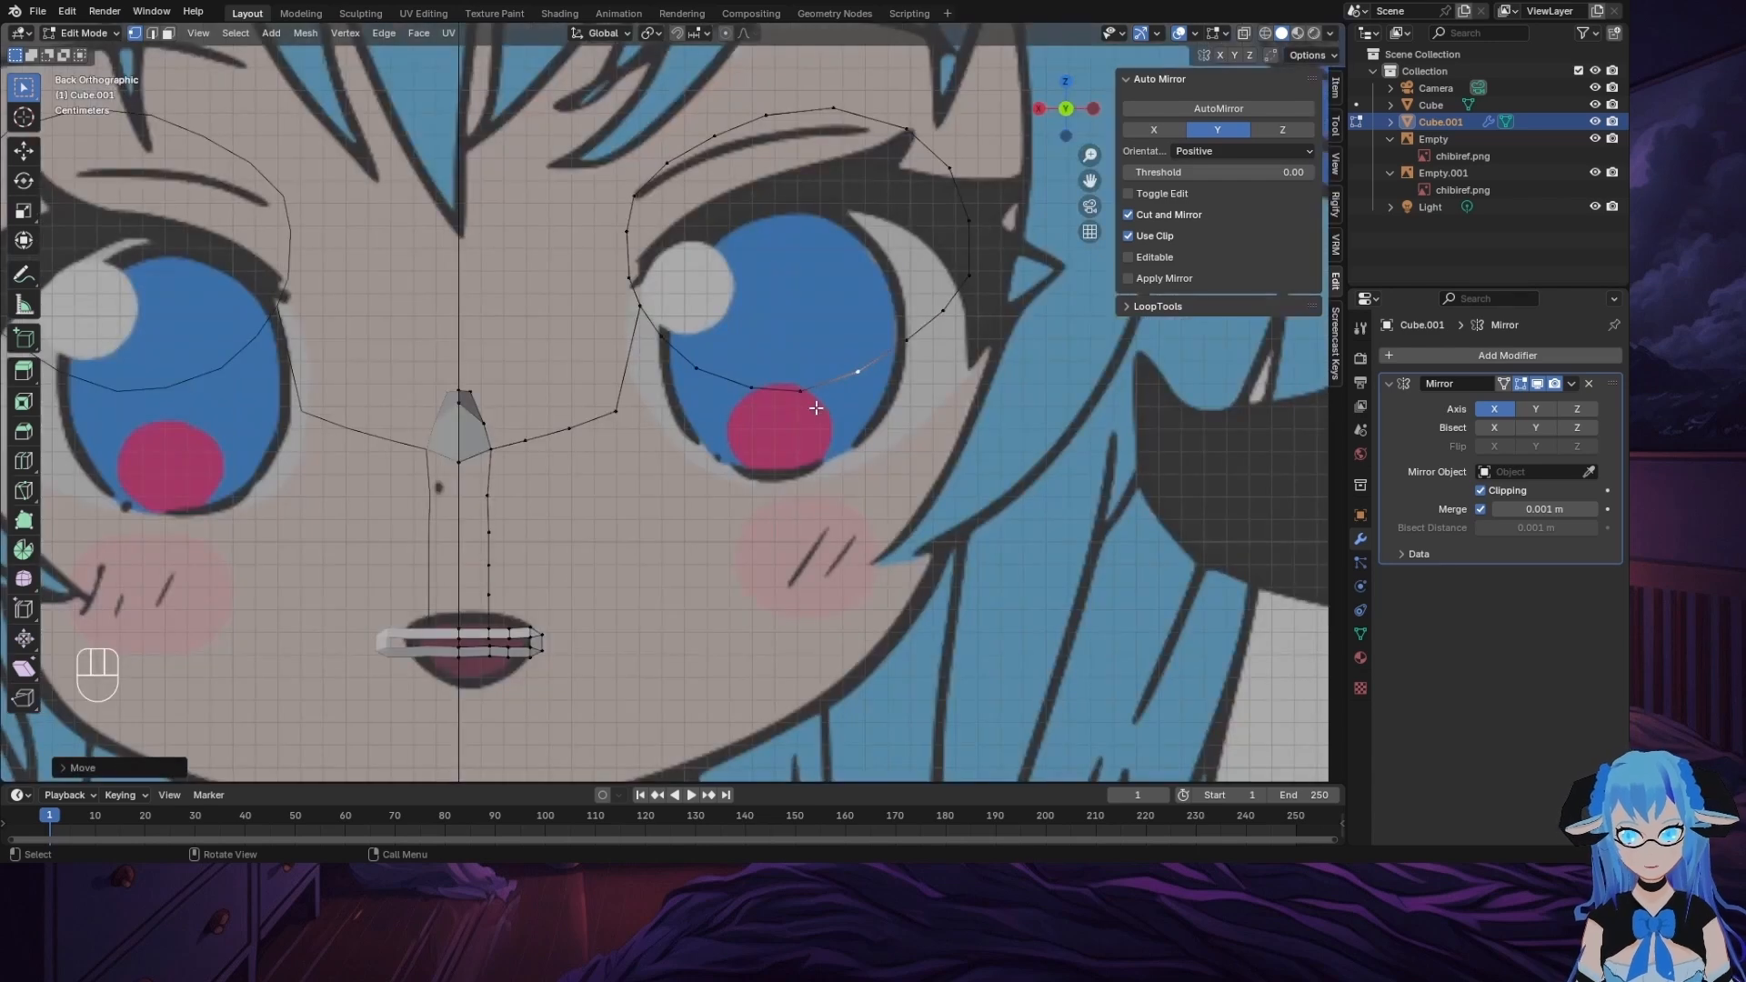
pyautogui.press('ctrl+KP_3')
pyautogui.press('g')
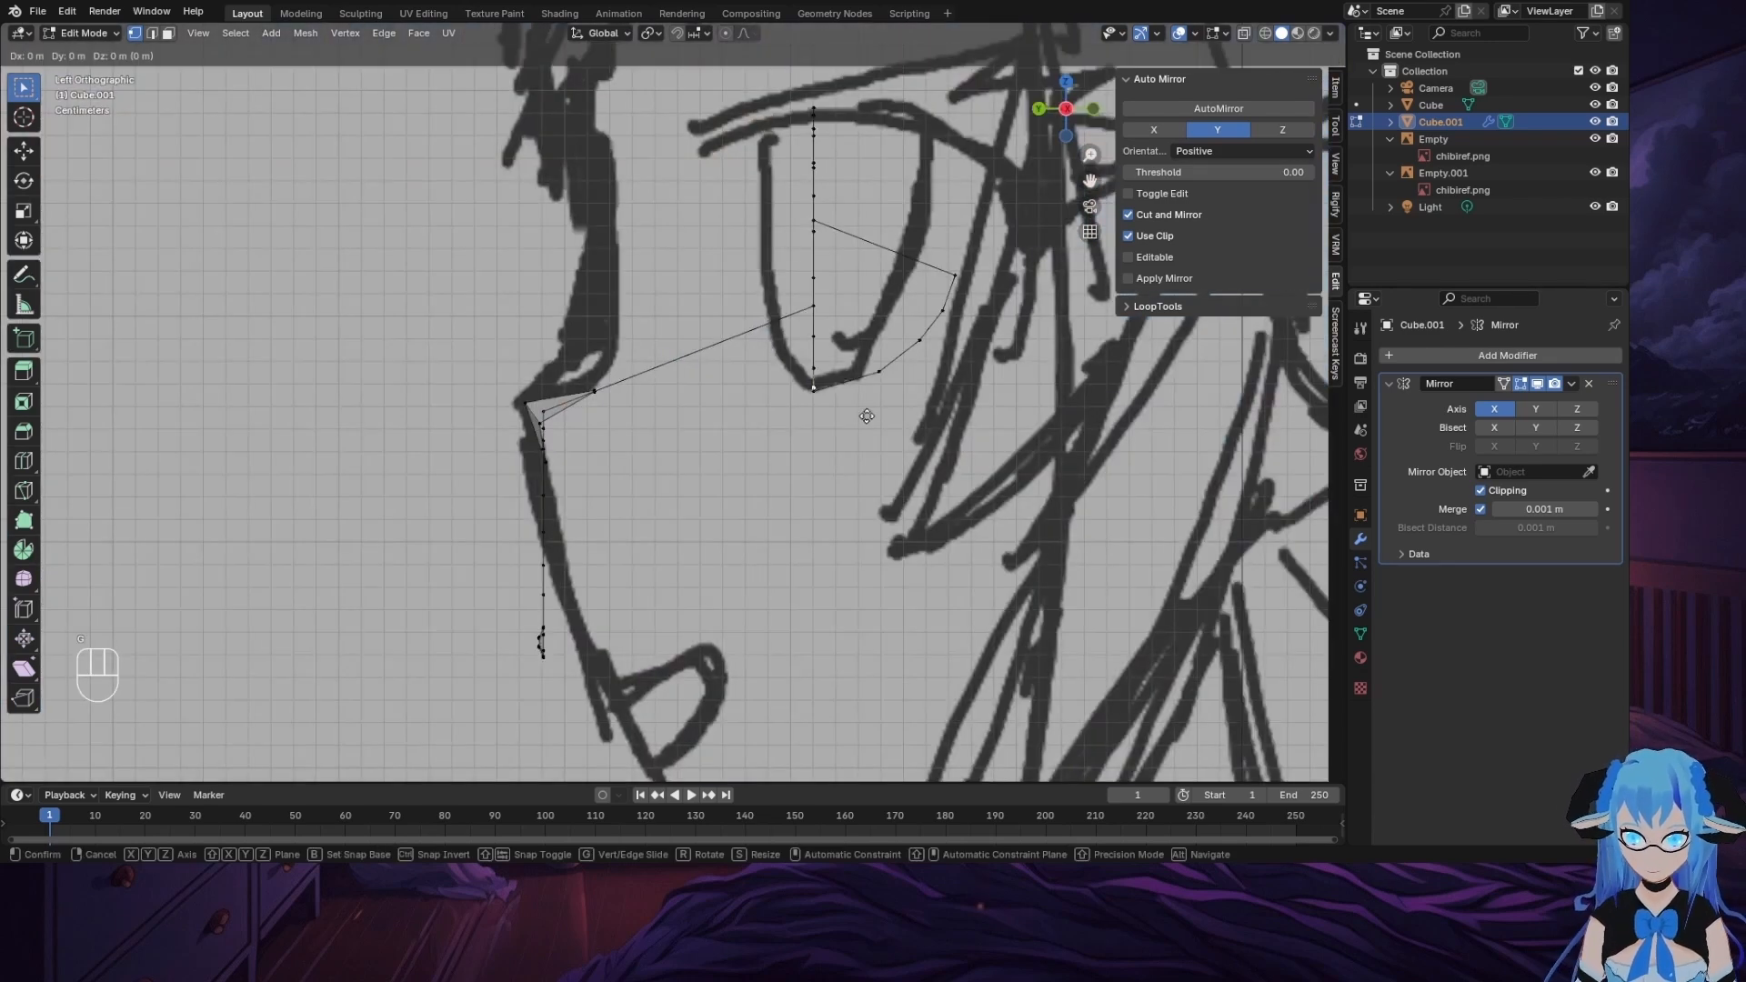
pyautogui.press('g')
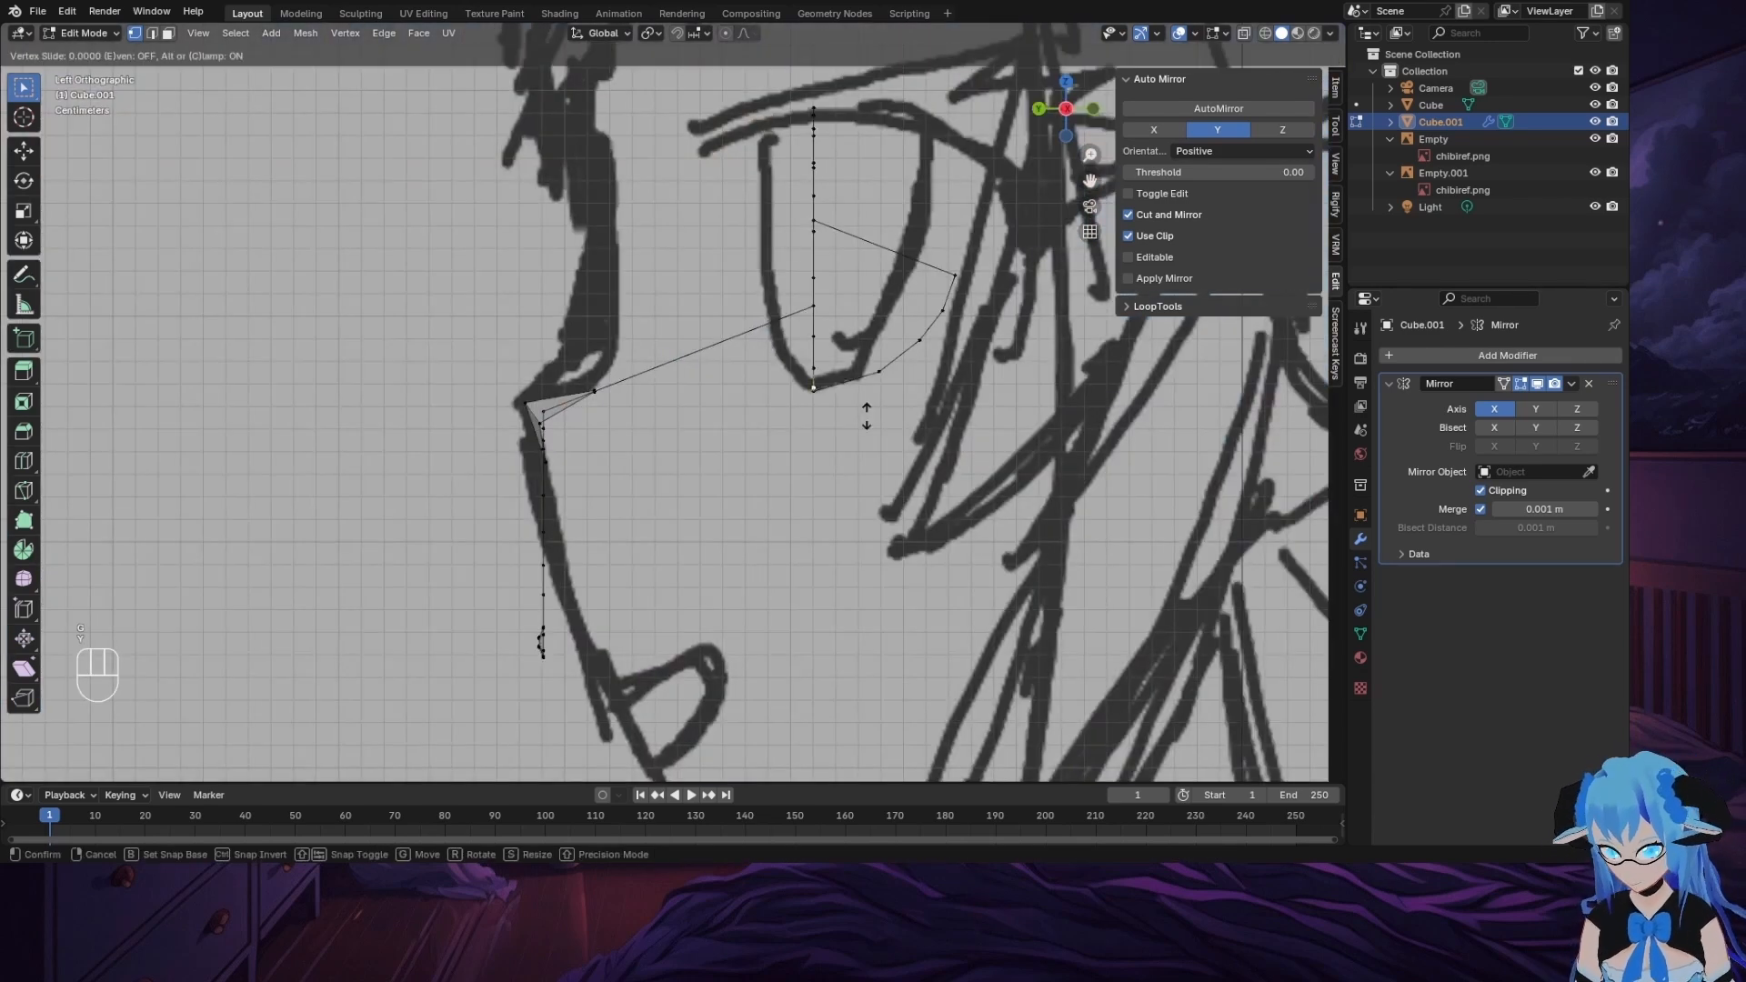
pyautogui.rightClick(888, 401)
pyautogui.press('g')
pyautogui.press('y')
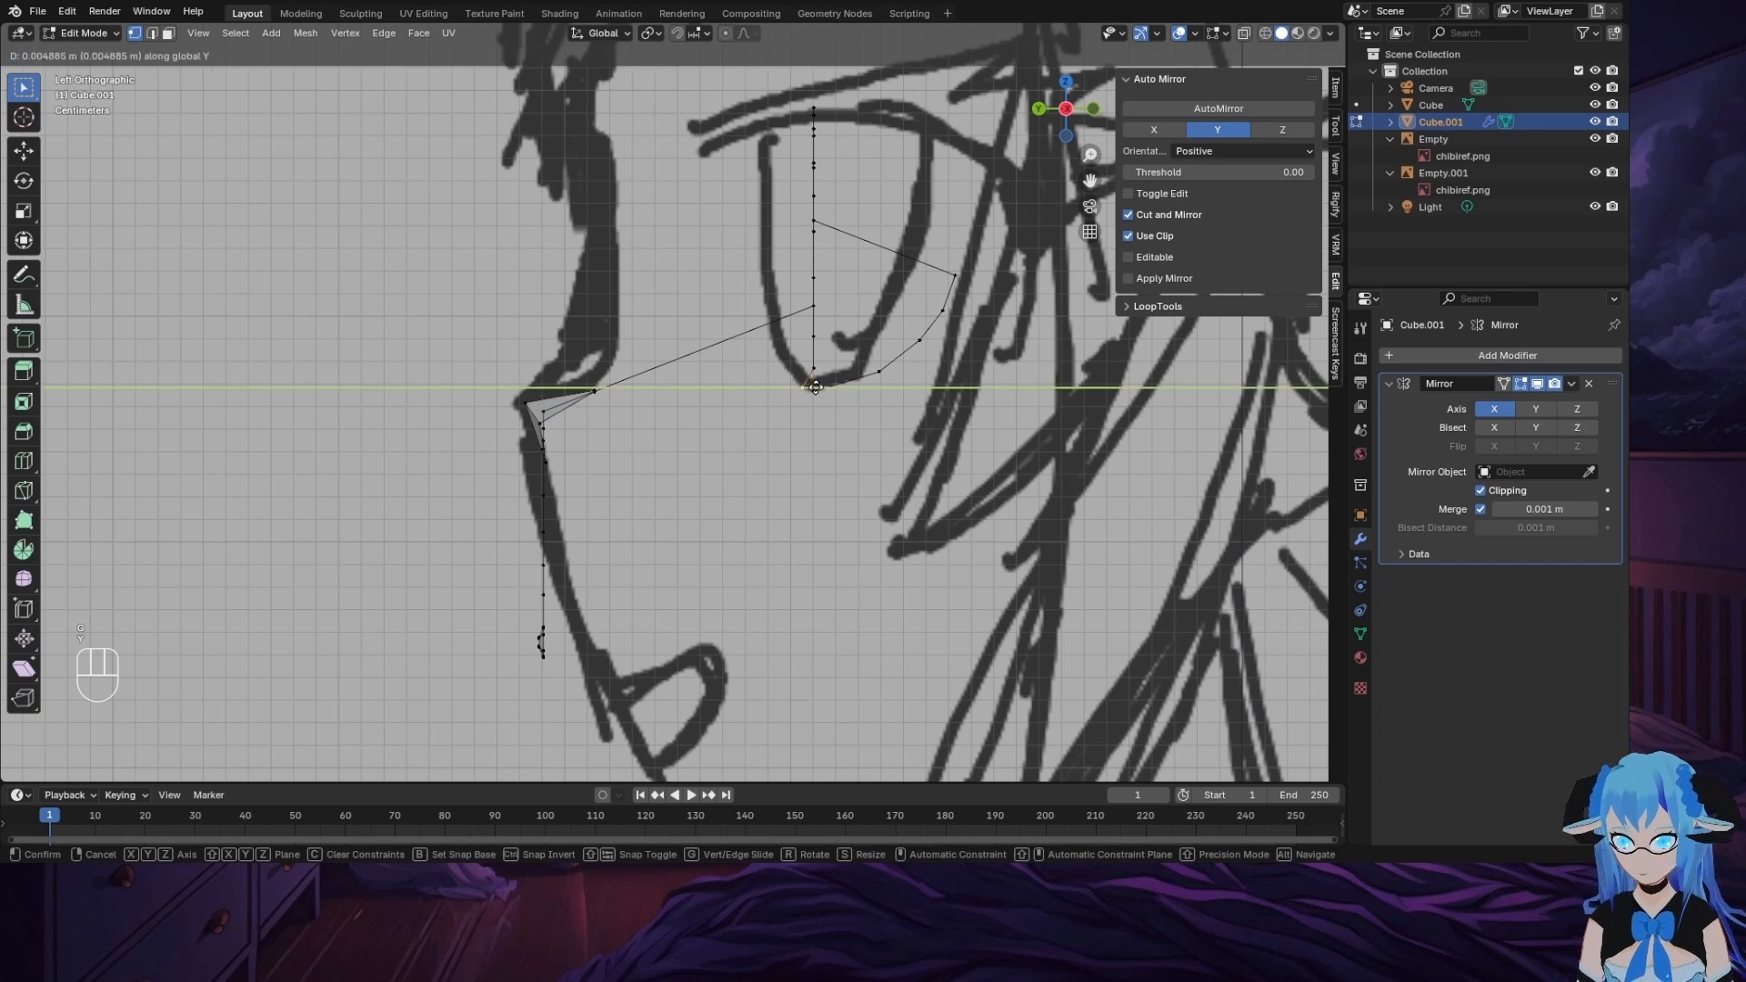
pyautogui.click(828, 377)
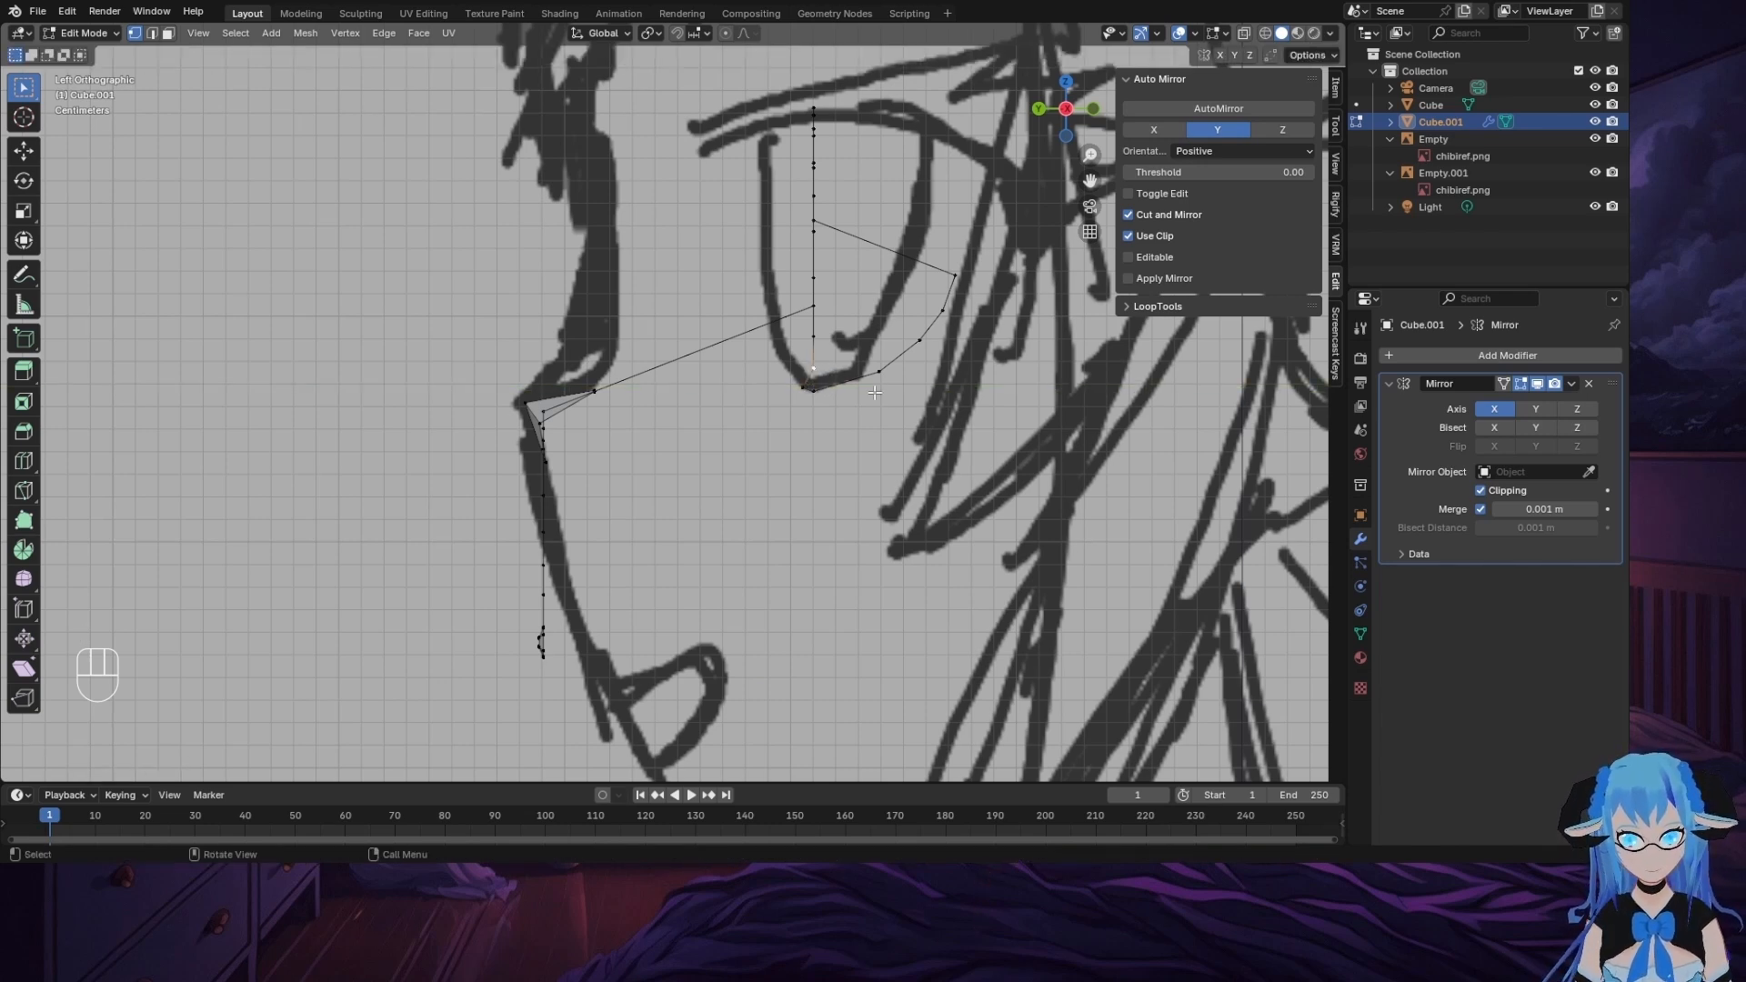
# Step: Move the next two vertices up the eye outline's inner lower edge forward along Y to the drawn eye's front line
pyautogui.press('g')
pyautogui.press('y')
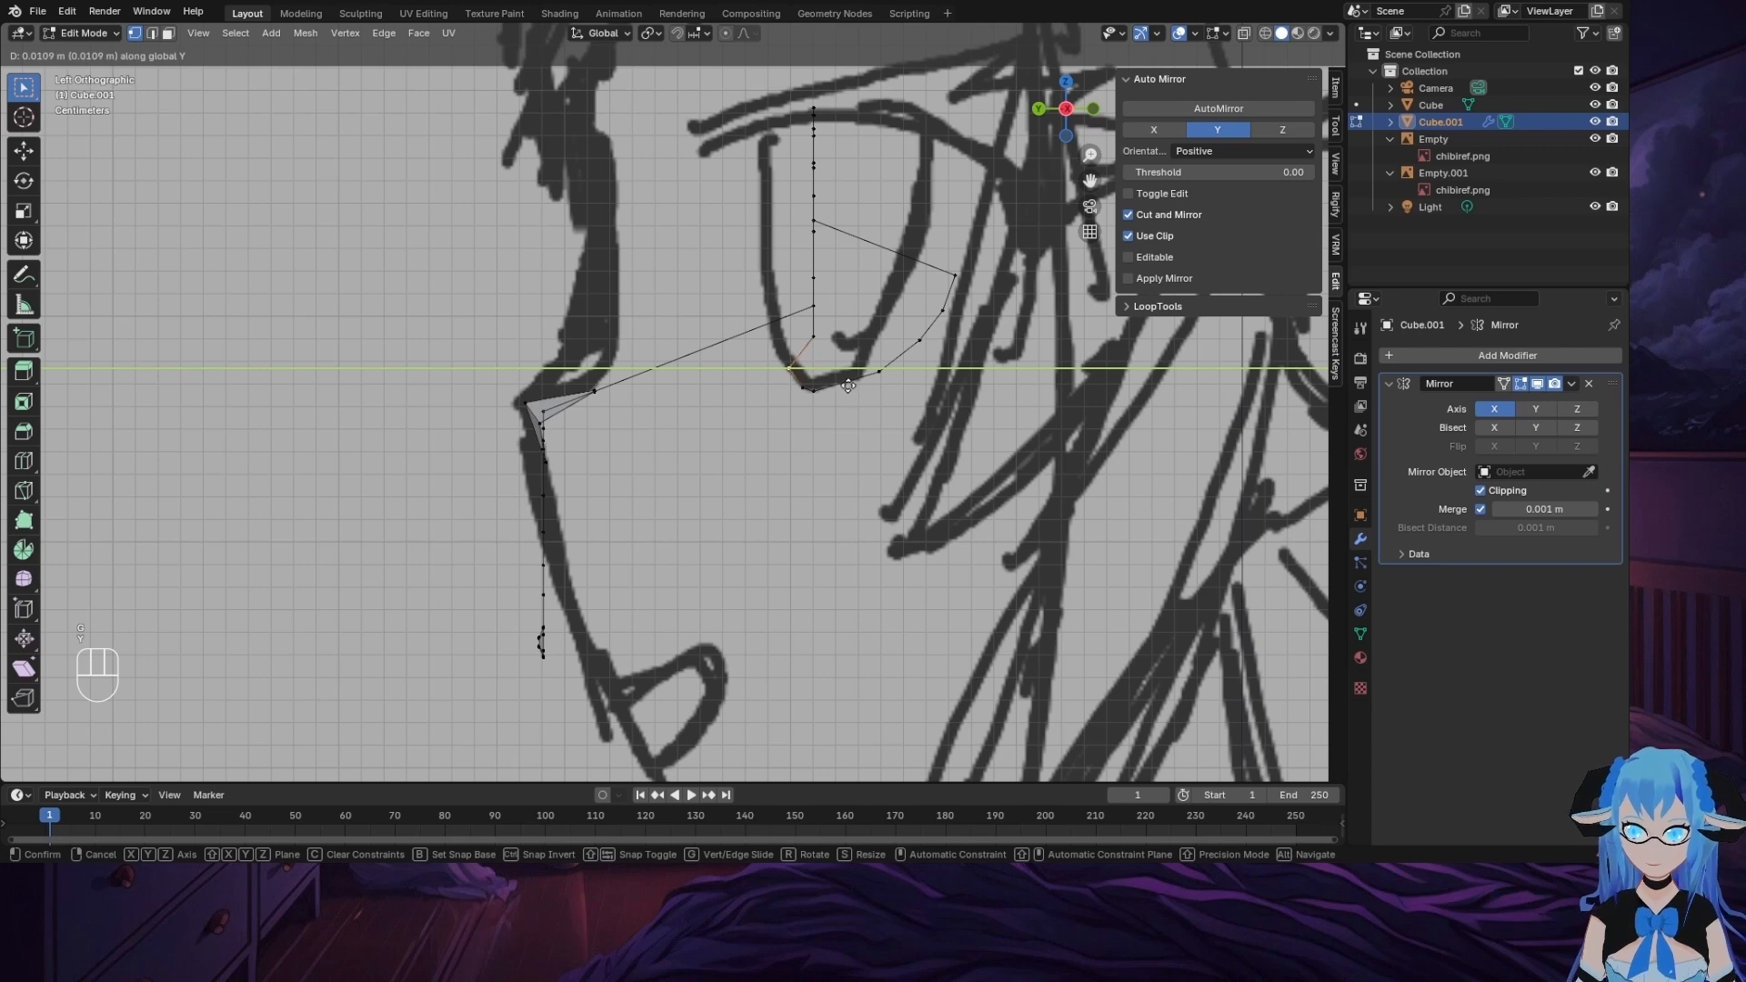
pyautogui.click(847, 386)
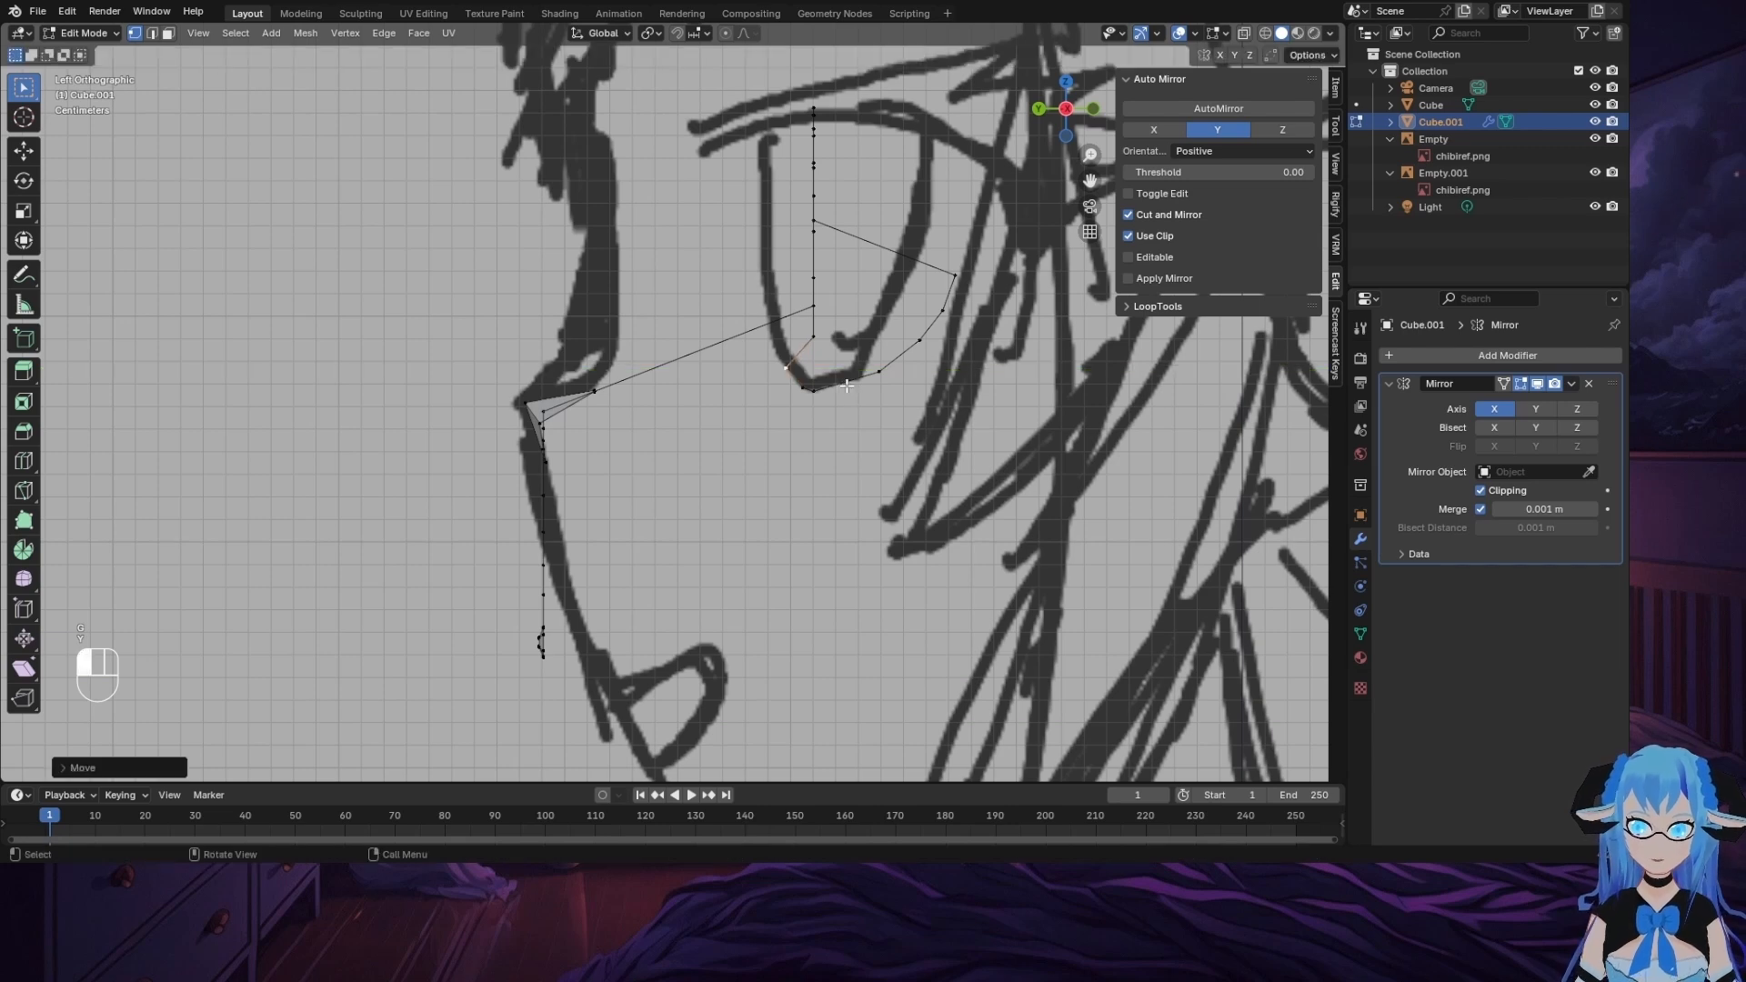
pyautogui.click(813, 336)
pyautogui.press('g')
pyautogui.press('y')
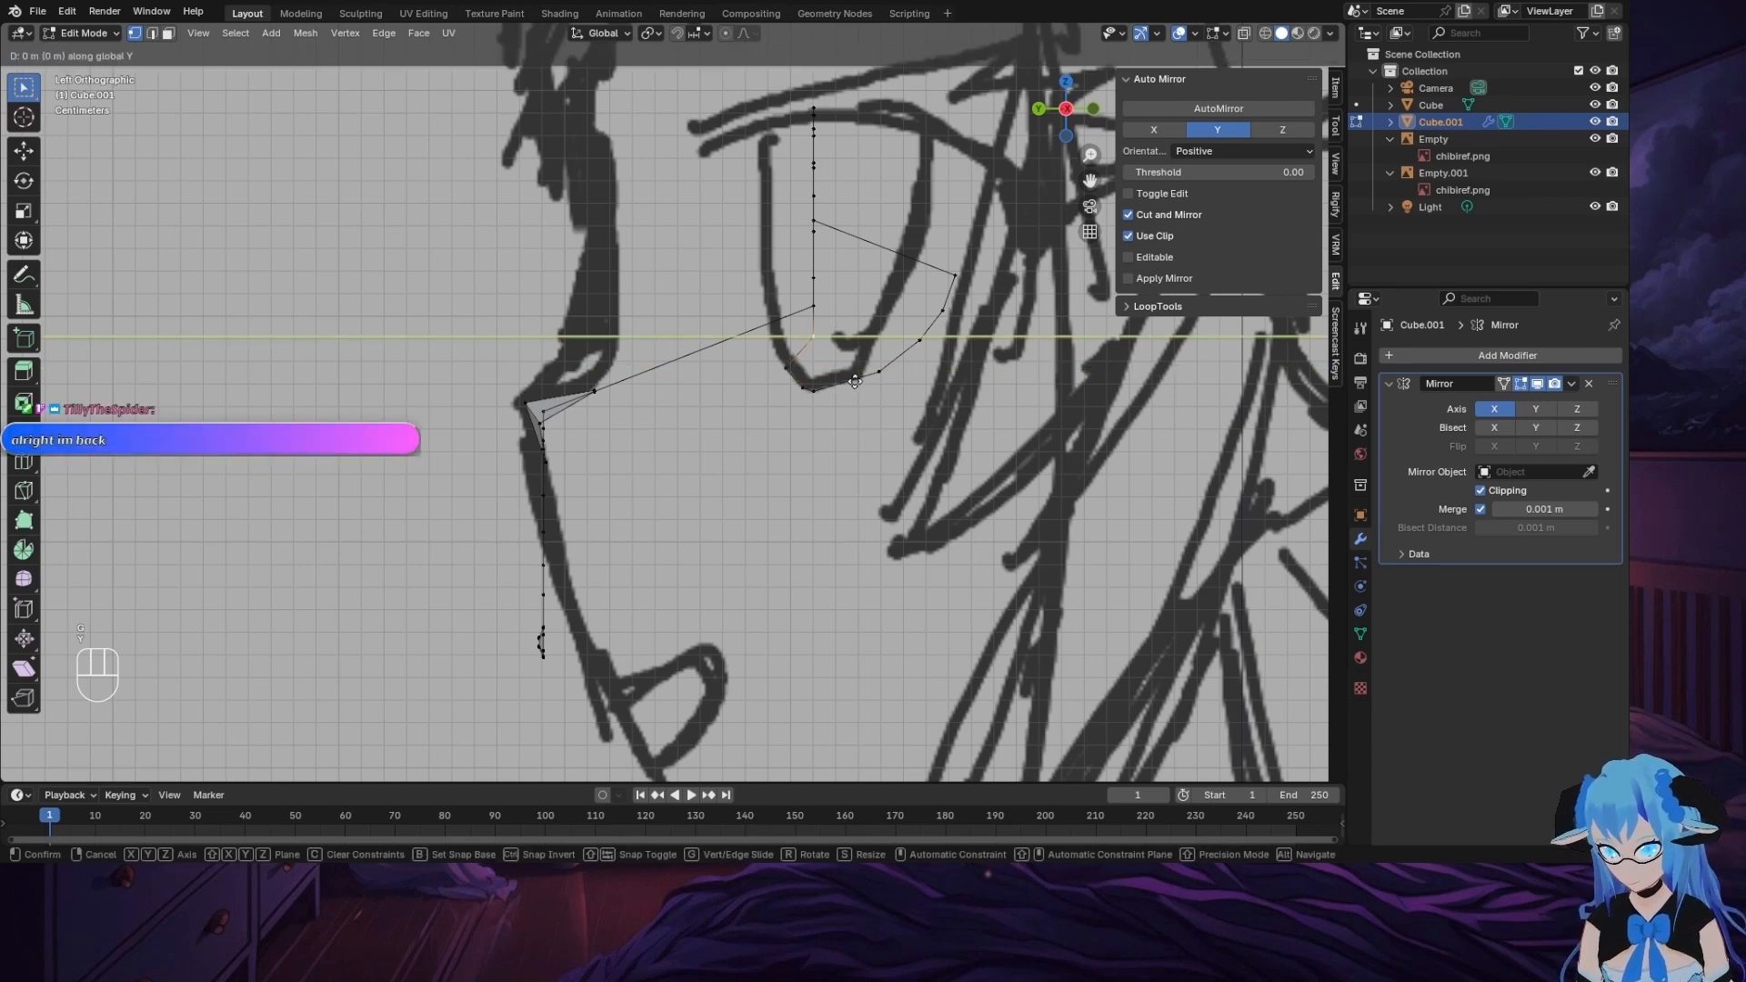
pyautogui.click(808, 366)
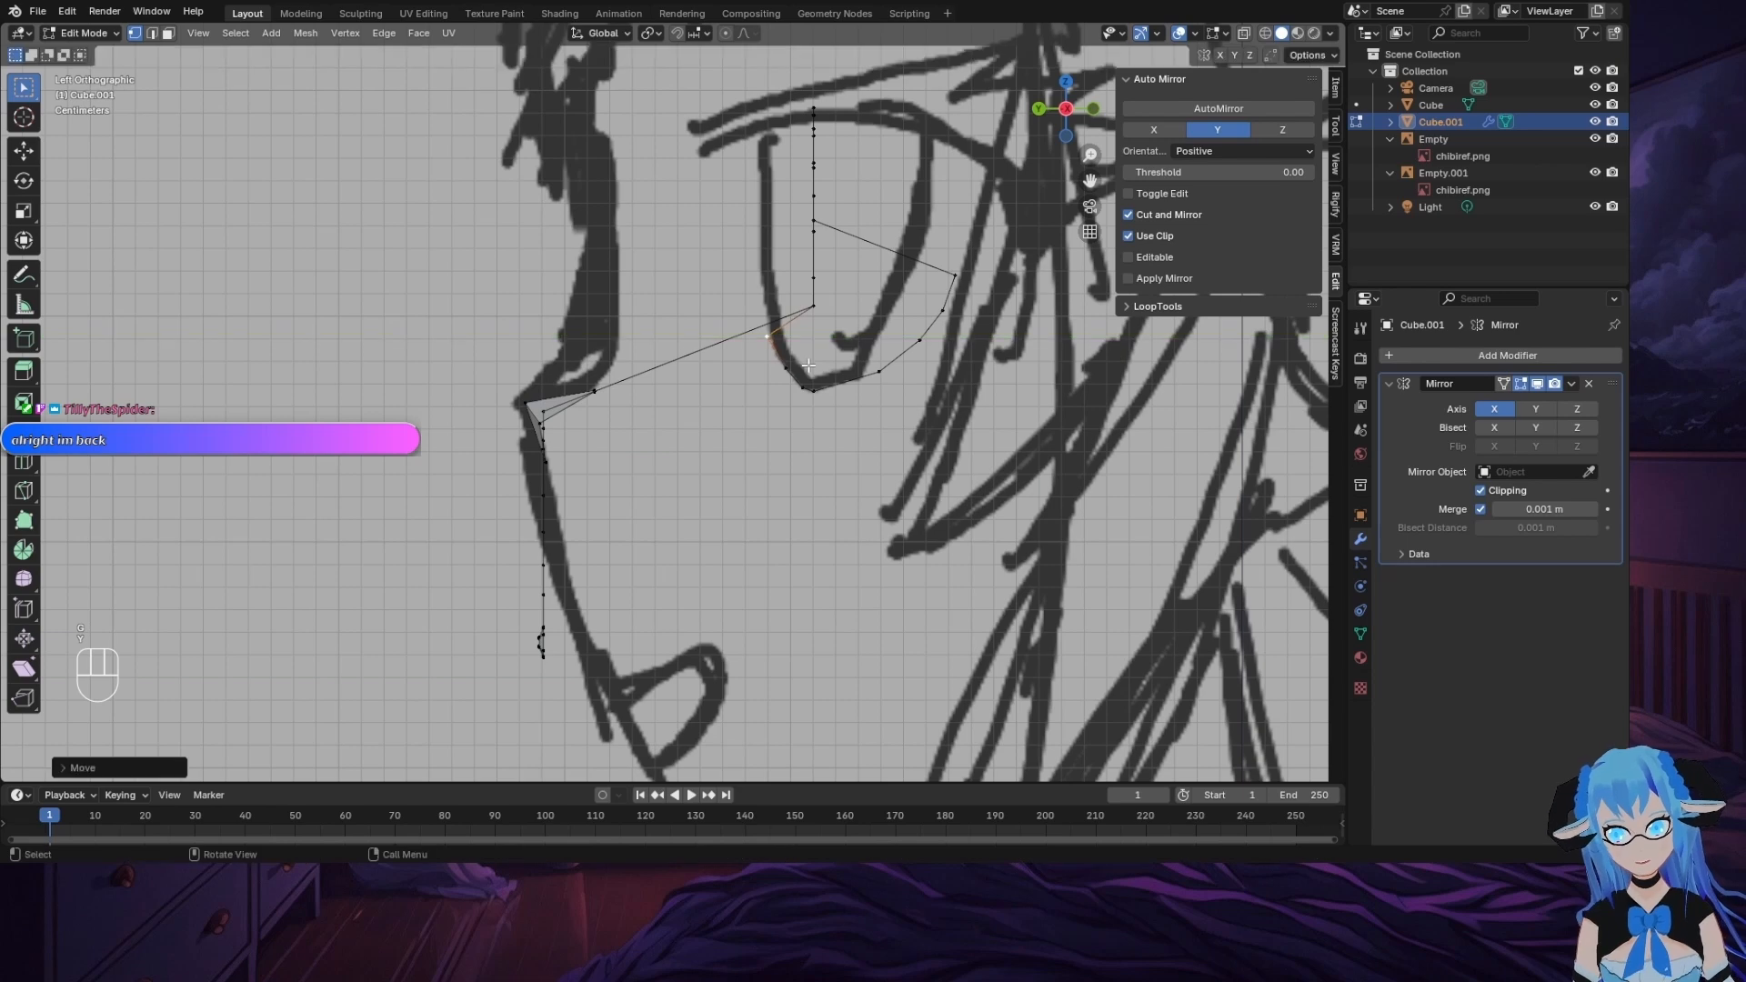
# Step: Move the eye vertex joined to the nose line and the one above it forward along Y, just ahead of the drawn eye
pyautogui.click(814, 303)
pyautogui.press('g')
pyautogui.press('y')
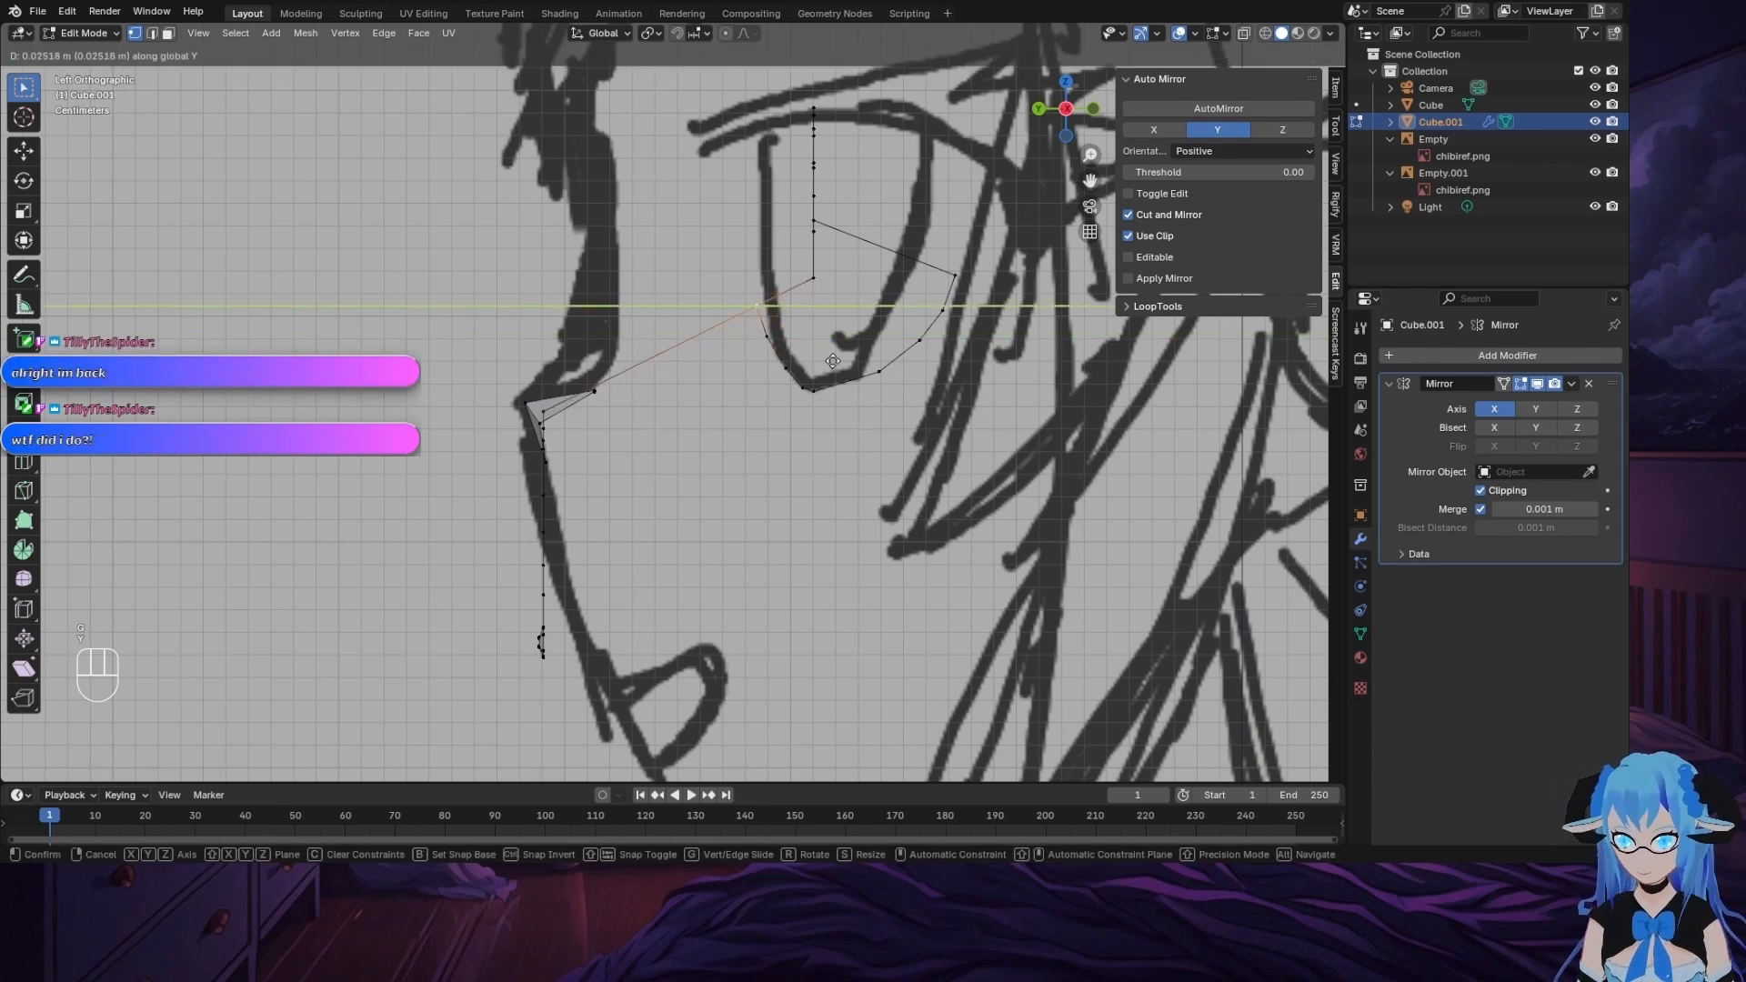
pyautogui.click(828, 304)
pyautogui.press('f')
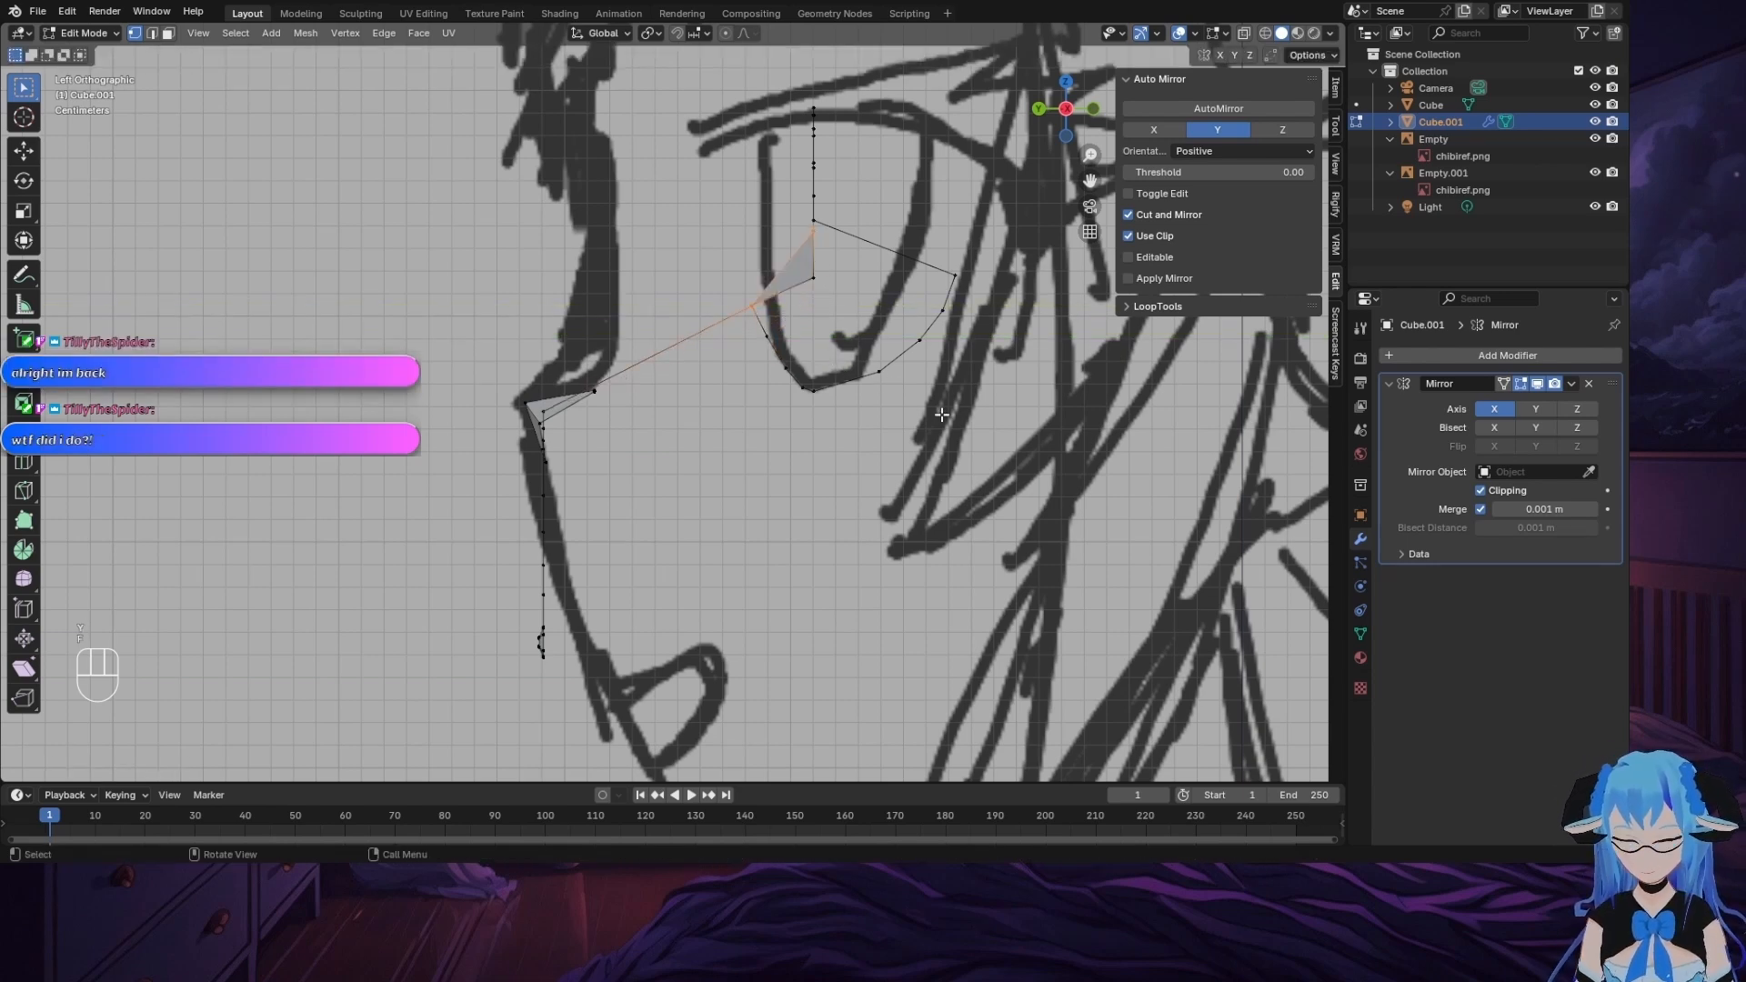
pyautogui.hotkey('ctrl', 'z')
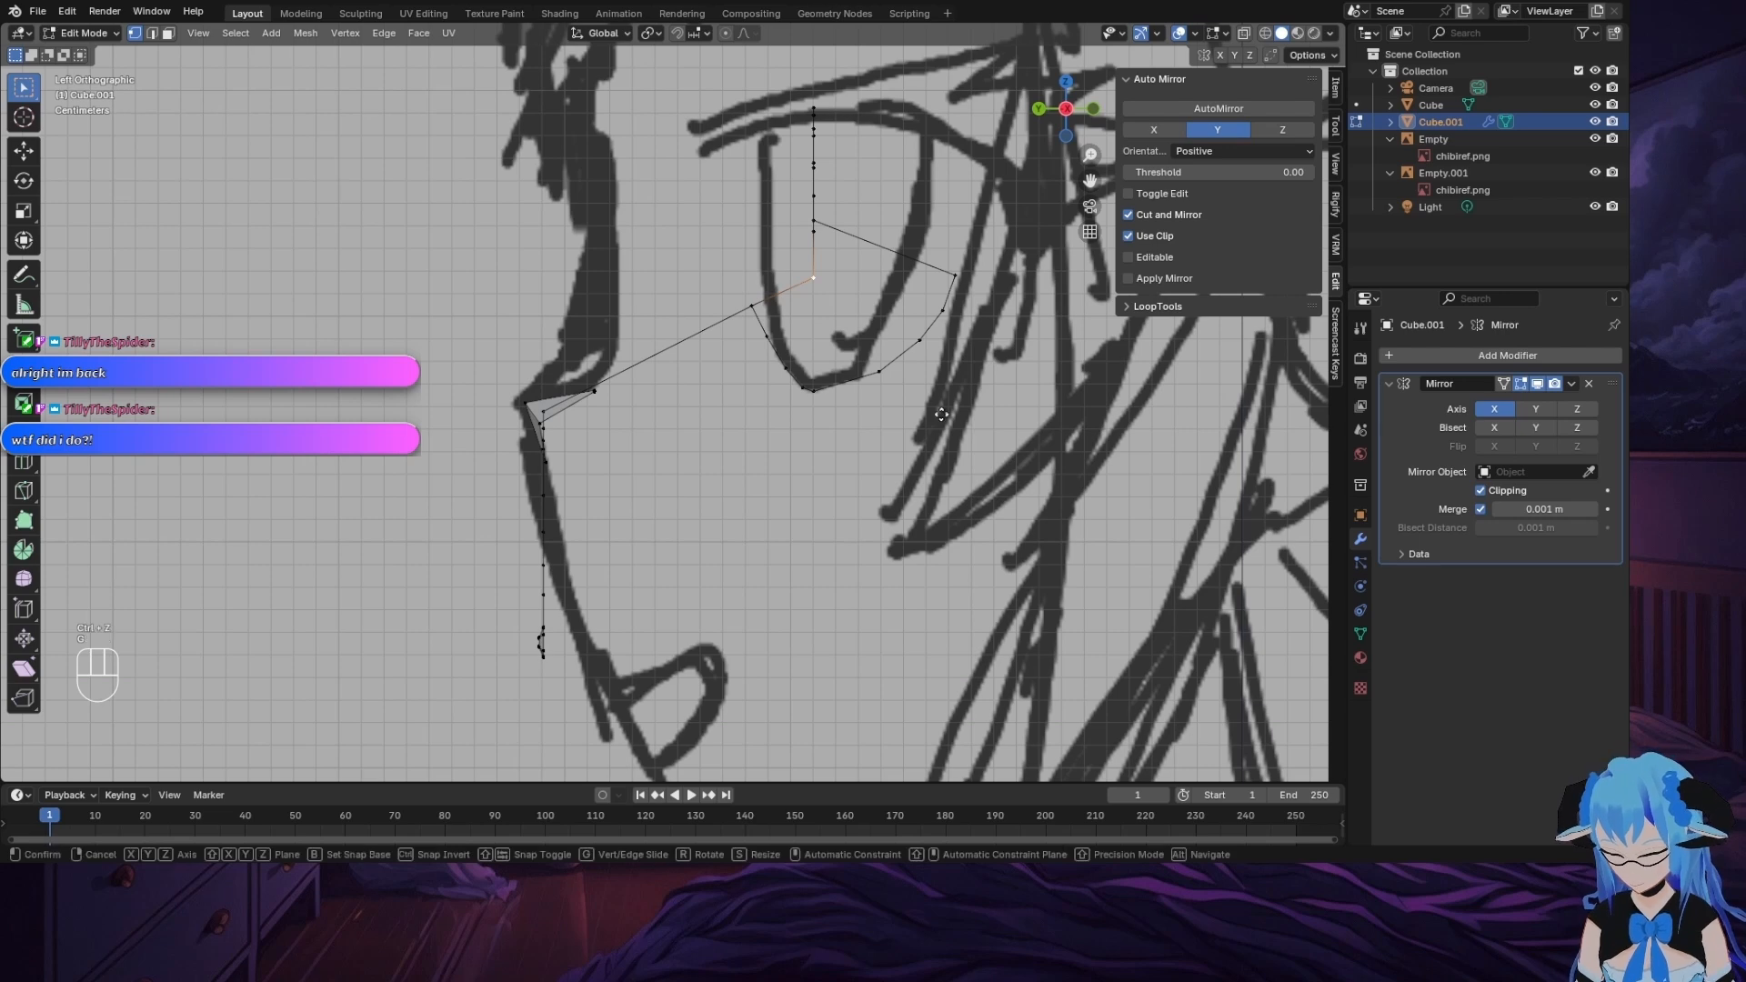
pyautogui.press('g')
pyautogui.press('y')
pyautogui.click(873, 390)
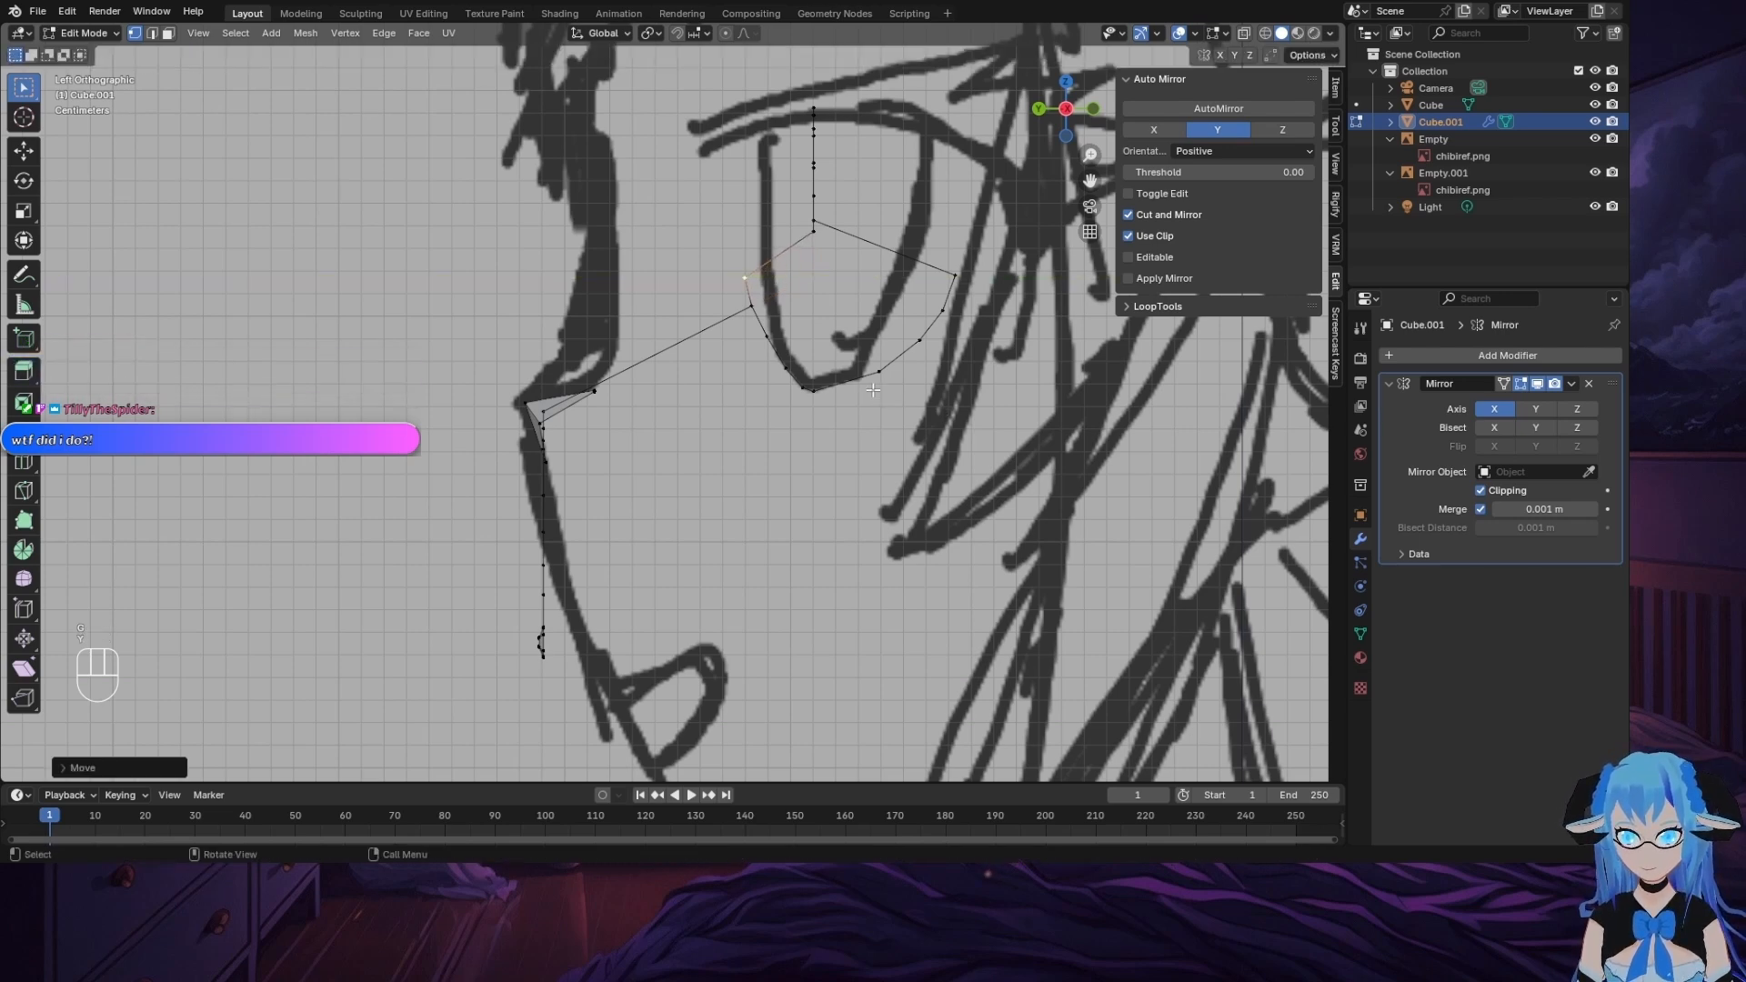
# Step: Move the next vertex up the eye outline's inner edge forward along Y by about 0.038 m, continuing the curve
pyautogui.click(813, 229)
pyautogui.press('g')
pyautogui.press('y')
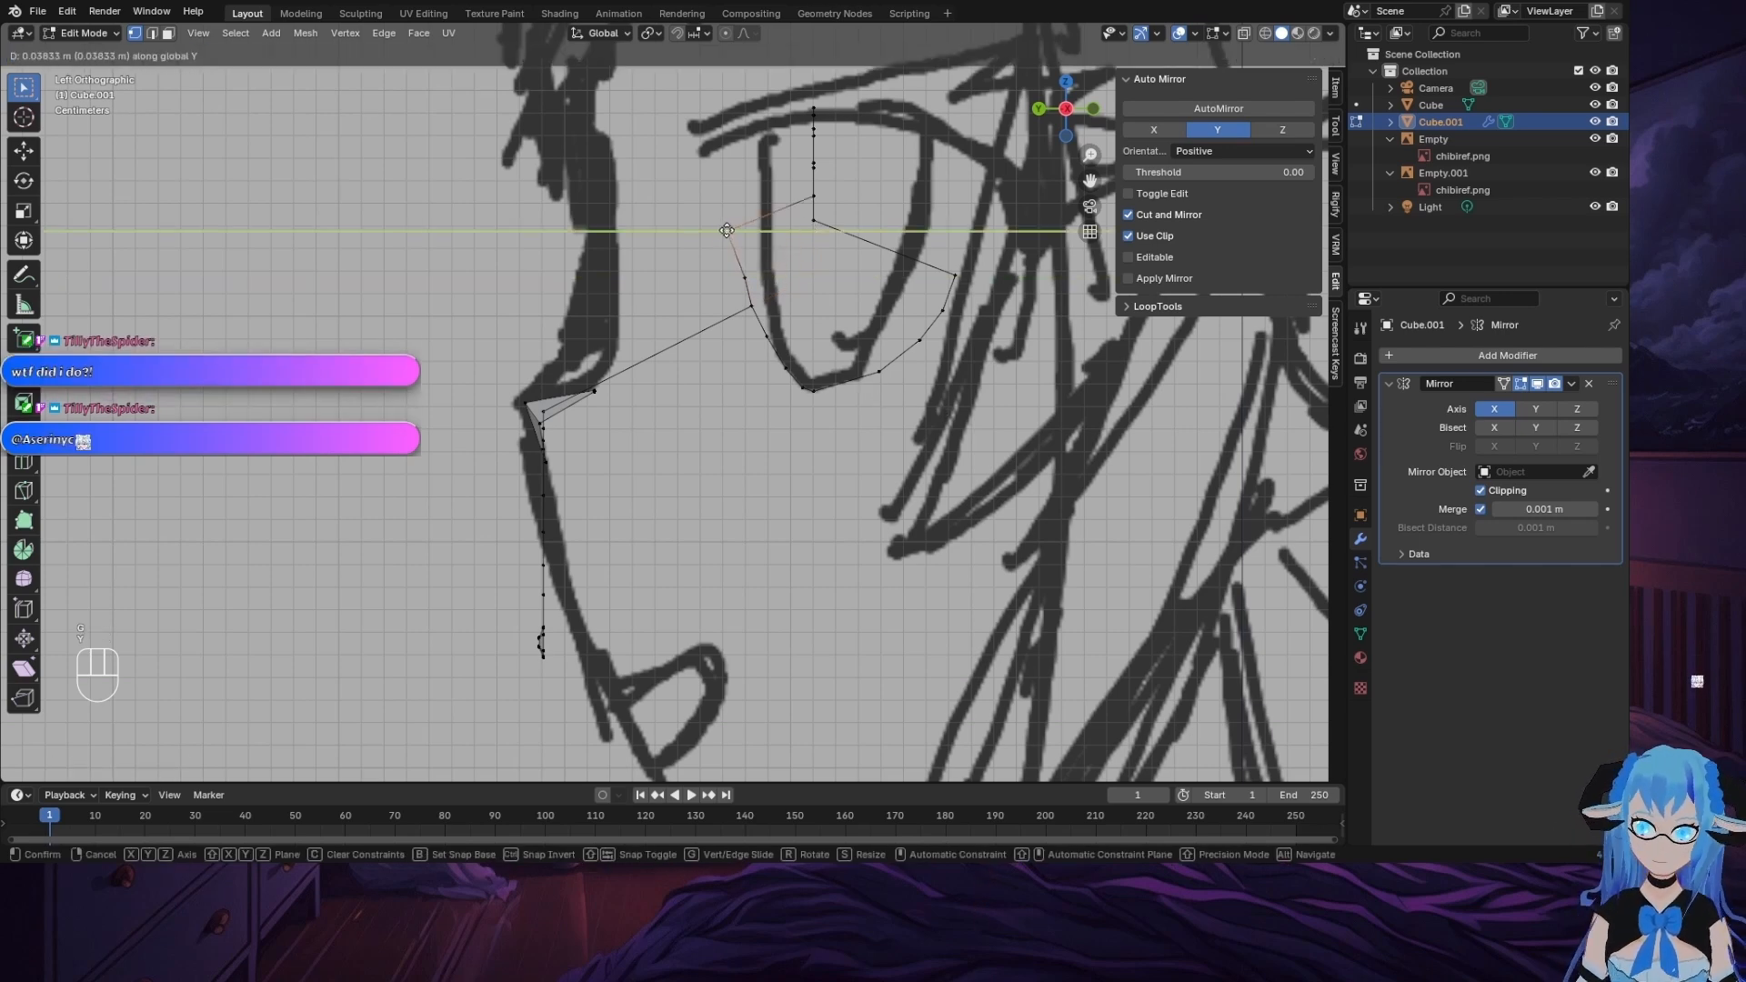
# Step: Move the upper front vertices of the eye loop one by one along Y to follow the side sketch's front eye line
pyautogui.click(739, 229)
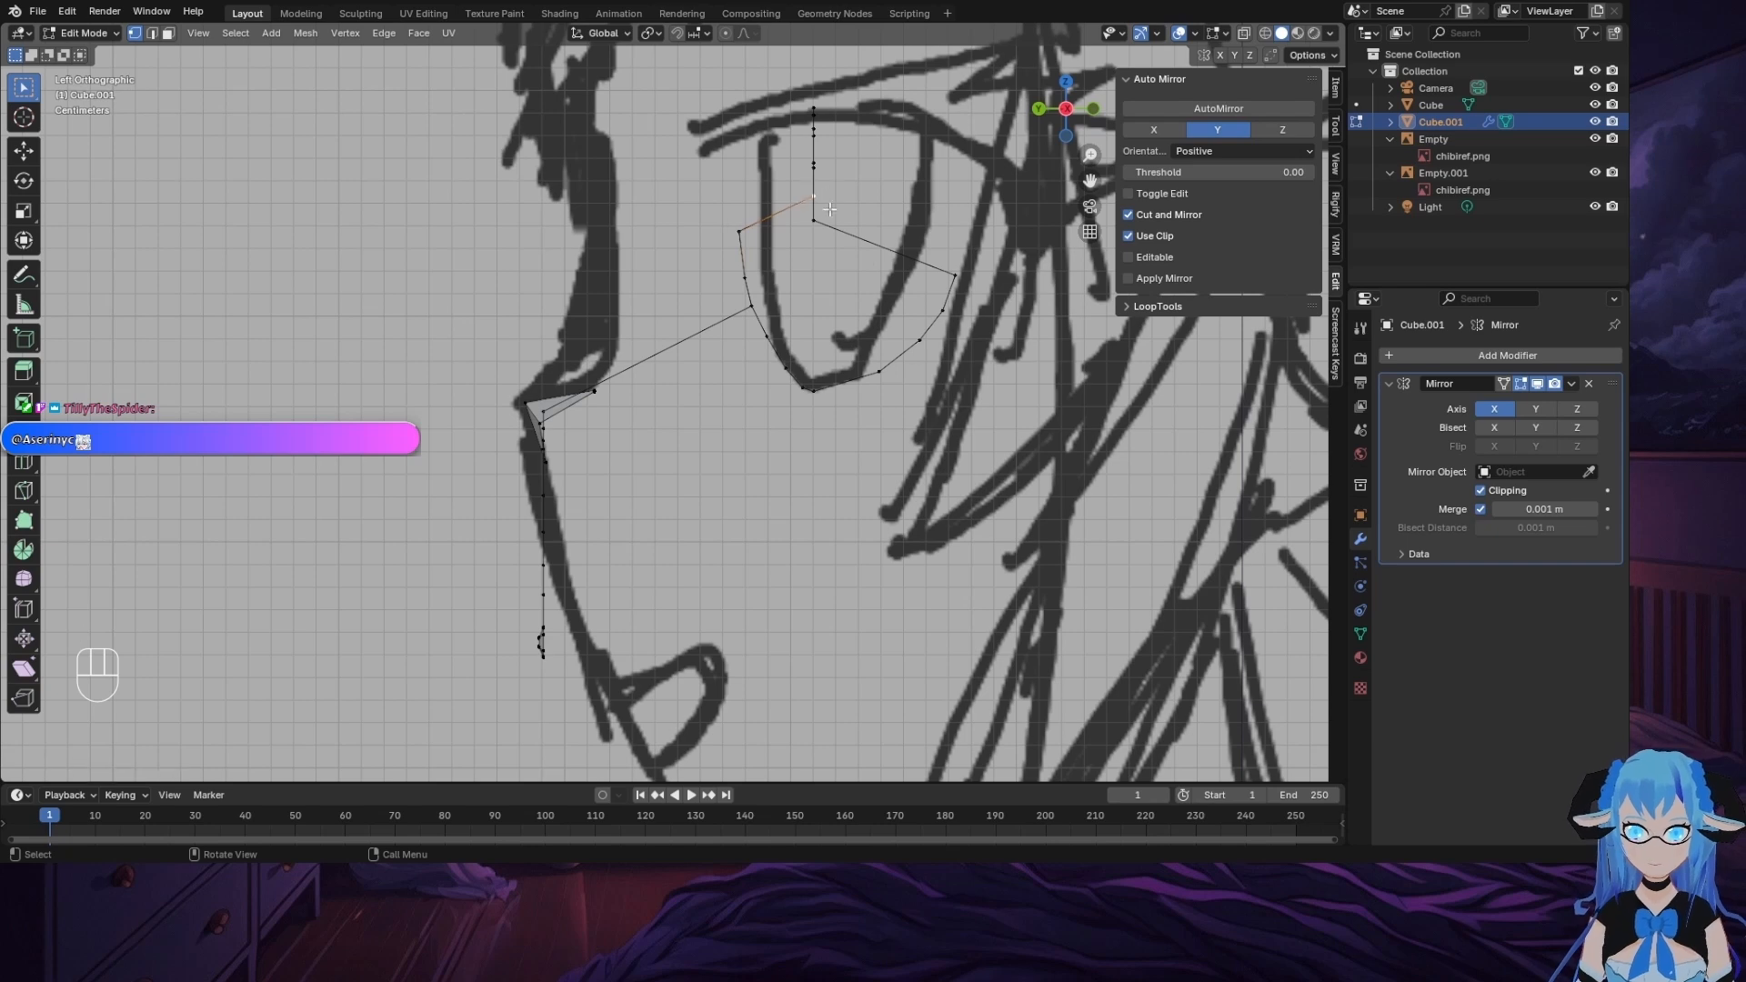
pyautogui.press('g')
pyautogui.press('y')
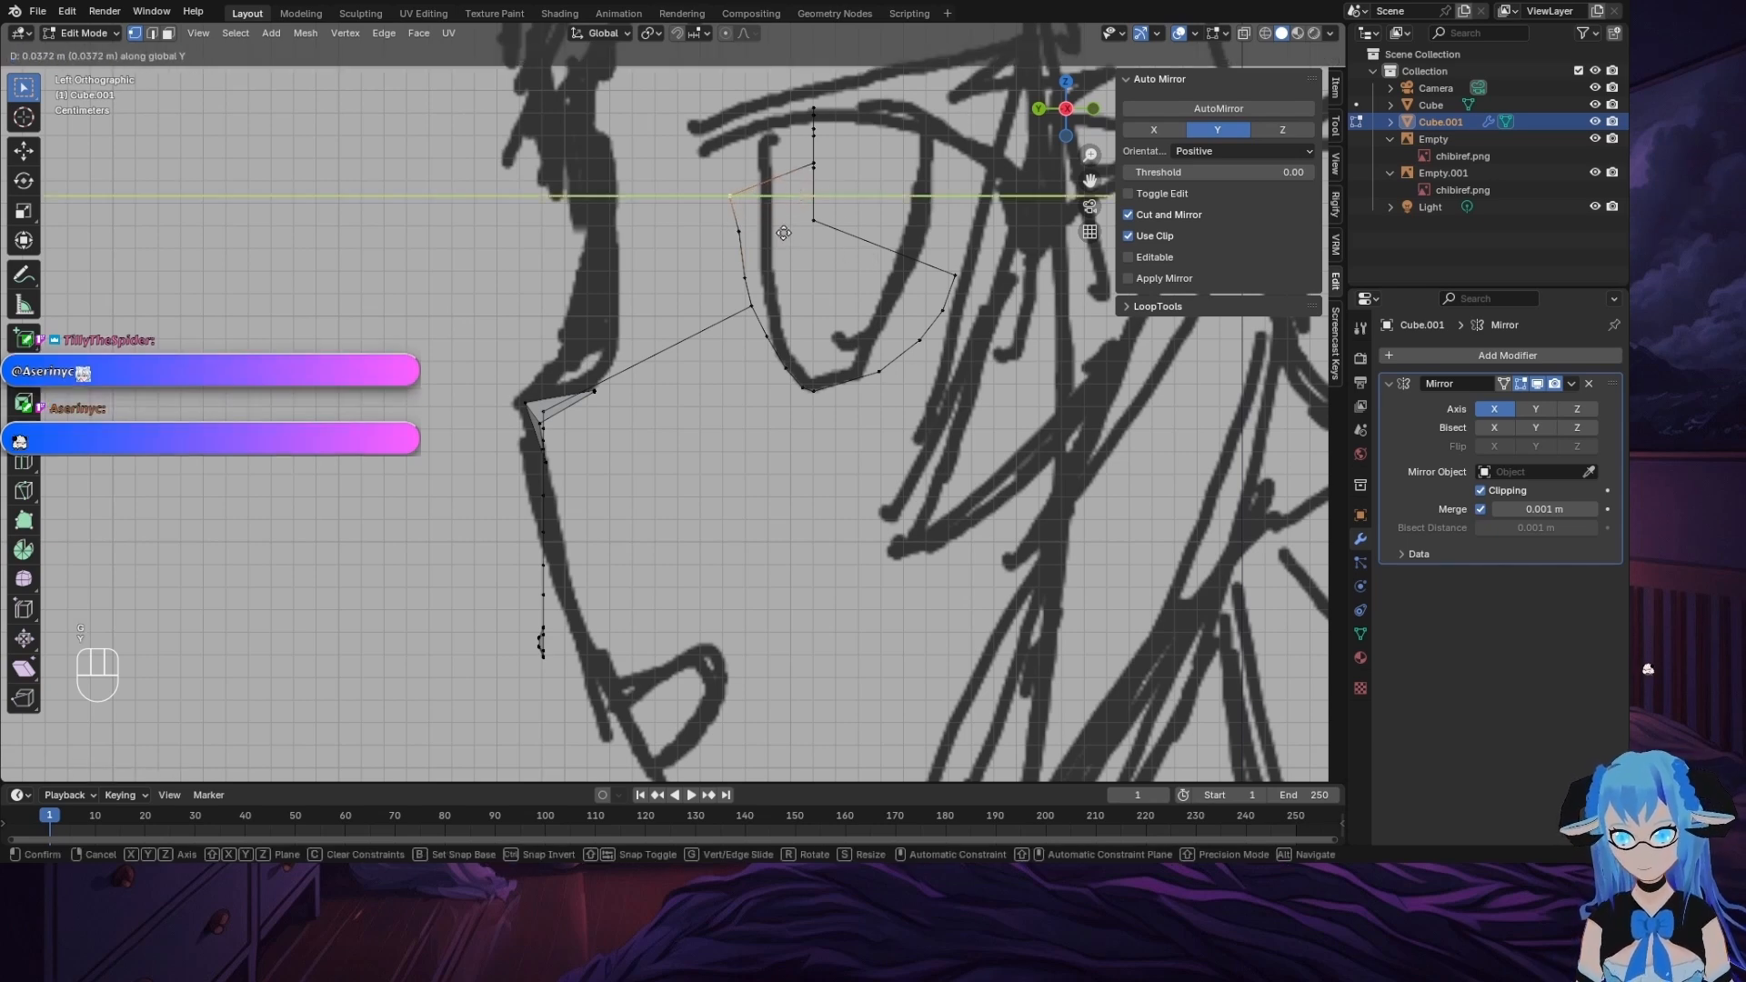
pyautogui.click(792, 234)
pyautogui.click(814, 164)
pyautogui.press('g')
pyautogui.press('y')
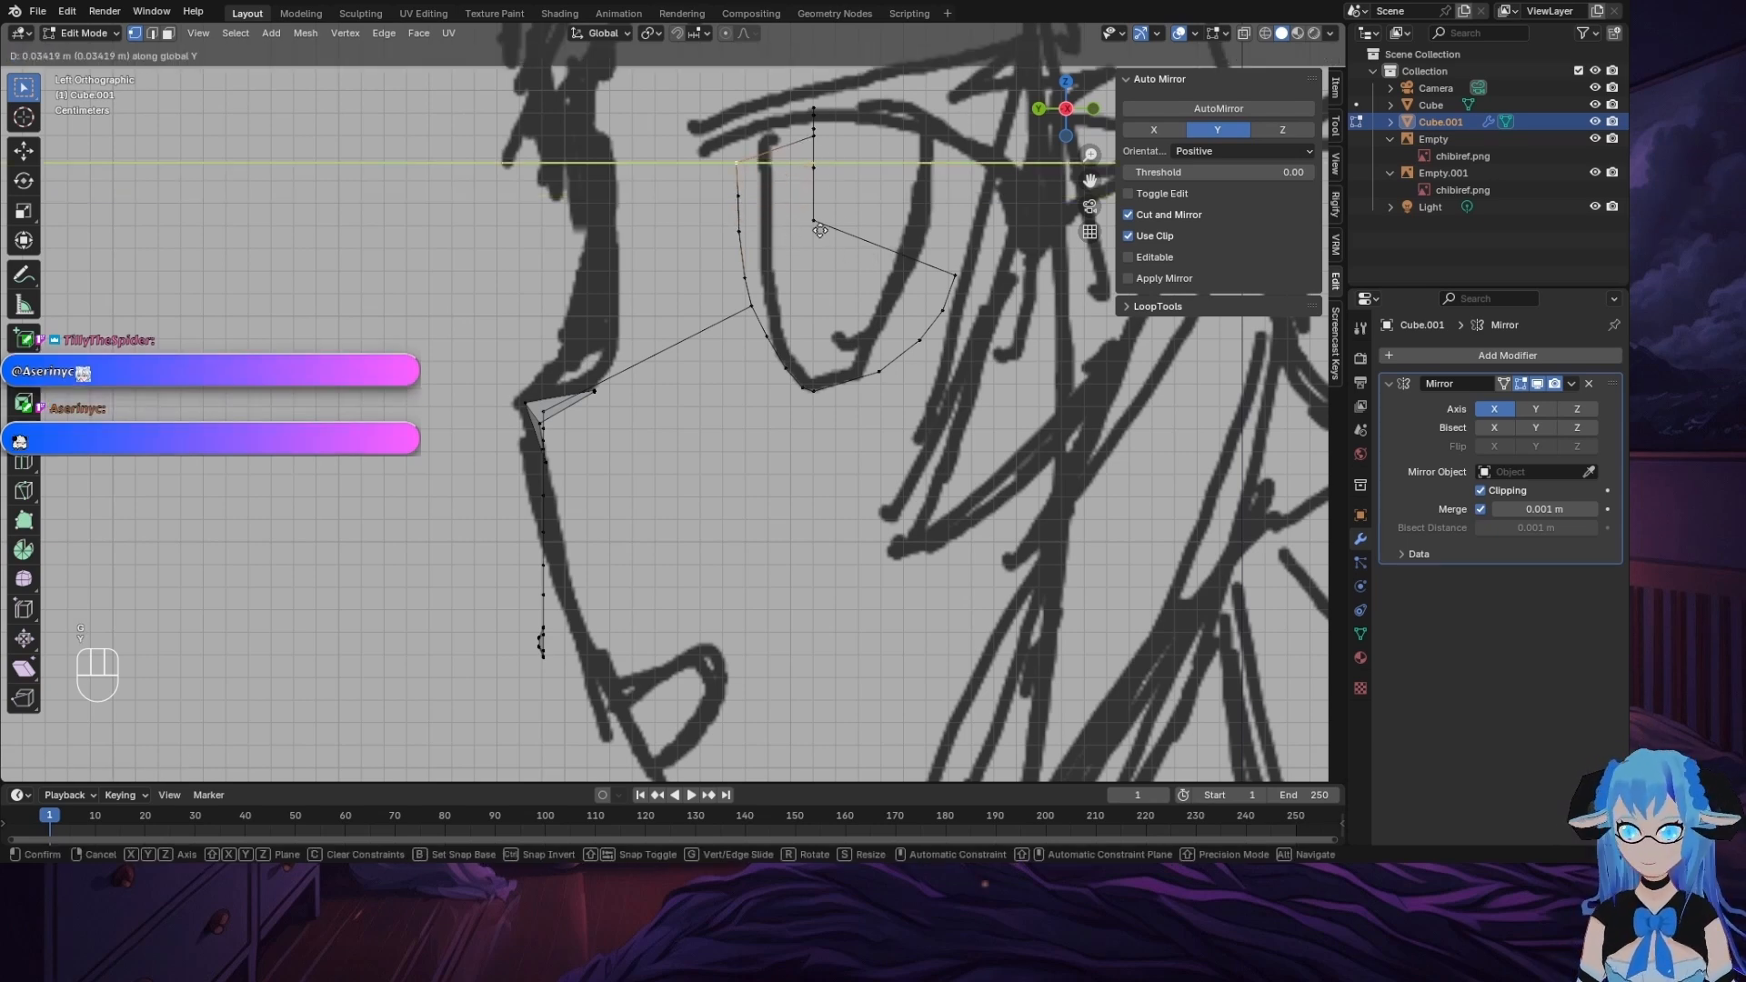
pyautogui.click(819, 229)
pyautogui.click(814, 131)
pyautogui.press('g')
pyautogui.press('y')
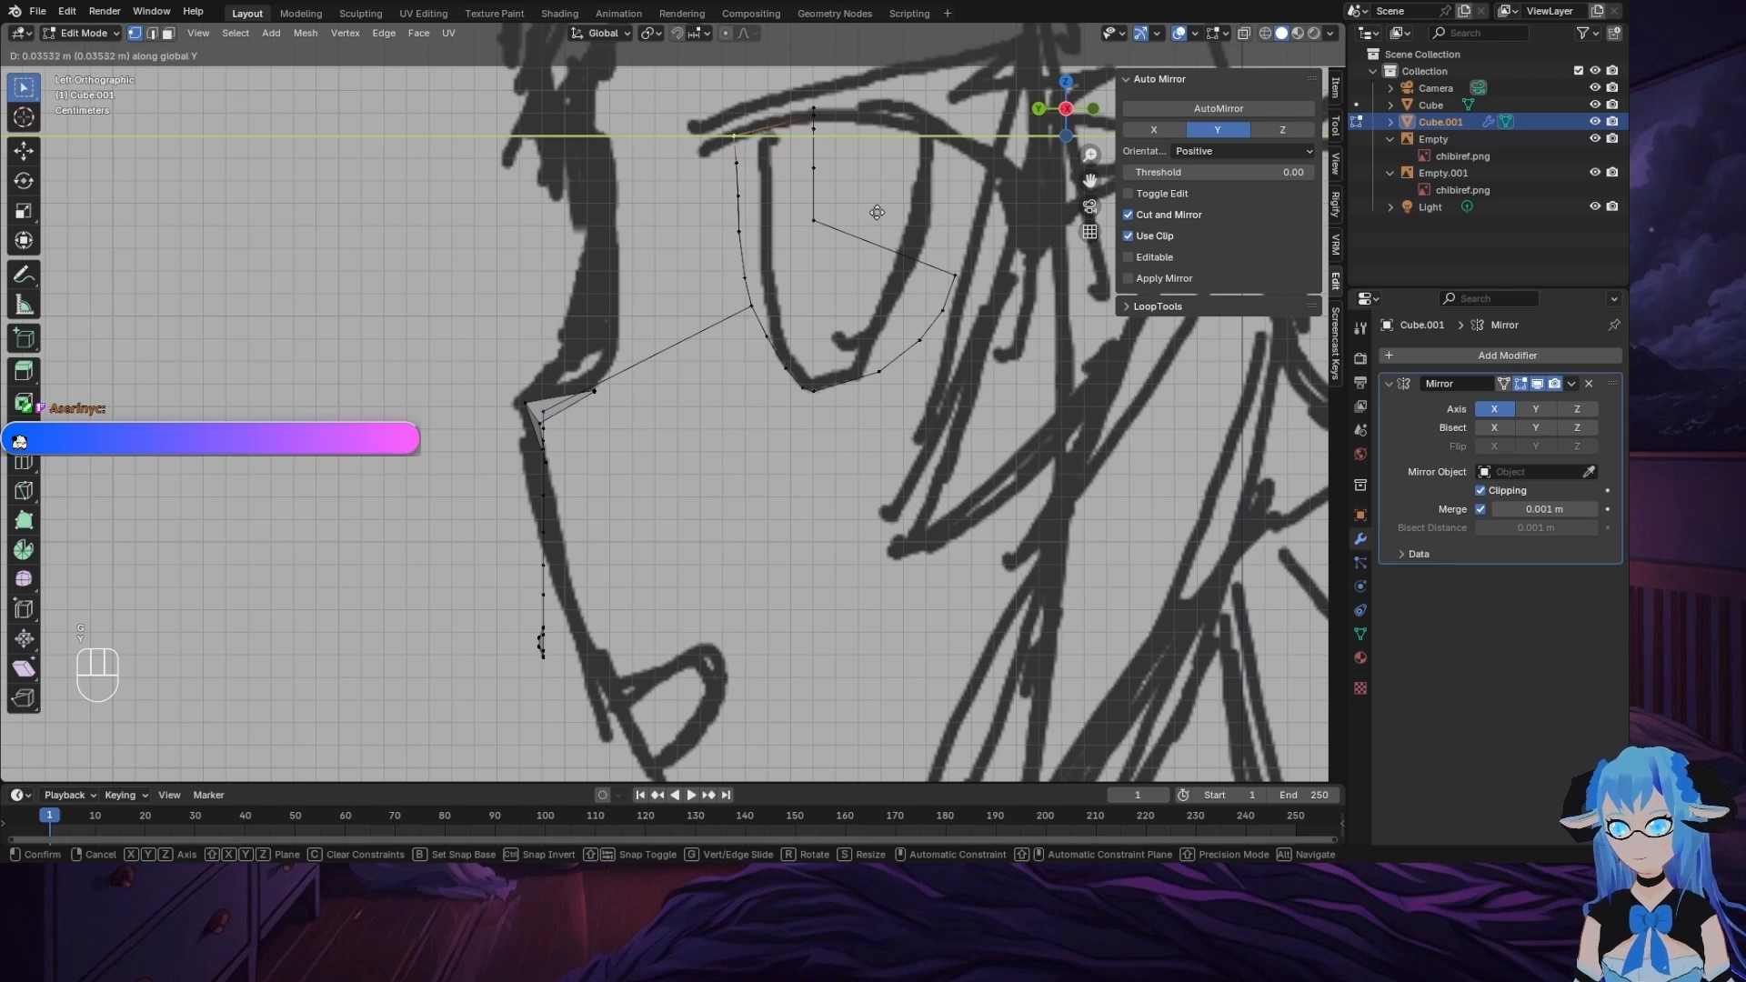
pyautogui.click(974, 237)
# Step: Move the upper rear vertices of the eye loop along Y to round out its back edge around the side sketch's eye
pyautogui.click(814, 220)
pyautogui.press('g')
pyautogui.press('y')
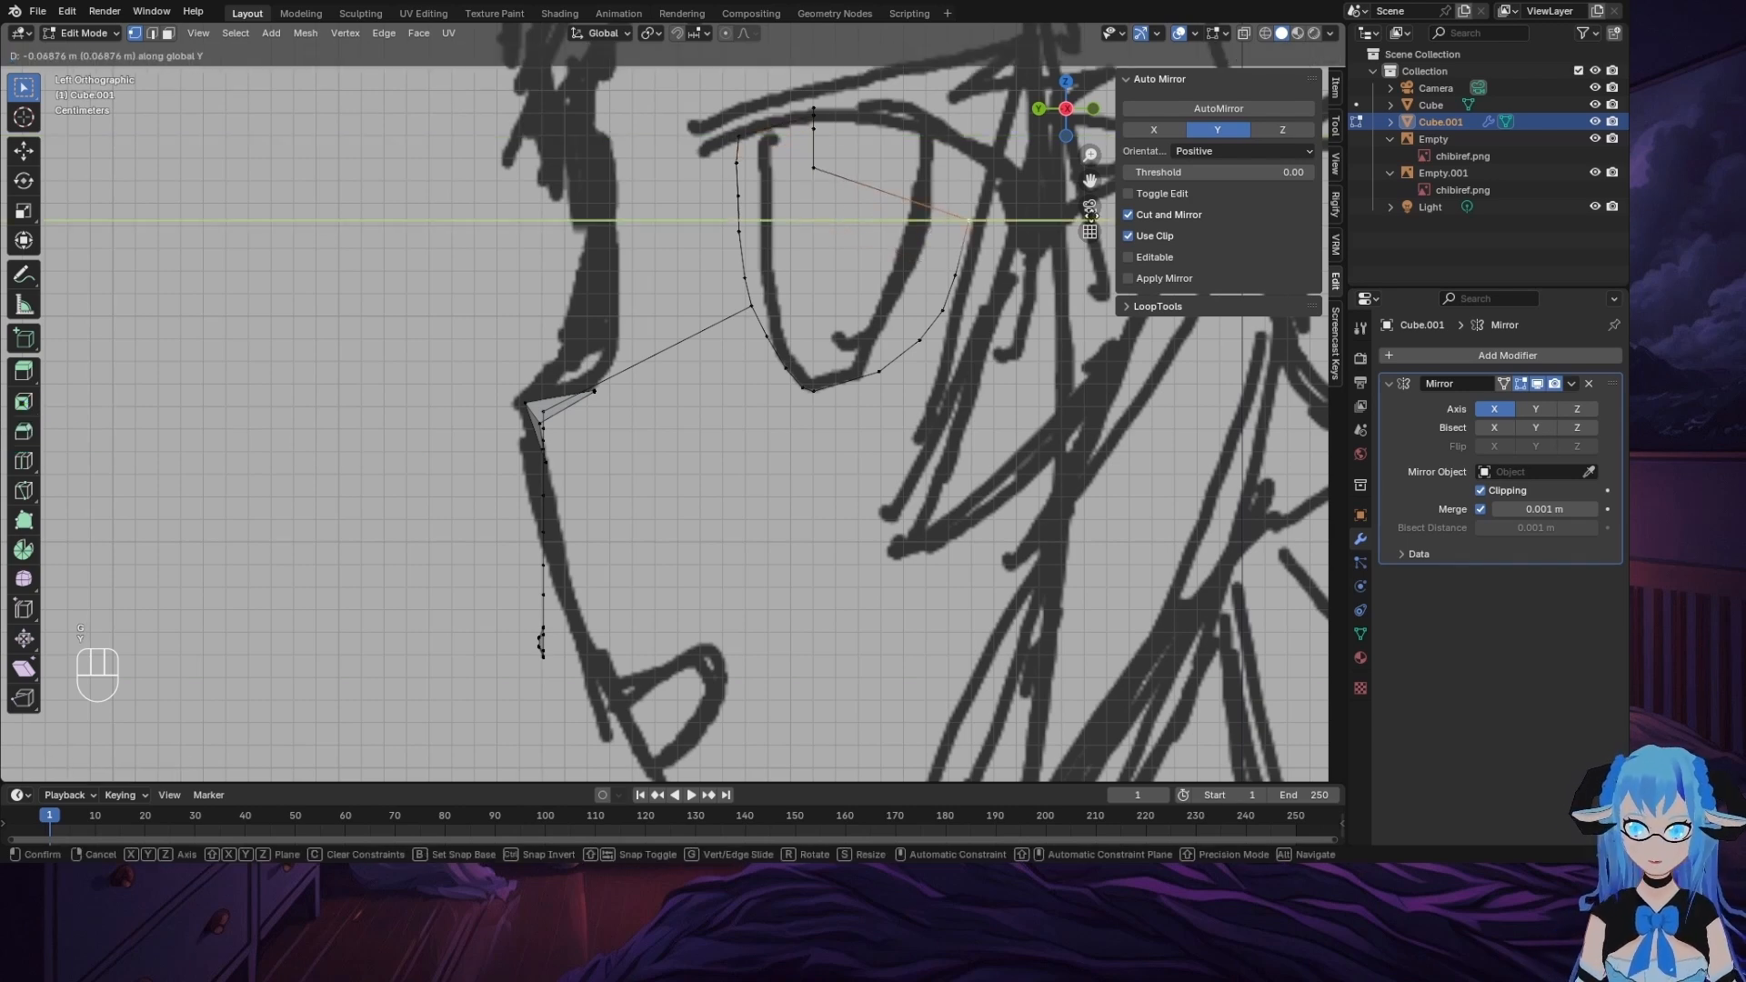
pyautogui.click(964, 224)
pyautogui.click(816, 165)
pyautogui.press('g')
pyautogui.press('y')
pyautogui.click(970, 182)
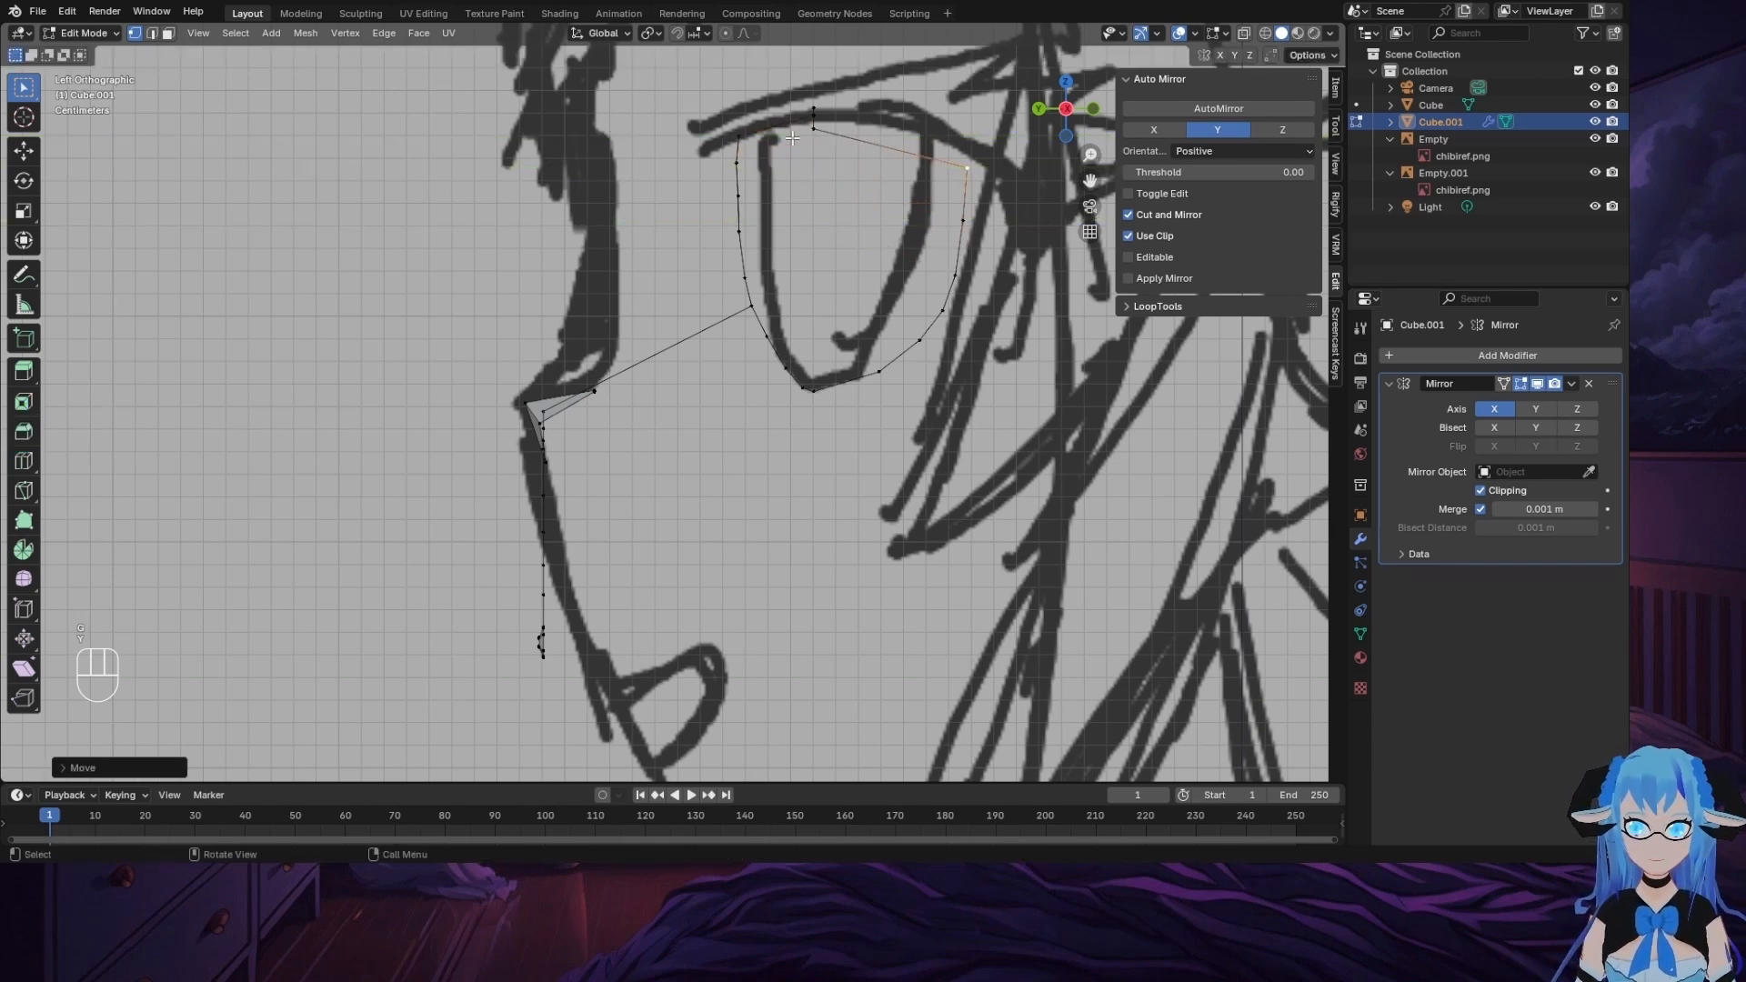
pyautogui.press('g')
pyautogui.press('y')
pyautogui.click(1005, 219)
# Step: Move the topmost vertex of the eye loop along Y onto the upper eyelid line of the side sketch
pyautogui.moveTo(1005, 219); pyautogui.dragTo(982, 364, button='middle')
pyautogui.click(1056, 118)
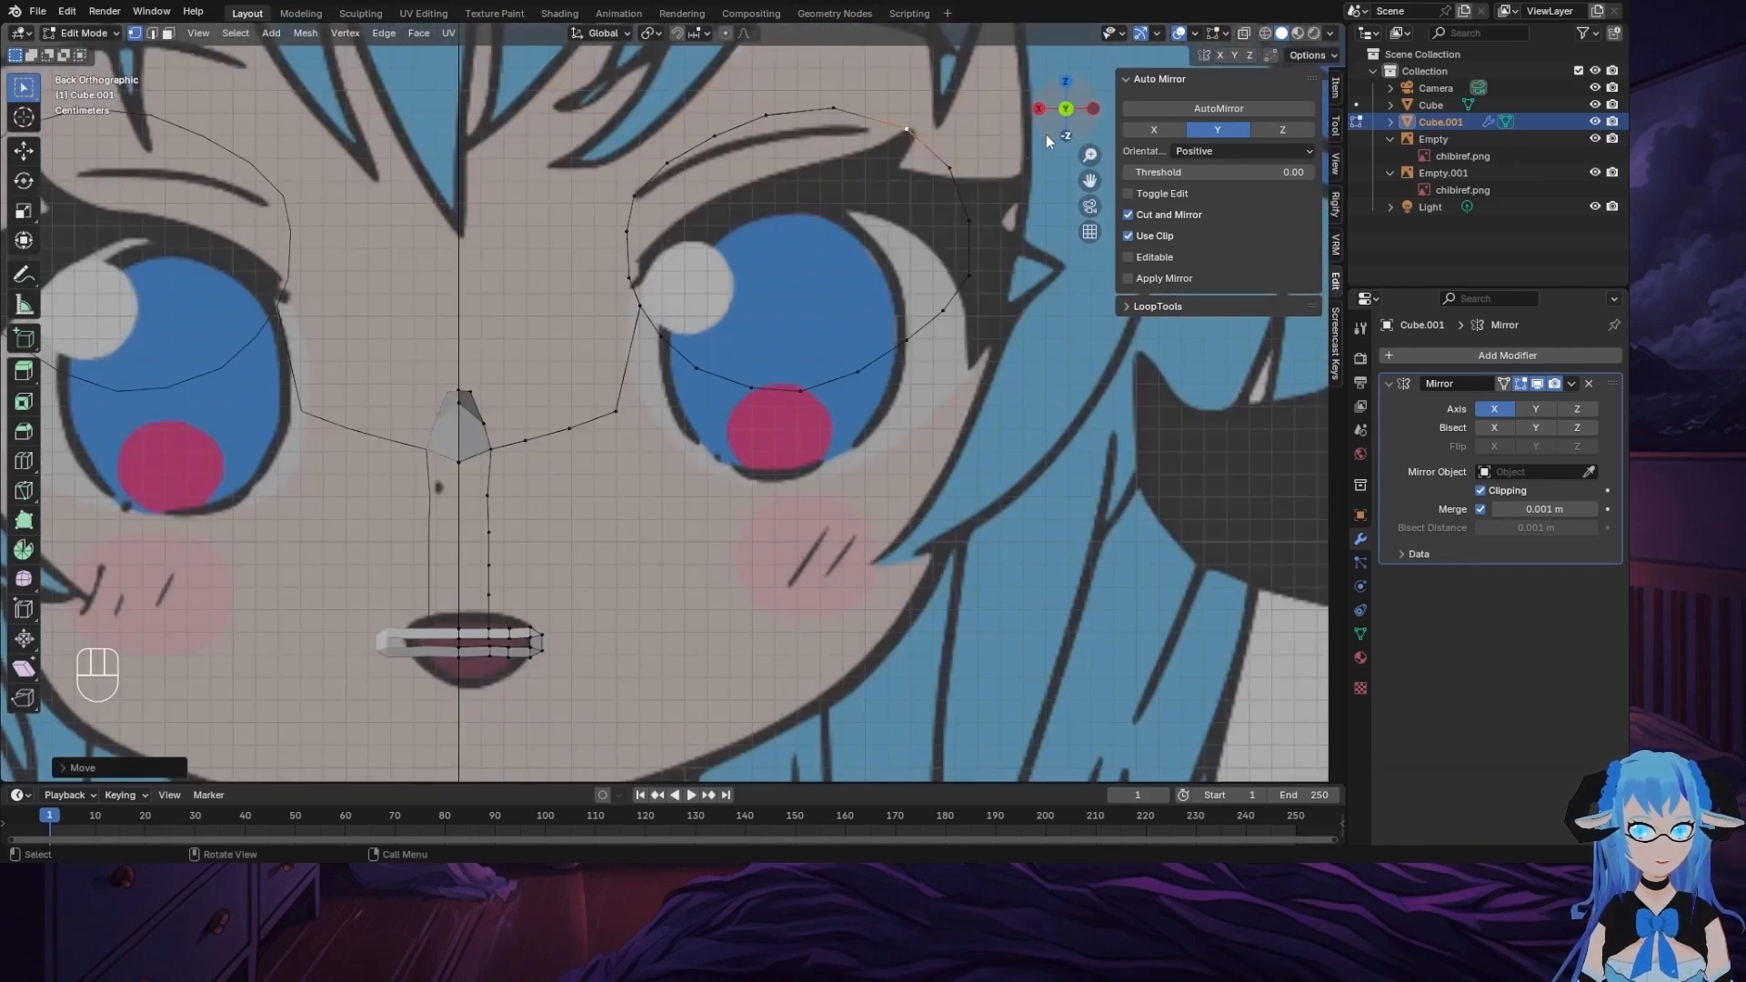
pyautogui.click(818, 119)
pyautogui.moveTo(817, 119); pyautogui.dragTo(609, 177, button='middle')
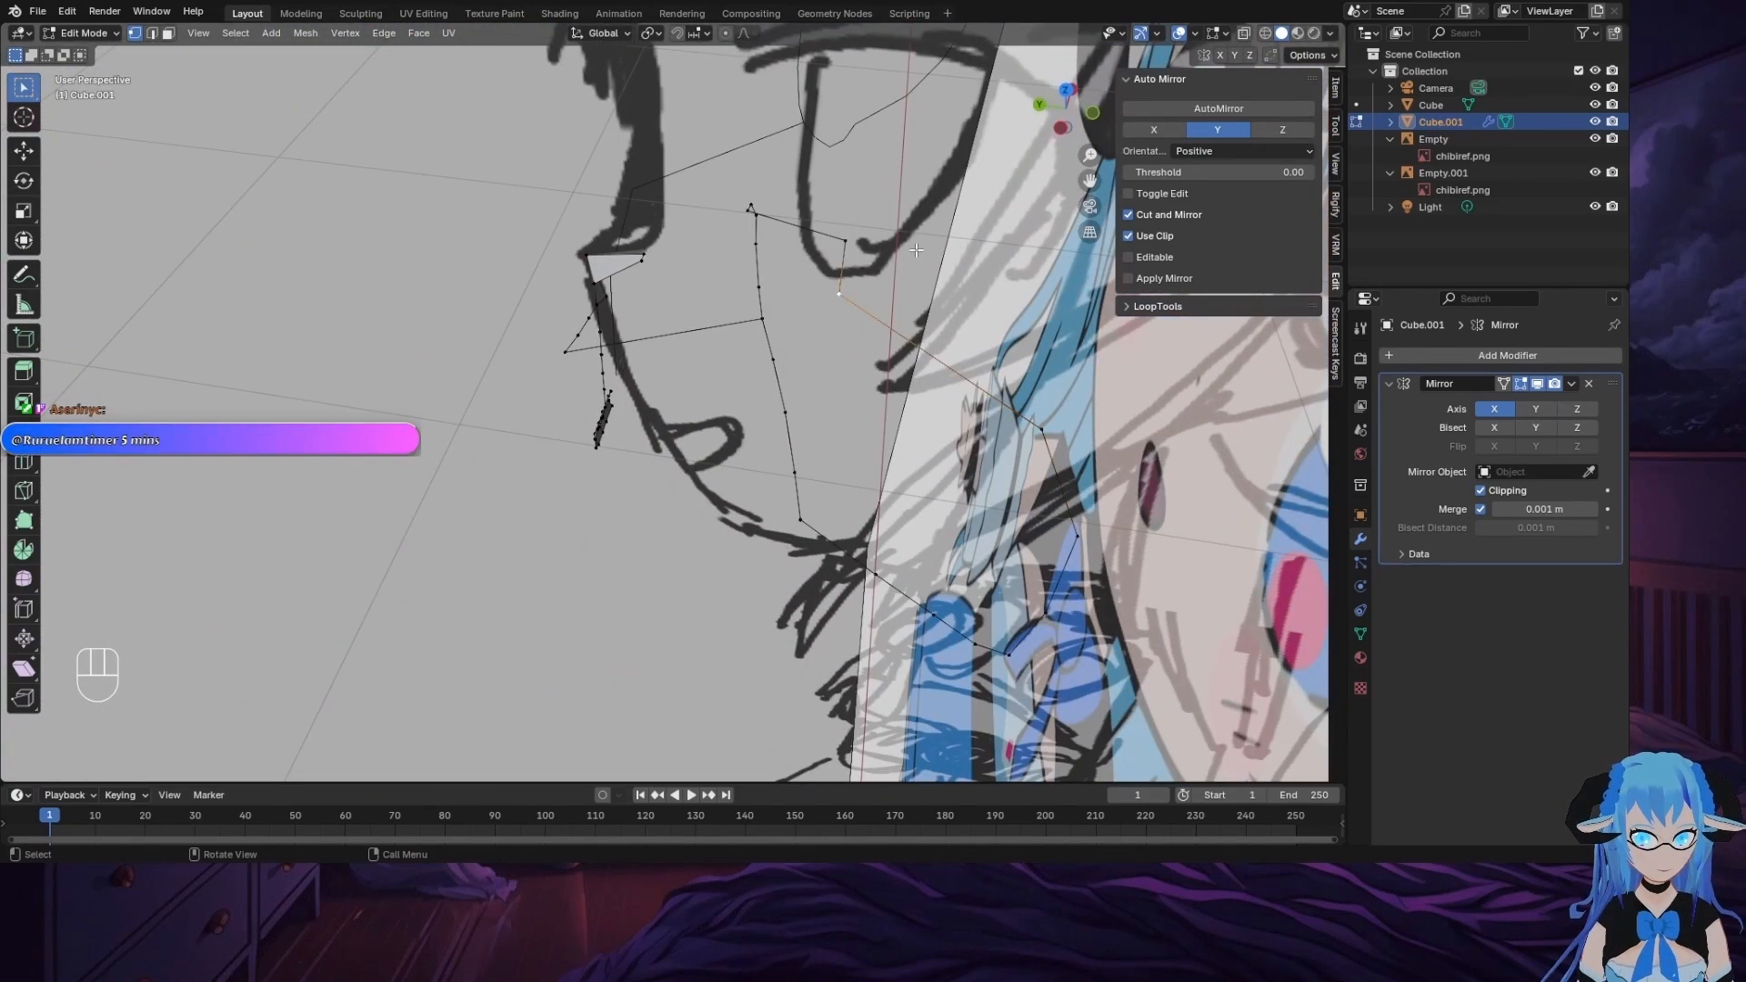
pyautogui.click(1058, 140)
pyautogui.press('g')
pyautogui.press('y')
pyautogui.click(1045, 264)
# Step: Move the inner upper vertex of the eye loop along Y to close the curve at the front of the eyelid
pyautogui.click(1038, 110)
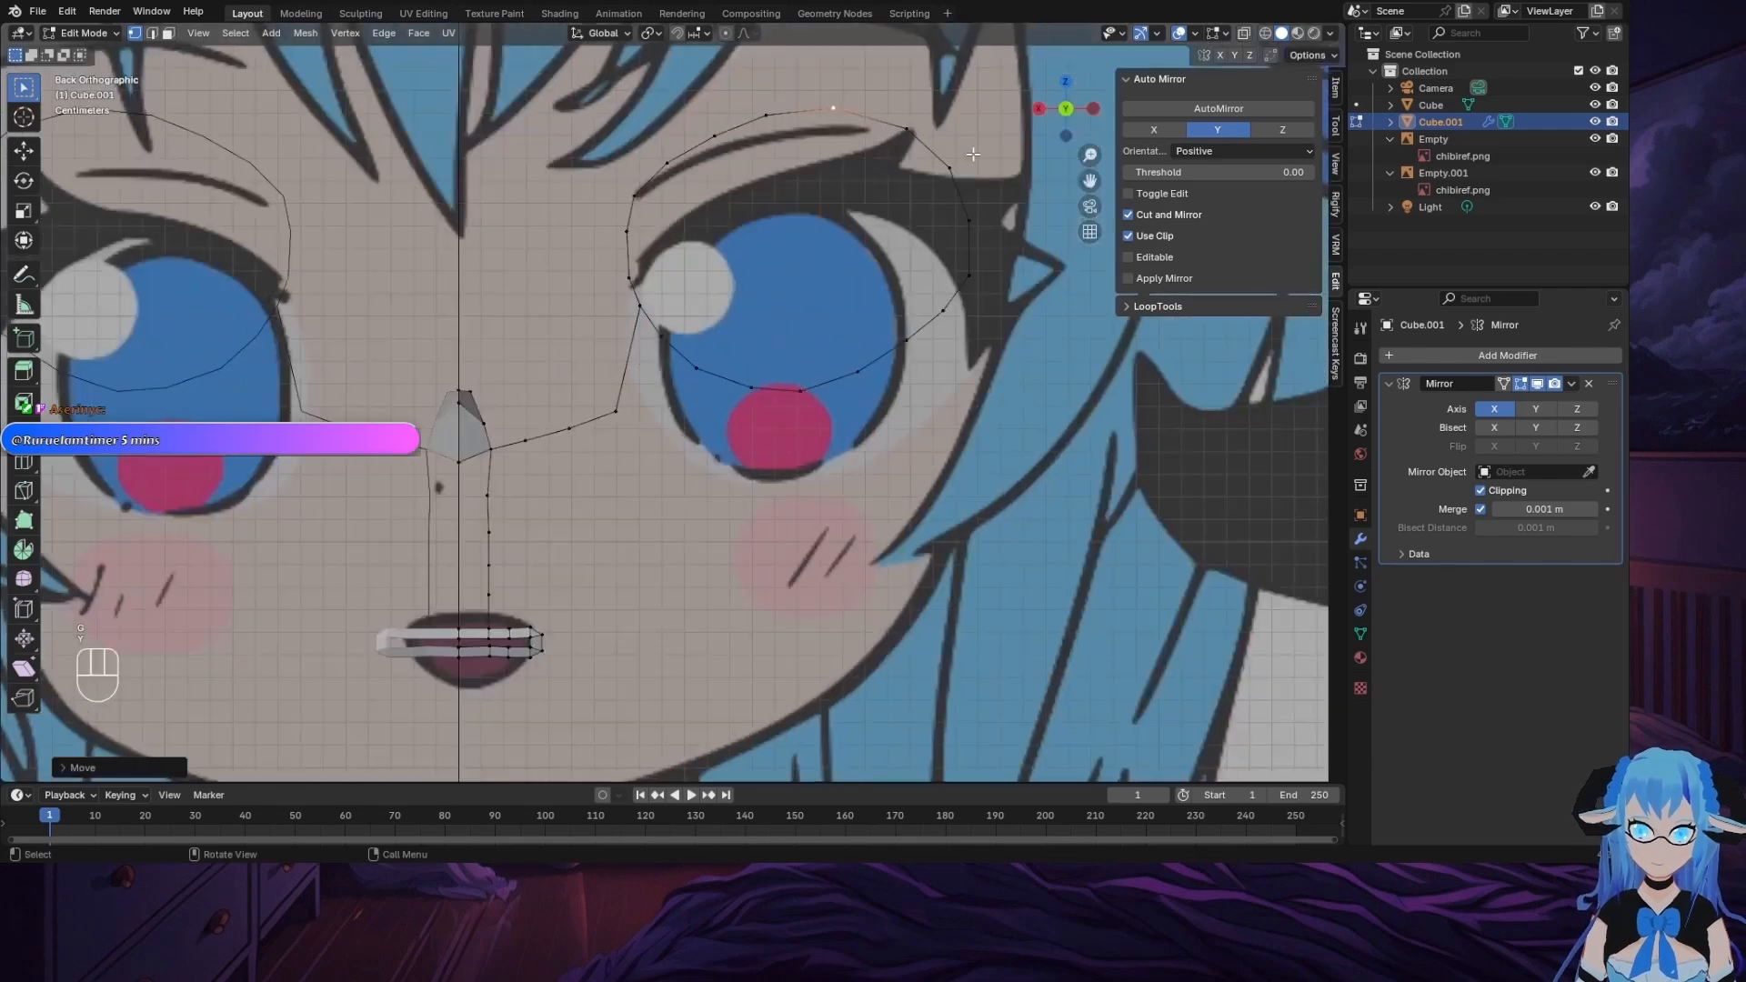
pyautogui.moveTo(973, 154); pyautogui.dragTo(728, 337, button='middle')
pyautogui.click(723, 160)
pyautogui.click(1045, 131)
pyautogui.press('g')
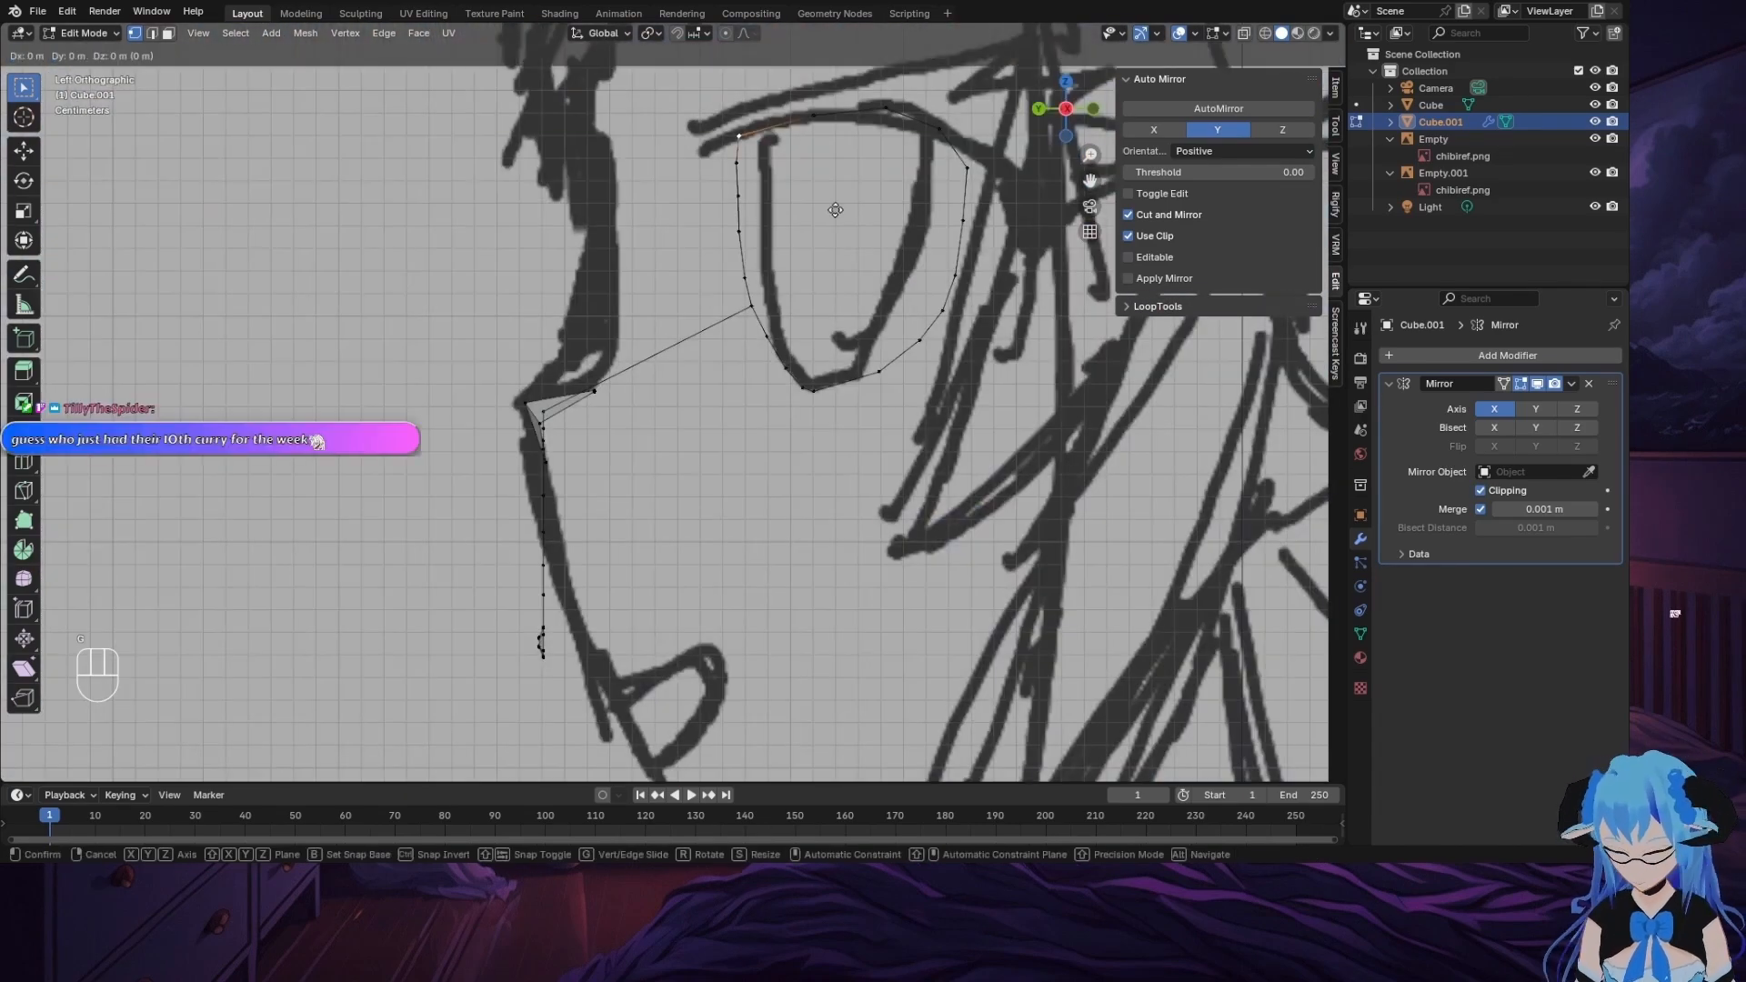
pyautogui.press('y')
pyautogui.click(862, 204)
# Step: Nudge a lower vertex of the eye loop slightly along Y while viewing the loop in perspective
pyautogui.moveTo(582, 305); pyautogui.dragTo(527, 450, button='middle')
pyautogui.click(823, 536)
pyautogui.press('g')
pyautogui.press('y')
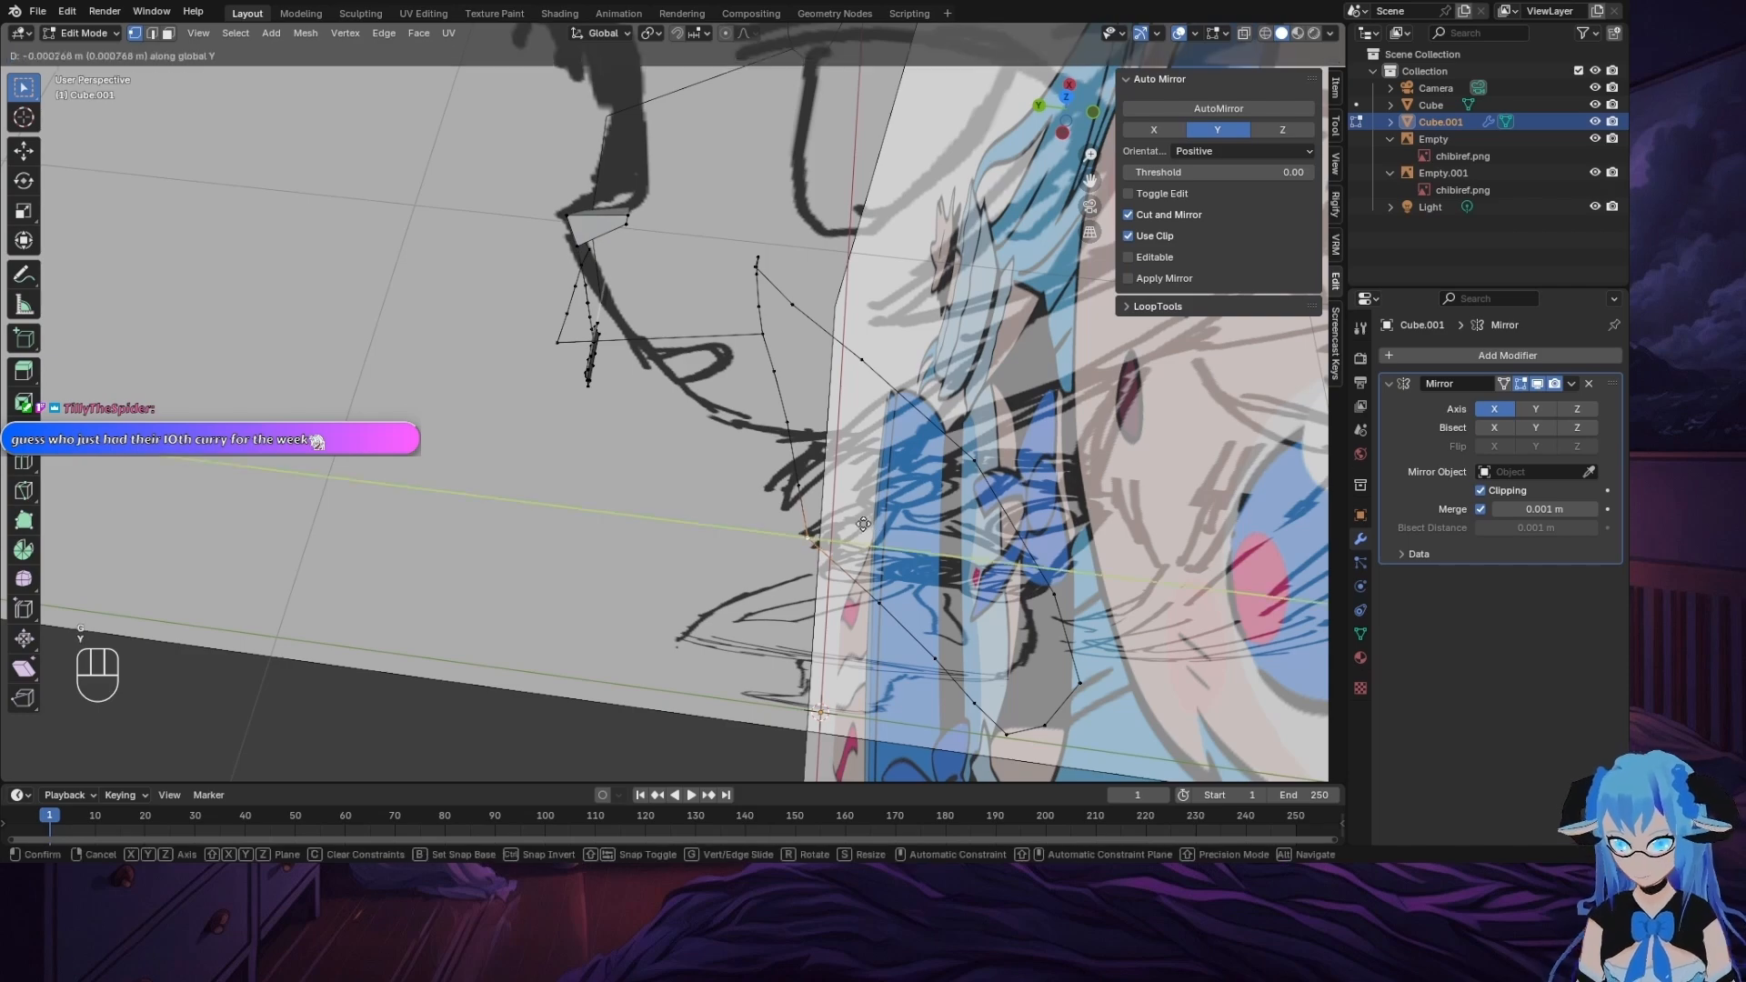
pyautogui.click(832, 536)
# Step: Select the vertices around the eye loop and smooth them with LoopTools Relax, checking the result in side view
pyautogui.moveTo(831, 537); pyautogui.dragTo(885, 478, button='middle')
pyautogui.keyDown('alt'); pyautogui.click(949, 448); pyautogui.keyUp('alt')
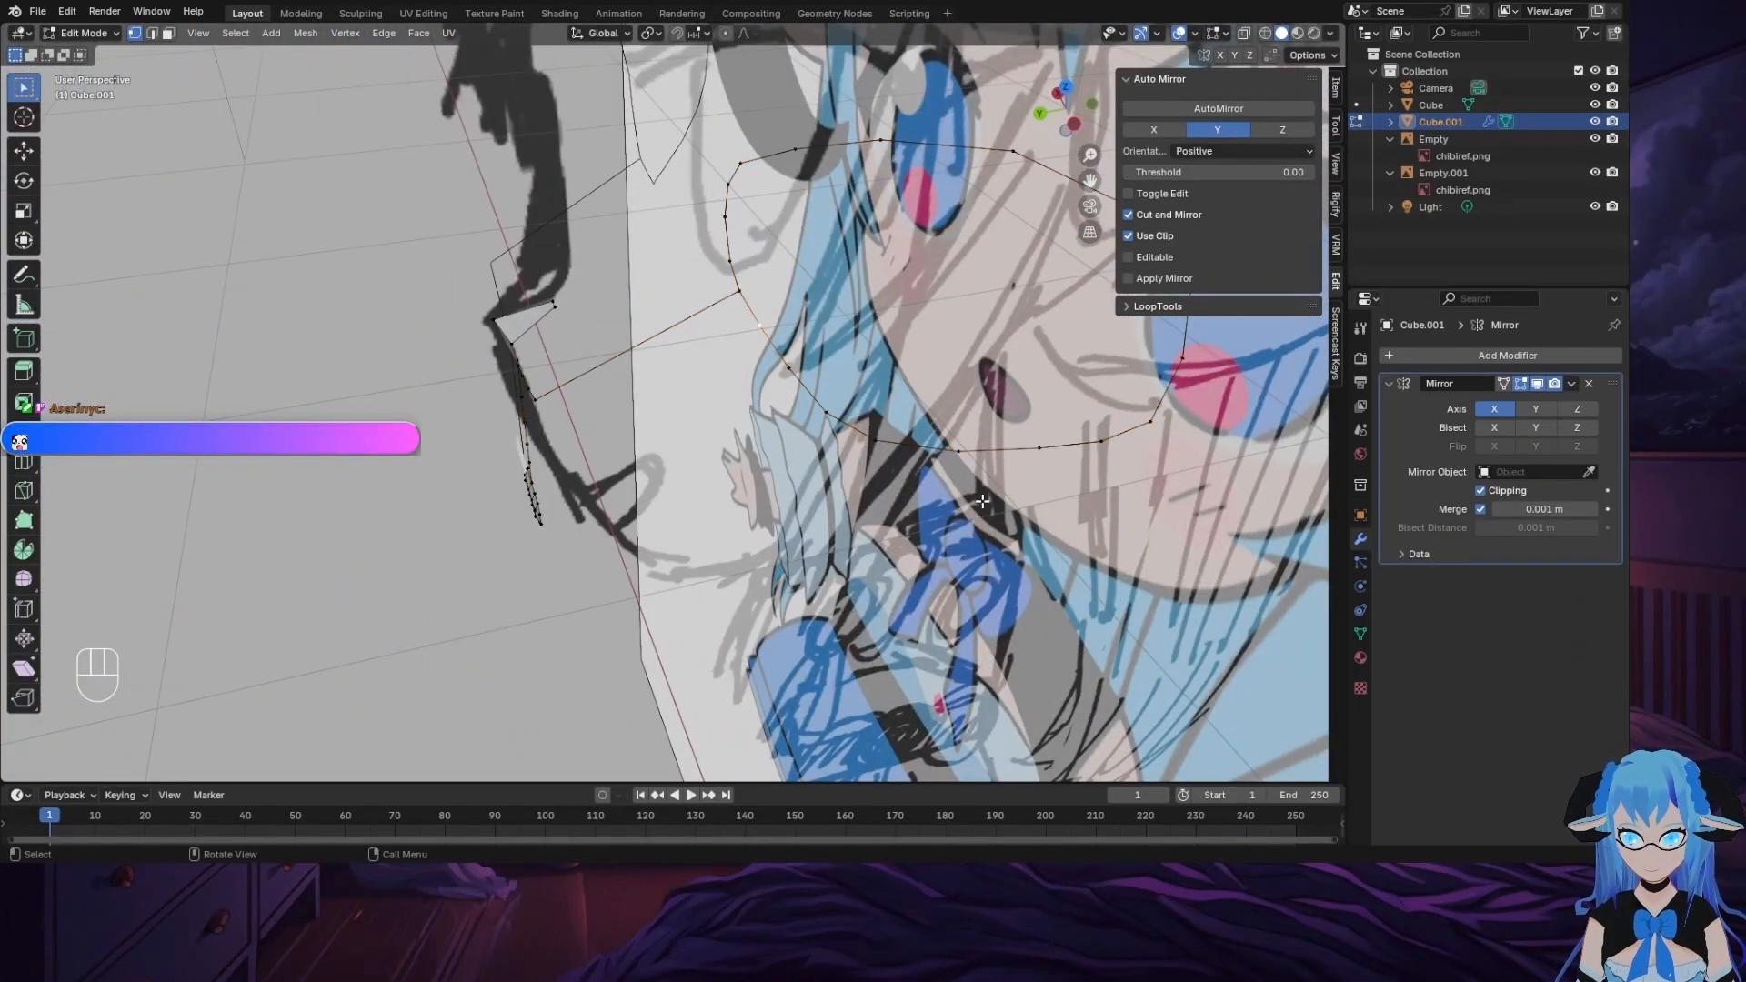
pyautogui.keyDown('ctrl'); pyautogui.click(1150, 421); pyautogui.keyUp('ctrl')
pyautogui.keyDown('ctrl'); pyautogui.click(796, 149); pyautogui.keyUp('ctrl')
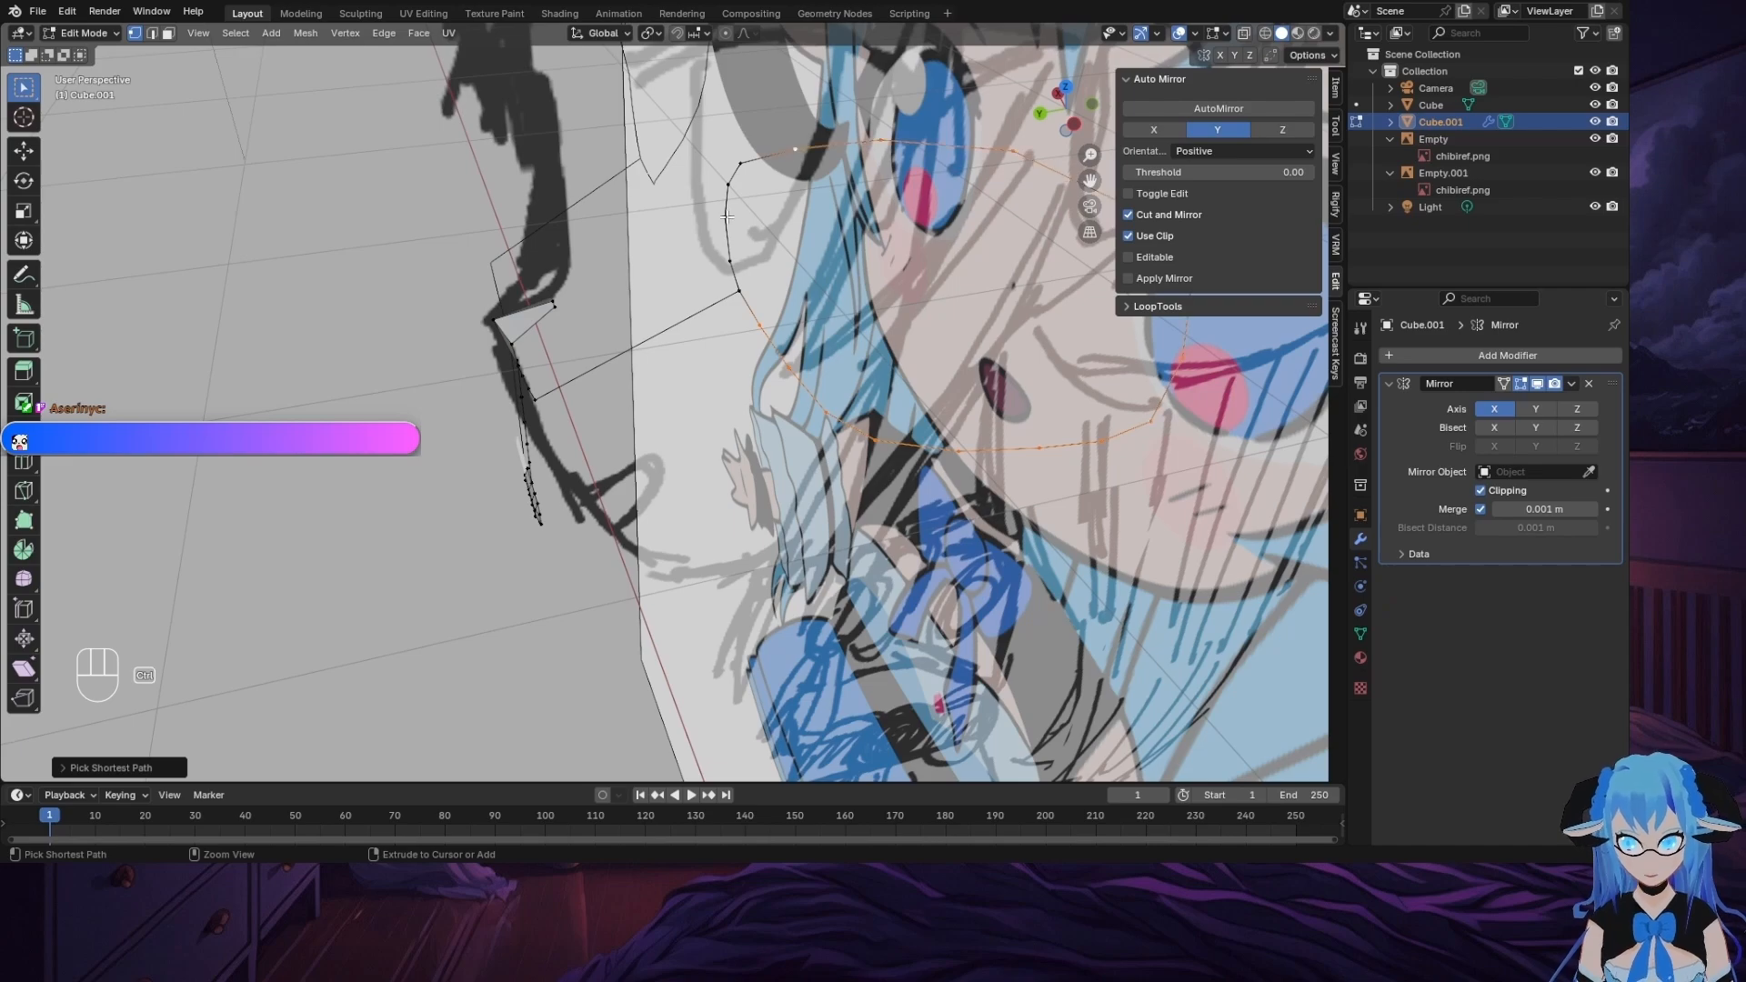
pyautogui.moveTo(693, 455)
pyautogui.mouseDown(button='middle')
pyautogui.moveTo(619, 429)
pyautogui.moveTo(701, 425)
pyautogui.mouseUp(button='middle')
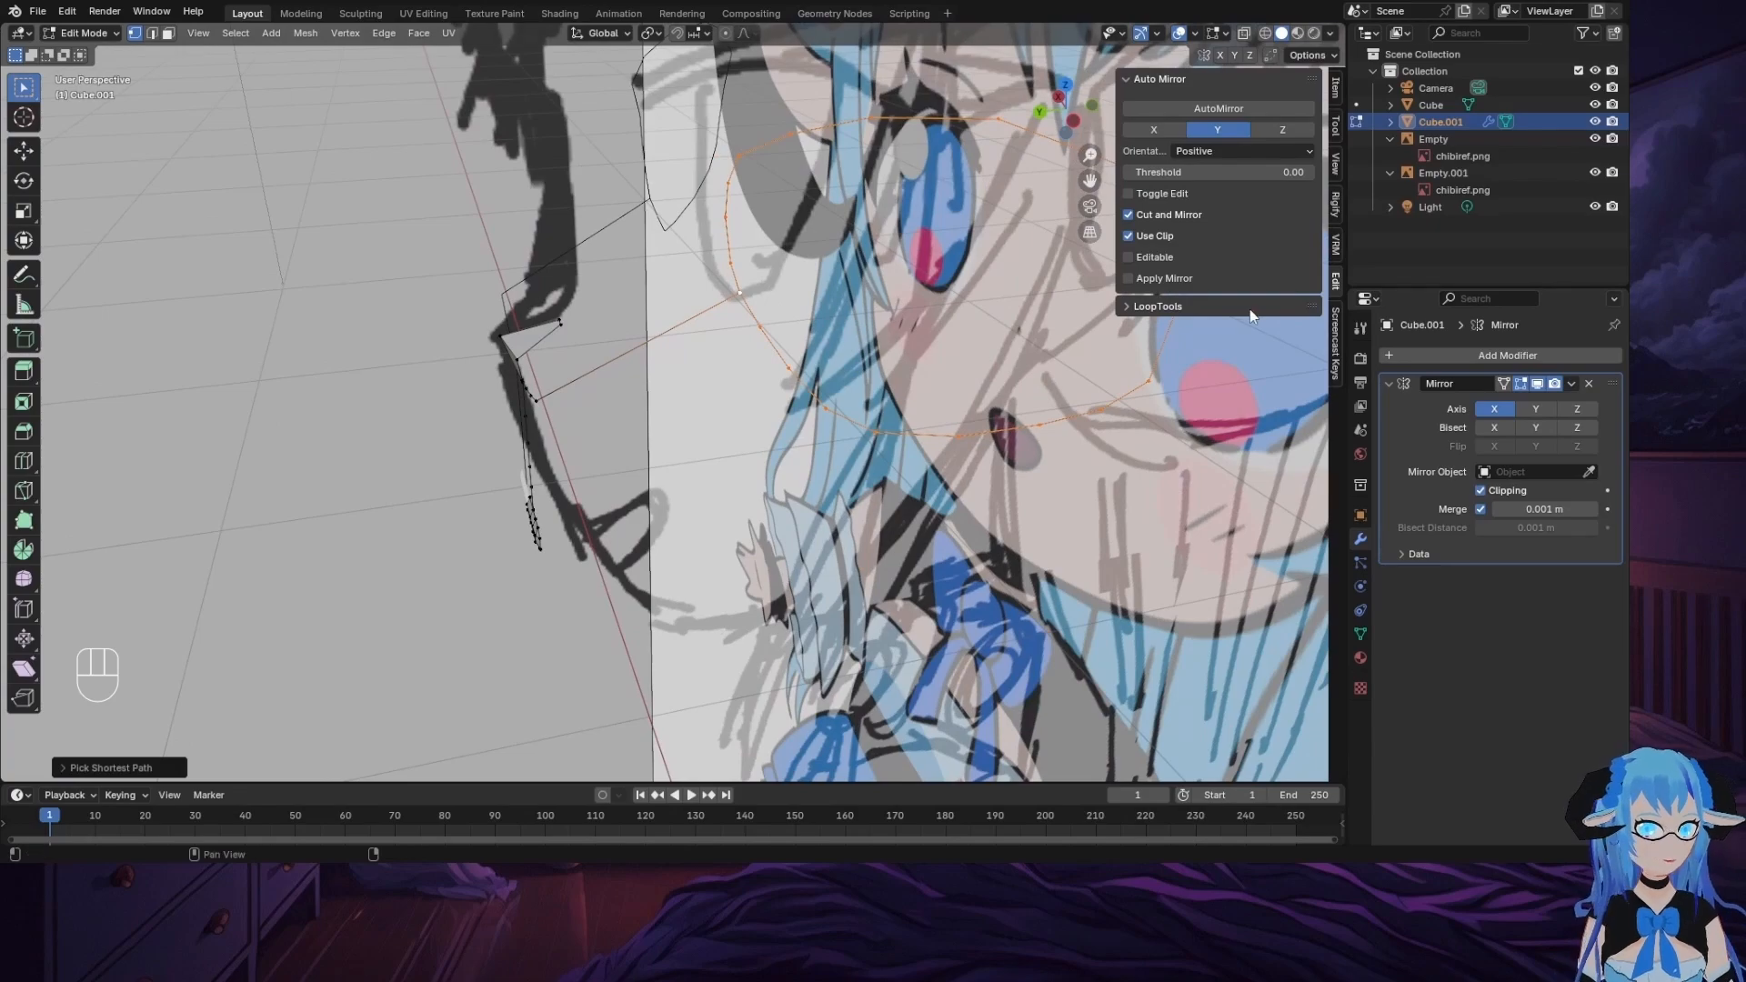
pyautogui.click(1246, 309)
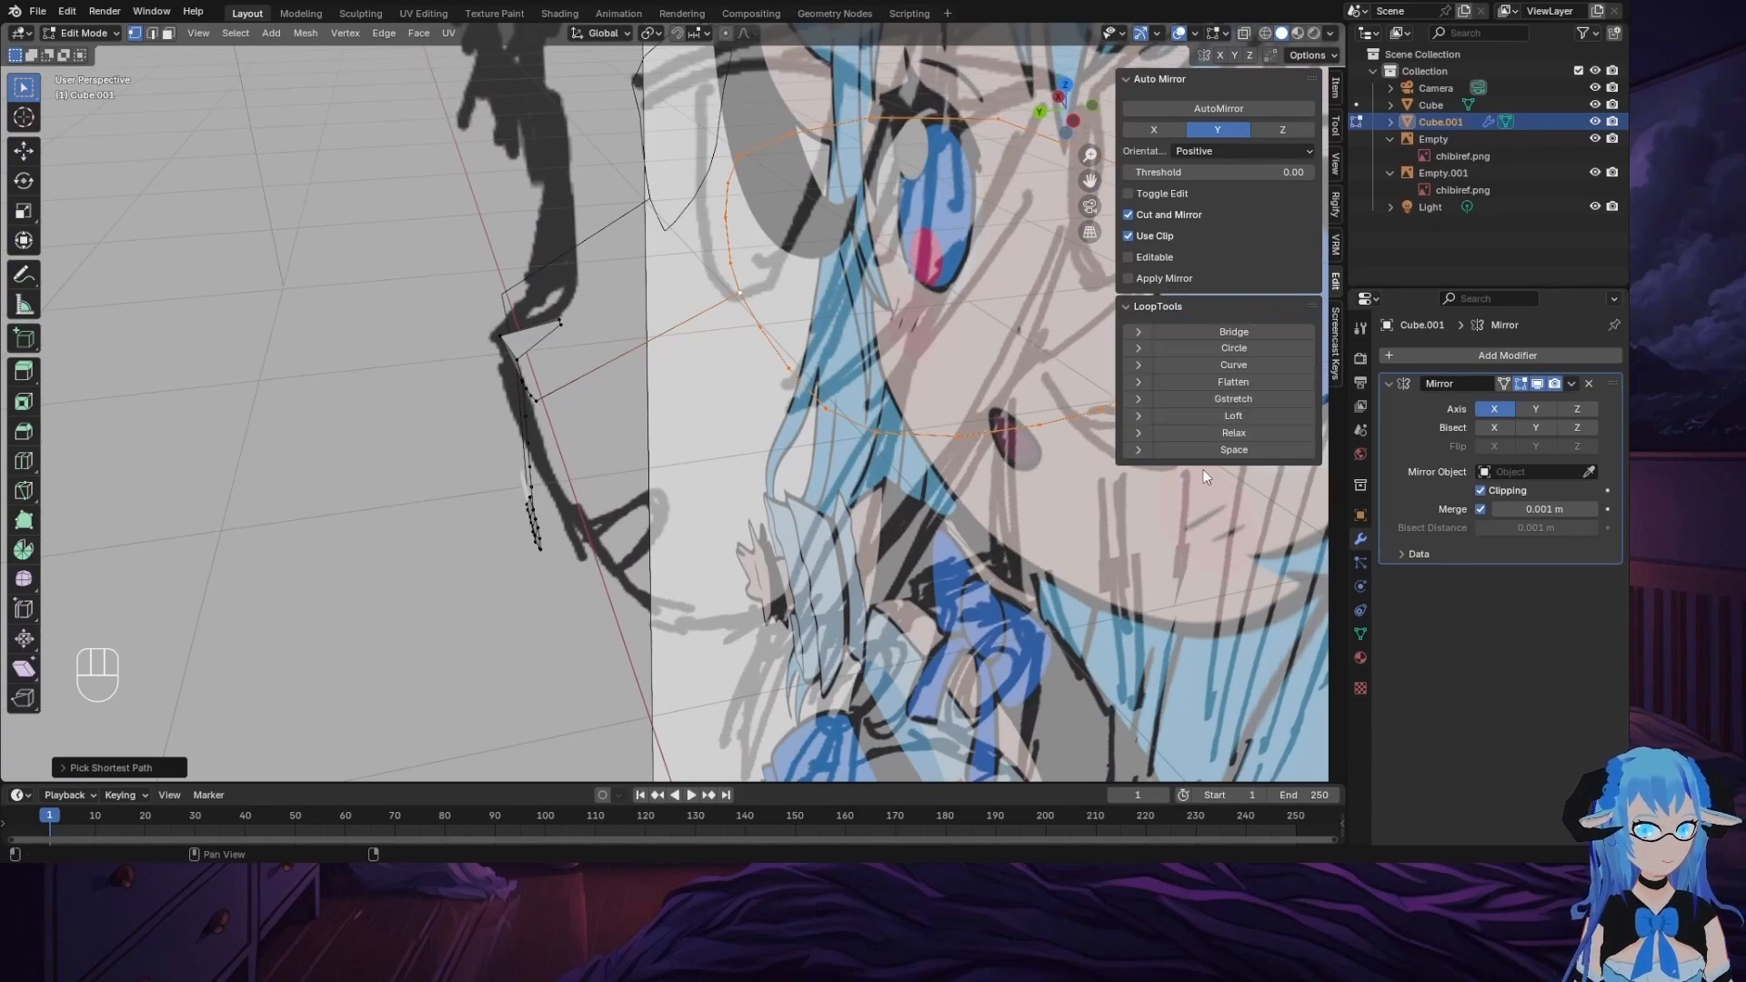
pyautogui.click(1237, 433)
pyautogui.moveTo(1225, 440); pyautogui.dragTo(1037, 132, button='middle')
pyautogui.click(1051, 125)
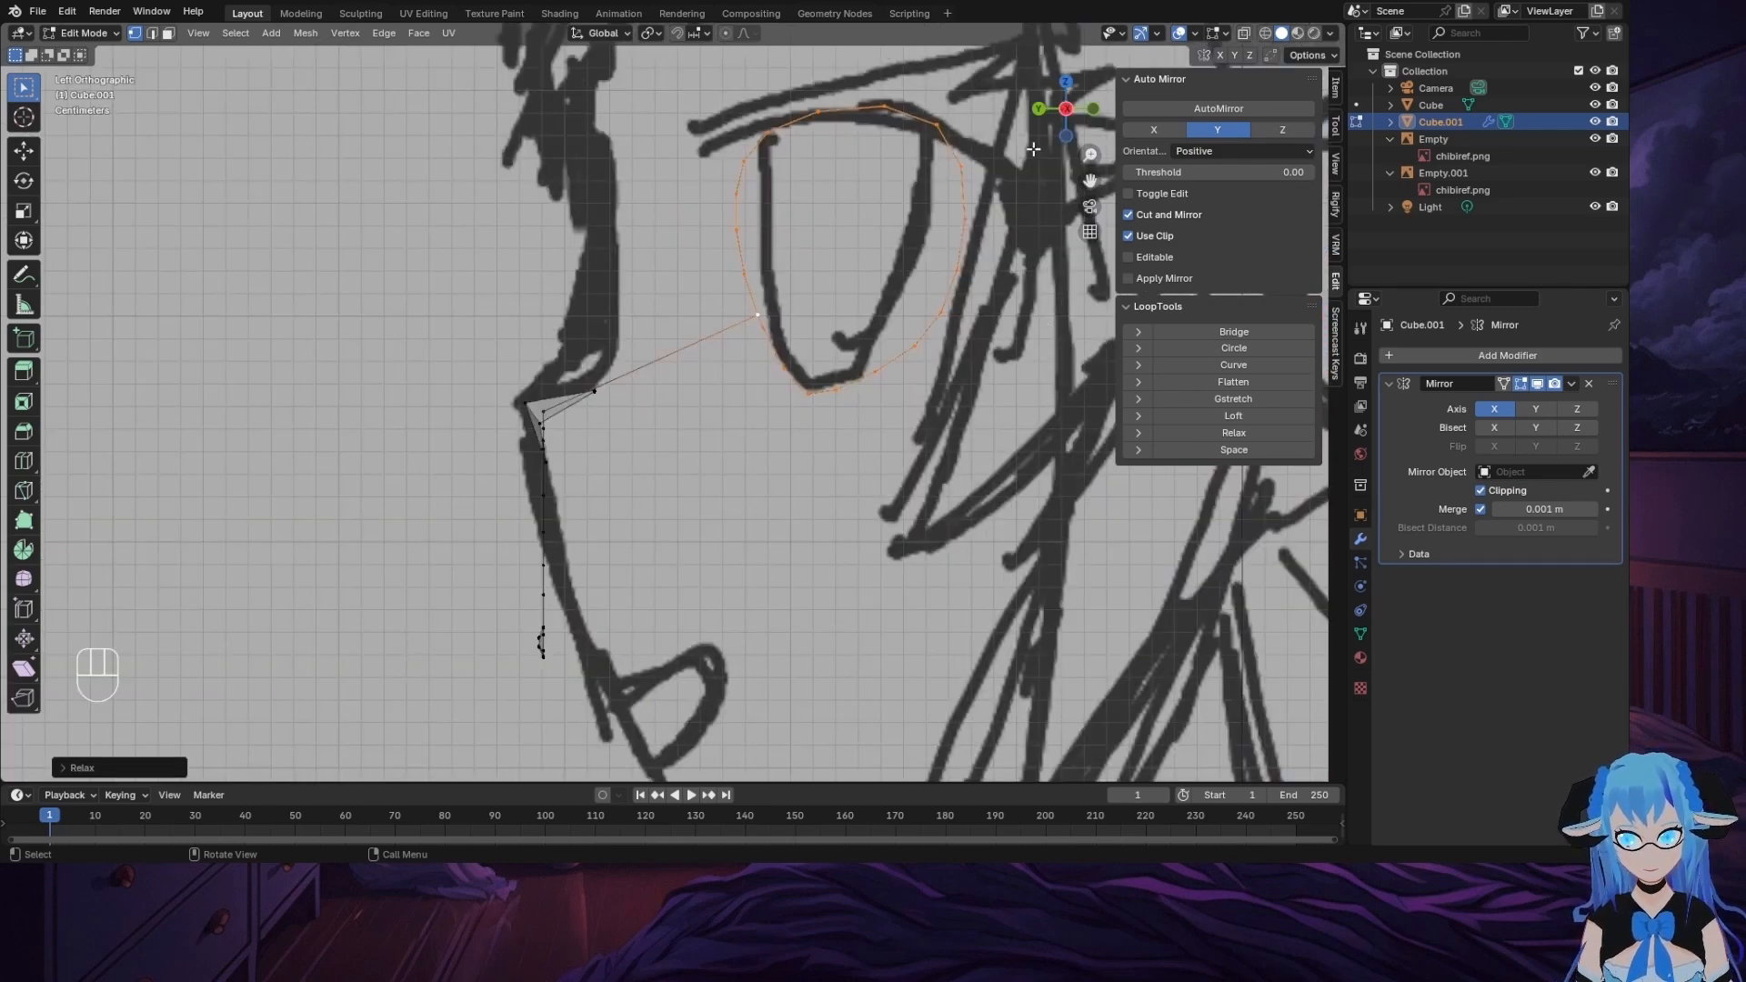
# Step: Box-select the eye loop and nose vertices in back view and move them down along Z
pyautogui.click(1039, 112)
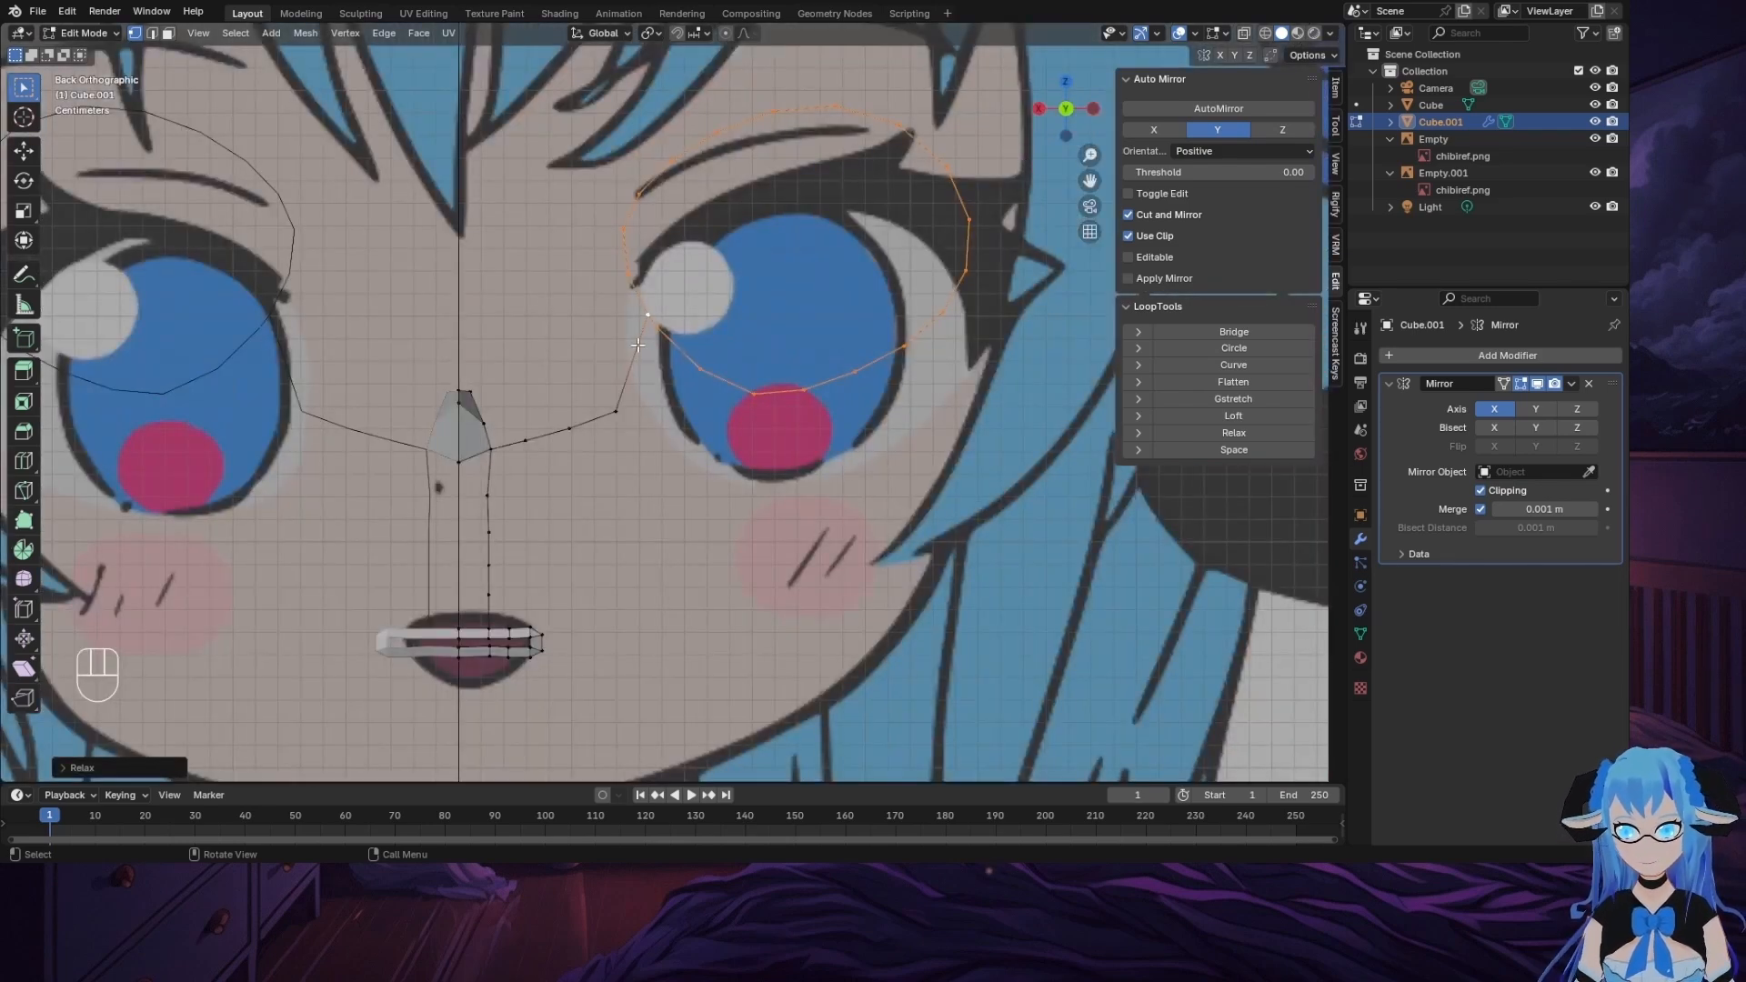
pyautogui.scroll(-3, 638, 346)
pyautogui.moveTo(209, 201); pyautogui.dragTo(873, 461)
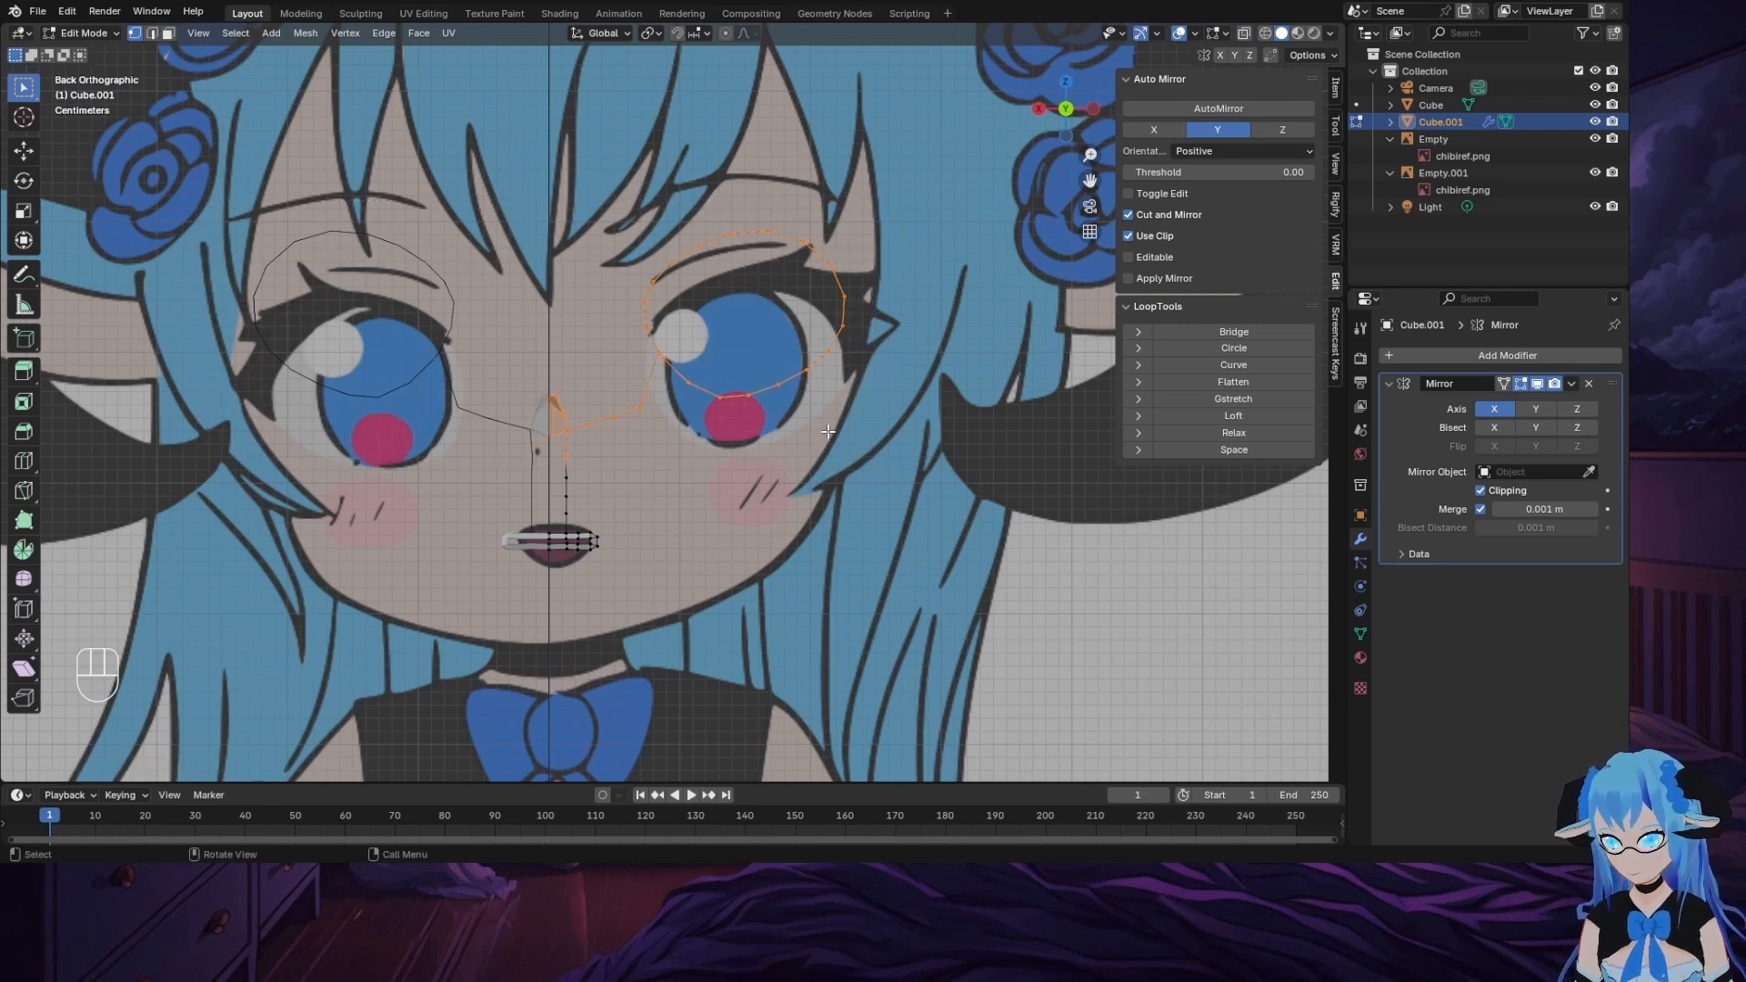
pyautogui.press('g')
pyautogui.press('z')
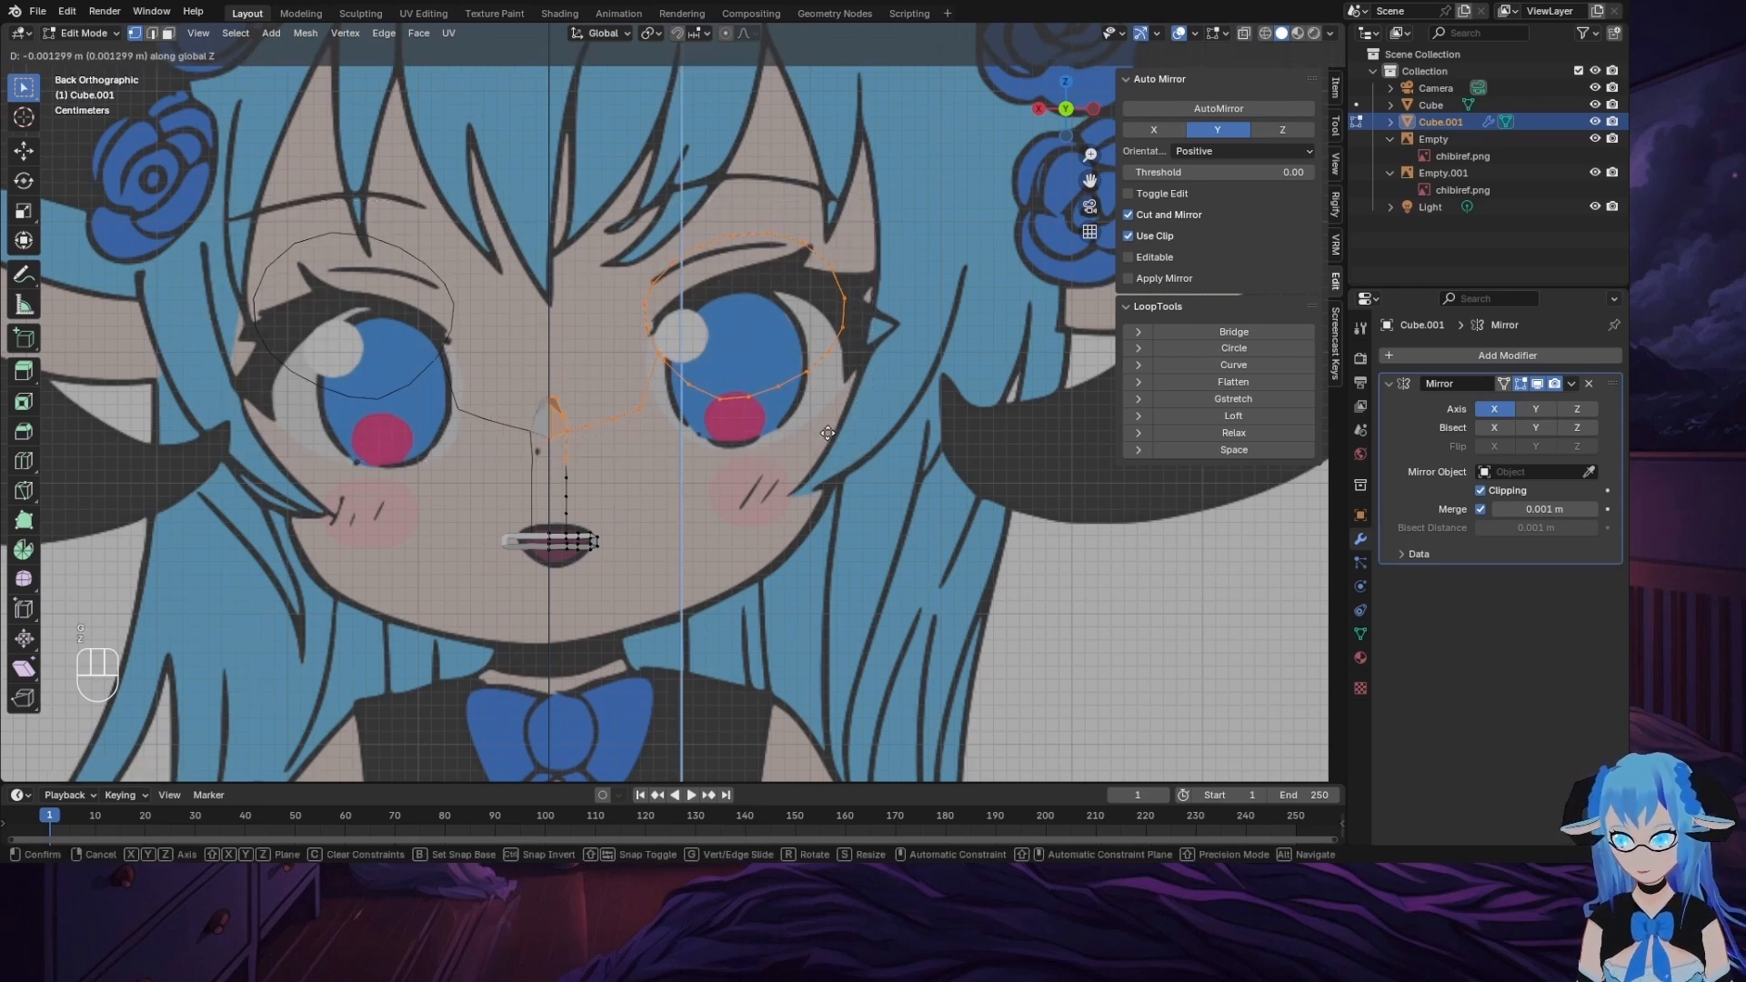
pyautogui.click(831, 449)
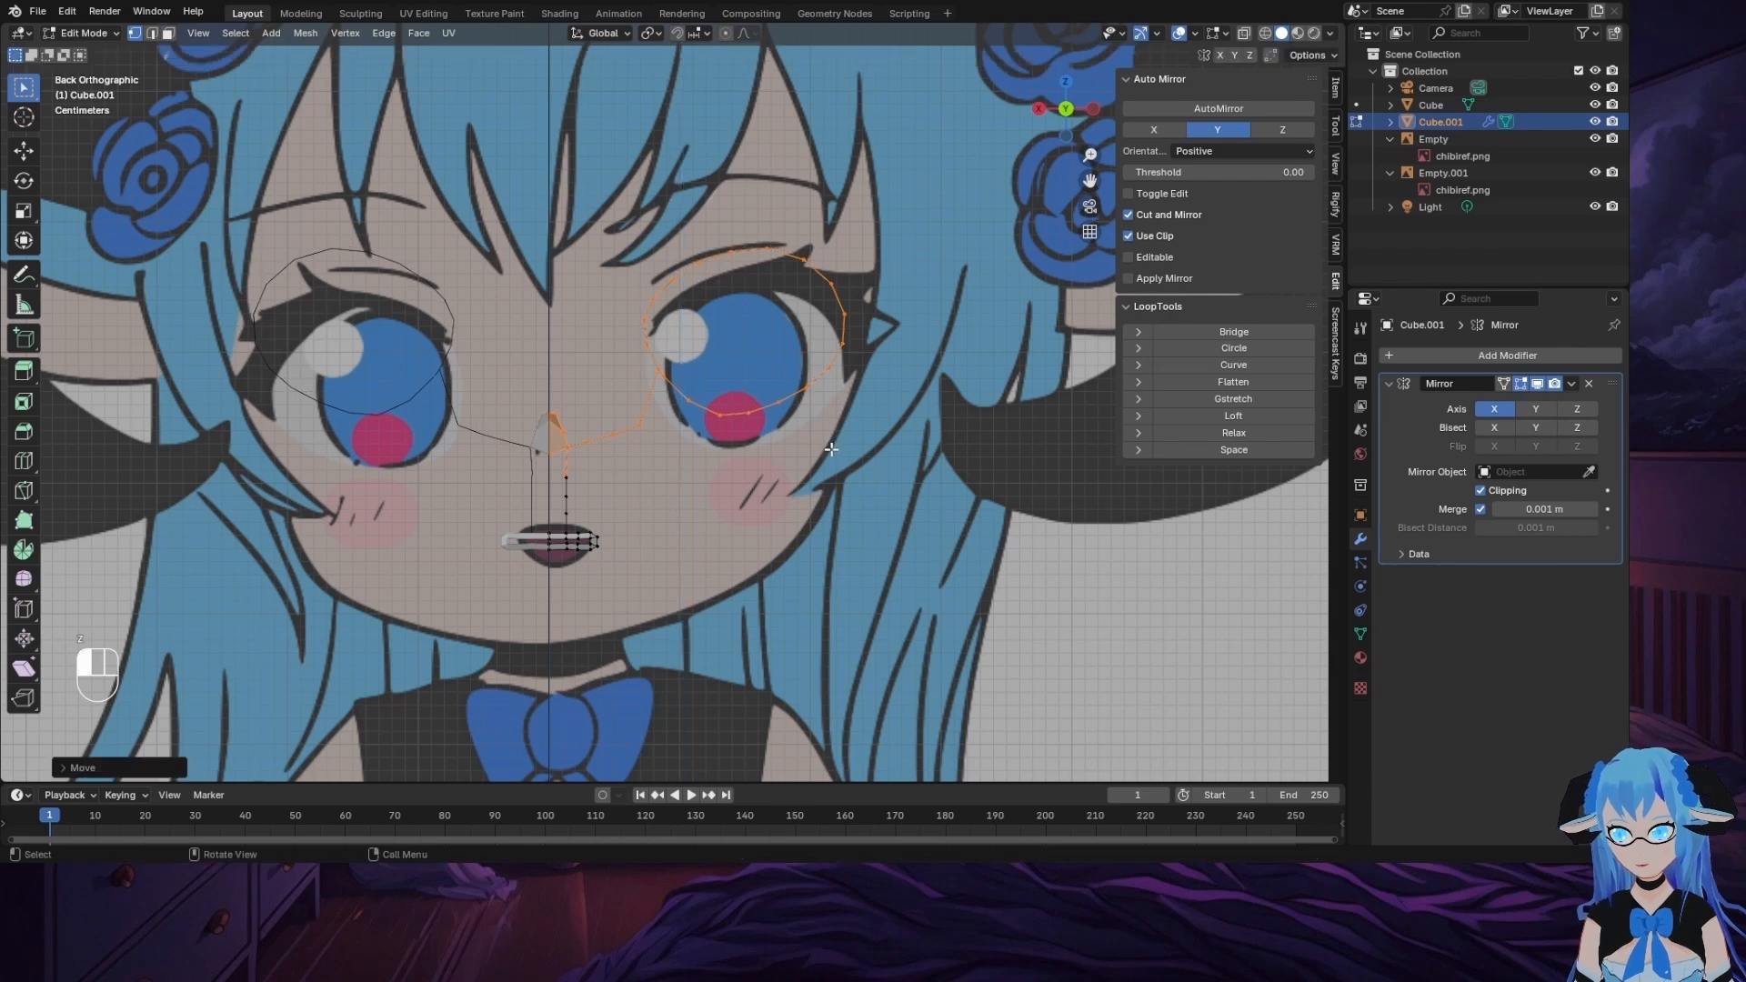
# Step: Scale the vertices in the column between nose and mouth and move them slightly down
pyautogui.click(565, 481)
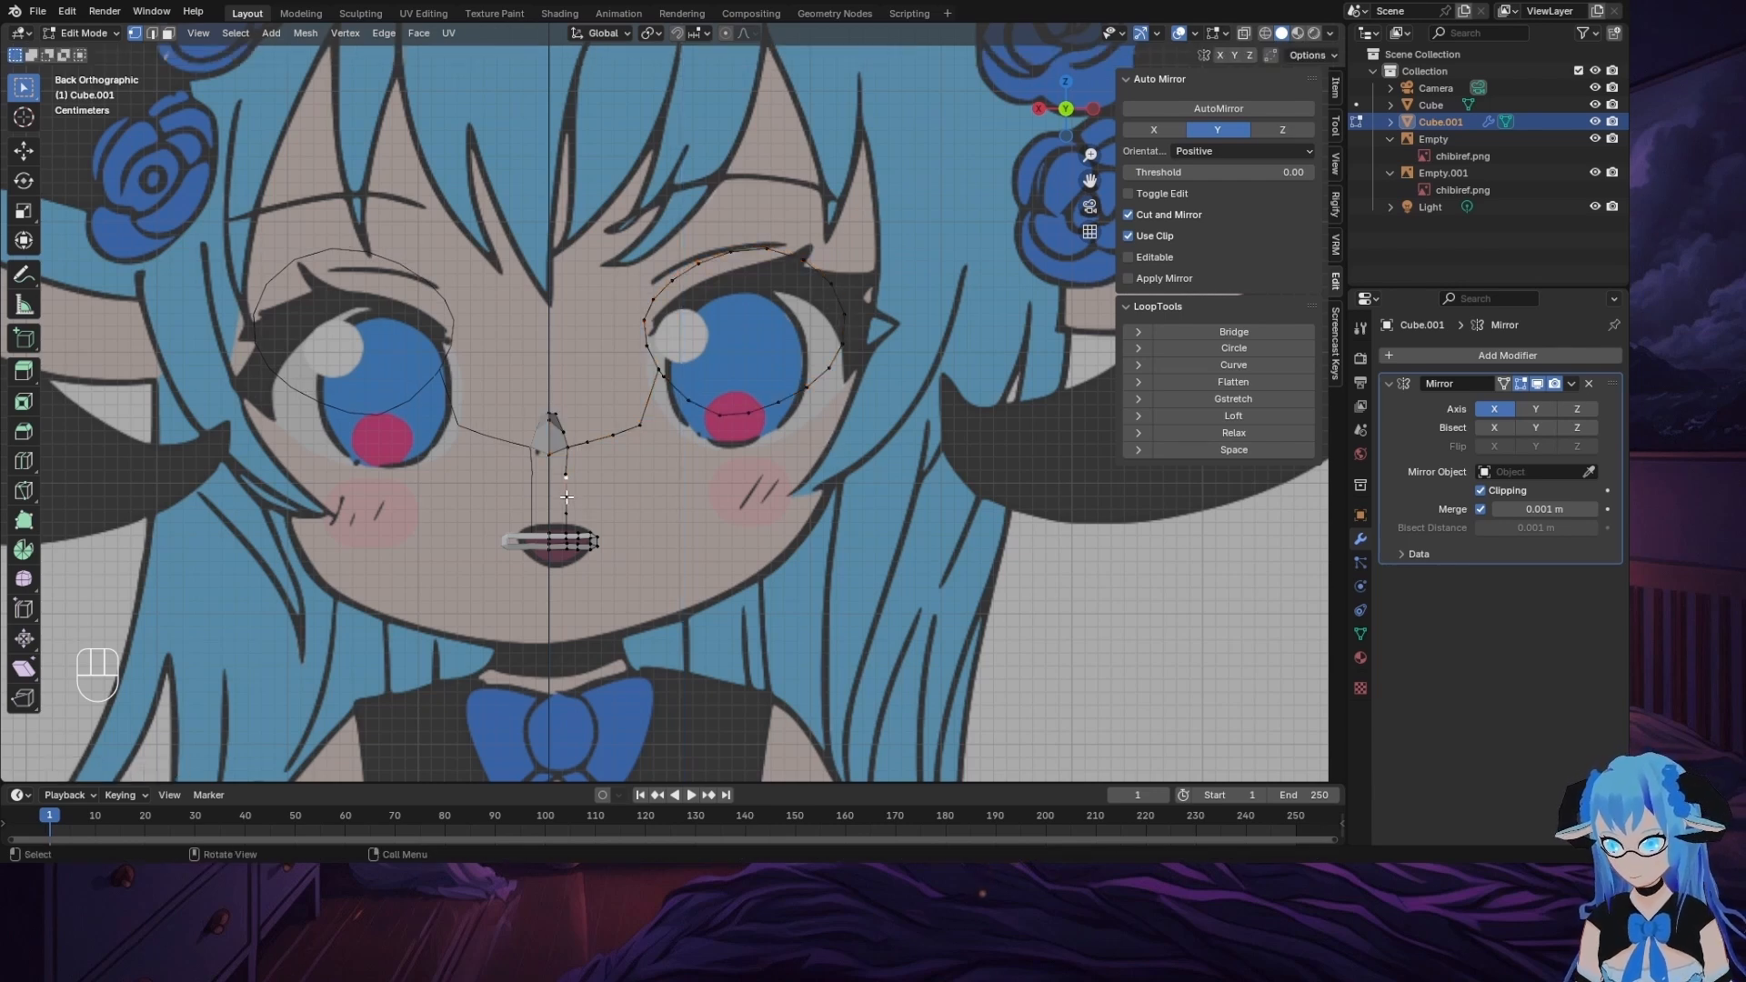
pyautogui.keyDown('ctrl'); pyautogui.click(566, 514); pyautogui.keyUp('ctrl')
pyautogui.press('s')
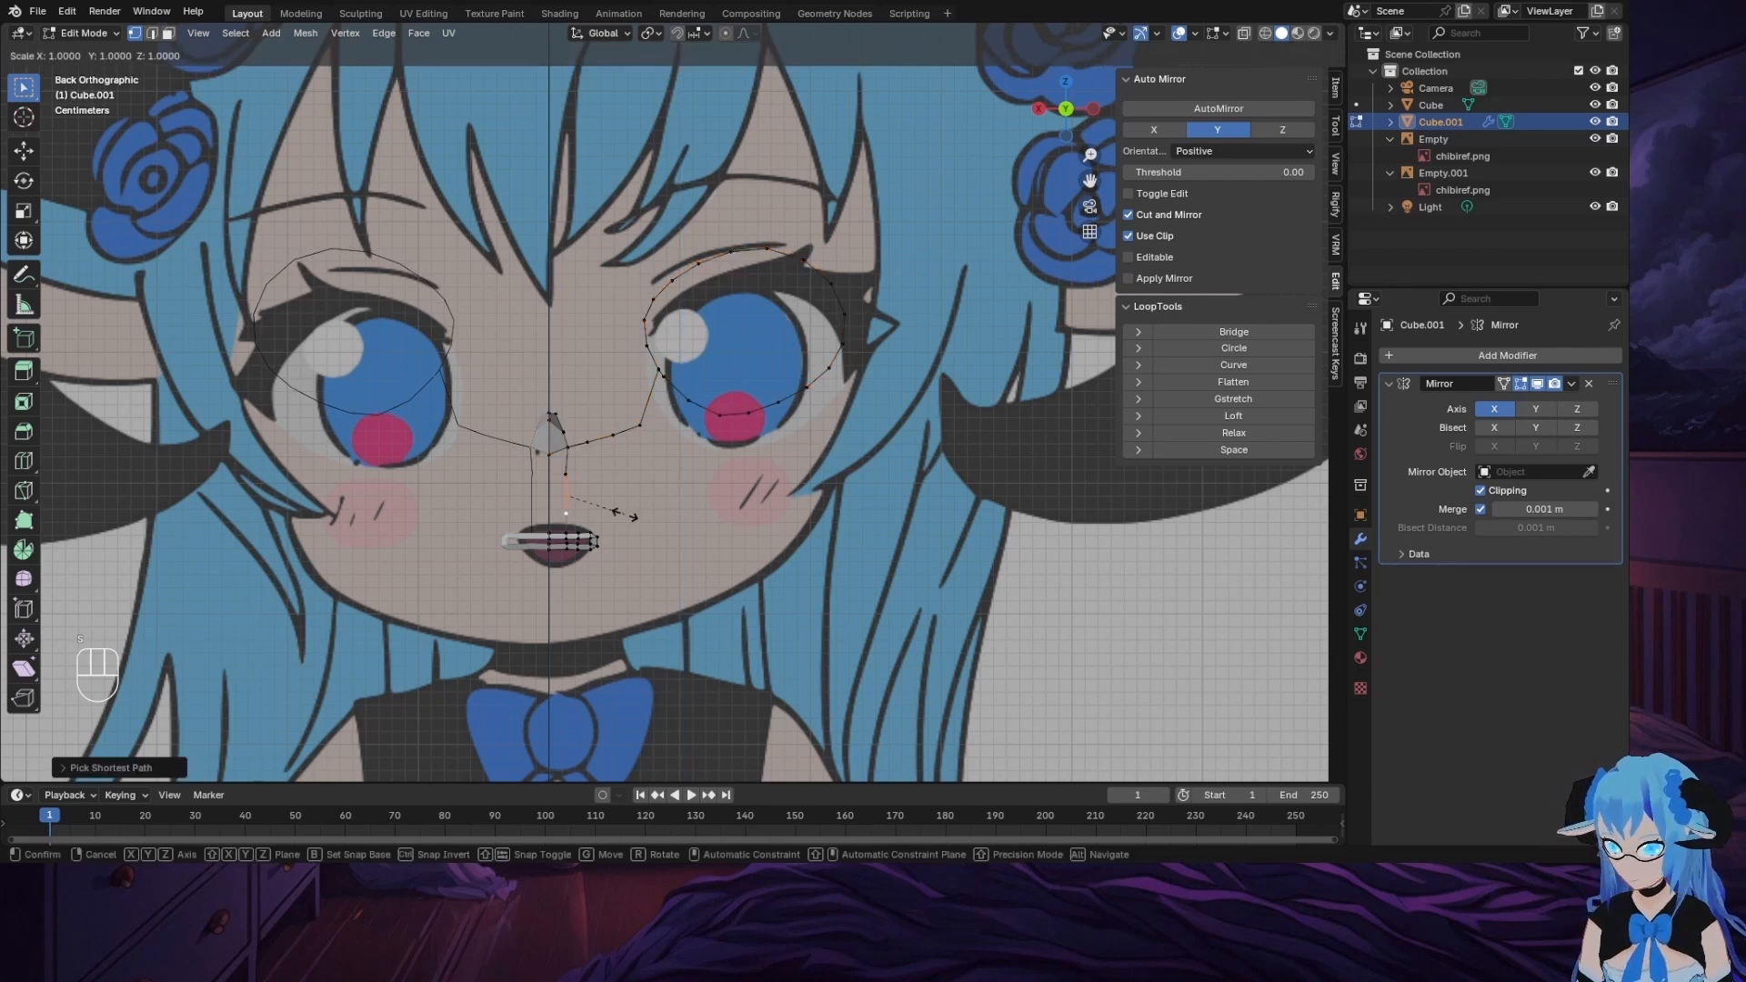
pyautogui.click(637, 504)
pyautogui.press('g')
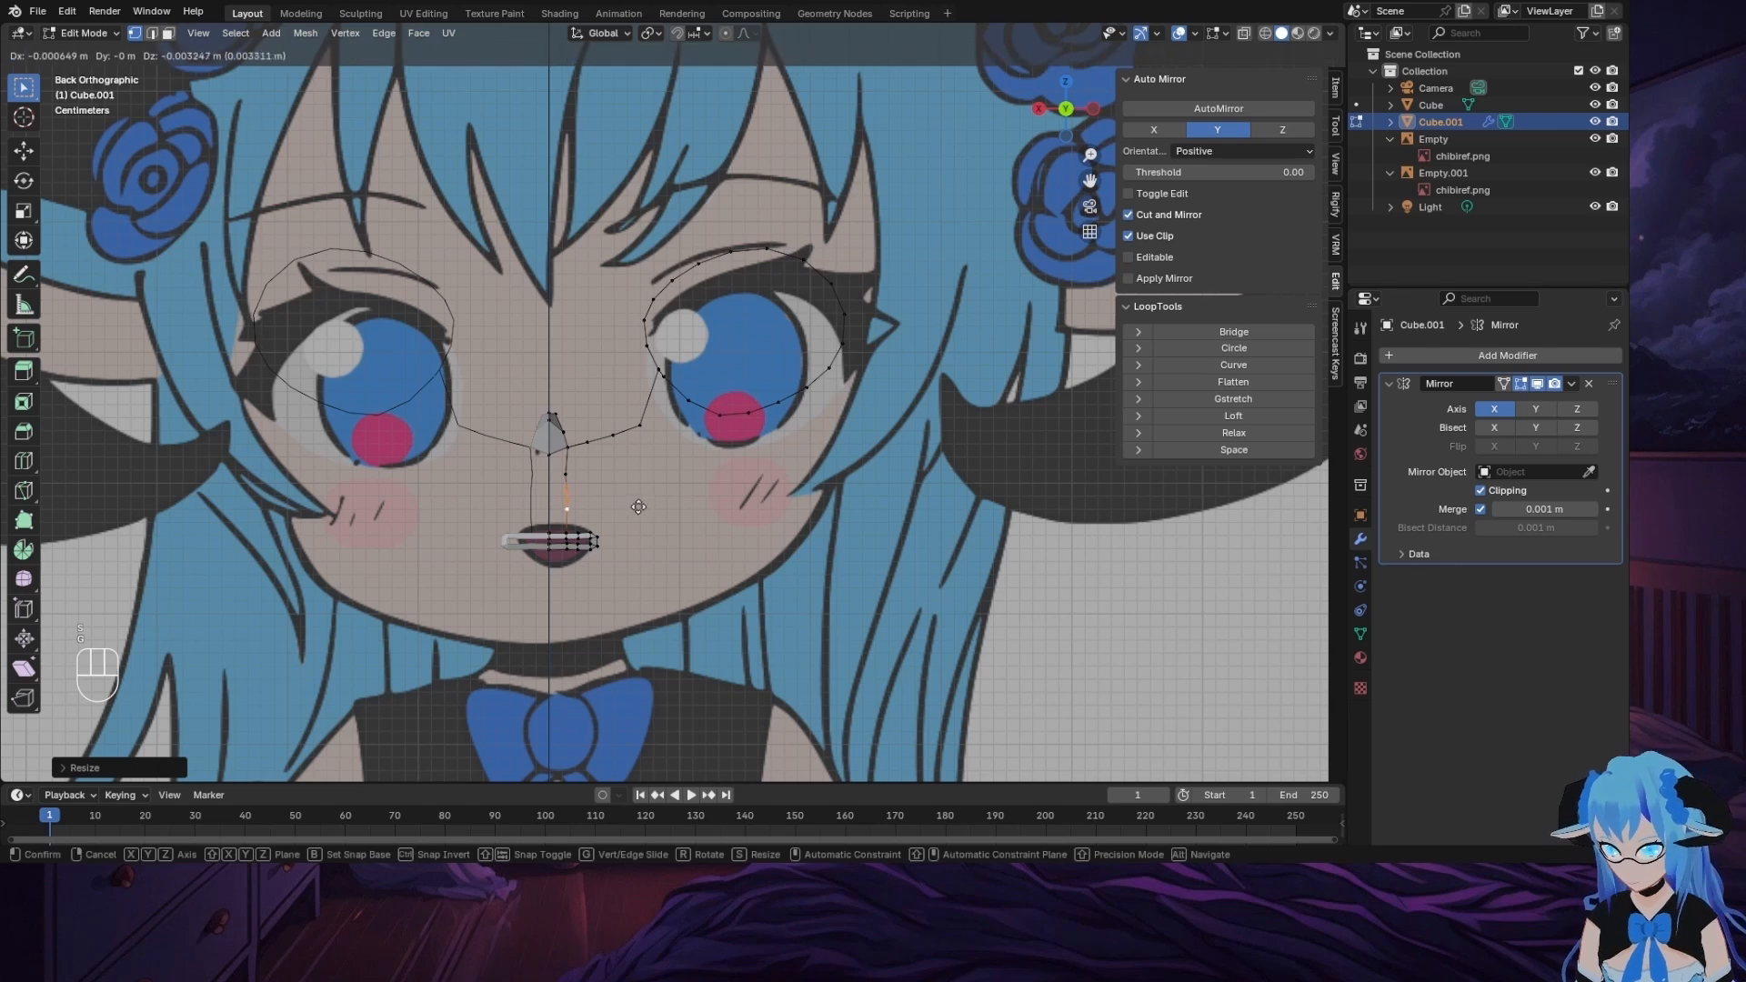
pyautogui.click(638, 512)
pyautogui.click(565, 474)
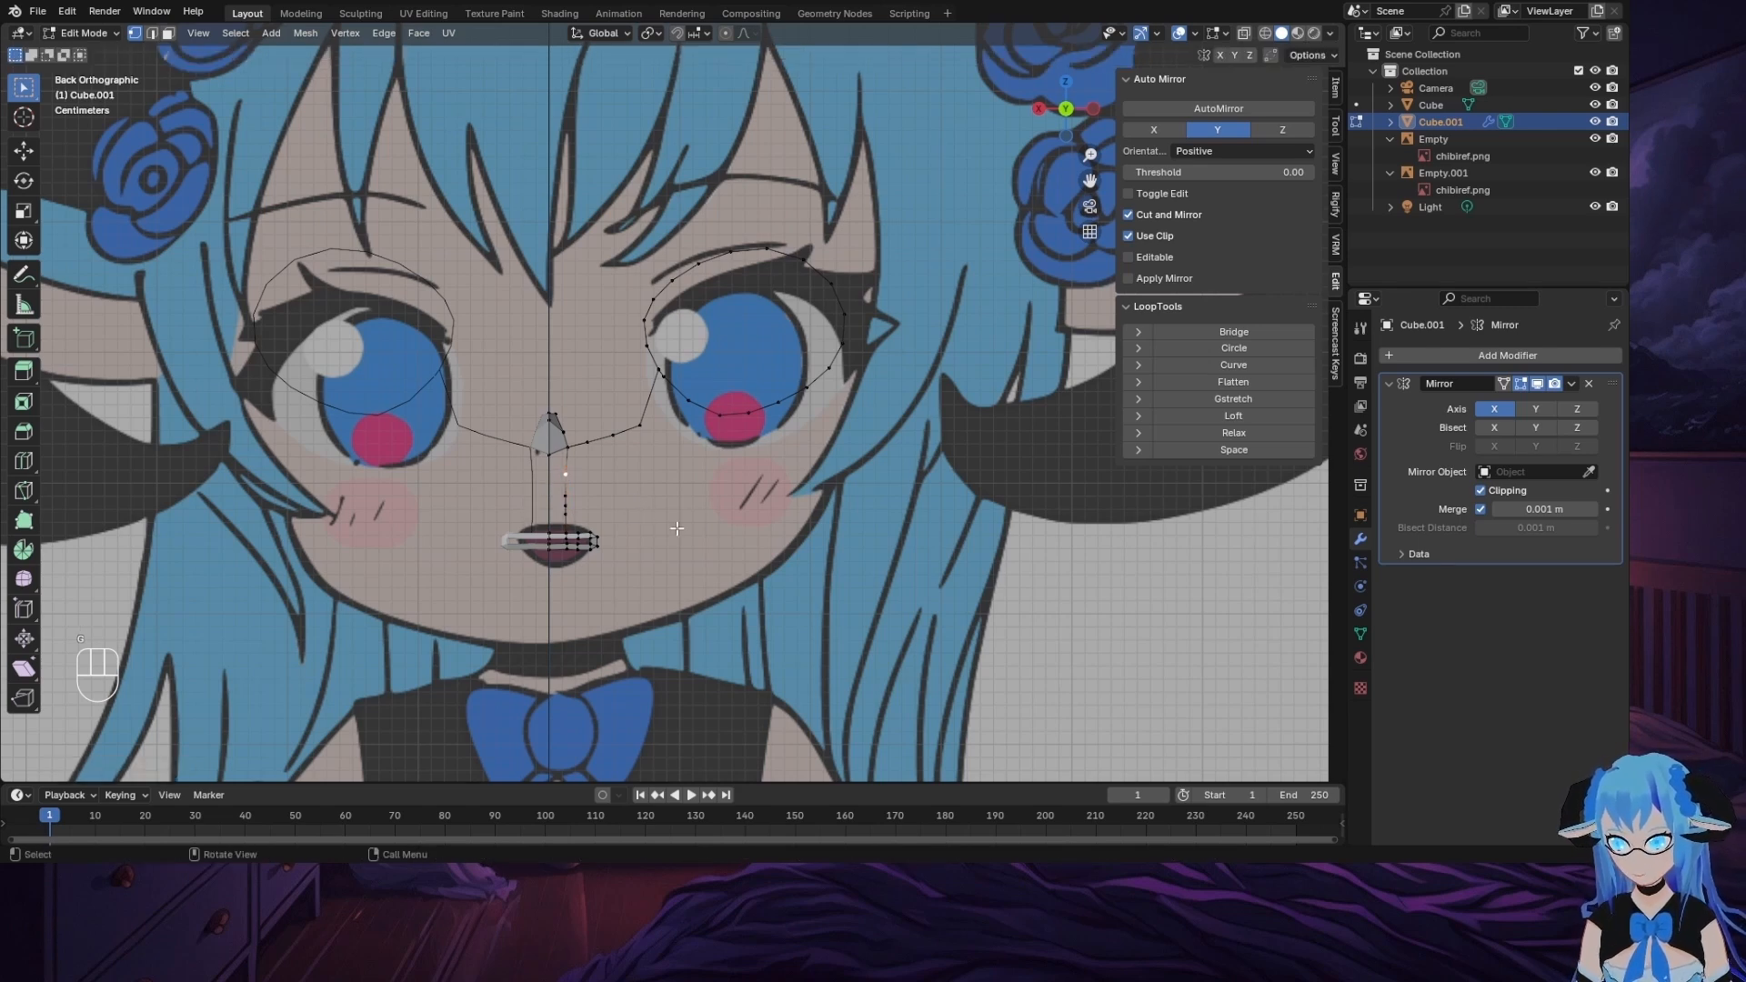
# Step: Lower the eye loop and nose vertices further along Z to surround the eye in the front reference
pyautogui.moveTo(521, 180); pyautogui.dragTo(948, 462)
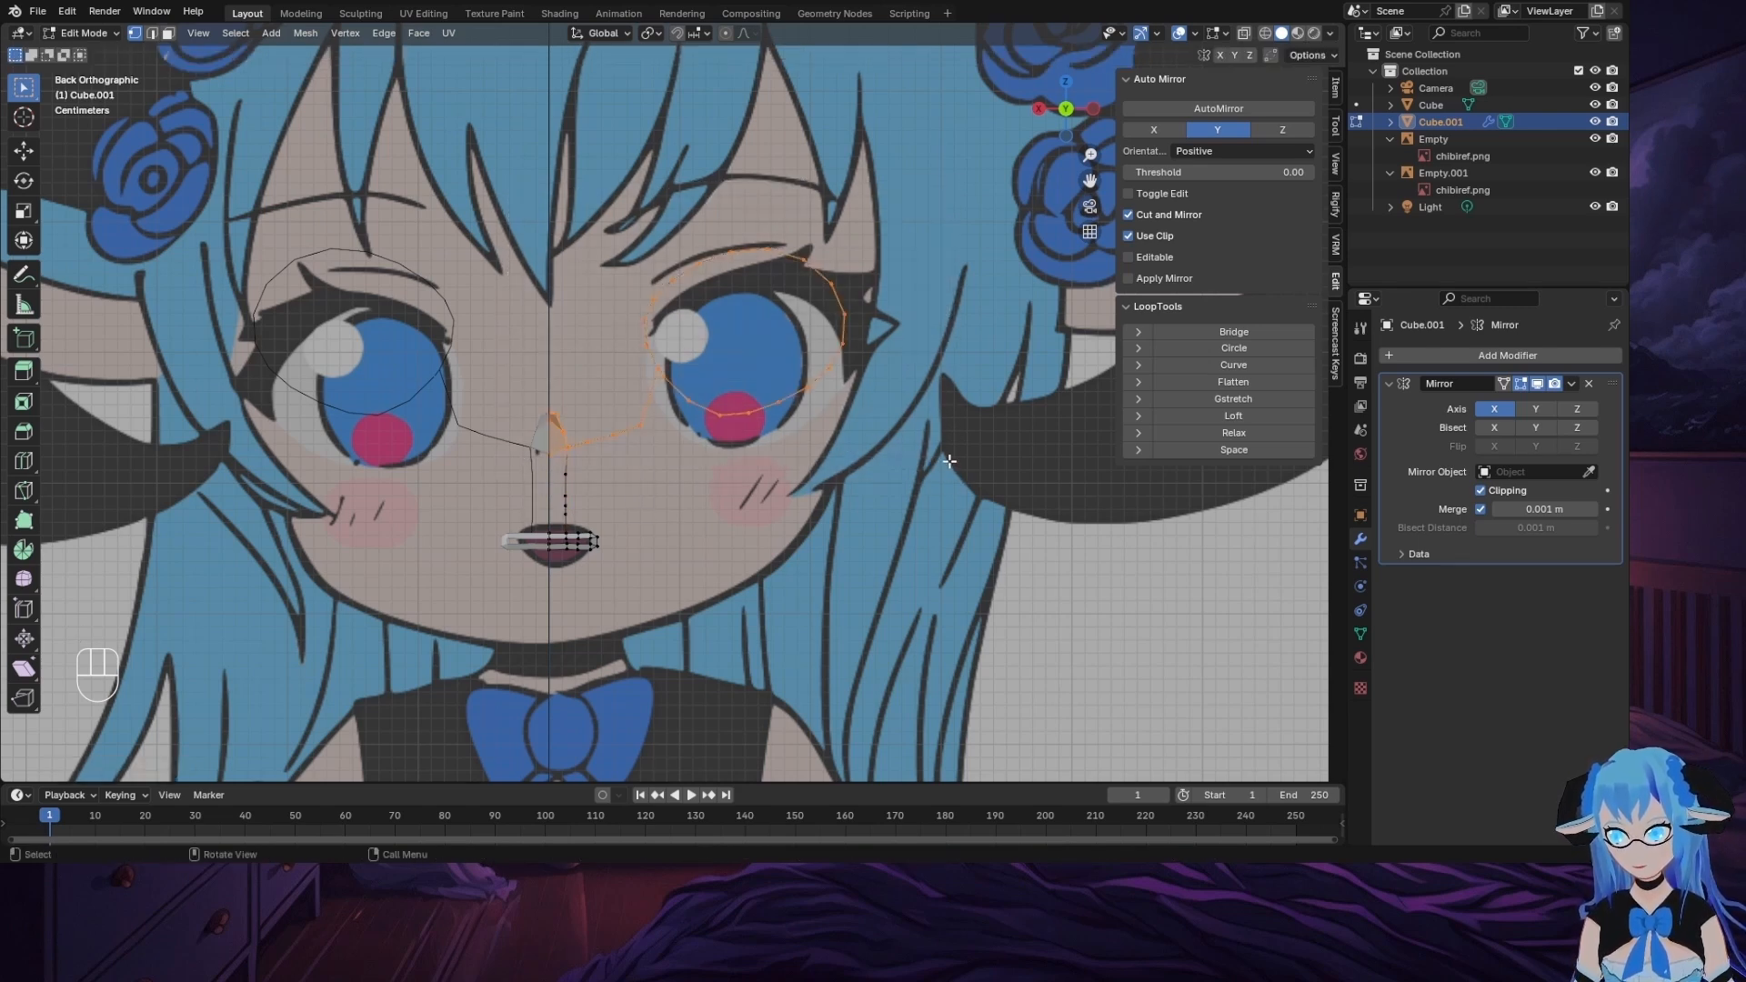
pyautogui.press('g')
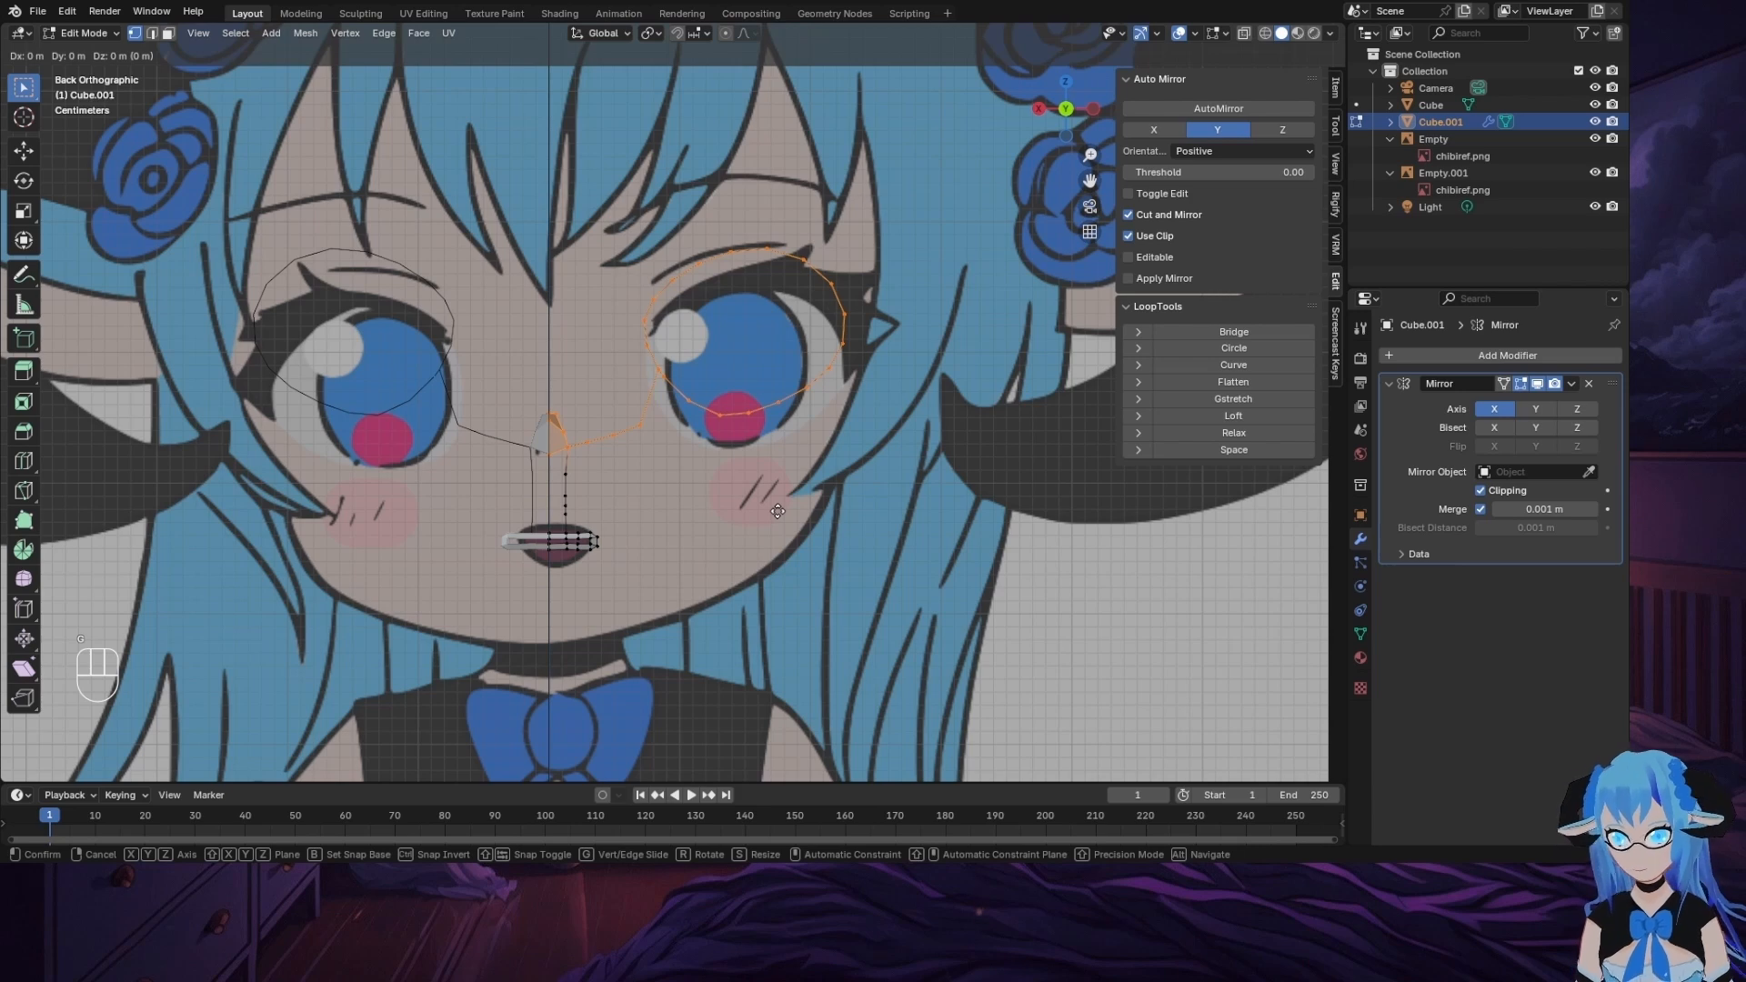
pyautogui.press('z')
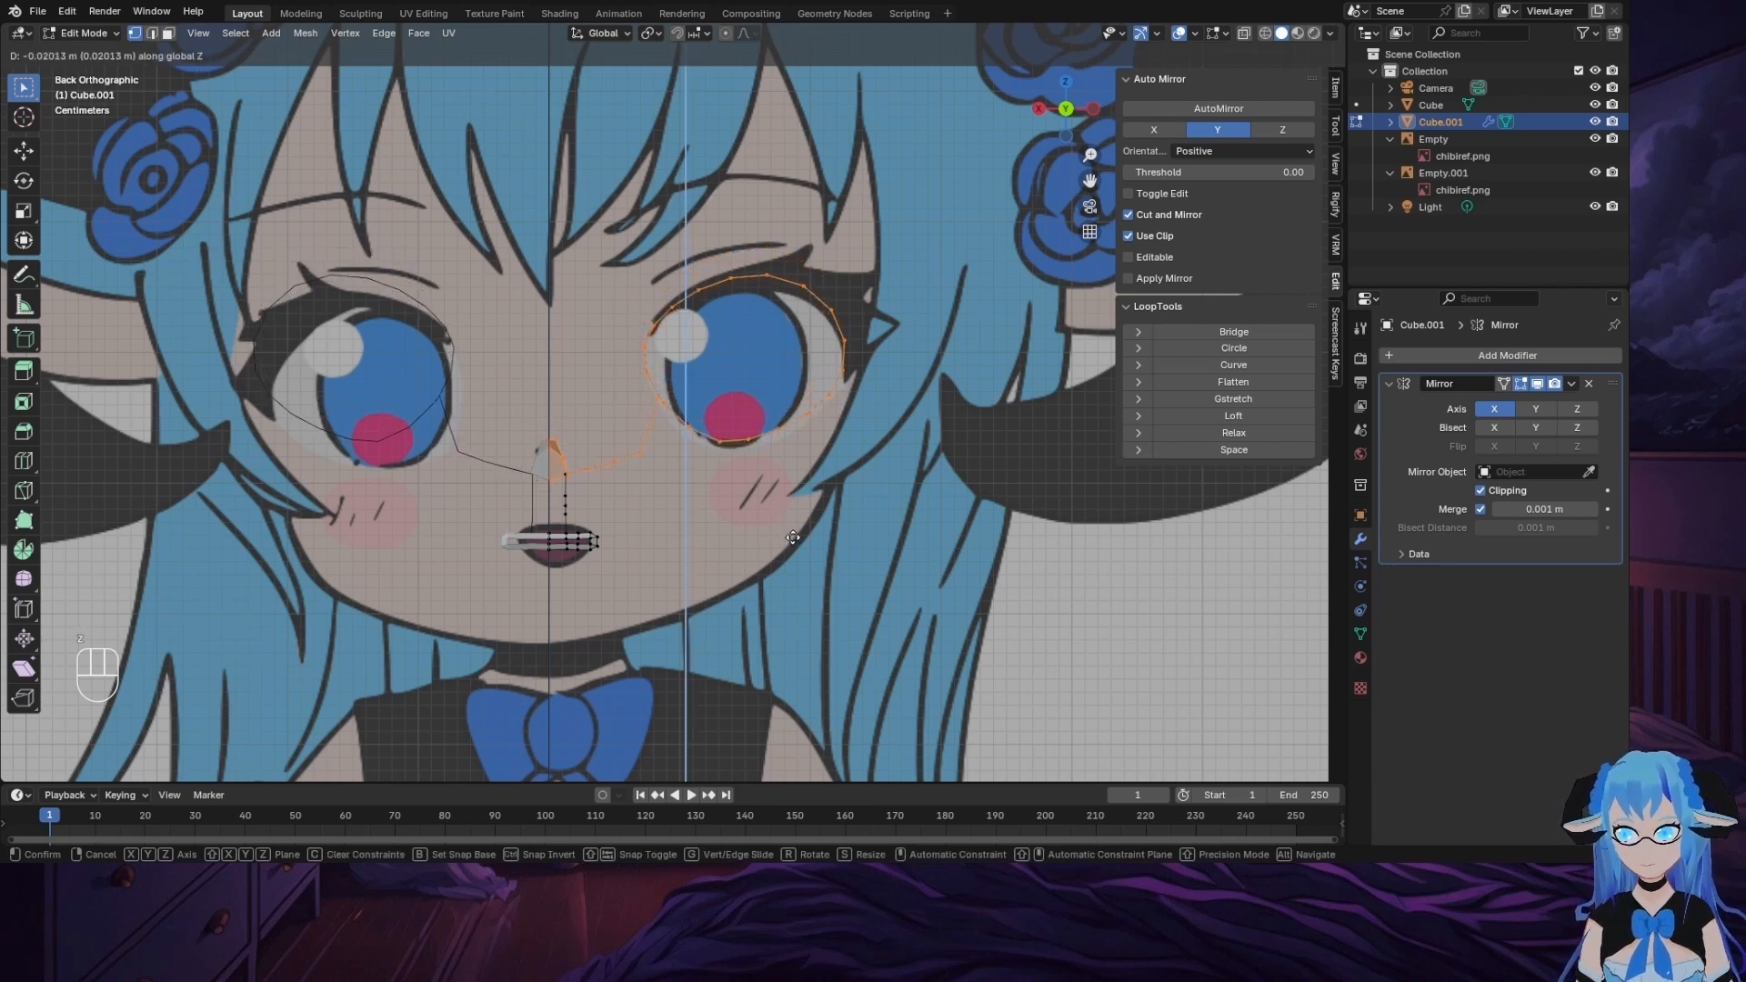
pyautogui.click(589, 483)
# Step: Move the top vertex of the column below the nose slightly down to even out the spacing
pyautogui.hotkey('alt', 'a')
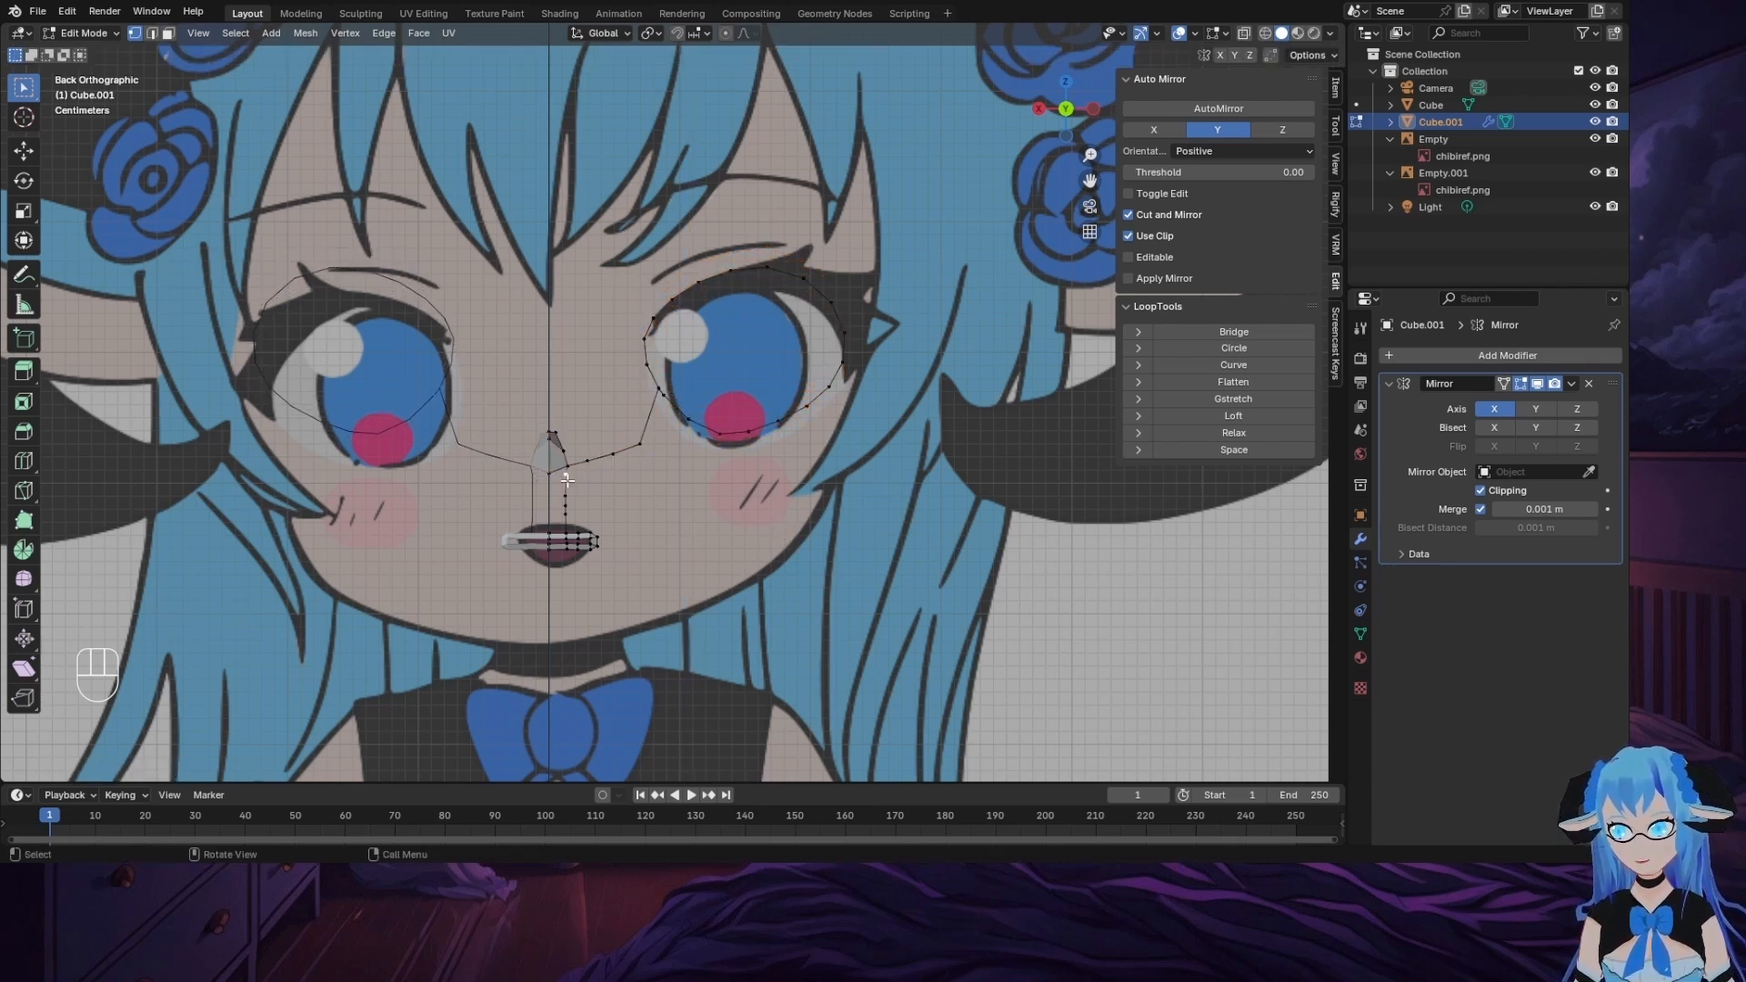
pyautogui.press('g')
pyautogui.click(779, 570)
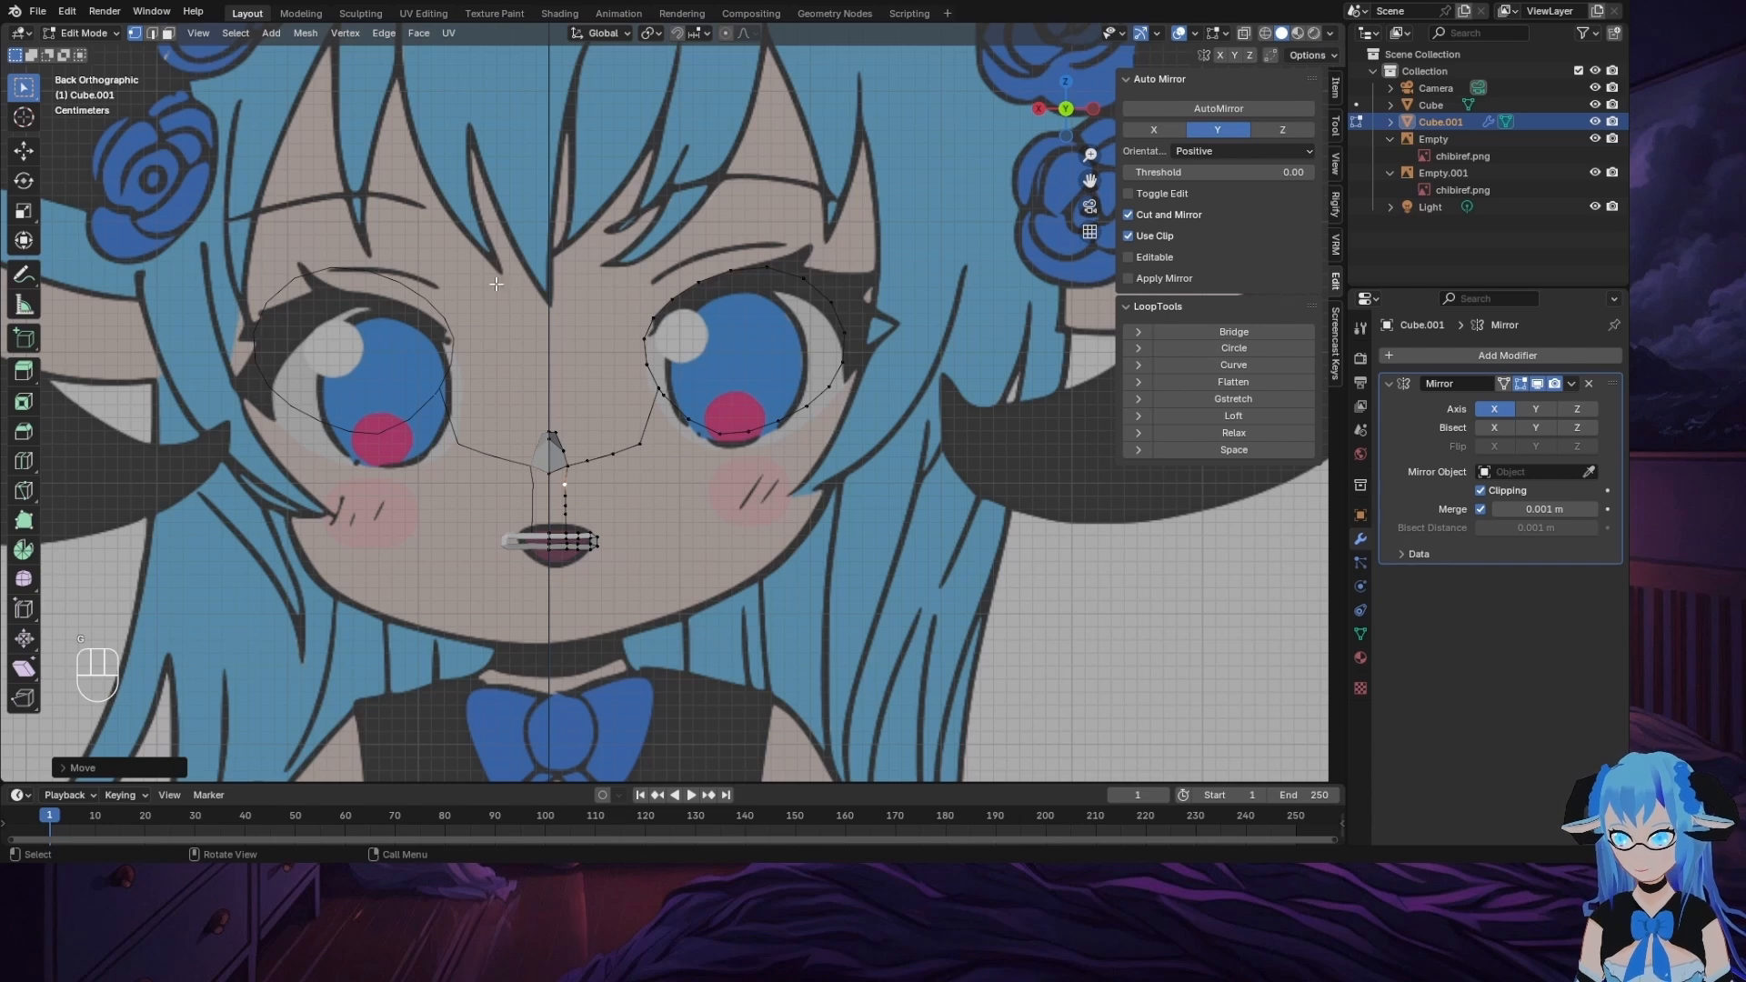
# Step: Try to move the box-selected eye loop and nose vertices along Y
pyautogui.moveTo(554, 258); pyautogui.dragTo(874, 477)
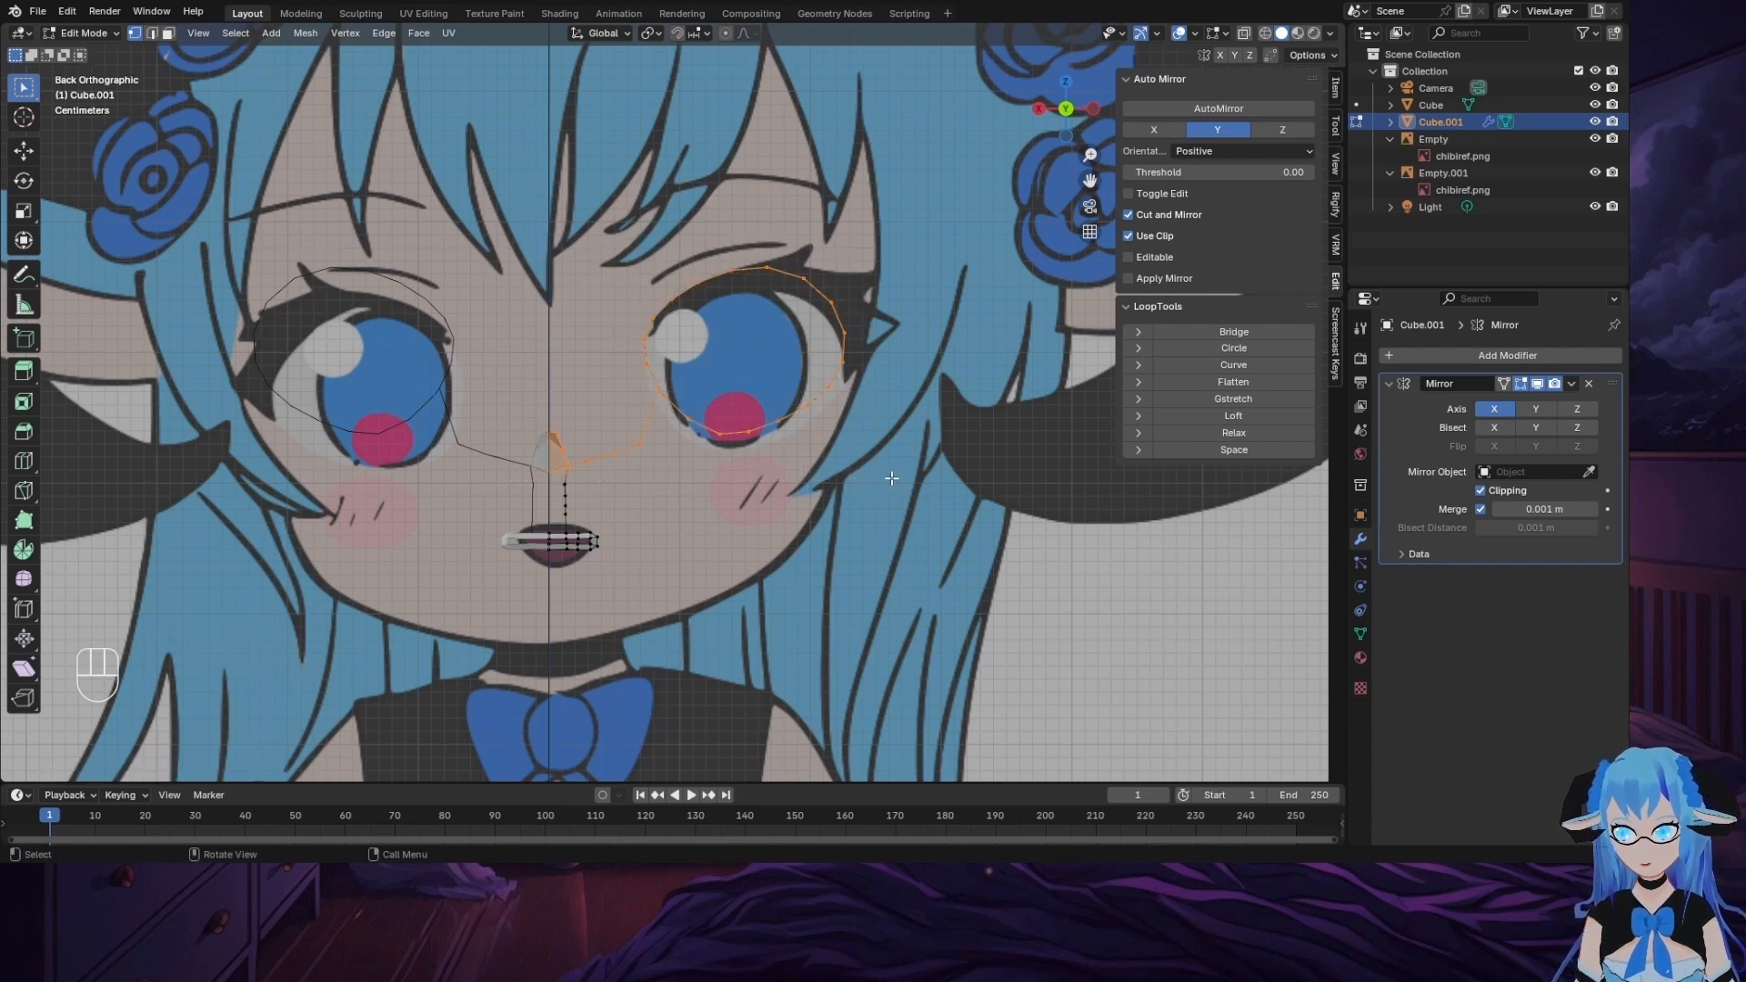
pyautogui.press('g')
pyautogui.press('y')
pyautogui.click(822, 523)
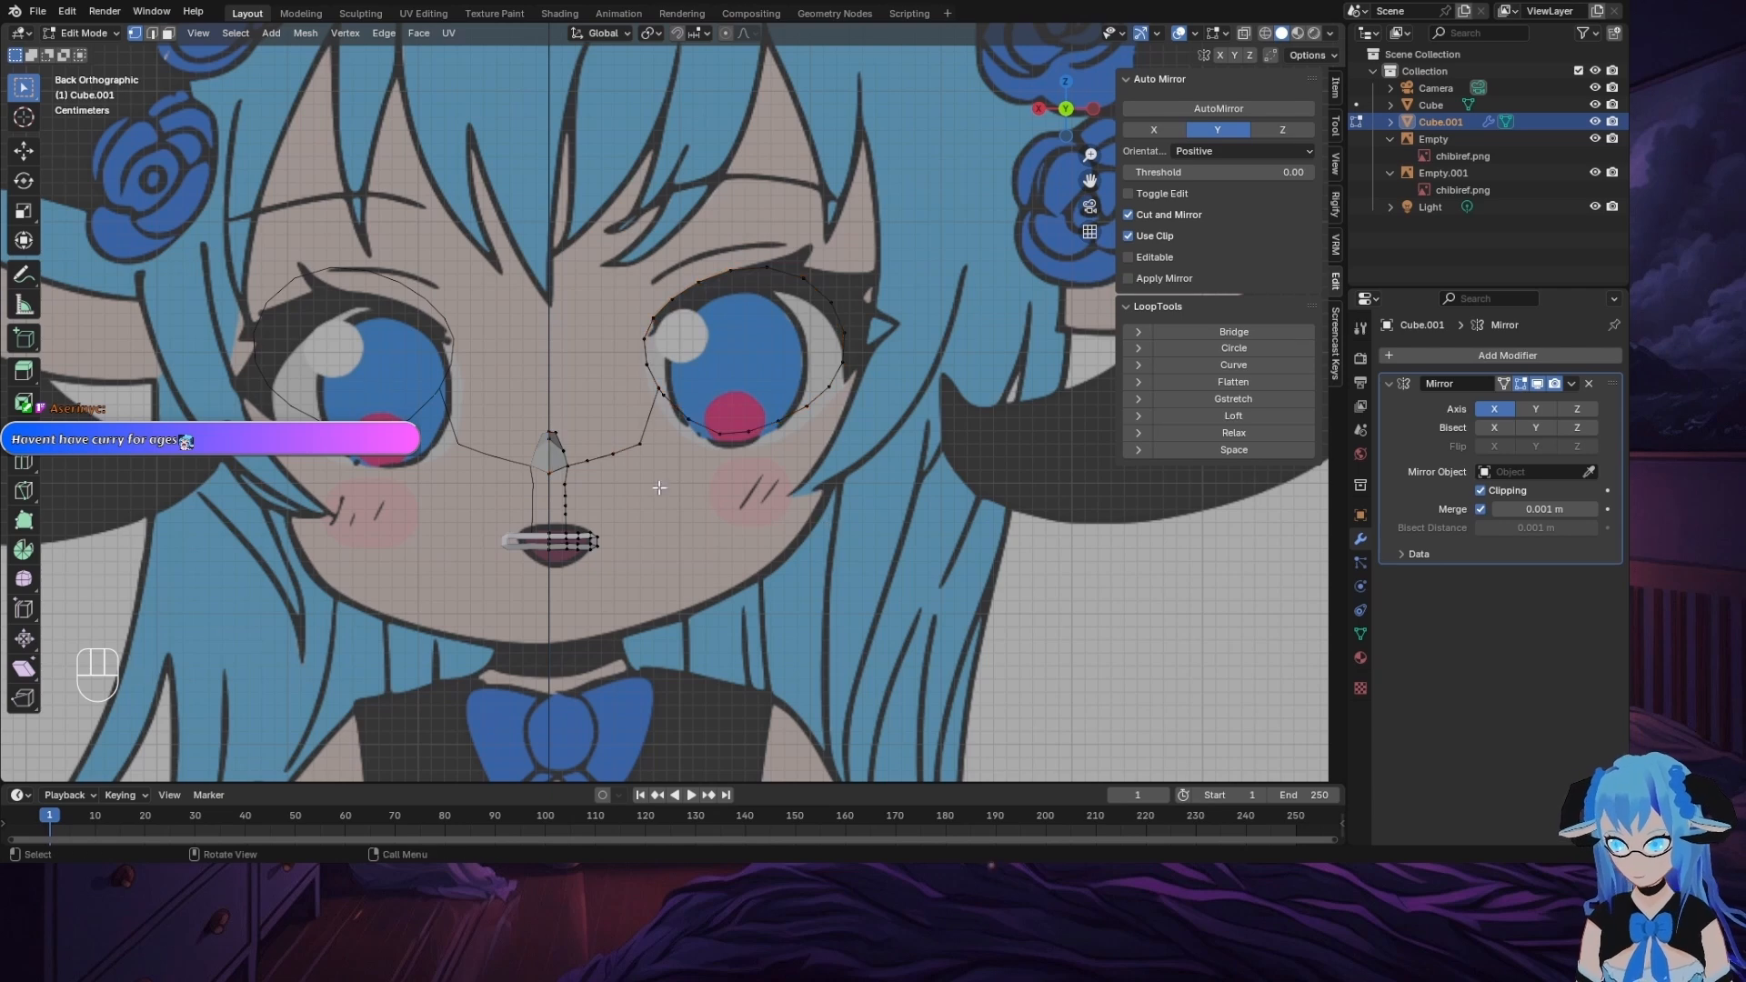
pyautogui.press('g')
pyautogui.press('y')
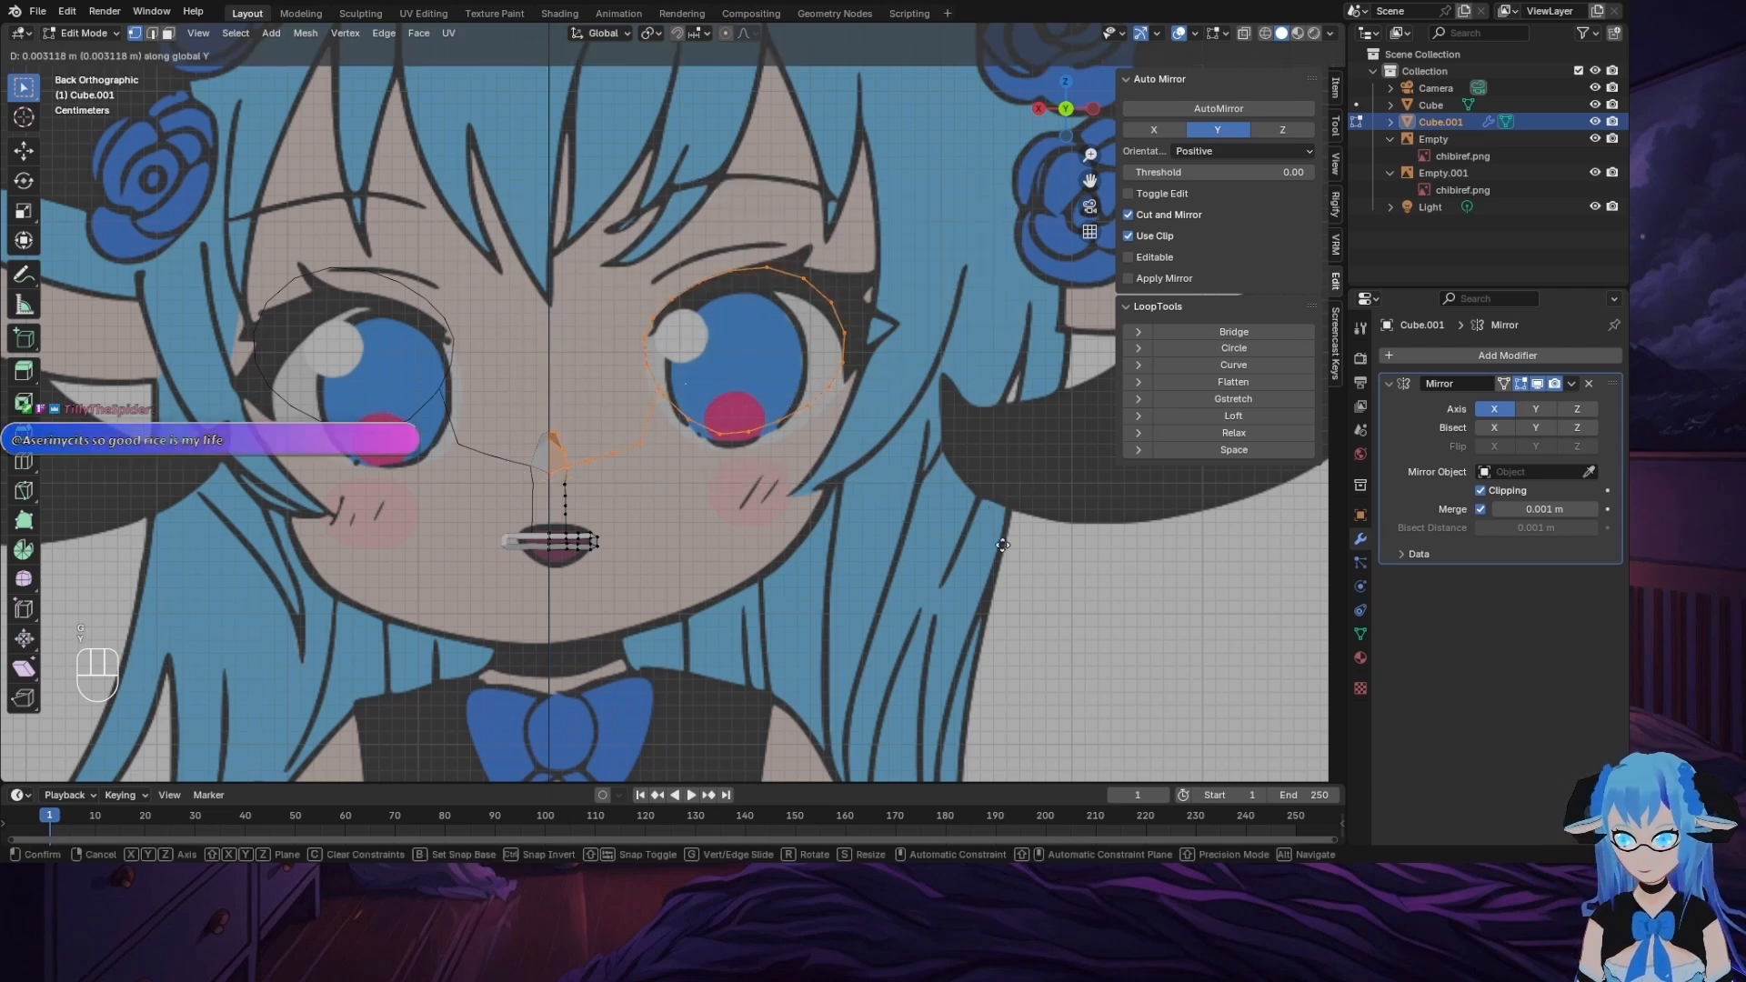
pyautogui.click(930, 336)
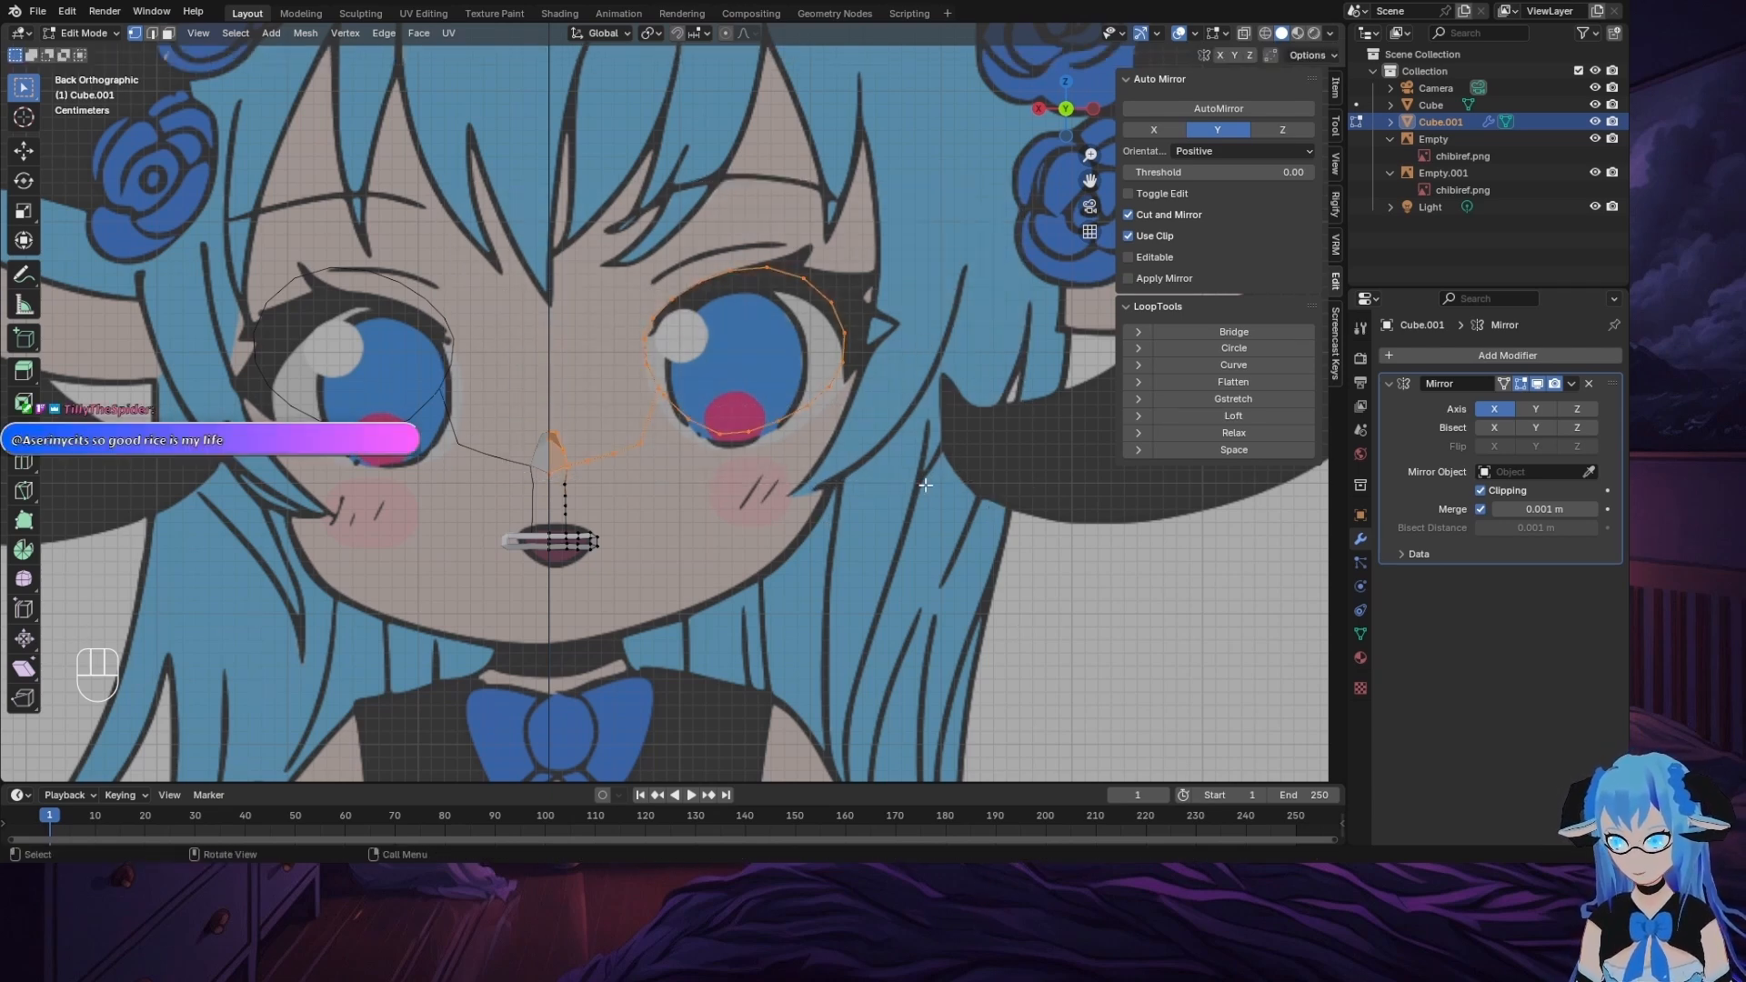
# Step: Check the undo history and try again to shift the selected eye and nose vertices along Y
pyautogui.click(108, 25)
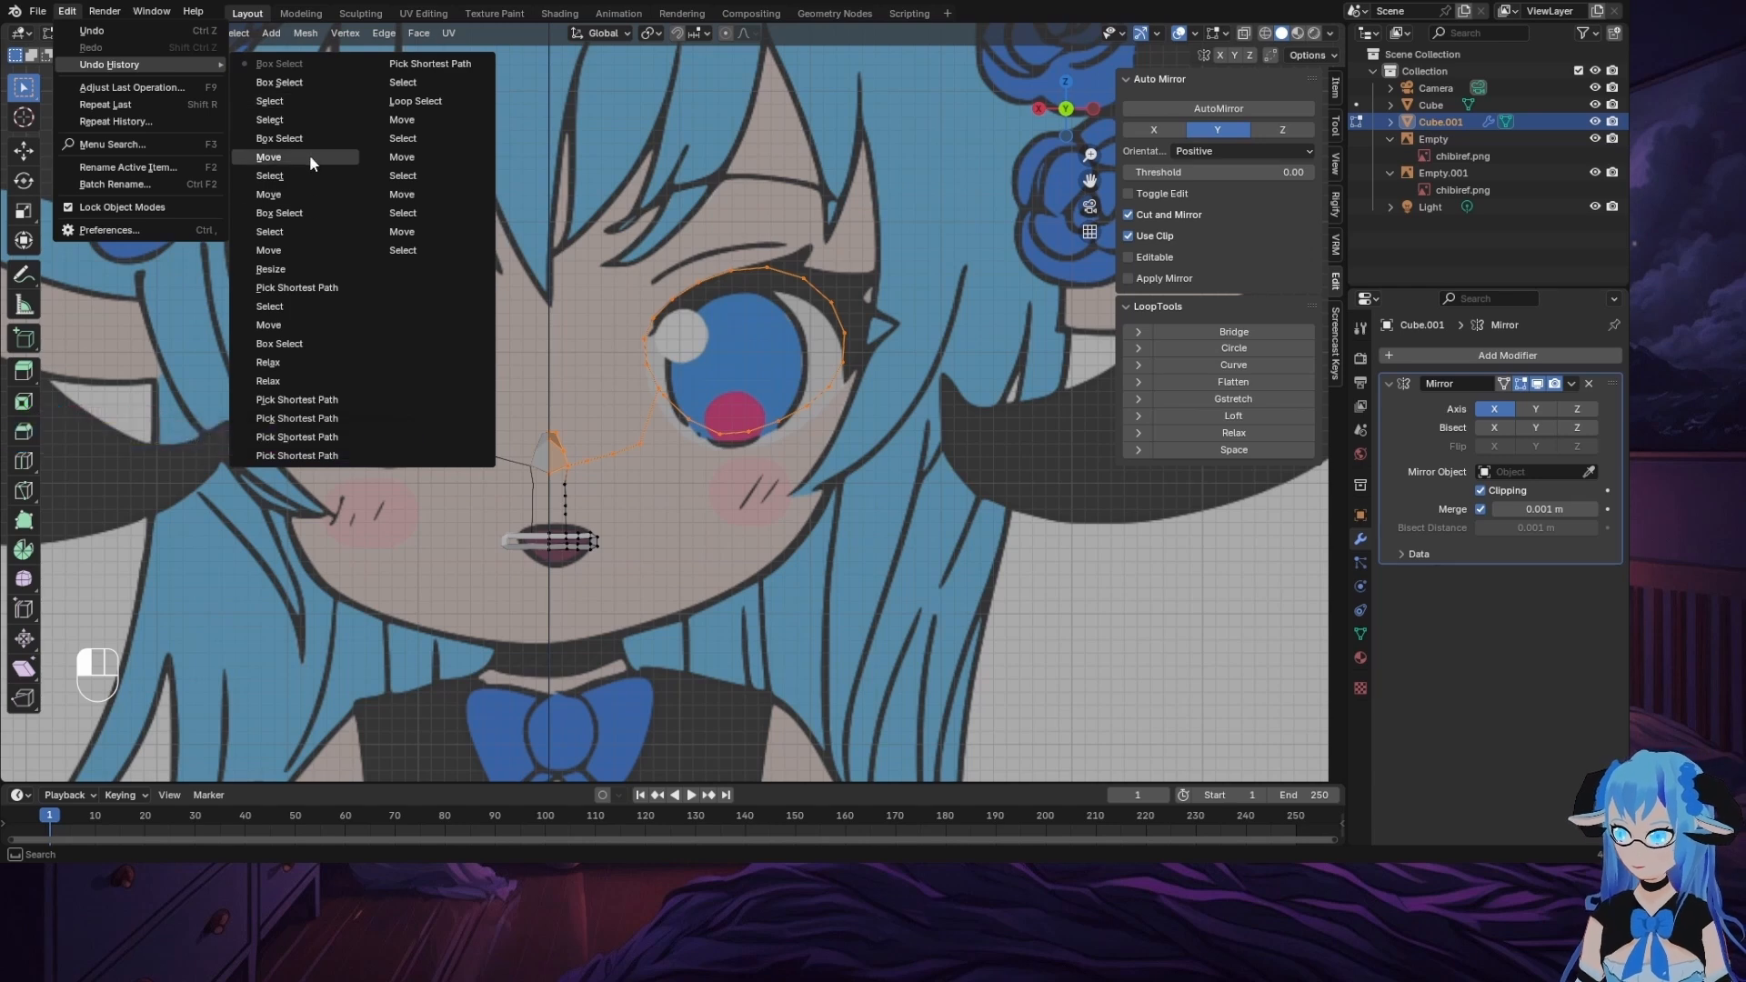
pyautogui.press('g')
pyautogui.press('y')
pyautogui.click(611, 325)
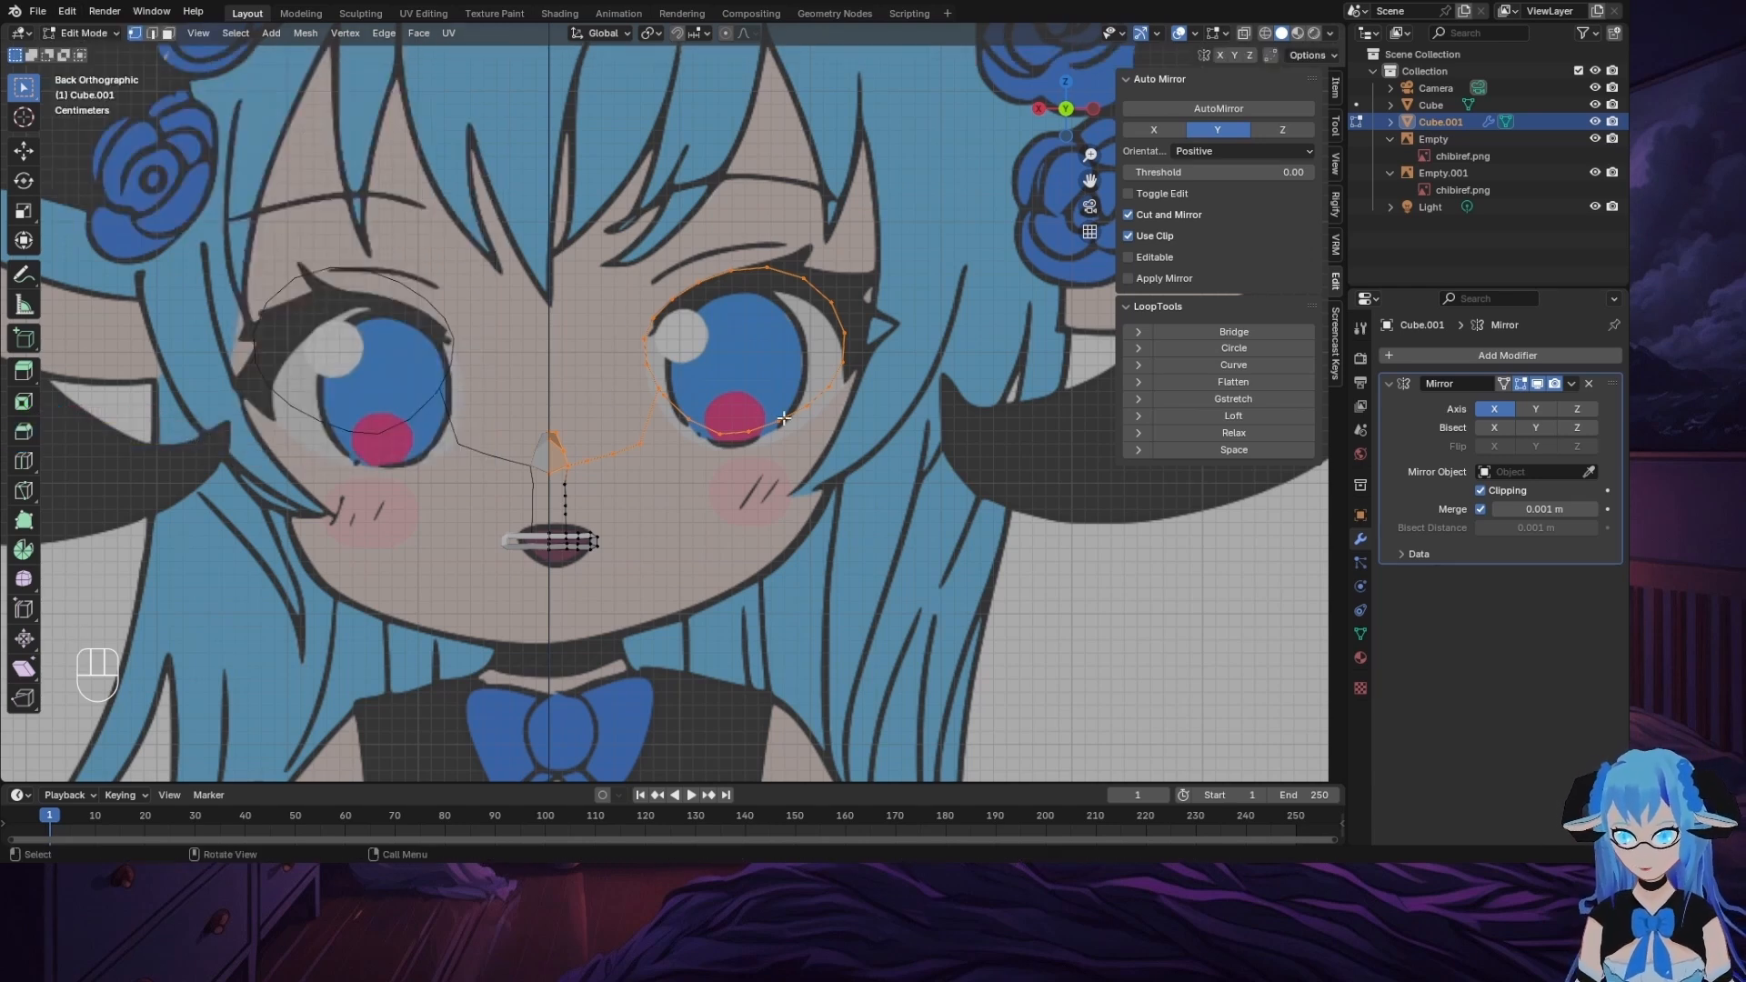
# Step: Raise the selected eye loop and nose vertices about 0.004 m along Z in the front reference
pyautogui.press('g')
pyautogui.press('z')
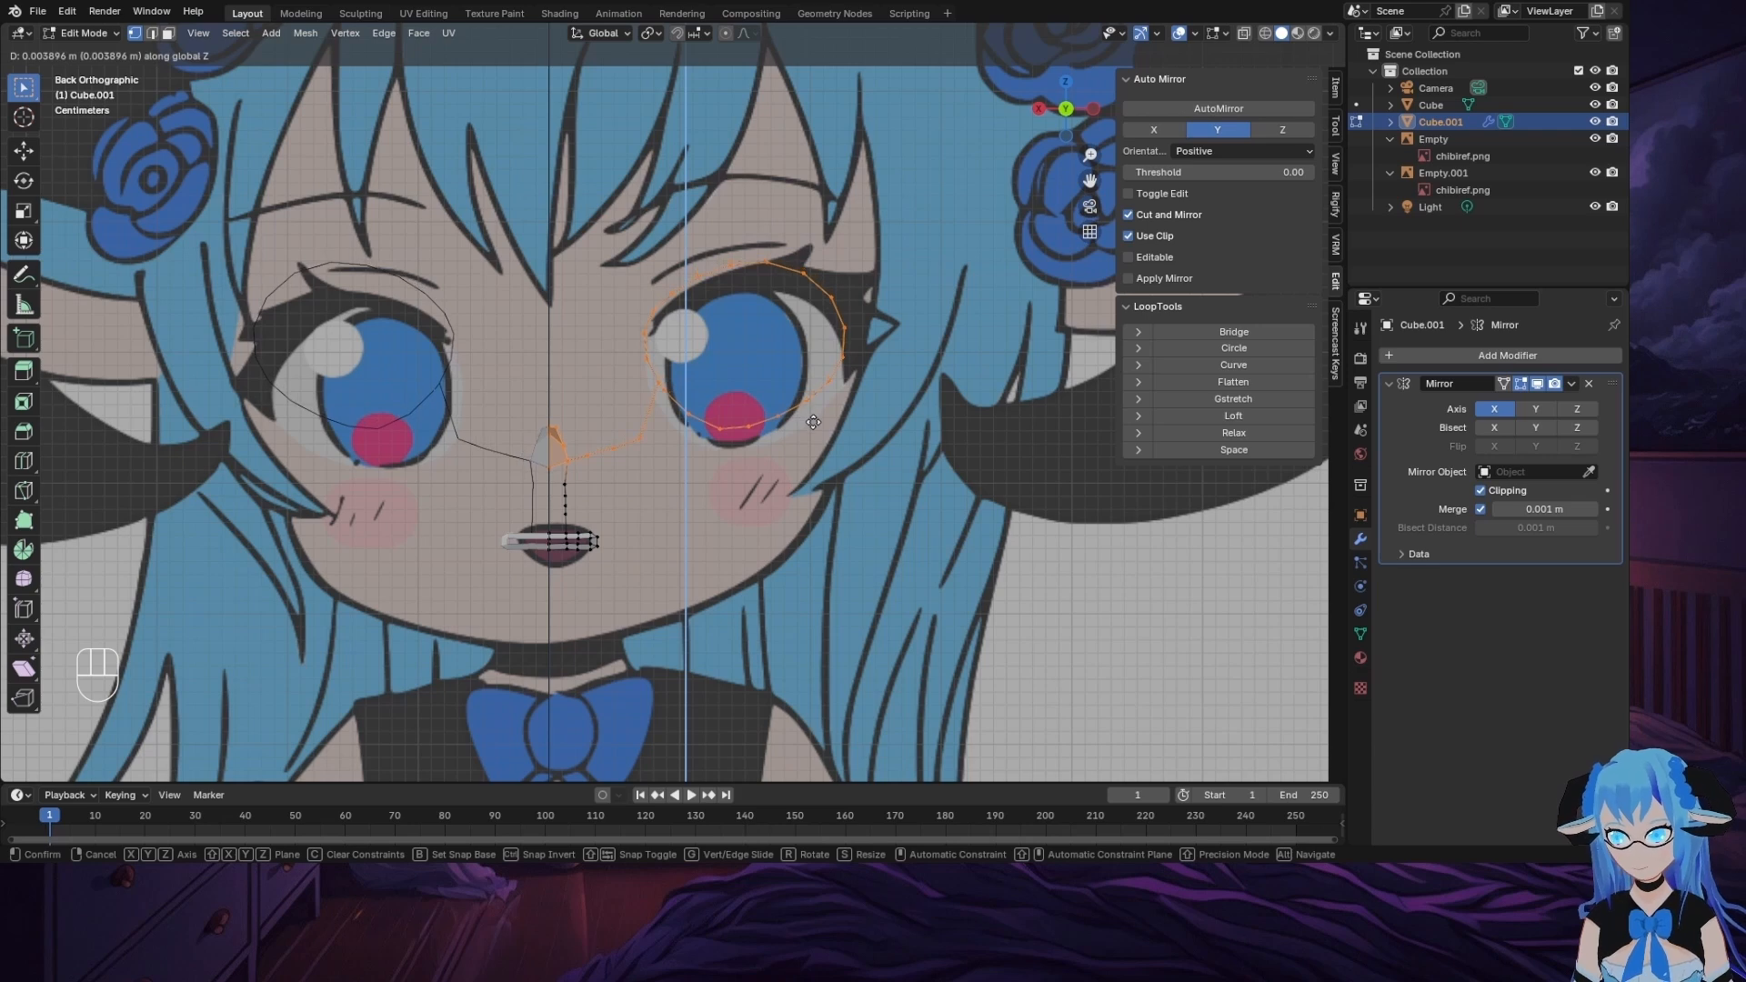
pyautogui.click(811, 421)
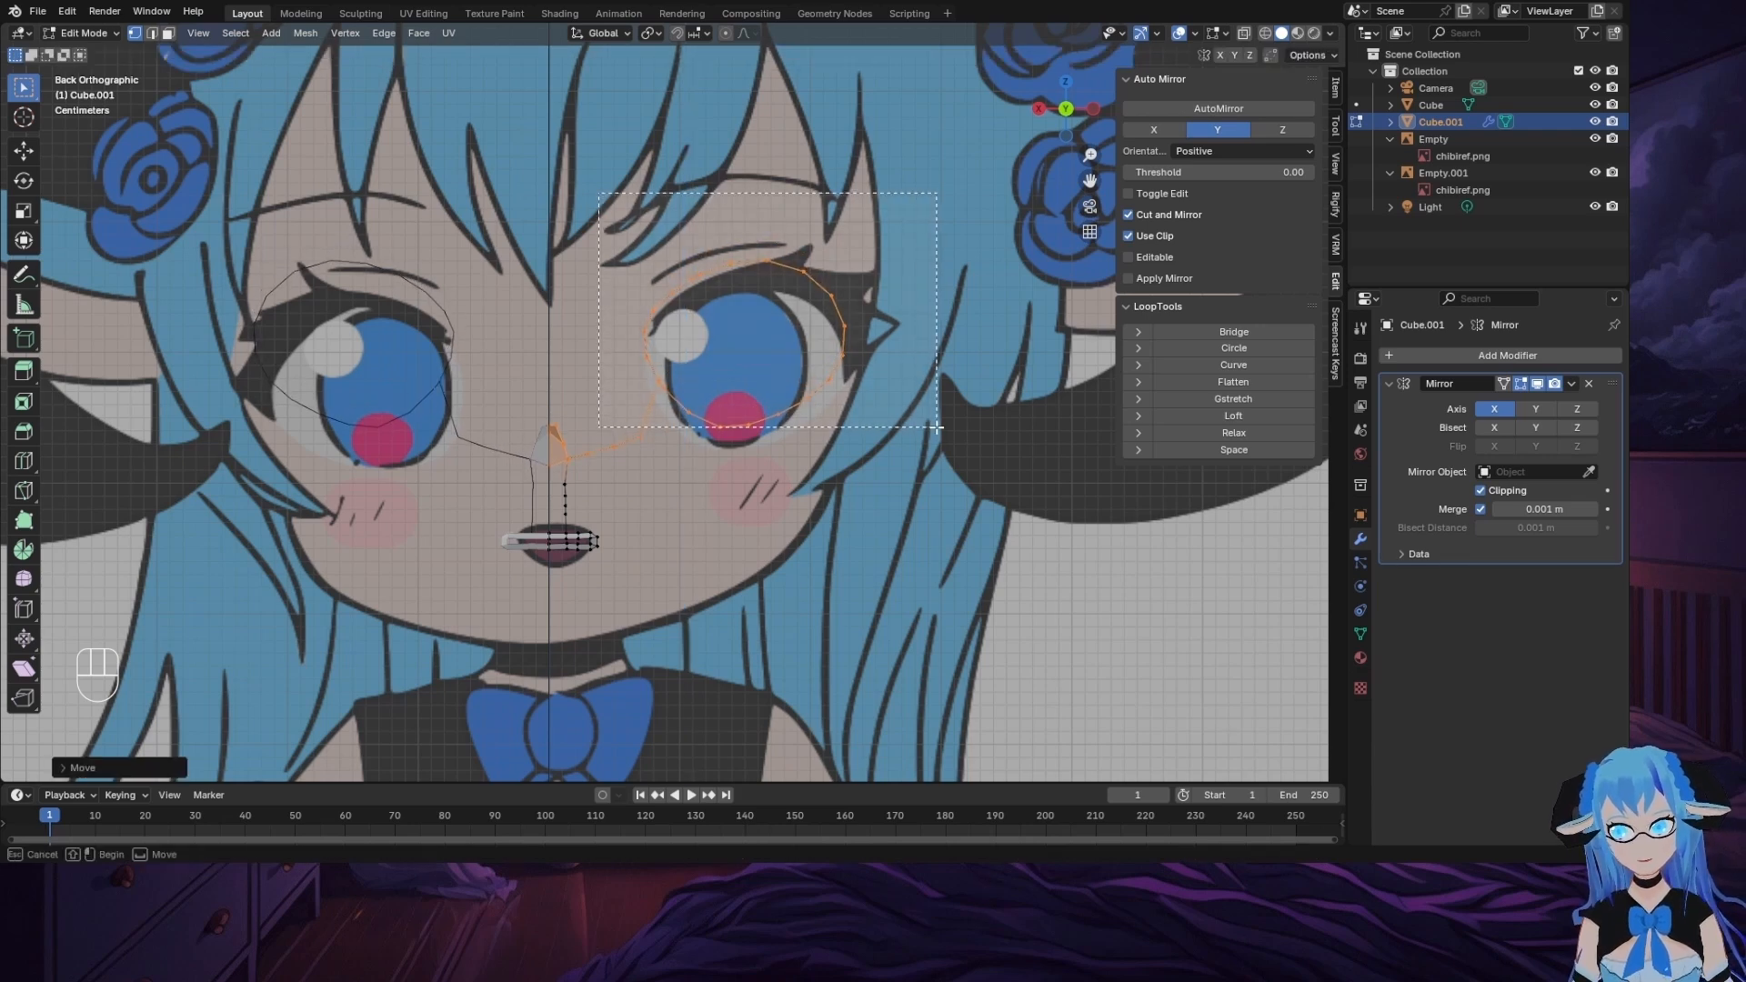
# Step: Select only the vertices of the eye loop and adjust their height along Z against the front reference
pyautogui.click(748, 424)
pyautogui.keyDown('ctrl'); pyautogui.click(842, 333); pyautogui.keyUp('ctrl')
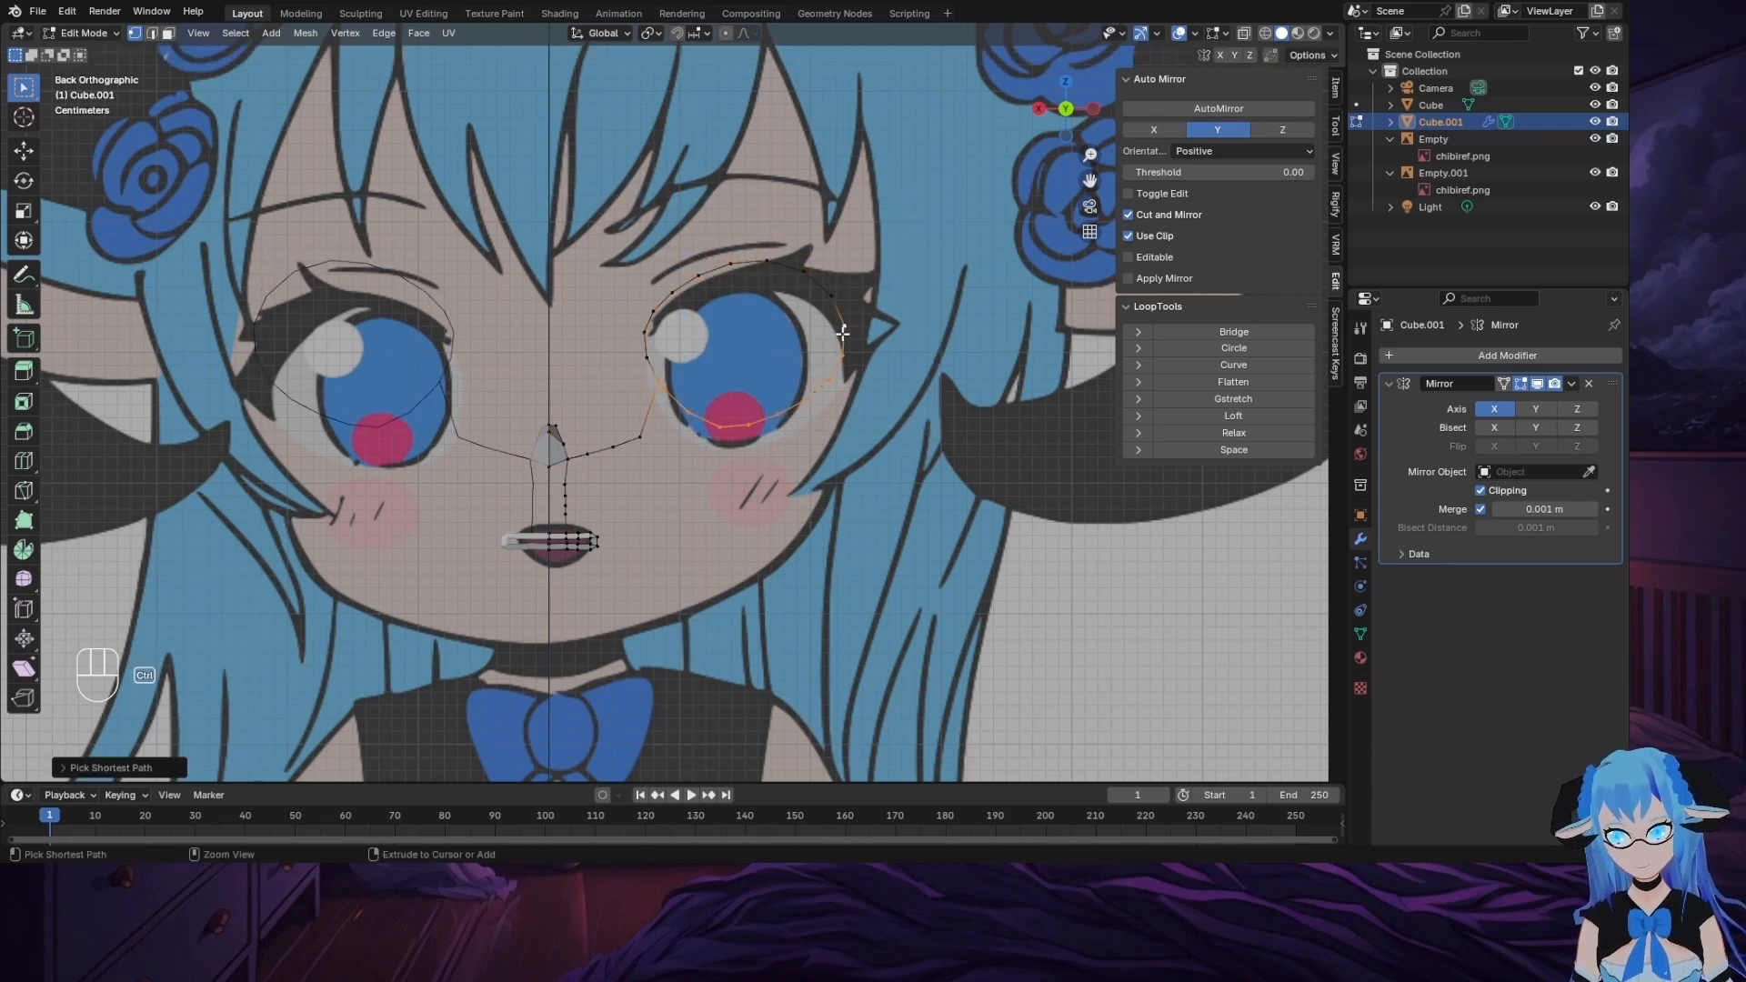
pyautogui.keyDown('ctrl'); pyautogui.click(829, 294); pyautogui.keyUp('ctrl')
pyautogui.press('g')
pyautogui.press('z')
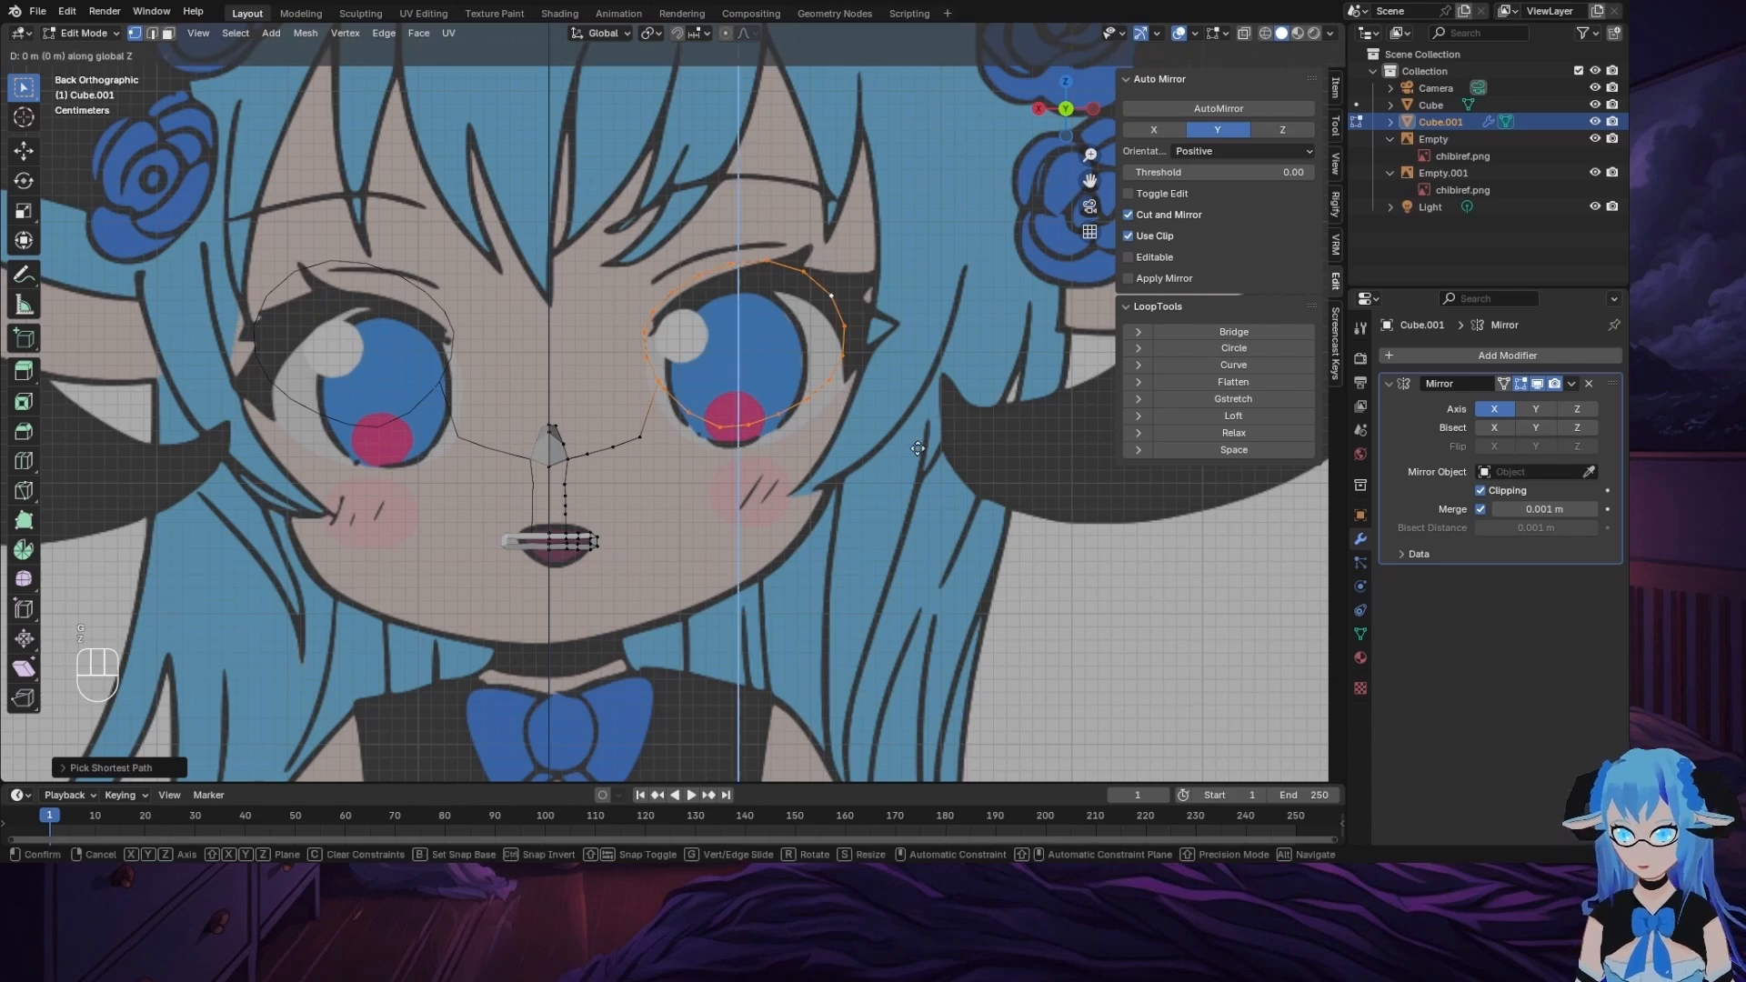
pyautogui.click(963, 550)
# Step: Extrude the eye loop about 0.012 m back into the head along global Y
pyautogui.moveTo(963, 550); pyautogui.dragTo(605, 464, button='middle')
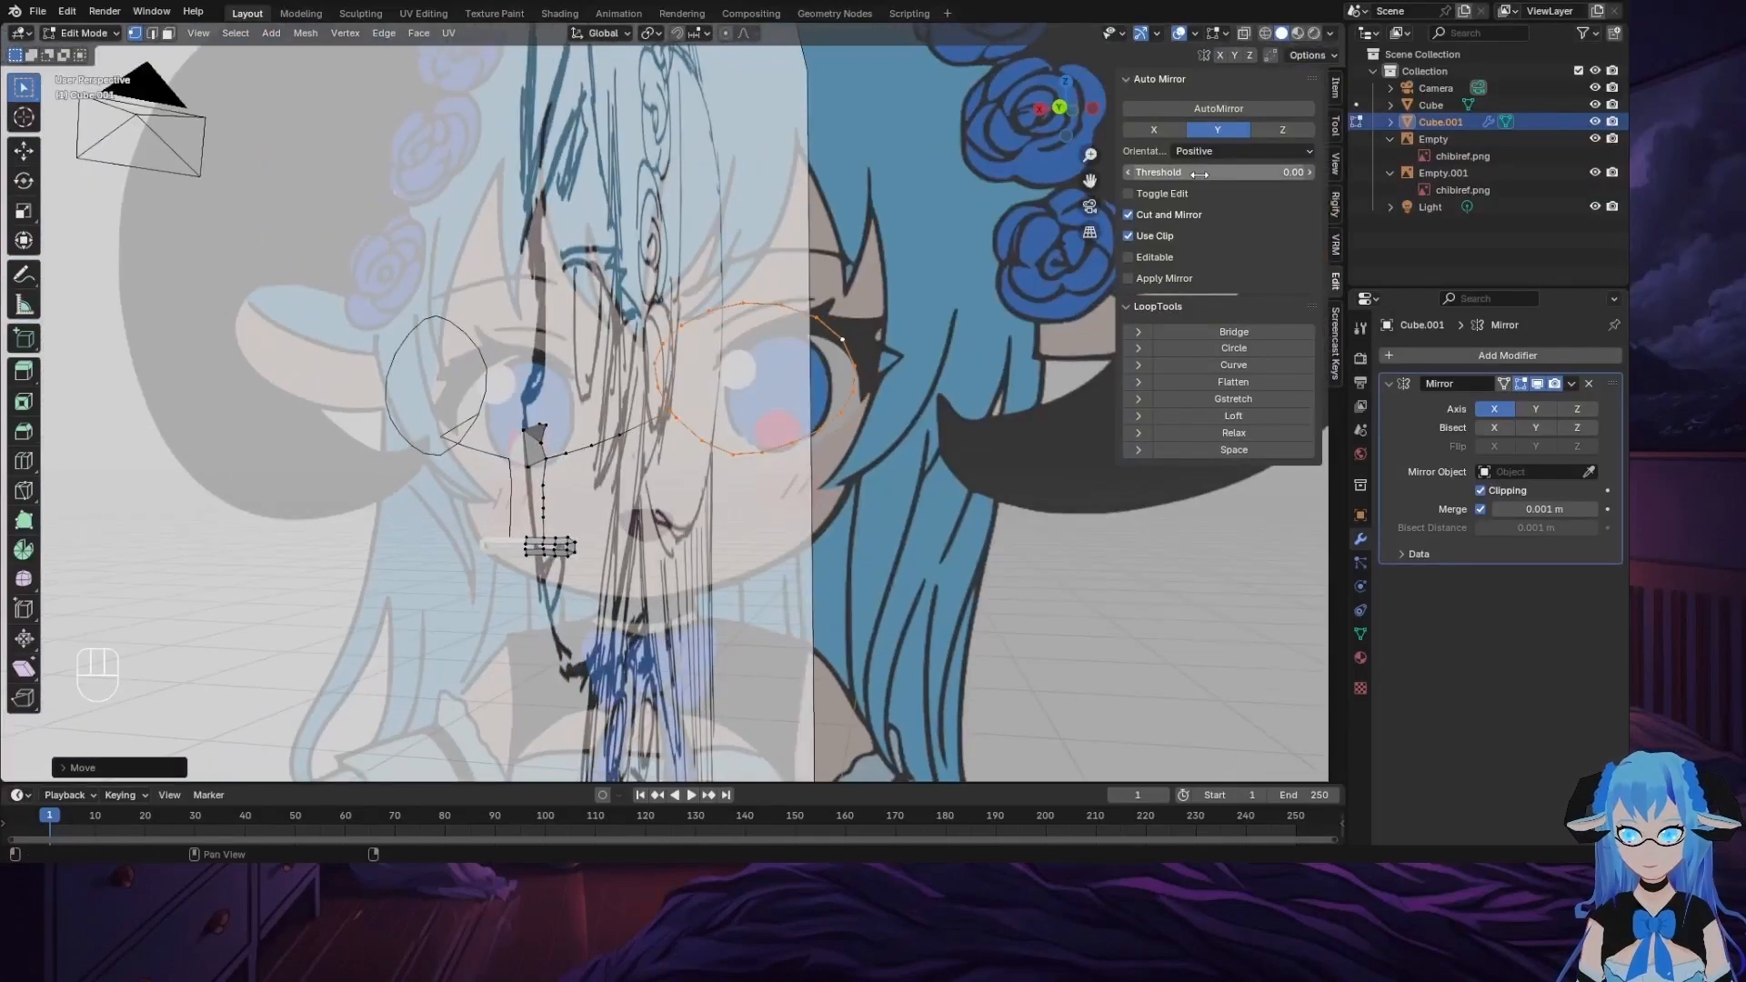
pyautogui.moveTo(801, 448); pyautogui.dragTo(709, 476, button='middle')
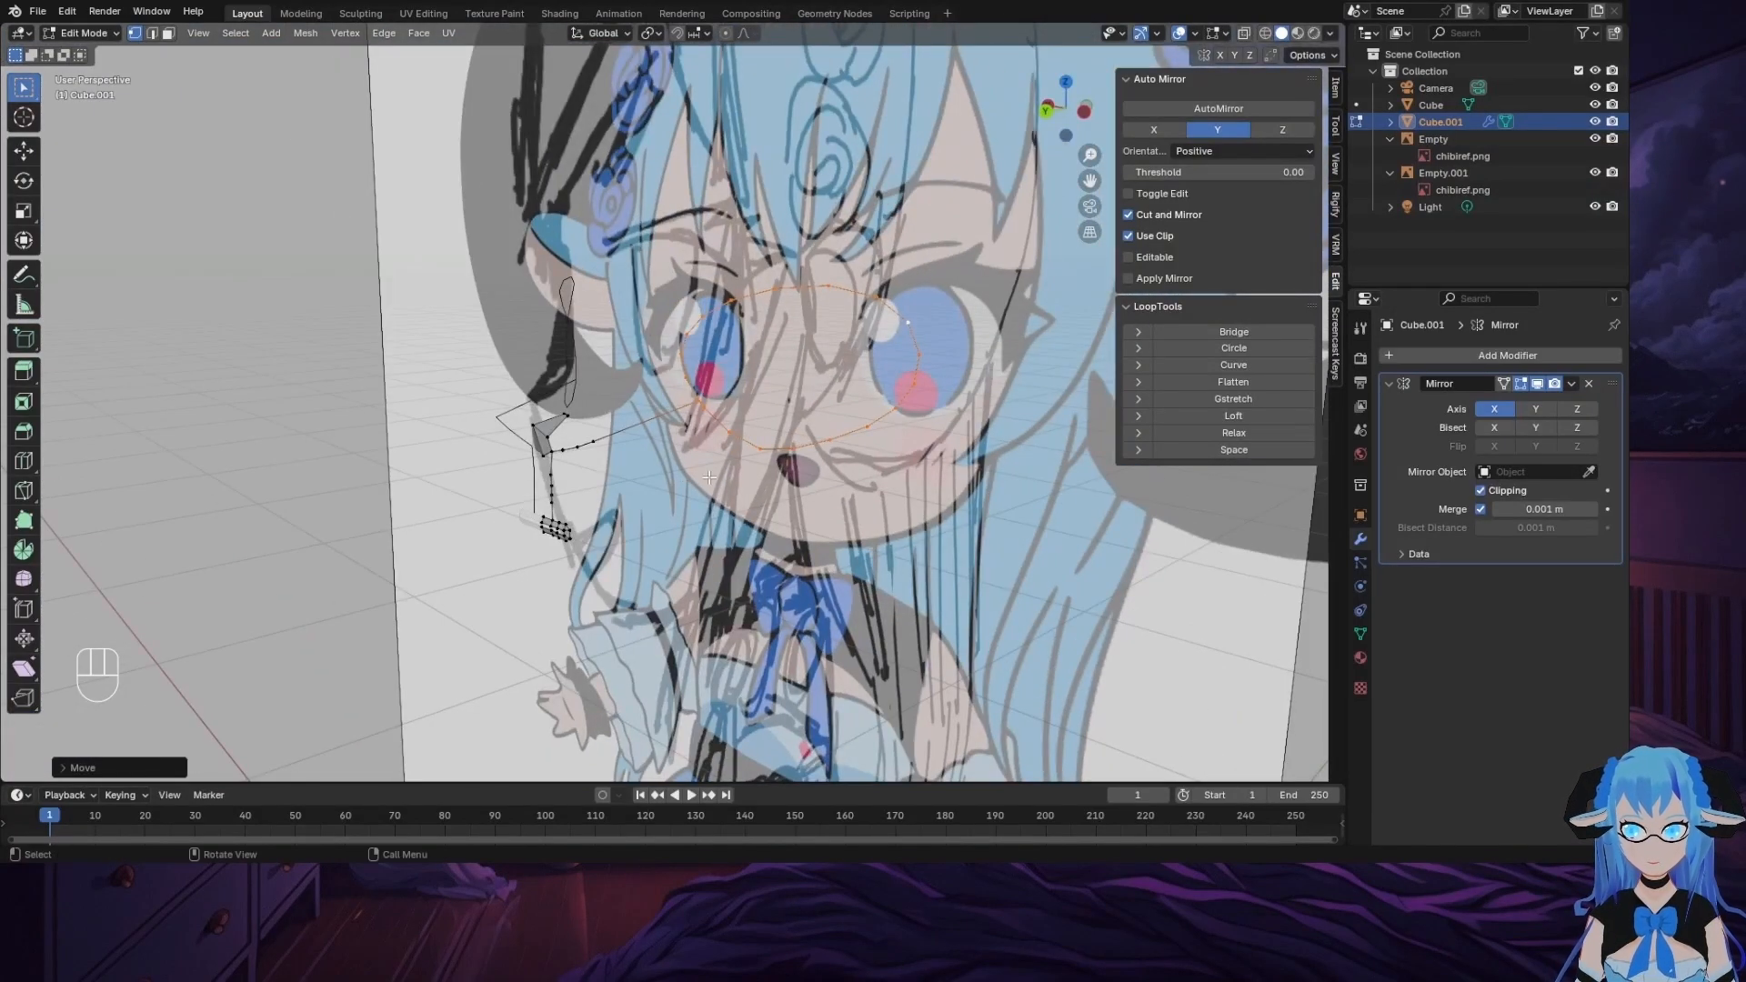
pyautogui.moveTo(820, 268); pyautogui.dragTo(928, 208, button='middle')
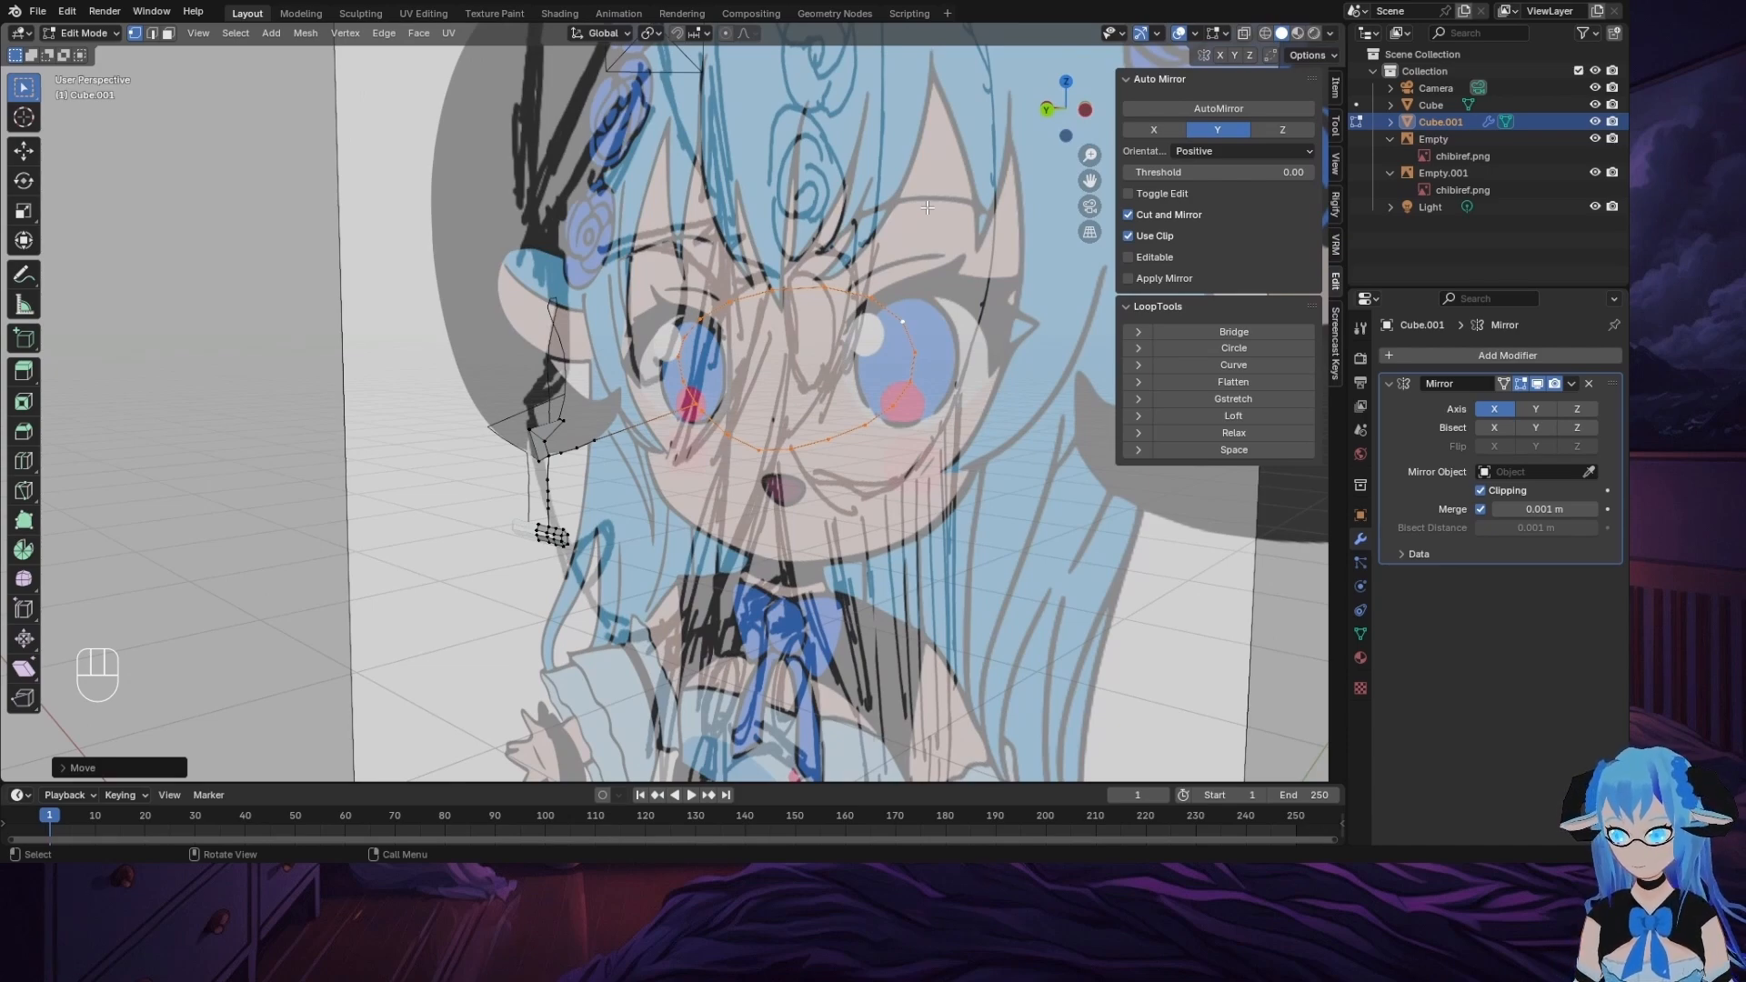
pyautogui.moveTo(927, 208); pyautogui.dragTo(928, 415, button='middle')
pyautogui.press('e')
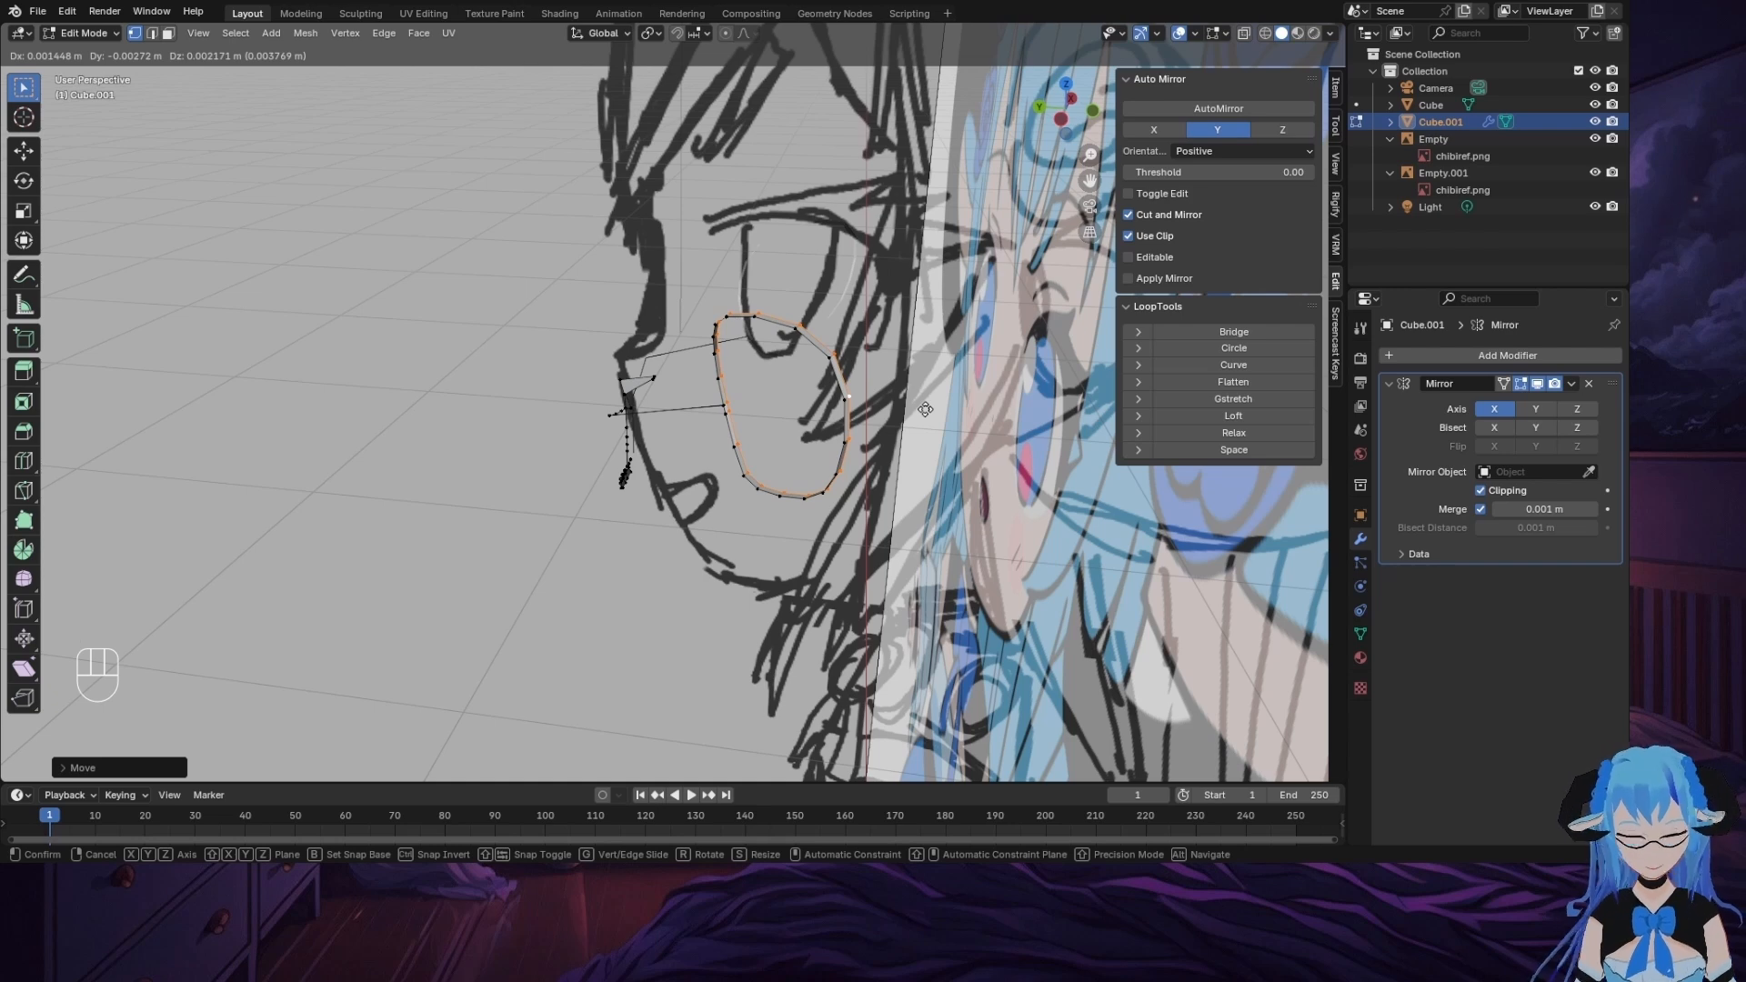
pyautogui.press('y')
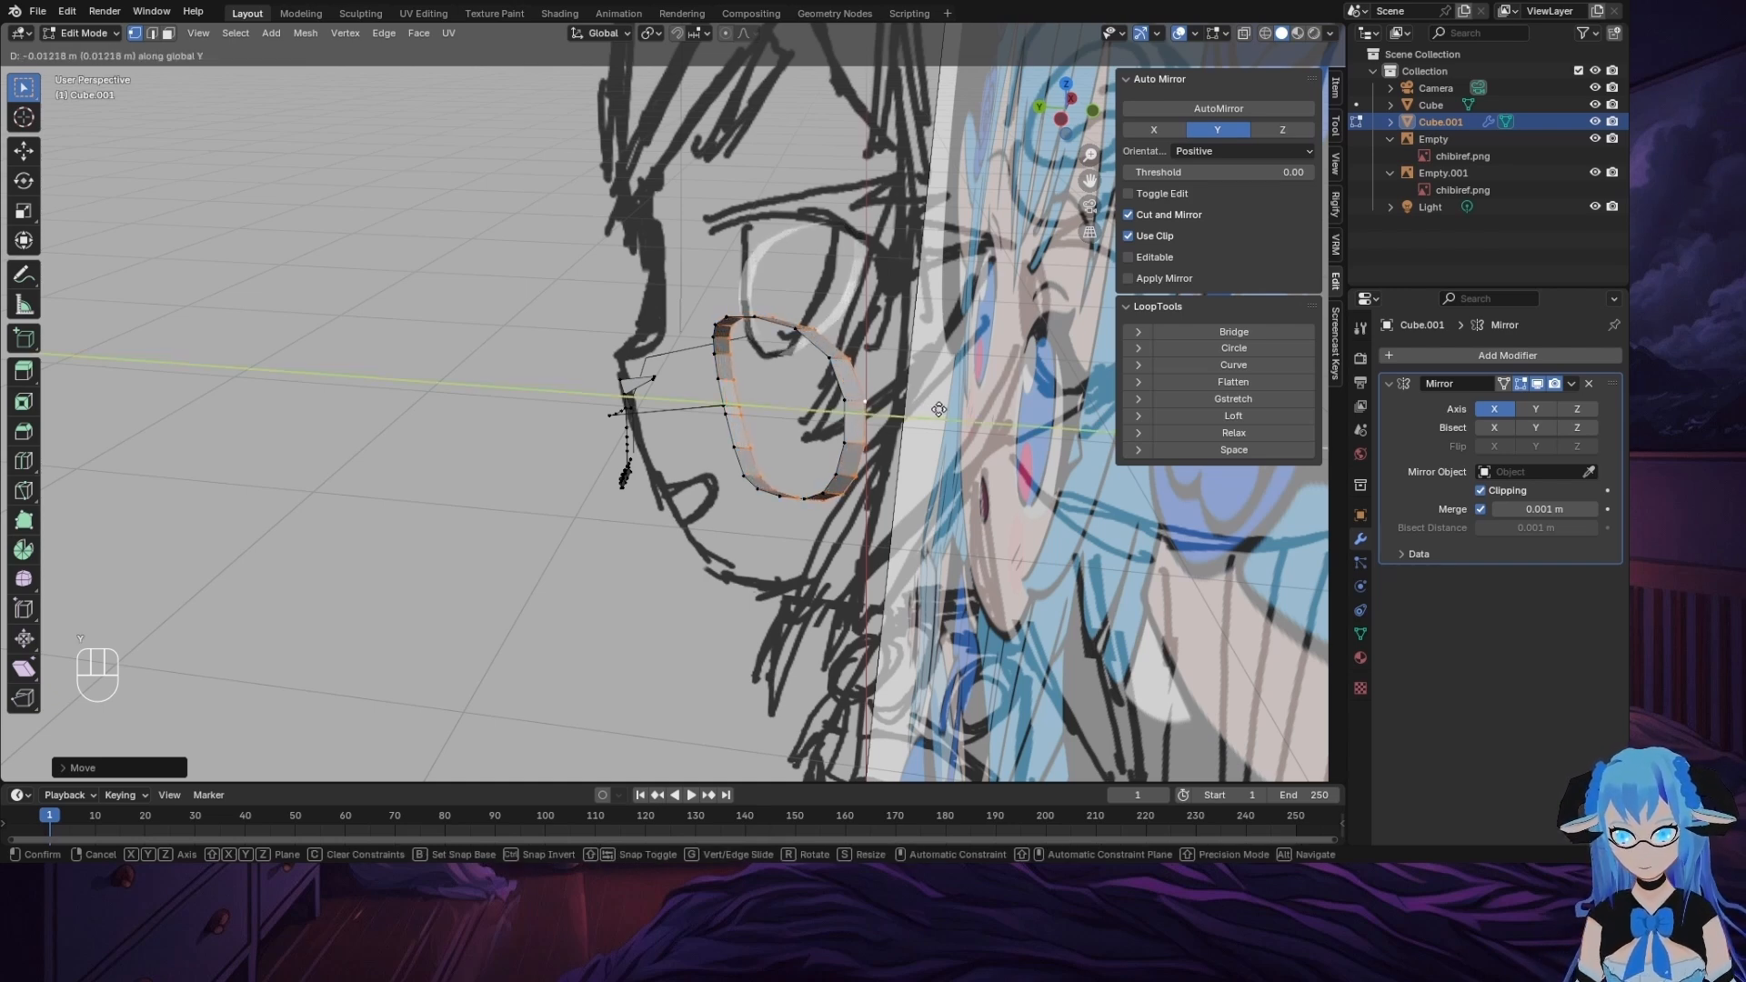
pyautogui.click(940, 409)
# Step: Try scaling down the extruded eye ring in the side view and undo the scaling
pyautogui.press('s')
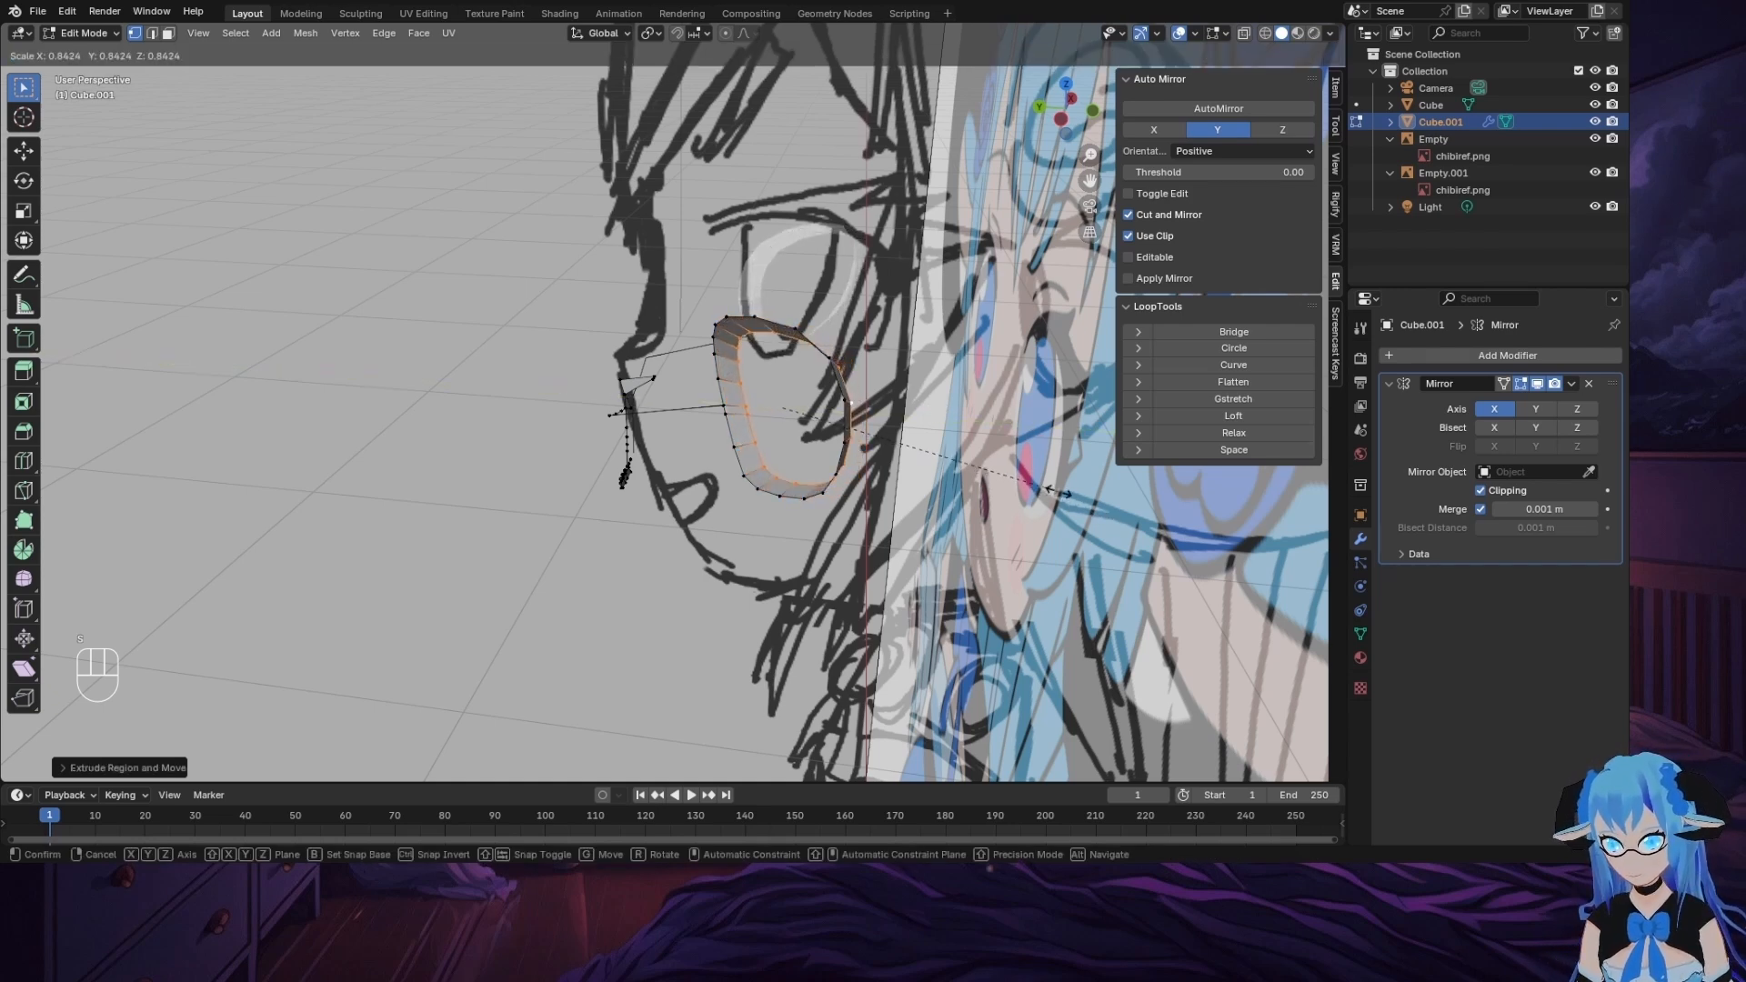
pyautogui.click(958, 513)
pyautogui.rightClick(958, 511)
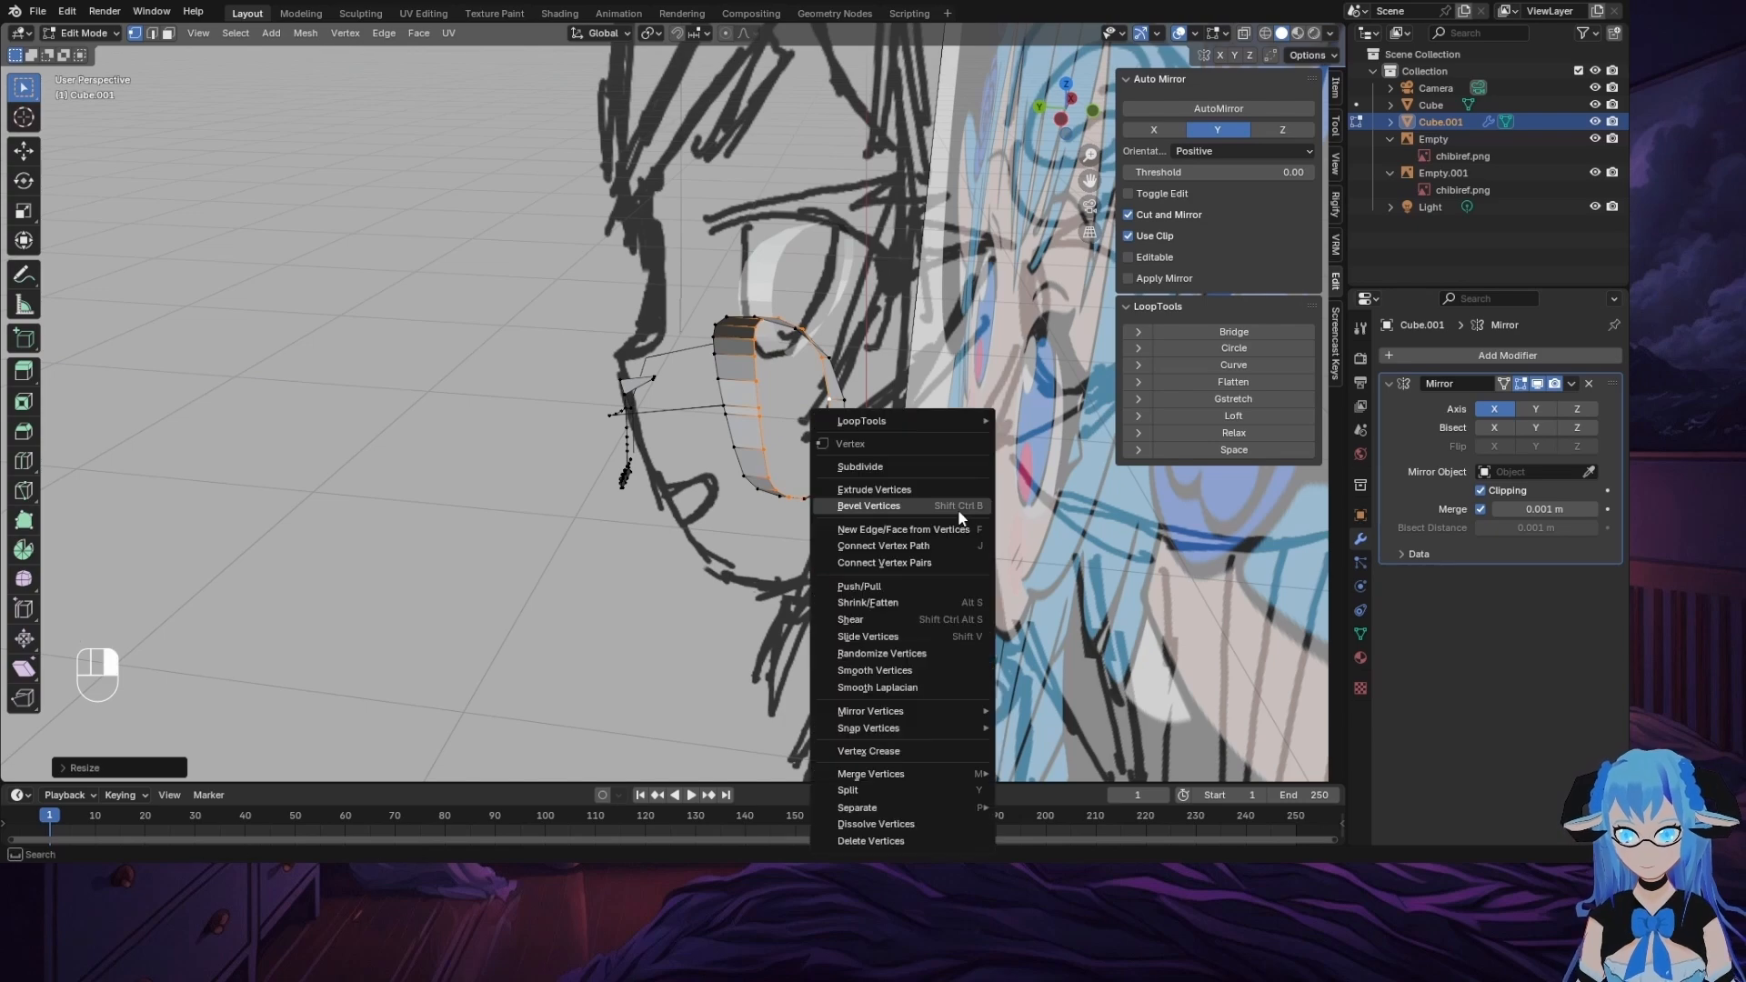
pyautogui.press('Escape')
pyautogui.hotkey('ctrl', 'z')
pyautogui.hotkey('ctrl', 'z')
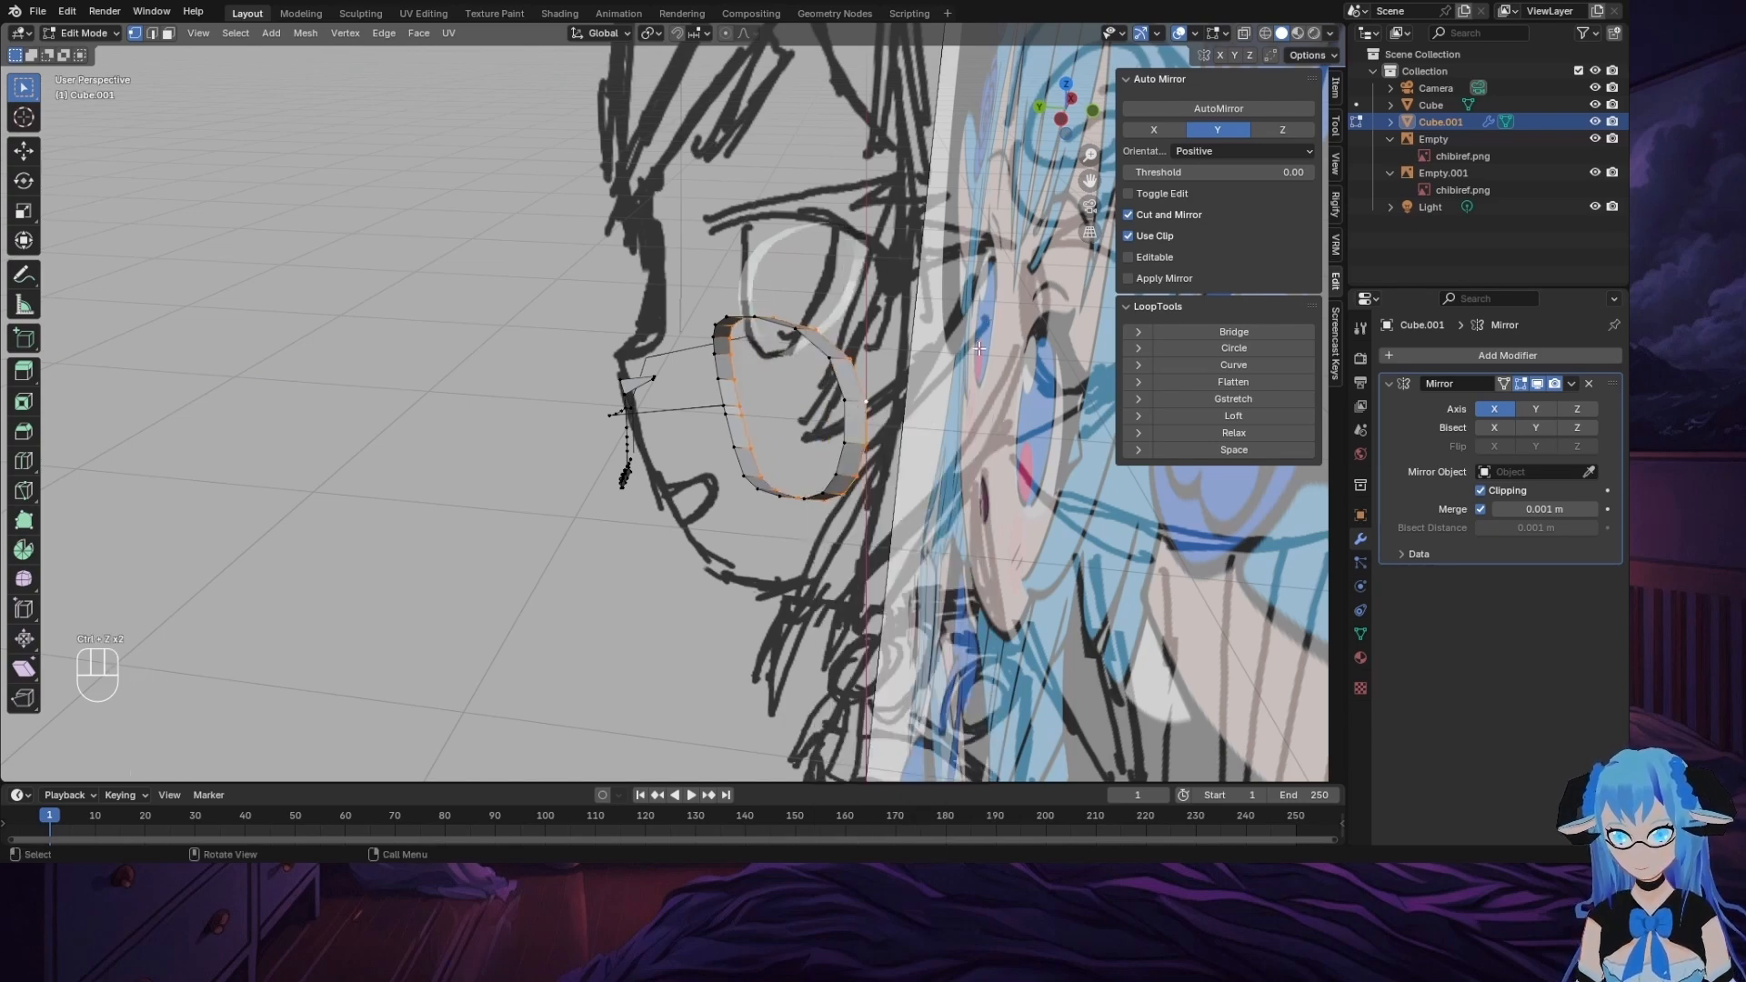
# Step: Scale the extruded eye ring inward to taper the eye socket
pyautogui.moveTo(979, 348); pyautogui.dragTo(1087, 447, button='middle')
pyautogui.press('s')
pyautogui.click(723, 447)
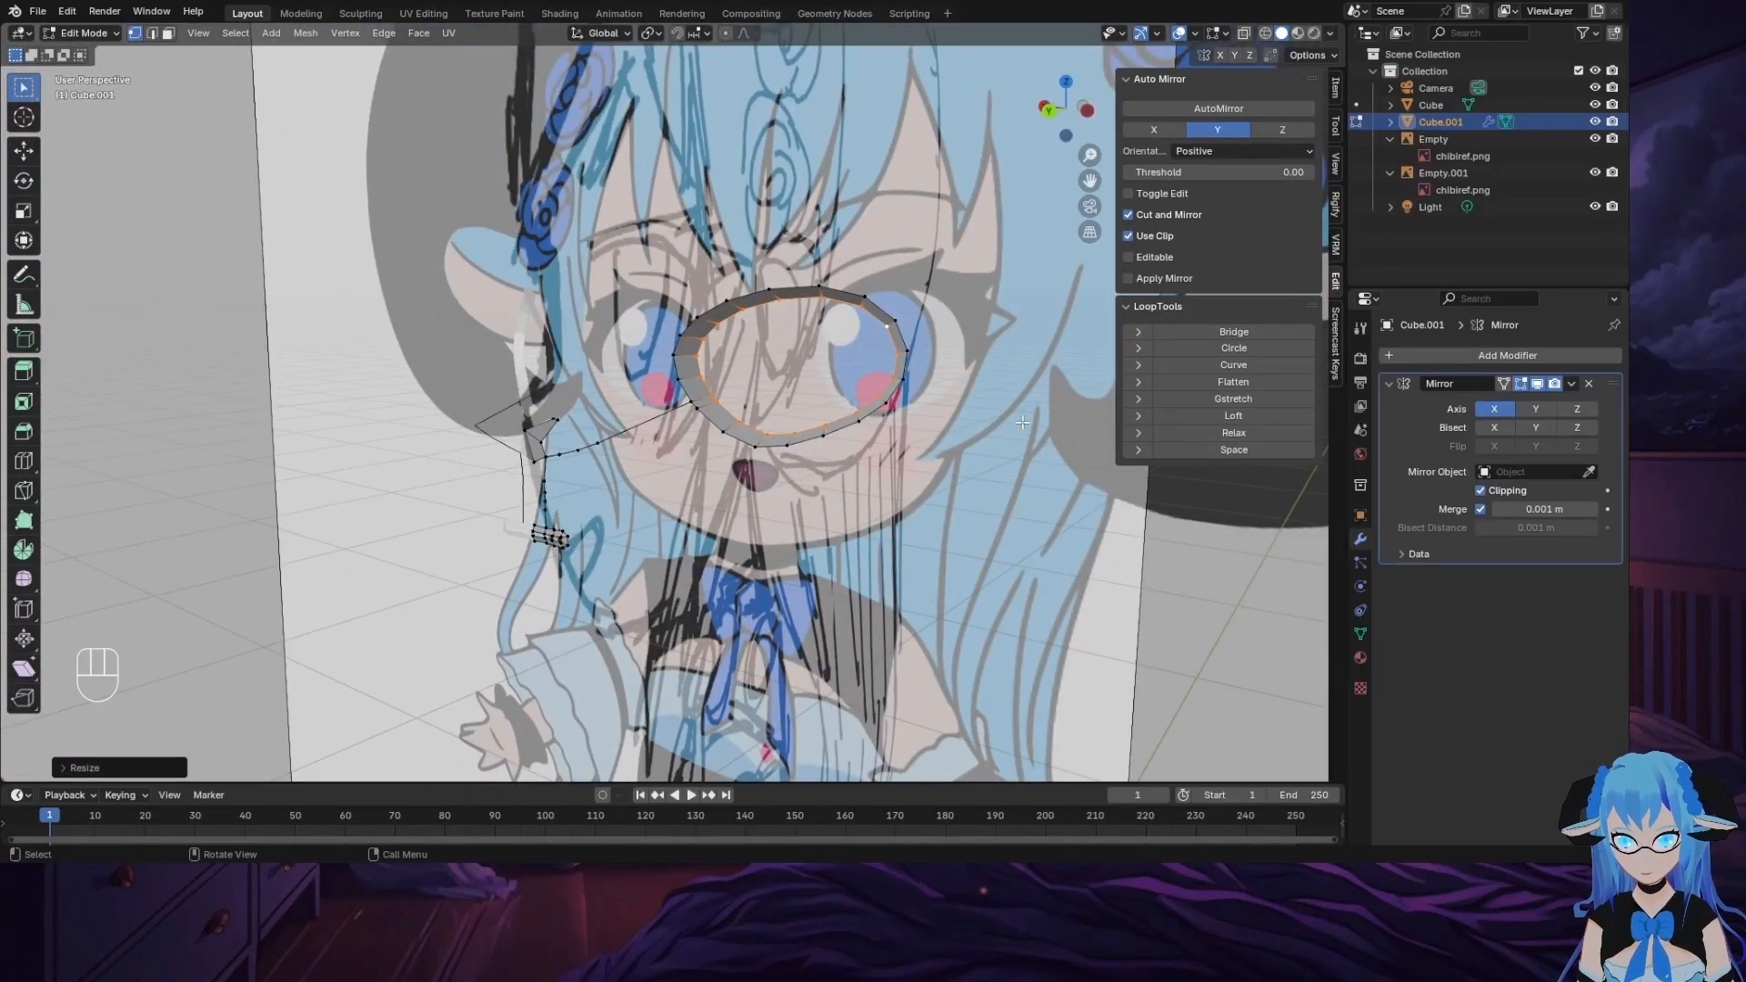
# Step: Extrude another eye socket ring deeper along global Y and scale it down
pyautogui.press('e')
pyautogui.press('y')
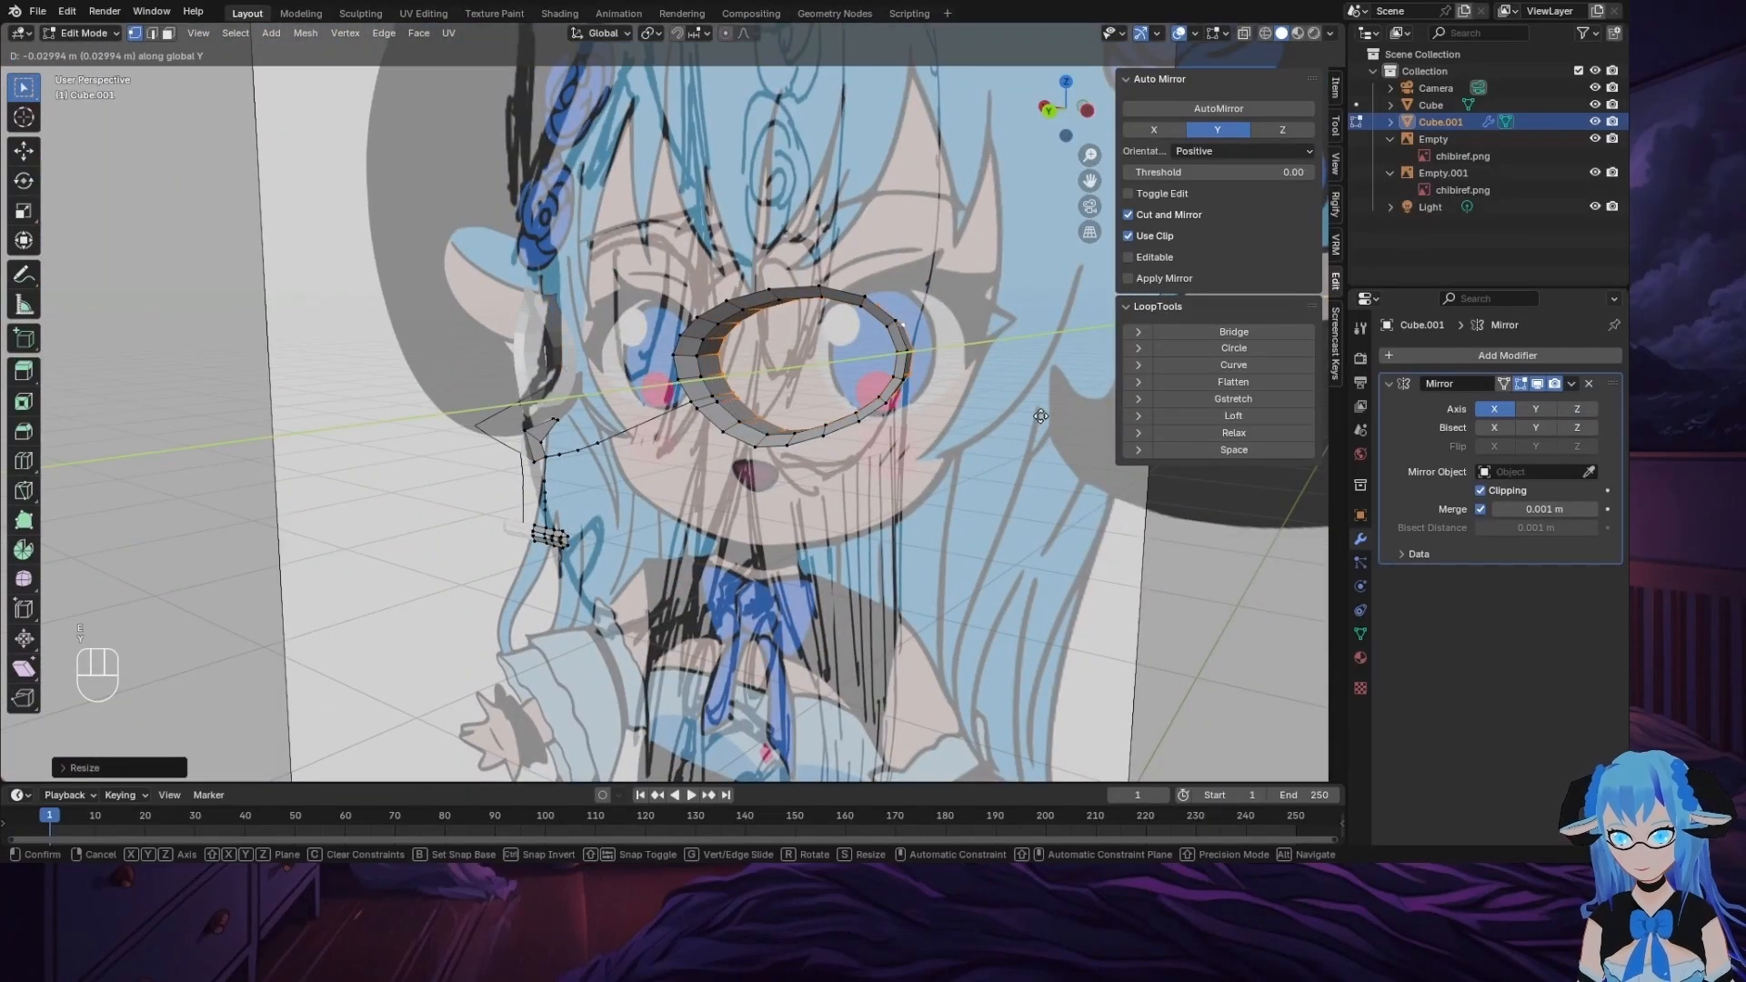
pyautogui.click(1066, 427)
pyautogui.press('s')
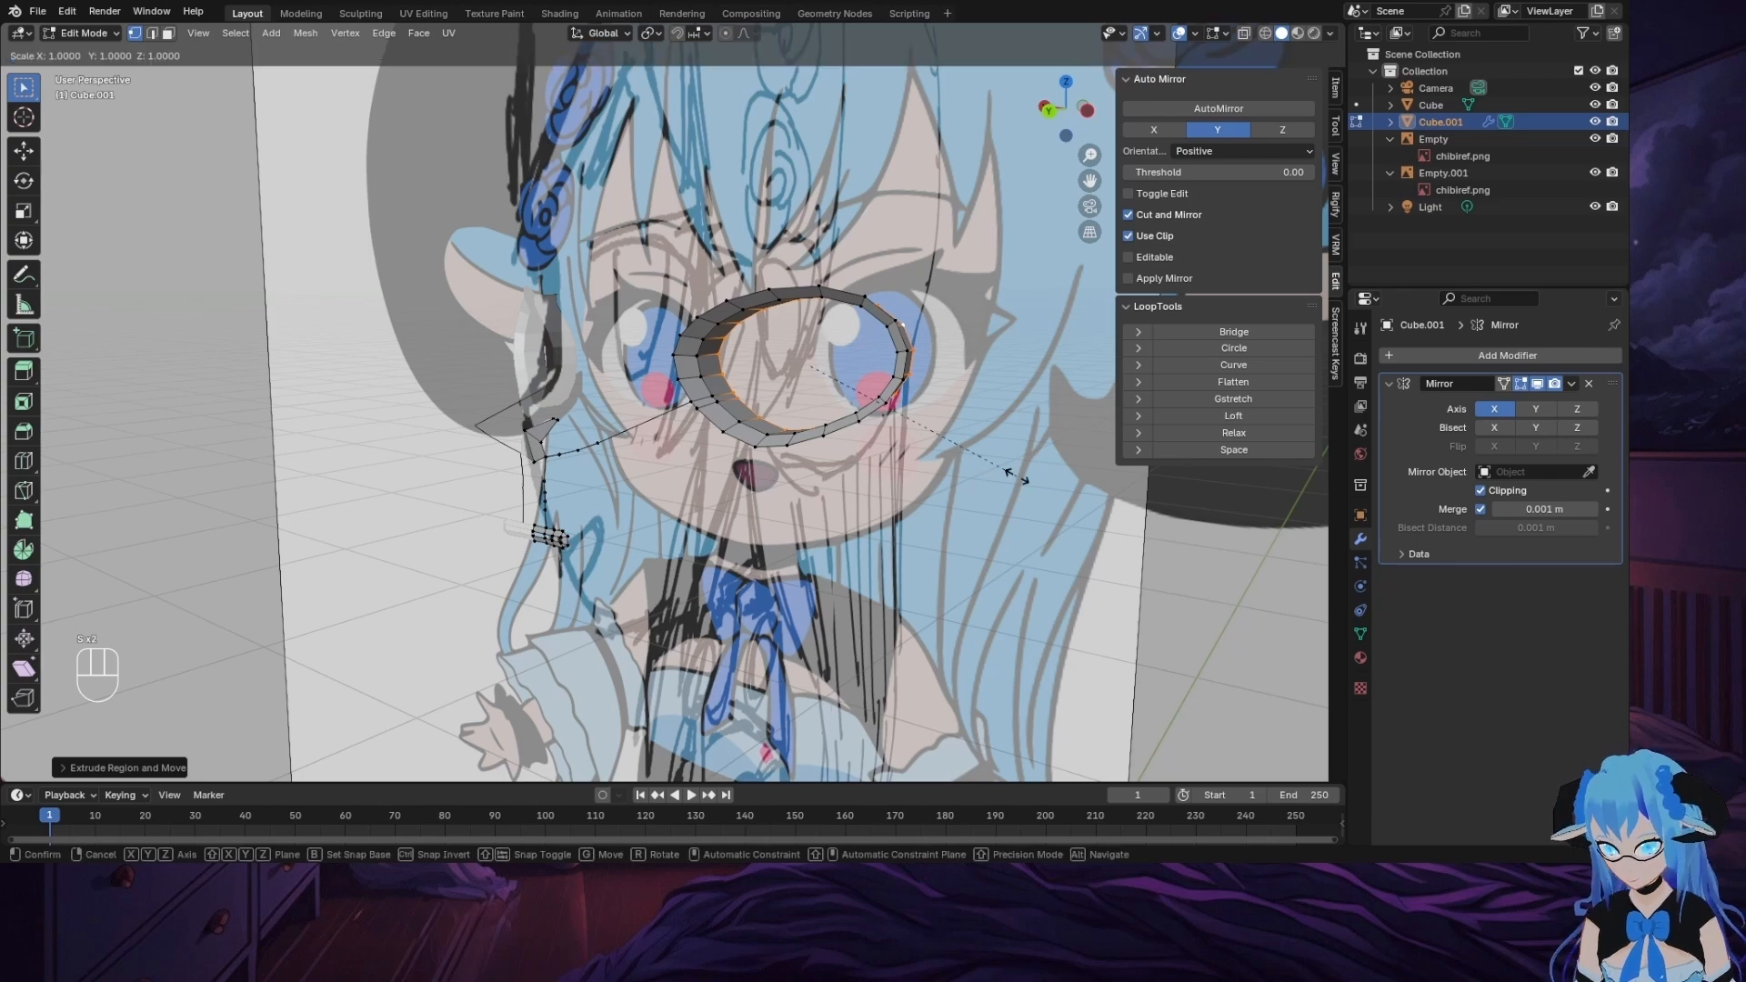
pyautogui.click(965, 455)
# Step: Undo the eye socket extrusions and scalings back to the single eye loop
pyautogui.moveTo(1033, 437); pyautogui.dragTo(714, 433, button='middle')
pyautogui.hotkey('ctrl', 'z')
pyautogui.hotkey('ctrl', 'z')
pyautogui.hotkey('ctrl', 'z')
pyautogui.hotkey('ctrl', 'z')
# Step: Set the transform orientation to Normal for the selected eye loop
pyautogui.moveTo(958, 462); pyautogui.dragTo(839, 470, button='middle')
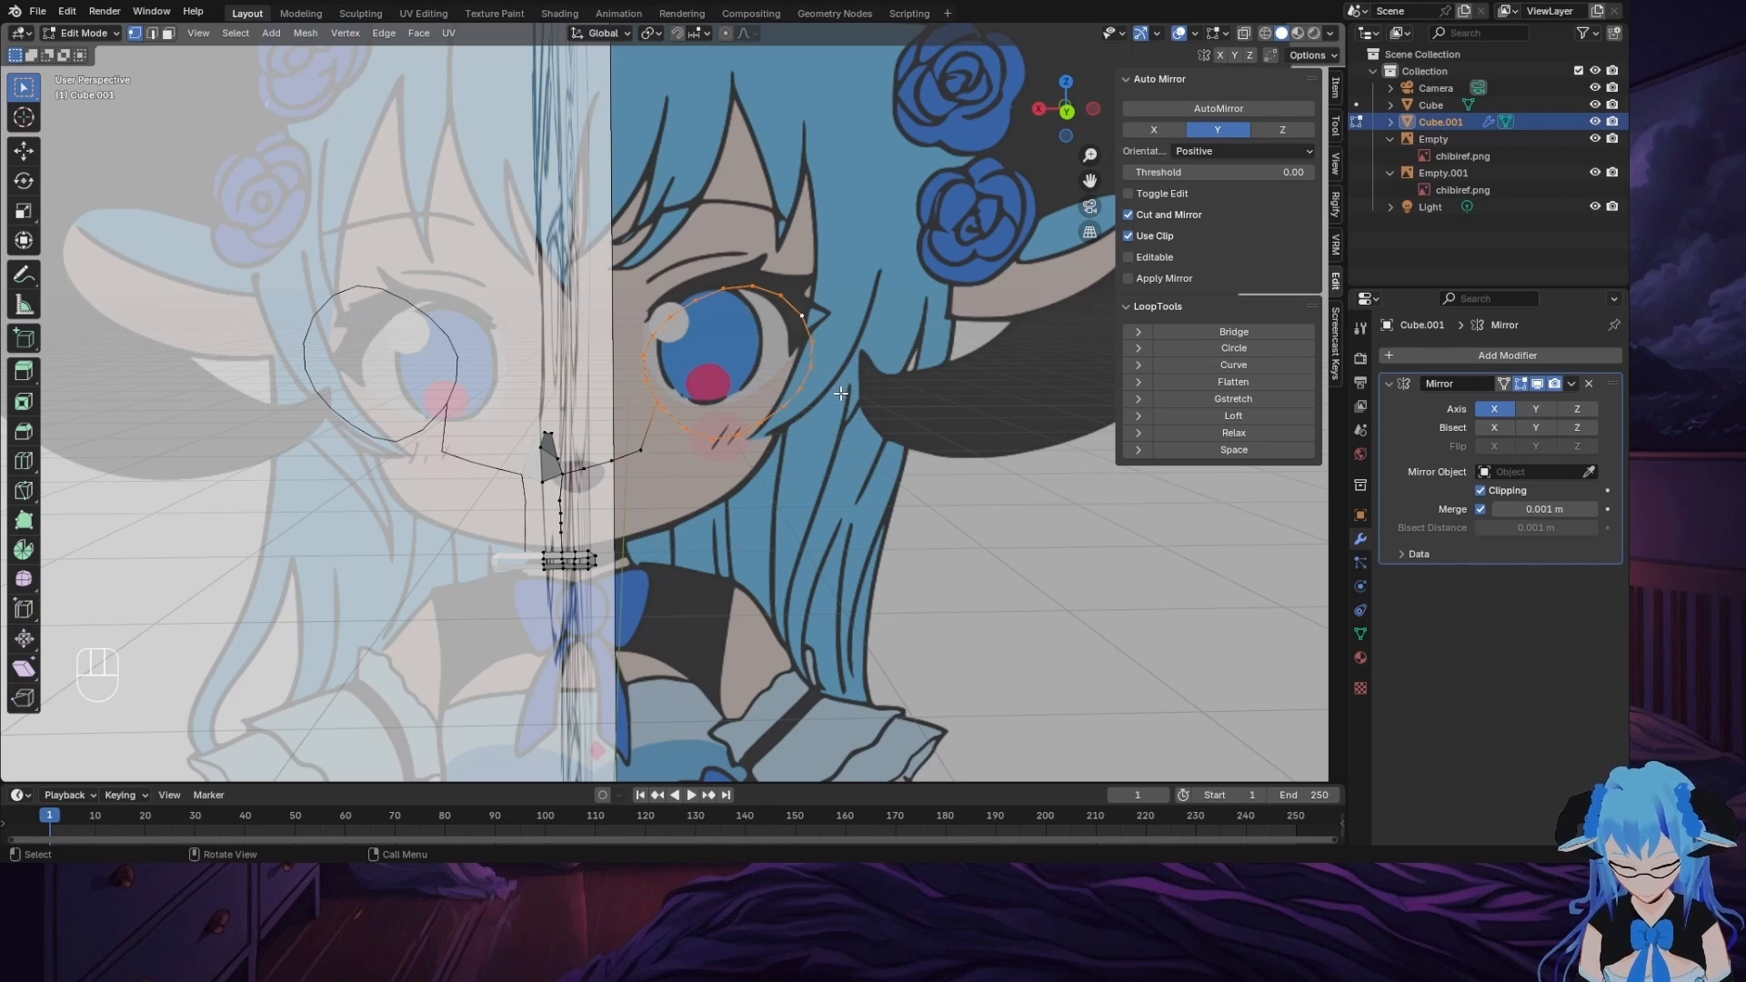
pyautogui.press(',')
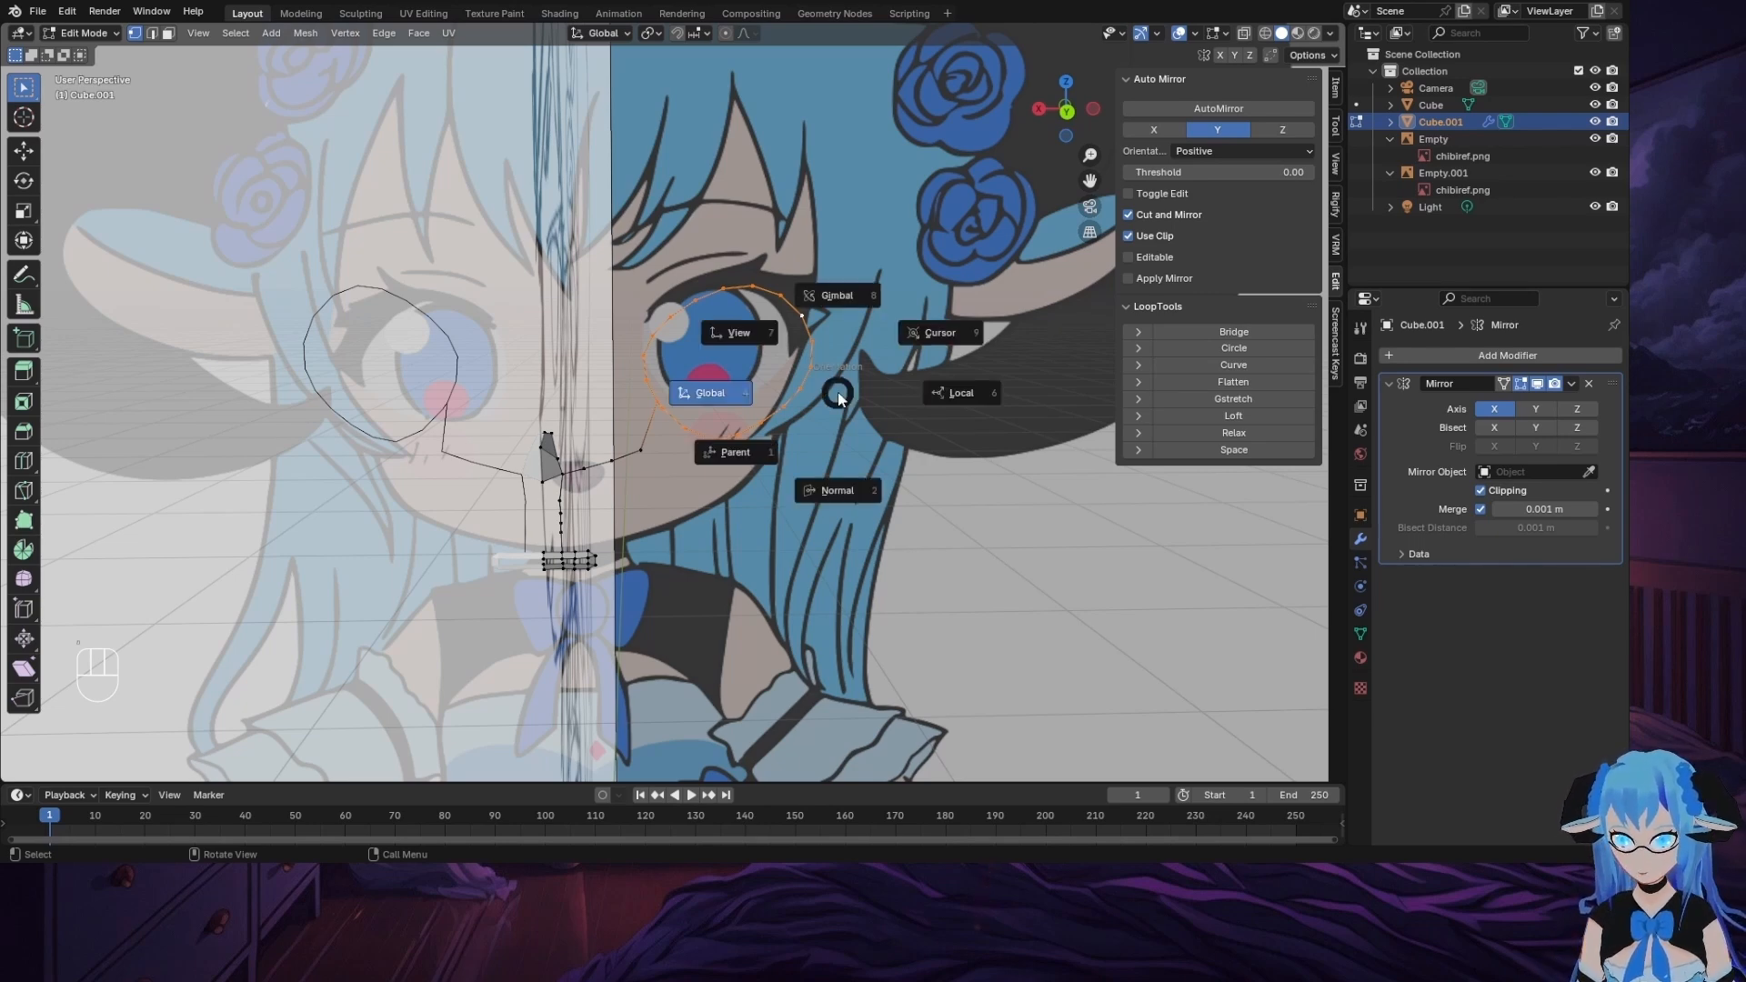
pyautogui.click(838, 491)
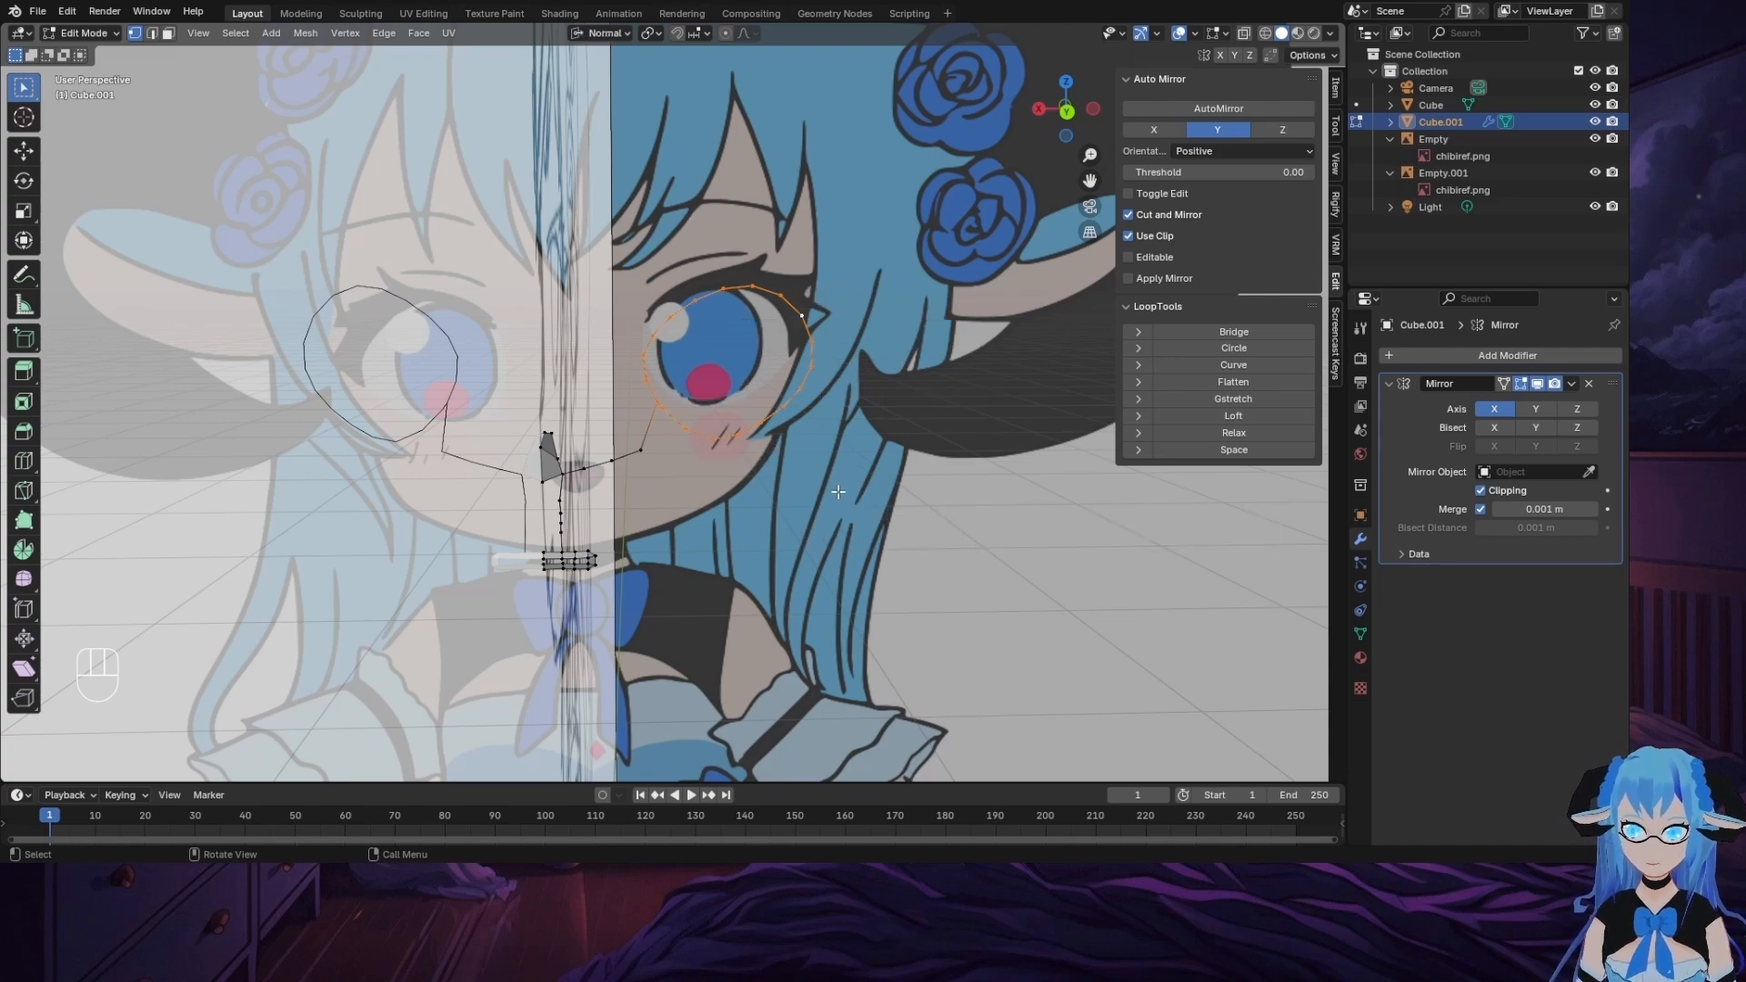
pyautogui.moveTo(837, 491); pyautogui.dragTo(905, 456, button='middle')
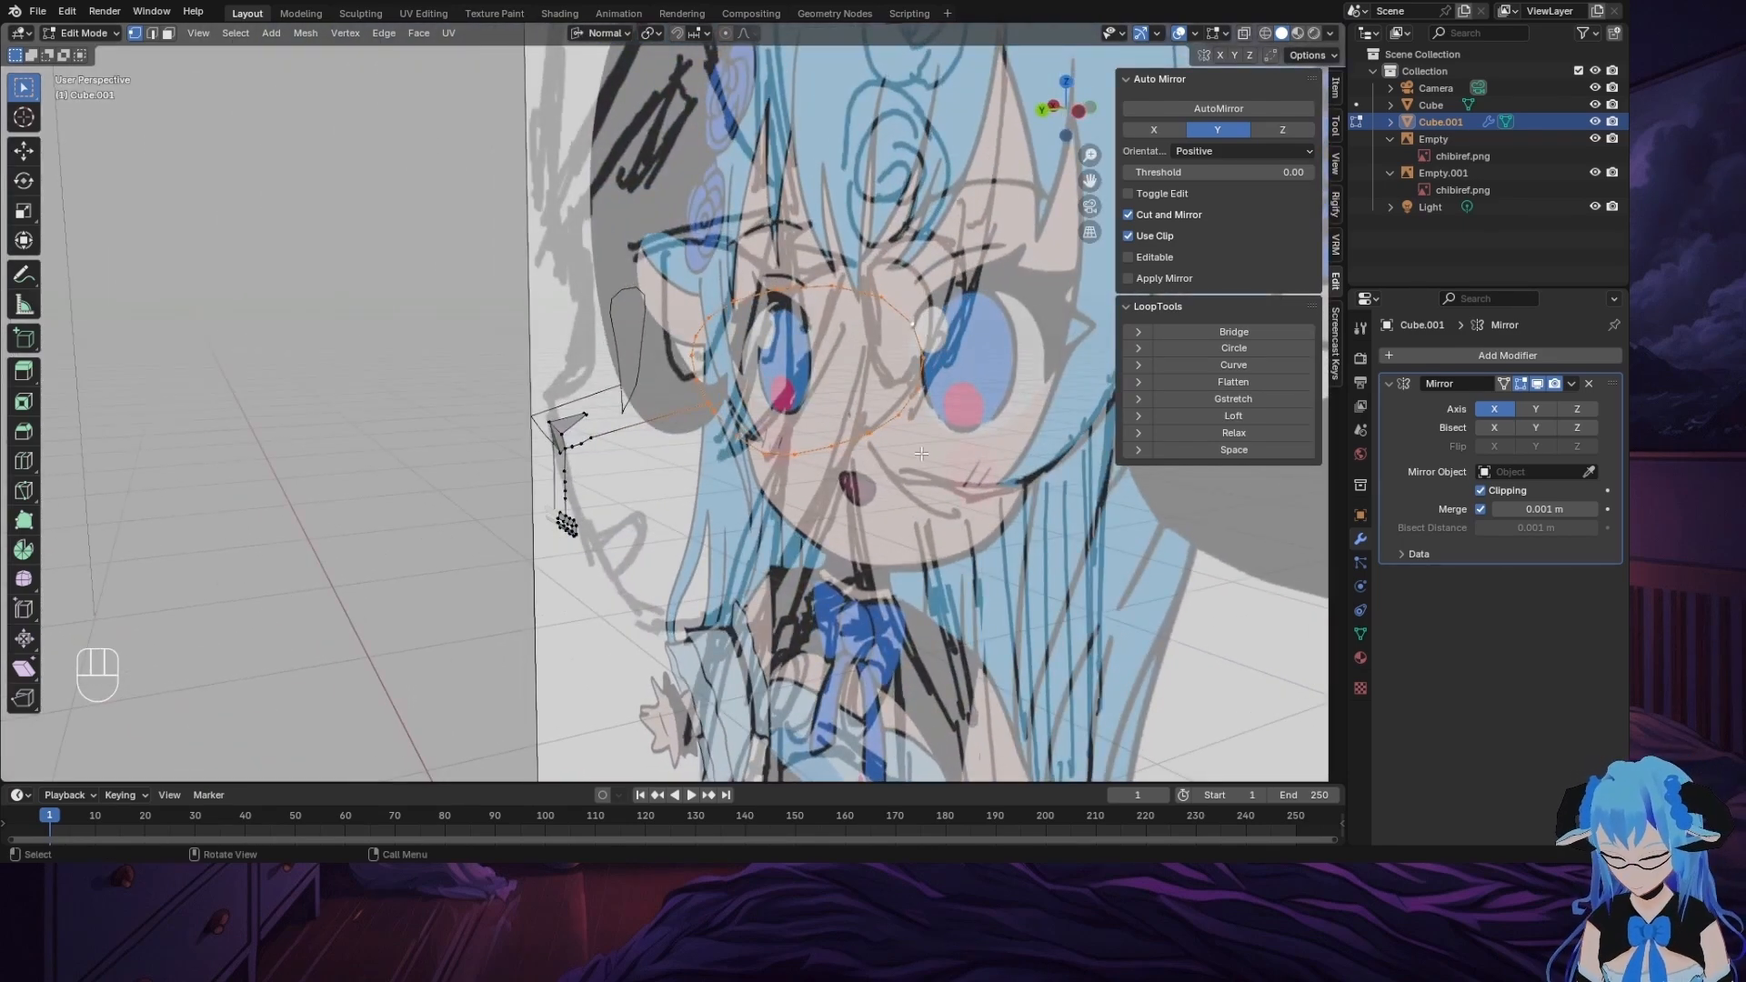
pyautogui.press('g')
pyautogui.rightClick(922, 453)
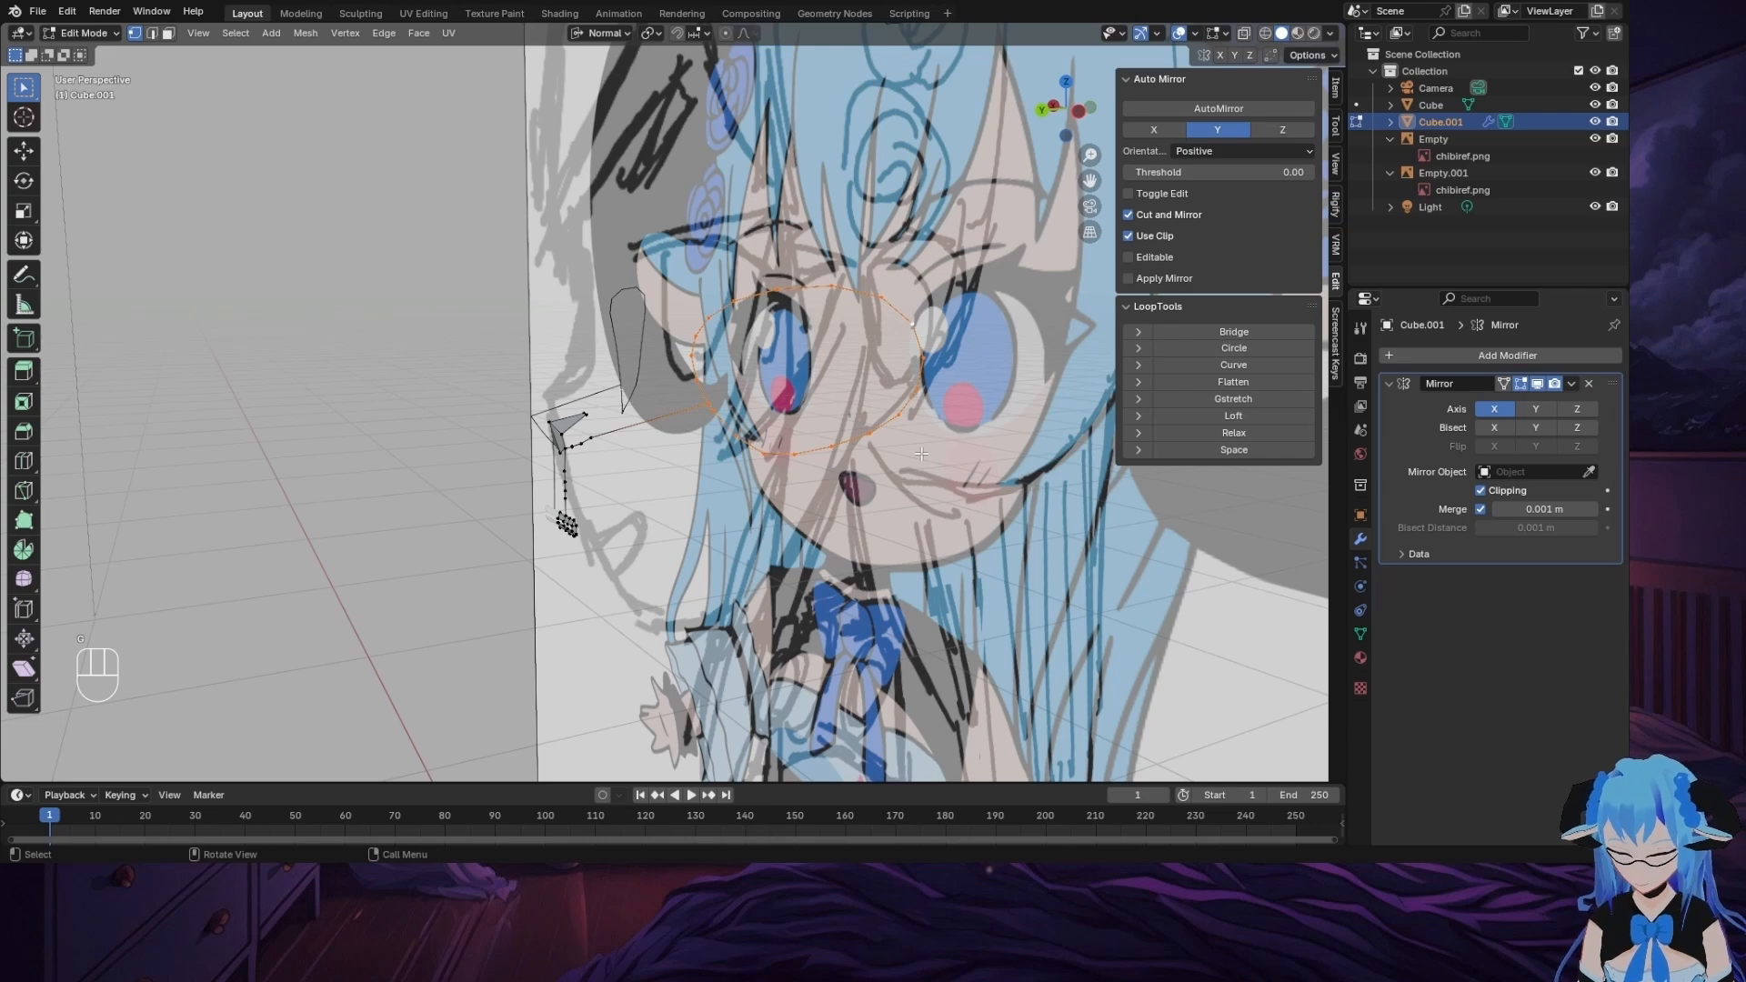
# Step: Extrude the eye loop along its normal orientation and scale the new ring inward as the socket's first ring
pyautogui.press('e')
pyautogui.press('y')
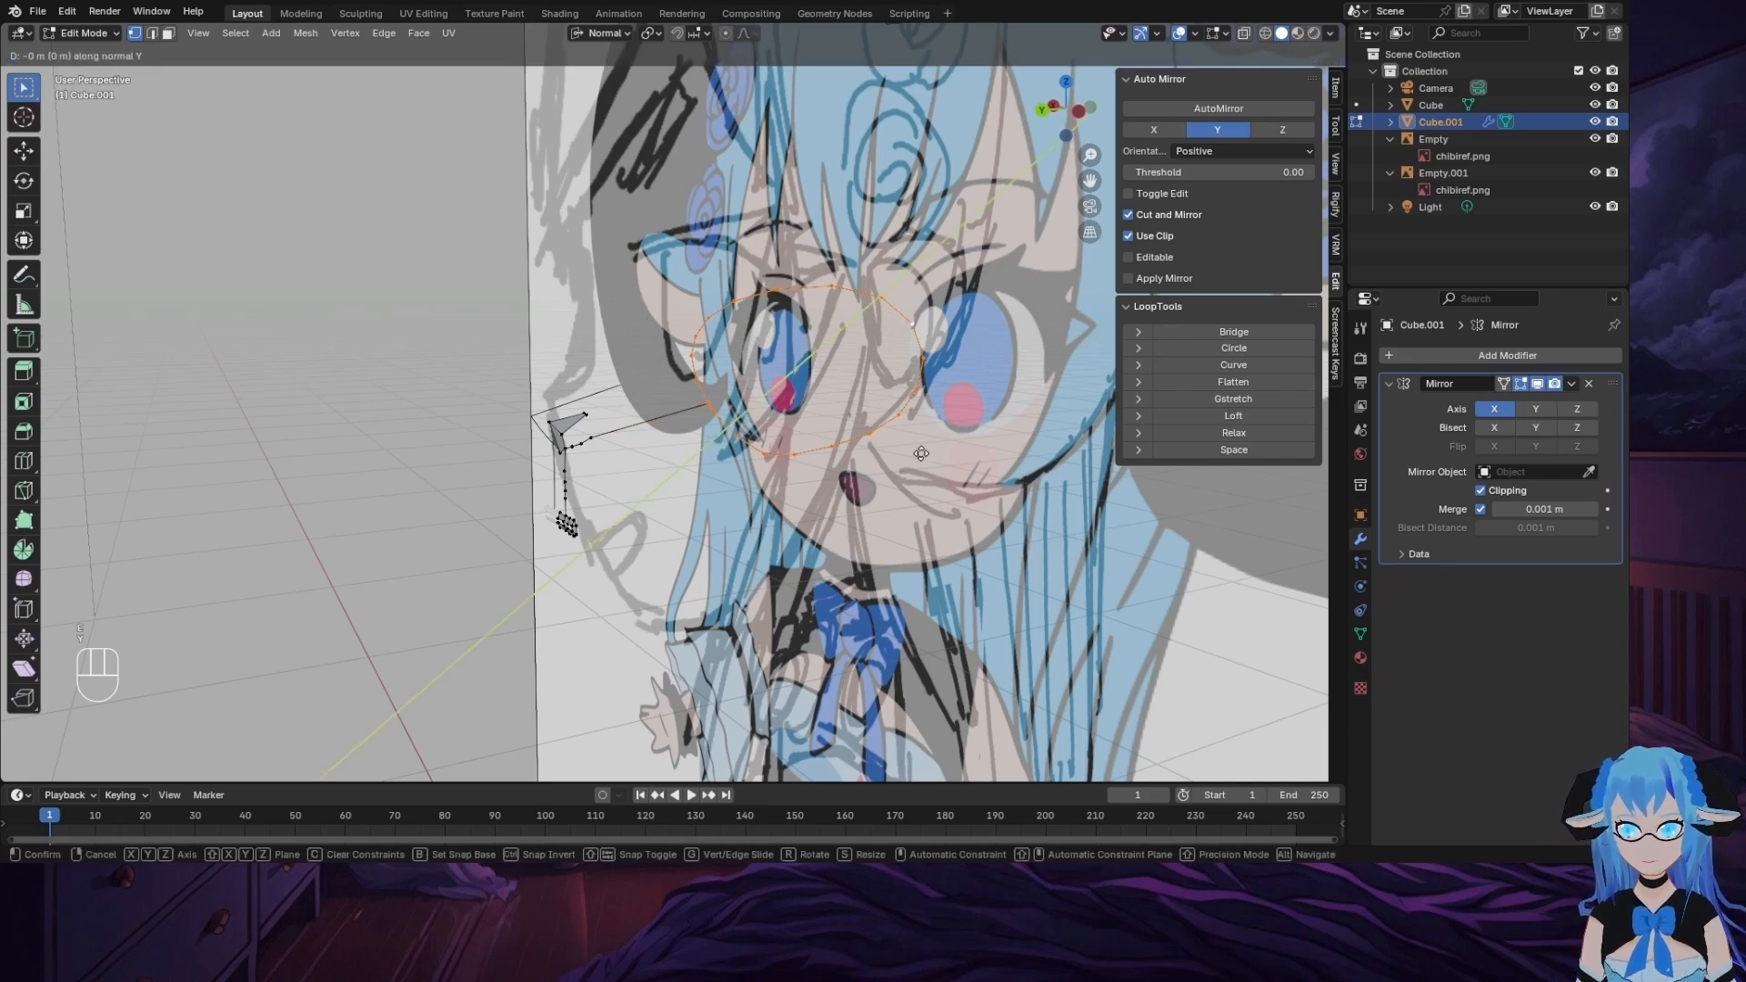
pyautogui.click(809, 462)
pyautogui.moveTo(664, 452); pyautogui.dragTo(945, 328, button='middle')
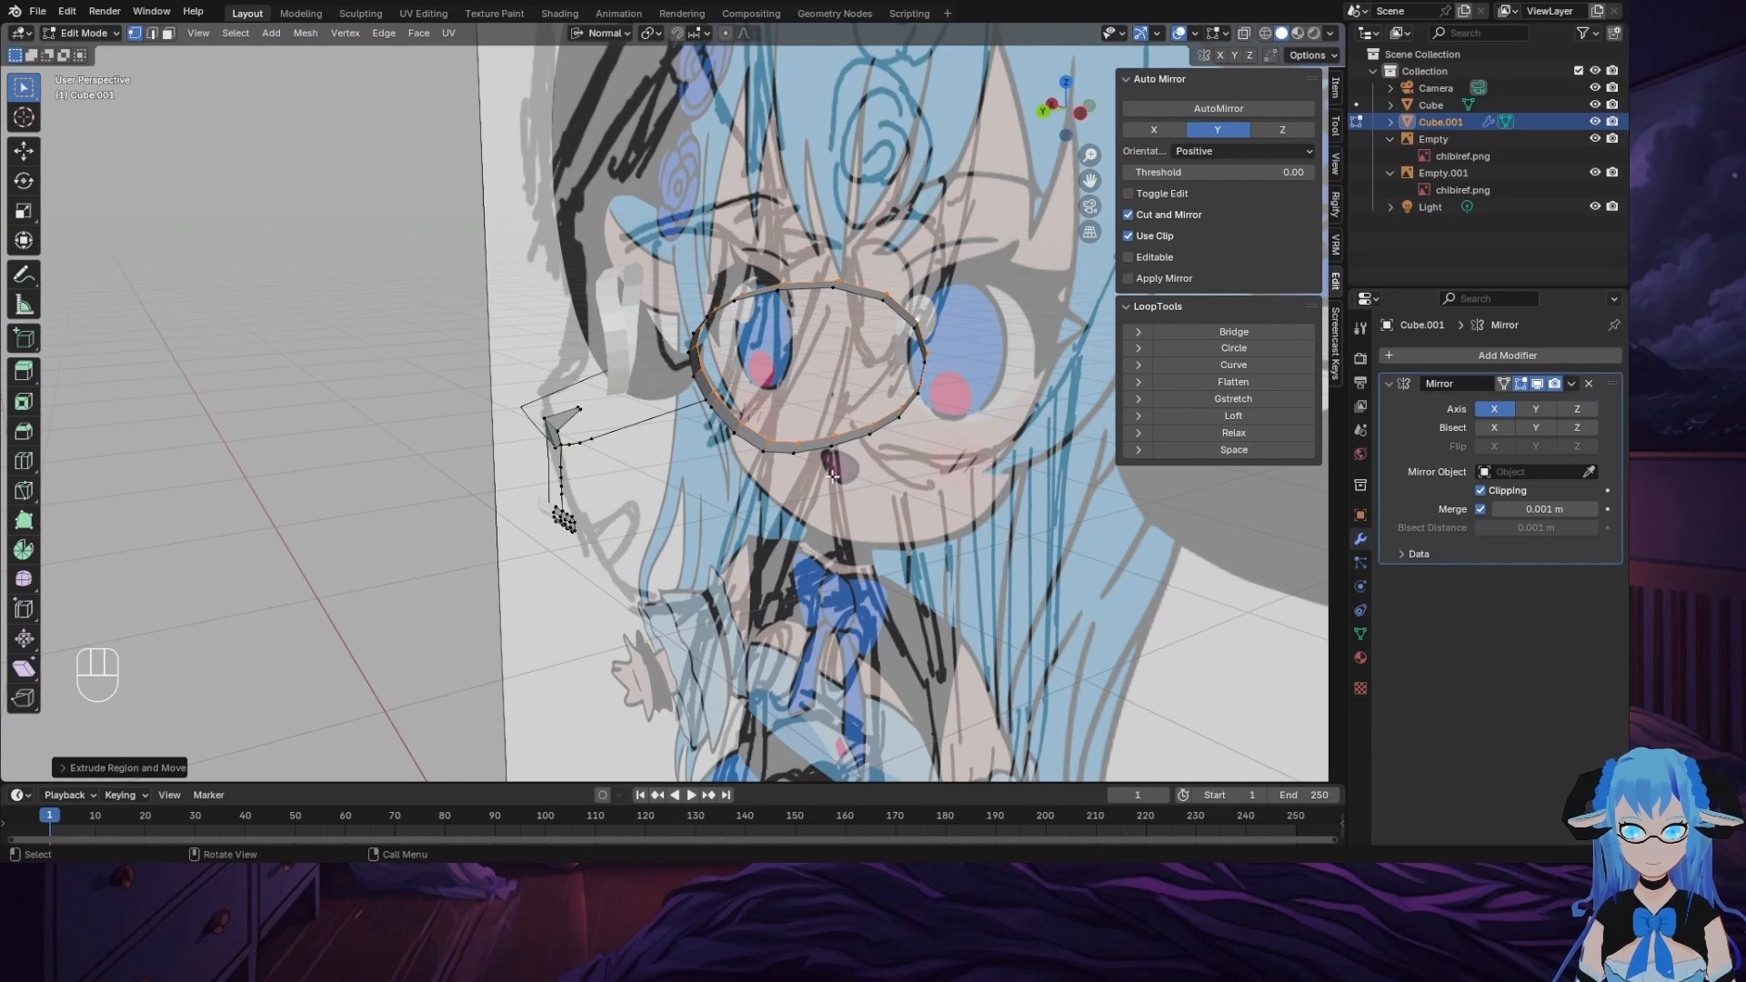
pyautogui.press('s')
pyautogui.click(950, 486)
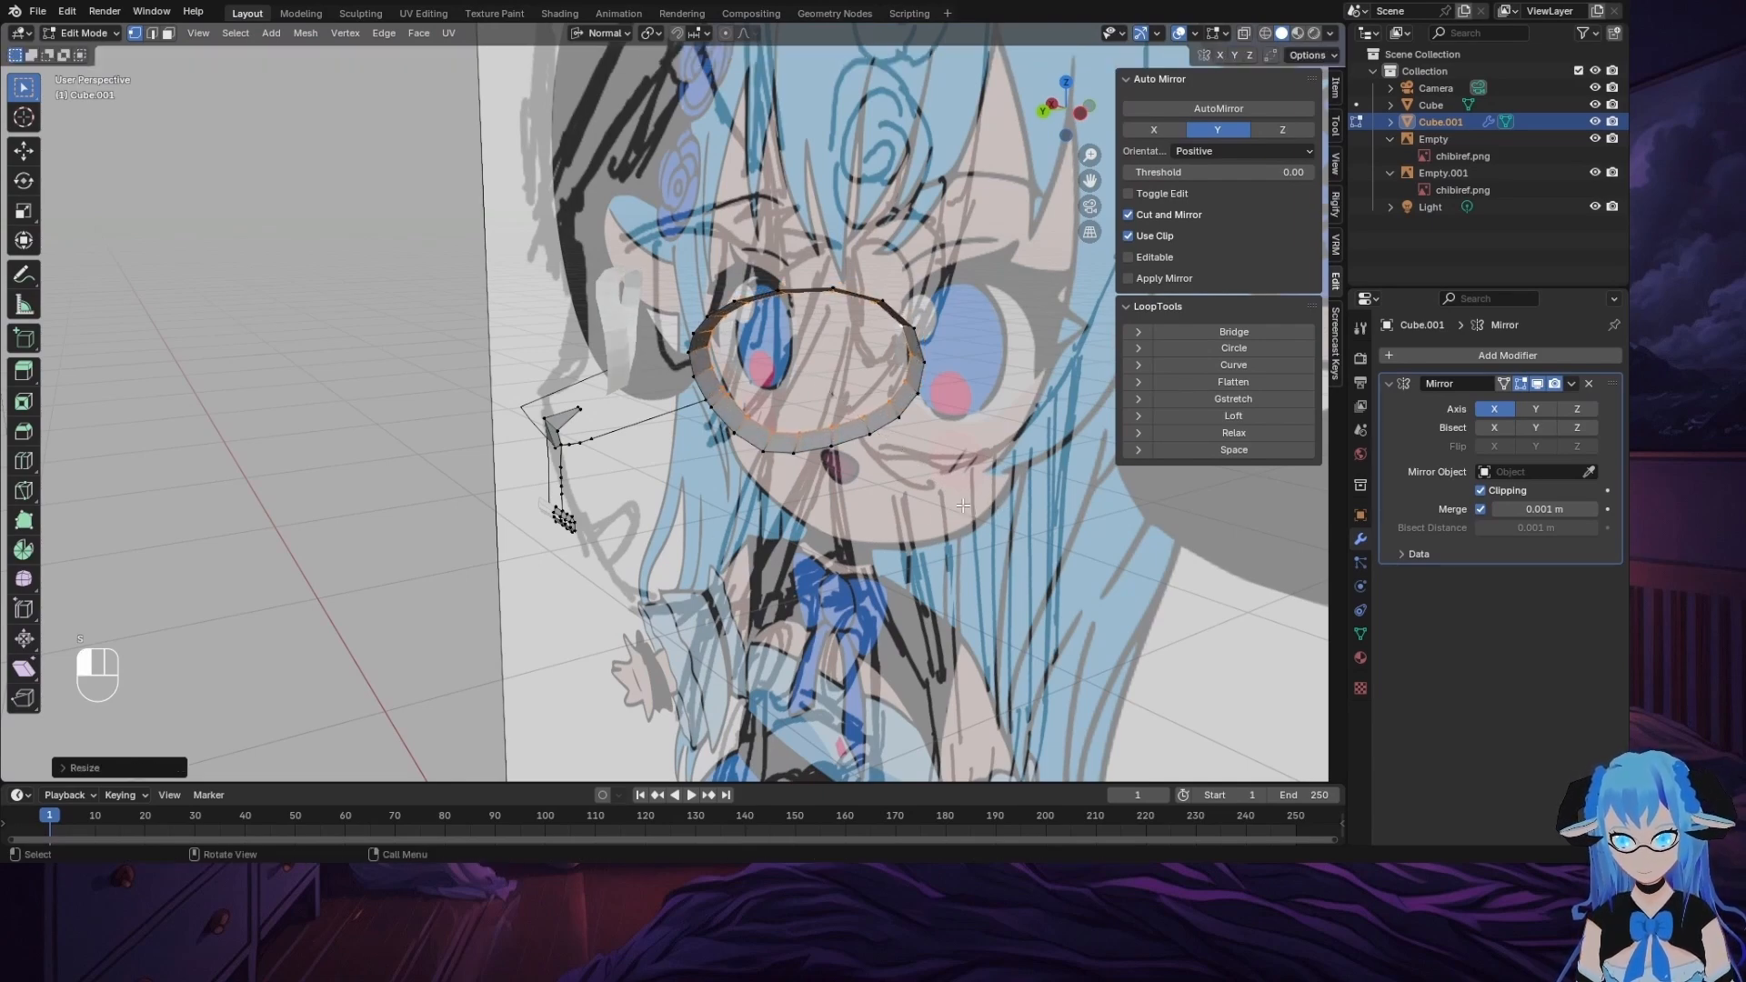
# Step: Extrude a second ring deeper into the eye socket and scale it down to narrow the back of the socket
pyautogui.moveTo(1200, 545); pyautogui.dragTo(1000, 519, button='middle')
pyautogui.scroll(3, 846, 559)
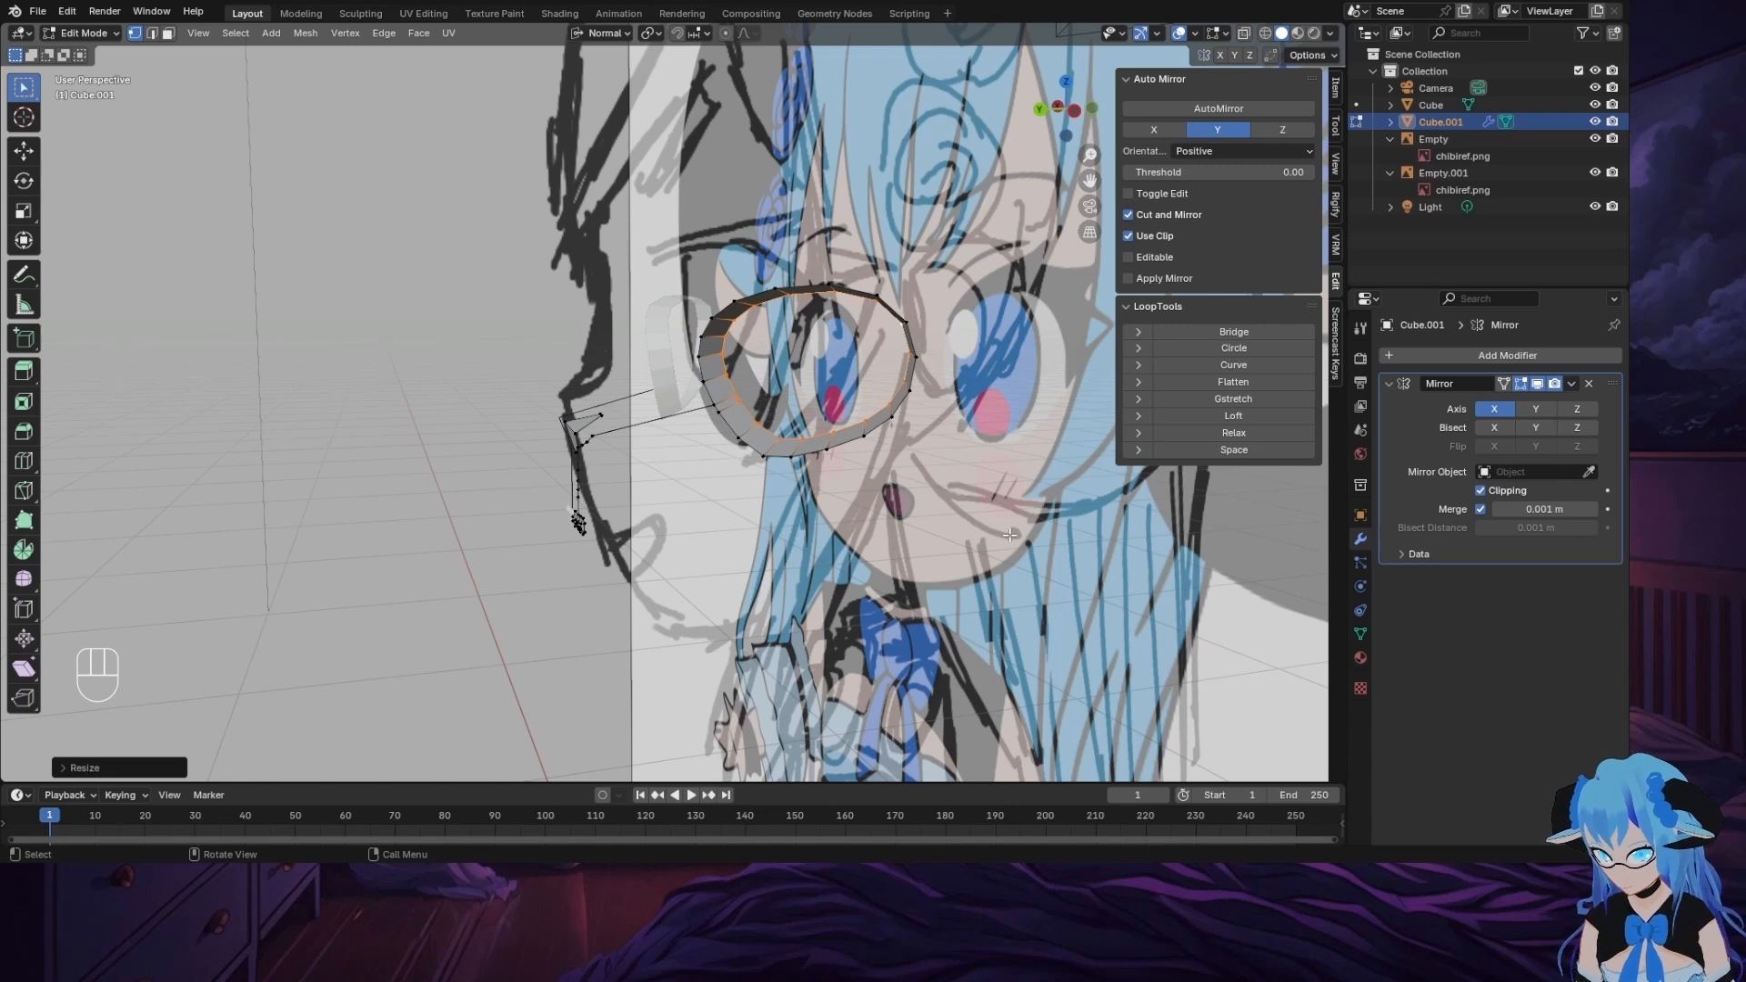
pyautogui.press('g')
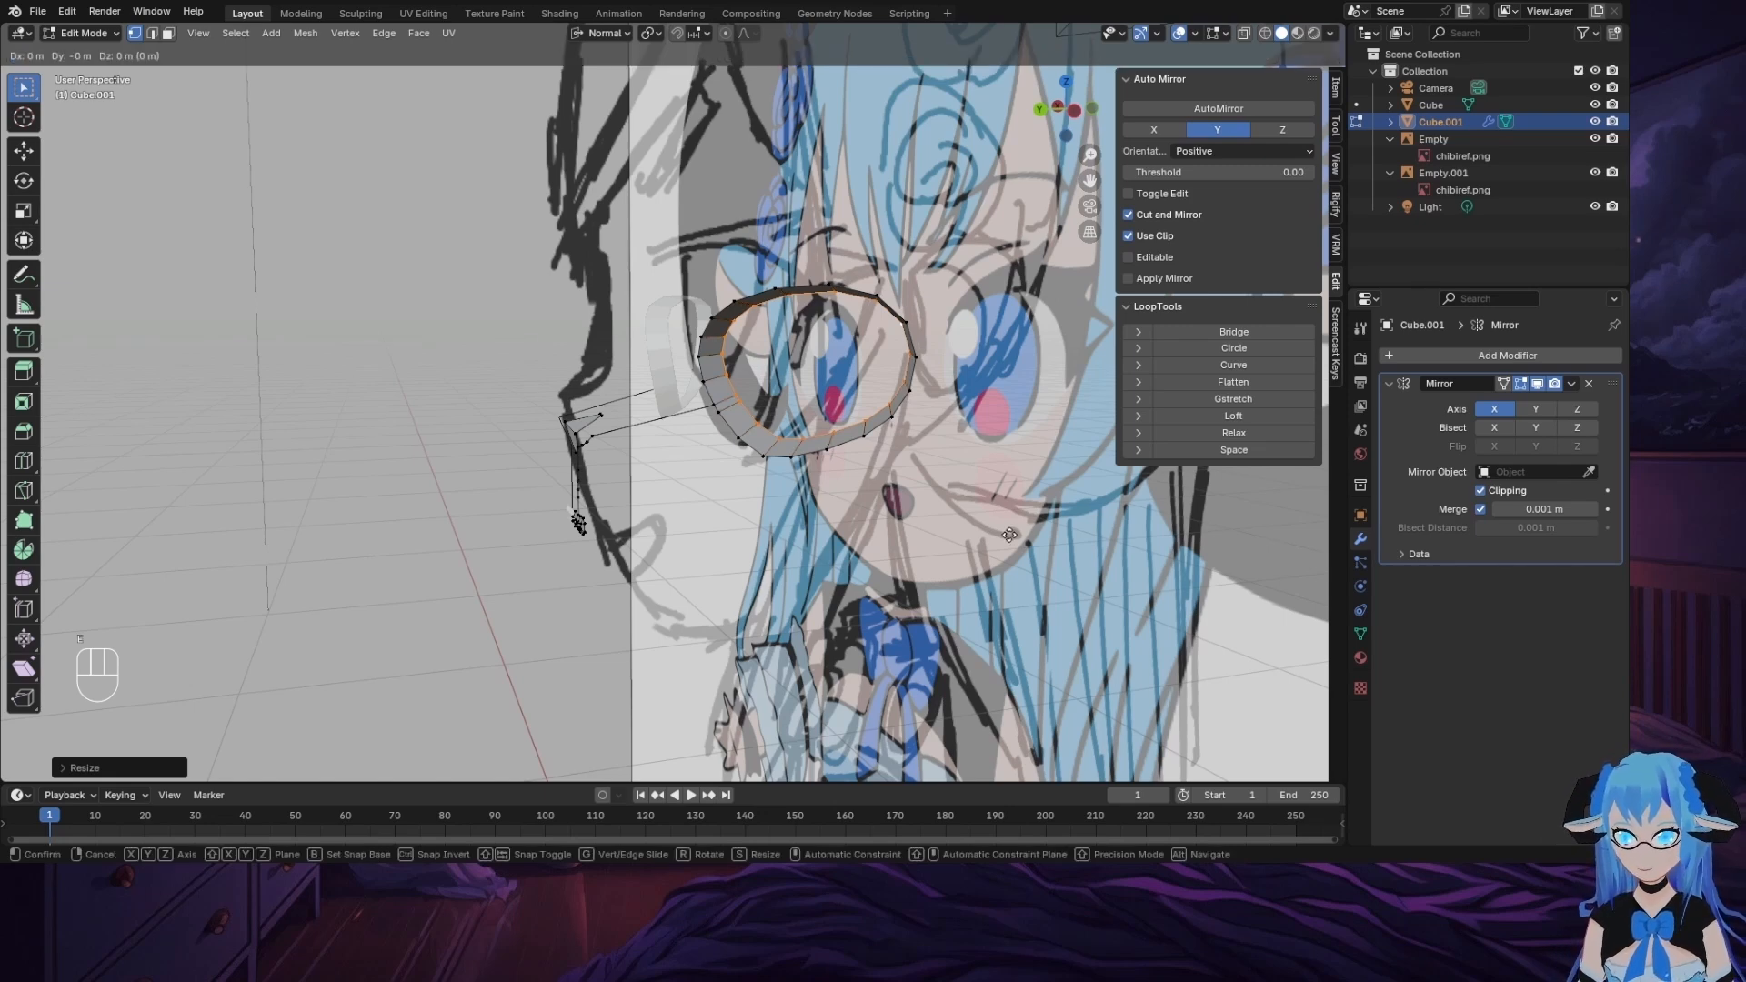
pyautogui.press('y')
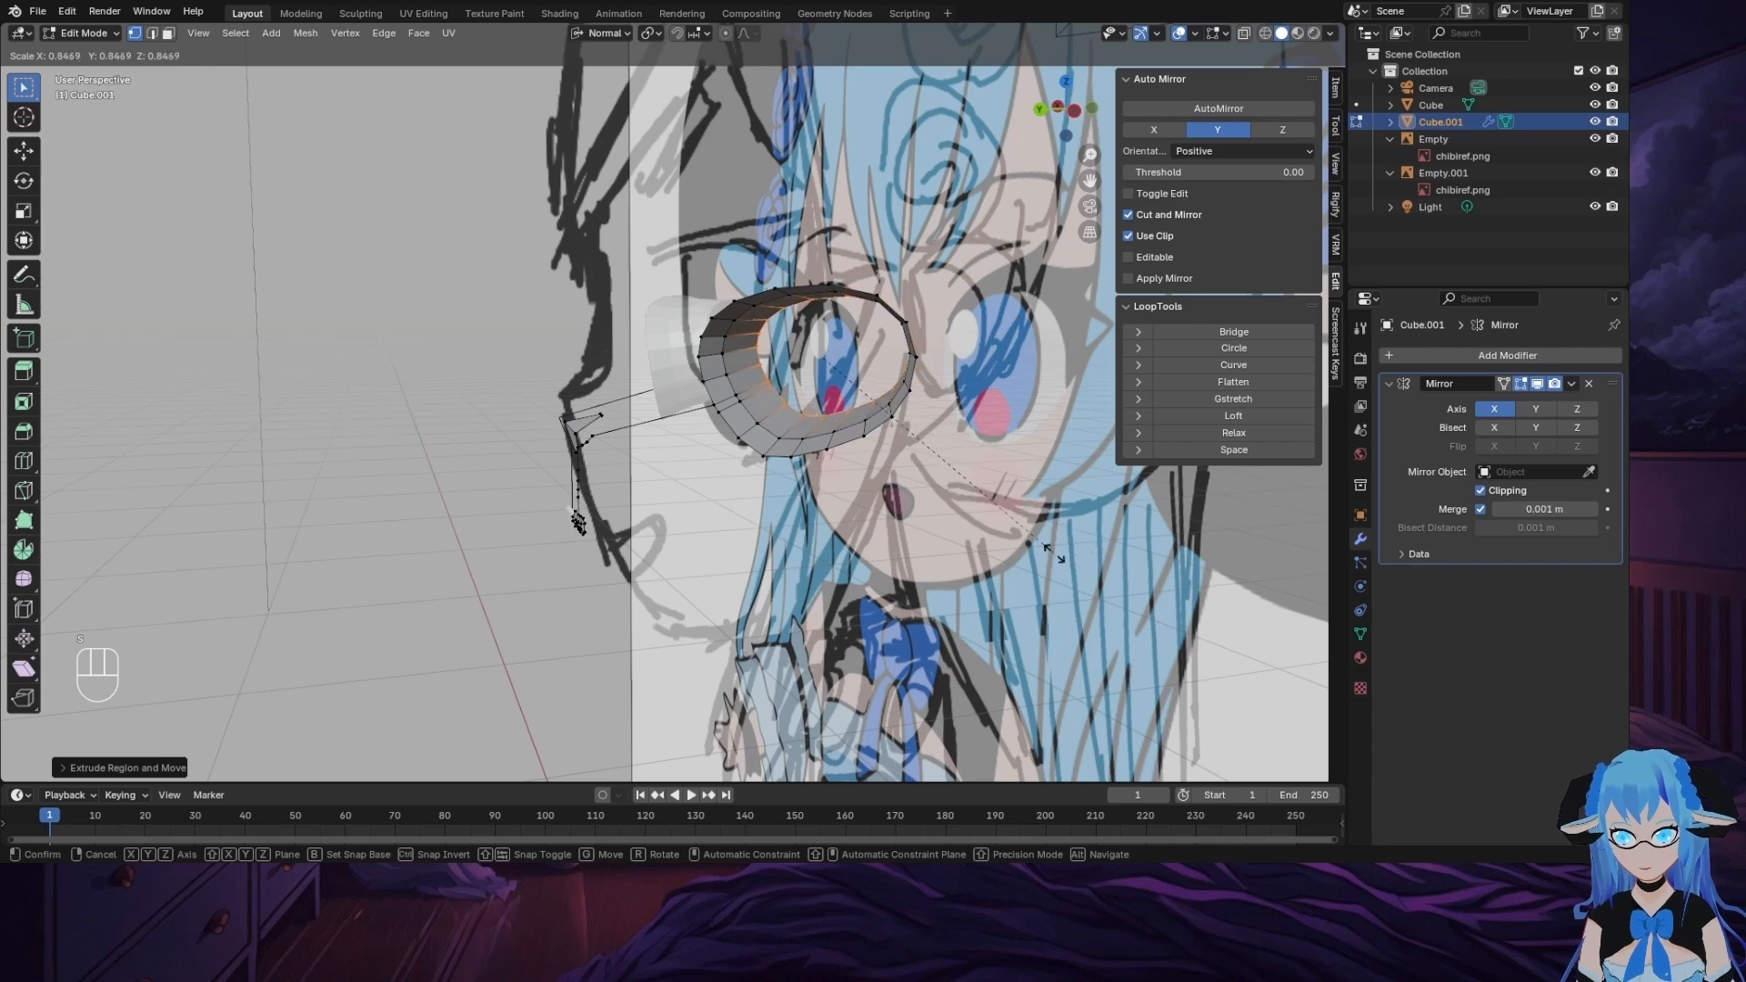
pyautogui.click(1097, 540)
pyautogui.moveTo(1097, 540); pyautogui.dragTo(960, 555, button='middle')
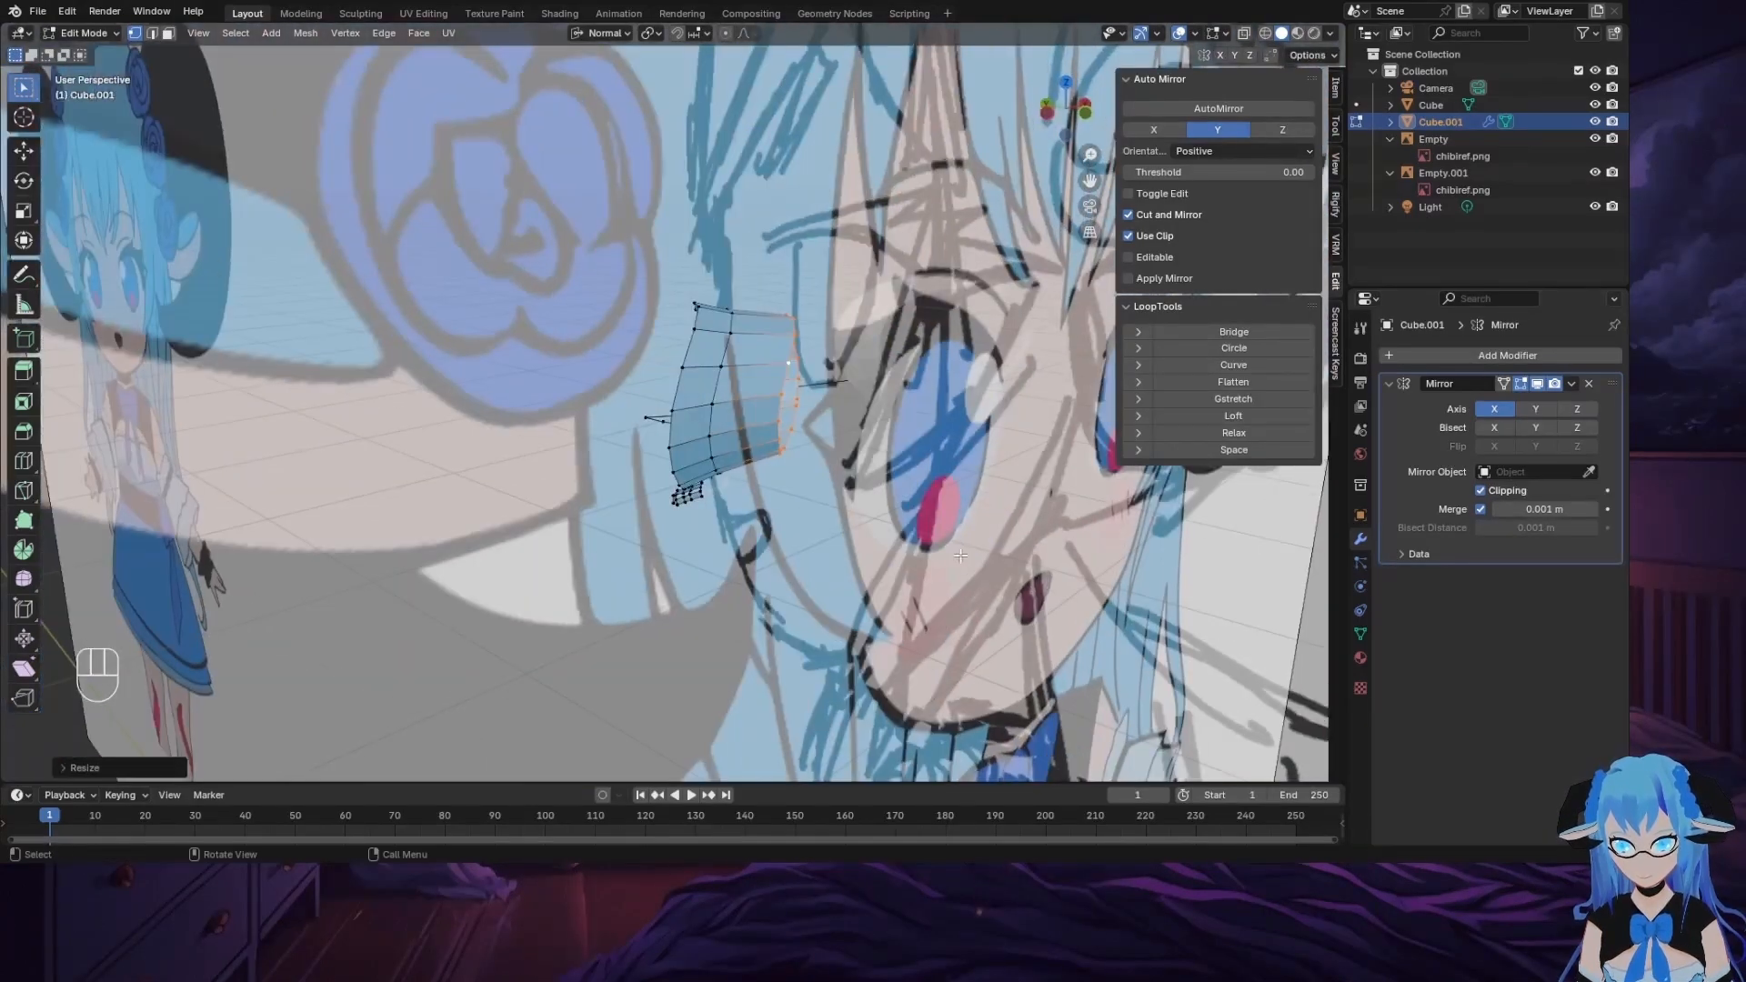
pyautogui.press('s')
pyautogui.click(931, 589)
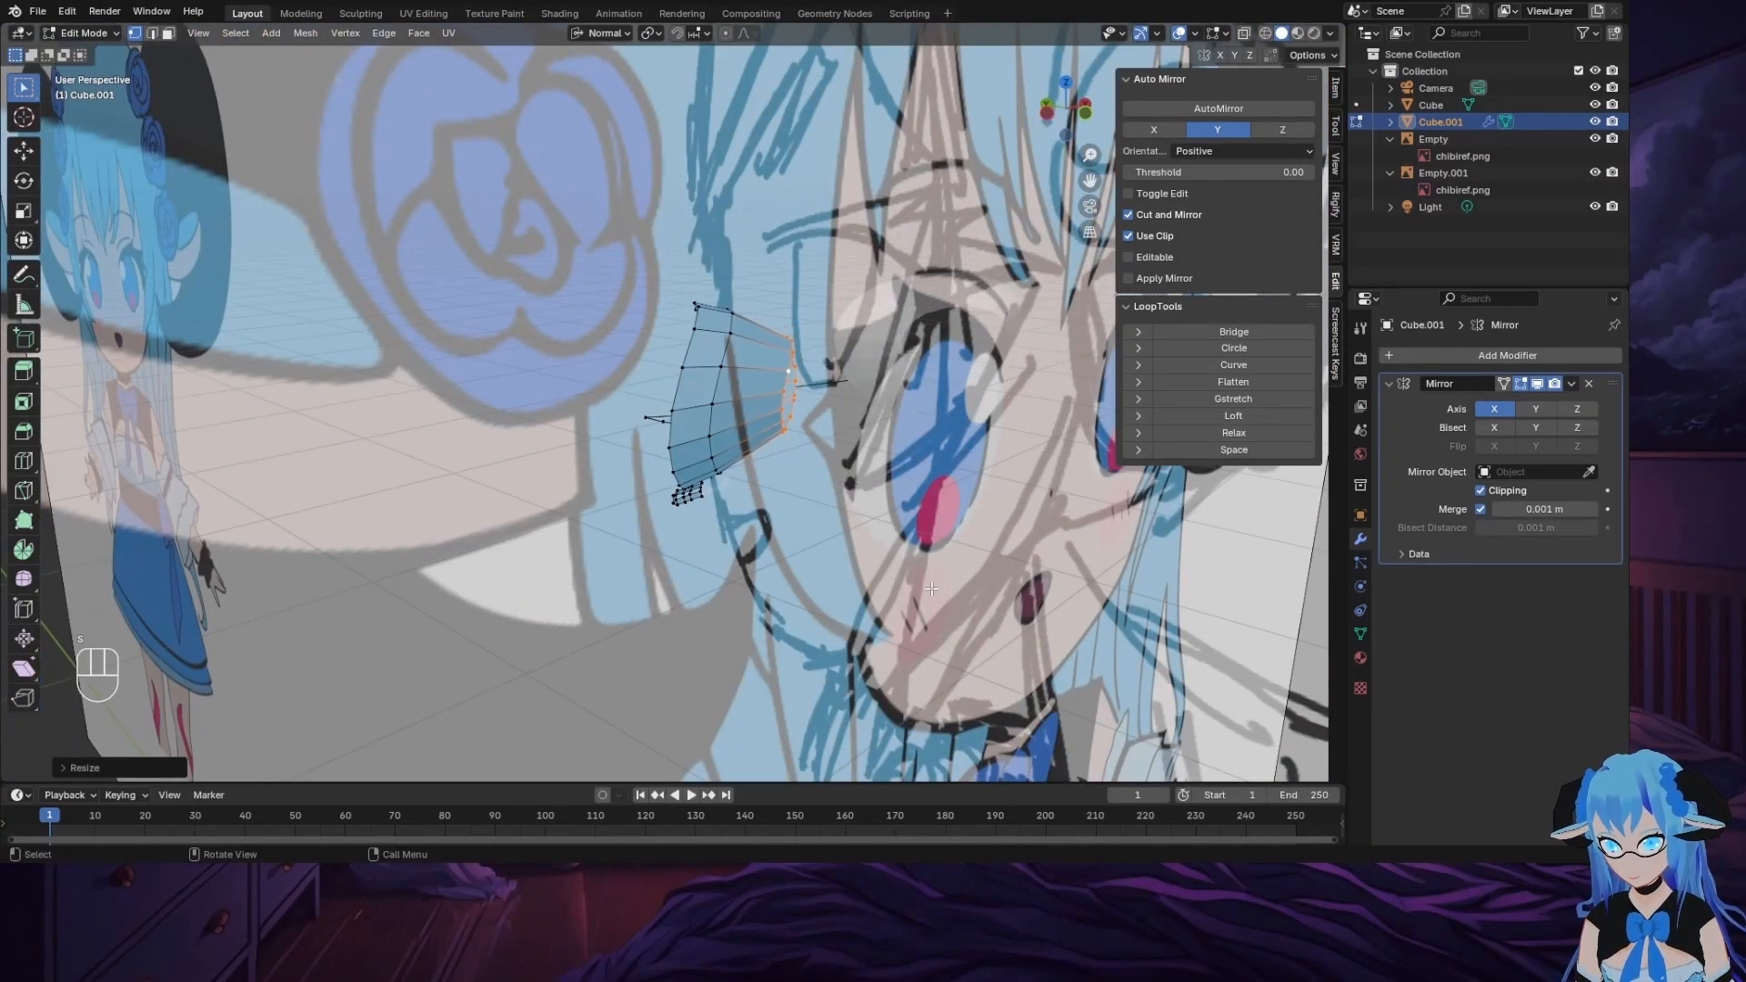
# Step: Try to shift the eye socket's middle ring along normal Y
pyautogui.moveTo(721, 385); pyautogui.dragTo(846, 515, button='middle')
pyautogui.press('g')
pyautogui.press('y')
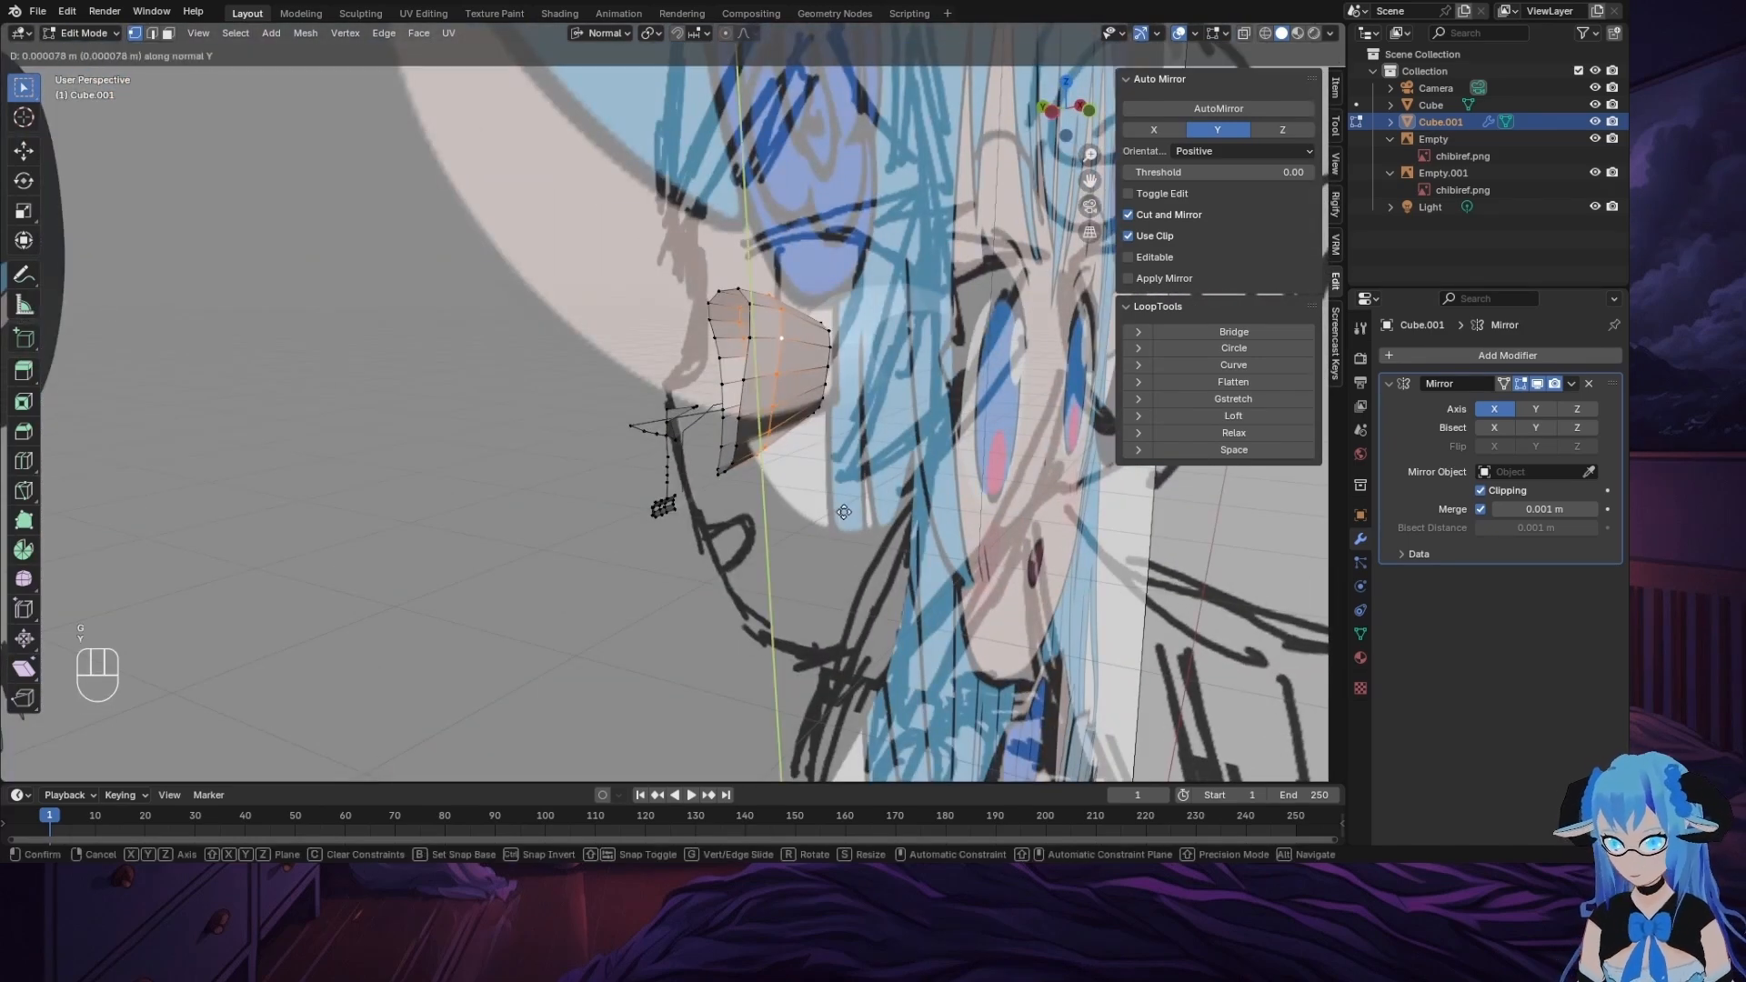
pyautogui.click(851, 515)
pyautogui.moveTo(851, 515); pyautogui.dragTo(980, 503, button='middle')
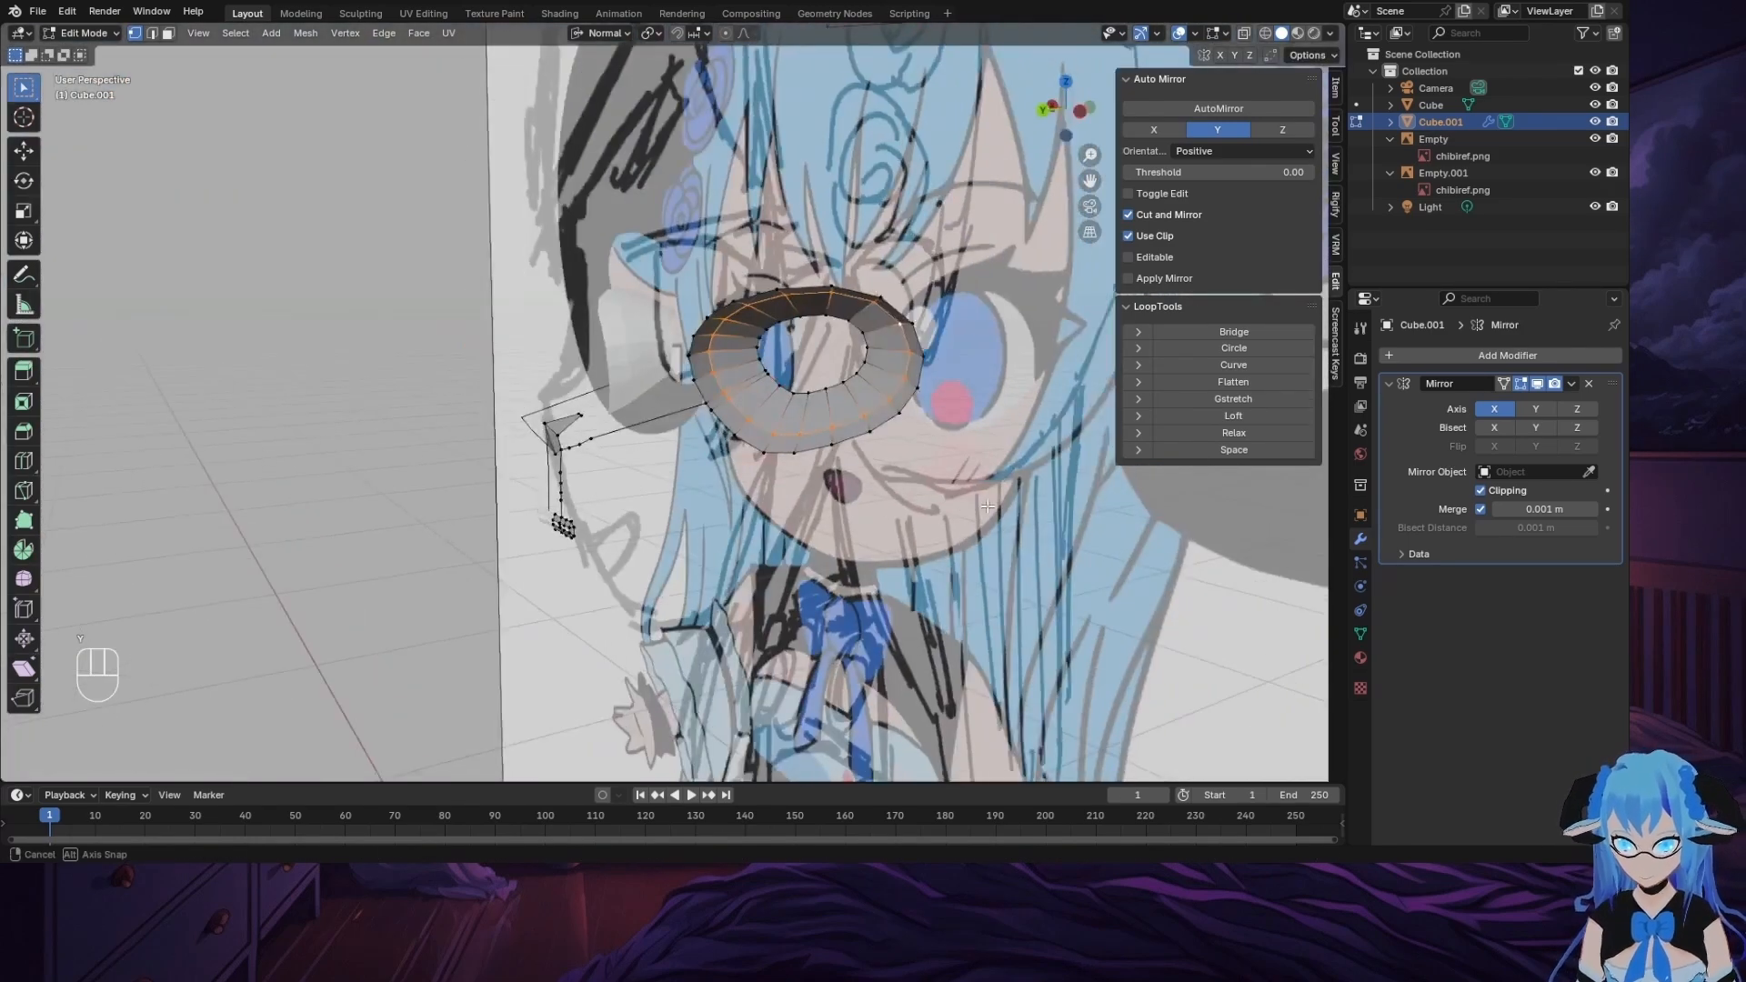
pyautogui.press('g')
pyautogui.press('y')
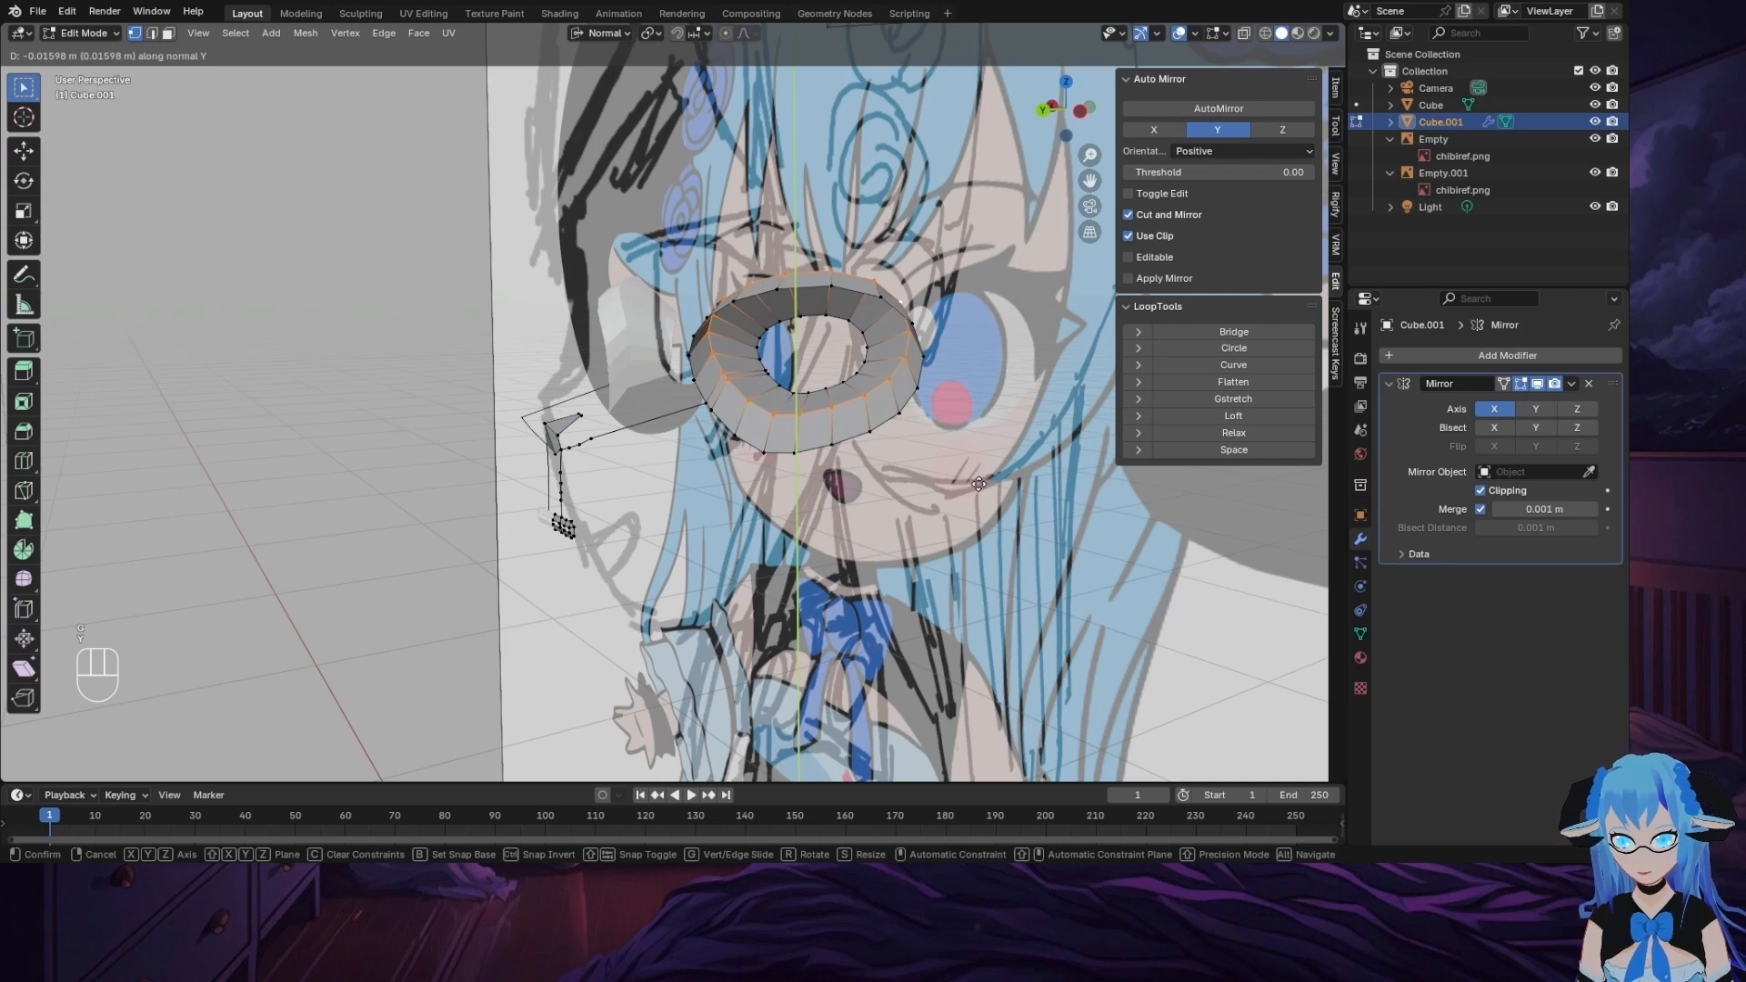
pyautogui.click(978, 512)
# Step: Move the eye socket's middle ring about 0.005 m along normal Z
pyautogui.moveTo(979, 512); pyautogui.dragTo(790, 526, button='middle')
pyautogui.press('g')
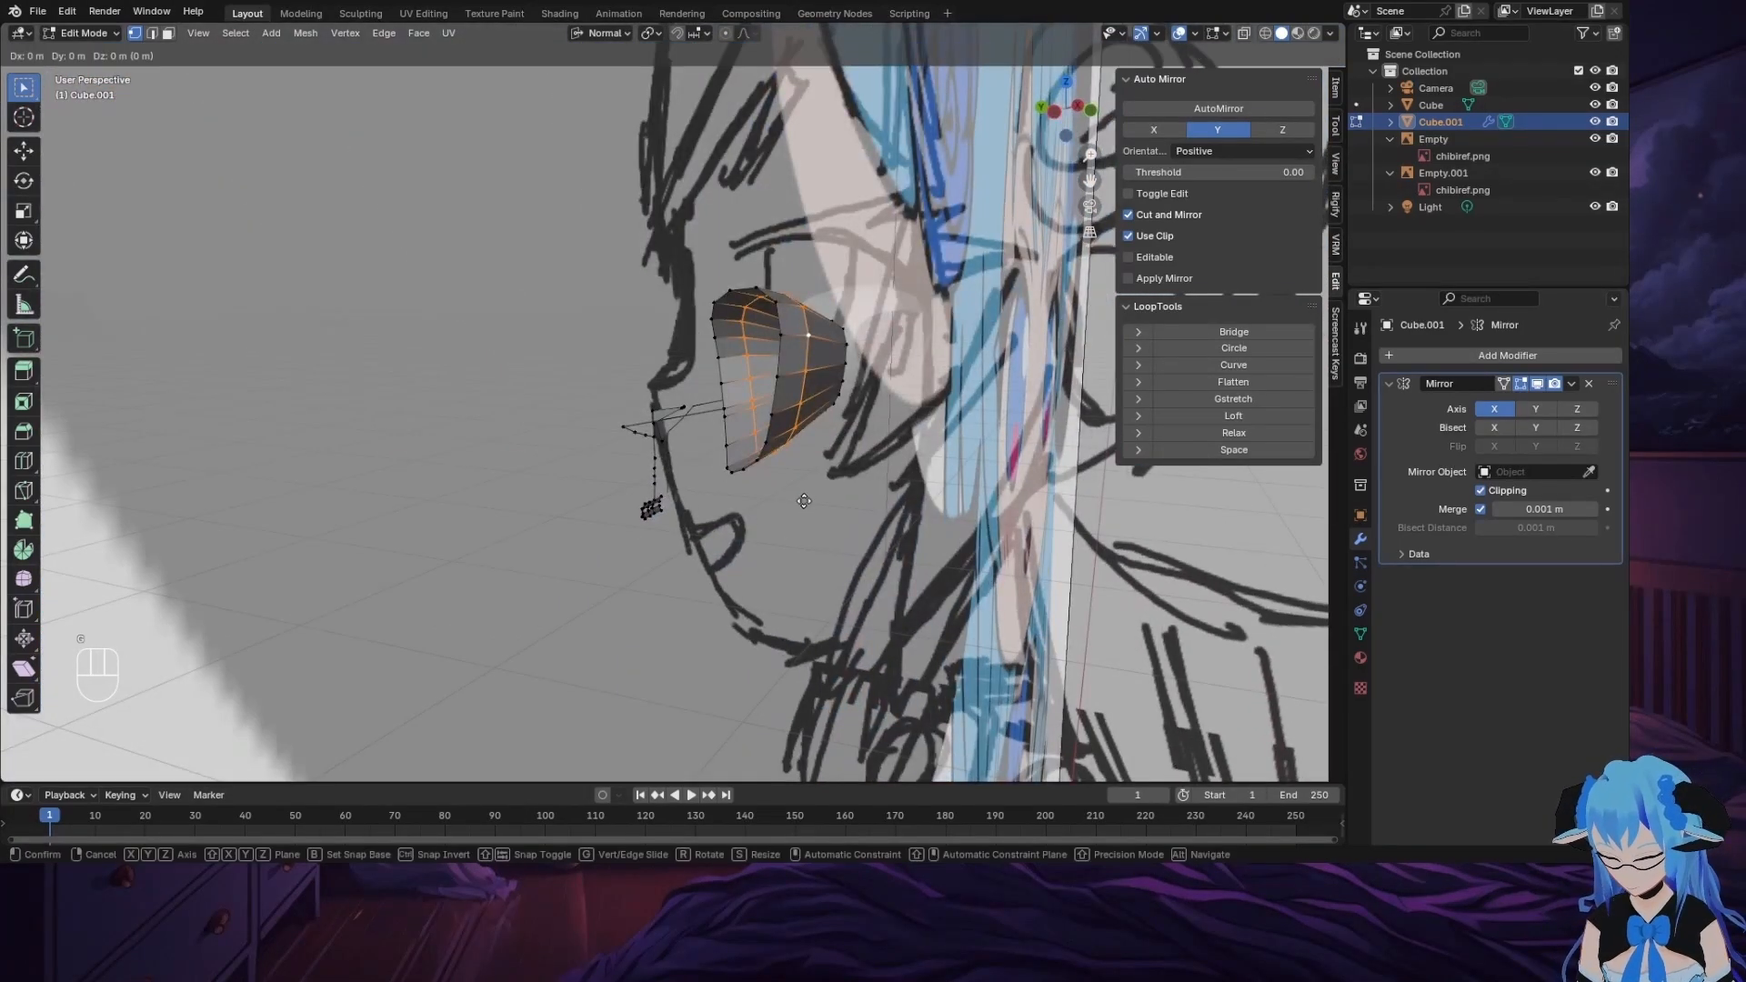
pyautogui.press('z')
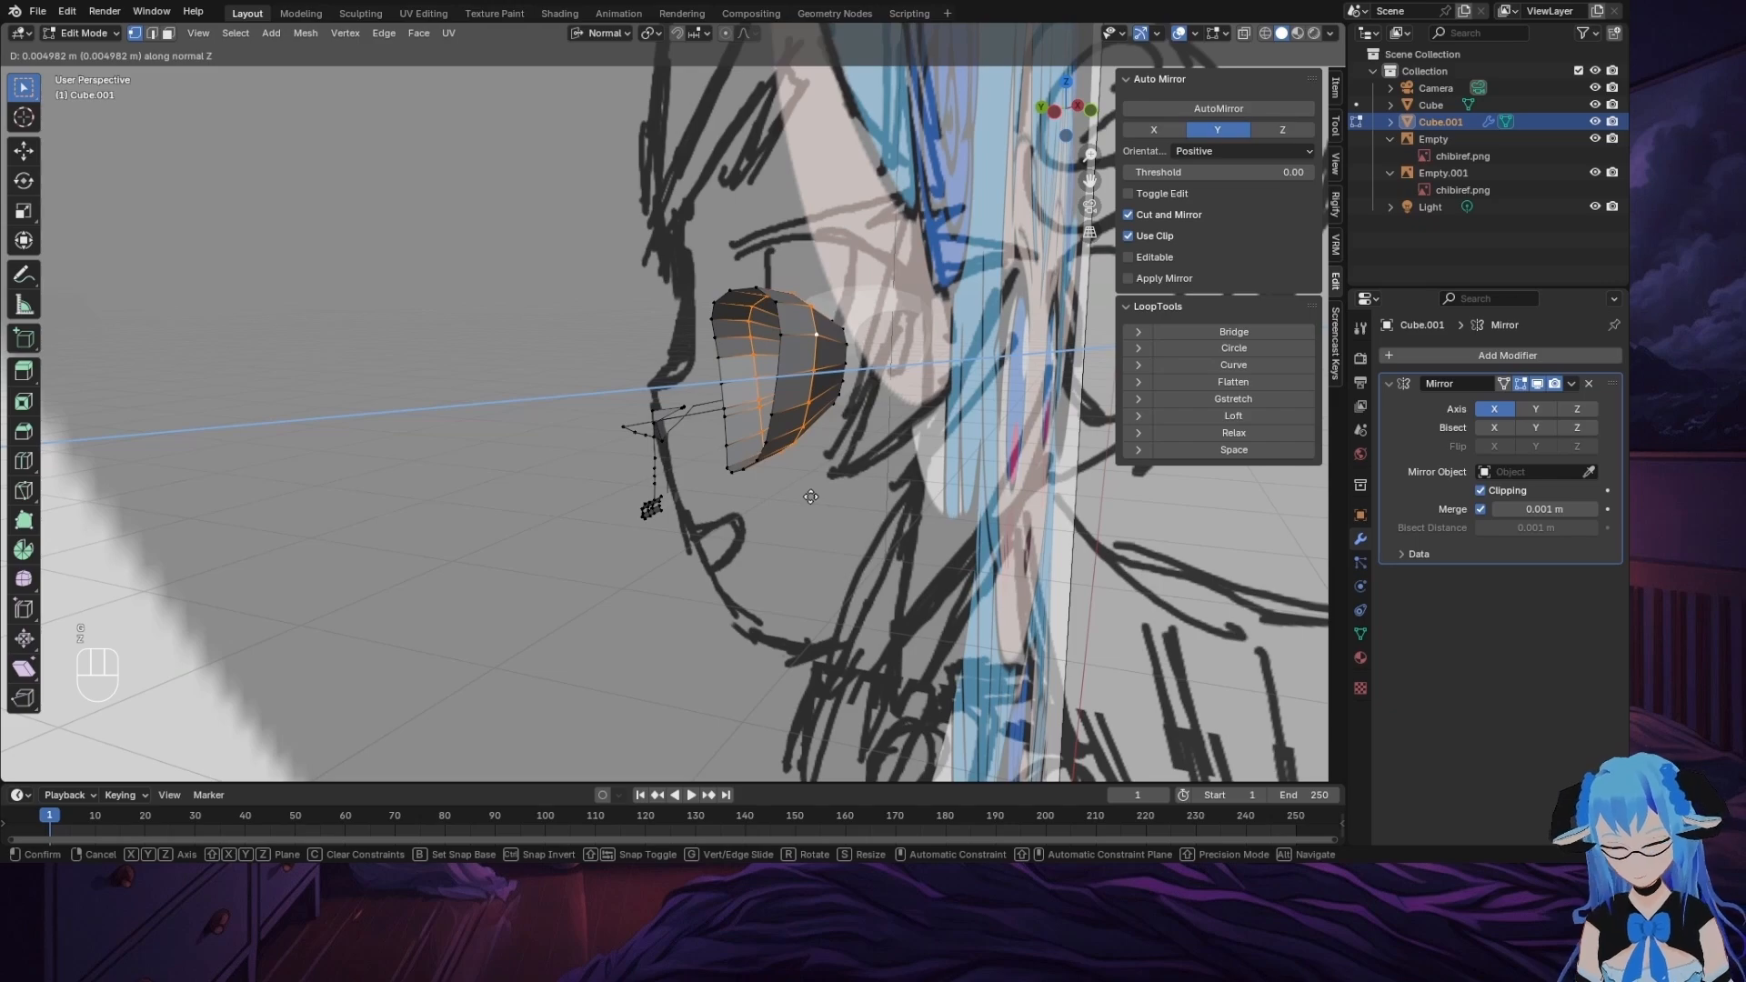
pyautogui.click(810, 497)
# Step: Extrude the eye socket's rear ring deeper along normal Y and scale the new ring down to about 0.53
pyautogui.moveTo(810, 497); pyautogui.dragTo(825, 586, button='middle')
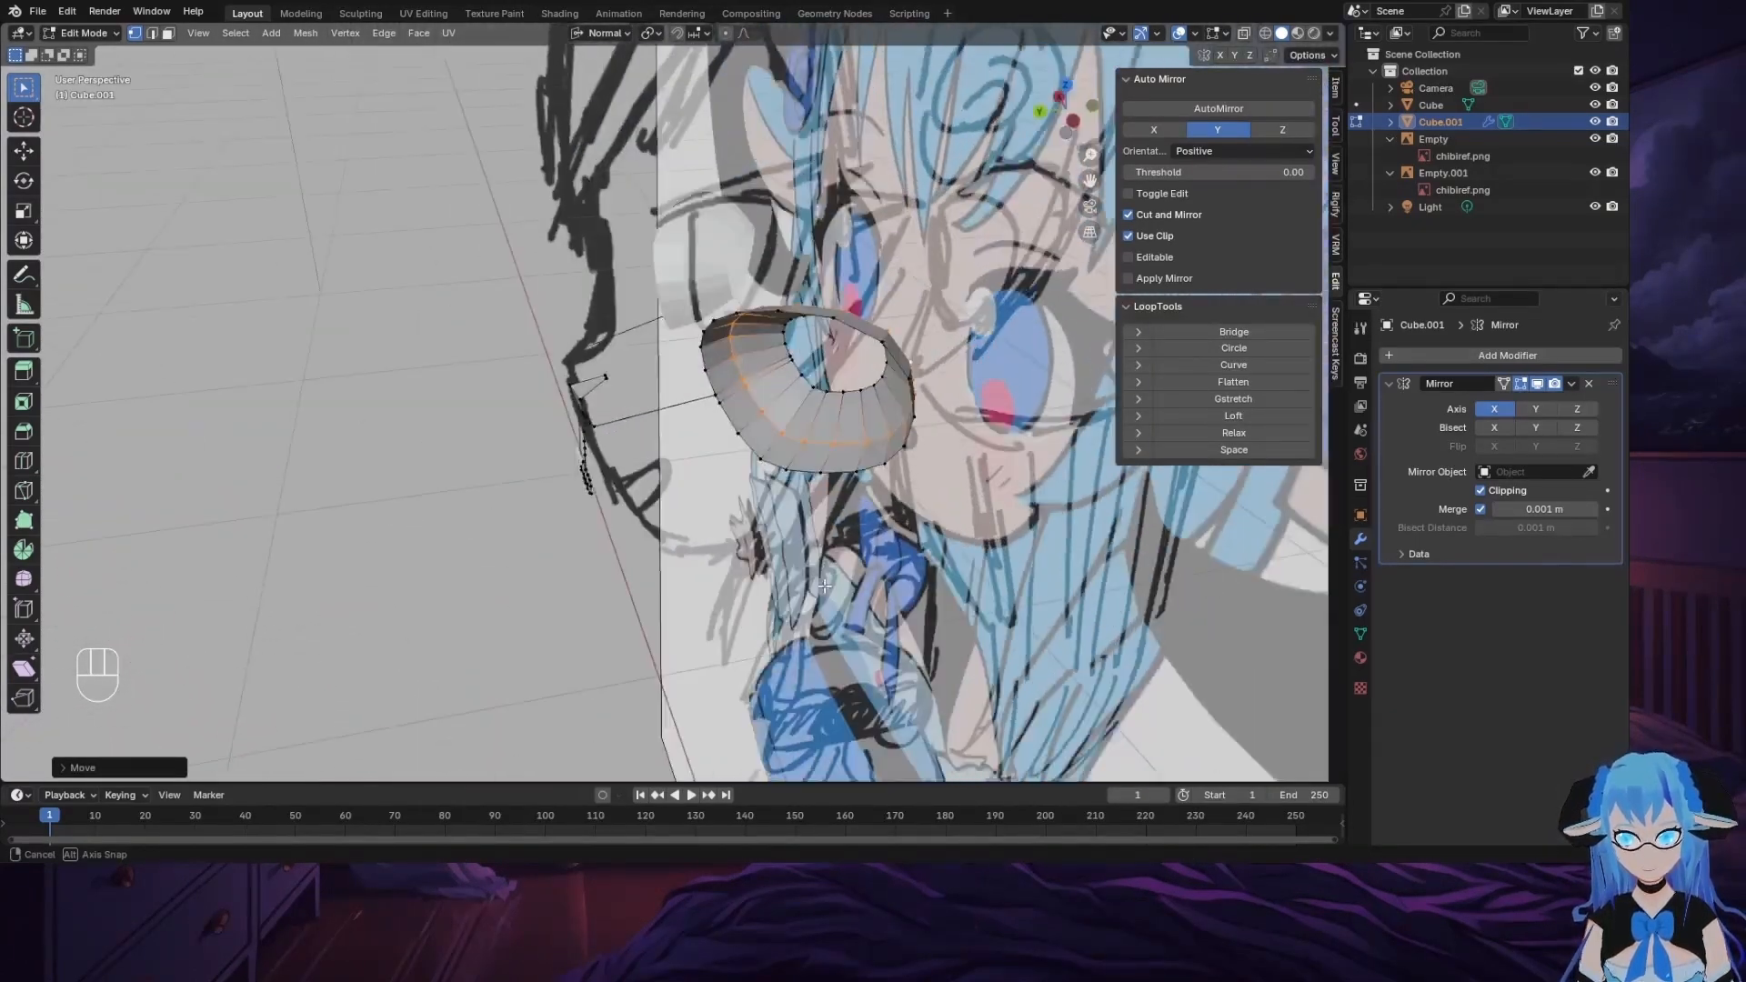
pyautogui.keyDown('alt'); pyautogui.click(821, 392); pyautogui.keyUp('alt')
pyautogui.moveTo(887, 518); pyautogui.dragTo(951, 513, button='middle')
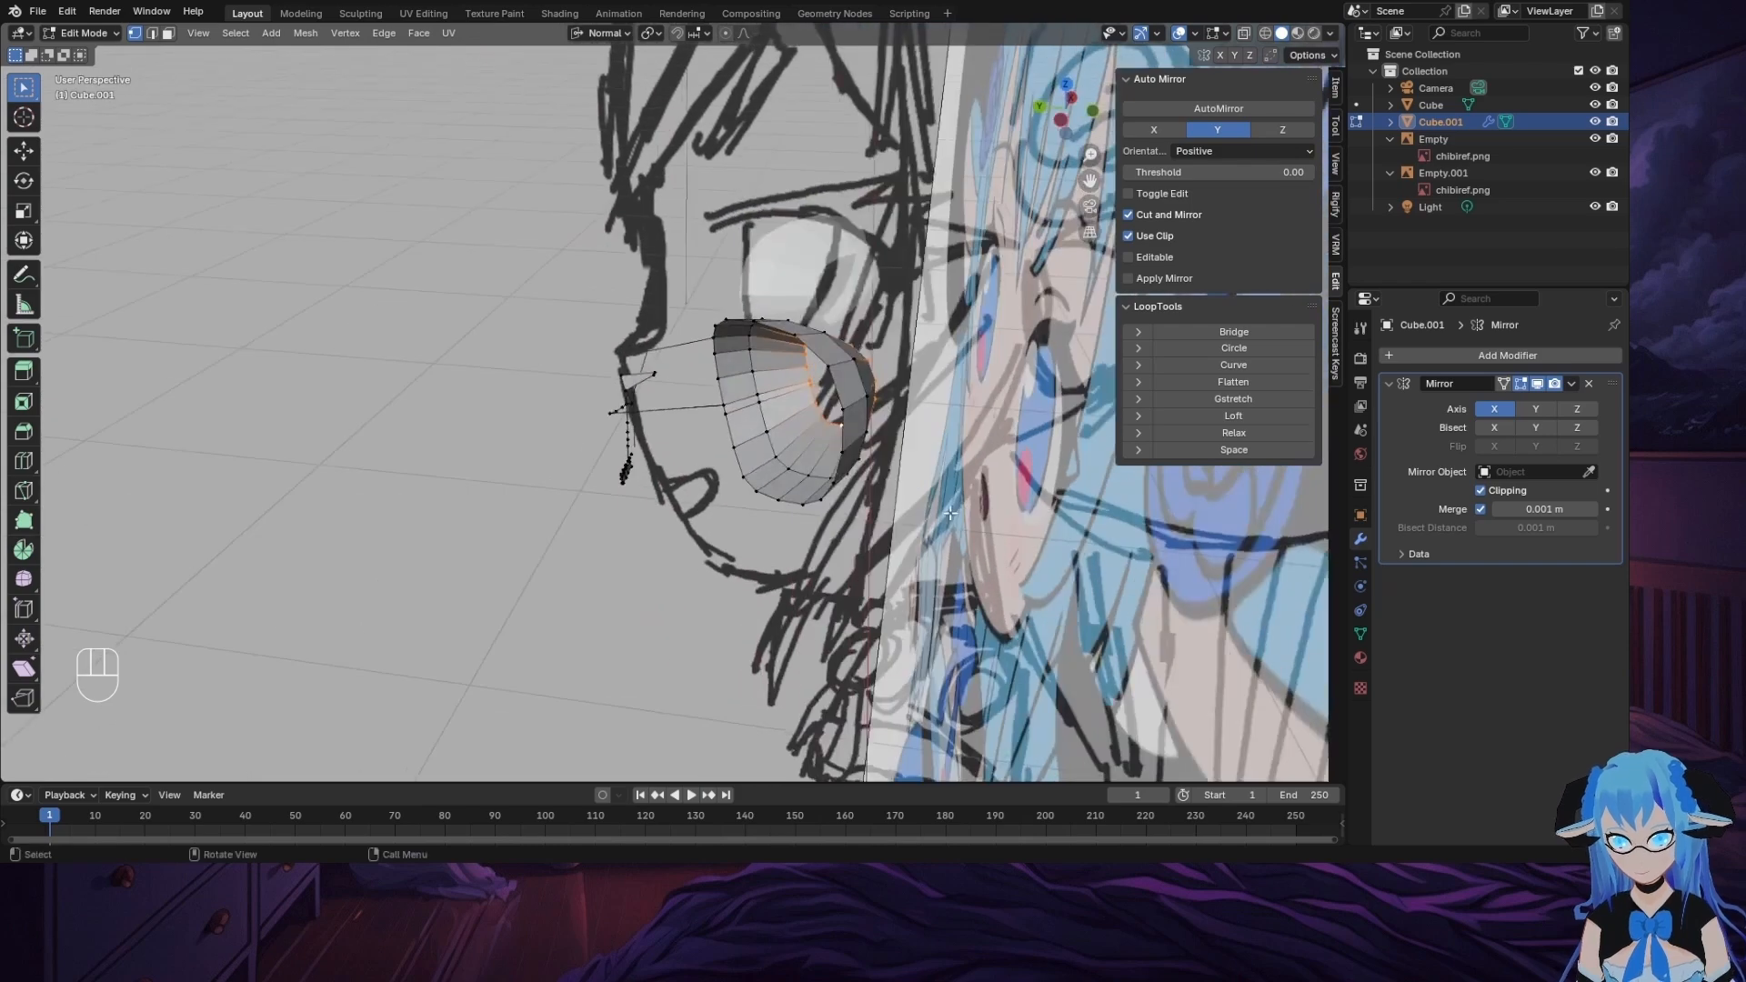
pyautogui.press('e')
pyautogui.press('y')
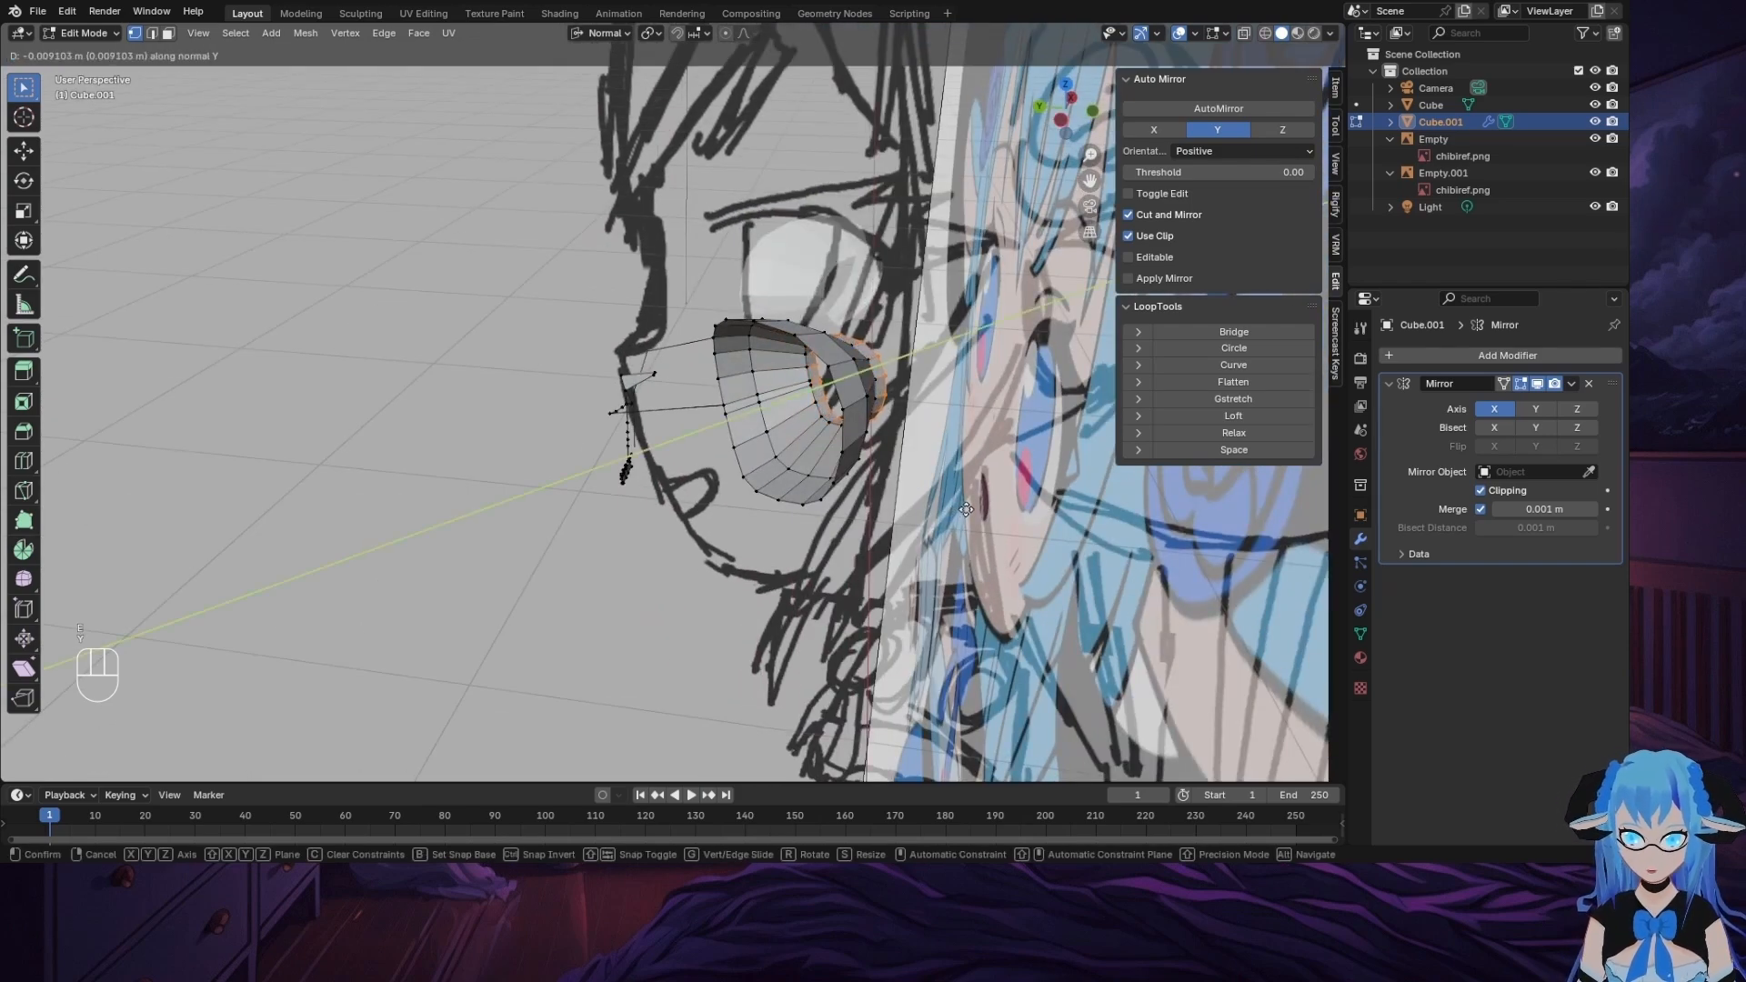
pyautogui.click(968, 506)
pyautogui.press('s')
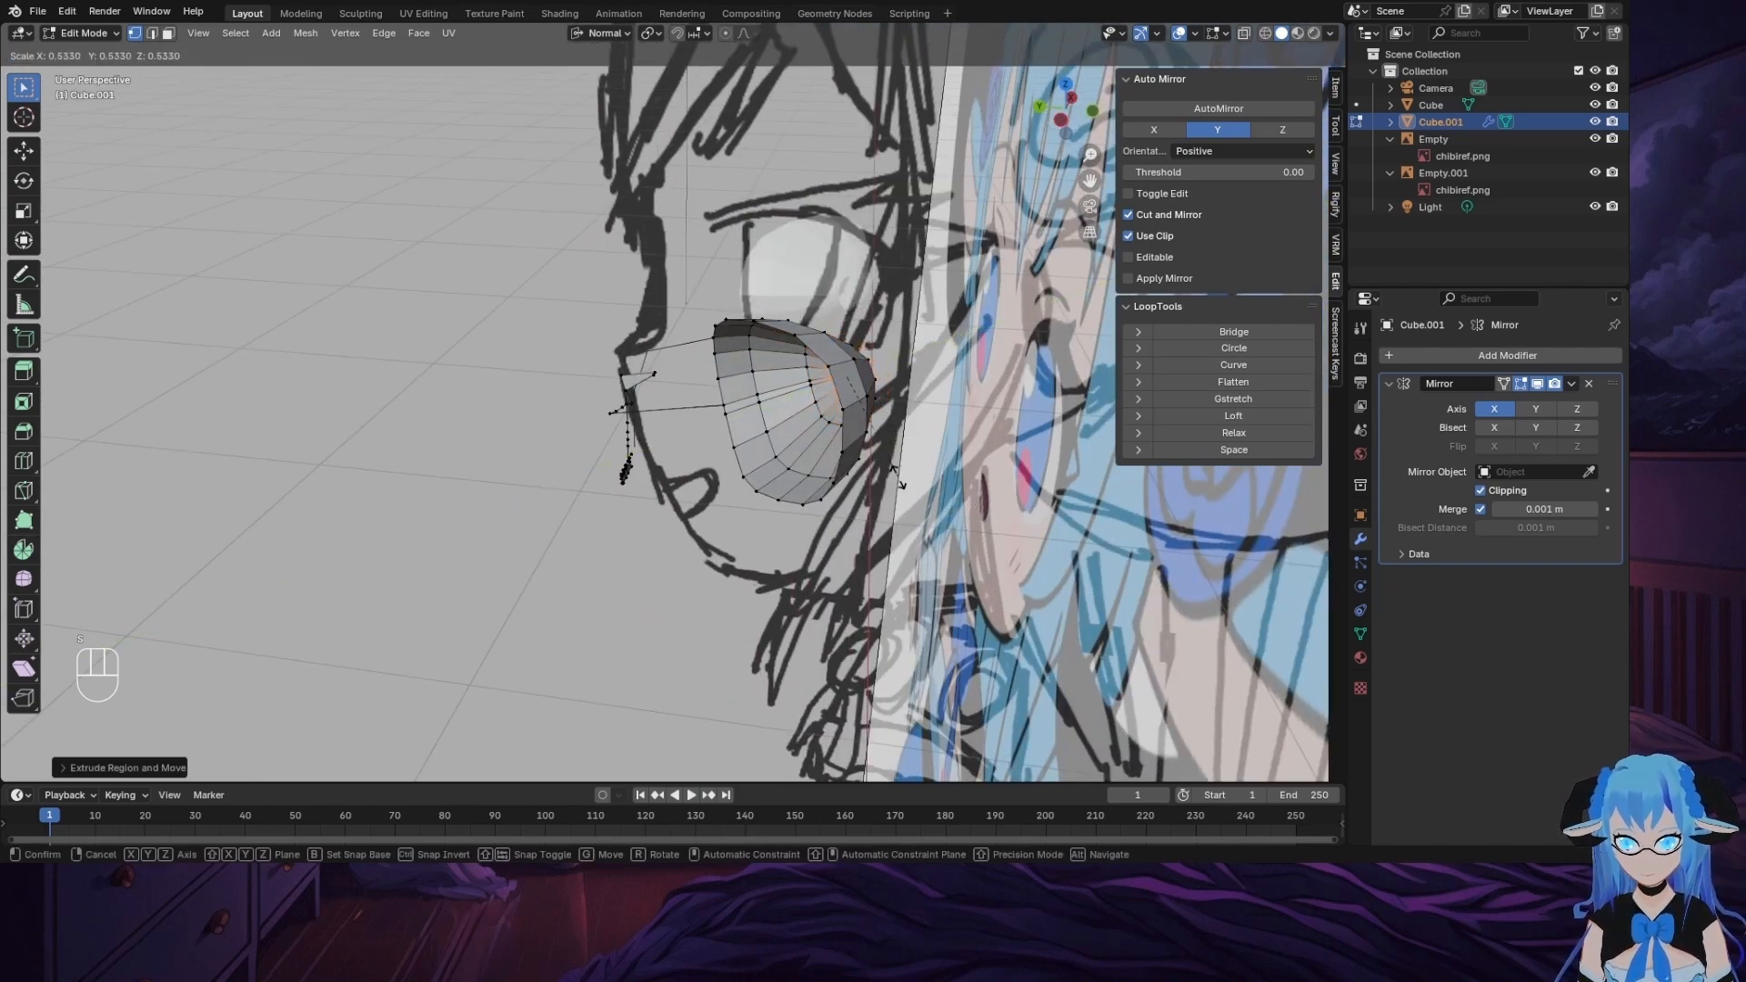
pyautogui.click(900, 484)
pyautogui.moveTo(901, 484); pyautogui.dragTo(1113, 426, button='middle')
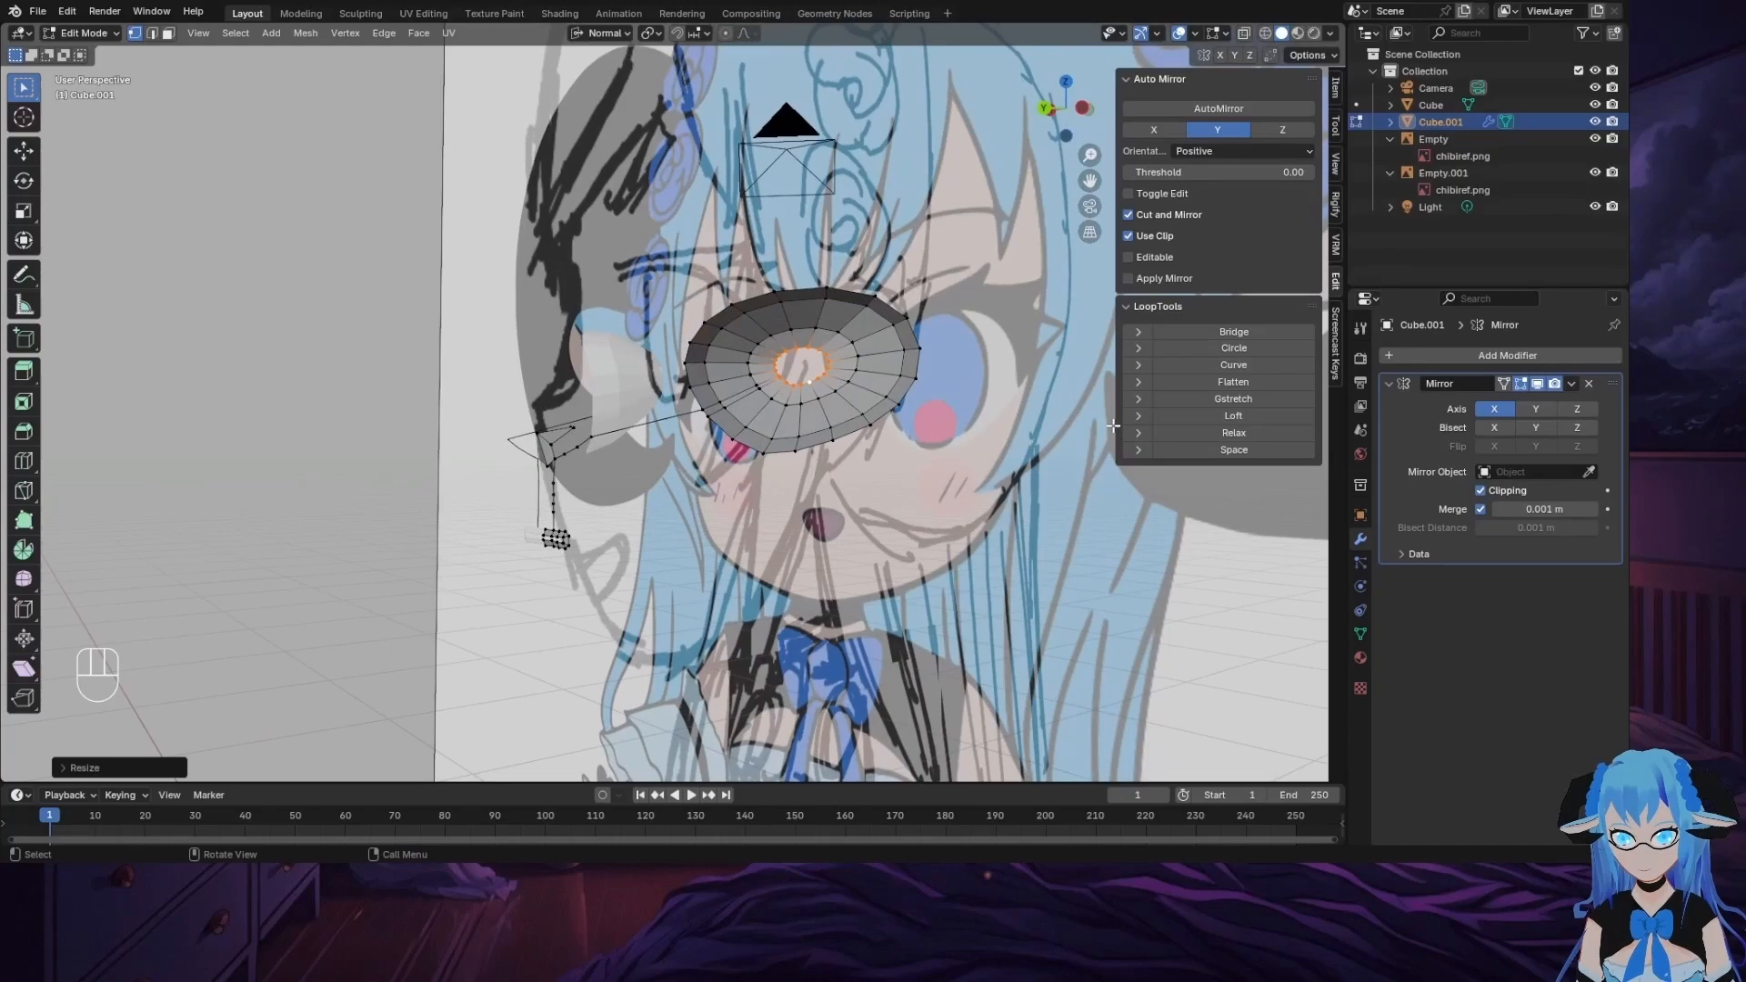
# Step: Extrude the smallest socket ring once more and merge its vertices into a single point to close the back
pyautogui.press('e')
pyautogui.click(923, 511)
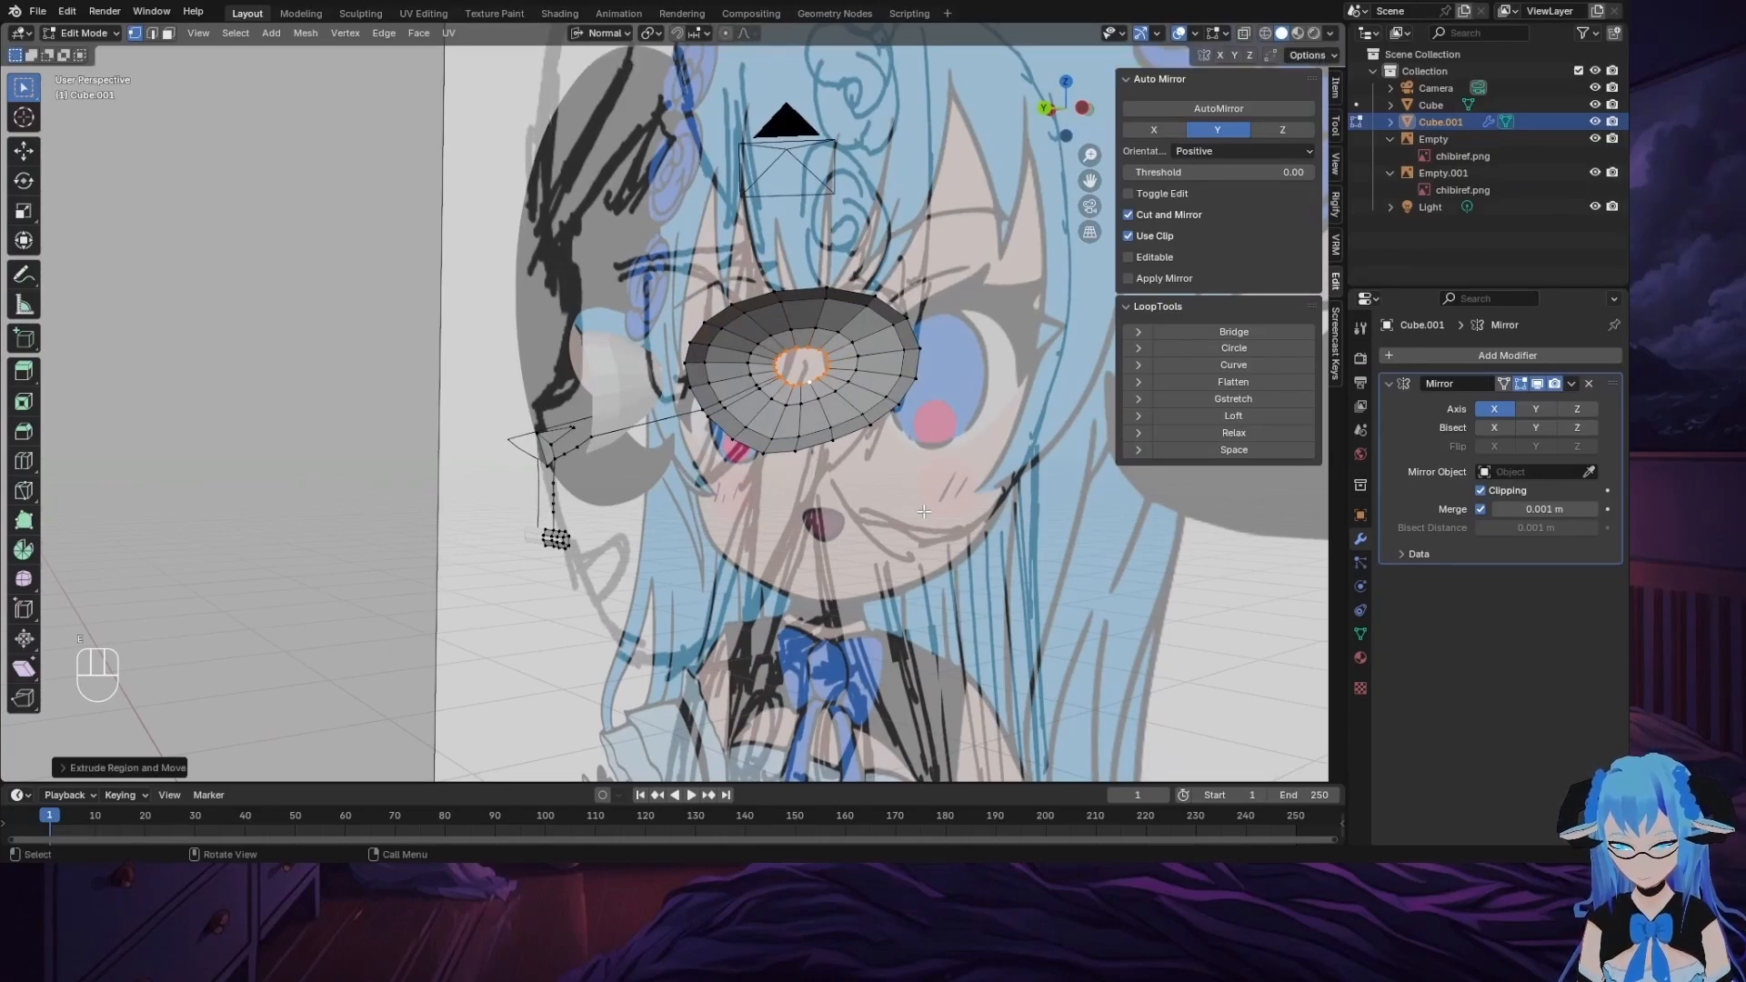
pyautogui.press('m')
pyautogui.click(913, 502)
pyautogui.moveTo(913, 502); pyautogui.dragTo(799, 543, button='middle')
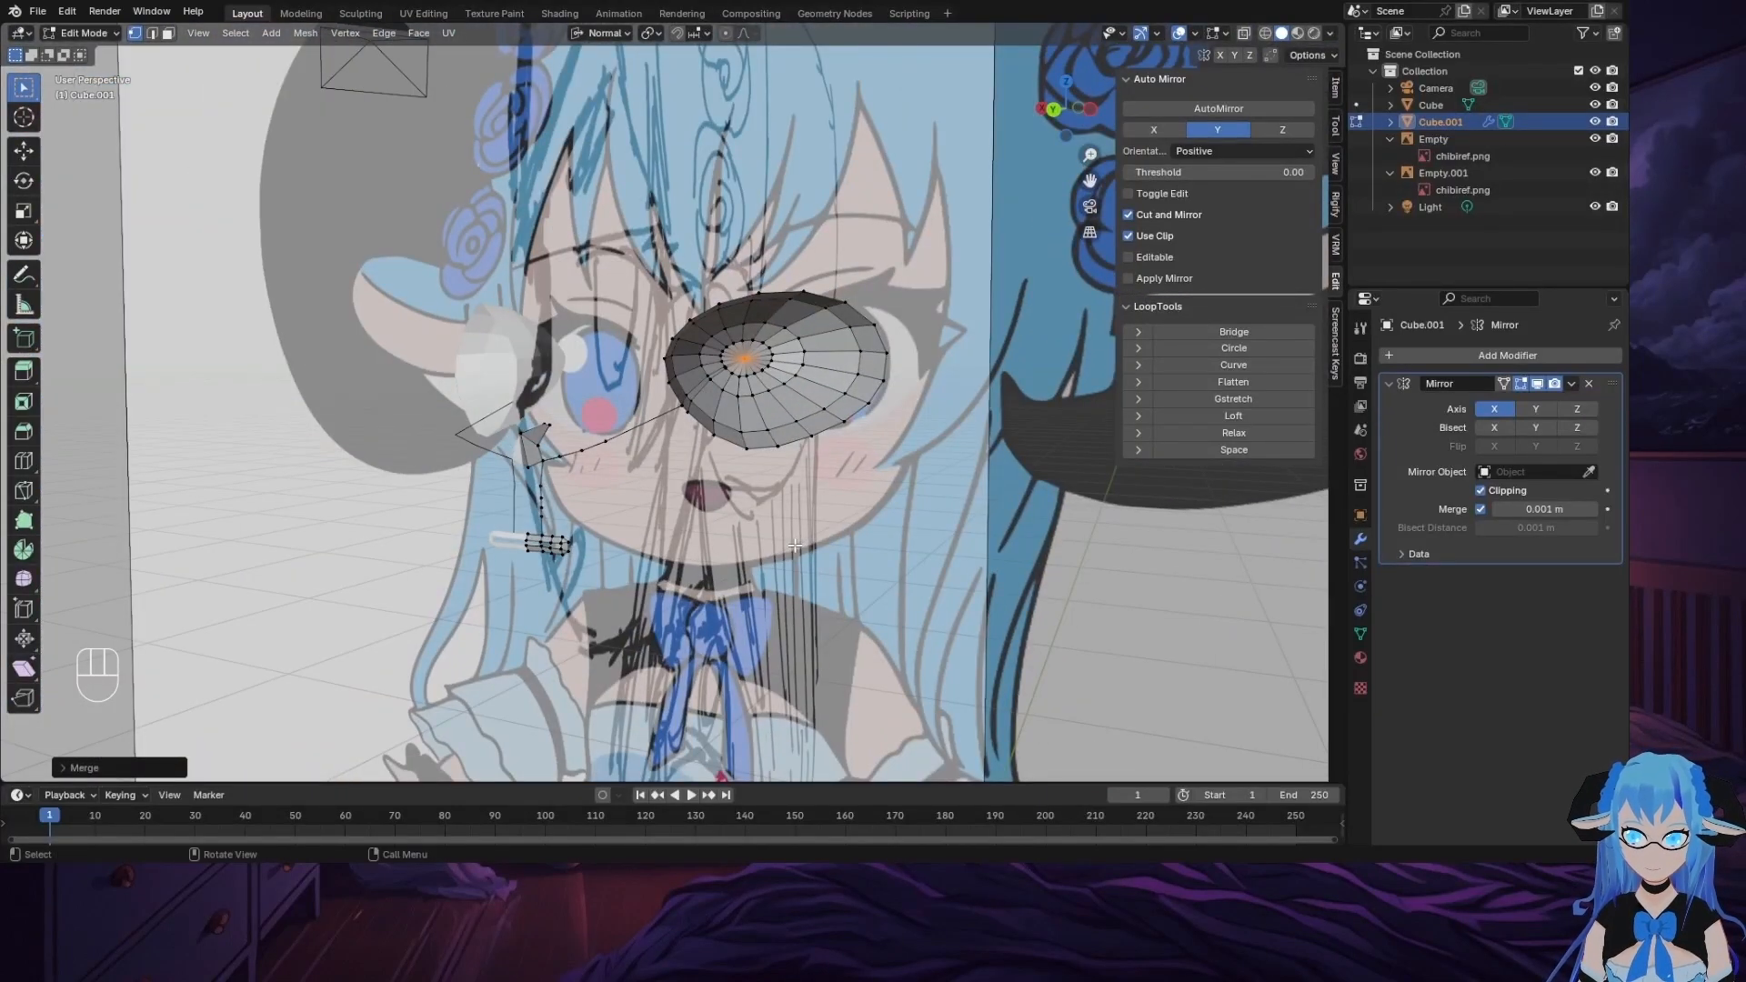
# Step: Try to shift the socket's first ring behind the eye opening outward along normal X in the back view
pyautogui.click(1052, 109)
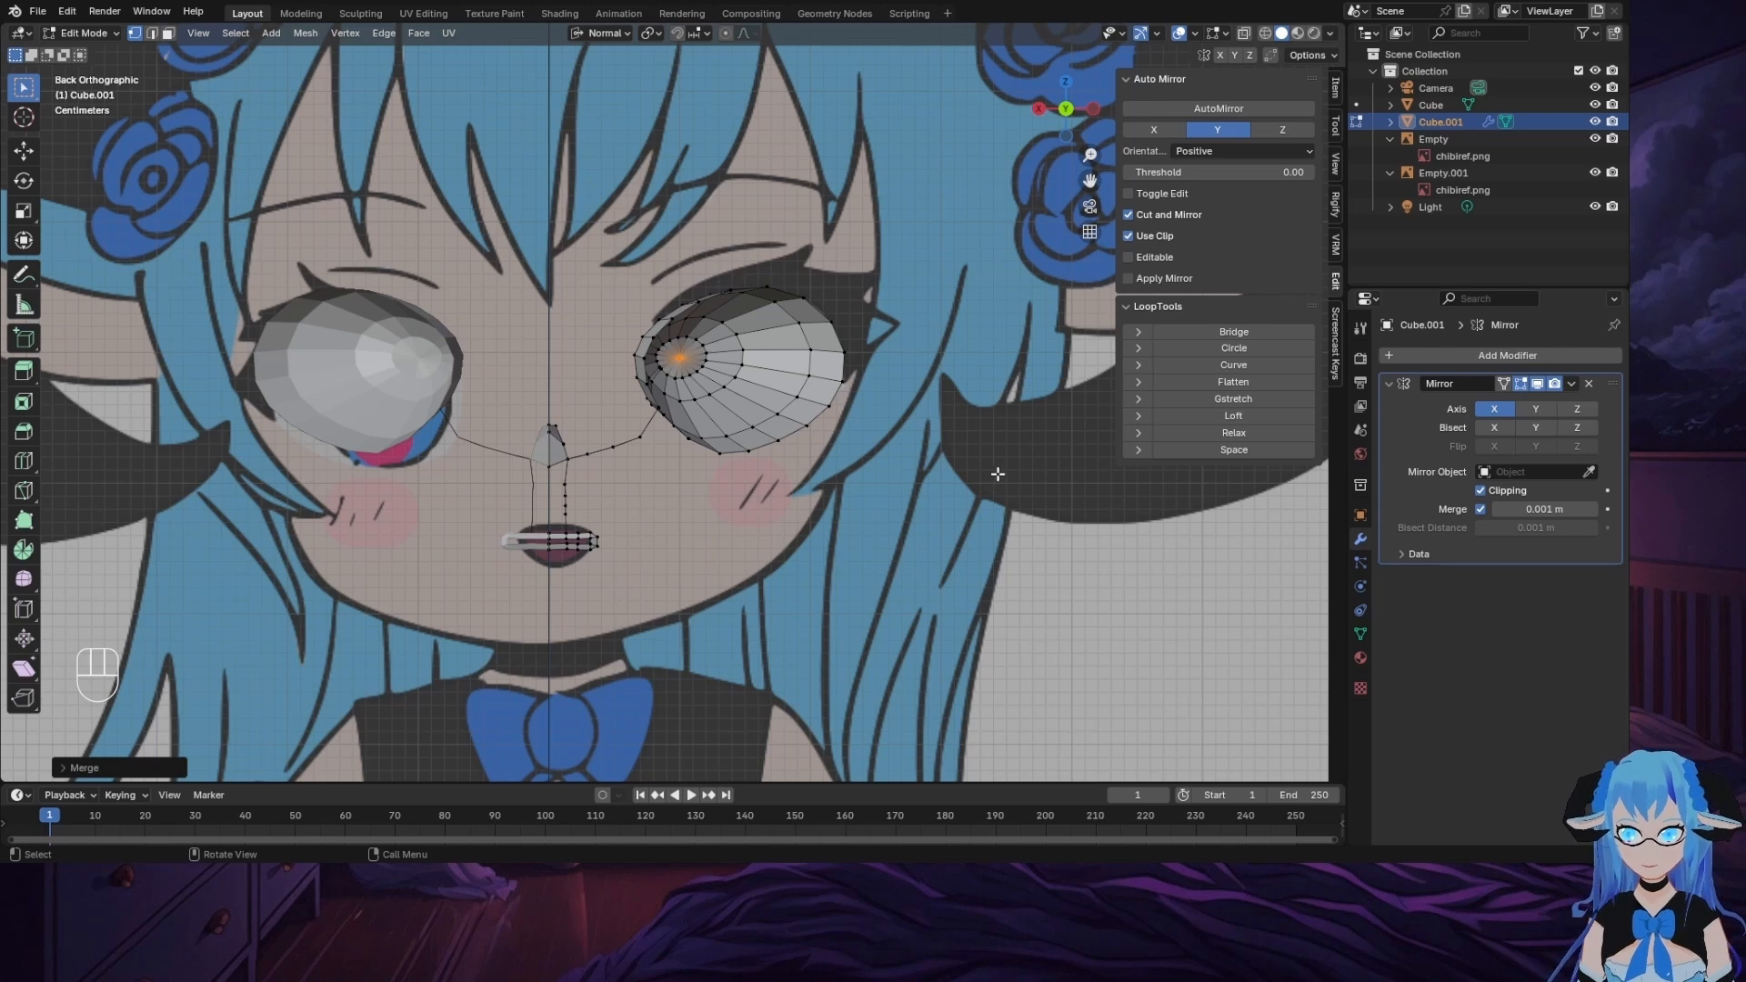
pyautogui.keyDown('alt'); pyautogui.click(800, 400); pyautogui.keyUp('alt')
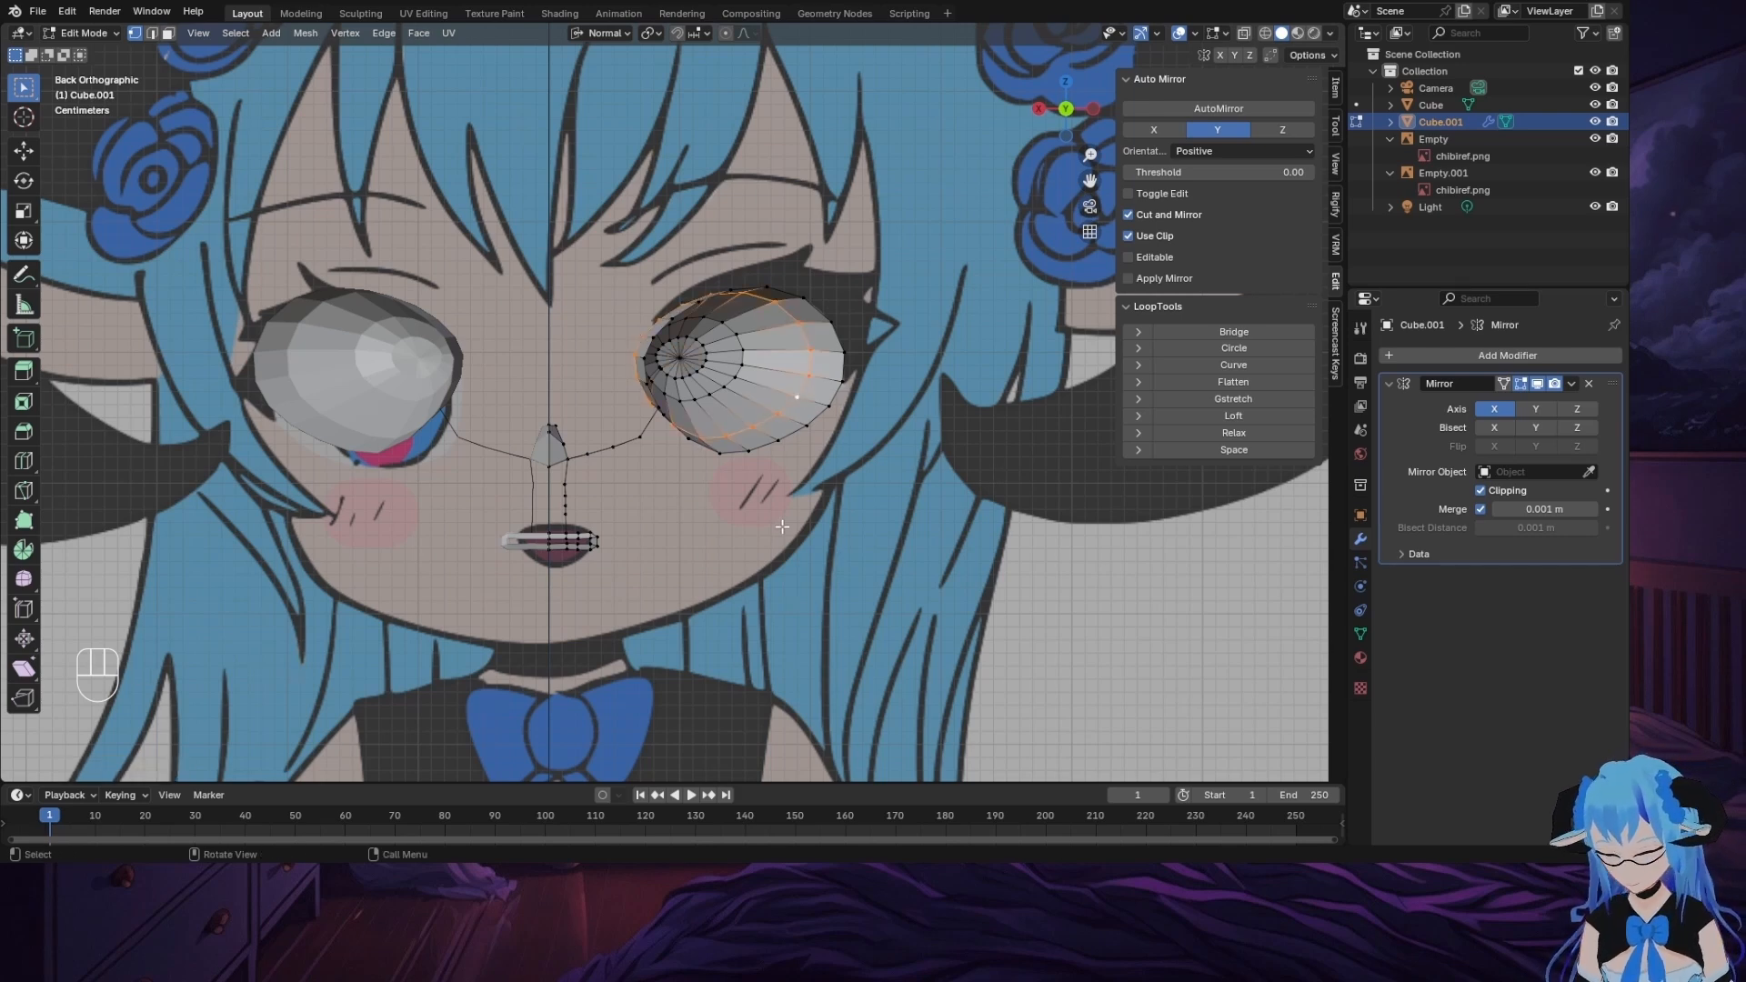
pyautogui.press('g')
pyautogui.press('x')
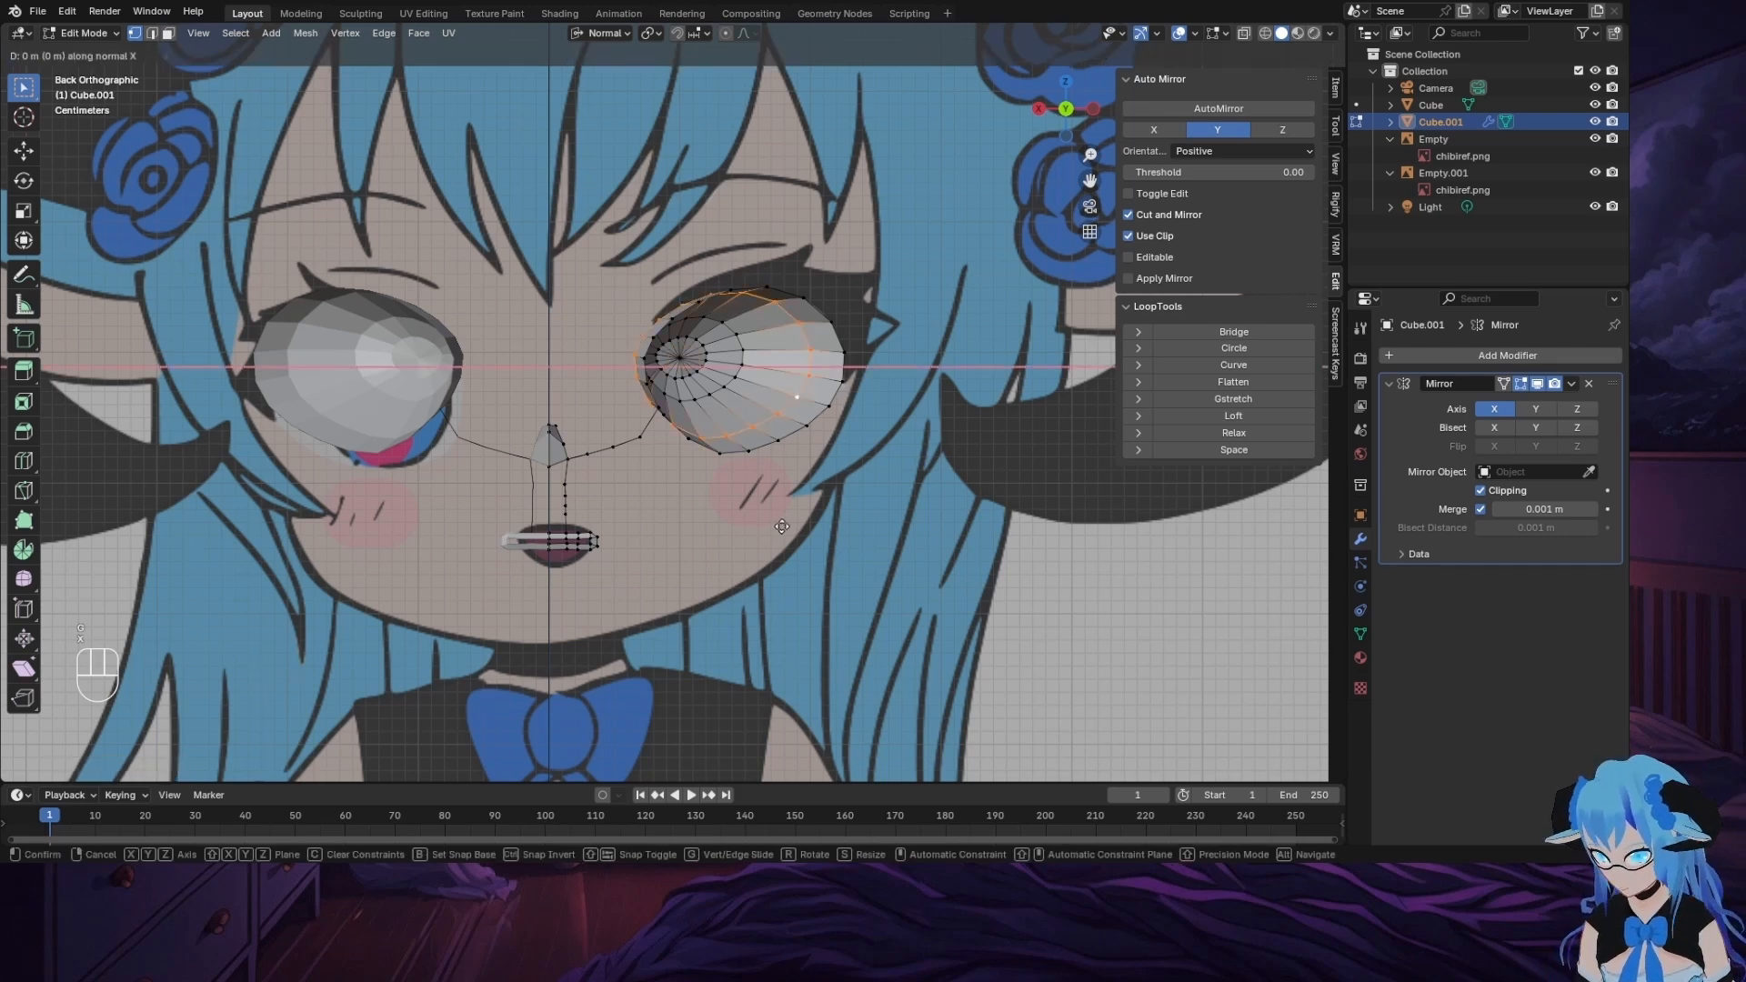
pyautogui.click(804, 526)
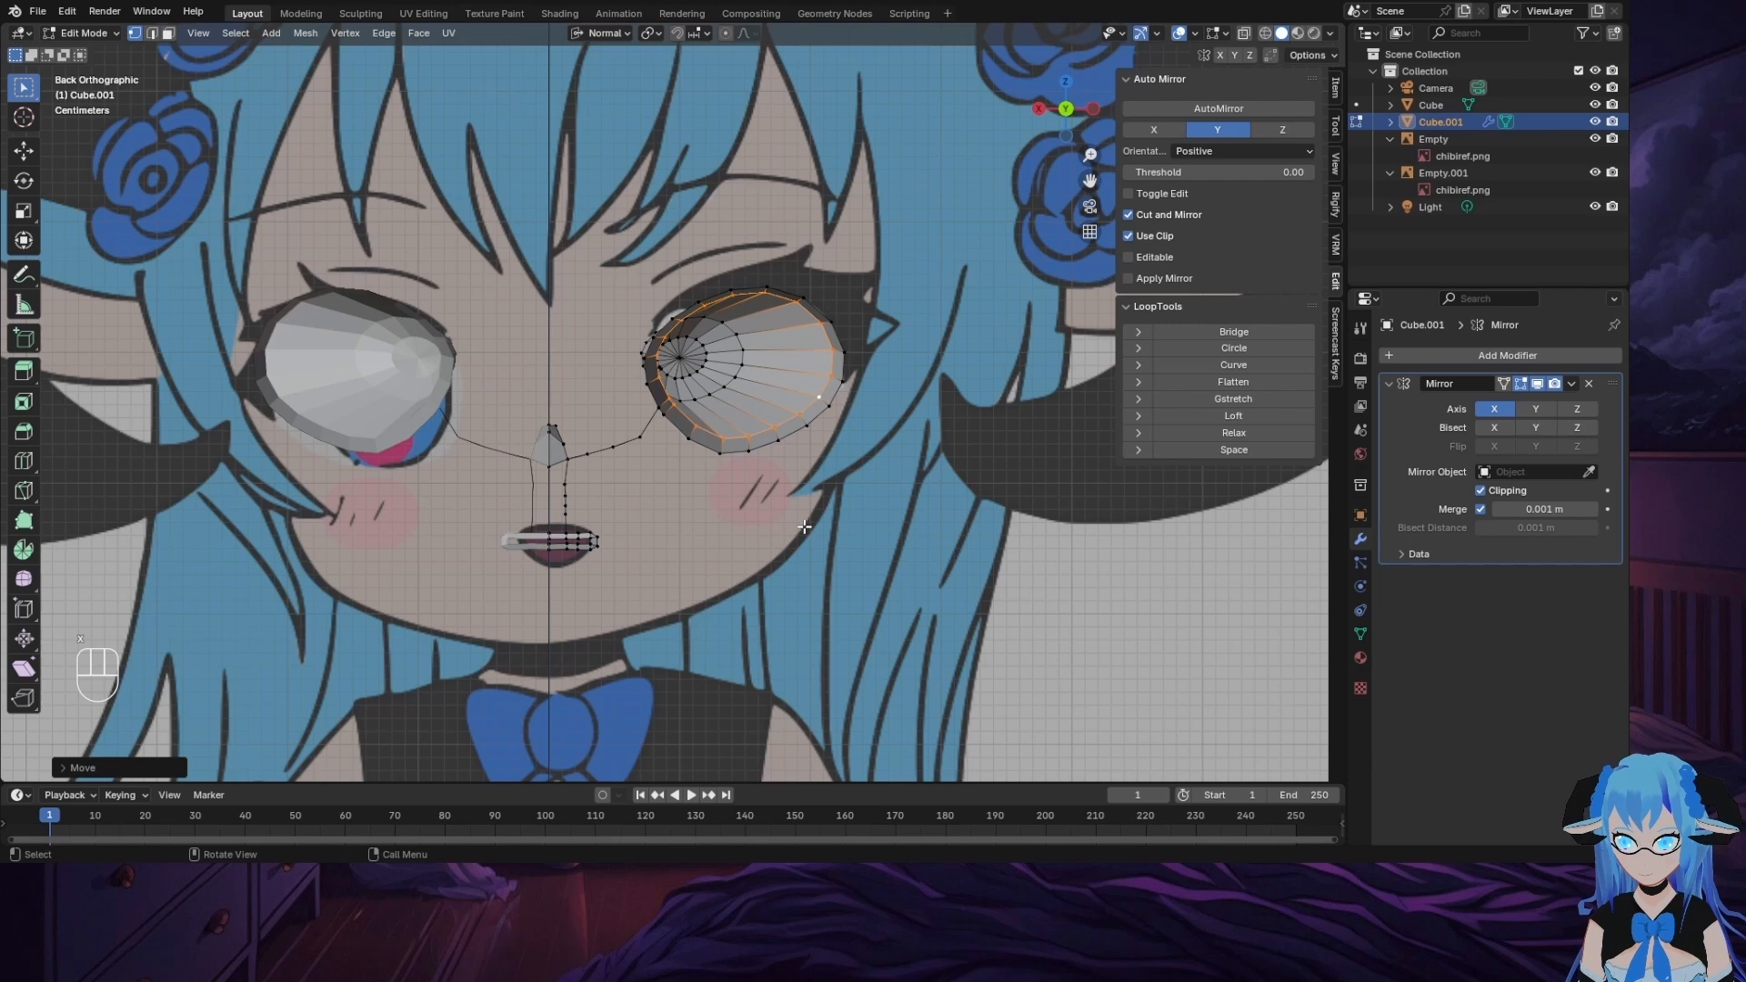
# Step: Try to move the socket's second ring about 0.049 m along normal X toward the middle of the eye
pyautogui.keyDown('alt'); pyautogui.click(741, 368); pyautogui.keyUp('alt')
pyautogui.press('g')
pyautogui.press('x')
pyautogui.press('x')
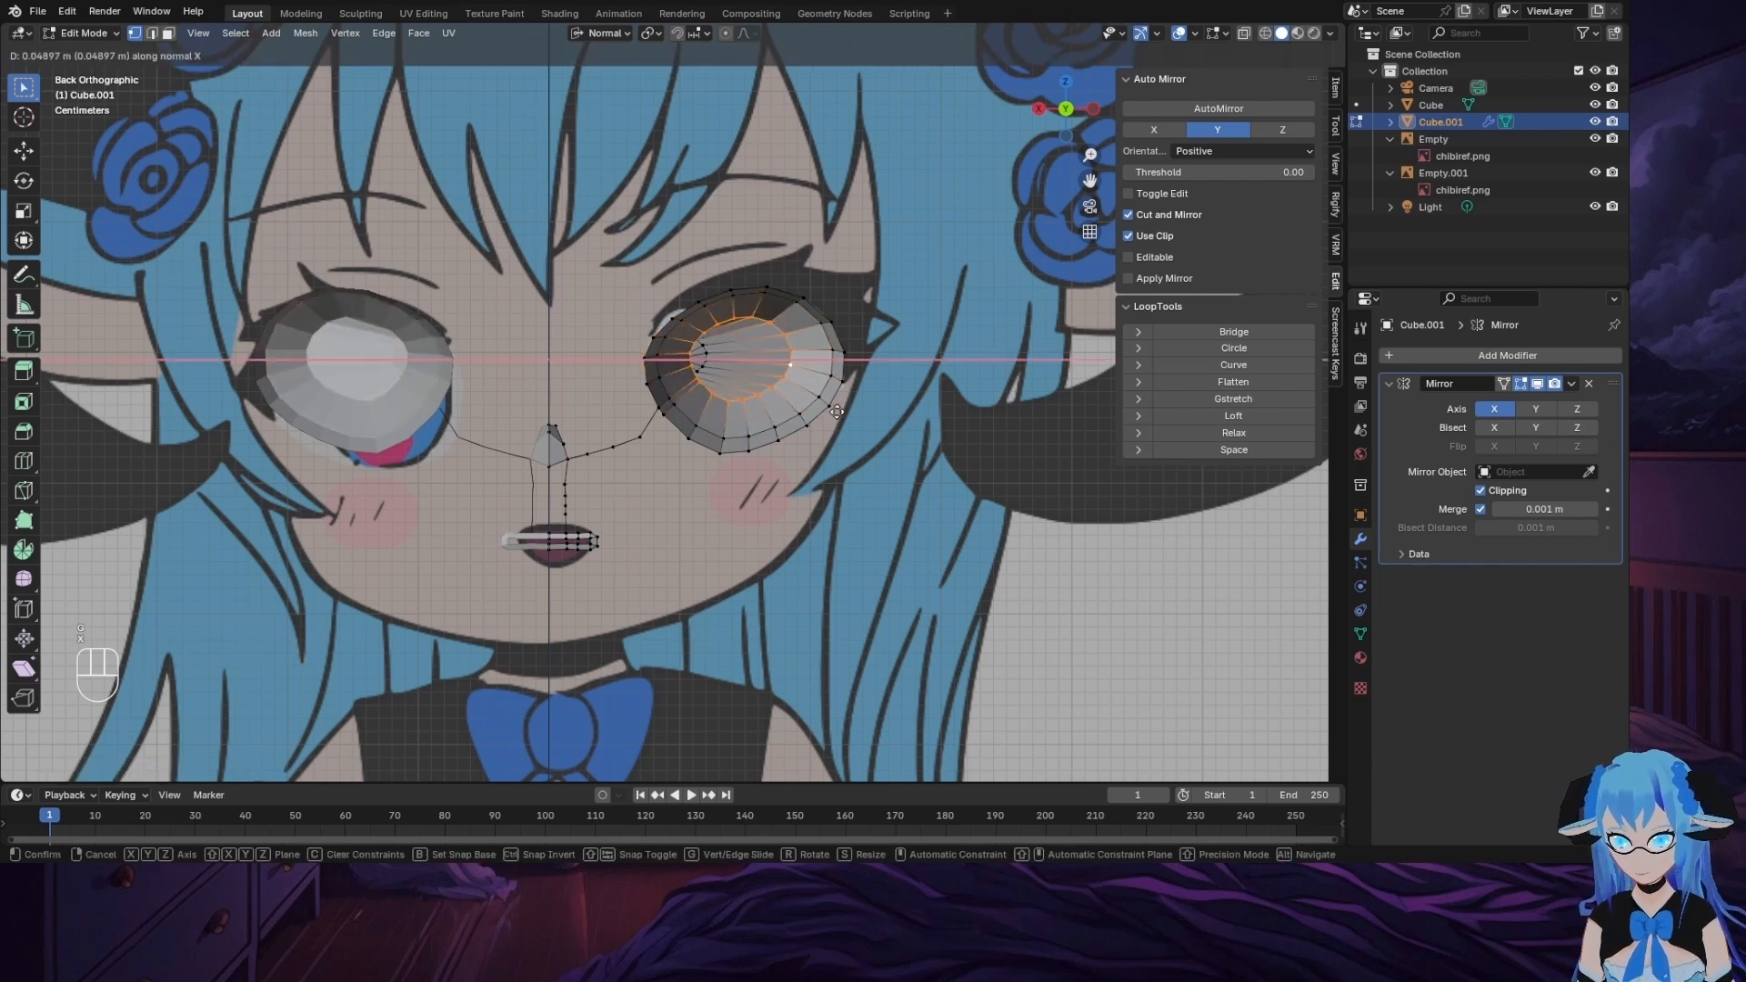
pyautogui.click(732, 355)
# Step: Try to move the socket's smallest ring along normal X toward the middle of the eye
pyautogui.keyDown('alt'); pyautogui.click(702, 356); pyautogui.keyUp('alt')
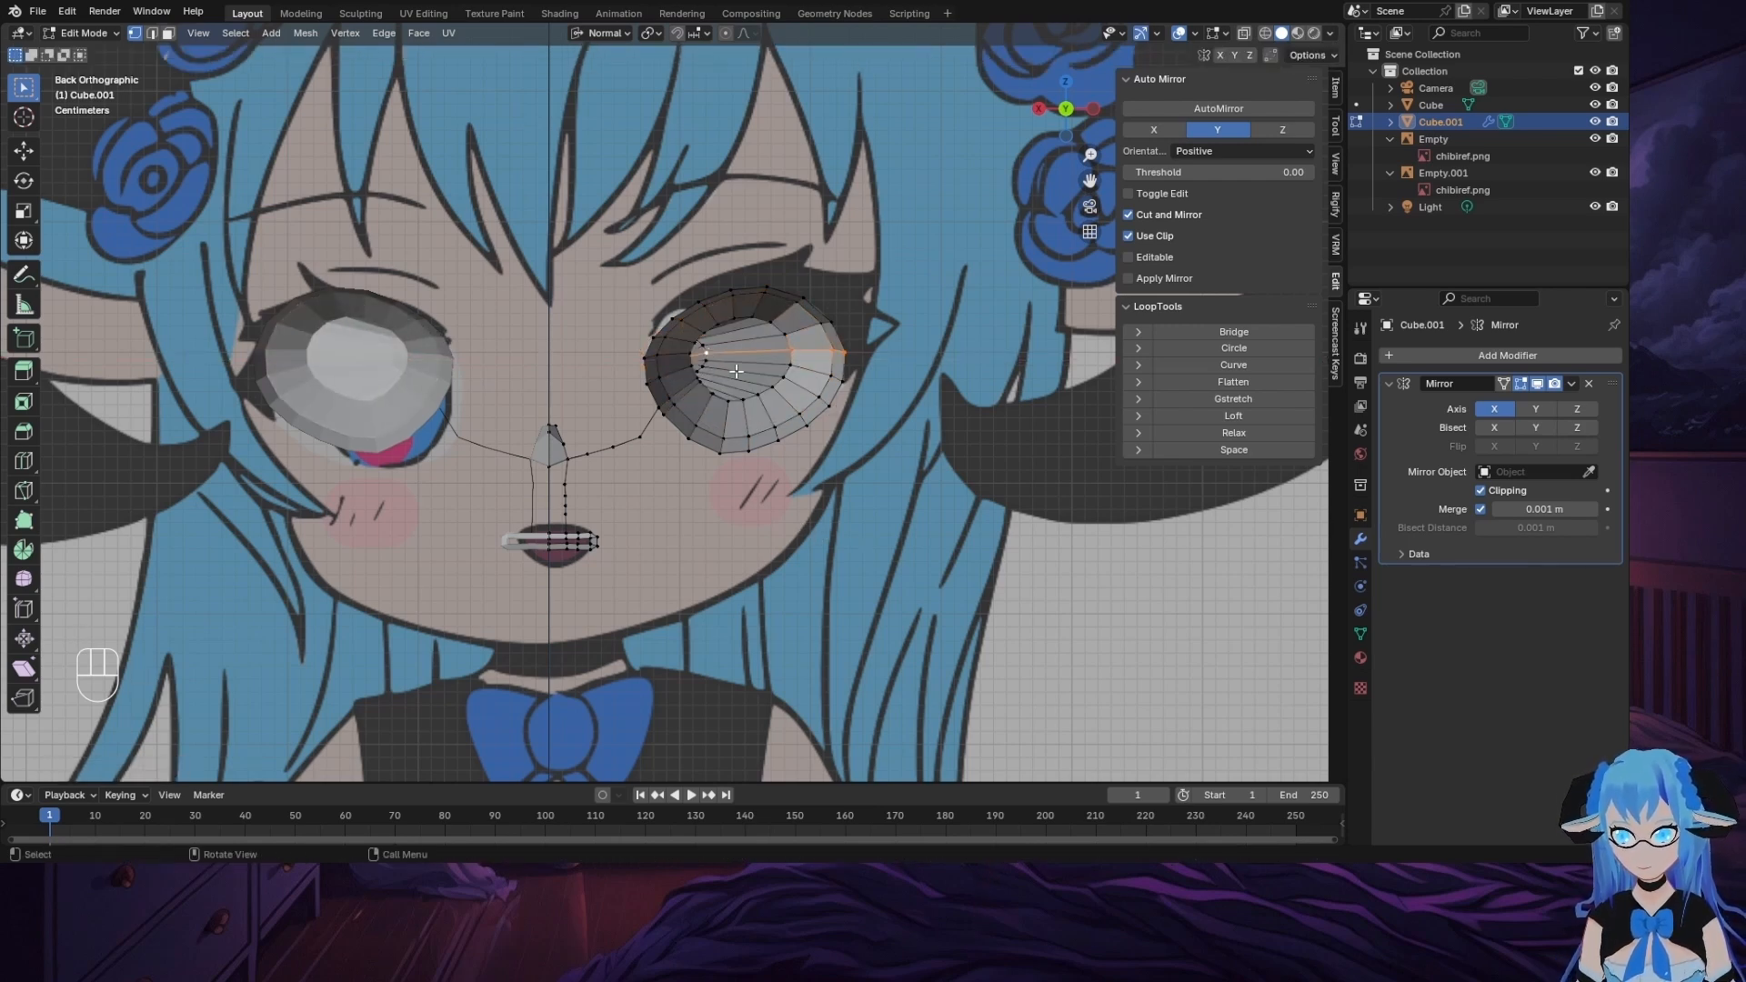
pyautogui.keyDown('alt'); pyautogui.click(706, 361); pyautogui.keyUp('alt')
pyautogui.press('g')
pyautogui.press('x')
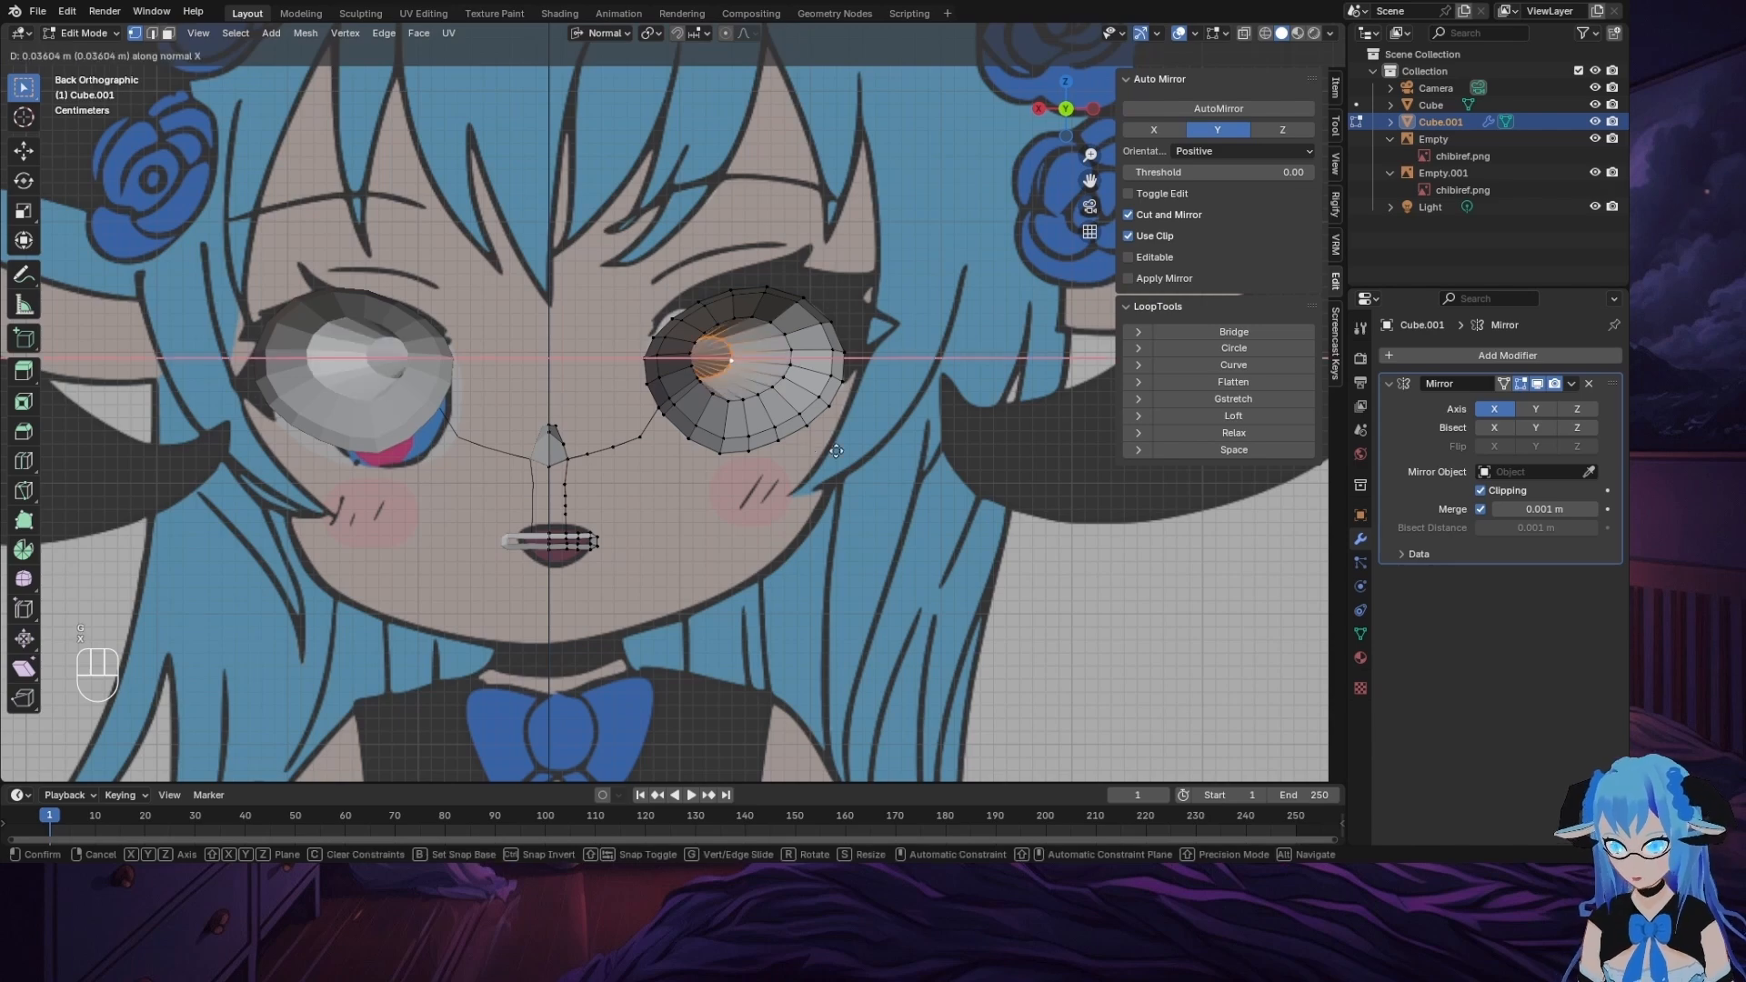
pyautogui.click(867, 446)
# Step: Try to move the closing point of the eye socket along normal X in the back view
pyautogui.moveTo(1026, 433); pyautogui.dragTo(707, 352, button='middle')
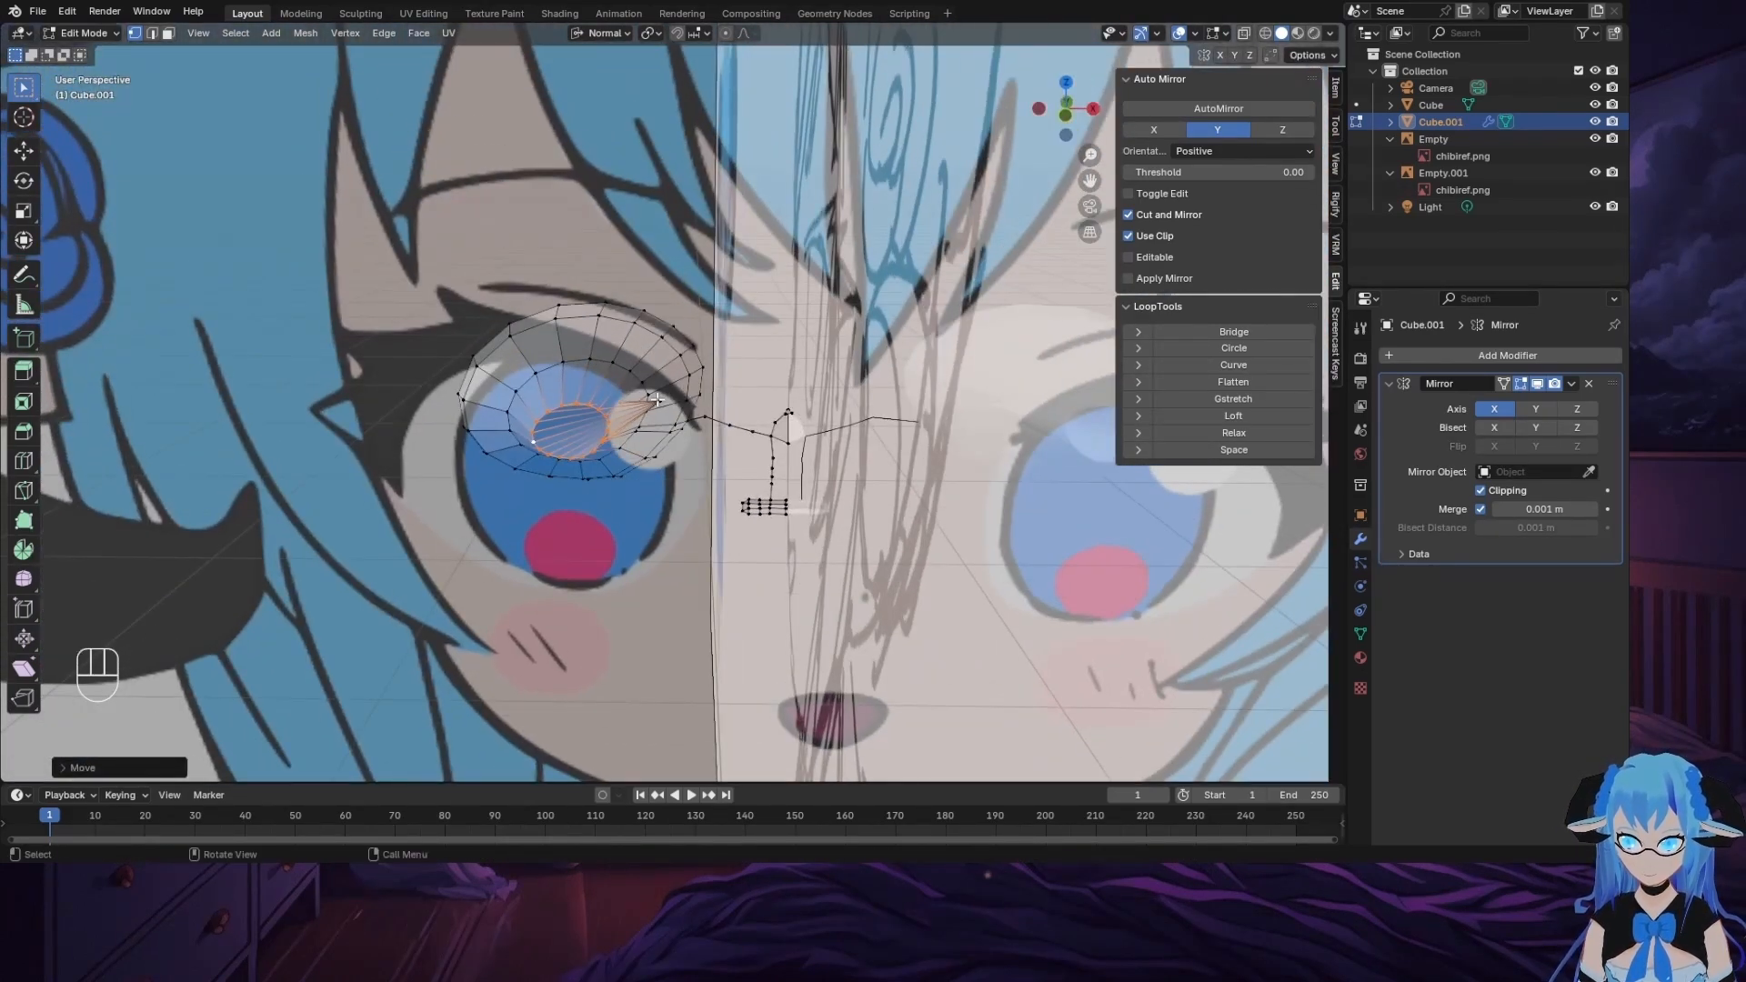
pyautogui.click(656, 399)
pyautogui.click(1035, 113)
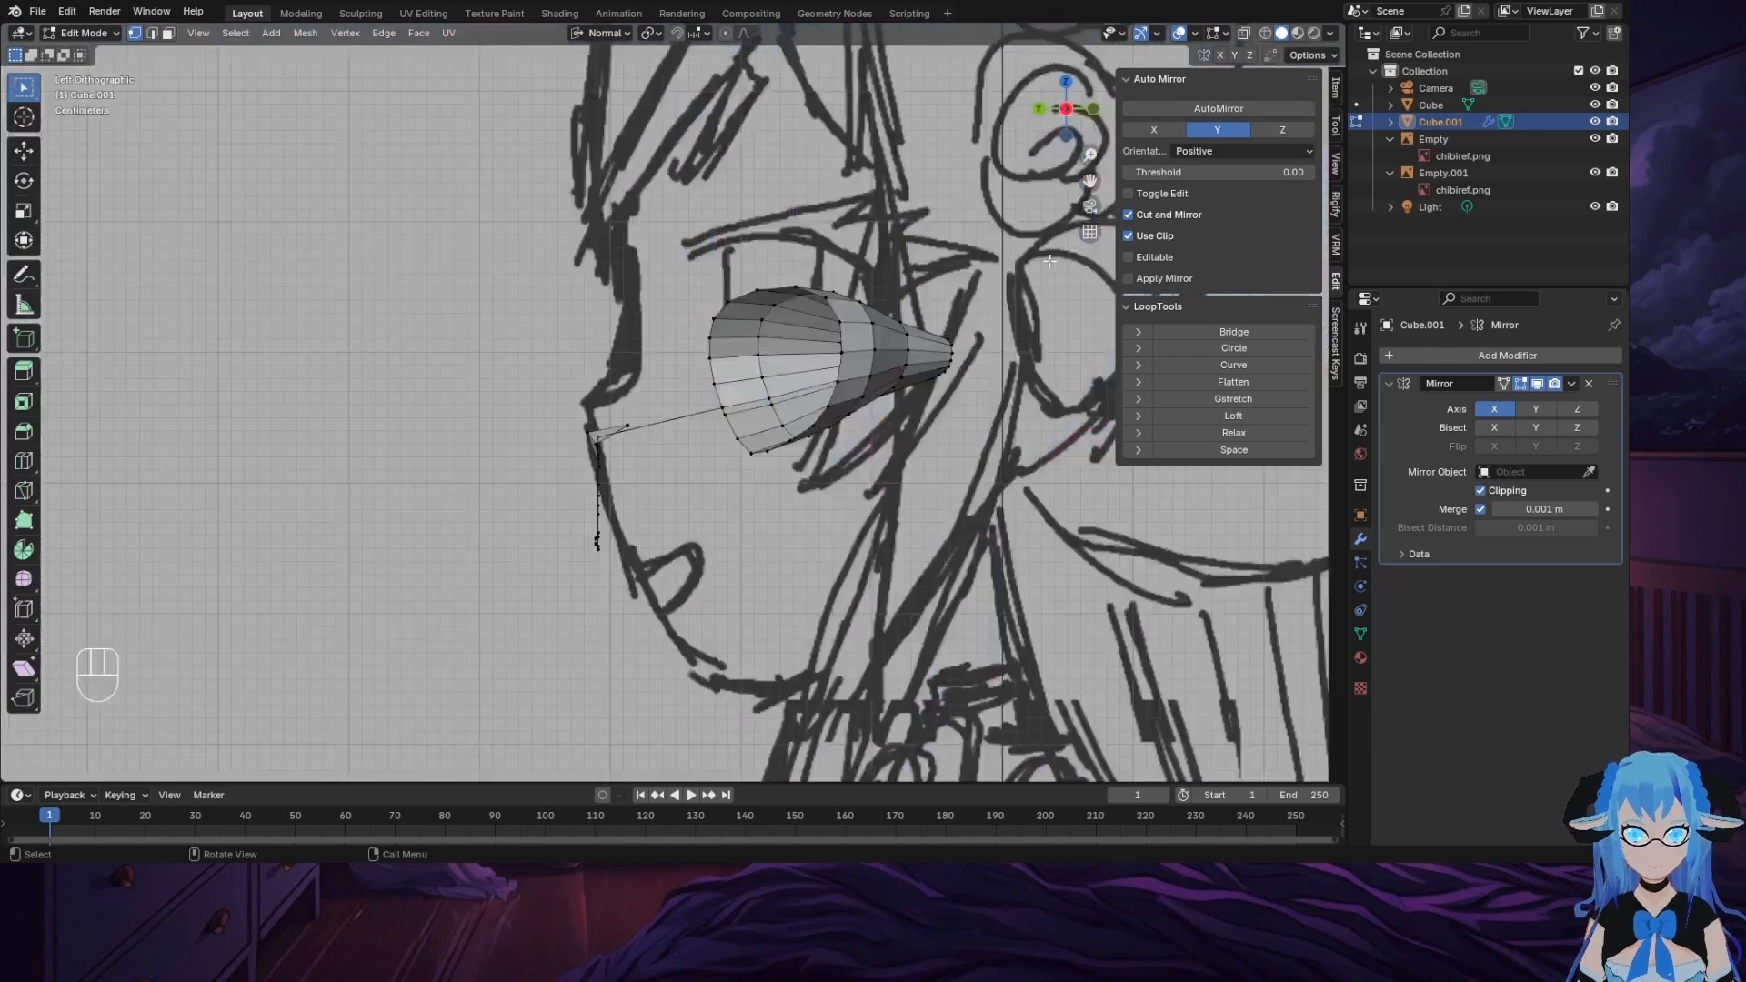
pyautogui.click(1037, 110)
pyautogui.press('g')
pyautogui.press('x')
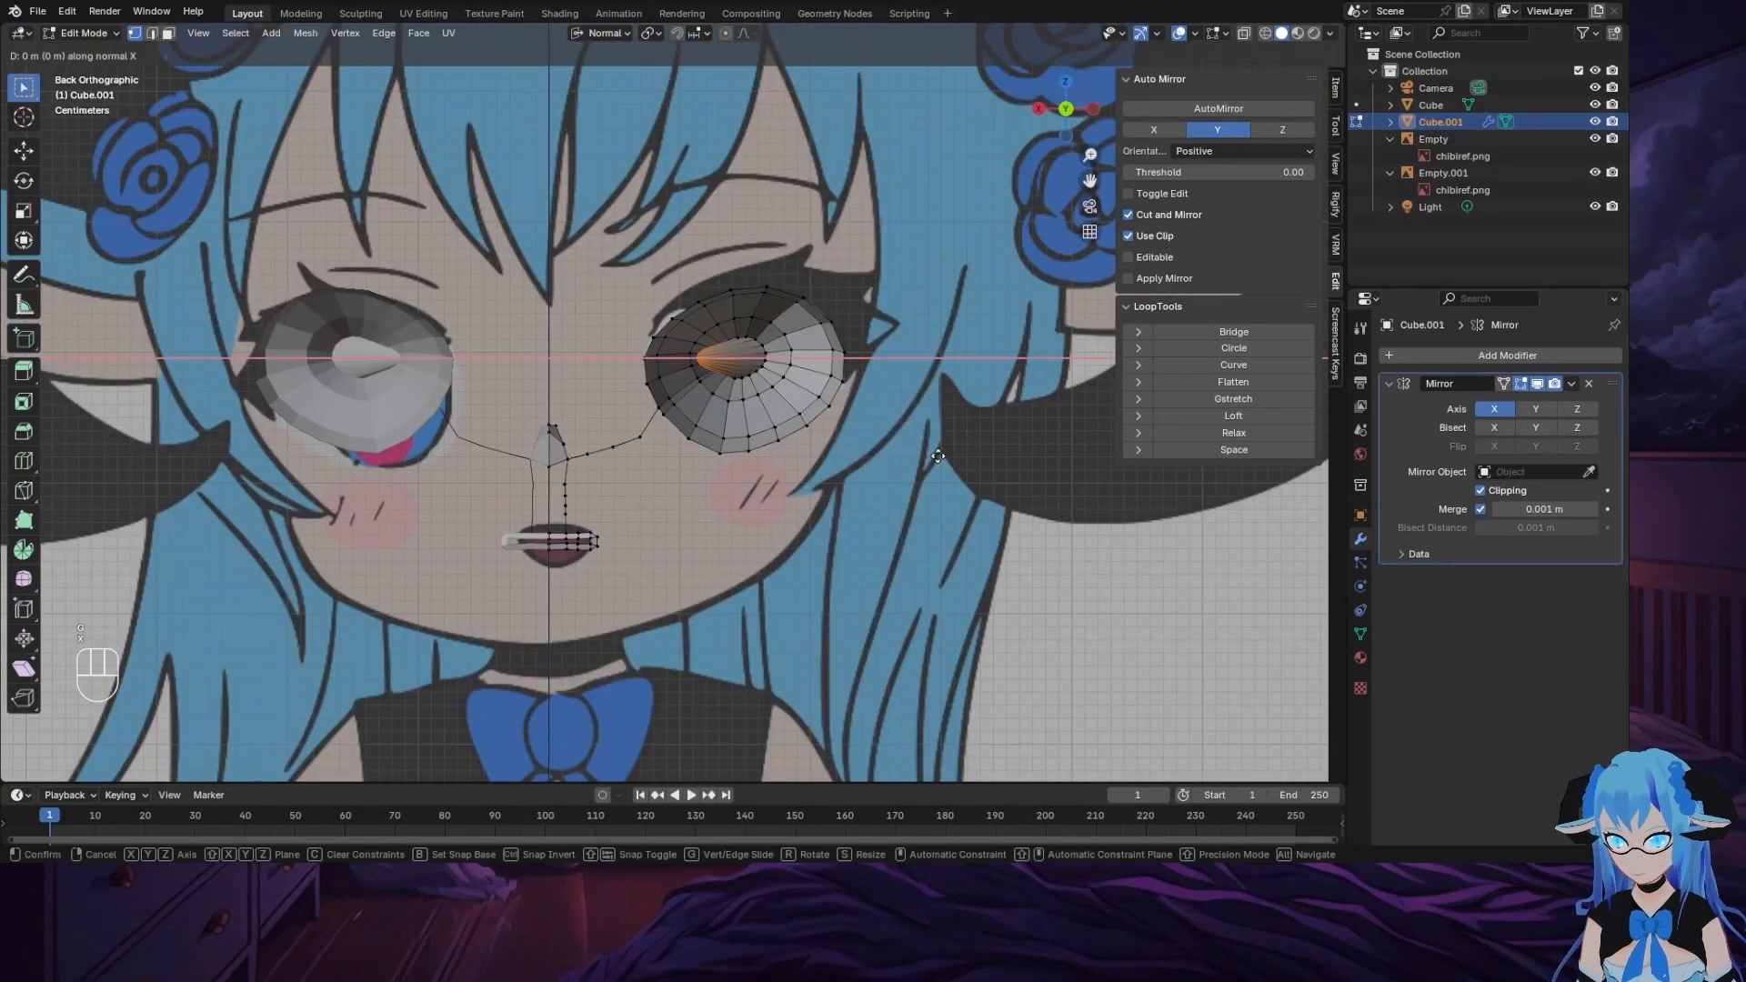
pyautogui.click(1000, 457)
pyautogui.moveTo(1000, 457); pyautogui.dragTo(948, 451, button='middle')
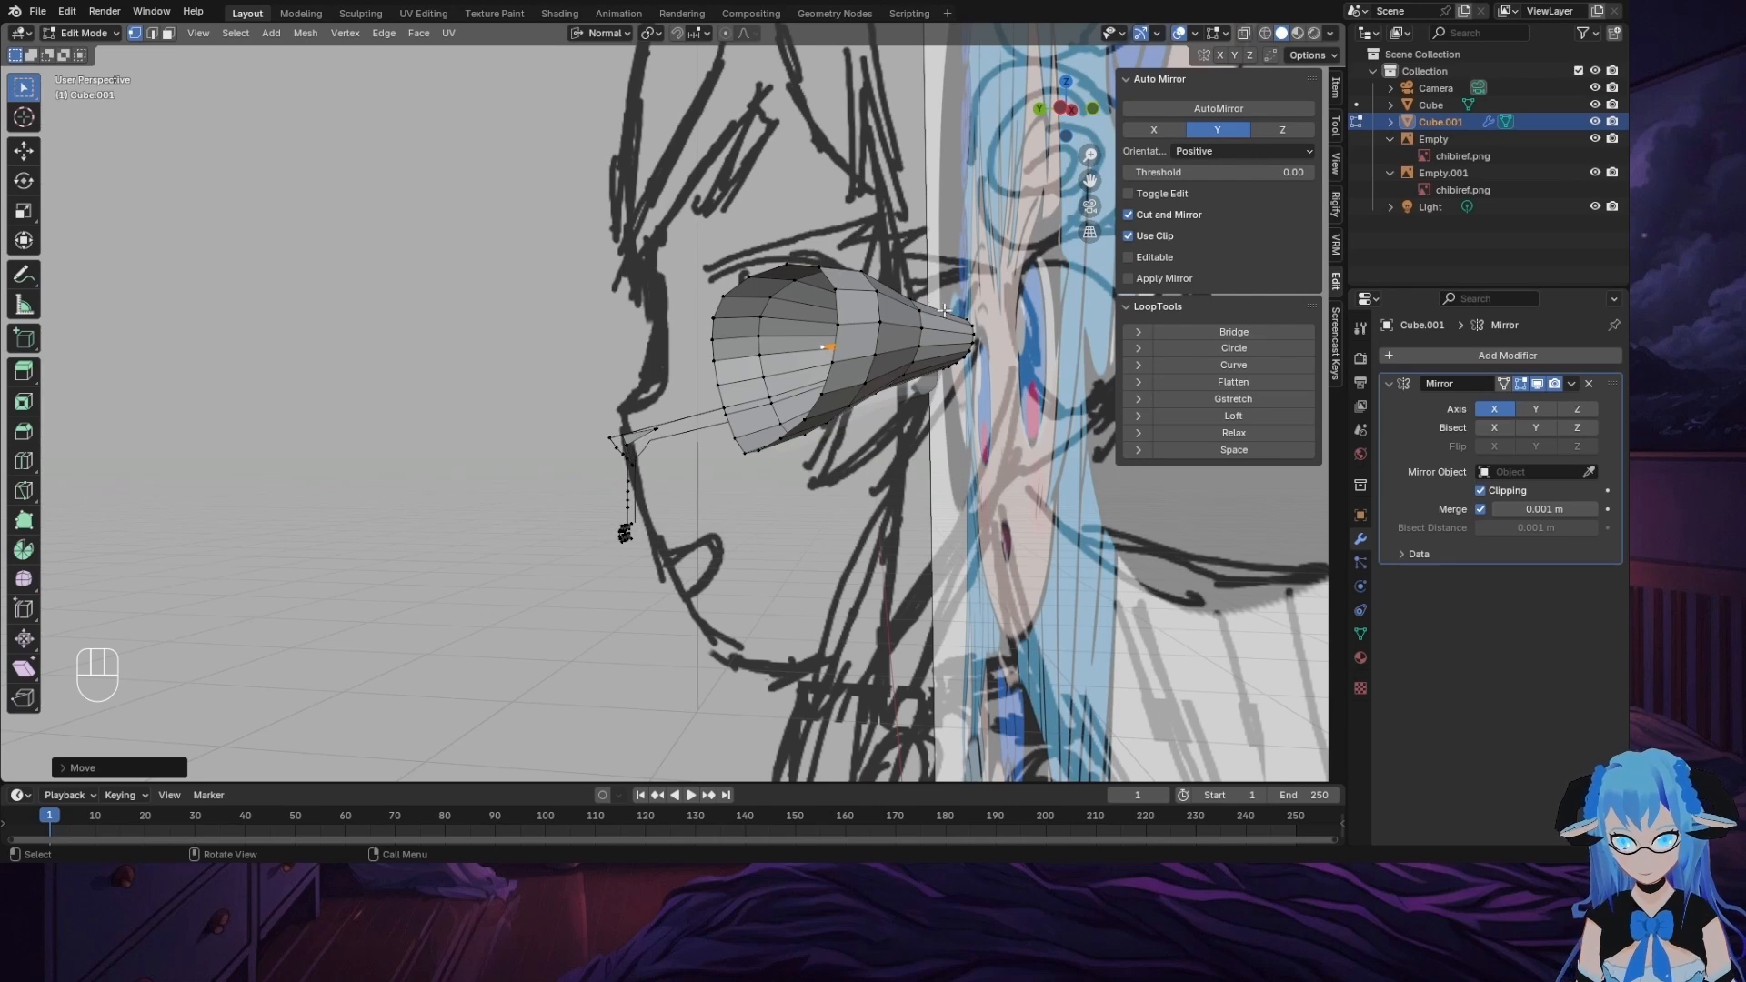
# Step: Try to pull the back end of the stretched socket freely toward the front of the face
pyautogui.keyDown('alt'); pyautogui.click(973, 339); pyautogui.keyUp('alt')
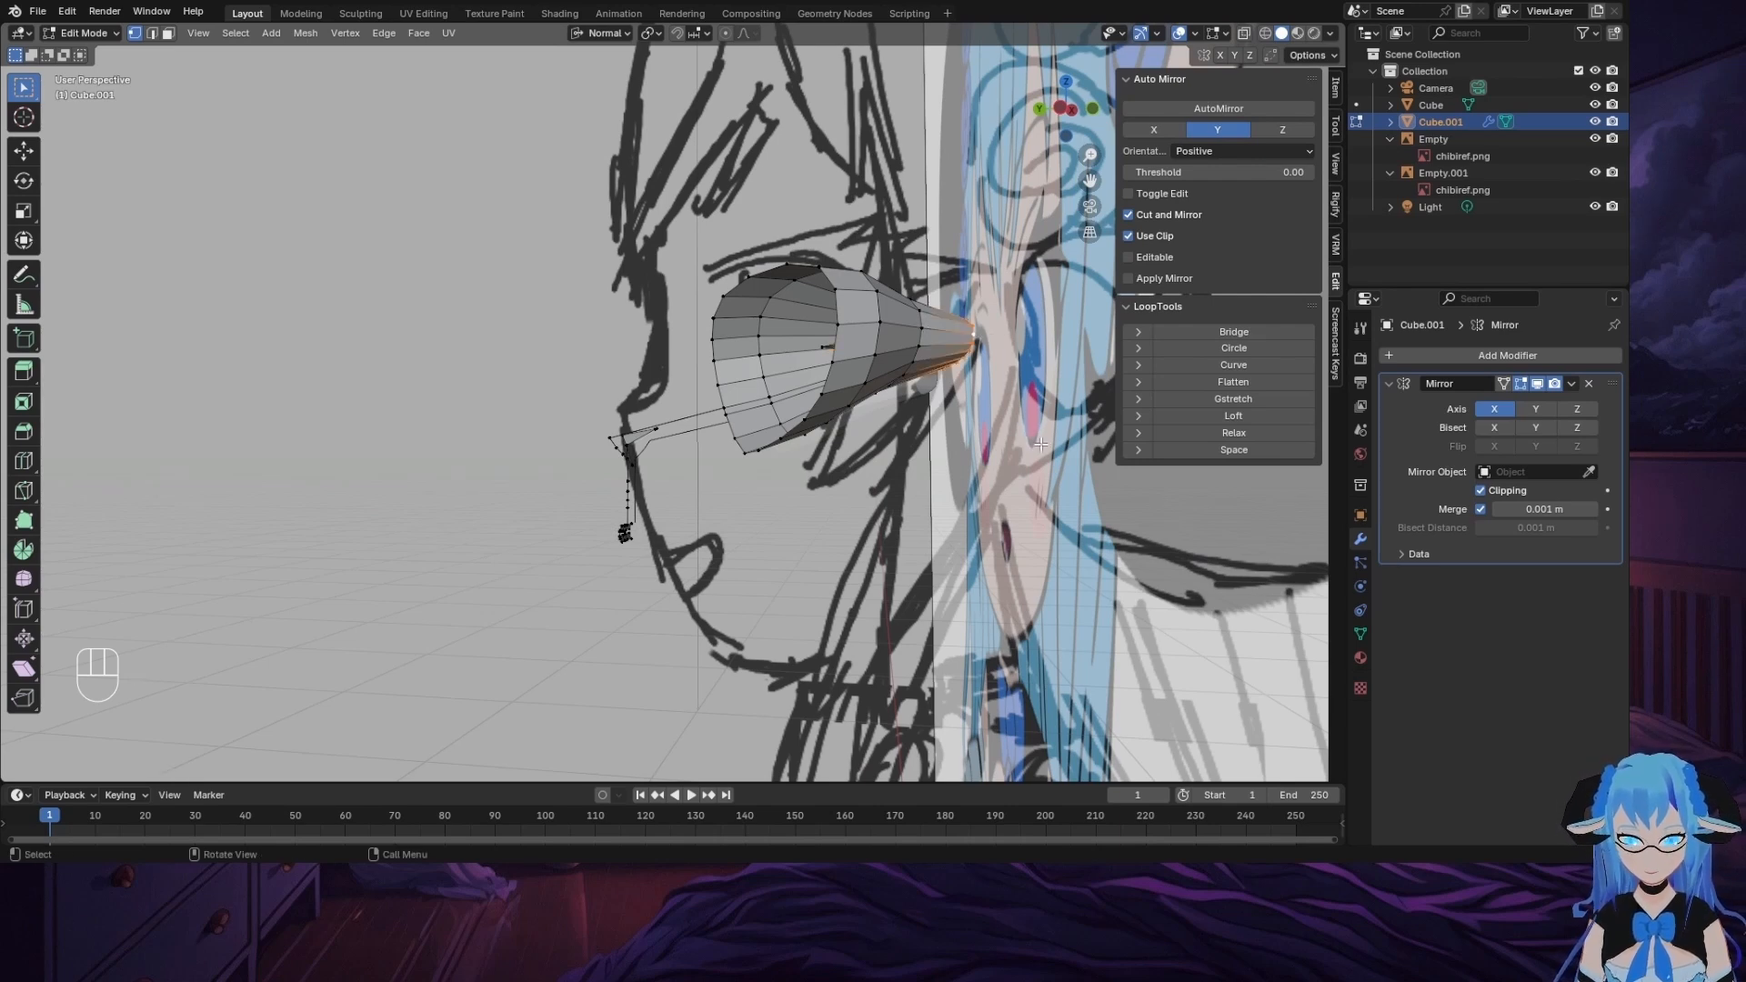
pyautogui.press('g')
pyautogui.click(828, 362)
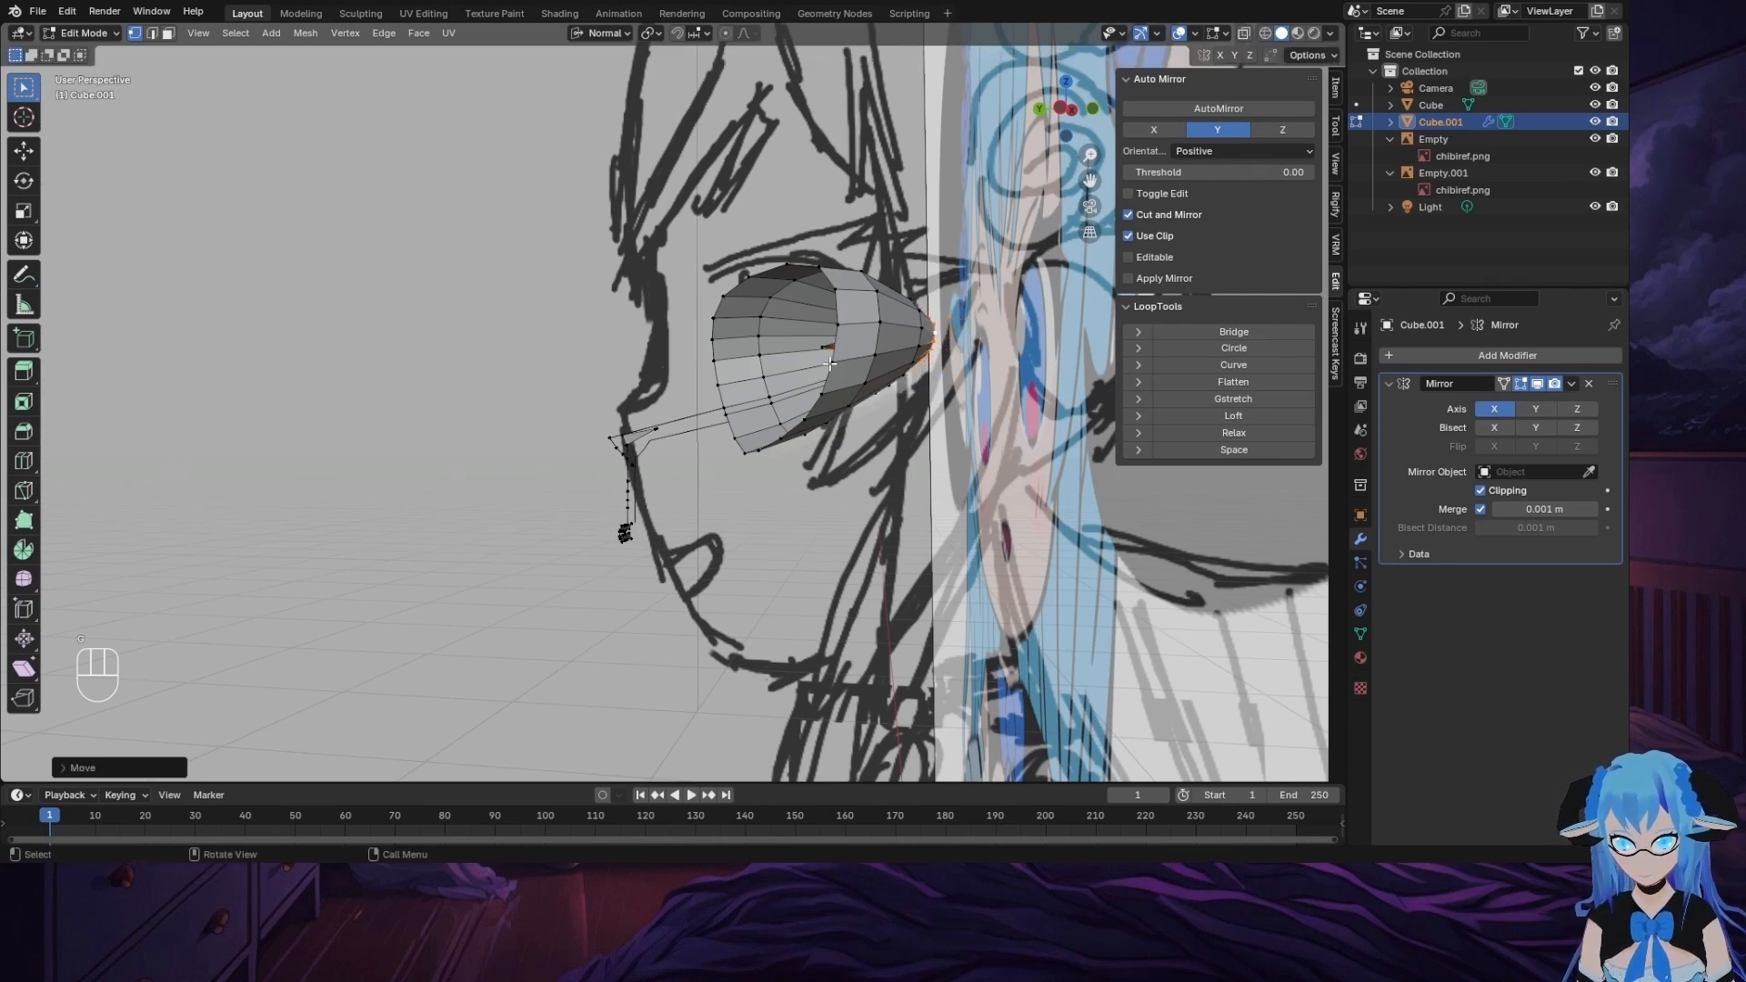
pyautogui.press('g')
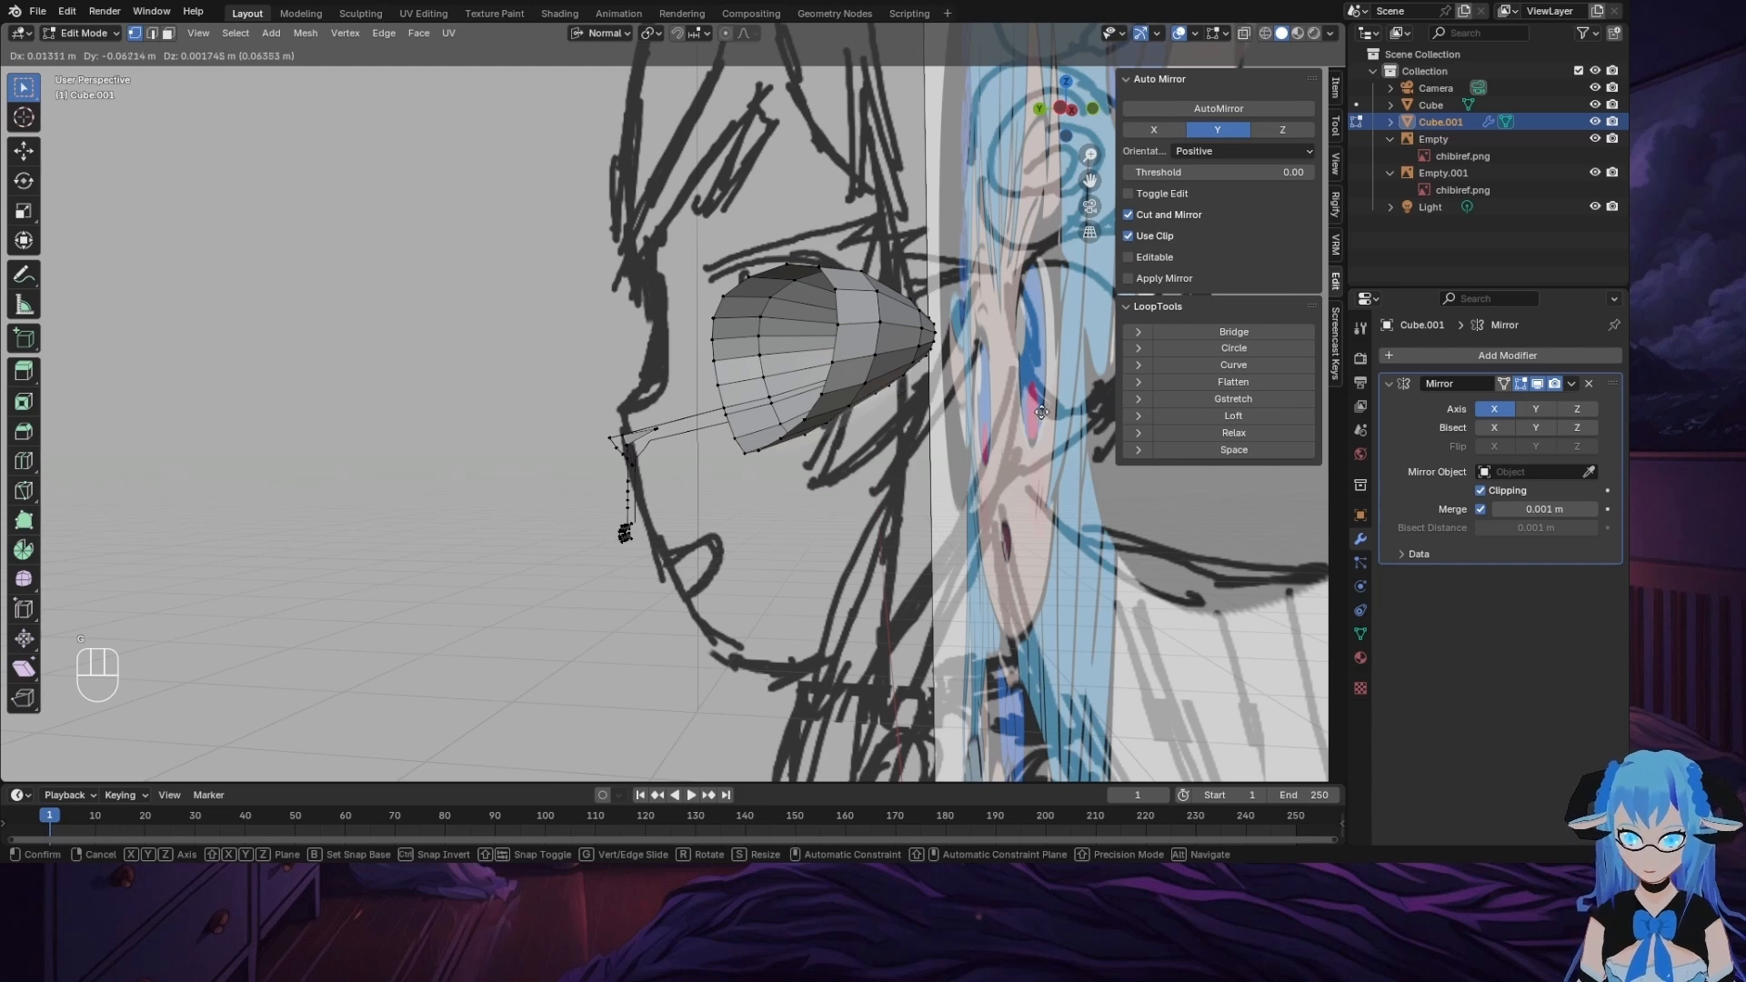
pyautogui.click(1065, 407)
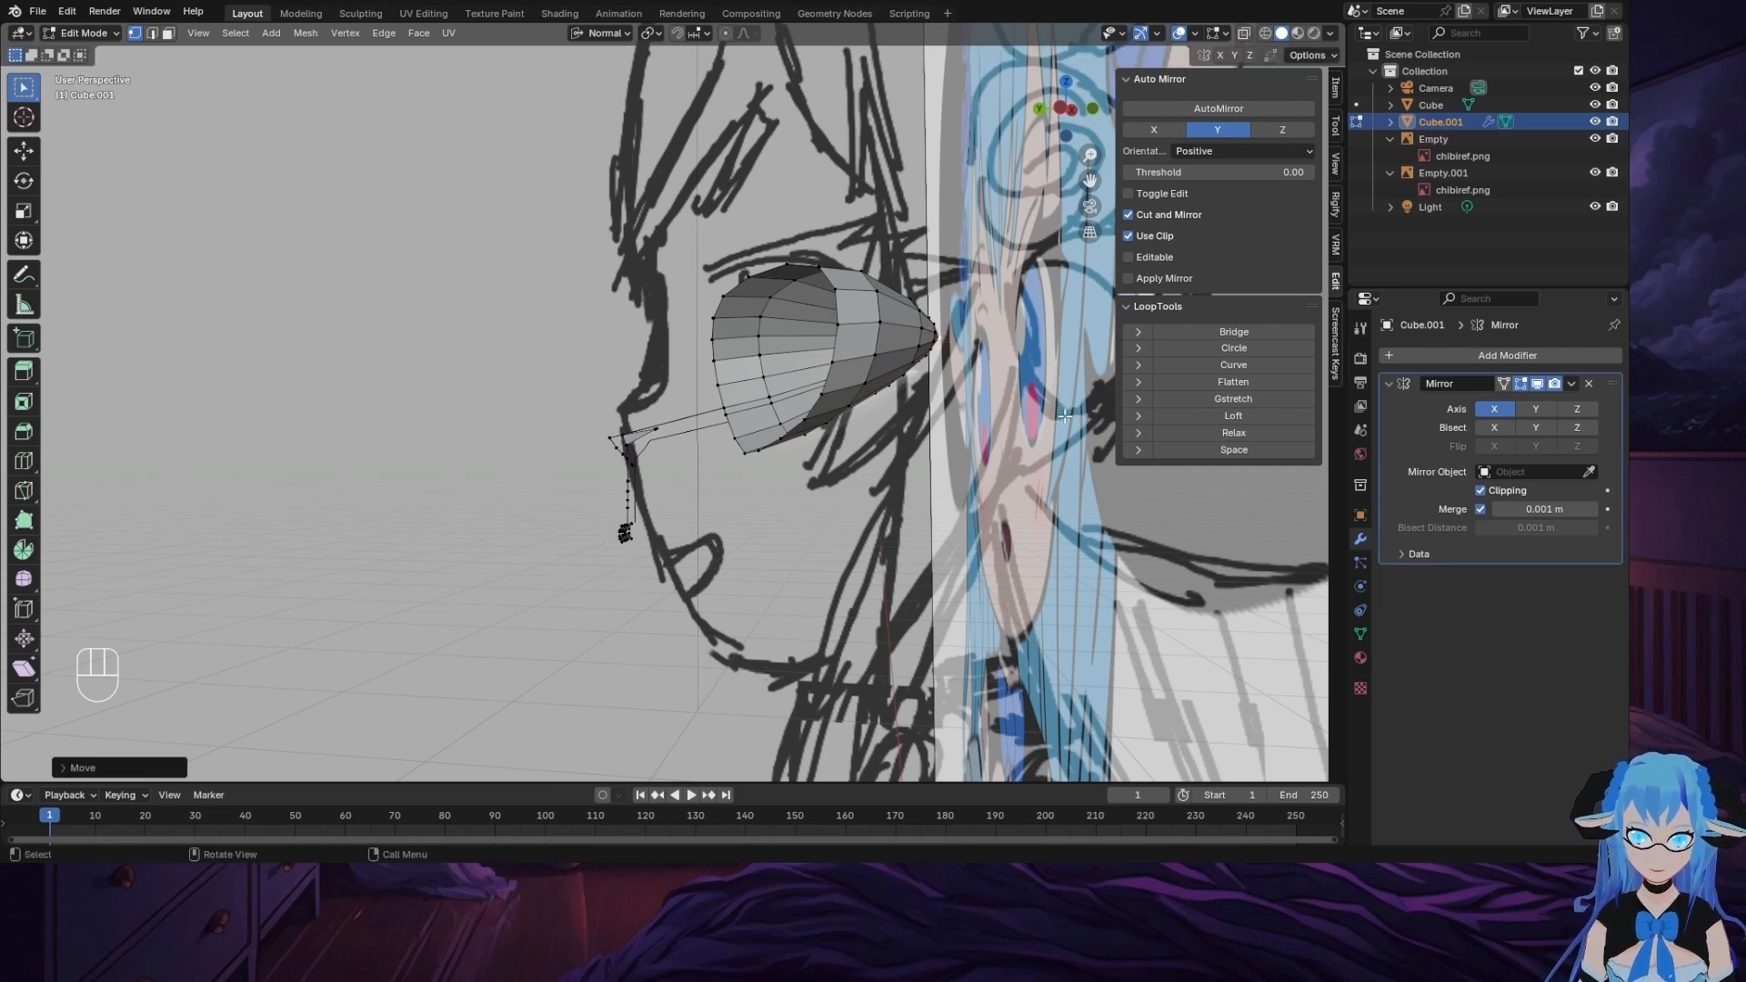
# Step: Undo all the normal X and free moves of the socket rings and closing point
pyautogui.hotkey('ctrl', 'z')
pyautogui.hotkey('ctrl', 'z')
pyautogui.hotkey('ctrl', 'z')
pyautogui.hotkey('ctrl', 'z')
pyautogui.hotkey('ctrl', 'z')
pyautogui.hotkey('ctrl', 'z')
pyautogui.hotkey('ctrl', 'z')
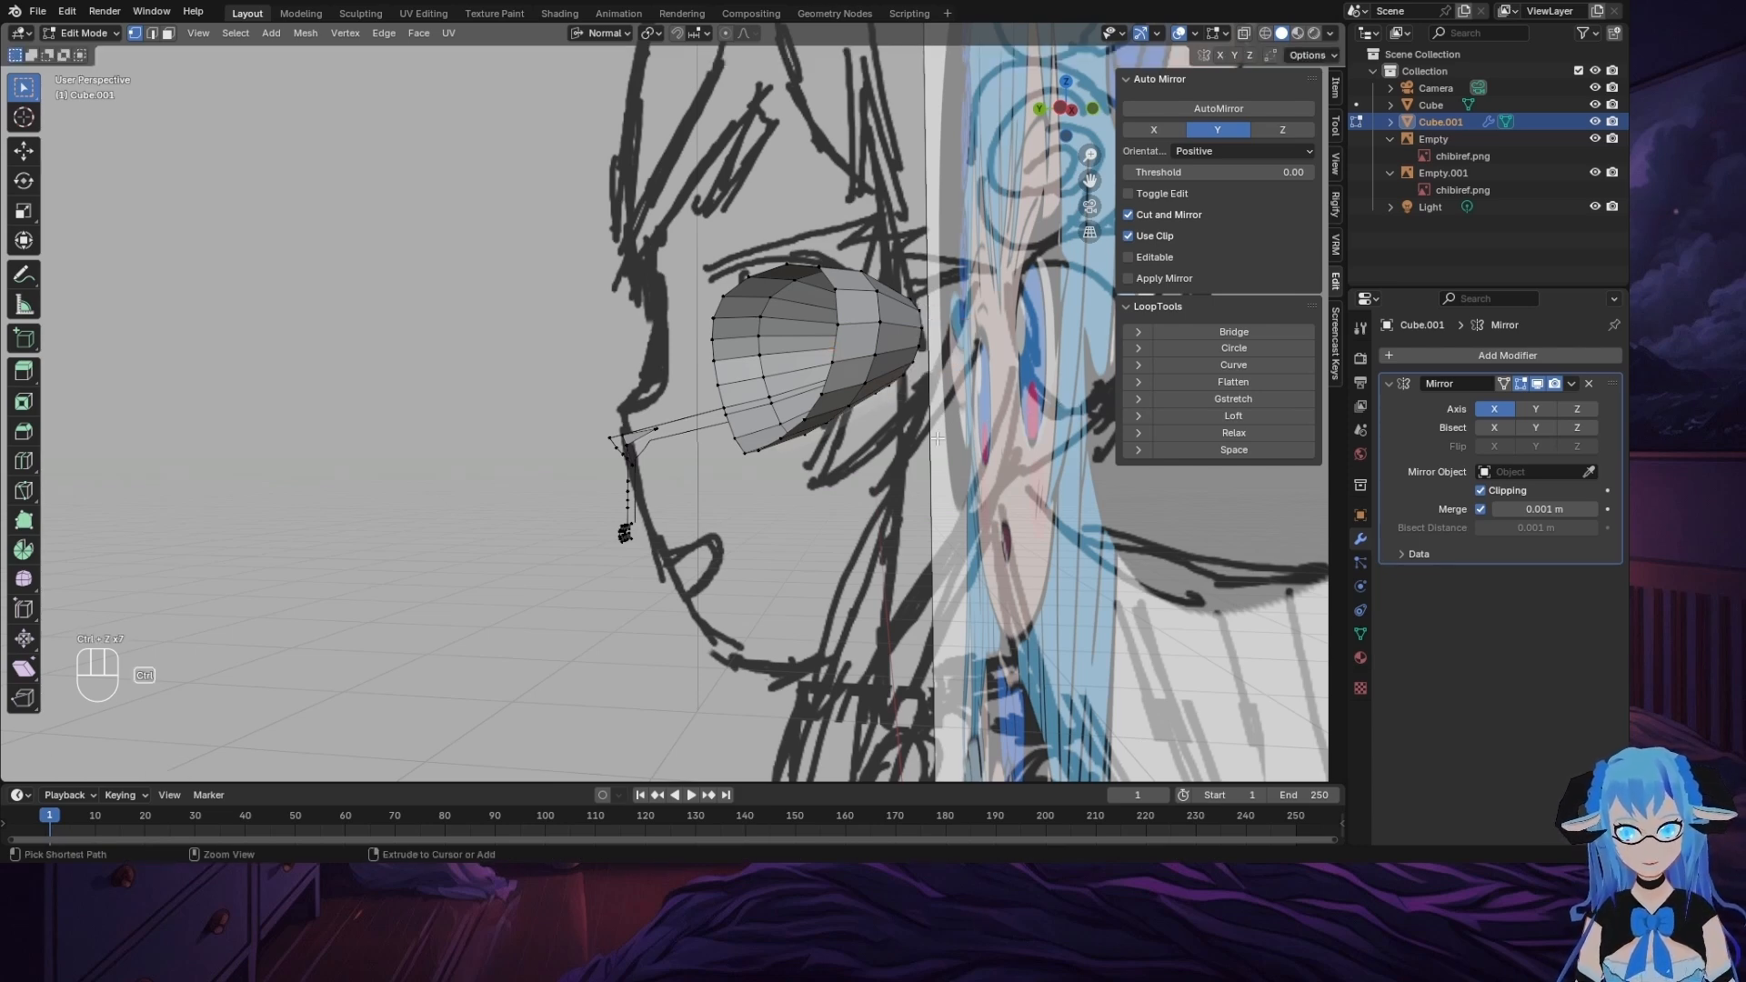
pyautogui.hotkey('ctrl', 'z')
pyautogui.click(1039, 109)
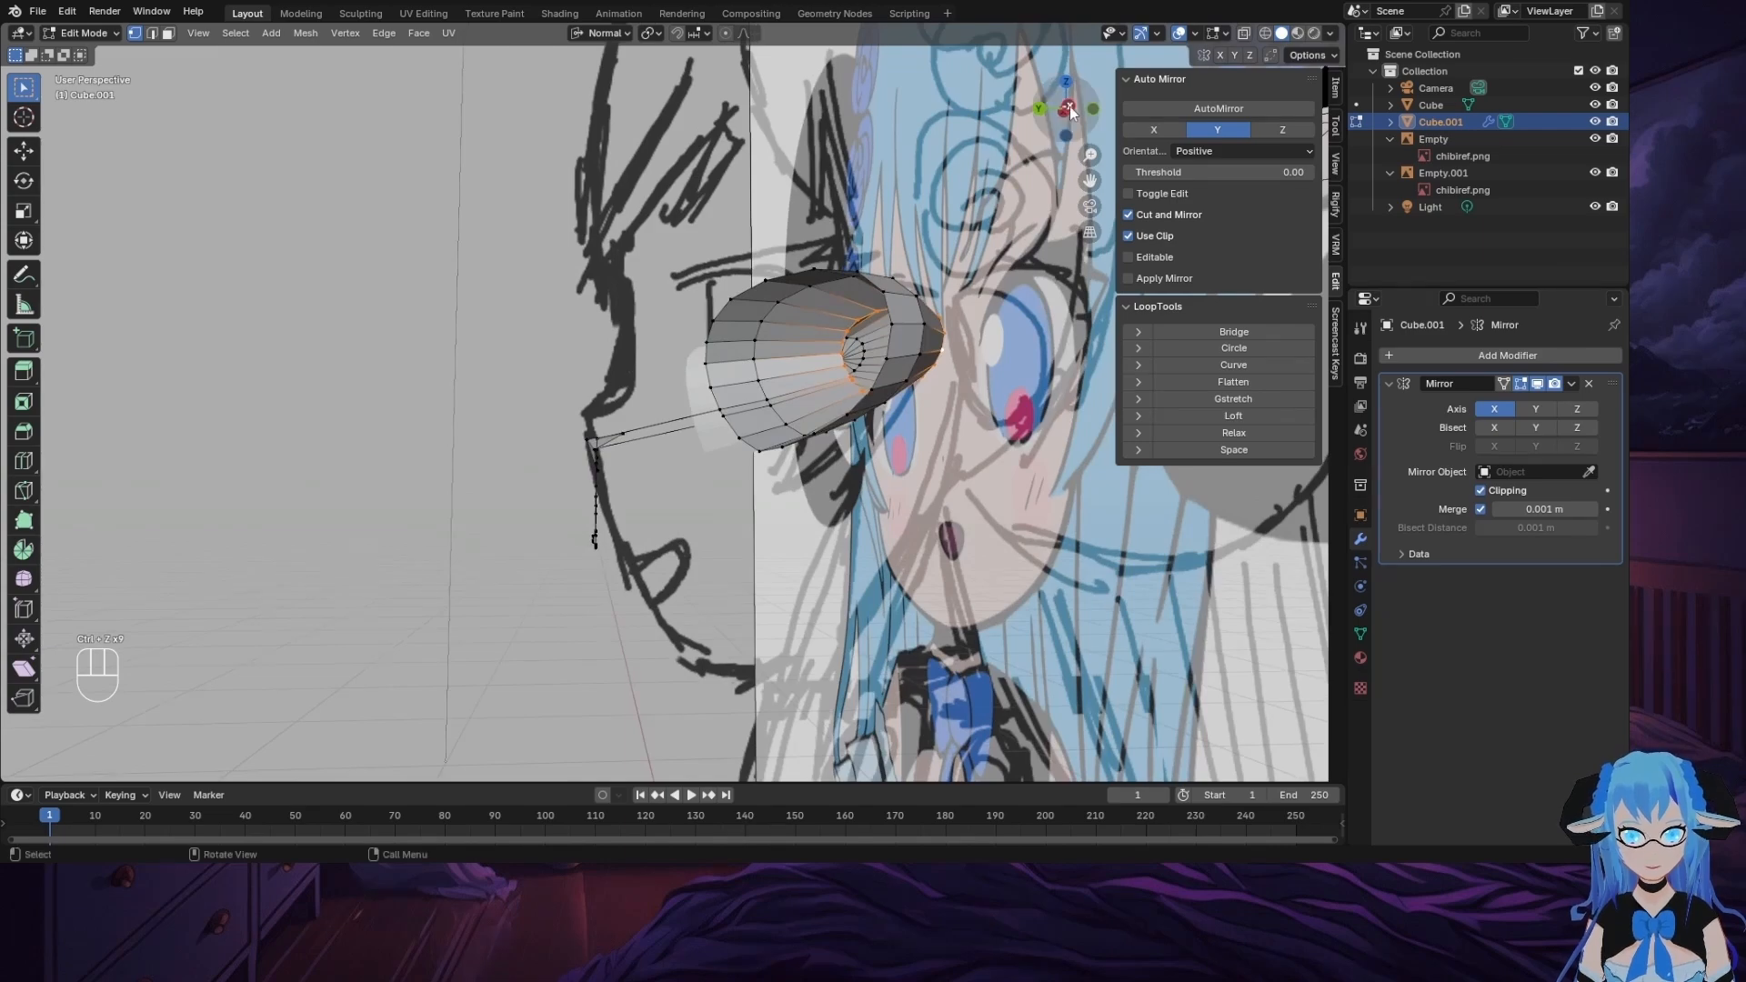
pyautogui.click(1040, 111)
pyautogui.hotkey('ctrl', 'z')
pyautogui.hotkey('ctrl', 'z')
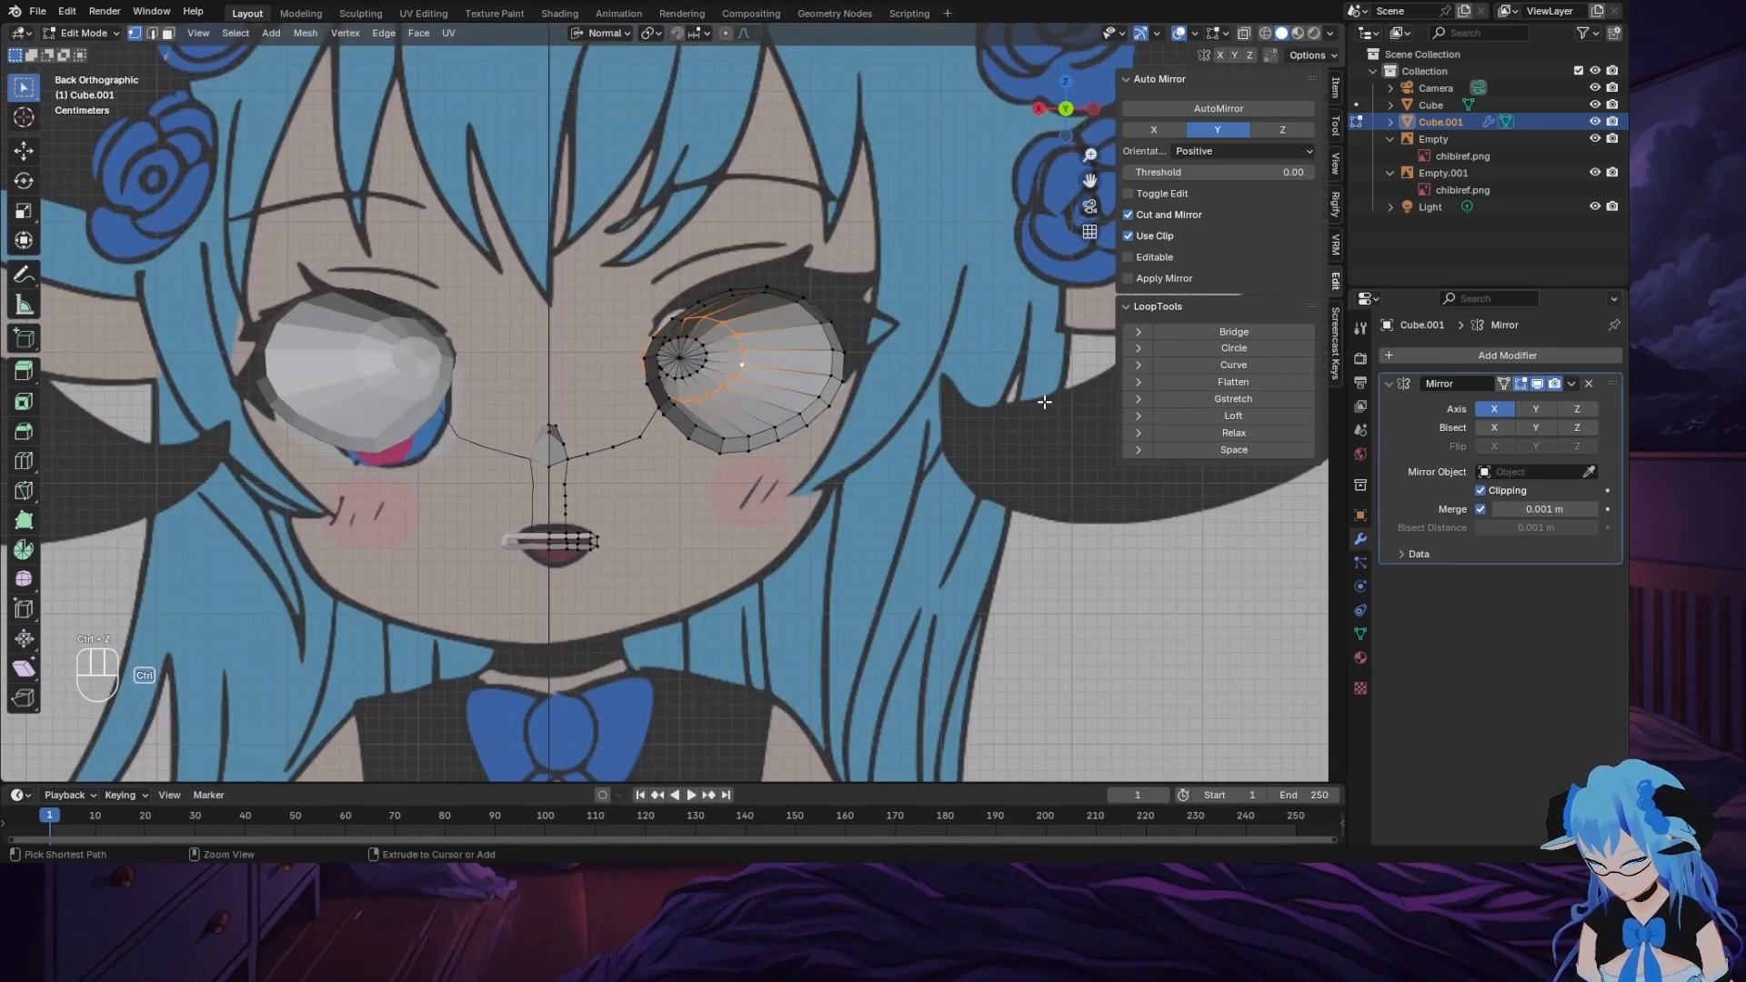
pyautogui.hotkey('ctrl', 'z')
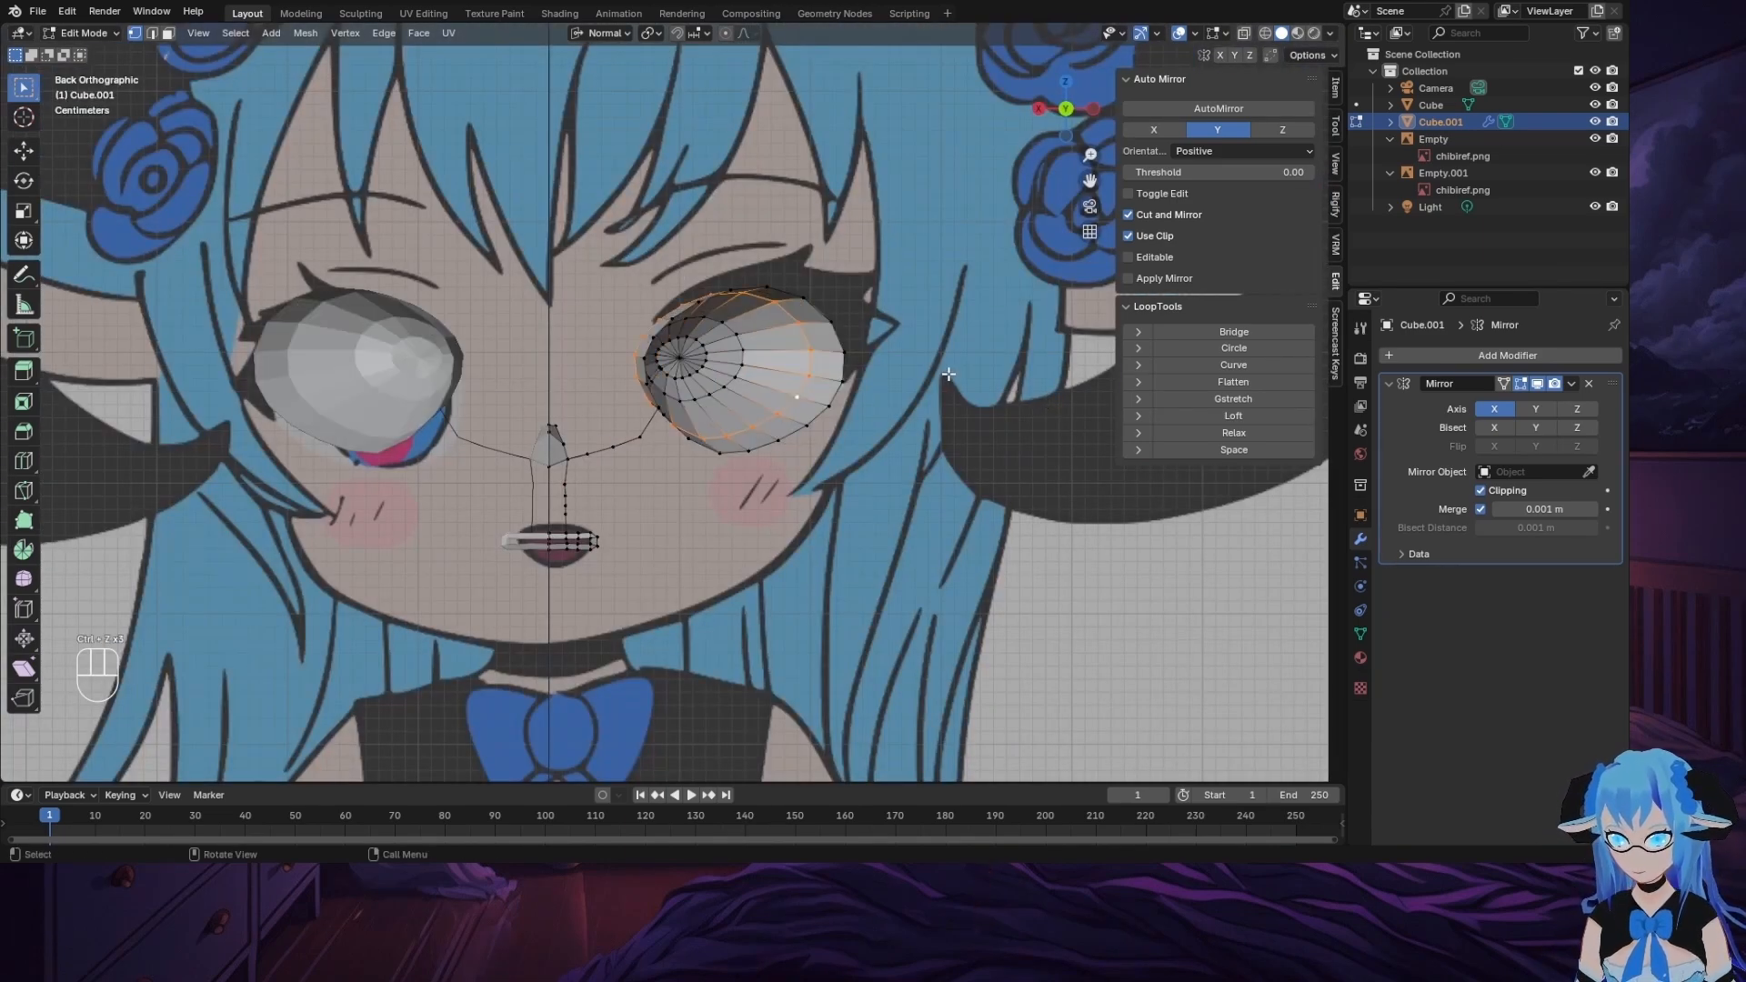
# Step: Switch the transform orientation to Global and move the socket's first inner ring outward along global X to fit inside the eye opening
pyautogui.press(',')
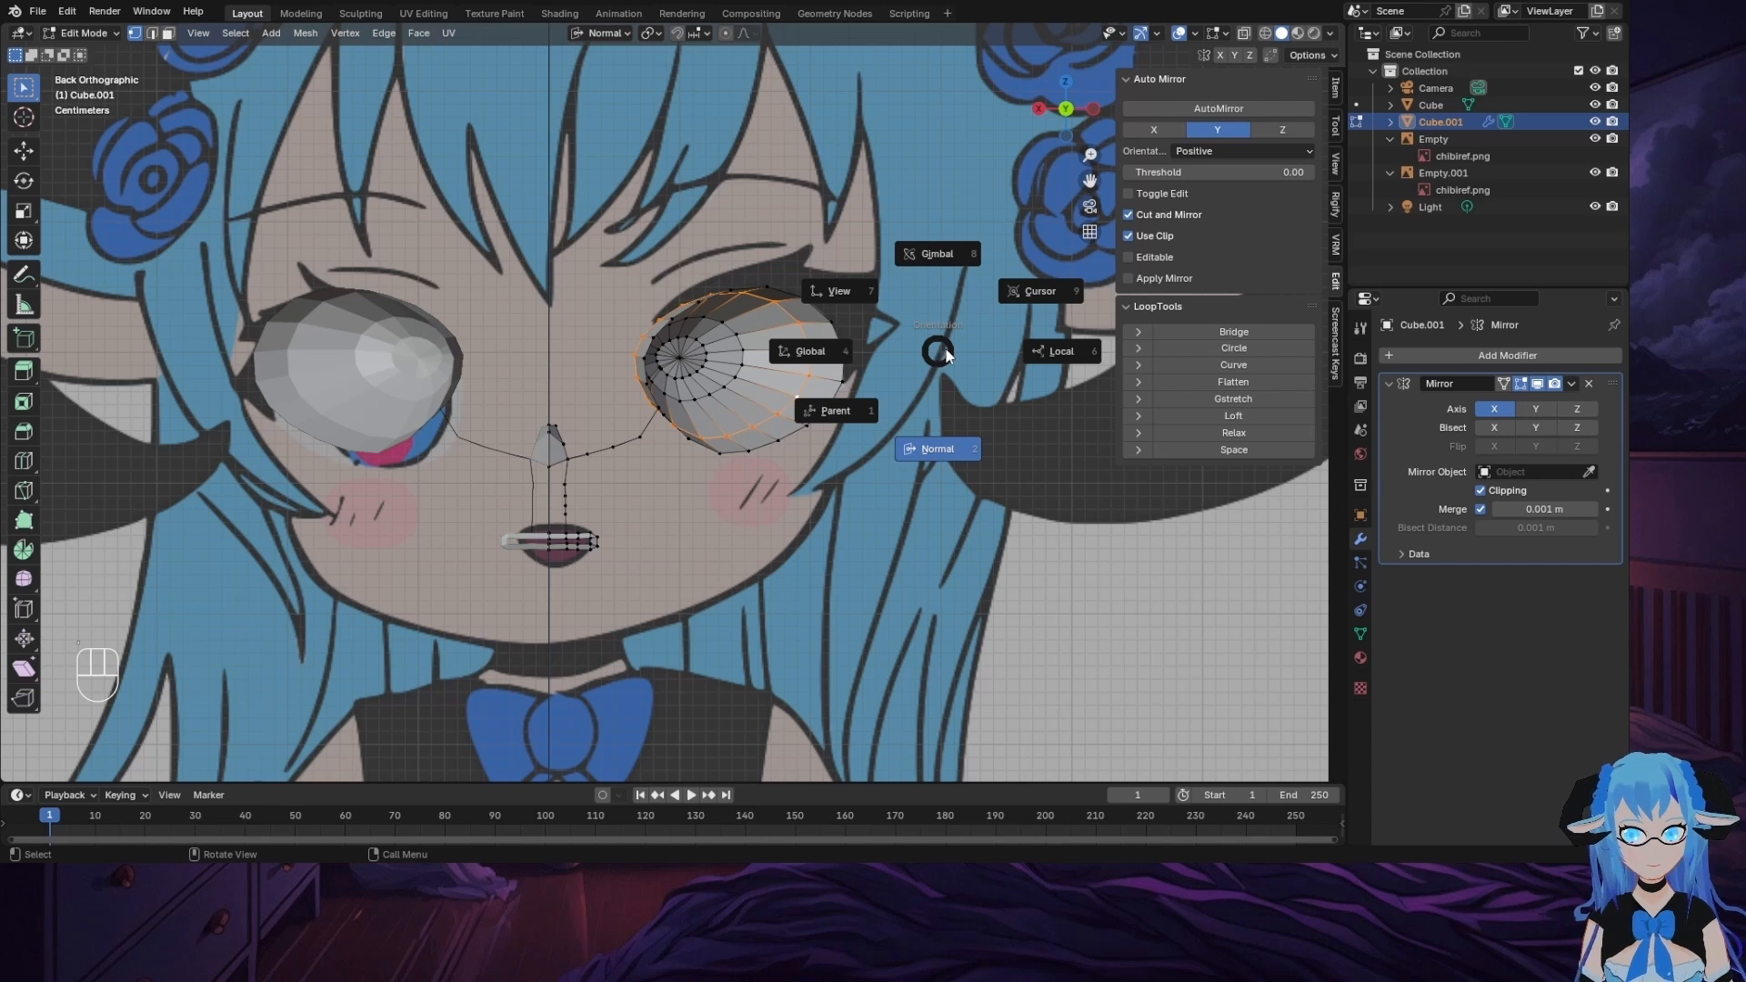
pyautogui.click(929, 355)
pyautogui.press('g')
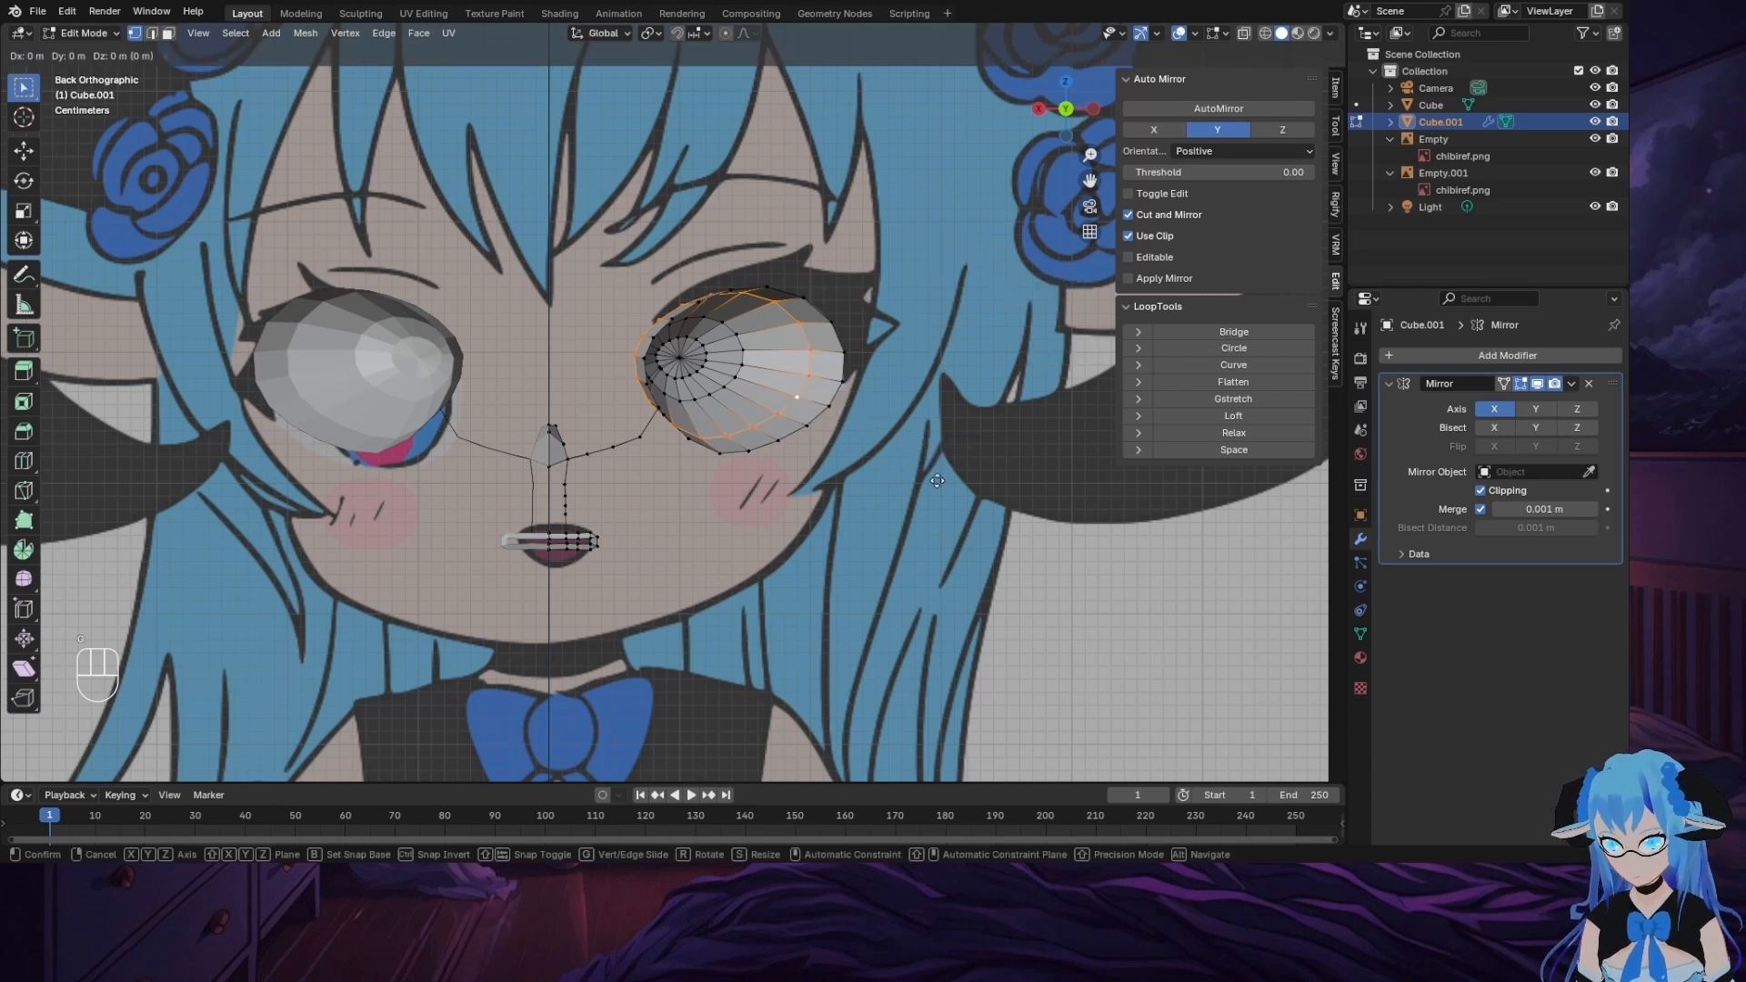
pyautogui.press('z')
pyautogui.press('Escape')
pyautogui.press('g')
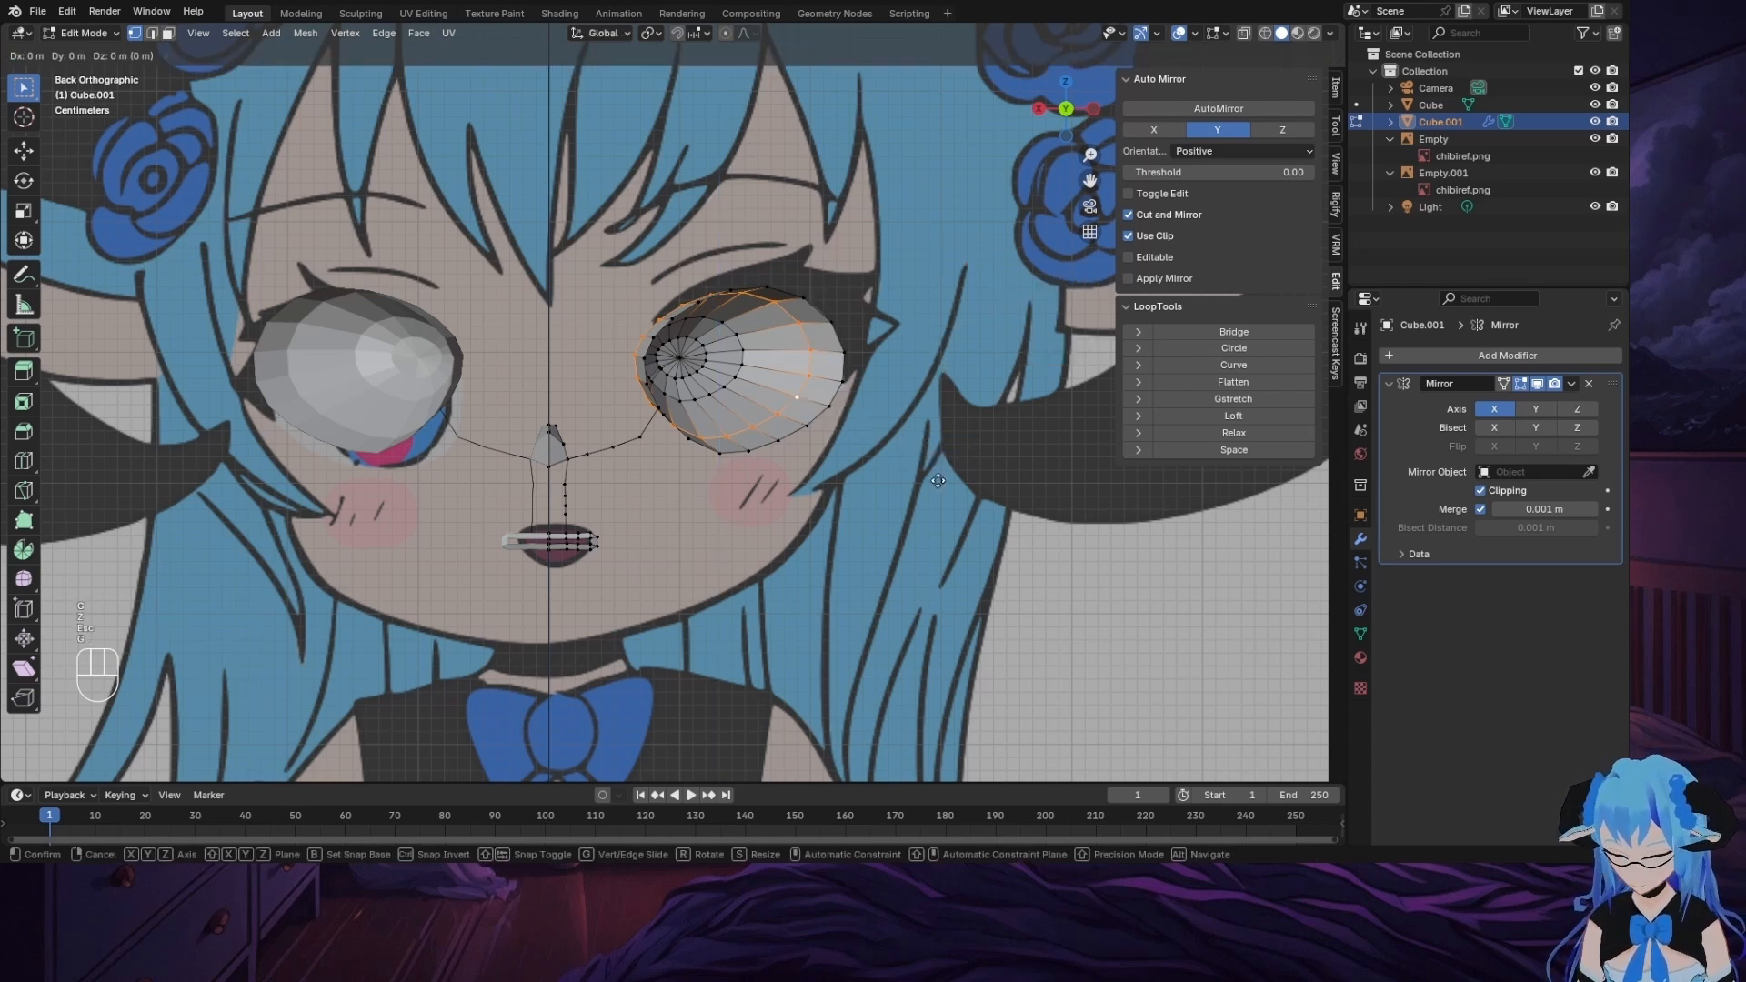
pyautogui.press('x')
pyautogui.click(961, 470)
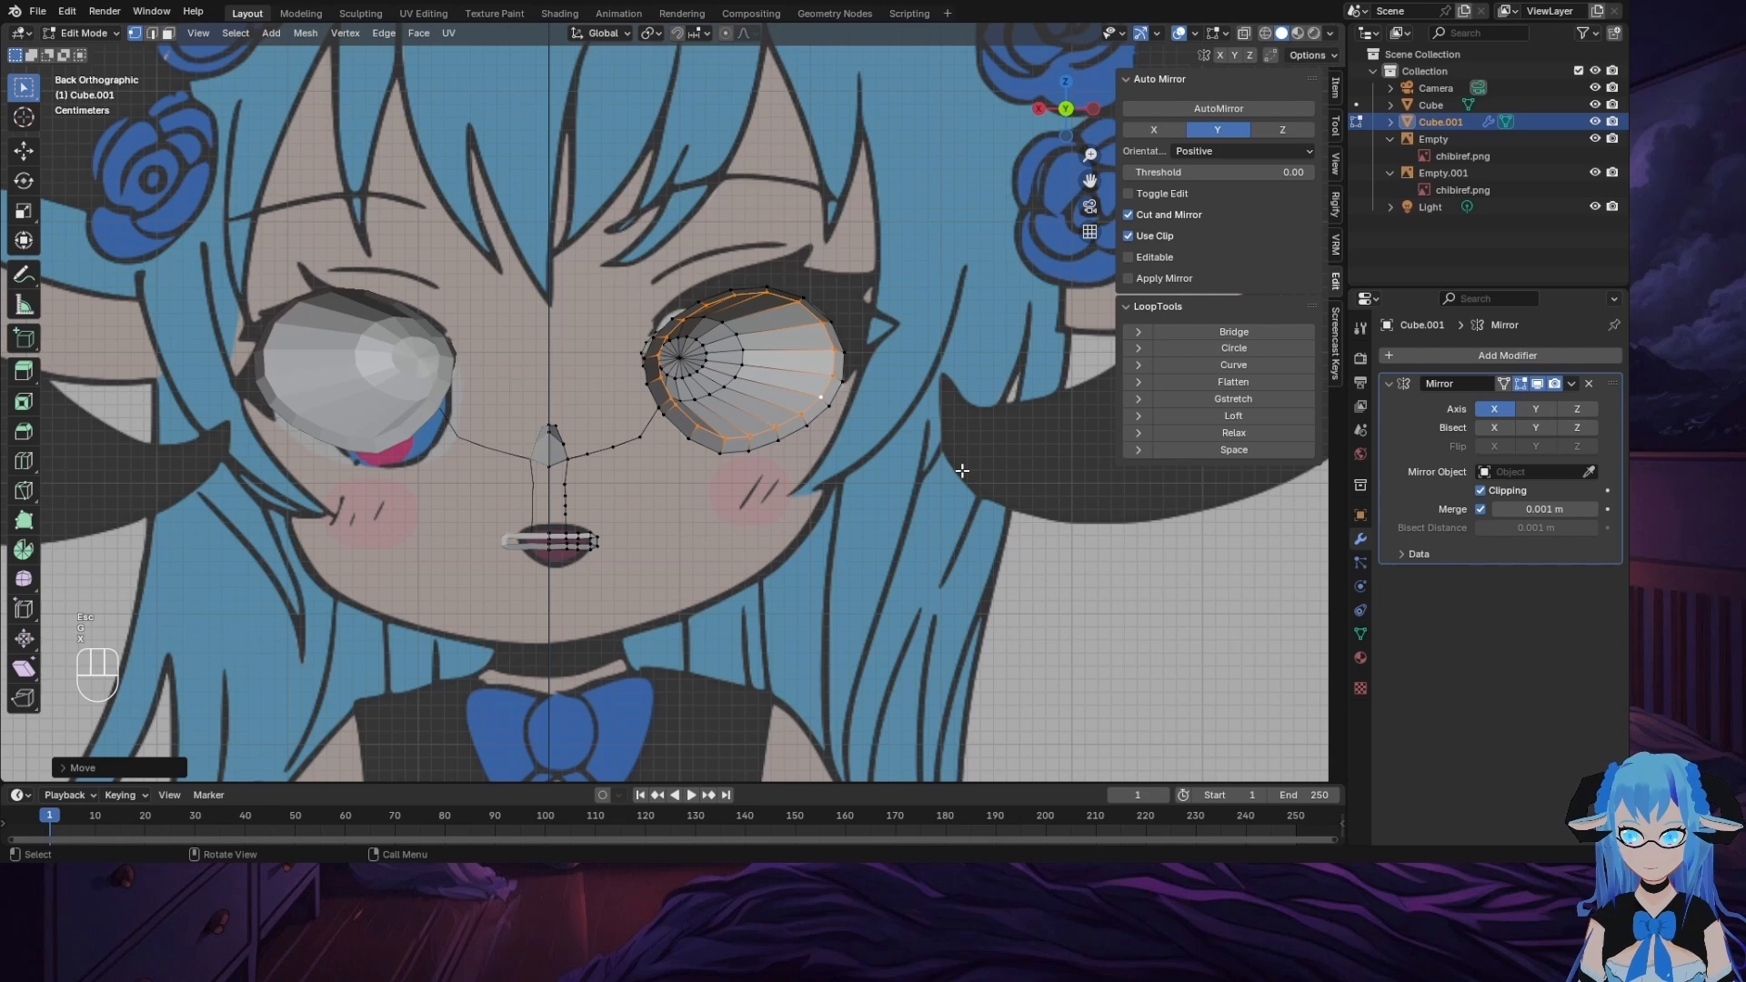
# Step: Move the socket's second ring outward along global X to center it within the eye opening
pyautogui.keyDown('alt'); pyautogui.click(745, 362); pyautogui.keyUp('alt')
pyautogui.press('g')
pyautogui.press('x')
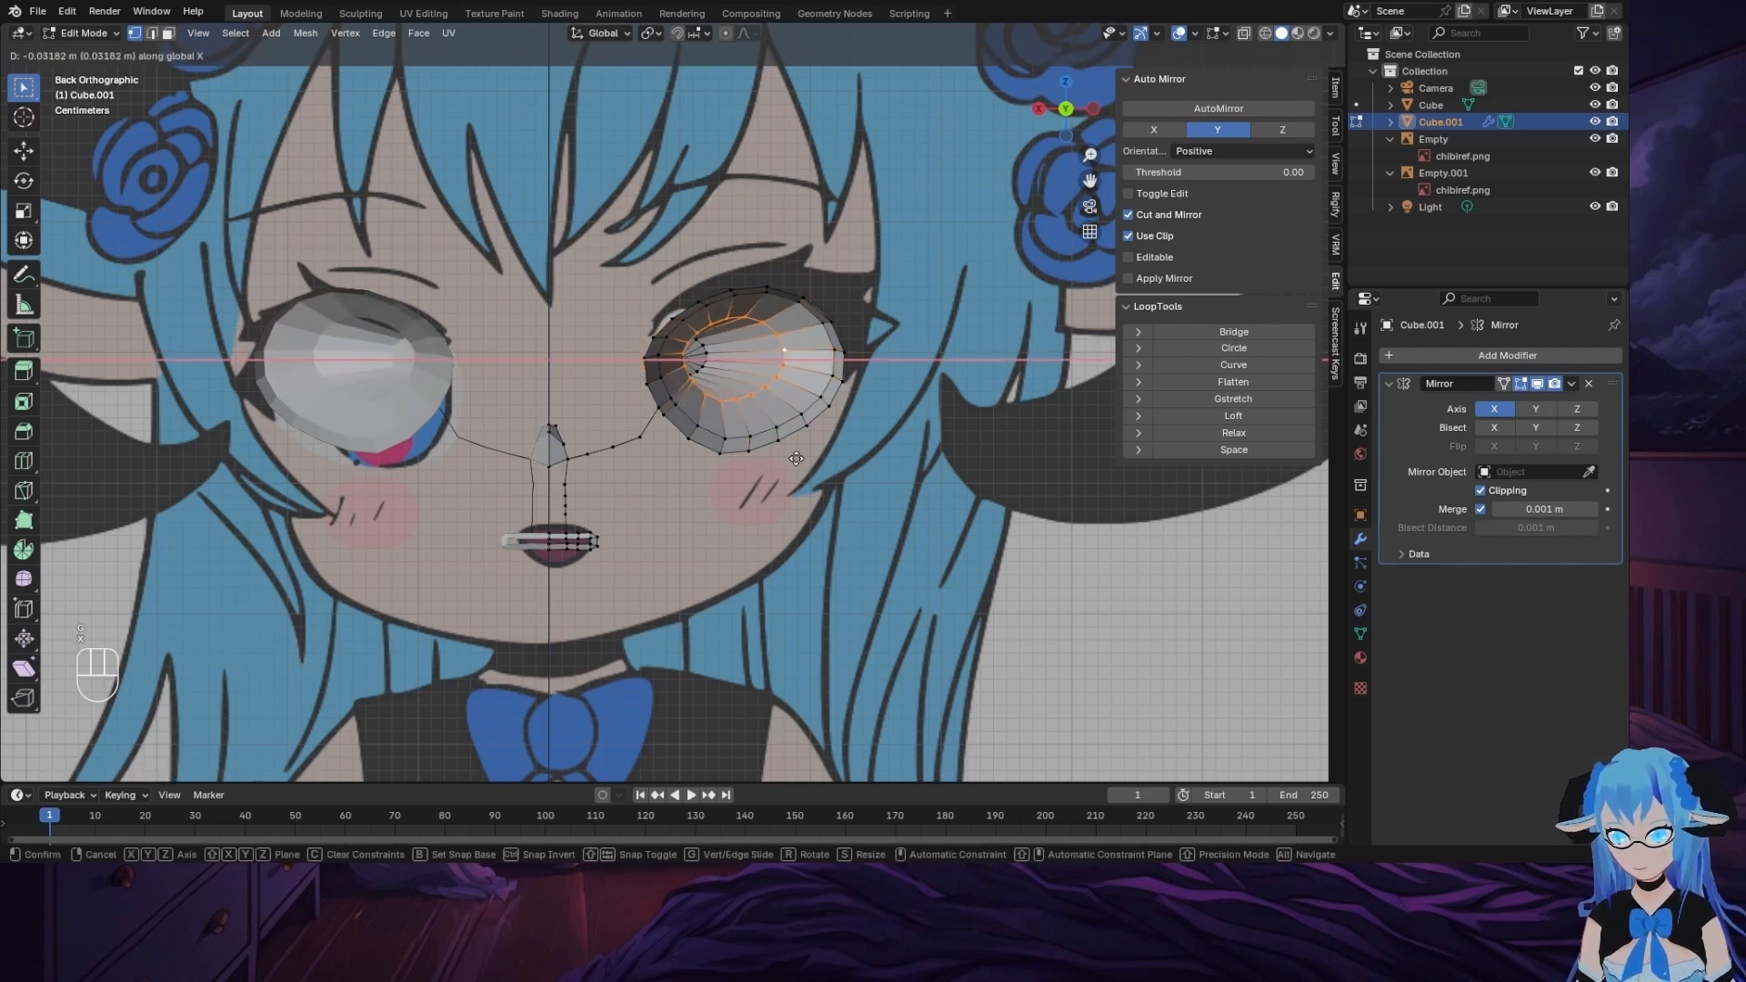
pyautogui.click(702, 335)
# Step: Move the socket's smallest ring outward along global X to center it inside the second ring
pyautogui.keyDown('alt'); pyautogui.click(704, 351); pyautogui.keyUp('alt')
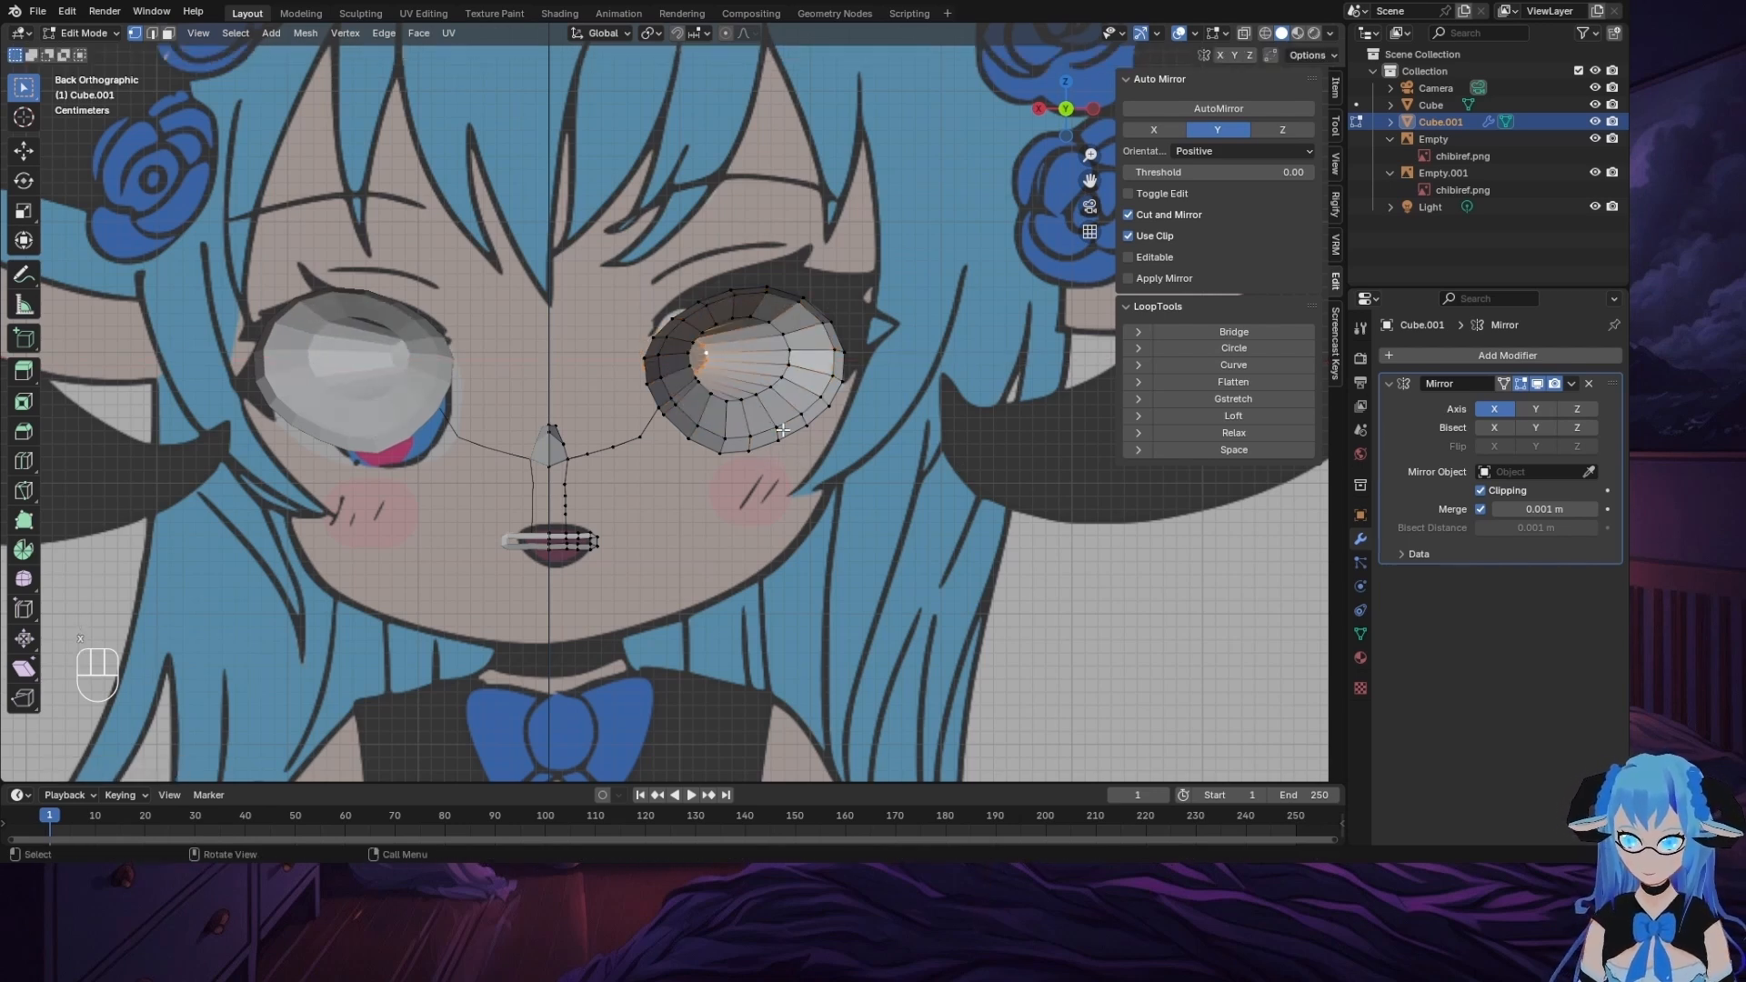
pyautogui.press('g')
pyautogui.press('x')
pyautogui.click(841, 429)
# Step: Move the socket's closing point outward along global X to center it inside the smallest ring
pyautogui.moveTo(841, 429); pyautogui.dragTo(591, 409, button='middle')
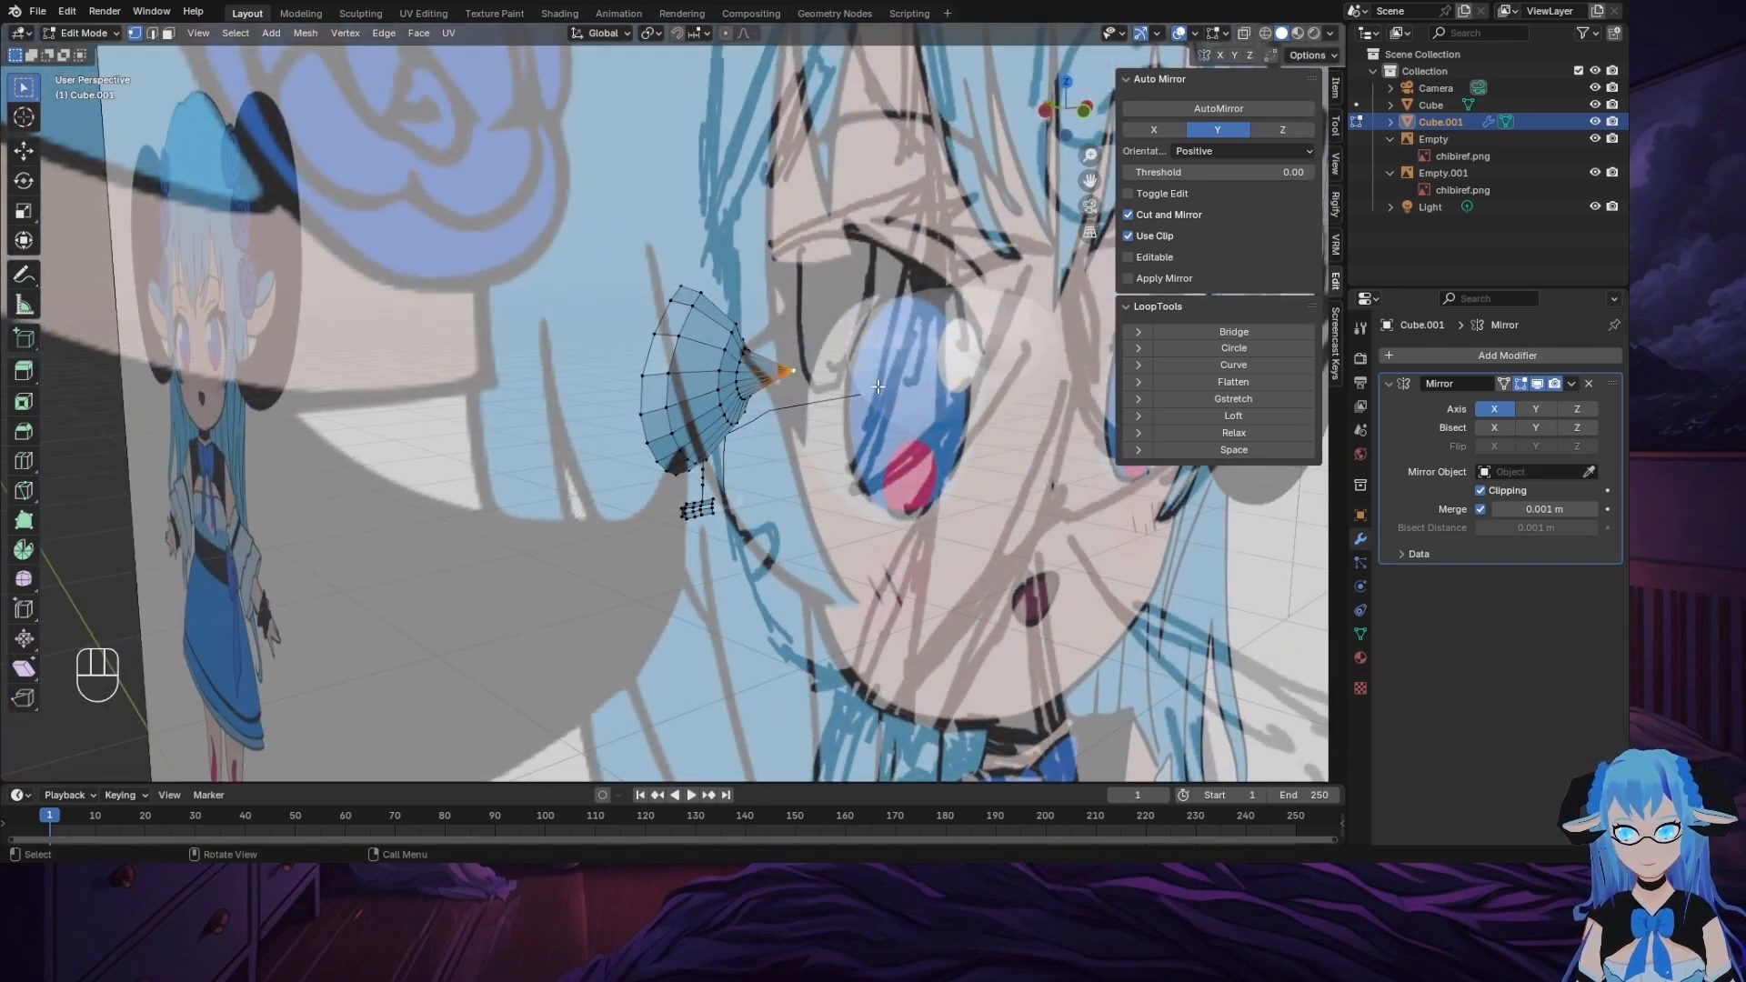
pyautogui.click(1045, 111)
pyautogui.click(1037, 112)
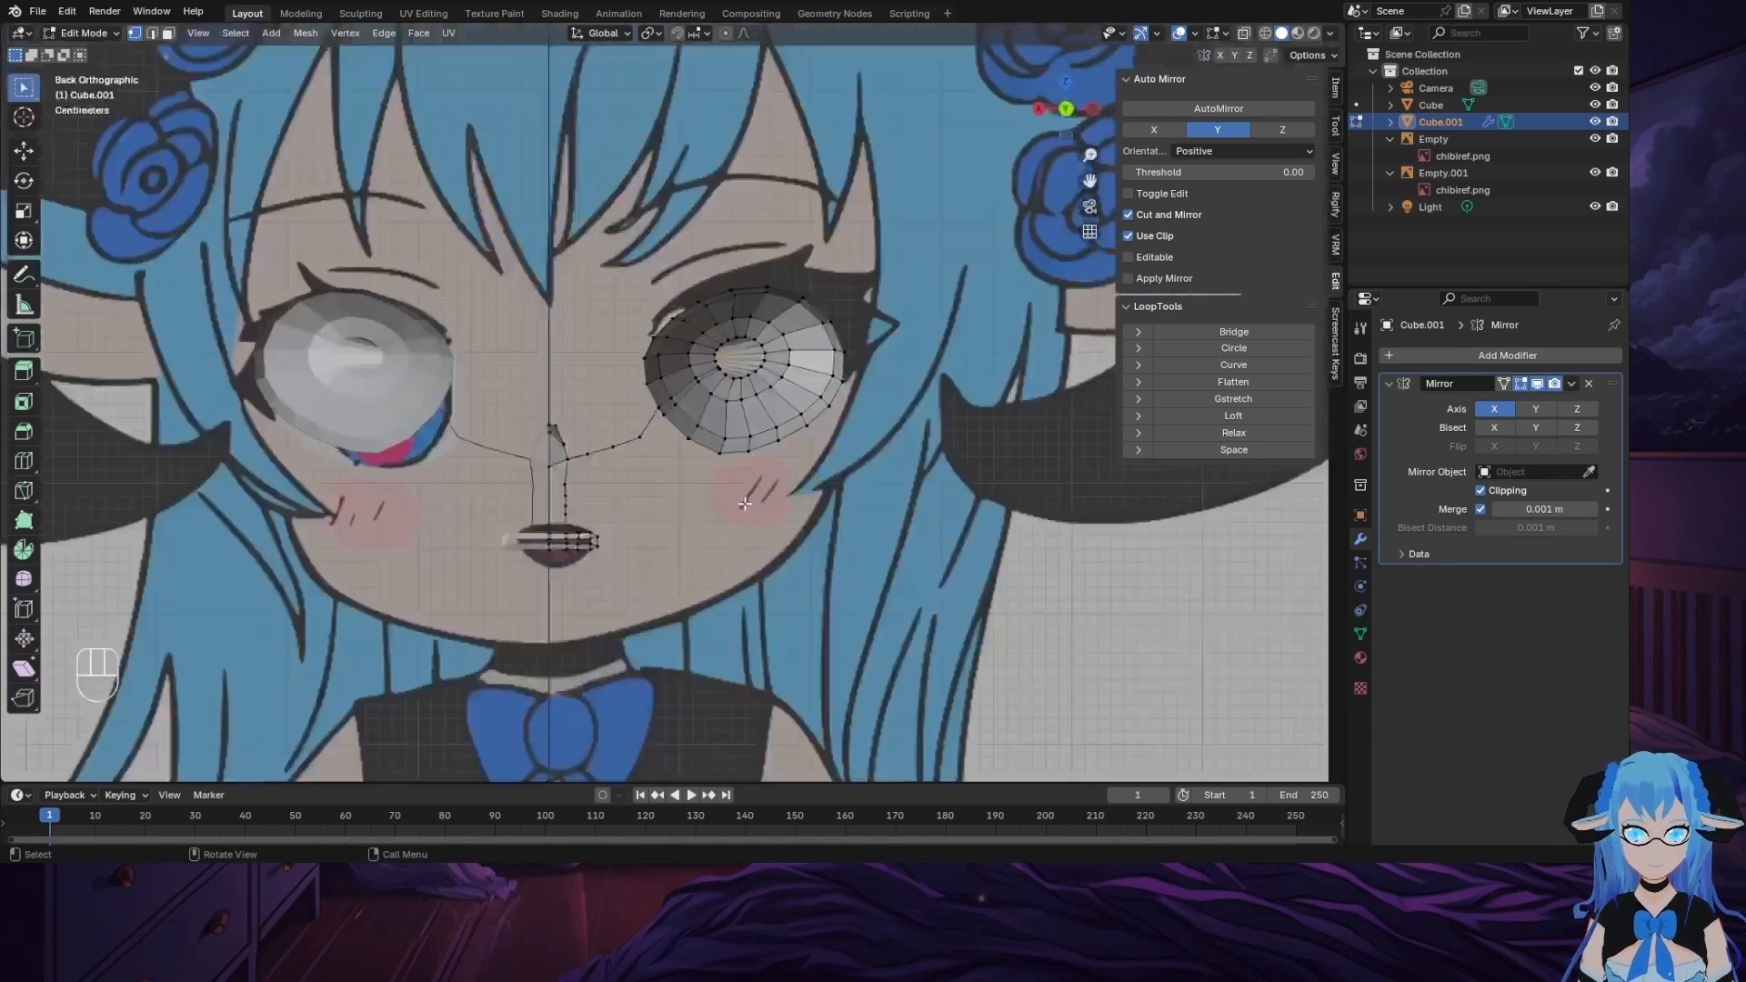
pyautogui.press('g')
pyautogui.press('x')
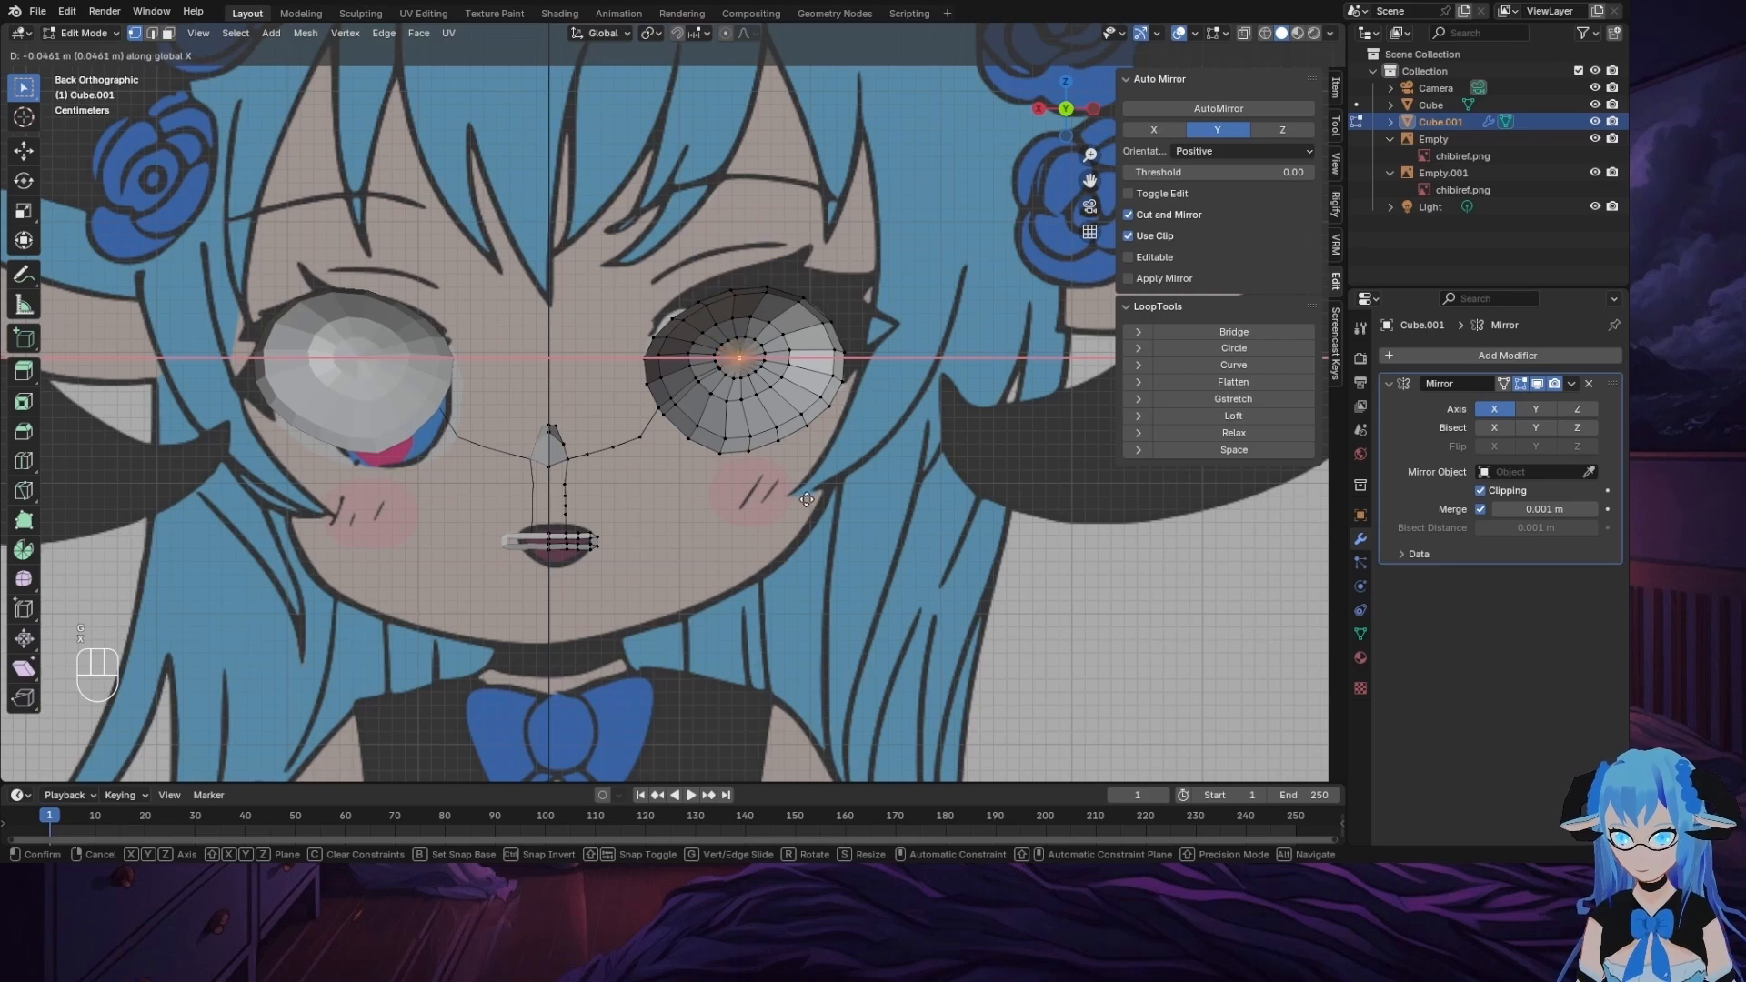
pyautogui.click(857, 634)
pyautogui.moveTo(950, 541)
pyautogui.mouseDown(button='middle')
pyautogui.moveTo(1120, 510)
pyautogui.moveTo(639, 532)
pyautogui.moveTo(965, 638)
pyautogui.moveTo(947, 600)
pyautogui.moveTo(964, 509)
pyautogui.mouseUp(button='middle')
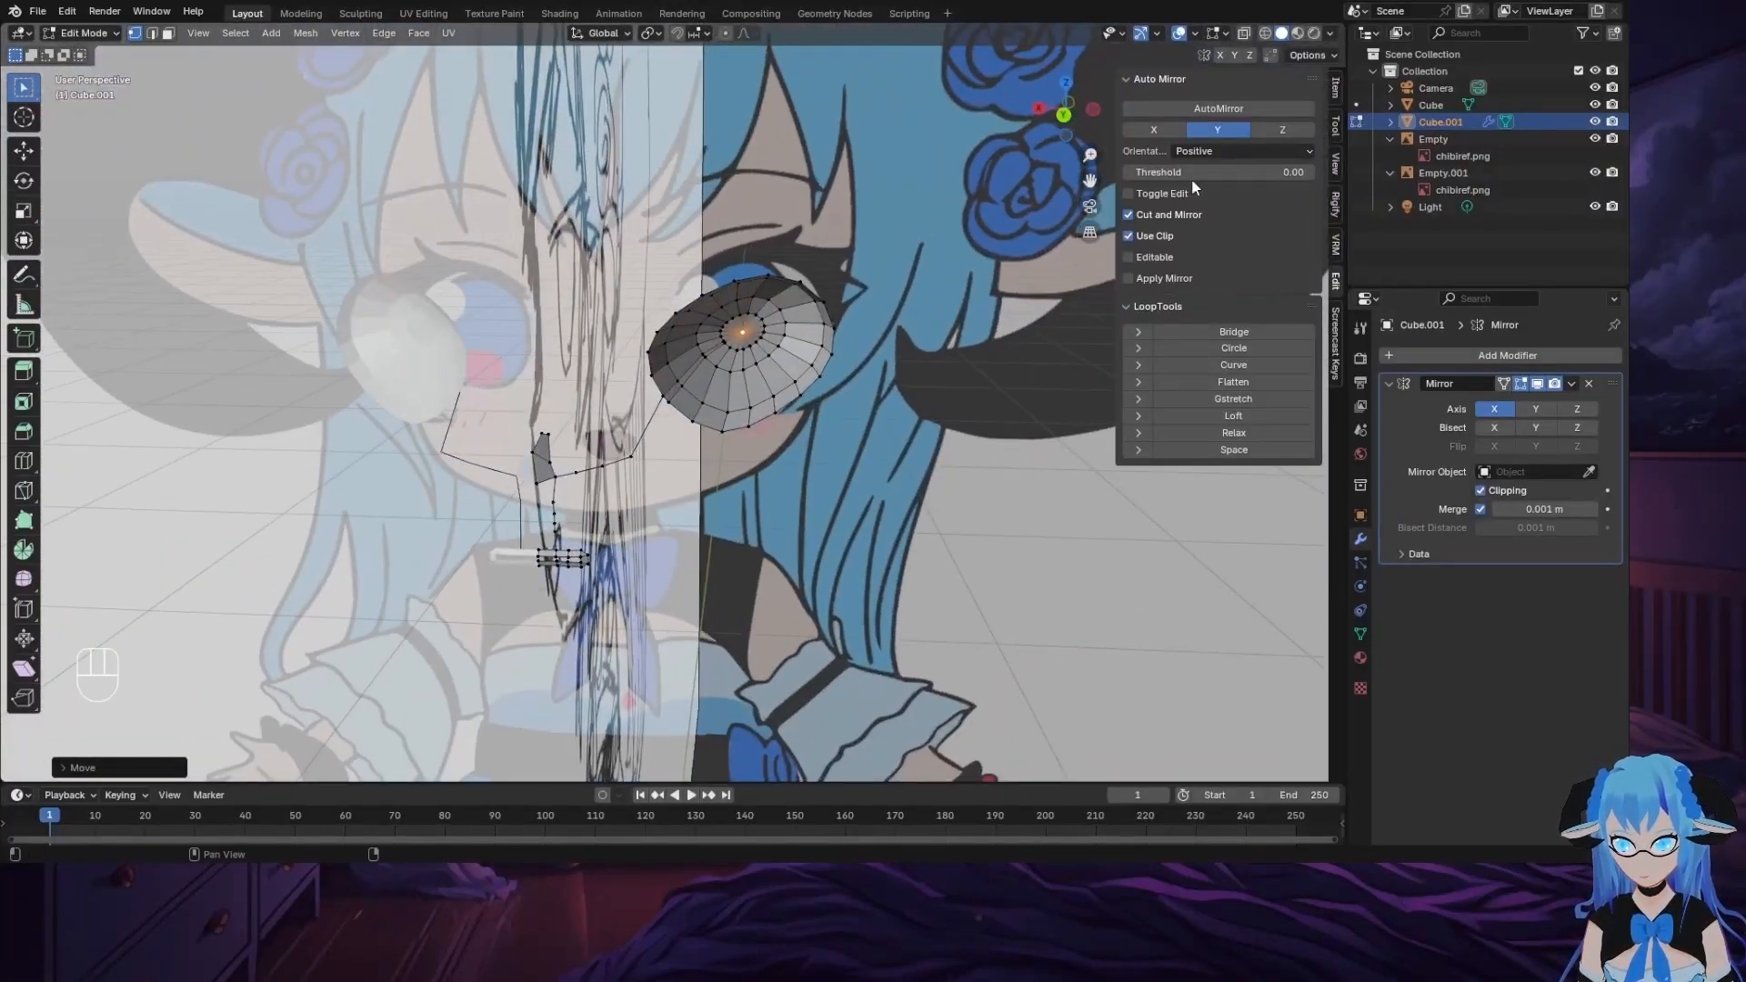
pyautogui.click(1064, 118)
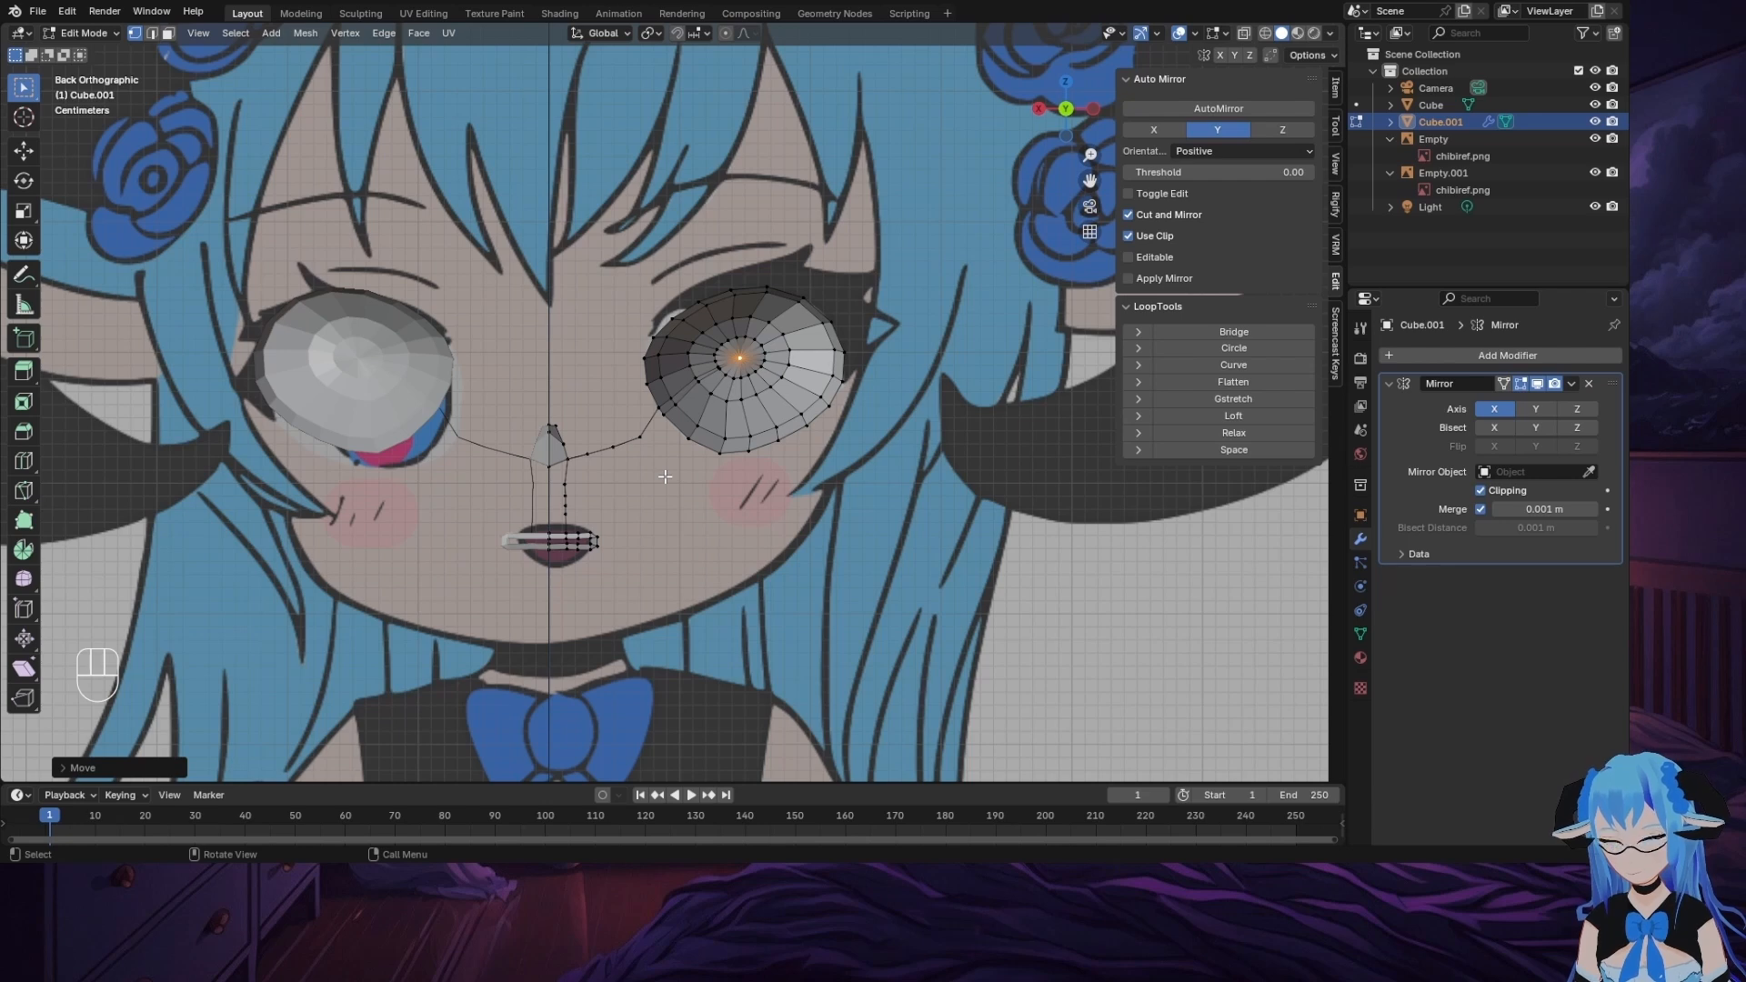
# Step: Select the outer edge loop of the eye opening and mark it as a seam
pyautogui.keyDown('shift'); pyautogui.click(707, 333); pyautogui.keyUp('shift')
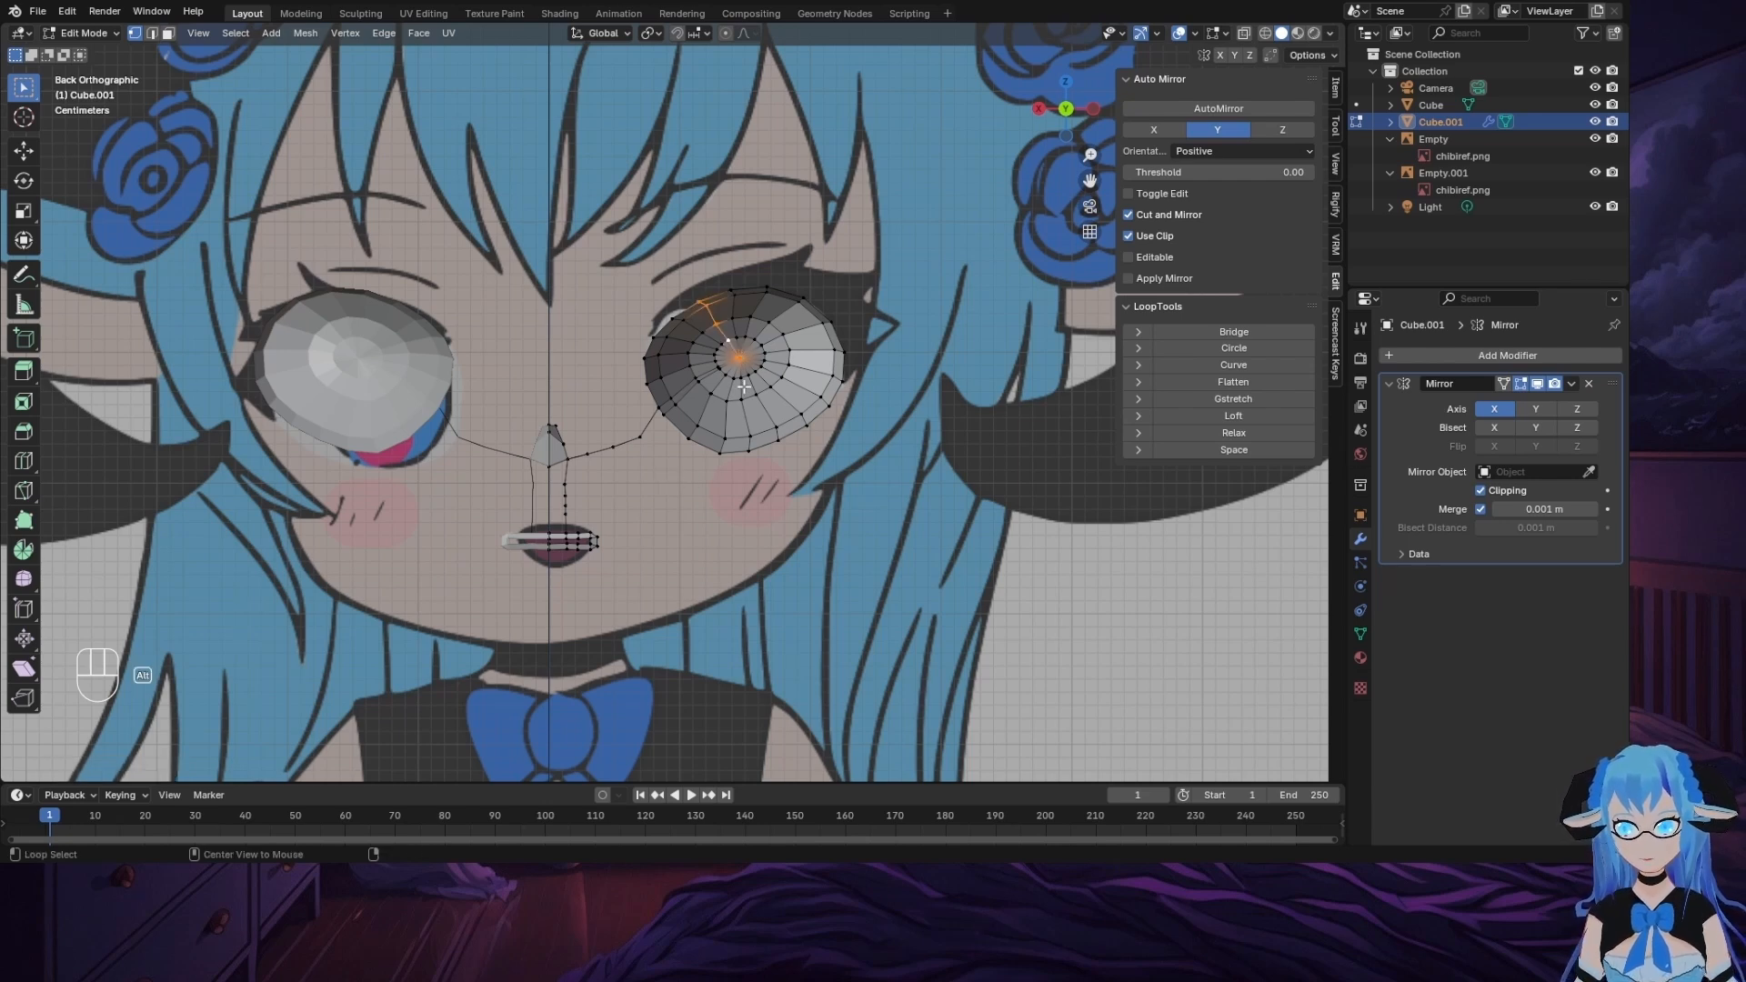
pyautogui.click(689, 323)
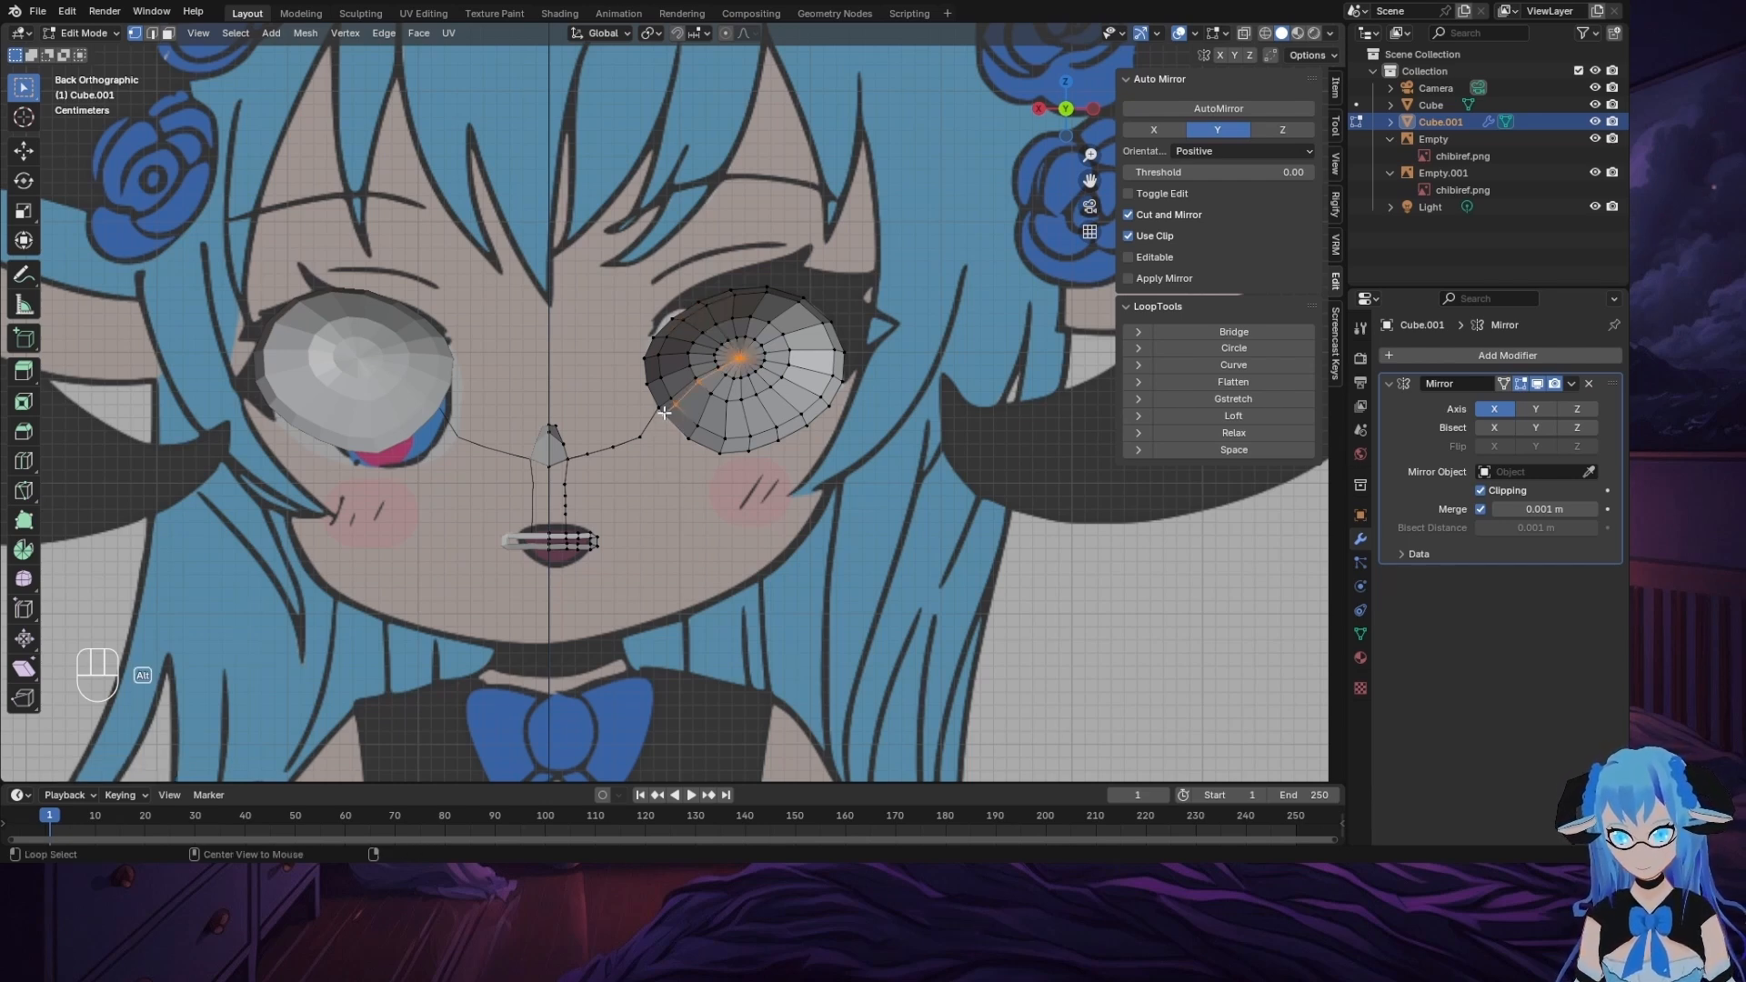
pyautogui.keyDown('alt'); pyautogui.click(696, 437); pyautogui.keyUp('alt')
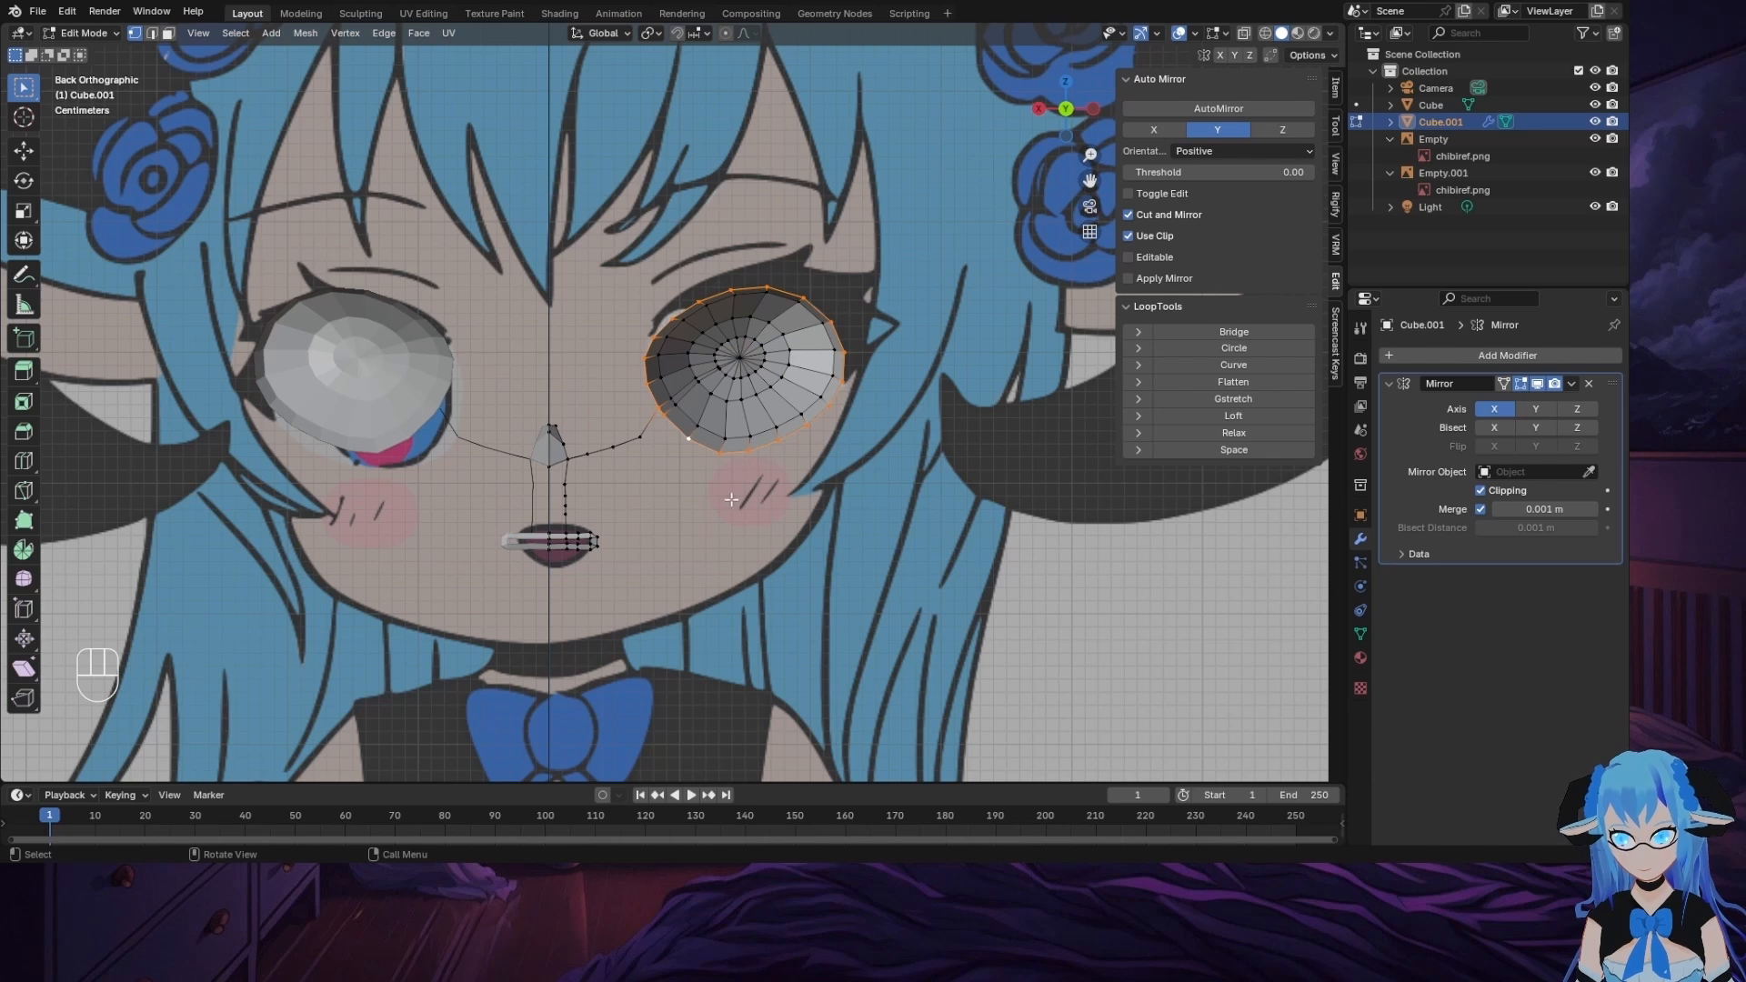
pyautogui.click(152, 34)
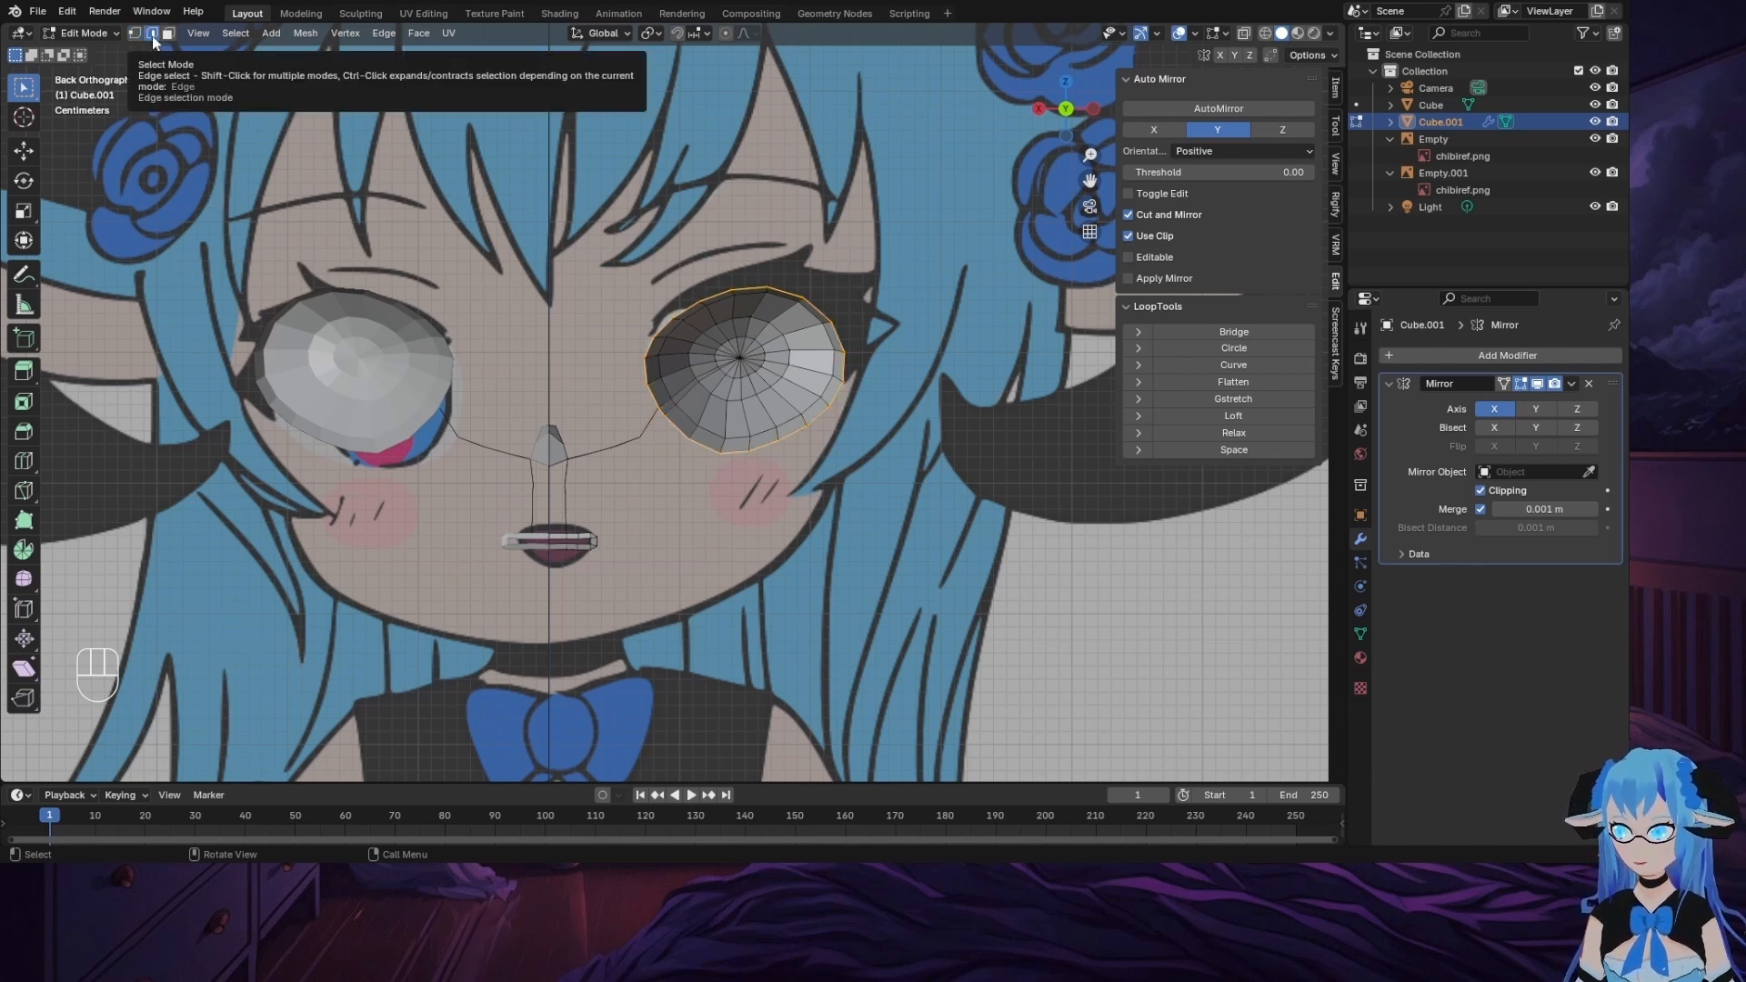
pyautogui.click(383, 33)
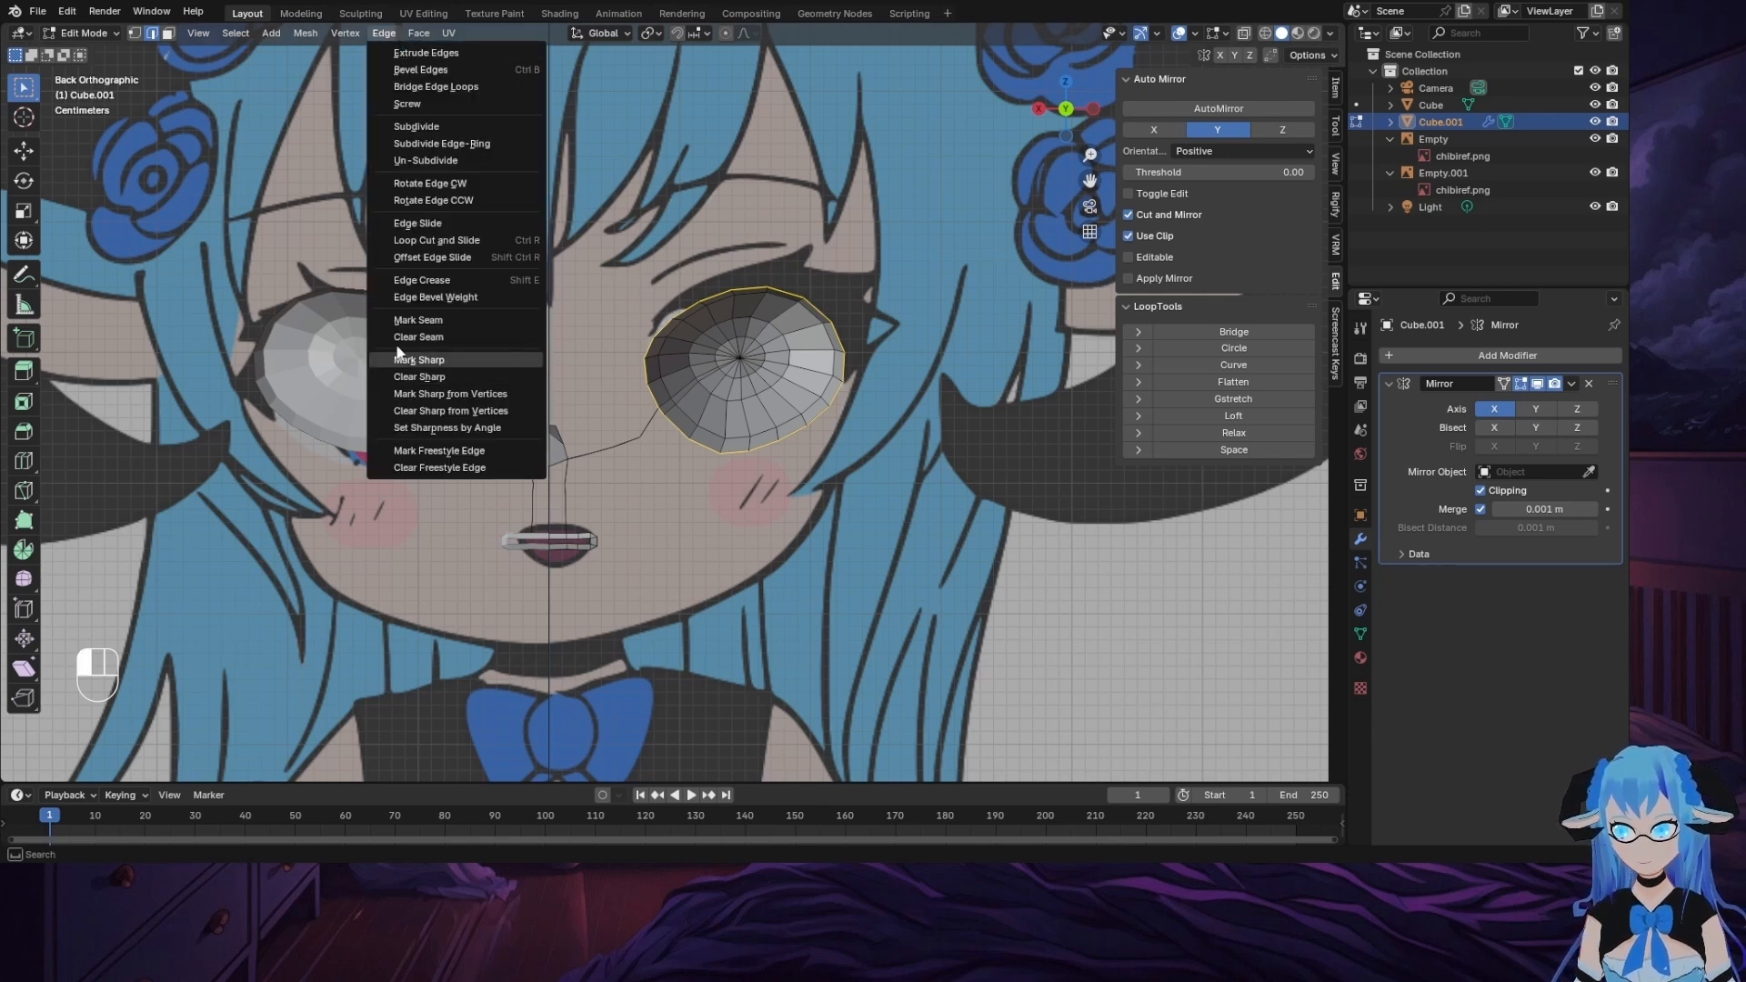
pyautogui.click(429, 319)
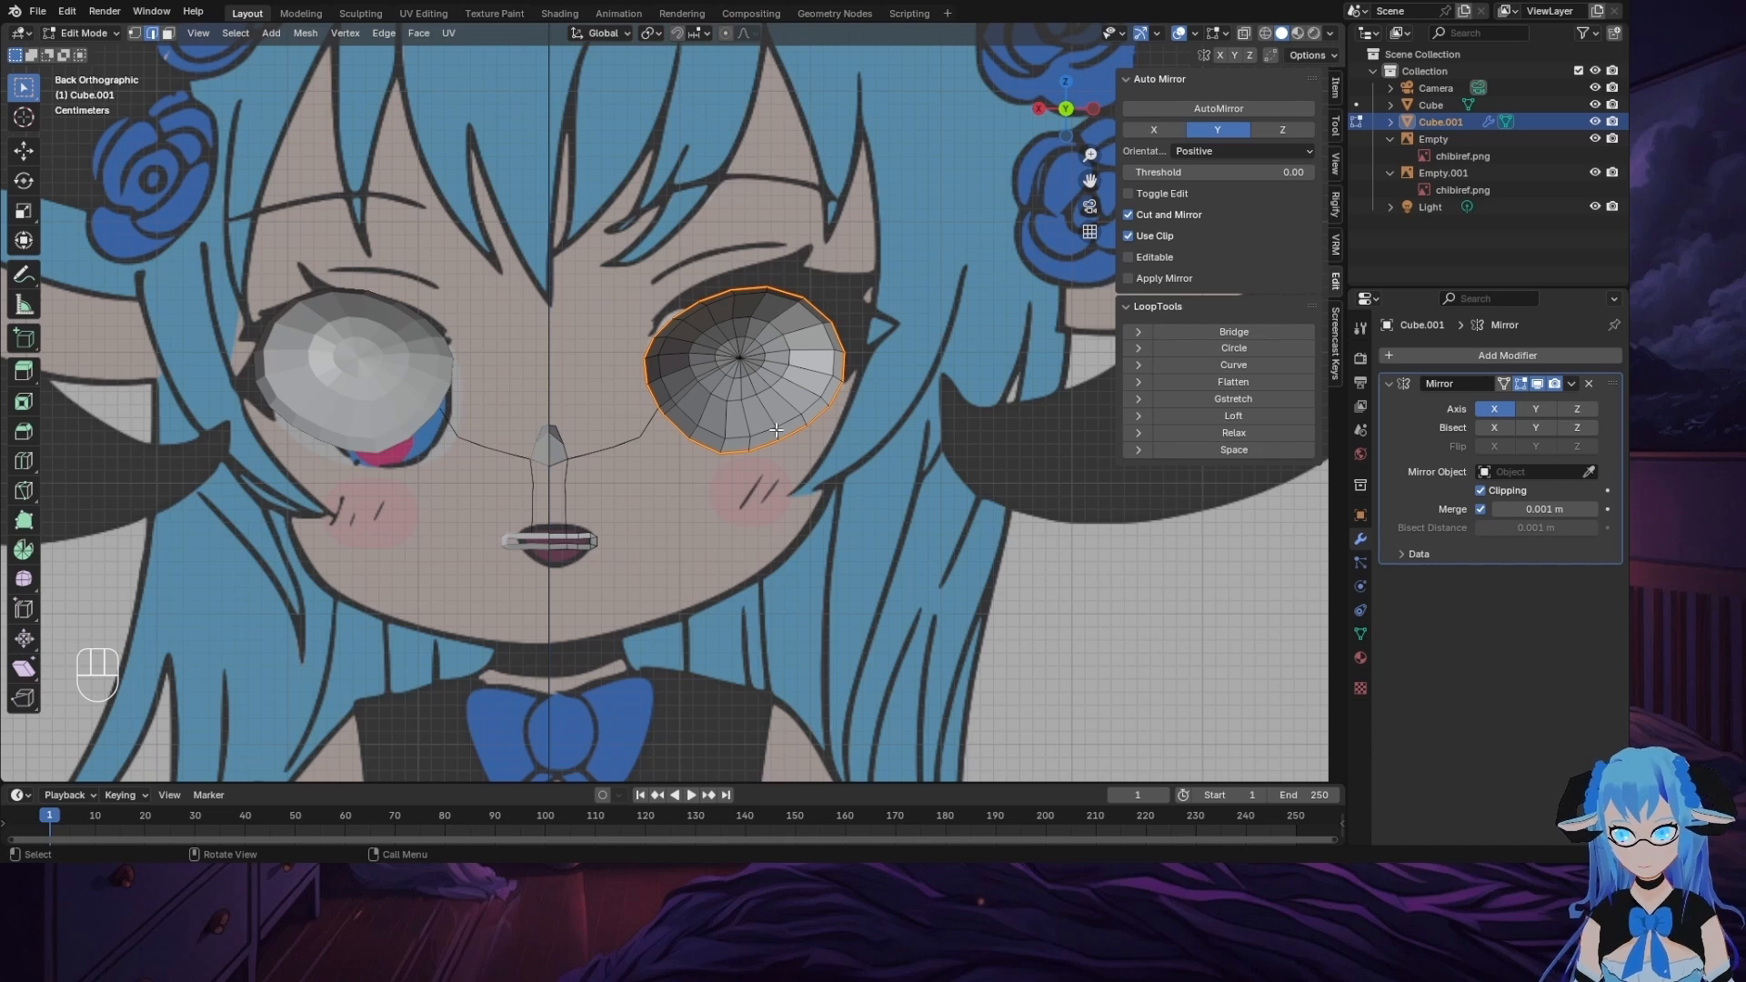
# Step: Try to select only the eye socket inside the seam with Select Linked in vertex mode
pyautogui.click(751, 382)
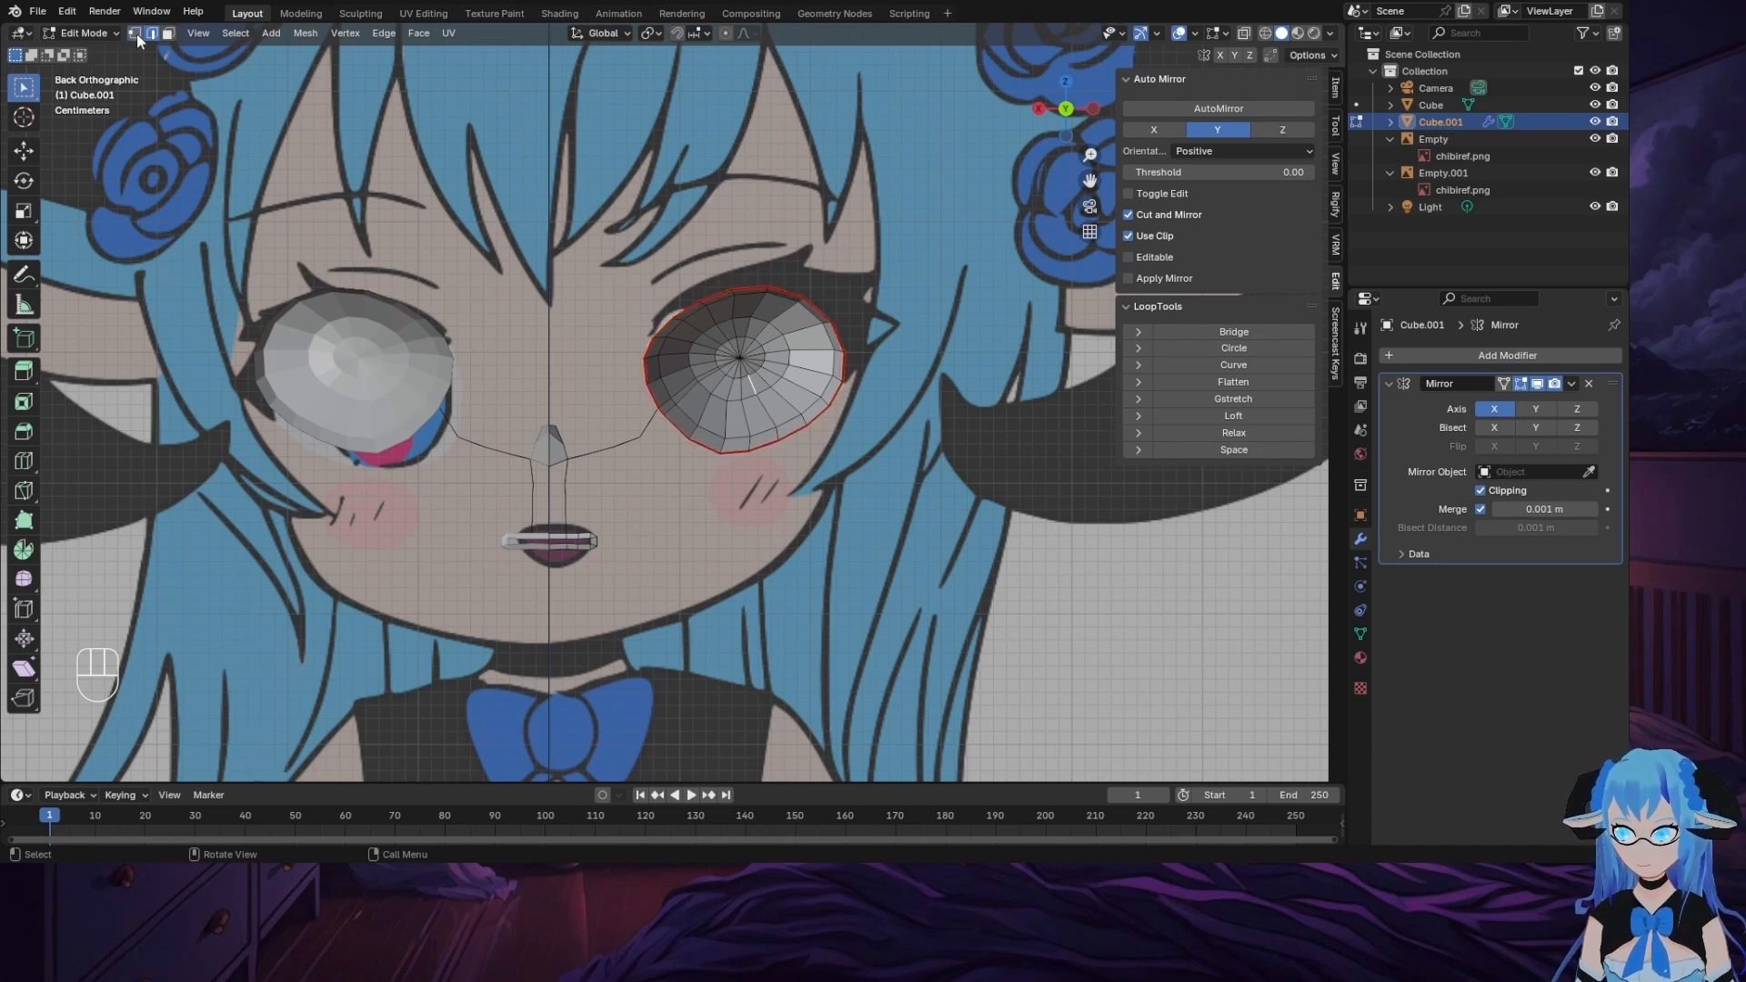
pyautogui.click(136, 34)
pyautogui.click(786, 366)
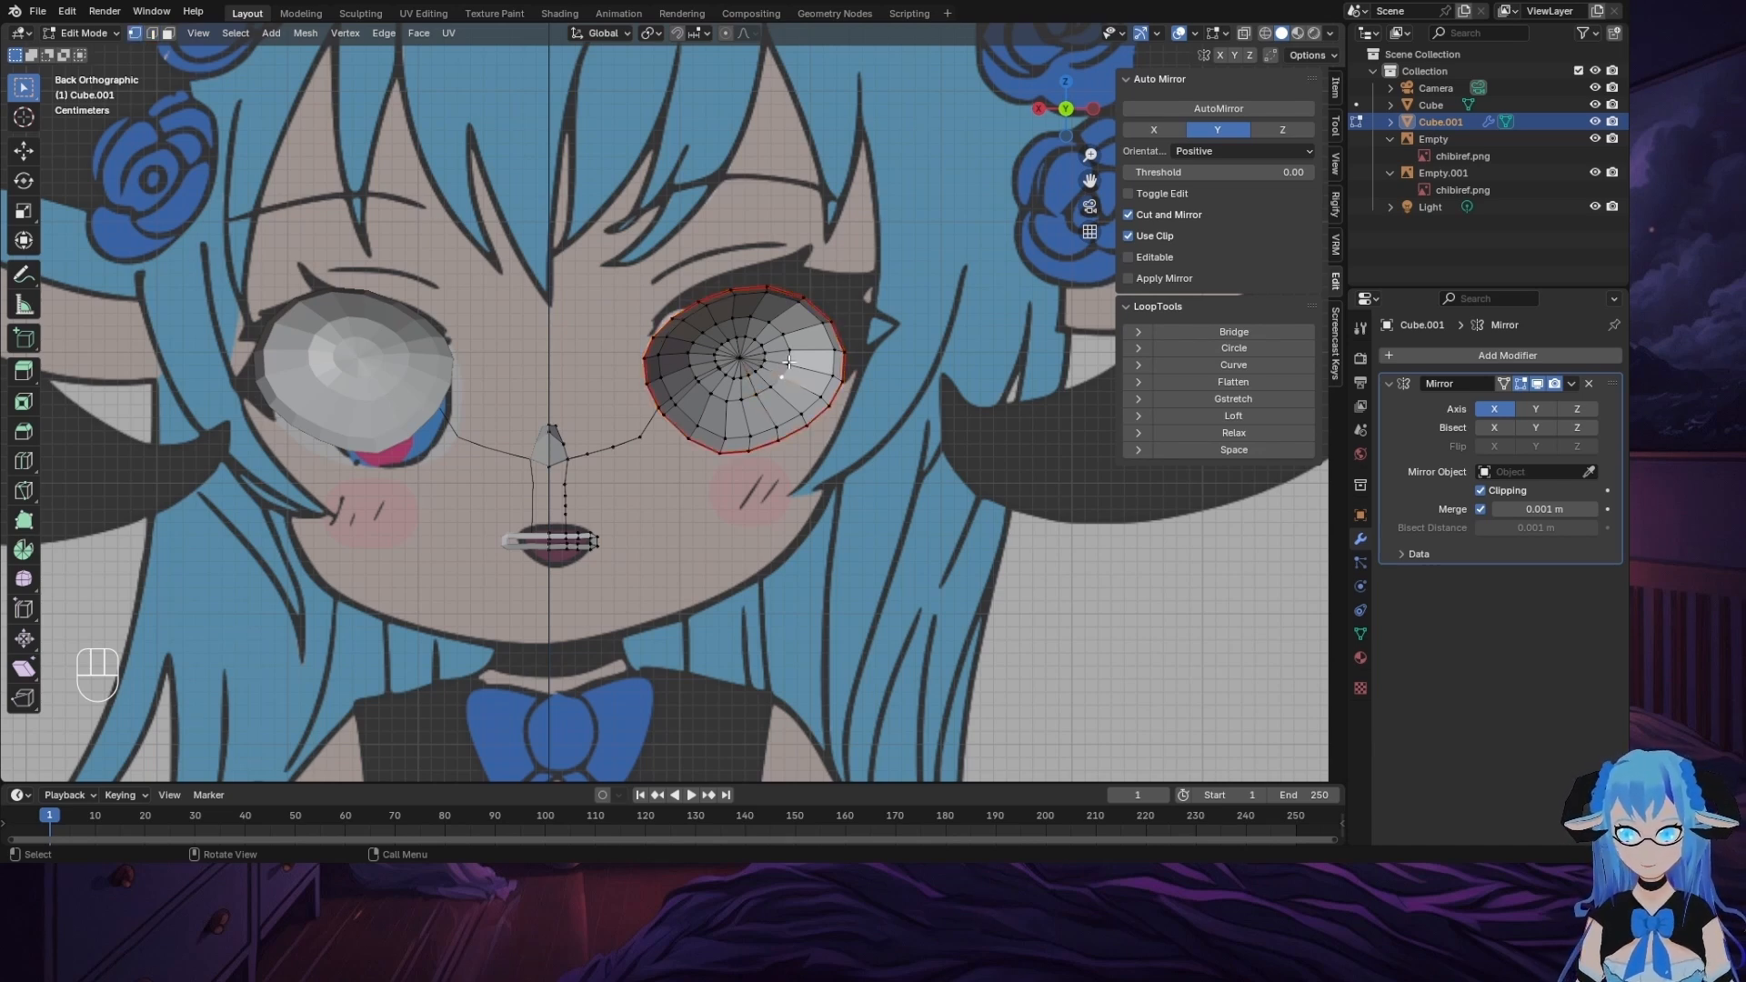
pyautogui.press('l')
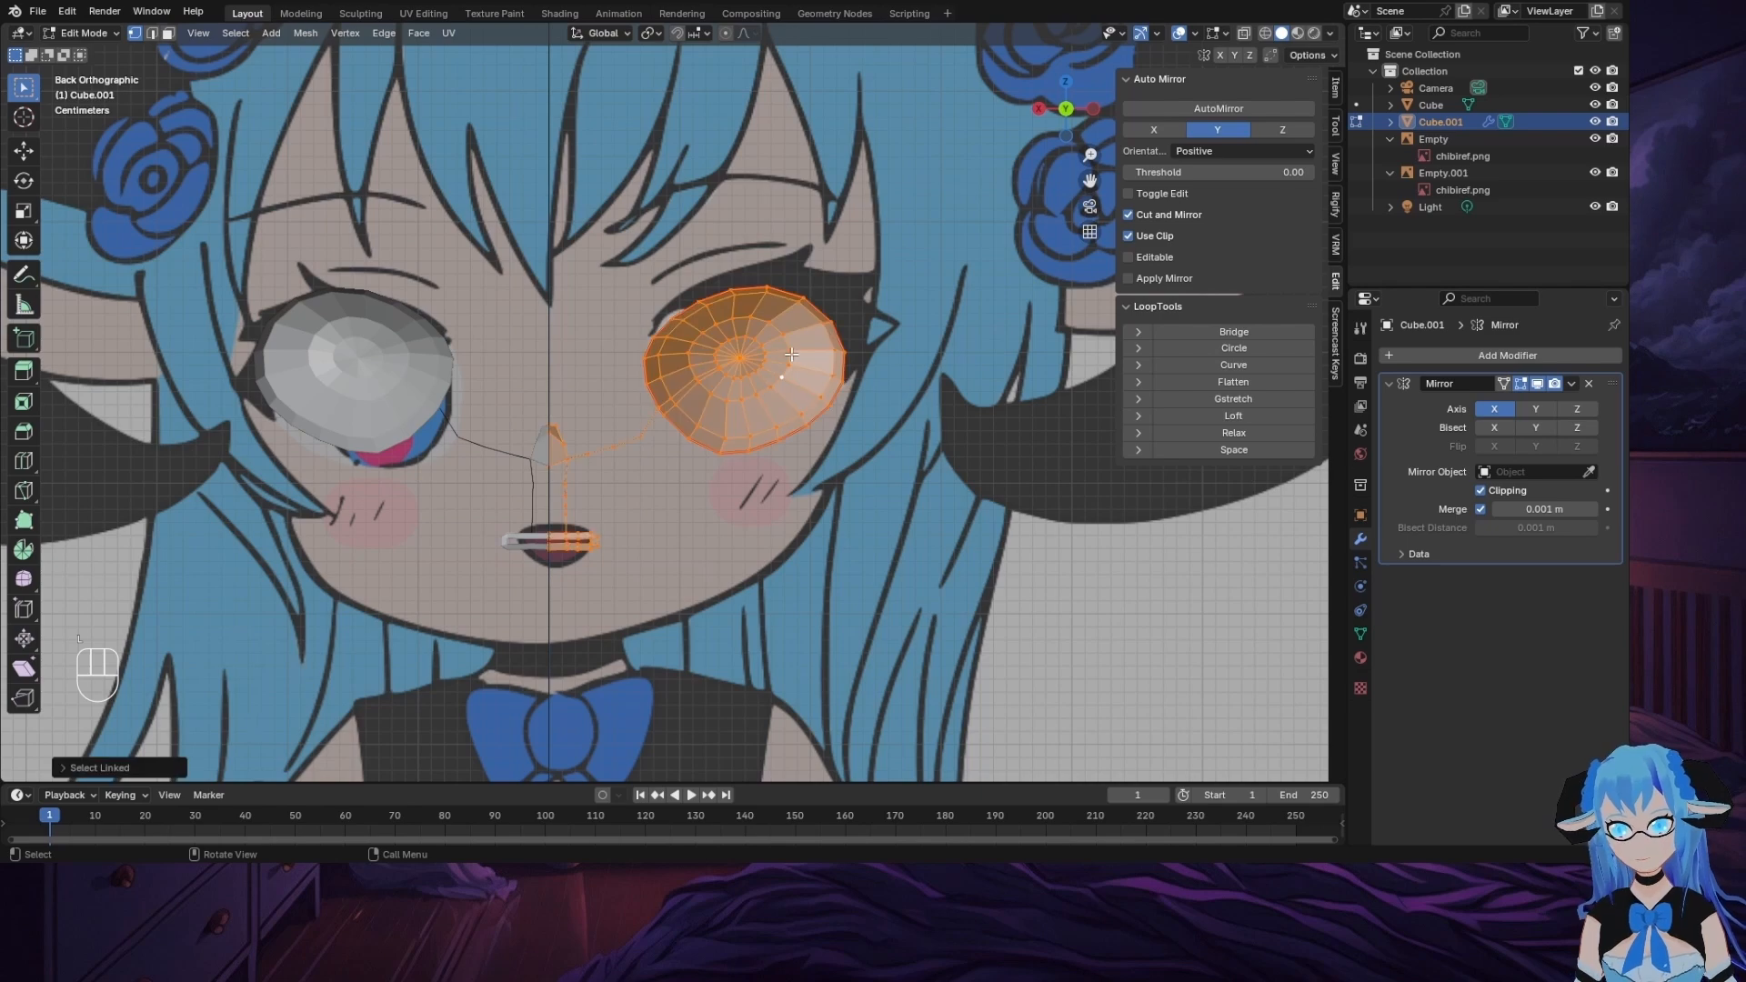
pyautogui.click(781, 376)
pyautogui.moveTo(756, 396)
pyautogui.mouseDown(button='middle')
pyautogui.moveTo(616, 389)
pyautogui.moveTo(724, 402)
pyautogui.mouseUp(button='middle')
pyautogui.click(782, 363)
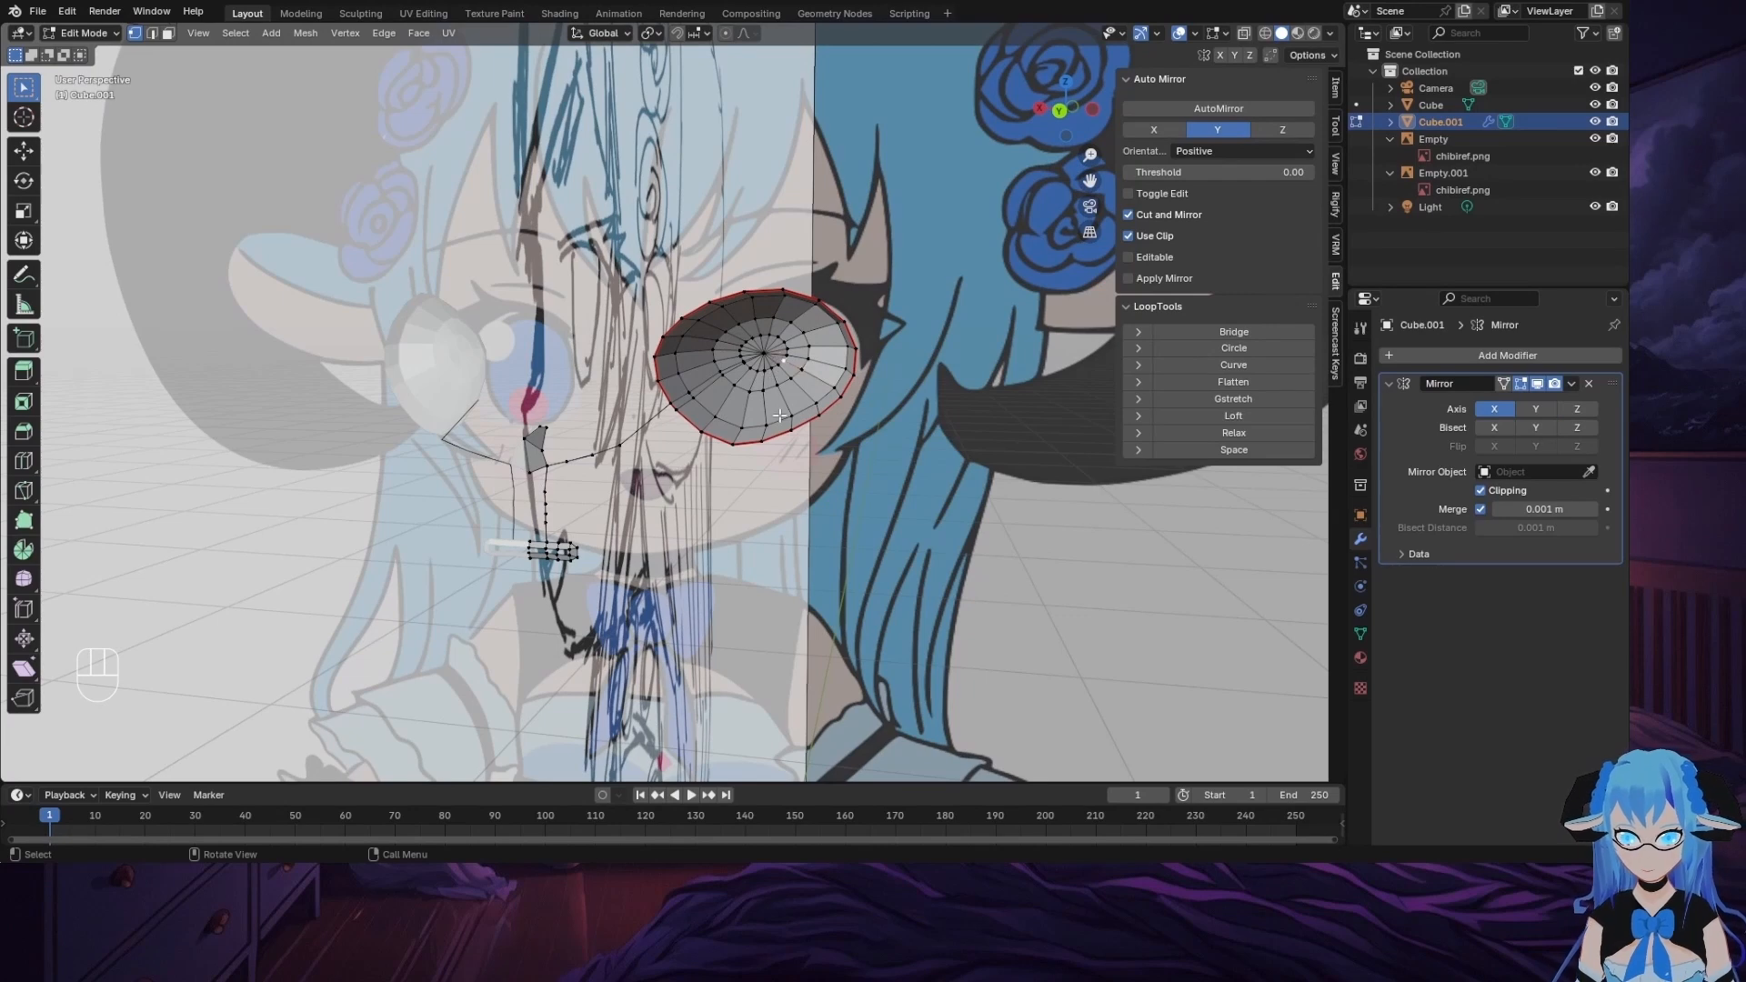
# Step: Retry Select Linked on the eye socket in edge mode, and return to vertex mode with nothing but socket points picked
pyautogui.keyDown('shift'); pyautogui.click(152, 34); pyautogui.keyUp('shift')
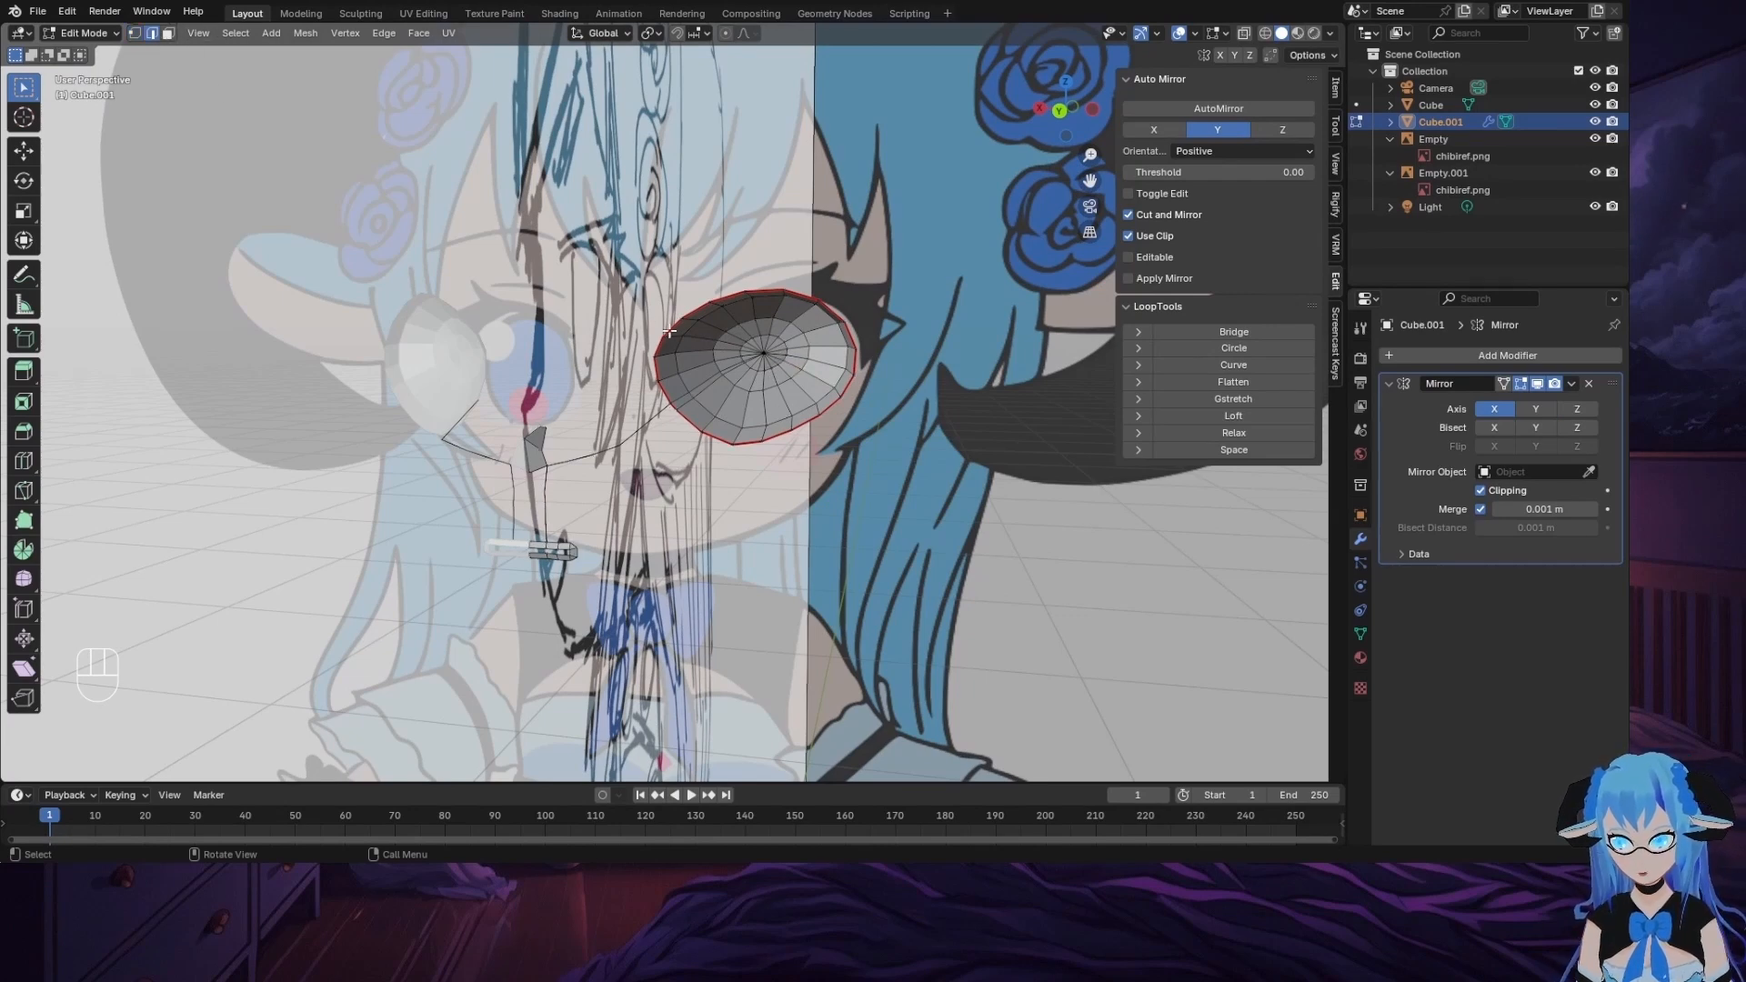
pyautogui.press('l')
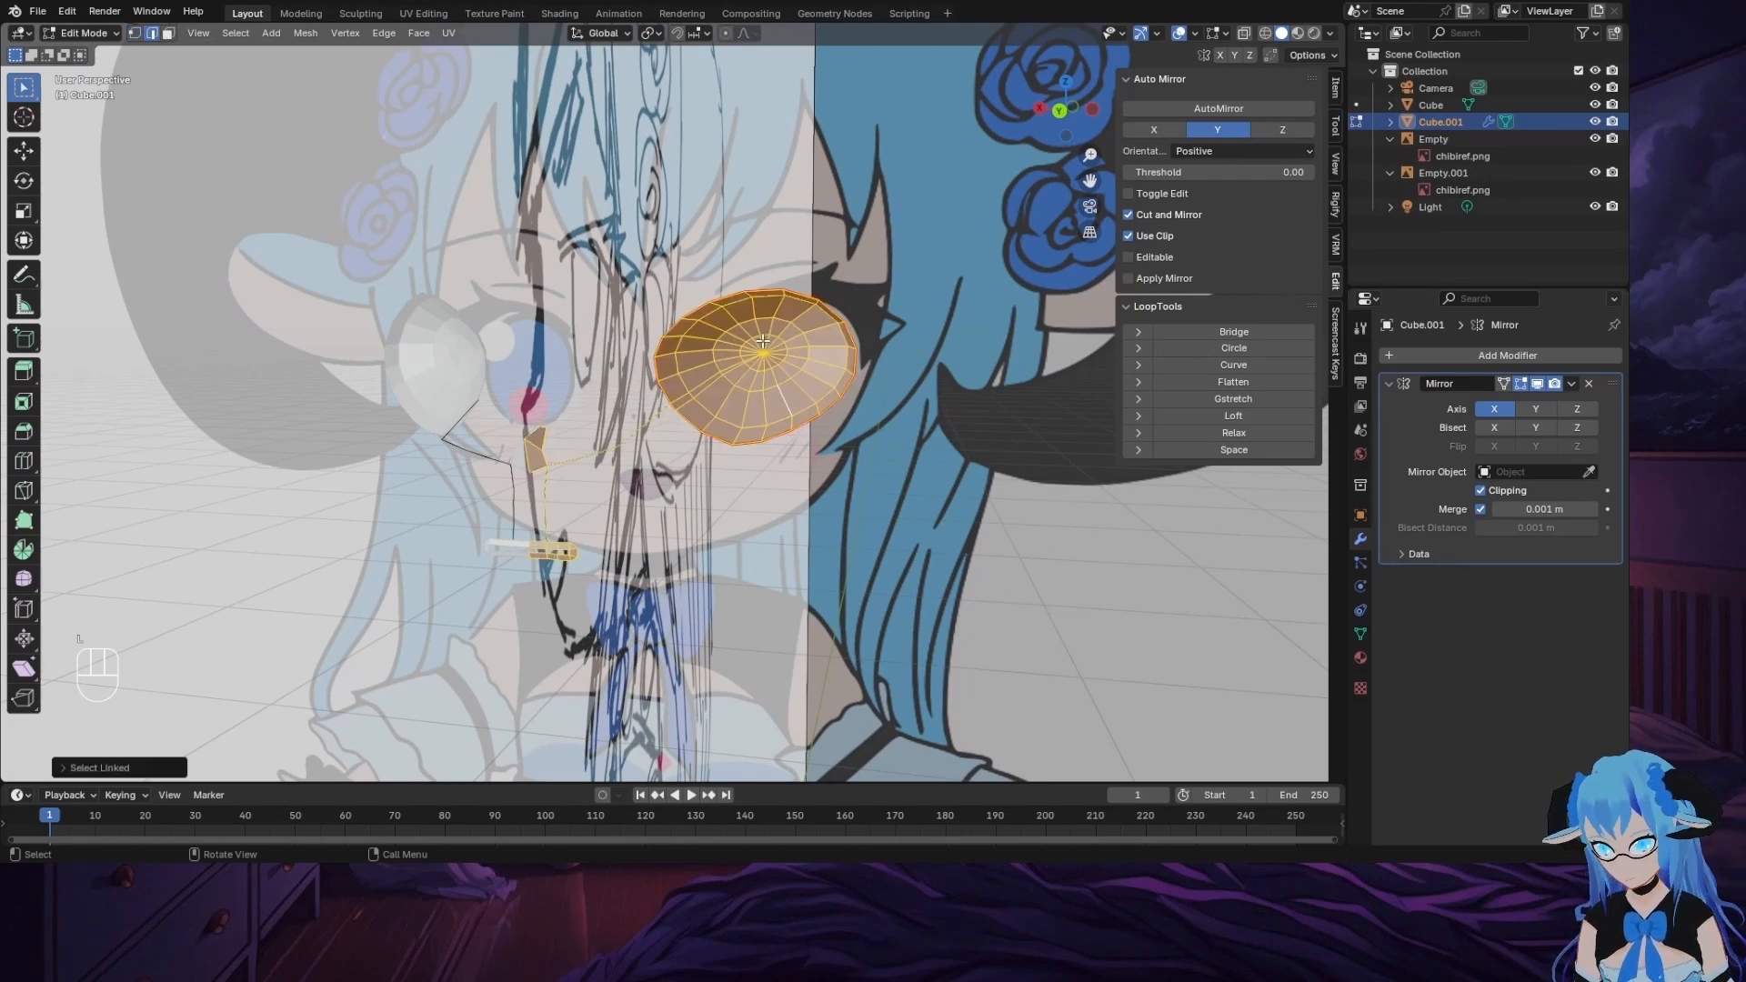
pyautogui.click(701, 372)
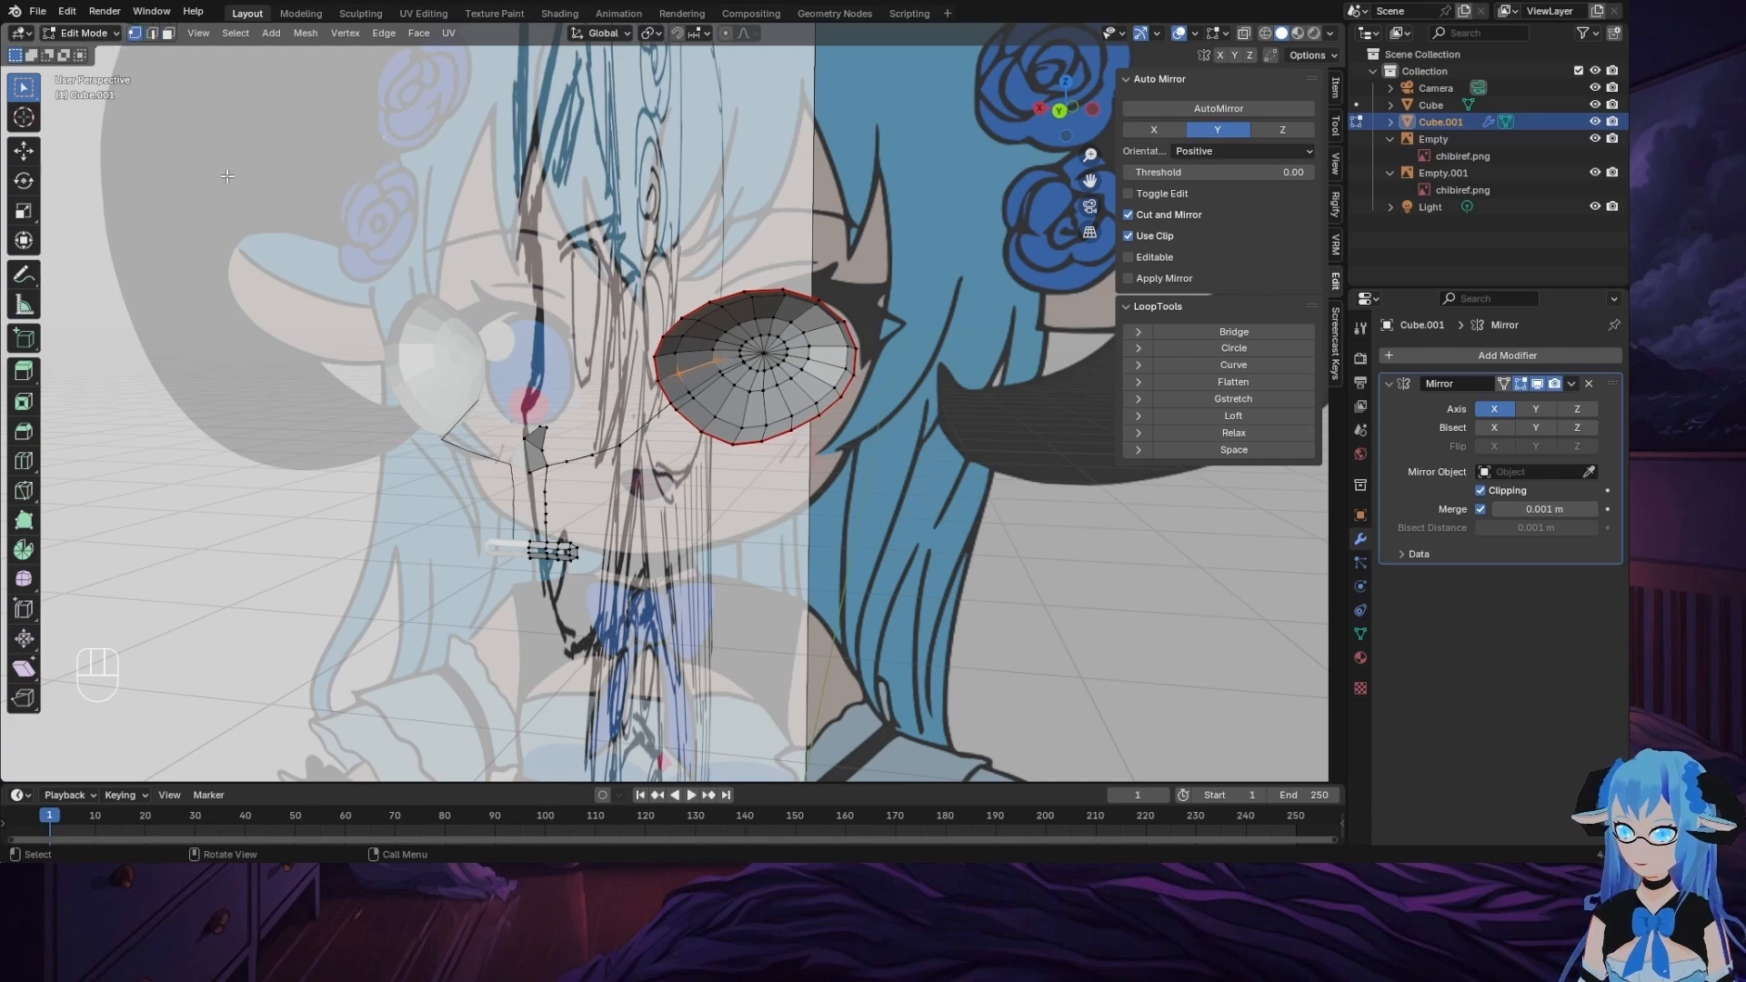
pyautogui.moveTo(697, 376)
pyautogui.mouseDown(button='middle')
pyautogui.moveTo(664, 380)
pyautogui.moveTo(710, 383)
pyautogui.mouseUp(button='middle')
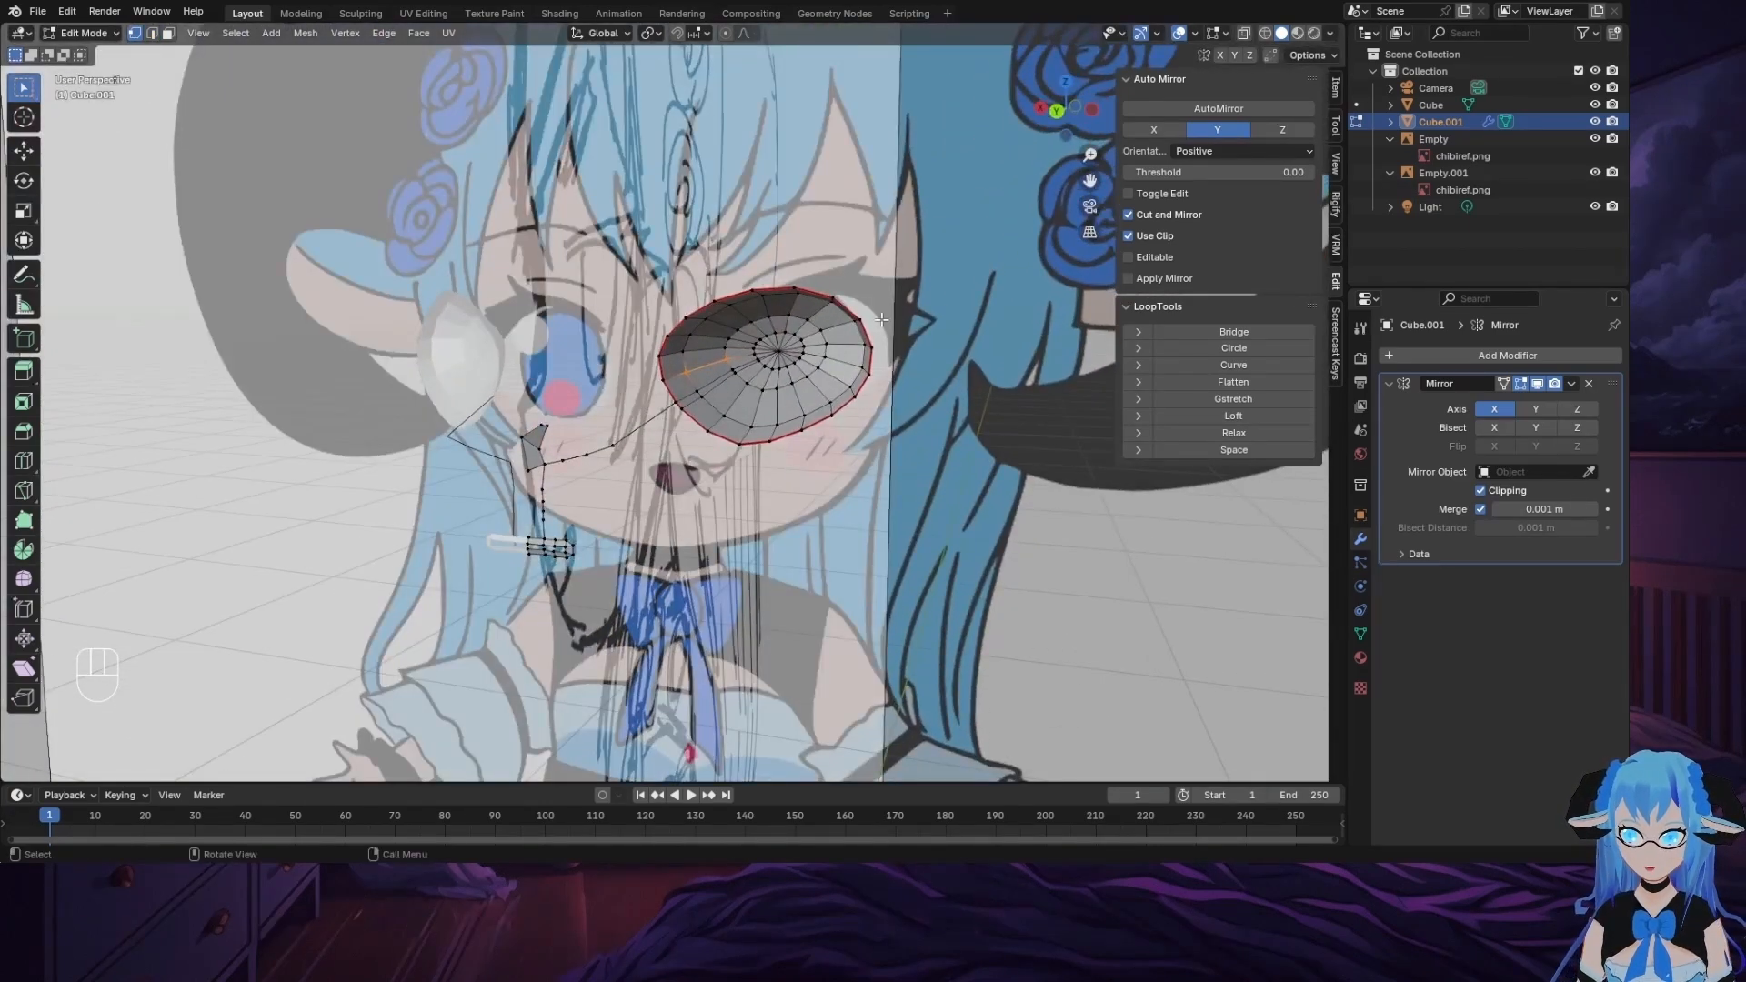
pyautogui.click(1056, 112)
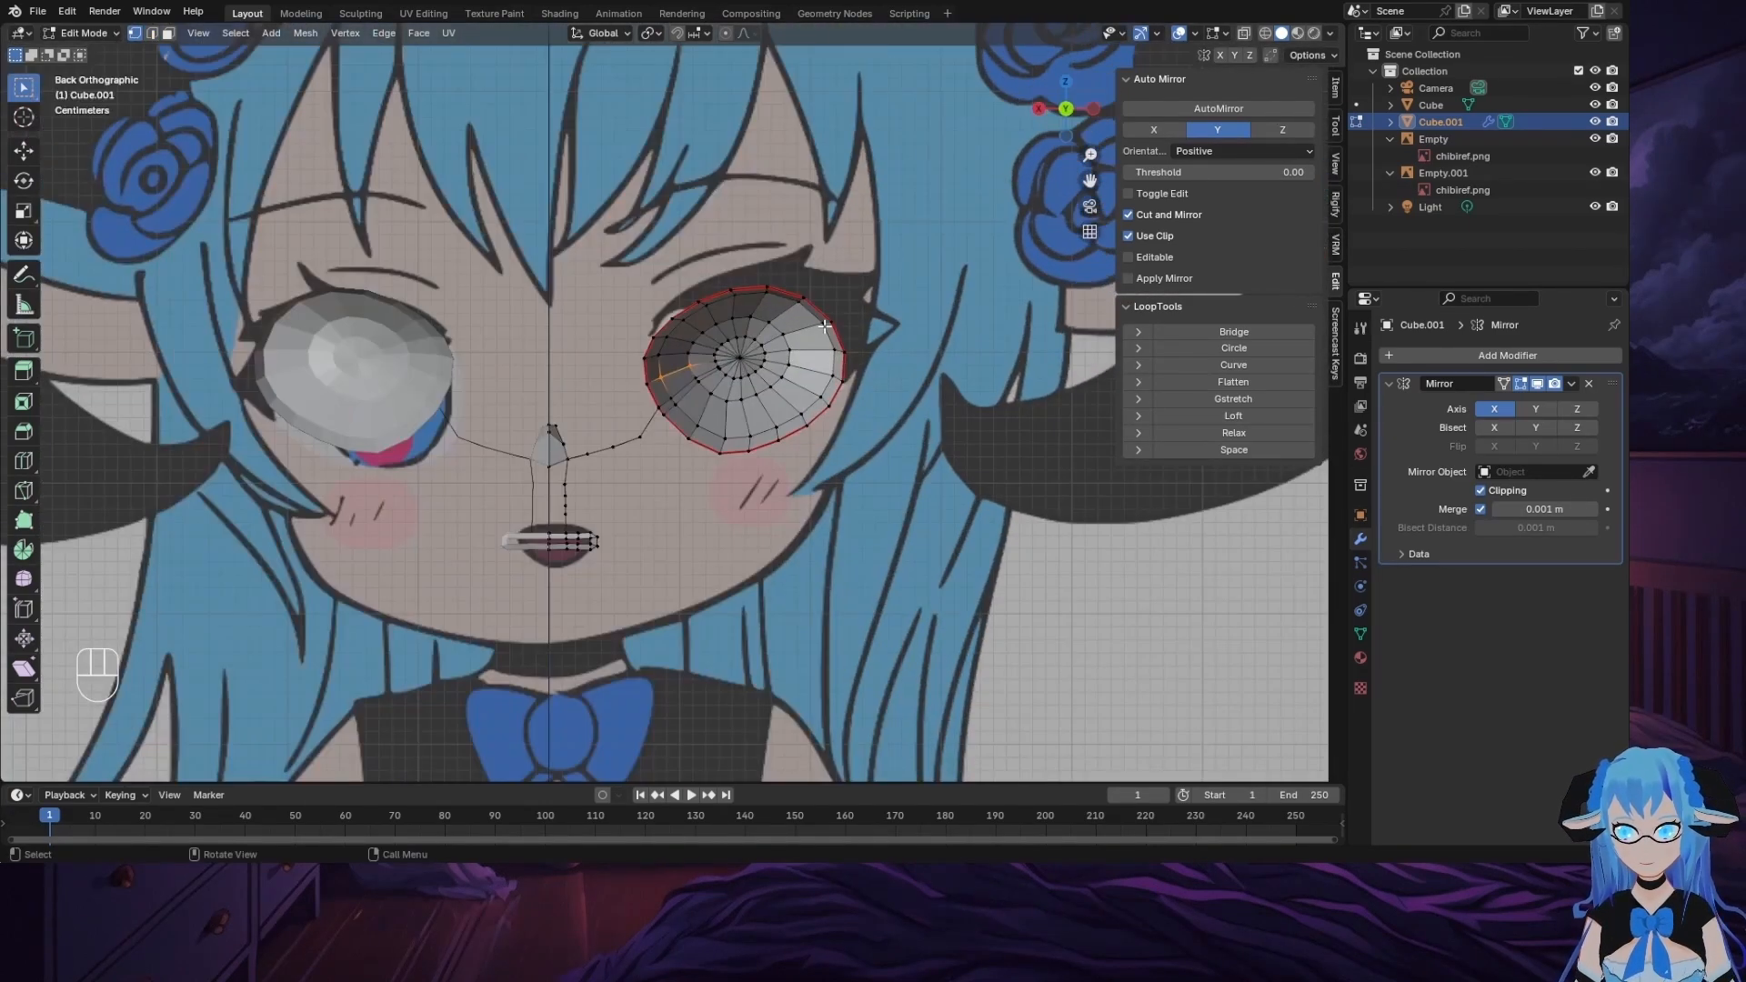
pyautogui.click(791, 380)
pyautogui.click(740, 354)
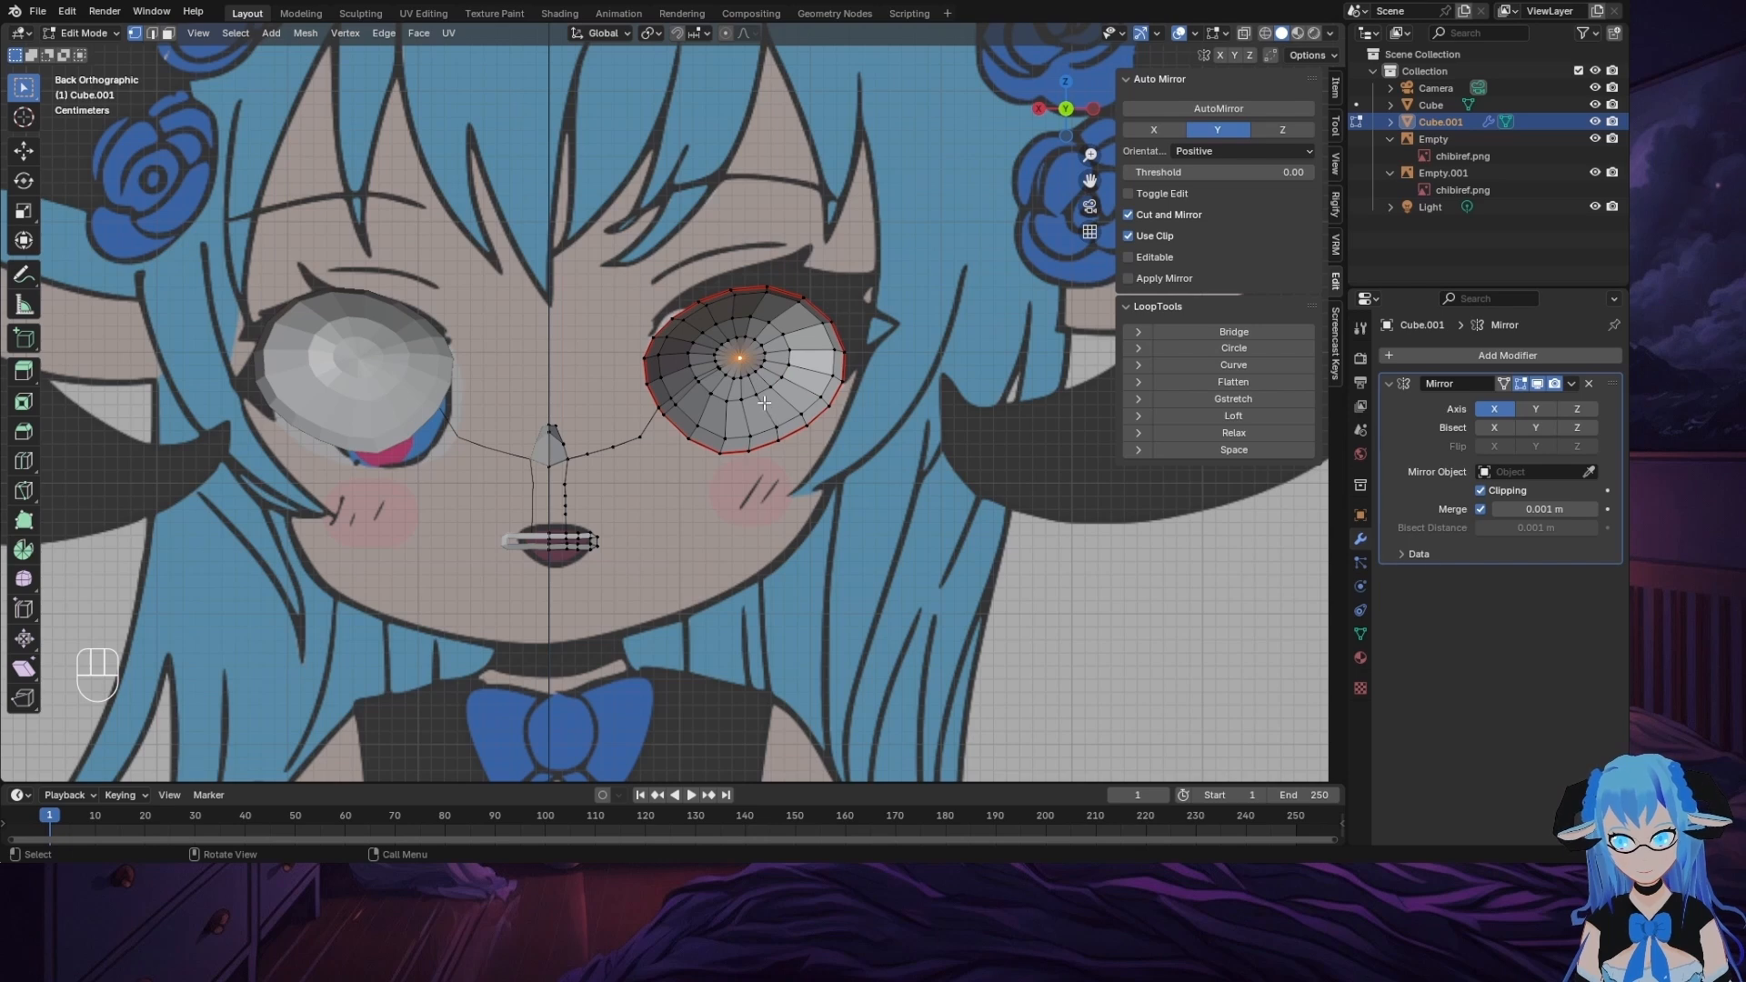
pyautogui.press('a')
pyautogui.click(741, 439)
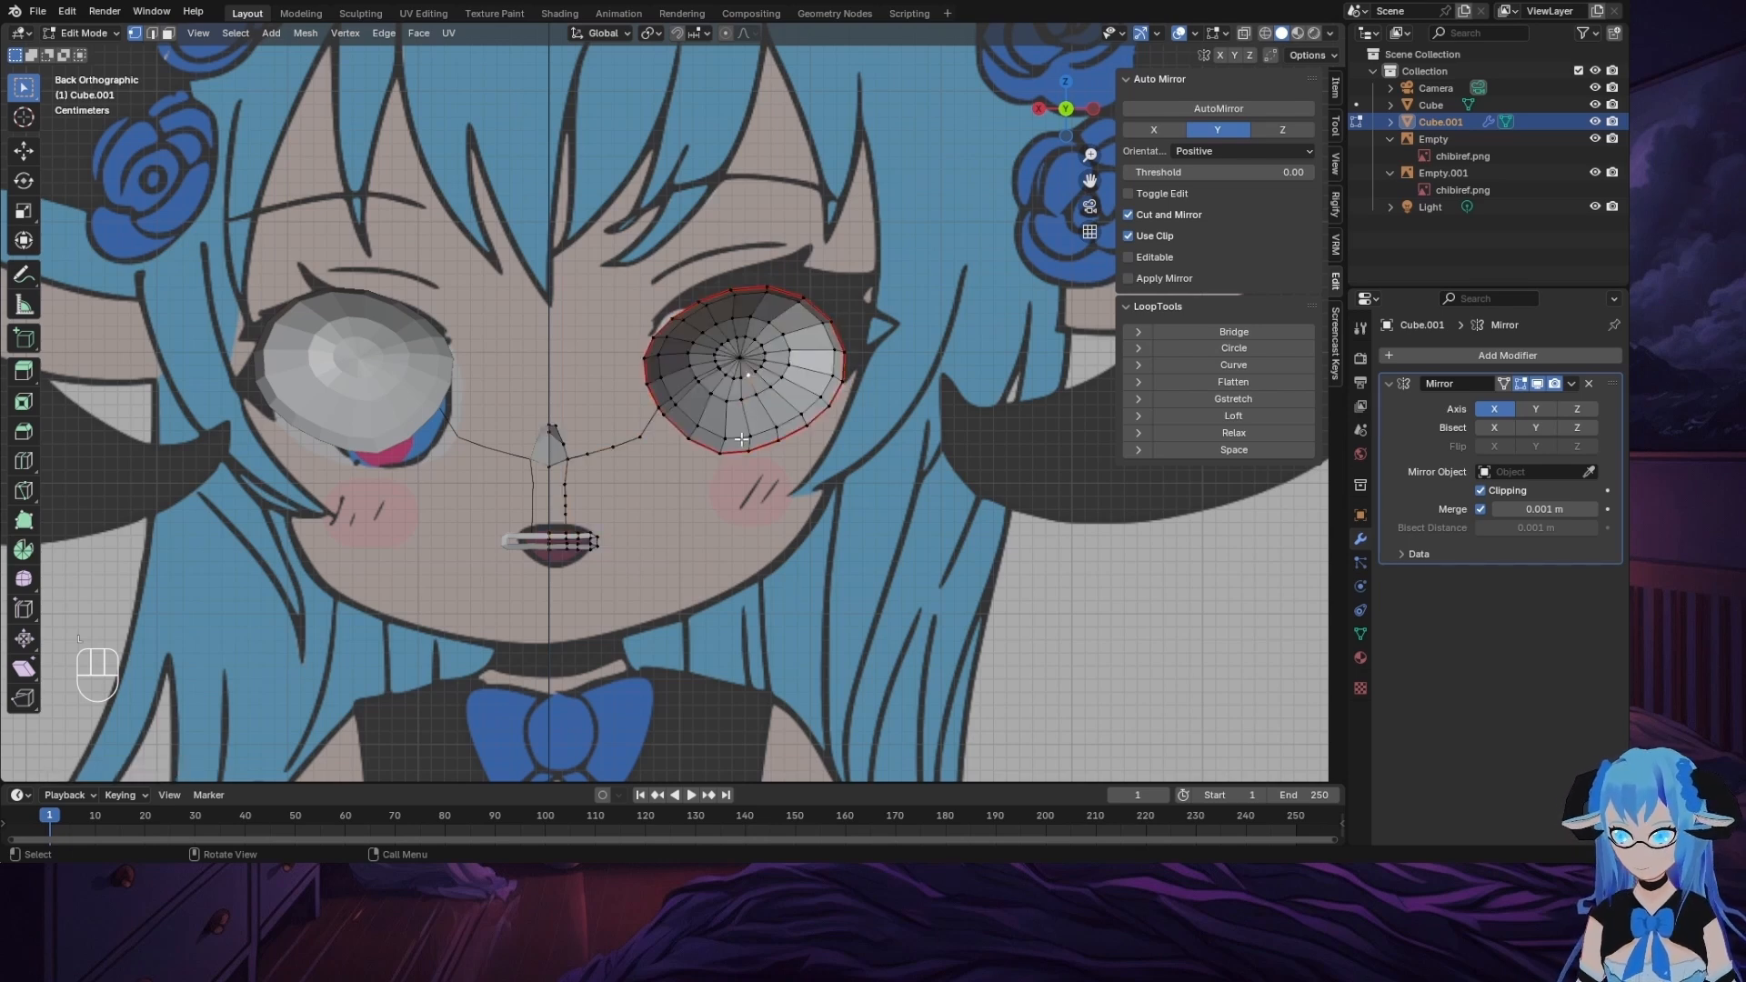
# Step: Try smoothing all of the eye socket's vertices with LoopTools Relax, undo it, and clear the selection
pyautogui.moveTo(626, 256); pyautogui.dragTo(892, 419)
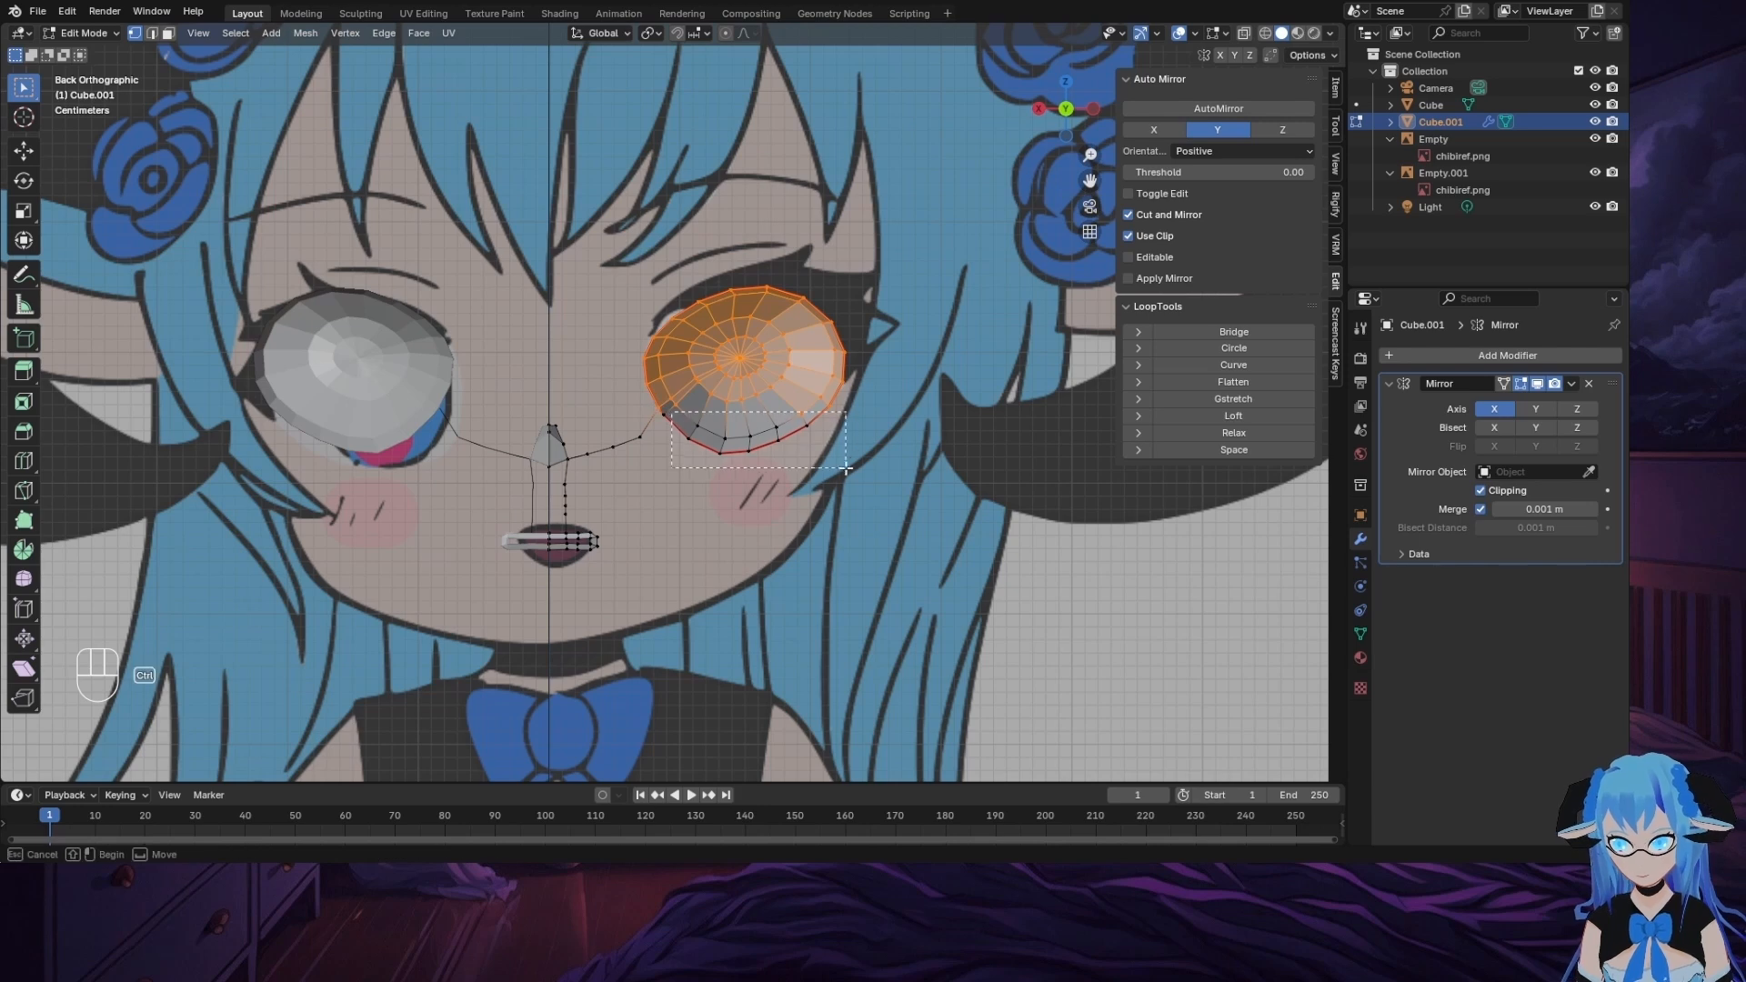
pyautogui.keyDown('shift'); pyautogui.moveTo(678, 397); pyautogui.dragTo(853, 462); pyautogui.keyUp('shift')
pyautogui.keyDown('shift'); pyautogui.click(662, 419); pyautogui.keyUp('shift')
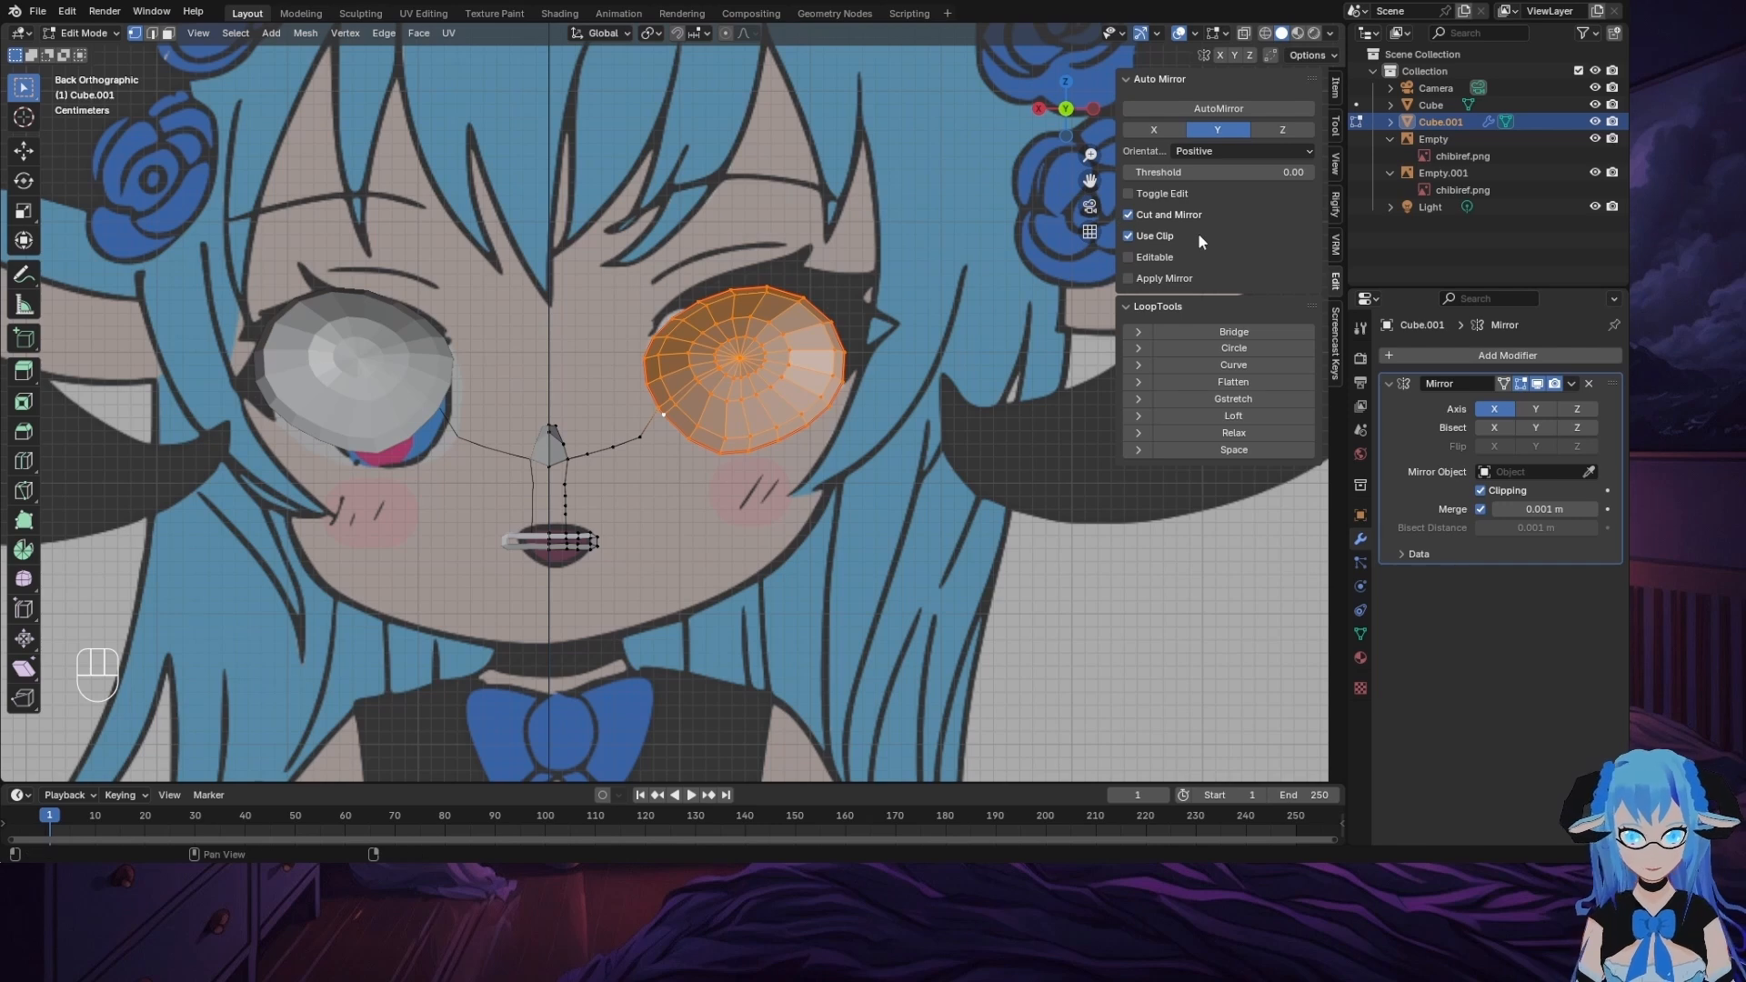
pyautogui.click(1336, 124)
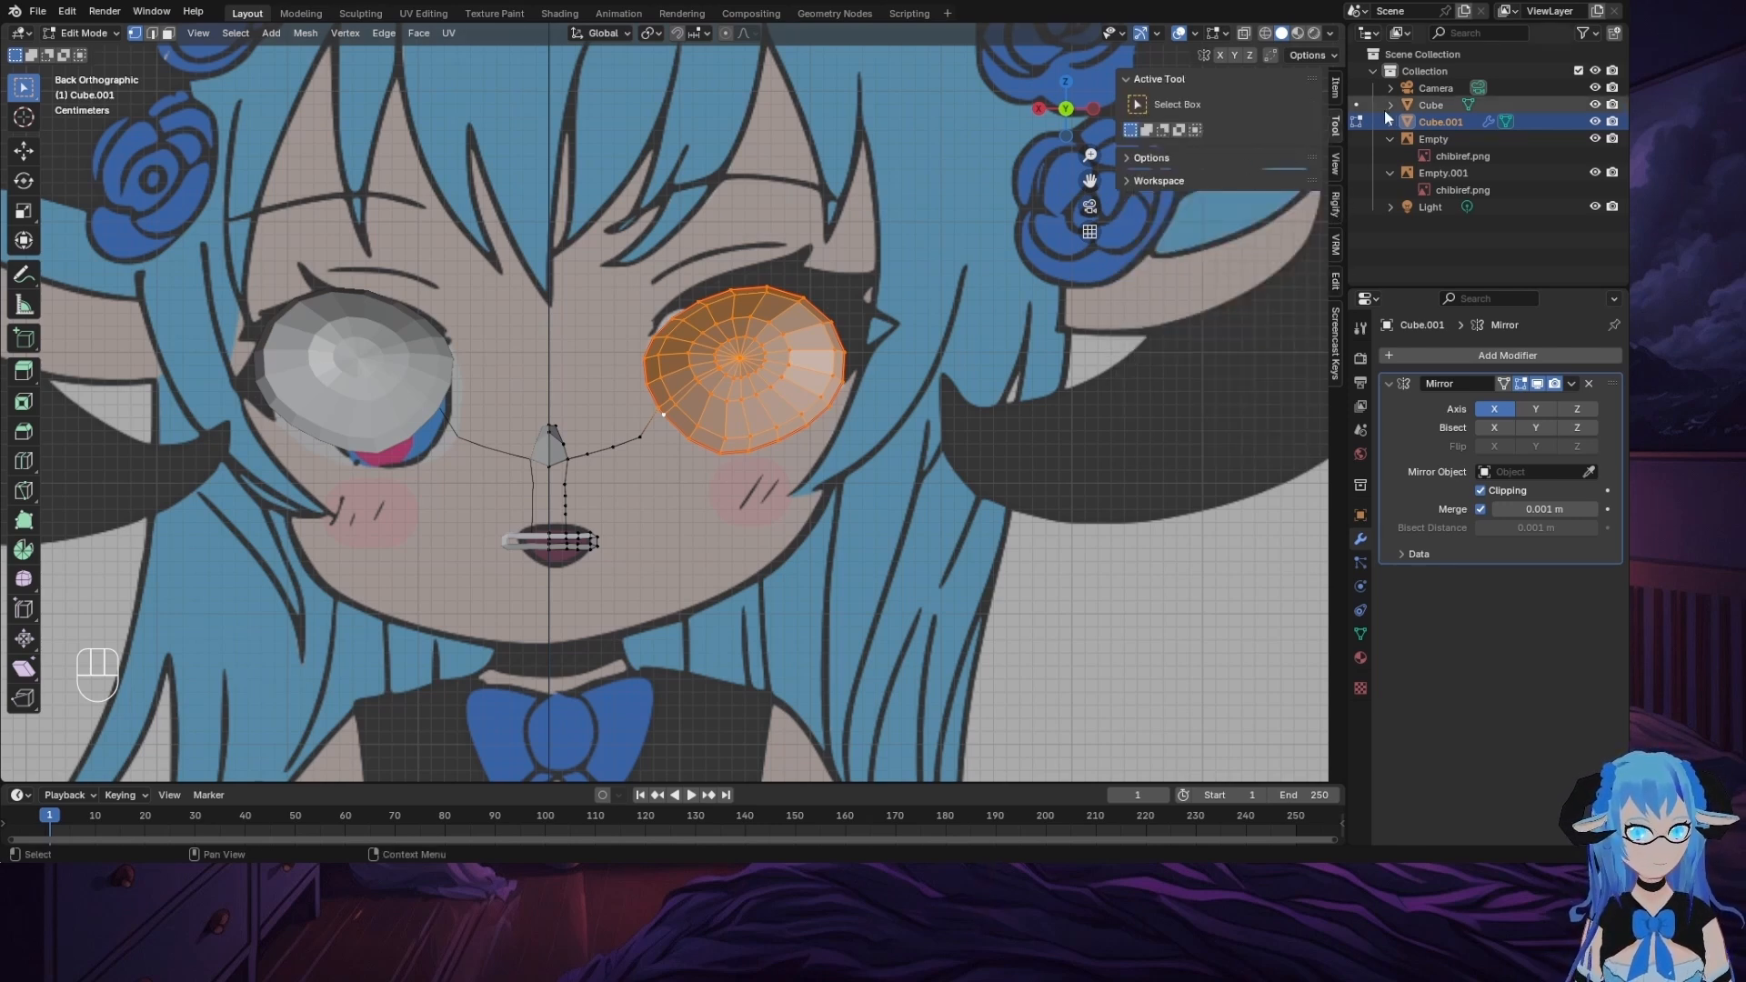
pyautogui.click(1336, 281)
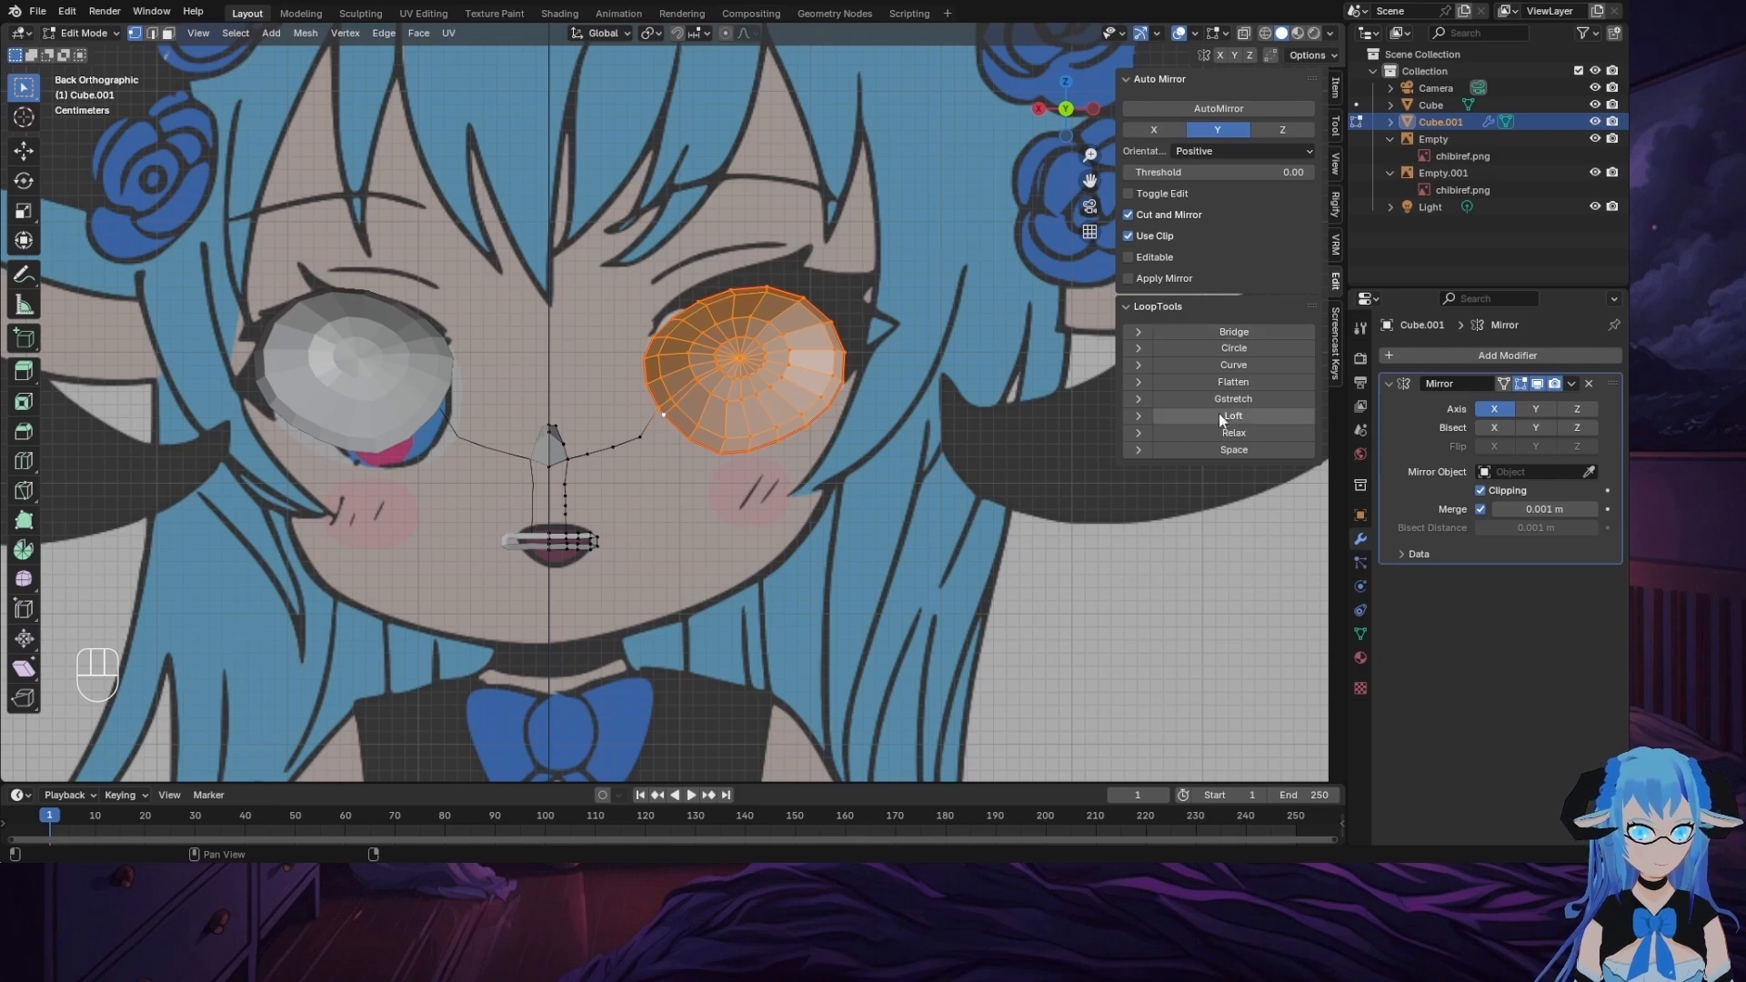
pyautogui.click(1230, 435)
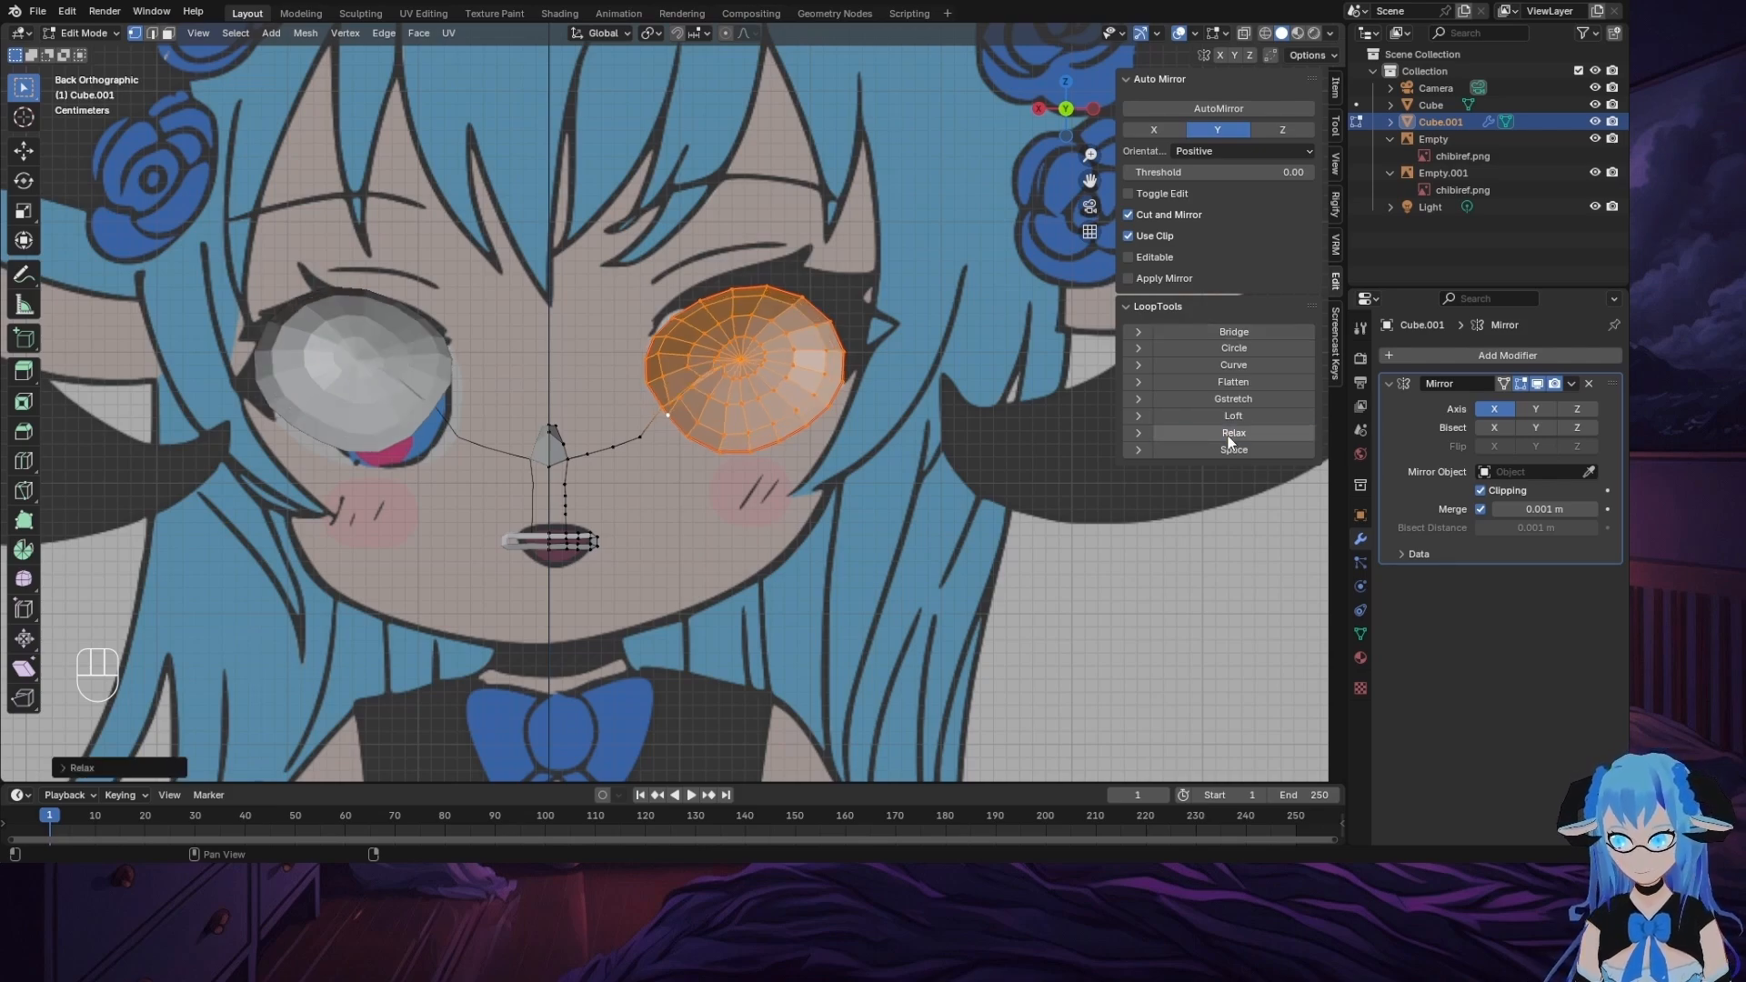
pyautogui.moveTo(664, 455); pyautogui.dragTo(906, 491, button='middle')
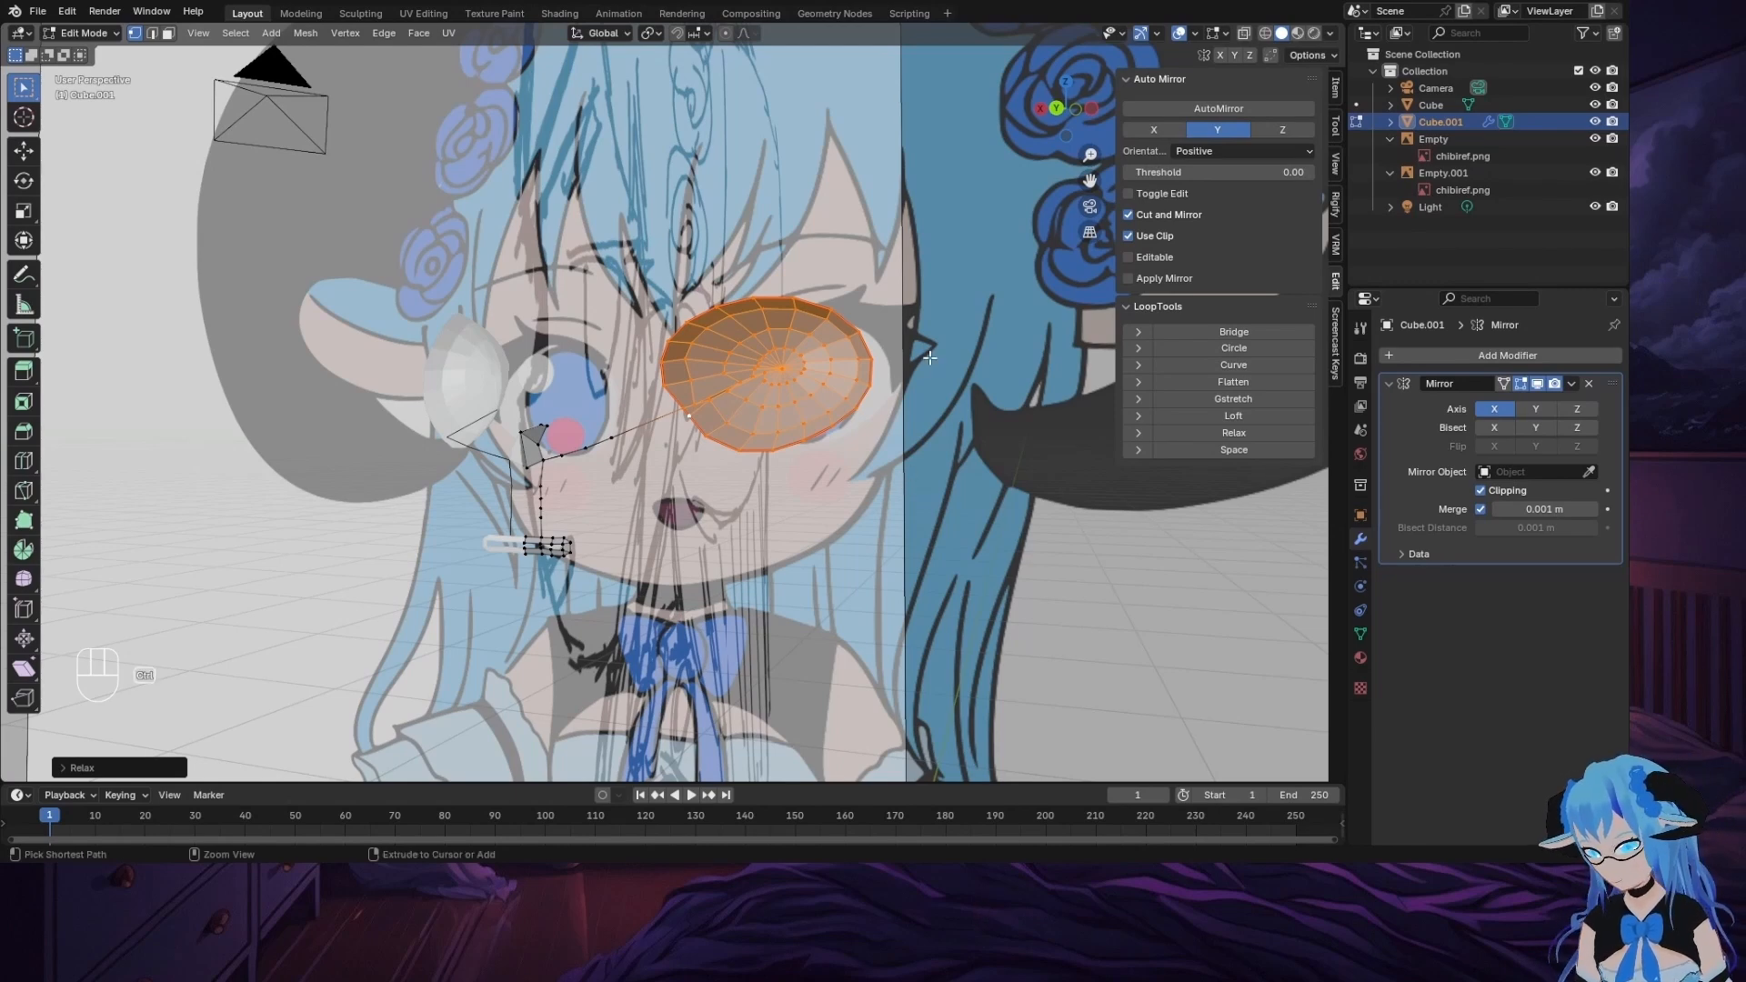
pyautogui.hotkey('ctrl', 'z')
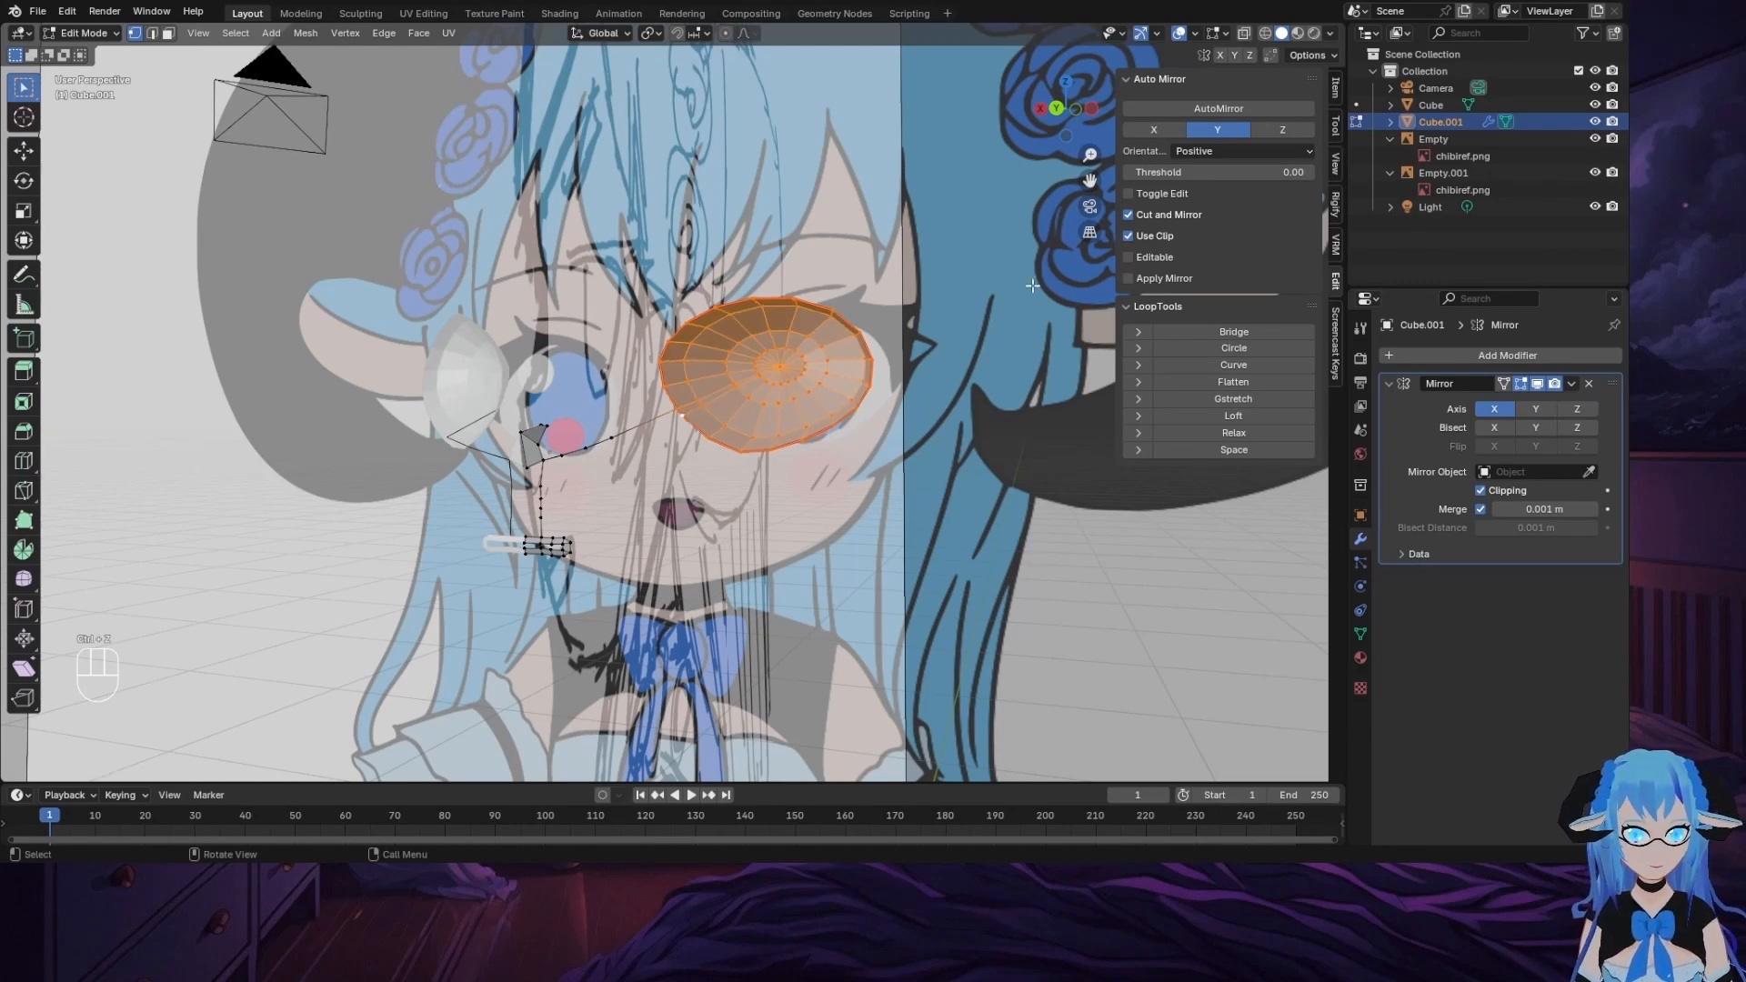
pyautogui.click(1056, 109)
pyautogui.click(937, 518)
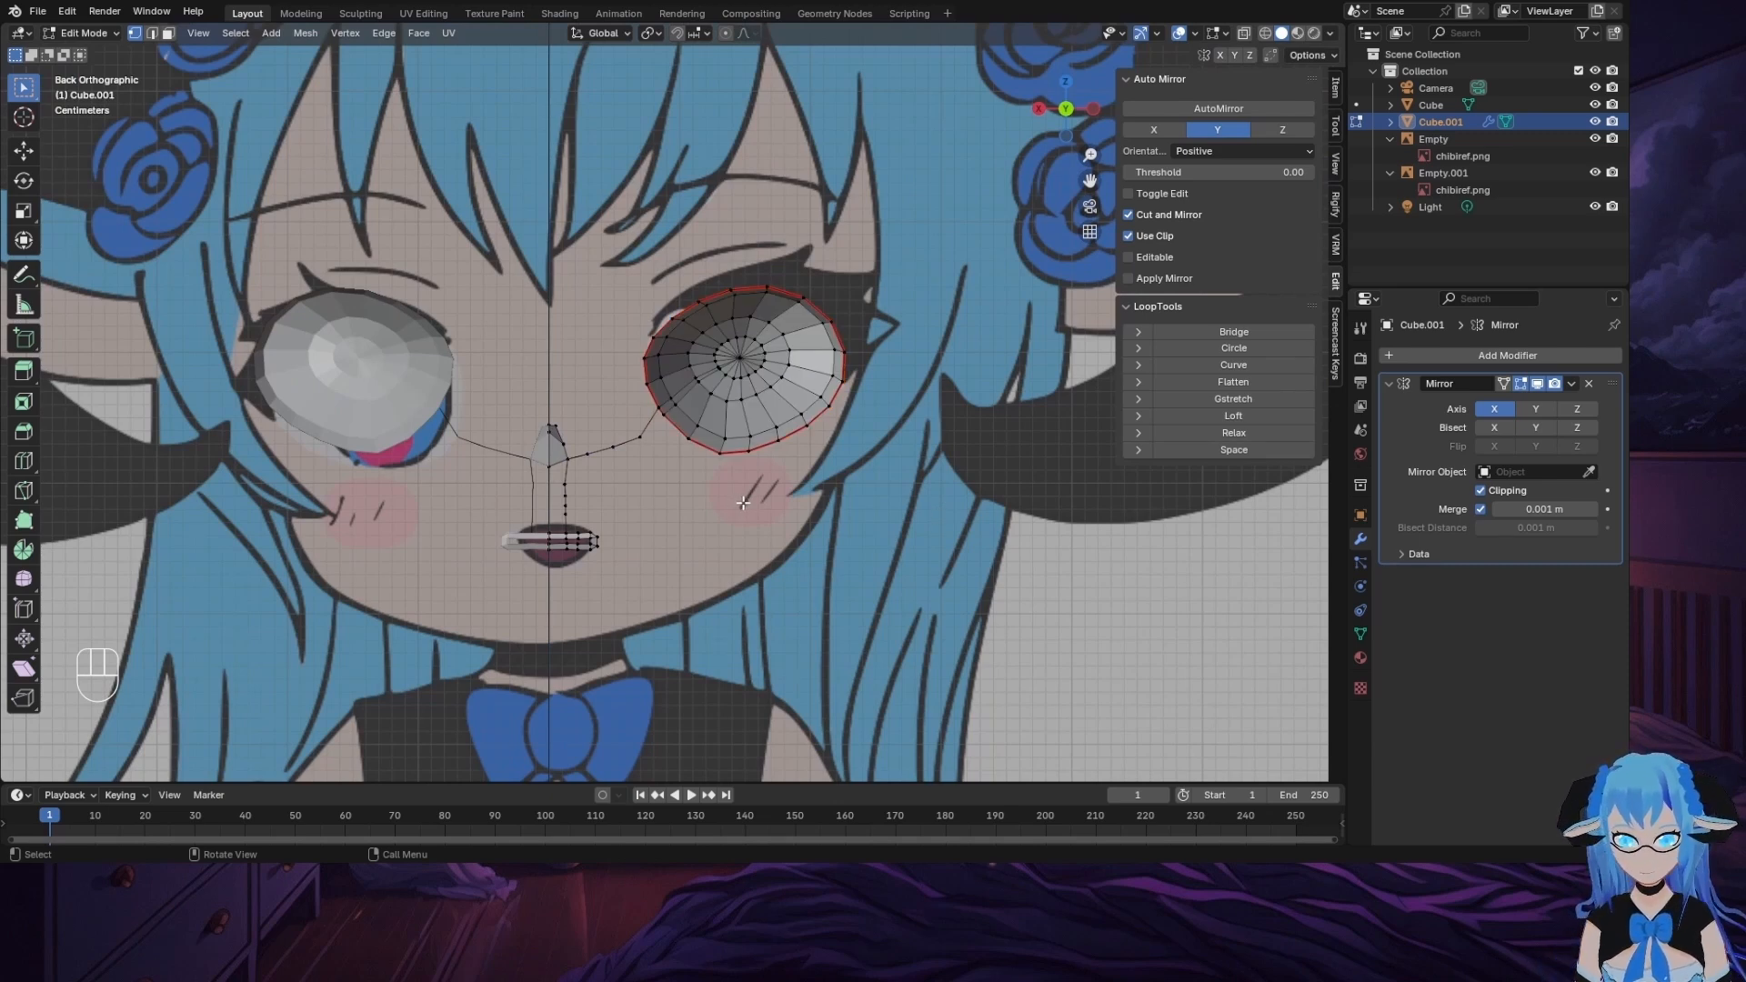
# Step: Move the connecting vertex beside the socket's inner lower rim back along global Y, between the nose and the socket in side view
pyautogui.click(641, 435)
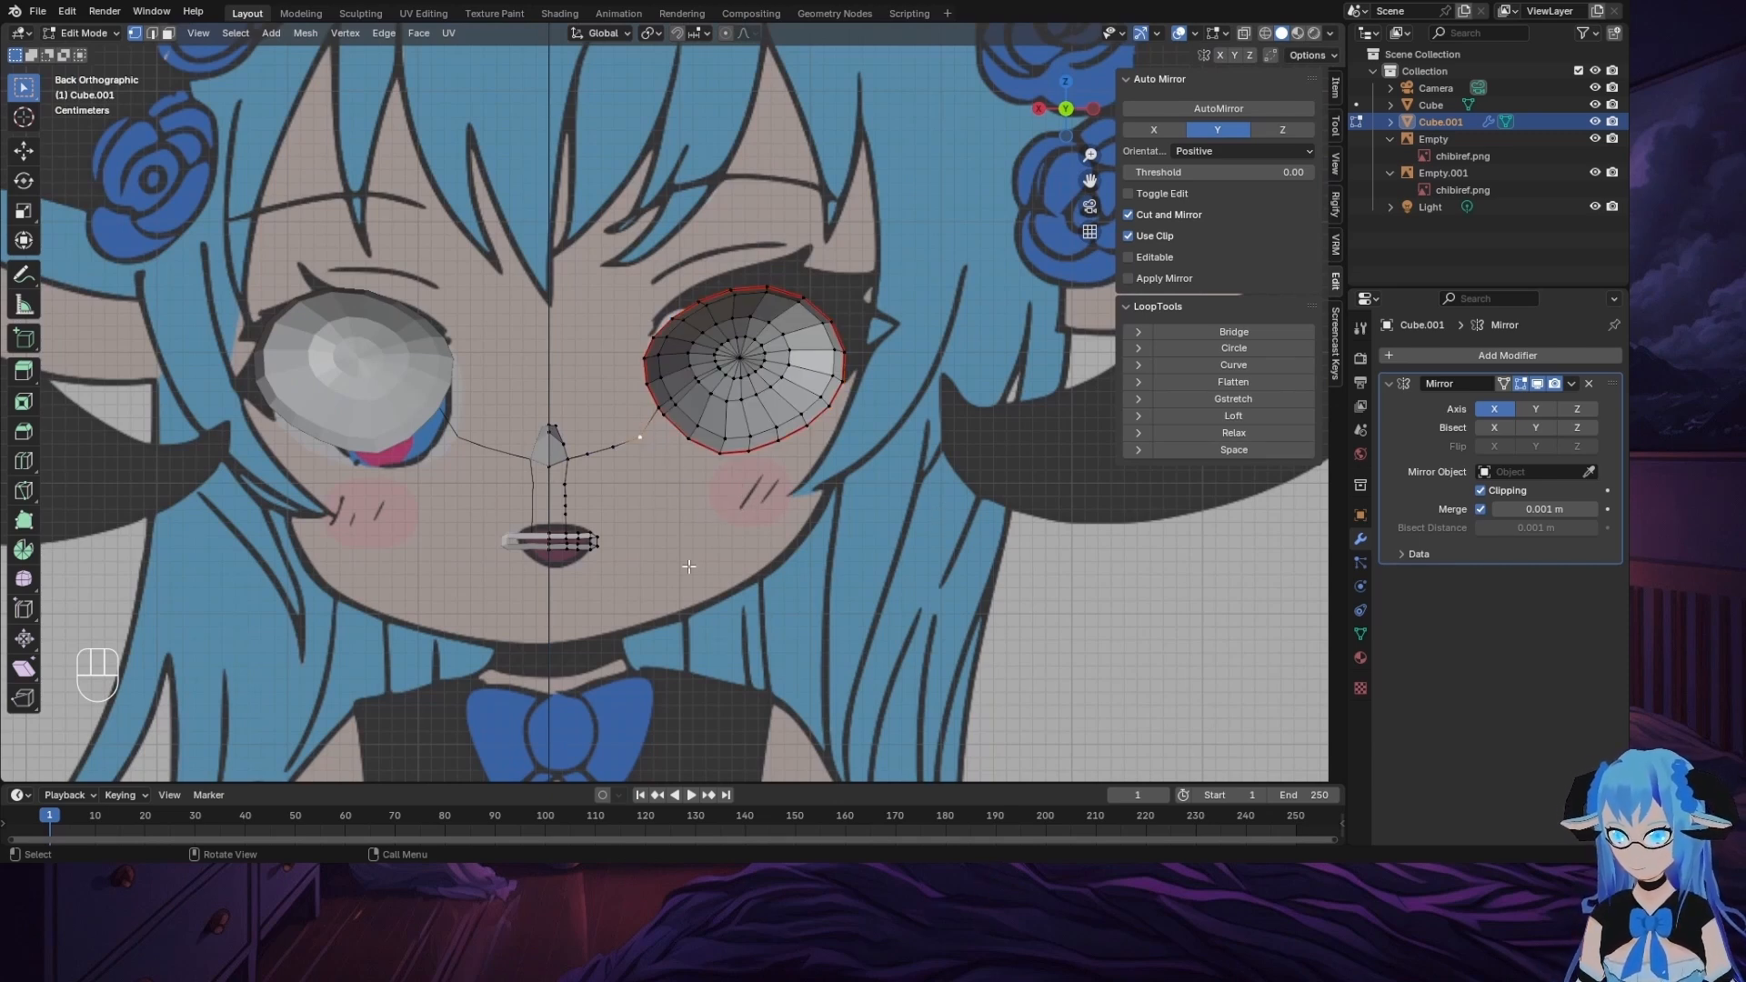
pyautogui.click(1094, 109)
pyautogui.press('g')
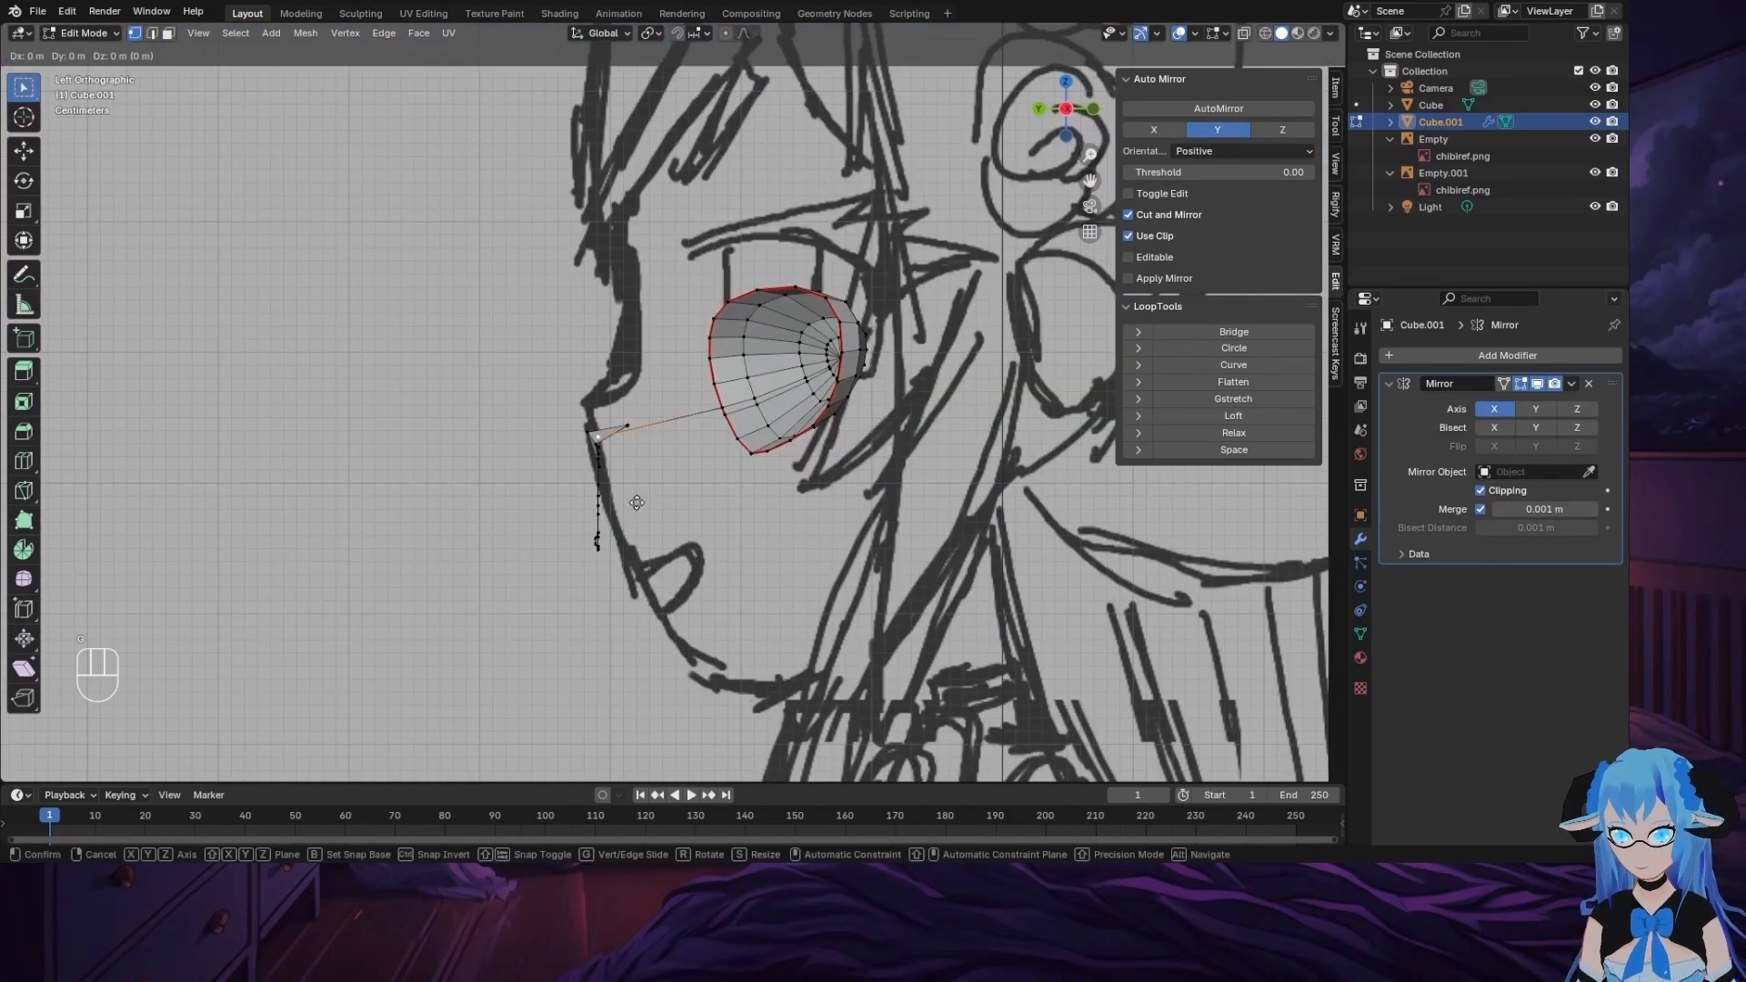
pyautogui.press('y')
pyautogui.click(730, 484)
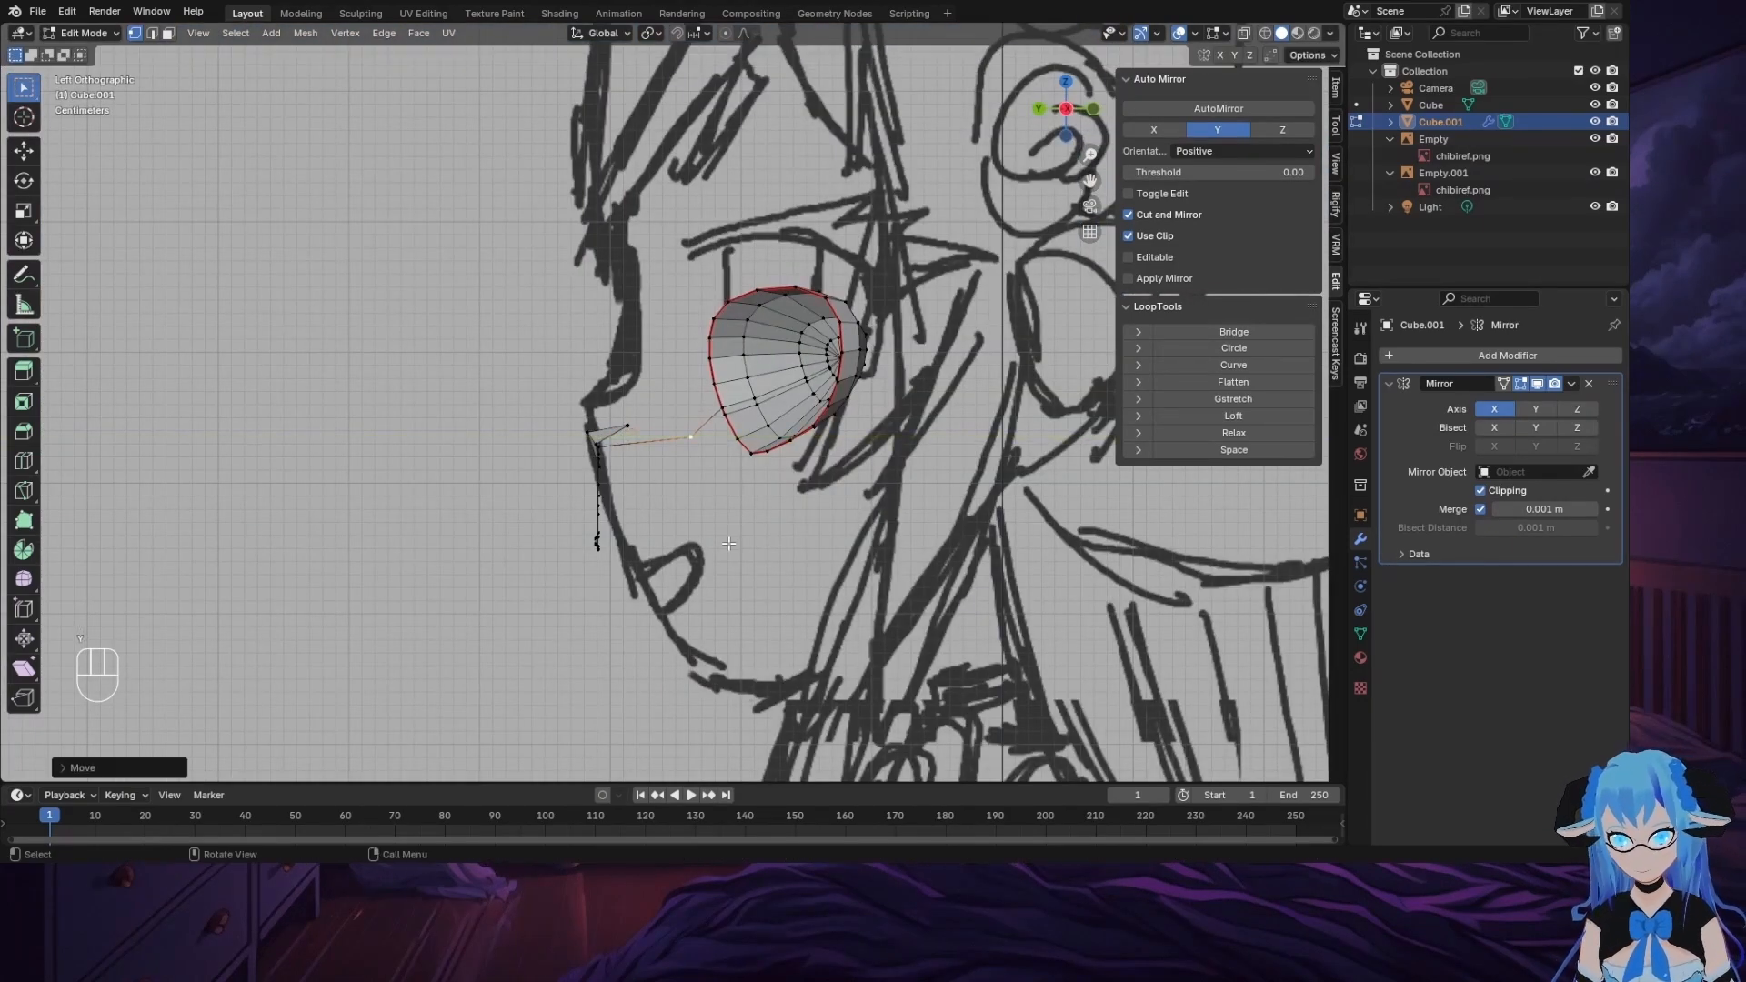
# Step: Move the next connecting vertex back from the nose to line up with the strip leading to the socket
pyautogui.click(586, 450)
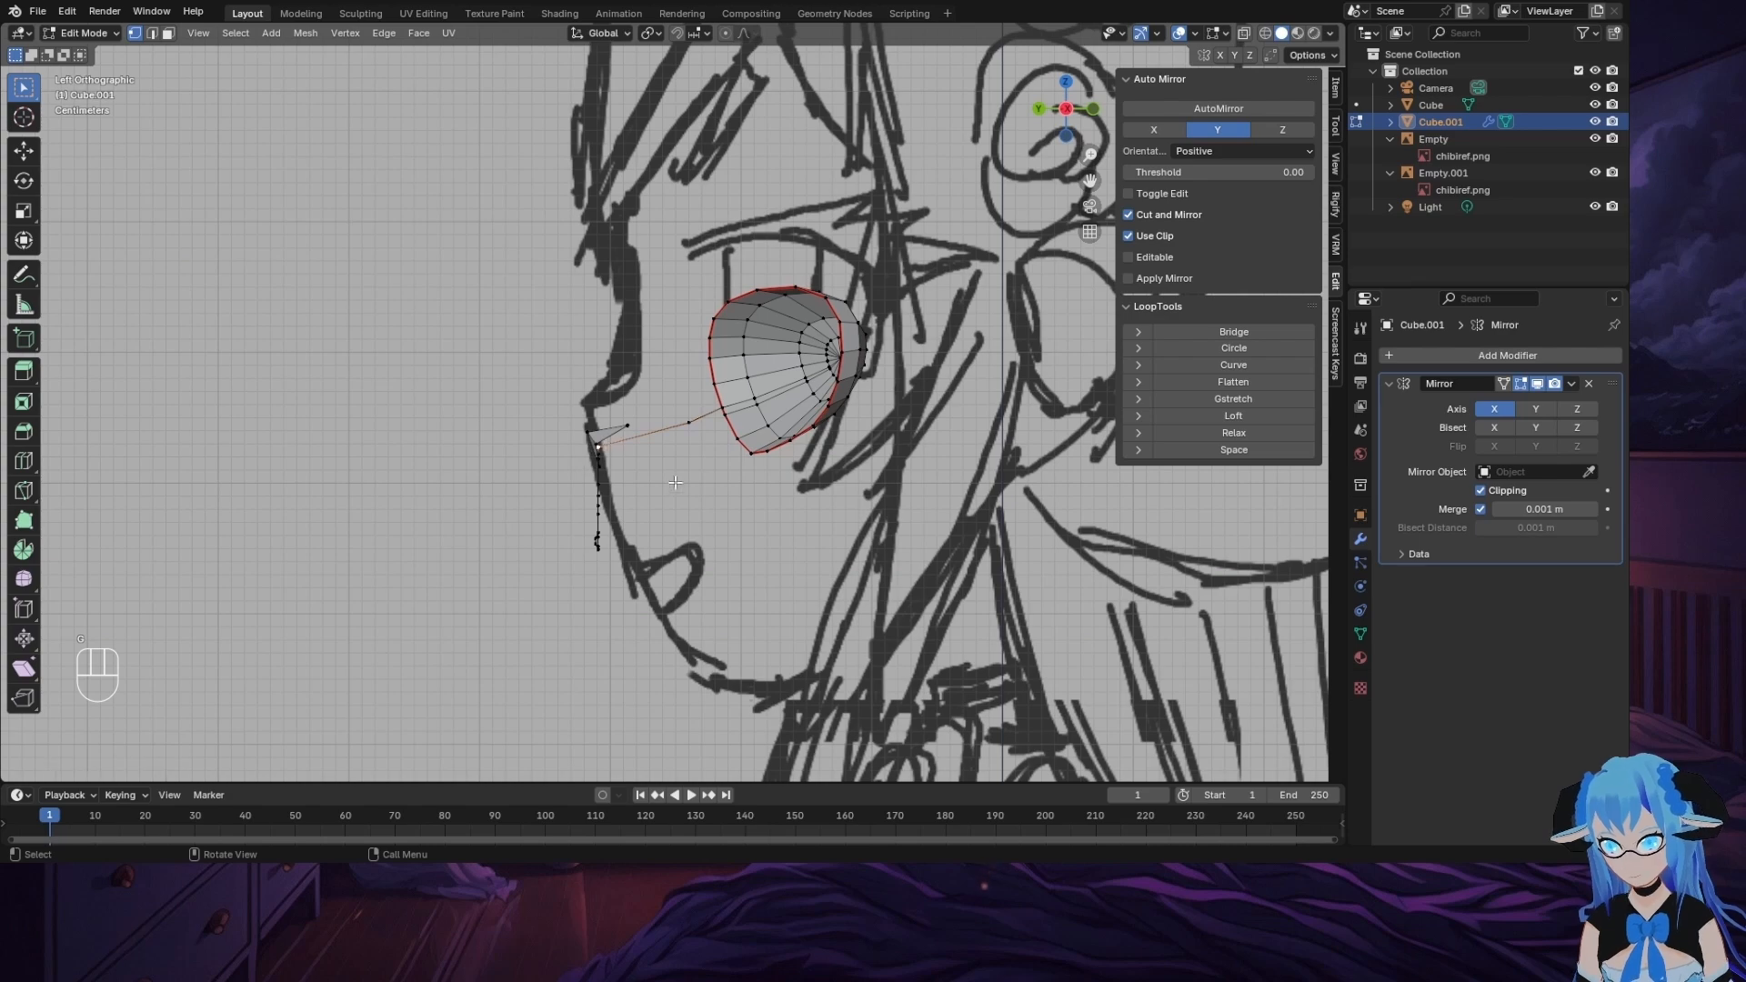
pyautogui.press('g')
pyautogui.click(734, 471)
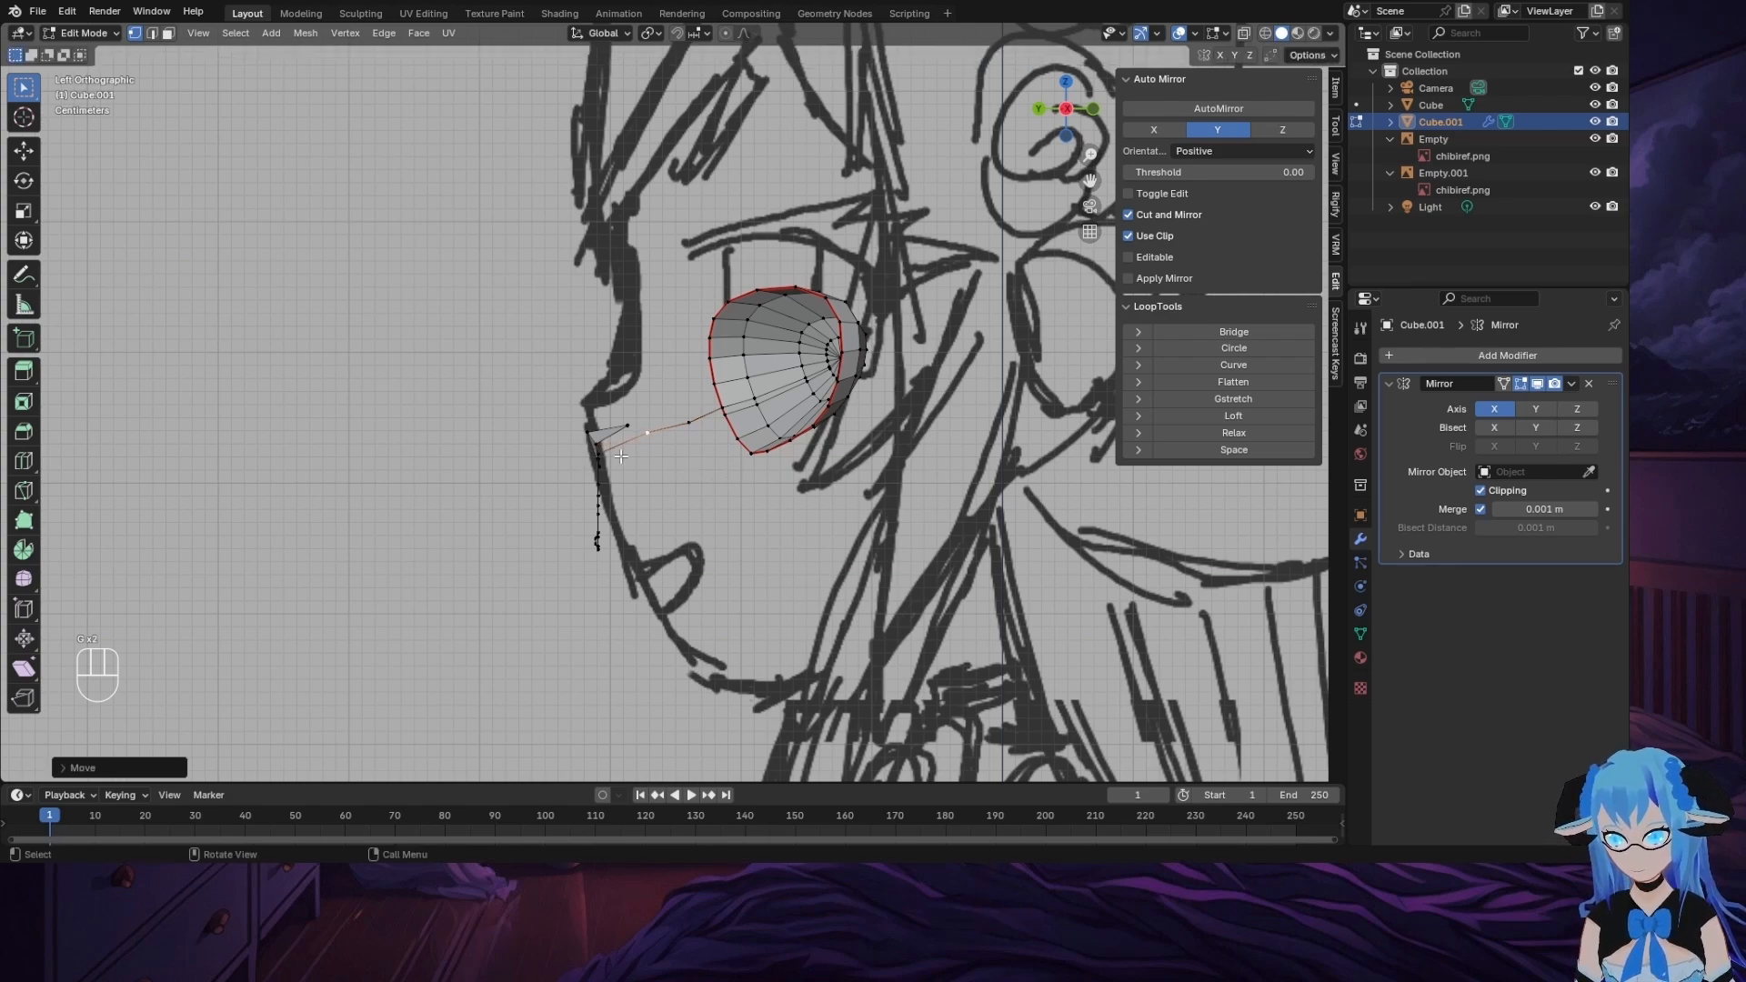
# Step: Reposition the connecting vertex beside the nose in side view to line up with the strip leading to the eye socket
pyautogui.click(588, 454)
pyautogui.press('g')
pyautogui.click(604, 456)
pyautogui.press('g')
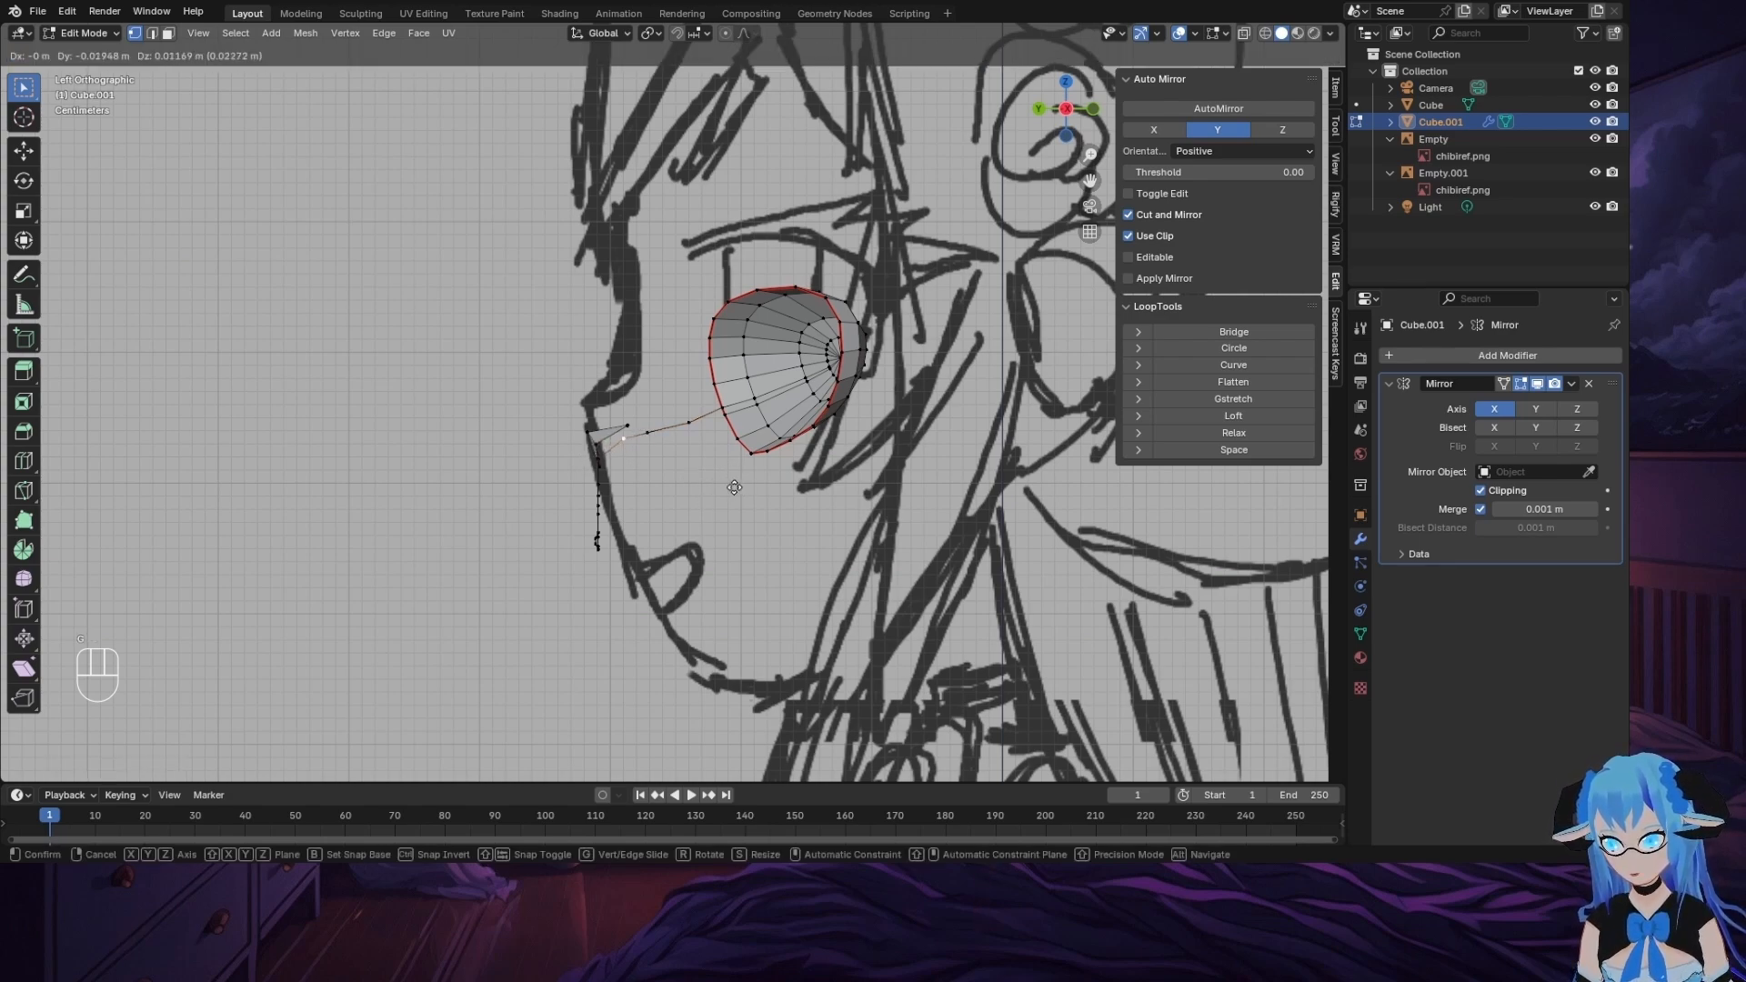
pyautogui.click(735, 488)
pyautogui.moveTo(609, 546); pyautogui.dragTo(661, 583, button='middle')
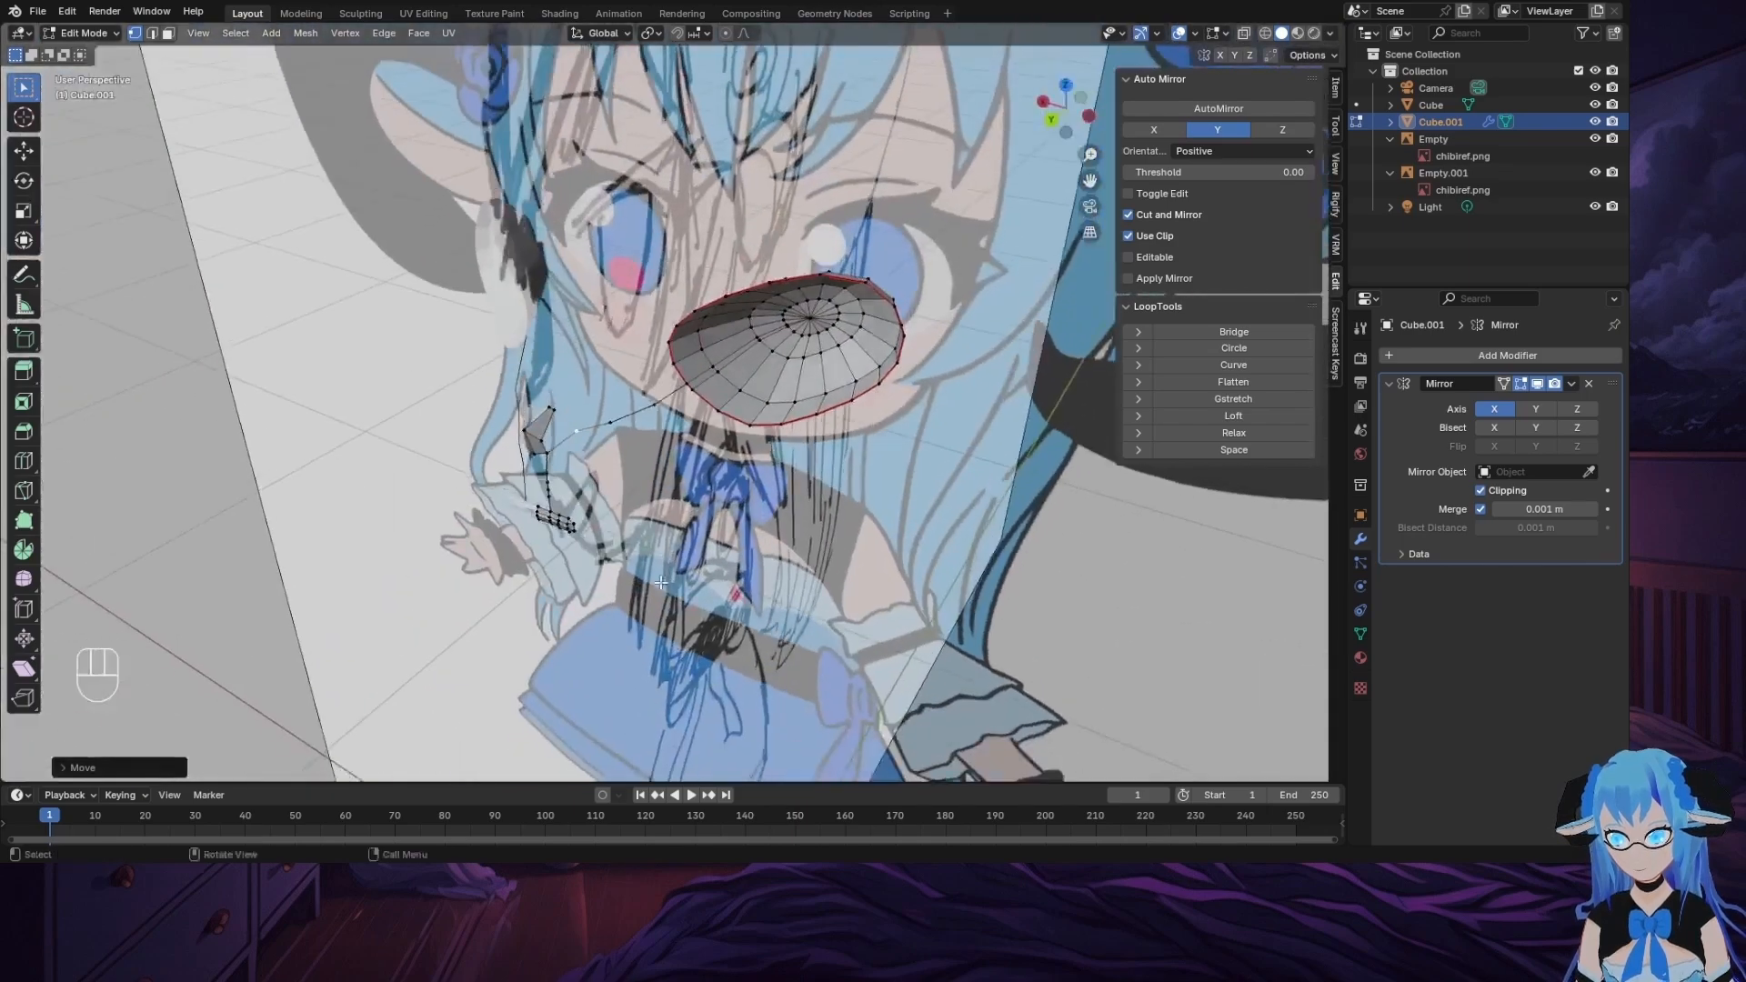
pyautogui.click(1089, 117)
pyautogui.moveTo(611, 563); pyautogui.dragTo(822, 573, button='middle')
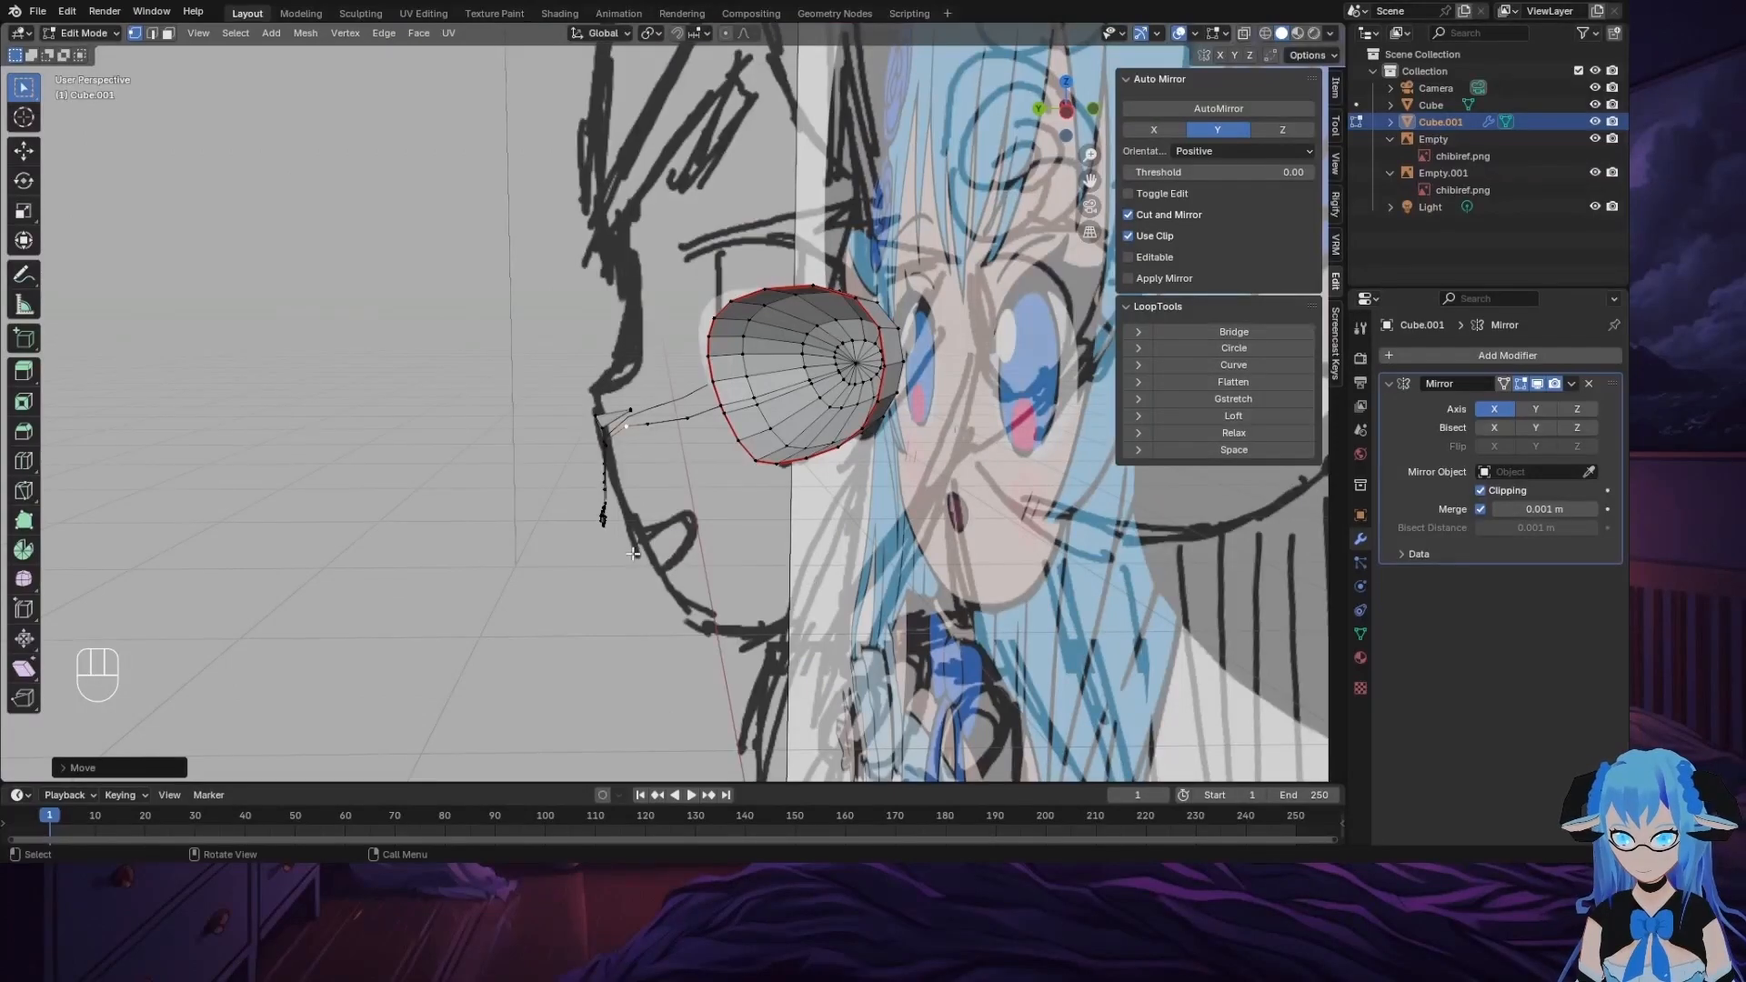
# Step: Shift the two connecting vertices between the nose and the eye socket so they form an even line
pyautogui.press('g')
pyautogui.click(654, 462)
pyautogui.click(655, 433)
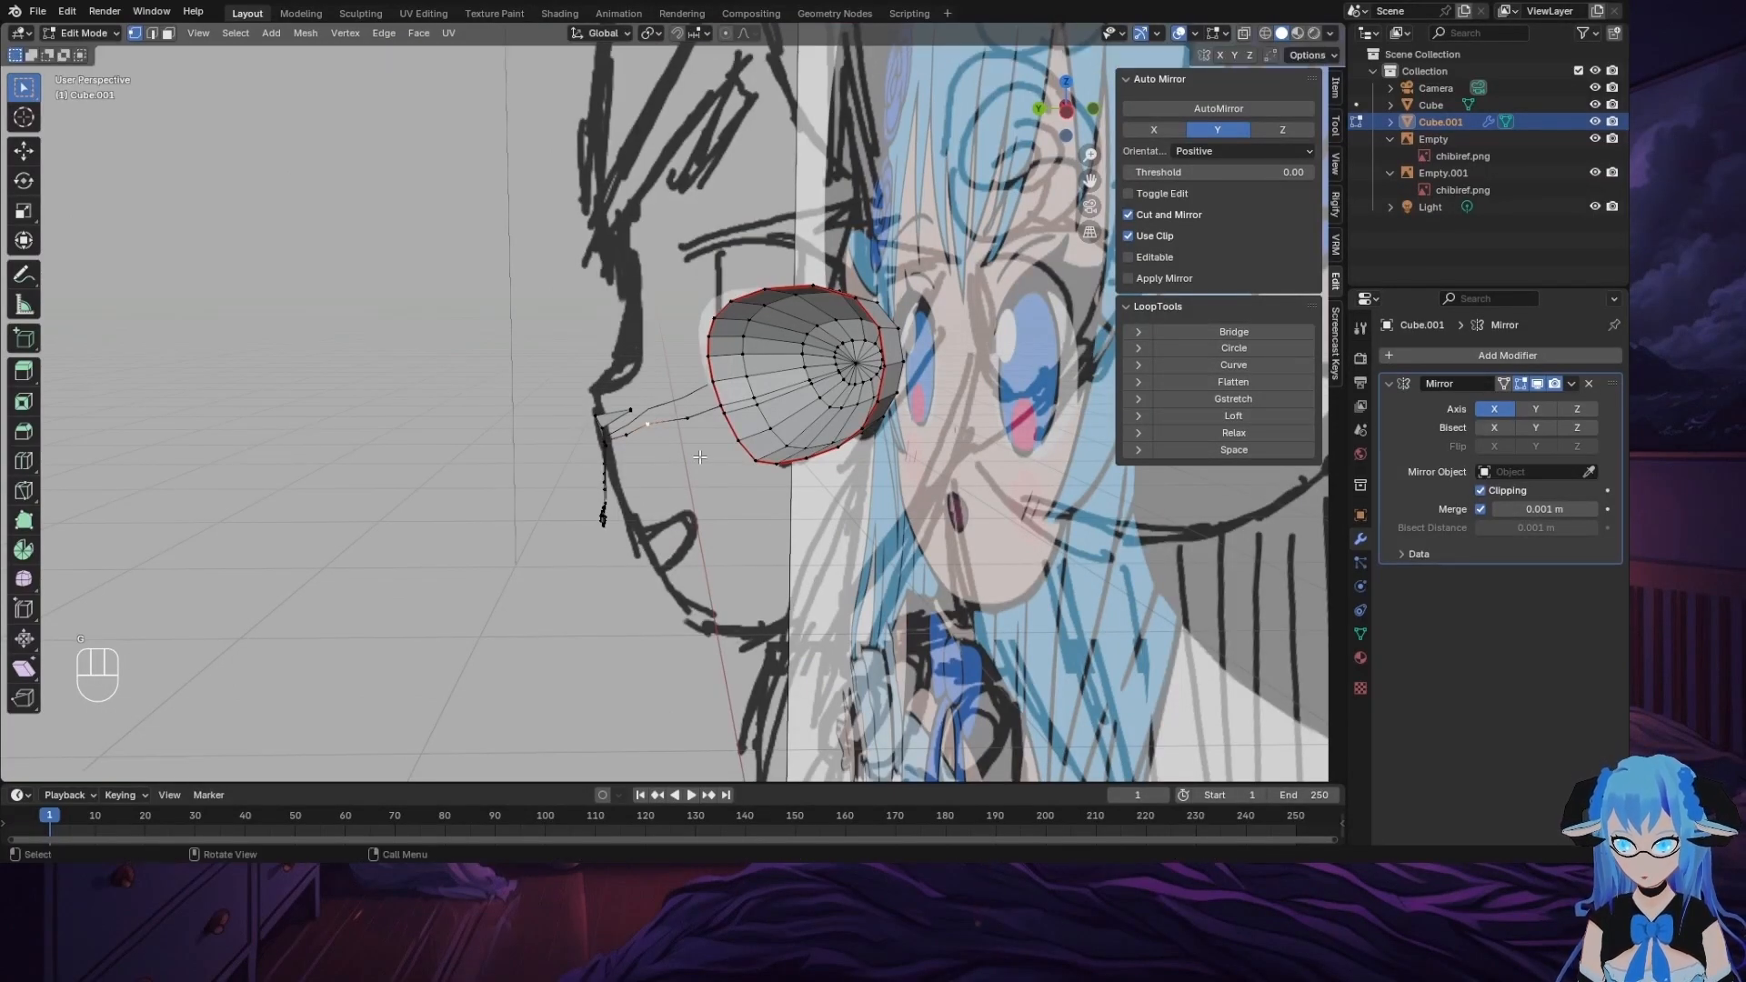
pyautogui.press('g')
pyautogui.click(722, 469)
pyautogui.moveTo(722, 469)
pyautogui.mouseDown(button='middle')
pyautogui.moveTo(798, 571)
pyautogui.moveTo(885, 497)
pyautogui.moveTo(596, 507)
pyautogui.moveTo(733, 522)
pyautogui.moveTo(643, 506)
pyautogui.moveTo(696, 488)
pyautogui.mouseUp(button='middle')
pyautogui.click(1079, 106)
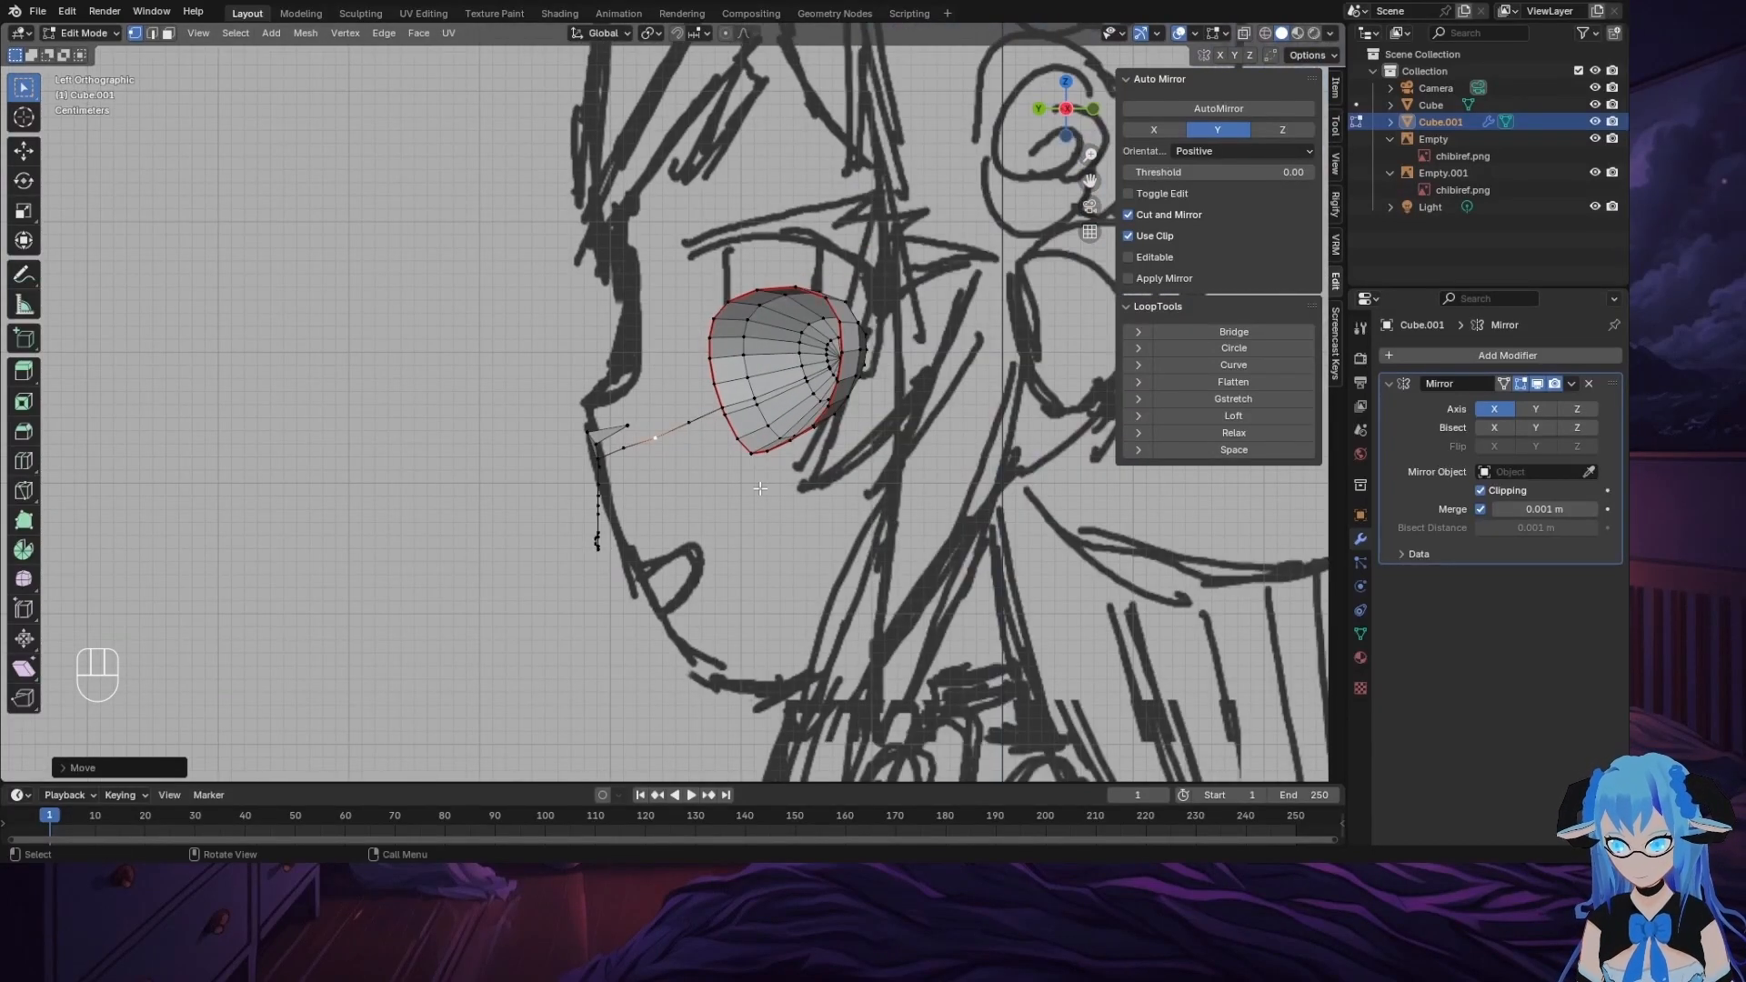
pyautogui.click(596, 542)
pyautogui.press('g')
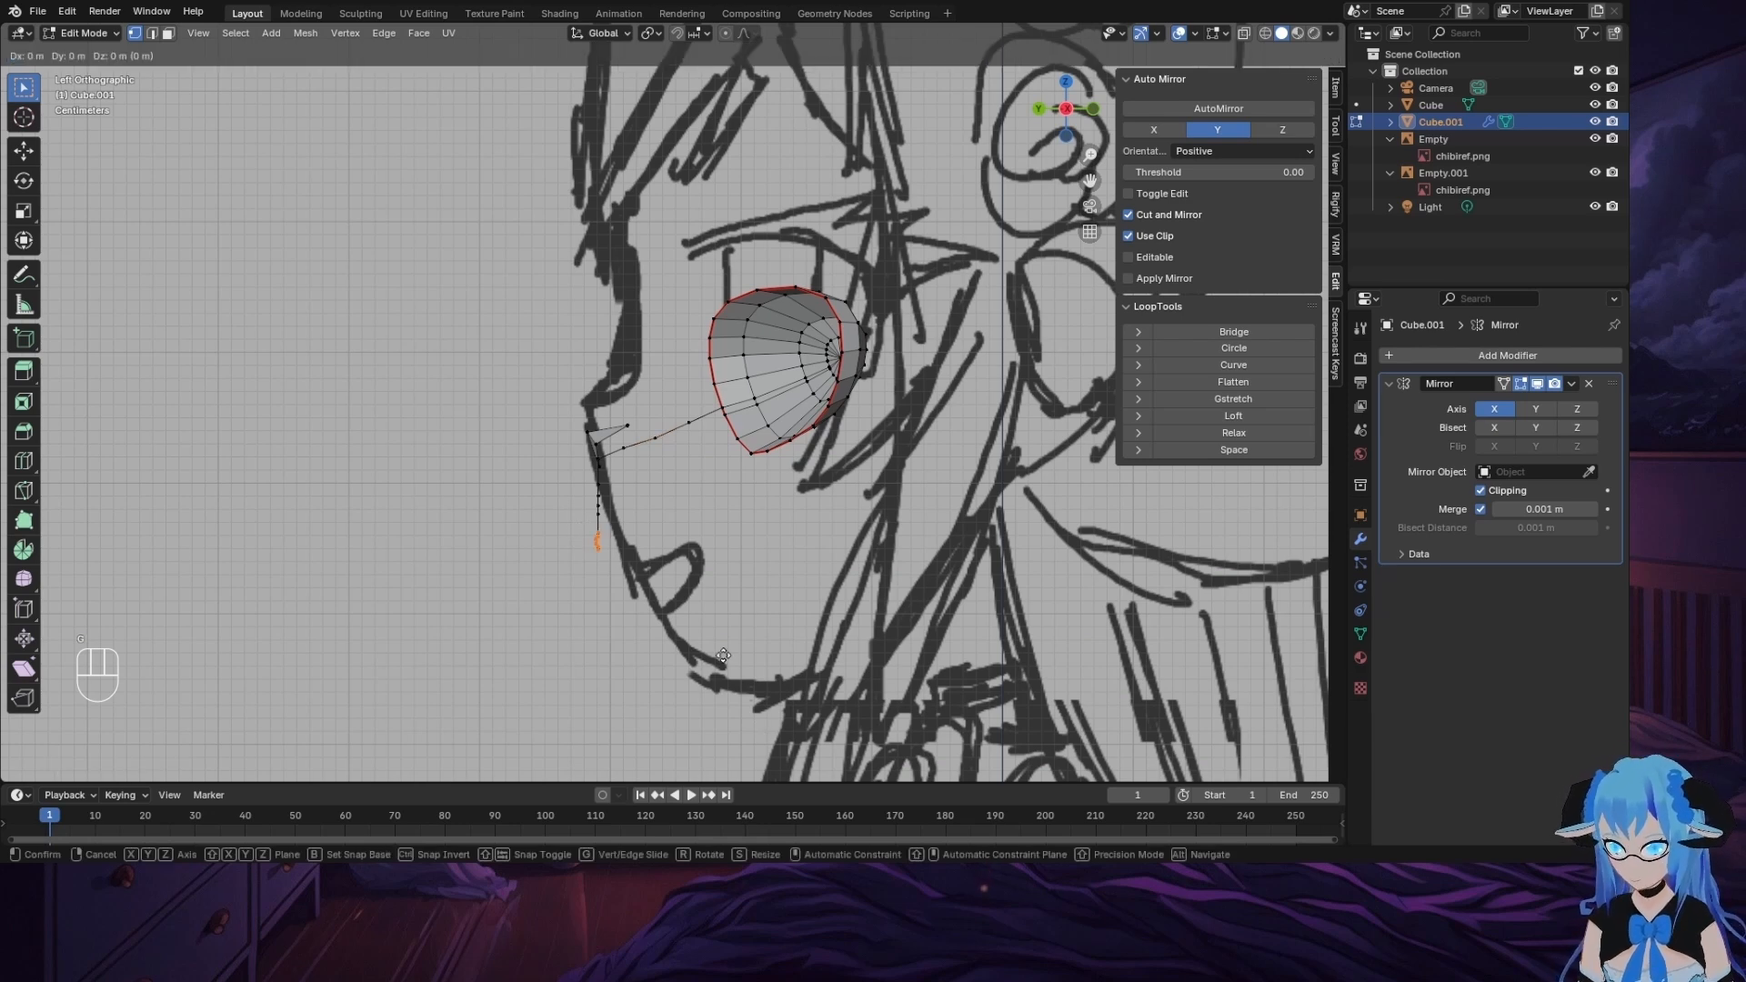
pyautogui.press('y')
pyautogui.rightClick(753, 657)
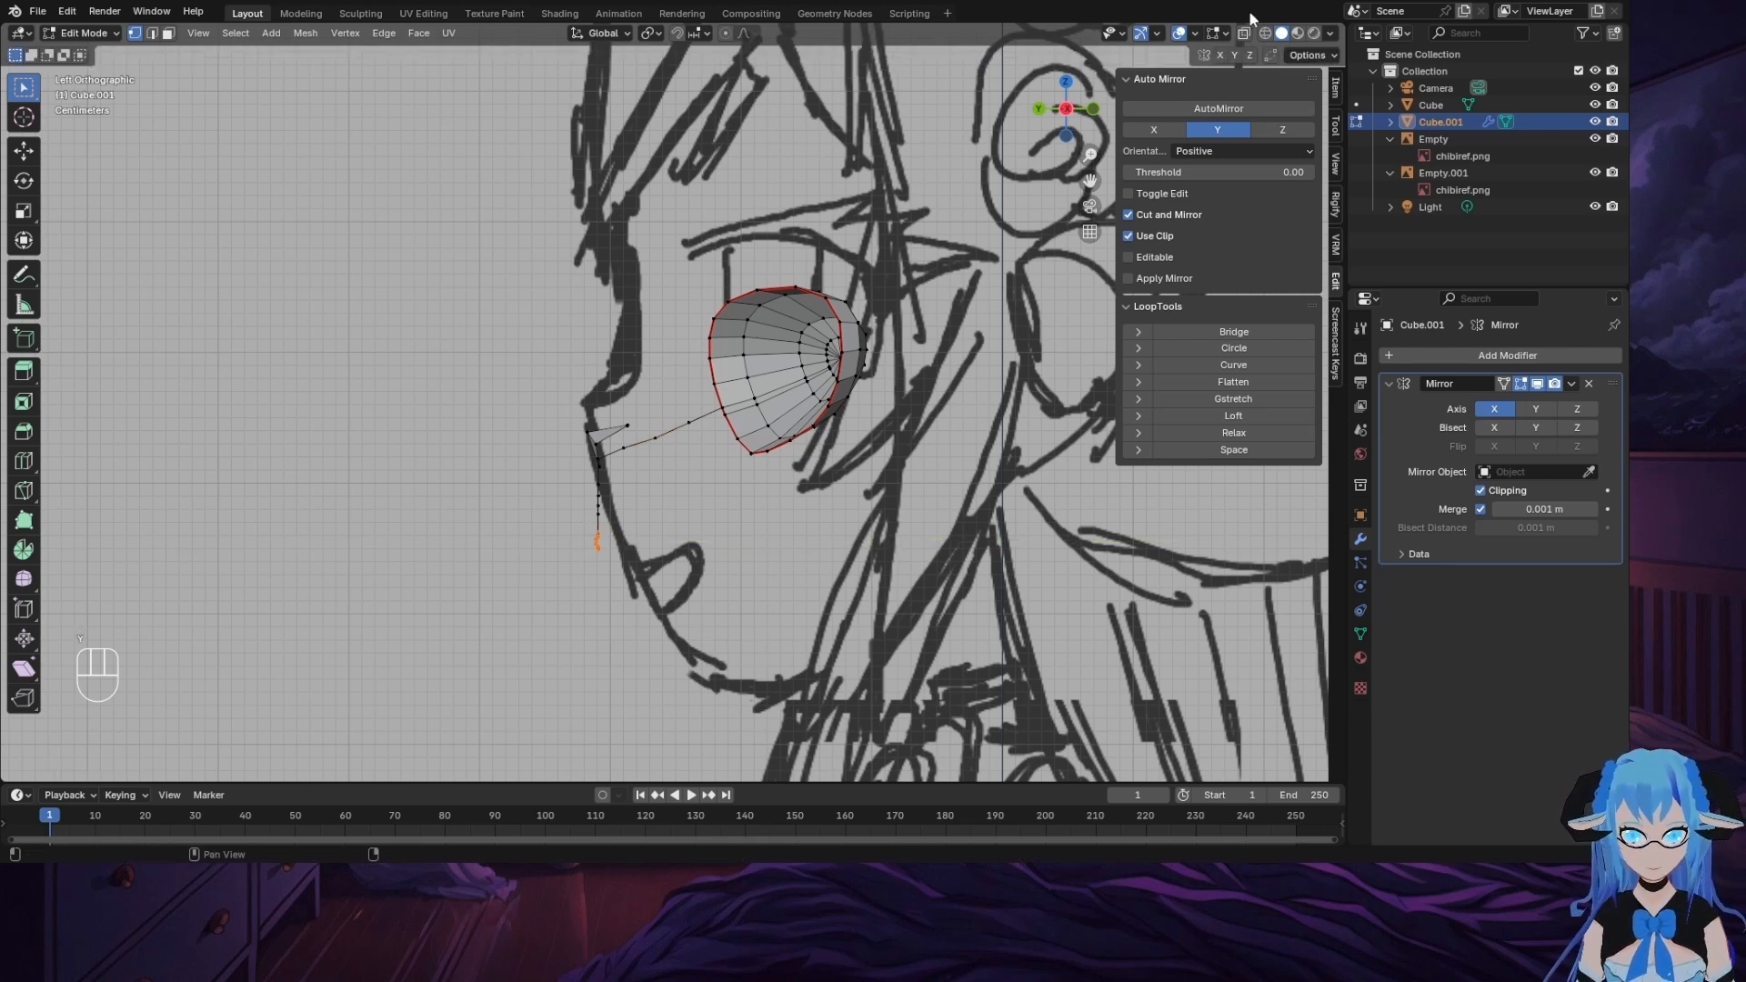
pyautogui.click(772, 534)
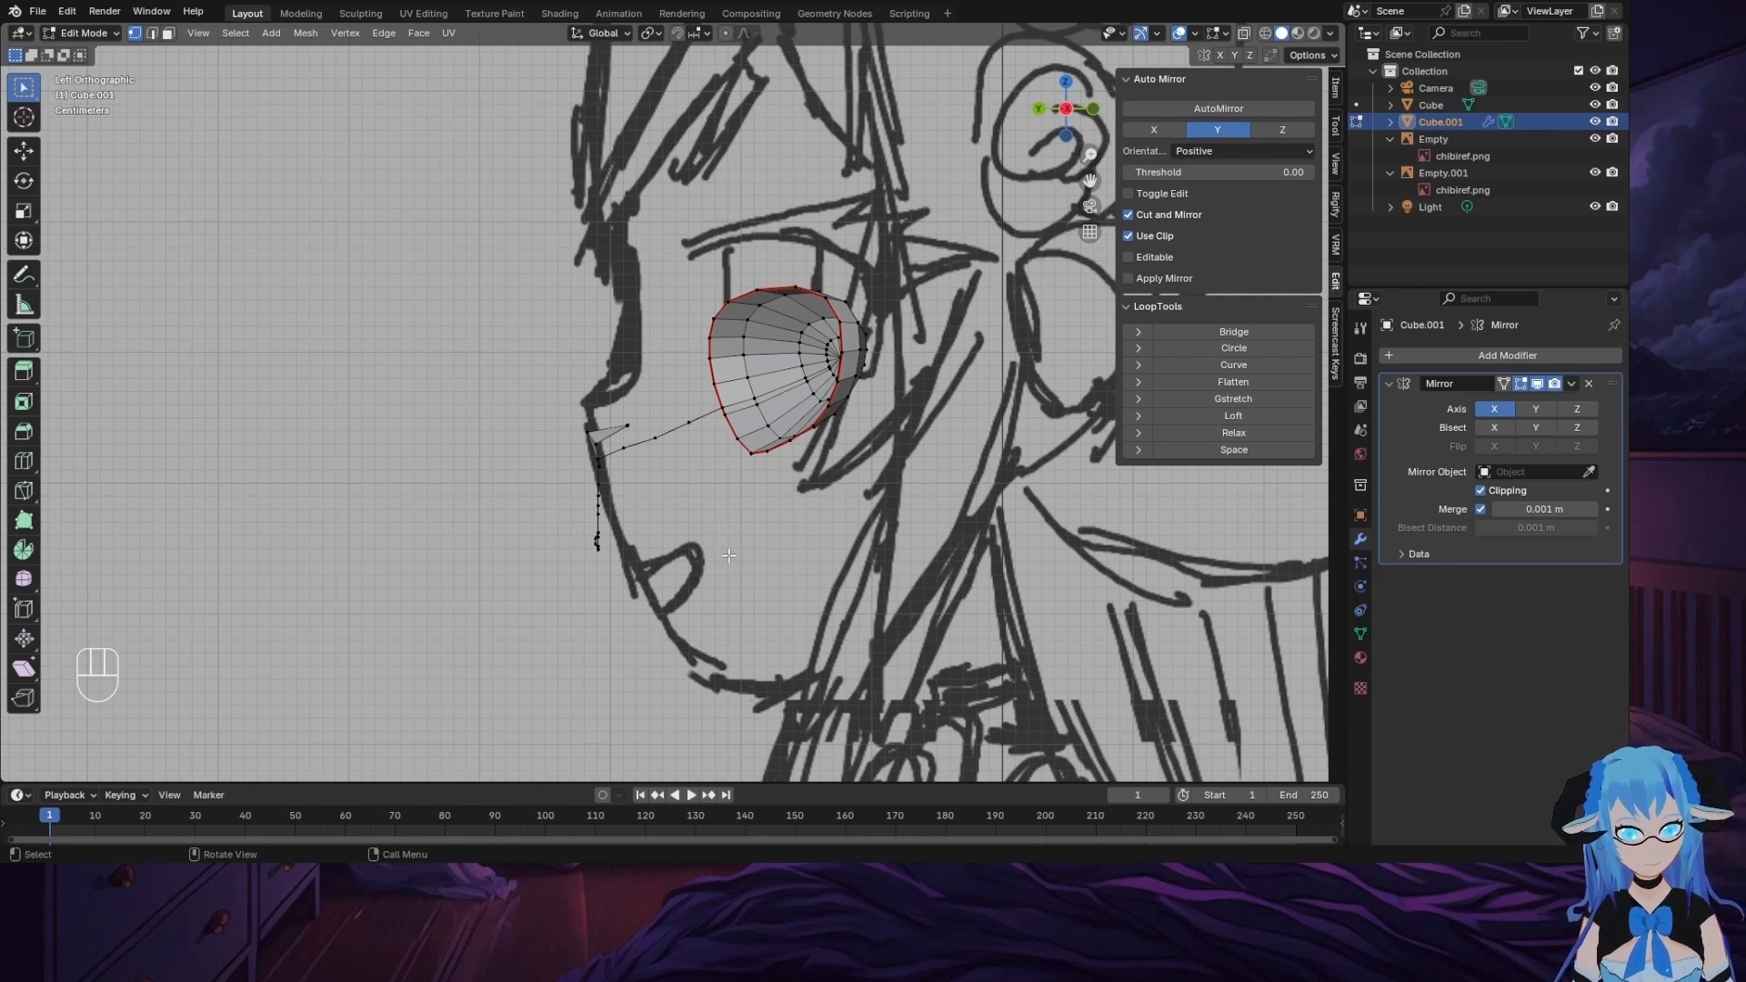
# Step: With X-ray on, move the whole mouth block back along global Y and rotate it to follow the sketched profile
pyautogui.click(1244, 34)
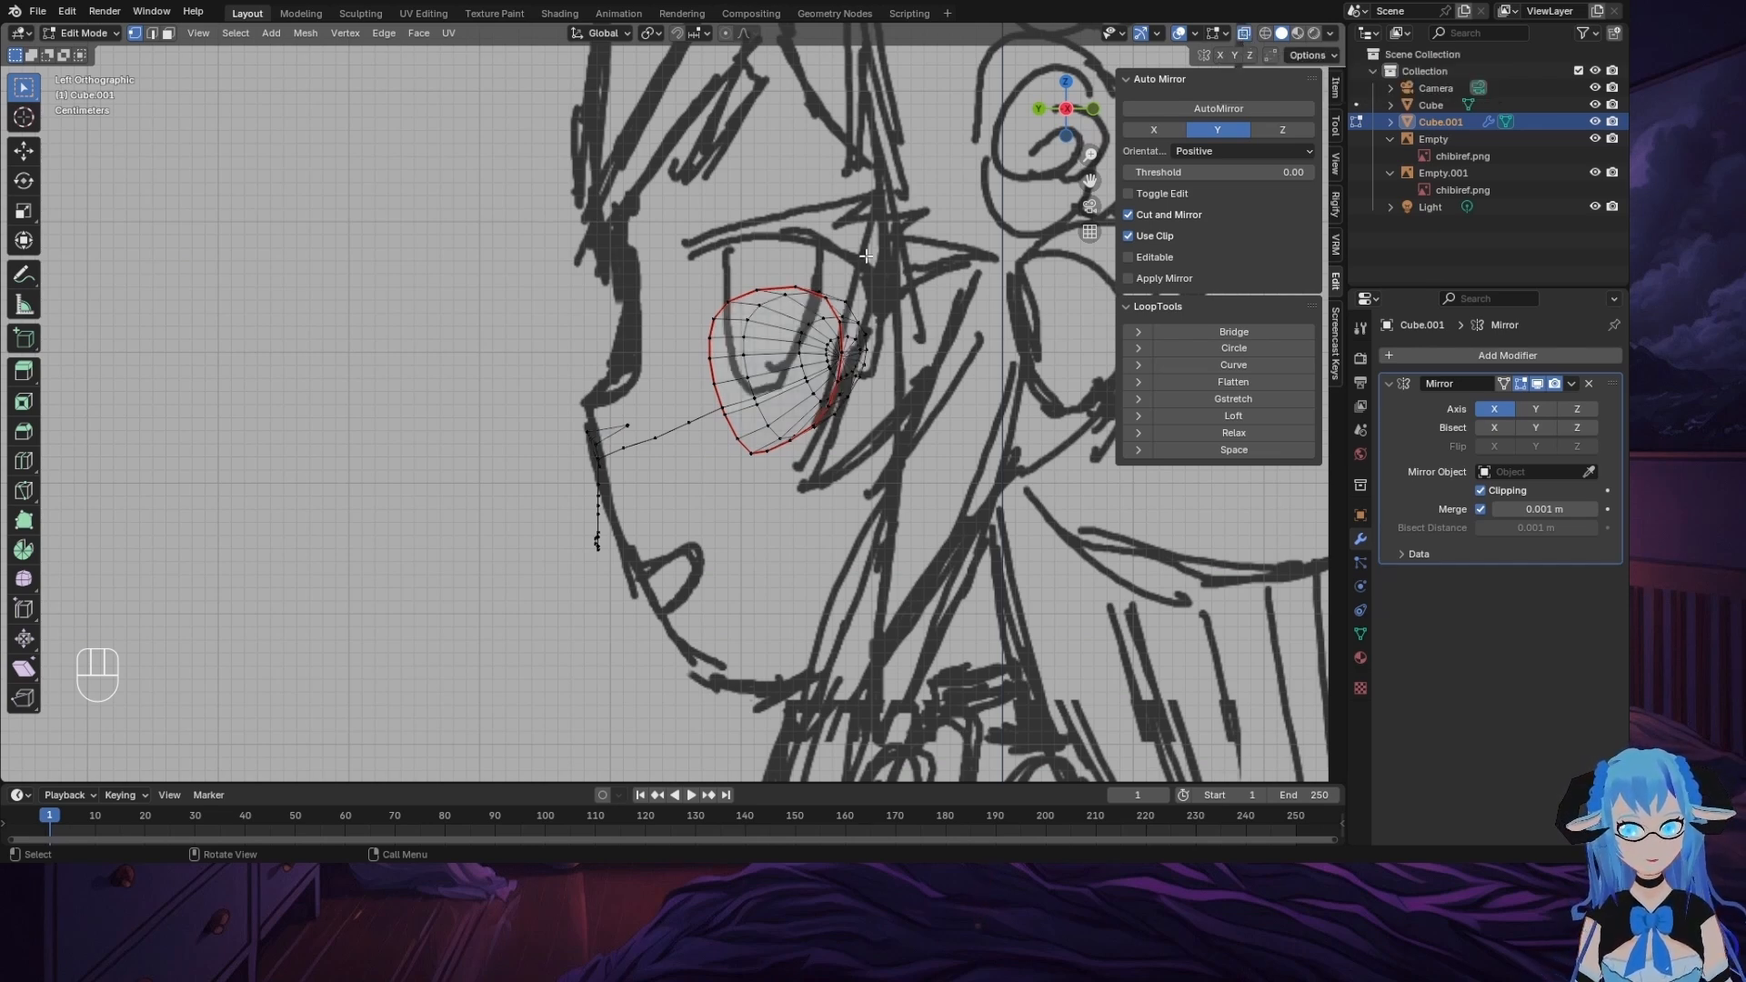
pyautogui.moveTo(555, 530); pyautogui.dragTo(689, 609)
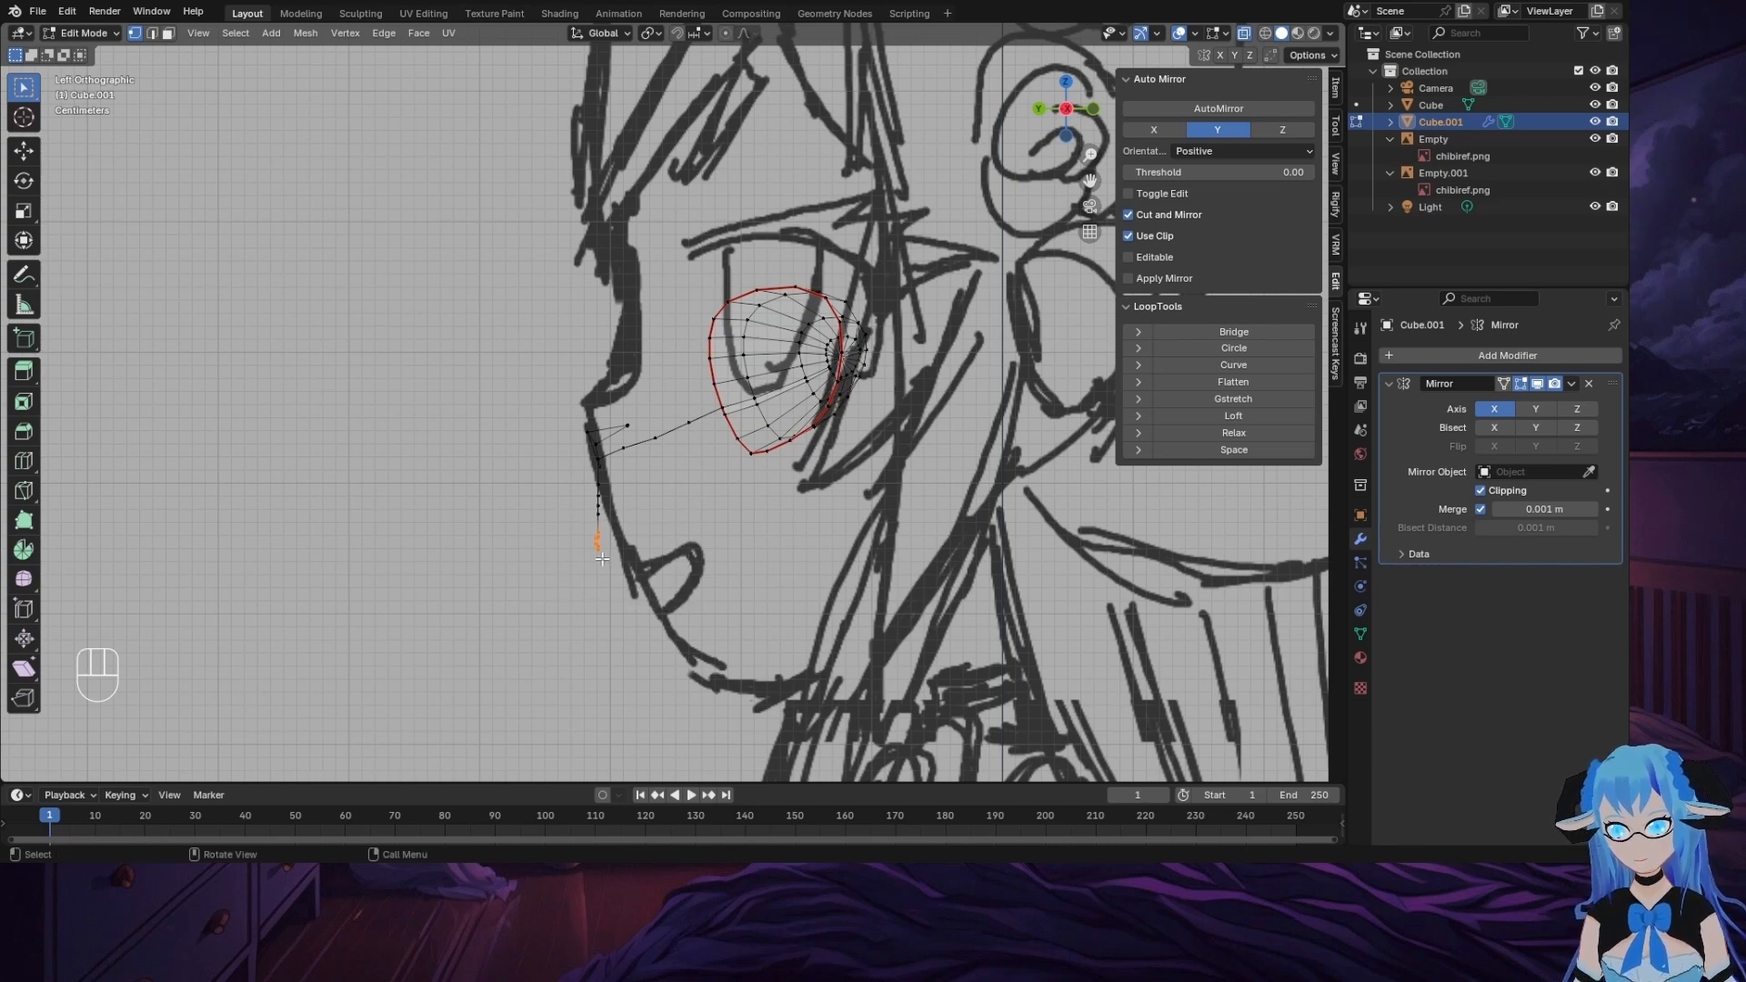
pyautogui.click(1038, 108)
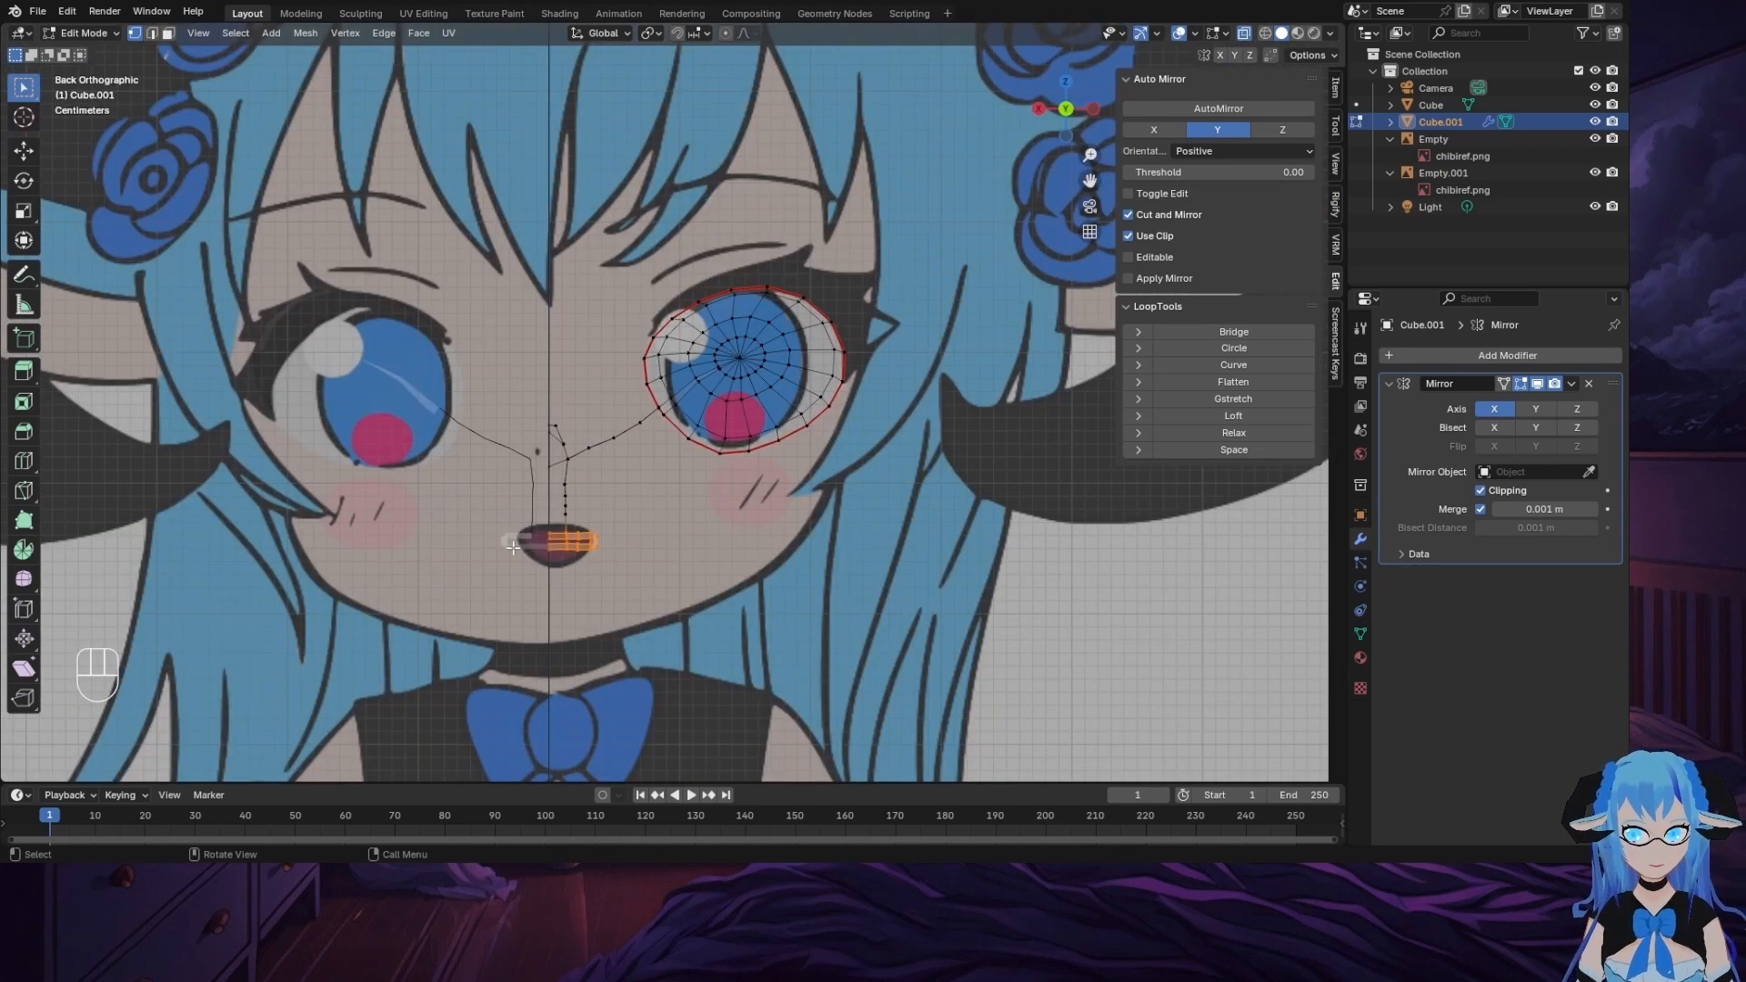
pyautogui.click(1098, 108)
pyautogui.press('g')
pyautogui.press('y')
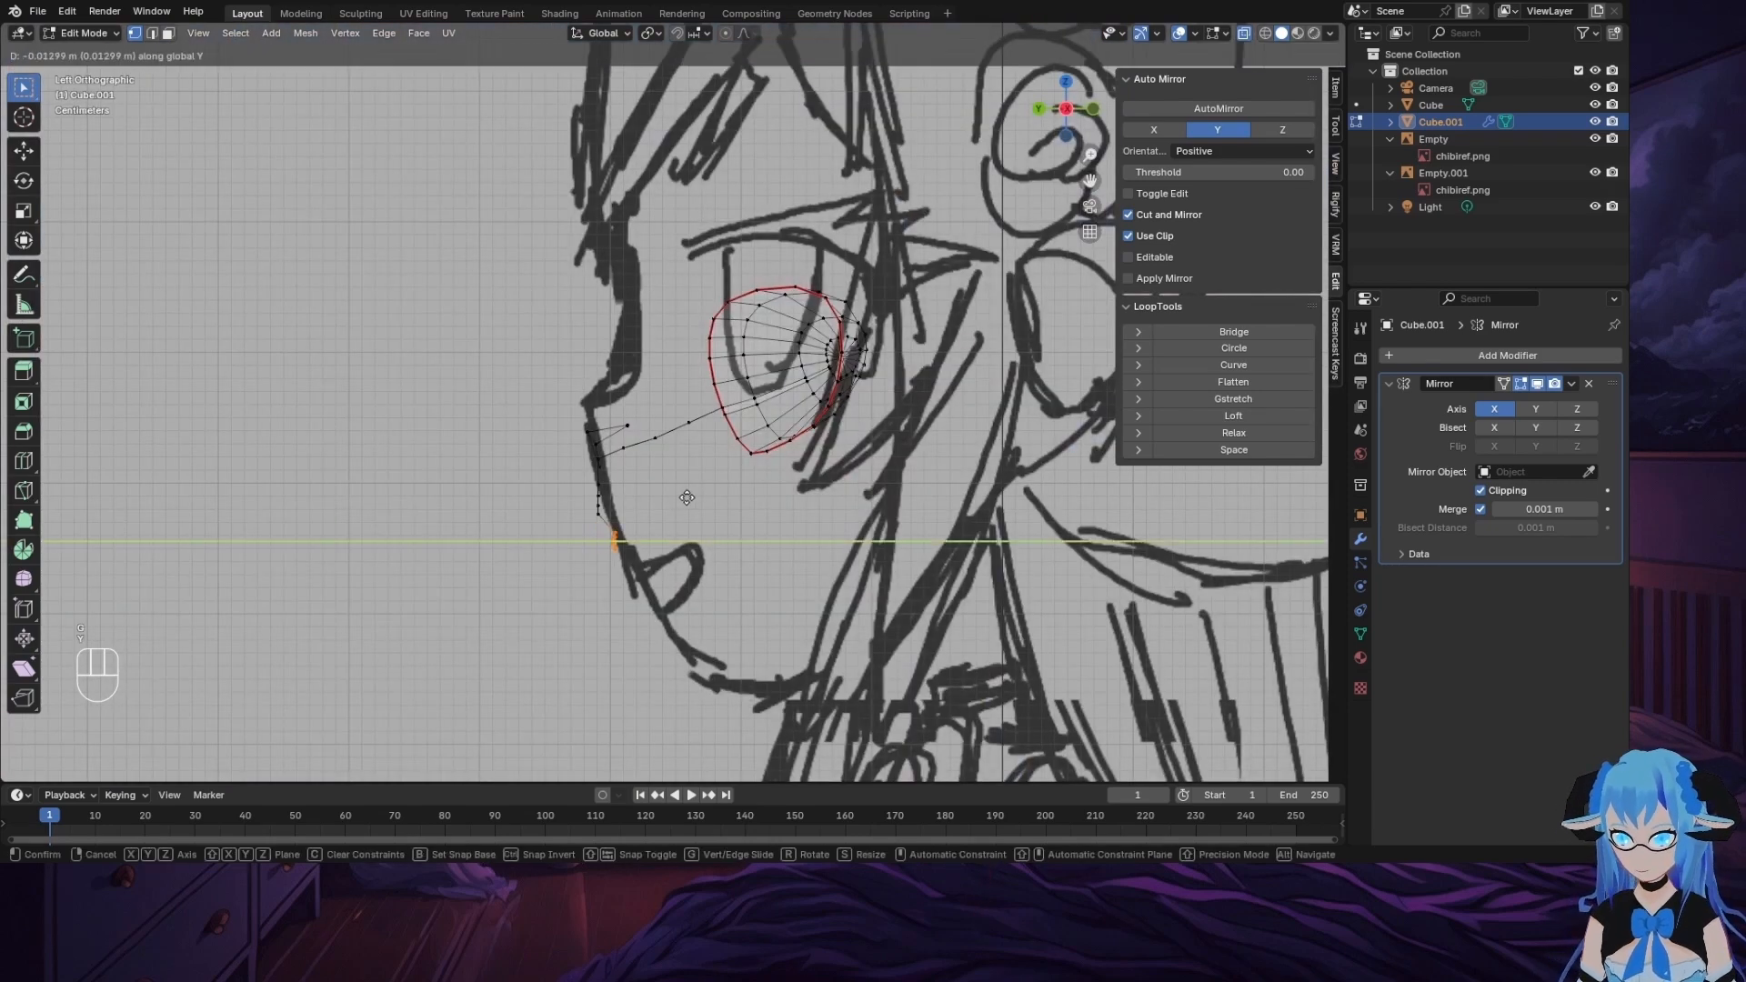
pyautogui.click(694, 502)
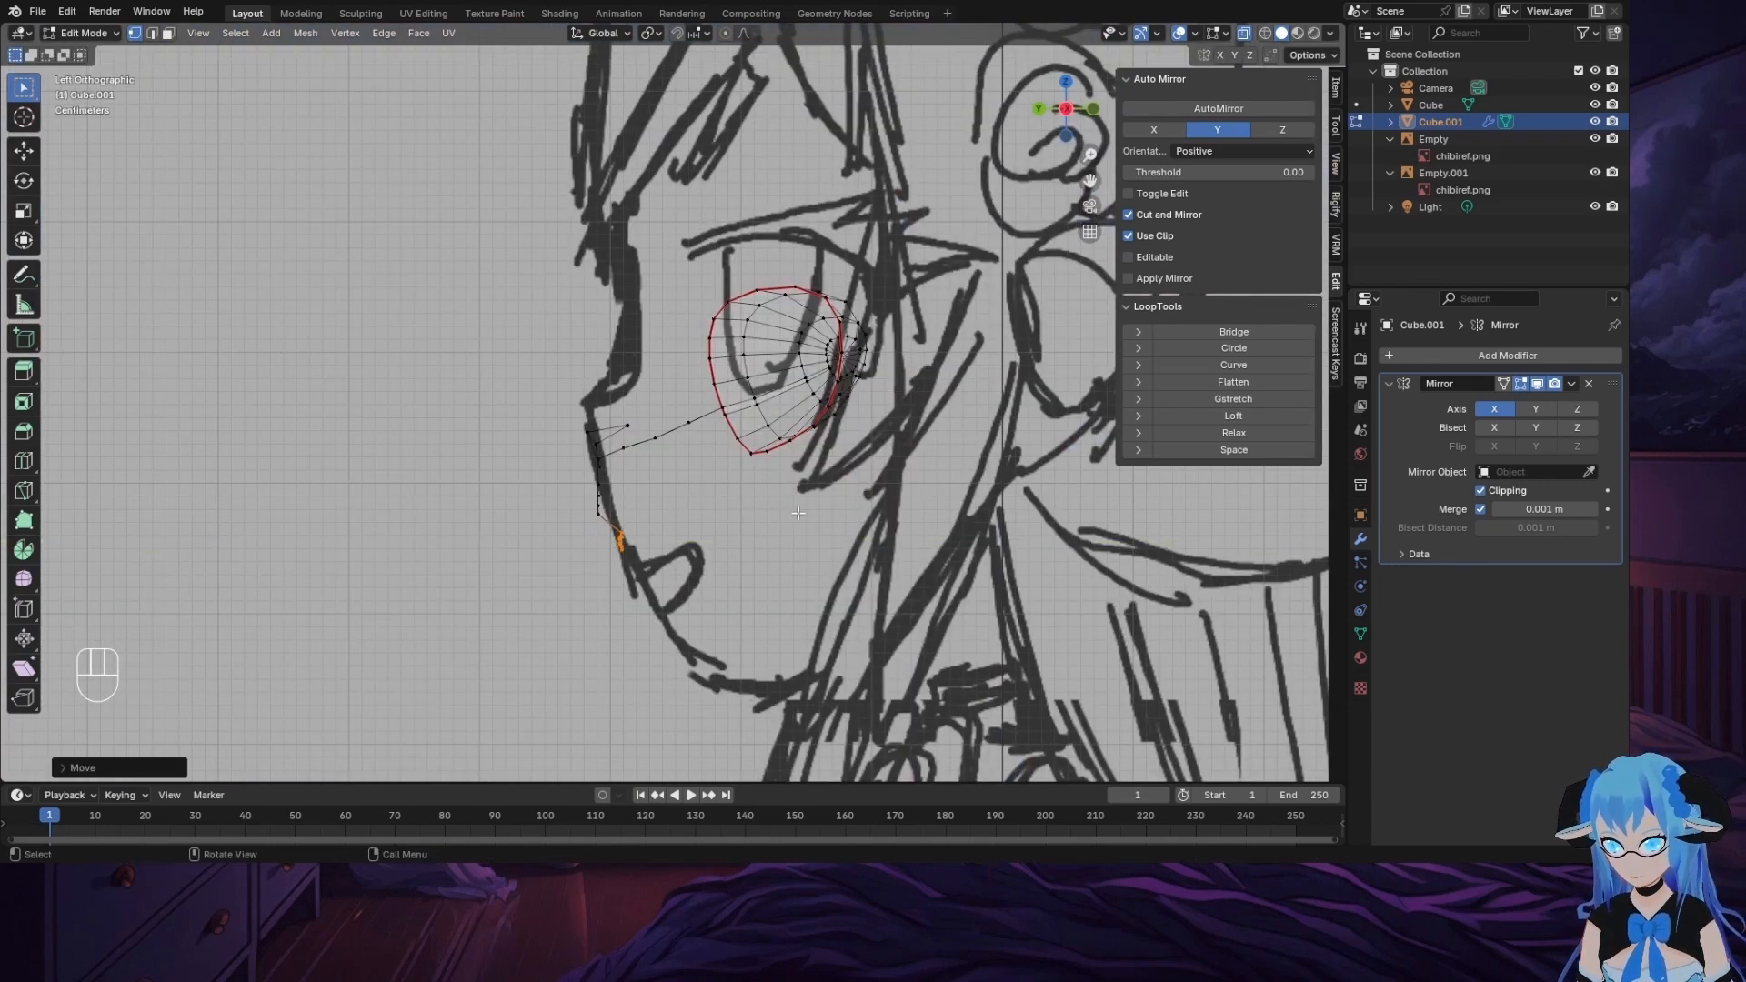
pyautogui.press('r')
pyautogui.click(766, 563)
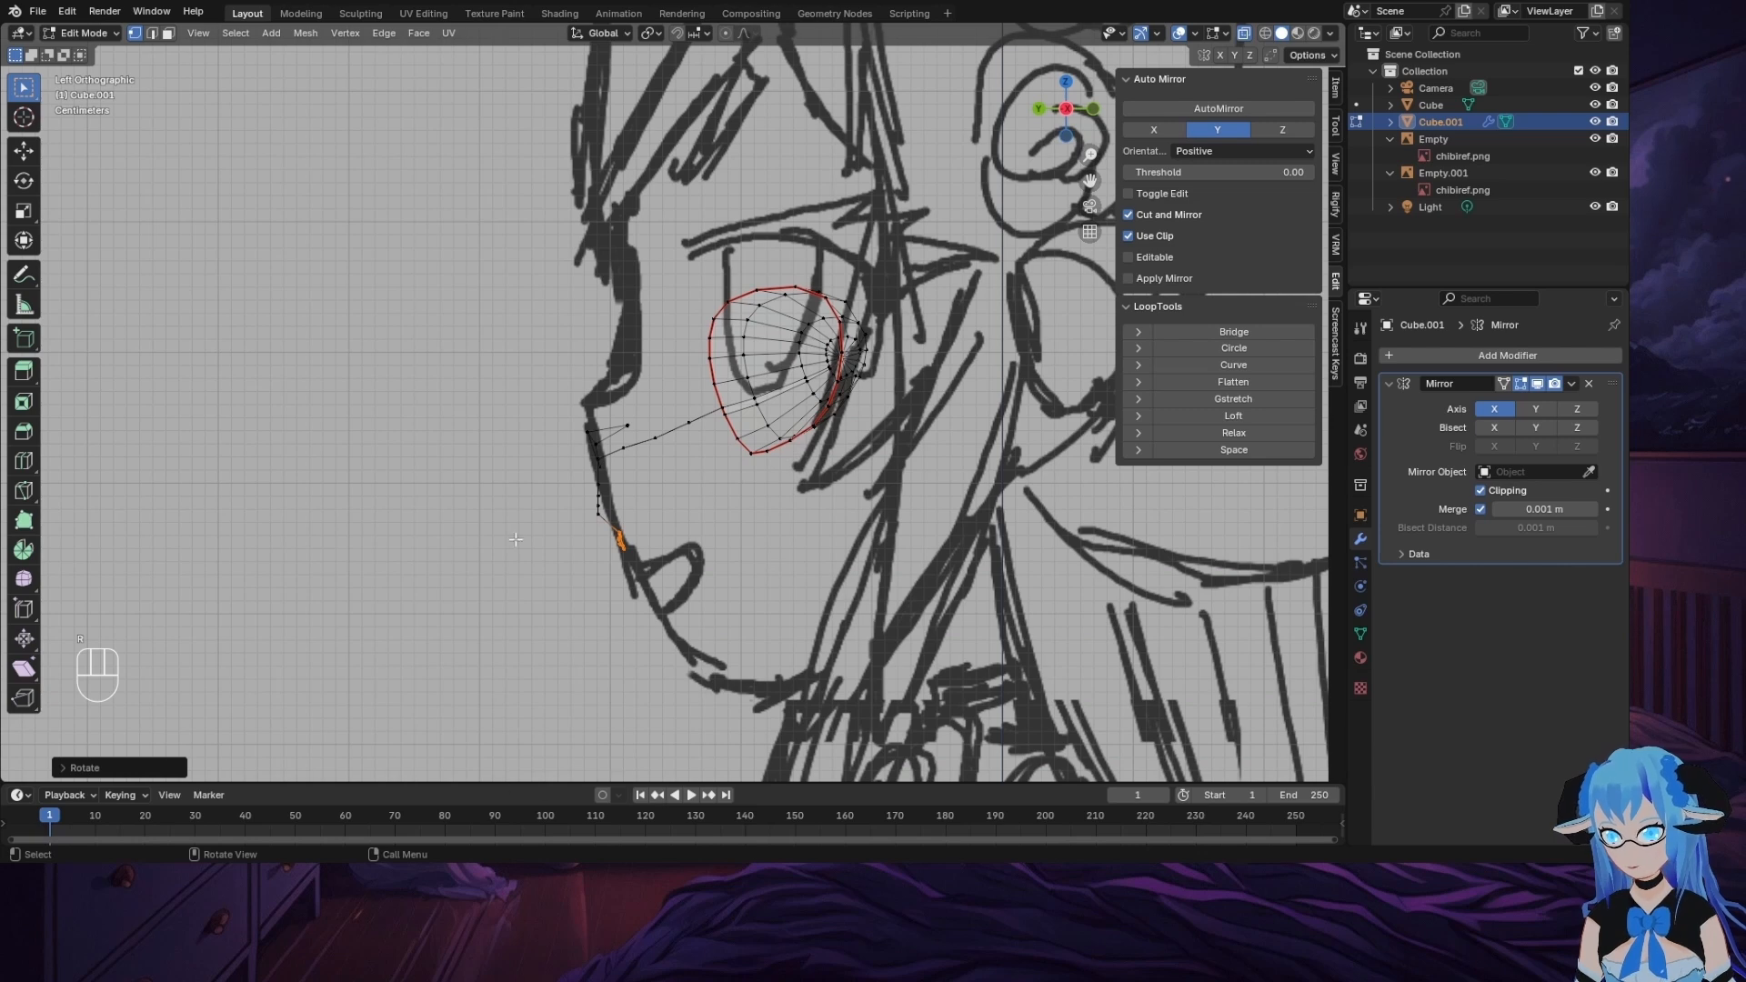
# Step: Move the lowest vertices of the strip just above the mouth back along global Y onto the profile line
pyautogui.click(599, 520)
pyautogui.press('g')
pyautogui.press('y')
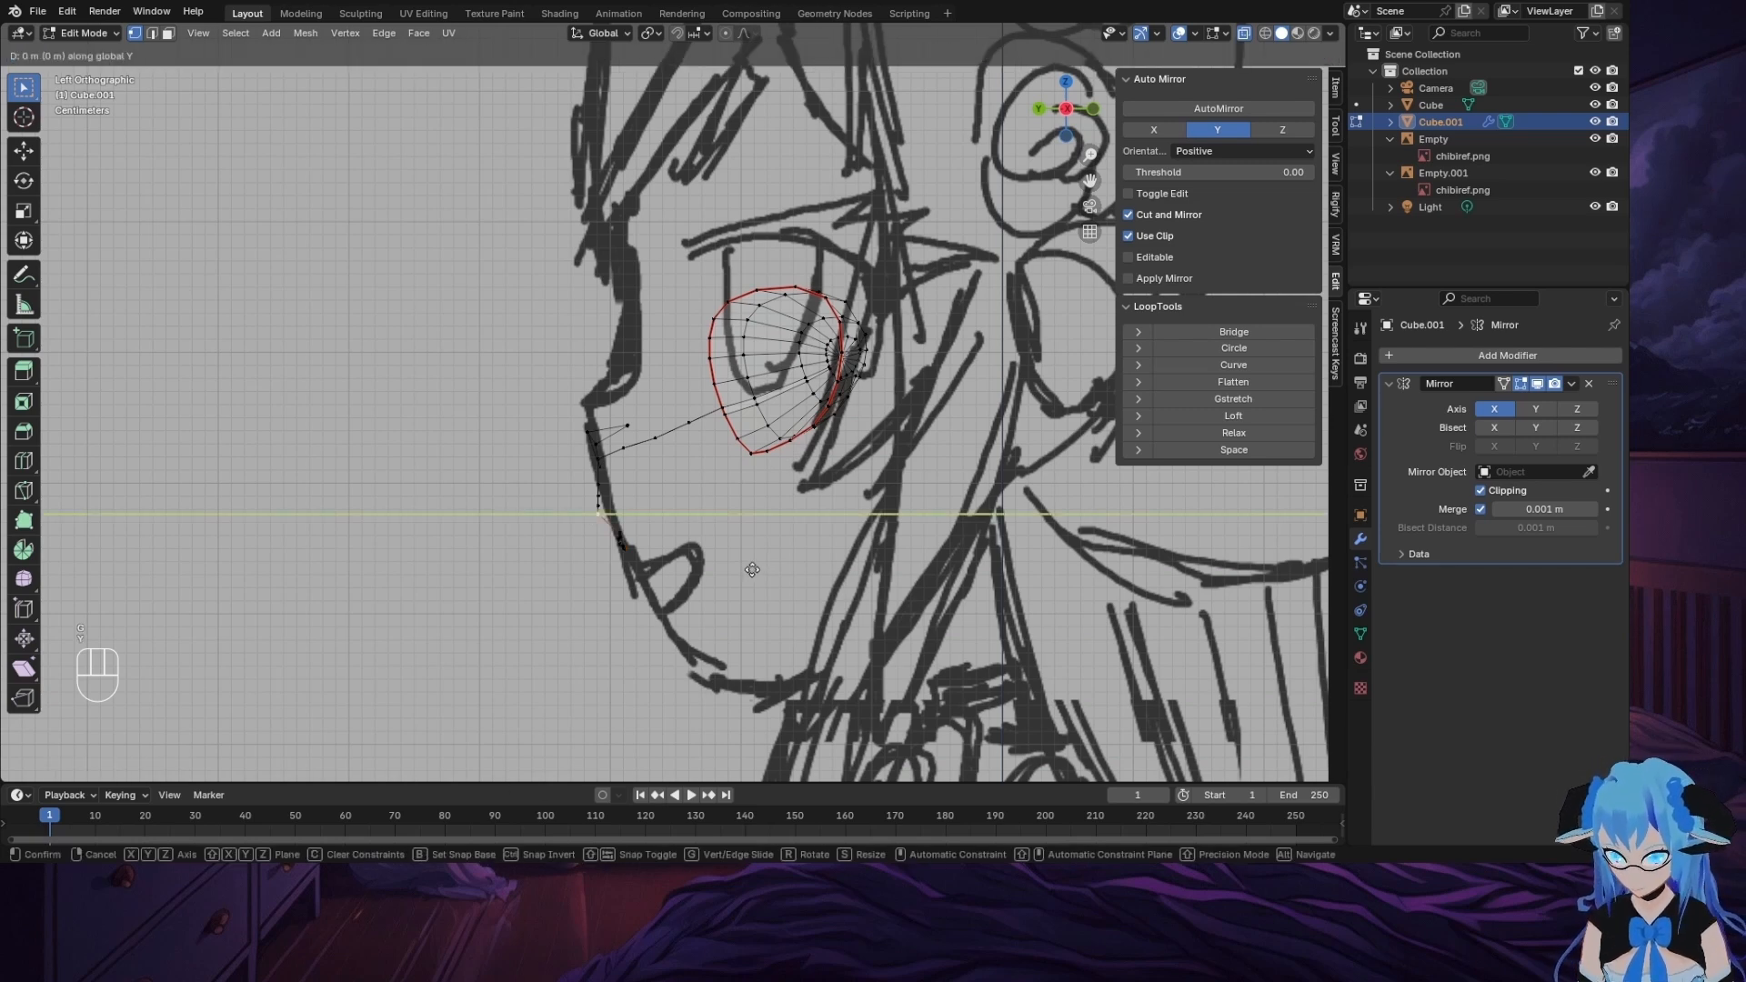
pyautogui.click(769, 572)
pyautogui.click(600, 506)
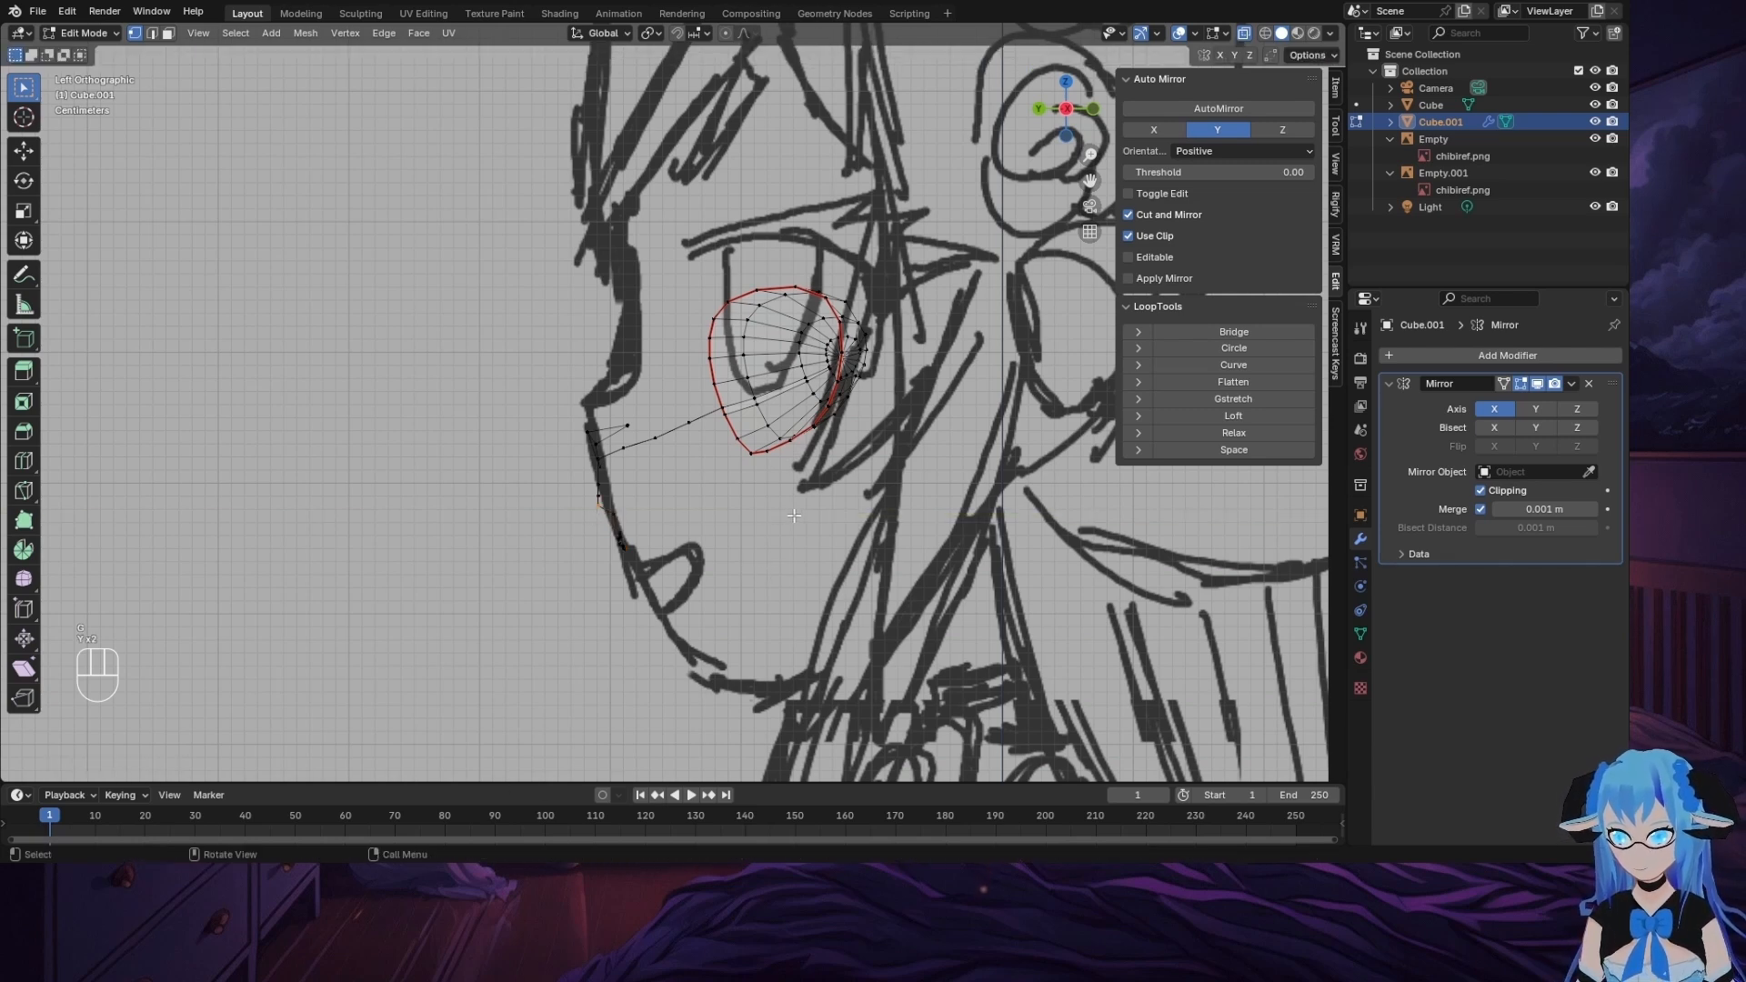
pyautogui.hotkey('ctrl', 'z')
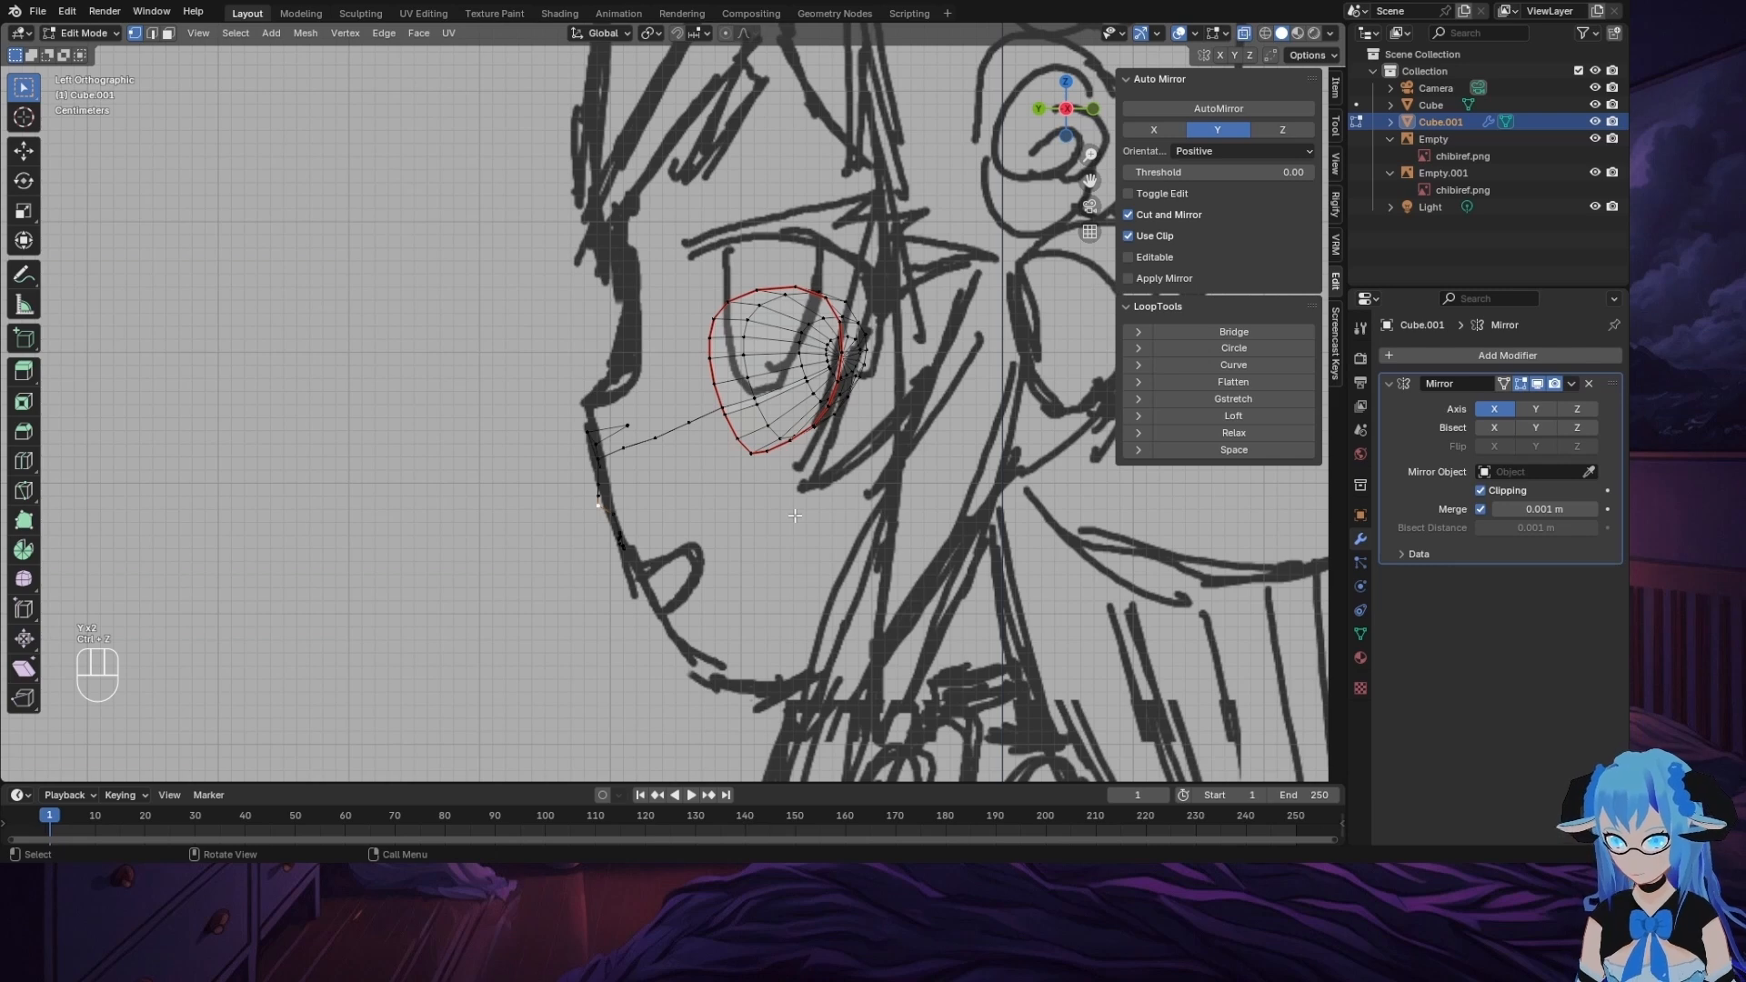
pyautogui.press('g')
pyautogui.press('y')
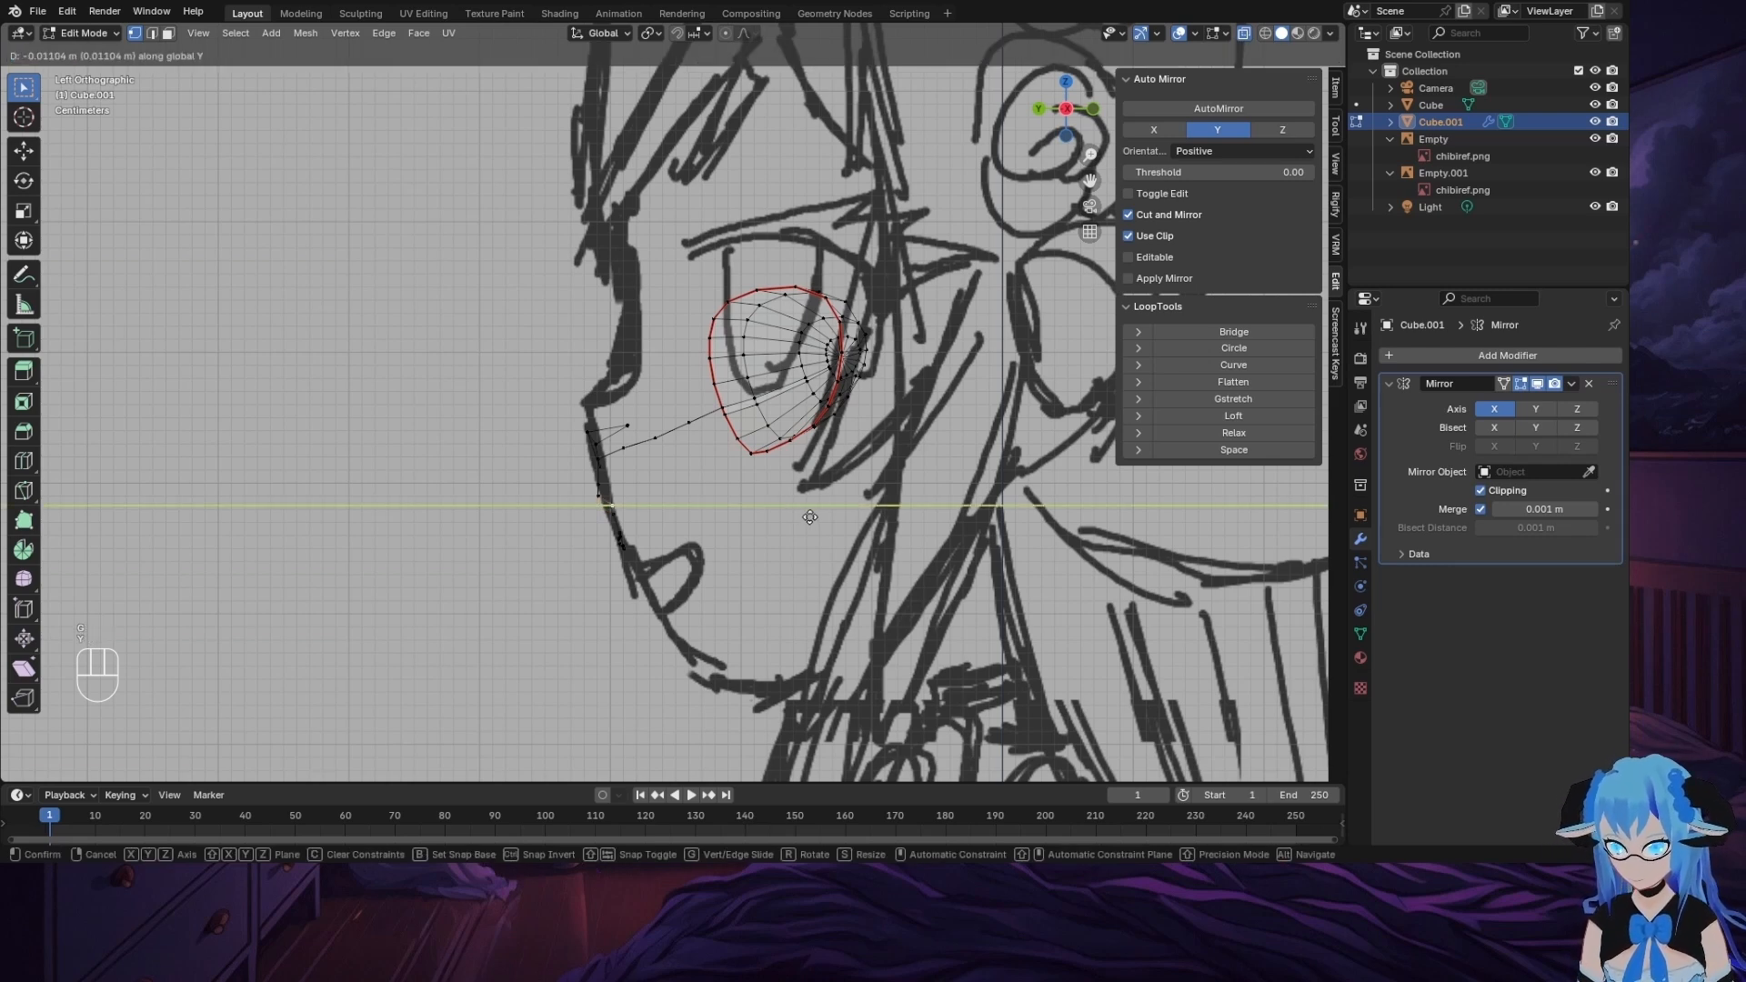
pyautogui.click(807, 515)
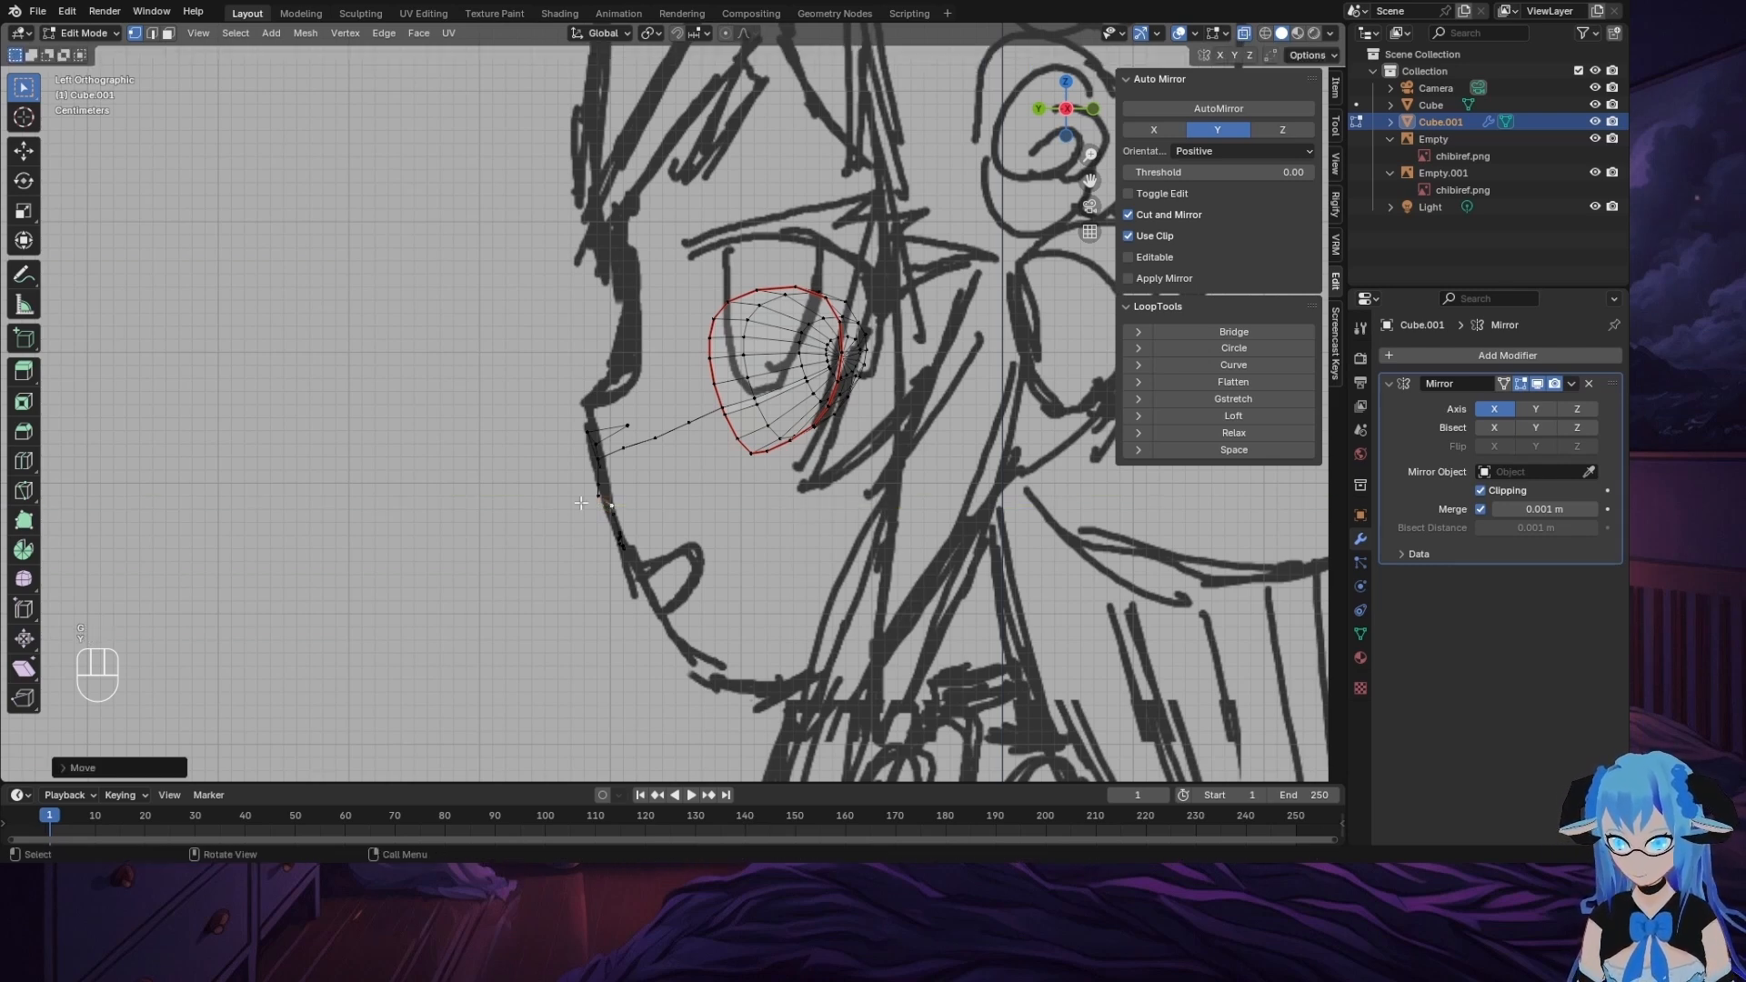
# Step: Move the next vertices up the strip toward the nose back along global Y to follow the profile line
pyautogui.press('g')
pyautogui.press('y')
pyautogui.click(651, 497)
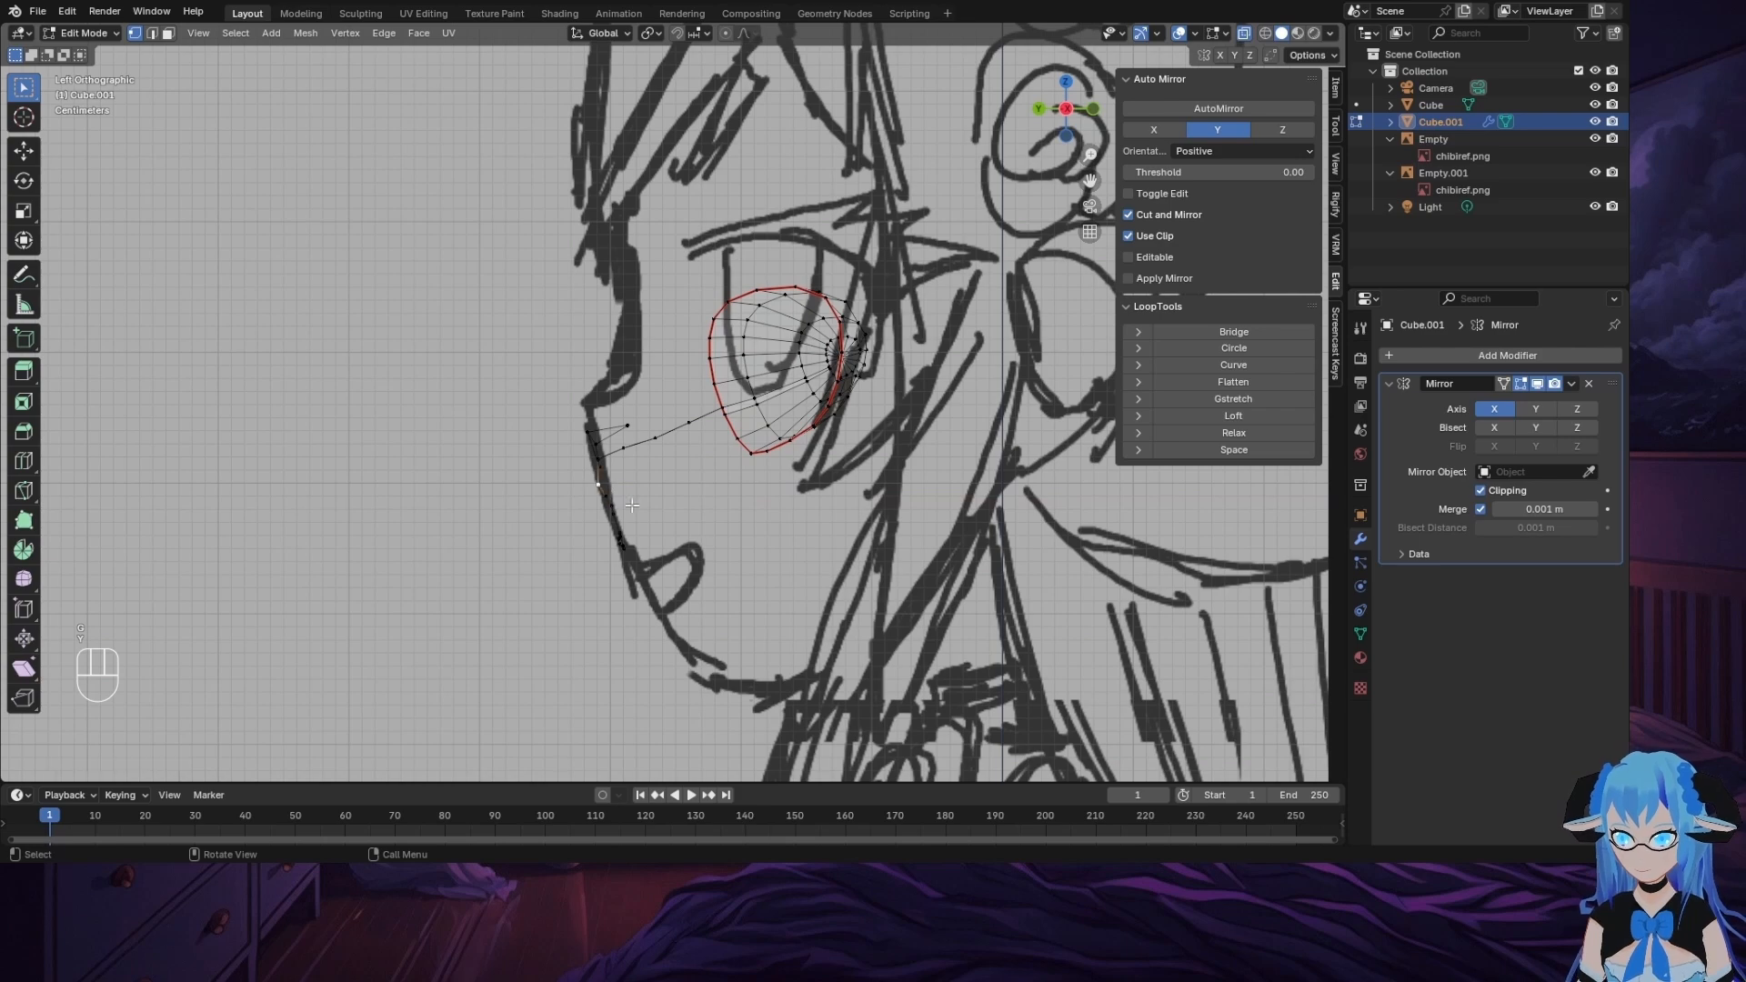
pyautogui.press('g')
pyautogui.press('y')
pyautogui.click(639, 507)
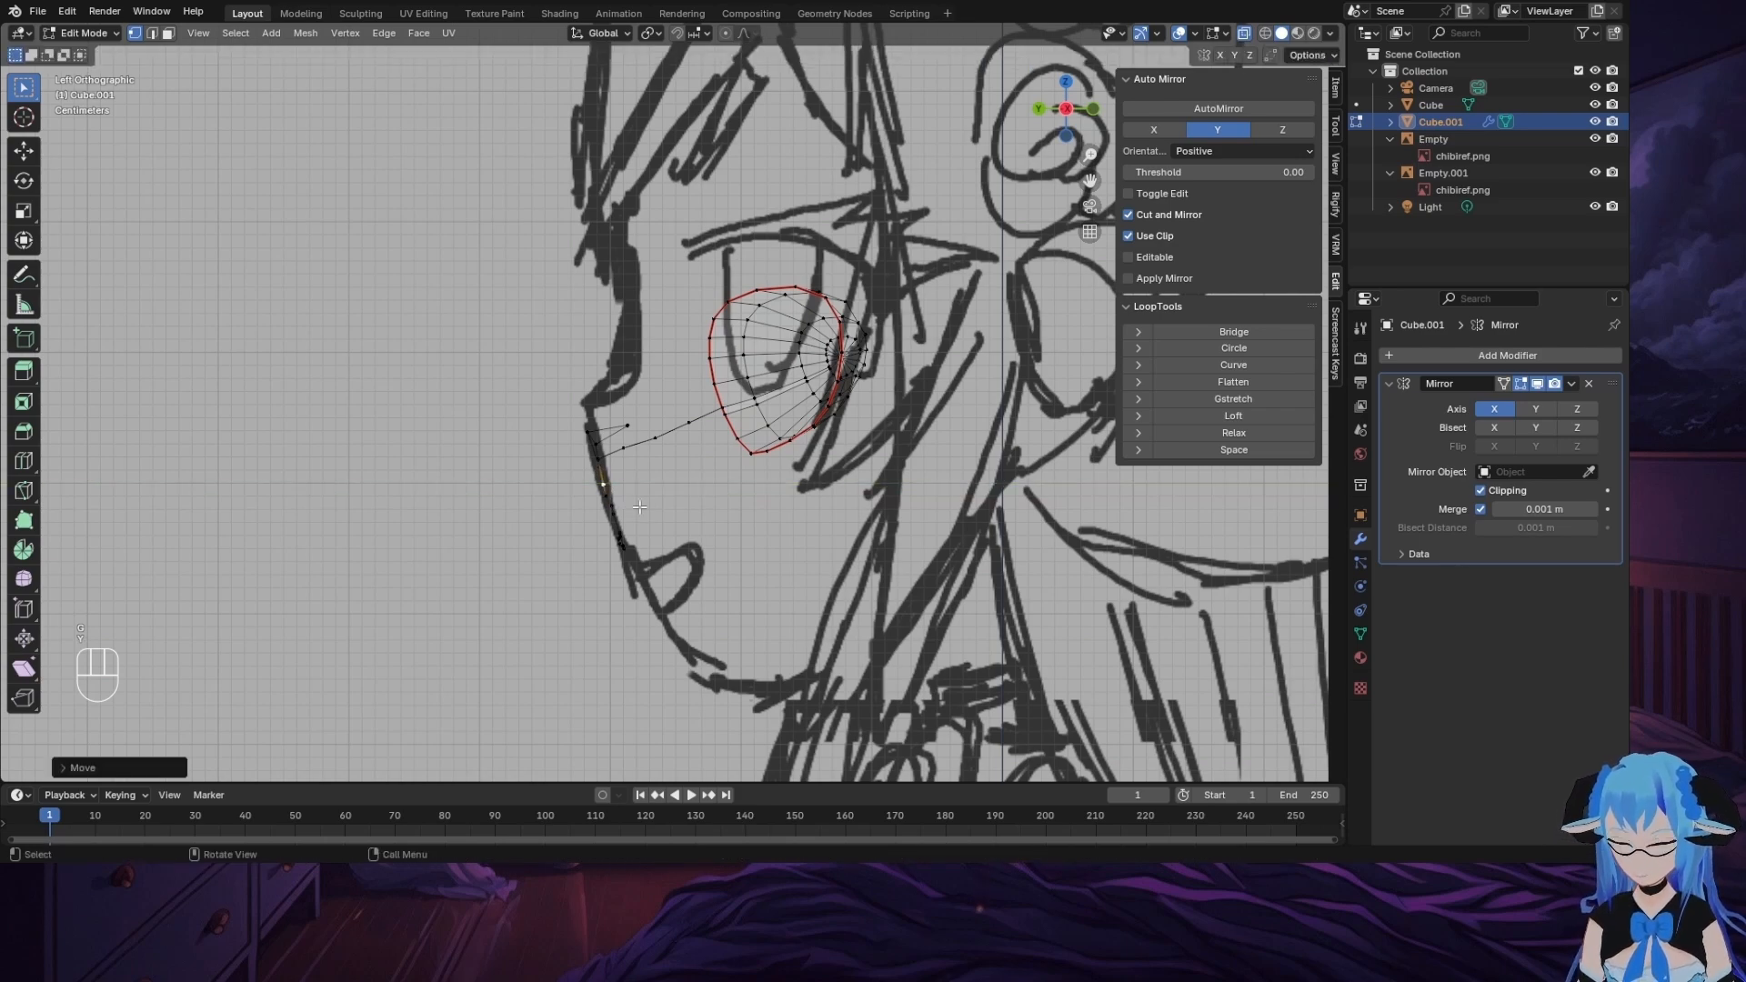
# Step: Examine the nose, mouth and eye socket connections against the face drawing from several angles and zoom levels
pyautogui.moveTo(686, 643); pyautogui.dragTo(702, 506, button='middle')
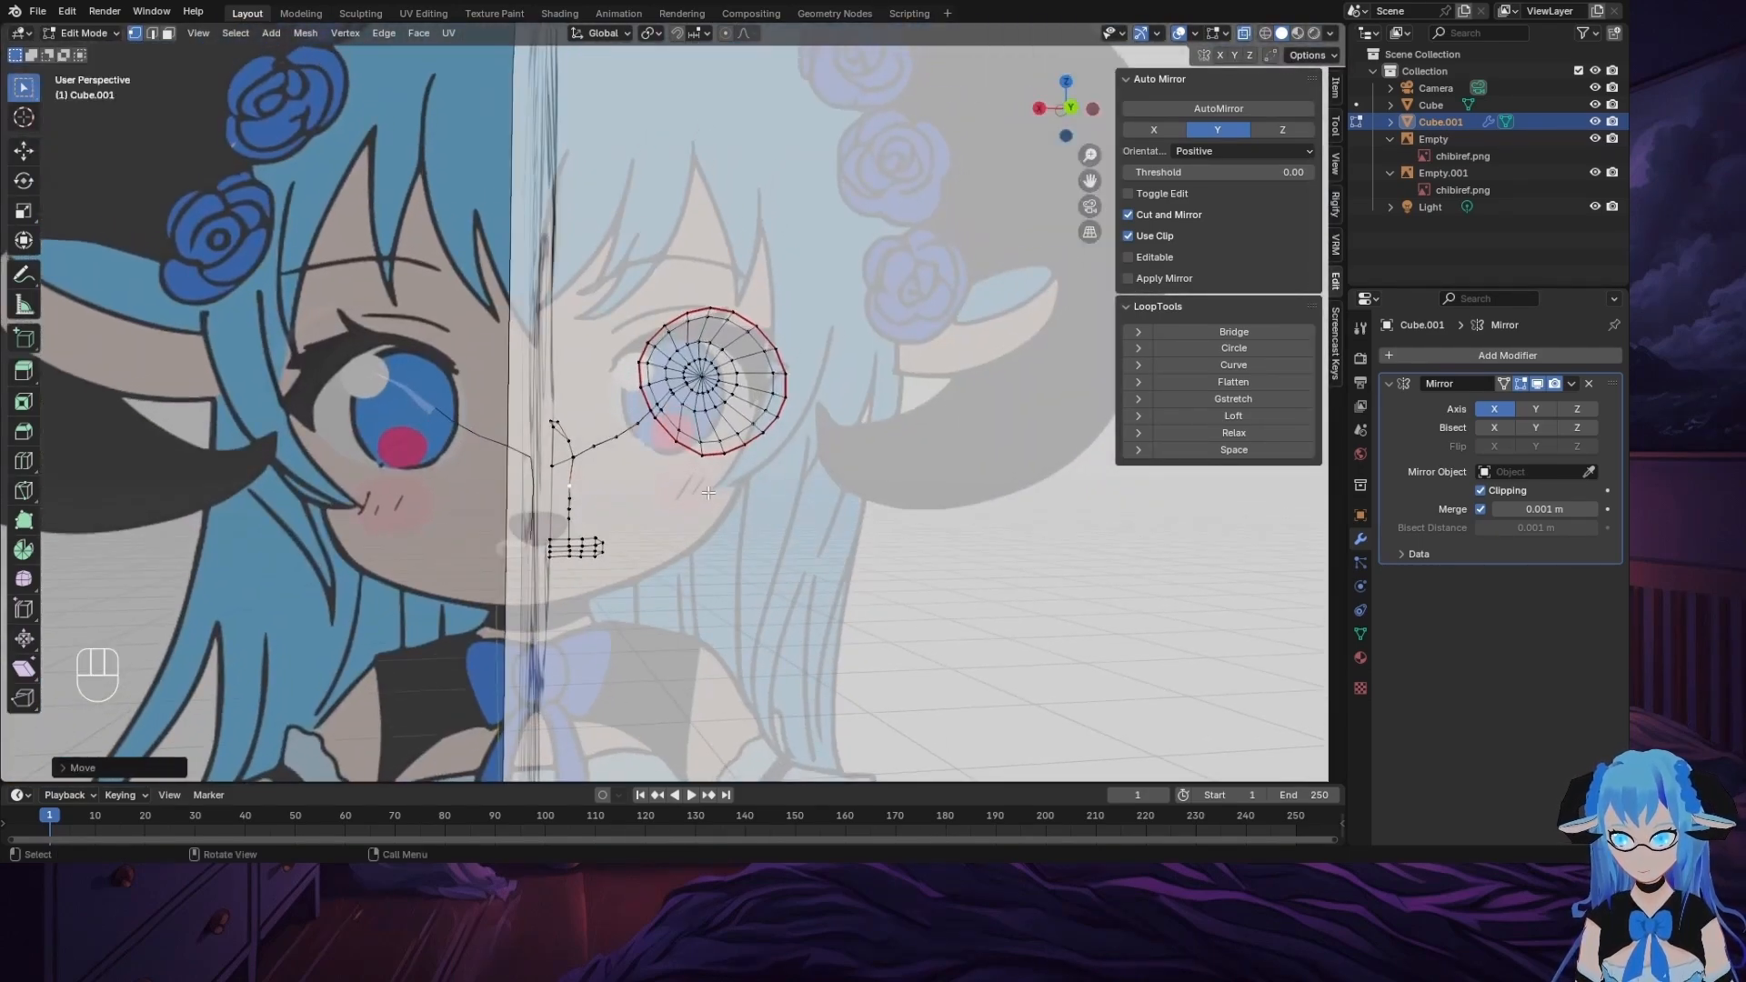
pyautogui.moveTo(709, 492); pyautogui.dragTo(730, 607, button='middle')
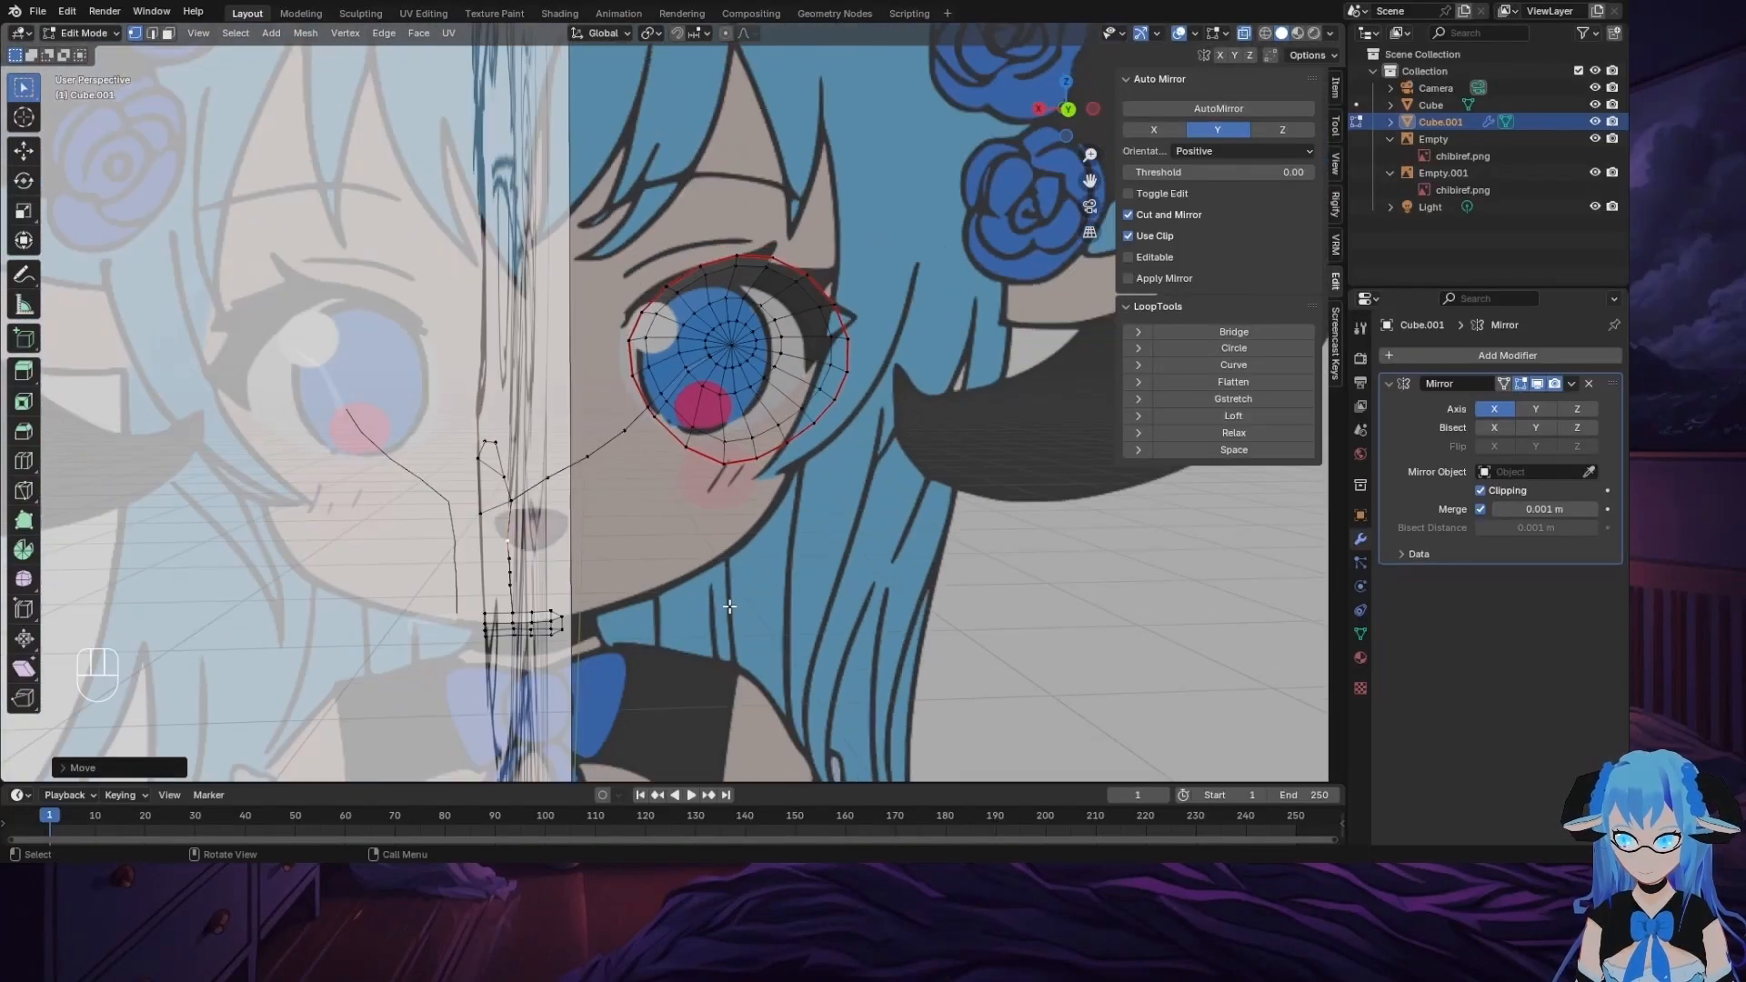
pyautogui.click(1066, 116)
pyautogui.scroll(-5, 618, 669)
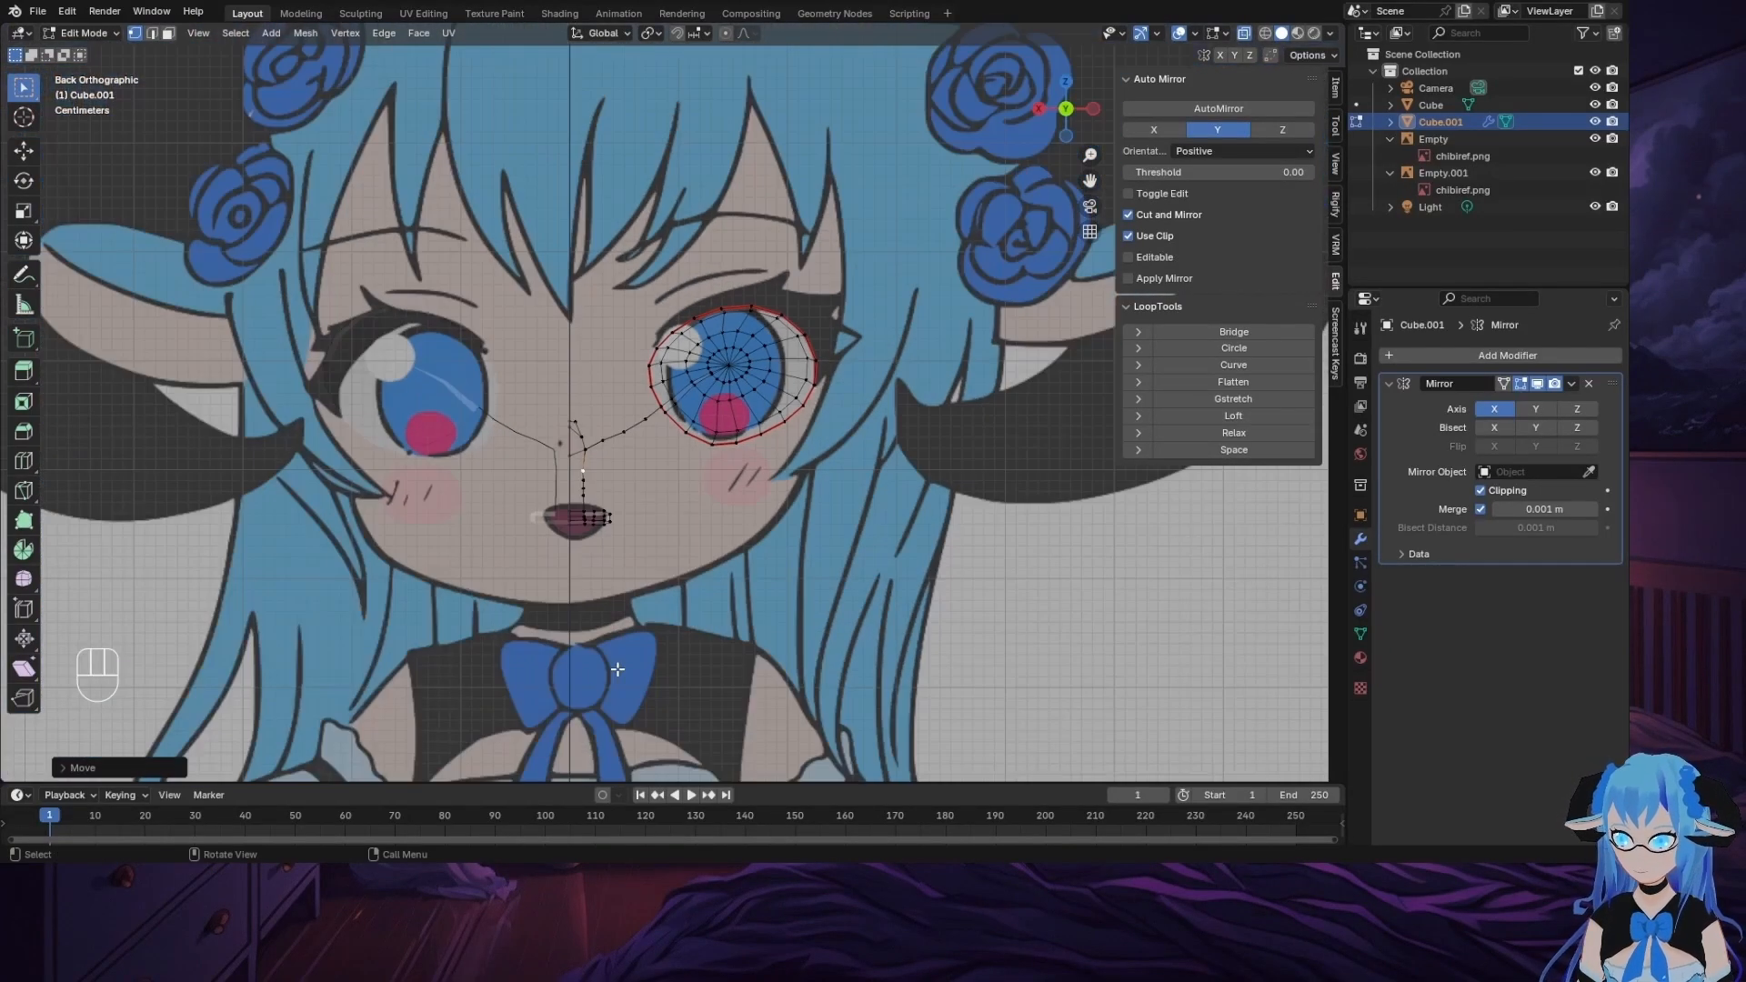
pyautogui.scroll(4, 622, 707)
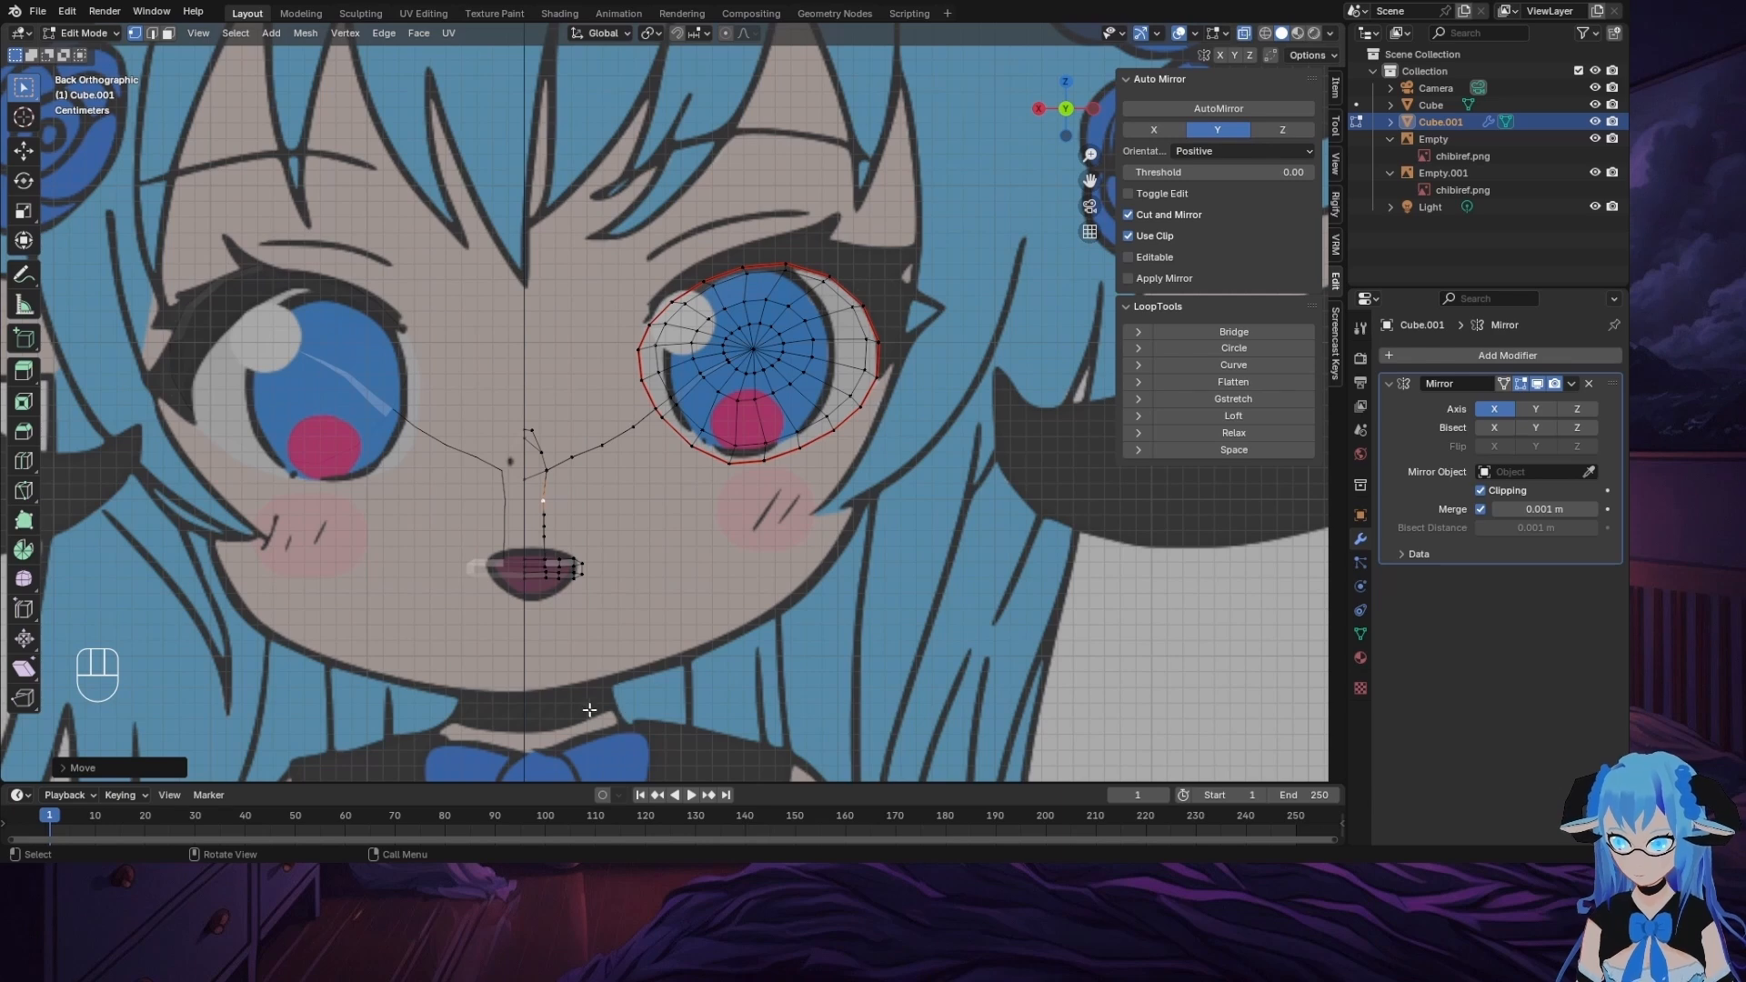
pyautogui.scroll(2, 590, 709)
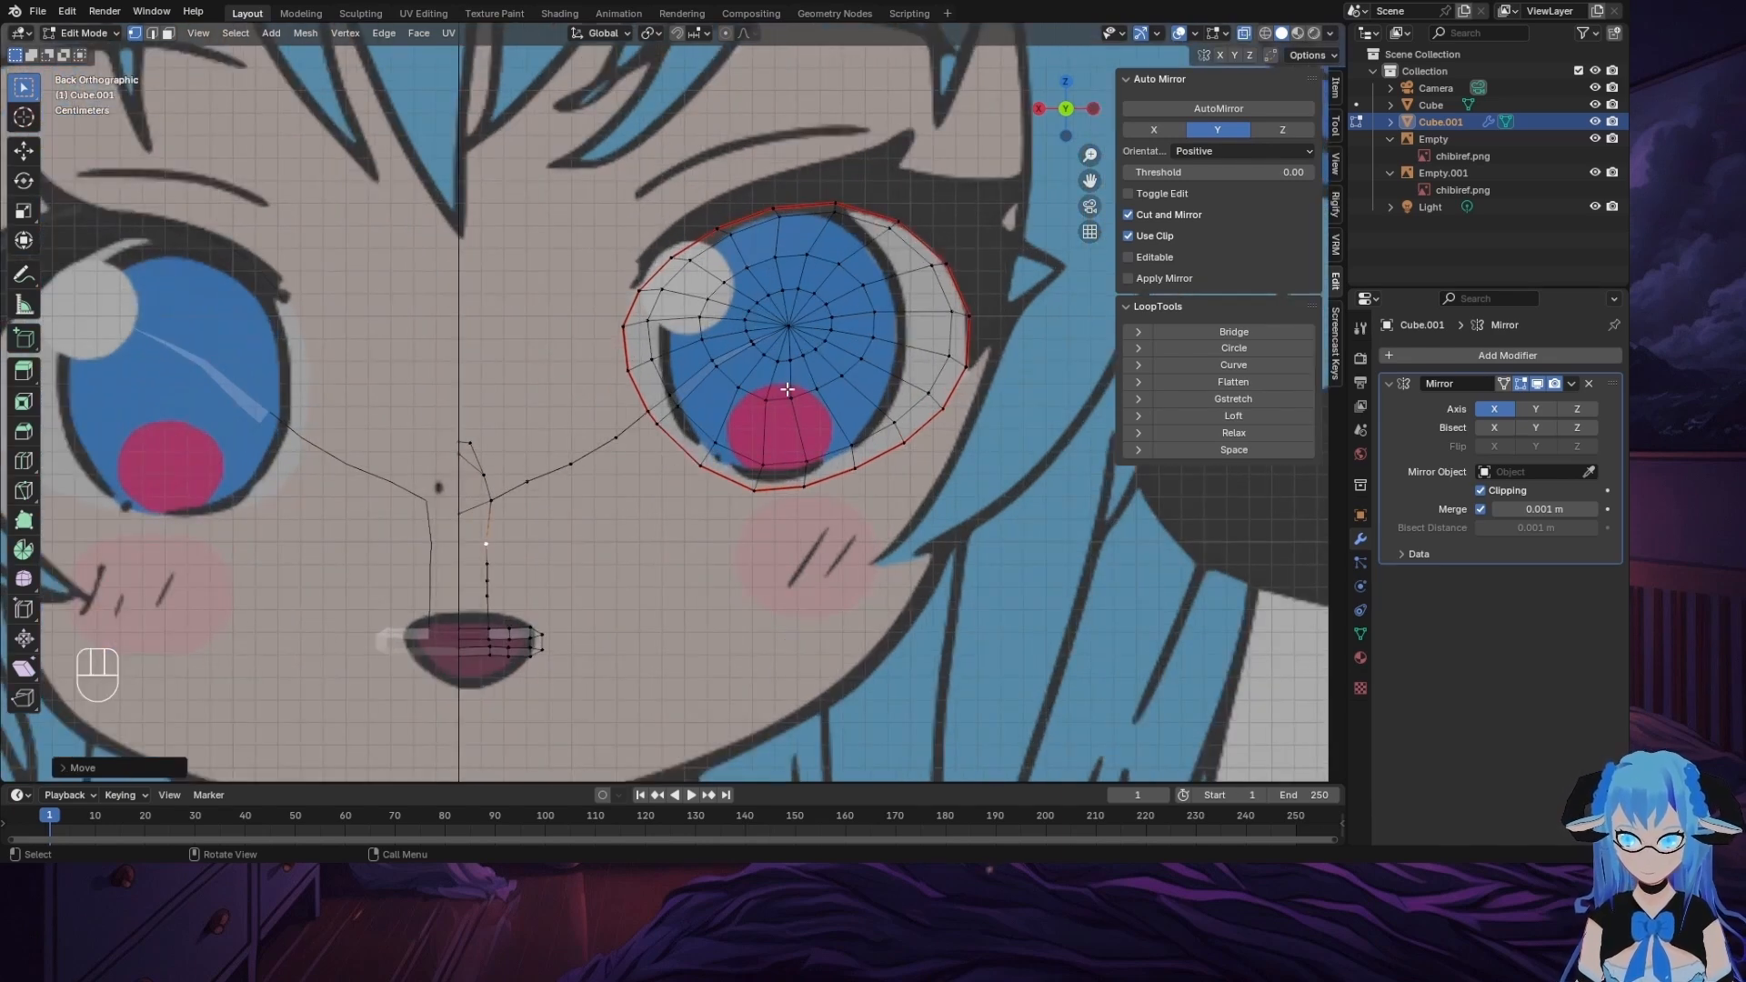
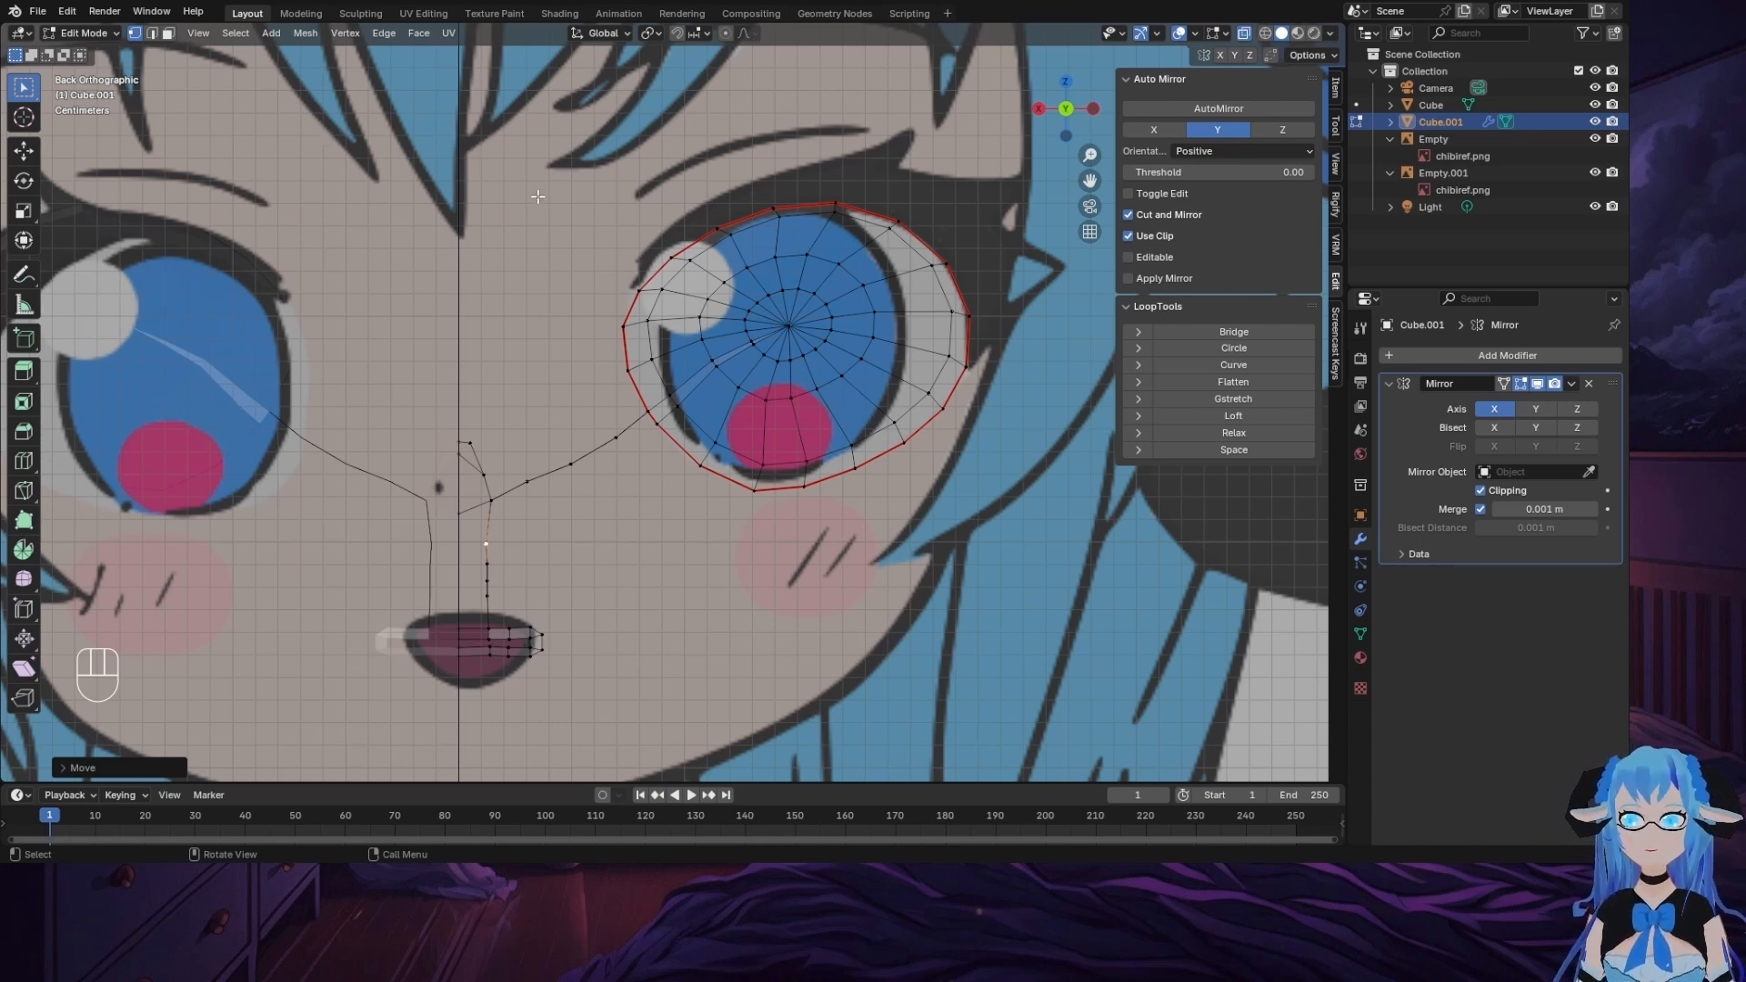
pyautogui.scroll(-3, 542, 200)
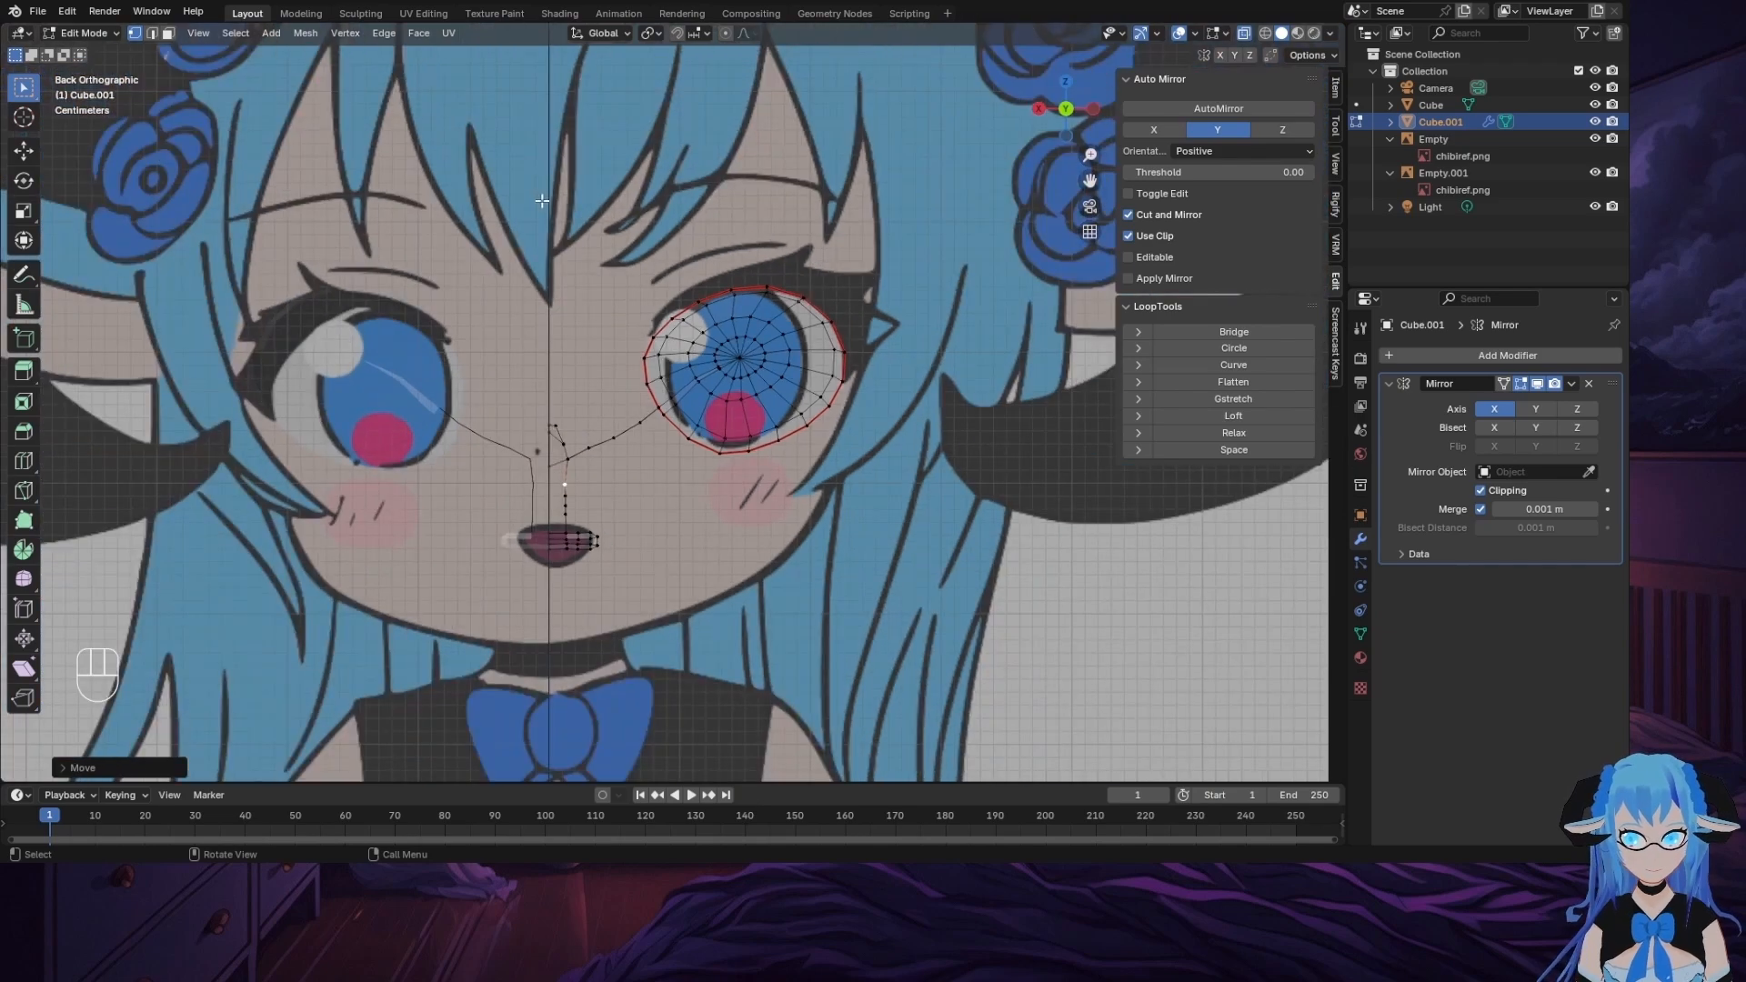
pyautogui.scroll(1, 542, 200)
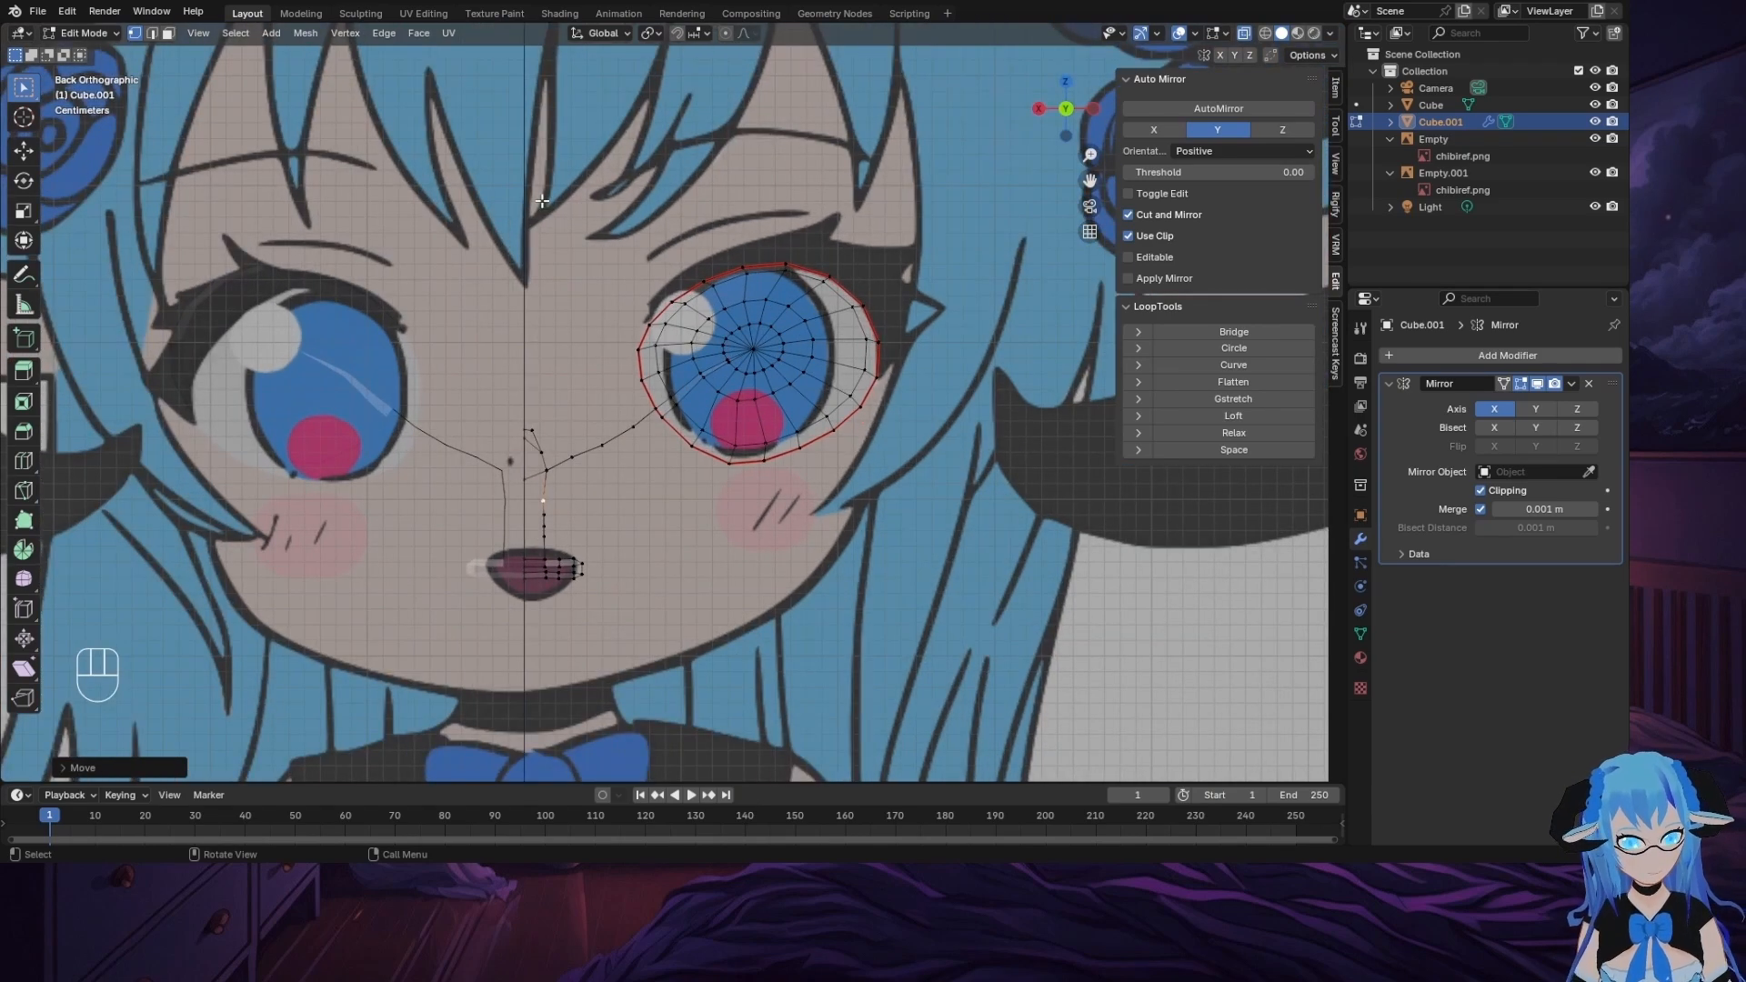
pyautogui.scroll(-2, 586, 418)
pyautogui.moveTo(630, 521); pyautogui.dragTo(581, 503, button='middle')
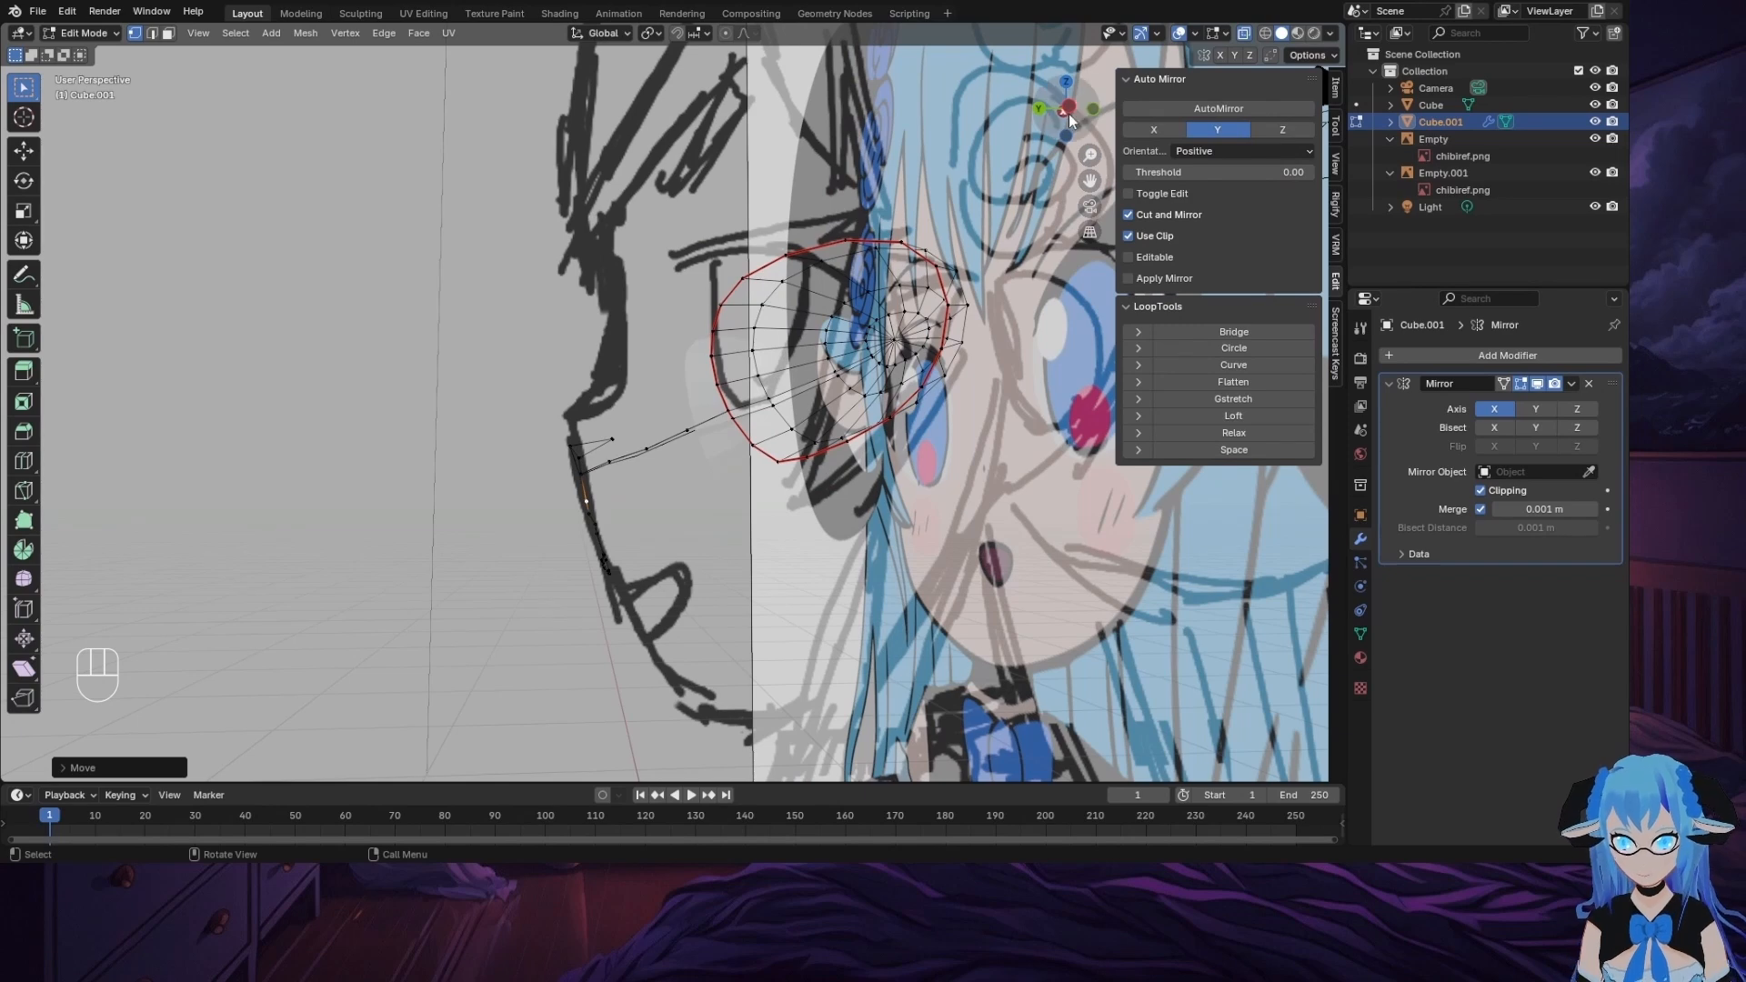
# Step: Fine-tune two vertices in the middle of the nose-to-mouth strip along global Y in side view to fit the sketched profile
pyautogui.click(1068, 110)
pyautogui.click(592, 511)
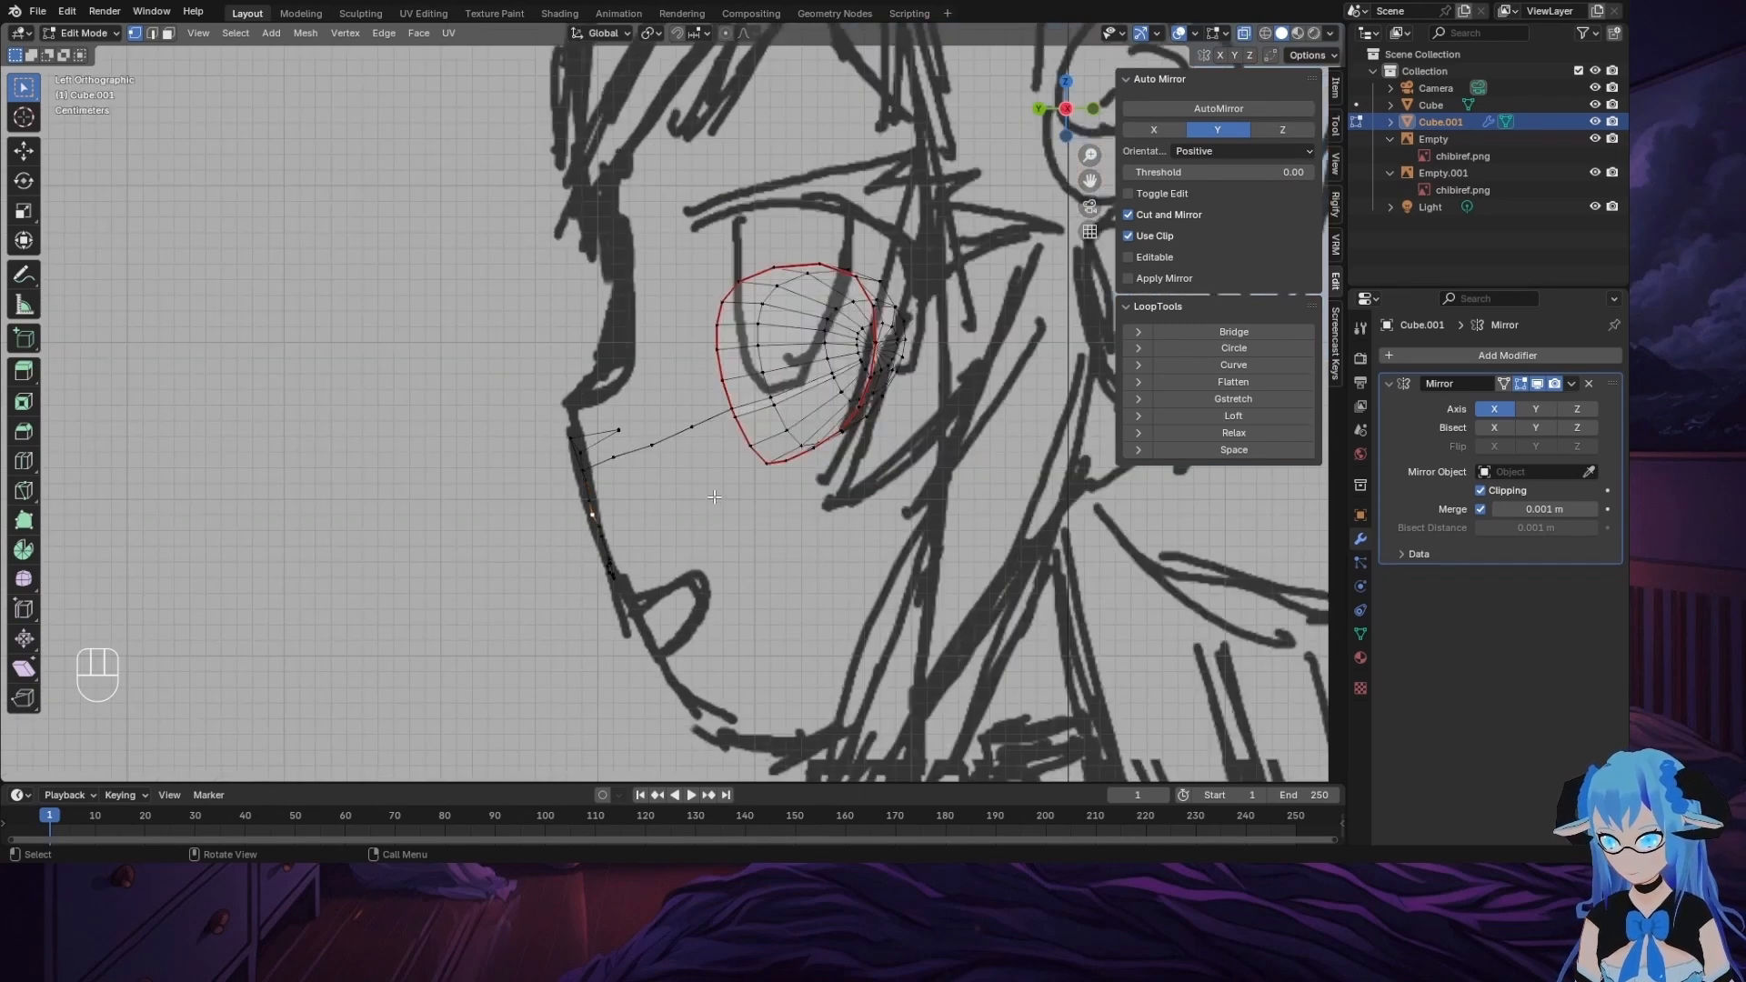
pyautogui.press('g')
pyautogui.press('y')
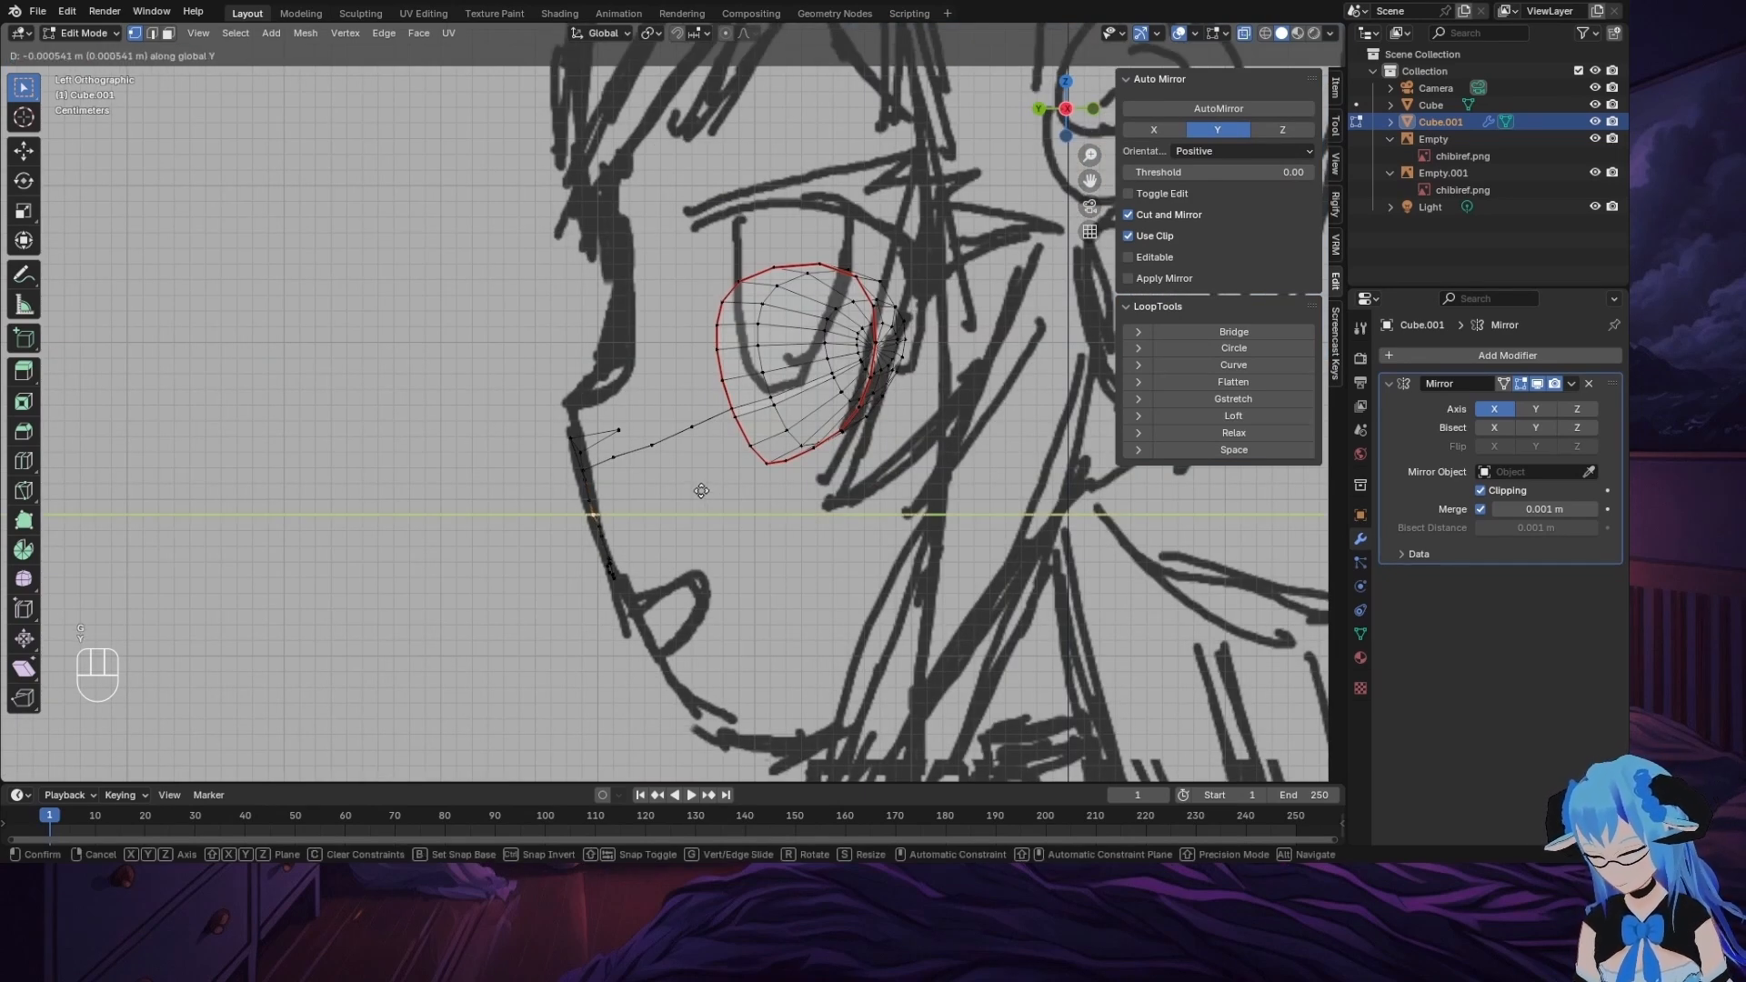
pyautogui.click(701, 490)
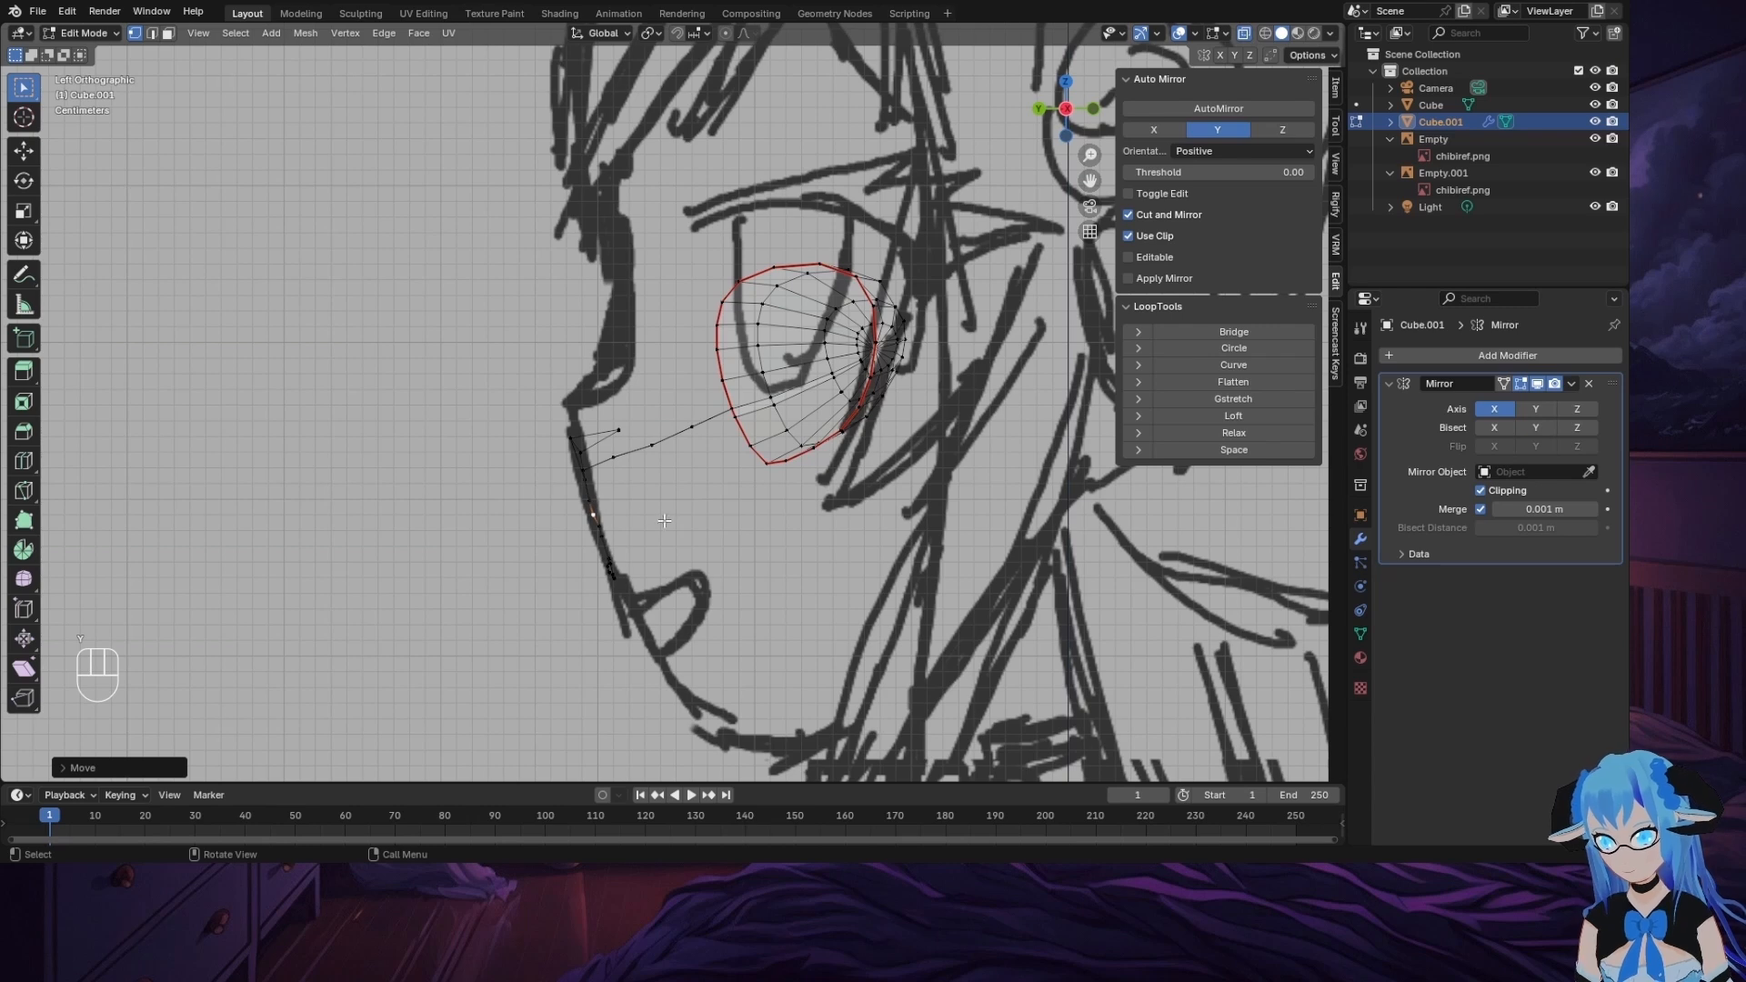
pyautogui.press('g')
pyautogui.press('y')
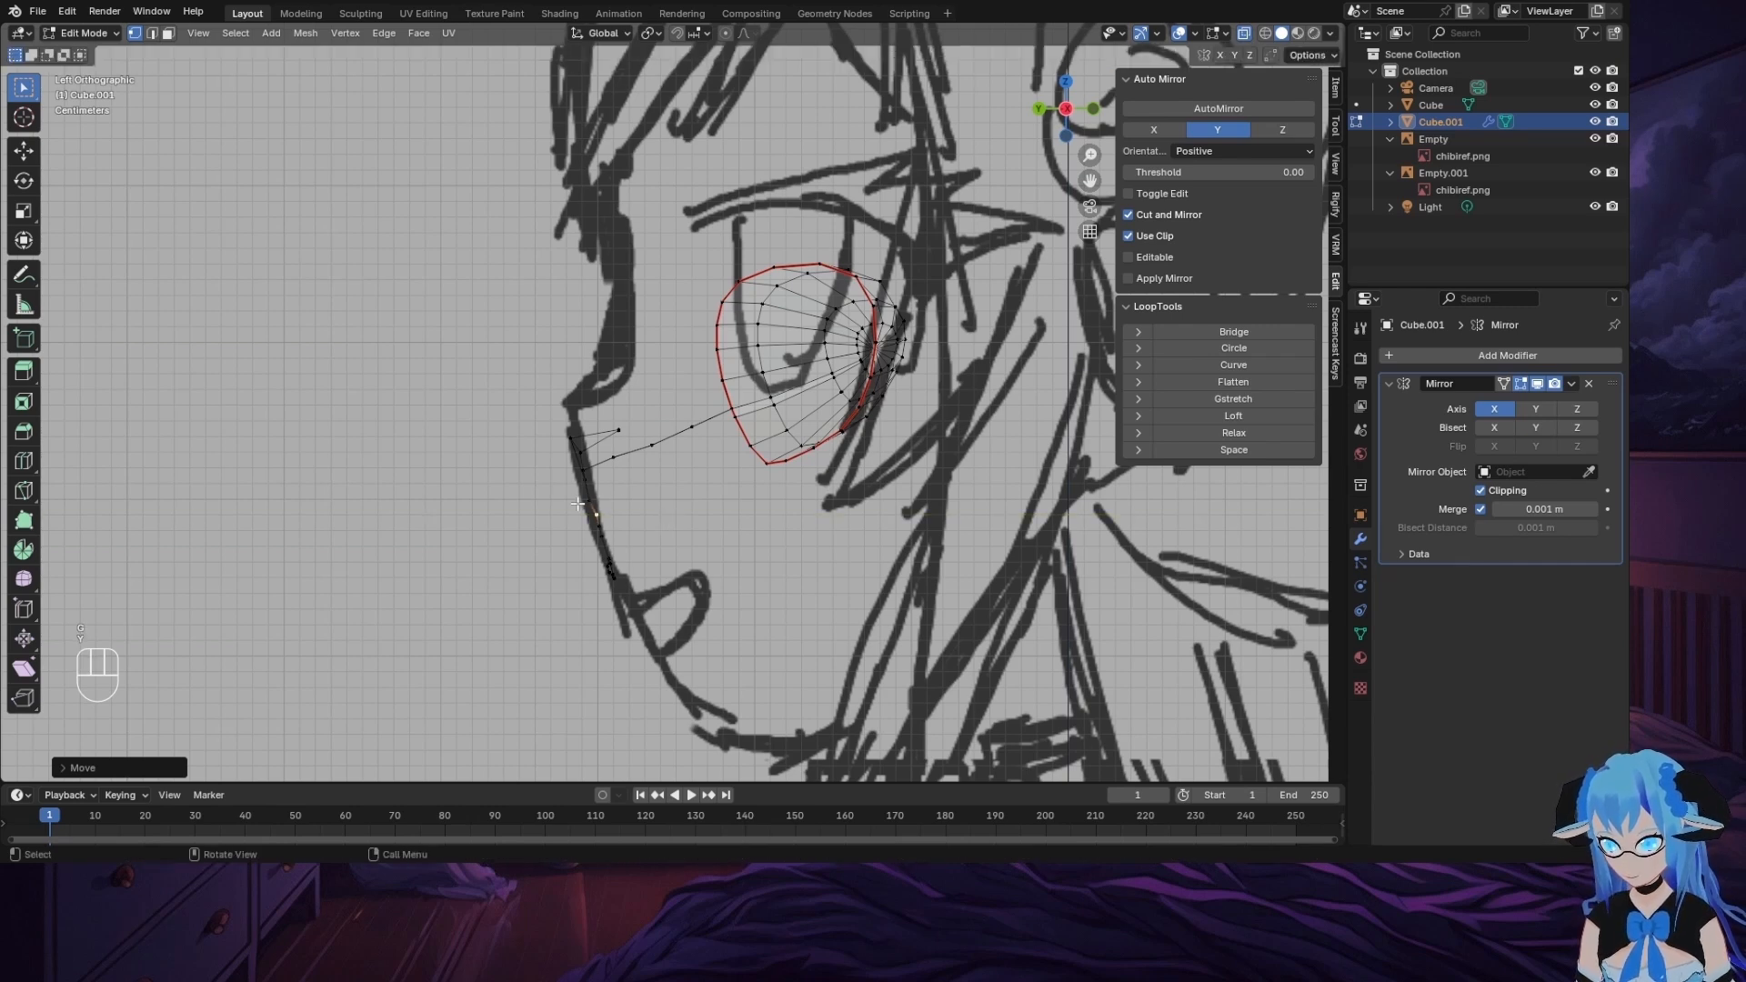
pyautogui.click(663, 532)
pyautogui.press('g')
pyautogui.press('y')
pyautogui.click(666, 530)
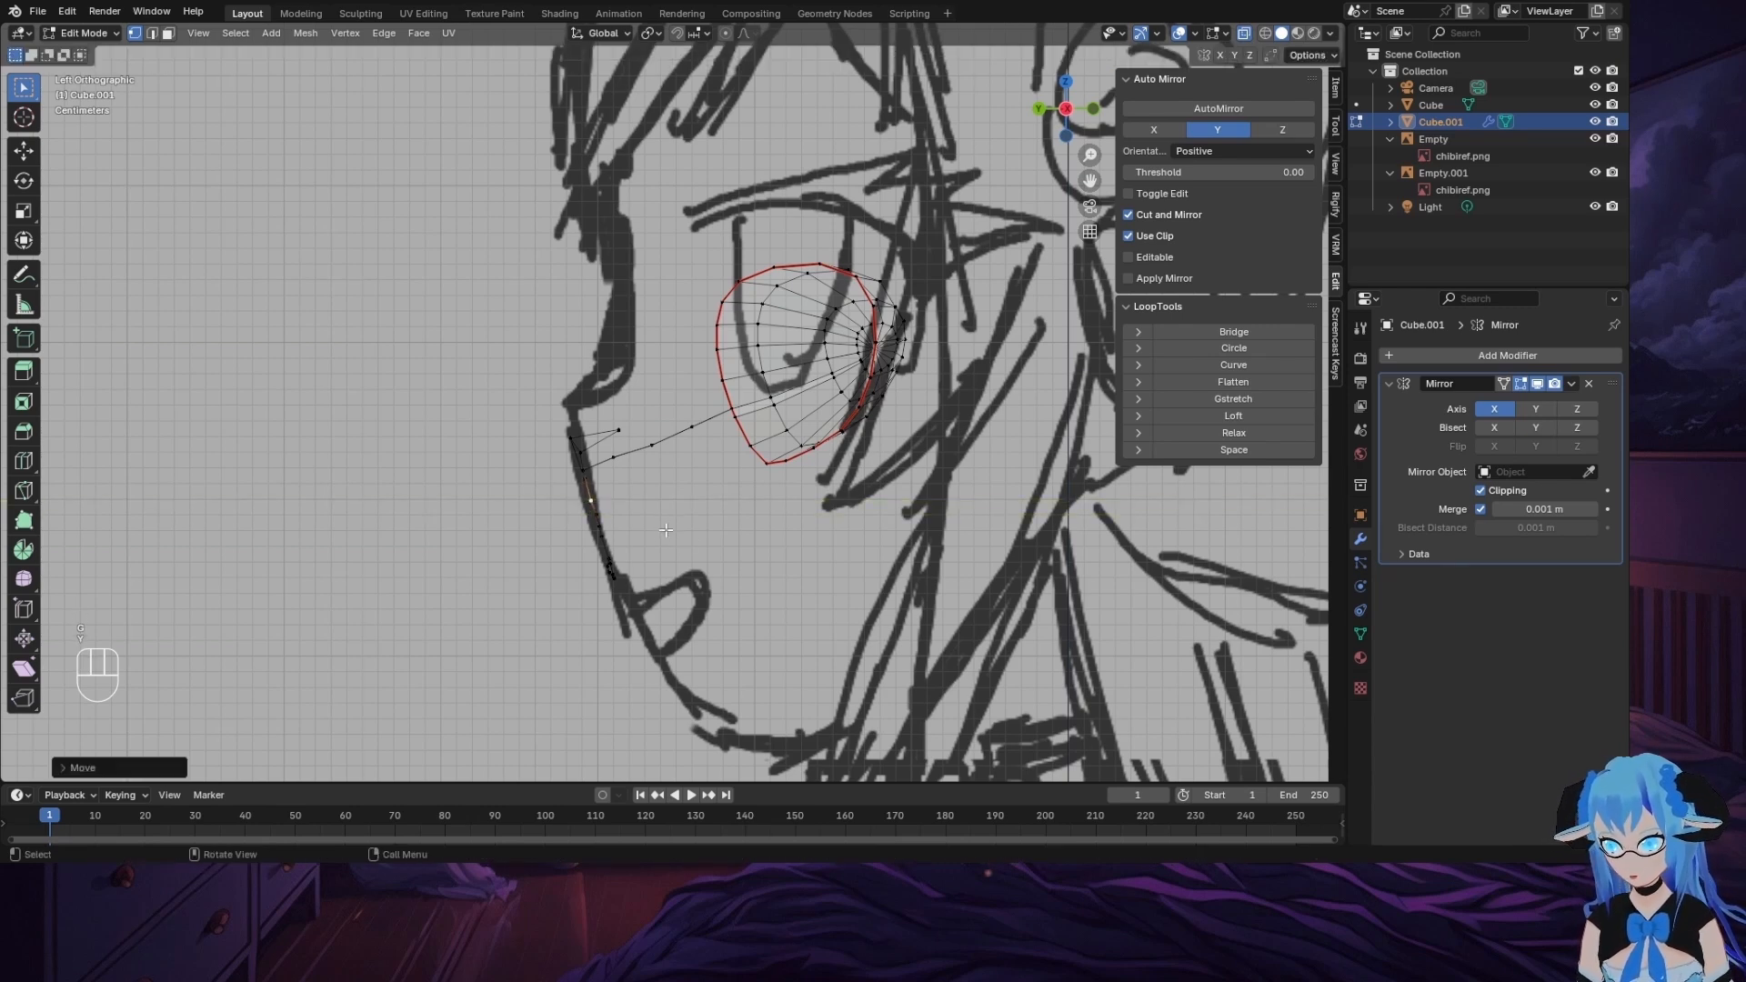
# Step: Extrude the lowest vertex of the strip just above the mouth horizontally to the mirror centre line in the face-drawing view
pyautogui.click(1038, 108)
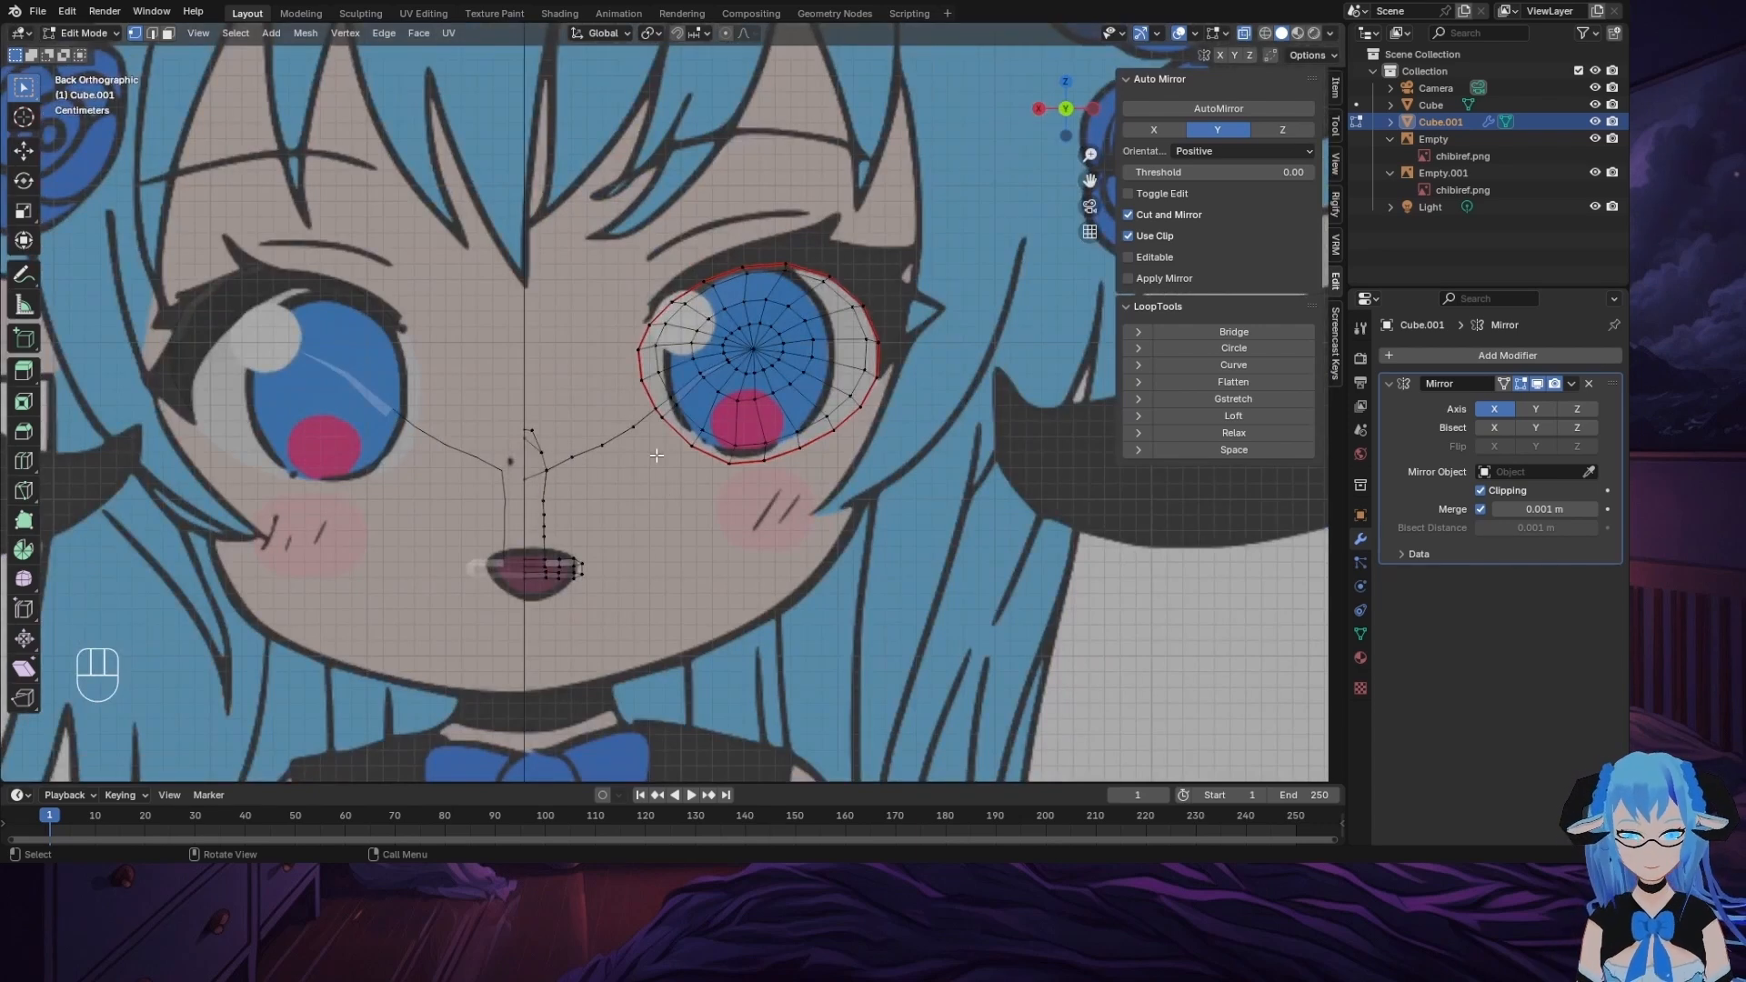
pyautogui.scroll(-2, 801, 535)
pyautogui.scroll(2, 801, 535)
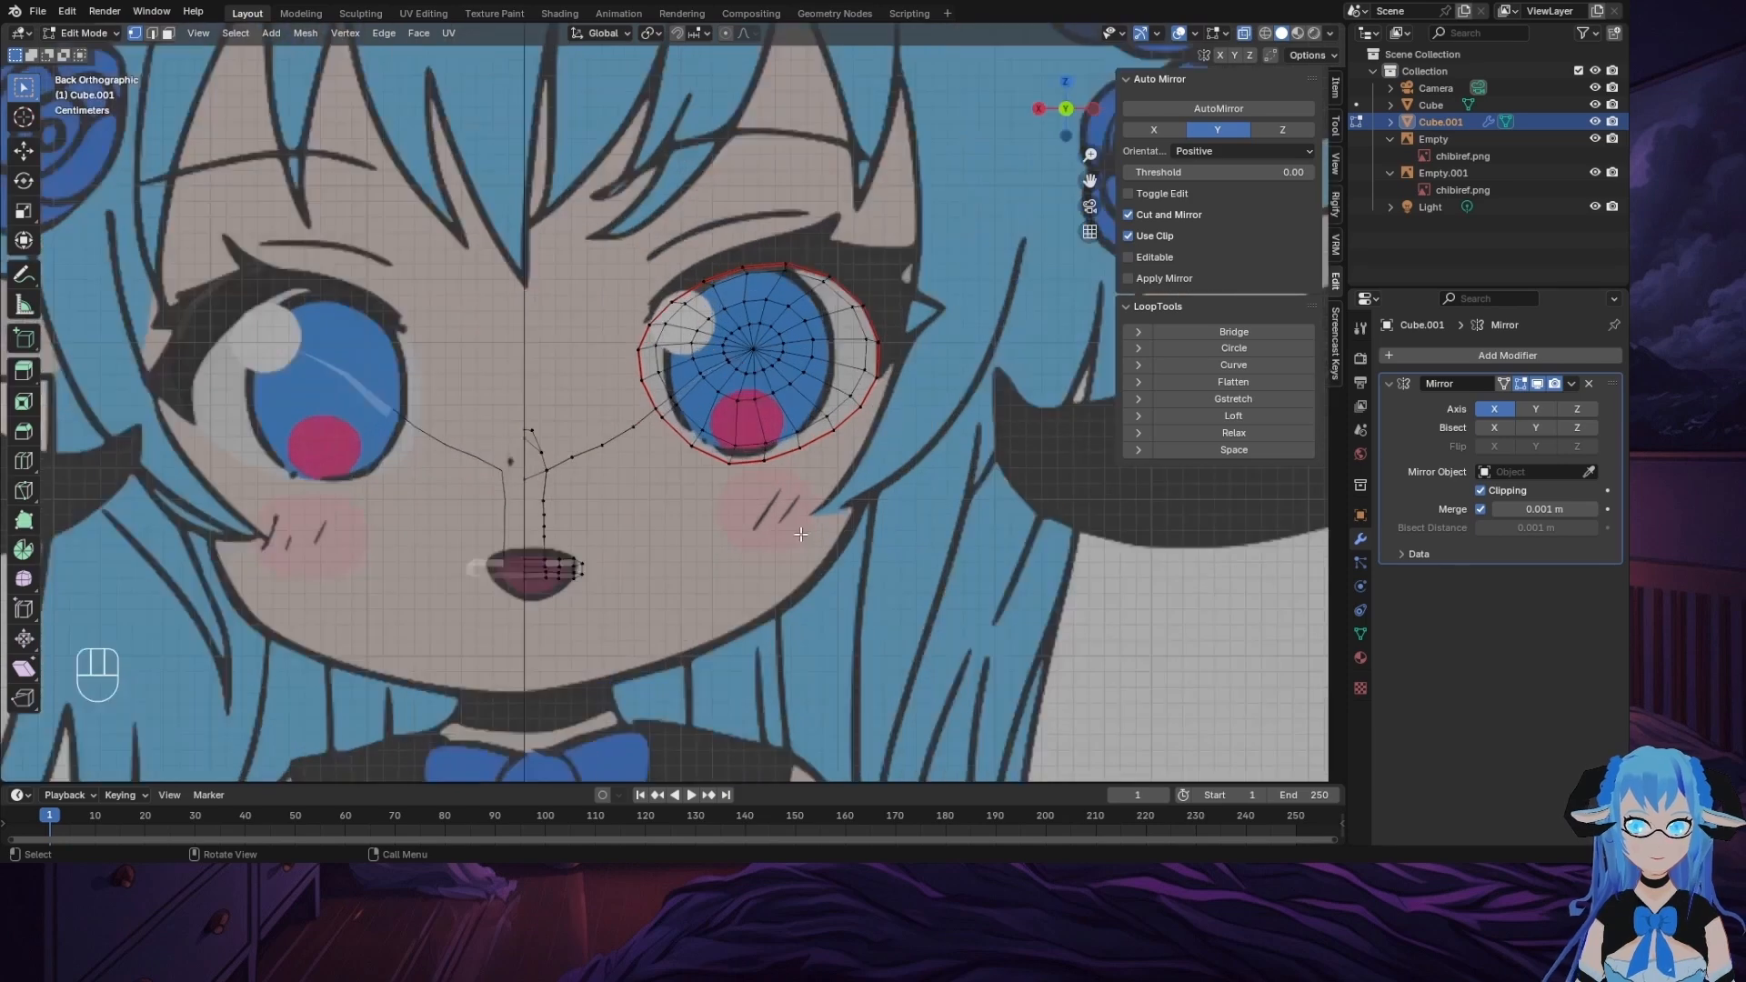
pyautogui.moveTo(1089, 182)
pyautogui.mouseDown()
pyautogui.moveTo(1074, 454)
pyautogui.moveTo(916, 378)
pyautogui.moveTo(1055, 253)
pyautogui.moveTo(1061, 187)
pyautogui.mouseUp()
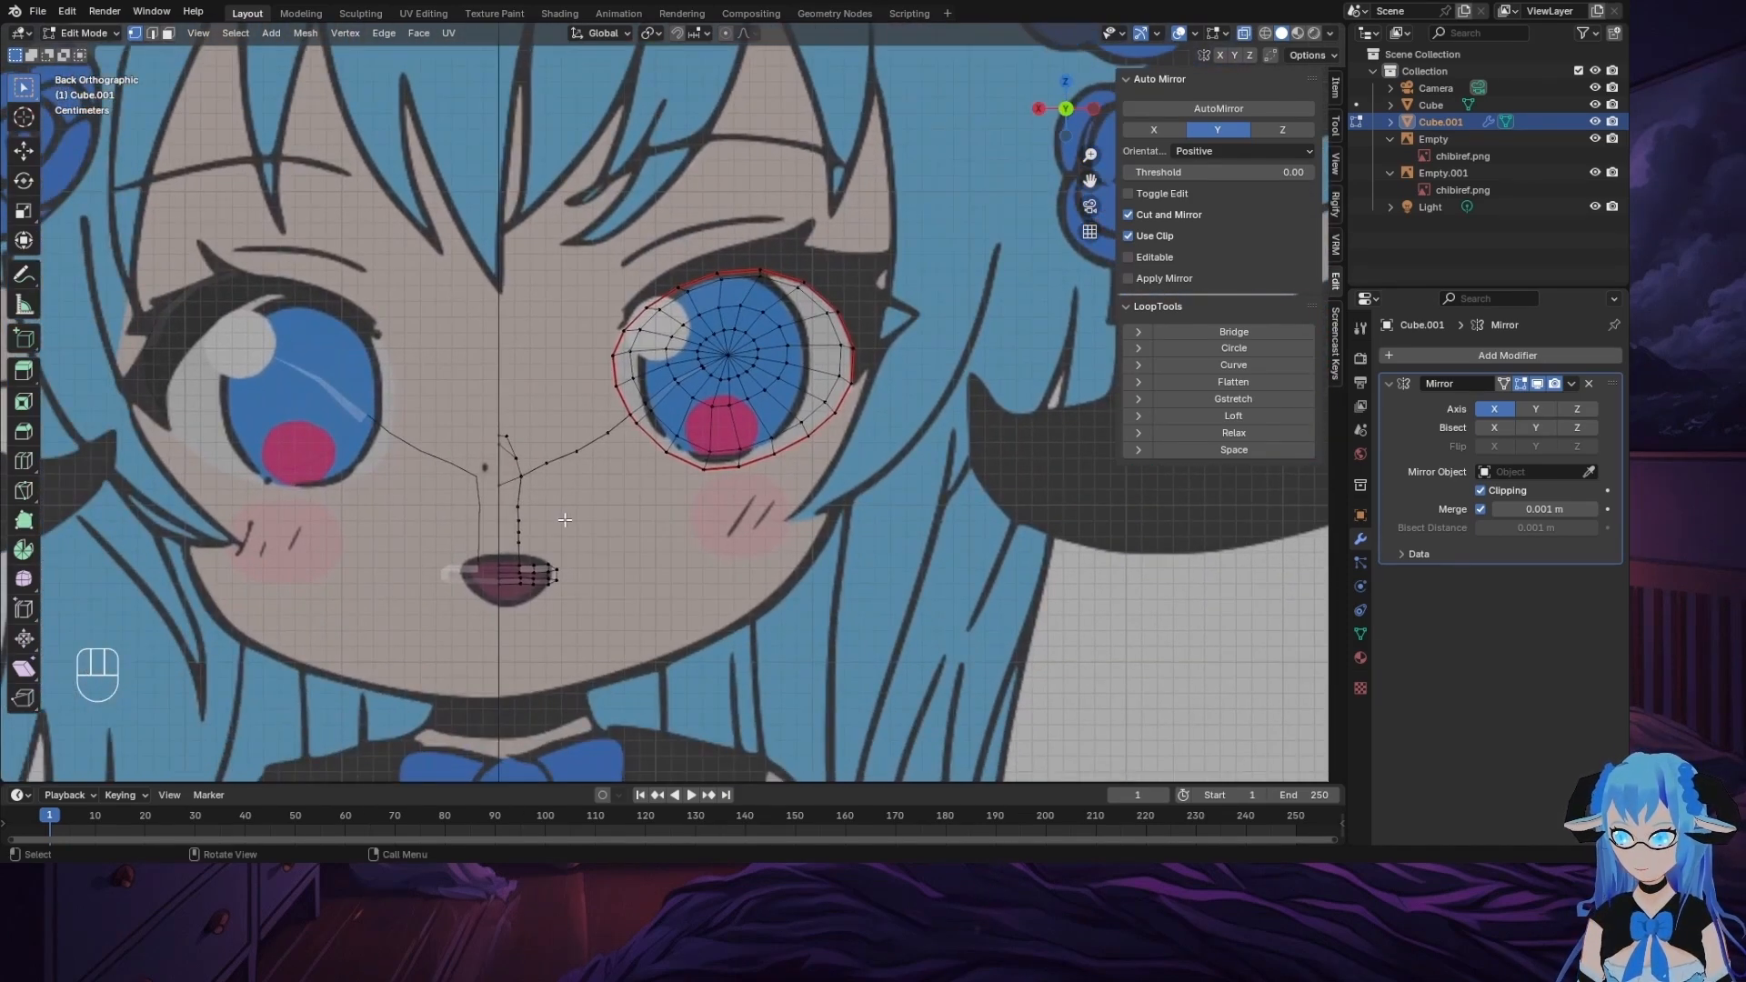
pyautogui.click(520, 544)
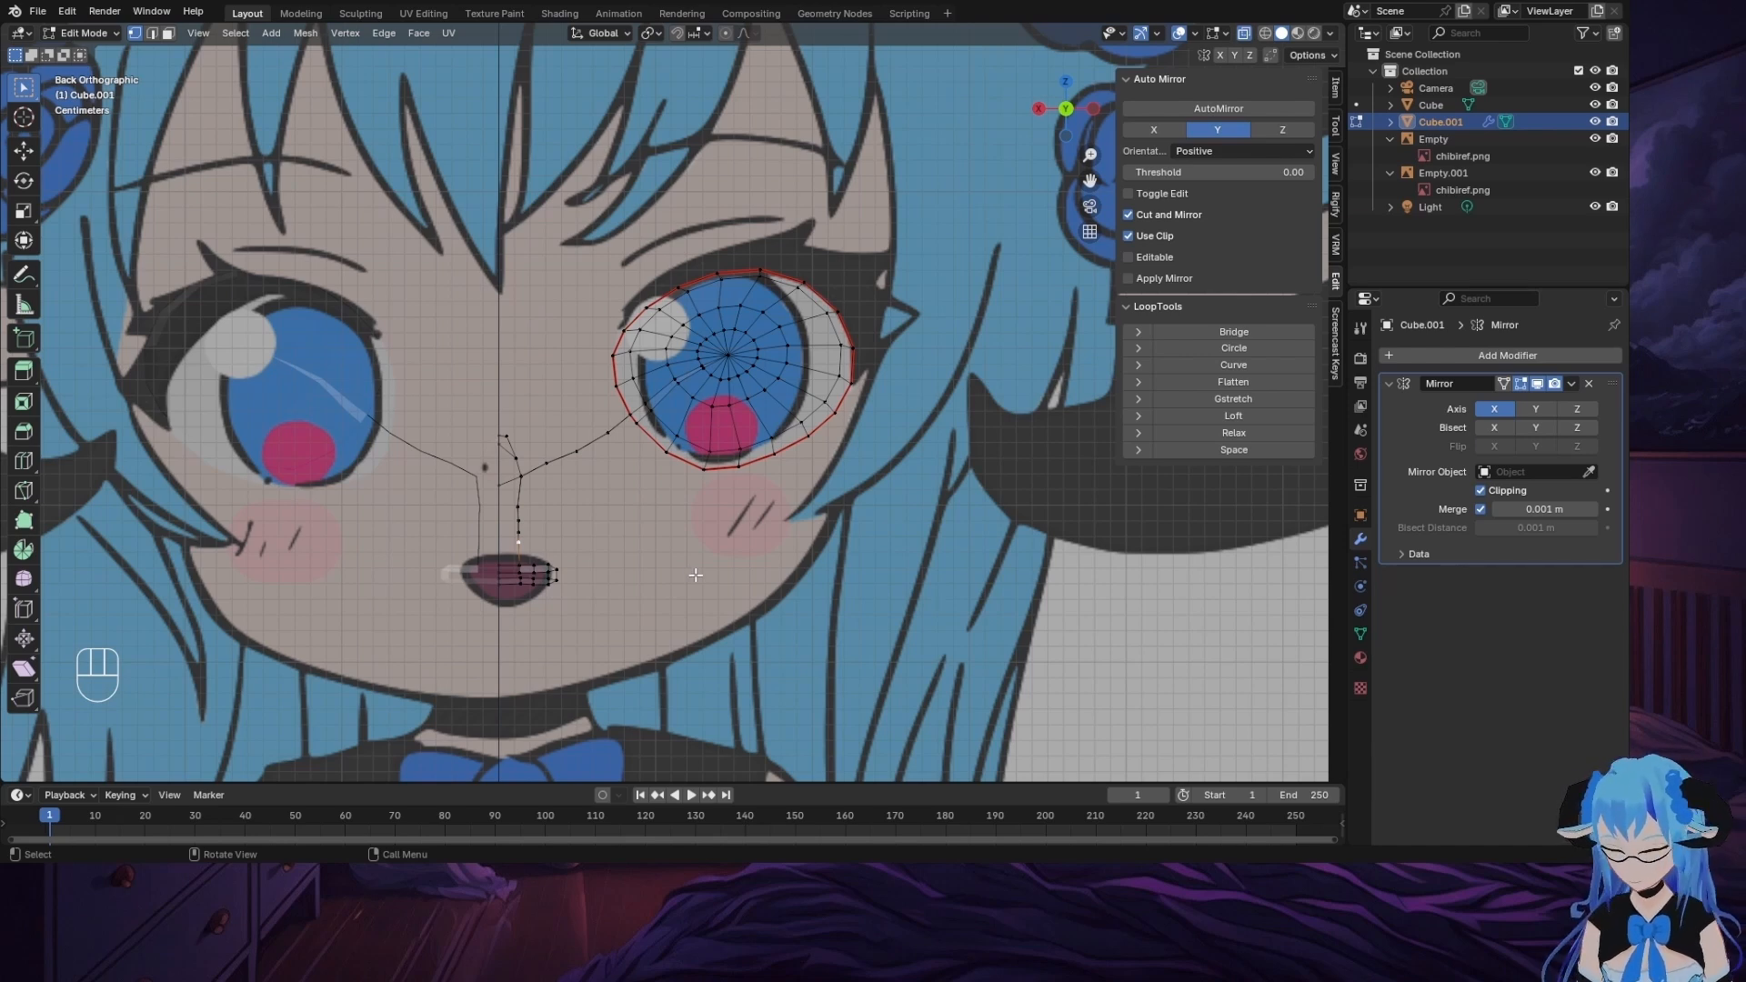
pyautogui.press('g')
pyautogui.press('g')
pyautogui.rightClick(695, 574)
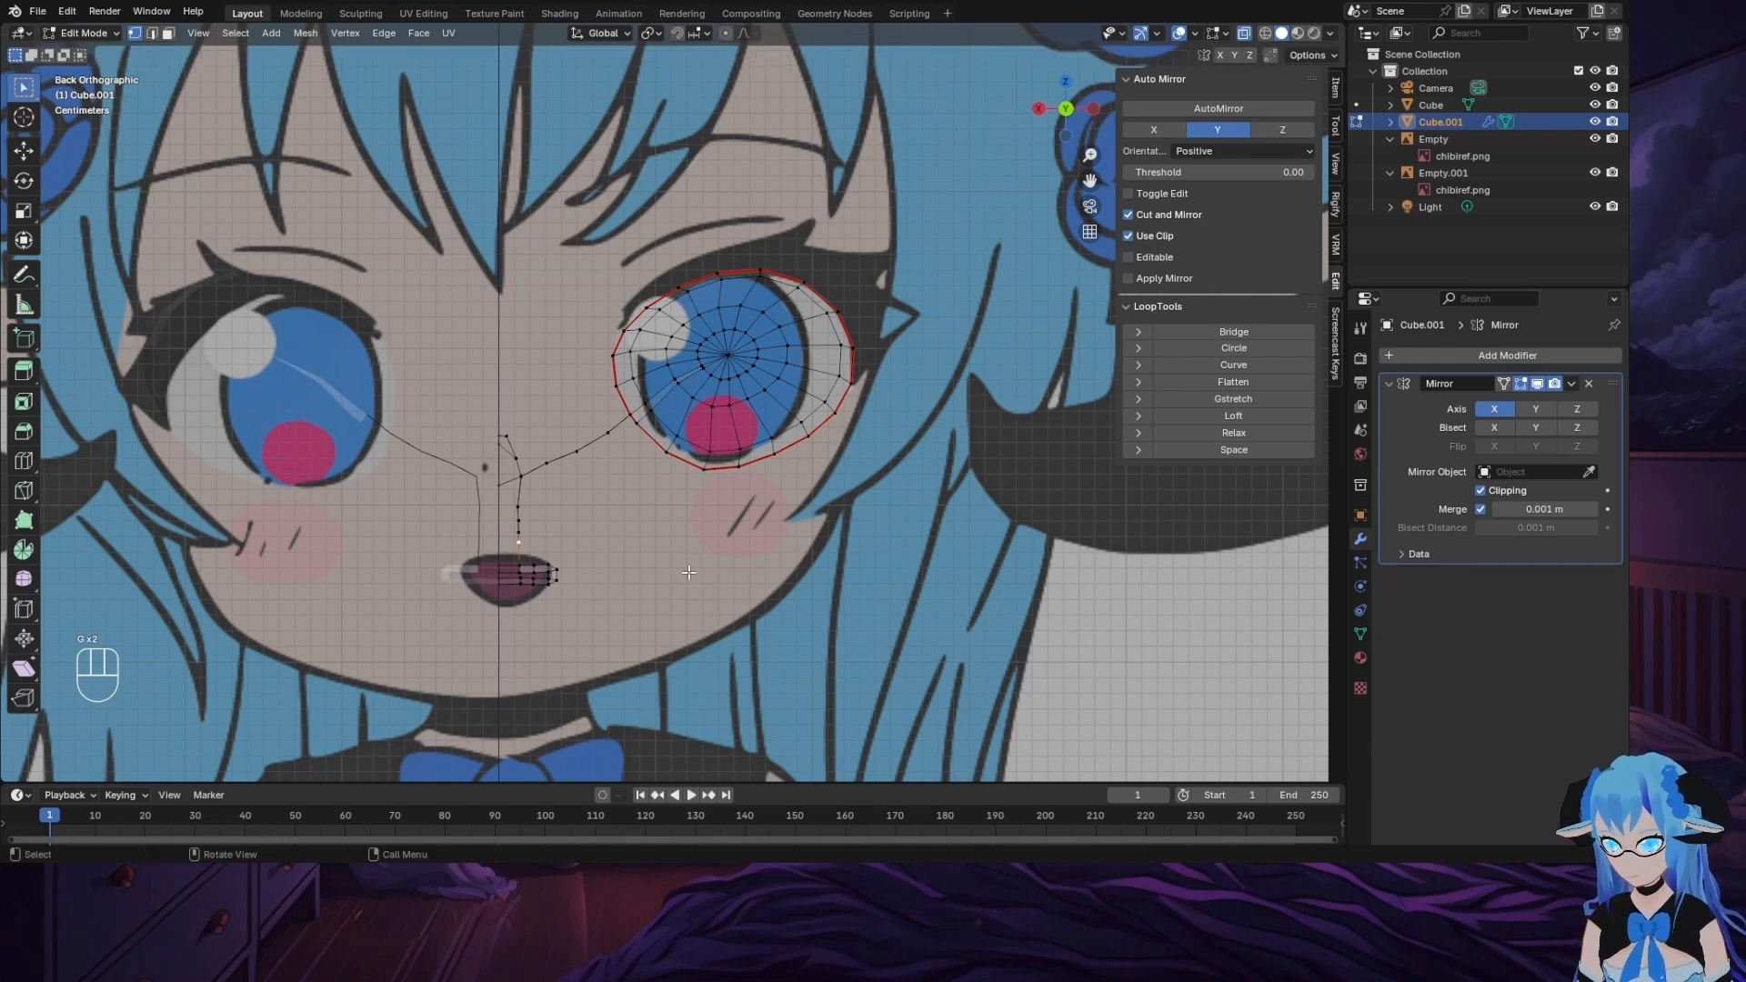
pyautogui.press('e')
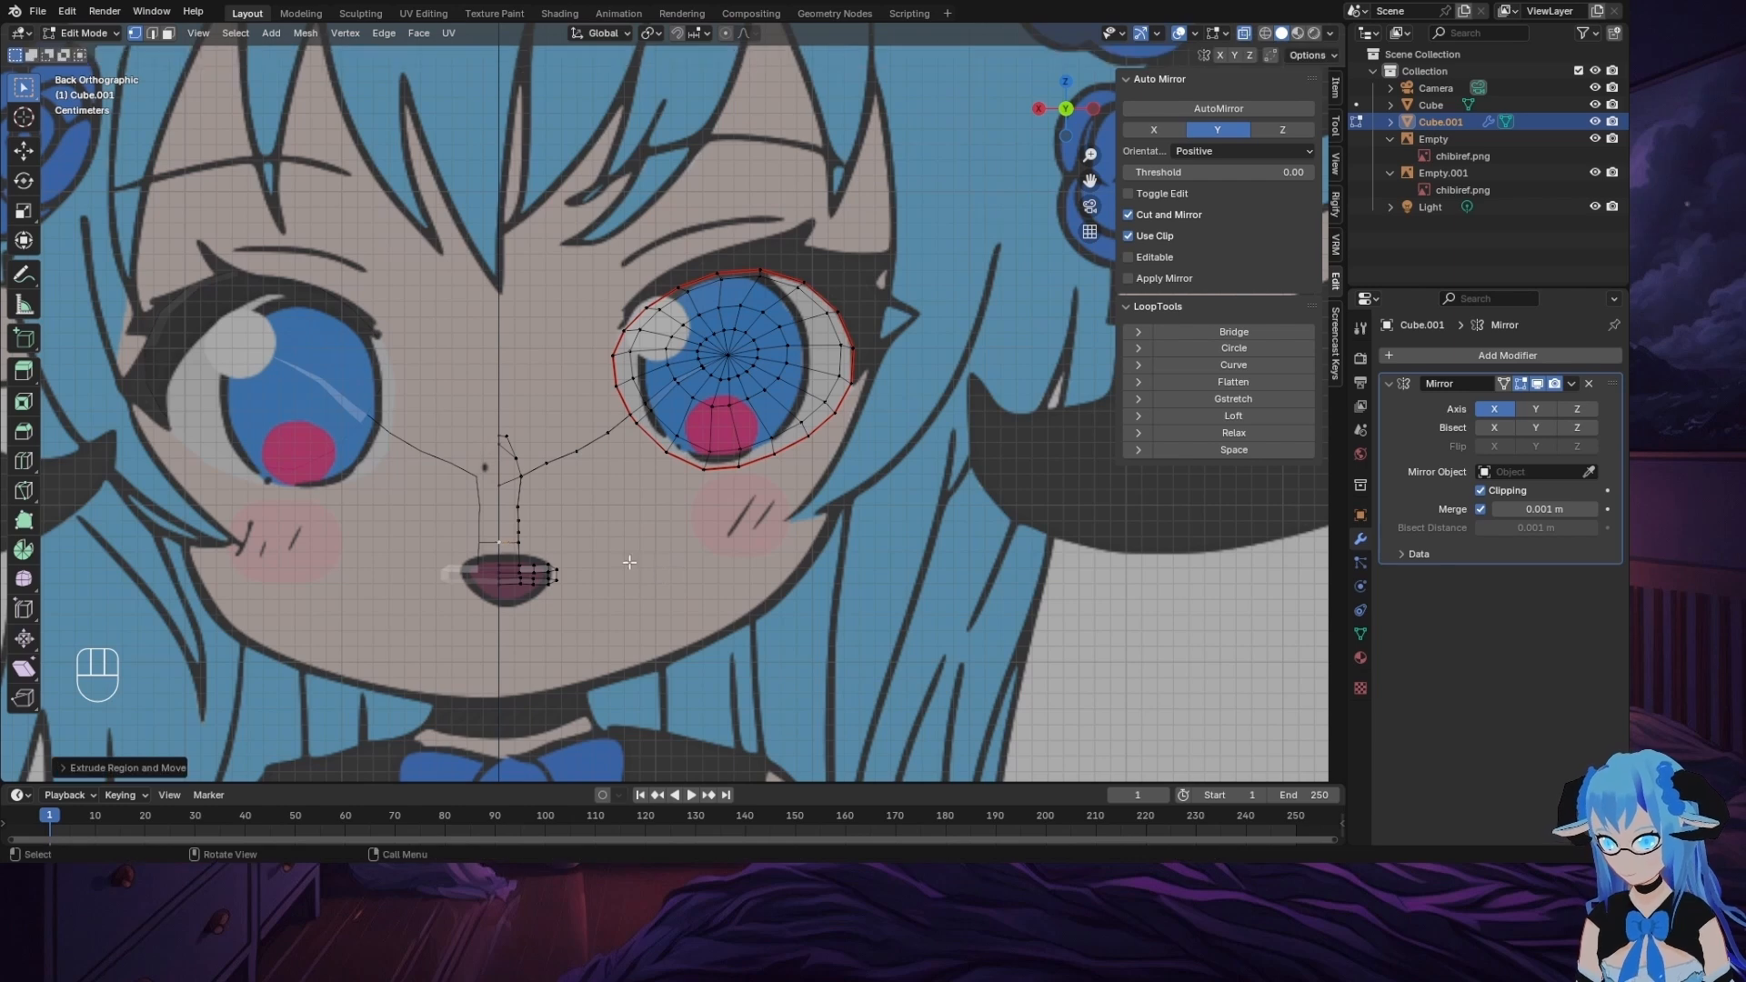
pyautogui.click(709, 575)
# Step: Extrude the next vertices up the nose-to-mouth strip horizontally to the mirror centre line
pyautogui.click(522, 521)
pyautogui.press('e')
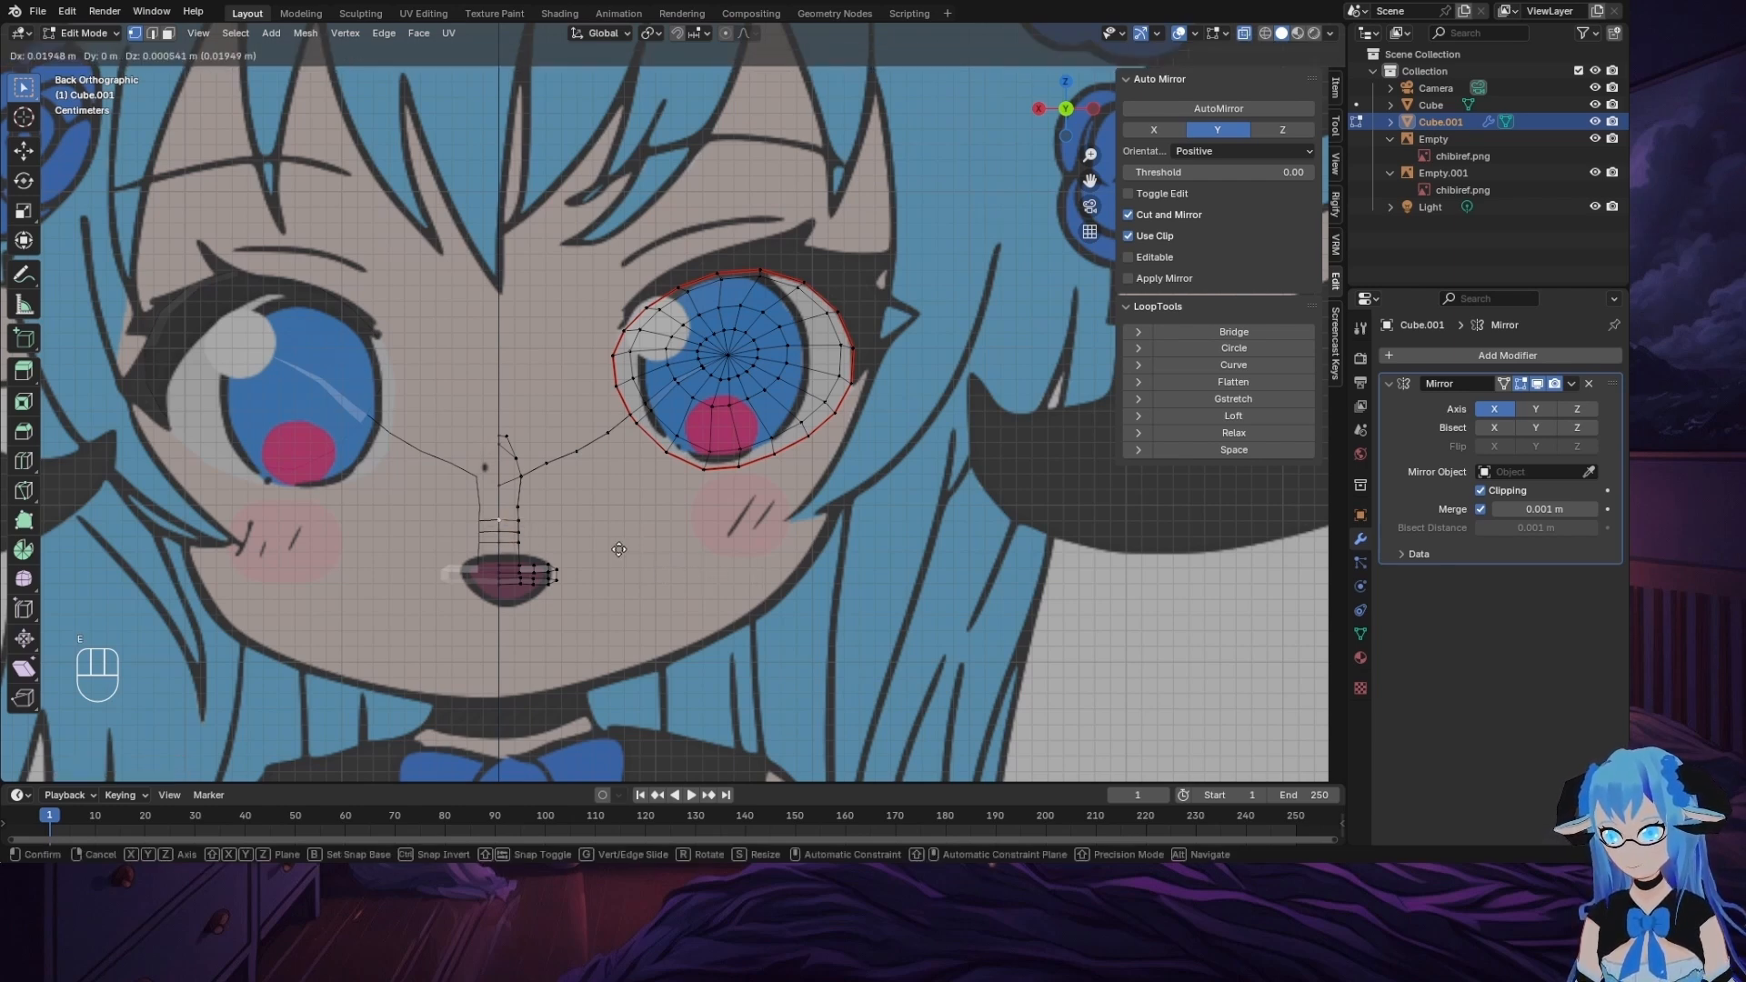
pyautogui.click(611, 548)
pyautogui.click(521, 507)
pyautogui.press('e')
pyautogui.click(591, 548)
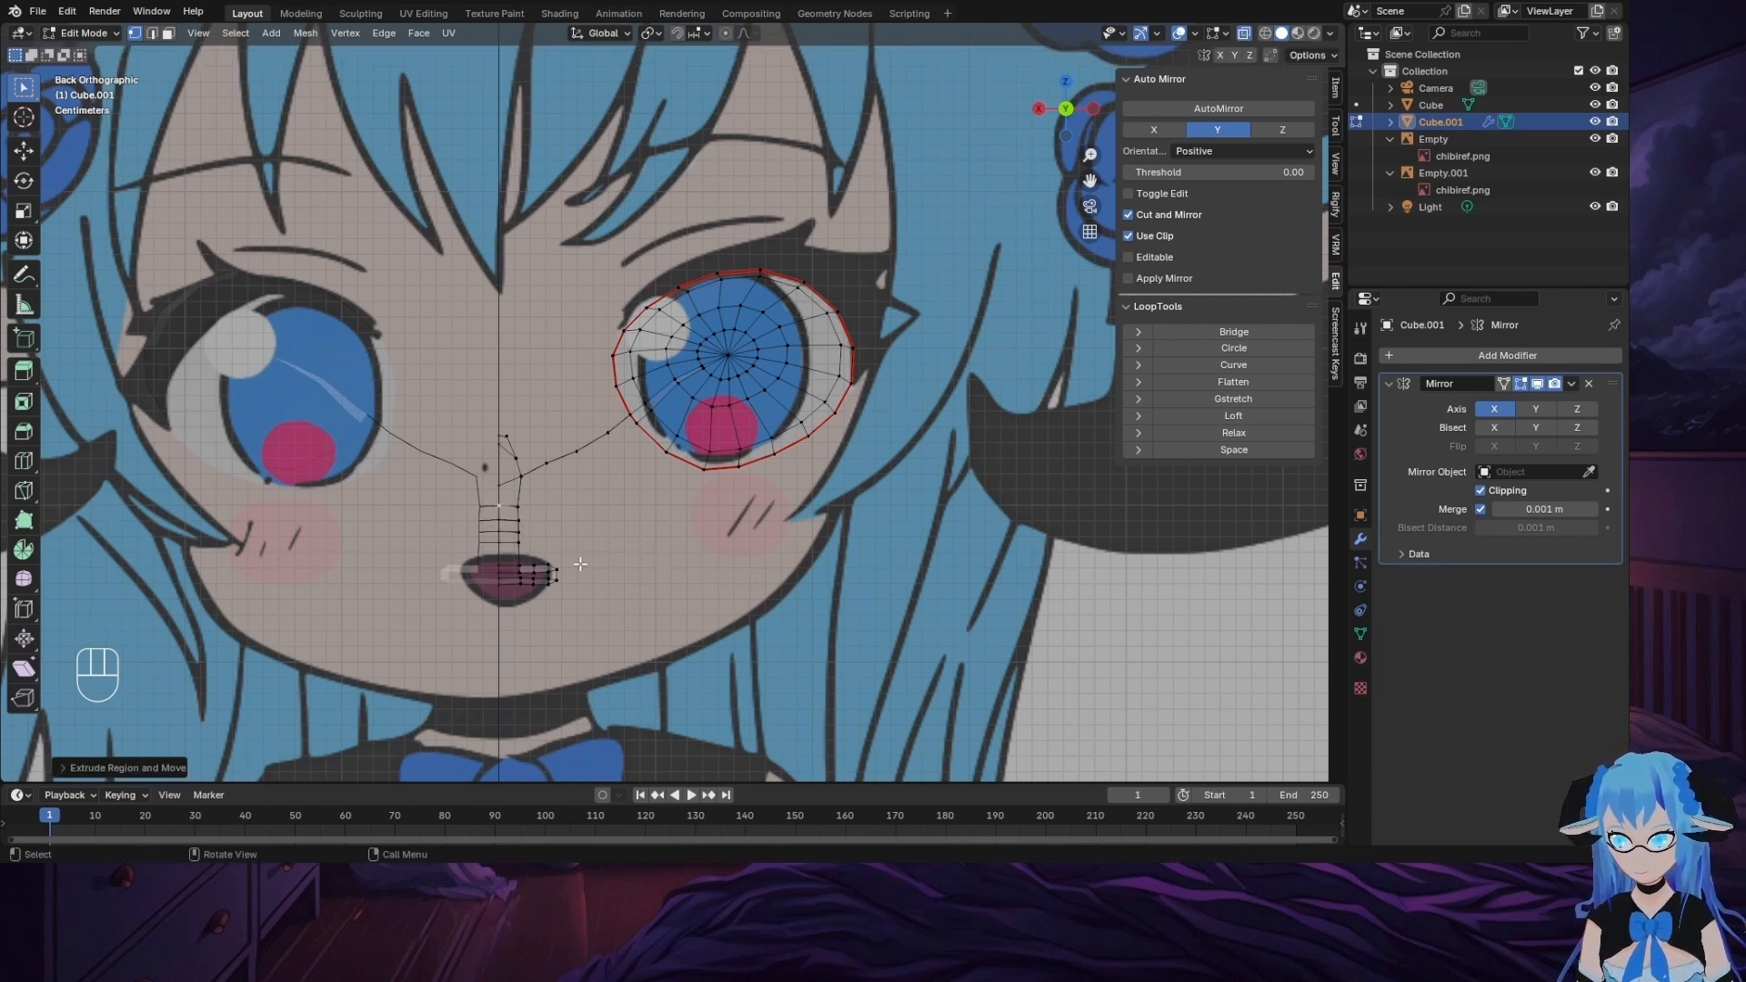
# Step: Extrude an outer column upward from the mouth's top edge and fill the gap between it and the existing strip up to the eye connection
pyautogui.click(533, 565)
pyautogui.press('e')
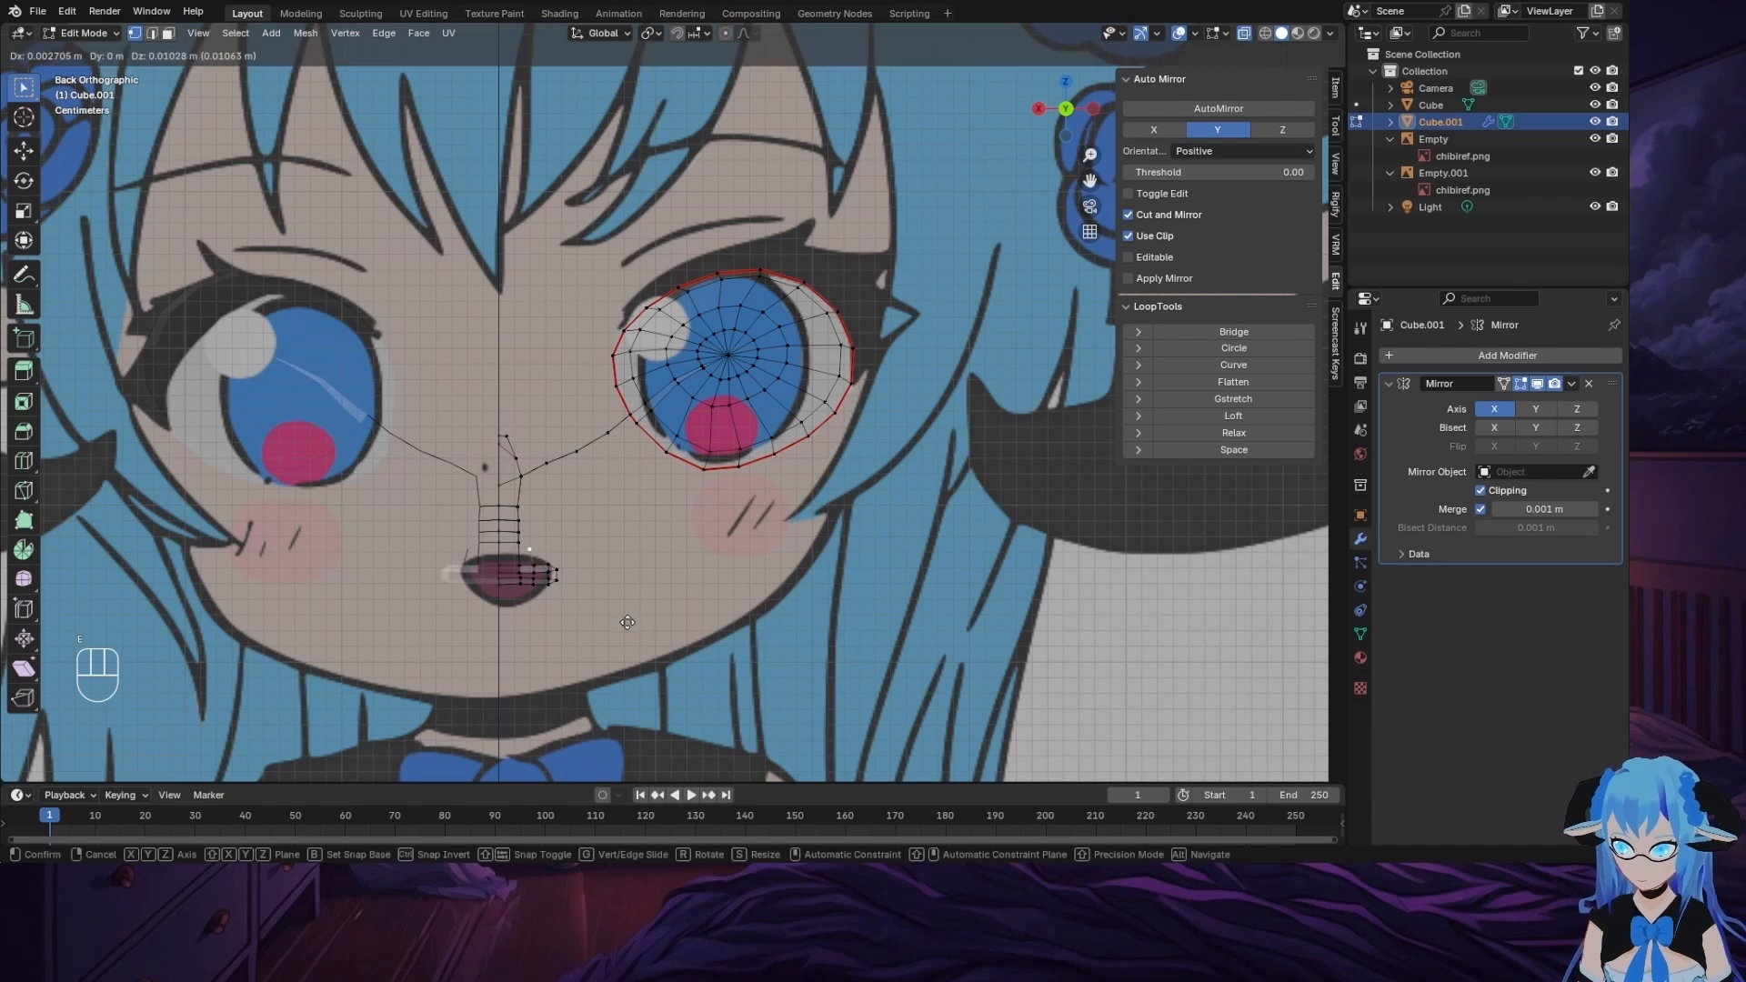
pyautogui.click(609, 563)
pyautogui.press('e')
pyautogui.click(619, 563)
pyautogui.keyDown('ctrl'); pyautogui.click(544, 467); pyautogui.keyUp('ctrl')
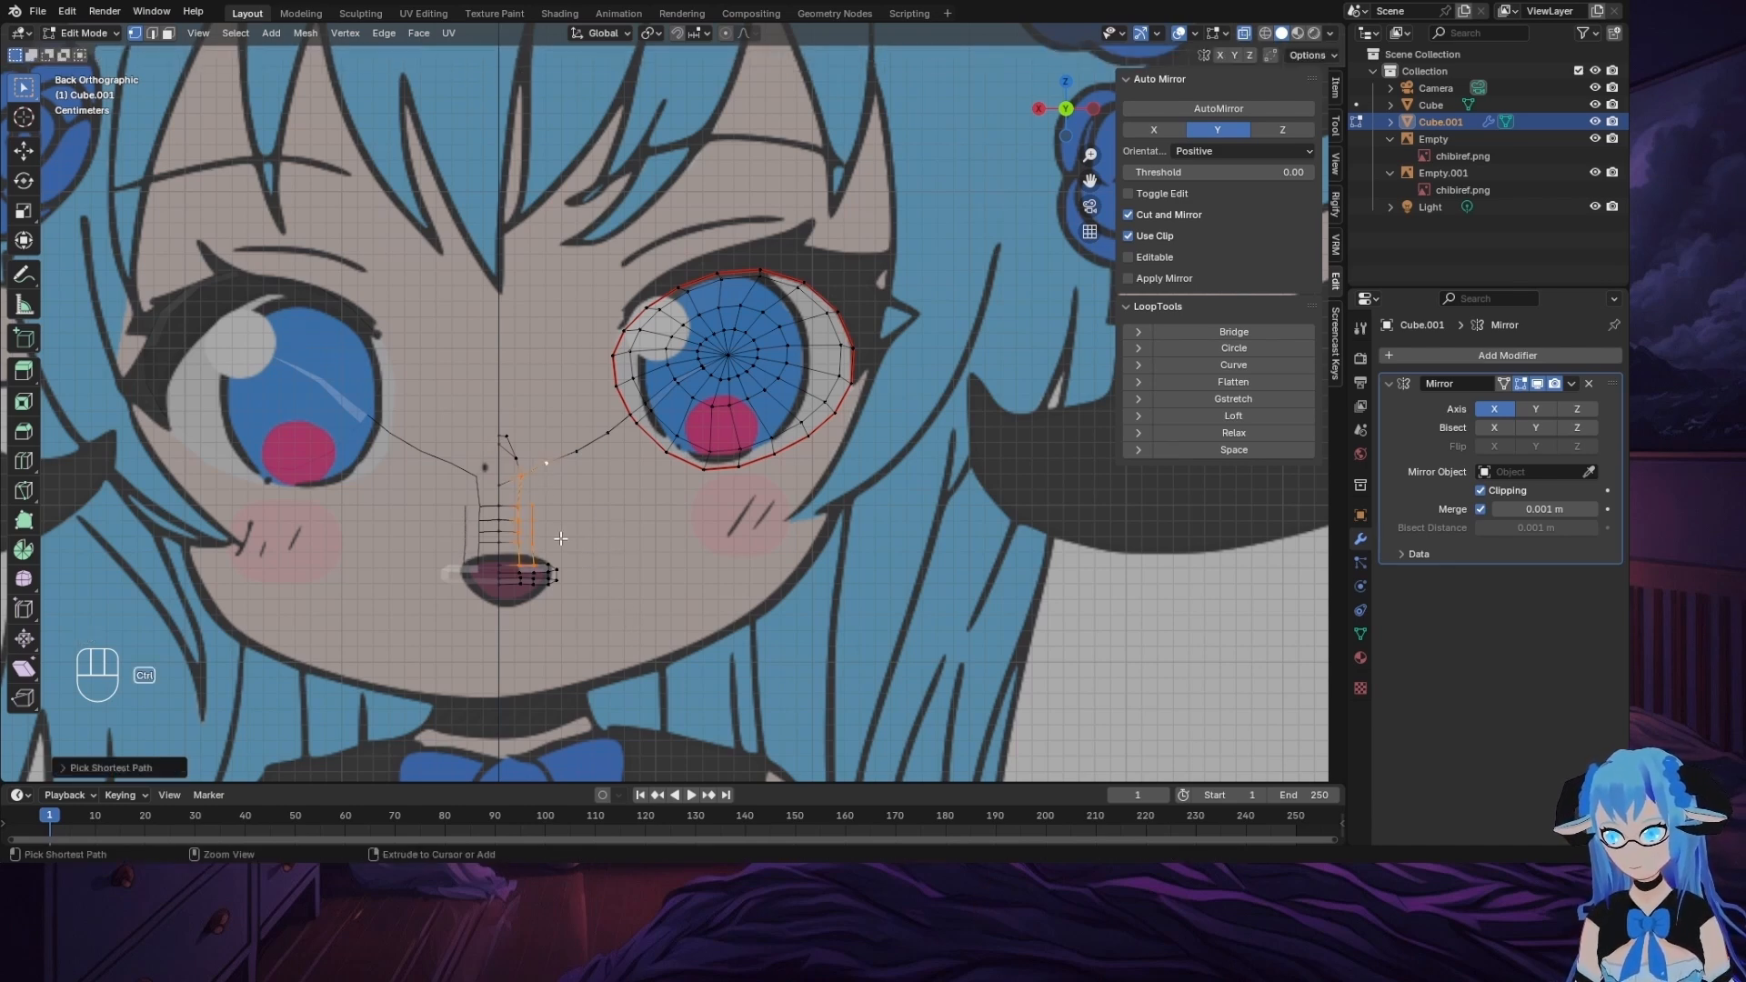
pyautogui.press('f')
# Step: Try to join the top vertices of the inner and outer columns above the mouth, and undo it
pyautogui.click(519, 505)
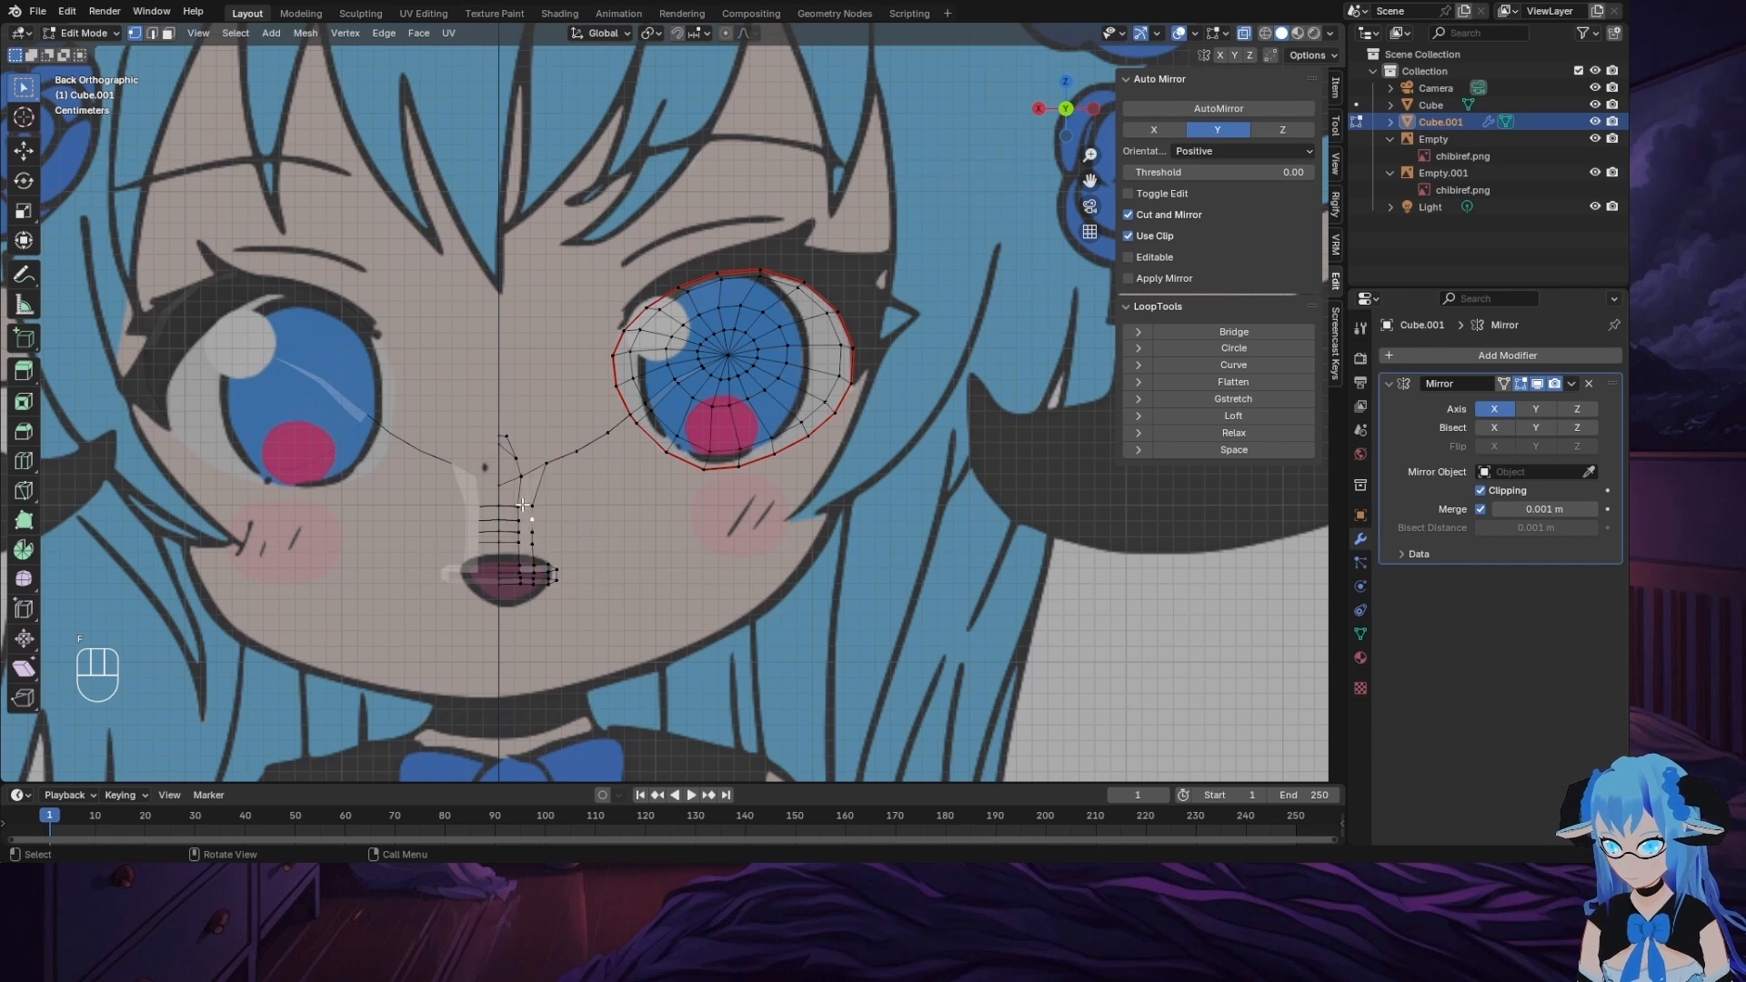
pyautogui.keyDown('shift'); pyautogui.click(535, 507); pyautogui.keyUp('shift')
pyautogui.press('f')
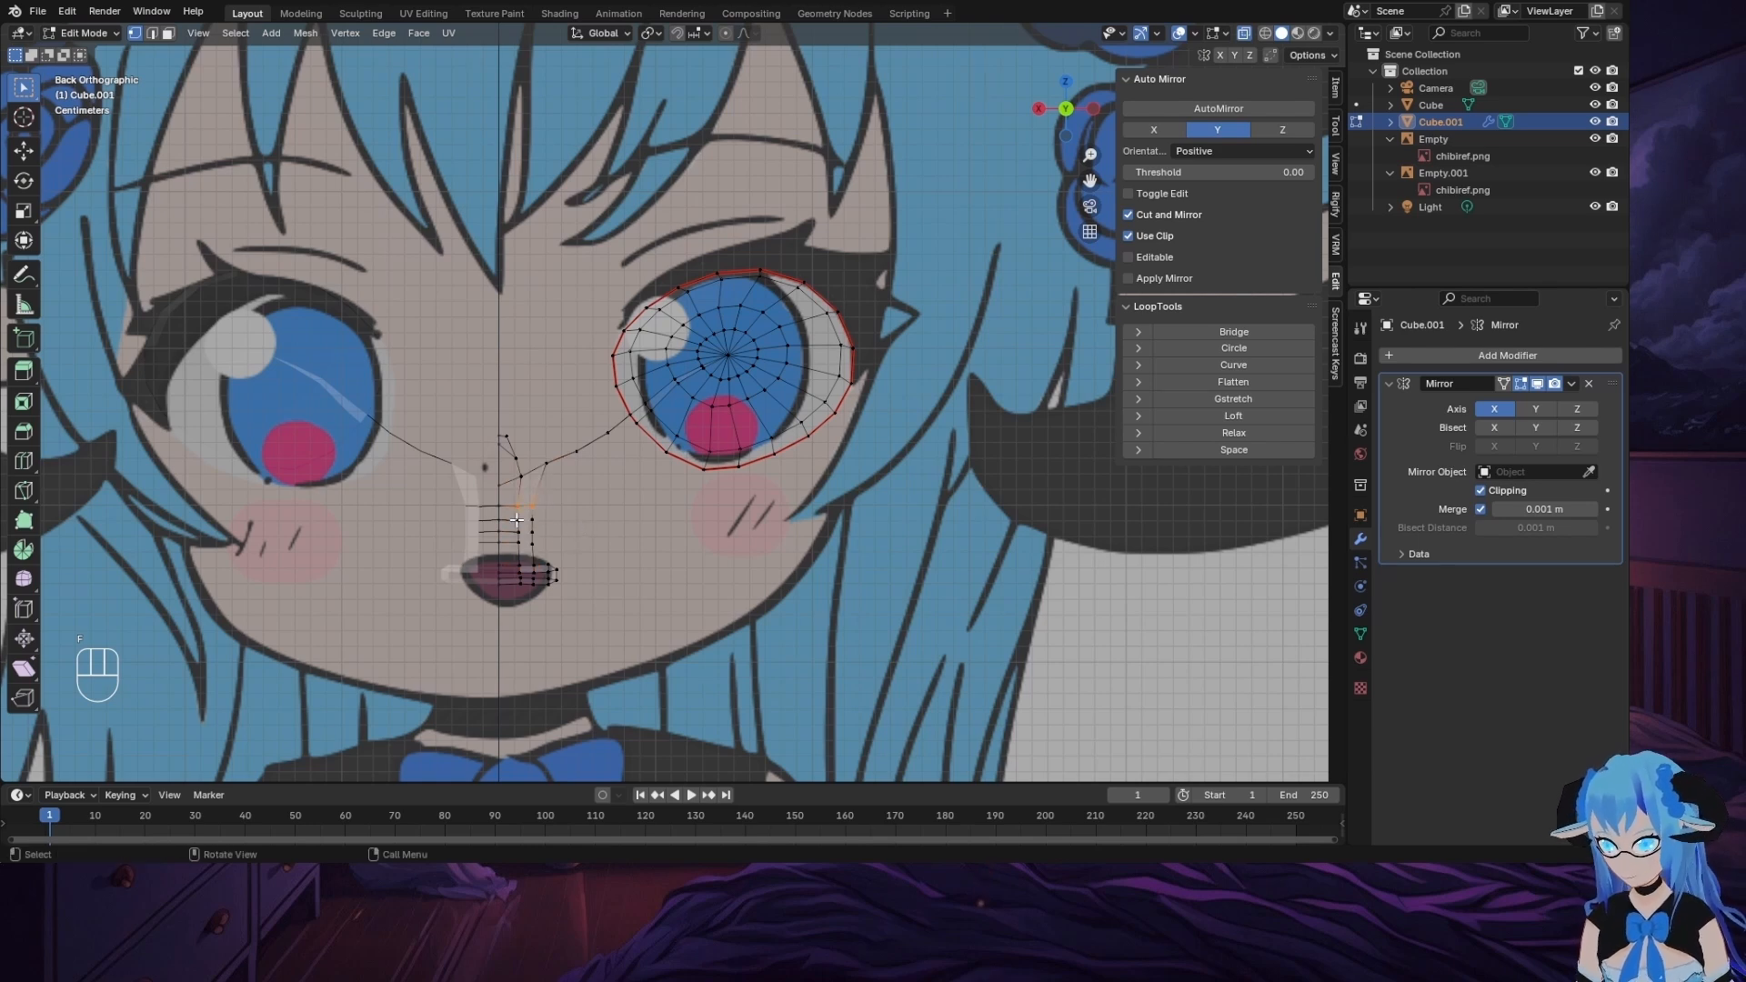
pyautogui.hotkey('ctrl', 'z')
pyautogui.hotkey('ctrl', 'z')
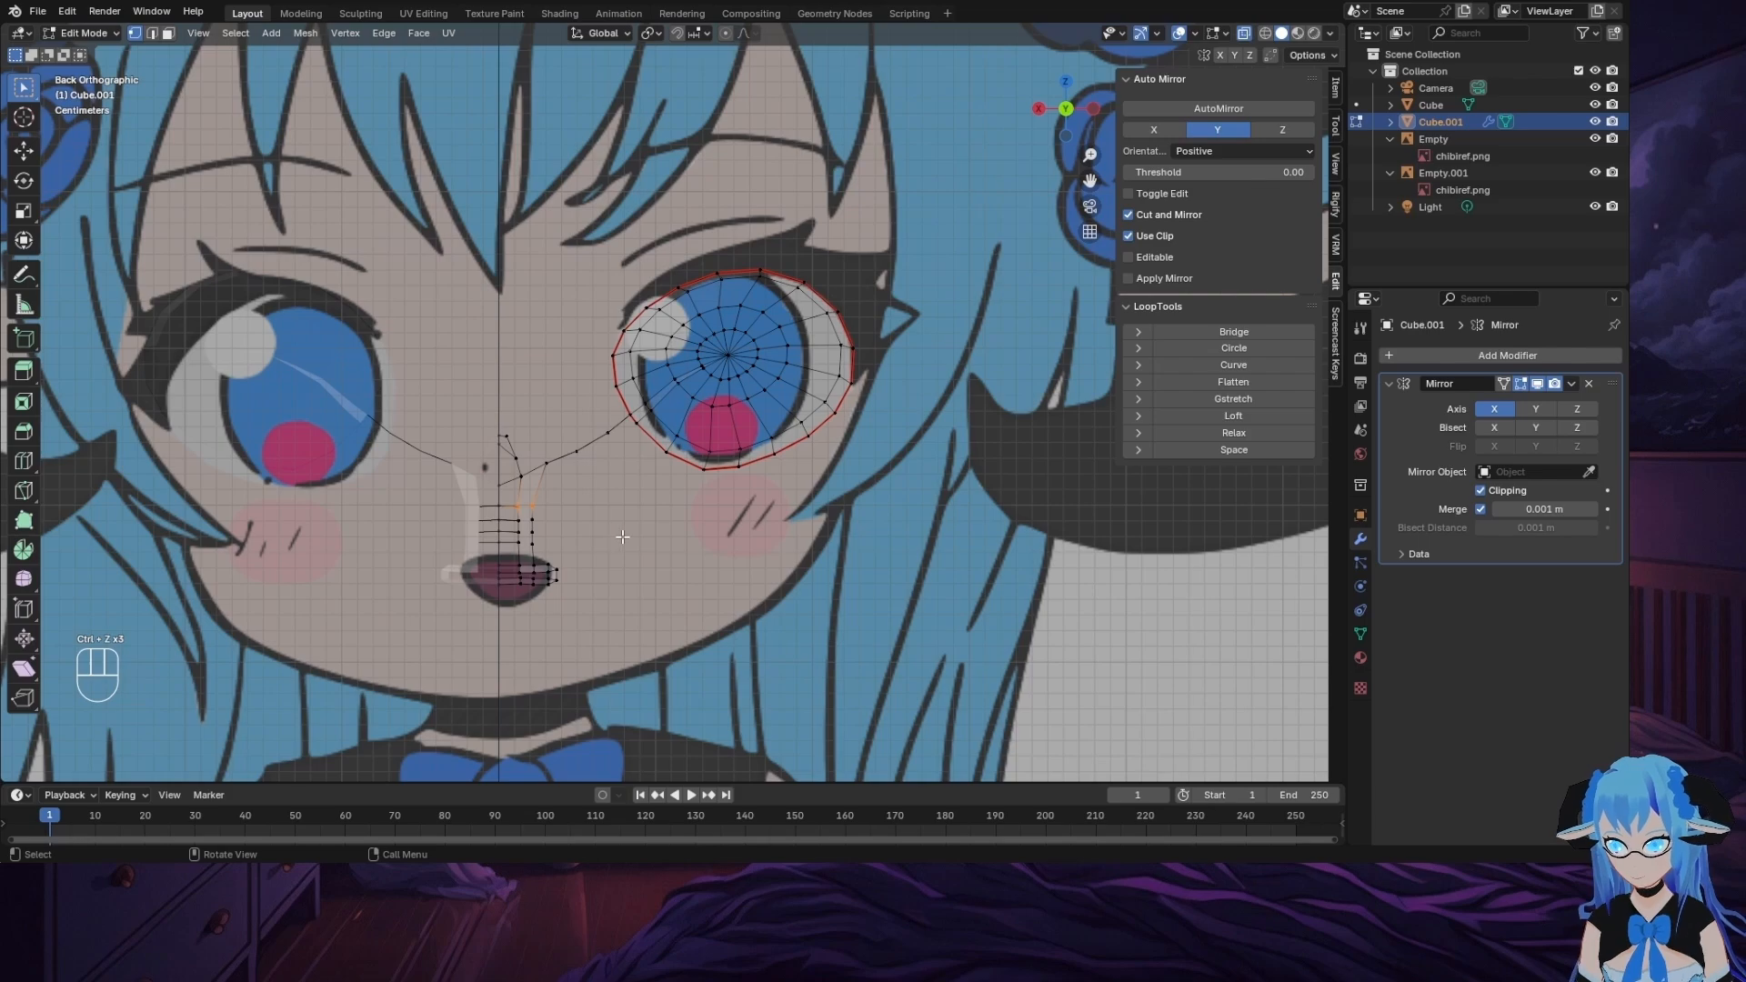
# Step: Move the strip vertex just below the nose slightly to refine its position in perspective view
pyautogui.moveTo(622, 537); pyautogui.dragTo(561, 489, button='middle')
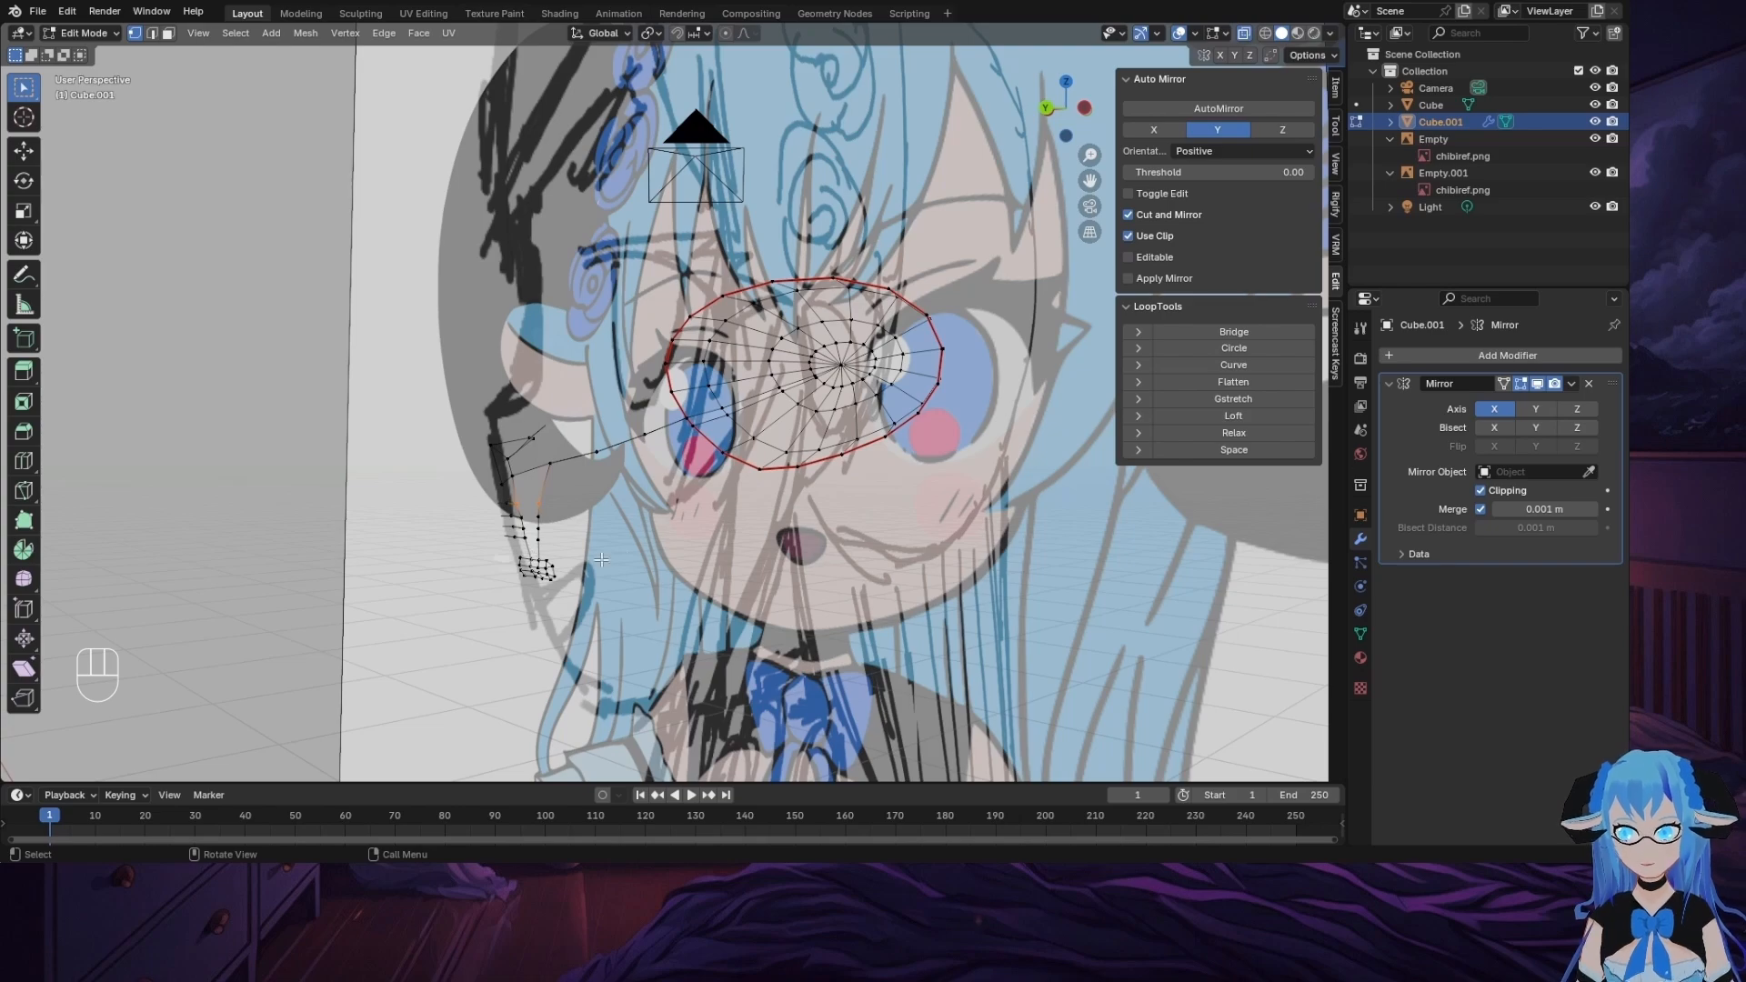
pyautogui.scroll(2, 417, 708)
pyautogui.moveTo(509, 573); pyautogui.dragTo(423, 535, button='middle')
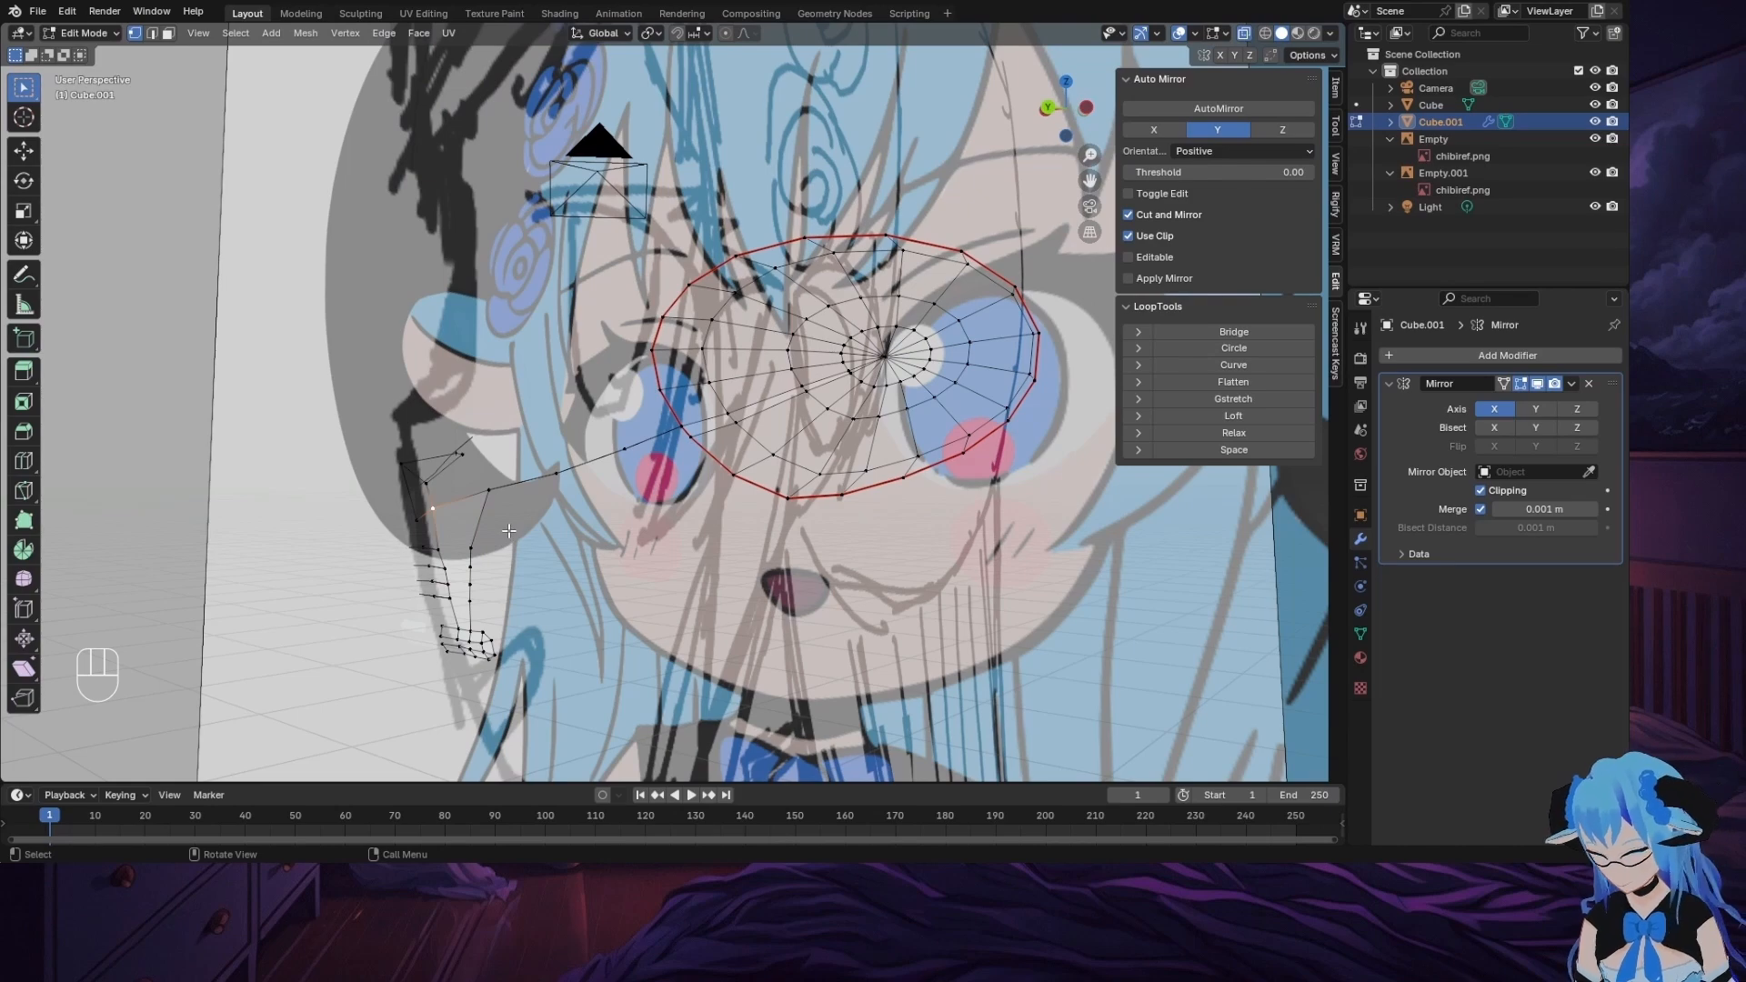
pyautogui.press('g')
pyautogui.press('g')
pyautogui.hotkey('ctrl', 'z')
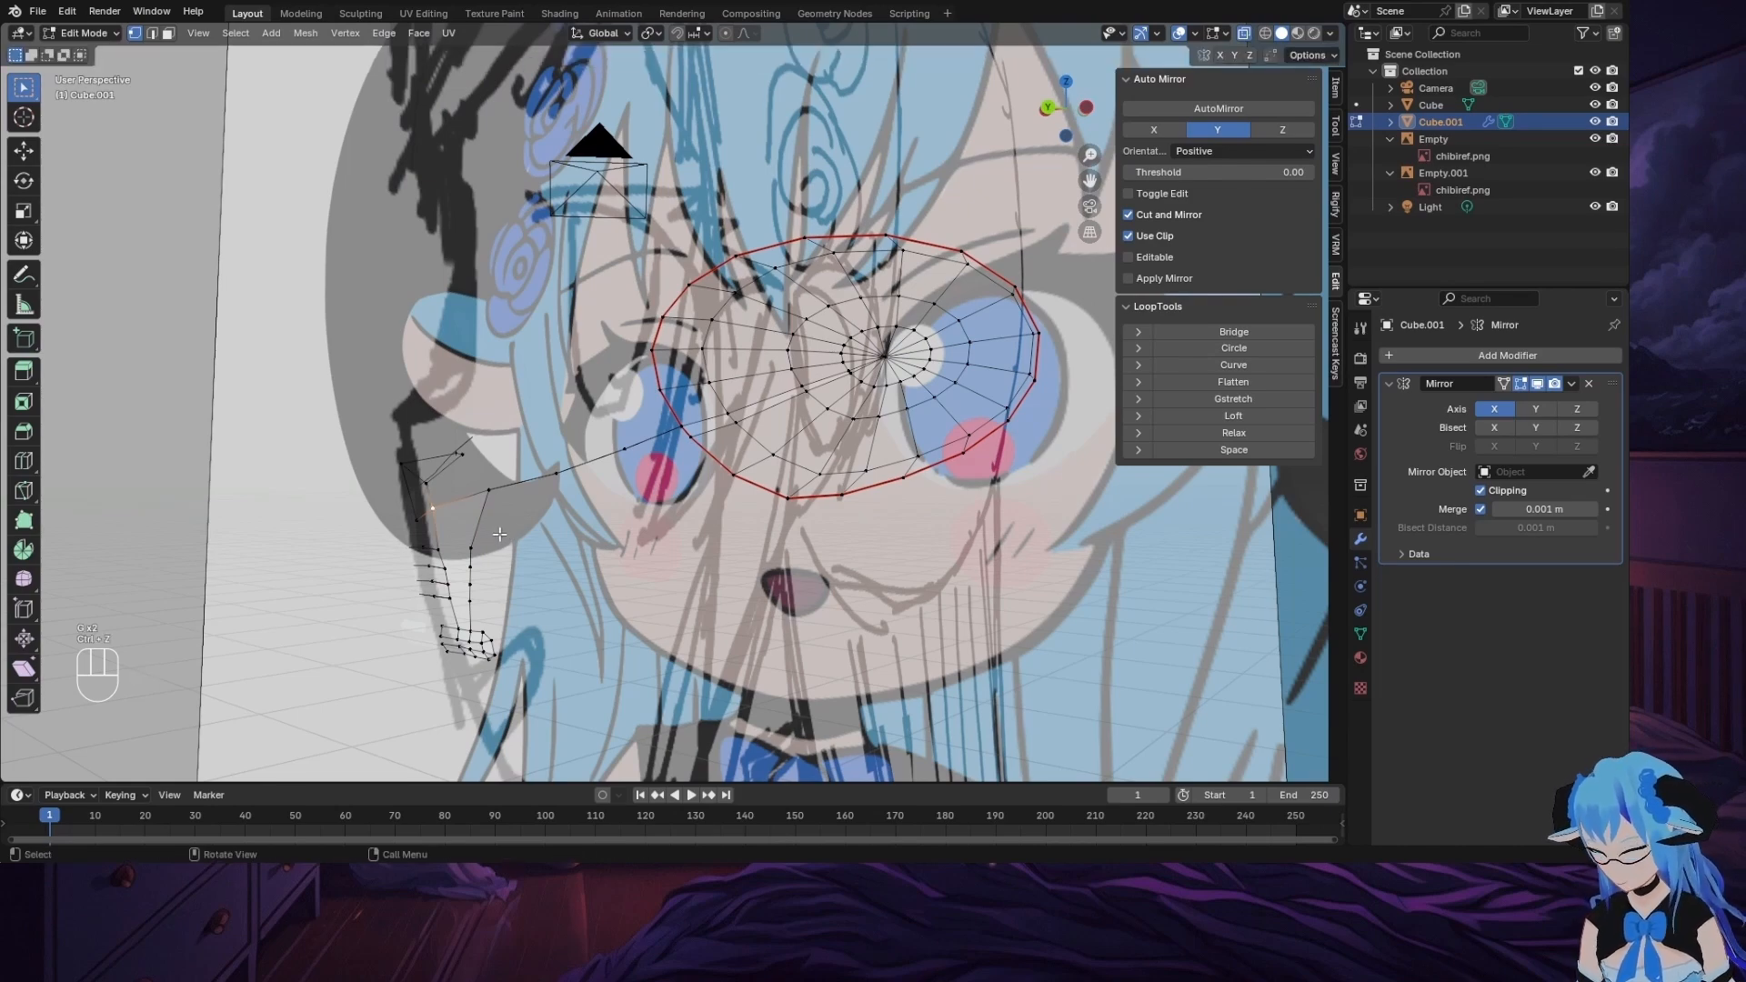
pyautogui.press('g')
pyautogui.click(506, 538)
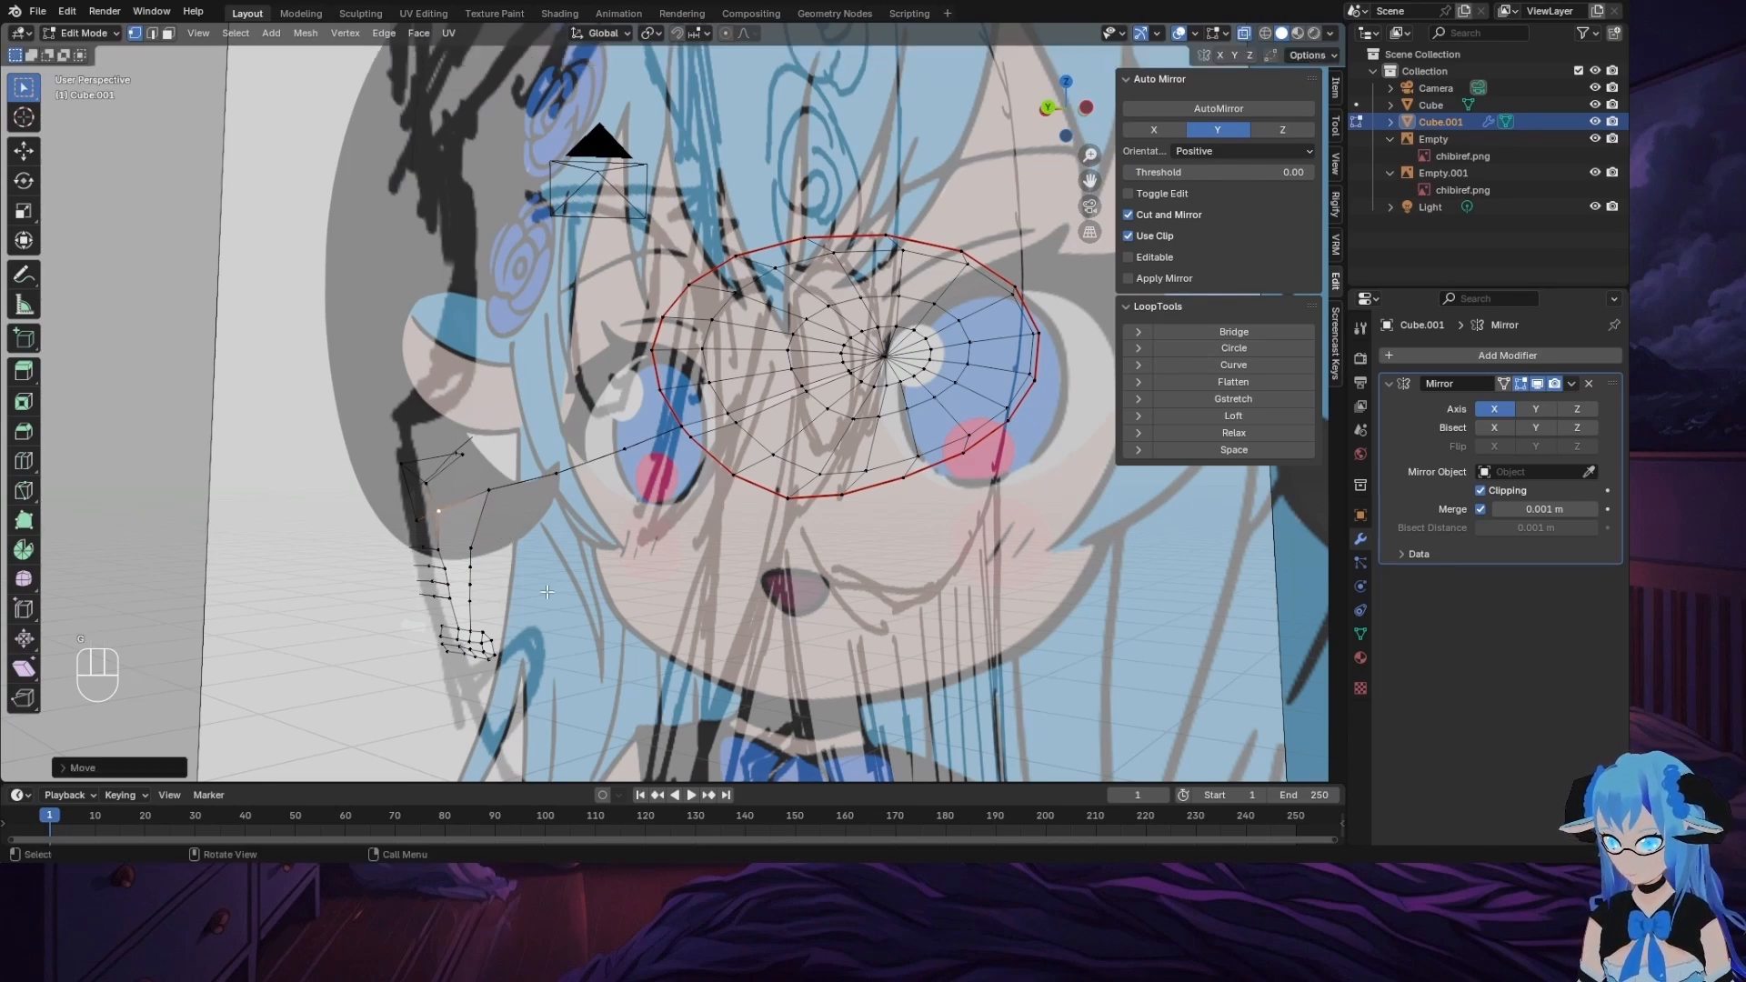
# Step: Connect the matching vertices of the inner and outer columns above the mouth row by row, splitting the face between them
pyautogui.moveTo(546, 592); pyautogui.dragTo(646, 586, button='middle')
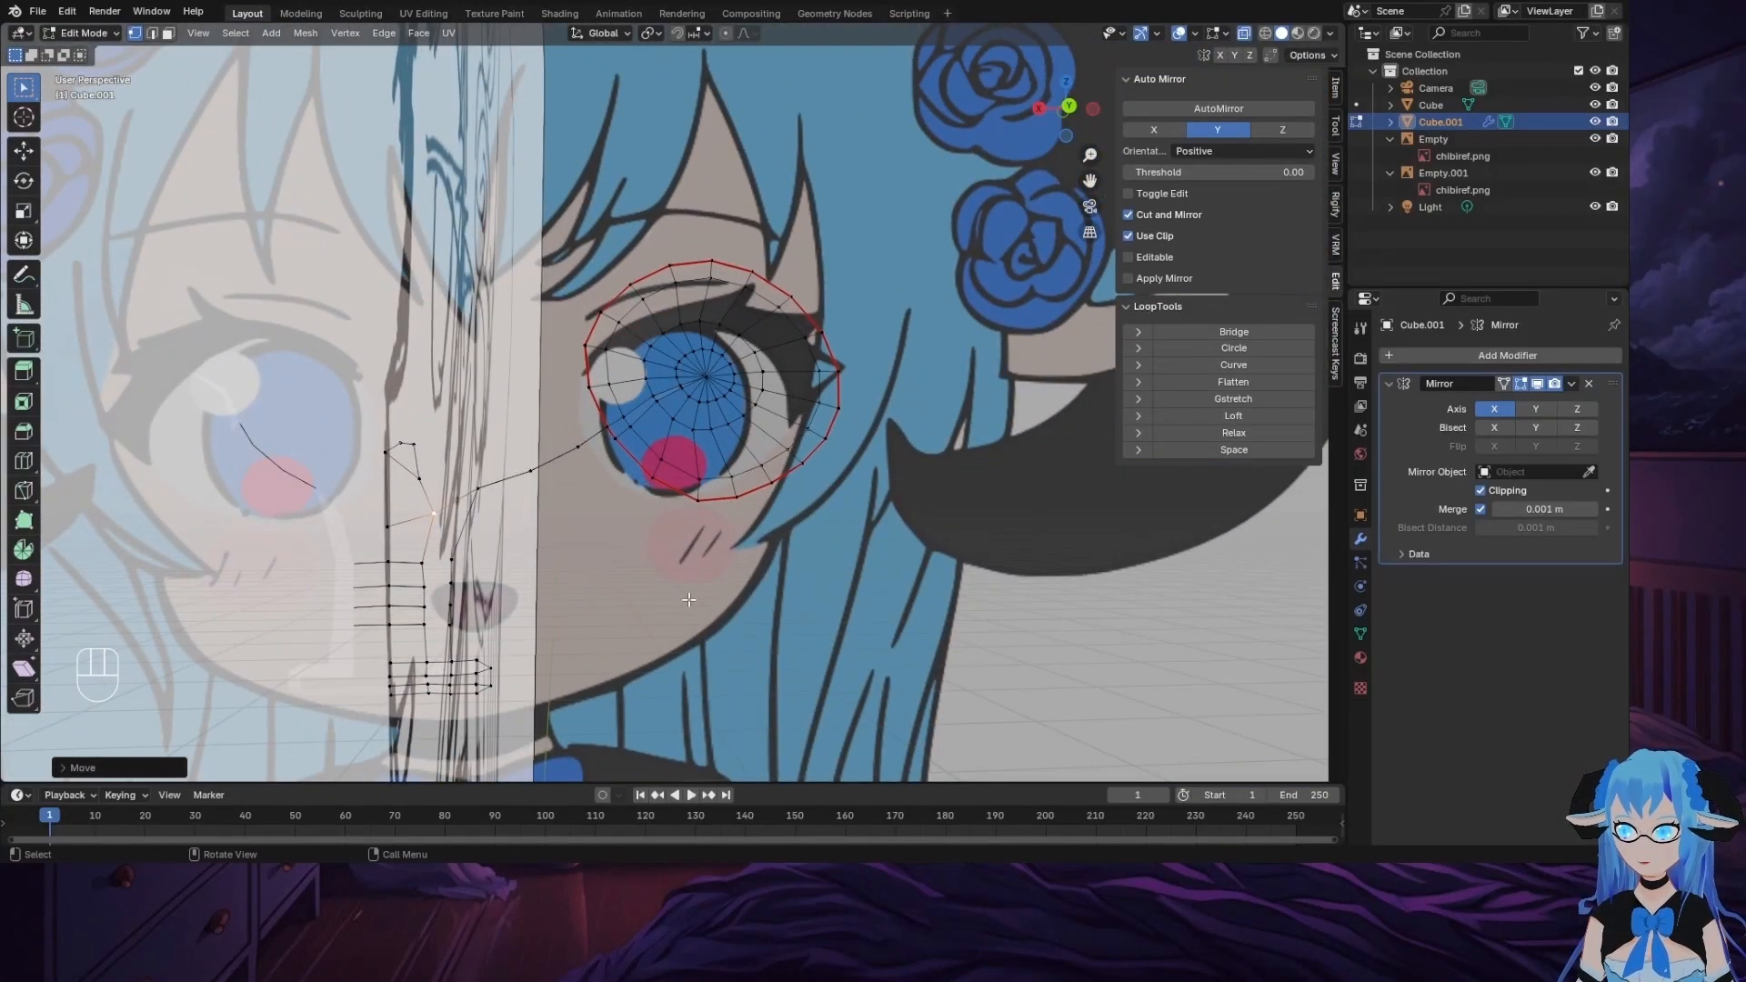
pyautogui.moveTo(781, 537)
pyautogui.mouseDown(button='middle')
pyautogui.moveTo(710, 536)
pyautogui.moveTo(754, 527)
pyautogui.mouseUp(button='middle')
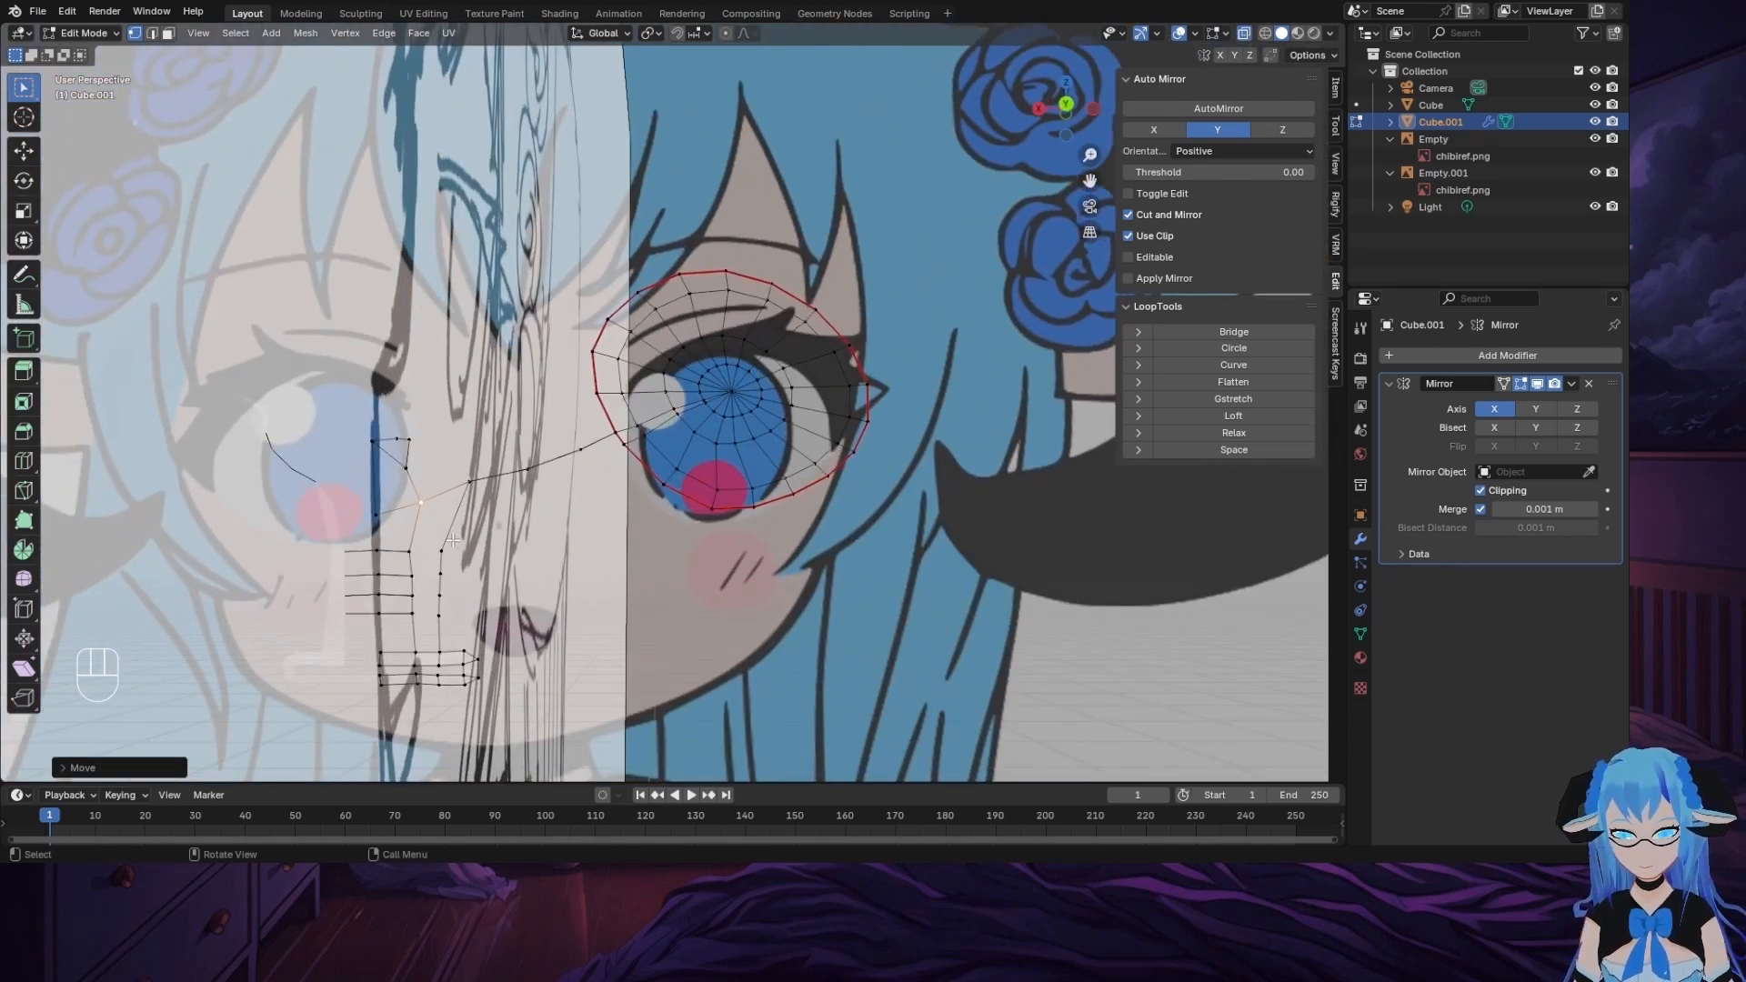
pyautogui.moveTo(401, 542); pyautogui.dragTo(454, 563)
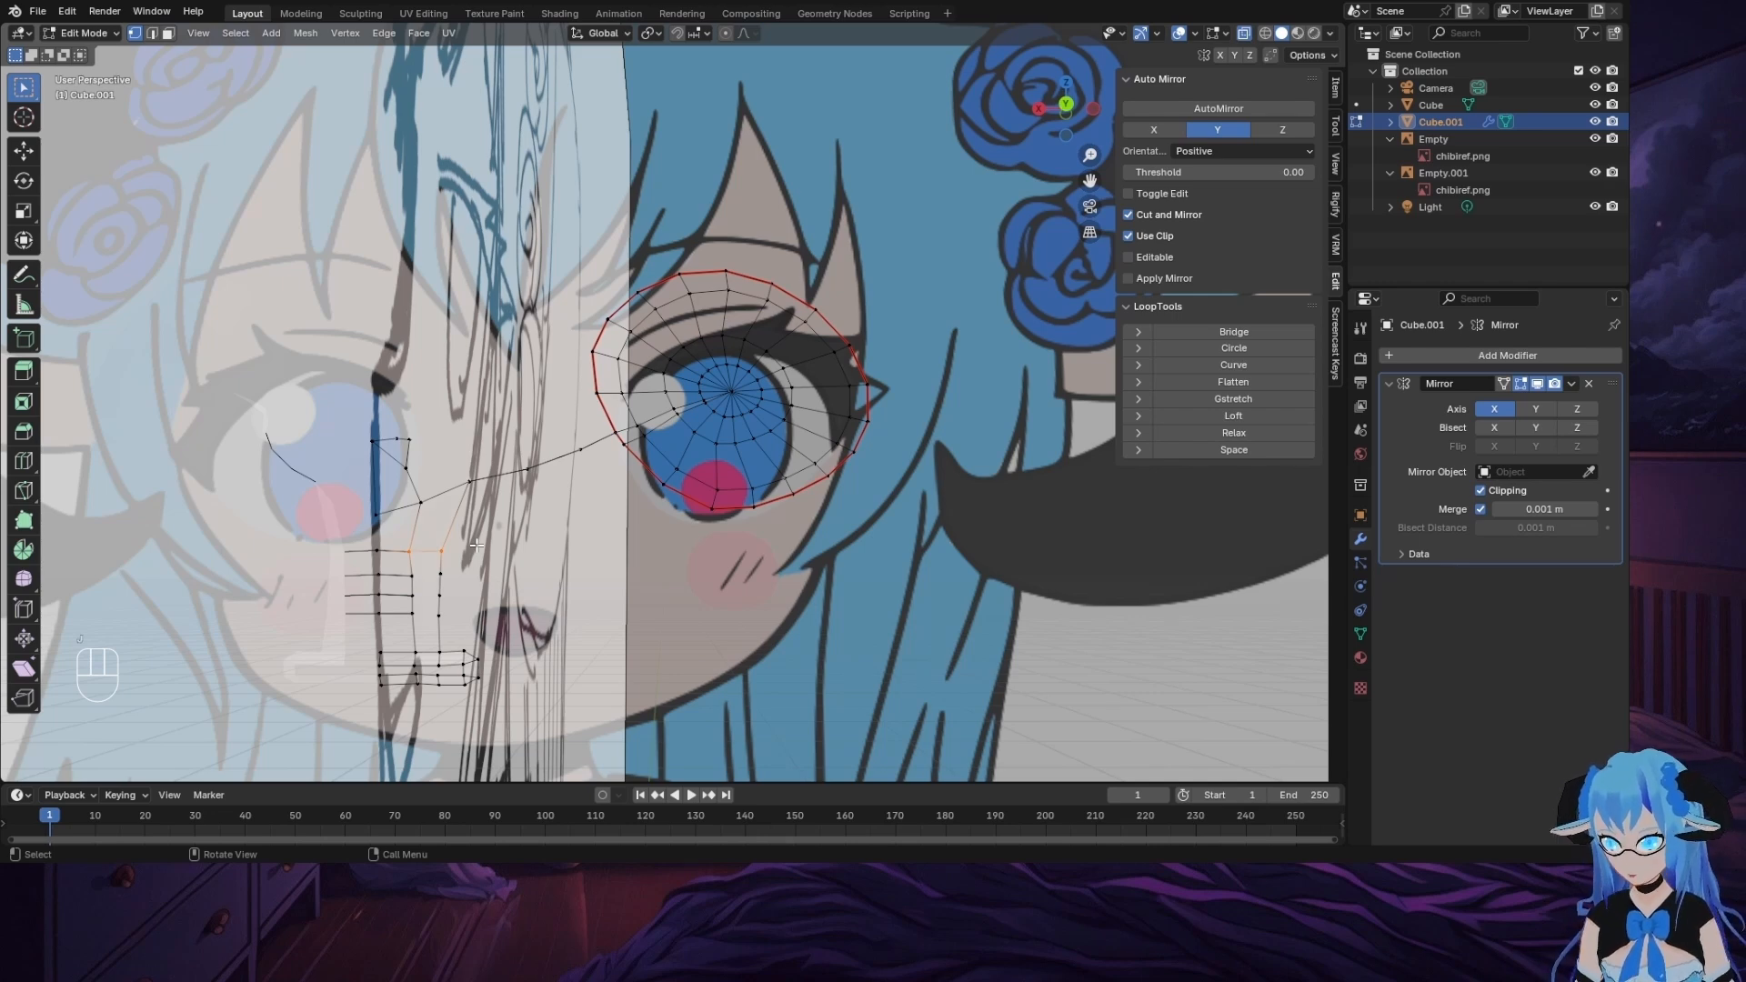
pyautogui.click(420, 572)
pyautogui.keyDown('shift'); pyautogui.click(449, 584); pyautogui.keyUp('shift')
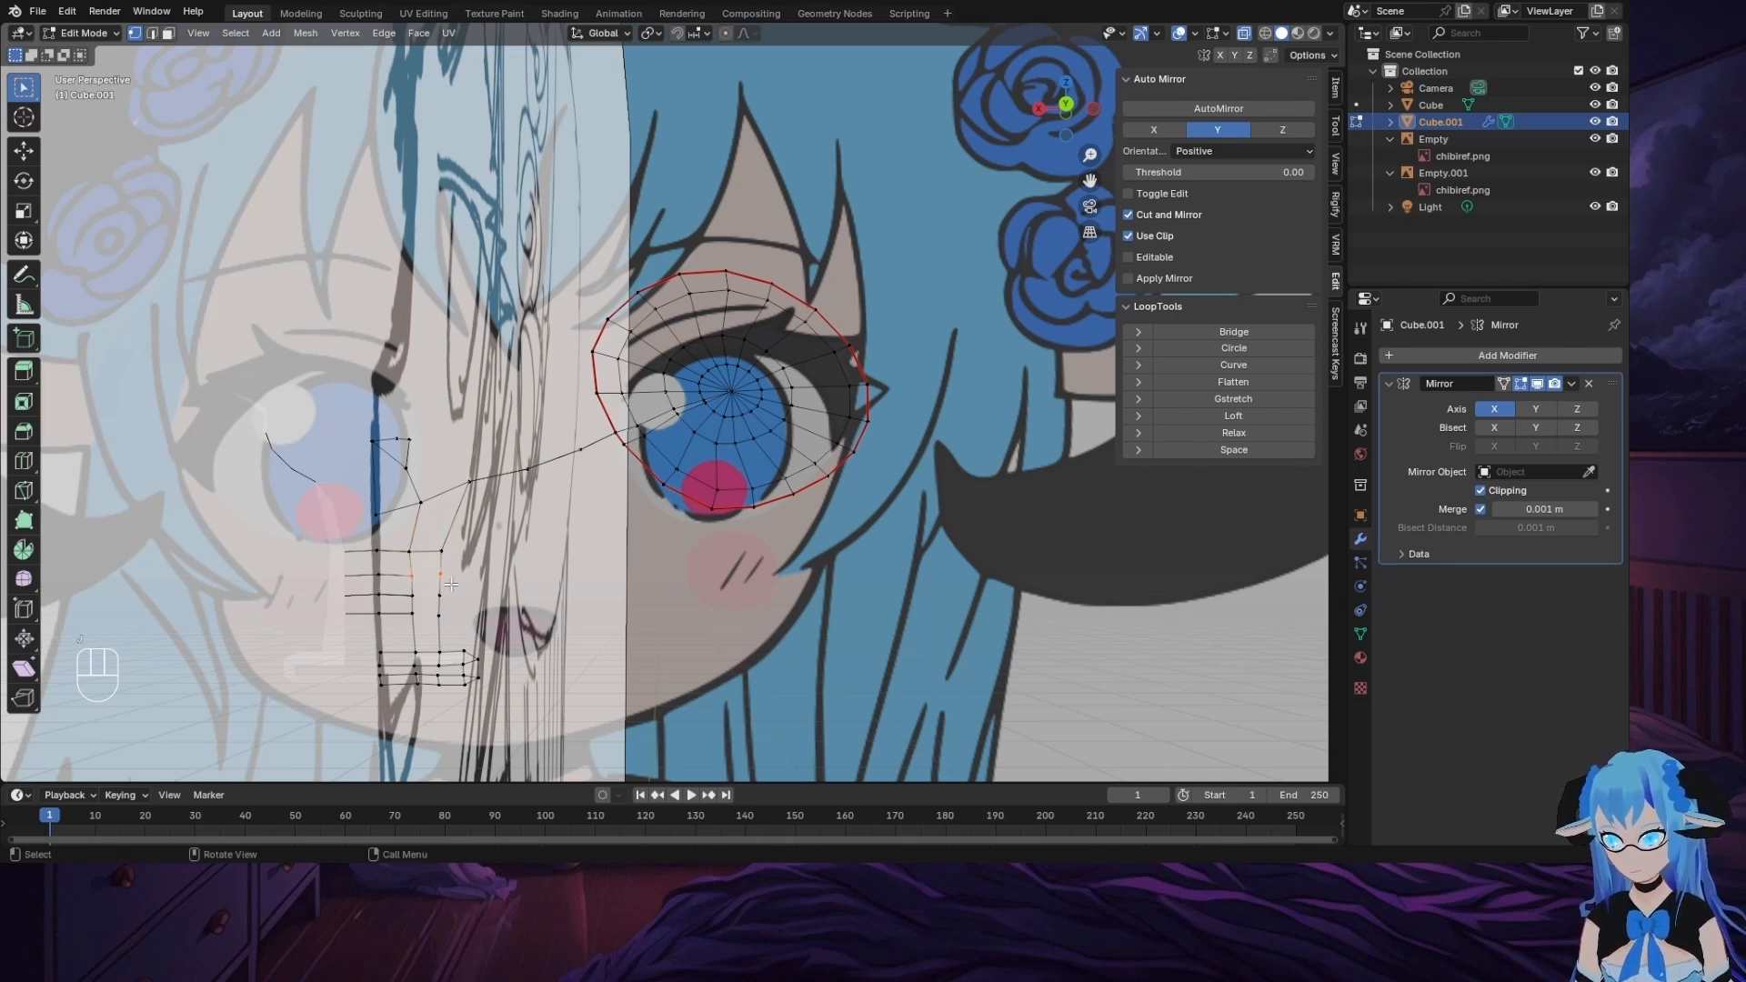
pyautogui.click(406, 598)
pyautogui.keyDown('shift'); pyautogui.click(442, 601); pyautogui.keyUp('shift')
pyautogui.press('j')
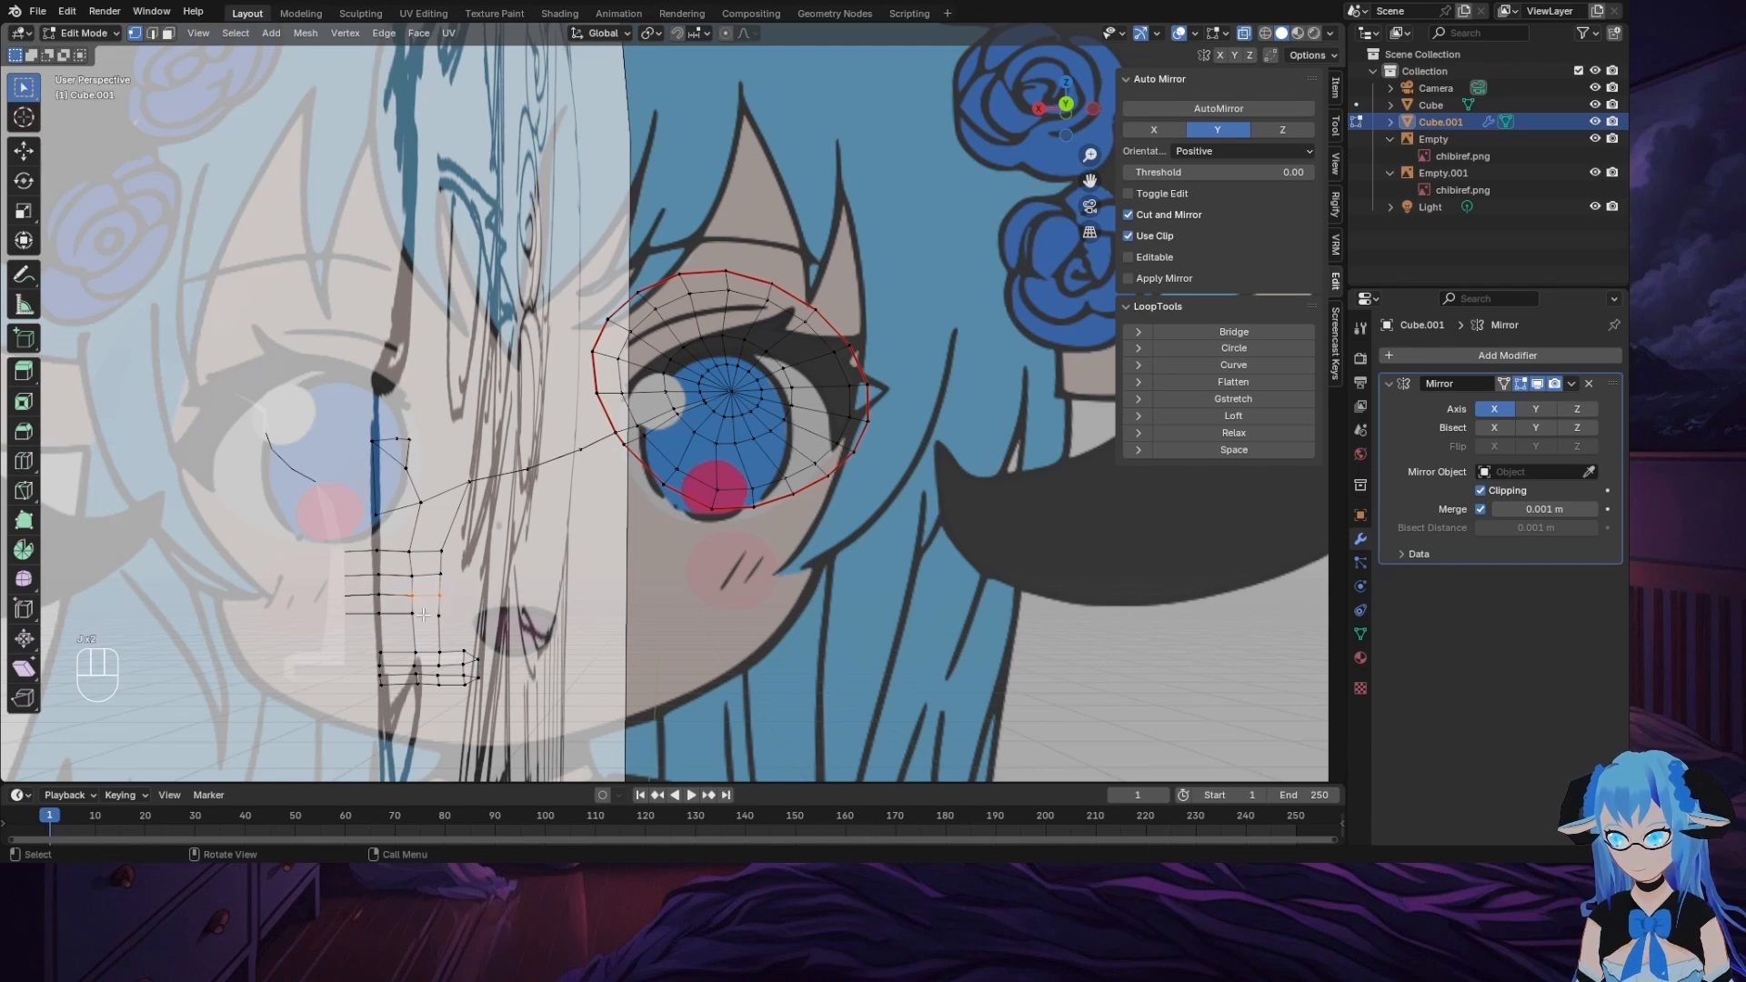
pyautogui.click(414, 617)
pyautogui.keyDown('shift'); pyautogui.click(443, 623); pyautogui.keyUp('shift')
pyautogui.press('j')
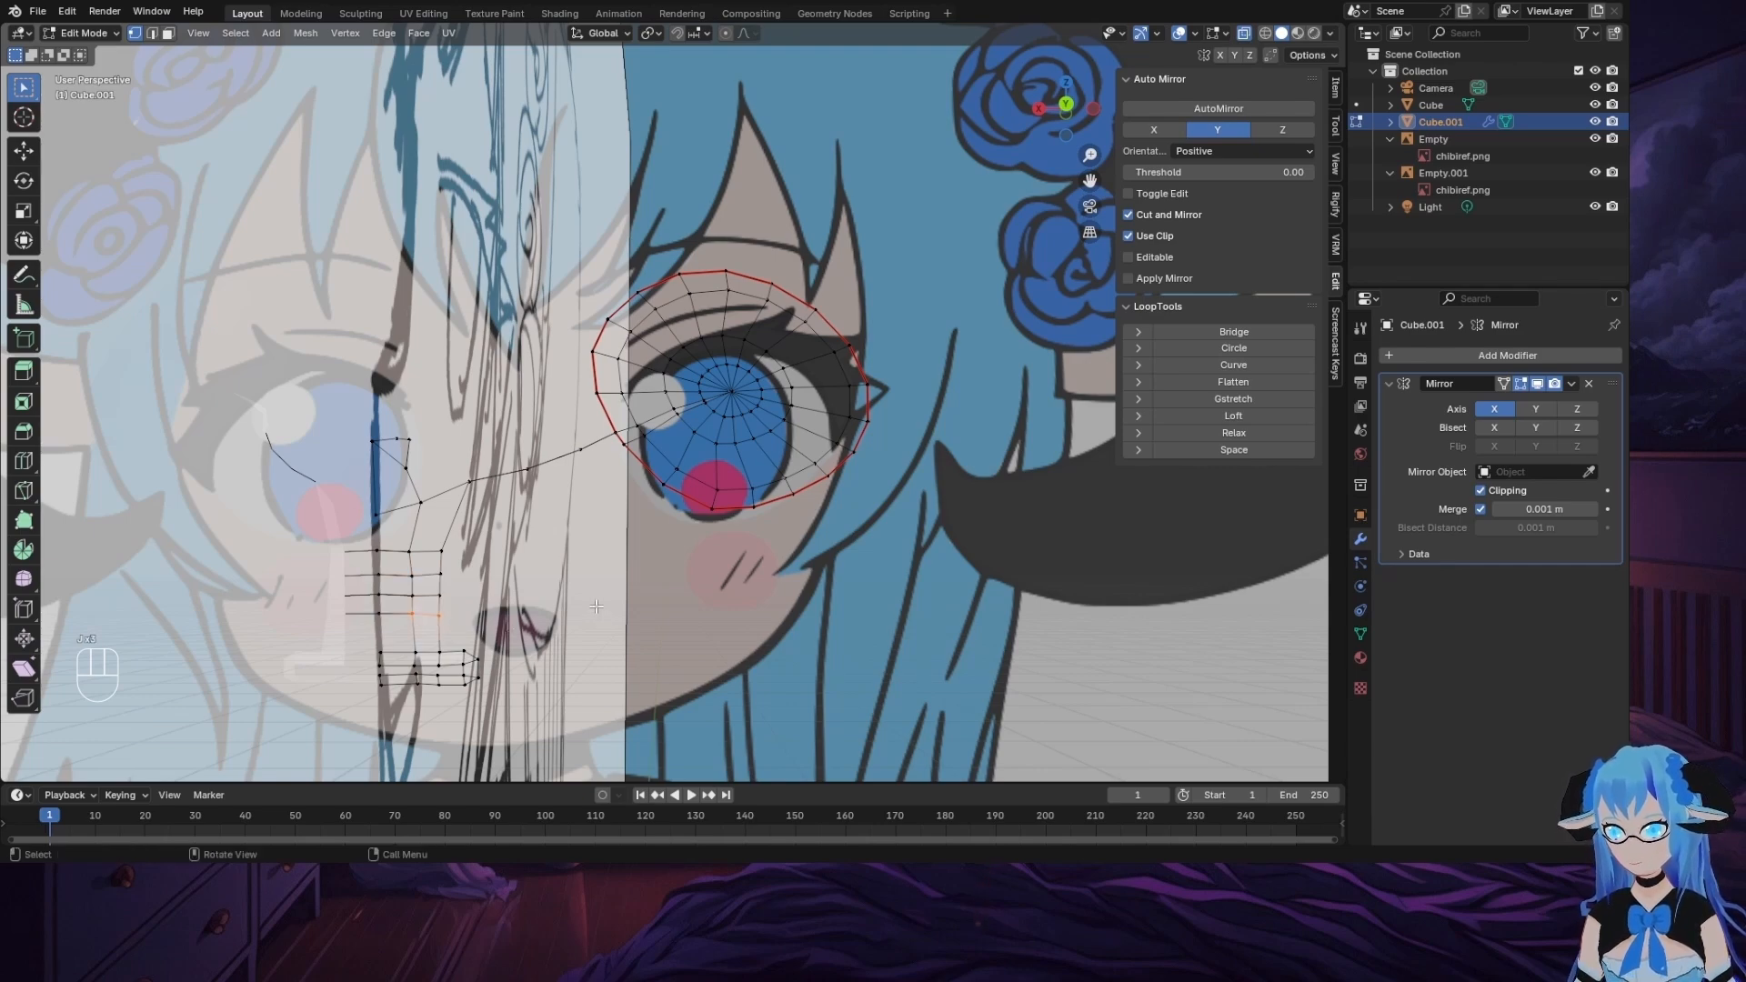
# Step: Fill the face between the nose edge and the uppermost rung beside the centre line
pyautogui.moveTo(532, 587)
pyautogui.mouseDown(button='middle')
pyautogui.moveTo(605, 587)
pyautogui.moveTo(554, 585)
pyautogui.mouseUp(button='middle')
pyautogui.moveTo(379, 499); pyautogui.dragTo(406, 549)
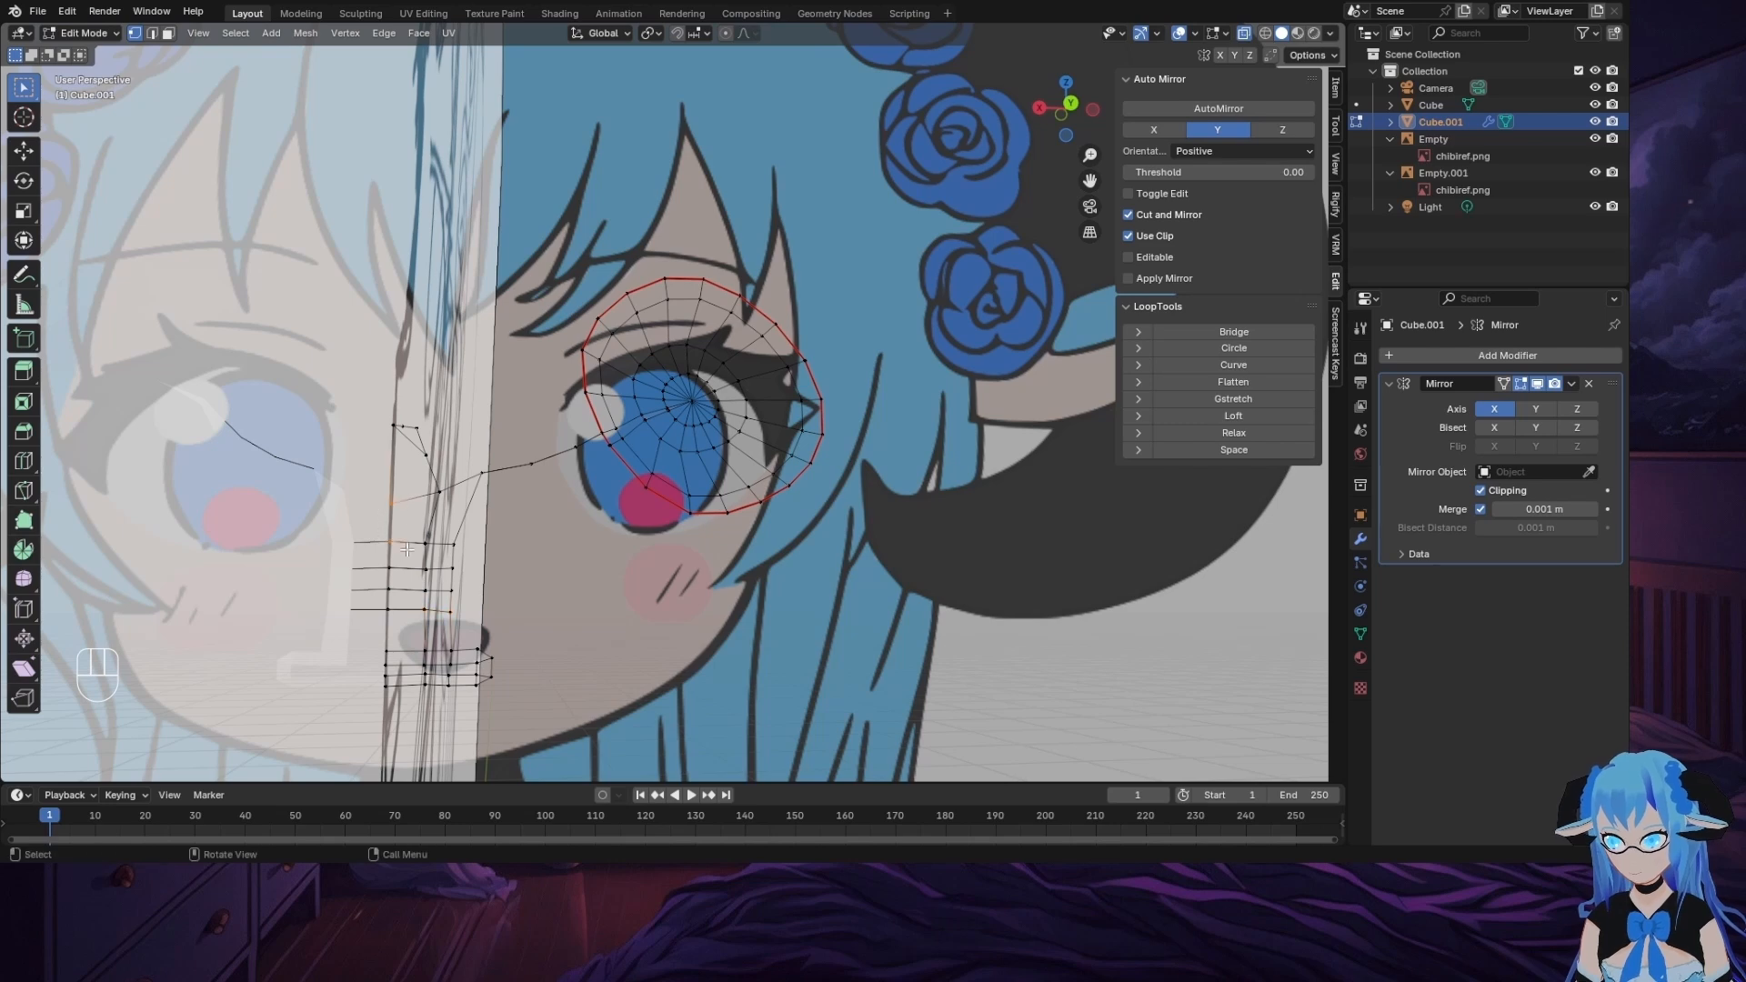
pyautogui.press('j')
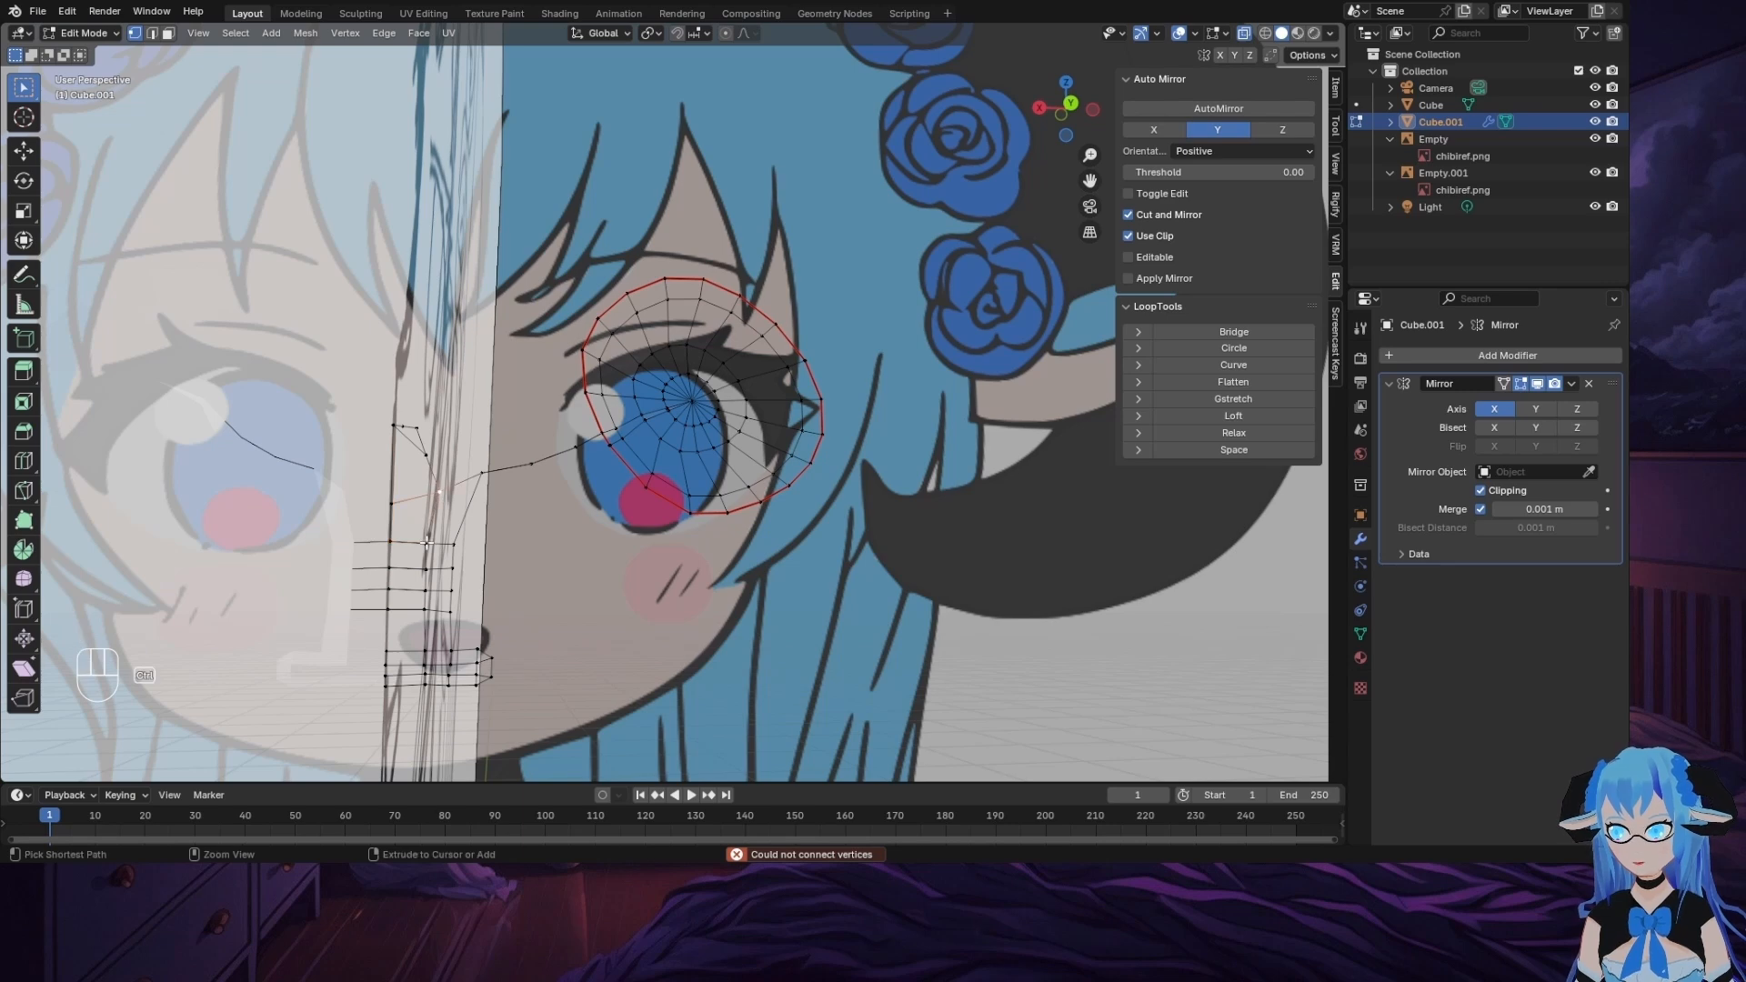
pyautogui.keyDown('ctrl'); pyautogui.click(391, 544); pyautogui.keyUp('ctrl')
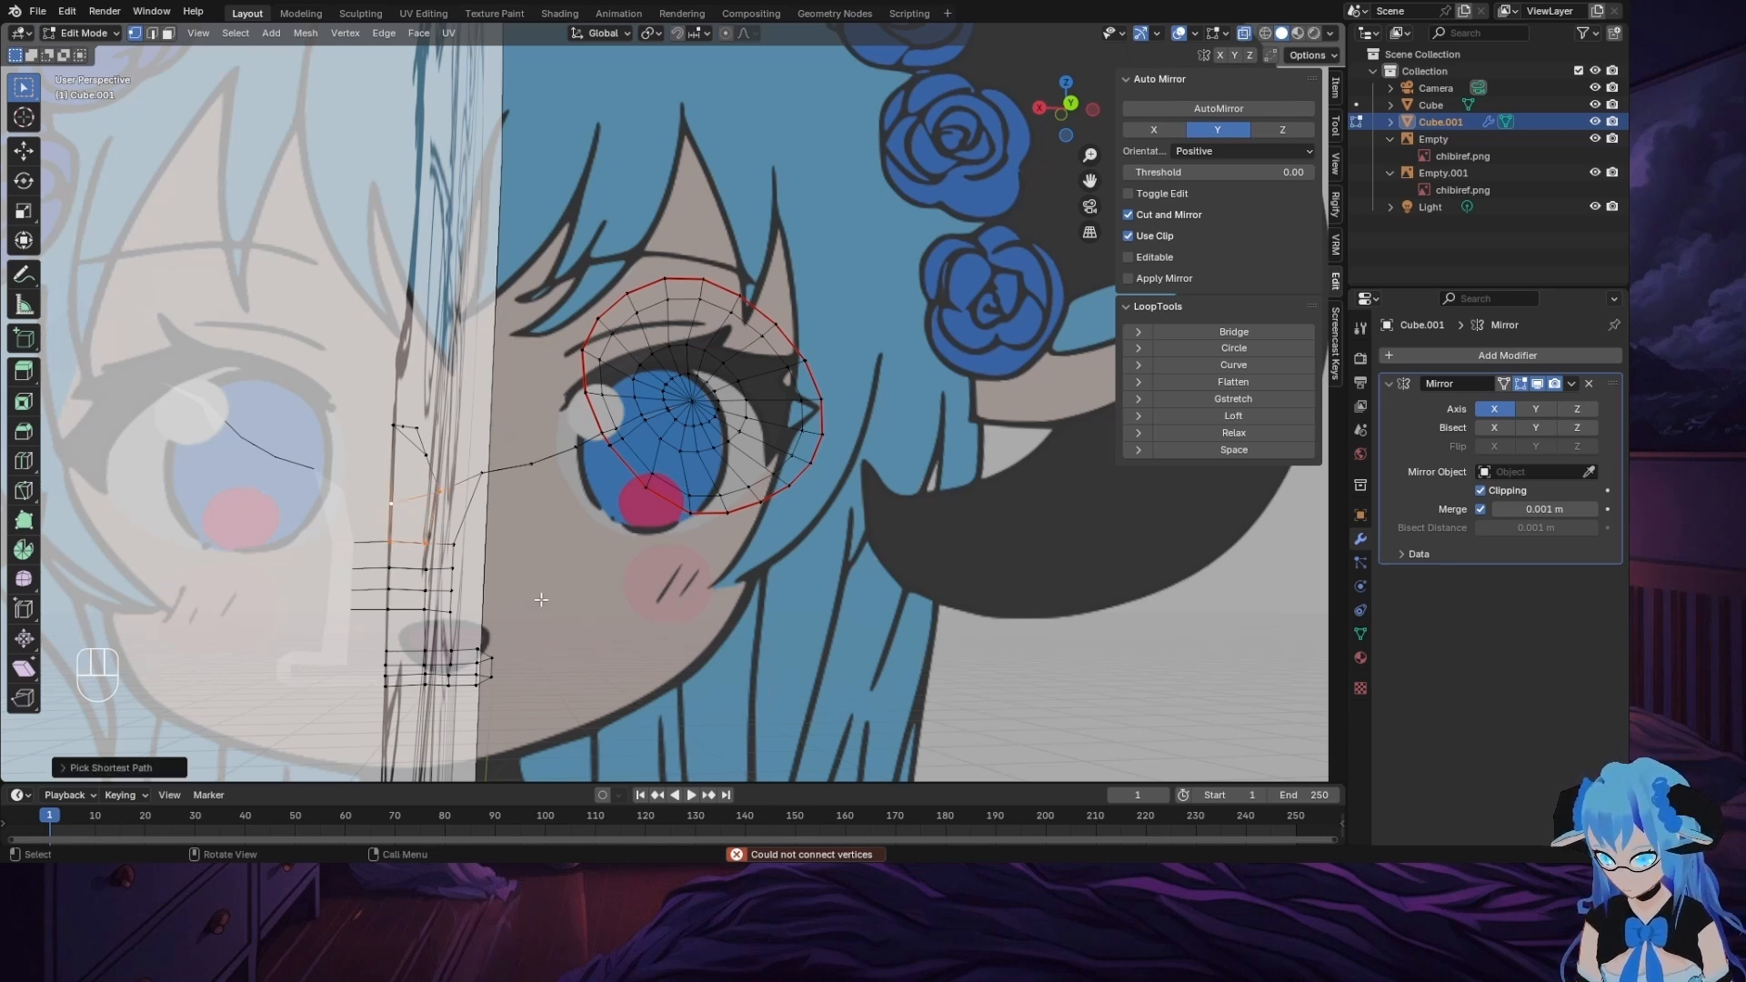
pyautogui.press('f')
# Step: Try to fill the face between the two uppermost rungs beside the centre line, and undo it
pyautogui.click(388, 543)
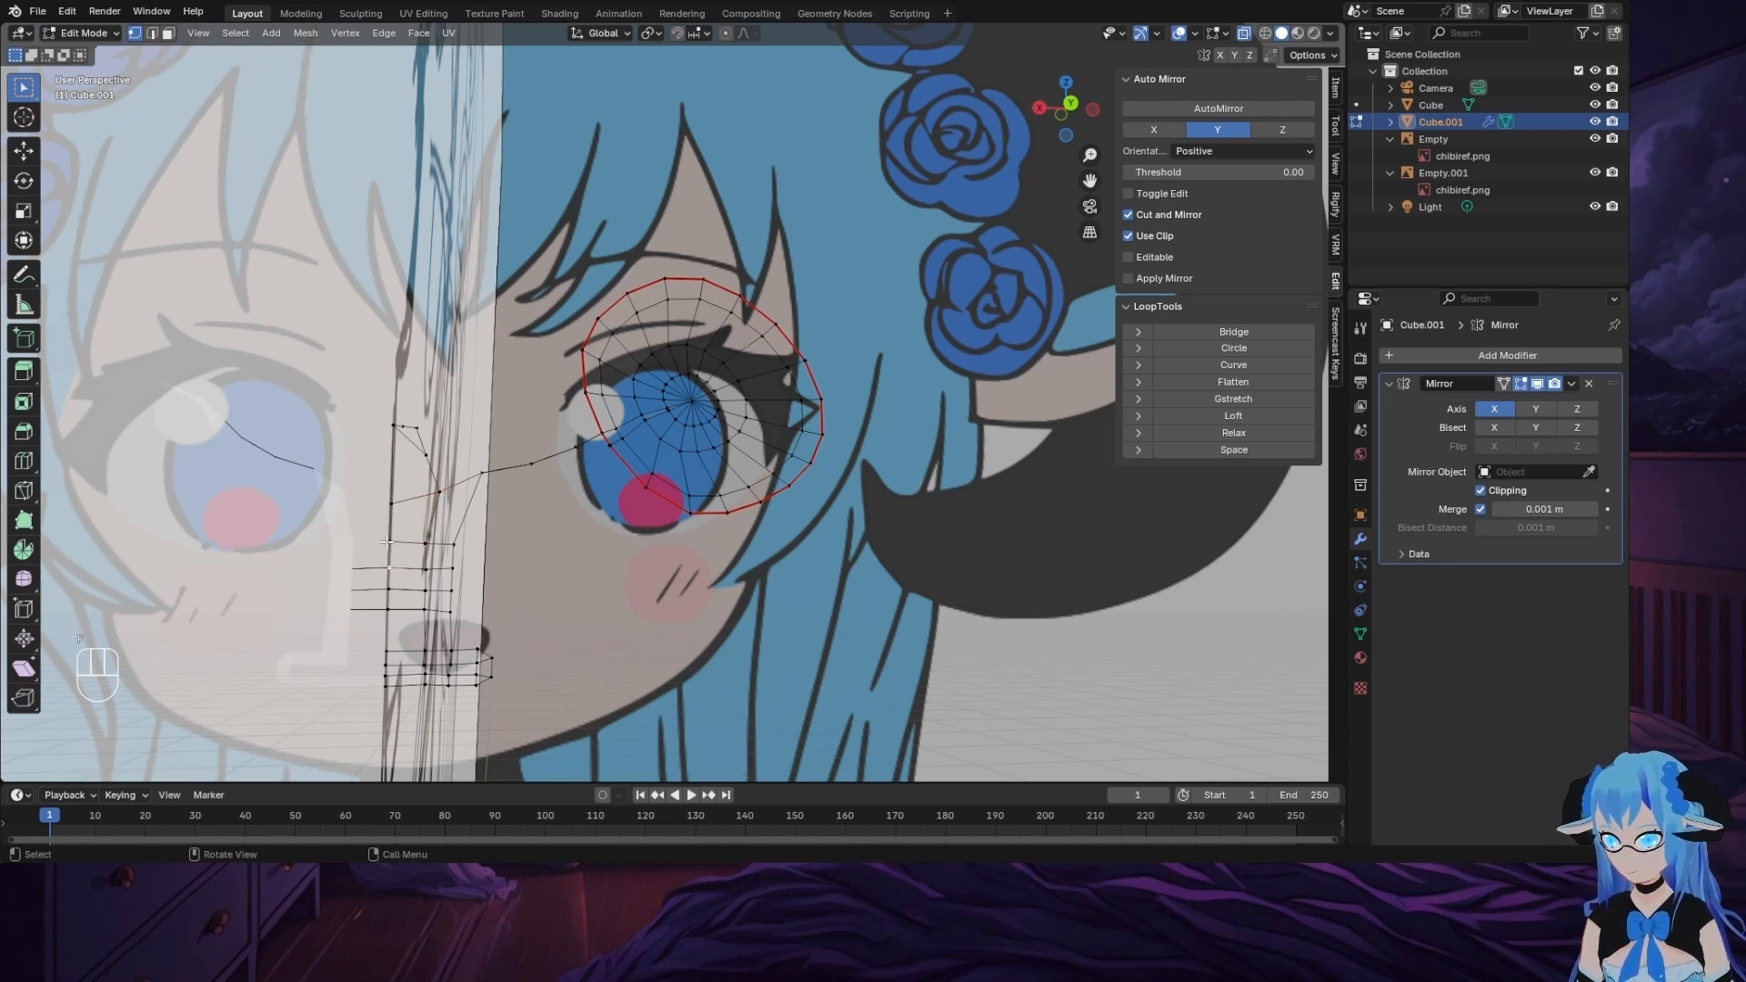
pyautogui.keyDown('ctrl'); pyautogui.click(398, 573); pyautogui.keyUp('ctrl')
pyautogui.press('f')
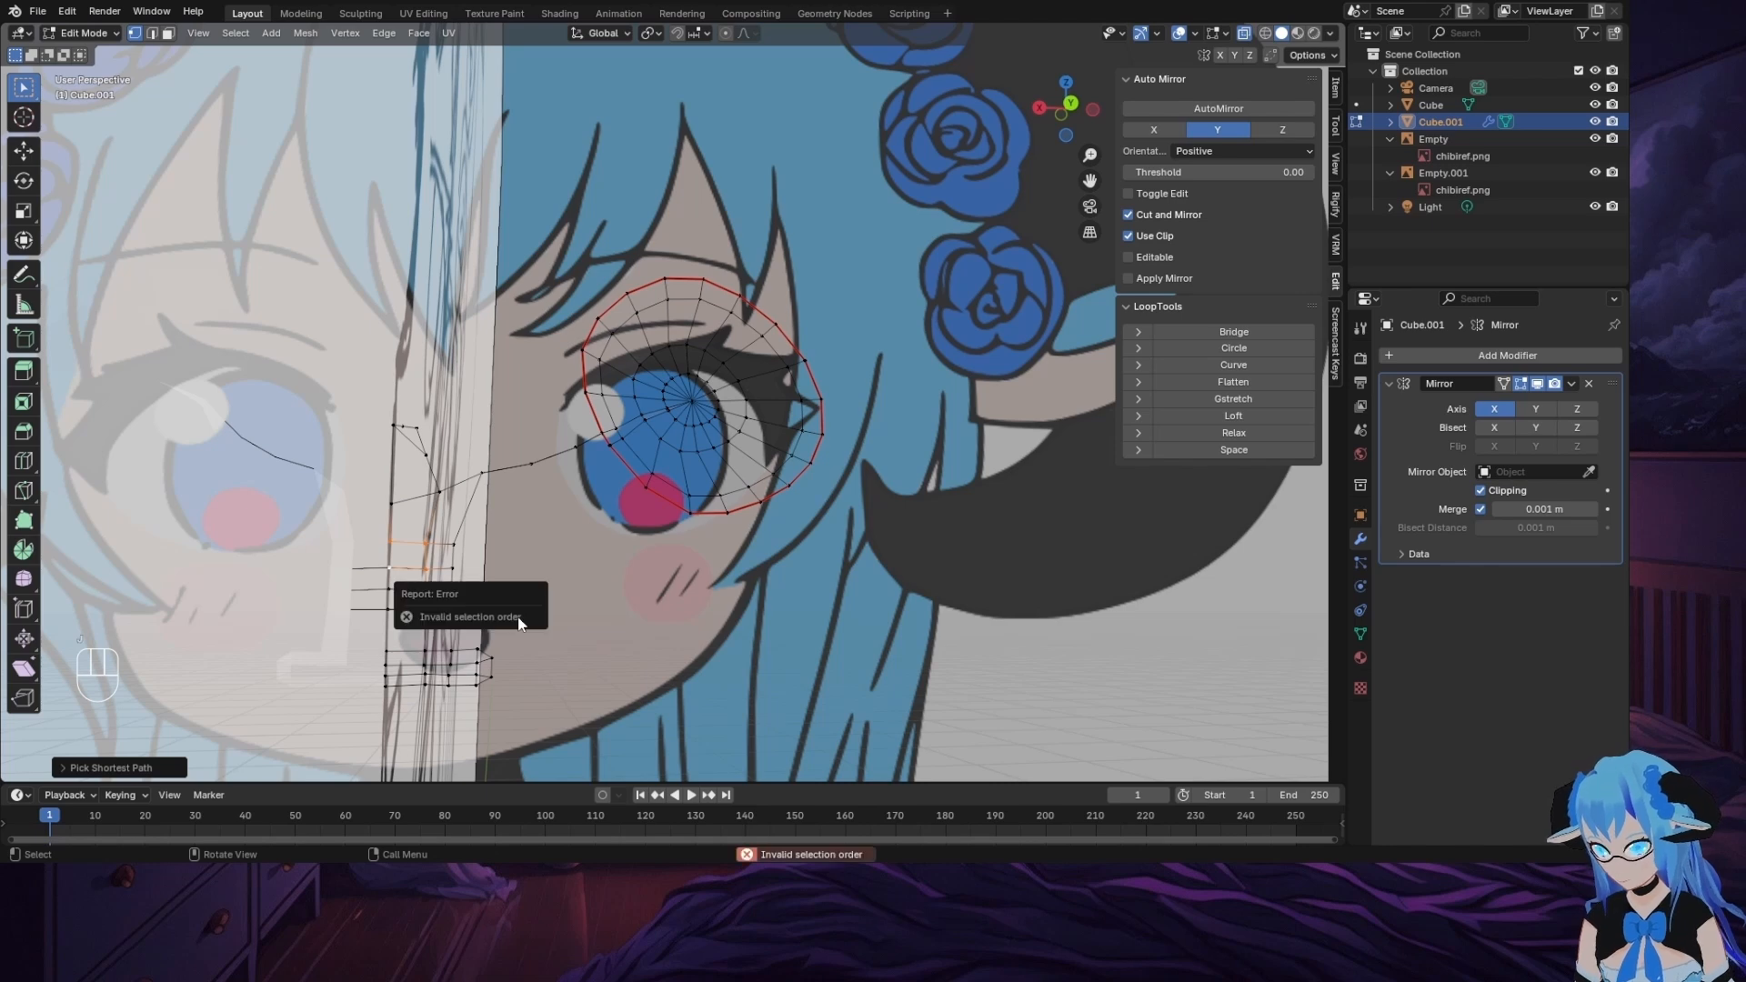
pyautogui.press('f')
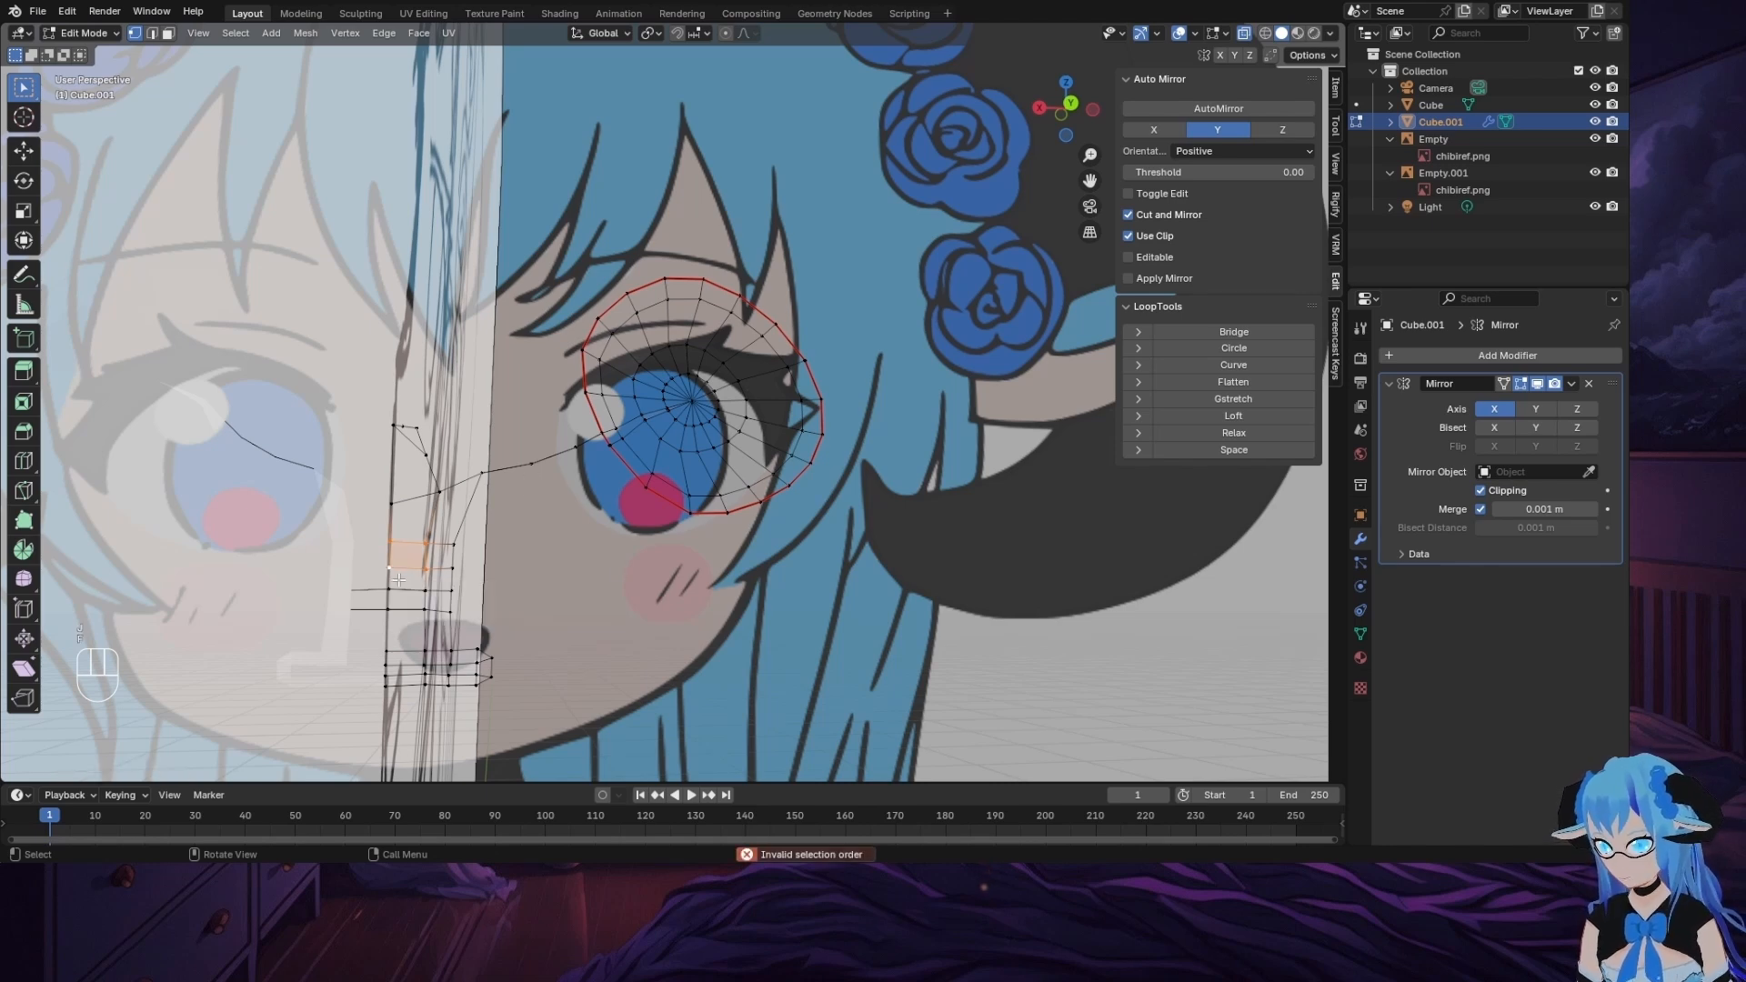
pyautogui.hotkey('ctrl', 'z')
pyautogui.hotkey('ctrl', 'z')
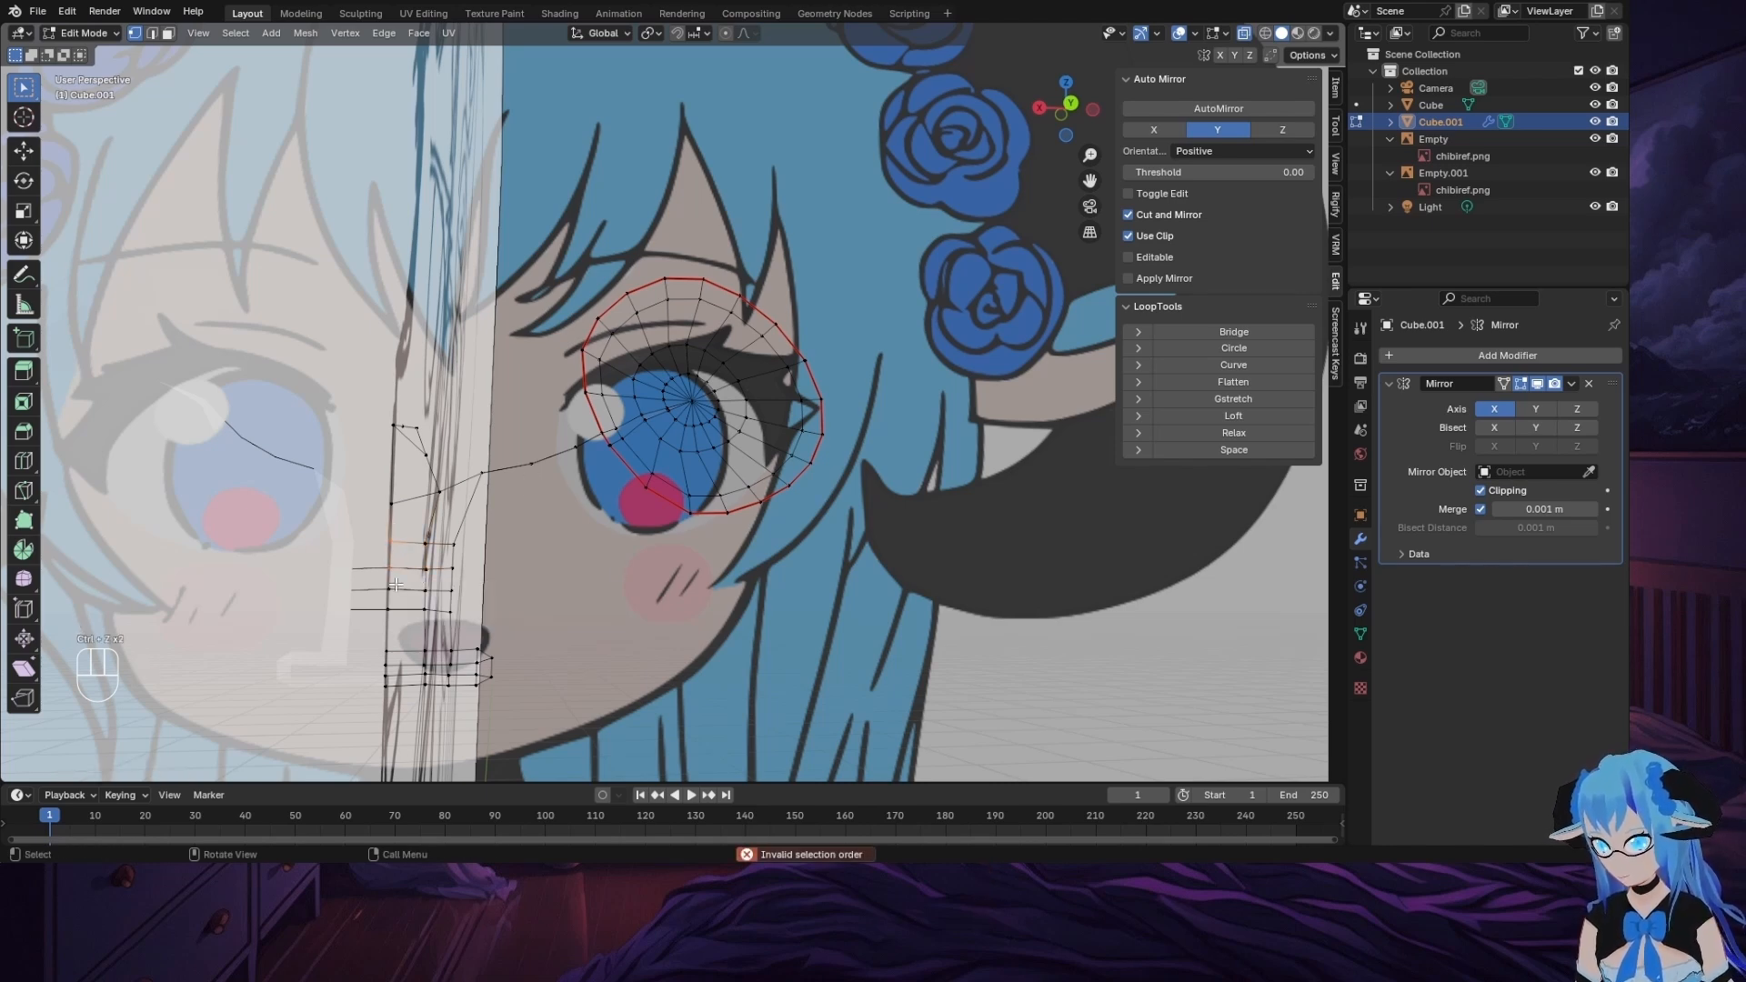
# Step: Connect the centre-line vertices below the nose and fill the faces between the rungs down toward the mouth
pyautogui.press('j')
pyautogui.moveTo(427, 549); pyautogui.dragTo(589, 633, button='middle')
pyautogui.press('f')
pyautogui.press('f')
# Step: Move and rotate the mouth-corner geometry in top view to follow the curve of the face
pyautogui.press('g')
pyautogui.click(596, 629)
pyautogui.press('KP_7')
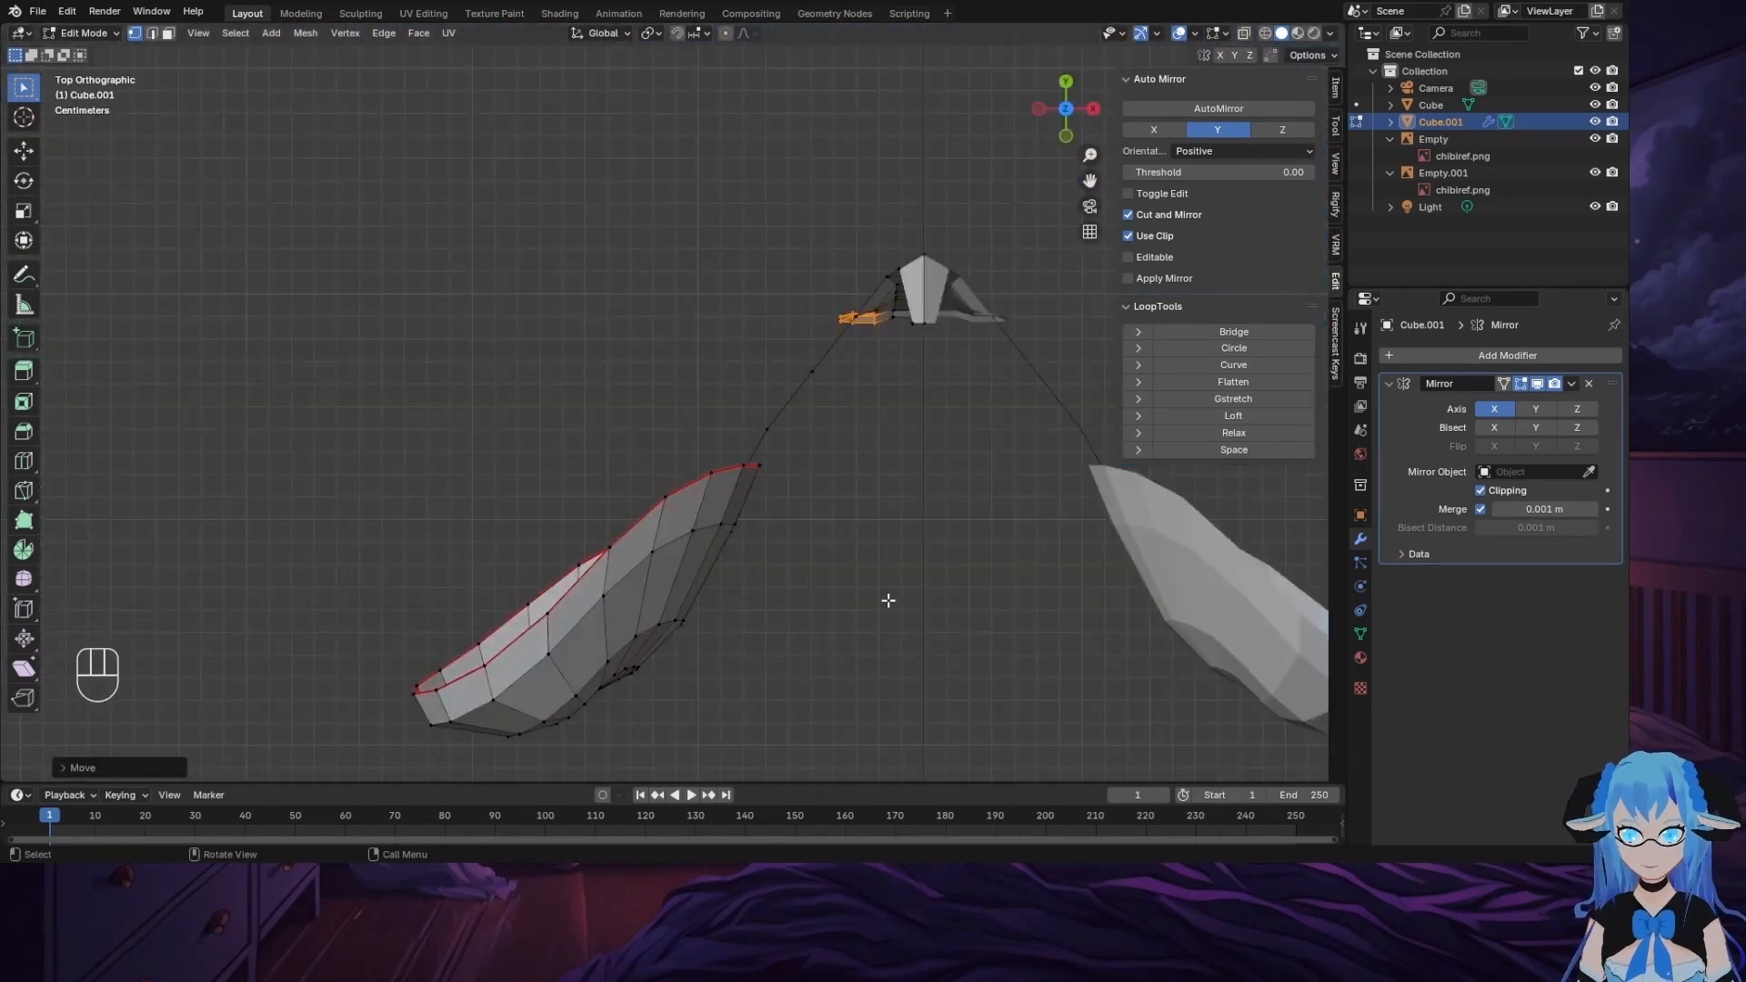
pyautogui.press('r')
pyautogui.click(1063, 417)
pyautogui.press('g')
pyautogui.click(1057, 414)
# Step: Extrude a second vertex chain from beside the nose toward the eye socket and fill the gap to the existing nose-to-eye chain
pyautogui.press('ctrl+KP_1')
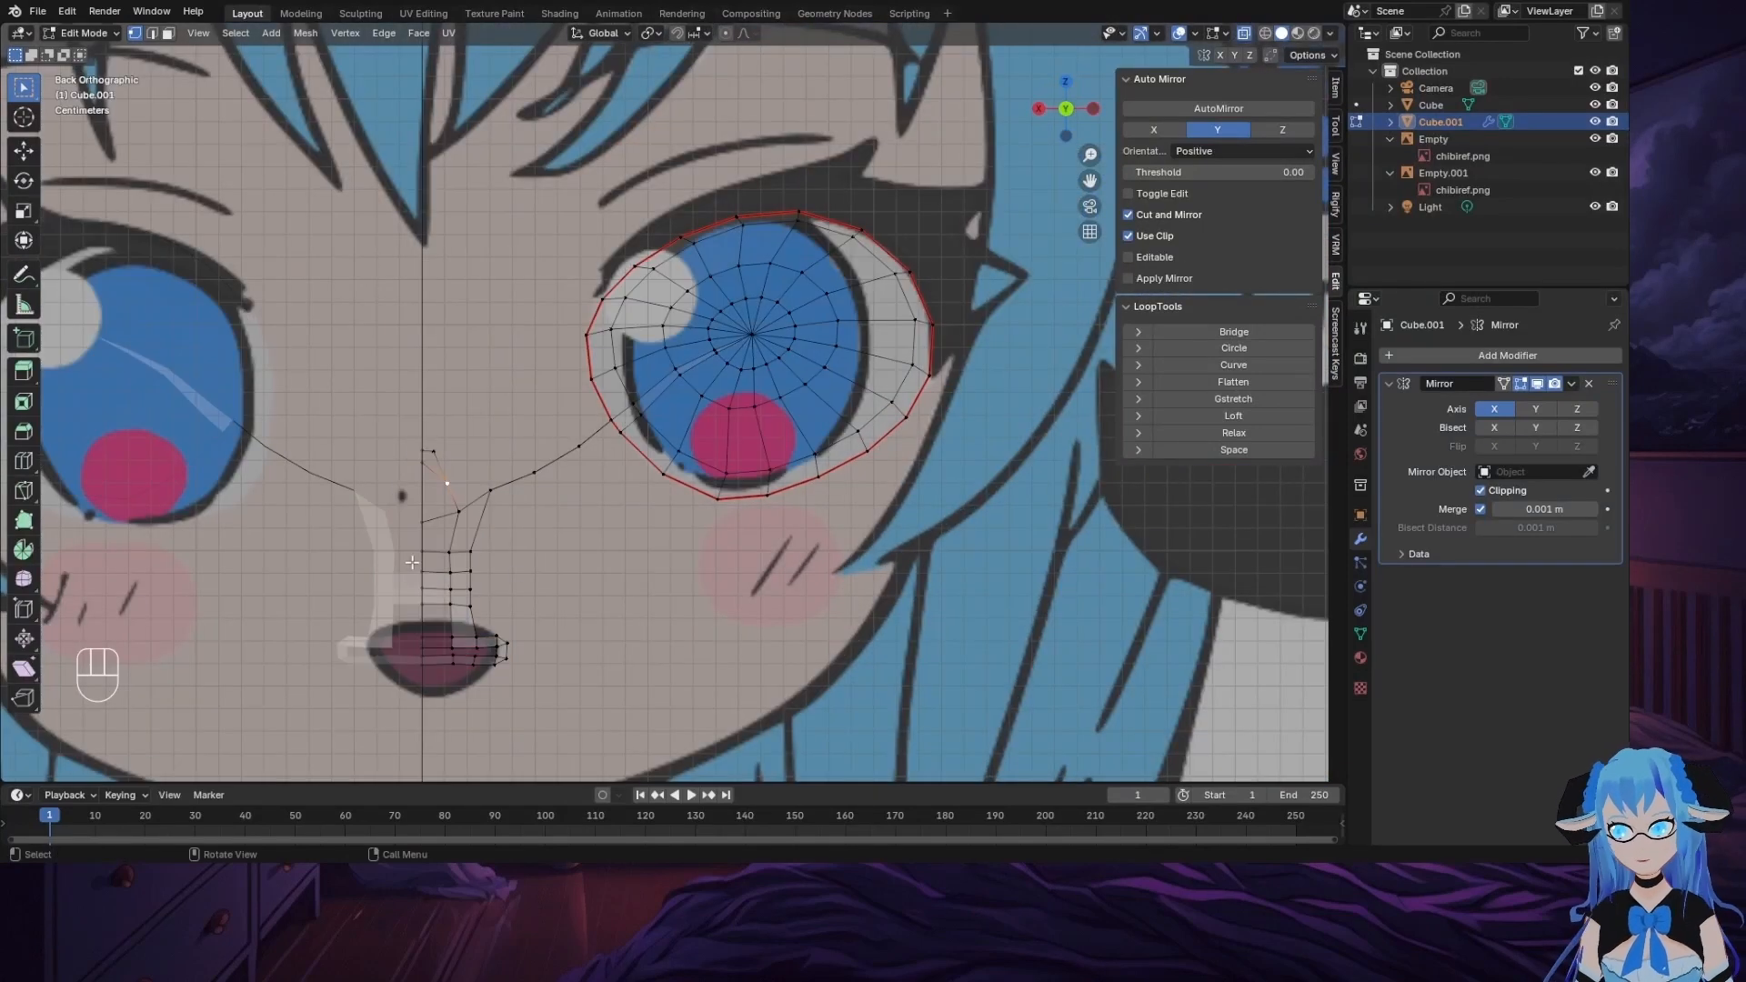
pyautogui.press('e')
pyautogui.click(495, 462)
pyautogui.press('e')
pyautogui.click(538, 433)
pyautogui.press('e')
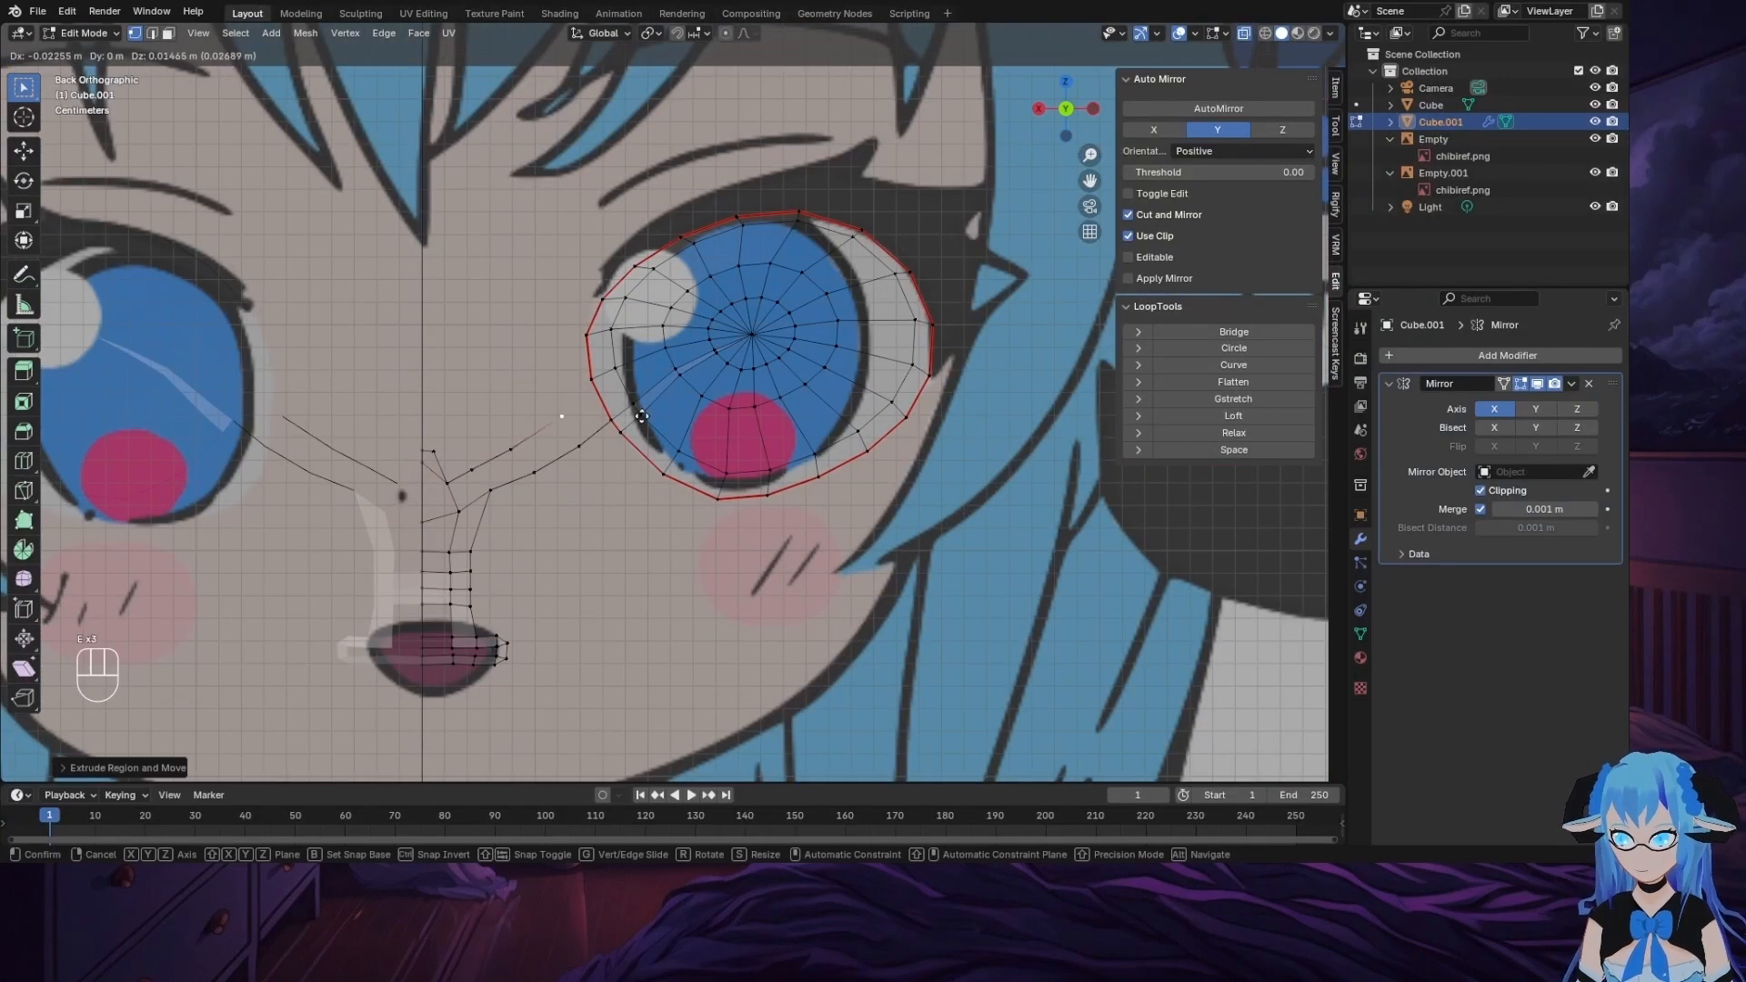
pyautogui.click(593, 397)
pyautogui.hotkey('ctrl', 'z')
pyautogui.press('j')
pyautogui.press('j')
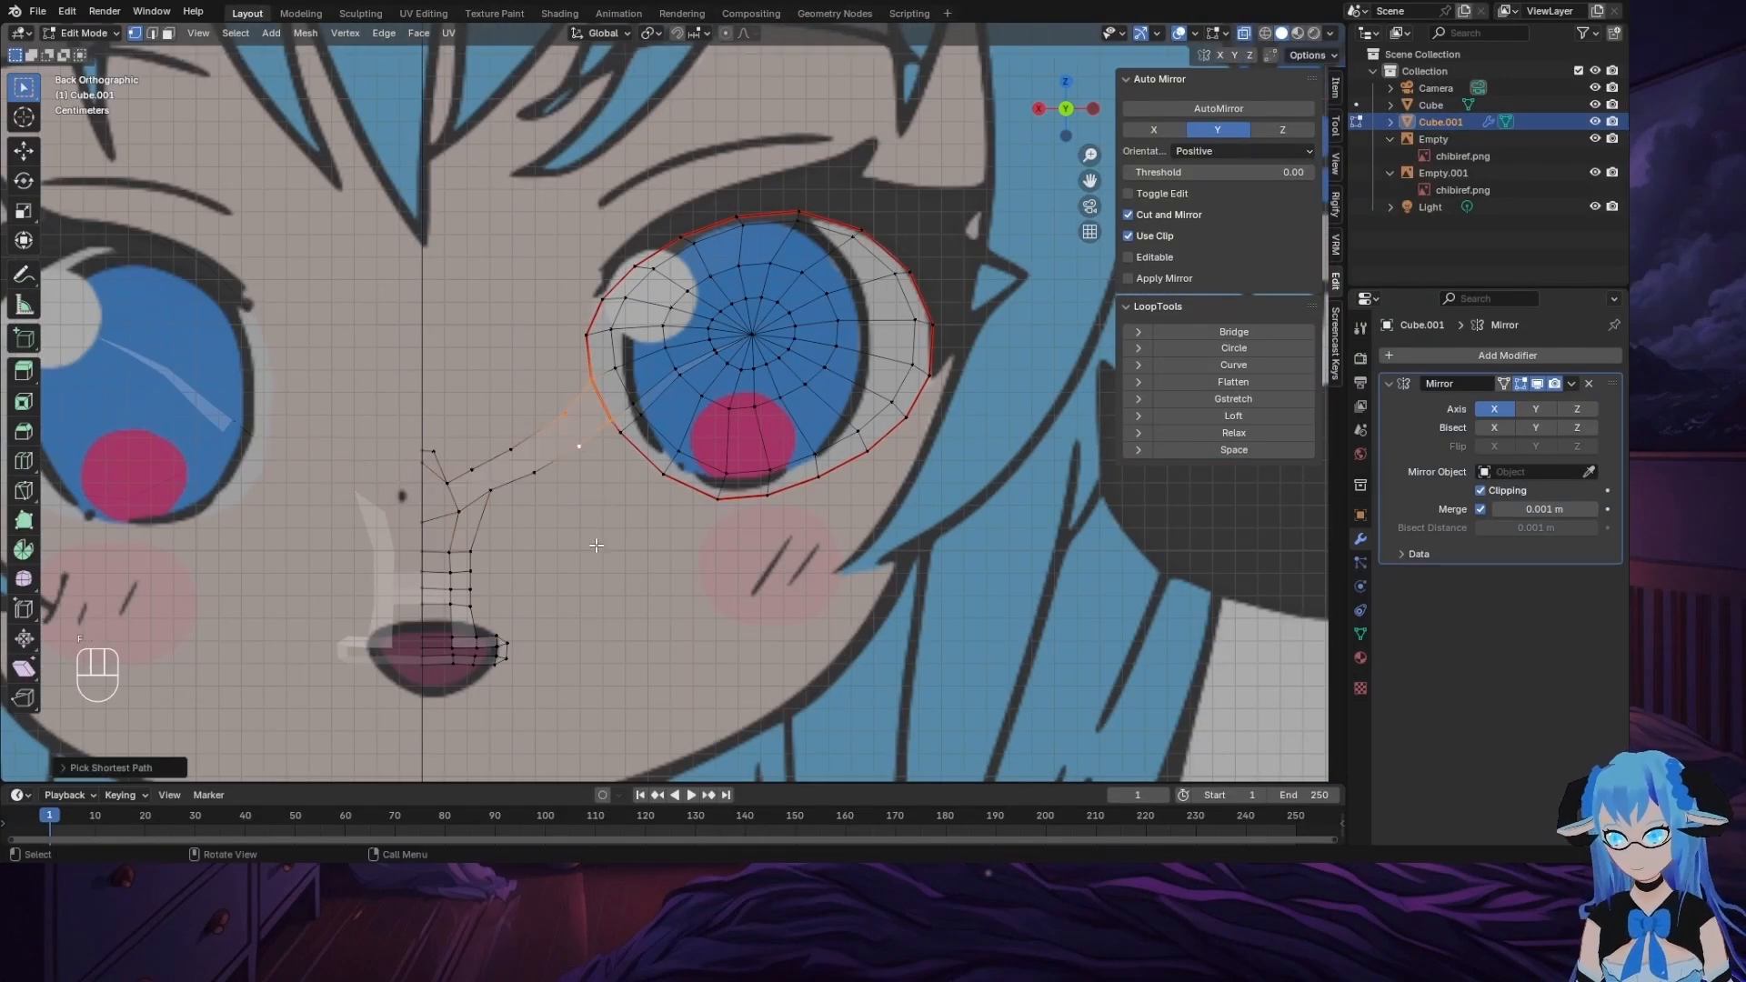
pyautogui.press('ctrl+KP_3')
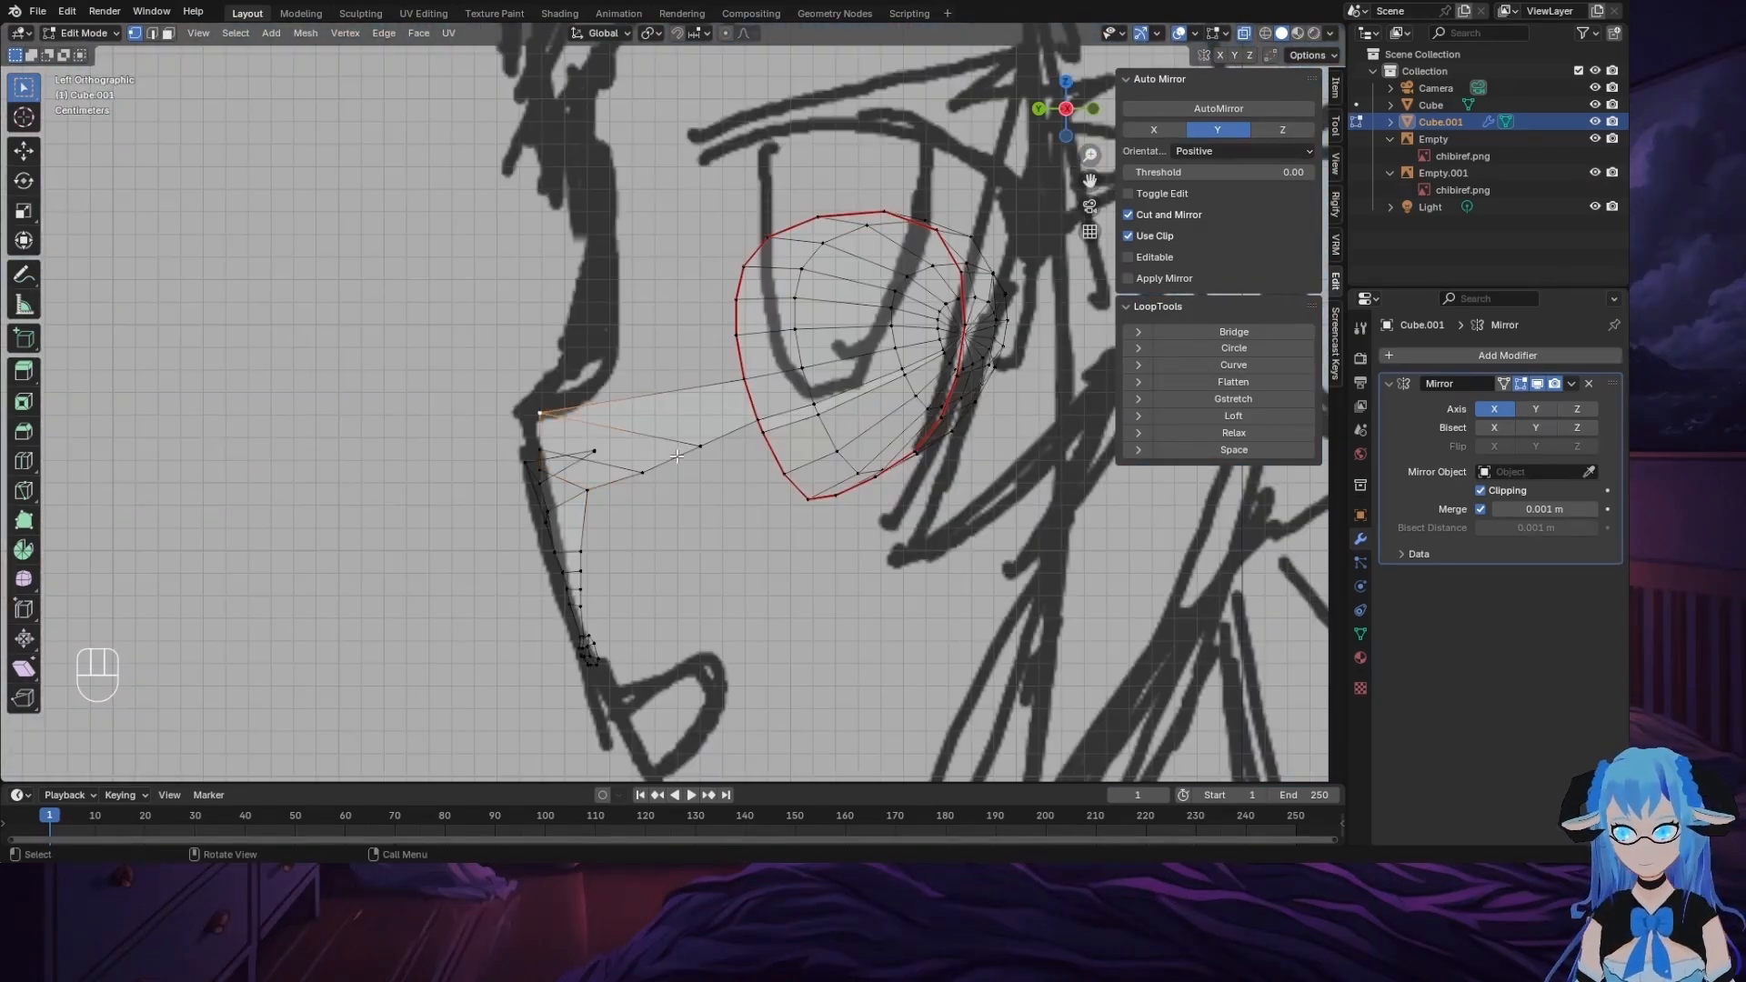
# Step: Move the upper nose-to-eye chain's vertices back along Y in side view so they line up with the lower chain
pyautogui.press('g')
pyautogui.press('y')
pyautogui.click(818, 463)
pyautogui.click(539, 452)
pyautogui.press('g')
pyautogui.press('y')
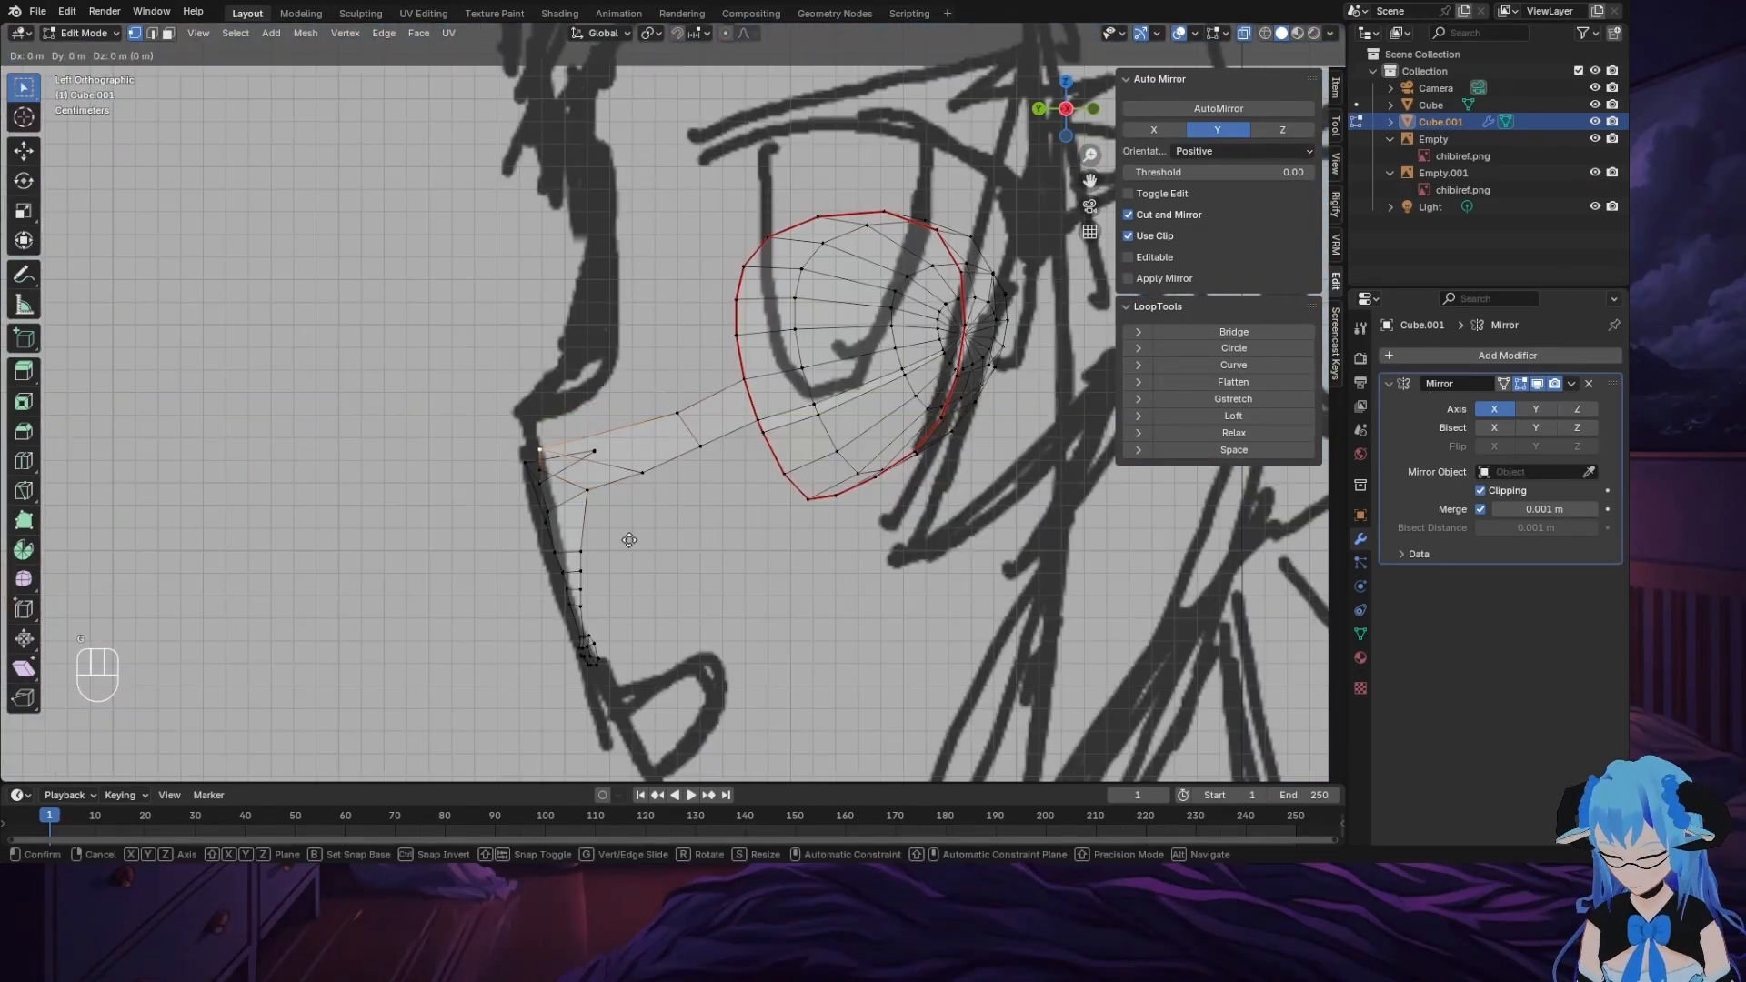
pyautogui.click(639, 537)
pyautogui.click(540, 472)
pyautogui.press('g')
pyautogui.press('y')
pyautogui.click(582, 523)
# Step: Reposition the vertex beside the nose tip in perspective view to even out the nose geometry
pyautogui.moveTo(455, 532); pyautogui.dragTo(496, 546, button='middle')
pyautogui.click(1078, 111)
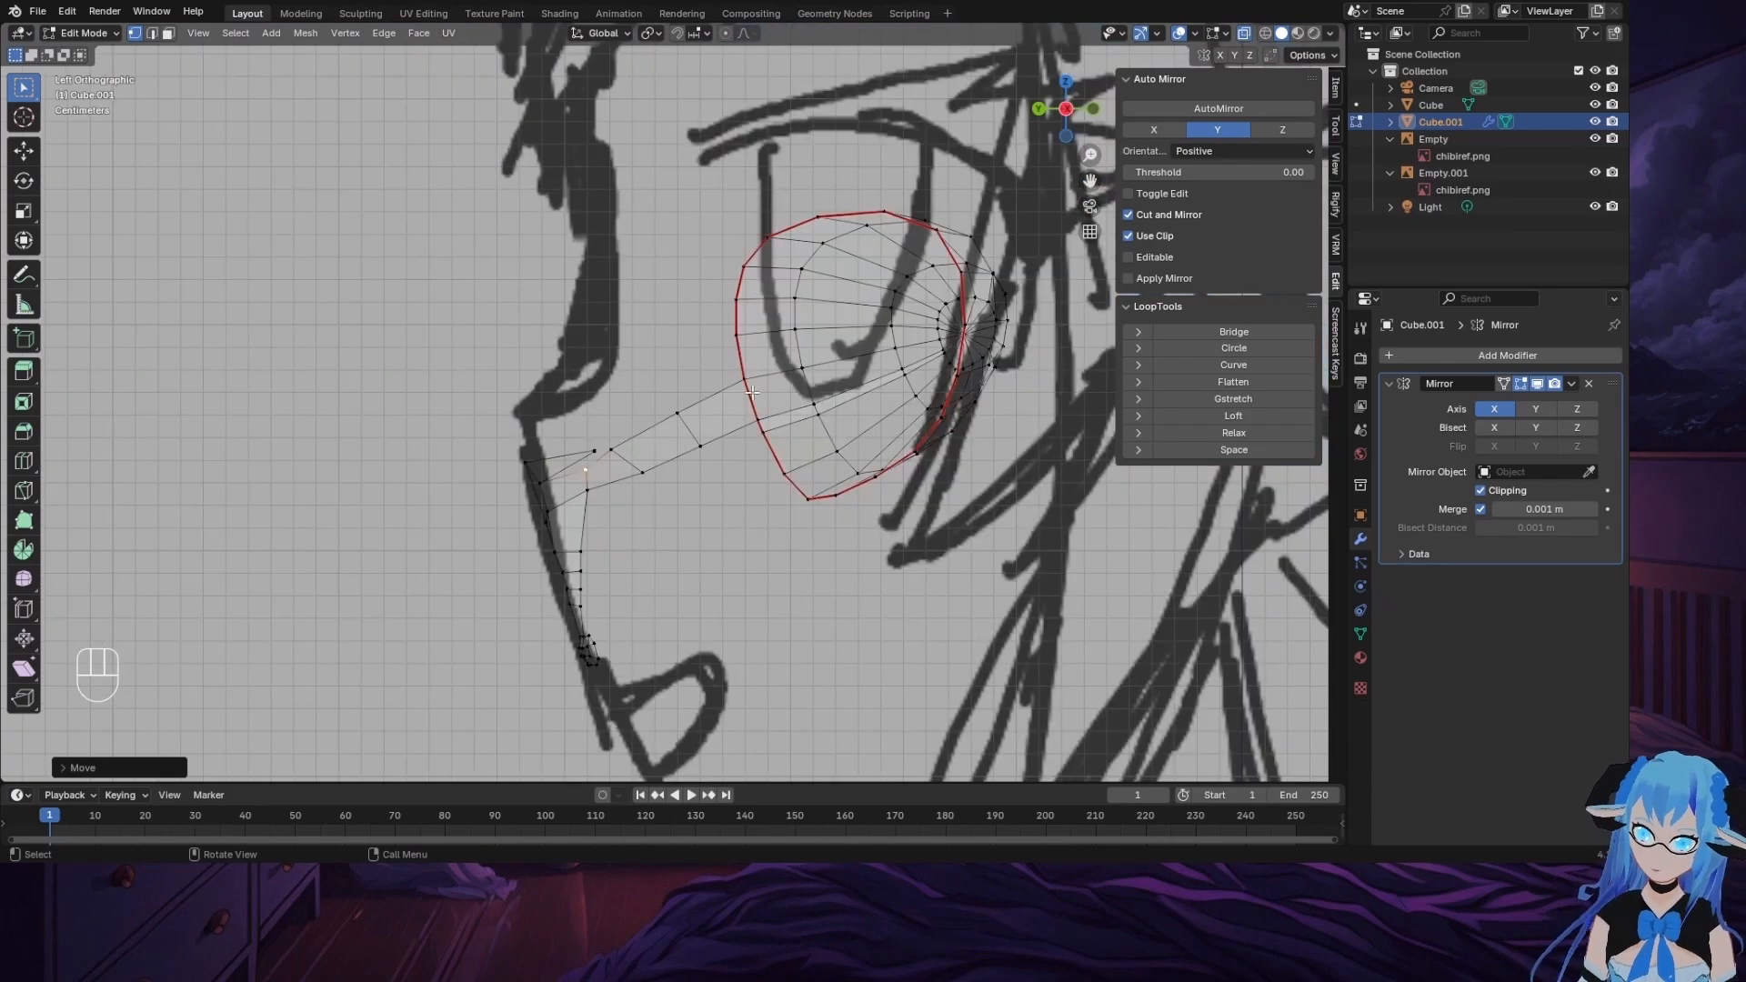
pyautogui.moveTo(637, 564); pyautogui.dragTo(360, 375, button='middle')
pyautogui.press('g')
pyautogui.click(673, 503)
pyautogui.press('g')
pyautogui.click(651, 514)
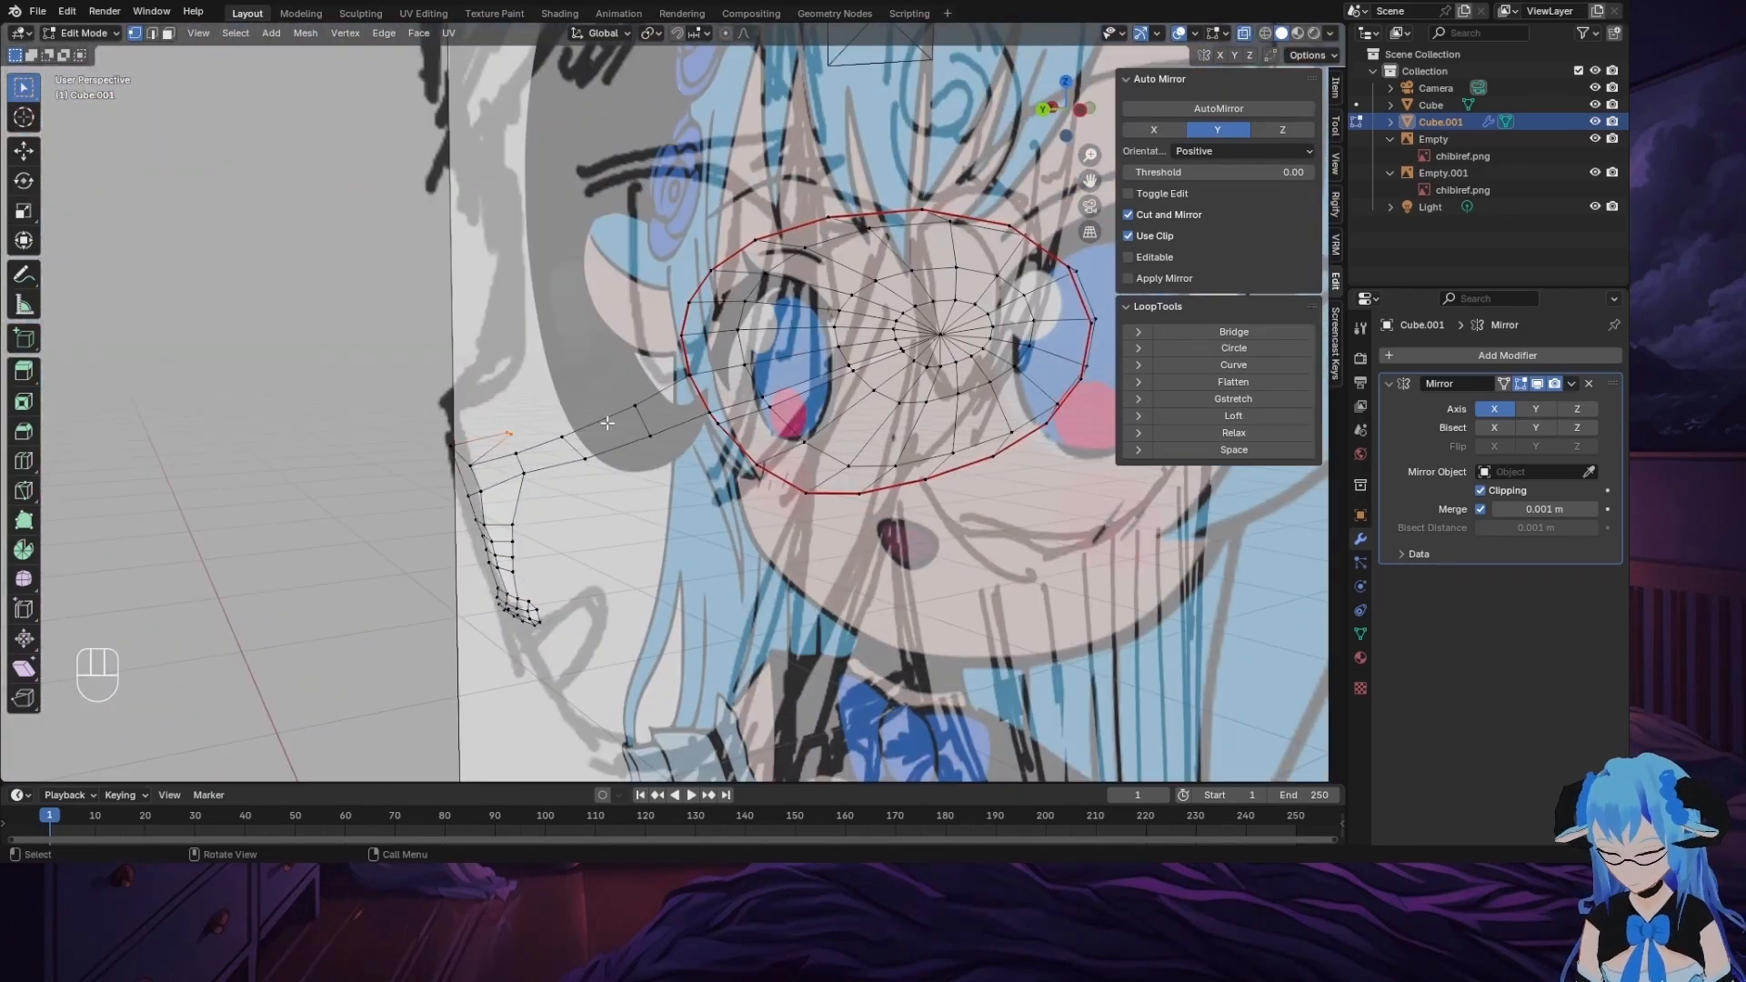
pyautogui.press('e')
pyautogui.click(375, 305)
pyautogui.moveTo(555, 582); pyautogui.dragTo(729, 597, button='middle')
pyautogui.hotkey('ctrl', 'z')
# Step: Extrude the top edge beside the centre line up the nose bridge and shift it back along Y in side view
pyautogui.click(1068, 110)
pyautogui.press('e')
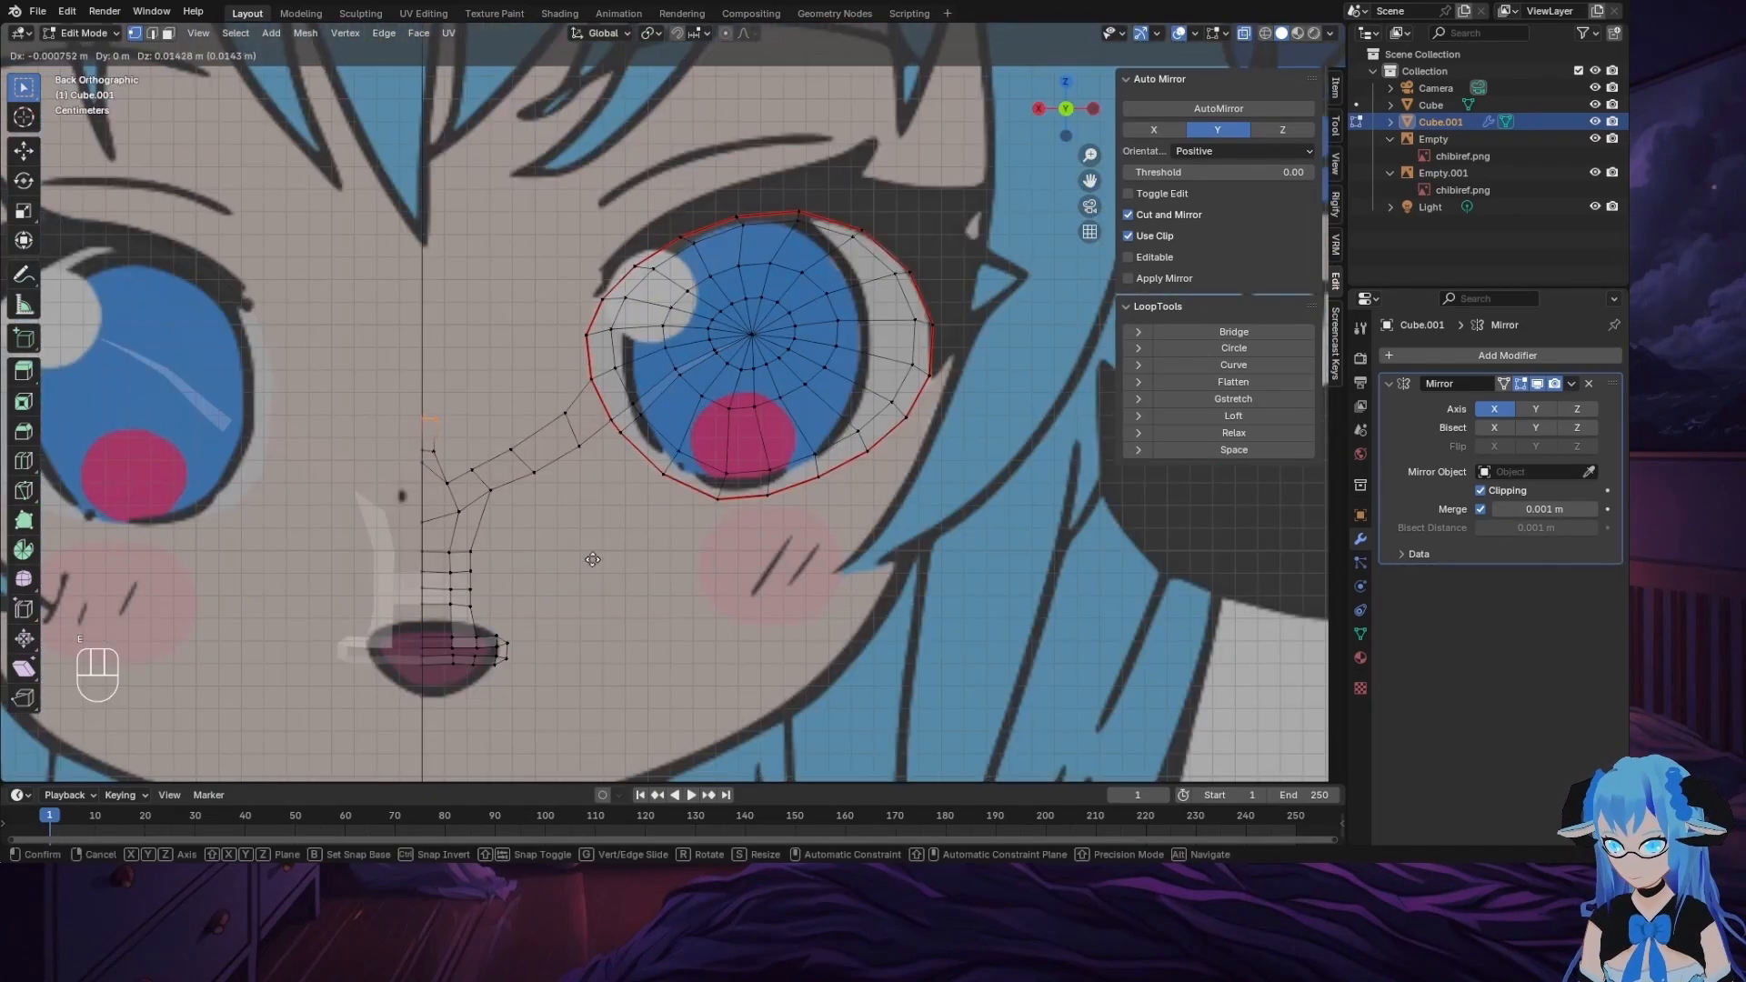
pyautogui.click(598, 567)
pyautogui.click(1092, 108)
pyautogui.press('g')
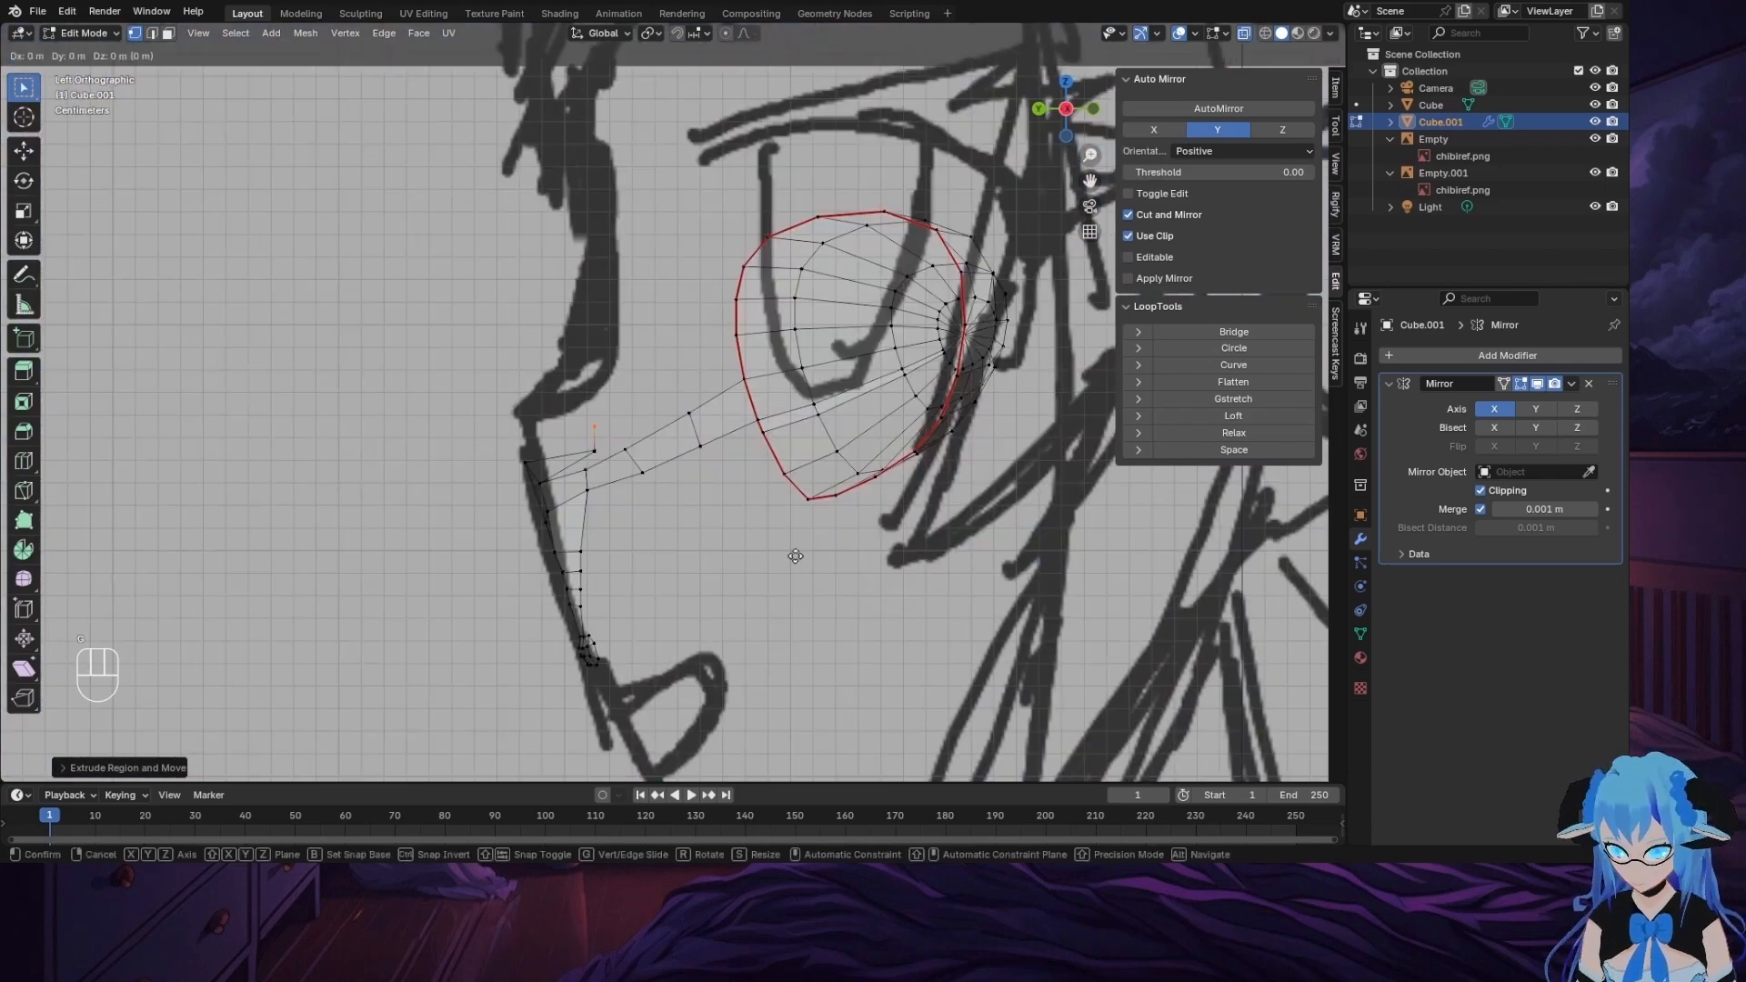
pyautogui.press('y')
pyautogui.click(818, 554)
# Step: Select the linked eye mesh with its attached strip and shift it forward in side view toward the nose
pyautogui.moveTo(1066, 108); pyautogui.dragTo(532, 568)
pyautogui.hotkey('ctrl', 'l')
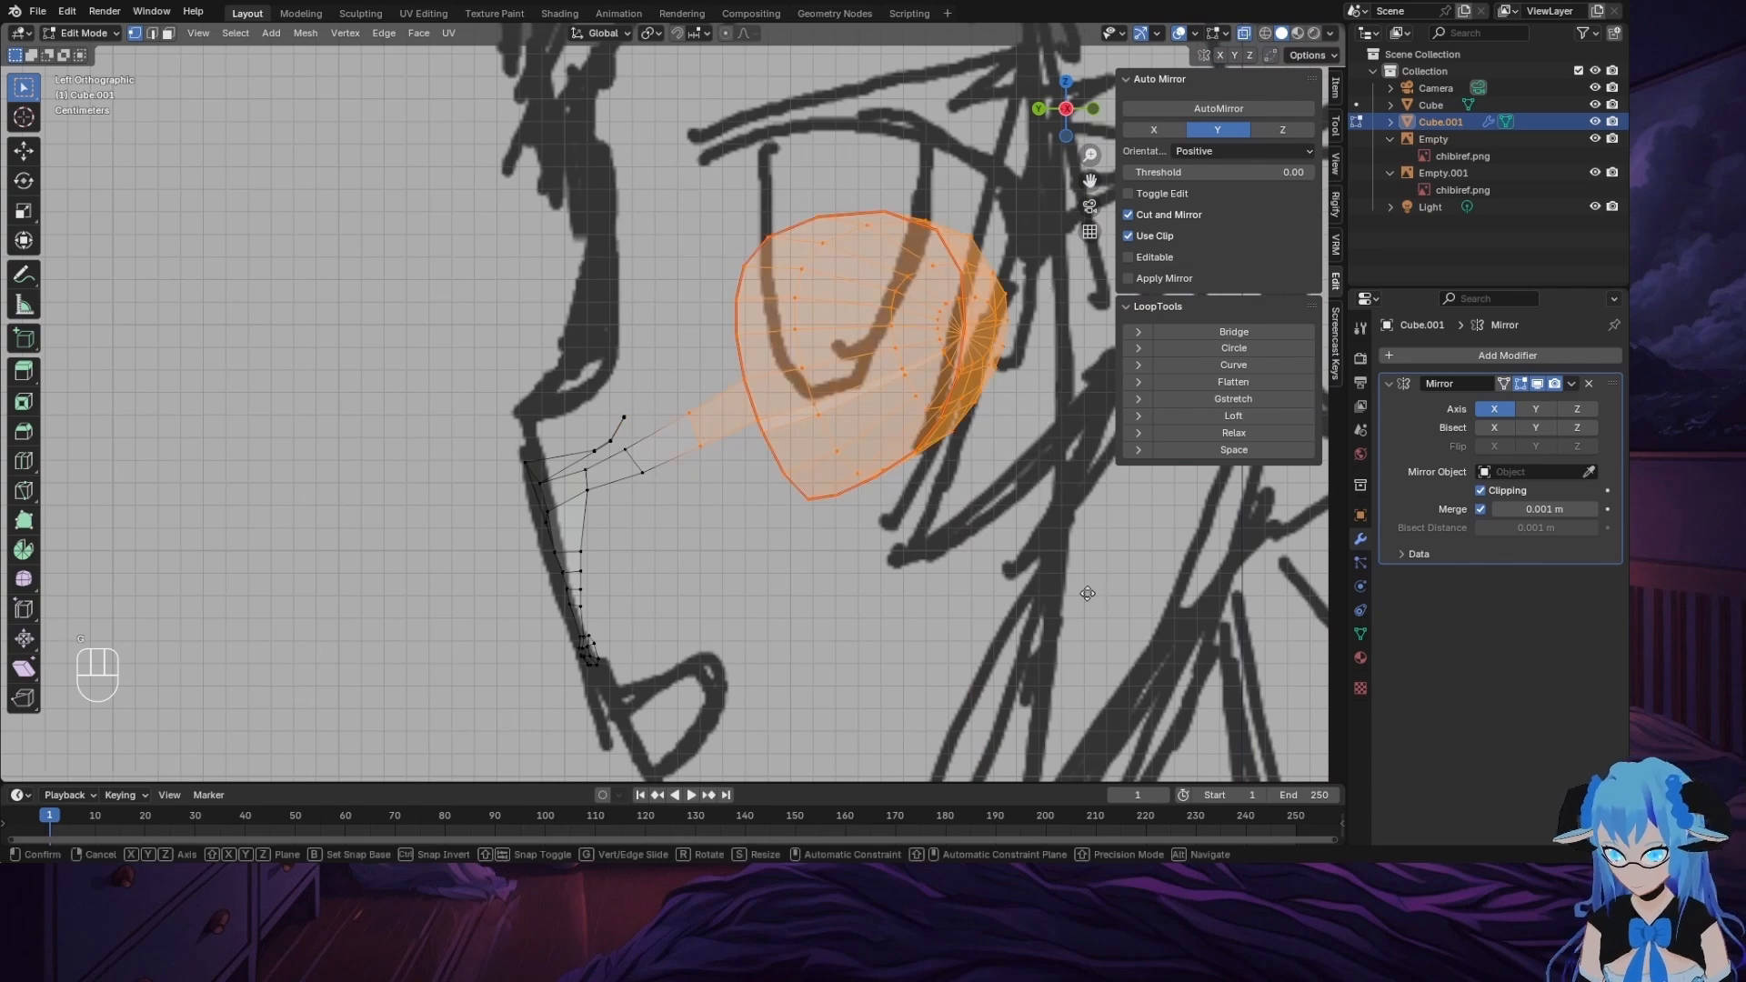
pyautogui.press('g')
pyautogui.press('x')
pyautogui.press('Escape')
pyautogui.press('g')
pyautogui.click(1073, 591)
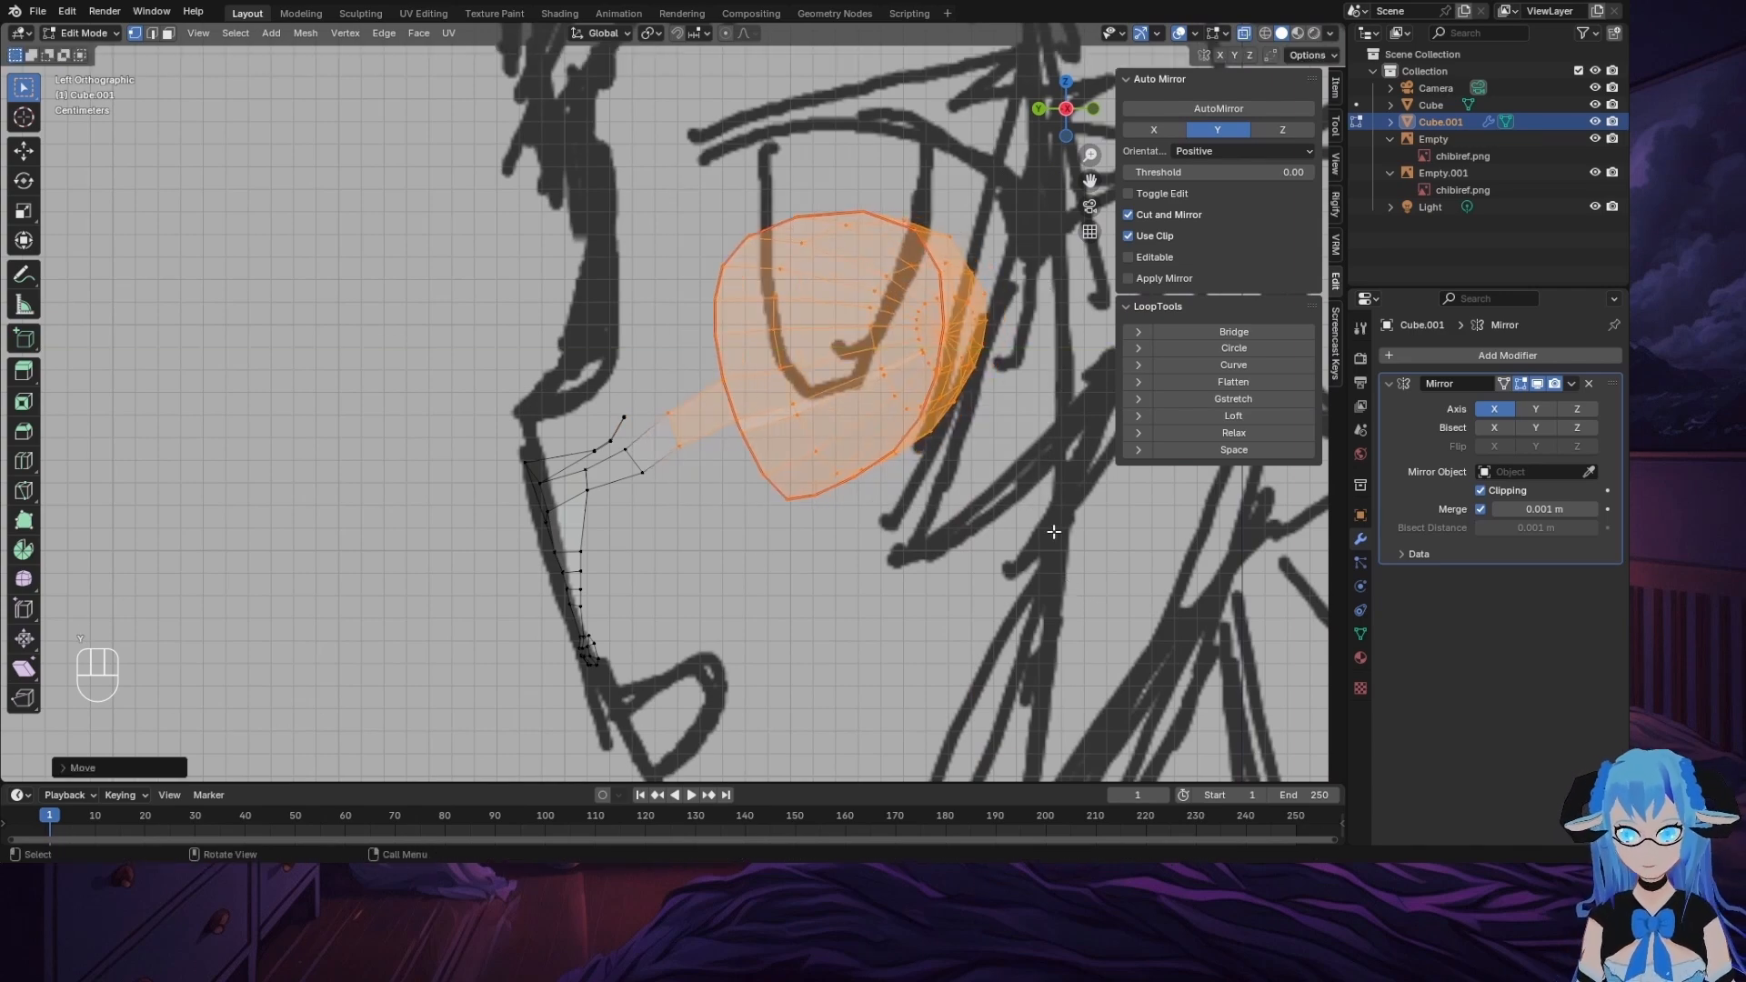
pyautogui.moveTo(1046, 586); pyautogui.dragTo(834, 567, button='middle')
pyautogui.moveTo(900, 587); pyautogui.dragTo(744, 512, button='middle')
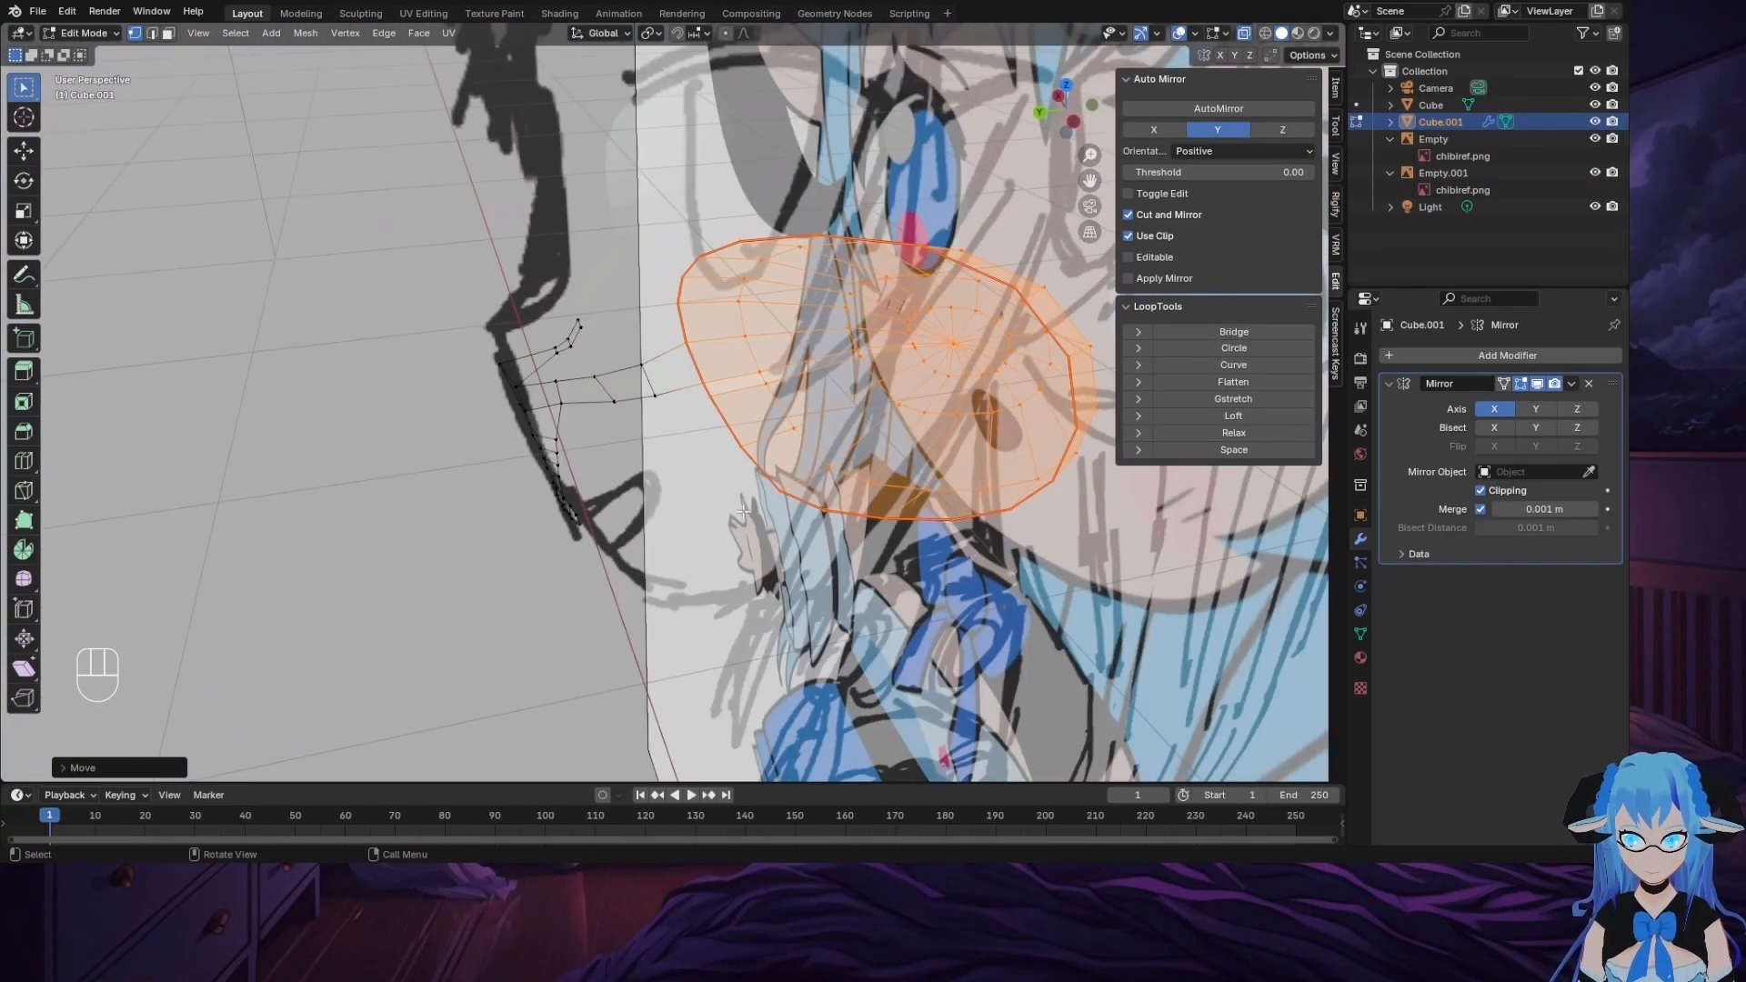
pyautogui.moveTo(1022, 155); pyautogui.dragTo(370, 501, button='middle')
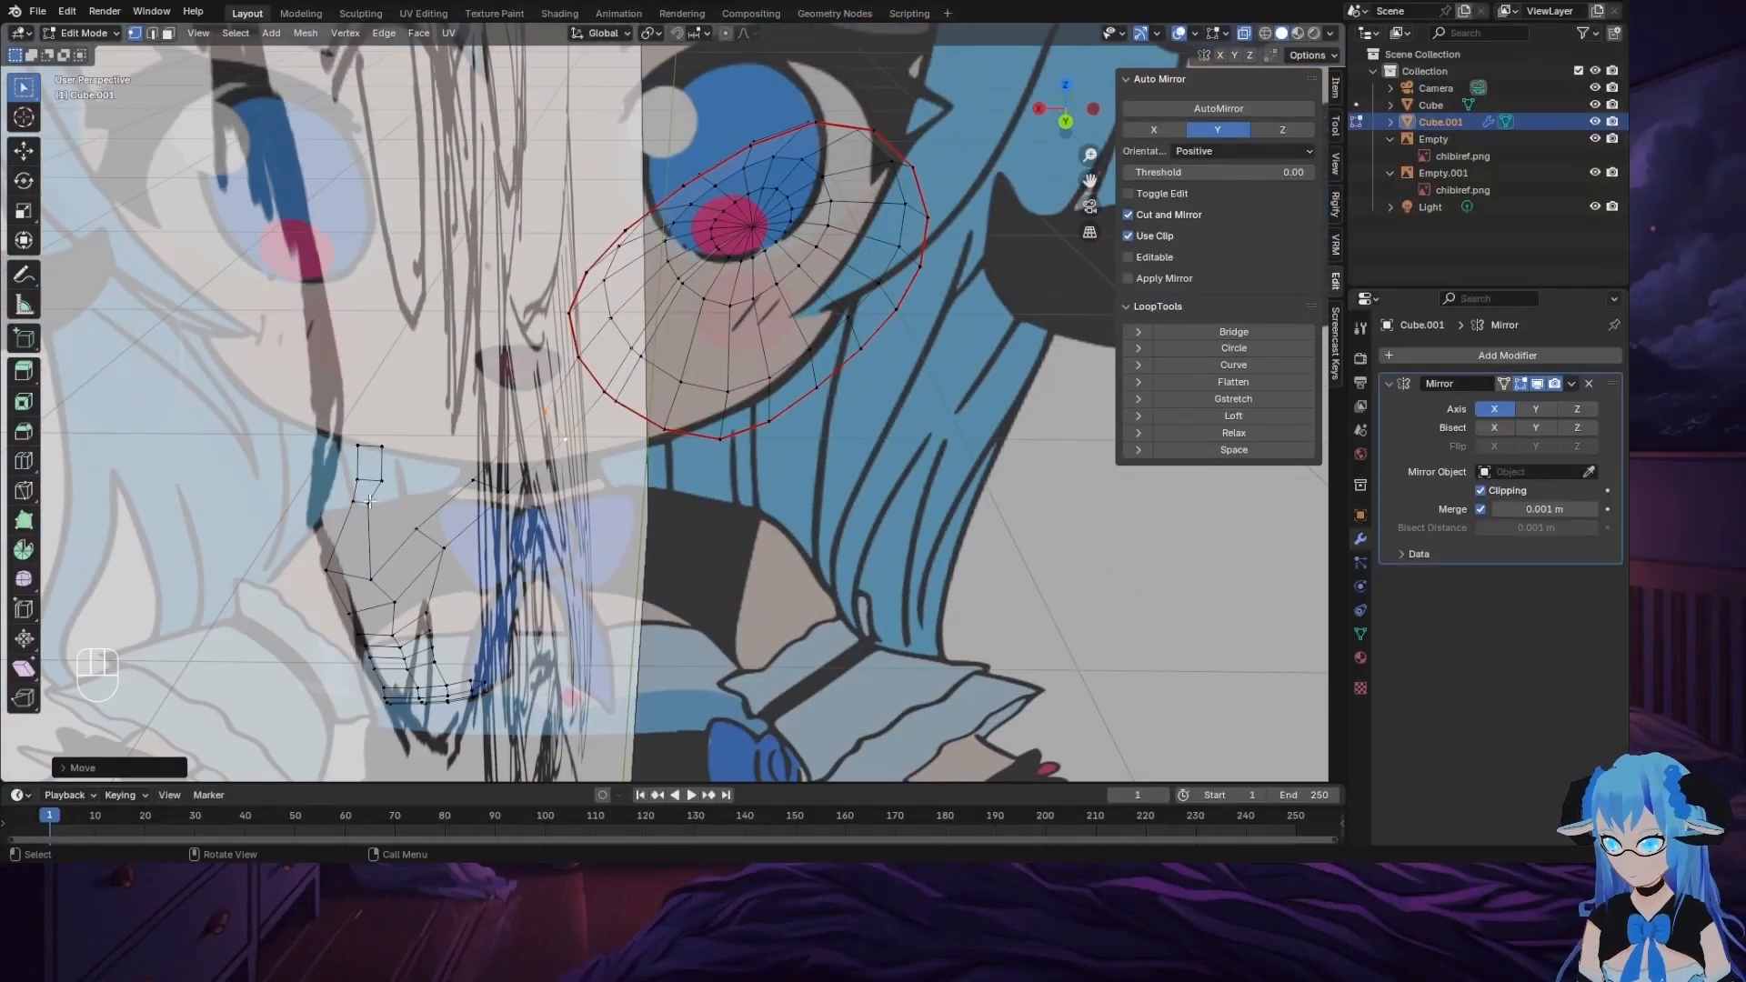
# Step: Move the selected nose vertices along Z in side view and undo the extra path selection
pyautogui.moveTo(373, 579); pyautogui.dragTo(727, 564, button='middle')
pyautogui.click(1086, 115)
pyautogui.moveTo(727, 382); pyautogui.dragTo(945, 363, button='middle')
pyautogui.click(1079, 108)
pyautogui.press('g')
pyautogui.press('z')
pyautogui.click(635, 583)
pyautogui.moveTo(635, 509); pyautogui.dragTo(479, 593, button='middle')
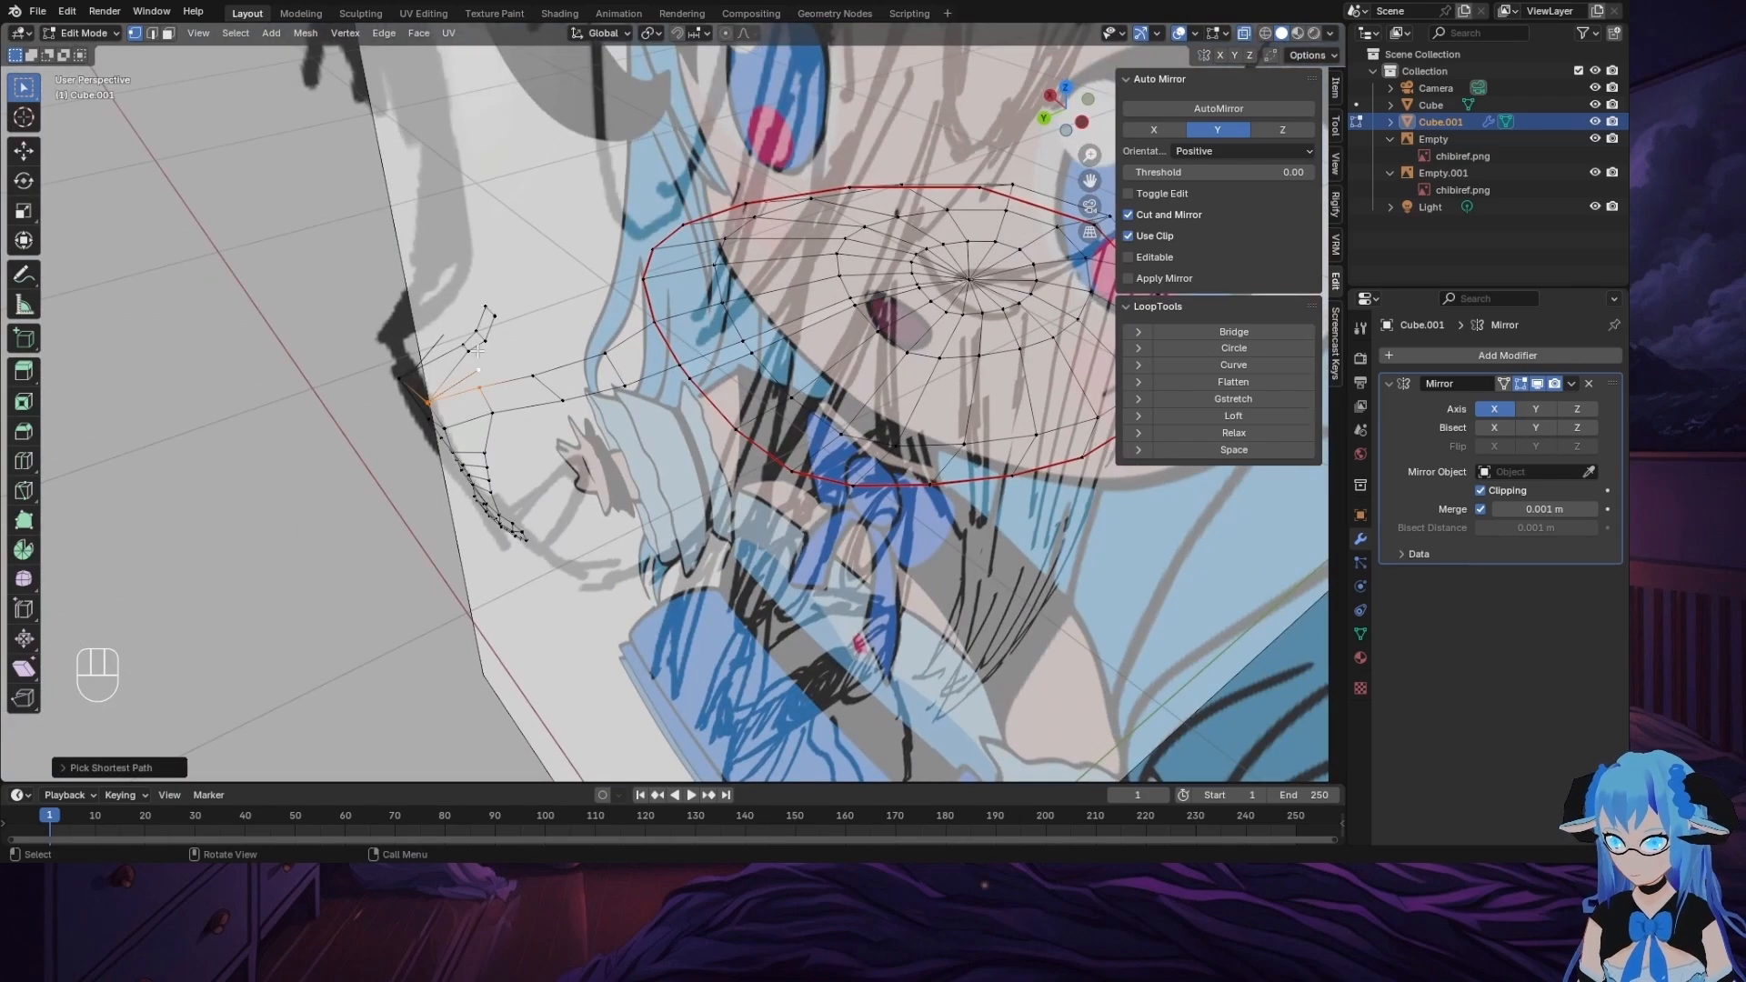
pyautogui.hotkey('ctrl', 'z')
# Step: Adjust the vertices beside the nose tip and fill the open face between the centre line and the nose-to-eye strip
pyautogui.moveTo(477, 351)
pyautogui.mouseDown(button='middle')
pyautogui.moveTo(591, 264)
pyautogui.moveTo(482, 350)
pyautogui.mouseUp(button='middle')
pyautogui.click(1077, 113)
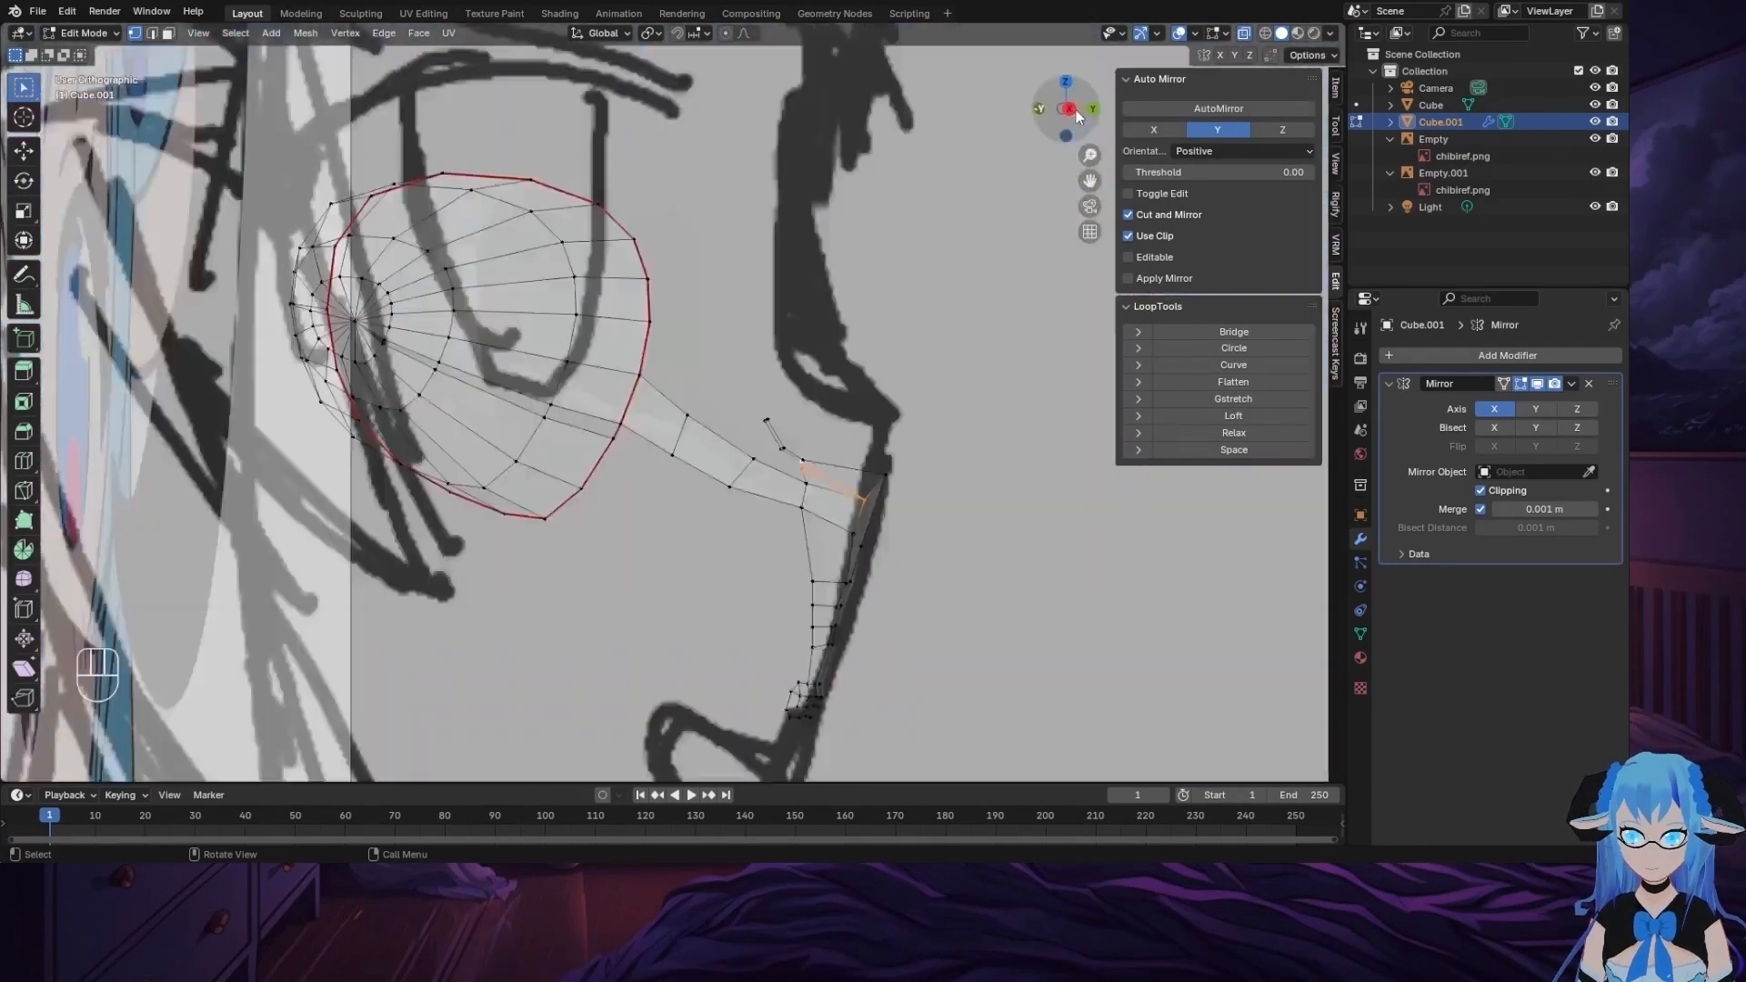
pyautogui.moveTo(1077, 111); pyautogui.dragTo(1084, 120)
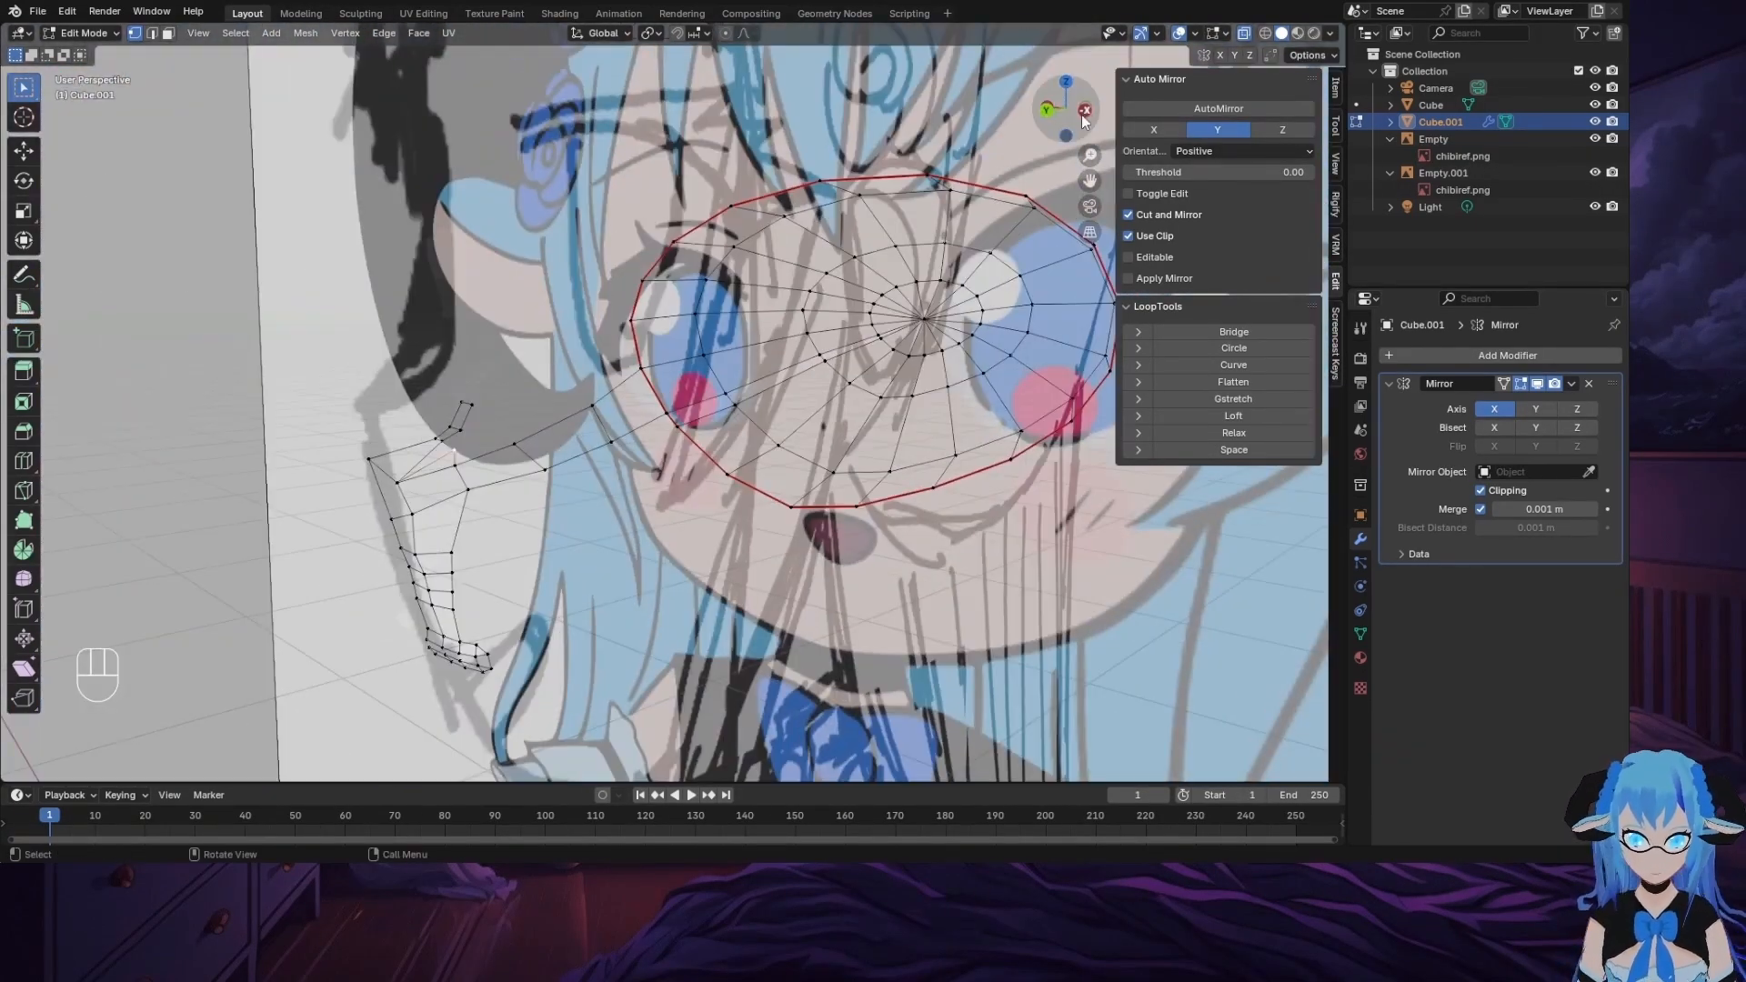
pyautogui.click(1081, 122)
pyautogui.press('g')
pyautogui.click(651, 456)
pyautogui.keyDown('ctrl'); pyautogui.click(596, 471); pyautogui.keyUp('ctrl')
pyautogui.click(569, 699)
pyautogui.hotkey('ctrl', 'z')
pyautogui.moveTo(582, 627); pyautogui.dragTo(601, 440, button='middle')
pyautogui.press('f')
pyautogui.click(399, 530)
# Step: Move the centre-line vertices at the nose tip and just below it to follow the side-profile drawing
pyautogui.click(1082, 108)
pyautogui.press('g')
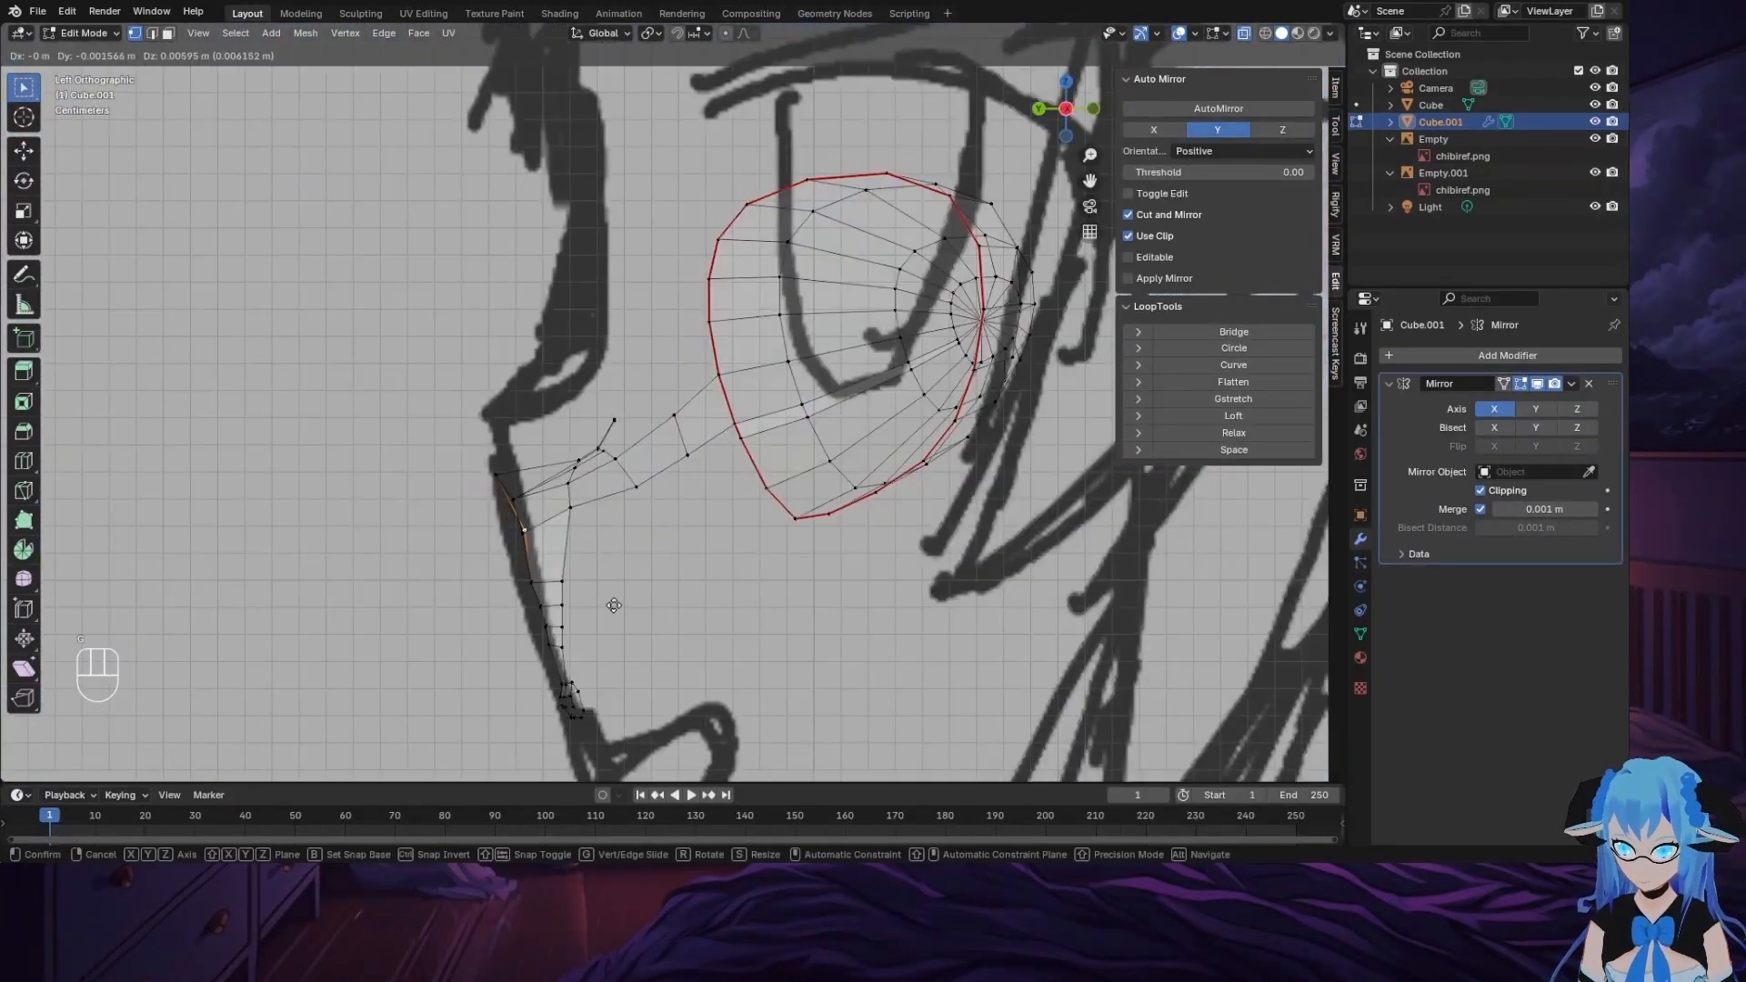
pyautogui.click(672, 568)
pyautogui.moveTo(672, 568); pyautogui.dragTo(718, 582, button='middle')
pyautogui.click(407, 462)
pyautogui.press('g')
pyautogui.click(409, 468)
pyautogui.press('g')
pyautogui.click(685, 565)
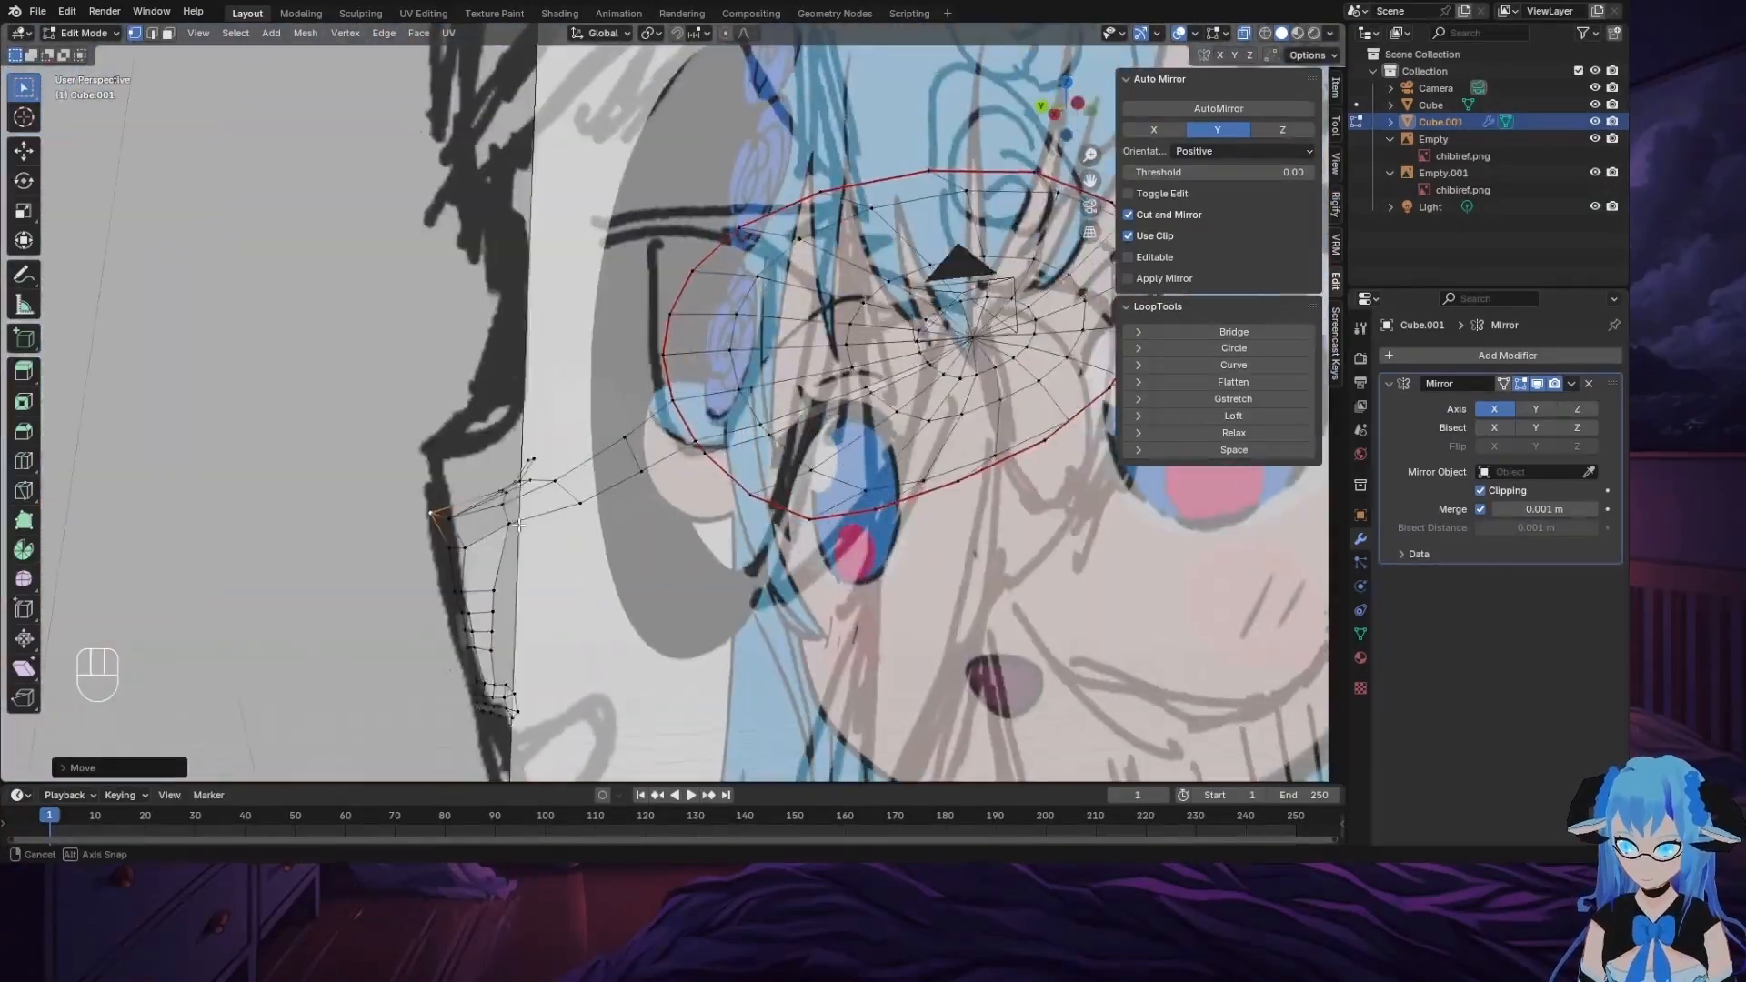
# Step: Select the rungs between the nose and mouth and move them to smooth the profile below the nose
pyautogui.moveTo(441, 573); pyautogui.dragTo(582, 664)
pyautogui.press('g')
pyautogui.click(640, 653)
pyautogui.moveTo(455, 571); pyautogui.dragTo(548, 604)
pyautogui.press('g')
pyautogui.click(651, 629)
# Step: Reposition the vertex beside the nose in back view to even out the surrounding faces
pyautogui.moveTo(651, 629); pyautogui.dragTo(872, 677, button='middle')
pyautogui.click(1058, 114)
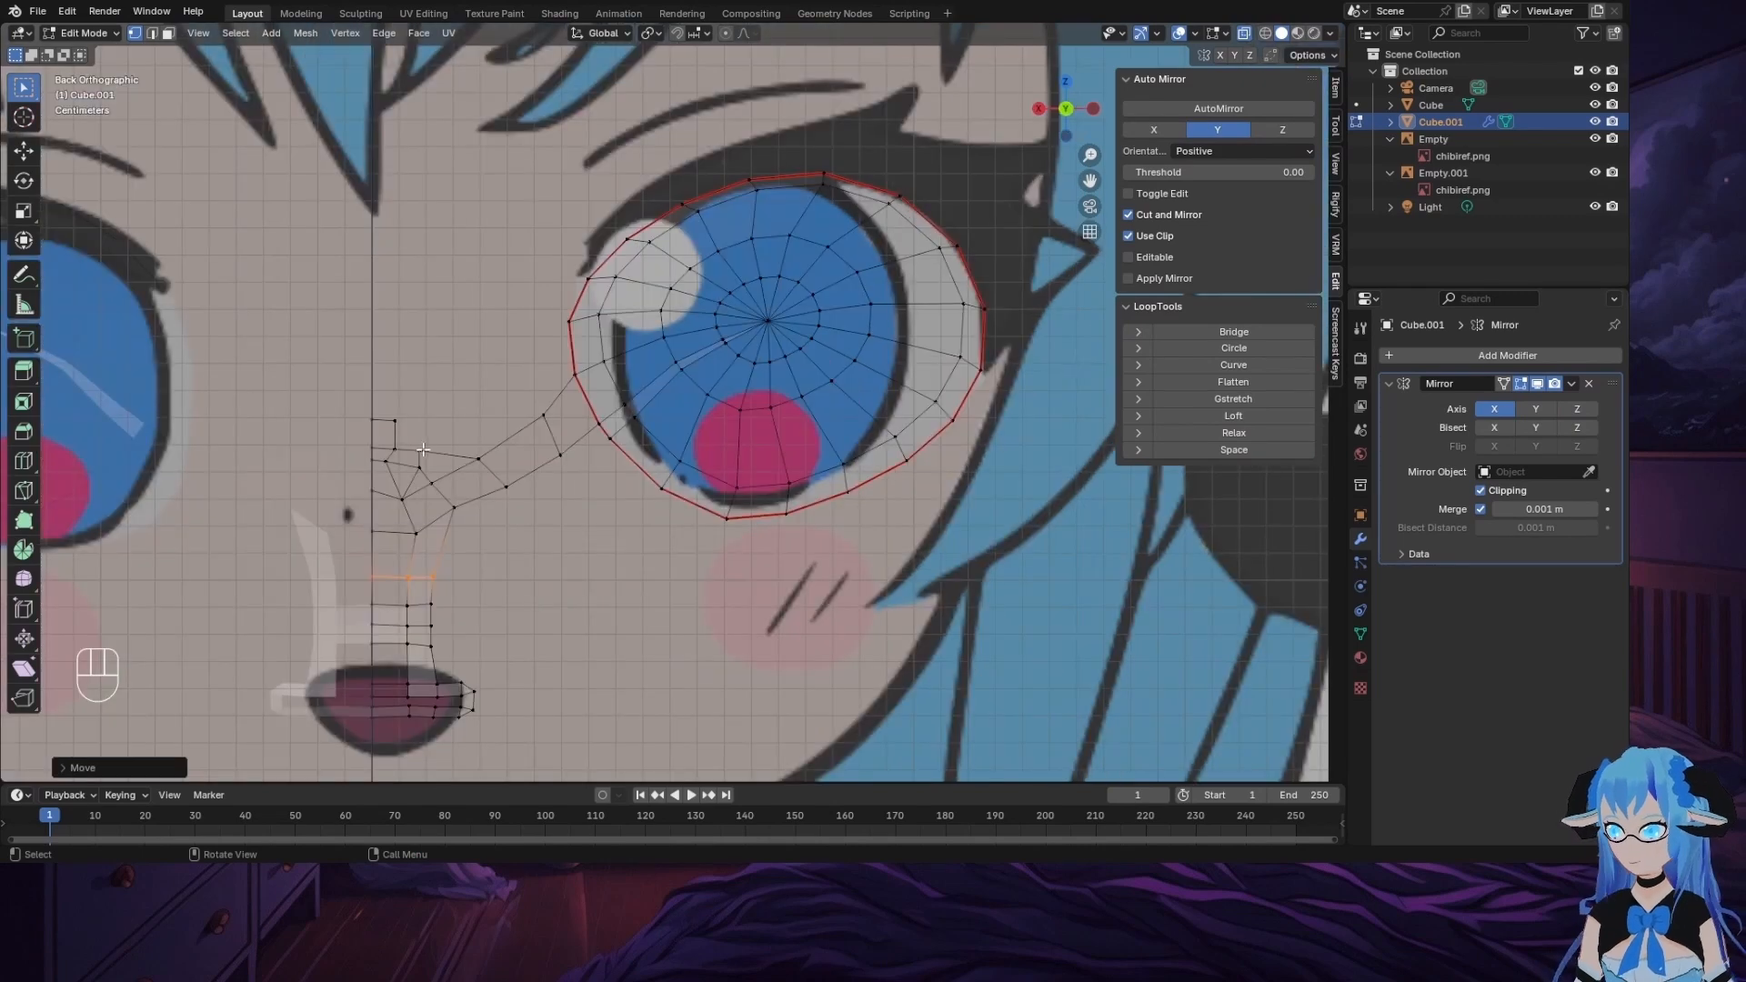
pyautogui.click(421, 462)
pyautogui.press('g')
pyautogui.click(428, 465)
# Step: Try to extrude a vertex chain from the nose-to-eye strip down to the mouth corner and fill the faces beside it
pyautogui.moveTo(755, 509); pyautogui.dragTo(391, 657, button='middle')
pyautogui.press('ctrl+KP_1')
pyautogui.press('e')
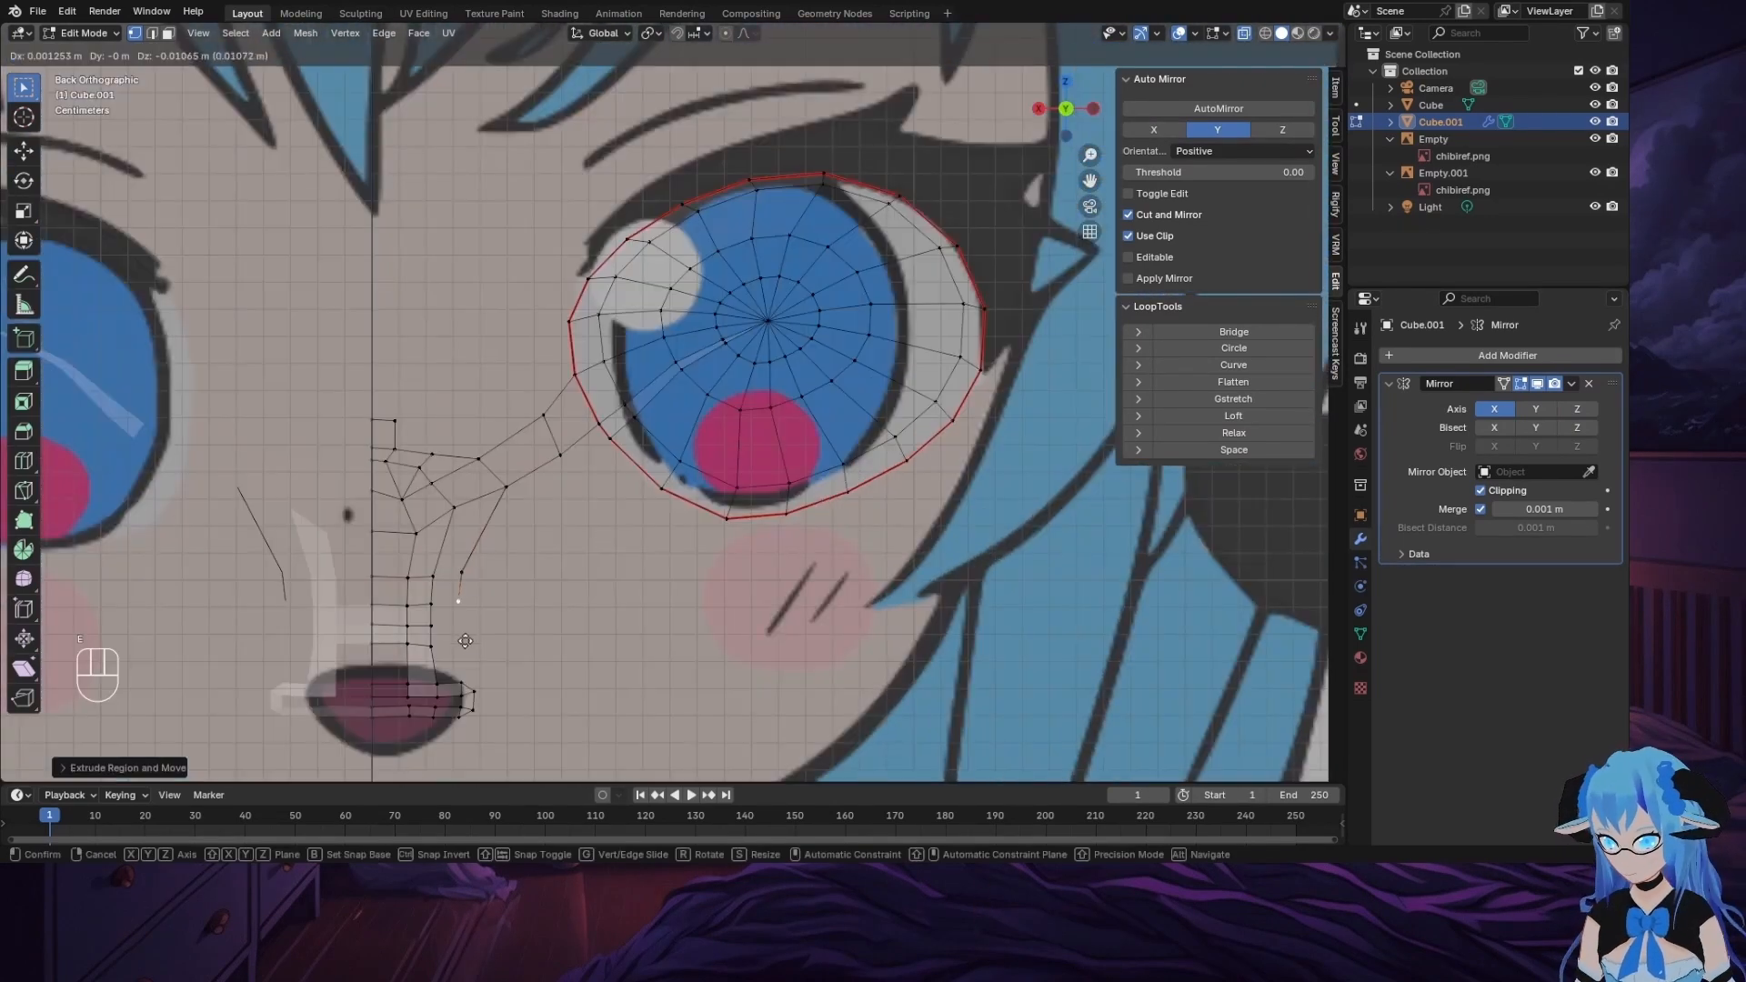
pyautogui.click(478, 738)
pyautogui.keyDown('ctrl'); pyautogui.click(461, 680); pyautogui.keyUp('ctrl')
pyautogui.press('f')
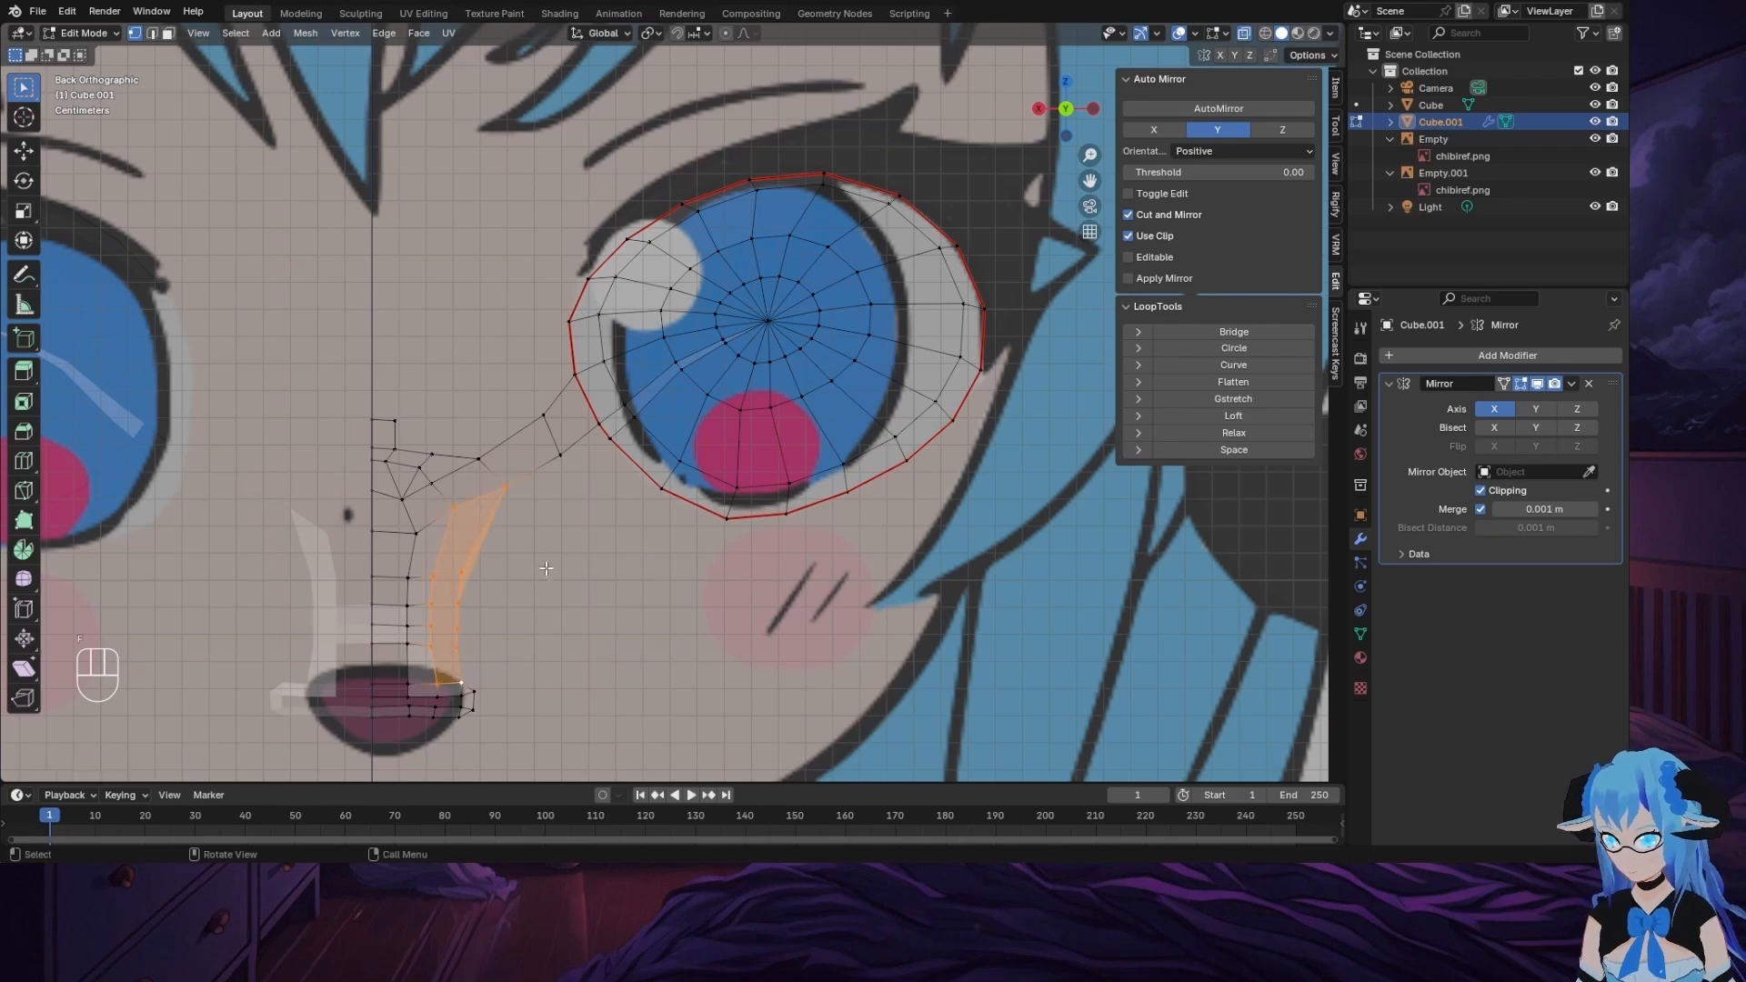
# Step: Try to move and rotate the new cheek strip toward the face in side view, and undo the strip
pyautogui.moveTo(646, 535); pyautogui.dragTo(1047, 139, button='middle')
pyautogui.click(1062, 109)
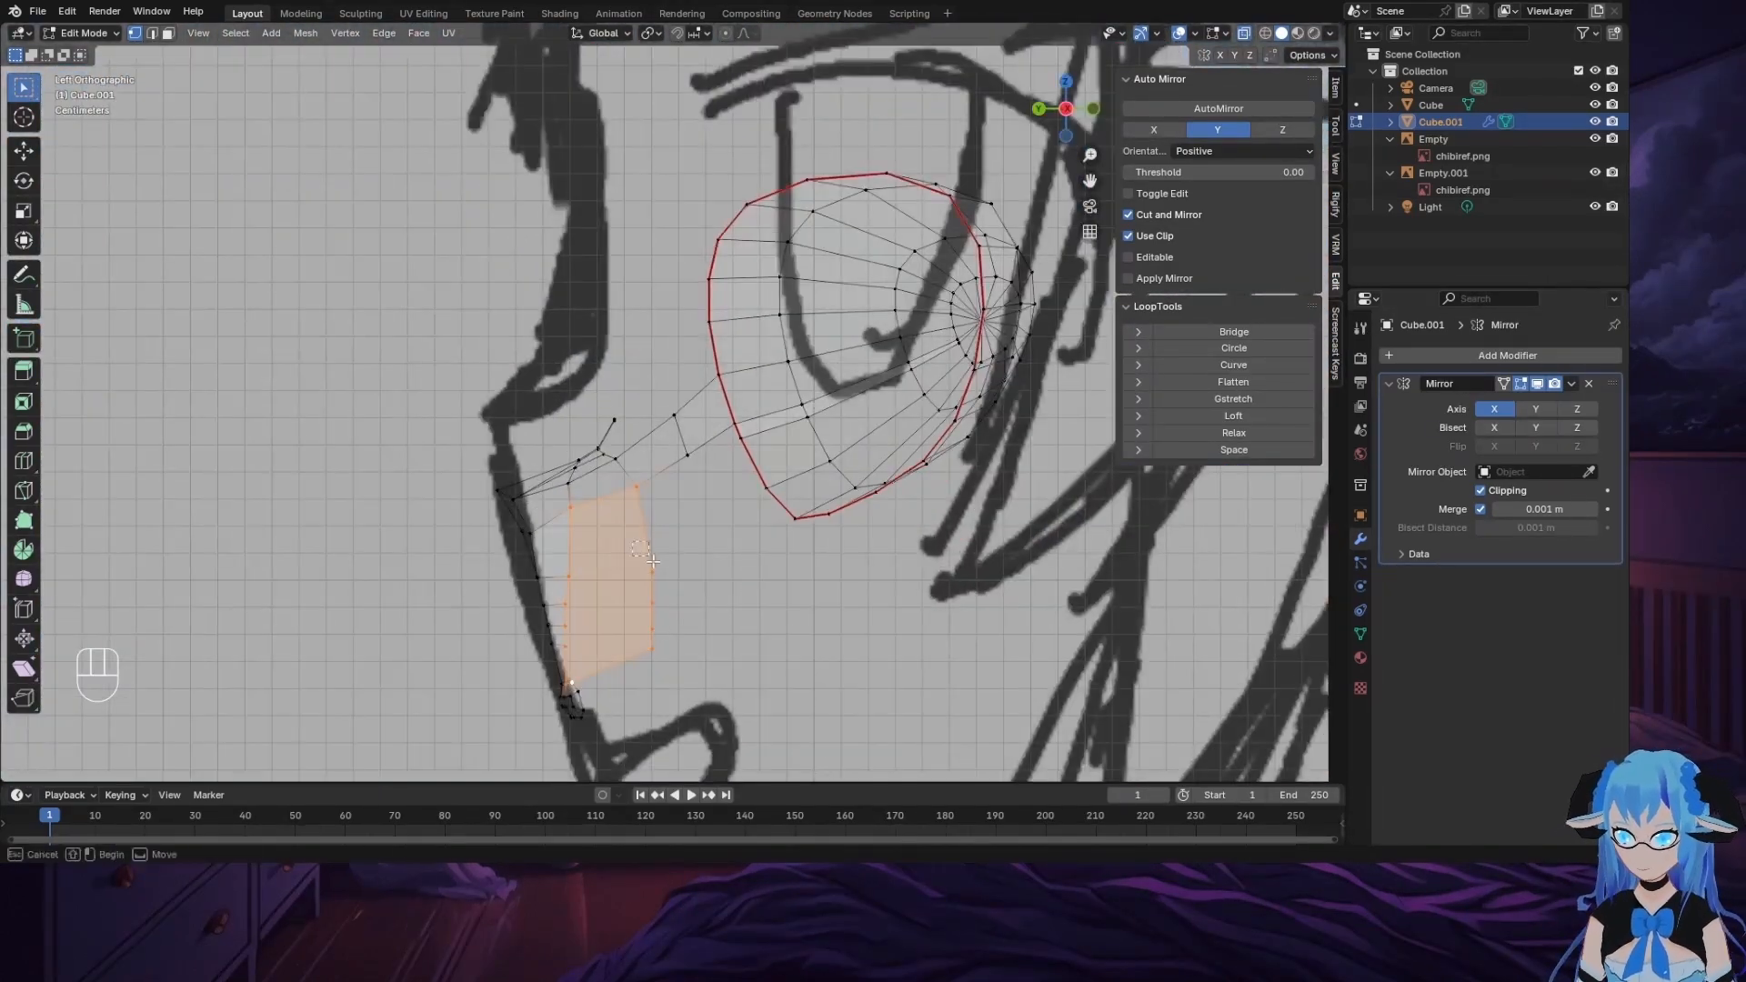
pyautogui.moveTo(621, 531); pyautogui.dragTo(714, 682)
pyautogui.press('g')
pyautogui.click(732, 688)
pyautogui.press('r')
pyautogui.click(723, 668)
pyautogui.moveTo(723, 659); pyautogui.dragTo(805, 602, button='middle')
pyautogui.moveTo(727, 701); pyautogui.dragTo(636, 687, button='middle')
pyautogui.hotkey('ctrl', 'z')
pyautogui.hotkey('ctrl', 'z')
pyautogui.hotkey('ctrl', 'z')
# Step: Extrude a chain of vertices down the centre line from the lower lip to the chin line
pyautogui.scroll(-3, 575, 617)
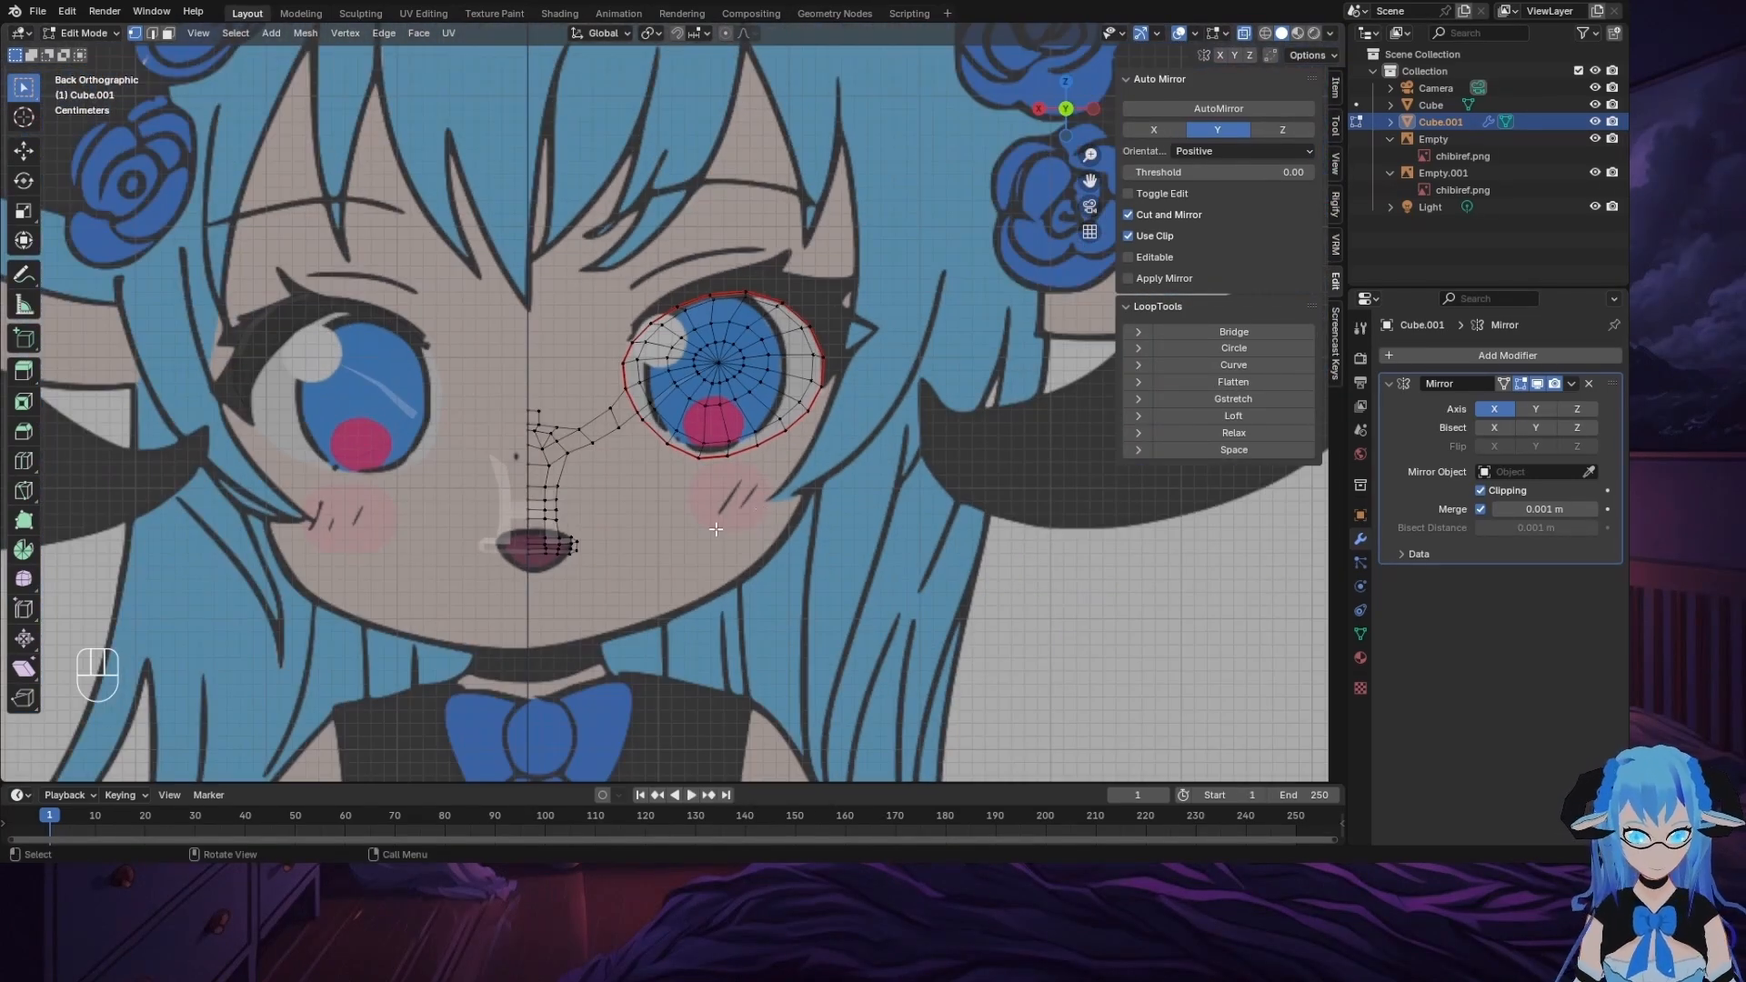
pyautogui.scroll(3, 554, 552)
pyautogui.keyDown('shift'); pyautogui.moveTo(555, 552); pyautogui.dragTo(497, 552, button='middle'); pyautogui.keyUp('shift')
pyautogui.click(458, 557)
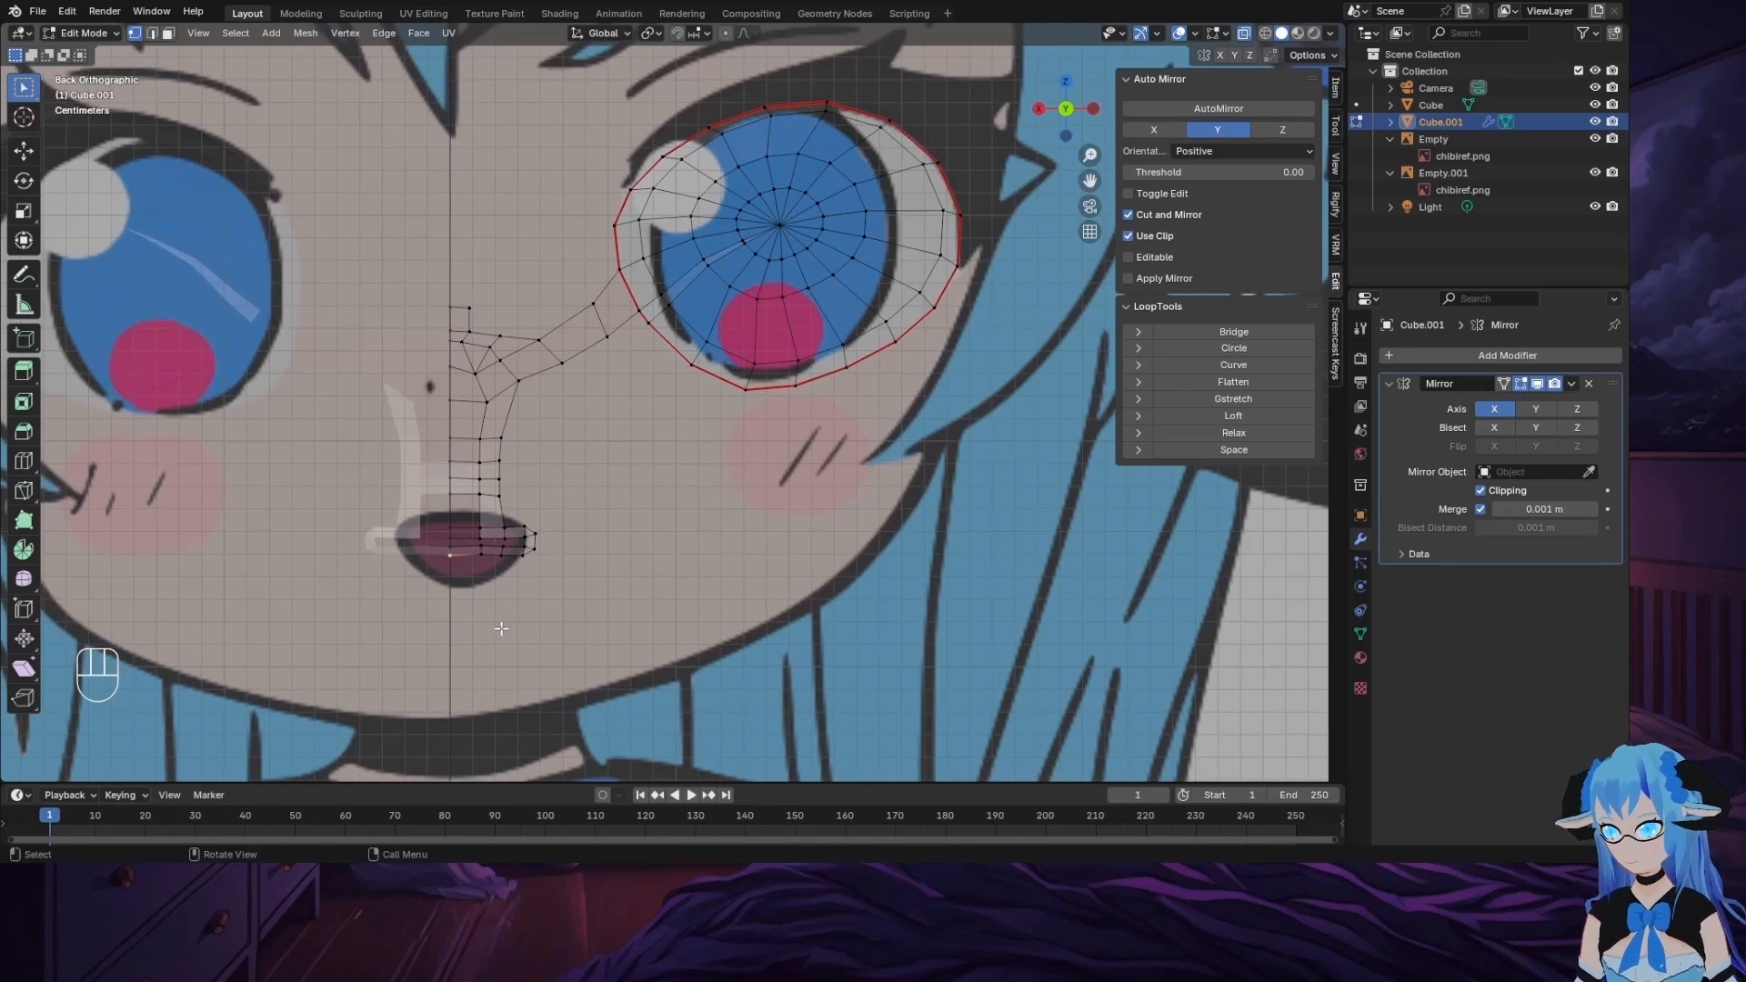
pyautogui.press('e')
pyautogui.click(503, 659)
pyautogui.press('e')
pyautogui.click(504, 678)
pyautogui.press('e')
pyautogui.click(504, 750)
pyautogui.press('e')
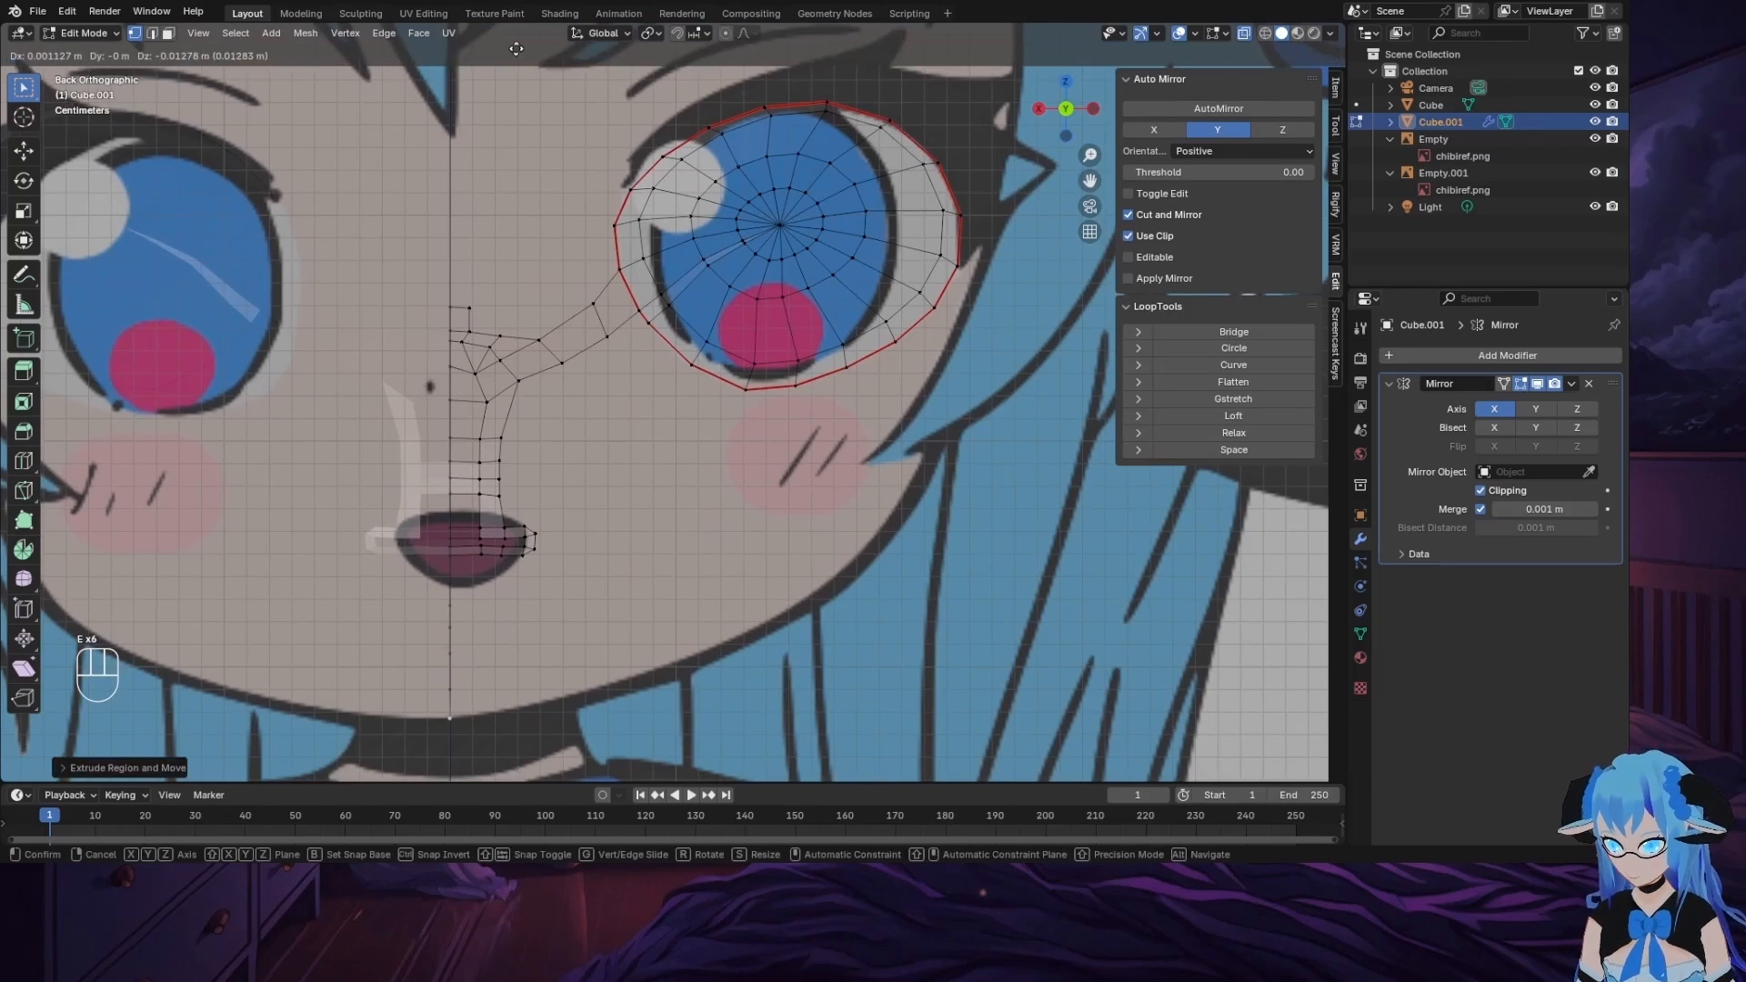
pyautogui.click(418, 698)
pyautogui.press('e')
pyautogui.click(393, 695)
# Step: Extrude a second vertex chain from the lower lip to the chin, parallel to the centre line
pyautogui.click(479, 561)
pyautogui.press('e')
pyautogui.click(492, 676)
pyautogui.press('e')
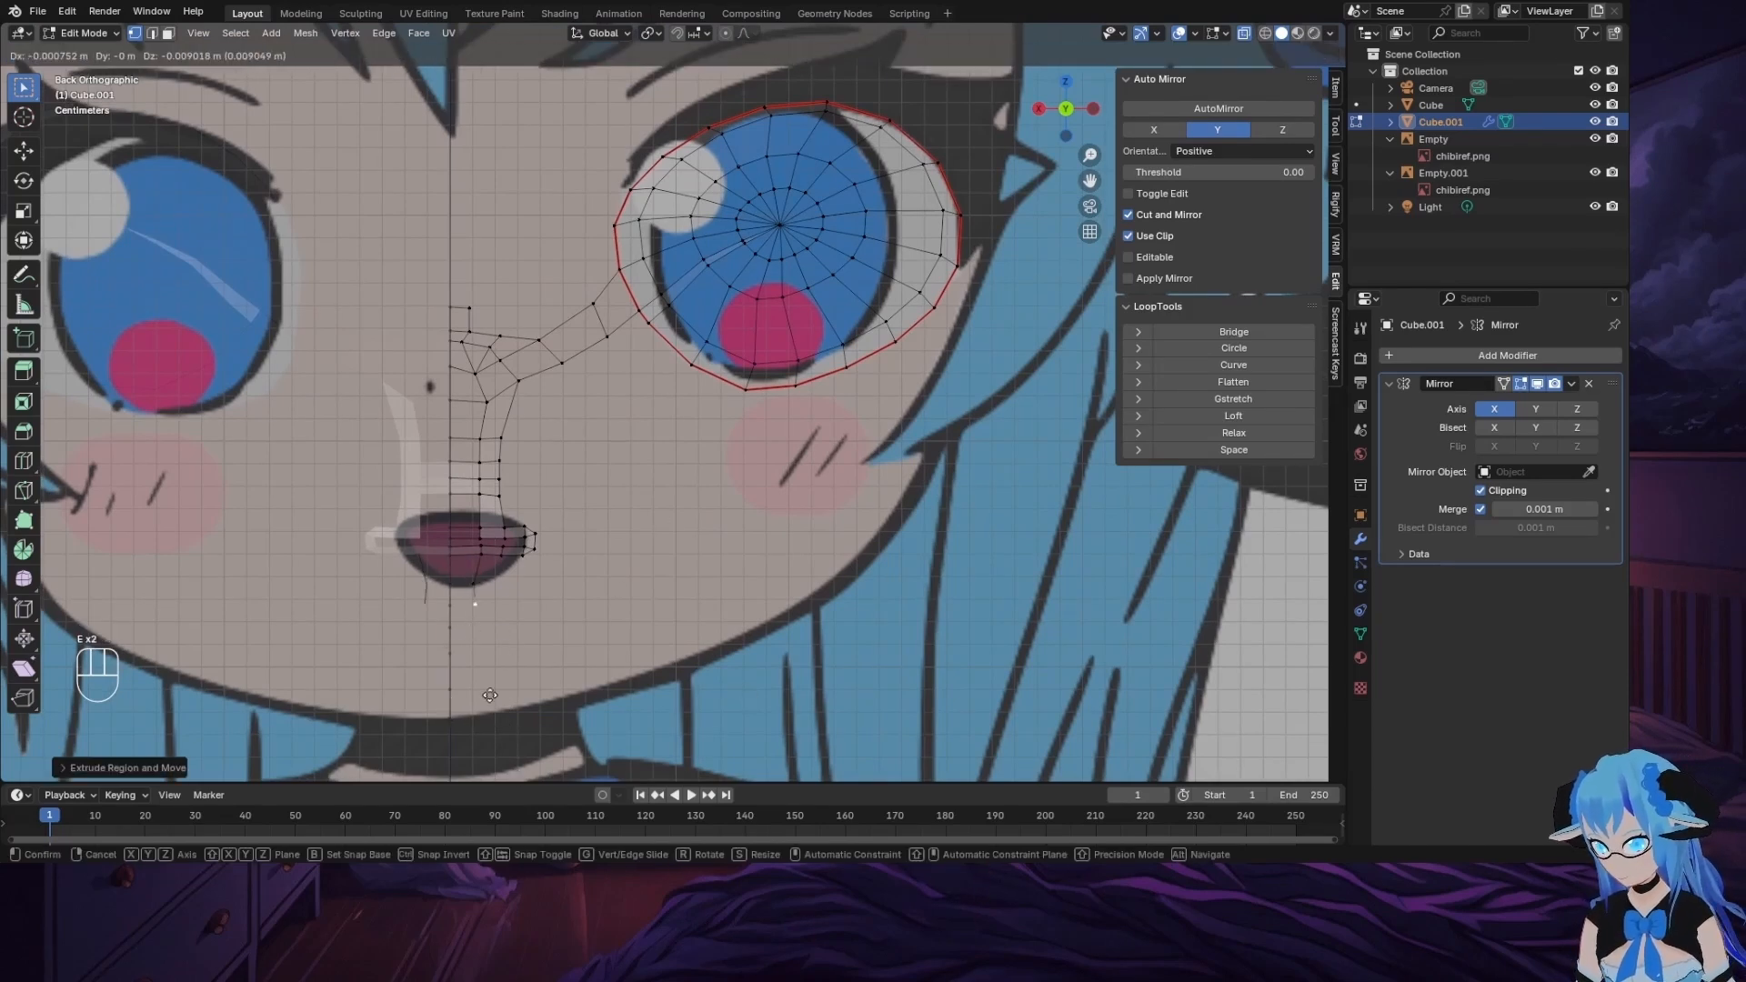
pyautogui.click(490, 696)
pyautogui.press('e')
pyautogui.click(492, 726)
pyautogui.press('e')
pyautogui.press('e')
pyautogui.click(485, 773)
pyautogui.press('e')
pyautogui.click(484, 735)
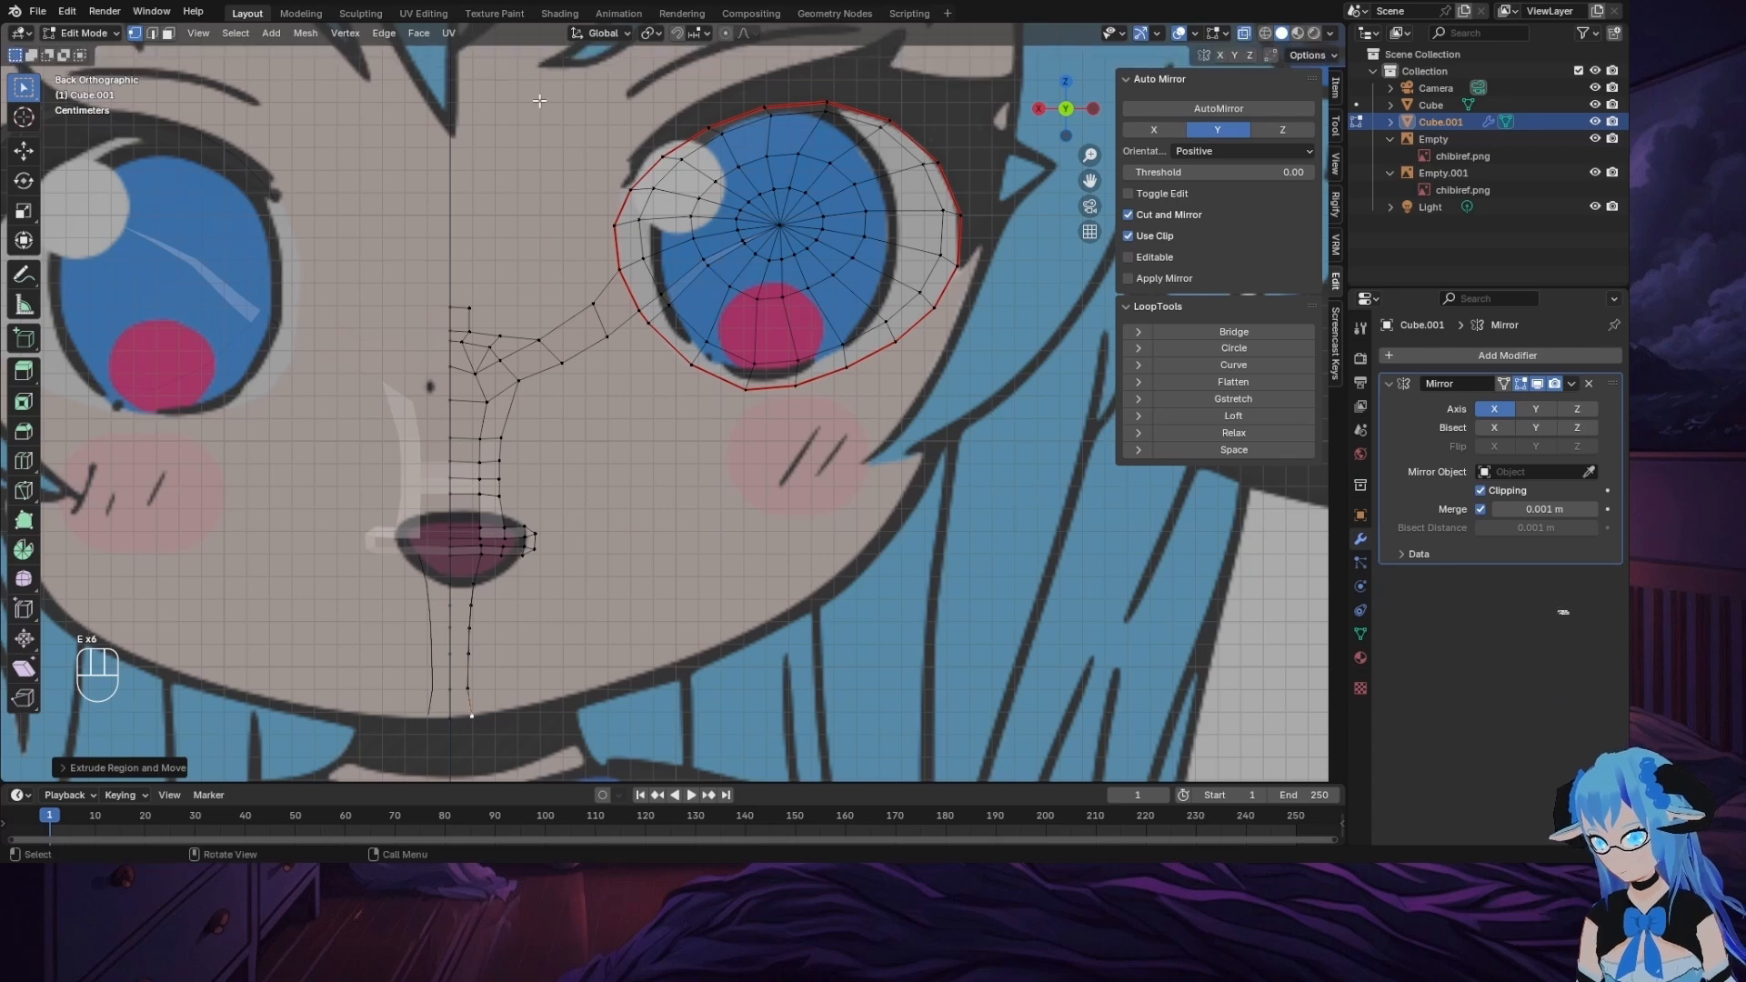
# Step: Fill the faces between the two chin chains from the chin up to the lower lip
pyautogui.keyDown('shift'); pyautogui.click(443, 708); pyautogui.keyUp('shift')
pyautogui.press('f')
pyautogui.press('f')
pyautogui.press('f')
pyautogui.press('f')
pyautogui.press('f')
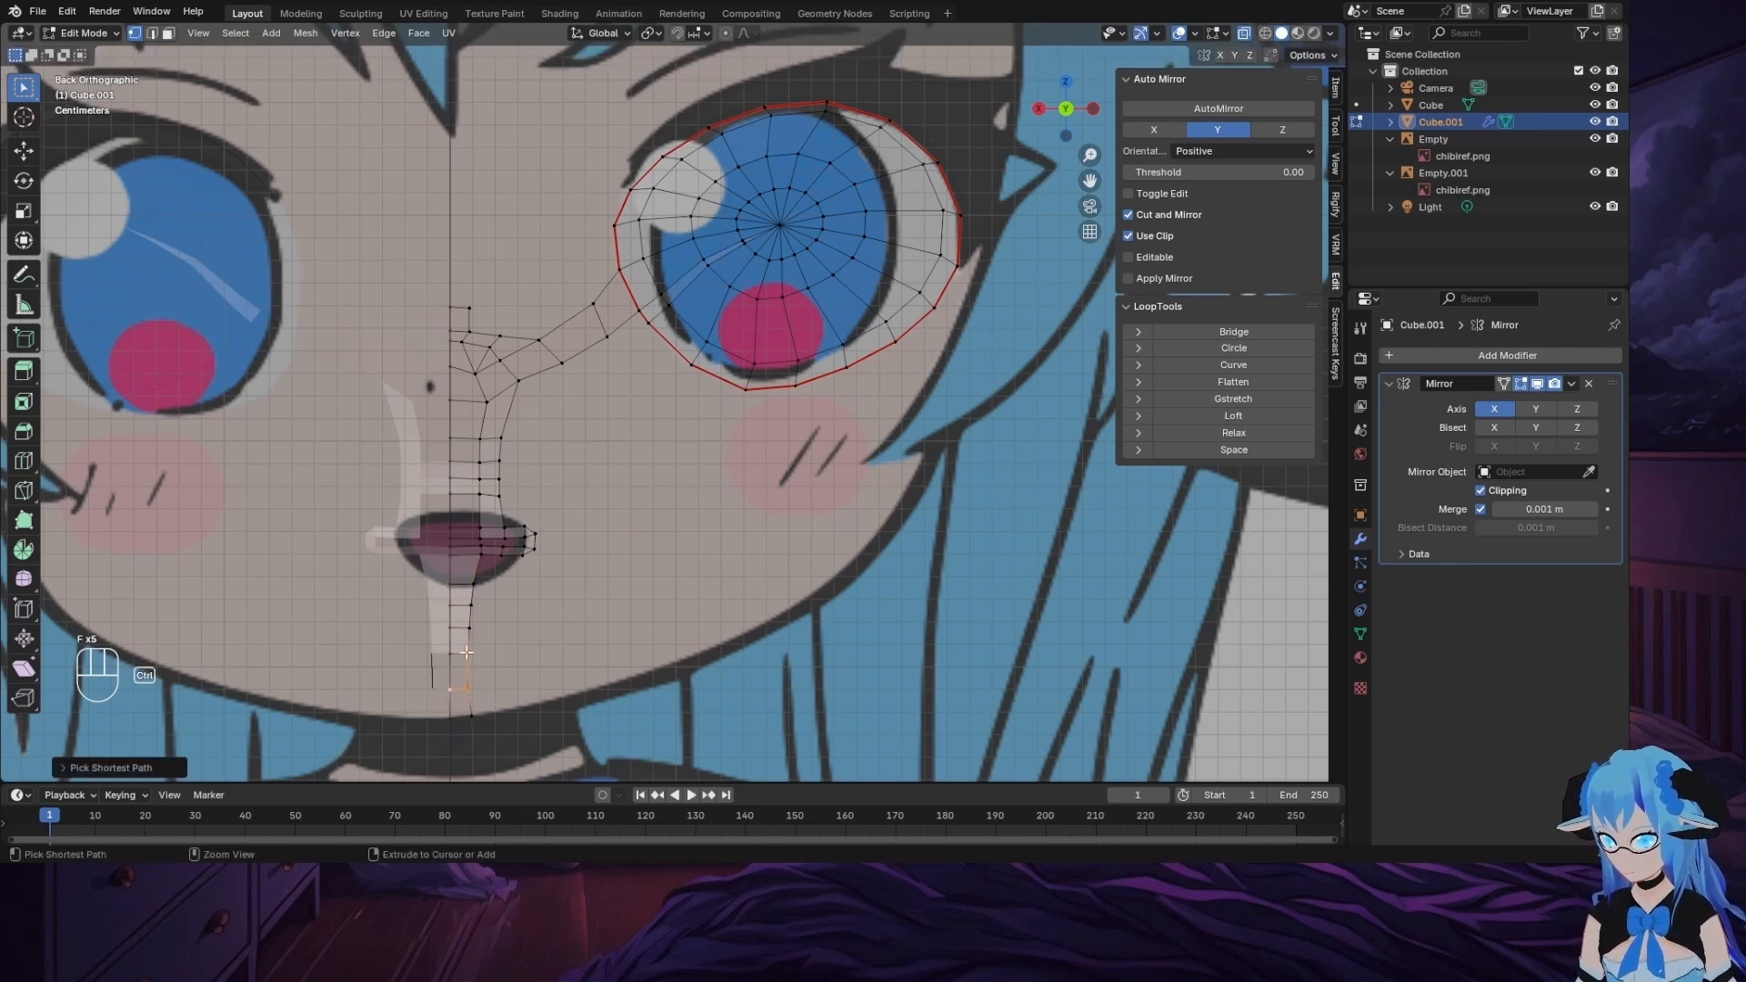
# Step: Rotate and move the chin strip in side view so it follows the drawn chin profile
pyautogui.moveTo(537, 718); pyautogui.dragTo(1042, 351, button='middle')
pyautogui.press('ctrl+KP_3')
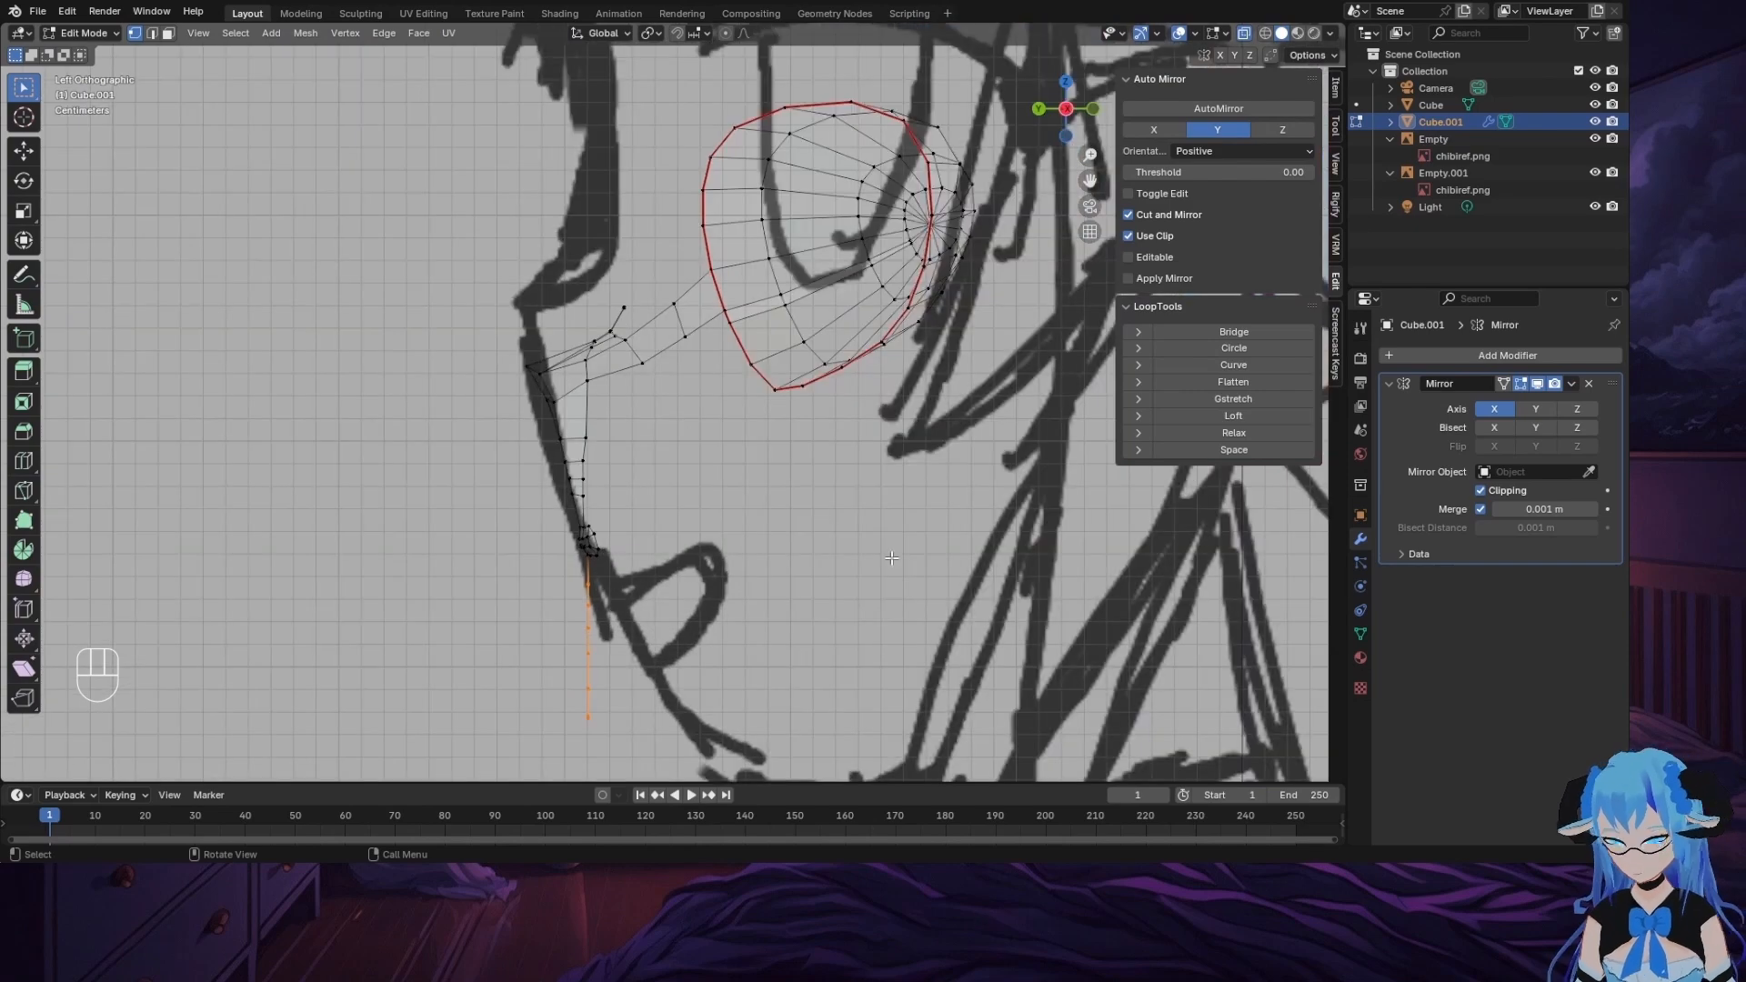
pyautogui.press('r')
pyautogui.click(860, 578)
pyautogui.press('g')
pyautogui.click(860, 578)
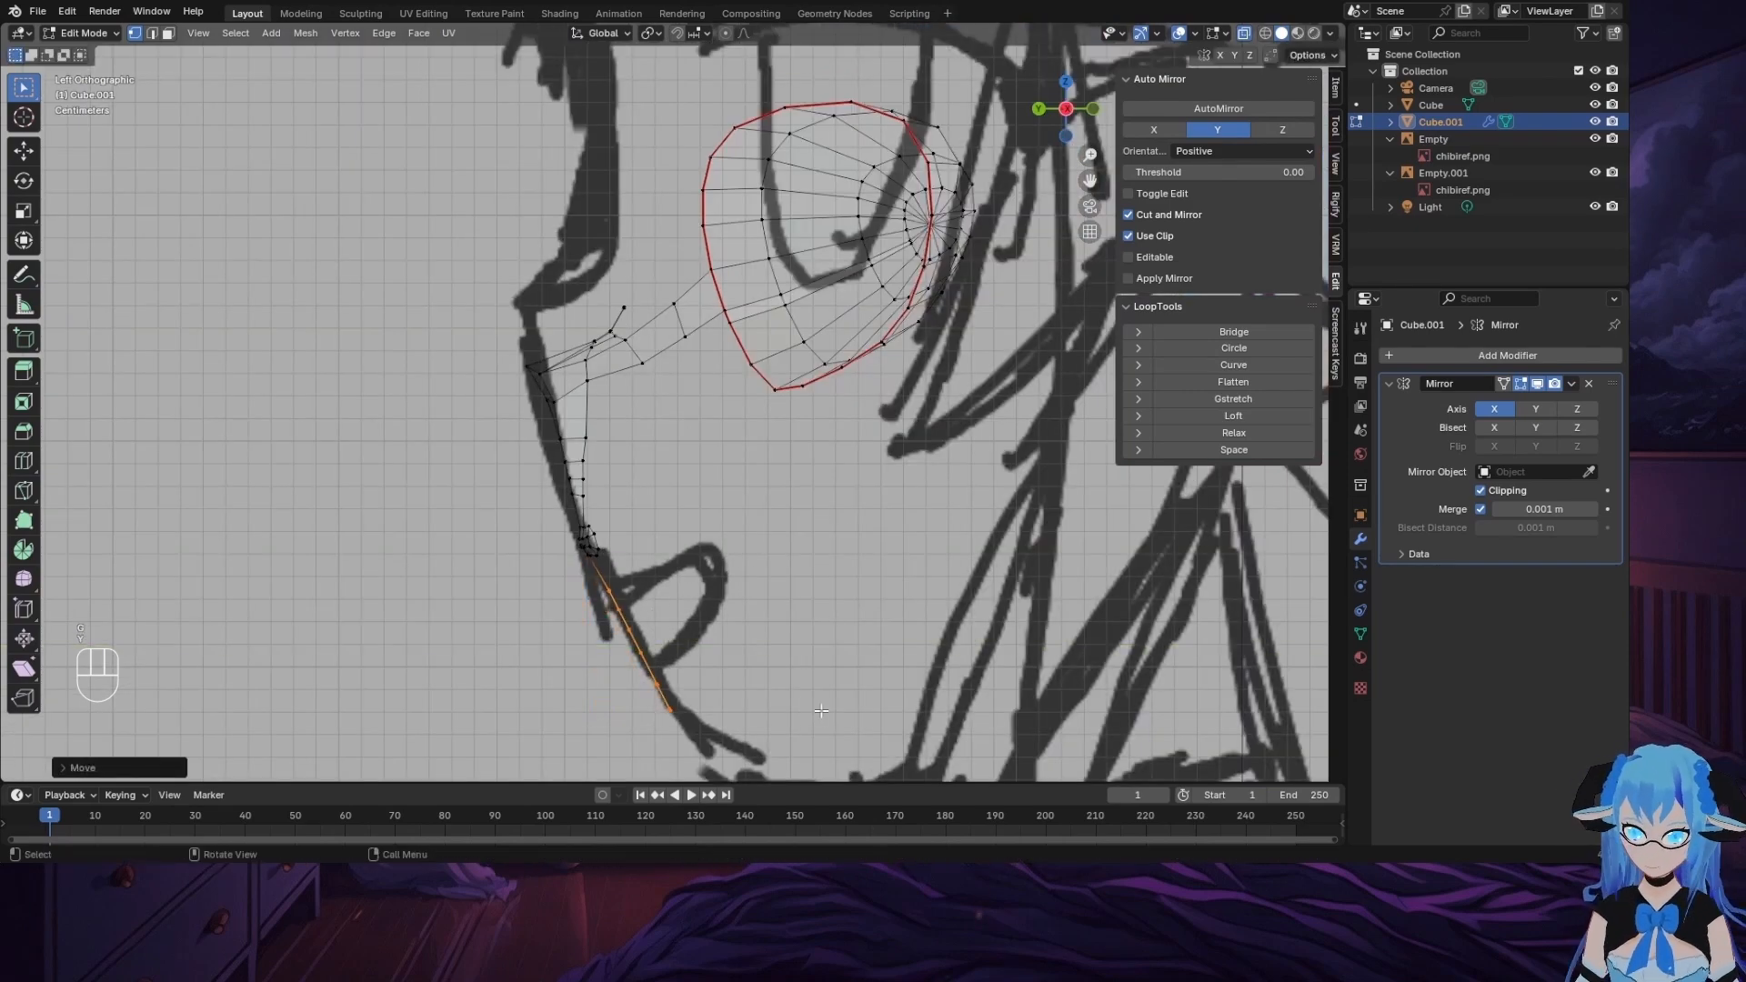
# Step: Try to extrude a vertex chain from the chin outward along the jawline in back view, and undo it
pyautogui.press('ctrl+KP_1')
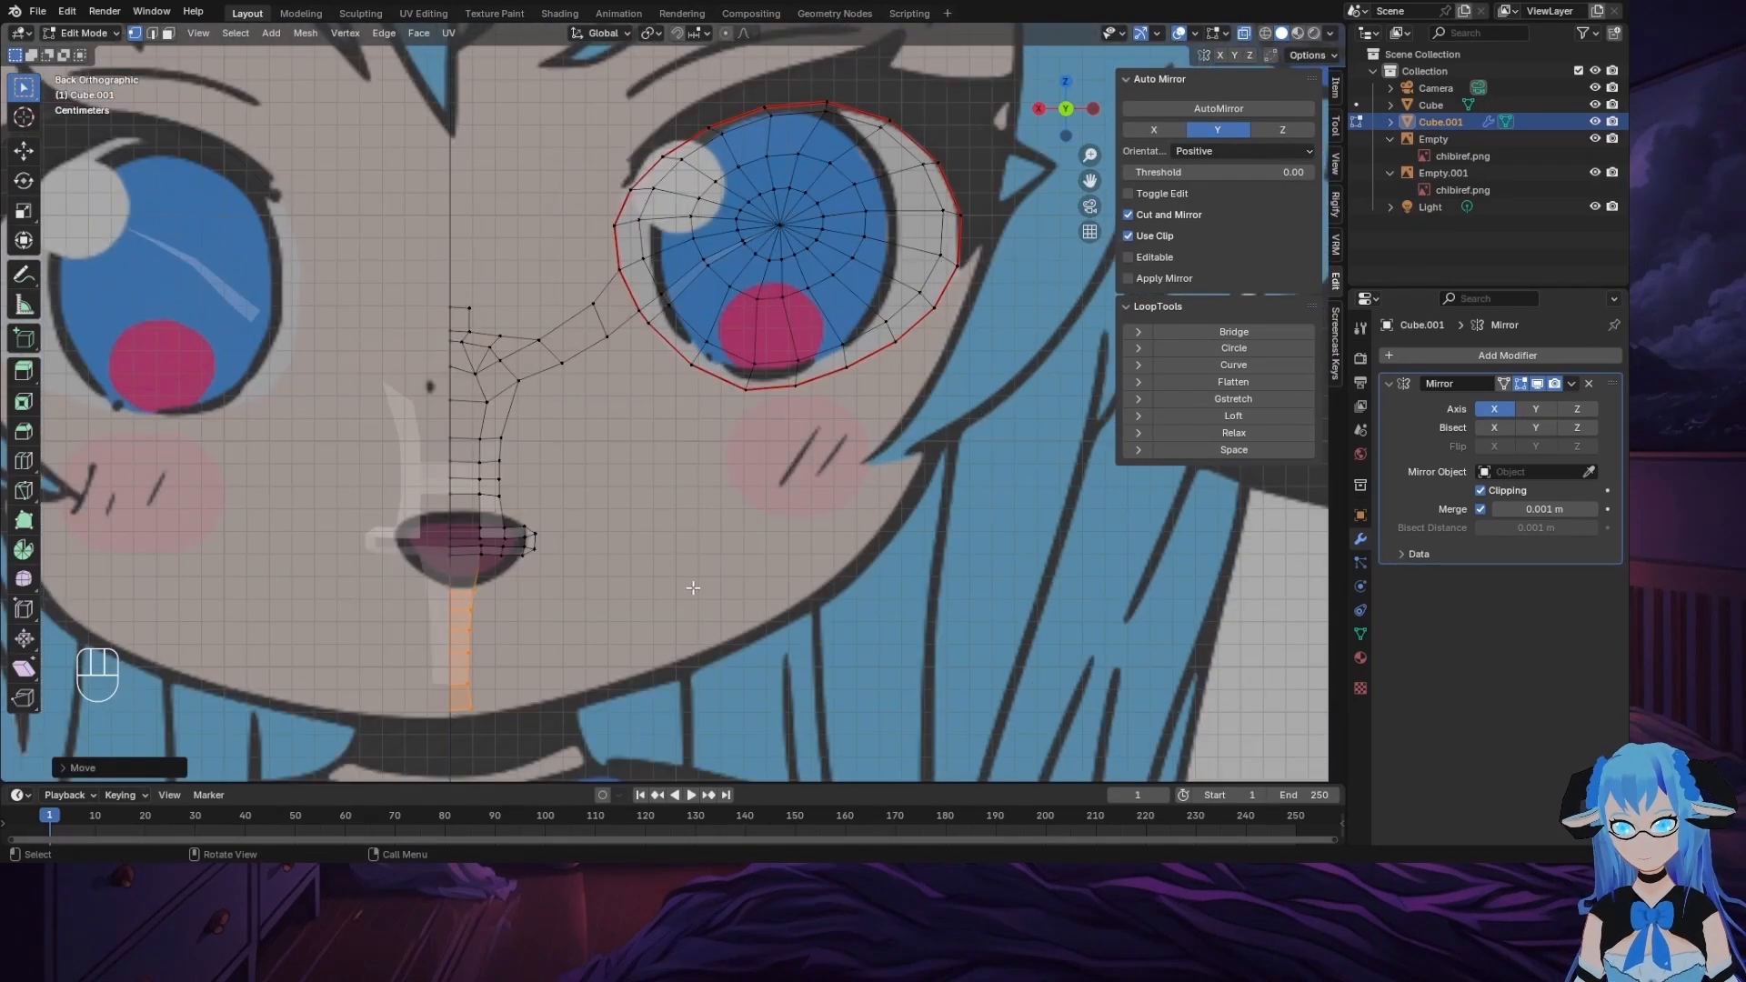
pyautogui.click(693, 587)
pyautogui.scroll(-6, 693, 588)
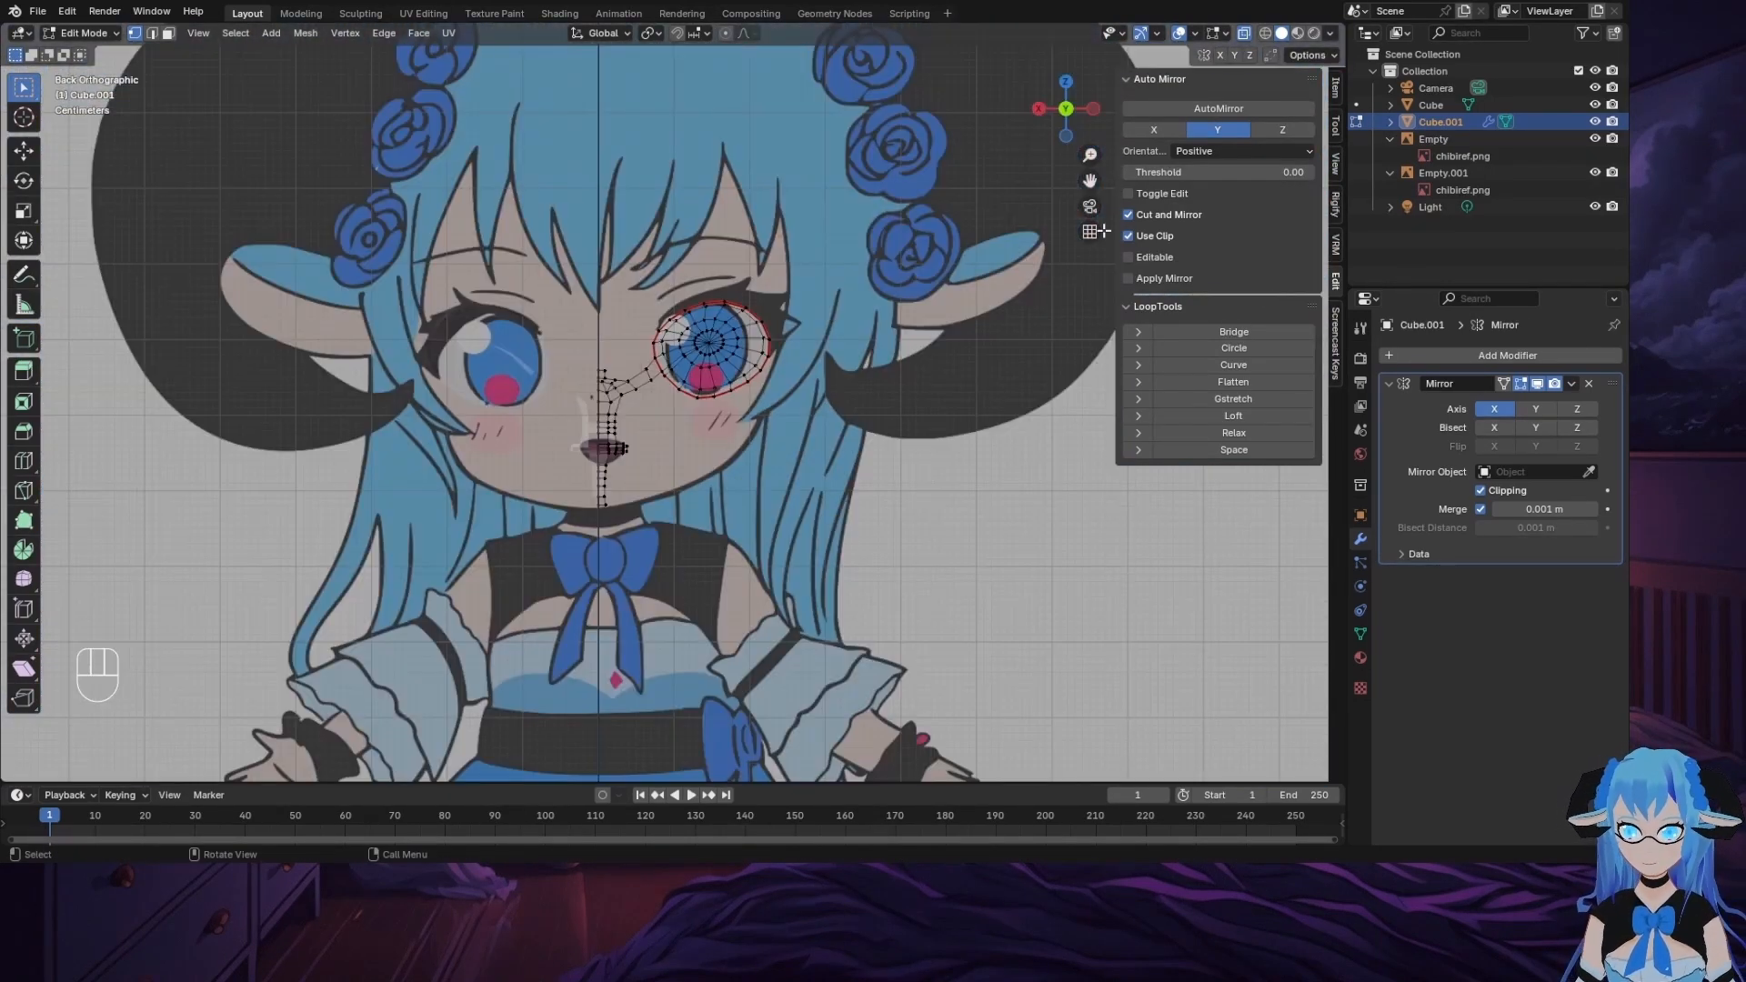
pyautogui.moveTo(1089, 182); pyautogui.dragTo(1063, 311)
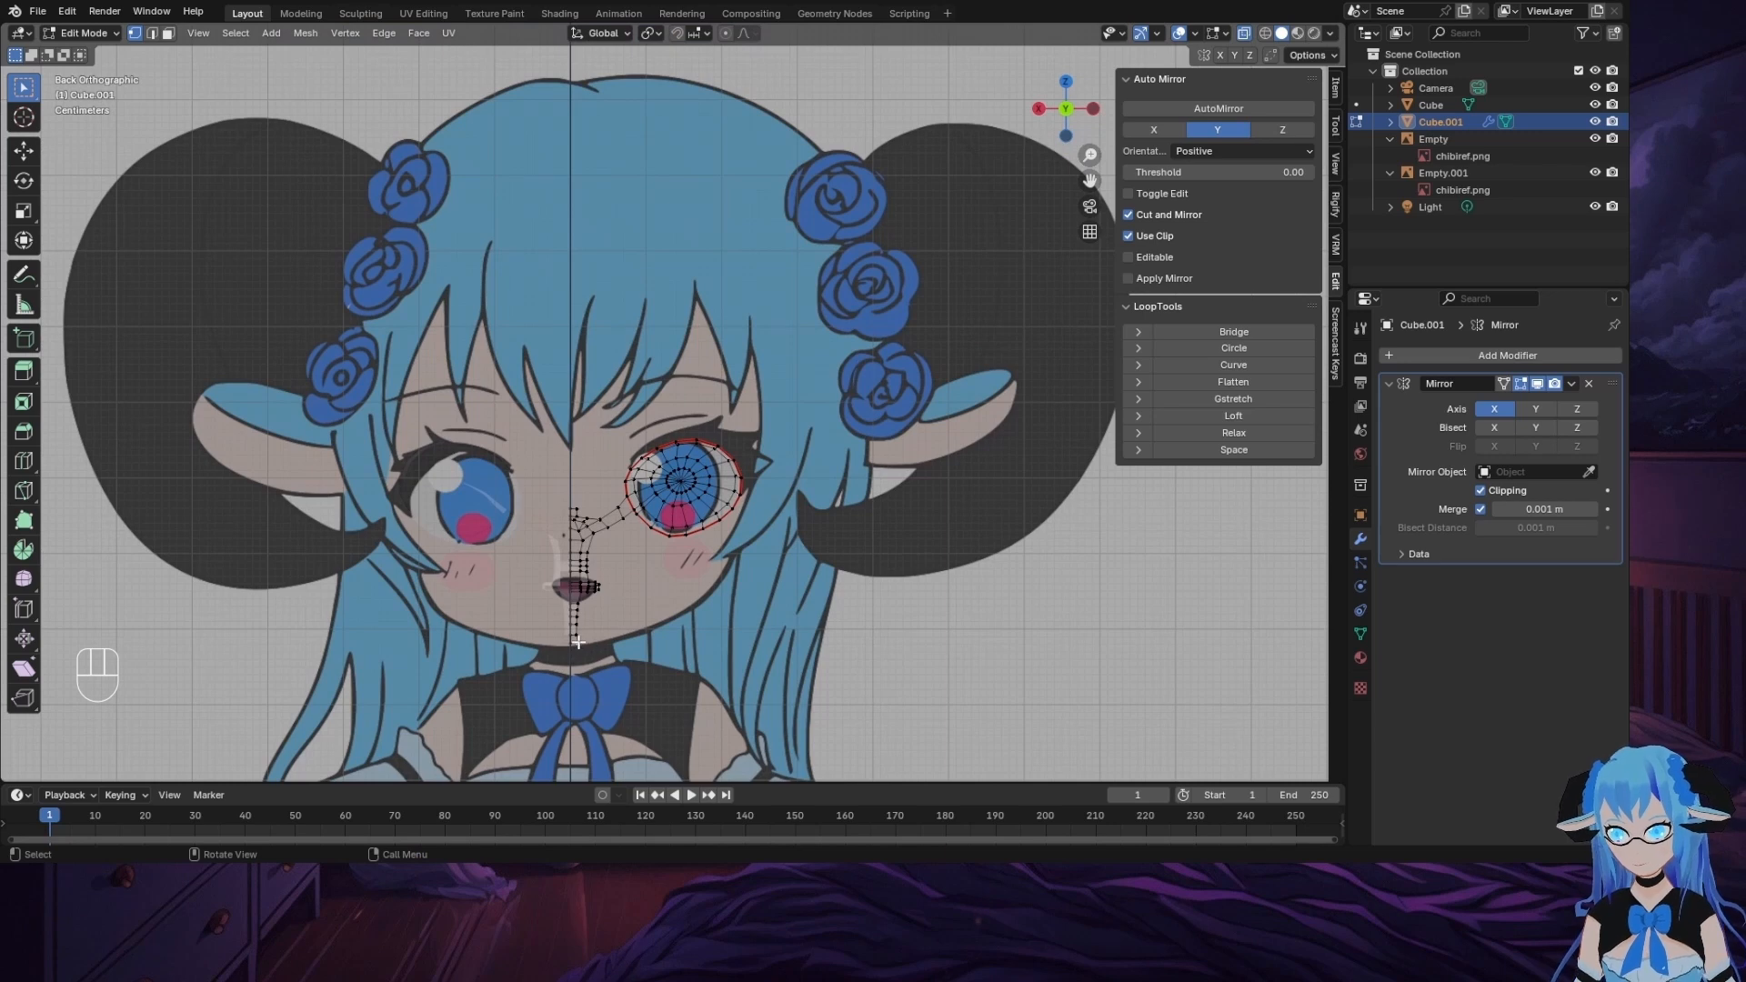
pyautogui.press('e')
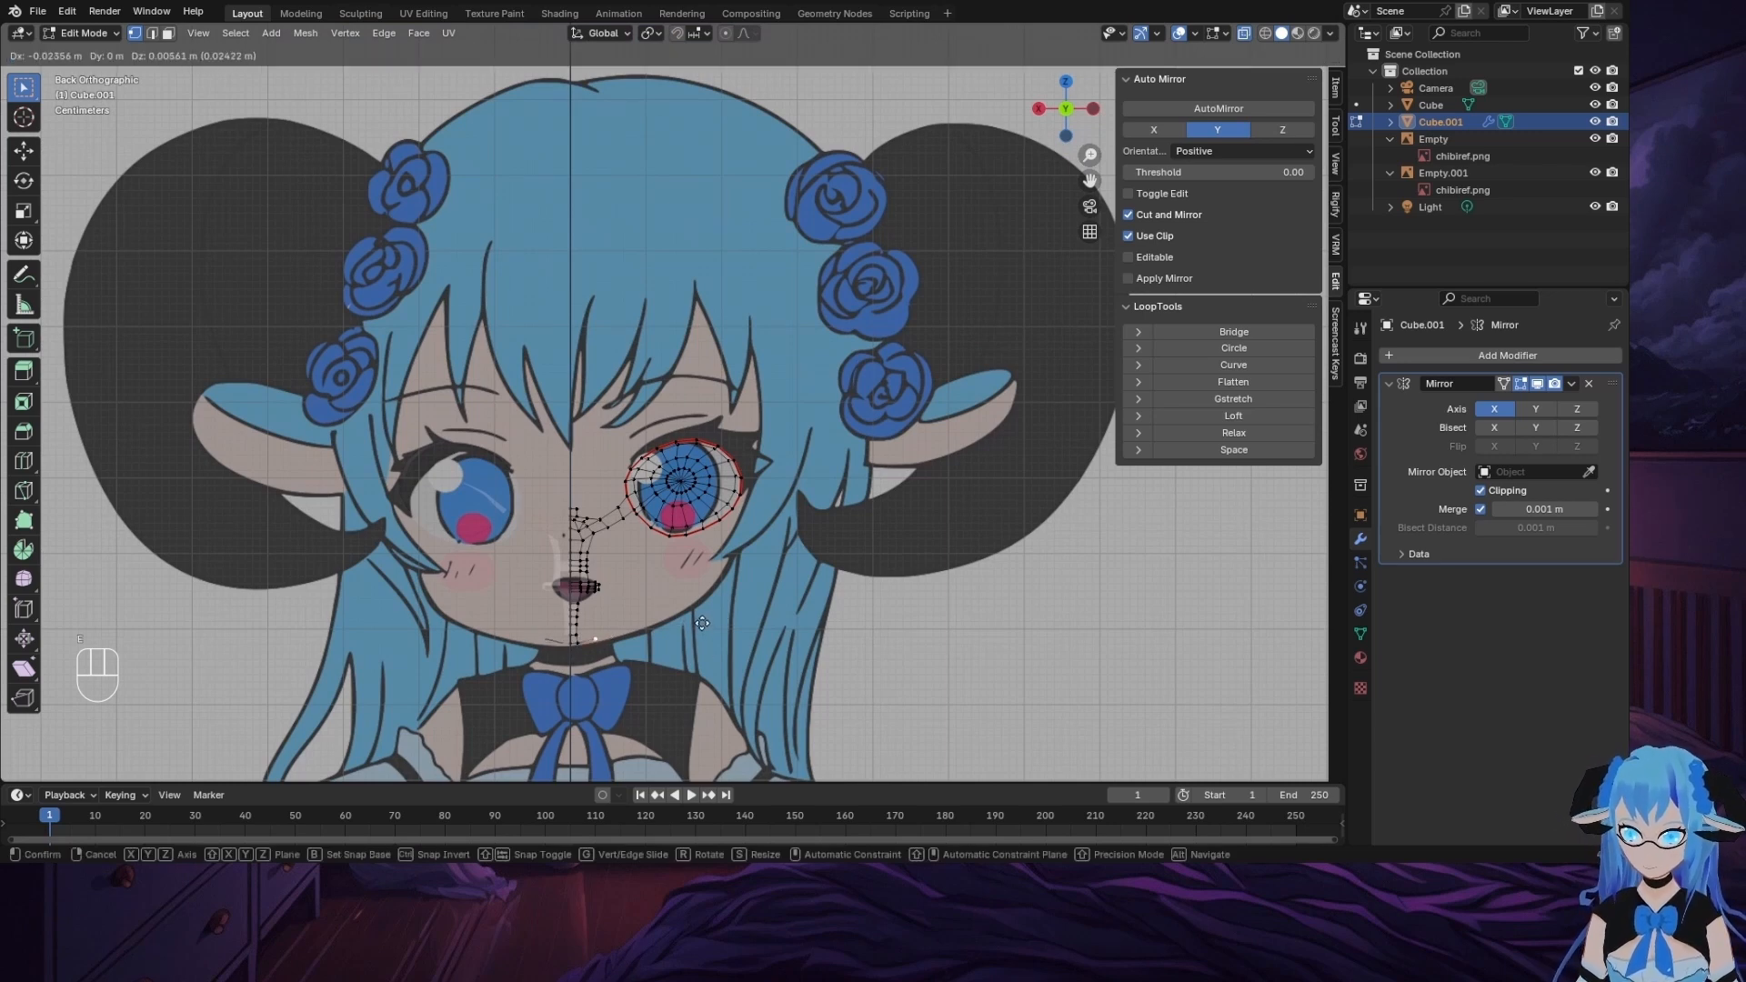
pyautogui.click(710, 623)
pyautogui.press('e')
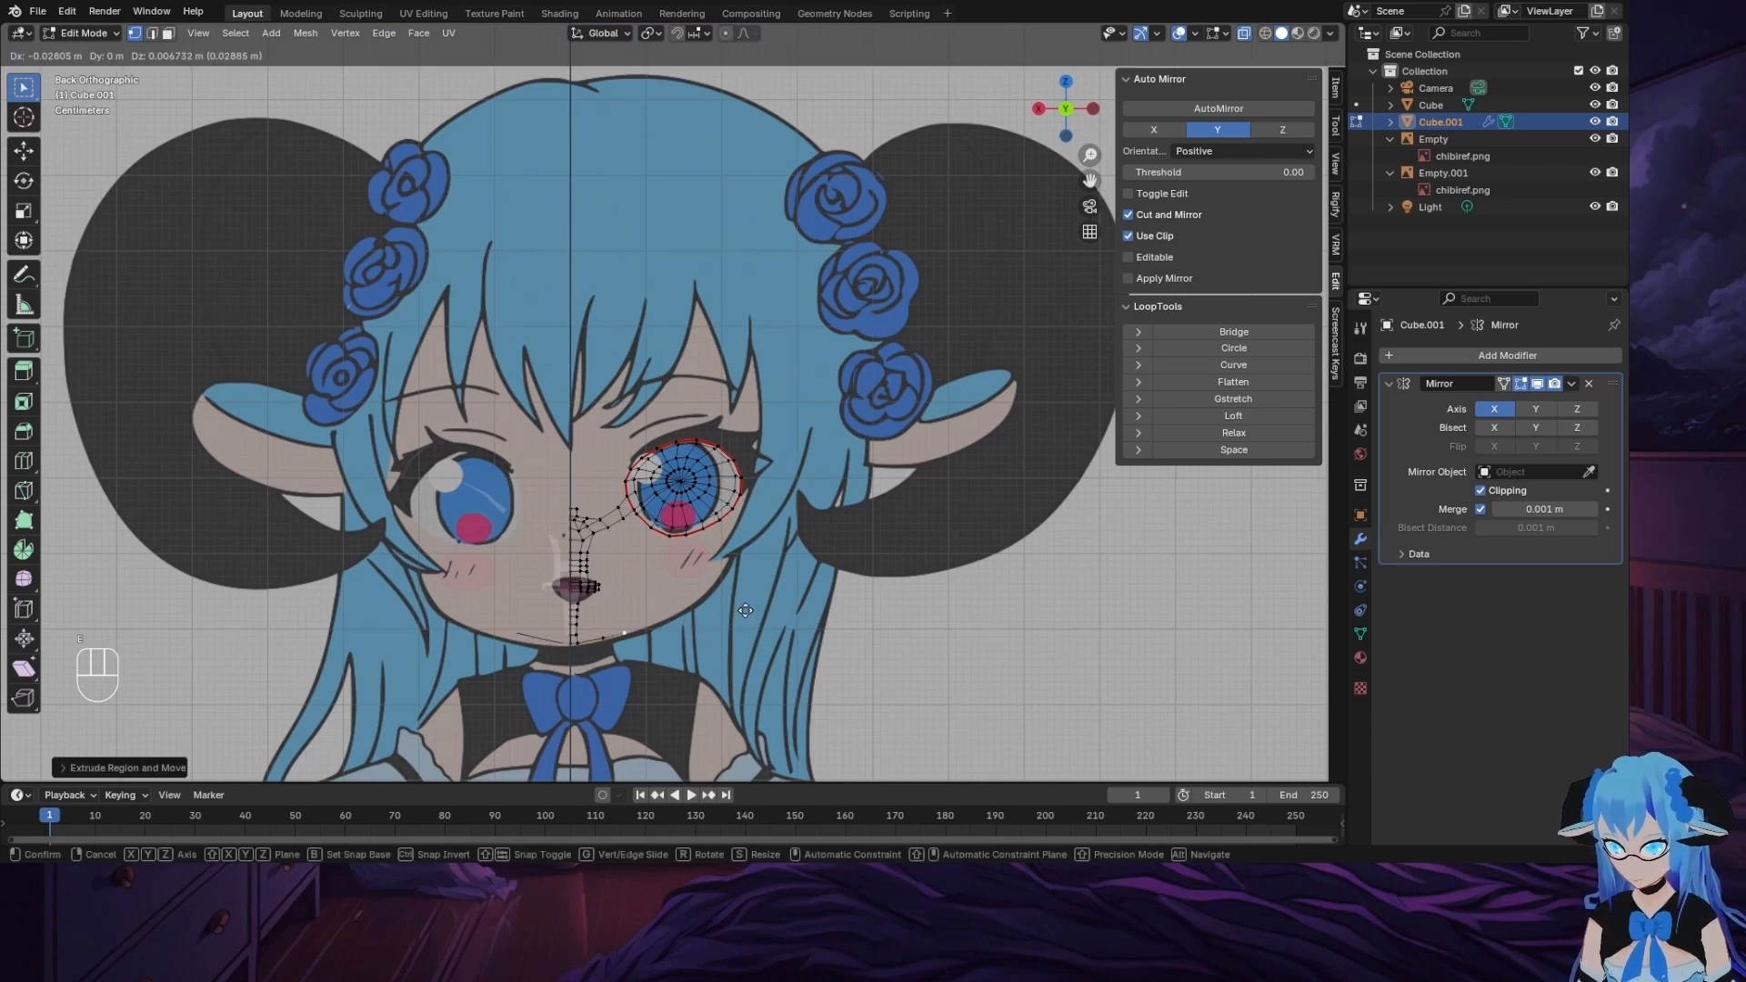
pyautogui.click(754, 607)
pyautogui.hotkey('ctrl', 'z')
pyautogui.hotkey('ctrl', 'z')
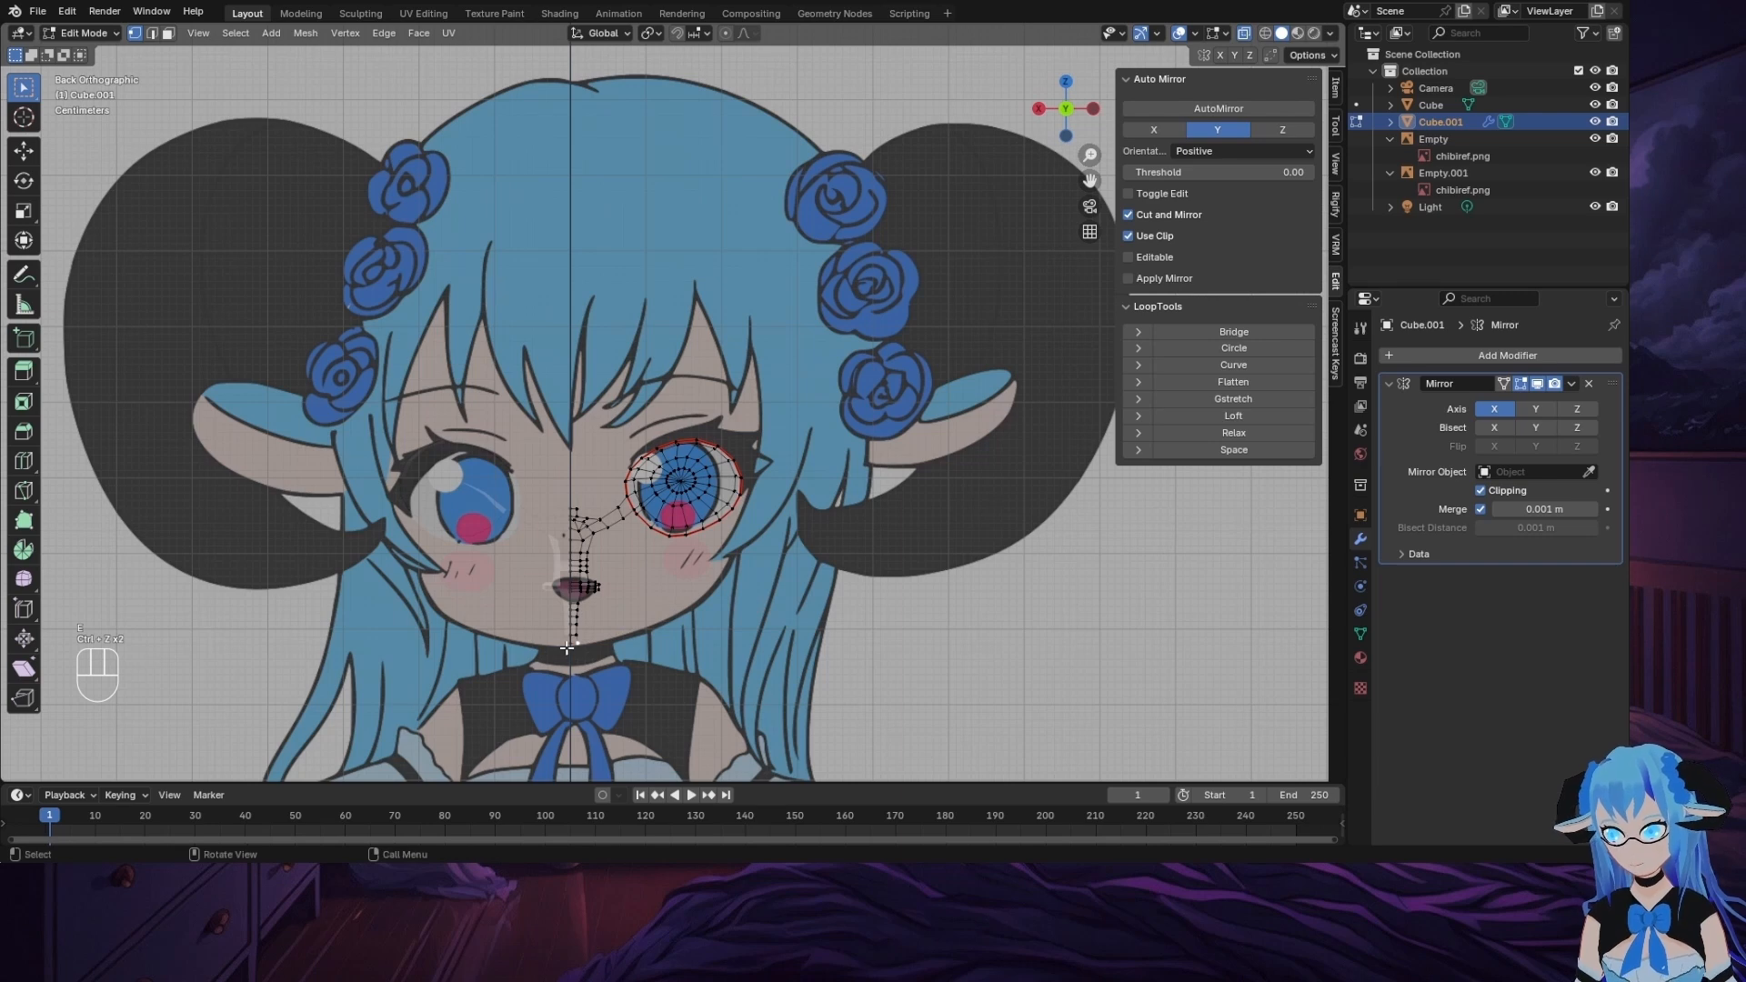
# Step: In back view, nudge the chin vertex onto the drawn outline and extrude a vertex chain from it along the jawline to the cheek
pyautogui.press('g')
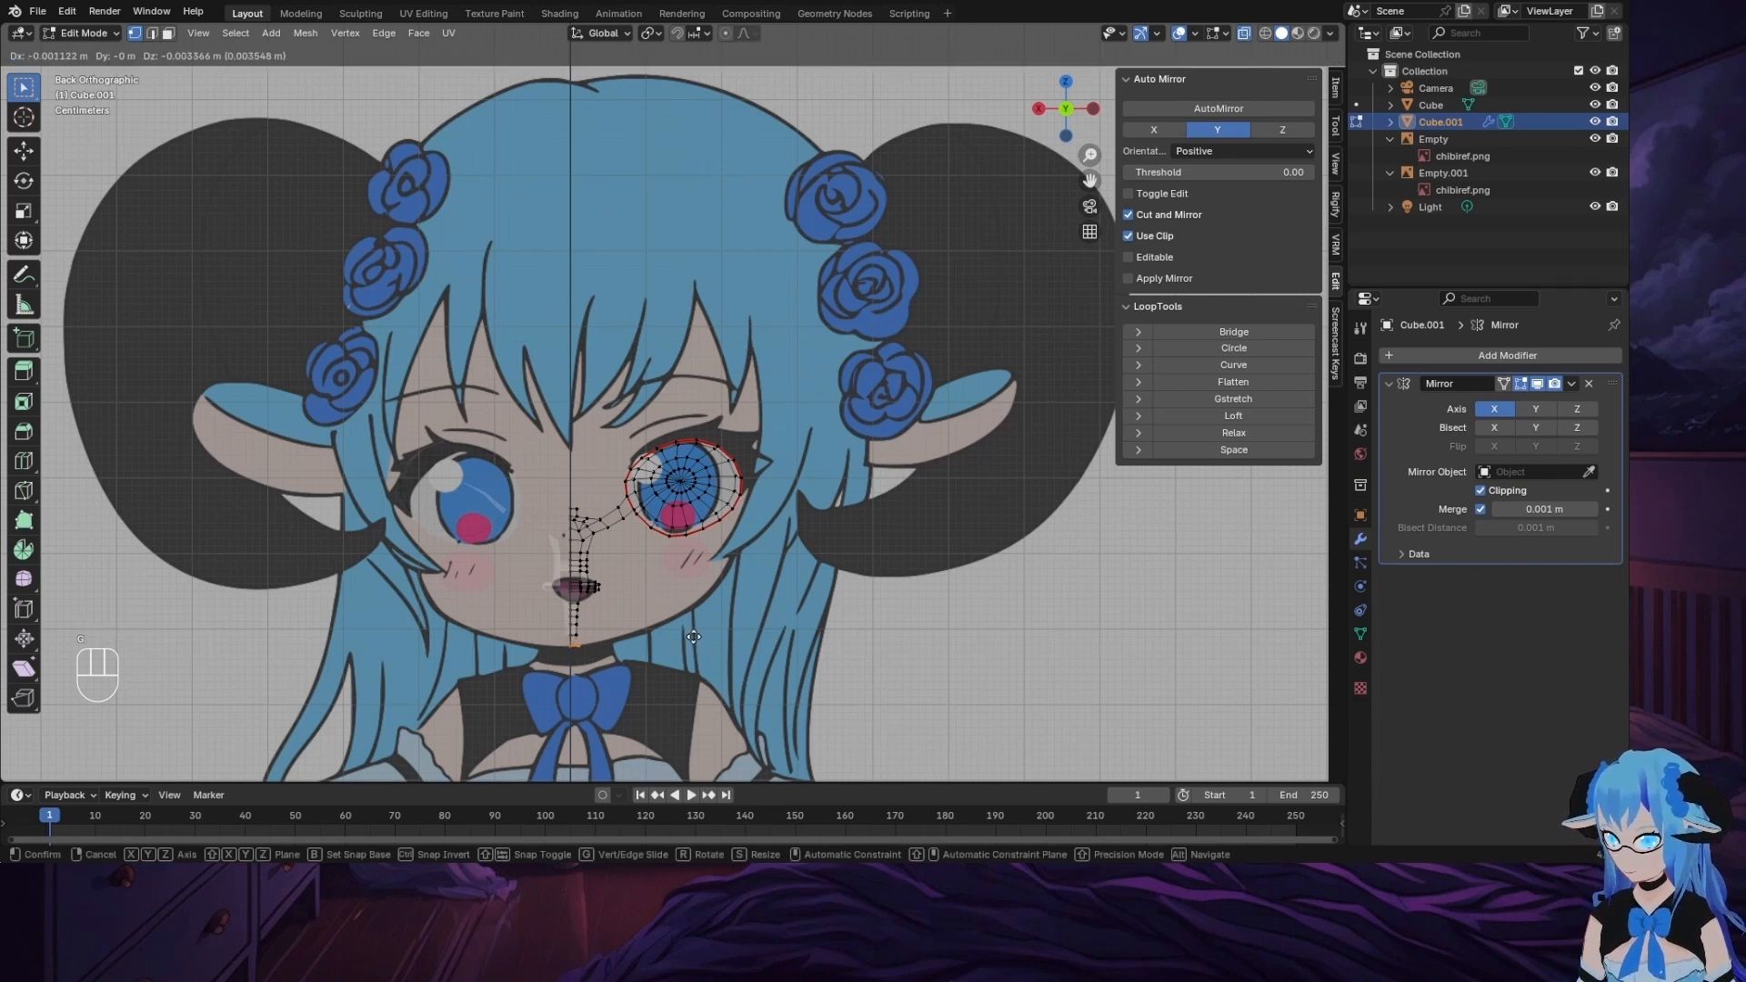
pyautogui.click(696, 635)
pyautogui.press('e')
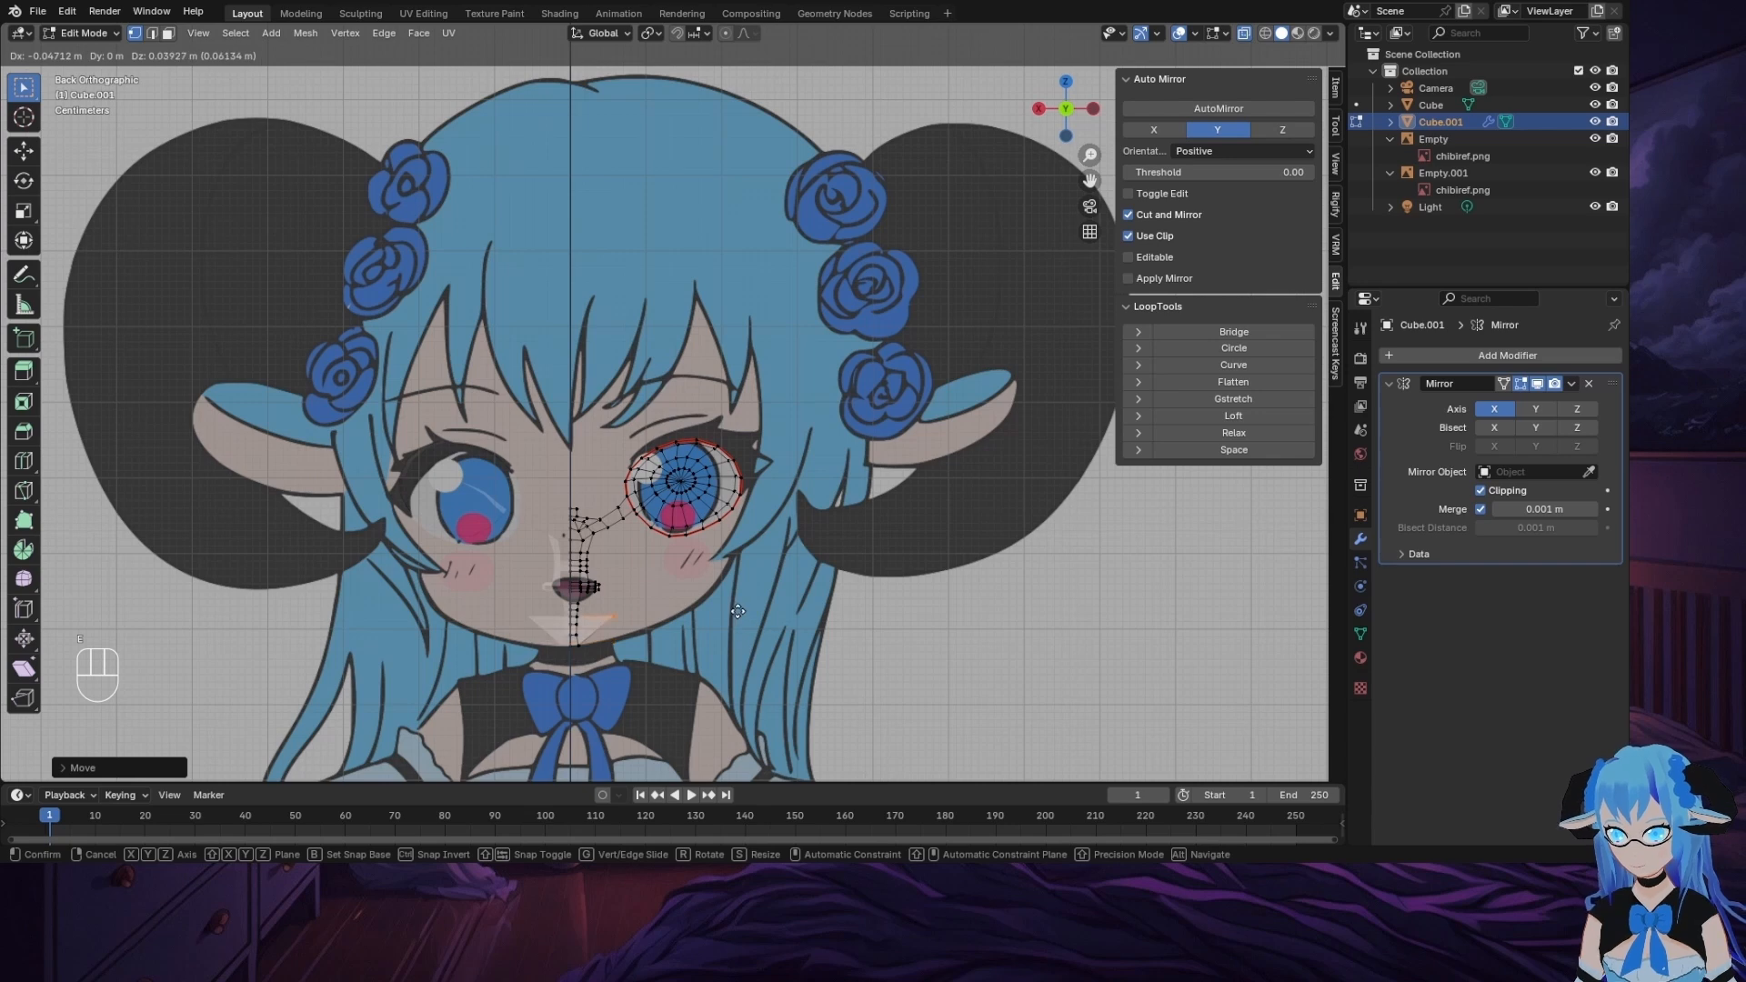
pyautogui.click(733, 613)
pyautogui.press('e')
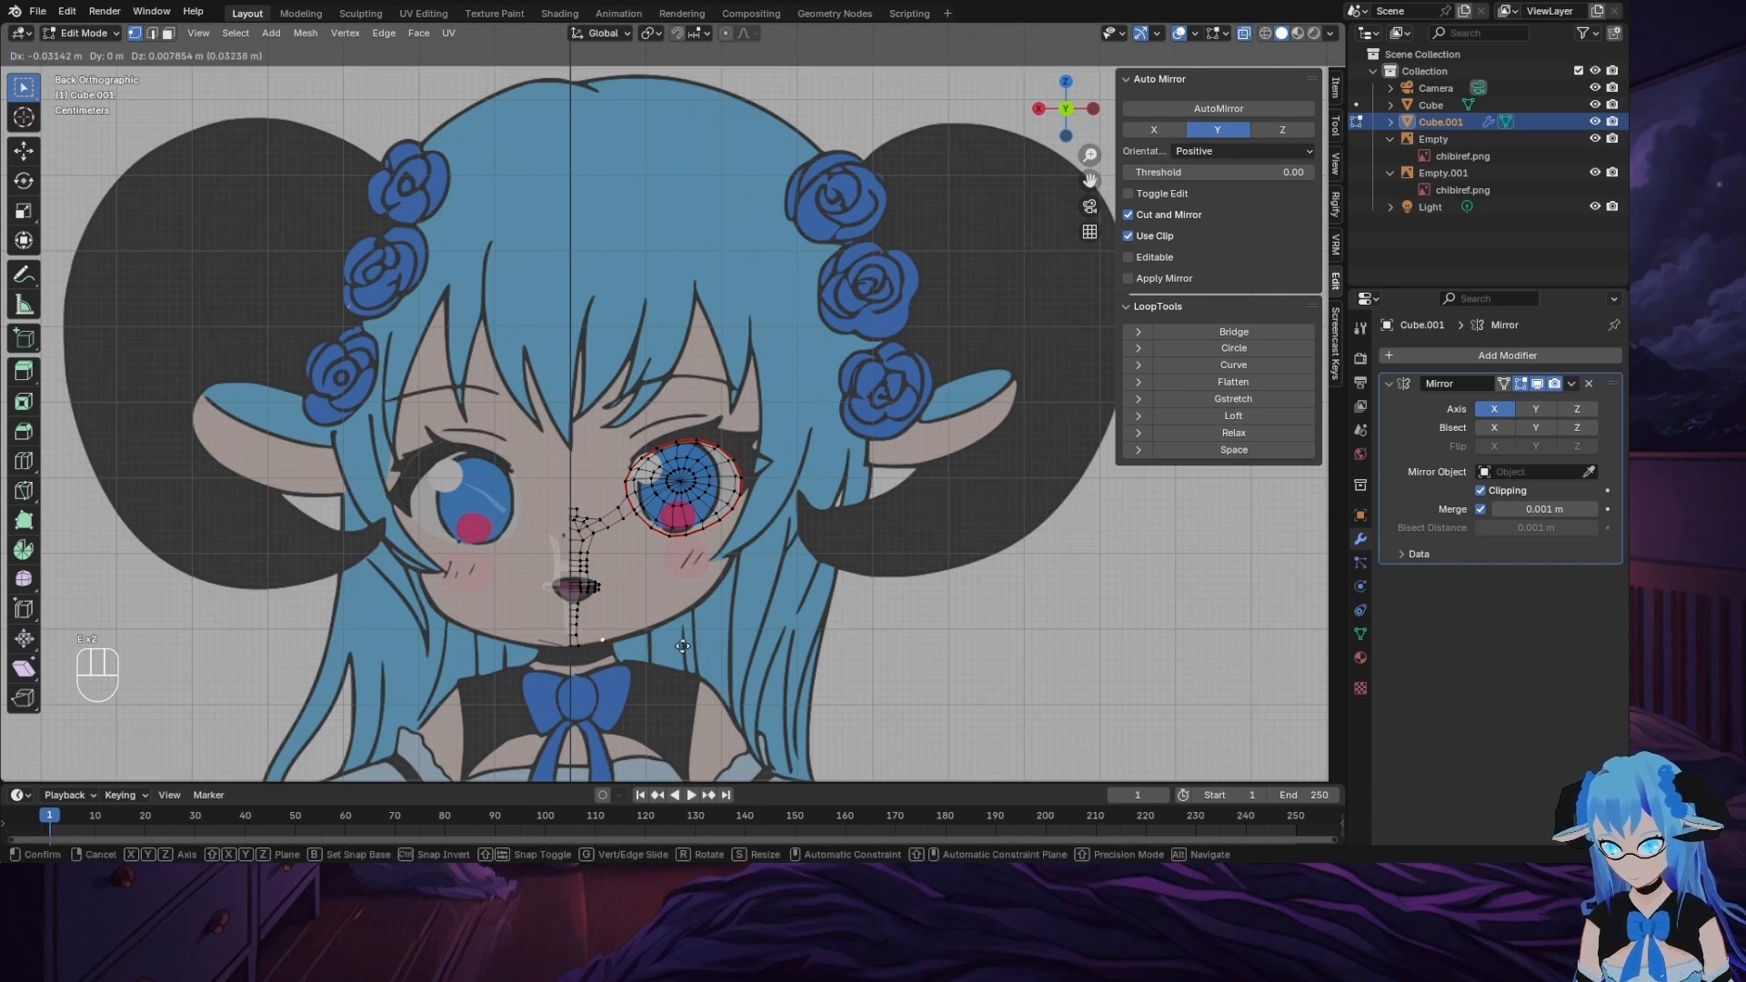
pyautogui.click(688, 646)
pyautogui.press('e')
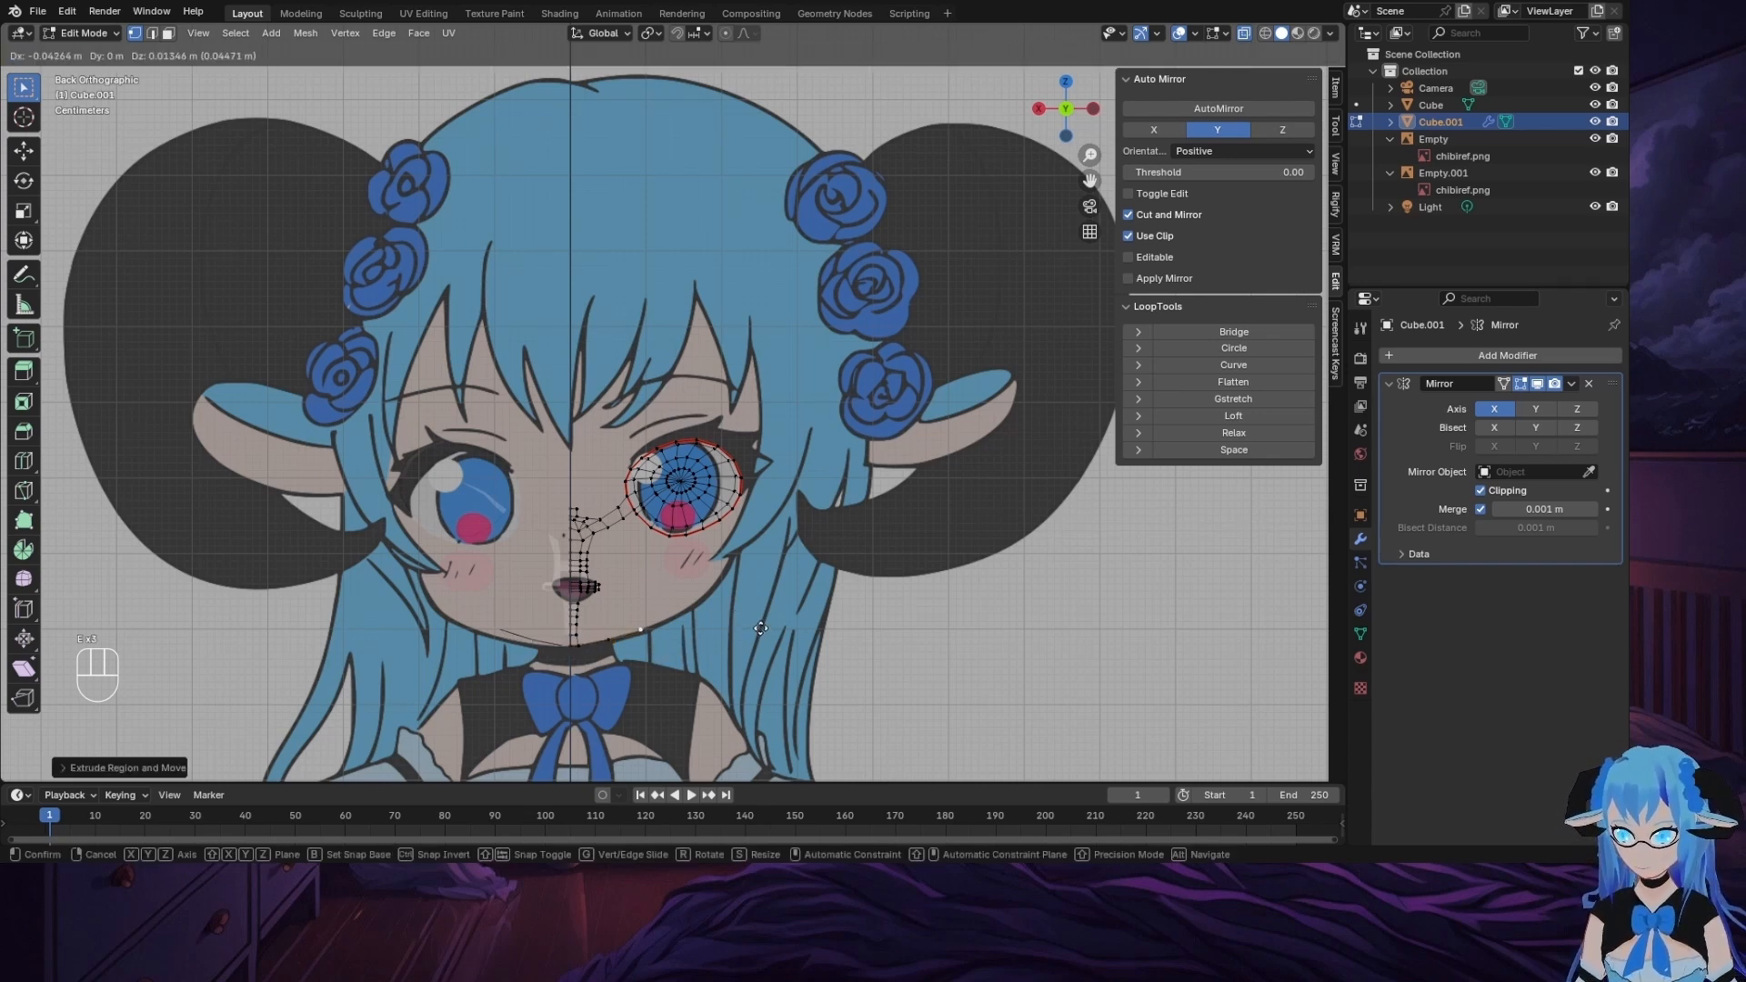
pyautogui.click(760, 628)
pyautogui.press('e')
pyautogui.click(813, 615)
pyautogui.press('e')
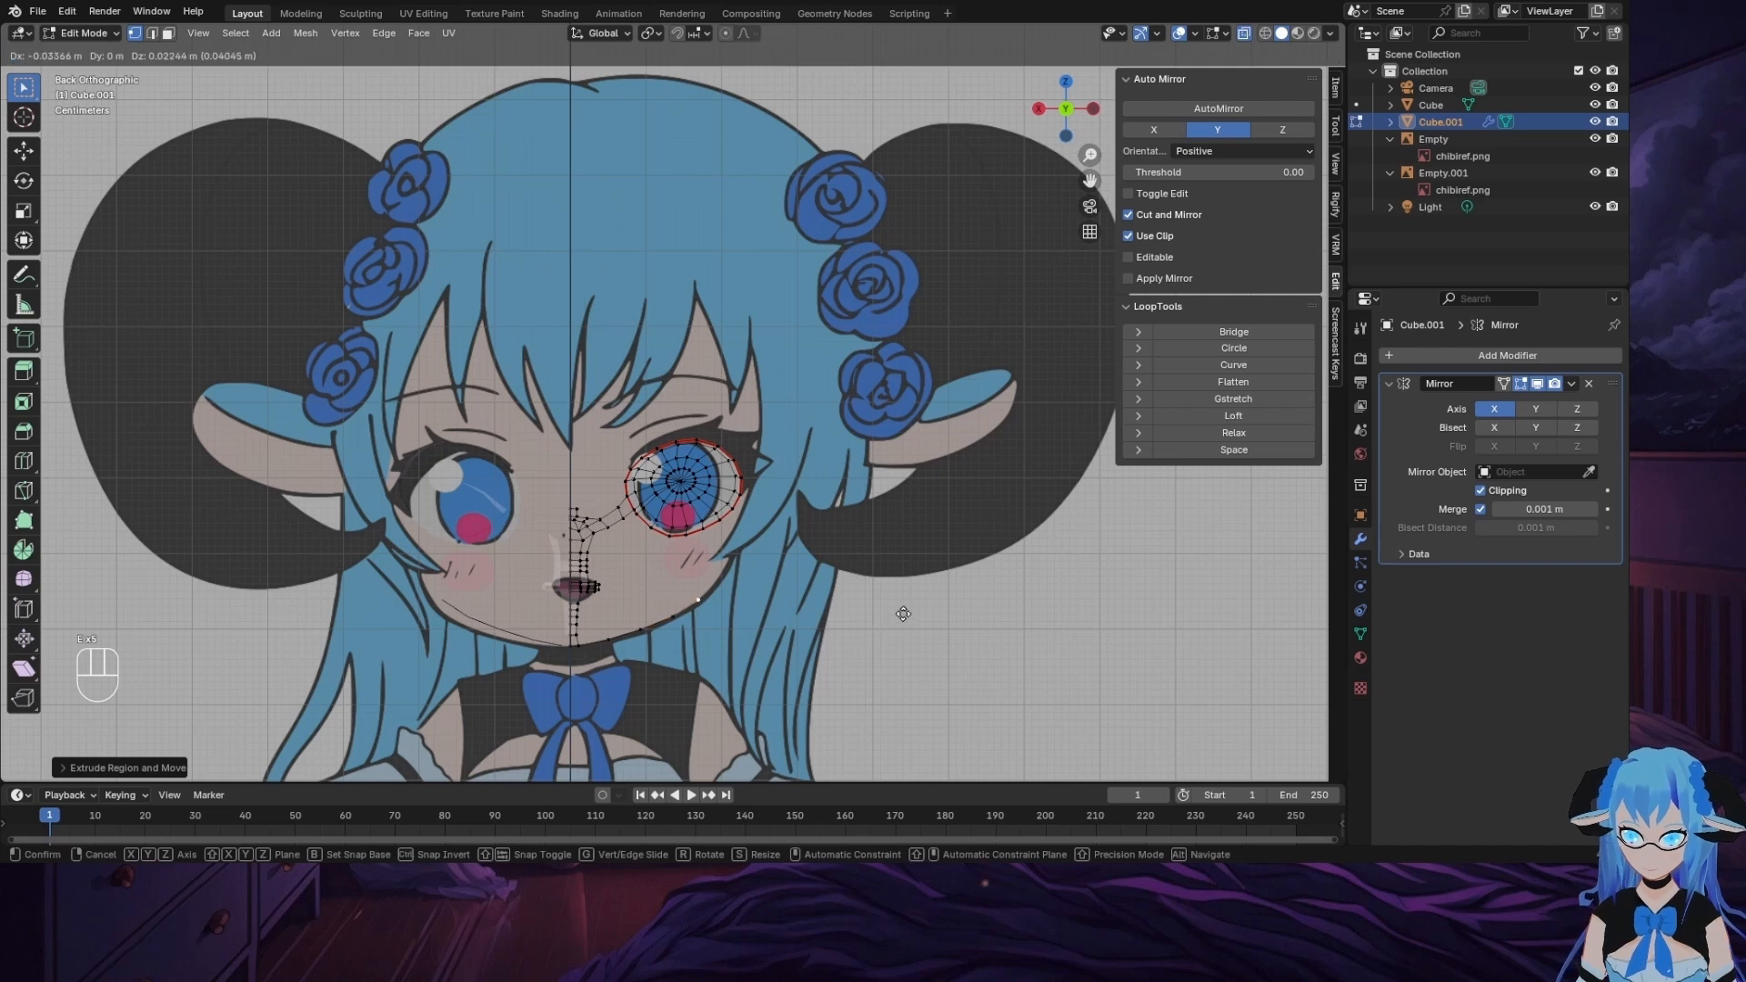
pyautogui.click(920, 603)
pyautogui.press('e')
pyautogui.click(944, 589)
pyautogui.press('e')
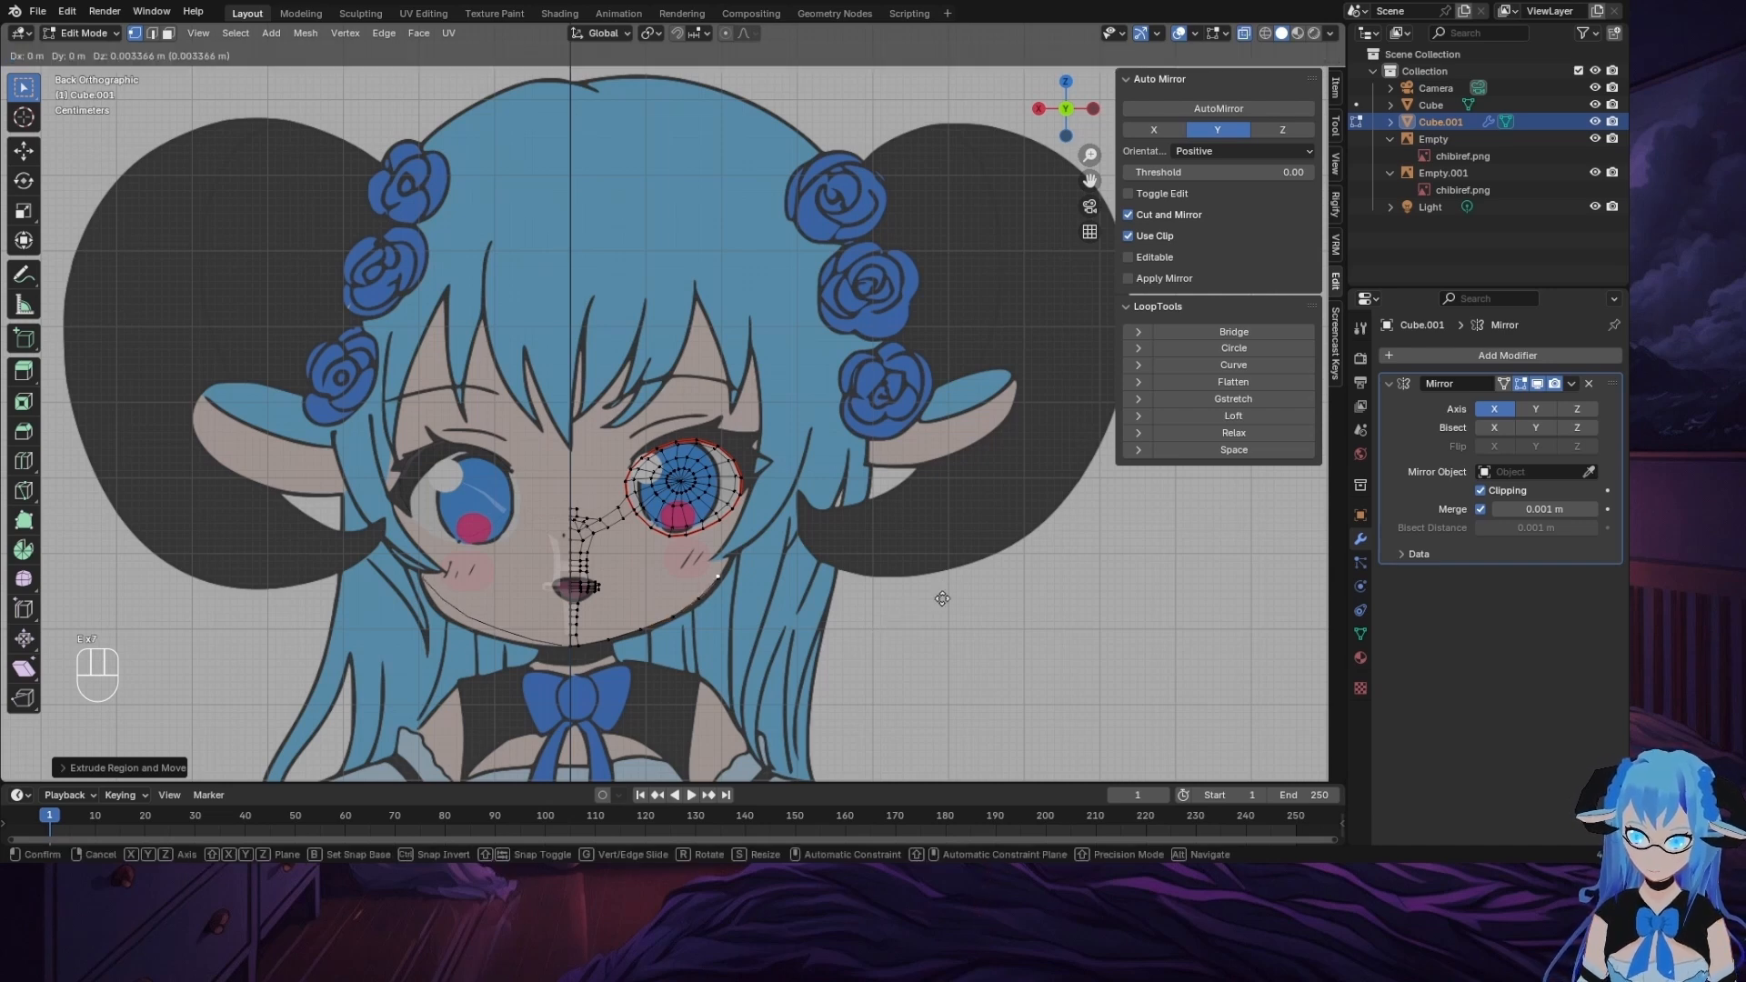
pyautogui.click(962, 562)
# Step: Extend the outline chain from the cheek up the side of the face, past the outer eye corner to the temple
pyautogui.press('e')
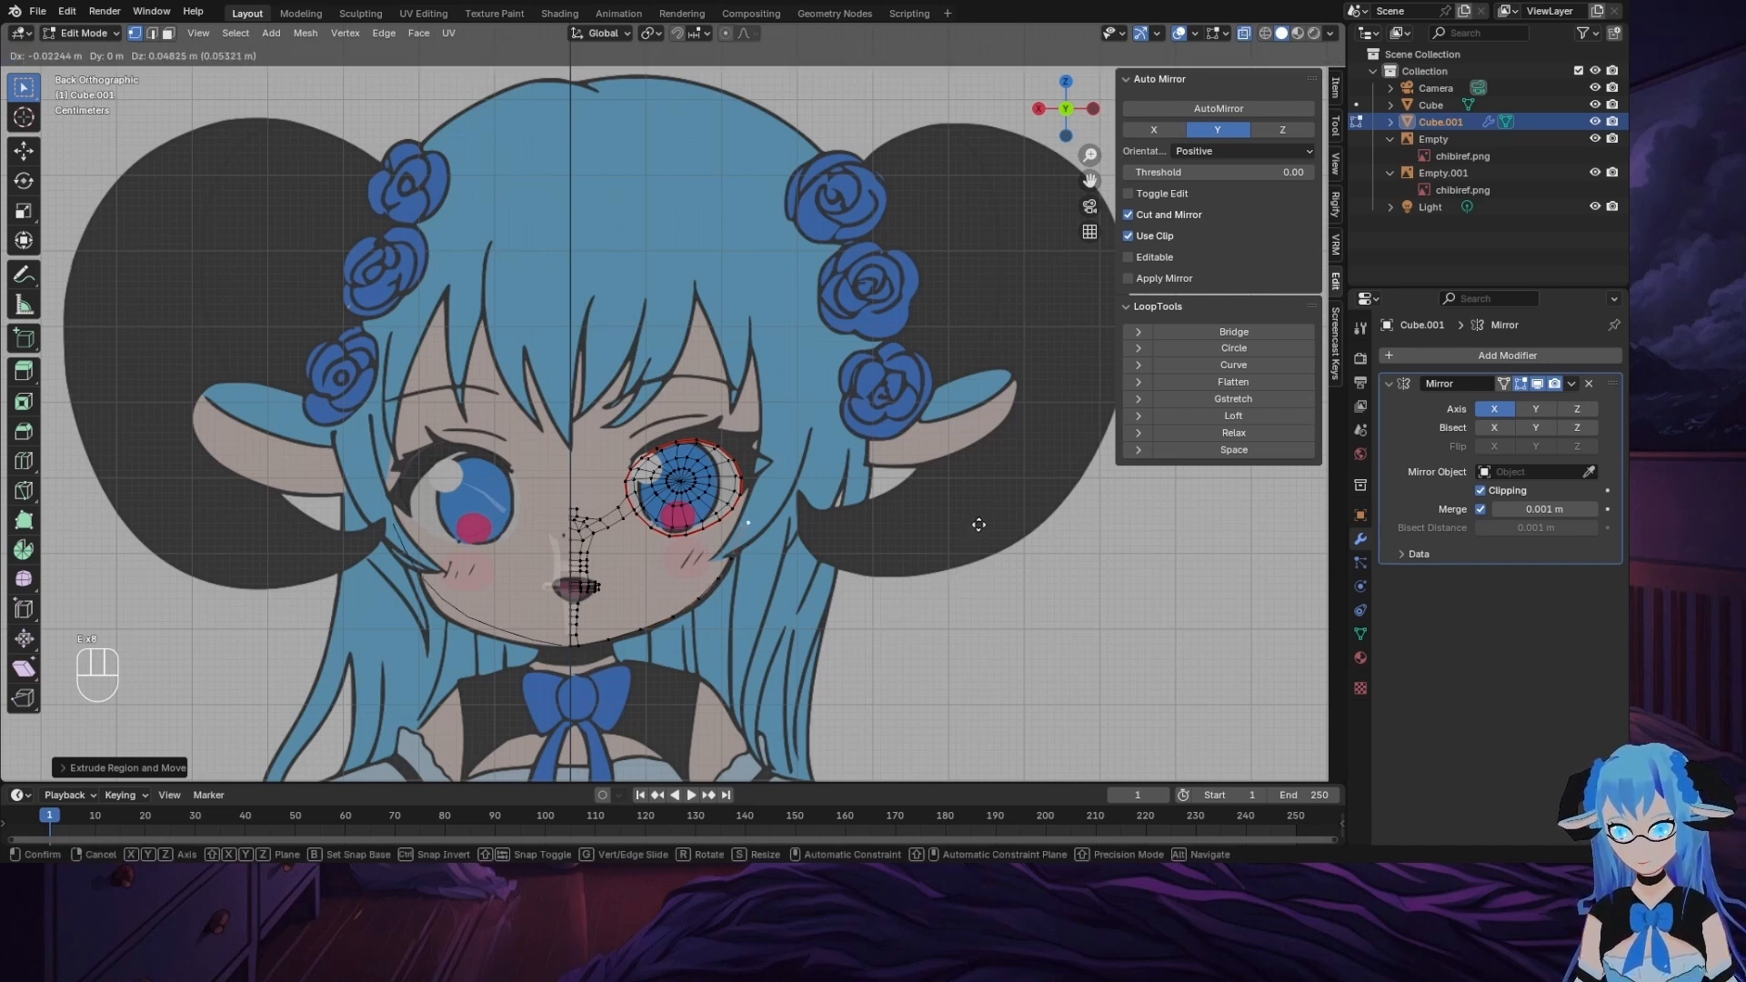
pyautogui.click(976, 527)
pyautogui.press('e')
pyautogui.click(1005, 546)
pyautogui.press('e')
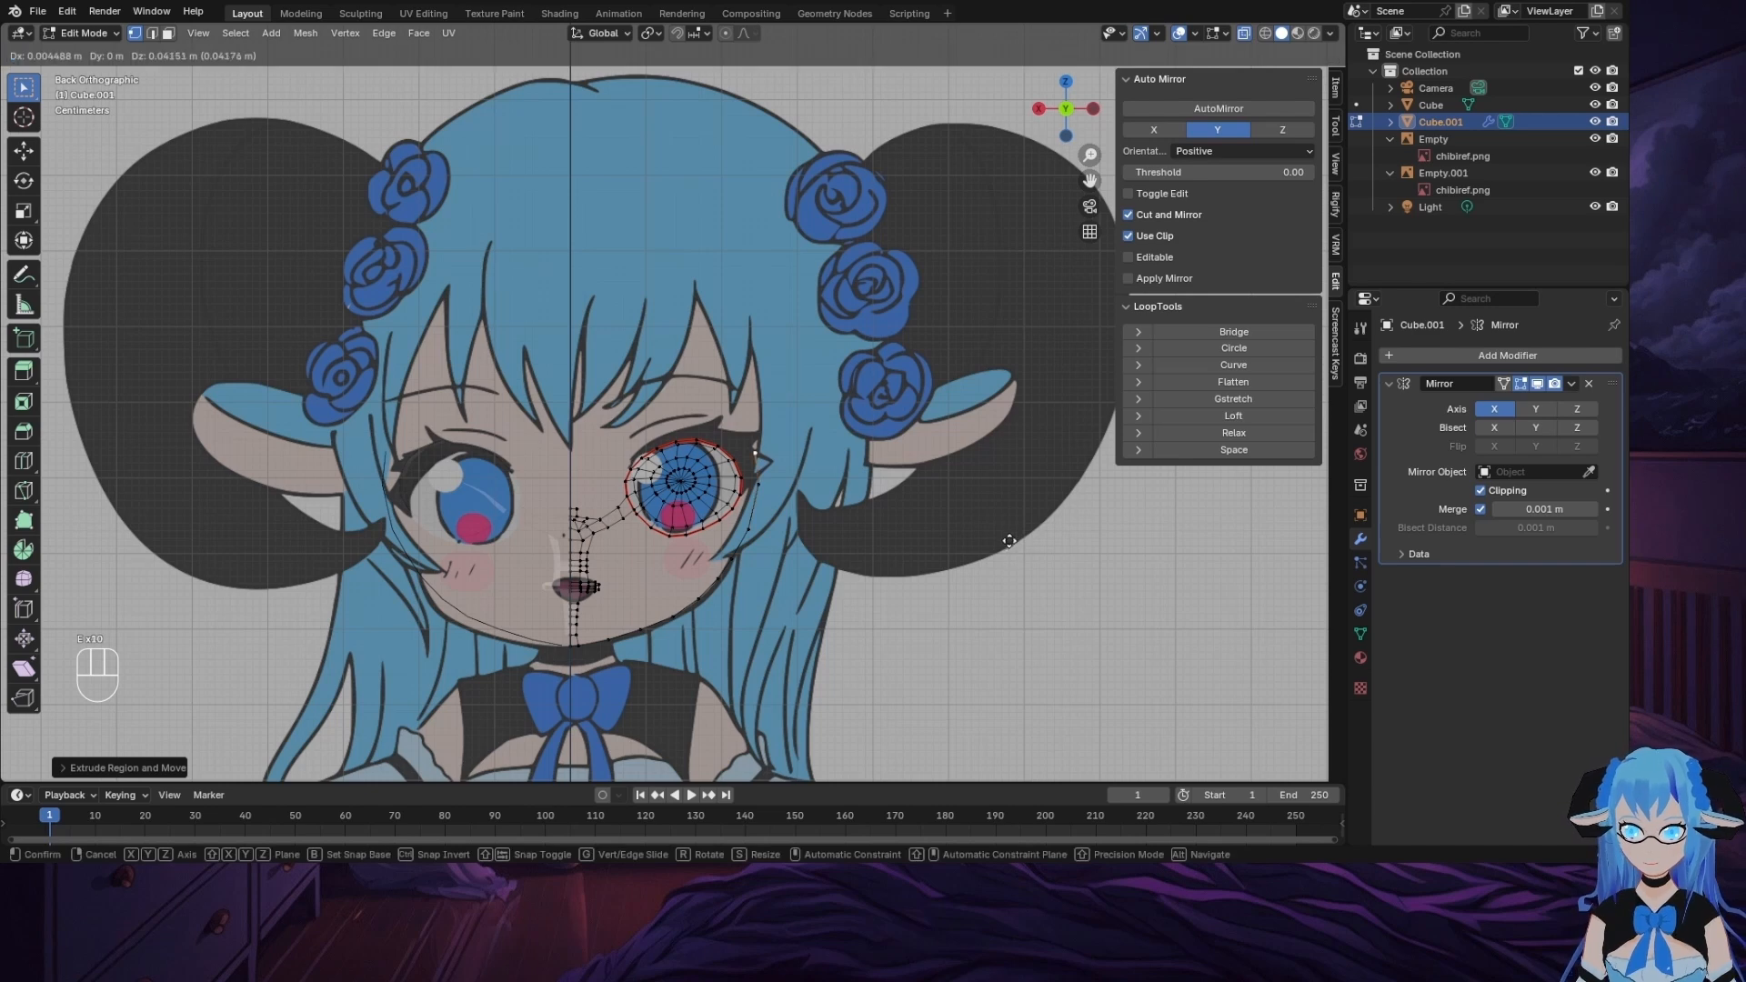
pyautogui.click(1015, 521)
pyautogui.press('e')
pyautogui.click(1022, 513)
pyautogui.press('e')
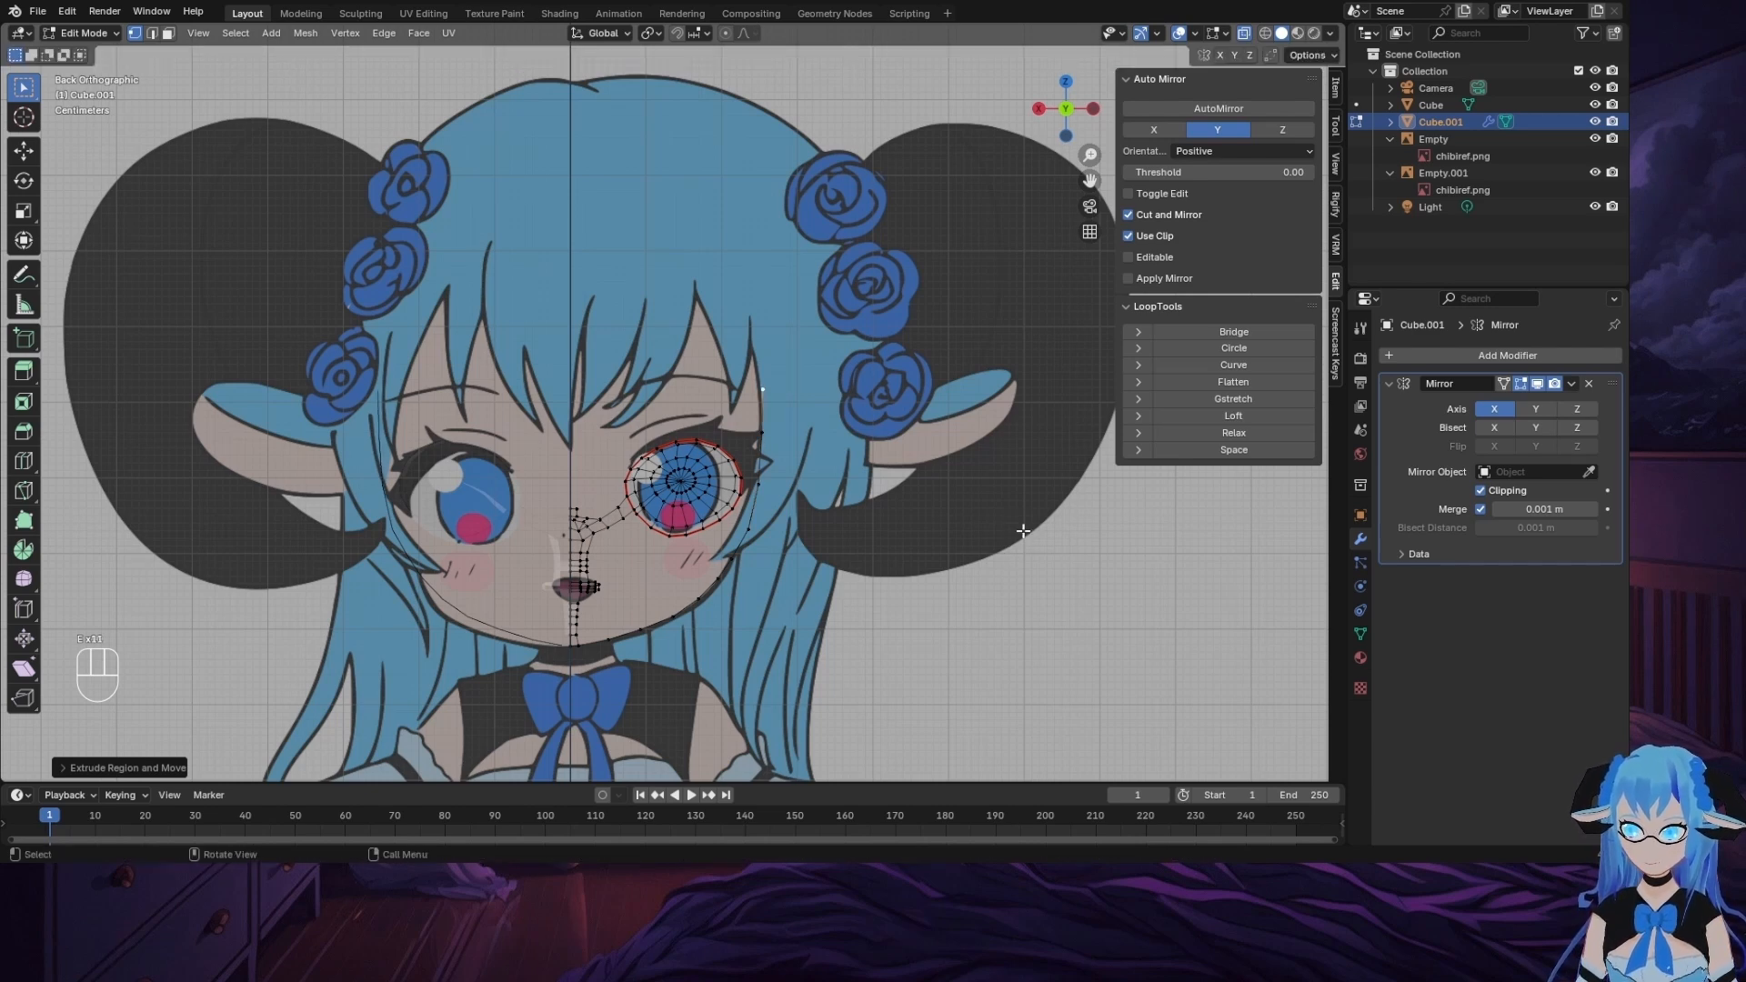
pyautogui.click(1019, 467)
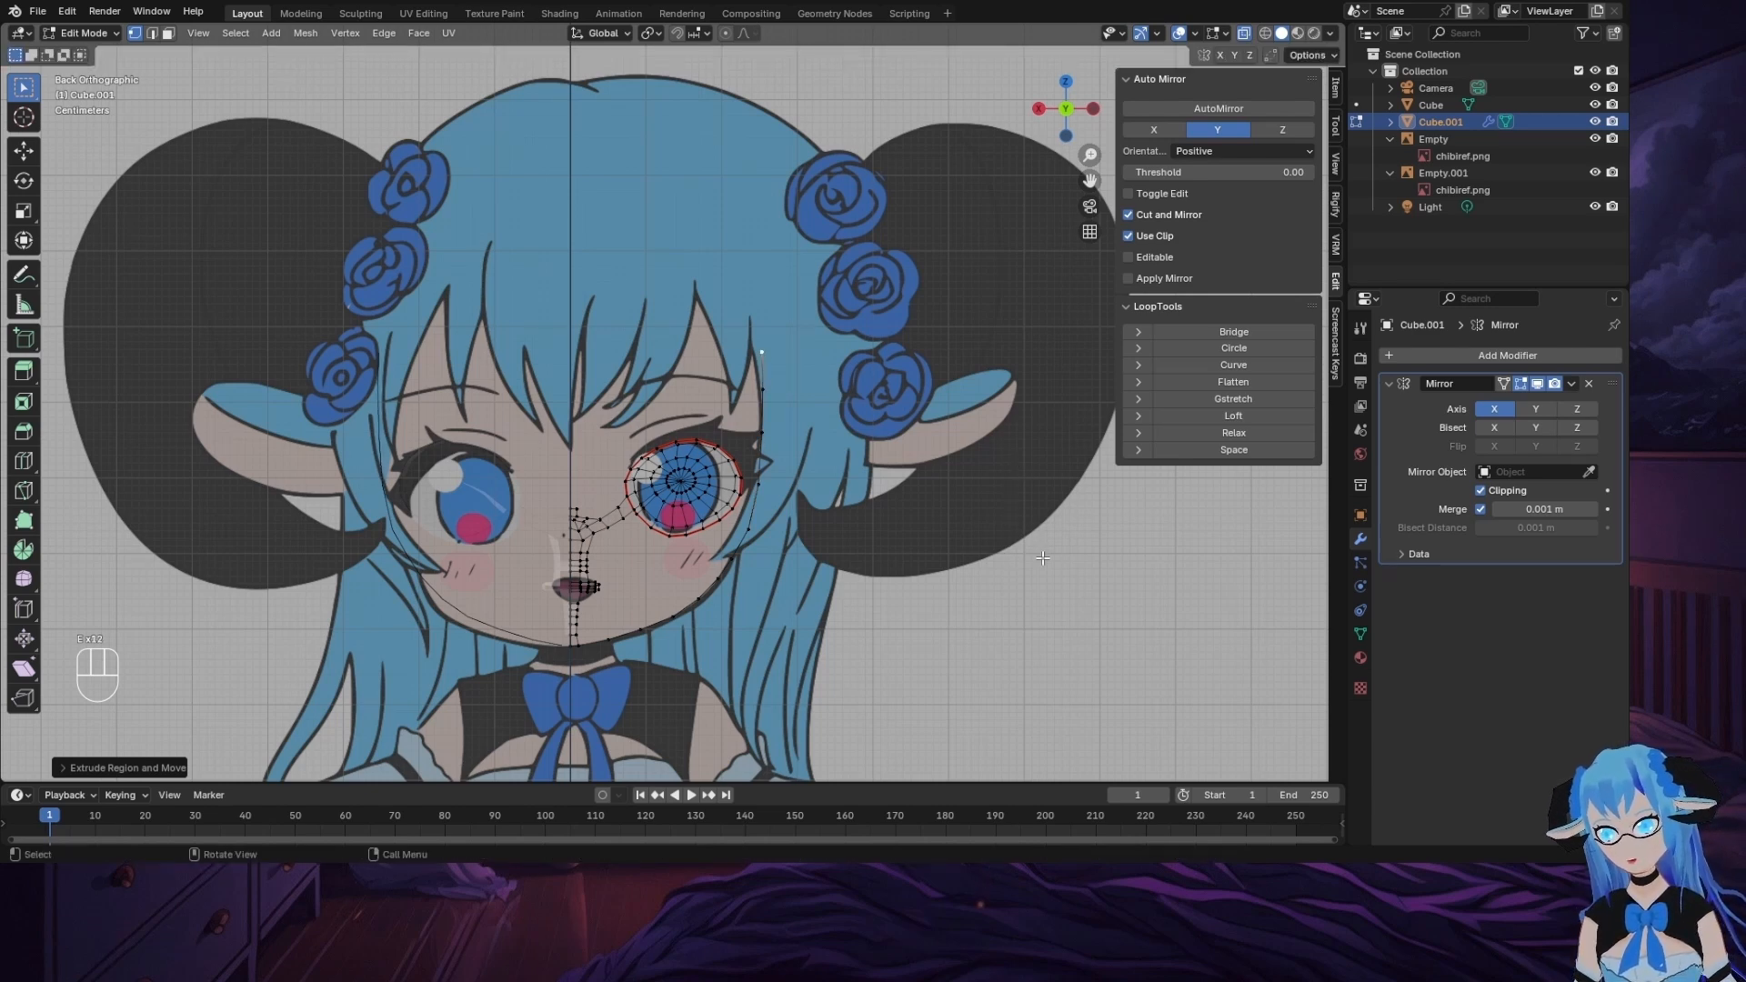
# Step: Extrude the outline chain from the temple over the top of the head to the centre line and save the file
pyautogui.press('e')
pyautogui.click(914, 364)
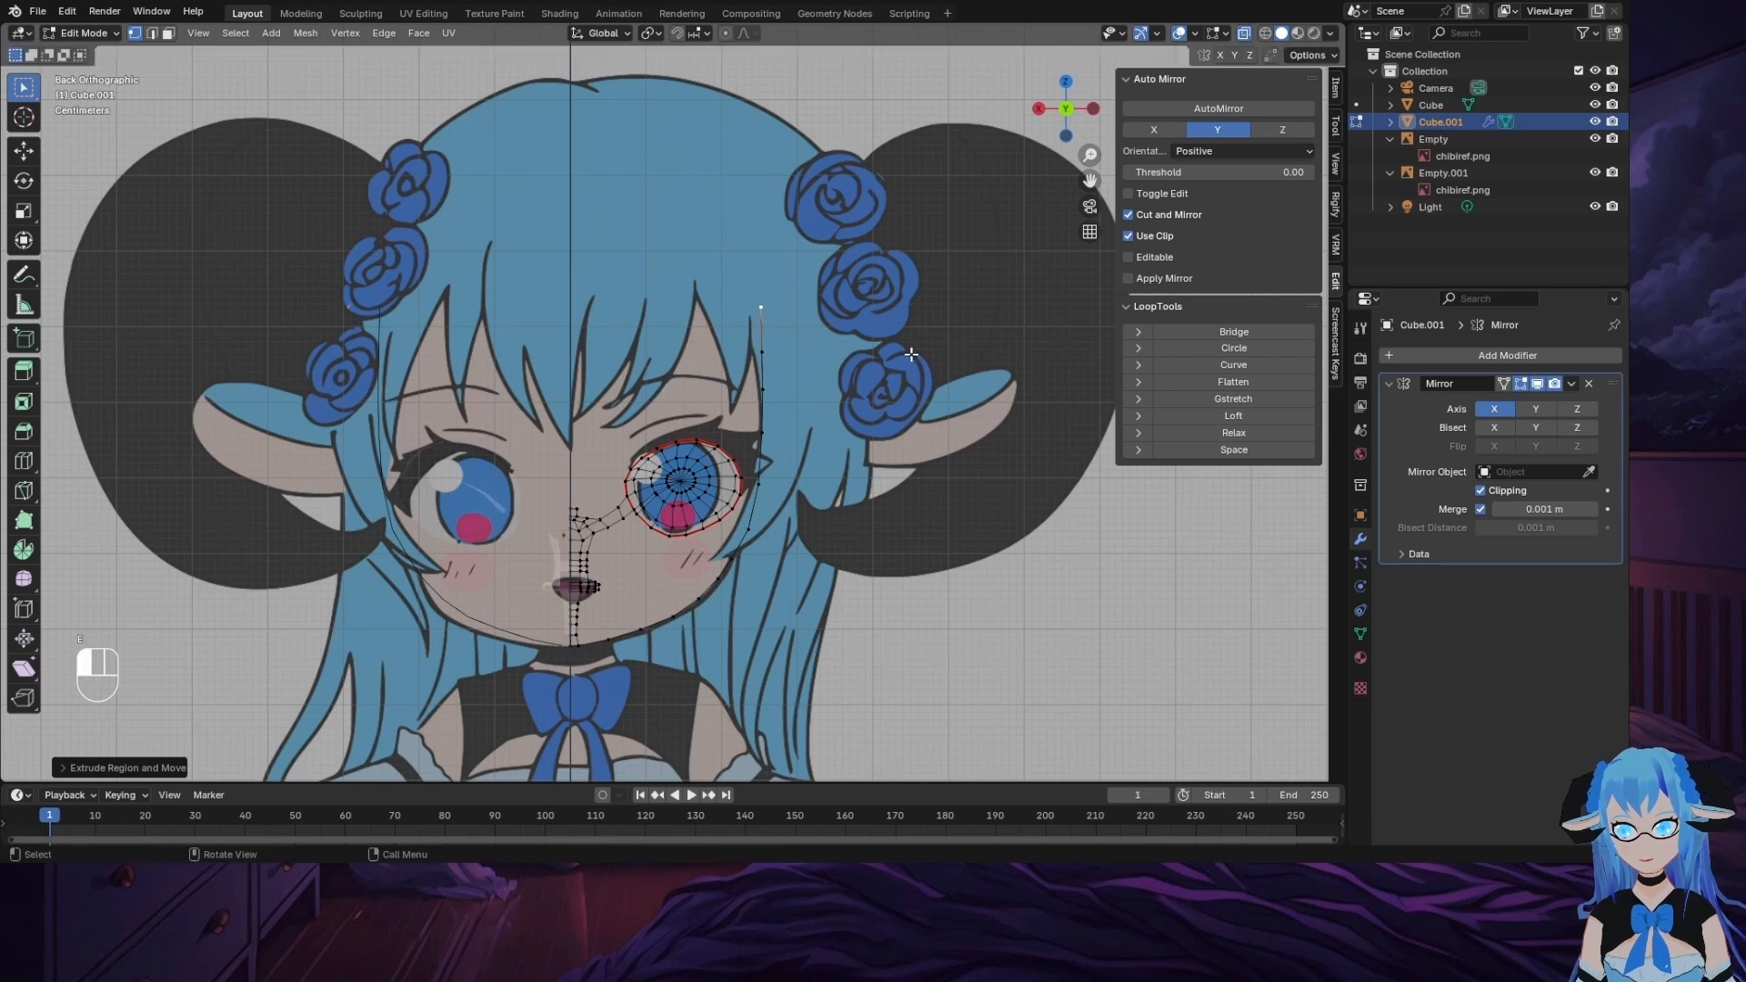
pyautogui.press('e')
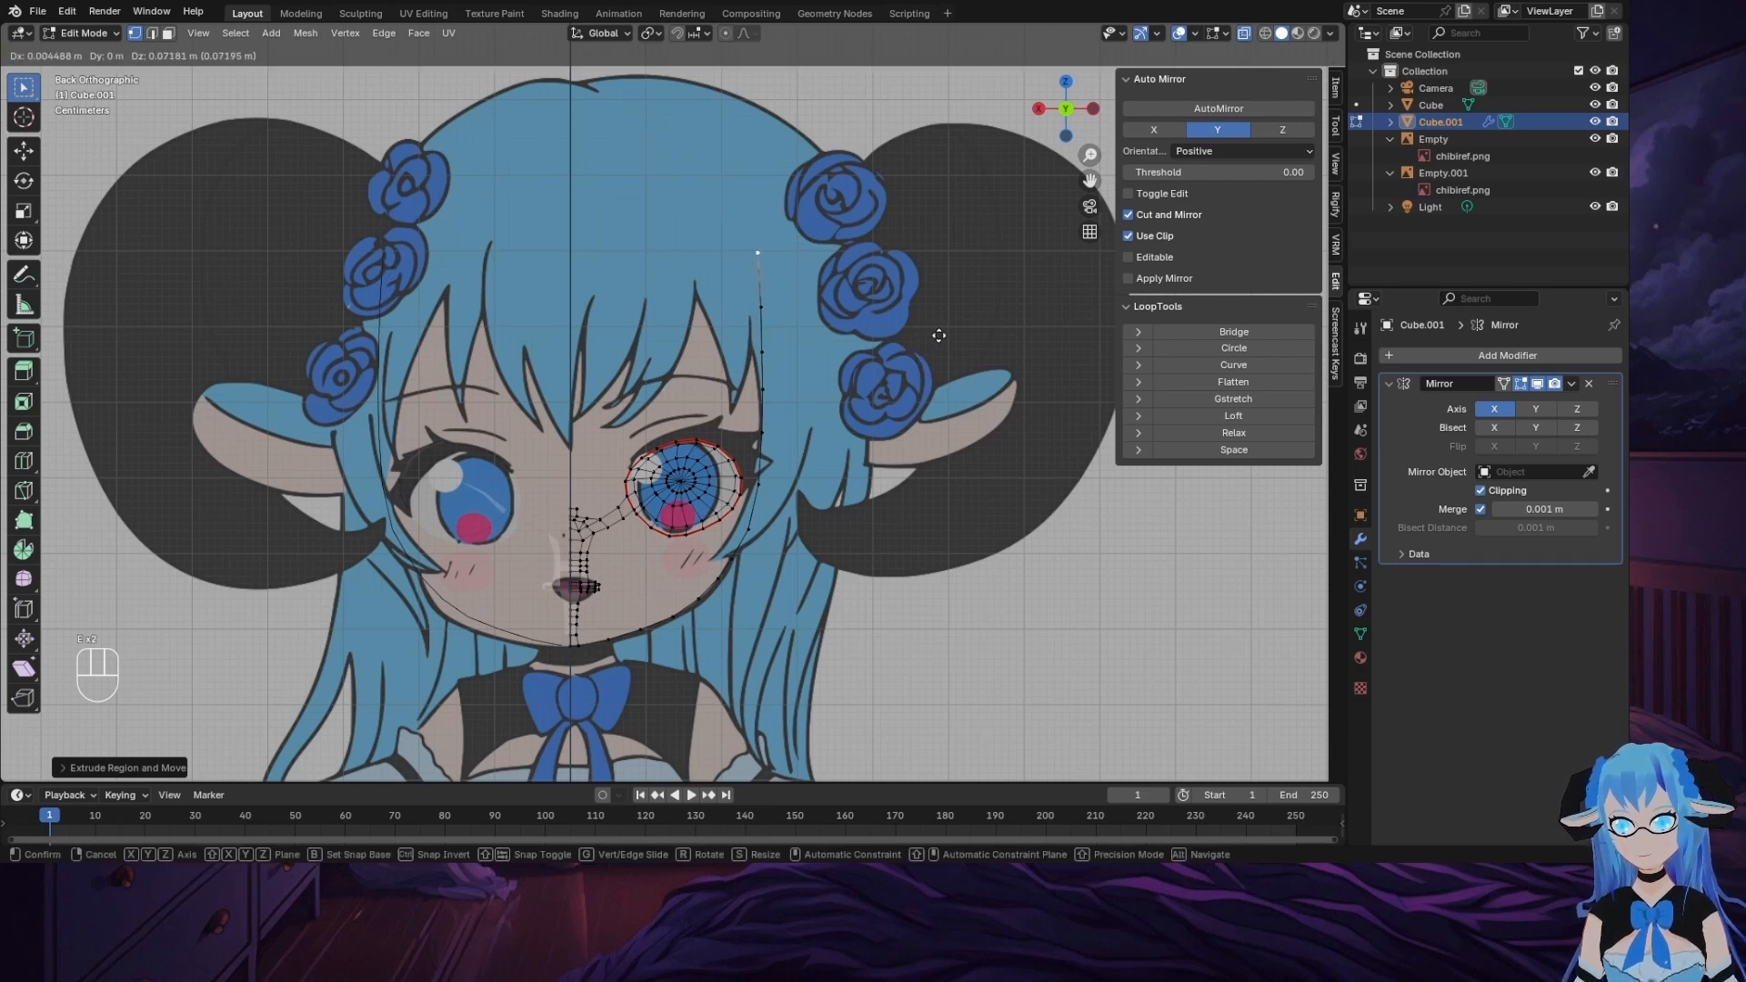
pyautogui.click(941, 357)
pyautogui.press('e')
pyautogui.click(928, 313)
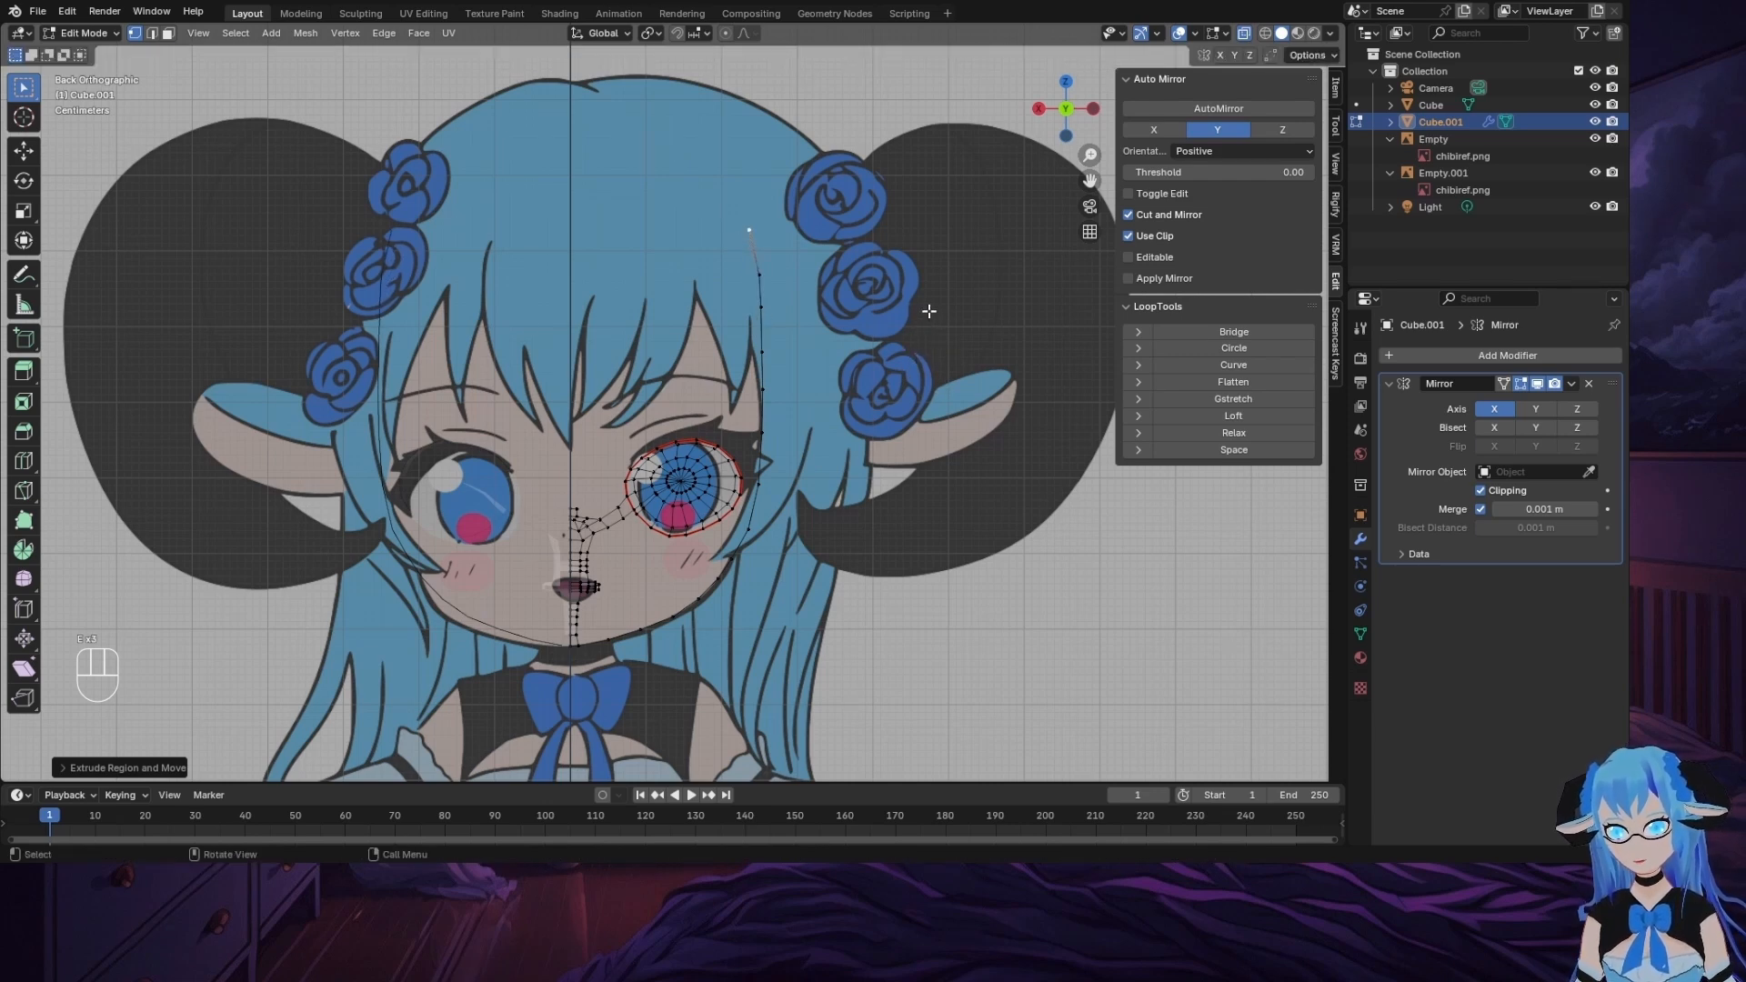
pyautogui.press('e')
pyautogui.click(901, 277)
pyautogui.press('e')
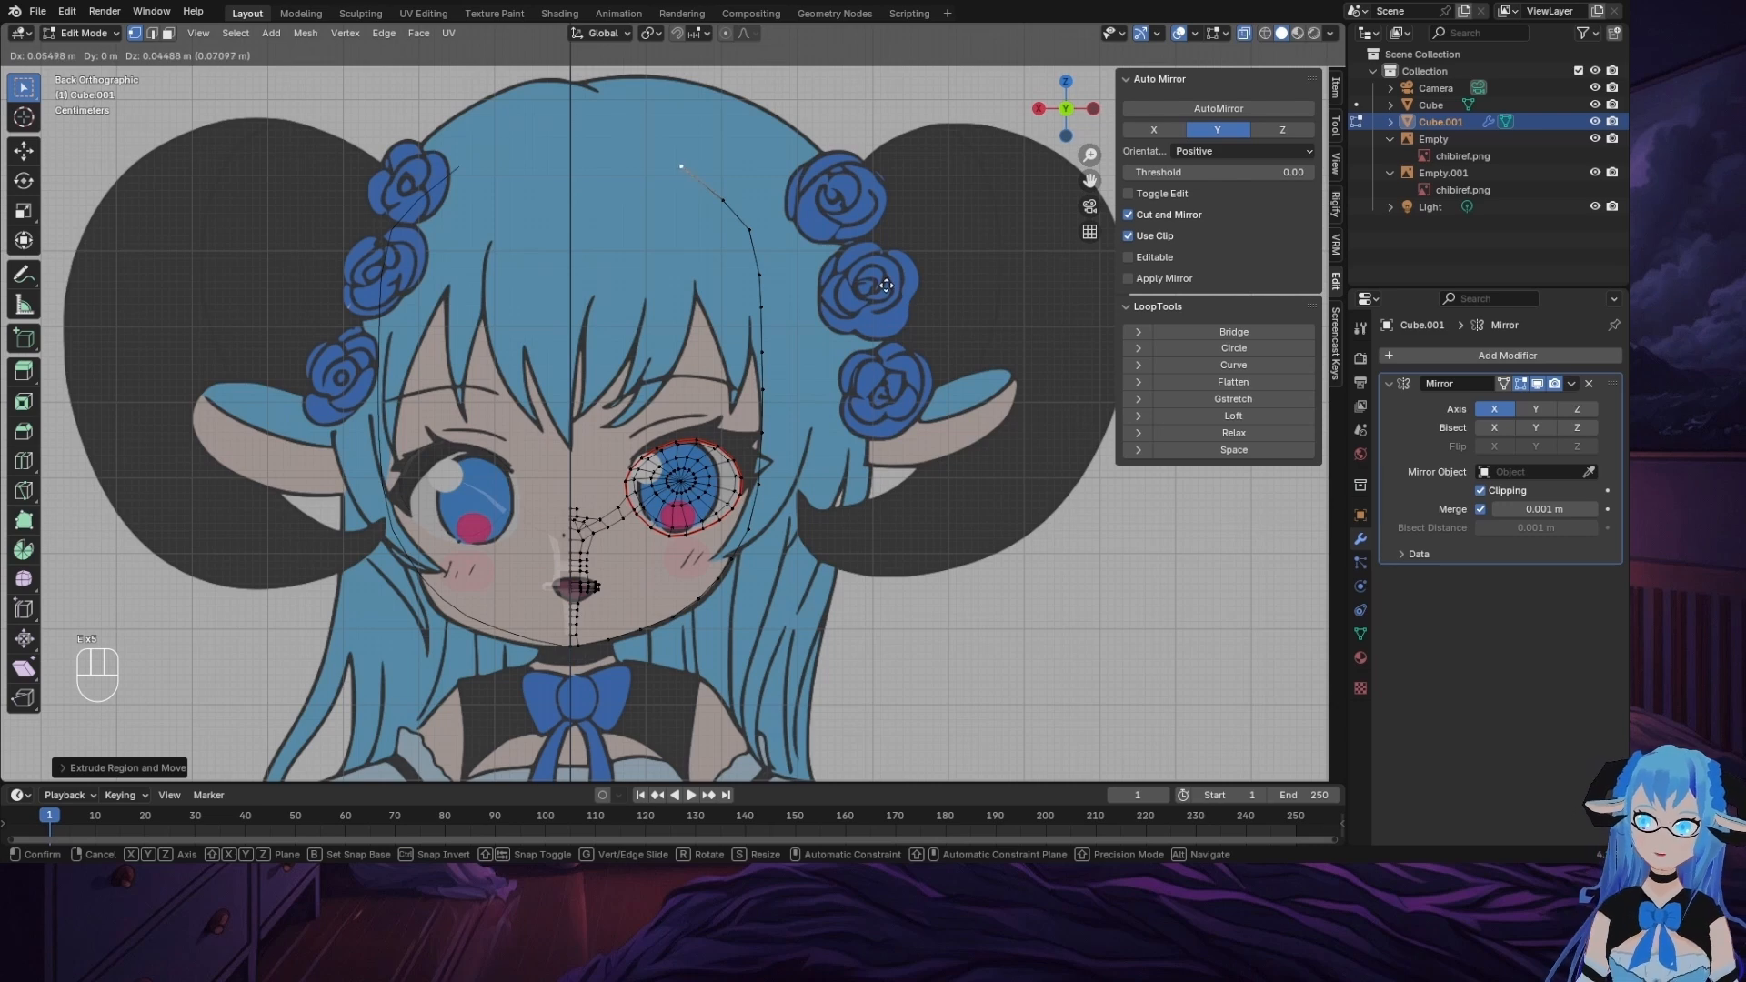
pyautogui.click(885, 285)
pyautogui.press('e')
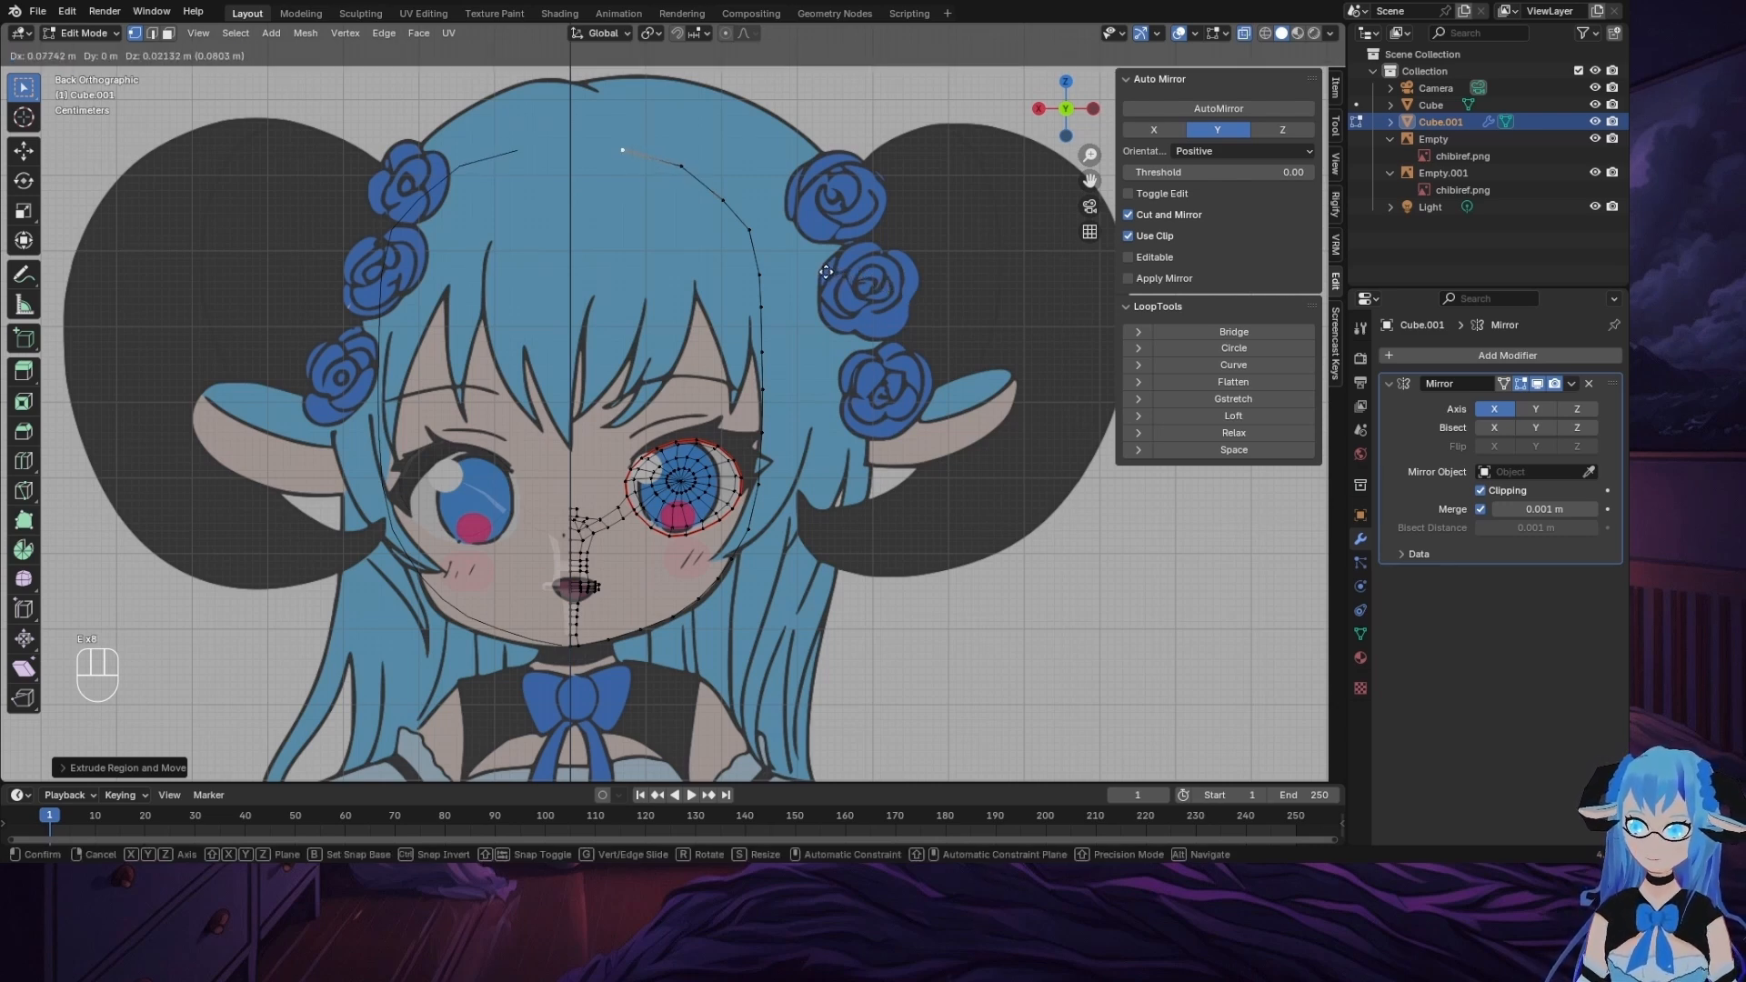
pyautogui.click(864, 277)
pyautogui.press('e')
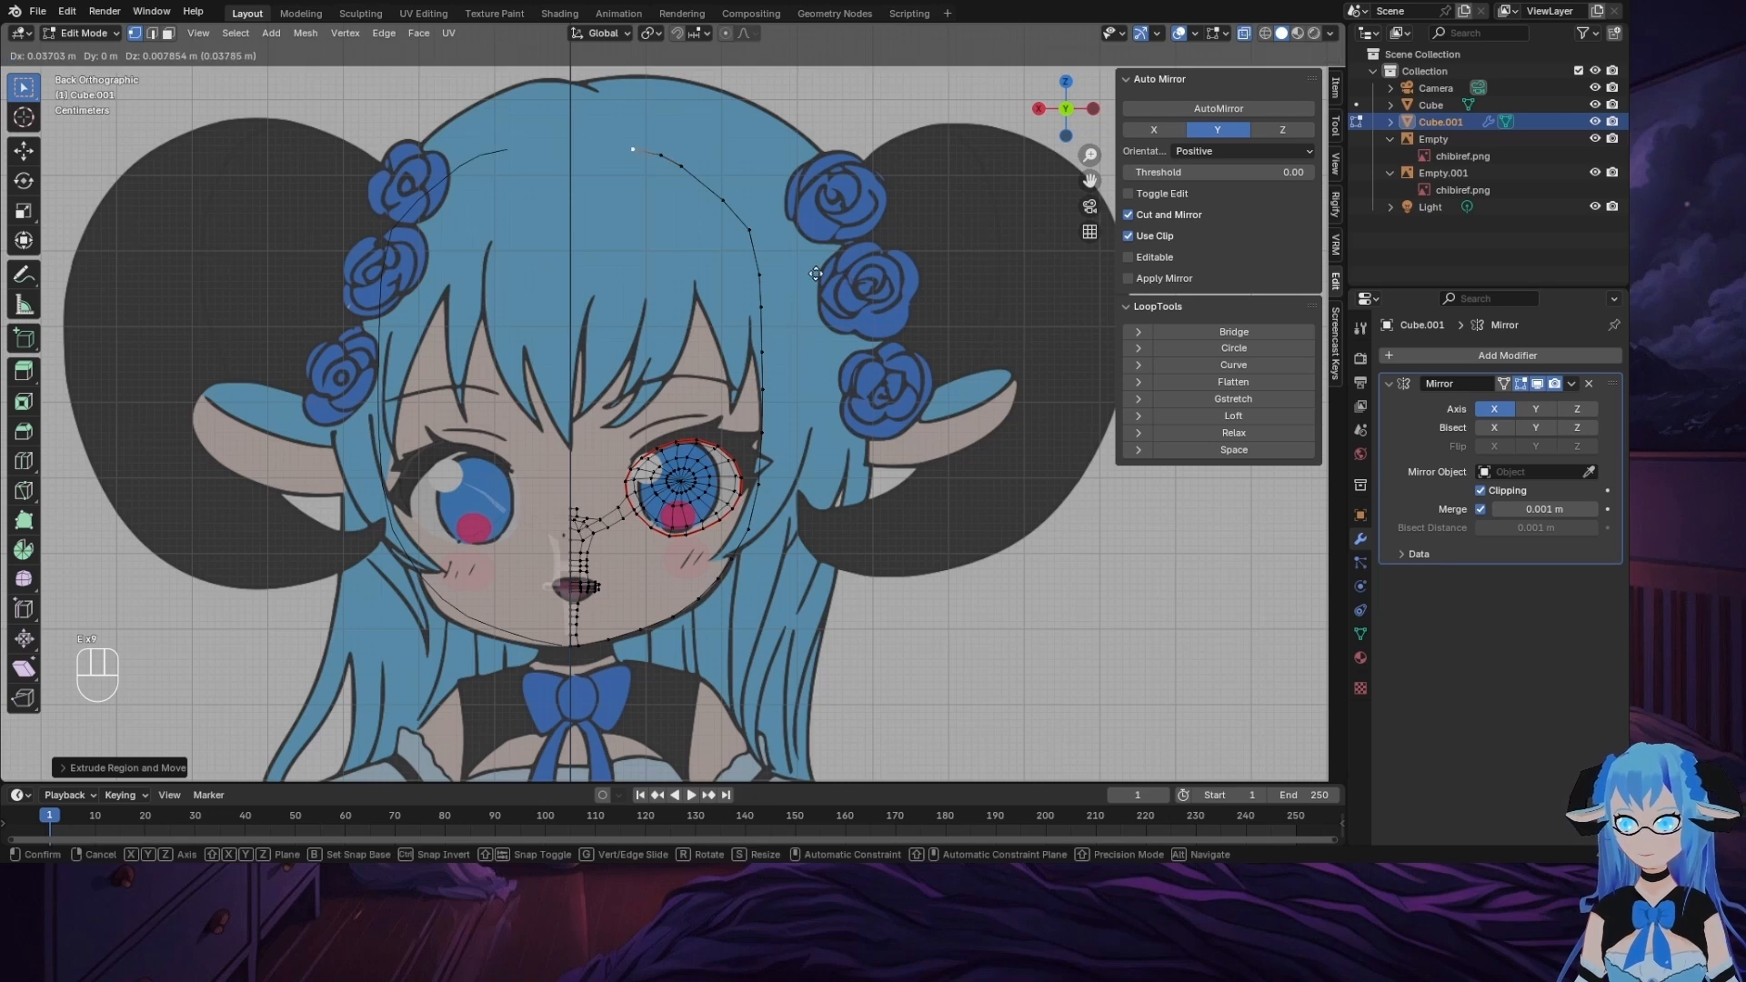
pyautogui.click(818, 274)
pyautogui.press('e')
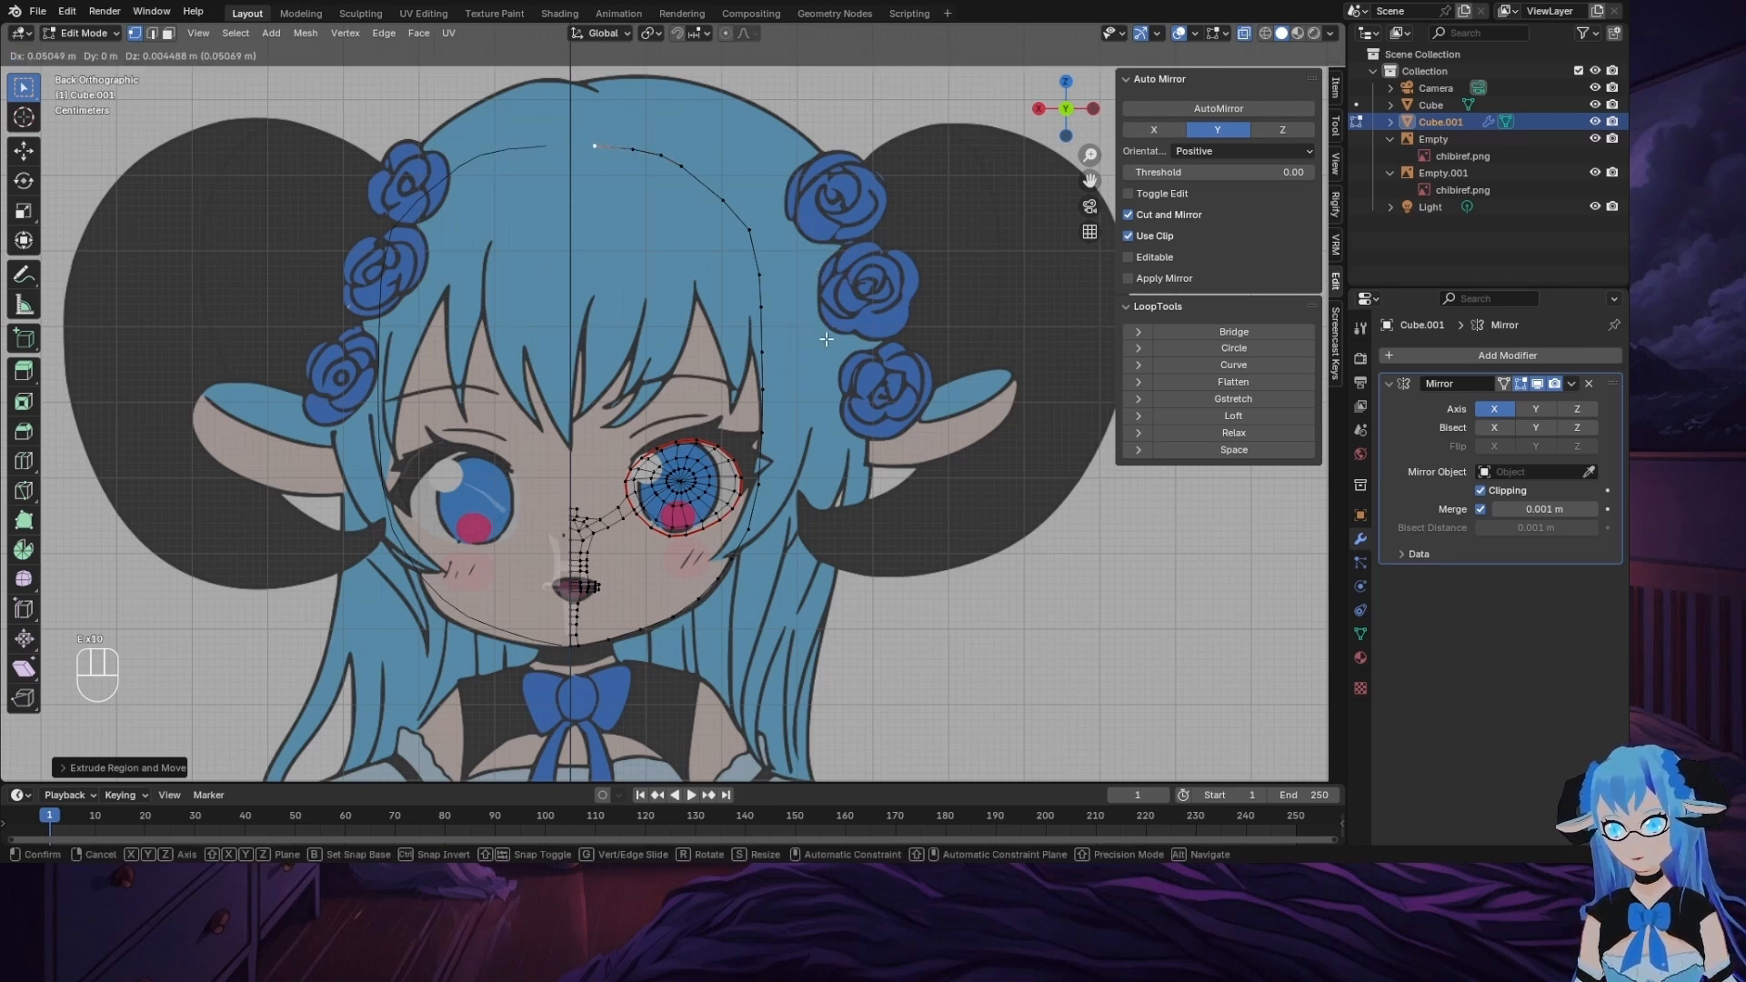
pyautogui.click(826, 339)
pyautogui.press('e')
pyautogui.click(800, 338)
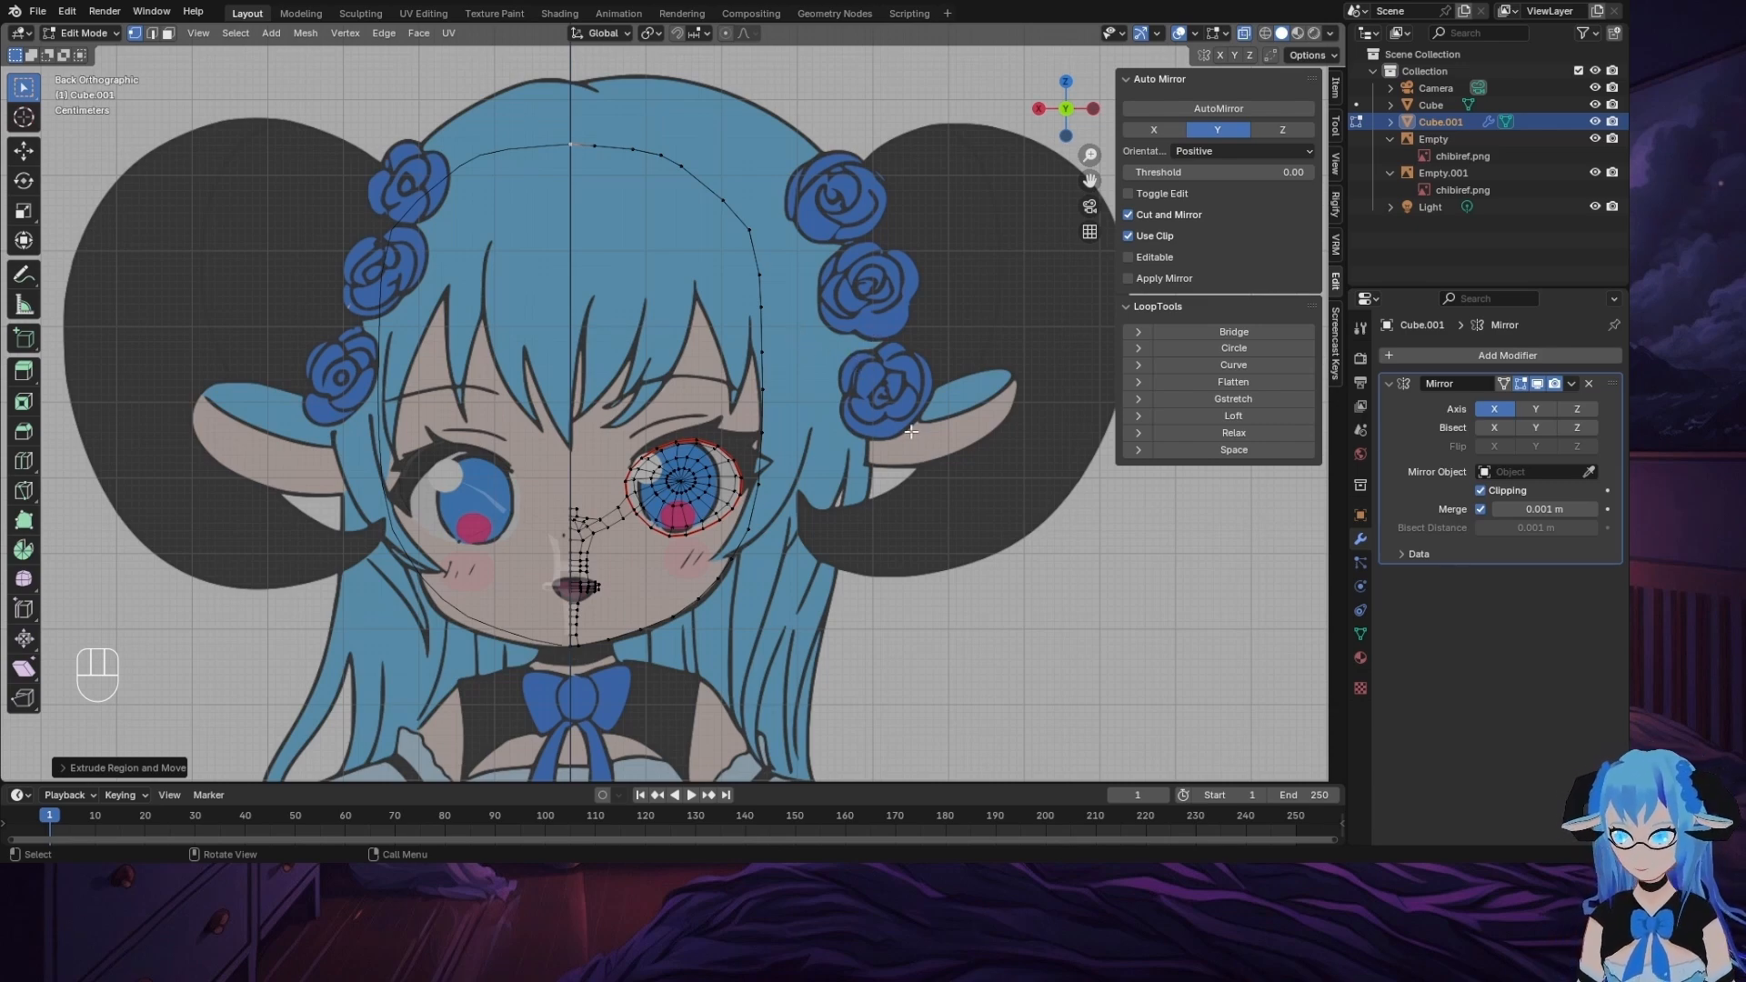
pyautogui.hotkey('ctrl', 's')
# Step: In side view, move the head outline chain backward along the Y axis, behind the eye
pyautogui.moveTo(830, 441); pyautogui.dragTo(1046, 102, button='middle')
pyautogui.click(1050, 113)
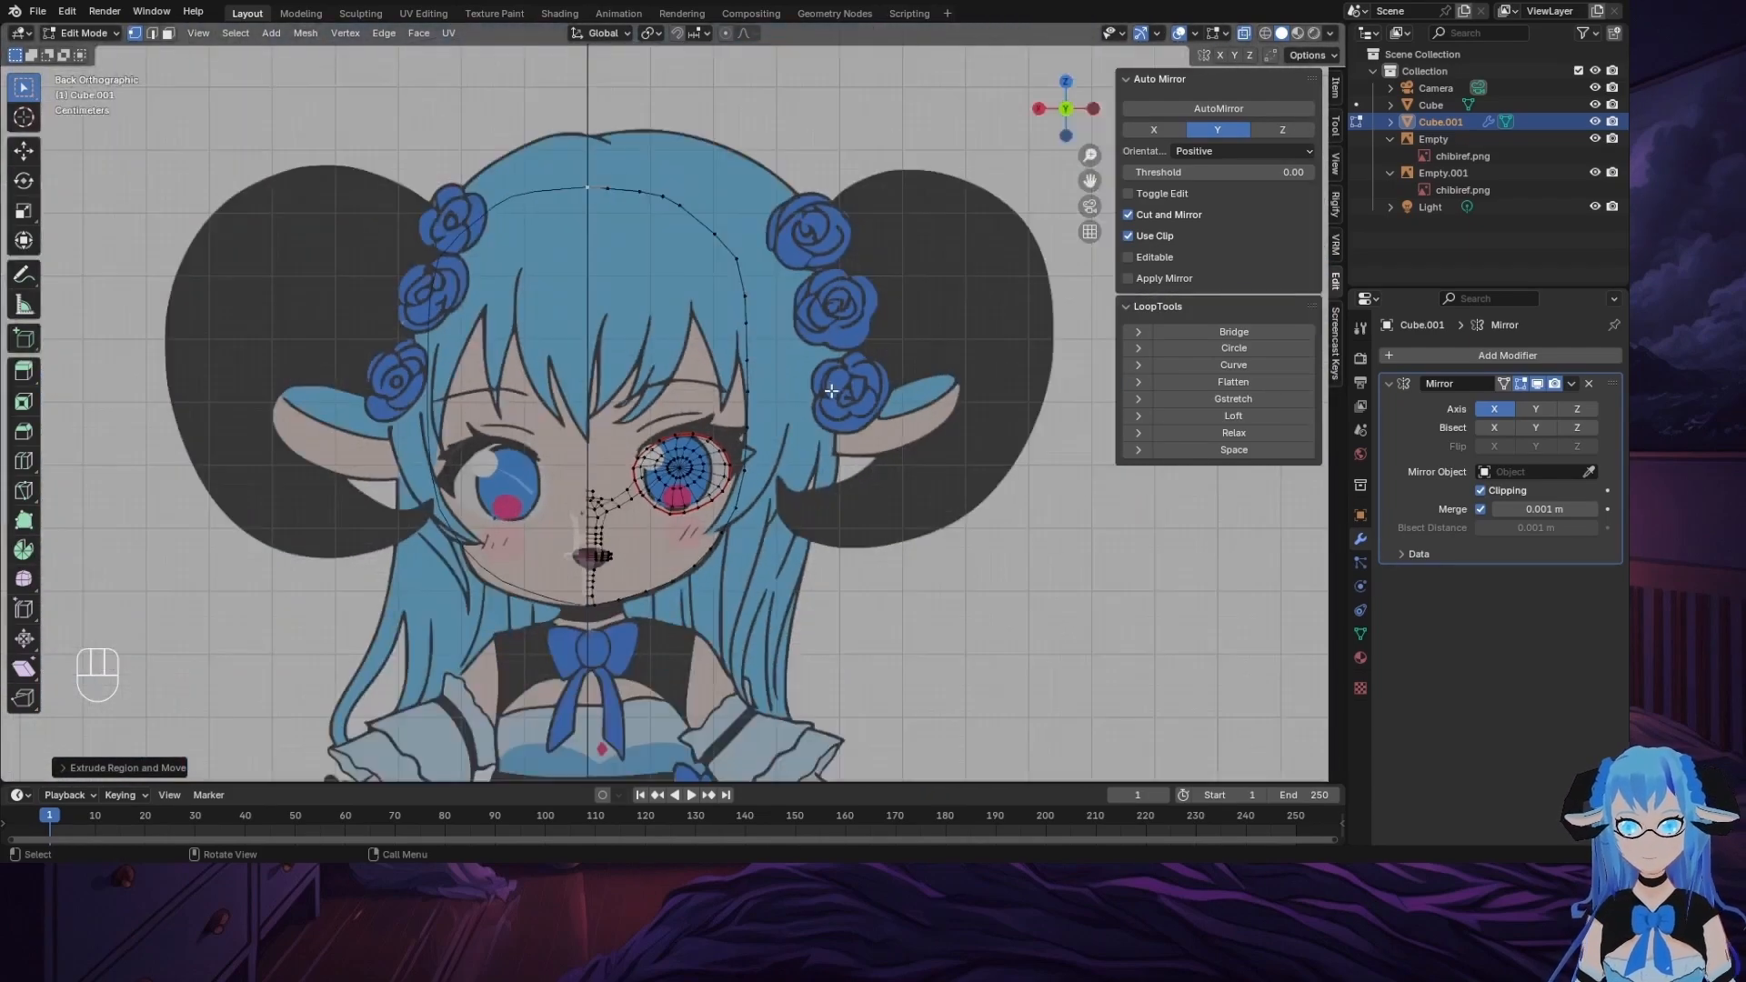
pyautogui.moveTo(909, 392); pyautogui.dragTo(1022, 206, button='middle')
pyautogui.click(1043, 110)
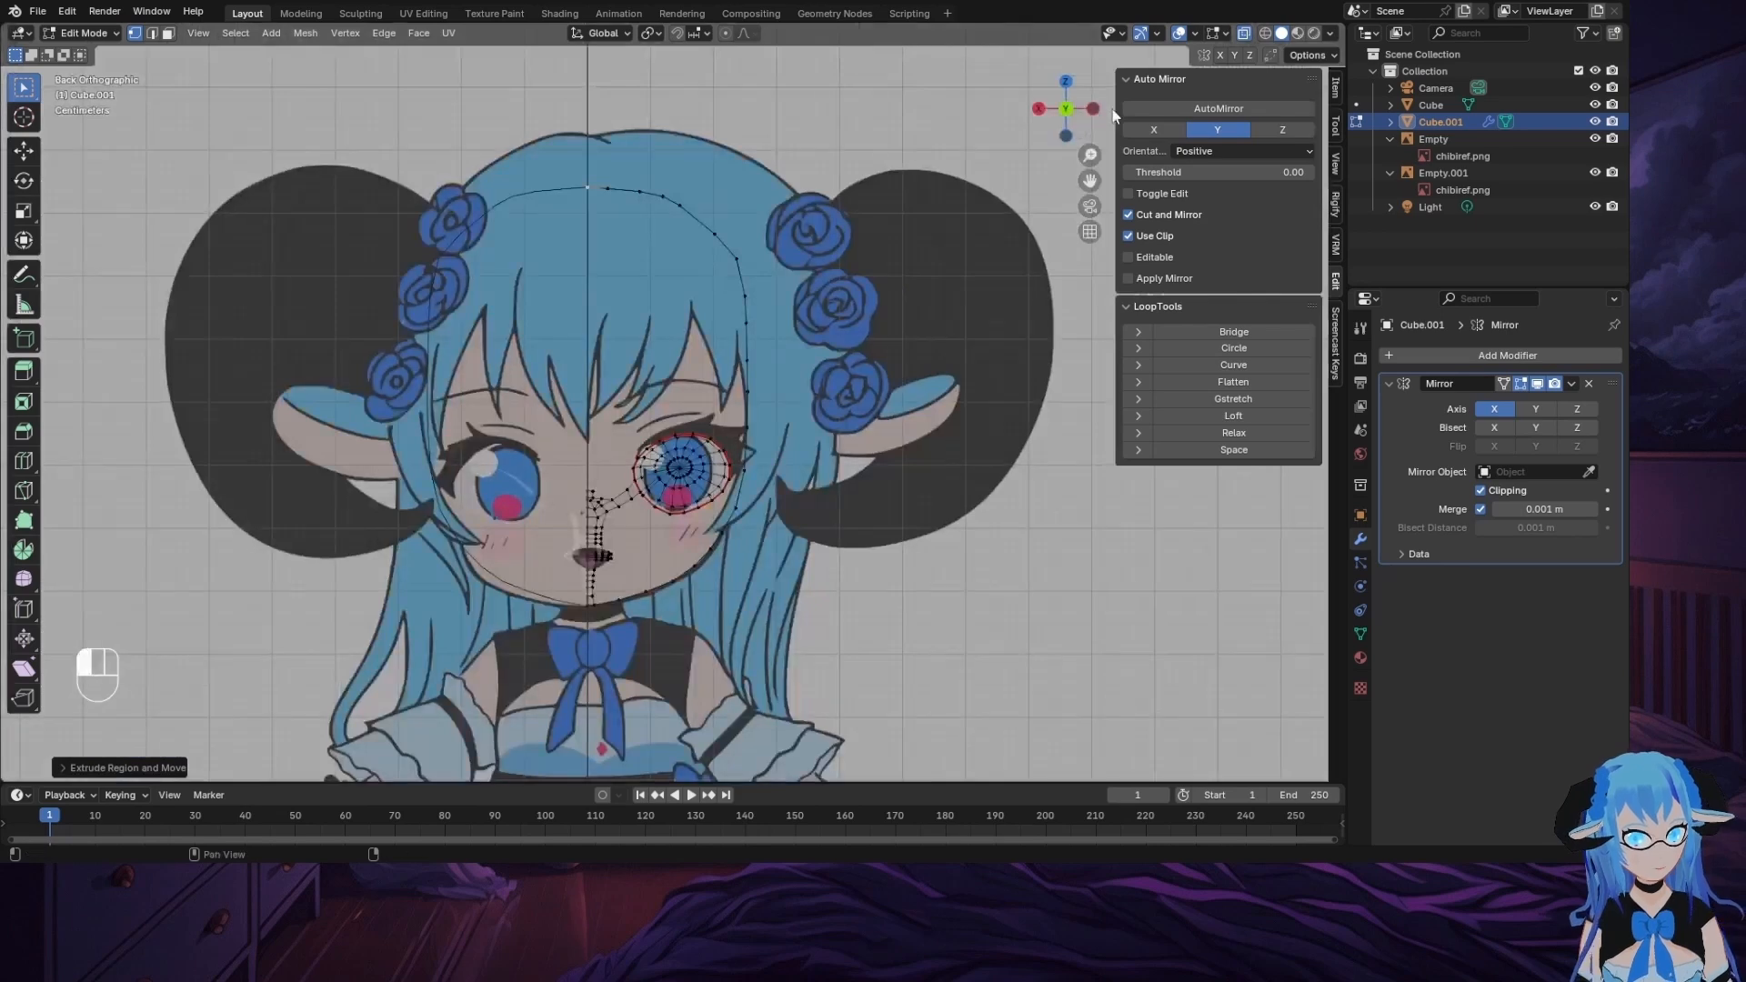
pyautogui.click(1093, 110)
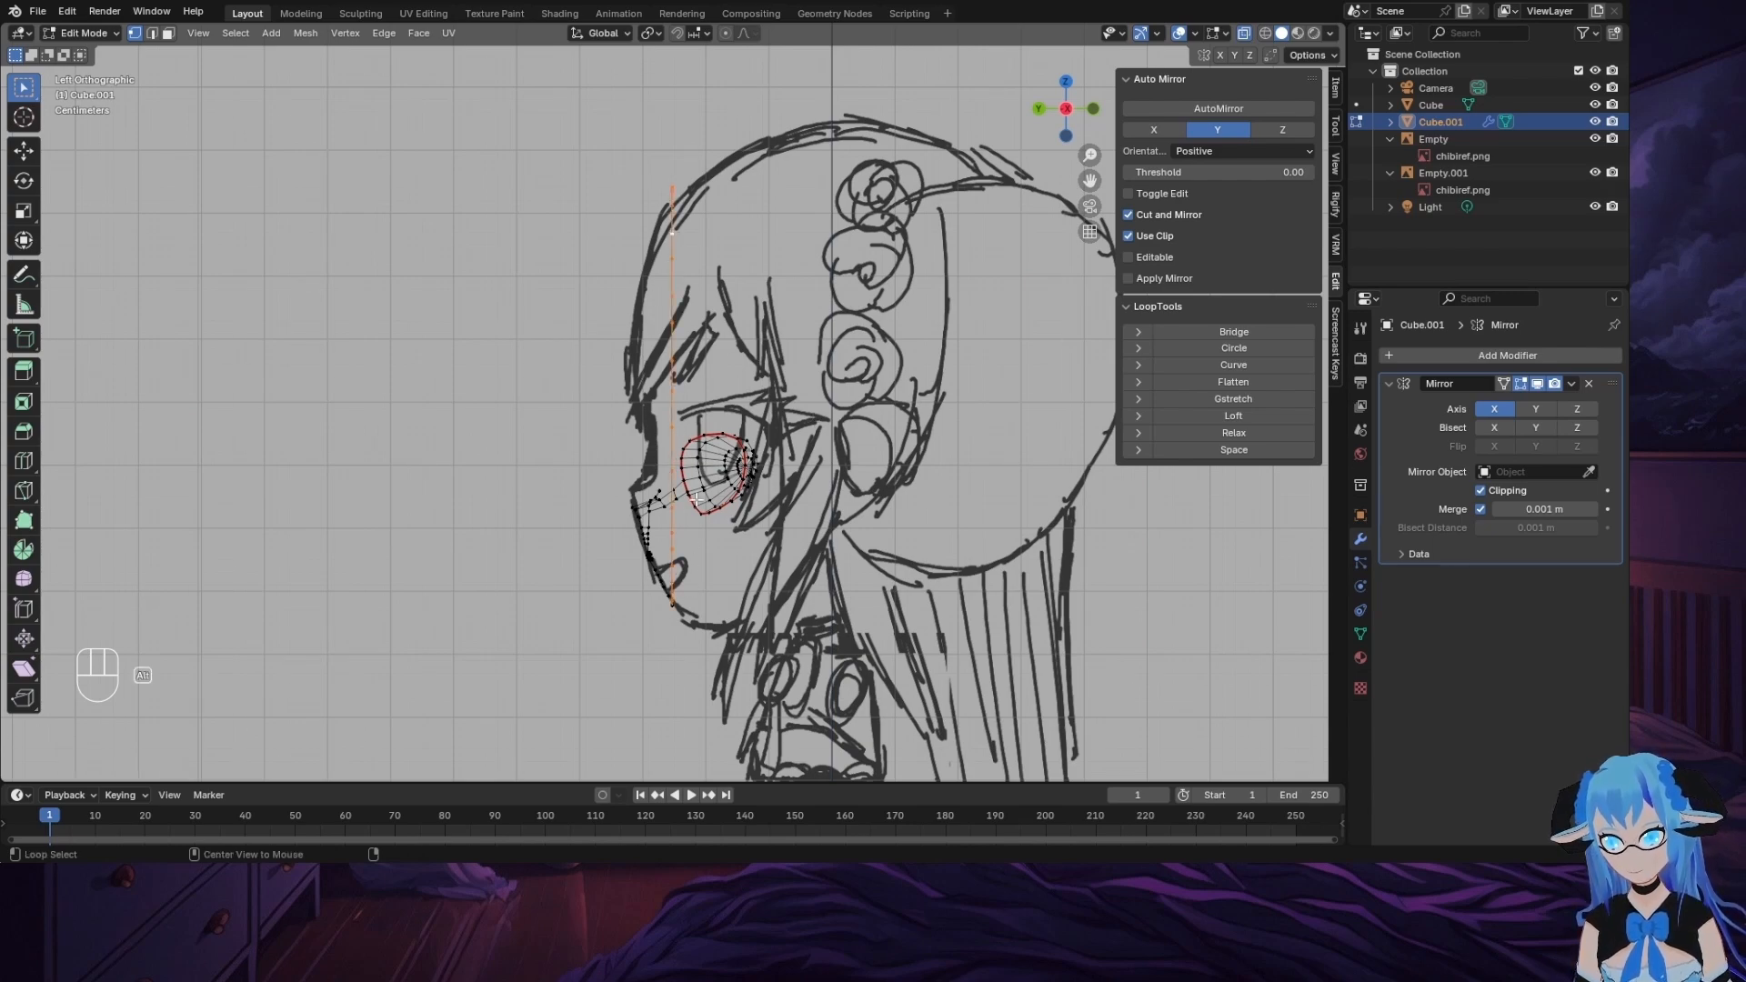
pyautogui.moveTo(672, 241); pyautogui.dragTo(689, 506, button='middle')
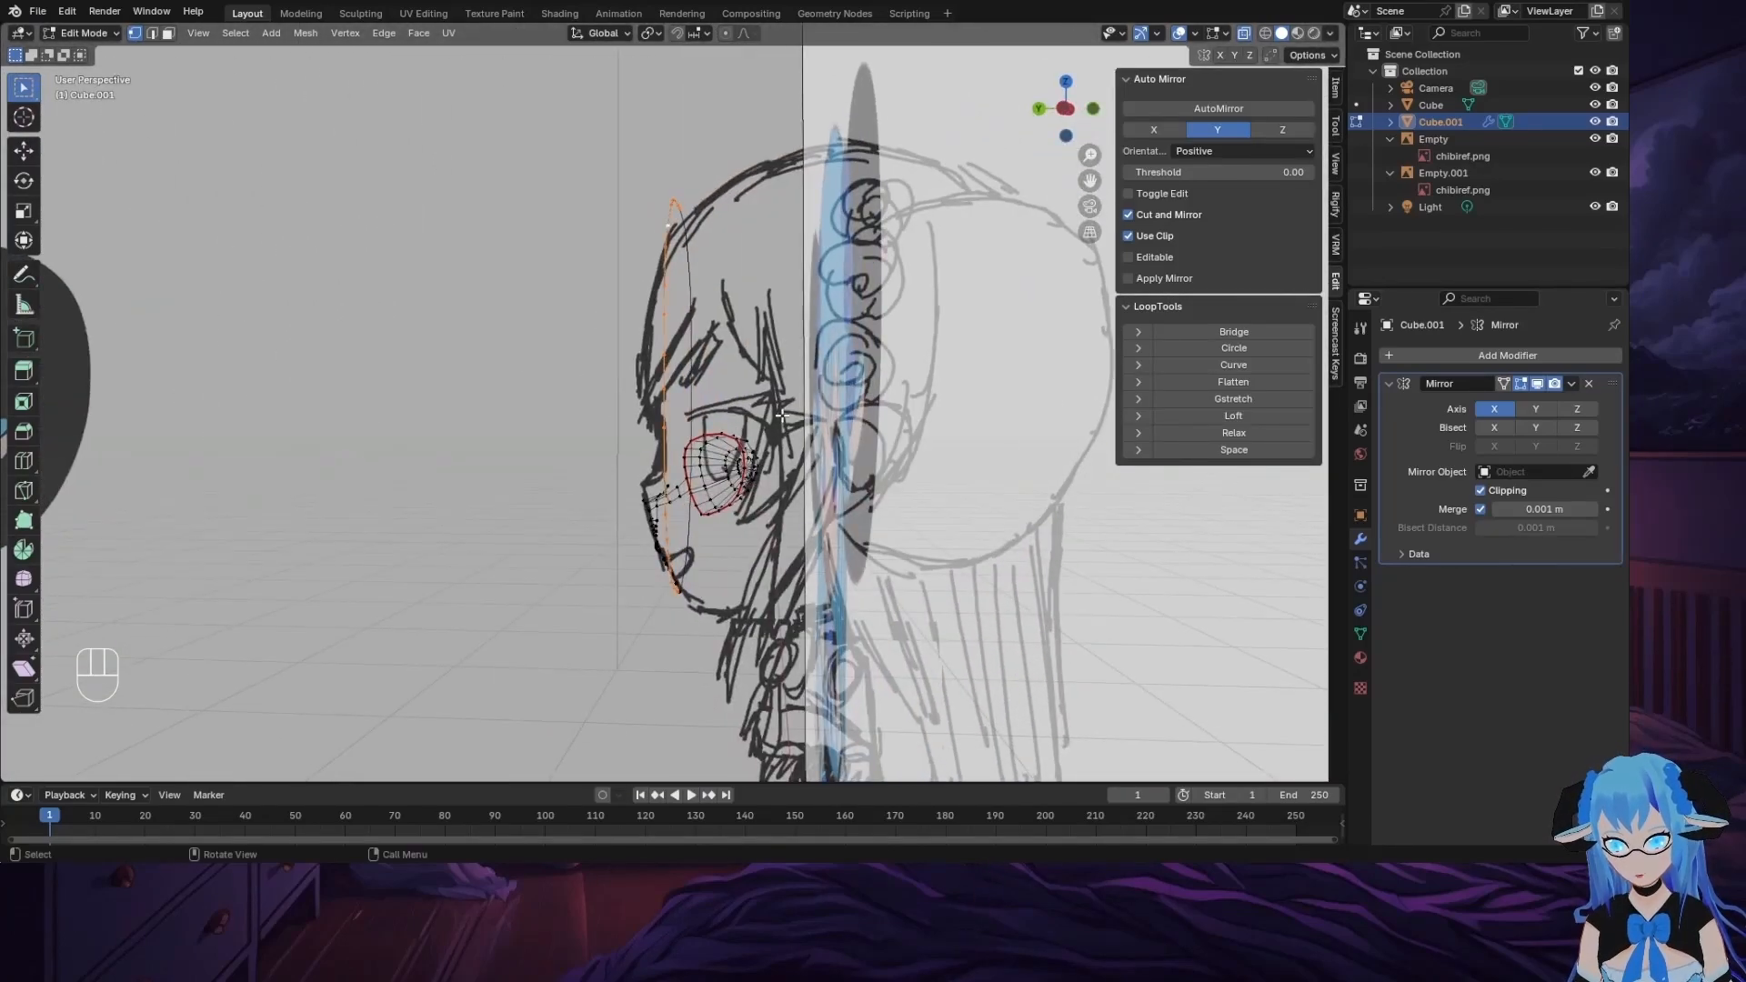
pyautogui.click(1057, 114)
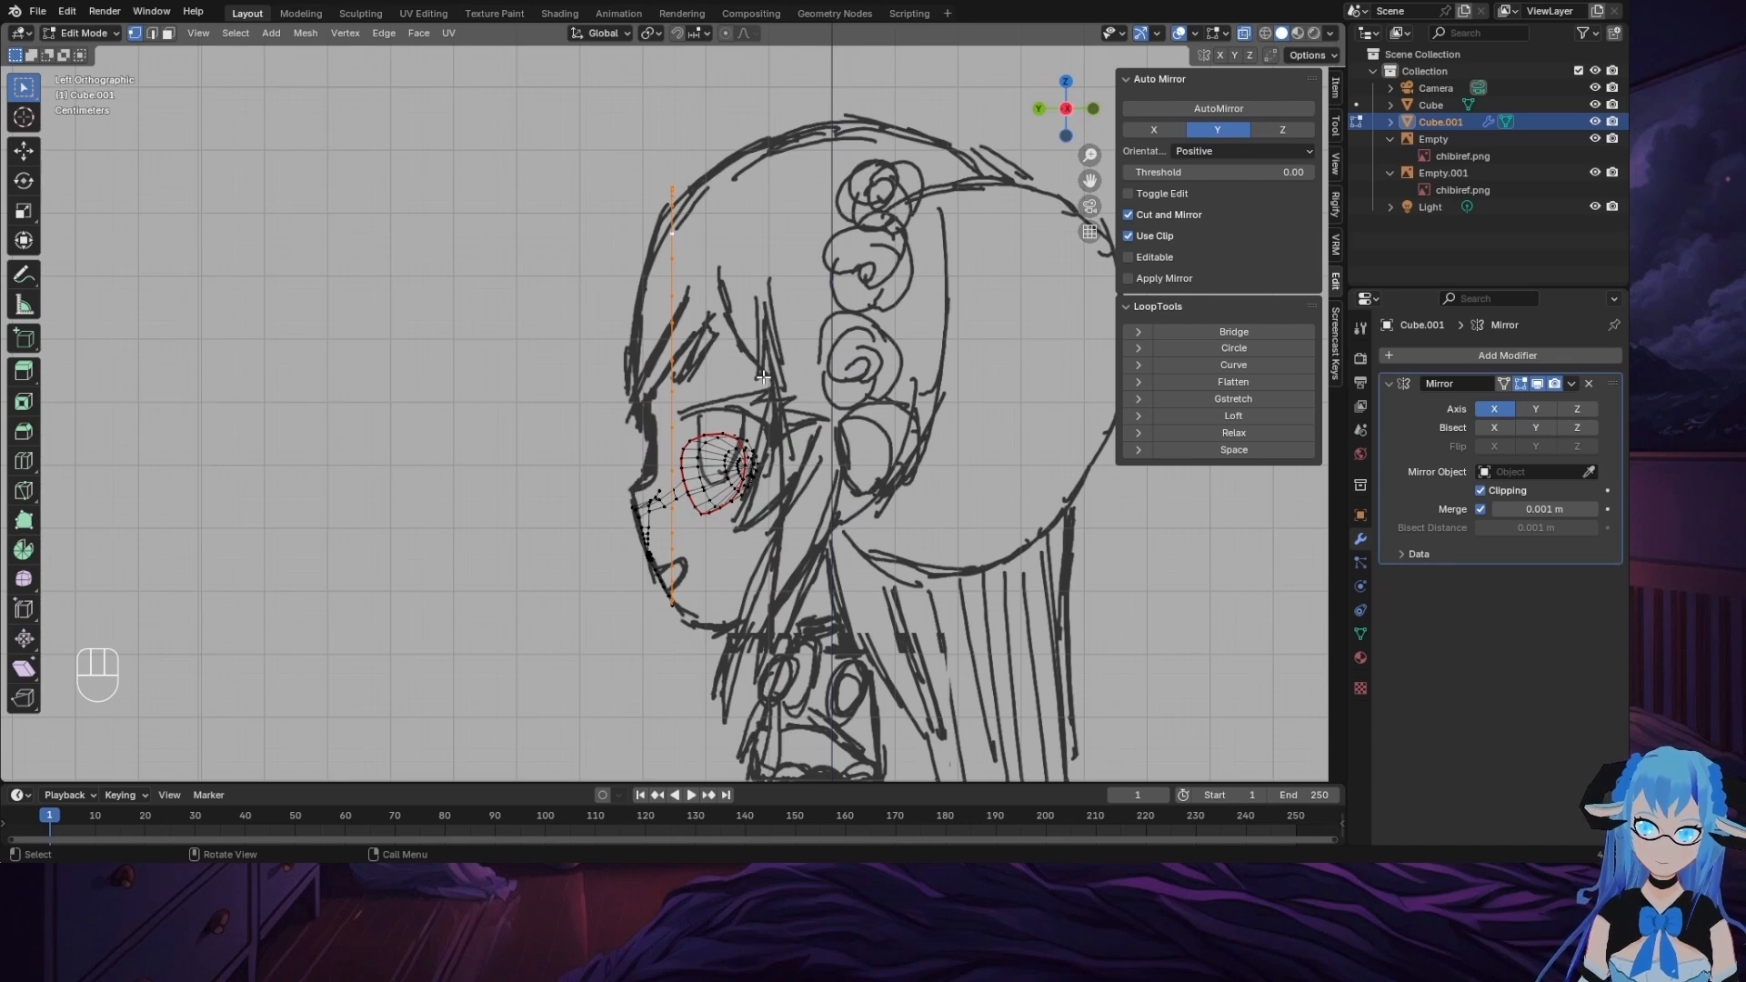
pyautogui.press('g')
pyautogui.press('y')
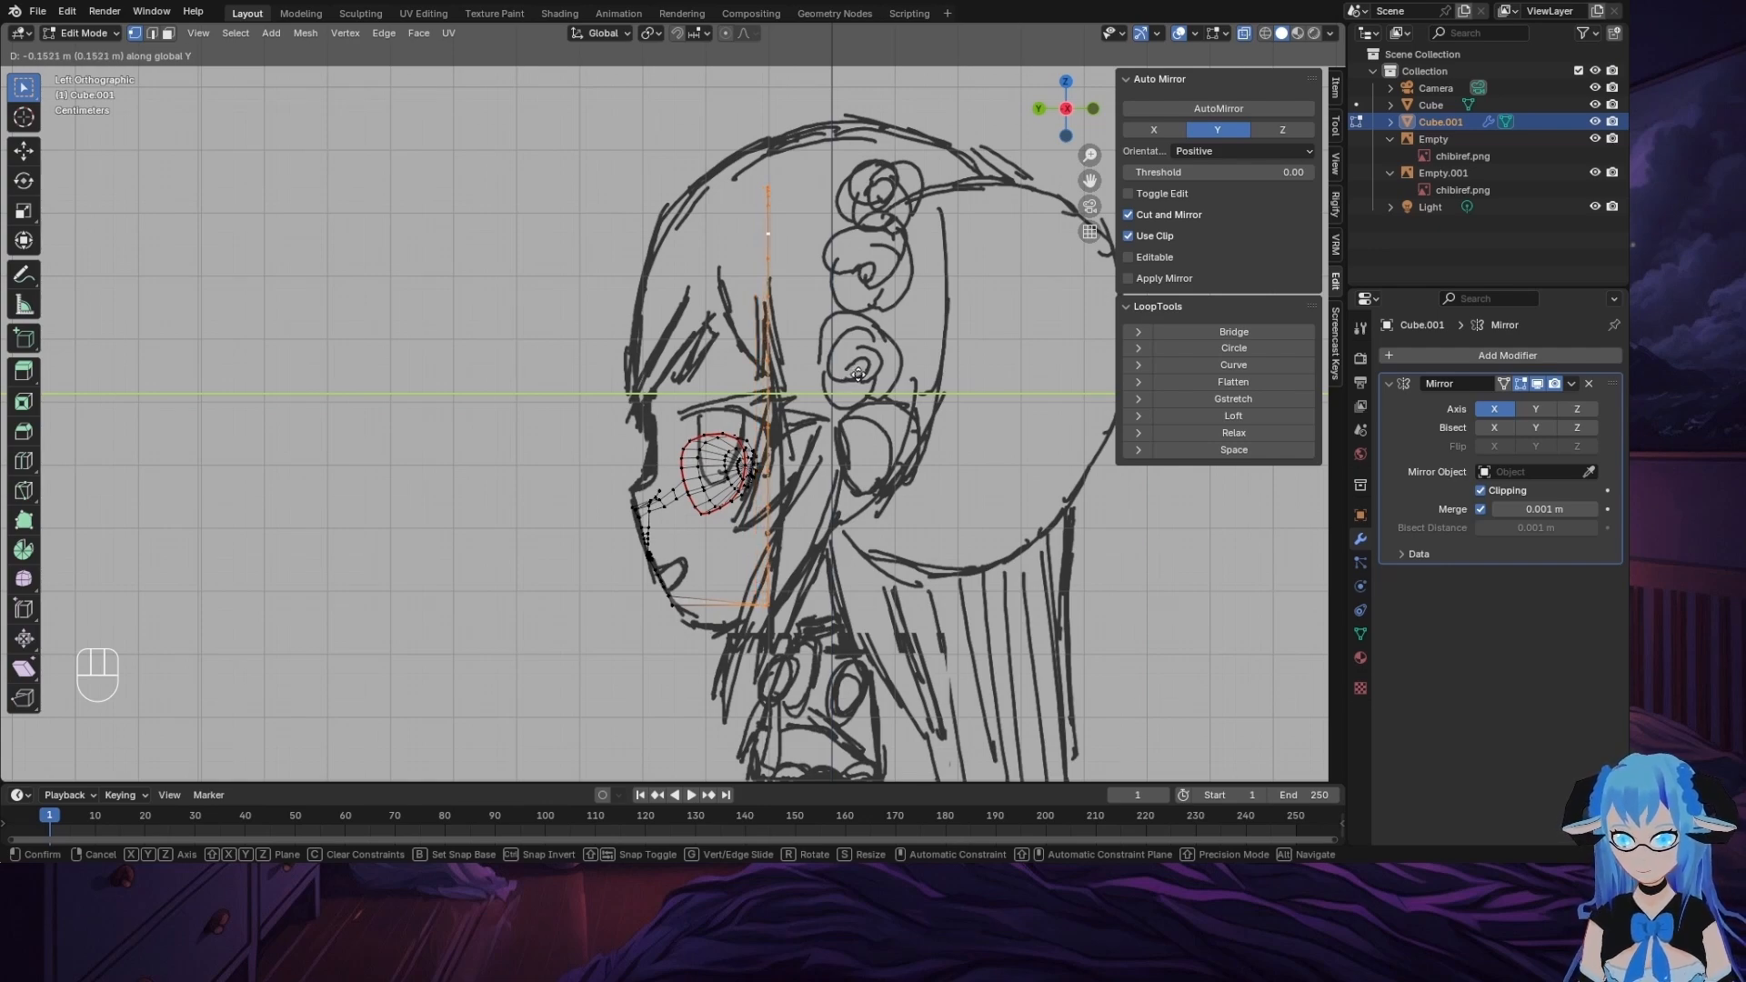
pyautogui.click(837, 545)
# Step: Delete the diagonal edge between the chin strip and the jaw outline, and fill a face from the strip's lower end to the outline
pyautogui.moveTo(836, 514); pyautogui.dragTo(1069, 265, button='middle')
pyautogui.scroll(5, 884, 475)
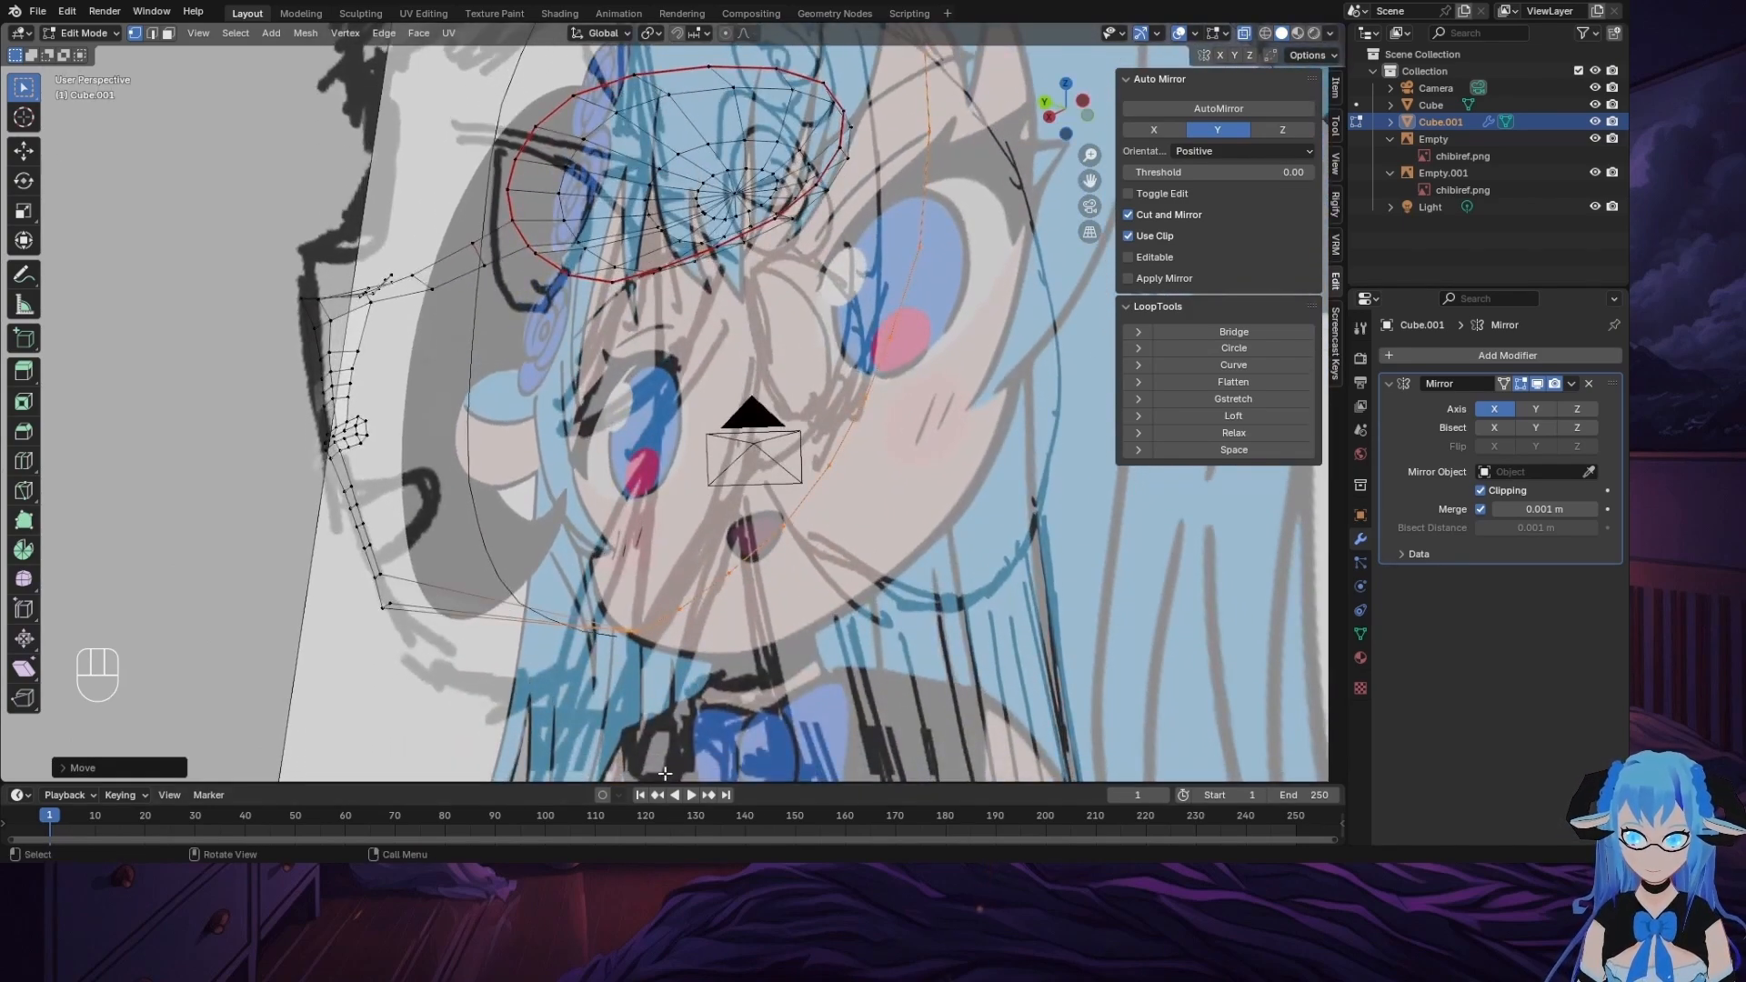
pyautogui.moveTo(562, 692); pyautogui.dragTo(324, 653, button='middle')
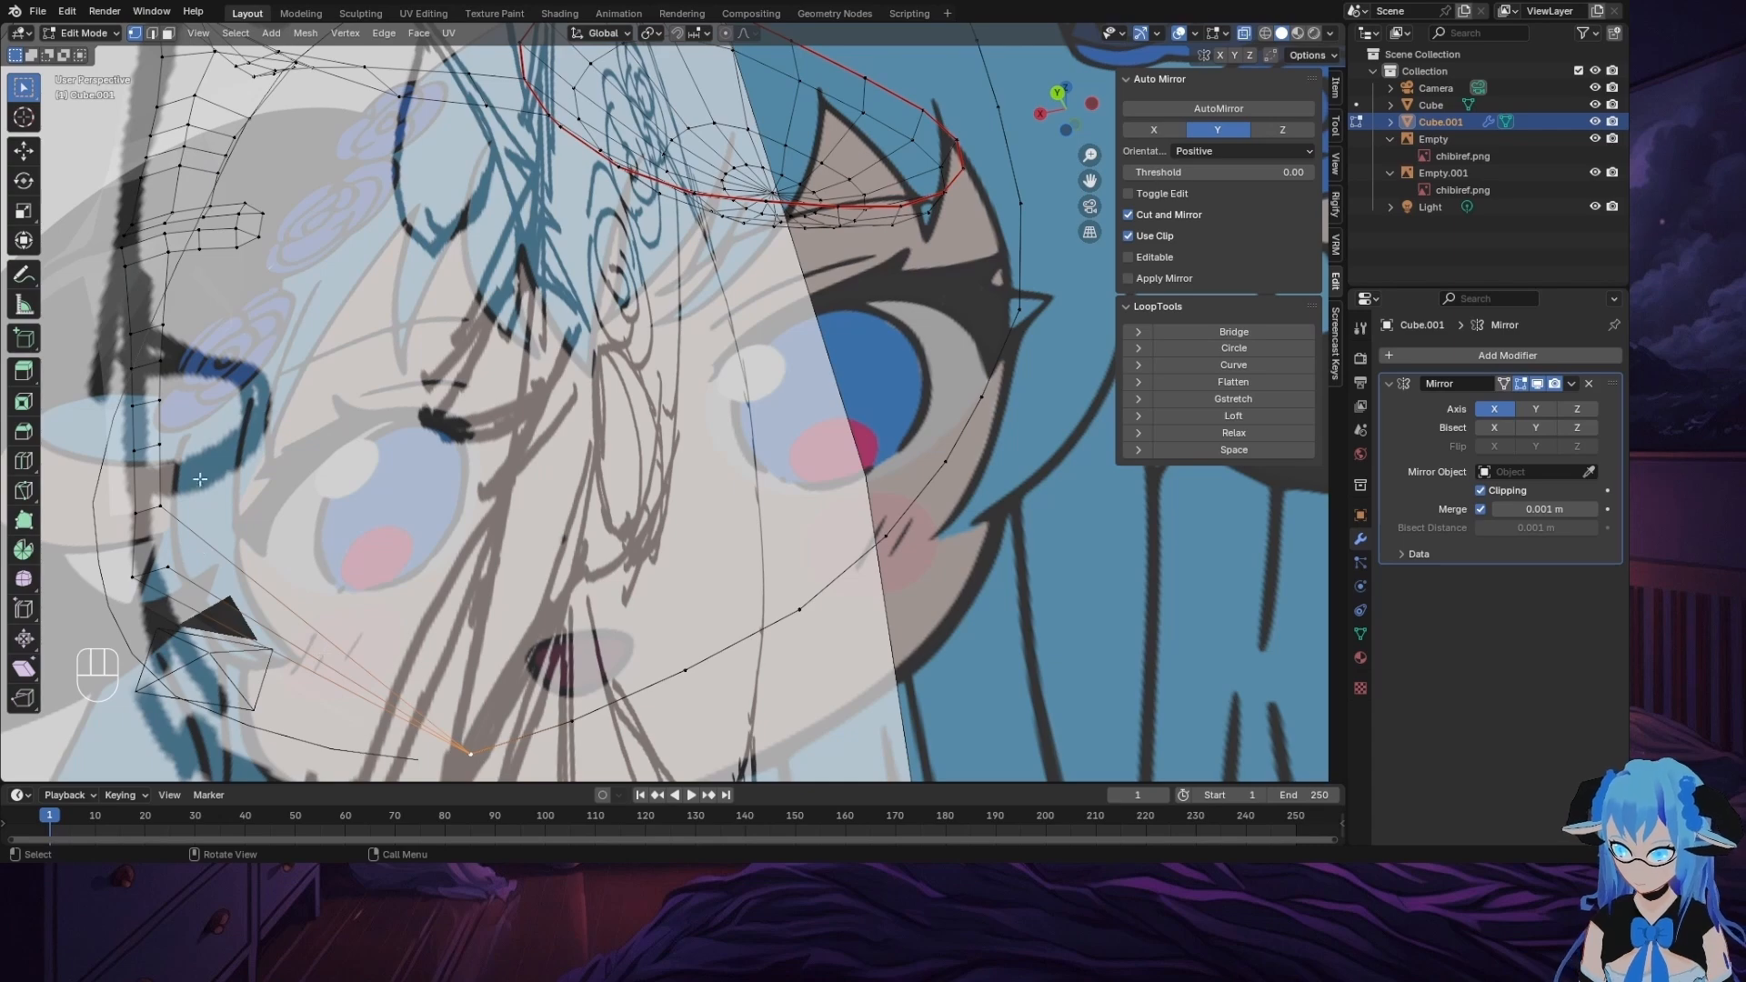
pyautogui.click(152, 33)
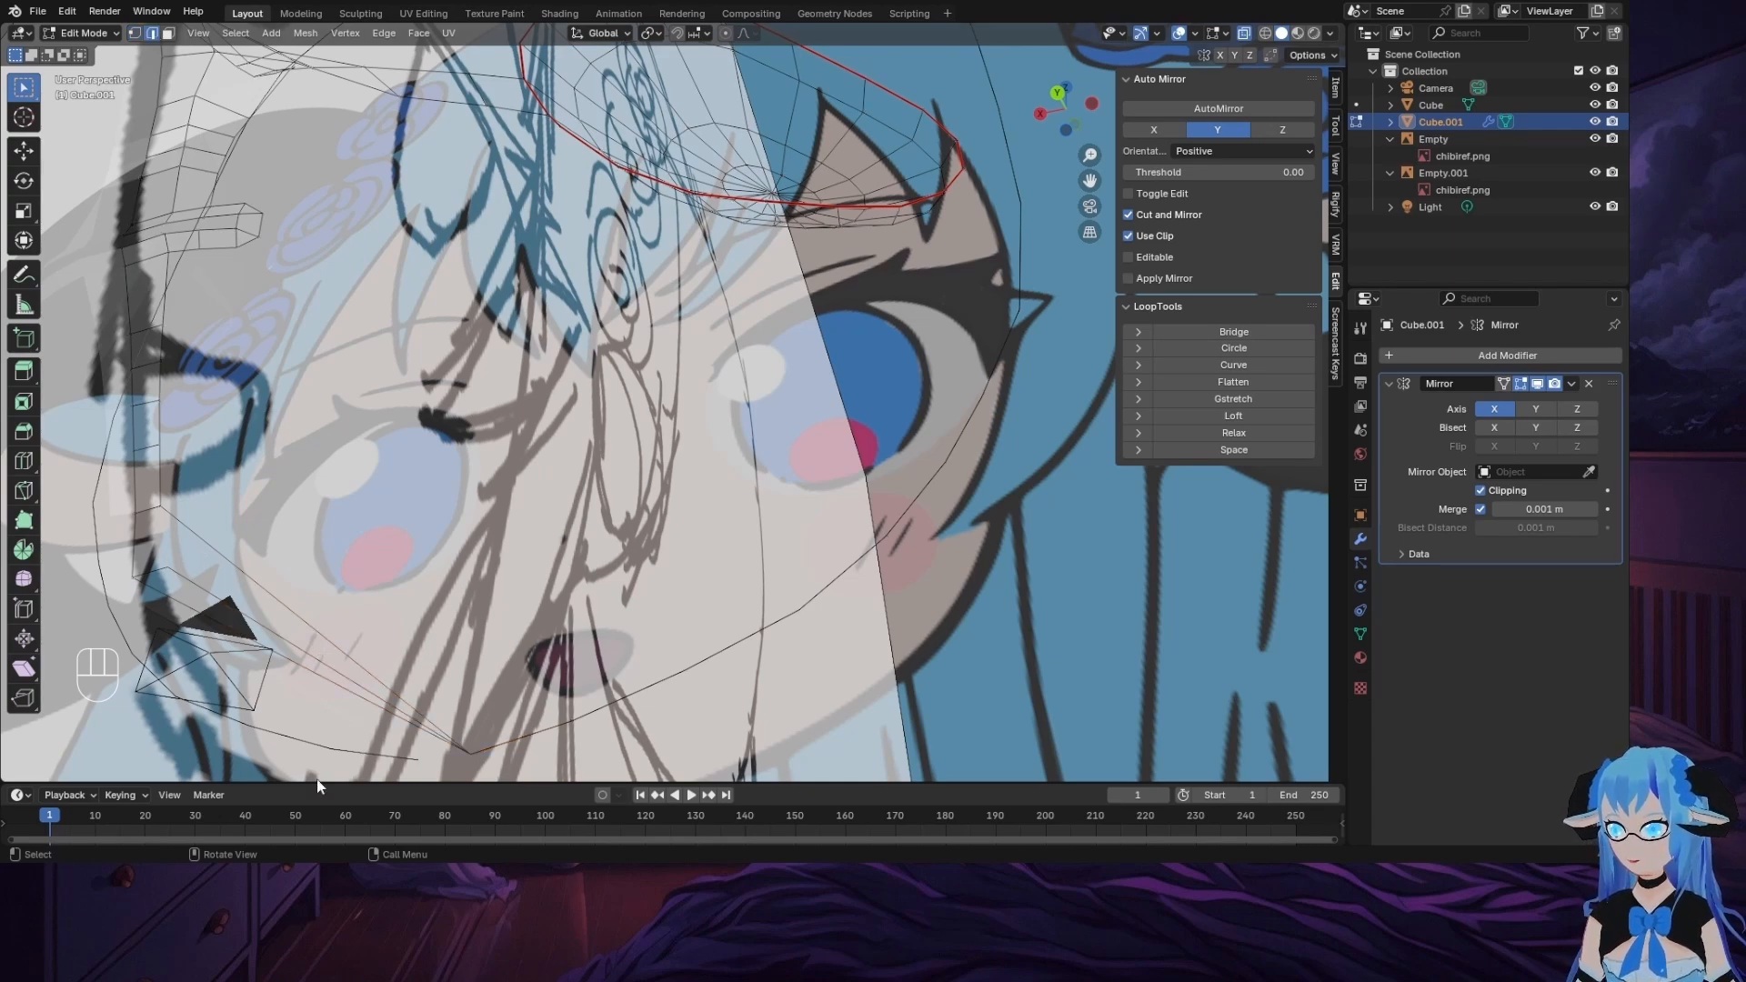
pyautogui.moveTo(279, 694)
pyautogui.mouseDown(button='middle')
pyautogui.moveTo(350, 718)
pyautogui.moveTo(297, 712)
pyautogui.mouseUp(button='middle')
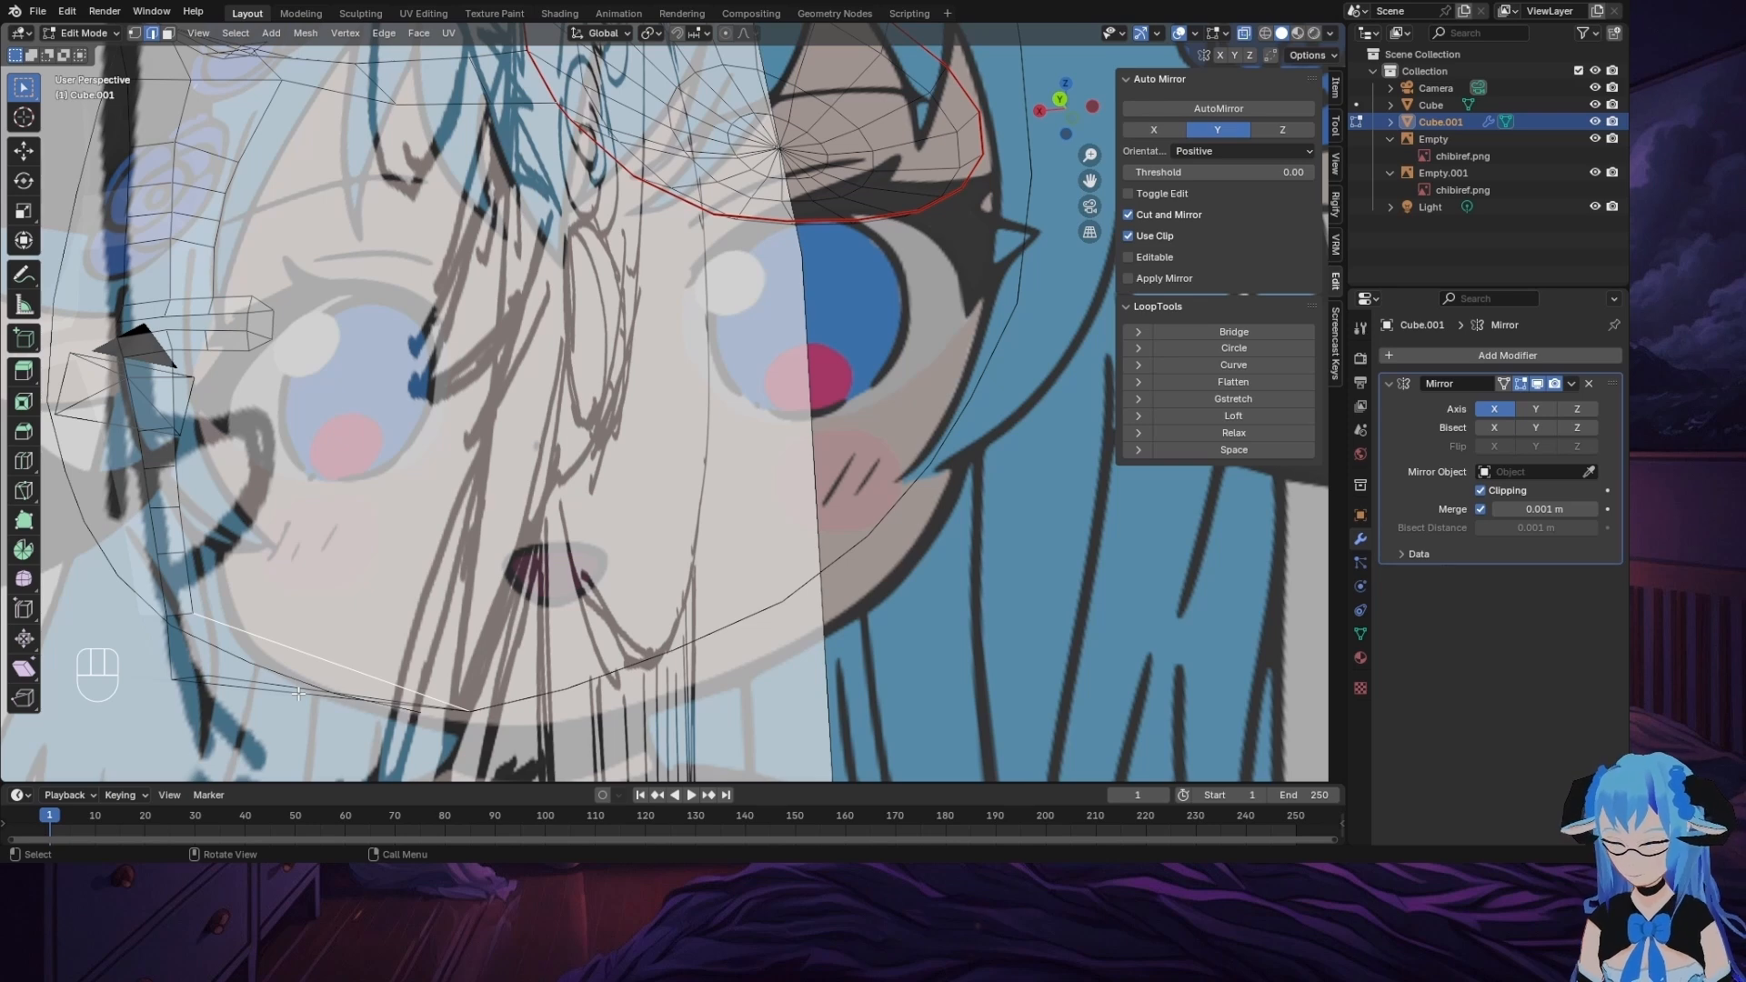
pyautogui.press('x')
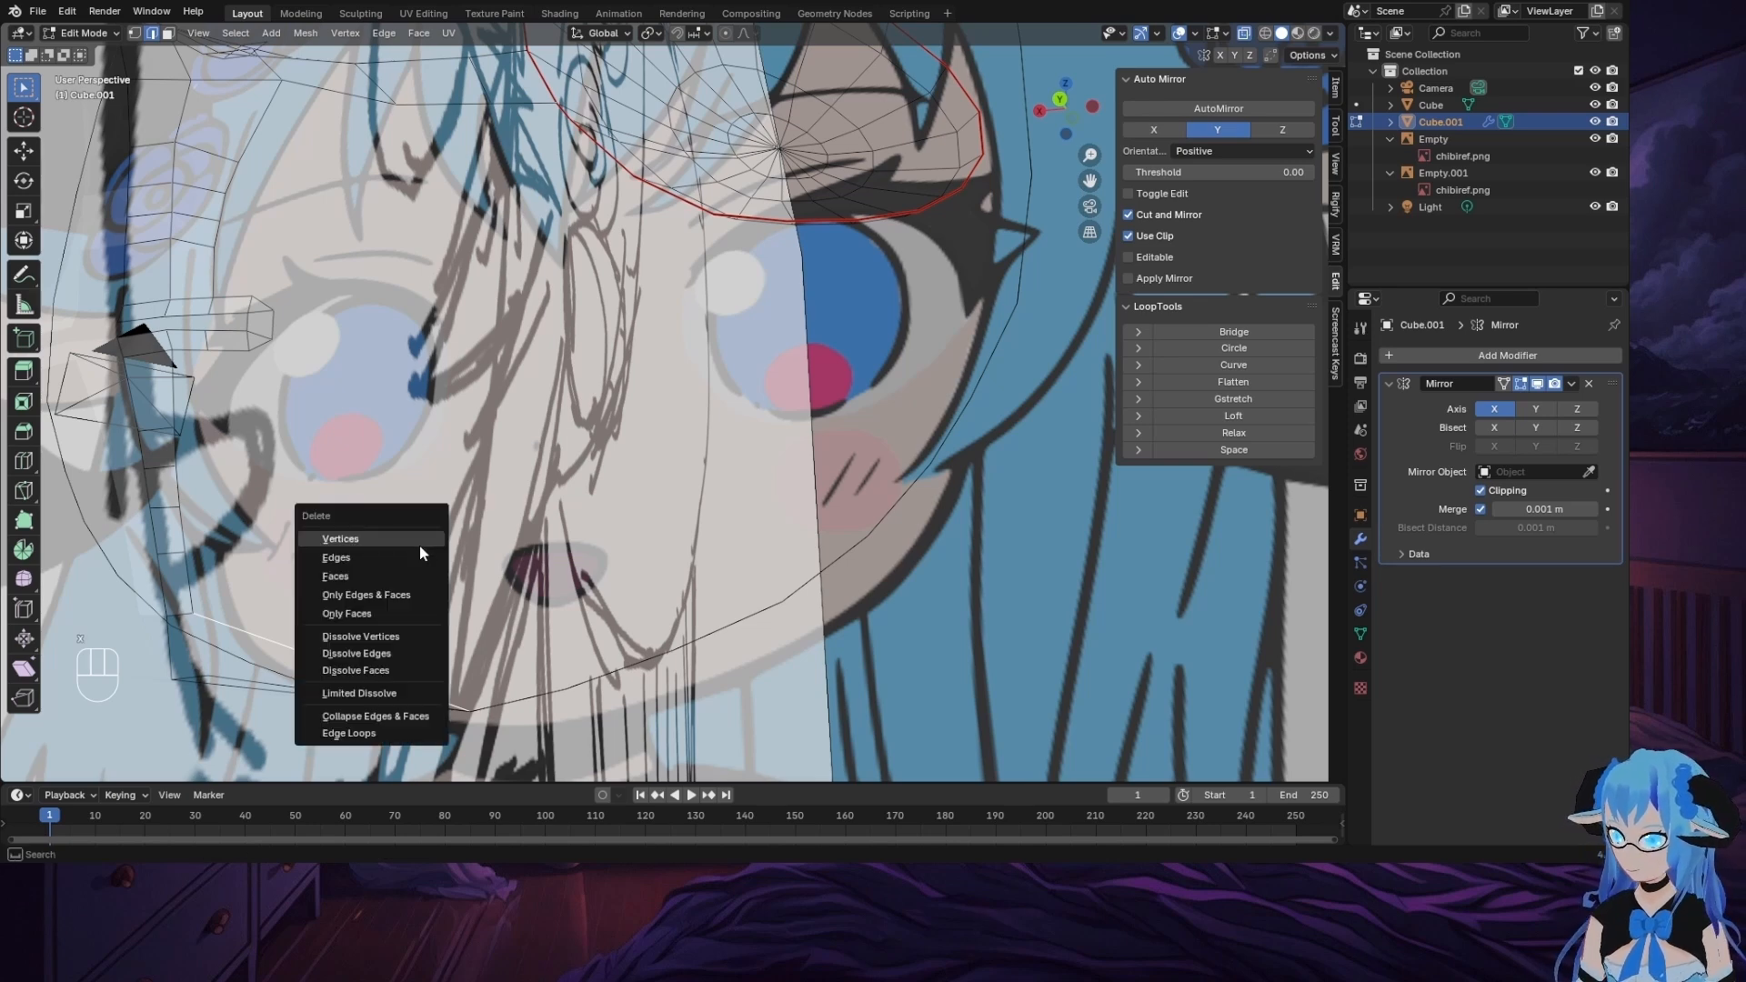
pyautogui.click(395, 562)
pyautogui.moveTo(402, 585); pyautogui.dragTo(318, 289, button='middle')
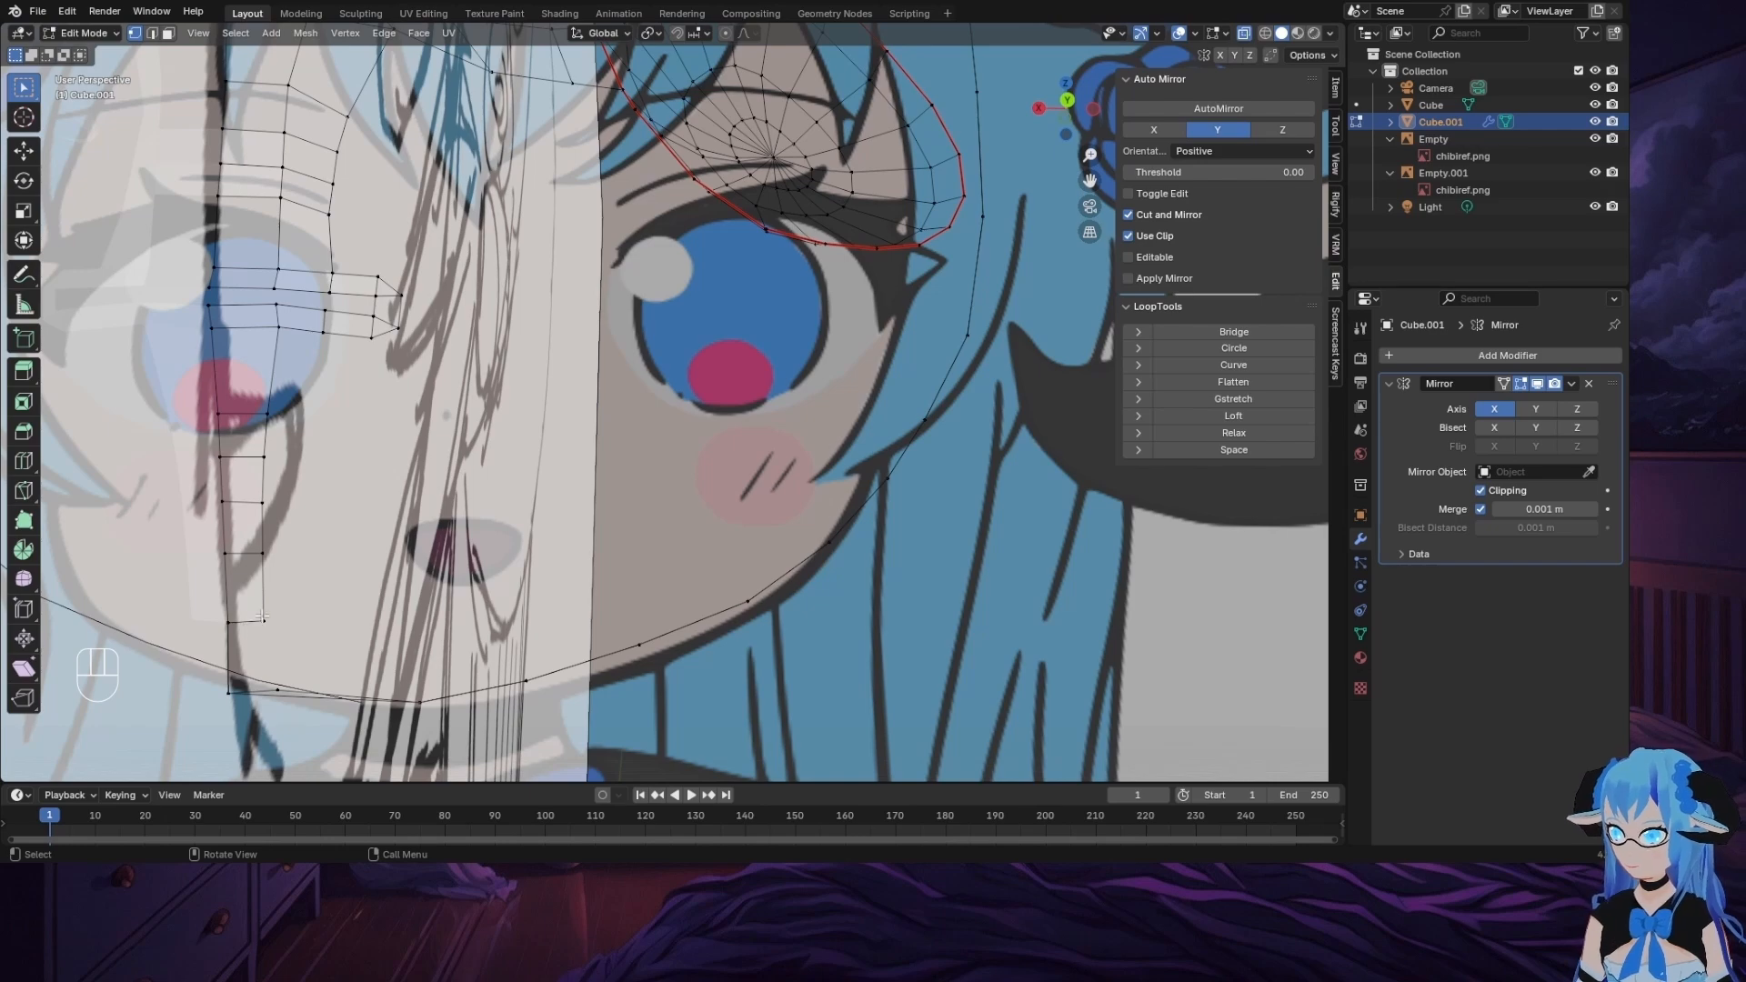
pyautogui.press('f')
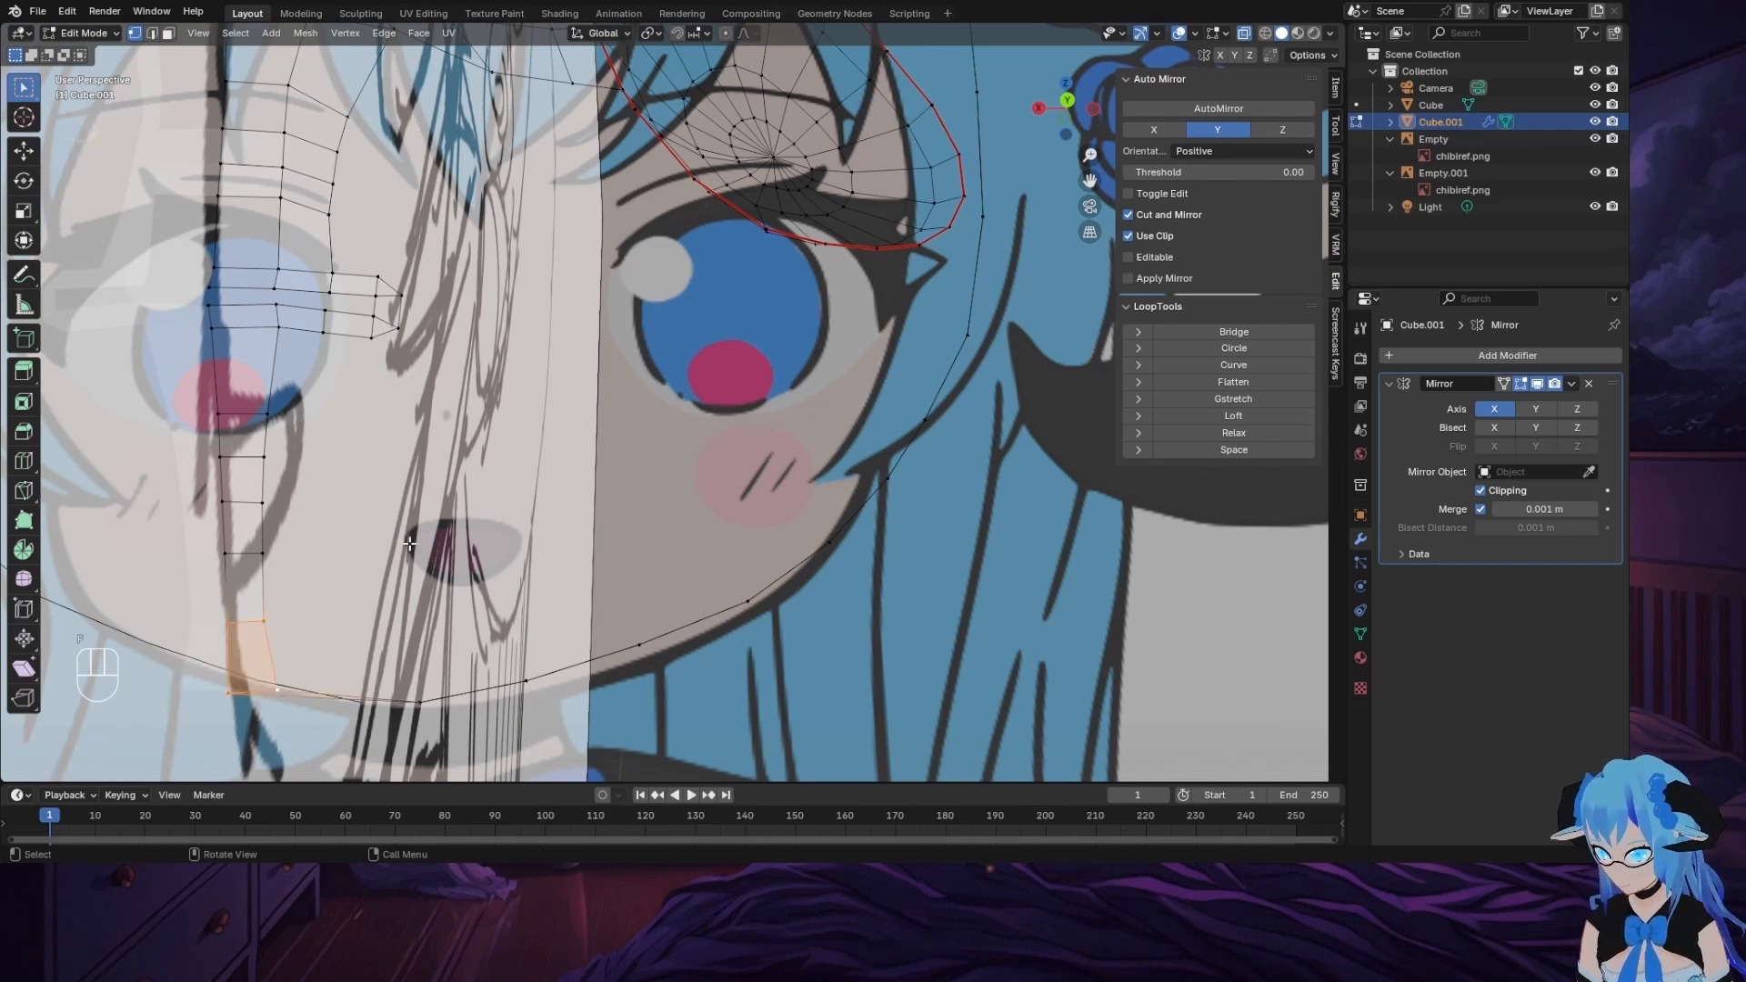
# Step: Delete the outer edge of the face below the chin strip and move the jaw outline's end vertex along X onto the centre line
pyautogui.moveTo(410, 544); pyautogui.dragTo(281, 400, button='middle')
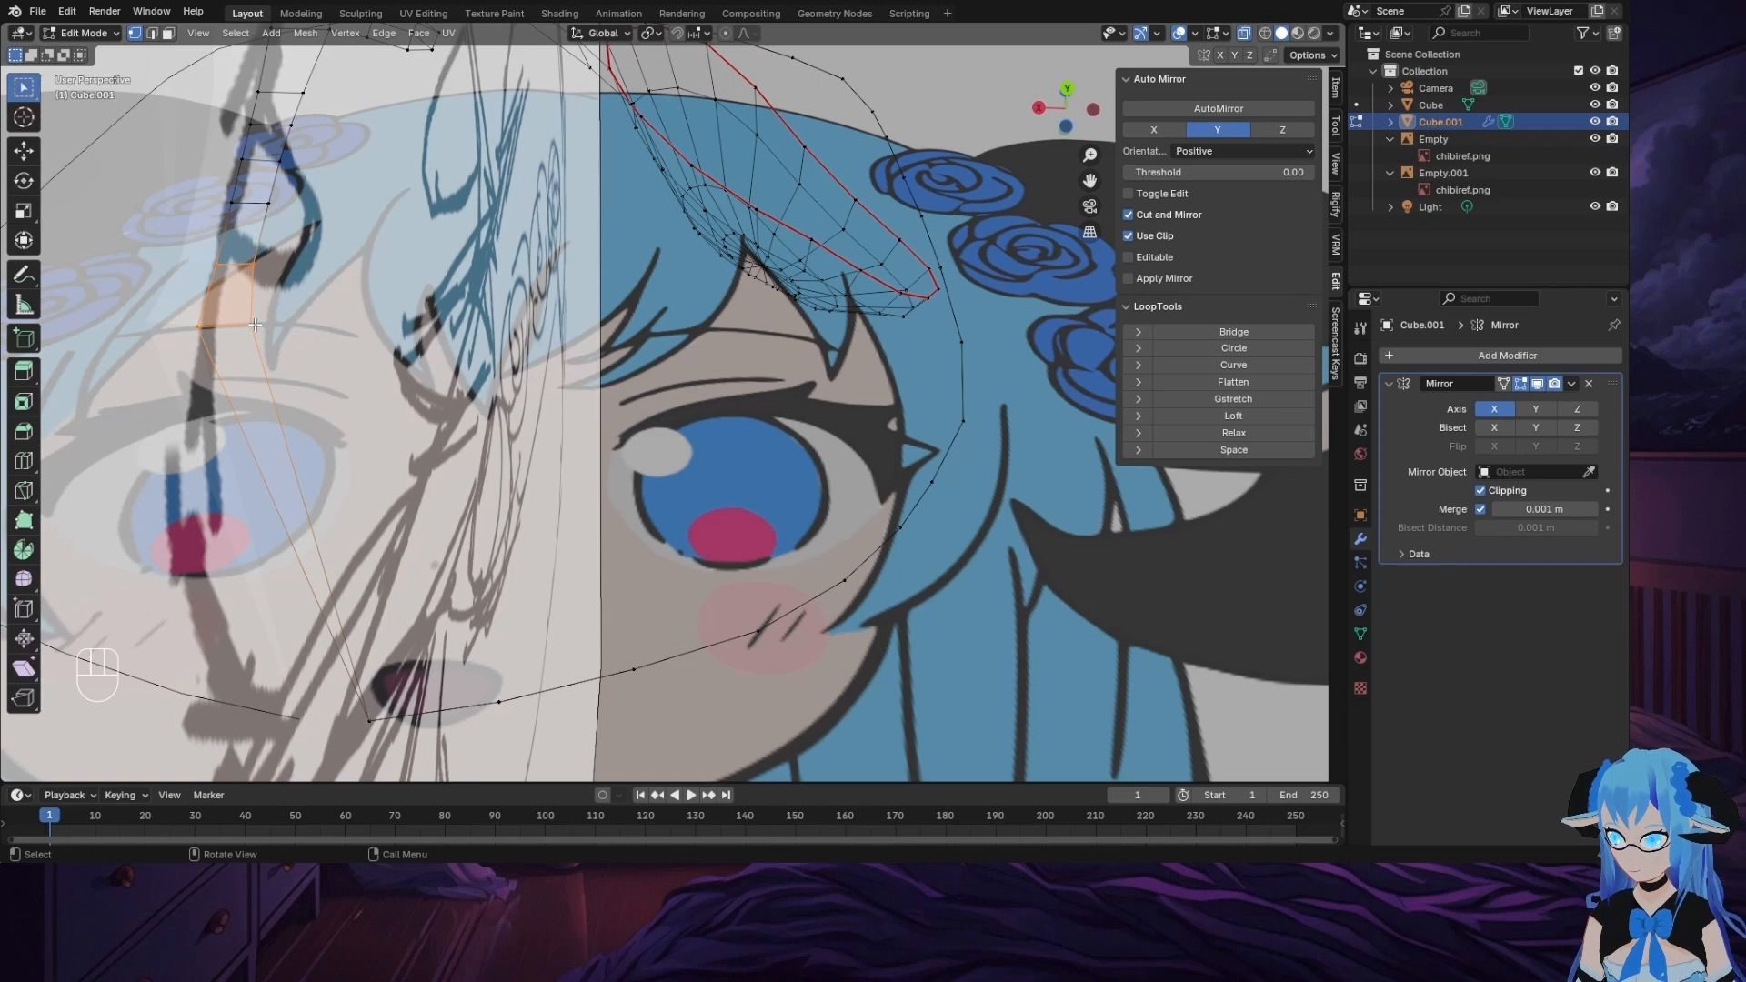
pyautogui.keyDown('ctrl'); pyautogui.click(336, 582); pyautogui.keyUp('ctrl')
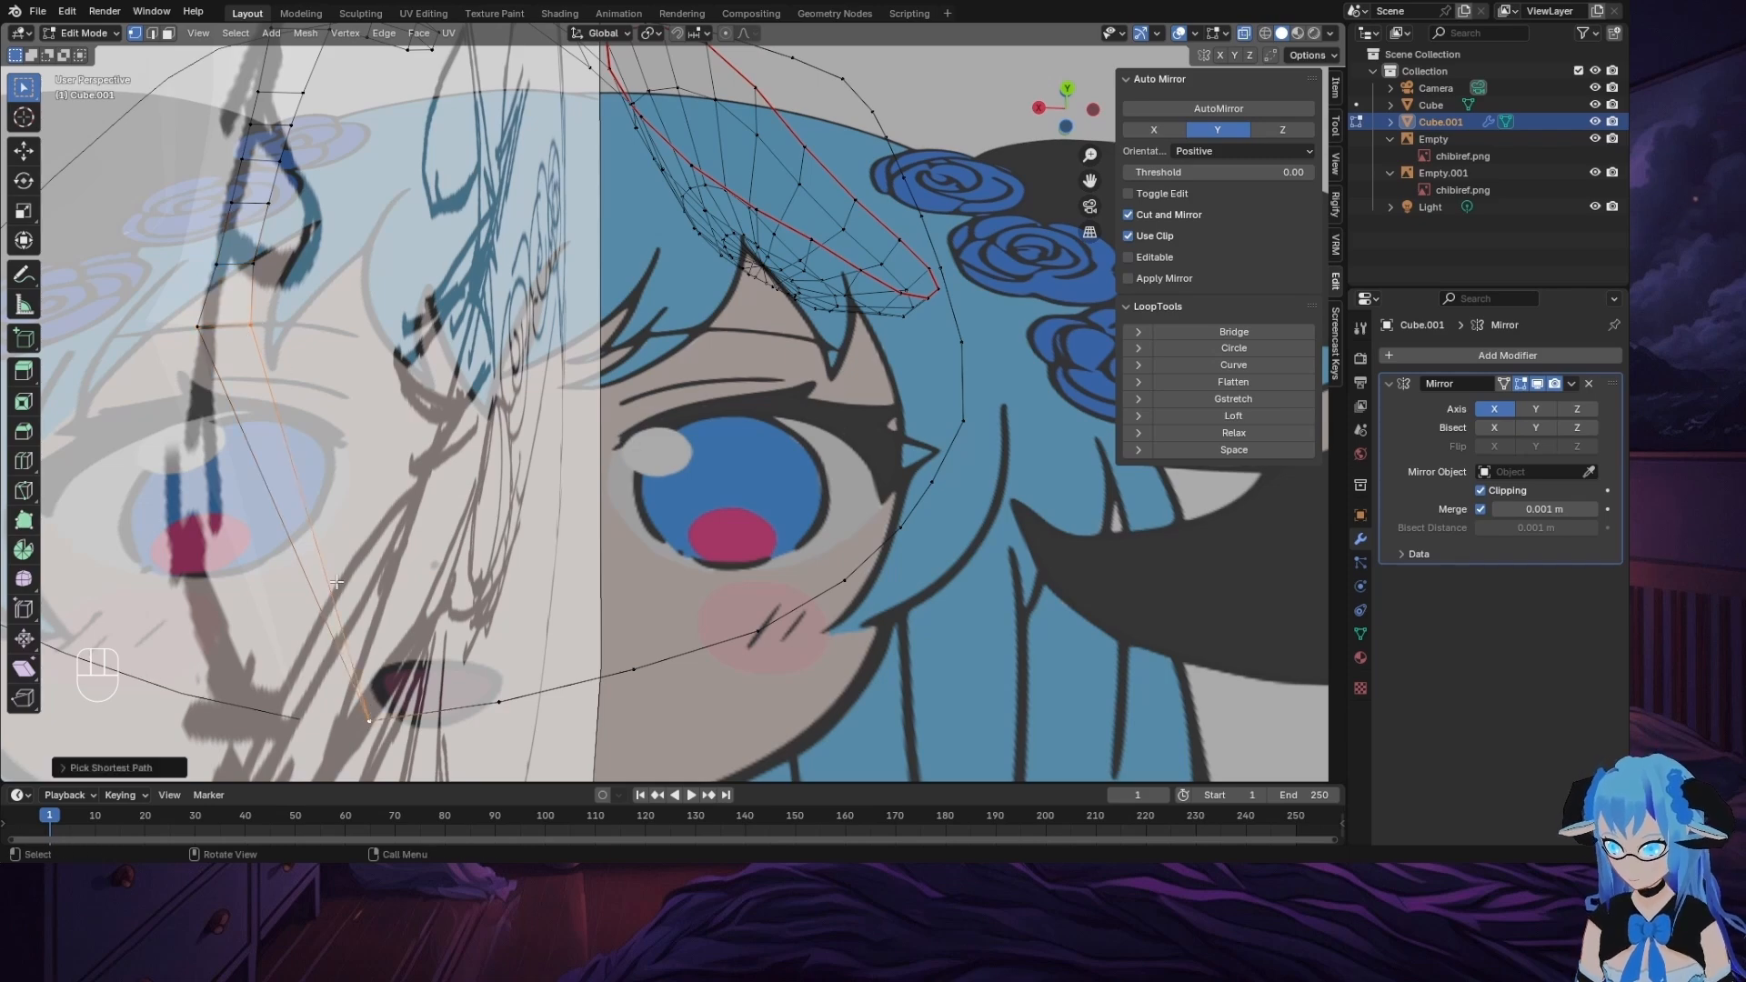
pyautogui.rightClick(295, 456)
pyautogui.moveTo(364, 505); pyautogui.dragTo(359, 645, button='middle')
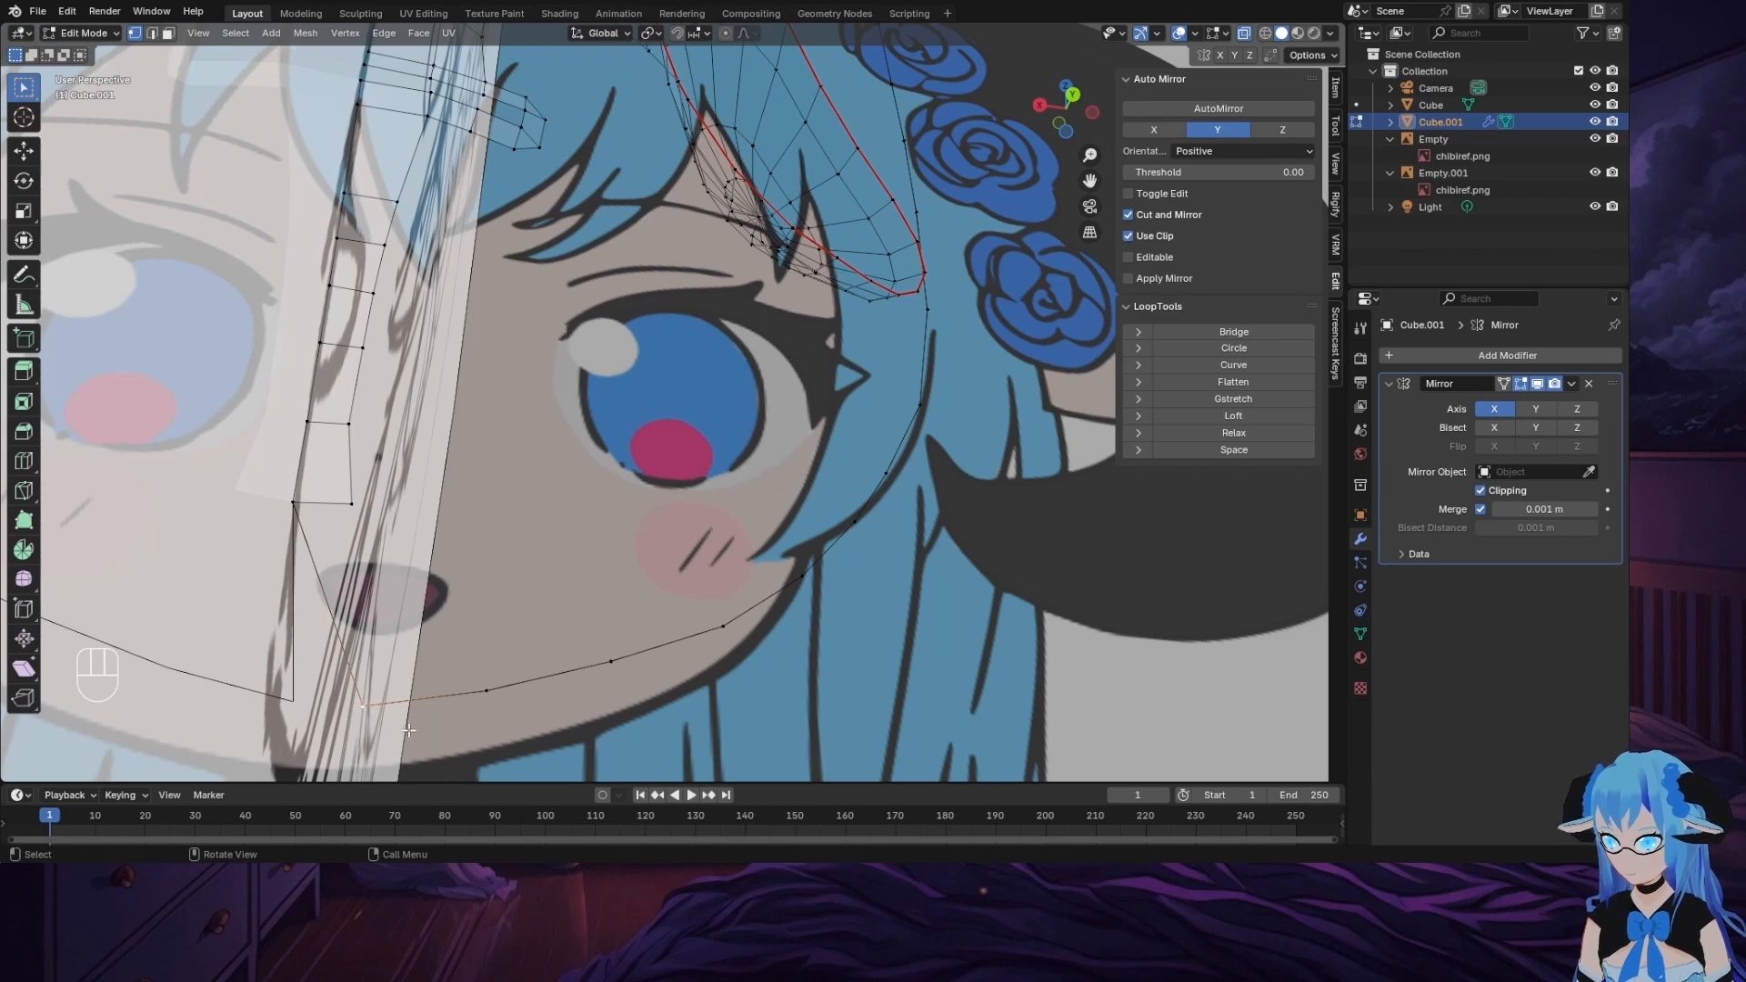
pyautogui.press('g')
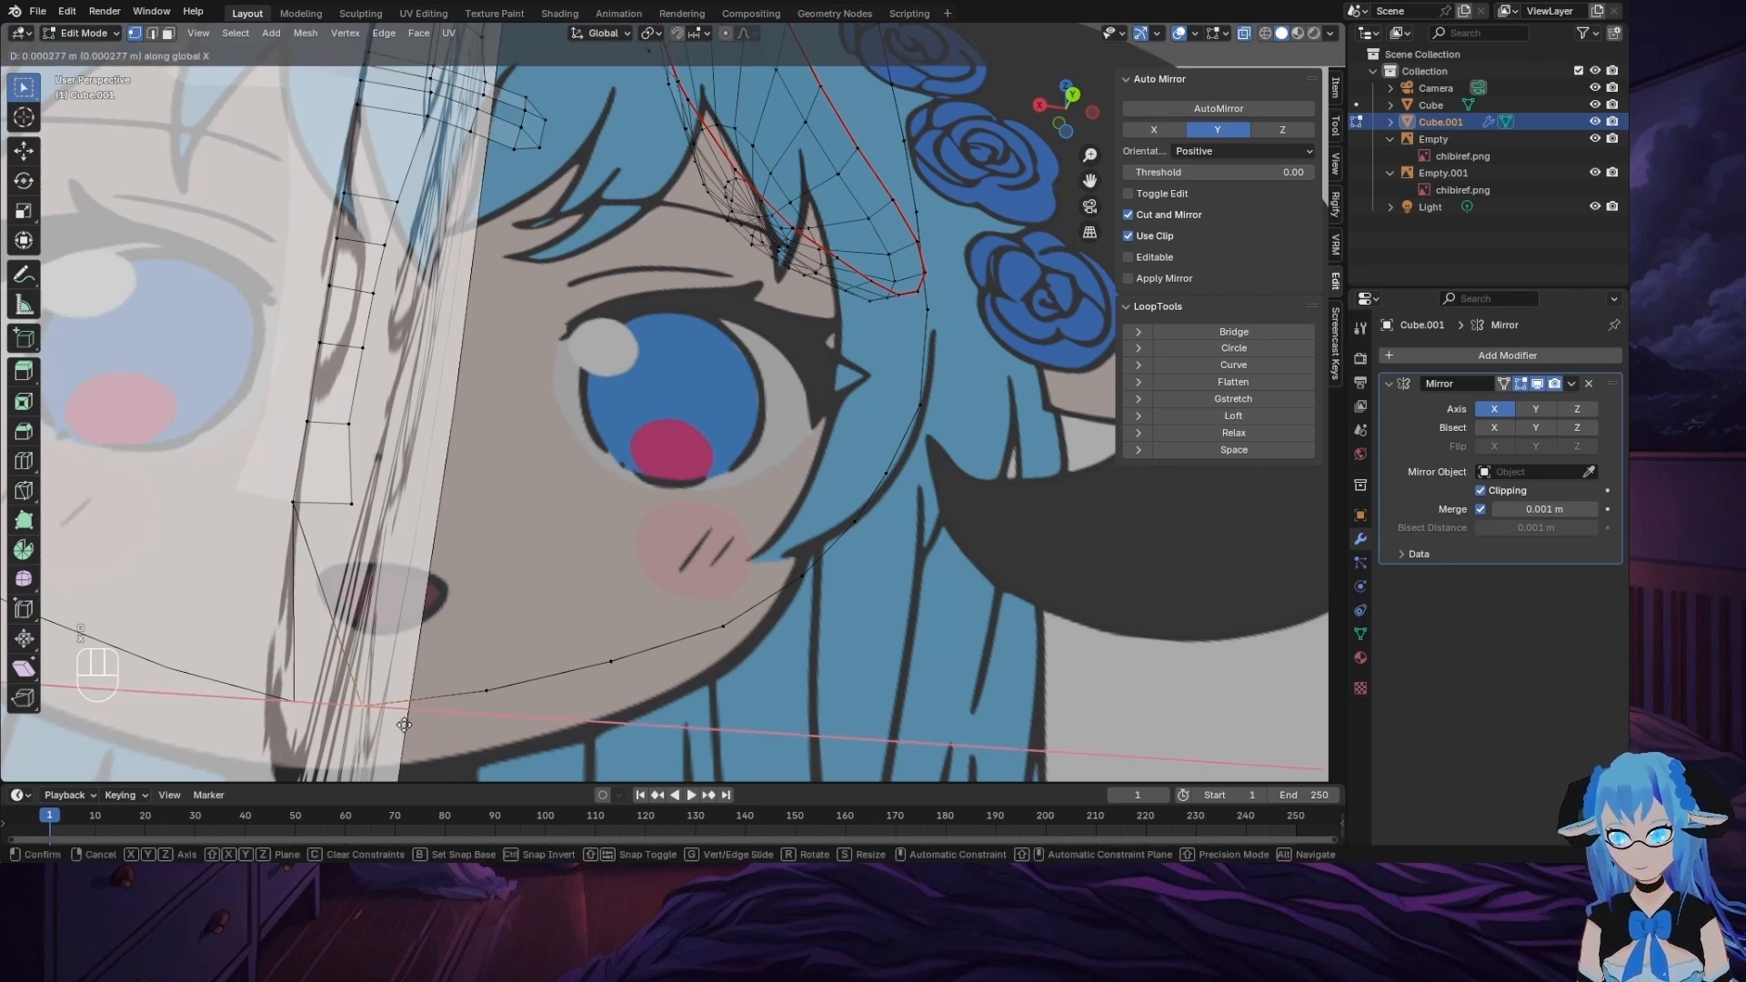
pyautogui.click(363, 722)
# Step: Examine the jaw and head outline against the front and side reference drawings, especially where it meets the chin
pyautogui.moveTo(446, 532); pyautogui.dragTo(234, 578, button='middle')
pyautogui.moveTo(251, 579); pyautogui.dragTo(257, 583, button='middle')
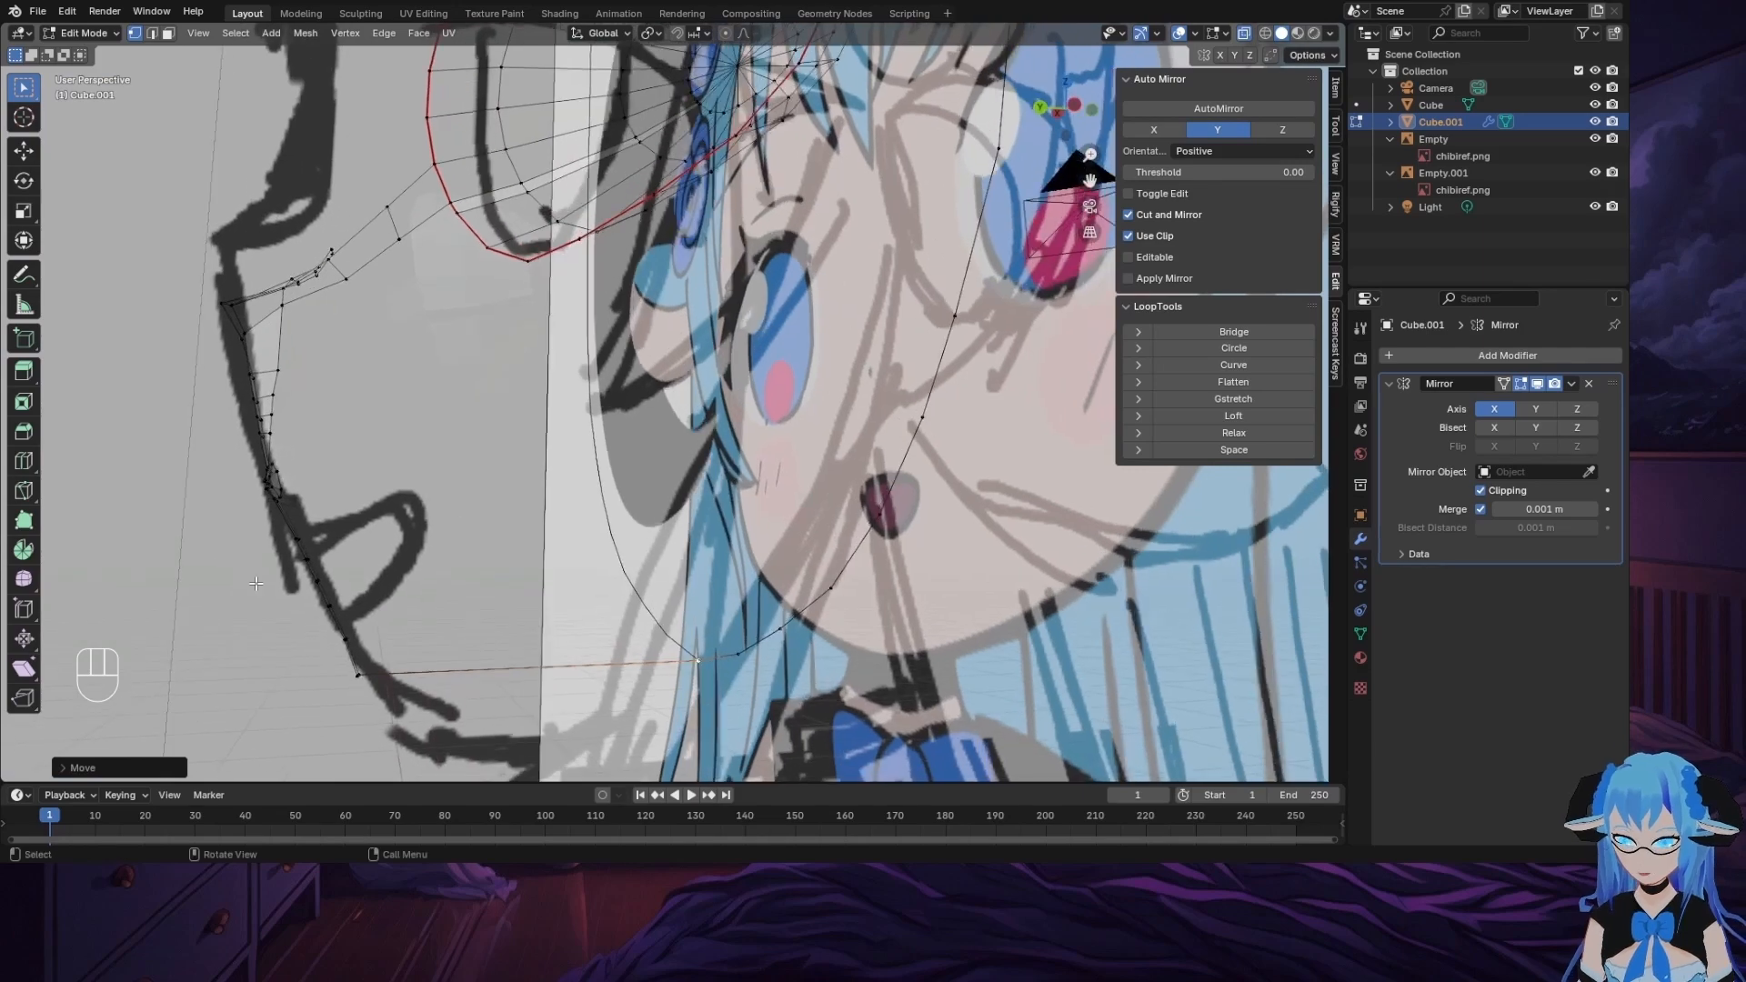
pyautogui.moveTo(452, 571); pyautogui.dragTo(524, 697, button='middle')
pyautogui.scroll(-5, 655, 694)
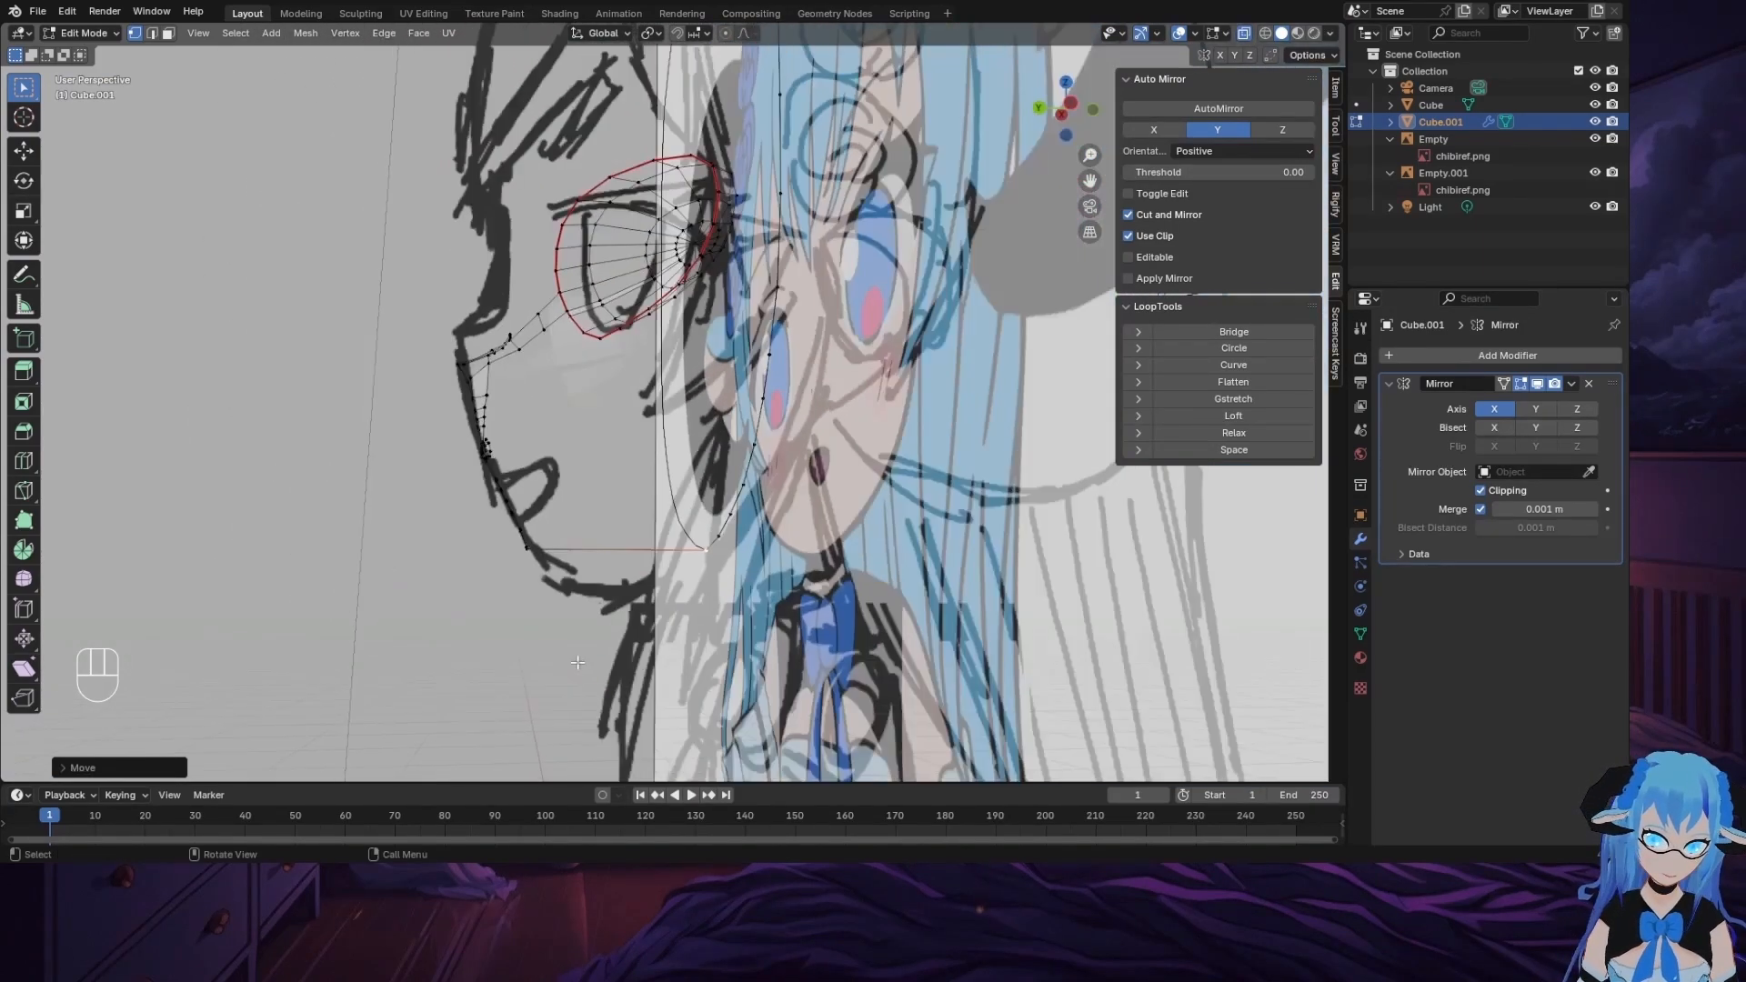
pyautogui.moveTo(654, 695); pyautogui.dragTo(946, 555, button='middle')
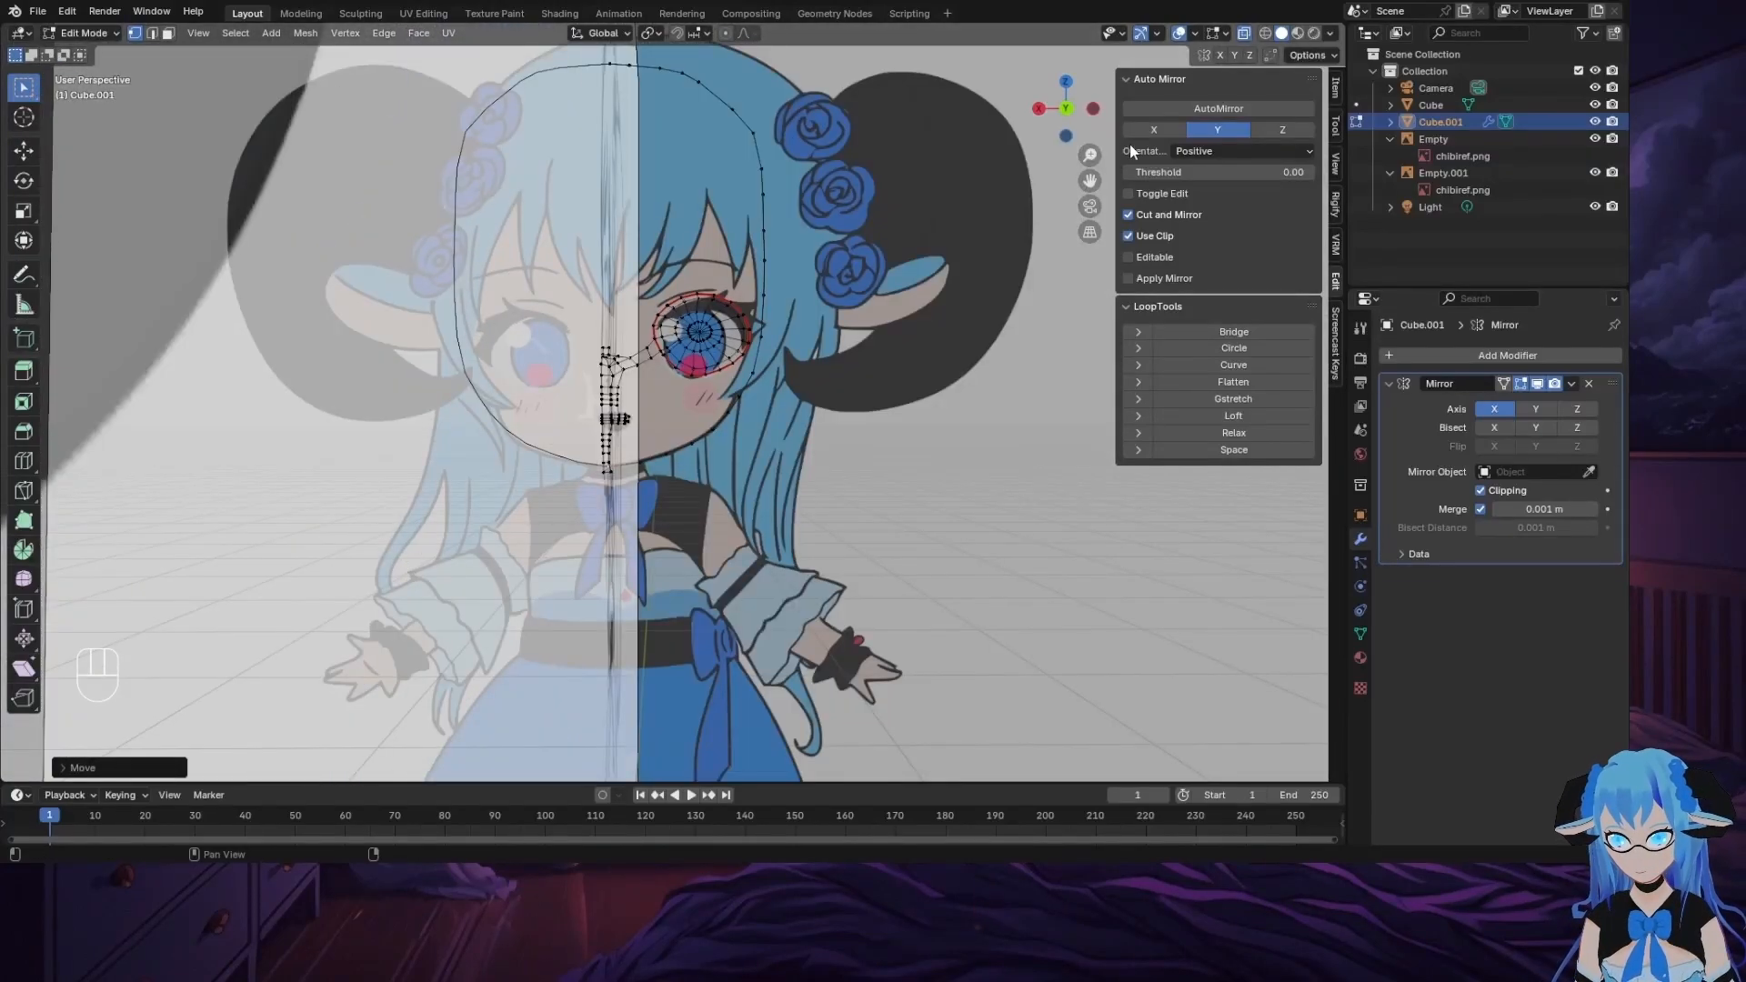
pyautogui.scroll(6, 941, 407)
pyautogui.moveTo(941, 409); pyautogui.dragTo(666, 472, button='middle')
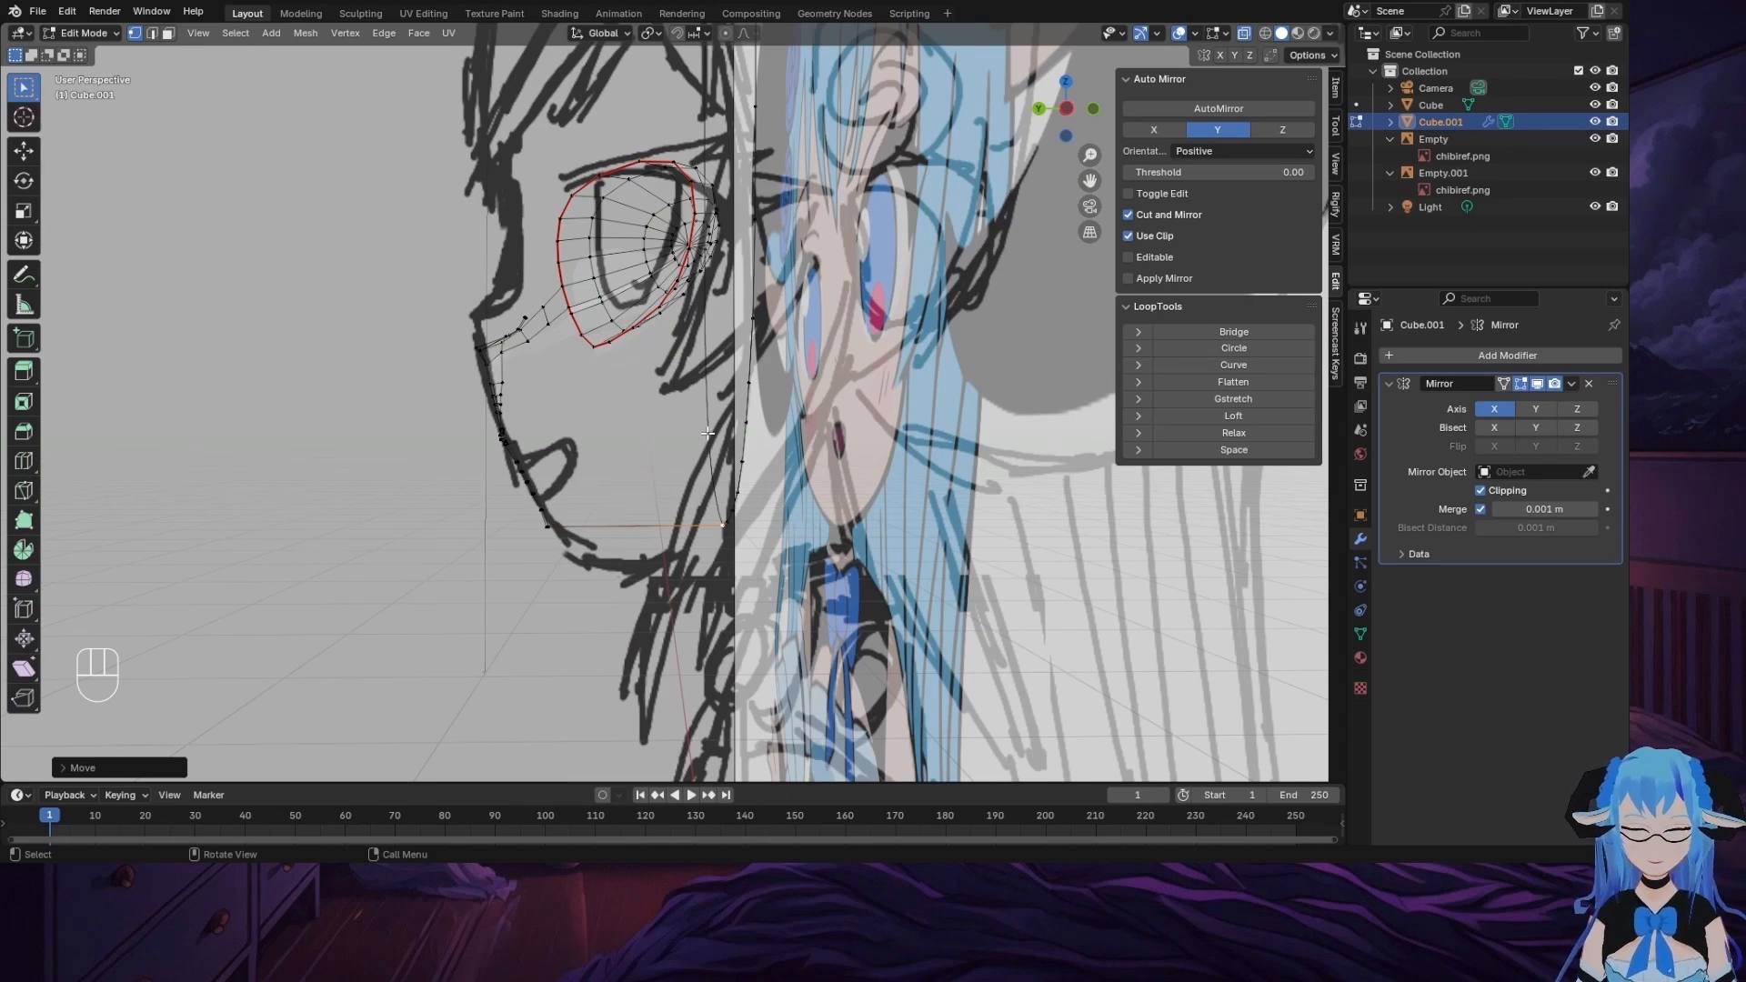
pyautogui.moveTo(708, 433); pyautogui.dragTo(604, 469, button='middle')
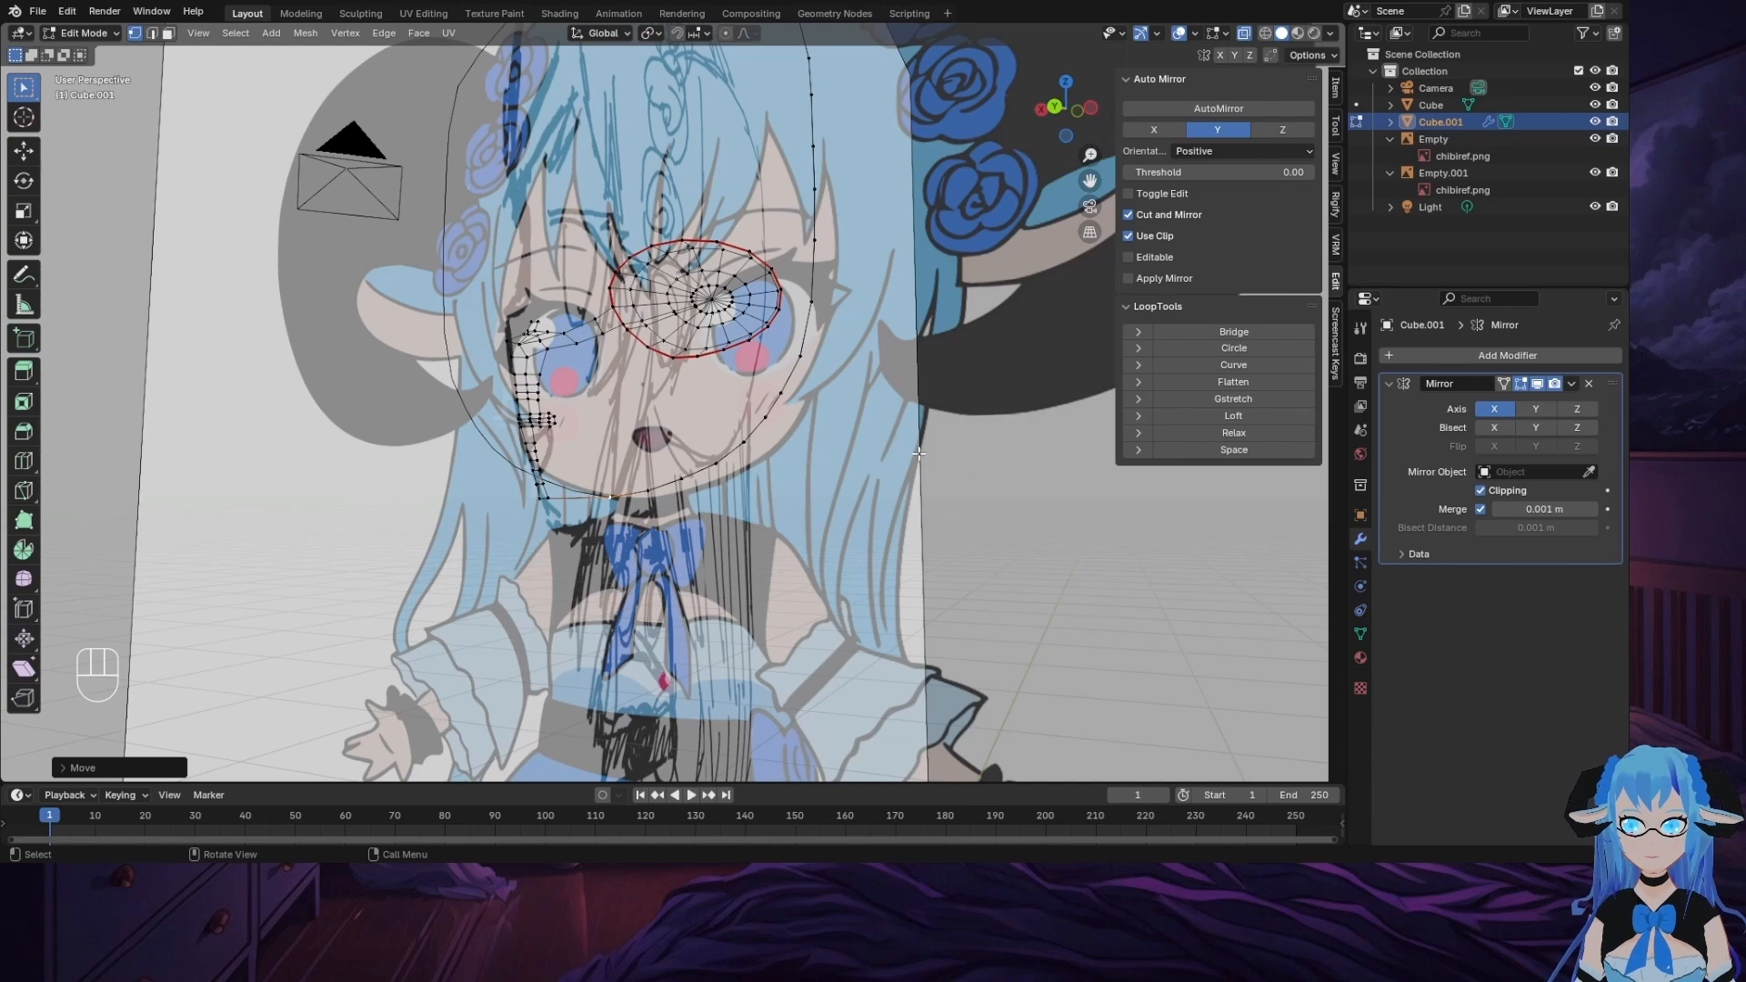
pyautogui.scroll(-5, 917, 452)
pyautogui.moveTo(753, 386); pyautogui.dragTo(811, 380, button='middle')
pyautogui.scroll(3, 940, 351)
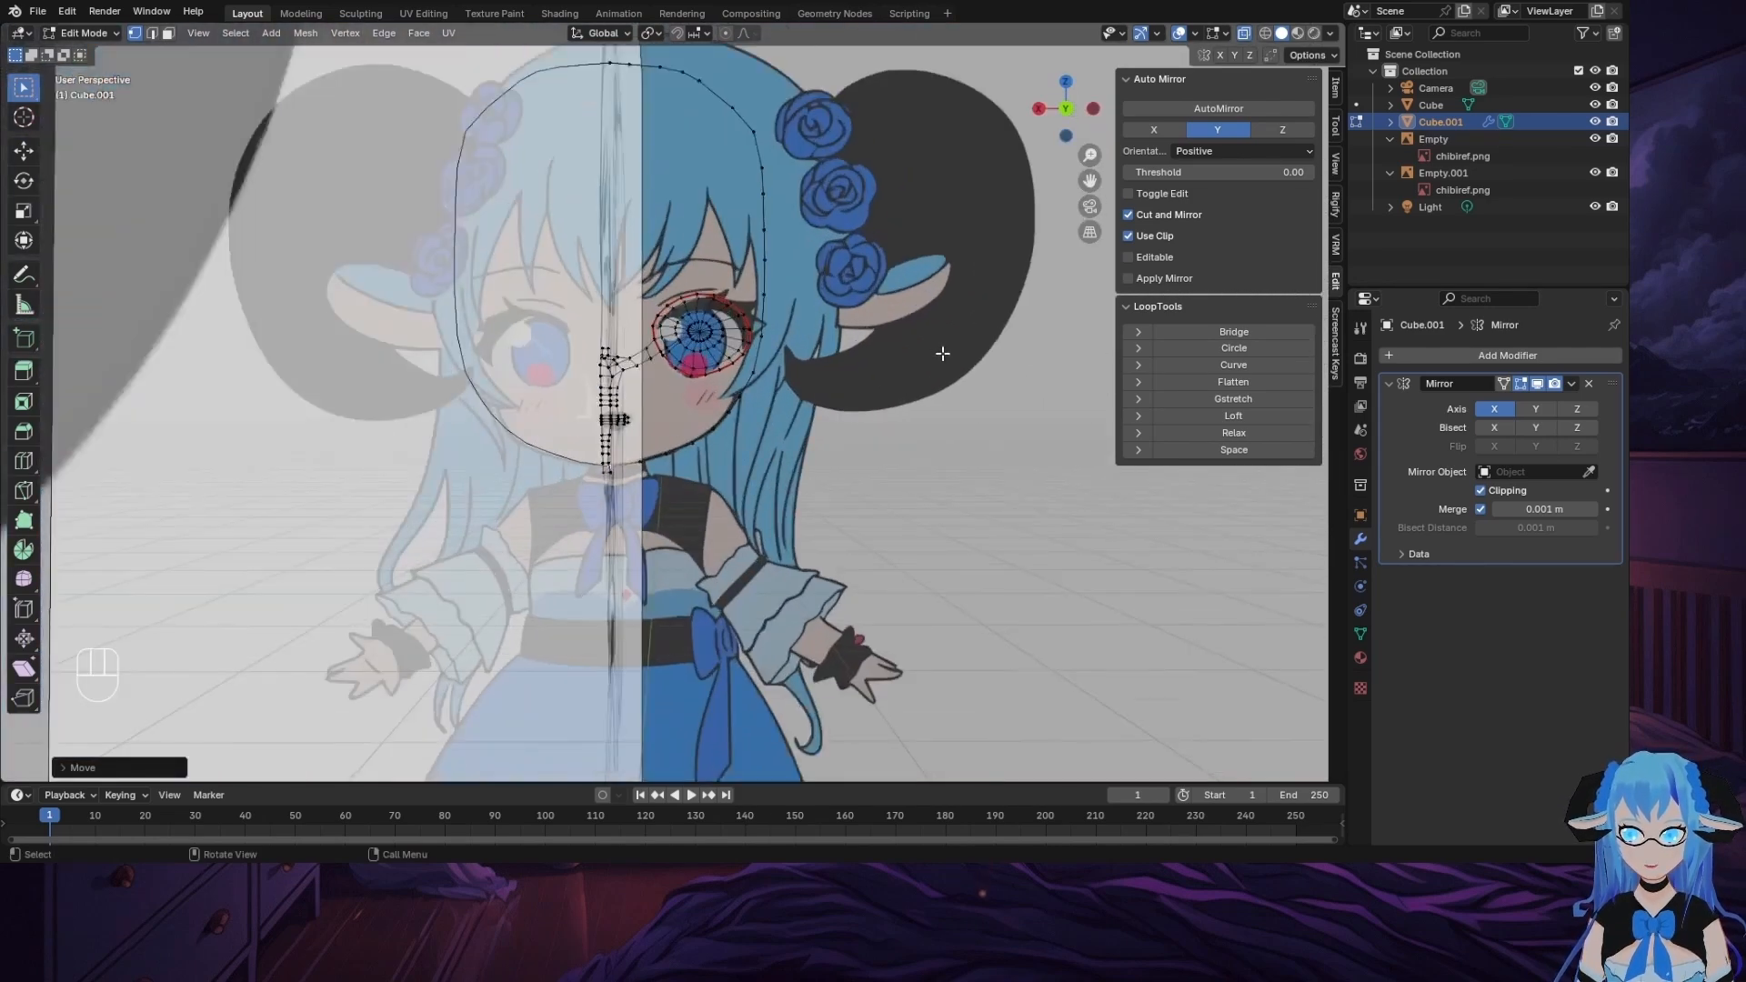
pyautogui.moveTo(942, 354); pyautogui.dragTo(789, 357, button='middle')
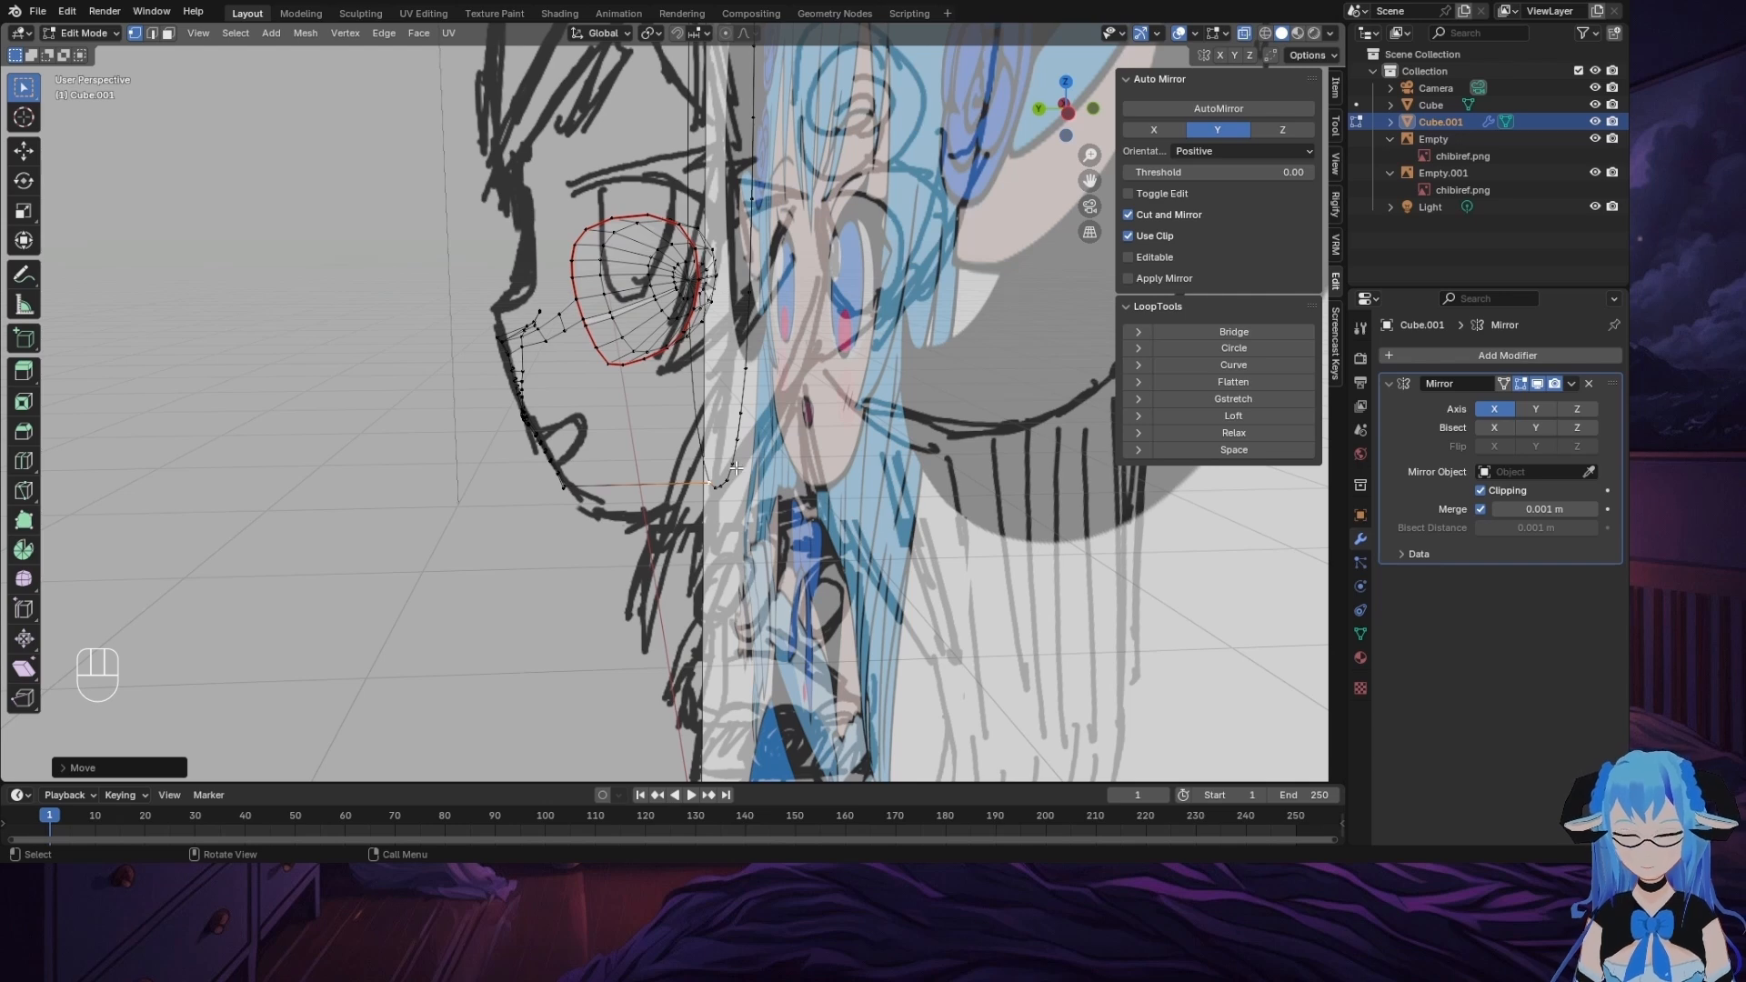
pyautogui.scroll(-5, 905, 258)
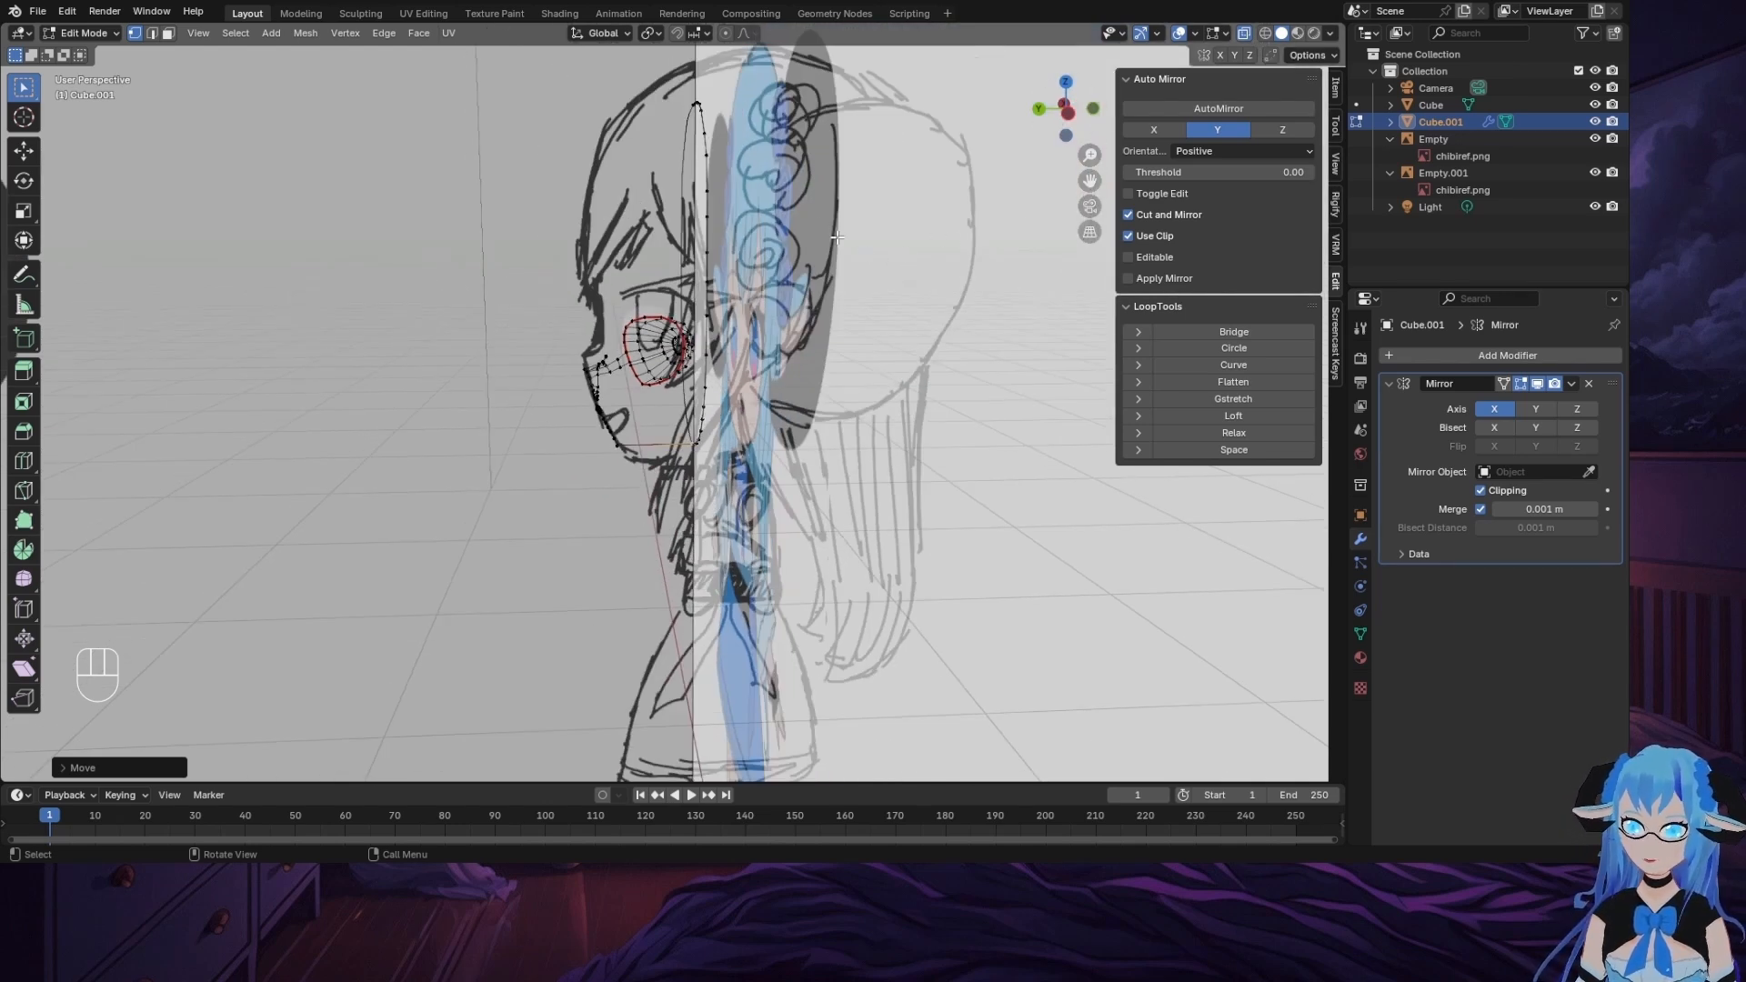
pyautogui.scroll(6, 666, 468)
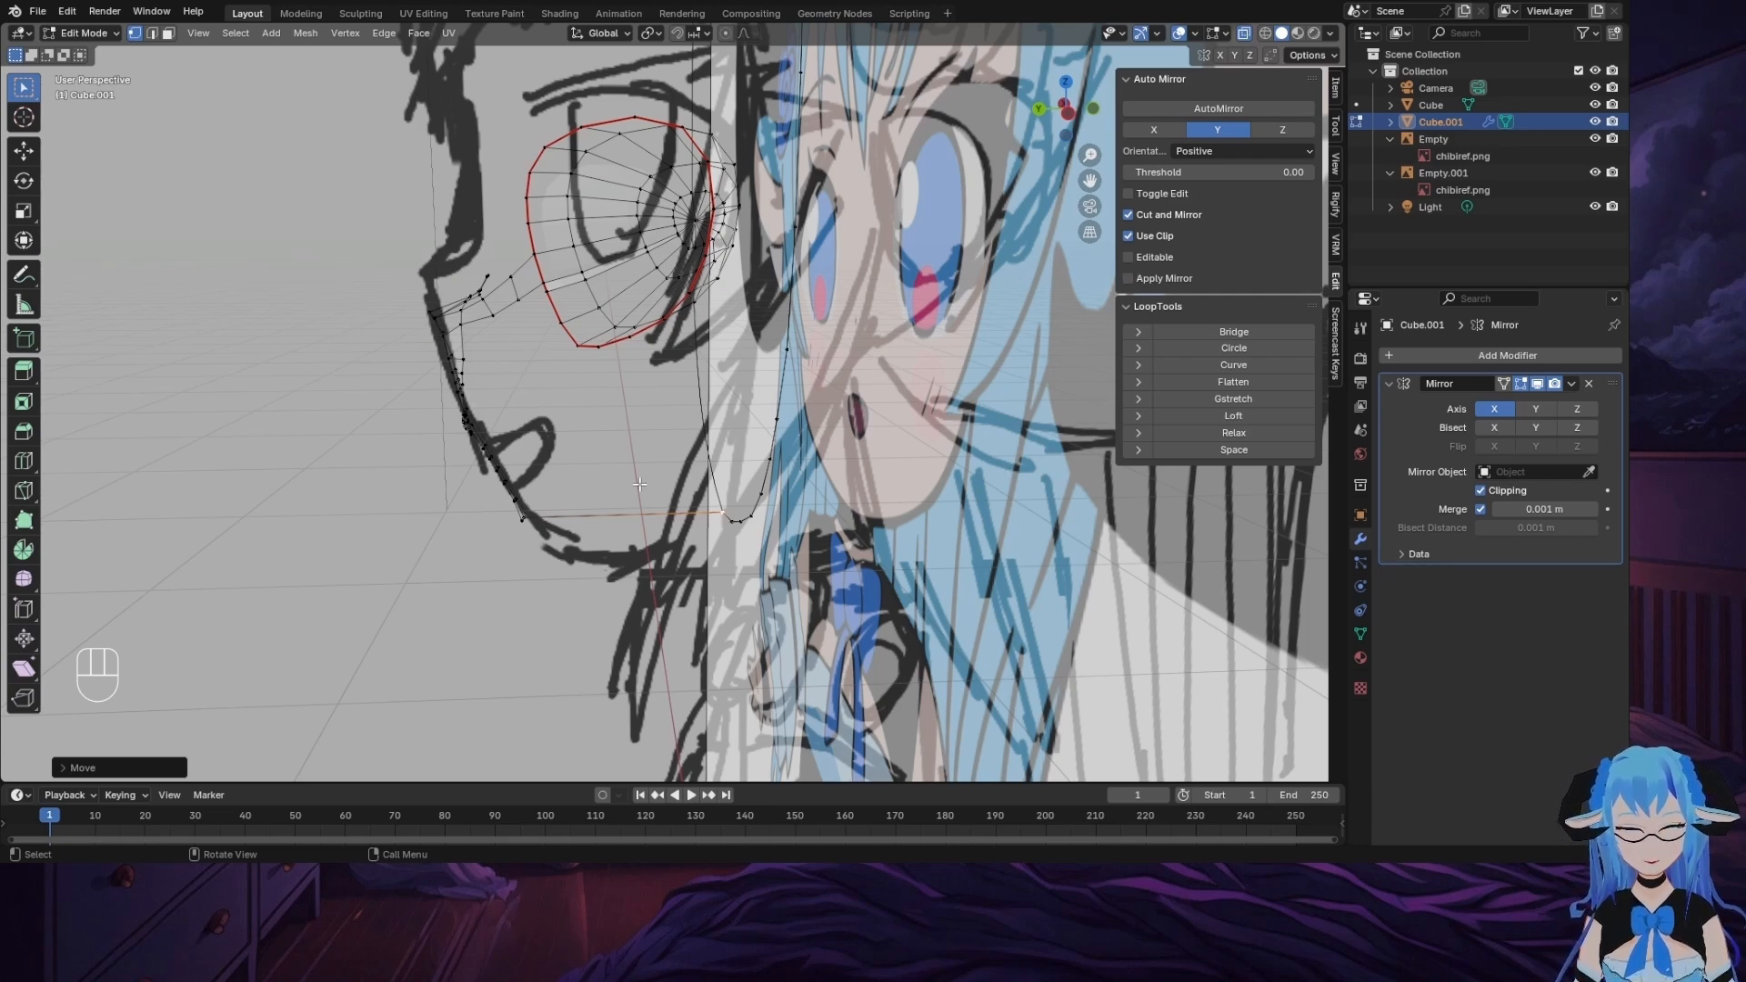
pyautogui.scroll(4, 642, 463)
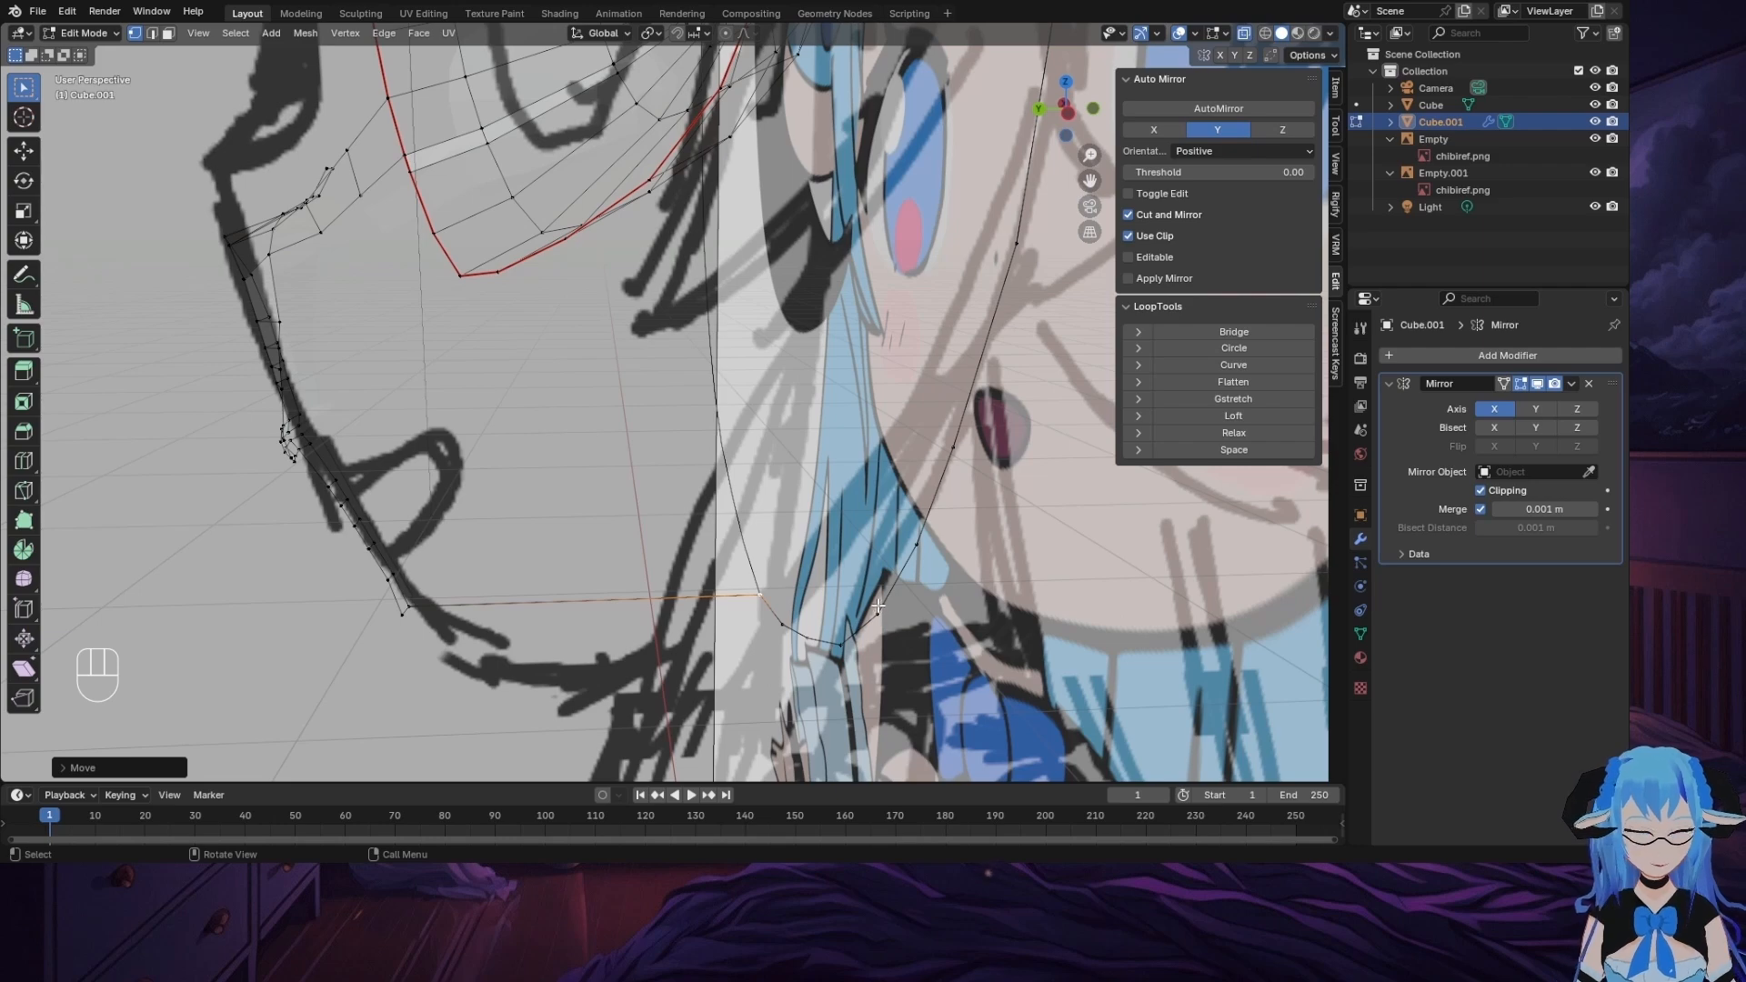
pyautogui.scroll(-4, 878, 604)
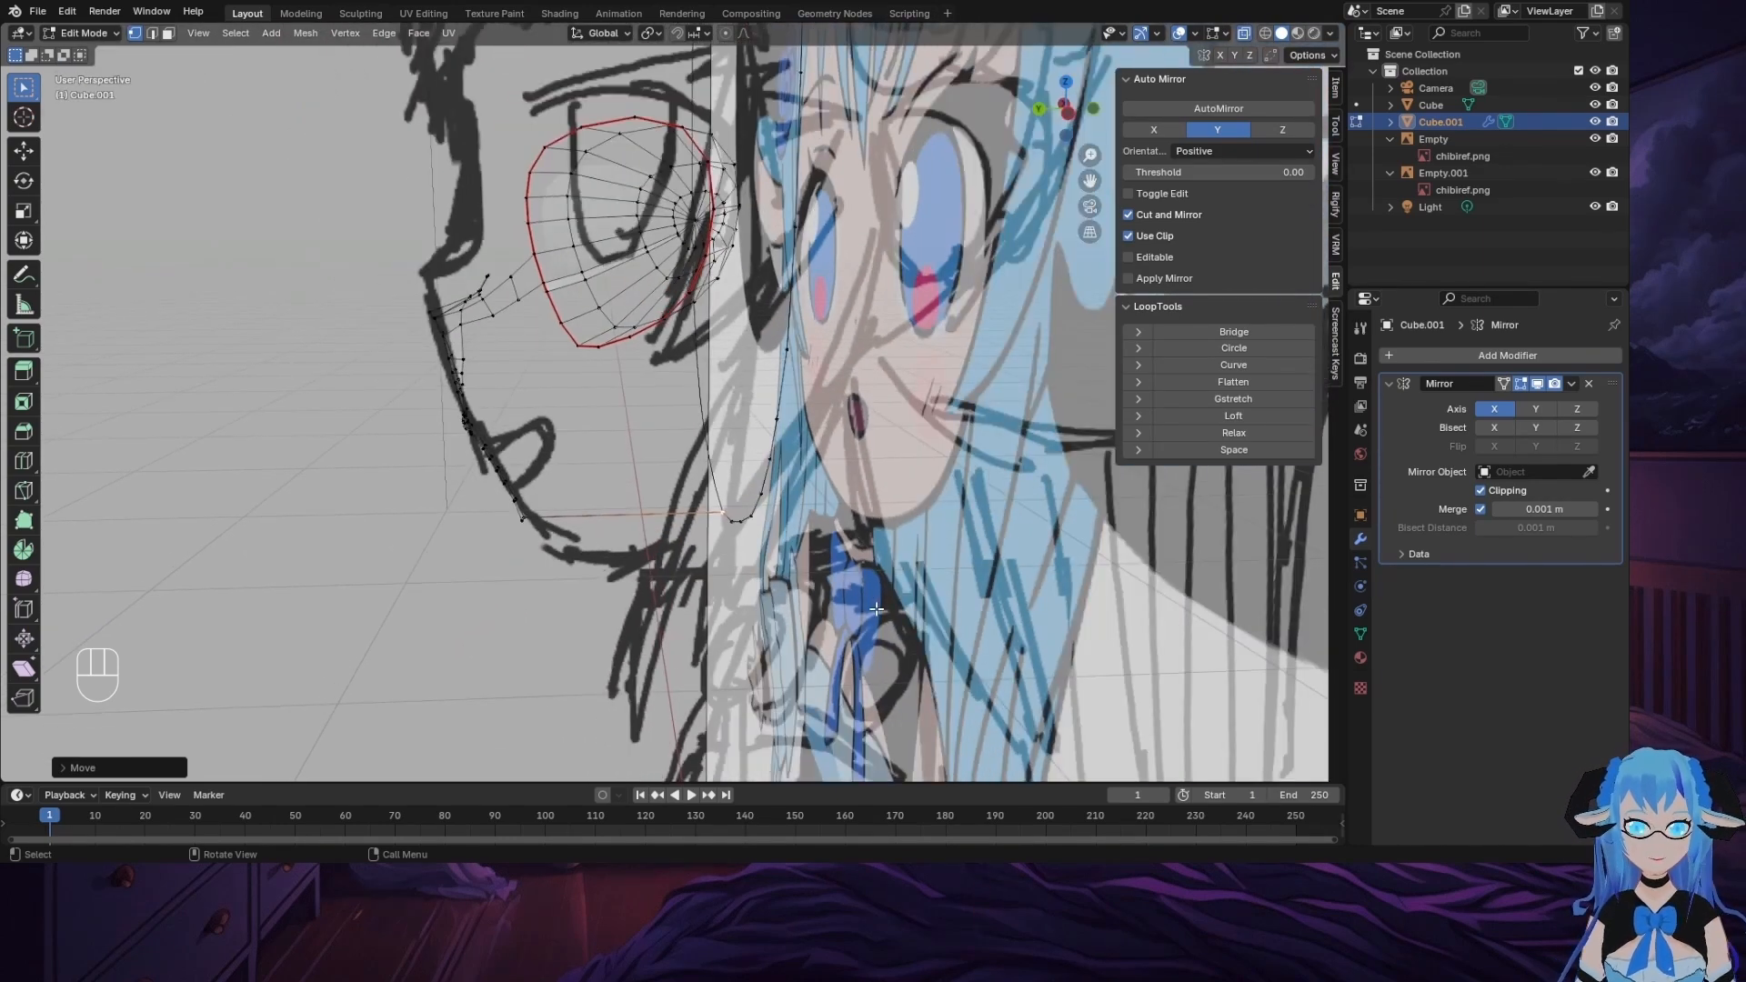
pyautogui.scroll(2, 875, 581)
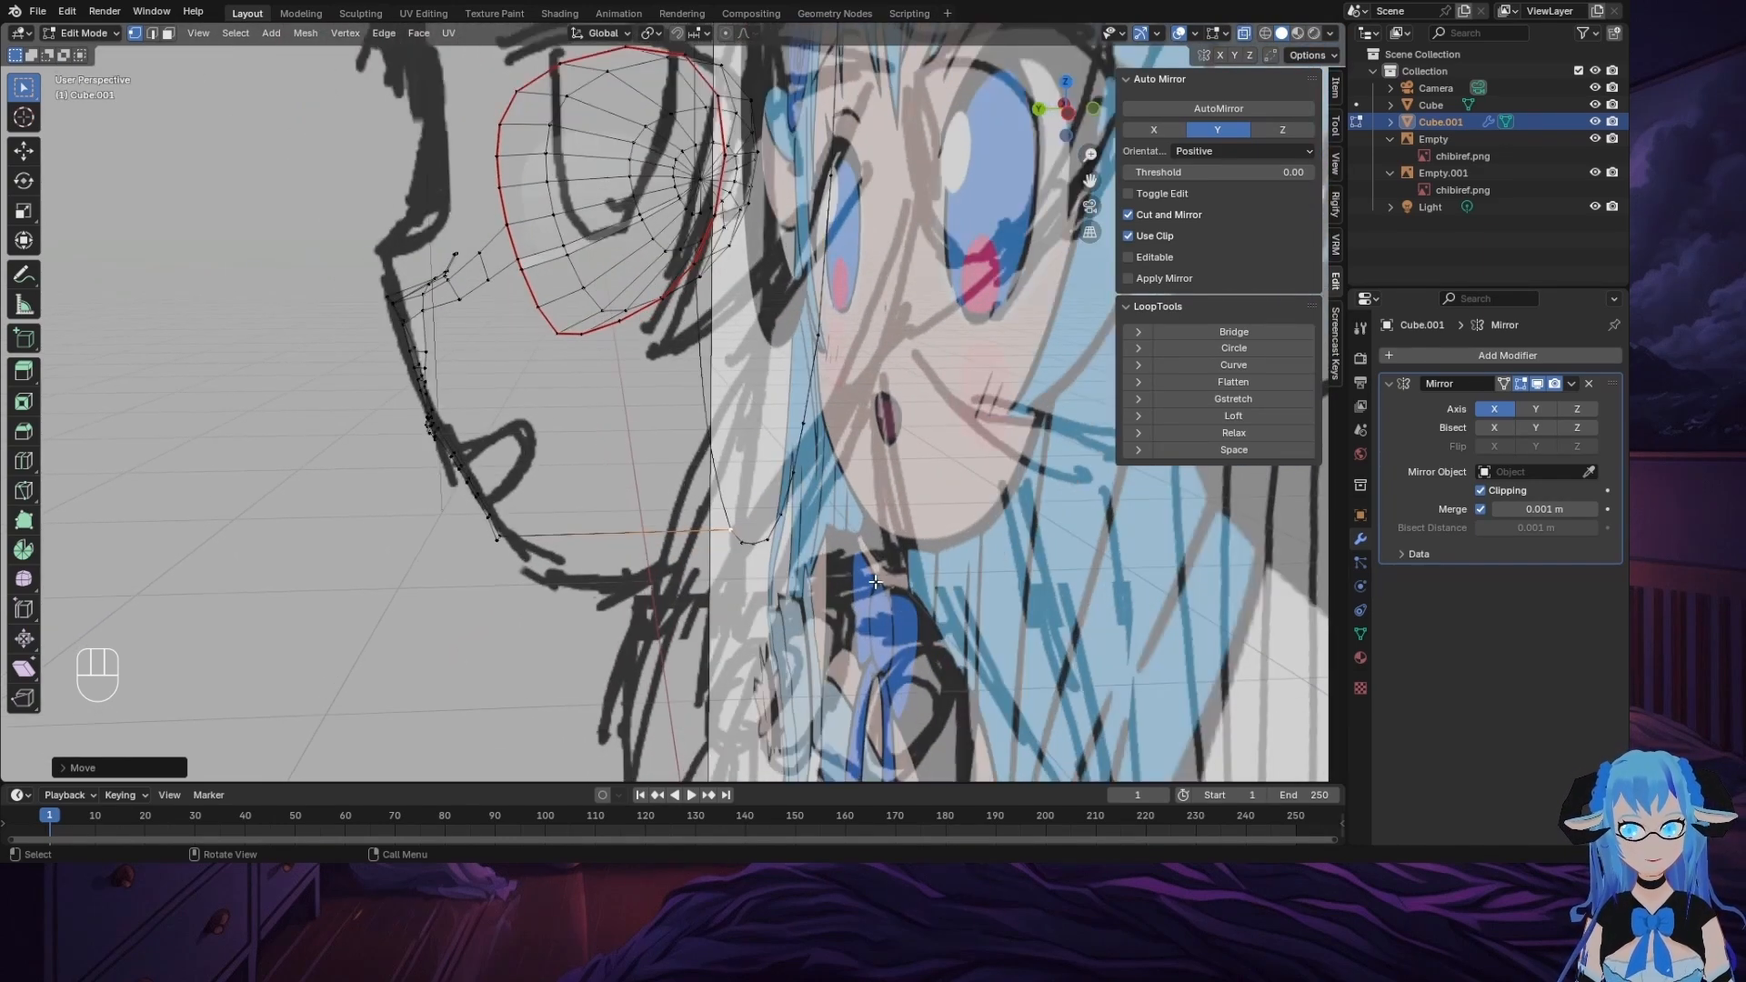
# Step: In left side view, select the head outline loop and try to move it along the Y axis
pyautogui.keyDown('alt'); pyautogui.click(790, 521); pyautogui.keyUp('alt')
pyautogui.moveTo(821, 645); pyautogui.dragTo(828, 579, button='middle')
pyautogui.click(1069, 99)
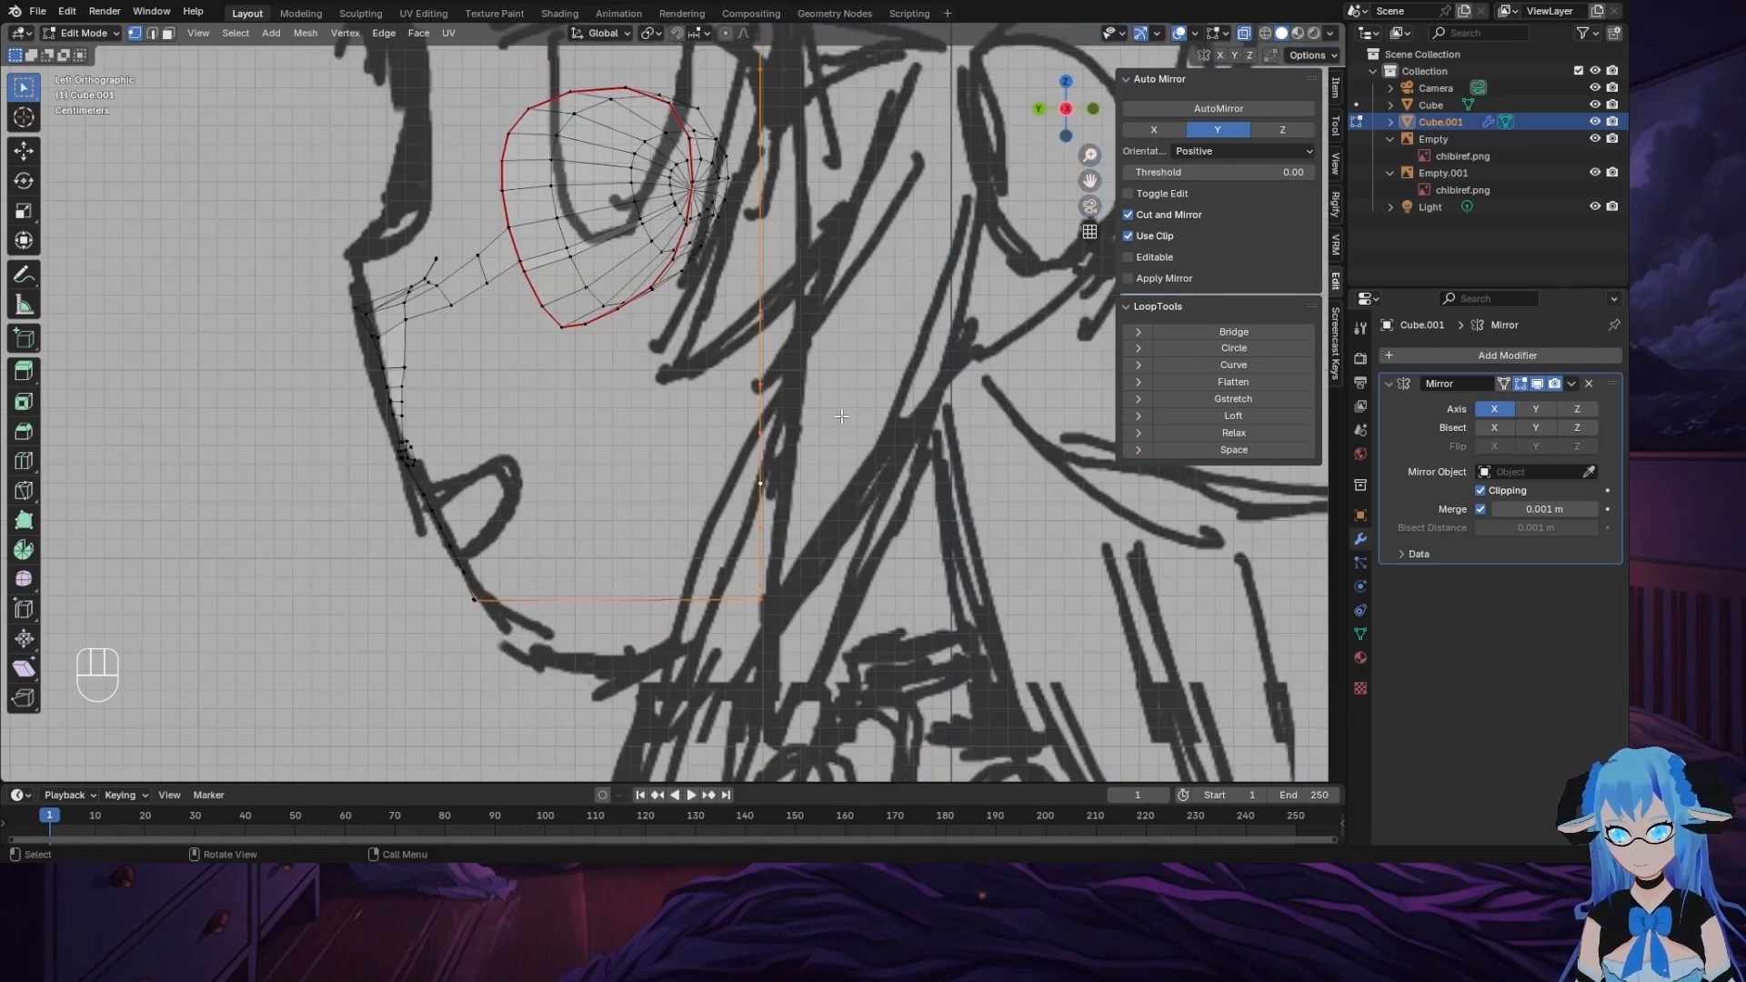
pyautogui.press('g')
pyautogui.press('y')
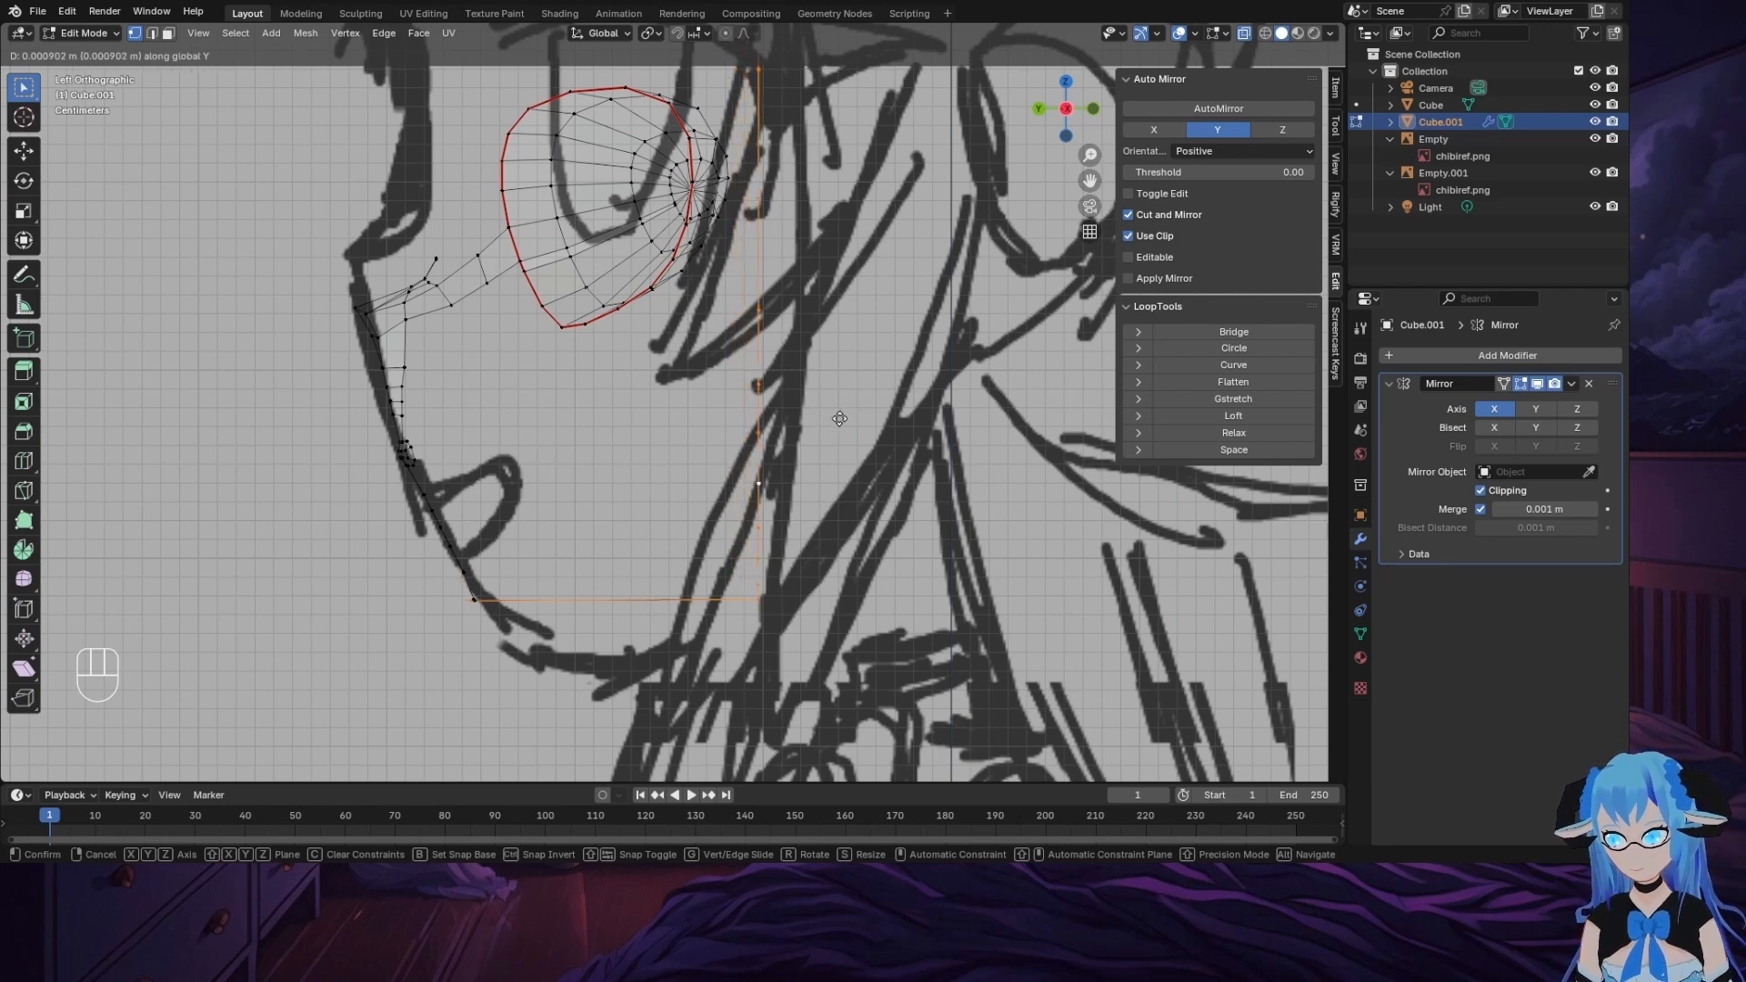
pyautogui.click(818, 428)
# Step: Box-select the whole head outline in side view and move it forward along the Y axis, close behind the eye
pyautogui.scroll(-7, 697, 188)
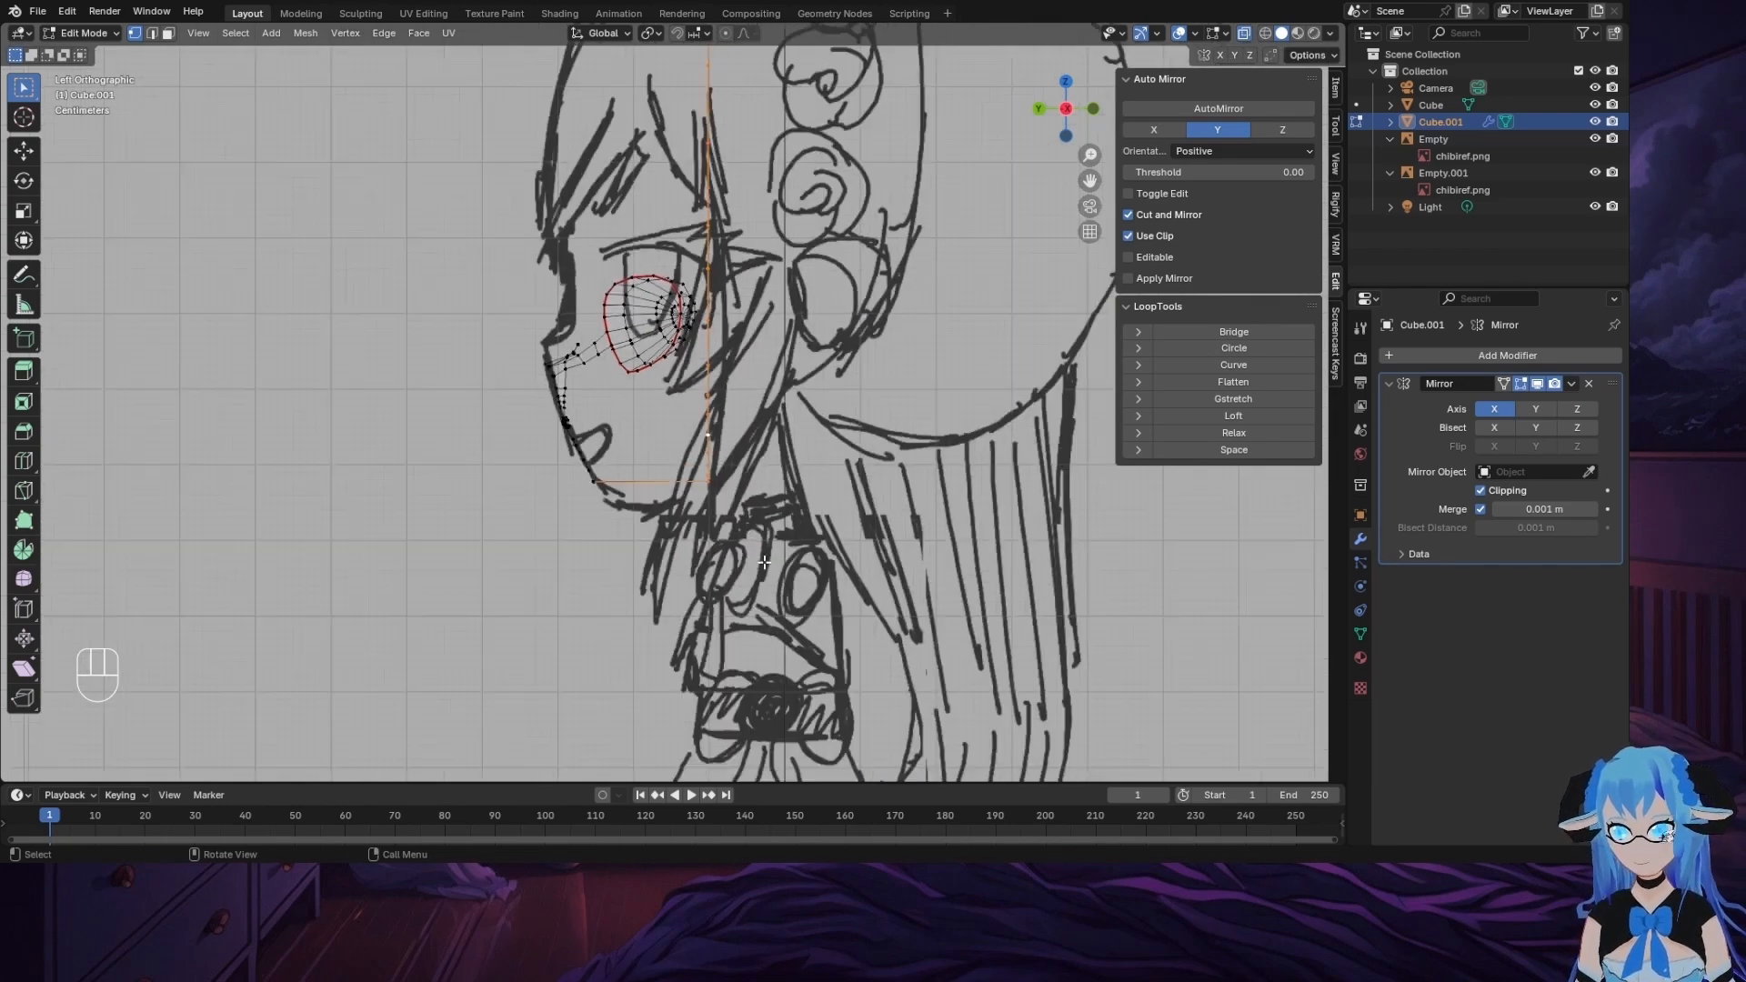
pyautogui.press('b')
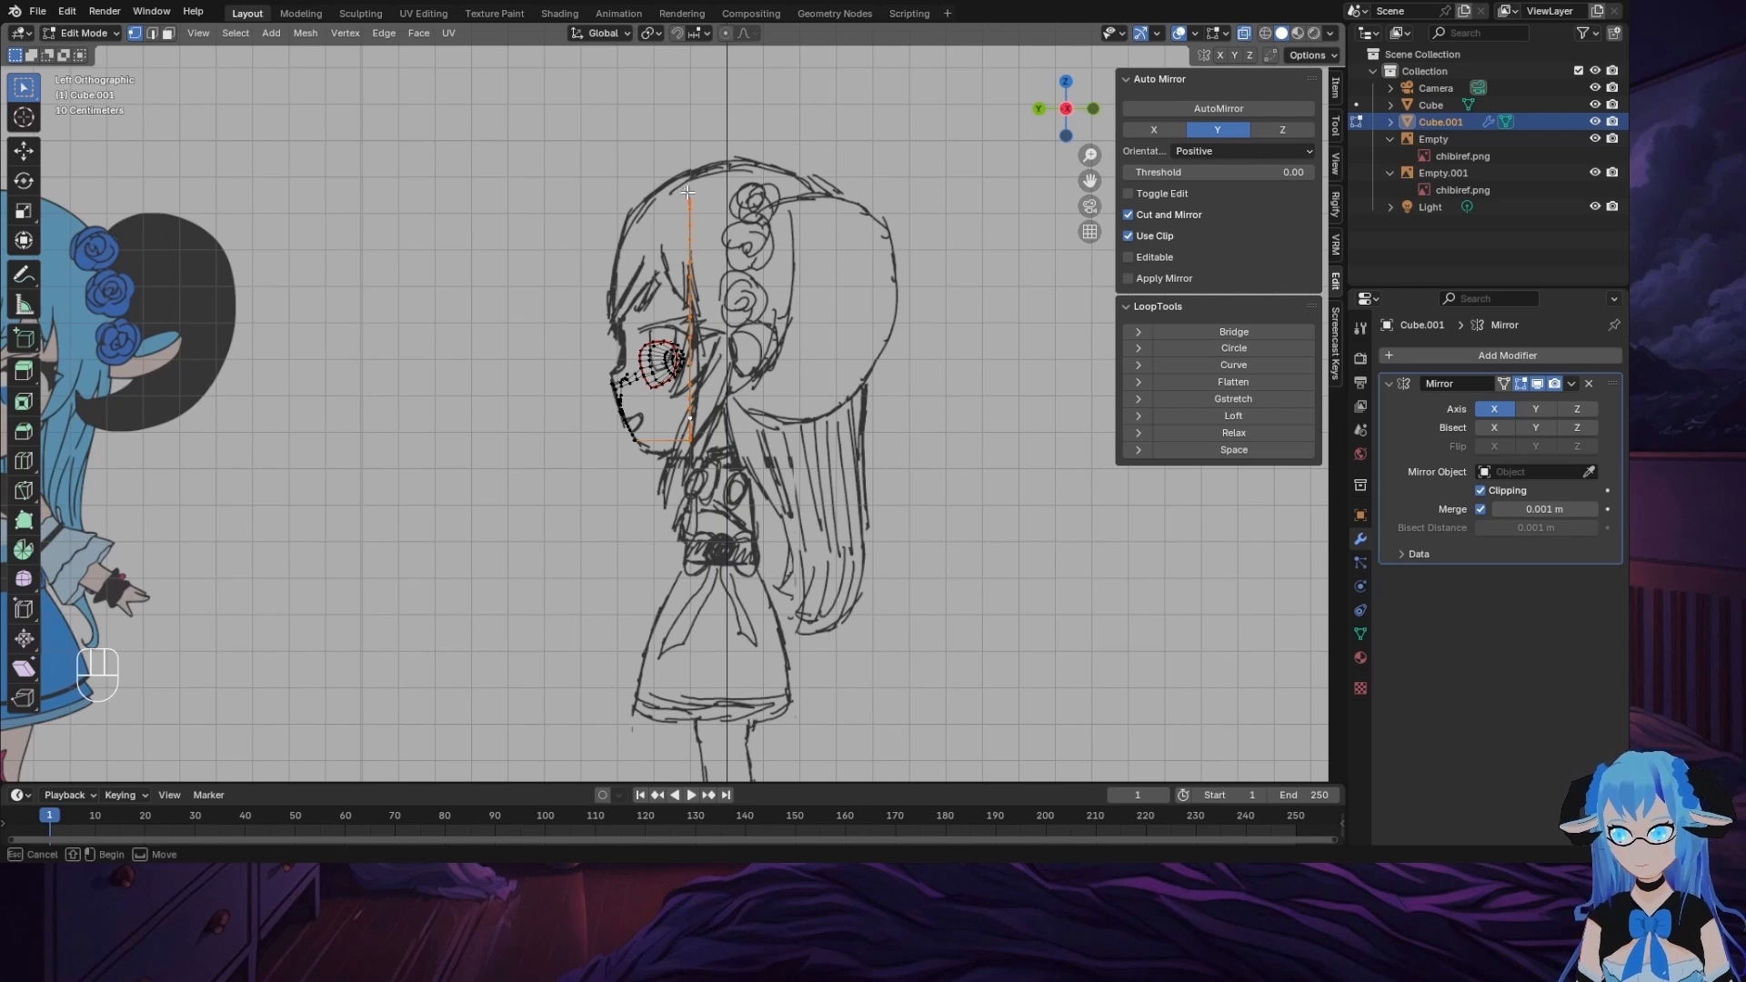
pyautogui.moveTo(725, 343); pyautogui.dragTo(726, 347)
pyautogui.scroll(6, 737, 446)
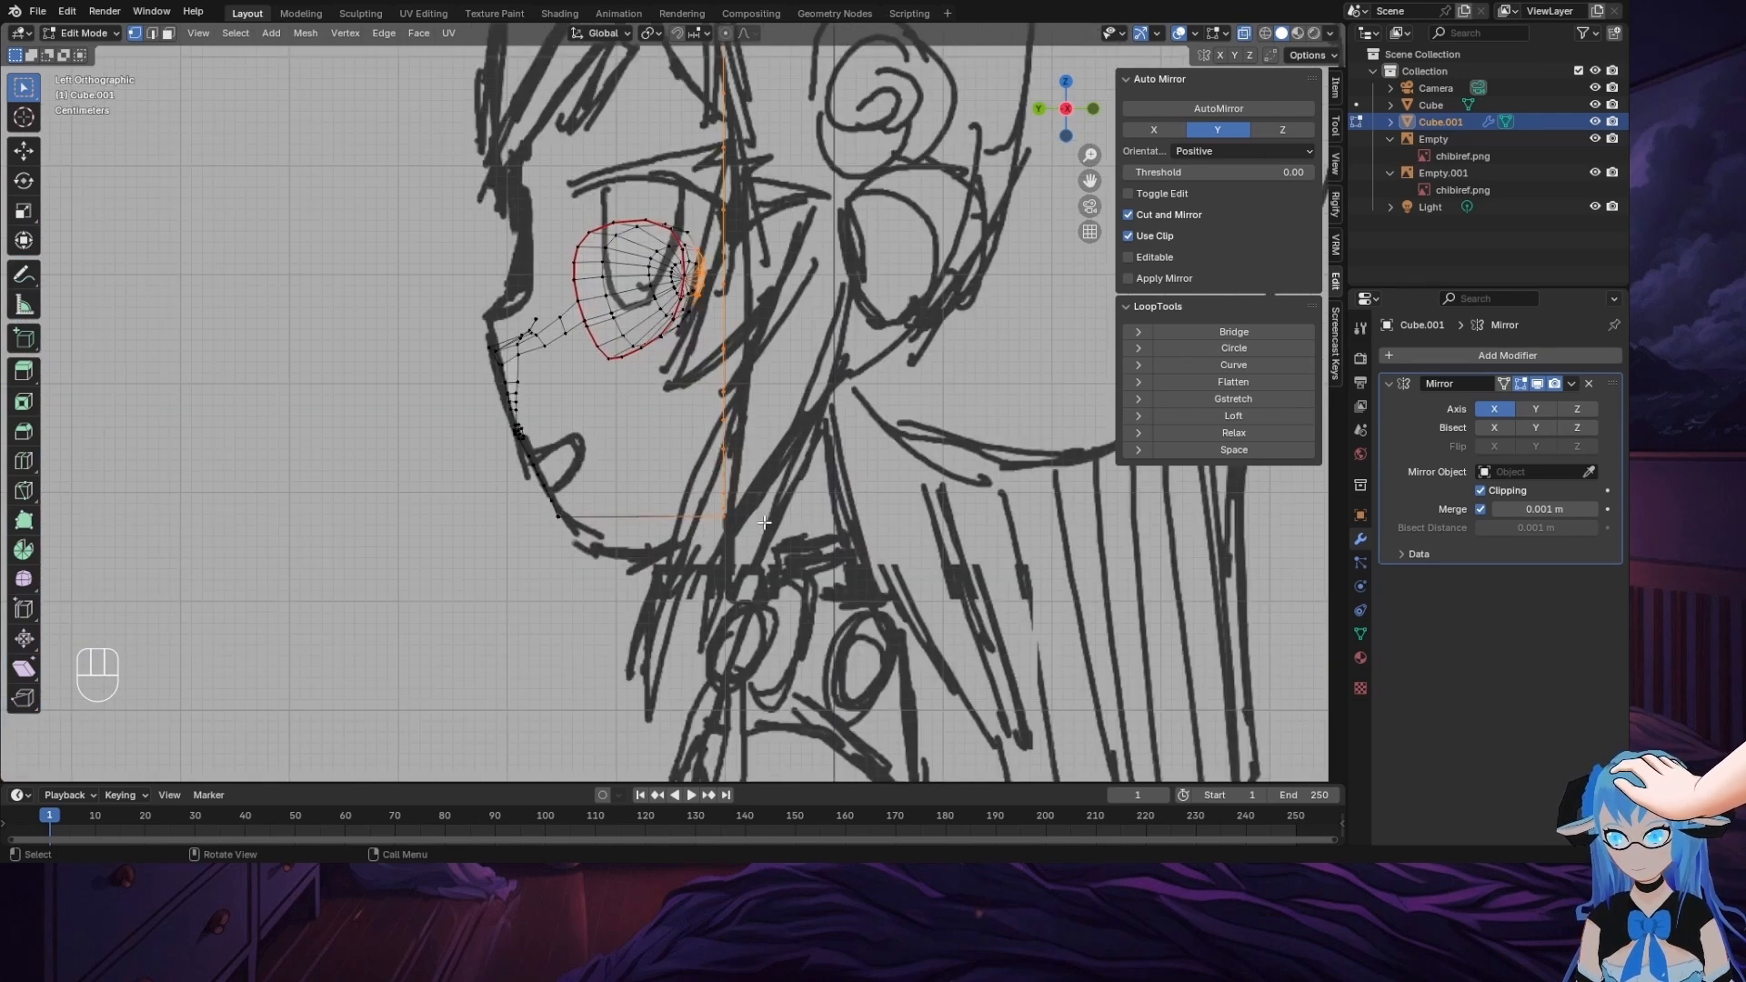
pyautogui.press('b')
pyautogui.moveTo(783, 539); pyautogui.dragTo(709, 25)
pyautogui.scroll(-6, 691, 54)
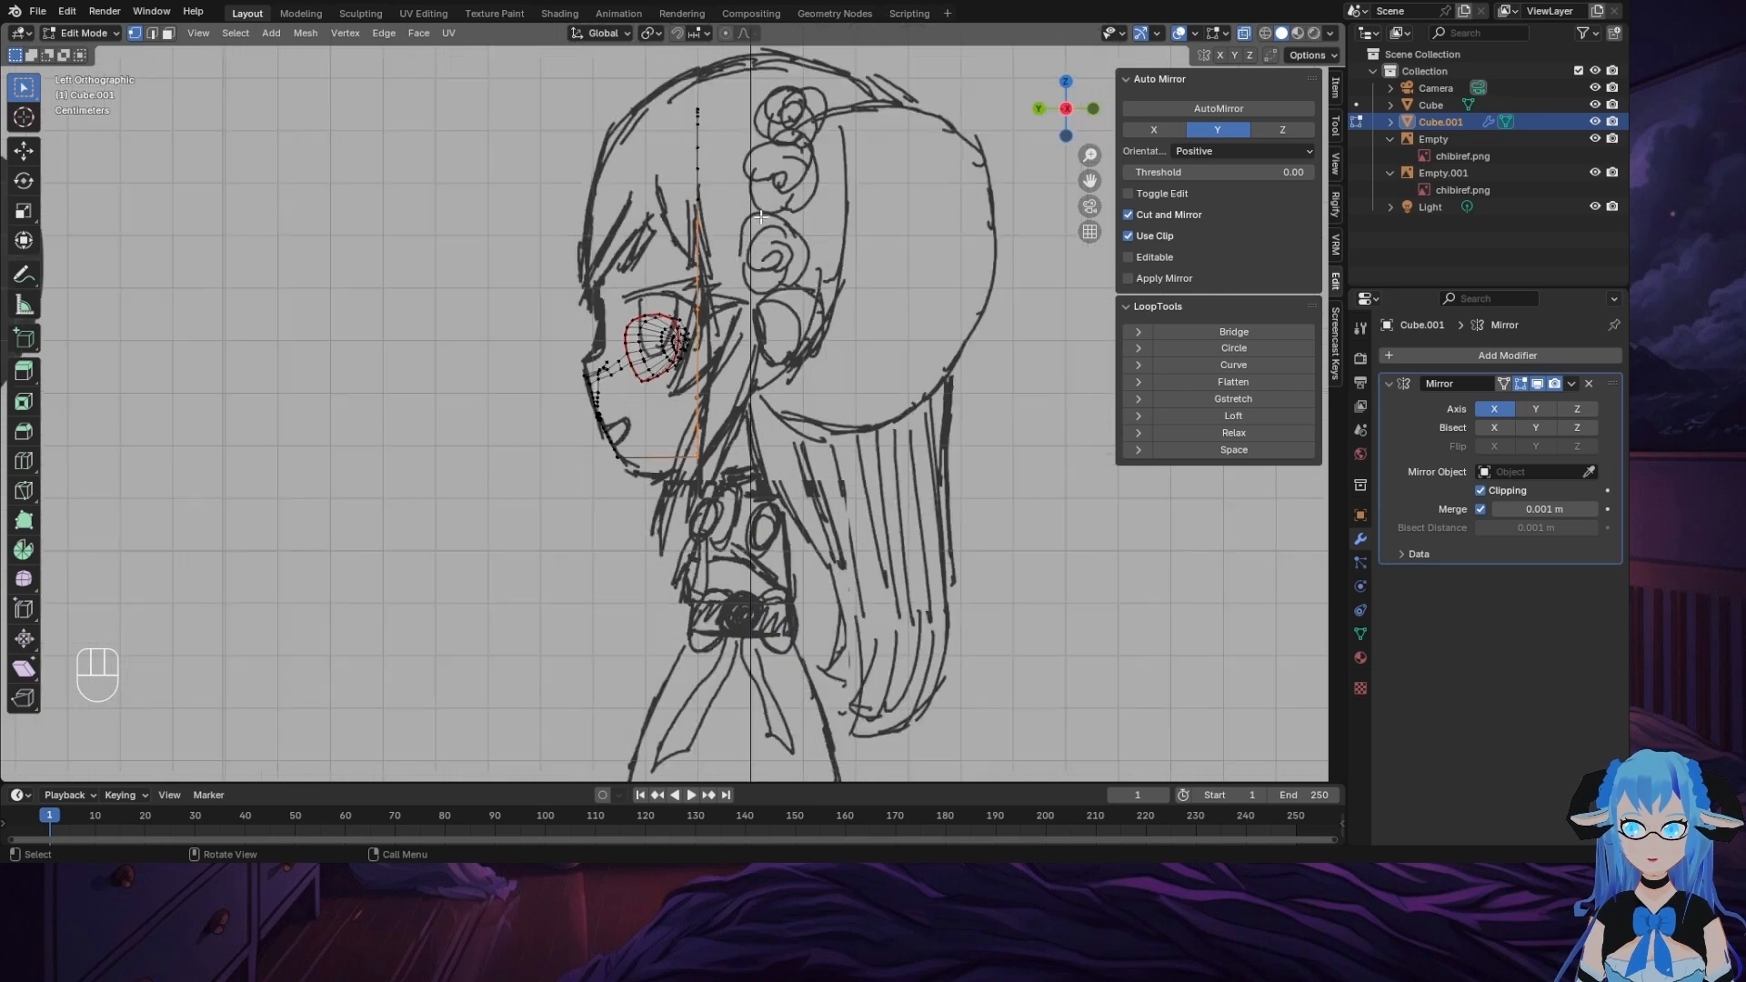
pyautogui.hotkey('shift', 'b')
pyautogui.moveTo(678, 84); pyautogui.dragTo(709, 131)
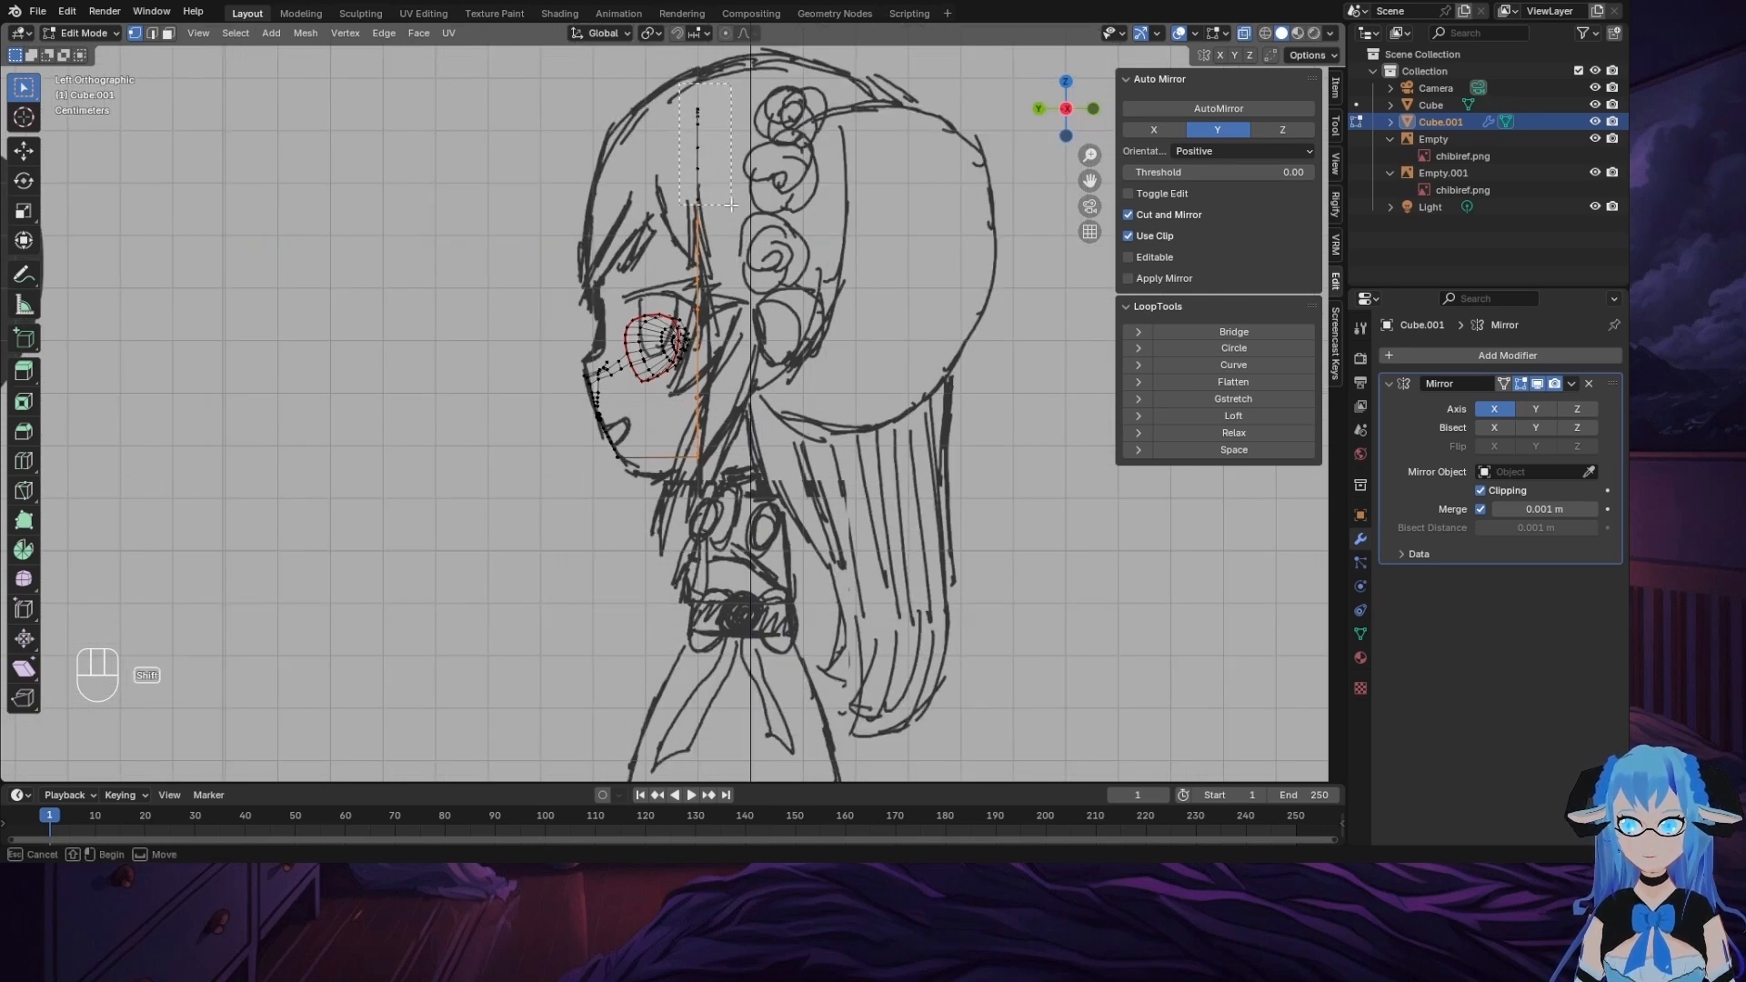
pyautogui.moveTo(731, 205); pyautogui.dragTo(731, 204)
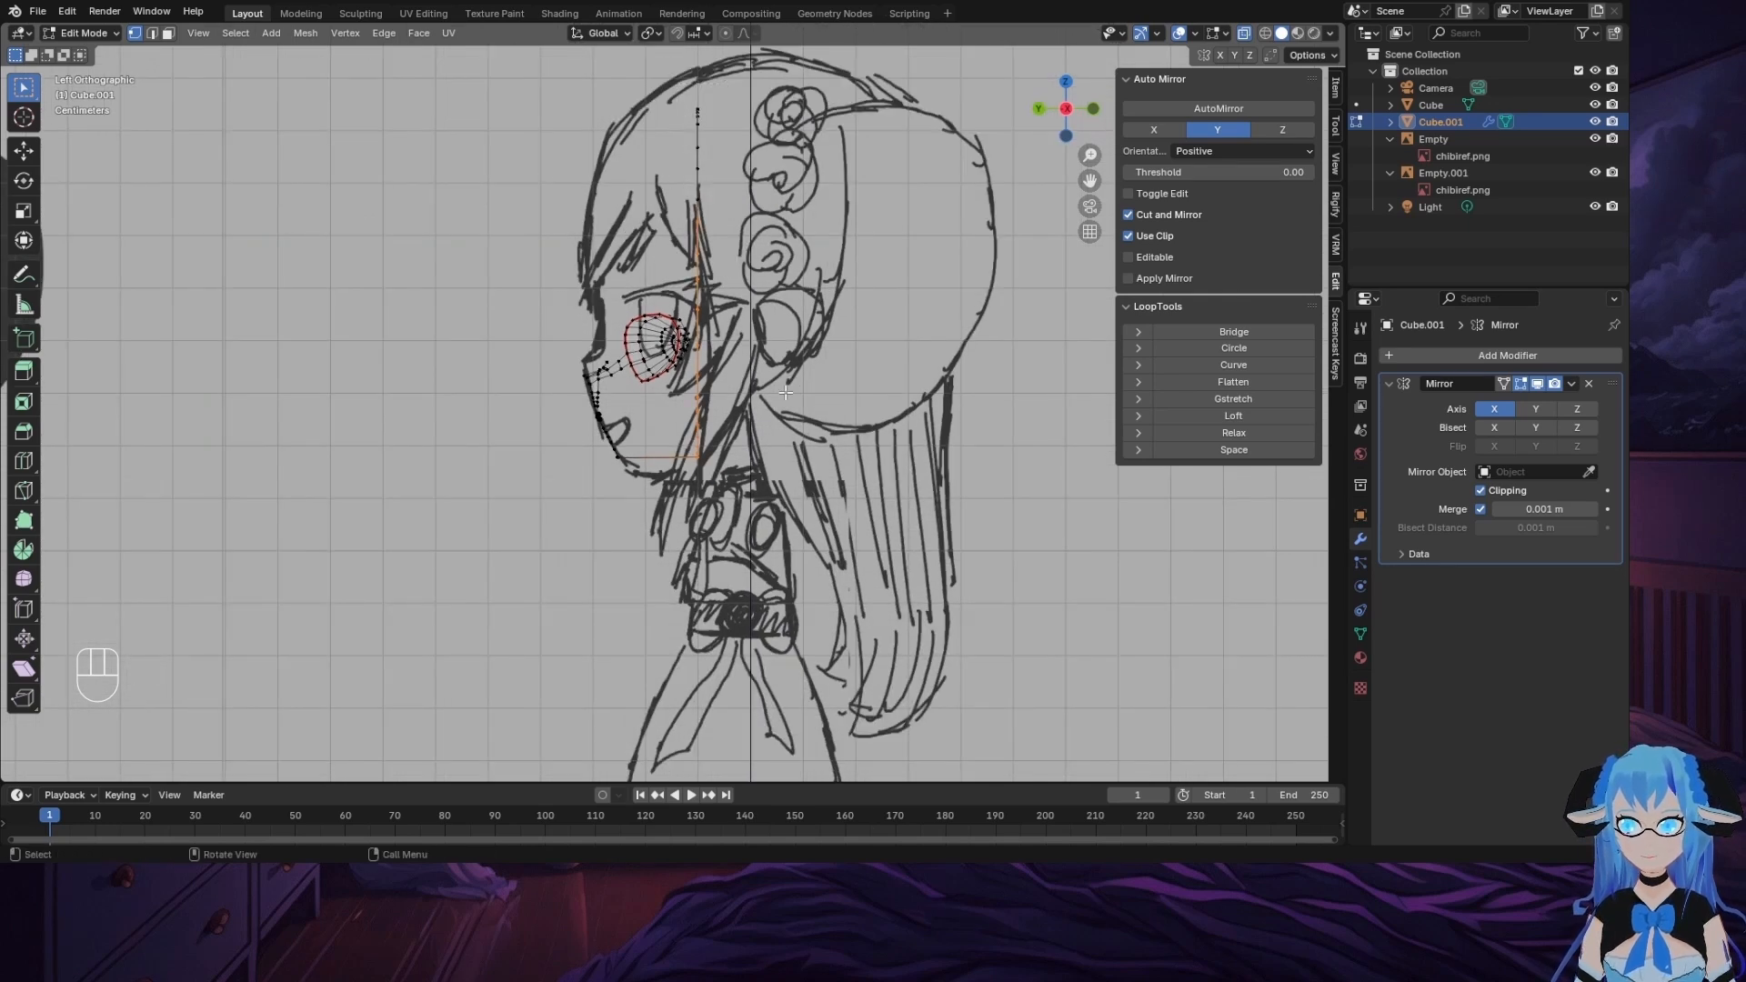
pyautogui.click(706, 152)
pyautogui.moveTo(686, 91); pyautogui.dragTo(767, 485)
pyautogui.scroll(7, 753, 655)
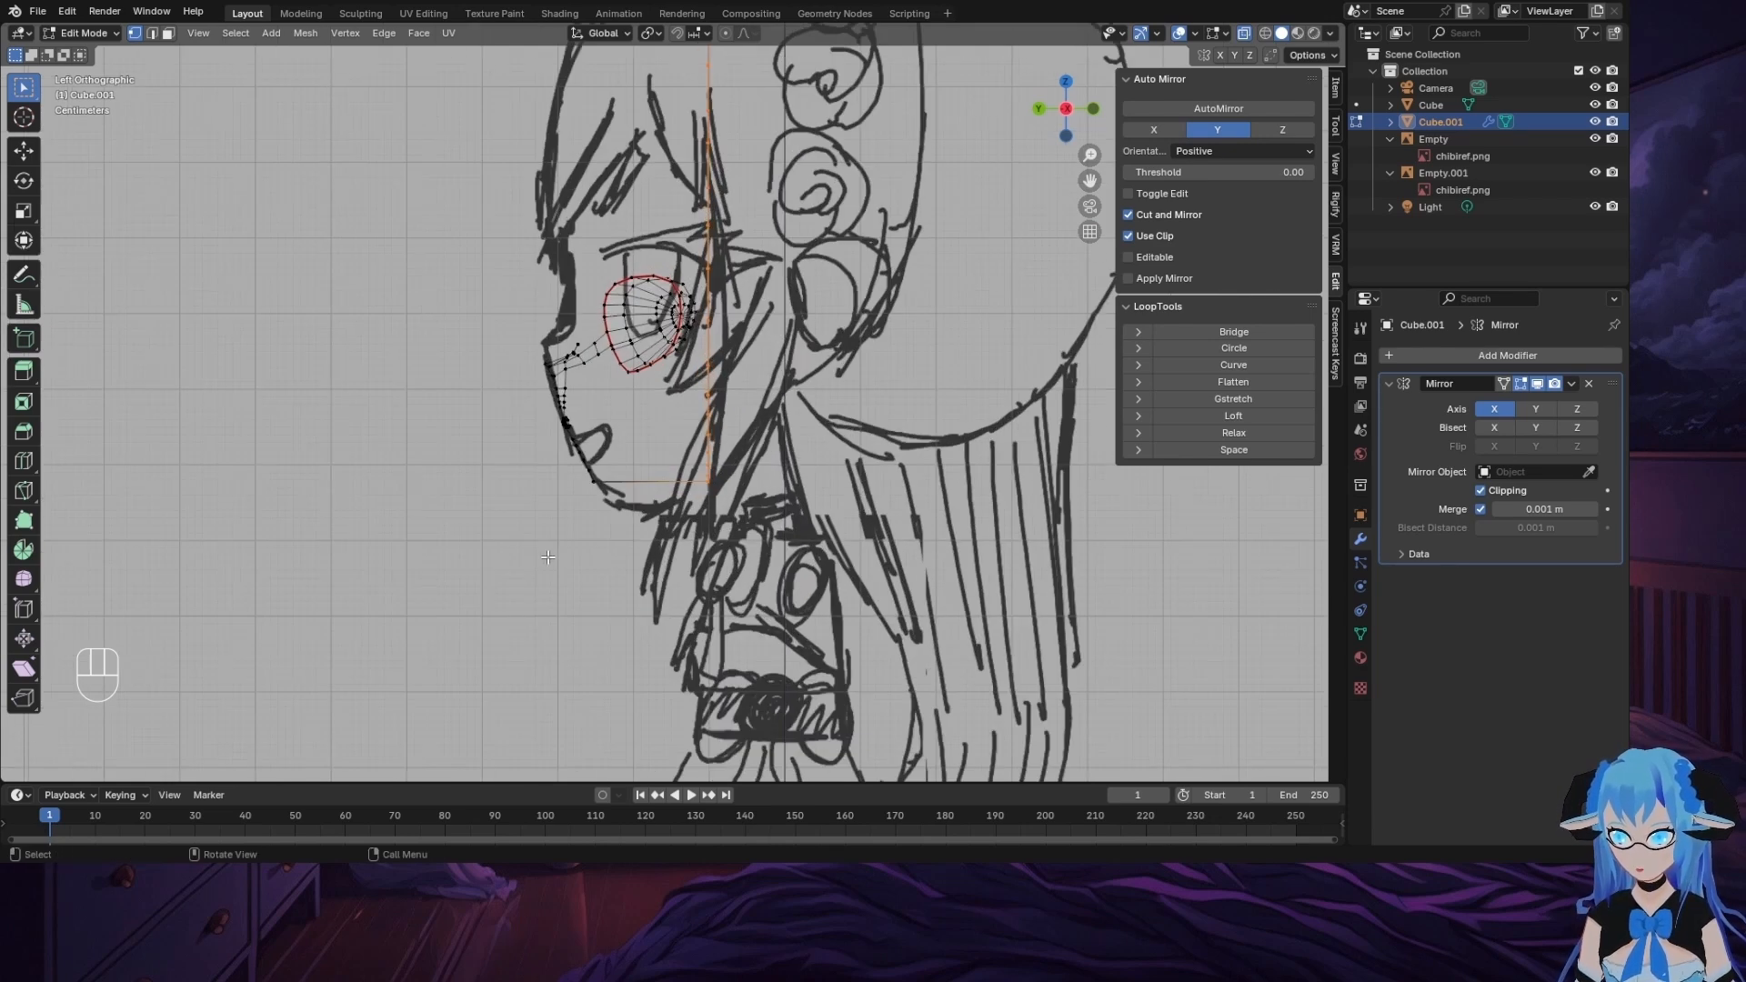
pyautogui.press('g')
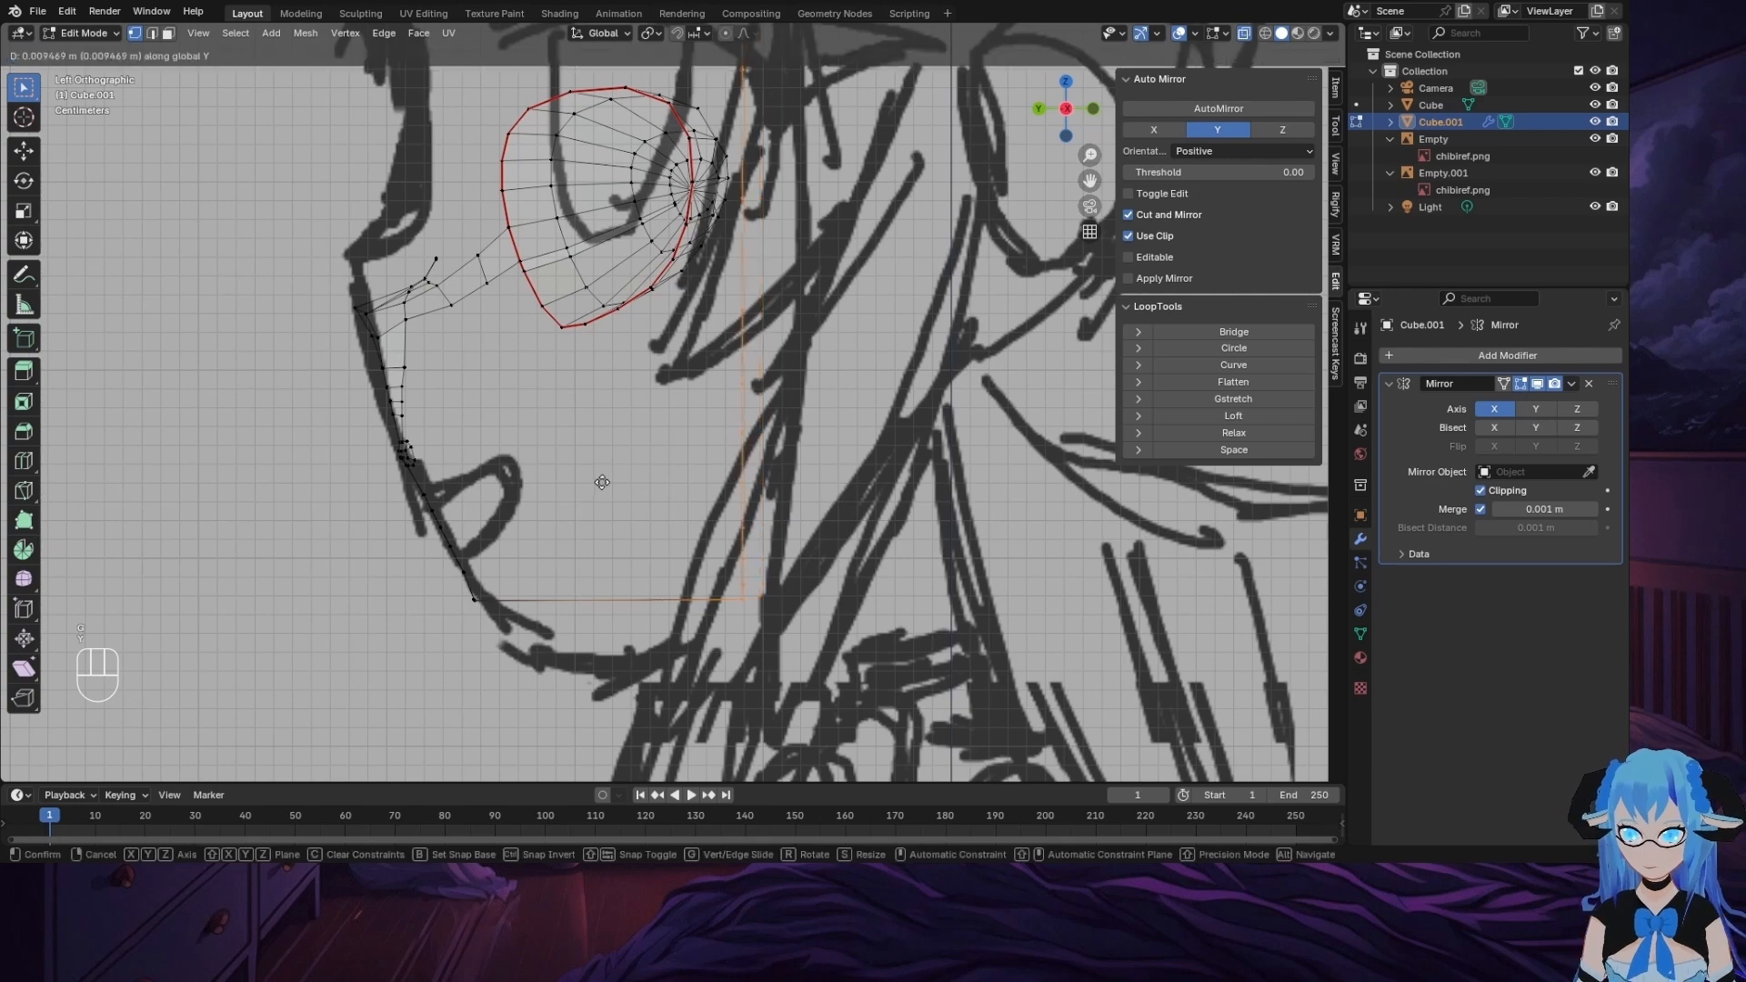
pyautogui.press('y')
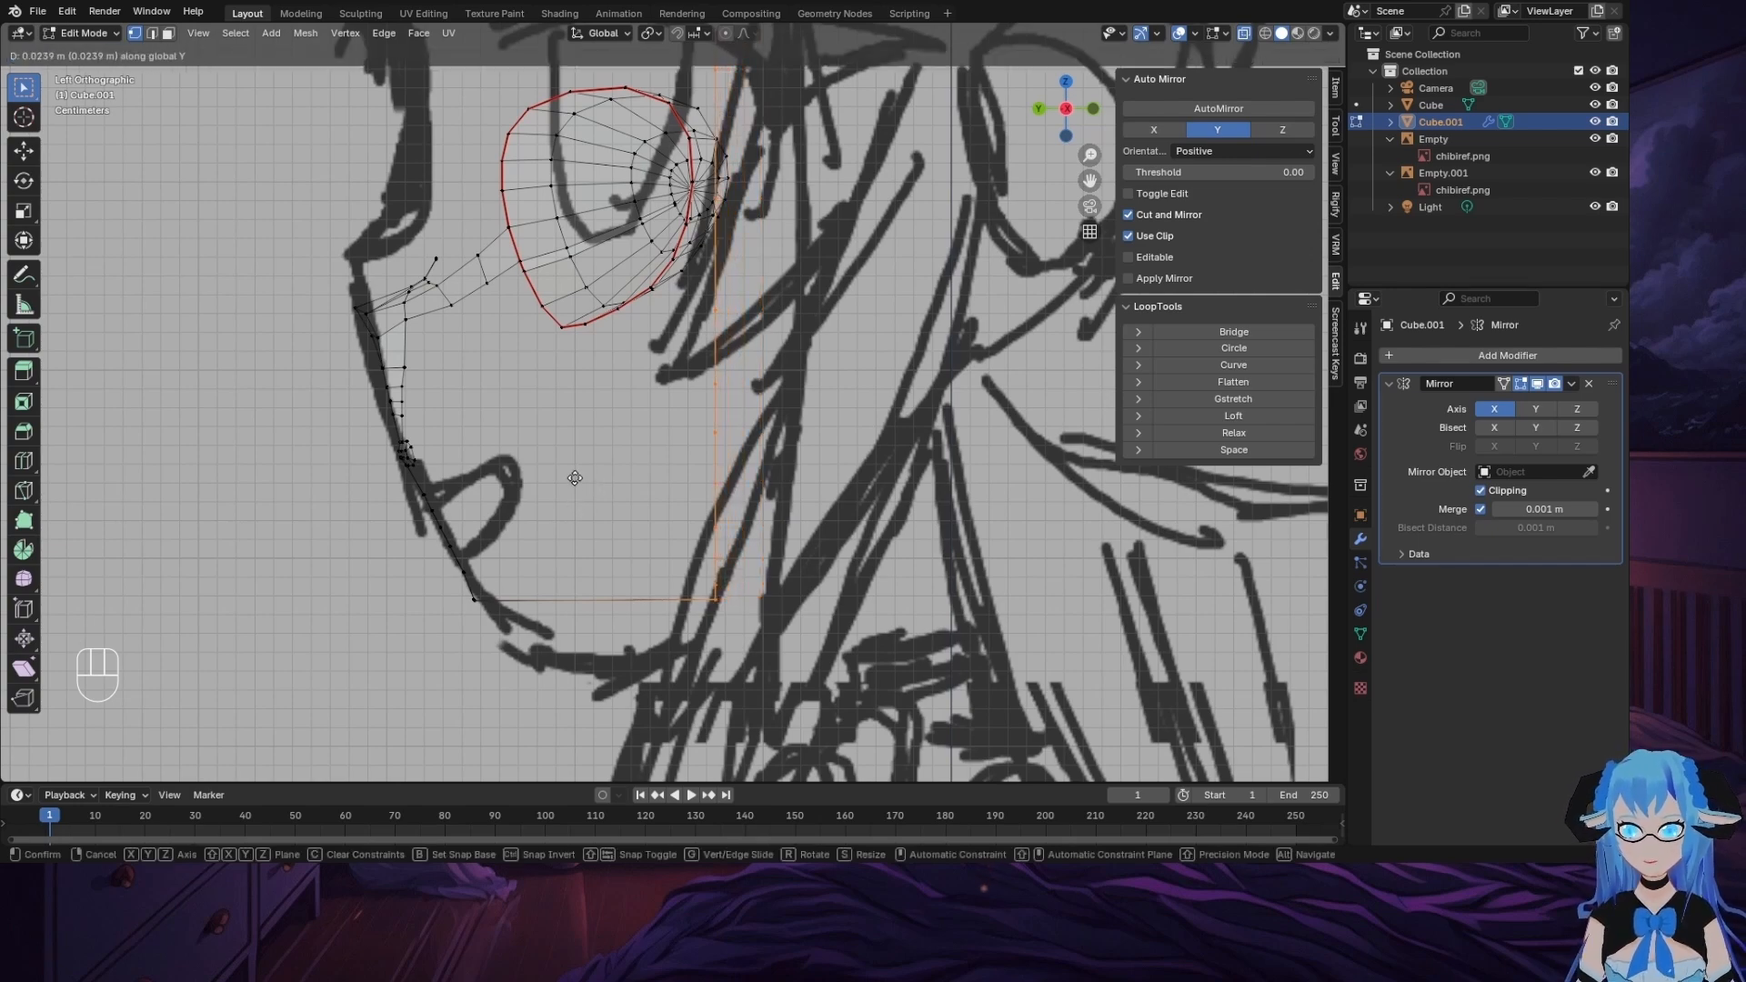
pyautogui.click(564, 479)
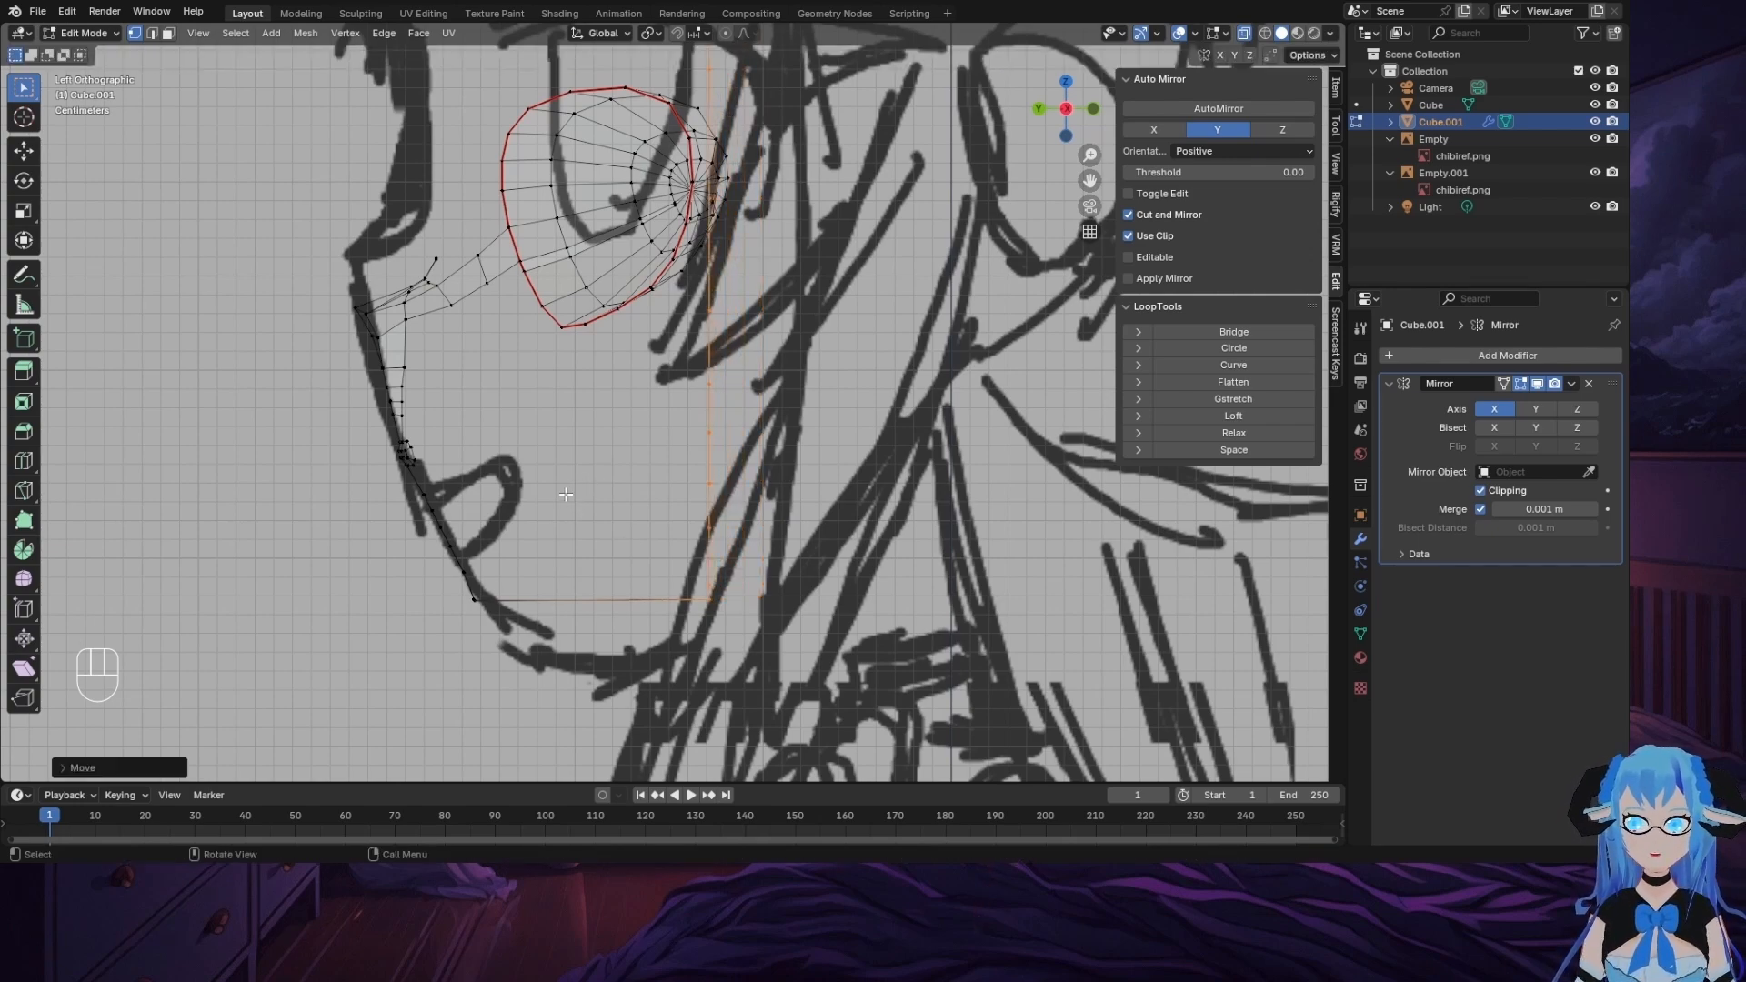
# Step: Examine how the head outline lines up with the side reference, from the chin to the top of the head
pyautogui.scroll(-4, 565, 494)
pyautogui.moveTo(566, 494)
pyautogui.mouseDown(button='middle')
pyautogui.moveTo(660, 510)
pyautogui.moveTo(565, 509)
pyautogui.mouseUp(button='middle')
pyautogui.scroll(-2, 597, 422)
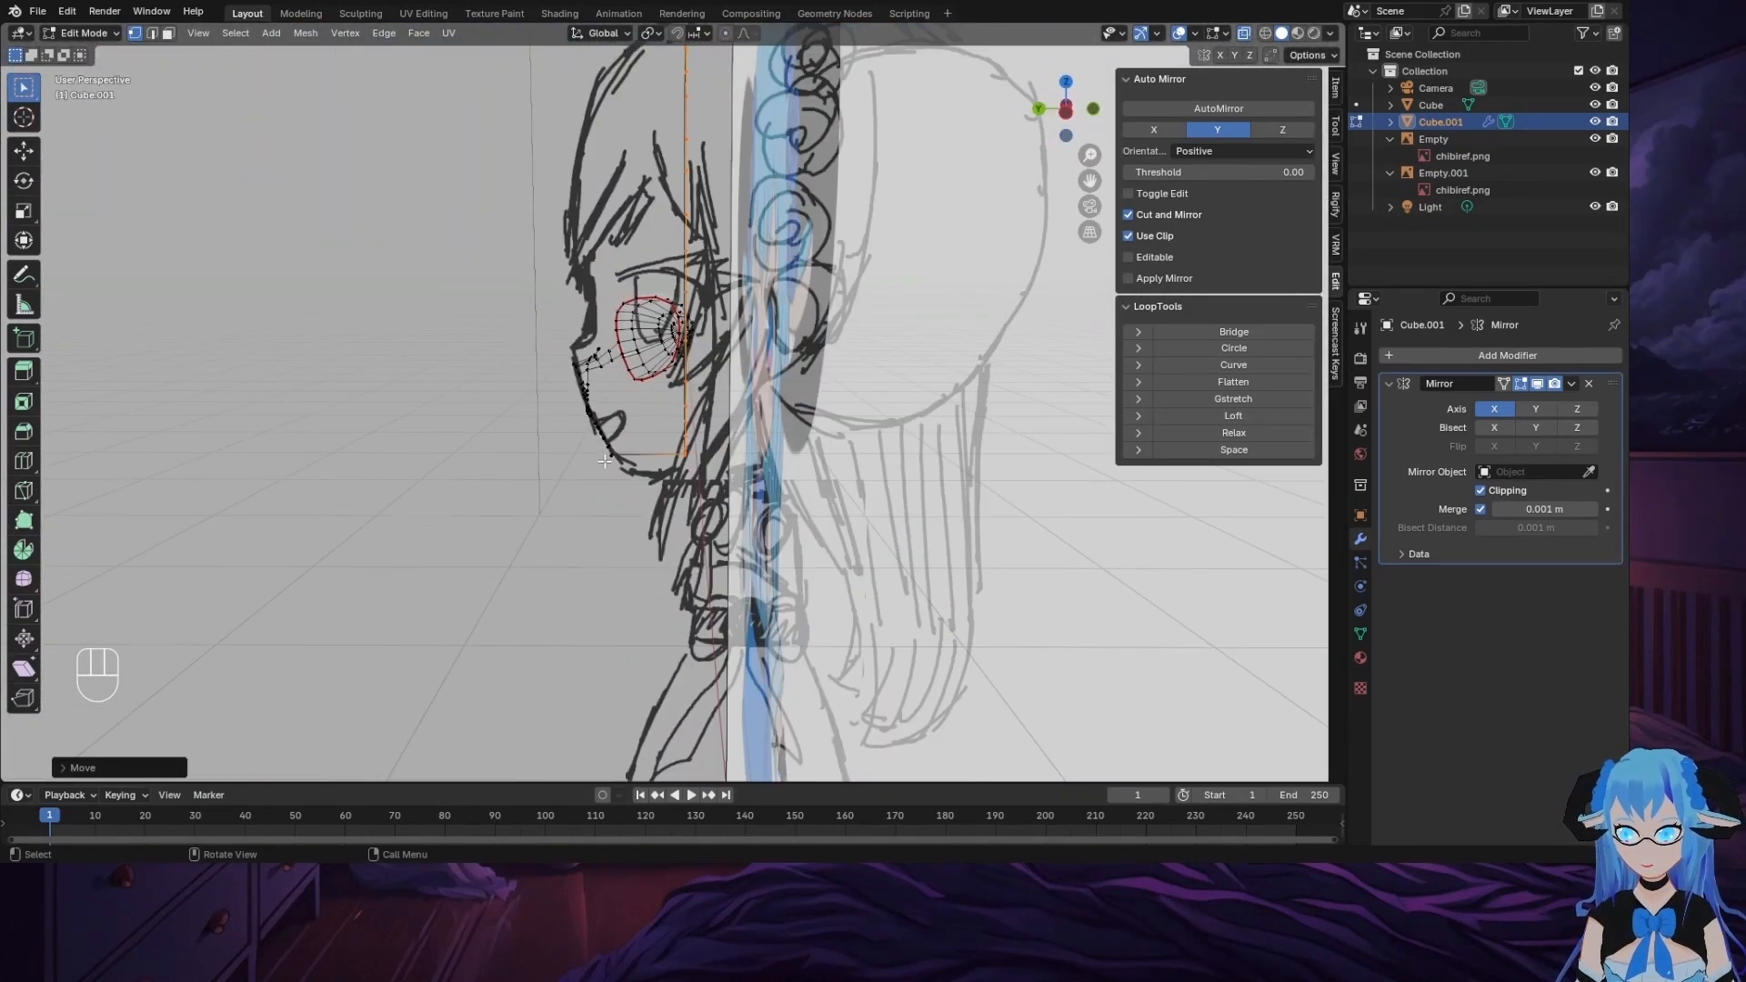
pyautogui.scroll(5, 605, 461)
pyautogui.scroll(4, 604, 461)
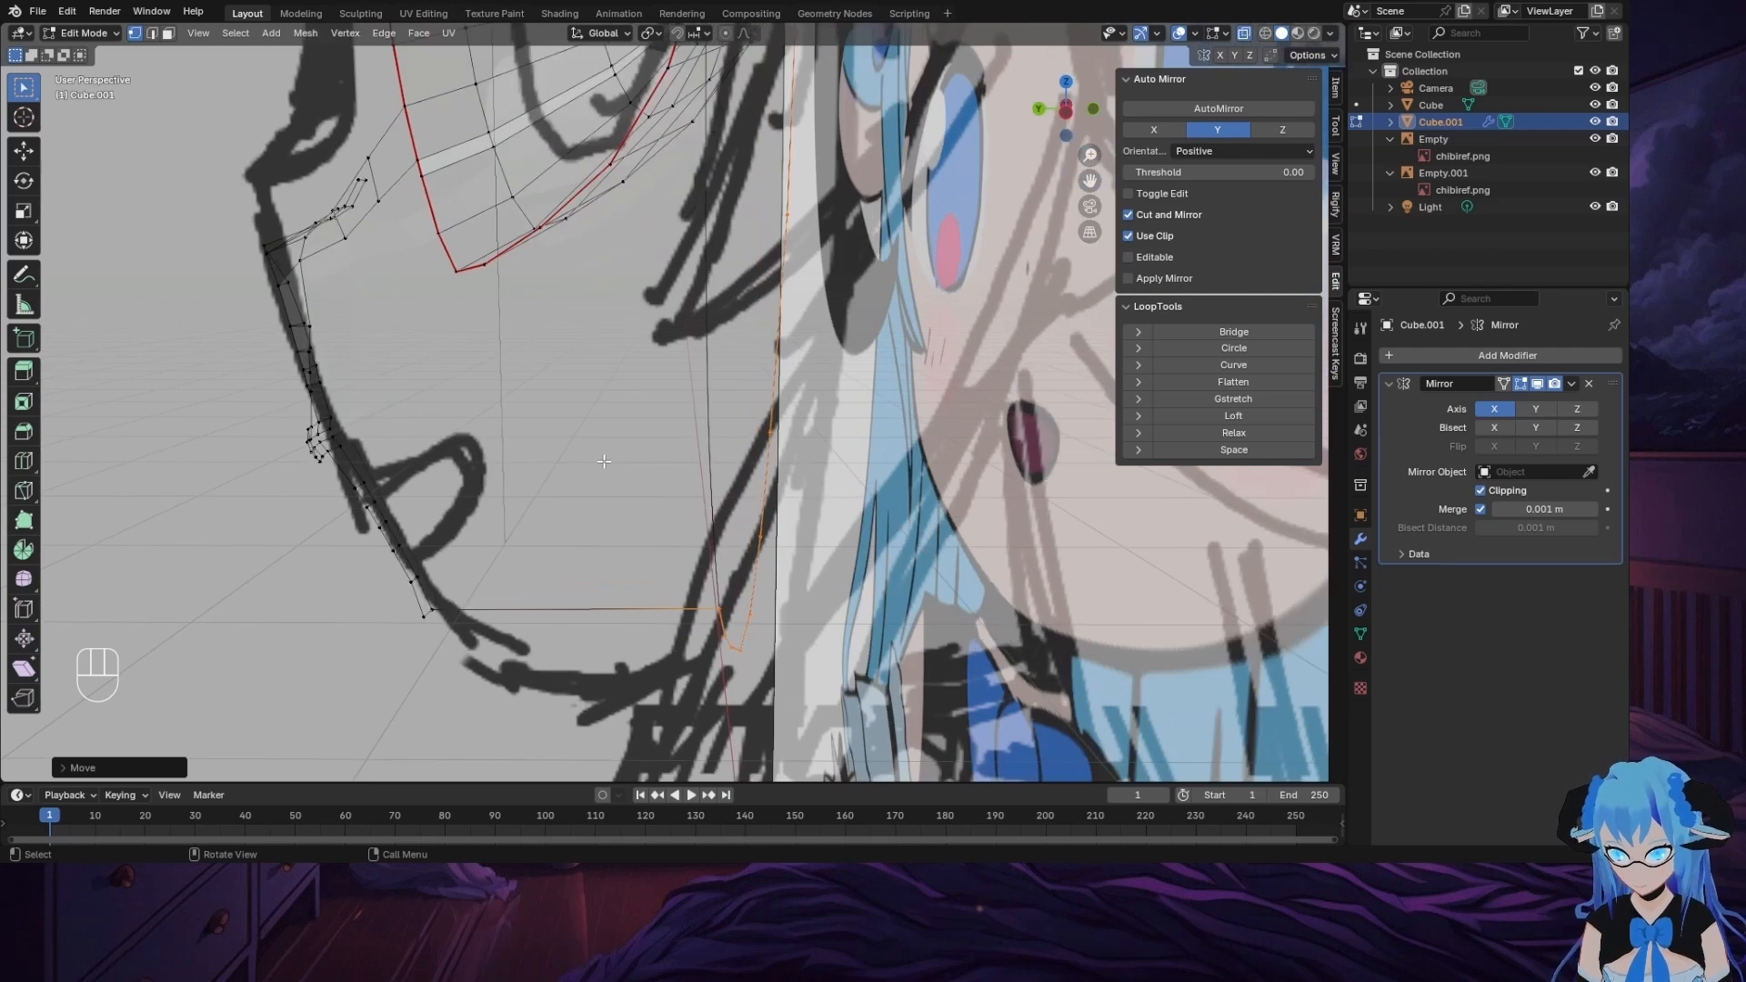
pyautogui.scroll(-7, 624, 459)
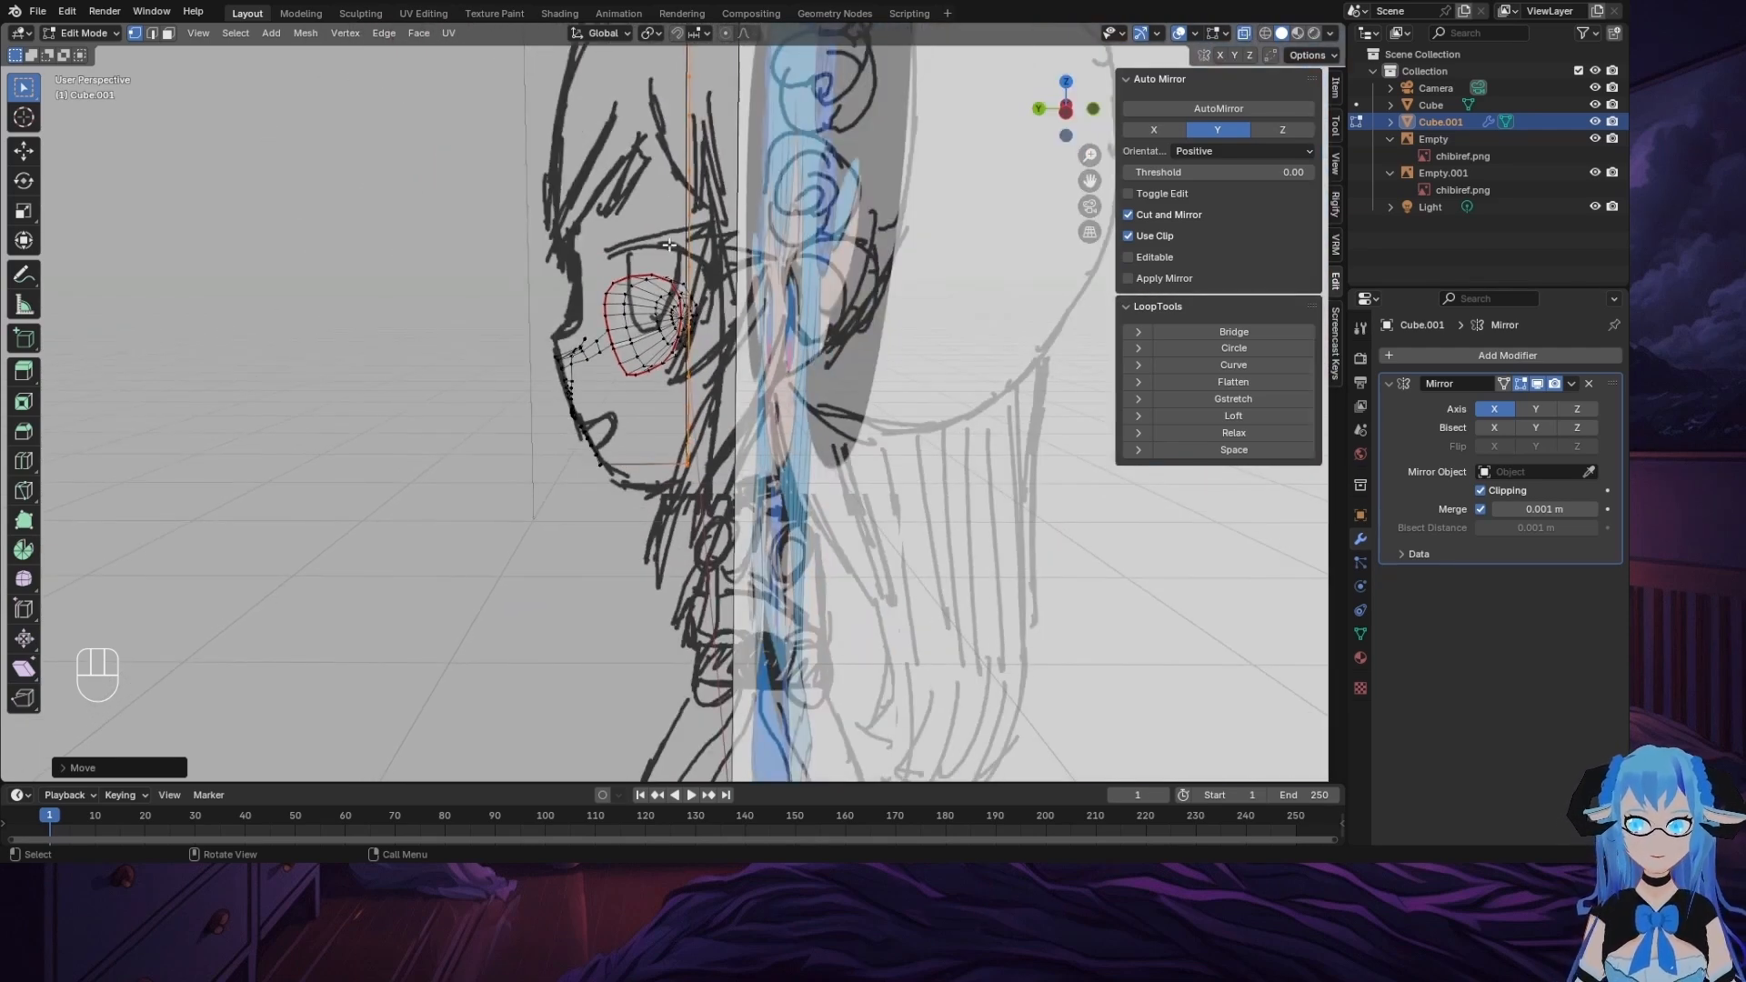
pyautogui.scroll(-6, 708, 427)
pyautogui.scroll(7, 706, 429)
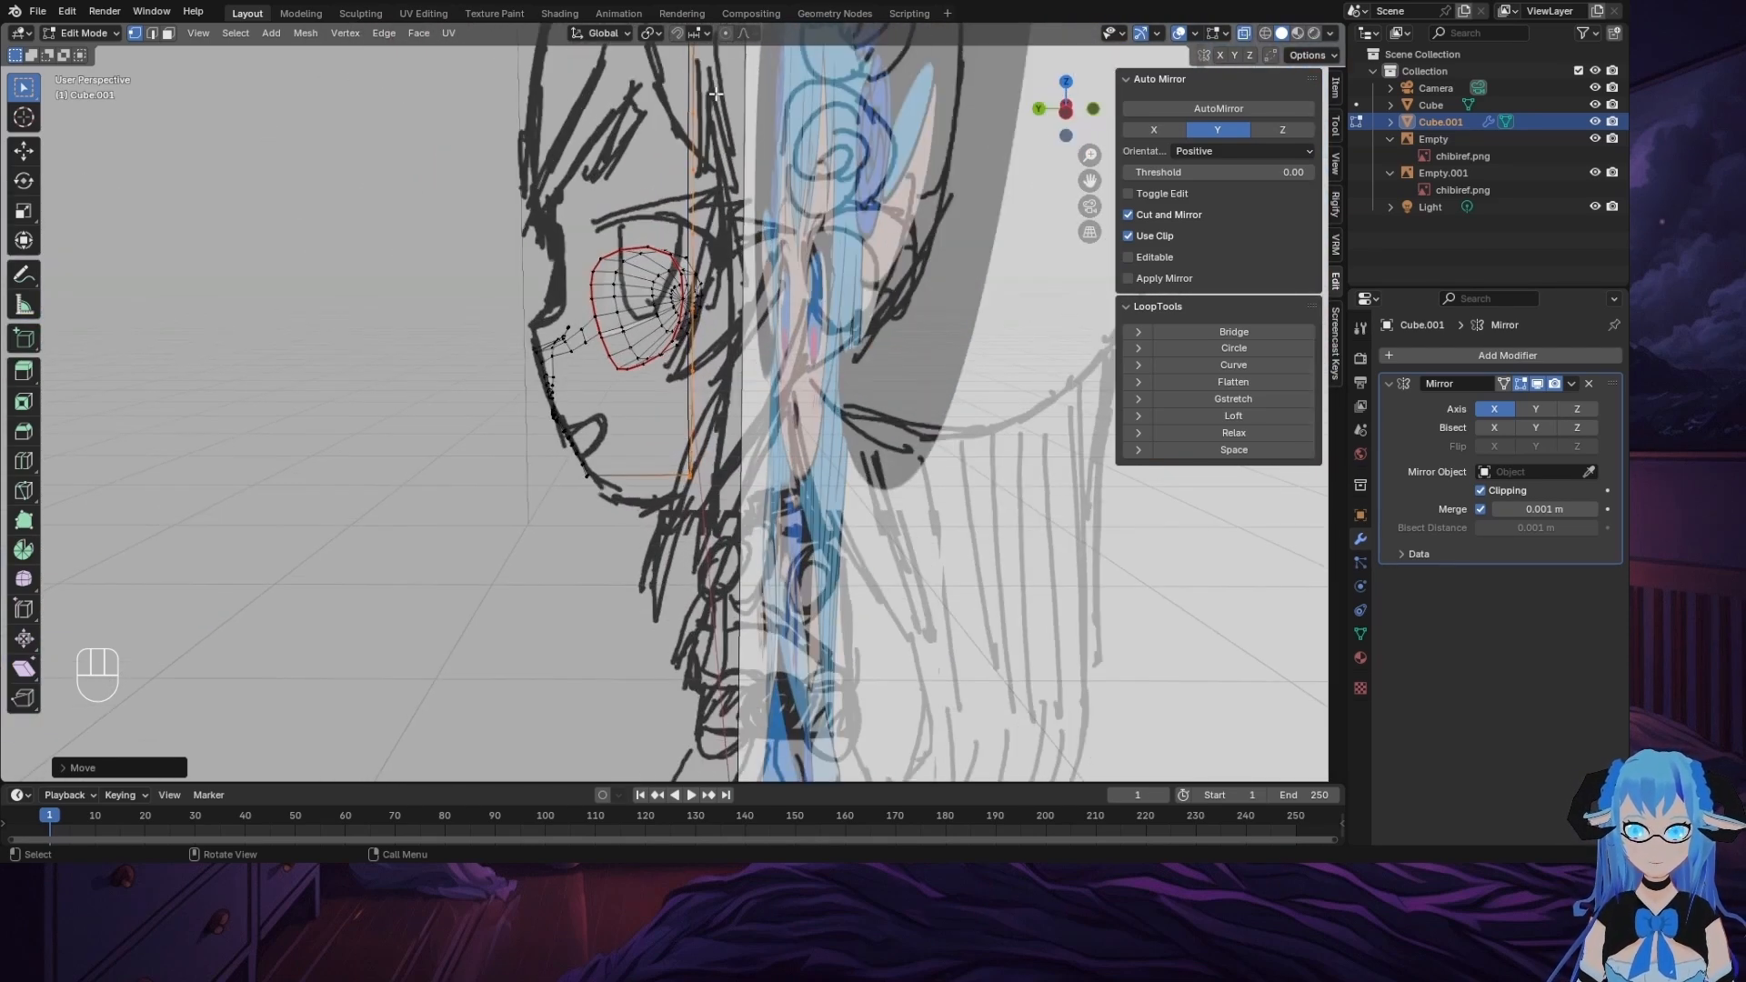
# Step: In left side view, move the lower jaw section of the head outline forward along the Y axis
pyautogui.moveTo(1091, 185)
pyautogui.mouseDown()
pyautogui.moveTo(1027, 343)
pyautogui.moveTo(996, 494)
pyautogui.moveTo(1124, 193)
pyautogui.moveTo(1121, 150)
pyautogui.mouseUp()
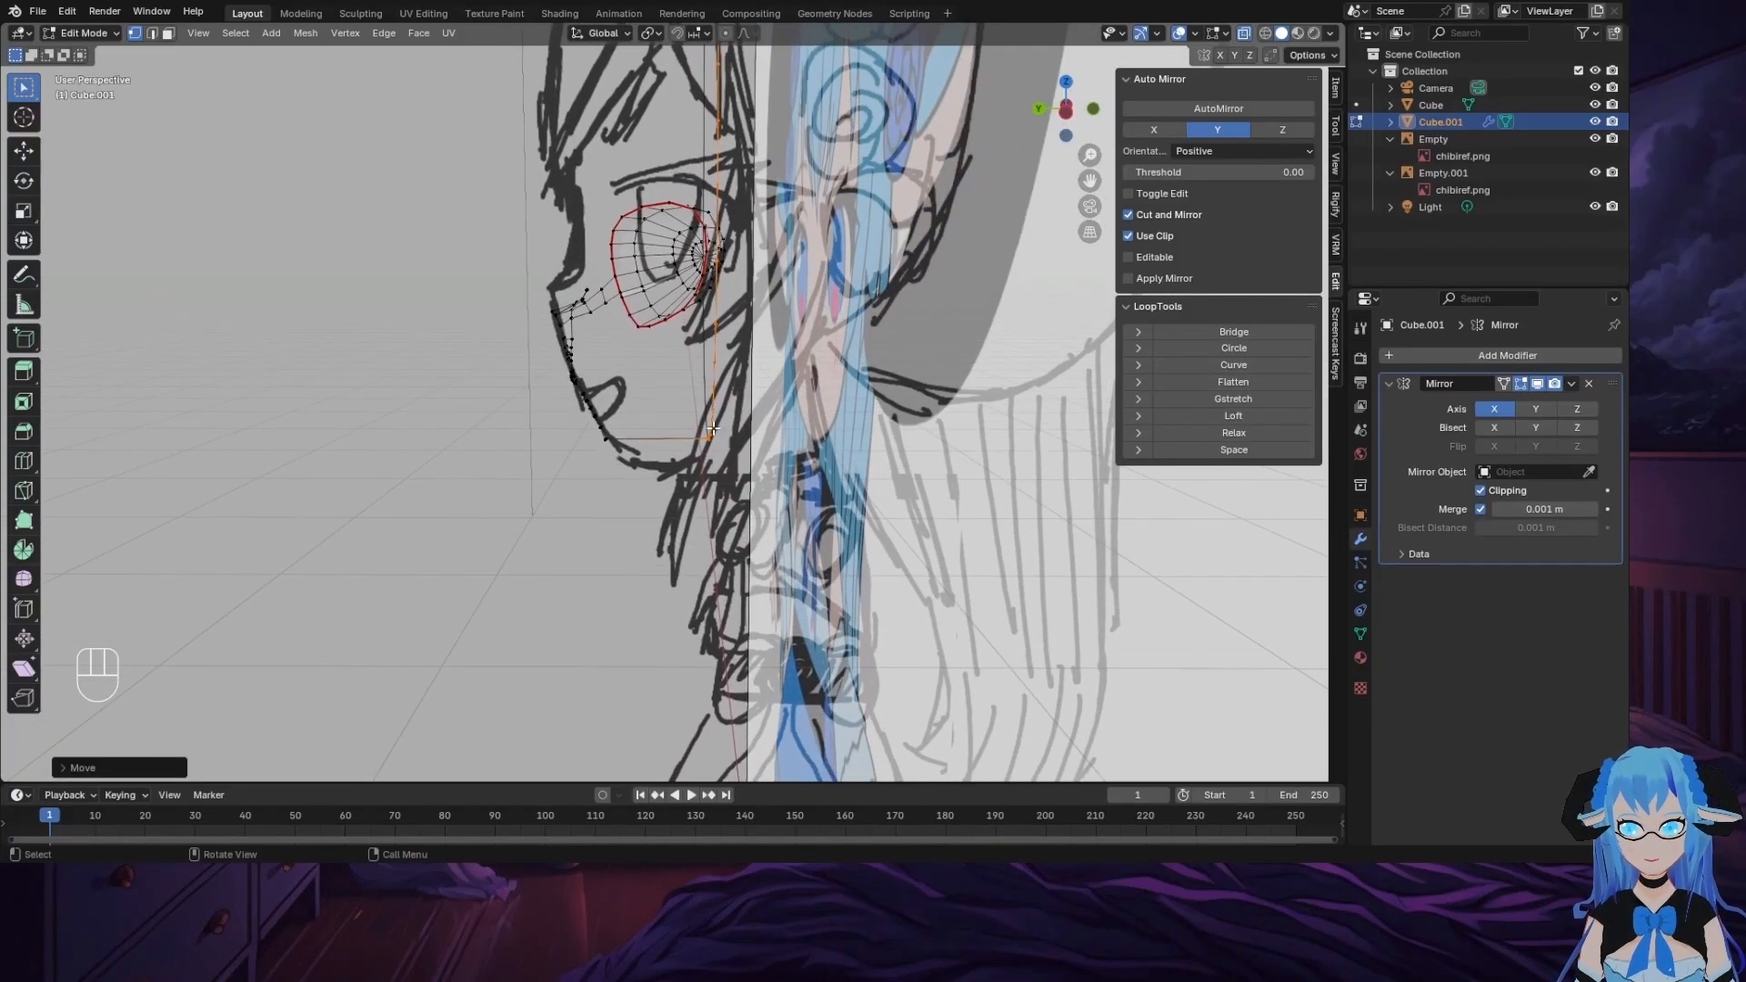
pyautogui.scroll(2, 714, 428)
pyautogui.moveTo(716, 427); pyautogui.dragTo(773, 477)
pyautogui.moveTo(826, 491); pyautogui.dragTo(904, 444, button='middle')
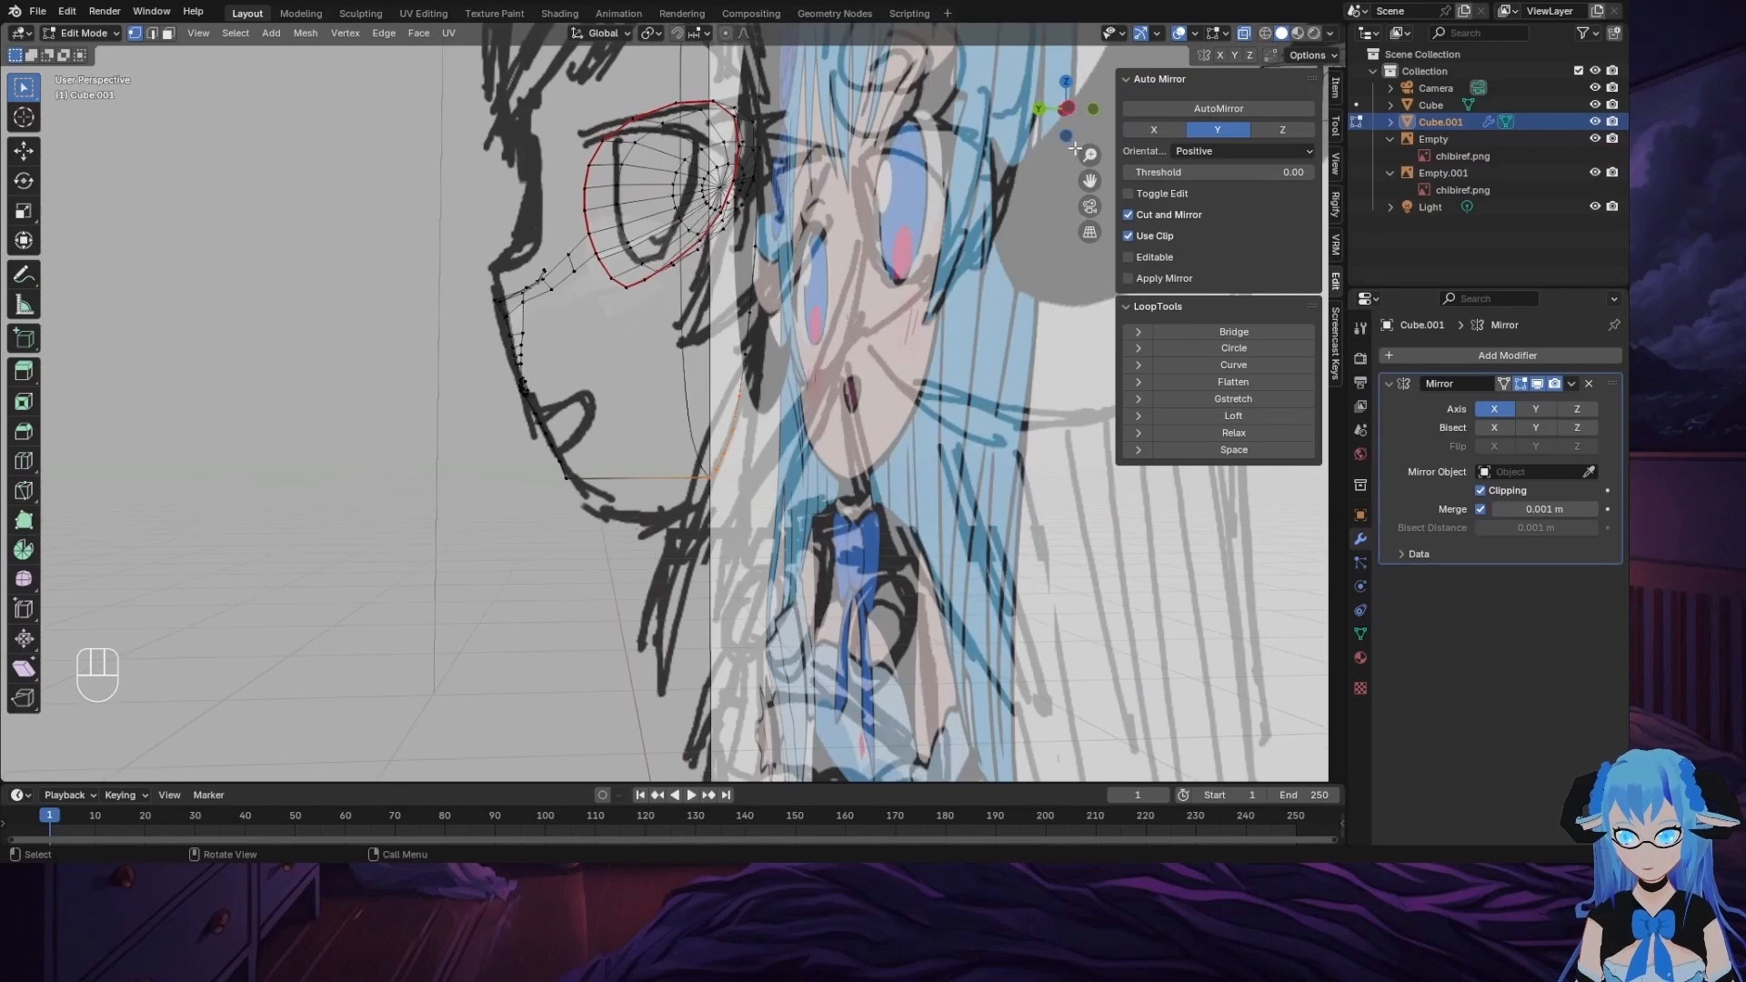
pyautogui.click(1069, 111)
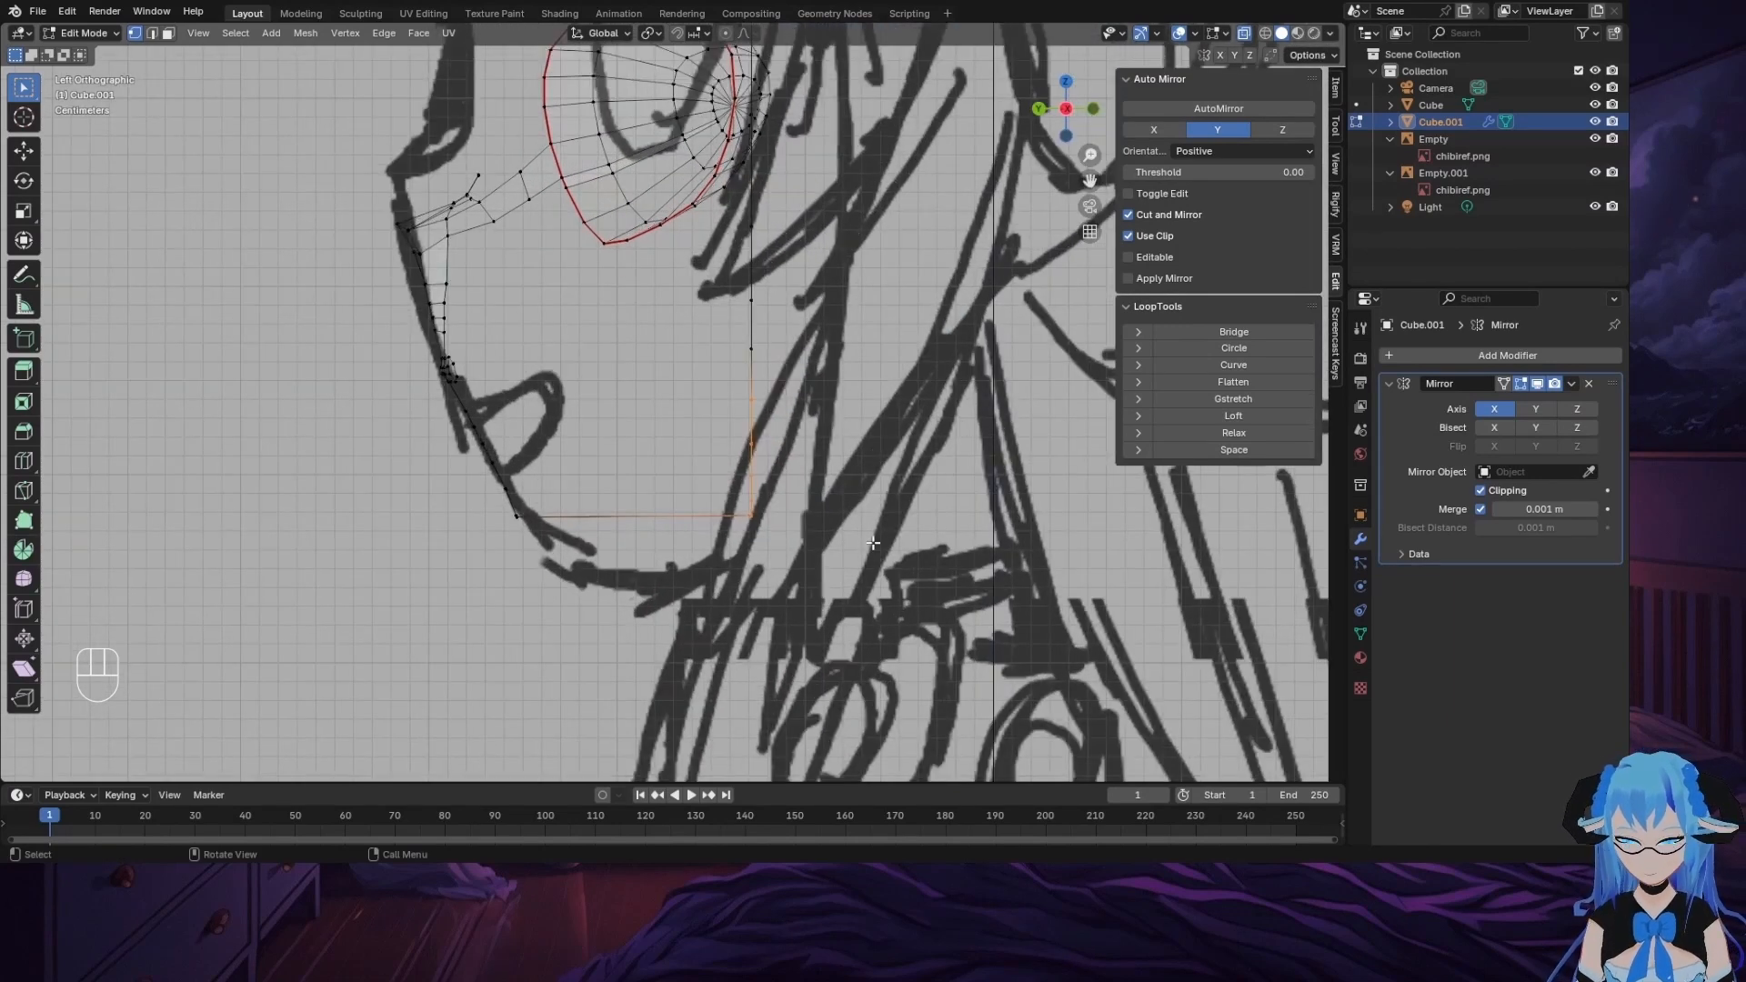
pyautogui.press('g')
pyautogui.press('y')
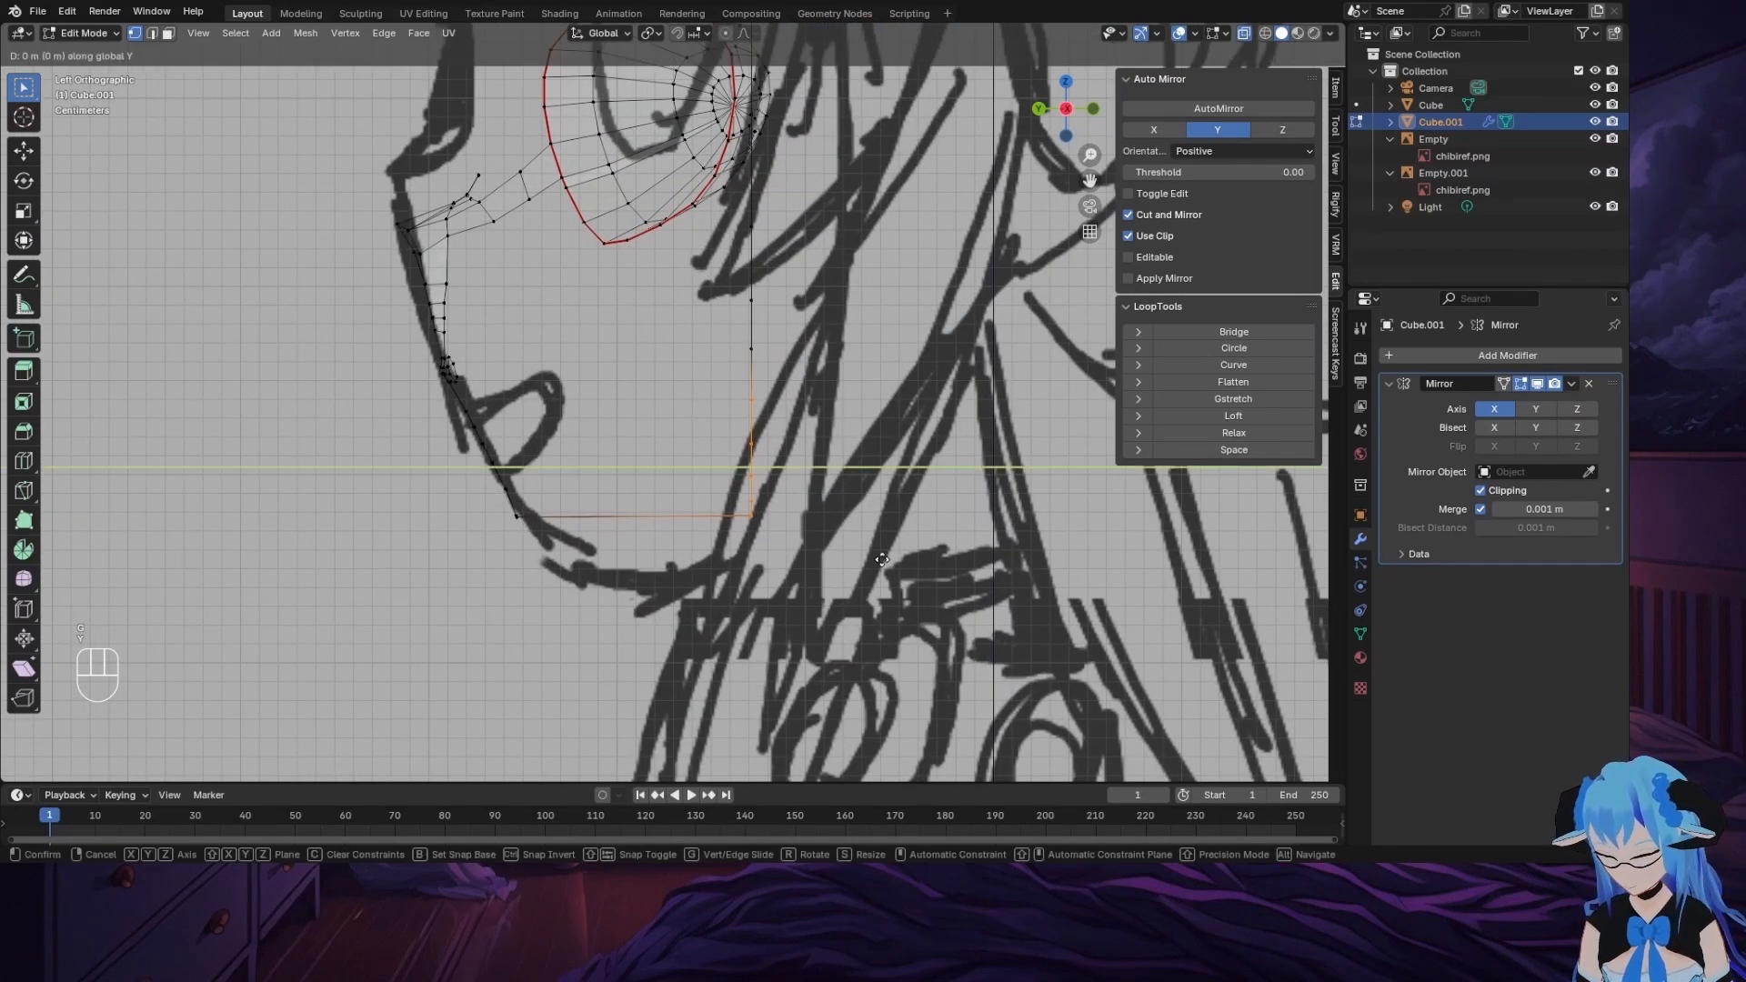
pyautogui.click(861, 560)
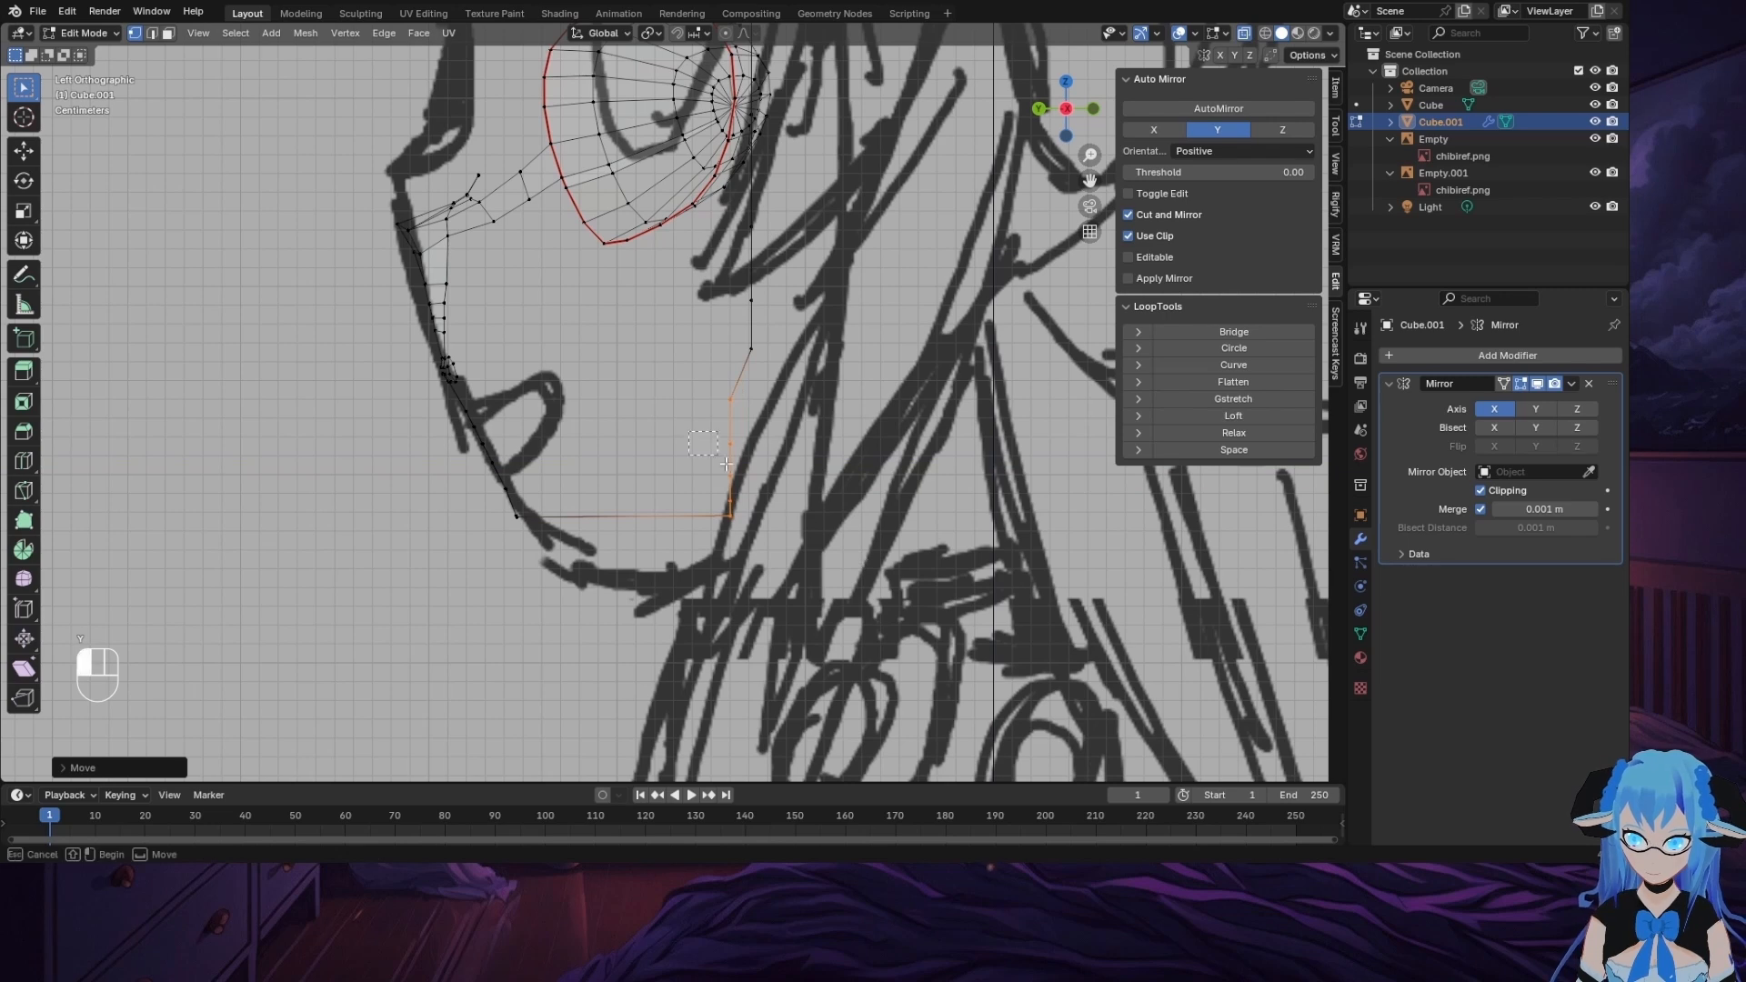
# Step: Move successively smaller groups of lower jaw vertices forward along Y to slope the outline toward the chin
pyautogui.press('g')
pyautogui.press('y')
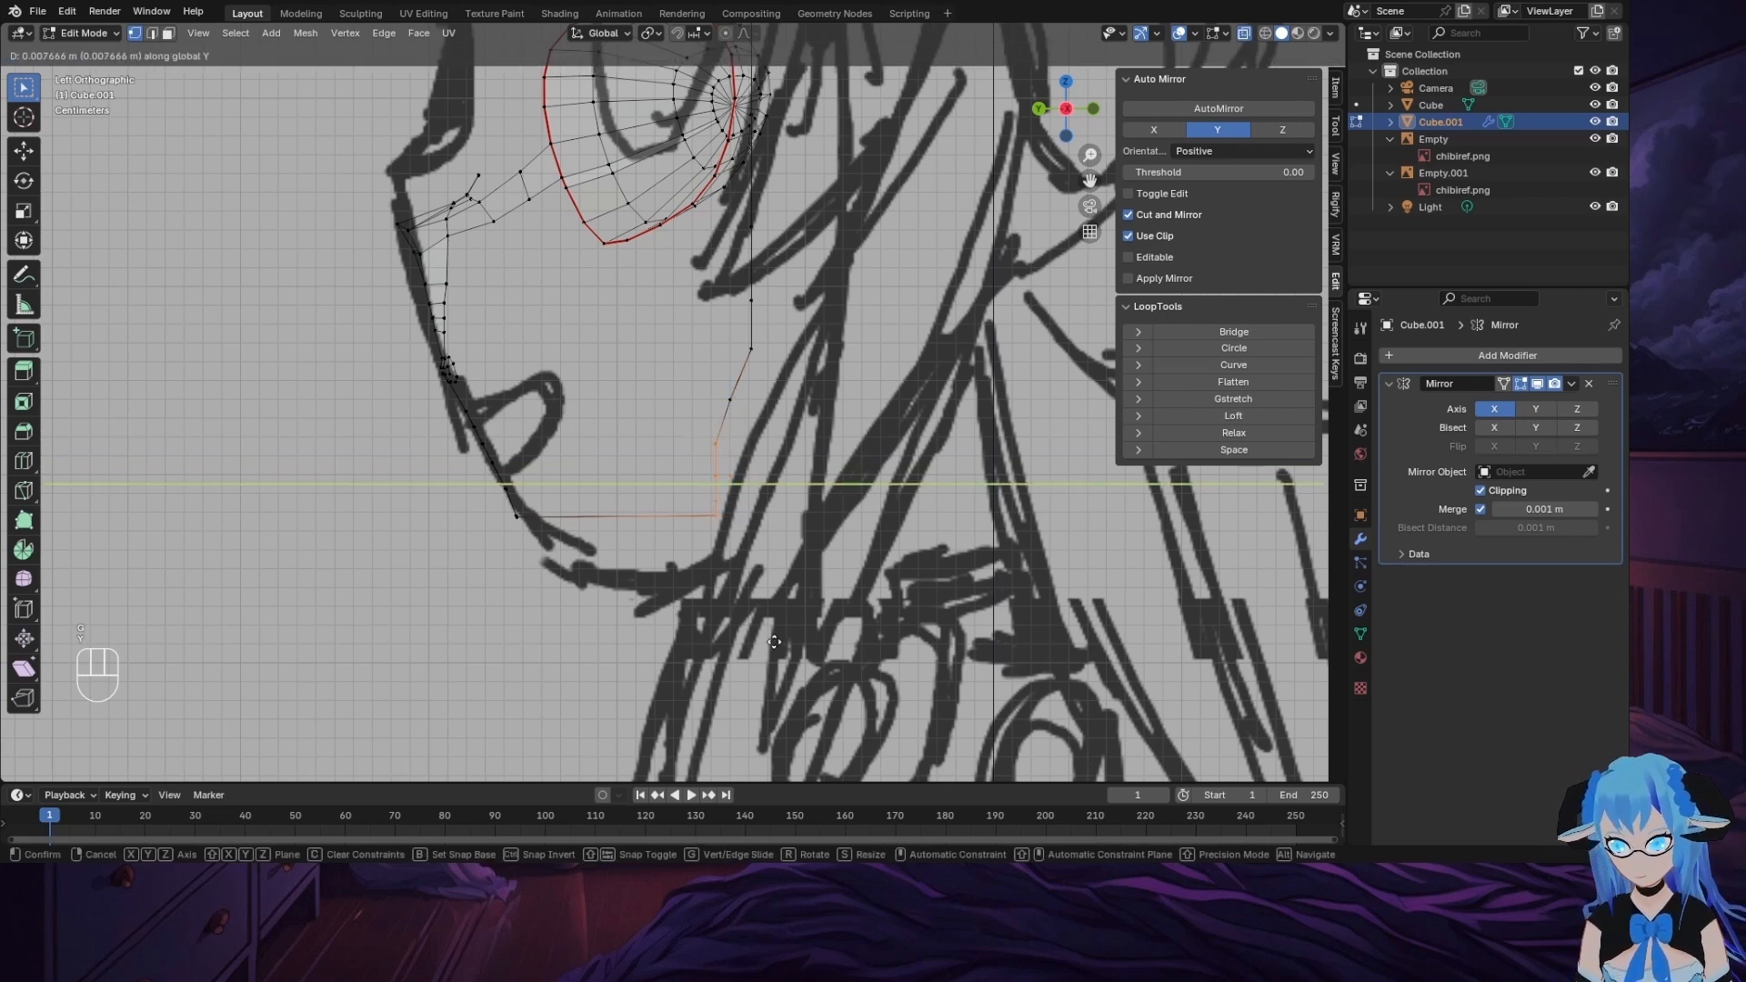
pyautogui.click(773, 635)
pyautogui.press('g')
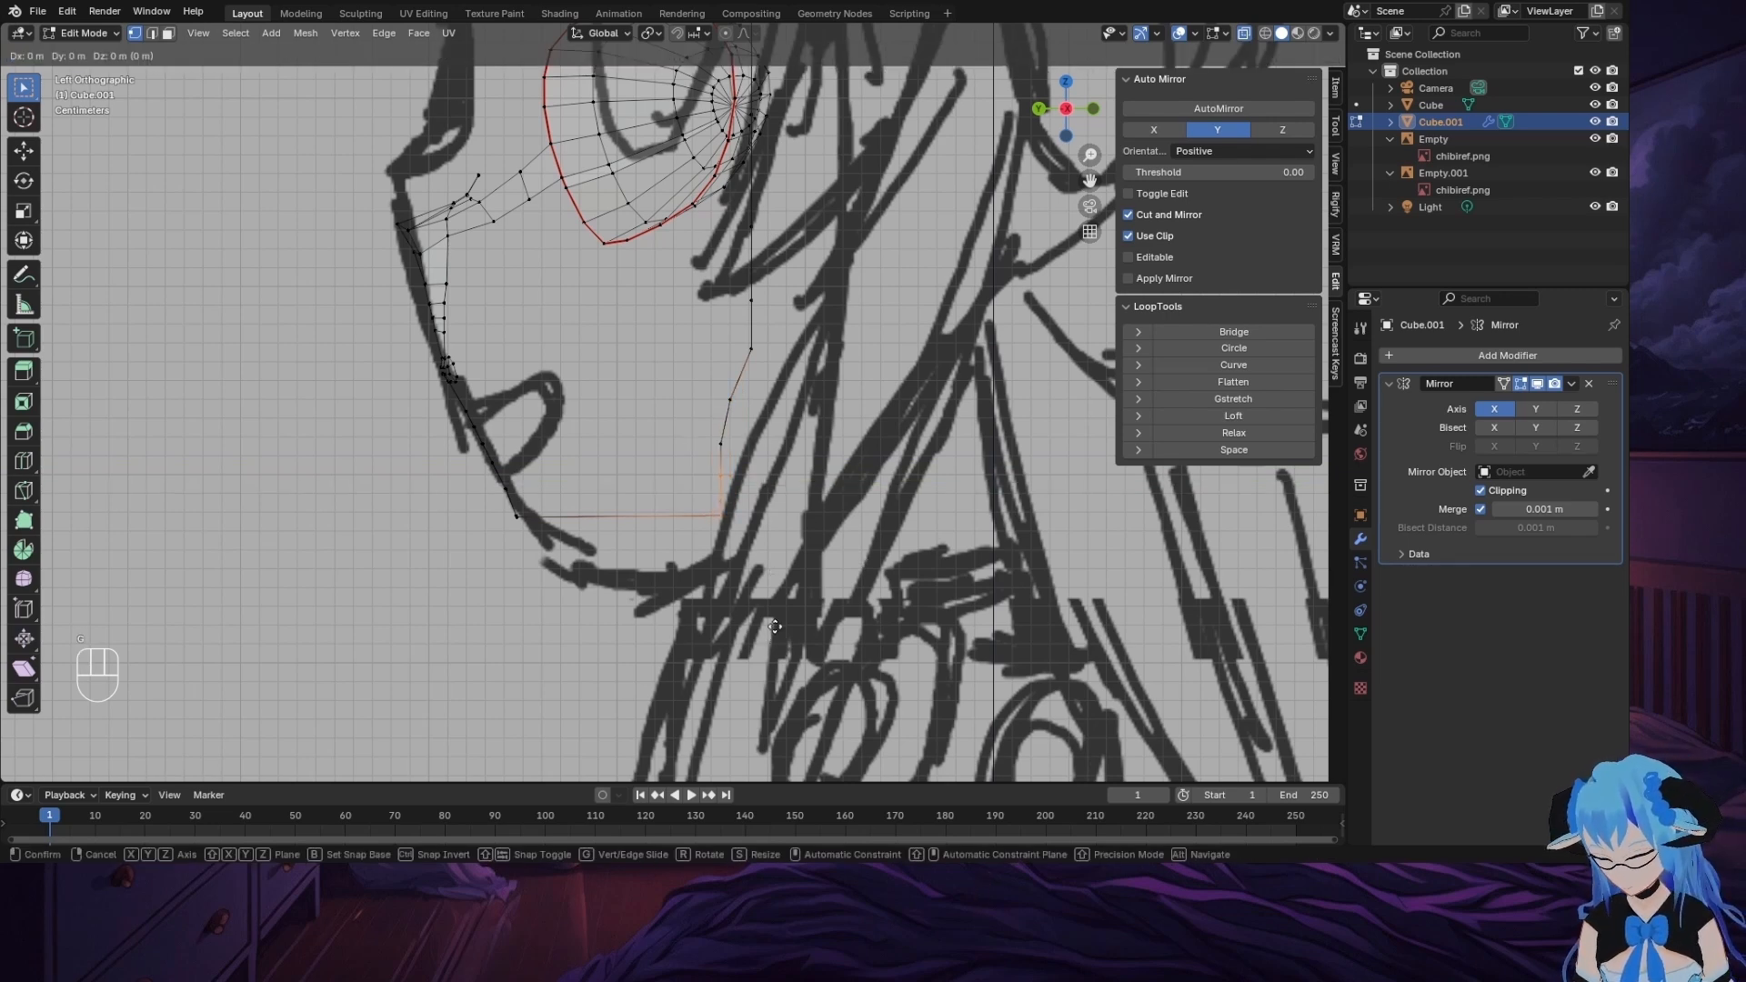
pyautogui.press('y')
pyautogui.click(759, 628)
# Step: Shift the lowest jaw outline vertices further forward along Y, rounding the corner into the underside of the chin
pyautogui.moveTo(683, 496); pyautogui.dragTo(762, 574)
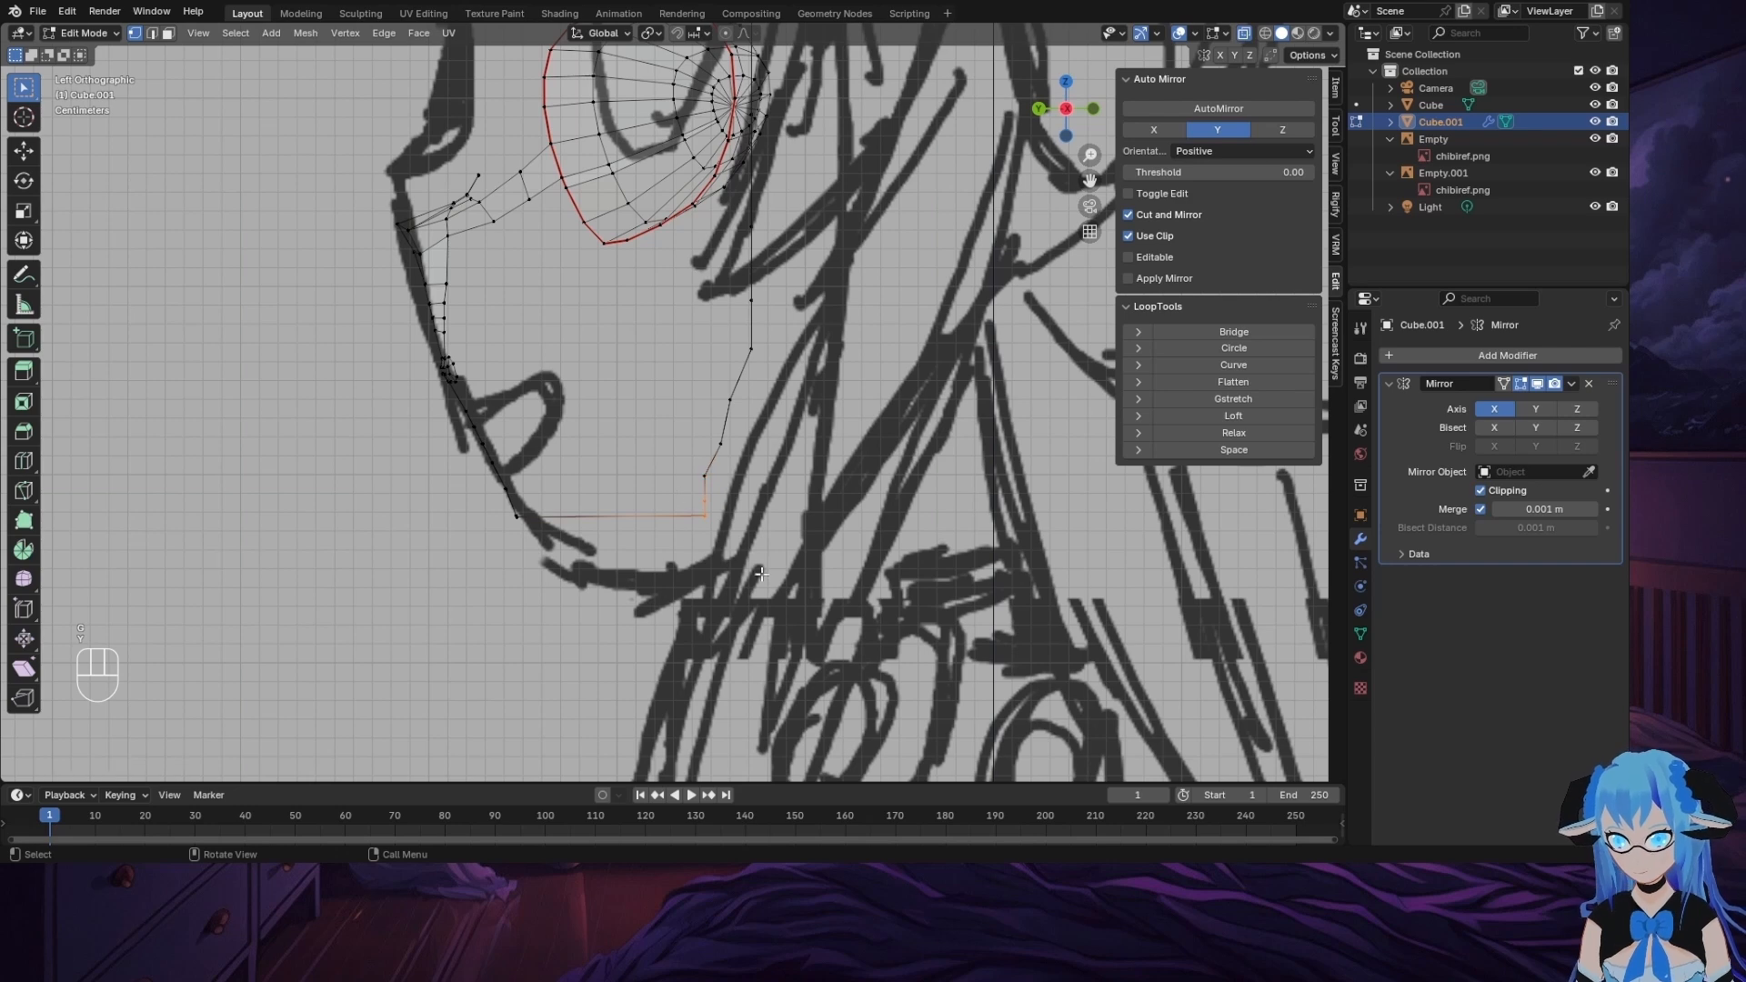
pyautogui.press('g')
pyautogui.press('y')
pyautogui.click(698, 684)
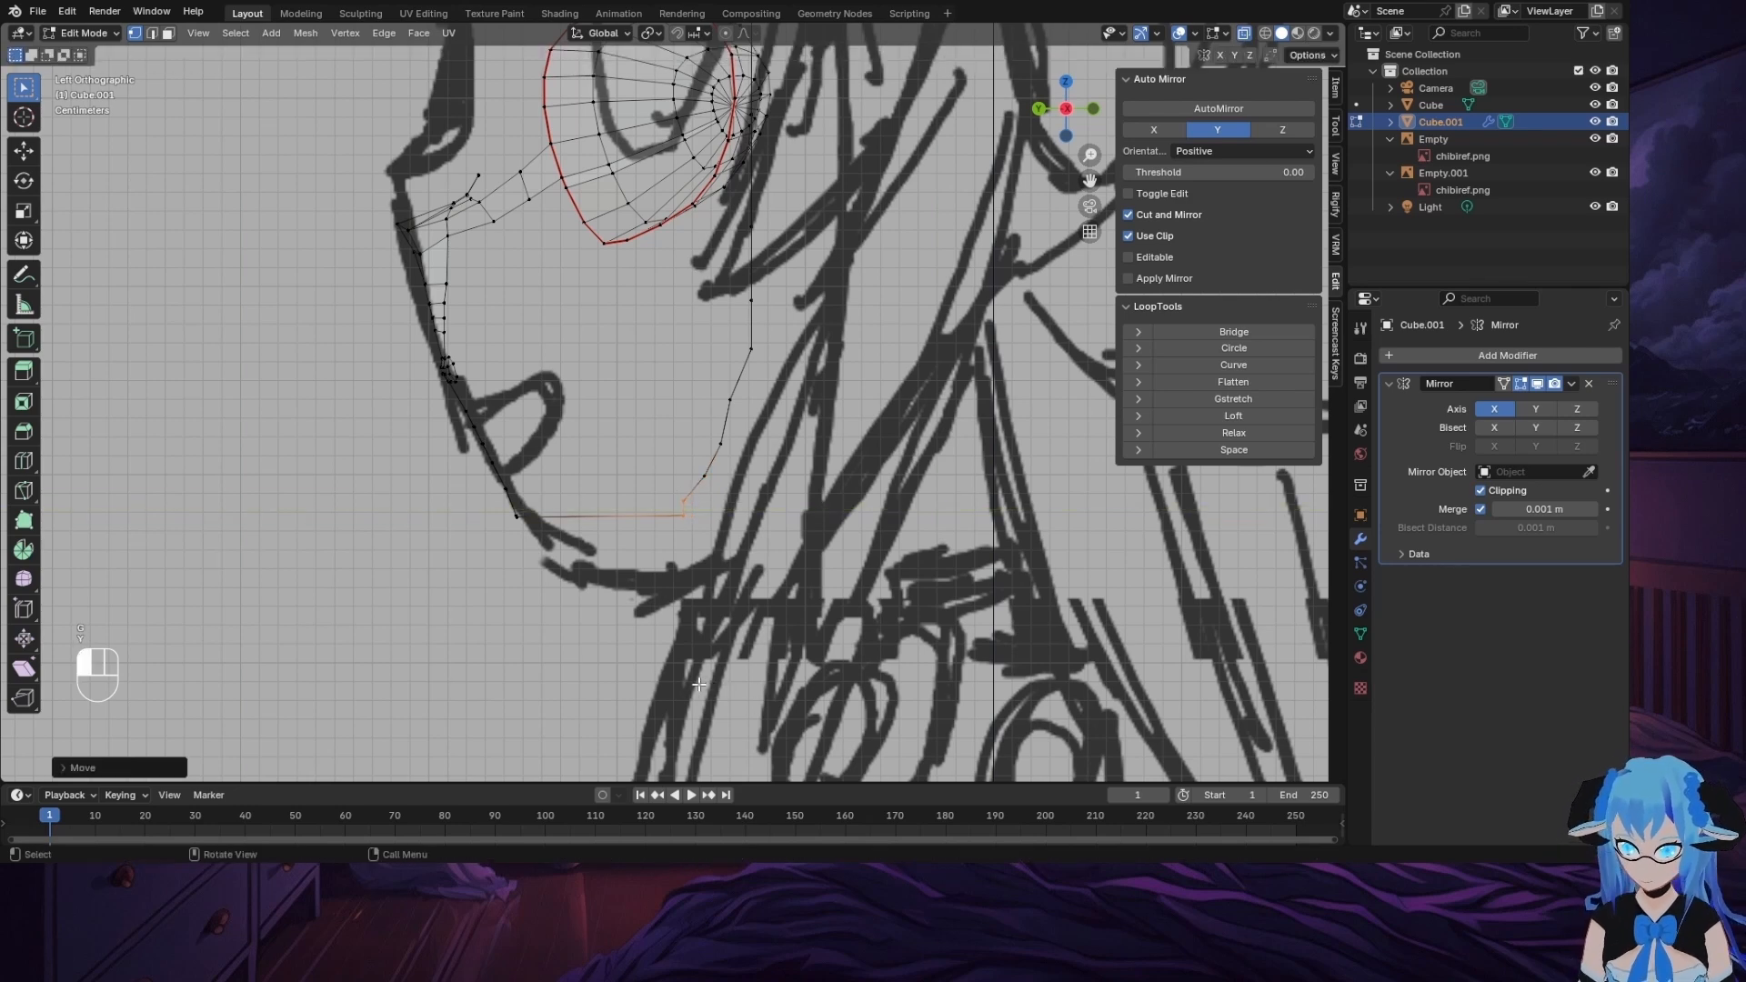
pyautogui.click(684, 529)
pyautogui.press('g')
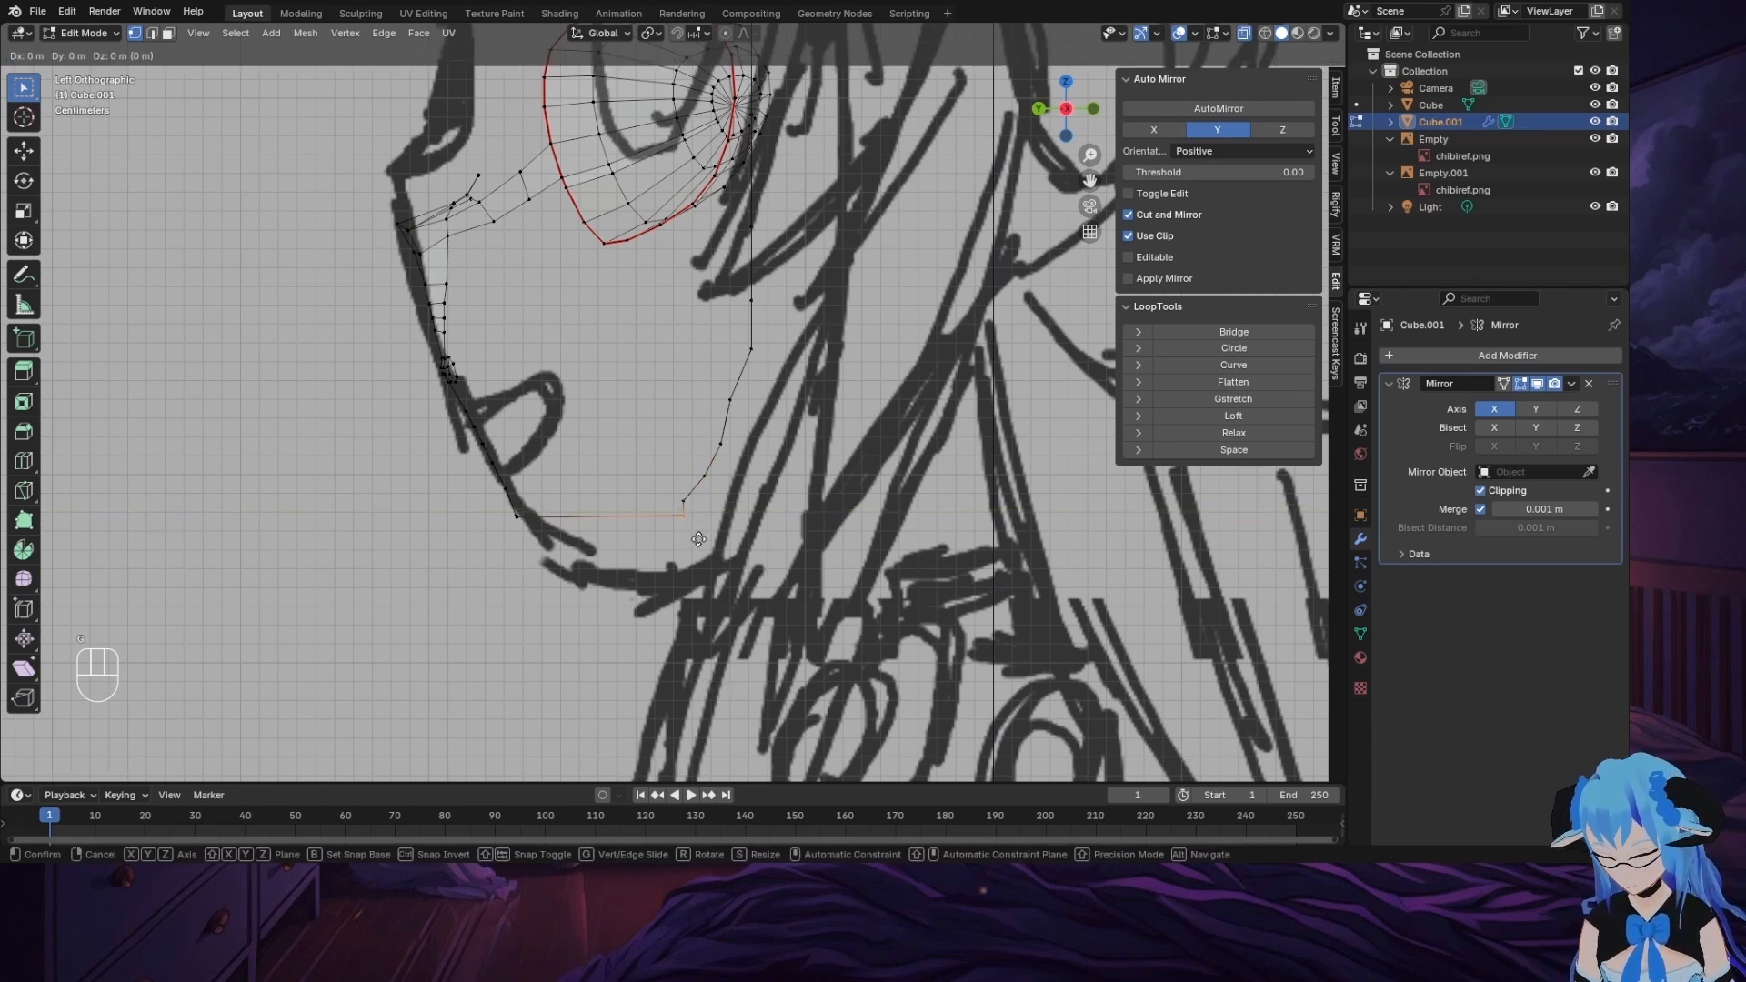
pyautogui.press('y')
pyautogui.click(661, 550)
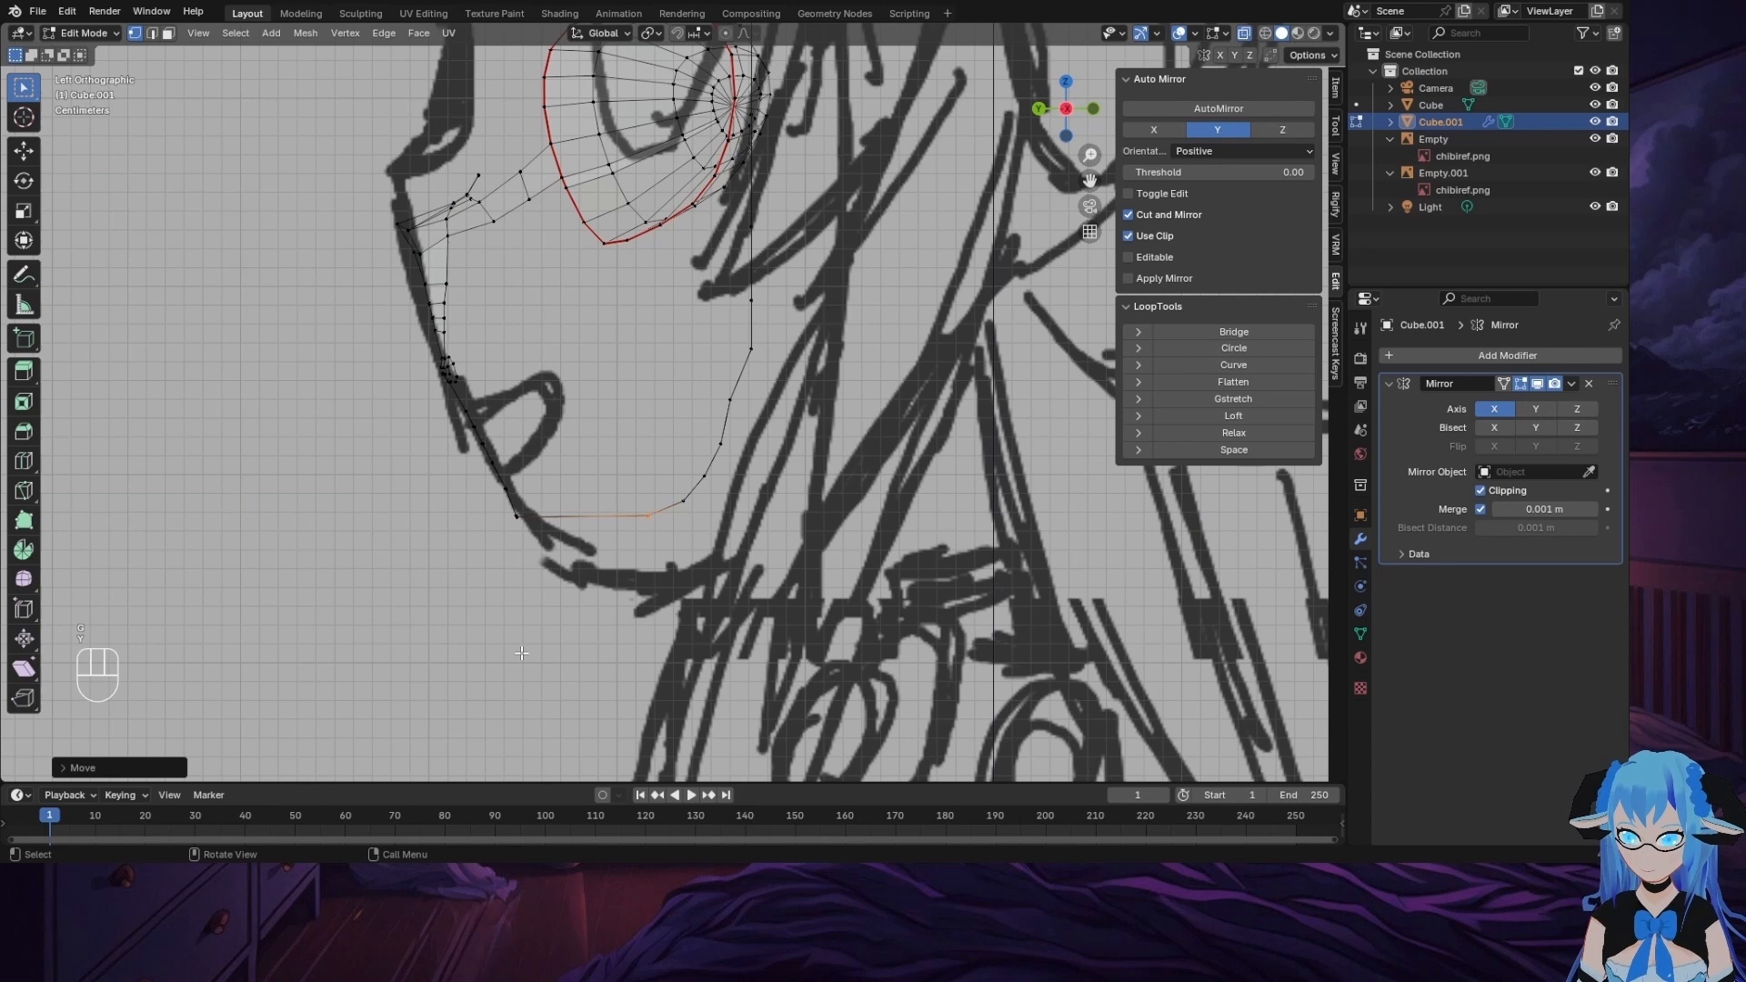
# Step: Move the front chin vertex slightly back along the Y axis onto the side reference's chin line
pyautogui.click(518, 514)
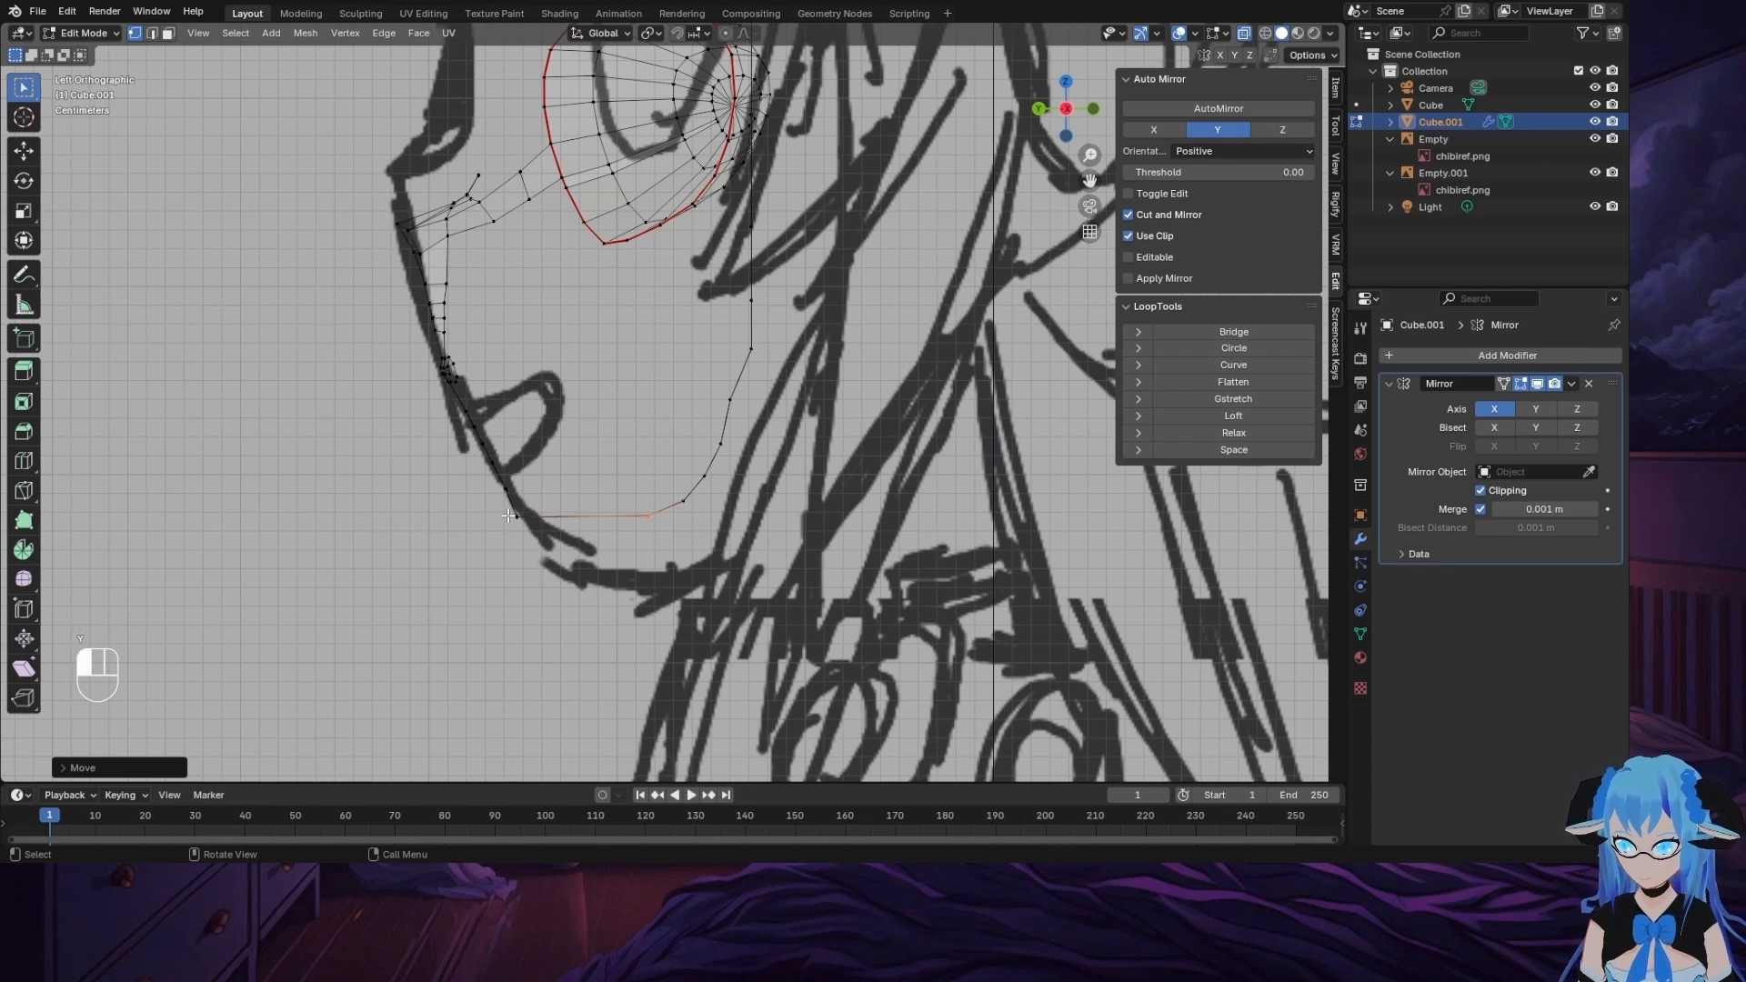
pyautogui.press('g')
pyautogui.press('y')
pyautogui.click(616, 643)
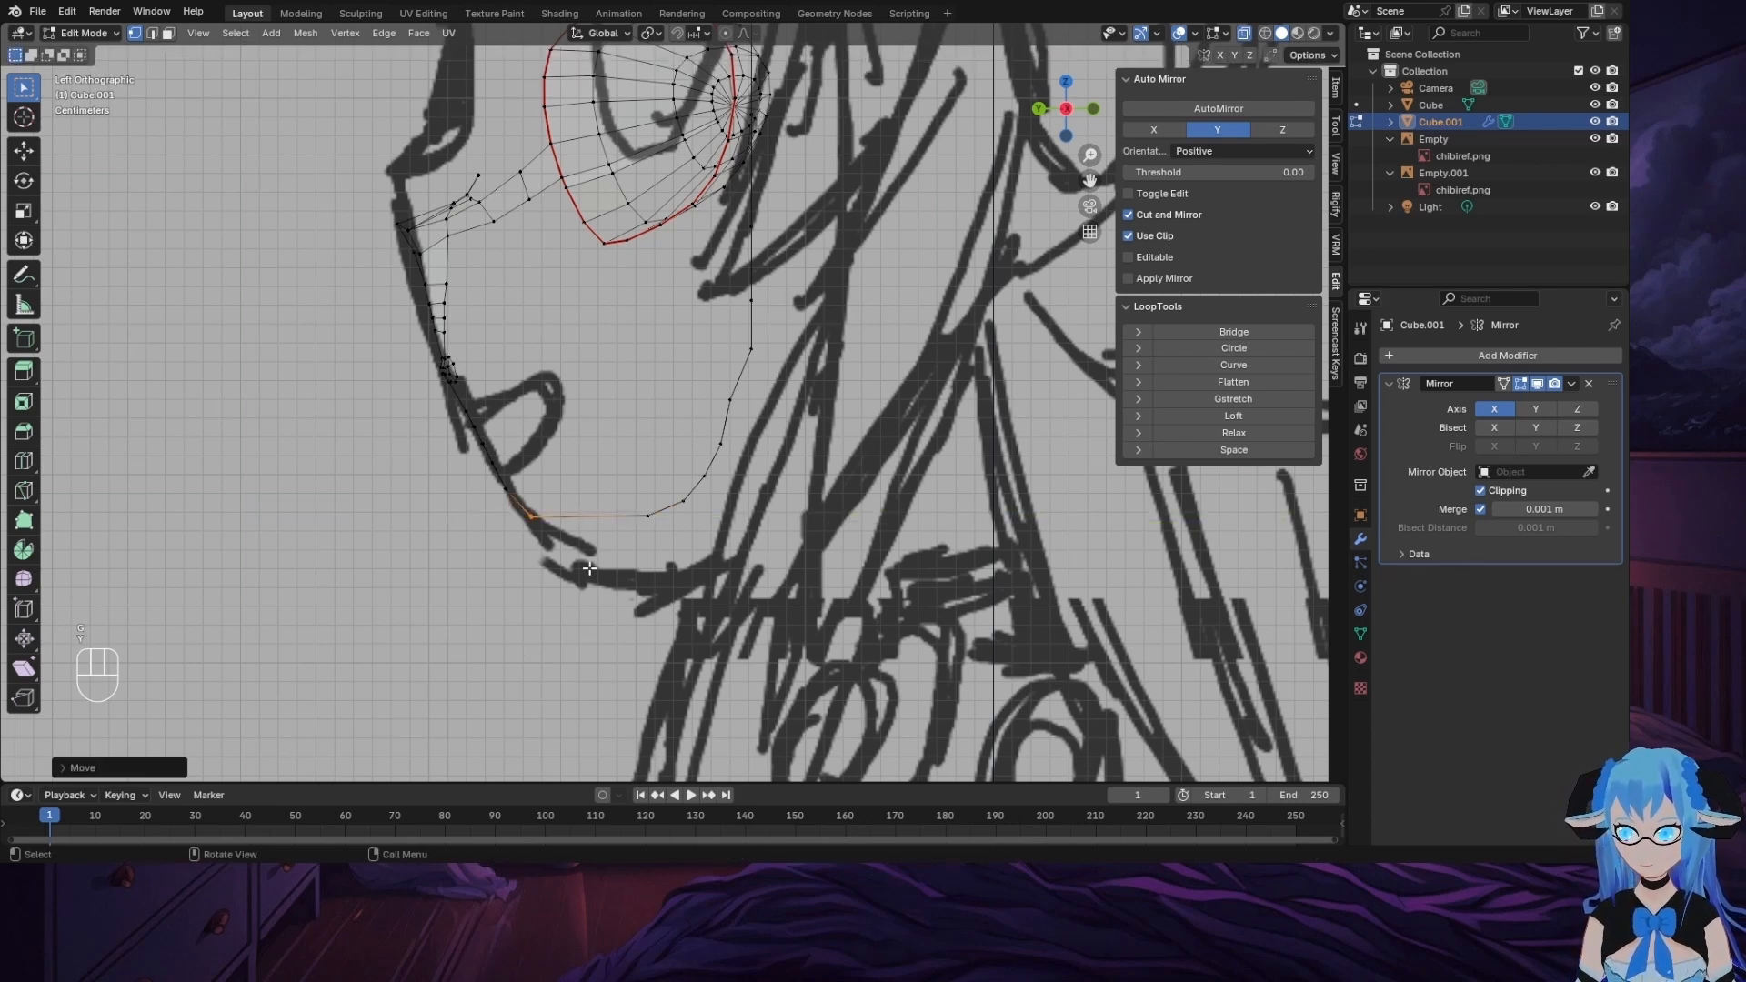
# Step: Subdivide the edge between the front chin vertex and the jaw outline, and lower the new middle vertex slightly
pyautogui.click(623, 515)
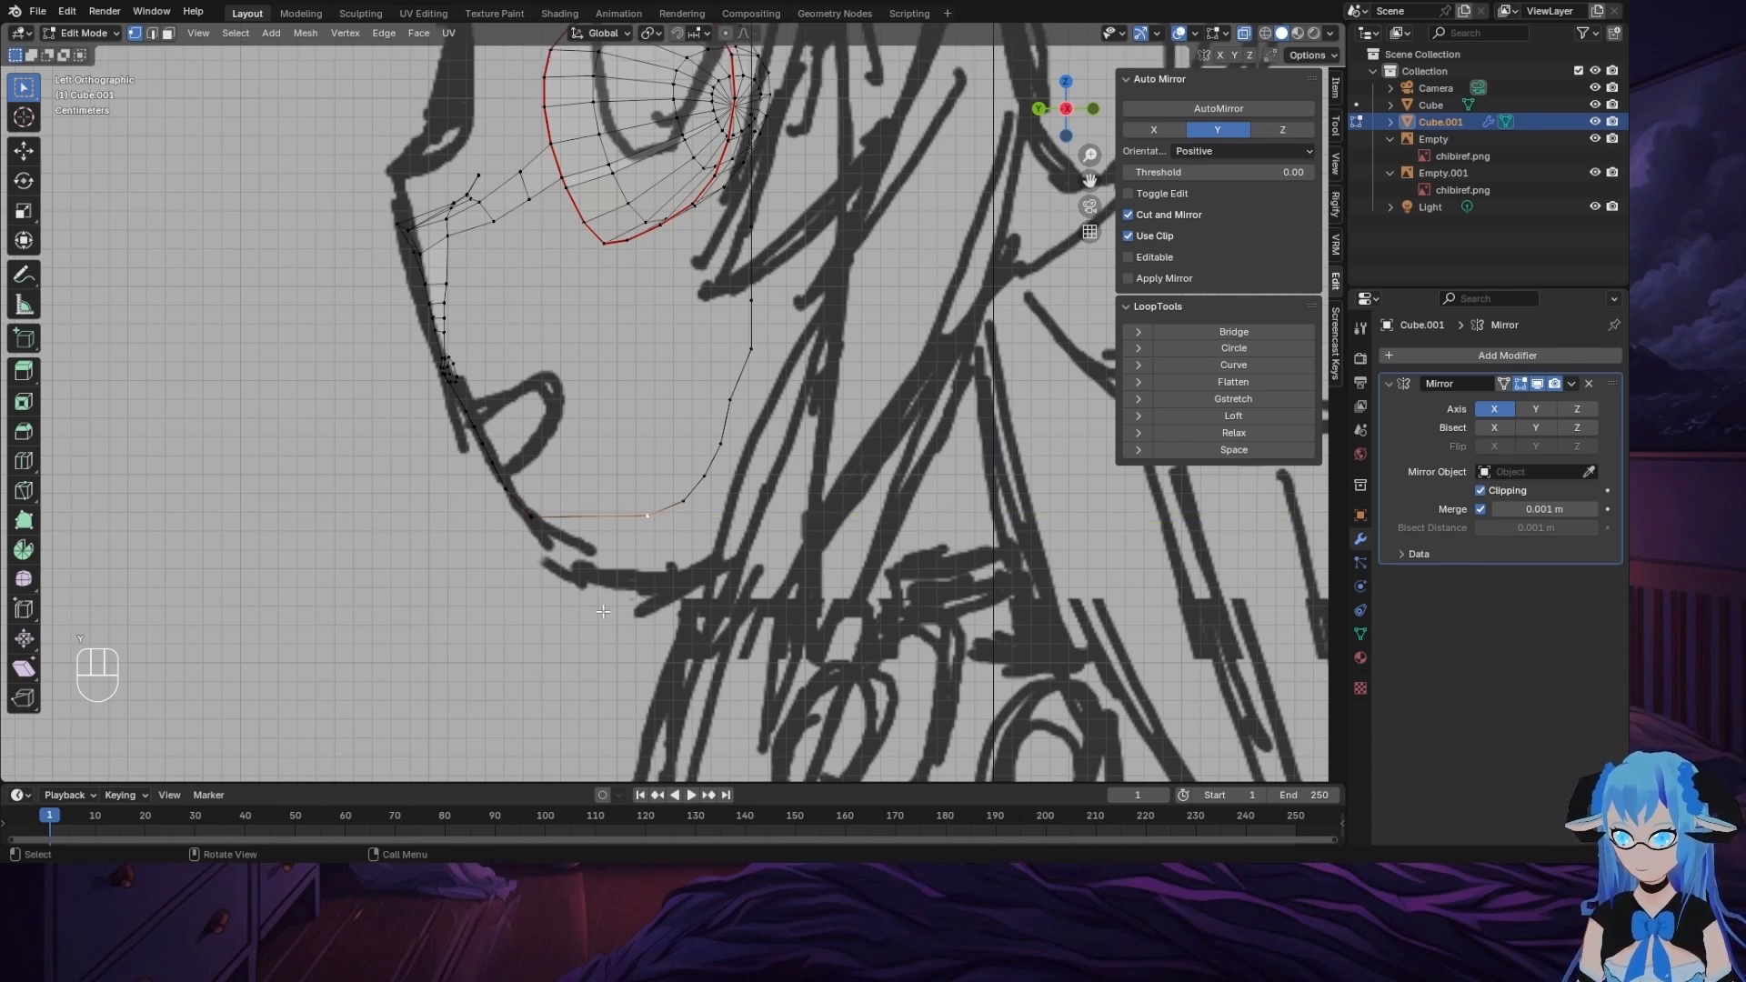
pyautogui.keyDown('shift'); pyautogui.click(535, 515); pyautogui.keyUp('shift')
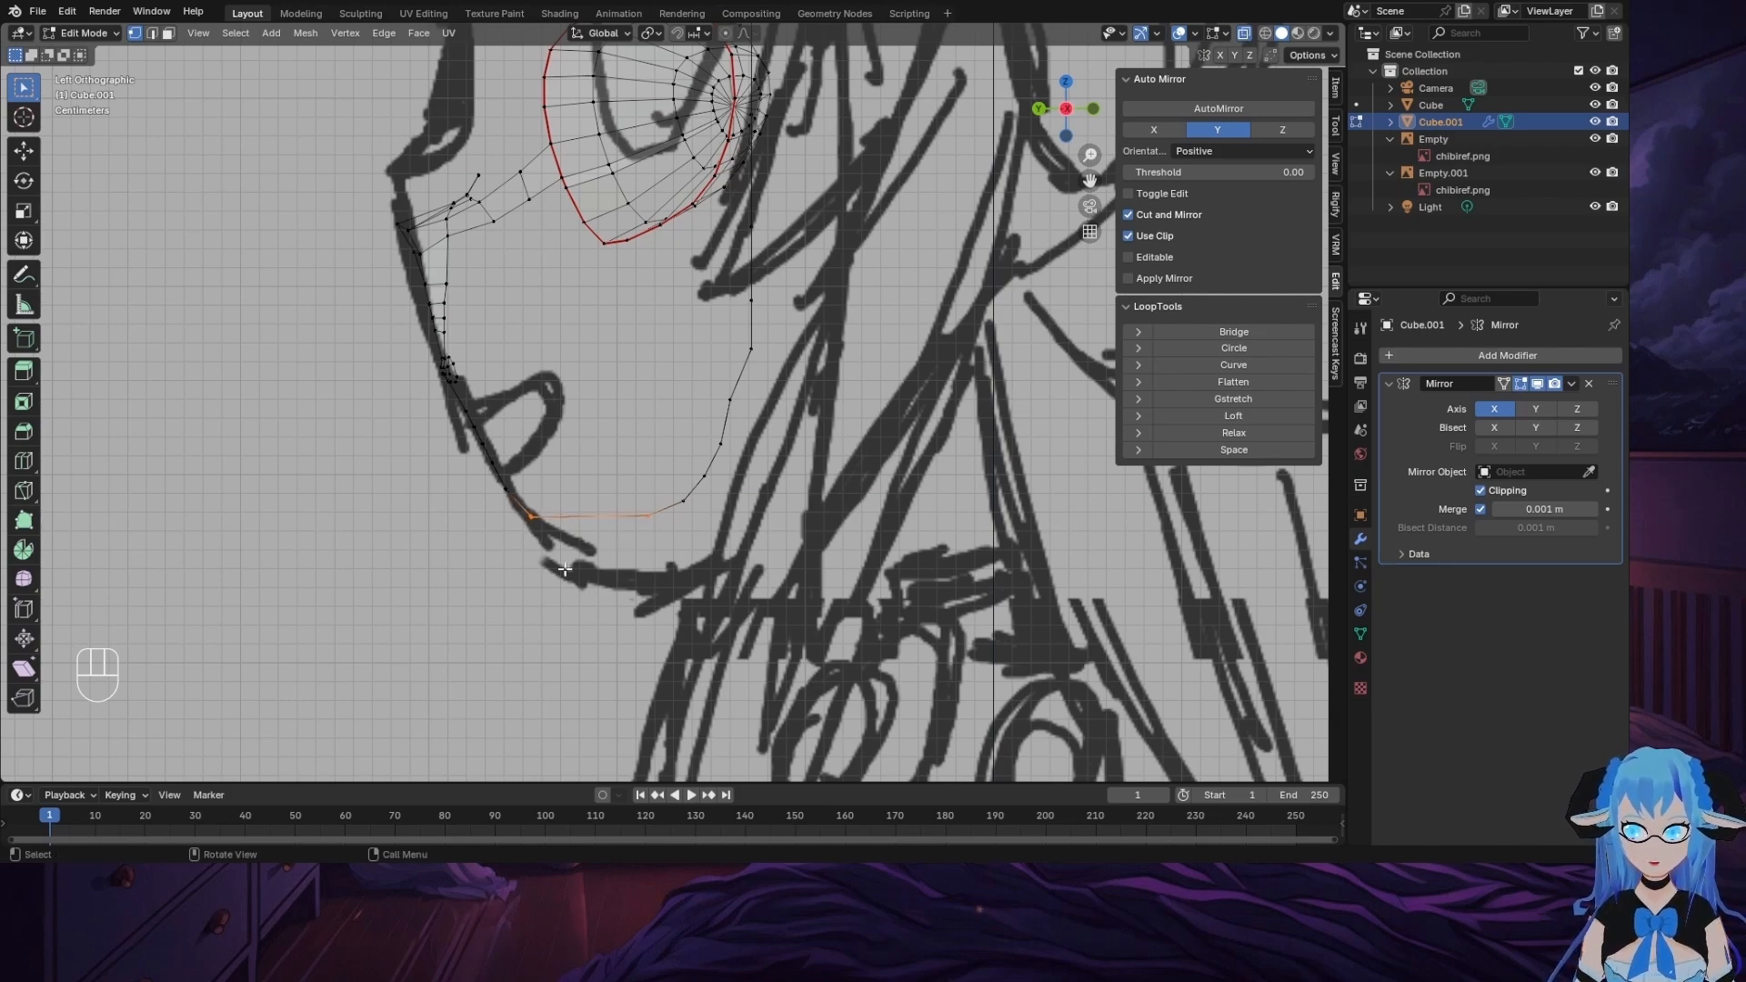
pyautogui.moveTo(565, 570); pyautogui.dragTo(440, 575, button='middle')
pyautogui.keyDown('ctrl'); pyautogui.click(400, 488); pyautogui.keyUp('ctrl')
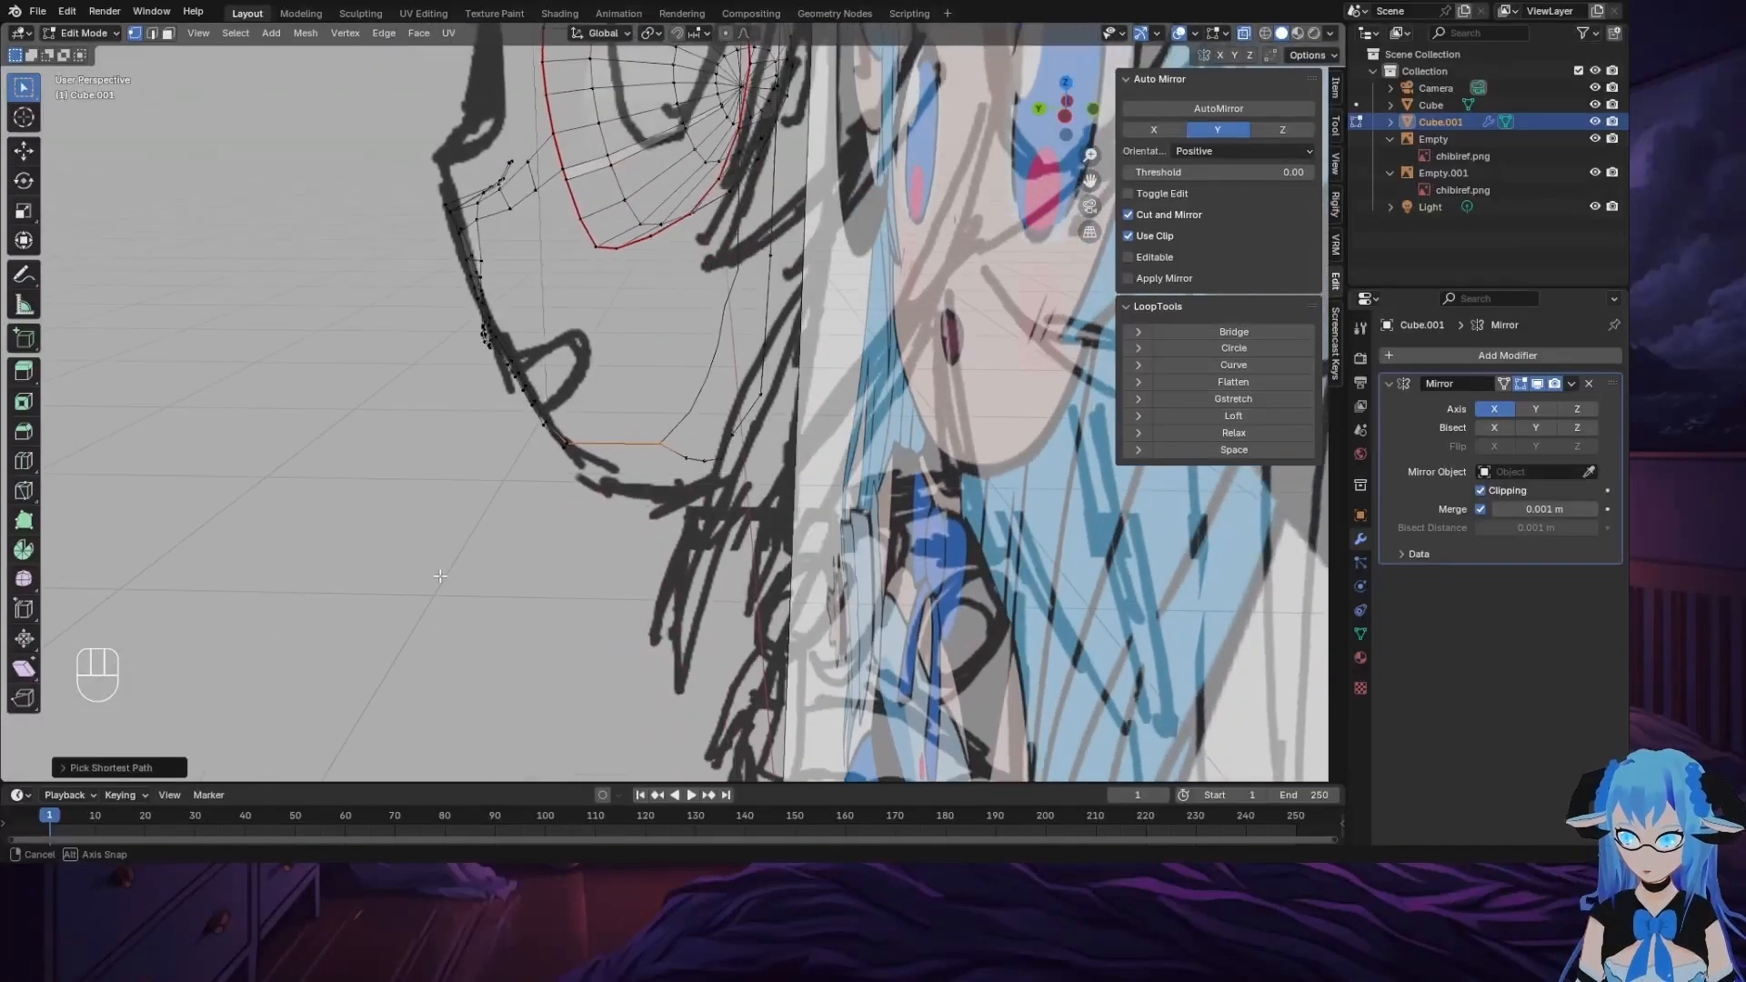
pyautogui.rightClick(644, 433)
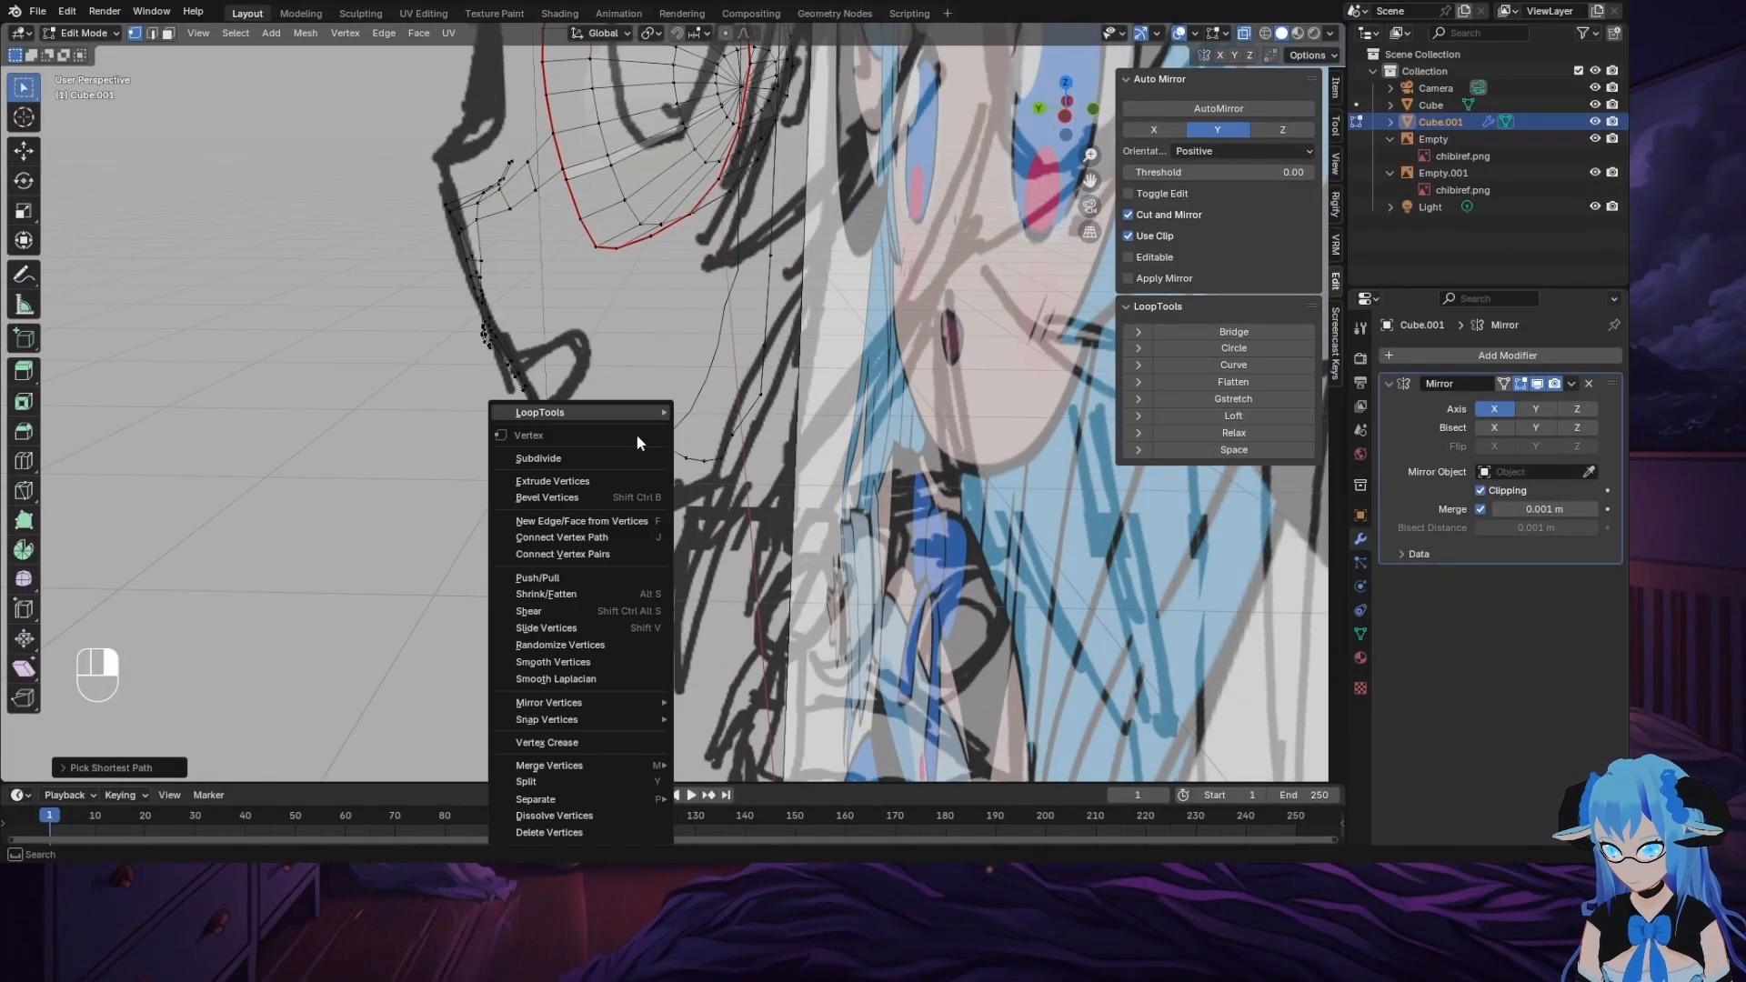
pyautogui.click(616, 453)
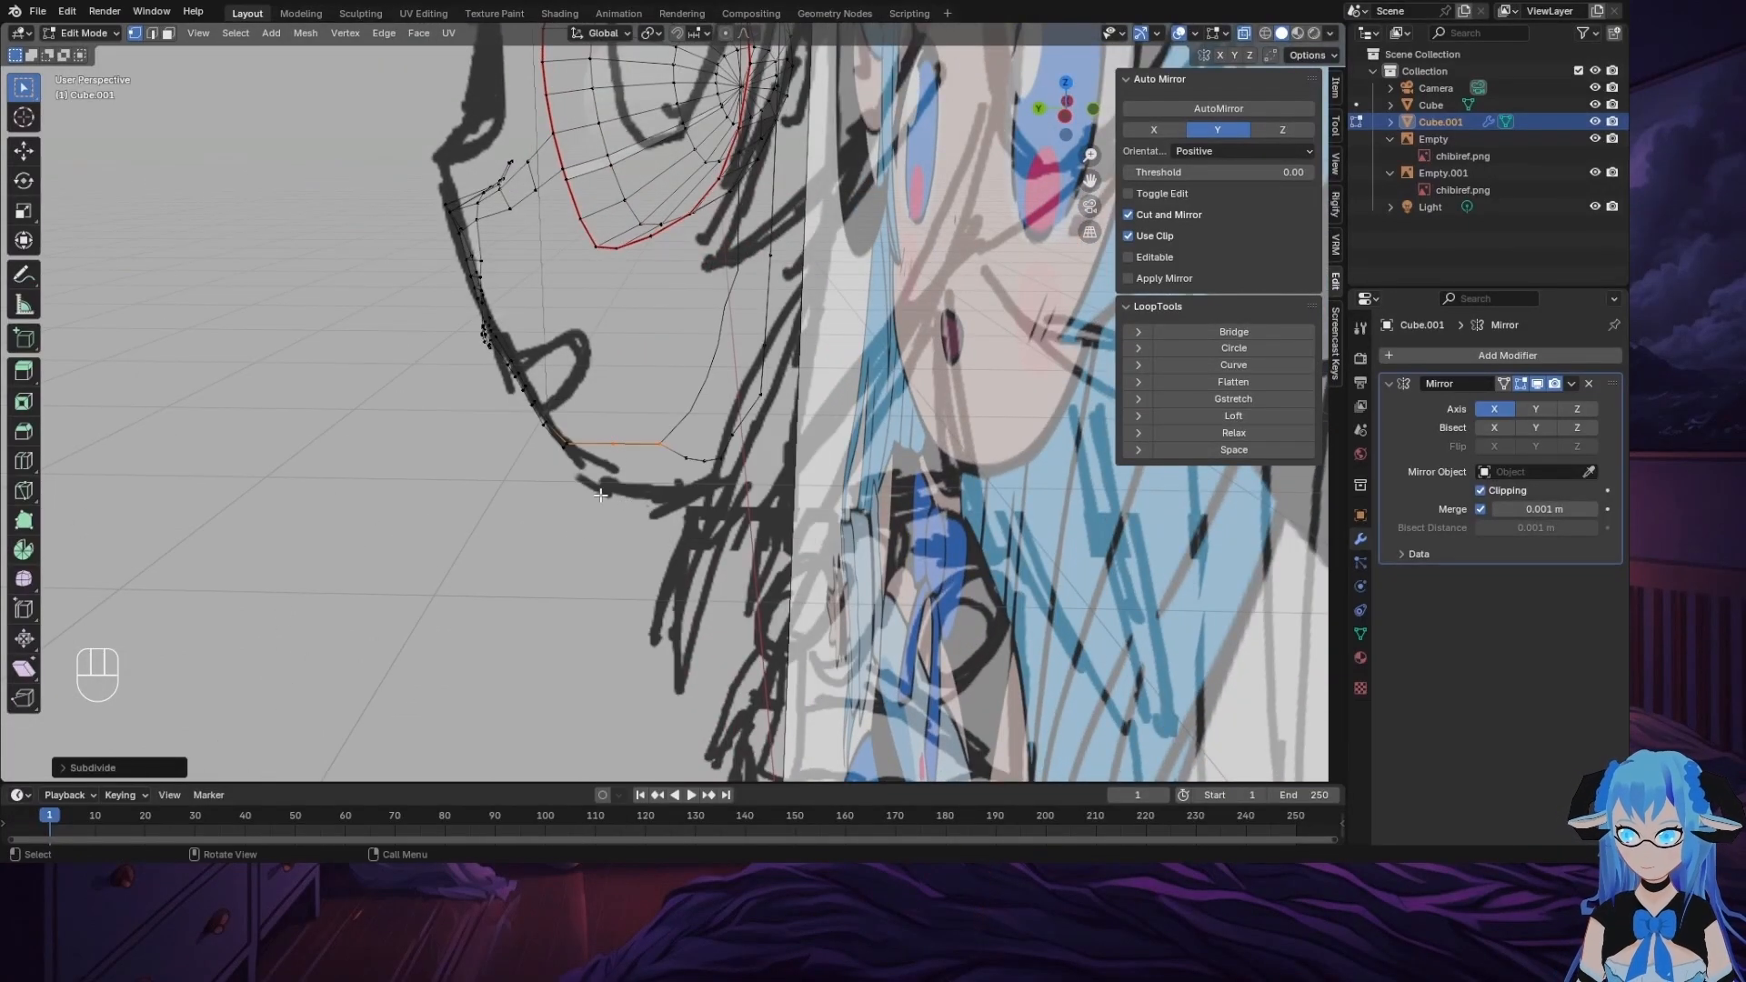
pyautogui.scroll(4, 601, 495)
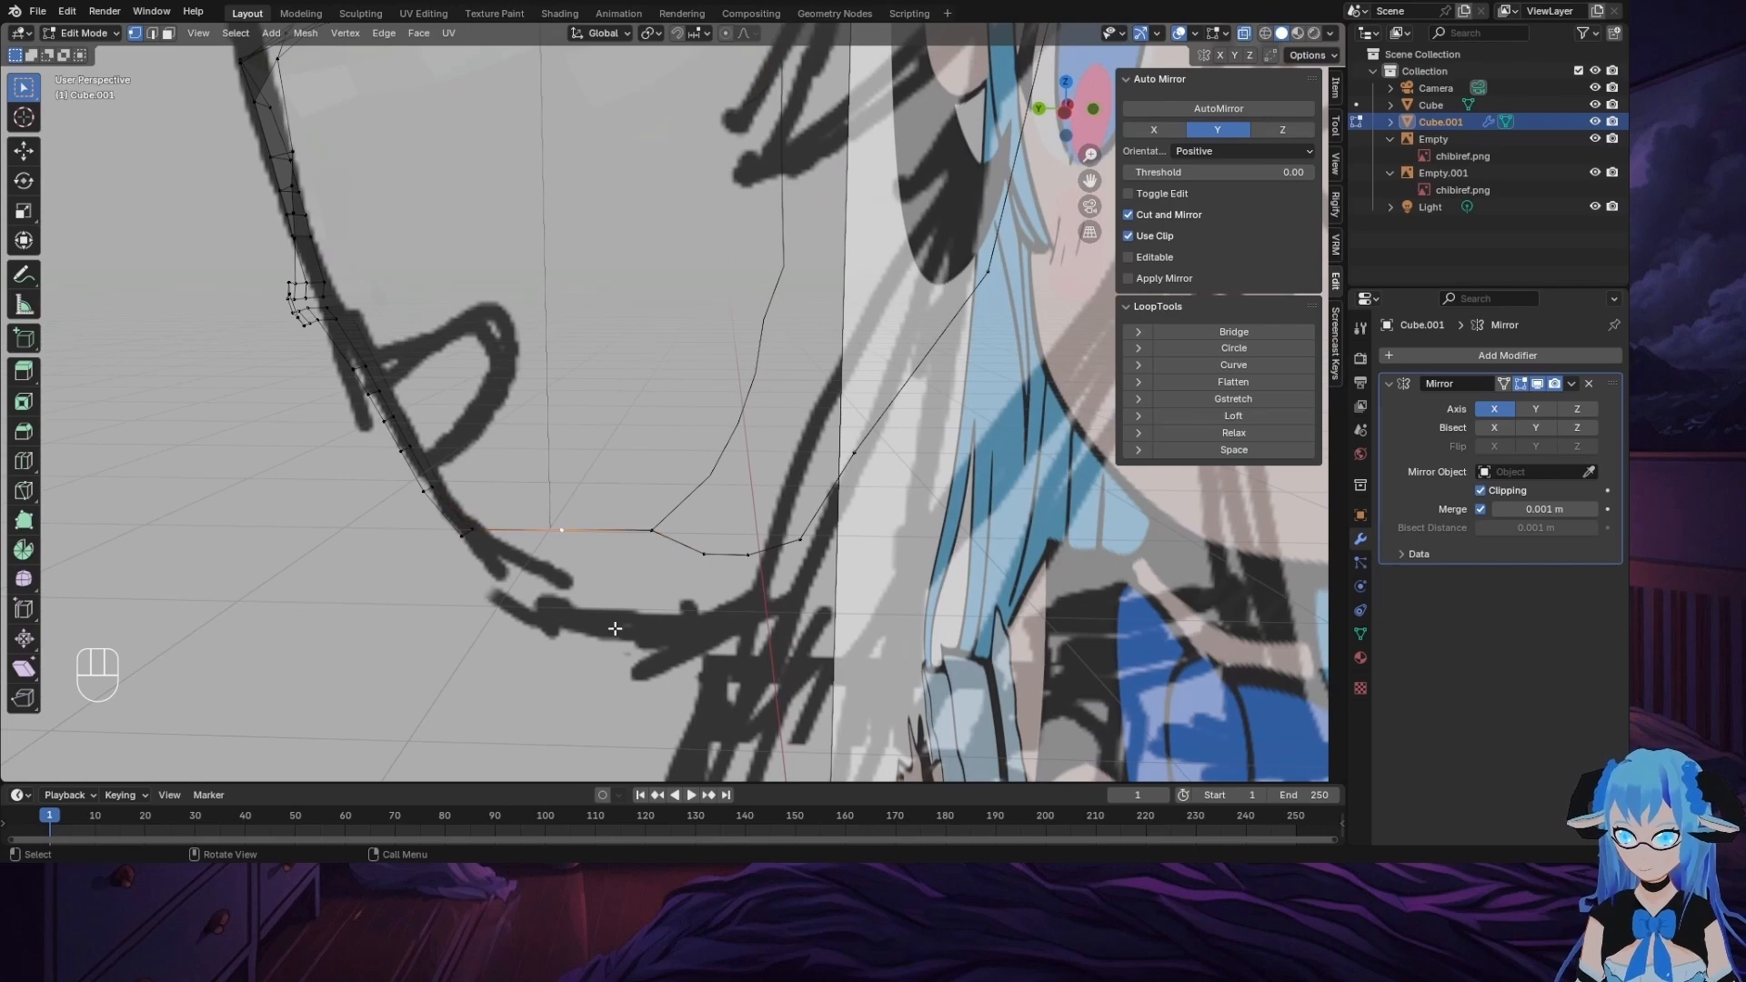
pyautogui.press('g')
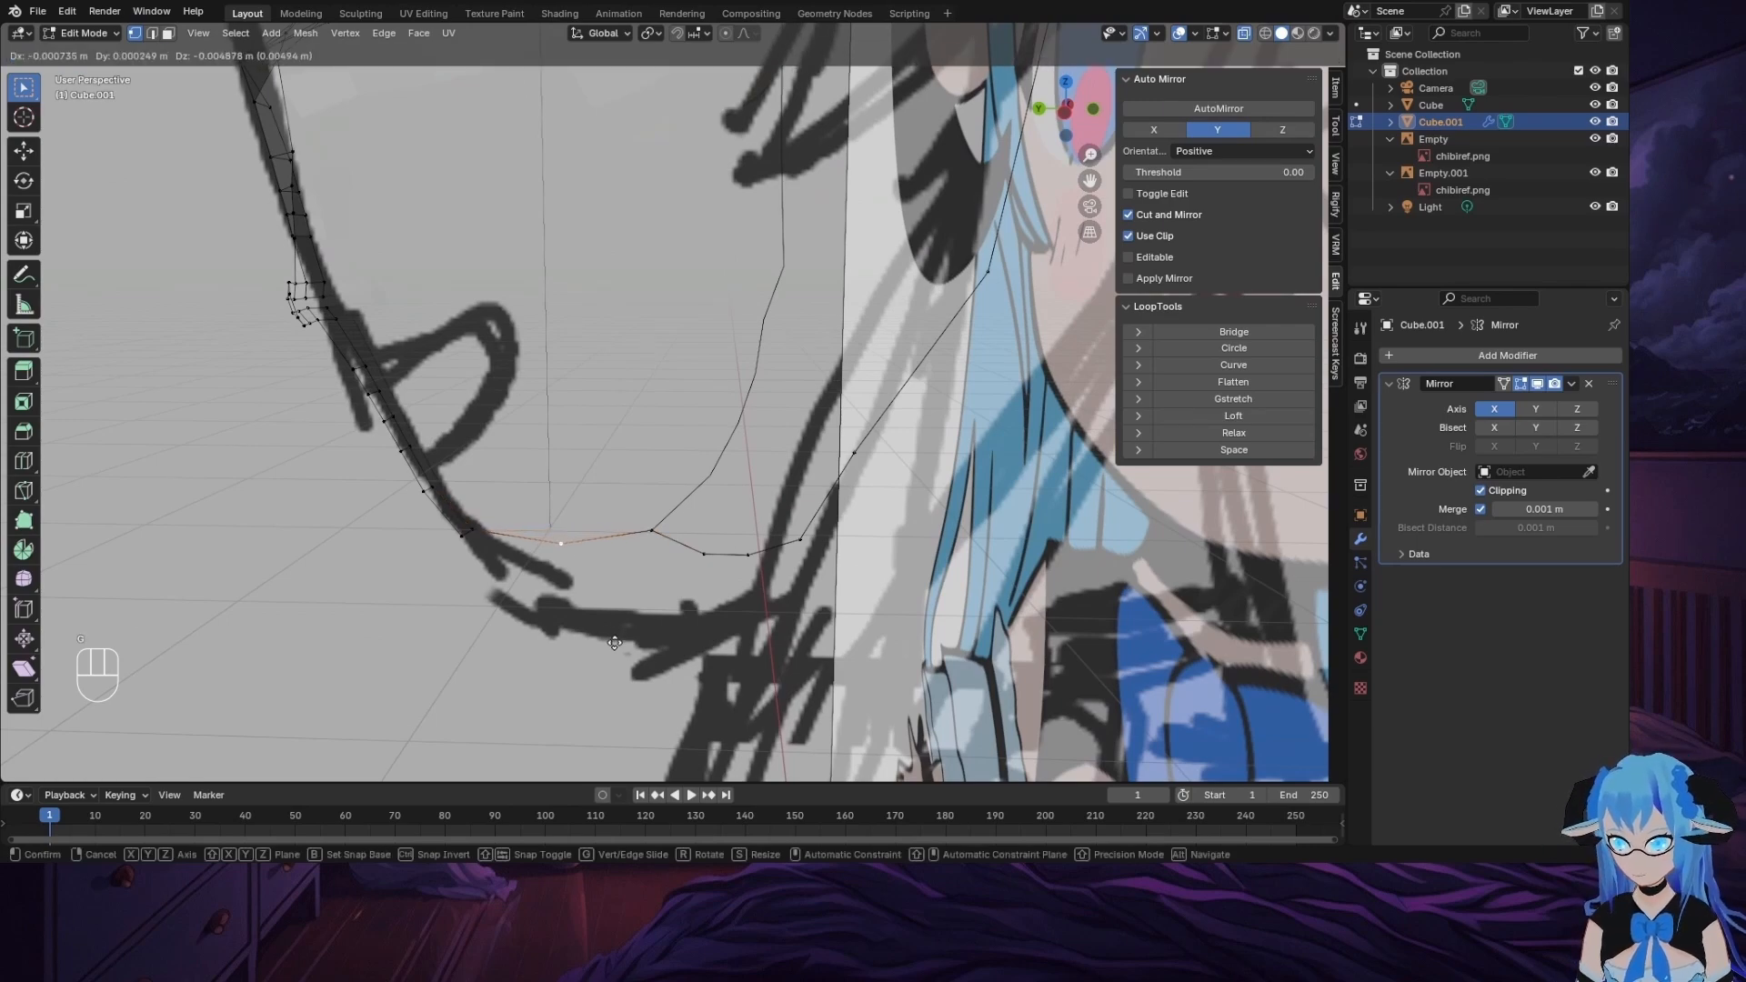
pyautogui.click(613, 636)
# Step: In back orthographic view, extrude two edges from the eye ring's lower inner corner toward the nose, just below the existing strip
pyautogui.moveTo(573, 651); pyautogui.dragTo(788, 415, button='middle')
pyautogui.scroll(2, 995, 511)
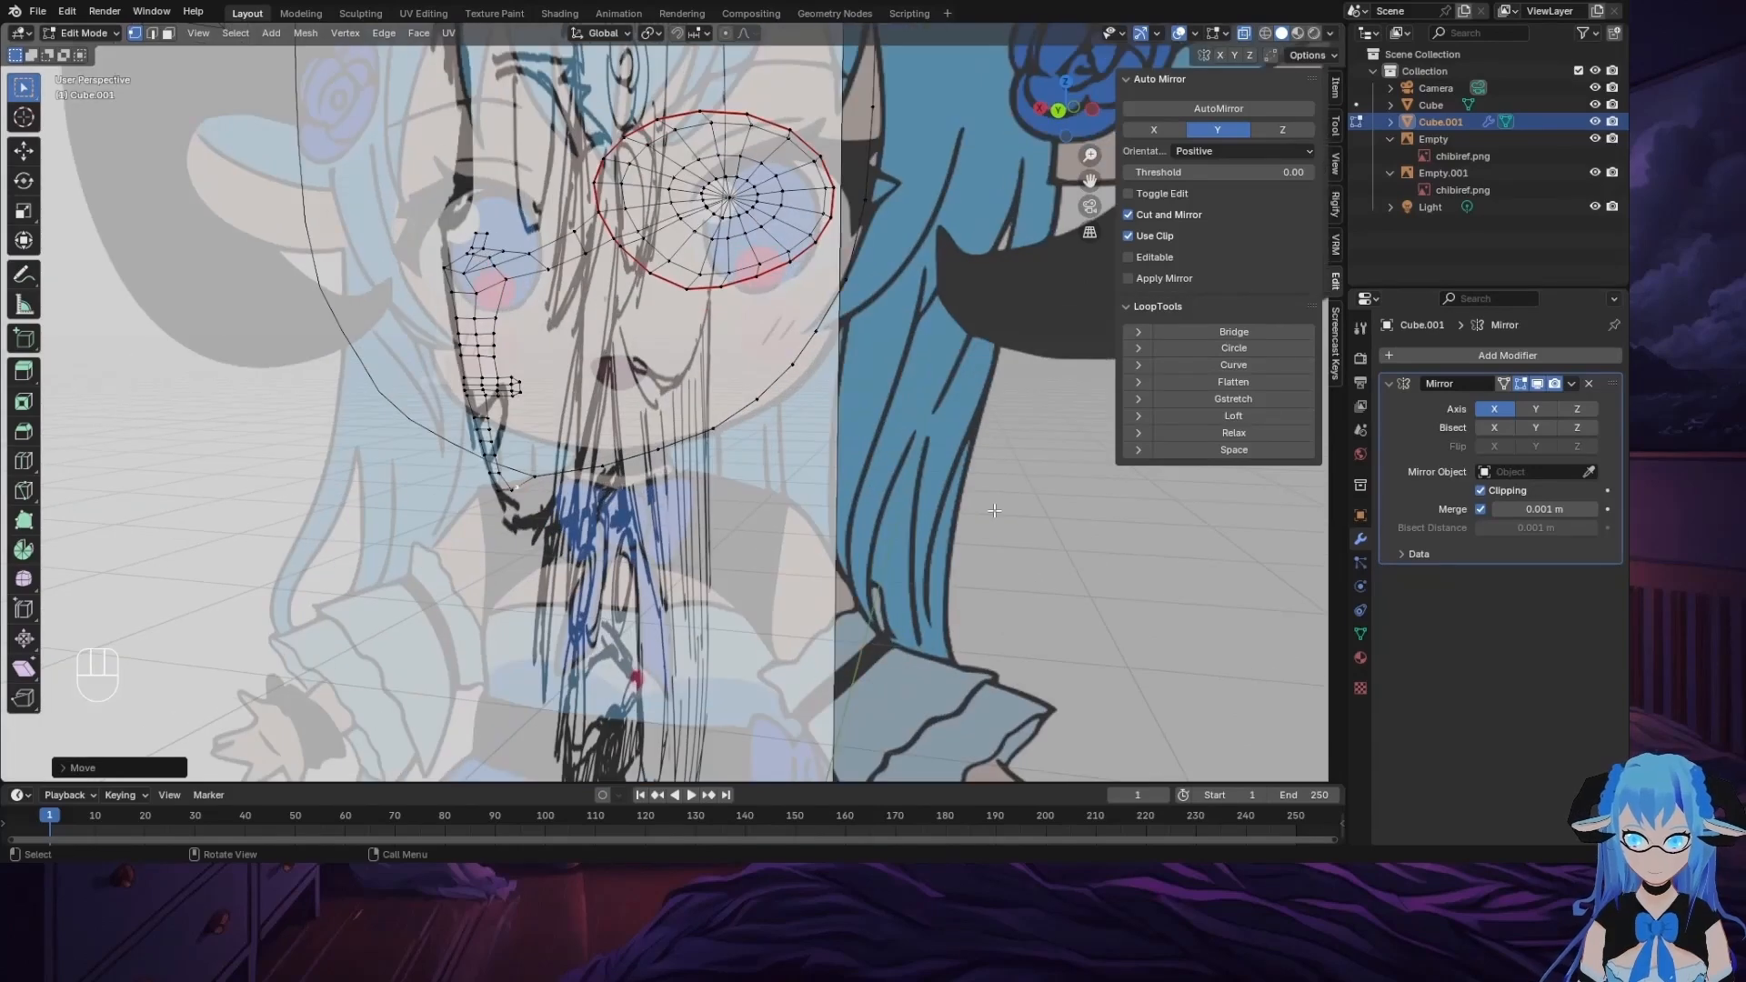
pyautogui.click(1060, 112)
pyautogui.scroll(-2, 817, 423)
pyautogui.scroll(4, 818, 423)
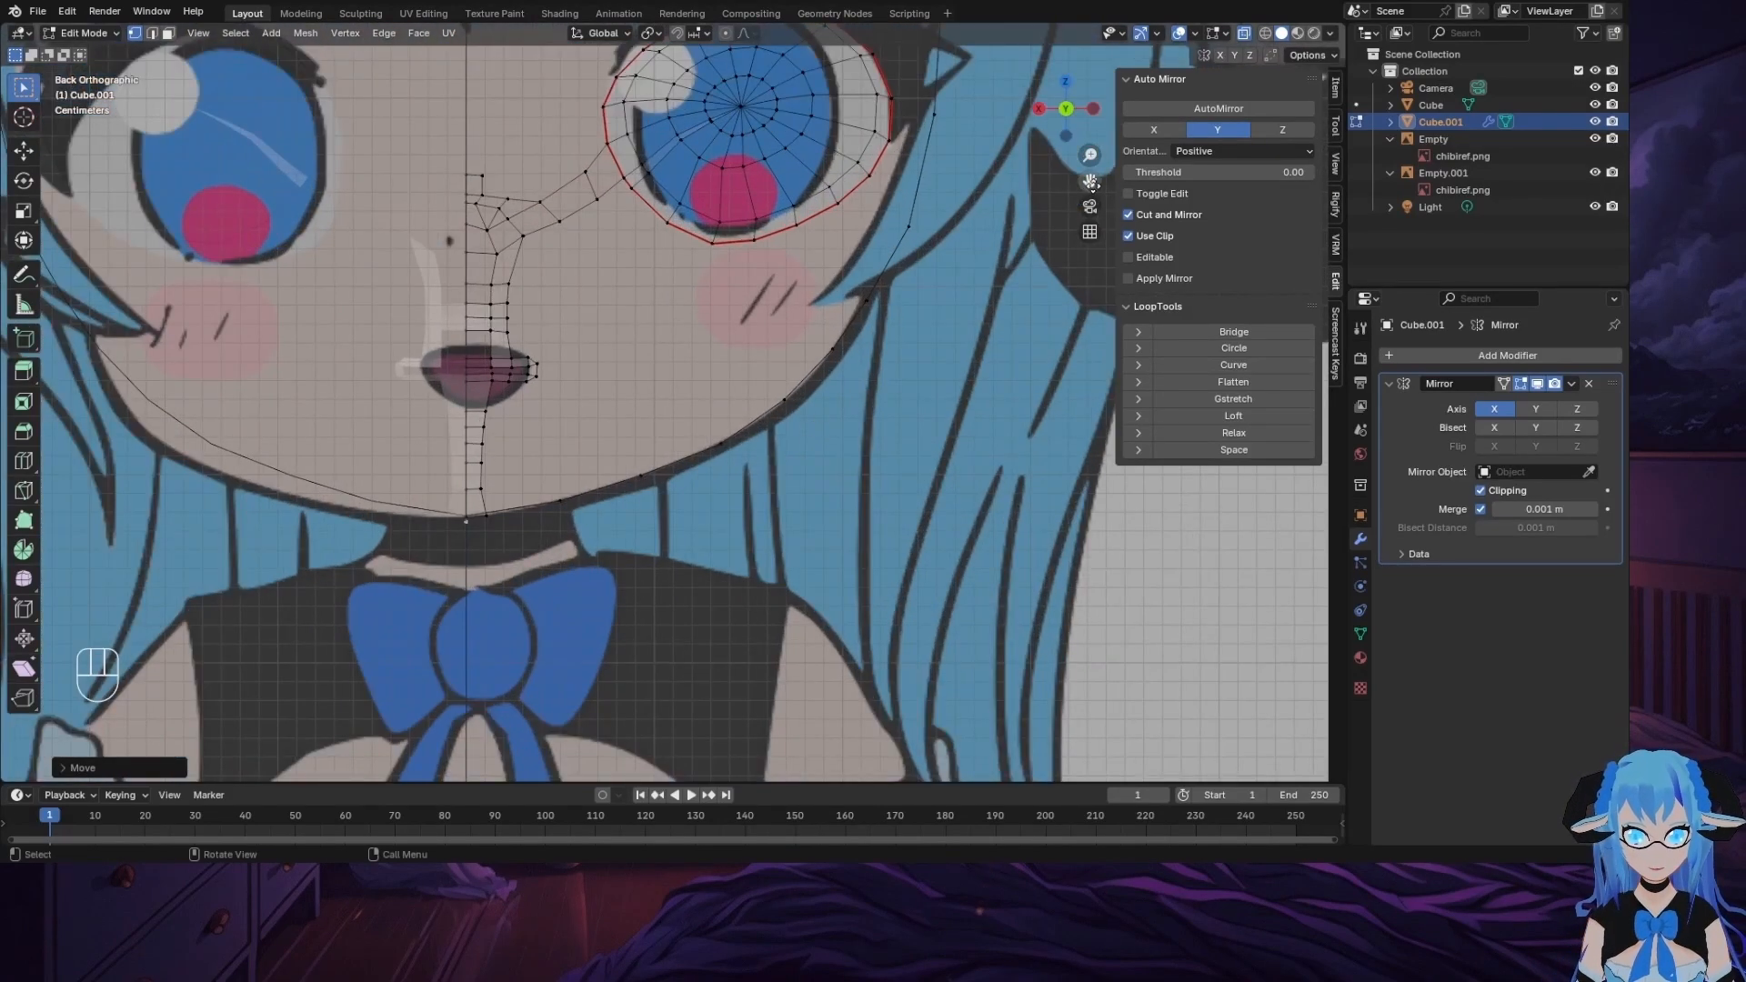
pyautogui.moveTo(1089, 180); pyautogui.dragTo(996, 379)
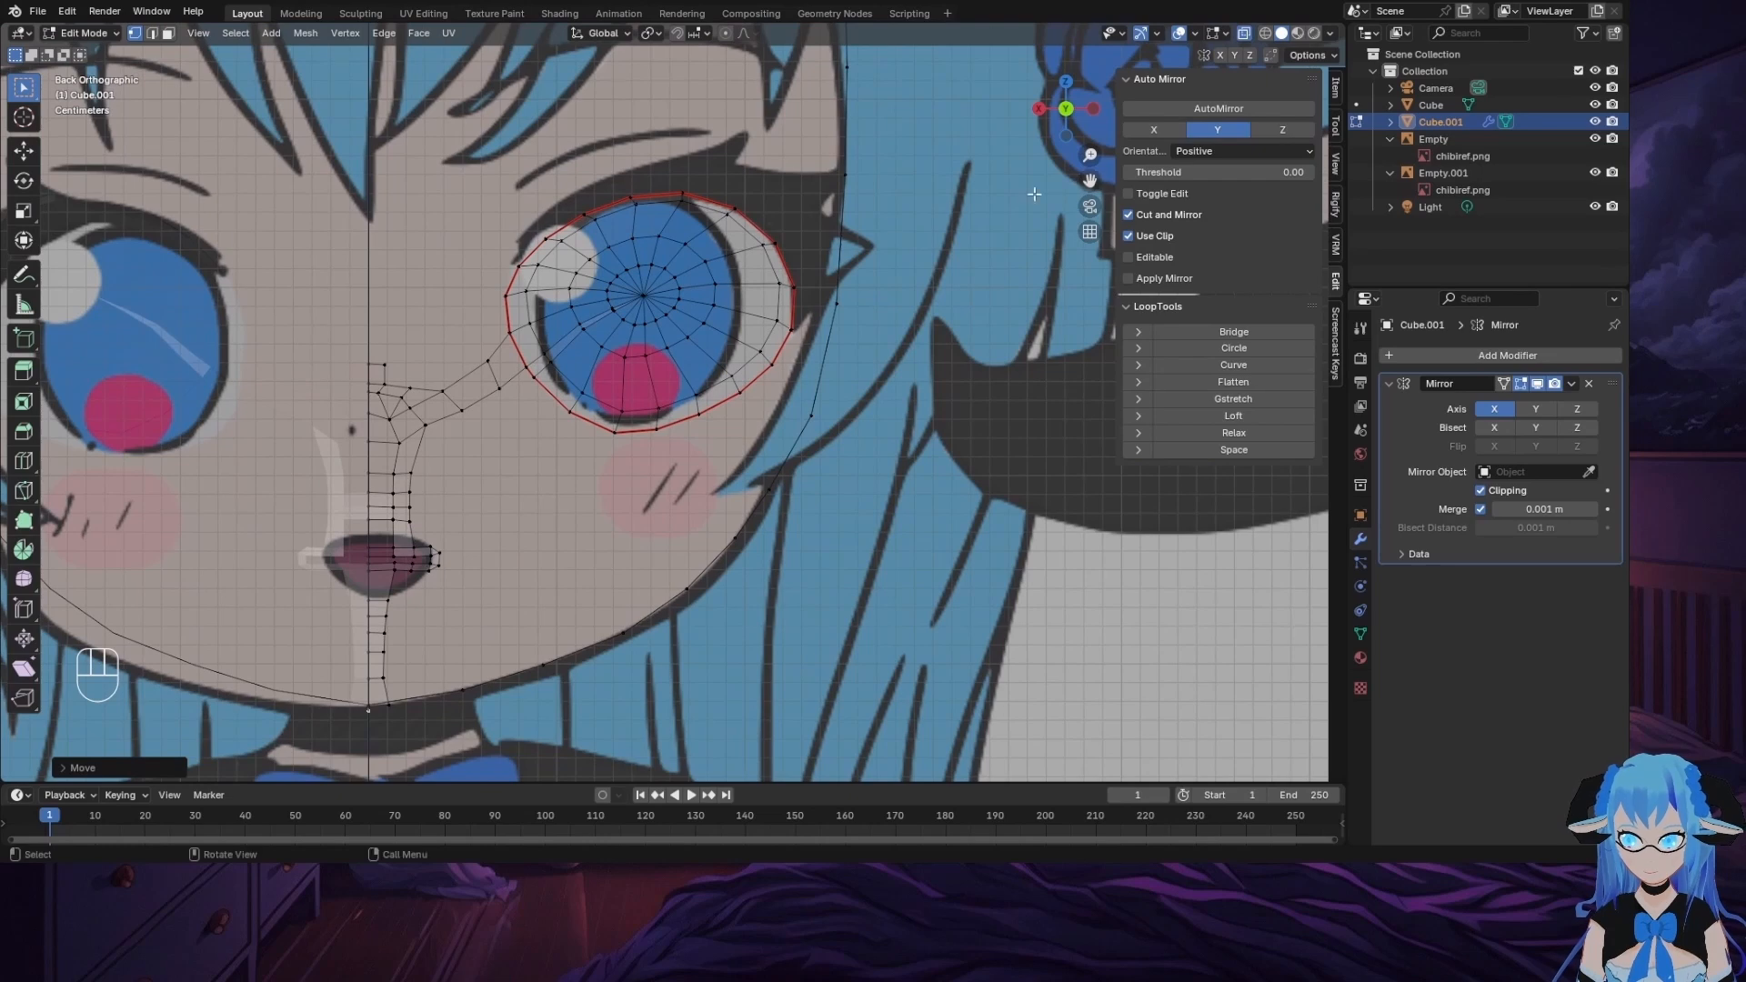
pyautogui.click(541, 382)
pyautogui.press('g')
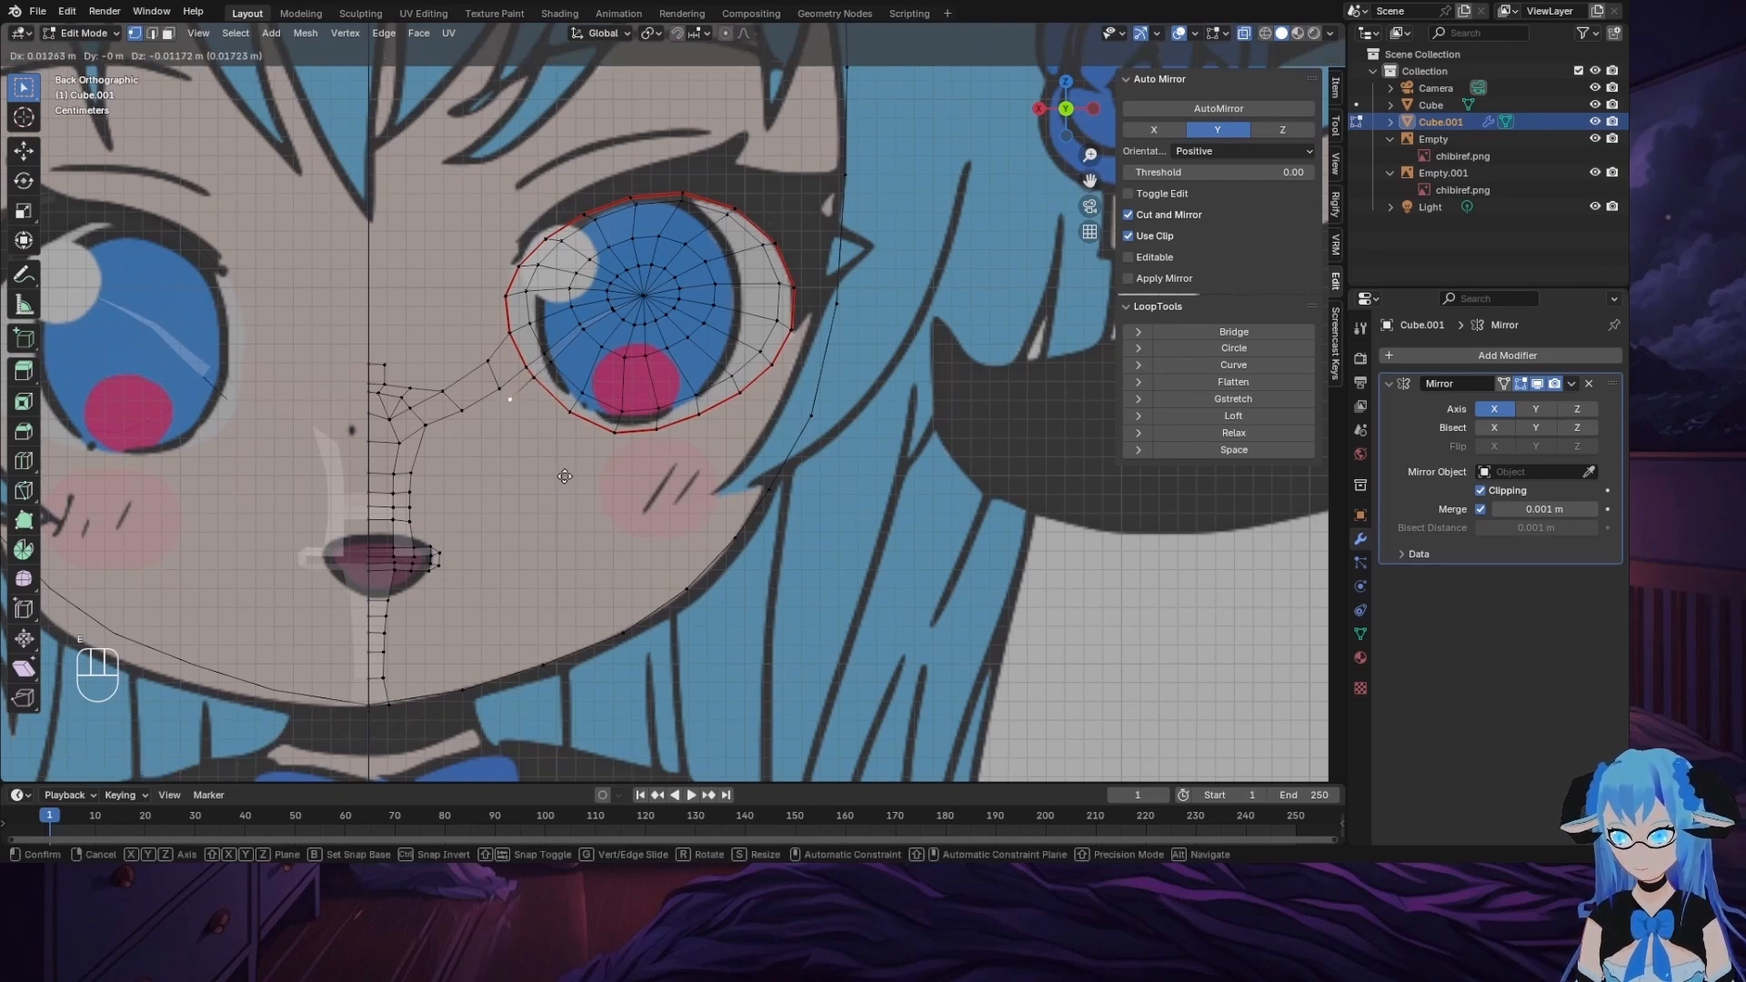
pyautogui.click(565, 477)
pyautogui.press('e')
pyautogui.click(506, 504)
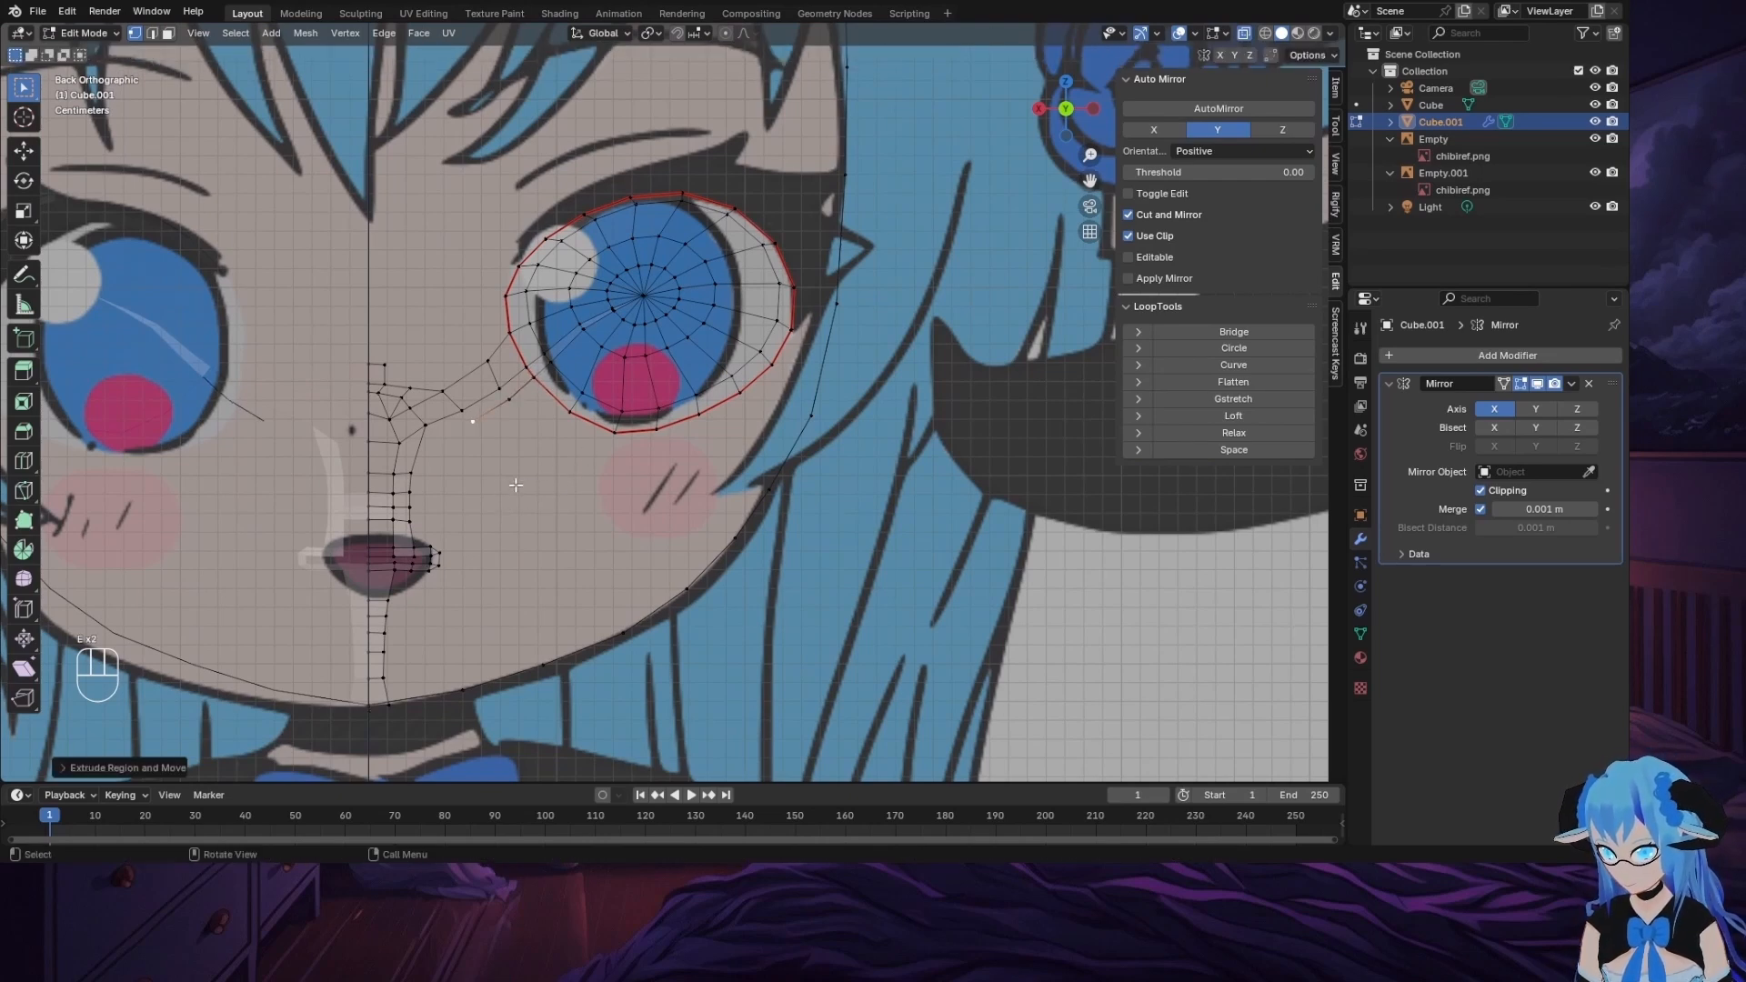
pyautogui.press('e')
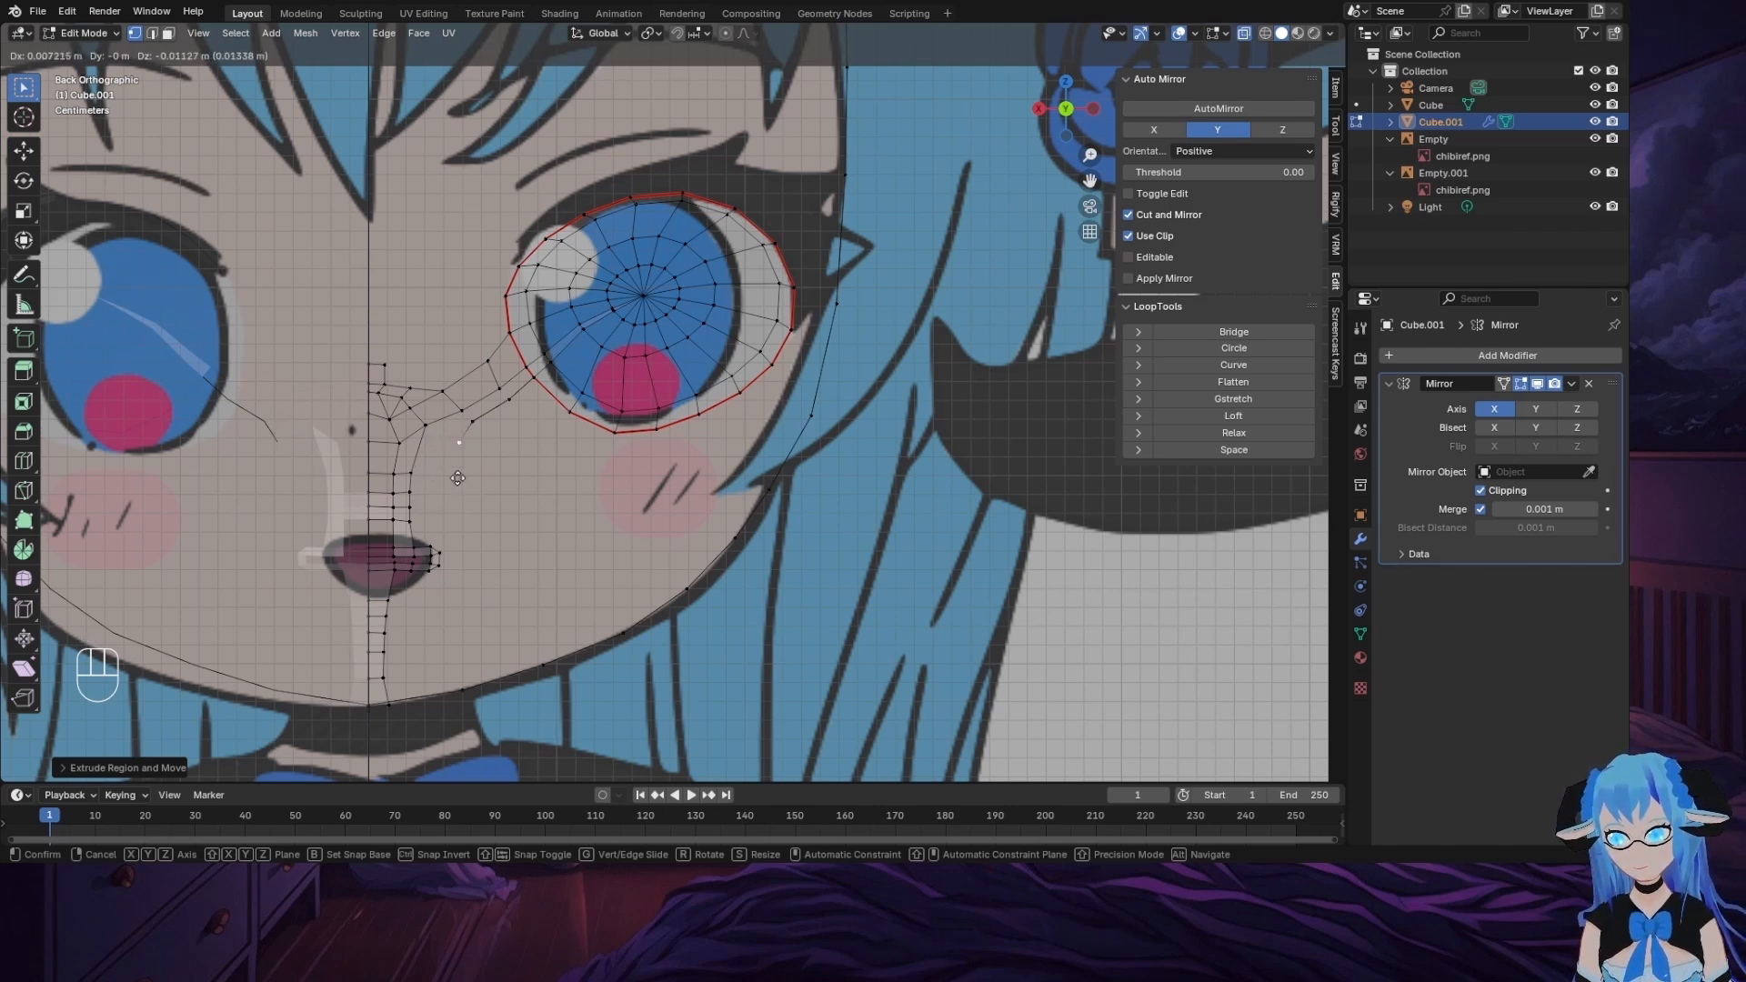
pyautogui.rightClick(479, 528)
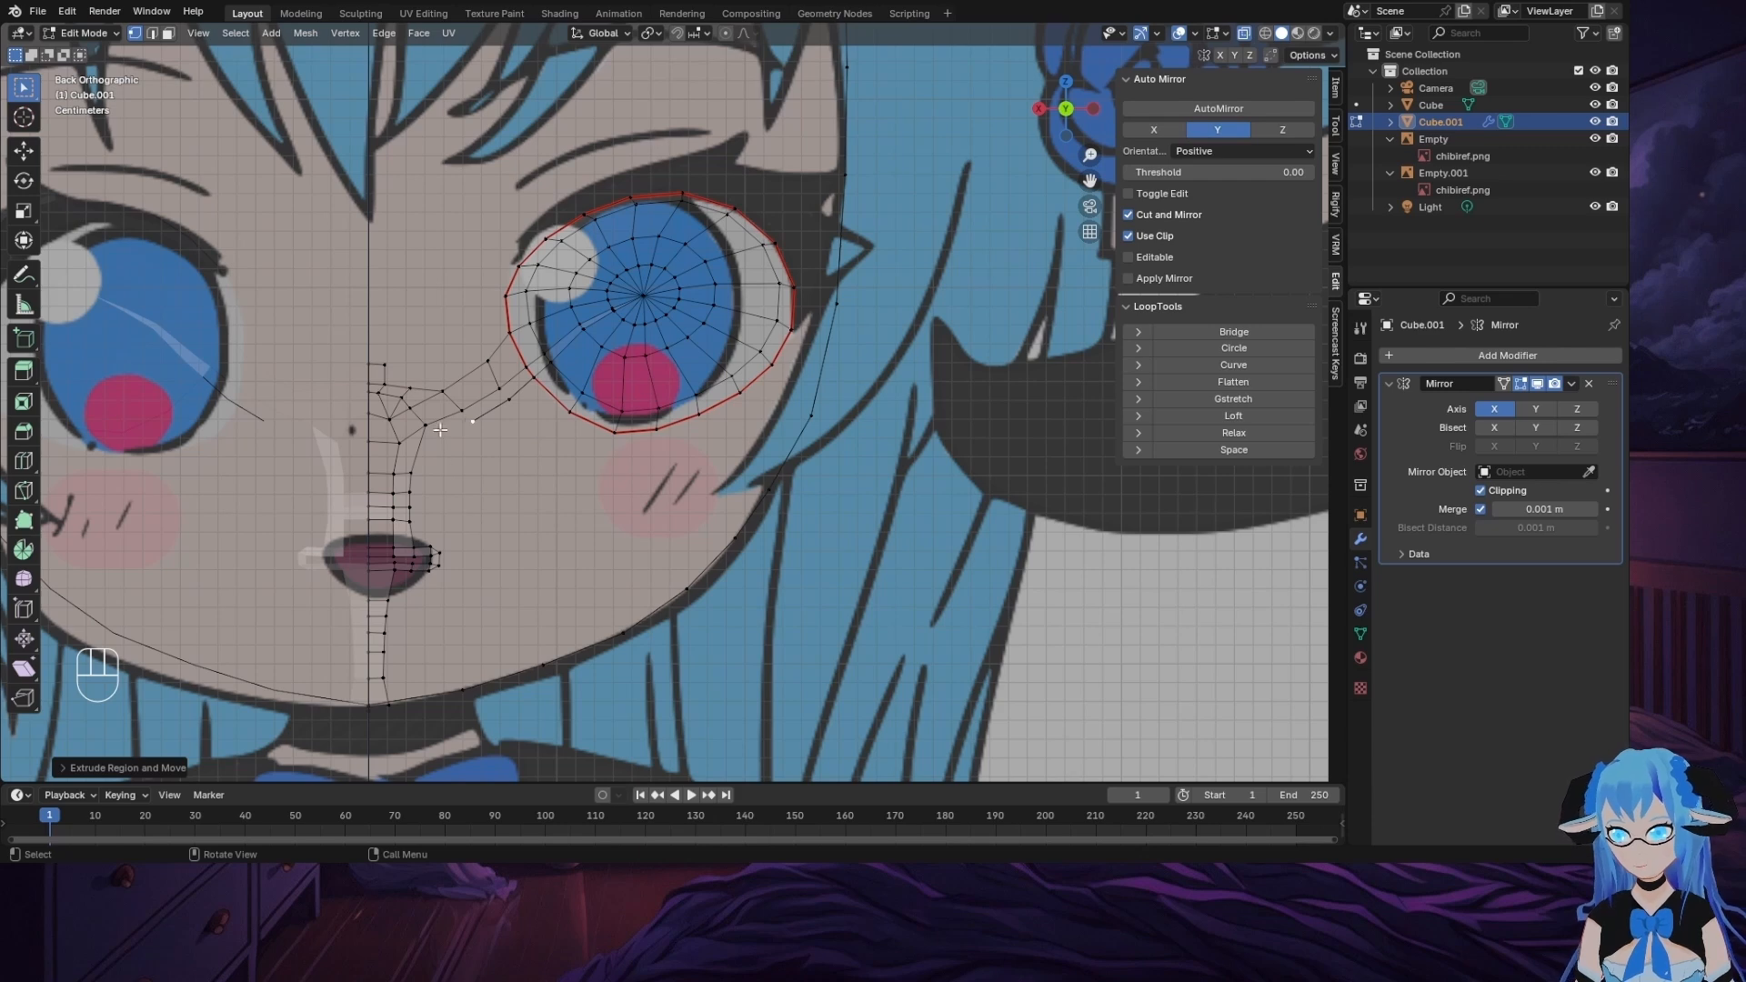
# Step: Cut a horizontal edge across the face strip between the nose and mouth with the Knife tool
pyautogui.click(24, 491)
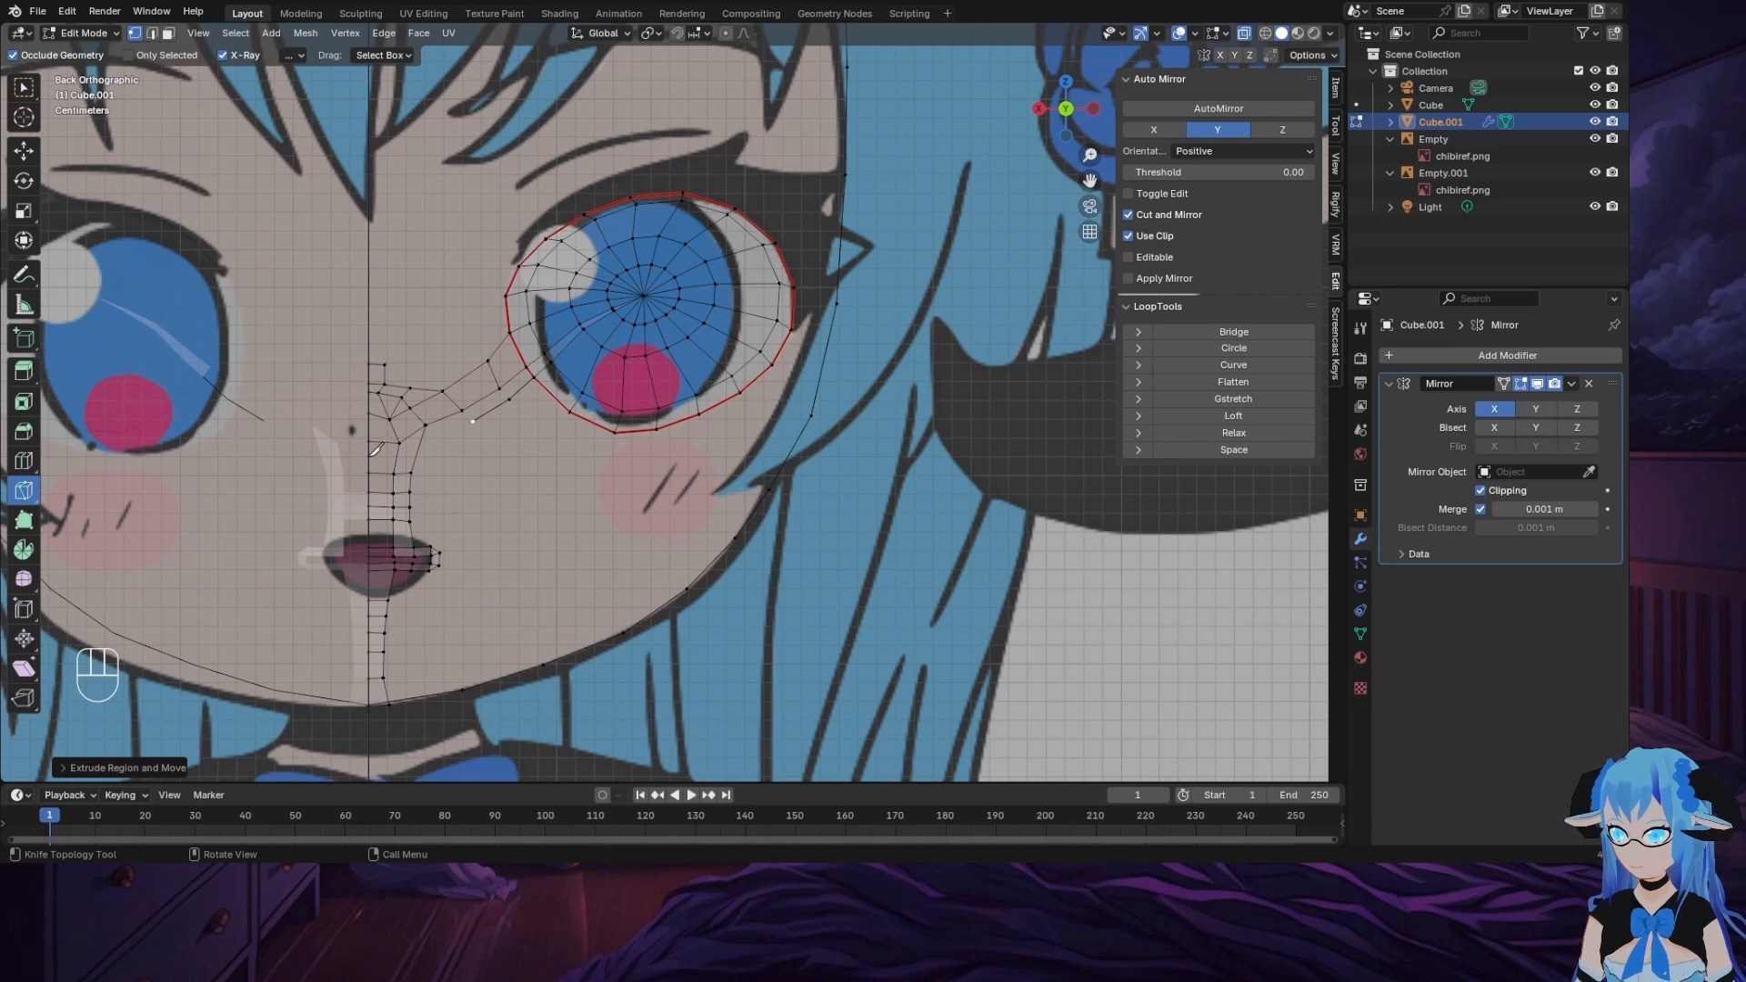
pyautogui.click(371, 456)
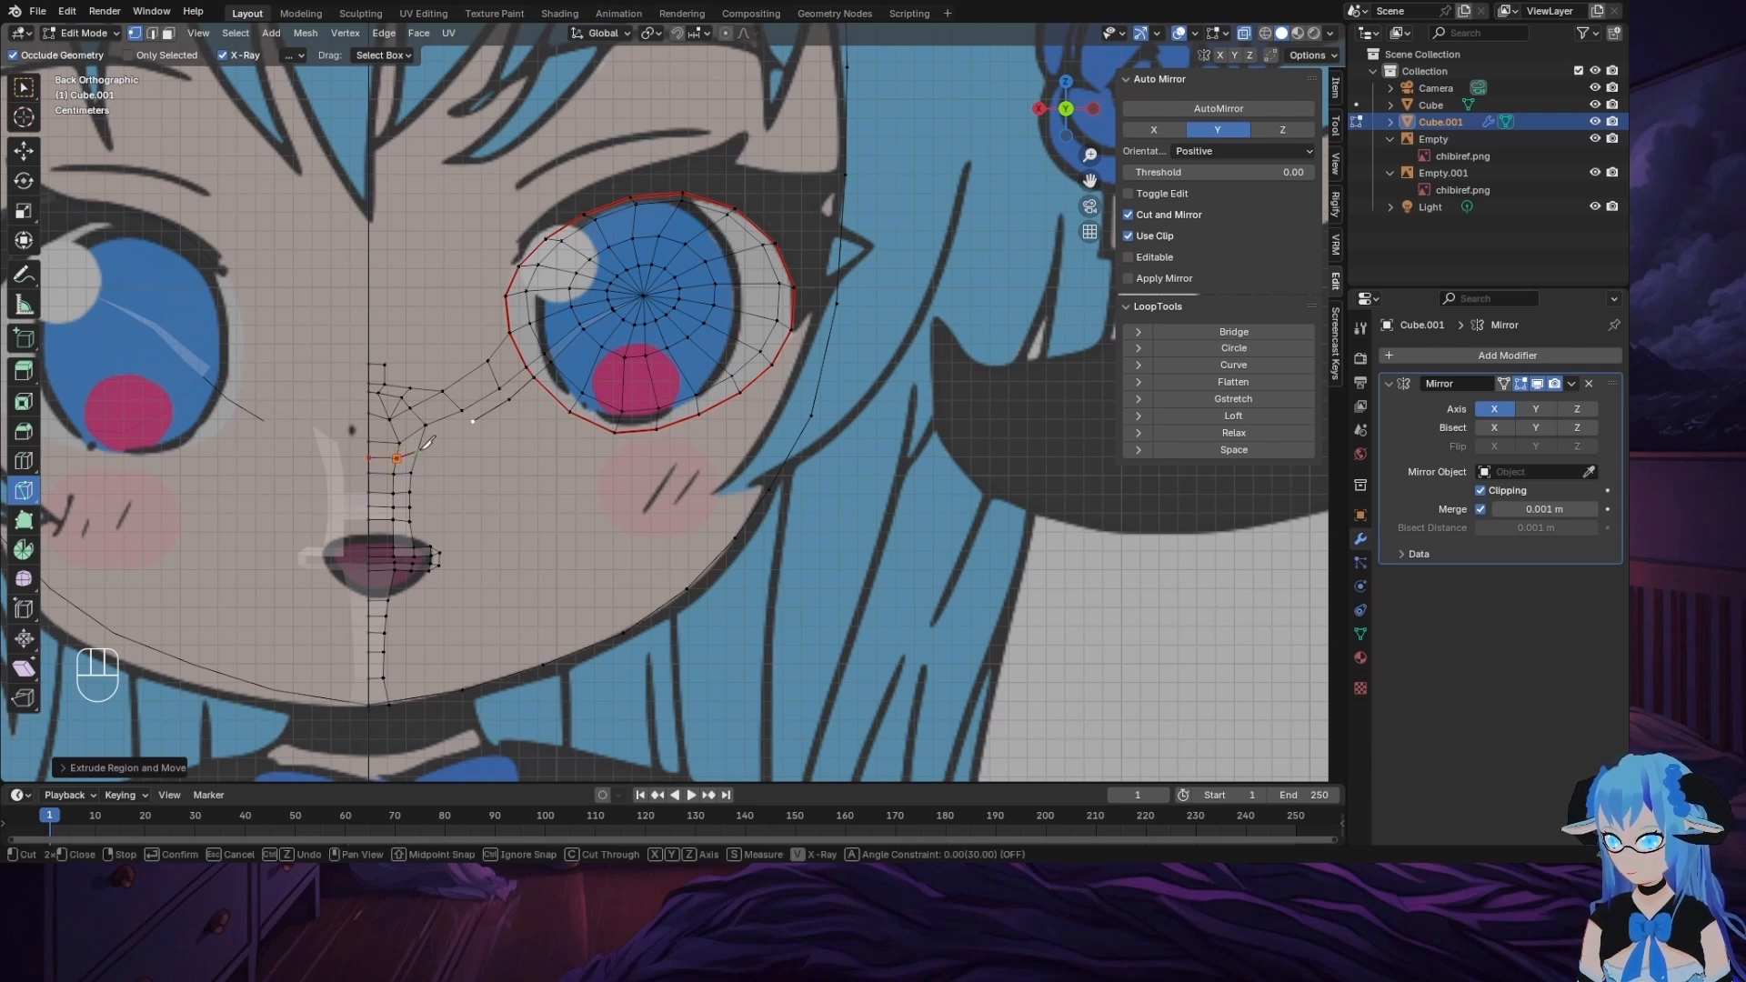
pyautogui.press('Return')
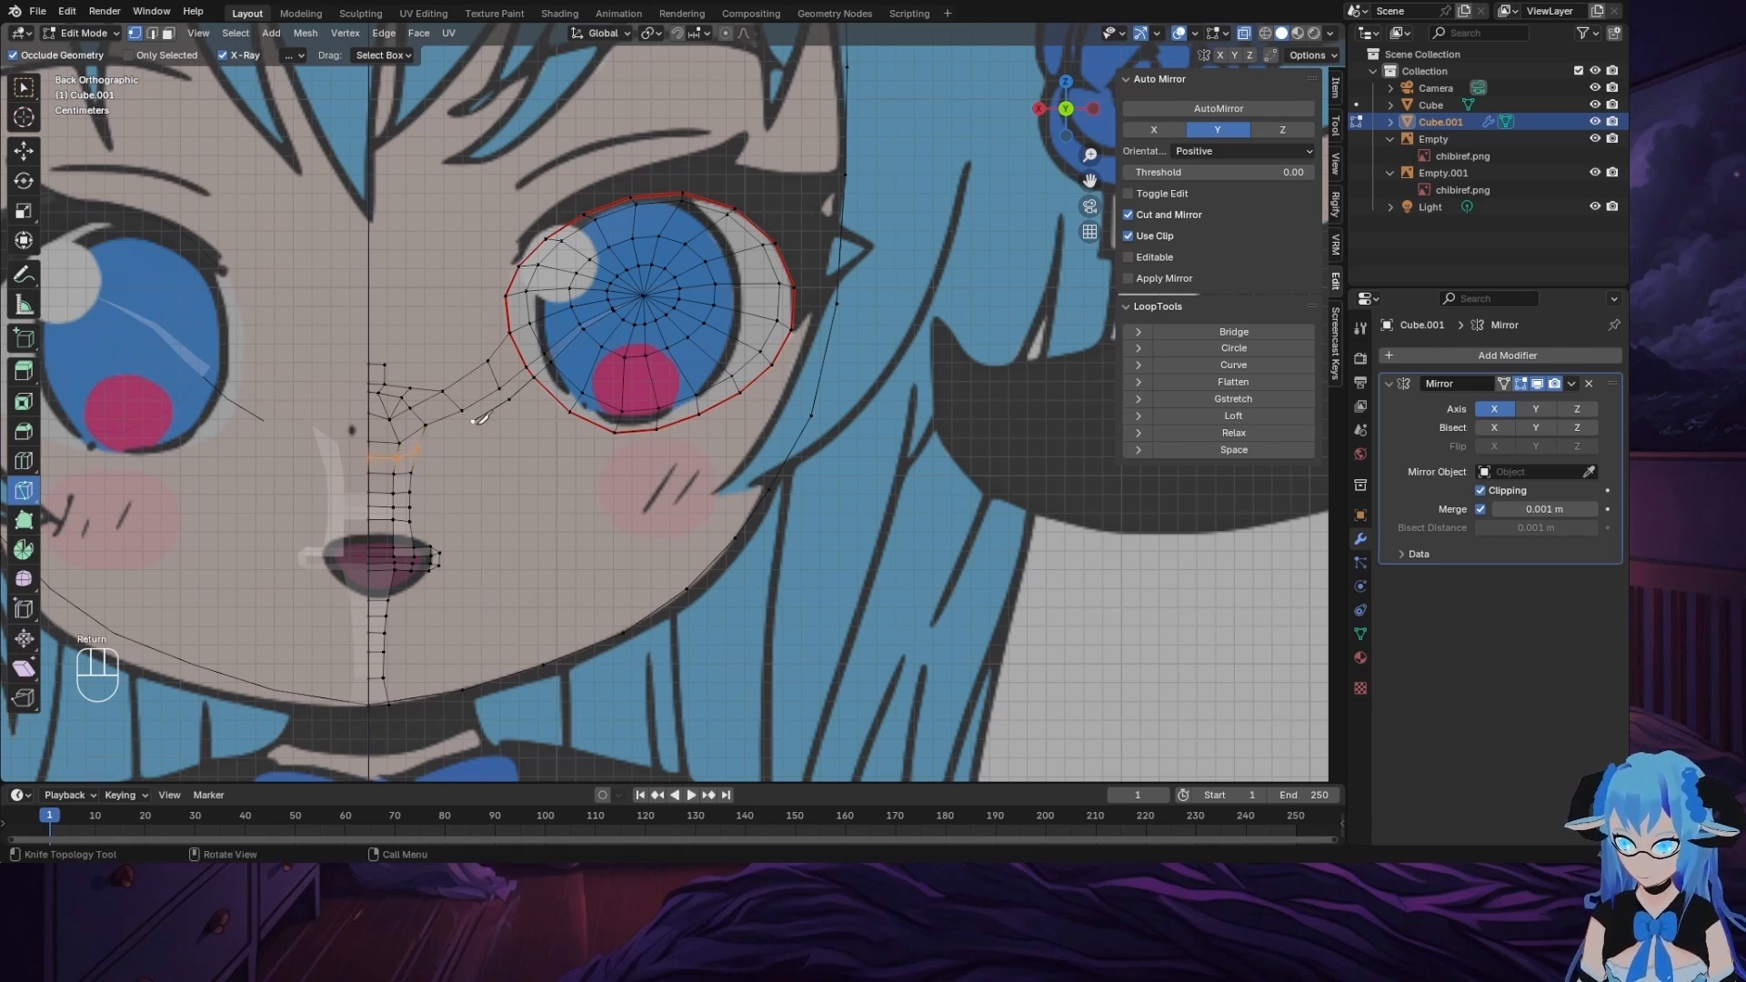
# Step: Return to the selection tool and move the end vertex of the extruded edge chain below the eye toward the nose
pyautogui.click(26, 87)
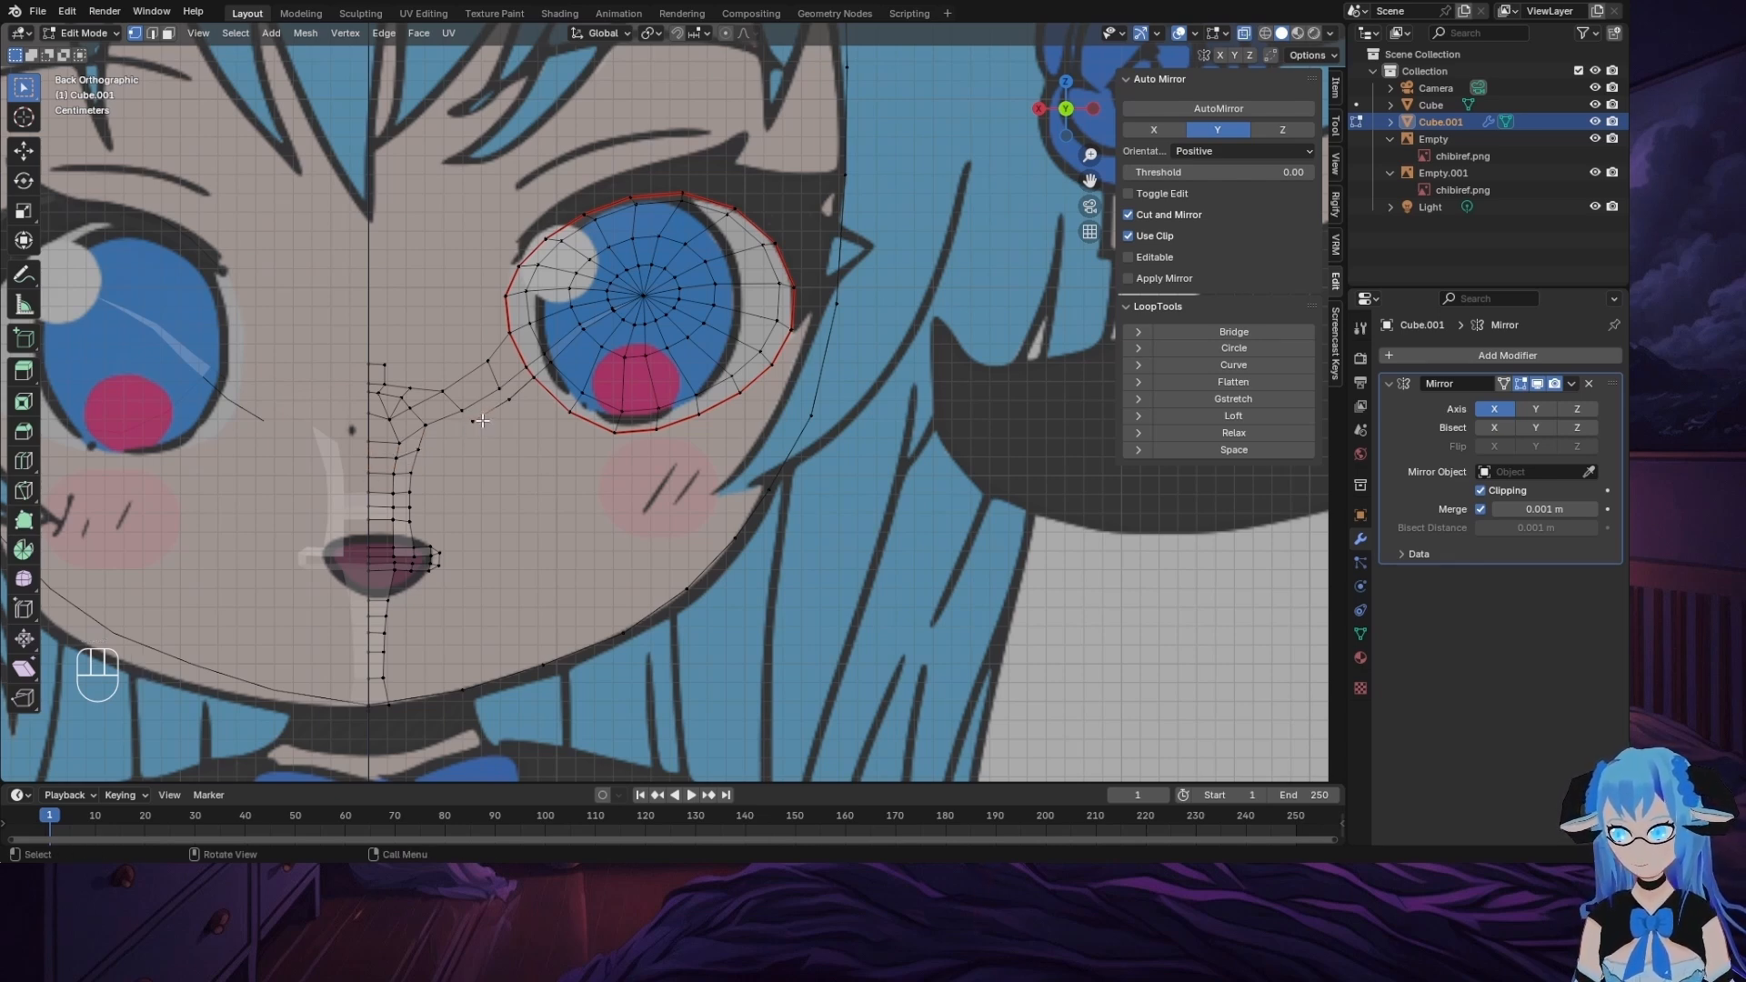
pyautogui.press('g')
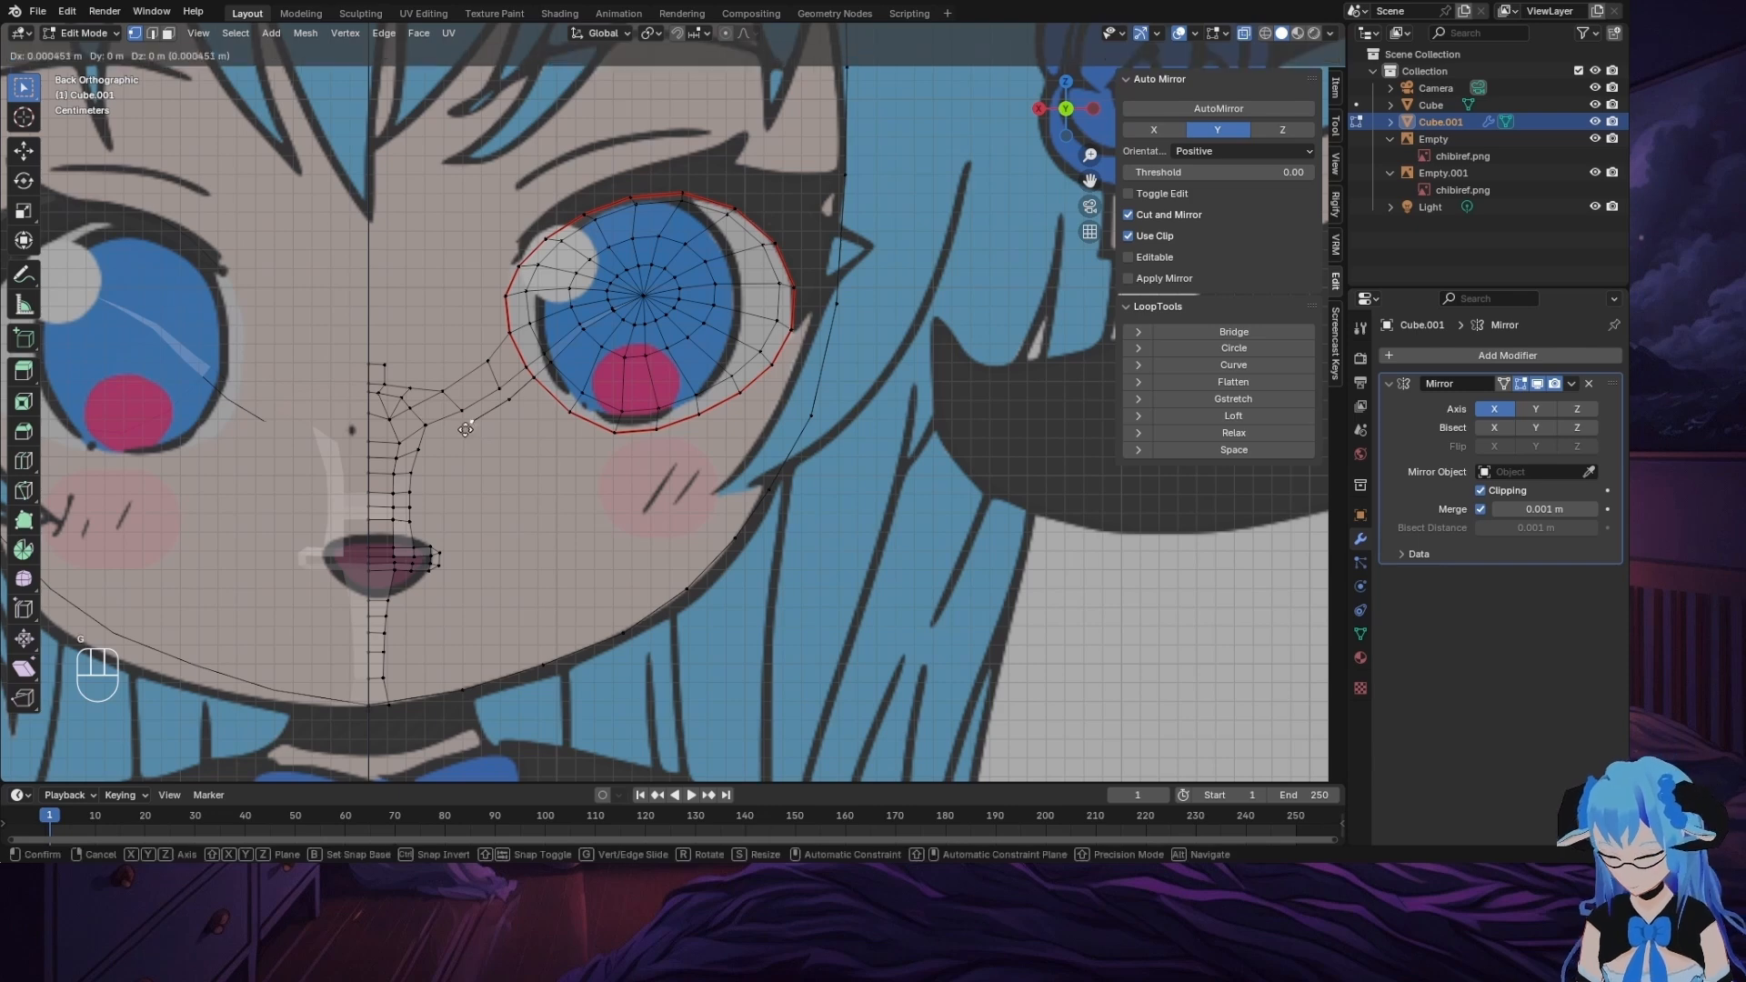
# Step: Position the new vertices under the strip joining the nose and eye socket, and fill the gap with a row of faces
pyautogui.click(445, 445)
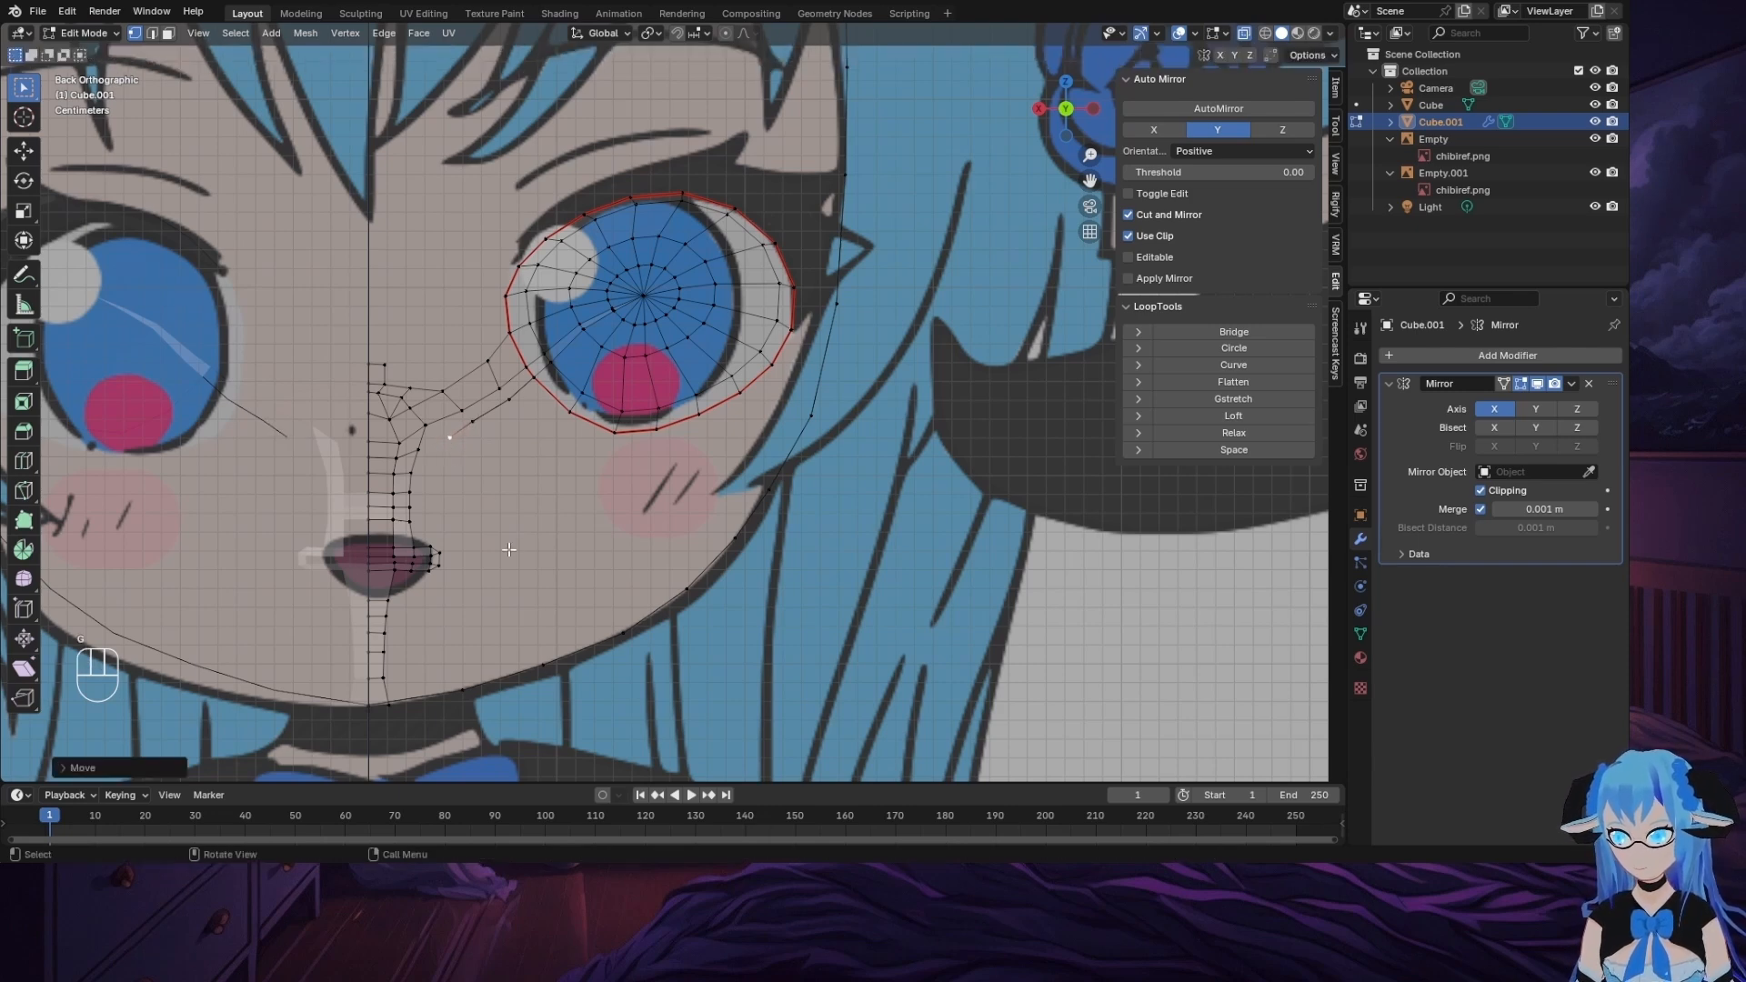
pyautogui.scroll(2, 483, 501)
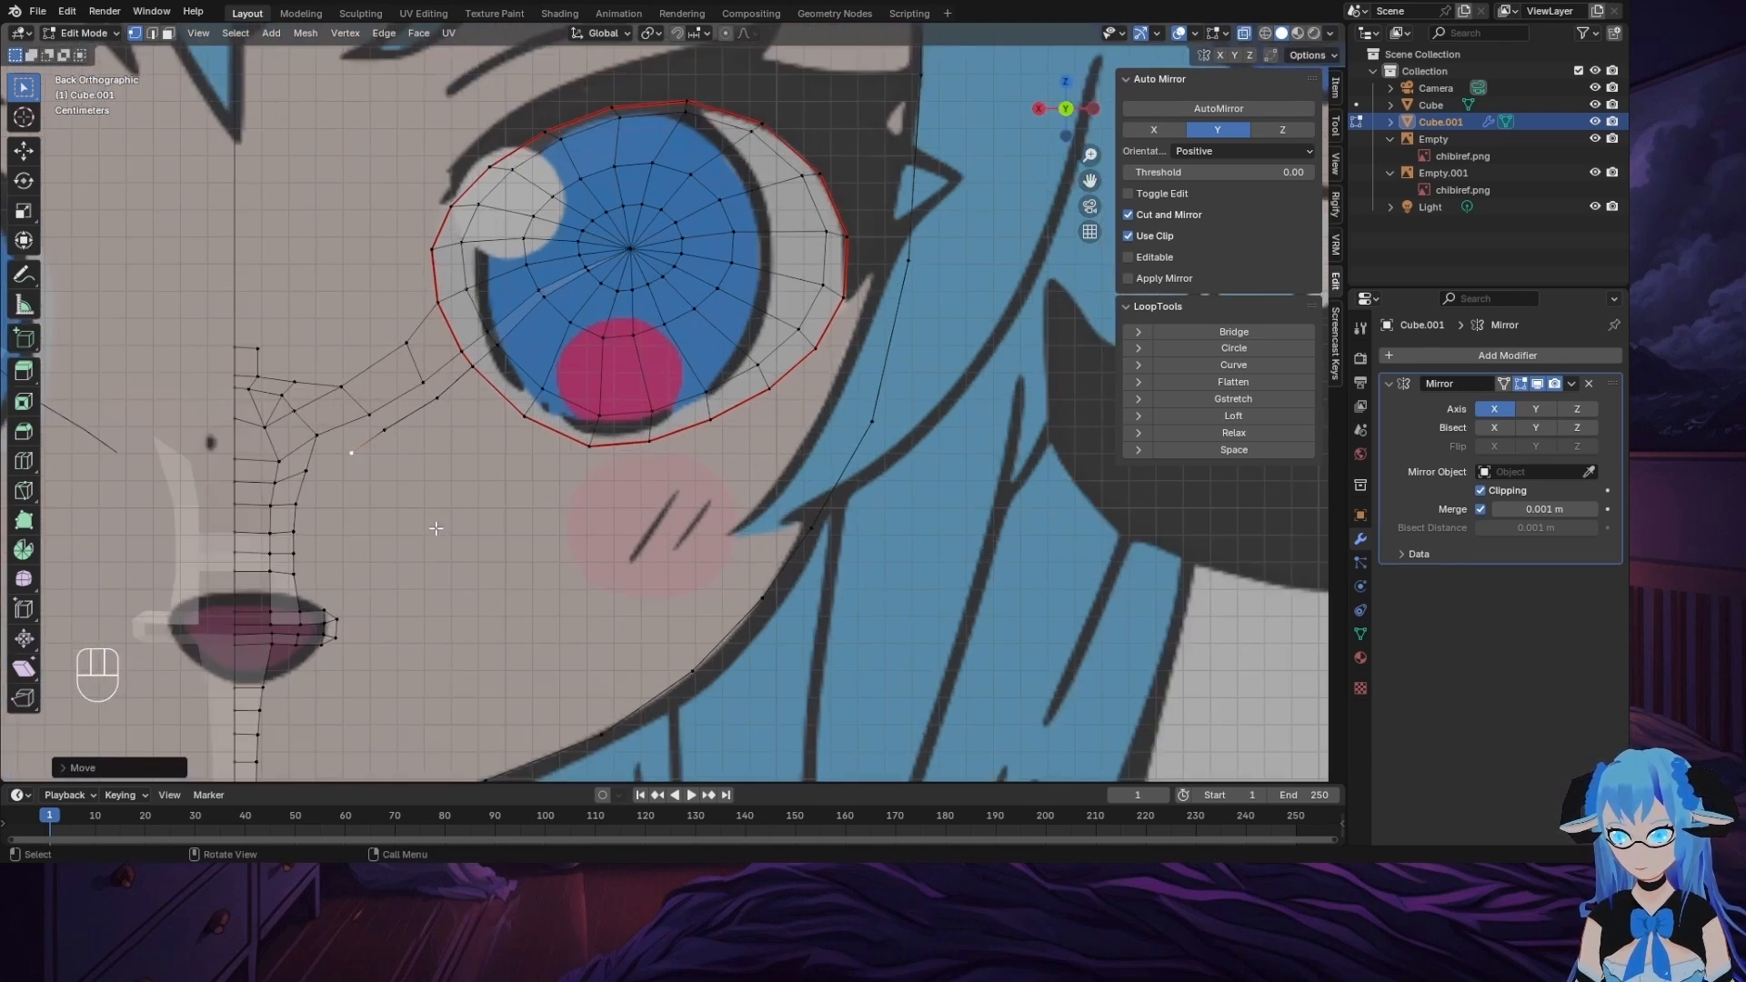
pyautogui.press('x')
pyautogui.click(425, 488)
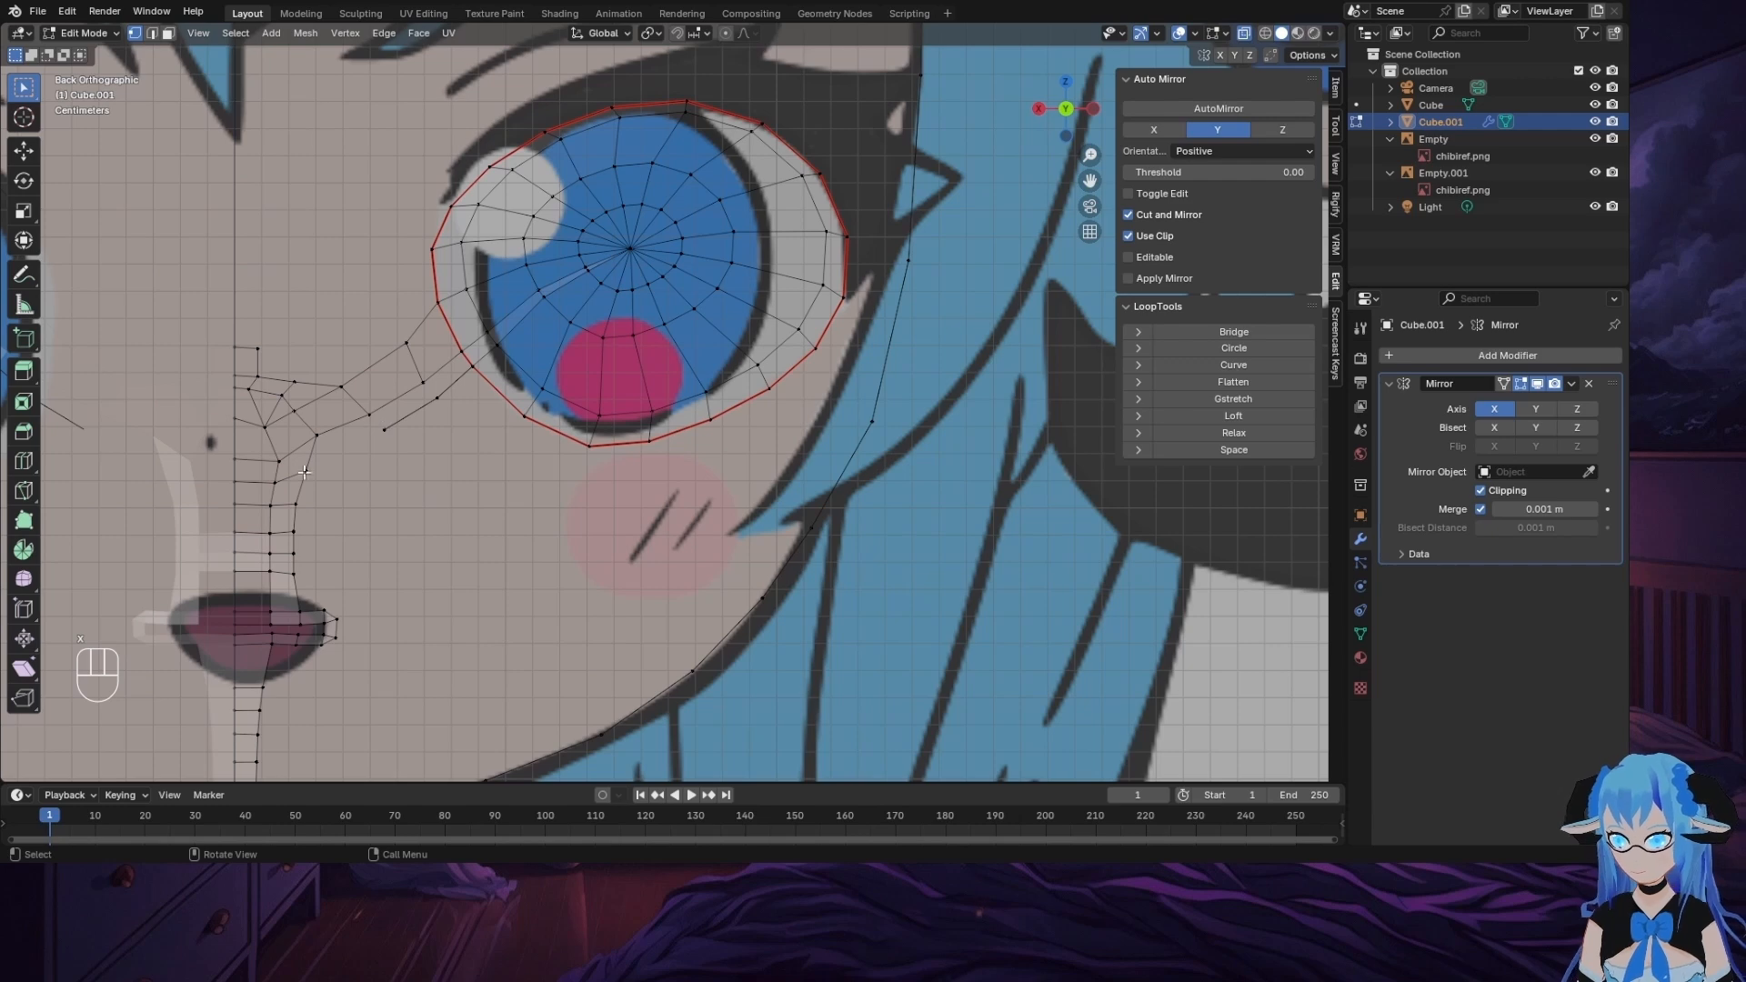
pyautogui.keyDown('ctrl'); pyautogui.click(389, 430); pyautogui.keyUp('ctrl')
pyautogui.press('f')
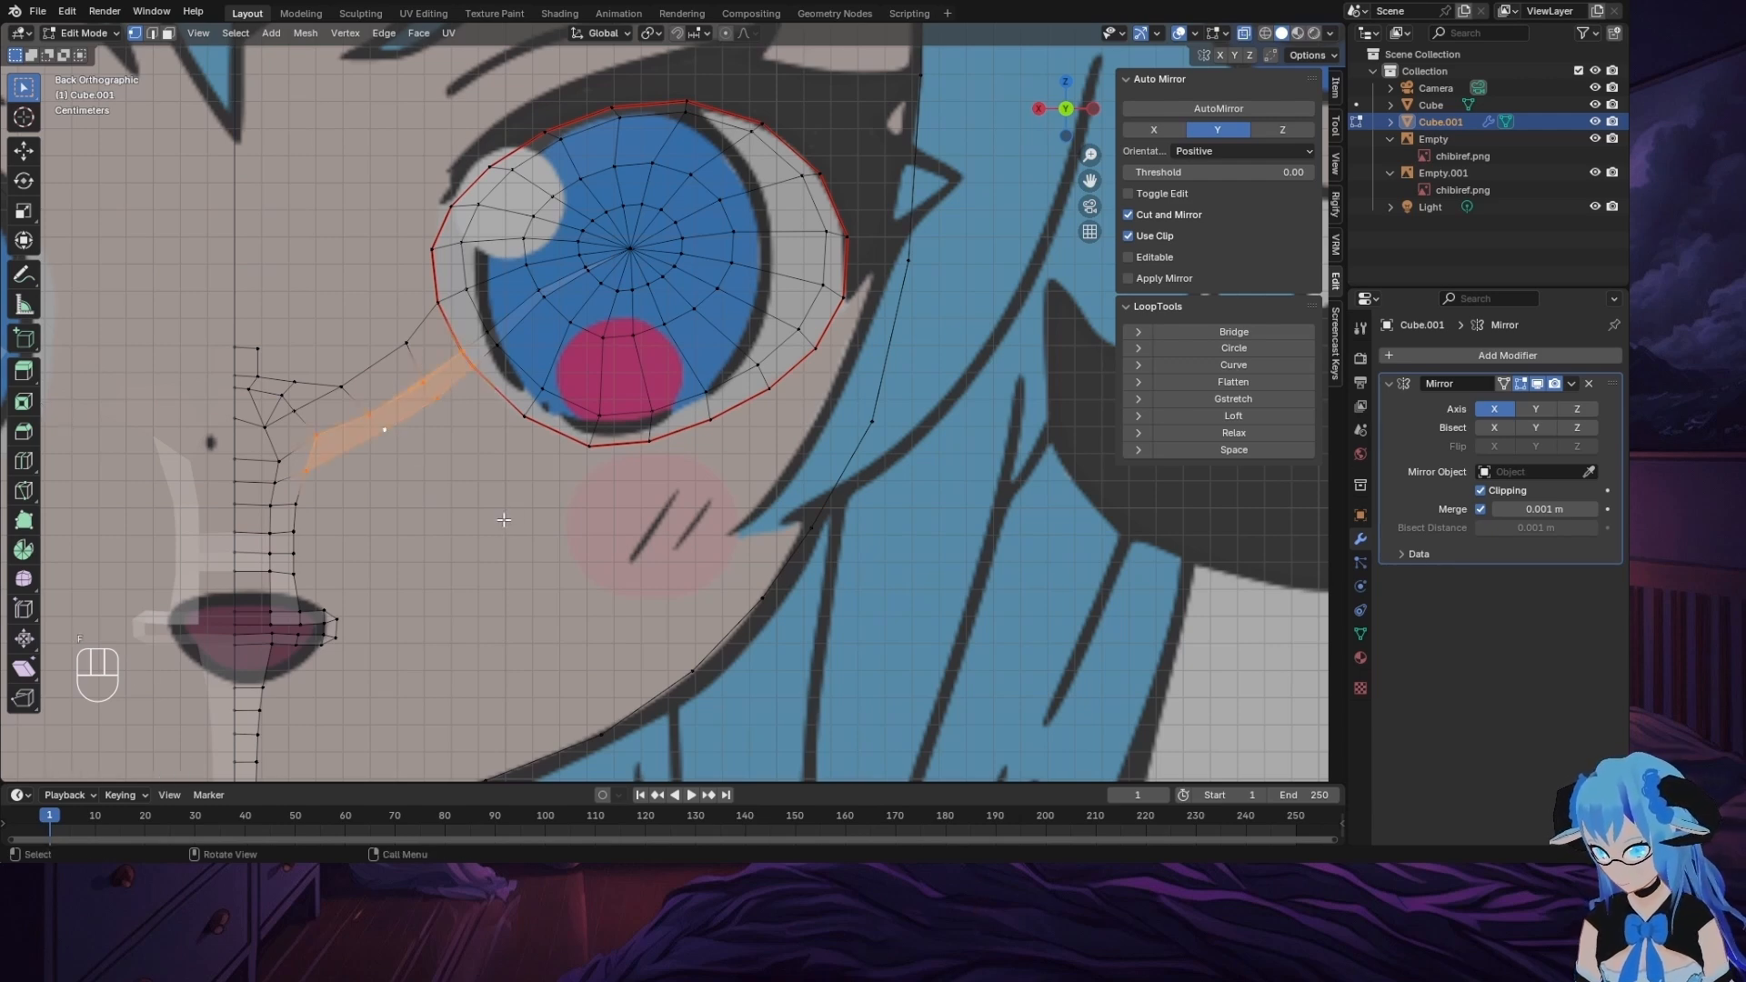
pyautogui.moveTo(353, 398); pyautogui.dragTo(406, 458)
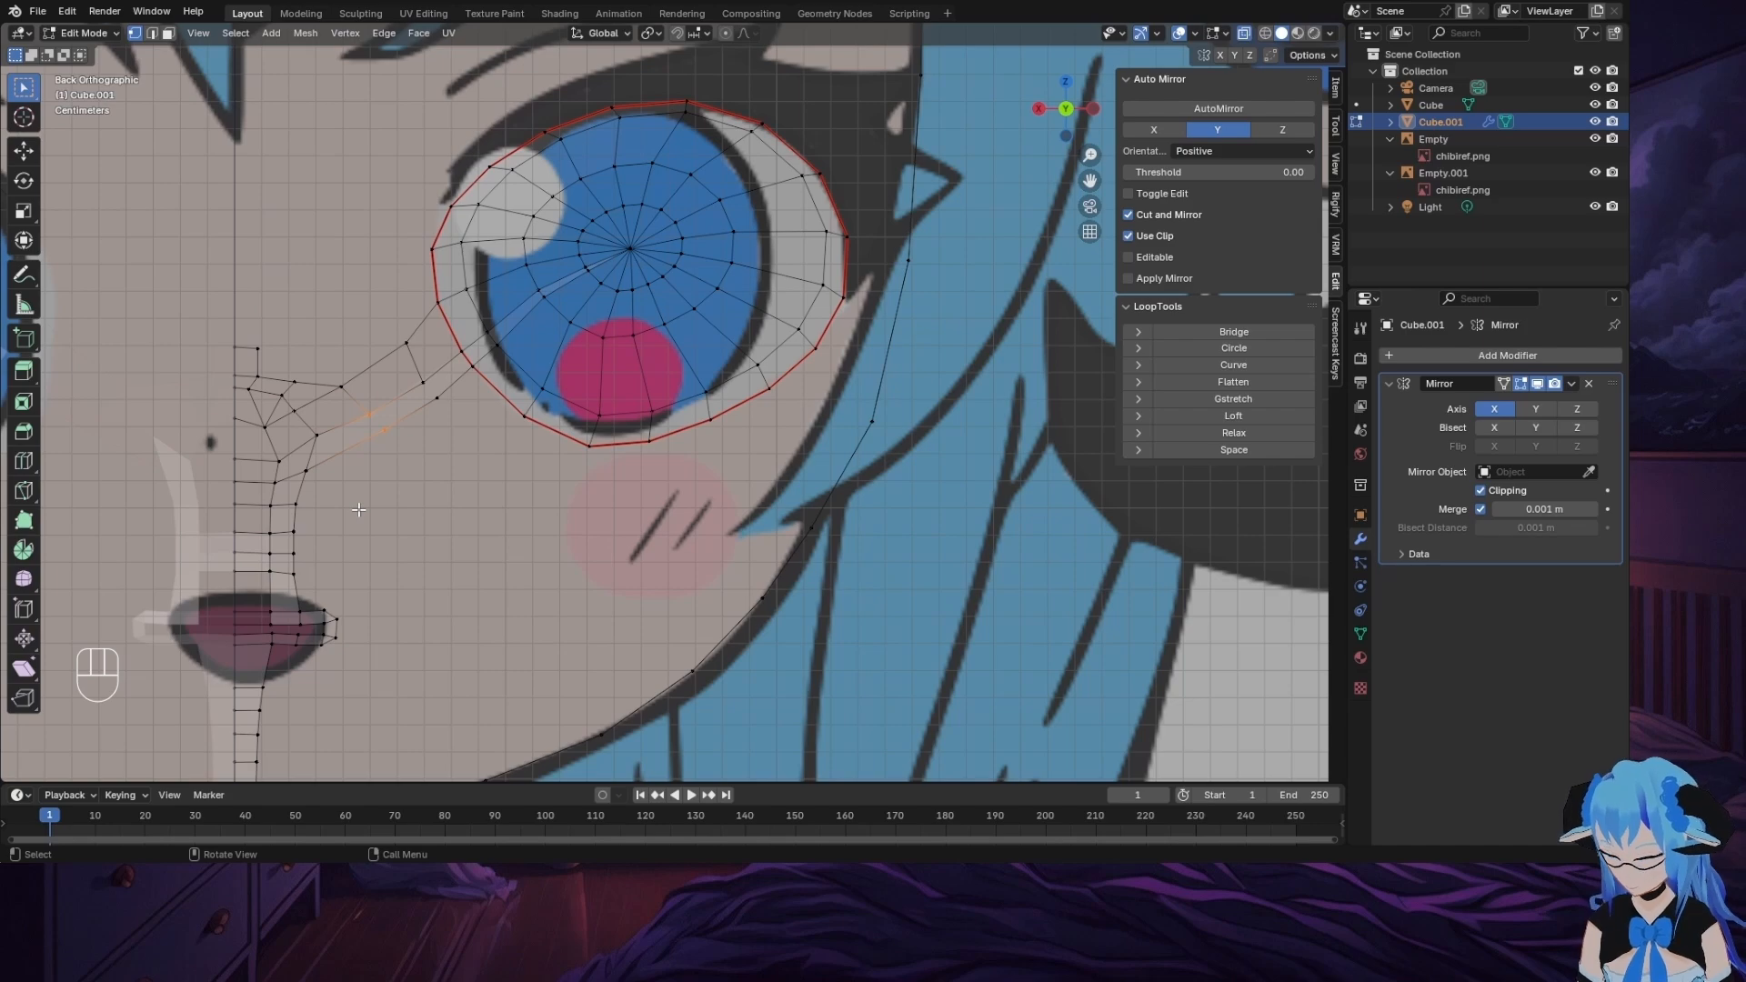
pyautogui.click(416, 380)
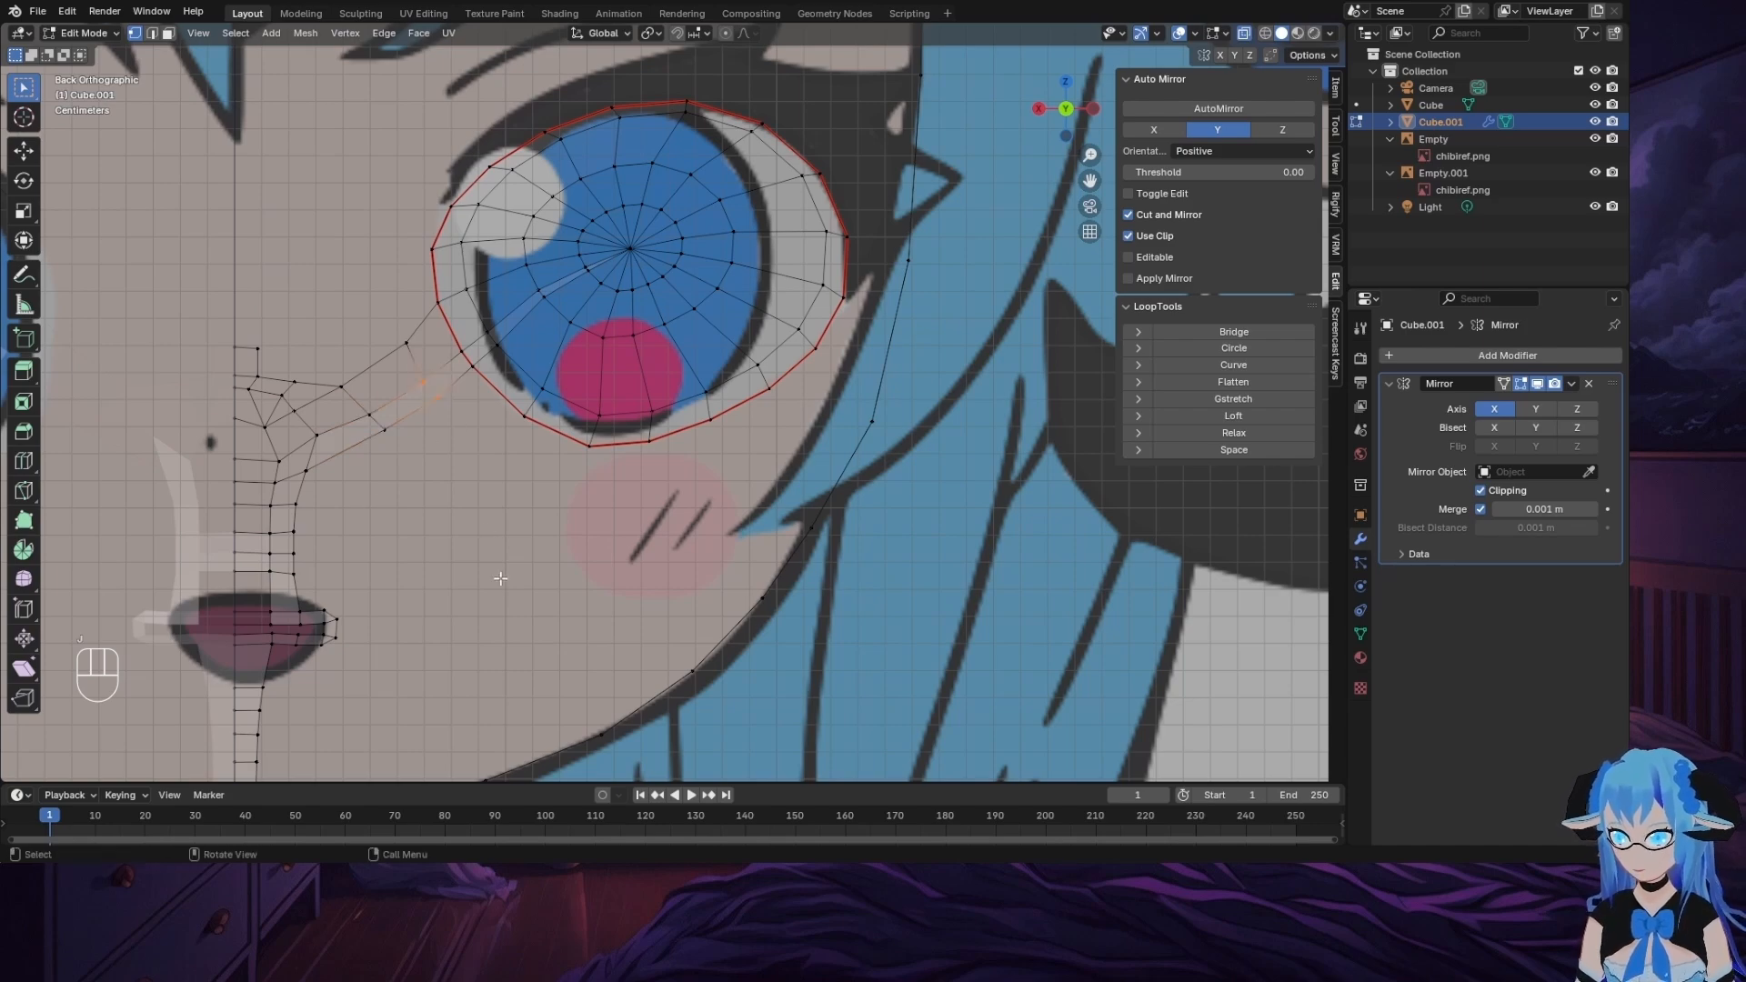
# Step: In the side view, move the two lower vertices of the nose-to-eye strip along Y to follow the face's depth
pyautogui.moveTo(509, 601); pyautogui.dragTo(955, 118, button='middle')
pyautogui.click(1063, 108)
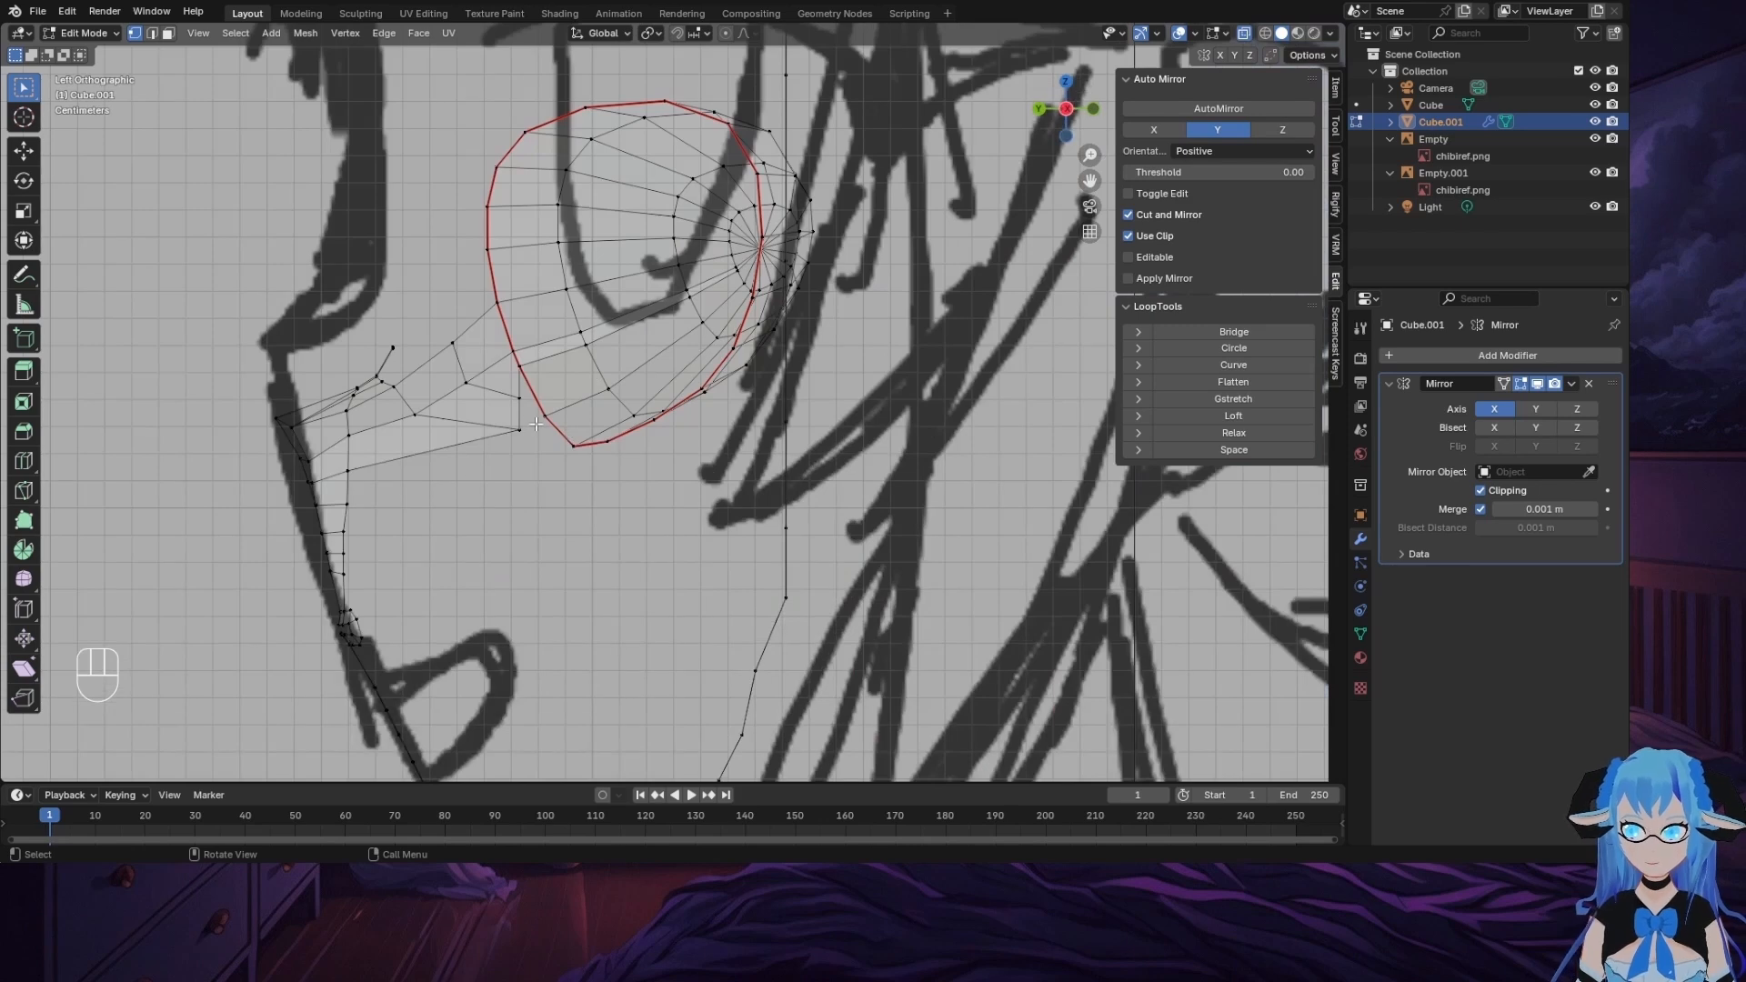
pyautogui.press('g')
pyautogui.press('y')
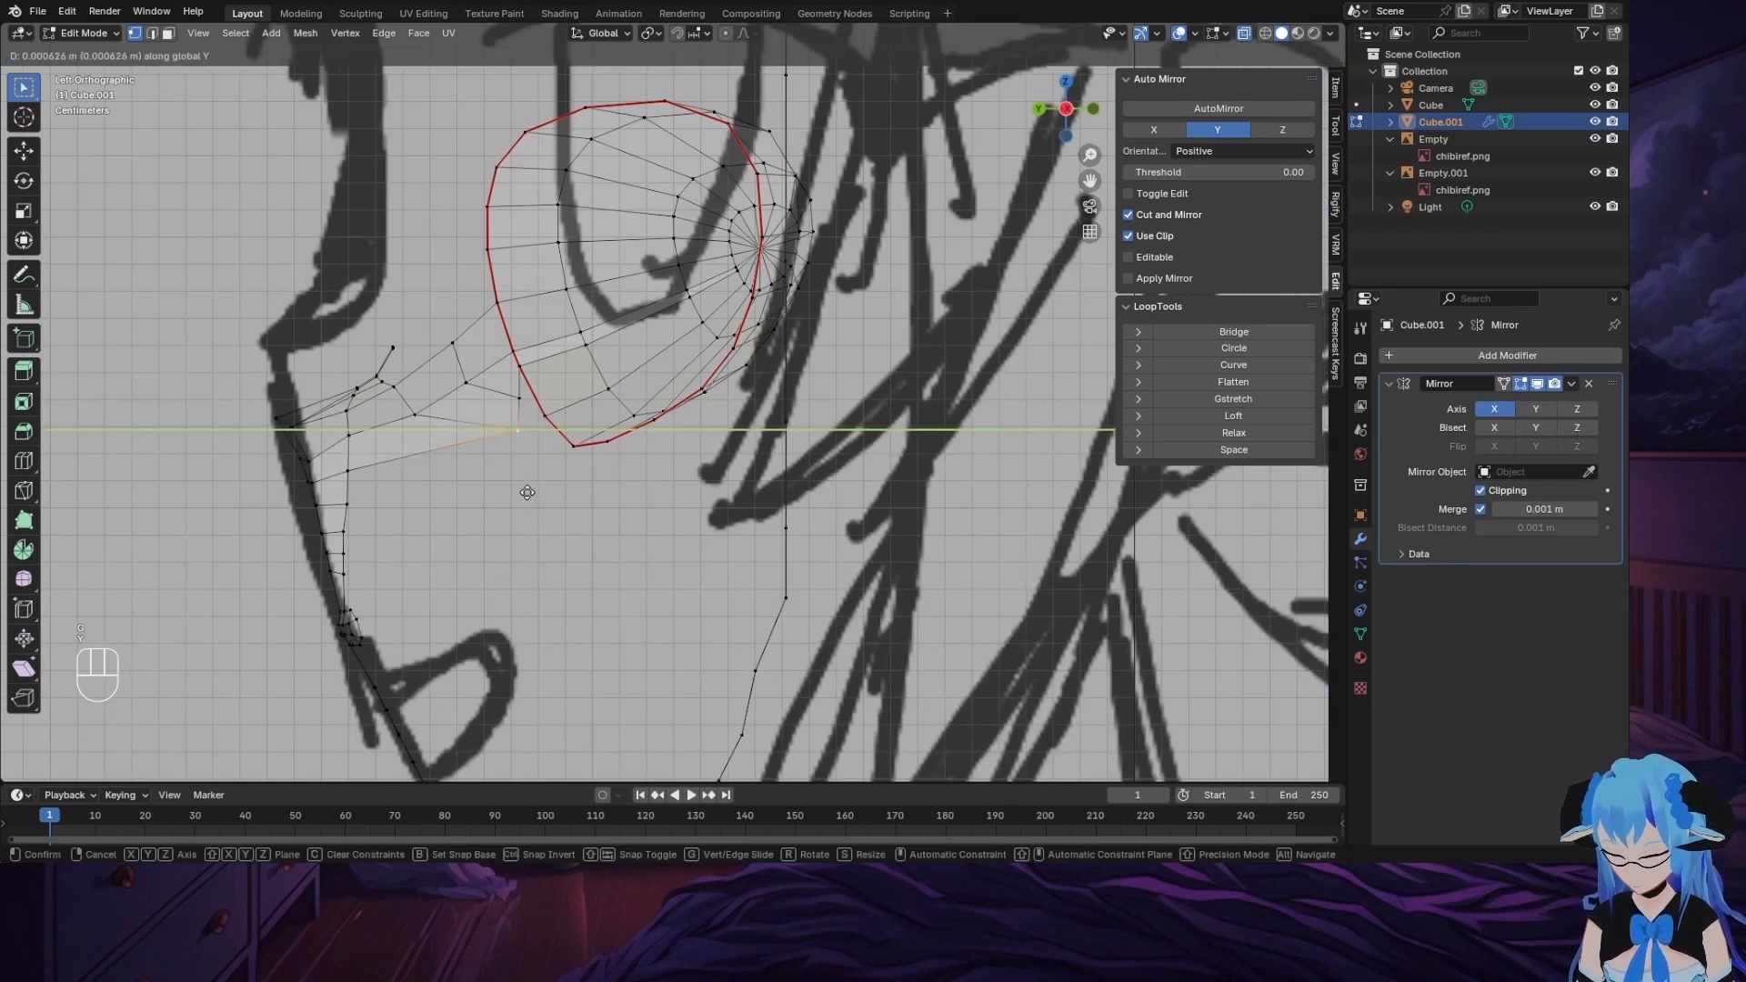
pyautogui.click(435, 502)
pyautogui.click(515, 393)
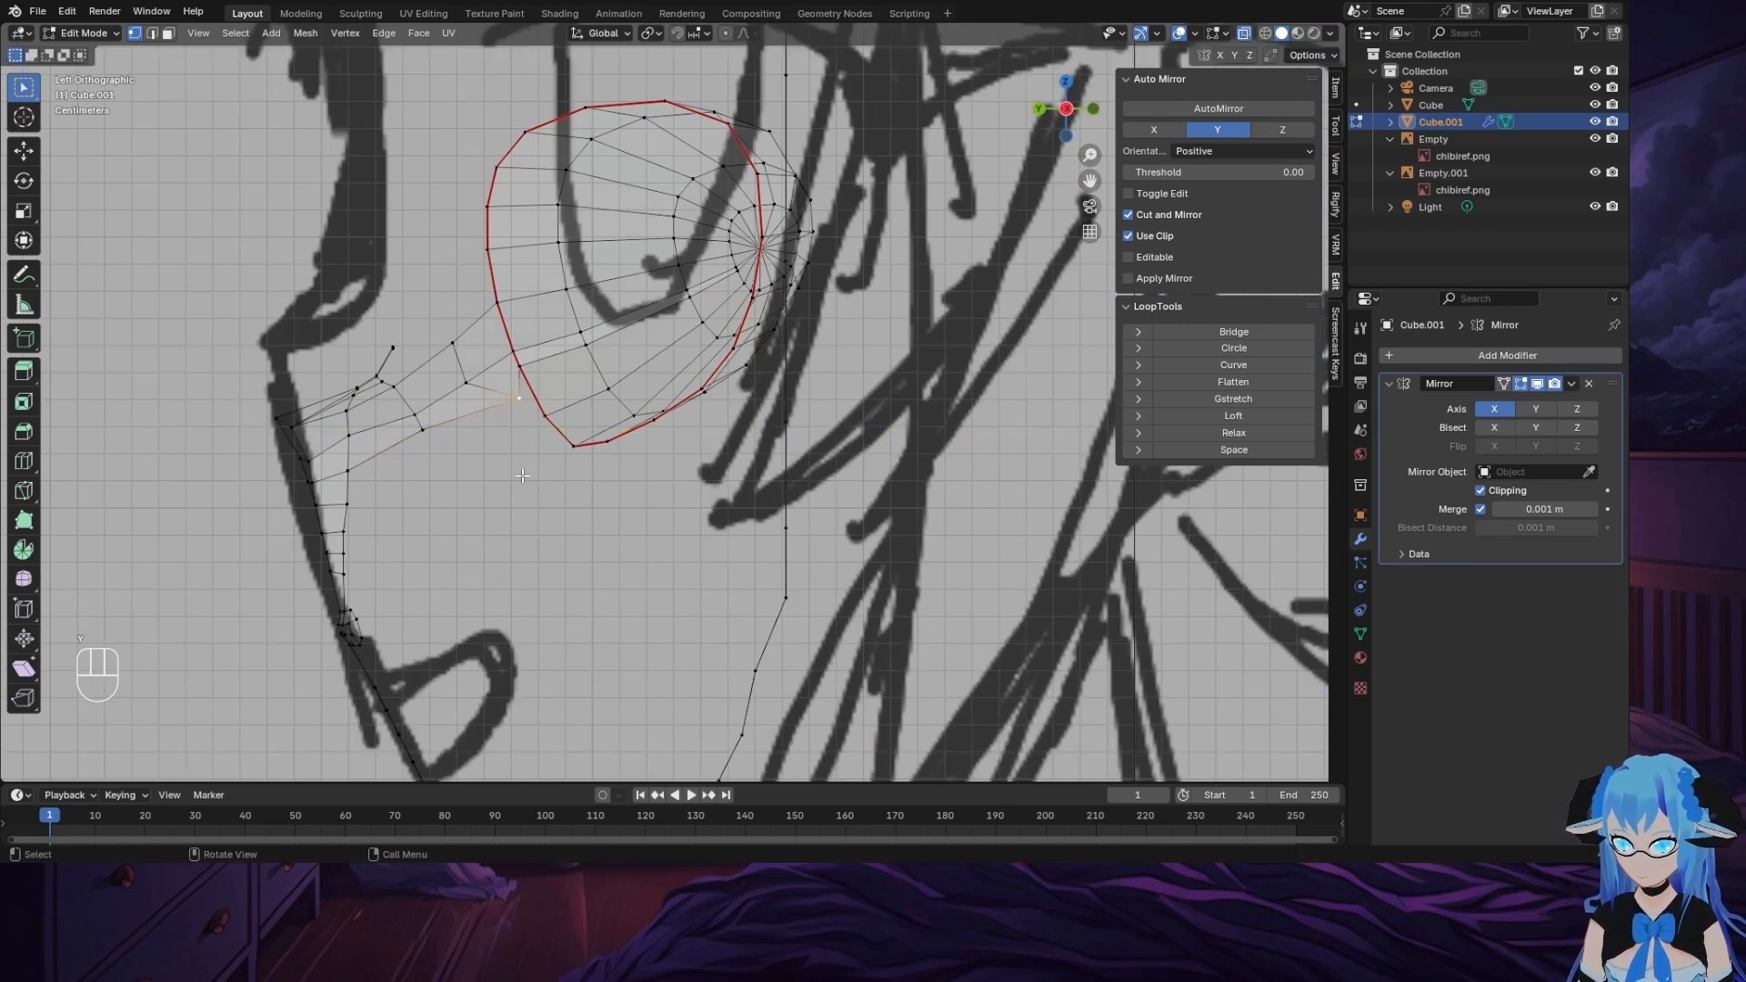
pyautogui.press('g')
pyautogui.press('y')
pyautogui.click(481, 483)
# Step: Turn off X-ray, select the outer edge path running from mouth to chin, and move it to fit the side profile
pyautogui.moveTo(312, 482); pyautogui.dragTo(522, 468, button='middle')
pyautogui.scroll(-5, 522, 468)
pyautogui.click(1244, 34)
pyautogui.moveTo(659, 364); pyautogui.dragTo(467, 530, button='middle')
pyautogui.click(468, 529)
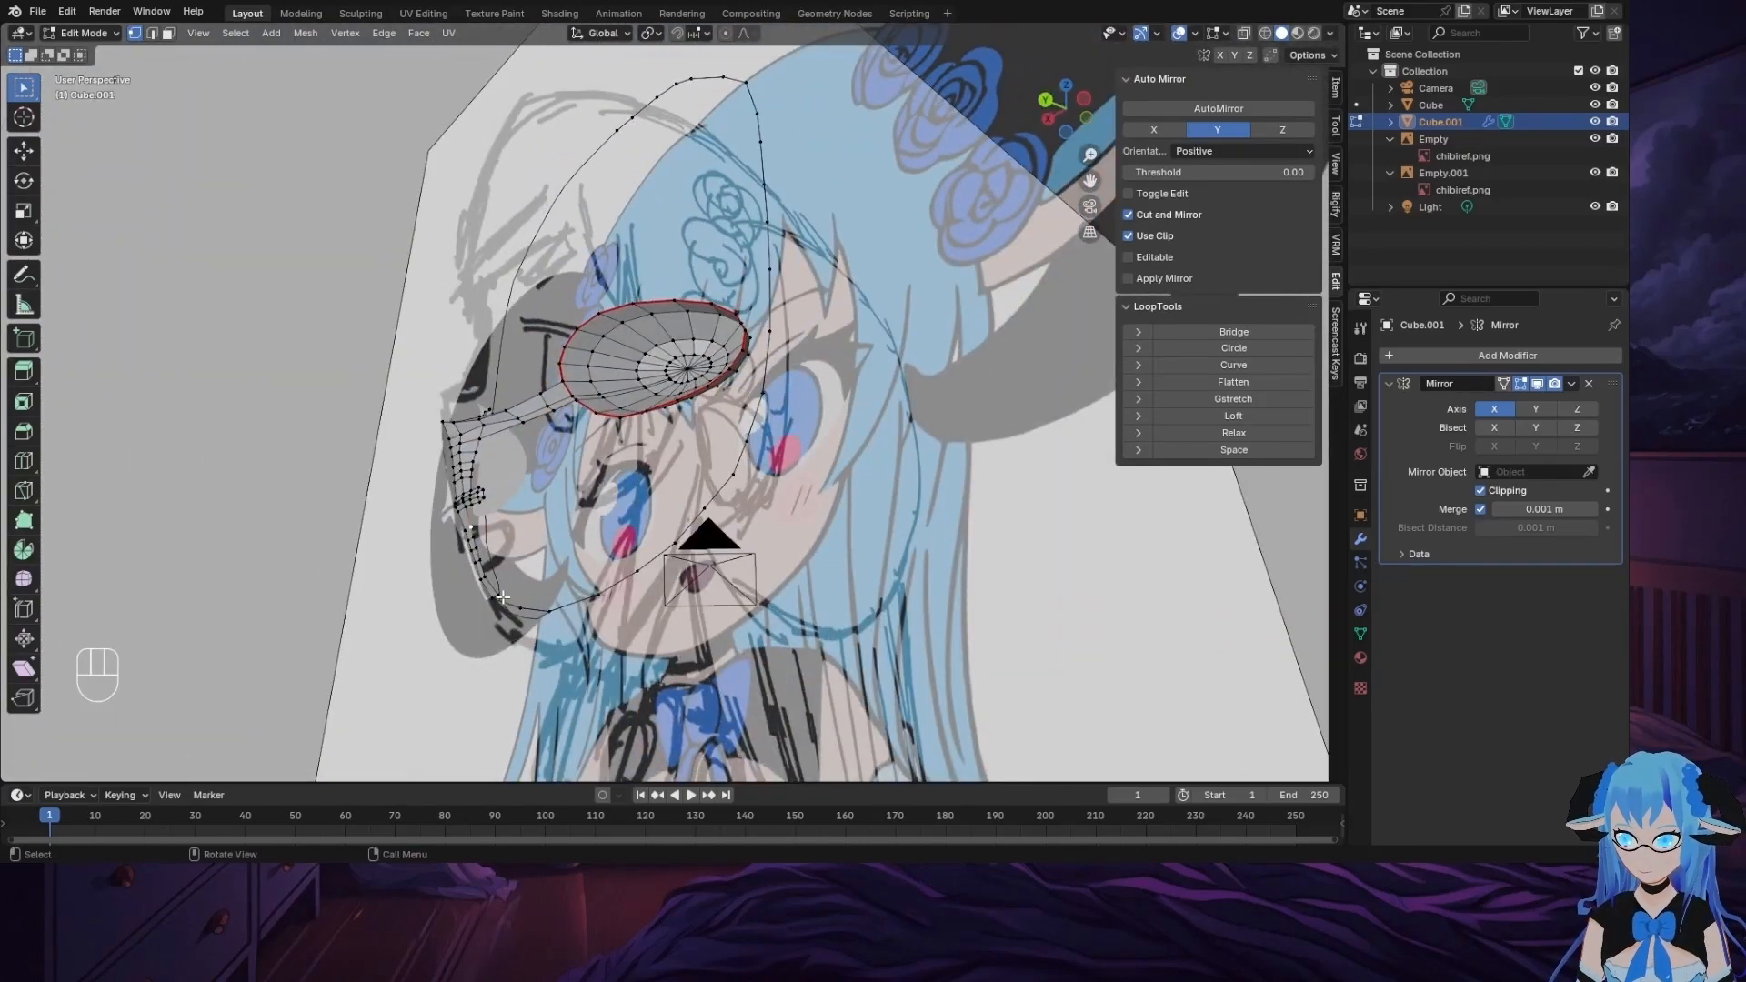
pyautogui.keyDown('ctrl'); pyautogui.click(501, 591); pyautogui.keyUp('ctrl')
pyautogui.click(1083, 99)
pyautogui.press('r')
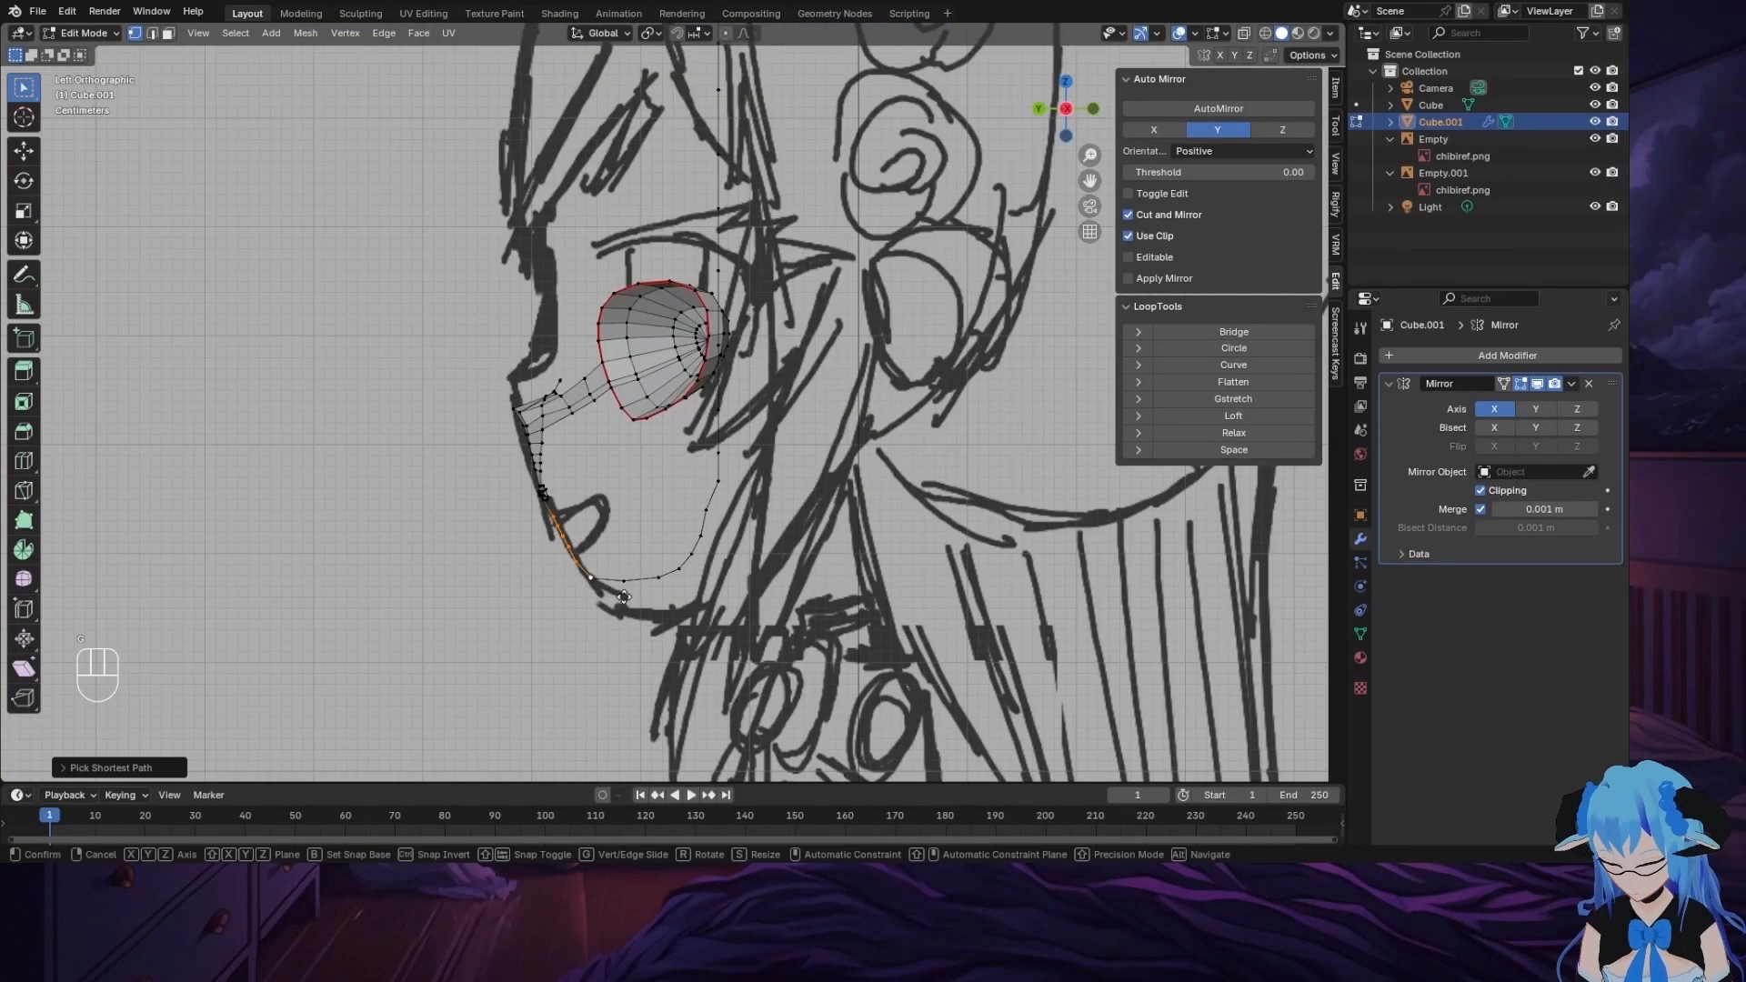
pyautogui.click(582, 671)
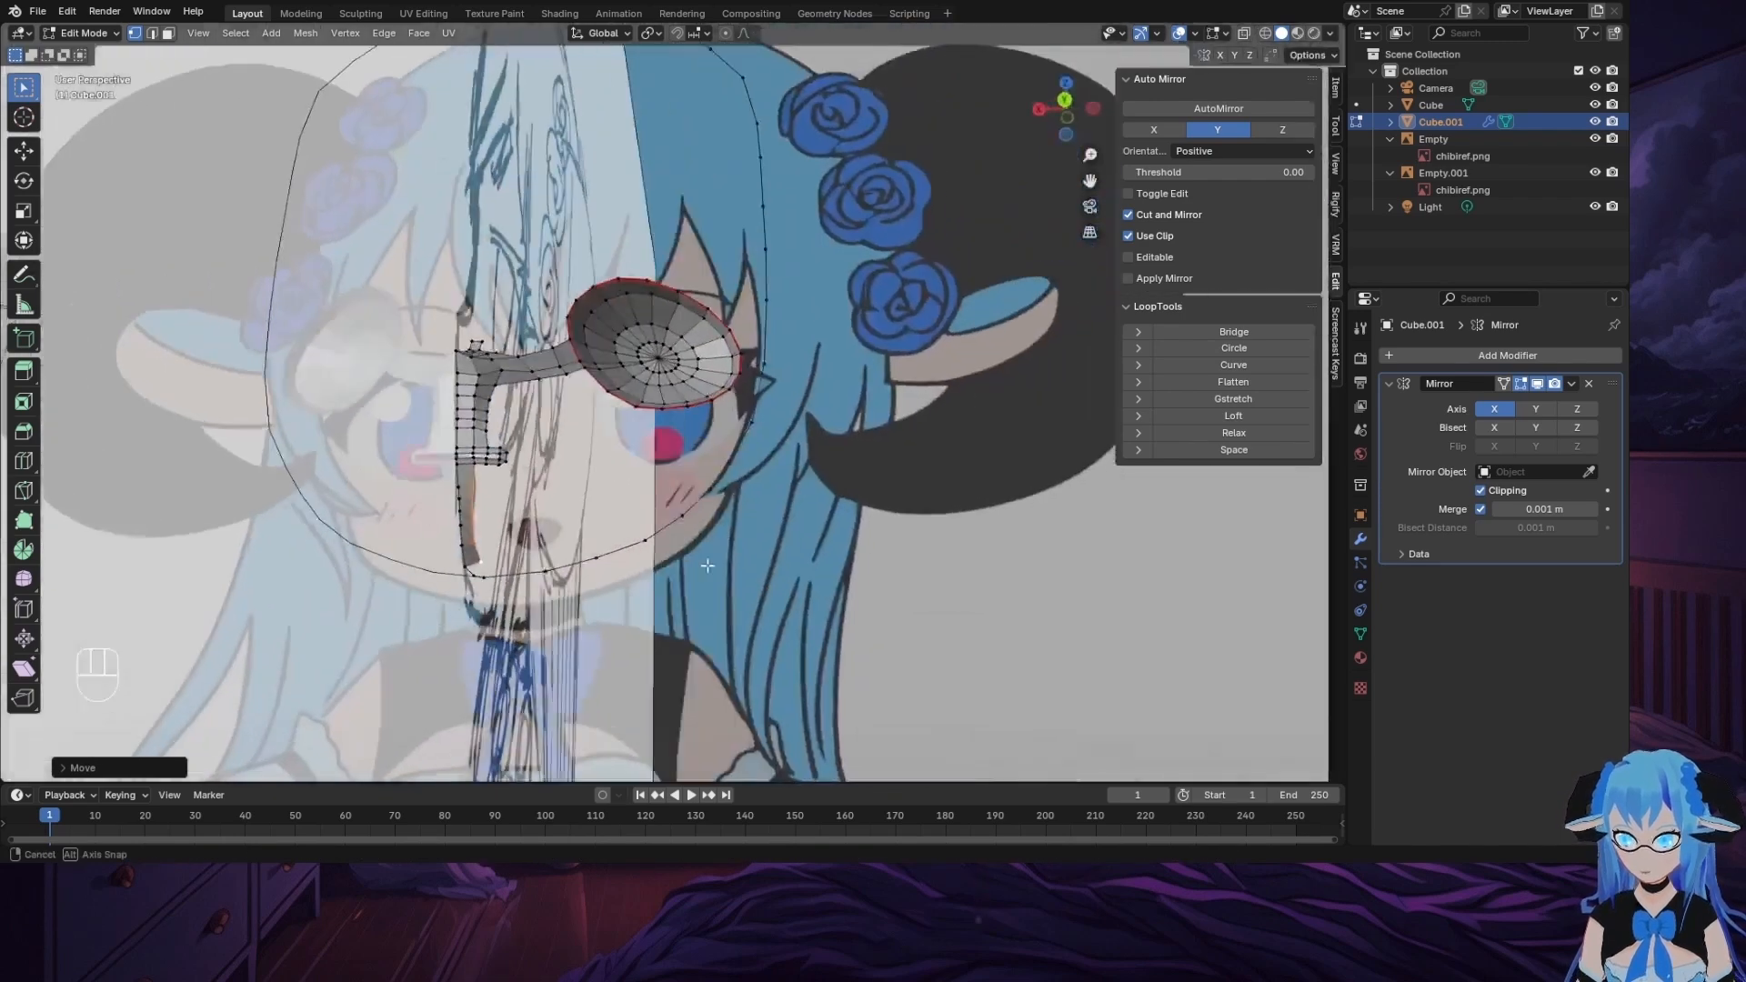
# Step: Return to the back view, switch to Object Mode and apply Shade Smooth to the face mesh
pyautogui.moveTo(708, 566); pyautogui.dragTo(534, 622, button='middle')
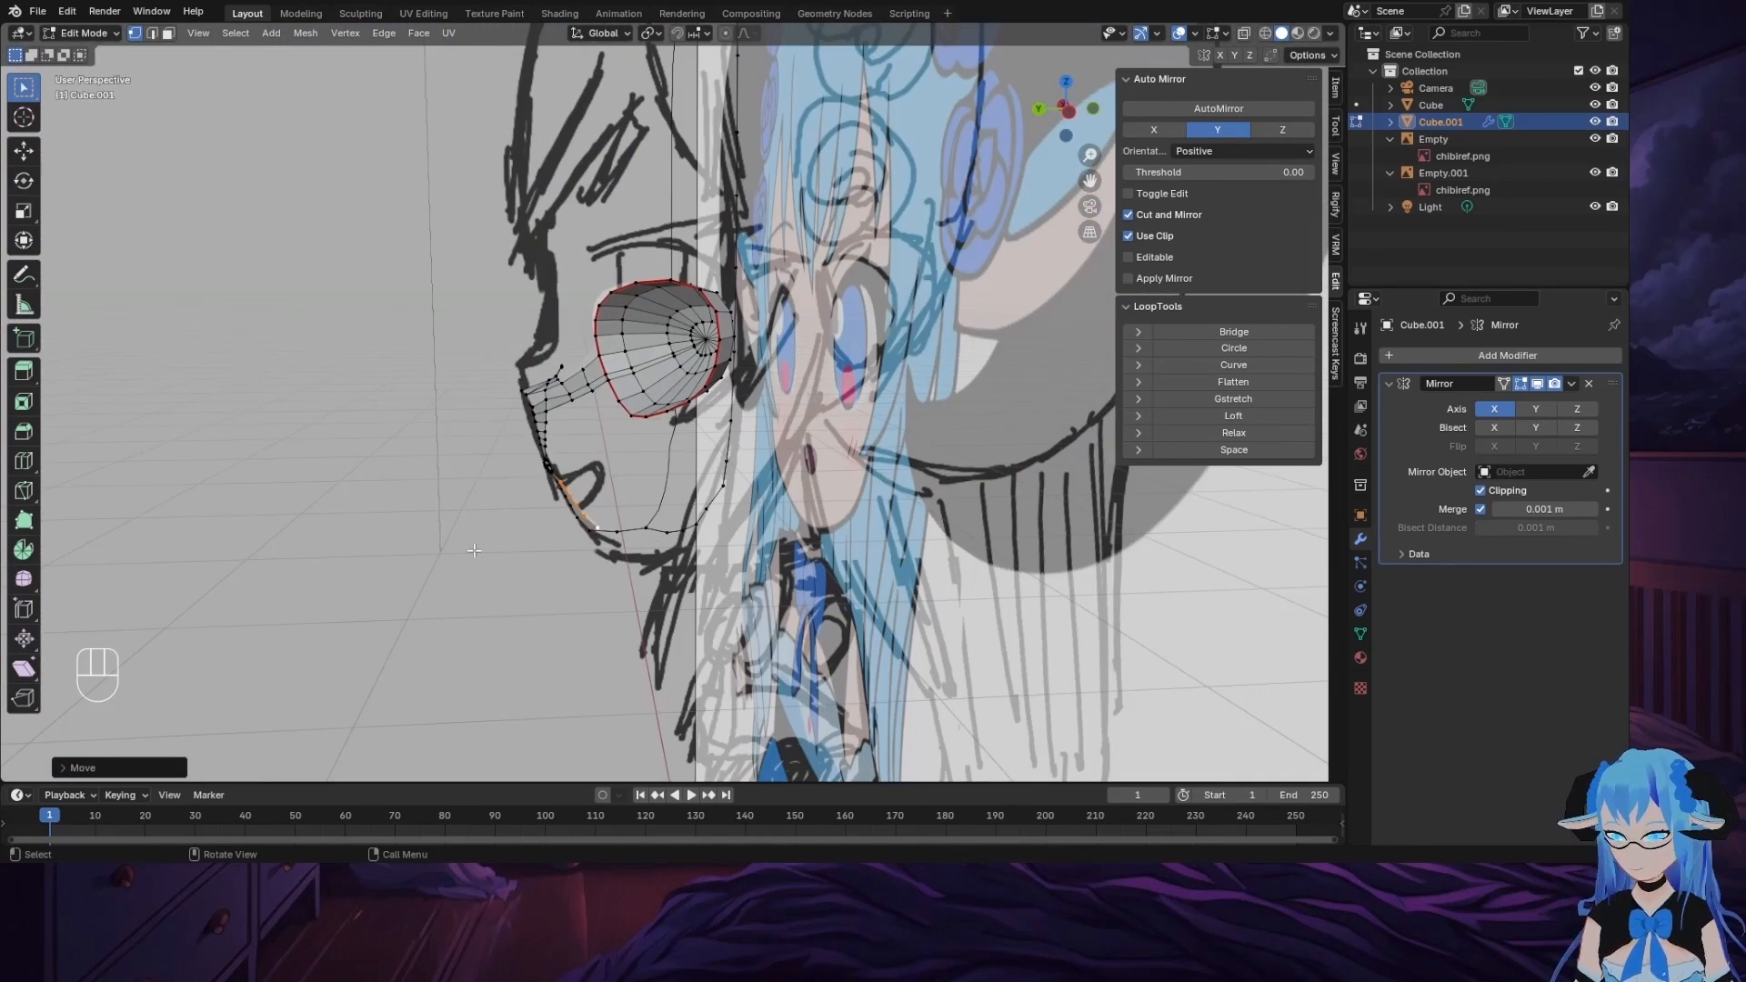
pyautogui.click(1041, 110)
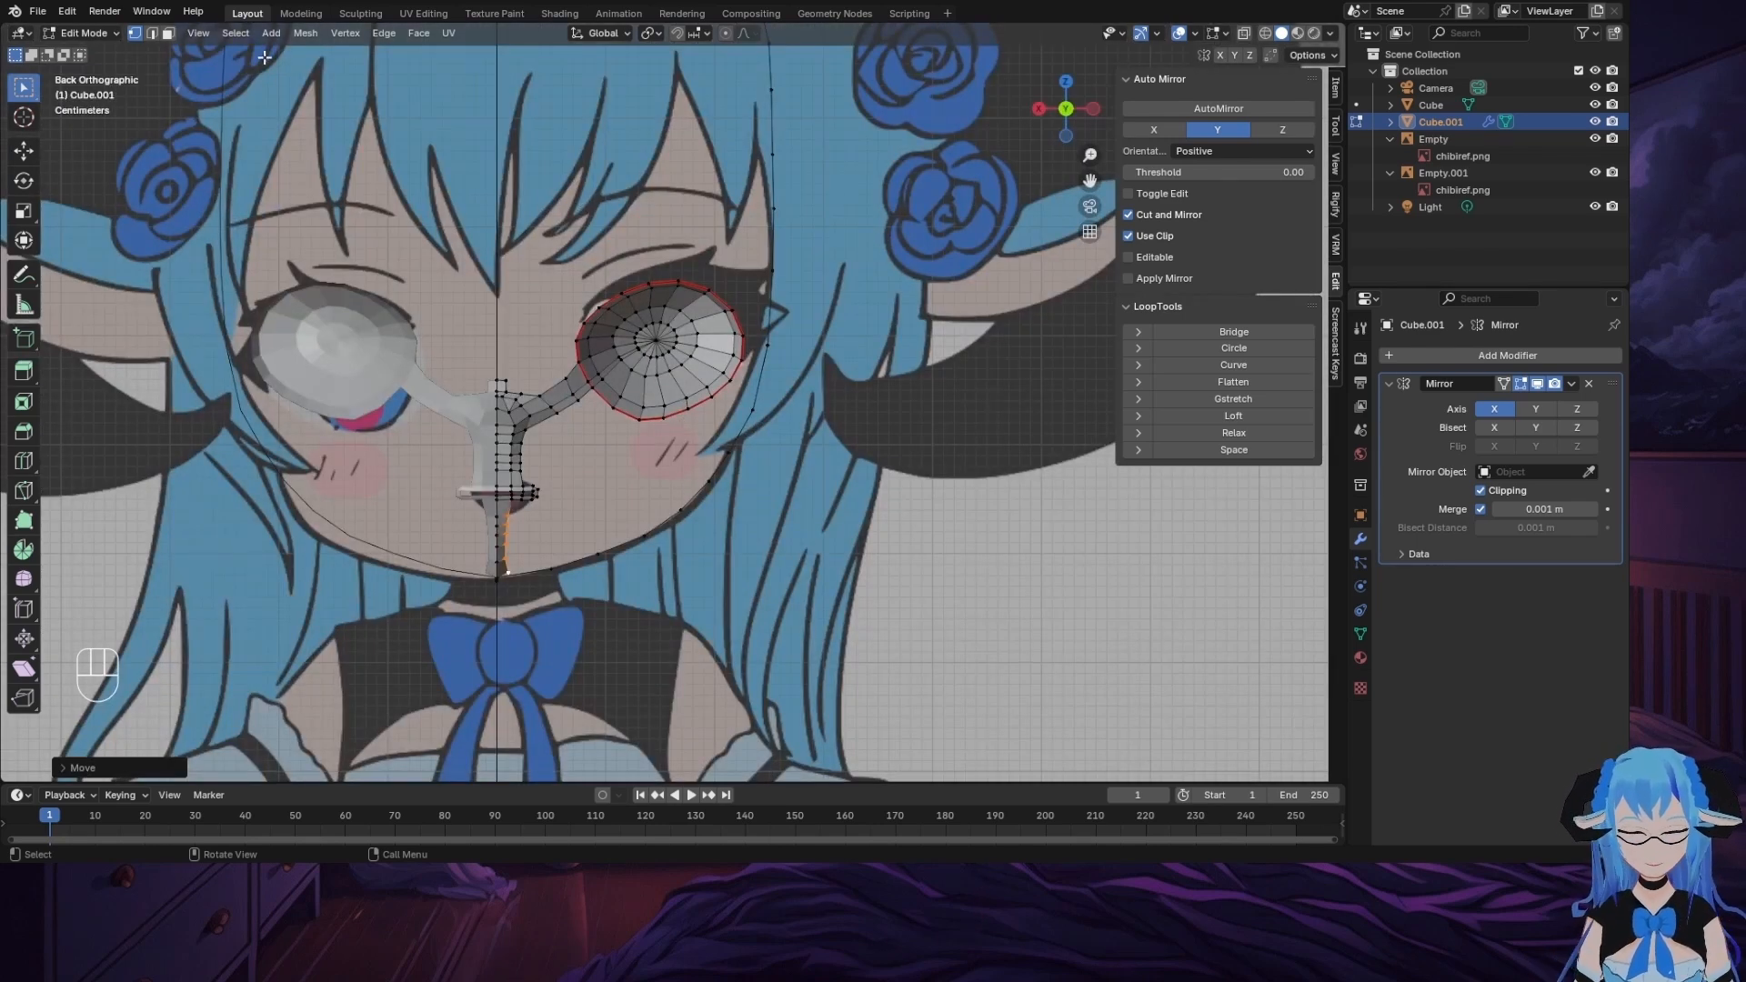
pyautogui.scroll(1, 350, 191)
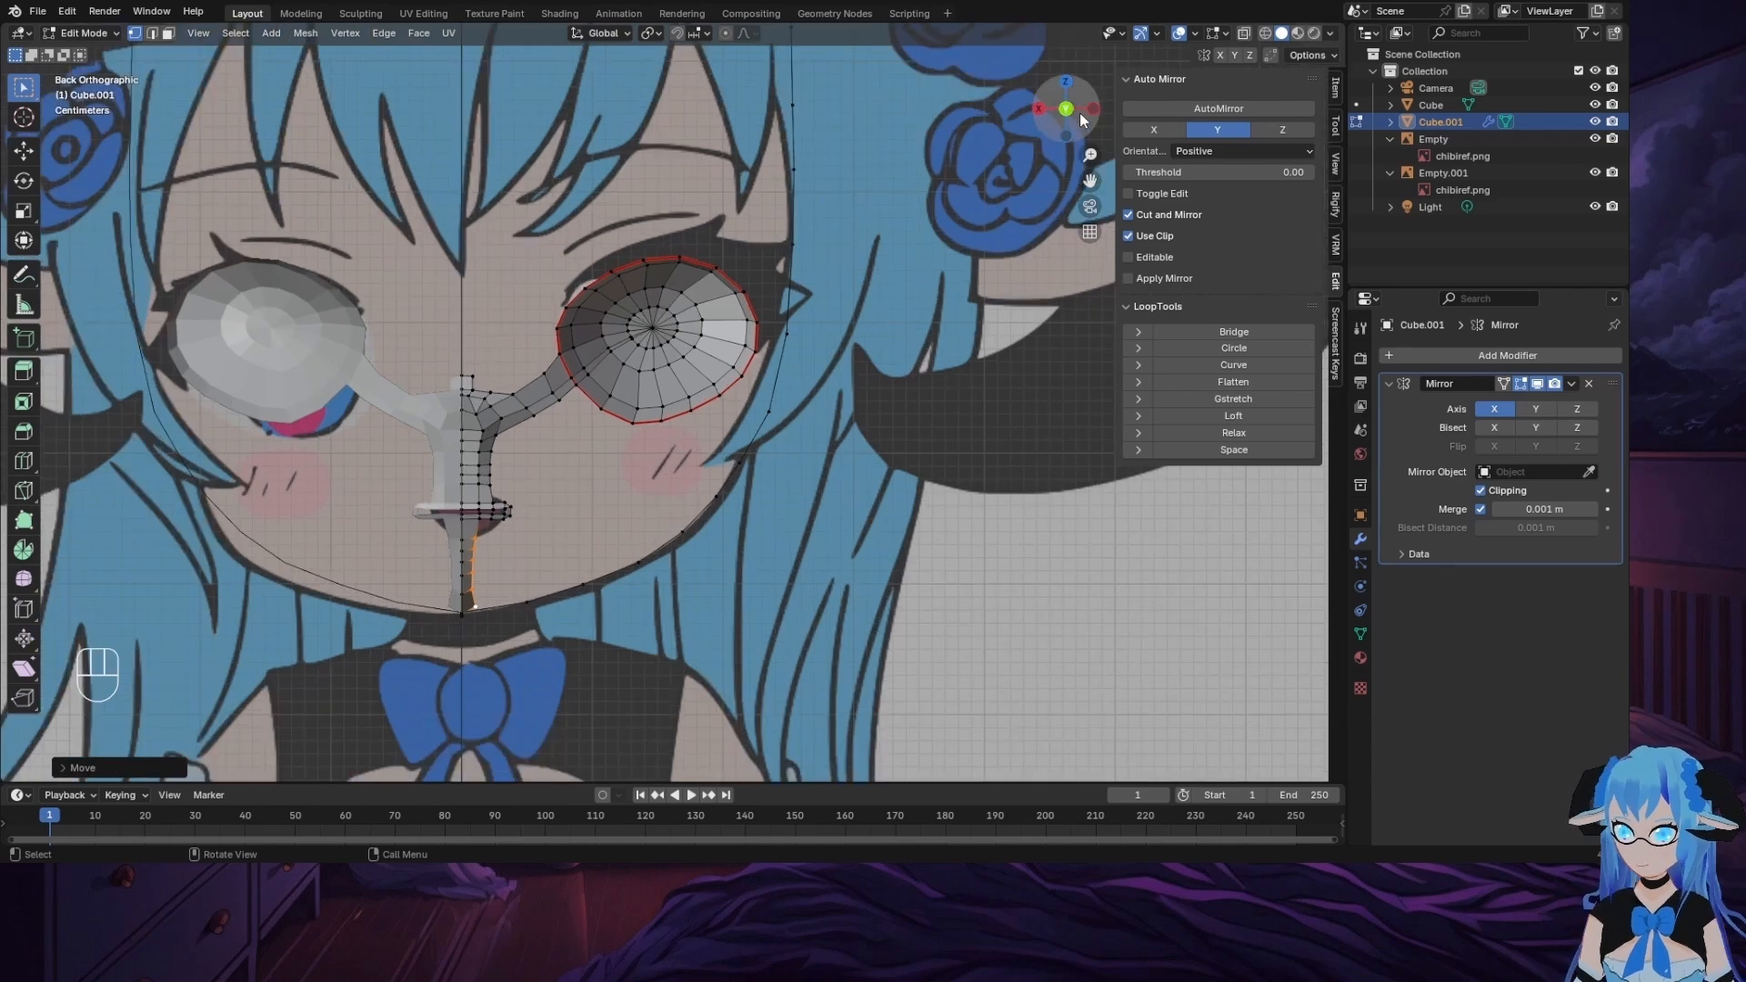
pyautogui.moveTo(1090, 181); pyautogui.dragTo(1213, 269)
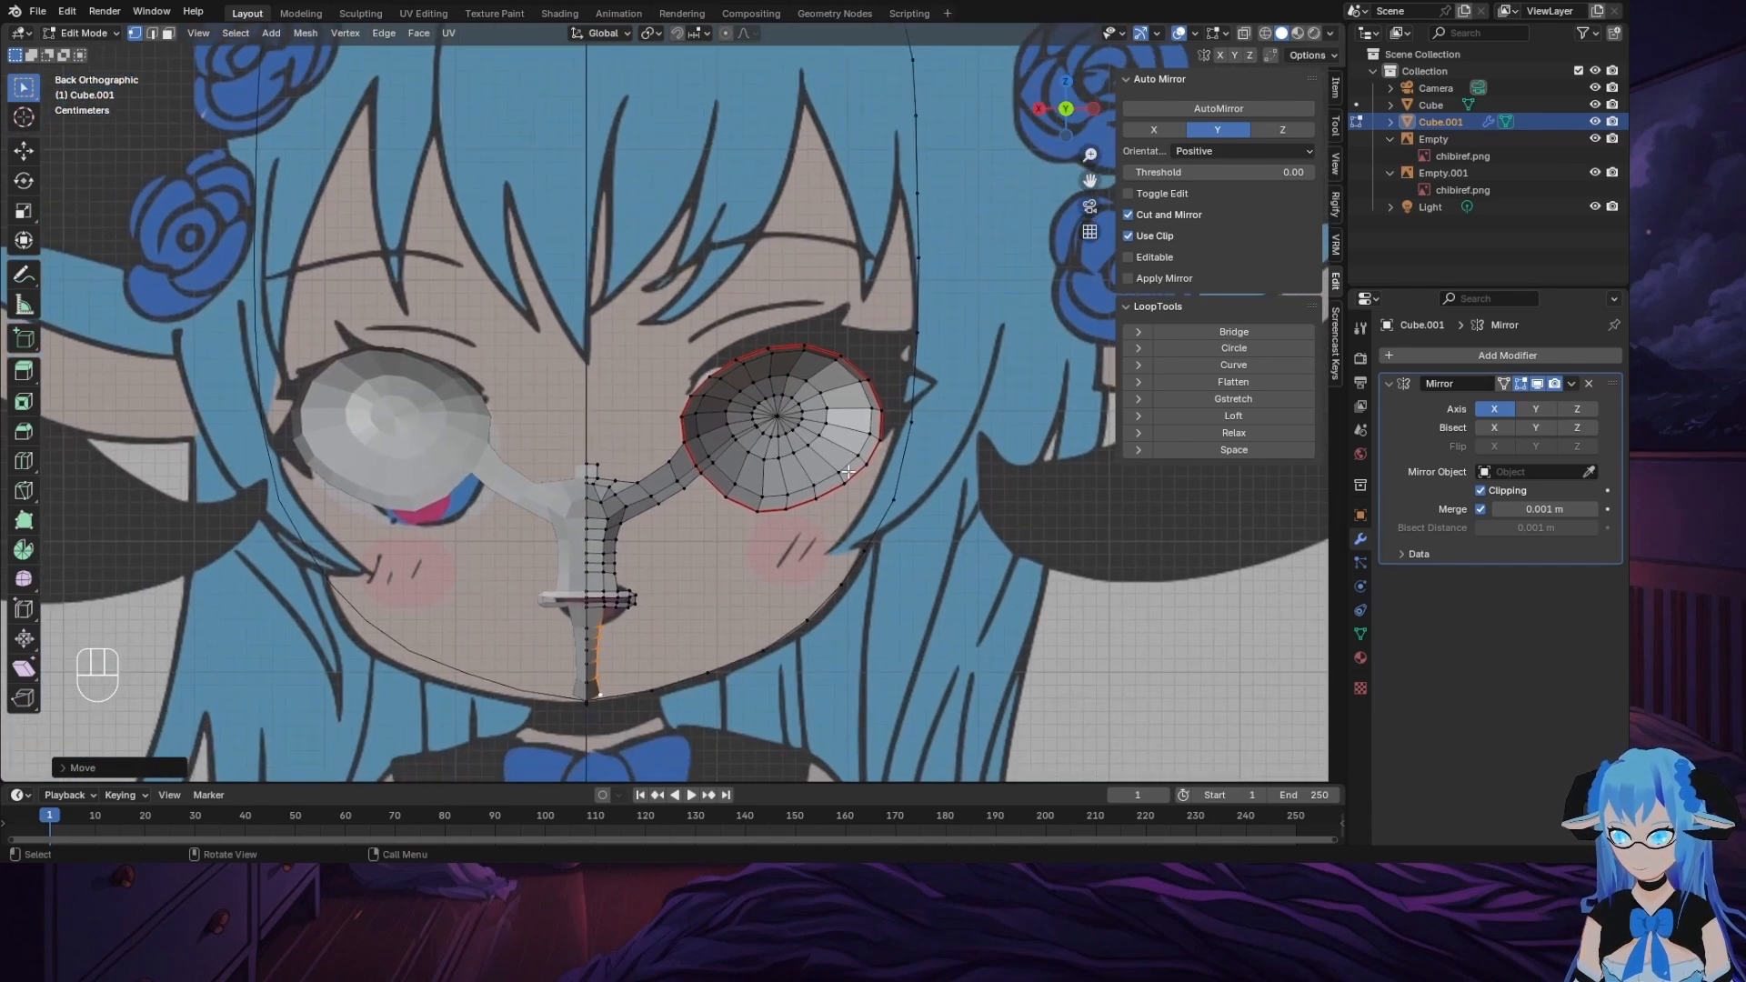
pyautogui.click(100, 37)
pyautogui.click(91, 55)
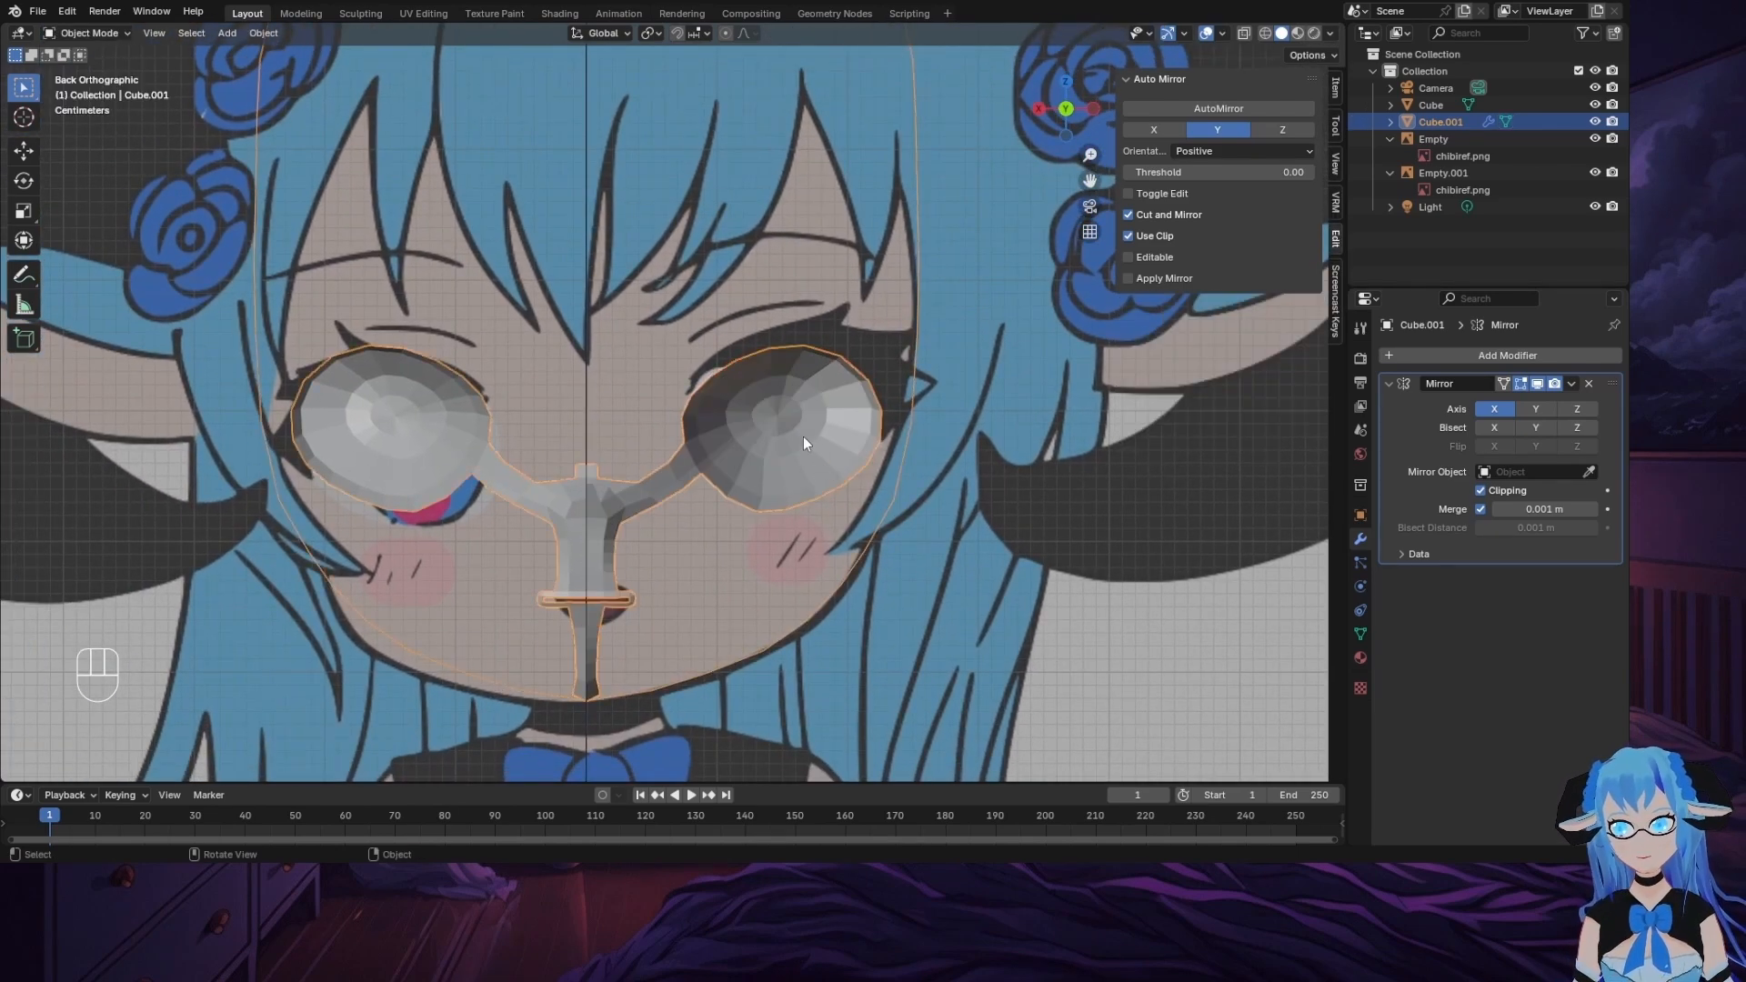
pyautogui.rightClick(773, 416)
pyautogui.click(768, 415)
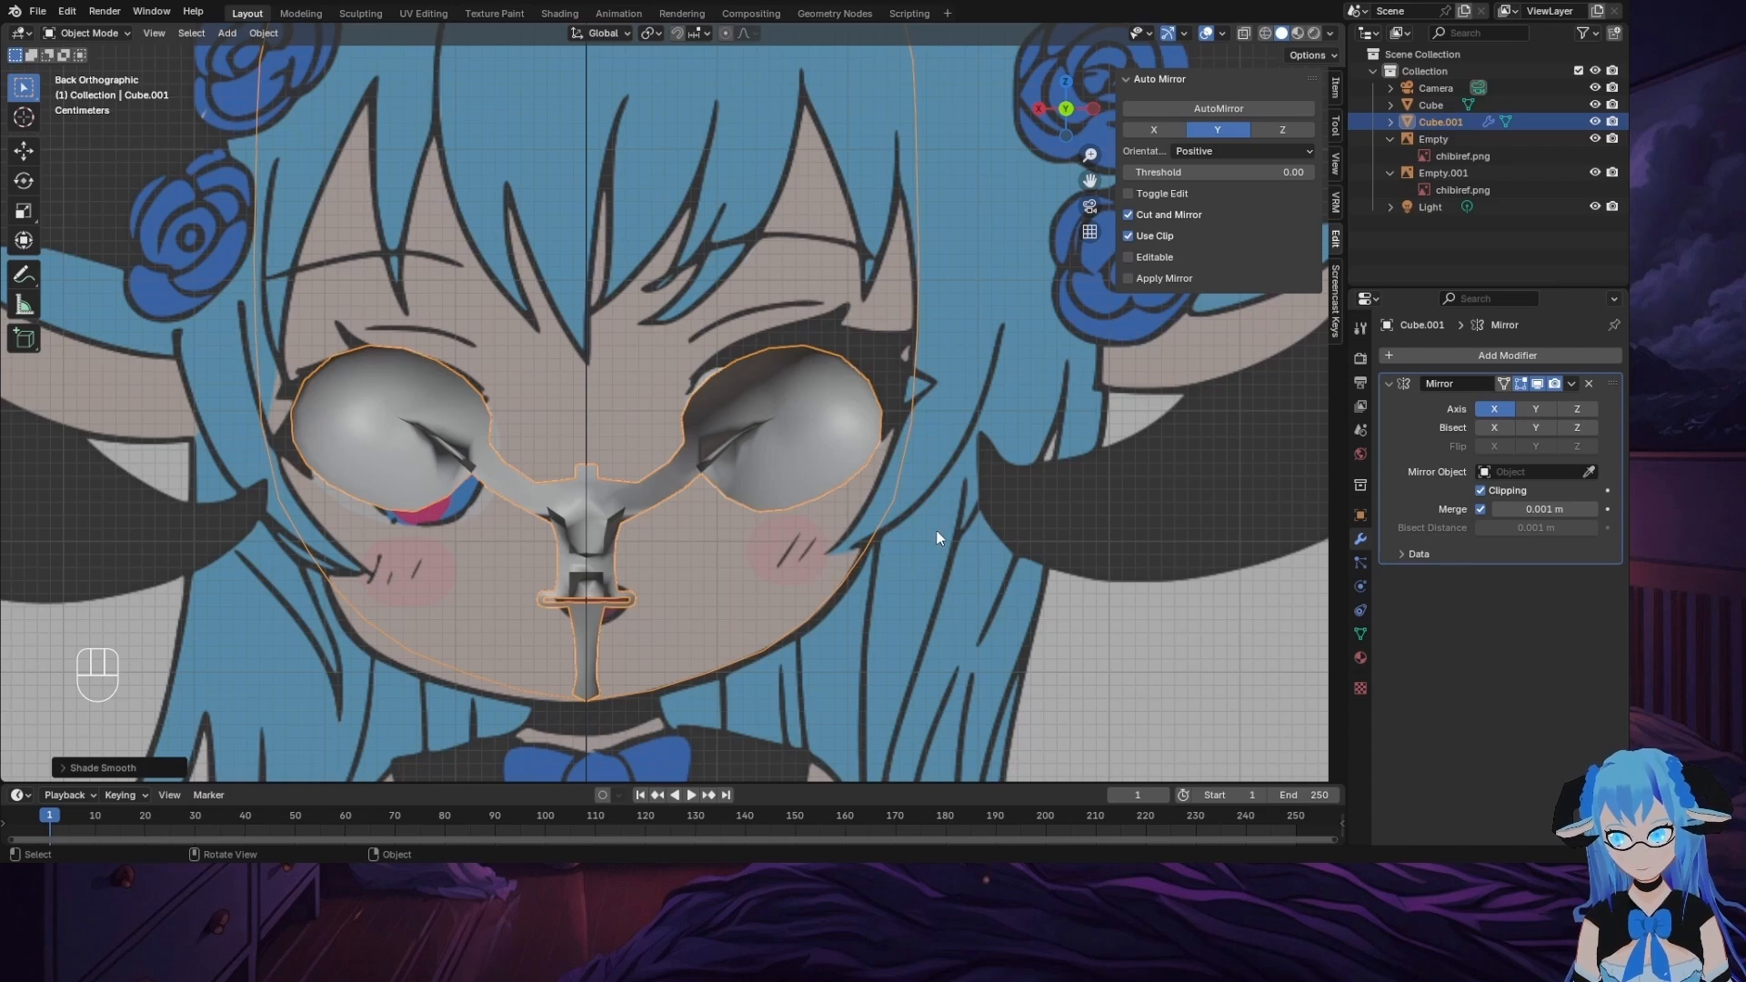
pyautogui.moveTo(909, 512)
pyautogui.mouseDown(button='middle')
pyautogui.moveTo(702, 462)
pyautogui.moveTo(685, 378)
pyautogui.moveTo(827, 531)
pyautogui.moveTo(1018, 445)
pyautogui.moveTo(940, 446)
pyautogui.moveTo(904, 511)
pyautogui.moveTo(760, 434)
pyautogui.moveTo(920, 514)
pyautogui.moveTo(1084, 482)
pyautogui.moveTo(900, 529)
pyautogui.moveTo(608, 479)
pyautogui.moveTo(883, 472)
pyautogui.moveTo(904, 368)
pyautogui.moveTo(799, 464)
pyautogui.moveTo(710, 482)
pyautogui.moveTo(935, 499)
pyautogui.moveTo(914, 493)
pyautogui.mouseUp(button='middle')
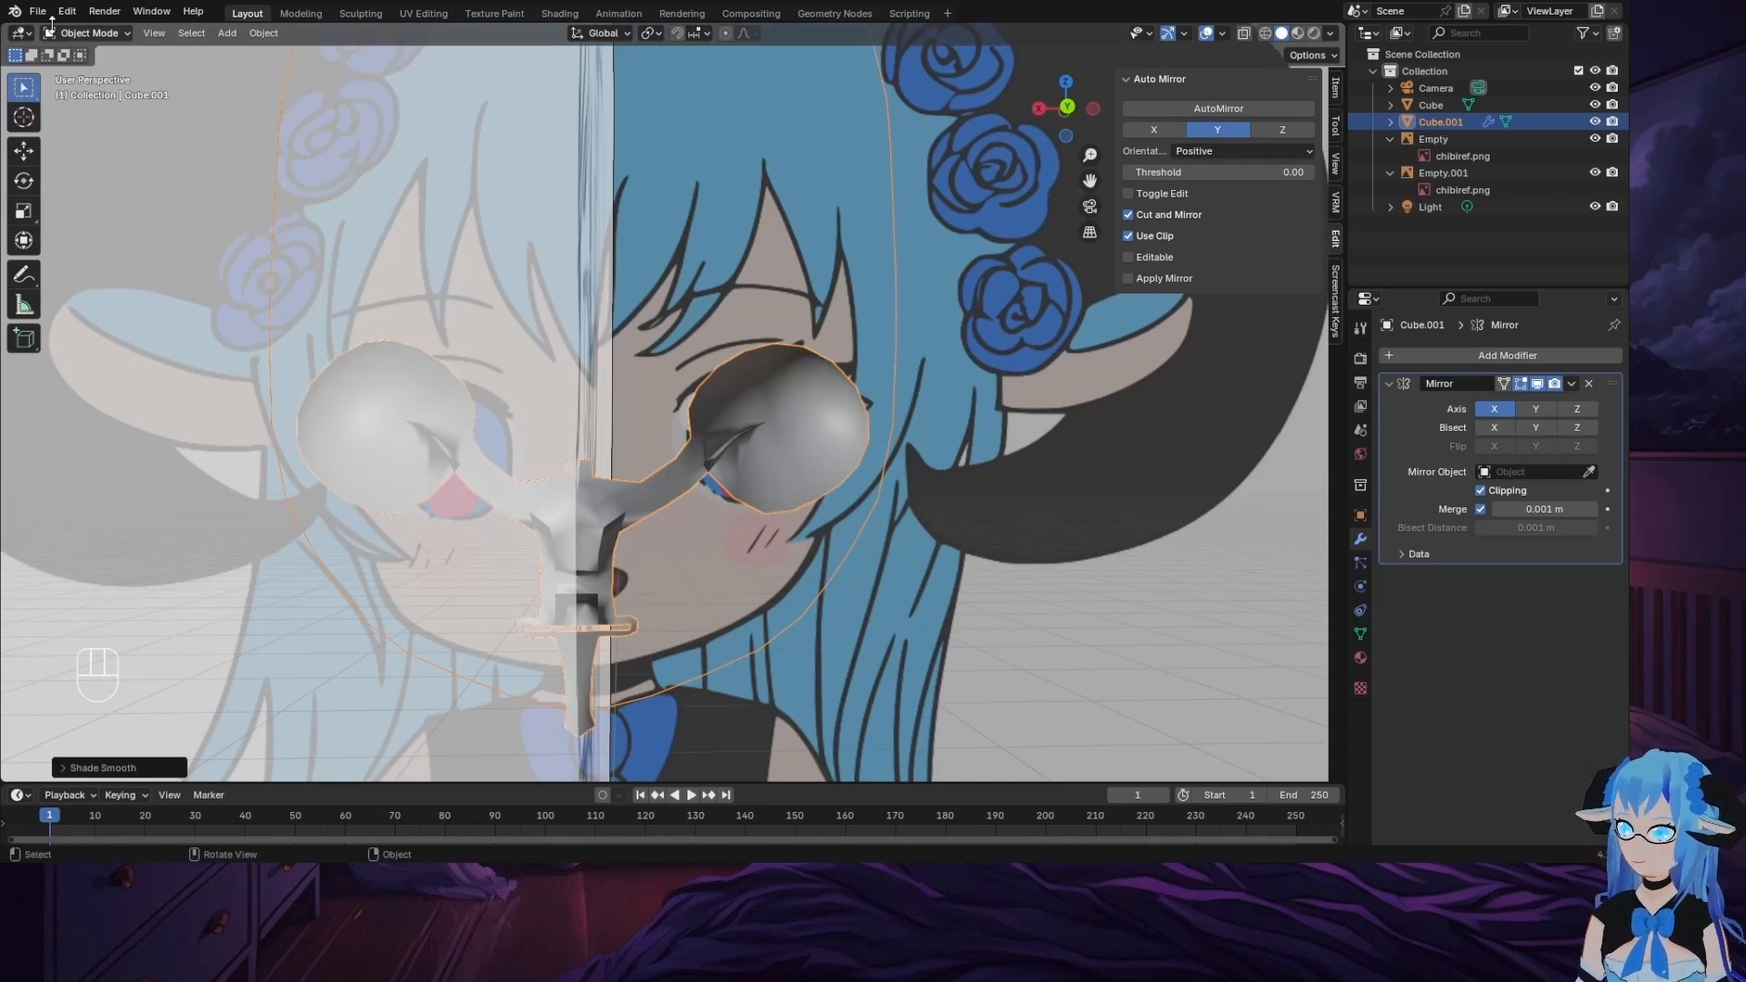
# Step: In Edit Mode, select the whole face mesh and recalculate its normals outside
pyautogui.click(98, 35)
pyautogui.click(109, 72)
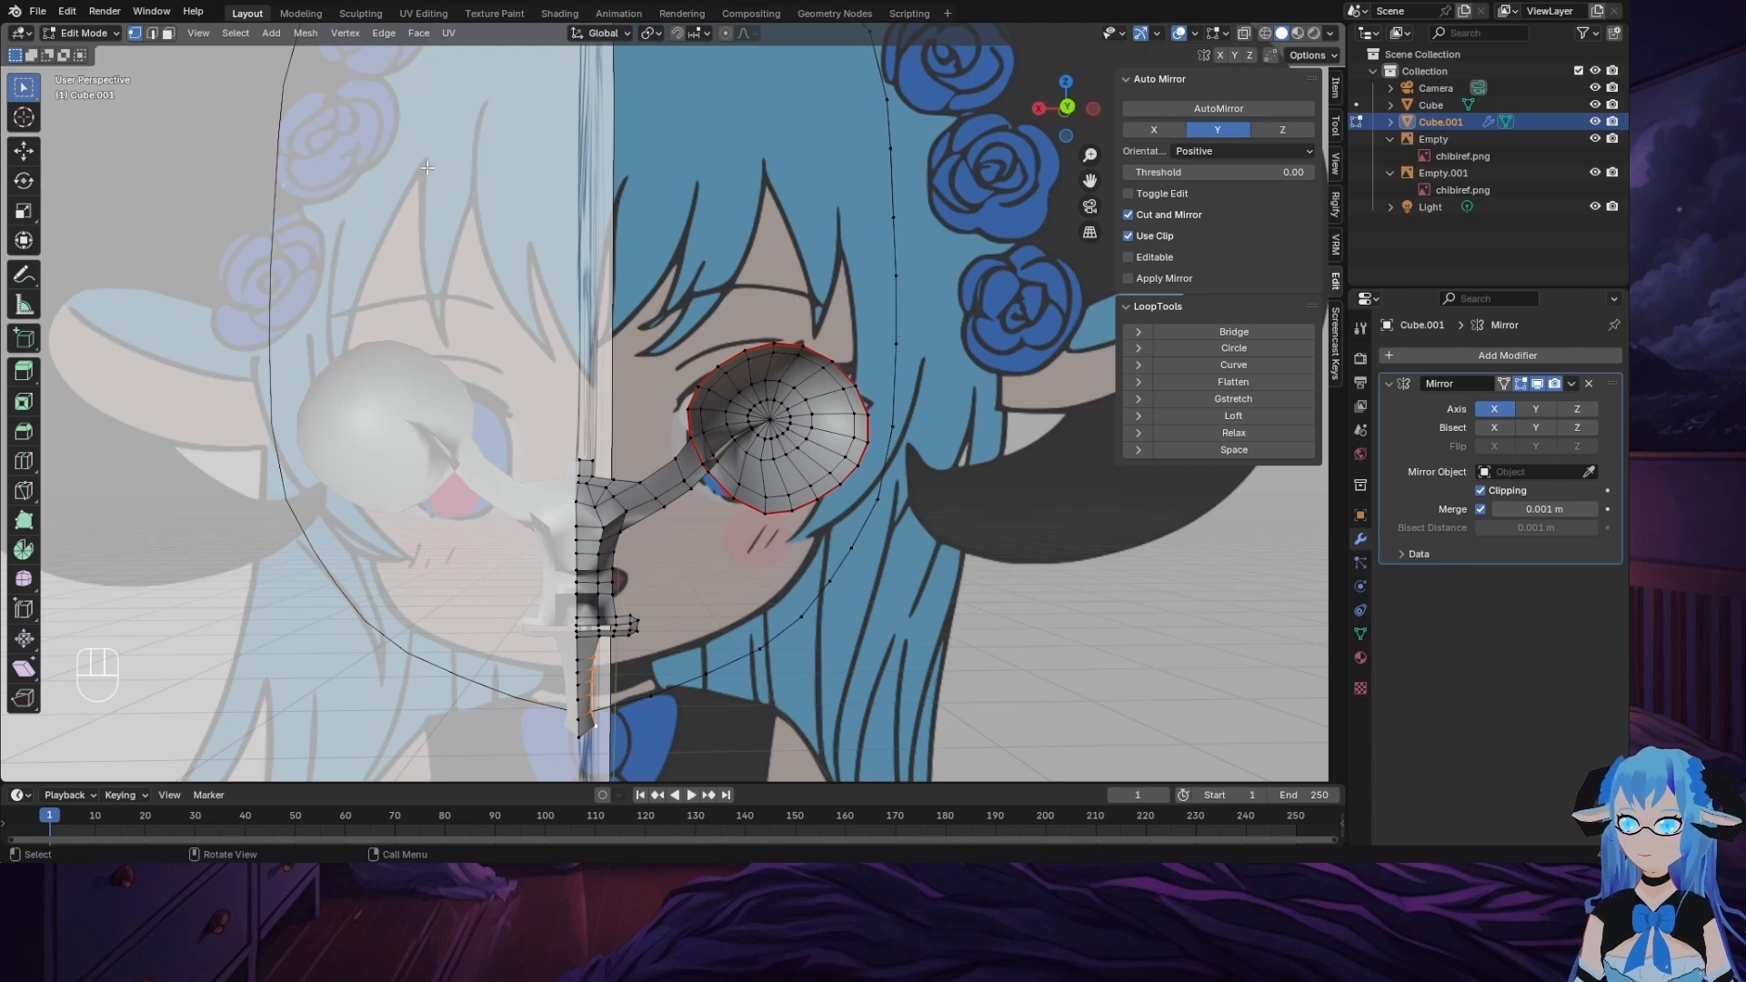
pyautogui.press('a')
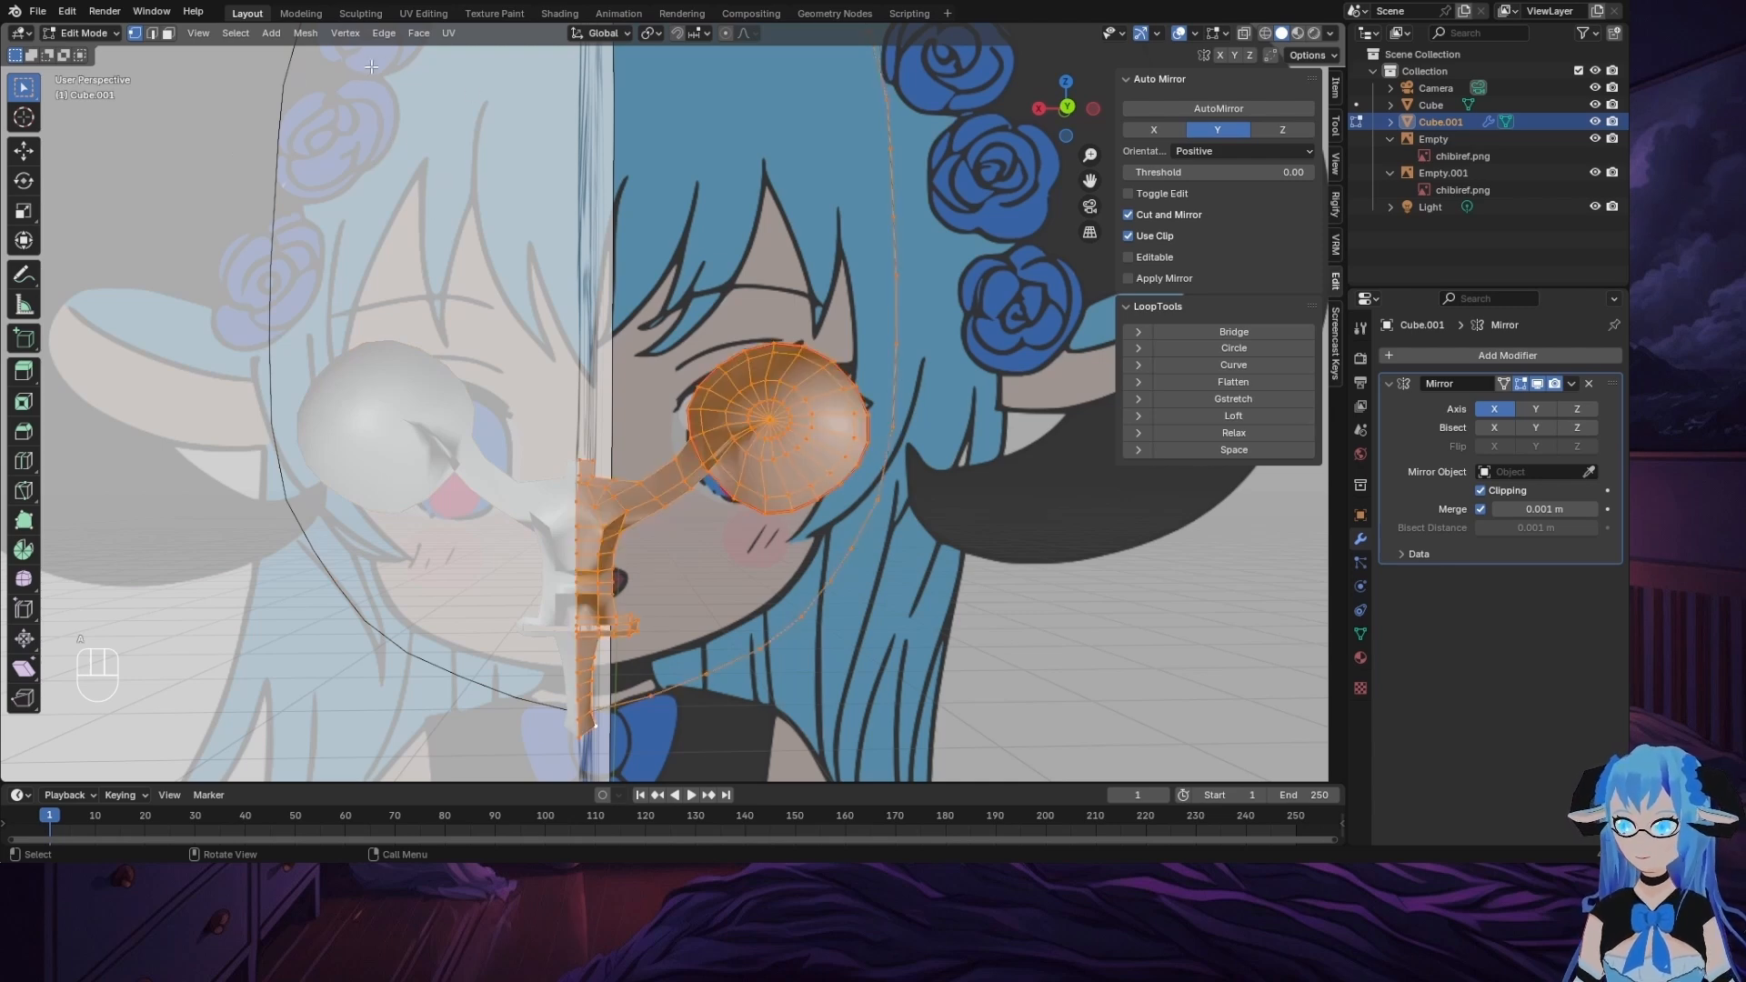
pyautogui.click(302, 33)
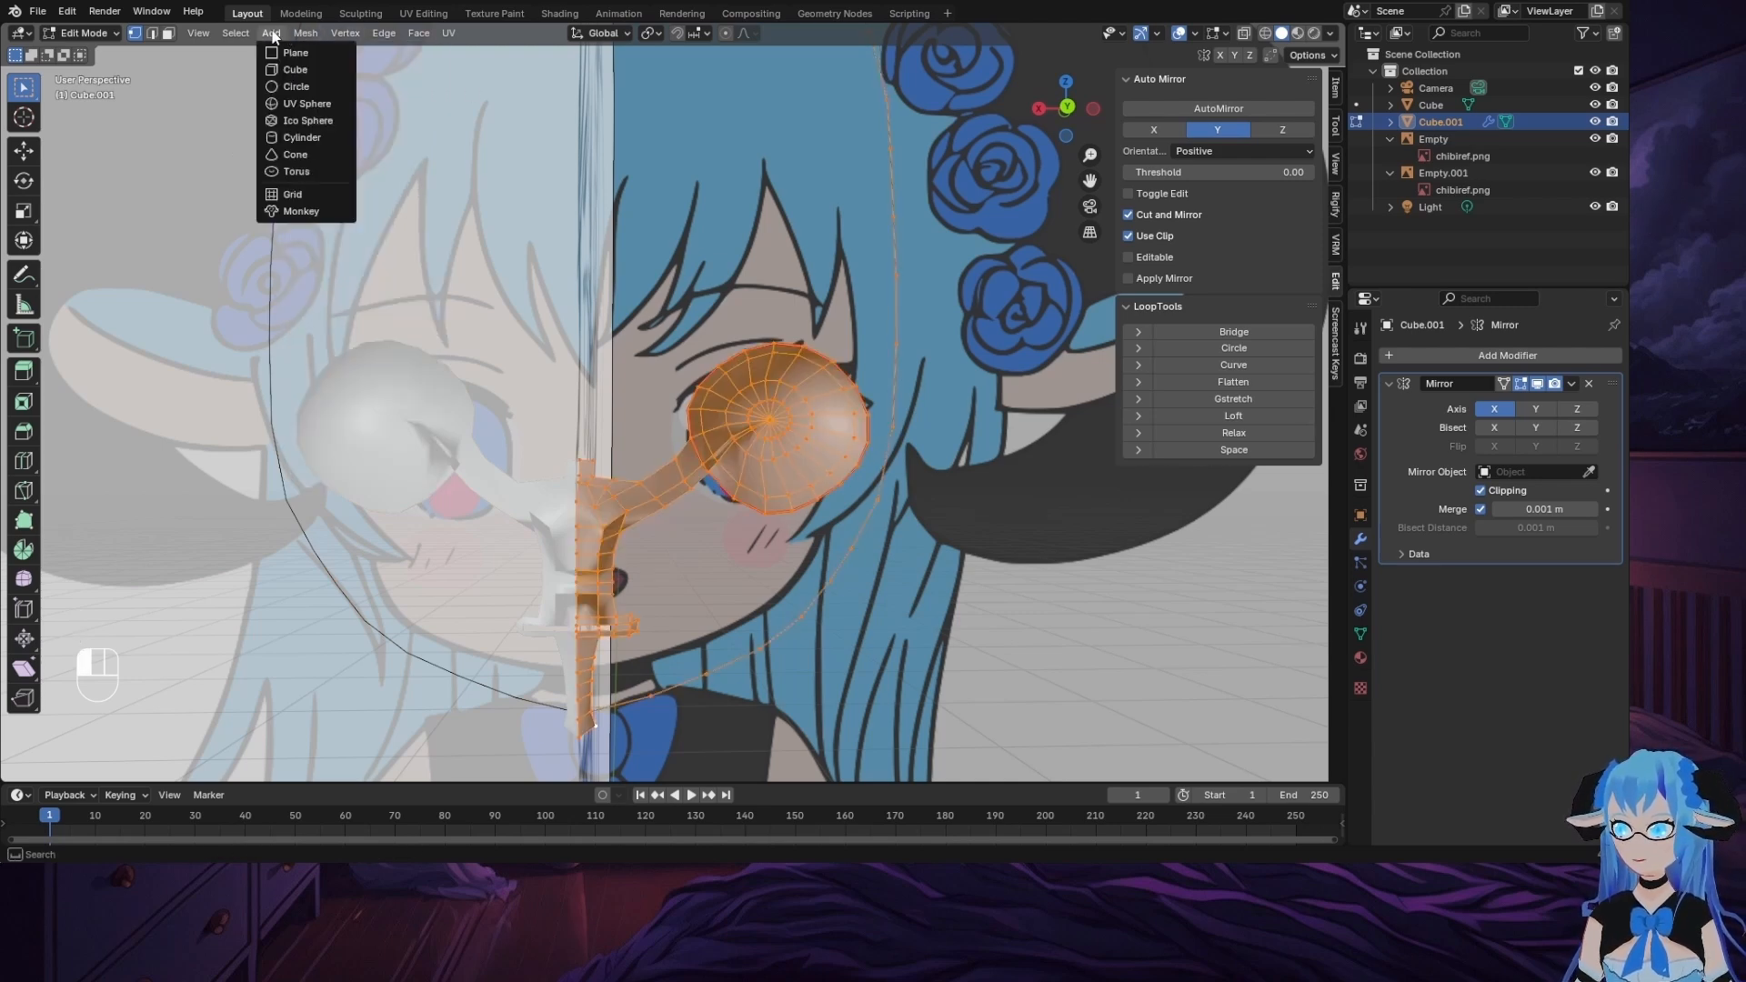
pyautogui.moveTo(341, 343)
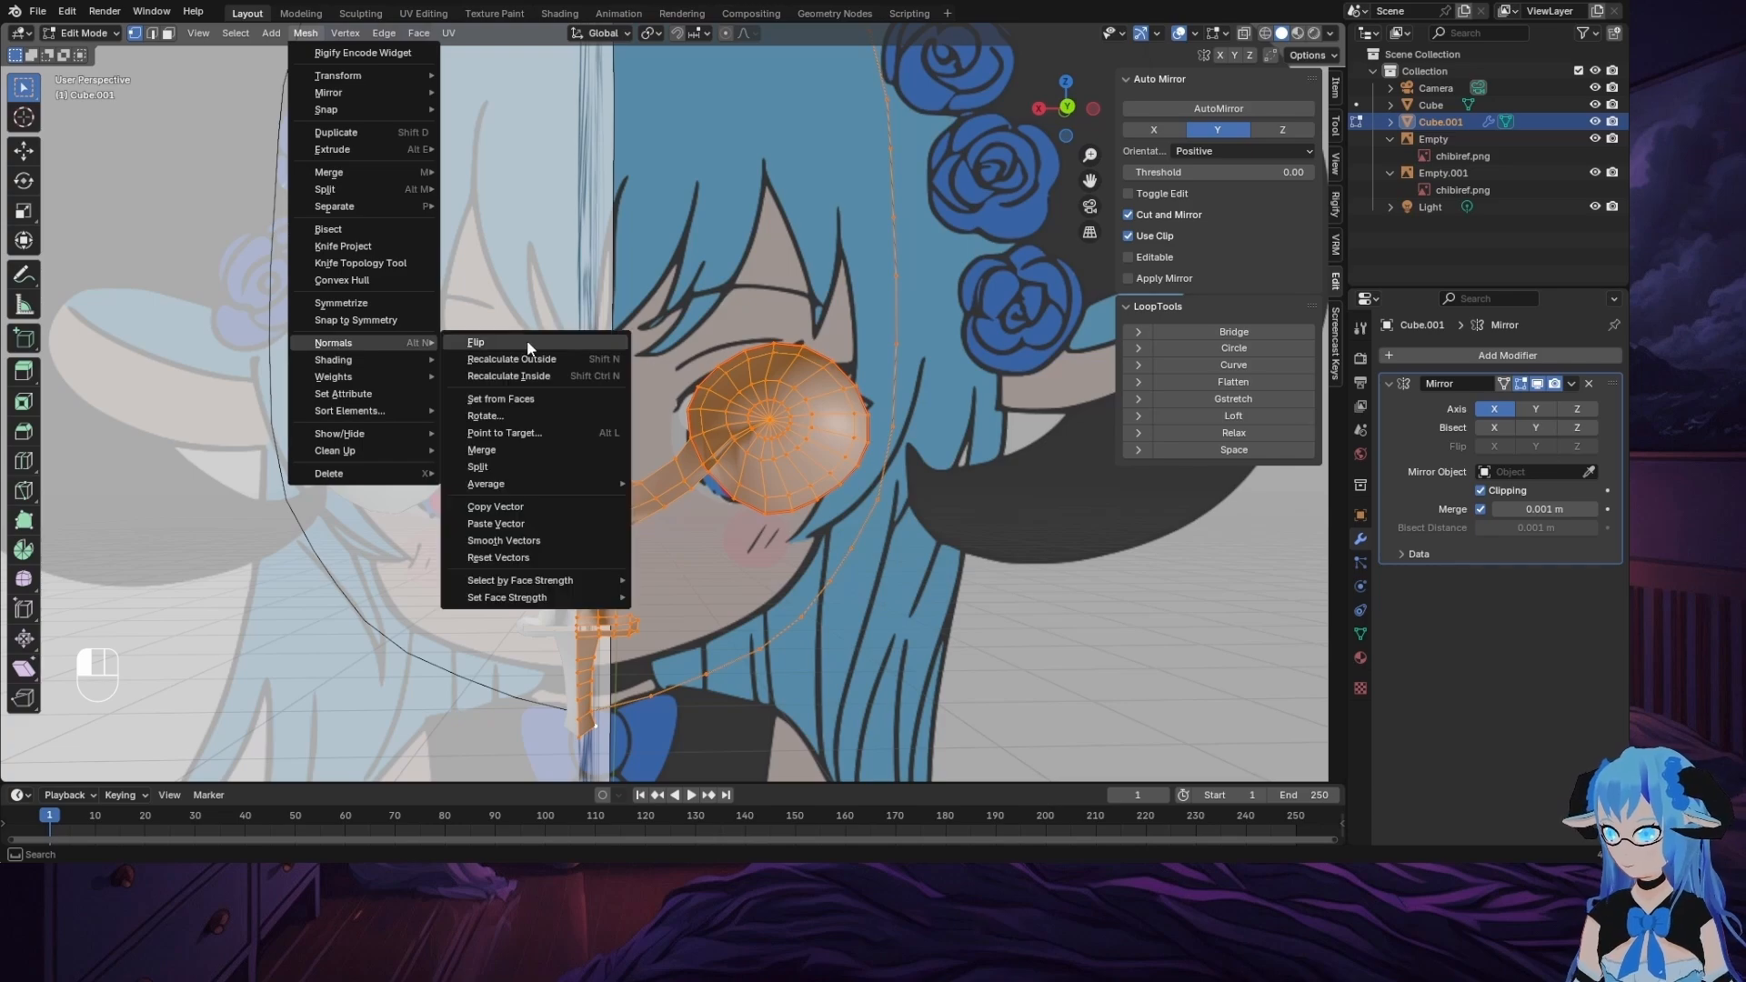
pyautogui.click(538, 359)
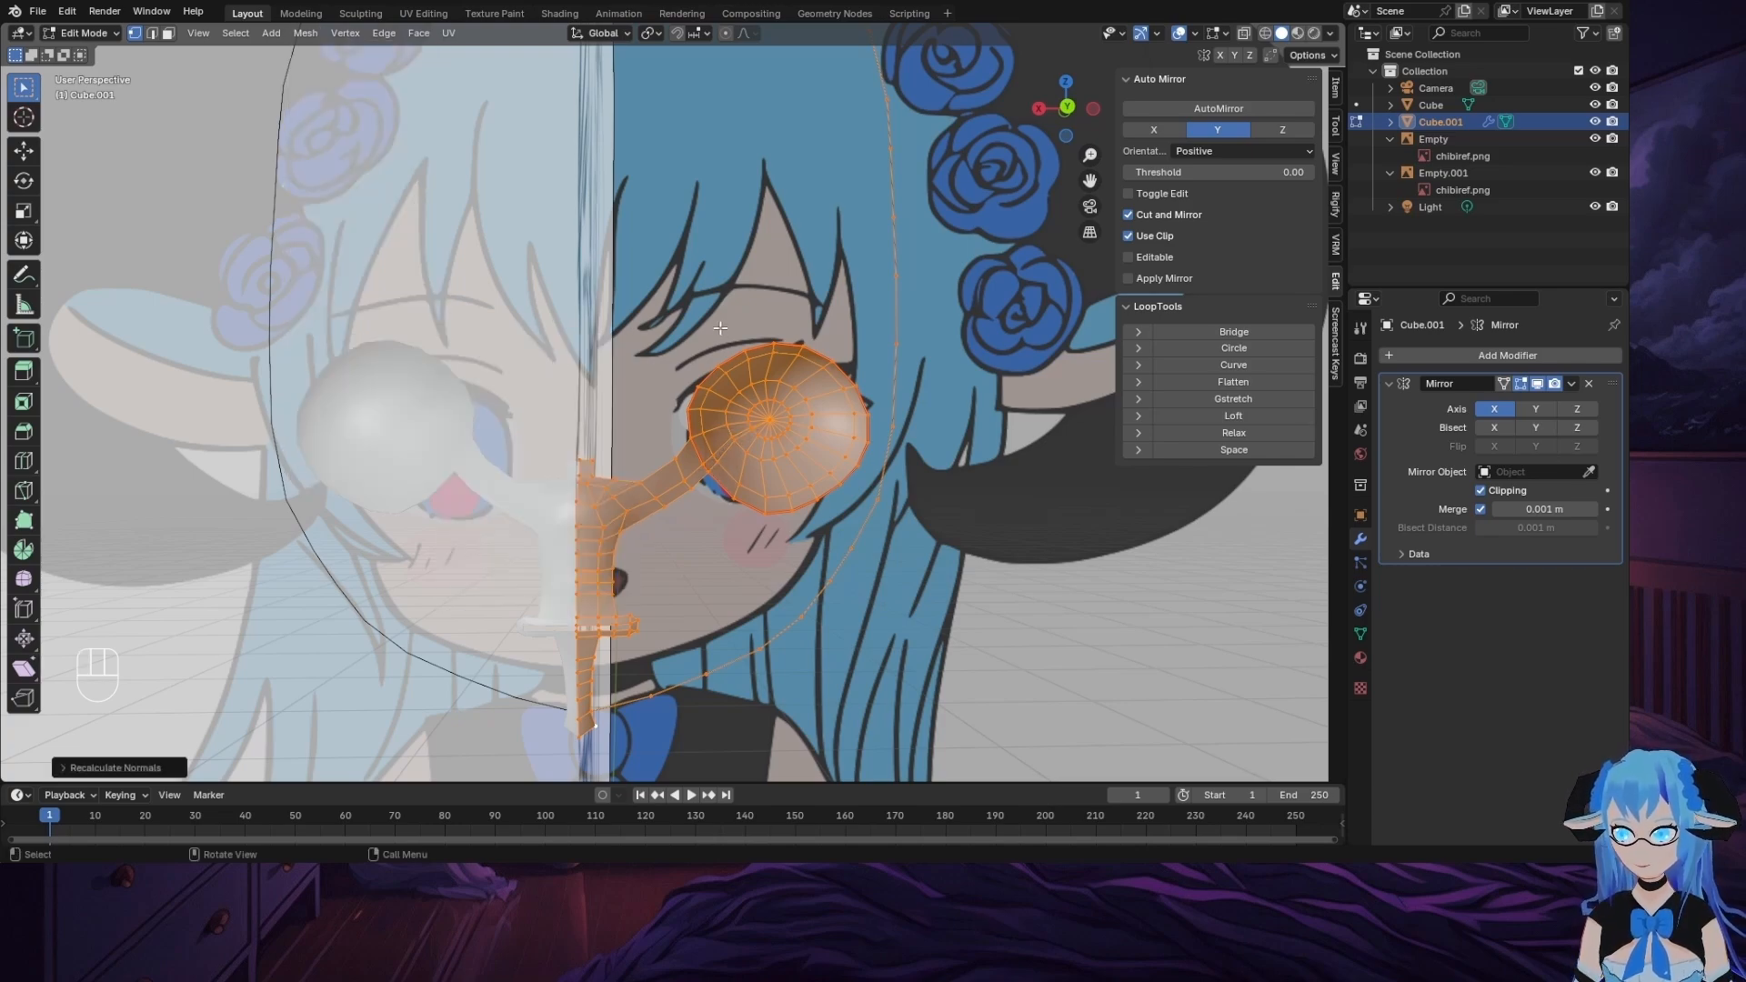
pyautogui.hotkey('alt', 'a')
pyautogui.moveTo(720, 327); pyautogui.dragTo(951, 430, button='middle')
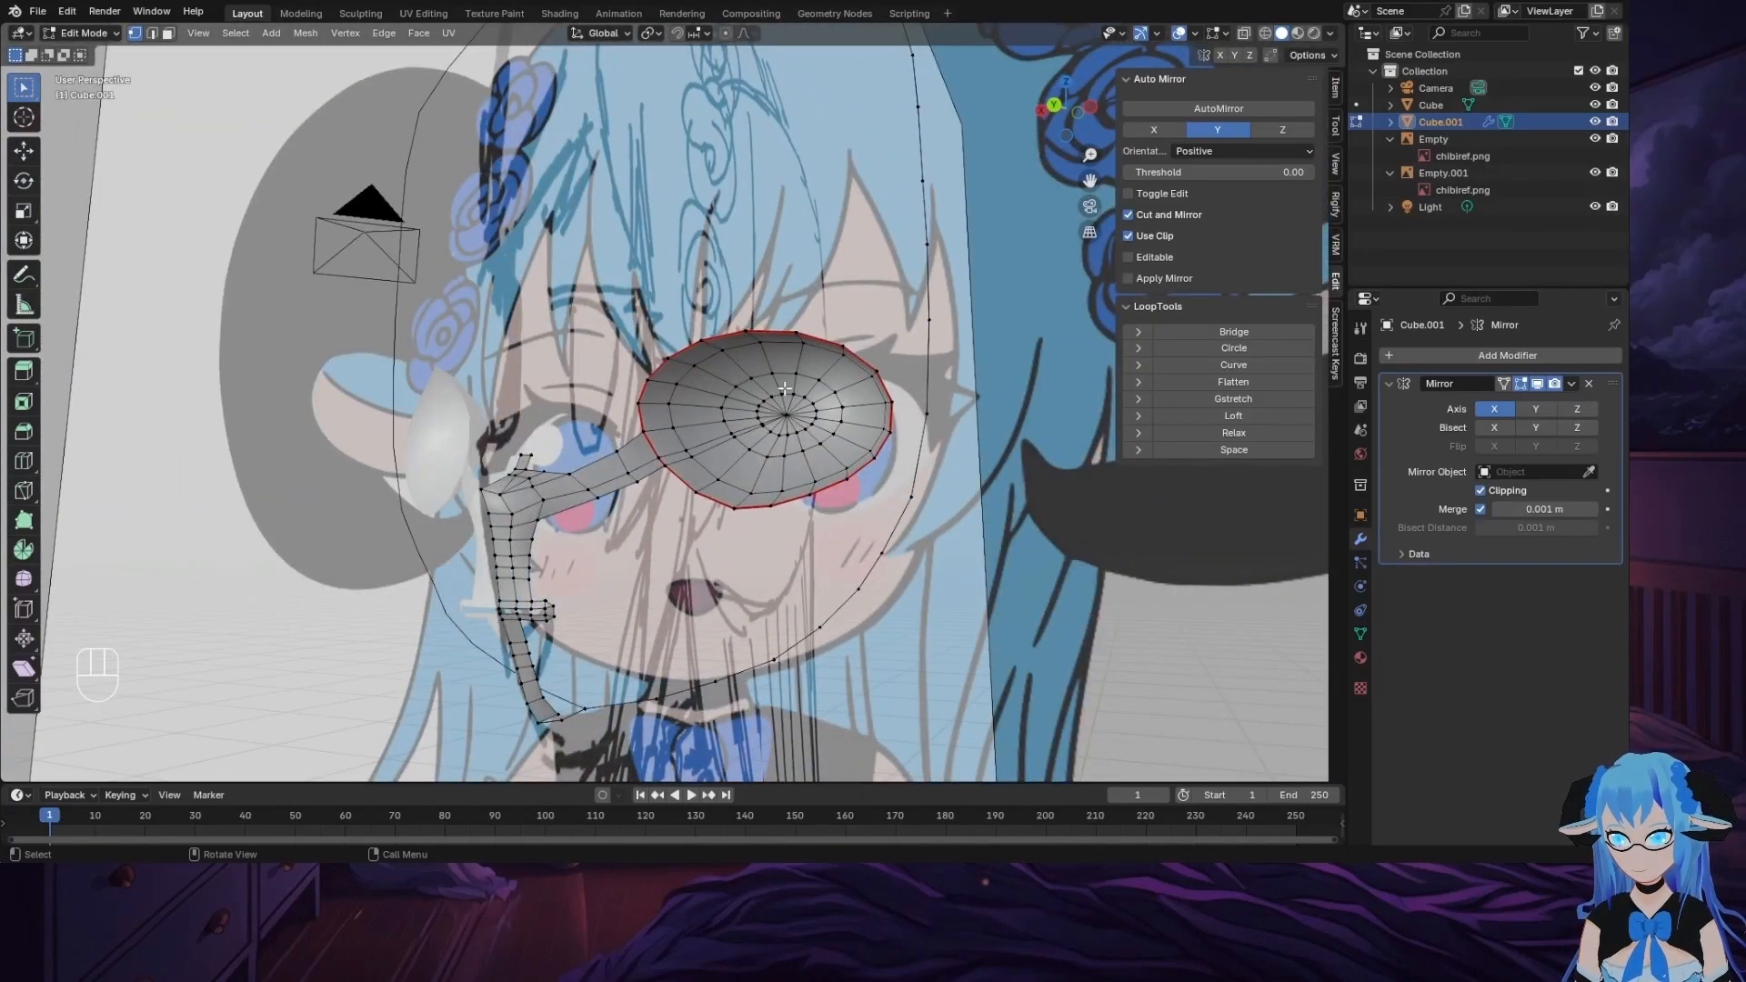
pyautogui.moveTo(785, 388); pyautogui.dragTo(811, 503, button='middle')
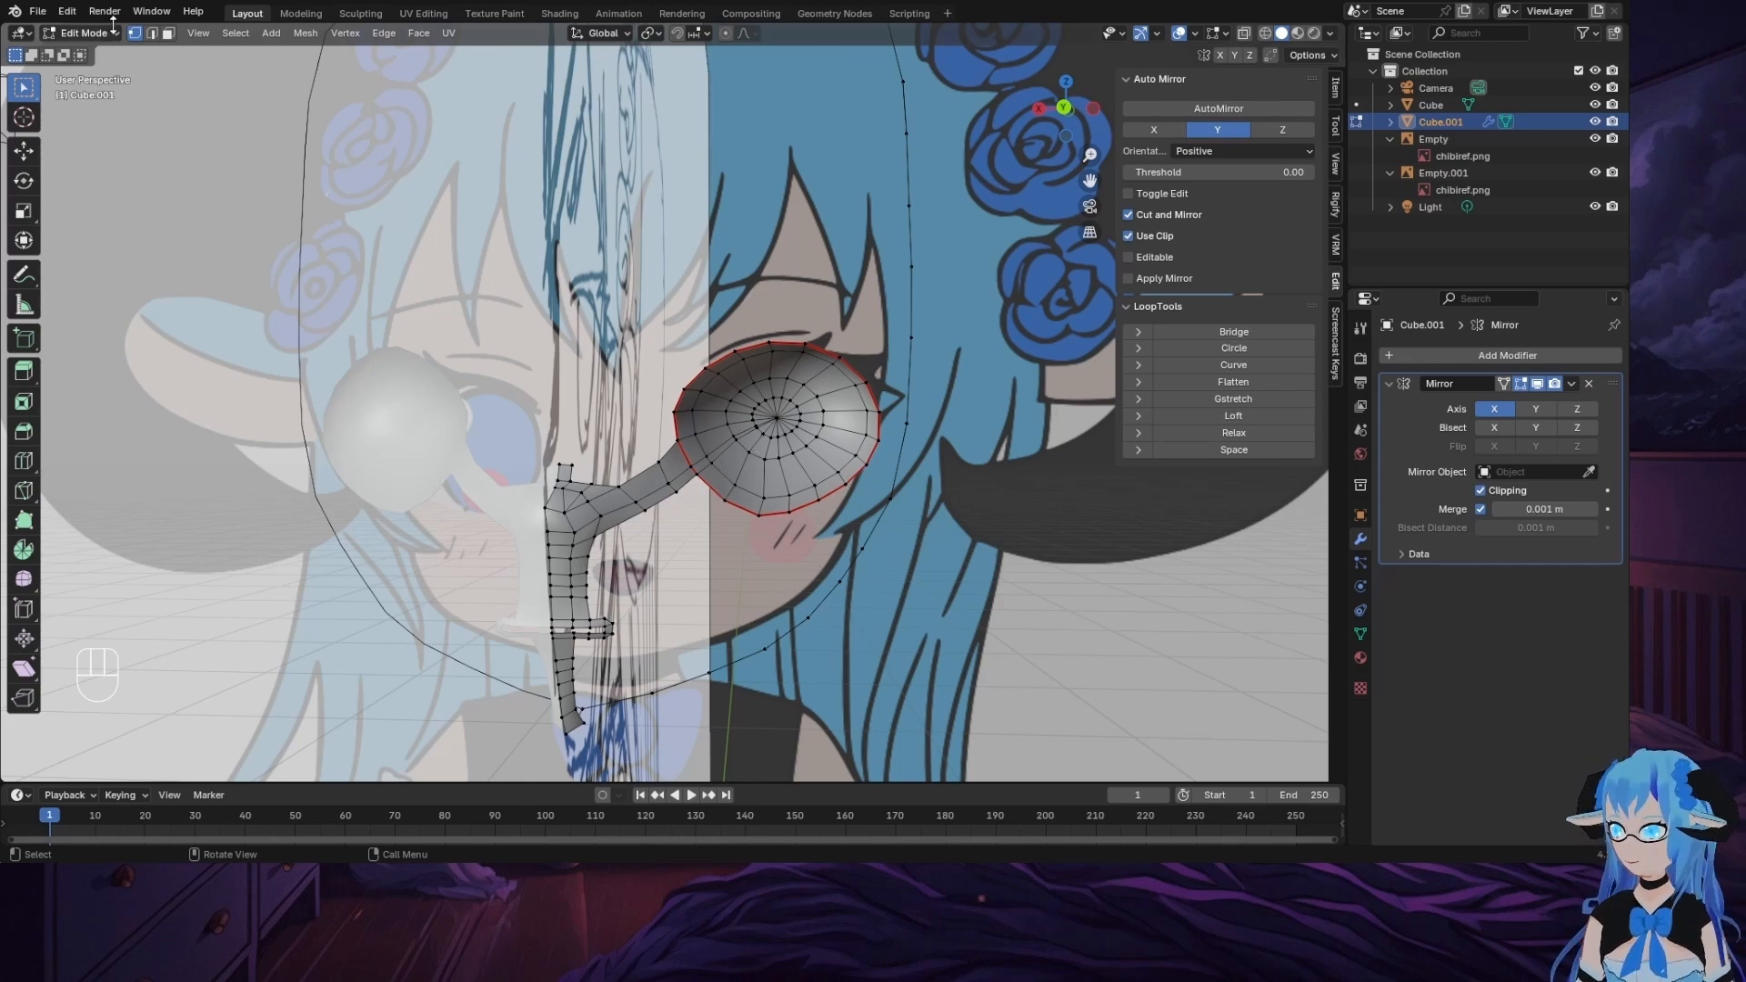
# Step: In the side view, extrude new geometry beneath the nose-to-eye strip to build another row of cheek faces
pyautogui.click(1064, 108)
pyautogui.click(1093, 108)
pyautogui.press('e')
pyautogui.click(587, 513)
pyautogui.press('e')
pyautogui.click(560, 527)
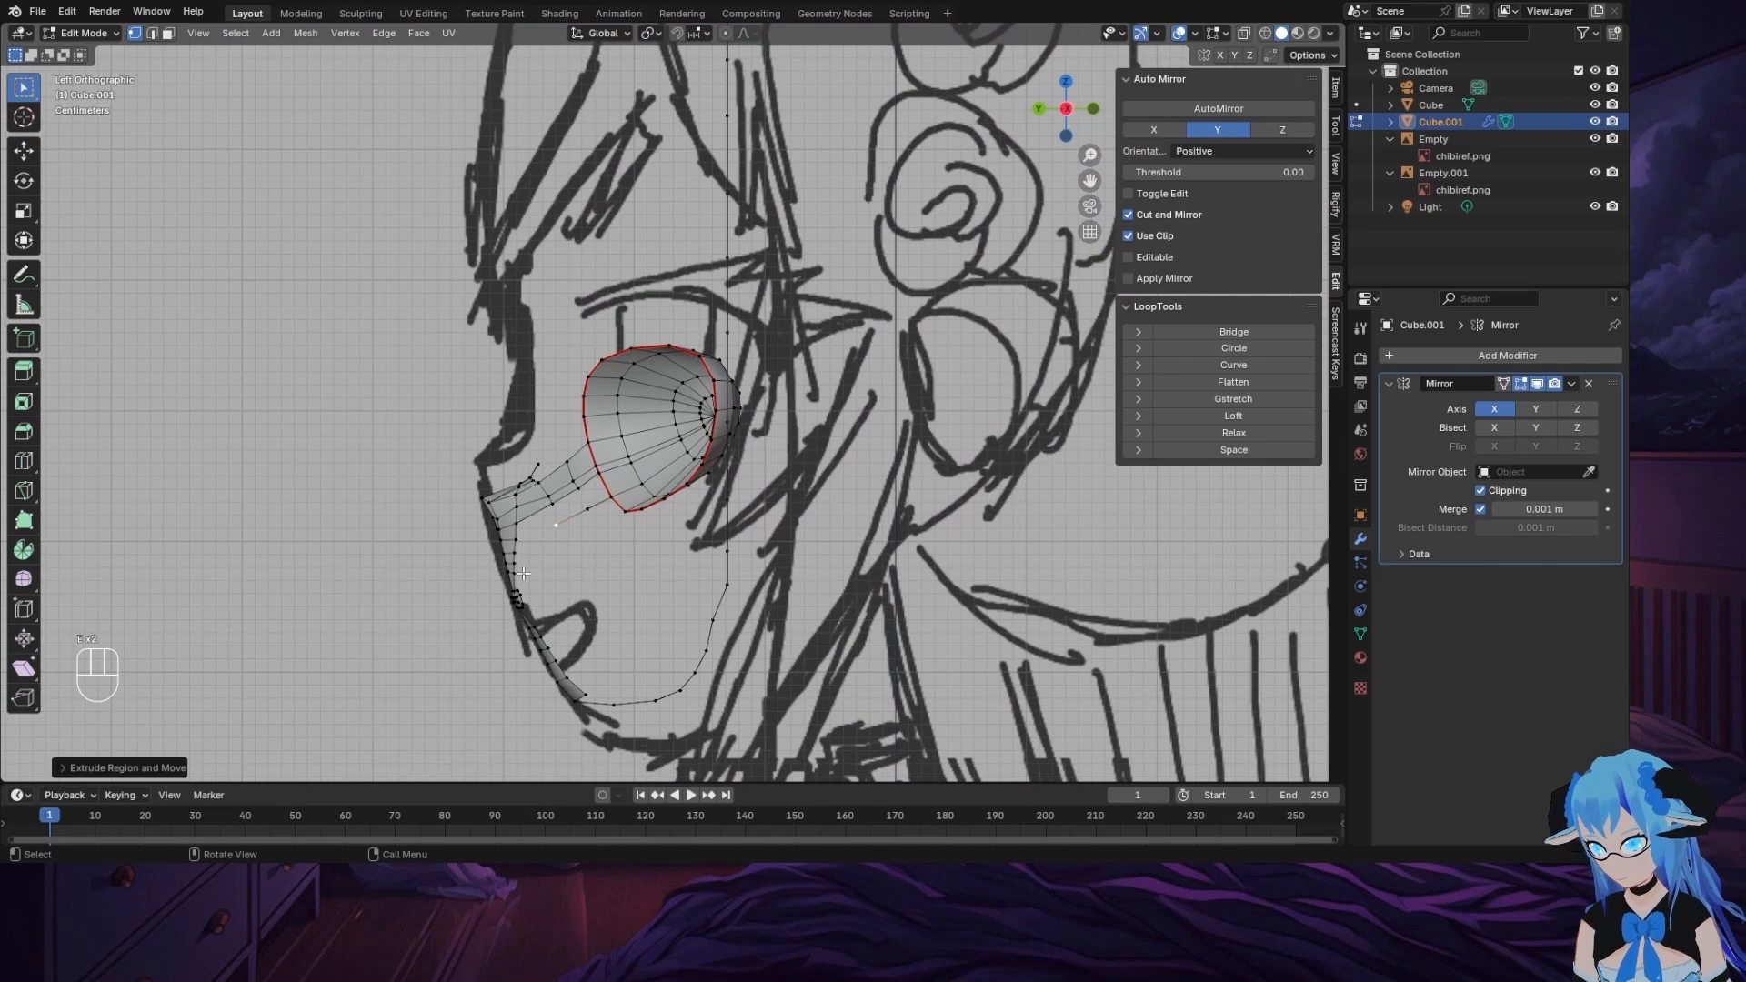
pyautogui.keyDown('ctrl'); pyautogui.click(515, 539); pyautogui.keyUp('ctrl')
pyautogui.hotkey('ctrl', 'z')
pyautogui.hotkey('ctrl', 'z')
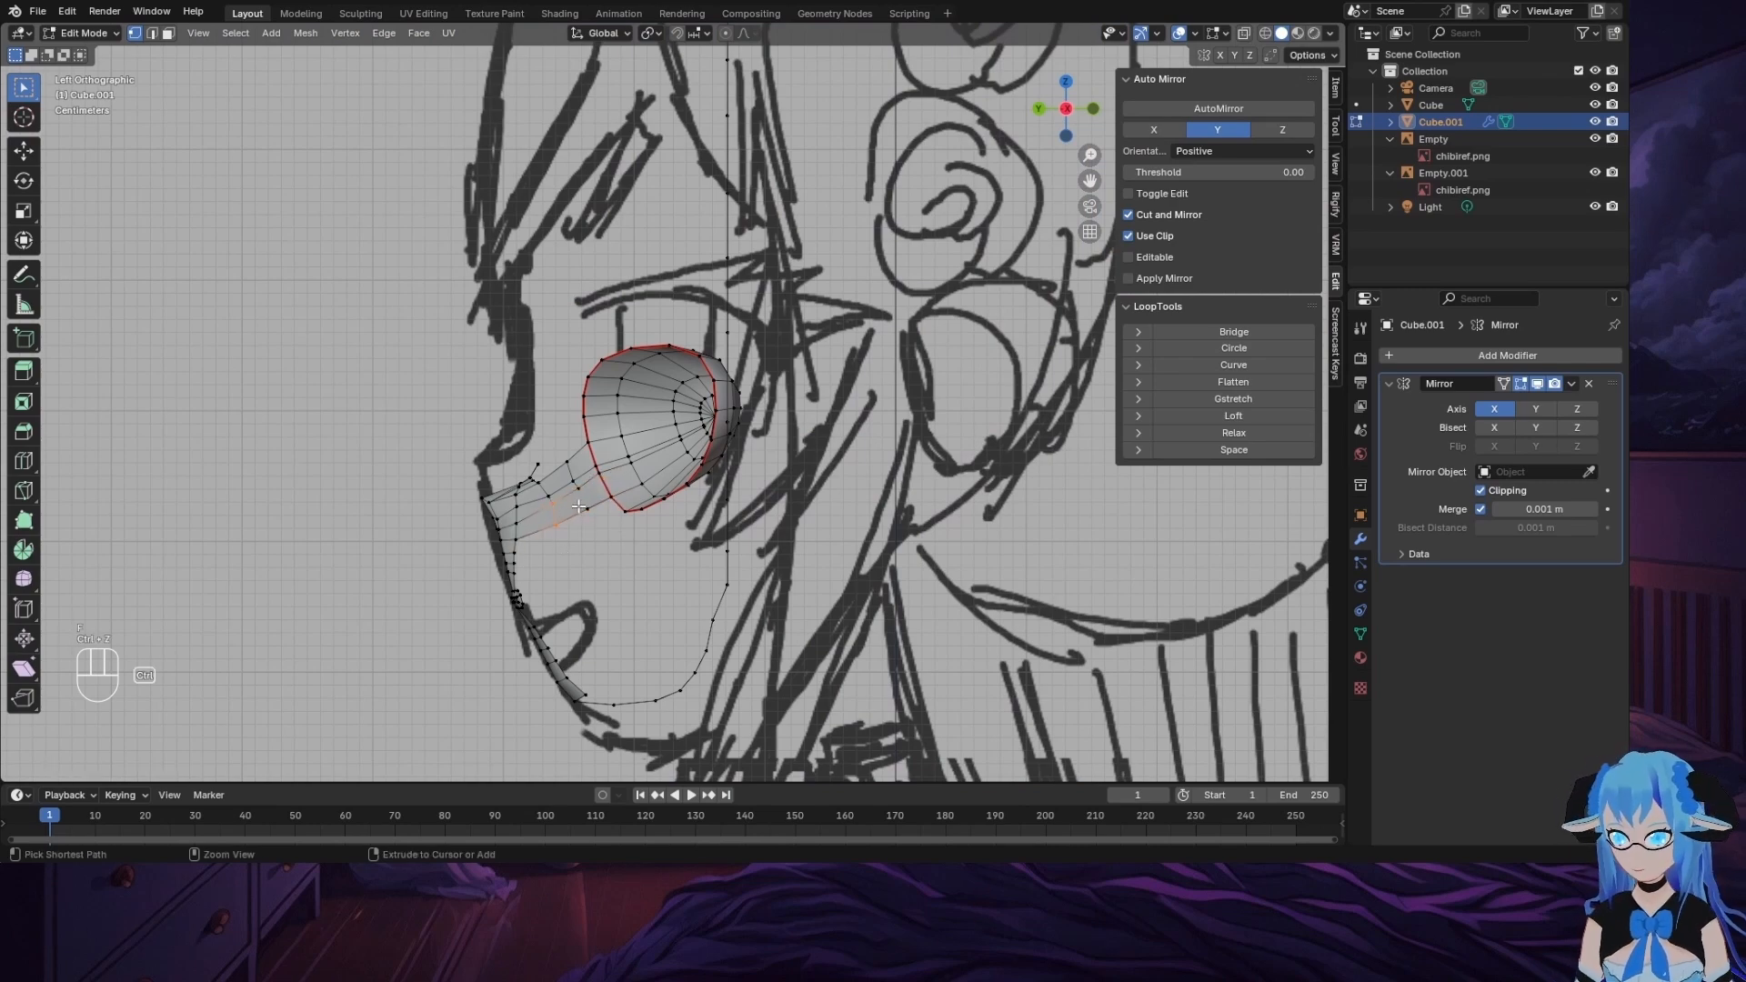
# Step: In the back view, move the new row's two lower vertices along X to follow the nose-to-eye strip
pyautogui.click(1039, 108)
pyautogui.click(678, 525)
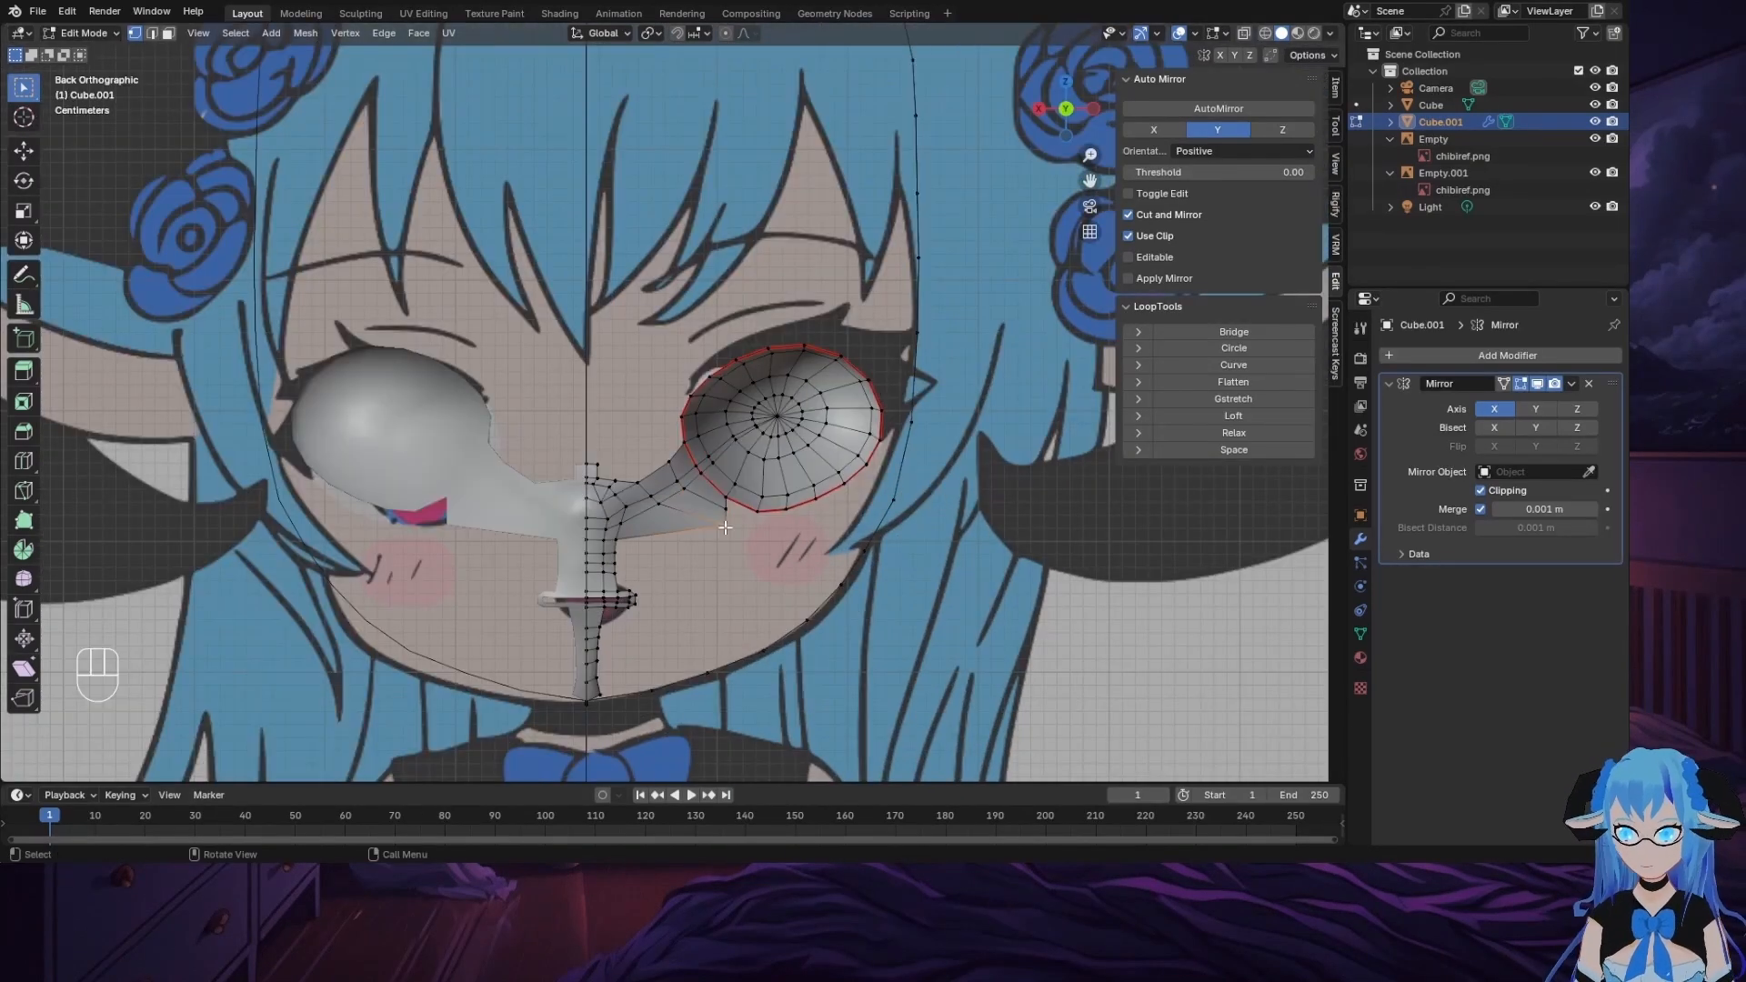
pyautogui.press('g')
pyautogui.press('x')
pyautogui.click(718, 526)
pyautogui.click(727, 512)
pyautogui.press('g')
pyautogui.press('x')
pyautogui.click(751, 566)
pyautogui.moveTo(751, 567); pyautogui.dragTo(774, 535, button='middle')
# Step: Extrude the mouth-corner vertex upward three times to form a column of edges beside the nose strip
pyautogui.click(1063, 99)
pyautogui.click(636, 593)
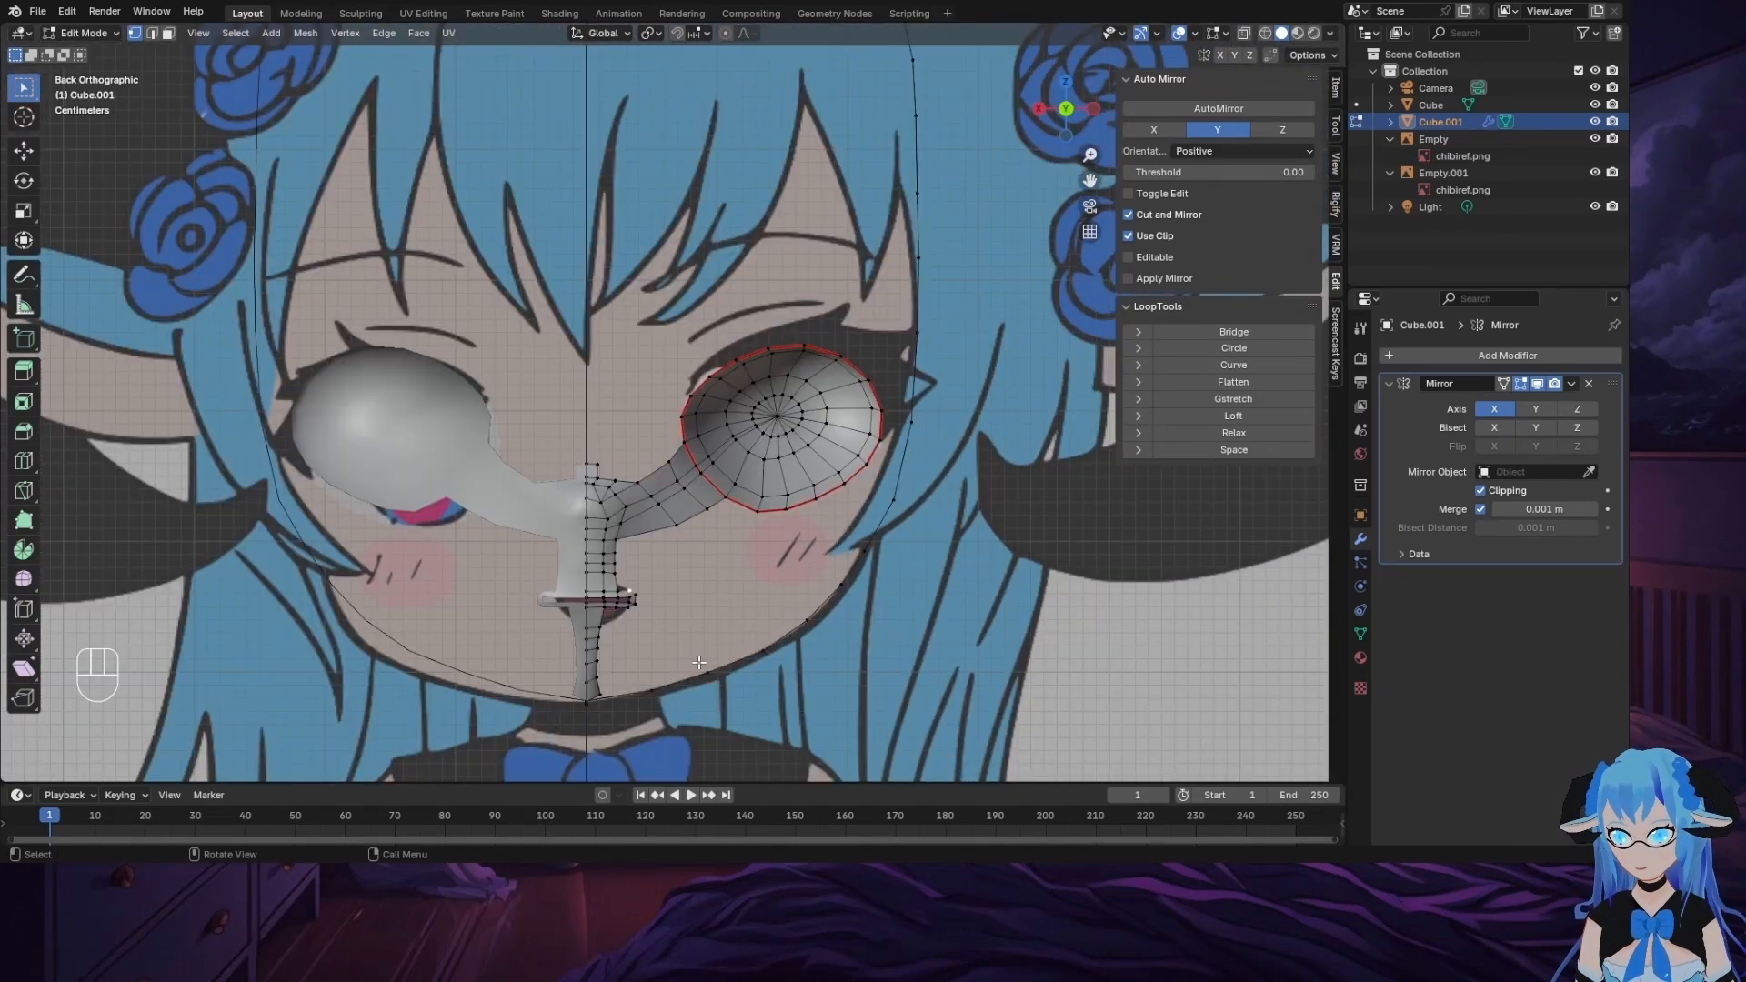
pyautogui.press('e')
pyautogui.click(661, 583)
pyautogui.press('e')
pyautogui.click(661, 571)
pyautogui.press('e')
pyautogui.click(661, 561)
# Step: Knife-cut a new edge line across the nose-to-eye strip just beside the nose bridge
pyautogui.click(25, 492)
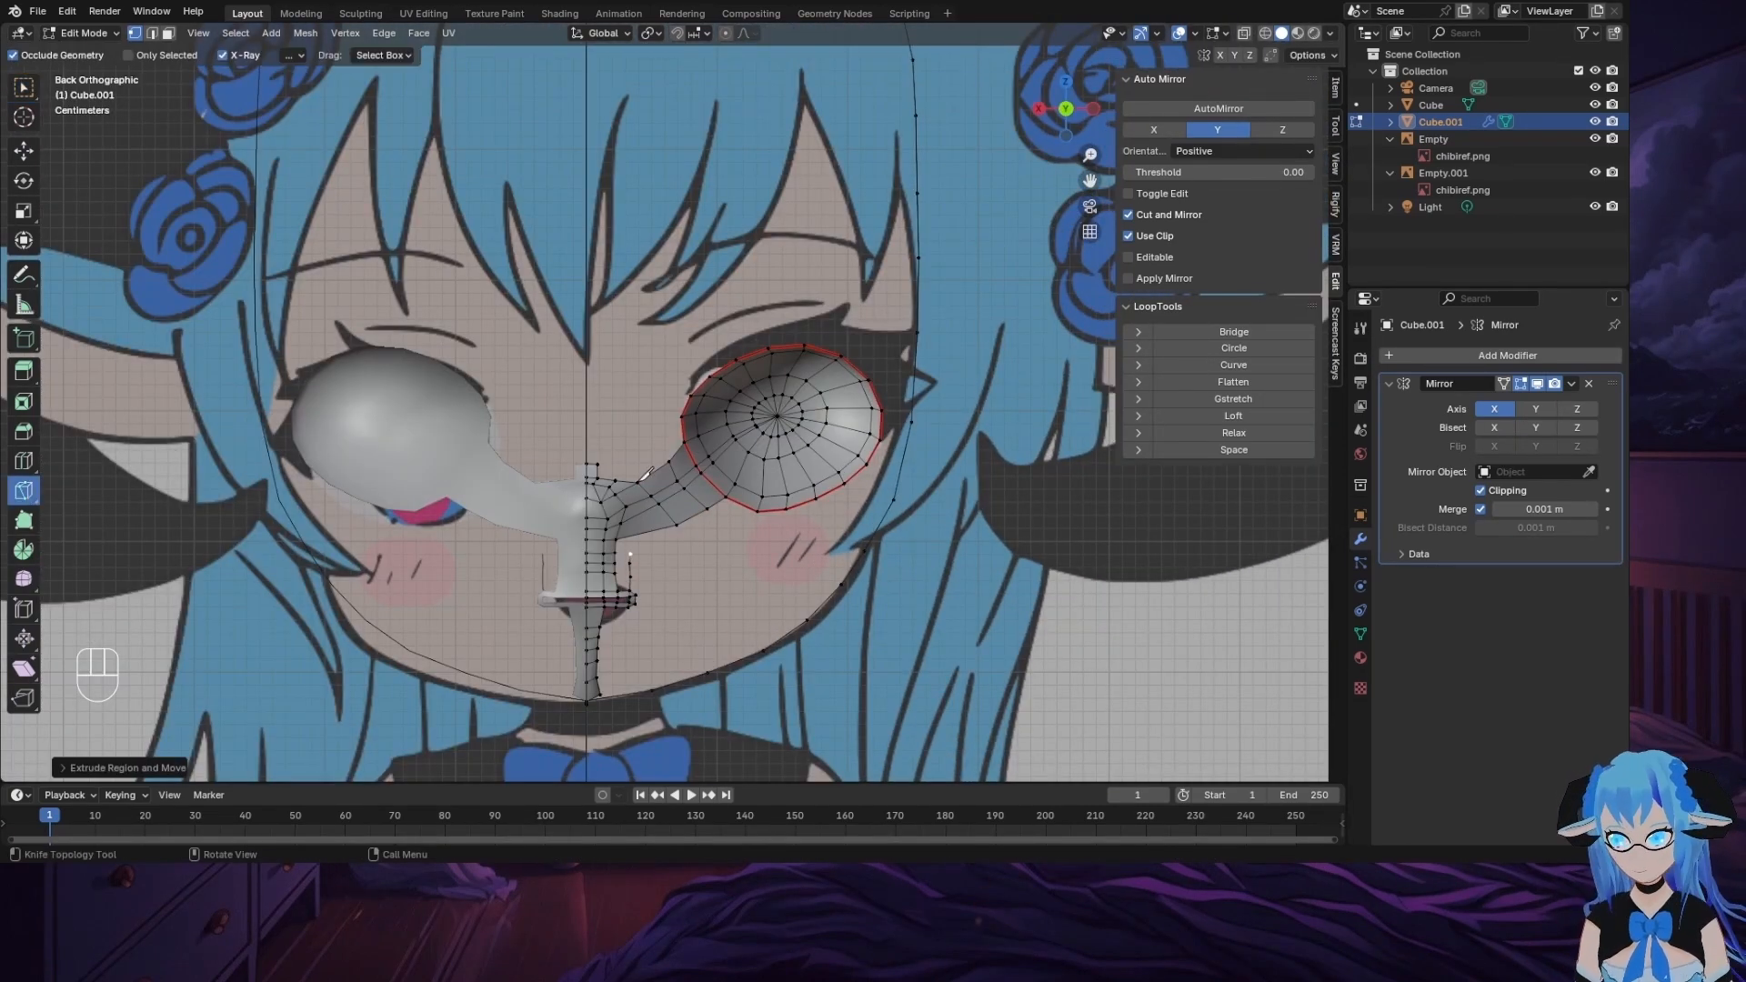
pyautogui.click(638, 484)
pyautogui.click(637, 535)
pyautogui.press('Return')
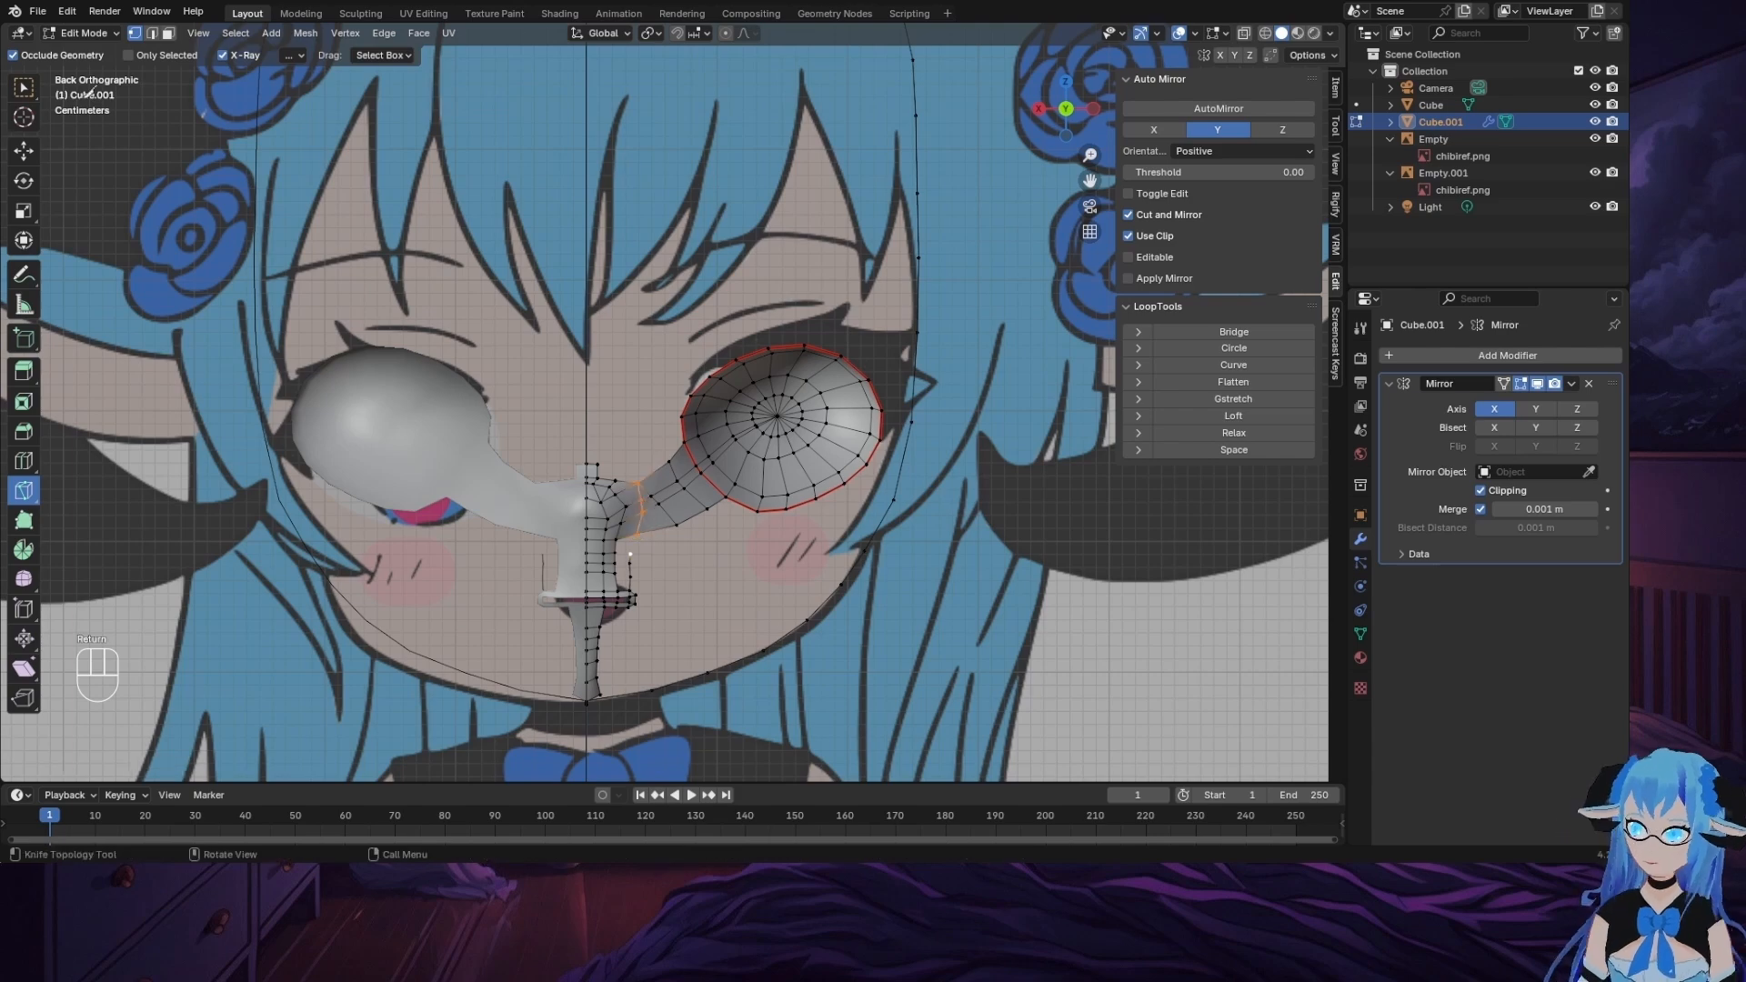
# Step: Fill the gap between the nose strip and the column above the mouth corner with faces
pyautogui.press('w')
pyautogui.moveTo(647, 529)
pyautogui.mouseDown()
pyautogui.moveTo(611, 596)
pyautogui.moveTo(640, 558)
pyautogui.mouseUp()
pyautogui.press('f')
pyautogui.press('j')
pyautogui.moveTo(615, 563); pyautogui.dragTo(639, 569)
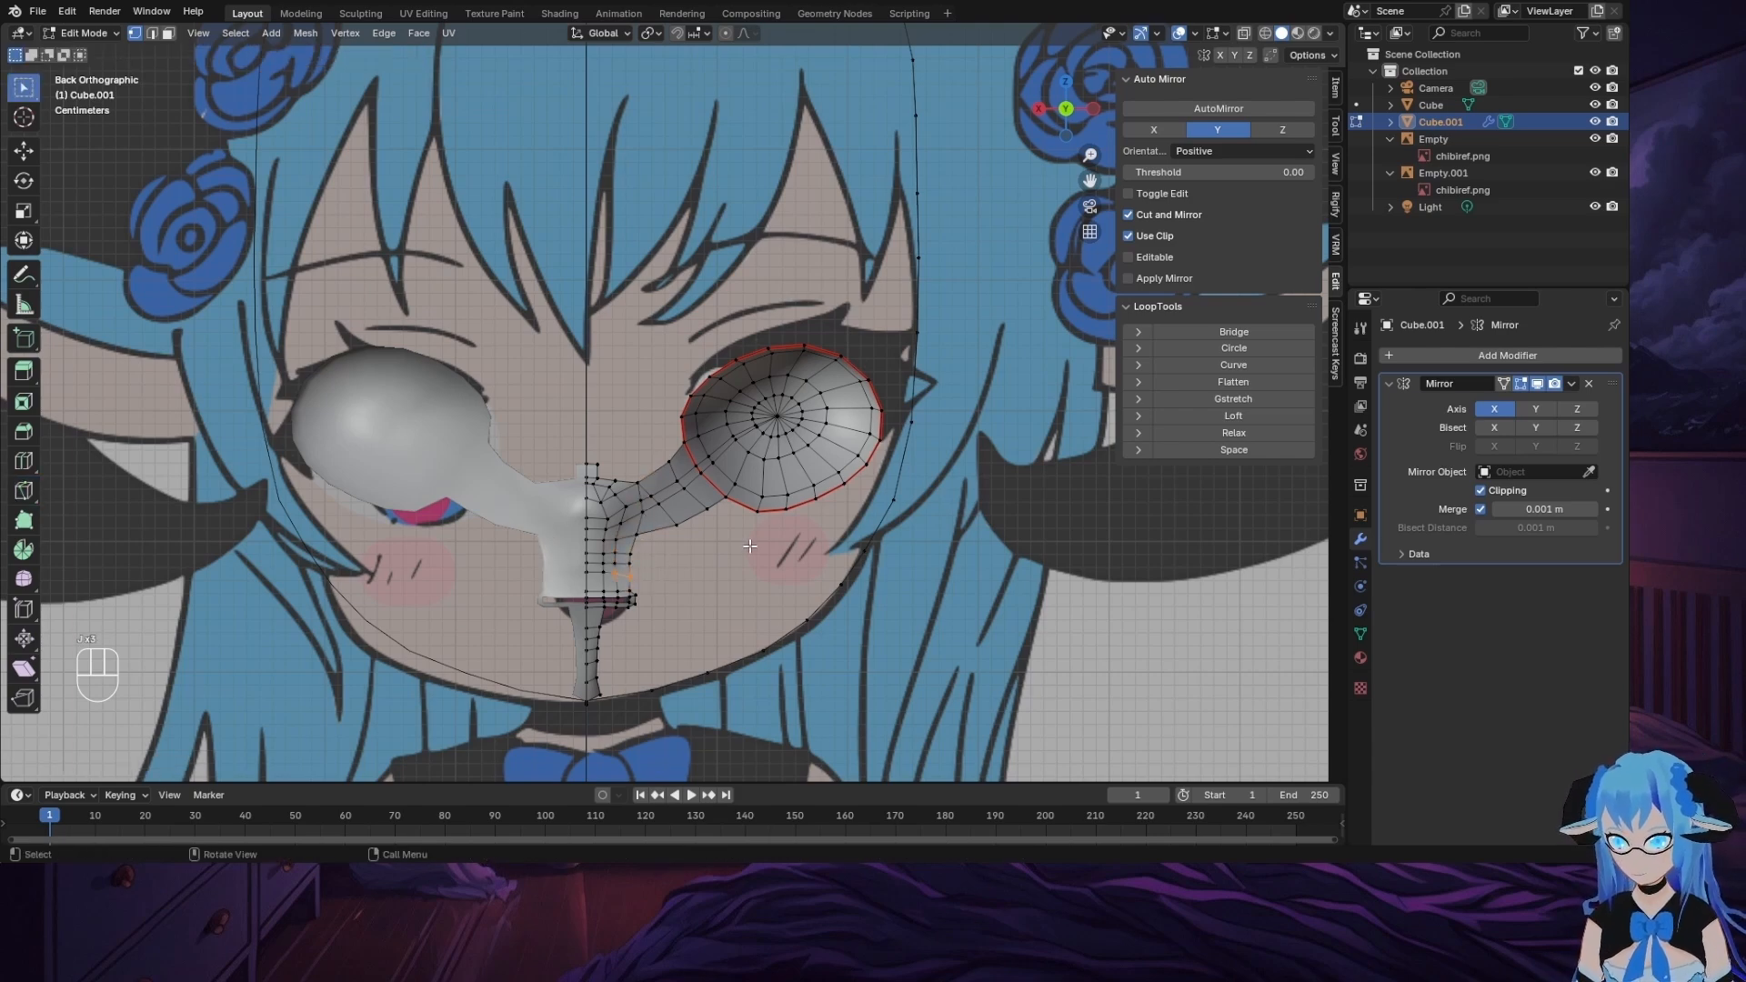
# Step: In the side view, move the selected vertex of the column above the mouth corner along Y to match the face's depth
pyautogui.press('ctrl+KP_3')
pyautogui.press('g')
pyautogui.press('y')
pyautogui.click(528, 569)
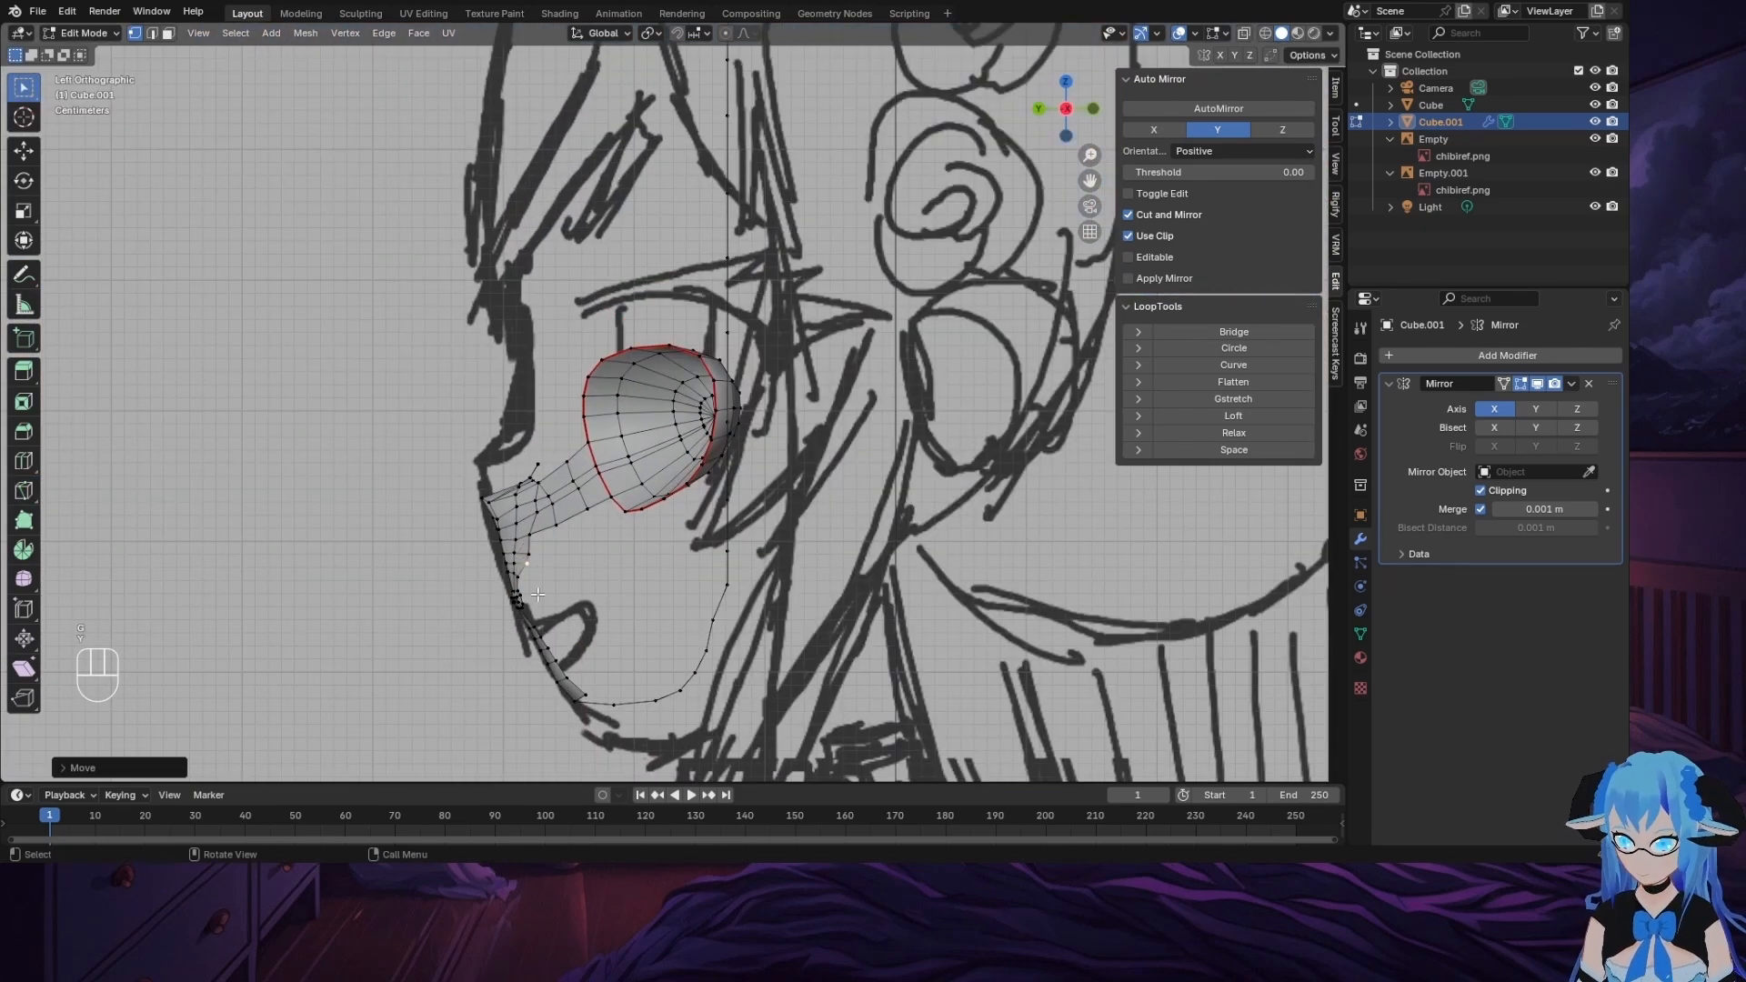
pyautogui.press('ctrl+KP_1')
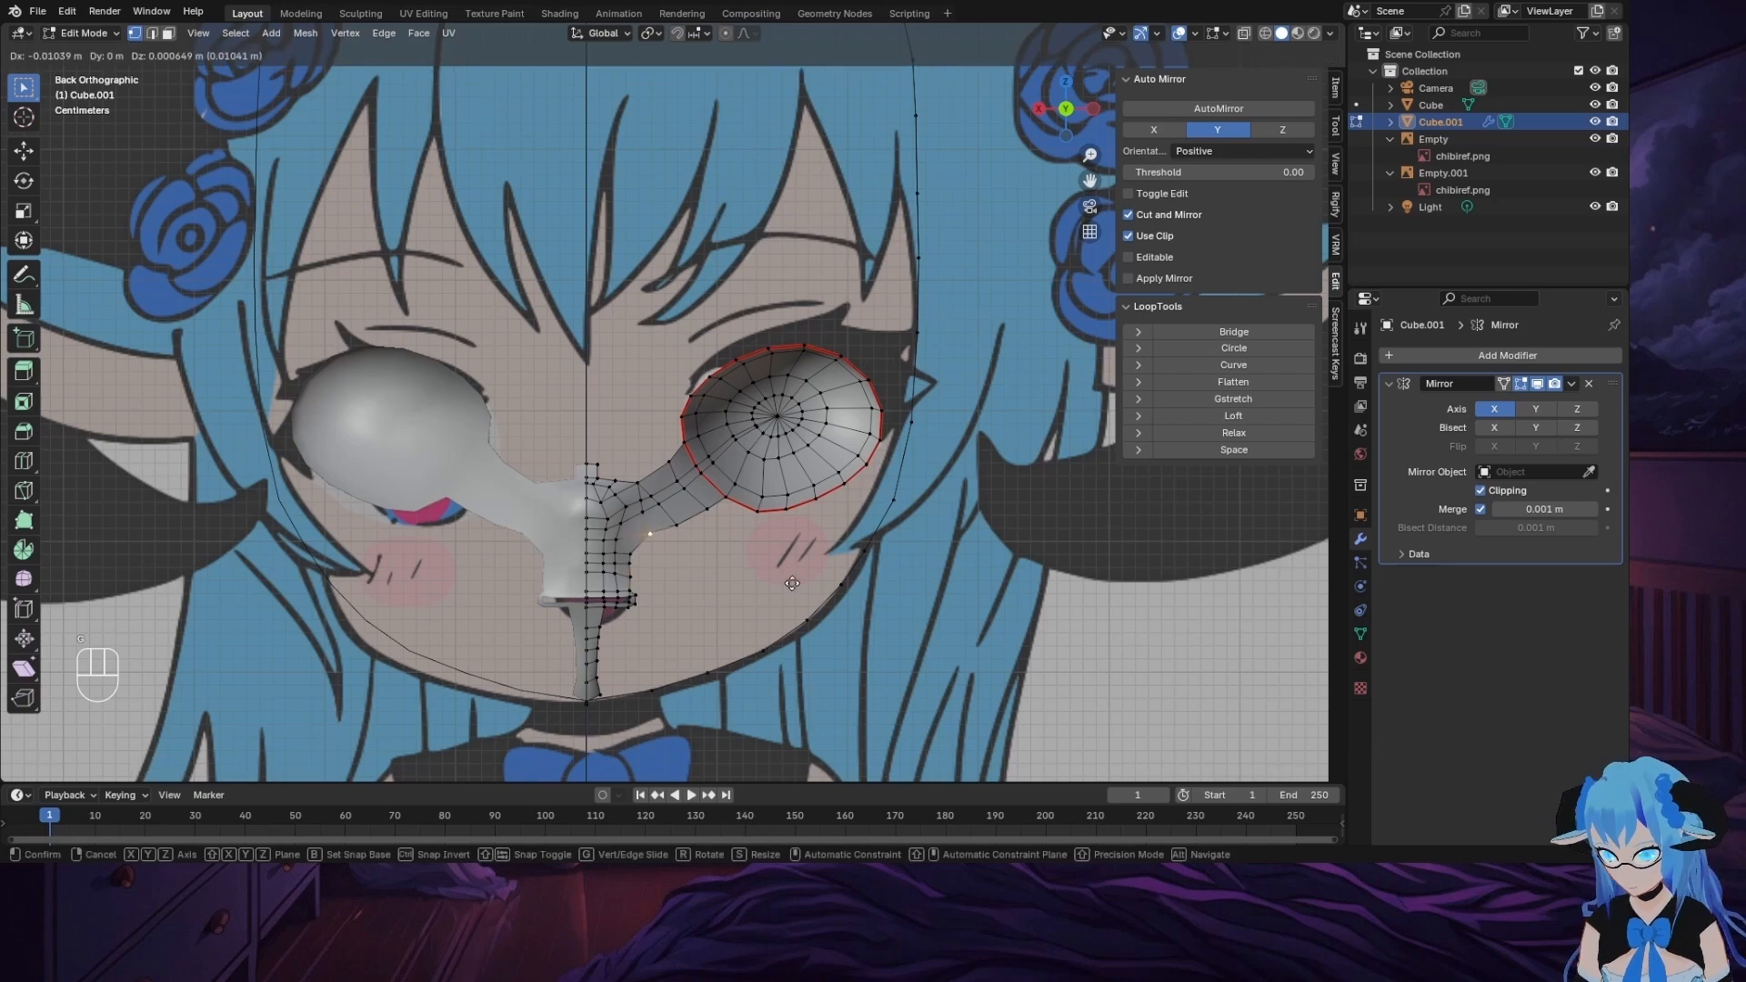
# Step: Adjust the outer vertices of the column beside the nose so its edge curves from the eye strip toward the mouth corner
pyautogui.moveTo(629, 551); pyautogui.dragTo(694, 564, button='middle')
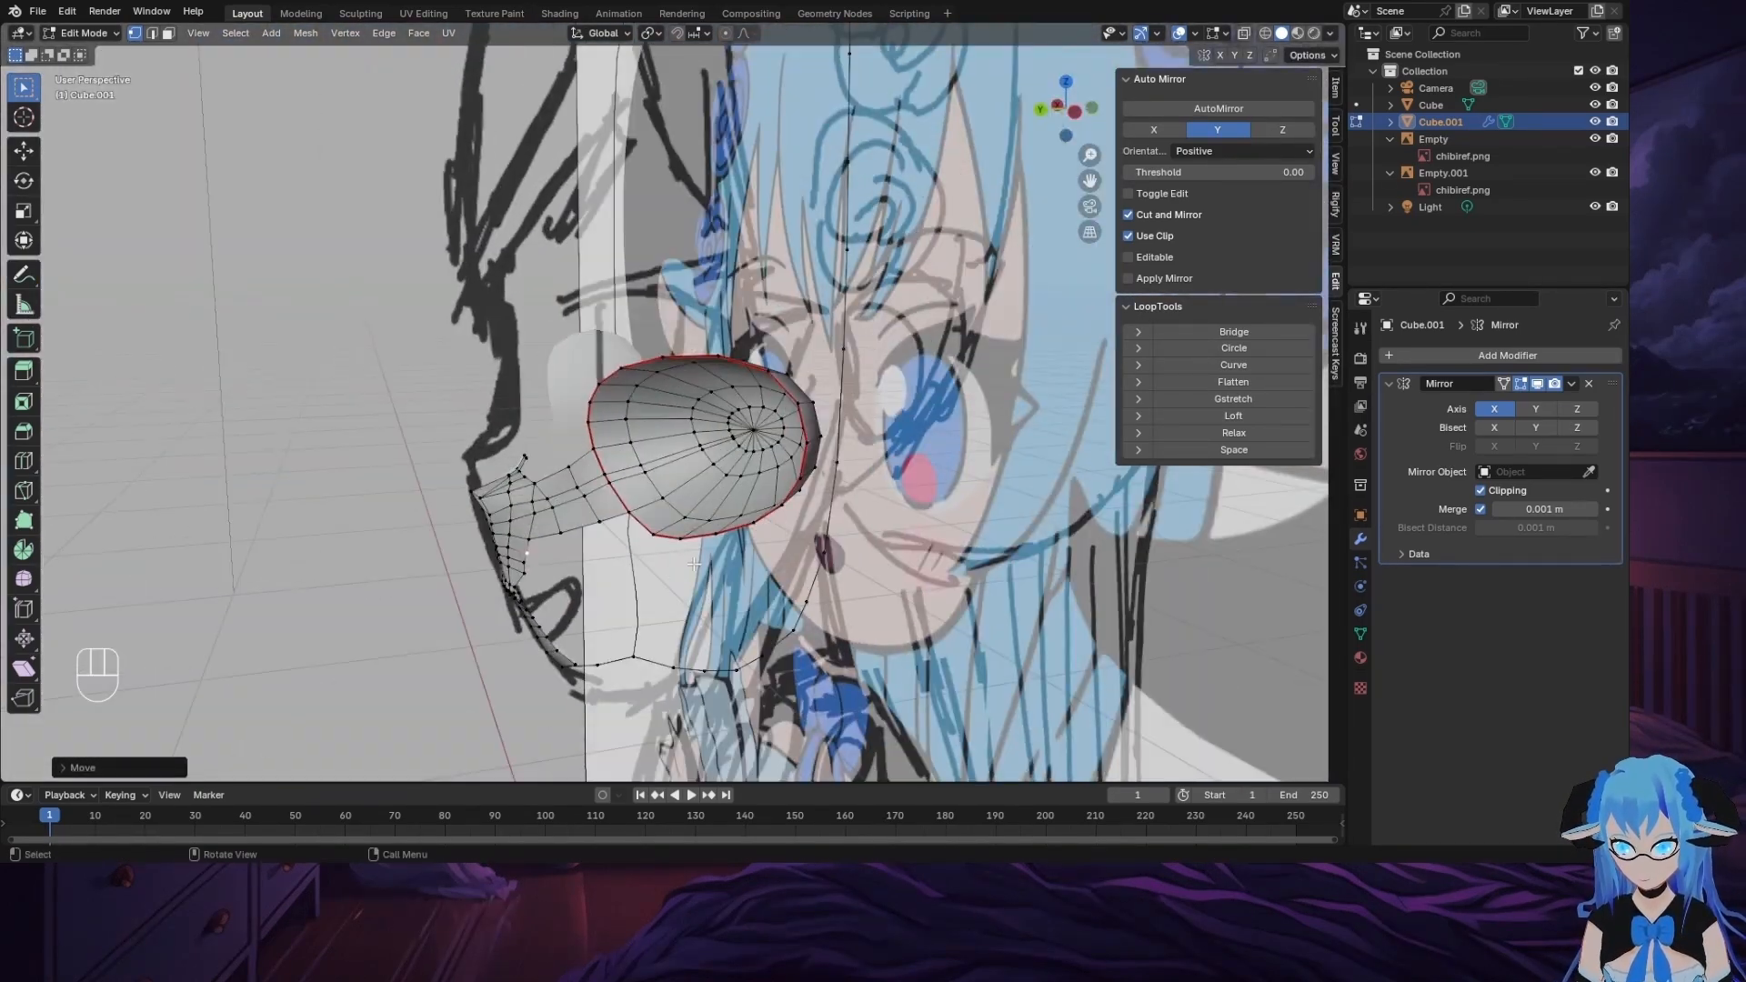
pyautogui.moveTo(715, 494); pyautogui.dragTo(615, 564, button='middle')
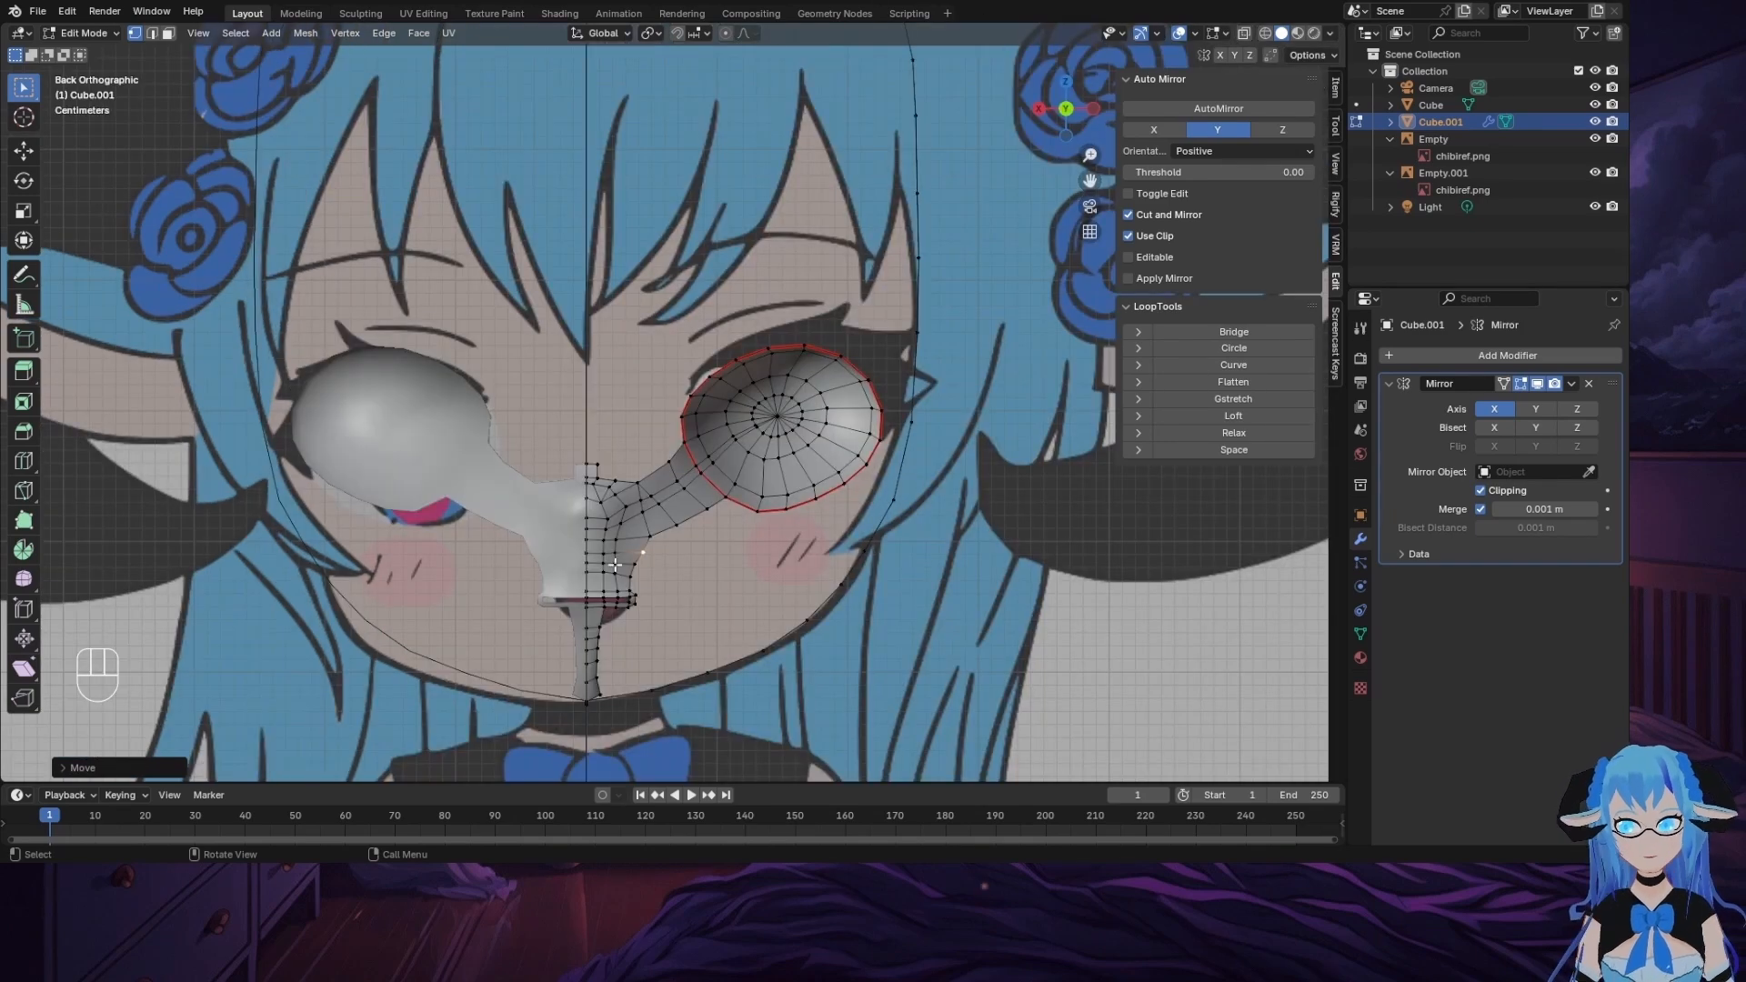
pyautogui.click(102, 36)
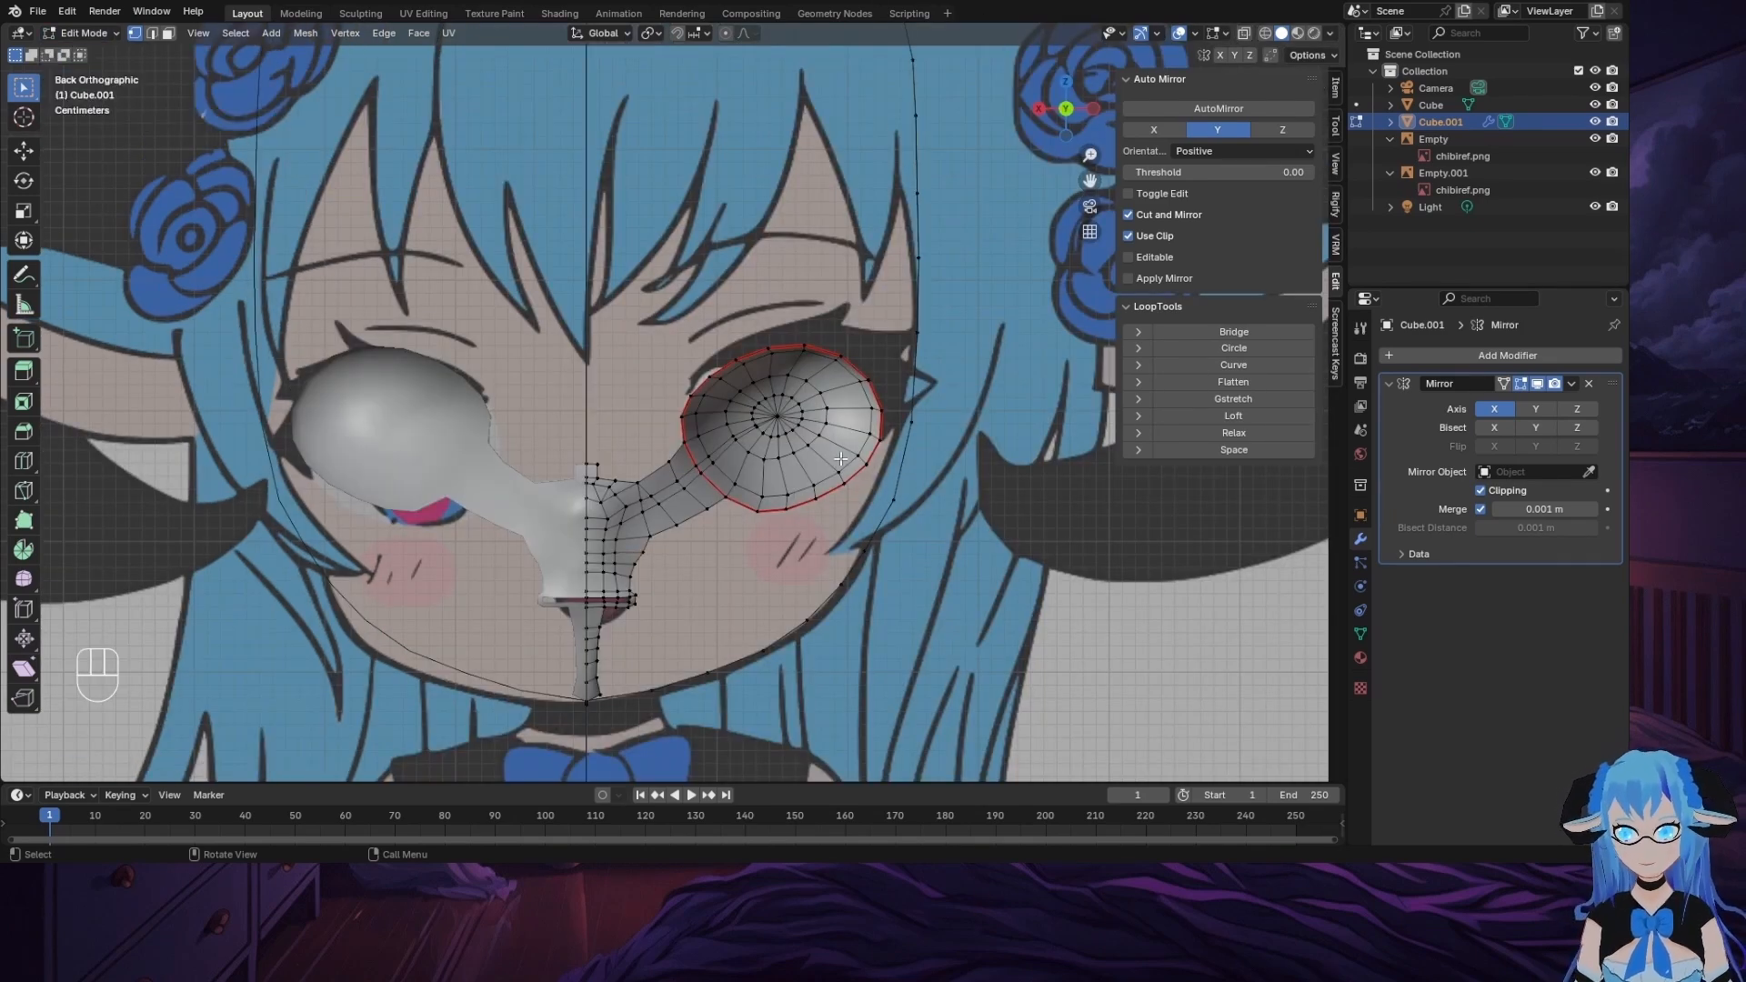
# Step: Try to extrude the mouth-corner vertex downward in several segments toward the chin
pyautogui.press('e')
pyautogui.press('e')
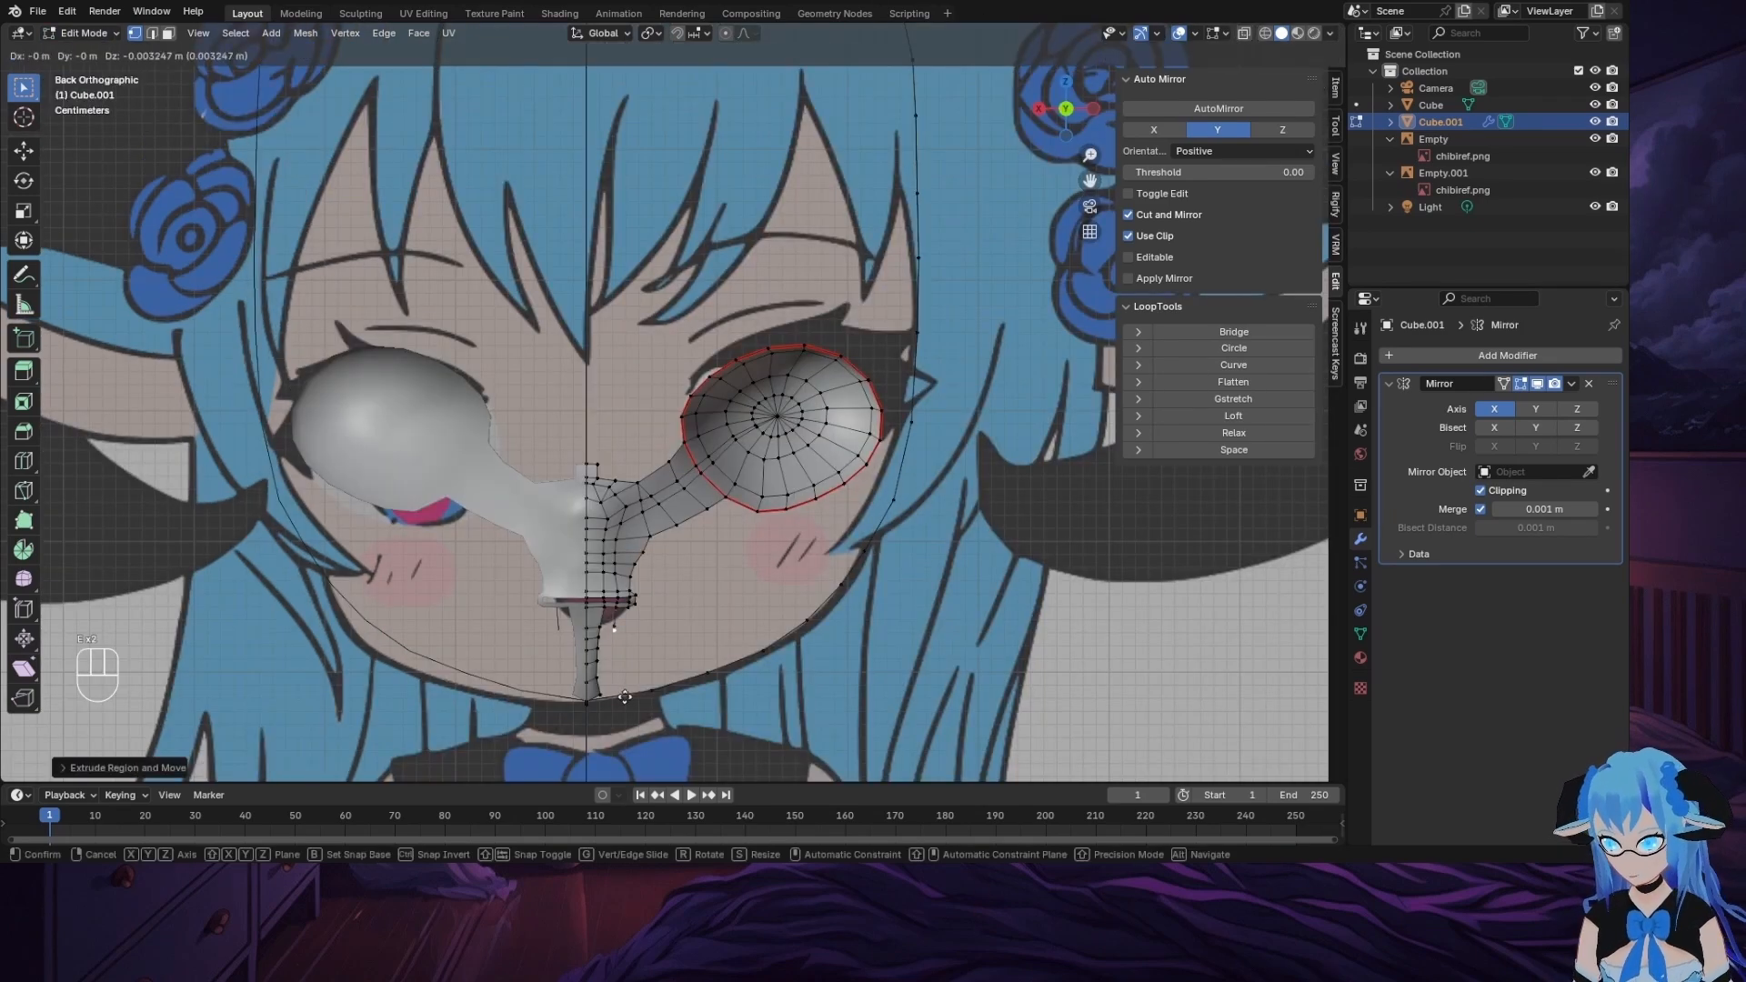
pyautogui.click(628, 738)
pyautogui.press('e')
pyautogui.click(626, 751)
pyautogui.keyDown('alt'); pyautogui.moveTo(626, 752); pyautogui.dragTo(628, 521, button='middle'); pyautogui.keyUp('alt')
pyautogui.hotkey('ctrl', 'z')
pyautogui.hotkey('ctrl', 'z')
# Step: Extrude a vertex from the lower end of the chin strip and form a face under the chin
pyautogui.click(1065, 127)
pyautogui.click(1040, 110)
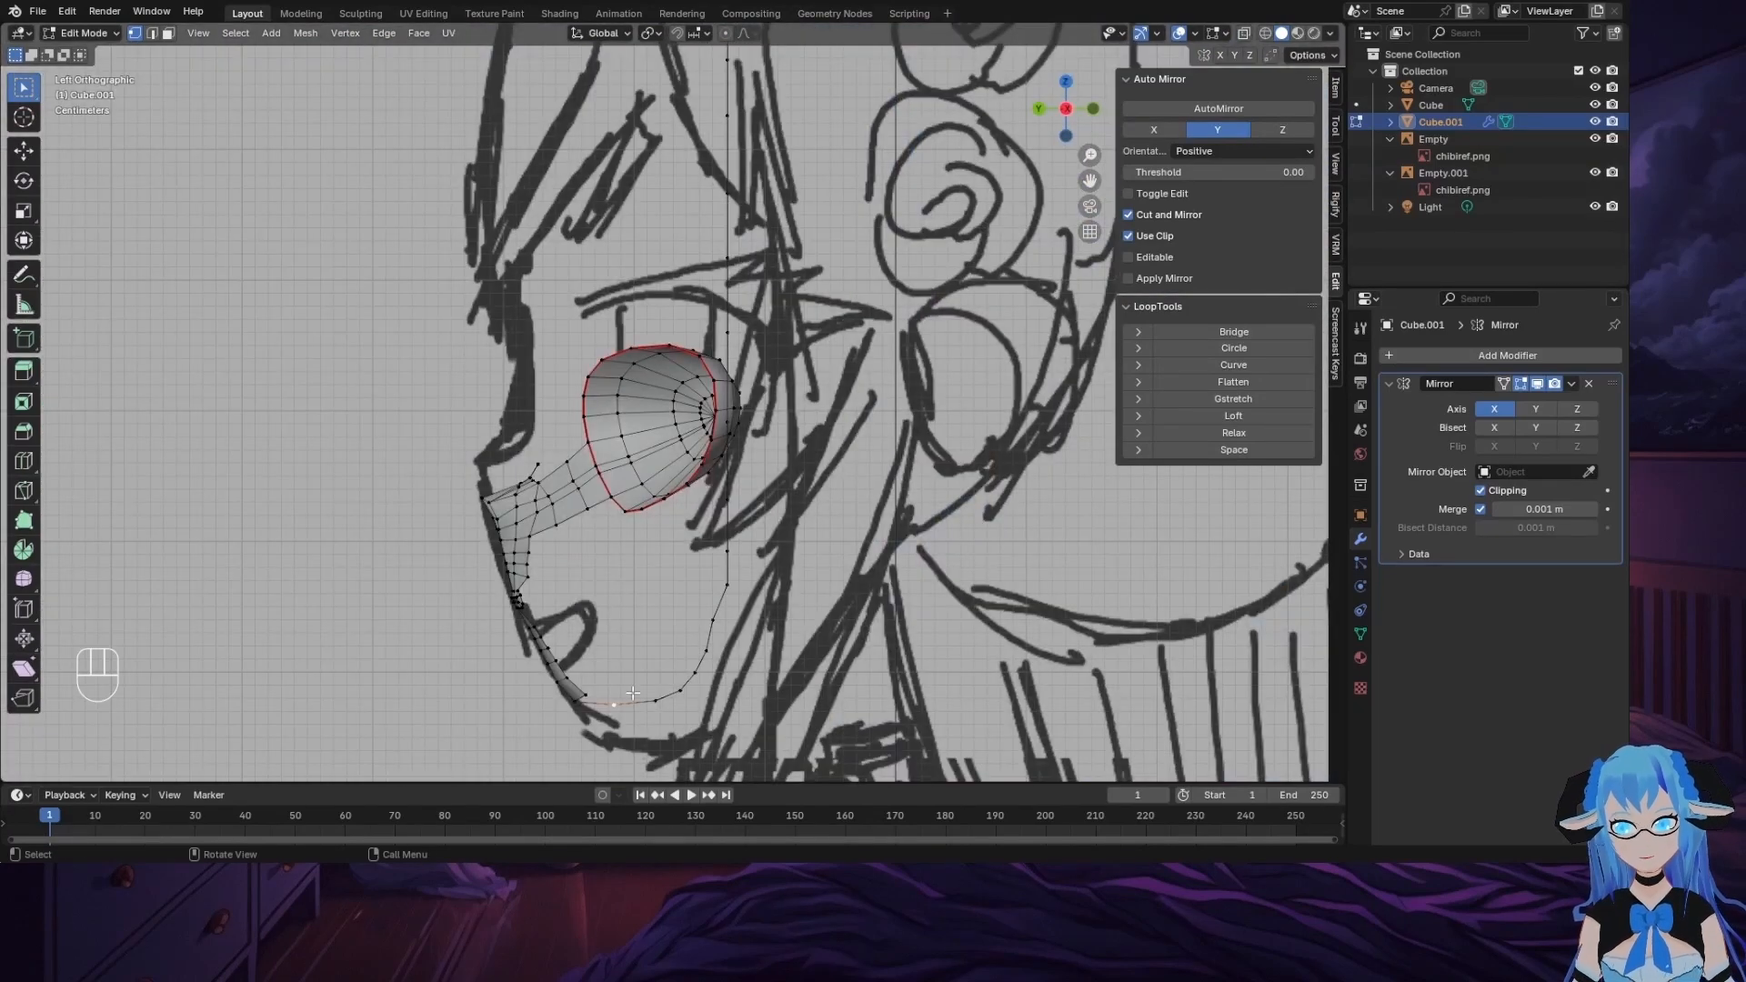
pyautogui.click(1039, 109)
pyautogui.moveTo(568, 700); pyautogui.dragTo(585, 596, button='middle')
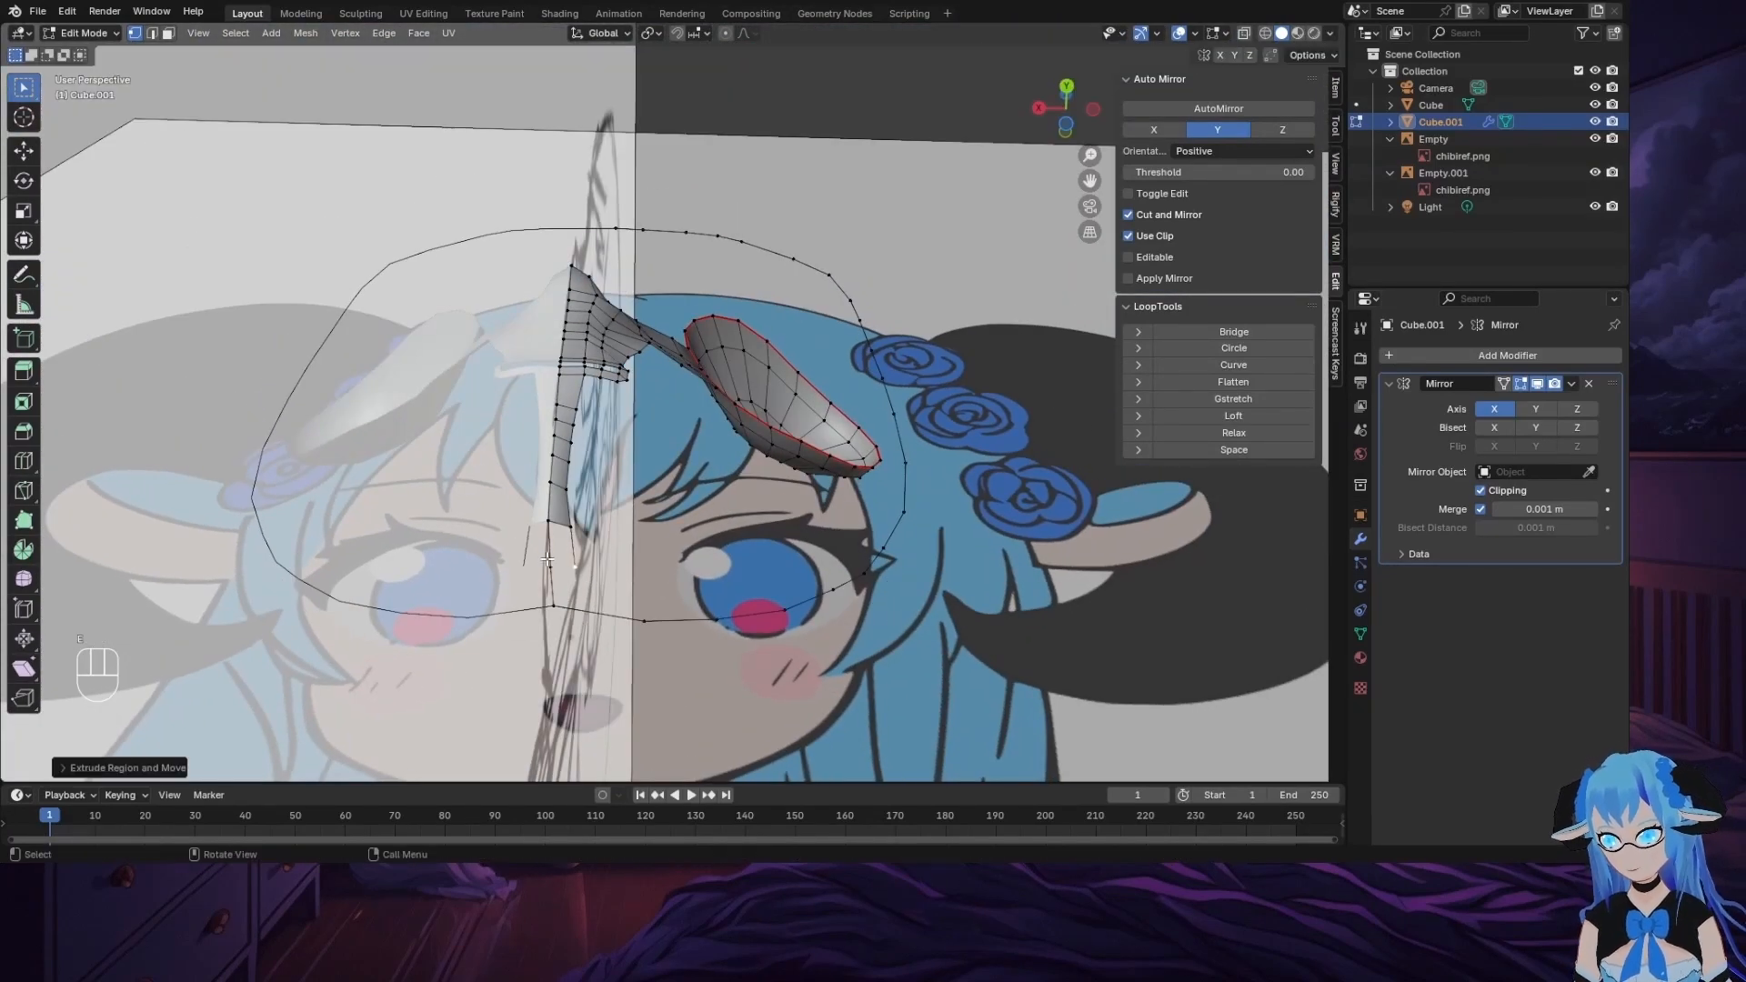
pyautogui.moveTo(560, 528); pyautogui.dragTo(657, 725, button='middle')
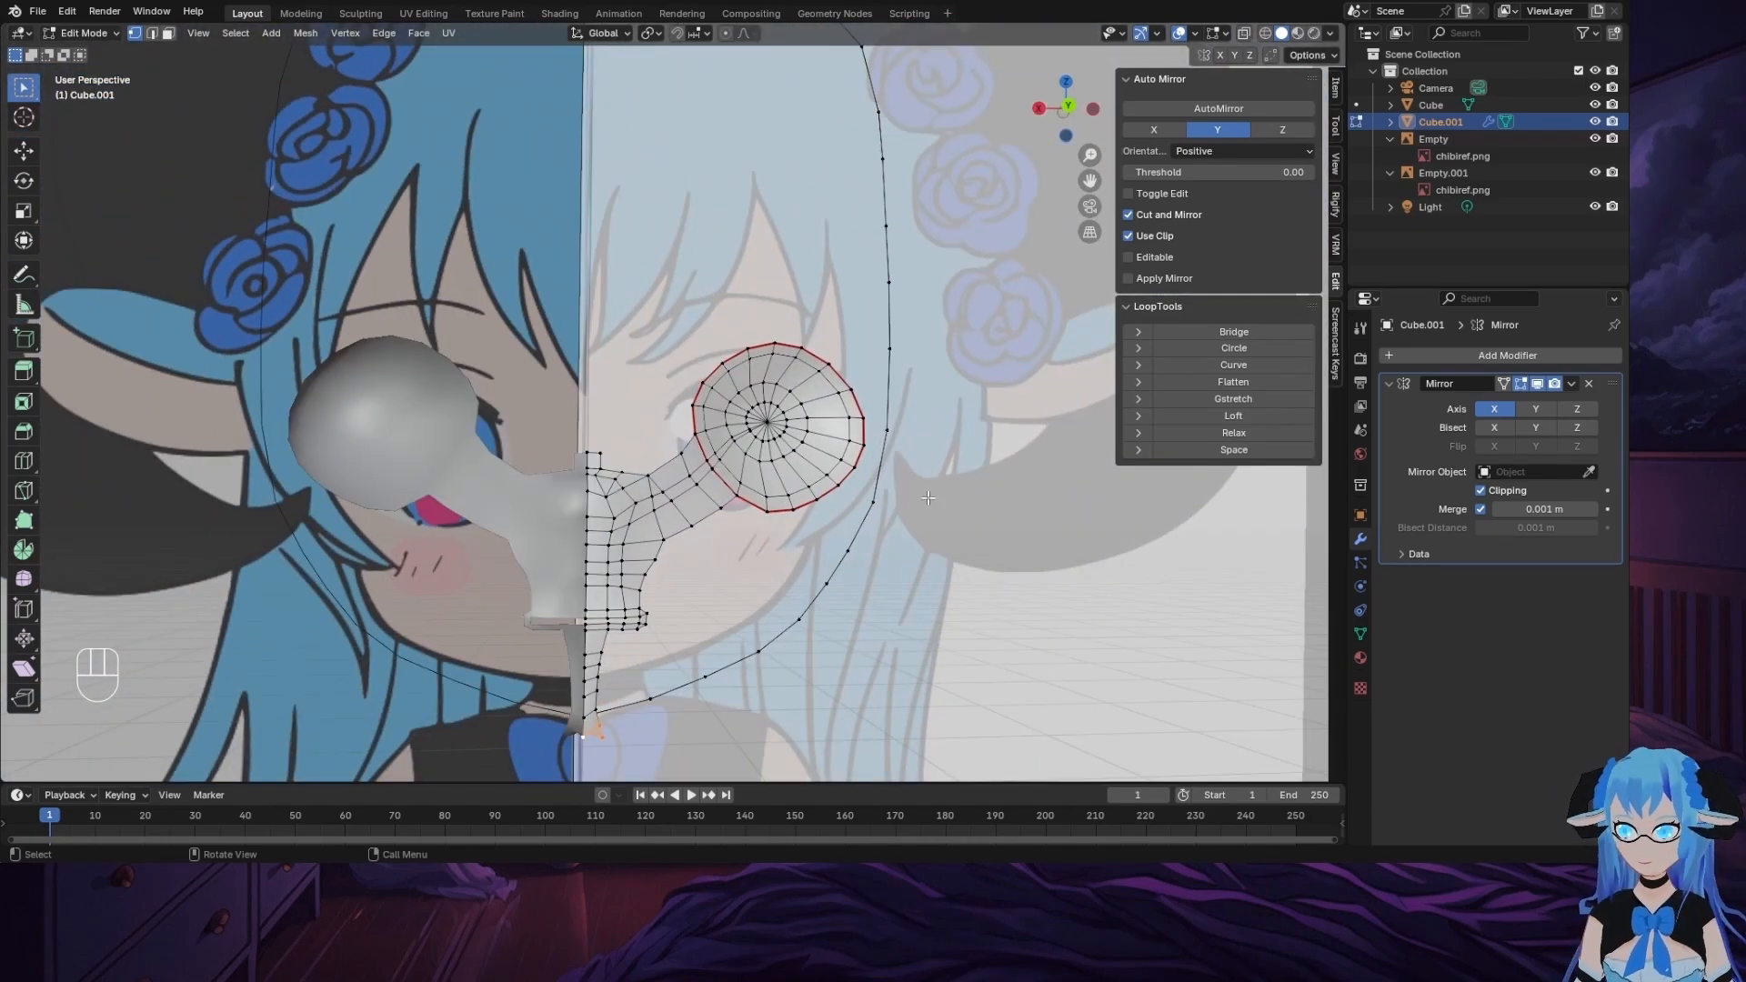
pyautogui.click(1069, 107)
pyautogui.moveTo(746, 682); pyautogui.dragTo(591, 702, button='middle')
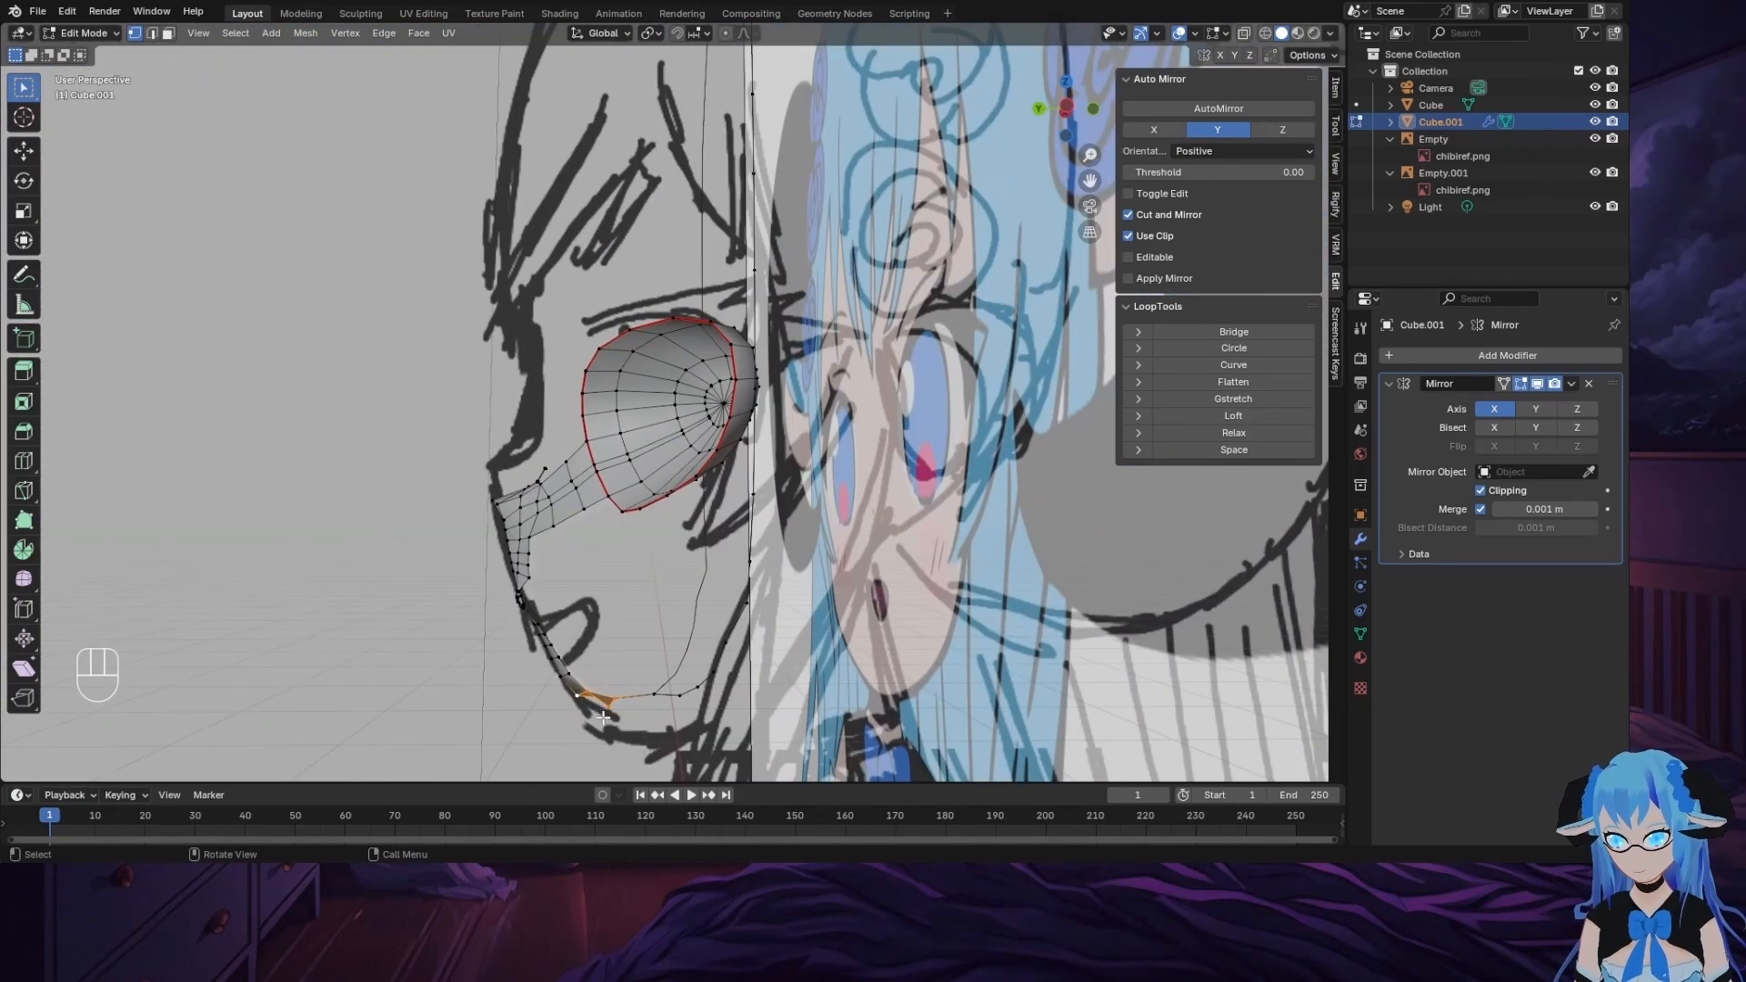
# Step: In the side view, move the new under-chin vertices to follow the jawline
pyautogui.click(1060, 108)
pyautogui.click(1066, 108)
pyautogui.press('g')
pyautogui.click(673, 682)
pyautogui.click(586, 695)
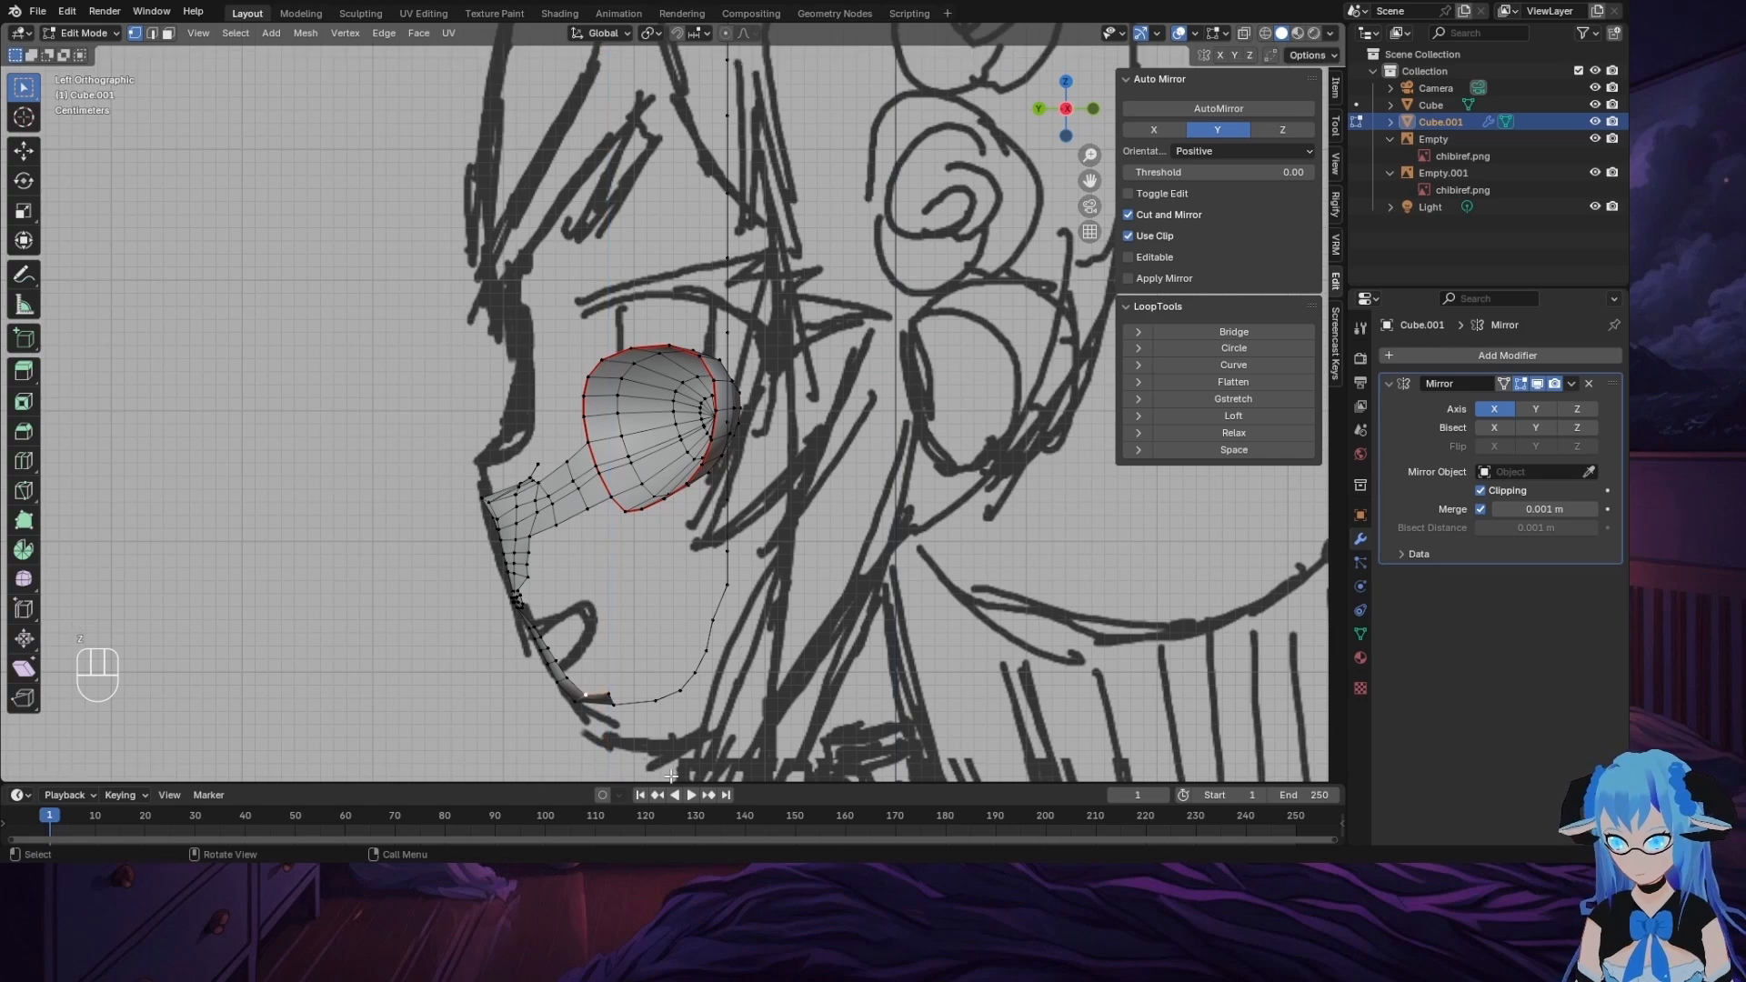
pyautogui.press('g')
pyautogui.click(595, 689)
# Step: From the bottom view, move the selected under-chin vertex sideways to adjust the strip's width
pyautogui.moveTo(637, 671); pyautogui.dragTo(857, 555, button='middle')
pyautogui.click(1066, 125)
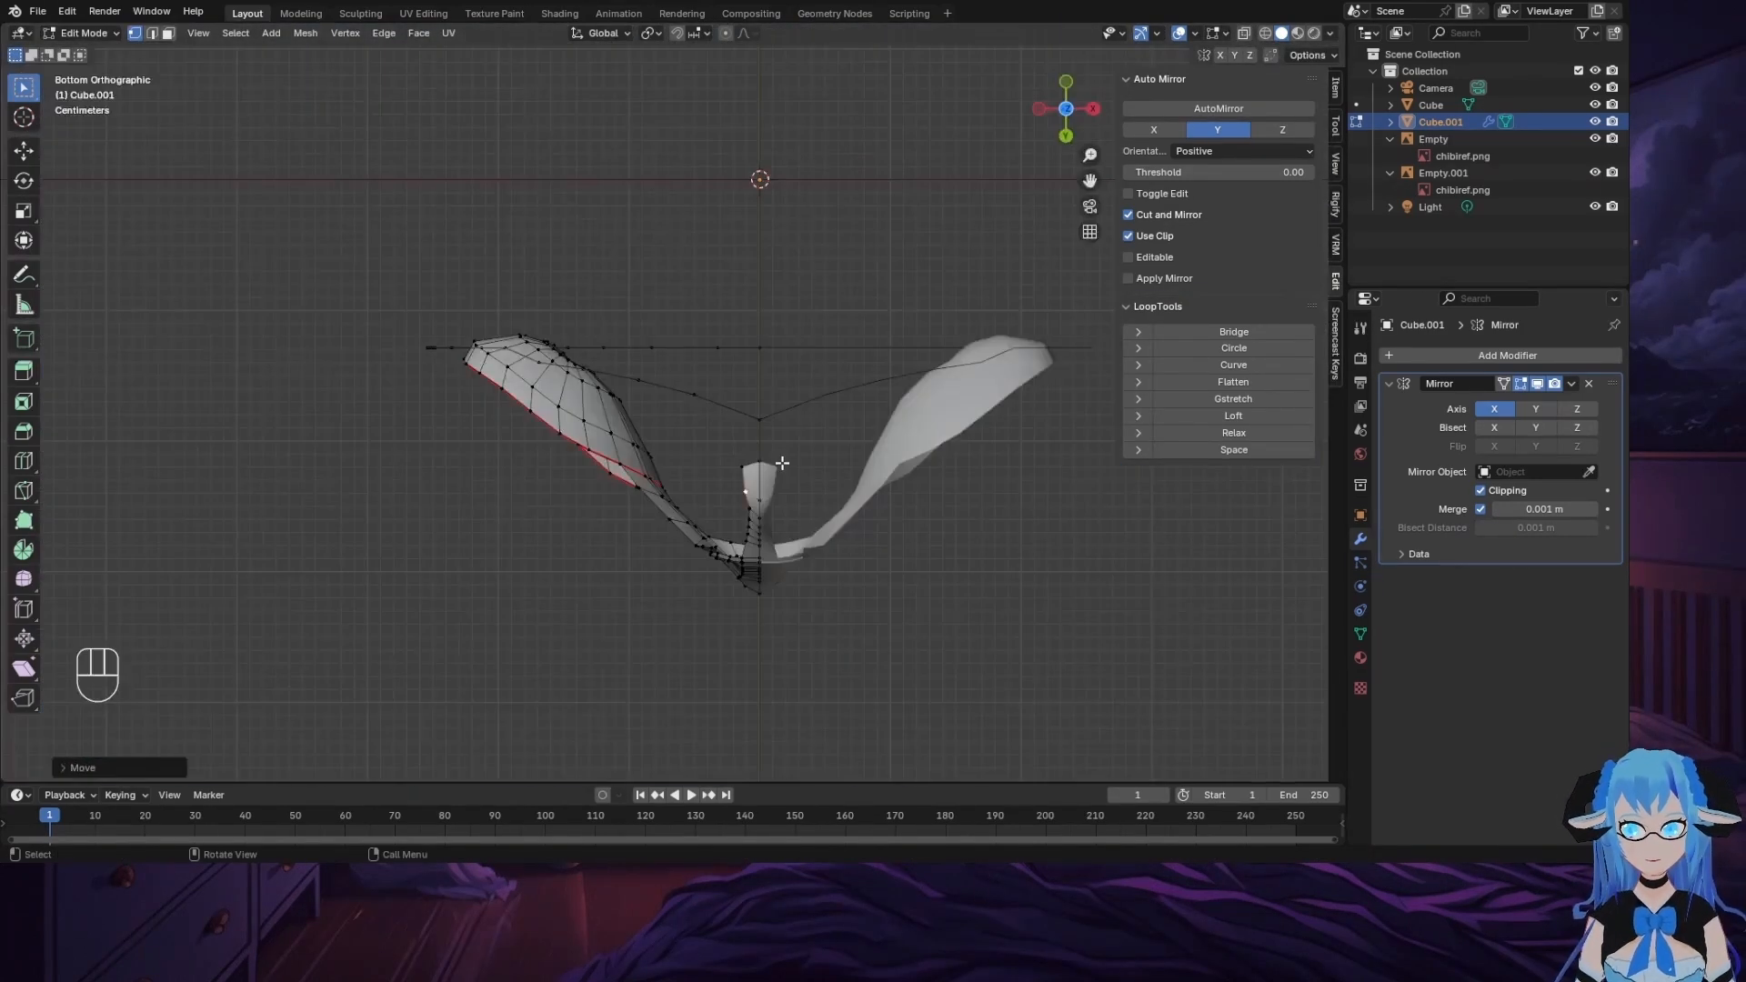
pyautogui.click(779, 464)
pyautogui.press('g')
pyautogui.click(951, 606)
pyautogui.moveTo(951, 607); pyautogui.dragTo(975, 586, button='middle')
# Step: In the side view, extrude the under-chin edge two segments back along the jaw and fill faces against the jawline
pyautogui.click(1038, 112)
pyautogui.press('e')
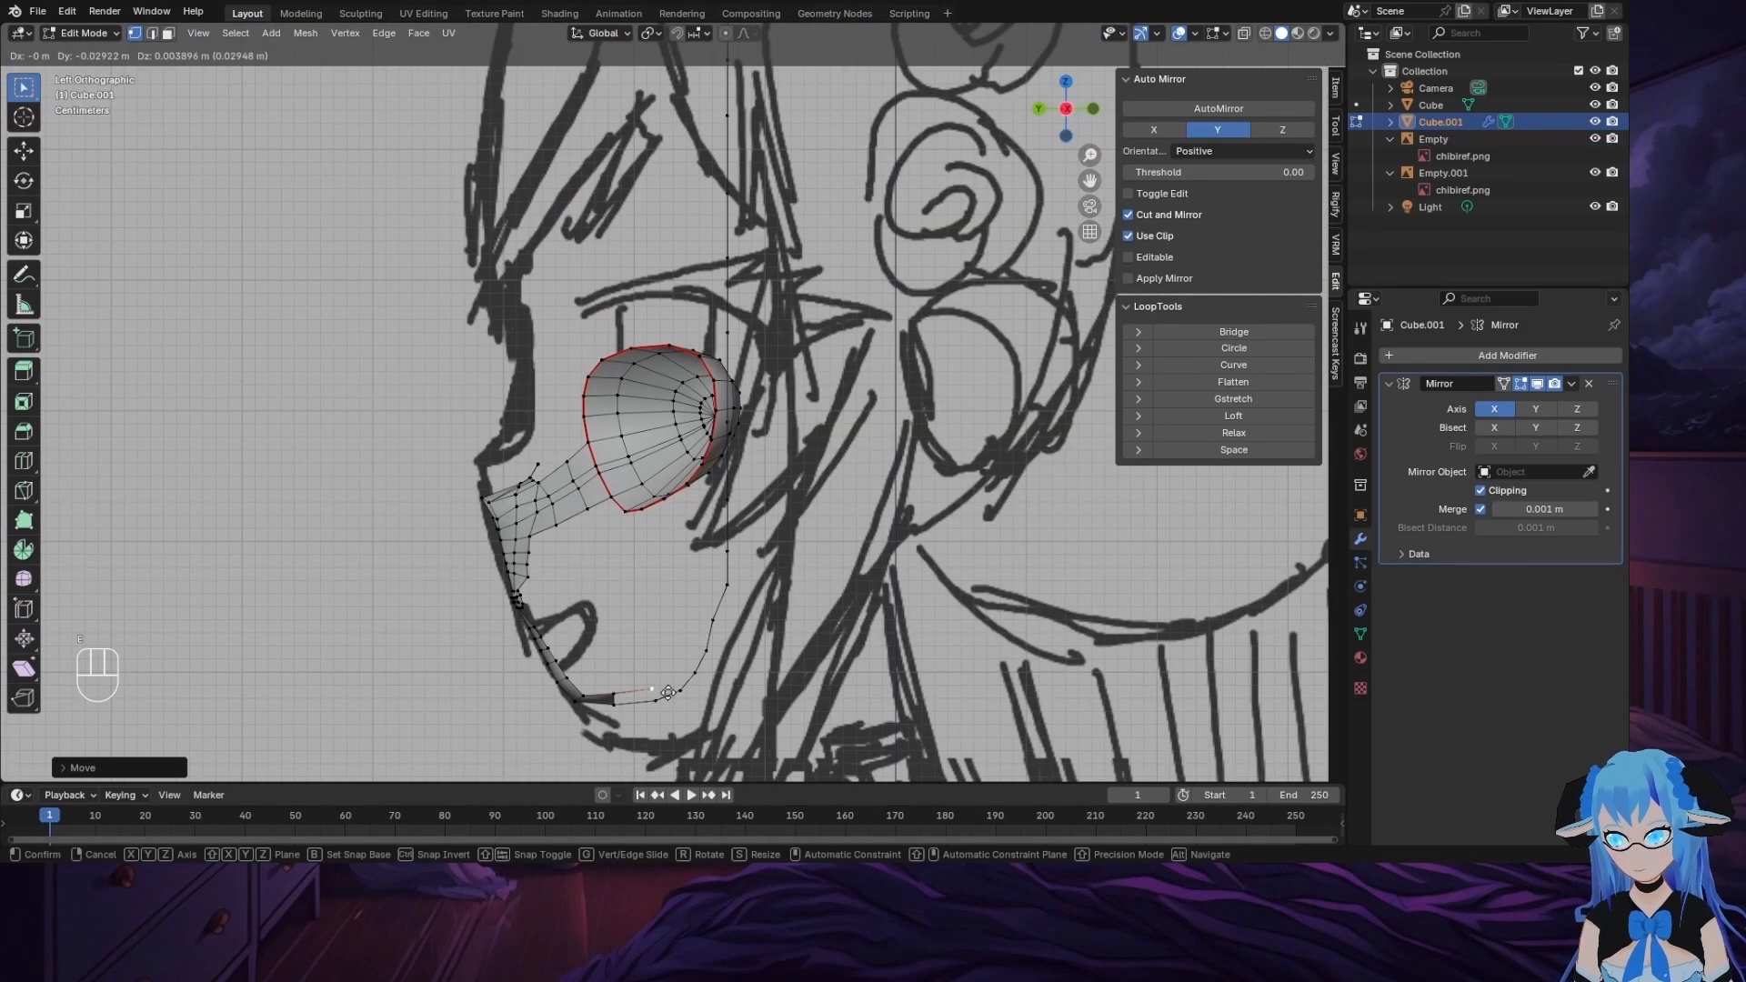
pyautogui.click(670, 694)
pyautogui.keyDown('shift'); pyautogui.click(657, 701); pyautogui.keyUp('shift')
pyautogui.press('f')
pyautogui.press('f')
pyautogui.click(653, 689)
pyautogui.press('e')
pyautogui.click(675, 680)
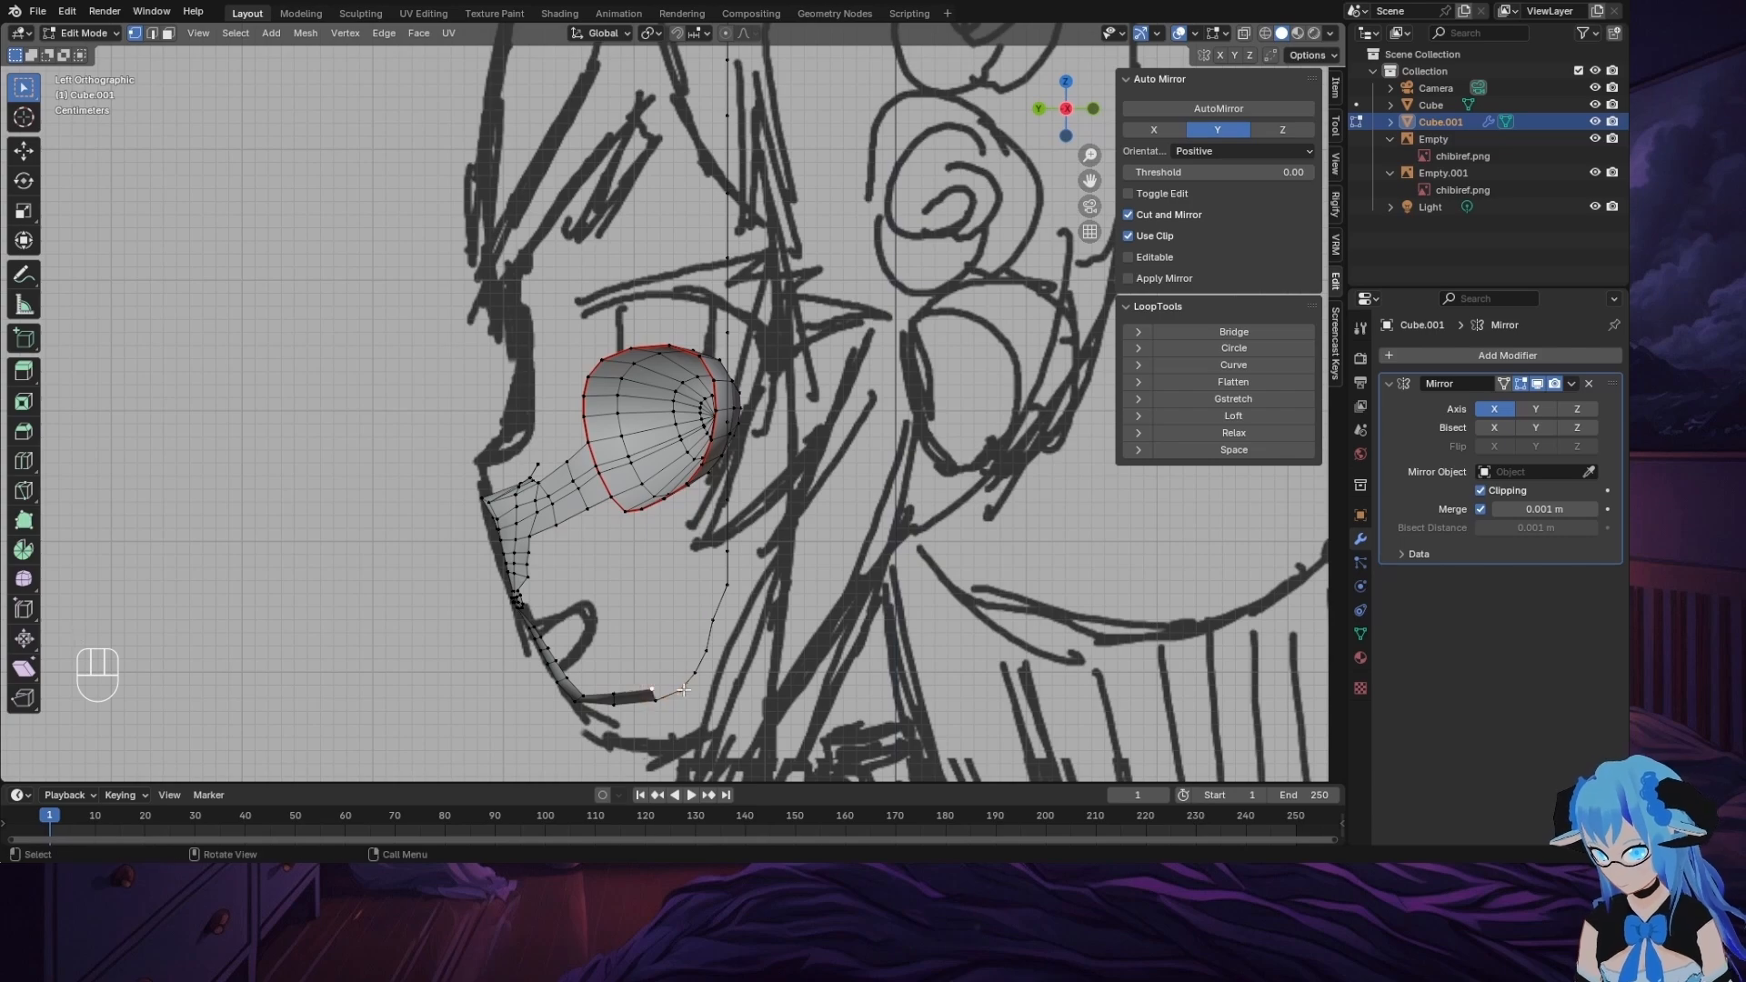
pyautogui.moveTo(643, 714); pyautogui.dragTo(687, 675)
pyautogui.press('f')
# Step: From below, reposition the vertices of the under-chin strip to widen it toward the jaw outline
pyautogui.click(674, 681)
pyautogui.moveTo(677, 680); pyautogui.dragTo(864, 509, button='middle')
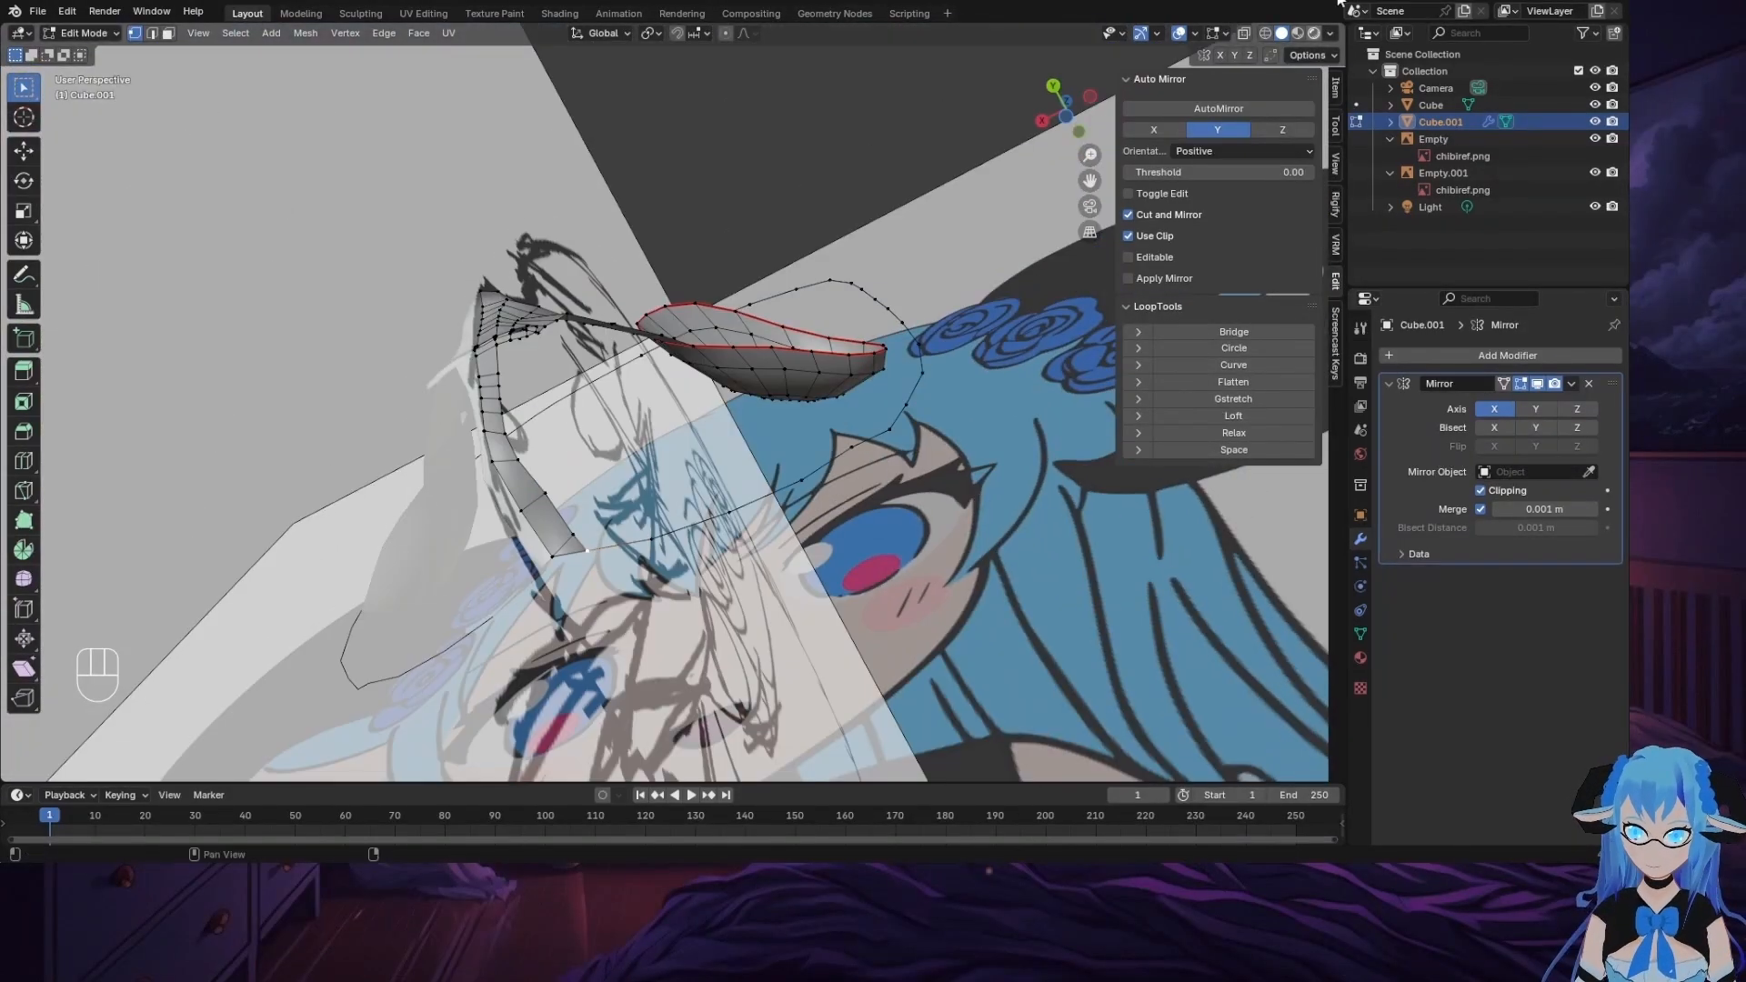
pyautogui.click(1070, 118)
pyautogui.press('g')
pyautogui.click(789, 464)
pyautogui.moveTo(789, 465); pyautogui.dragTo(664, 746, button='middle')
pyautogui.press('g')
pyautogui.press('g')
pyautogui.press('g')
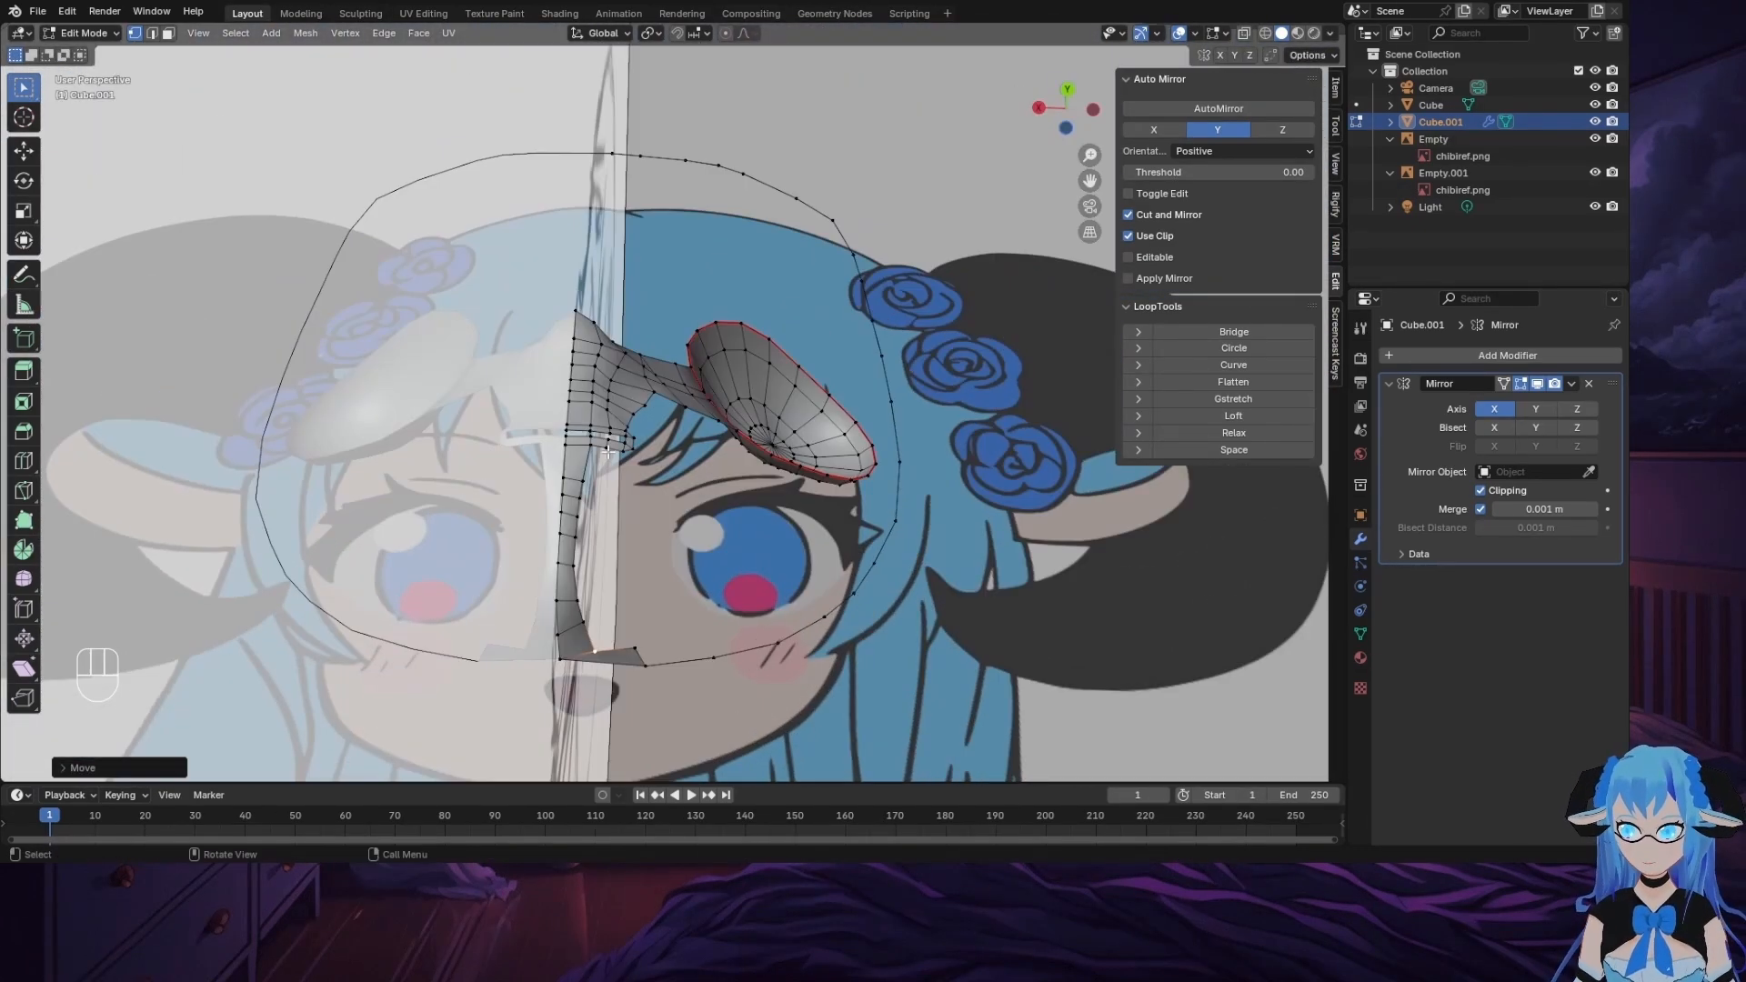
# Step: Extrude a column of edges from the mouth corner down to the chin and fill the gap to the center strip with faces
pyautogui.press('e')
pyautogui.rightClick(662, 752)
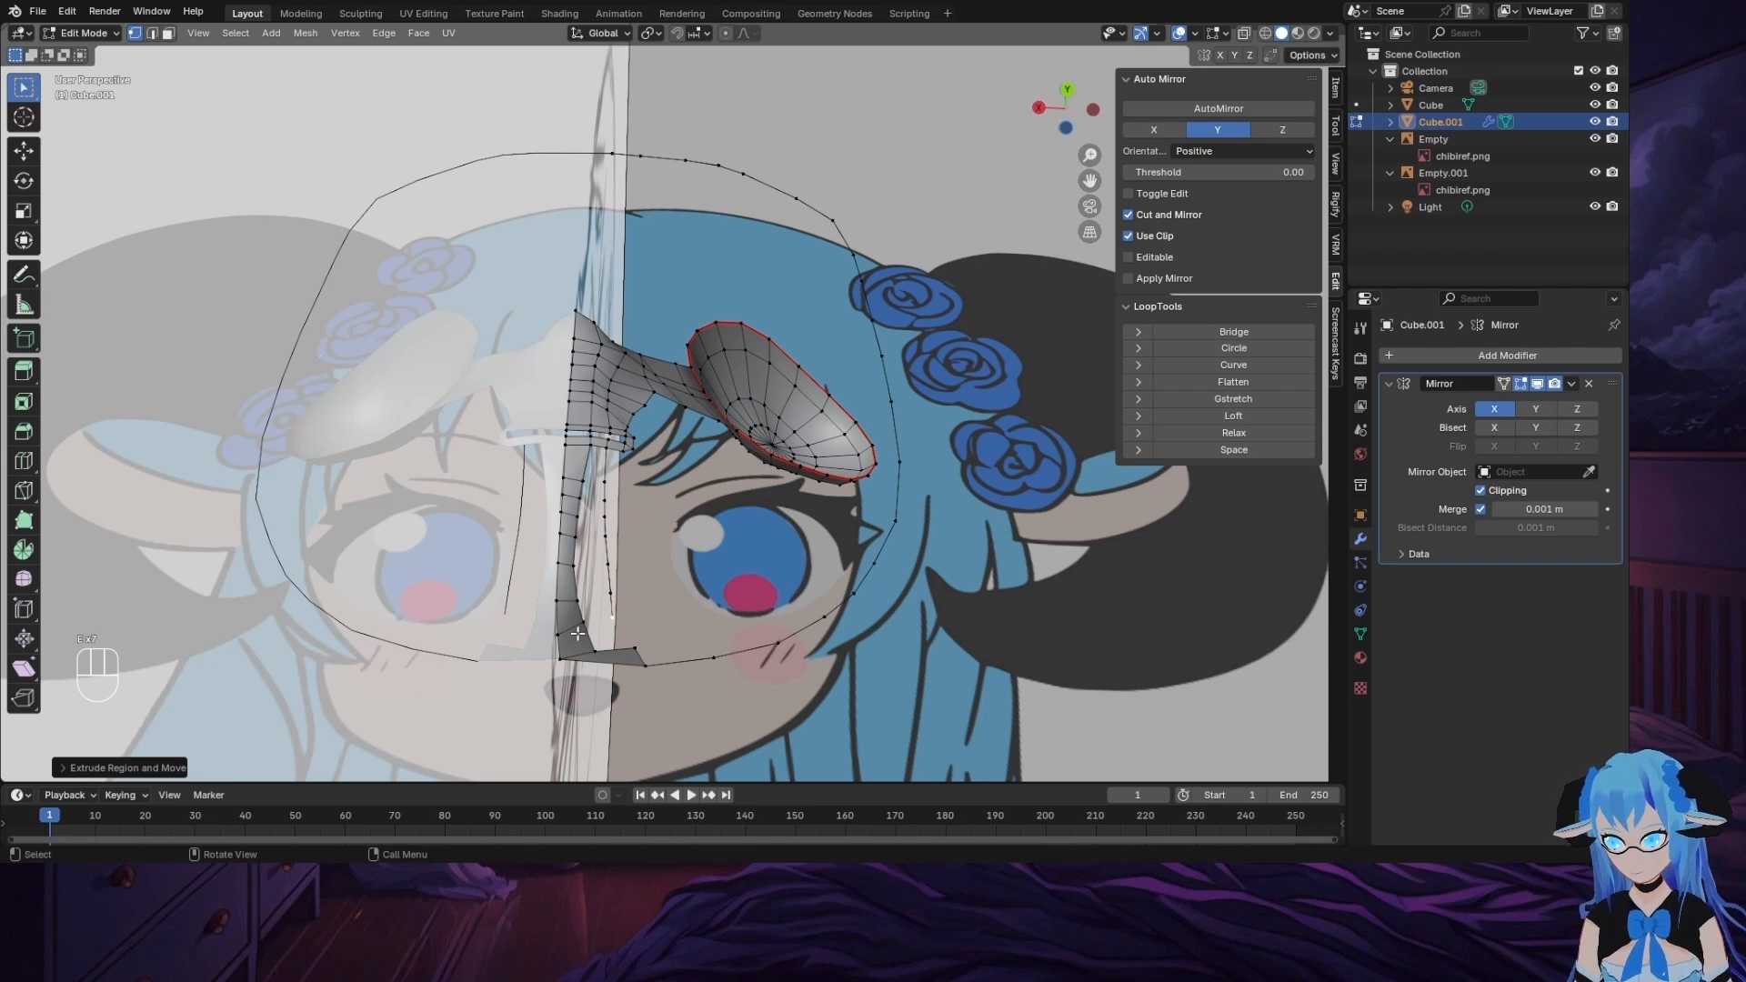
pyautogui.keyDown('ctrl'); pyautogui.click(612, 666); pyautogui.keyUp('ctrl')
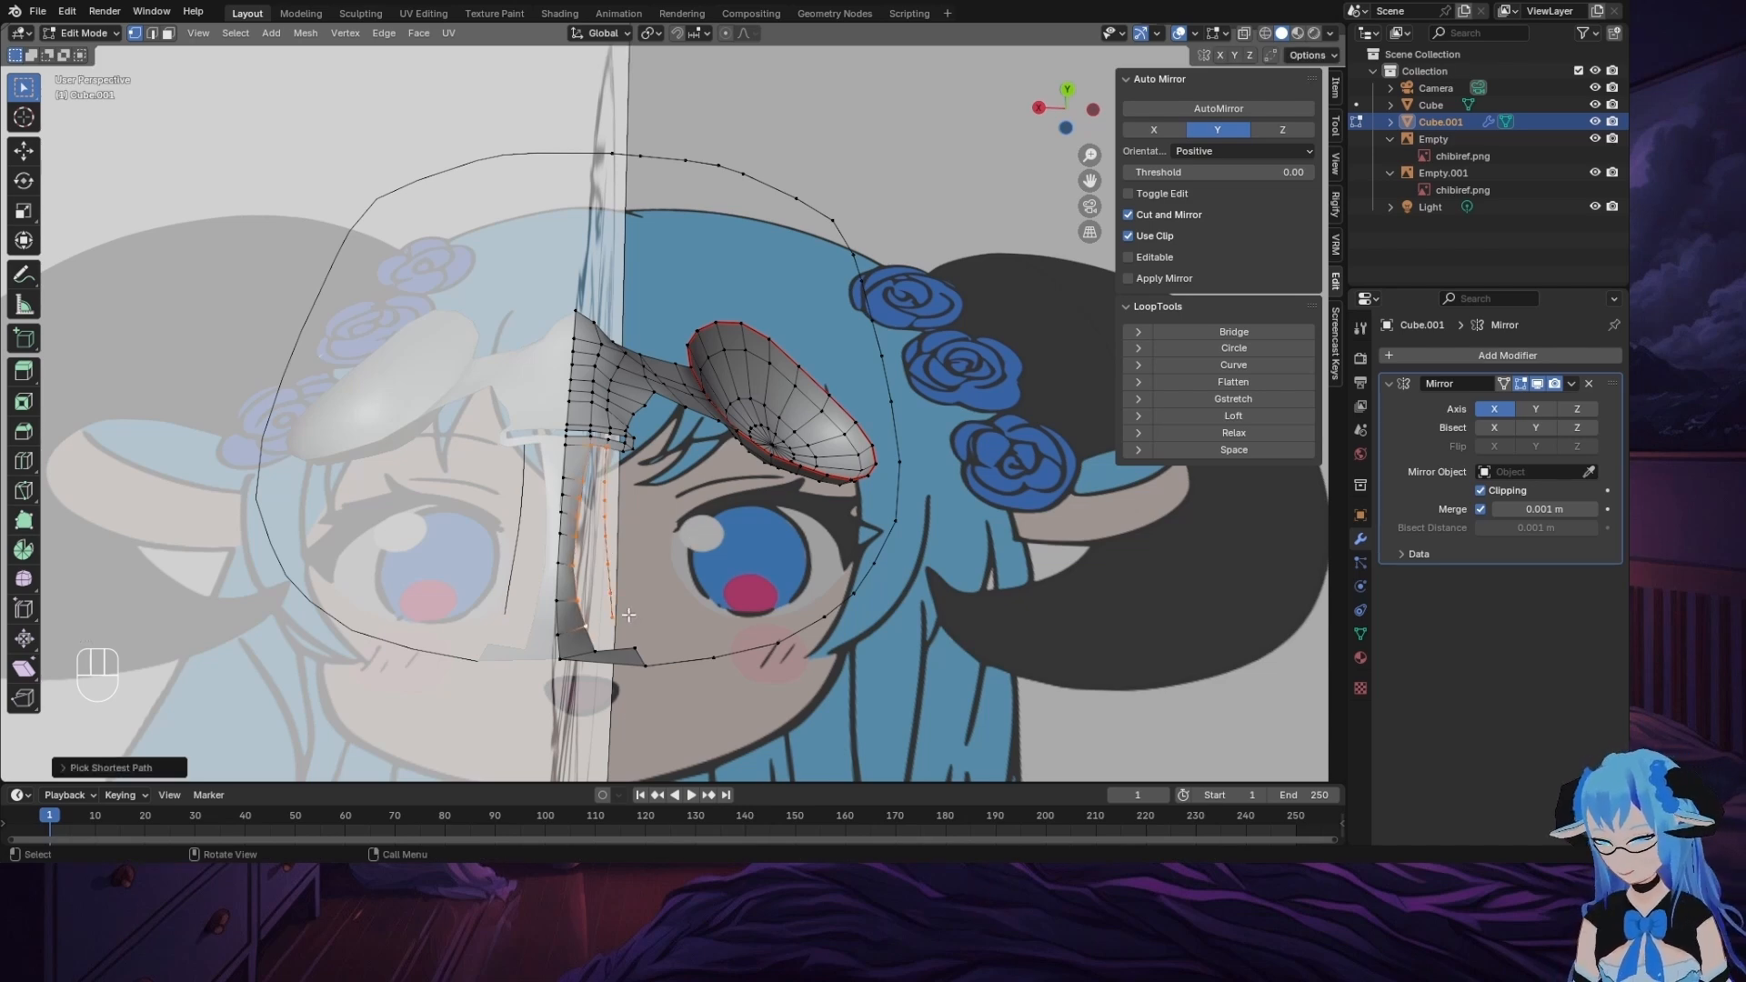
pyautogui.click(577, 600)
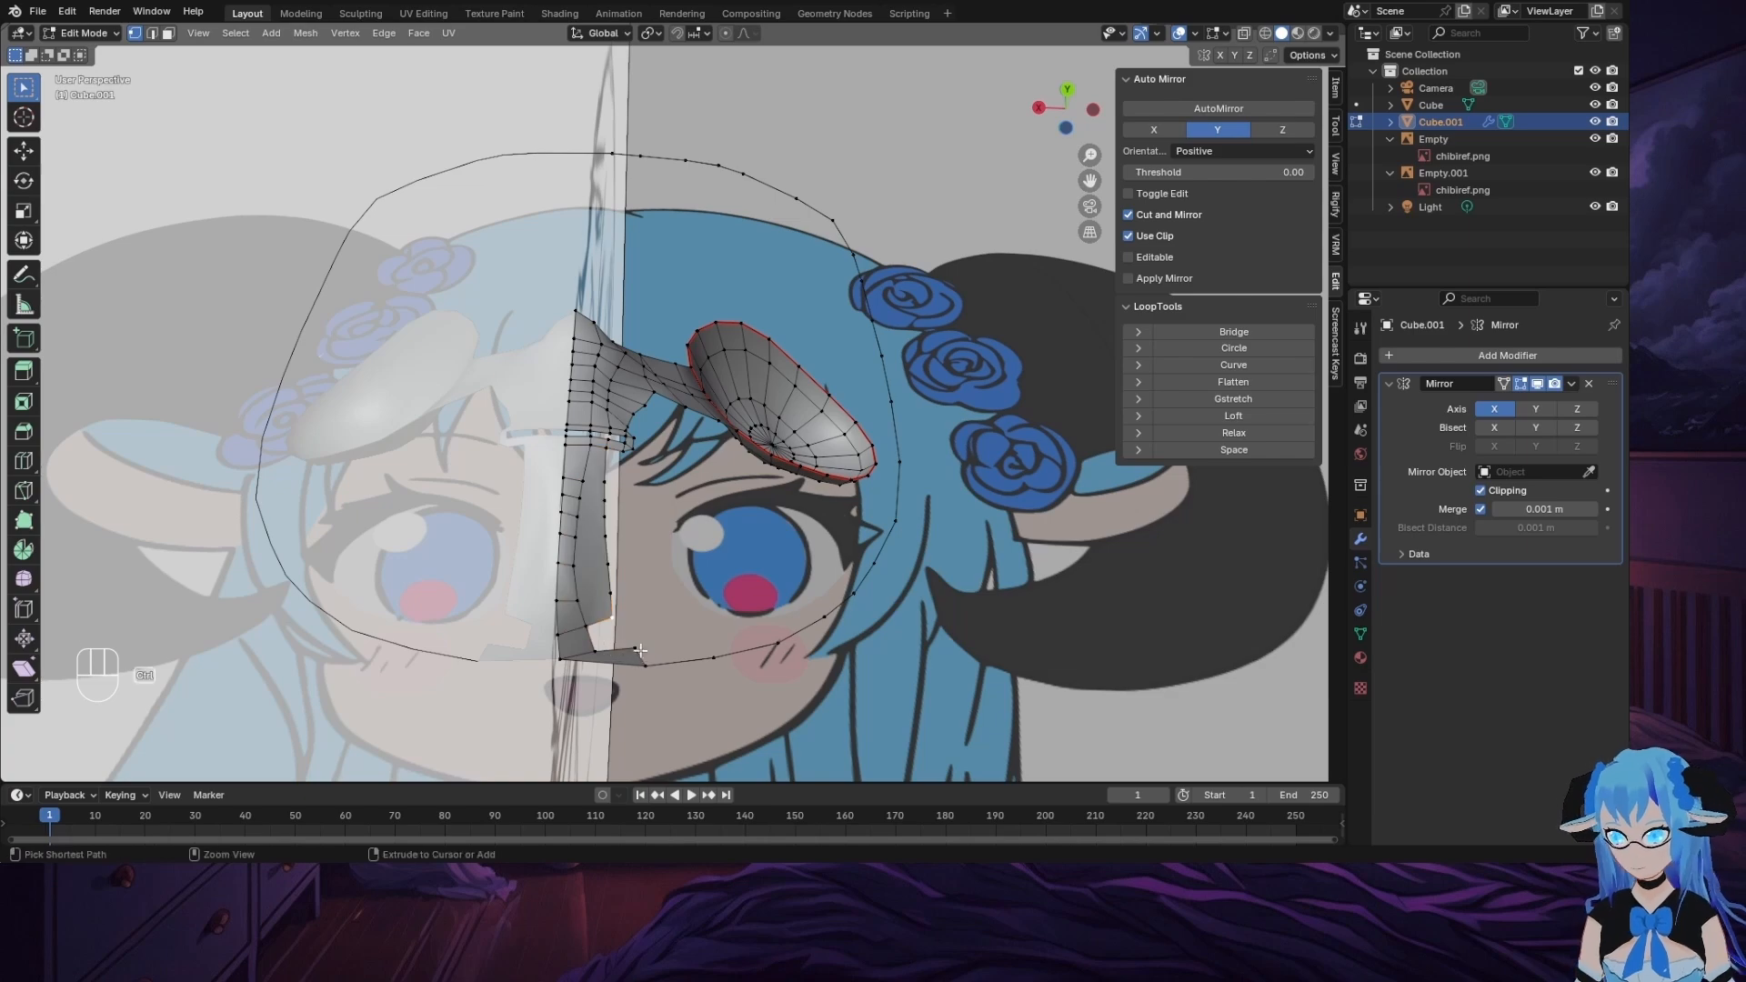
pyautogui.keyDown('ctrl'); pyautogui.click(623, 665); pyautogui.keyUp('ctrl')
pyautogui.click(622, 571)
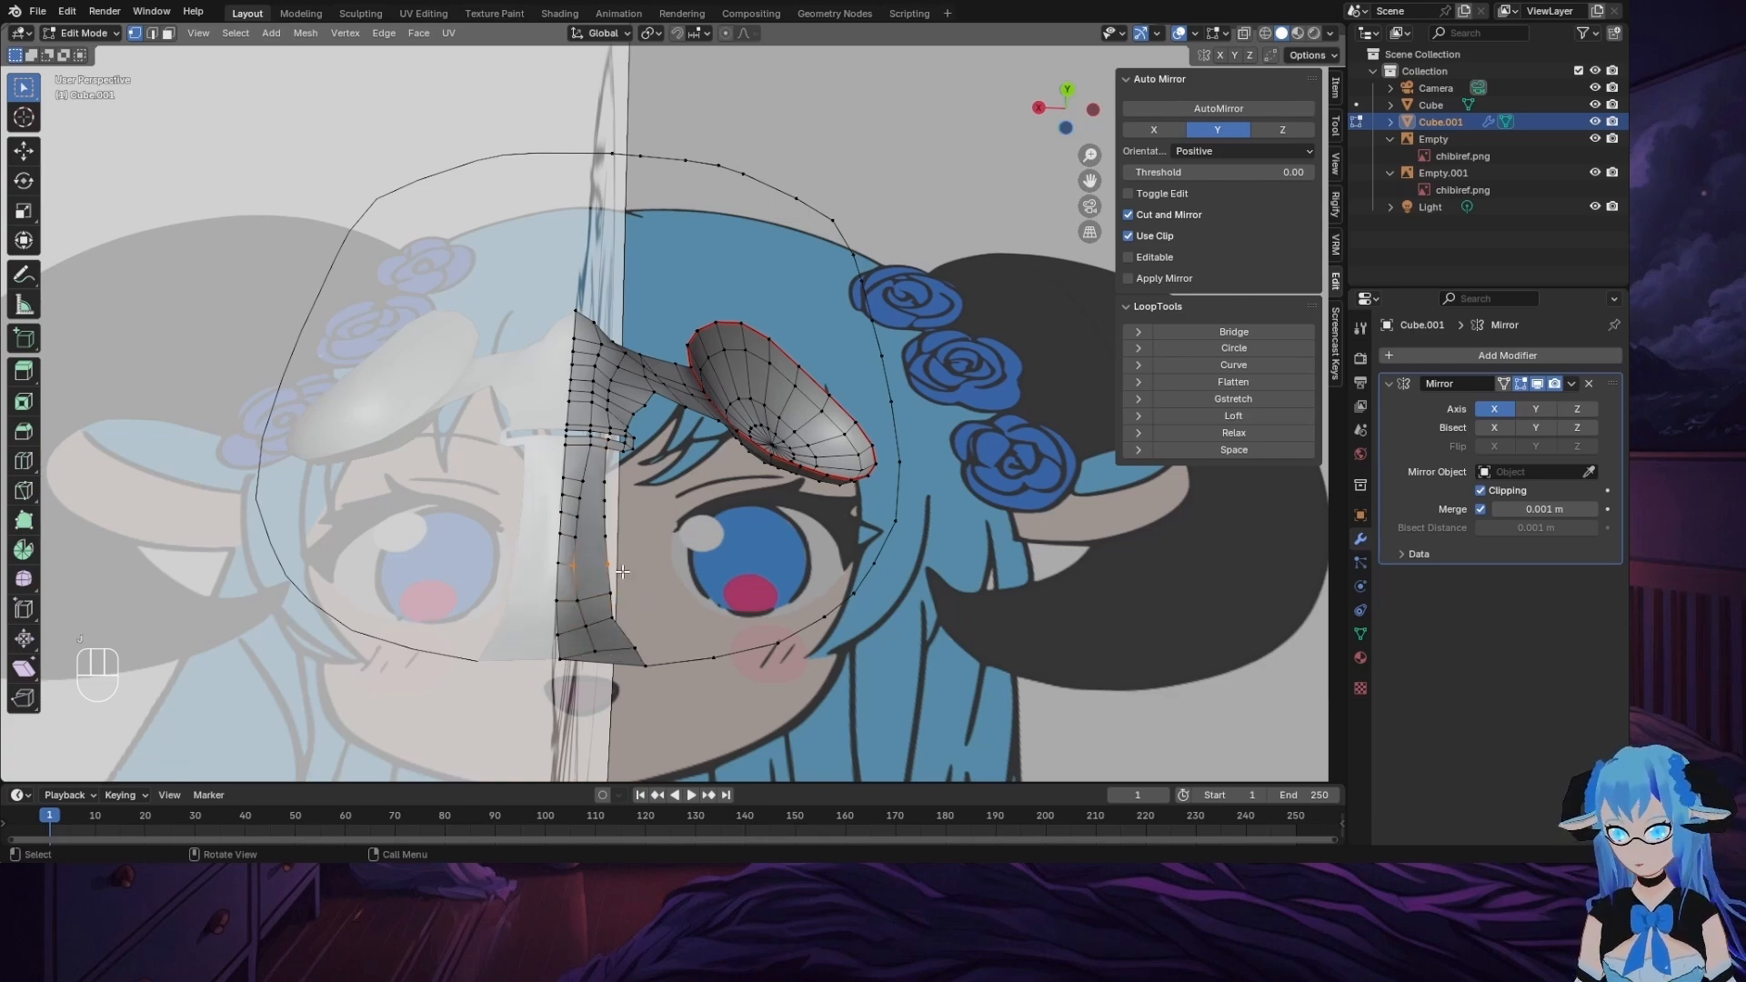
# Step: In the front-facing view, reposition the mouth-corner vertices and the vertex rows above and below the mouth
pyautogui.moveTo(734, 575); pyautogui.dragTo(668, 583, button='middle')
pyautogui.press('g')
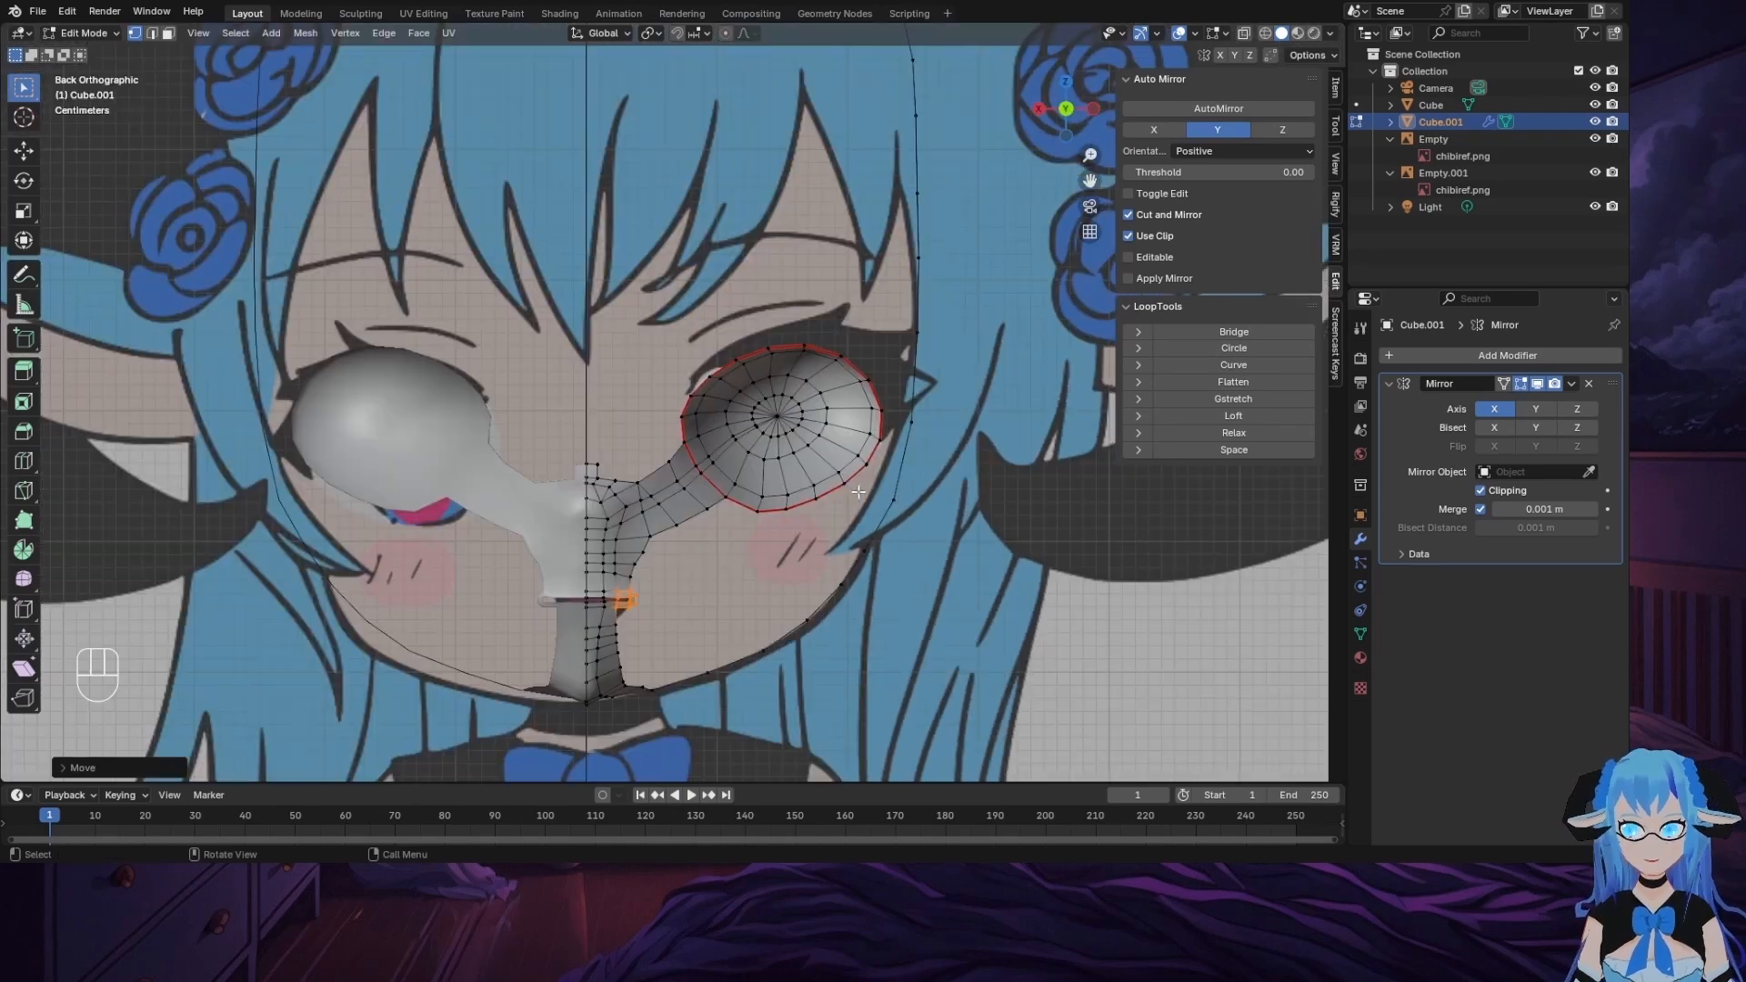
pyautogui.press('g')
pyautogui.click(669, 581)
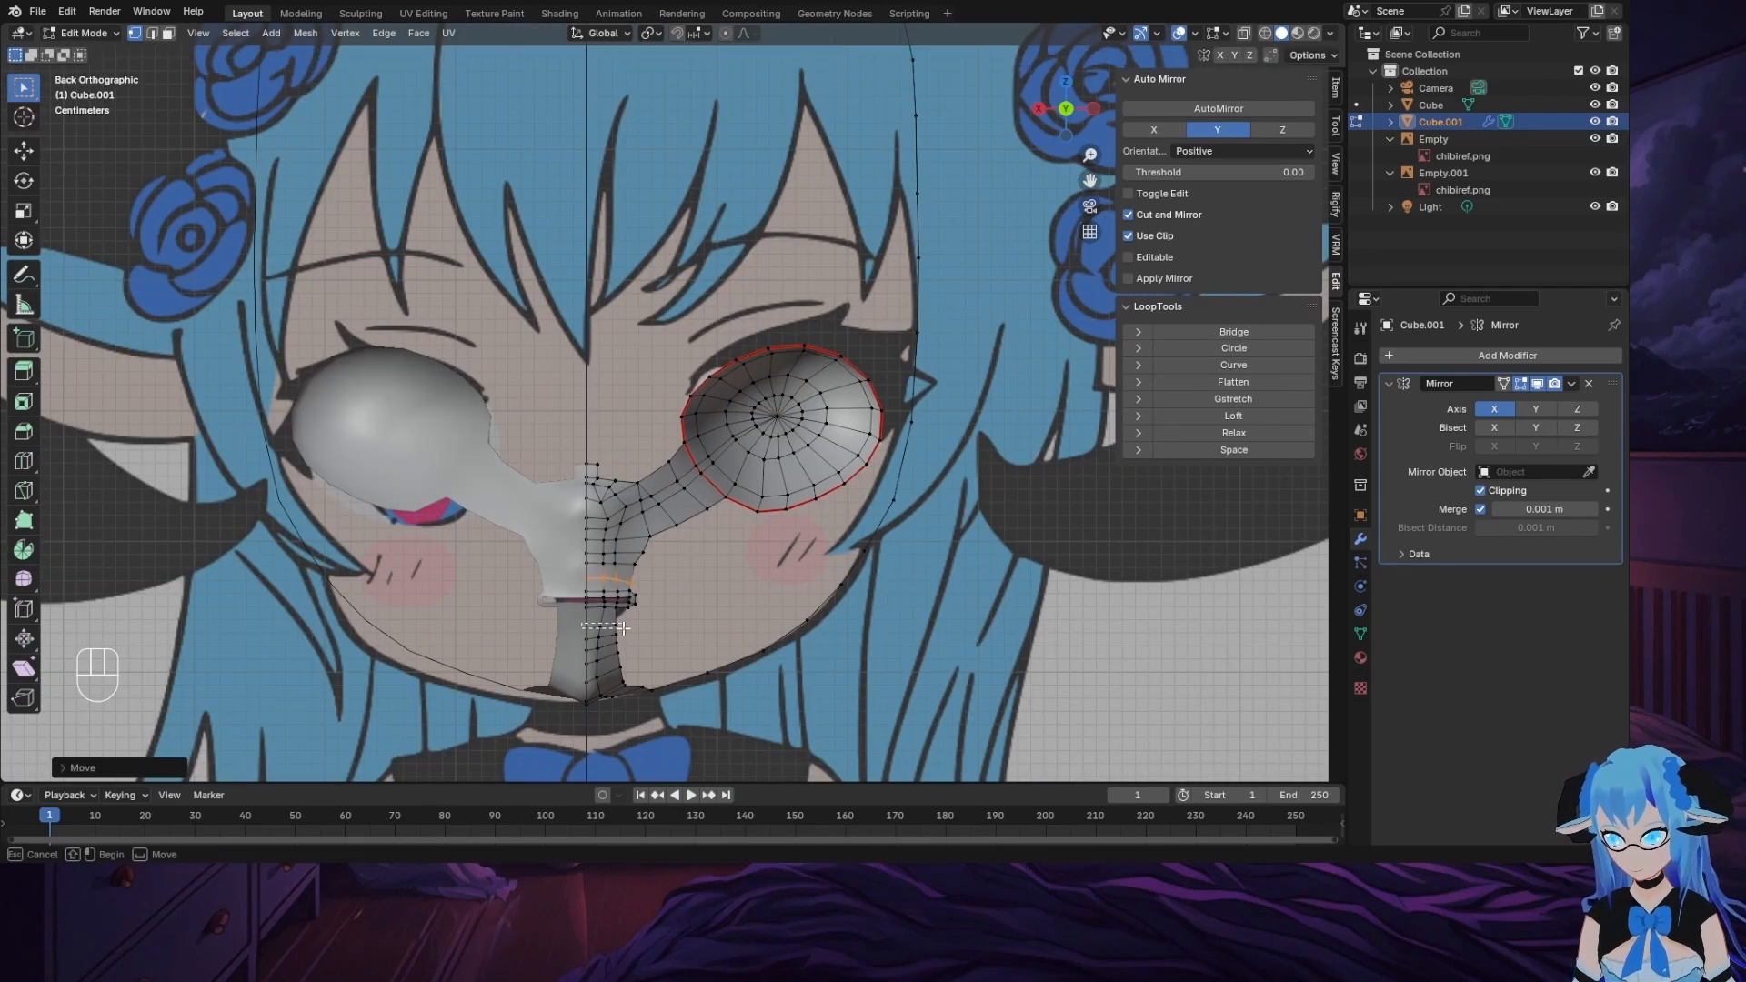
pyautogui.press('g')
pyautogui.click(667, 625)
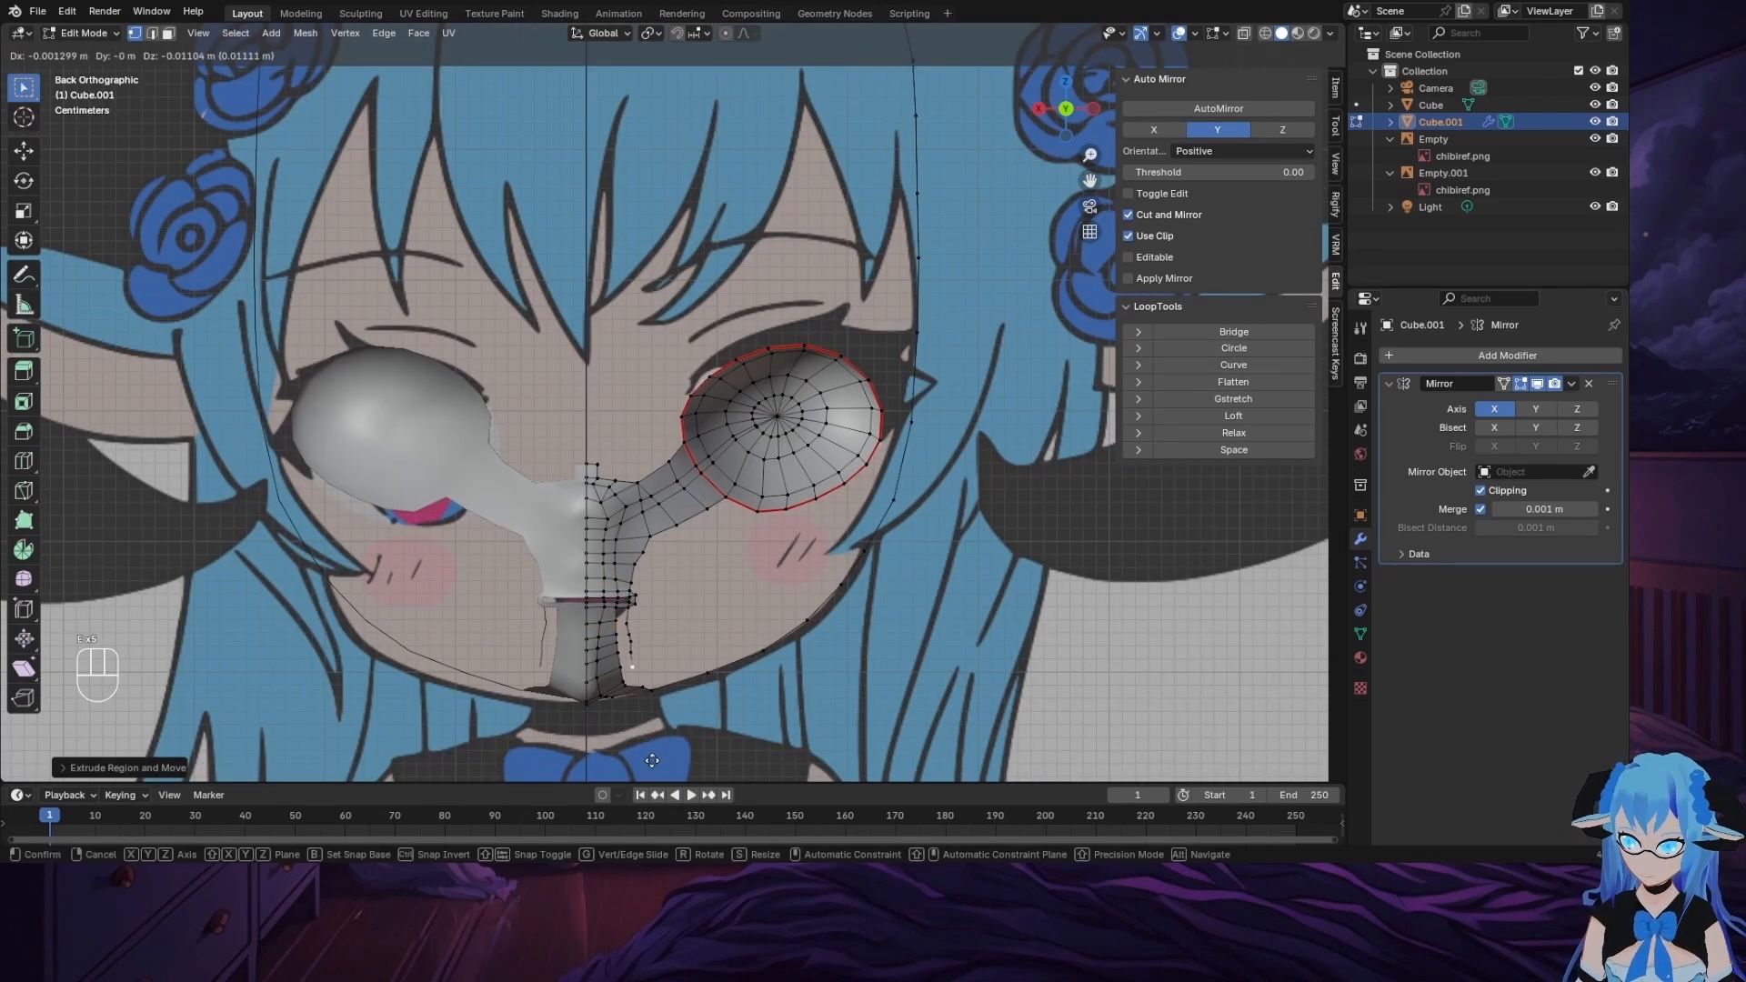
# Step: Extrude another edge column down from the mouth corner, and rotate and move it in the side view to follow the chin's profile
pyautogui.moveTo(656, 732); pyautogui.dragTo(754, 582, button='middle')
pyautogui.keyDown('ctrl'); pyautogui.click(612, 589); pyautogui.keyUp('ctrl')
pyautogui.press('r')
pyautogui.click(873, 587)
pyautogui.press('g')
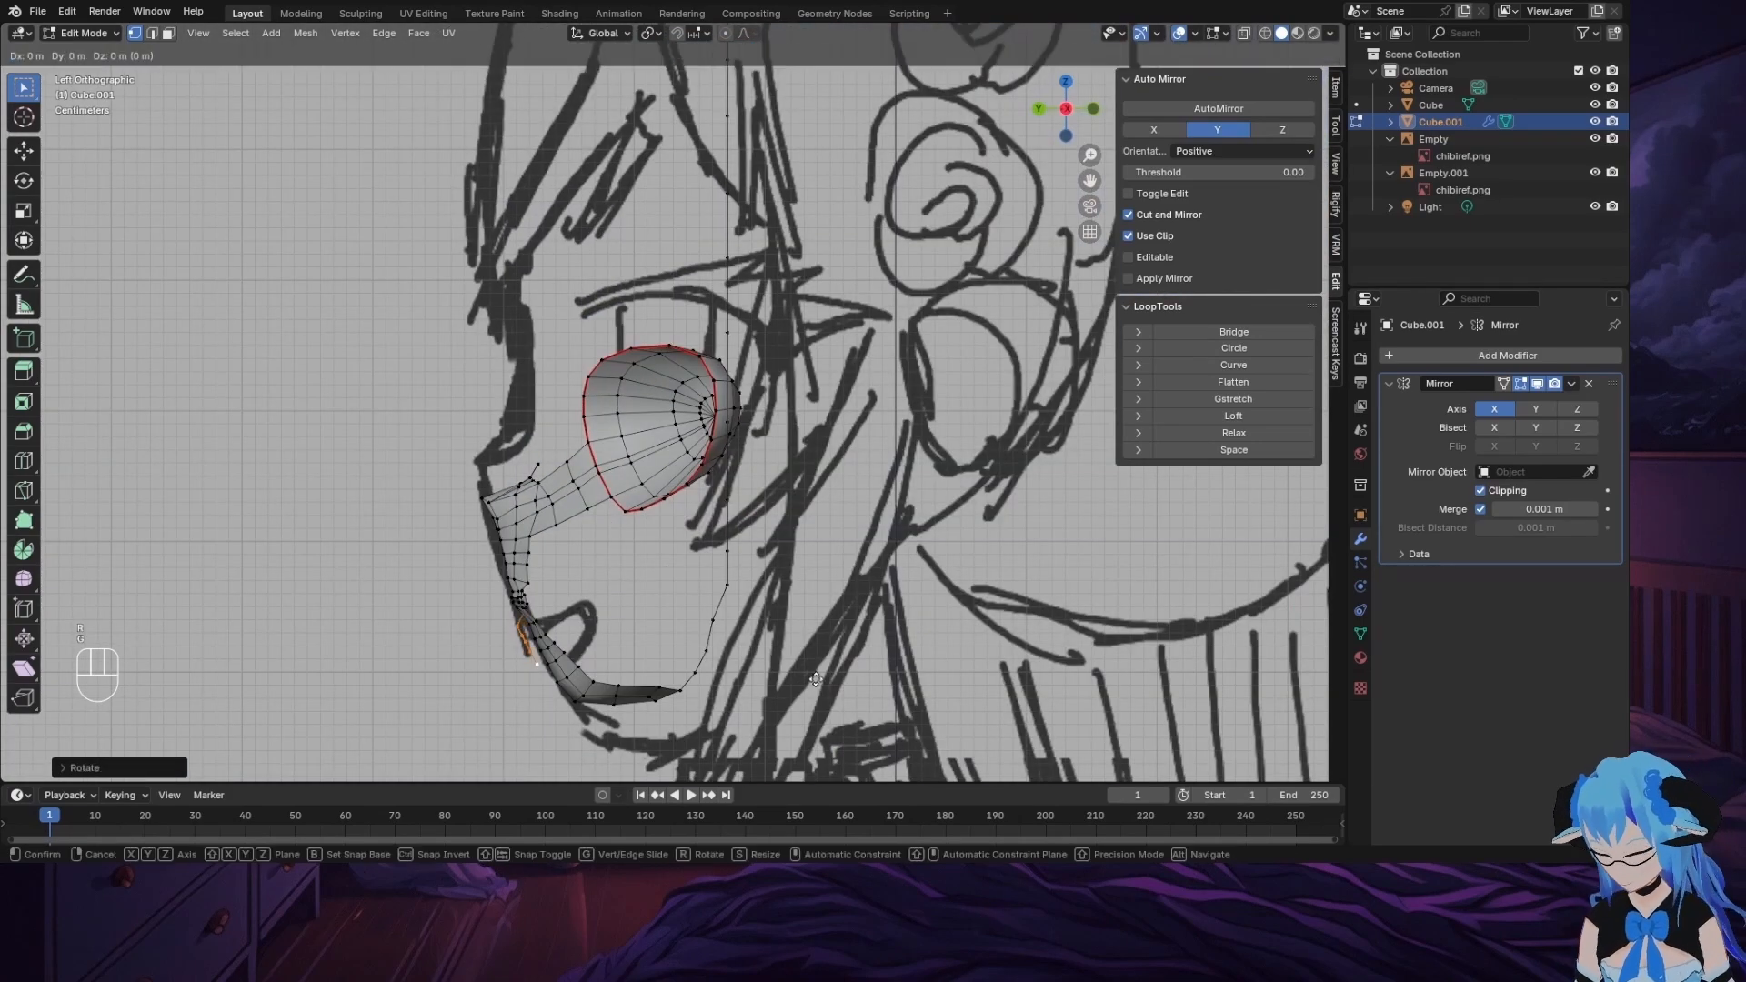
pyautogui.click(896, 591)
pyautogui.press('r')
pyautogui.click(920, 606)
pyautogui.press('g')
pyautogui.click(914, 604)
# Step: Fill the gap between the new column below the mouth corner and the existing chin strip with faces
pyautogui.moveTo(637, 555); pyautogui.dragTo(537, 634, button='middle')
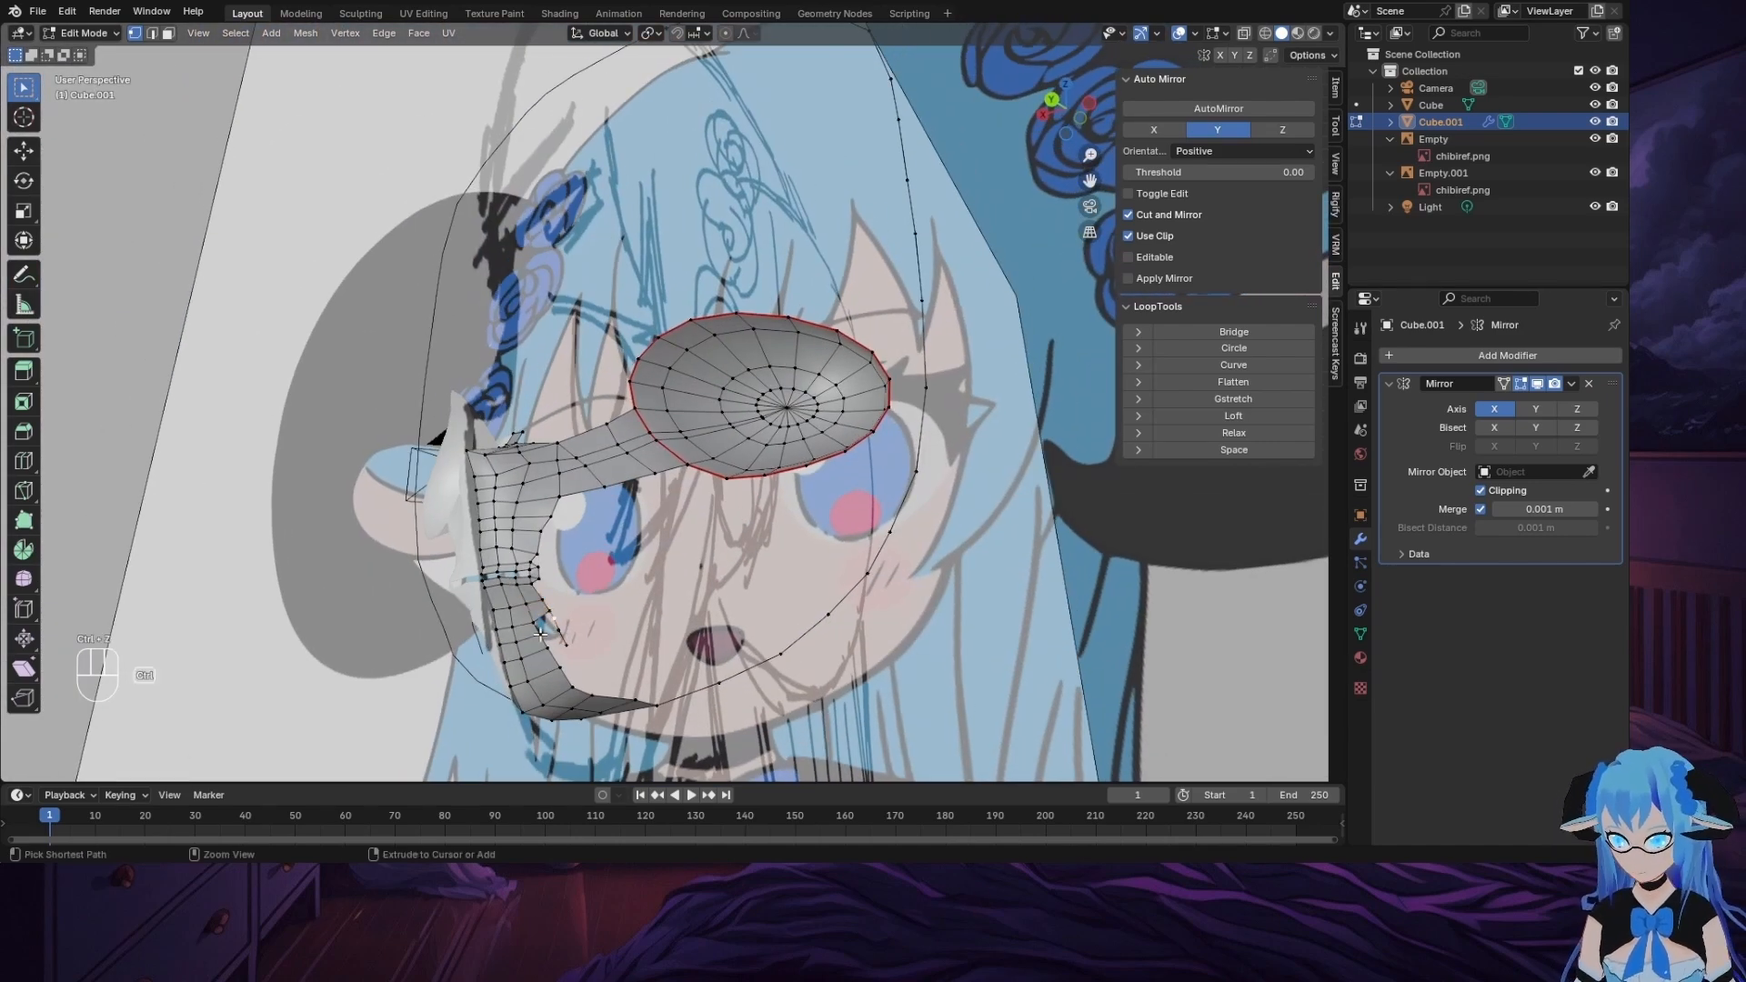
pyautogui.press('ctrl+KP_3')
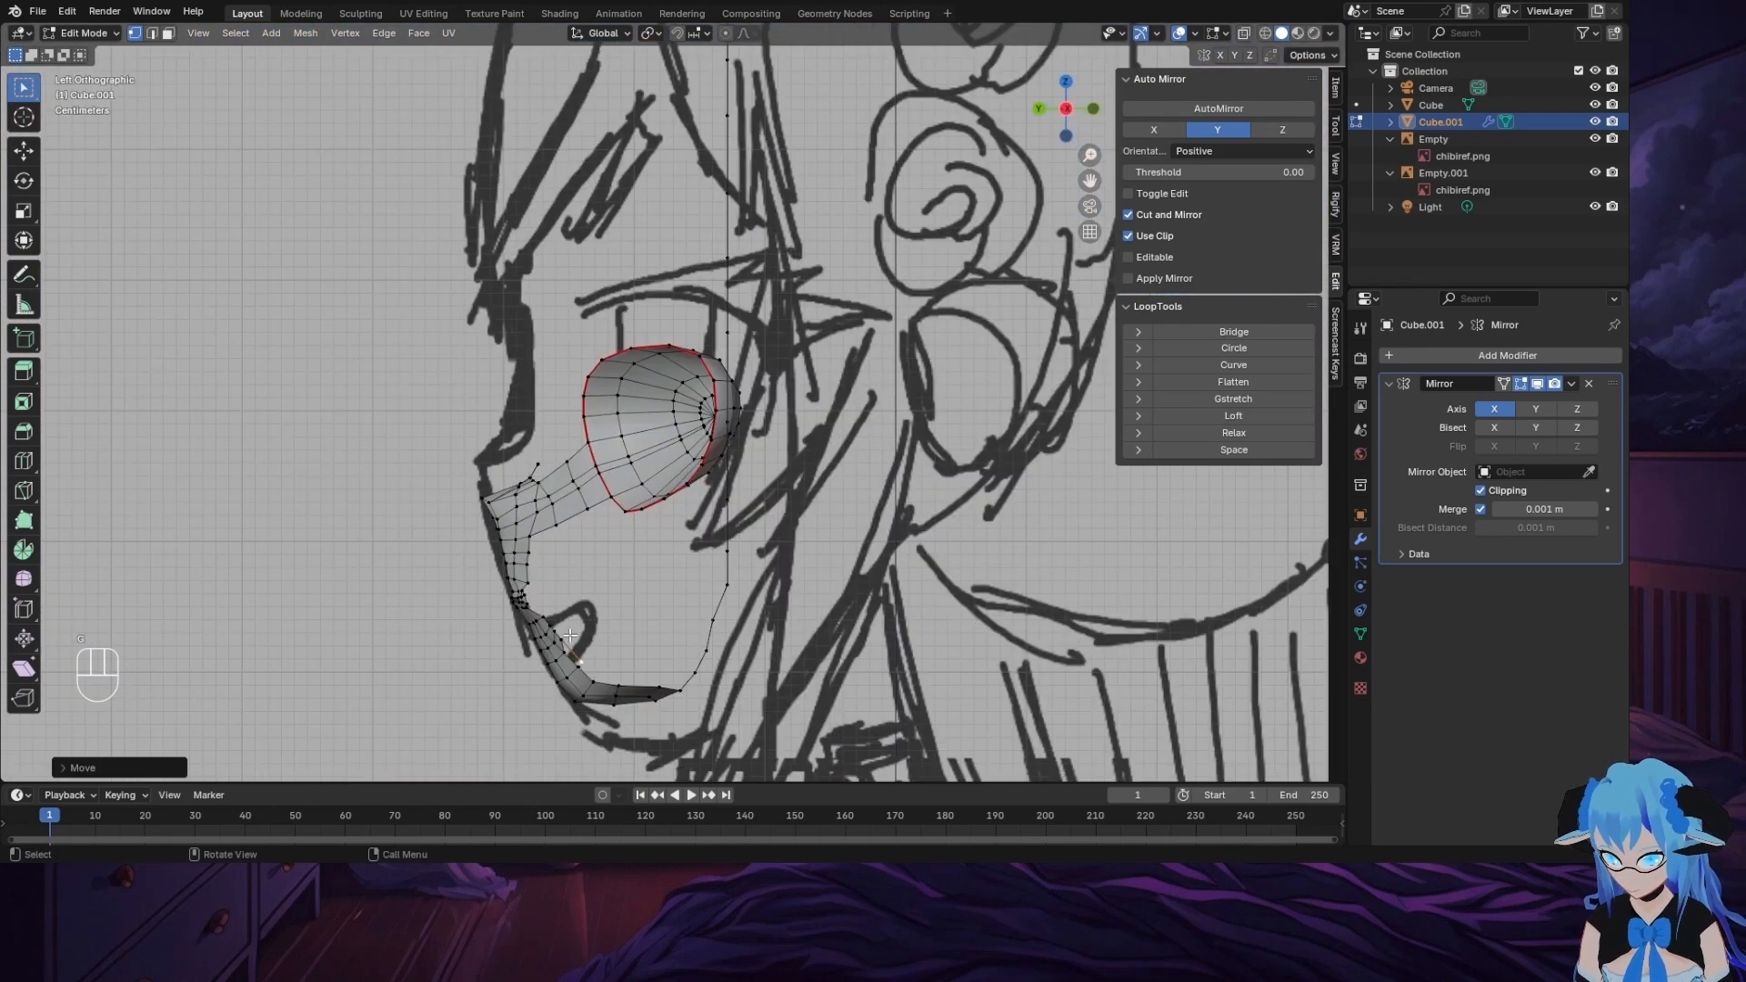
pyautogui.keyDown('ctrl'); pyautogui.click(579, 667); pyautogui.keyUp('ctrl')
# Step: In the side view, extend the column's lower end back along the jaw and fill faces down to the under-chin strip
pyautogui.moveTo(591, 673)
pyautogui.mouseDown(button='middle')
pyautogui.moveTo(742, 662)
pyautogui.moveTo(587, 659)
pyautogui.moveTo(833, 577)
pyautogui.moveTo(602, 656)
pyautogui.mouseUp(button='middle')
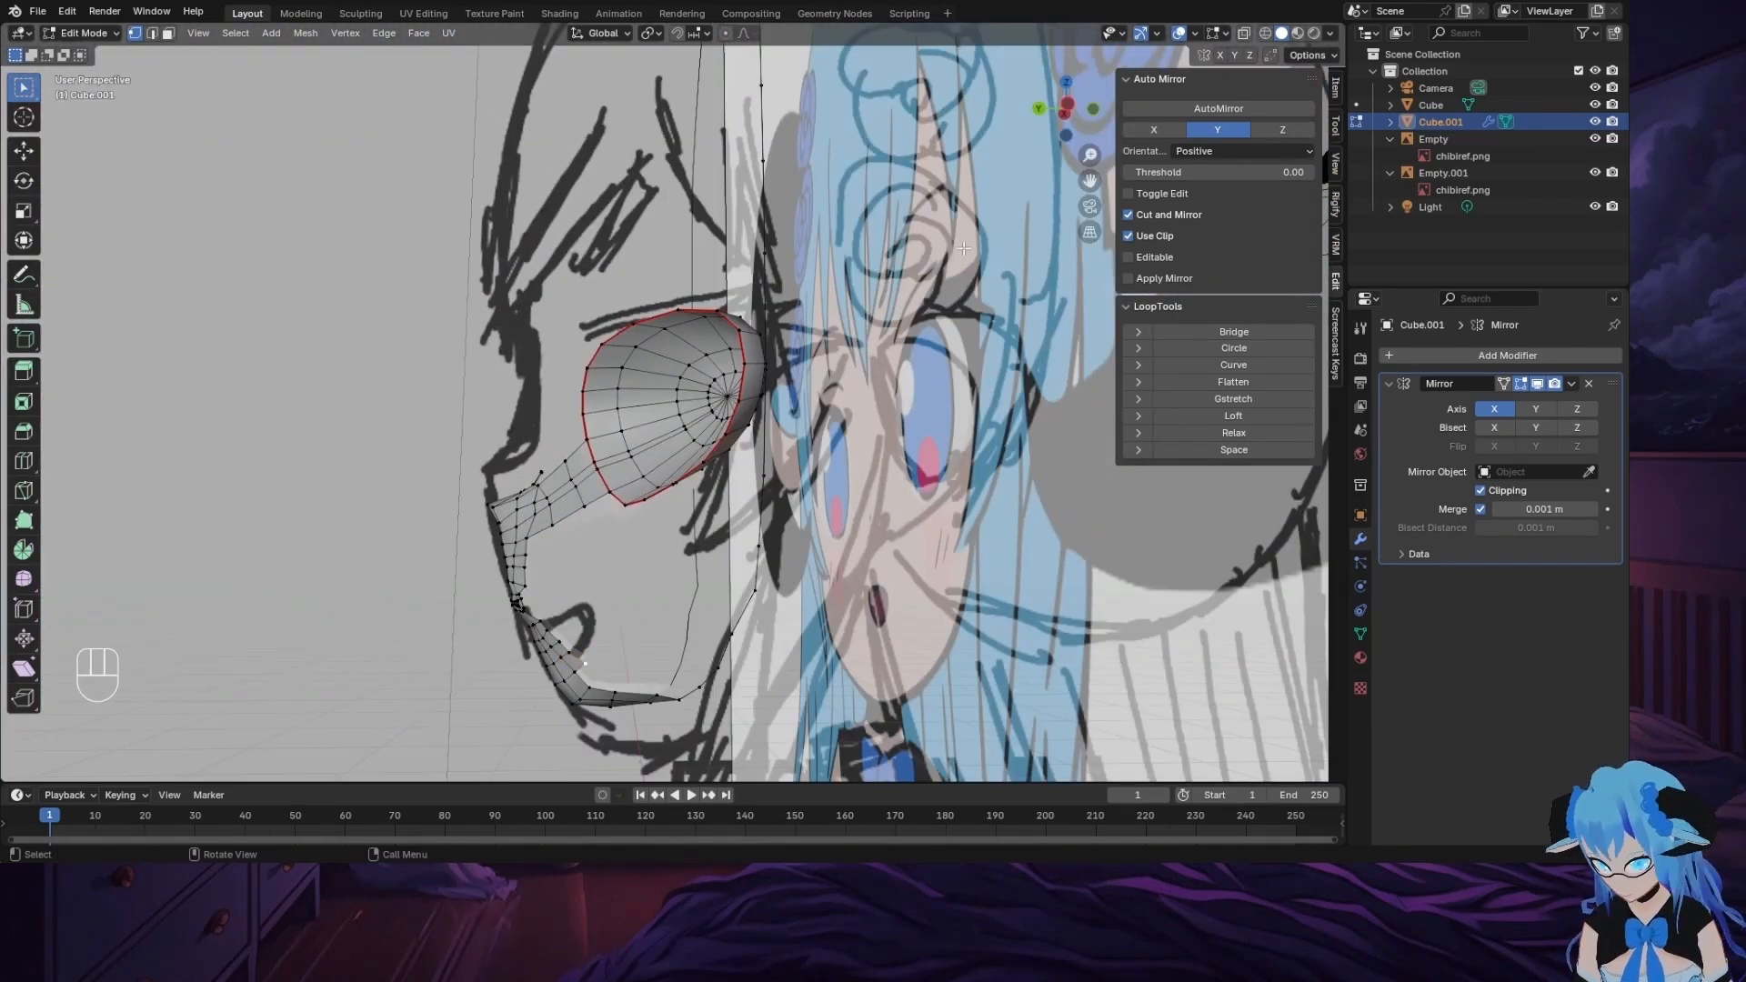
pyautogui.press('ctrl+KP_3')
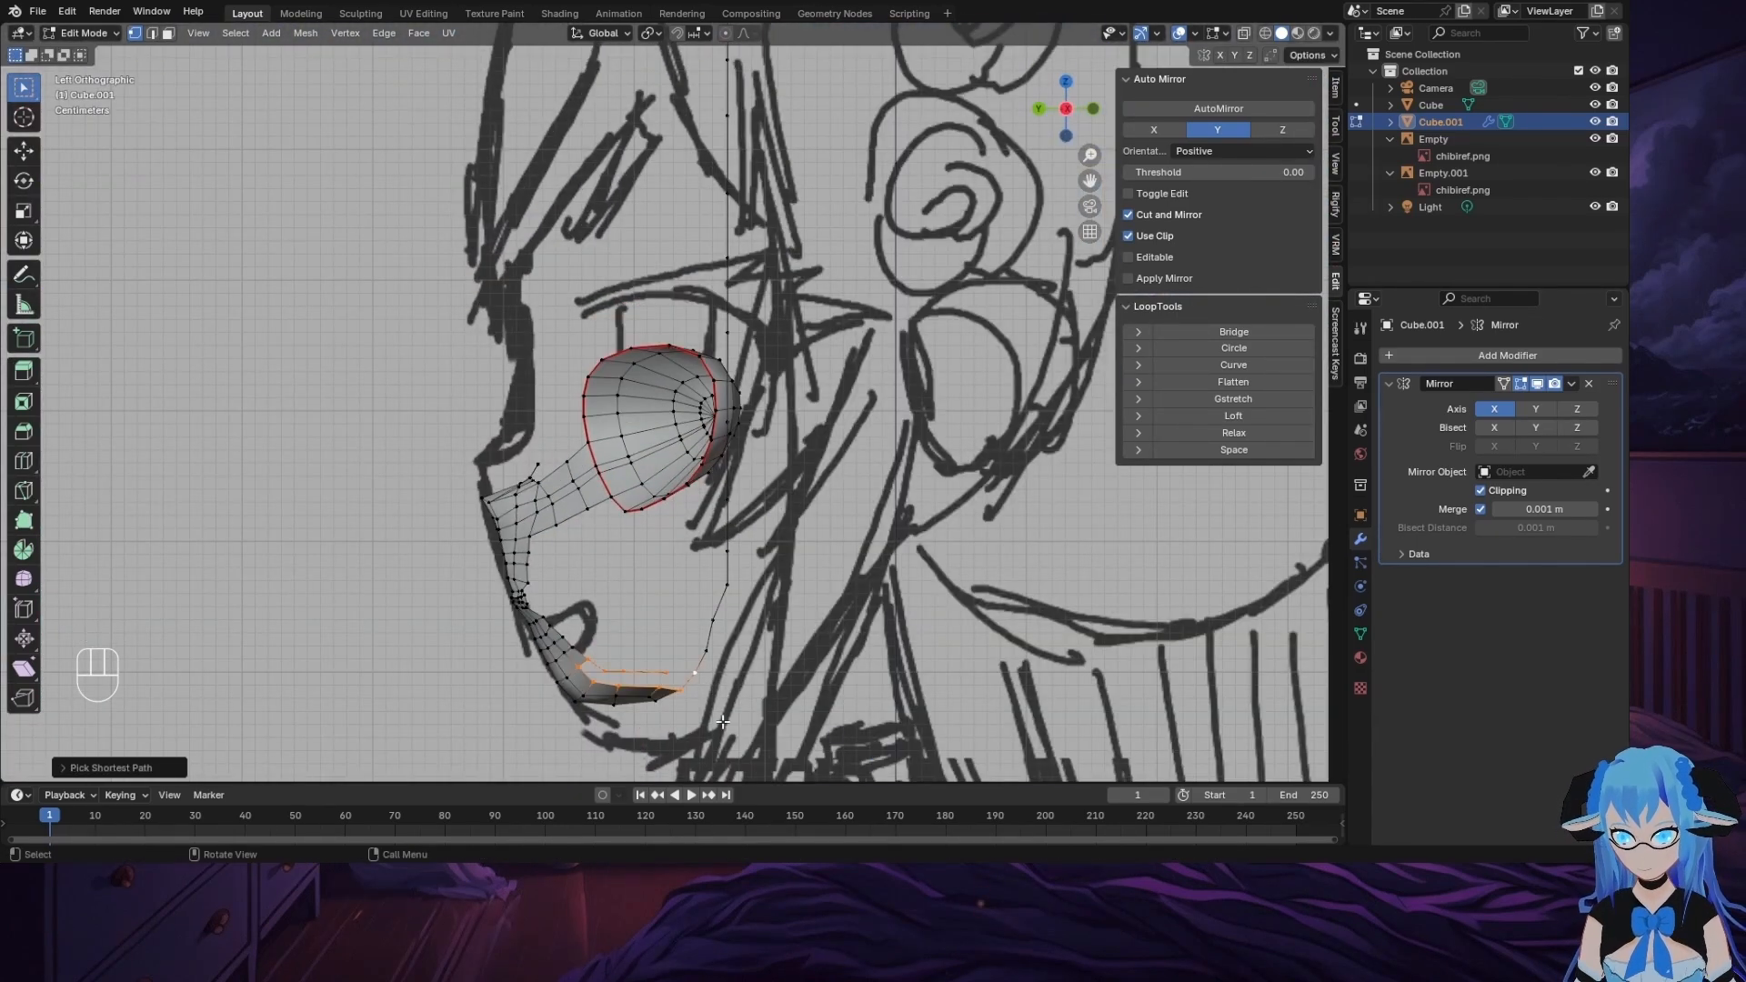
pyautogui.press('f')
pyautogui.keyDown('ctrl'); pyautogui.click(600, 681); pyautogui.keyUp('ctrl')
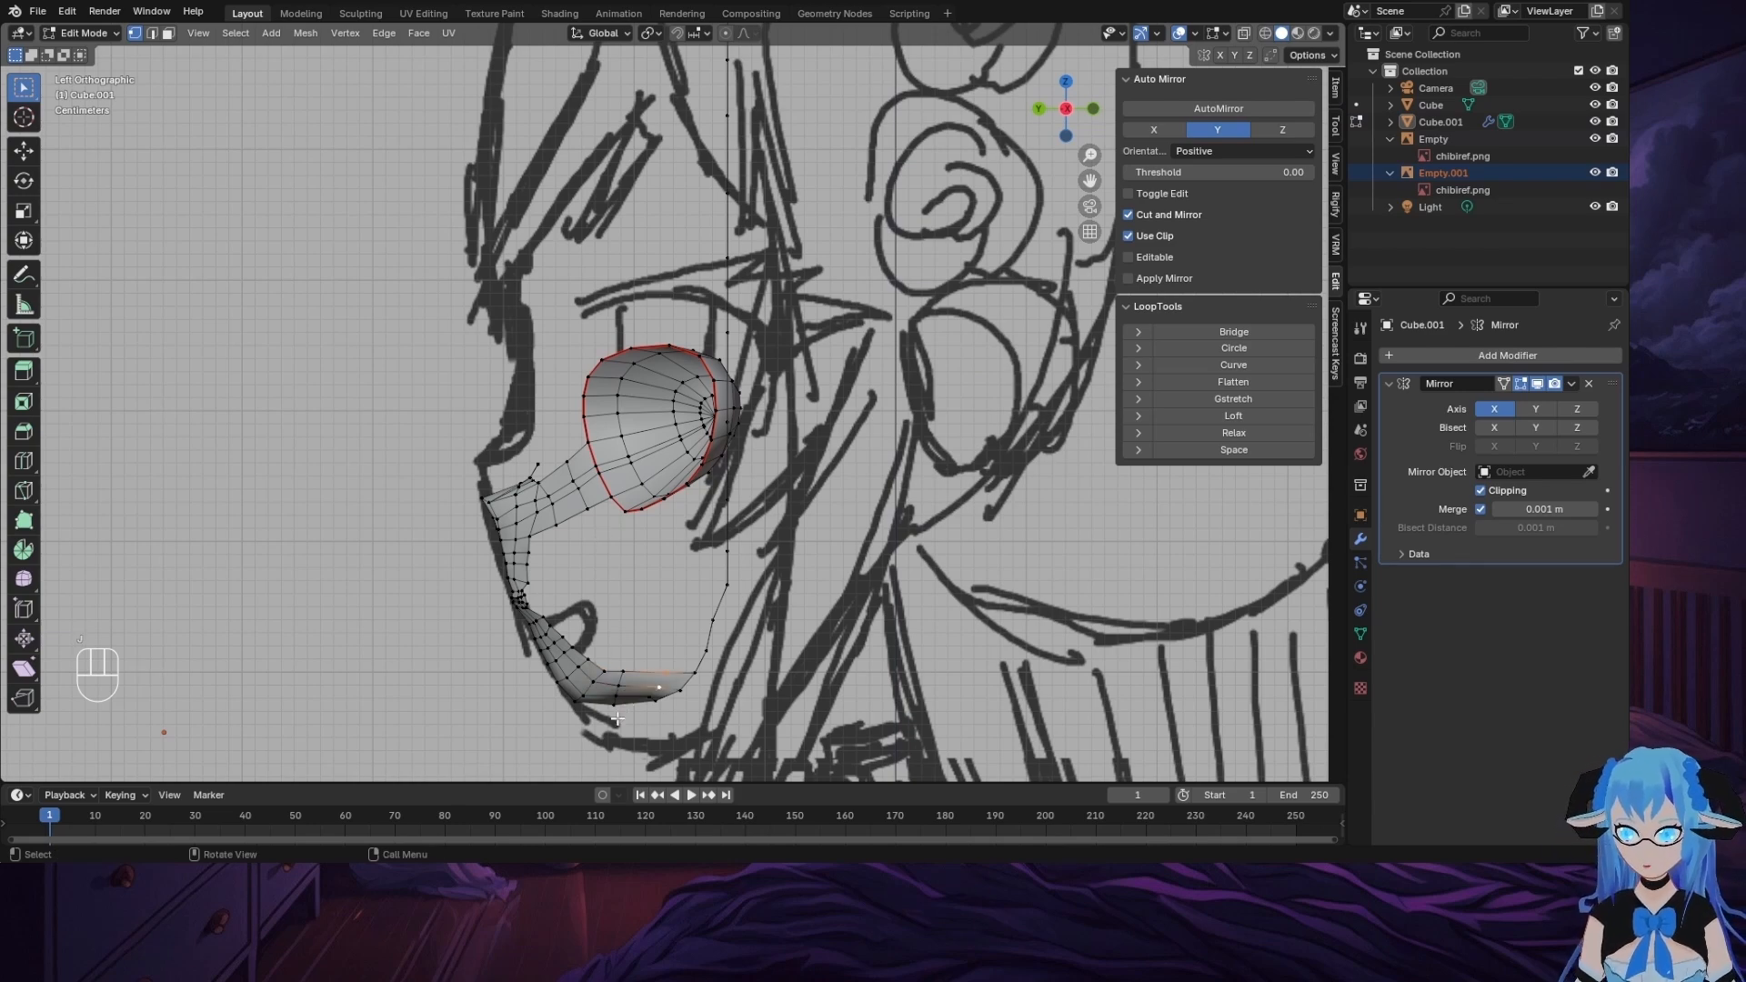
# Step: Move individual chin and jaw vertices to even out the spacing of the new faces
pyautogui.moveTo(661, 706); pyautogui.dragTo(668, 669, button='middle')
pyautogui.press('g')
pyautogui.click(261, 698)
pyautogui.press('g')
pyautogui.click(777, 768)
pyautogui.click(571, 684)
pyautogui.press('g')
pyautogui.click(573, 689)
# Step: Move the center-side vertex just above the chin tip to reshape the surrounding faces
pyautogui.scroll(3, 717, 727)
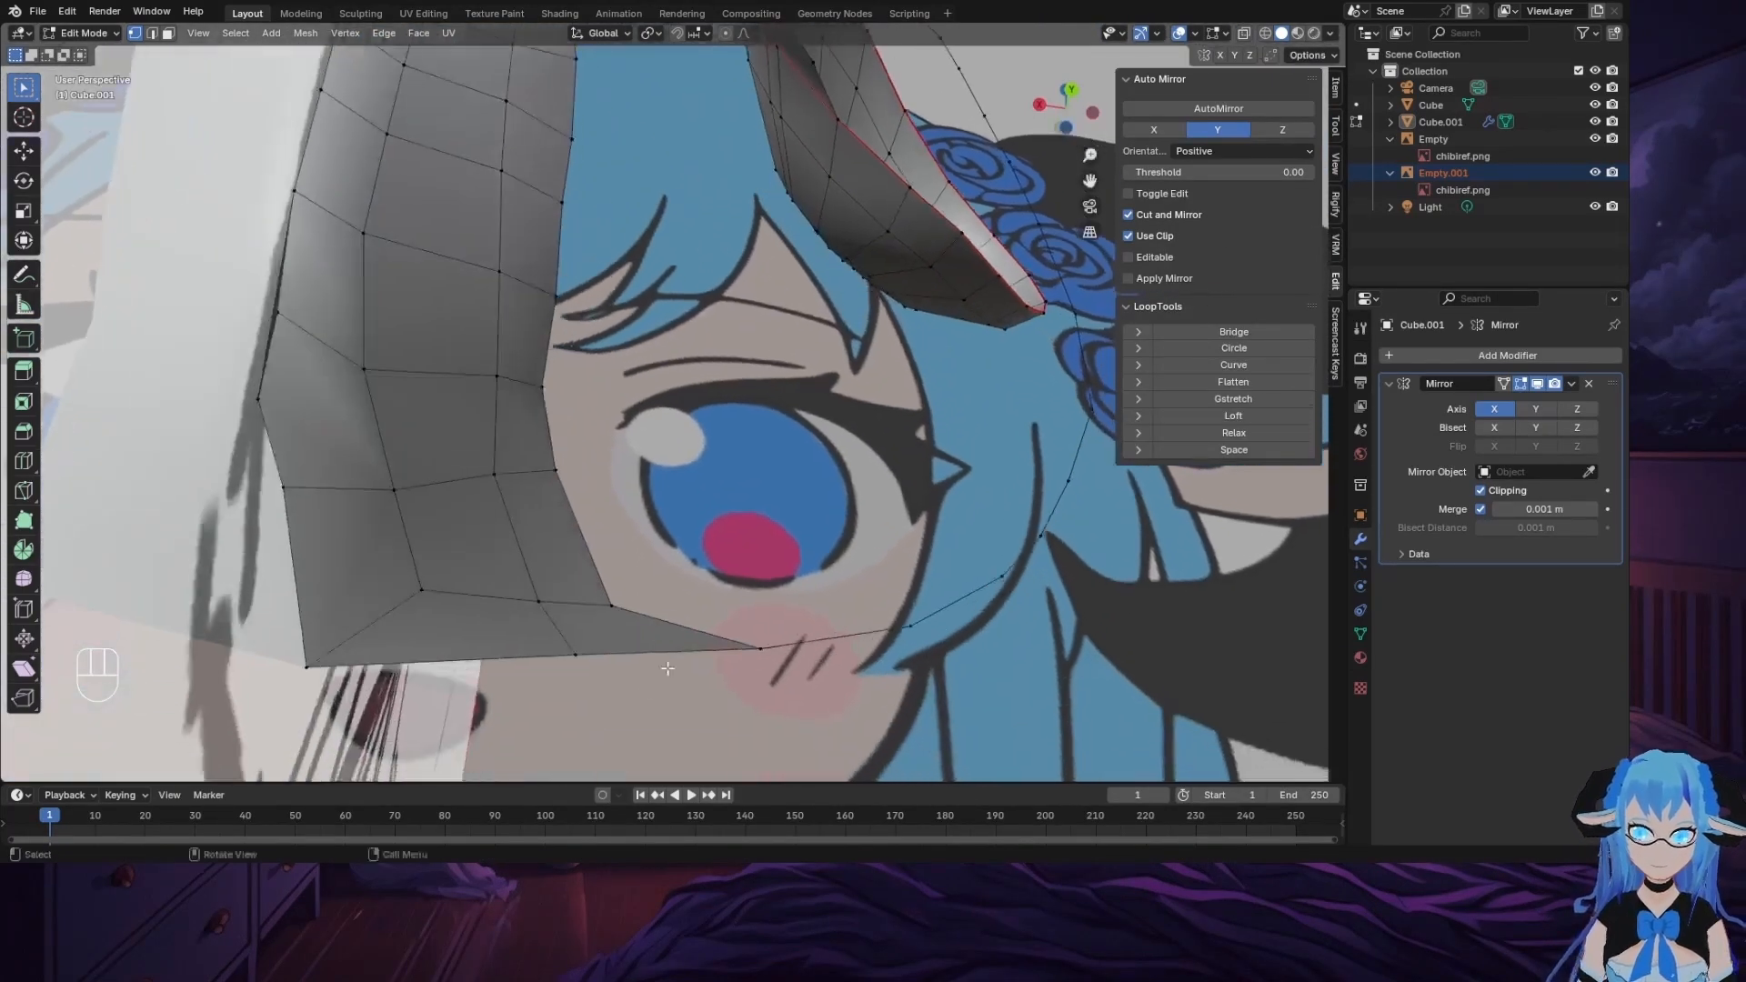
pyautogui.moveTo(459, 550); pyautogui.dragTo(1105, 143, button='middle')
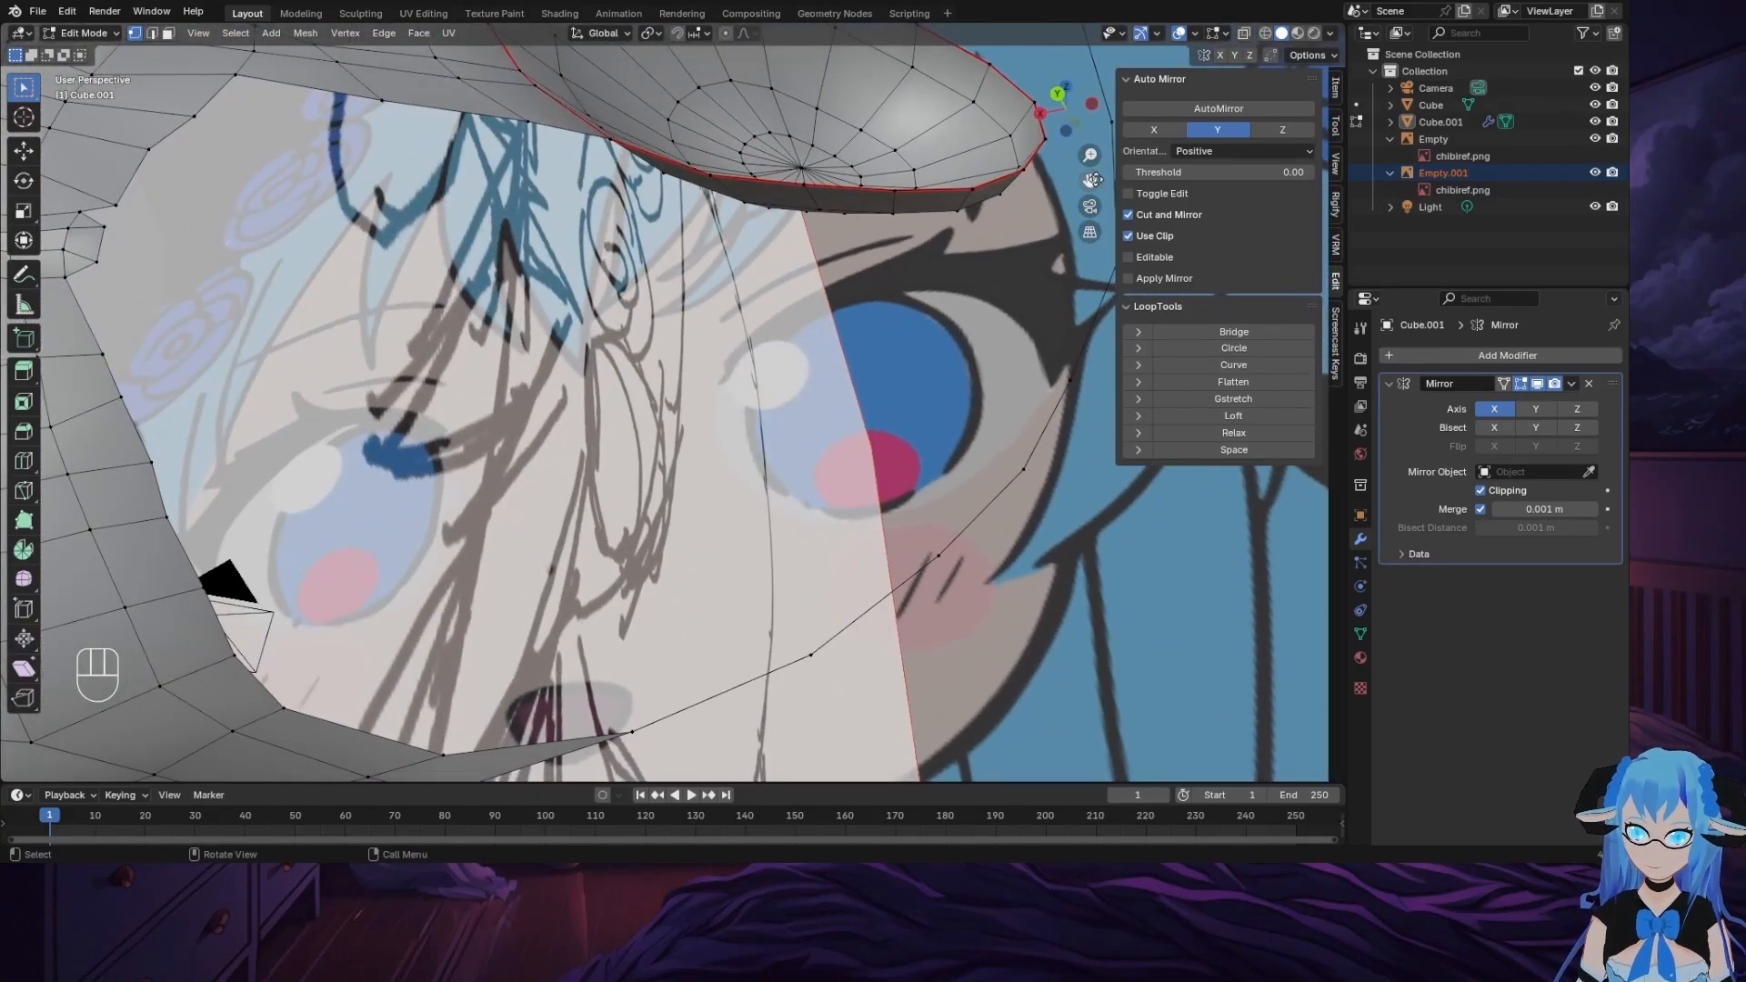
pyautogui.moveTo(582, 528); pyautogui.dragTo(388, 568, button='middle')
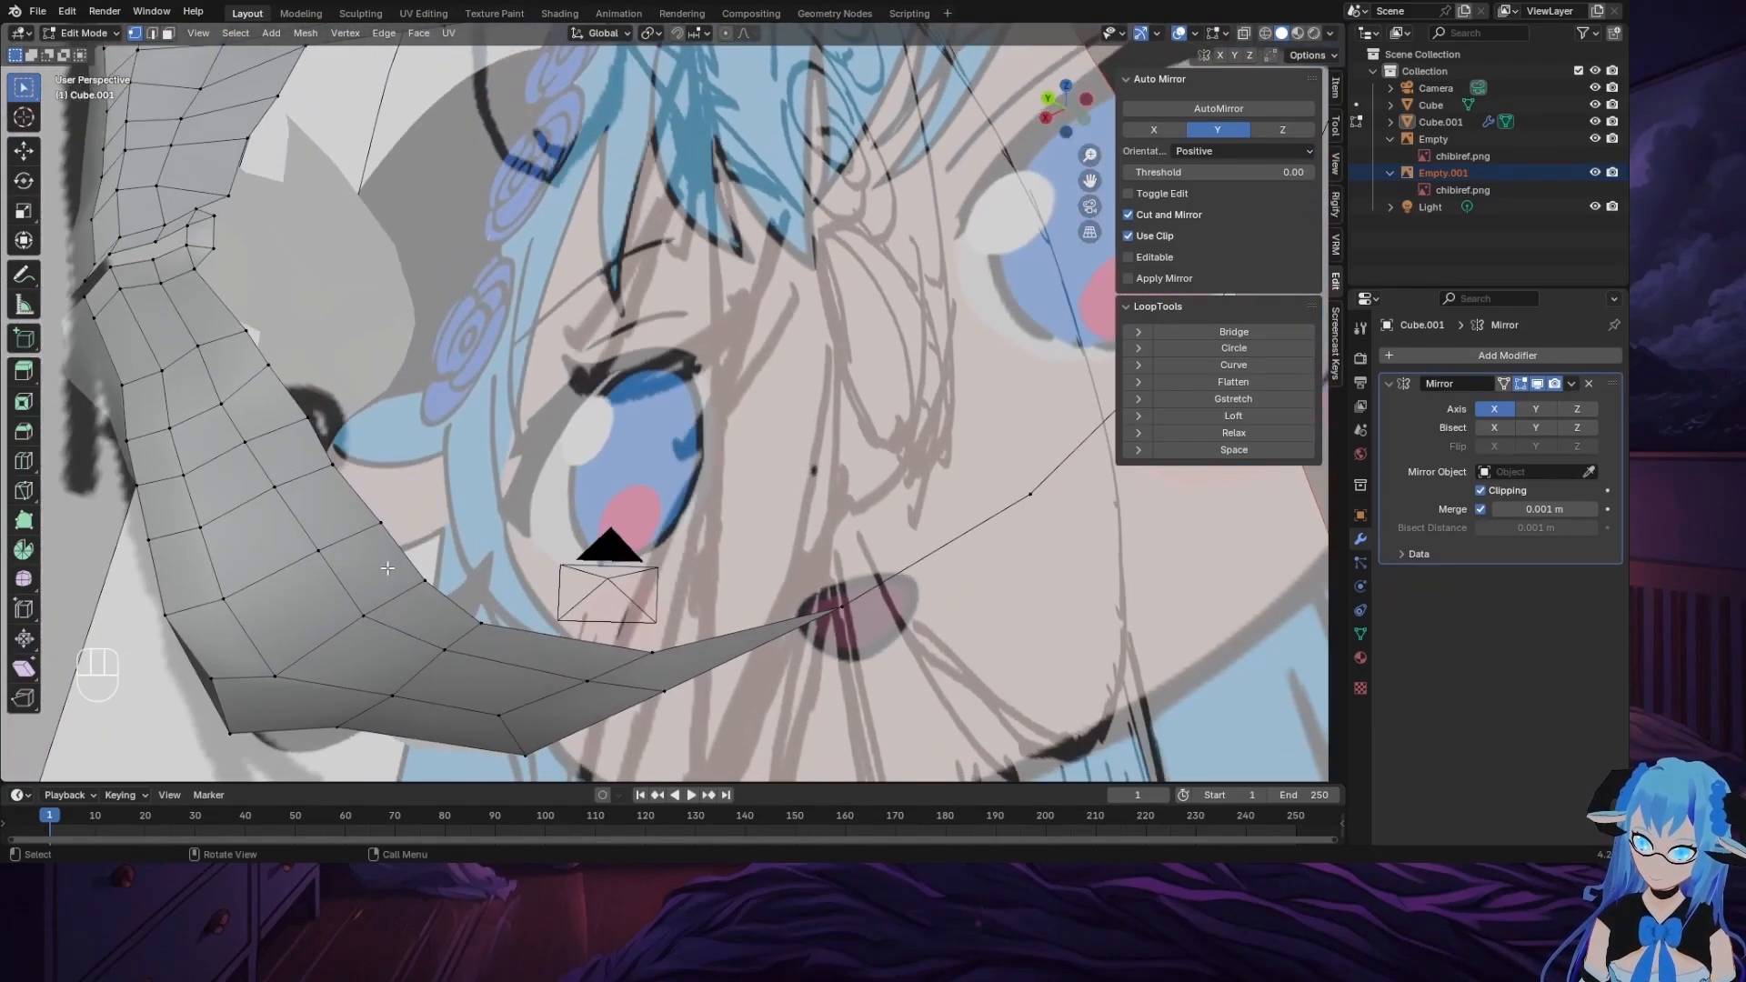
pyautogui.press('g')
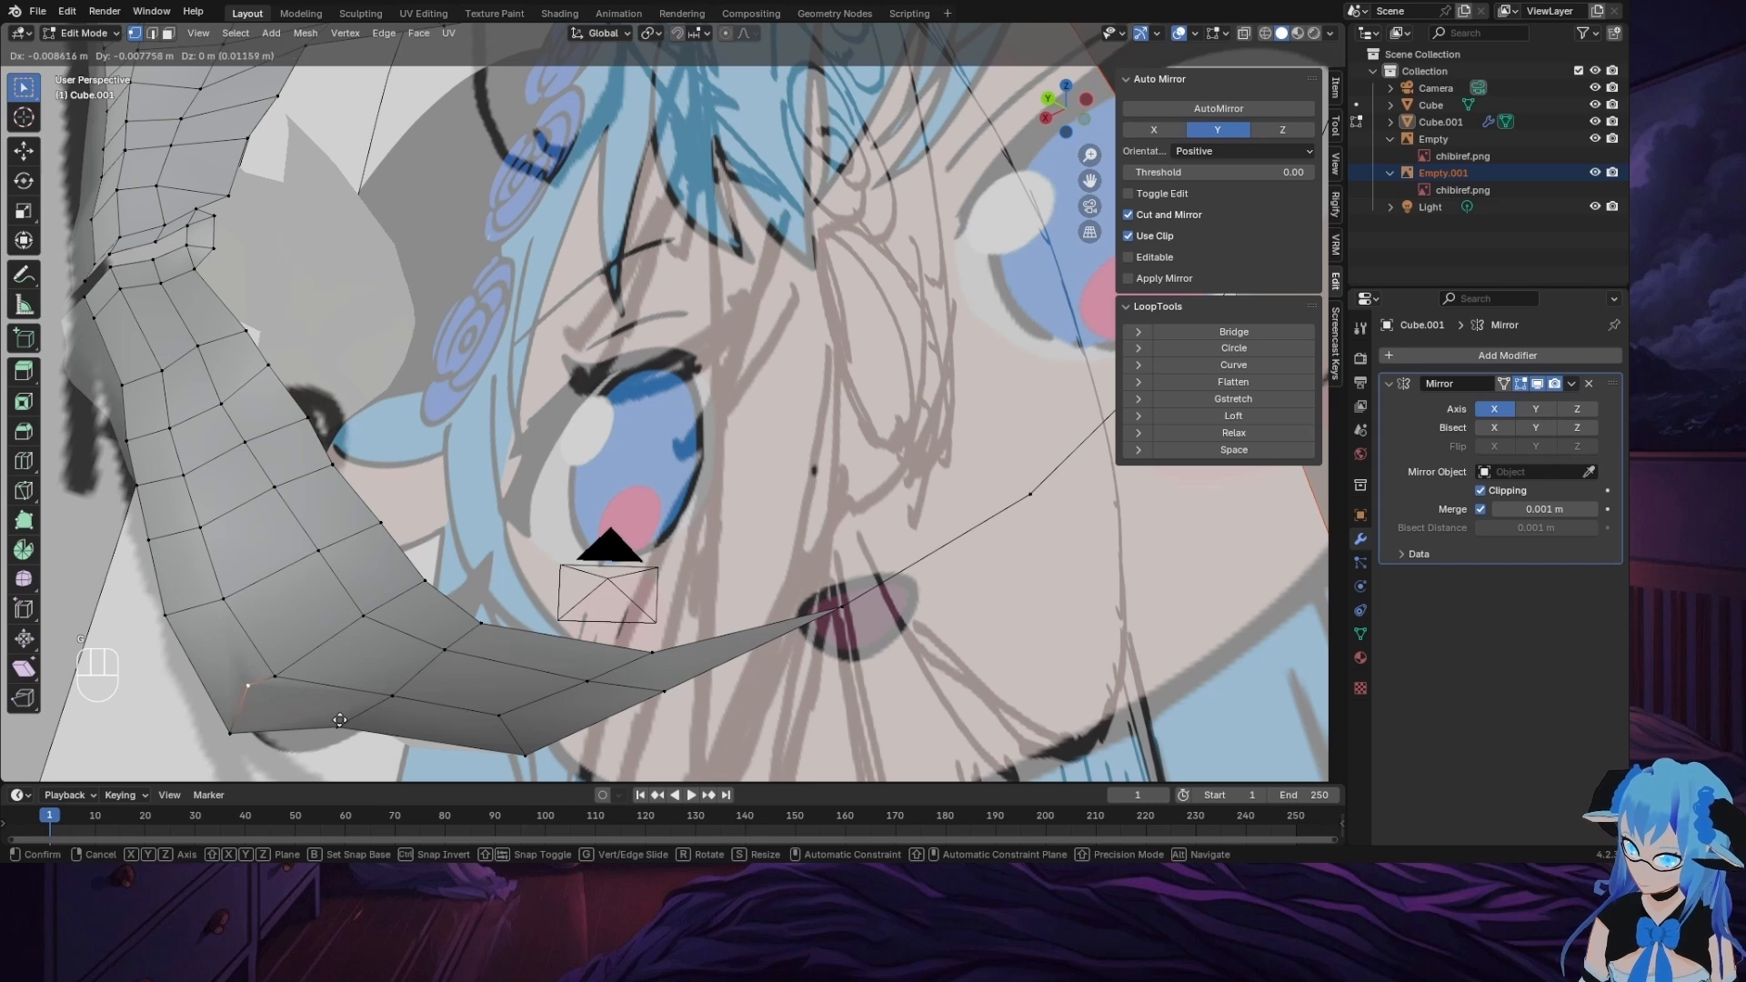
pyautogui.click(192, 727)
# Step: Delete the center-side vertex above the chin tip and fill the upper part of the resulting hole with a new face
pyautogui.moveTo(204, 687); pyautogui.dragTo(356, 634, button='middle')
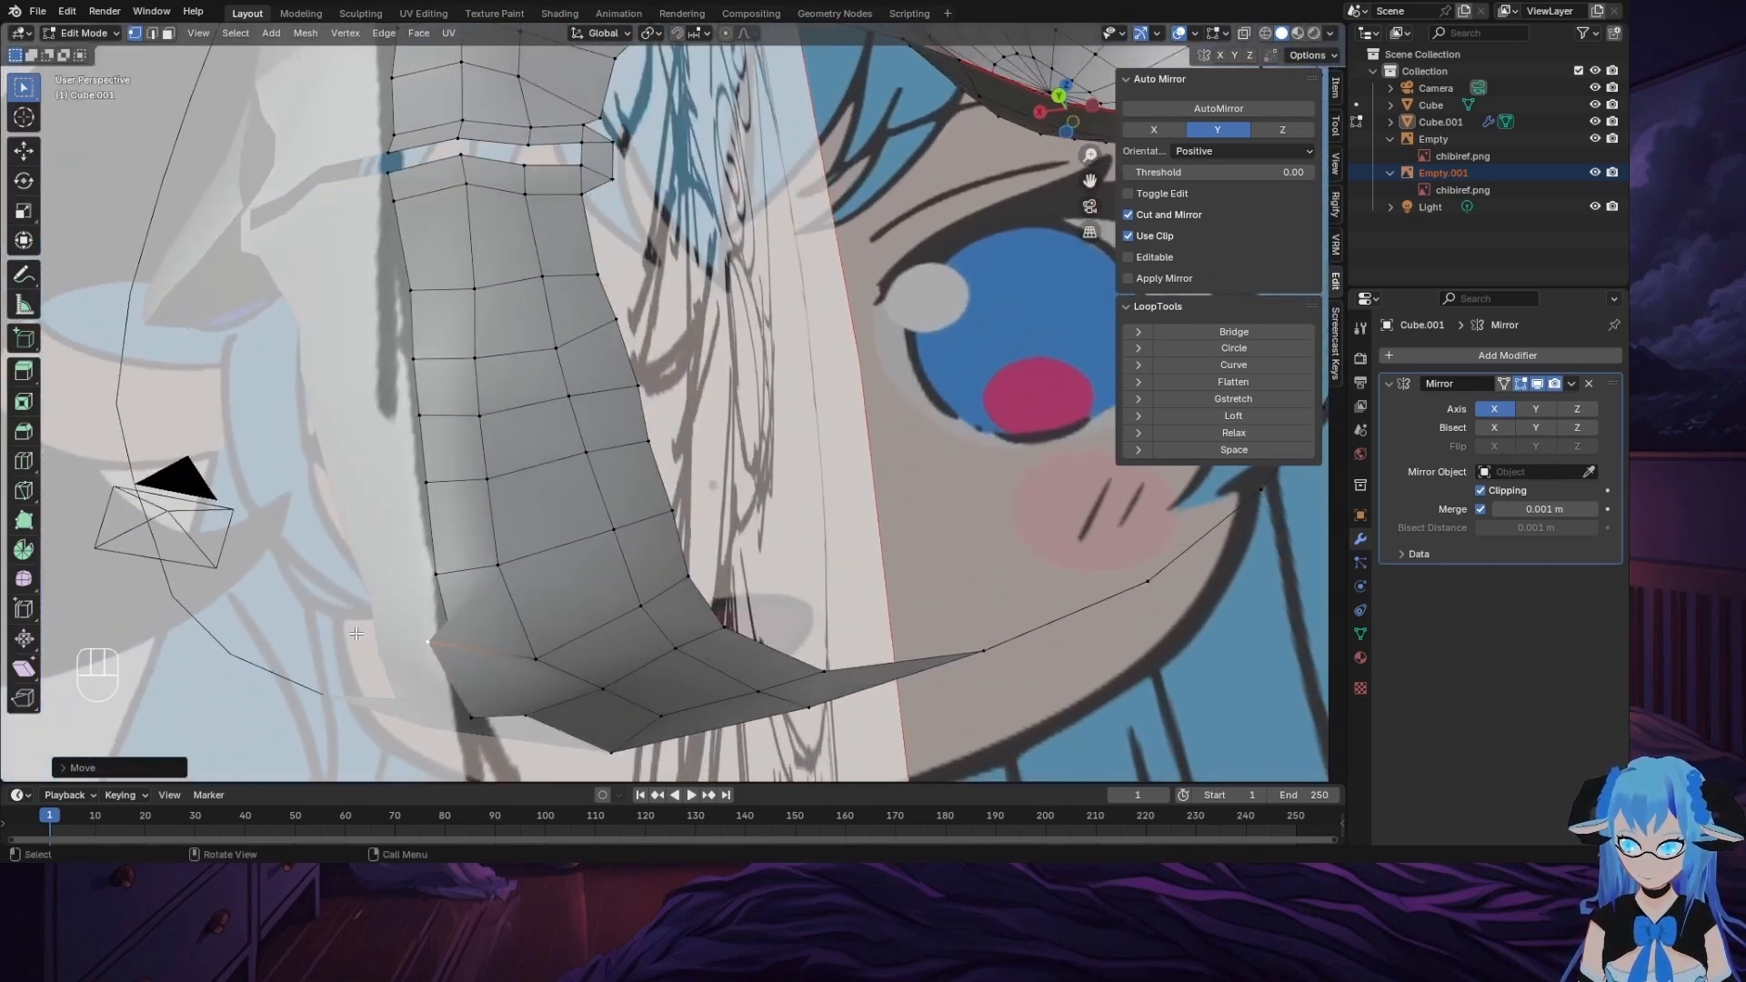
pyautogui.rightClick(432, 659)
pyautogui.click(427, 653)
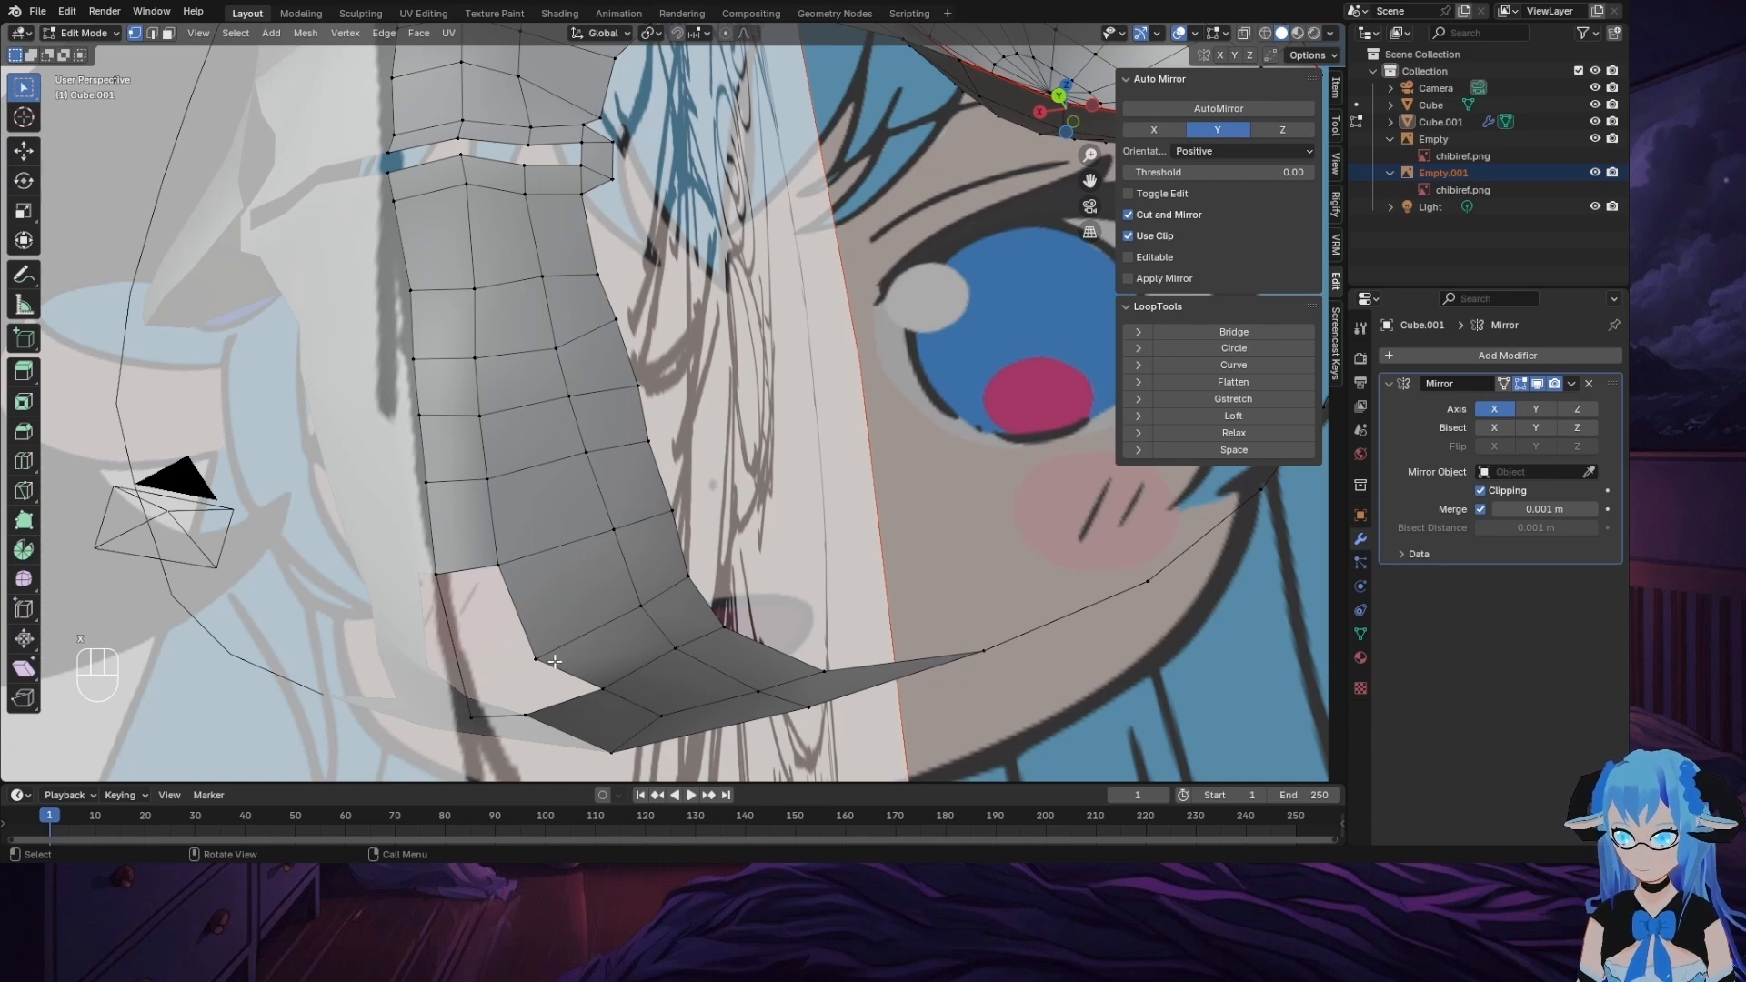
pyautogui.moveTo(555, 661); pyautogui.dragTo(390, 646, button='middle')
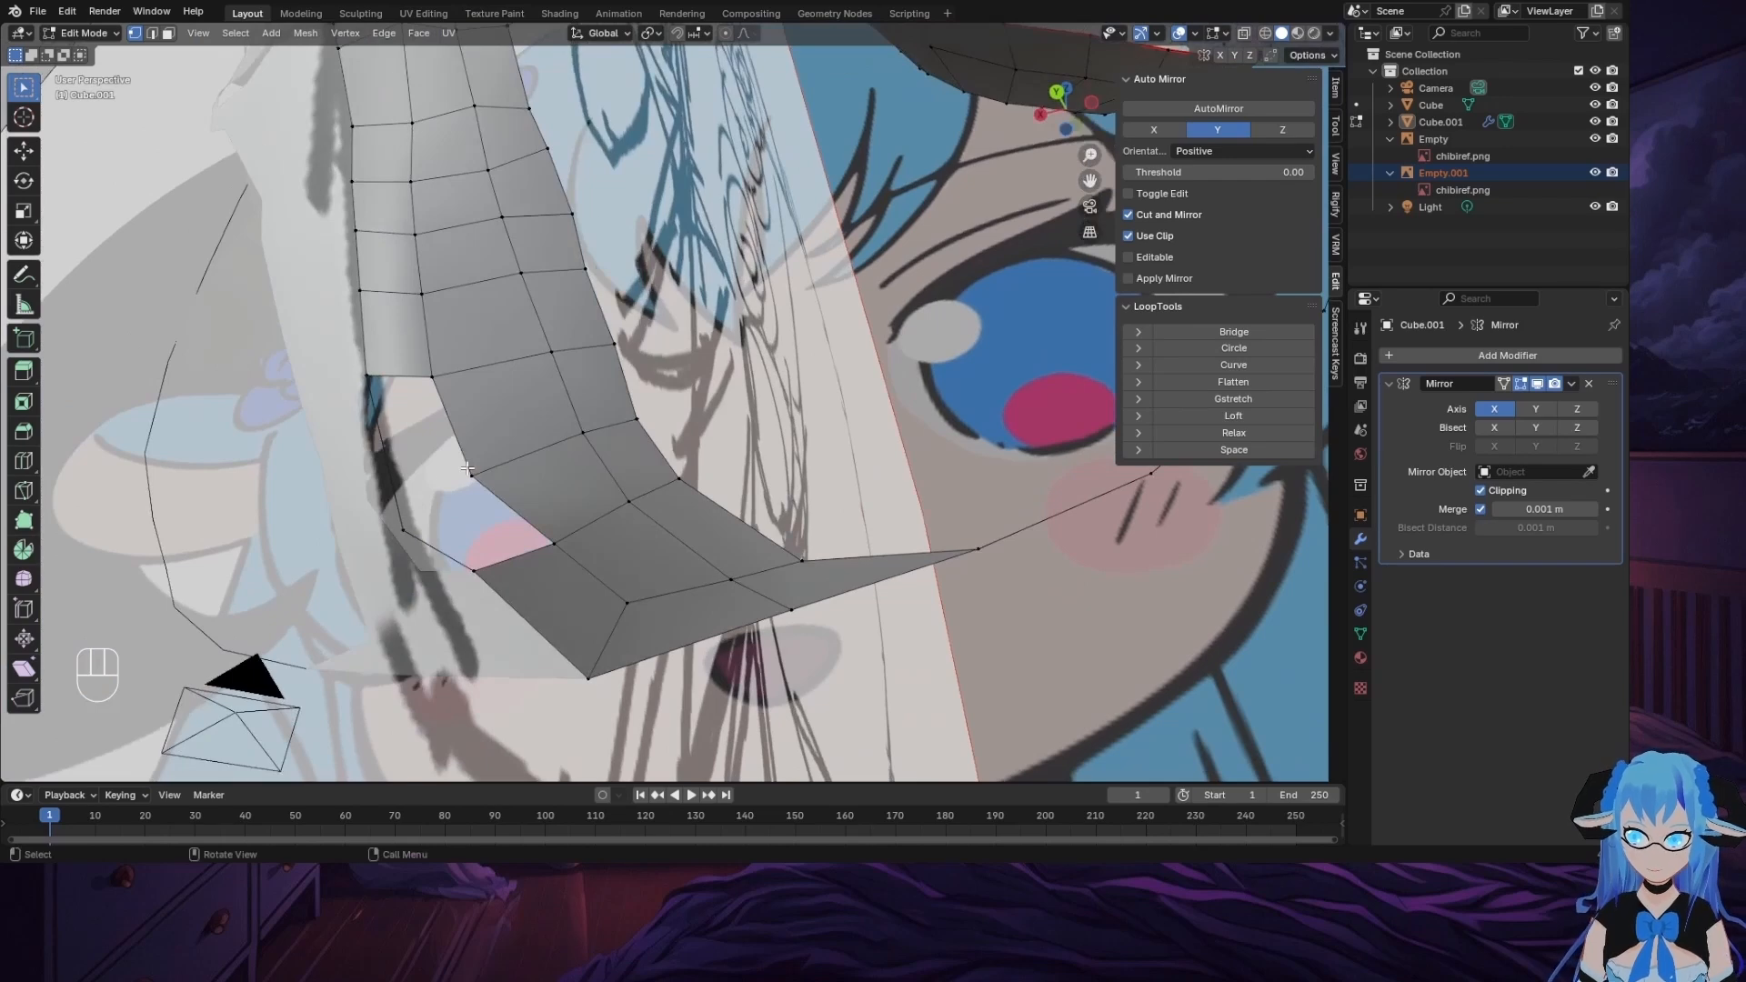
pyautogui.keyDown('ctrl'); pyautogui.click(408, 550); pyautogui.keyUp('ctrl')
pyautogui.press('f')
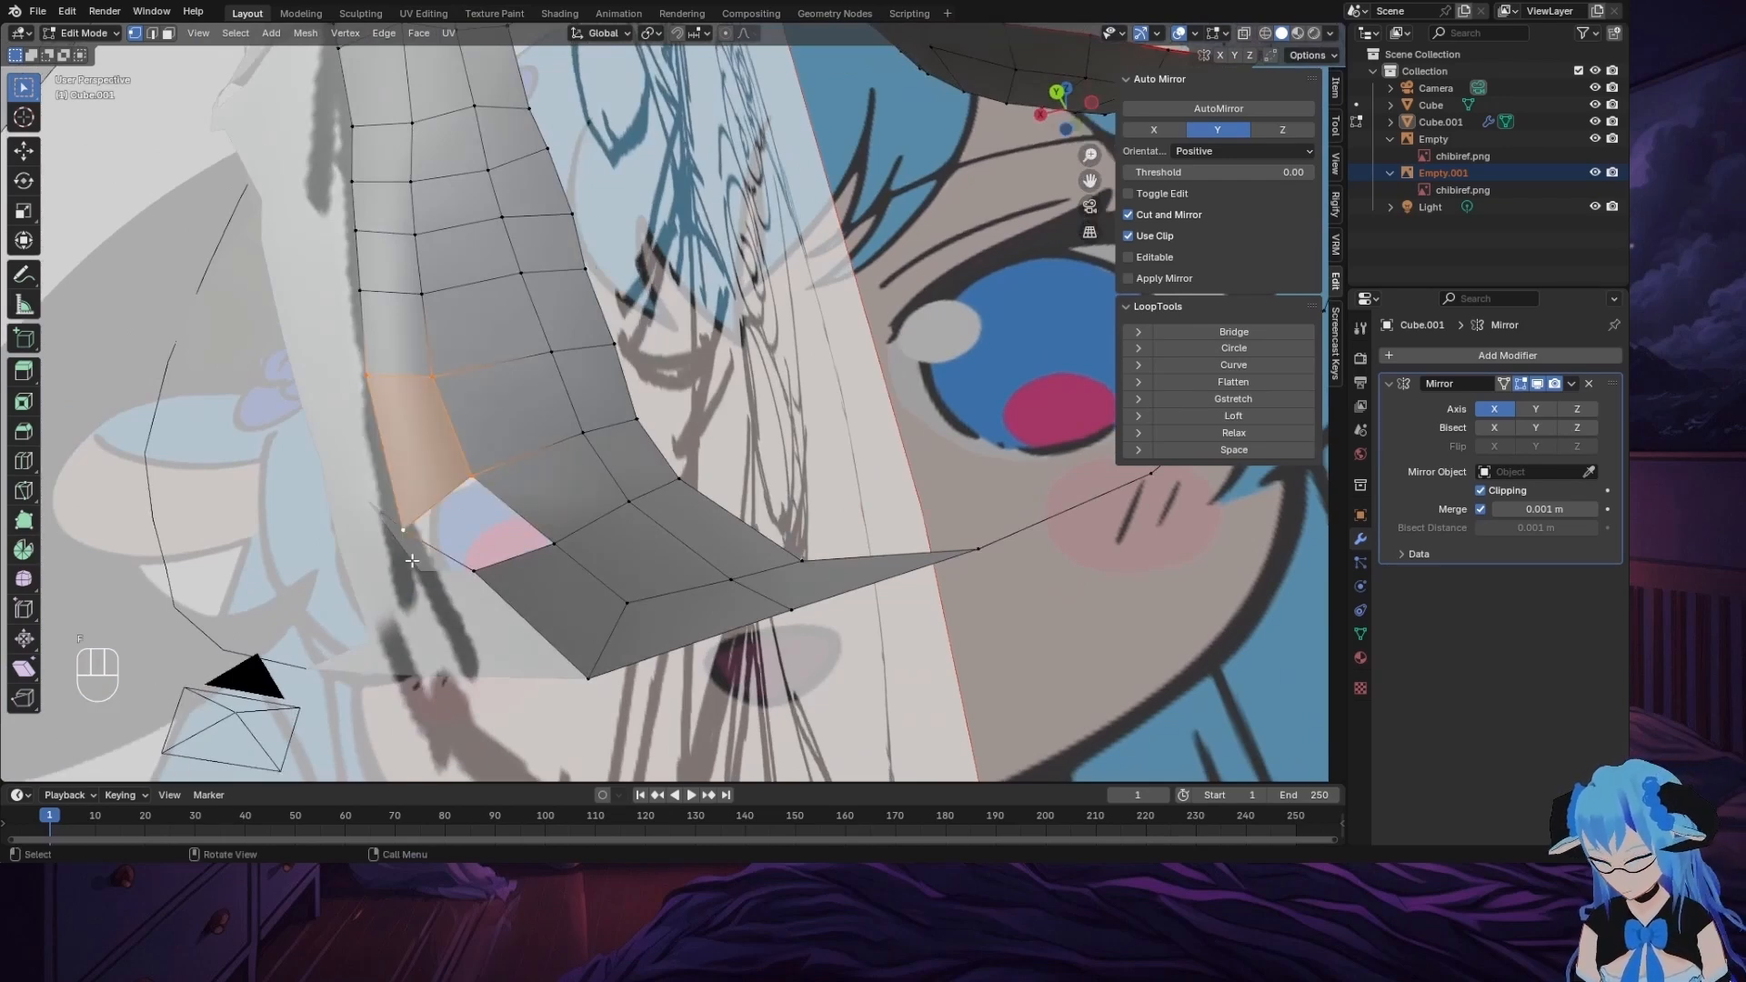
# Step: Fill the remaining gap above the chin tip with a face between the center edge and the neighbouring vertices
pyautogui.keyDown('ctrl'); pyautogui.click(472, 570); pyautogui.keyUp('ctrl')
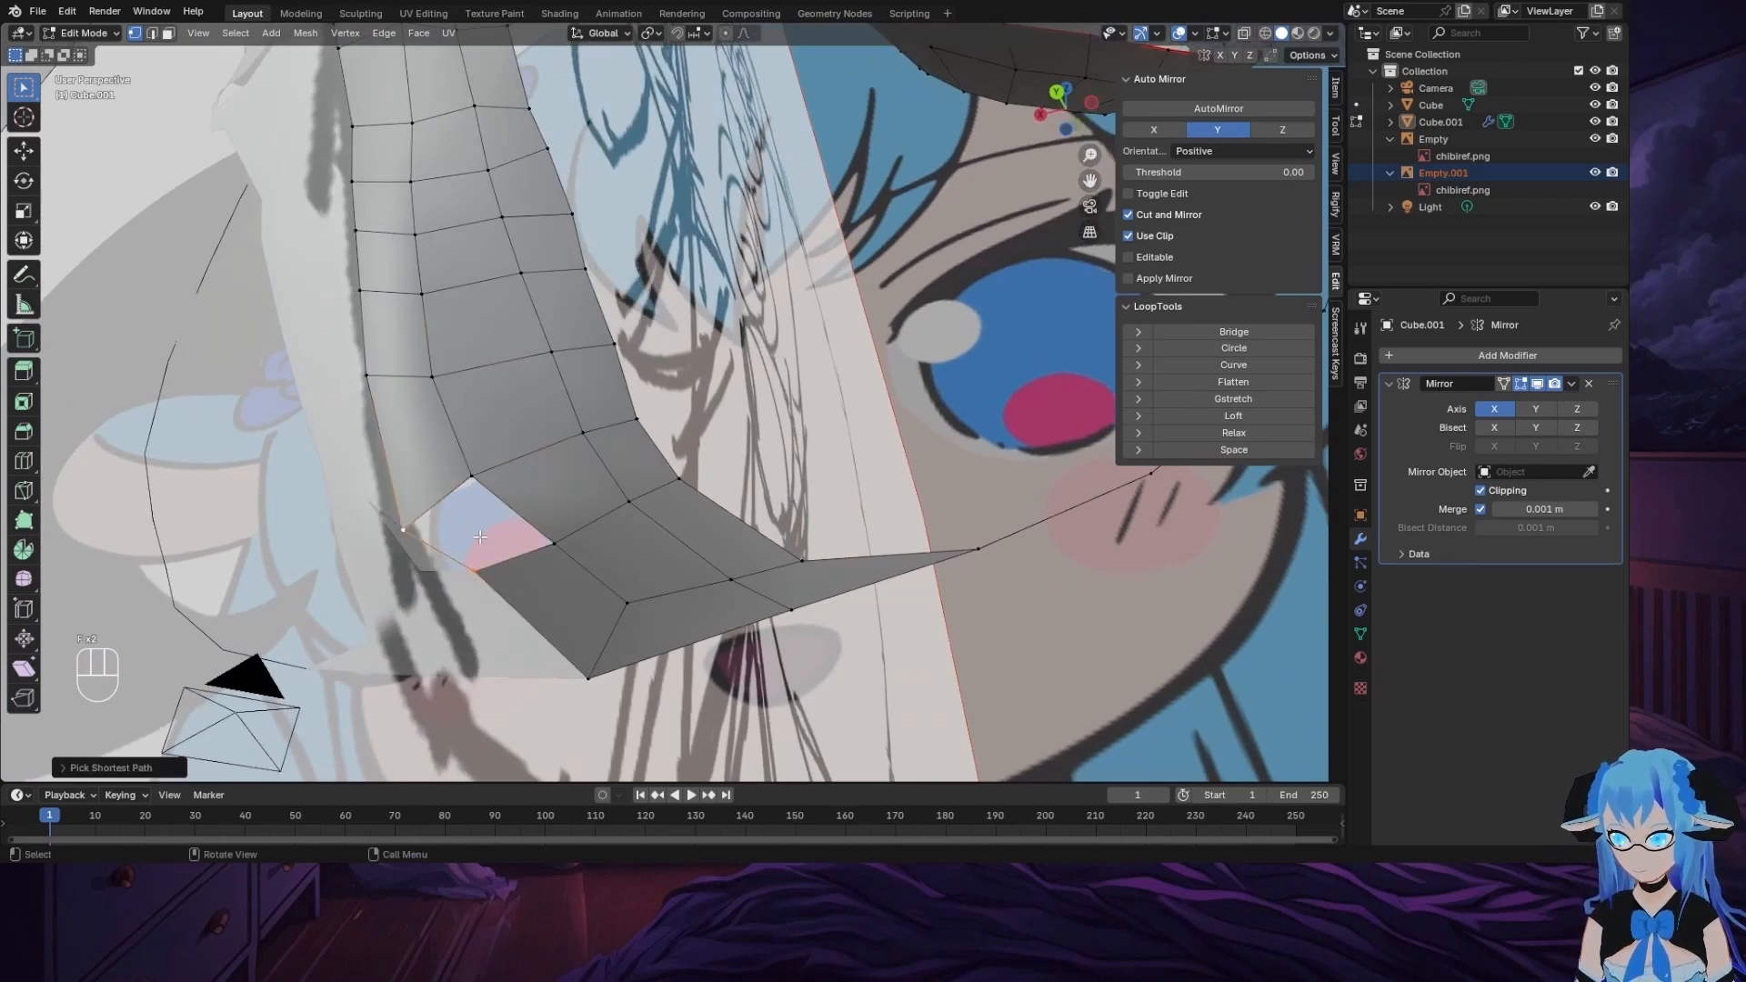
pyautogui.click(555, 537)
pyautogui.keyDown('ctrl'); pyautogui.click(403, 530); pyautogui.keyUp('ctrl')
pyautogui.press('f')
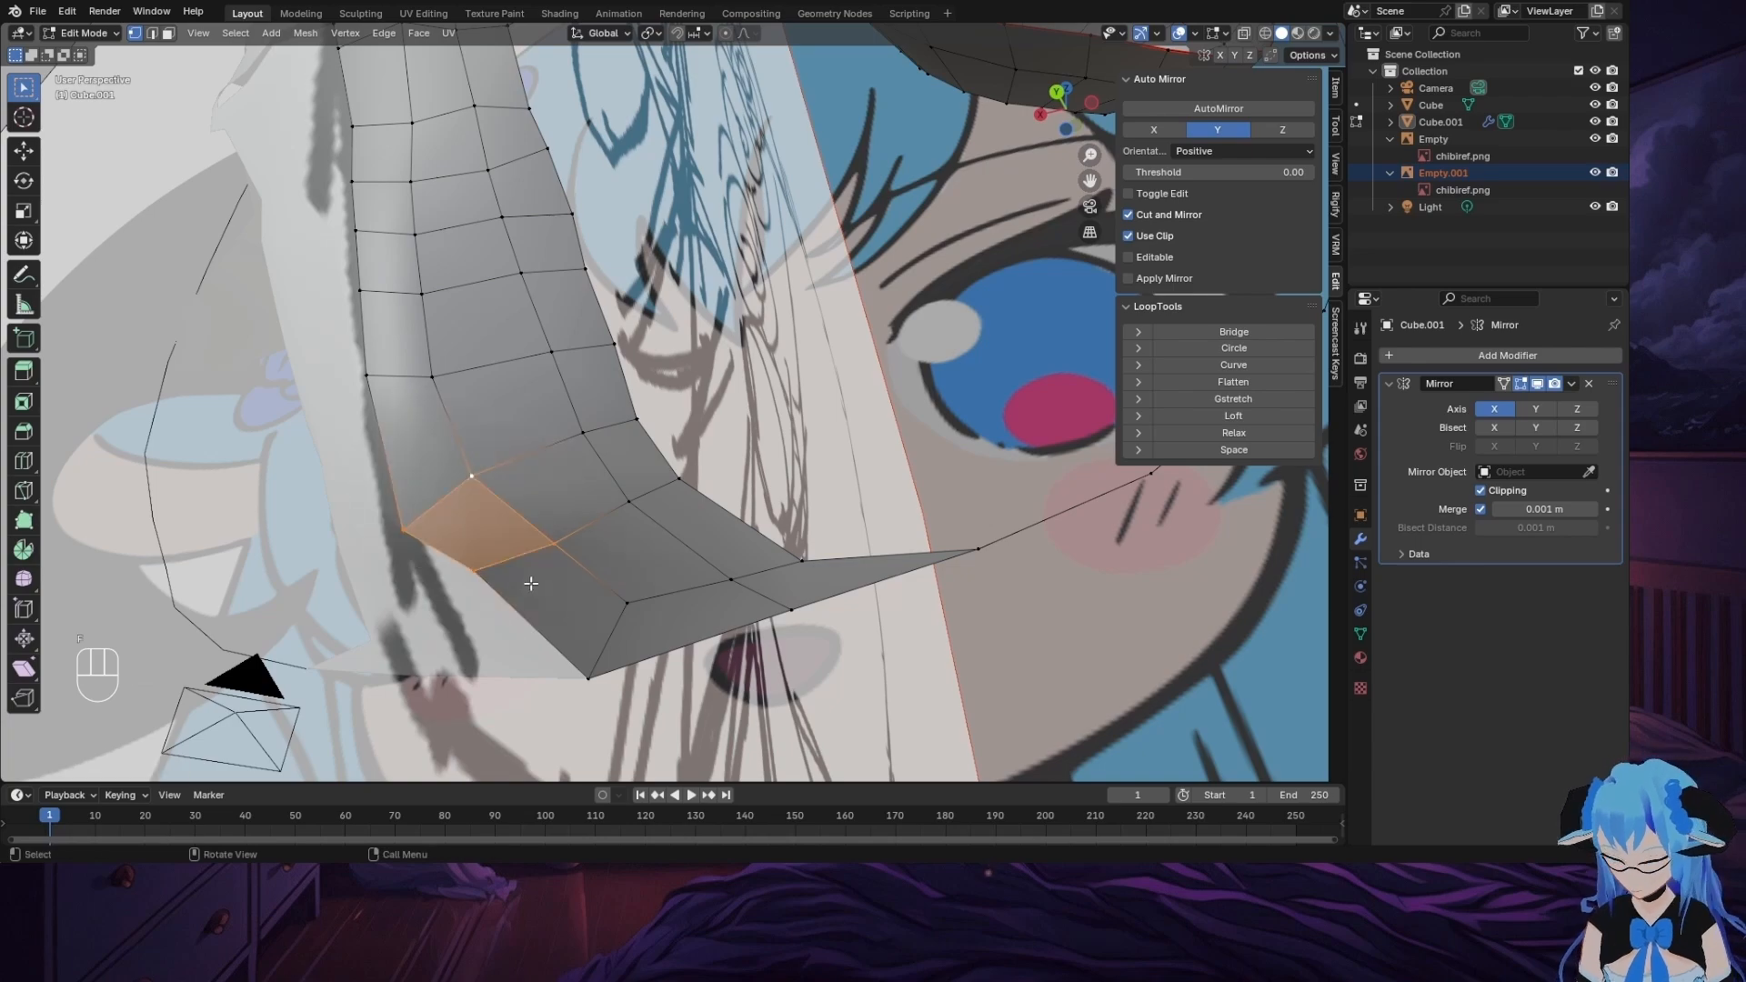
# Step: Reposition individual vertices around the newly filled chin faces to smooth the shape of the chin tip
pyautogui.moveTo(534, 581); pyautogui.dragTo(592, 453, button='middle')
pyautogui.click(426, 602)
pyautogui.press('g')
pyautogui.click(443, 593)
pyautogui.press('g')
pyautogui.click(725, 505)
pyautogui.press('g')
pyautogui.click(569, 578)
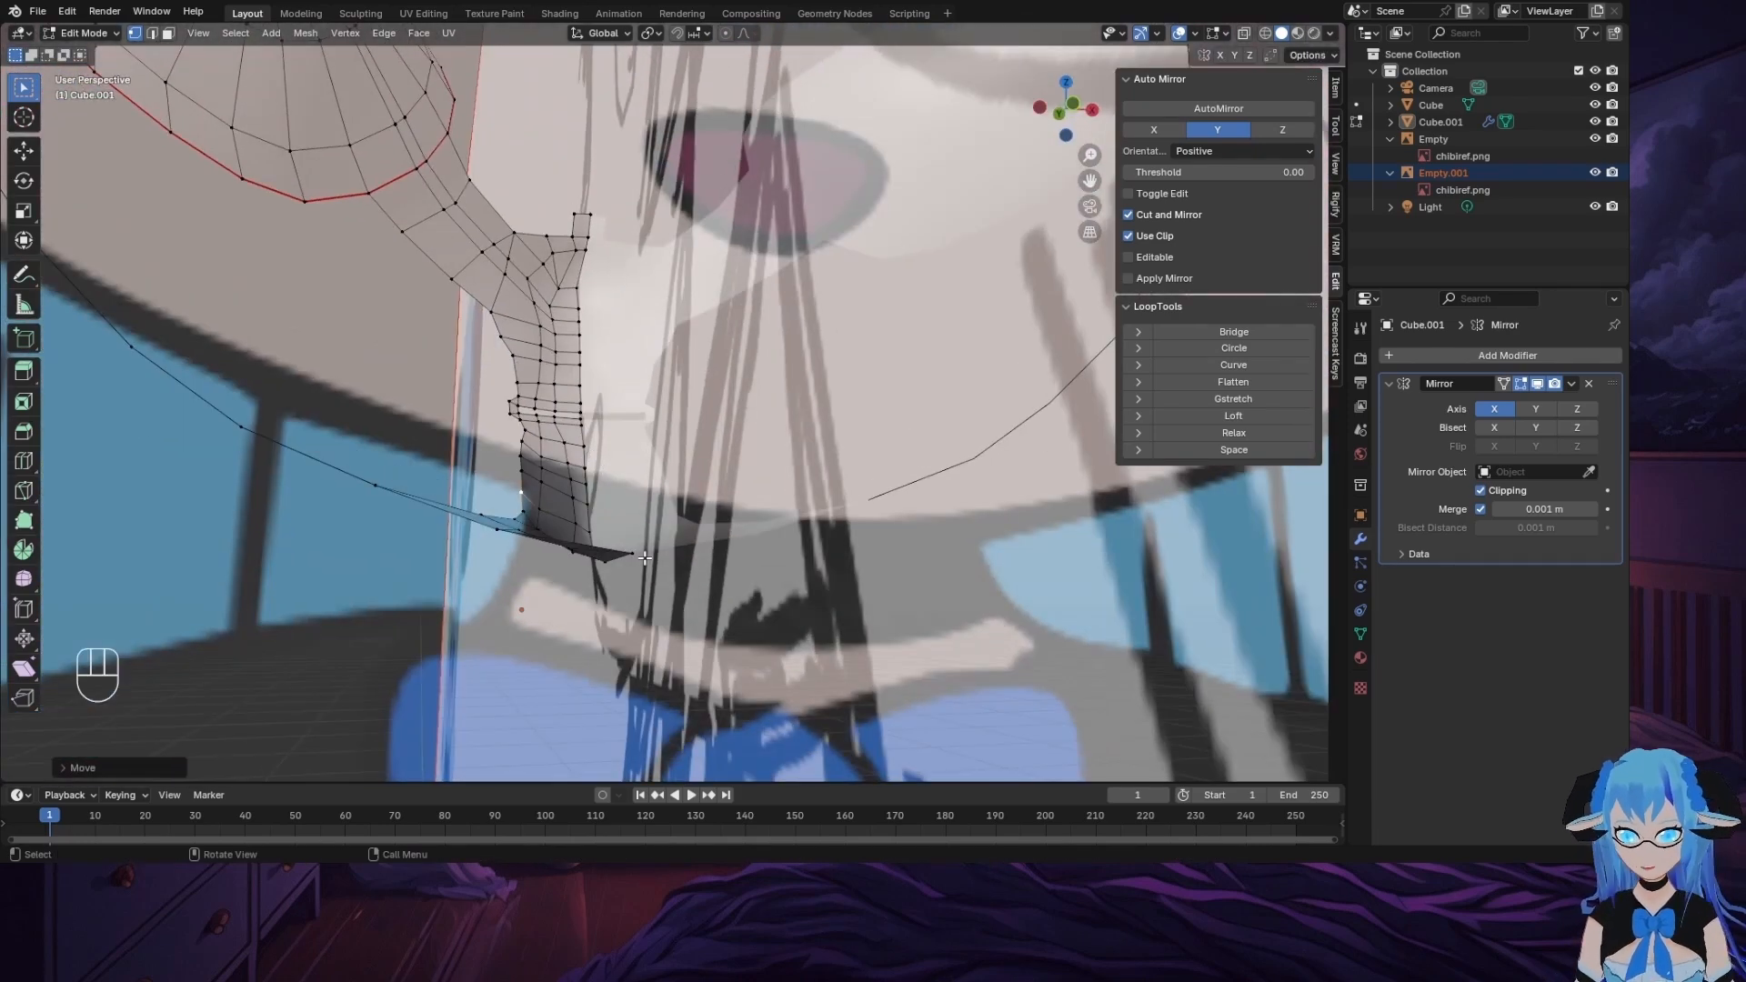
pyautogui.moveTo(645, 558); pyautogui.dragTo(582, 409, button='middle')
pyautogui.press('g')
pyautogui.click(569, 525)
# Step: Select vertices on the chin's center edge and move them along the Y axis to refine the profile below the mouth
pyautogui.click(486, 511)
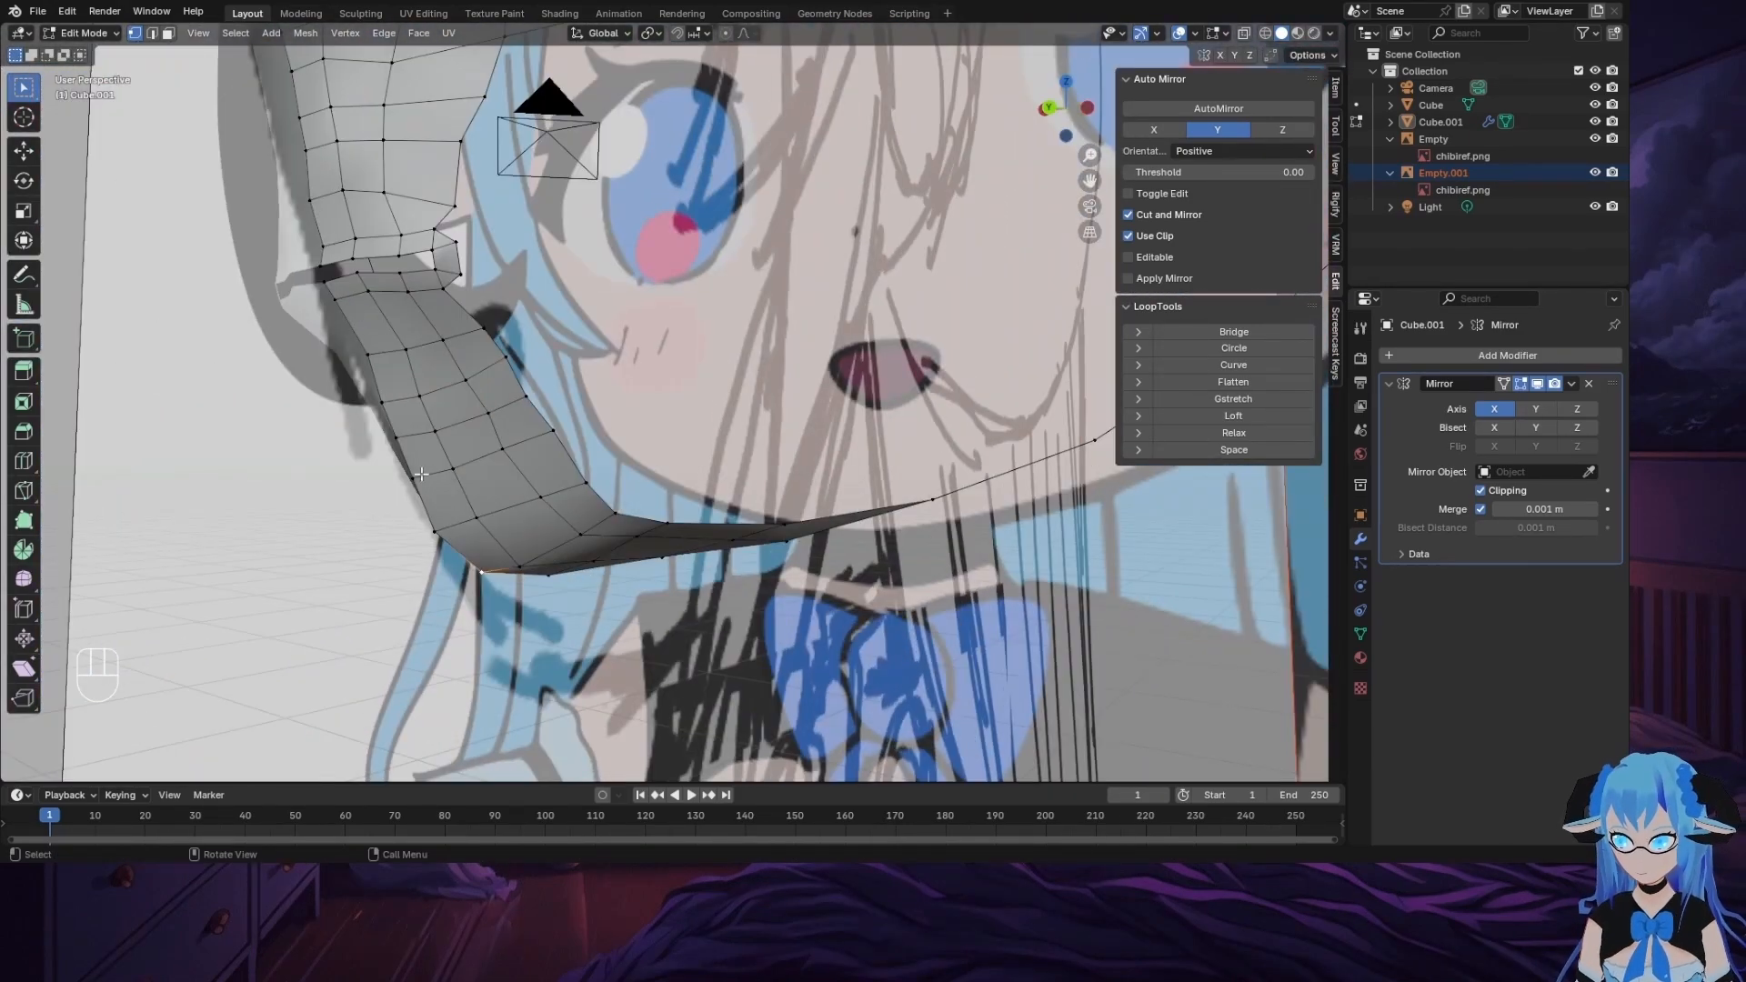
pyautogui.keyDown('ctrl'); pyautogui.click(350, 320); pyautogui.keyUp('ctrl')
pyautogui.moveTo(363, 345); pyautogui.dragTo(582, 463, button='middle')
pyautogui.press('g')
pyautogui.press('y')
pyautogui.click(511, 445)
pyautogui.click(356, 482)
pyautogui.press('g')
pyautogui.press('y')
pyautogui.click(386, 518)
# Step: Shift single vertices midway up the chin along the Y axis to round the front surface
pyautogui.moveTo(386, 519); pyautogui.dragTo(601, 402, button='middle')
pyautogui.scroll(-5, 787, 308)
pyautogui.scroll(7, 845, 329)
pyautogui.press('g')
pyautogui.press('y')
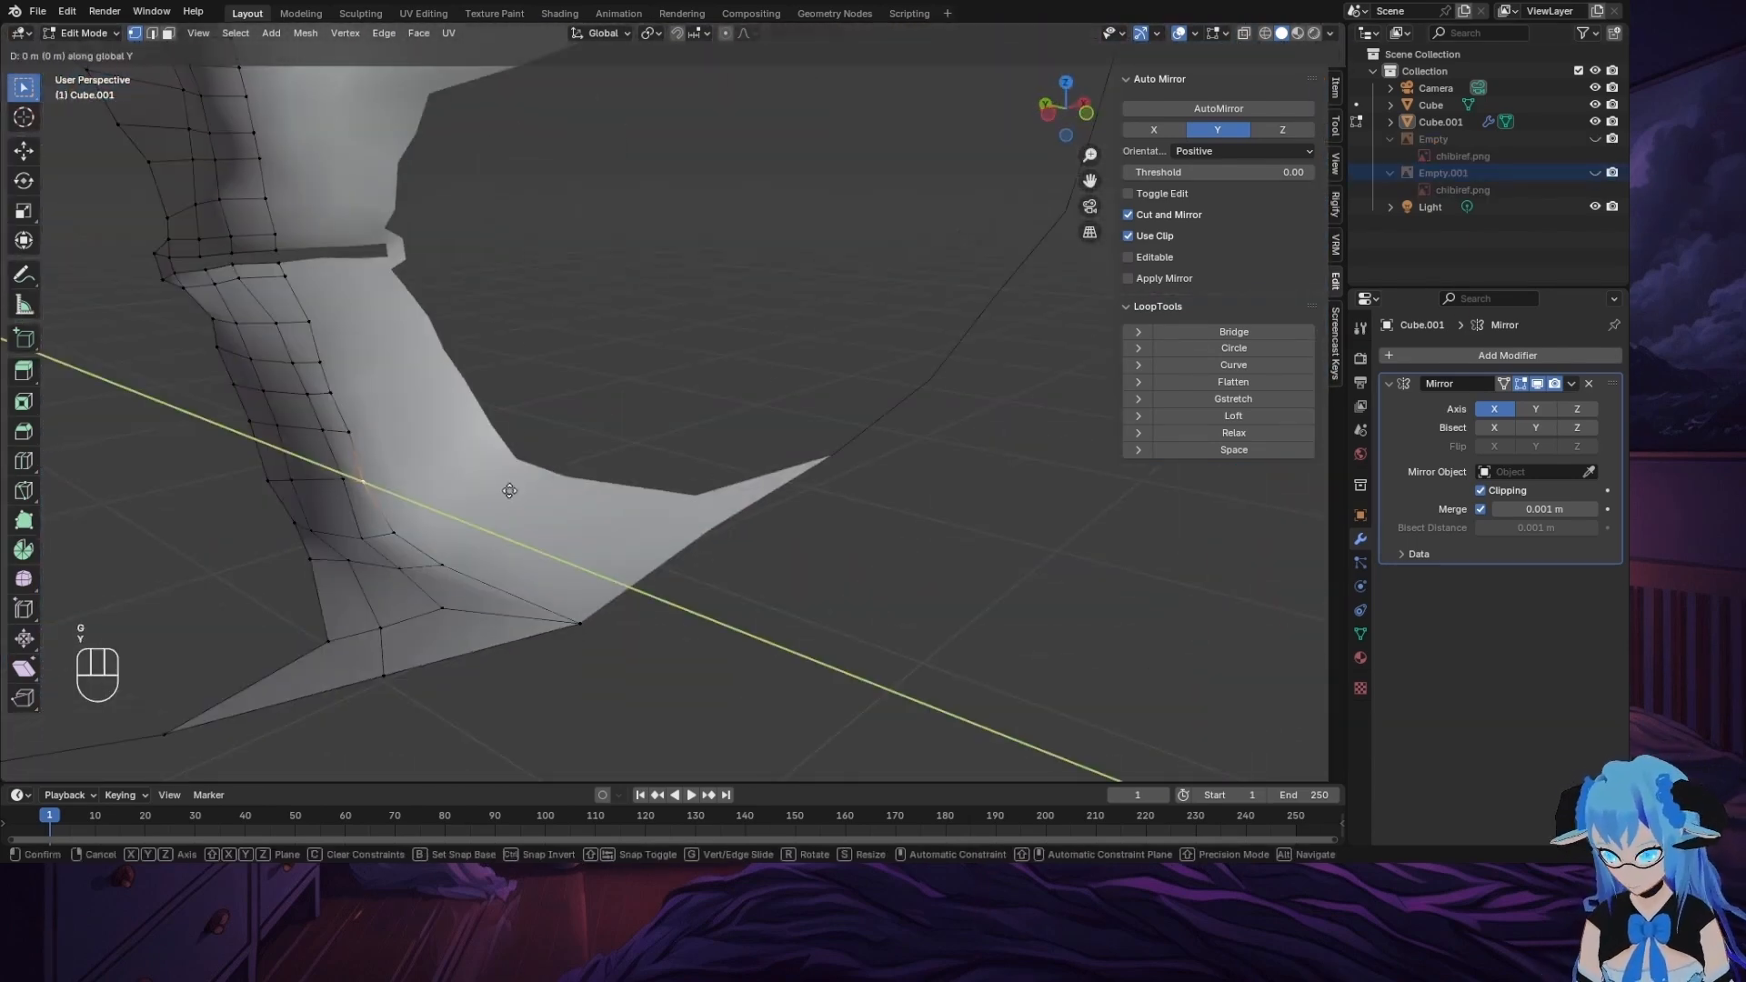
pyautogui.click(503, 494)
pyautogui.click(396, 535)
pyautogui.moveTo(494, 557); pyautogui.dragTo(669, 494, button='middle')
pyautogui.press('g')
pyautogui.press('y')
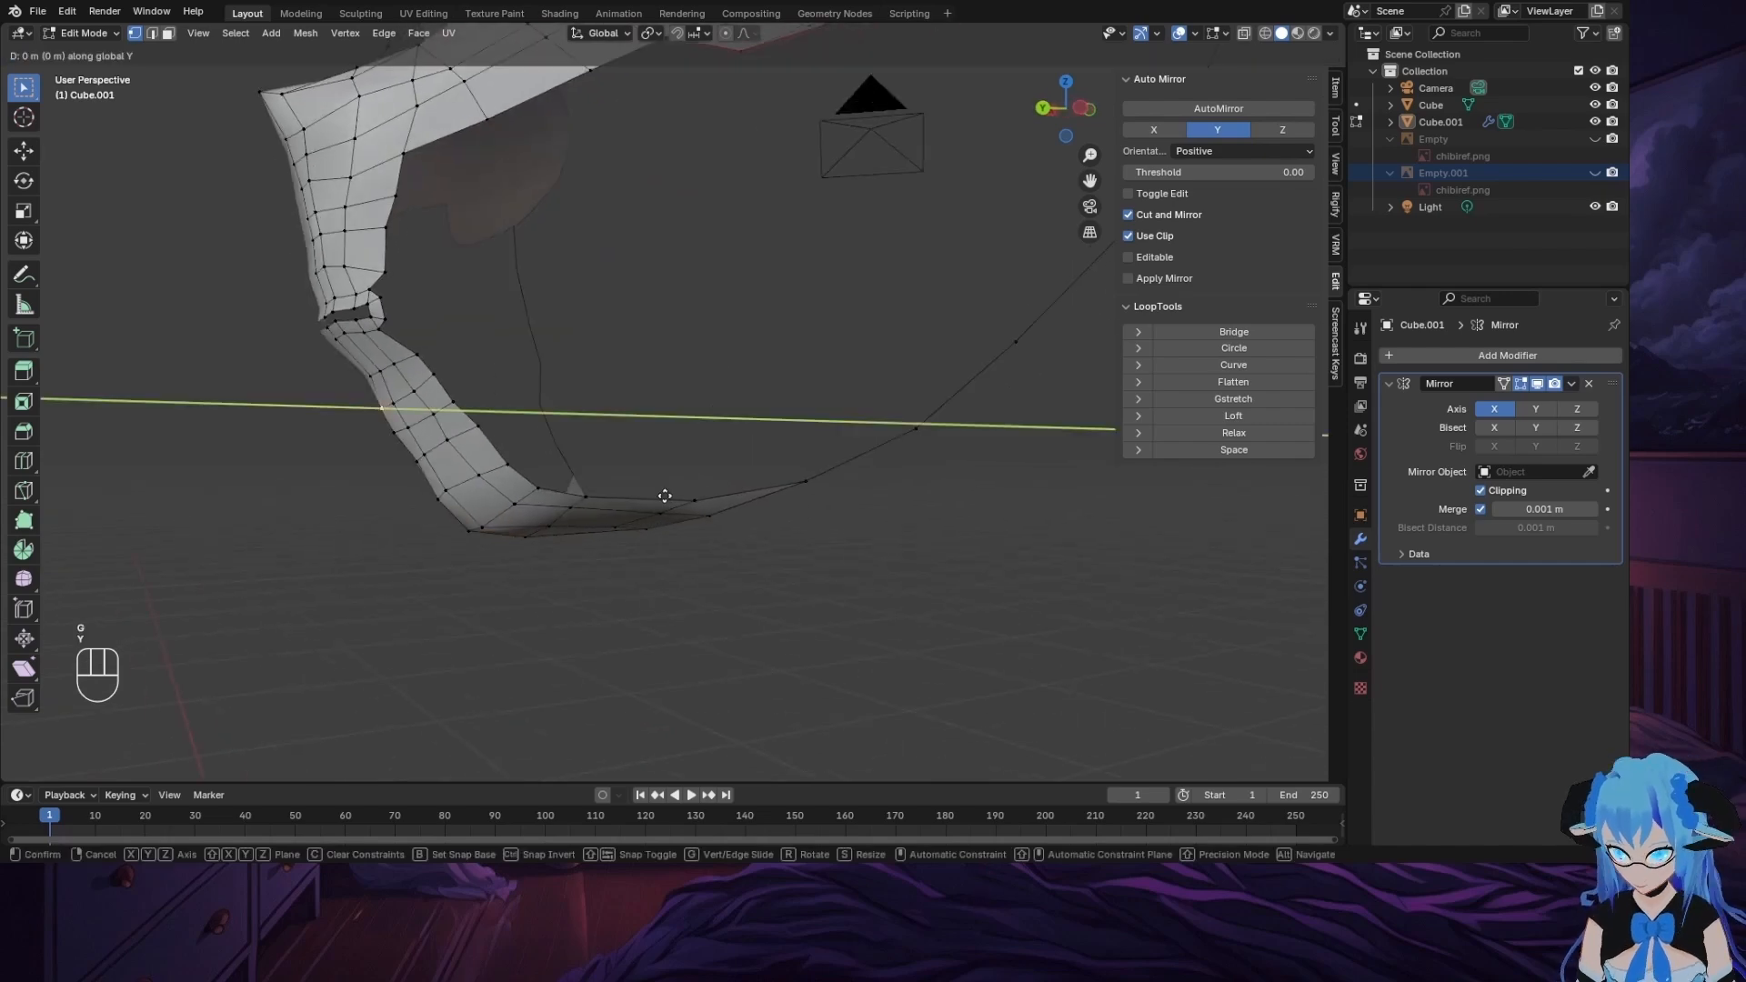
pyautogui.click(673, 492)
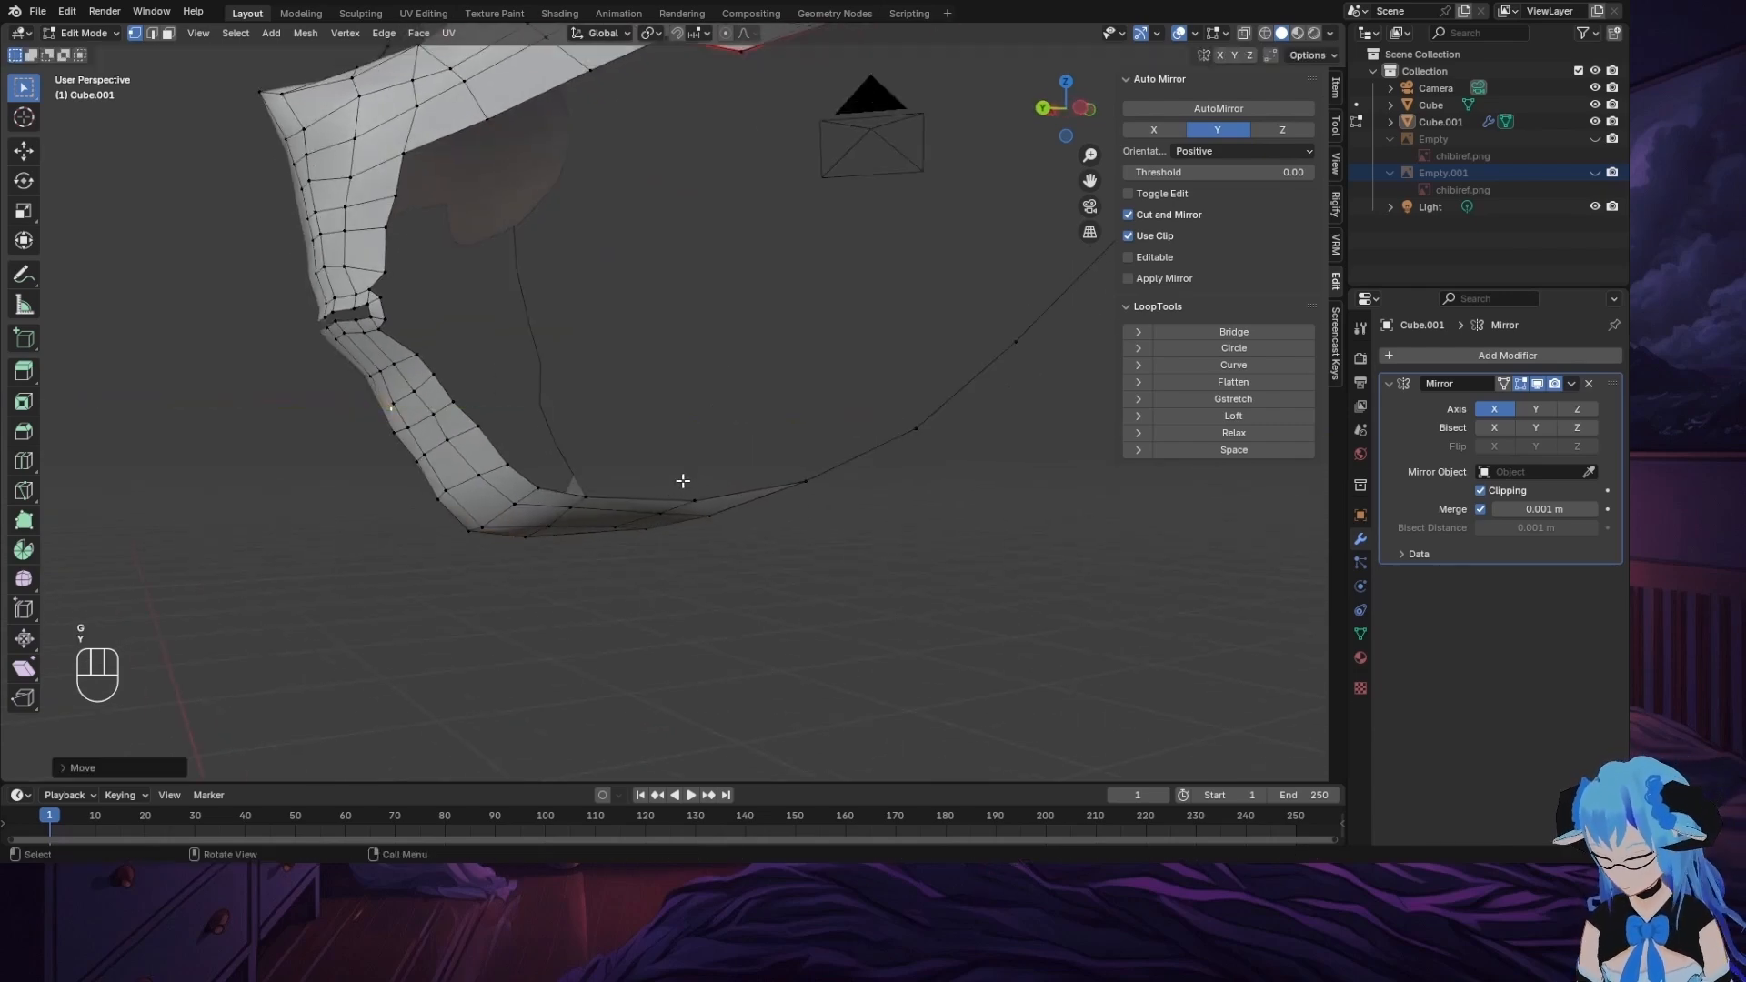
# Step: Fine-tune the center-edge vertices between mouth and chin tip with small Y-axis moves for an even profile curve
pyautogui.press('g')
pyautogui.press('y')
pyautogui.click(676, 478)
pyautogui.press('g')
pyautogui.press('y')
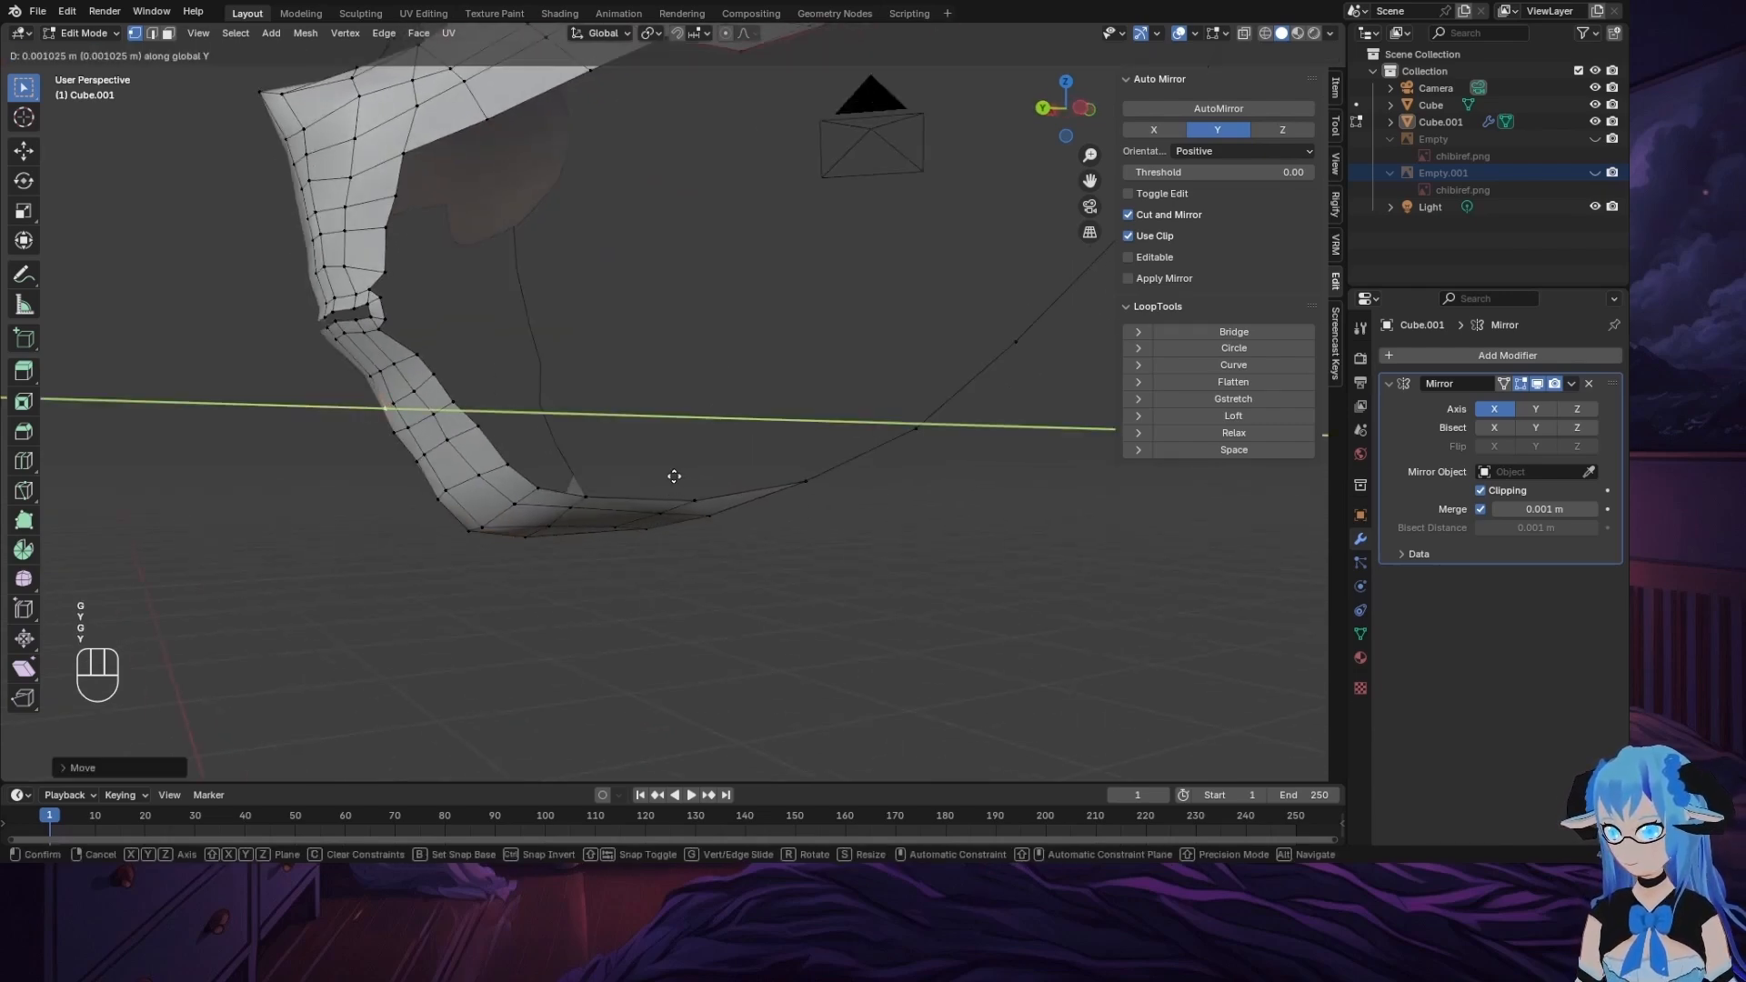
pyautogui.click(674, 476)
pyautogui.press('g')
pyautogui.press('y')
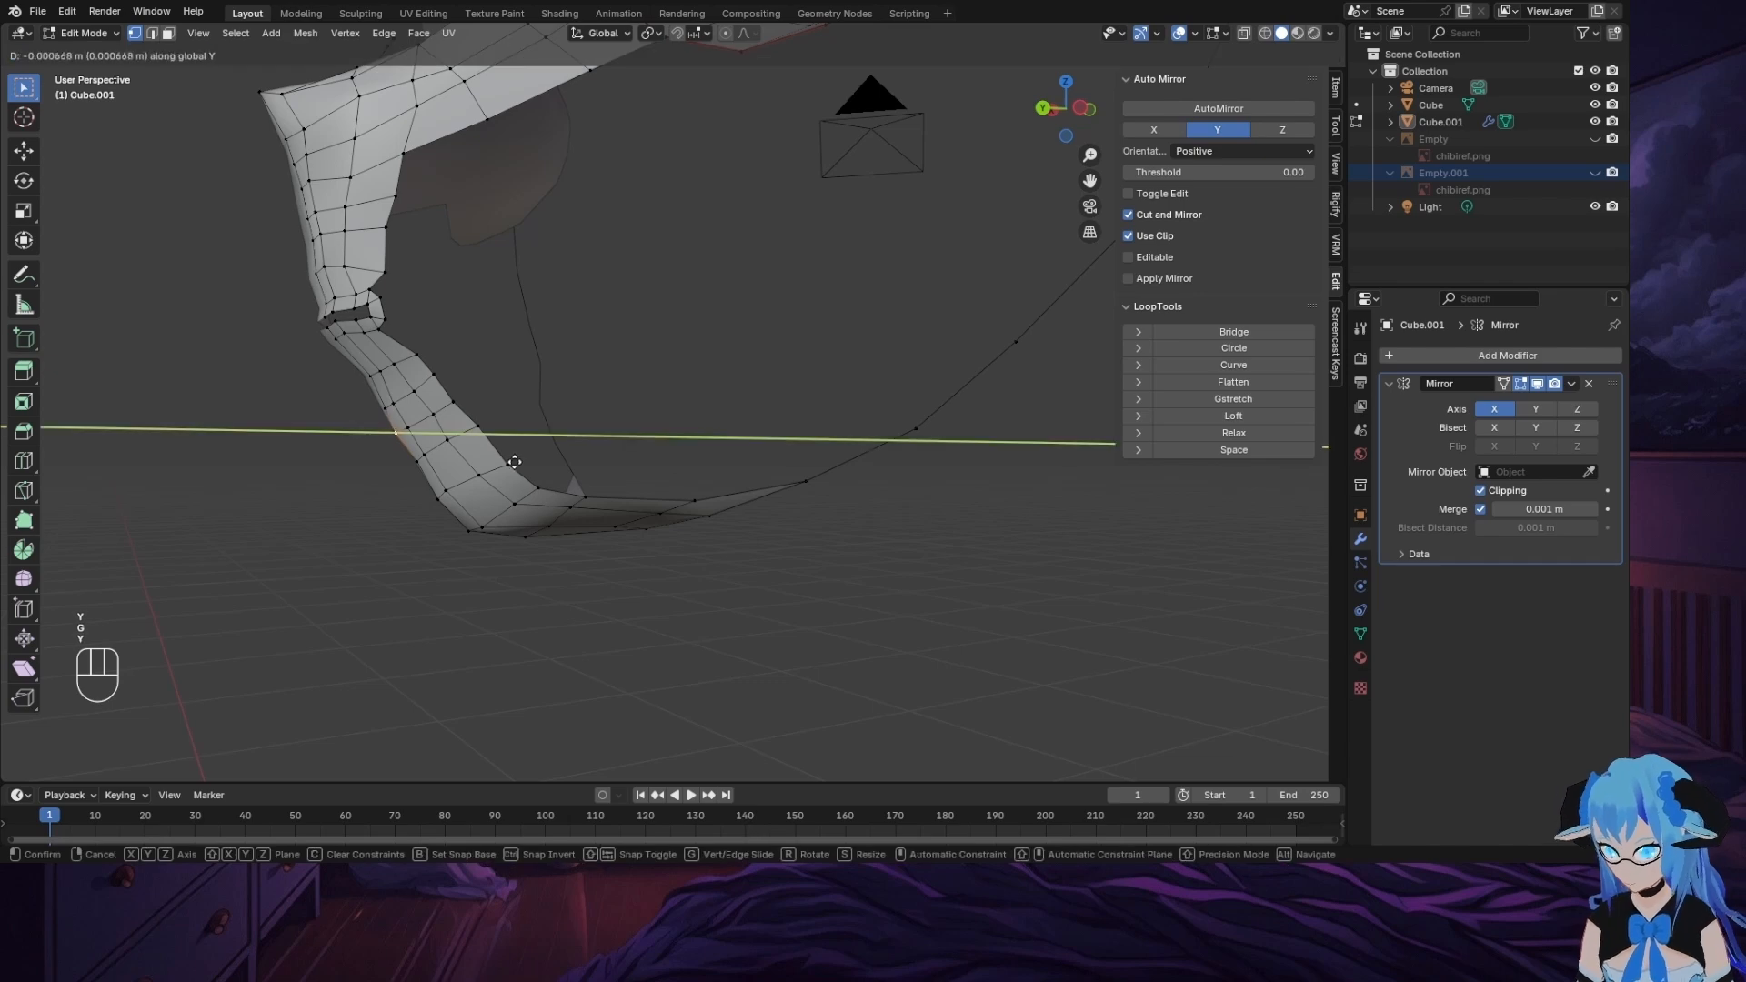
pyautogui.click(516, 462)
# Step: Switch to the back view, show both chibiref.png reference images again and turn on X-ray
pyautogui.moveTo(385, 570); pyautogui.dragTo(482, 596, button='middle')
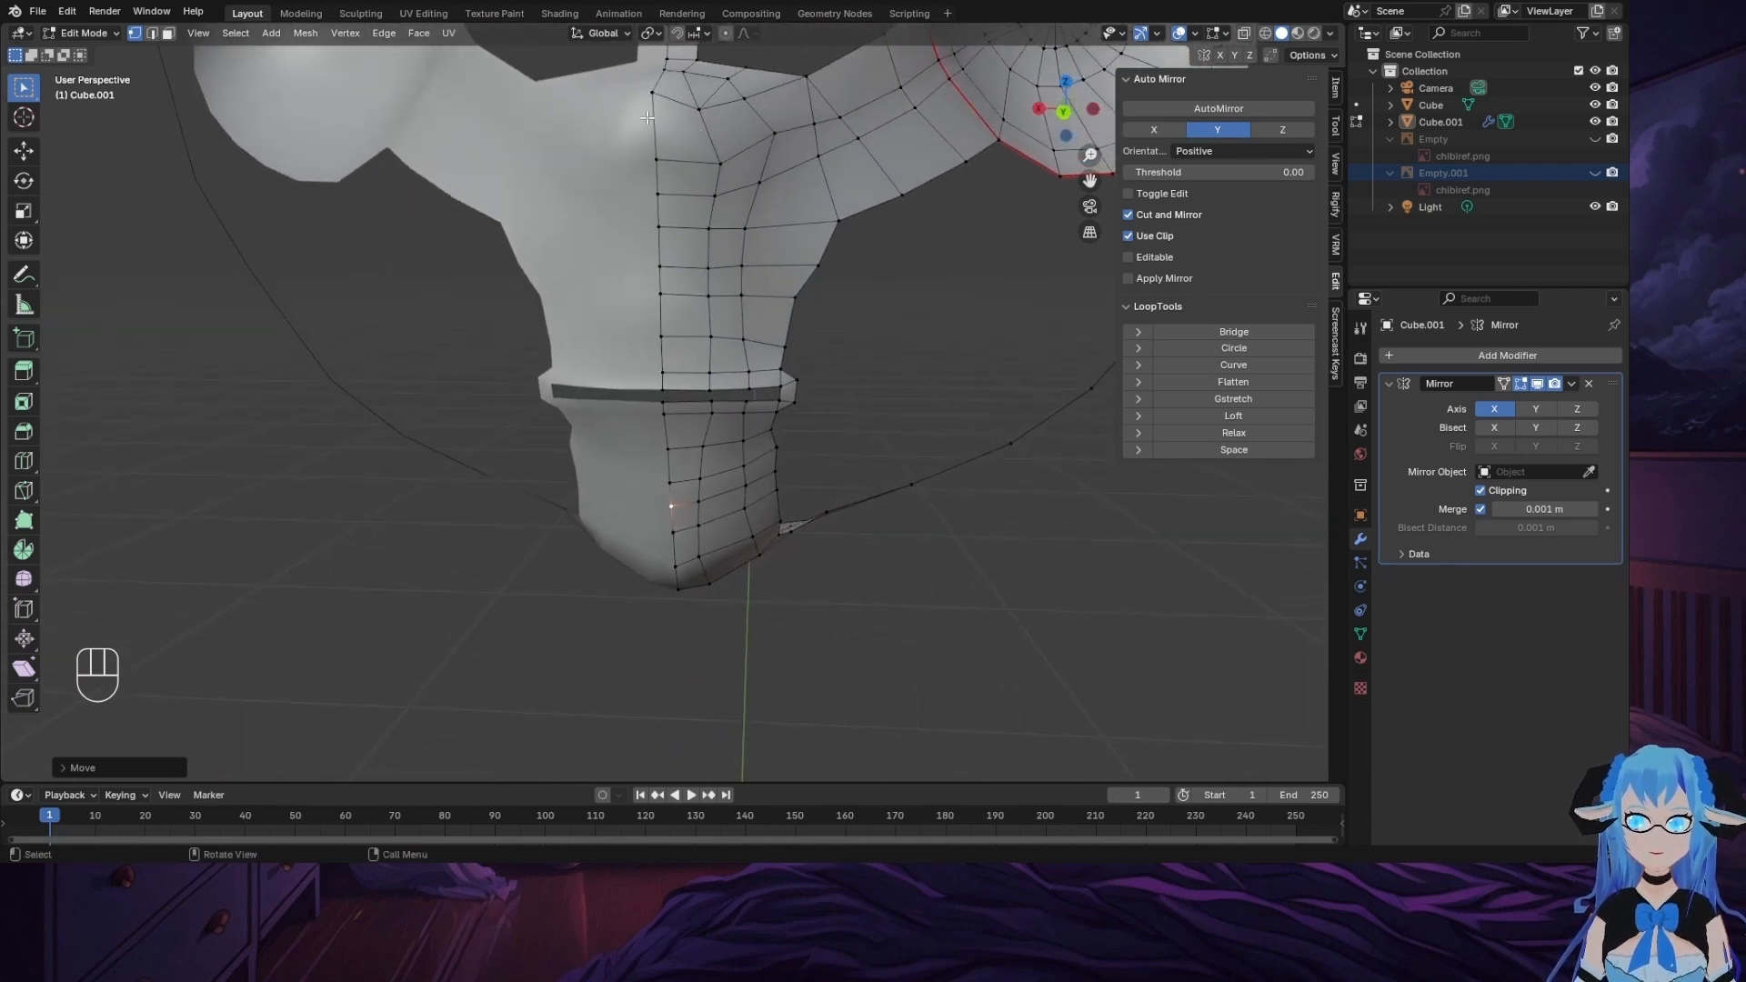
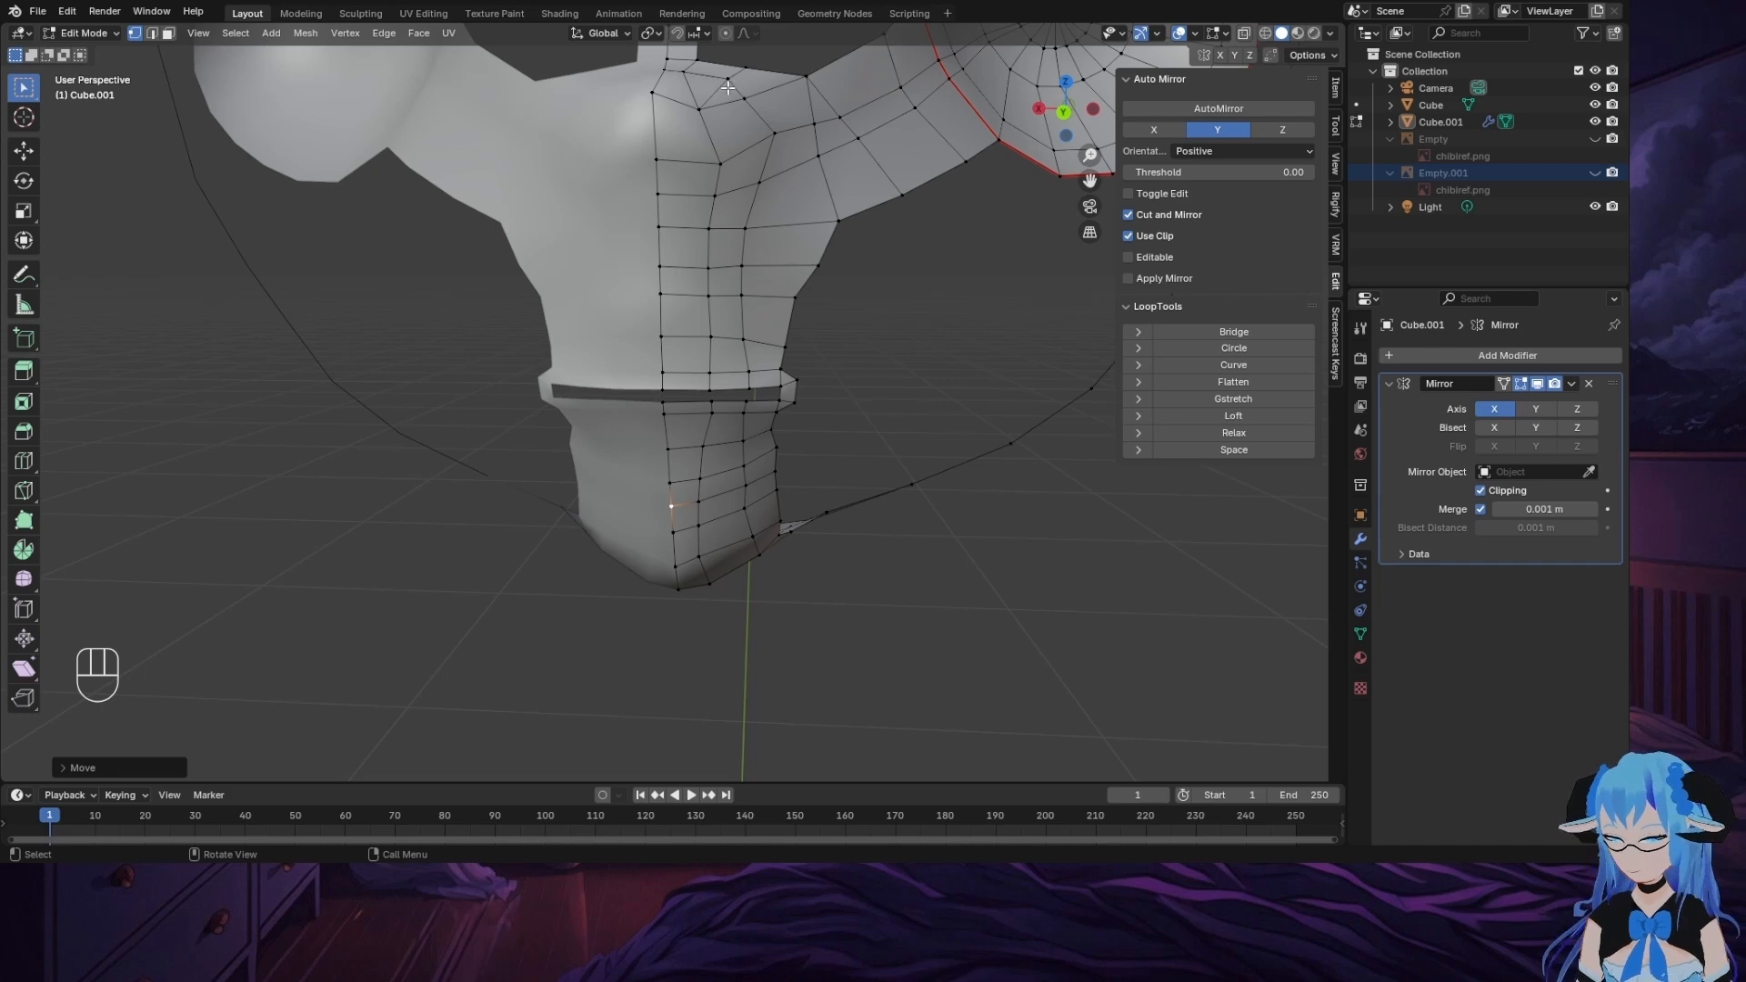
pyautogui.moveTo(872, 245); pyautogui.dragTo(981, 132, button='middle')
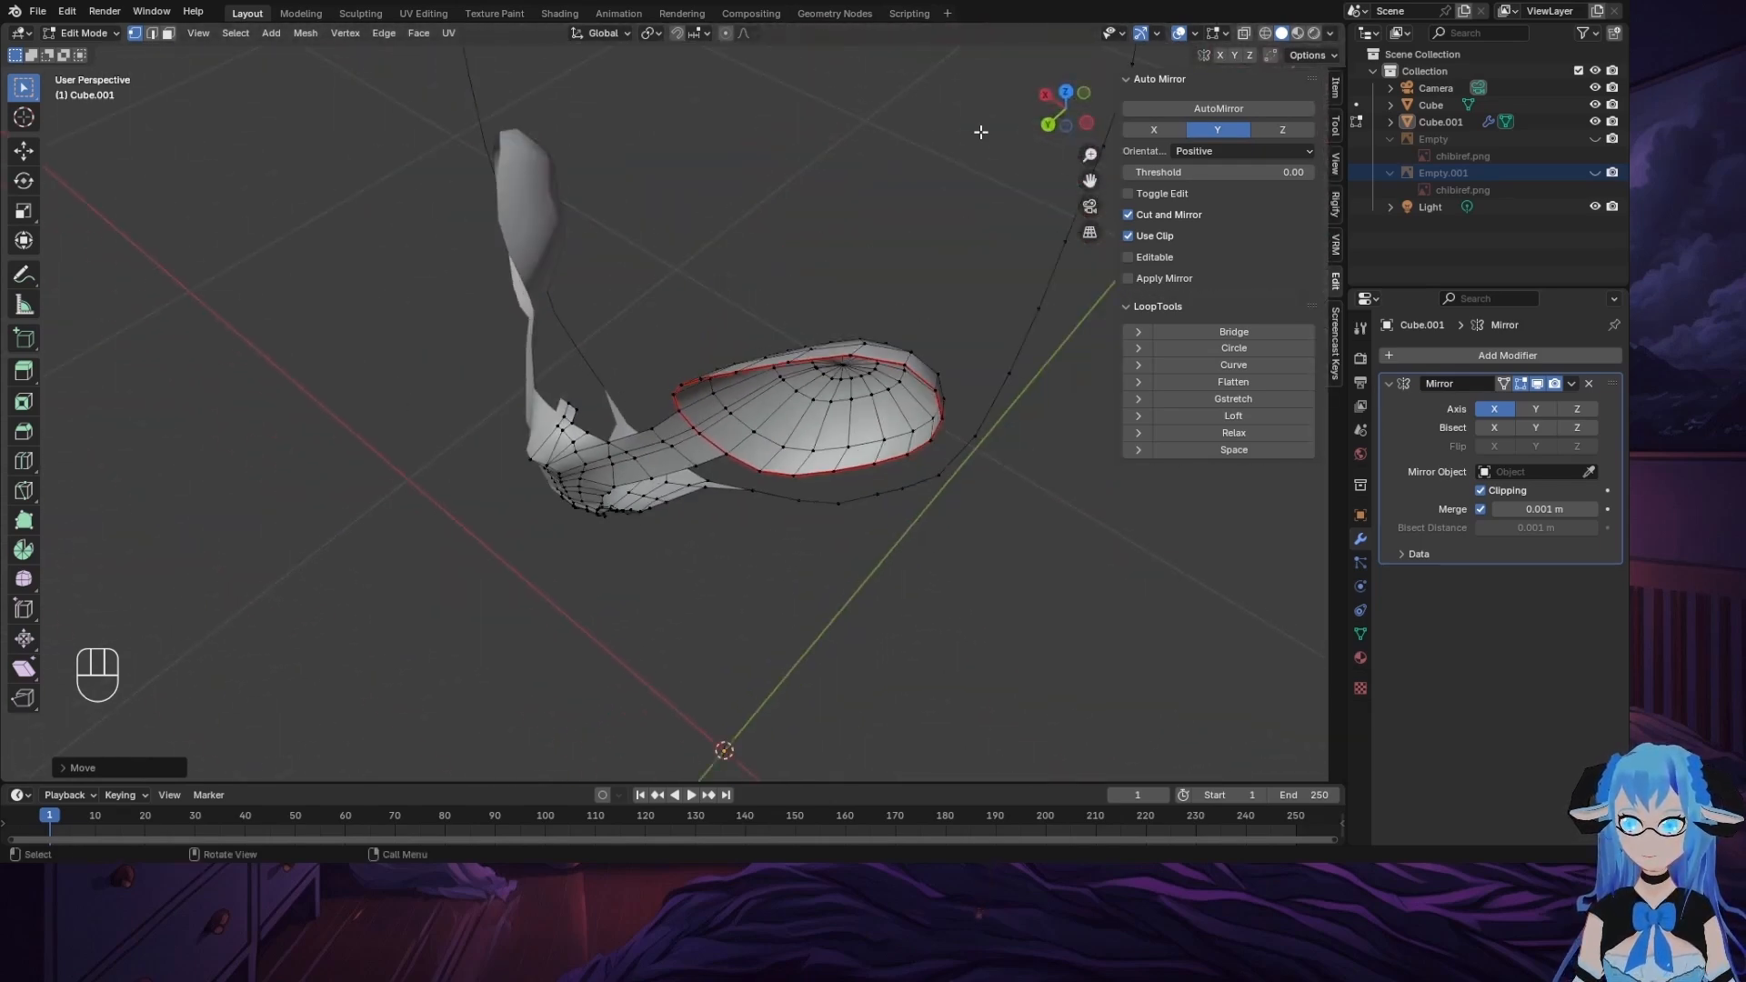
pyautogui.click(1046, 123)
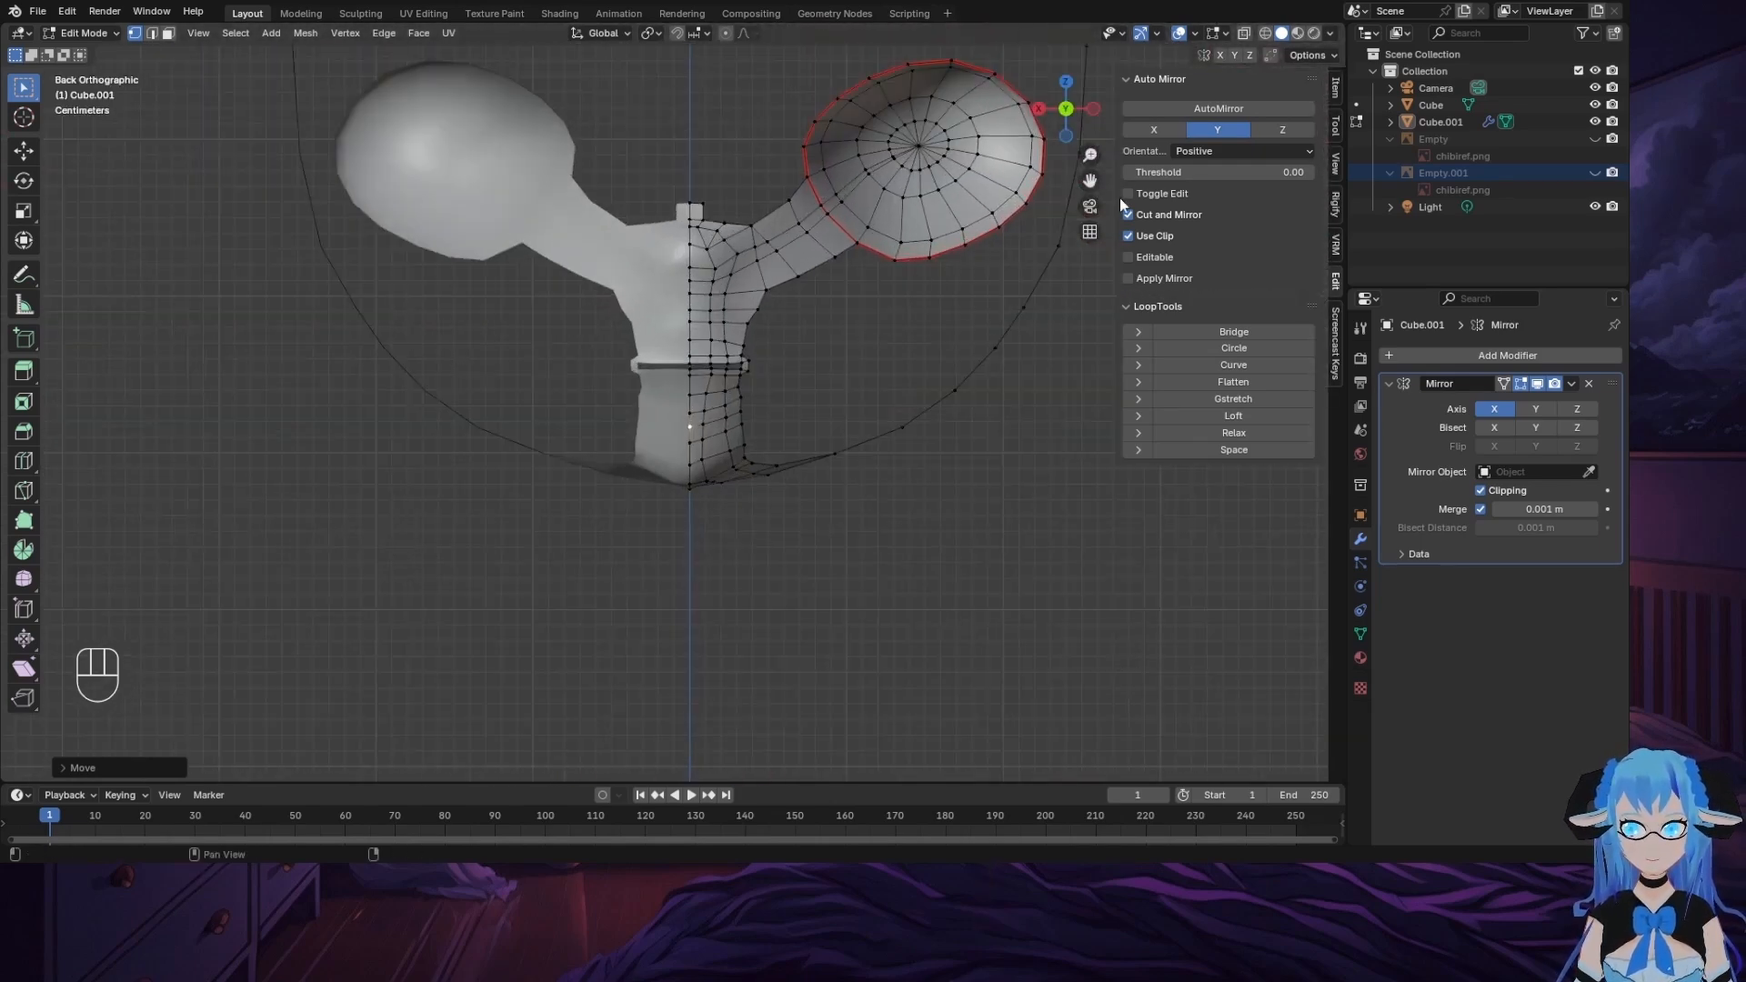
pyautogui.keyDown('shift'); pyautogui.moveTo(1120, 198); pyautogui.dragTo(946, 326, button='middle'); pyautogui.keyUp('shift')
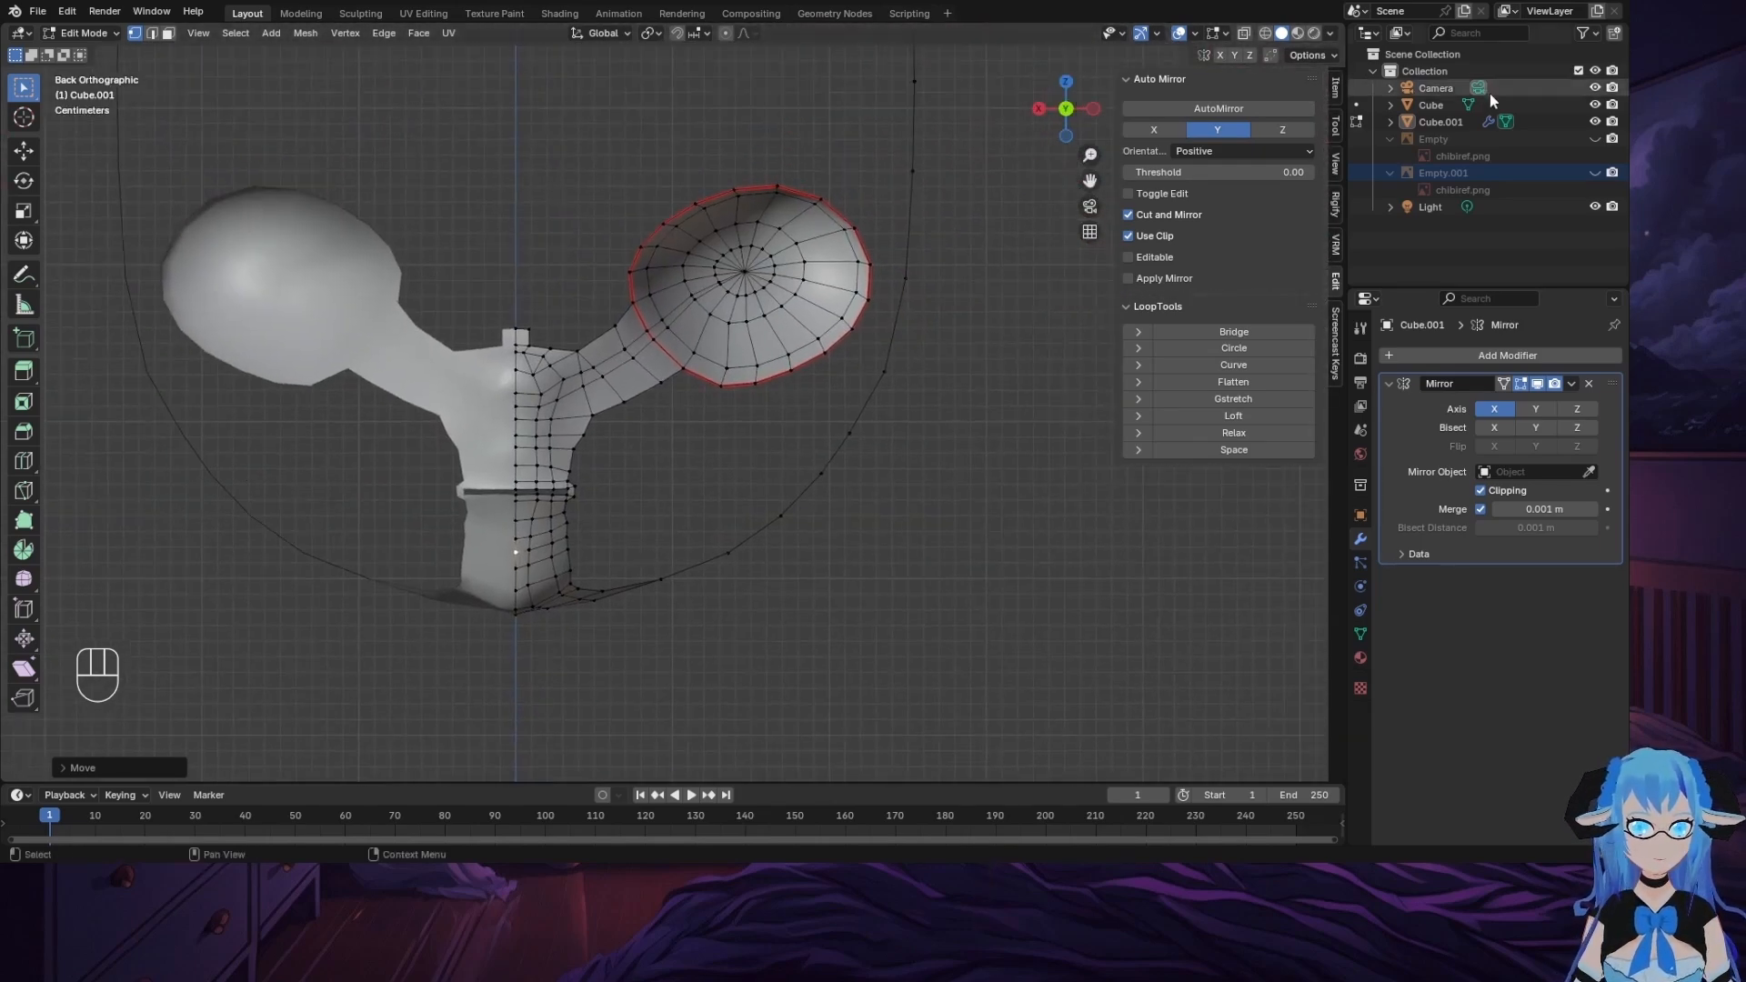
pyautogui.click(1596, 139)
pyautogui.click(1595, 172)
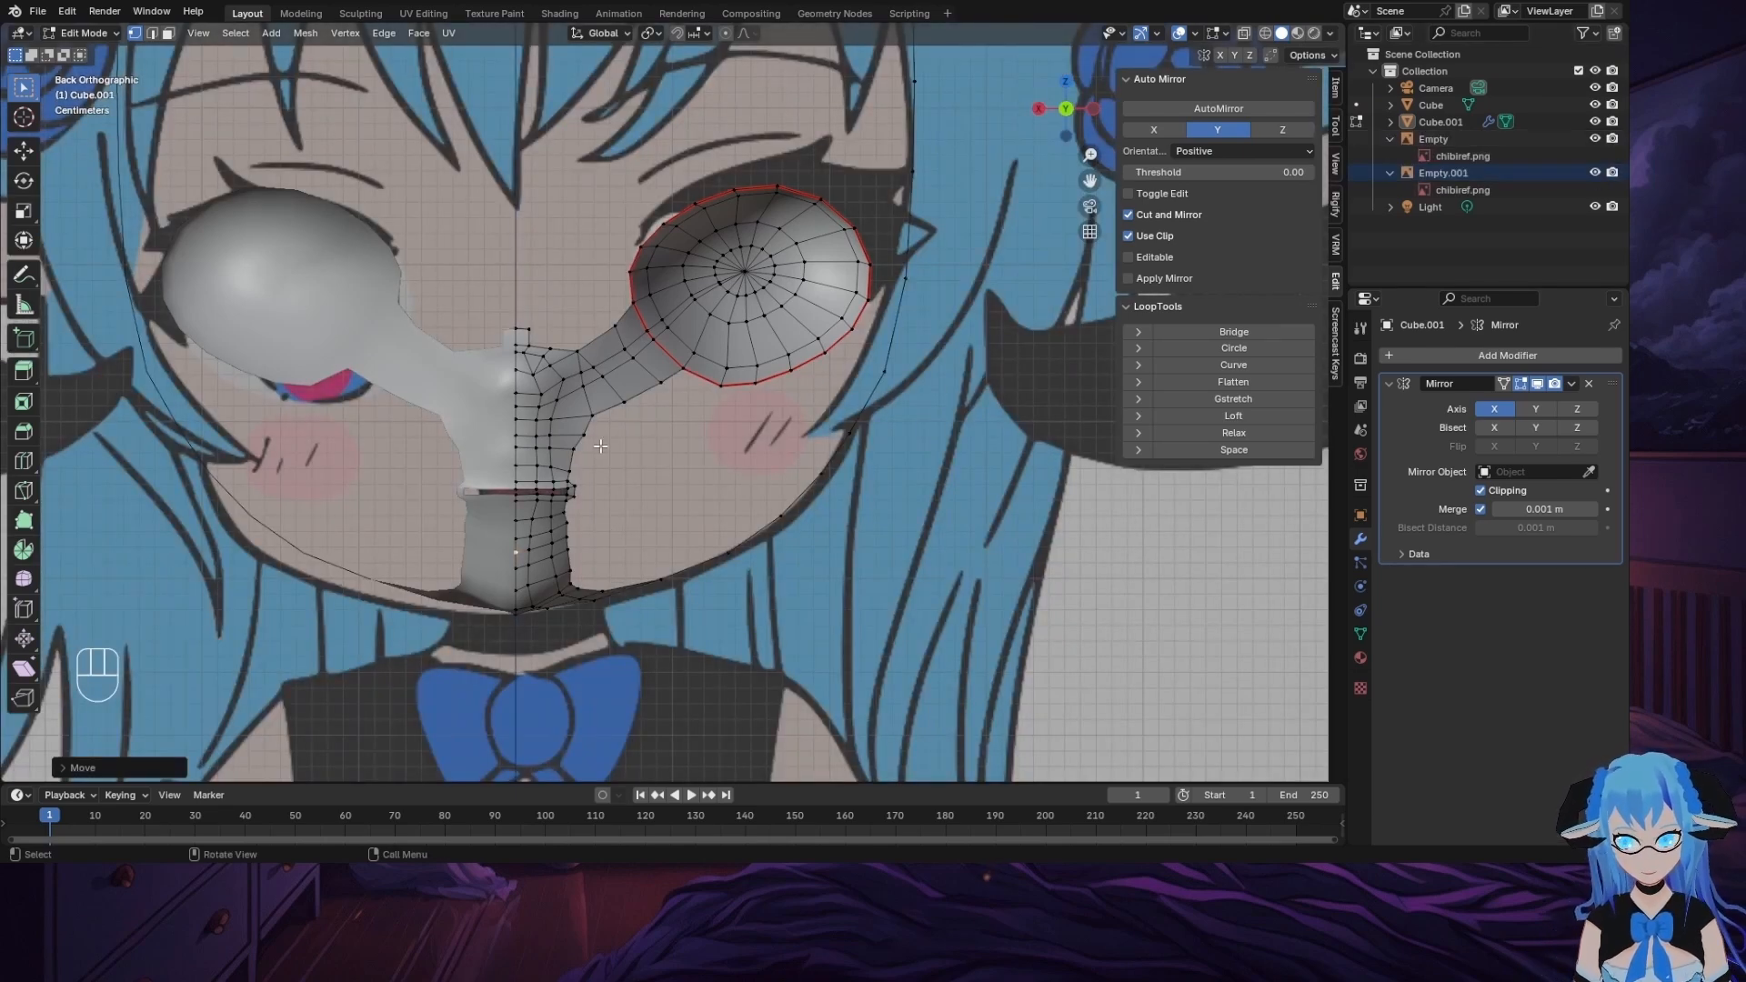
pyautogui.click(1245, 34)
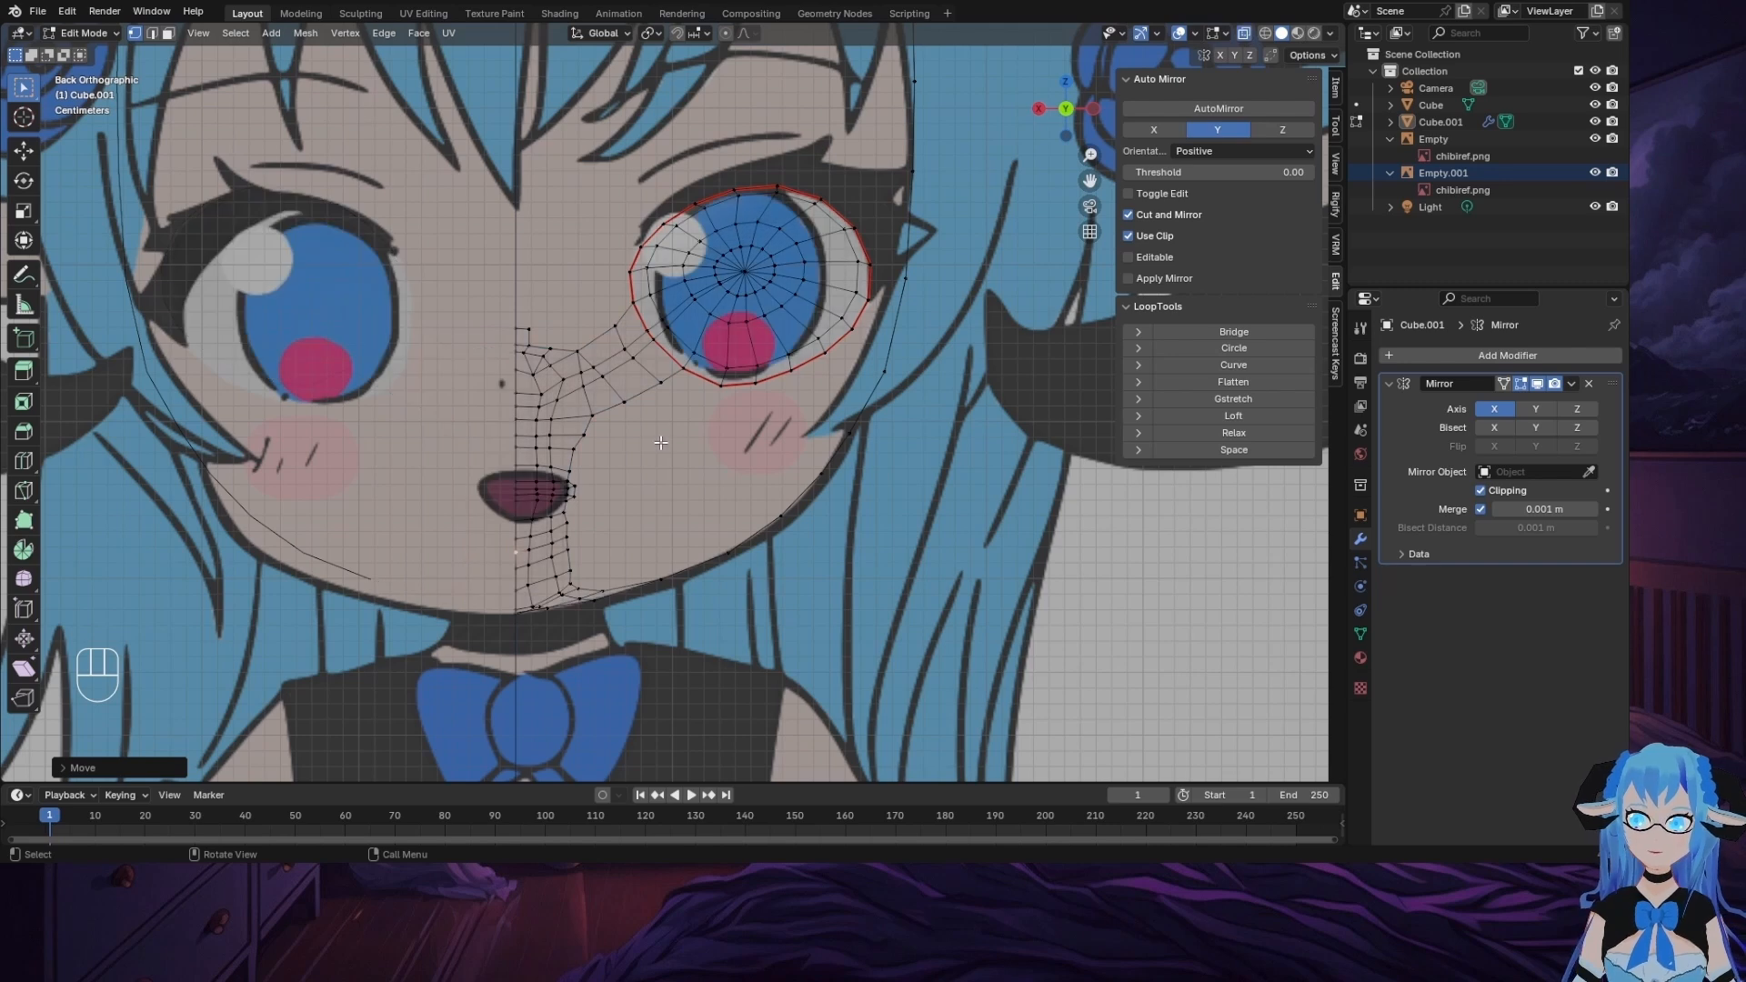
# Step: Extrude vertices from the mouth corner up to the lower cheek edge and fill the area between them and the existing strip
pyautogui.click(575, 484)
pyautogui.press('e')
pyautogui.click(636, 480)
pyautogui.press('e')
pyautogui.click(645, 456)
pyautogui.press('e')
pyautogui.click(659, 443)
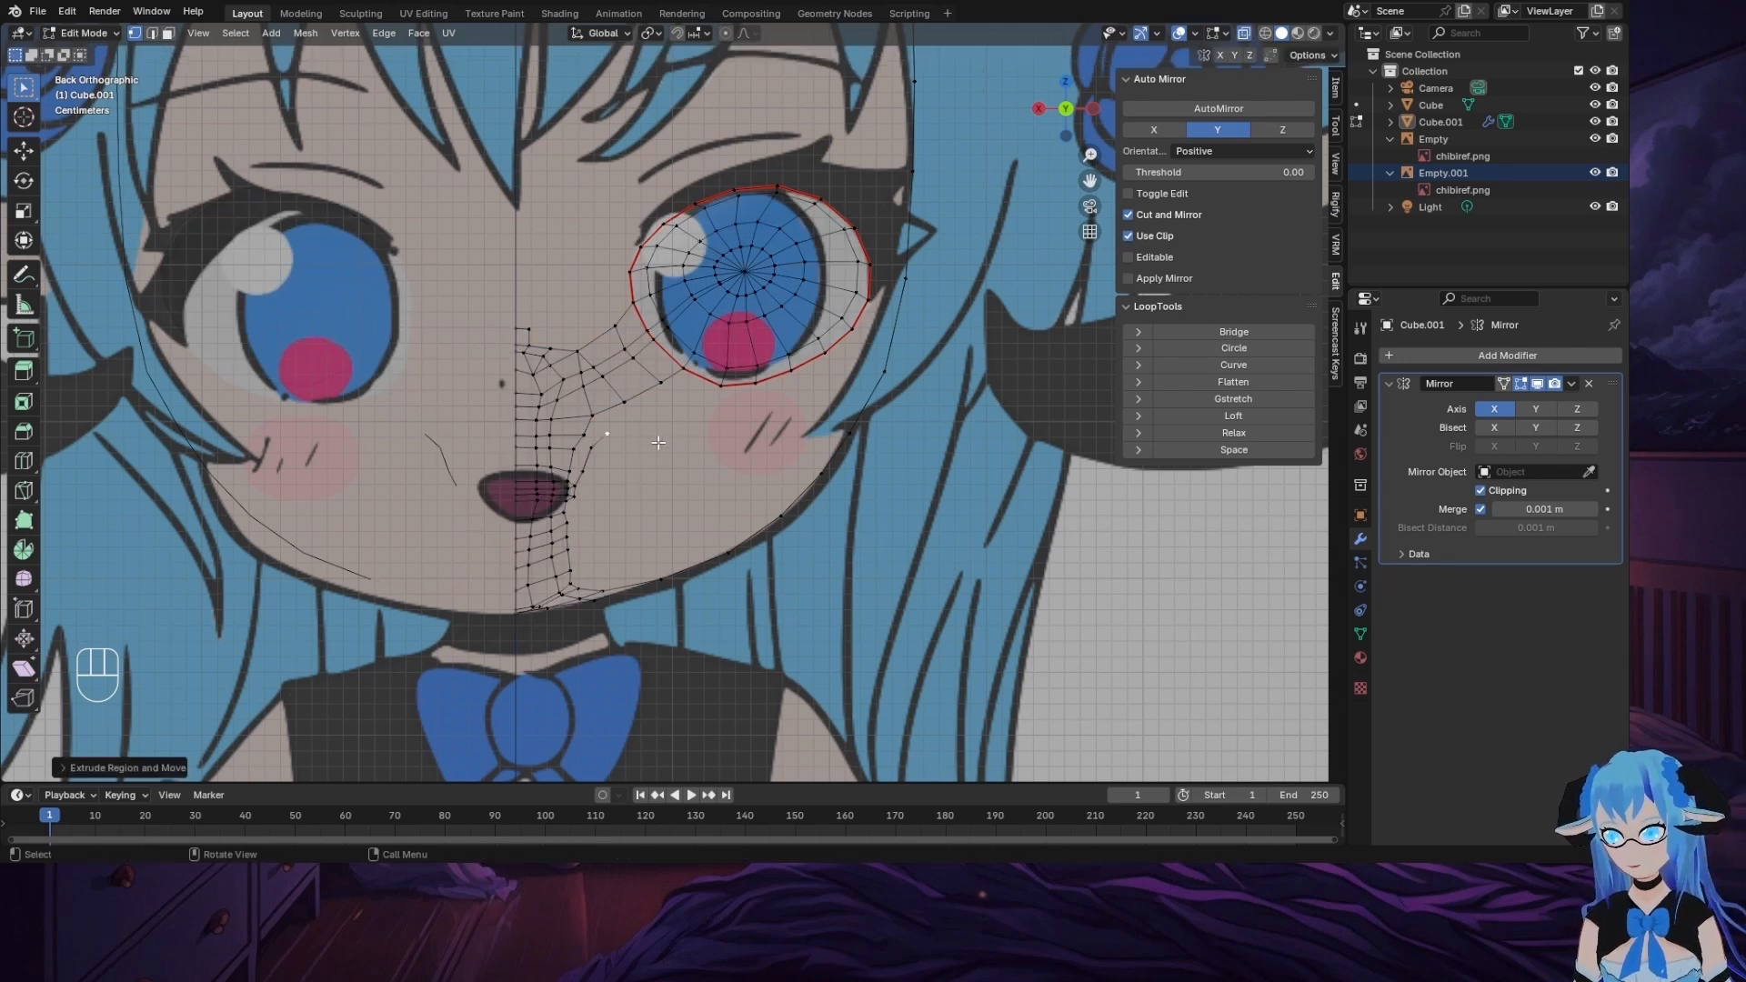
pyautogui.press('f')
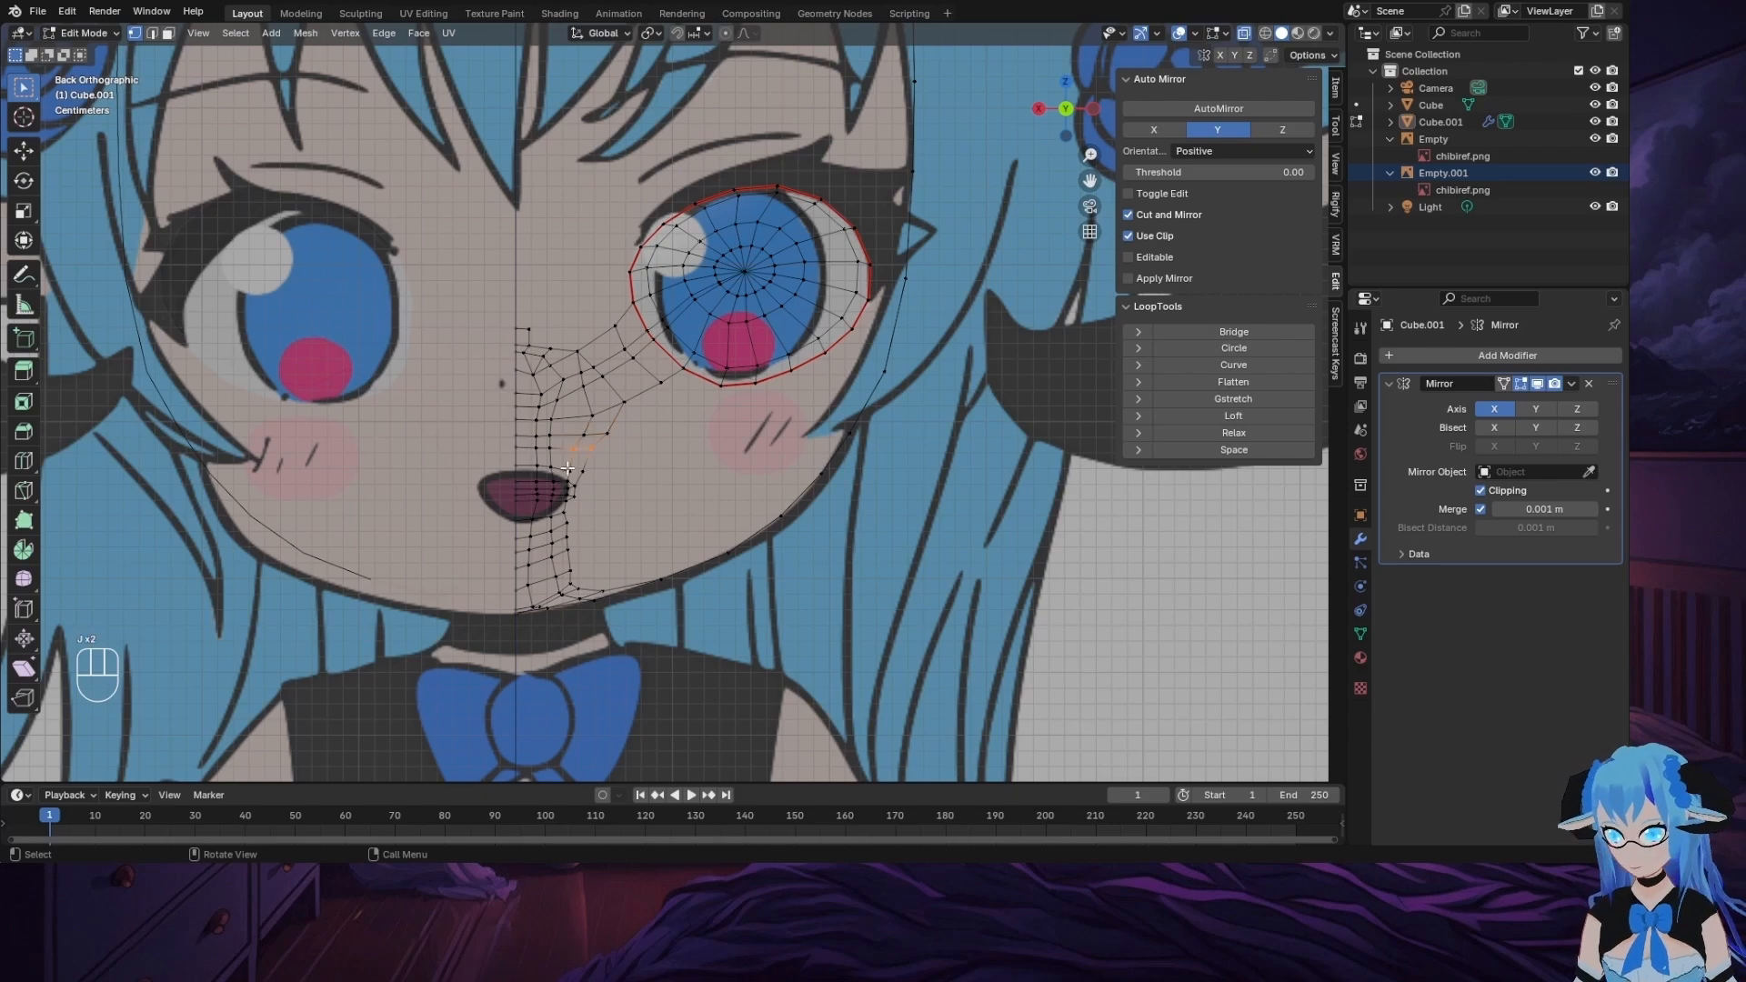
# Step: In the side view, adjust the depth of the new geometry beside the mouth corner
pyautogui.press('ctrl+KP_3')
pyautogui.press('g')
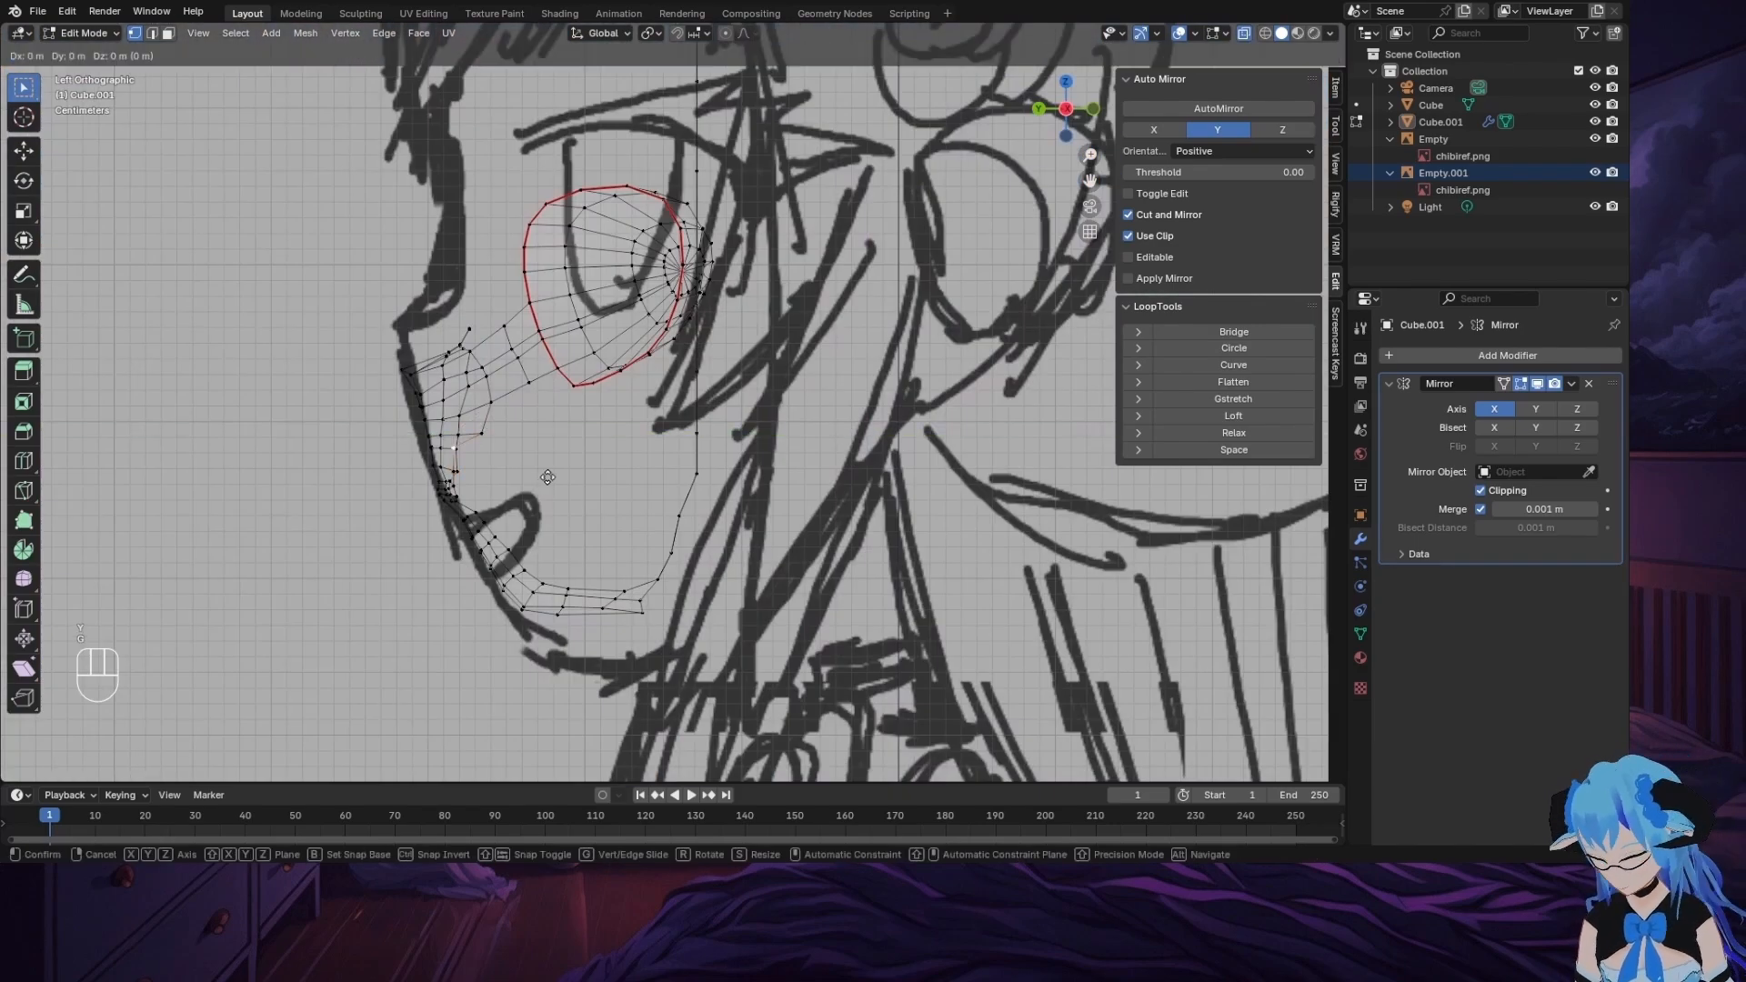
pyautogui.click(548, 477)
pyautogui.moveTo(548, 477); pyautogui.dragTo(807, 414, button='middle')
pyautogui.scroll(3, 807, 415)
pyautogui.scroll(-2, 961, 310)
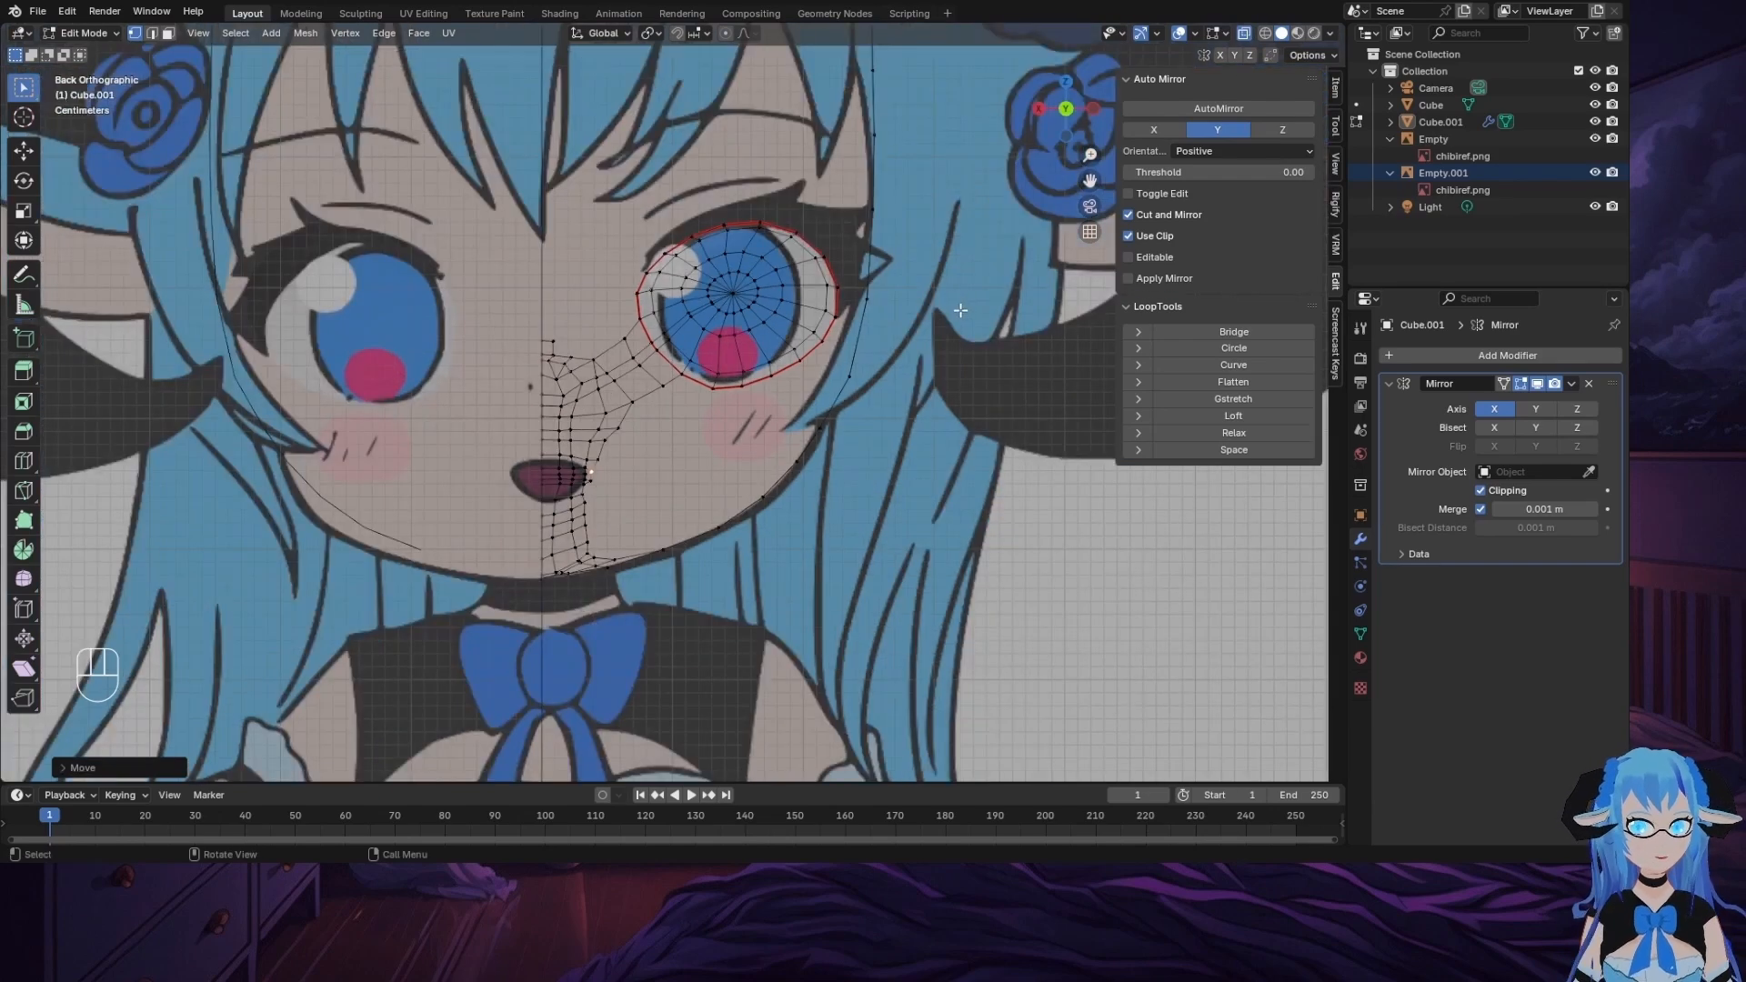
# Step: Turn off X-ray, extrude two vertices from the lower eye rim toward the cheek strip and fill the enclosed area
pyautogui.moveTo(960, 310); pyautogui.dragTo(1254, 20, button='middle')
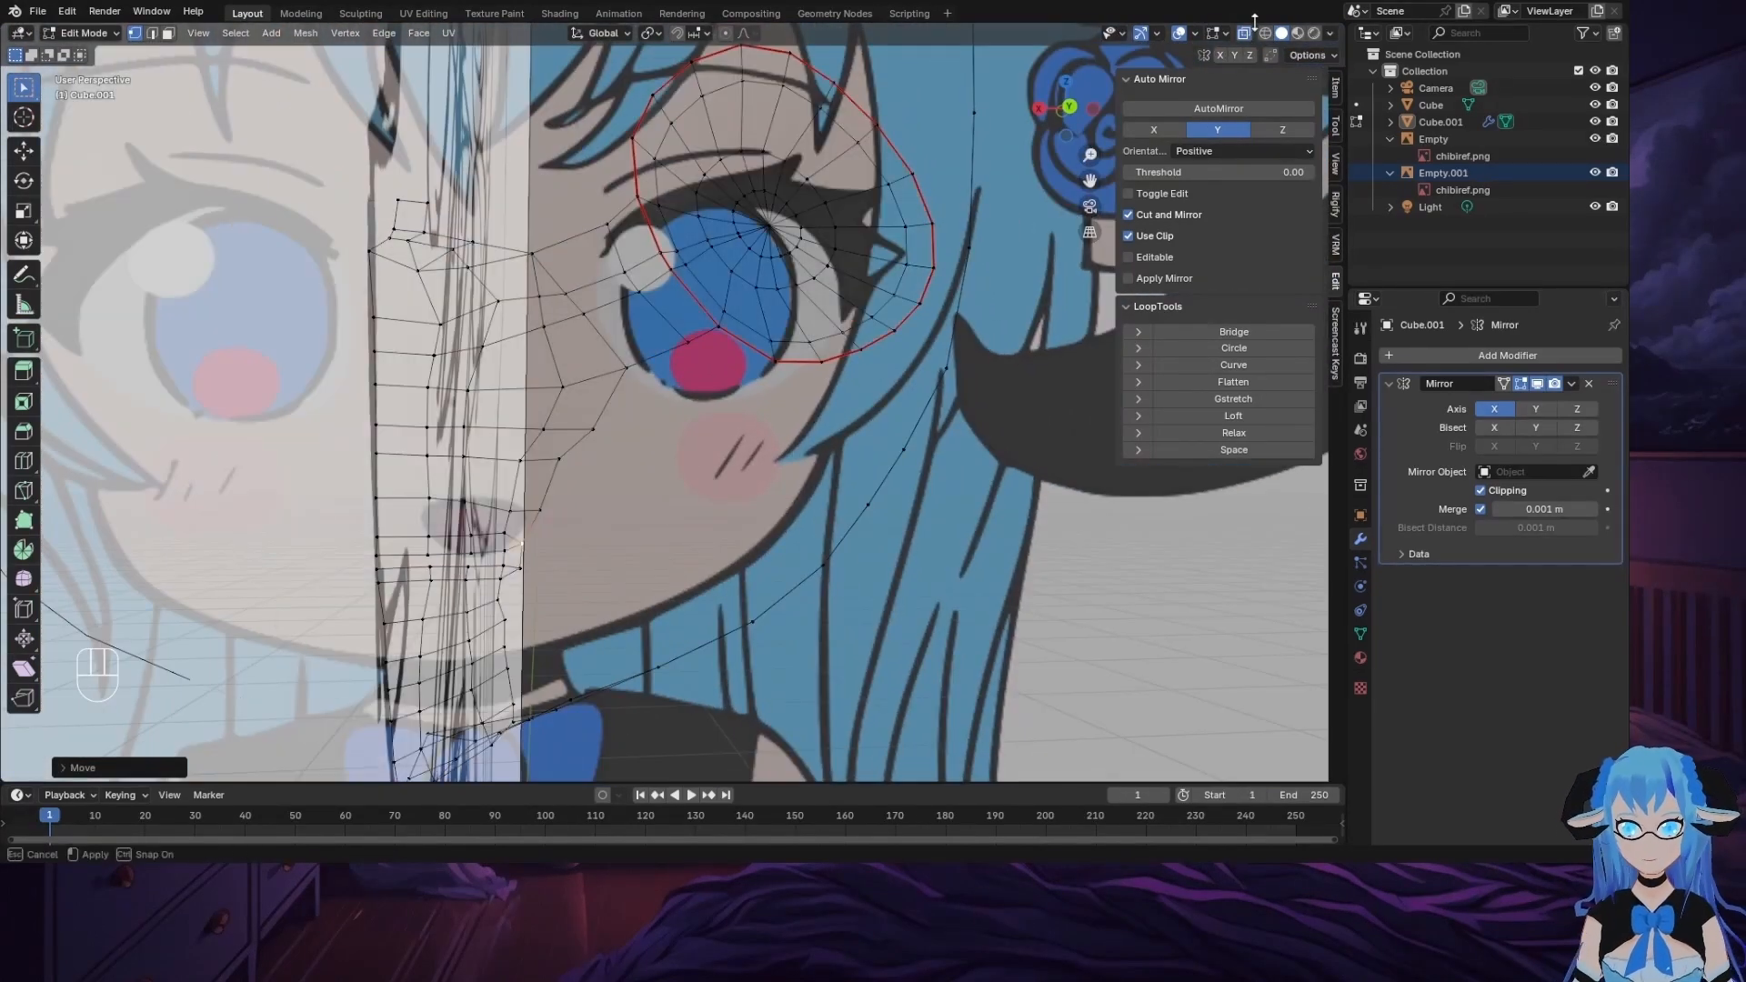
pyautogui.click(1245, 34)
pyautogui.keyDown('alt'); pyautogui.moveTo(1000, 228); pyautogui.dragTo(910, 282, button='middle'); pyautogui.keyUp('alt')
pyautogui.click(743, 378)
pyautogui.press('e')
pyautogui.click(704, 407)
pyautogui.press('e')
pyautogui.click(627, 438)
pyautogui.keyDown('ctrl'); pyautogui.click(578, 448); pyautogui.keyUp('ctrl')
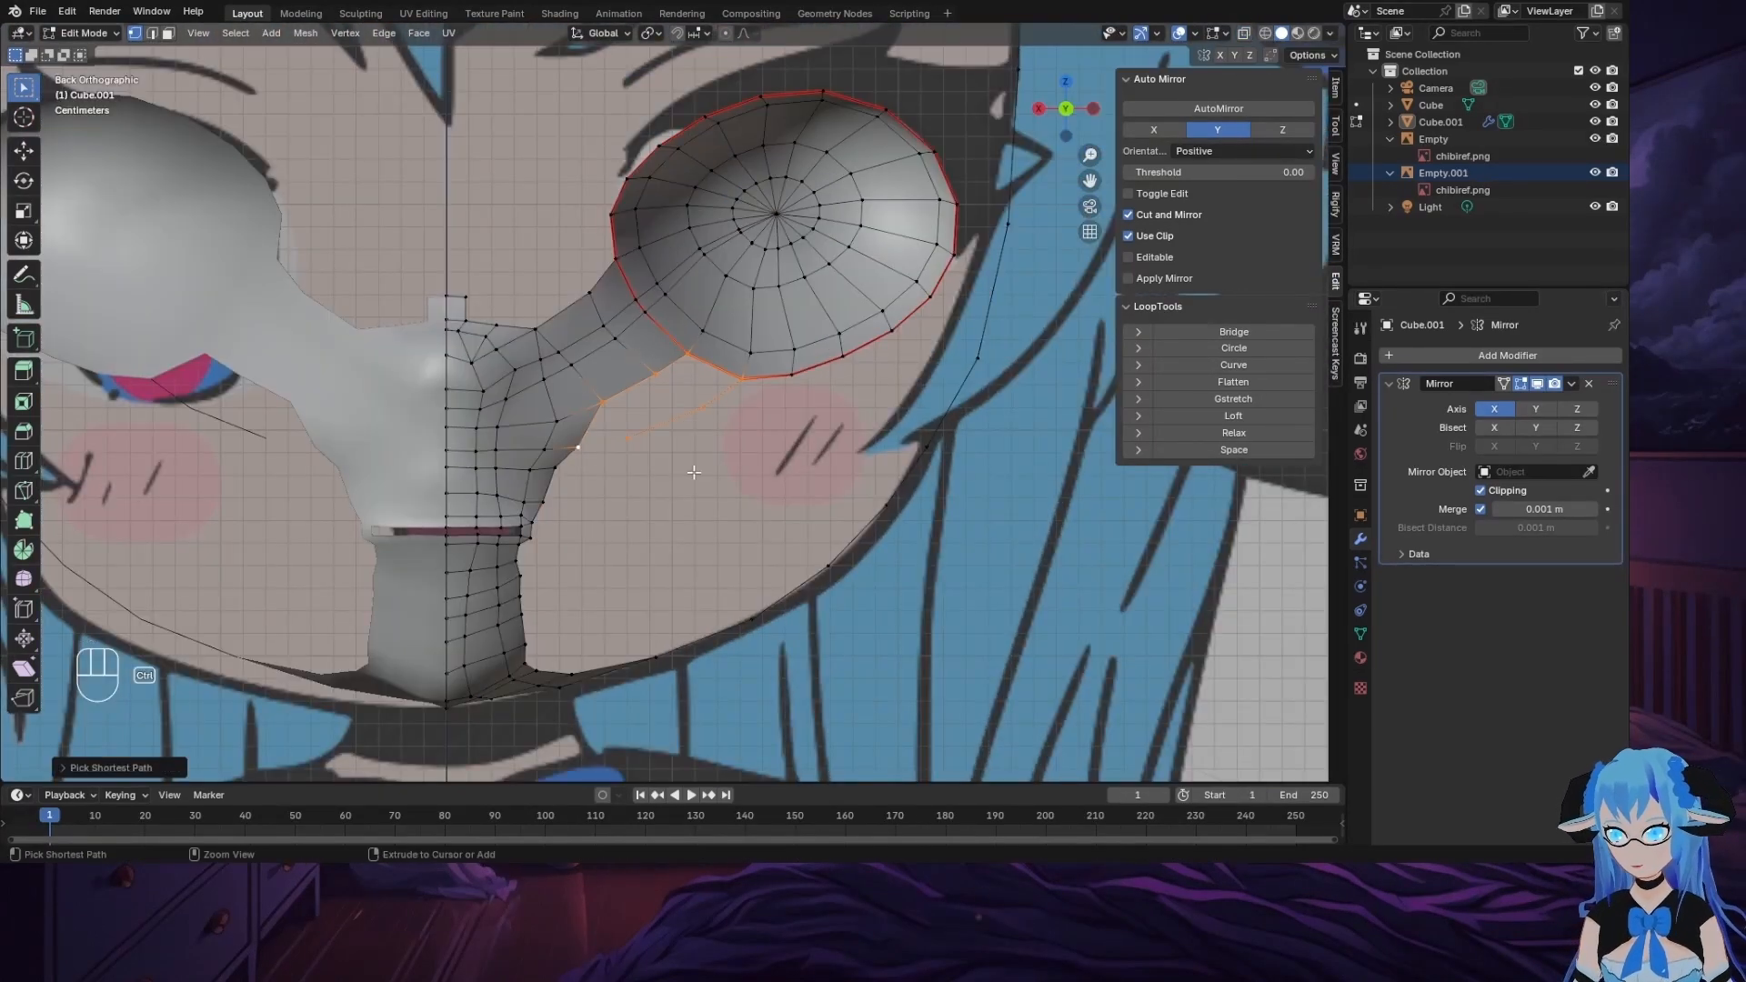
pyautogui.press('f')
# Step: Connect the opposite vertices across the new under-eye face to split it into quads
pyautogui.click(603, 403)
pyautogui.keyDown('shift'); pyautogui.click(628, 440); pyautogui.keyUp('shift')
pyautogui.press('j')
pyautogui.press('j')
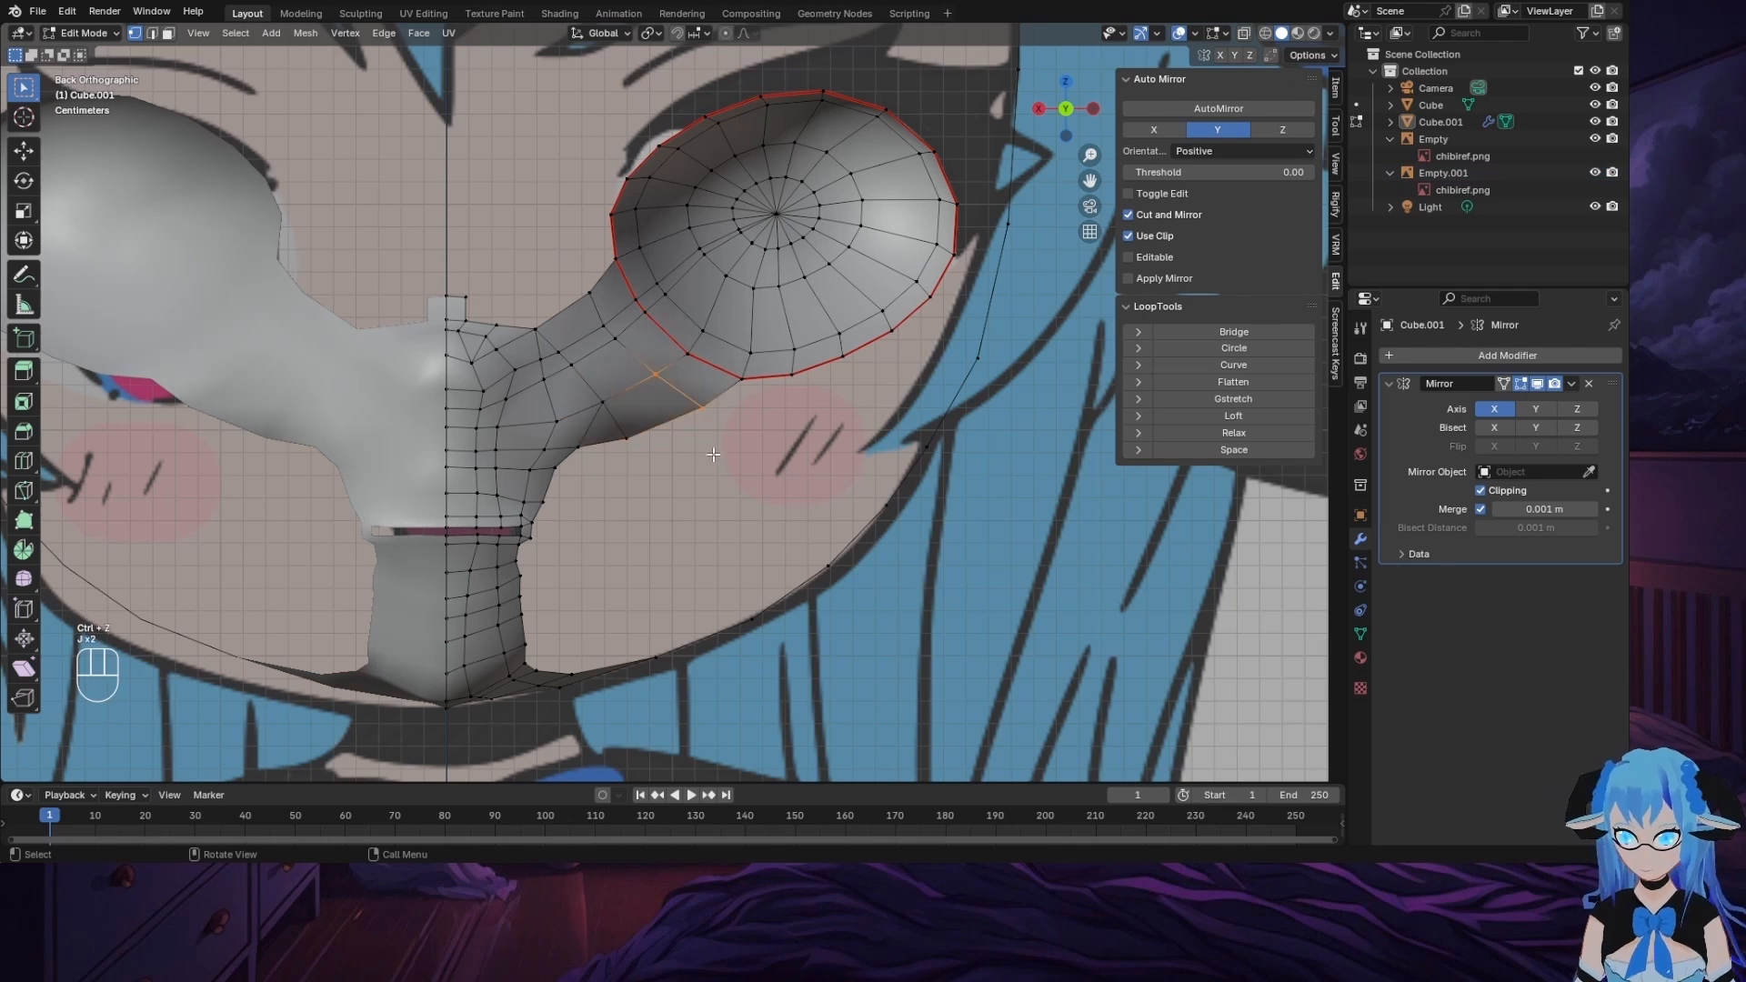
# Step: In the side view, move the inner new vertex on the lower cheek edge forward along the Y axis
pyautogui.moveTo(659, 489); pyautogui.dragTo(624, 431, button='middle')
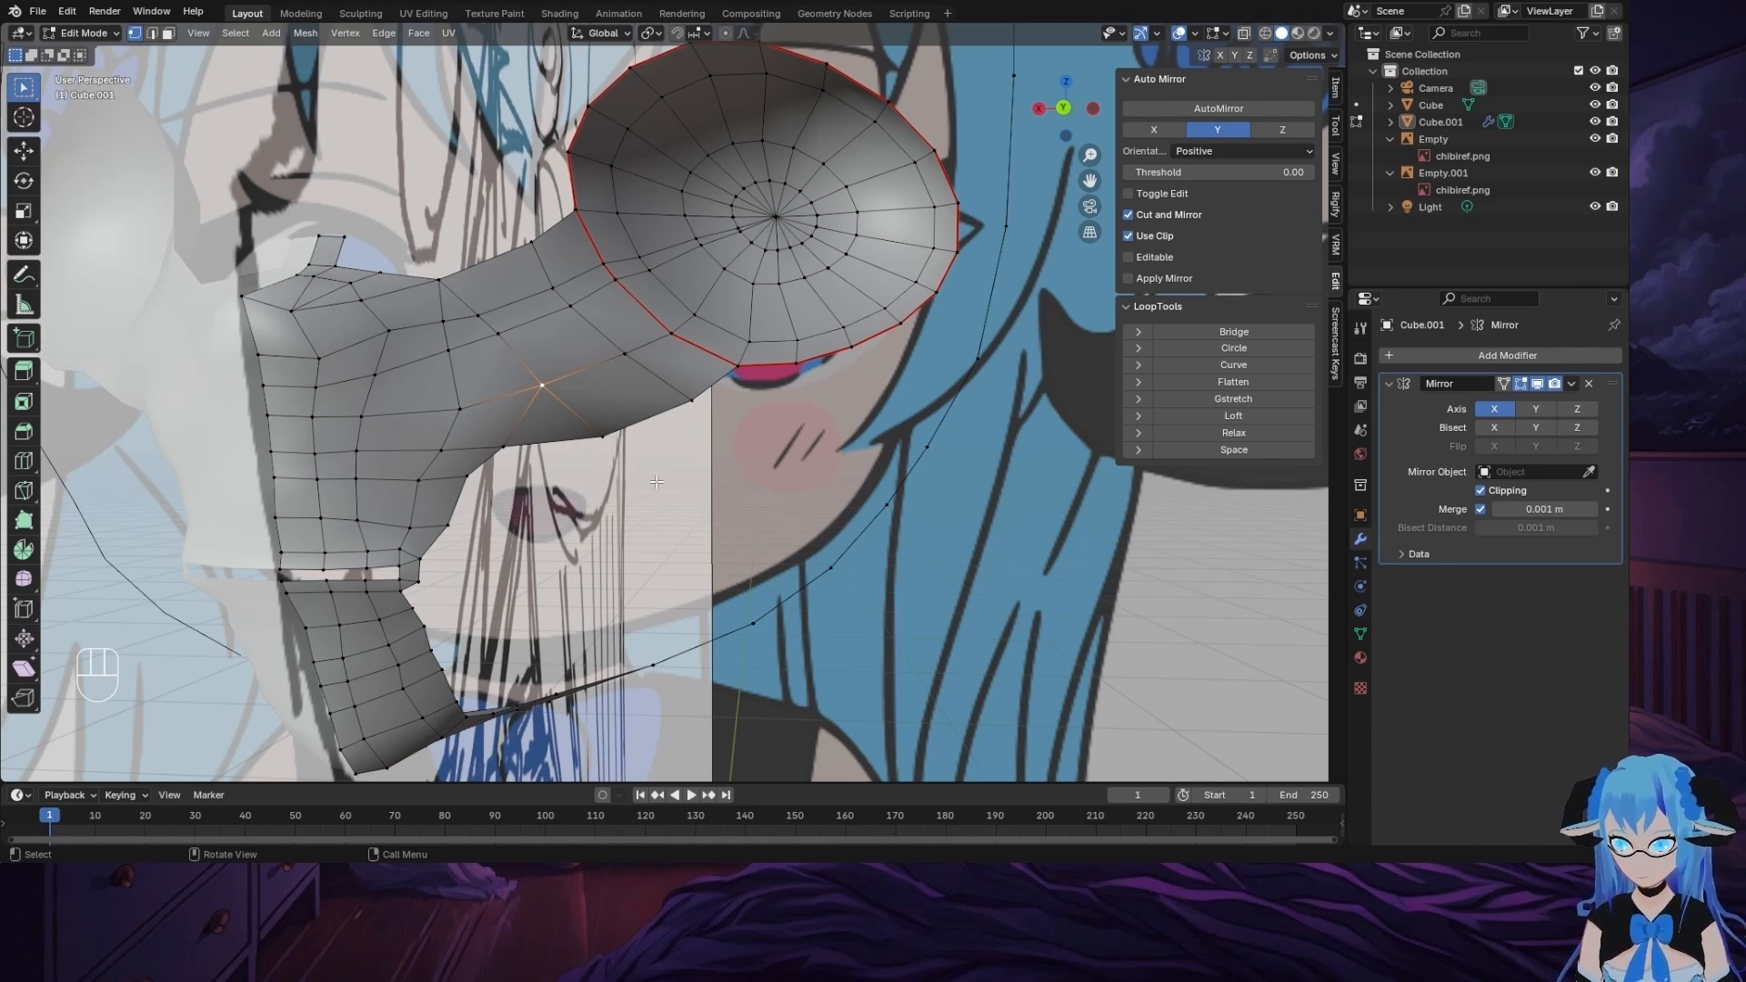
pyautogui.moveTo(676, 487); pyautogui.dragTo(552, 447, button='middle')
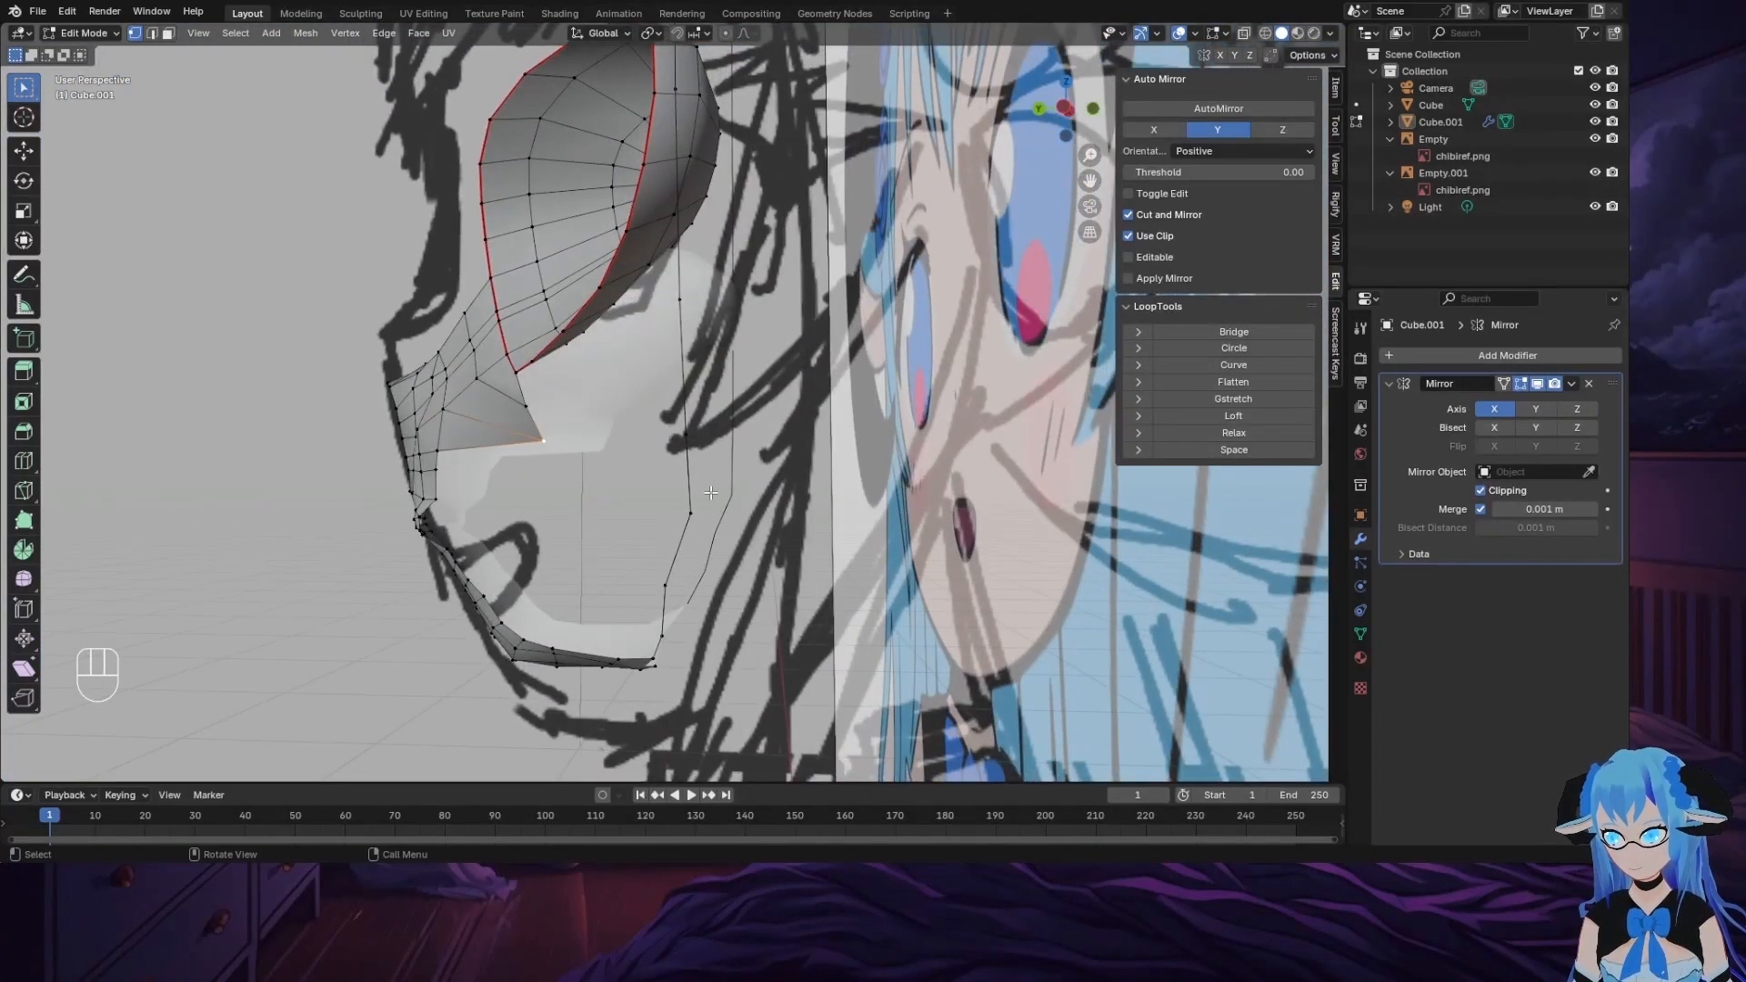
pyautogui.click(1093, 108)
pyautogui.click(1094, 110)
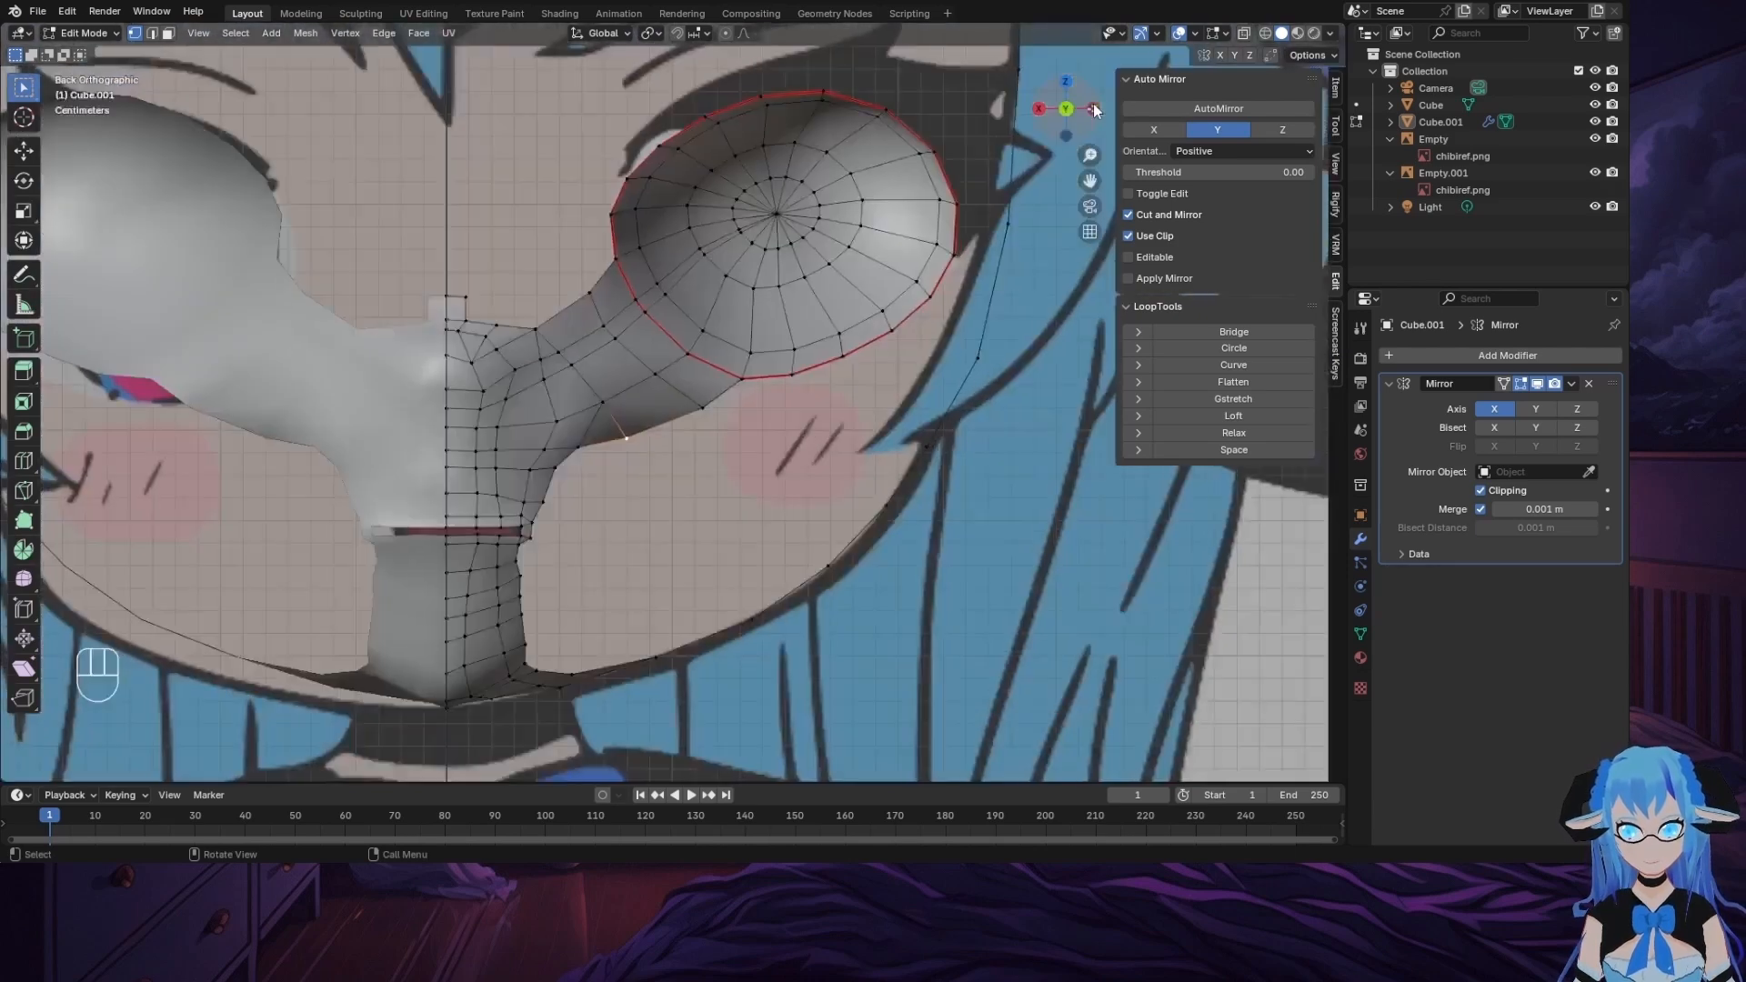
pyautogui.click(1094, 109)
pyautogui.press('g')
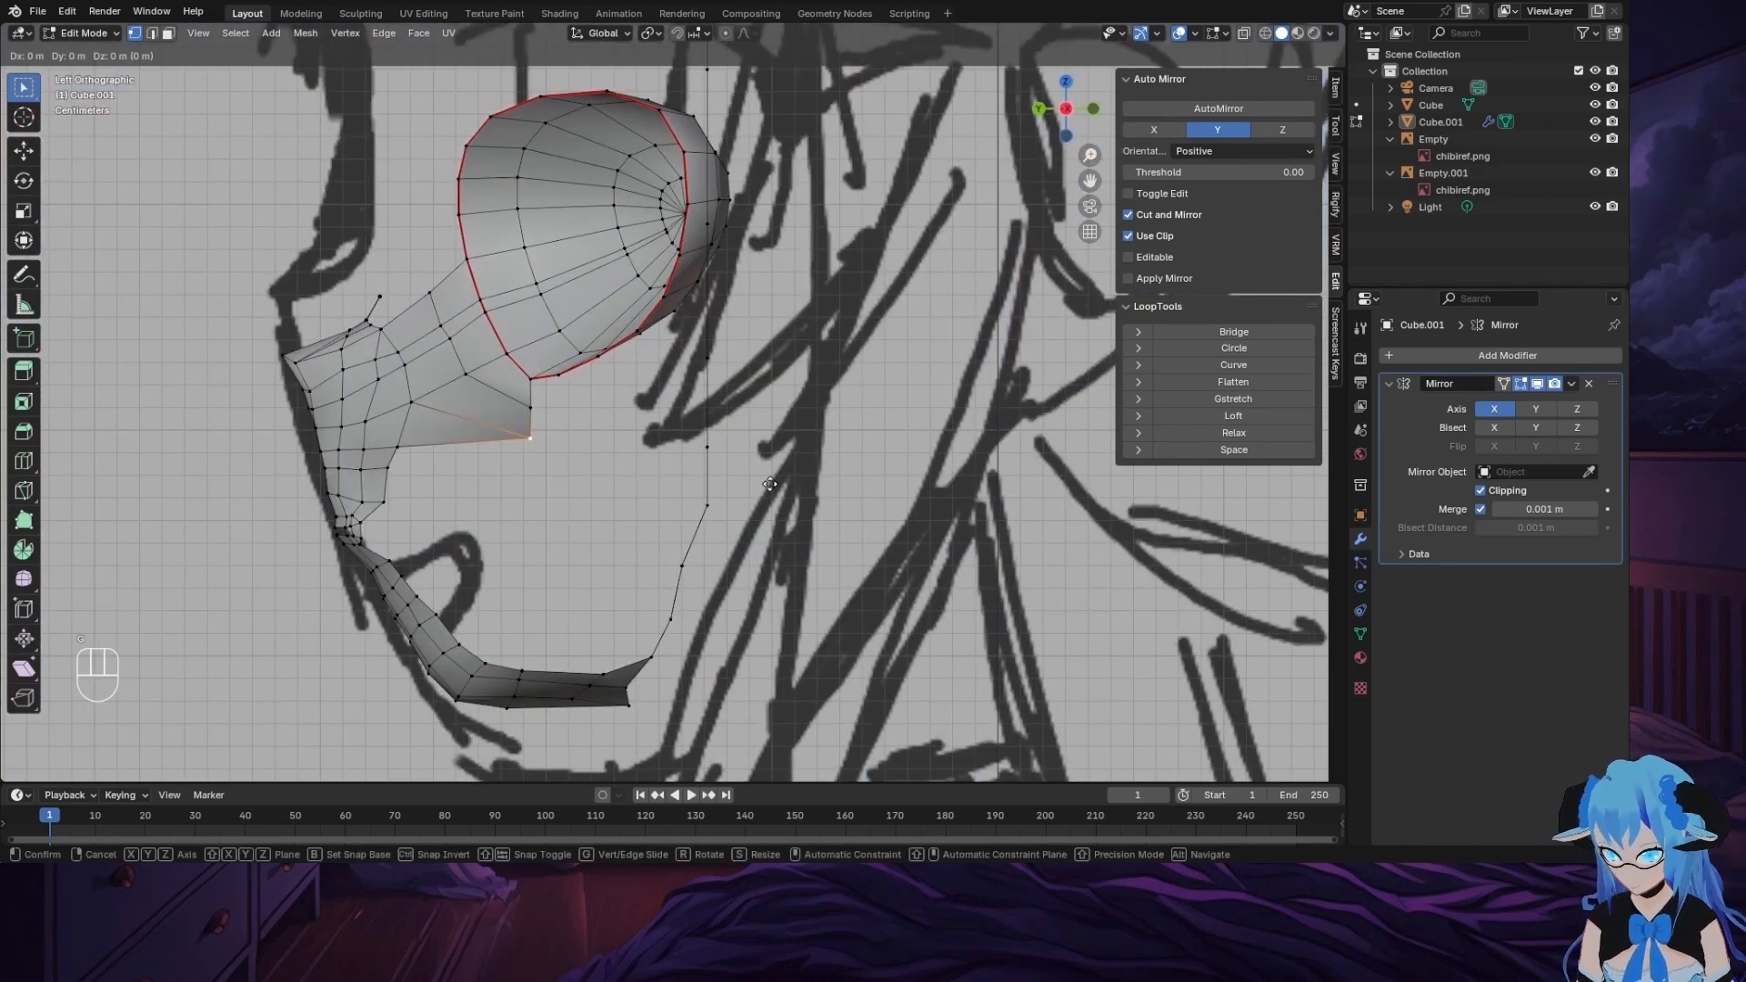
pyautogui.press('y')
pyautogui.click(691, 468)
# Step: Adjust both new lower-cheek vertices along the Y axis so the edge curves smoothly from the eye rim to the mouth
pyautogui.click(532, 408)
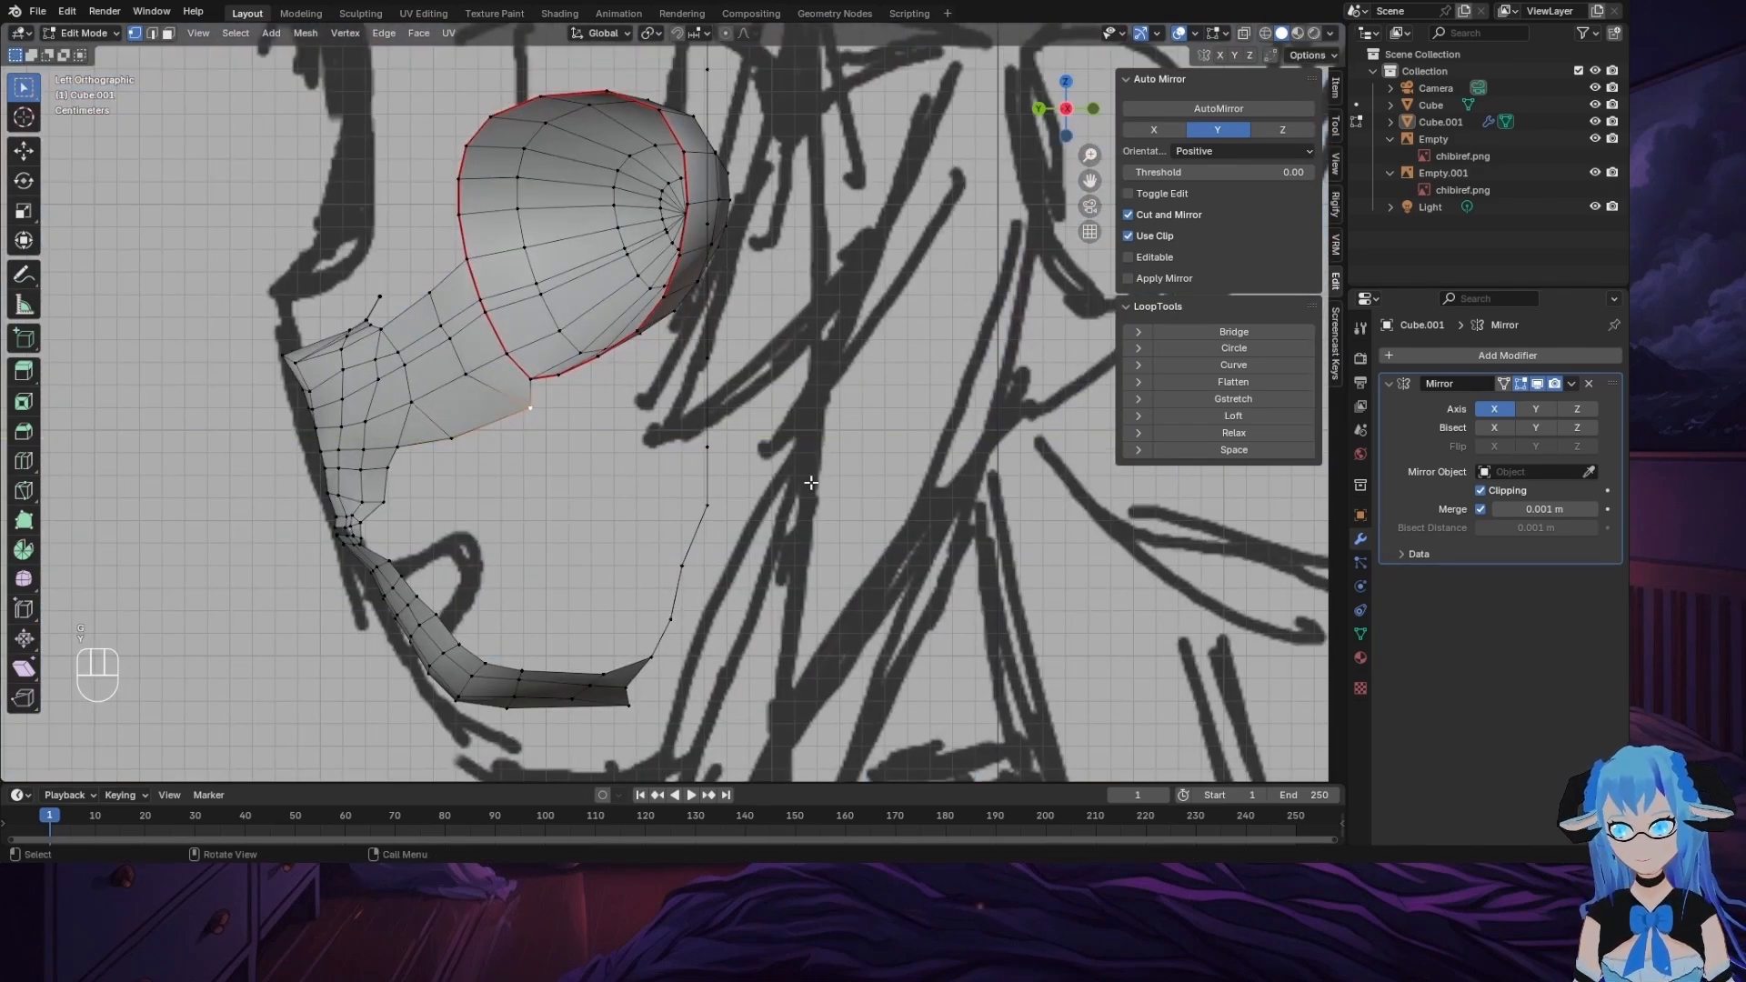
pyautogui.press('g')
pyautogui.press('y')
pyautogui.click(781, 485)
pyautogui.click(455, 436)
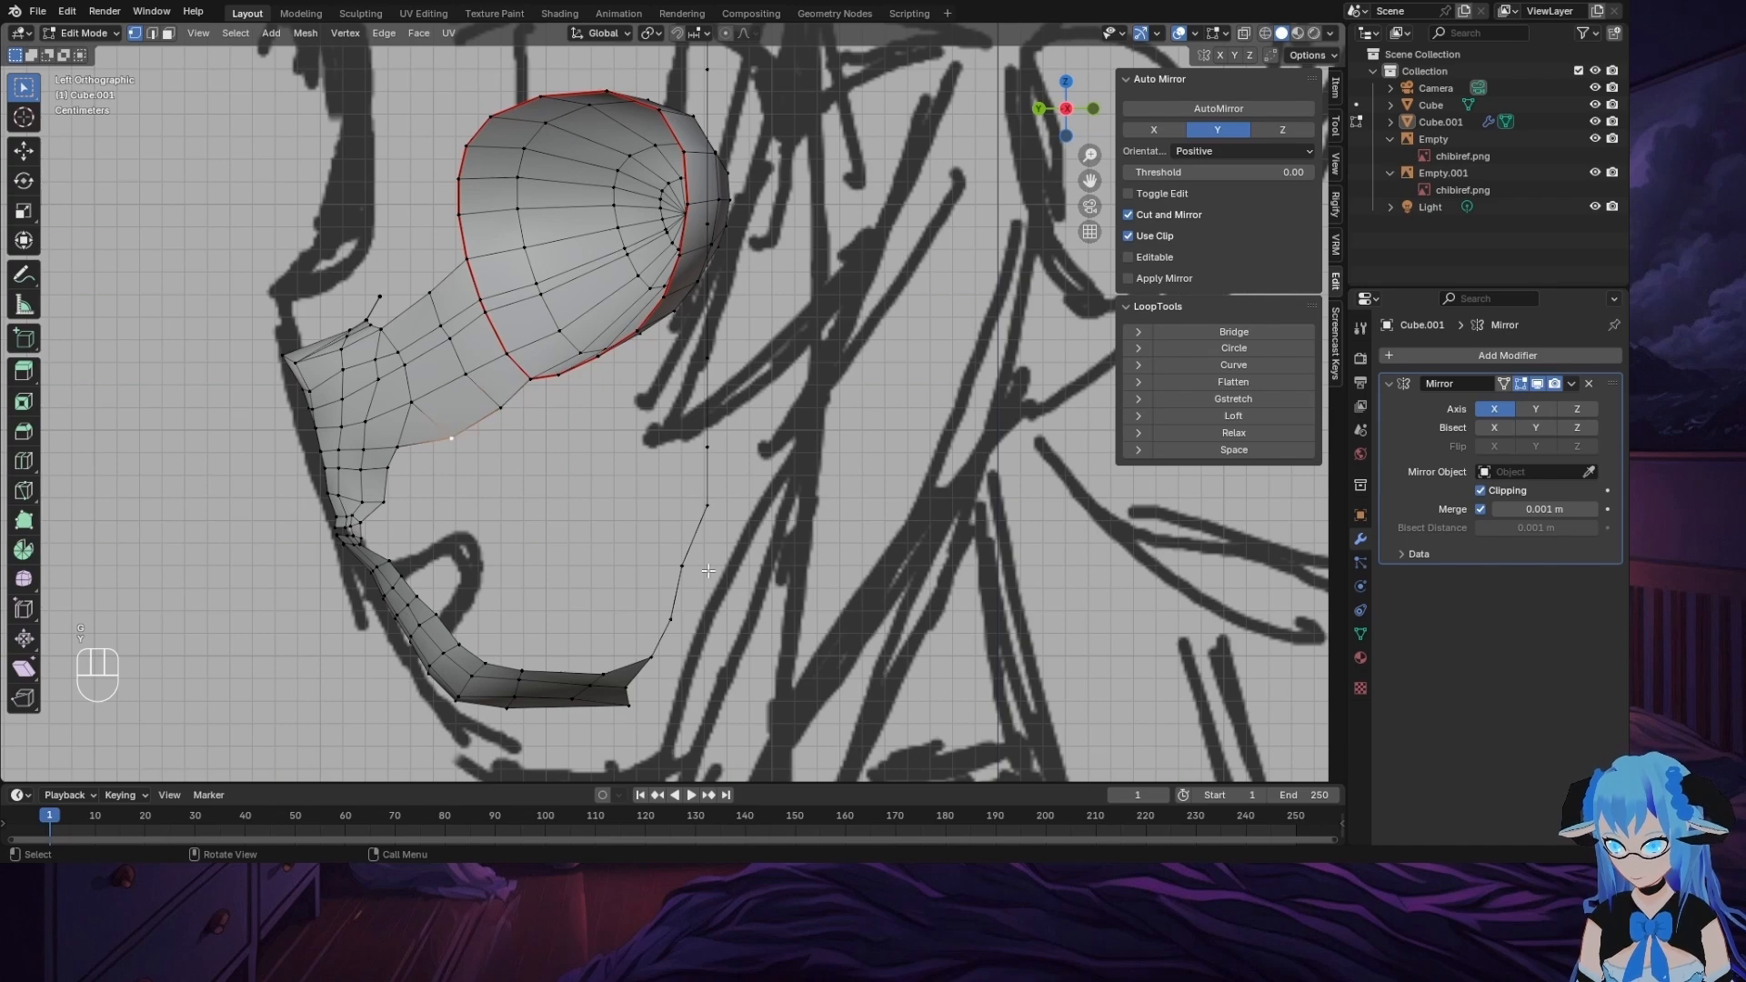
pyautogui.press('g')
pyautogui.press('y')
pyautogui.click(524, 411)
pyautogui.click(518, 410)
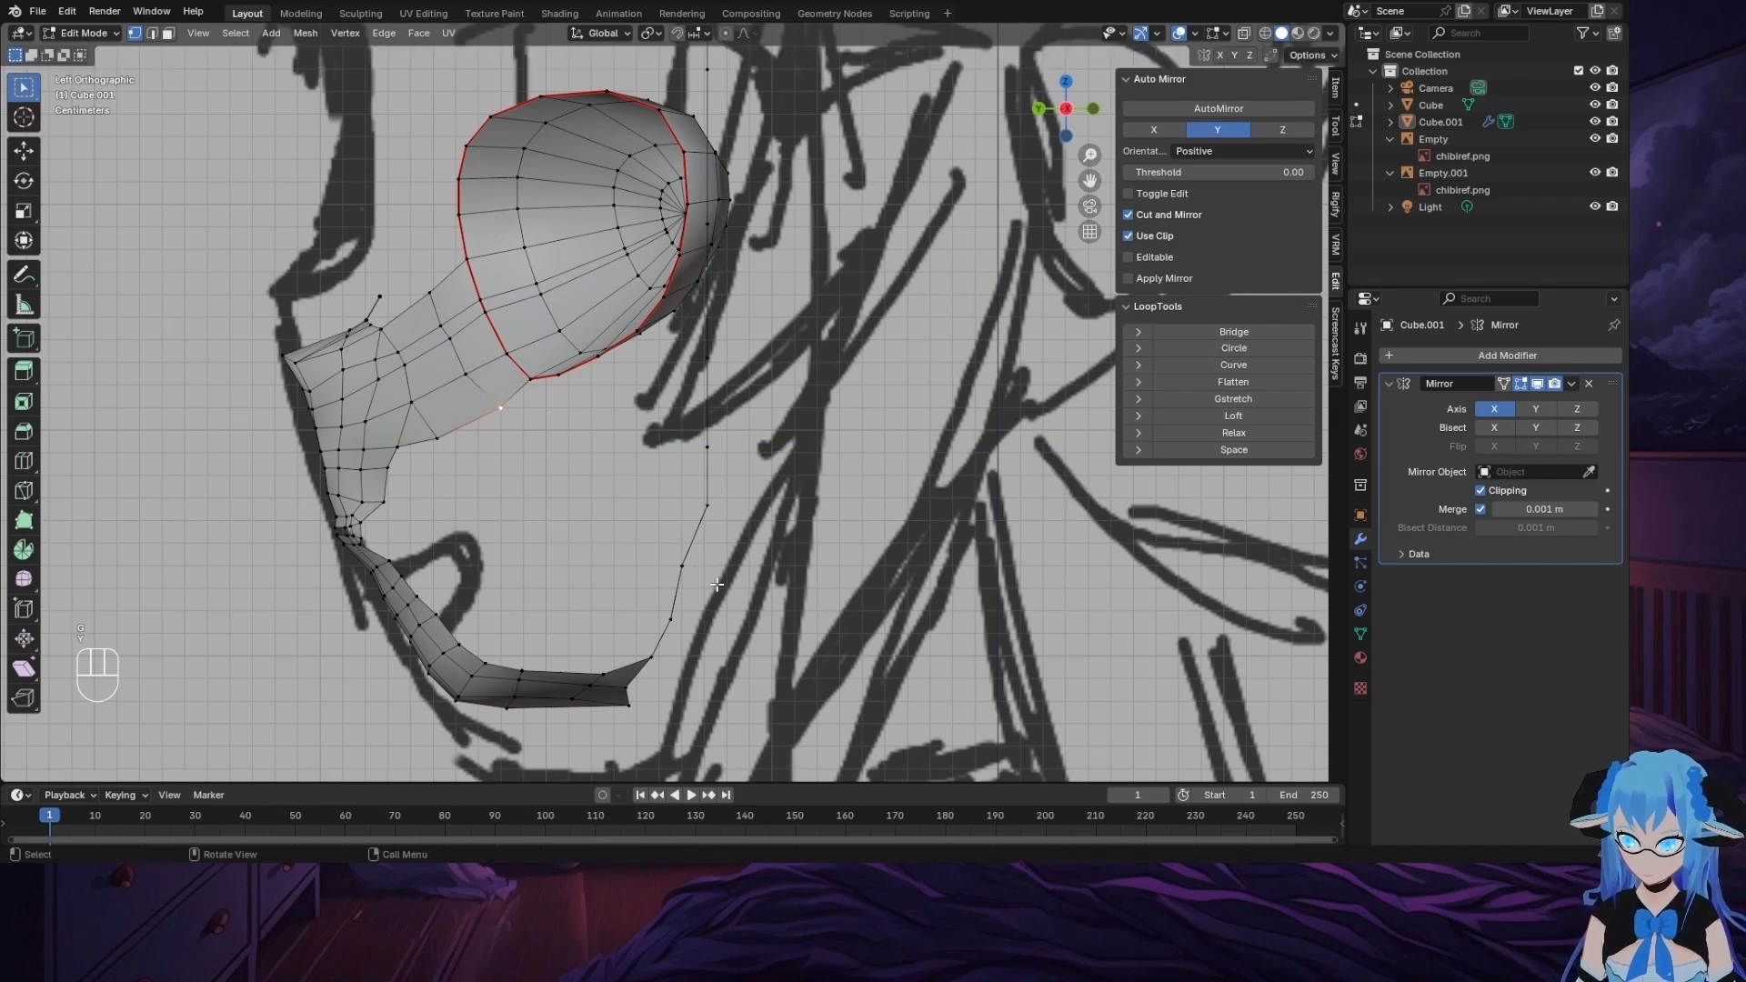
pyautogui.press('g')
pyautogui.press('y')
pyautogui.click(750, 614)
# Step: Examine the edge loops running across the cheek, nose and eye by selecting them one after another
pyautogui.moveTo(743, 614); pyautogui.dragTo(580, 432, button='middle')
pyautogui.keyDown('alt'); pyautogui.click(556, 452); pyautogui.keyUp('alt')
pyautogui.keyDown('alt'); pyautogui.click(461, 383); pyautogui.keyUp('alt')
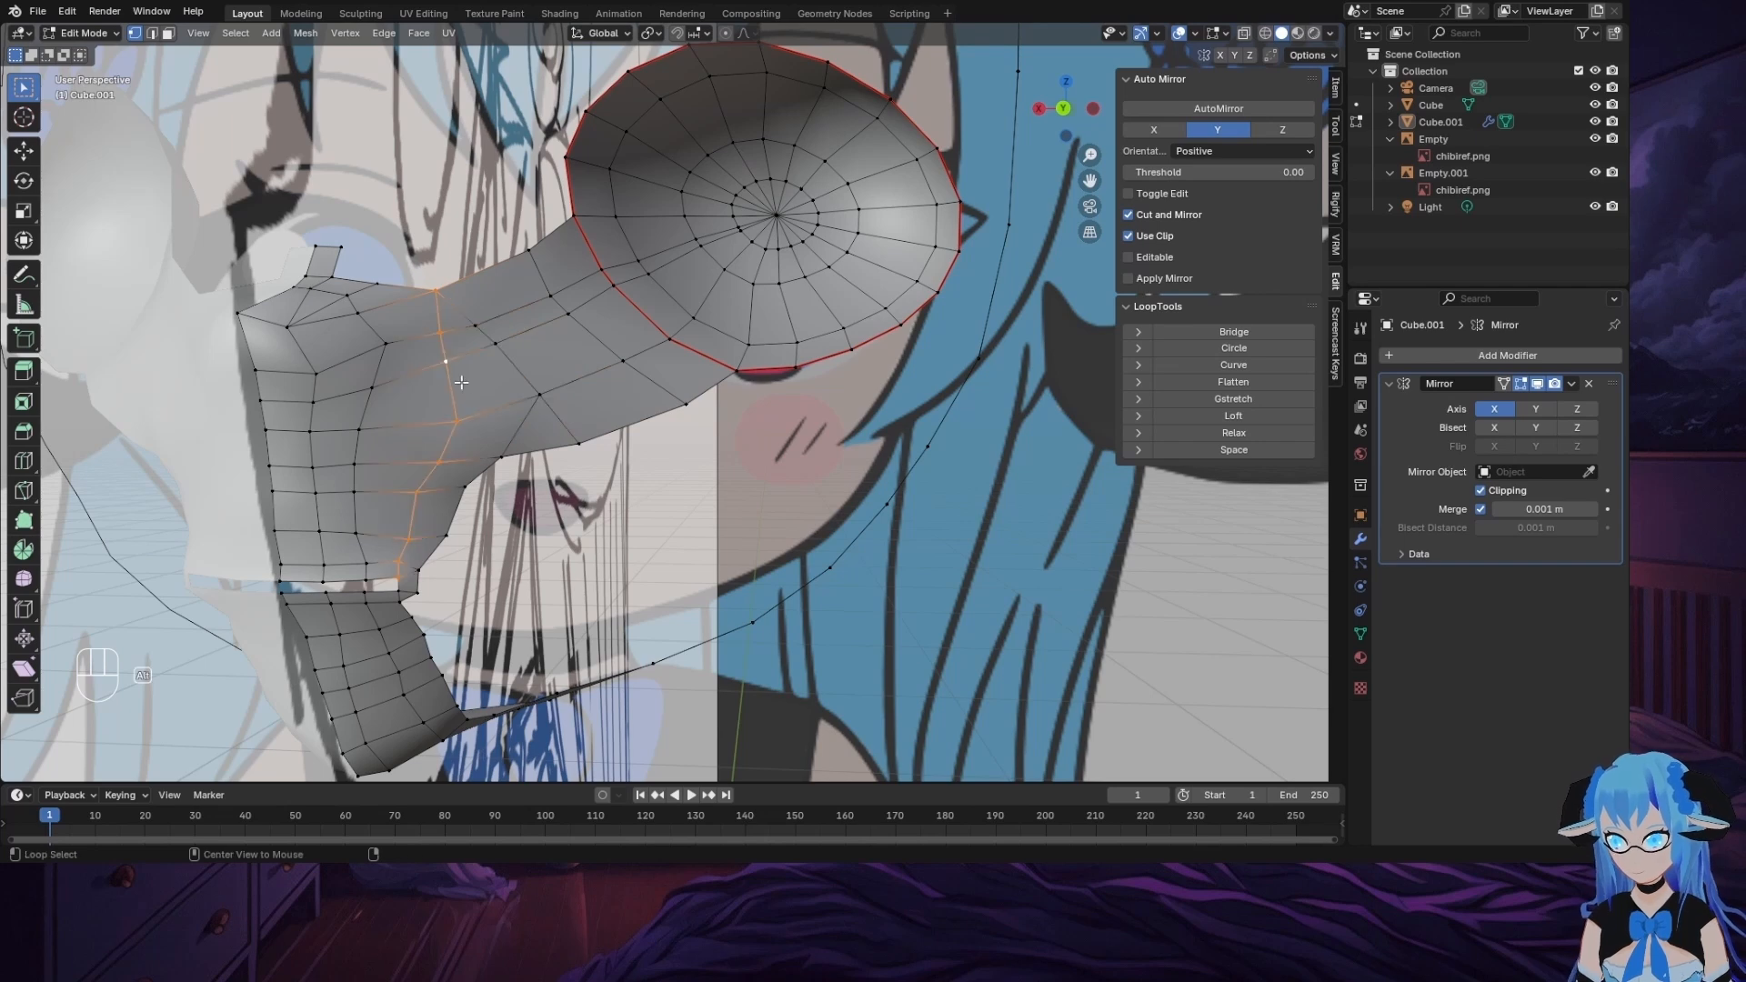
pyautogui.keyDown('alt'); pyautogui.click(388, 383); pyautogui.keyUp('alt')
pyautogui.keyDown('alt'); pyautogui.click(365, 355); pyautogui.keyUp('alt')
pyautogui.keyDown('alt'); pyautogui.click(582, 379); pyautogui.keyUp('alt')
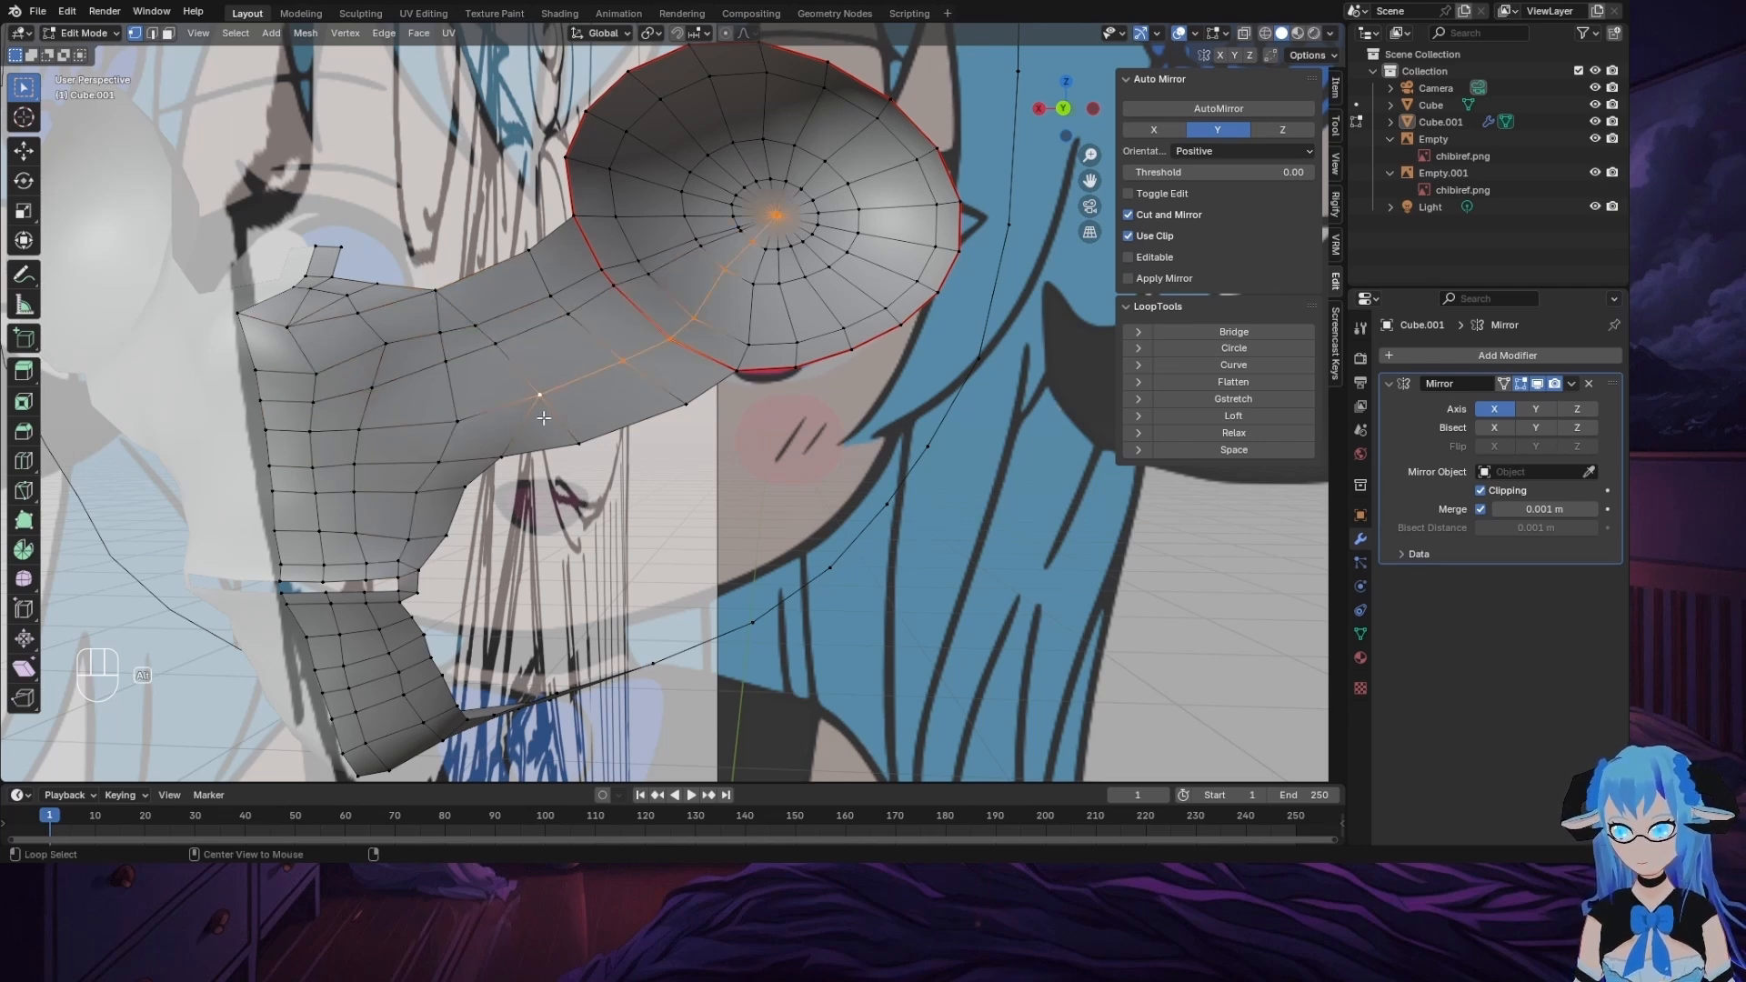
pyautogui.keyDown('alt'); pyautogui.click(565, 407); pyautogui.keyUp('alt')
pyautogui.keyDown('alt'); pyautogui.click(521, 401); pyautogui.keyUp('alt')
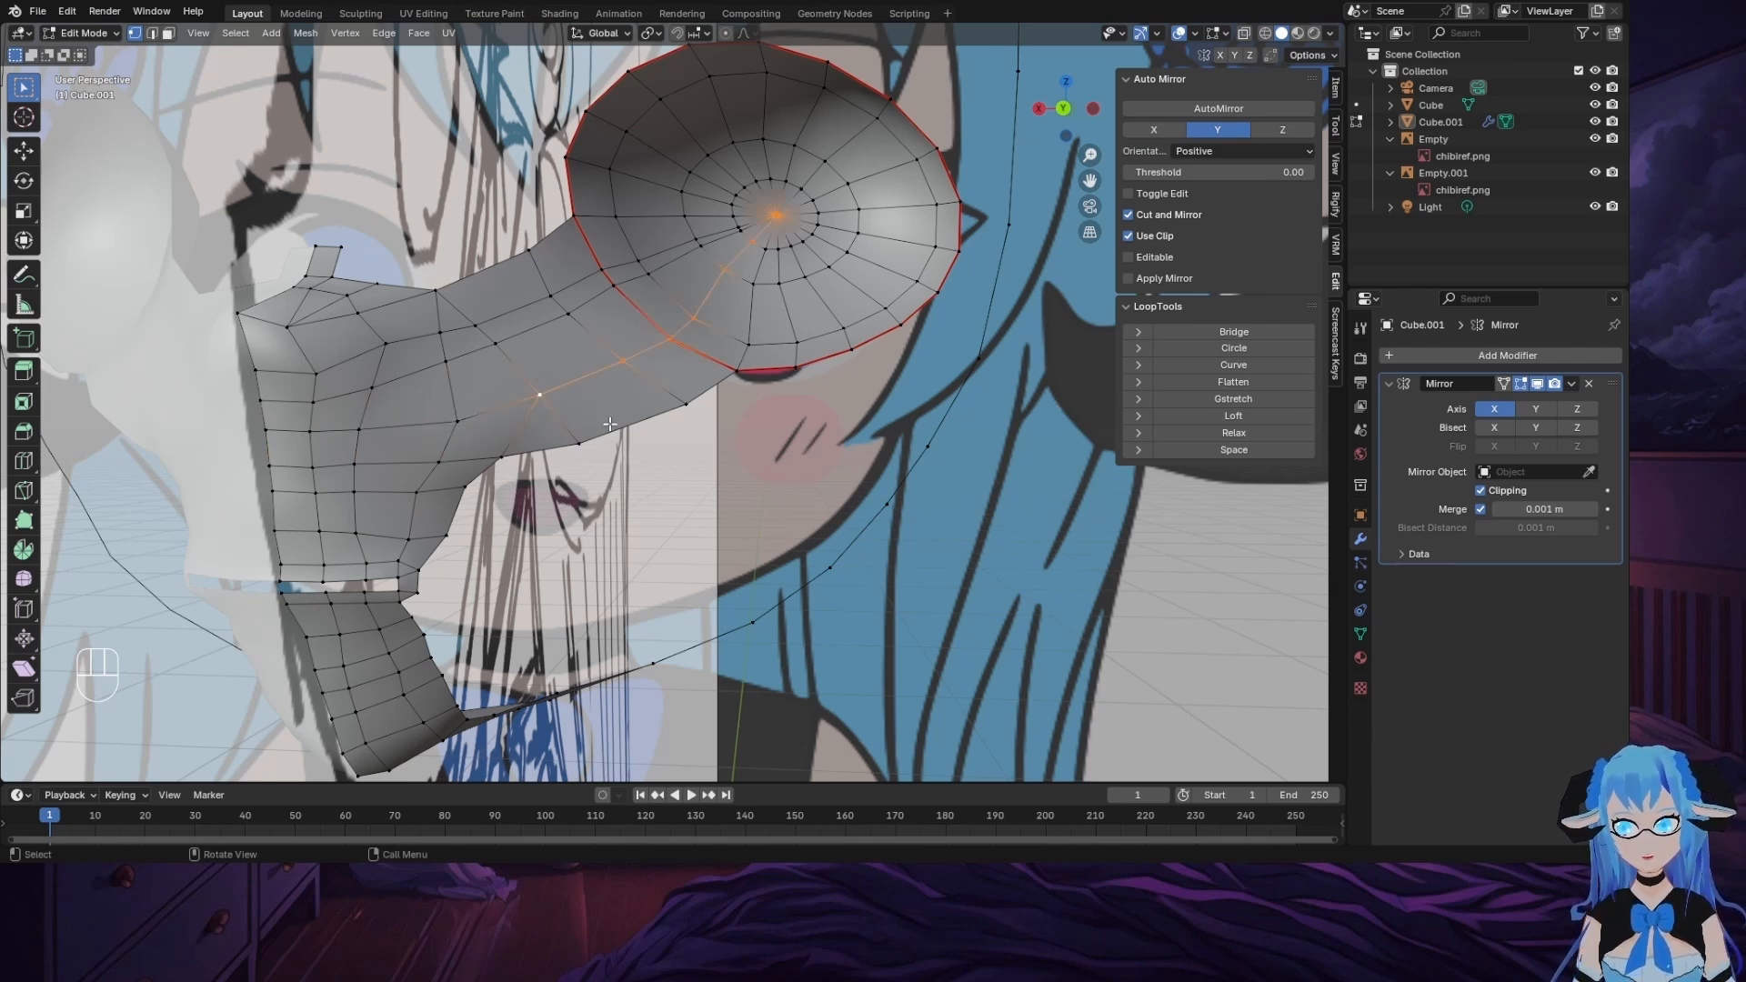
pyautogui.keyDown('alt'); pyautogui.click(538, 331); pyautogui.keyUp('alt')
pyautogui.keyDown('alt'); pyautogui.click(505, 309); pyautogui.keyUp('alt')
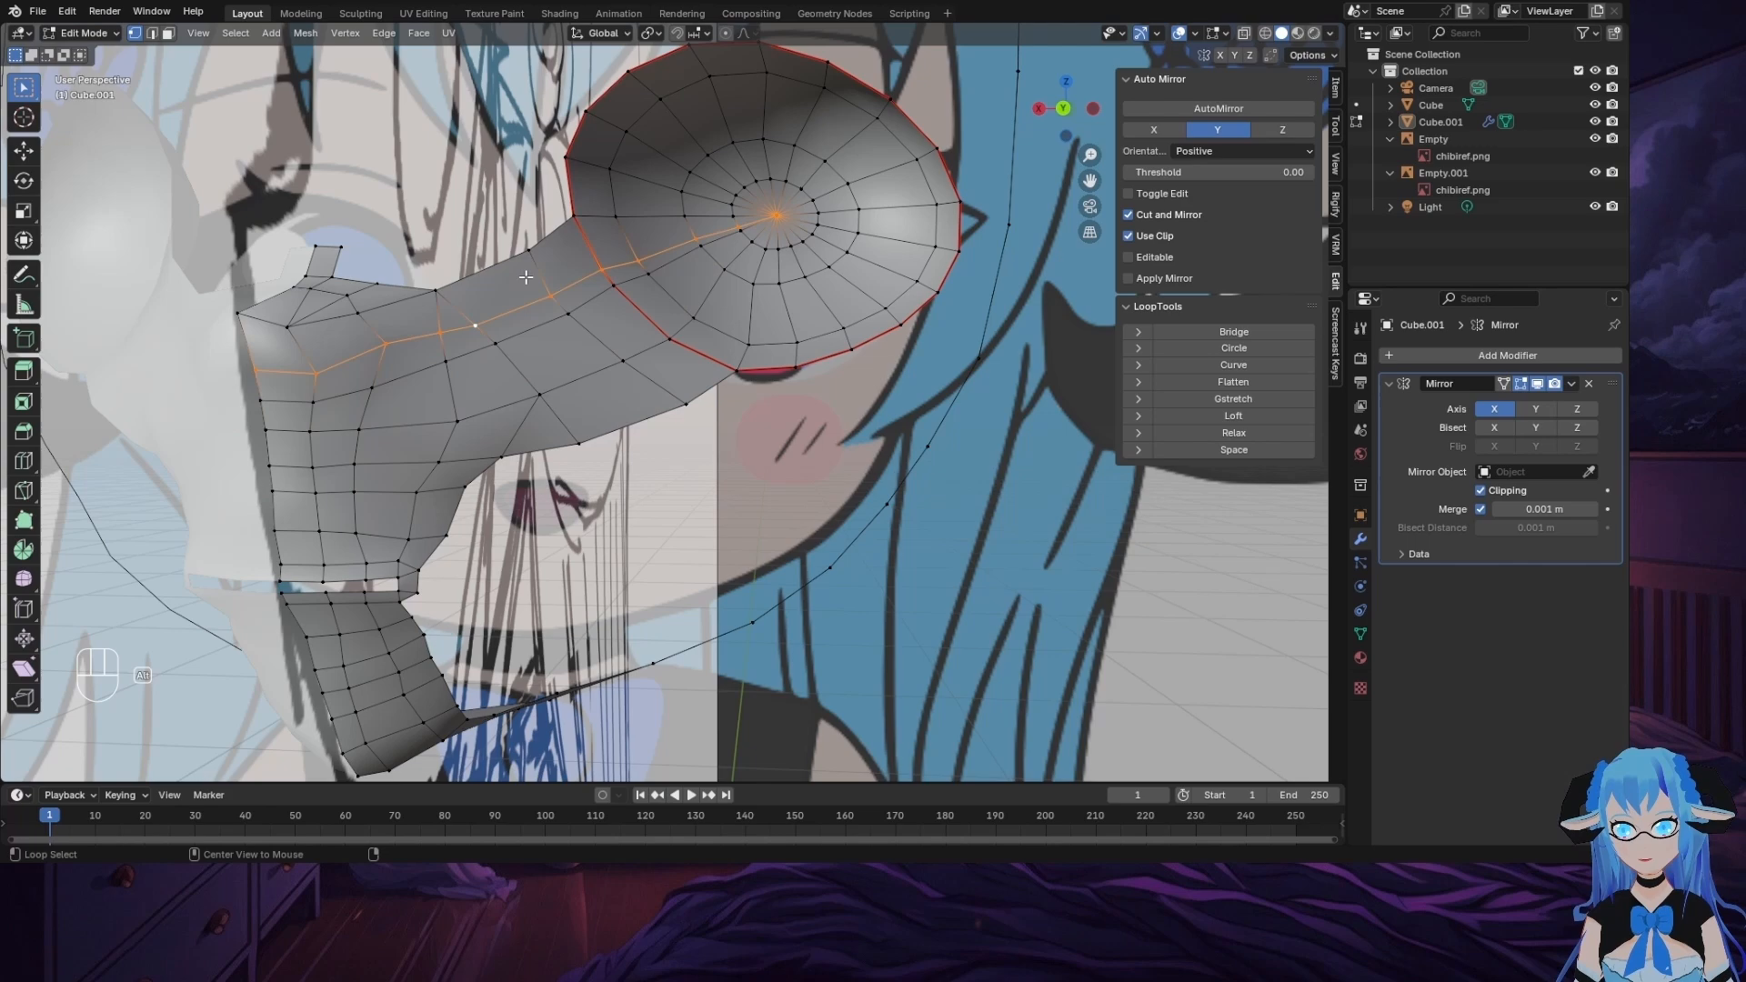
pyautogui.keyDown('alt'); pyautogui.click(555, 341); pyautogui.keyUp('alt')
pyautogui.keyDown('alt'); pyautogui.click(581, 380); pyautogui.keyUp('alt')
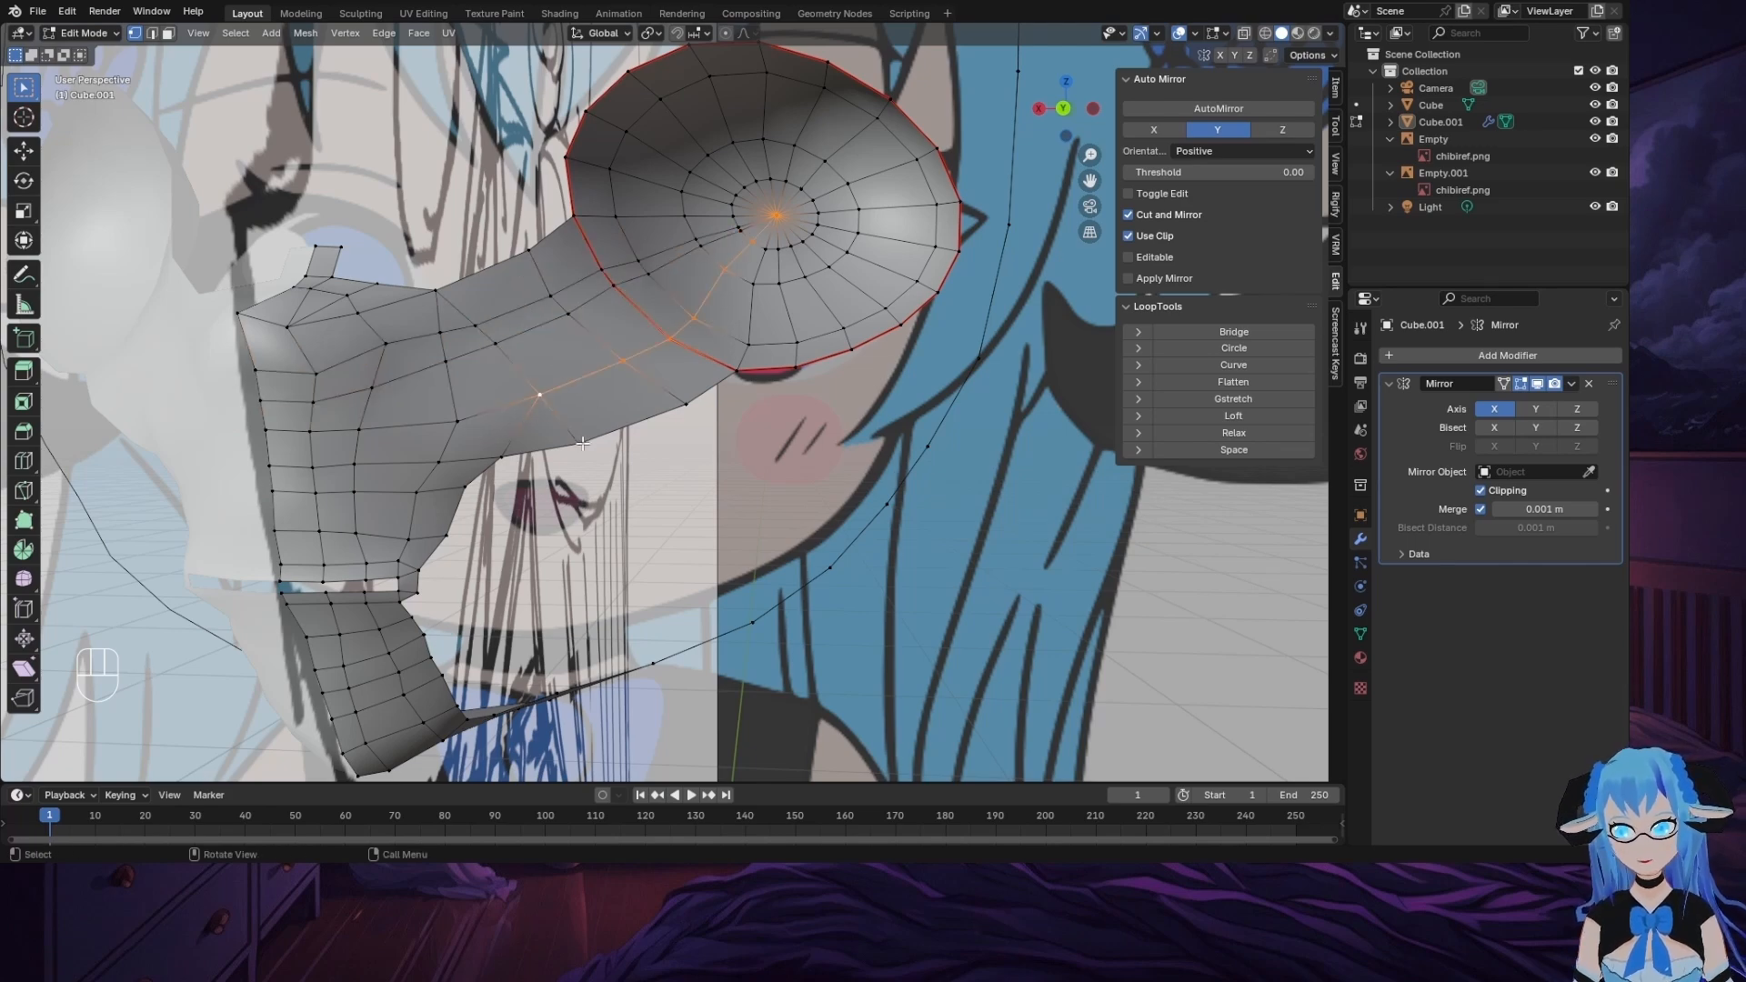
# Step: Extrude a vertex between the nose bridge and the inner eye rim and fill the faces connecting it to both
pyautogui.click(1040, 108)
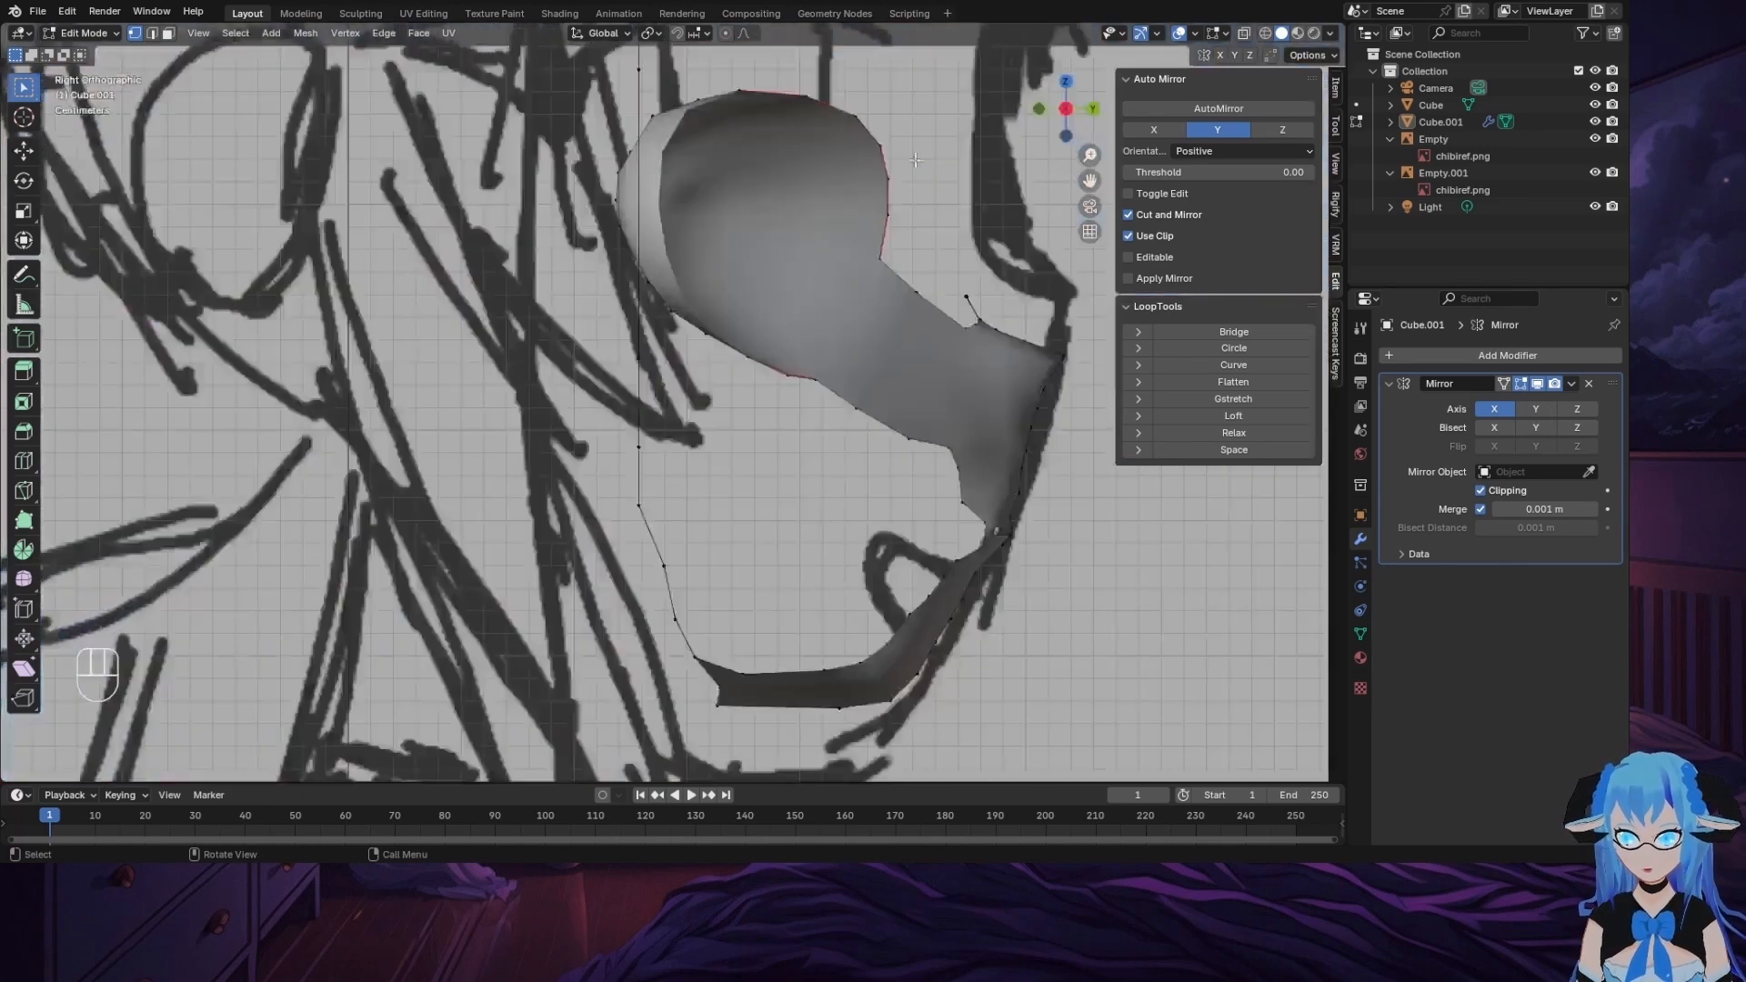
pyautogui.click(1093, 108)
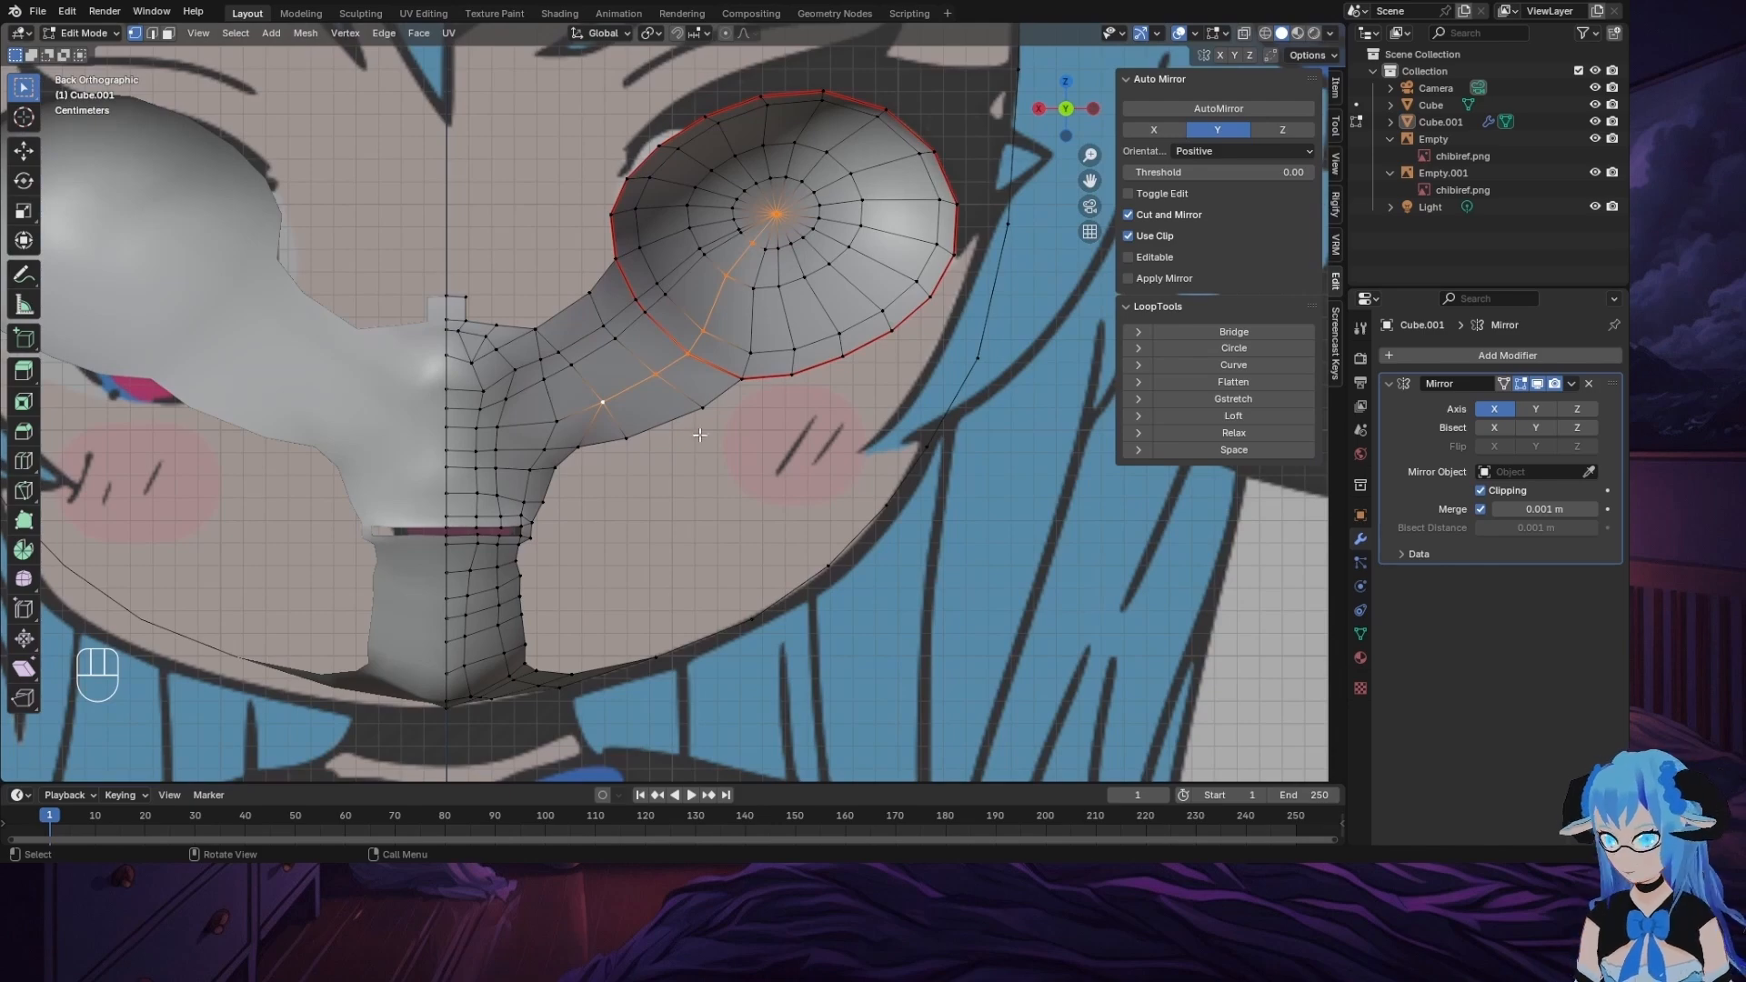
pyautogui.press('e')
pyautogui.click(634, 308)
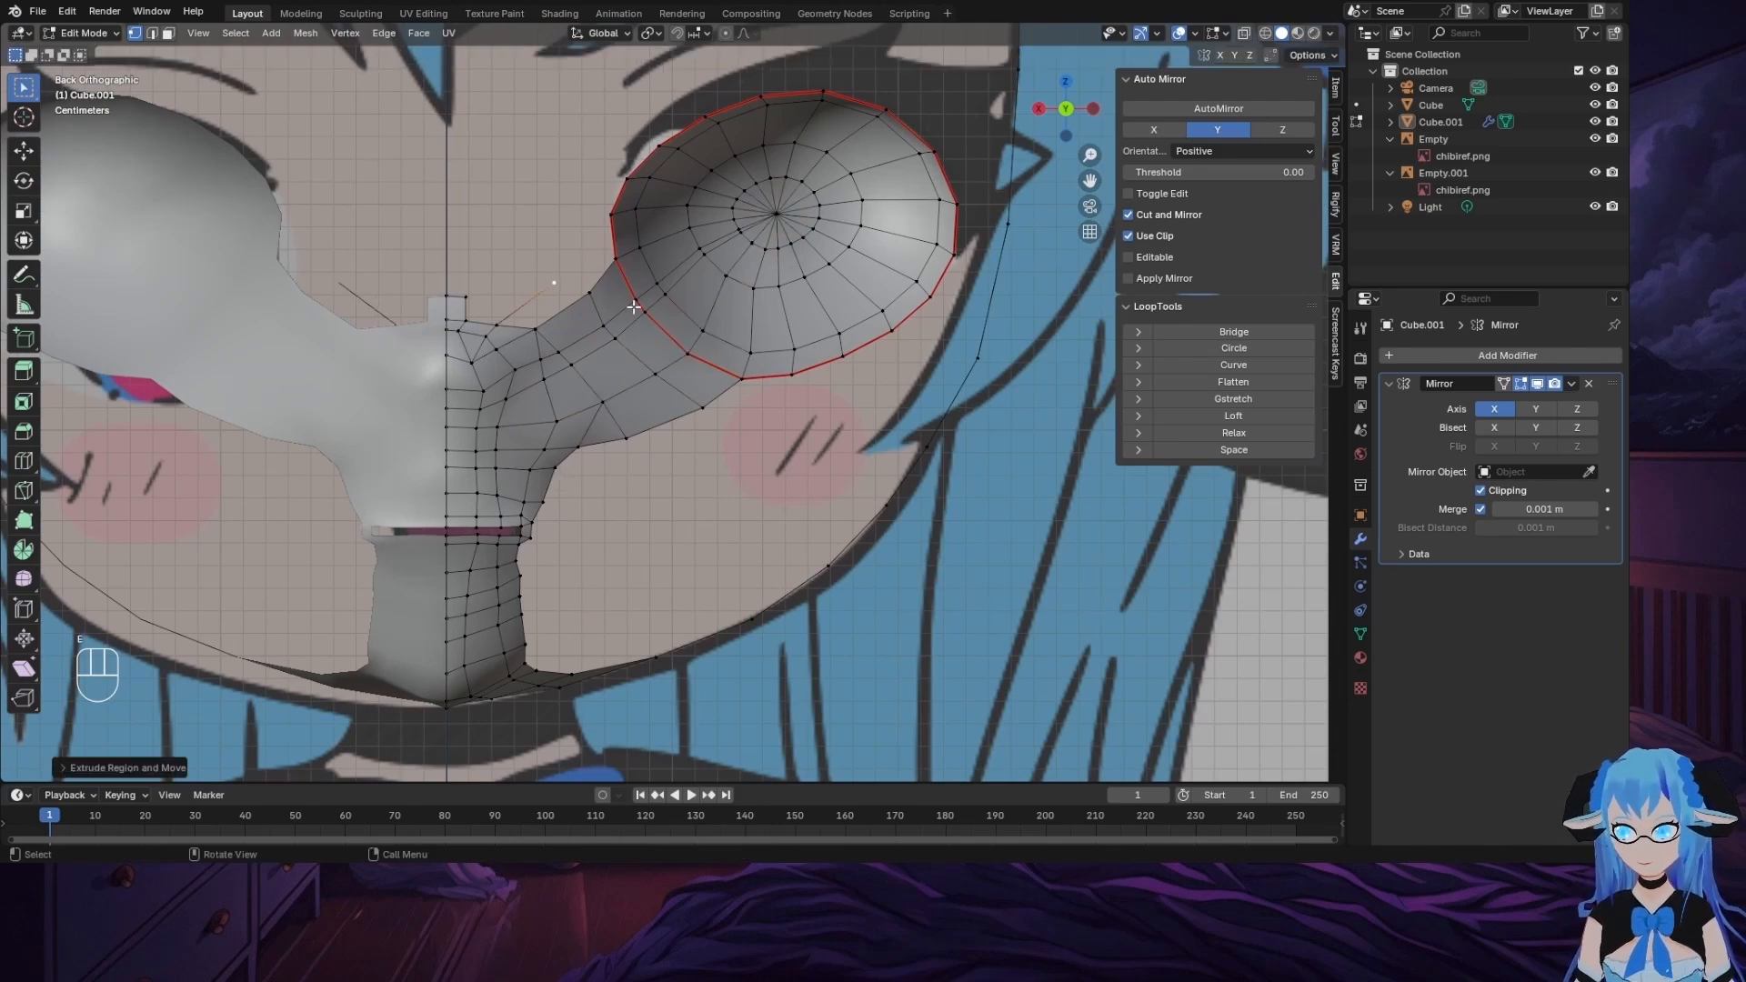
pyautogui.press('f')
pyautogui.click(554, 283)
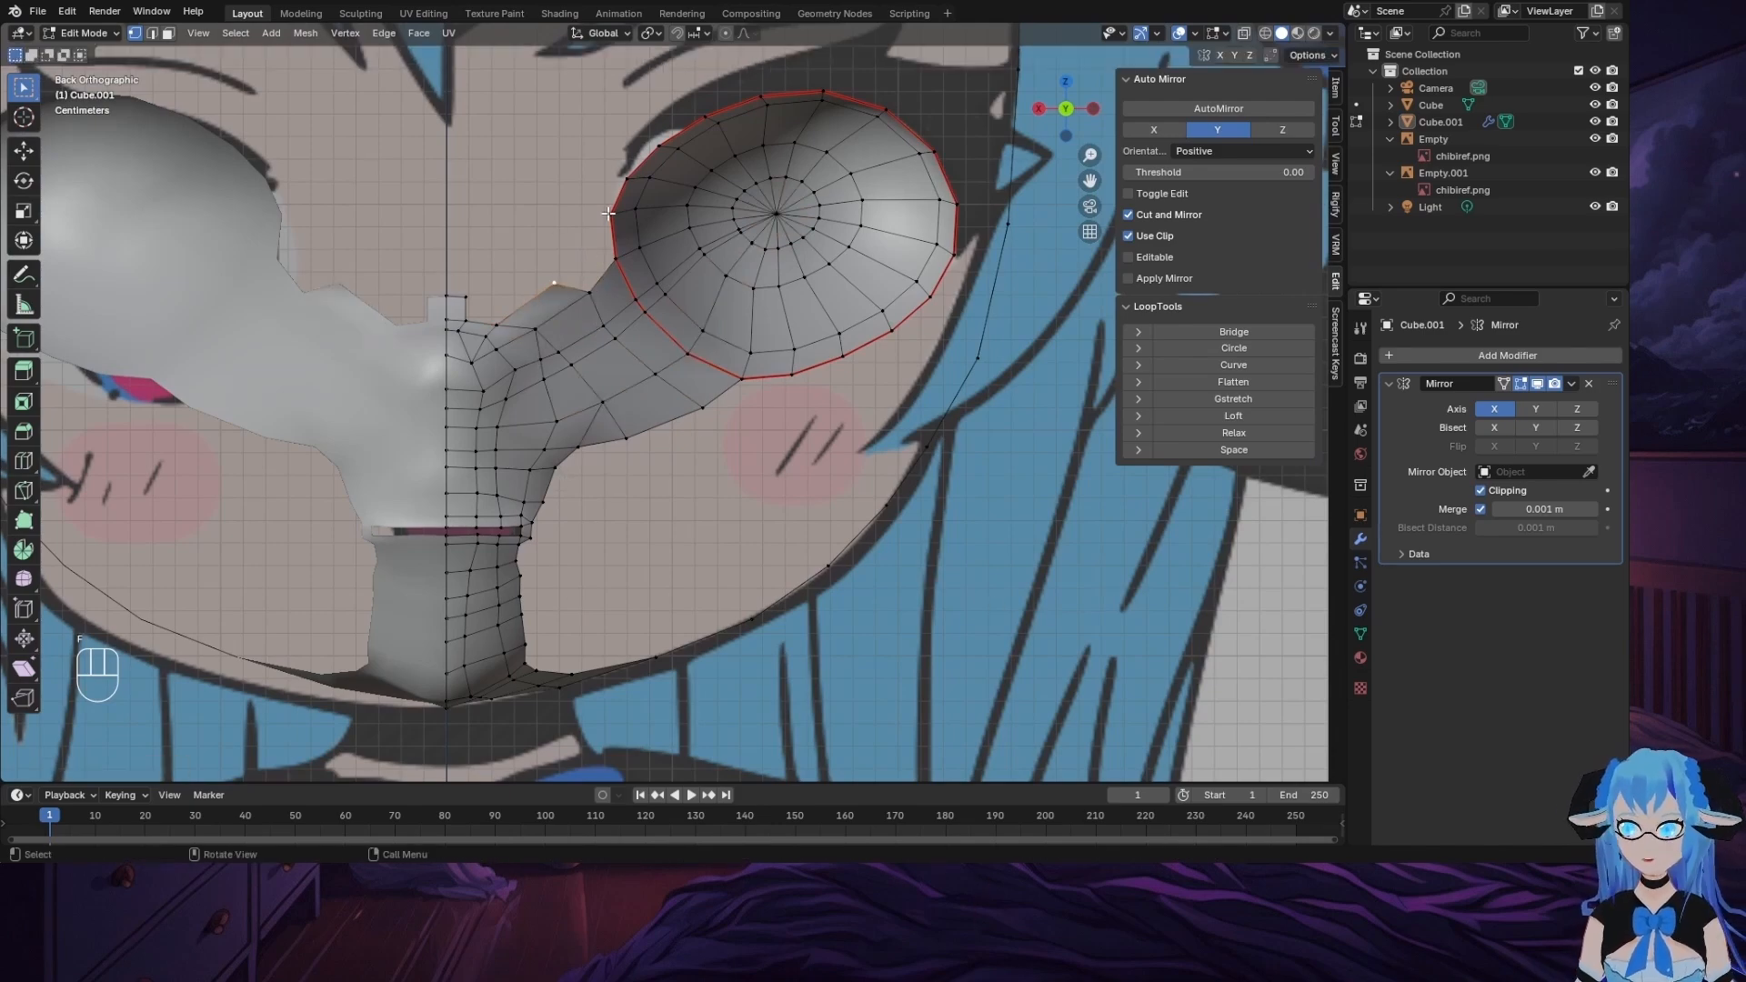
pyautogui.keyDown('ctrl'); pyautogui.click(612, 215); pyautogui.keyUp('ctrl')
pyautogui.press('f')
# Step: Move the new vertex beside the nose bridge along the Y axis and fine-tune its position to follow the eye rim
pyautogui.moveTo(618, 227); pyautogui.dragTo(409, 282, button='middle')
pyautogui.press('g')
pyautogui.press('y')
pyautogui.click(659, 435)
pyautogui.moveTo(659, 435); pyautogui.dragTo(528, 141, button='middle')
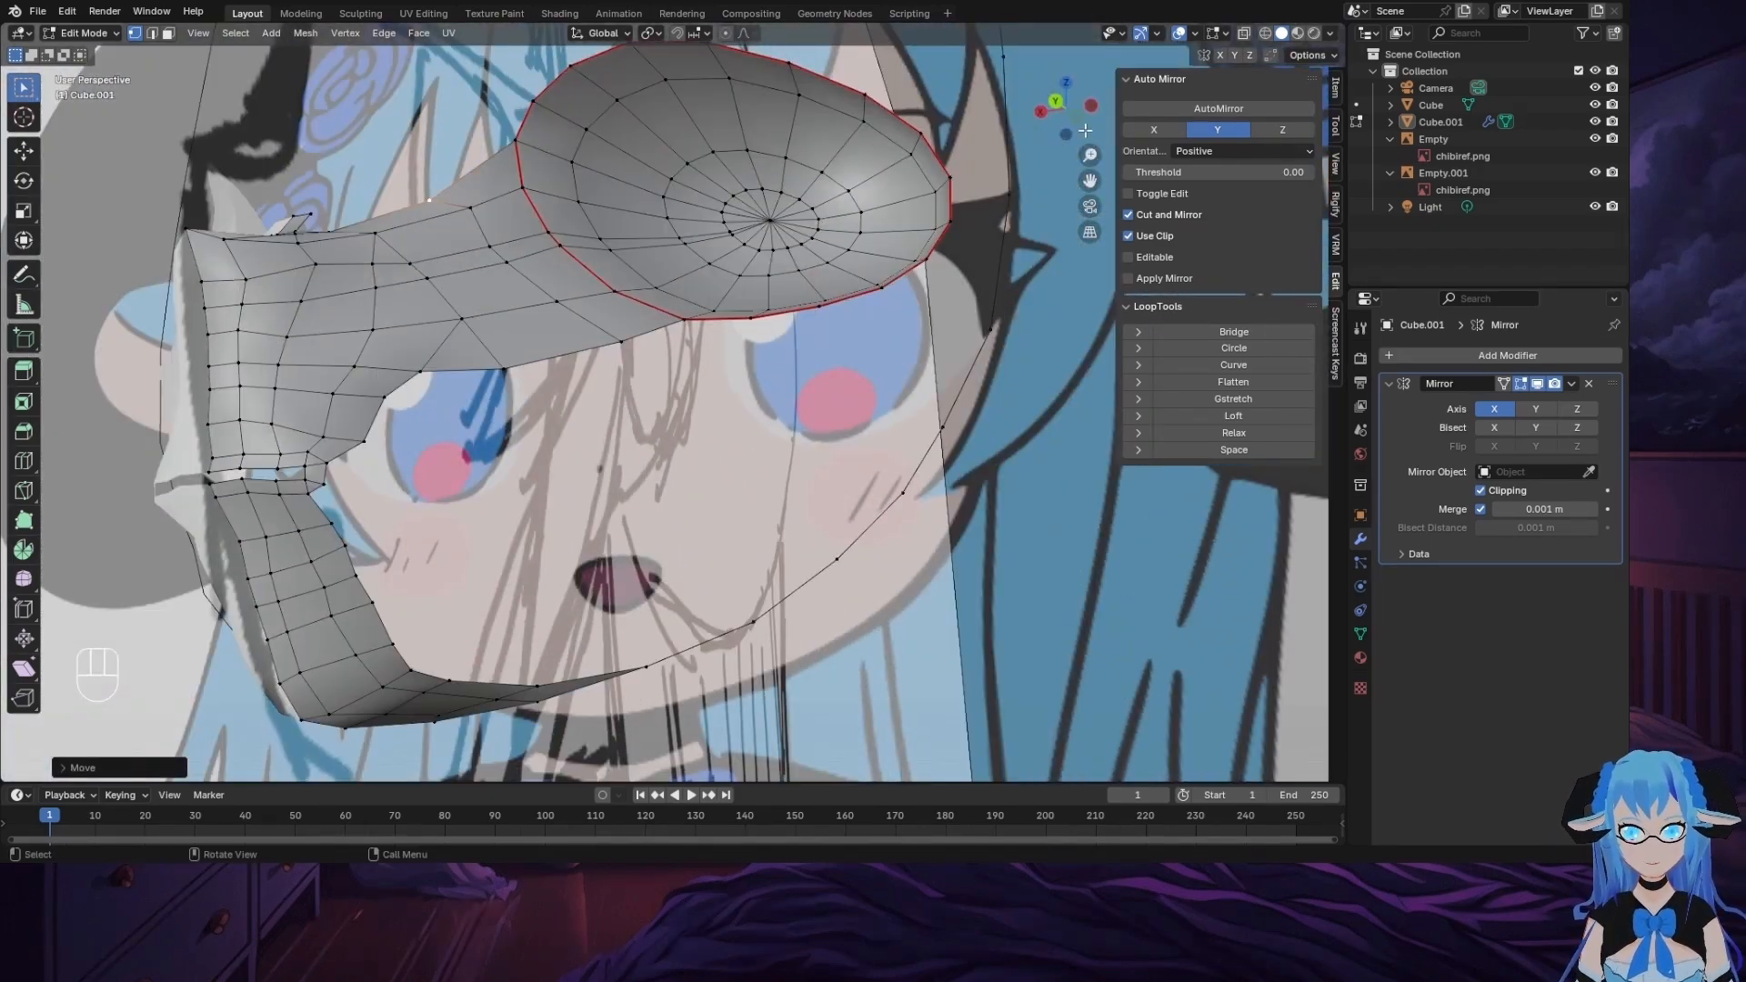
pyautogui.click(1057, 102)
pyautogui.moveTo(583, 292); pyautogui.dragTo(576, 273)
pyautogui.press('g')
pyautogui.click(910, 491)
pyautogui.moveTo(910, 491); pyautogui.dragTo(801, 426, button='middle')
pyautogui.click(788, 378)
pyautogui.click(1067, 126)
# Step: Cut a new edge across the outer end of the jaw strip with the Knife tool
pyautogui.moveTo(946, 228); pyautogui.dragTo(600, 364, button='middle')
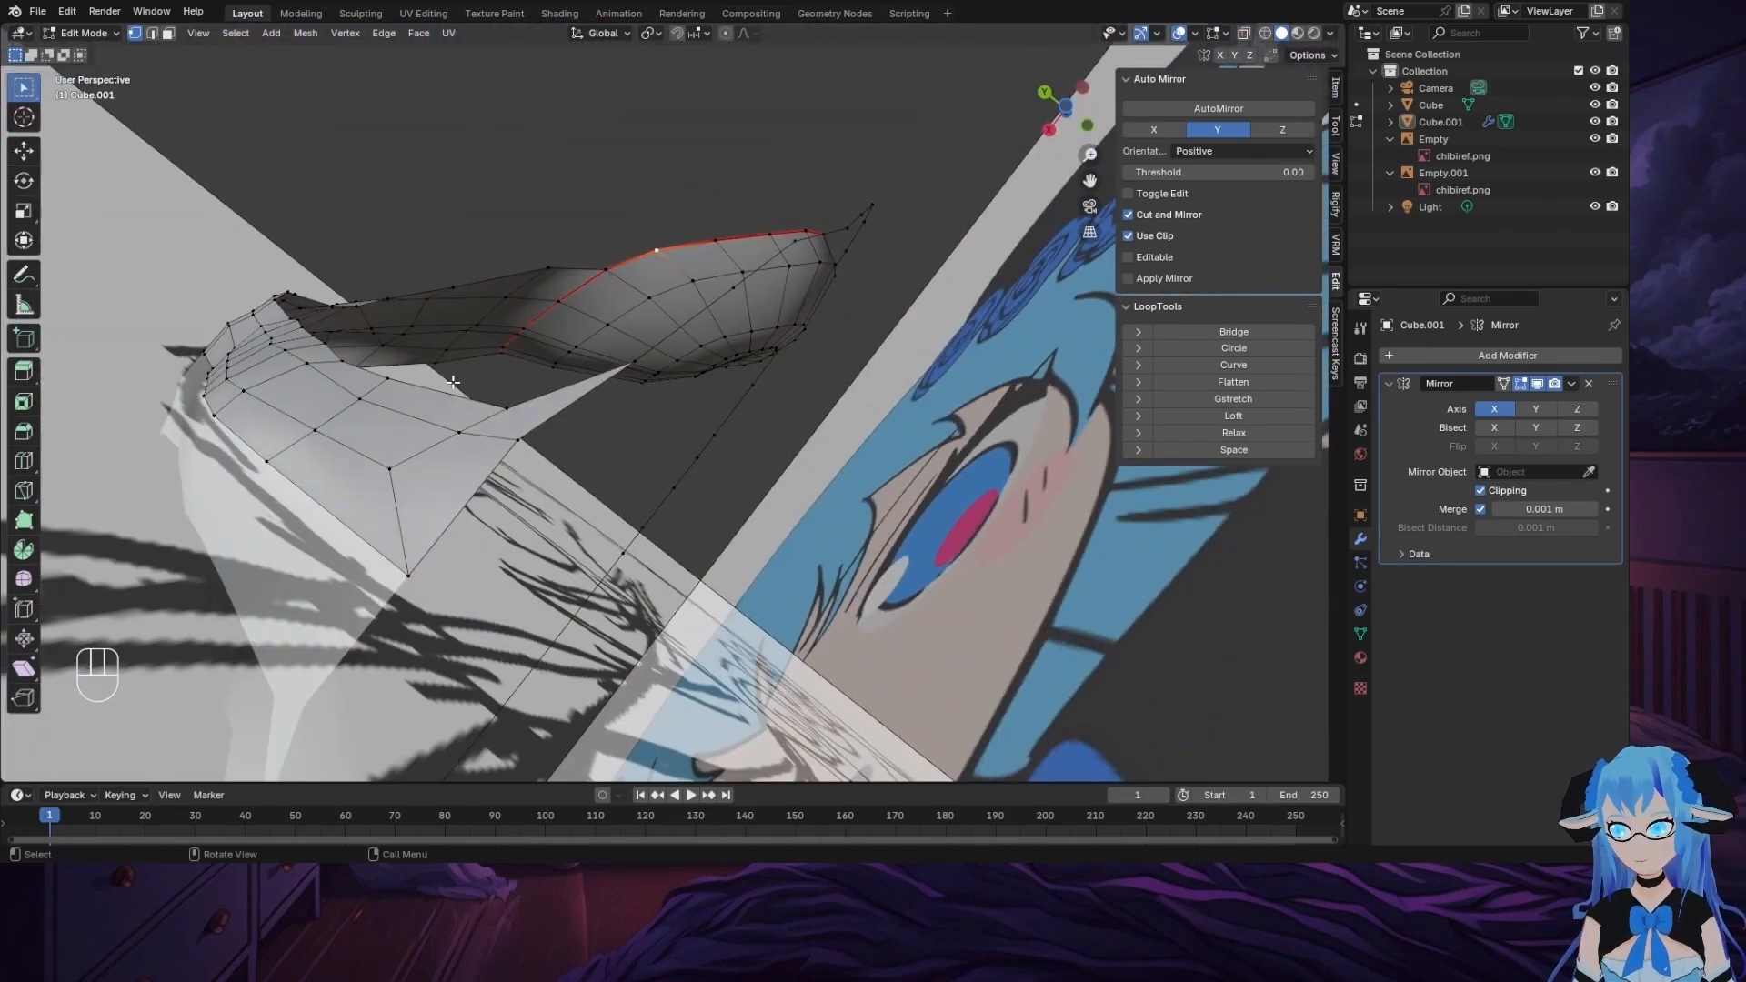
pyautogui.moveTo(520, 398); pyautogui.dragTo(522, 384)
pyautogui.moveTo(582, 455); pyautogui.dragTo(591, 507, button='middle')
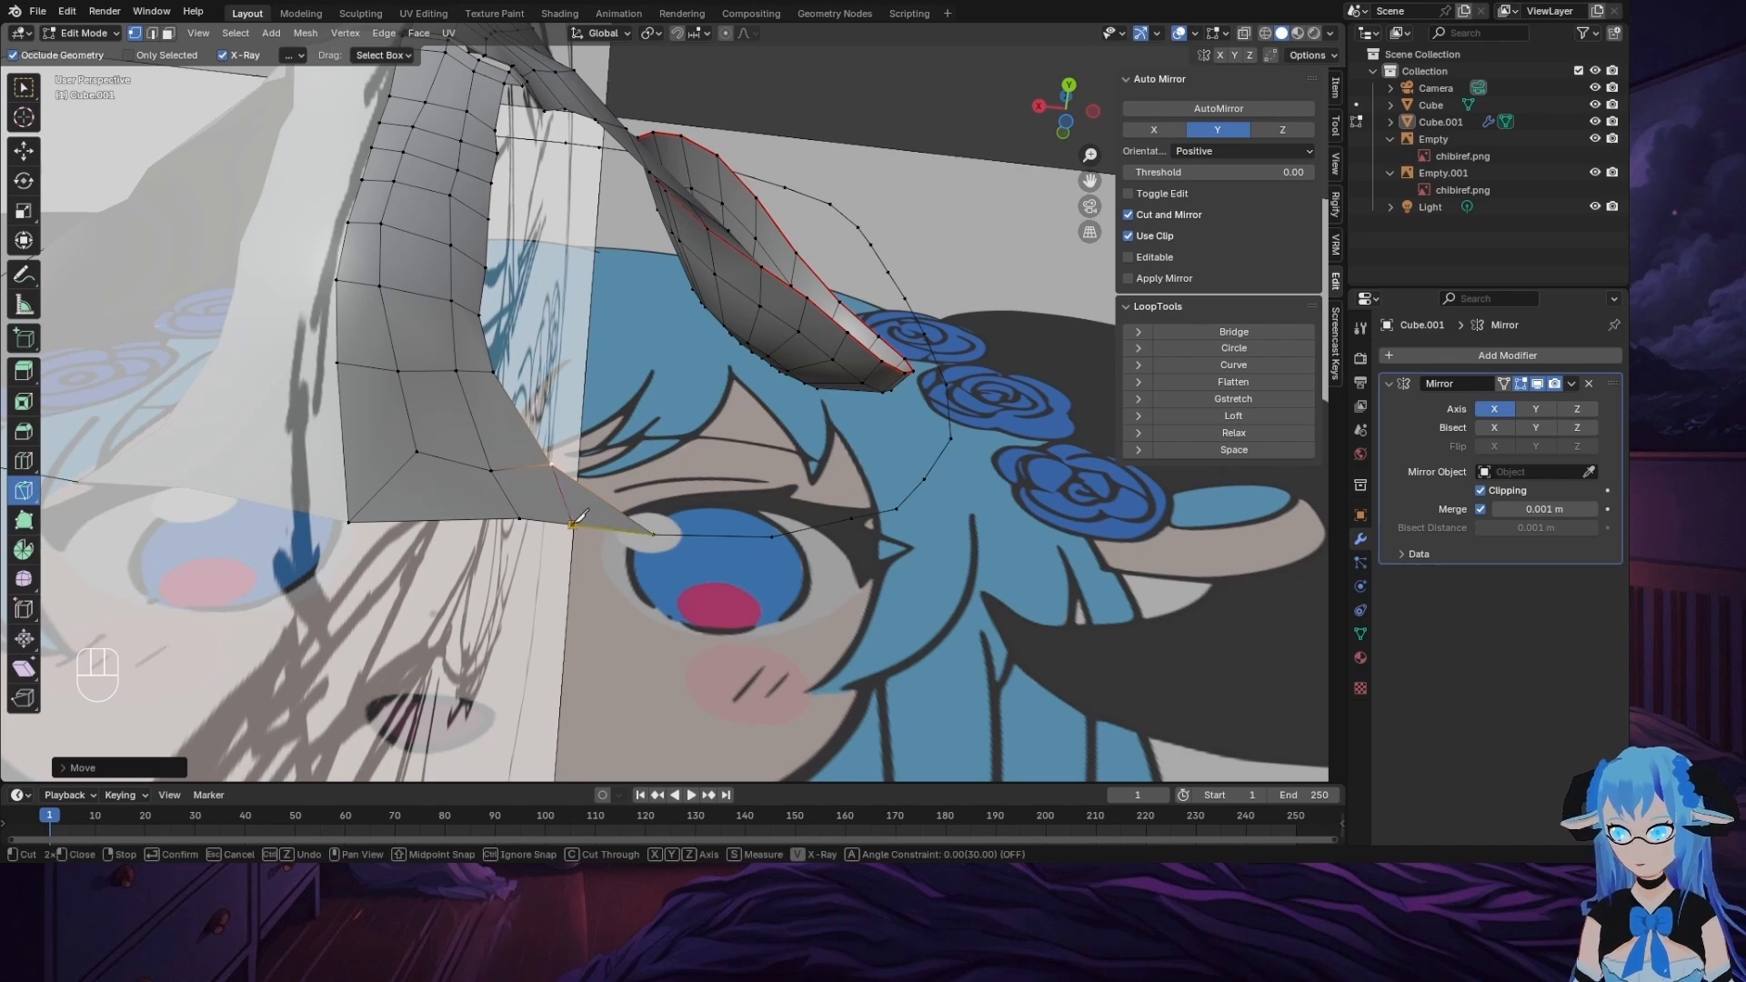
pyautogui.press('2')
pyautogui.press('x')
pyautogui.press('Escape')
pyautogui.press('1')
pyautogui.moveTo(557, 475); pyautogui.dragTo(615, 424, button='middle')
pyautogui.moveTo(514, 310); pyautogui.dragTo(453, 378, button='middle')
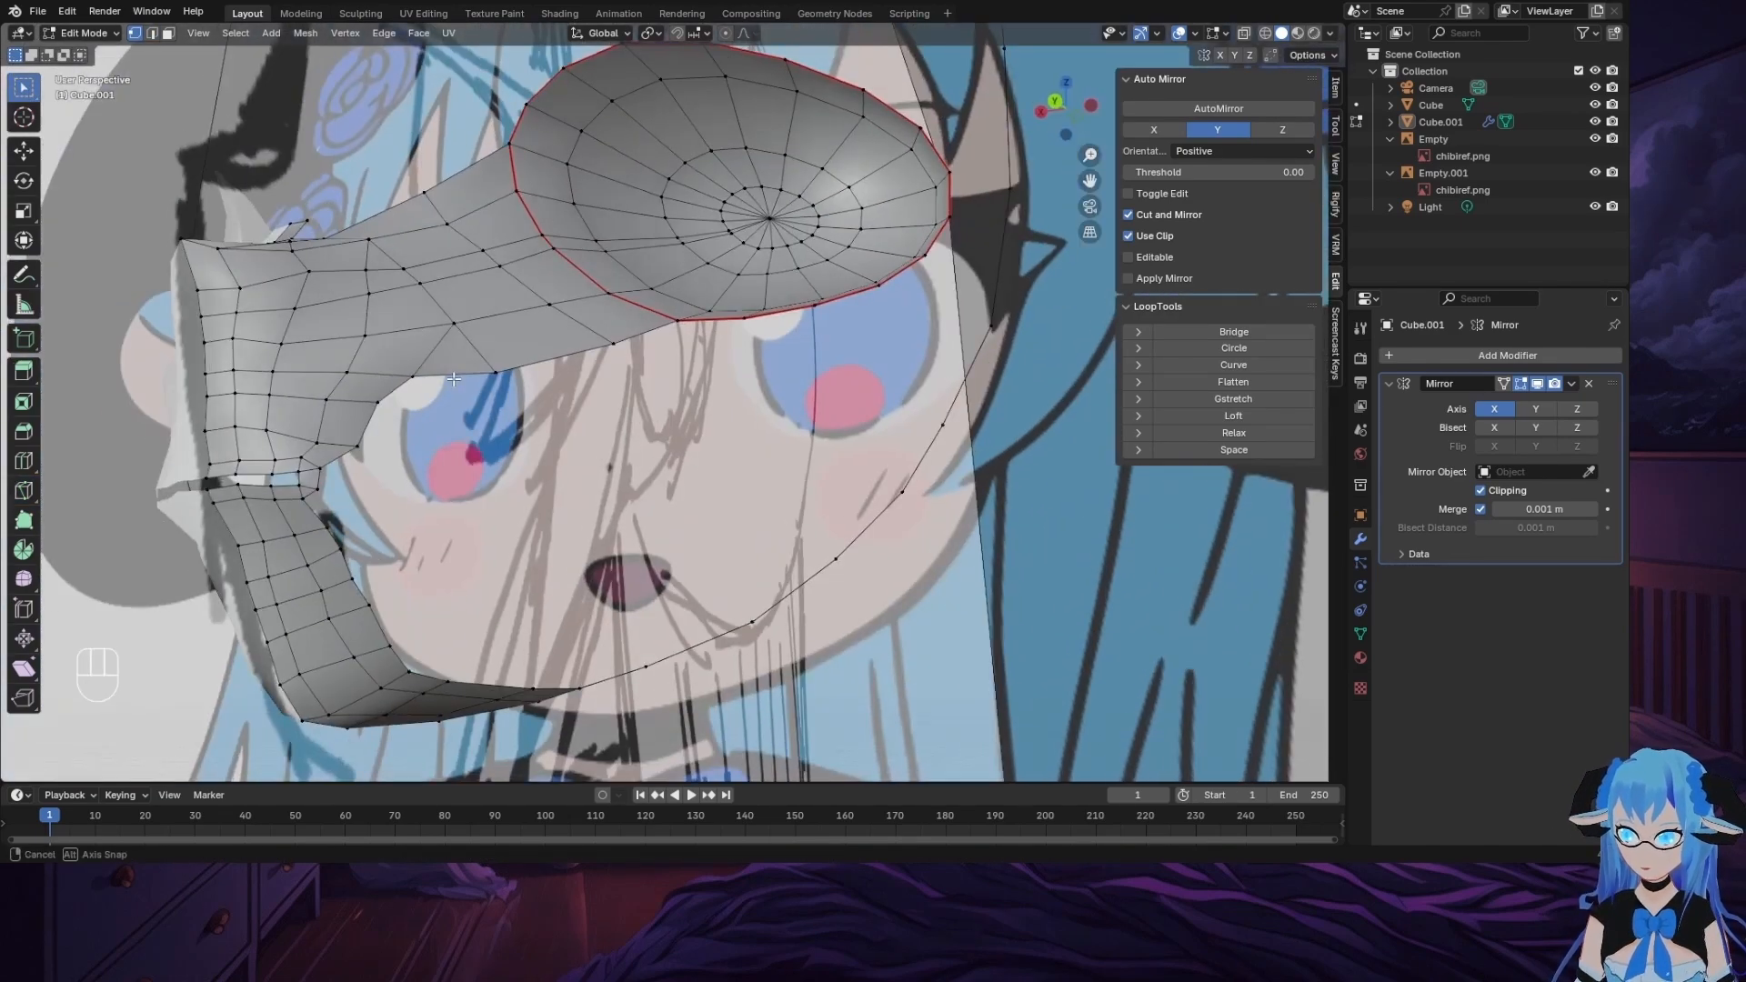
# Step: In the back view, extrude a column of vertices downward from the mouth corner and fill it against the chin strip
pyautogui.moveTo(399, 508); pyautogui.dragTo(338, 481, button='middle')
pyautogui.moveTo(557, 500); pyautogui.dragTo(440, 454, button='middle')
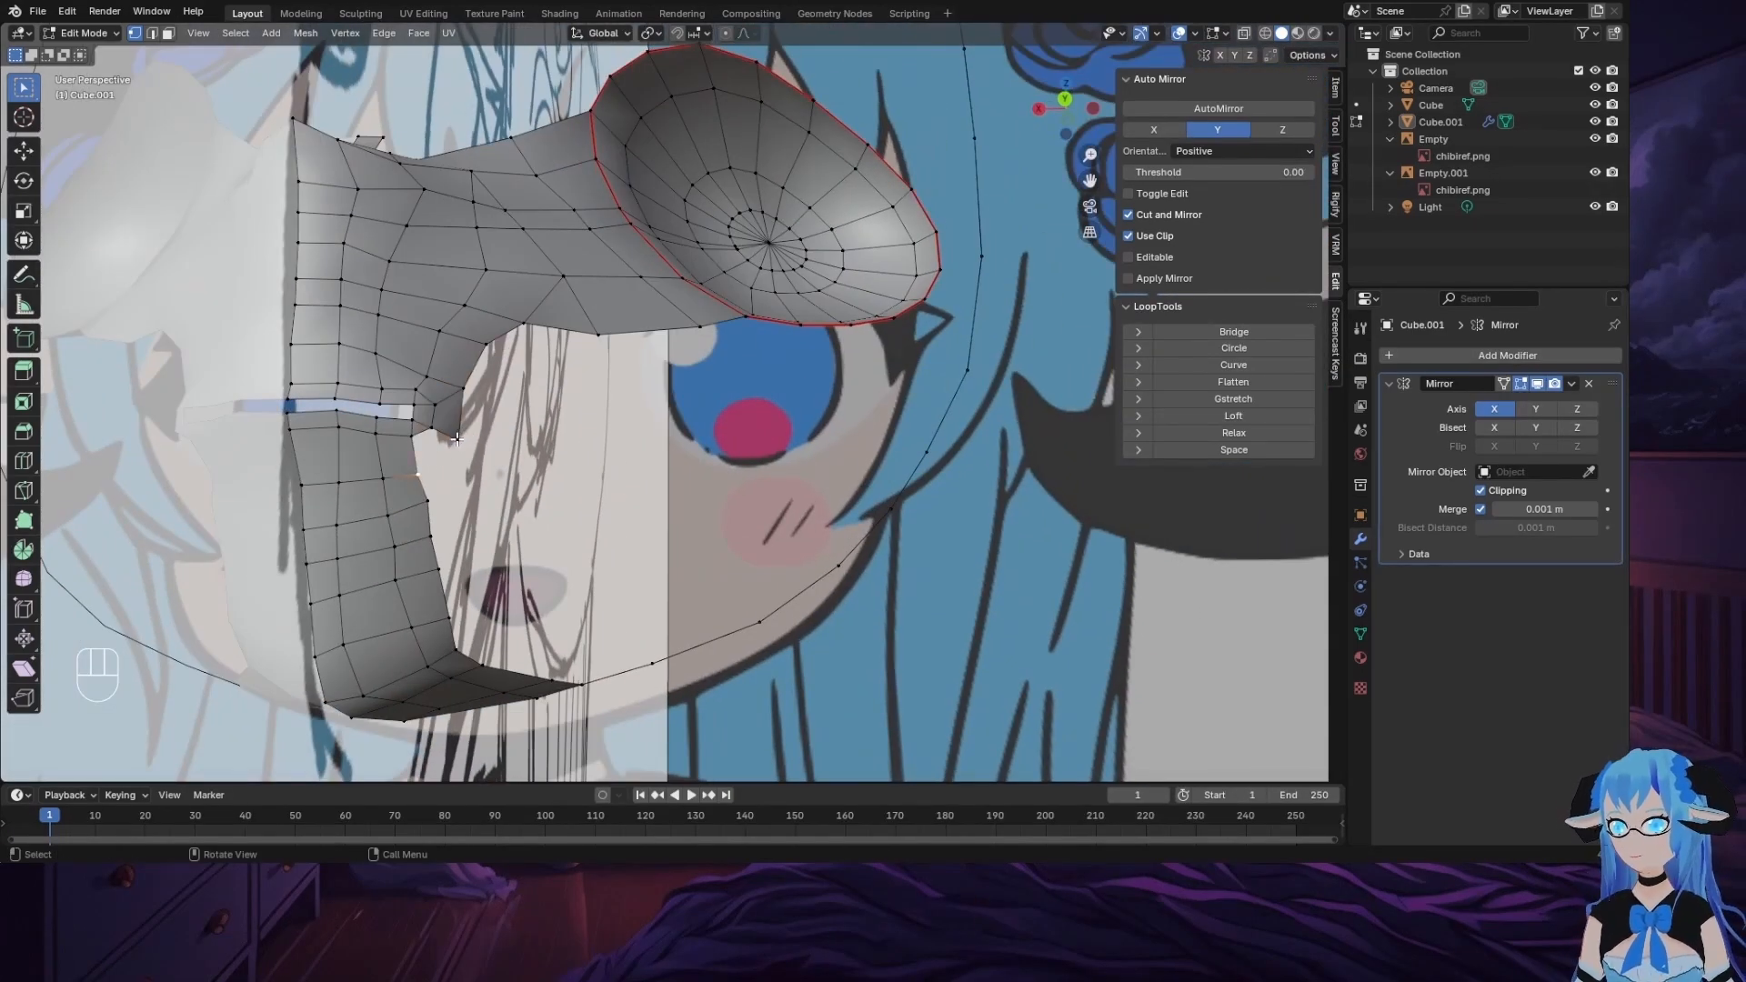
pyautogui.click(1065, 99)
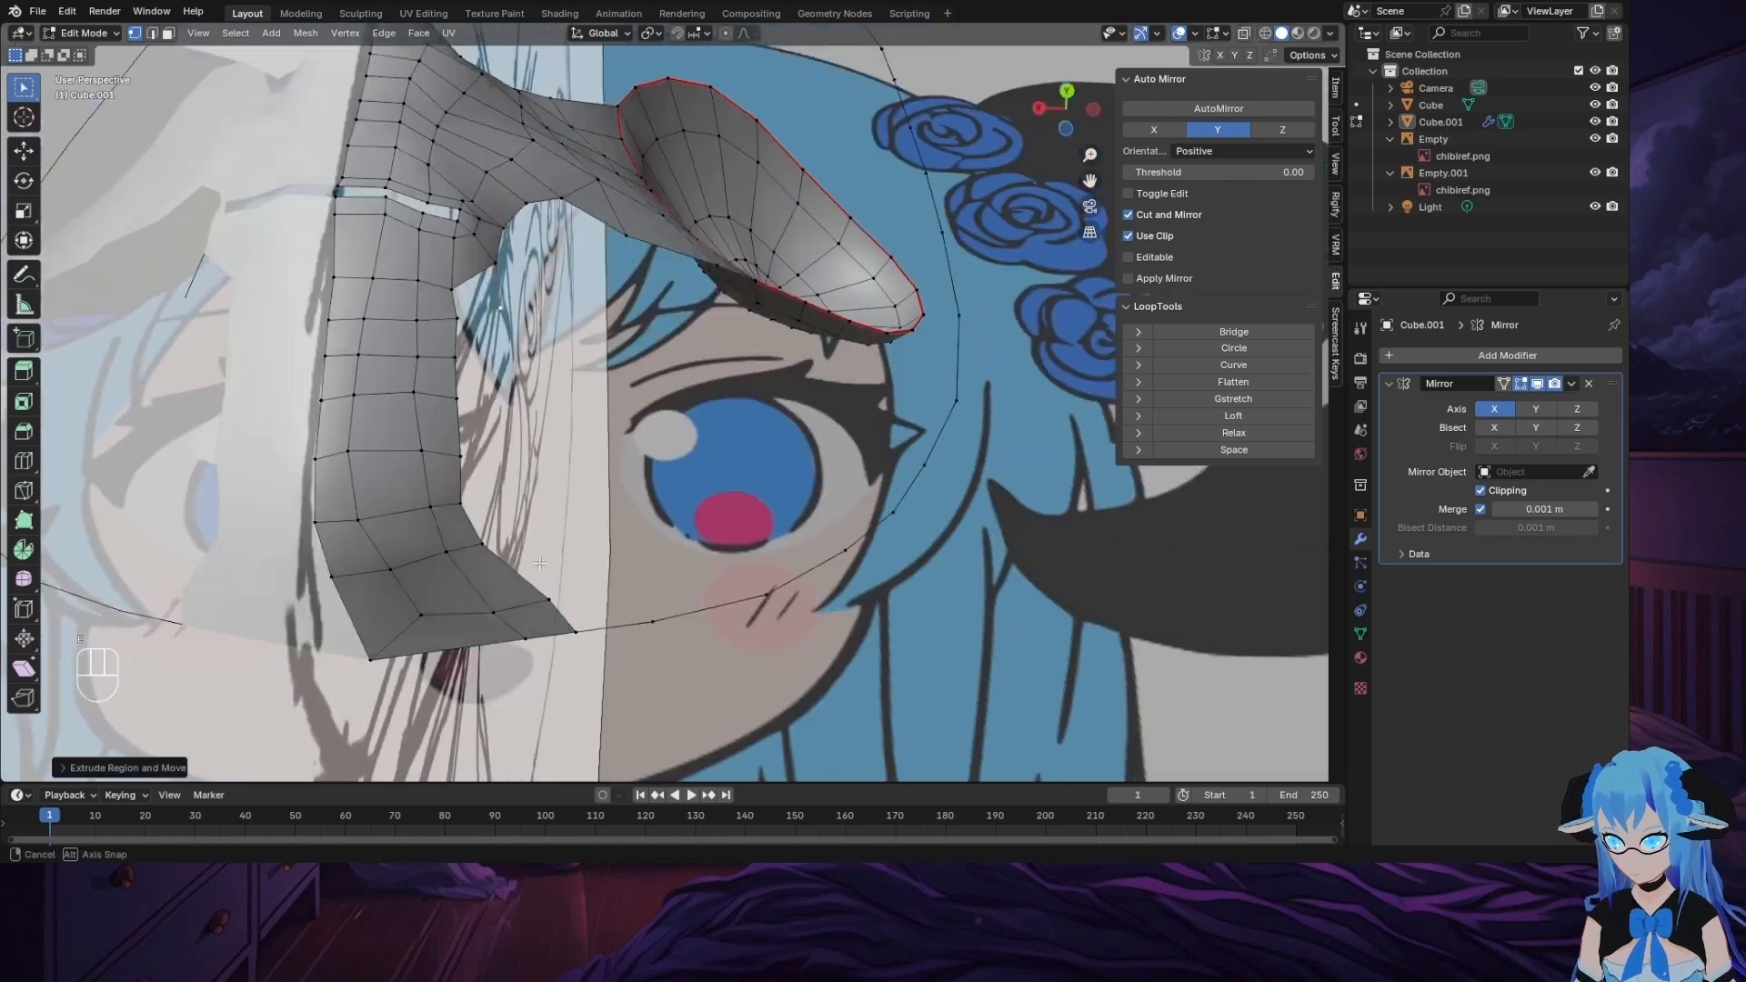
pyautogui.press('g')
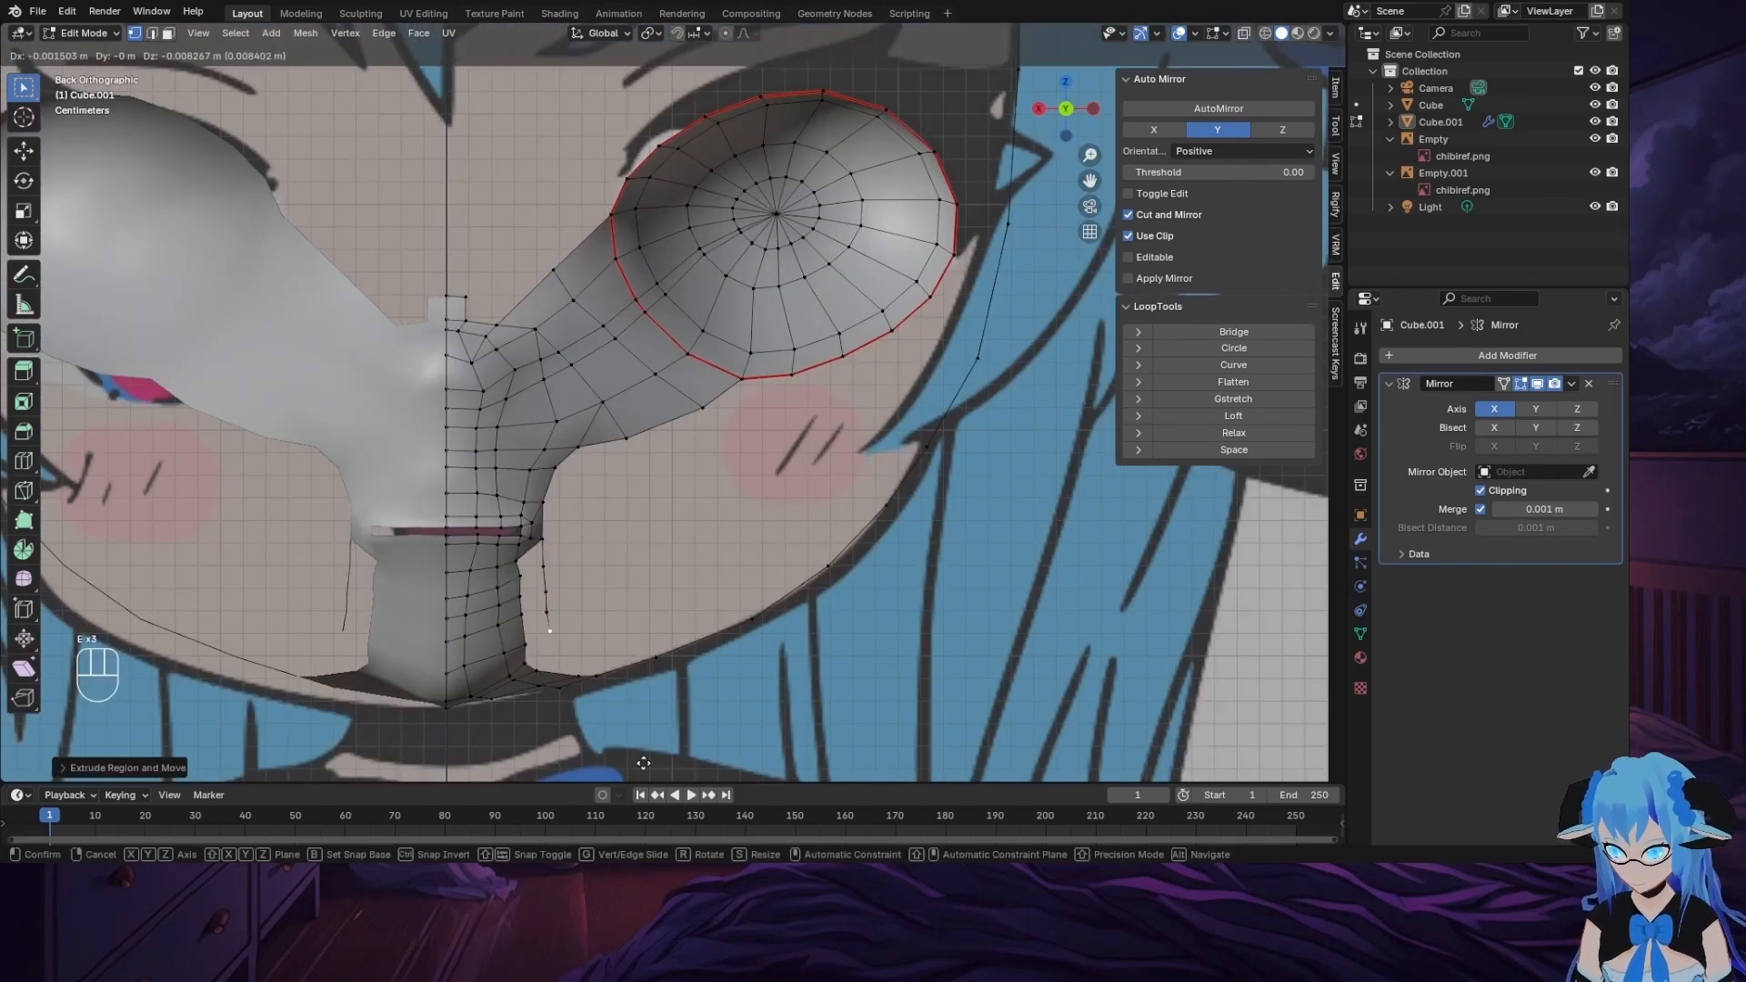
pyautogui.click(642, 768)
pyautogui.press('f')
pyautogui.moveTo(586, 701); pyautogui.dragTo(405, 659, button='middle')
# Step: Move the two lower vertices of the new mouth-side column backward along the Y axis
pyautogui.click(399, 637)
pyautogui.press('g')
pyautogui.press('y')
pyautogui.click(574, 638)
pyautogui.click(396, 617)
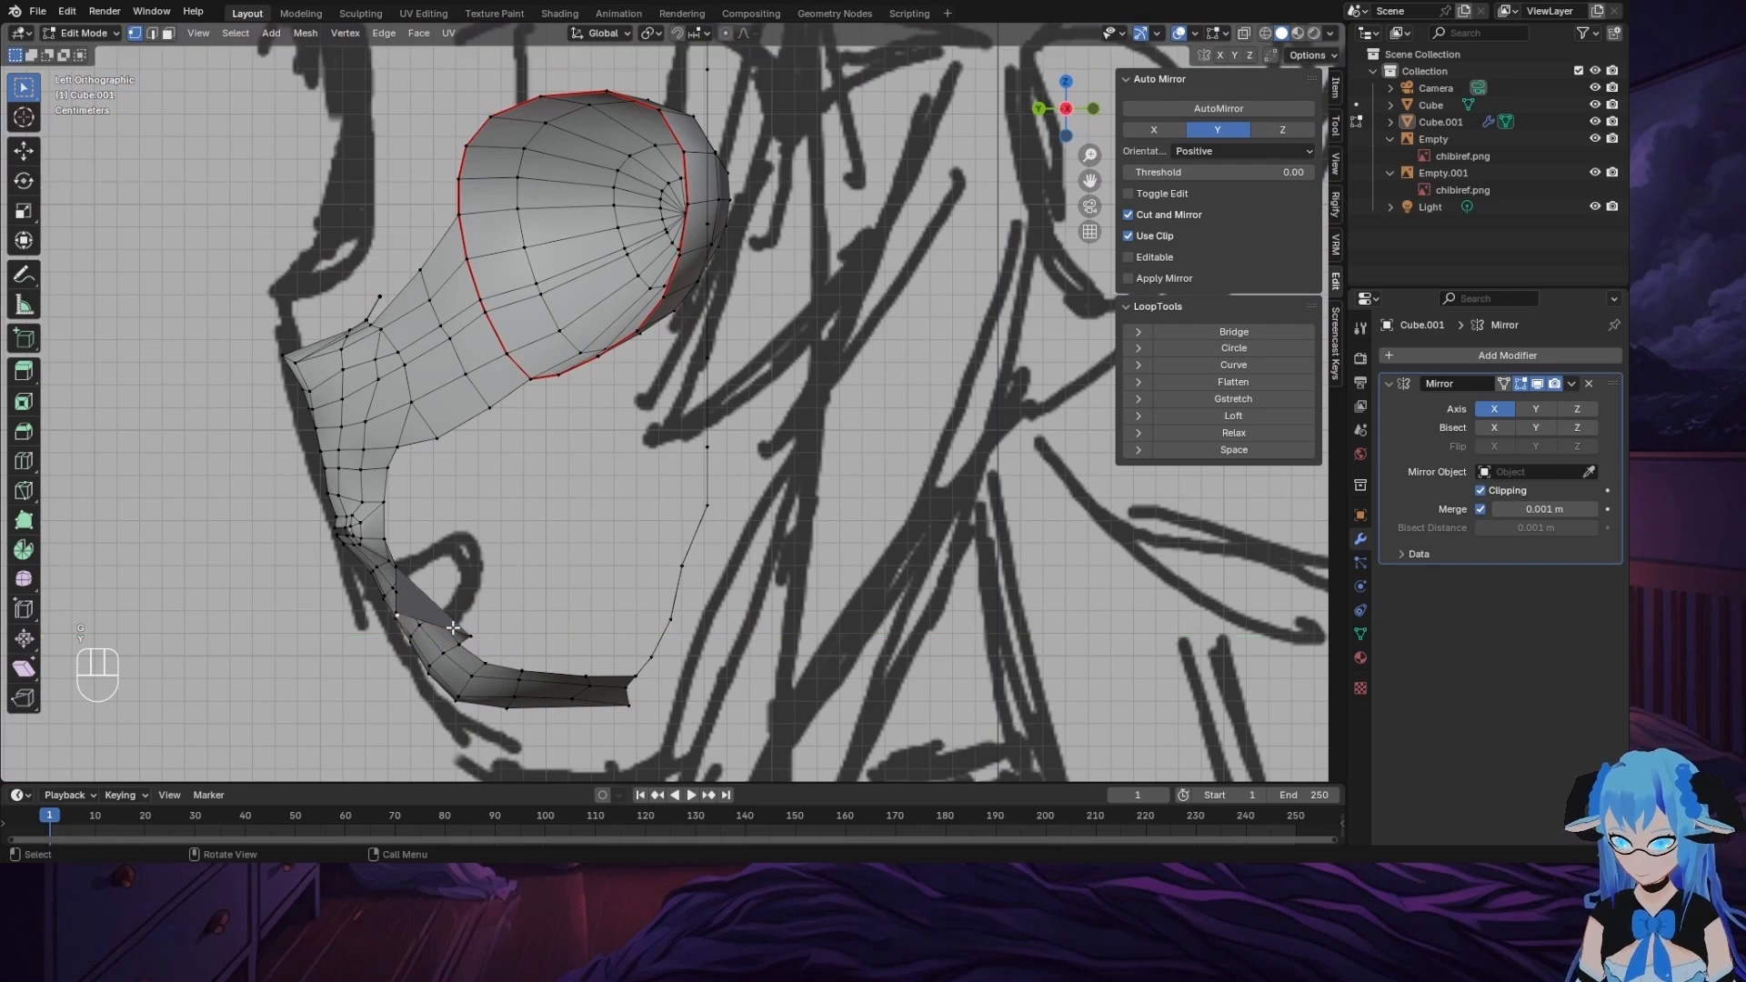
pyautogui.press('g')
pyautogui.press('y')
pyautogui.click(553, 628)
# Step: Move the two upper vertices of the mouth-side column backward along the Y axis
pyautogui.click(402, 586)
pyautogui.press('g')
pyautogui.press('y')
pyautogui.click(587, 651)
pyautogui.moveTo(589, 651); pyautogui.dragTo(628, 644, button='middle')
pyautogui.click(397, 564)
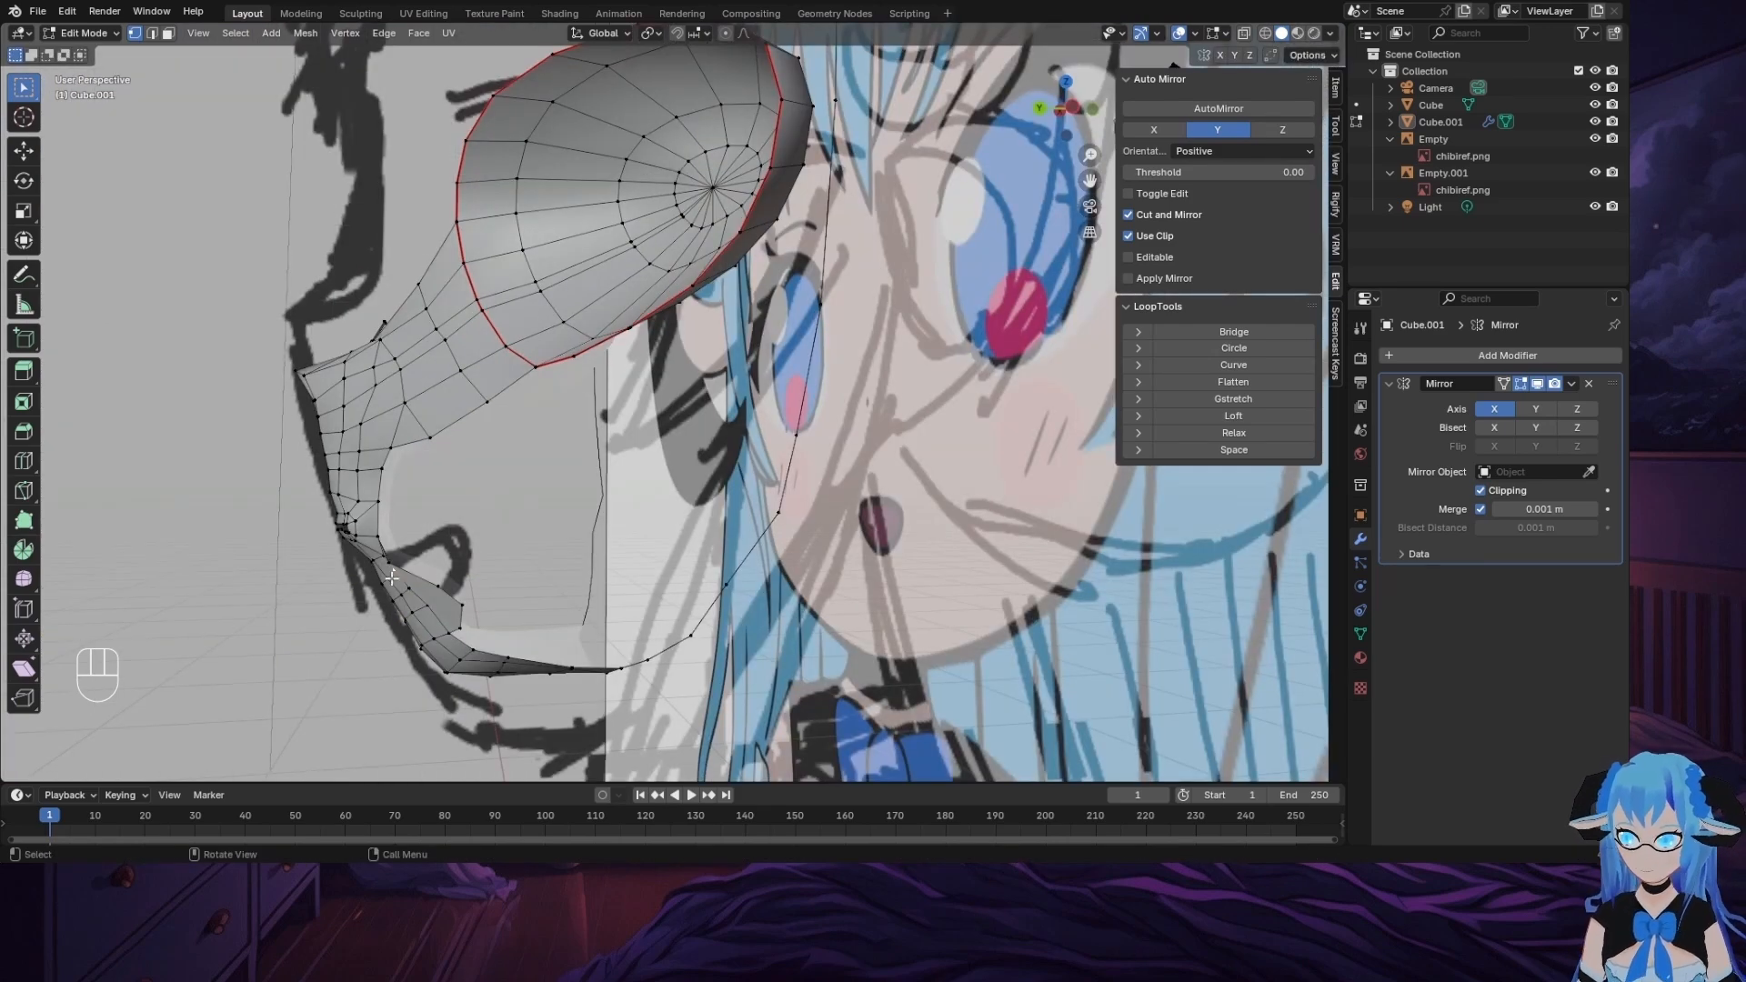
pyautogui.moveTo(509, 564)
pyautogui.keyDown('alt'); pyautogui.mouseDown(button='middle')
pyautogui.moveTo(454, 557)
pyautogui.moveTo(558, 530)
pyautogui.moveTo(528, 544)
pyautogui.mouseUp(button='middle'); pyautogui.keyUp('alt')
pyautogui.press('g')
pyautogui.press('y')
pyautogui.click(523, 546)
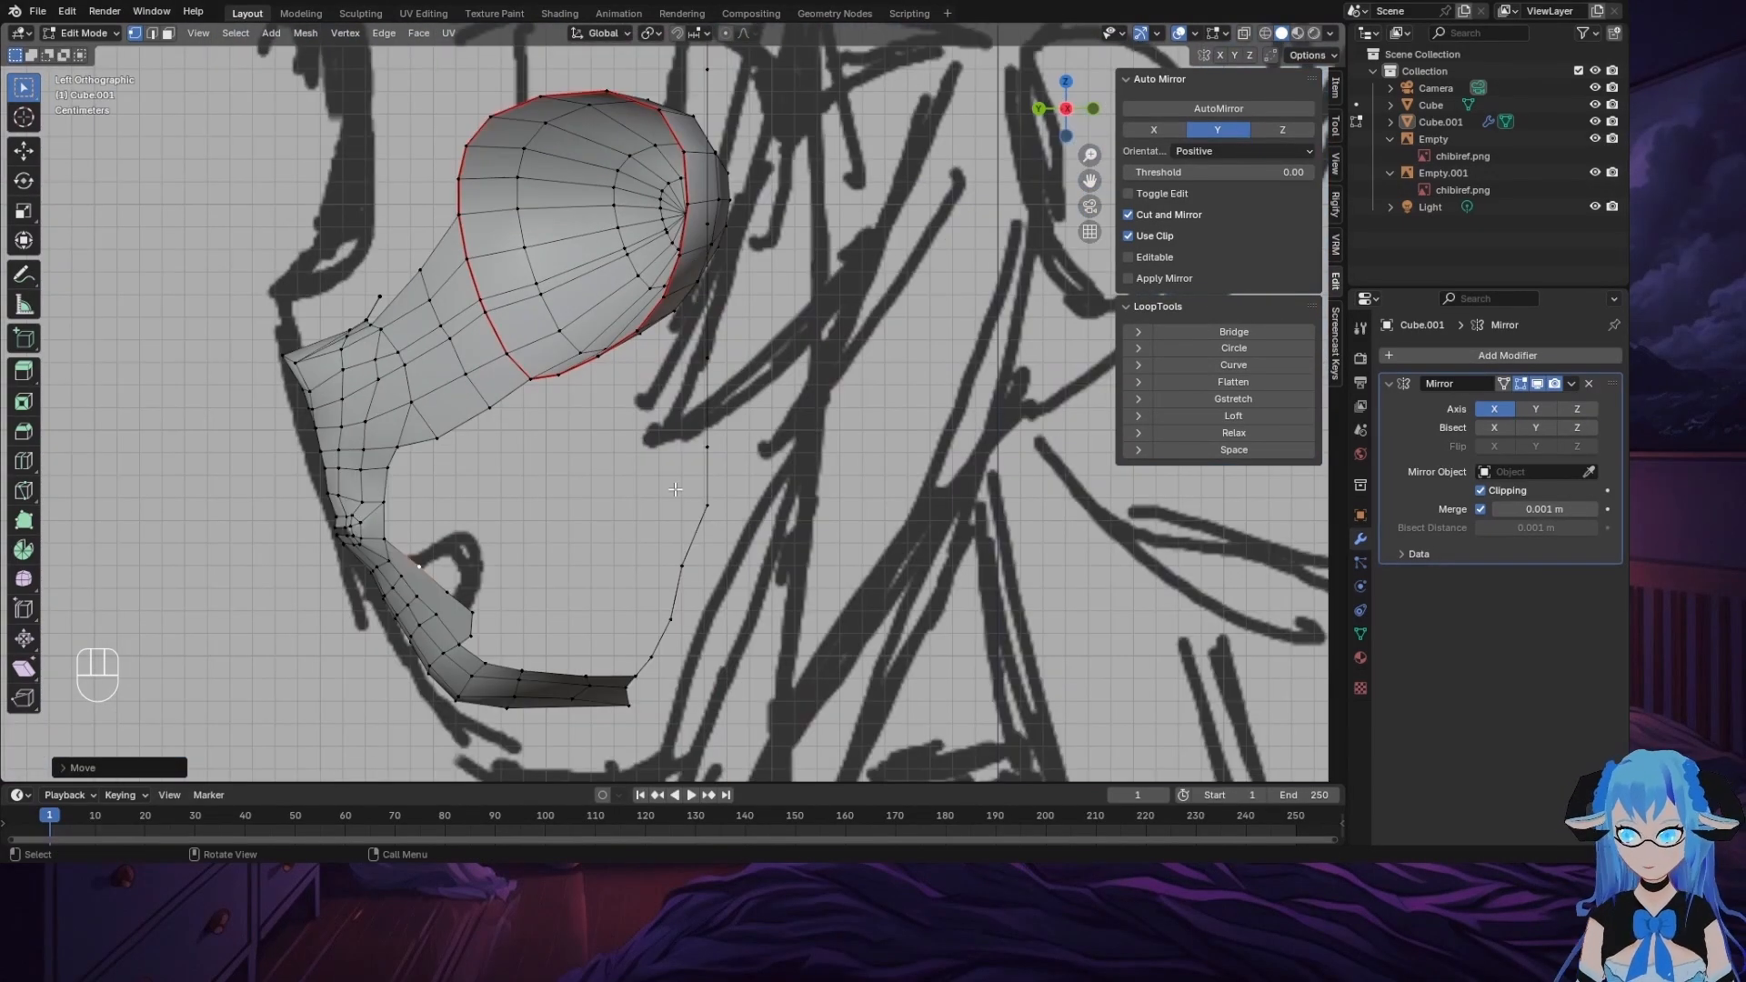
# Step: Move the protruding lower vertex of the mouth-side column forward along the Y axis to smooth the edge
pyautogui.click(478, 615)
pyautogui.press('f')
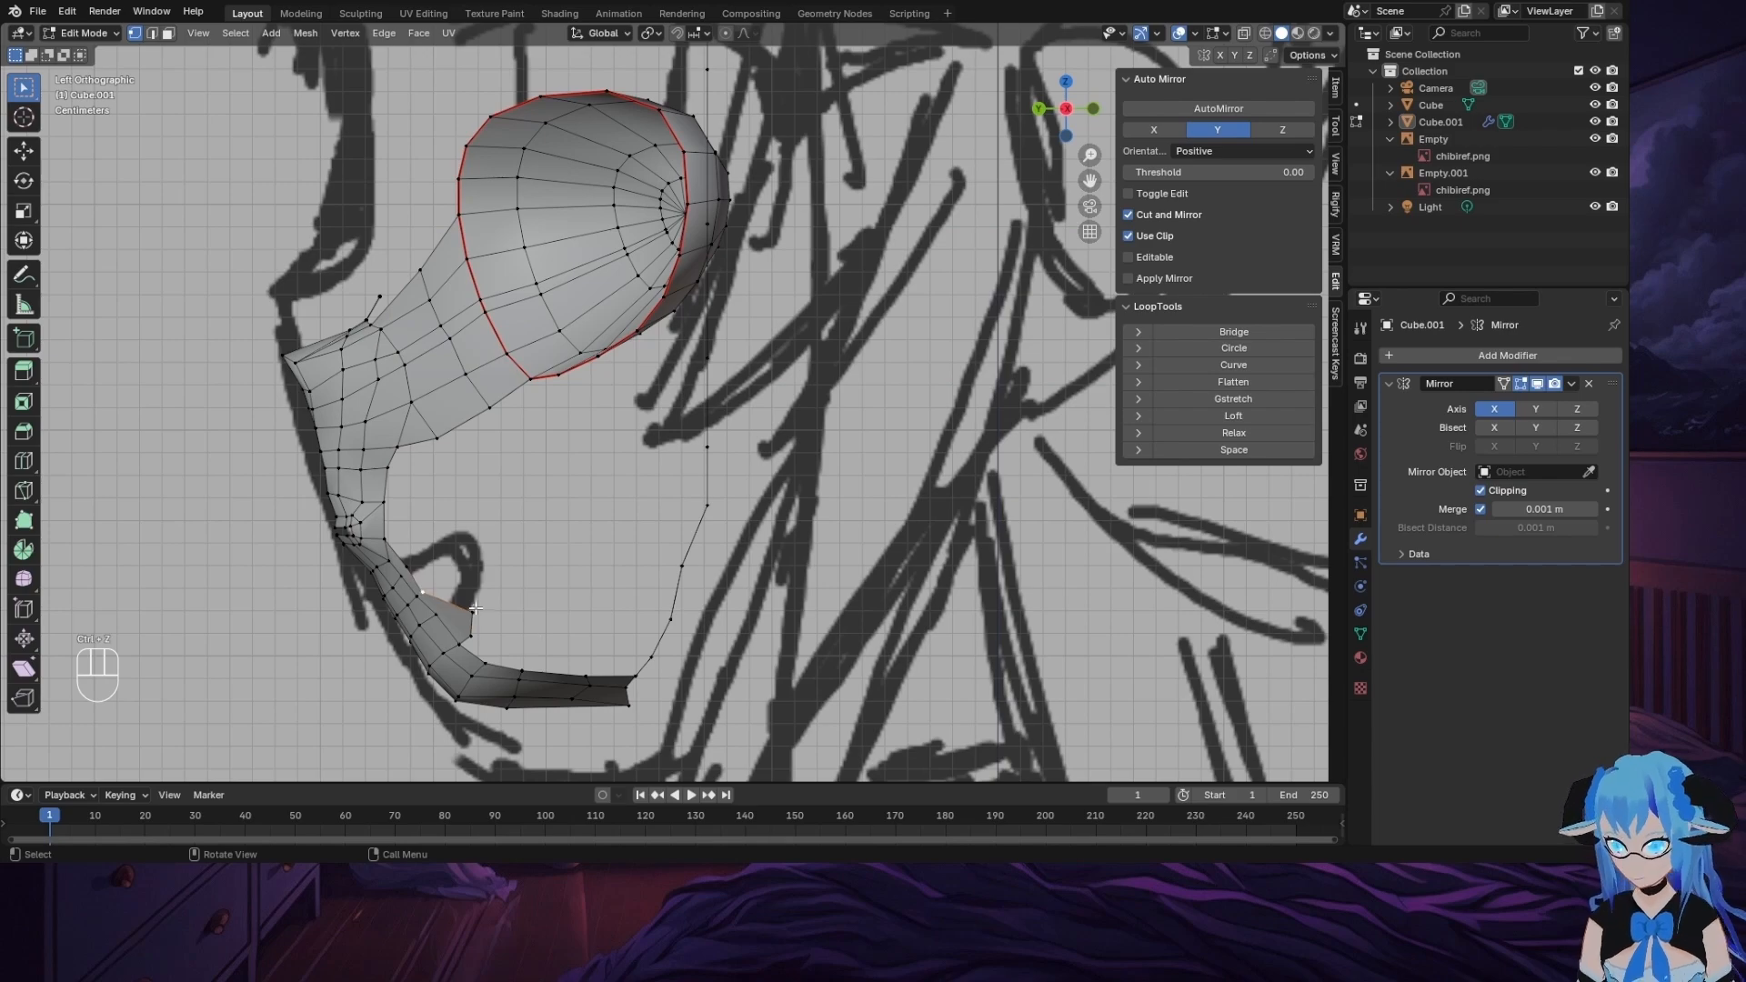
pyautogui.click(475, 610)
pyautogui.press('g')
pyautogui.press('y')
pyautogui.click(448, 607)
pyautogui.moveTo(423, 602); pyautogui.dragTo(495, 570, button='middle')
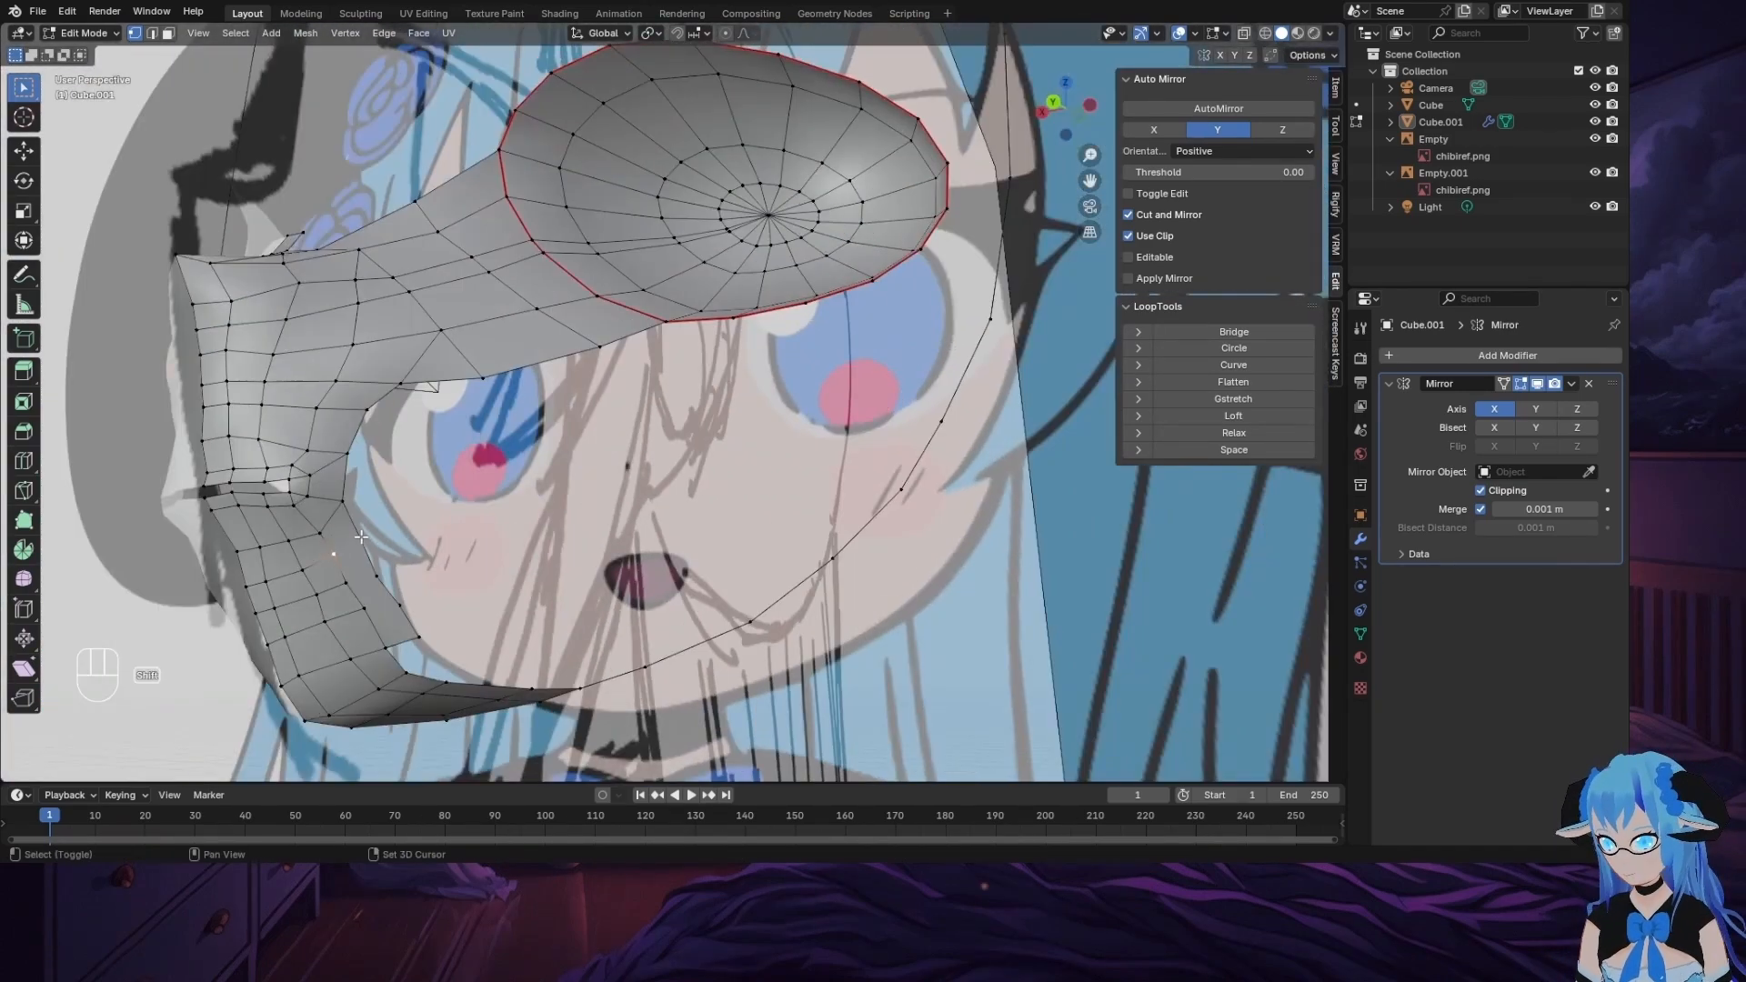
# Step: Connect opposite vertices across the new face beside the chin to continue the edge row
pyautogui.keyDown('shift'); pyautogui.click(362, 611); pyautogui.keyUp('shift')
pyautogui.press('j')
pyautogui.moveTo(368, 623); pyautogui.dragTo(680, 369, button='middle')
# Step: In the side view, extrude the mouth-side column's bottom vertex toward the jaw and fill faces along the jaw strip's upper edge
pyautogui.click(1084, 122)
pyautogui.press('e')
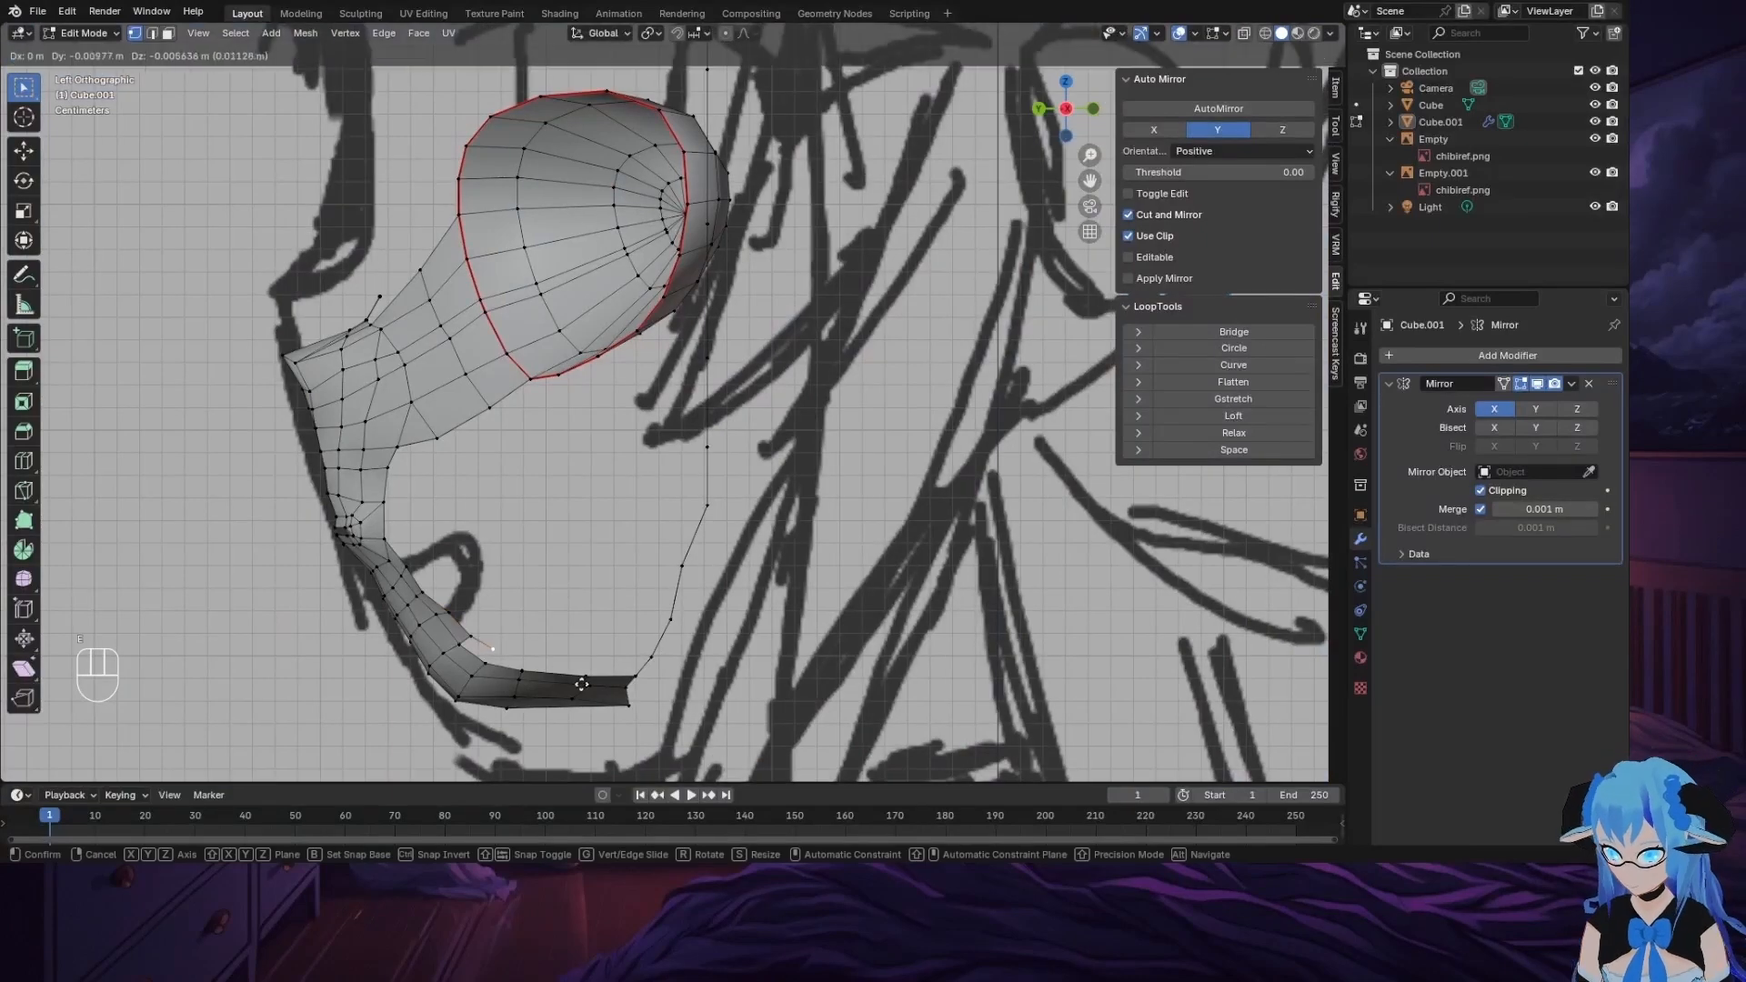
pyautogui.click(697, 685)
pyautogui.keyDown('ctrl'); pyautogui.click(656, 664); pyautogui.keyUp('ctrl')
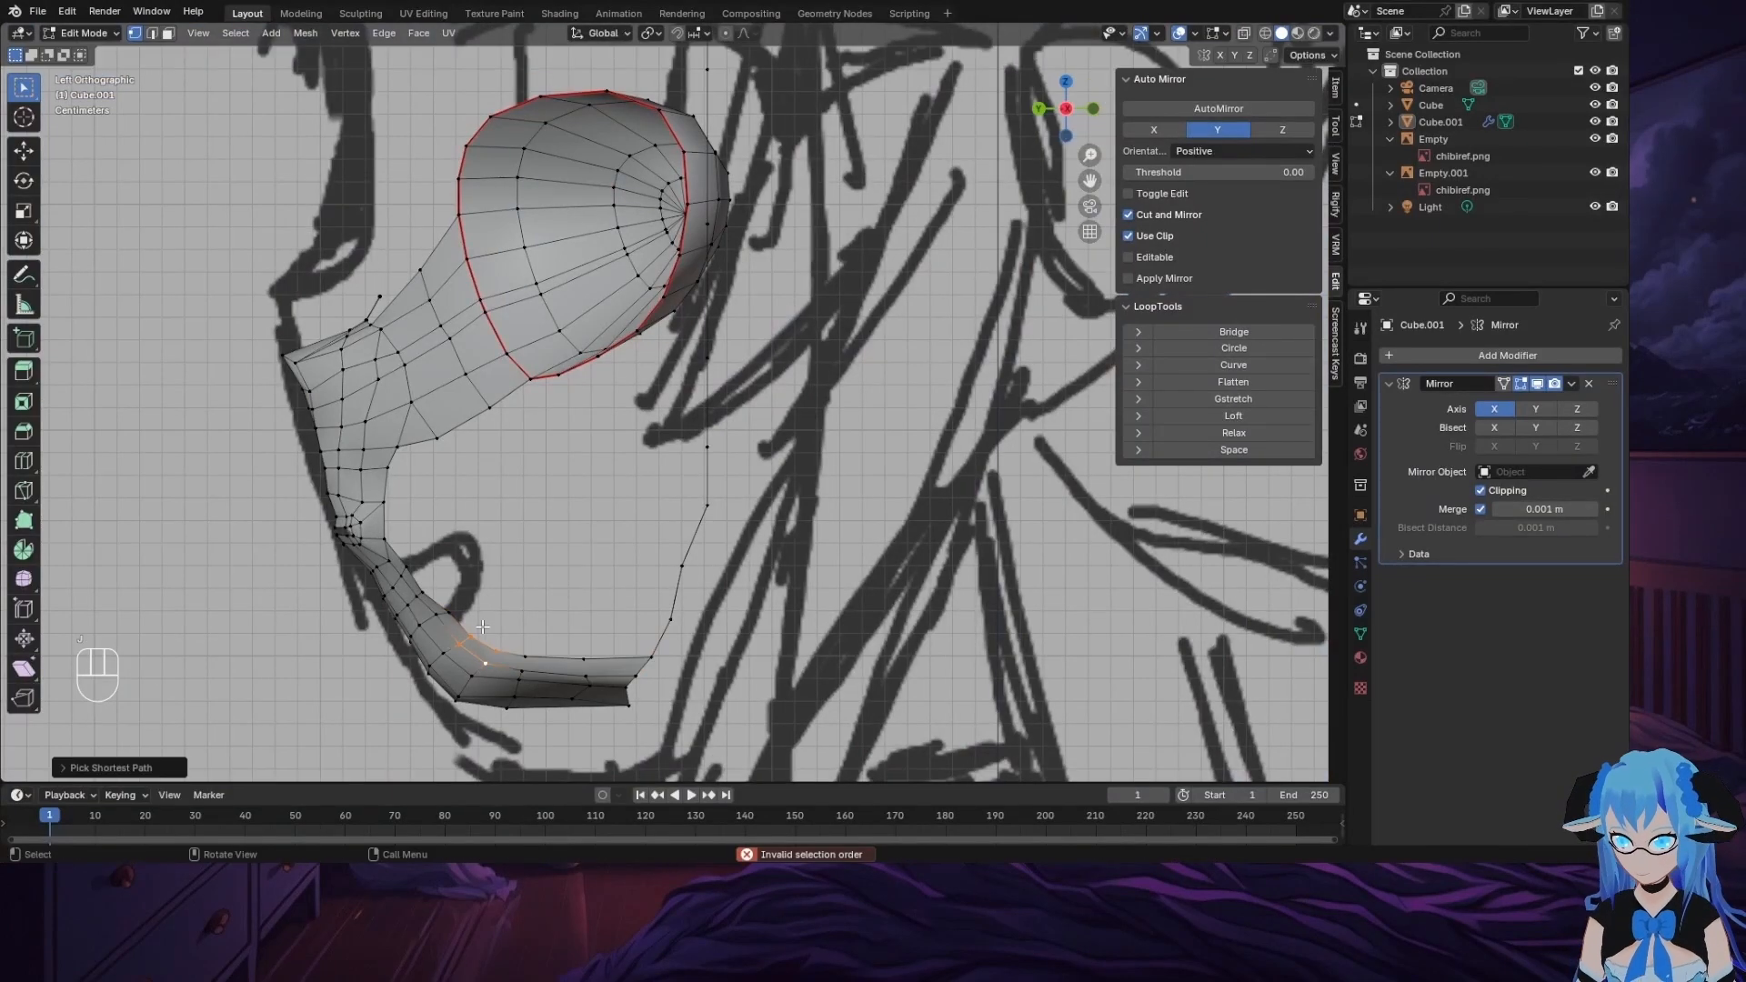
# Step: Move the vertex at the new chin-to-jaw corner along the X axis and refine its position
pyautogui.moveTo(592, 677); pyautogui.dragTo(762, 628, button='middle')
pyautogui.press('g')
pyautogui.press('x')
pyautogui.click(796, 519)
pyautogui.press('g')
pyautogui.click(805, 487)
# Step: In the back view, shift the inner vertex of the chin-to-jaw corner outward along the X axis
pyautogui.click(1073, 114)
pyautogui.press('g')
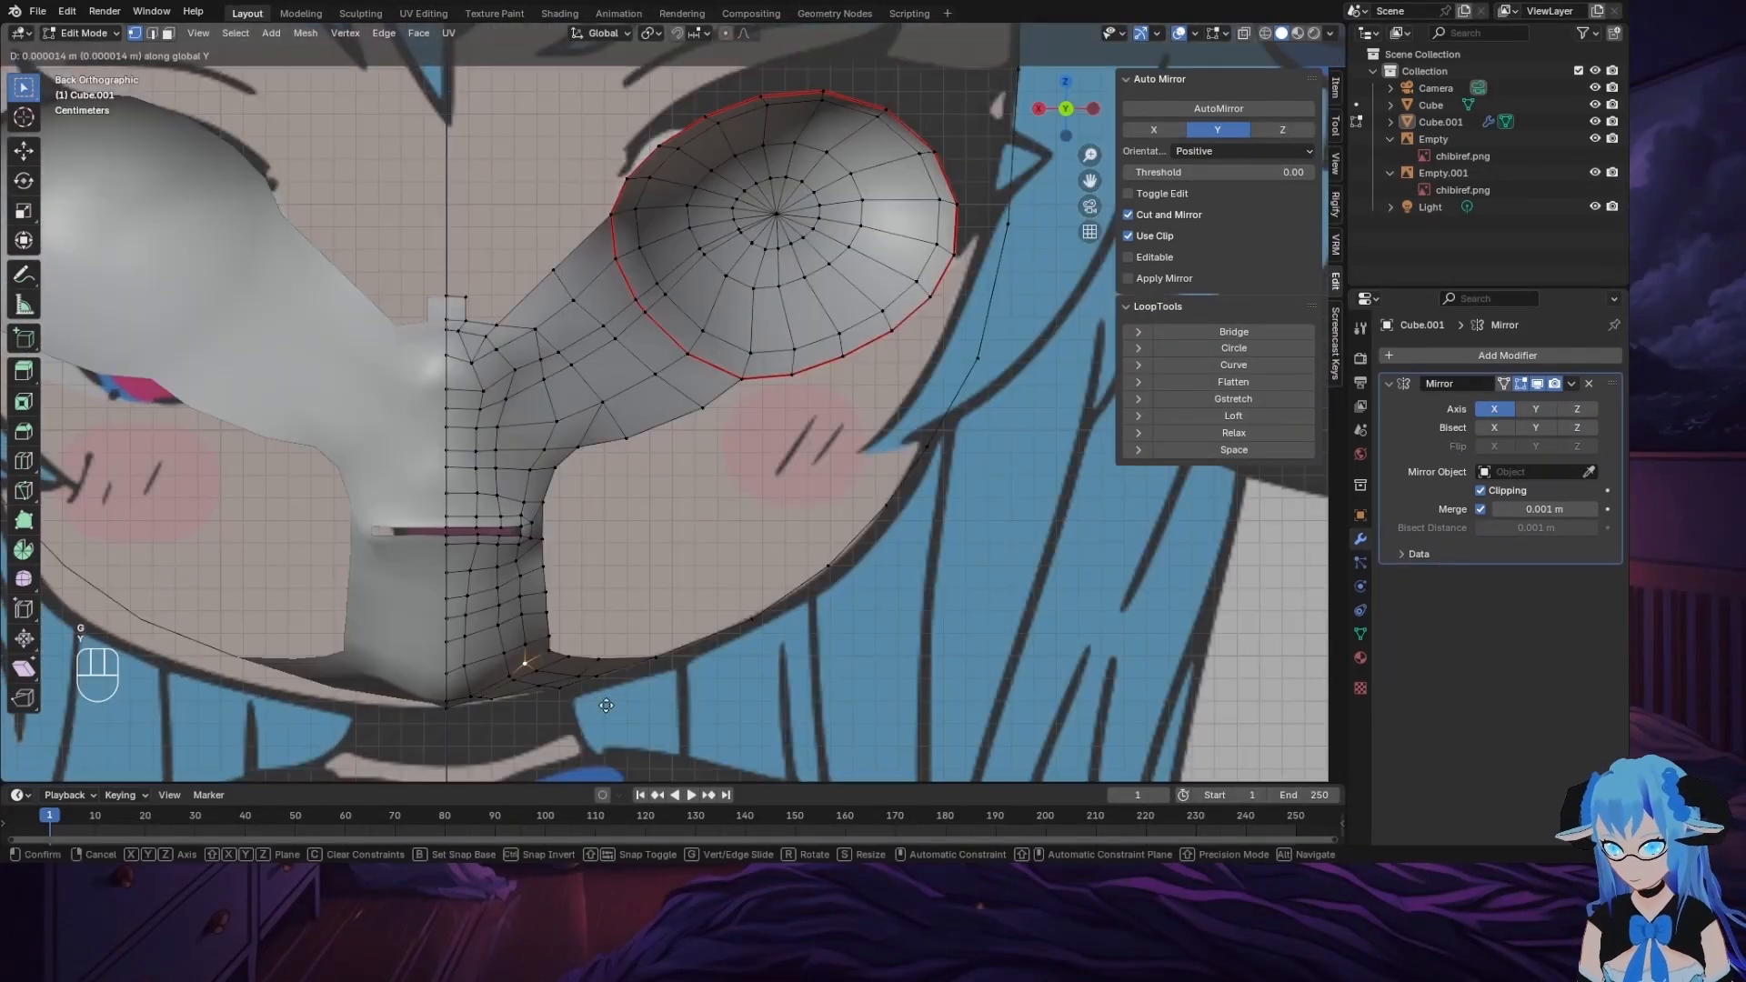
pyautogui.click(611, 710)
pyautogui.press('g')
pyautogui.press('x')
pyautogui.click(696, 723)
# Step: Reposition the vertices around the chin-to-jaw corner in the back view to even out the quad spacing
pyautogui.moveTo(566, 649); pyautogui.dragTo(591, 473, button='middle')
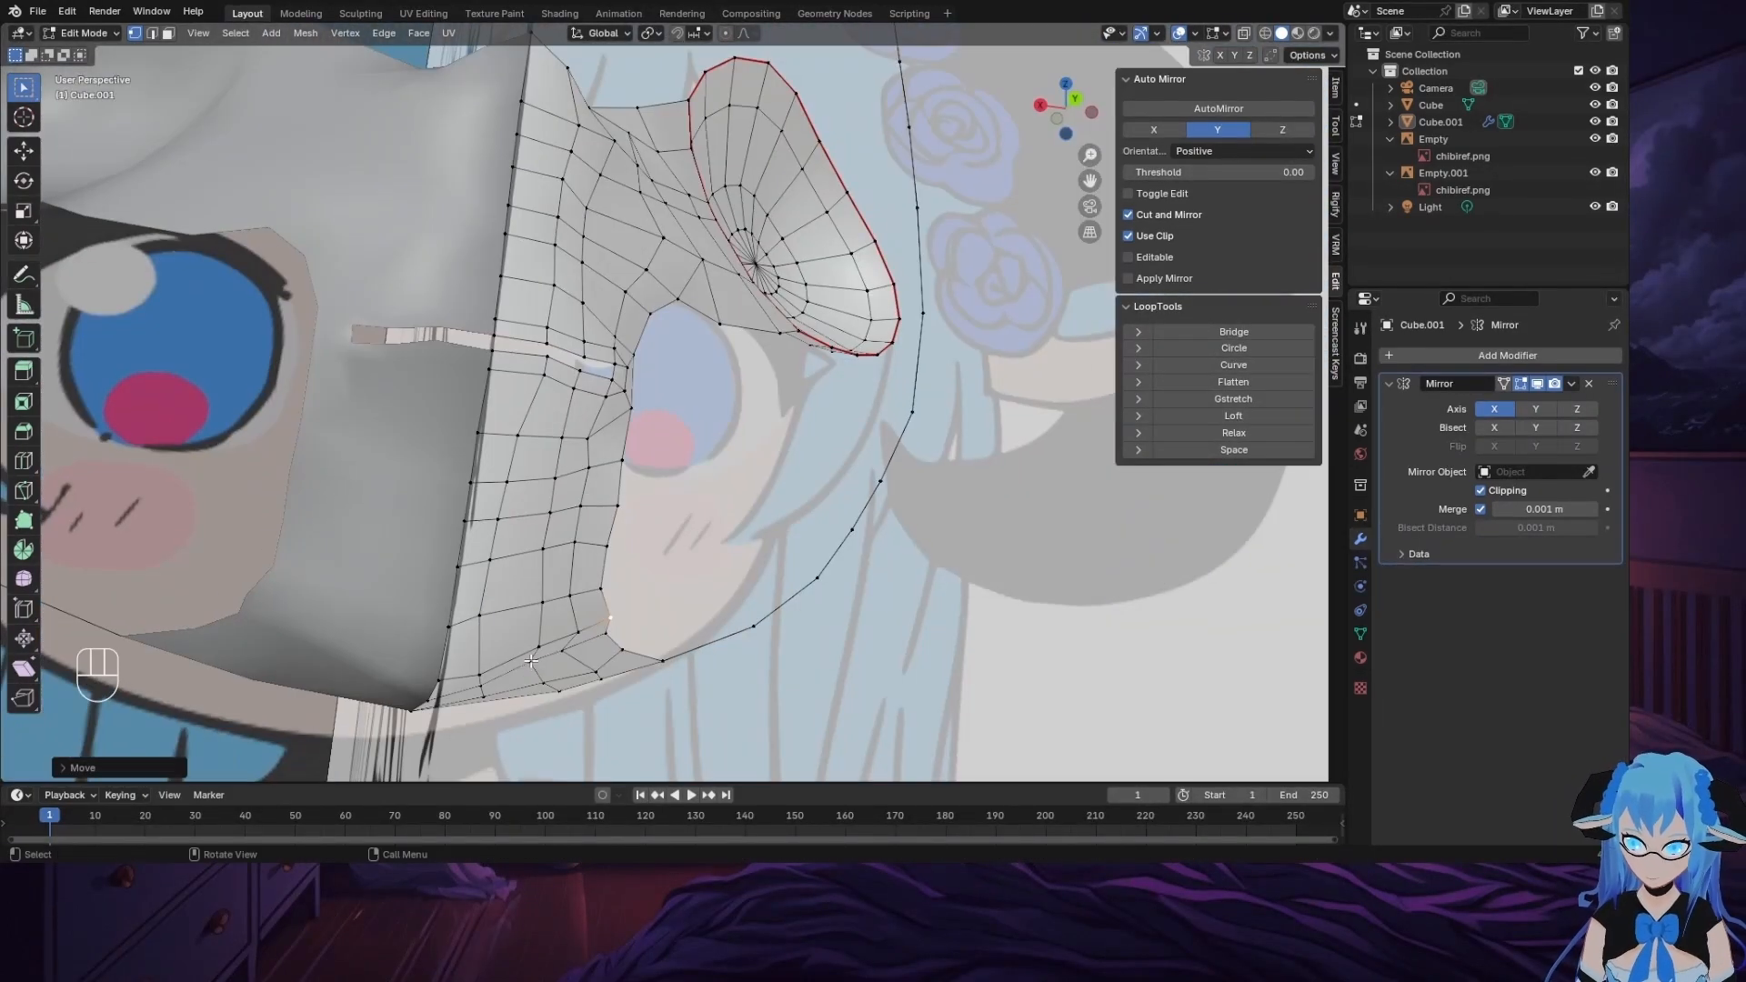
pyautogui.click(590, 459)
pyautogui.click(1073, 116)
pyautogui.press('g')
pyautogui.click(584, 667)
pyautogui.click(542, 664)
pyautogui.press('g')
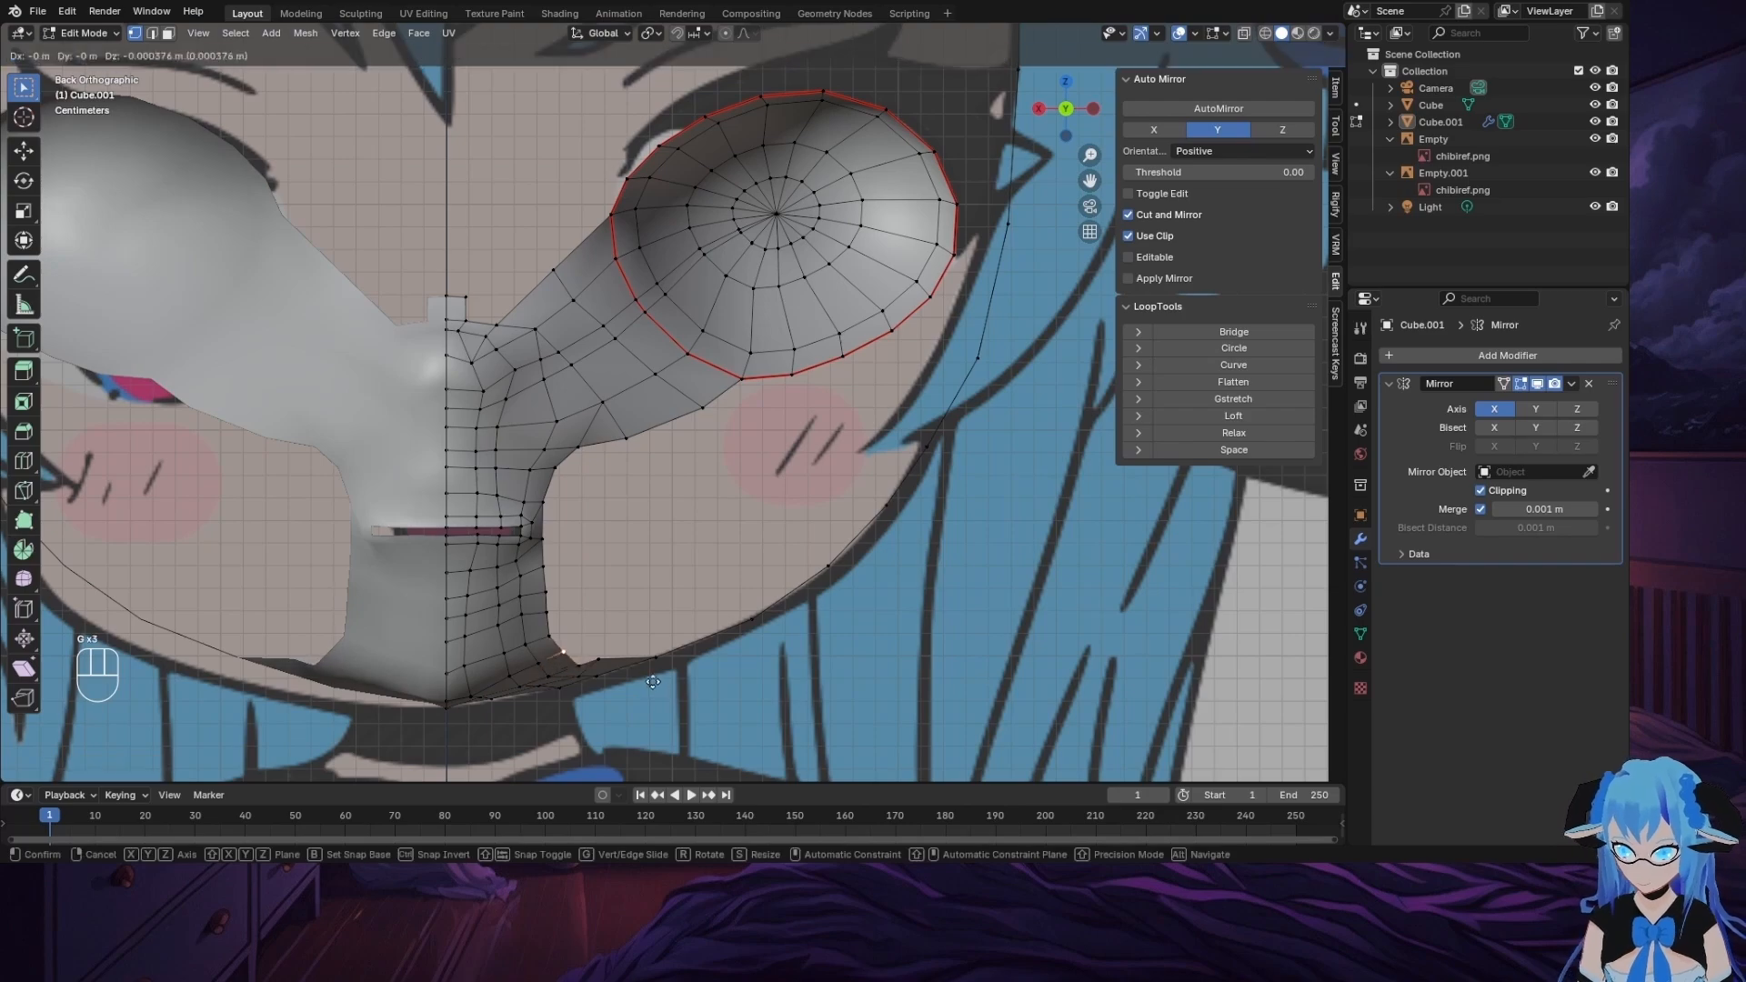
pyautogui.click(543, 661)
pyautogui.click(497, 696)
pyautogui.press('g')
pyautogui.click(513, 682)
pyautogui.moveTo(513, 682); pyautogui.dragTo(400, 618, button='middle')
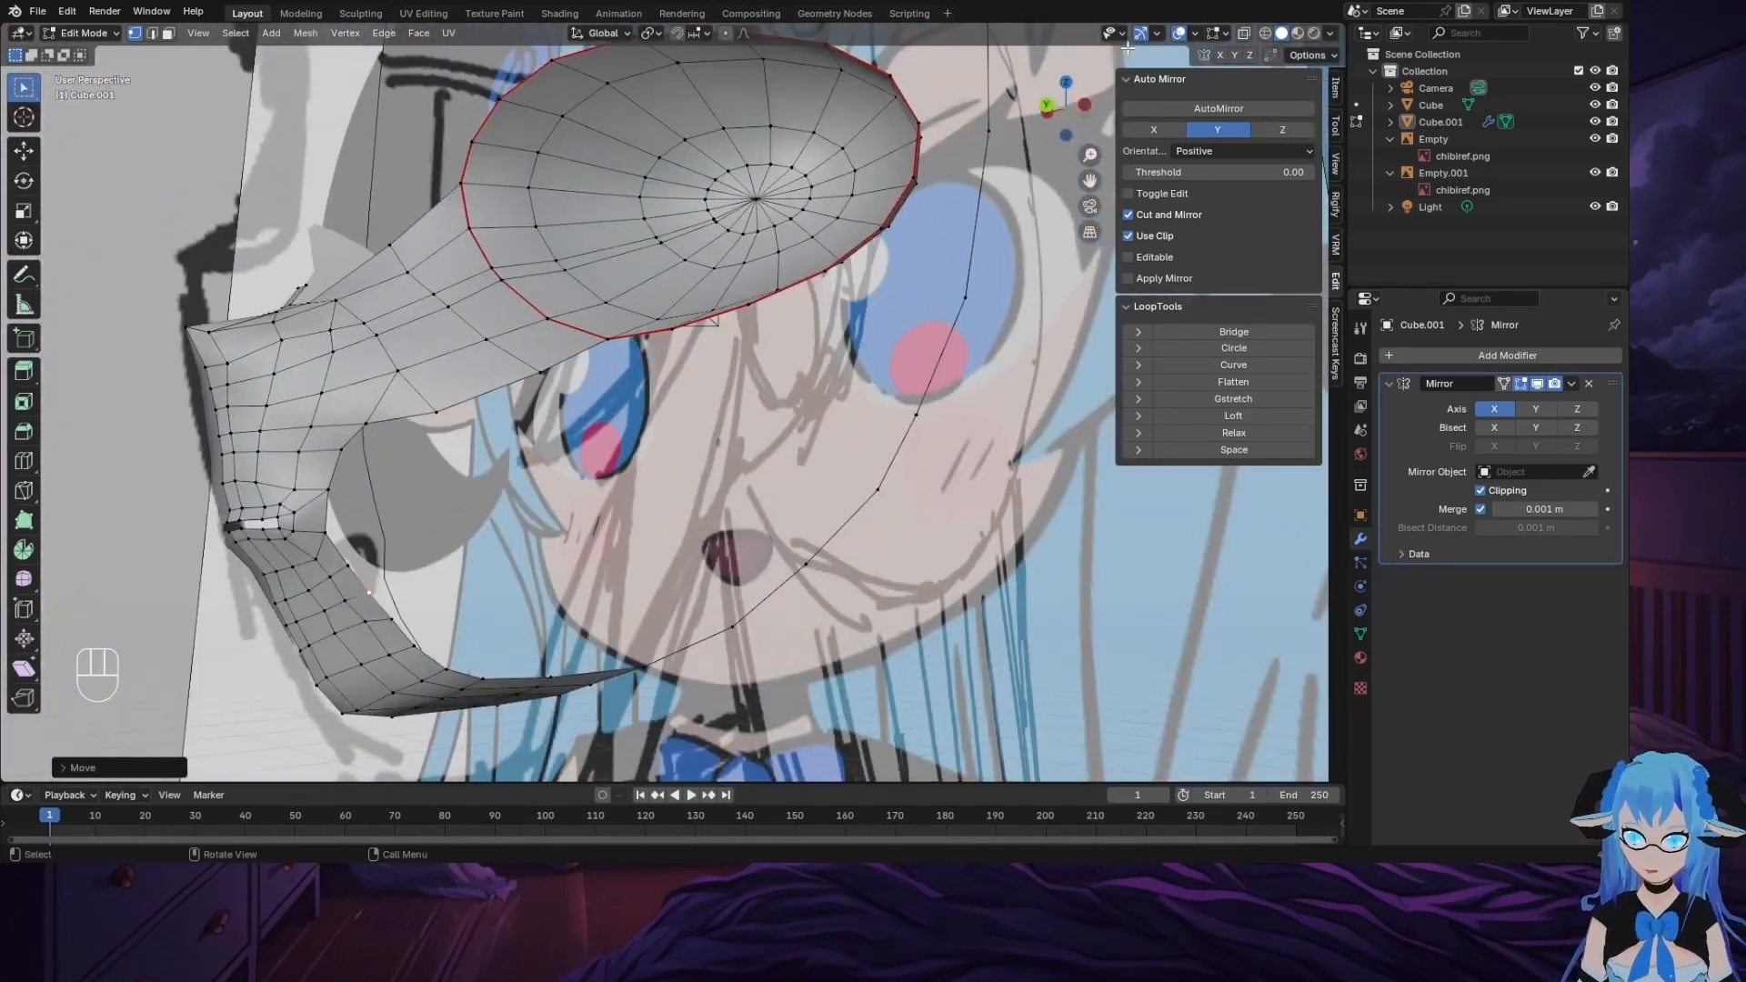
# Step: Hide both reference images, examine the face mesh from several angles, and show the references again
pyautogui.moveTo(1595, 139); pyautogui.dragTo(1596, 173)
pyautogui.scroll(-5, 537, 393)
pyautogui.moveTo(538, 394); pyautogui.dragTo(666, 382, button='middle')
pyautogui.moveTo(613, 237); pyautogui.dragTo(849, 281, button='middle')
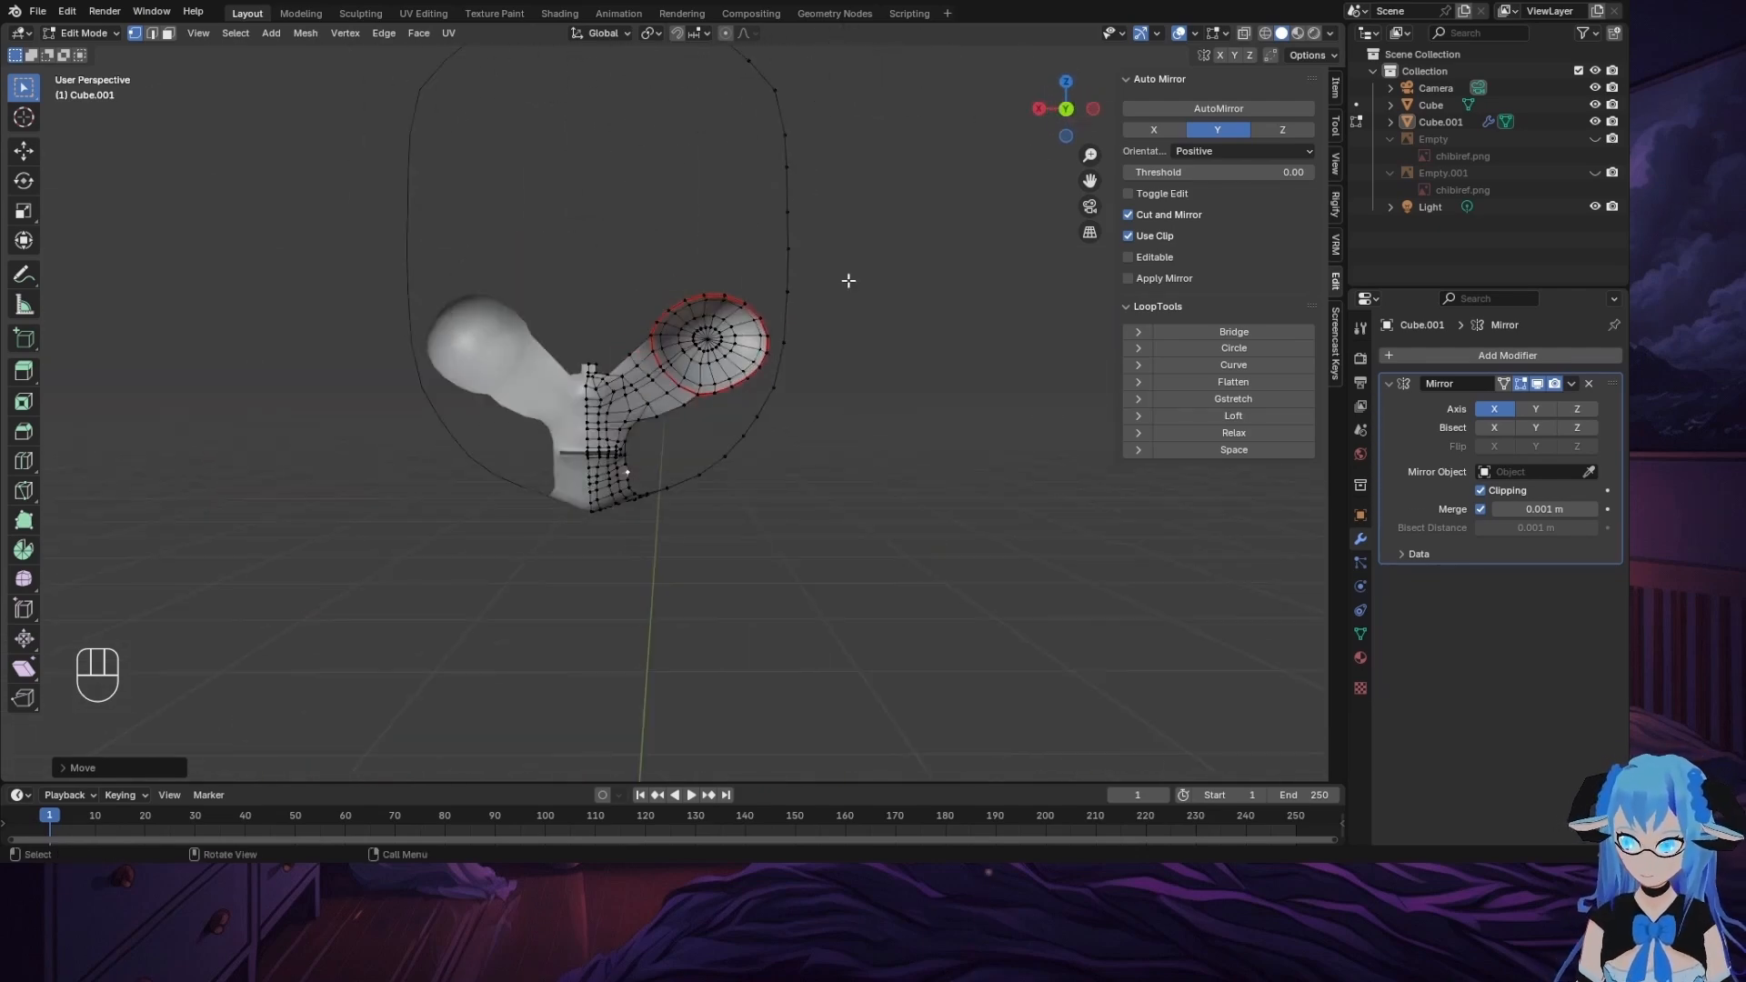
pyautogui.click(1068, 109)
pyautogui.moveTo(1595, 139); pyautogui.dragTo(1596, 173)
pyautogui.scroll(6, 849, 460)
# Step: With X-ray on, extrude a vertex column down from the cheek's lower edge and fill a face to the mouth-side column
pyautogui.click(1244, 32)
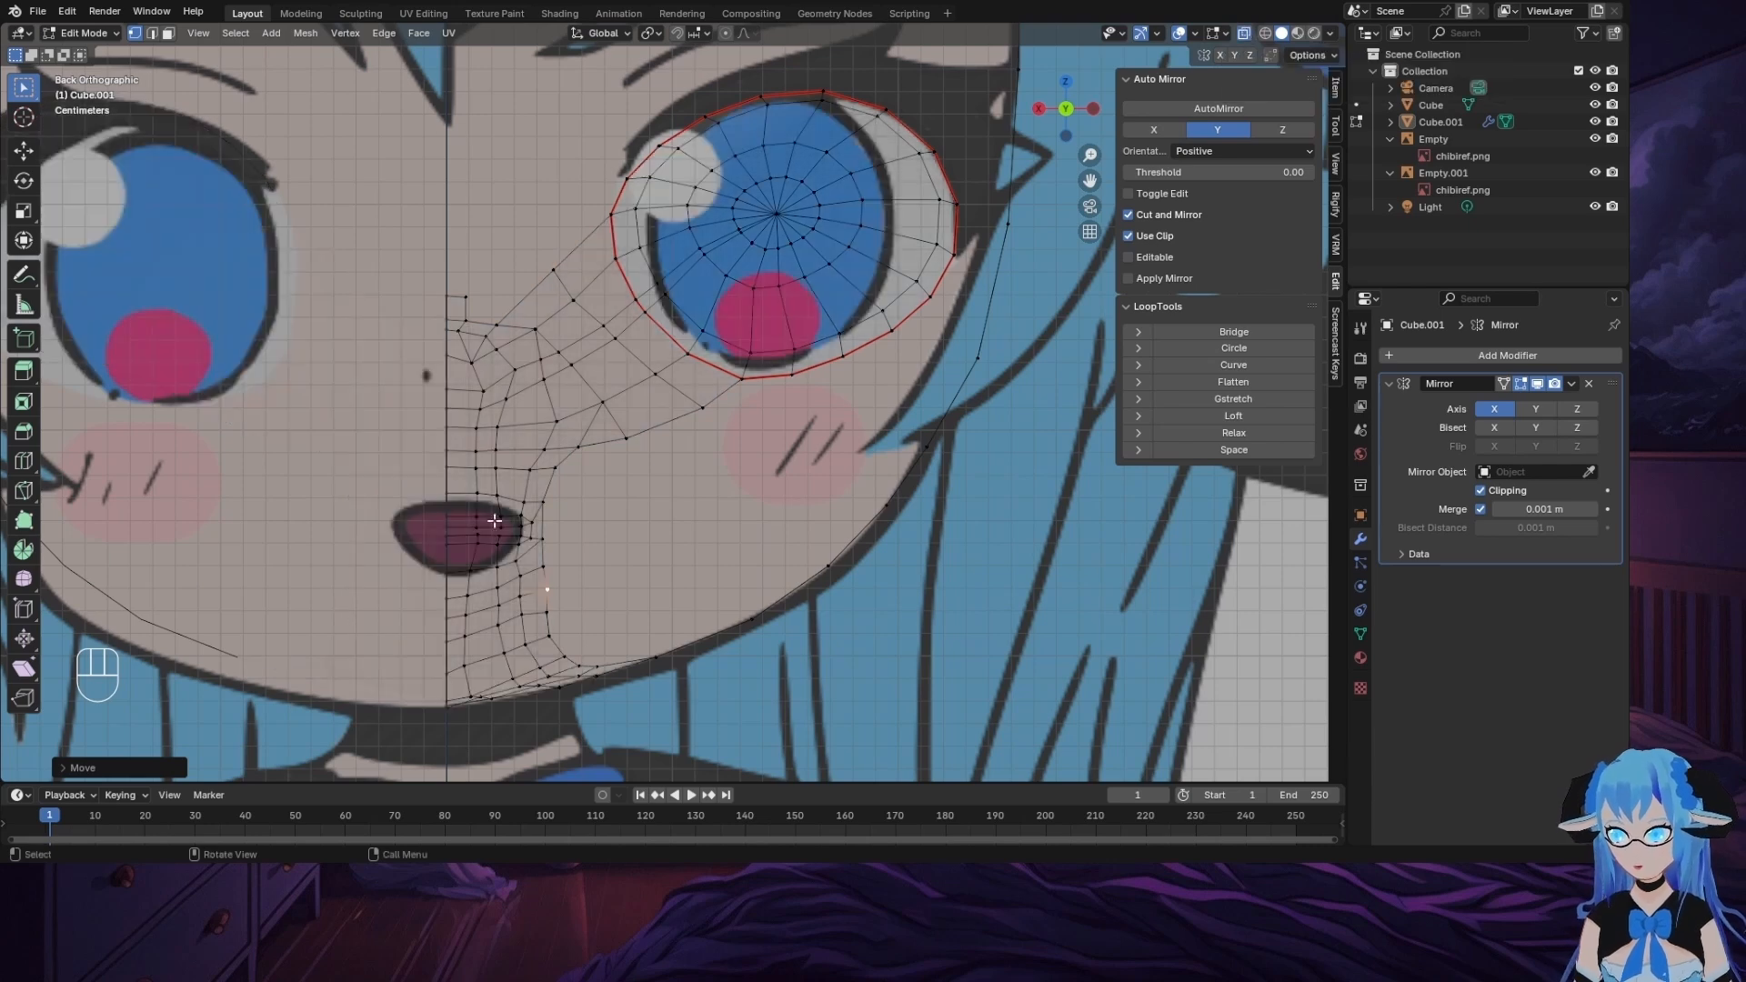
pyautogui.click(625, 441)
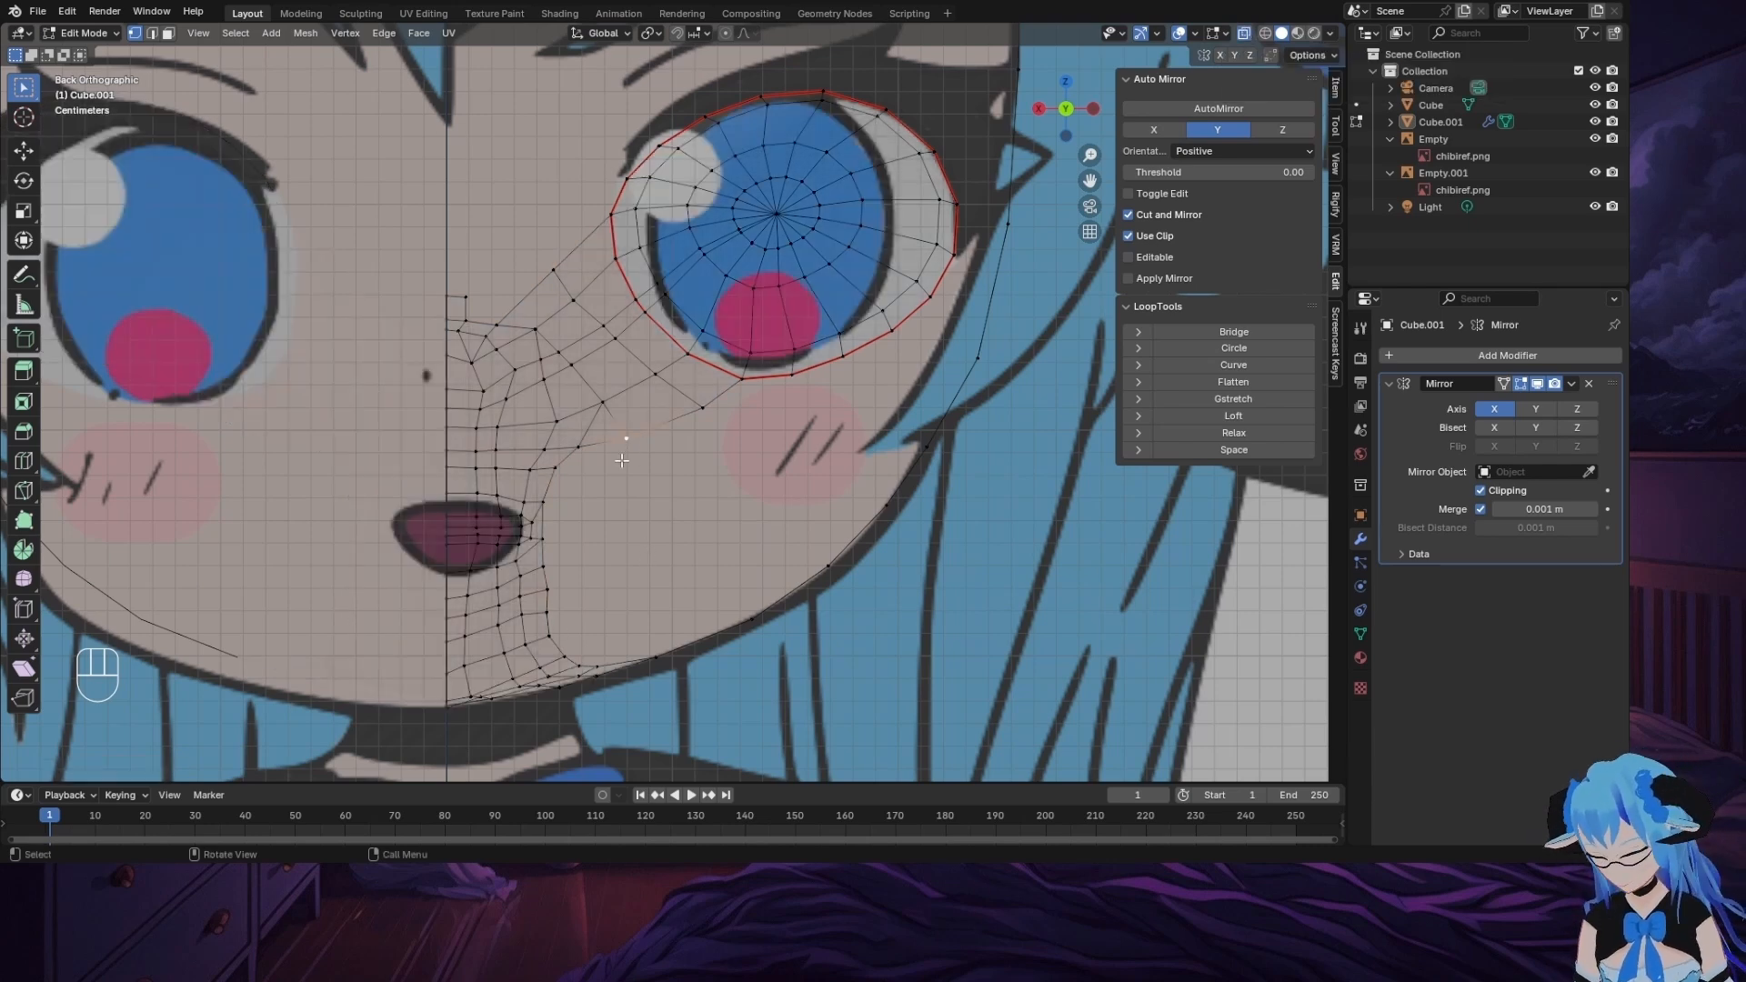
pyautogui.press('e')
pyautogui.click(610, 491)
pyautogui.press('e')
pyautogui.click(606, 525)
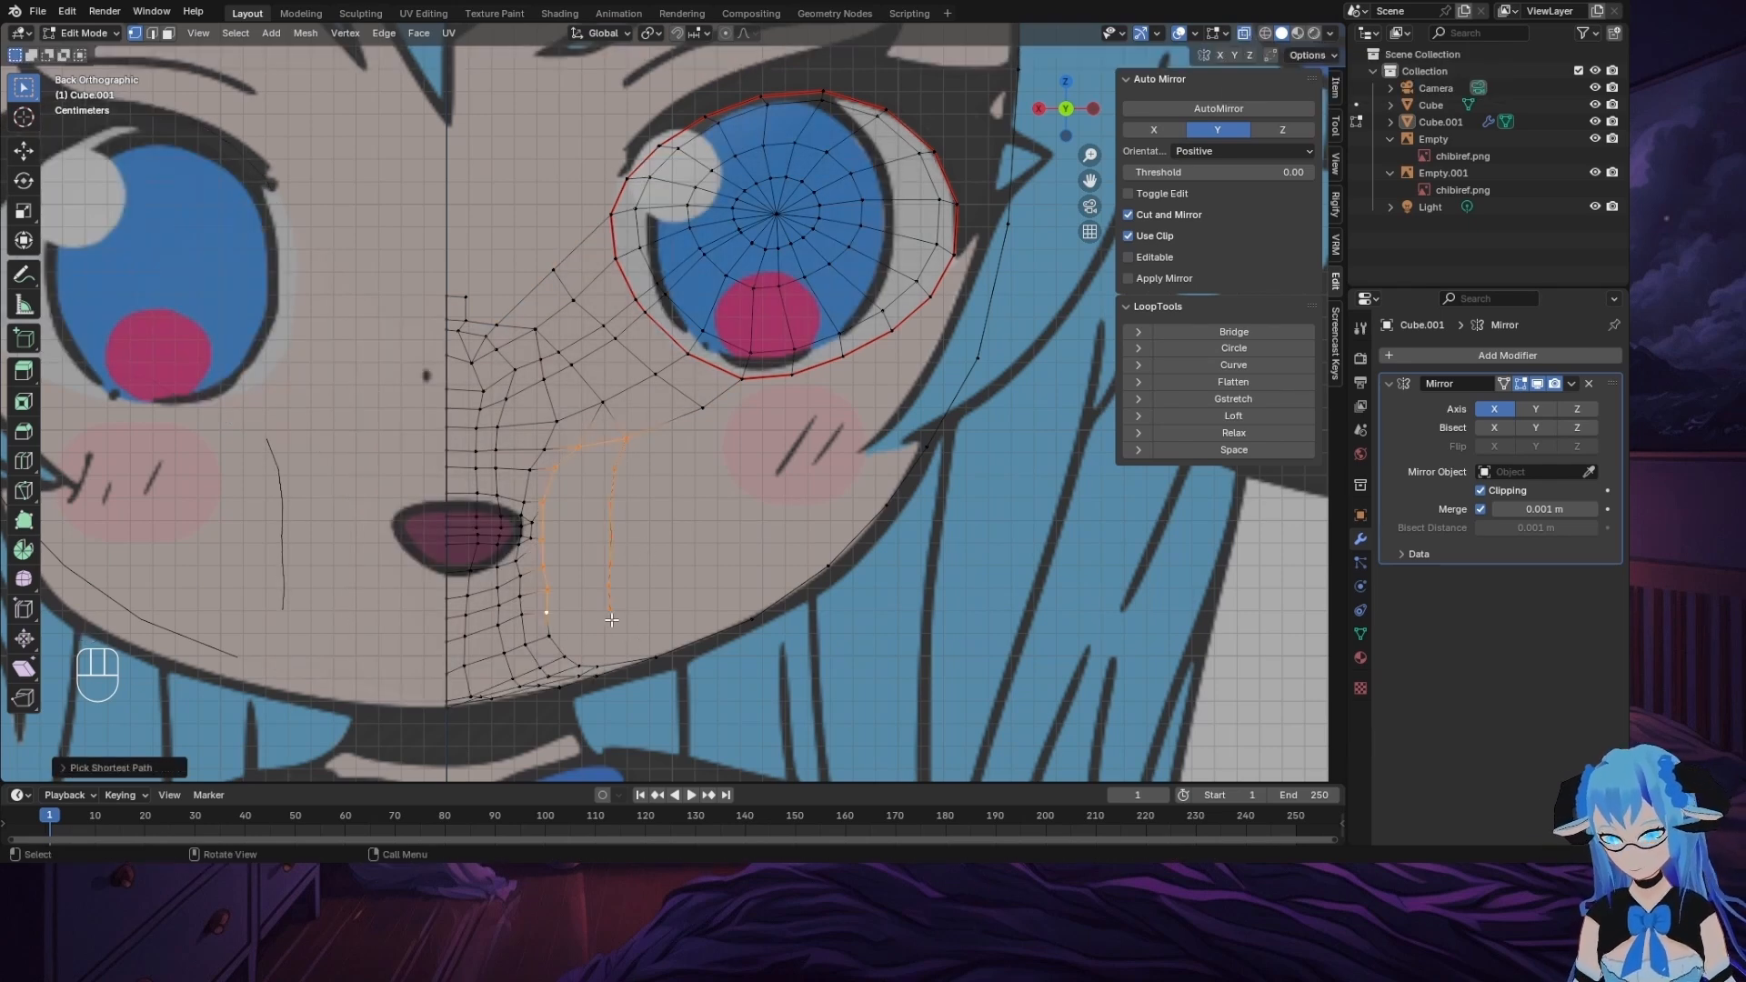
pyautogui.press('f')
# Step: Connect opposite vertices across the new cheek face to split it into rows of quads
pyautogui.keyDown('ctrl'); pyautogui.click(613, 470); pyautogui.keyUp('ctrl')
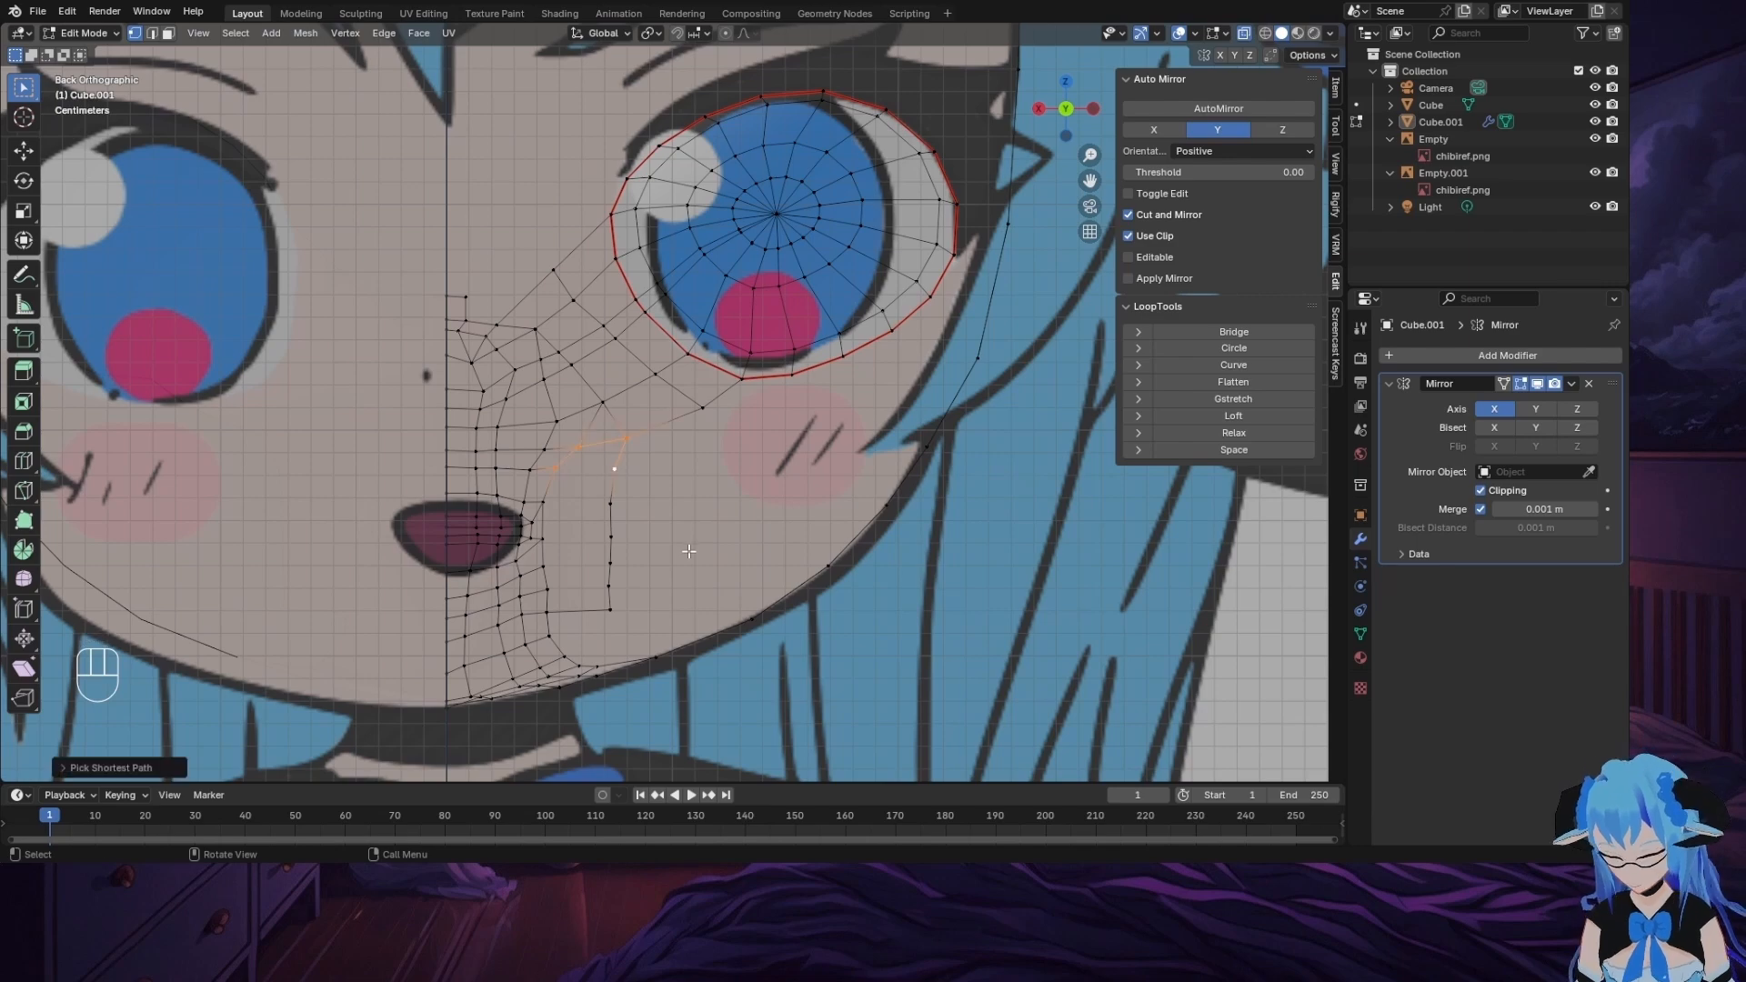
pyautogui.press('j')
pyautogui.hotkey('alt', 'z')
pyautogui.moveTo(624, 464); pyautogui.dragTo(555, 455, button='middle')
pyautogui.scroll(2, 546, 455)
pyautogui.click(351, 466)
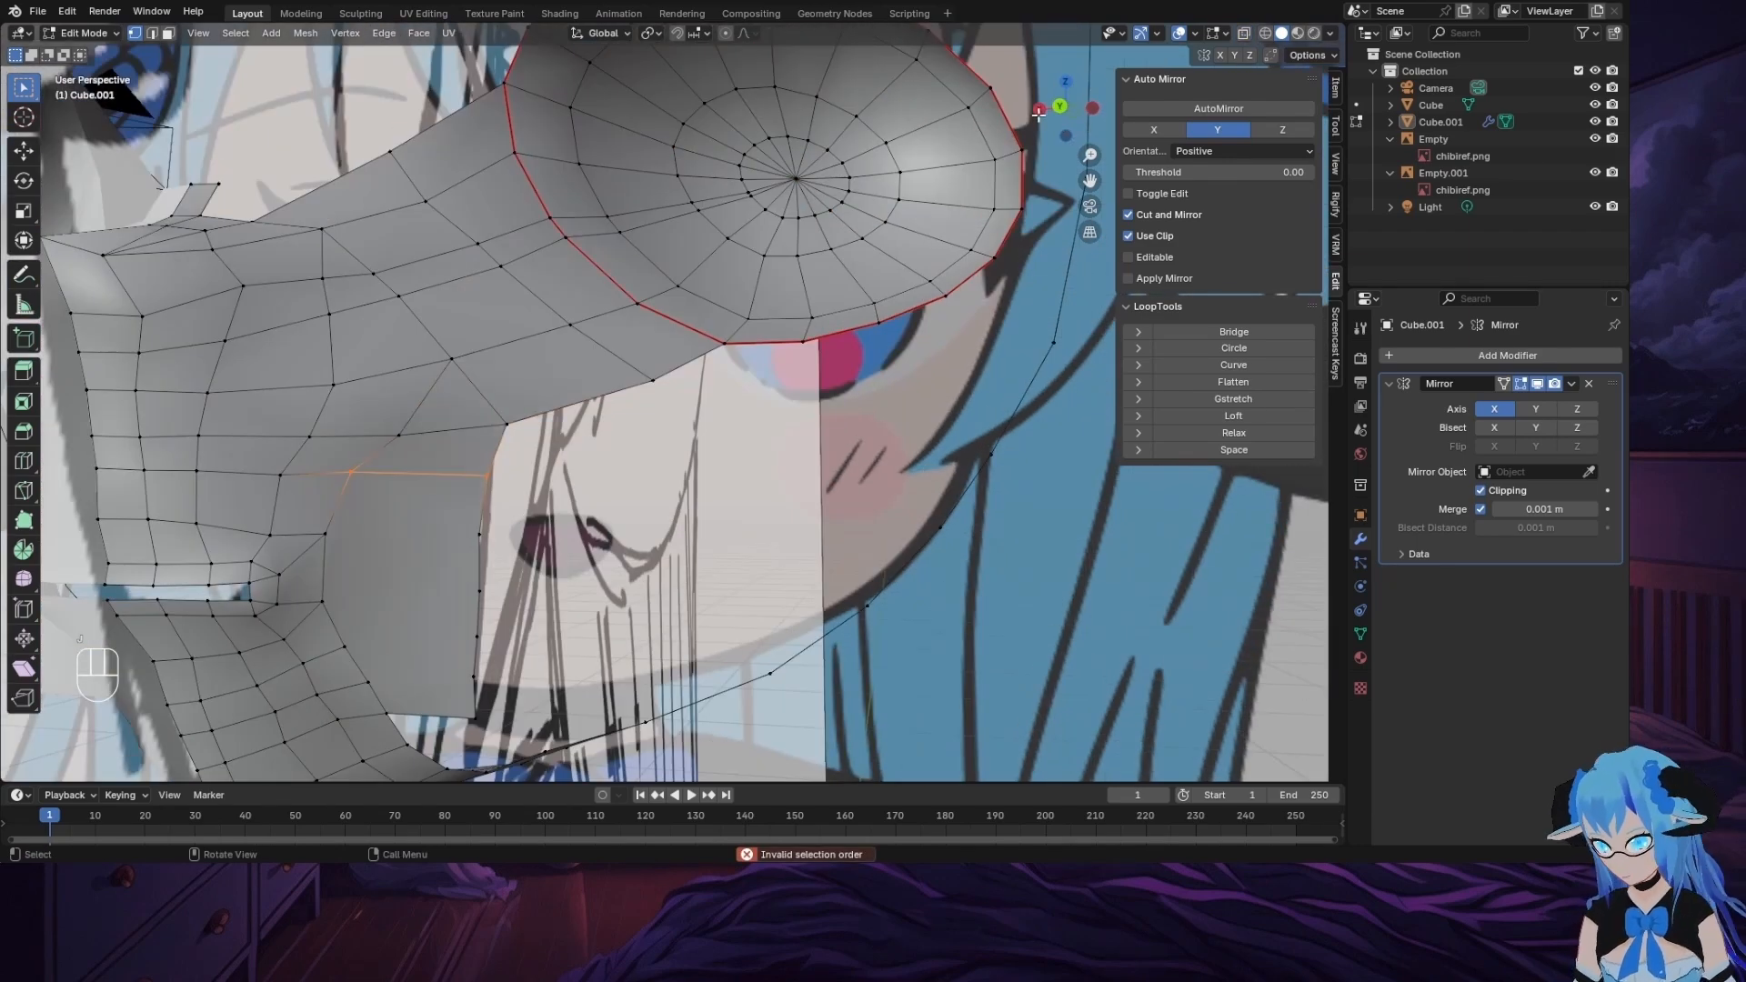
# Step: In the side view, adjust the new cheek column's vertices along the Y axis to follow the face curve
pyautogui.hotkey('alt', 'z')
pyautogui.press('ctrl+KP_1')
pyautogui.moveTo(582, 465); pyautogui.dragTo(684, 512)
pyautogui.press('ctrl+KP_3')
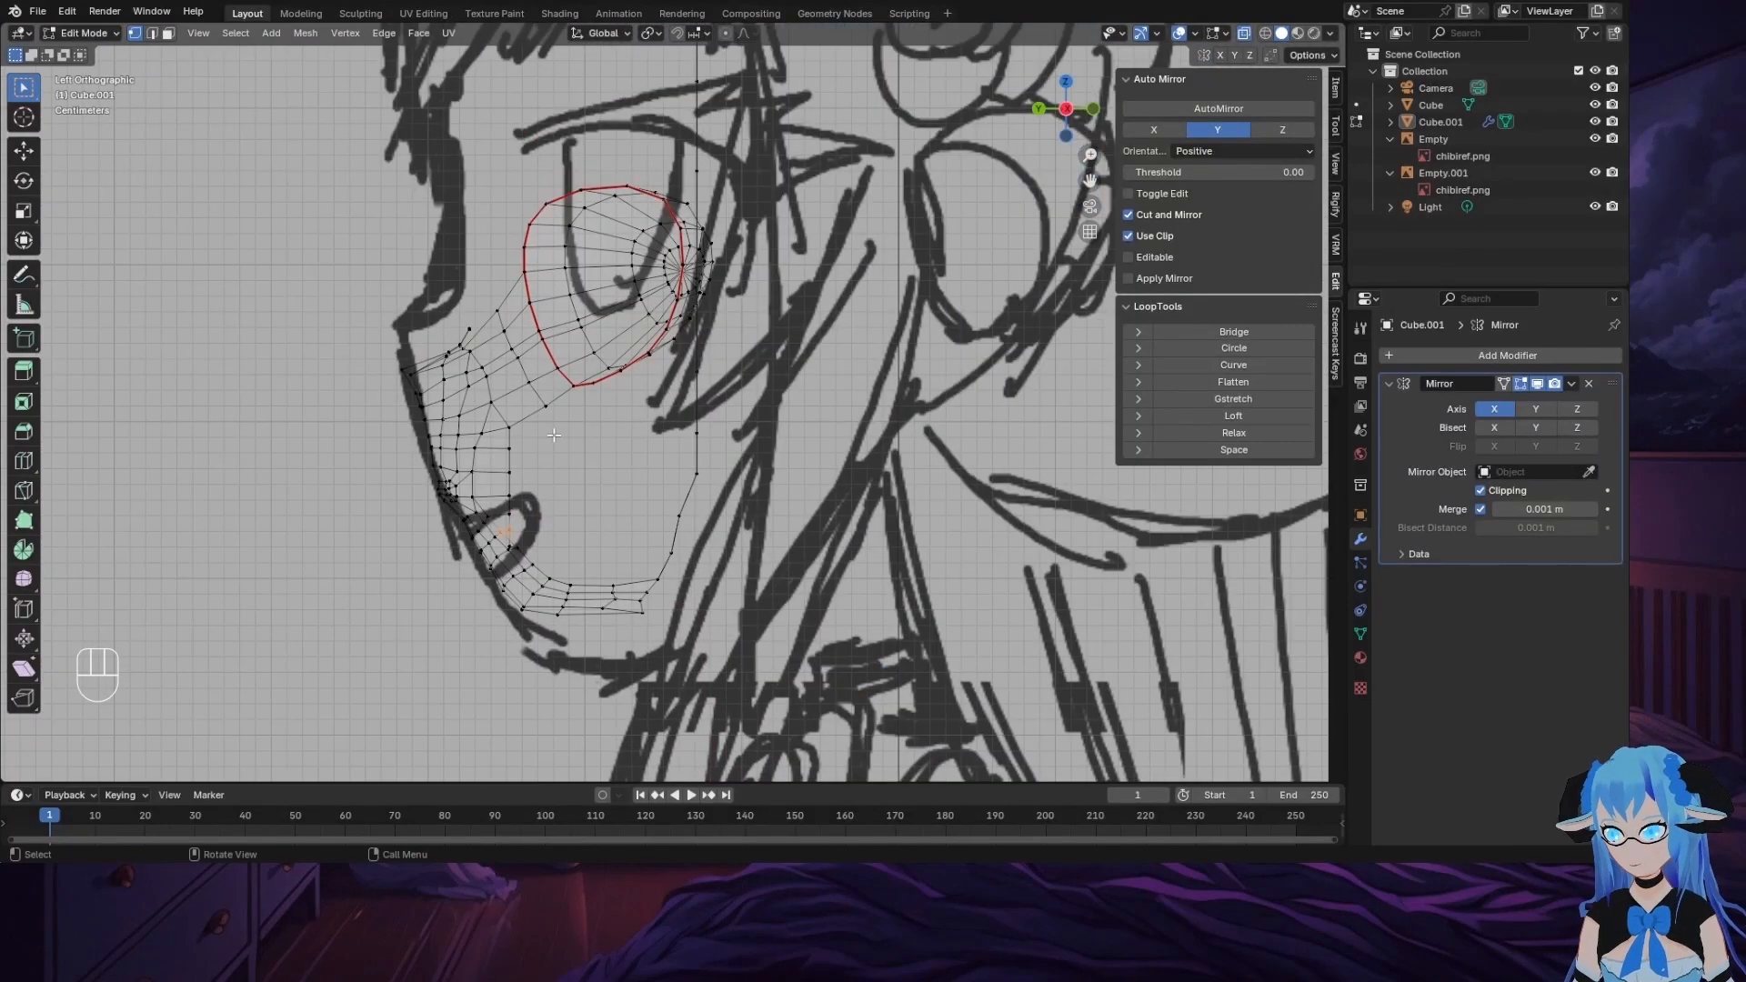
pyautogui.press('g')
pyautogui.press('y')
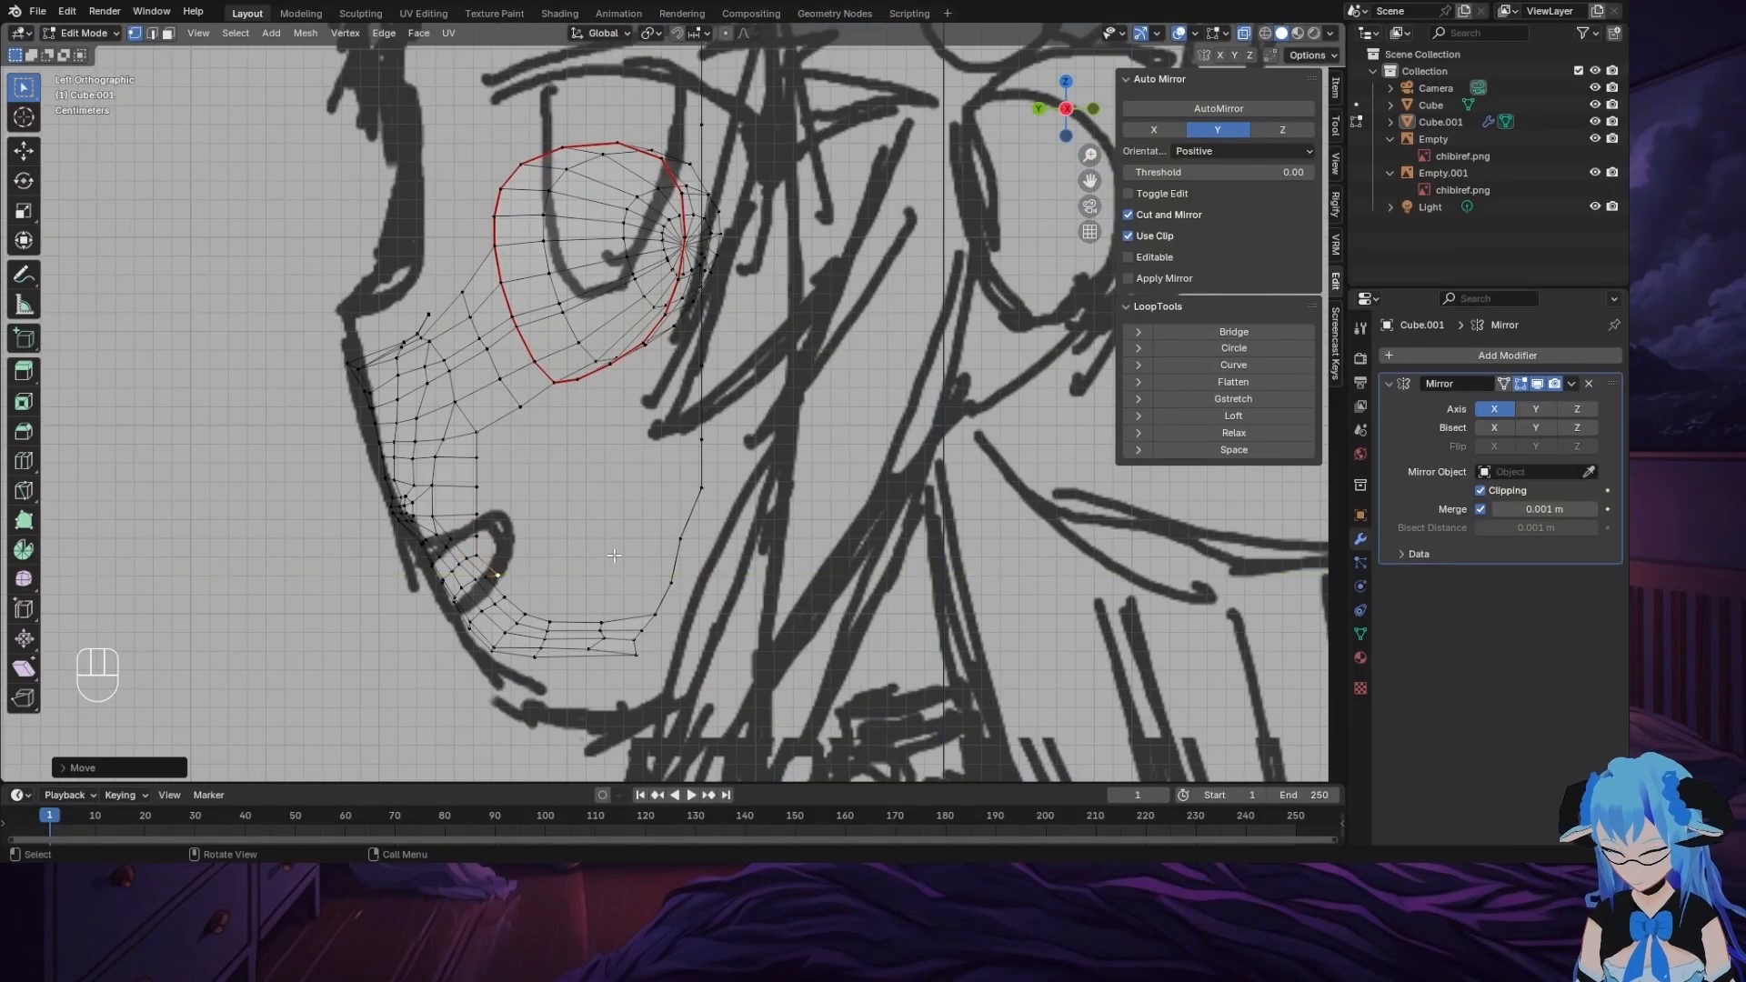
pyautogui.click(478, 484)
pyautogui.press('g')
pyautogui.click(528, 488)
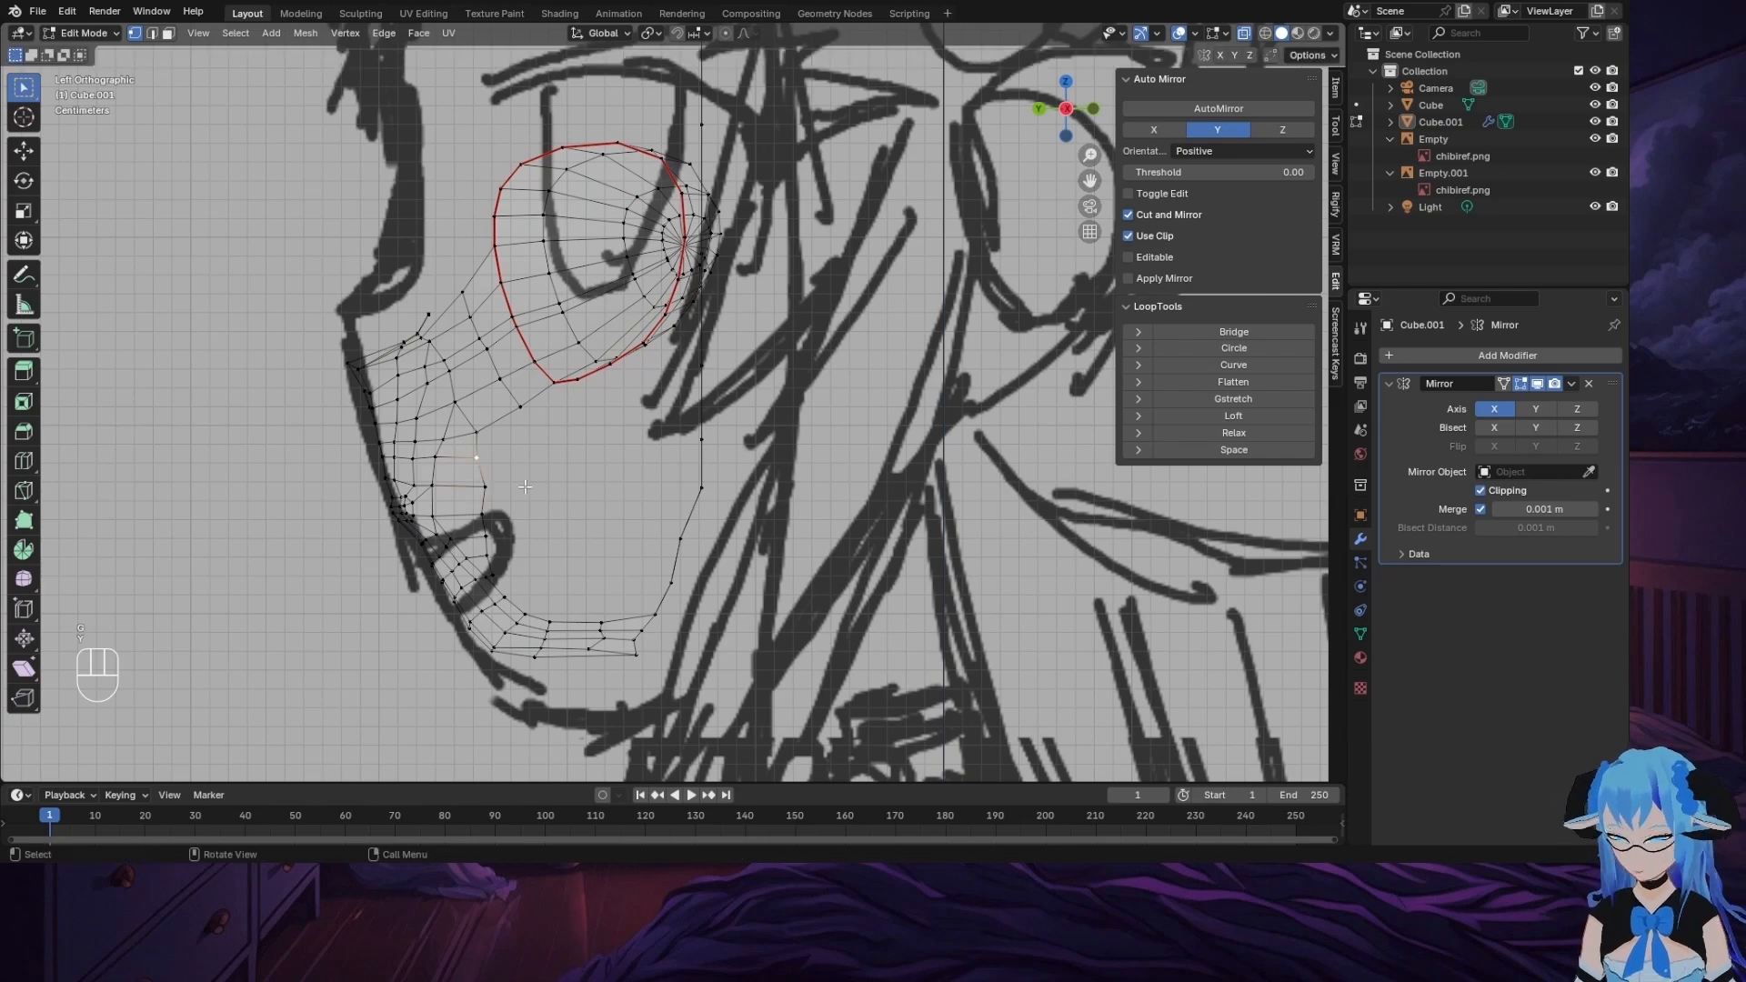
# Step: Subdivide the cheek edge above the new faces and move its middle vertex slightly down and inward
pyautogui.moveTo(527, 488); pyautogui.dragTo(762, 440, button='middle')
pyautogui.click(1065, 108)
pyautogui.scroll(3, 592, 499)
pyautogui.click(509, 479)
pyautogui.keyDown('ctrl'); pyautogui.click(593, 465); pyautogui.keyUp('ctrl')
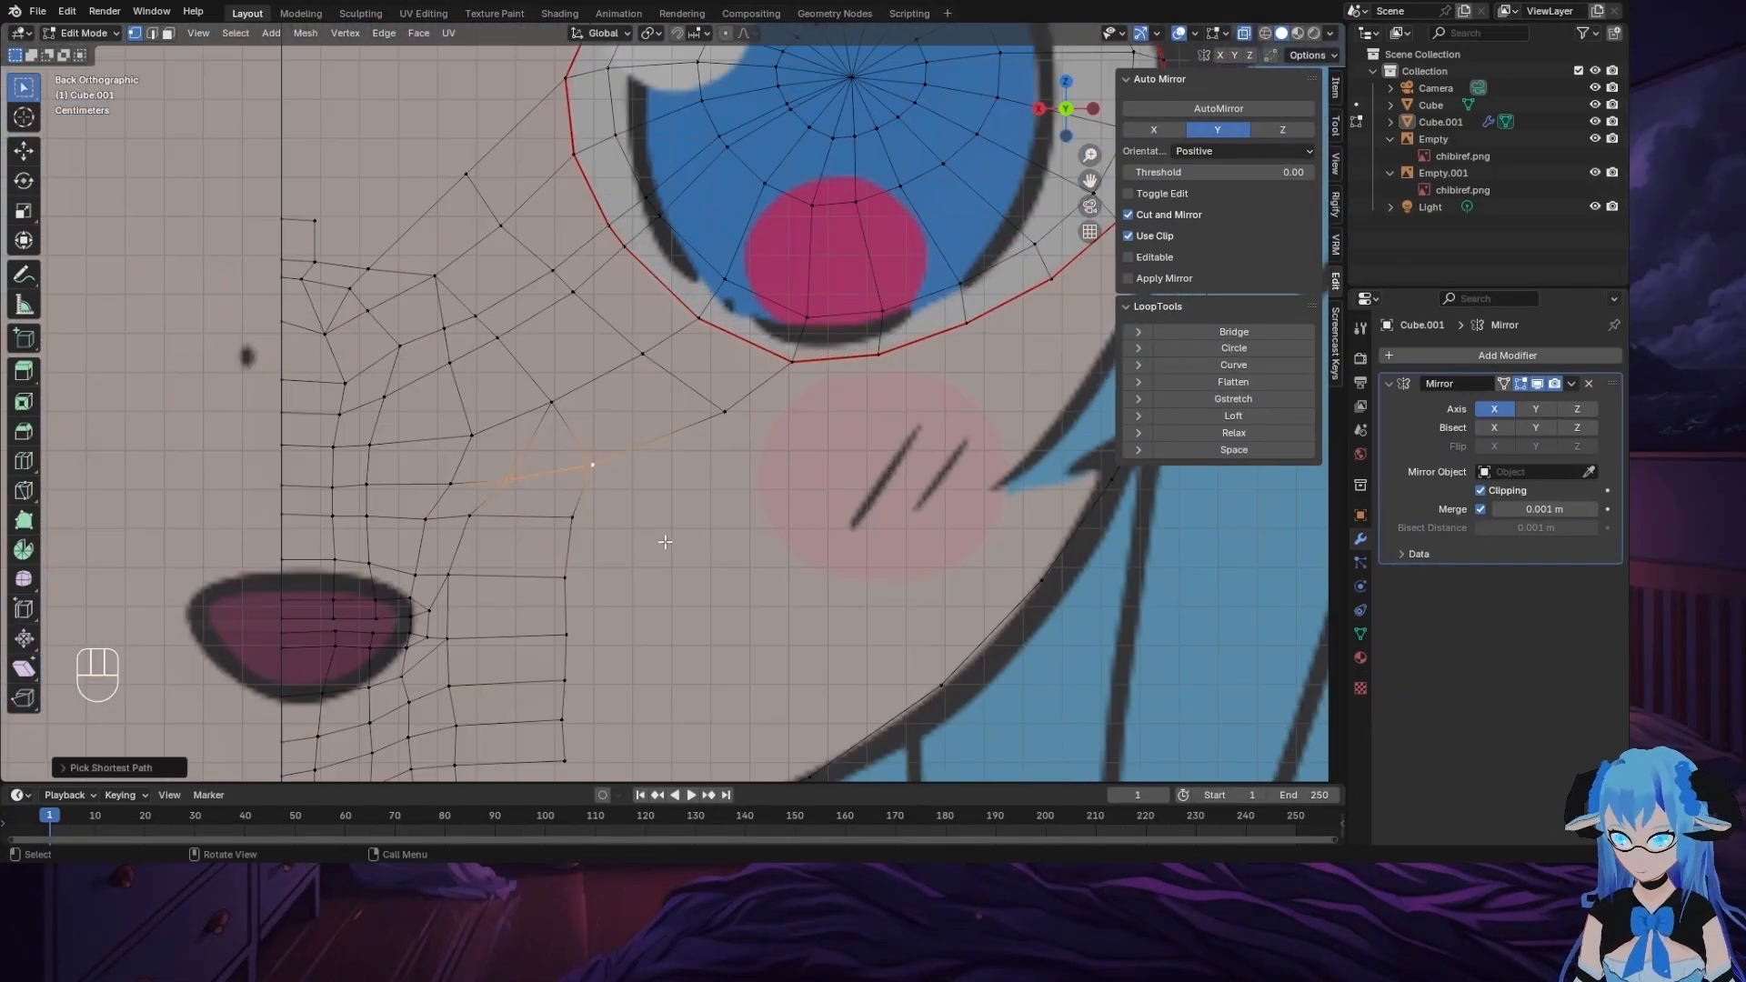
pyautogui.rightClick(523, 466)
pyautogui.click(455, 462)
pyautogui.click(551, 472)
pyautogui.press('g')
pyautogui.click(542, 485)
# Step: Knife-cut a vertical edge loop from the new middle vertex down through the cheek faces
pyautogui.press('k')
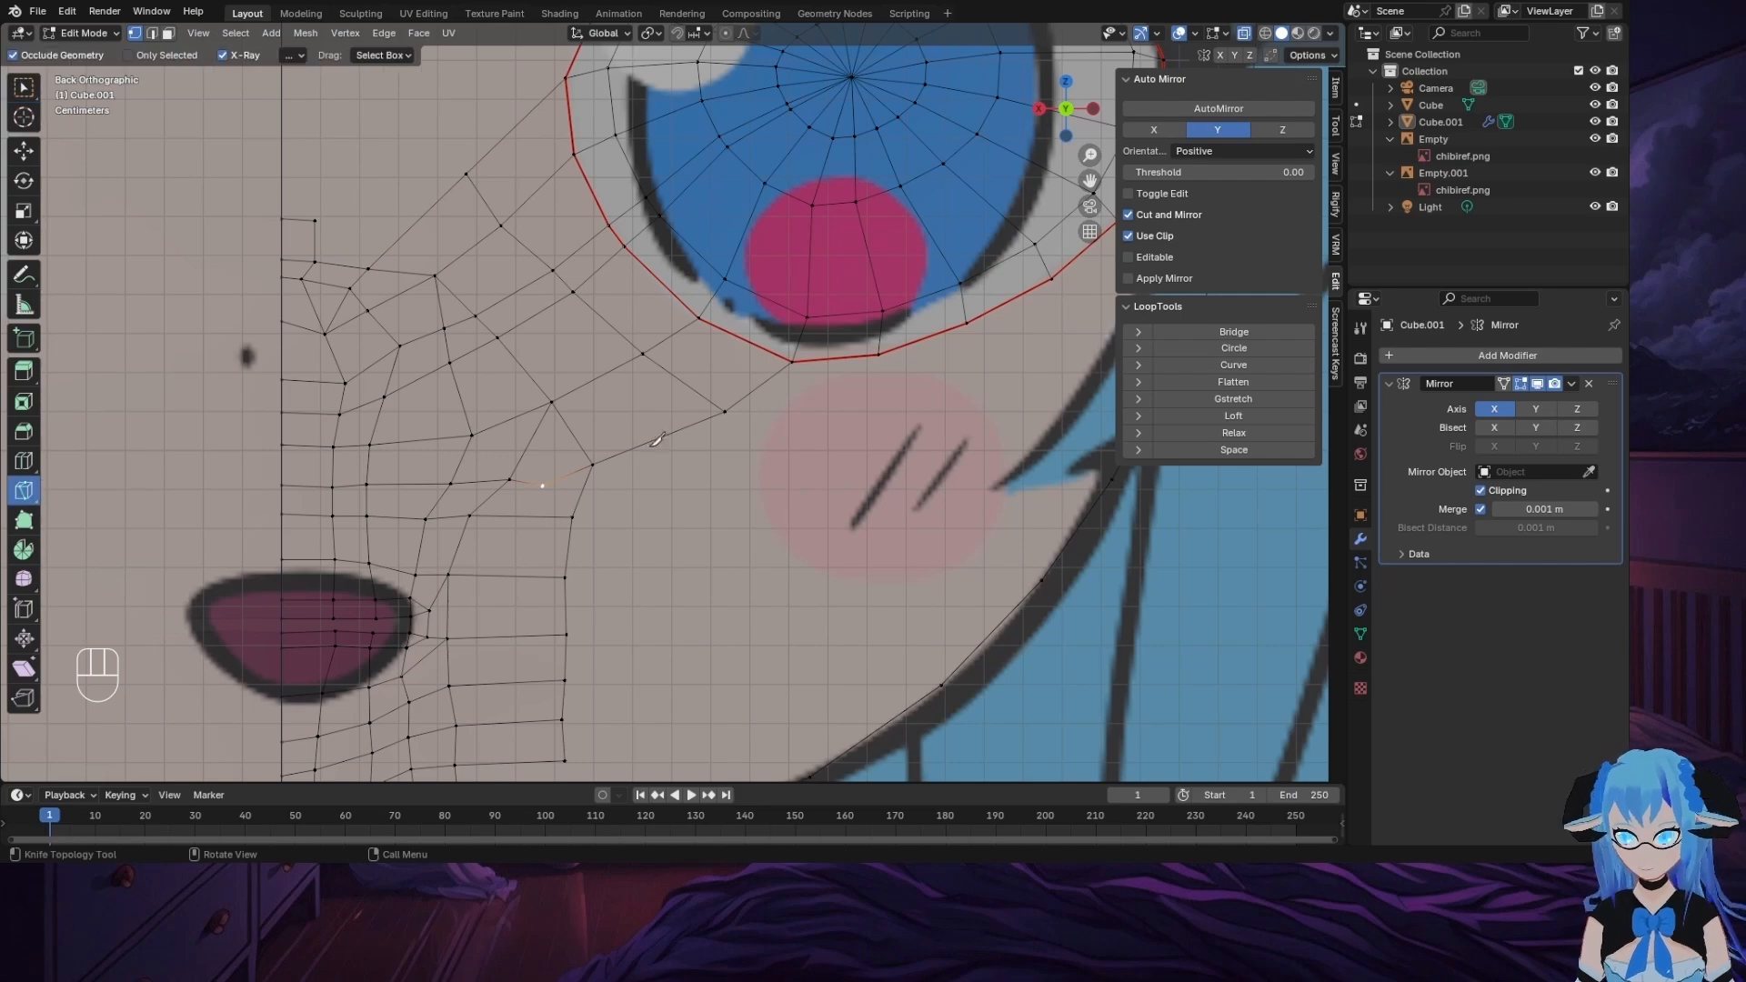
pyautogui.click(542, 486)
pyautogui.moveTo(536, 517); pyautogui.dragTo(587, 398, button='middle')
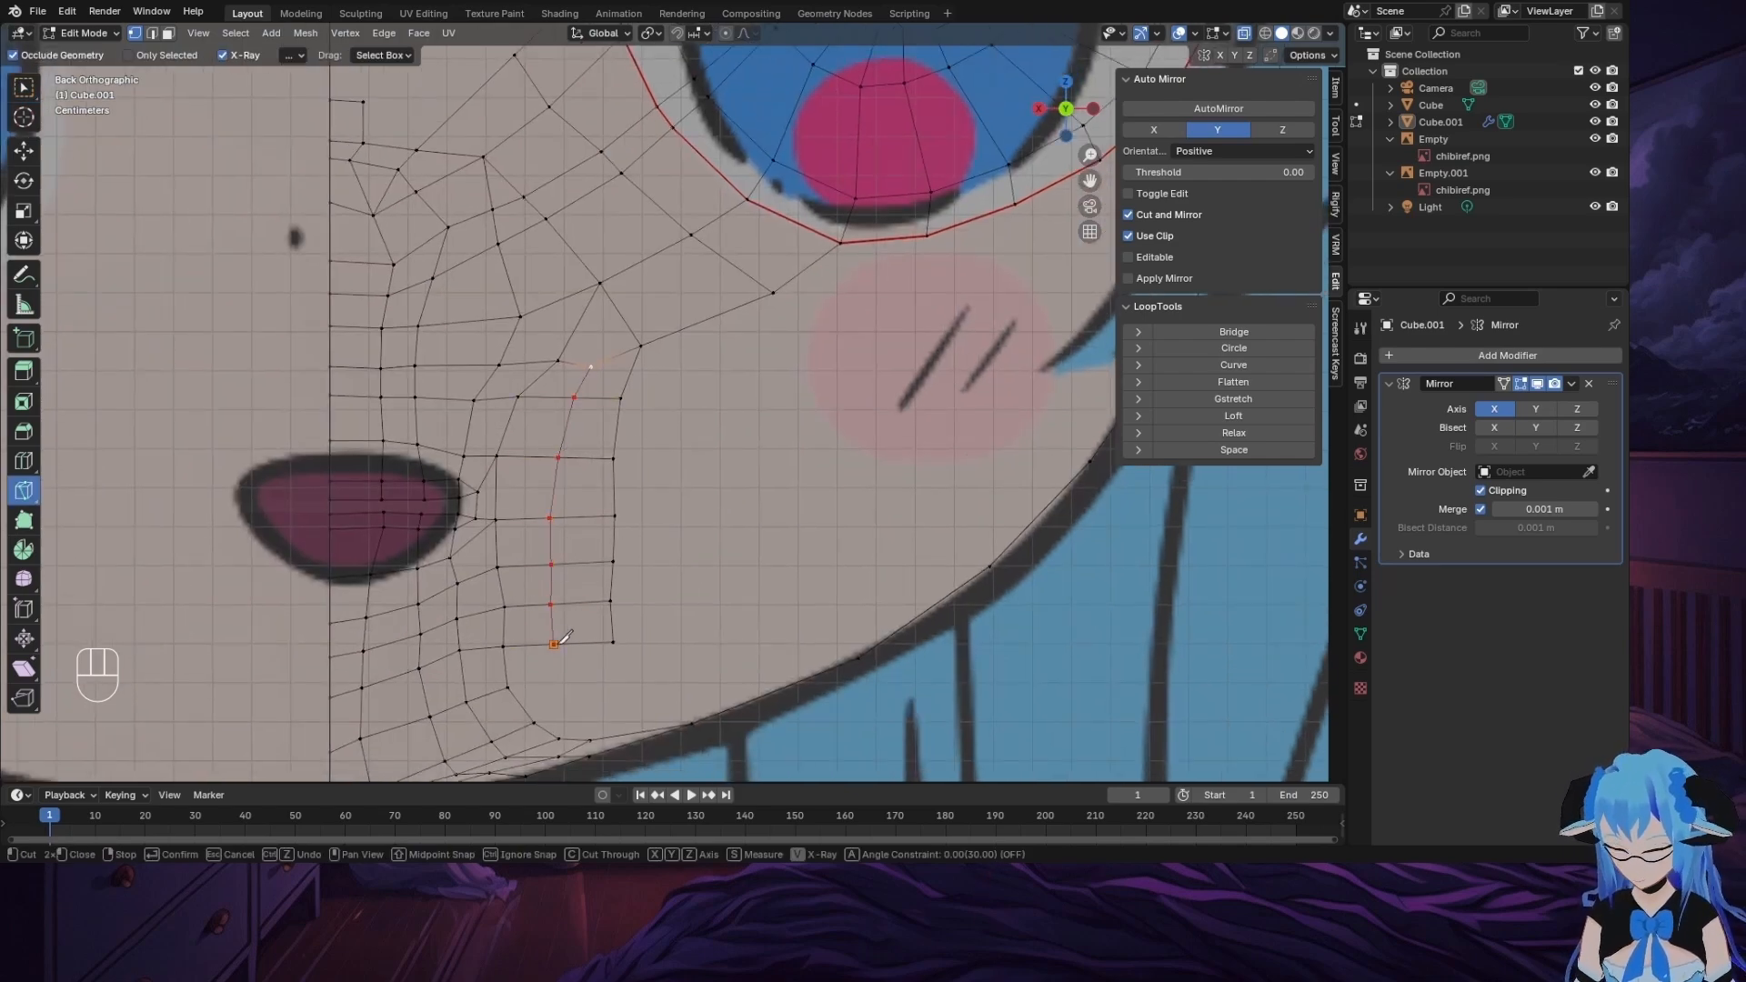
pyautogui.press('Return')
pyautogui.scroll(-3, 846, 436)
pyautogui.press('w')
pyautogui.scroll(1, 1048, 258)
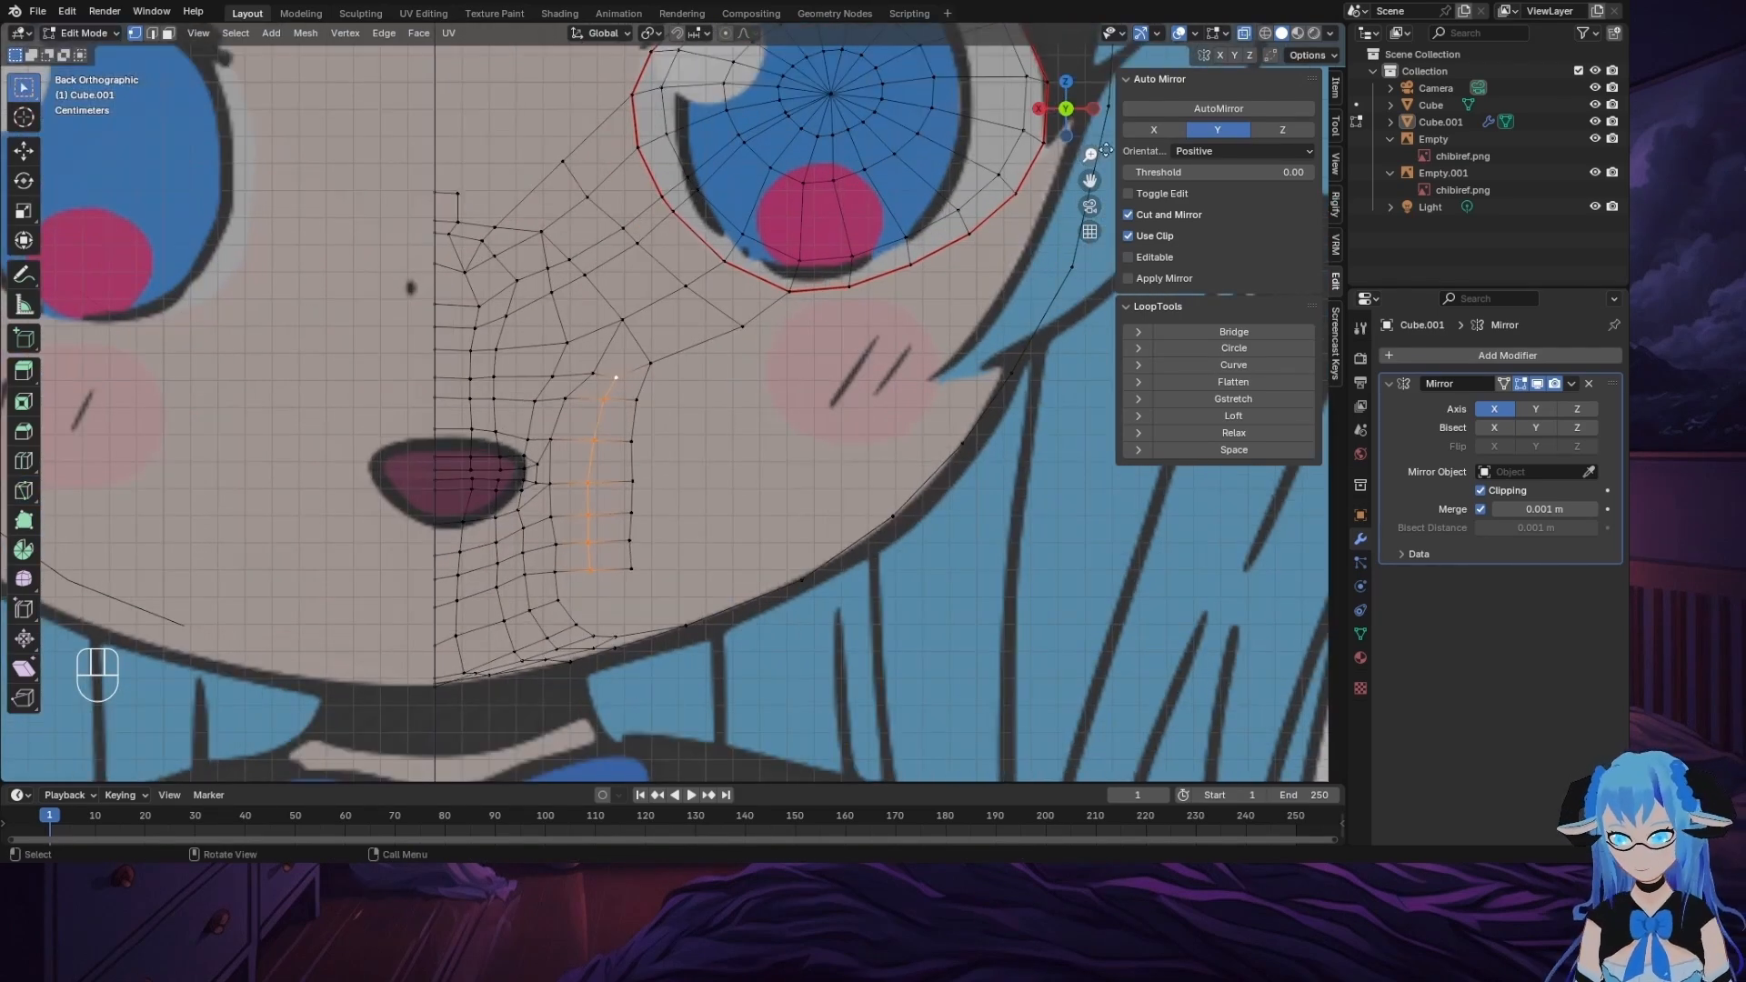
# Step: Turn off X-ray and, in the side view, move the upper vertices of the outer cheek edge along the Y axis
pyautogui.hotkey('alt', 'z')
pyautogui.moveTo(834, 496); pyautogui.dragTo(546, 505, button='middle')
pyautogui.click(403, 443)
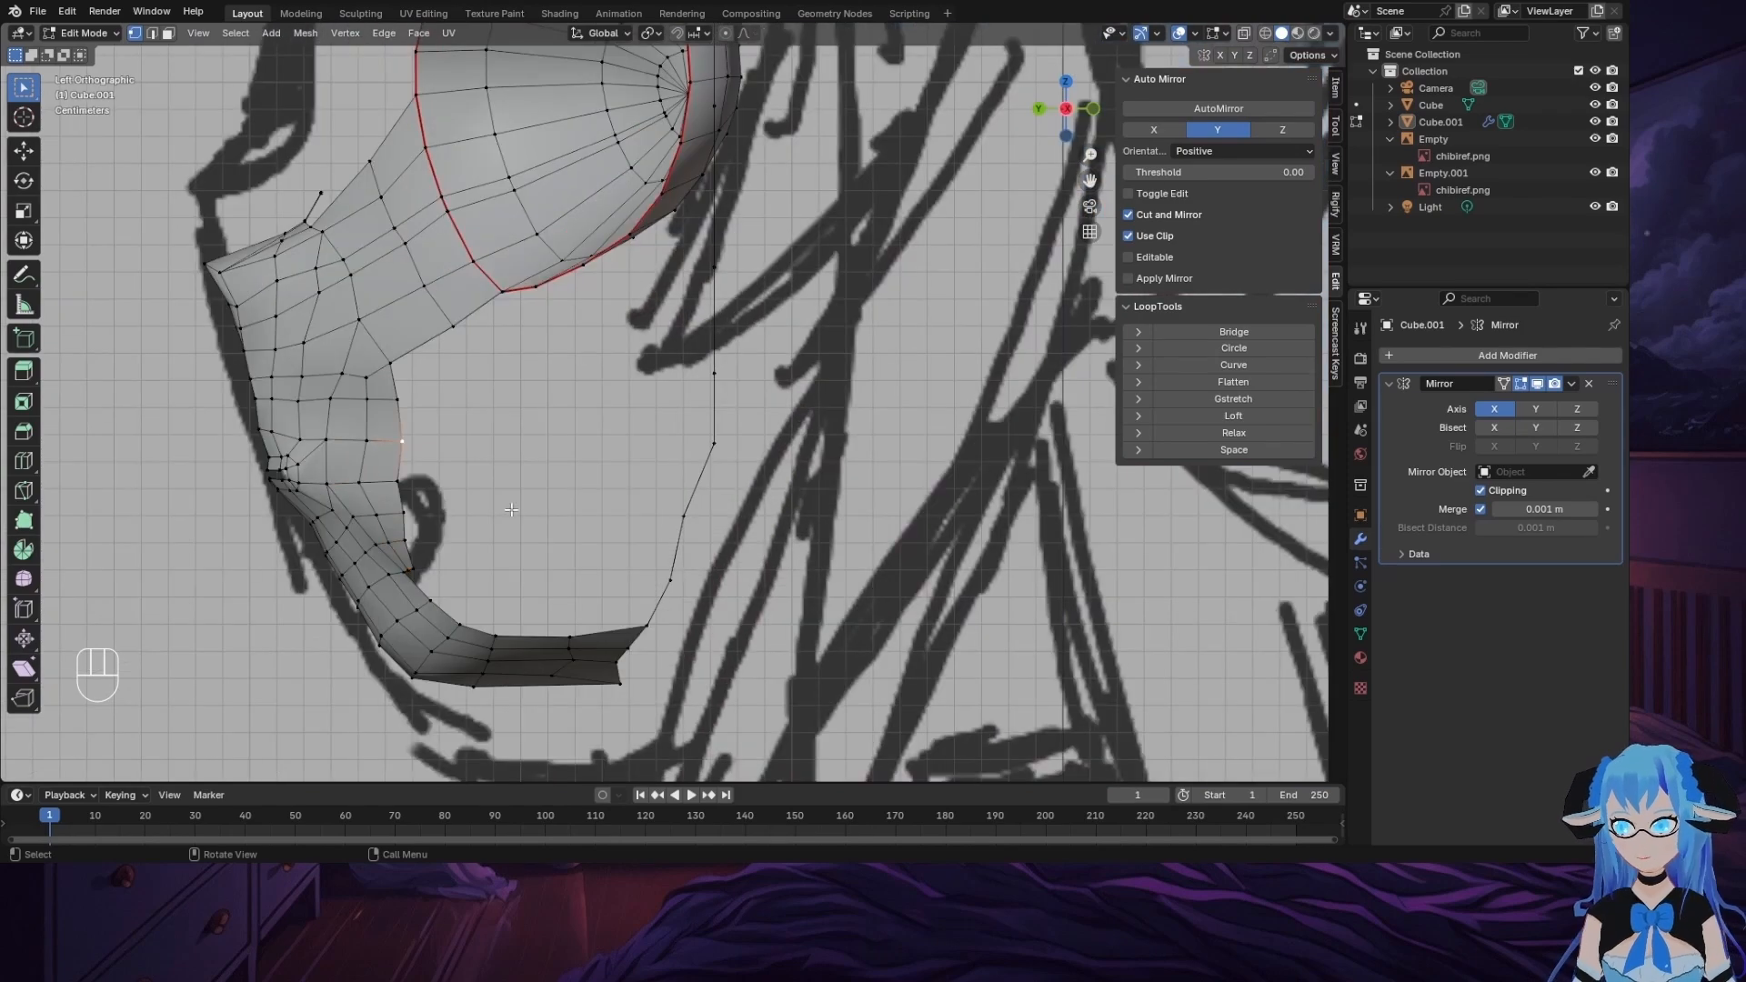
pyautogui.click(366, 440)
pyautogui.press('g')
pyautogui.press('y')
pyautogui.click(496, 464)
pyautogui.click(367, 399)
pyautogui.press('g')
pyautogui.press('y')
pyautogui.click(585, 515)
pyautogui.click(397, 399)
pyautogui.press('g')
pyautogui.press('y')
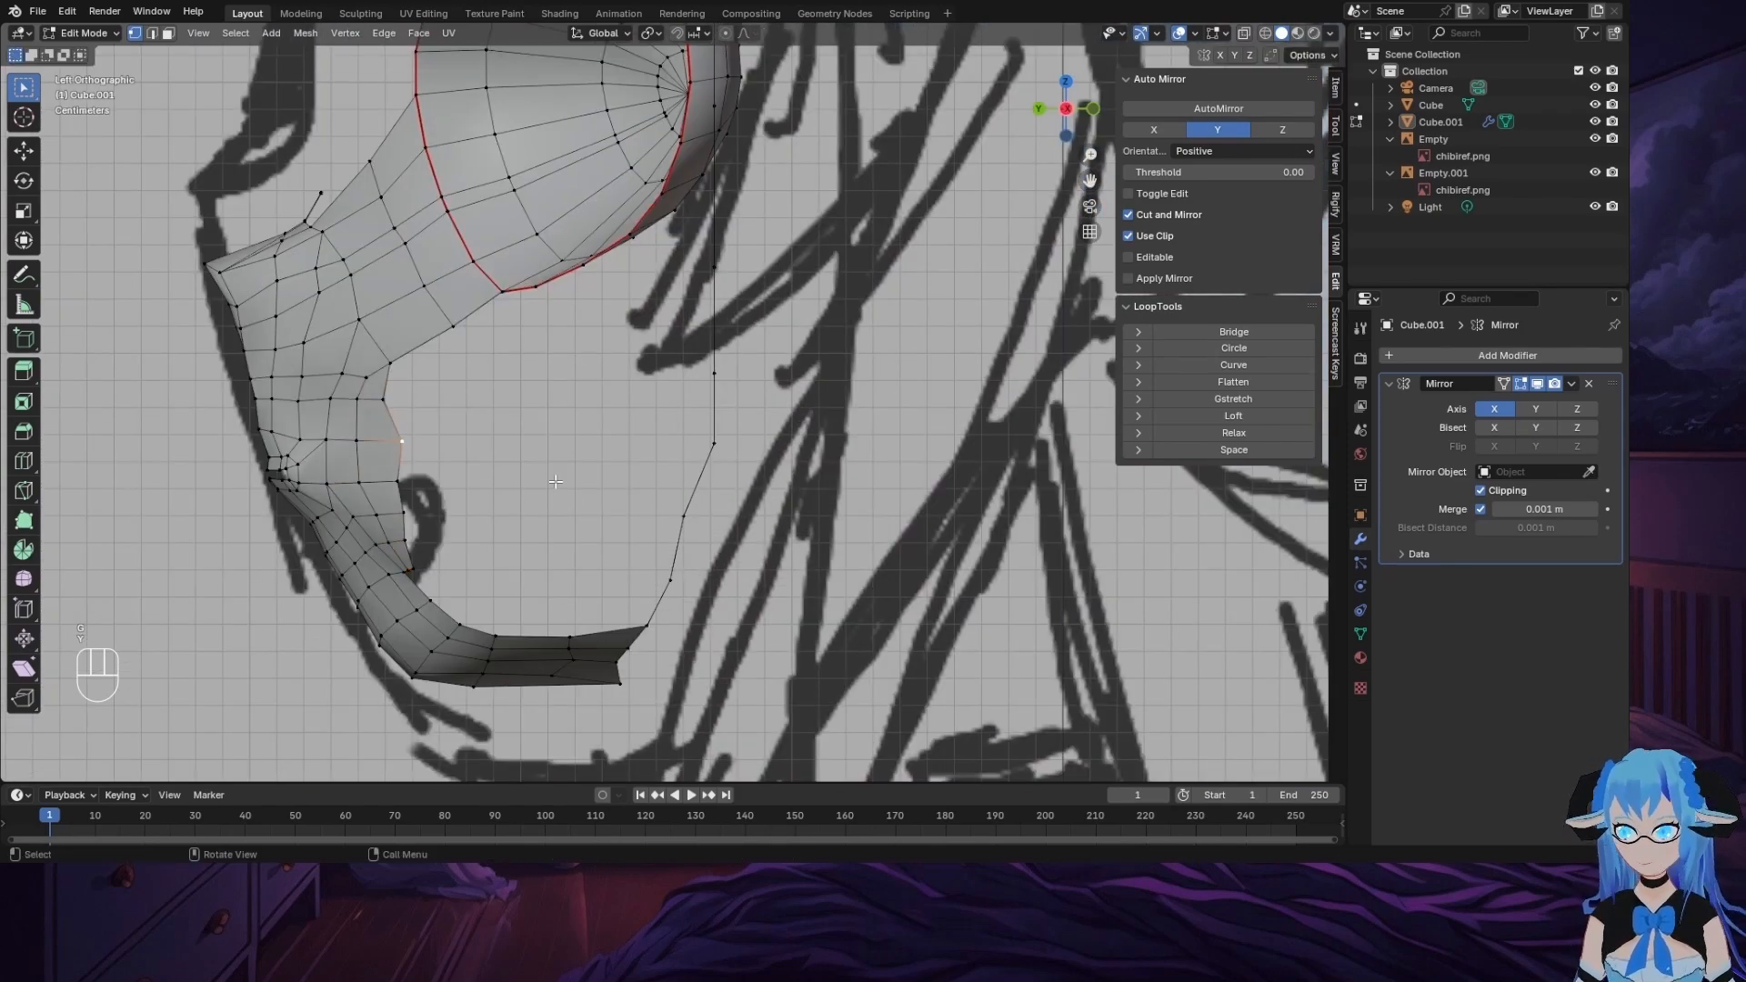
# Step: Move the remaining lower vertices of the outer cheek edge along the Y axis to even out its side profile
pyautogui.press('g')
pyautogui.press('y')
pyautogui.click(534, 484)
pyautogui.click(397, 481)
pyautogui.press('g')
pyautogui.press('y')
pyautogui.click(627, 547)
pyautogui.click(403, 513)
pyautogui.press('g')
pyautogui.press('y')
pyautogui.click(704, 578)
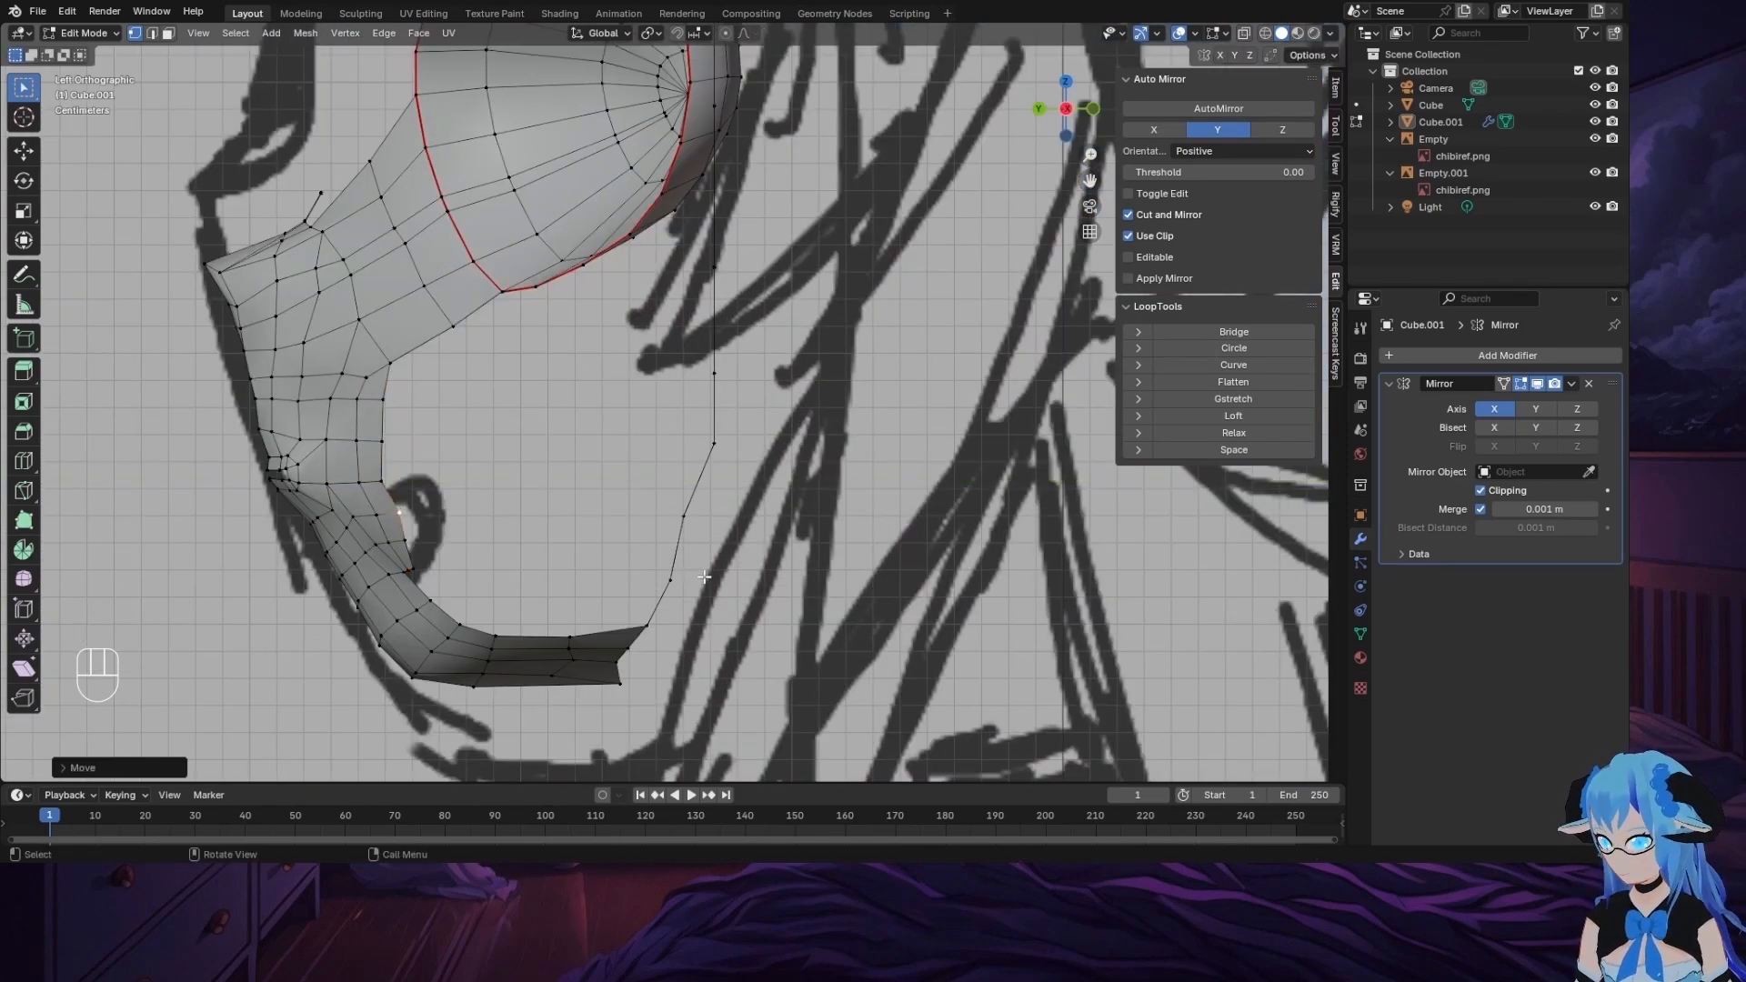
# Step: Check the face from the front, and in the side view reposition the lower cheek edge vertices into a smooth curve toward the chin
pyautogui.moveTo(704, 568); pyautogui.dragTo(941, 453, button='middle')
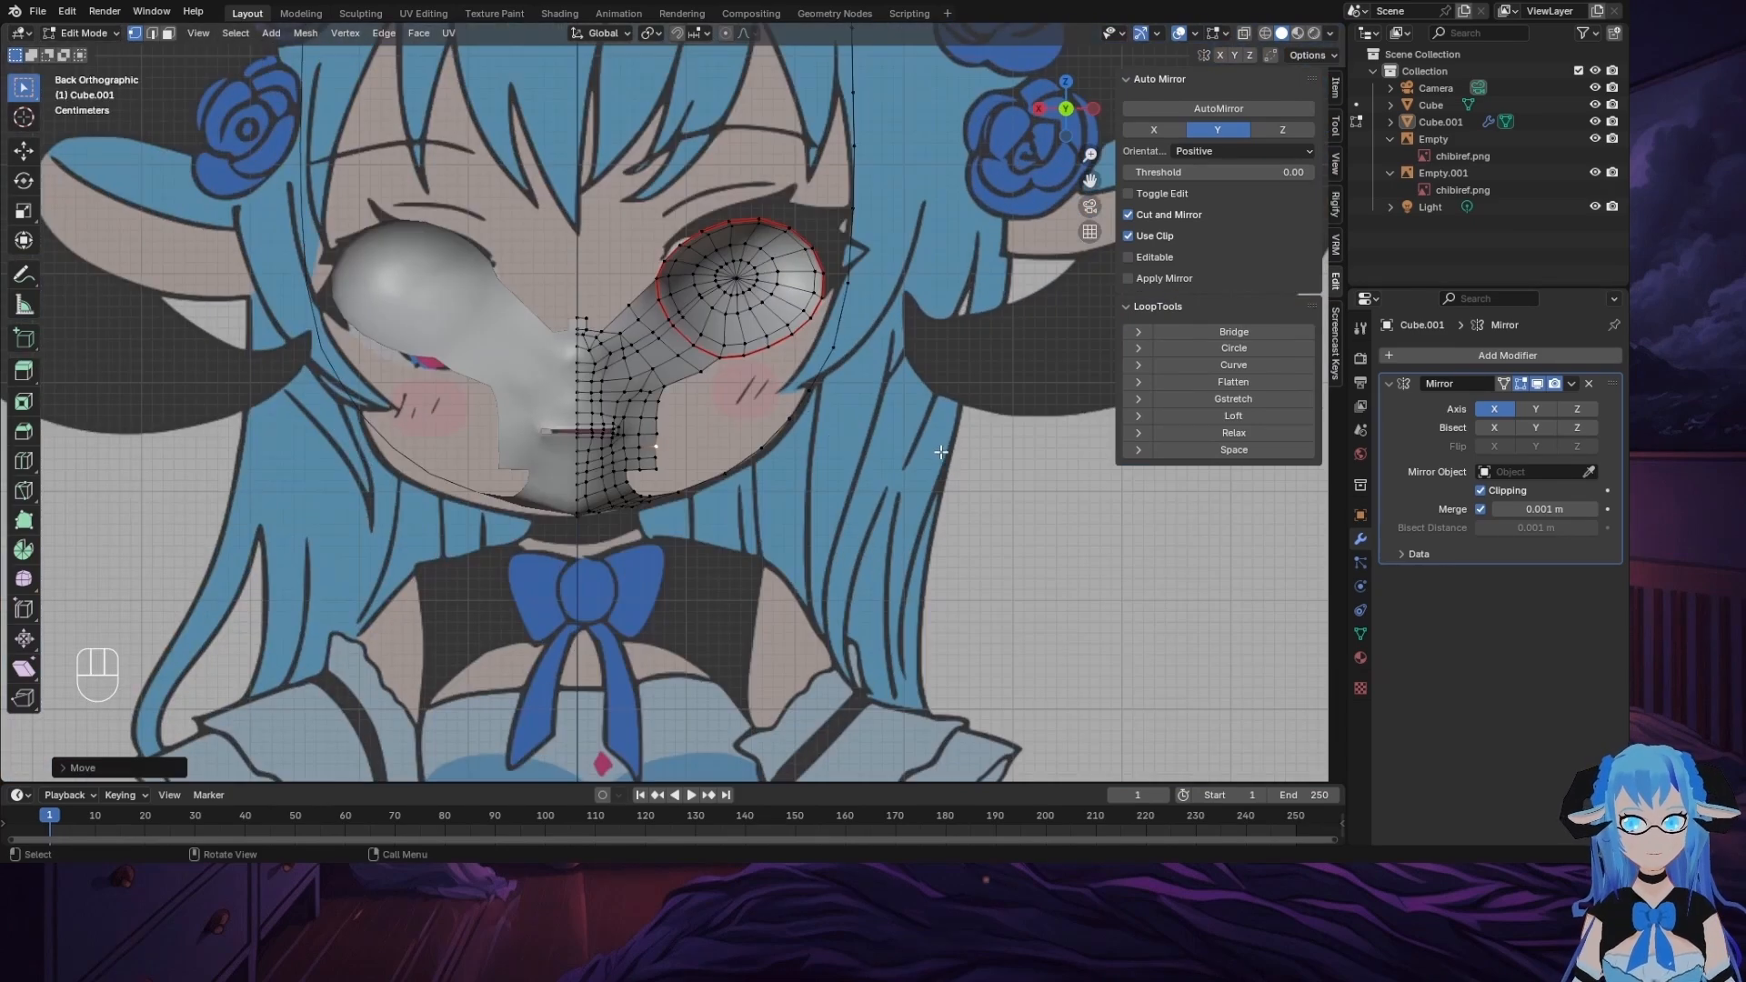
pyautogui.scroll(2, 661, 379)
pyautogui.moveTo(660, 379); pyautogui.dragTo(537, 404, button='middle')
pyautogui.click(428, 491)
pyautogui.keyDown('alt'); pyautogui.moveTo(428, 491); pyautogui.dragTo(443, 572, button='middle'); pyautogui.keyUp('alt')
pyautogui.press('g')
pyautogui.click(583, 536)
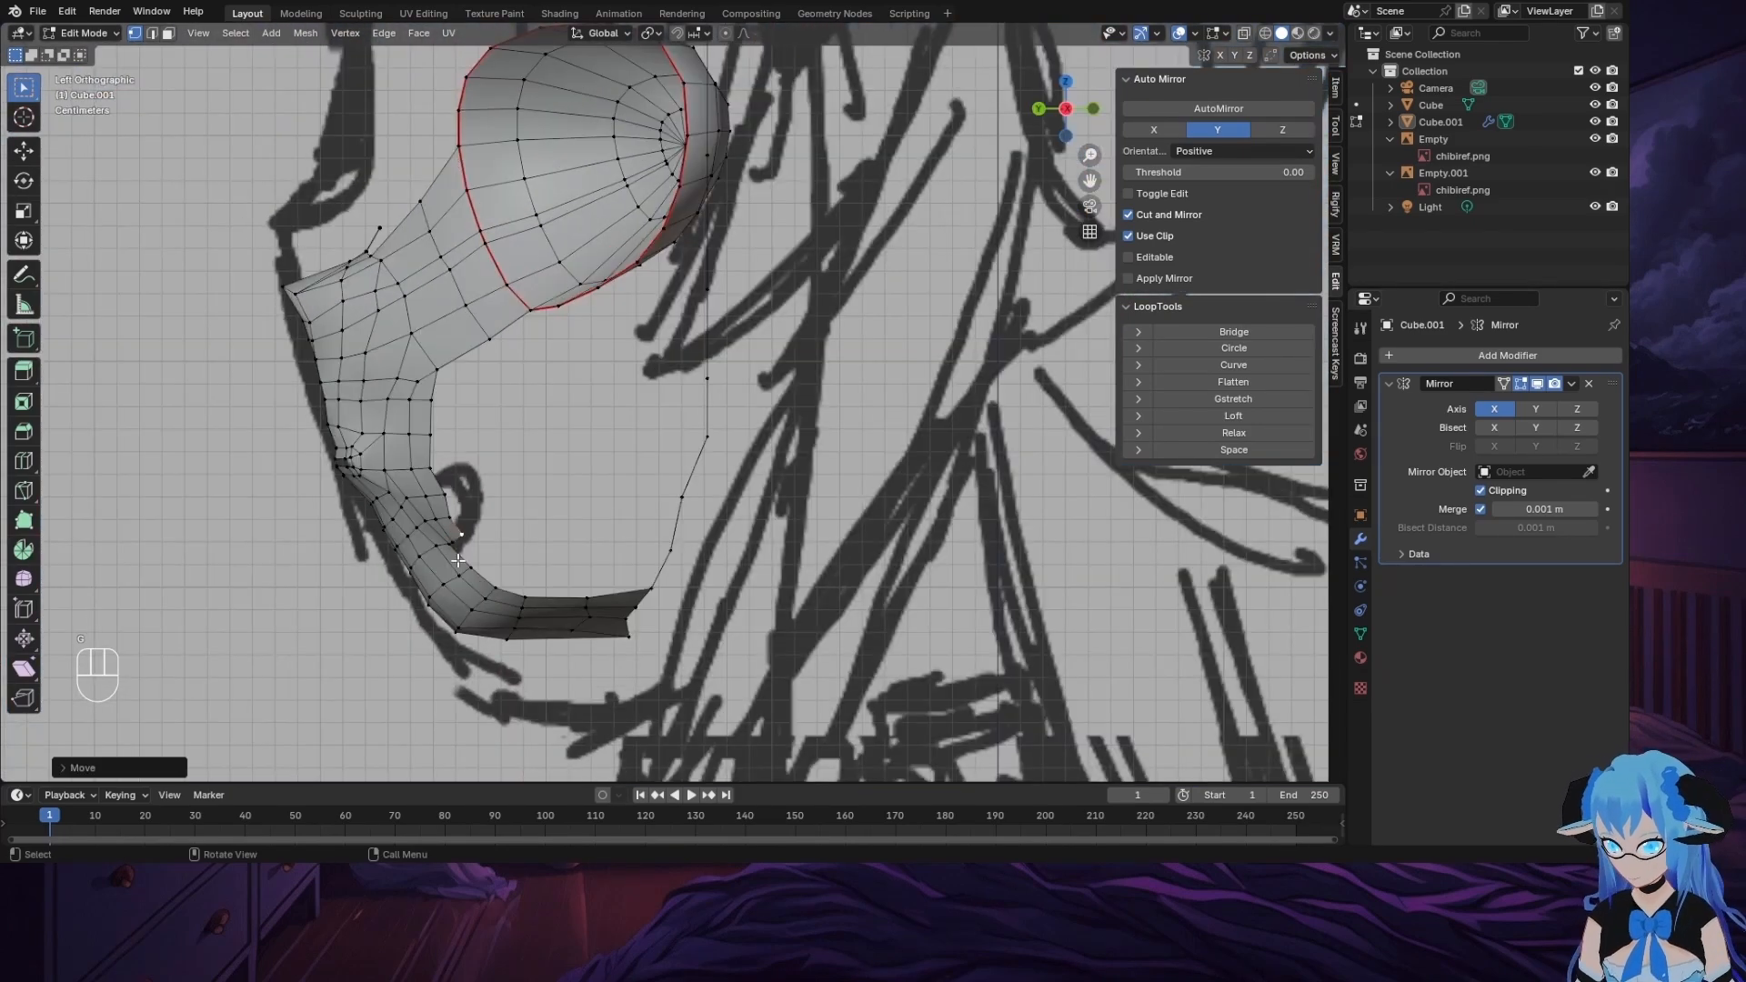
pyautogui.click(451, 517)
pyautogui.press('g')
pyautogui.click(584, 543)
pyautogui.click(445, 496)
pyautogui.press('g')
pyautogui.click(584, 549)
pyautogui.click(629, 567)
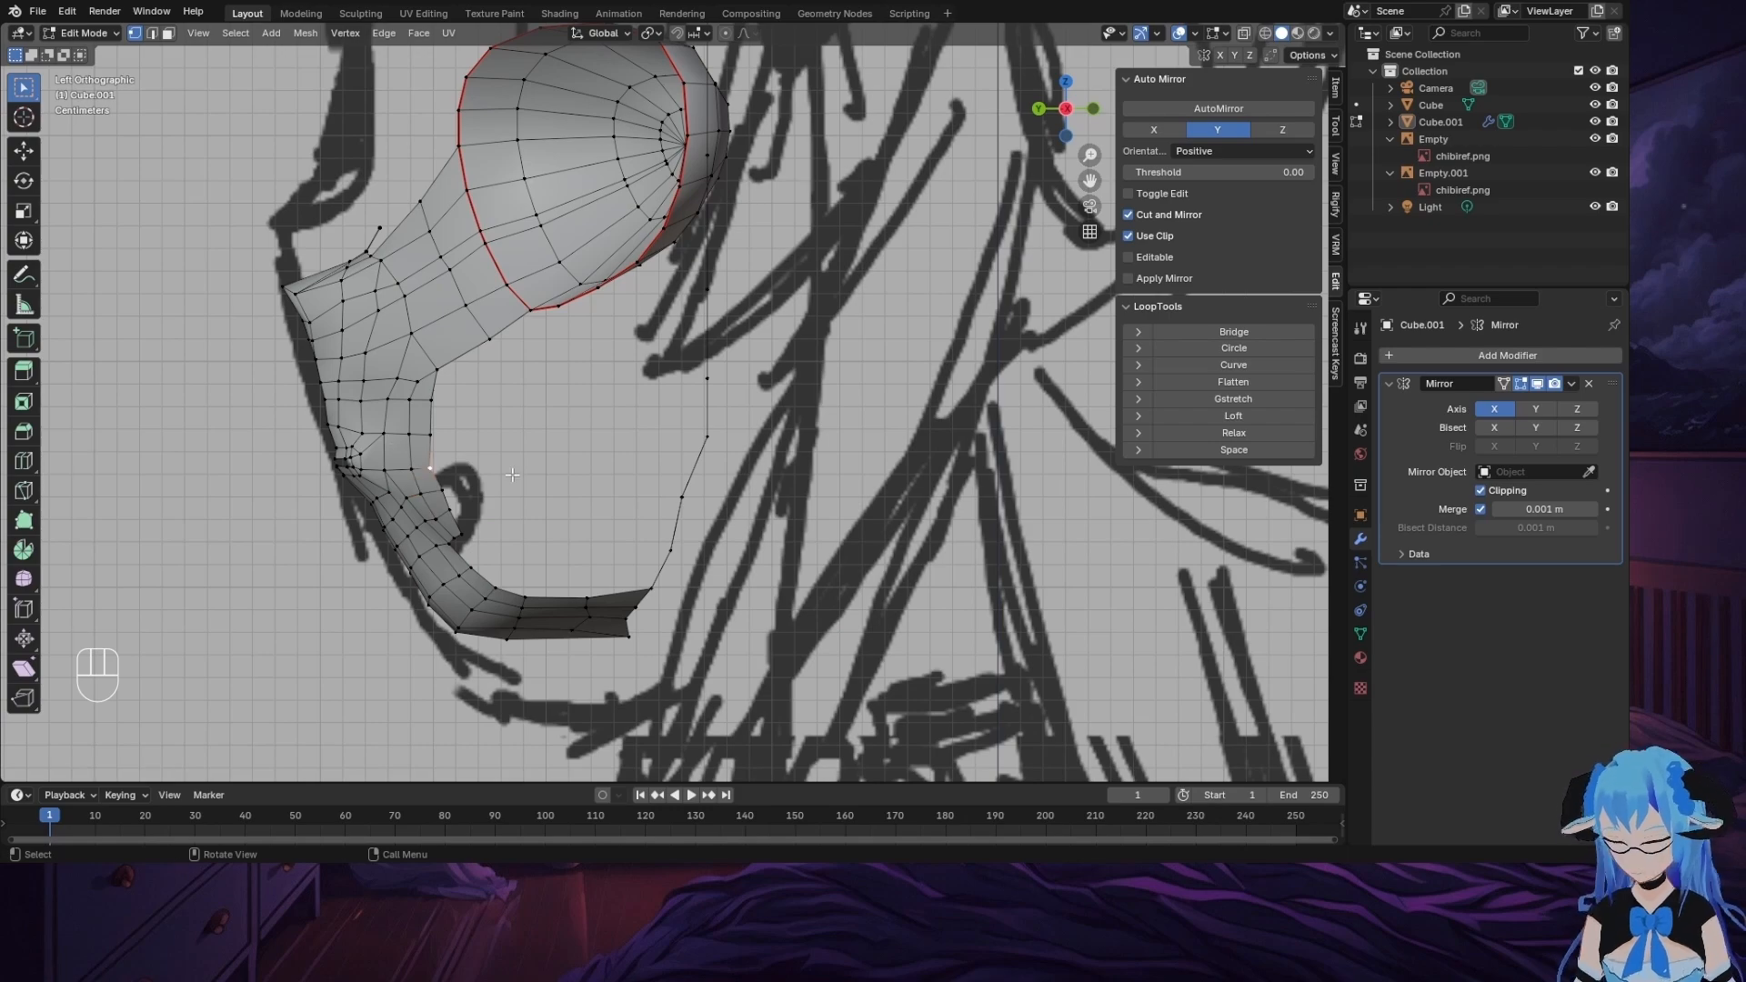
# Step: Extrude a chain of vertices from the cheek's lower outer corner back along the jaw
pyautogui.moveTo(397, 443); pyautogui.dragTo(368, 304, button='middle')
pyautogui.click(1066, 108)
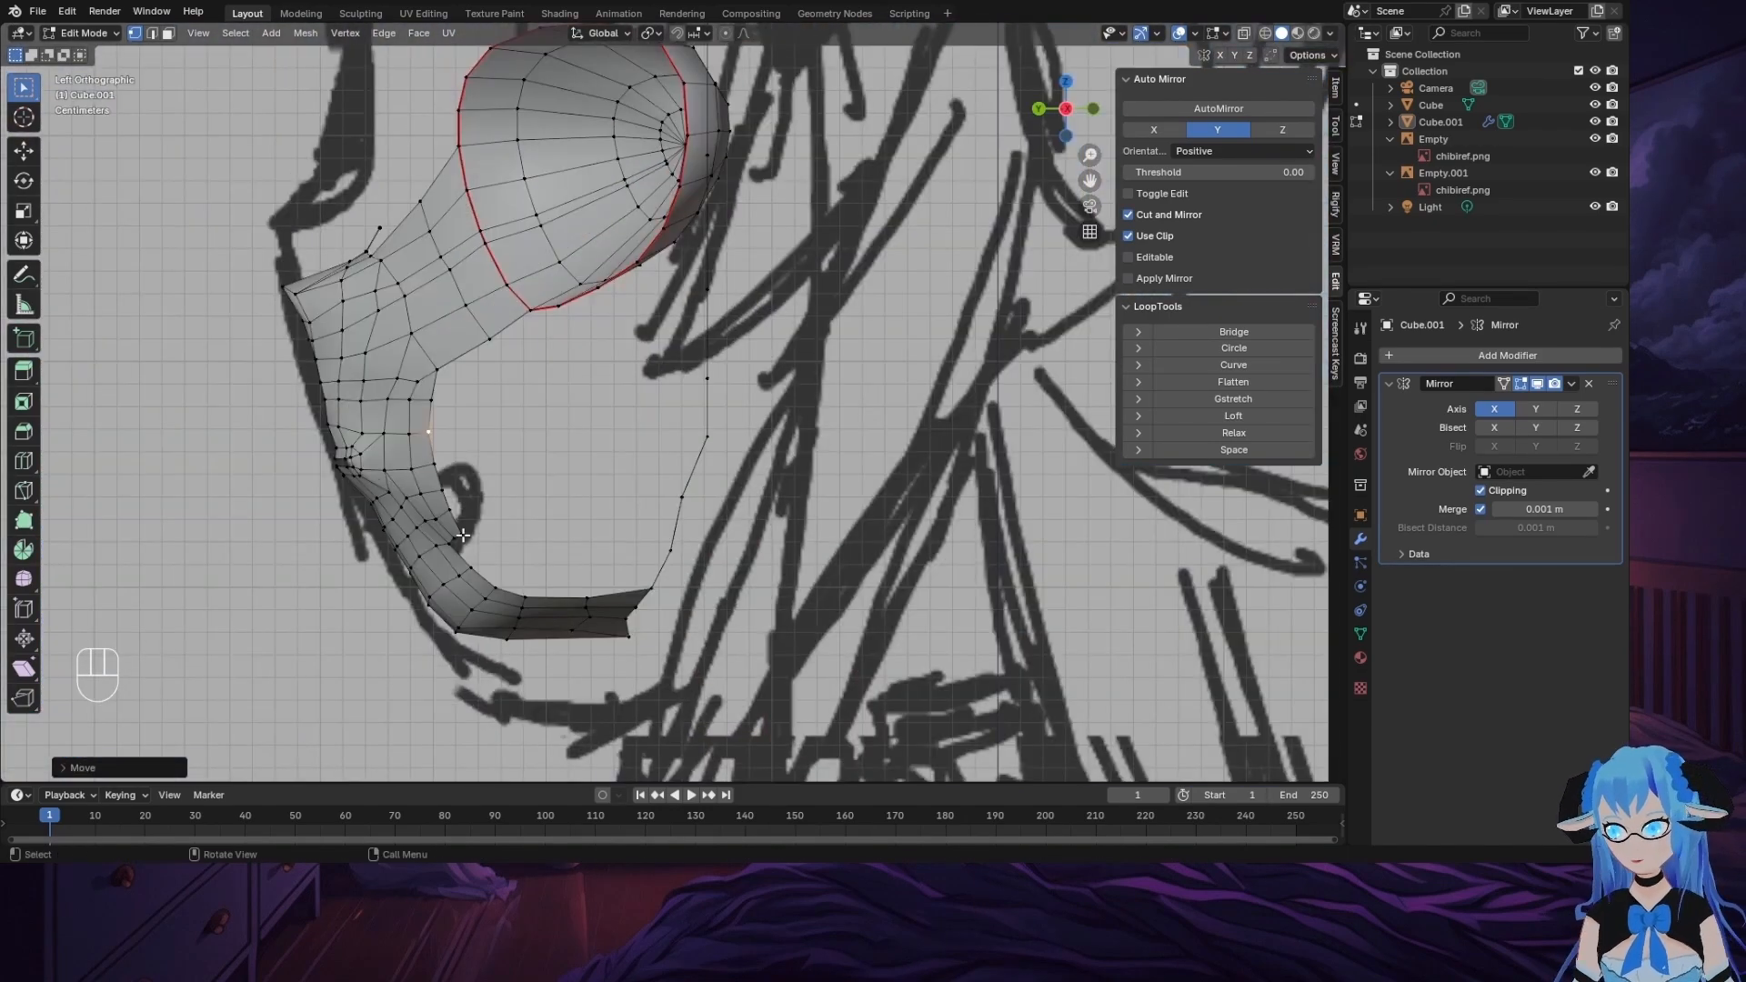
pyautogui.moveTo(464, 535); pyautogui.dragTo(514, 420, button='middle')
pyautogui.press('e')
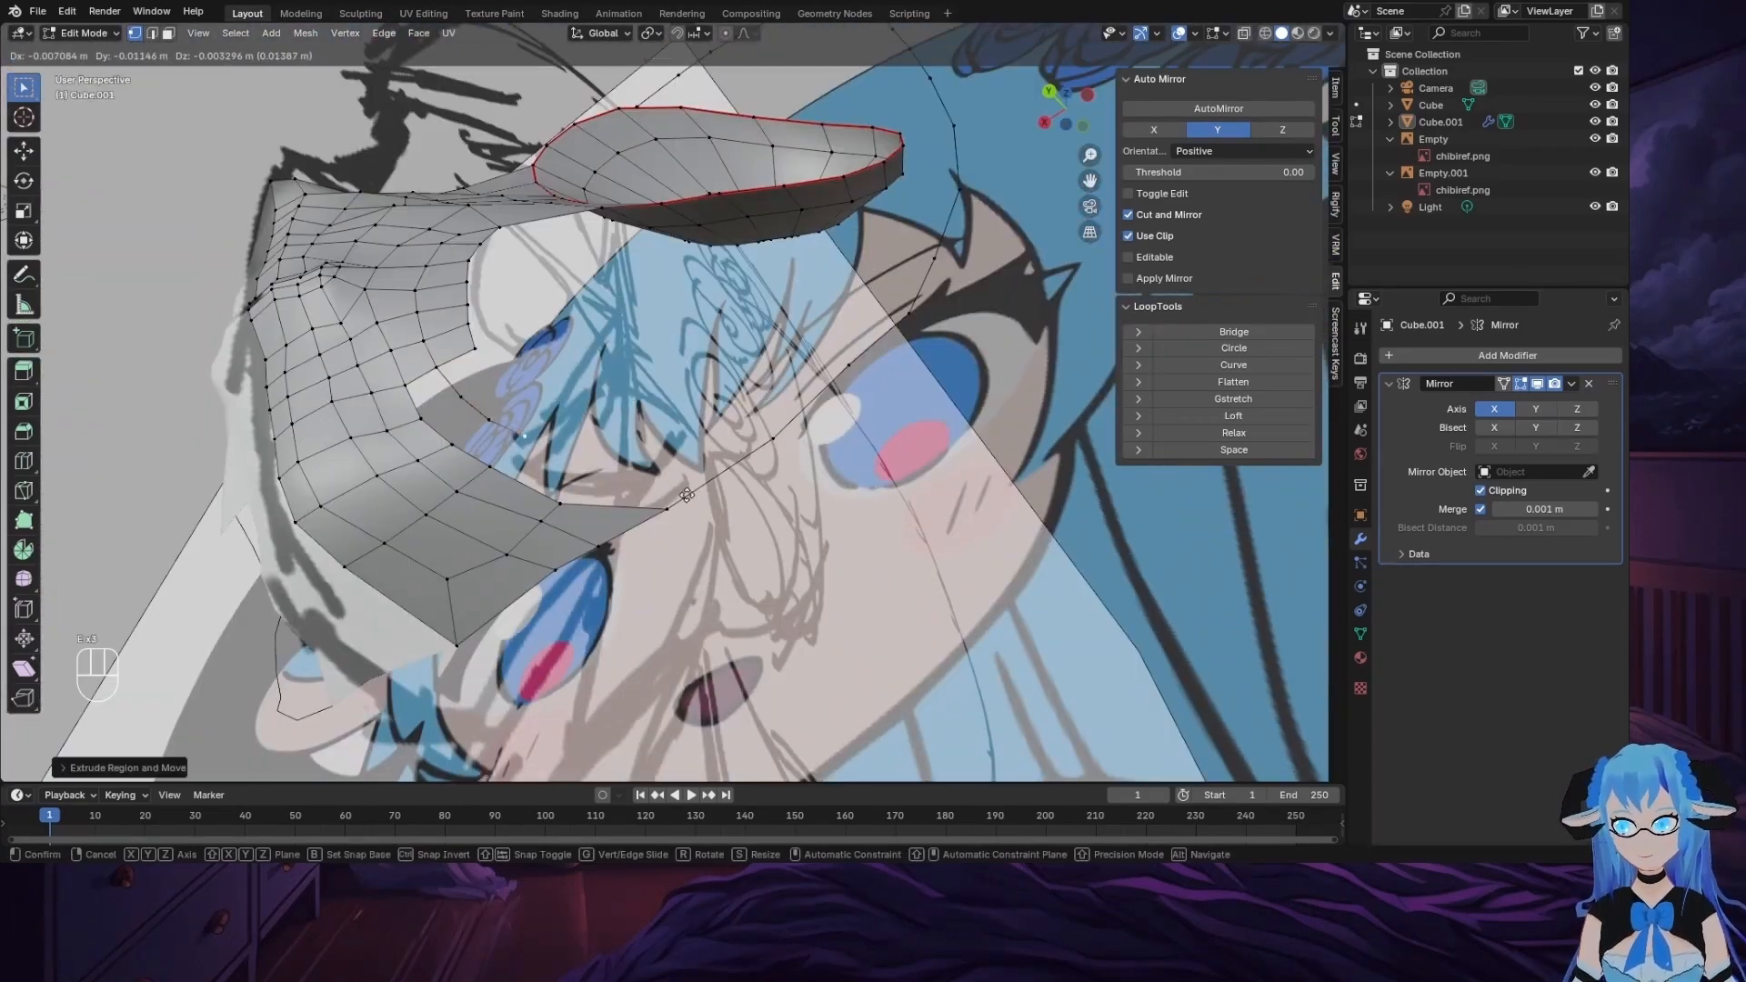
pyautogui.click(753, 526)
pyautogui.moveTo(754, 526); pyautogui.dragTo(482, 554, button='middle')
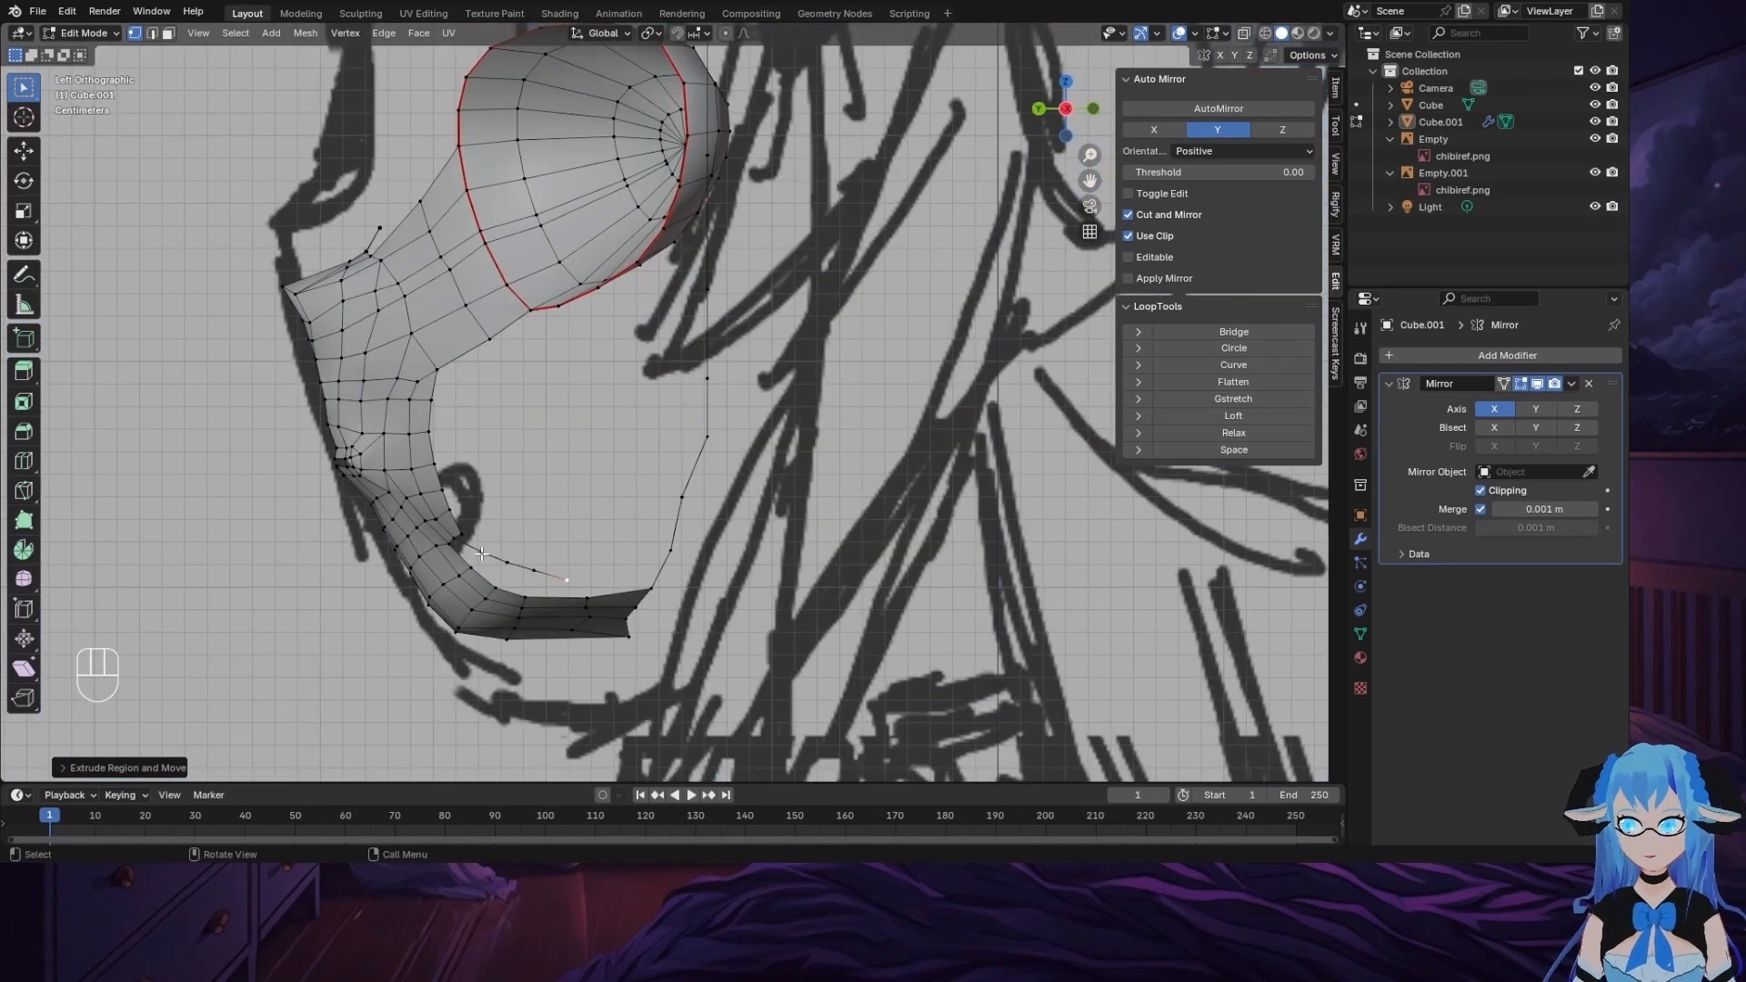
# Step: Lower the extruded vertices onto the jaw curve and fill the strip up to the jaw outline with faces
pyautogui.press('g')
pyautogui.press('g')
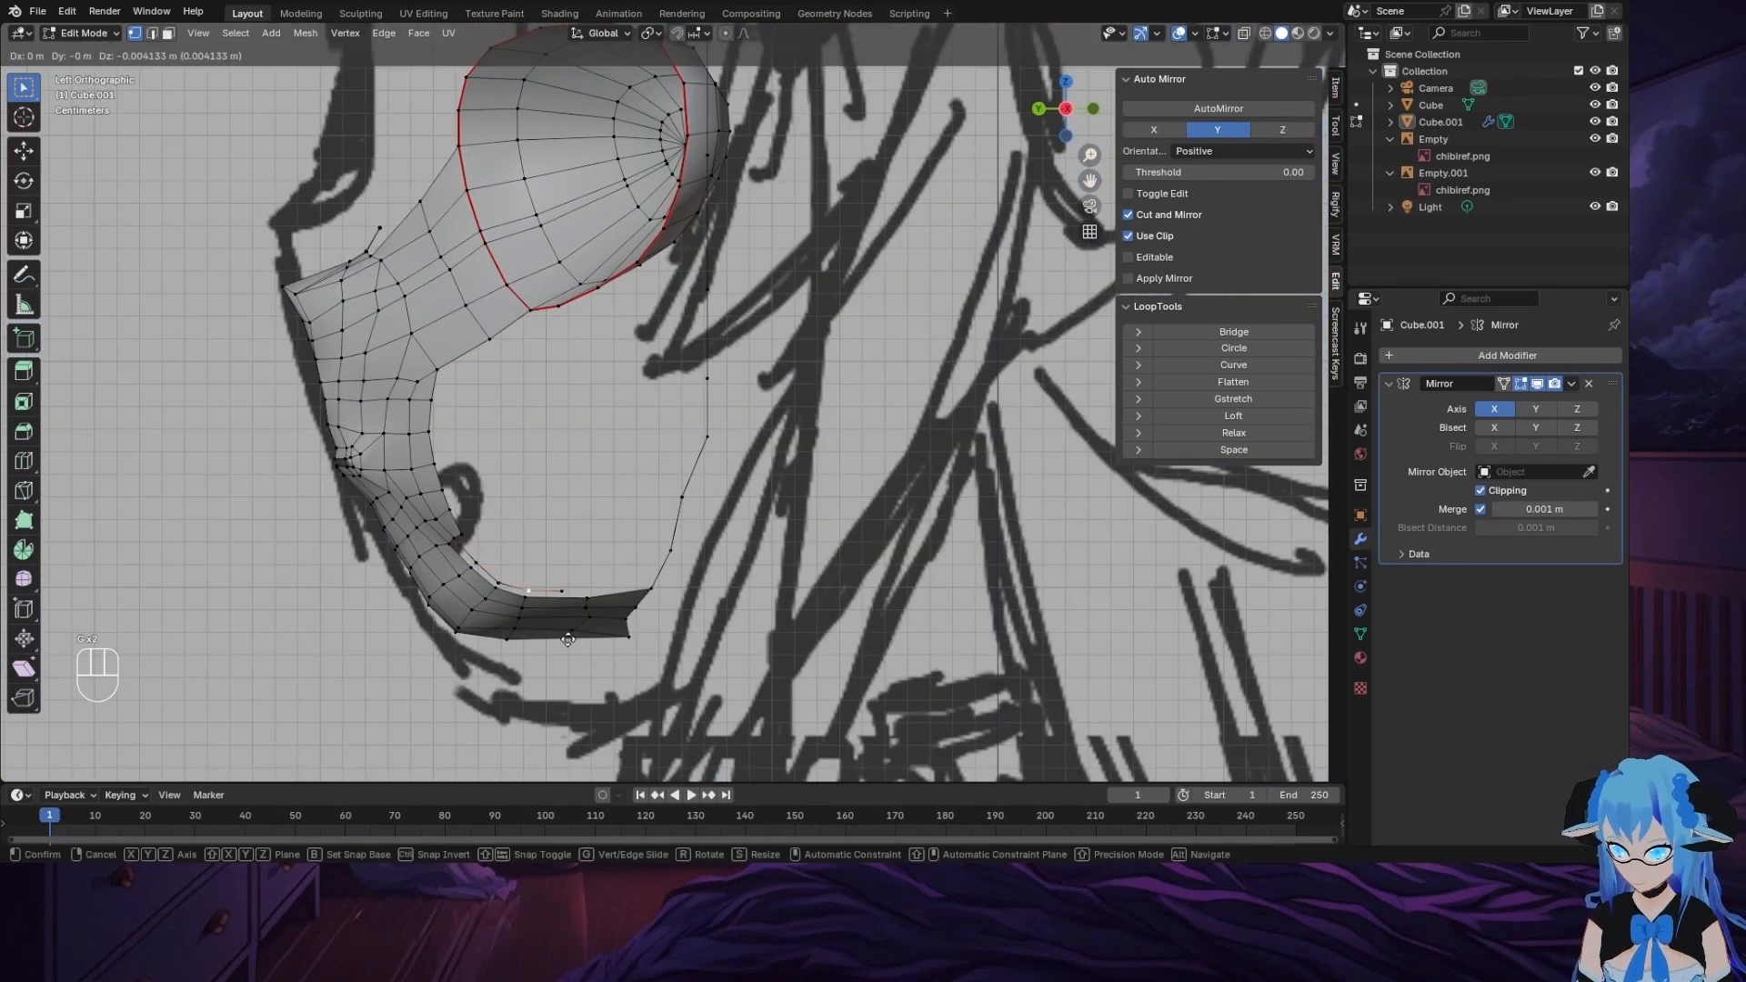
pyautogui.click(661, 601)
pyautogui.keyDown('ctrl'); pyautogui.click(653, 593); pyautogui.keyUp('ctrl')
pyautogui.press('g')
pyautogui.rightClick(764, 611)
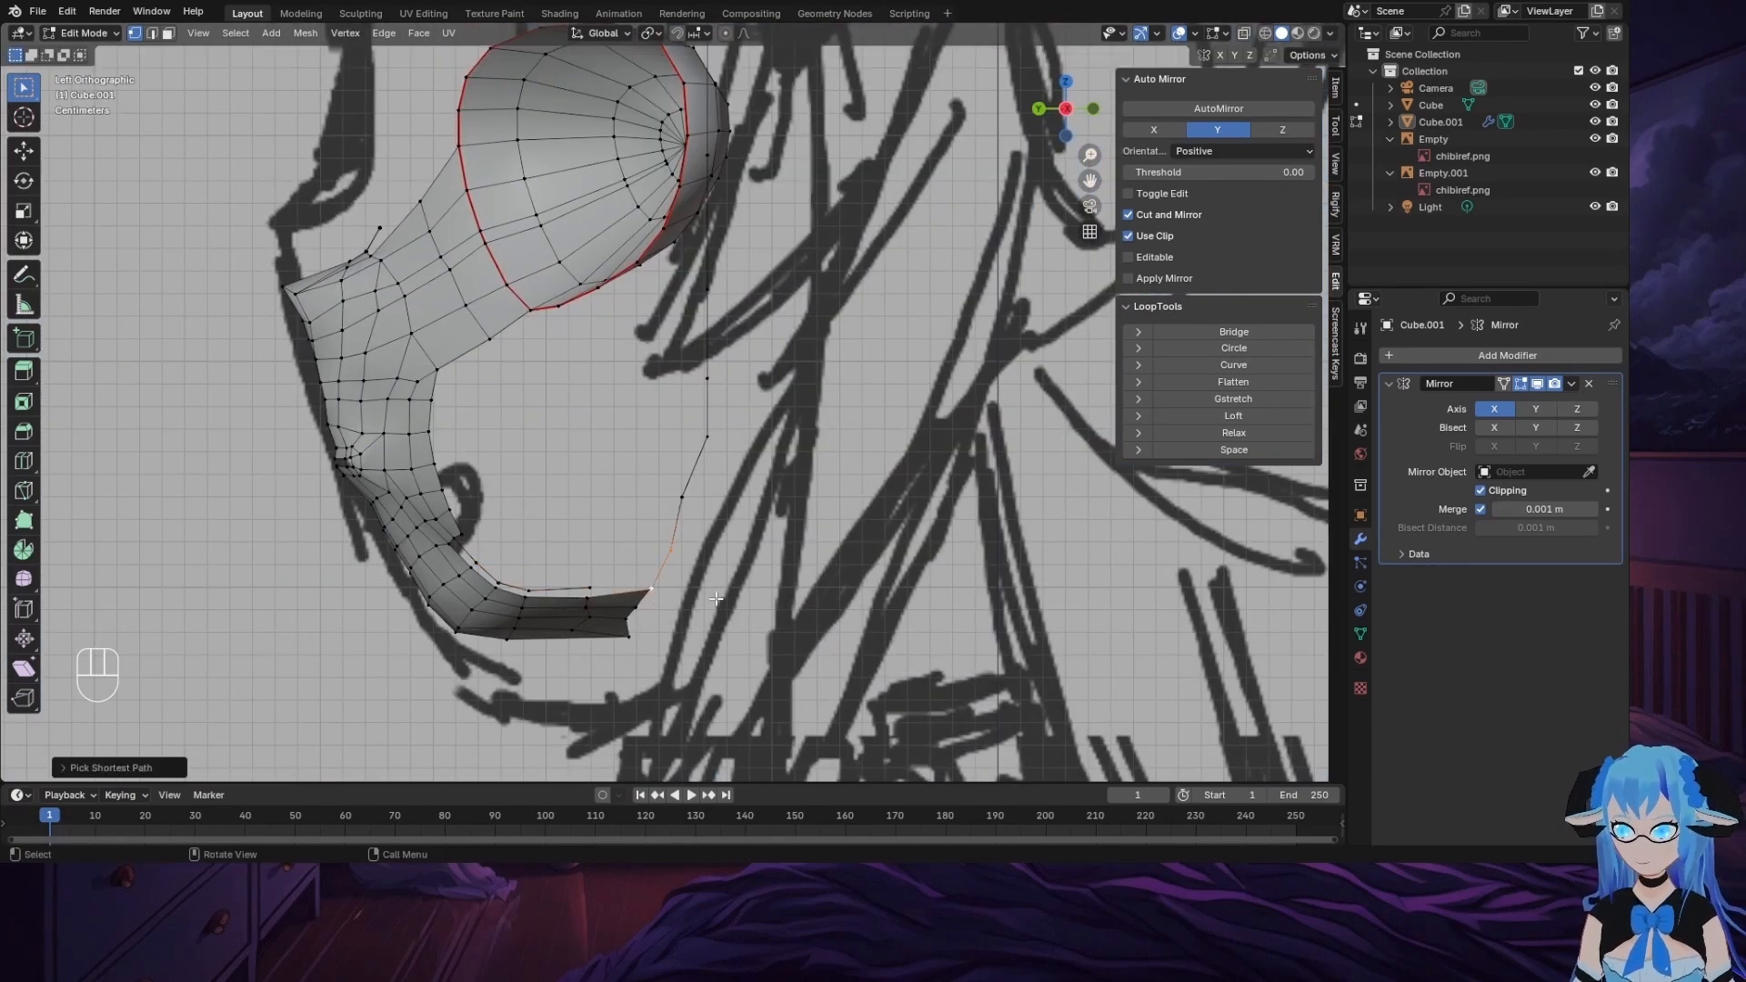
pyautogui.click(660, 571)
pyautogui.press('g')
pyautogui.click(657, 584)
pyautogui.keyDown('ctrl'); pyautogui.click(592, 587); pyautogui.keyUp('ctrl')
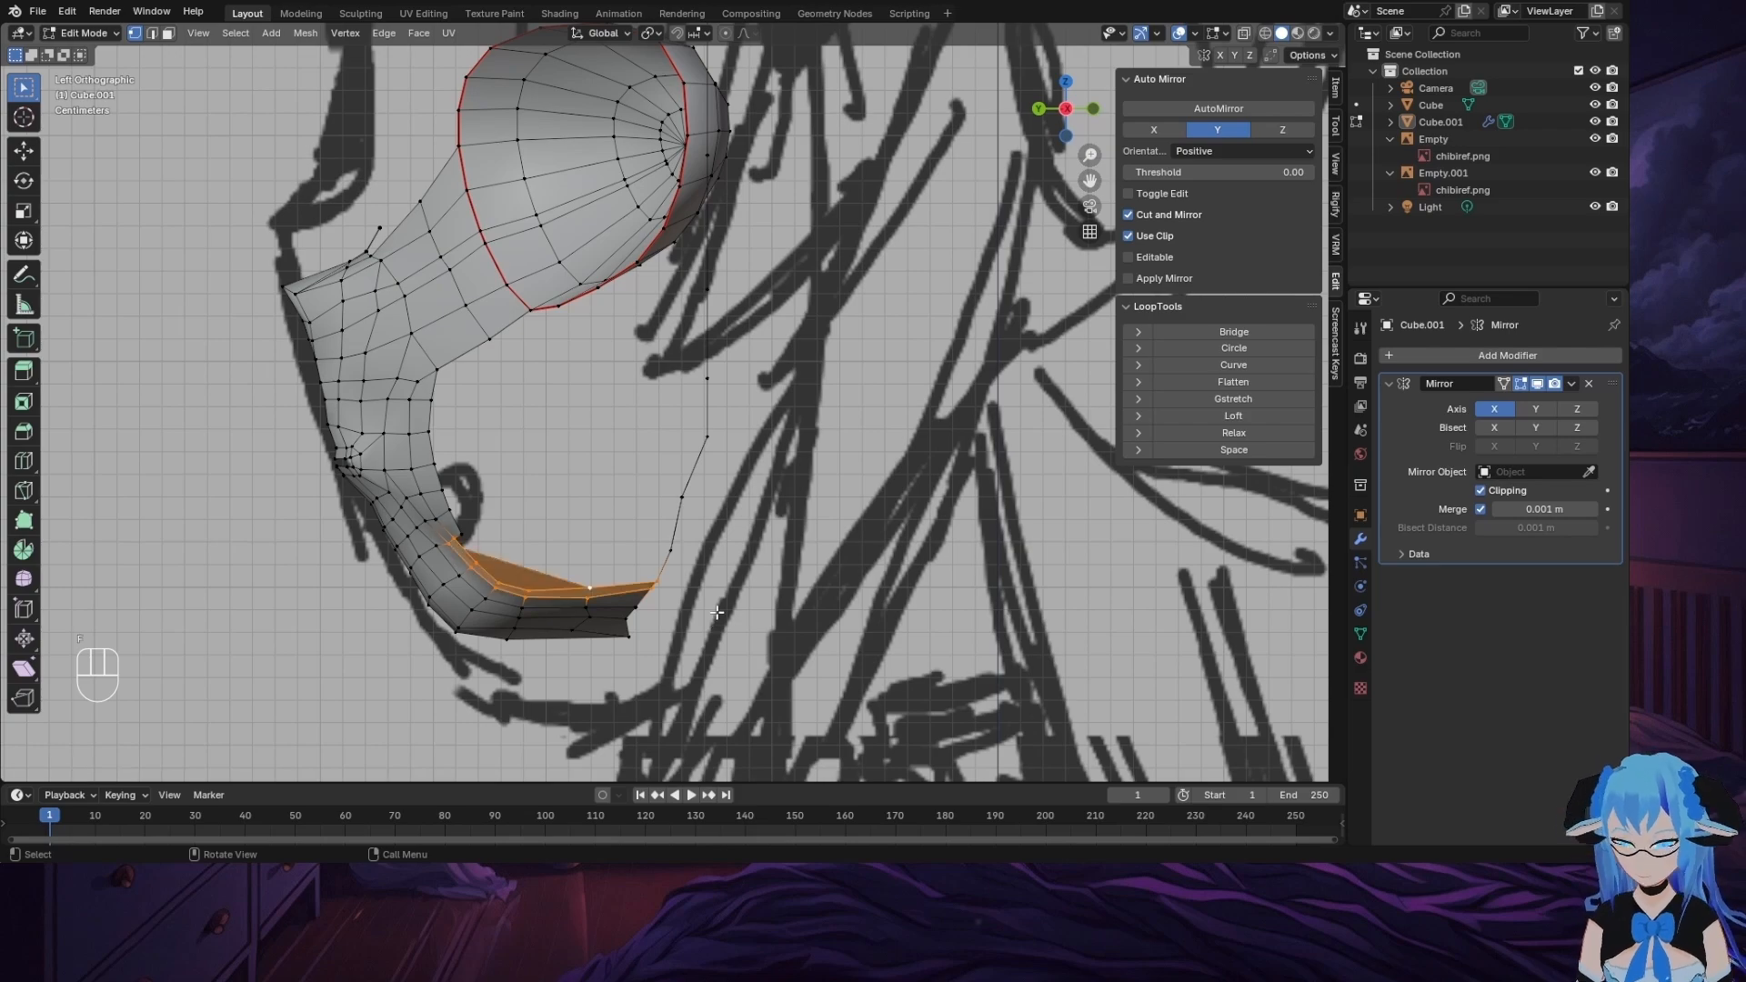
# Step: Connect opposite vertices across the new jaw strip to form quads and move a nearby chin vertex along the Z axis
pyautogui.moveTo(717, 613); pyautogui.dragTo(675, 472, button='middle')
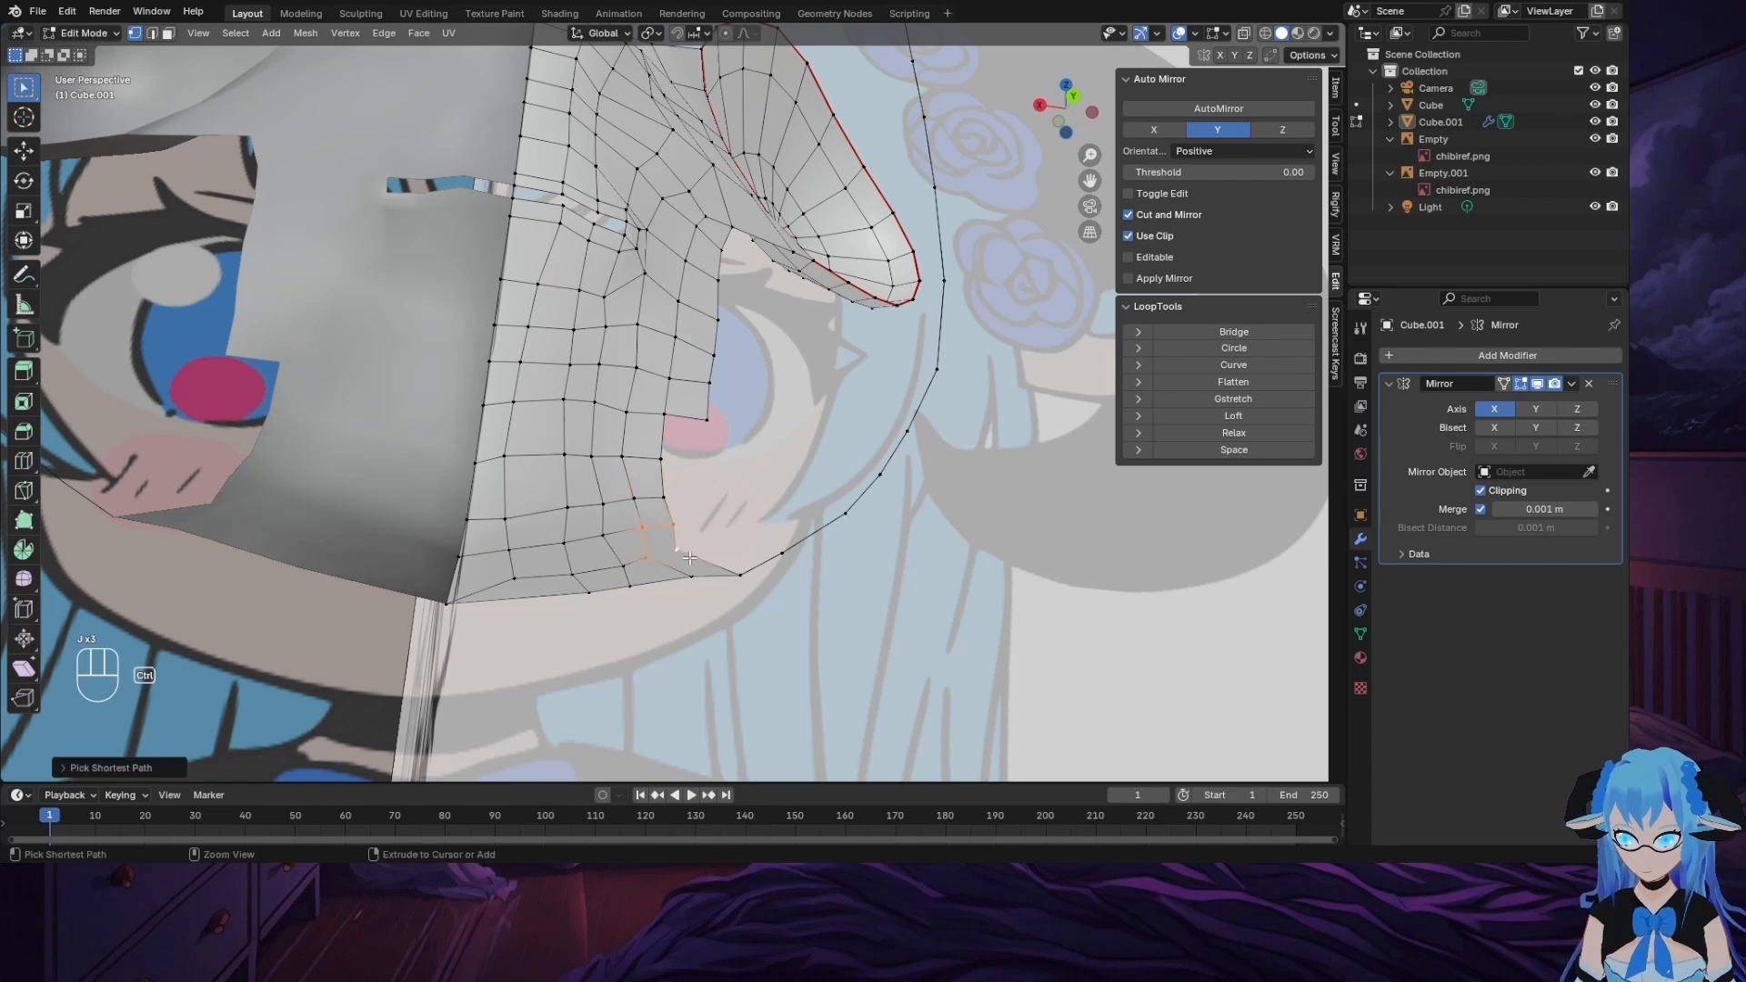
pyautogui.moveTo(650, 555); pyautogui.dragTo(969, 434, button='middle')
pyautogui.press('g')
pyautogui.press('z')
pyautogui.click(500, 609)
pyautogui.click(271, 33)
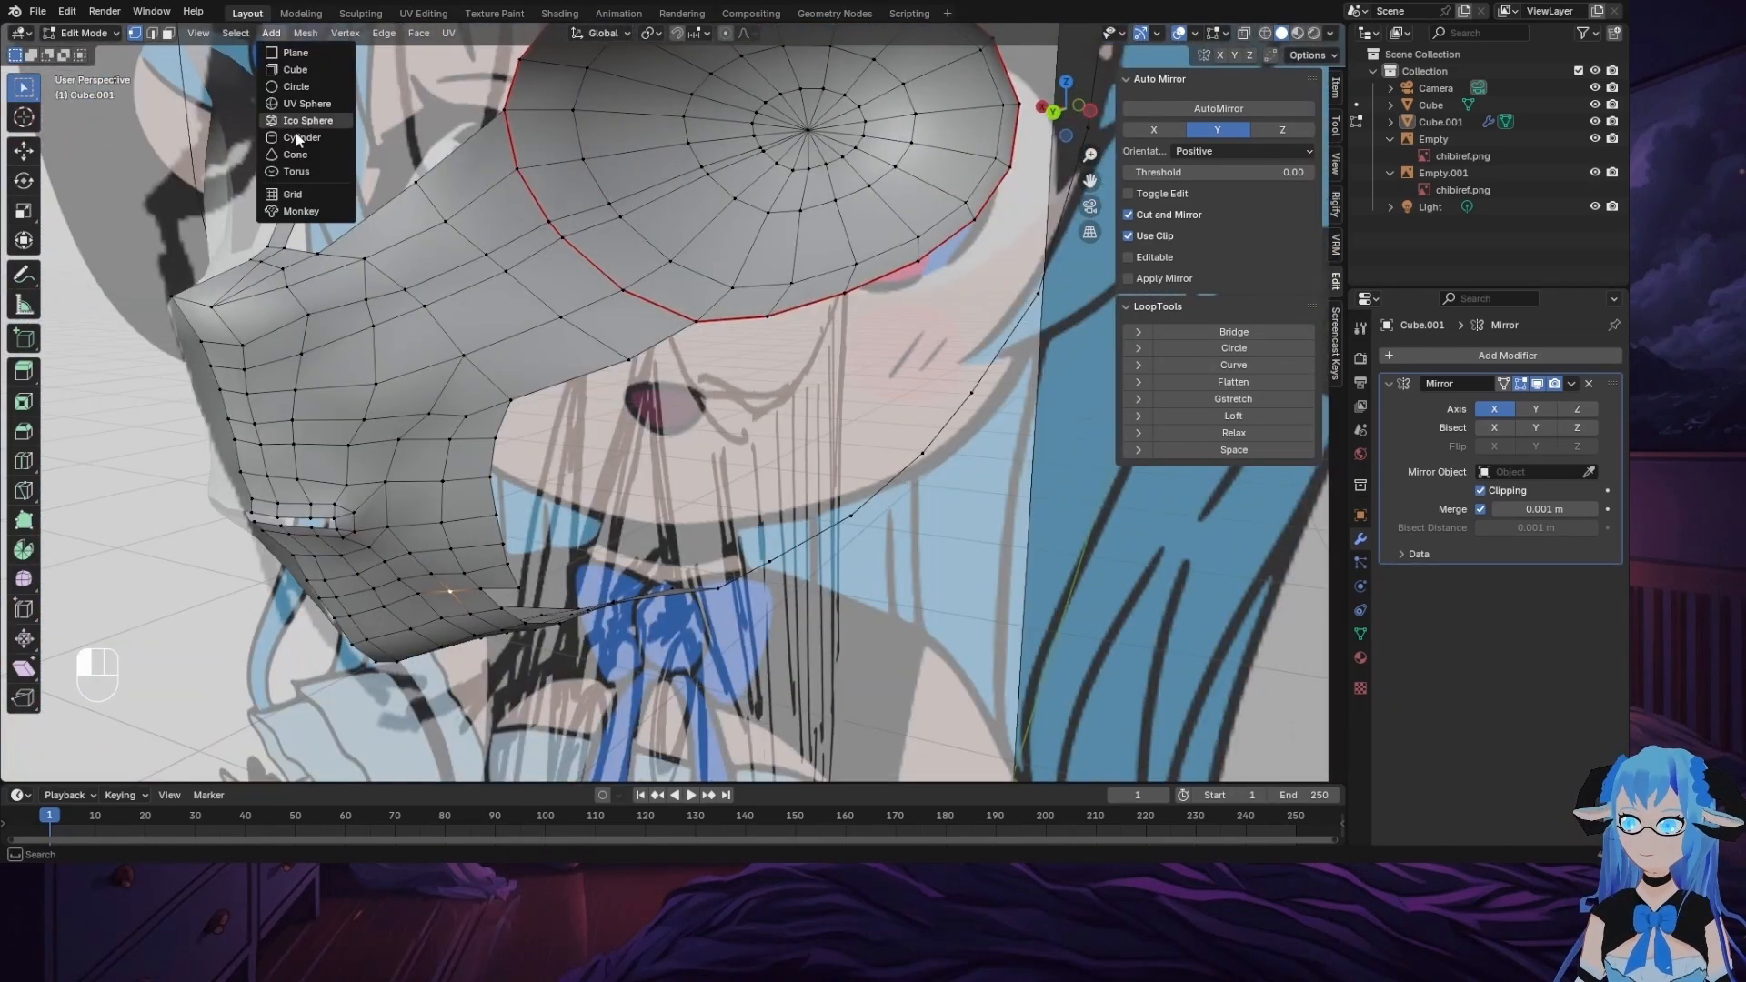
pyautogui.click(273, 36)
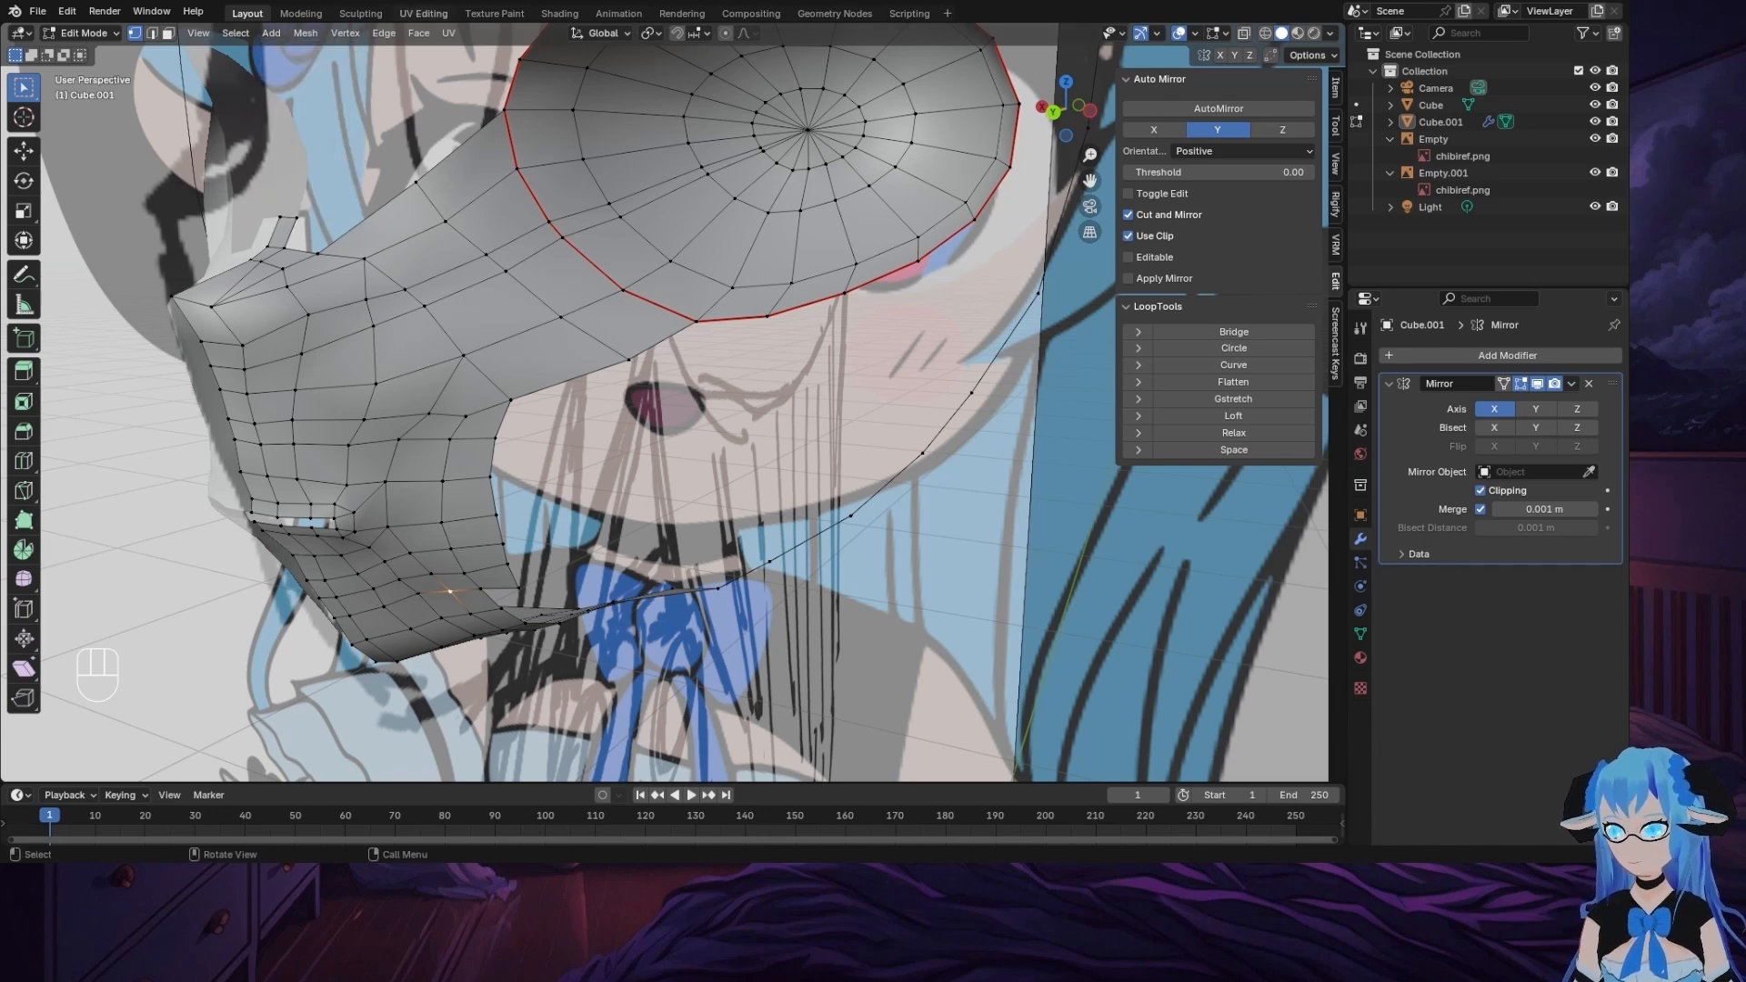
pyautogui.scroll(-3, 701, 498)
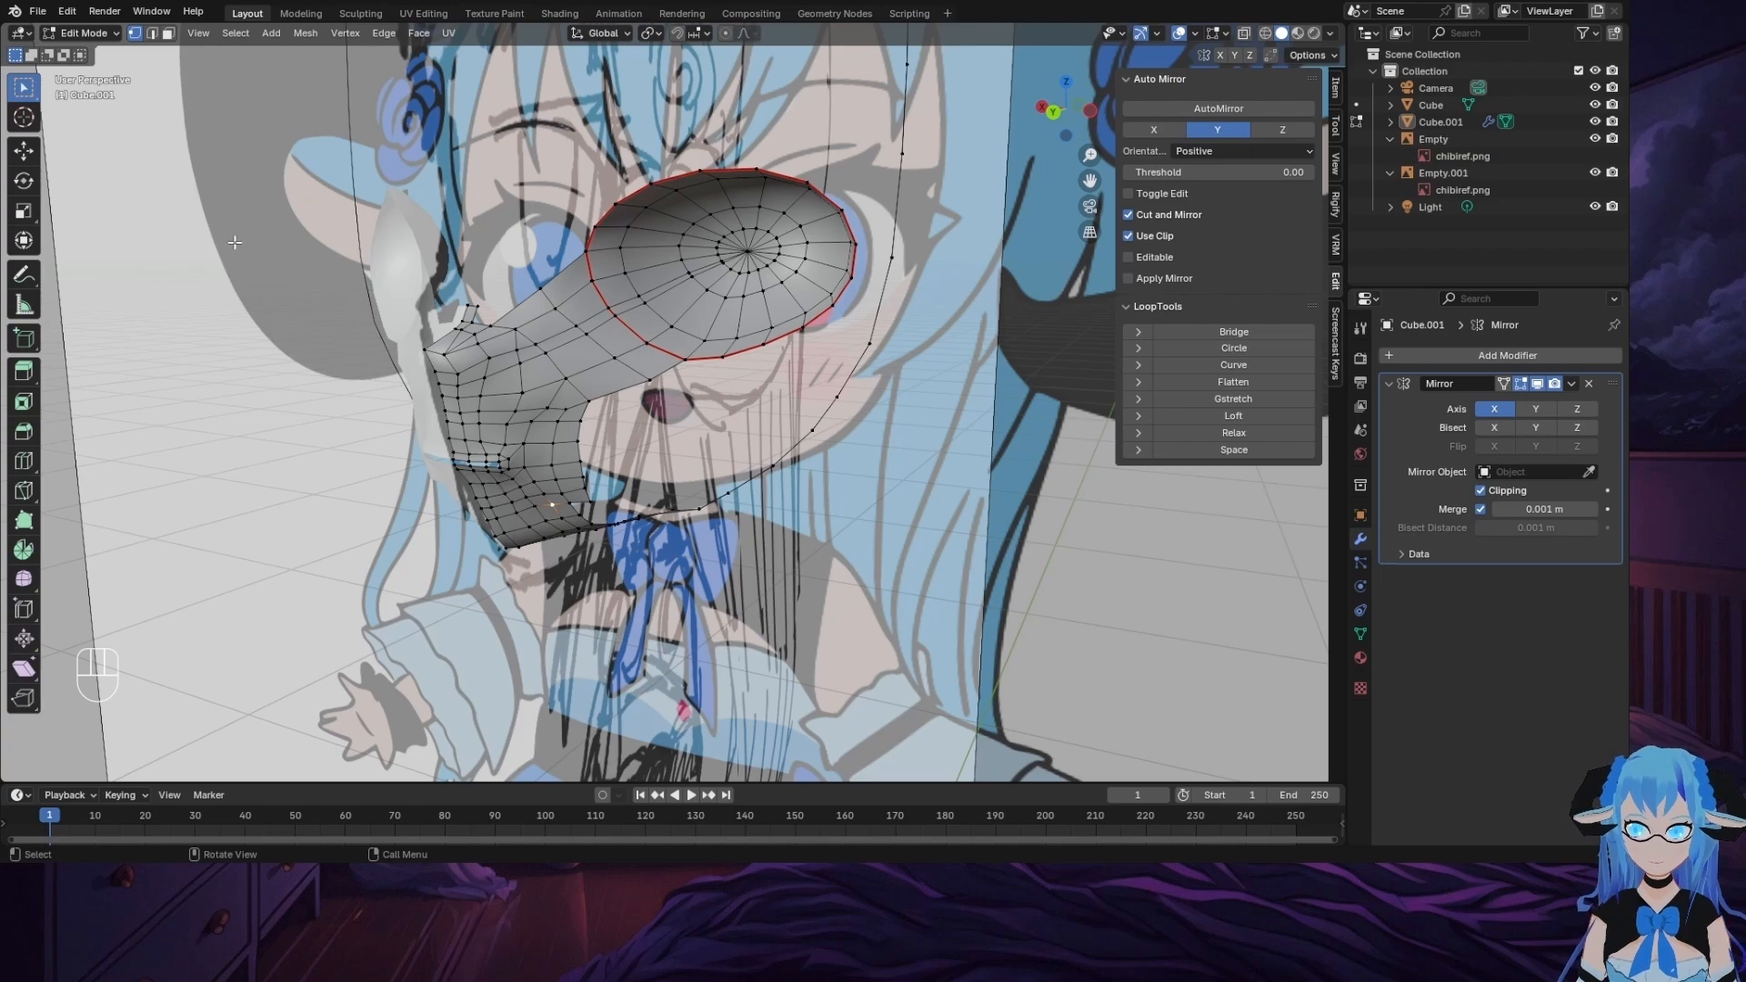
pyautogui.moveTo(881, 368); pyautogui.dragTo(821, 432, button='middle')
pyautogui.moveTo(825, 462); pyautogui.dragTo(839, 418, button='middle')
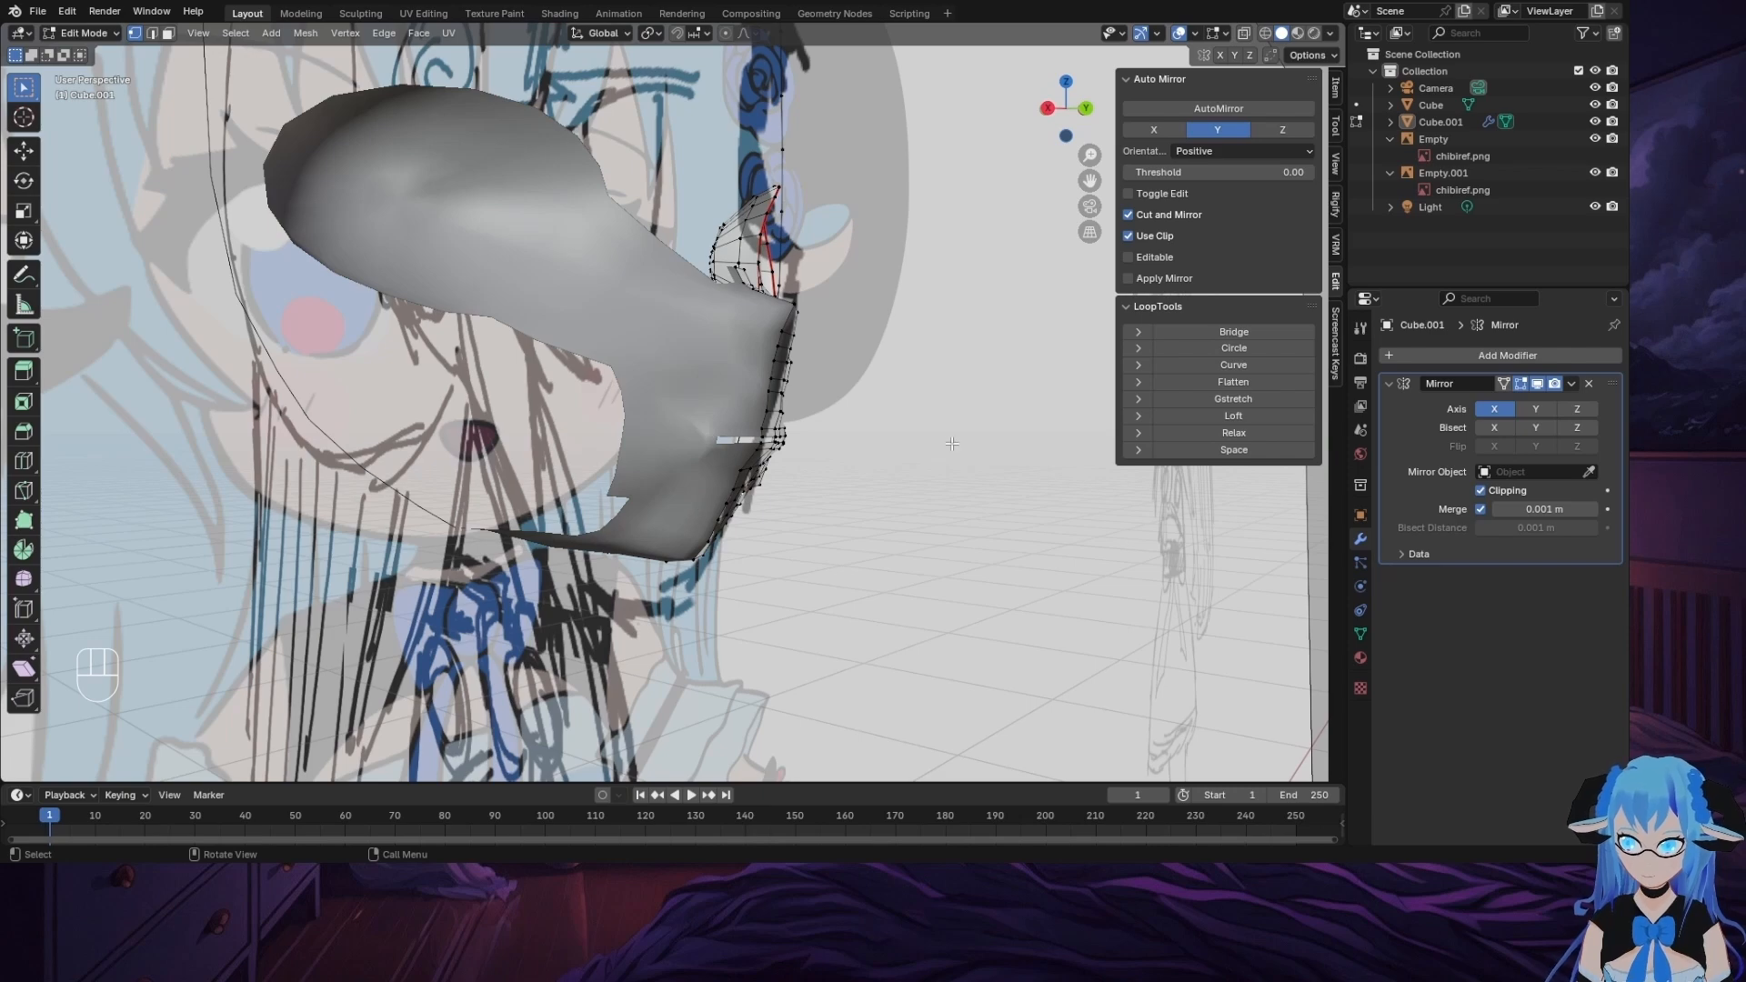
pyautogui.moveTo(953, 444); pyautogui.dragTo(645, 445, button='middle')
pyautogui.moveTo(830, 400); pyautogui.dragTo(509, 473, button='middle')
# Step: In the side view, adjust the mouth-corner vertices along the Y axis
pyautogui.scroll(4, 342, 521)
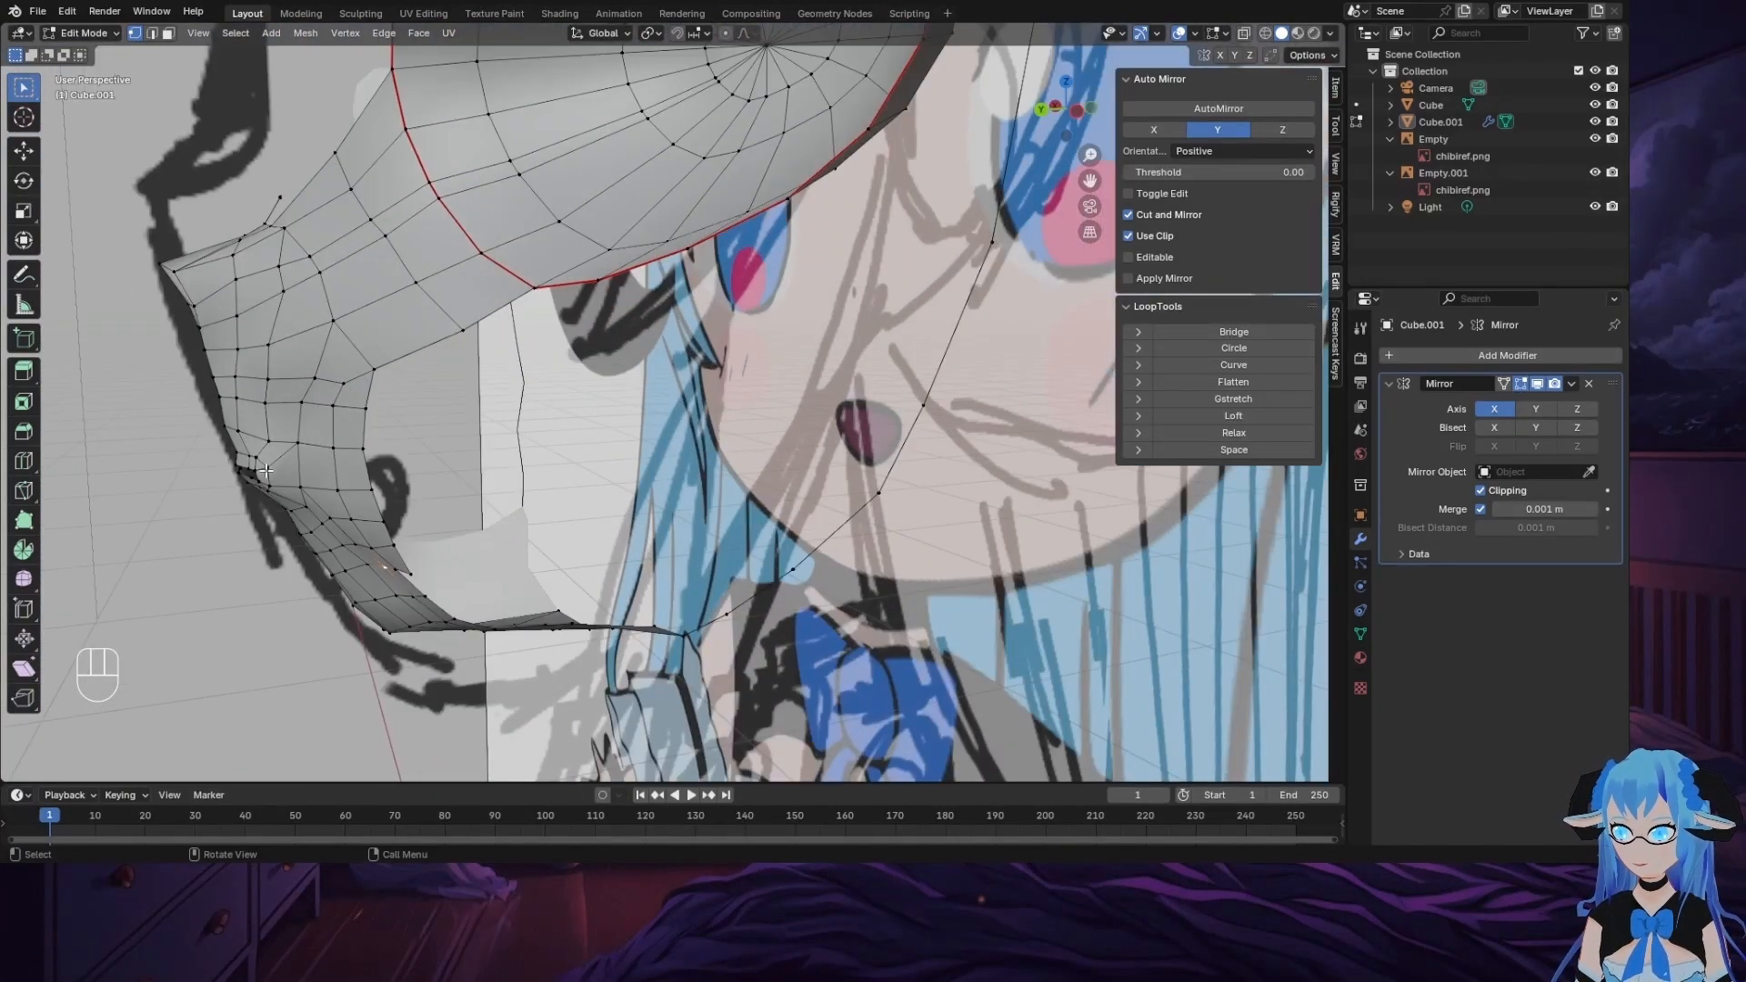
pyautogui.click(1054, 110)
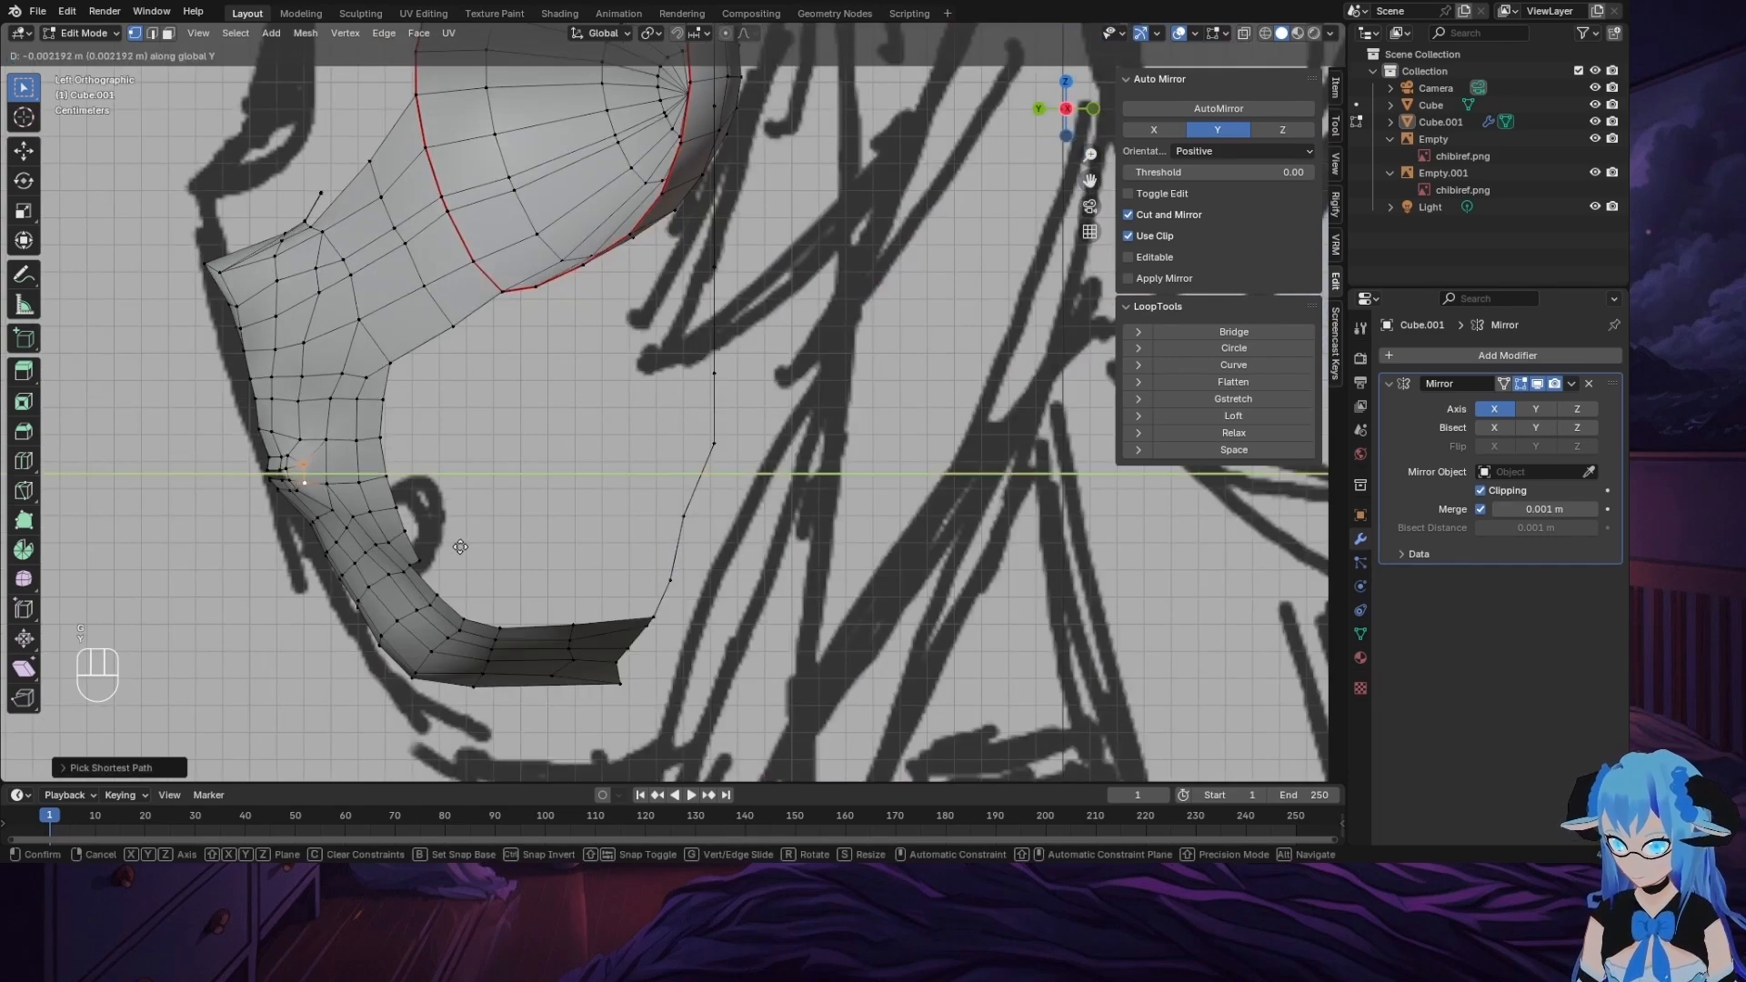
pyautogui.click(270, 467)
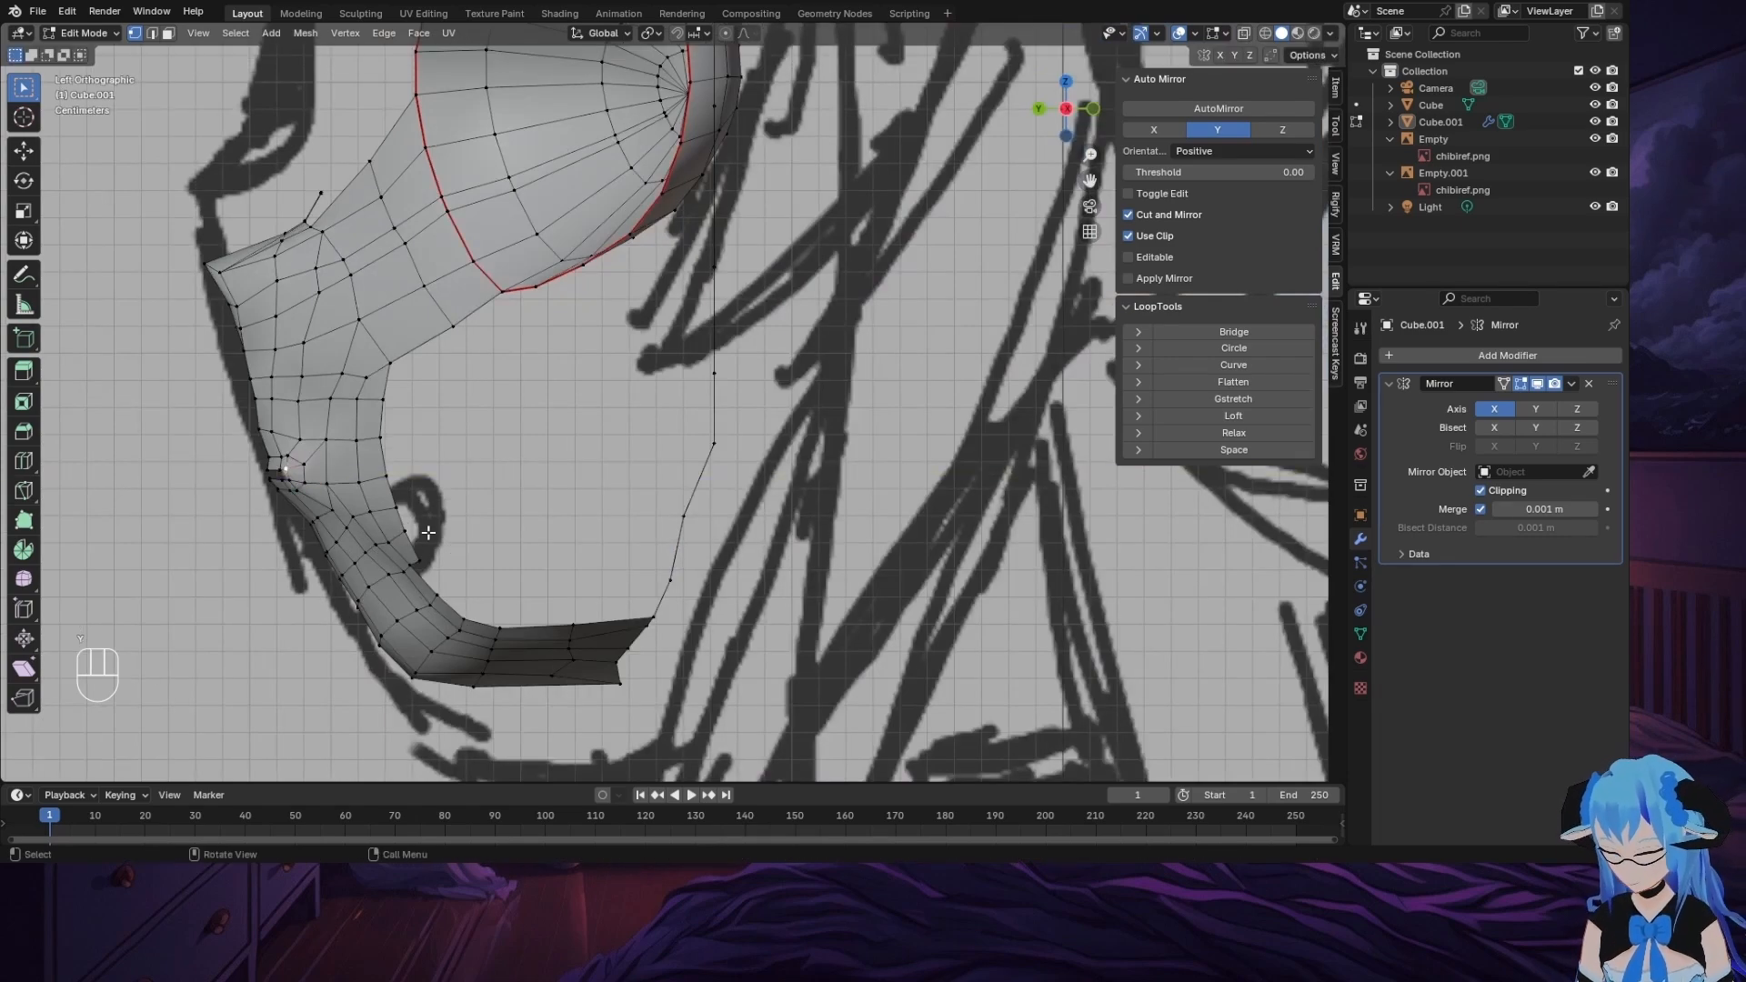
pyautogui.press('g')
pyautogui.click(283, 483)
# Step: Build a second jaw strip from the cheek corner to the next outline vertex and raise its middle vertices to the jaw curve
pyautogui.moveTo(456, 557)
pyautogui.mouseDown(button='middle')
pyautogui.moveTo(510, 555)
pyautogui.moveTo(428, 550)
pyautogui.moveTo(509, 546)
pyautogui.moveTo(483, 543)
pyautogui.mouseUp(button='middle')
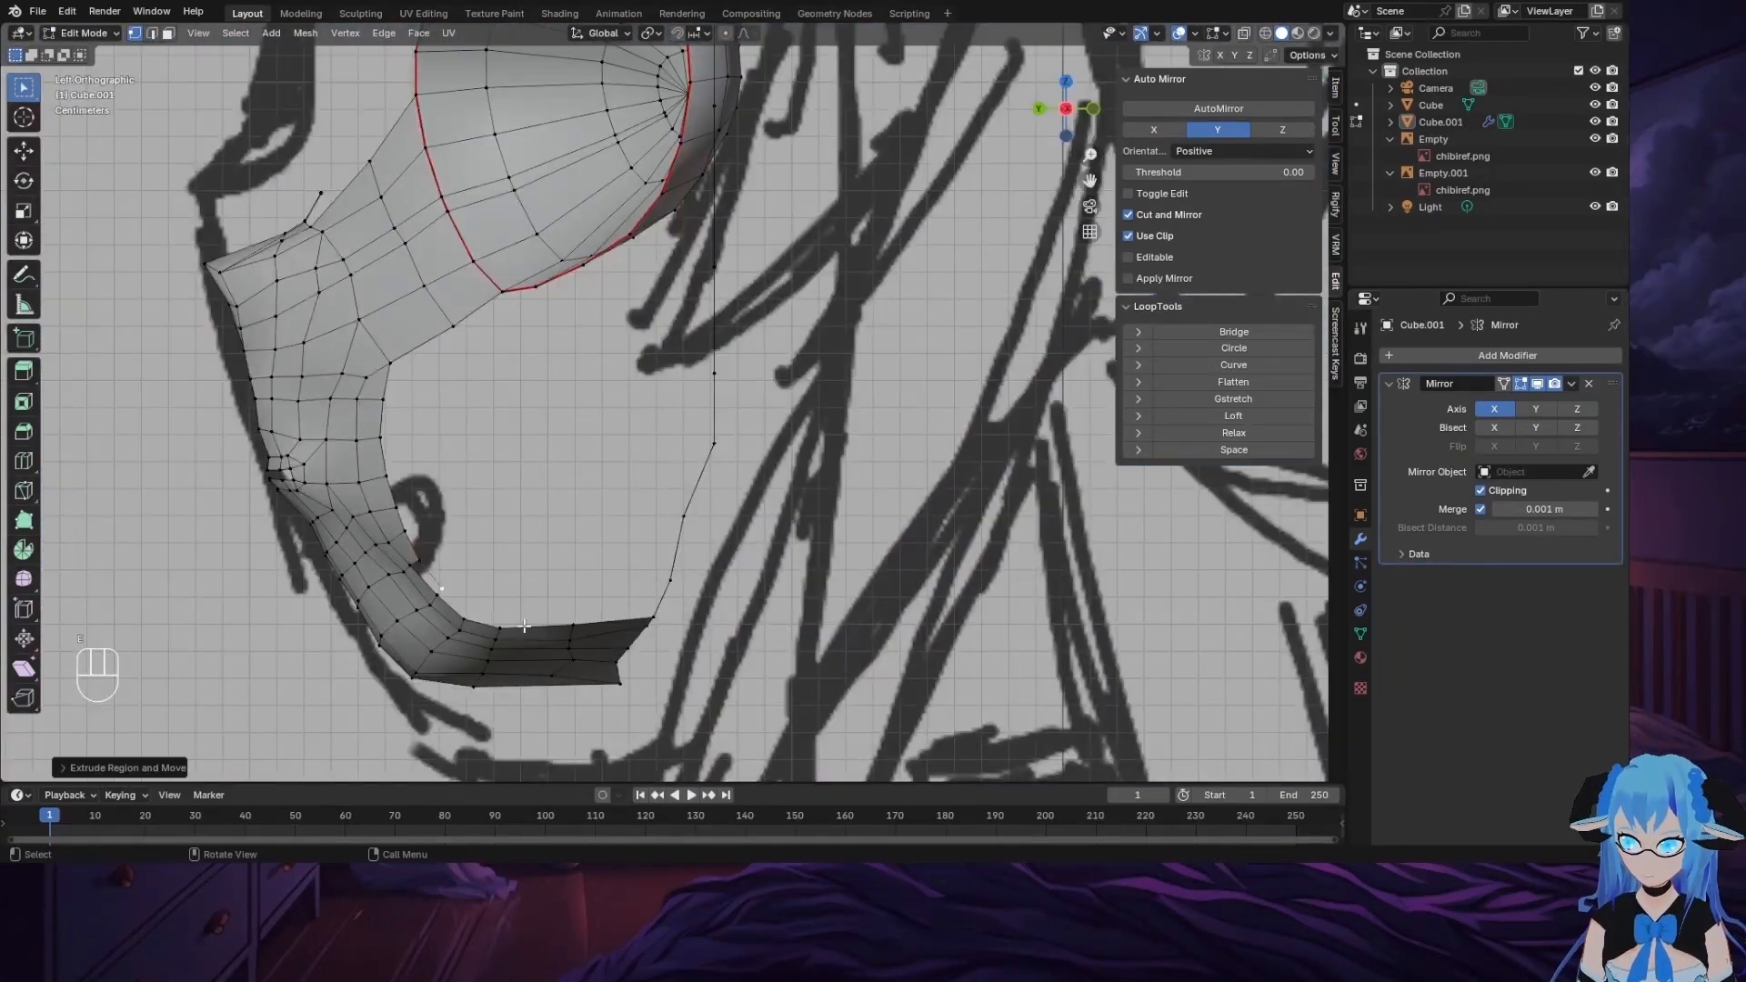
pyautogui.moveTo(747, 658); pyautogui.dragTo(833, 719, button='middle')
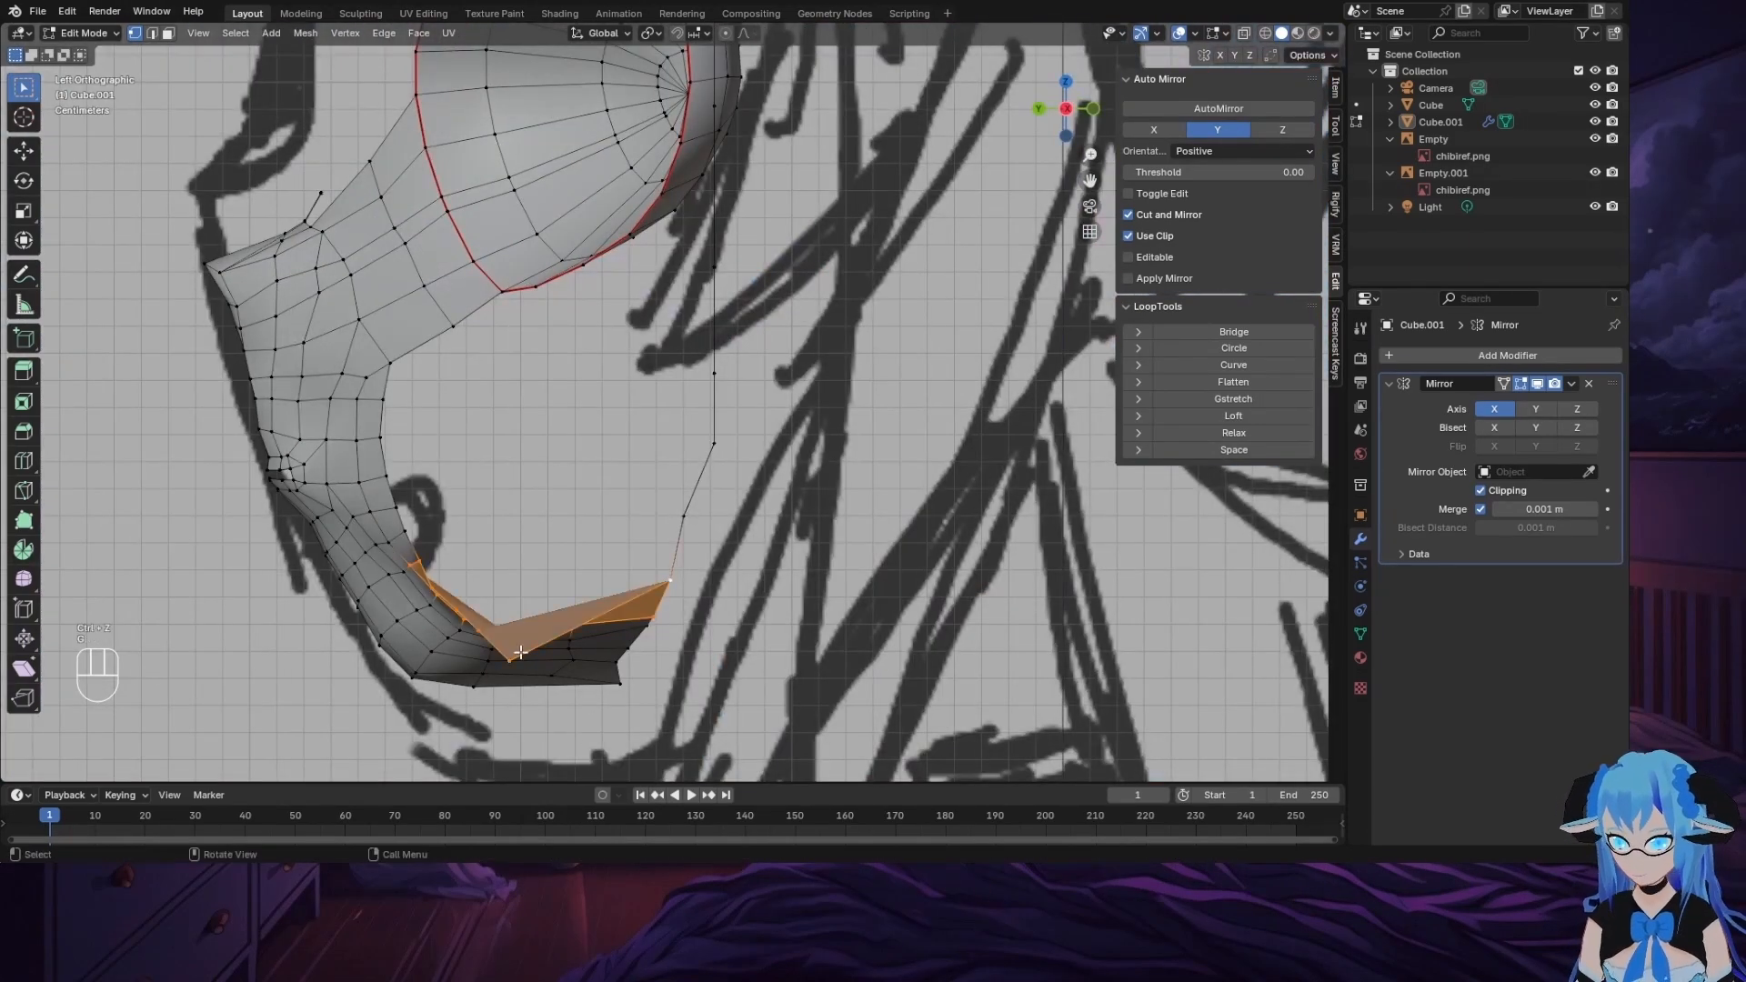
pyautogui.click(511, 658)
pyautogui.press('g')
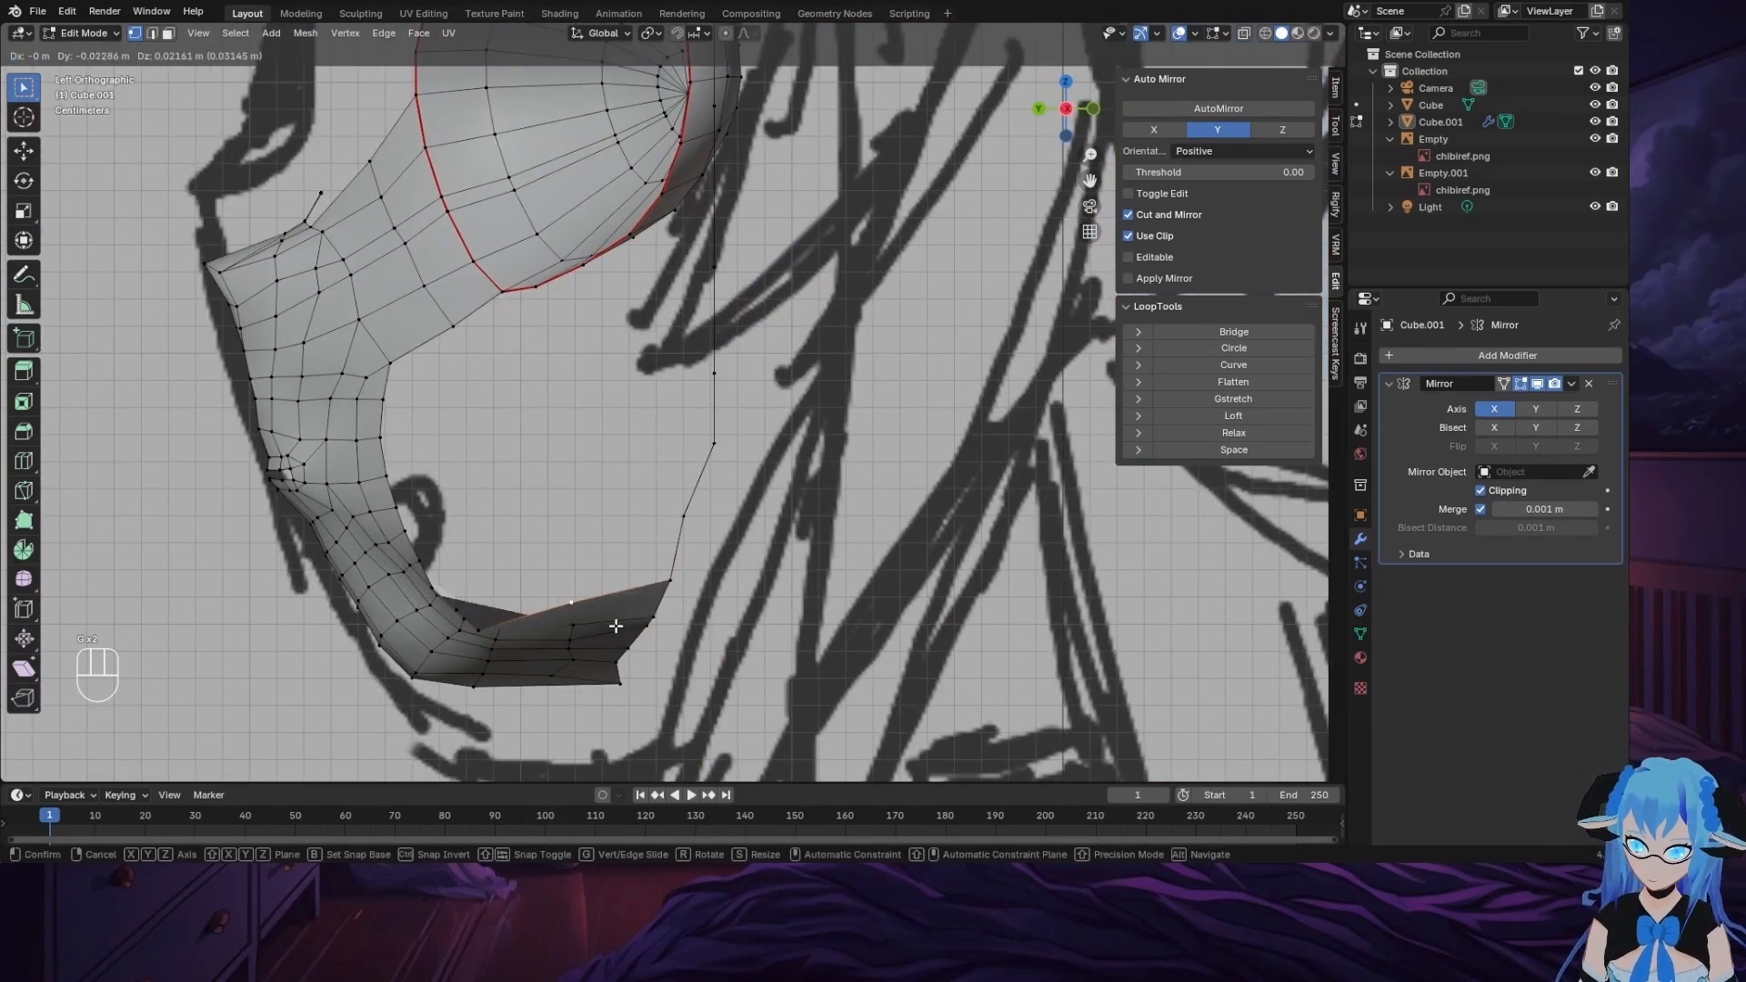
pyautogui.click(574, 605)
# Step: Reposition the front vertices of the second jaw strip to round the cheek corner, checking the shape from below
pyautogui.click(466, 621)
pyautogui.press('g')
pyautogui.click(457, 597)
pyautogui.press('g')
pyautogui.click(449, 591)
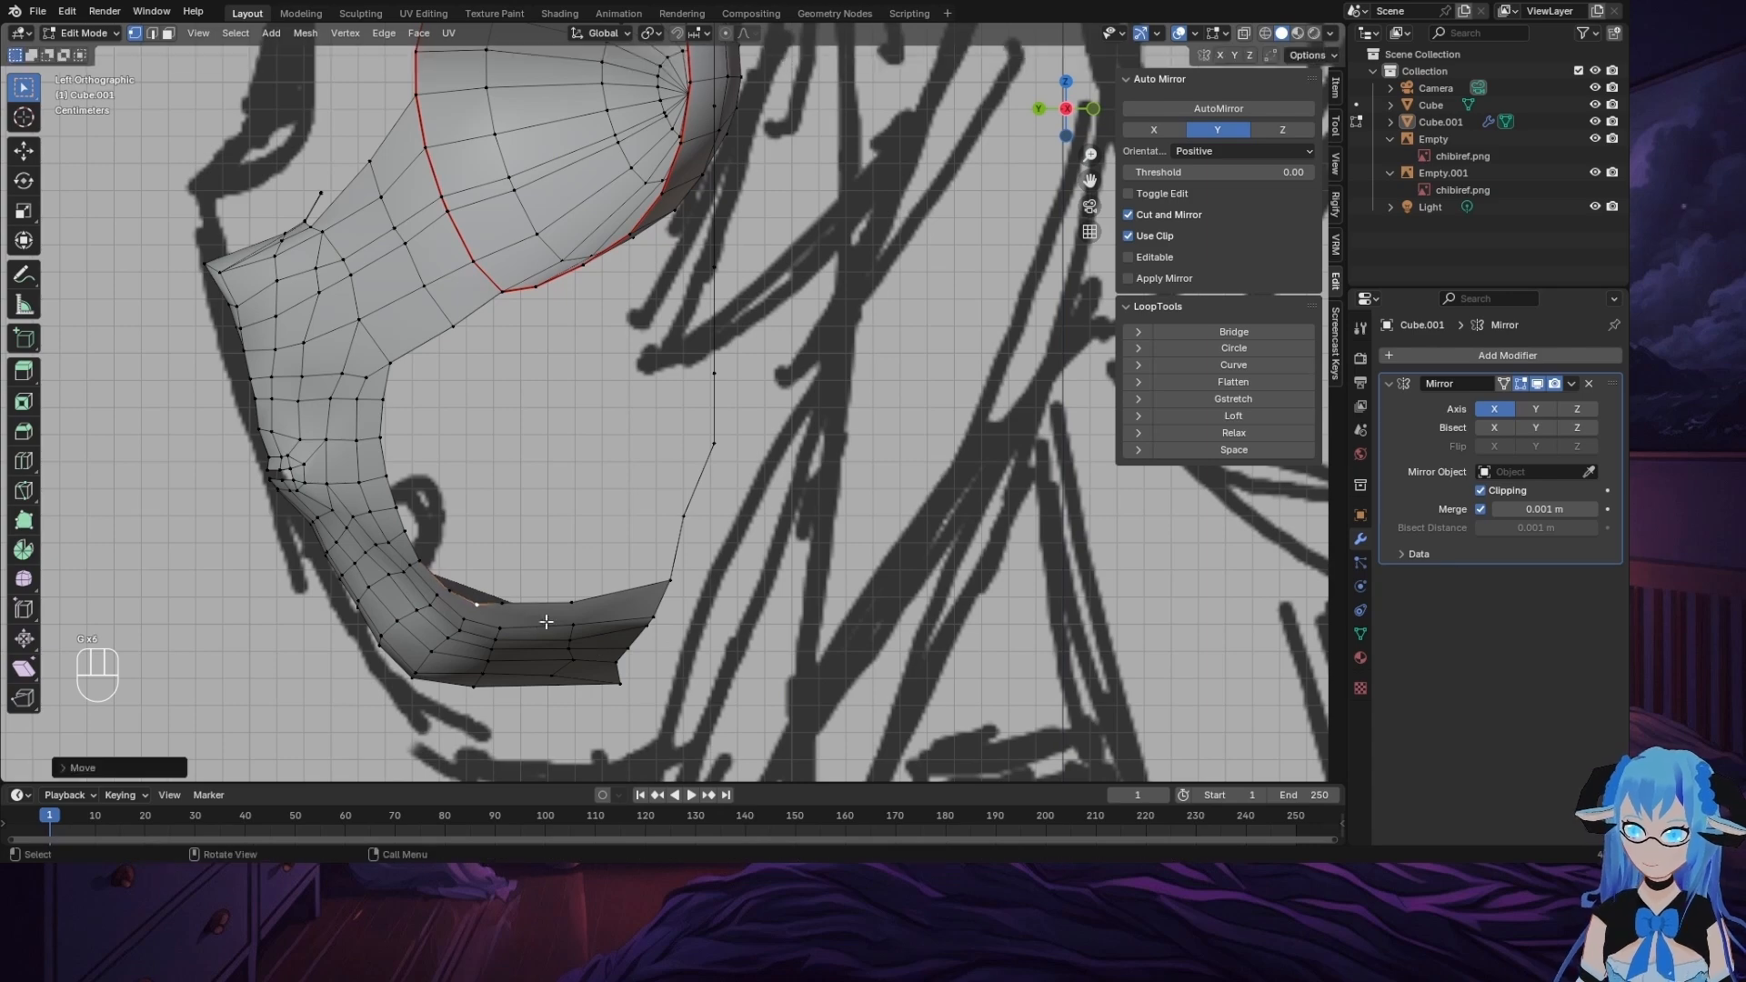
pyautogui.moveTo(541, 627); pyautogui.dragTo(682, 525, button='middle')
pyautogui.click(682, 525)
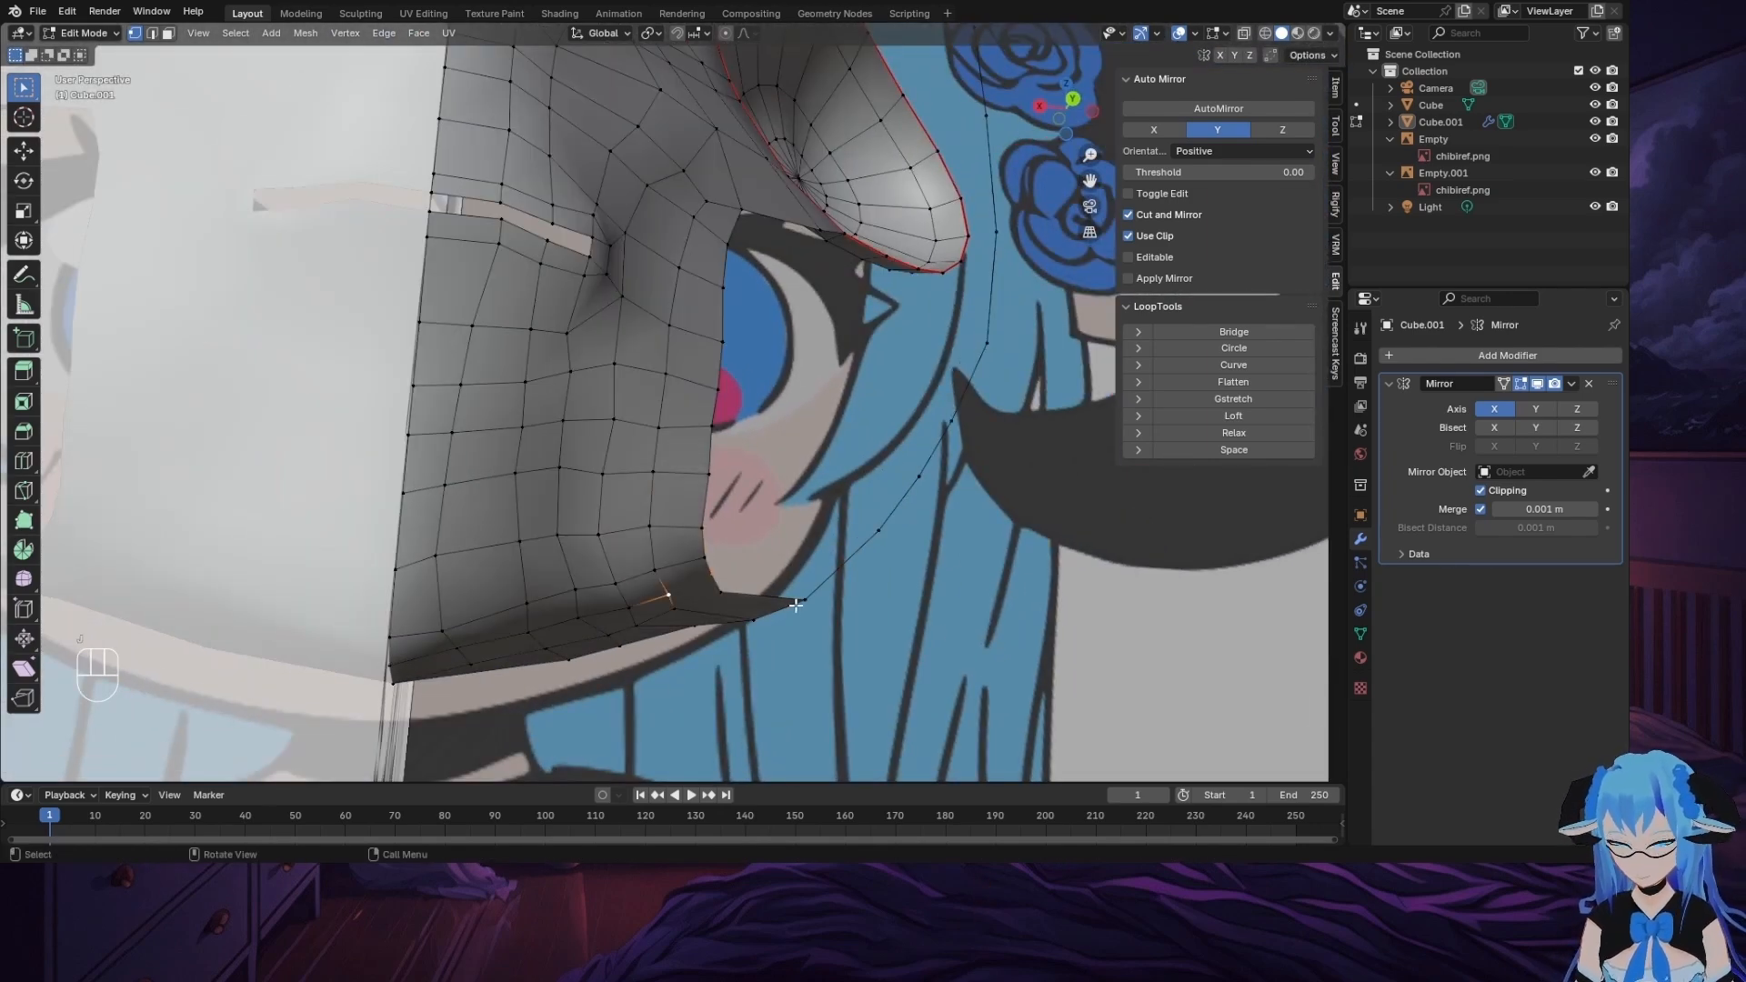
pyautogui.moveTo(904, 636); pyautogui.dragTo(779, 521, button='middle')
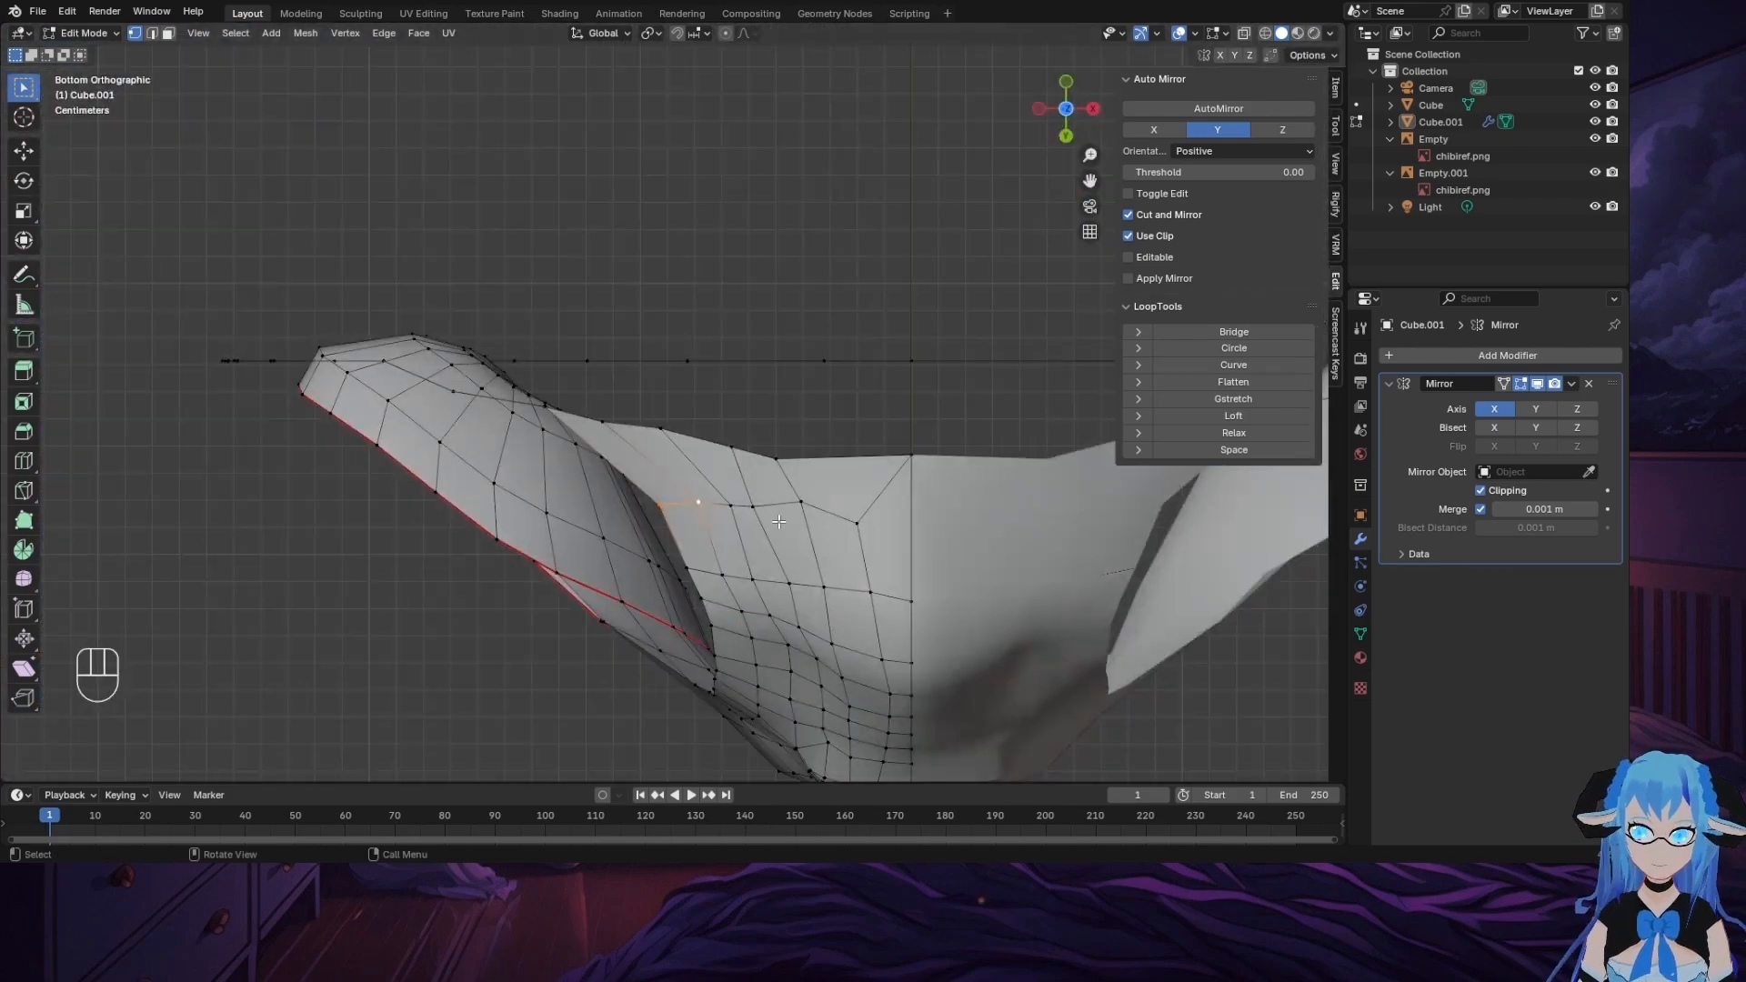
pyautogui.click(924, 565)
# Step: Try smoothing the cheek with the Smooth brush in Sculpt Mode, undo the stroke and return to Edit Mode
pyautogui.moveTo(925, 565)
pyautogui.mouseDown(button='middle')
pyautogui.moveTo(955, 709)
pyautogui.moveTo(987, 763)
pyautogui.moveTo(1114, 101)
pyautogui.moveTo(1018, 96)
pyautogui.mouseUp(button='middle')
pyautogui.click(85, 34)
pyautogui.click(89, 88)
pyautogui.moveTo(183, 342)
pyautogui.mouseDown(button='middle')
pyautogui.moveTo(319, 301)
pyautogui.moveTo(225, 359)
pyautogui.mouseUp(button='middle')
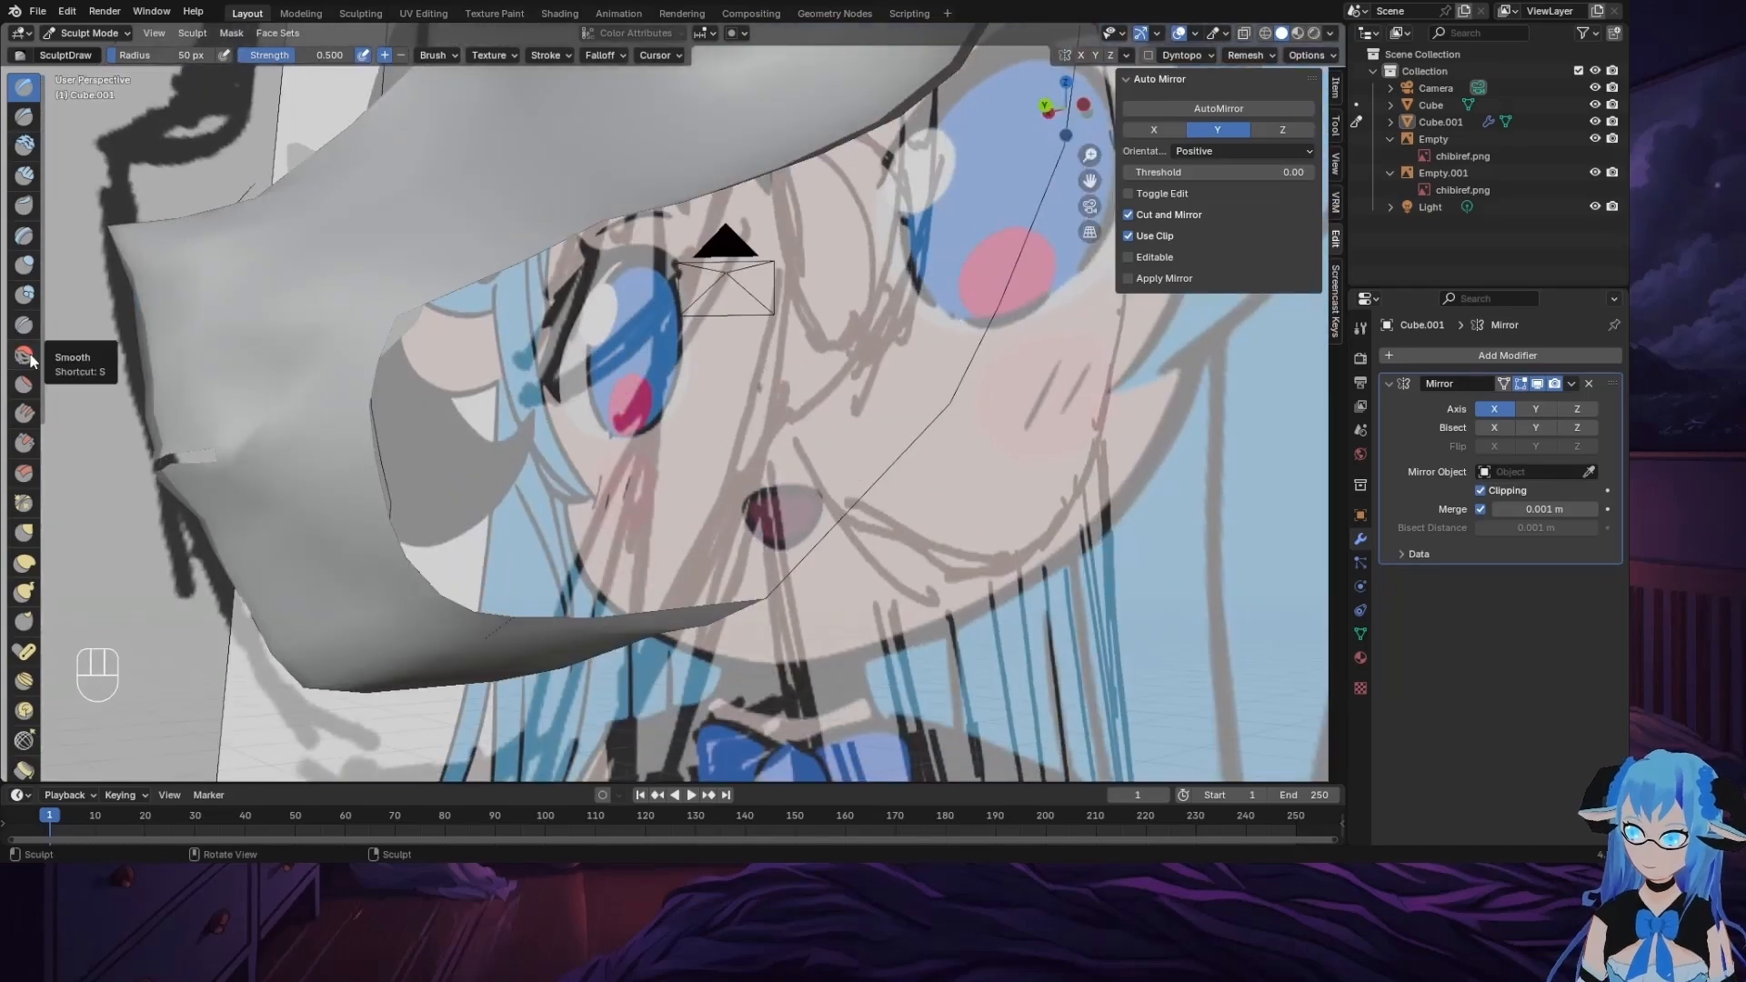
pyautogui.moveTo(30, 360); pyautogui.dragTo(406, 518, button='middle')
pyautogui.moveTo(402, 589)
pyautogui.mouseDown(button='middle')
pyautogui.moveTo(423, 416)
pyautogui.moveTo(628, 382)
pyautogui.moveTo(268, 323)
pyautogui.mouseUp(button='middle')
pyautogui.hotkey('ctrl', 'z')
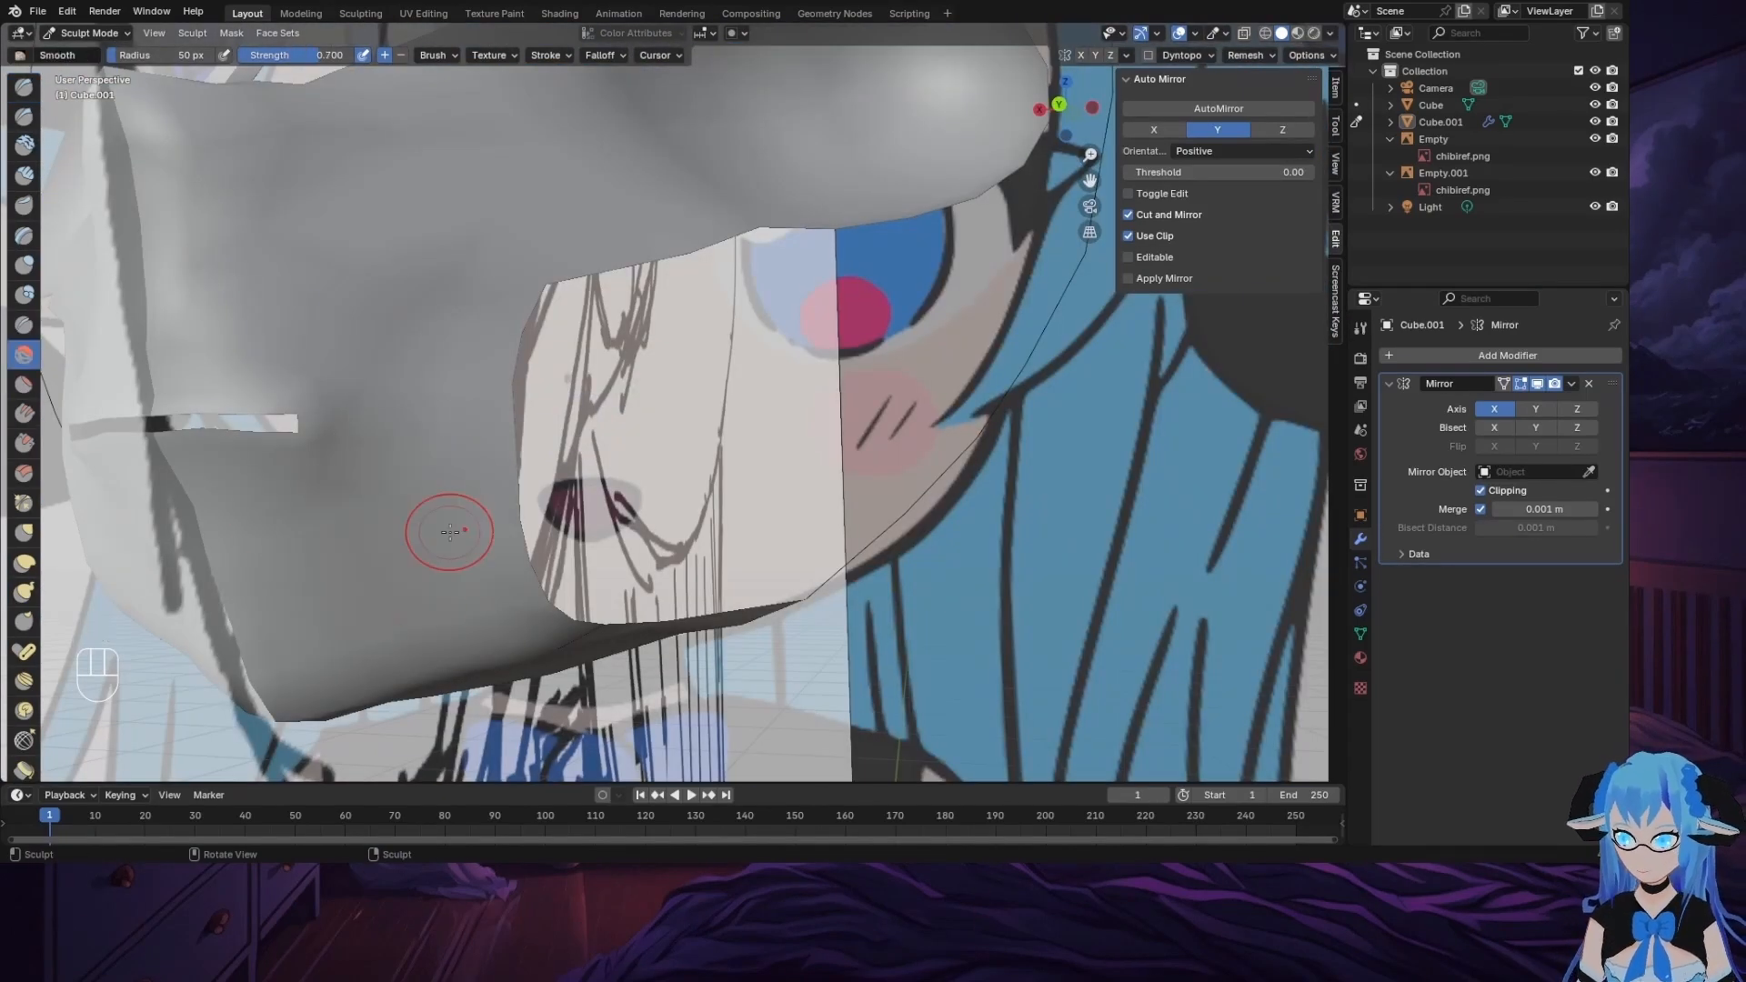
pyautogui.moveTo(450, 532)
pyautogui.mouseDown(button='middle')
pyautogui.moveTo(538, 100)
pyautogui.moveTo(600, 712)
pyautogui.mouseUp(button='middle')
pyautogui.press('Tab')
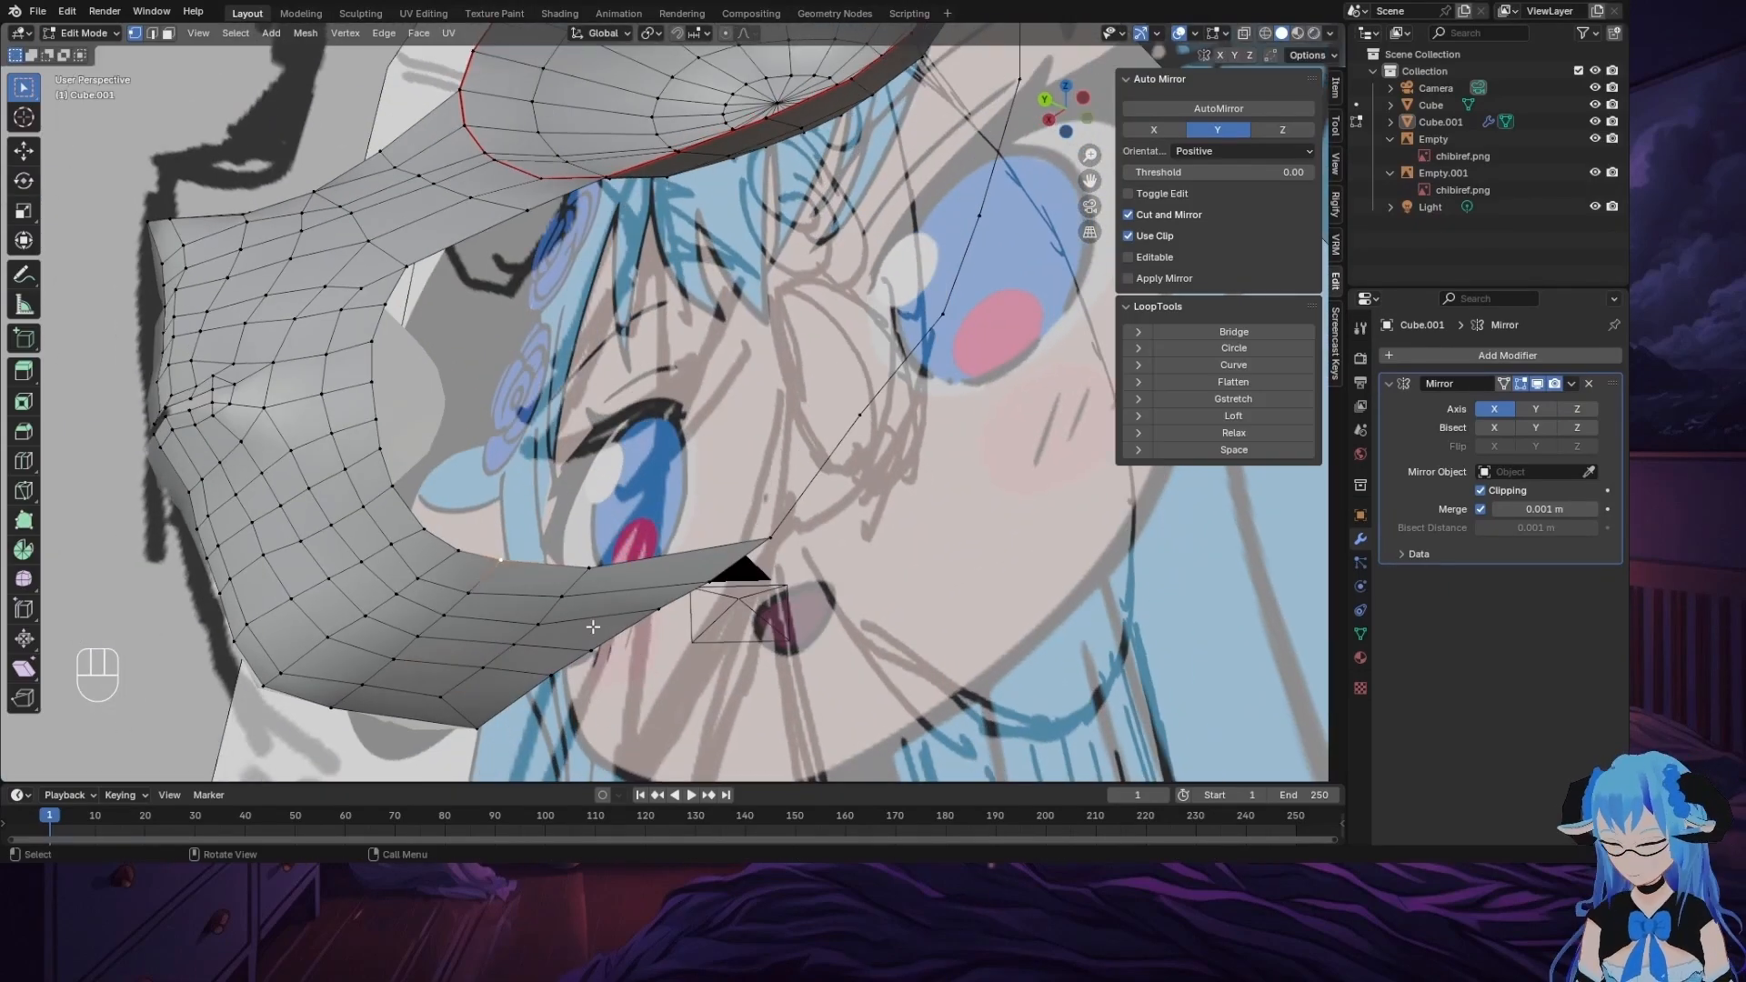
# Step: Try to even out the cheek and jaw surface with the Smooth brush in Sculpt Mode, checking several angles, and return to Edit Mode
pyautogui.moveTo(593, 627); pyautogui.dragTo(770, 603, button='middle')
pyautogui.moveTo(791, 432)
pyautogui.mouseDown(button='middle')
pyautogui.moveTo(722, 490)
pyautogui.moveTo(756, 383)
pyautogui.moveTo(1010, 589)
pyautogui.moveTo(817, 430)
pyautogui.moveTo(657, 450)
pyautogui.moveTo(815, 331)
pyautogui.moveTo(764, 309)
pyautogui.moveTo(668, 318)
pyautogui.mouseUp(button='middle')
pyautogui.click(849, 431)
pyautogui.click(84, 33)
pyautogui.click(102, 89)
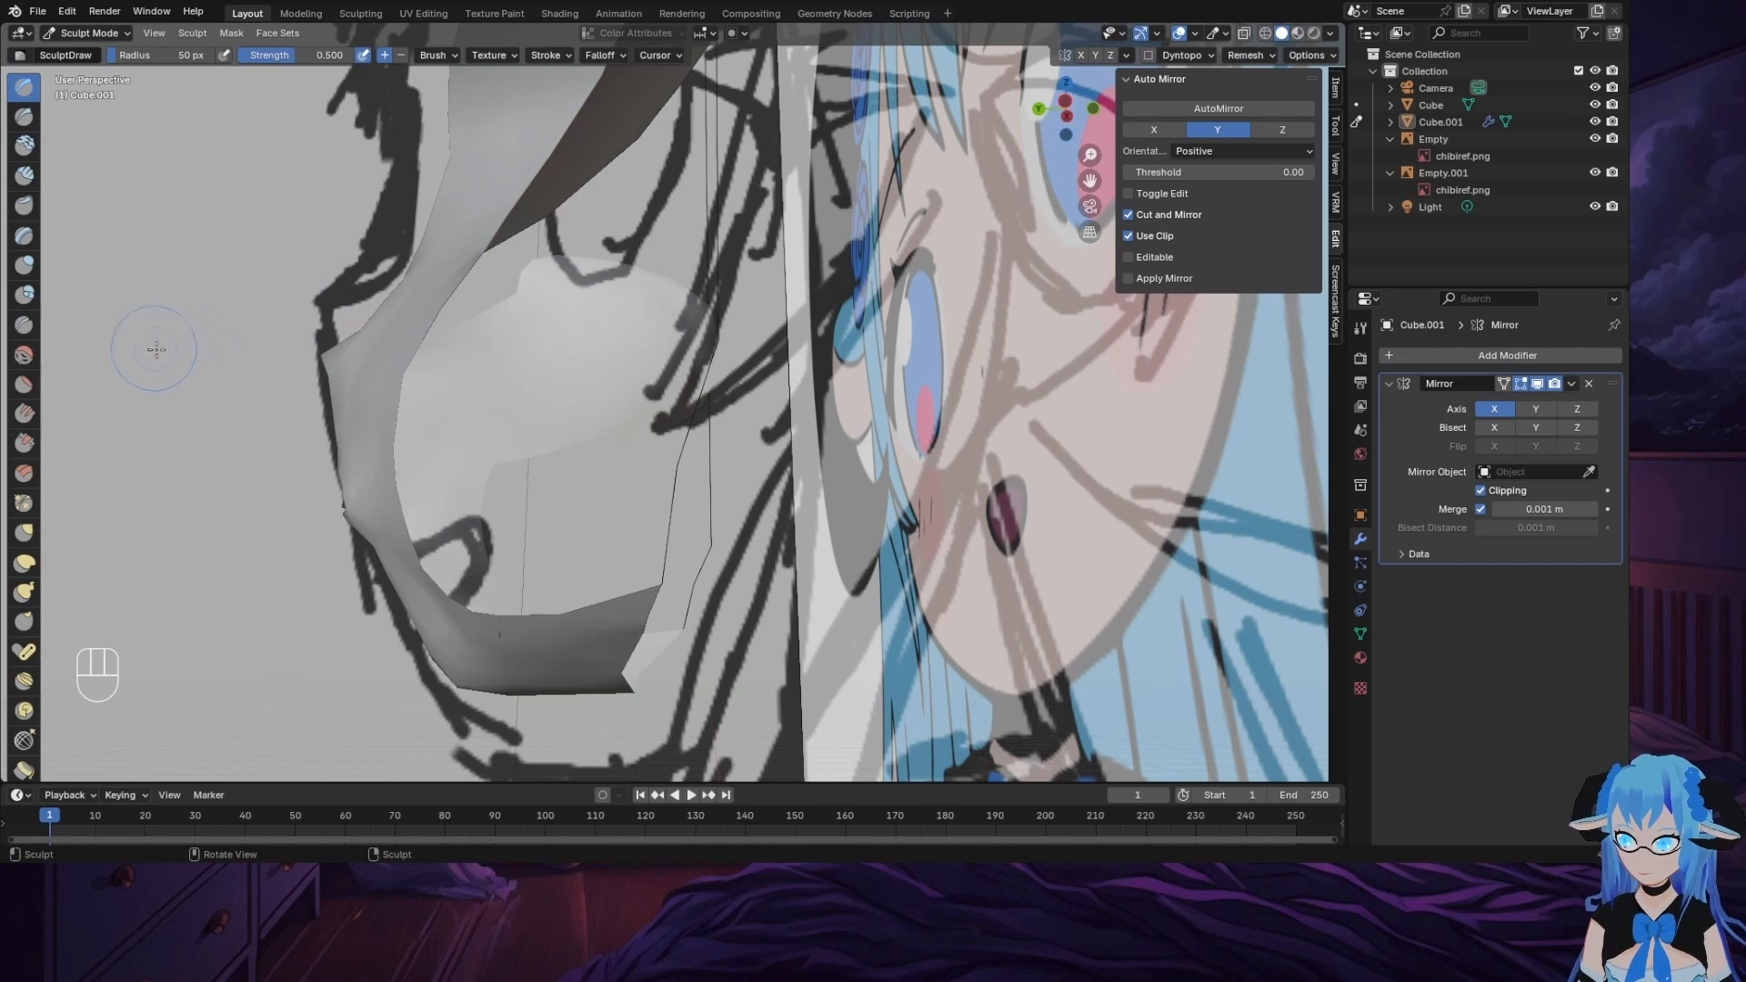
pyautogui.moveTo(156, 350); pyautogui.dragTo(254, 369, button='middle')
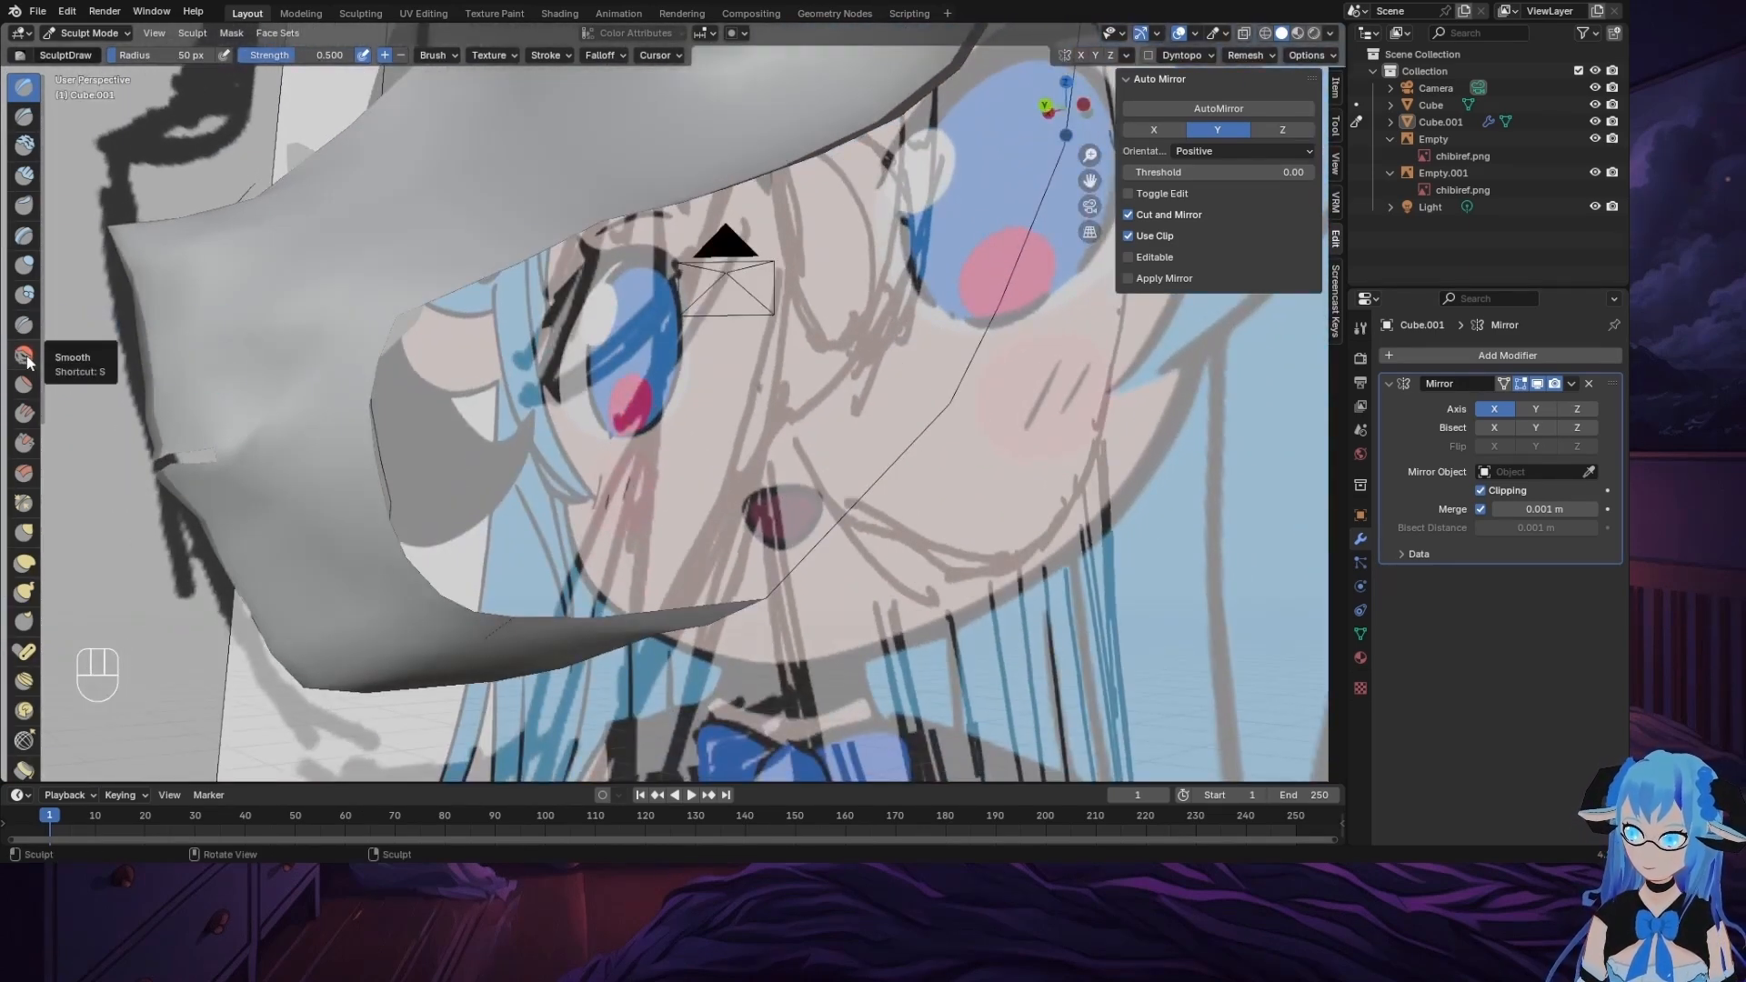
pyautogui.moveTo(355, 594); pyautogui.dragTo(417, 522, button='middle')
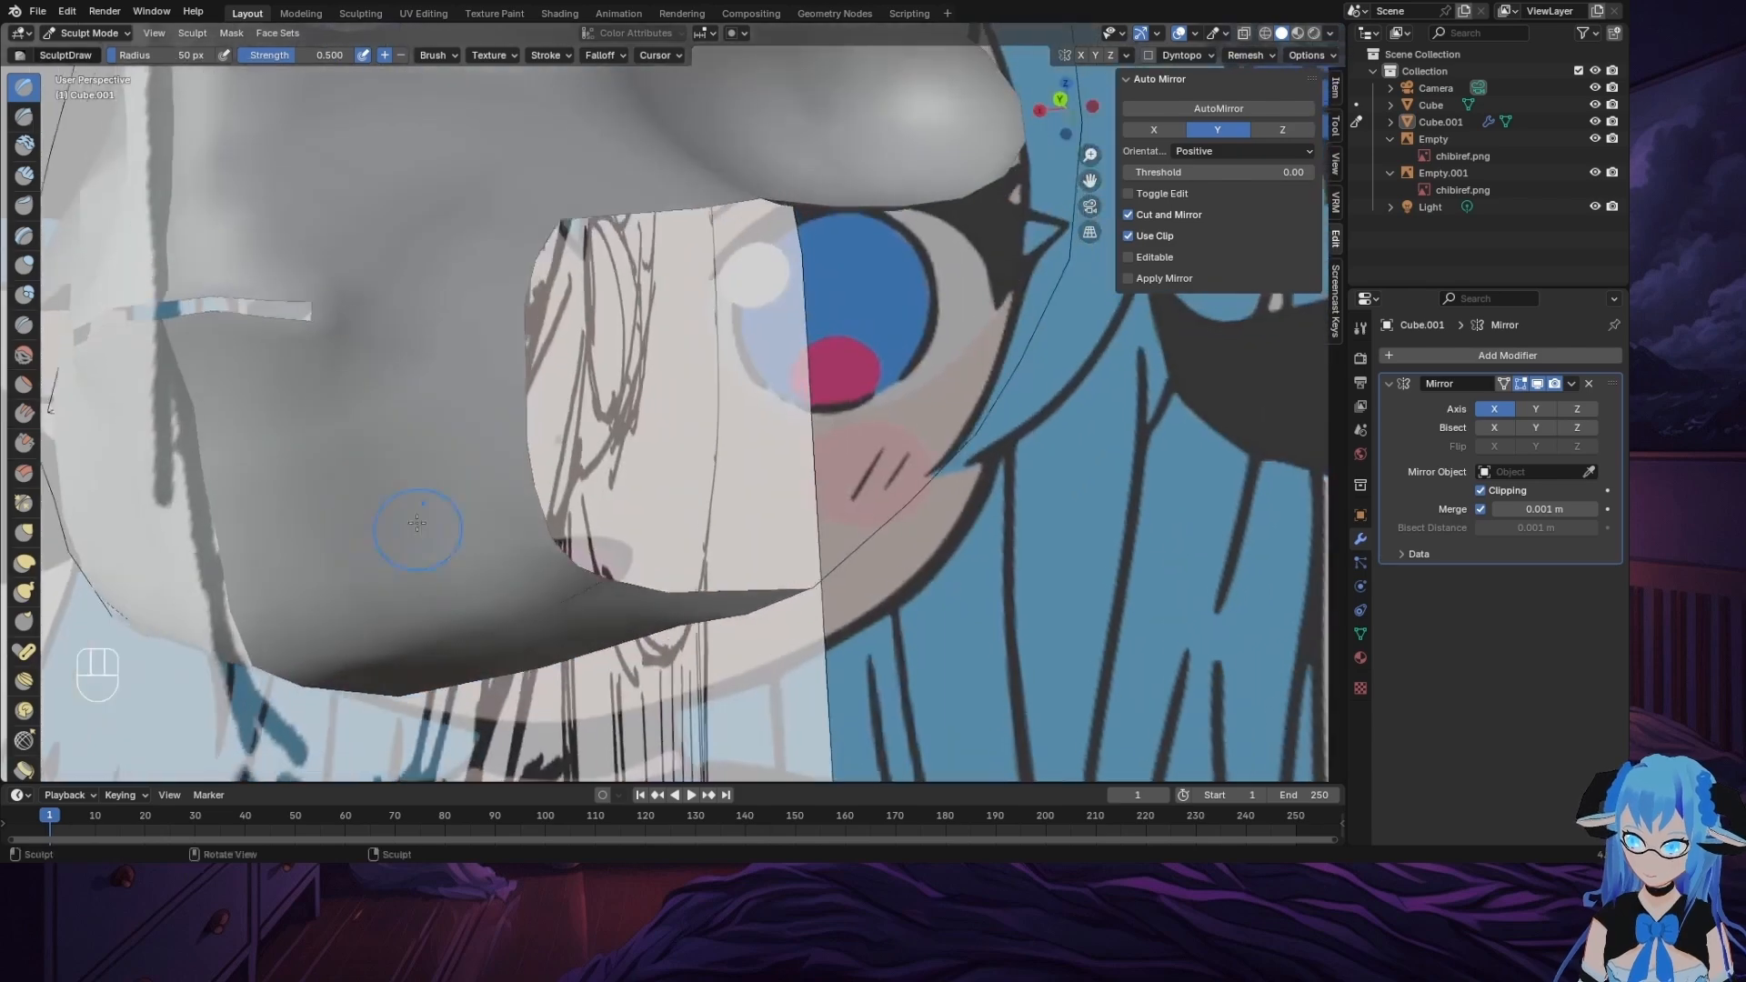
pyautogui.moveTo(830, 396); pyautogui.dragTo(539, 505, button='middle')
pyautogui.moveTo(544, 425); pyautogui.dragTo(721, 466, button='middle')
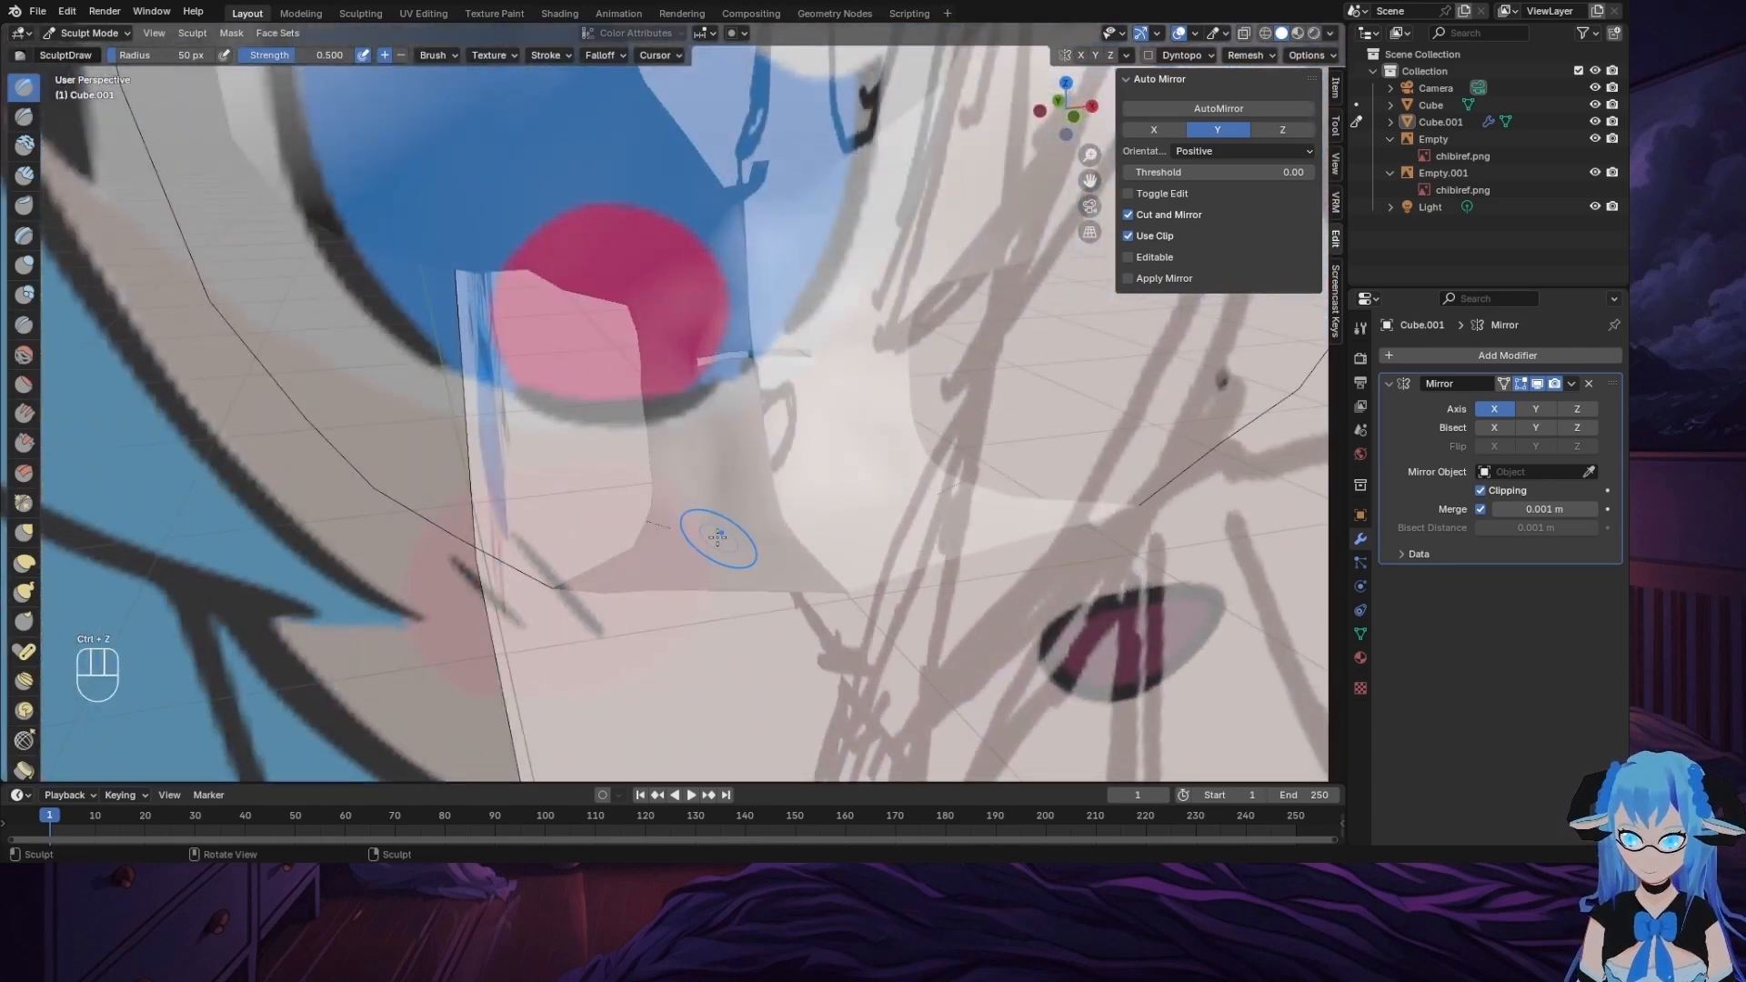
pyautogui.moveTo(717, 537); pyautogui.dragTo(585, 434, button='middle')
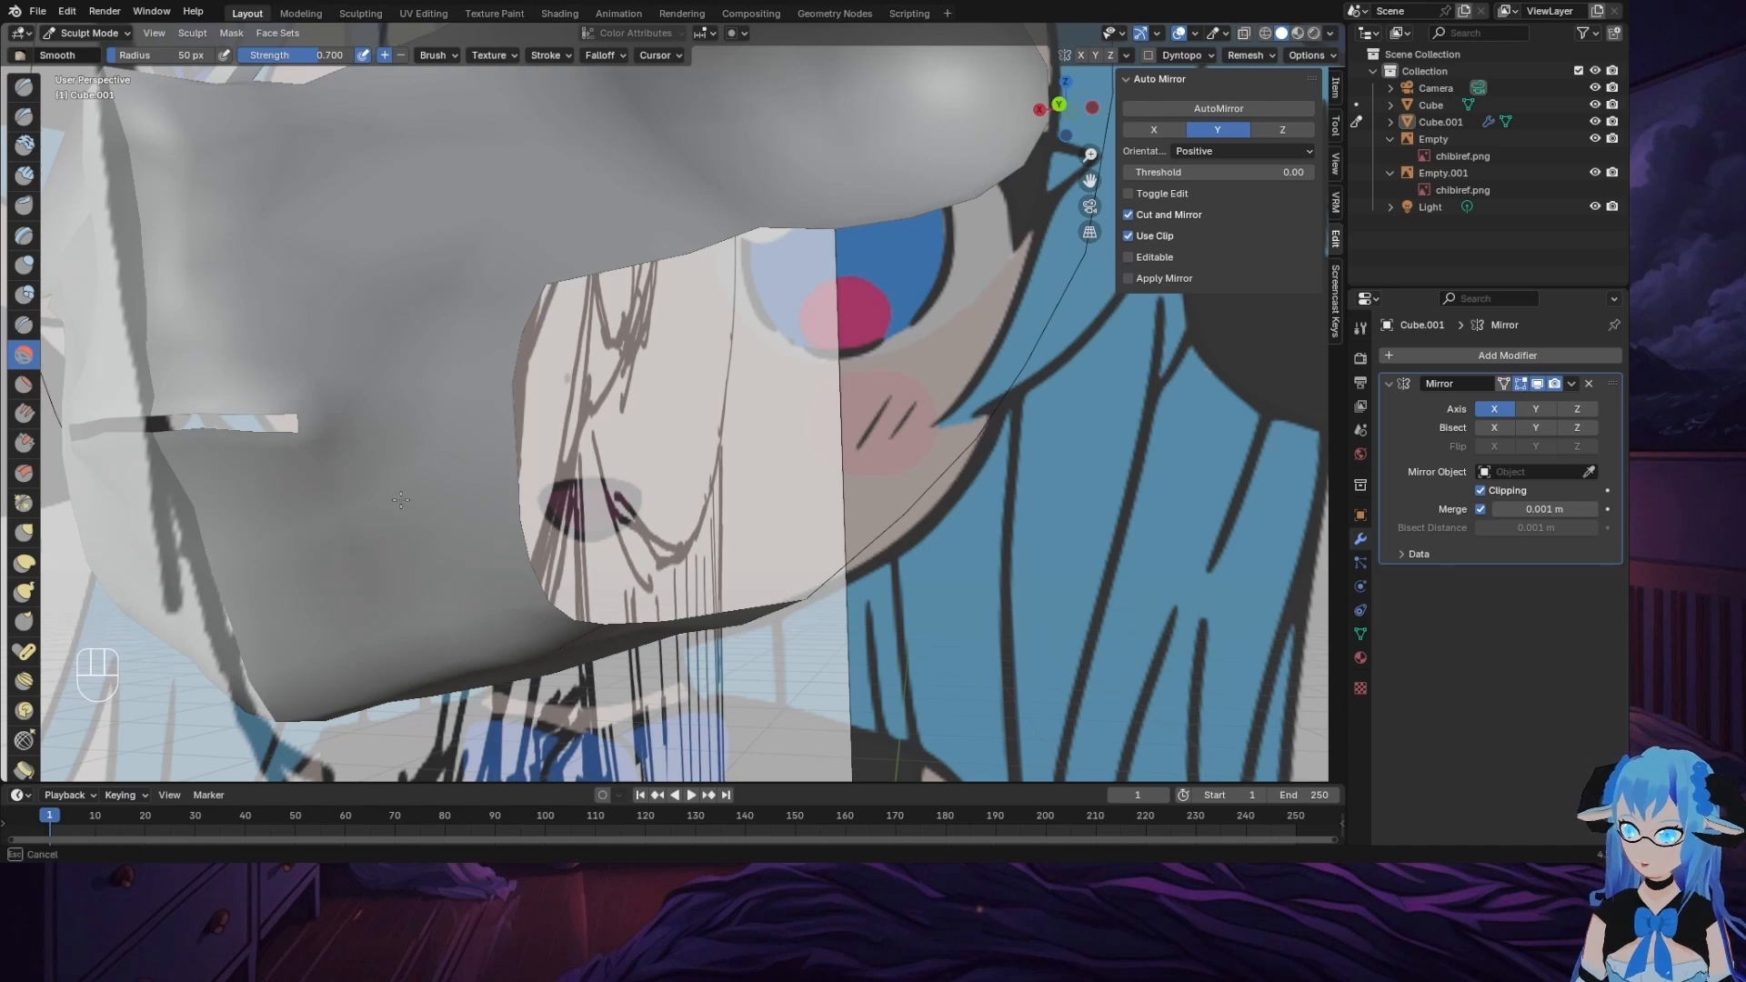
pyautogui.moveTo(360, 632); pyautogui.dragTo(426, 583, button='middle')
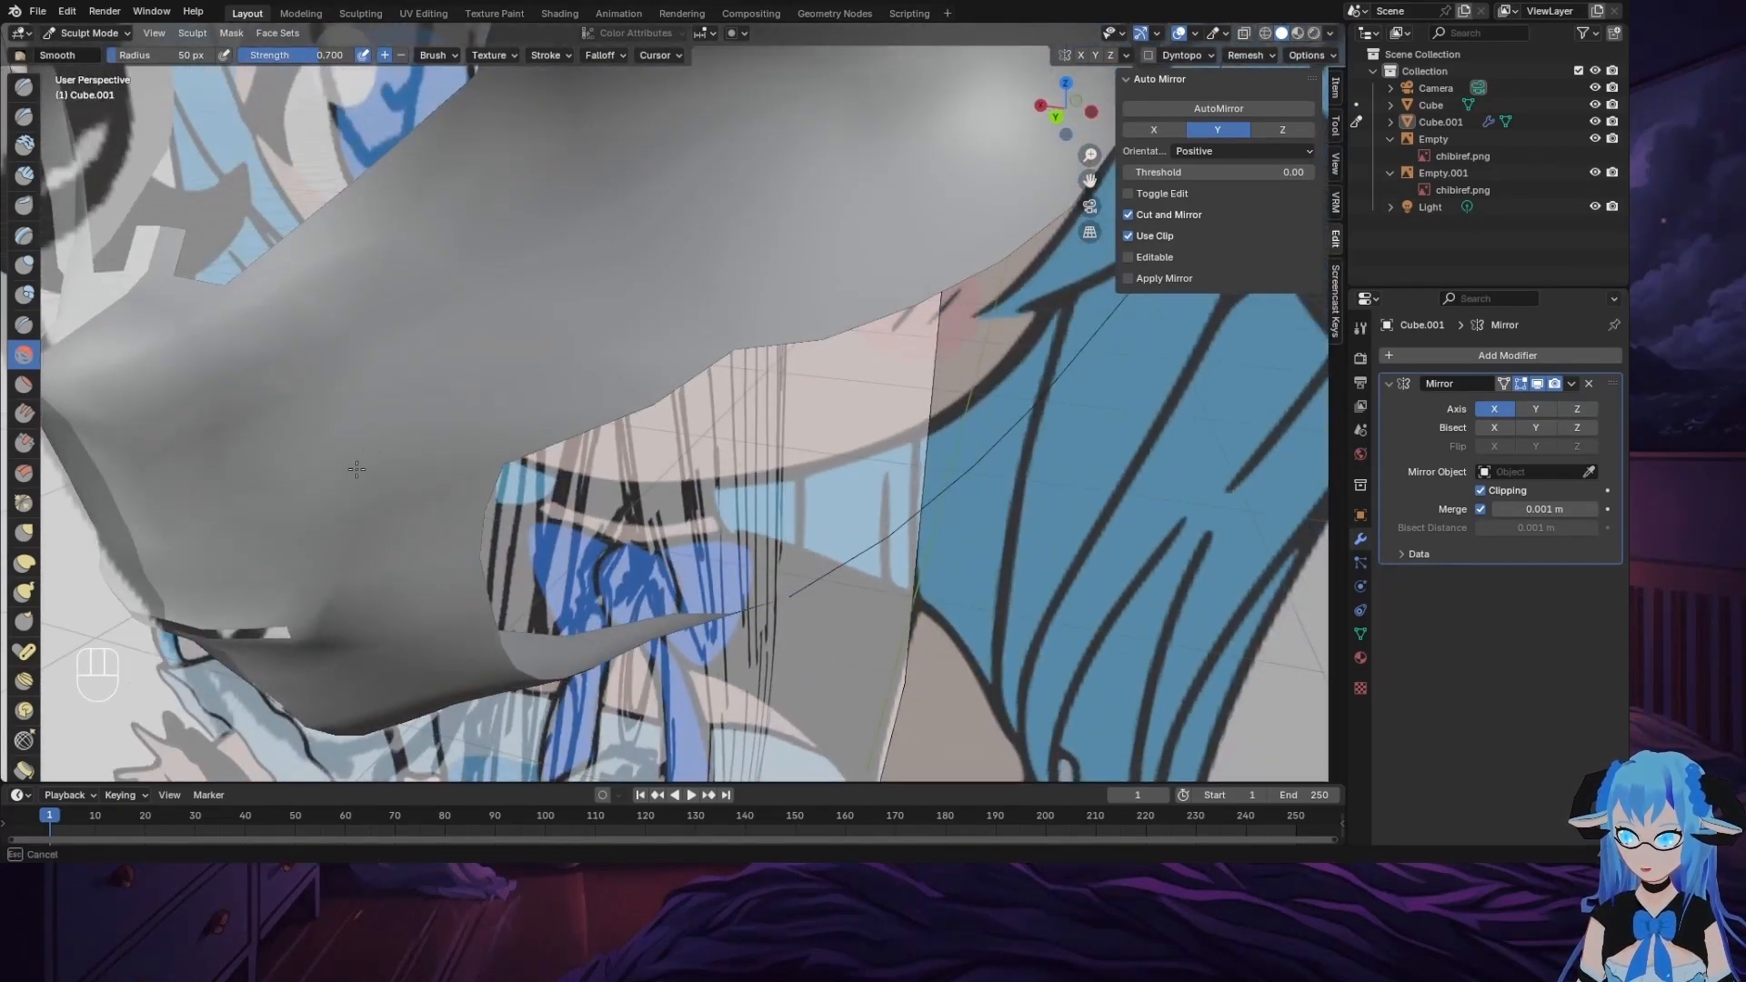
pyautogui.moveTo(724, 165)
pyautogui.mouseDown(button='middle')
pyautogui.moveTo(510, 215)
pyautogui.moveTo(495, 195)
pyautogui.moveTo(718, 117)
pyautogui.moveTo(540, 111)
pyautogui.moveTo(526, 400)
pyautogui.mouseUp(button='middle')
pyautogui.press('Tab')
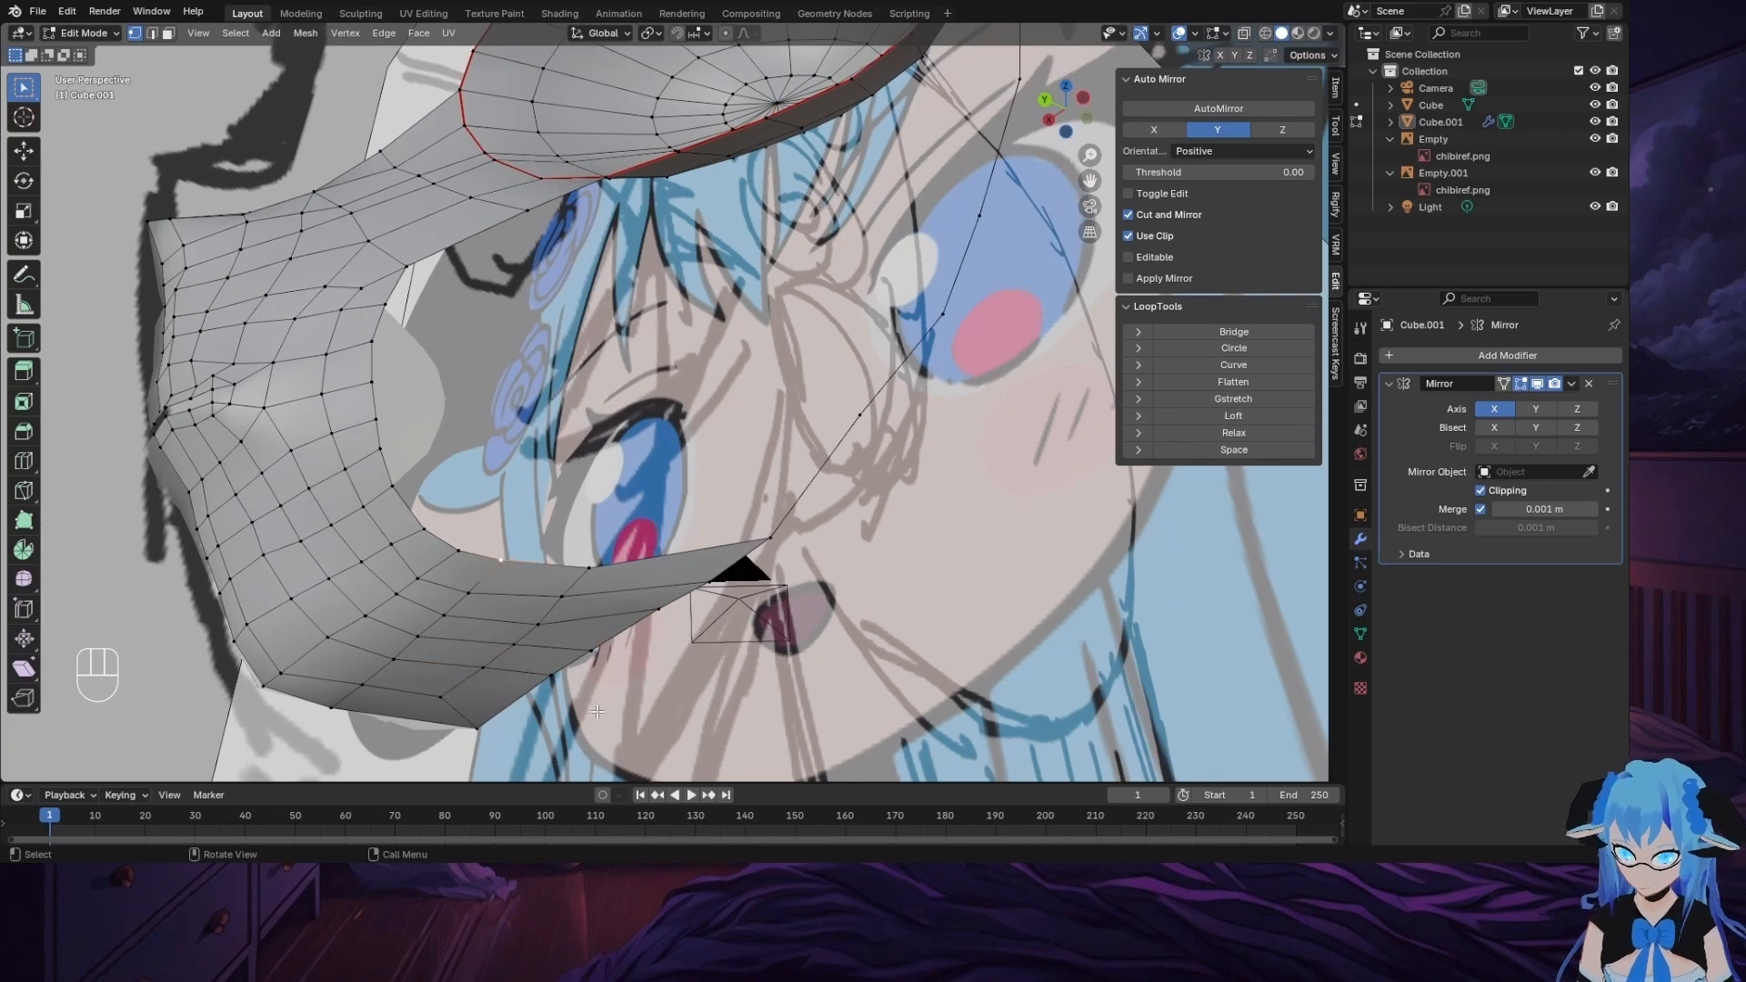
# Step: Try to extrude the open inner cheek edge outward, positioning it in the back and side views
pyautogui.moveTo(482, 662); pyautogui.dragTo(491, 600, button='middle')
pyautogui.click(1079, 103)
pyautogui.click(1092, 108)
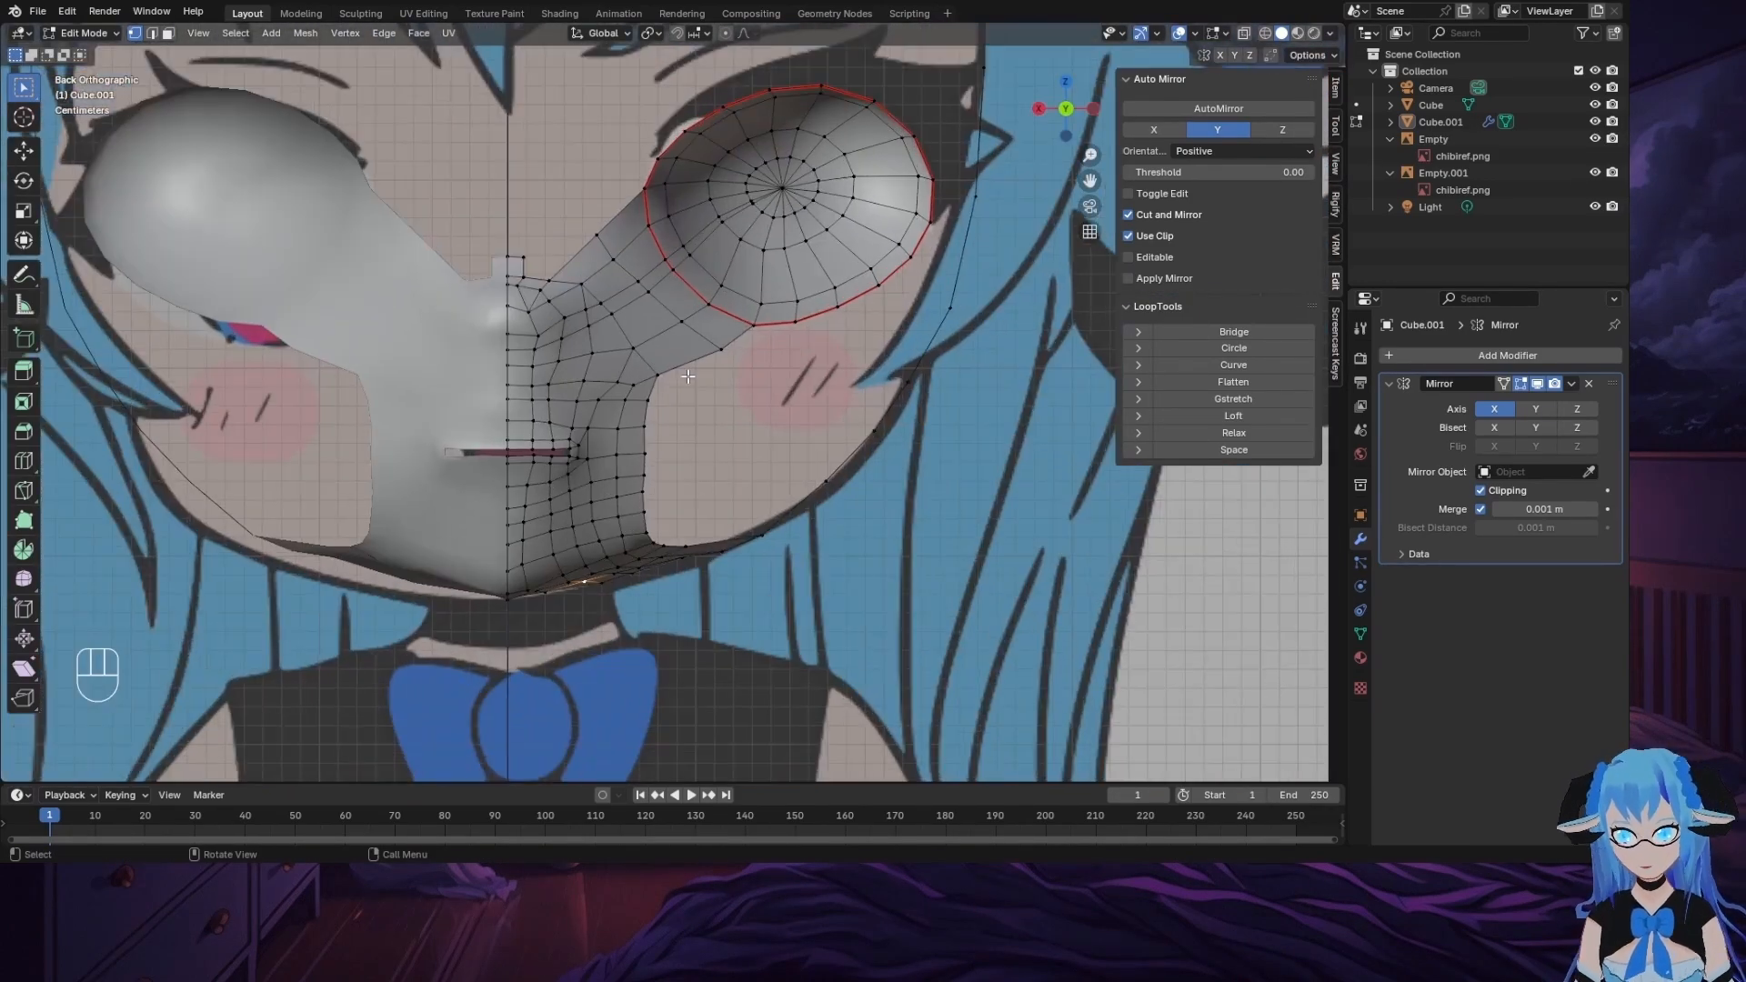
pyautogui.moveTo(782, 425)
pyautogui.mouseDown(button='middle')
pyautogui.moveTo(749, 410)
pyautogui.moveTo(773, 421)
pyautogui.moveTo(763, 400)
pyautogui.mouseUp(button='middle')
pyautogui.keyDown('ctrl'); pyautogui.click(694, 469); pyautogui.keyUp('ctrl')
pyautogui.click(1071, 95)
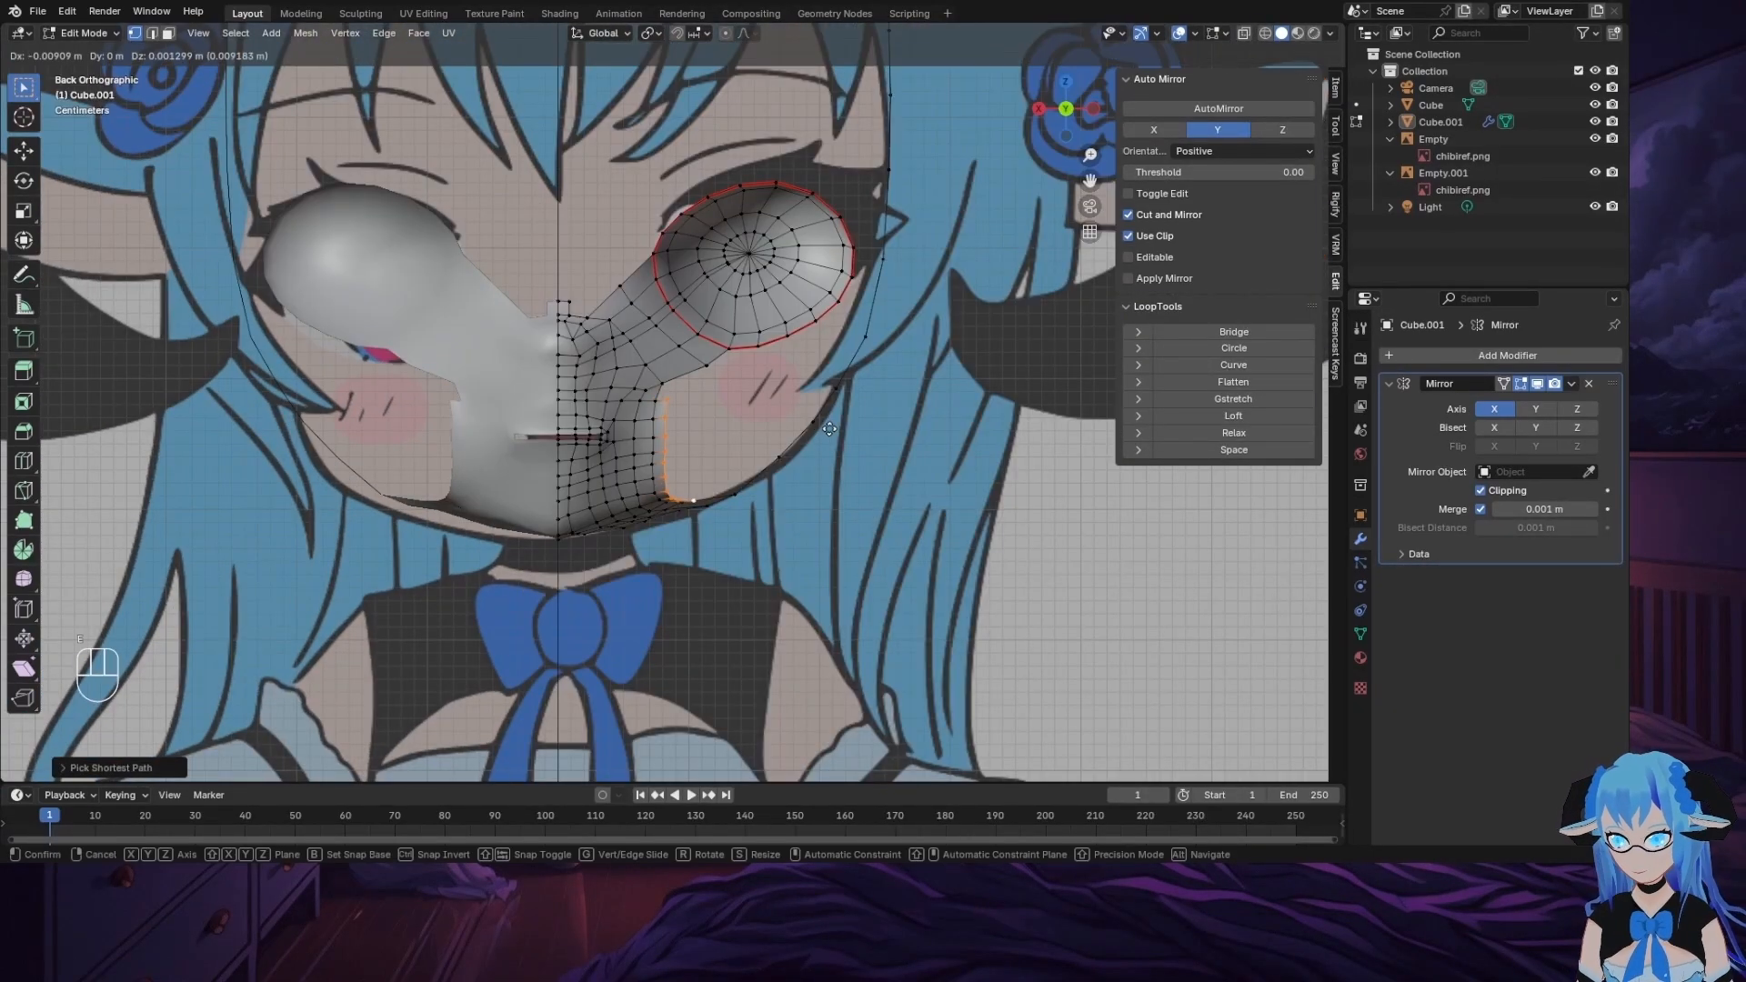
pyautogui.click(829, 429)
pyautogui.press('ctrl+KP_3')
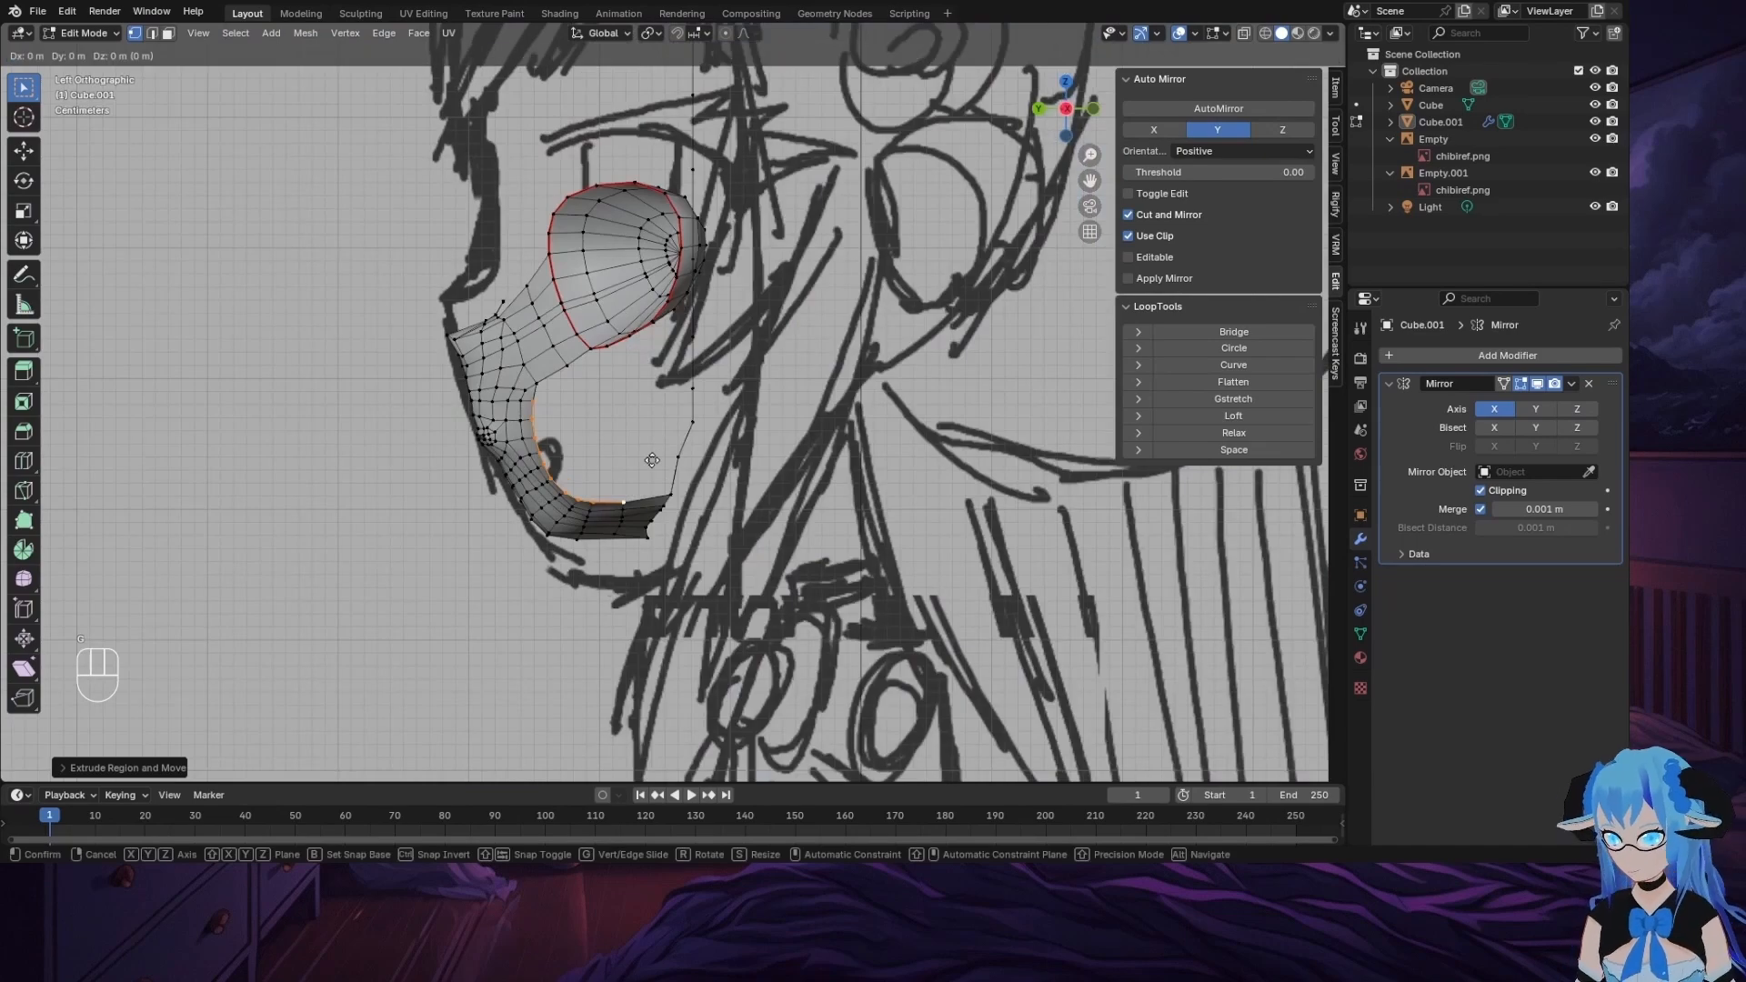
pyautogui.click(664, 450)
pyautogui.moveTo(663, 450); pyautogui.dragTo(775, 506, button='middle')
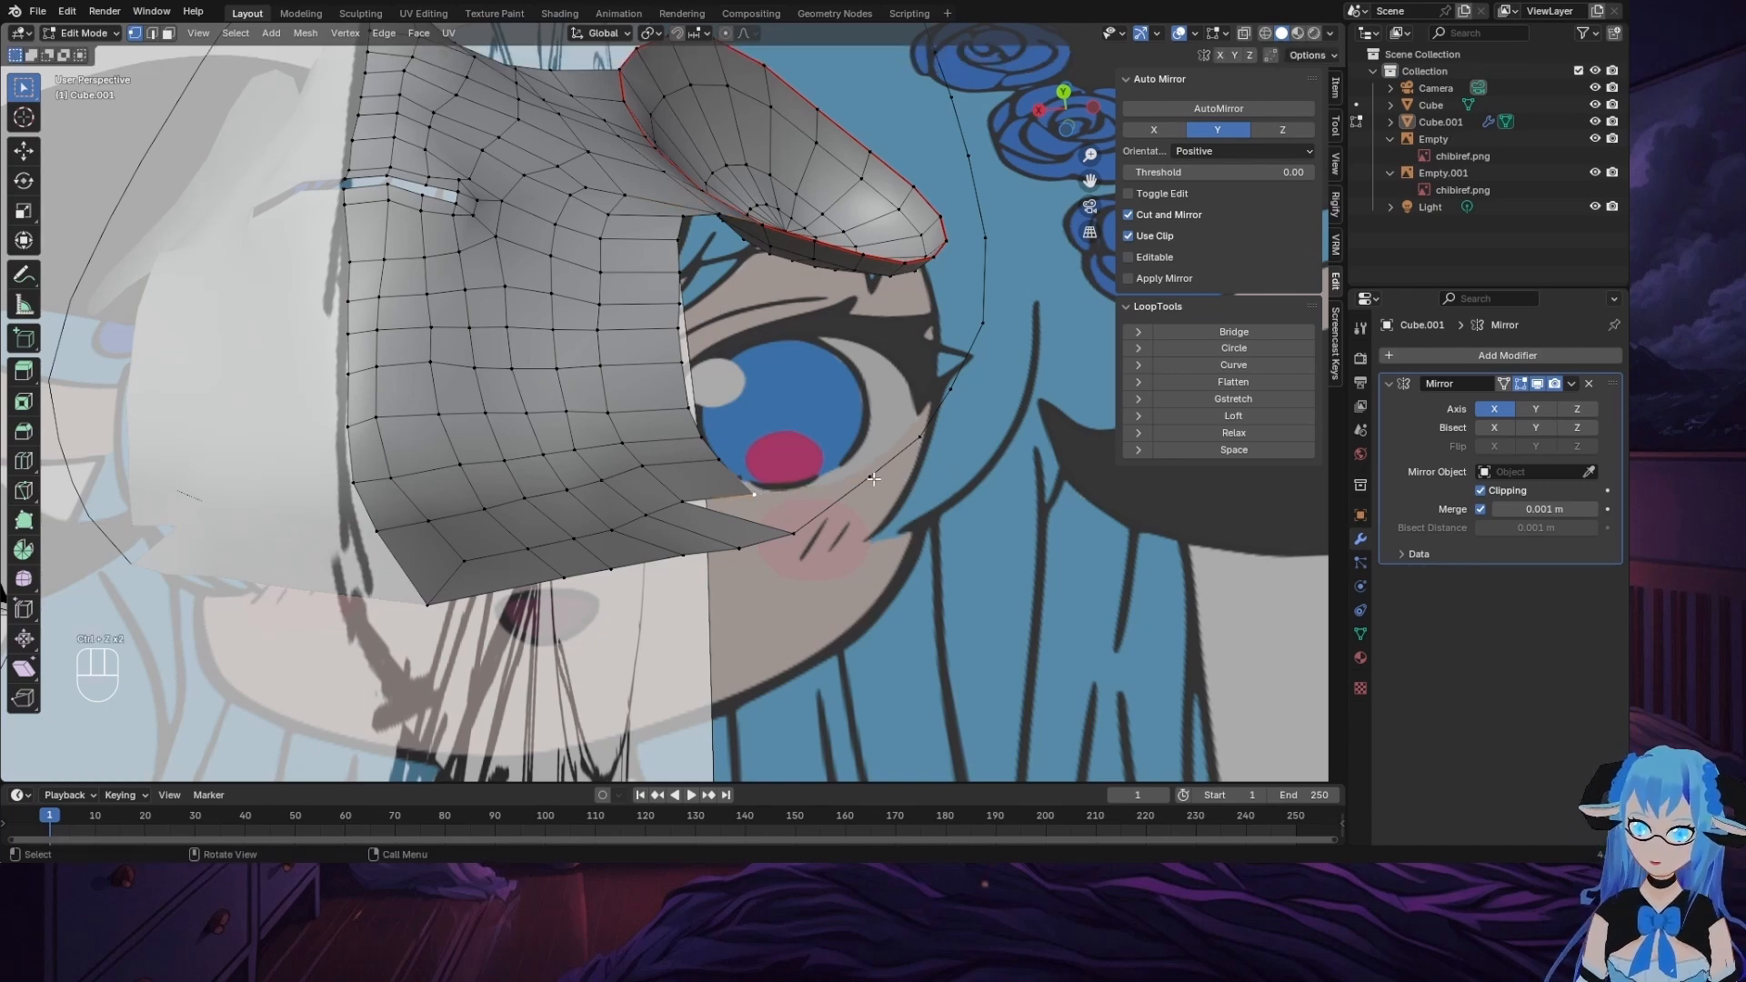
# Step: Fill the gap at the rear end of the jaw strip with a face and nudge an underside jaw vertex into place
pyautogui.rightClick(782, 513)
pyautogui.click(767, 518)
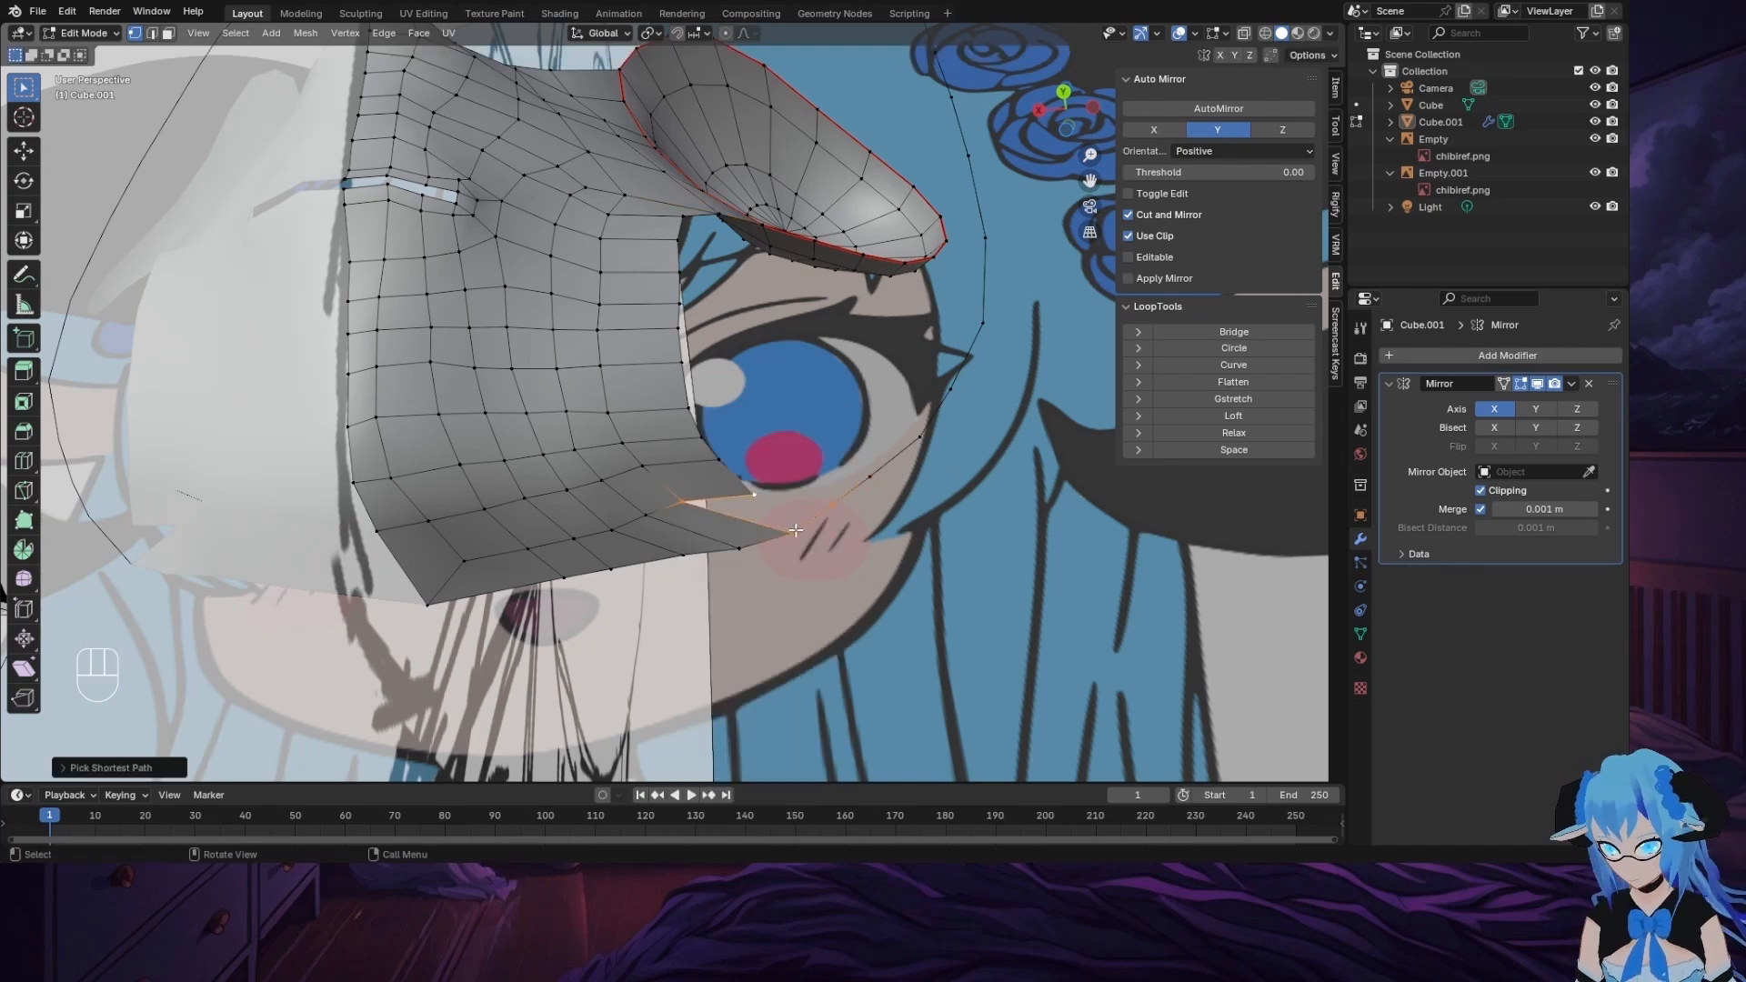
pyautogui.press('f')
pyautogui.moveTo(795, 529); pyautogui.dragTo(726, 698, button='middle')
pyautogui.click(734, 587)
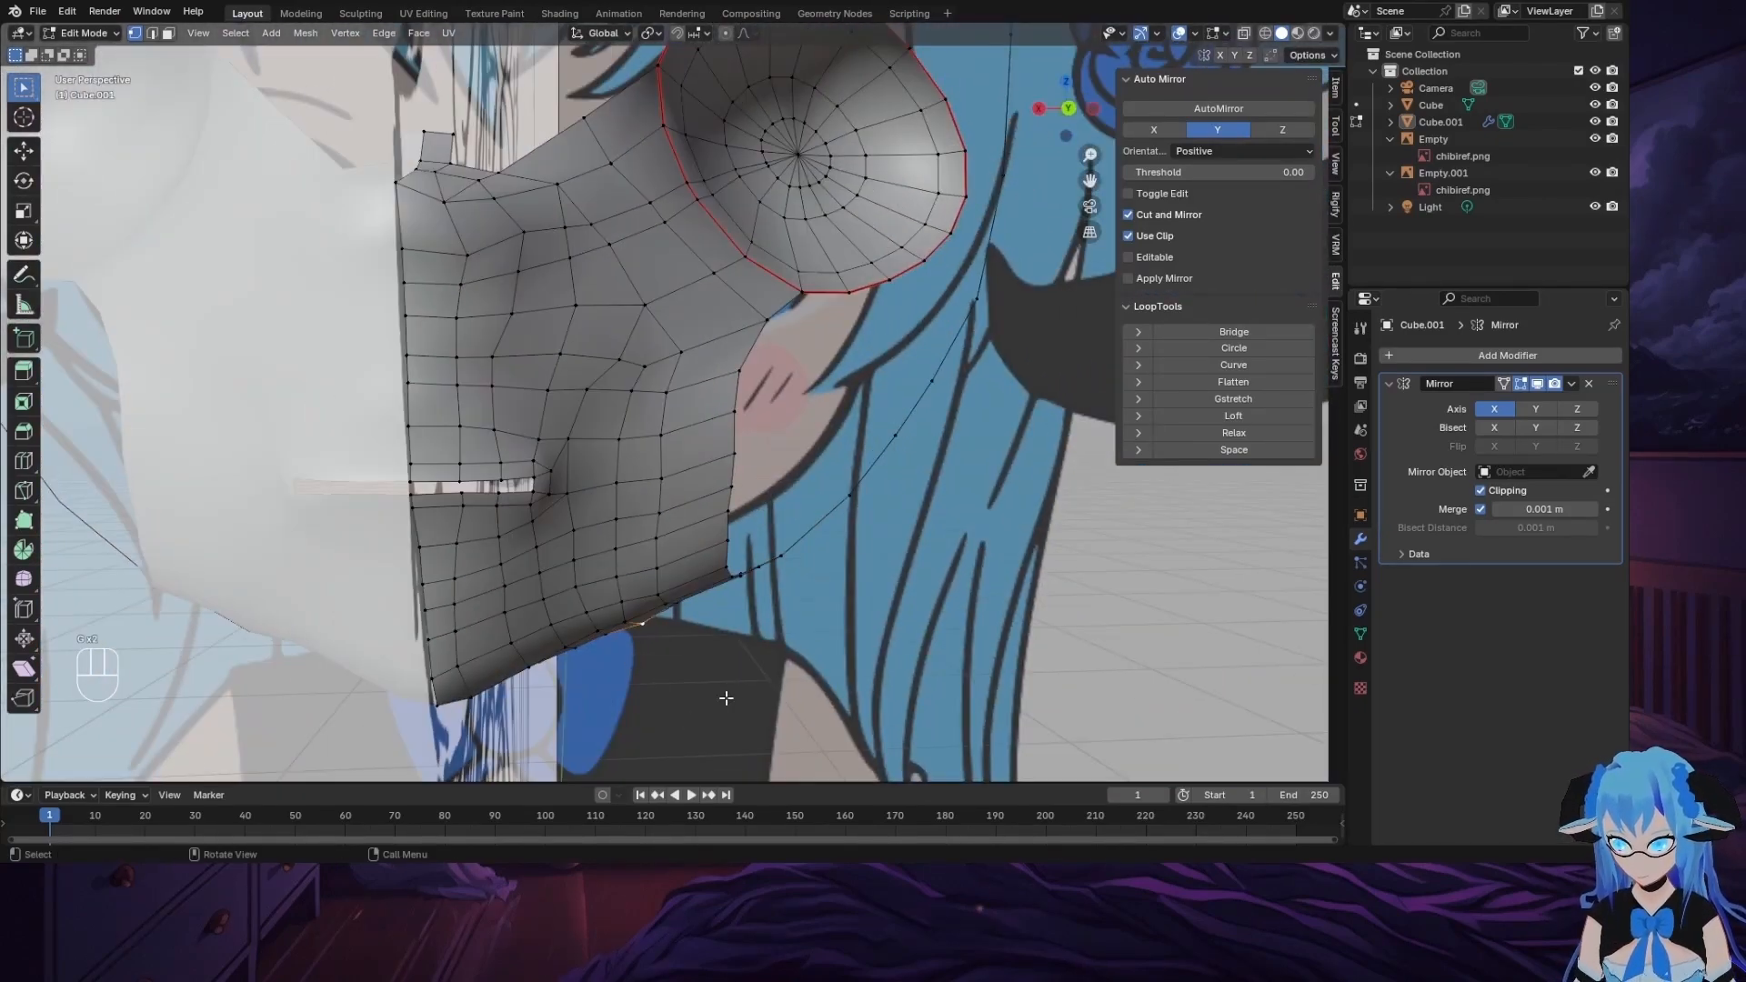
pyautogui.press('g')
pyautogui.click(745, 647)
# Step: Try to build a narrow quad strip down the open cheek edge from below the eye socket in the back view
pyautogui.moveTo(750, 637); pyautogui.dragTo(664, 383, button='middle')
pyautogui.press('g')
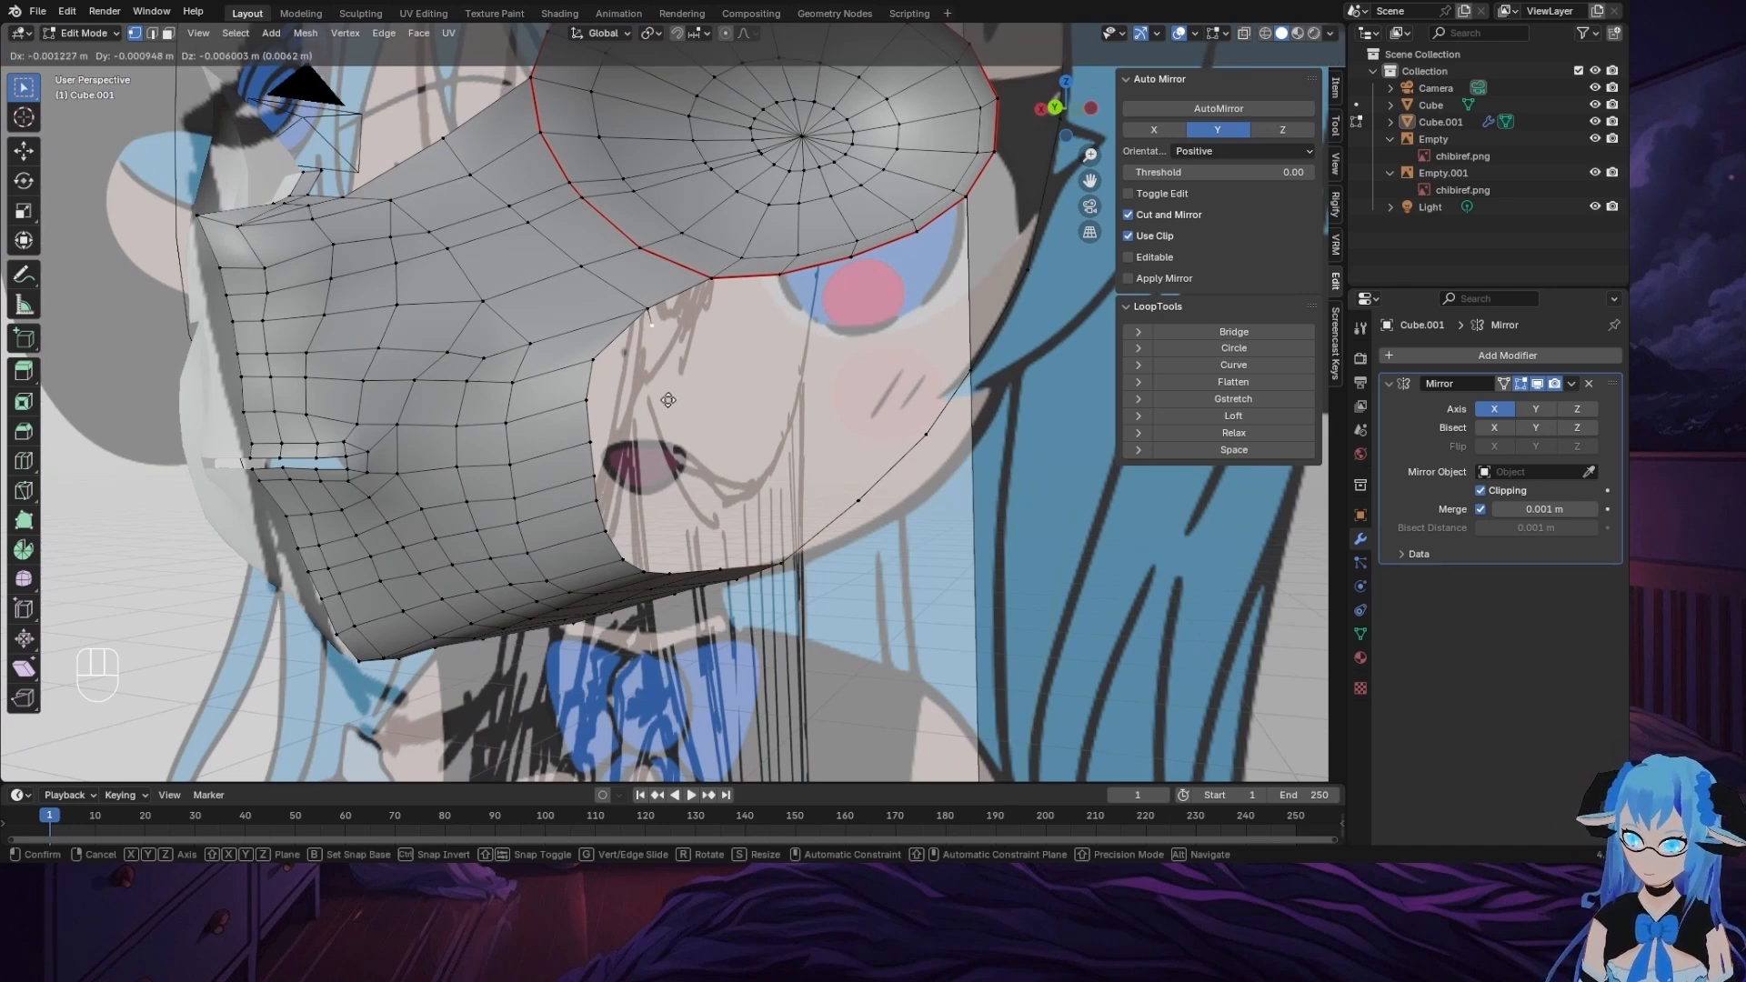
pyautogui.click(1056, 108)
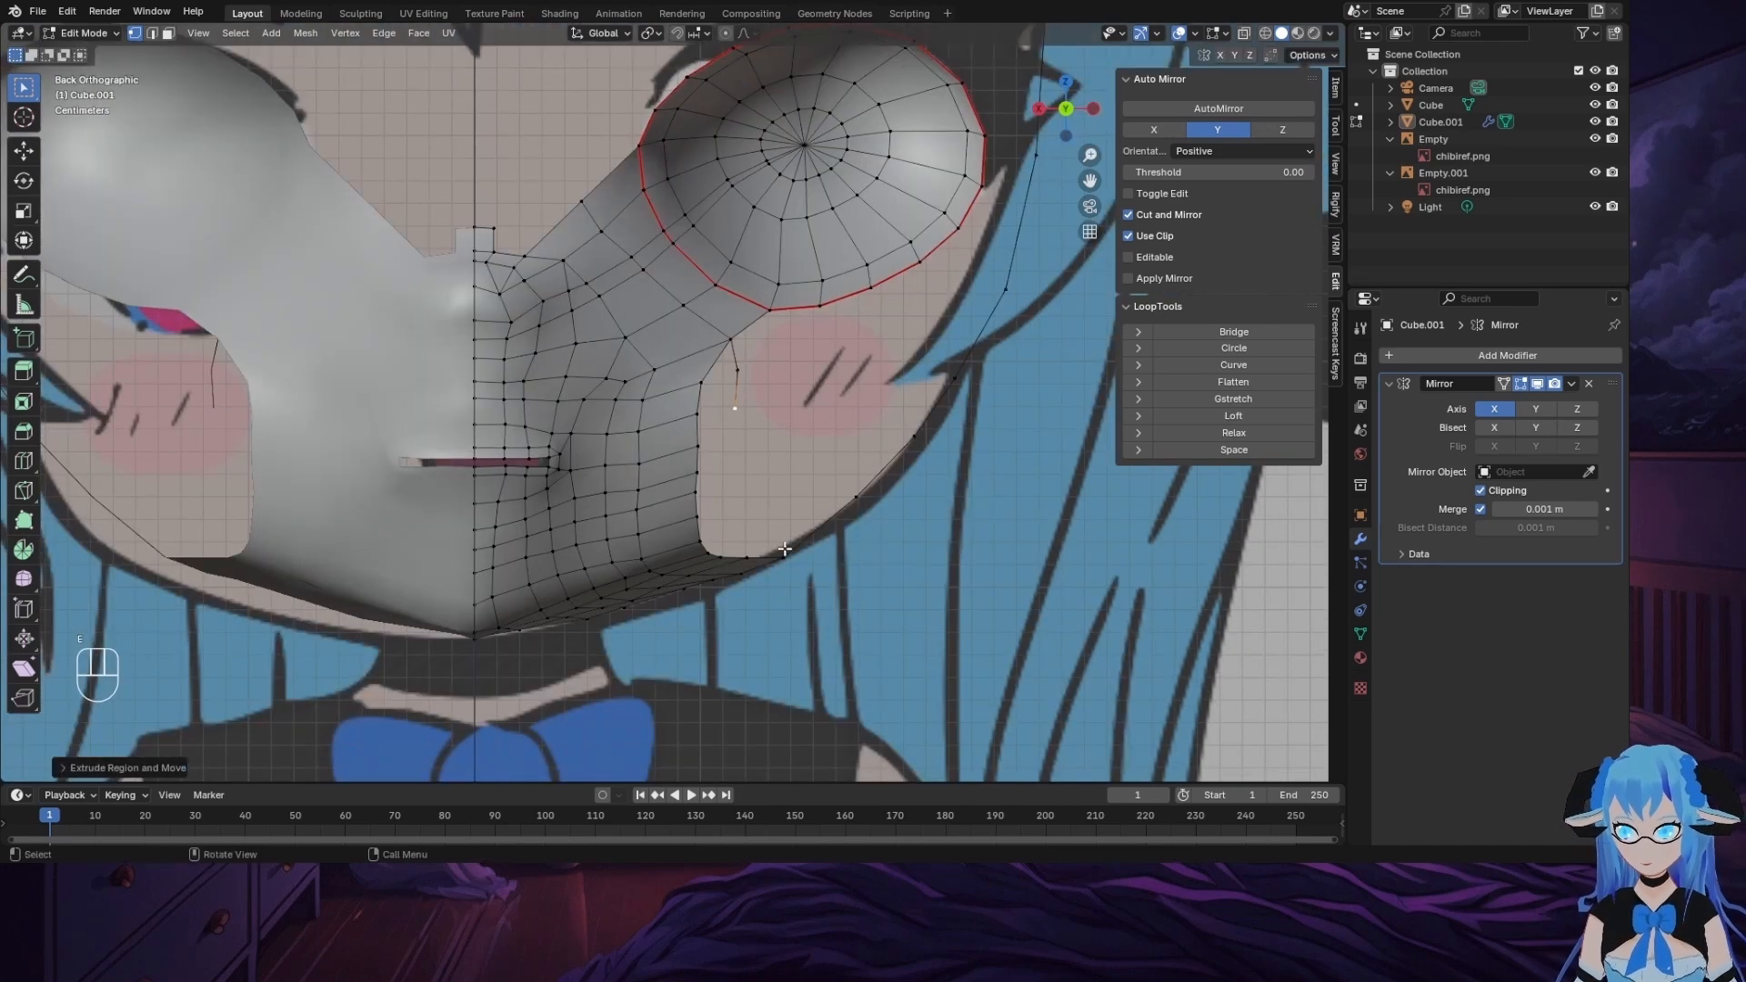
pyautogui.press('g')
pyautogui.click(789, 667)
pyautogui.keyDown('ctrl'); pyautogui.click(822, 518); pyautogui.keyUp('ctrl')
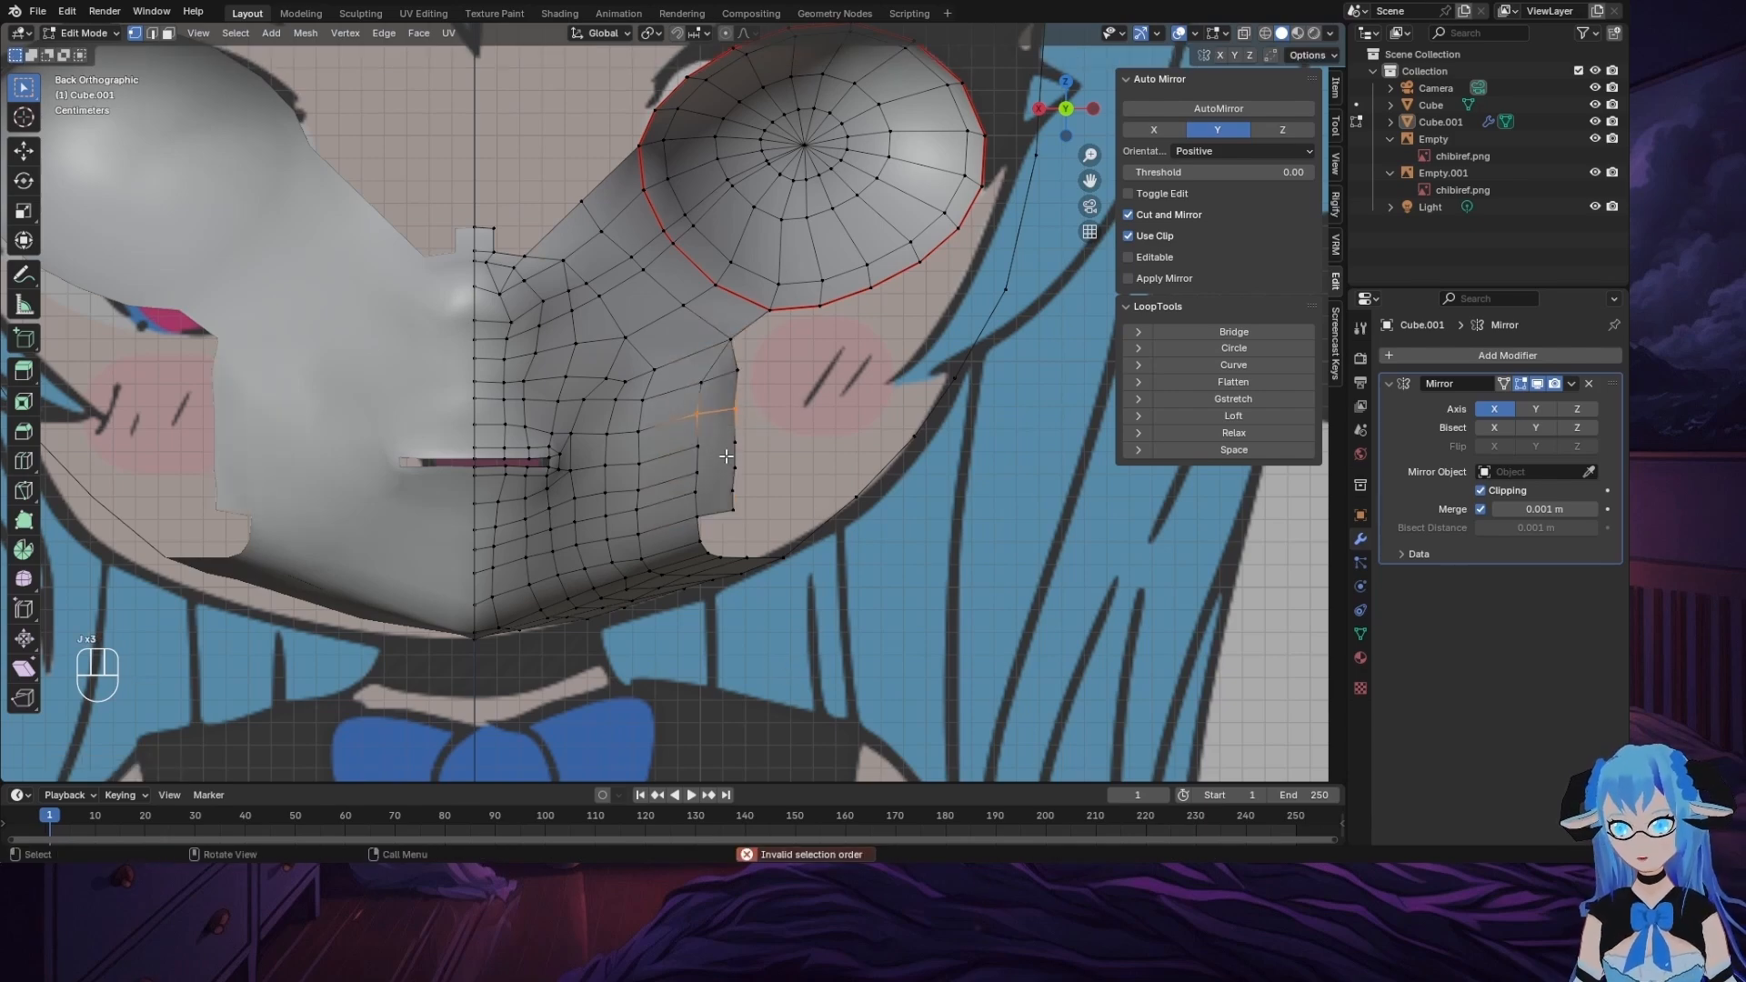
# Step: Try to extrude a vertex chain from the cheek edge in the bottom view, undoing the last extrusion
pyautogui.moveTo(800, 515)
pyautogui.mouseDown(button='middle')
pyautogui.moveTo(823, 364)
pyautogui.moveTo(804, 523)
pyautogui.mouseUp(button='middle')
pyautogui.click(1066, 134)
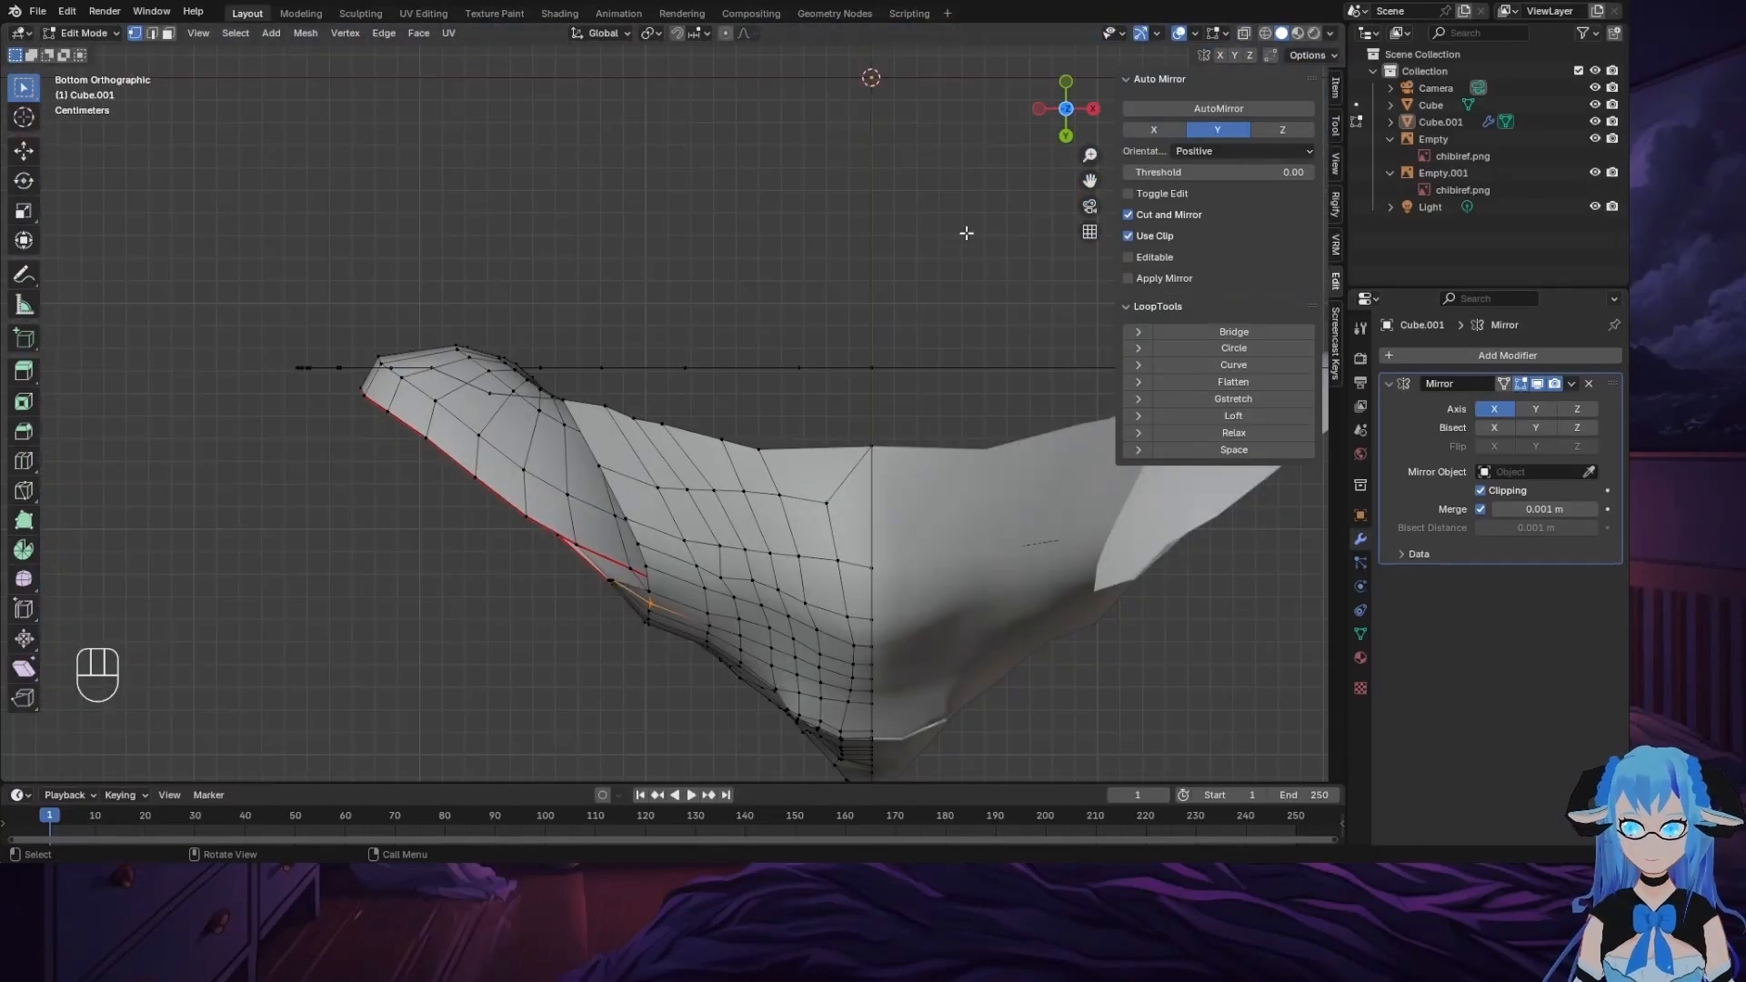
pyautogui.moveTo(966, 233); pyautogui.dragTo(926, 463, button='middle')
pyautogui.click(1065, 129)
pyautogui.press('e')
pyautogui.press('e')
pyautogui.press('e')
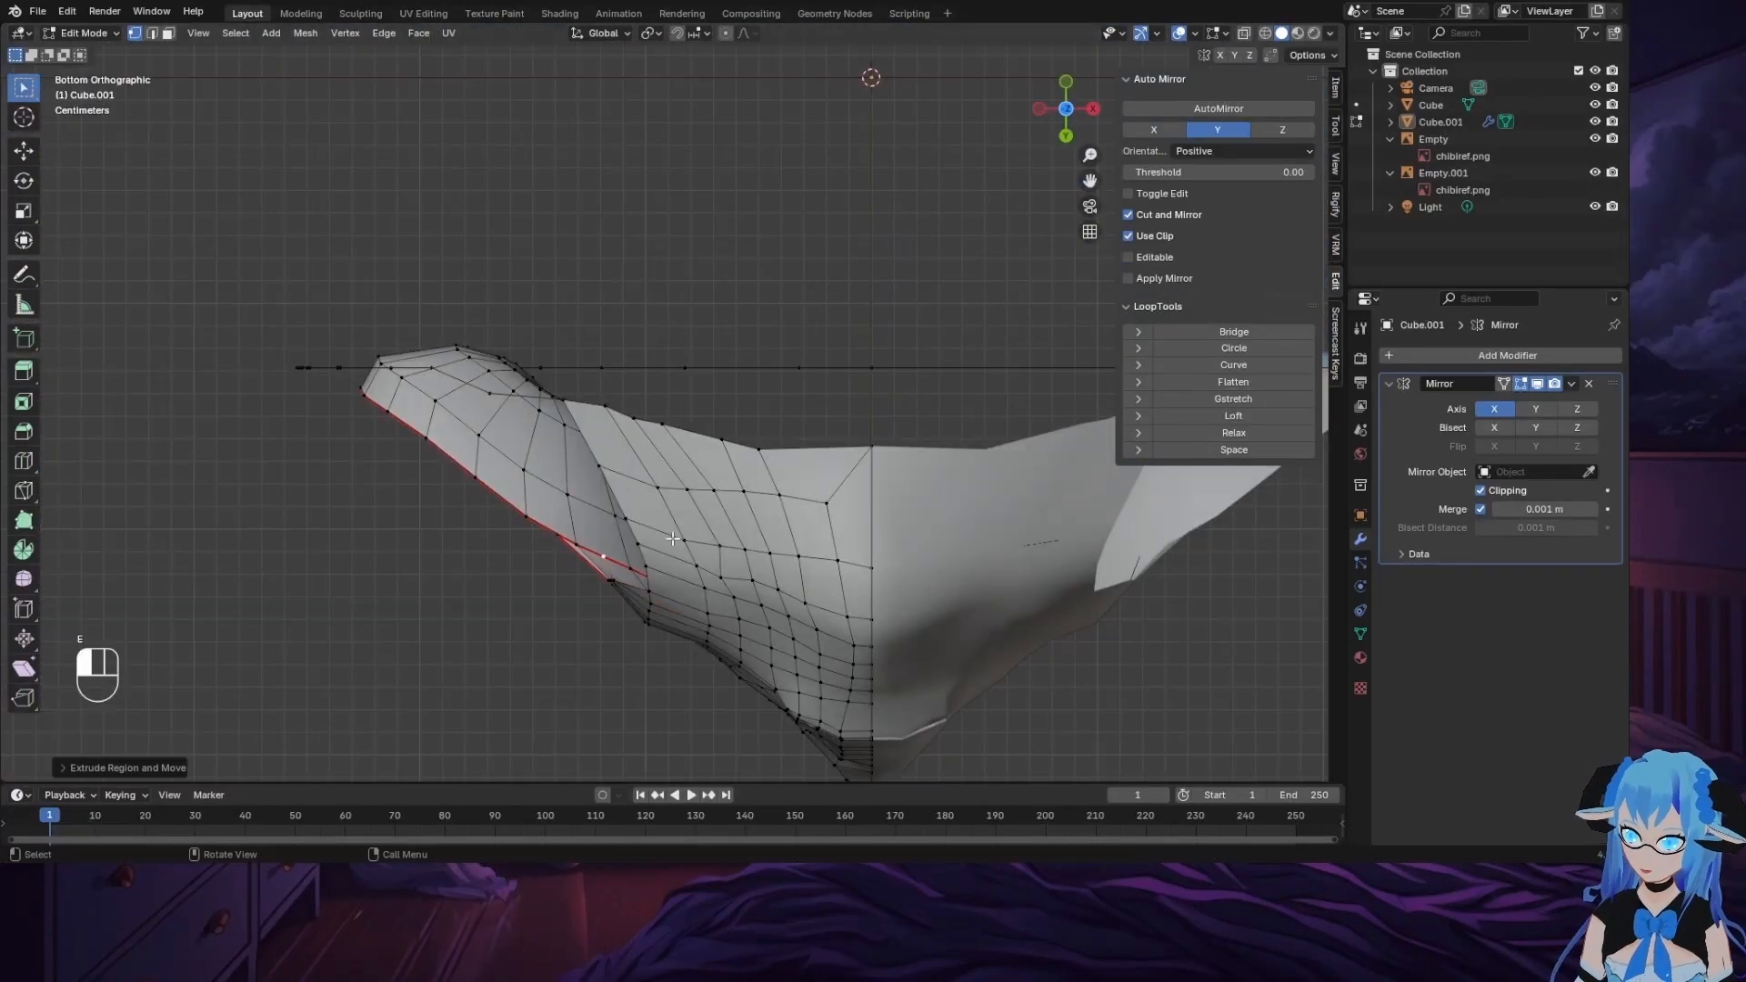
pyautogui.click(571, 421)
pyautogui.press('e')
pyautogui.rightClick(545, 427)
pyautogui.hotkey('ctrl', 'z')
pyautogui.keyDown('shift'); pyautogui.click(489, 393); pyautogui.keyUp('shift')
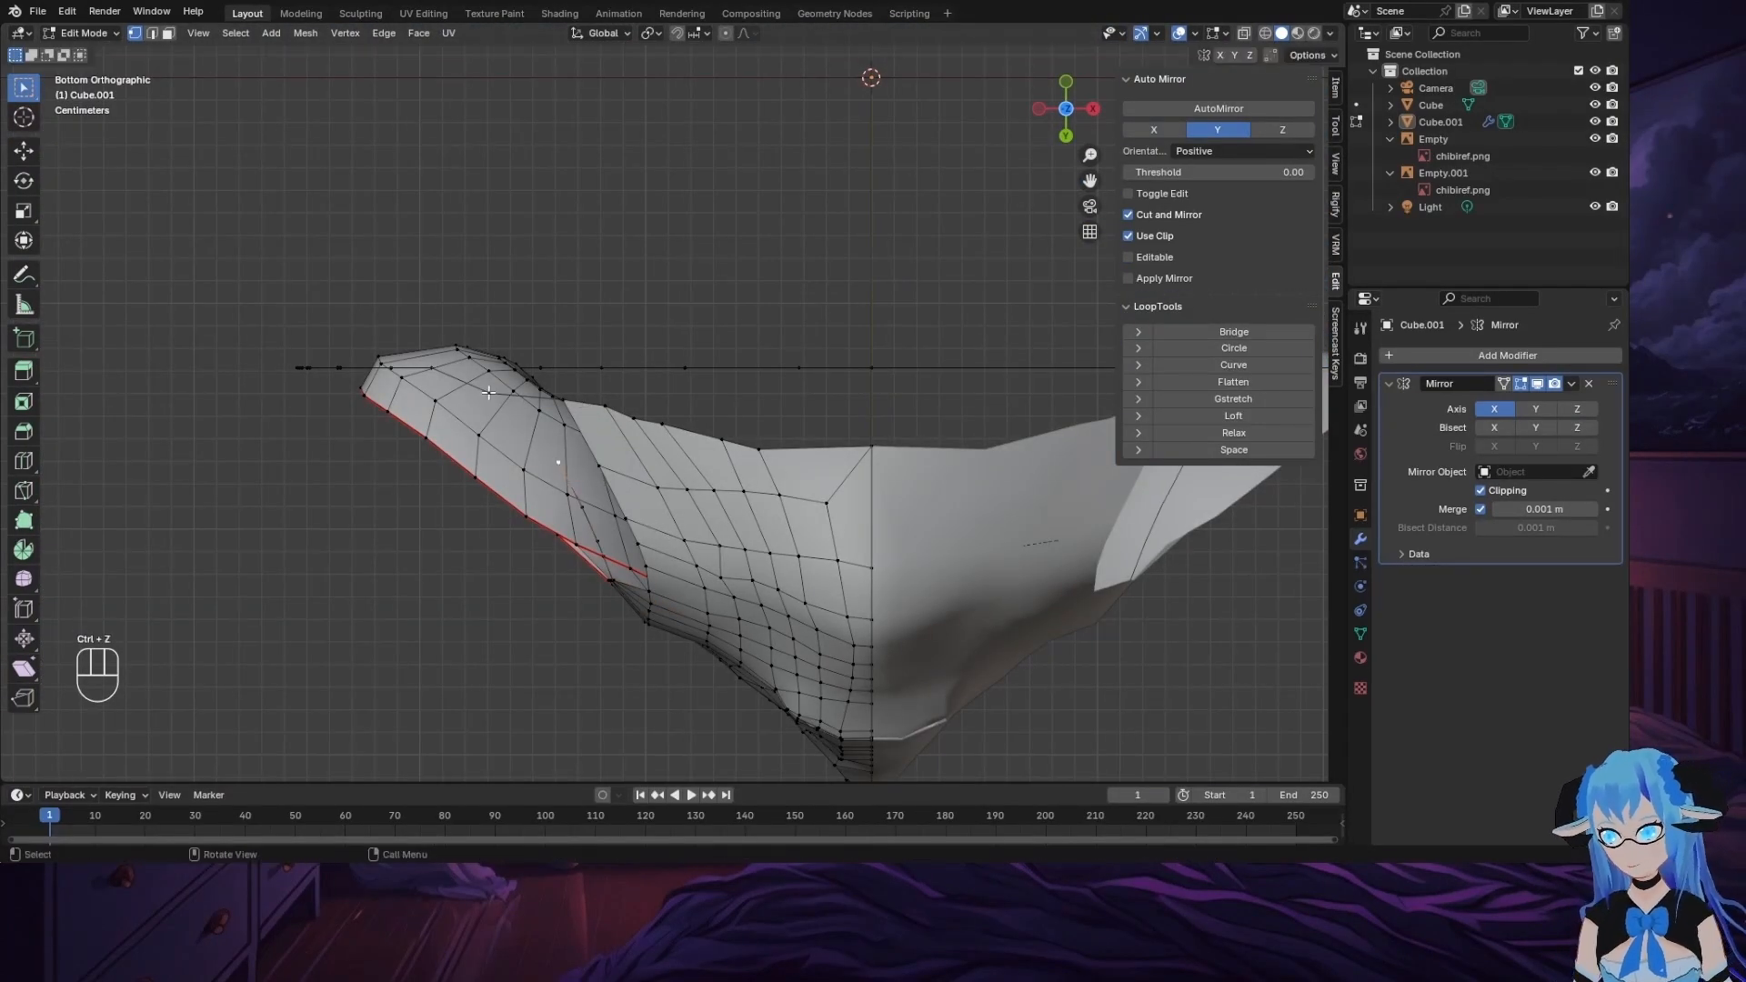
pyautogui.press('f')
# Step: Reposition a vertex on the upper edge of the jaw strip, checking the surface from below and inside
pyautogui.moveTo(600, 455); pyautogui.dragTo(634, 362, button='middle')
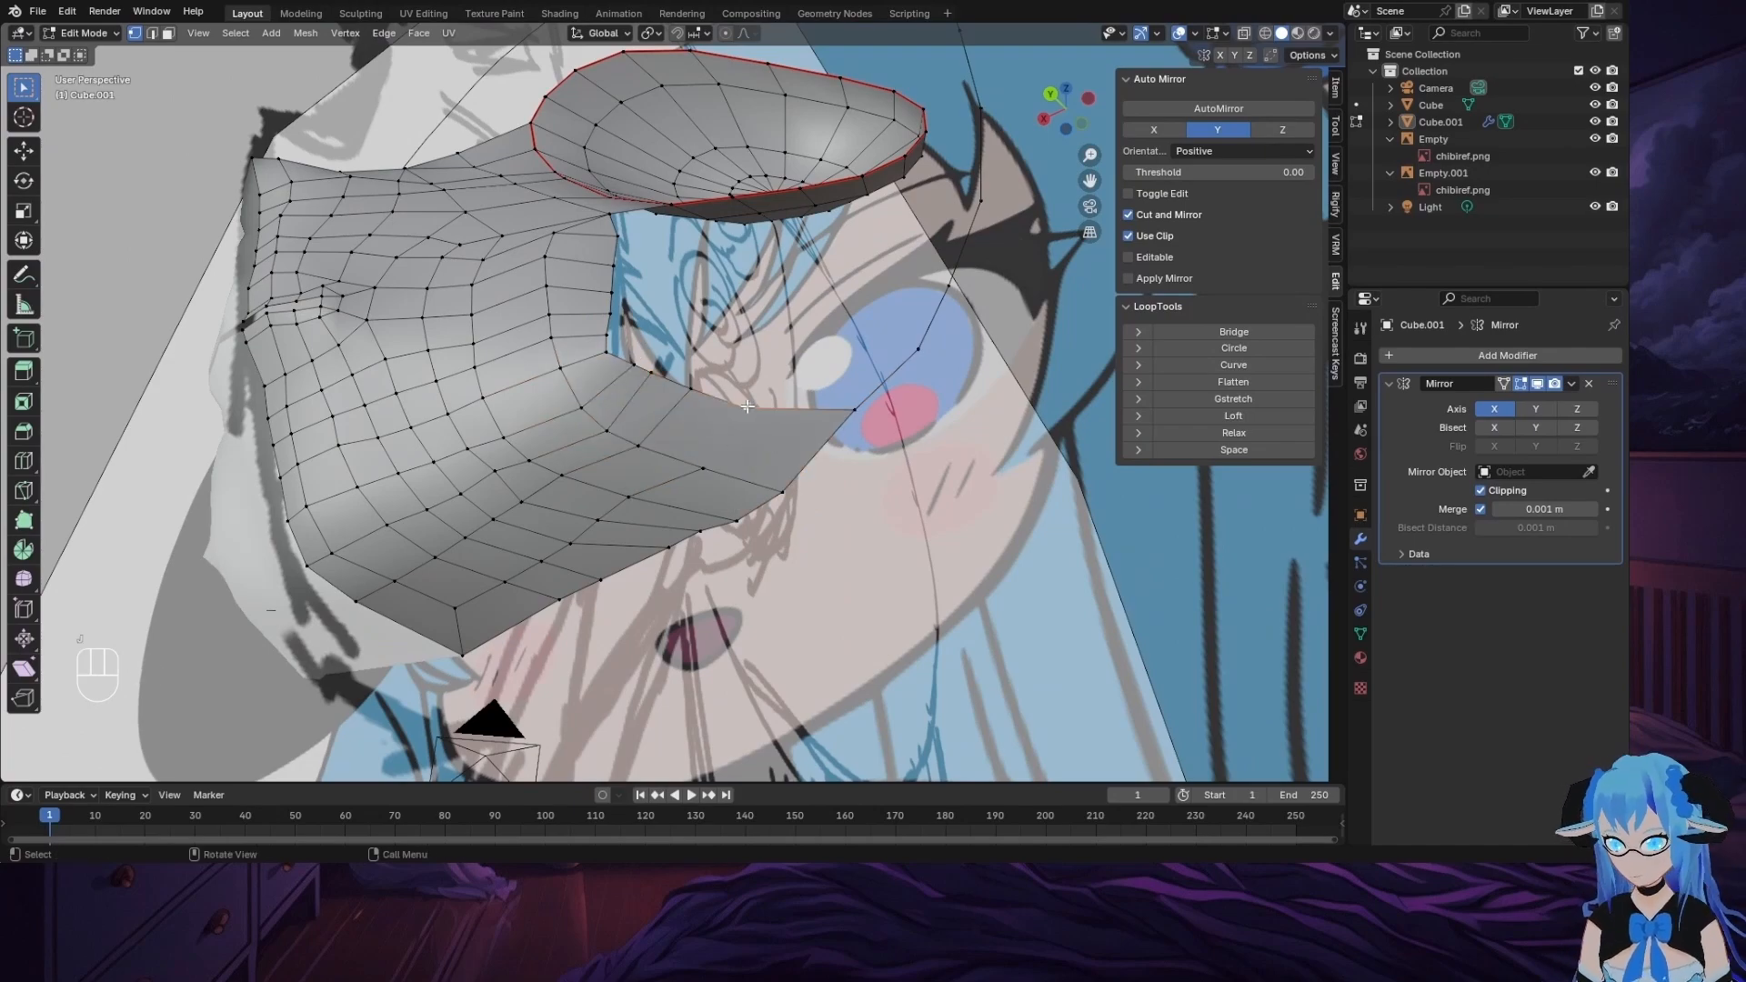
pyautogui.moveTo(738, 442); pyautogui.dragTo(182, 548, button='middle')
pyautogui.press('g')
pyautogui.click(671, 583)
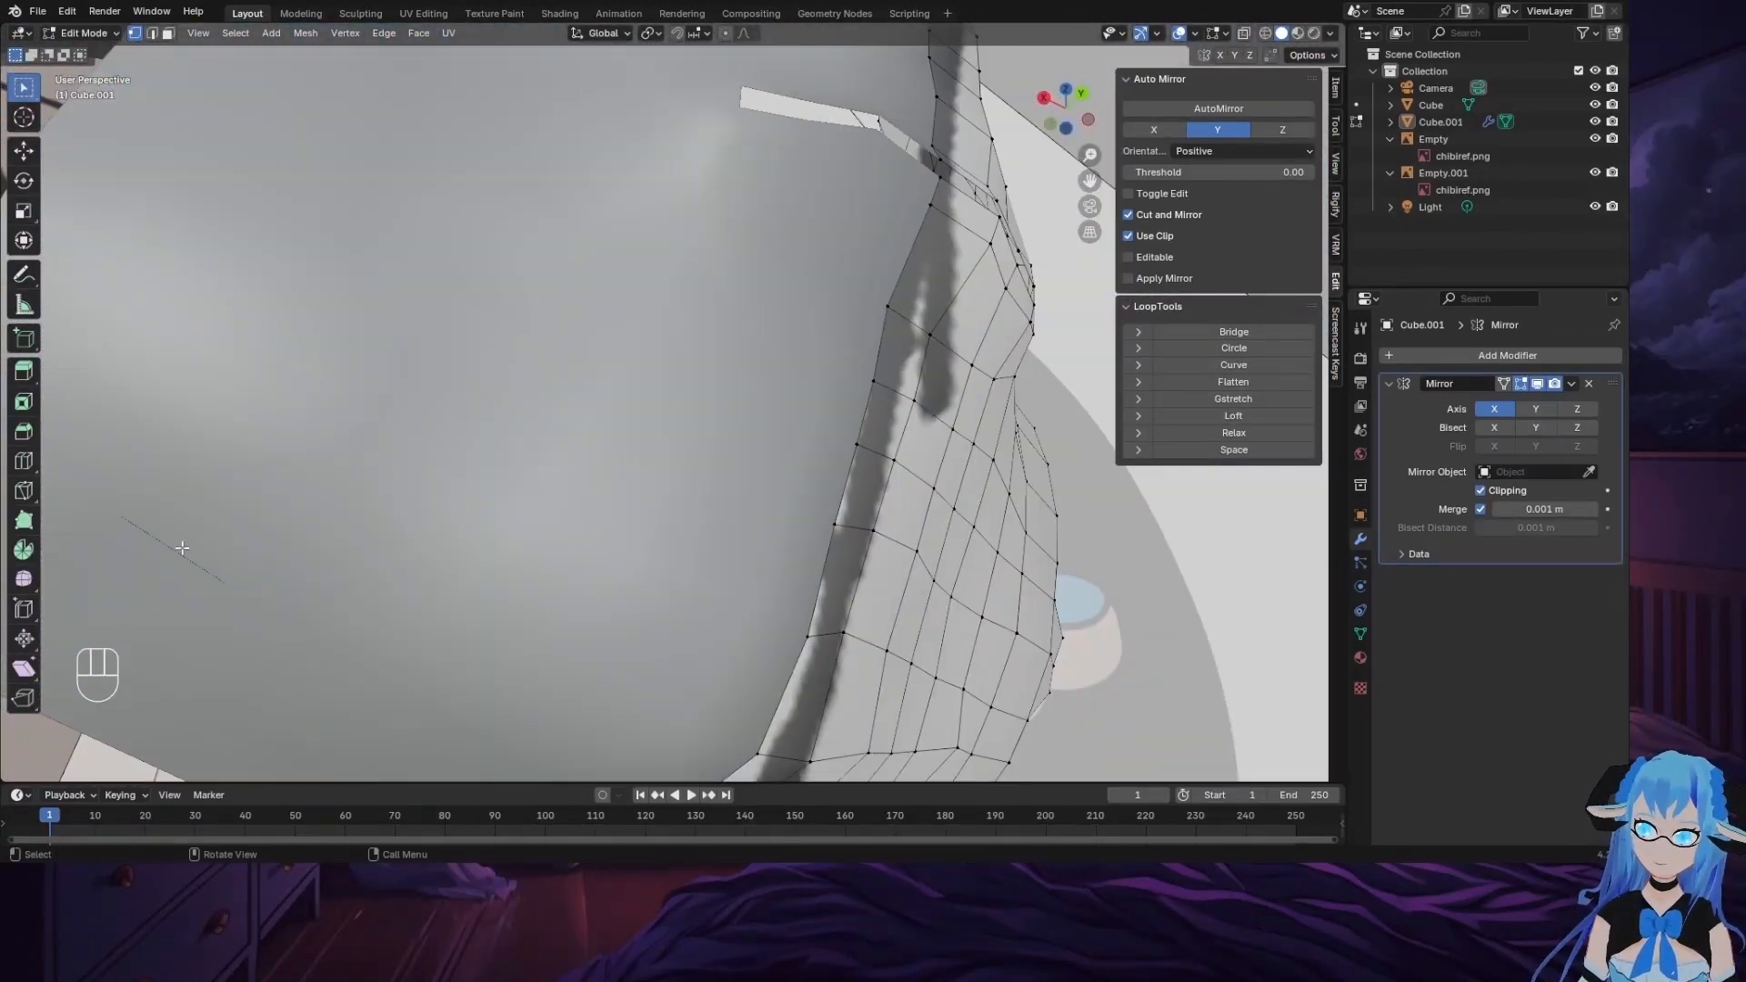
# Step: Delete two adjacent faces in the lower cheek, using face selection with X-ray enabled
pyautogui.moveTo(1110, 526); pyautogui.dragTo(917, 431, button='middle')
pyautogui.click(813, 414)
pyautogui.moveTo(813, 415); pyautogui.dragTo(601, 582, button='middle')
pyautogui.click(588, 664)
pyautogui.click(168, 33)
pyautogui.click(559, 647)
pyautogui.click(1244, 34)
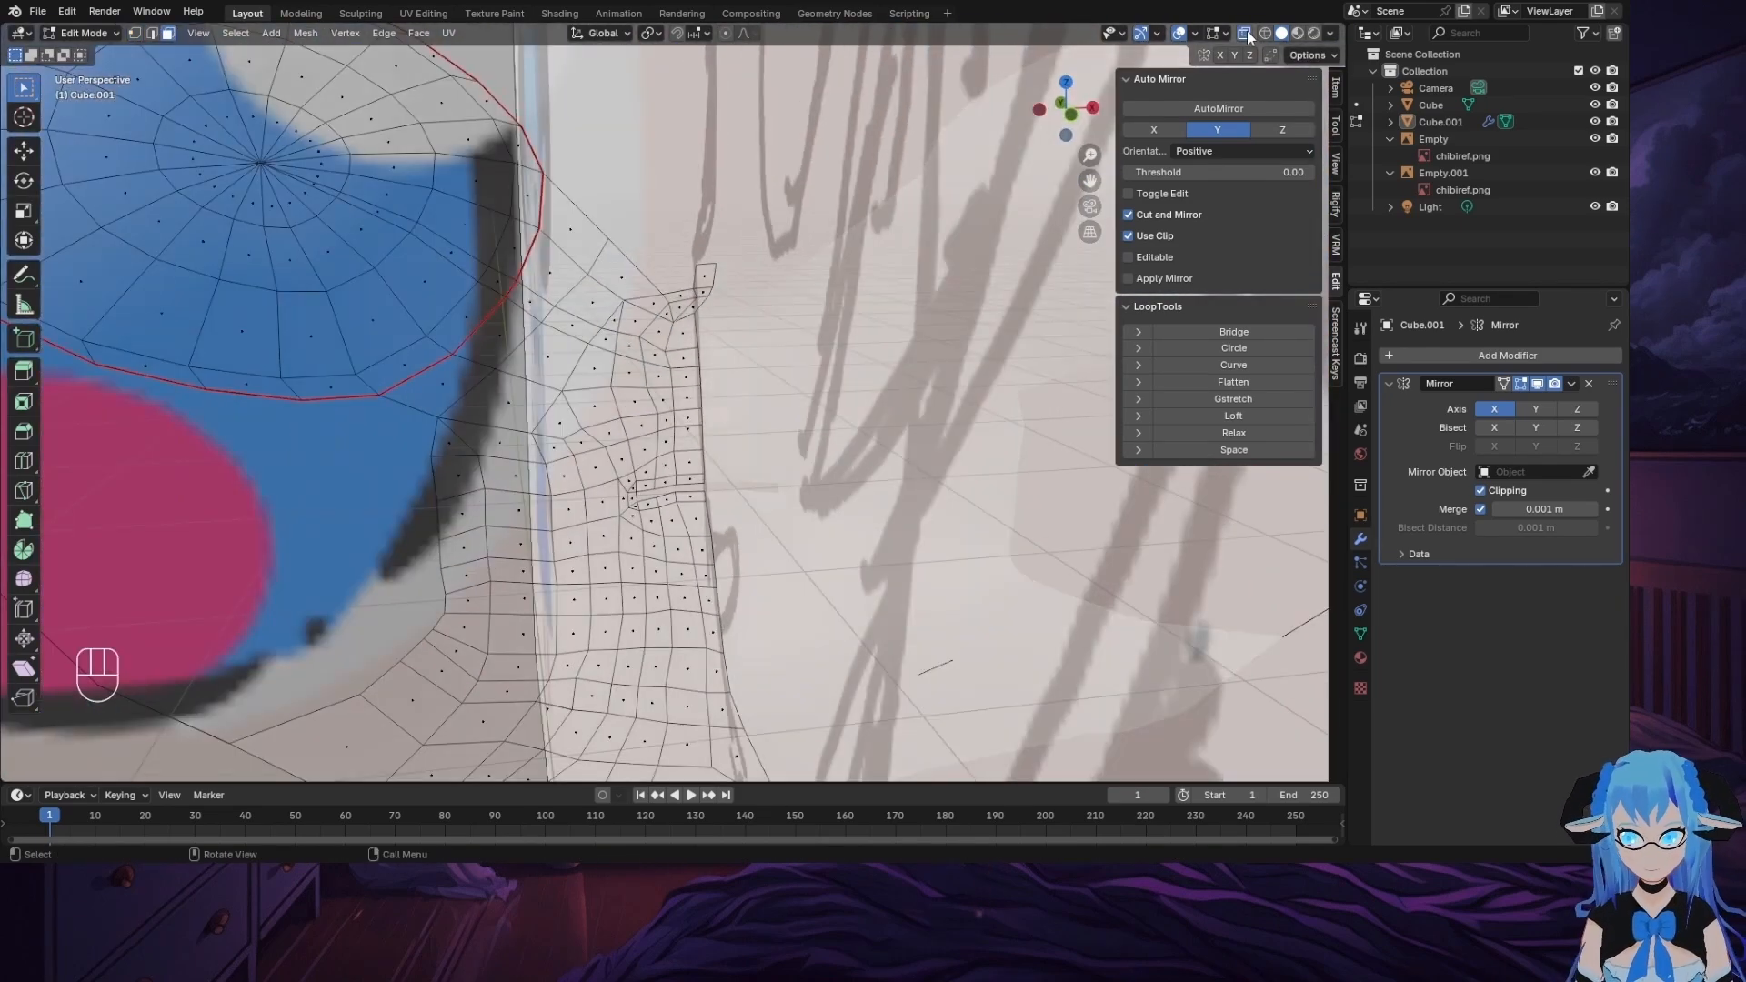
pyautogui.moveTo(818, 455)
pyautogui.mouseDown(button='middle')
pyautogui.moveTo(764, 482)
pyautogui.moveTo(819, 455)
pyautogui.mouseUp(button='middle')
pyautogui.keyDown('shift'); pyautogui.moveTo(591, 709); pyautogui.dragTo(727, 536, button='middle'); pyautogui.keyUp('shift')
pyautogui.scroll(2, 709, 582)
pyautogui.press('x')
pyautogui.click(675, 682)
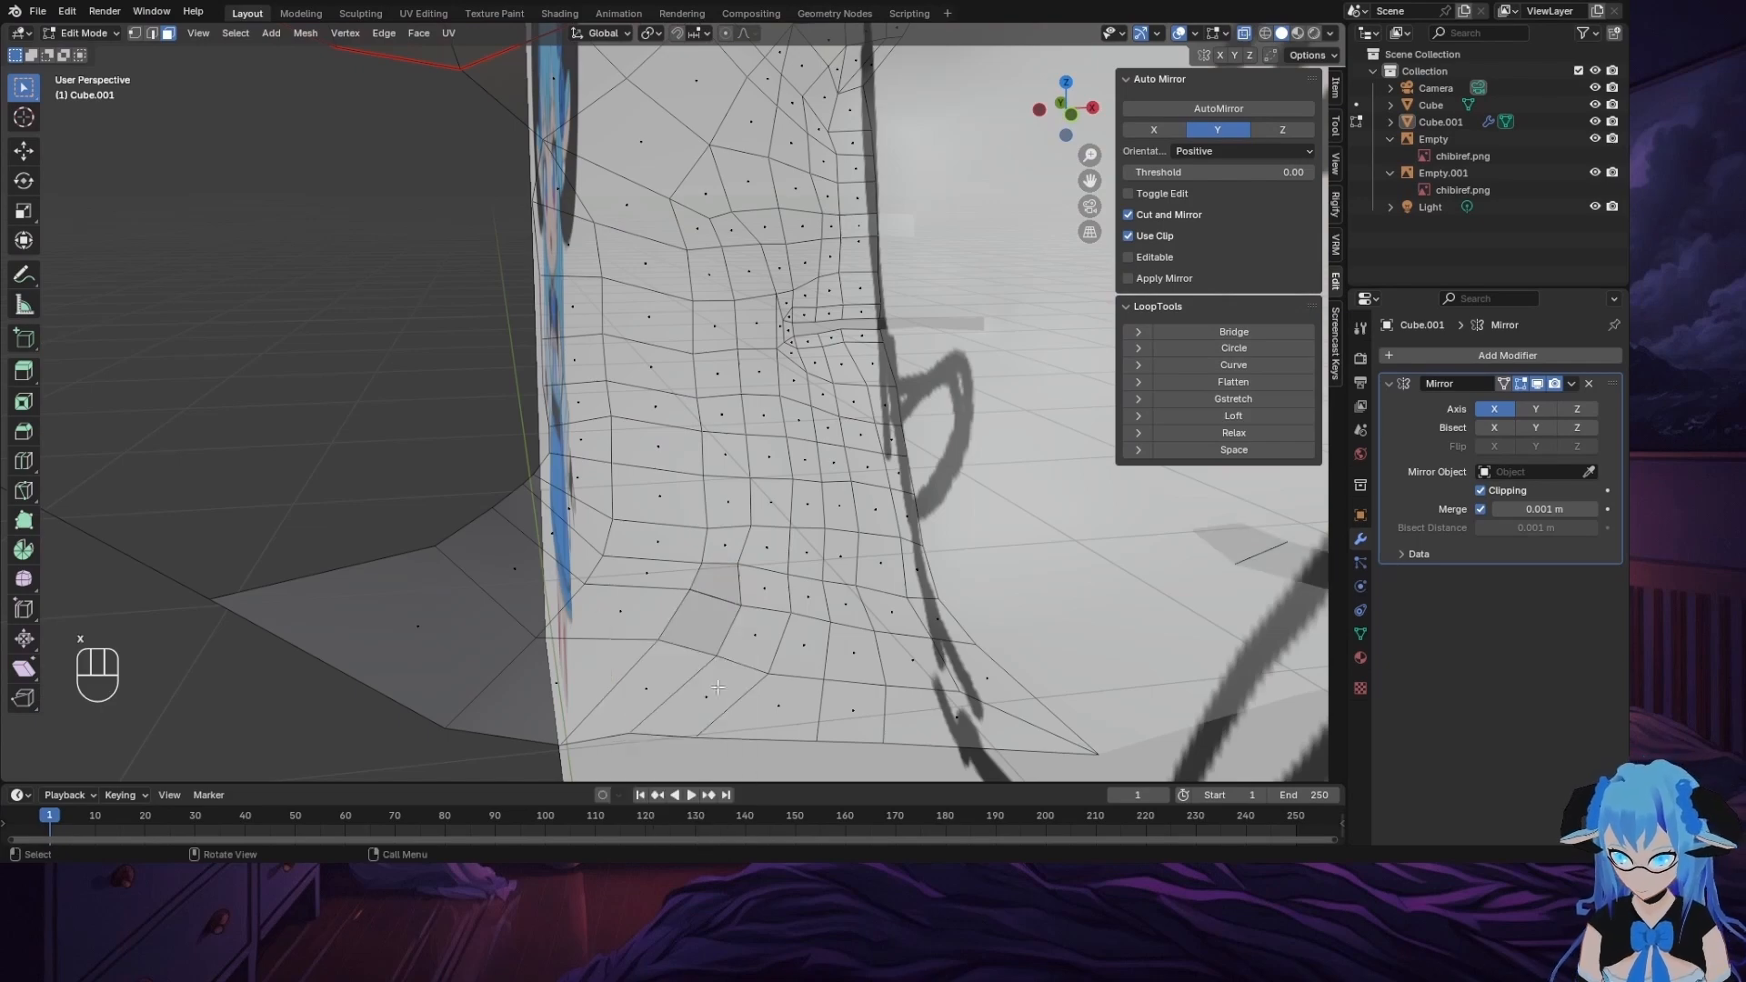
# Step: Refill the opening in the lower cheek from its edges and turn X-ray off
pyautogui.click(760, 575)
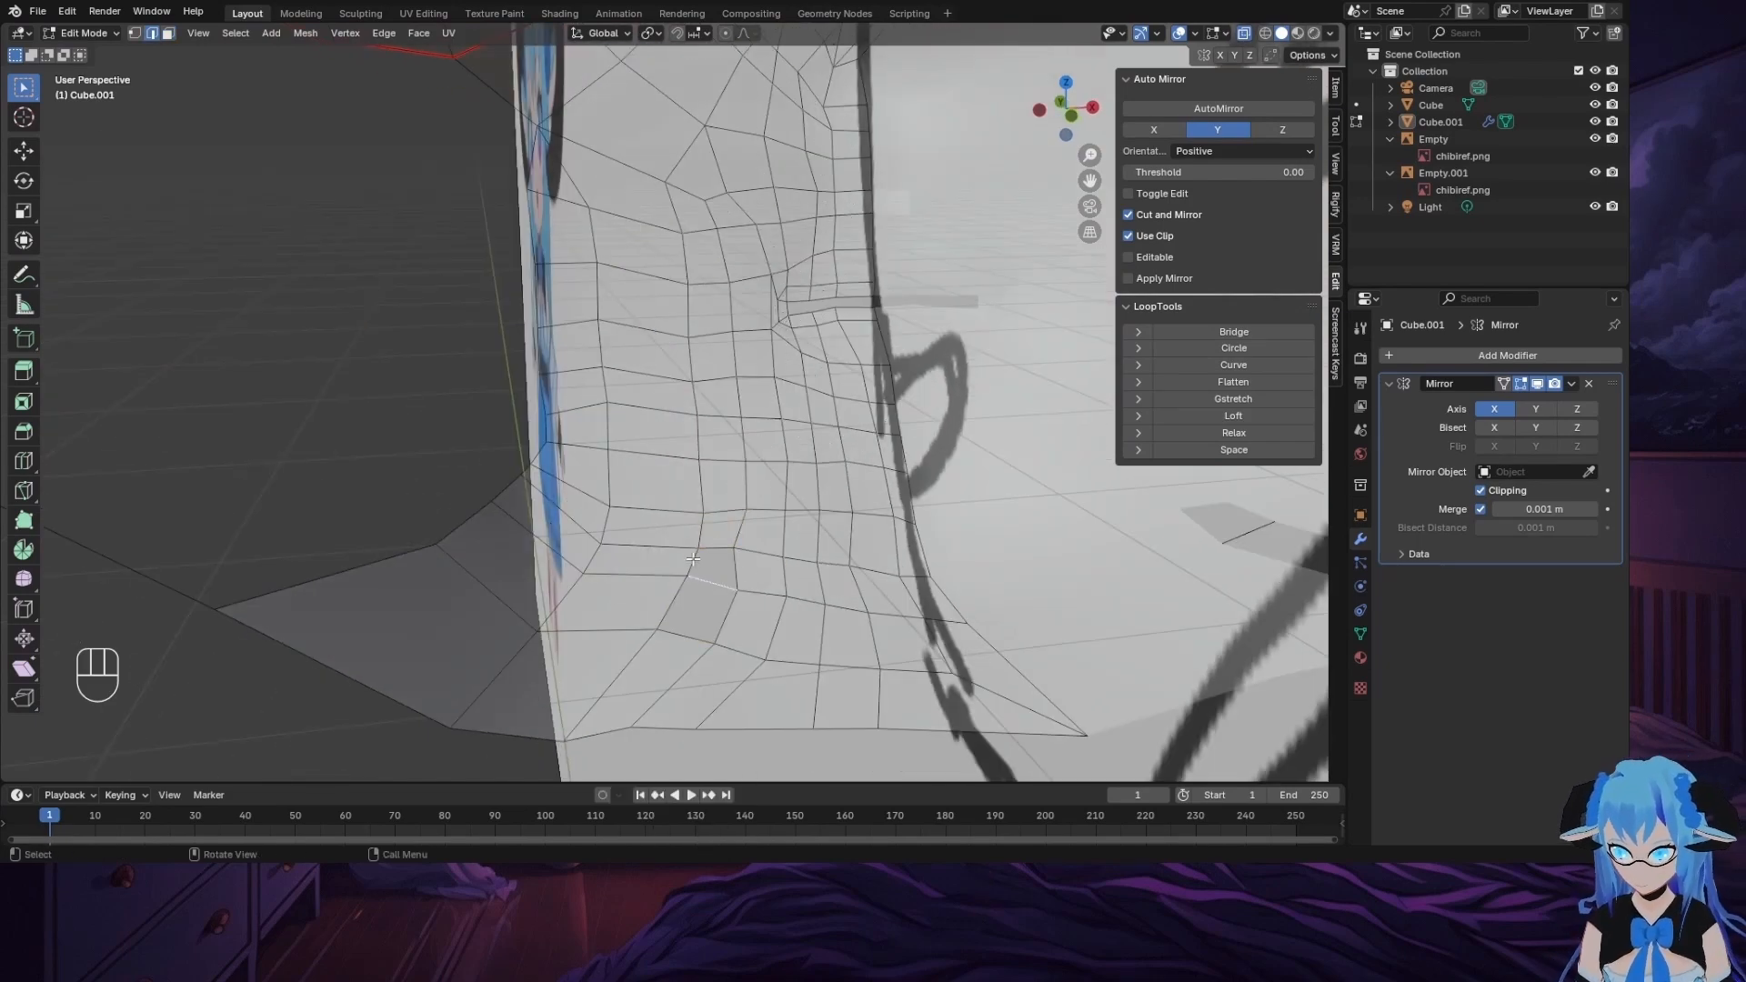
pyautogui.hotkey('ctrl', 'f')
pyautogui.click(669, 689)
pyautogui.moveTo(673, 637); pyautogui.dragTo(962, 495, button='middle')
pyautogui.scroll(-6, 962, 495)
pyautogui.click(1244, 34)
# Step: In the side view, move the jaw strip's rear corner and middle vertices to even out its edge flow
pyautogui.press('1')
pyautogui.moveTo(639, 514); pyautogui.dragTo(612, 461, button='middle')
pyautogui.press('g')
pyautogui.press('g')
pyautogui.press('g')
pyautogui.press('g')
pyautogui.press('g')
pyautogui.press('g')
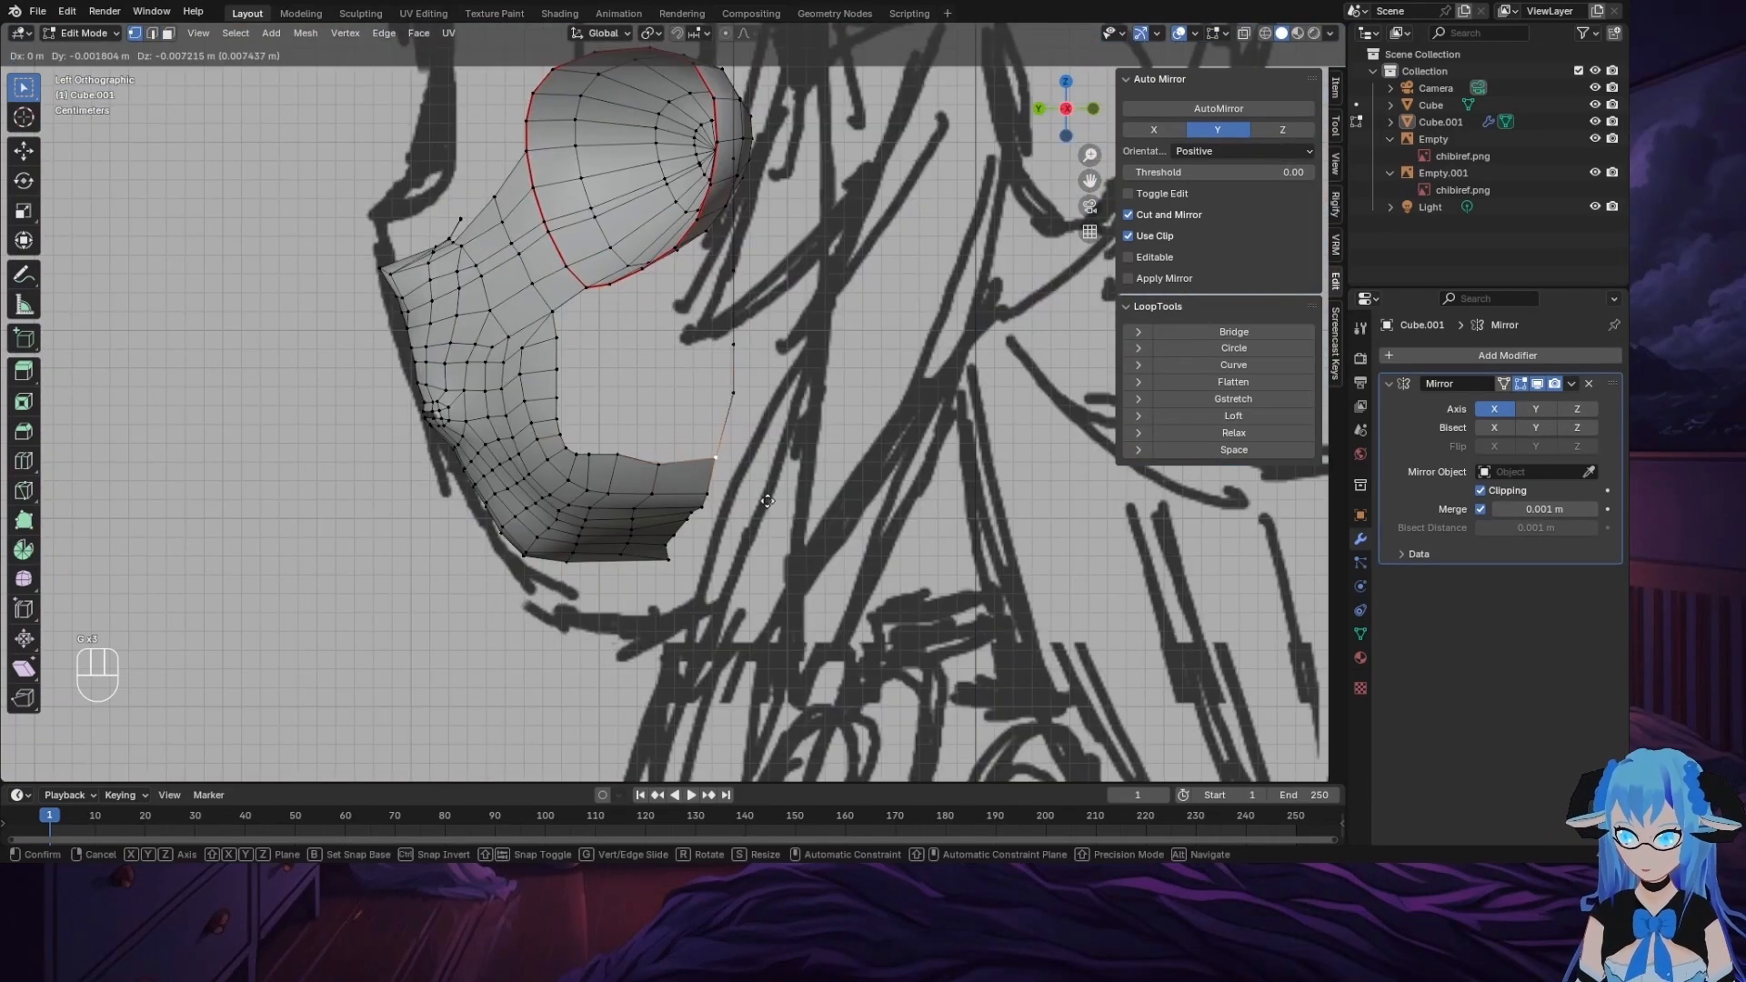
pyautogui.press('g')
pyautogui.press('g')
pyautogui.press('g')
pyautogui.press('g')
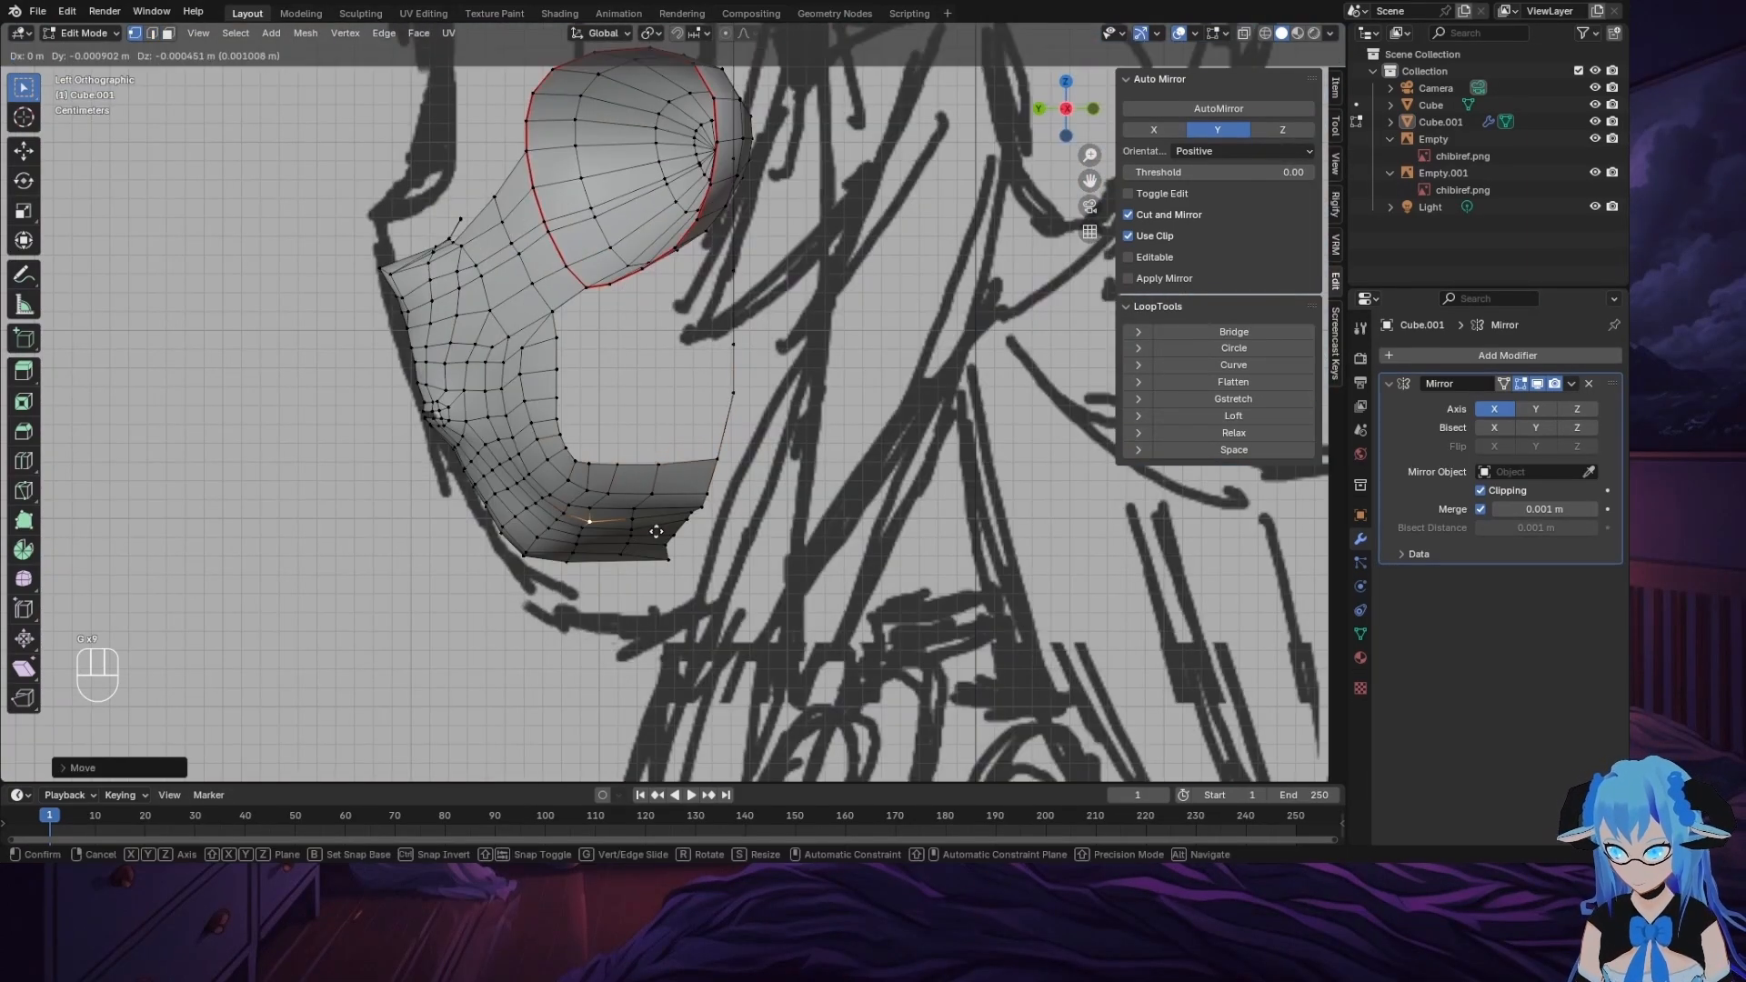
pyautogui.click(636, 514)
# Step: Extrude a vertex from the upper cheek corner below the eye socket, fill the new face and dissolve the surplus edge
pyautogui.moveTo(636, 514); pyautogui.dragTo(864, 354, button='middle')
pyautogui.click(717, 291)
pyautogui.press('ctrl+KP_1')
pyautogui.press('e')
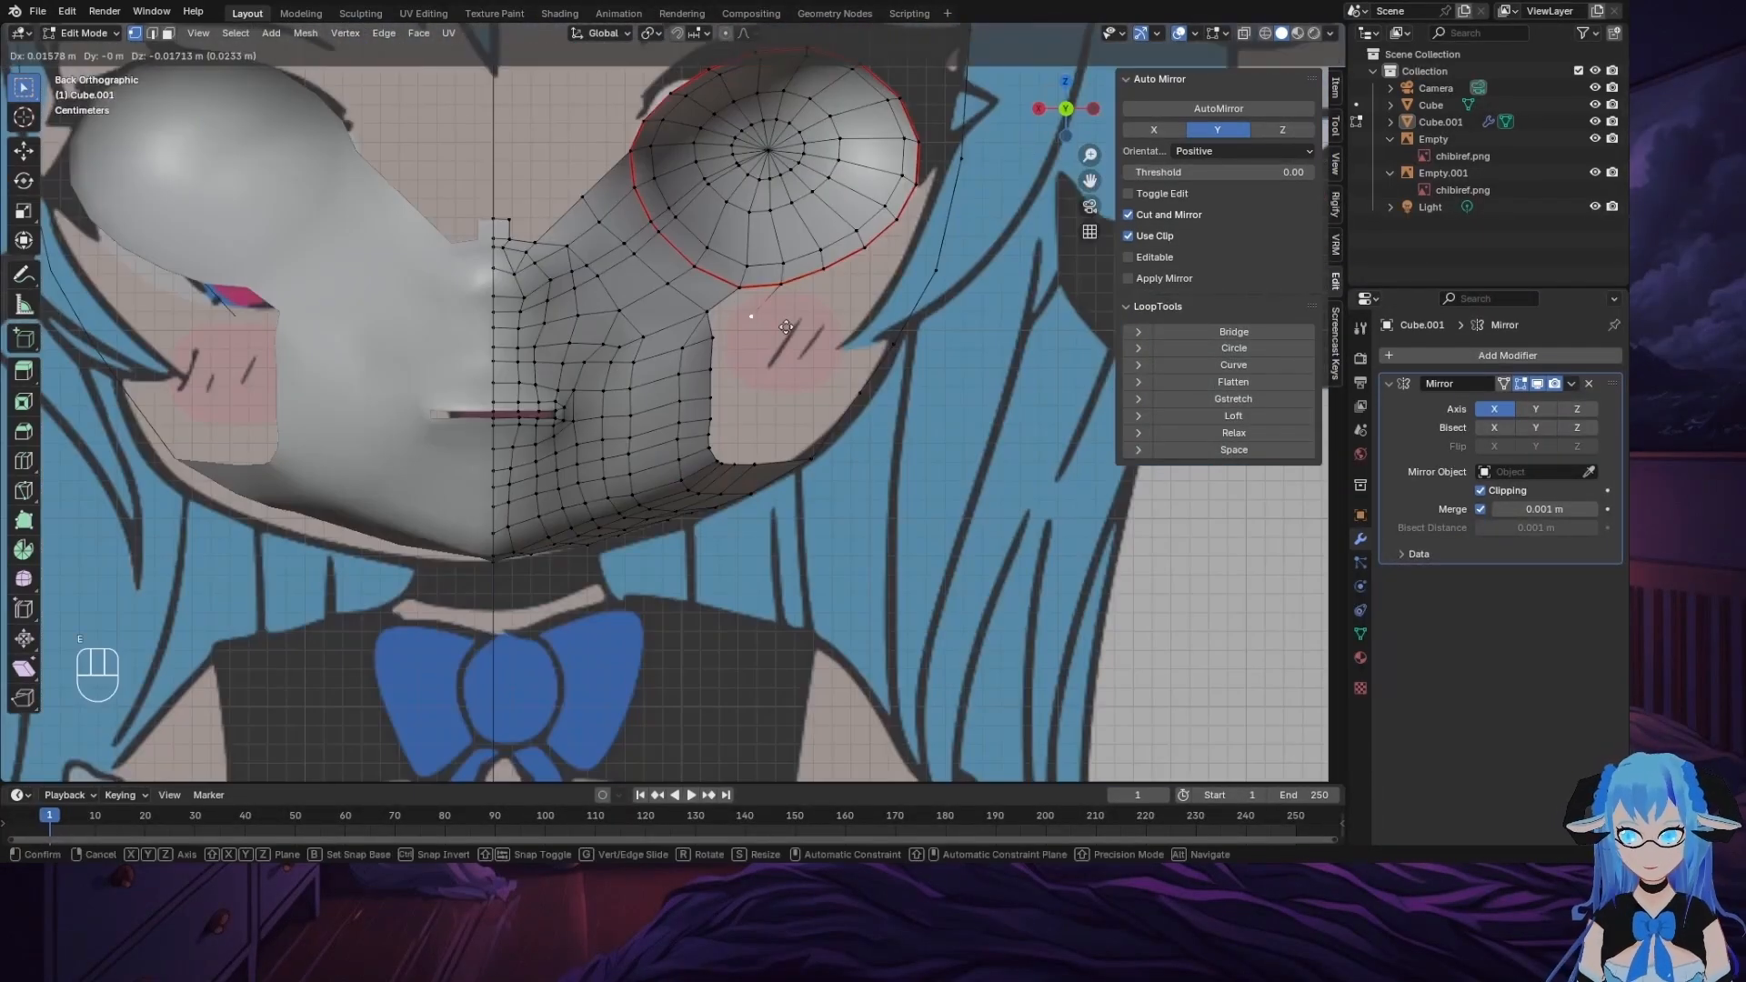
pyautogui.click(732, 342)
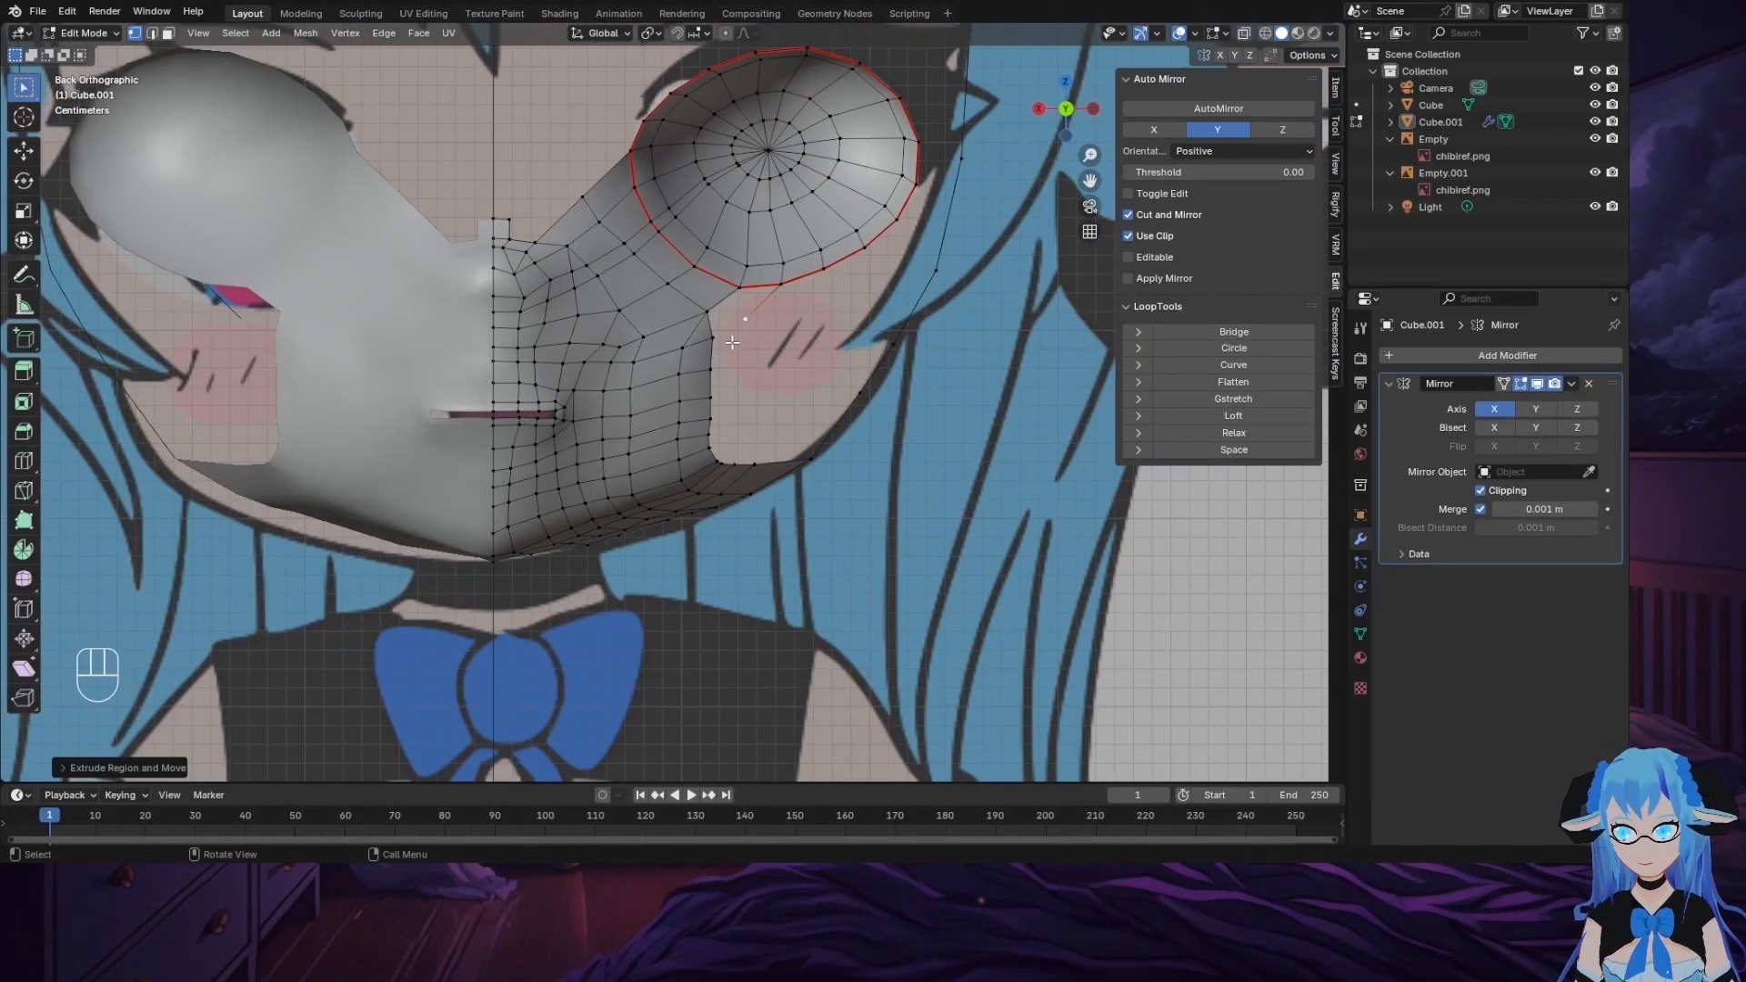
pyautogui.rightClick(706, 293)
pyautogui.press('Escape')
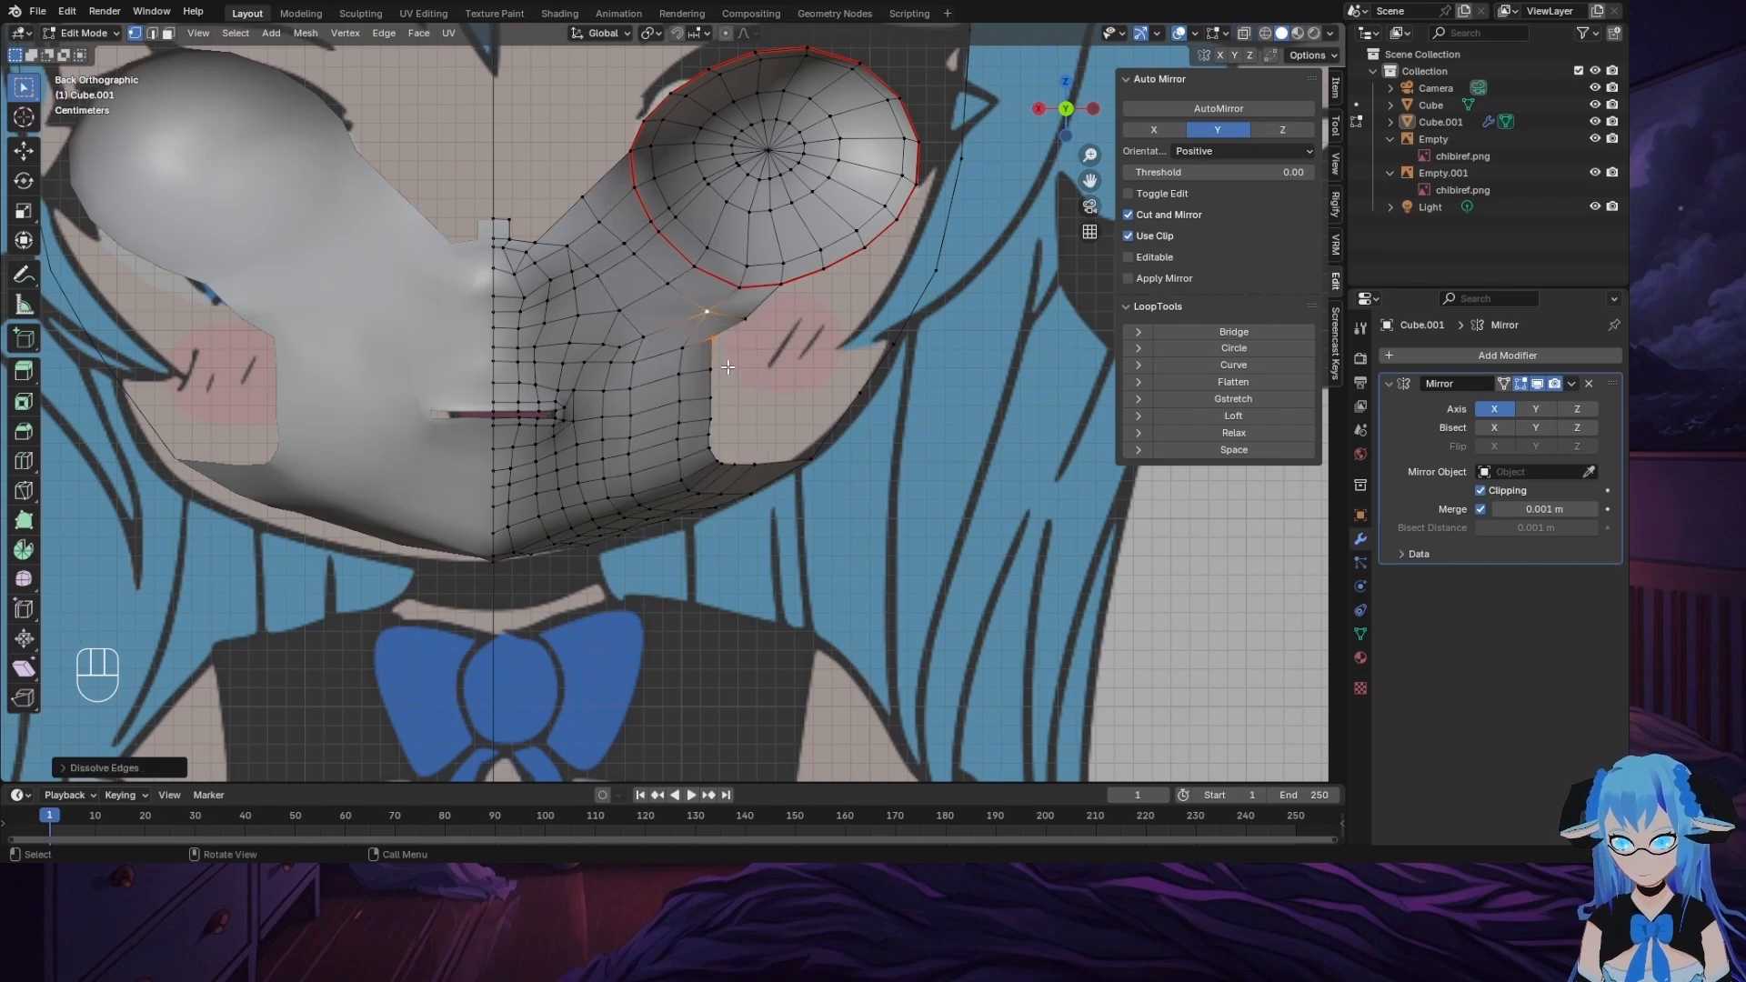
# Step: Reposition the upper cheek corner vertex using the side view and compare it against the back view
pyautogui.press('ctrl+KP_3')
pyautogui.moveTo(613, 382); pyautogui.dragTo(554, 326, button='middle')
pyautogui.press('ctrl+KP_1')
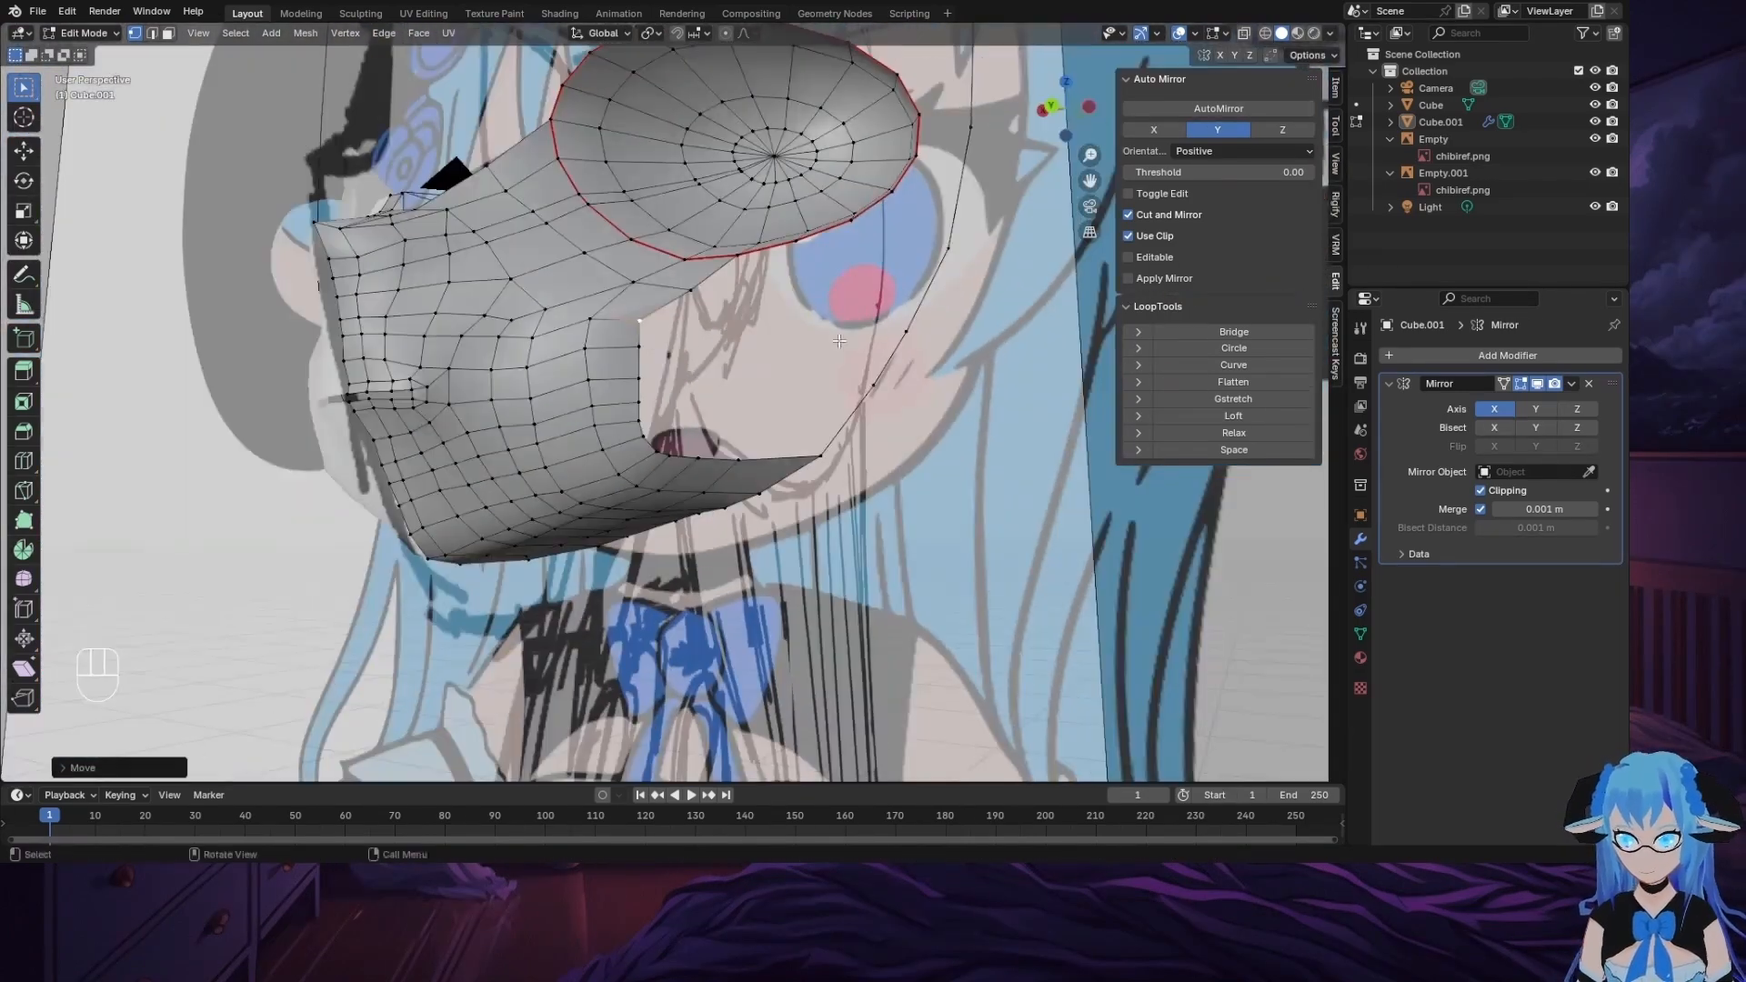
# Step: Try to extrude a chain of vertices from the bottom of the eye socket down across the open cheek
pyautogui.scroll(2, 978, 395)
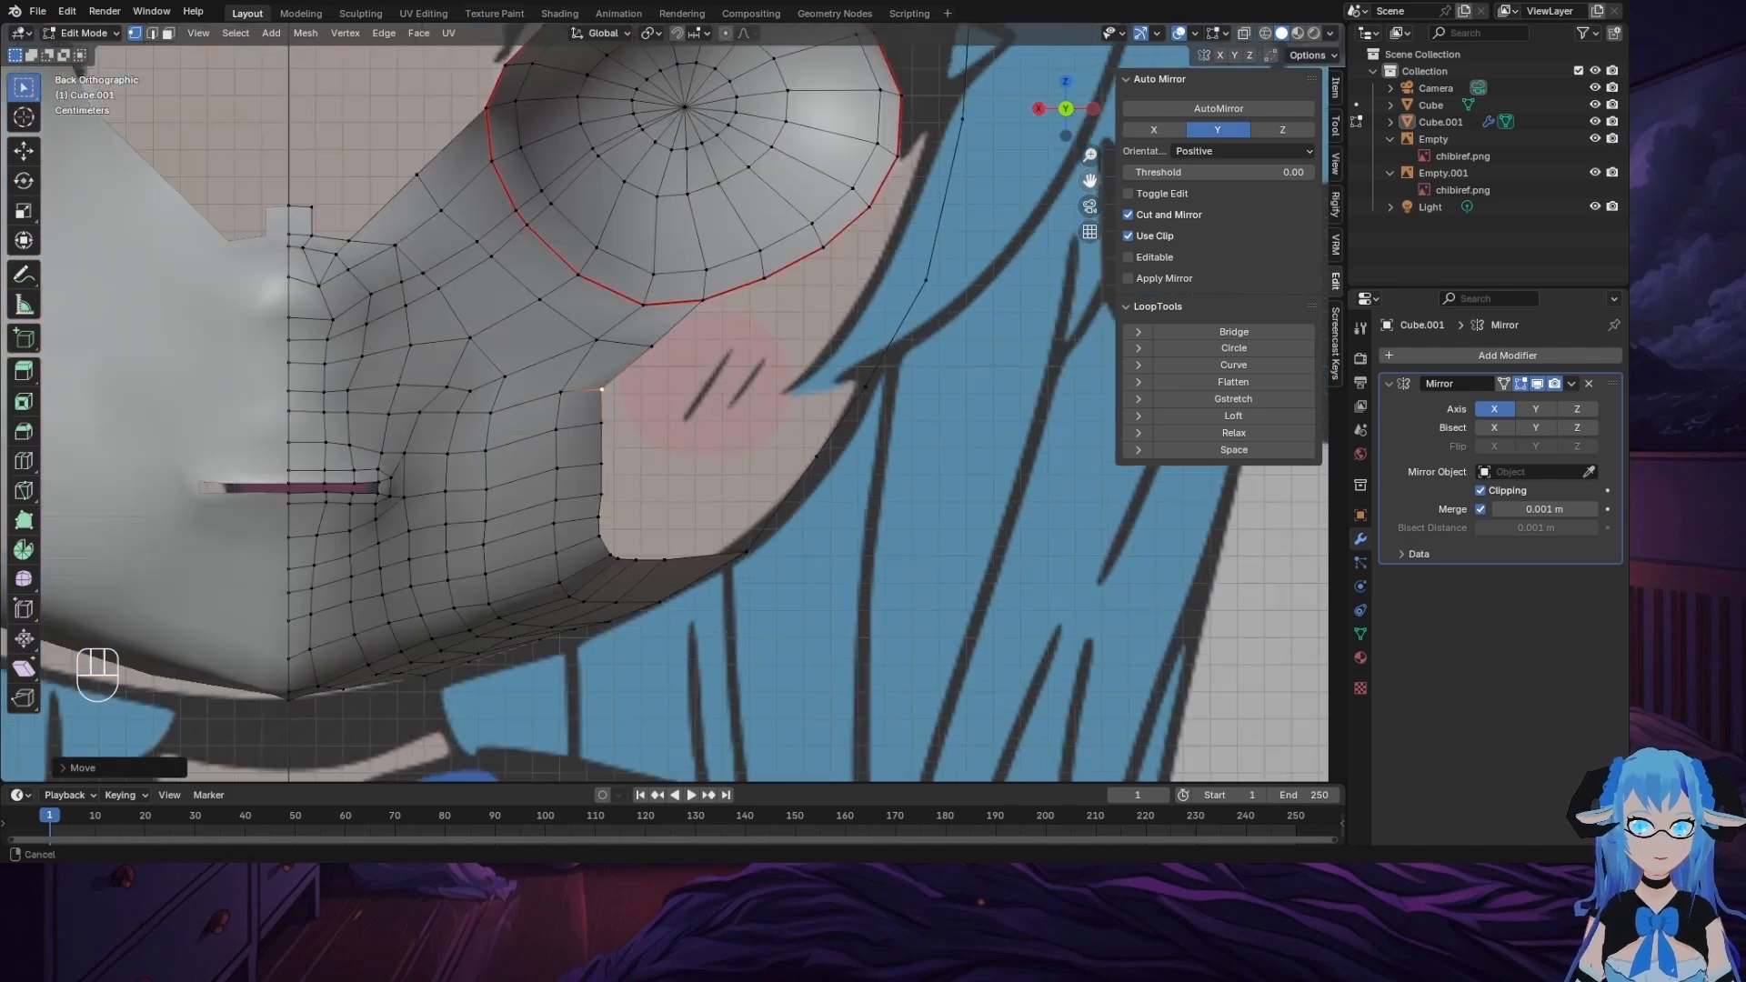
pyautogui.press('e')
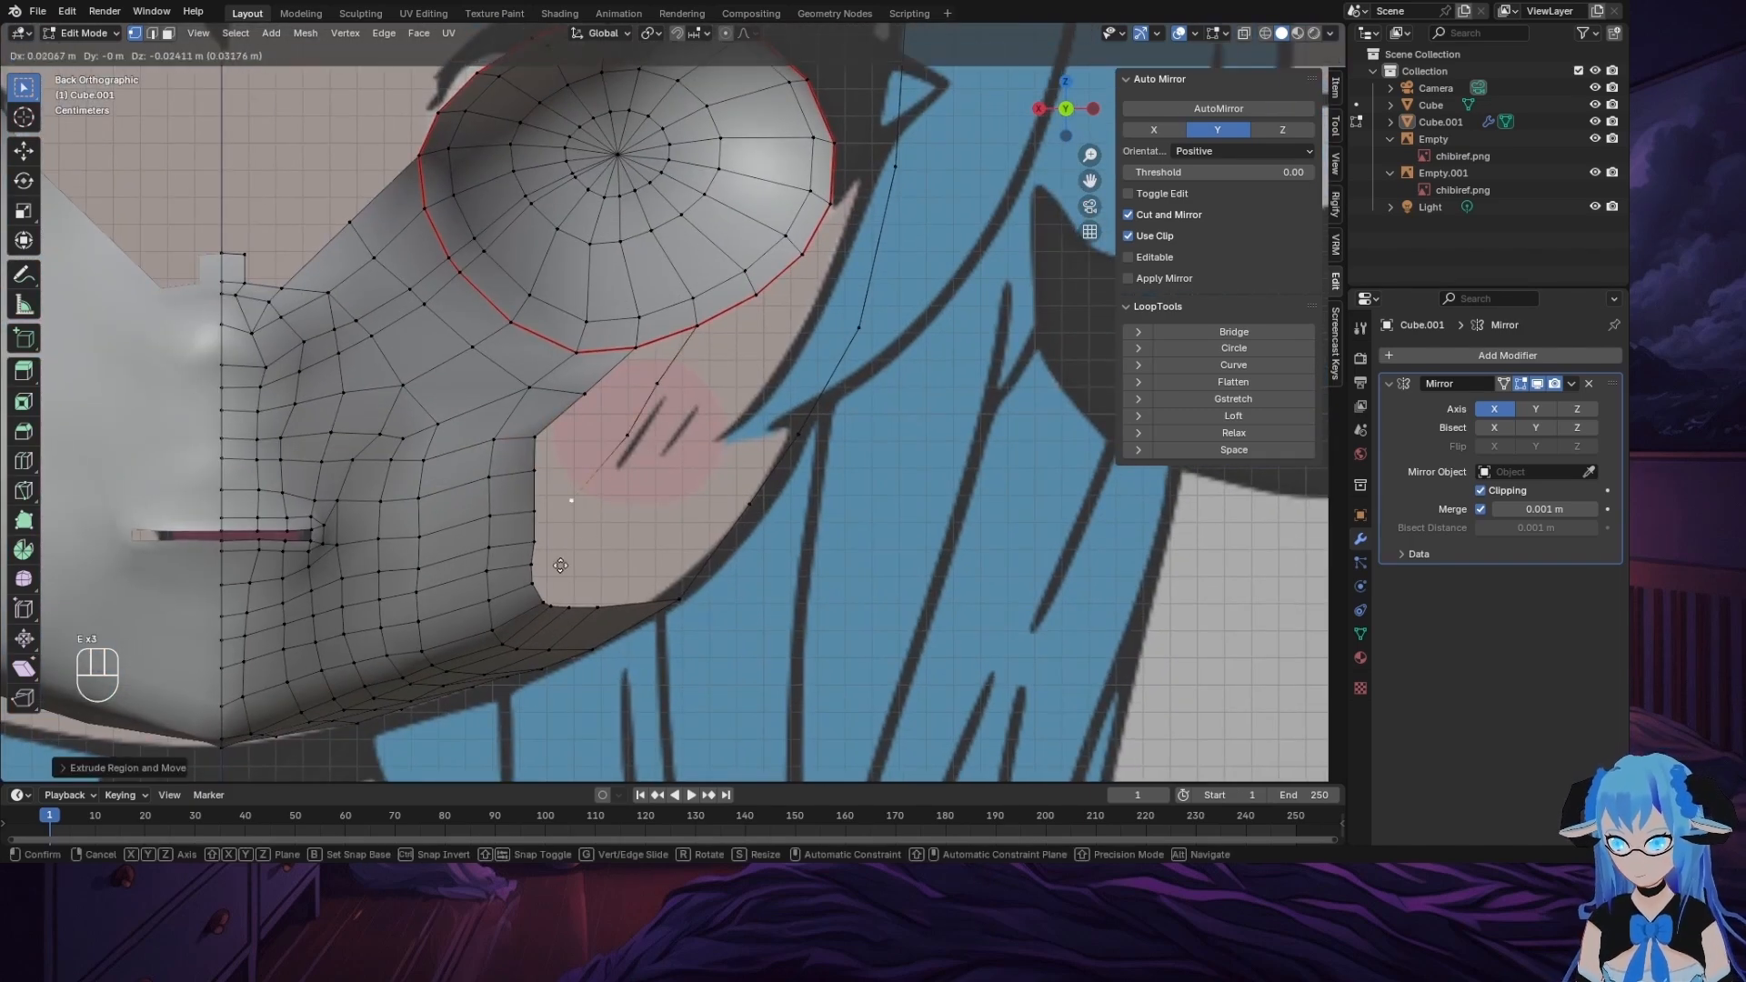
pyautogui.click(599, 587)
pyautogui.moveTo(599, 587); pyautogui.dragTo(645, 412, button='middle')
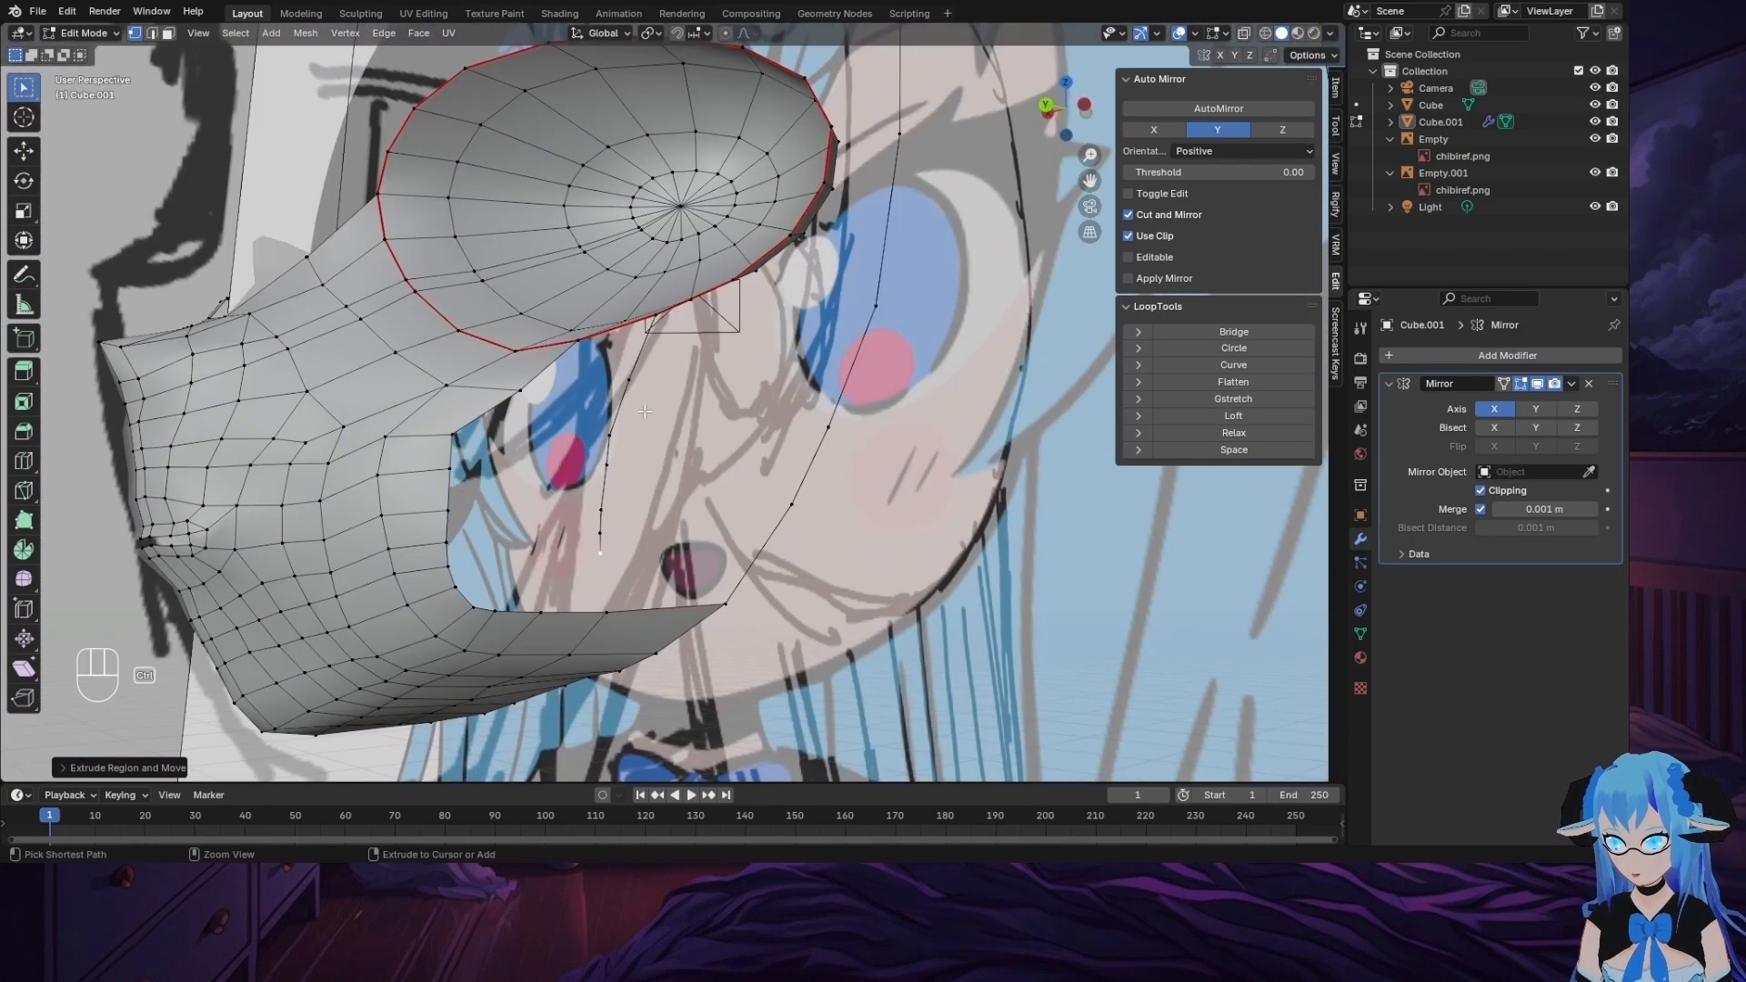
# Step: In the back view, move the vertices along the cheek opening's lower edge to round its transition into the jaw
pyautogui.press('ctrl+KP_1')
pyautogui.scroll(5, 762, 446)
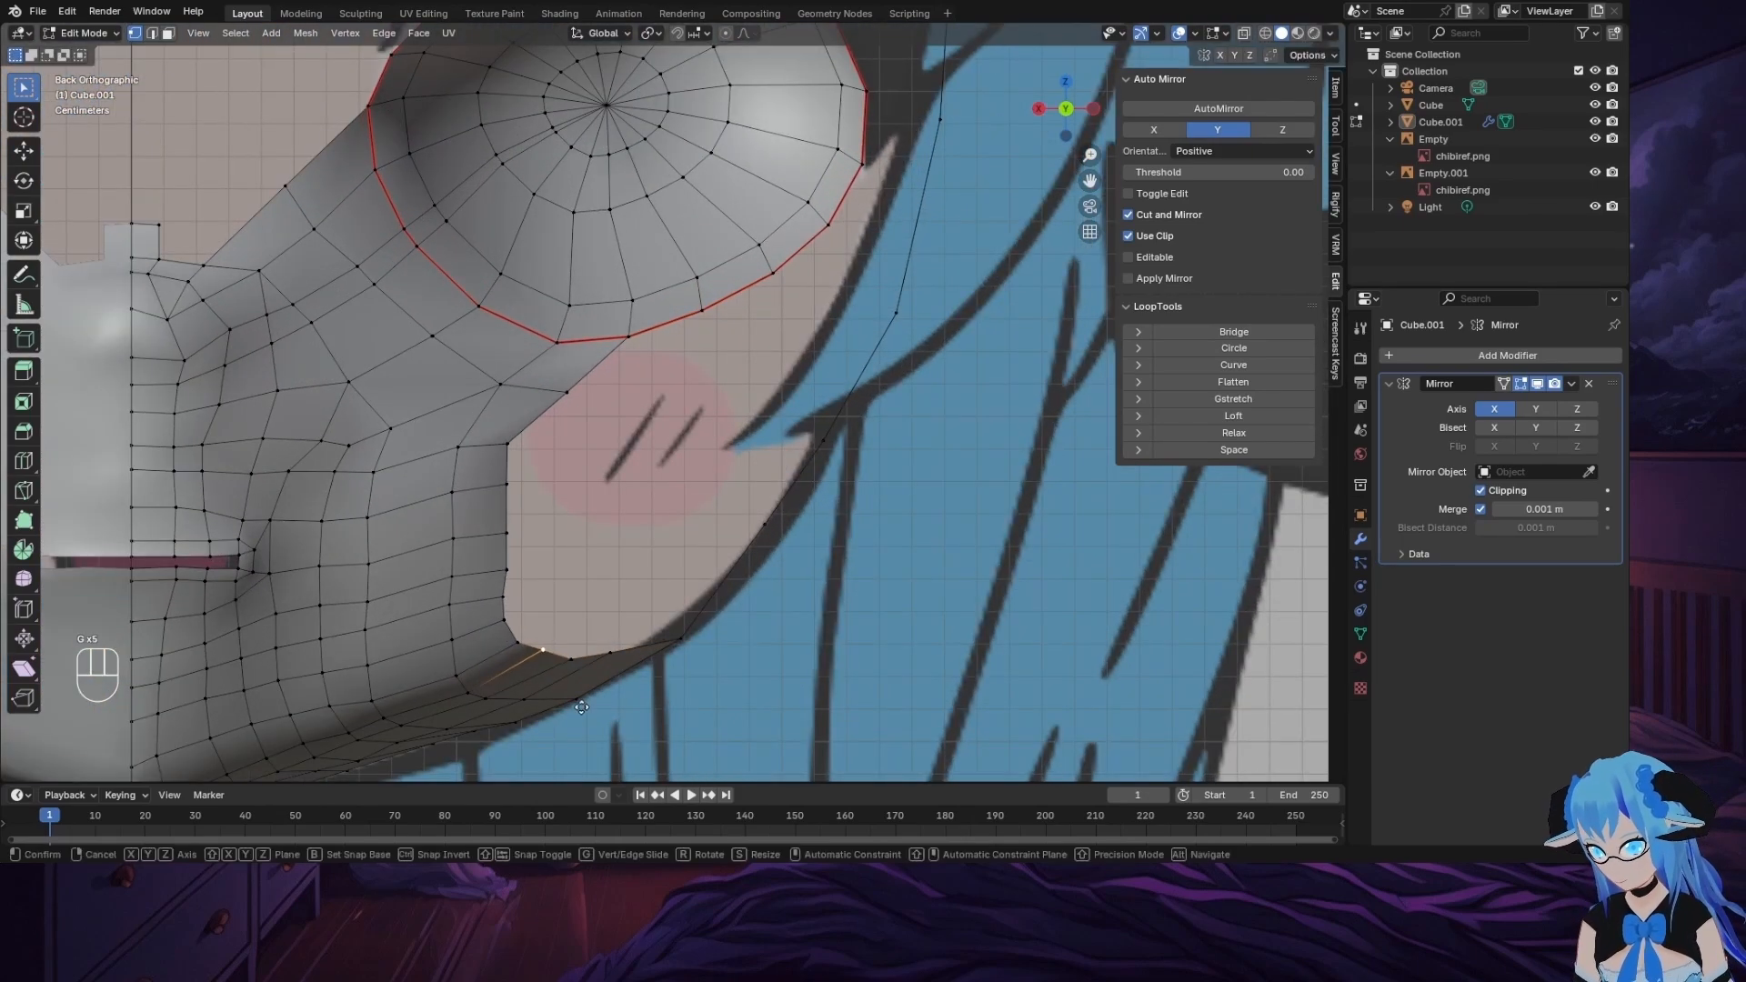
pyautogui.moveTo(536, 673); pyautogui.dragTo(512, 689, button='middle')
pyautogui.moveTo(548, 680); pyautogui.dragTo(721, 390, button='middle')
pyautogui.scroll(1, 701, 409)
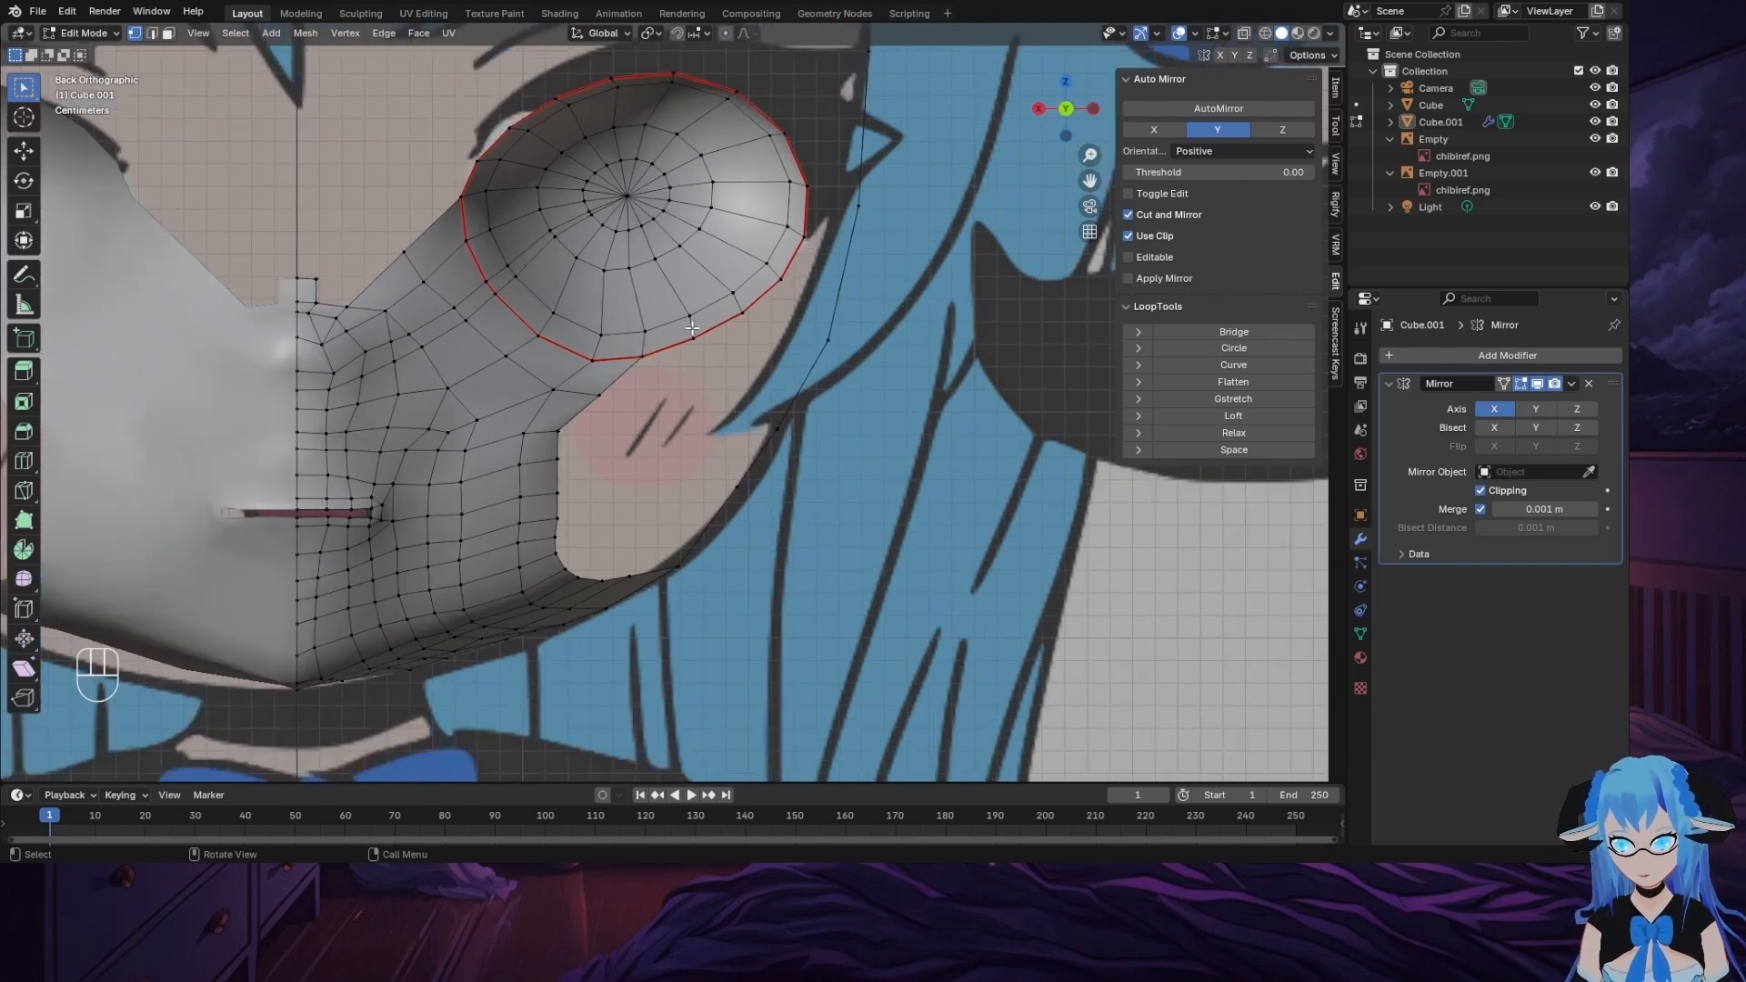
# Step: Extrude a chain of vertices from the bottom of the eye socket down the open cheek and link it to the cheek edge
pyautogui.click(642, 355)
pyautogui.press('e')
pyautogui.click(637, 398)
pyautogui.press('e')
pyautogui.click(619, 445)
pyautogui.press('e')
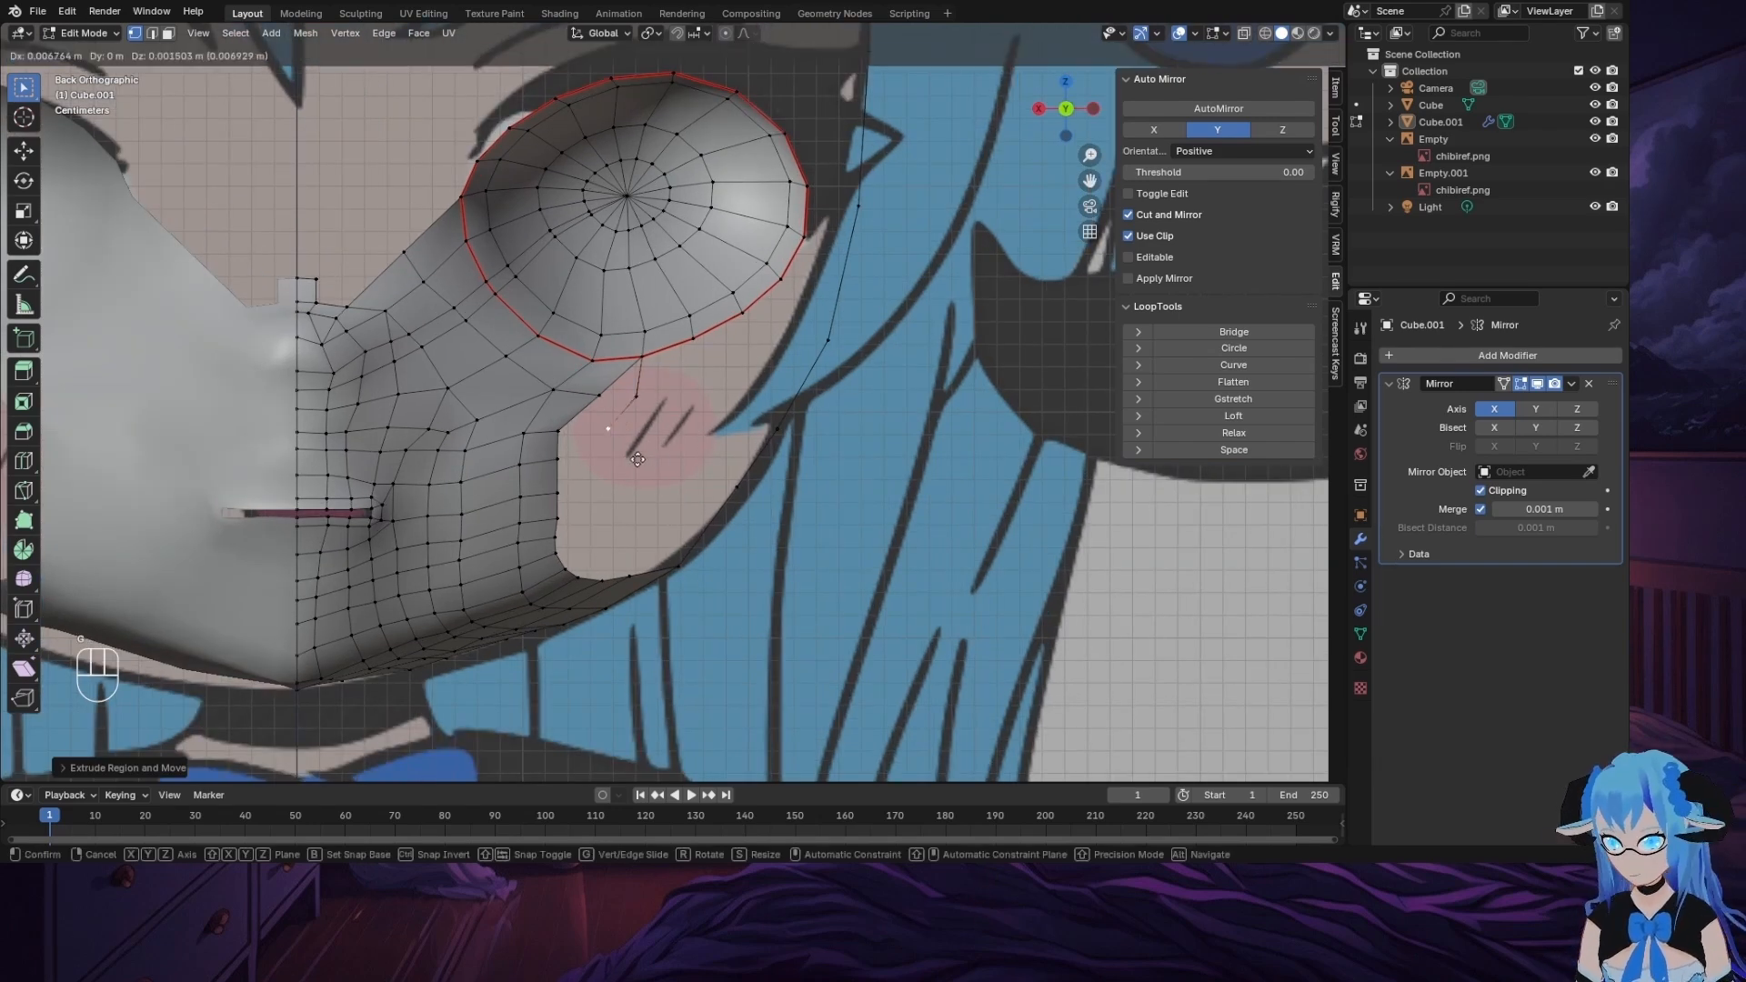
pyautogui.click(626, 490)
pyautogui.press('e')
pyautogui.click(627, 587)
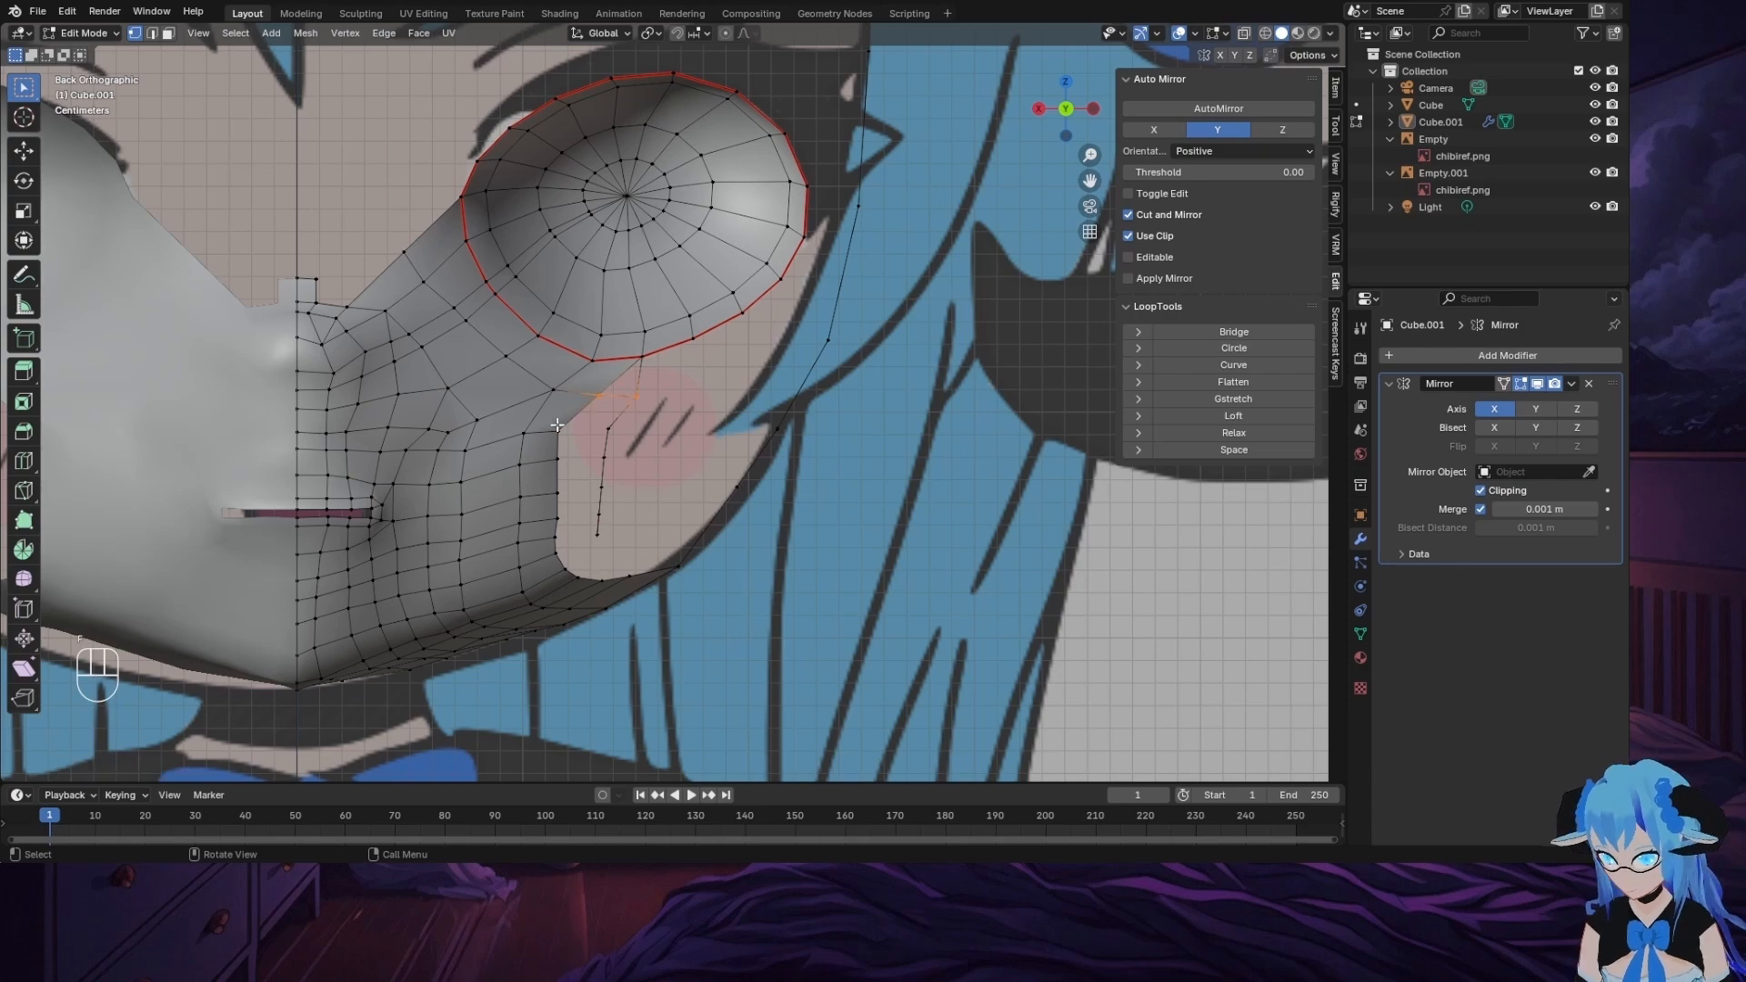
pyautogui.moveTo(611, 543); pyautogui.dragTo(612, 544)
pyautogui.press('f')
# Step: In the side view, move the upper vertices of the new chain along Y to follow the cheek edge
pyautogui.moveTo(637, 537); pyautogui.dragTo(441, 530, button='middle')
pyautogui.click(598, 397)
pyautogui.press('g')
pyautogui.press('y')
pyautogui.hotkey('ctrl', 'z')
pyautogui.press('g')
pyautogui.press('y')
pyautogui.click(600, 430)
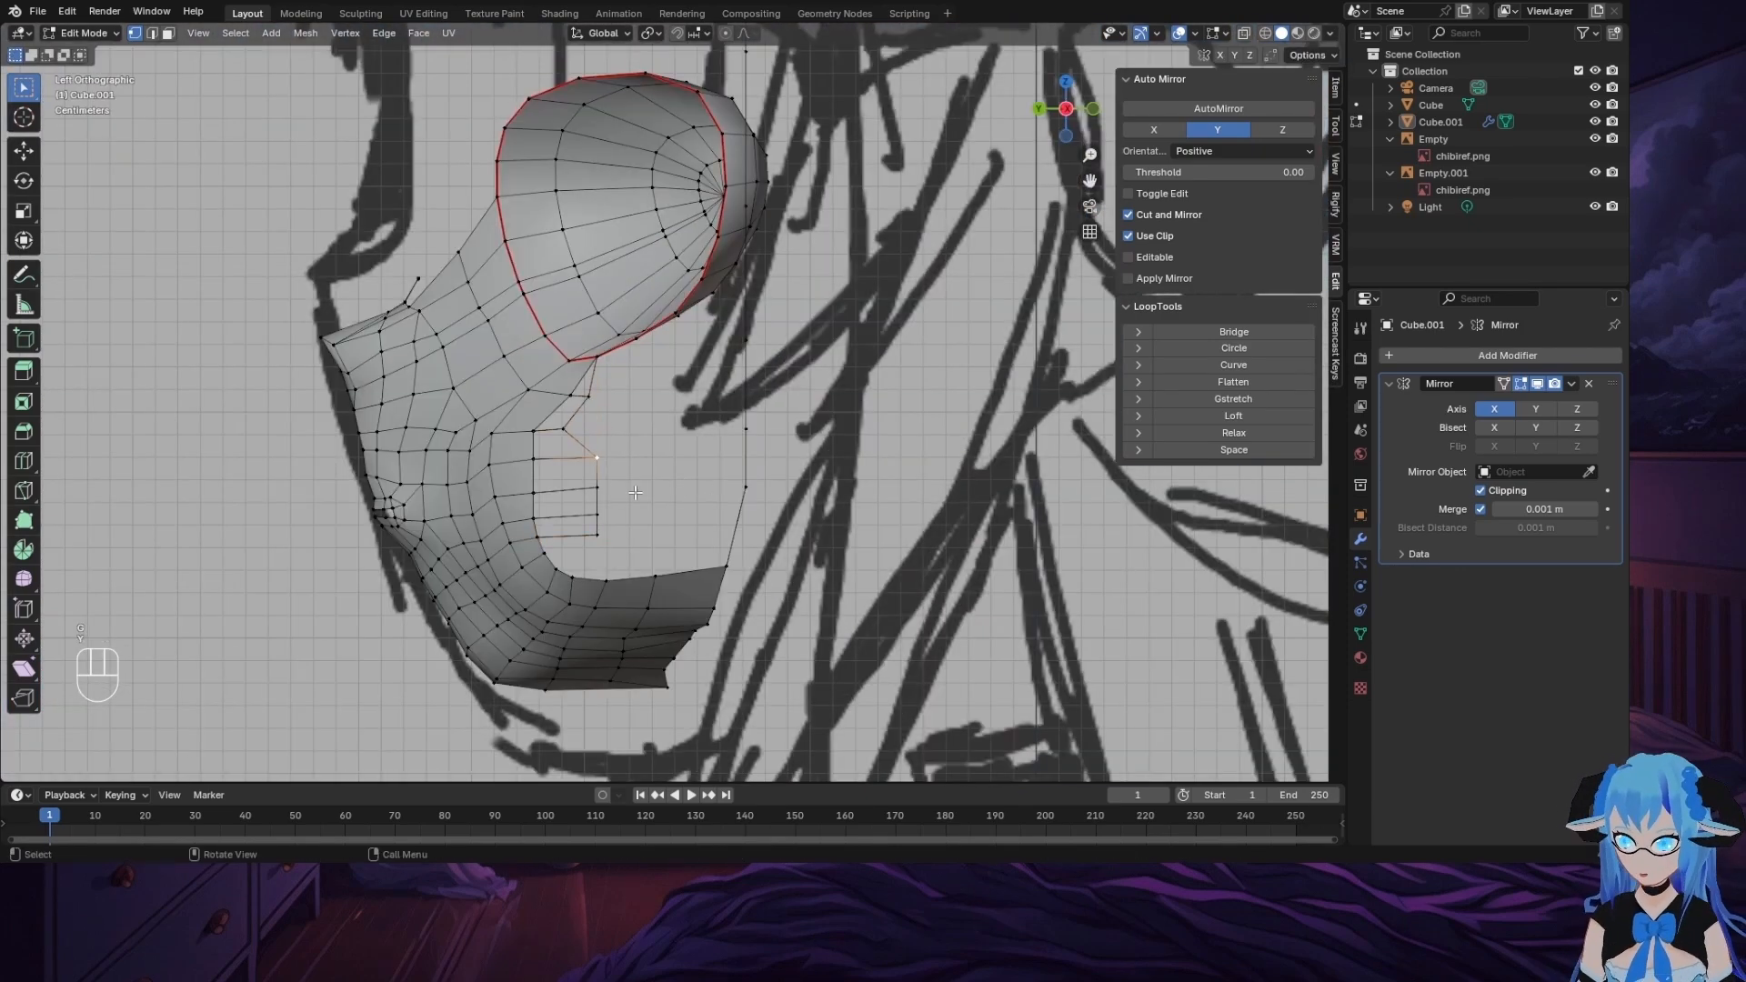
pyautogui.press('g')
pyautogui.press('y')
pyautogui.click(578, 433)
# Step: Move the chain's lower vertices along Y to continue the cheek contour down to the jaw
pyautogui.click(611, 492)
pyautogui.press('g')
pyautogui.press('y')
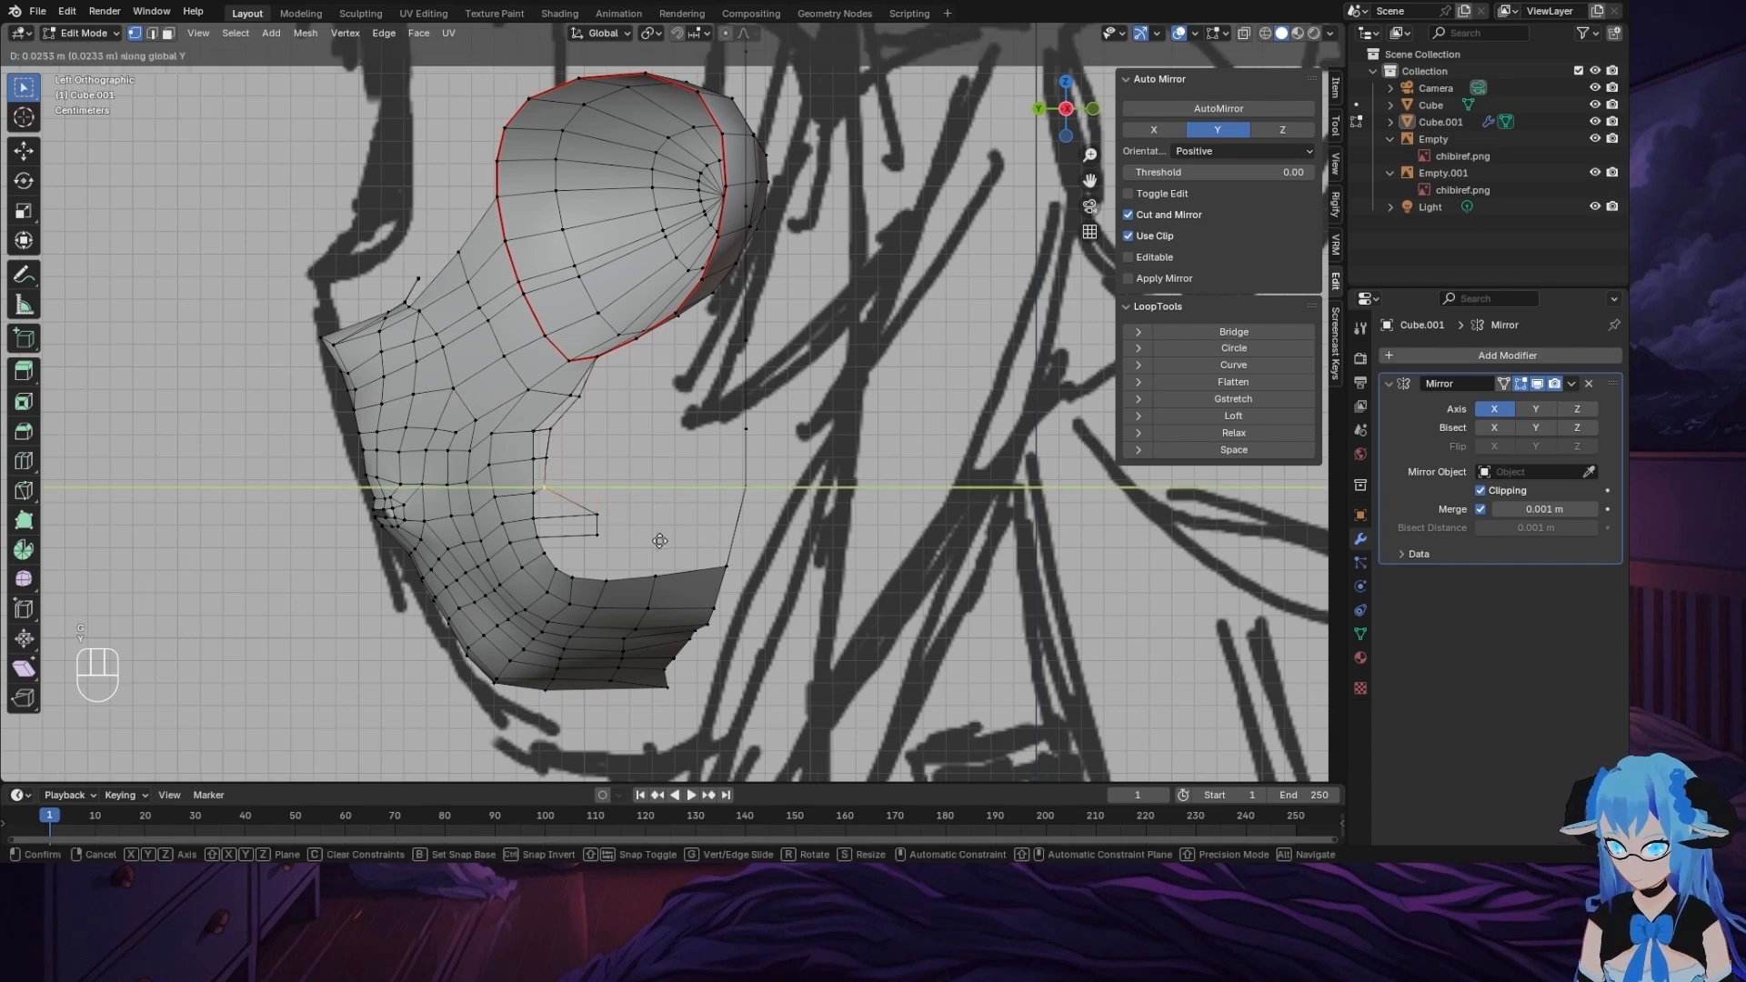
pyautogui.click(608, 537)
pyautogui.click(615, 517)
pyautogui.press('g')
pyautogui.press('y')
pyautogui.click(582, 523)
pyautogui.click(614, 539)
pyautogui.press('g')
pyautogui.press('y')
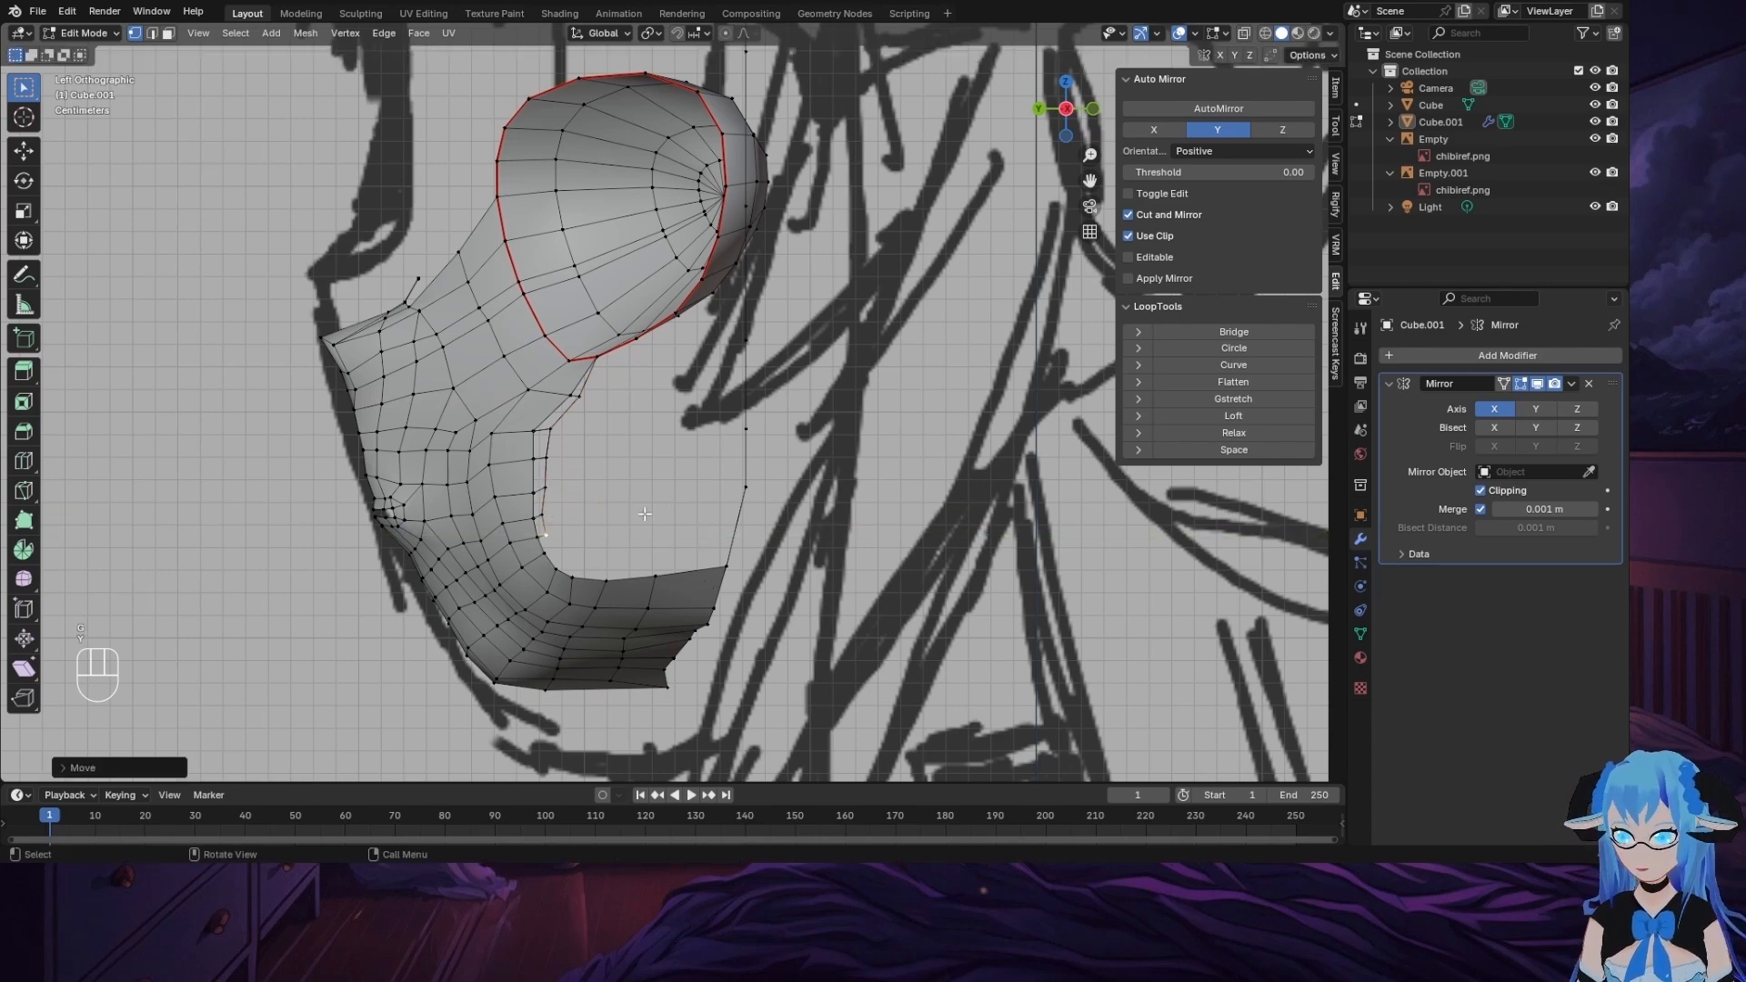
# Step: Return to the back view and reposition the chain's top vertices below the eye socket
pyautogui.keyDown('alt'); pyautogui.moveTo(618, 549); pyautogui.dragTo(836, 352, button='middle'); pyautogui.keyUp('alt')
pyautogui.moveTo(702, 459); pyautogui.dragTo(830, 336, button='middle')
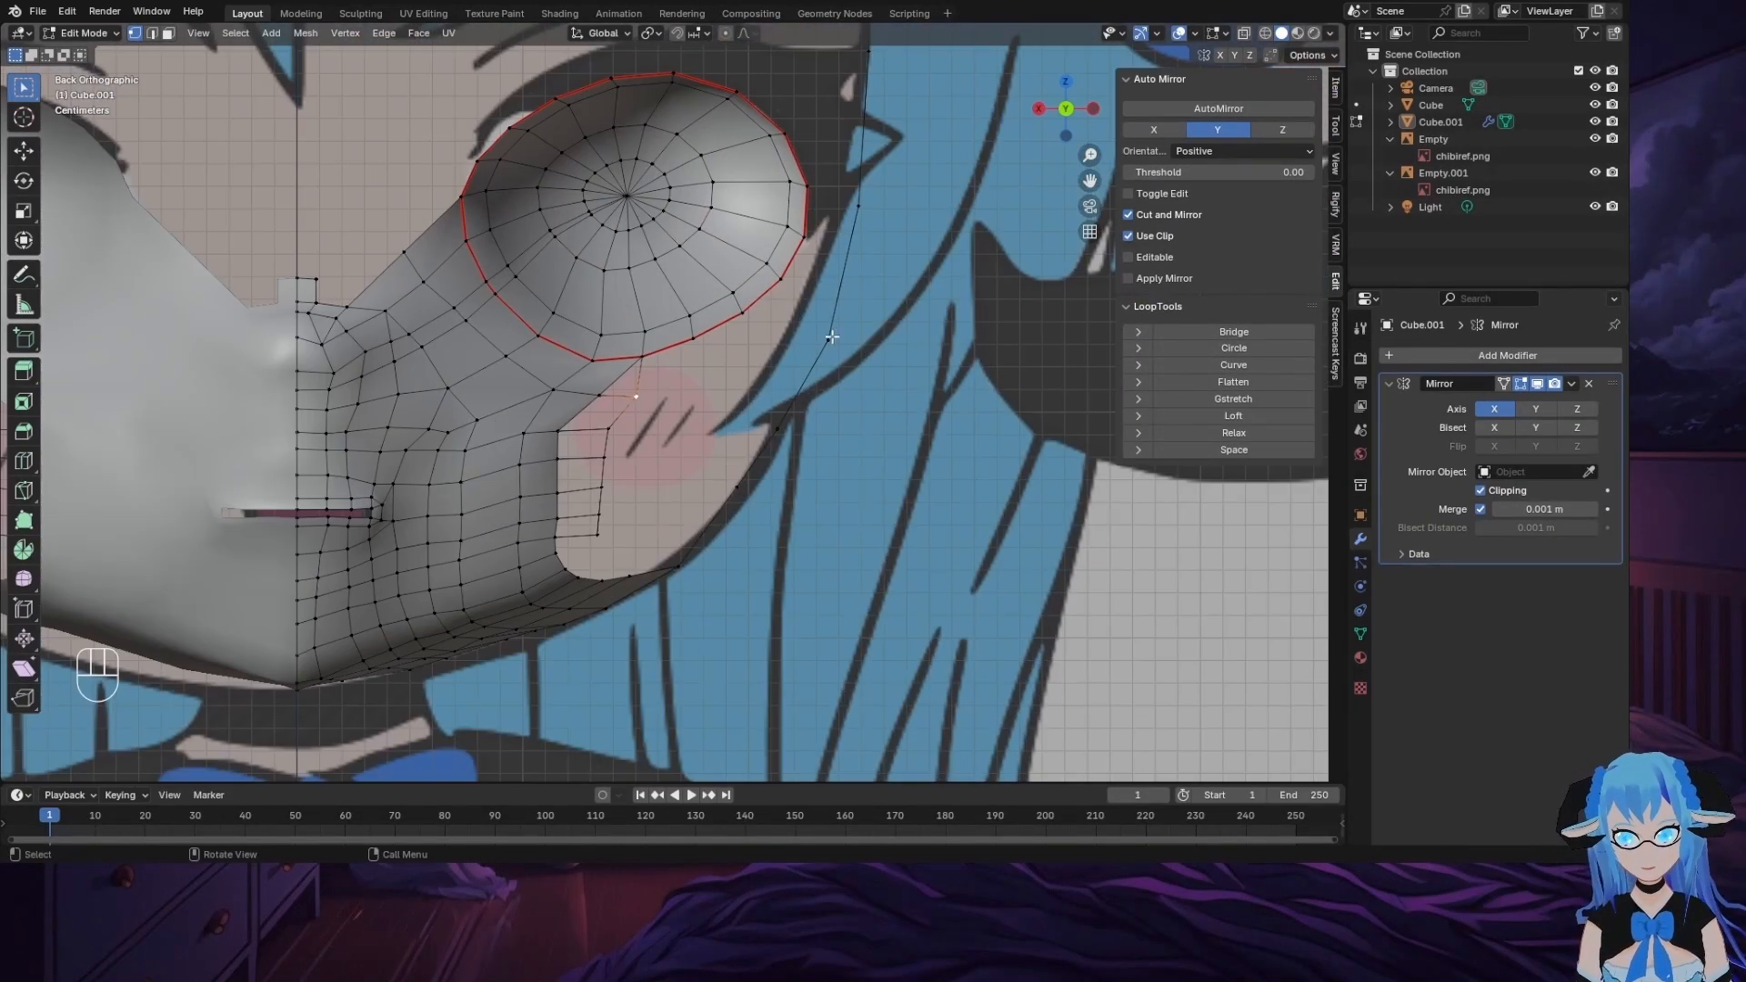
pyautogui.press('g')
pyautogui.press('y')
pyautogui.click(714, 460)
pyautogui.hotkey('ctrl', 'z')
pyautogui.press('g')
pyautogui.click(638, 393)
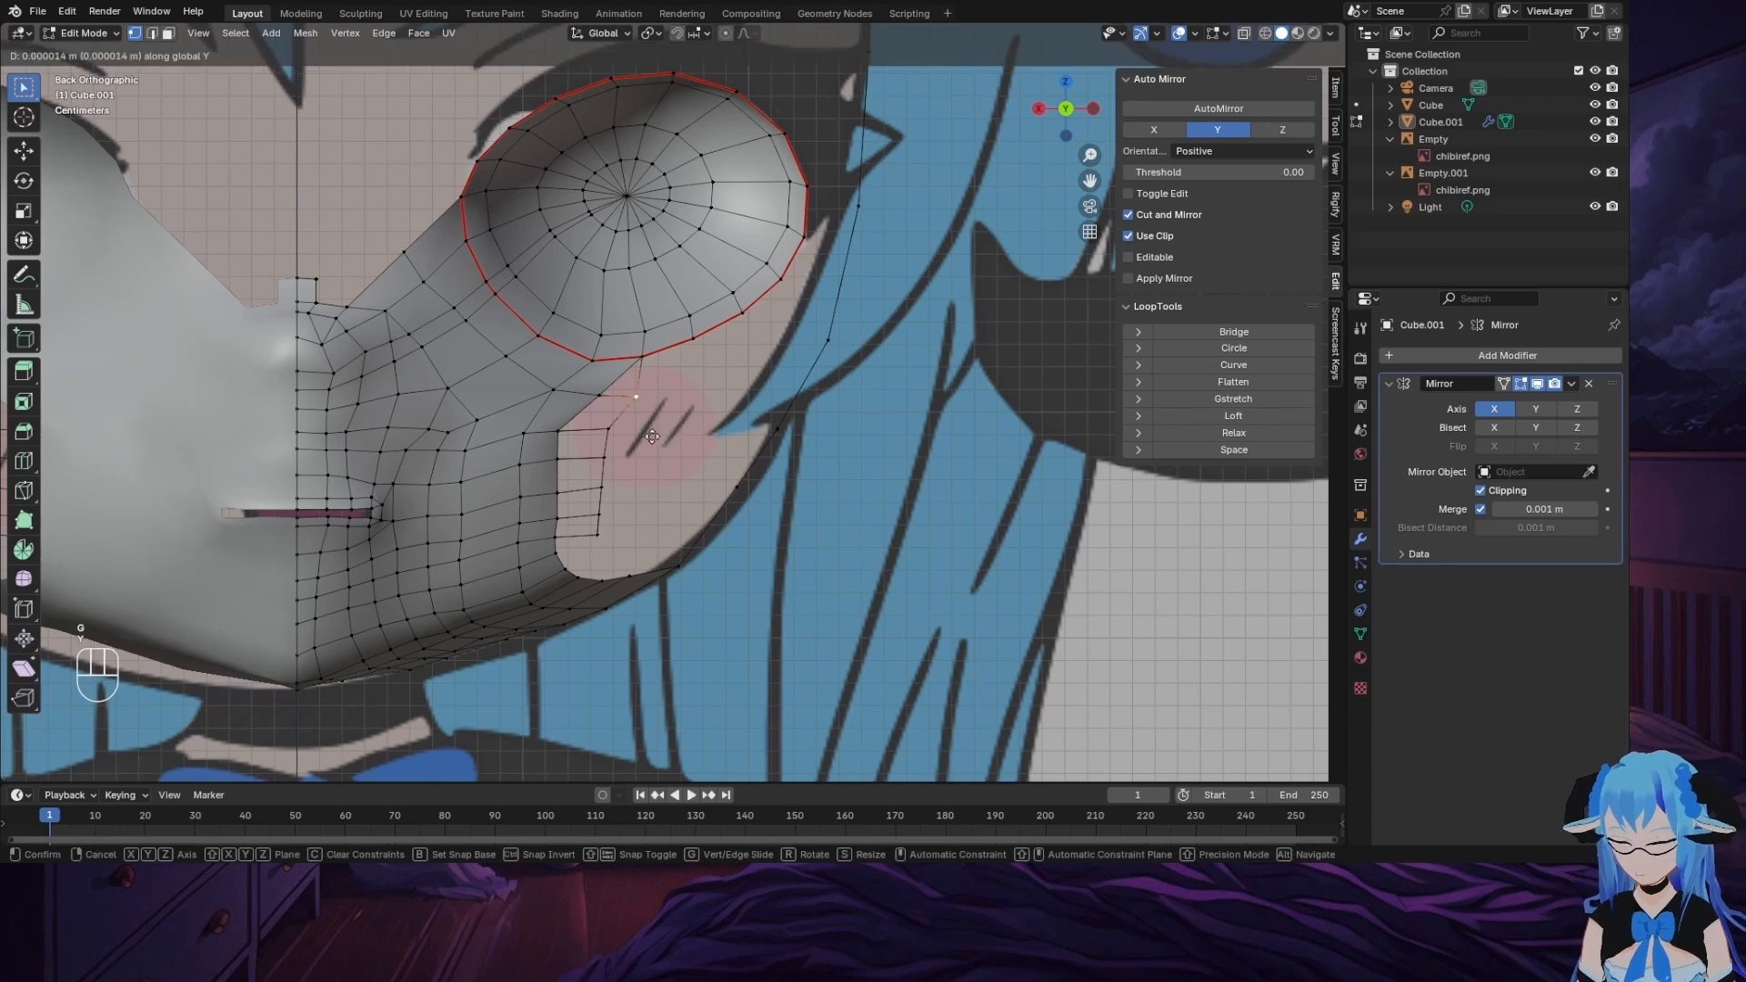
pyautogui.press('g')
pyautogui.click(611, 438)
# Step: Fill the open strip between the vertex chain and the existing cheek edge with faces
pyautogui.moveTo(609, 557); pyautogui.dragTo(628, 364, button='middle')
pyautogui.keyDown('ctrl'); pyautogui.click(609, 352); pyautogui.keyUp('ctrl')
pyautogui.click(639, 358)
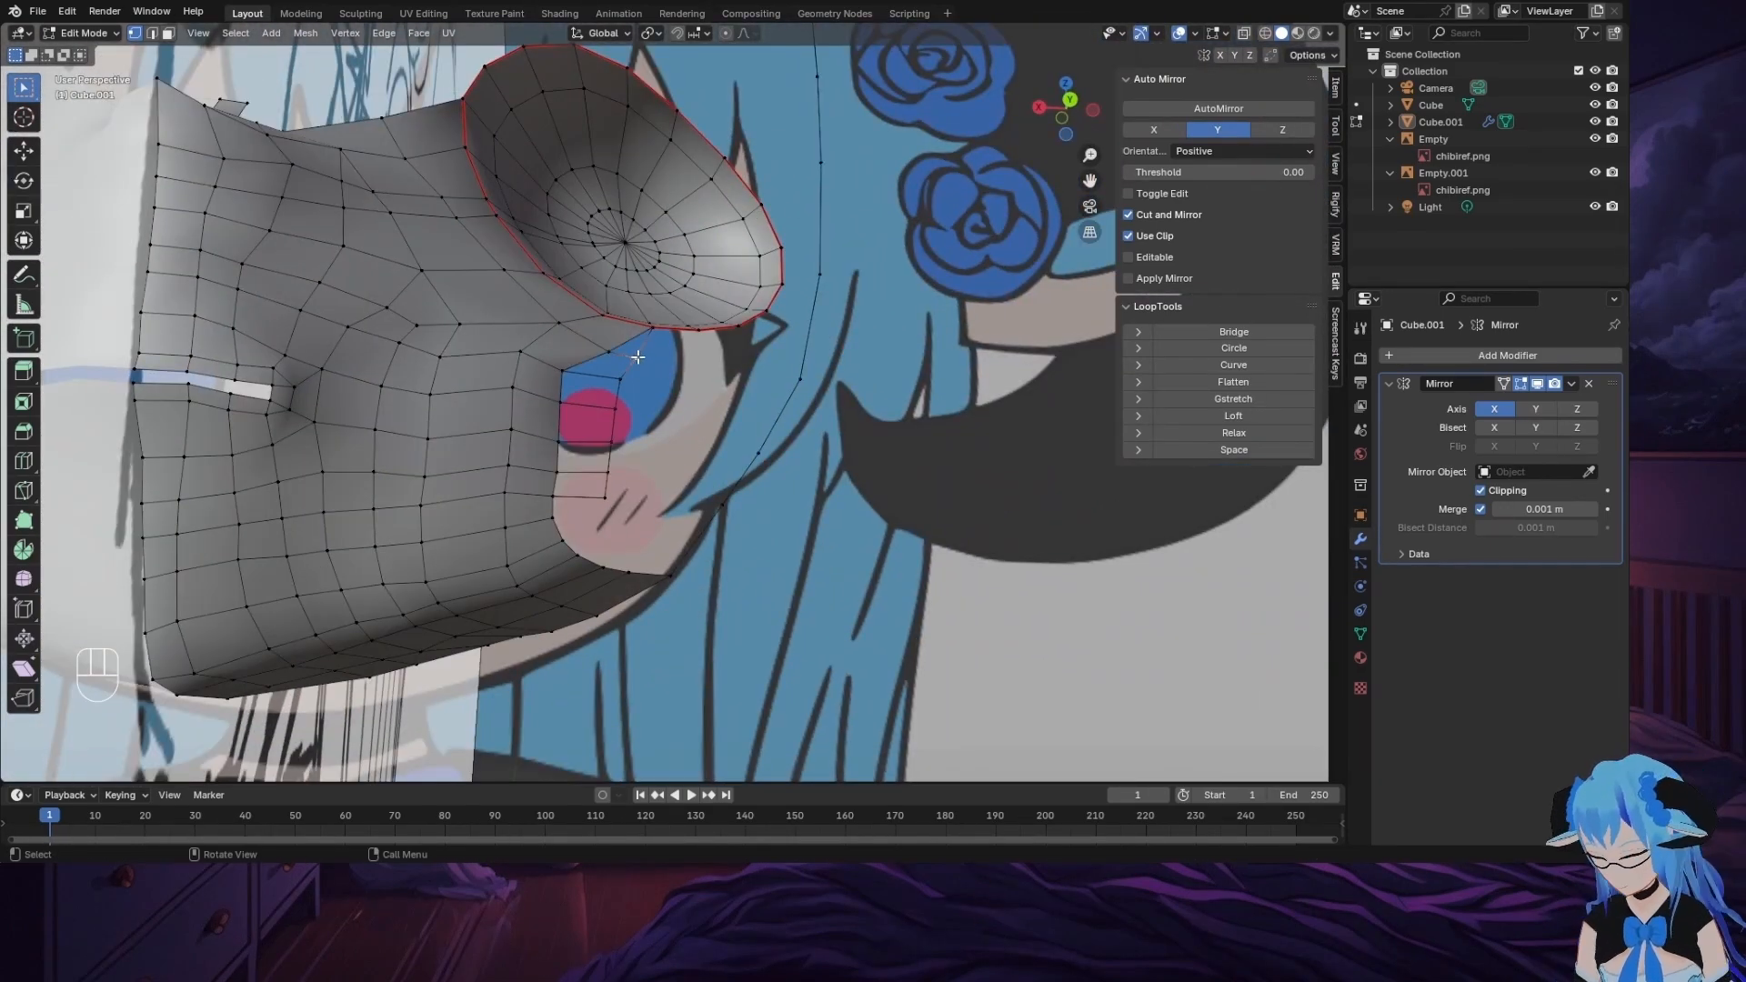
pyautogui.moveTo(741, 400); pyautogui.dragTo(684, 396, button='middle')
pyautogui.click(562, 428)
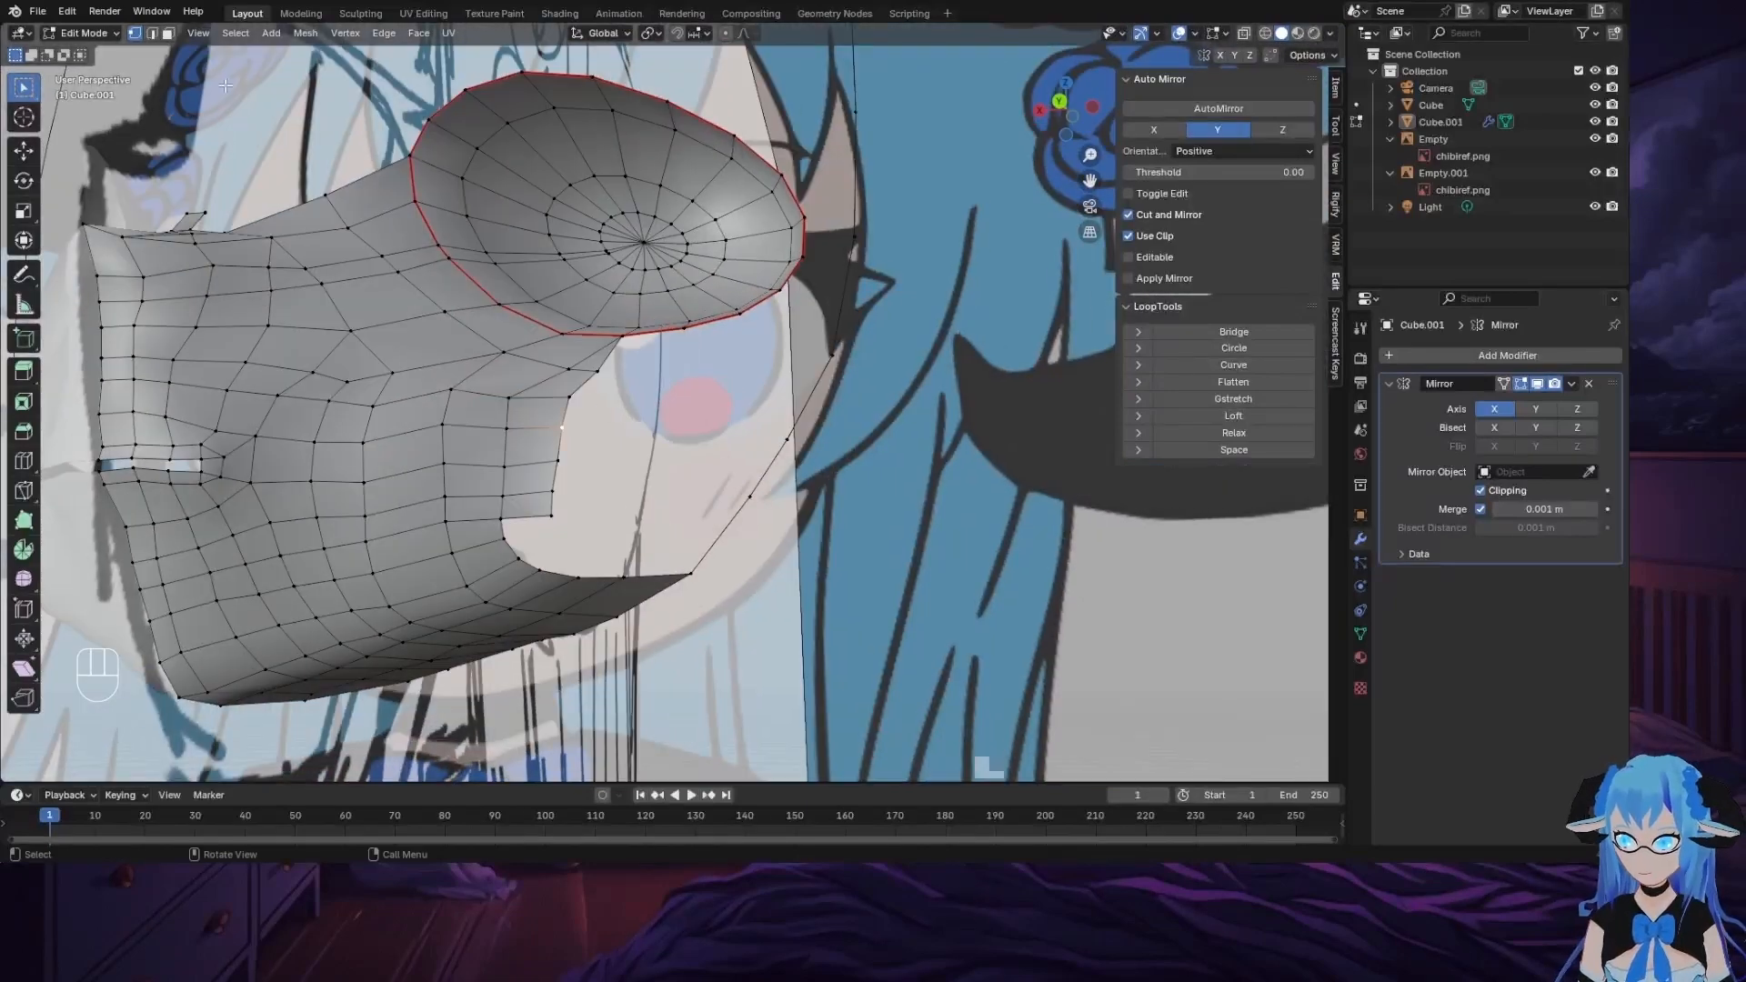
# Step: Try to extrude a chain of vertices across the cheek opening while working in the bottom view
pyautogui.moveTo(510, 391); pyautogui.dragTo(643, 423, button='middle')
pyautogui.click(1071, 136)
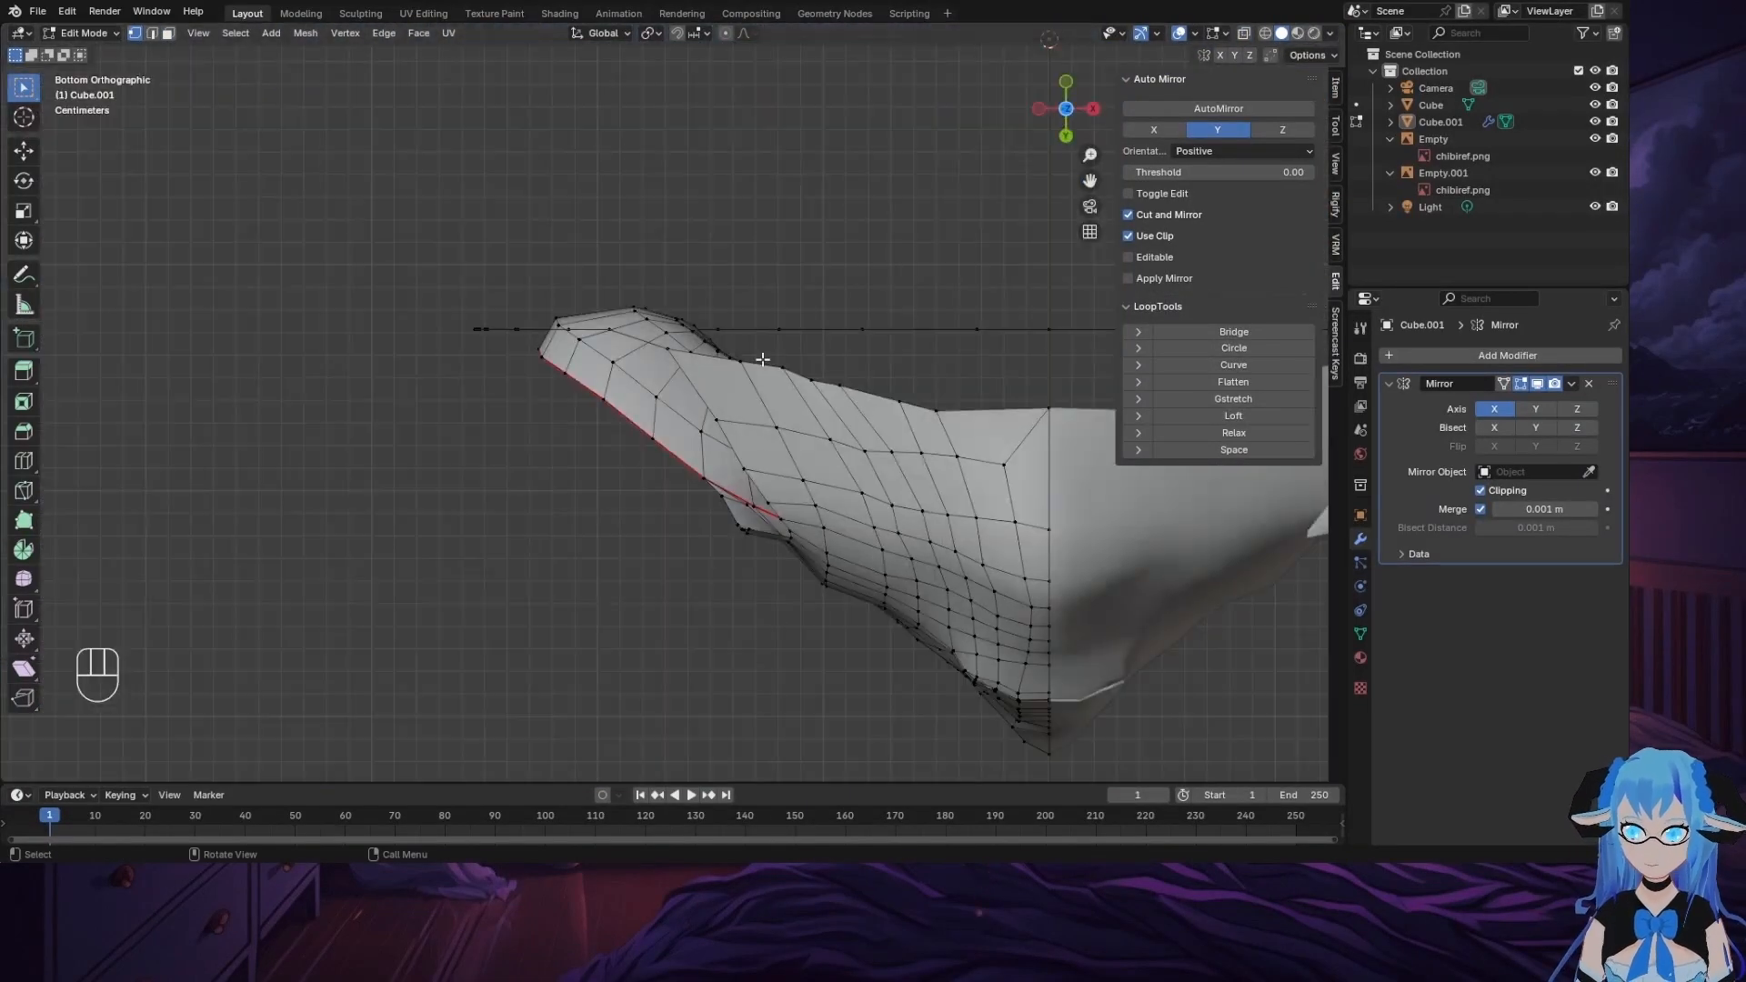
pyautogui.moveTo(704, 338); pyautogui.dragTo(997, 370, button='middle')
pyautogui.click(1070, 133)
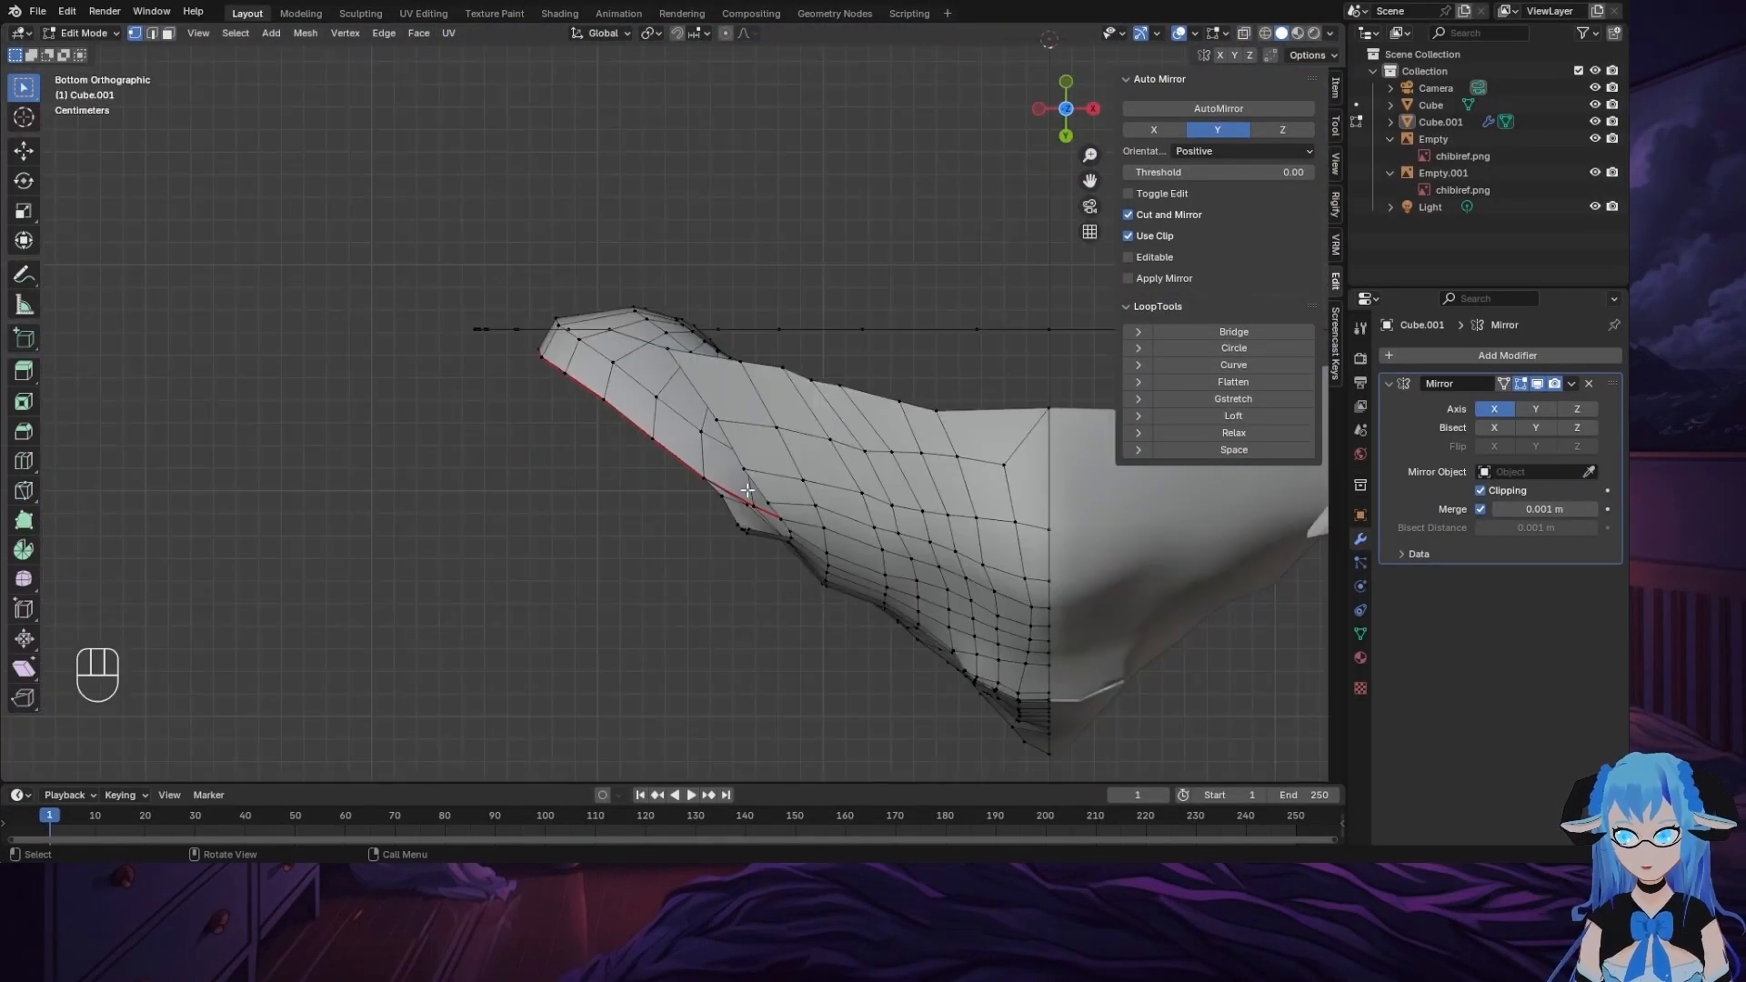
pyautogui.moveTo(778, 508); pyautogui.dragTo(735, 518, button='middle')
pyautogui.click(1069, 134)
pyautogui.press('e')
pyautogui.click(767, 515)
pyautogui.press('e')
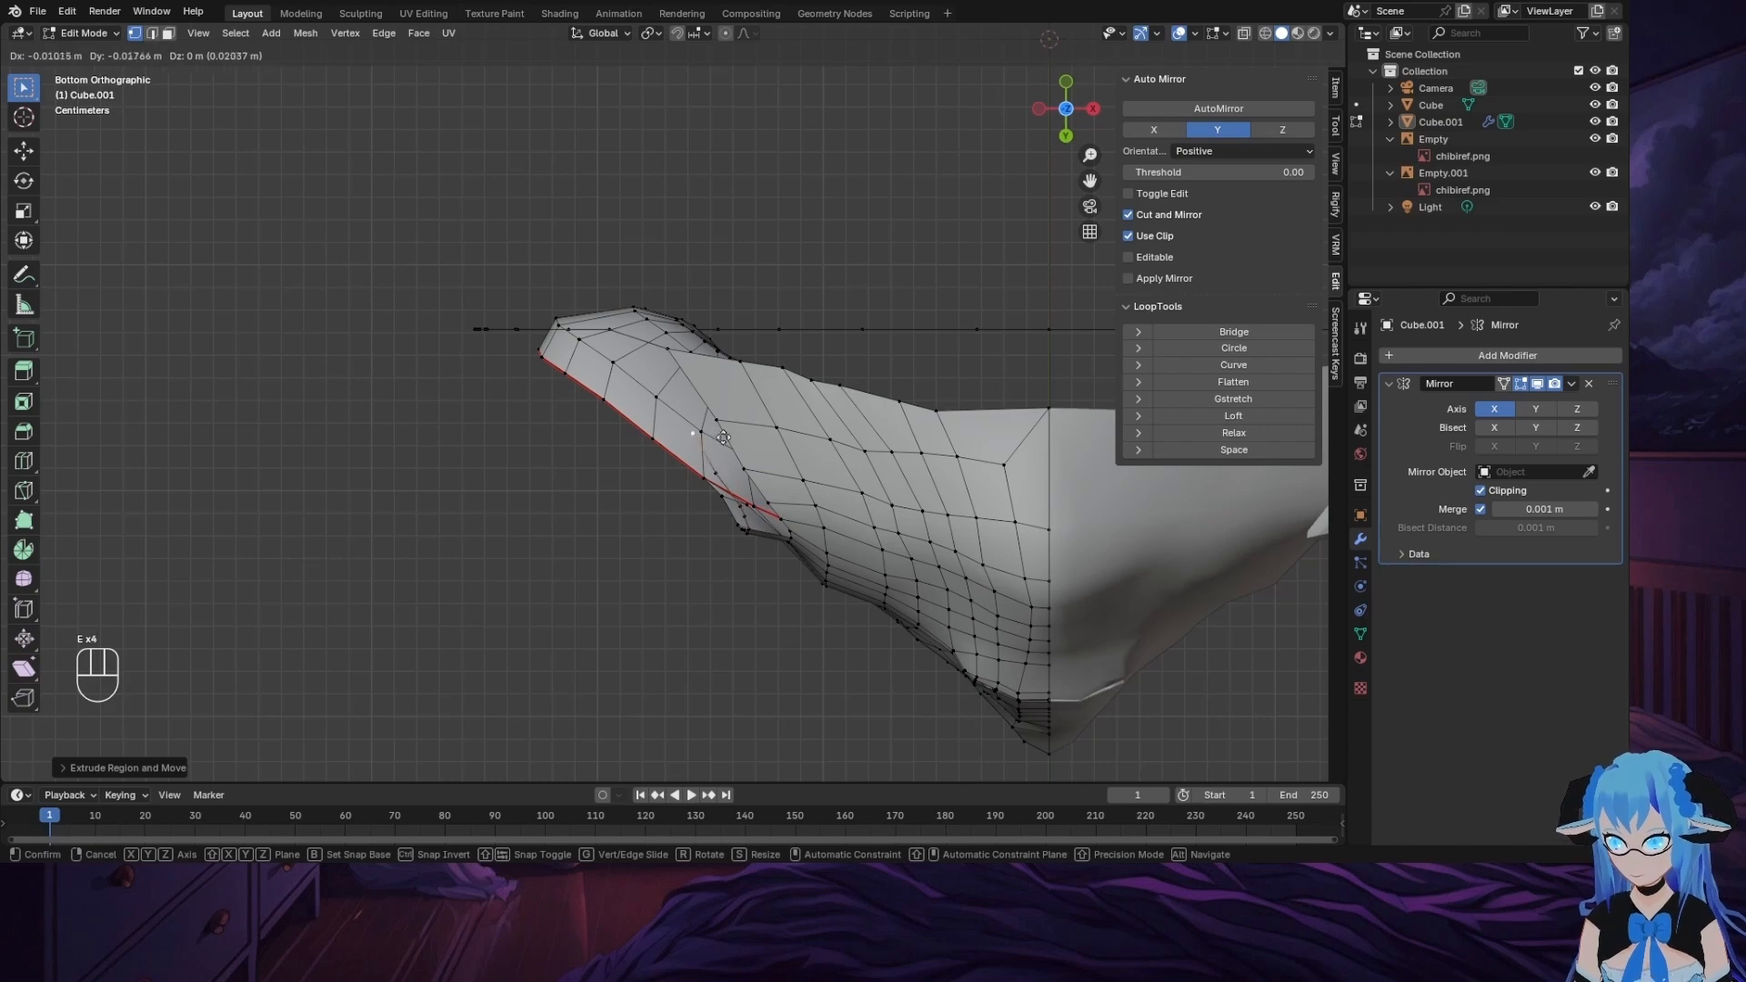
pyautogui.click(767, 515)
pyautogui.hotkey('ctrl', 'z')
# Step: Try to subdivide an edge on the rear part of the jaw strip from the bottom view
pyautogui.keyDown('ctrl'); pyautogui.click(638, 340); pyautogui.keyUp('ctrl')
pyautogui.rightClick(546, 446)
pyautogui.click(546, 445)
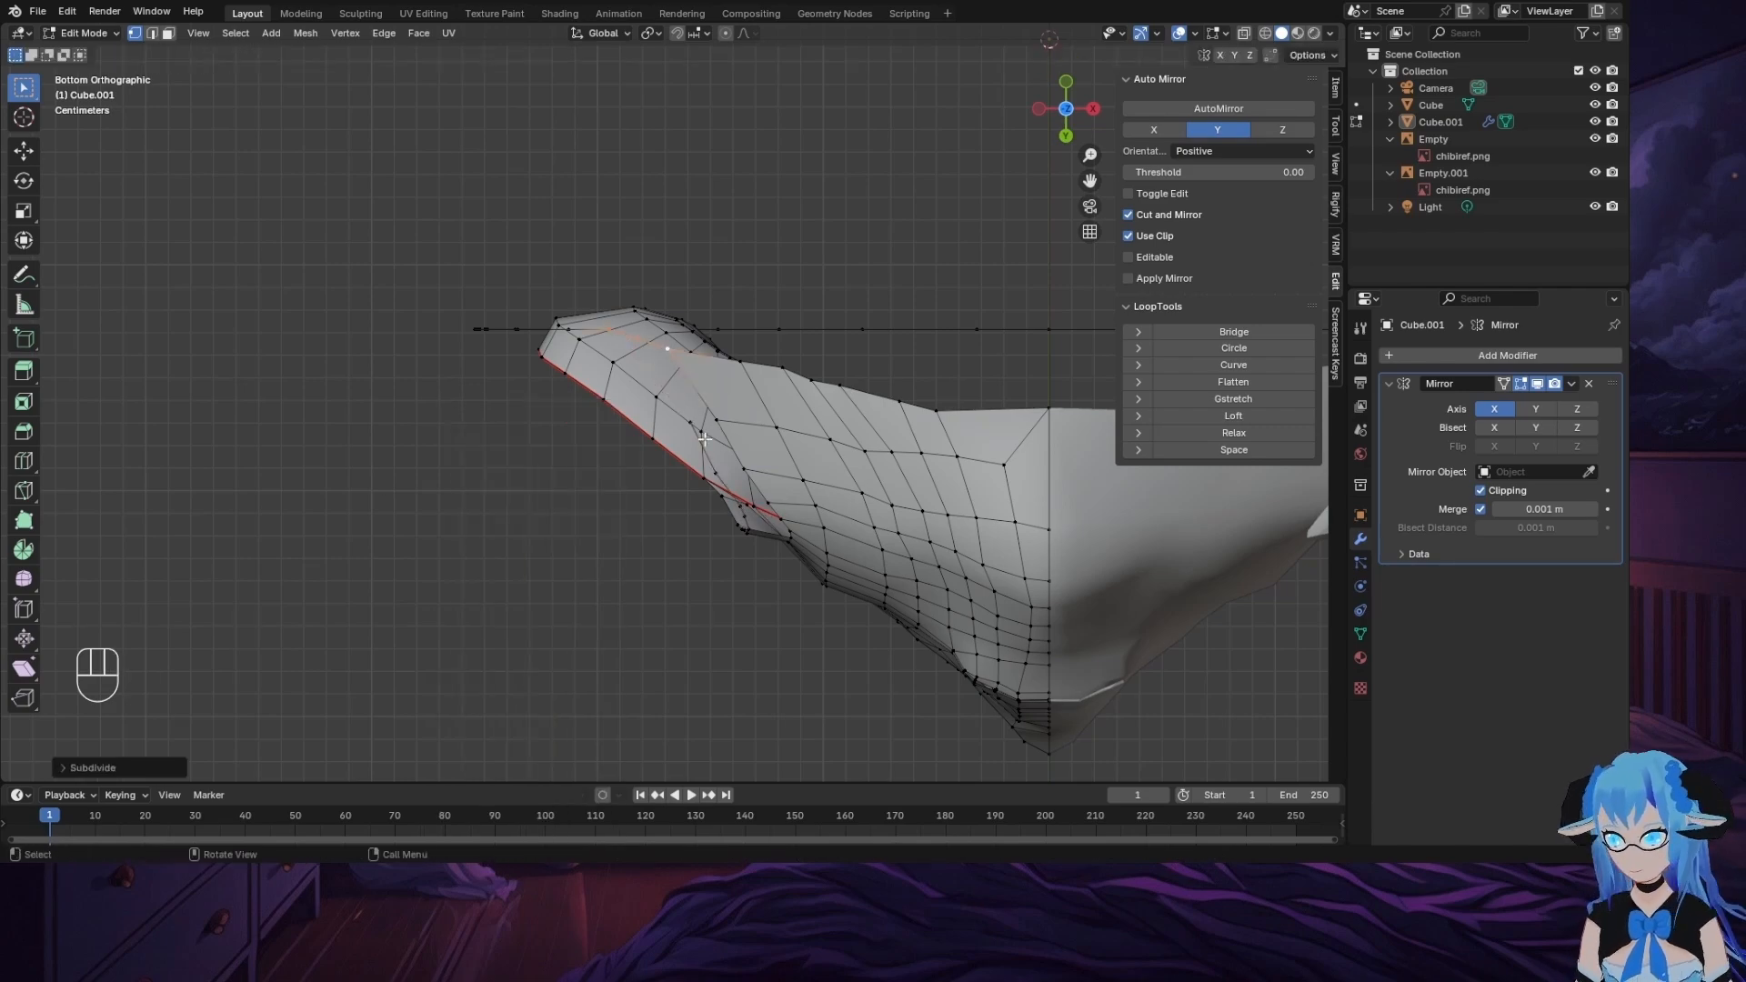
pyautogui.hotkey('ctrl', 'z')
pyautogui.hotkey('ctrl', 'z')
# Step: Fill the gap along the jaw's upper edge, subdivide its rear edge and connect the new vertex to the row below
pyautogui.keyDown('ctrl'); pyautogui.click(638, 340); pyautogui.keyUp('ctrl')
pyautogui.moveTo(727, 473); pyautogui.dragTo(745, 520, button='middle')
pyautogui.click(585, 444)
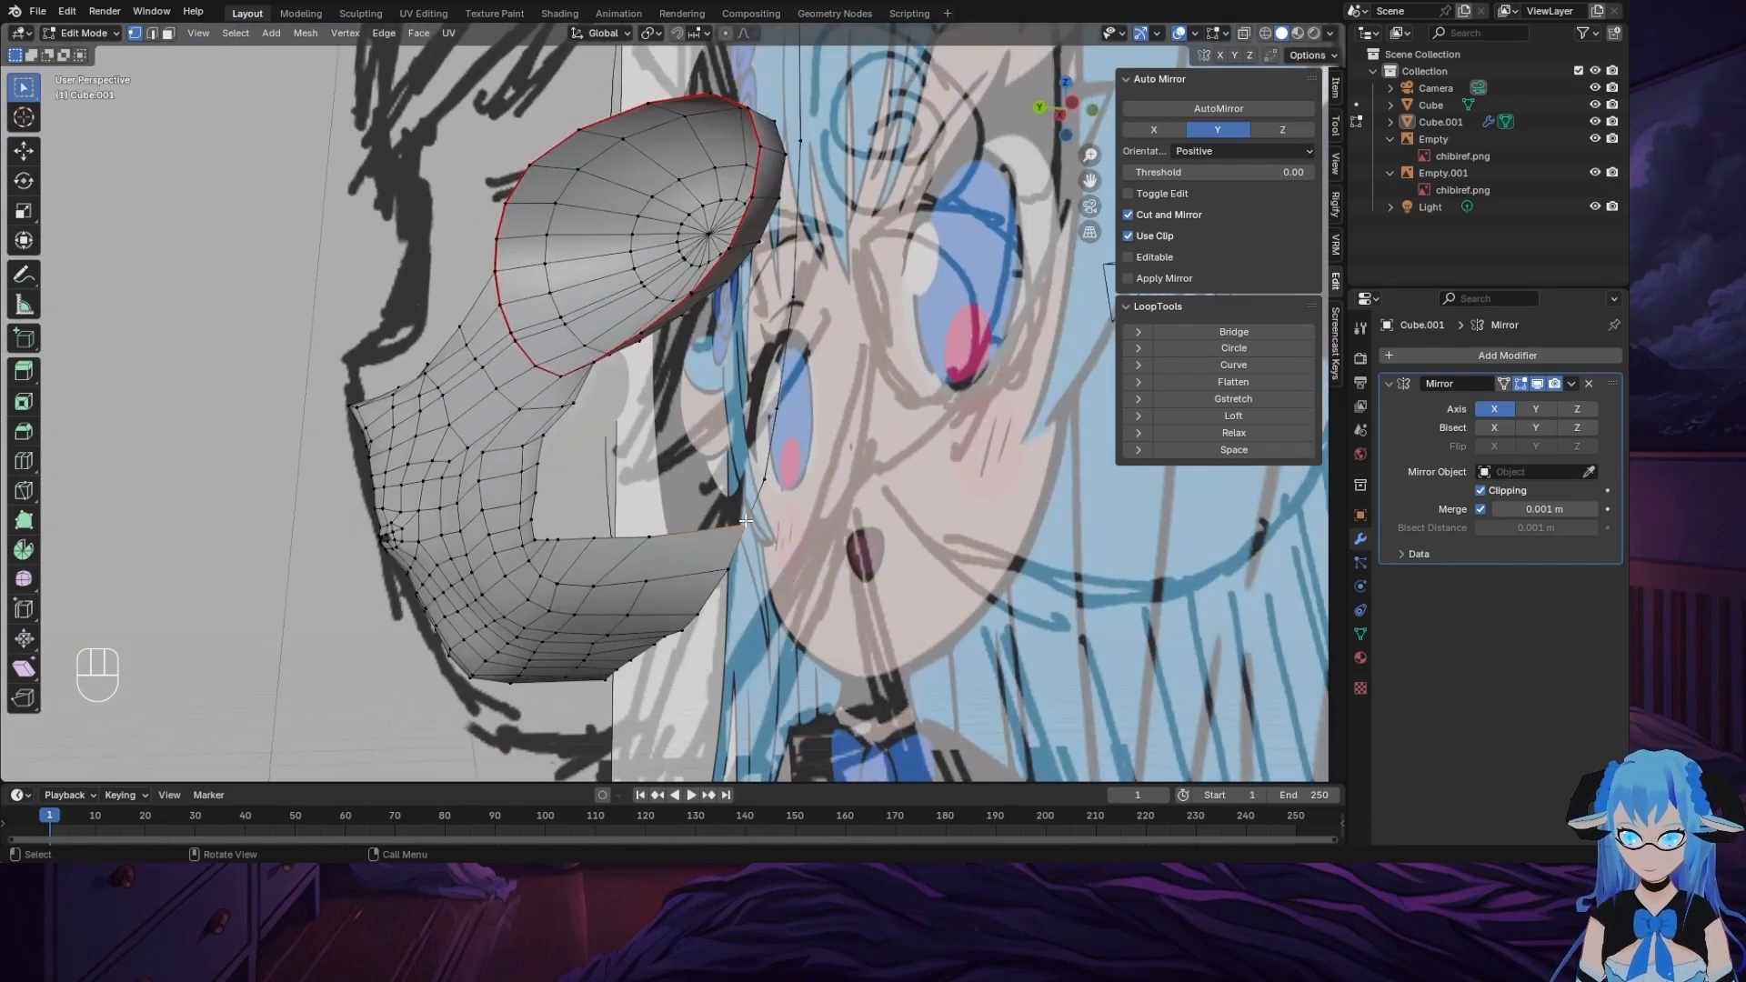
pyautogui.rightClick(664, 548)
pyautogui.click(666, 549)
pyautogui.click(647, 580)
pyautogui.keyDown('shift'); pyautogui.click(650, 538); pyautogui.keyUp('shift')
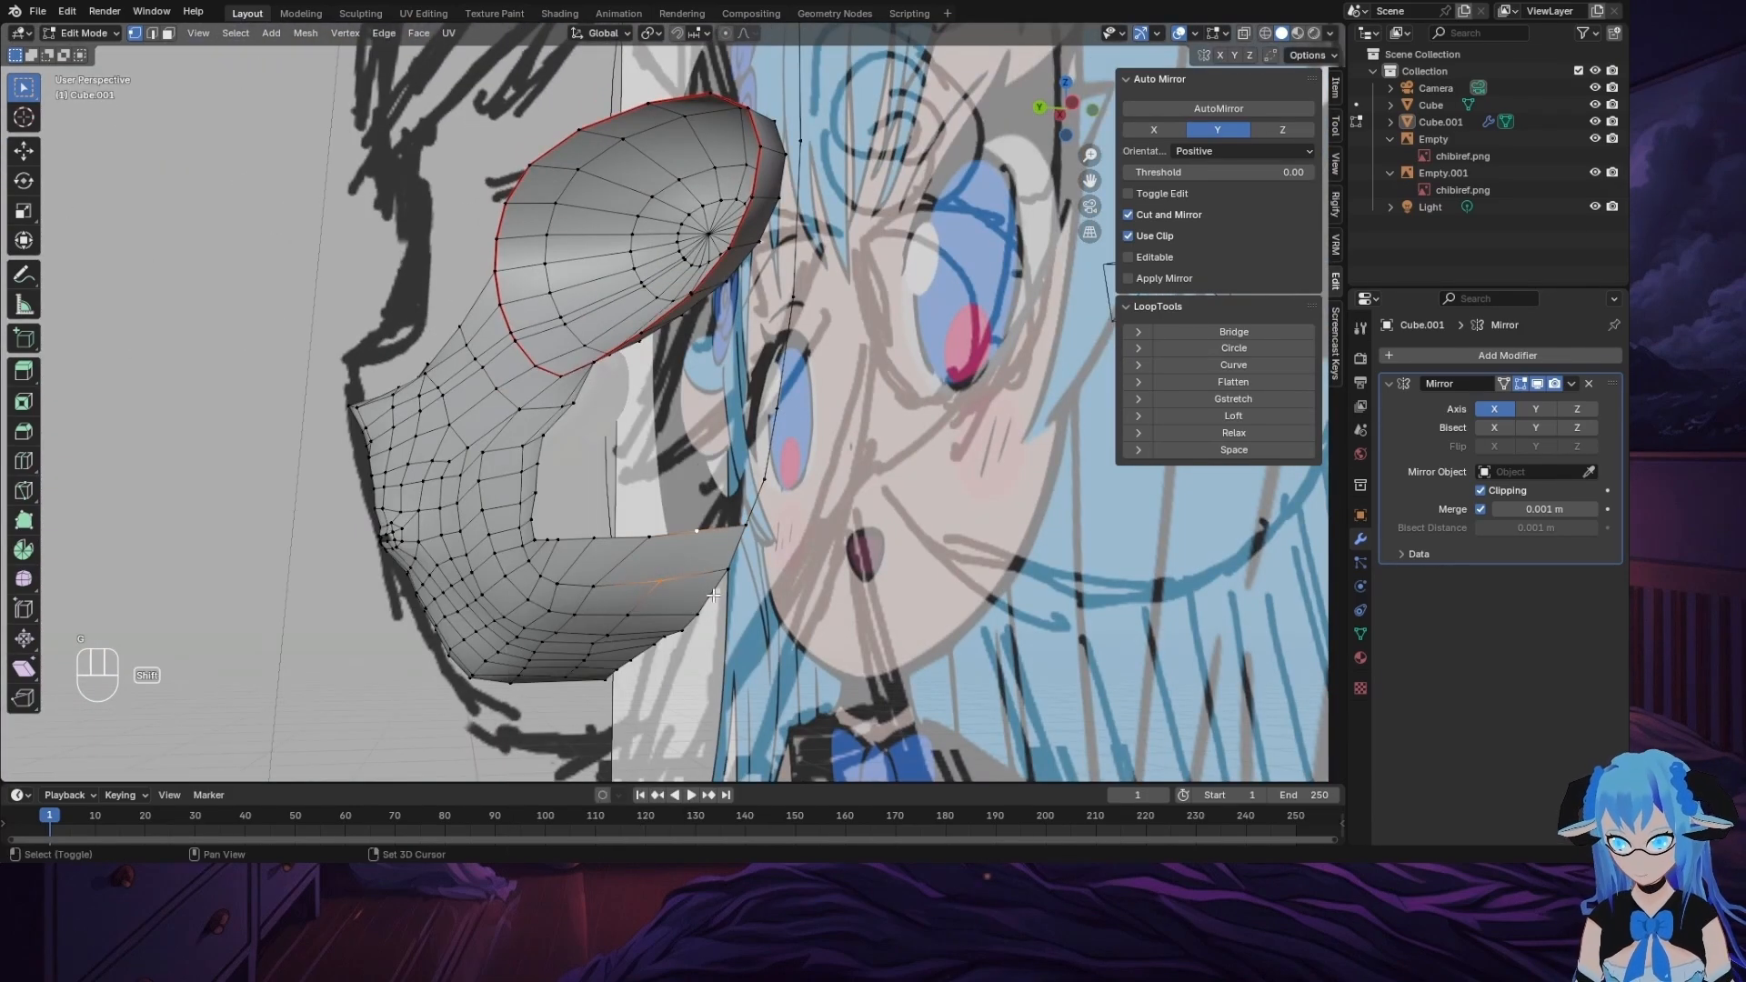
pyautogui.press('j')
# Step: In the side view, reposition the vertices at the lower front corner of the cheek opening to round it
pyautogui.moveTo(627, 538); pyautogui.dragTo(591, 482, button='middle')
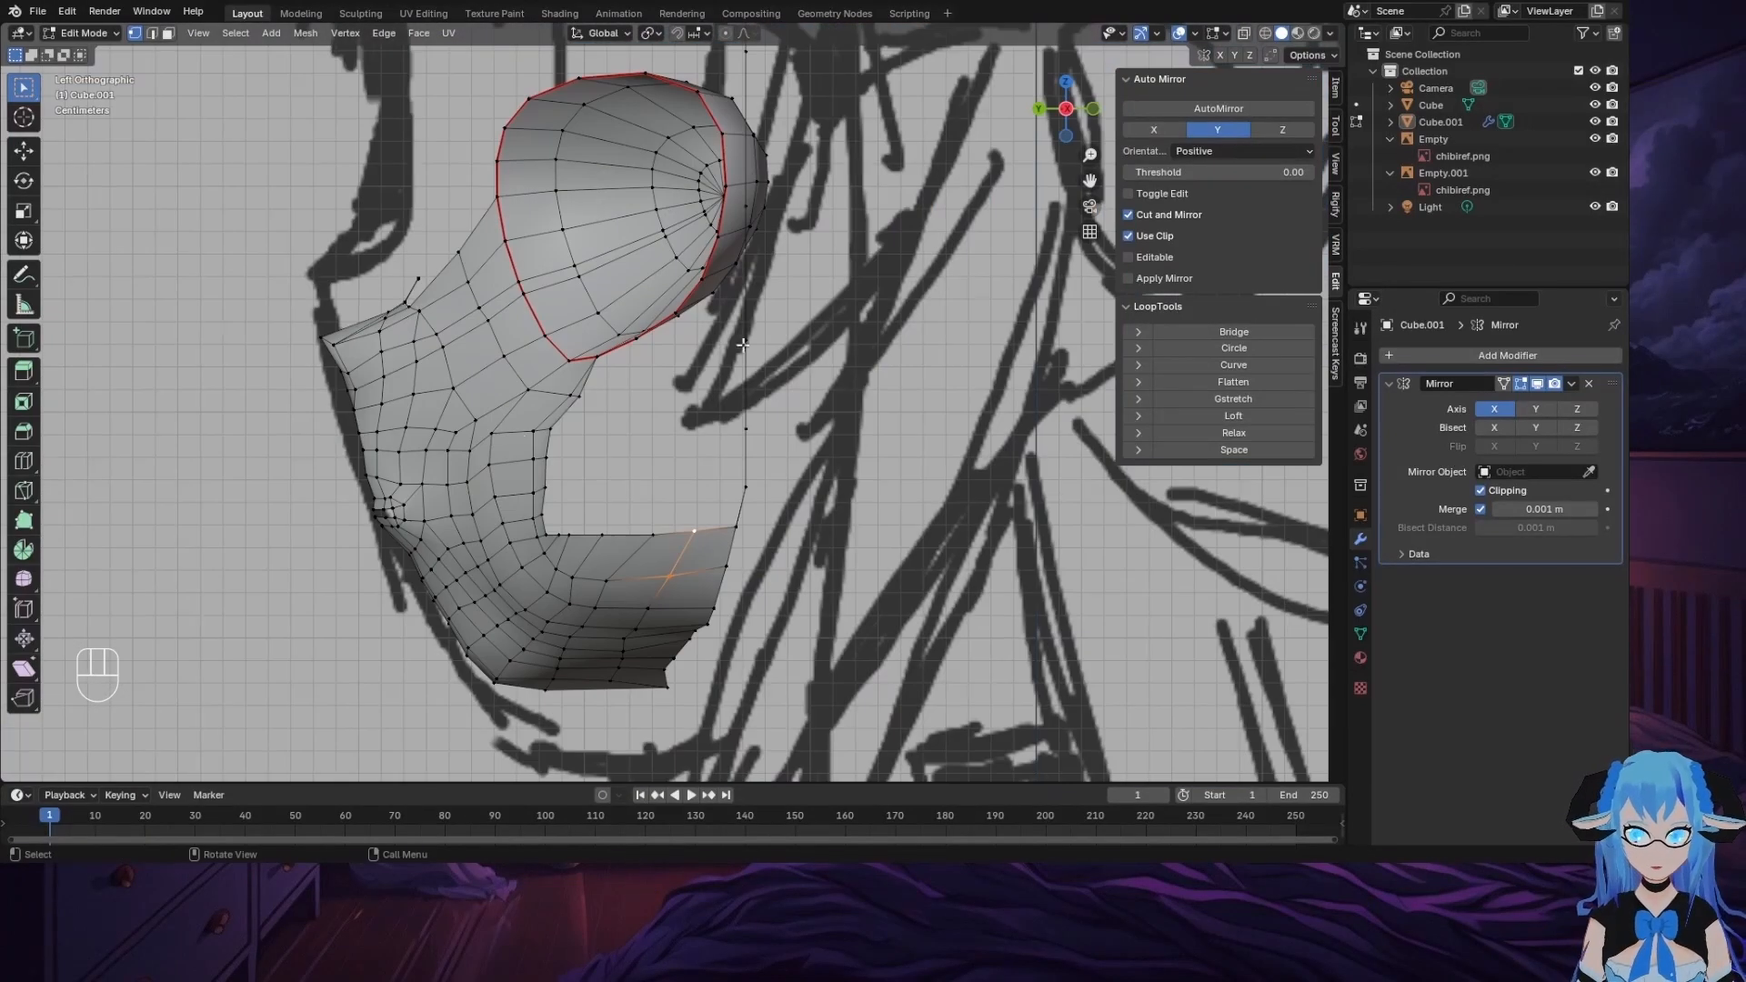
pyautogui.press('g')
pyautogui.click(597, 491)
pyautogui.click(589, 527)
pyautogui.press('g')
pyautogui.click(593, 527)
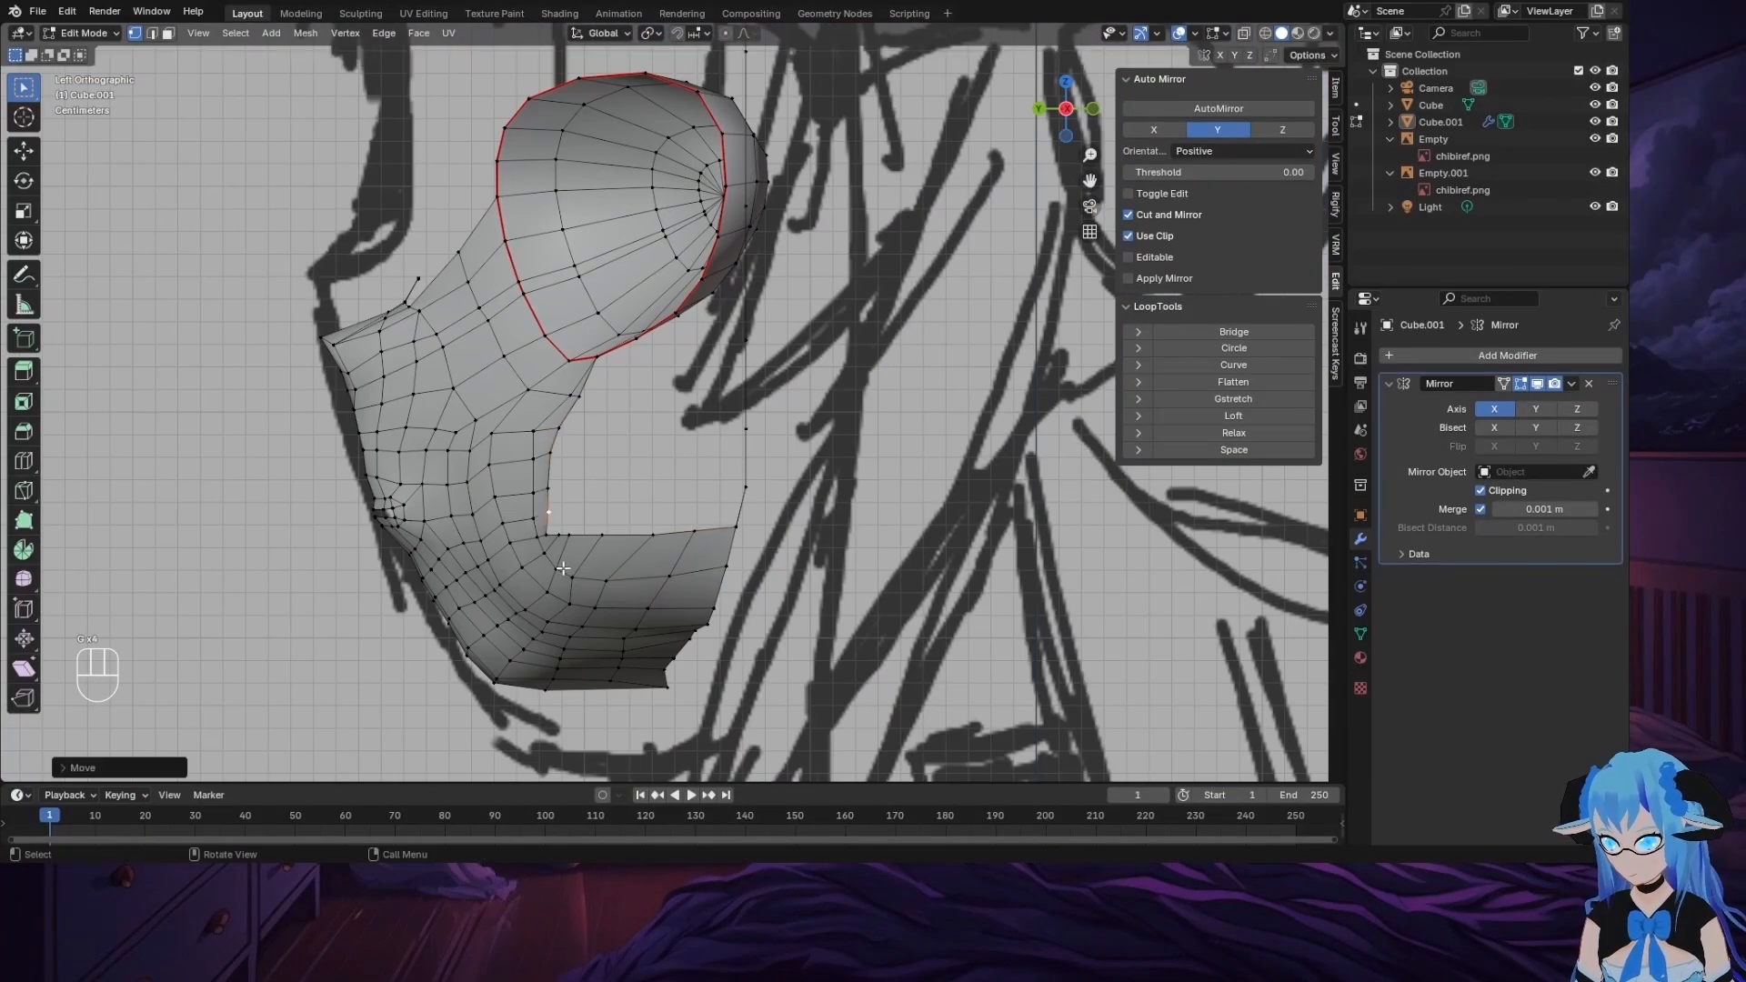
pyautogui.press('g')
pyautogui.click(598, 562)
# Step: Space out the vertices of the jaw row beneath the cheek opening so its edges flow evenly
pyautogui.click(603, 569)
pyautogui.press('g')
pyautogui.click(609, 570)
pyautogui.click(620, 574)
pyautogui.press('g')
pyautogui.click(639, 575)
pyautogui.press('g')
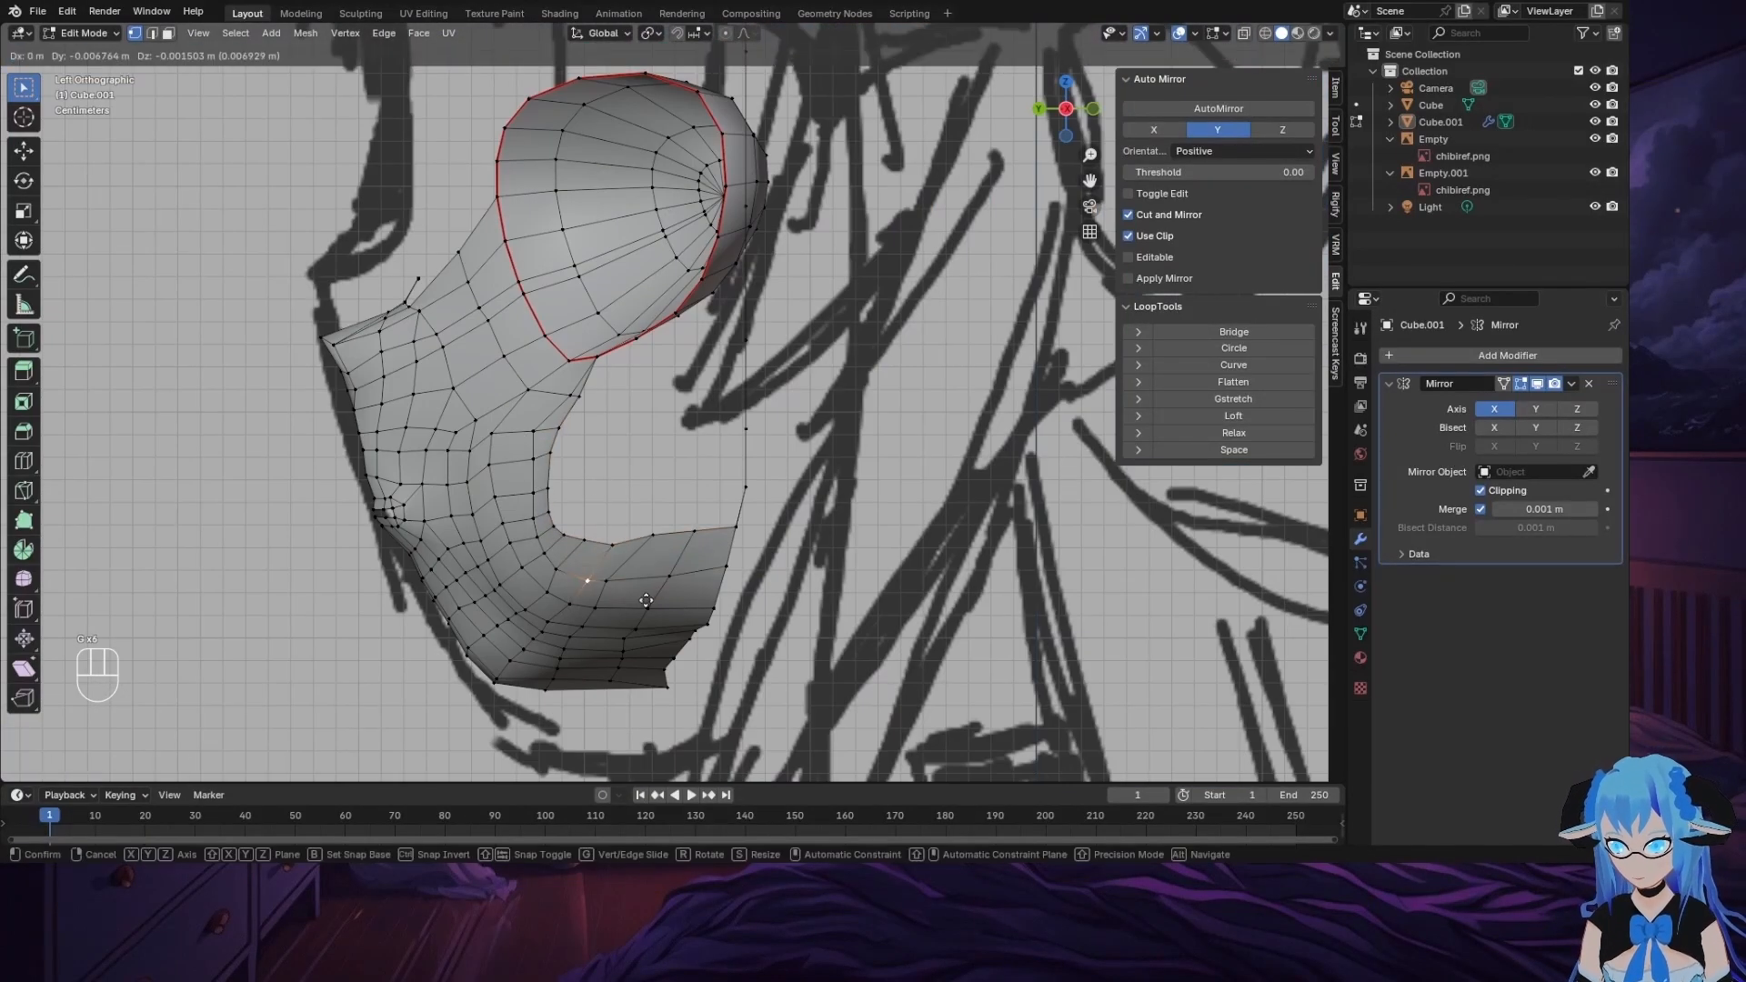
pyautogui.click(647, 584)
pyautogui.click(685, 599)
pyautogui.press('g')
pyautogui.click(690, 616)
# Step: Adjust the depth of the cheek opening's edge vertices along Y and refine their placement near the jaw
pyautogui.moveTo(689, 616); pyautogui.dragTo(518, 414, button='middle')
pyautogui.click(498, 446)
pyautogui.keyDown('ctrl'); pyautogui.click(499, 556); pyautogui.keyUp('ctrl')
pyautogui.moveTo(499, 556); pyautogui.dragTo(627, 559, button='middle')
pyautogui.press('g')
pyautogui.press('y')
pyautogui.click(669, 571)
pyautogui.press('g')
pyautogui.click(706, 571)
# Step: In the back view, extrude a second chain of vertices from the eye socket's lower rim down toward the jaw
pyautogui.click(1051, 110)
pyautogui.click(696, 342)
pyautogui.press('e')
pyautogui.click(650, 545)
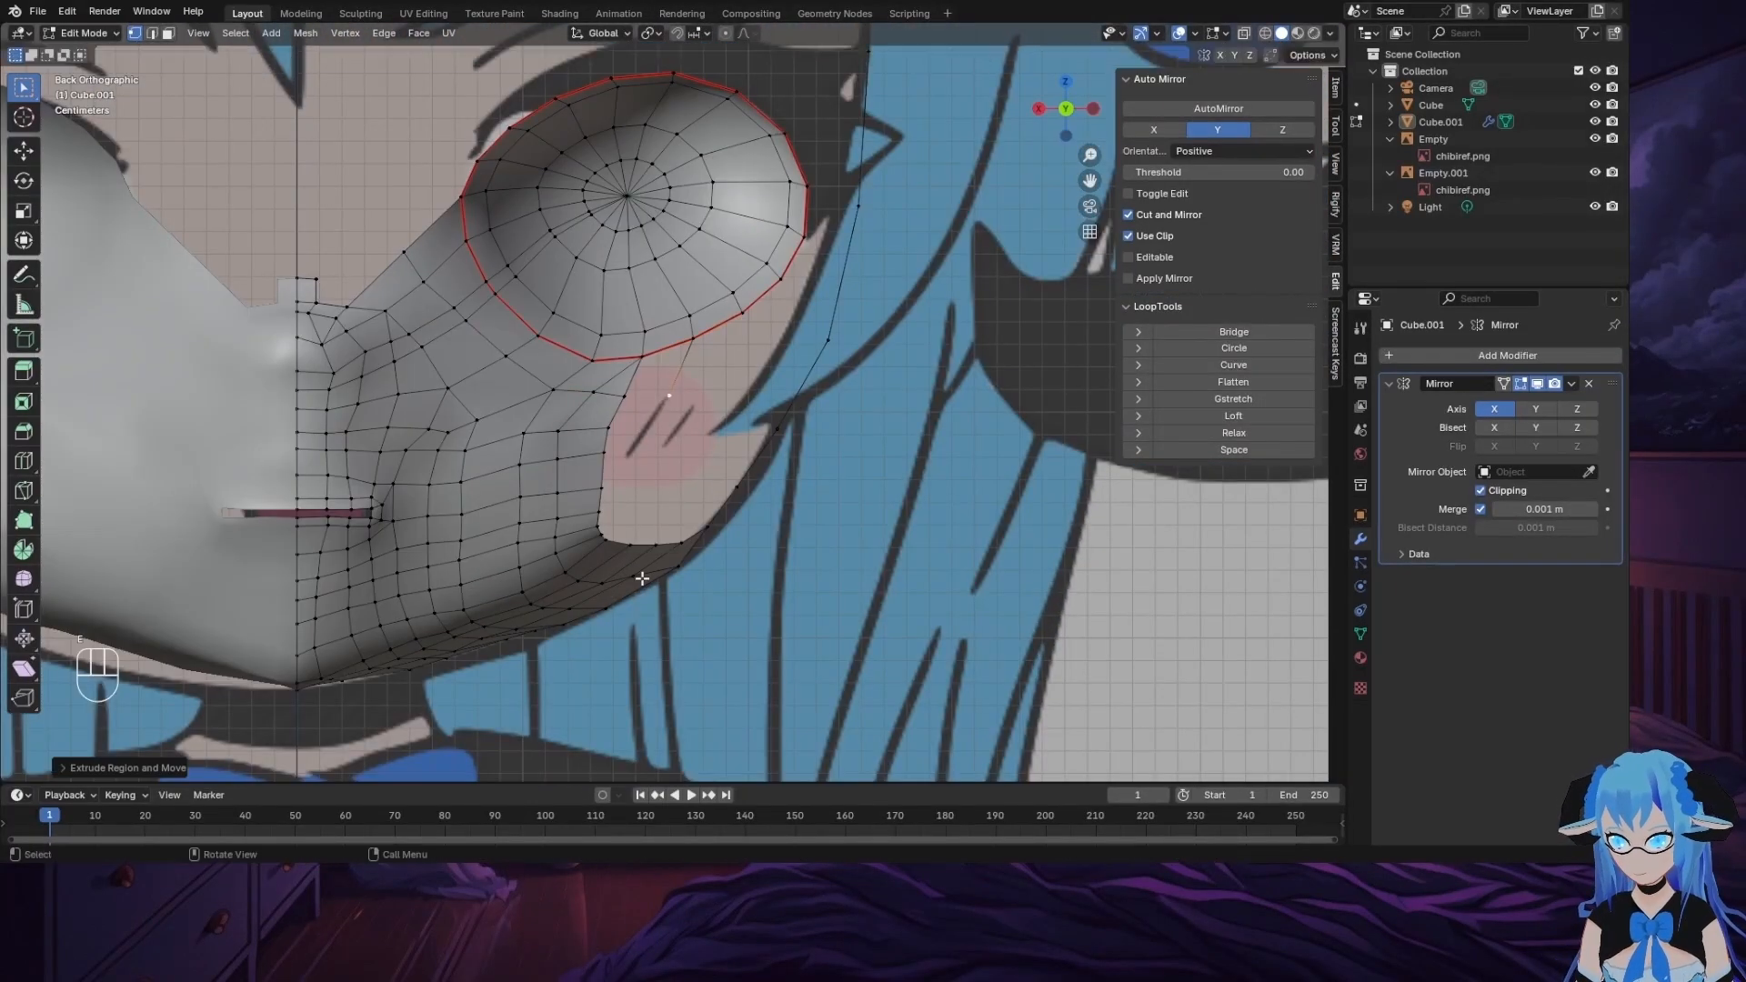
pyautogui.press('e')
pyautogui.click(613, 686)
pyautogui.press('e')
pyautogui.click(597, 744)
pyautogui.click(599, 765)
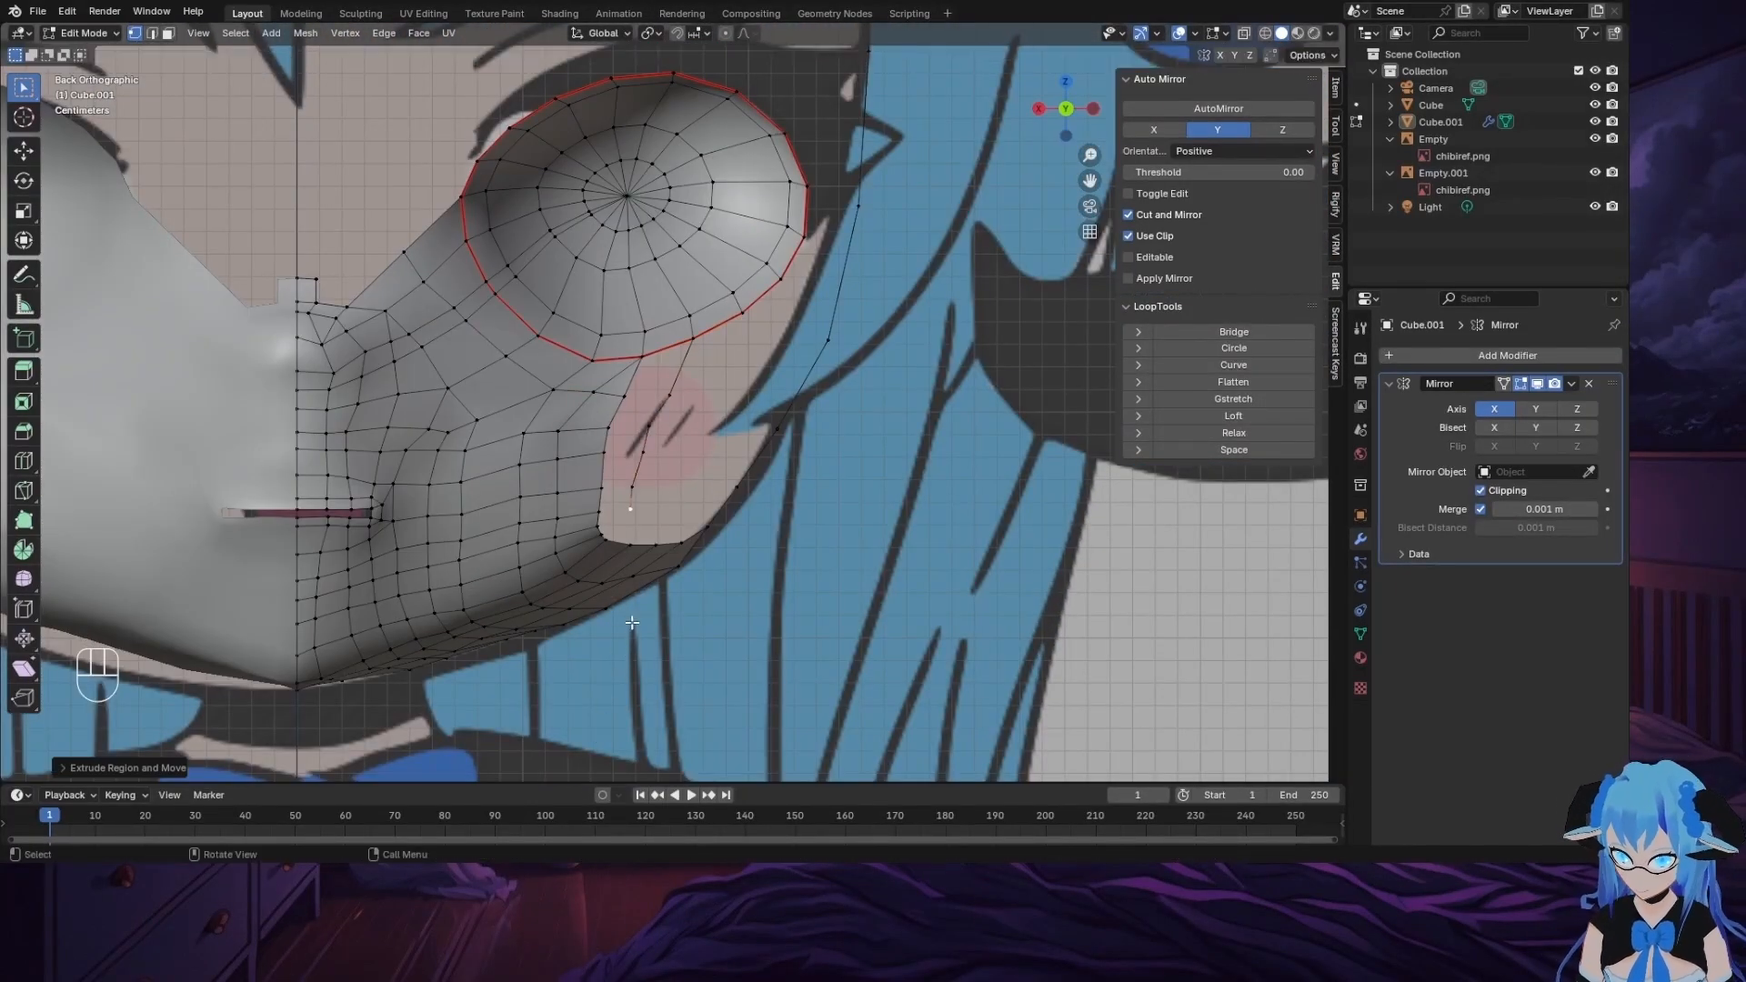
# Step: Fill the gap beside the second chain and connect its vertices across to the cheek edge to form quads
pyautogui.keyDown('ctrl'); pyautogui.click(631, 547); pyautogui.keyUp('ctrl')
pyautogui.press('f')
pyautogui.click(626, 395)
pyautogui.keyDown('shift'); pyautogui.click(670, 396); pyautogui.keyUp('shift')
pyautogui.press('j')
pyautogui.click(610, 428)
pyautogui.keyDown('shift'); pyautogui.click(657, 432); pyautogui.keyUp('shift')
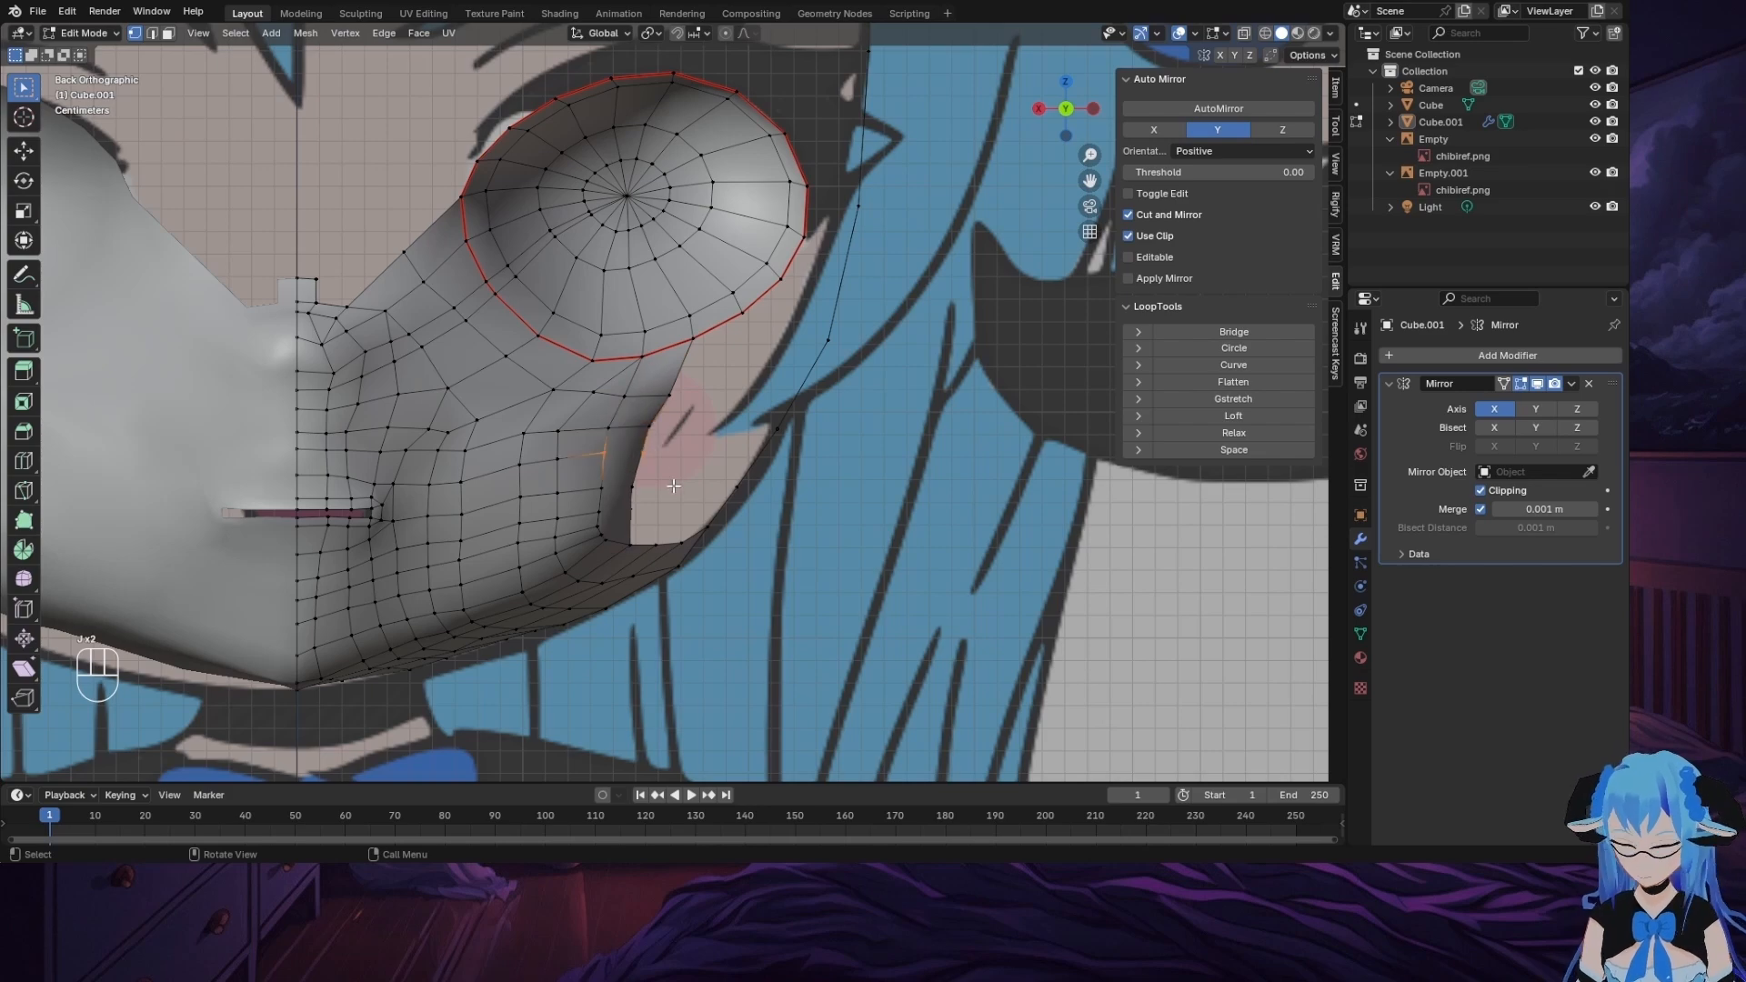
pyautogui.press('j')
pyautogui.click(602, 489)
pyautogui.keyDown('shift'); pyautogui.click(633, 488); pyautogui.keyUp('shift')
pyautogui.press('j')
# Step: In the side view, move the second chain's vertices forward into a smooth curve from the eye socket to the jaw
pyautogui.moveTo(846, 482); pyautogui.dragTo(715, 469, button='middle')
pyautogui.click(1058, 110)
pyautogui.press('g')
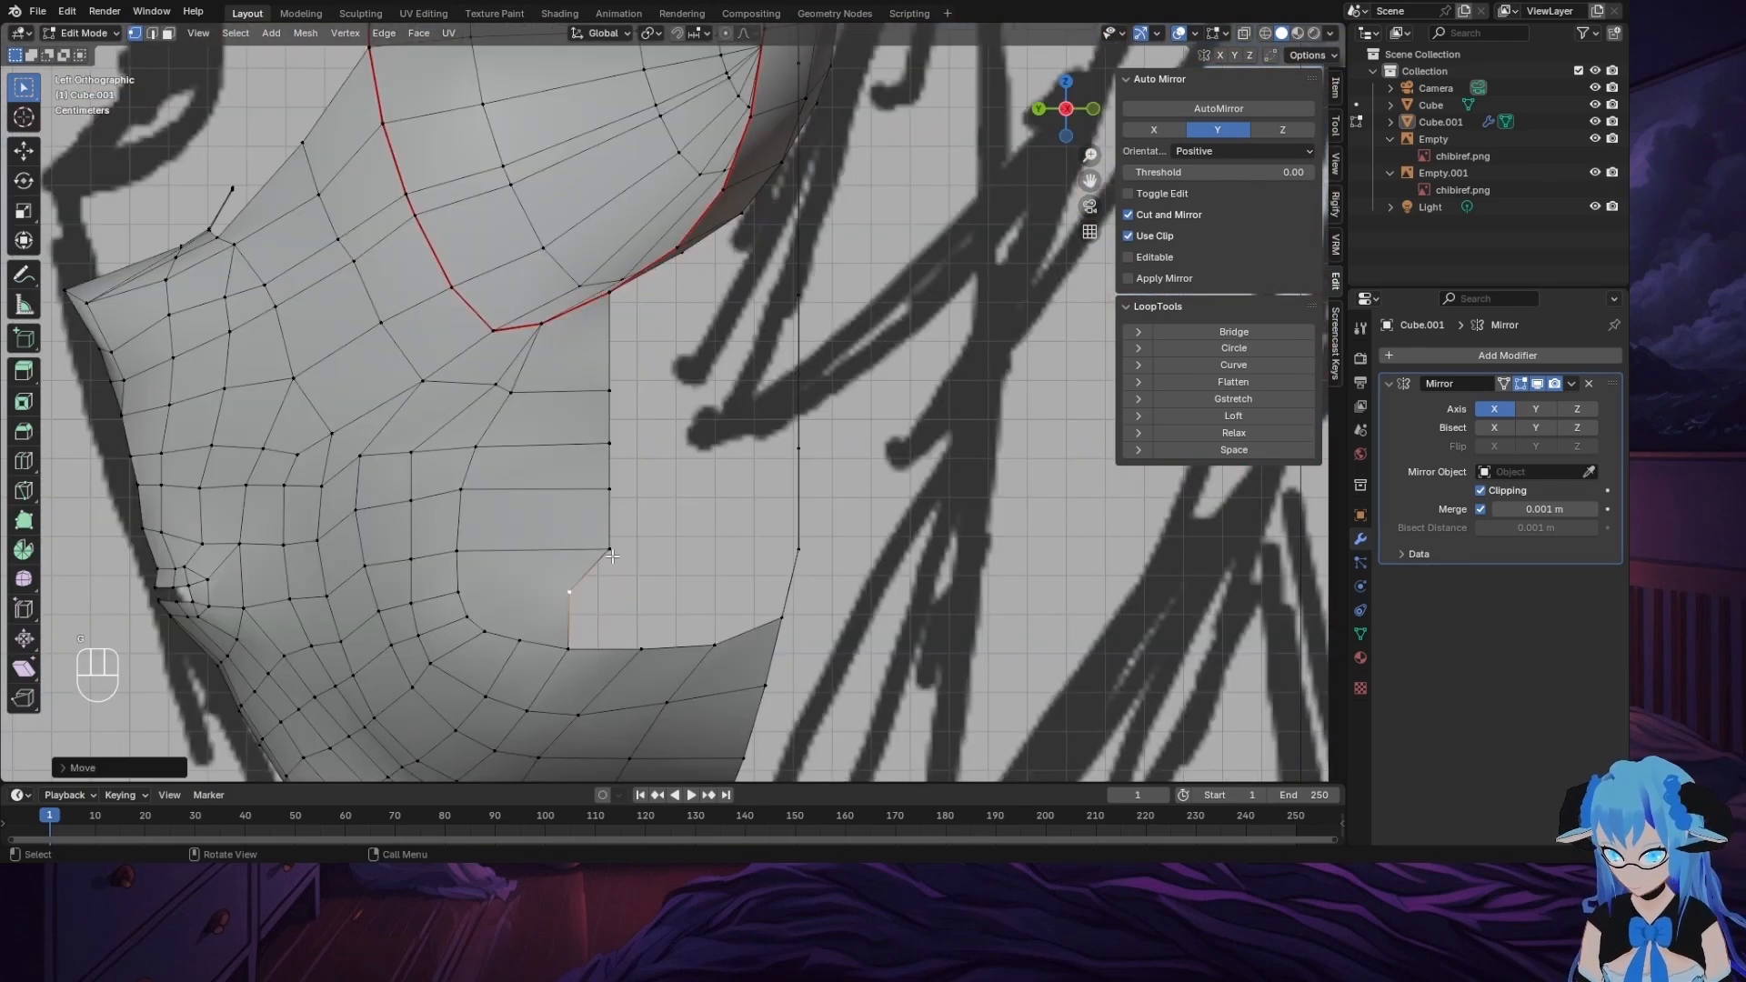
pyautogui.click(629, 448)
pyautogui.press('g')
pyautogui.click(628, 400)
pyautogui.press('g')
pyautogui.click(583, 393)
pyautogui.click(546, 573)
pyautogui.press('g')
pyautogui.click(484, 547)
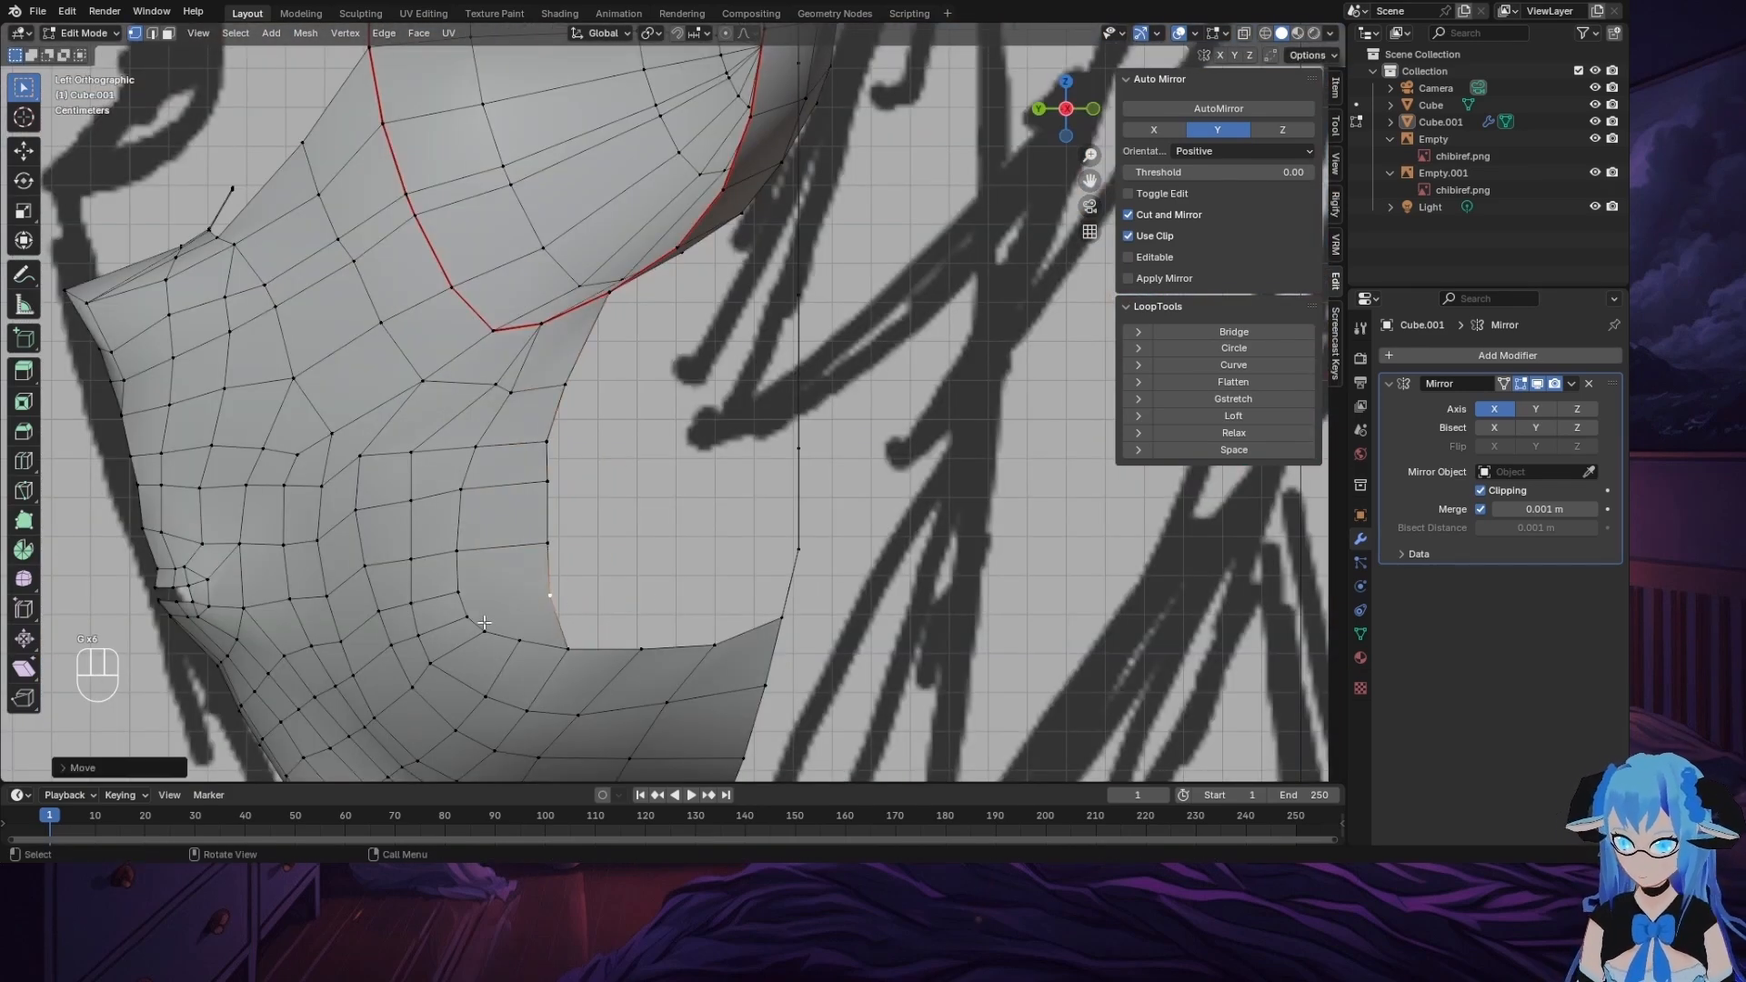
# Step: Connect the second chain's lowest vertex to the existing cheek topology across the new strip
pyautogui.click(489, 629)
pyautogui.keyDown('ctrl'); pyautogui.click(552, 598); pyautogui.keyUp('ctrl')
pyautogui.click(551, 598)
pyautogui.keyDown('shift'); pyautogui.click(489, 632); pyautogui.keyUp('shift')
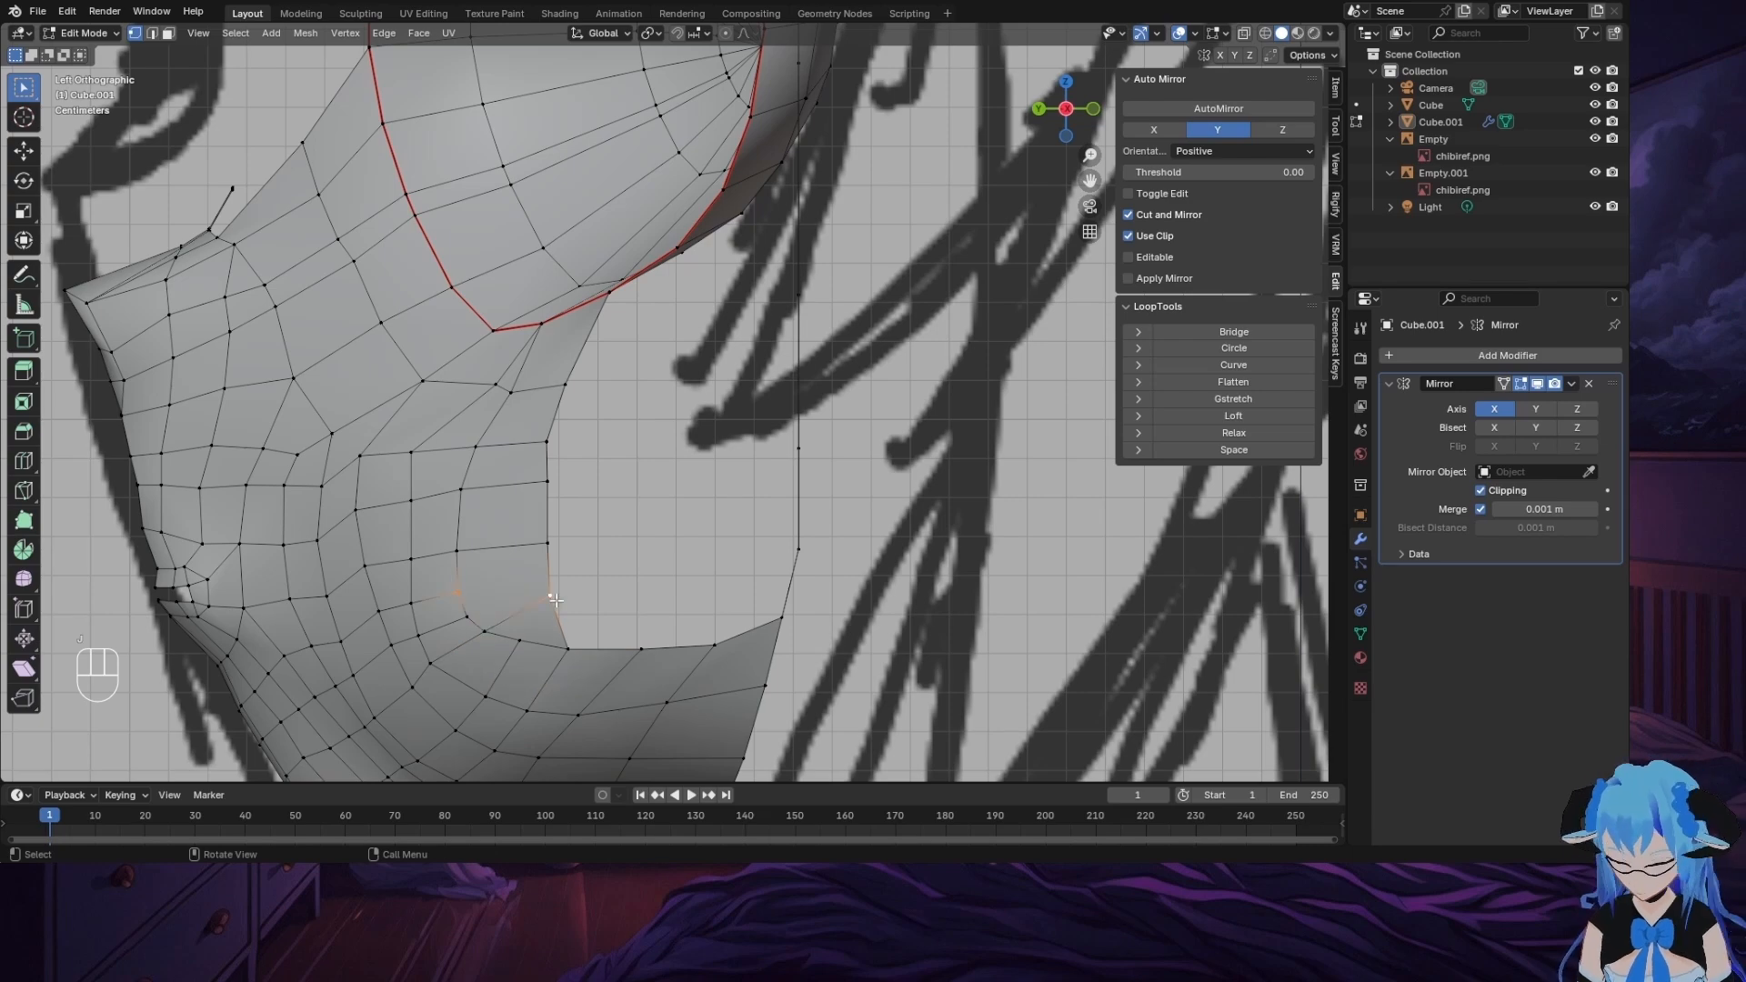
pyautogui.press('j')
# Step: In the back view, extrude a third chain of vertices from the next eye socket rim vertex down to the jaw
pyautogui.moveTo(556, 601); pyautogui.dragTo(744, 326, button='middle')
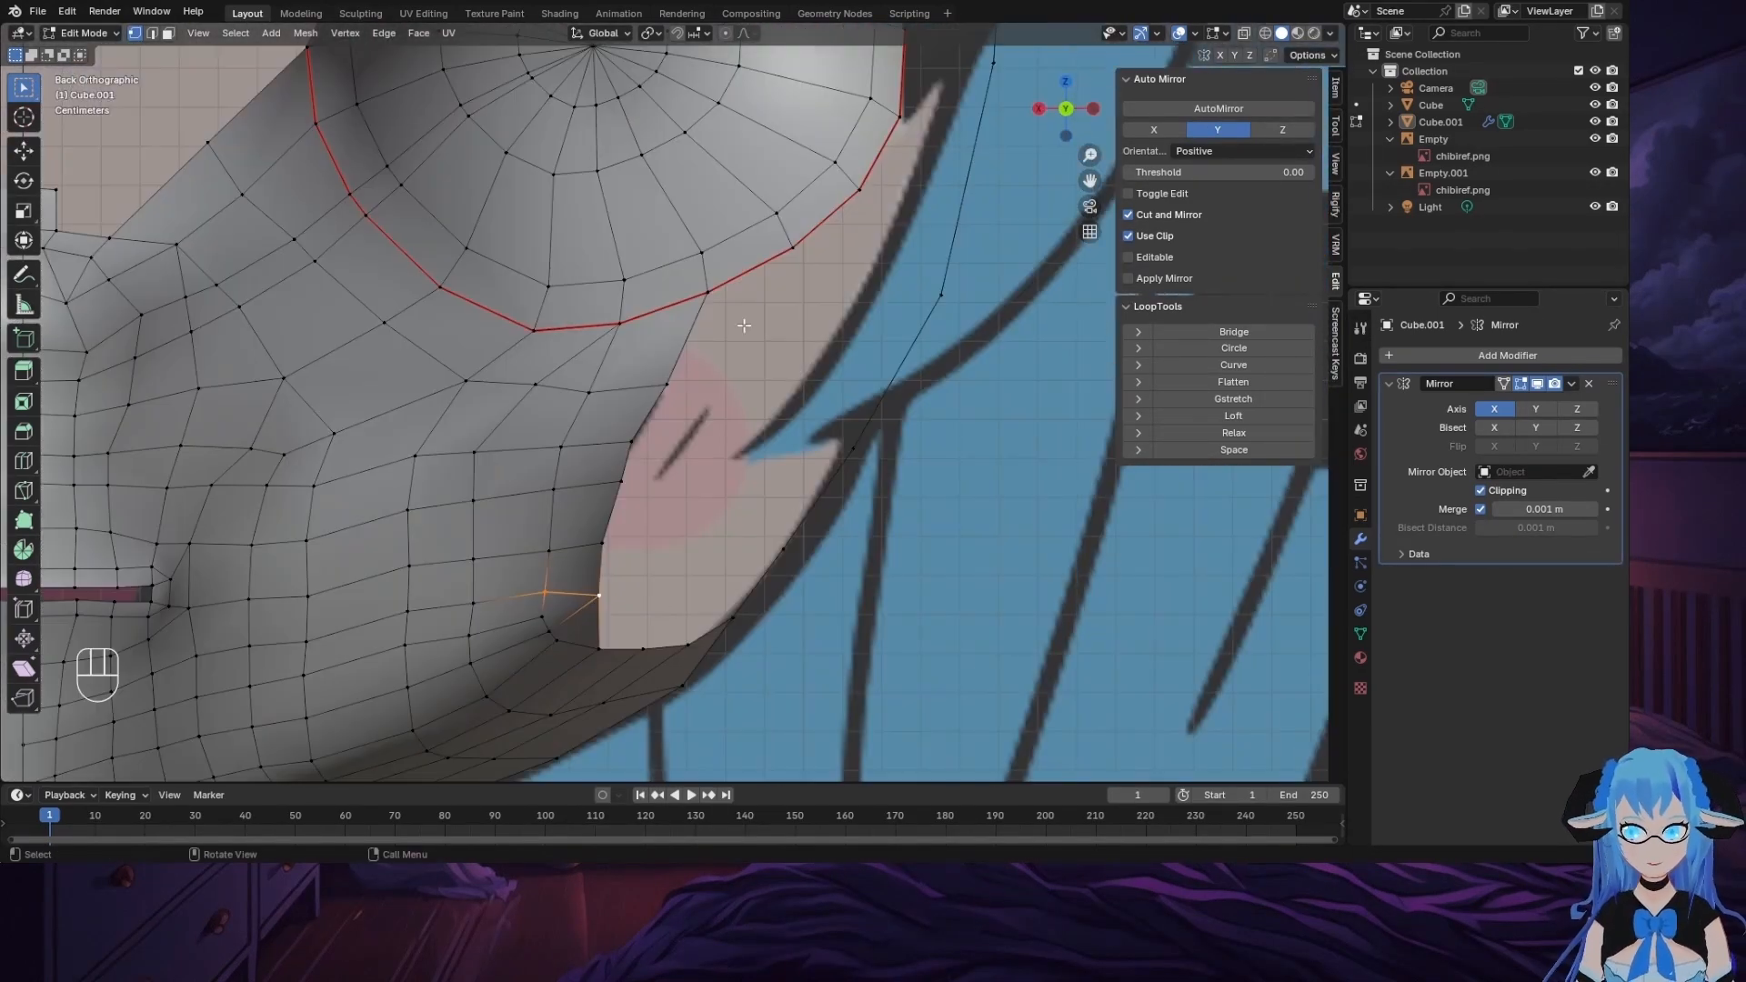
pyautogui.click(792, 248)
pyautogui.press('e')
pyautogui.click(734, 371)
pyautogui.press('e')
pyautogui.click(711, 437)
pyautogui.press('e')
pyautogui.click(697, 476)
pyautogui.press('e')
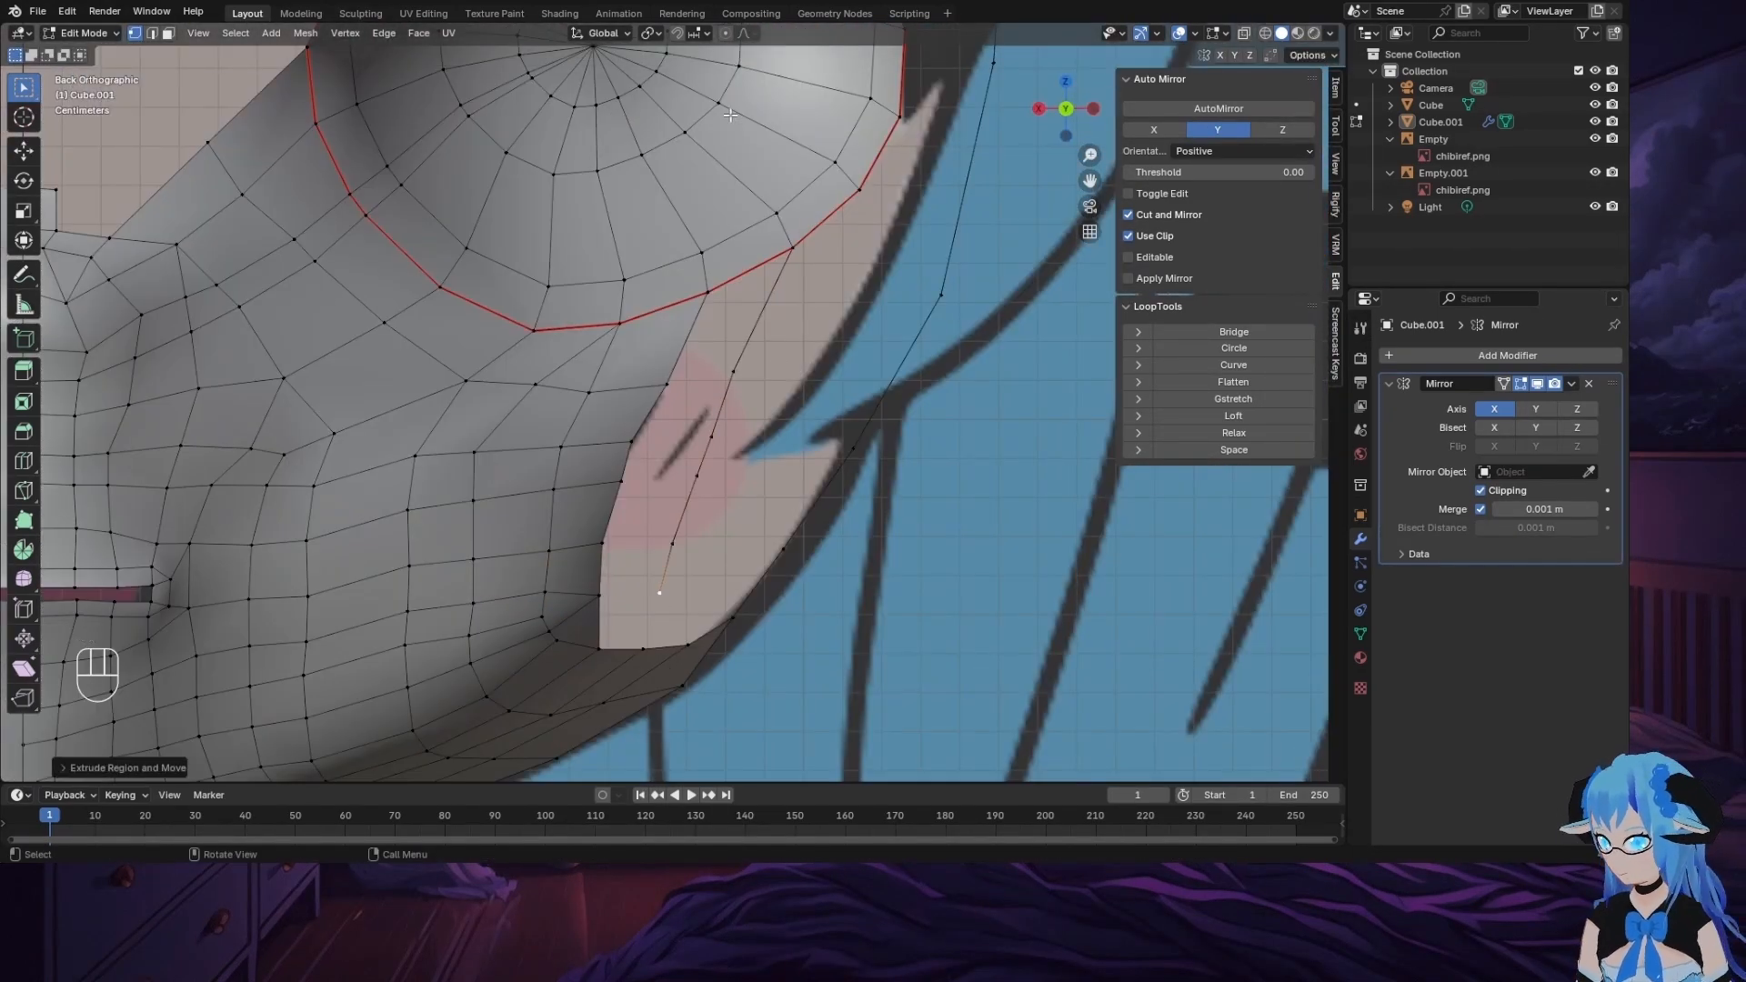
# Step: Fill the gap beside the third chain and connect its vertices across to the neighbouring cheek edge
pyautogui.scroll(-4, 795, 61)
pyautogui.scroll(2, 672, 527)
pyautogui.keyDown('ctrl'); pyautogui.click(655, 573); pyautogui.keyUp('ctrl')
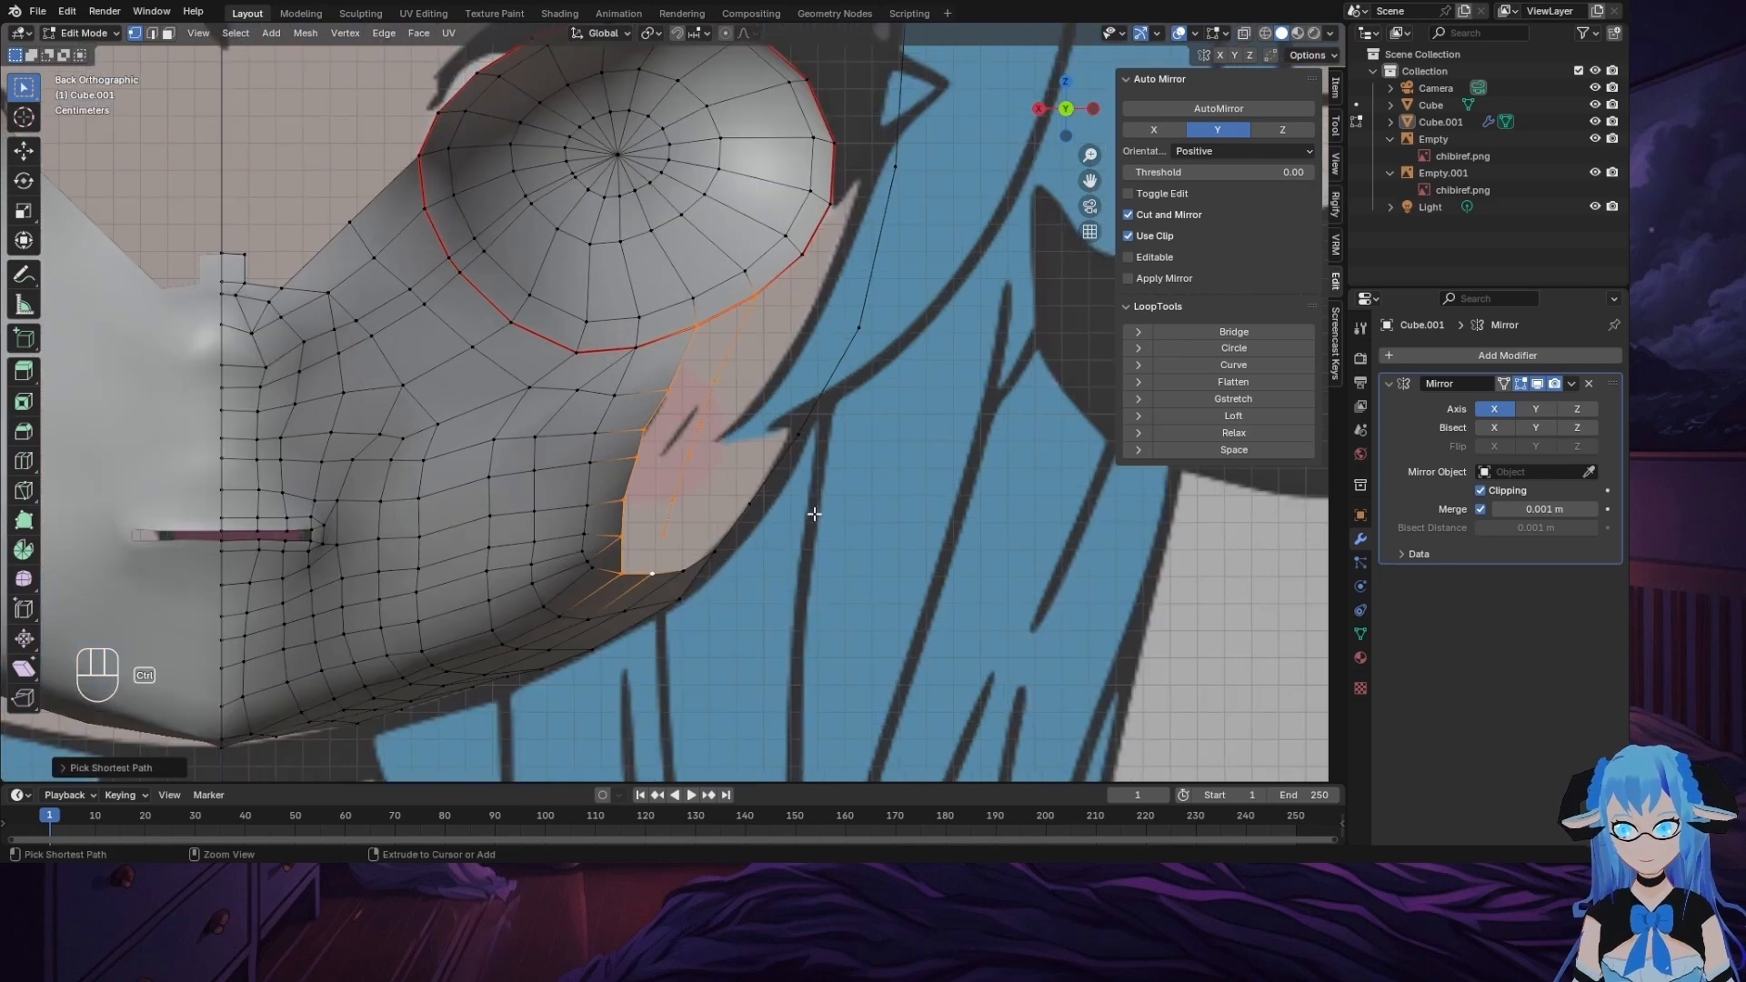
pyautogui.press('f')
pyautogui.click(669, 389)
pyautogui.keyDown('shift'); pyautogui.click(716, 381); pyautogui.keyUp('shift')
pyautogui.press('j')
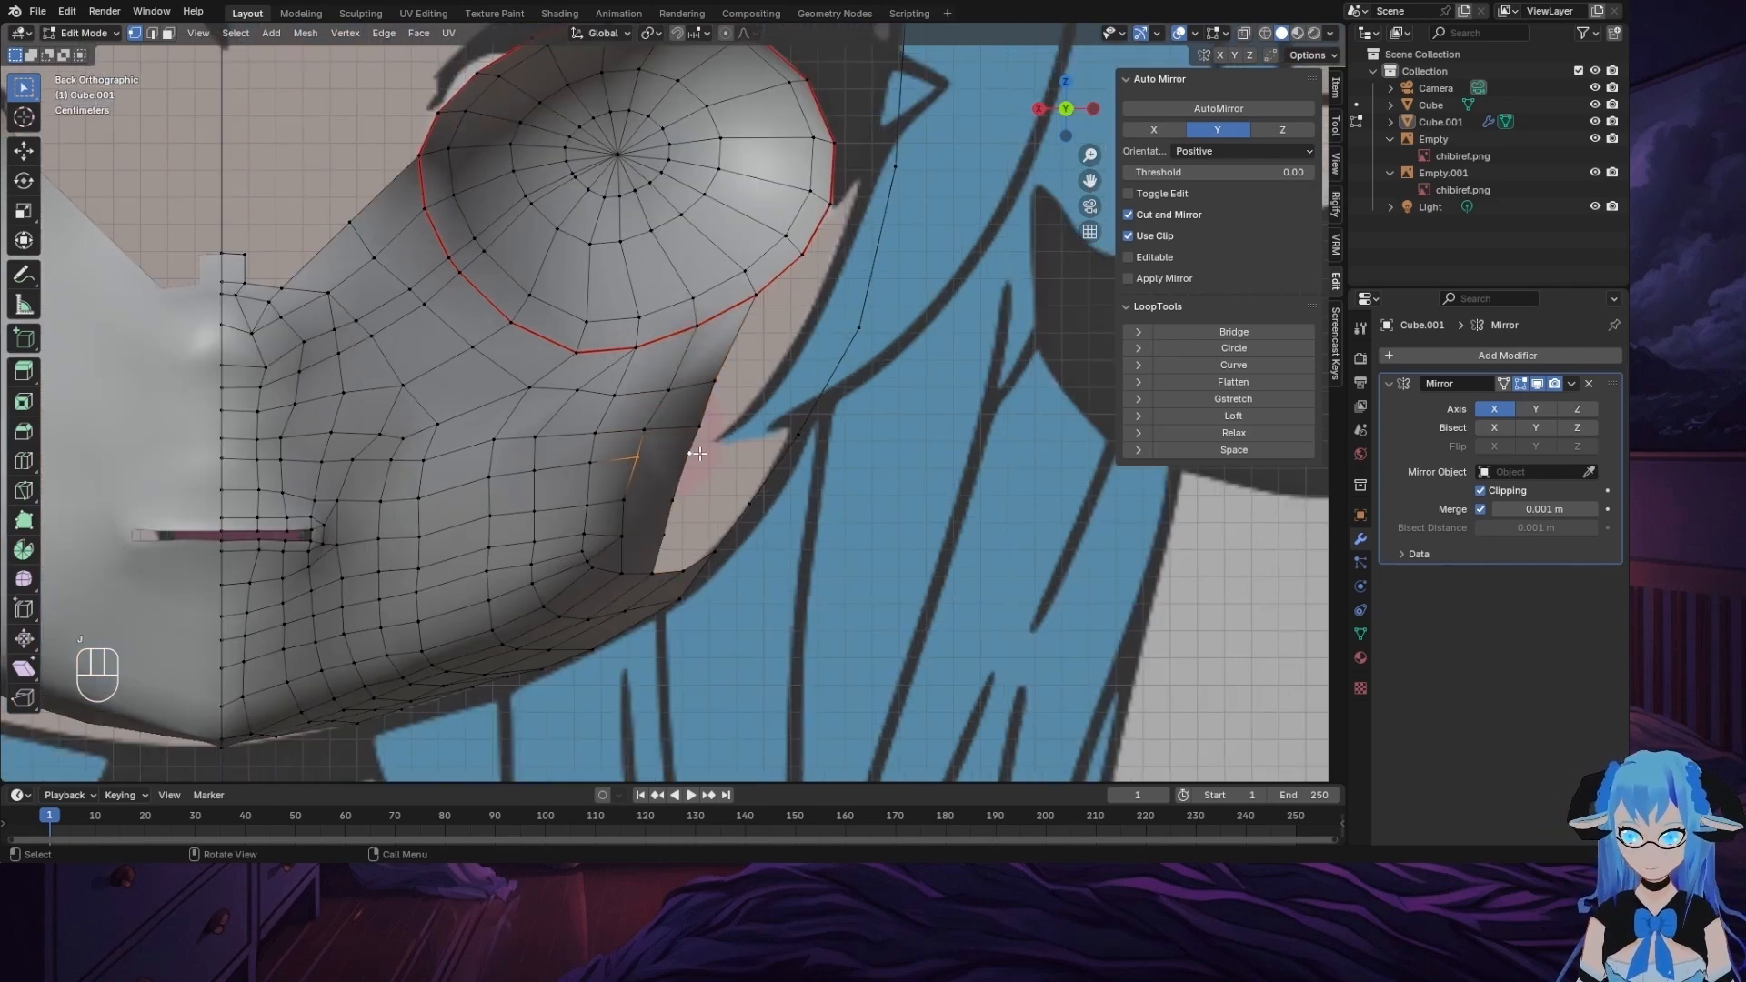
# Step: In the side view, move the third chain's four vertices forward into a smooth curve between the eye socket rim and the jaw
pyautogui.moveTo(805, 579); pyautogui.dragTo(668, 546, button='middle')
pyautogui.click(676, 535)
pyautogui.press('g')
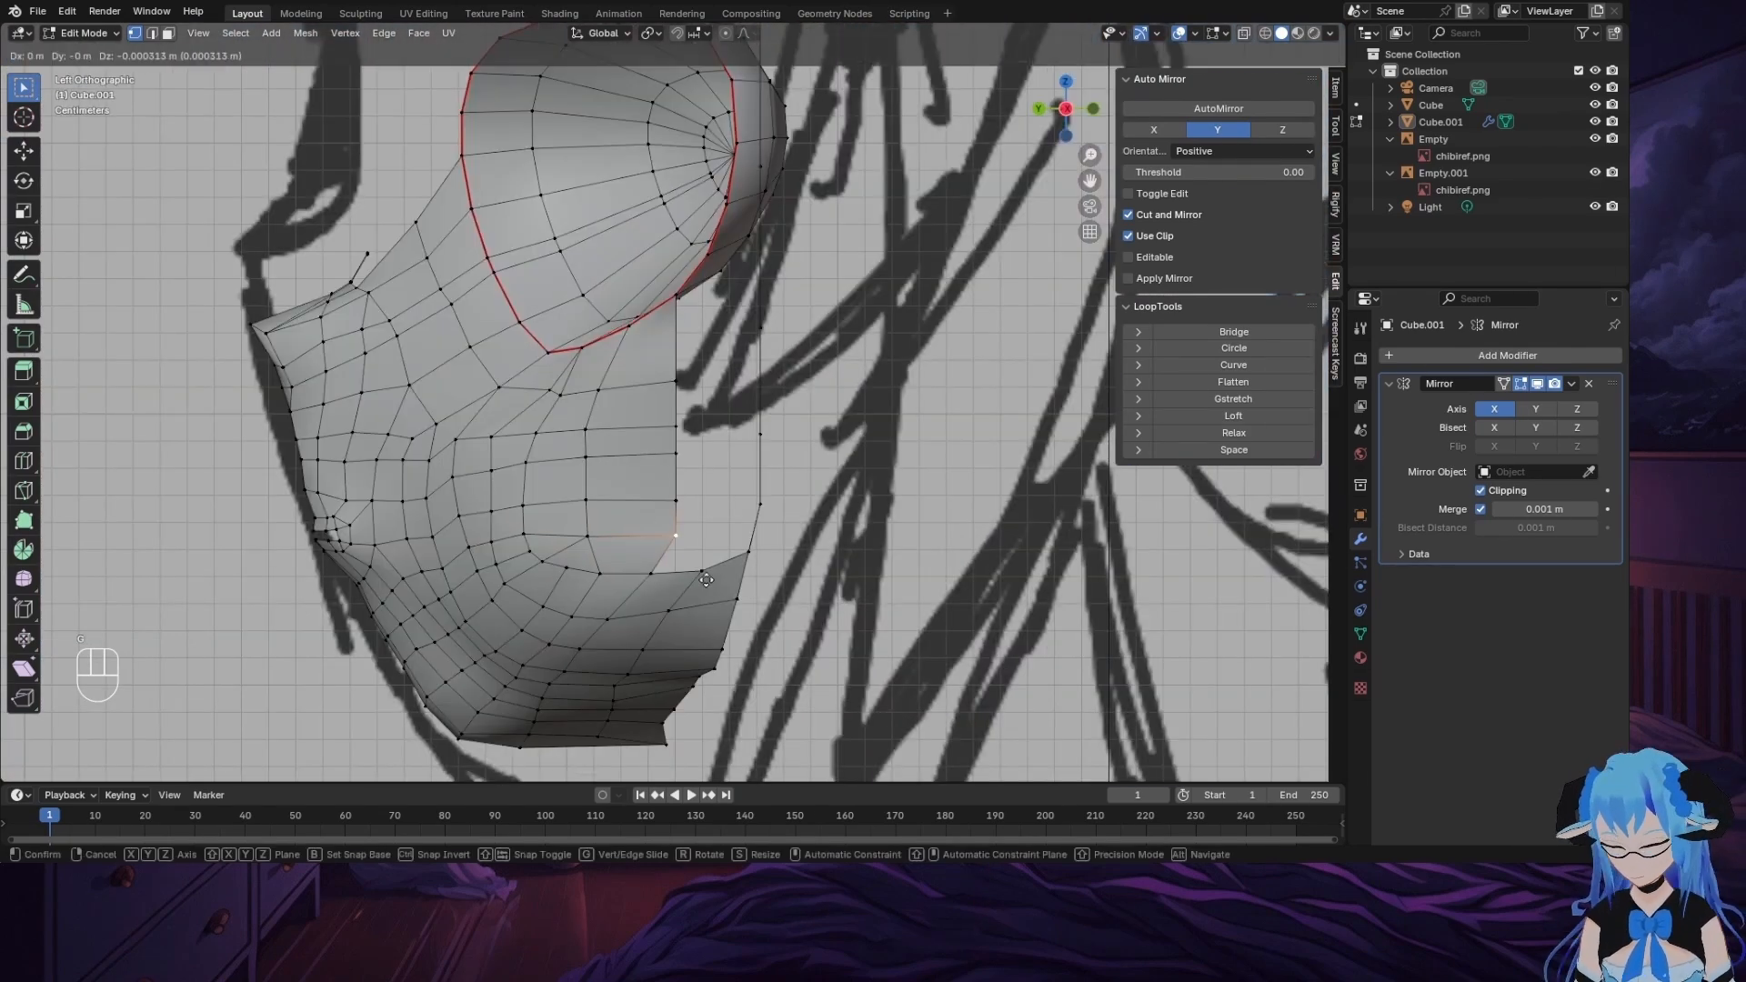
pyautogui.click(647, 539)
pyautogui.click(675, 499)
pyautogui.press('g')
pyautogui.click(647, 498)
pyautogui.click(675, 454)
pyautogui.press('g')
pyautogui.click(648, 457)
pyautogui.click(676, 382)
pyautogui.press('g')
pyautogui.click(650, 386)
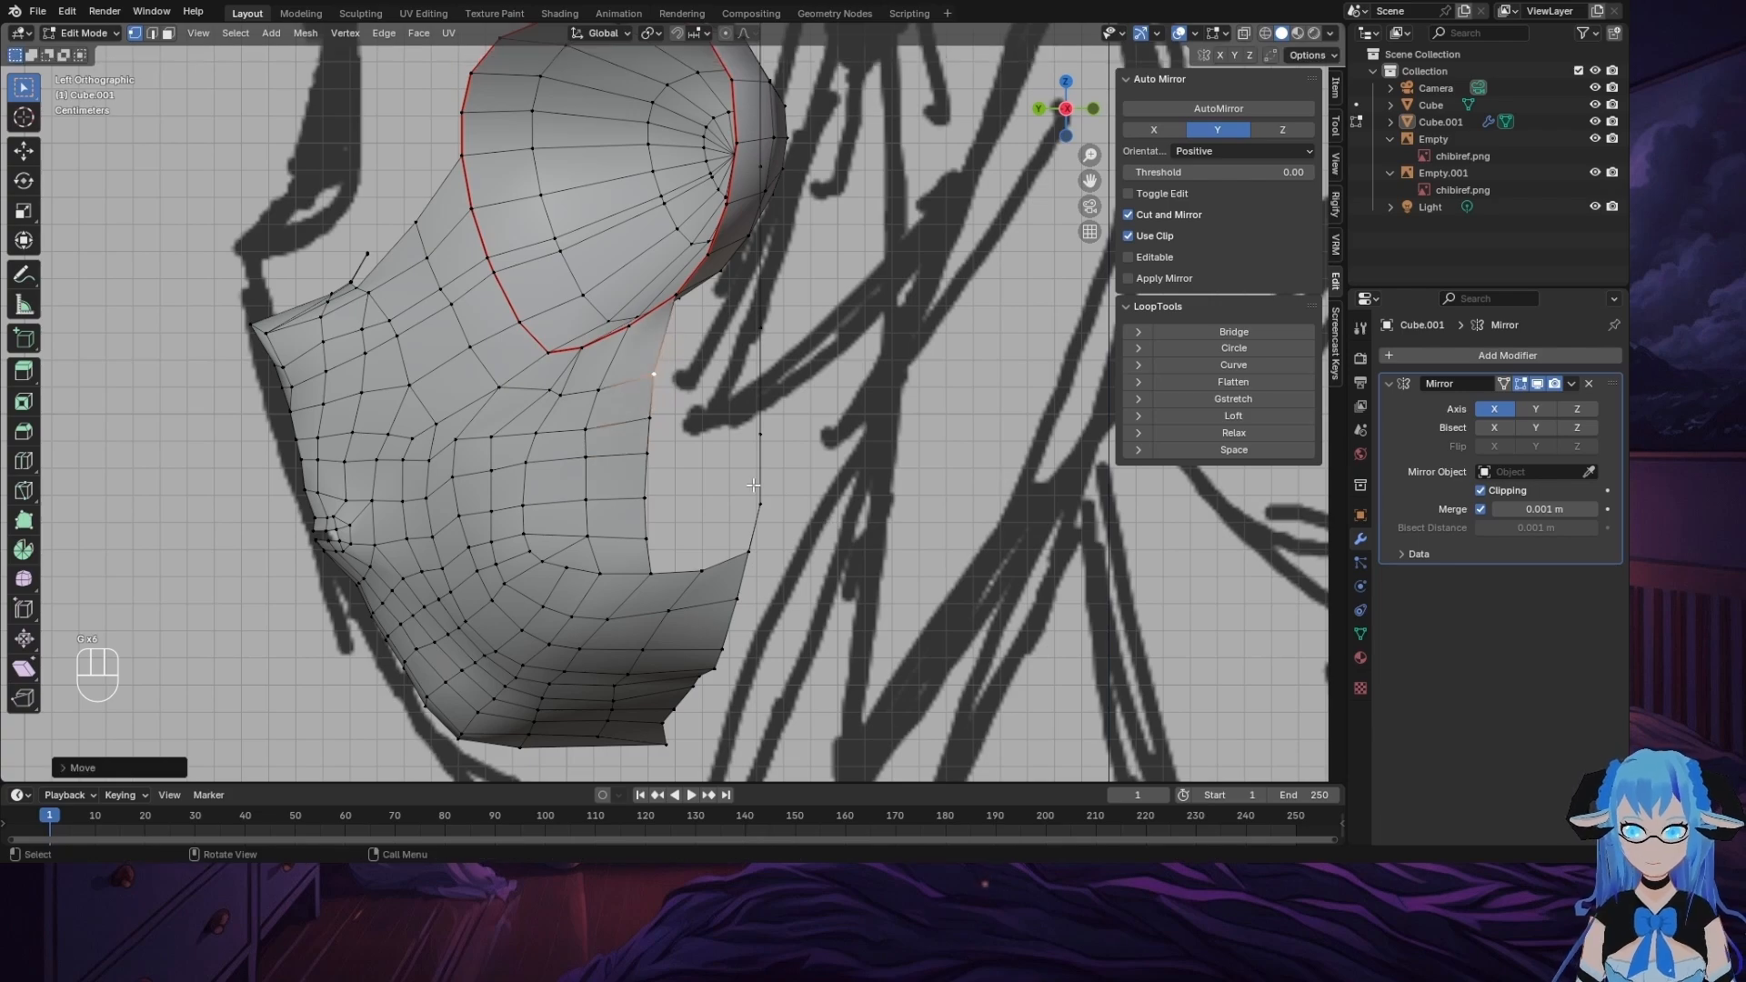
# Step: In the back view, extrude a fourth chain of vertices beside the open cheek edge between the jaw and the eye socket rim
pyautogui.moveTo(735, 483); pyautogui.dragTo(912, 382, button='middle')
pyautogui.scroll(-4, 967, 448)
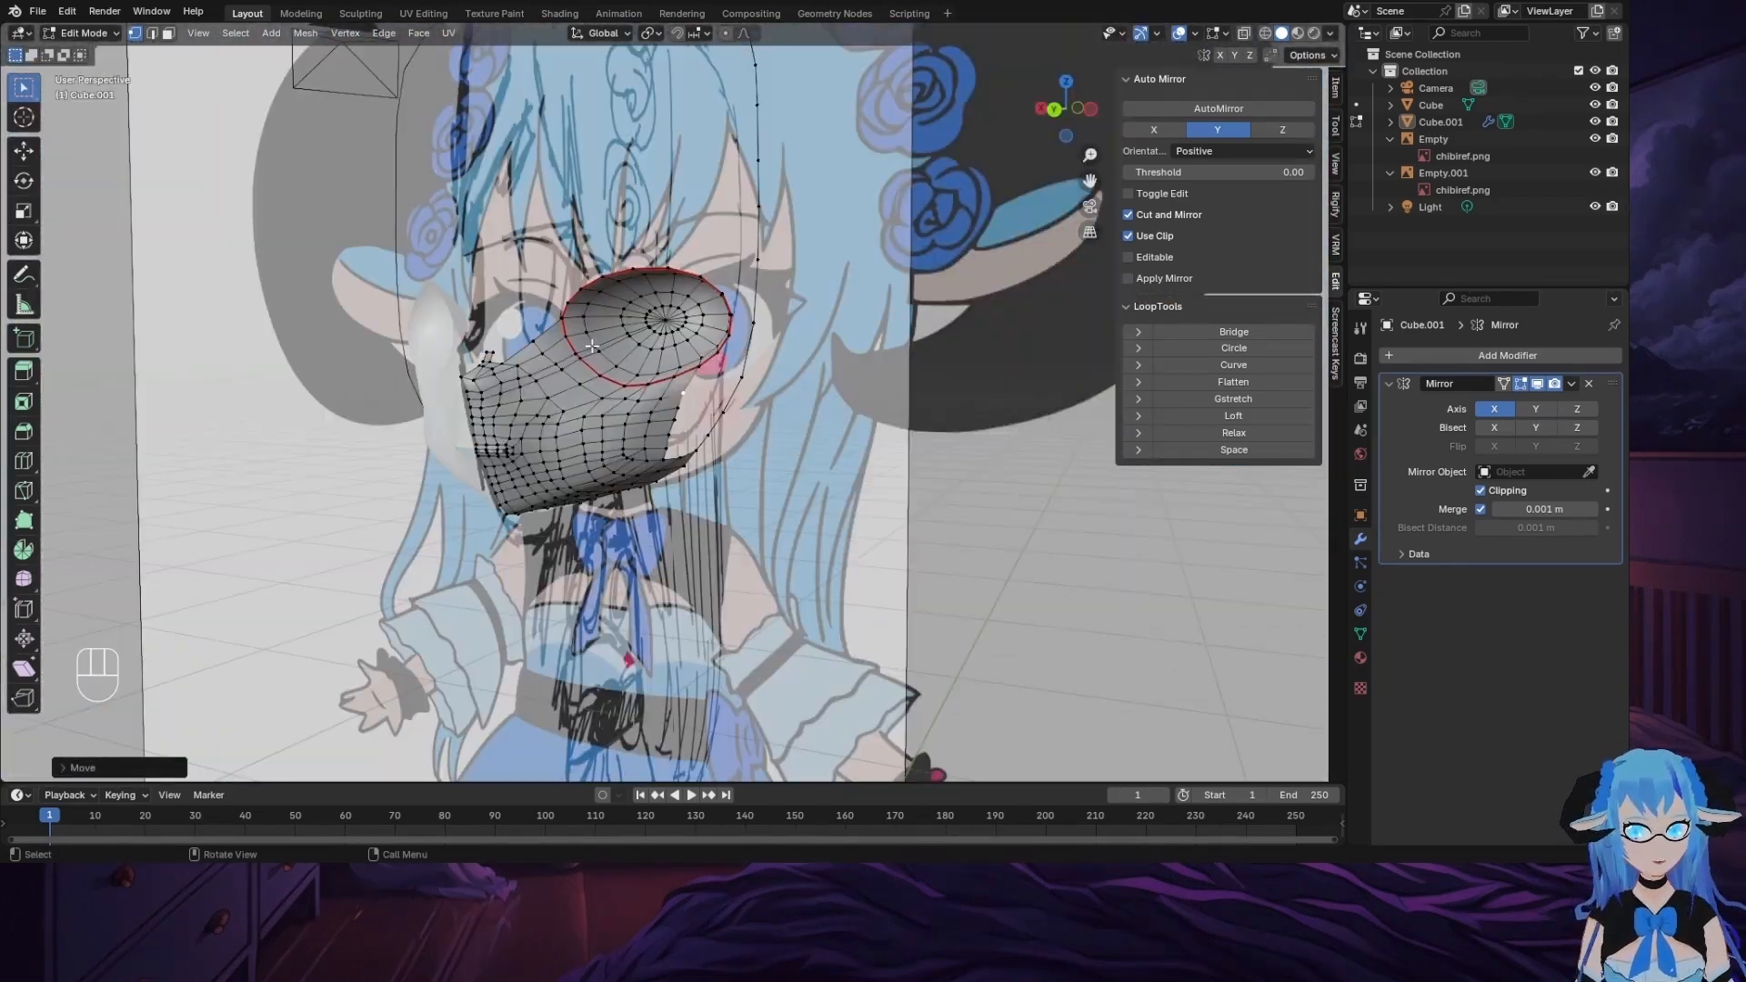
pyautogui.moveTo(595, 350); pyautogui.dragTo(496, 410, button='middle')
pyautogui.scroll(3, 664, 523)
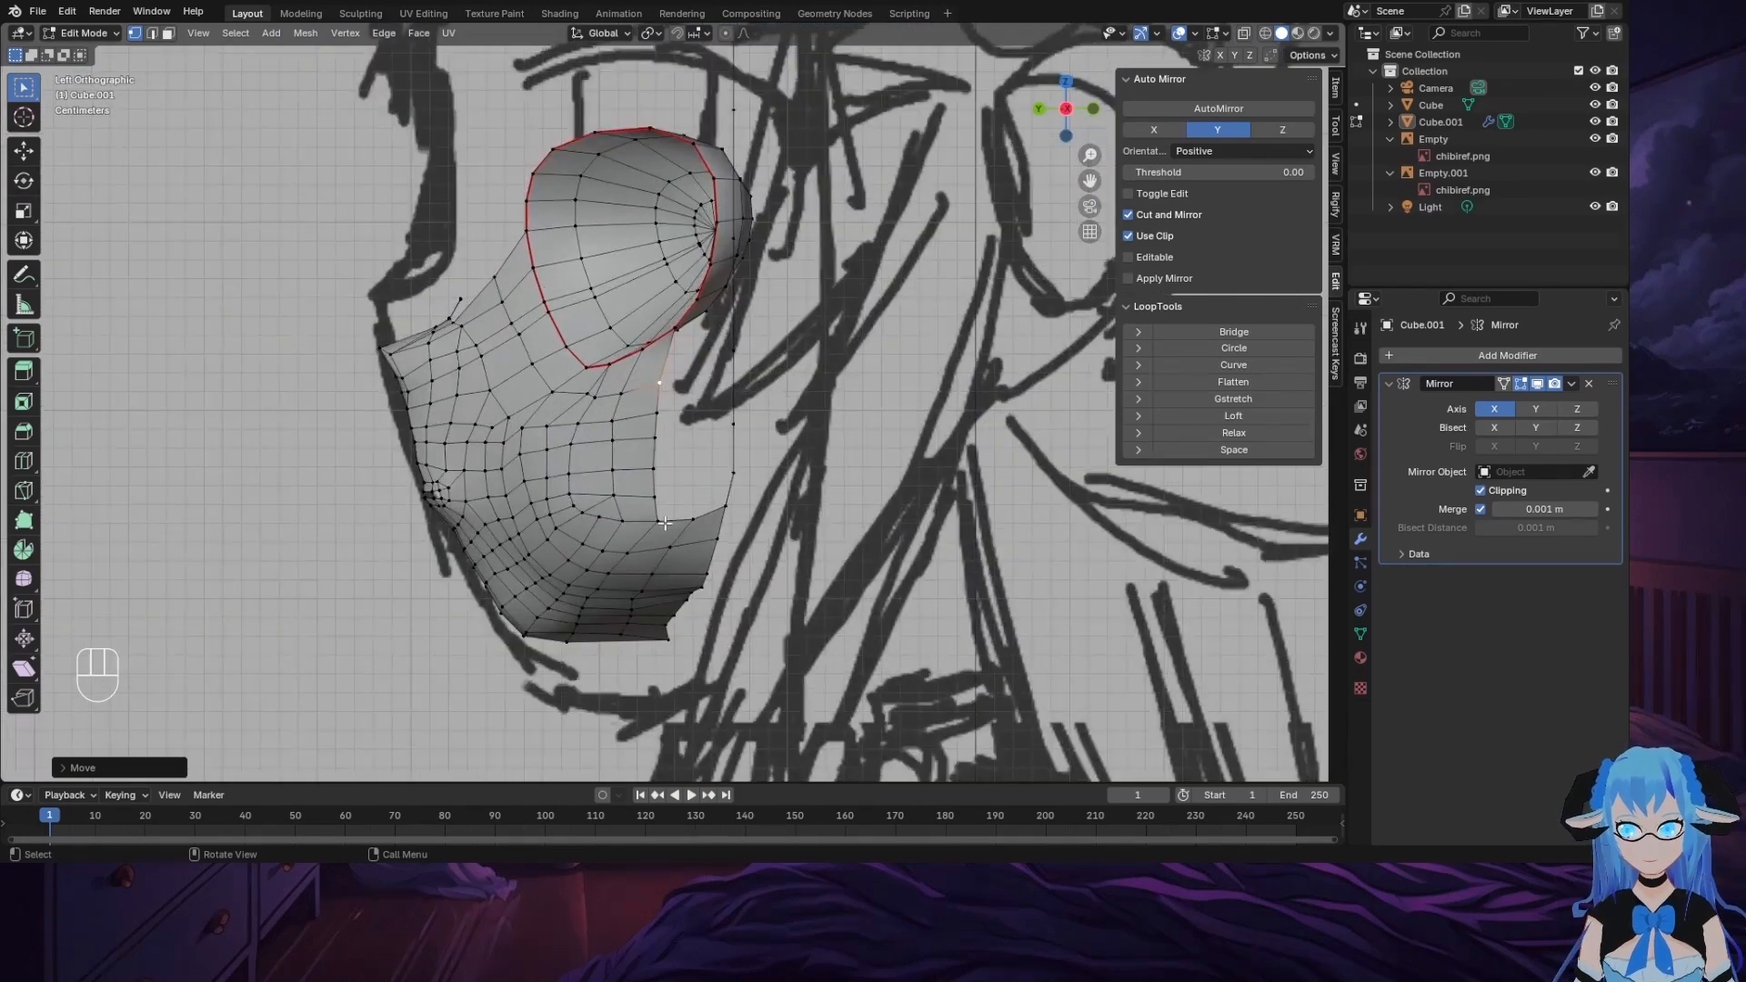
pyautogui.keyDown('alt'); pyautogui.moveTo(665, 523); pyautogui.dragTo(829, 437, button='middle'); pyautogui.keyUp('alt')
pyautogui.press('e')
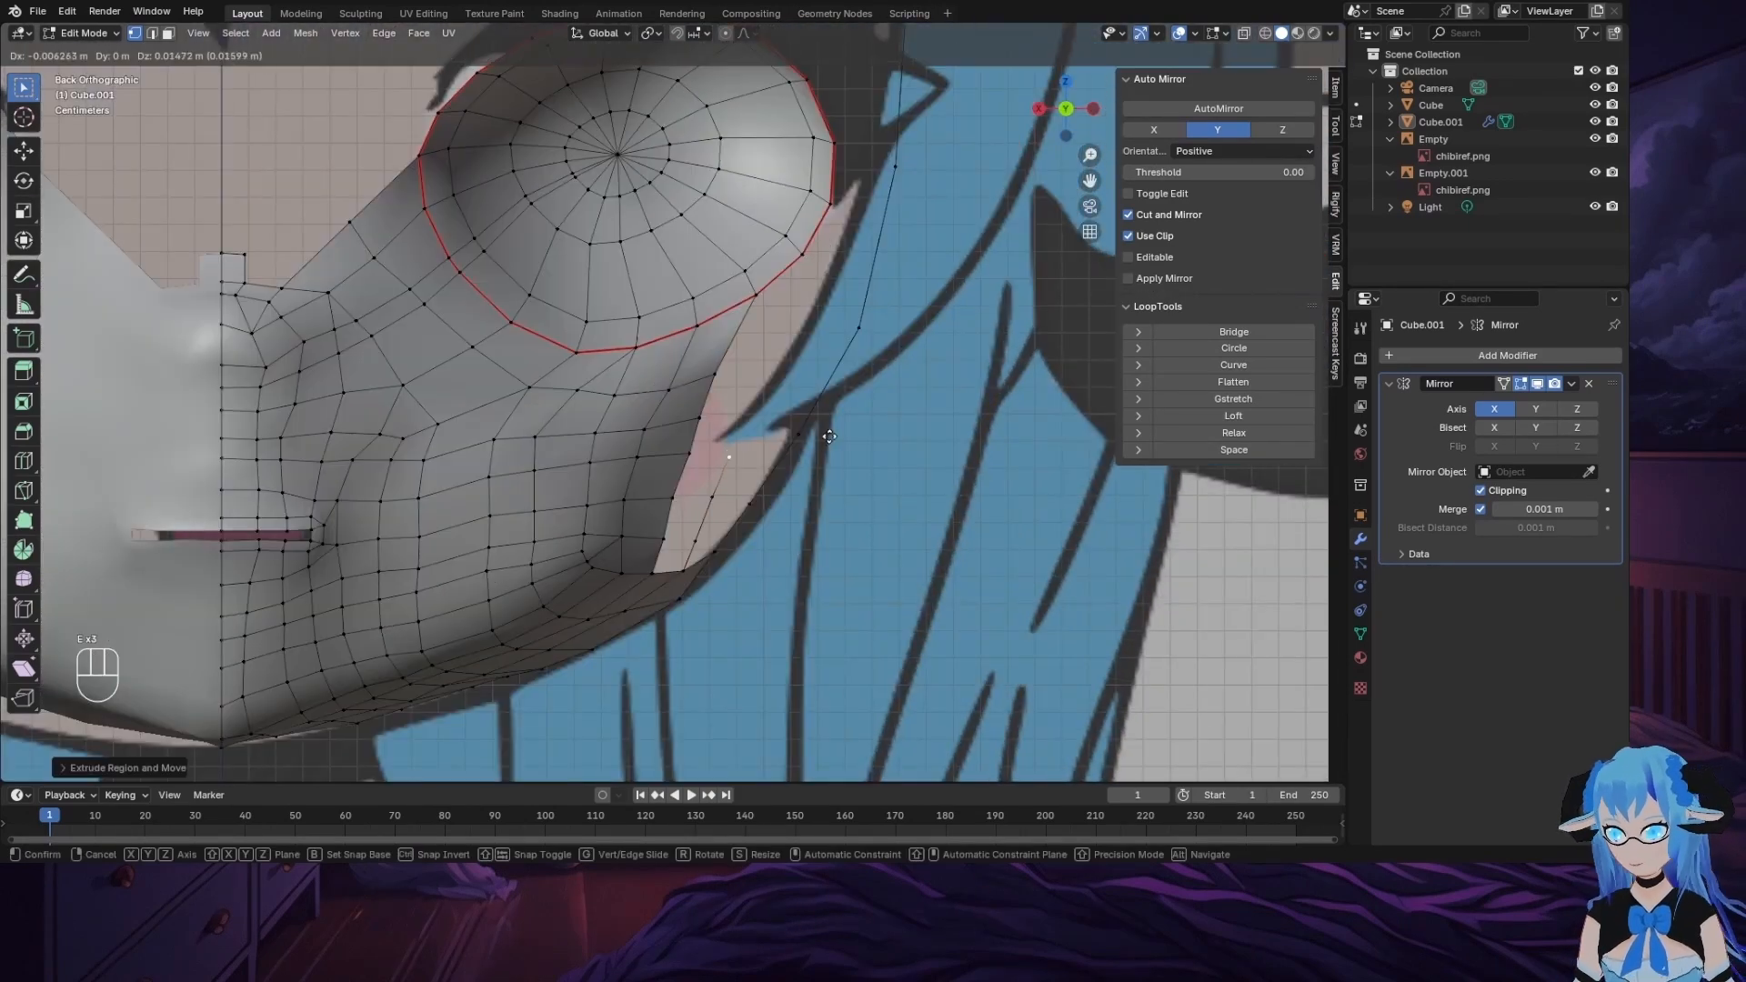
pyautogui.click(894, 295)
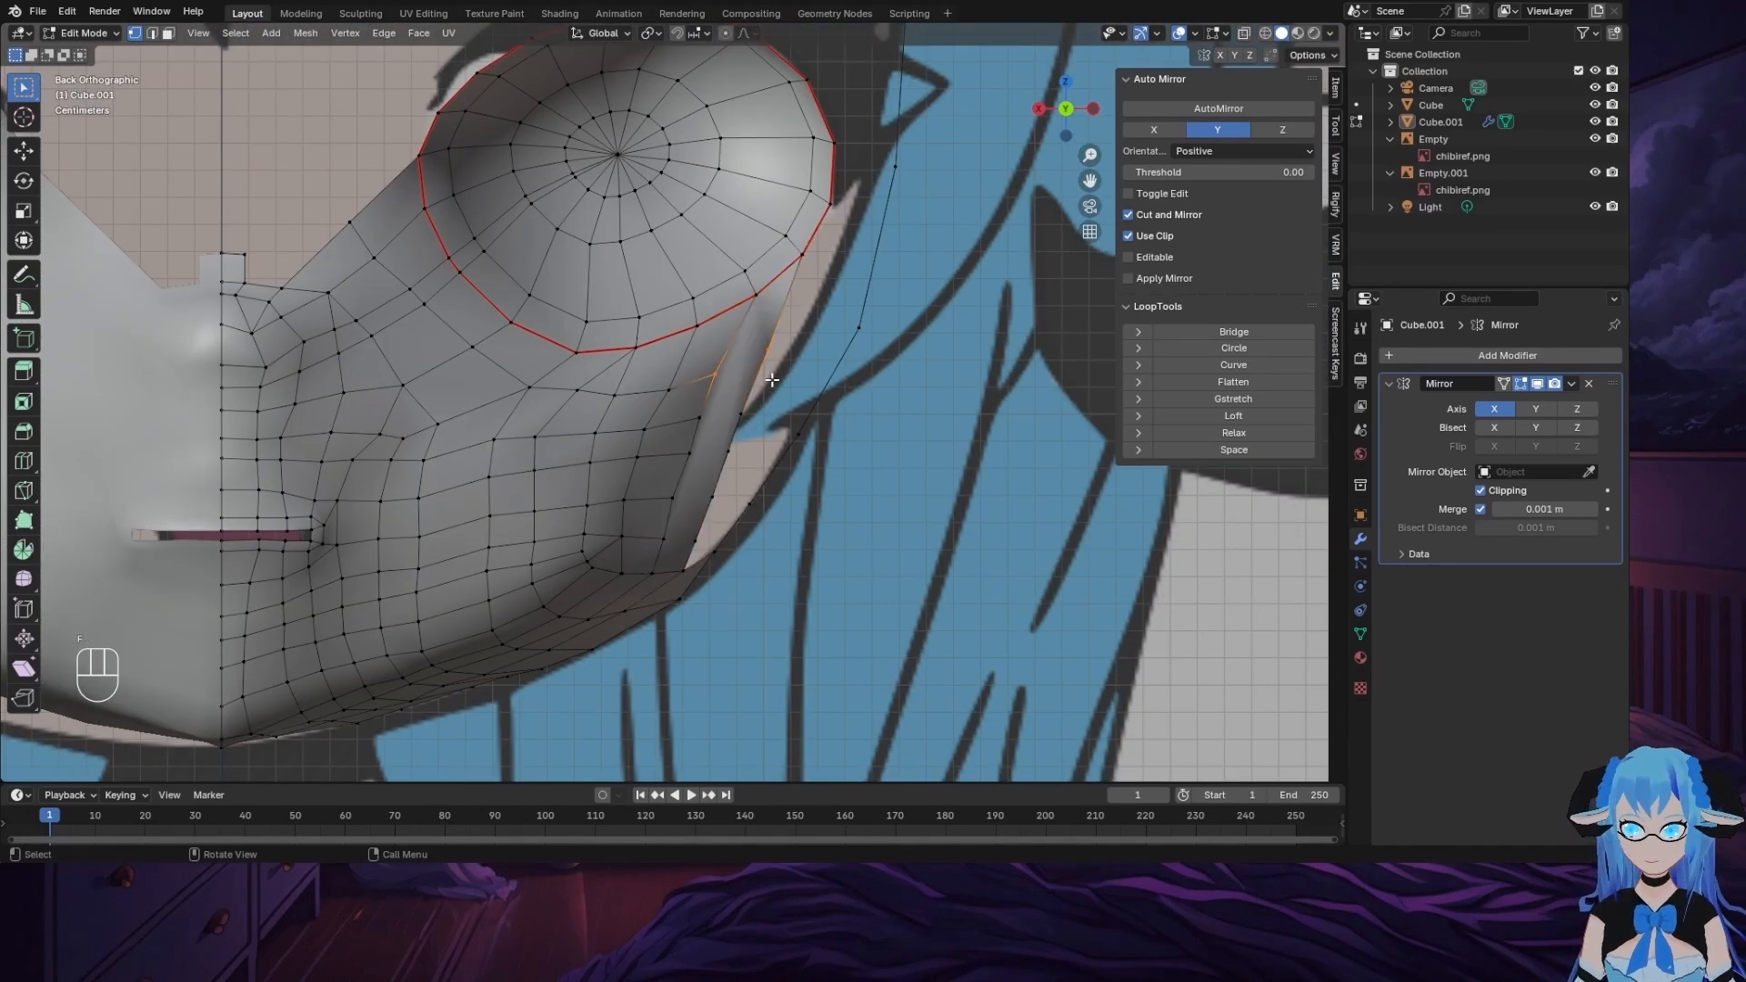
# Step: Slide the lowest vertex of the outer head outline down toward the jaw and fill the quad between it and the cheek edge
pyautogui.moveTo(716, 505); pyautogui.dragTo(932, 401, button='middle')
pyautogui.scroll(-5, 877, 406)
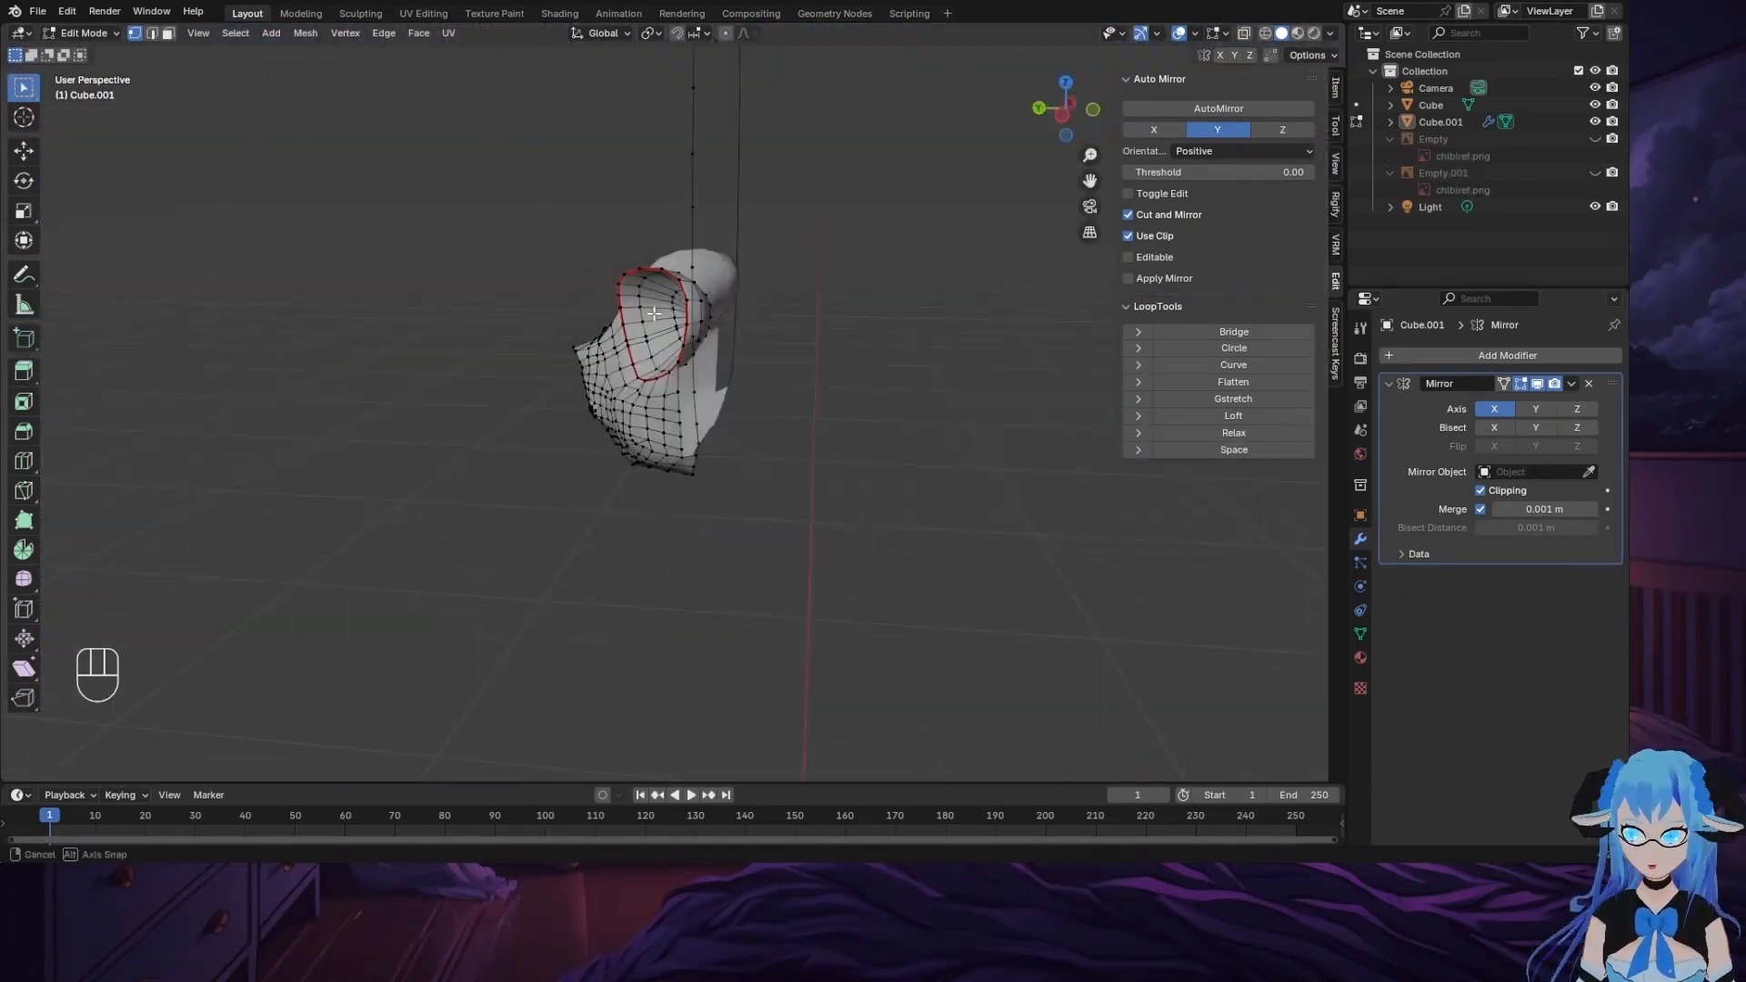
pyautogui.moveTo(910, 364); pyautogui.dragTo(905, 538, button='middle')
pyautogui.scroll(3, 819, 446)
pyautogui.moveTo(905, 457); pyautogui.dragTo(820, 437, button='middle')
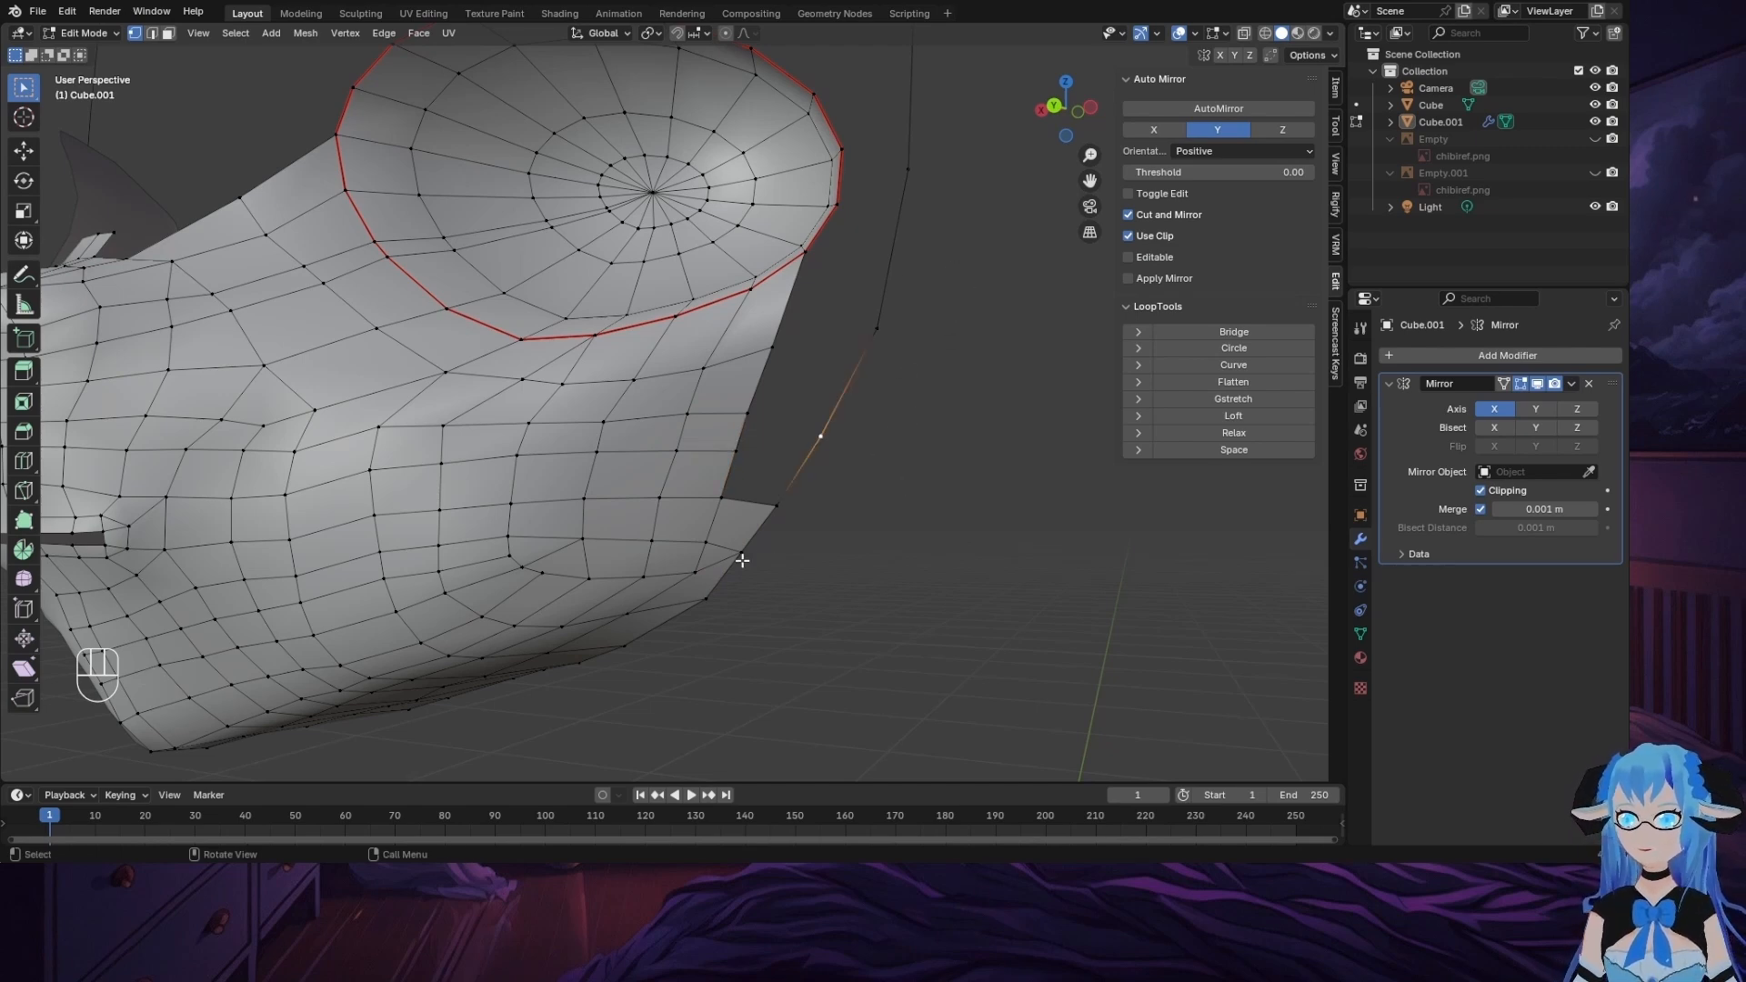
pyautogui.rightClick(825, 440)
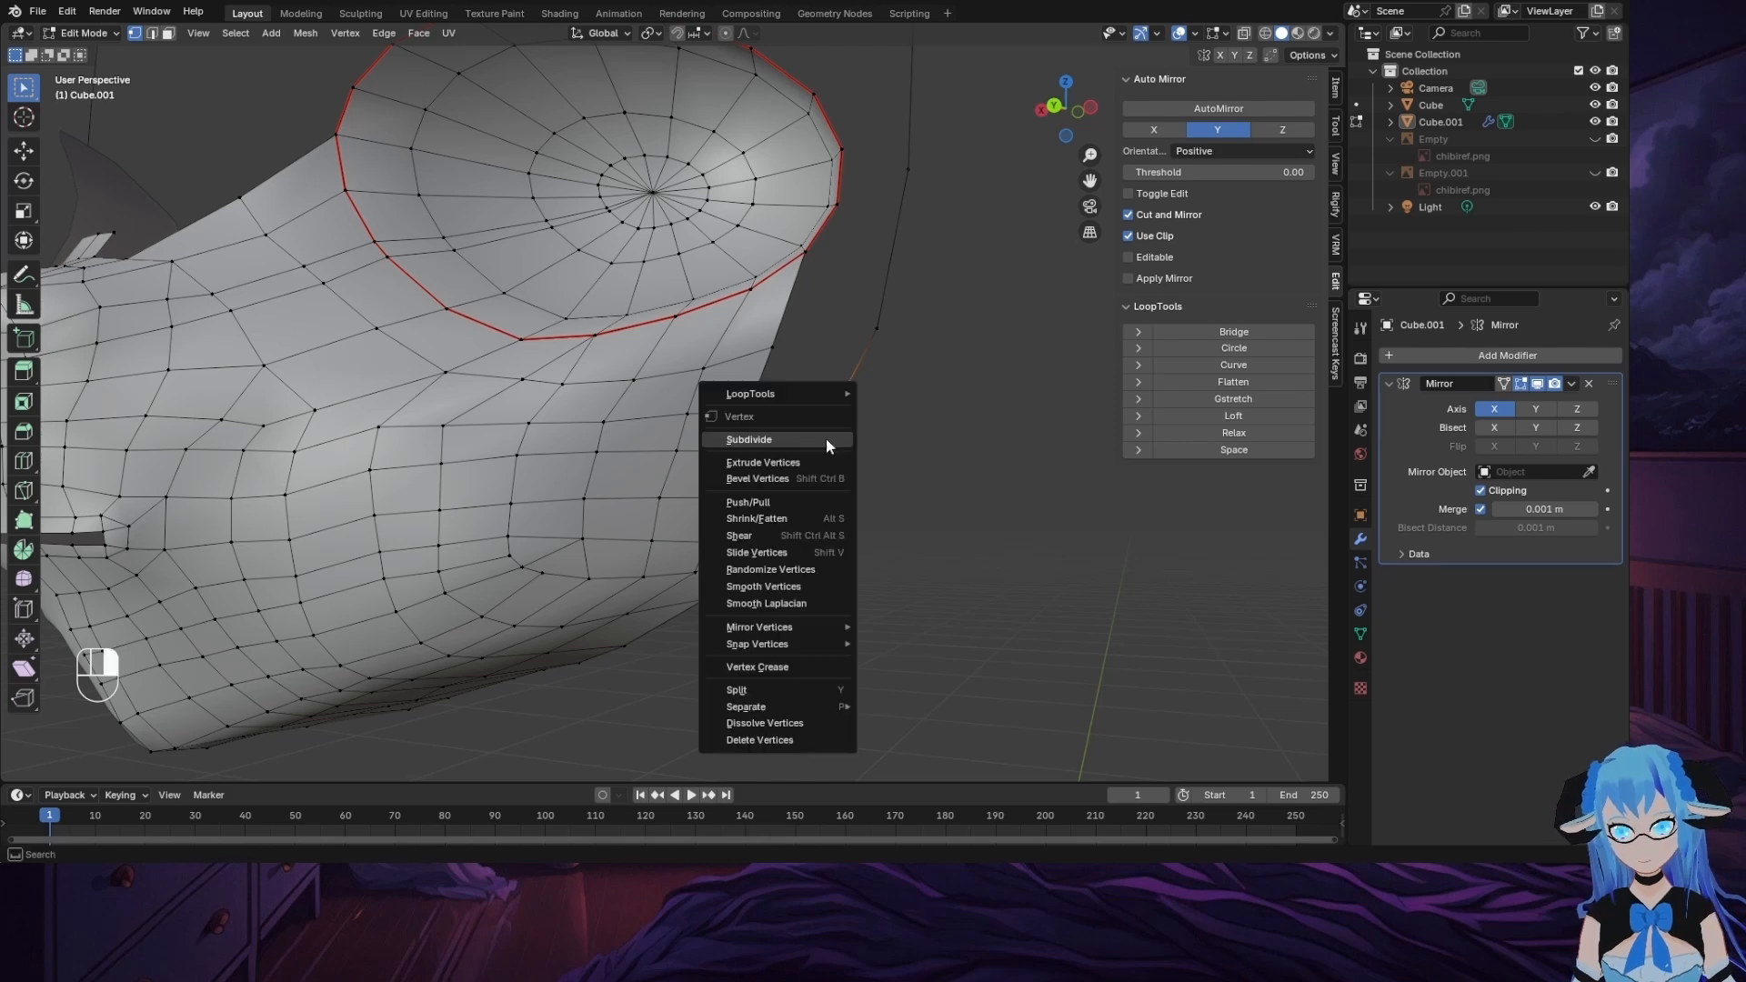
pyautogui.click(810, 550)
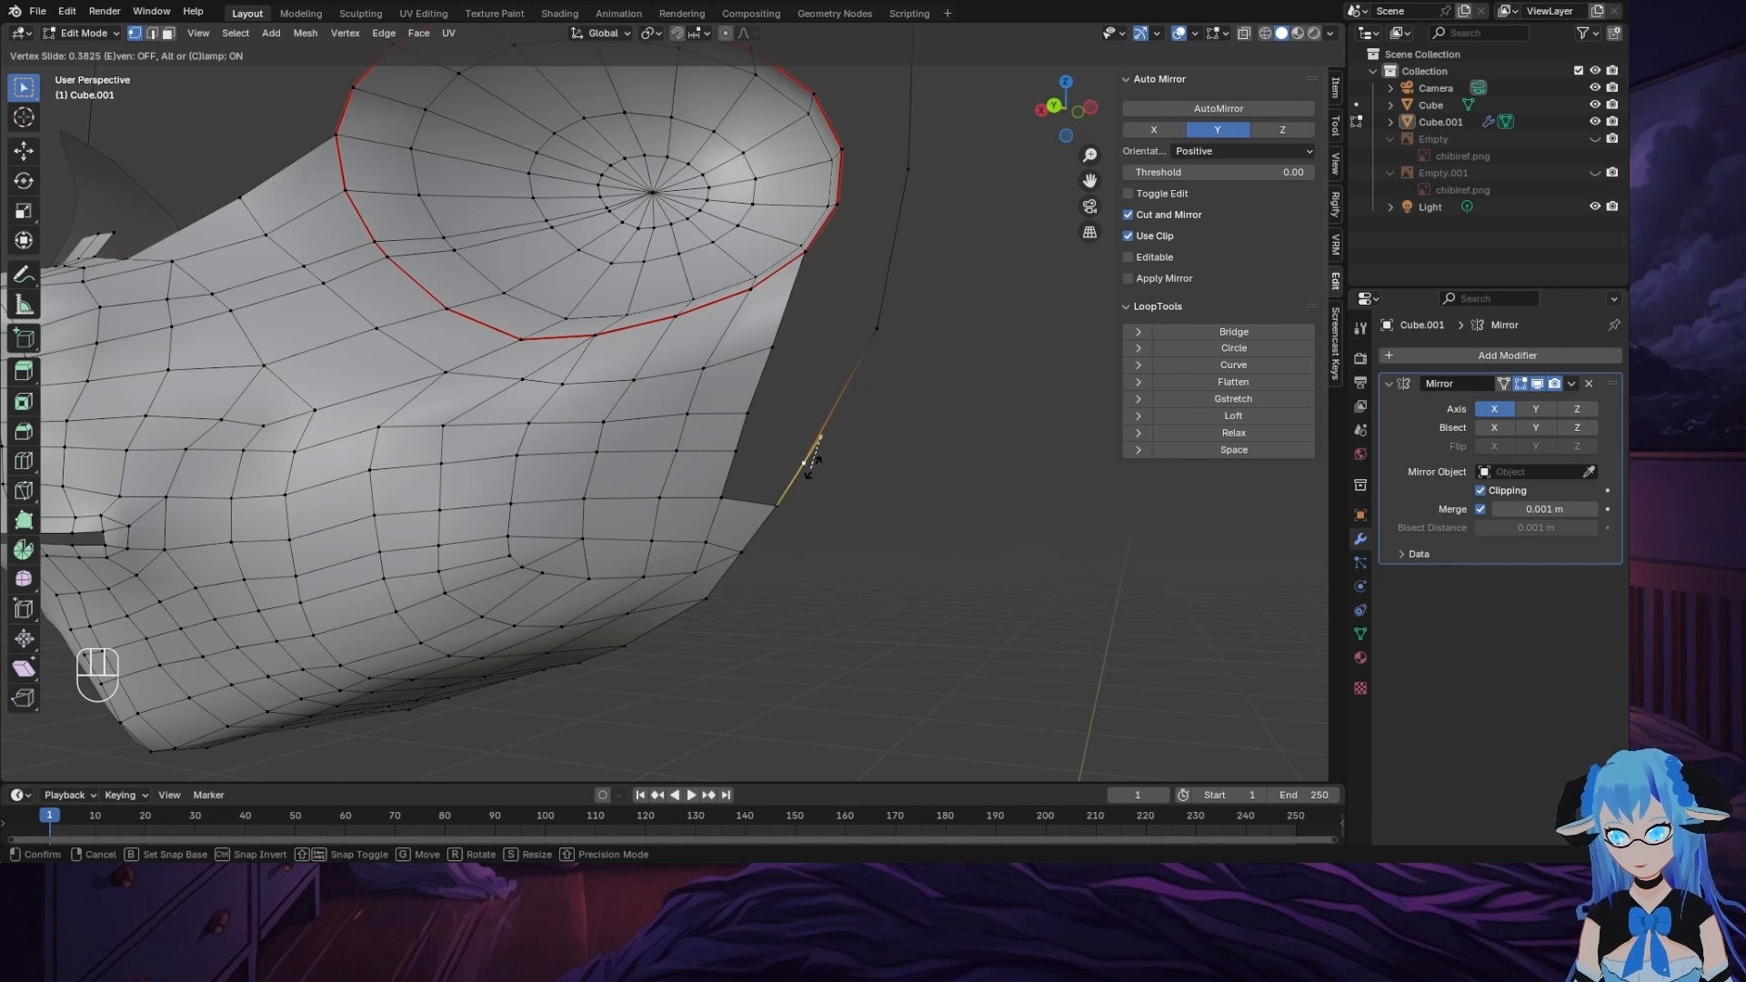
pyautogui.click(812, 464)
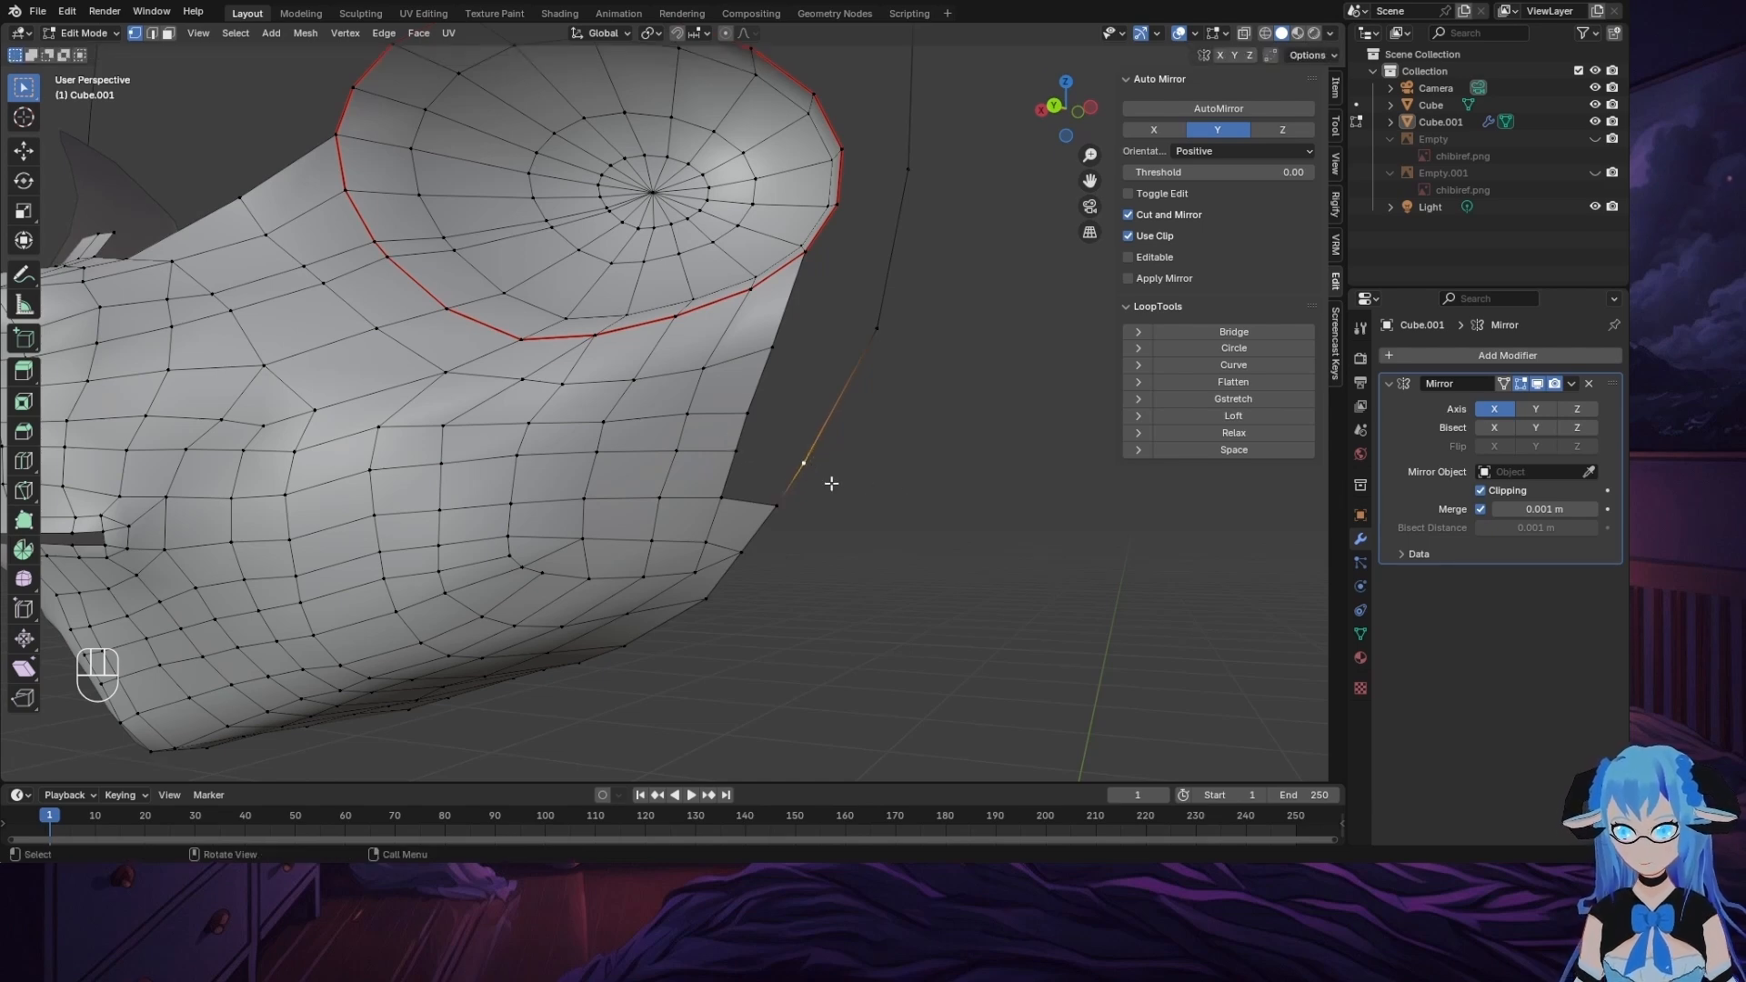
pyautogui.press('f')
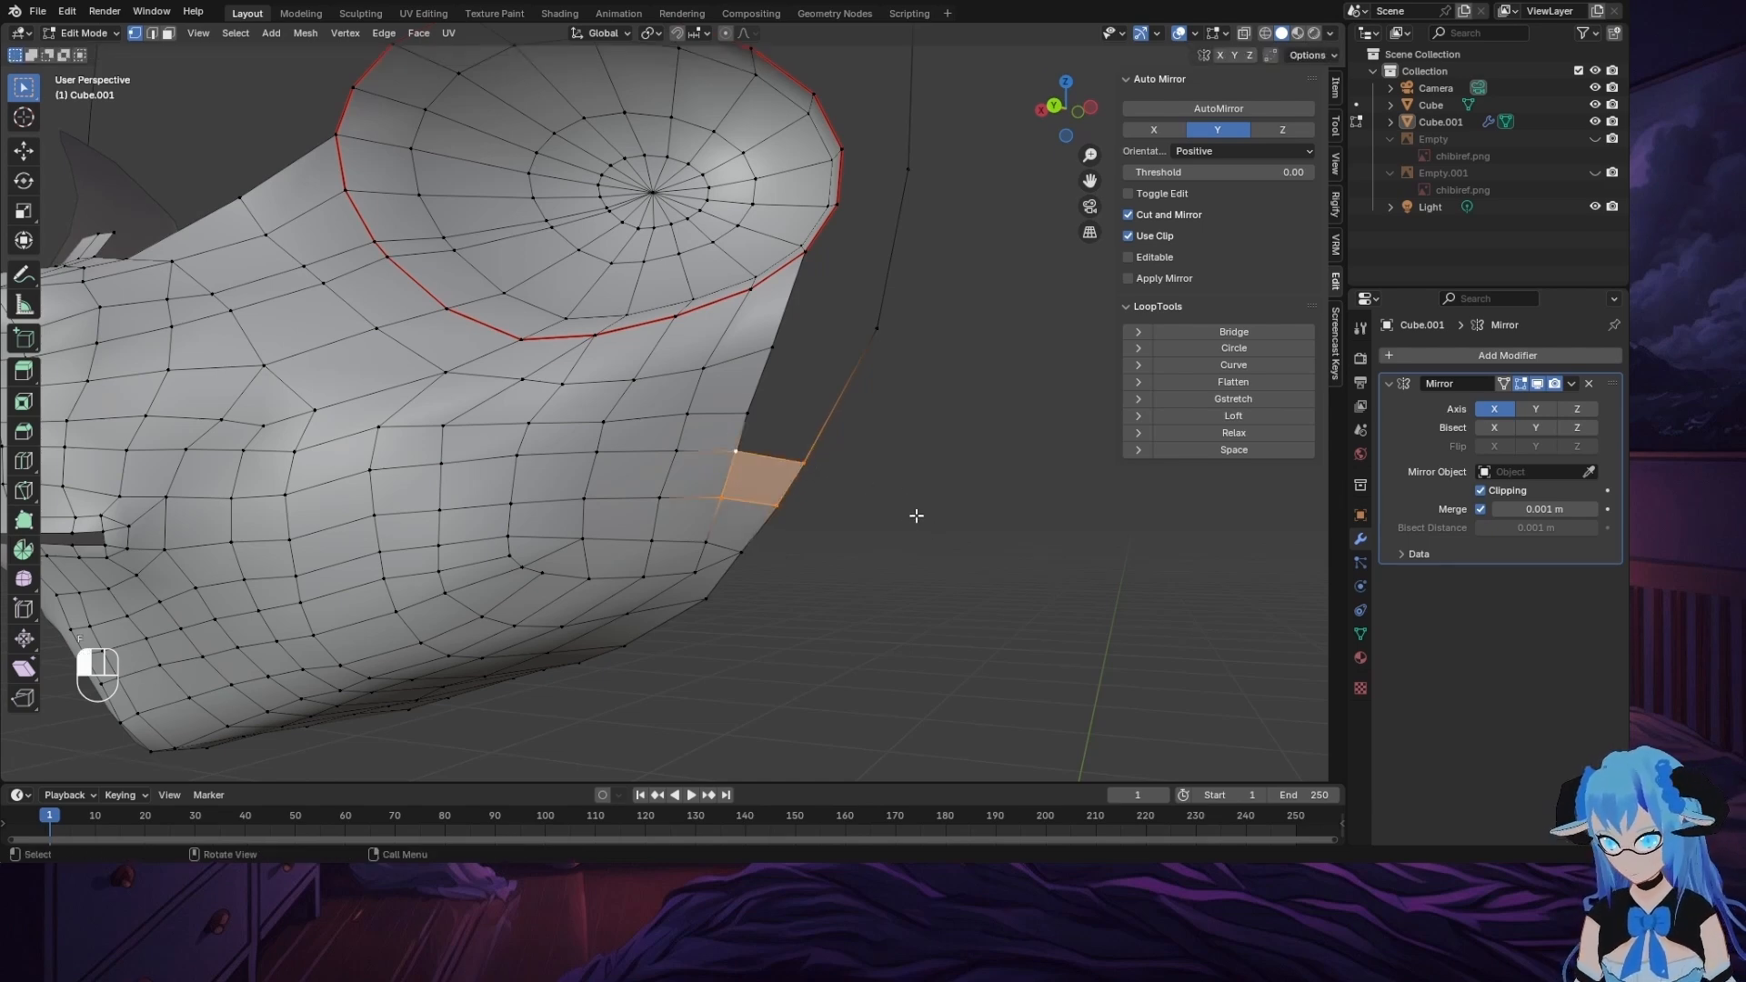
# Step: Subdivide the outline edge above the filled quad and slide the new vertex down toward the jaw
pyautogui.click(865, 350)
pyautogui.rightClick(835, 415)
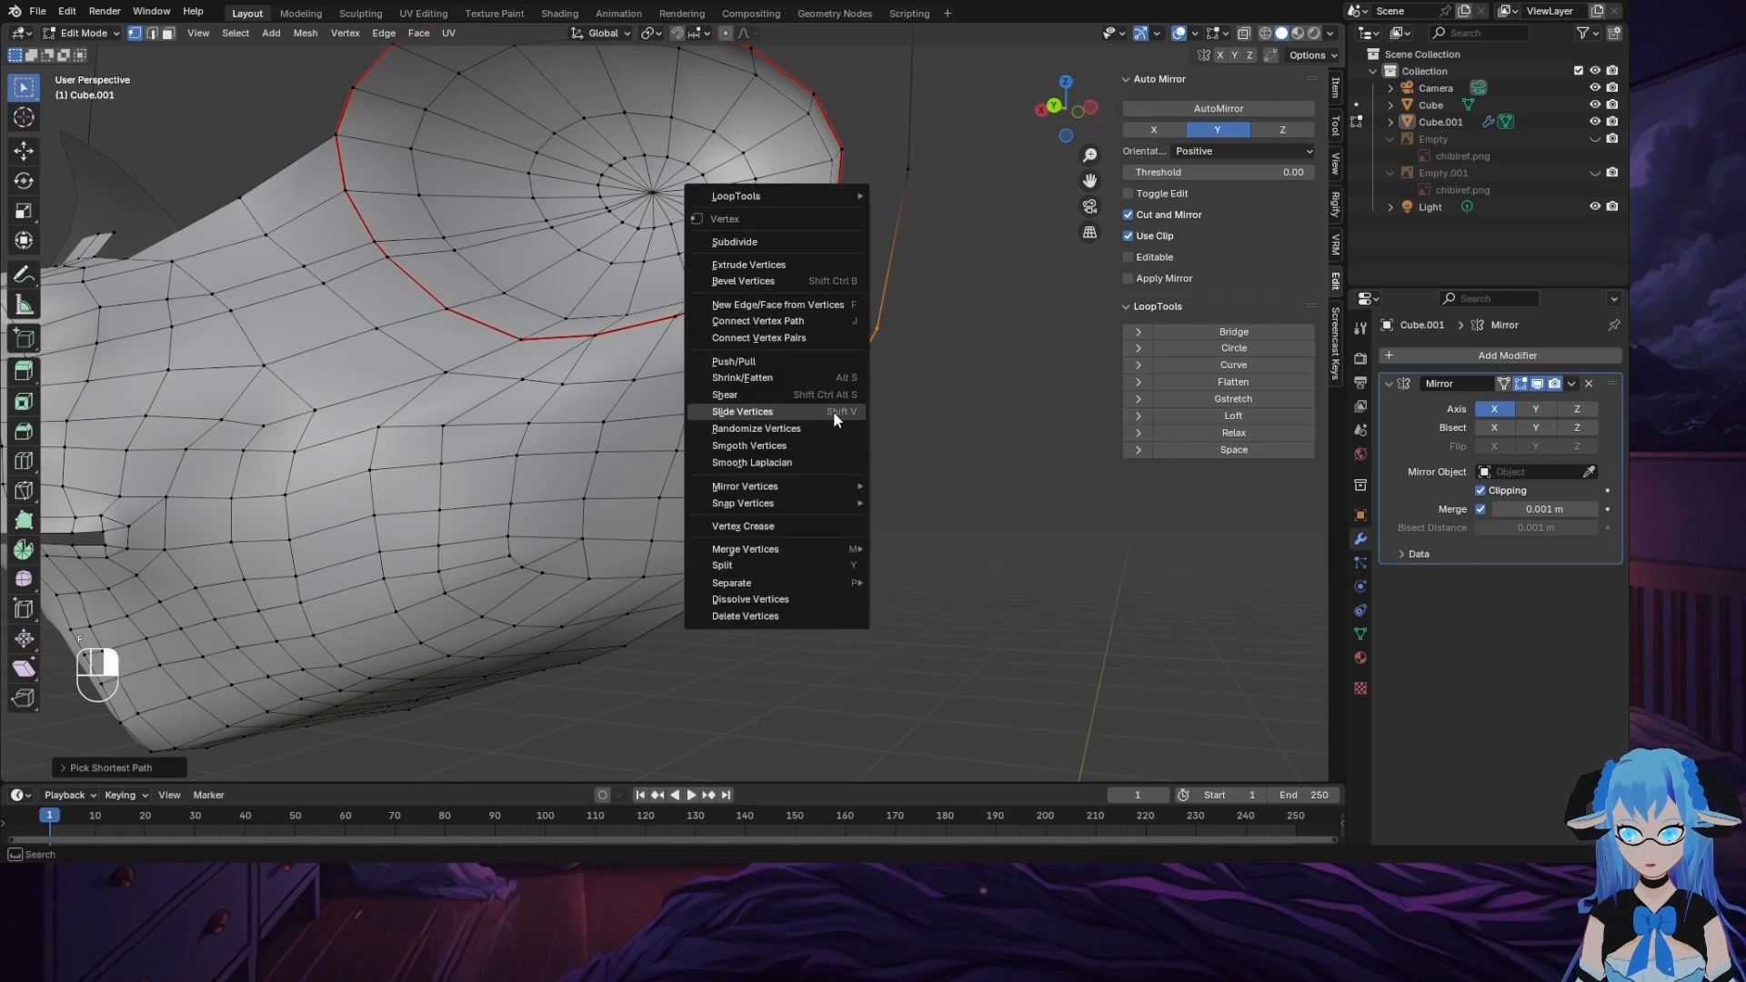
pyautogui.click(789, 244)
pyautogui.click(848, 392)
pyautogui.rightClick(839, 393)
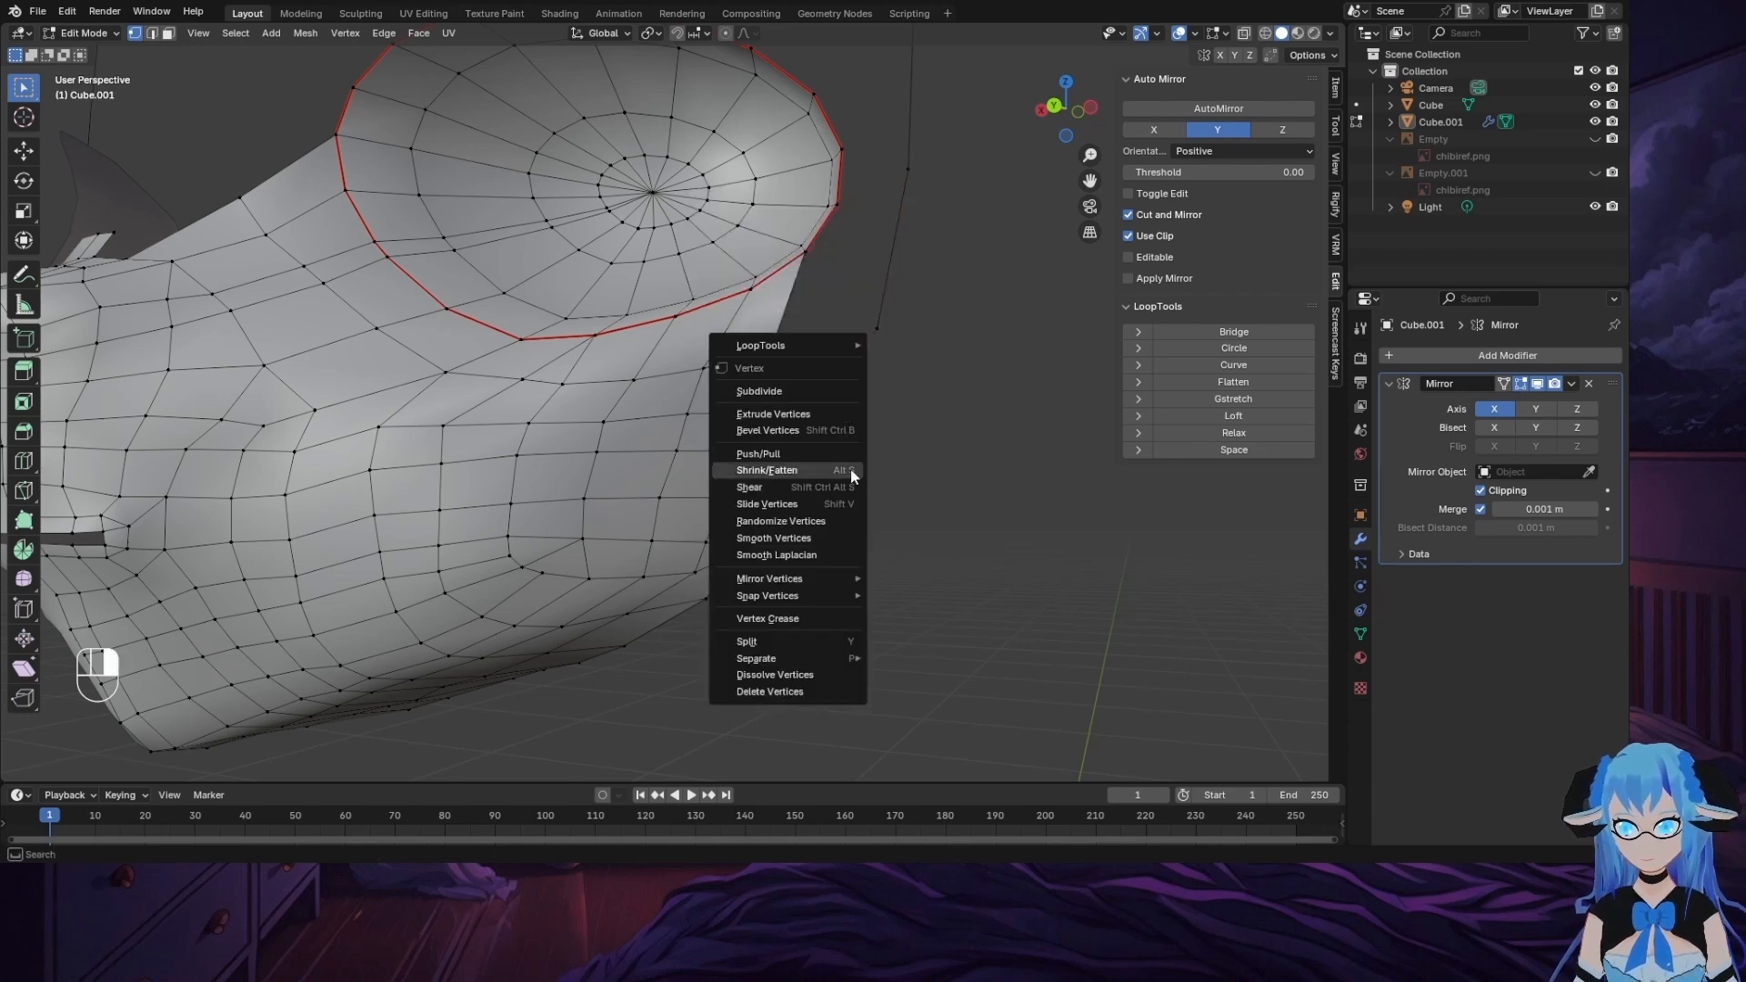
pyautogui.click(774, 504)
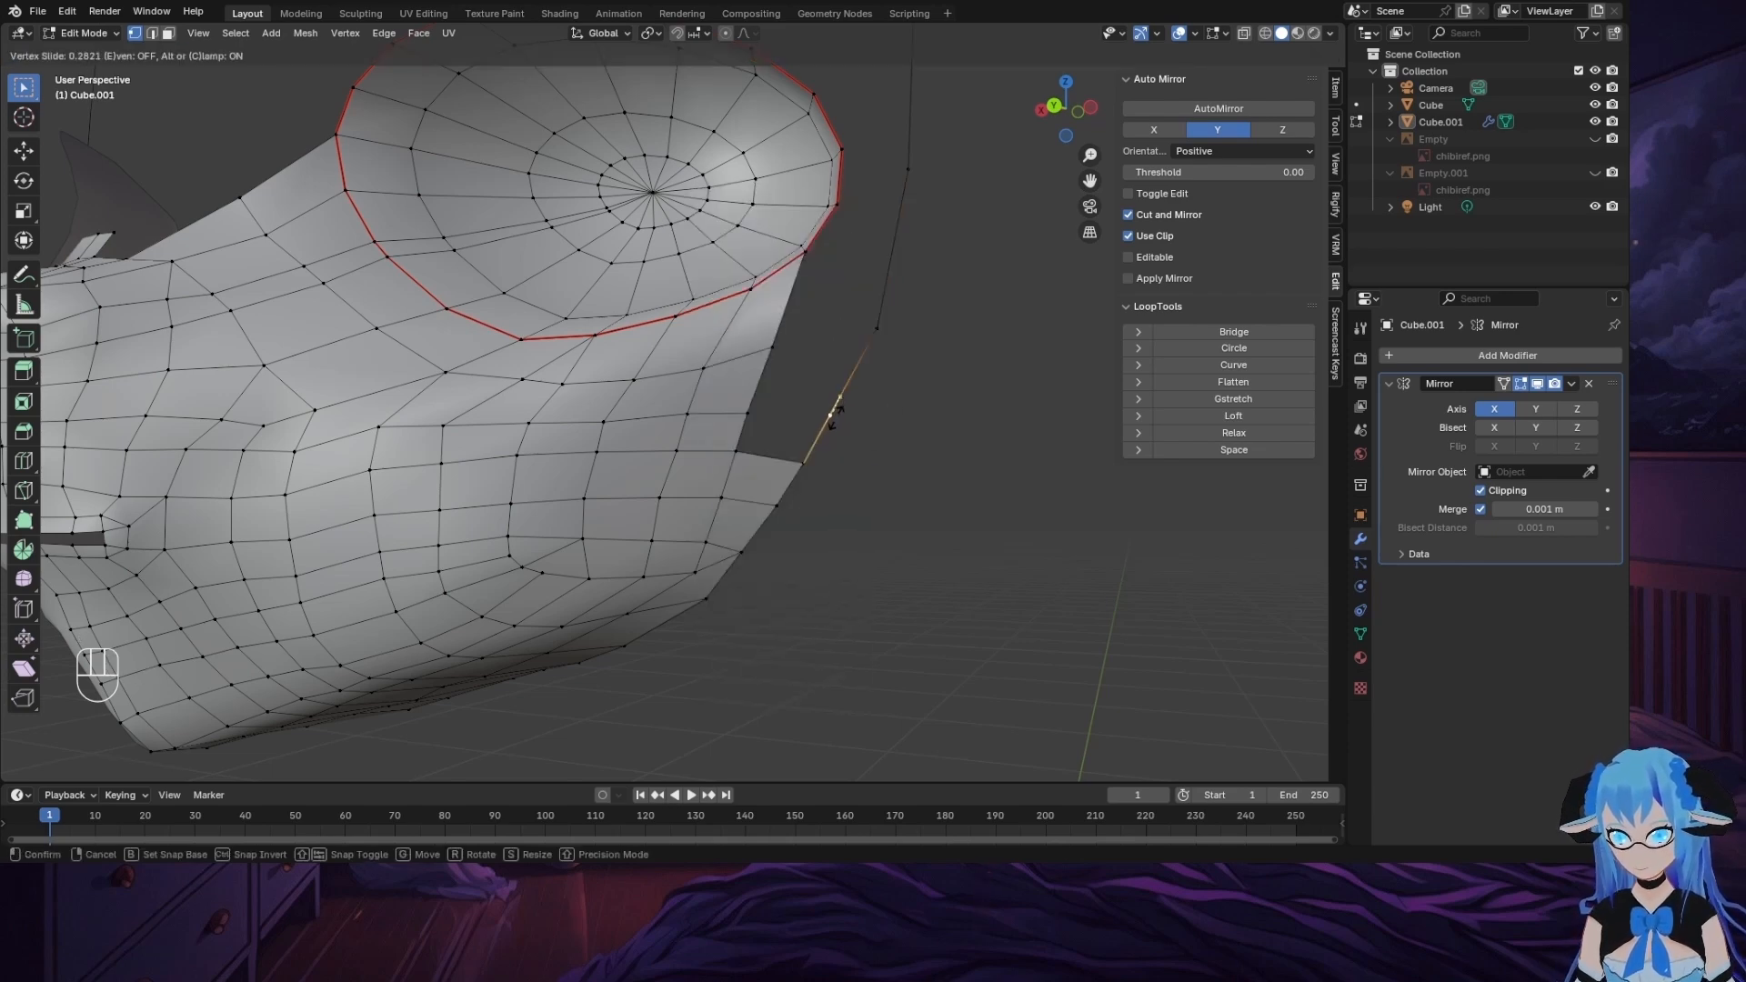
pyautogui.click(834, 424)
# Step: Fill the next quads upward between the cheek edge and the outer head outline
pyautogui.moveTo(739, 406); pyautogui.dragTo(867, 437)
pyautogui.keyDown('shift'); pyautogui.click(755, 421); pyautogui.keyUp('shift')
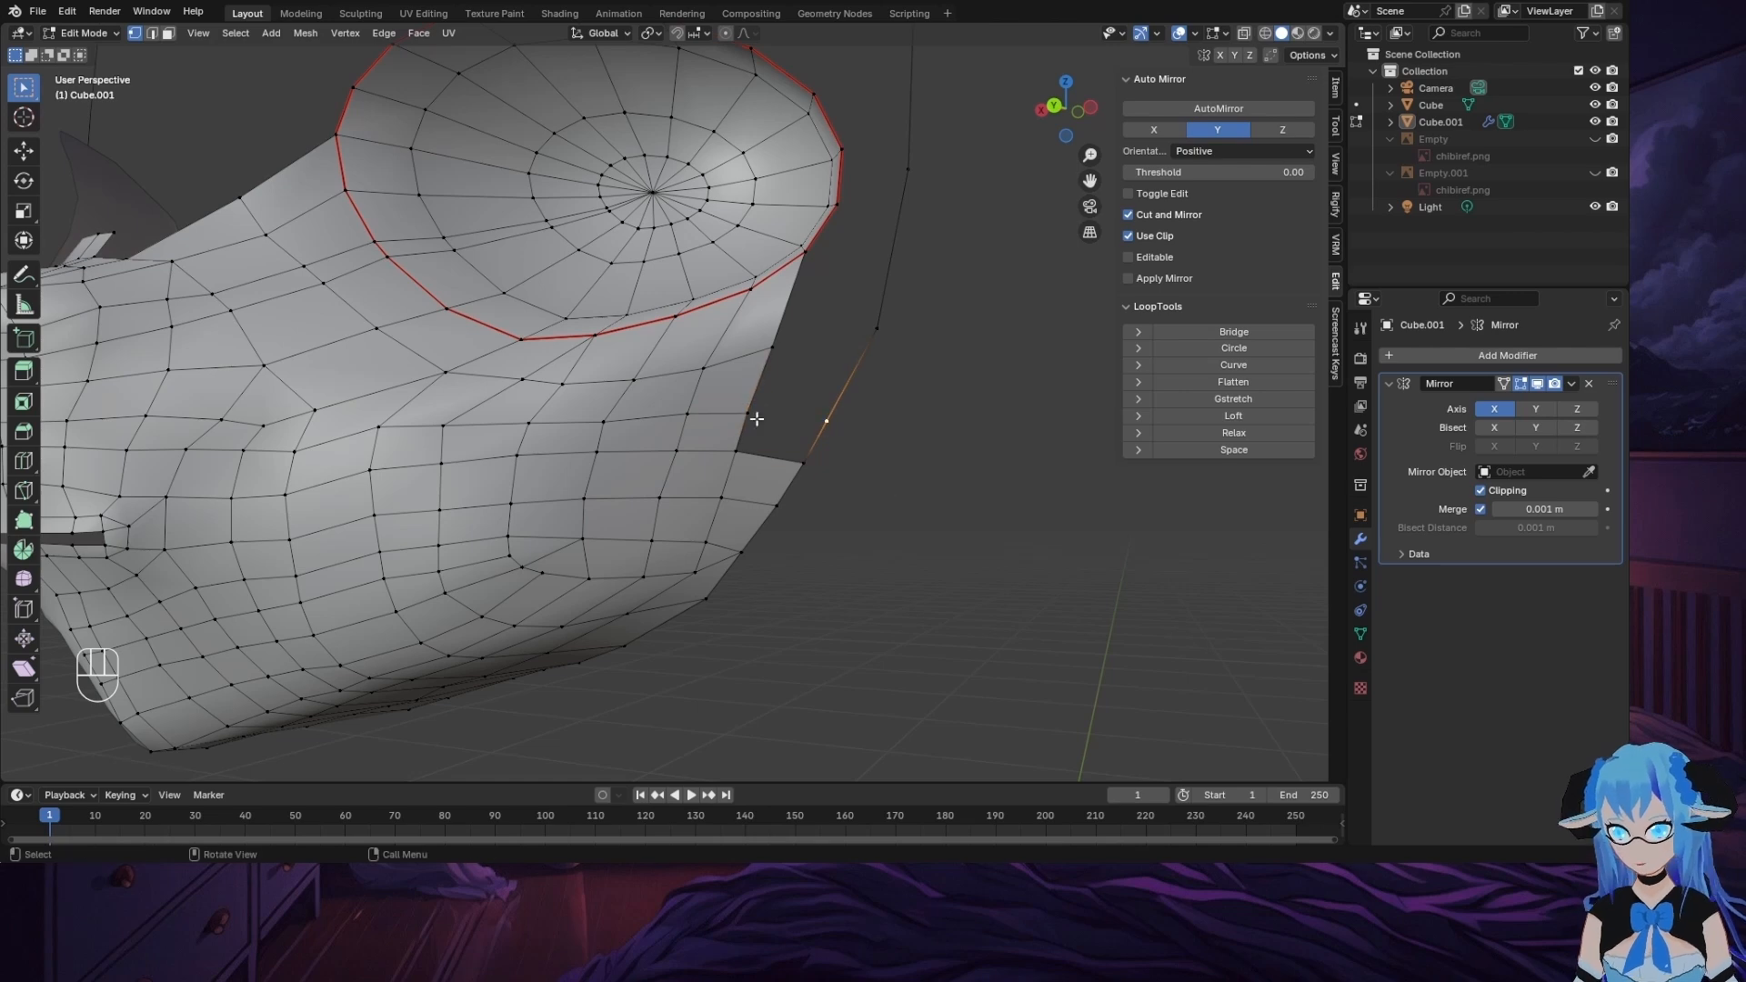
pyautogui.keyDown('shift'); pyautogui.click(756, 420); pyautogui.keyUp('shift')
pyautogui.press('f')
pyautogui.moveTo(808, 484); pyautogui.dragTo(869, 470, button='middle')
pyautogui.moveTo(835, 293); pyautogui.dragTo(939, 437)
pyautogui.press('f')
# Step: Continue filling quads from the outline's upper vertices until the strip meets the outer side of the eye socket rim
pyautogui.moveTo(940, 437); pyautogui.dragTo(1010, 405, button='middle')
pyautogui.scroll(-6, 1010, 404)
pyautogui.moveTo(545, 520); pyautogui.dragTo(619, 479, button='middle')
pyautogui.moveTo(828, 523); pyautogui.dragTo(760, 538, button='middle')
pyautogui.scroll(5, 762, 536)
pyautogui.keyDown('ctrl'); pyautogui.click(880, 204); pyautogui.keyUp('ctrl')
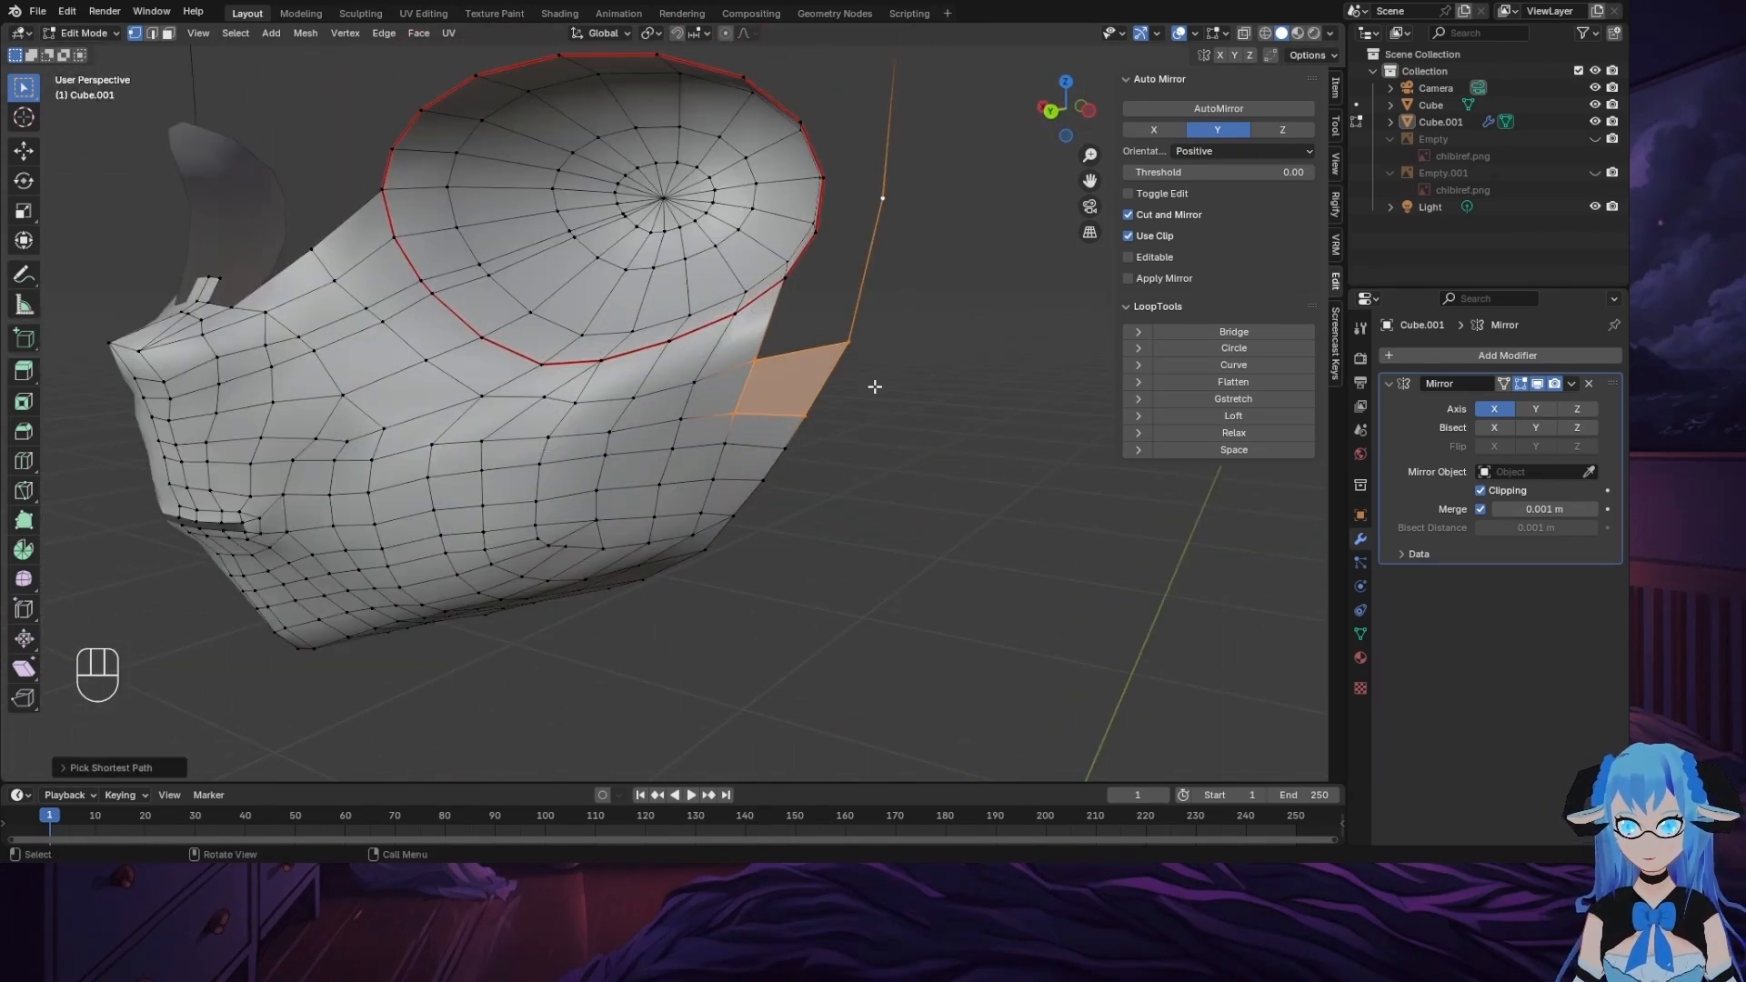
pyautogui.click(853, 343)
pyautogui.keyDown('ctrl'); pyautogui.click(880, 204); pyautogui.keyUp('ctrl')
pyautogui.press('f')
pyautogui.press('f')
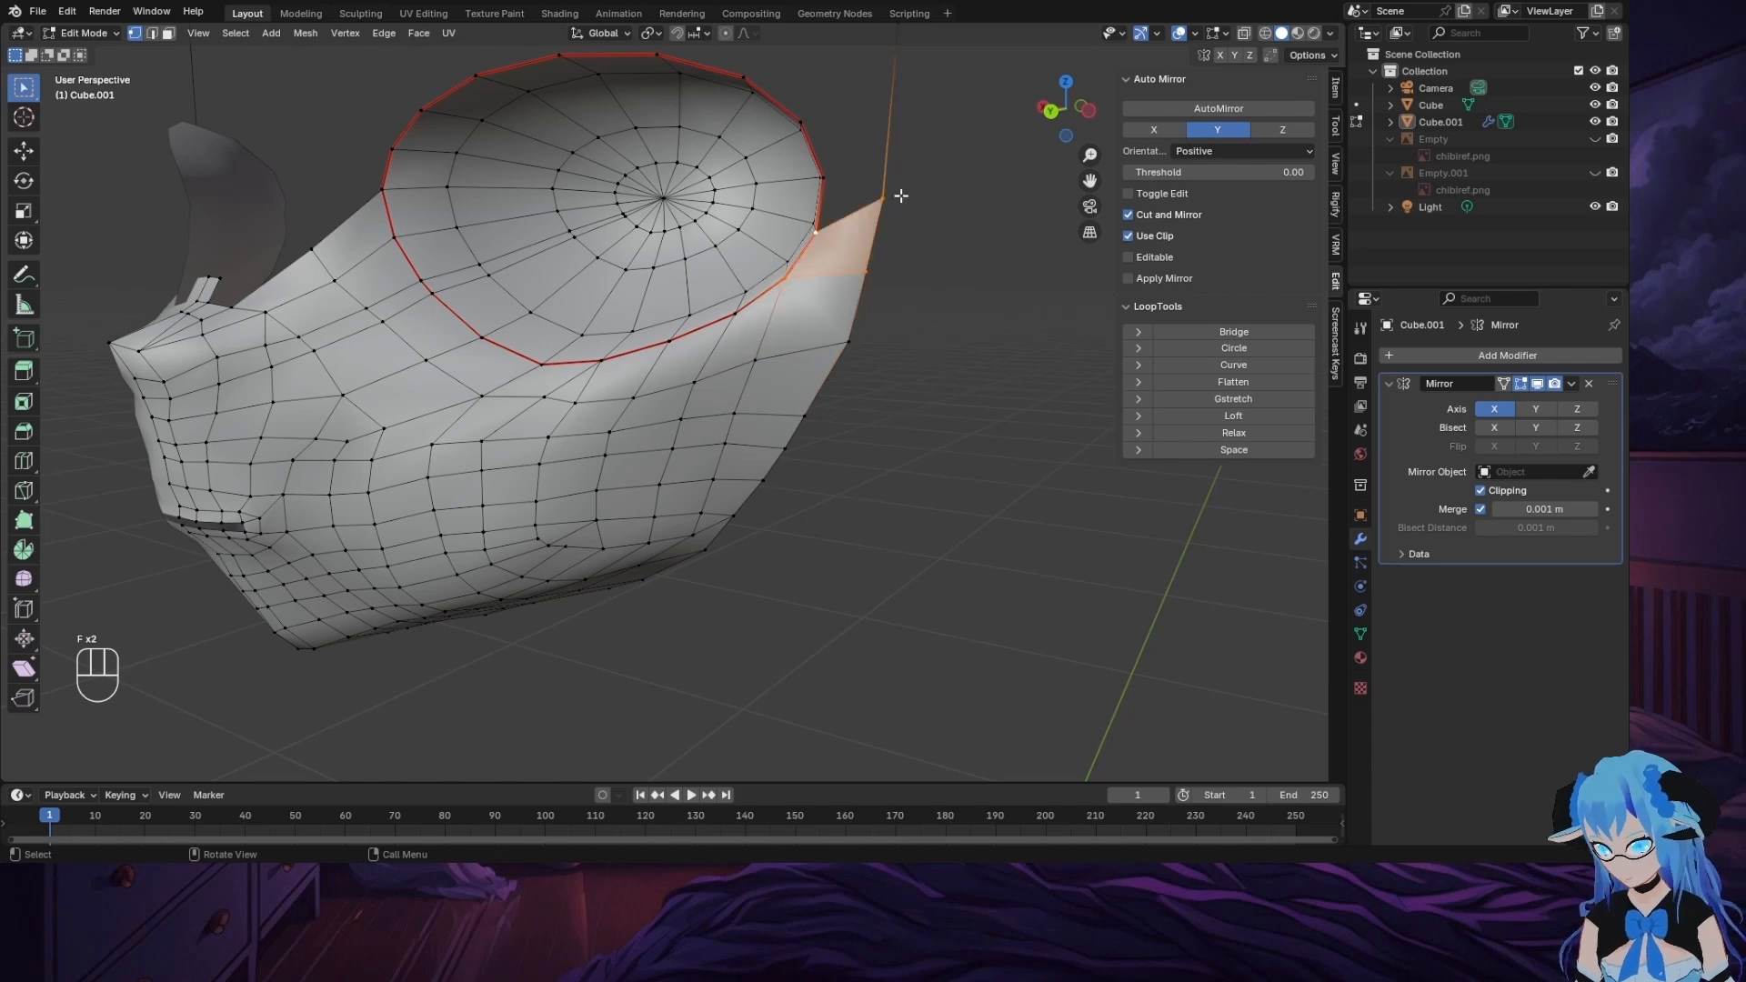
# Step: Subdivide the outline edge beside the eye socket, slide the new vertex down level with the rim, and fill the adjoining quad
pyautogui.scroll(4, 779, 525)
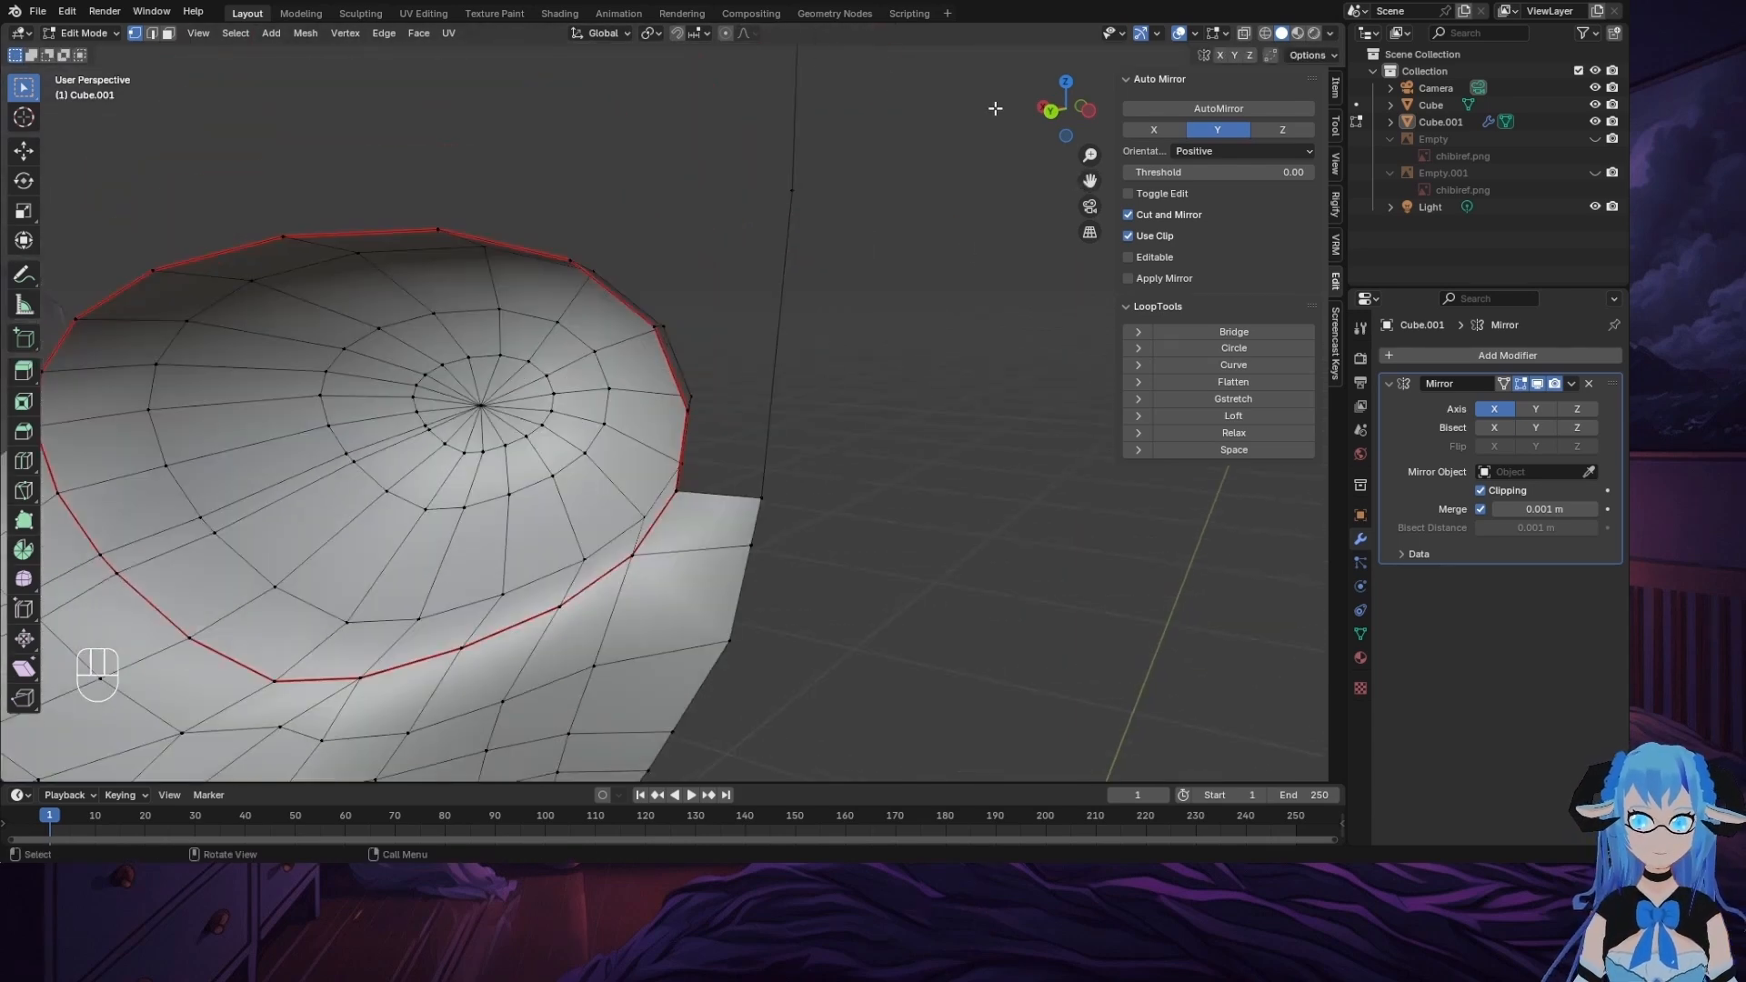
pyautogui.keyDown('ctrl'); pyautogui.click(779, 525); pyautogui.keyUp('ctrl')
pyautogui.rightClick(787, 528)
pyautogui.click(773, 314)
pyautogui.click(780, 364)
pyautogui.rightClick(778, 337)
pyautogui.click(773, 448)
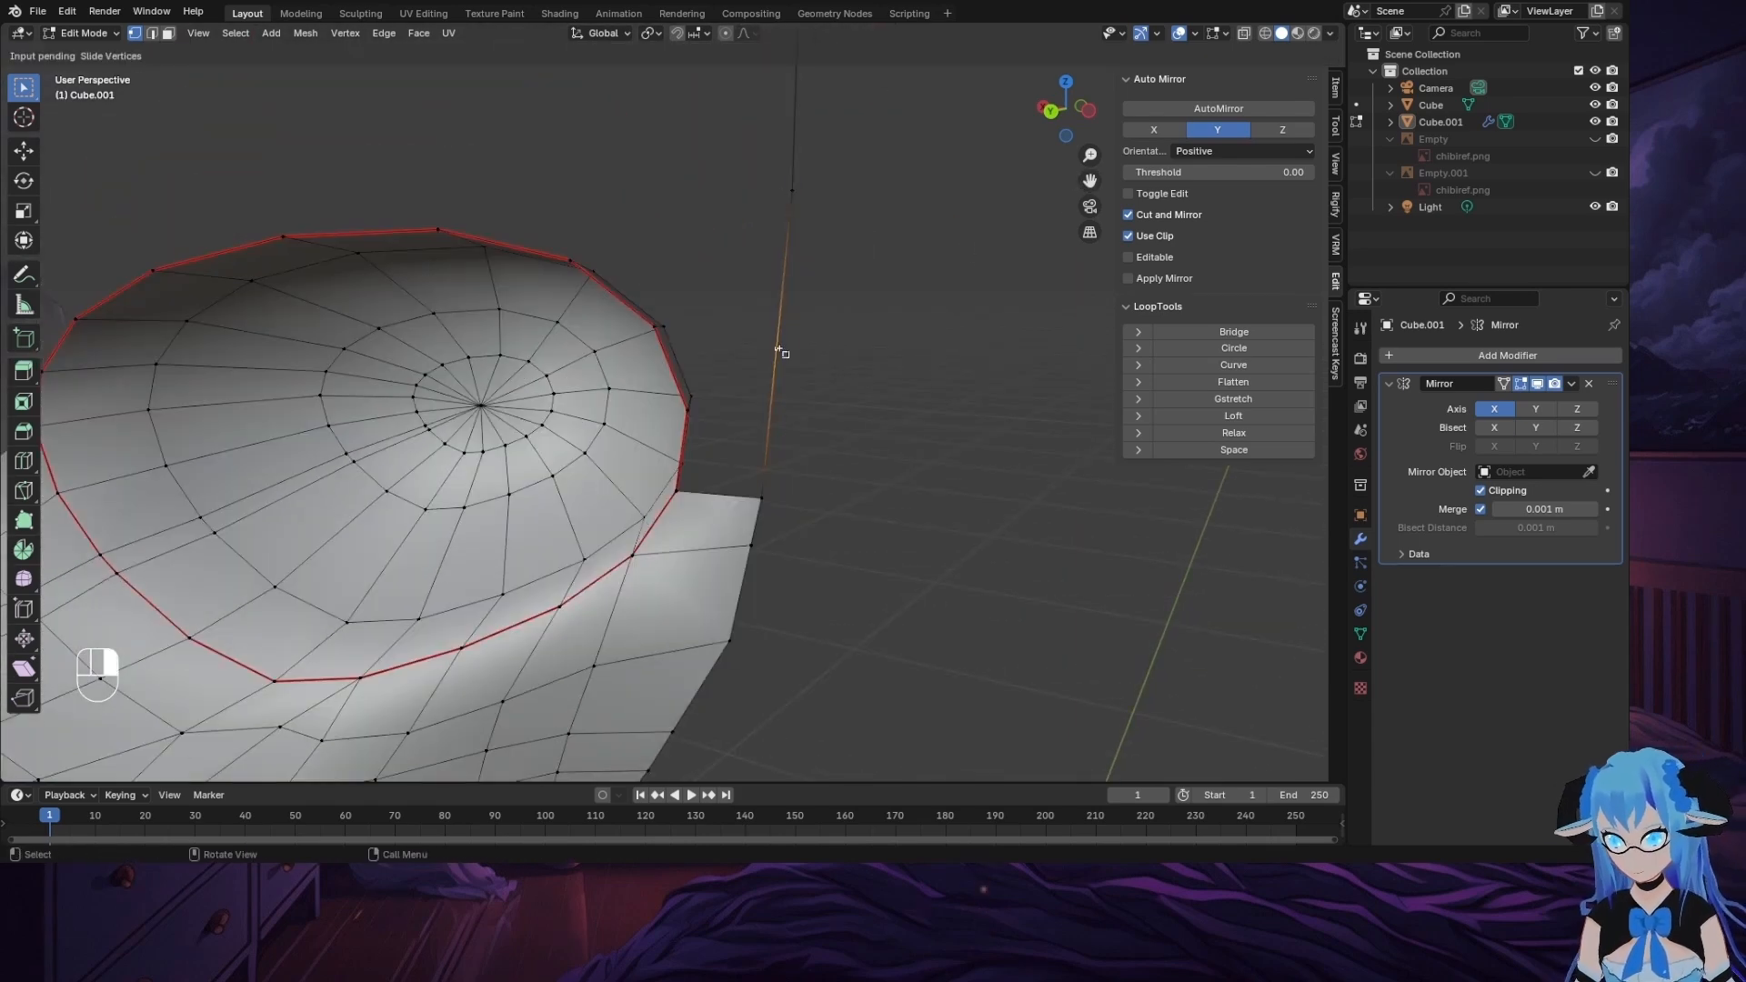
pyautogui.click(773, 423)
pyautogui.click(693, 414)
pyautogui.press('f')
# Step: Switch to Sculpt Mode and try smoothing the face surface with the Smooth brush
pyautogui.moveTo(756, 425); pyautogui.dragTo(826, 370, button='middle')
pyautogui.scroll(-6, 783, 437)
pyautogui.moveTo(536, 582); pyautogui.dragTo(636, 596, button='middle')
pyautogui.click(90, 35)
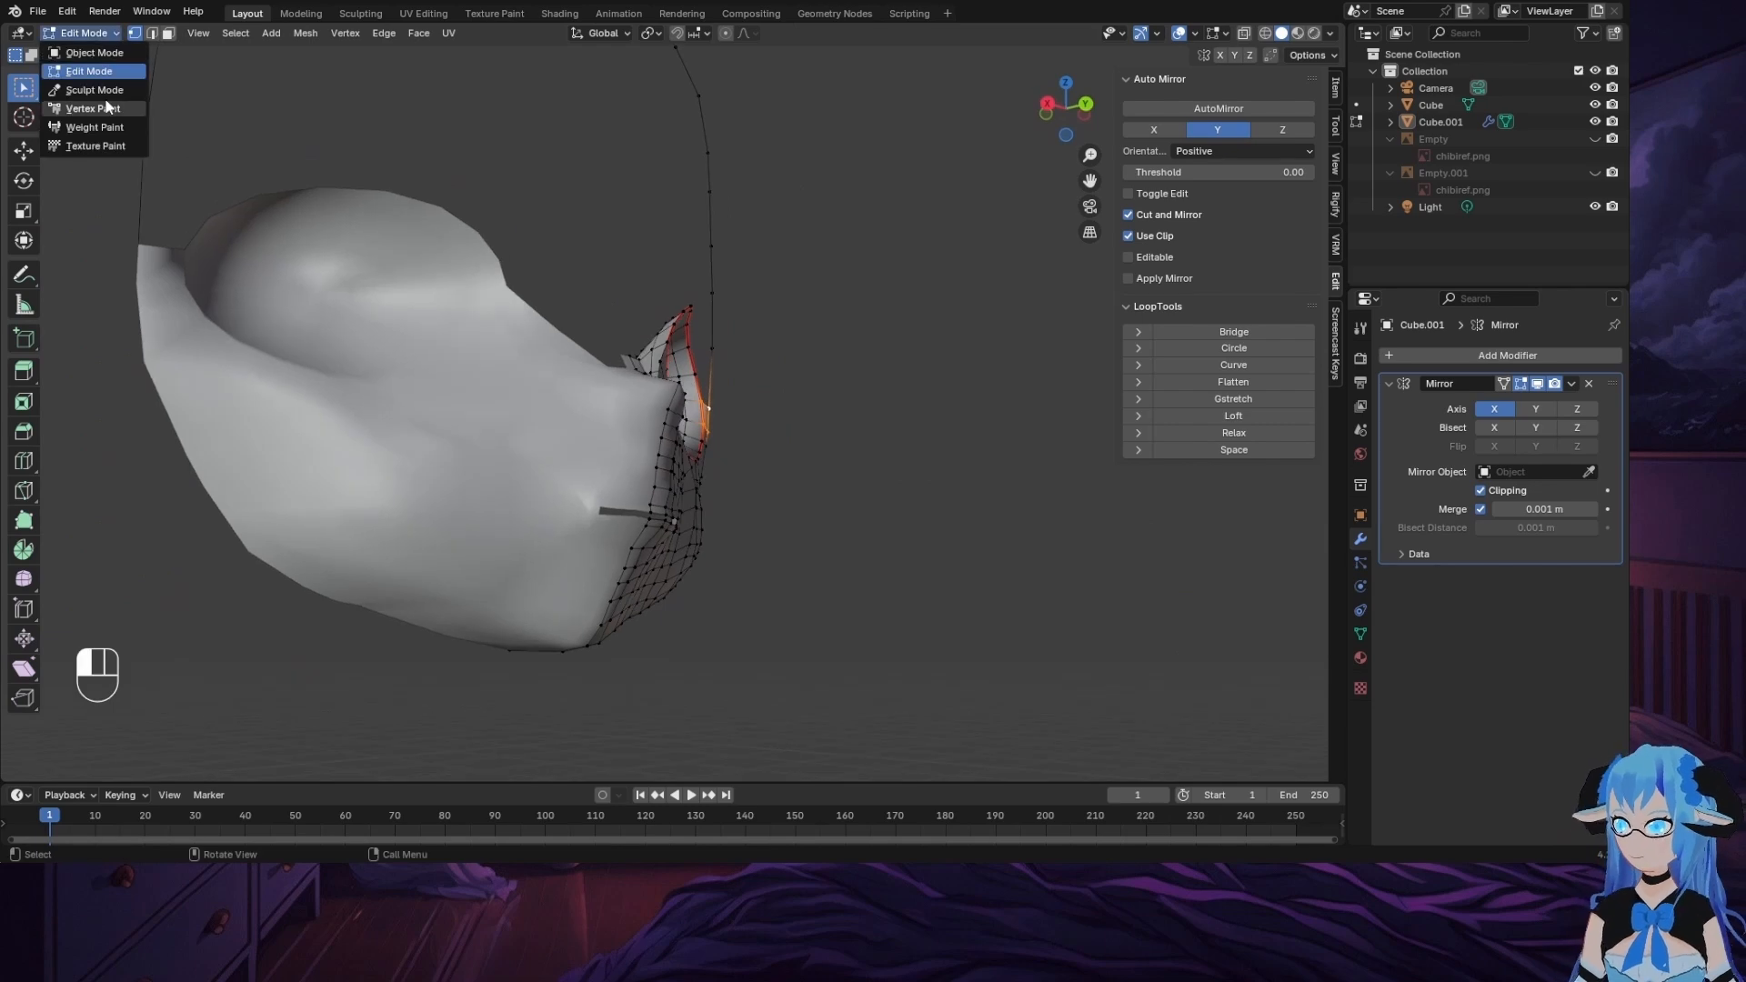
pyautogui.click(107, 91)
pyautogui.moveTo(473, 455)
pyautogui.mouseDown(button='middle')
pyautogui.moveTo(546, 487)
pyautogui.moveTo(667, 620)
pyautogui.mouseUp(button='middle')
pyautogui.moveTo(510, 272)
pyautogui.mouseDown(button='middle')
pyautogui.moveTo(291, 273)
pyautogui.moveTo(496, 273)
pyautogui.mouseUp(button='middle')
pyautogui.moveTo(173, 55); pyautogui.dragTo(171, 56)
pyautogui.moveTo(882, 535)
pyautogui.mouseDown(button='middle')
pyautogui.moveTo(237, 536)
pyautogui.moveTo(748, 571)
pyautogui.mouseUp(button='middle')
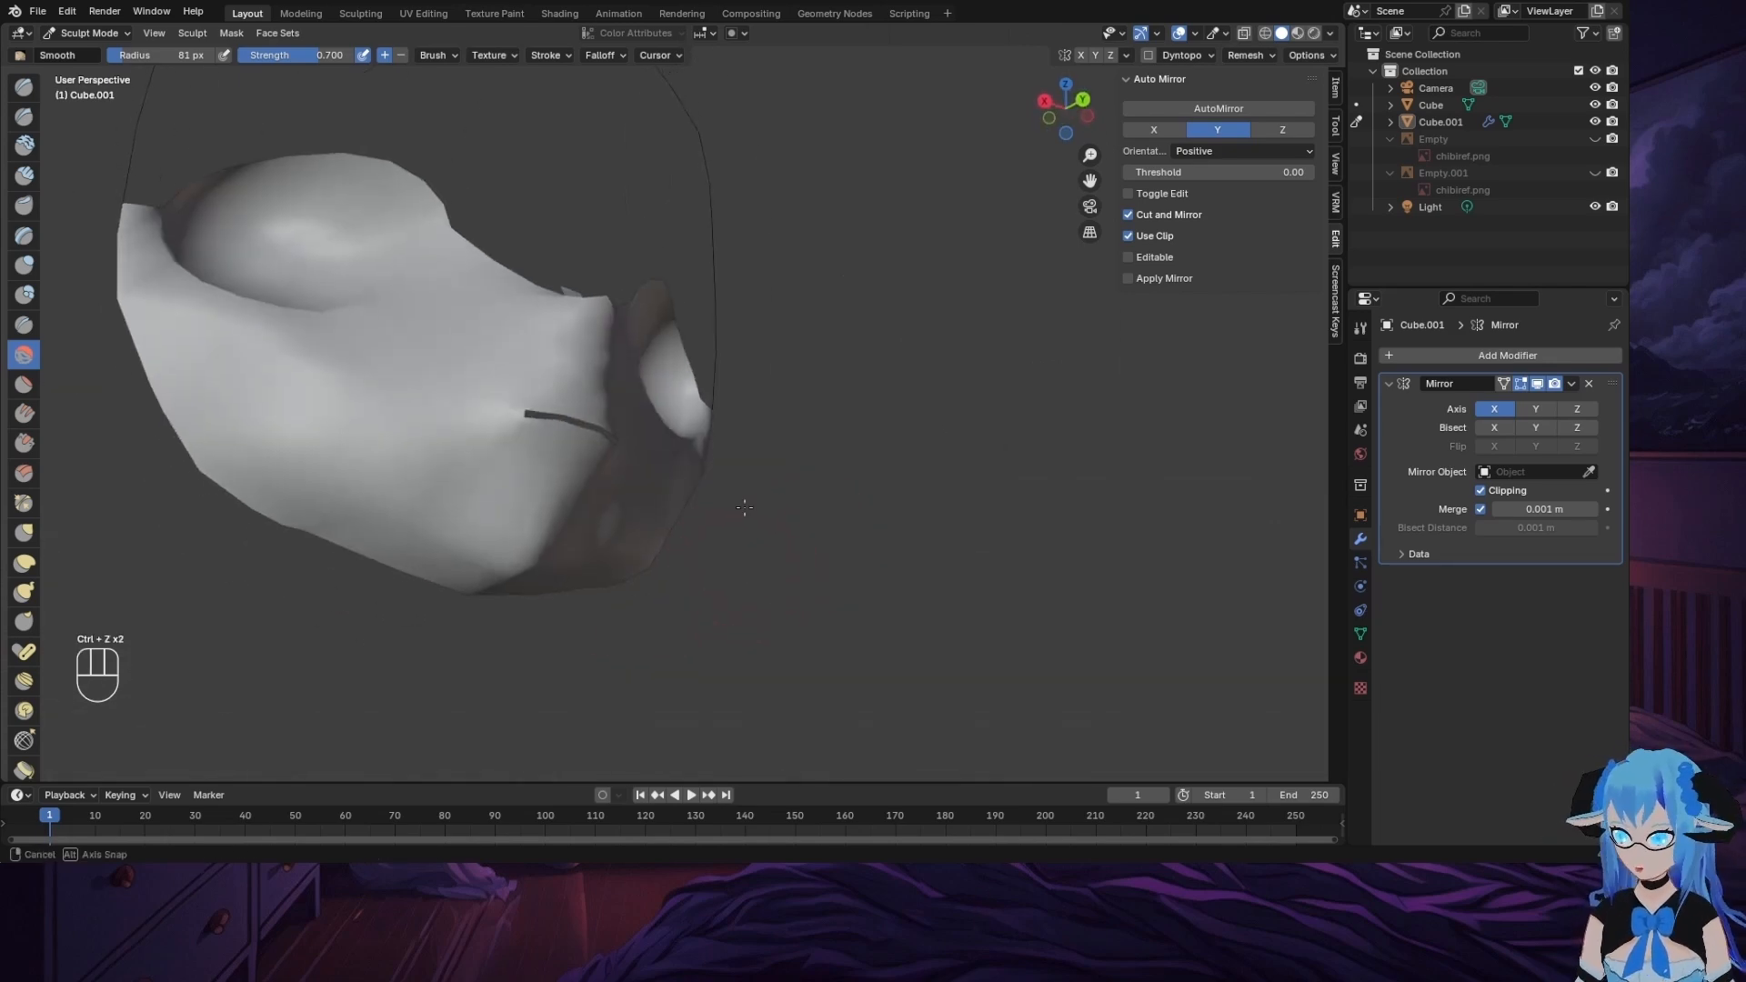
# Step: Undo the sculpted smoothing and return the face mesh to Edit Mode
pyautogui.hotkey('ctrl', 'z')
pyautogui.hotkey('ctrl', 'z')
pyautogui.hotkey('ctrl', 'z')
pyautogui.moveTo(488, 547)
pyautogui.mouseDown(button='middle')
pyautogui.moveTo(635, 472)
pyautogui.moveTo(600, 533)
pyautogui.moveTo(531, 563)
pyautogui.mouseUp(button='middle')
pyautogui.hotkey('ctrl', 'z')
pyautogui.hotkey('ctrl', 'z')
pyautogui.hotkey('ctrl', 'z')
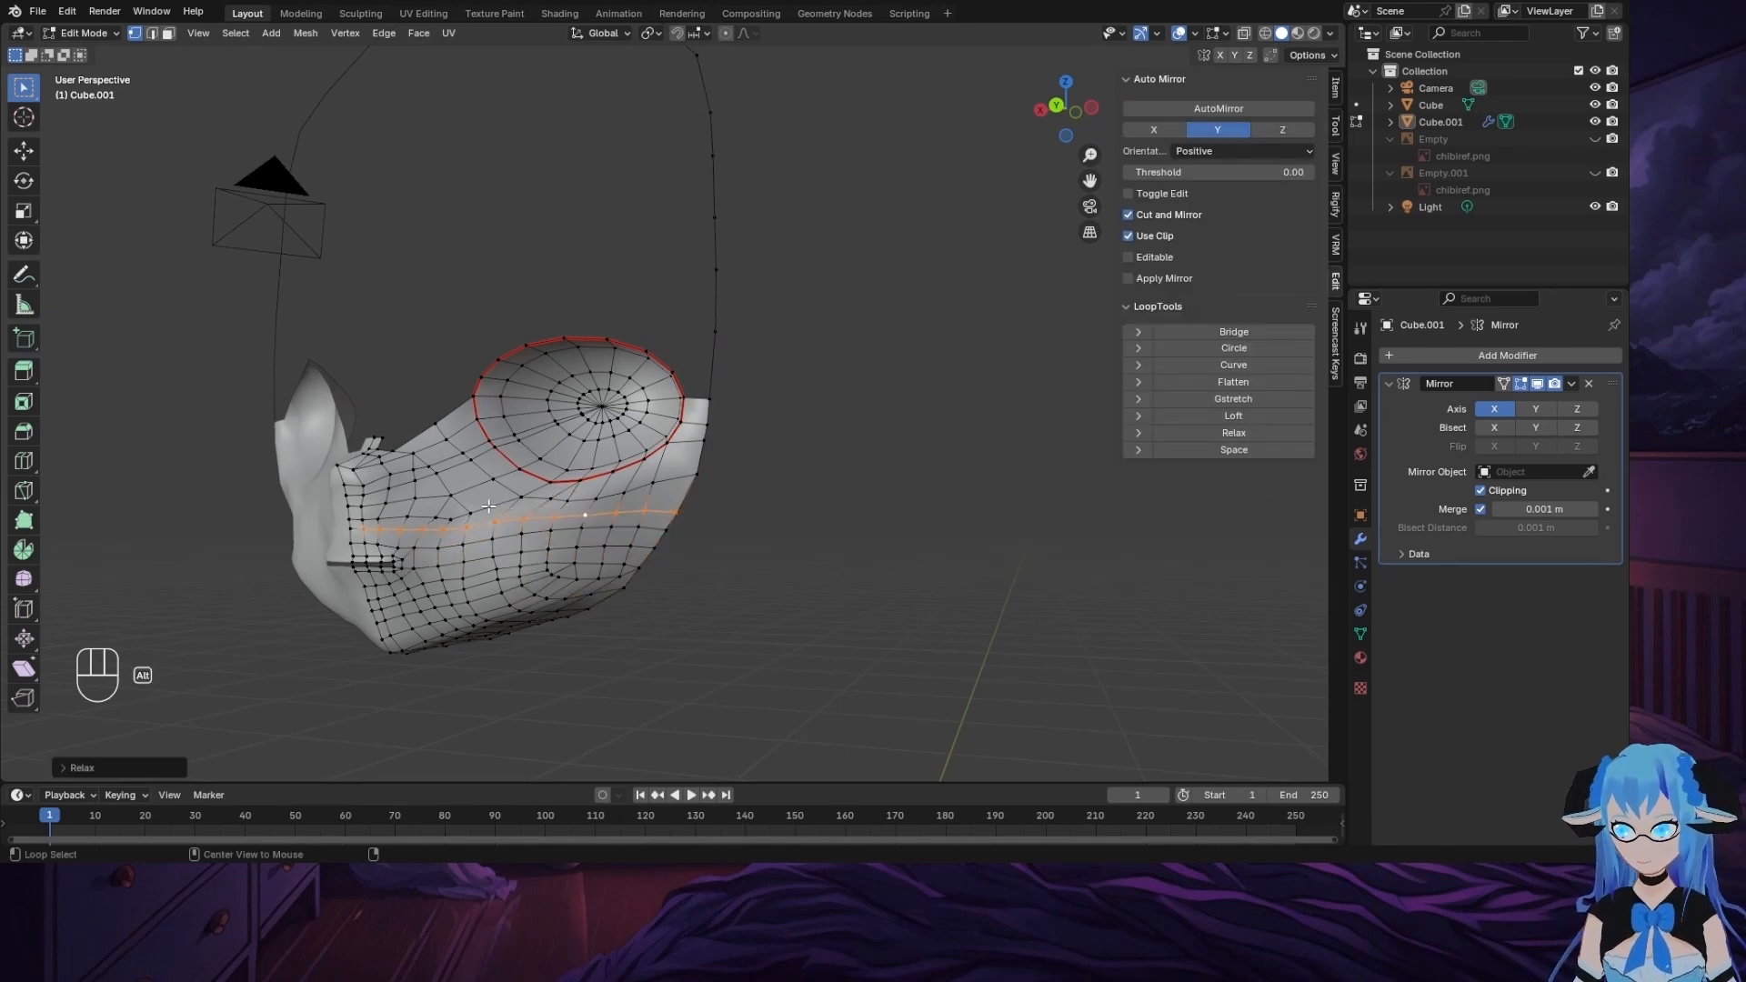
# Step: Relax five edge loops running across the chin and lower cheek below the mouth, one after another, with LoopTools
pyautogui.moveTo(545, 582); pyautogui.dragTo(740, 534, button='middle')
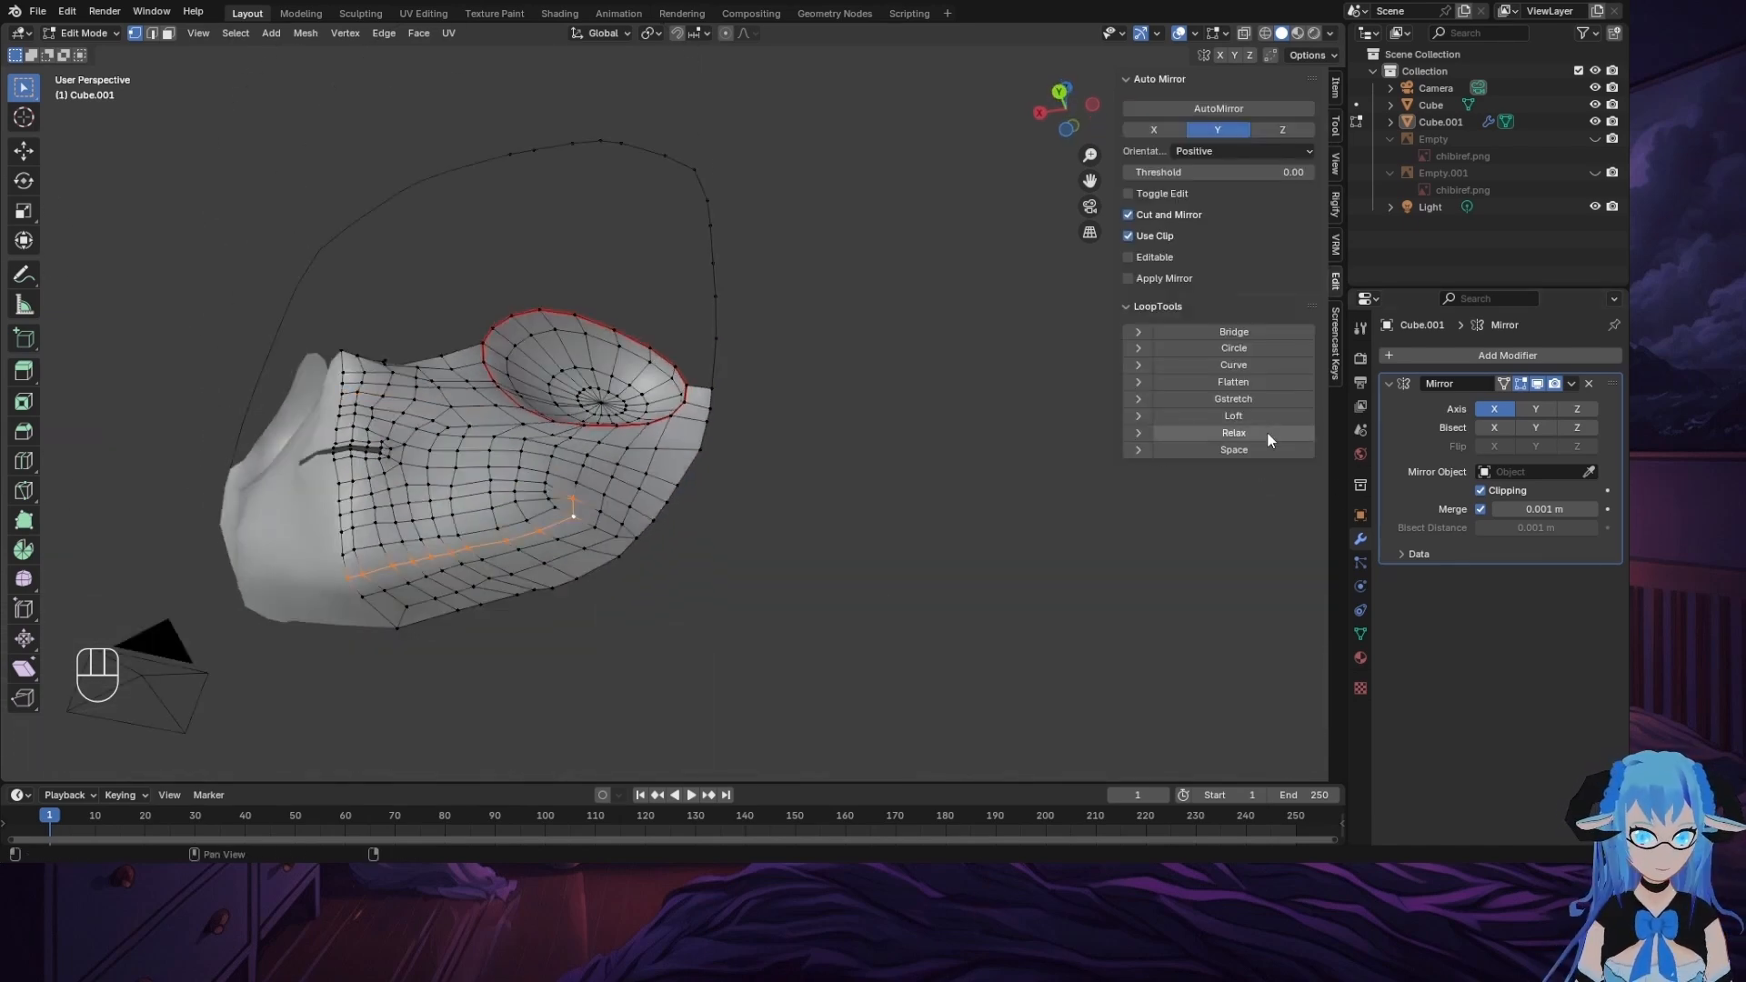
pyautogui.click(1169, 433)
pyautogui.keyDown('alt'); pyautogui.click(528, 516); pyautogui.keyUp('alt')
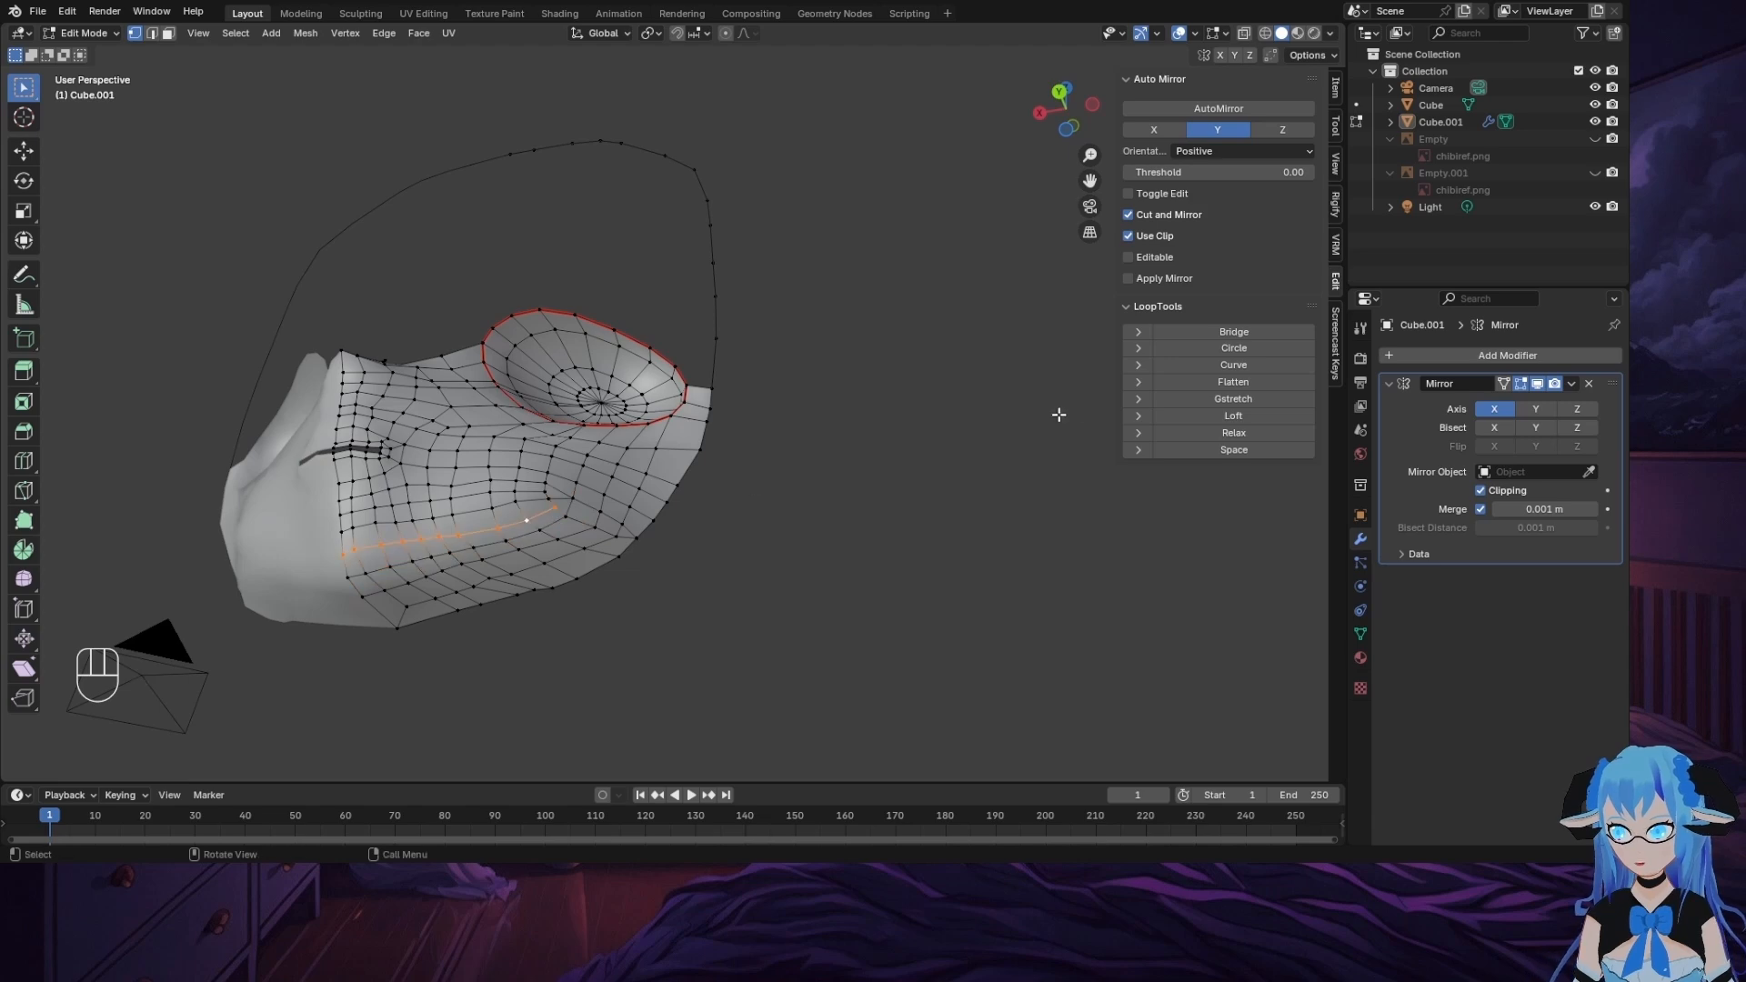
pyautogui.click(1216, 431)
pyautogui.keyDown('alt'); pyautogui.click(458, 510); pyautogui.keyUp('alt')
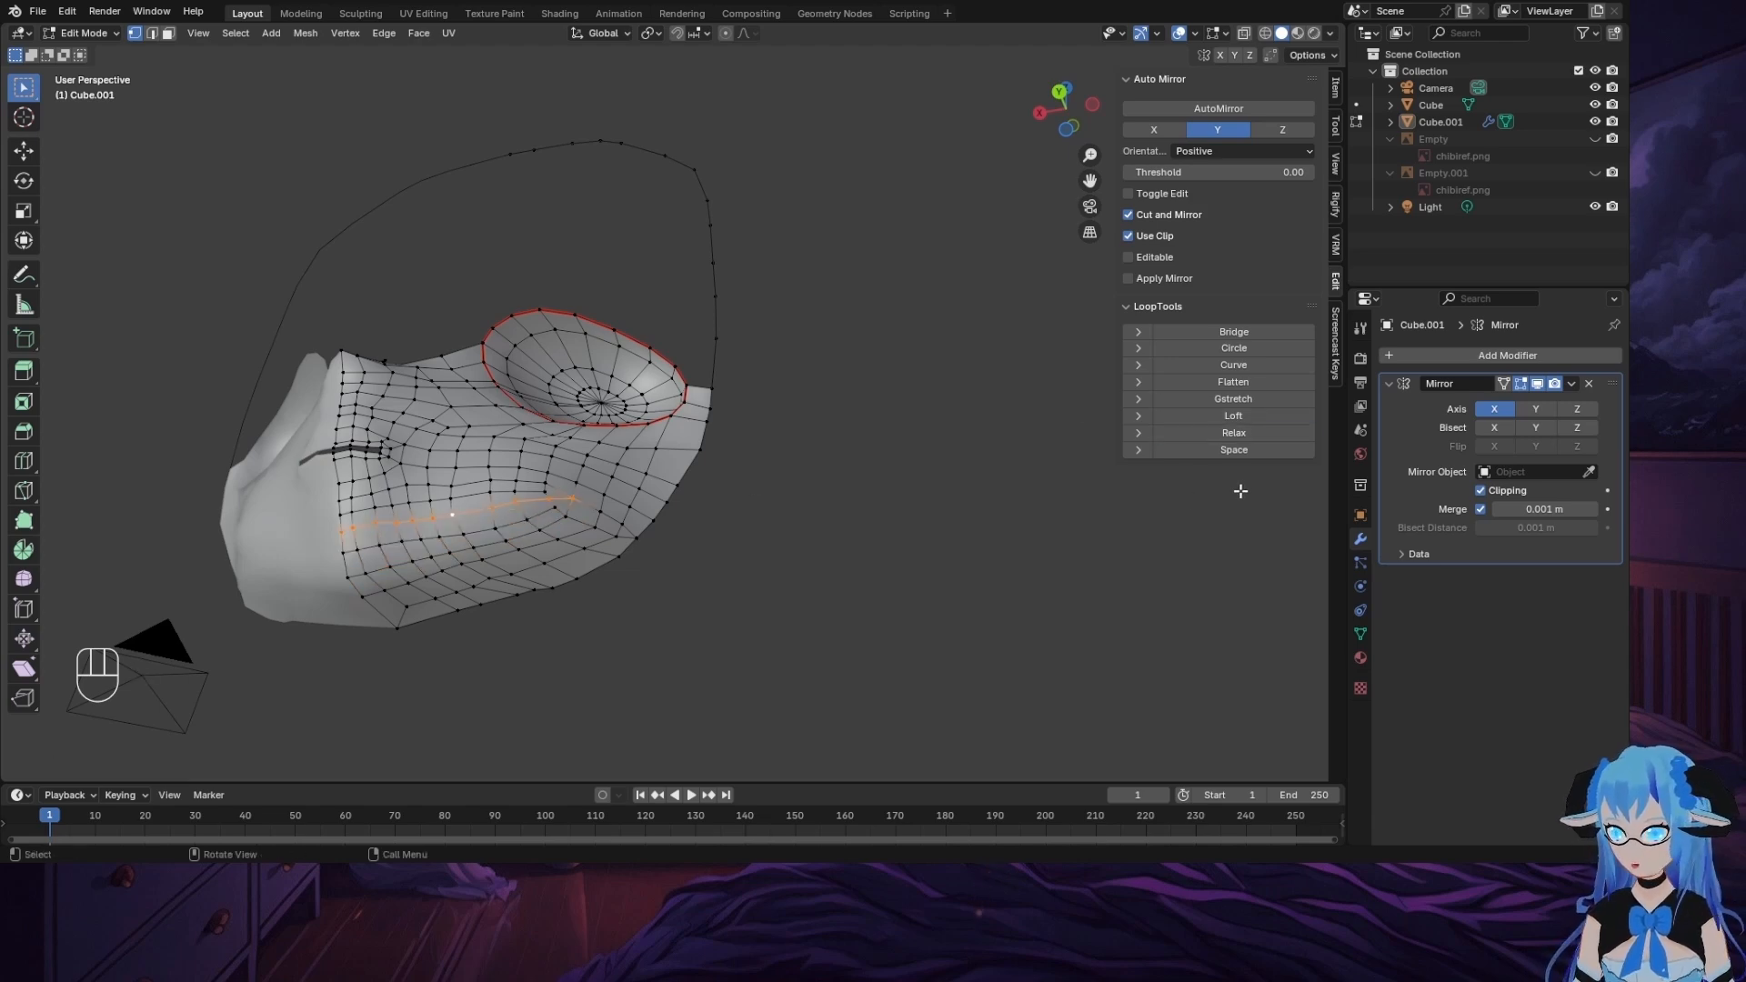
pyautogui.click(1255, 435)
pyautogui.keyDown('alt'); pyautogui.click(467, 496); pyautogui.keyUp('alt')
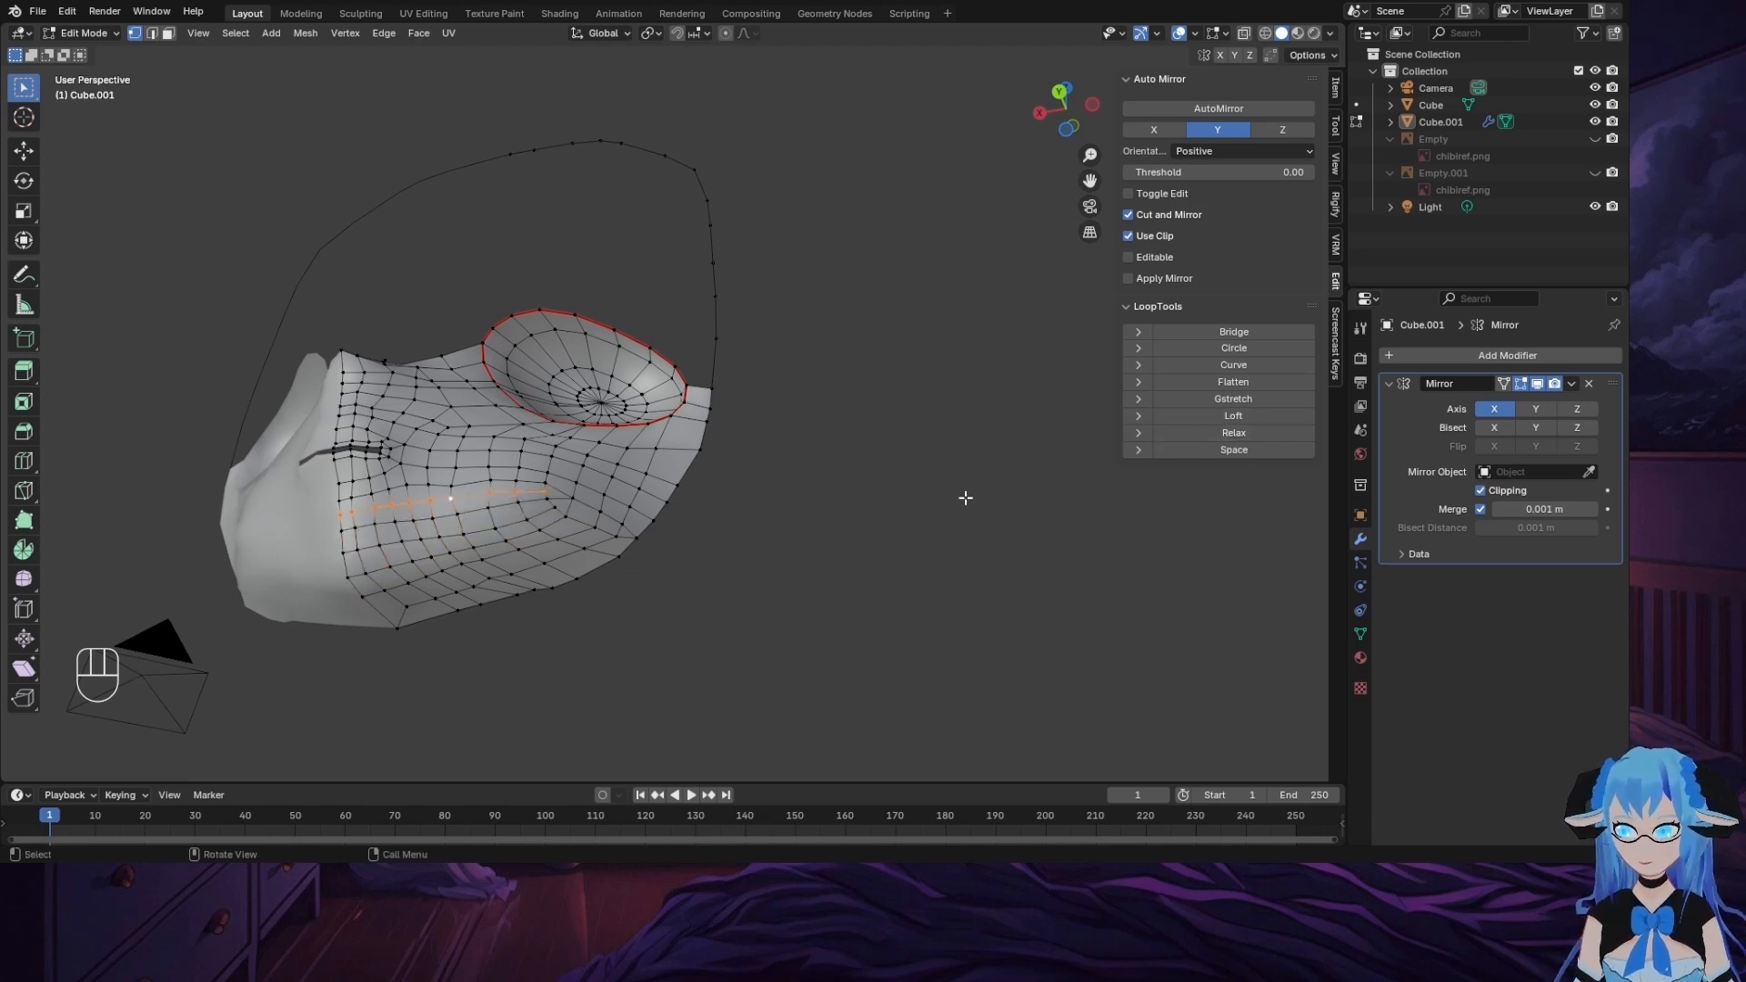
pyautogui.click(1254, 437)
pyautogui.keyDown('alt'); pyautogui.click(534, 490); pyautogui.keyUp('alt')
pyautogui.click(1224, 431)
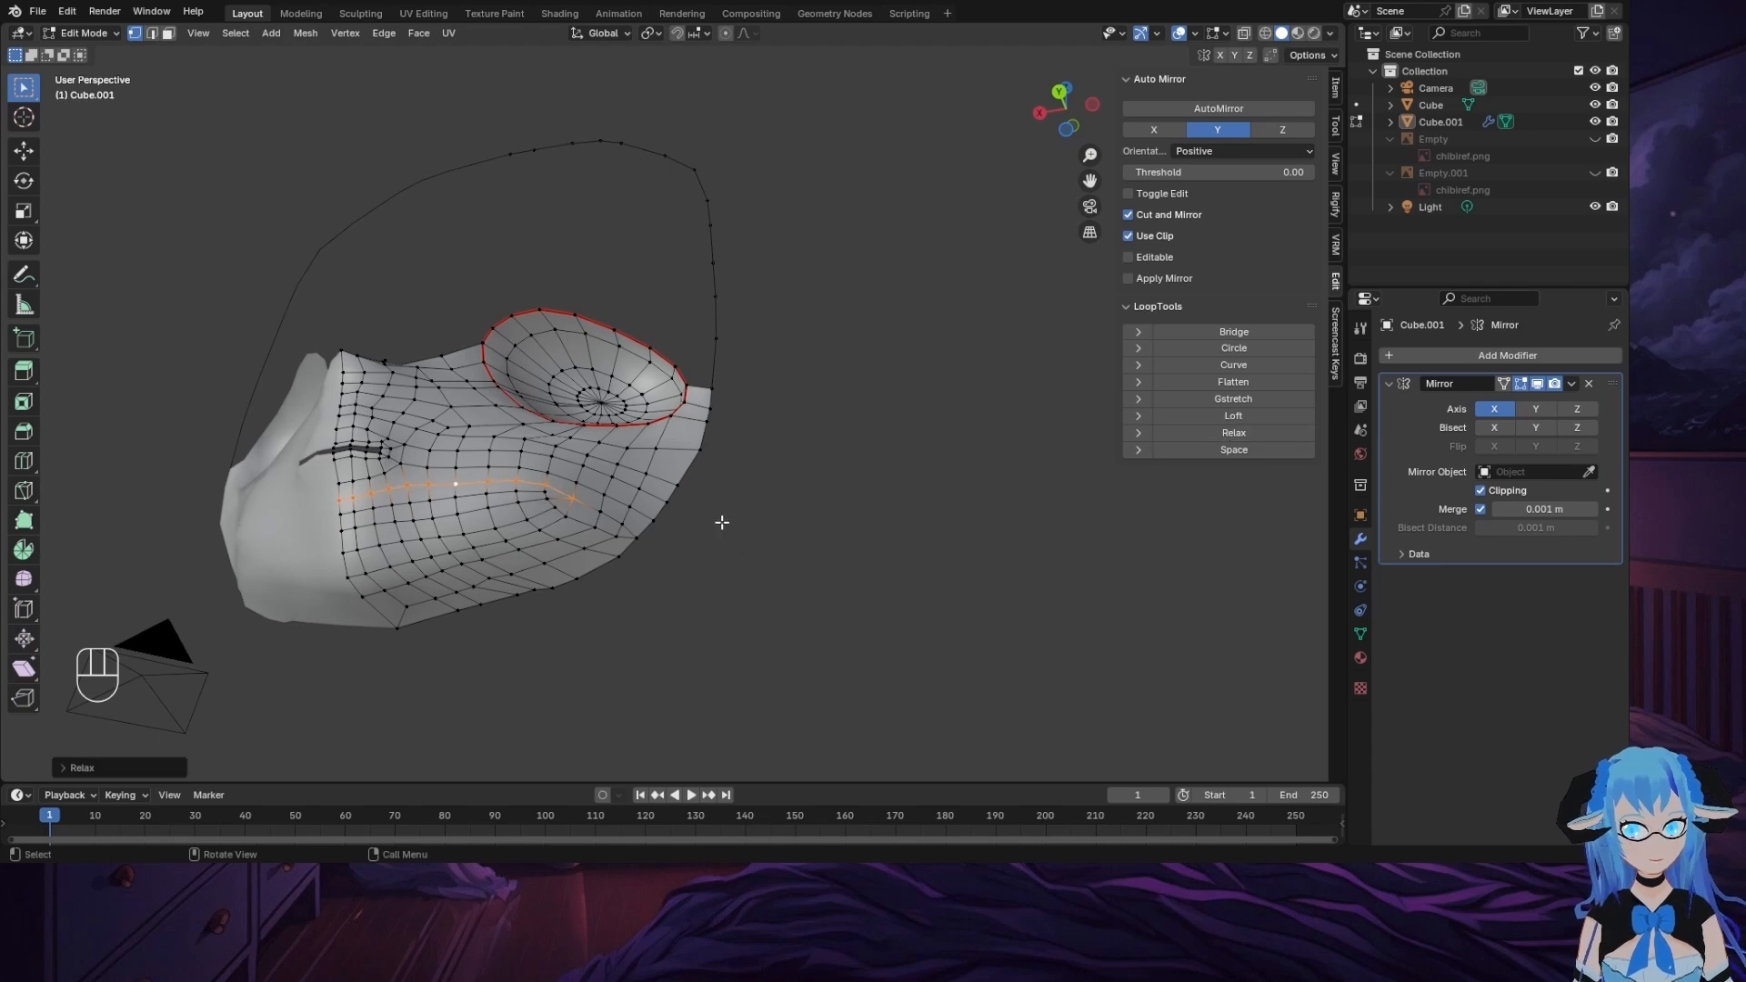
# Step: Relax the edge loop that follows the jawline and rises to the outer side of the eye socket
pyautogui.moveTo(721, 519); pyautogui.dragTo(748, 495, button='middle')
pyautogui.keyDown('alt'); pyautogui.click(516, 510); pyautogui.keyUp('alt')
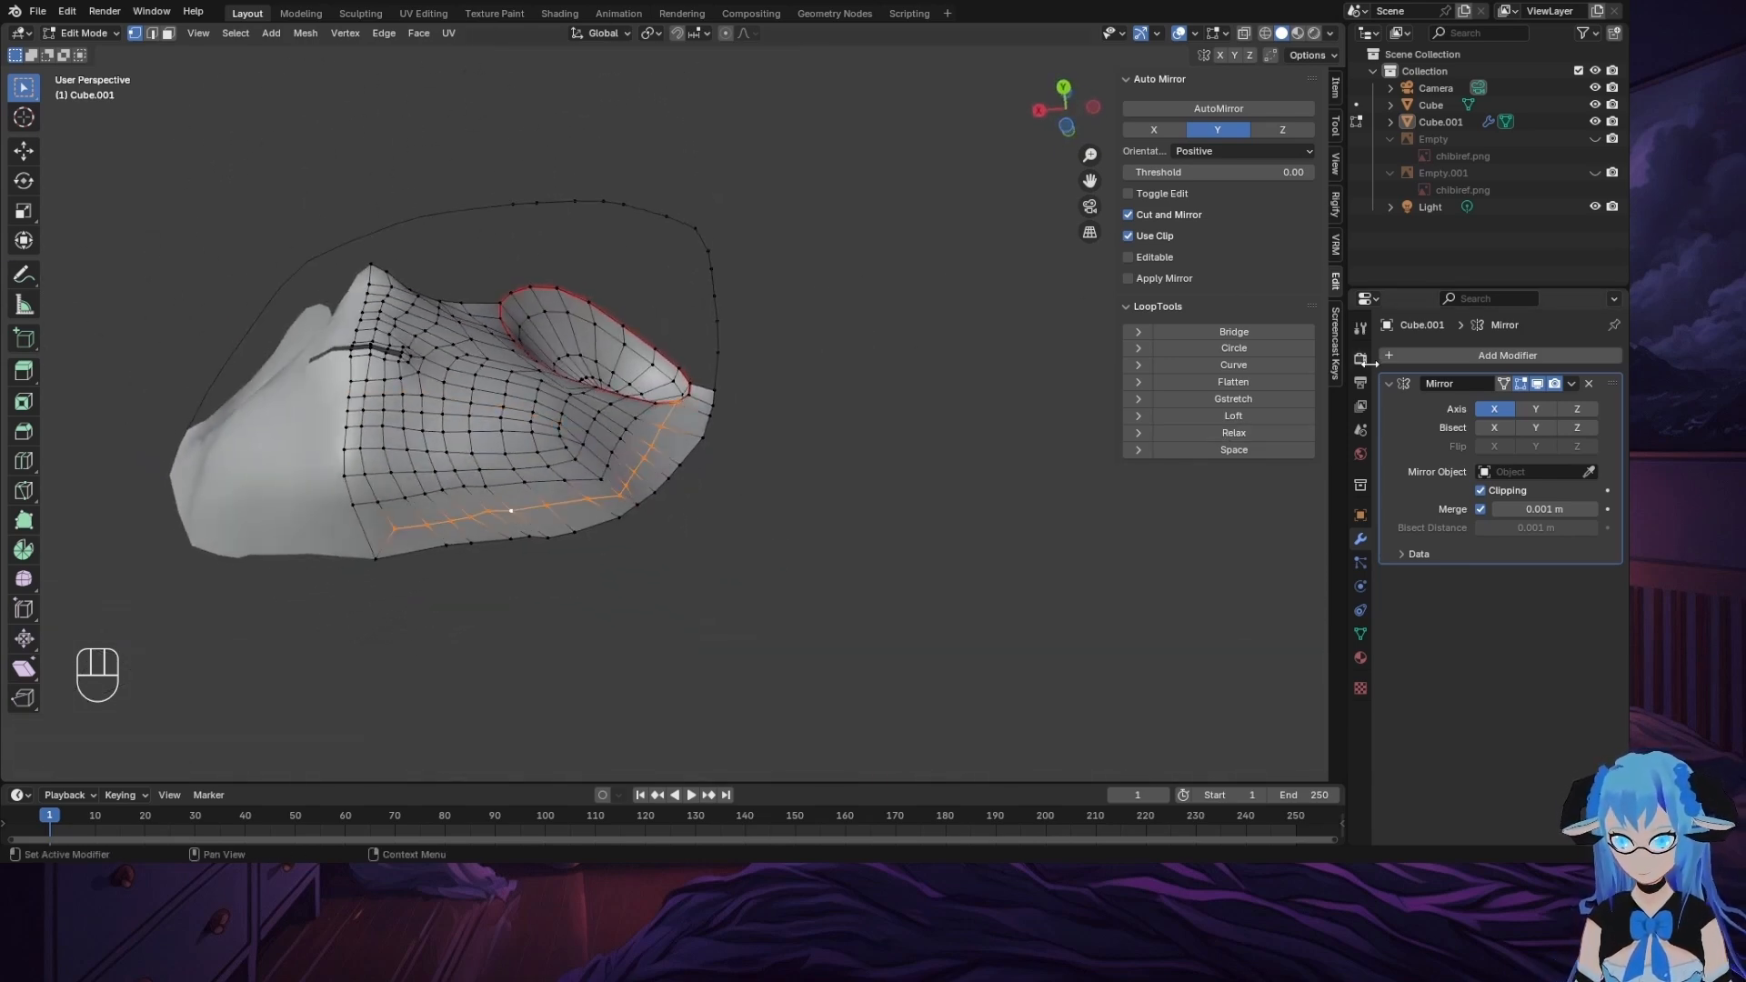
pyautogui.click(1269, 439)
# Step: Relax the edge loop below the eye socket and the two short loops between the socket and the nose with LoopTools
pyautogui.moveTo(737, 409); pyautogui.dragTo(509, 611, button='middle')
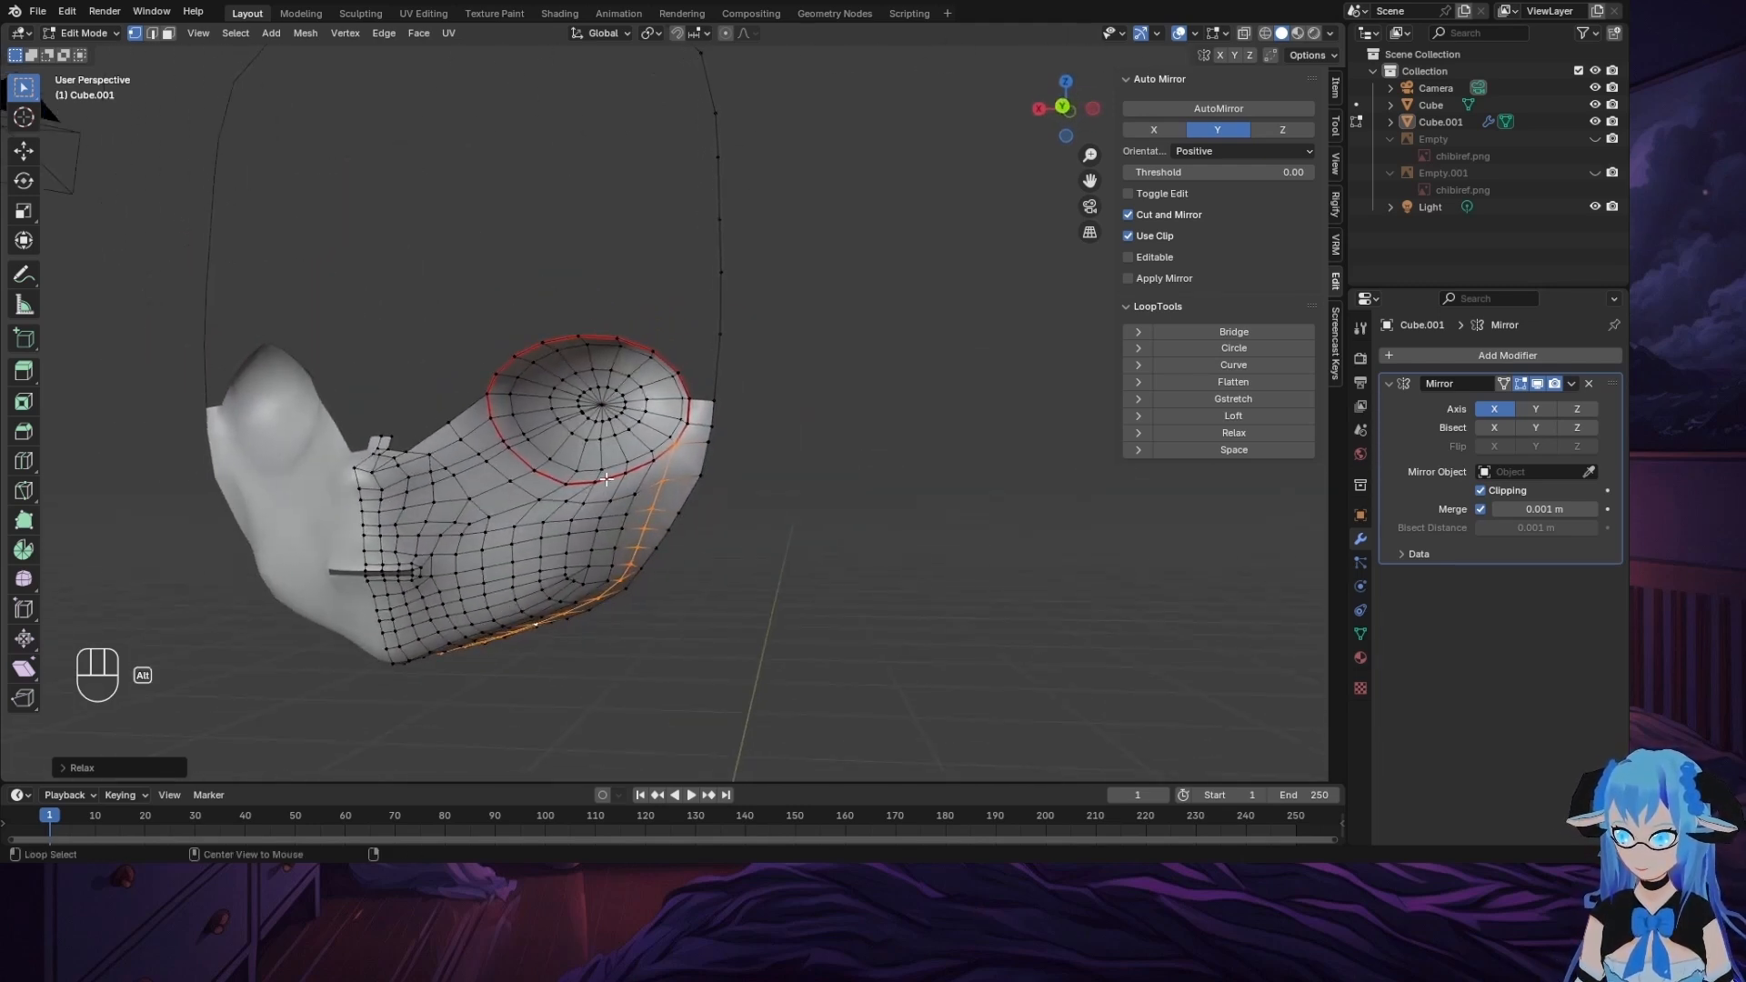
pyautogui.keyDown('alt'); pyautogui.click(607, 480); pyautogui.keyUp('alt')
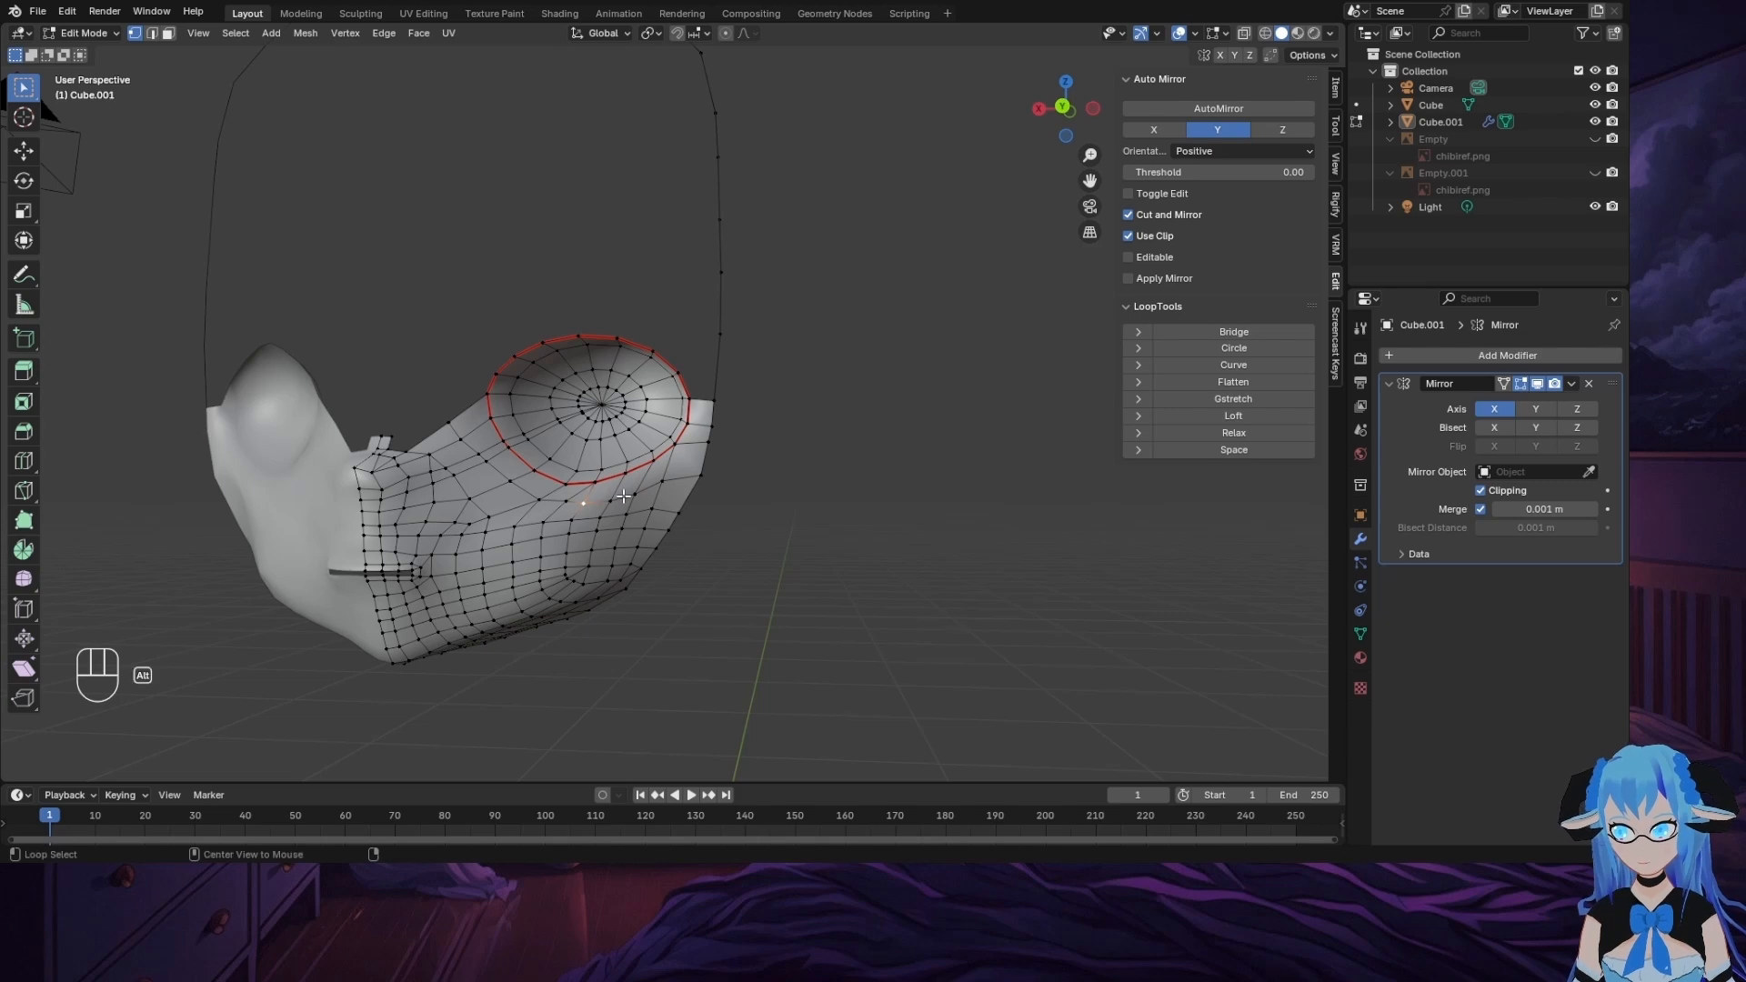
pyautogui.click(1233, 433)
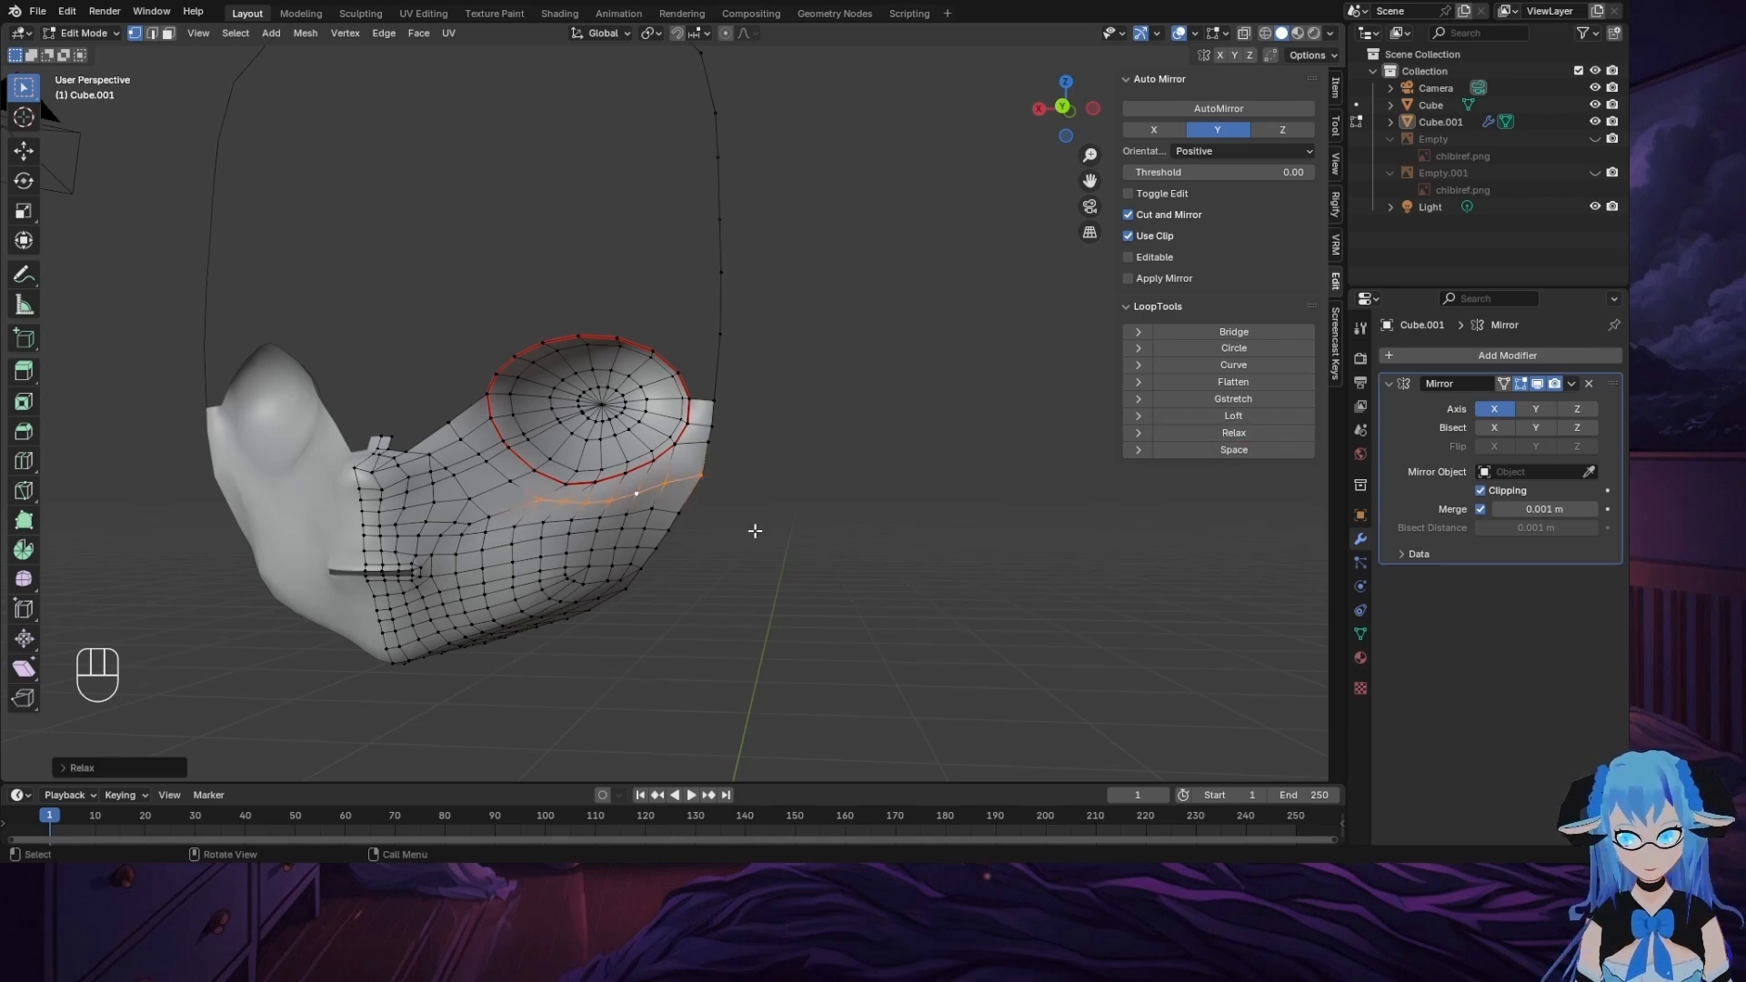
pyautogui.keyDown('alt'); pyautogui.click(495, 465); pyautogui.keyUp('alt')
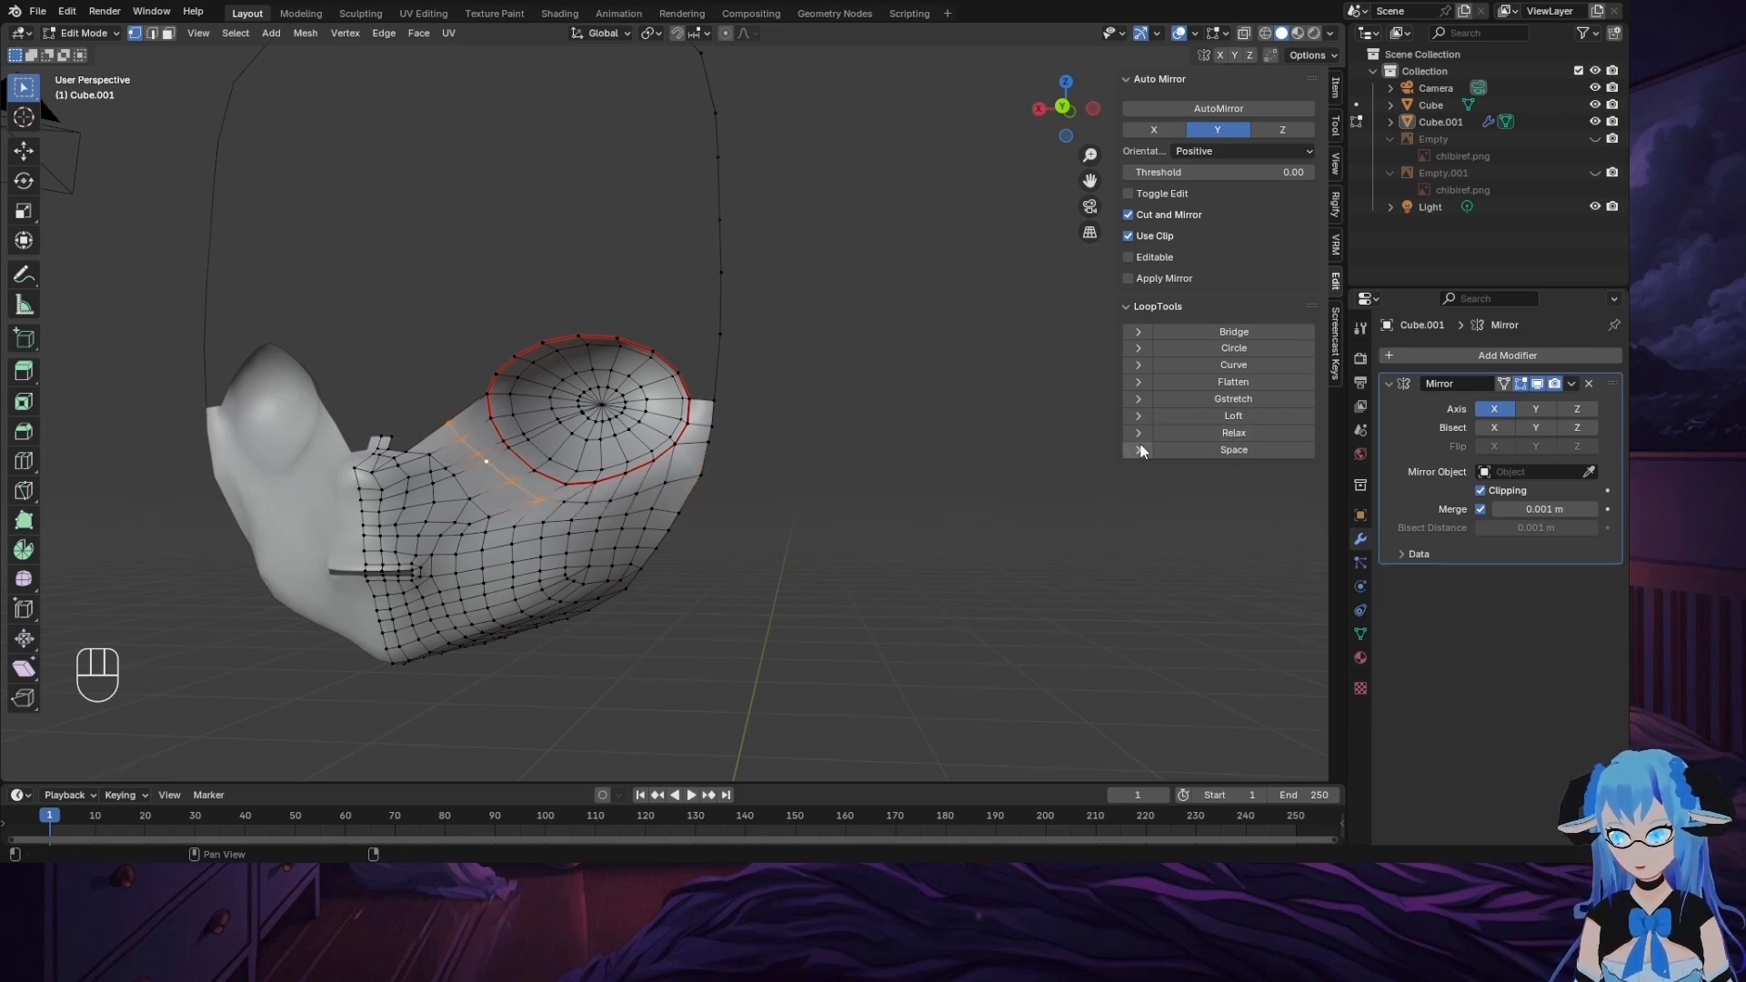
pyautogui.click(1225, 434)
pyautogui.keyDown('alt'); pyautogui.click(461, 489); pyautogui.keyUp('alt')
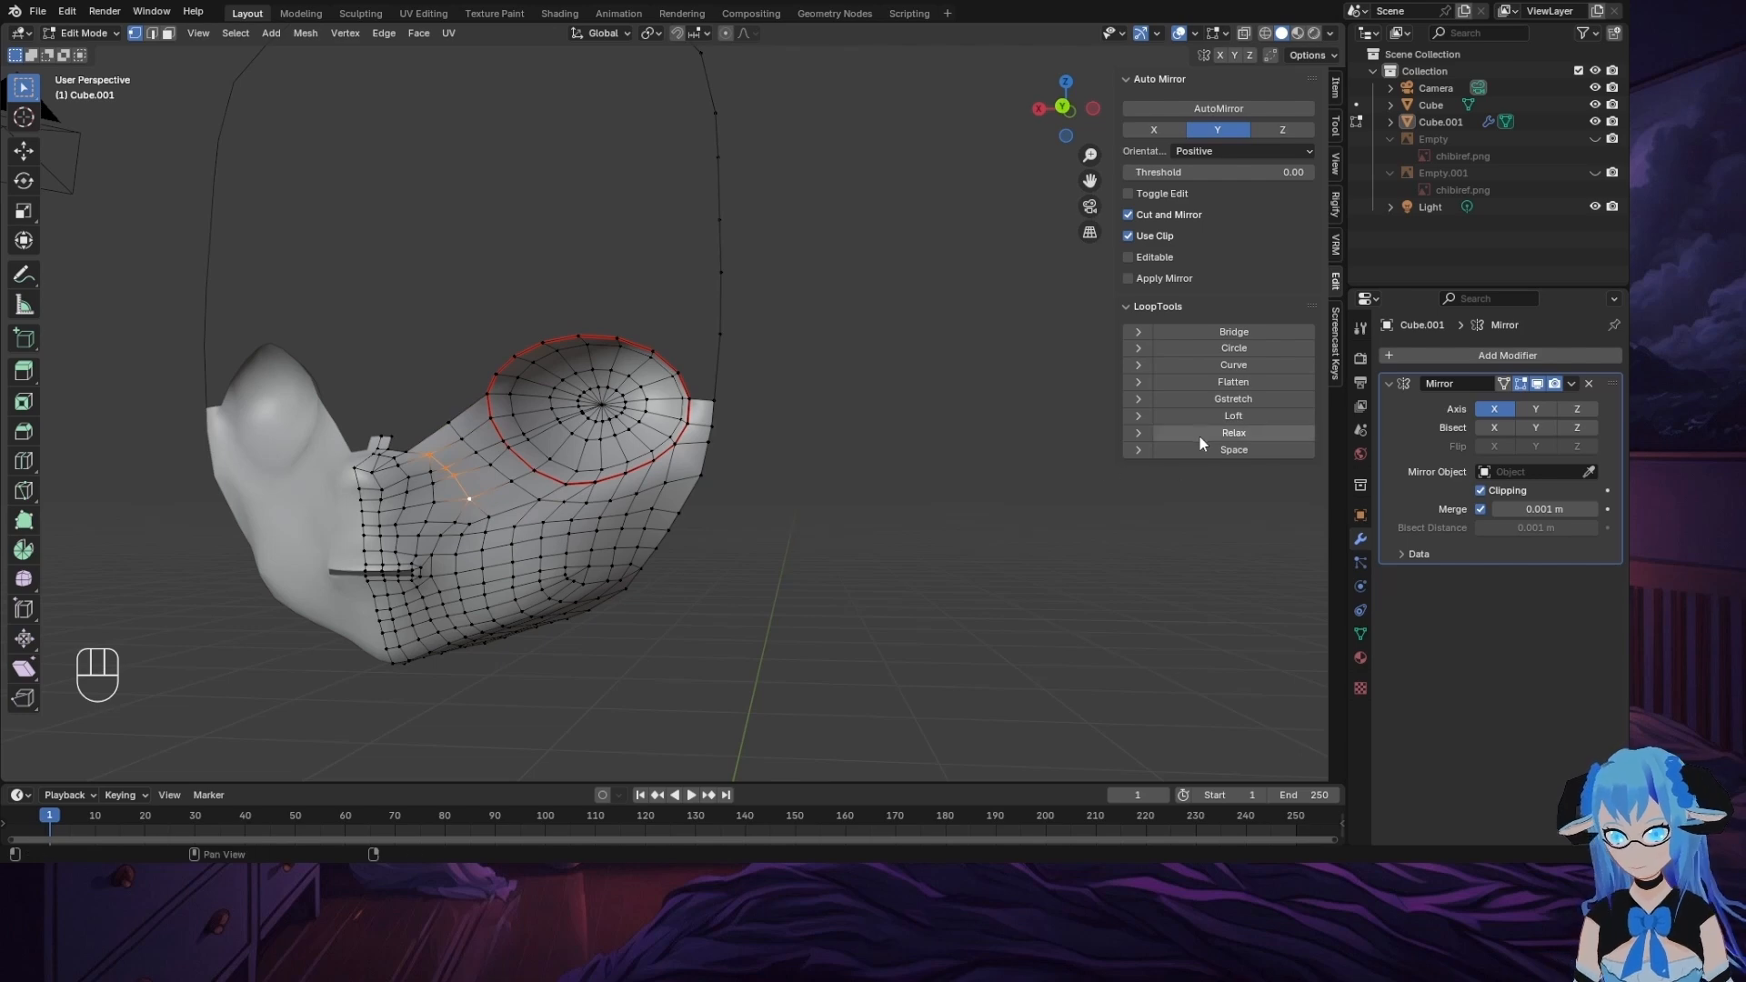
# Step: Relax the edge loop between the nose and mouth corner, then two edge loops running across the cheek above mouth level
pyautogui.keyDown('alt'); pyautogui.click(398, 515); pyautogui.keyUp('alt')
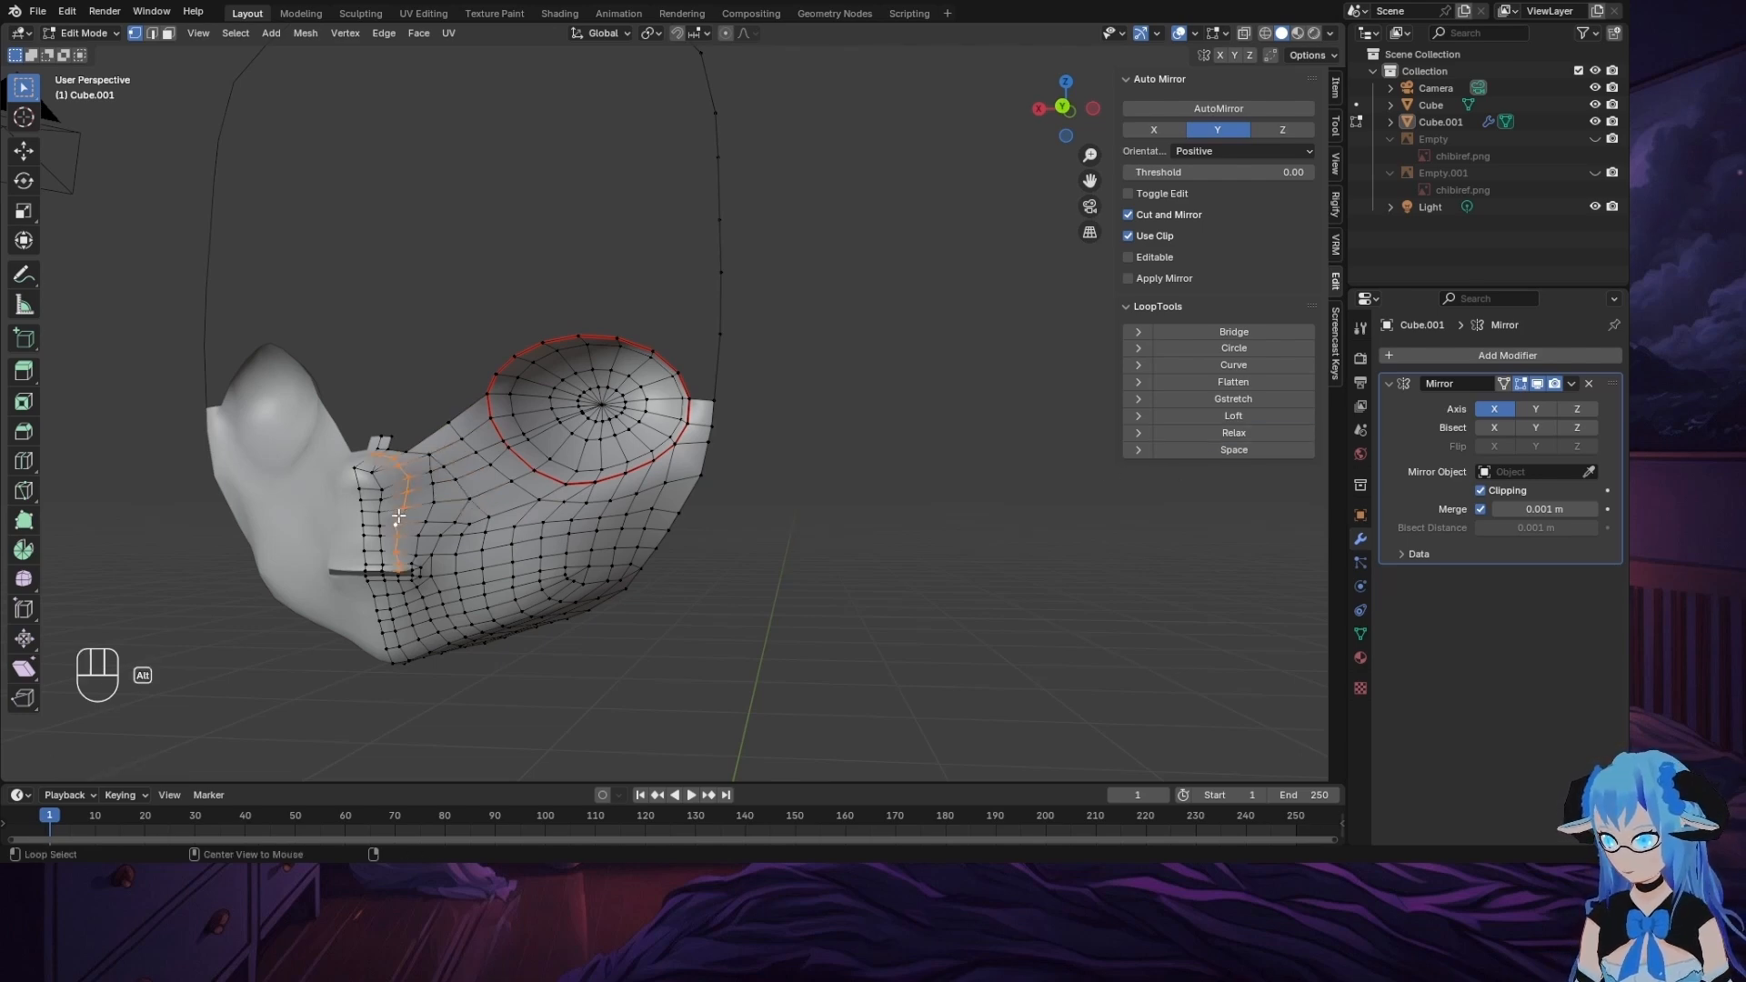
pyautogui.click(1229, 433)
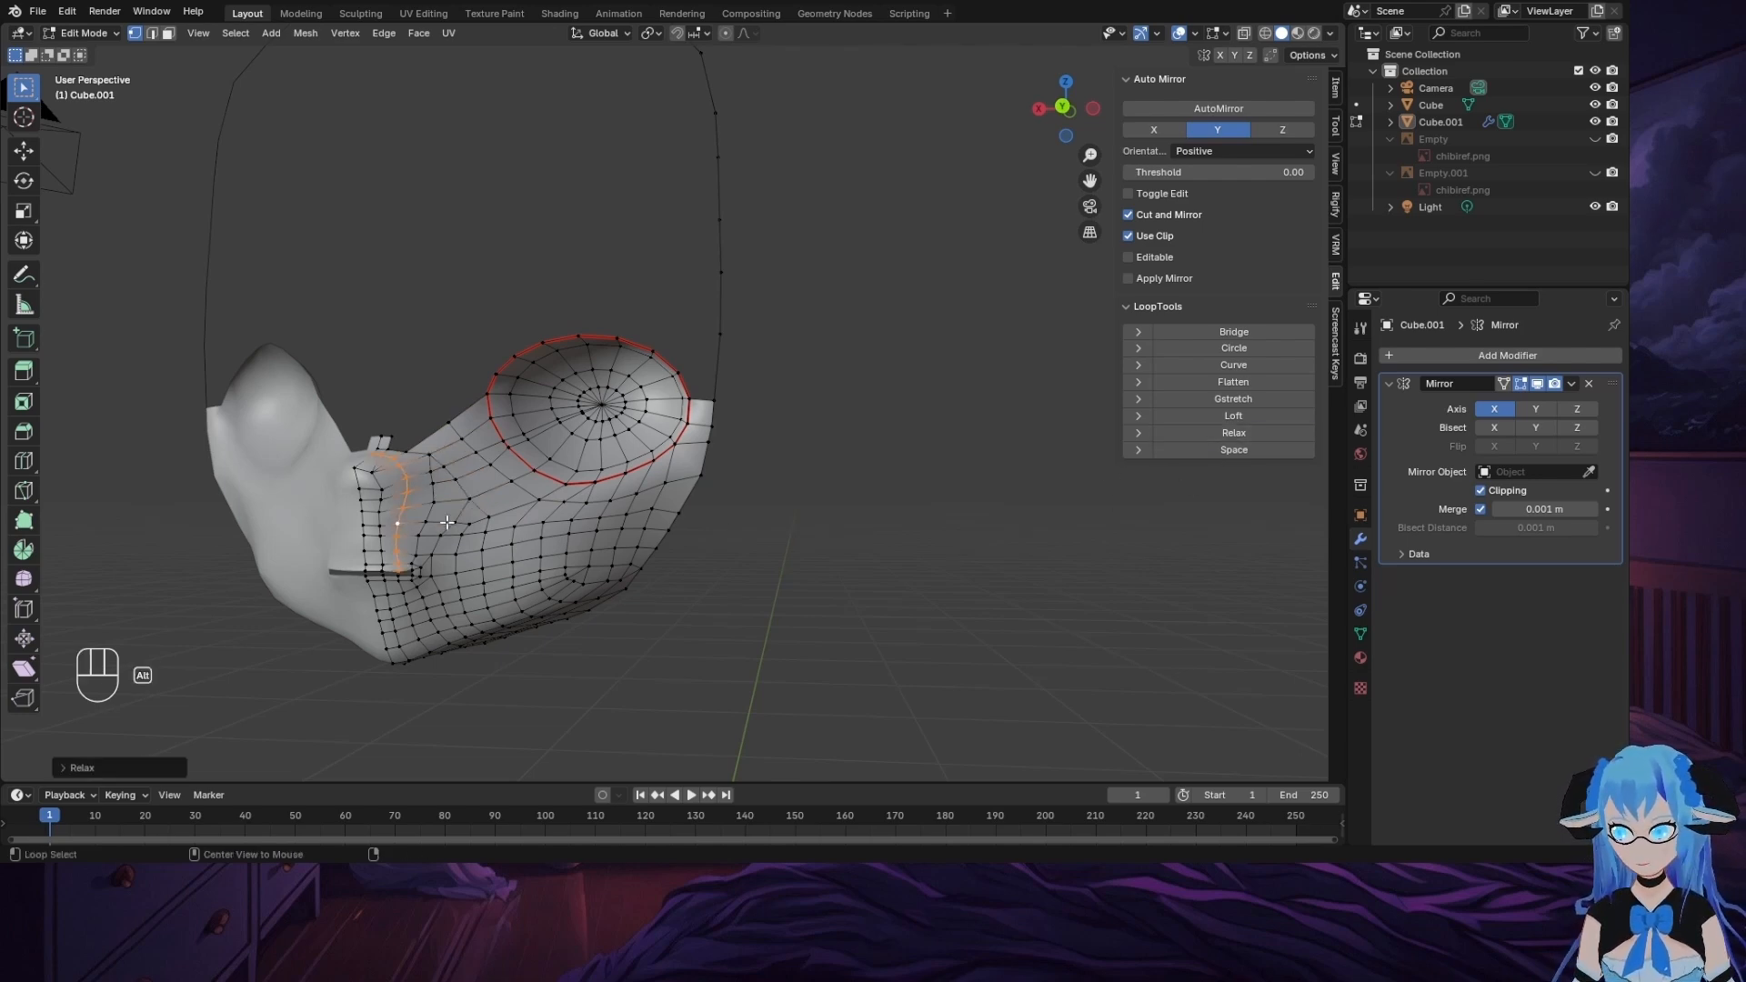
pyautogui.keyDown('alt'); pyautogui.click(448, 522); pyautogui.keyUp('alt')
pyautogui.click(1203, 434)
pyautogui.keyDown('alt'); pyautogui.click(480, 552); pyautogui.keyUp('alt')
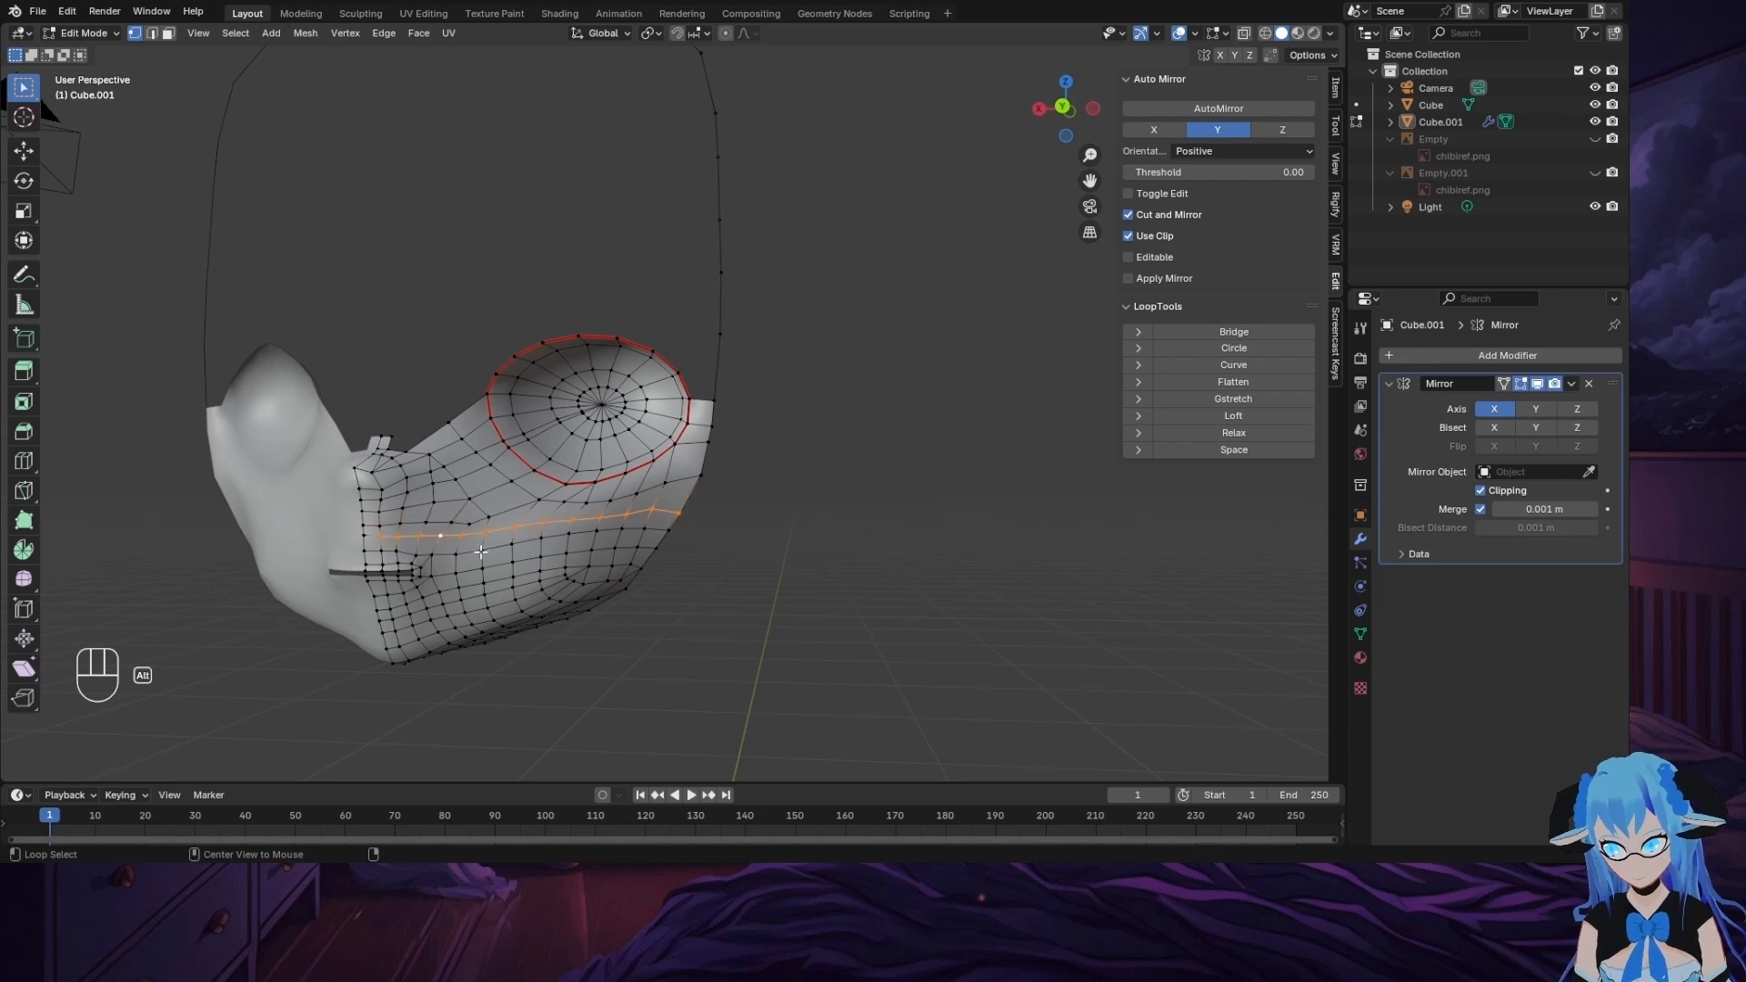
pyautogui.click(1233, 432)
# Step: Relax a small group of cheek vertices and then a larger patch of the cheek below the eye socket
pyautogui.moveTo(668, 645); pyautogui.dragTo(750, 607, button='middle')
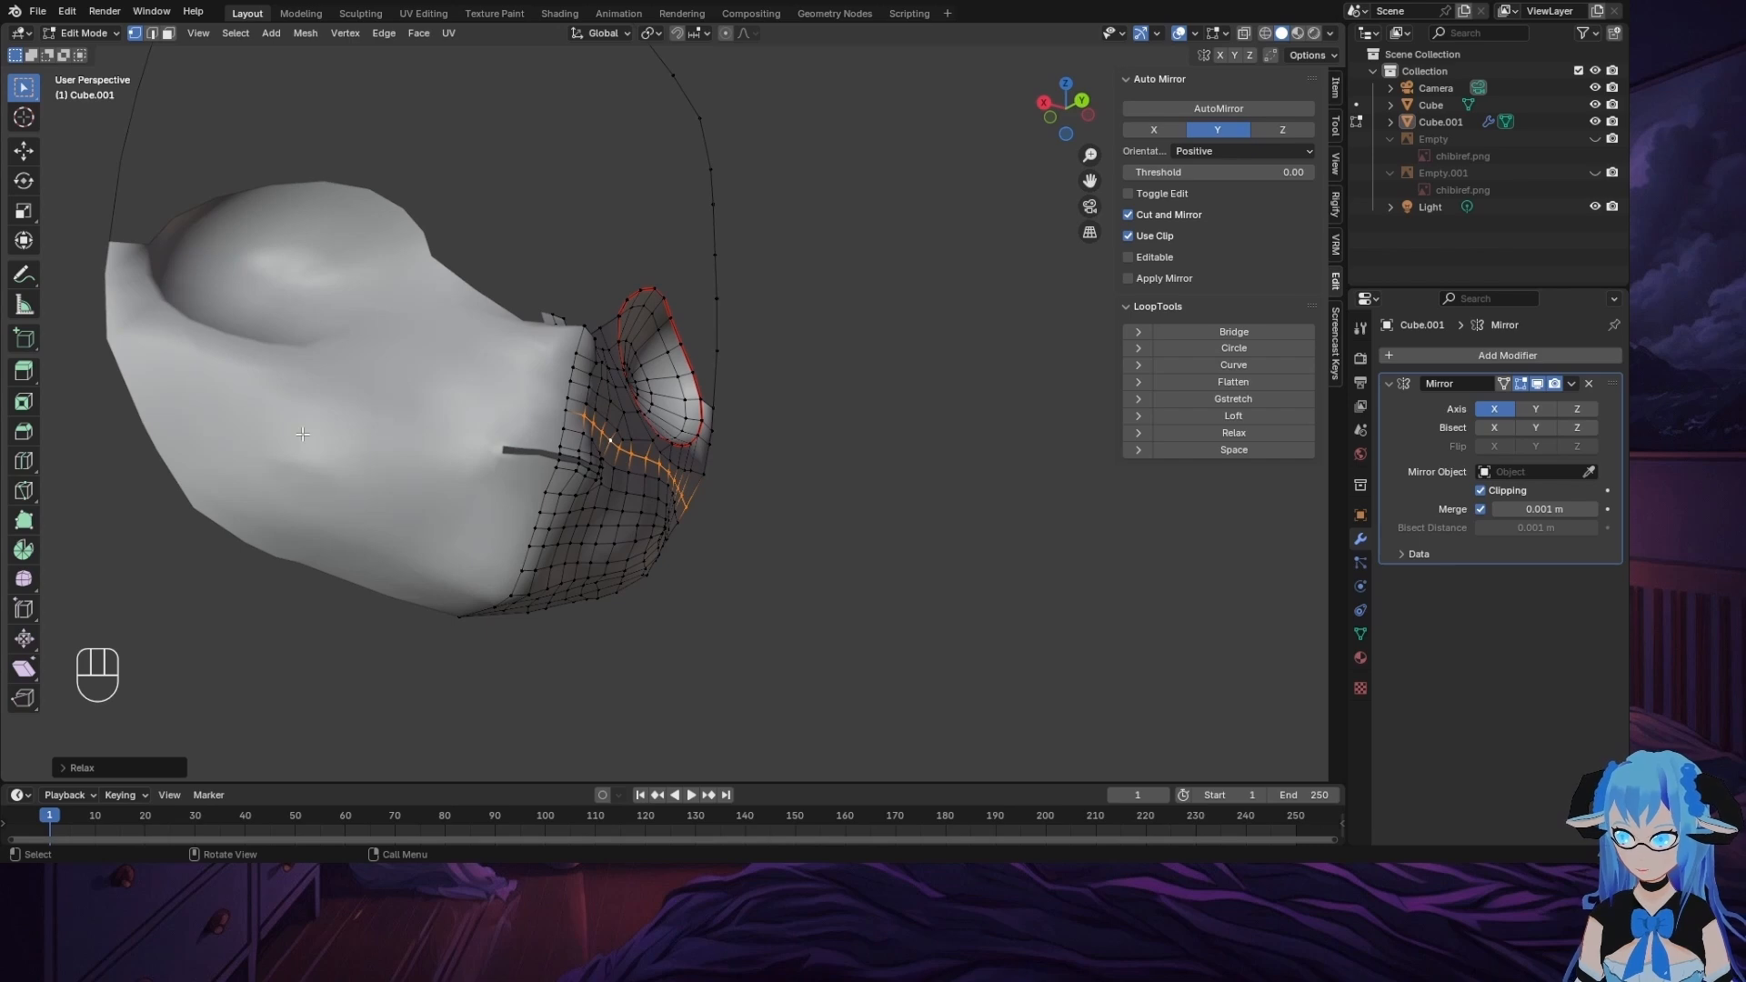
pyautogui.moveTo(1006, 544); pyautogui.dragTo(558, 528, button='middle')
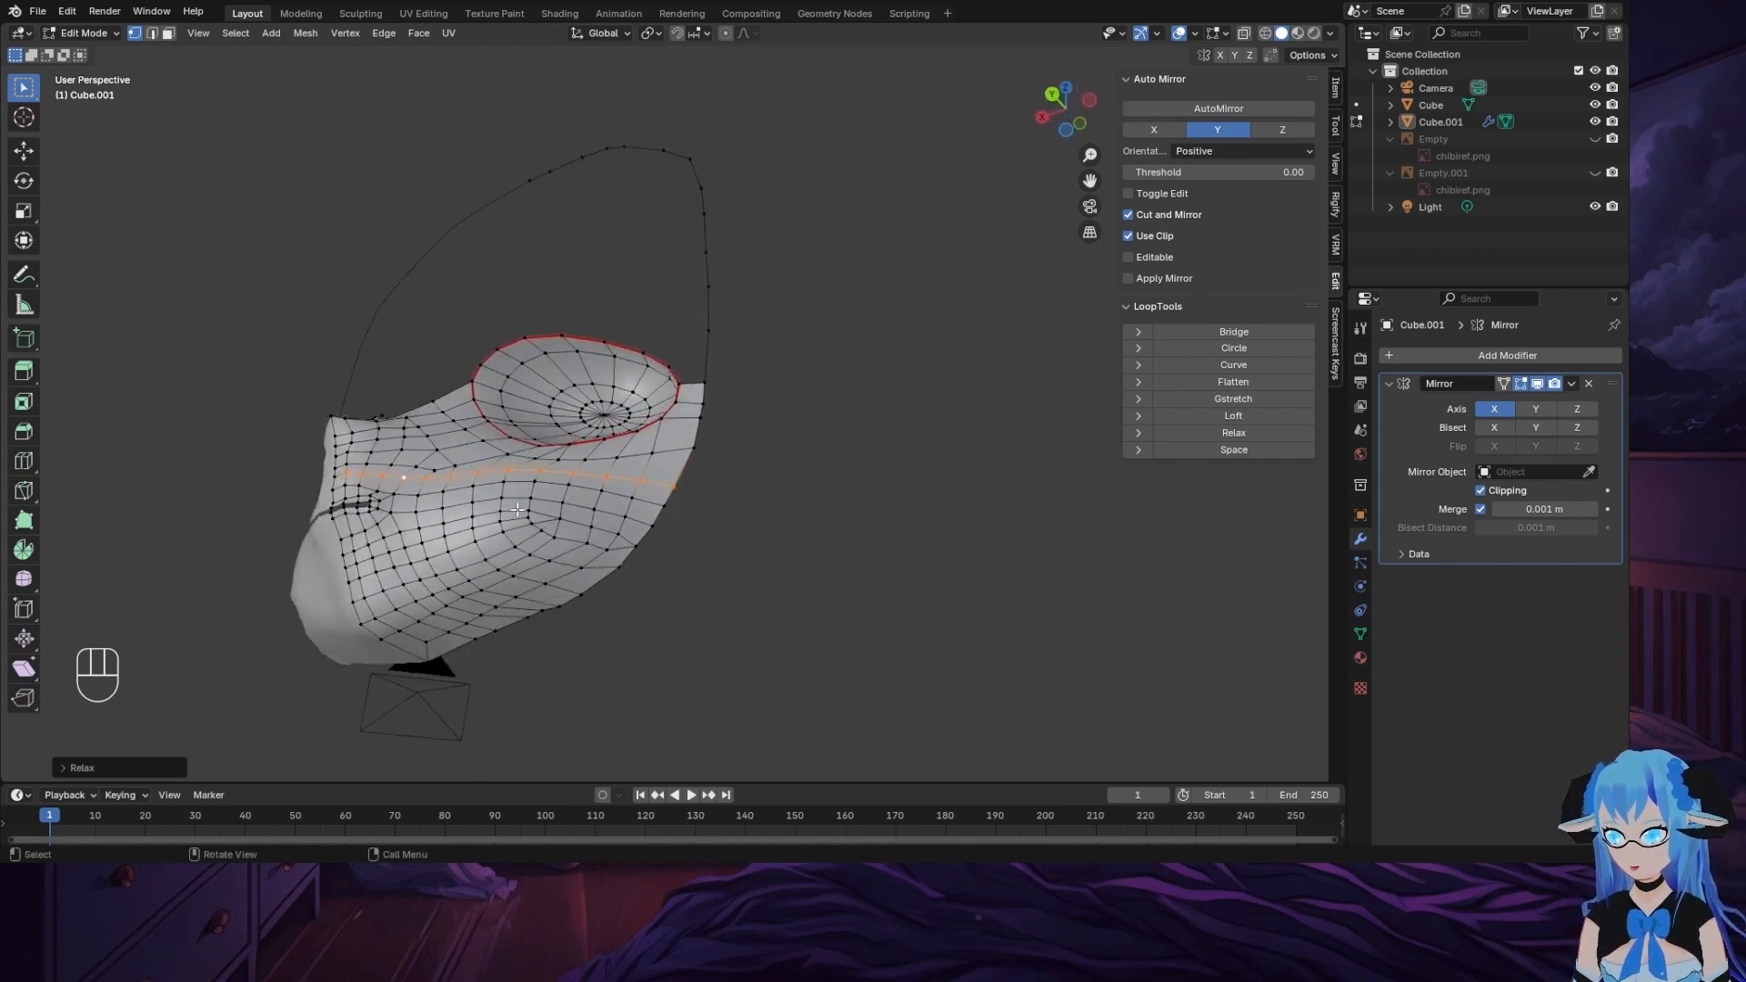
pyautogui.click(542, 535)
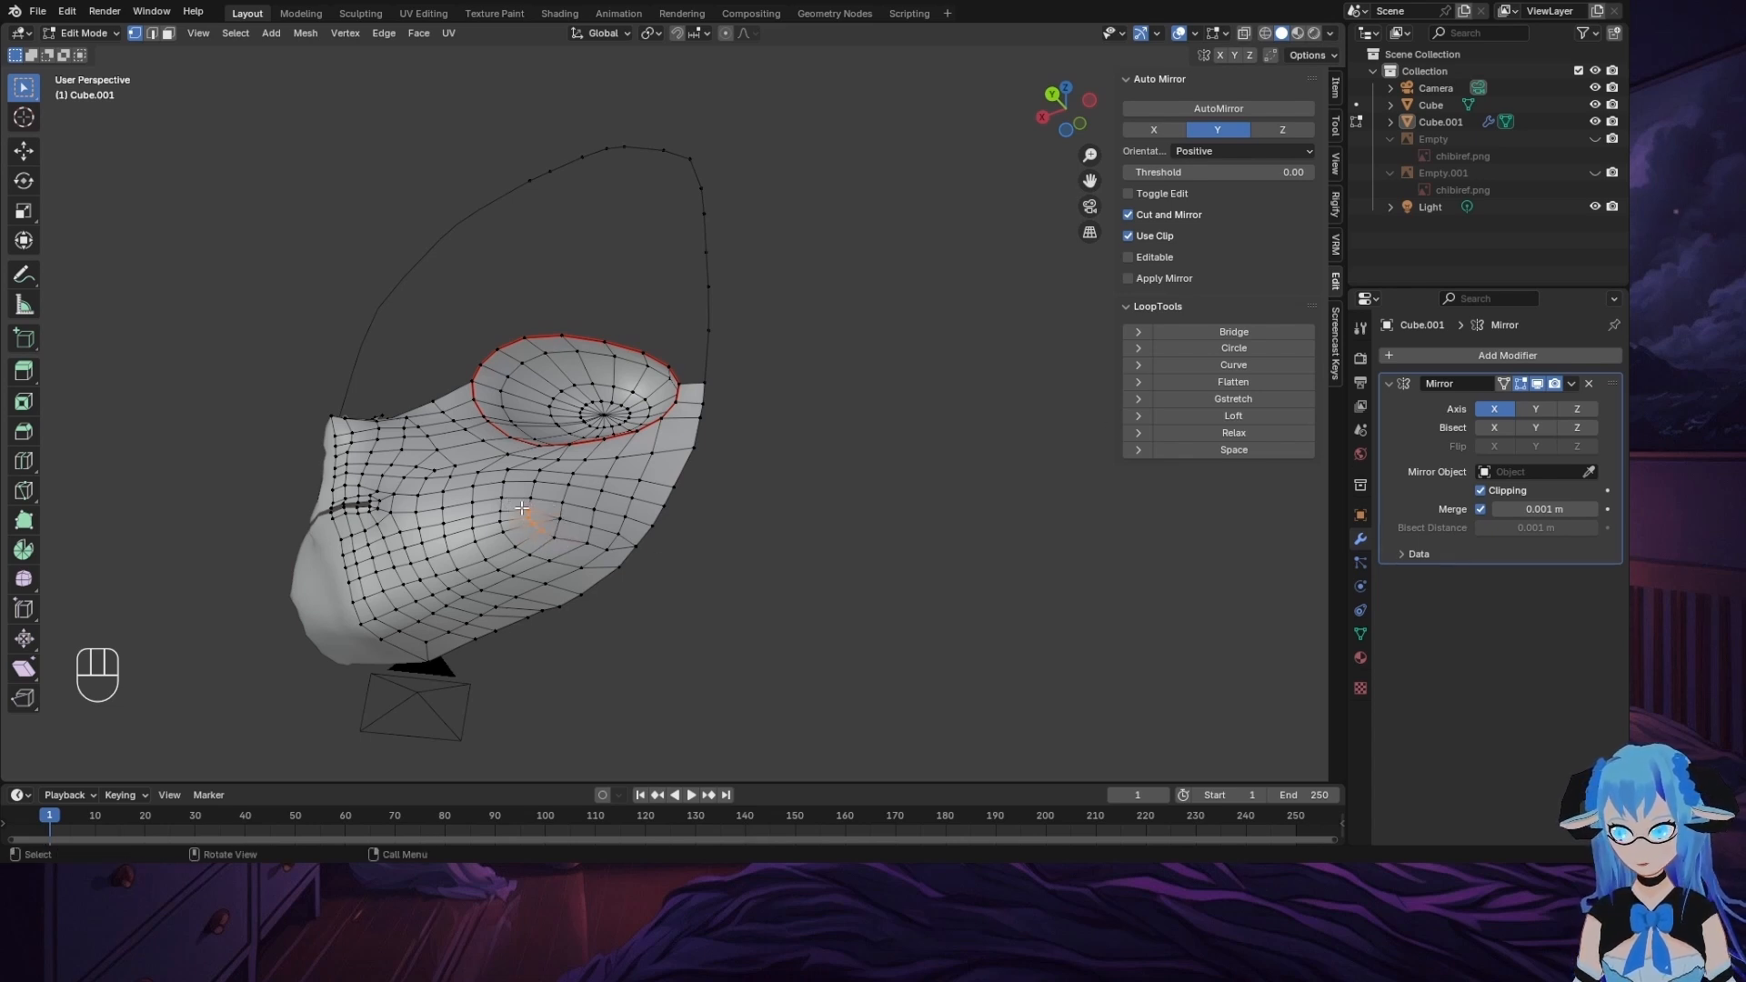
pyautogui.click(1235, 432)
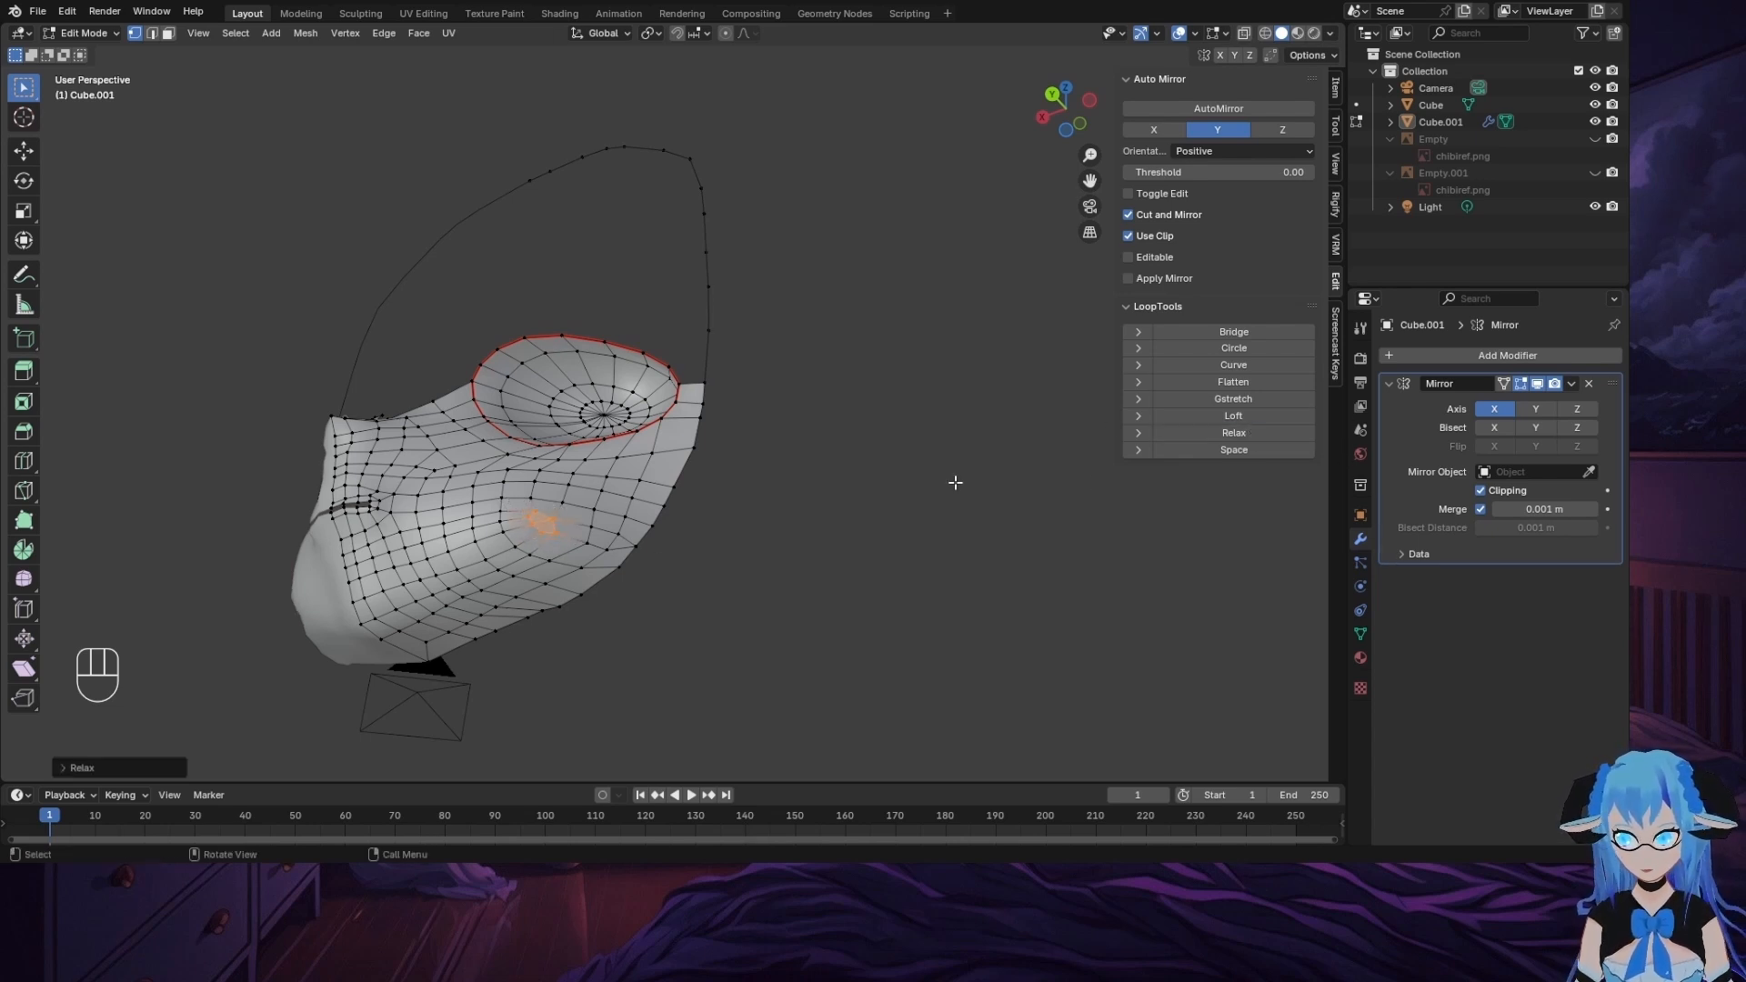
pyautogui.moveTo(951, 483); pyautogui.dragTo(502, 436, button='middle')
pyautogui.moveTo(562, 491); pyautogui.dragTo(563, 492)
pyautogui.moveTo(624, 495); pyautogui.dragTo(684, 552, button='middle')
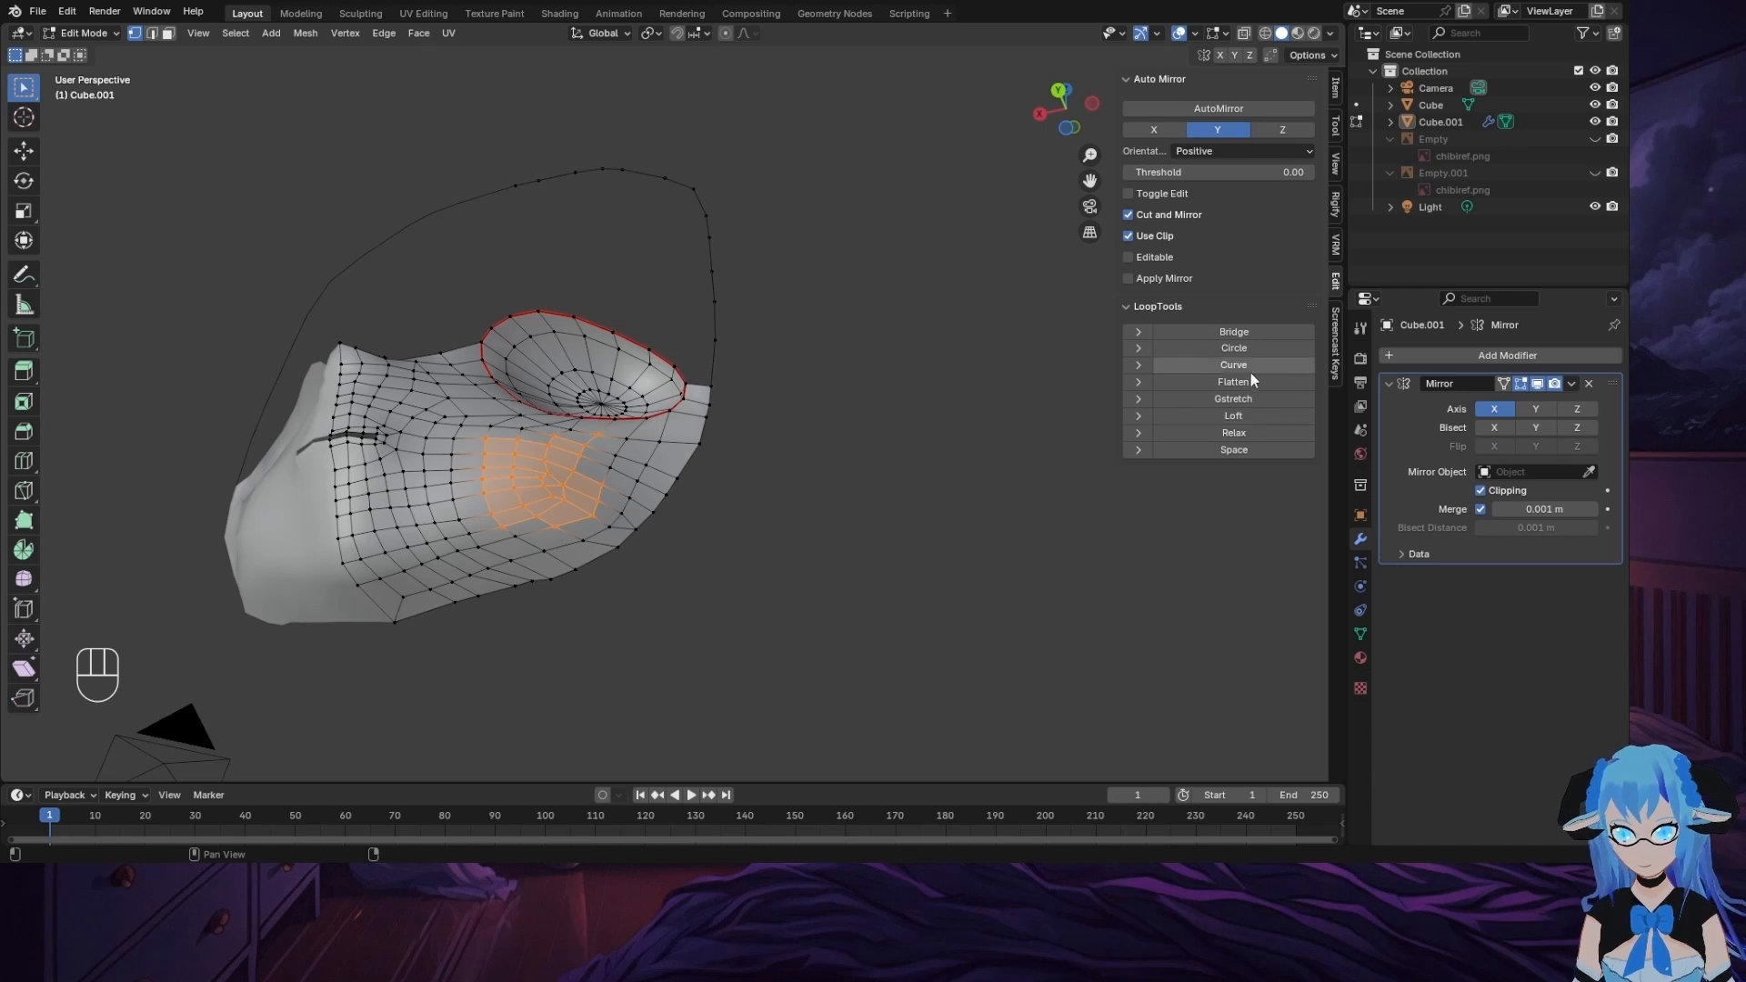
pyautogui.click(1254, 433)
# Step: Examine the shaded face surface from several angles in Sculpt Mode and return to Edit Mode
pyautogui.moveTo(691, 473); pyautogui.dragTo(629, 547, button='middle')
pyautogui.scroll(3, 498, 585)
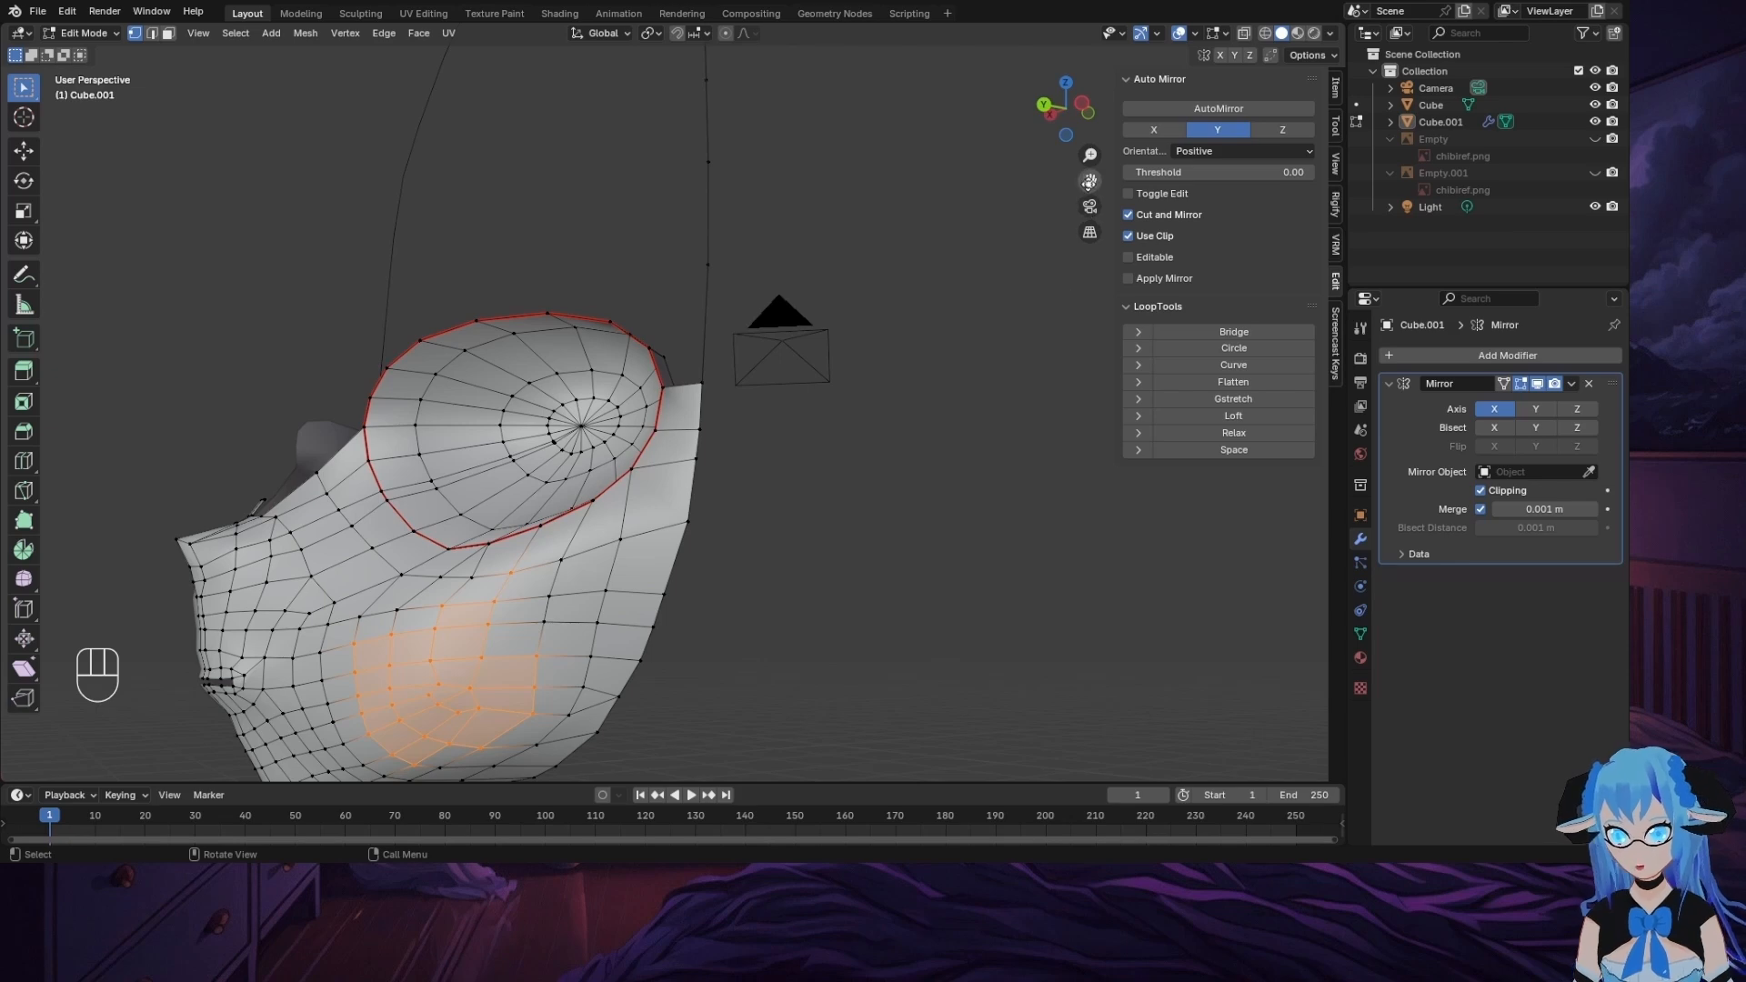
pyautogui.moveTo(1089, 181); pyautogui.dragTo(1316, 67)
pyautogui.click(113, 33)
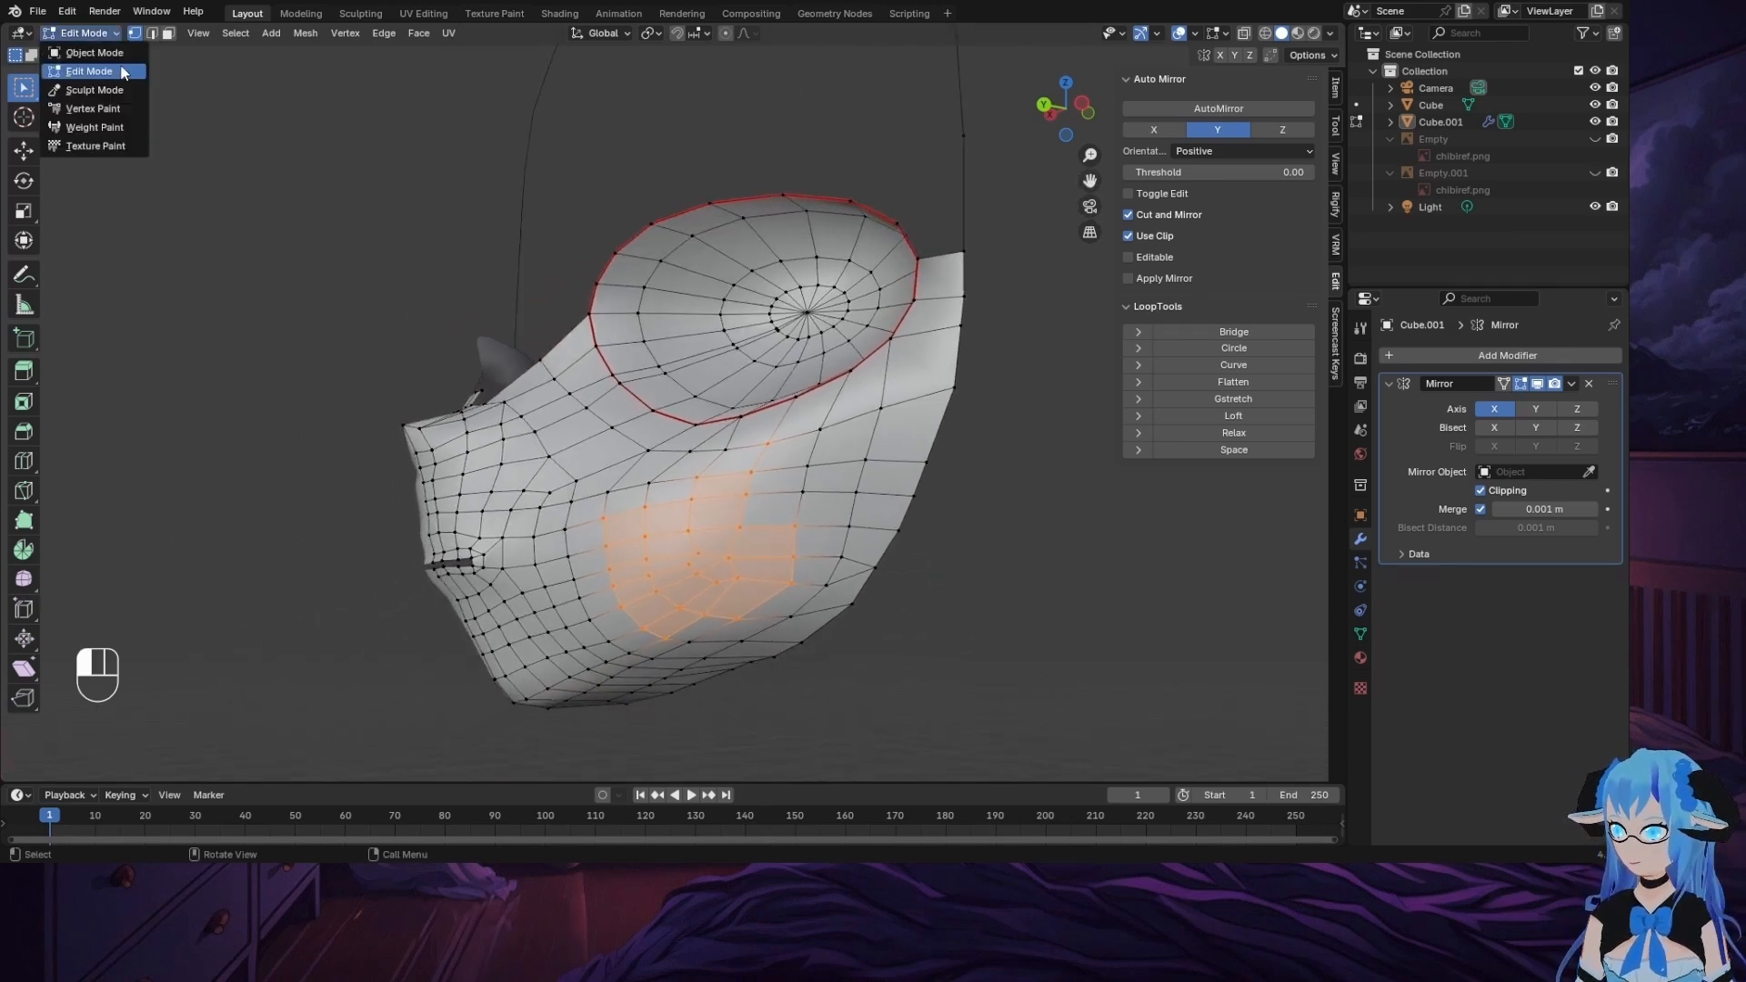
pyautogui.click(94, 92)
pyautogui.moveTo(60, 307)
pyautogui.mouseDown(button='middle')
pyautogui.moveTo(280, 281)
pyautogui.moveTo(228, 287)
pyautogui.moveTo(463, 456)
pyautogui.mouseUp(button='middle')
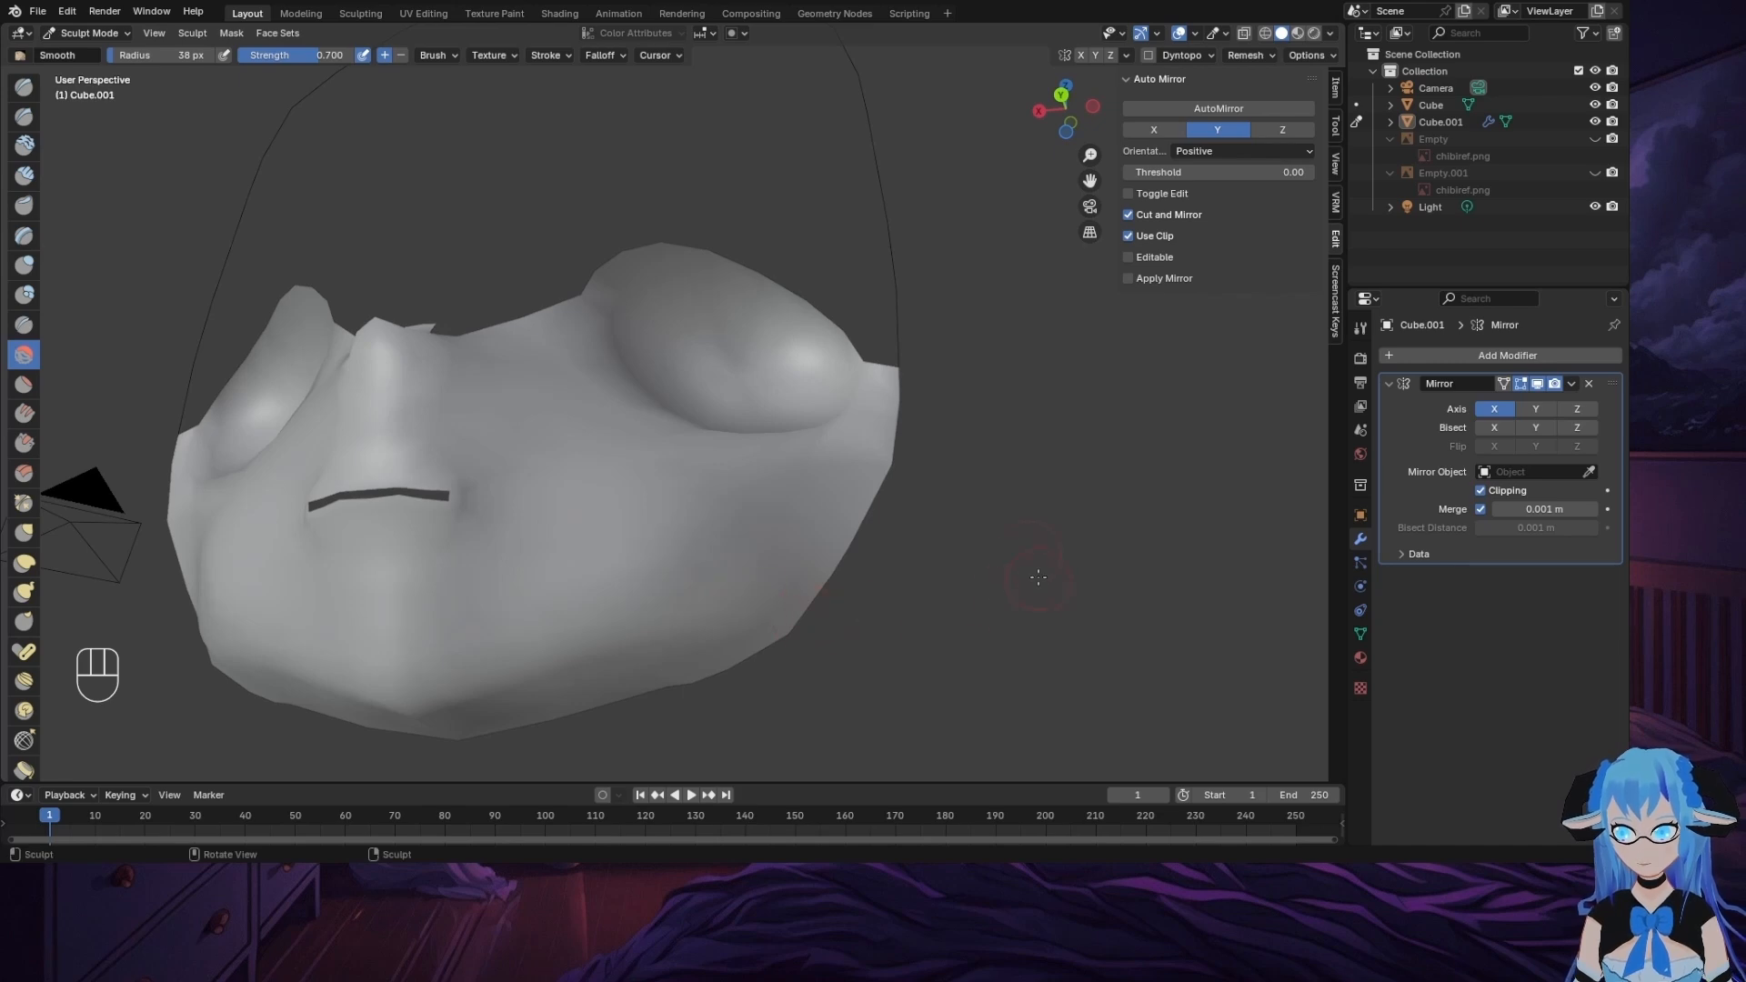
pyautogui.moveTo(1038, 576); pyautogui.dragTo(1141, 556, button='middle')
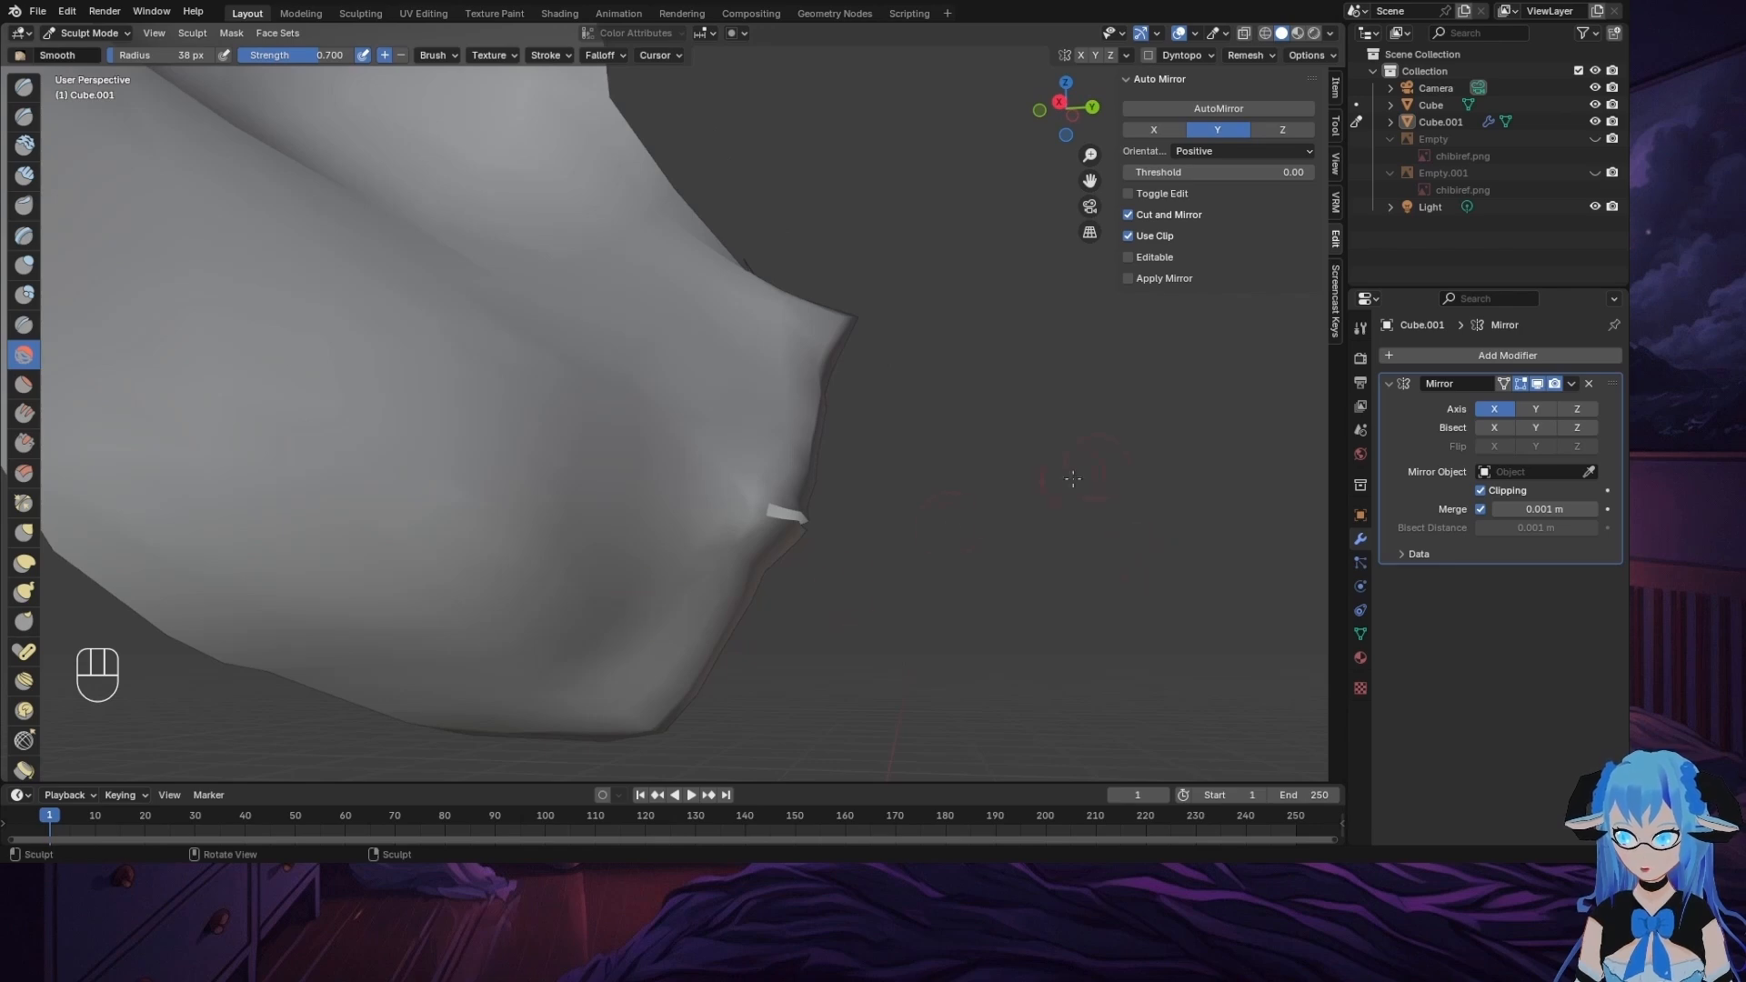
pyautogui.moveTo(1073, 478)
pyautogui.mouseDown(button='middle')
pyautogui.moveTo(752, 448)
pyautogui.moveTo(687, 467)
pyautogui.moveTo(840, 302)
pyautogui.moveTo(829, 312)
pyautogui.mouseUp(button='middle')
pyautogui.moveTo(494, 443)
pyautogui.mouseDown(button='middle')
pyautogui.moveTo(625, 589)
pyautogui.moveTo(772, 560)
pyautogui.mouseUp(button='middle')
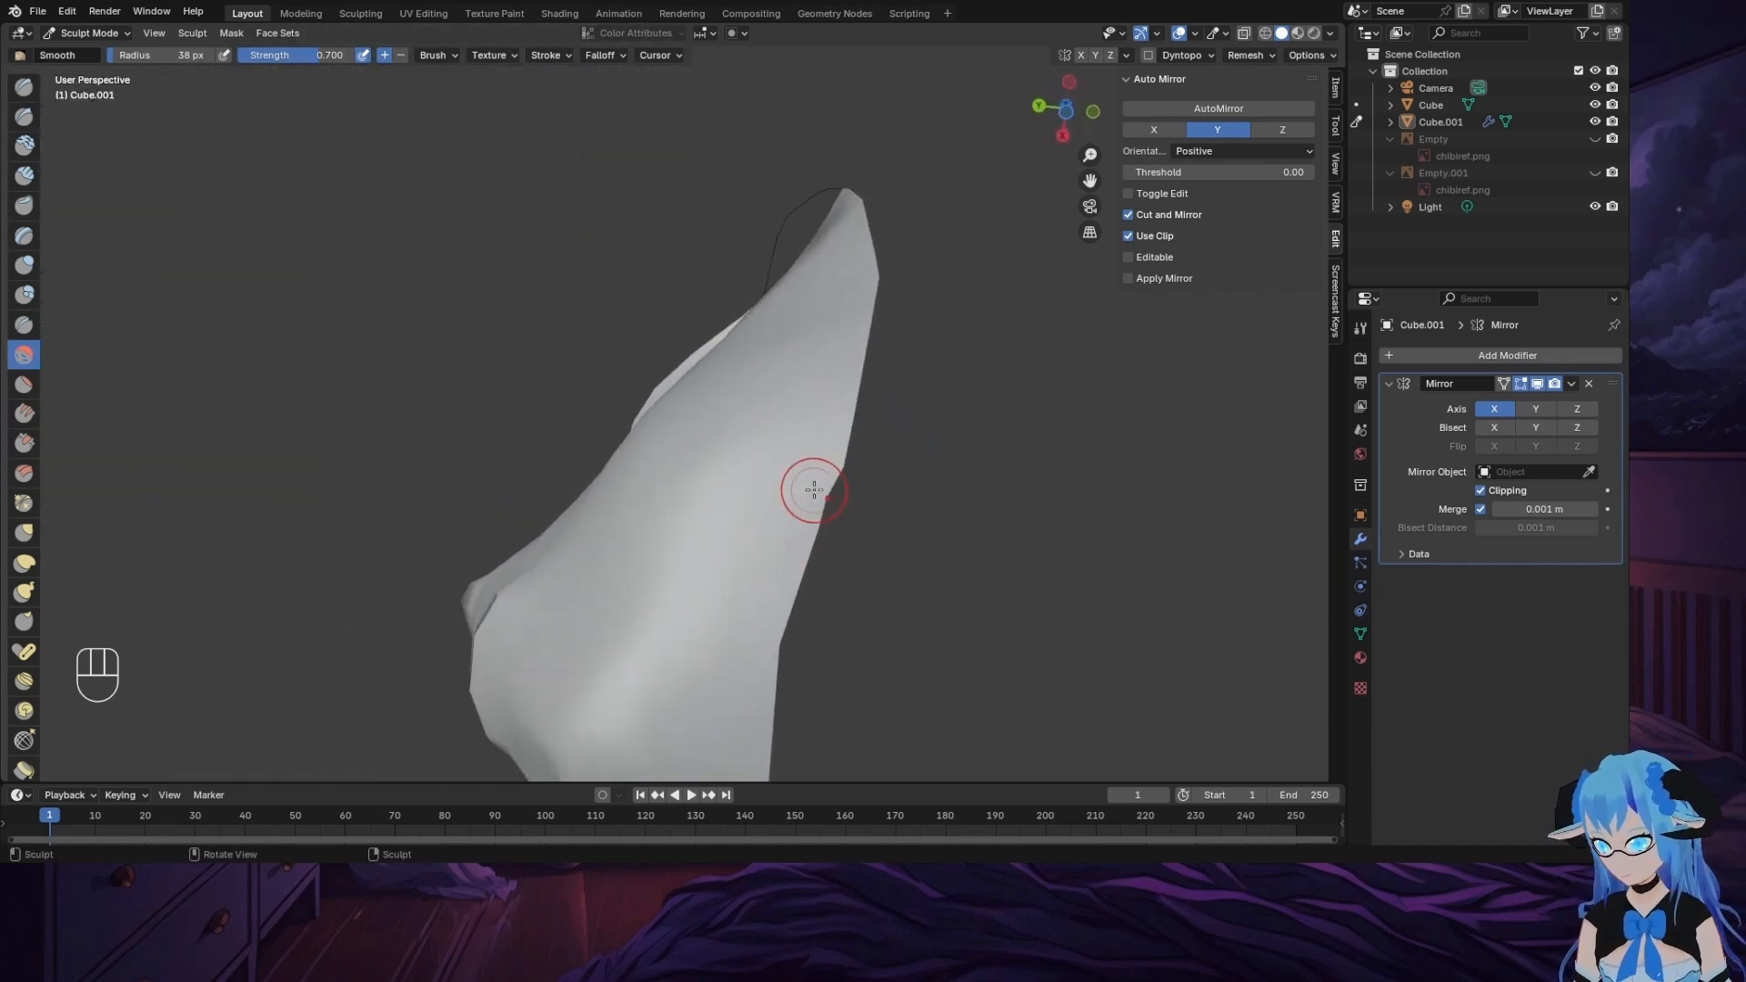
pyautogui.moveTo(332, 546); pyautogui.dragTo(792, 546, button='middle')
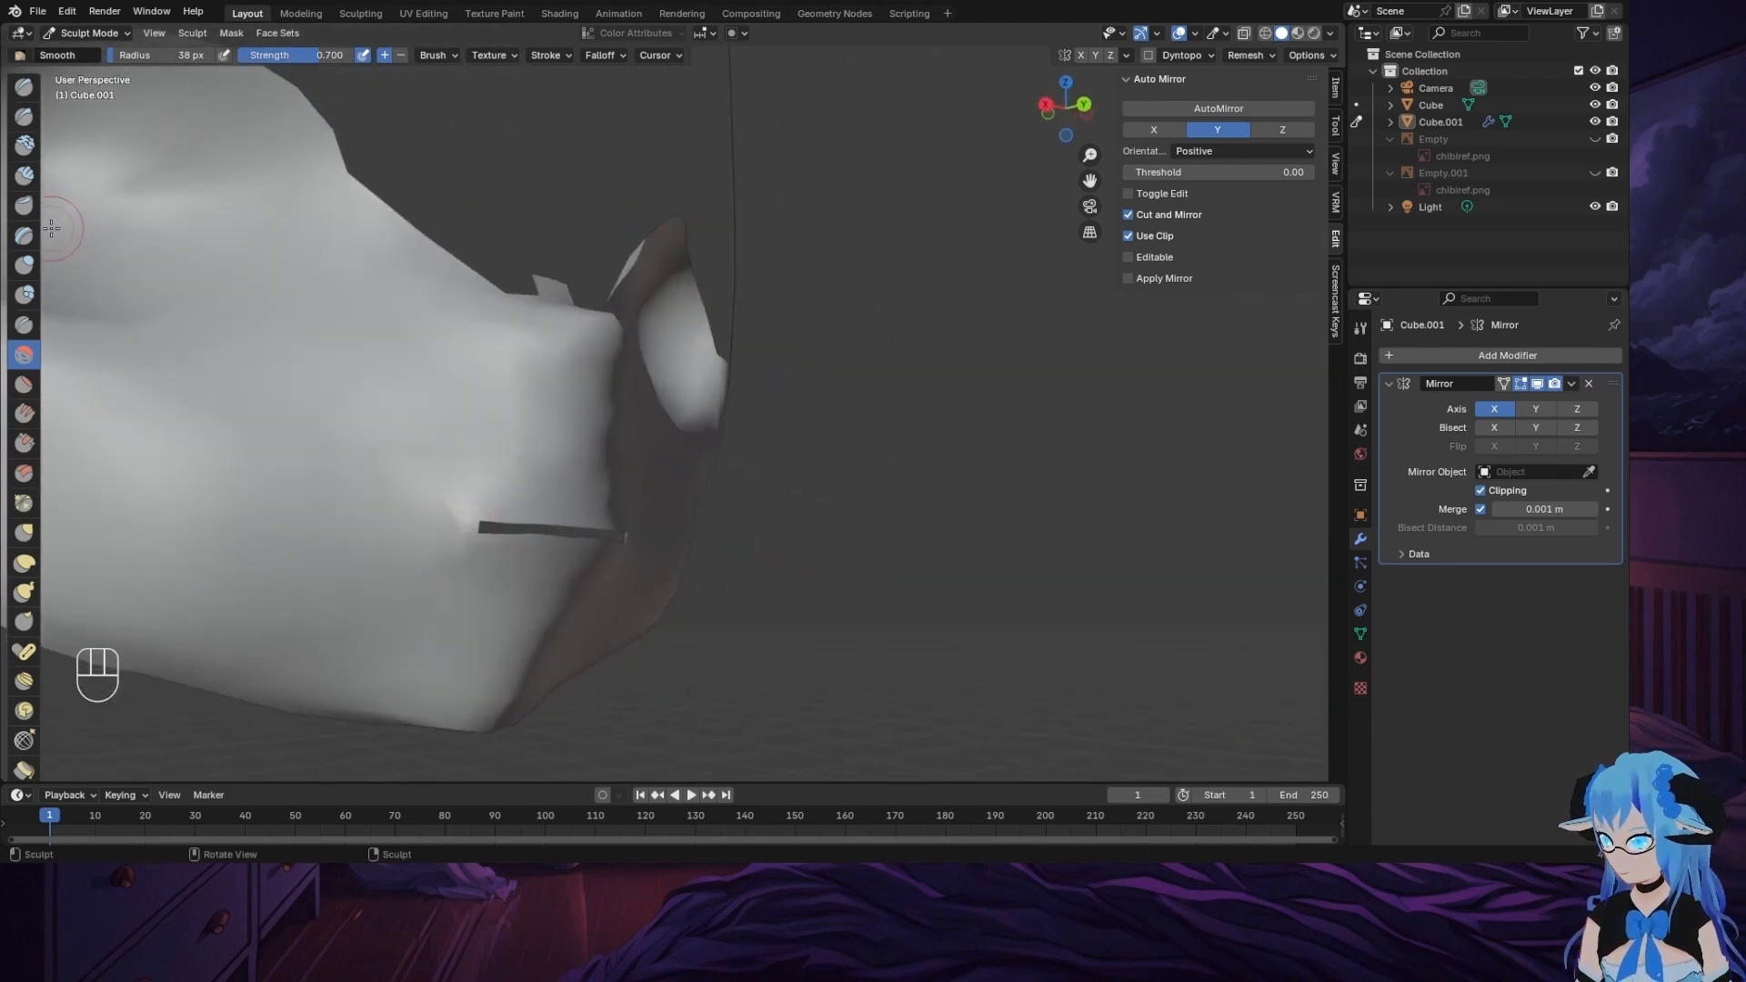
pyautogui.click(91, 33)
pyautogui.click(90, 71)
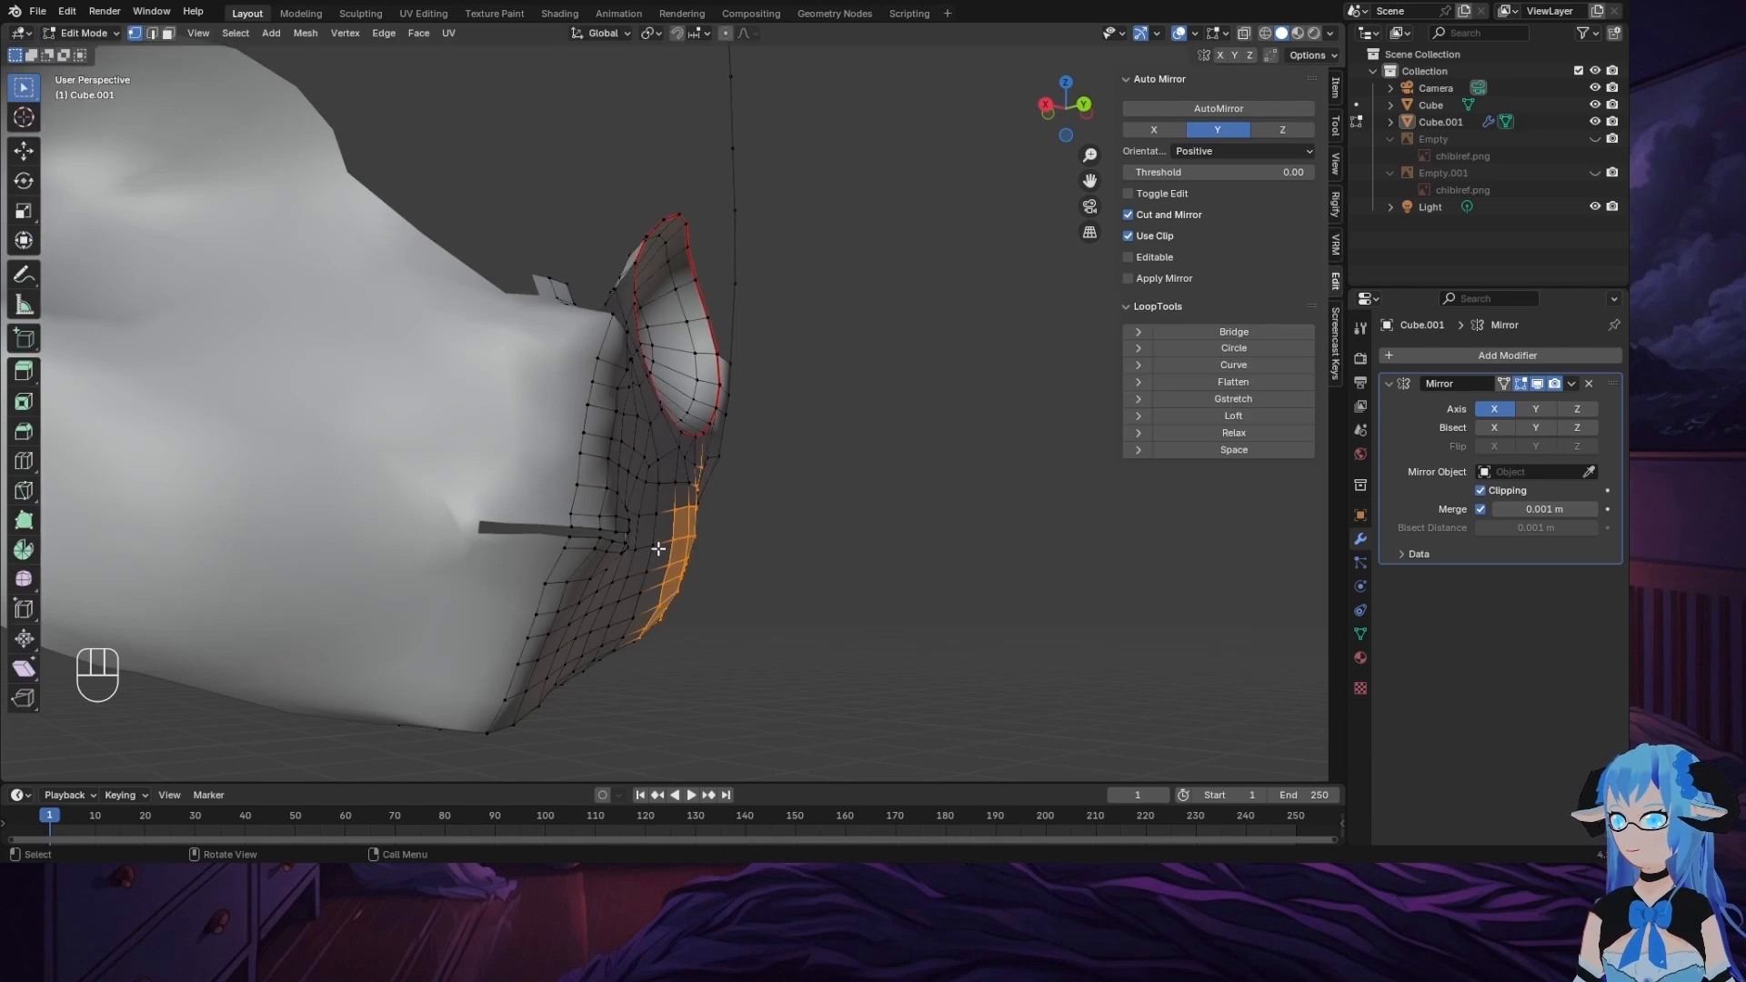
# Step: Reposition the vertices at the mouth corner, including a shift along the Y axis
pyautogui.moveTo(636, 545); pyautogui.dragTo(481, 572, button='middle')
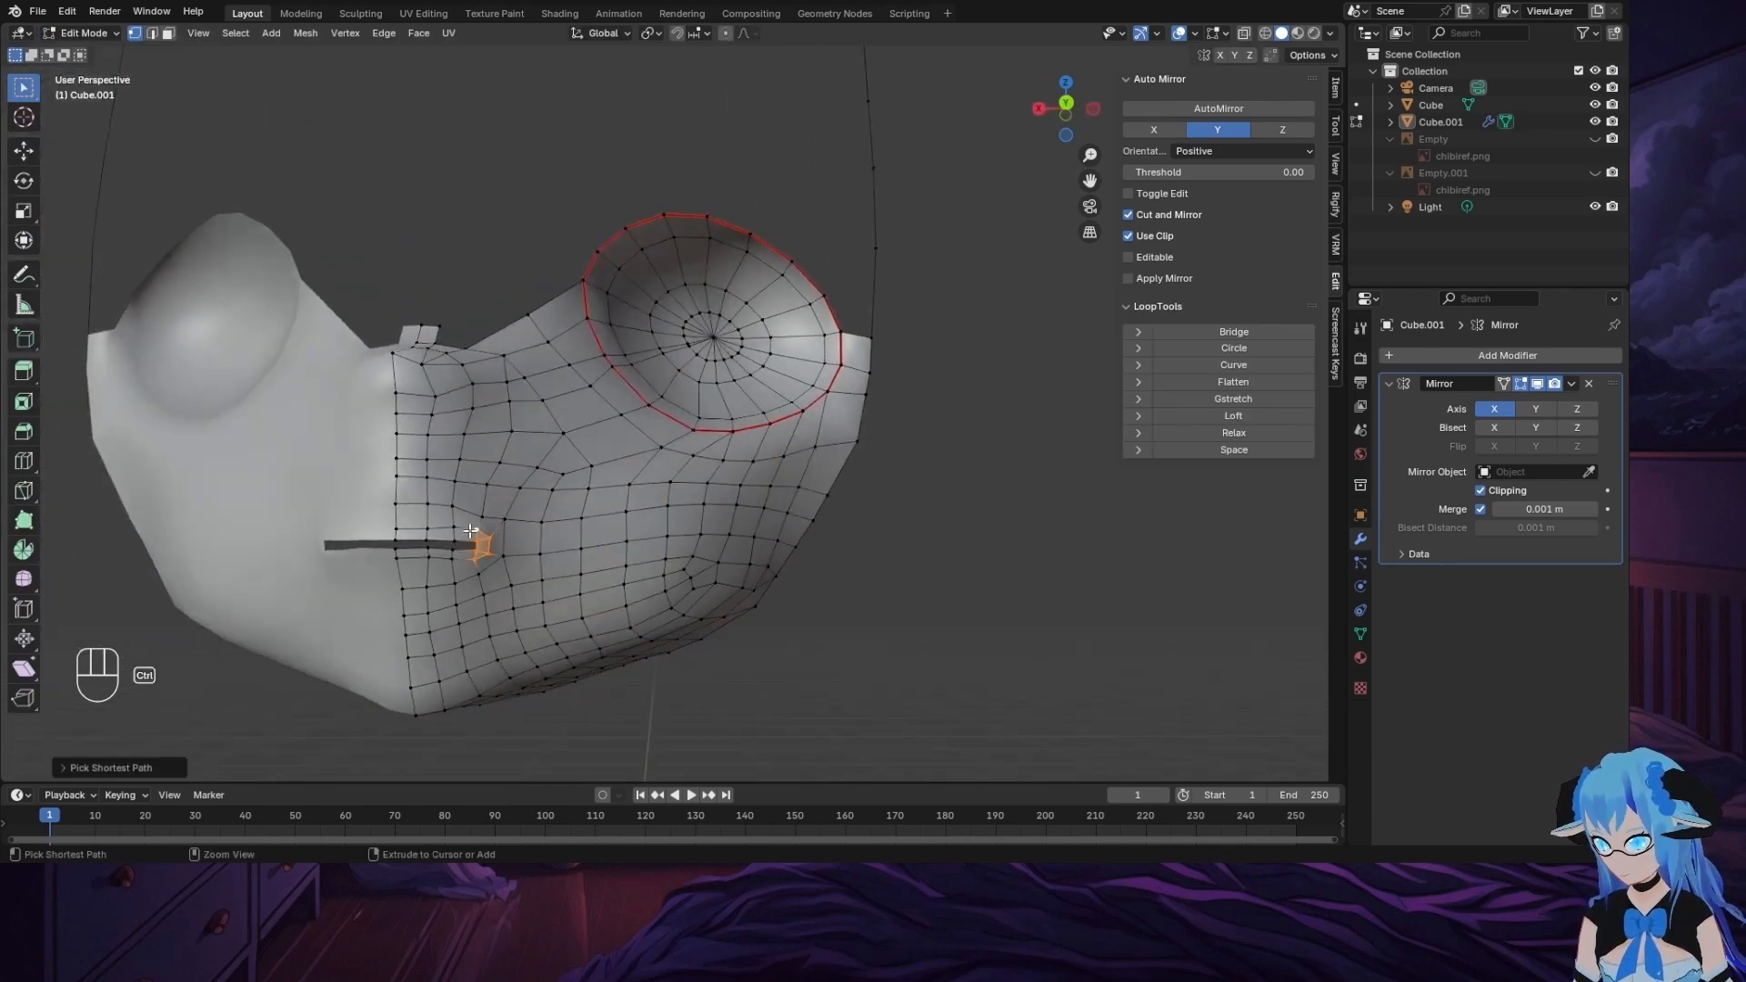
pyautogui.moveTo(654, 546); pyautogui.dragTo(677, 582, button='middle')
pyautogui.press('g')
pyautogui.click(537, 557)
pyautogui.press('g')
pyautogui.press('y')
pyautogui.click(523, 550)
# Step: Adjust further vertices around the mouth corner to refine its shape
pyautogui.scroll(3, 678, 582)
pyautogui.keyDown('shift'); pyautogui.moveTo(700, 367); pyautogui.dragTo(1096, 185, button='middle'); pyautogui.keyUp('shift')
pyautogui.press('g')
pyautogui.click(741, 571)
pyautogui.moveTo(741, 571)
pyautogui.mouseDown(button='middle')
pyautogui.moveTo(455, 573)
pyautogui.moveTo(558, 554)
pyautogui.moveTo(527, 627)
pyautogui.moveTo(699, 511)
pyautogui.mouseUp(button='middle')
pyautogui.click(539, 538)
pyautogui.press('g')
pyautogui.click(601, 576)
# Step: Check the shading around the mouth corner in Sculpt Mode and return to Edit Mode
pyautogui.click(84, 33)
pyautogui.click(89, 87)
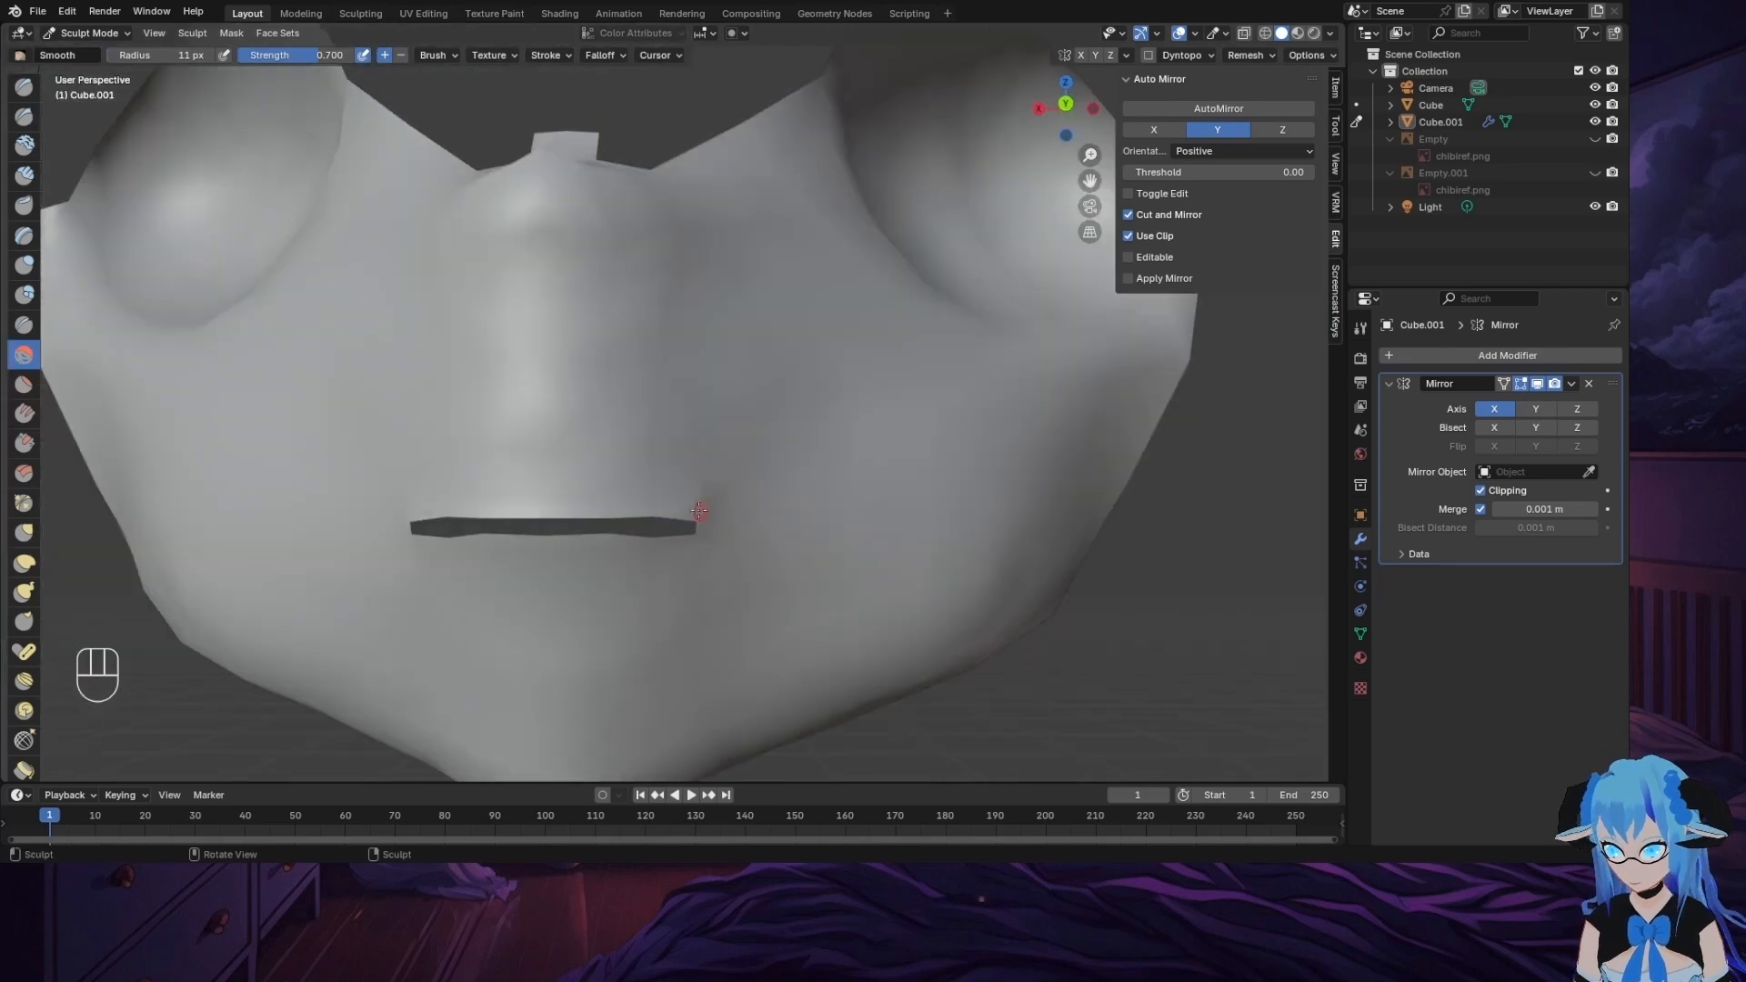
pyautogui.moveTo(886, 513); pyautogui.dragTo(773, 509, button='middle')
pyautogui.click(86, 33)
pyautogui.click(85, 70)
# Step: Move individual vertices beside the mouth corner to even out the surrounding cheek surface
pyautogui.moveTo(546, 491)
pyautogui.mouseDown(button='middle')
pyautogui.moveTo(473, 437)
pyautogui.moveTo(623, 527)
pyautogui.moveTo(611, 537)
pyautogui.moveTo(753, 534)
pyautogui.mouseUp(button='middle')
pyautogui.click(614, 544)
pyautogui.press('g')
pyautogui.click(613, 543)
pyautogui.click(615, 515)
pyautogui.press('g')
pyautogui.click(613, 511)
pyautogui.press('g')
pyautogui.click(782, 482)
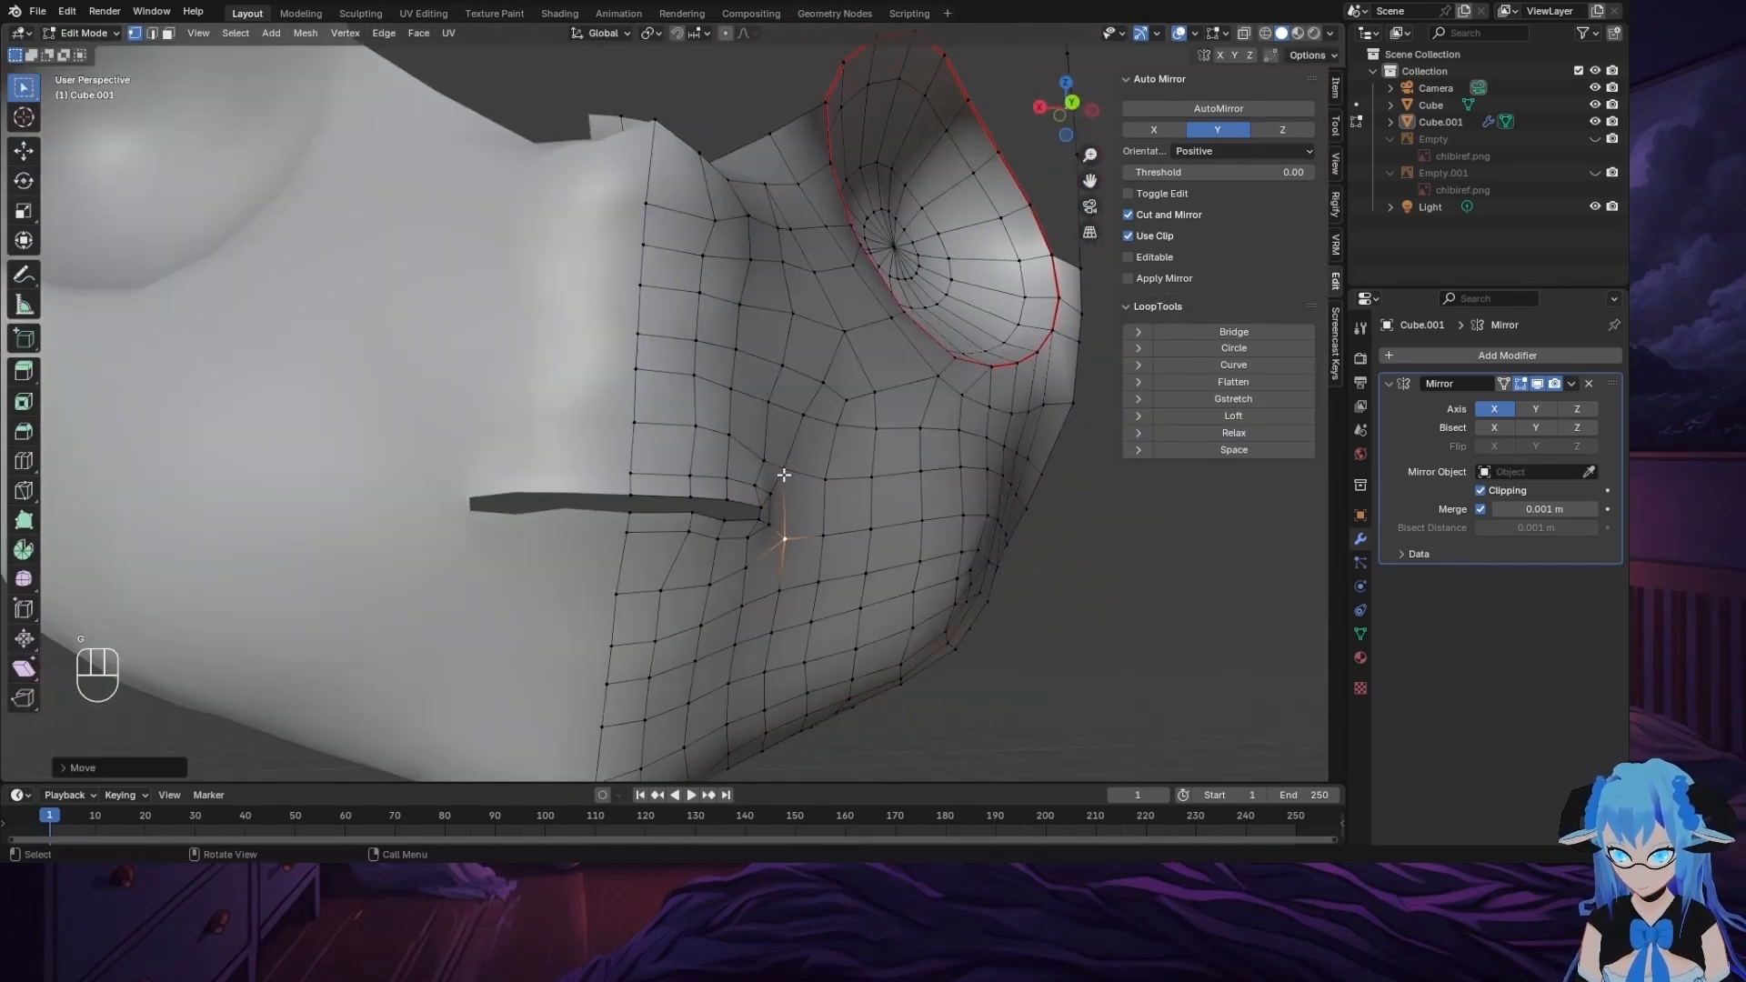
pyautogui.moveTo(637, 519); pyautogui.dragTo(1016, 237, button='middle')
pyautogui.press('g')
pyautogui.click(848, 568)
# Step: Extrude vertices upward from the nose bridge edge in back orthographic view and extend the row to the mirror centre line
pyautogui.press('ctrl+KP_1')
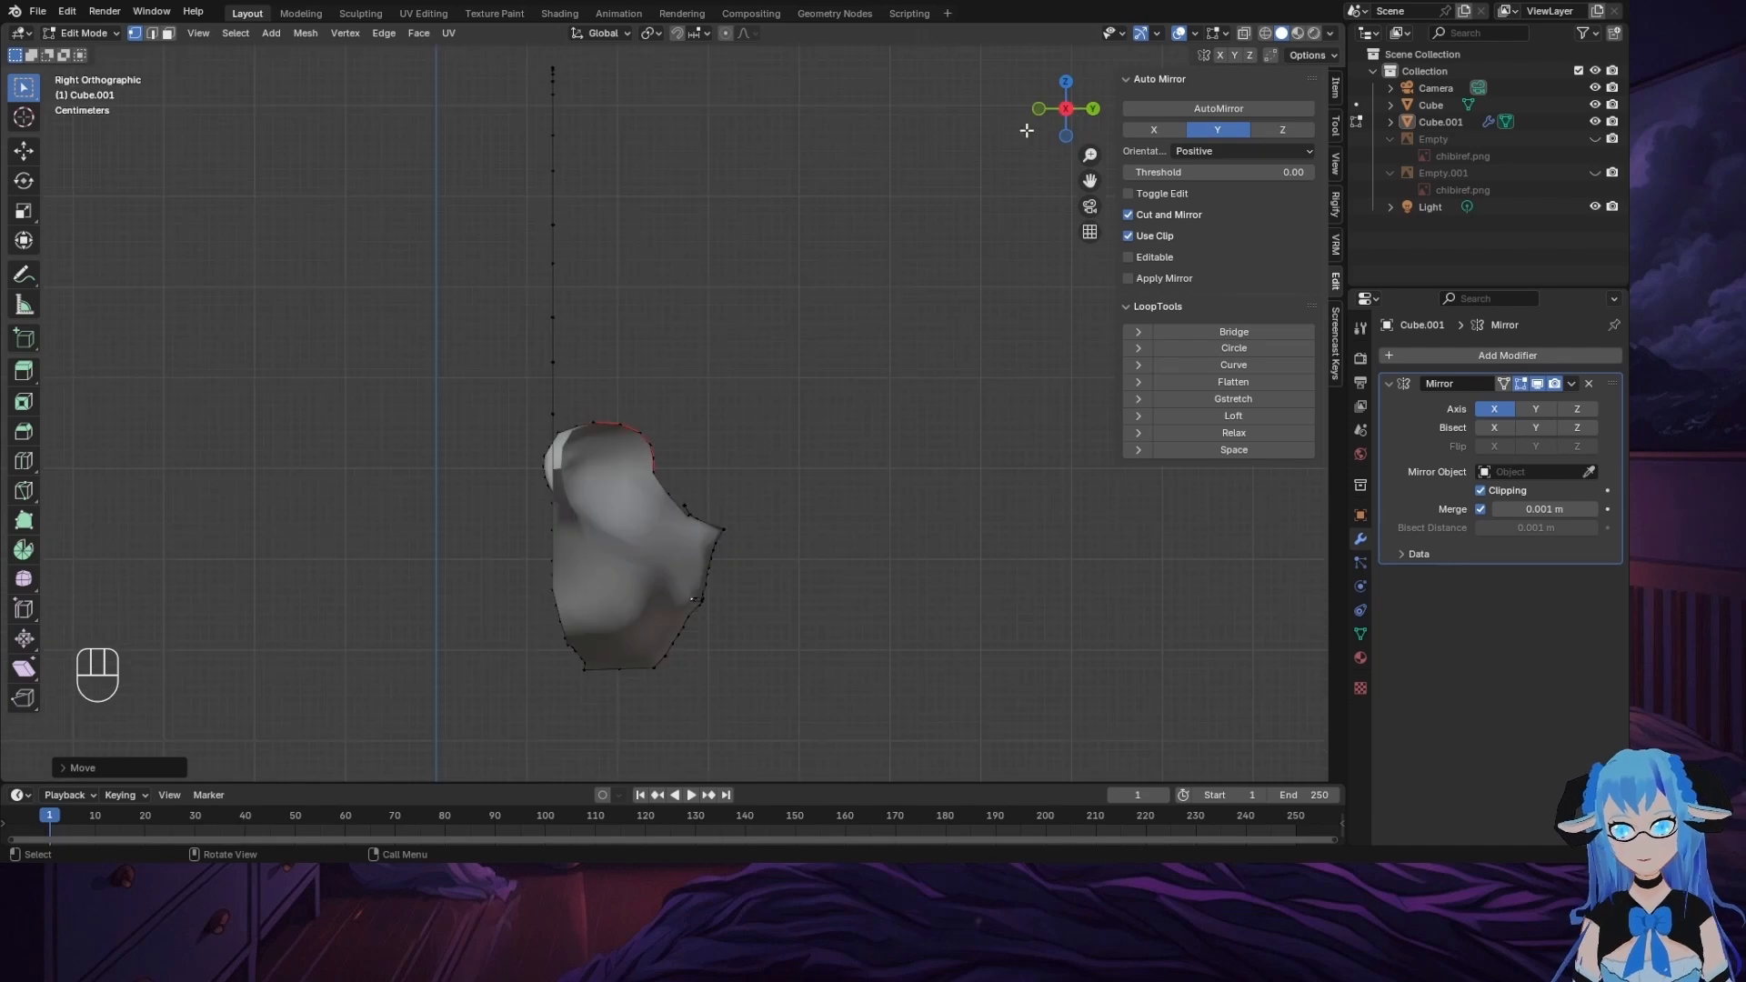
pyautogui.scroll(5, 743, 447)
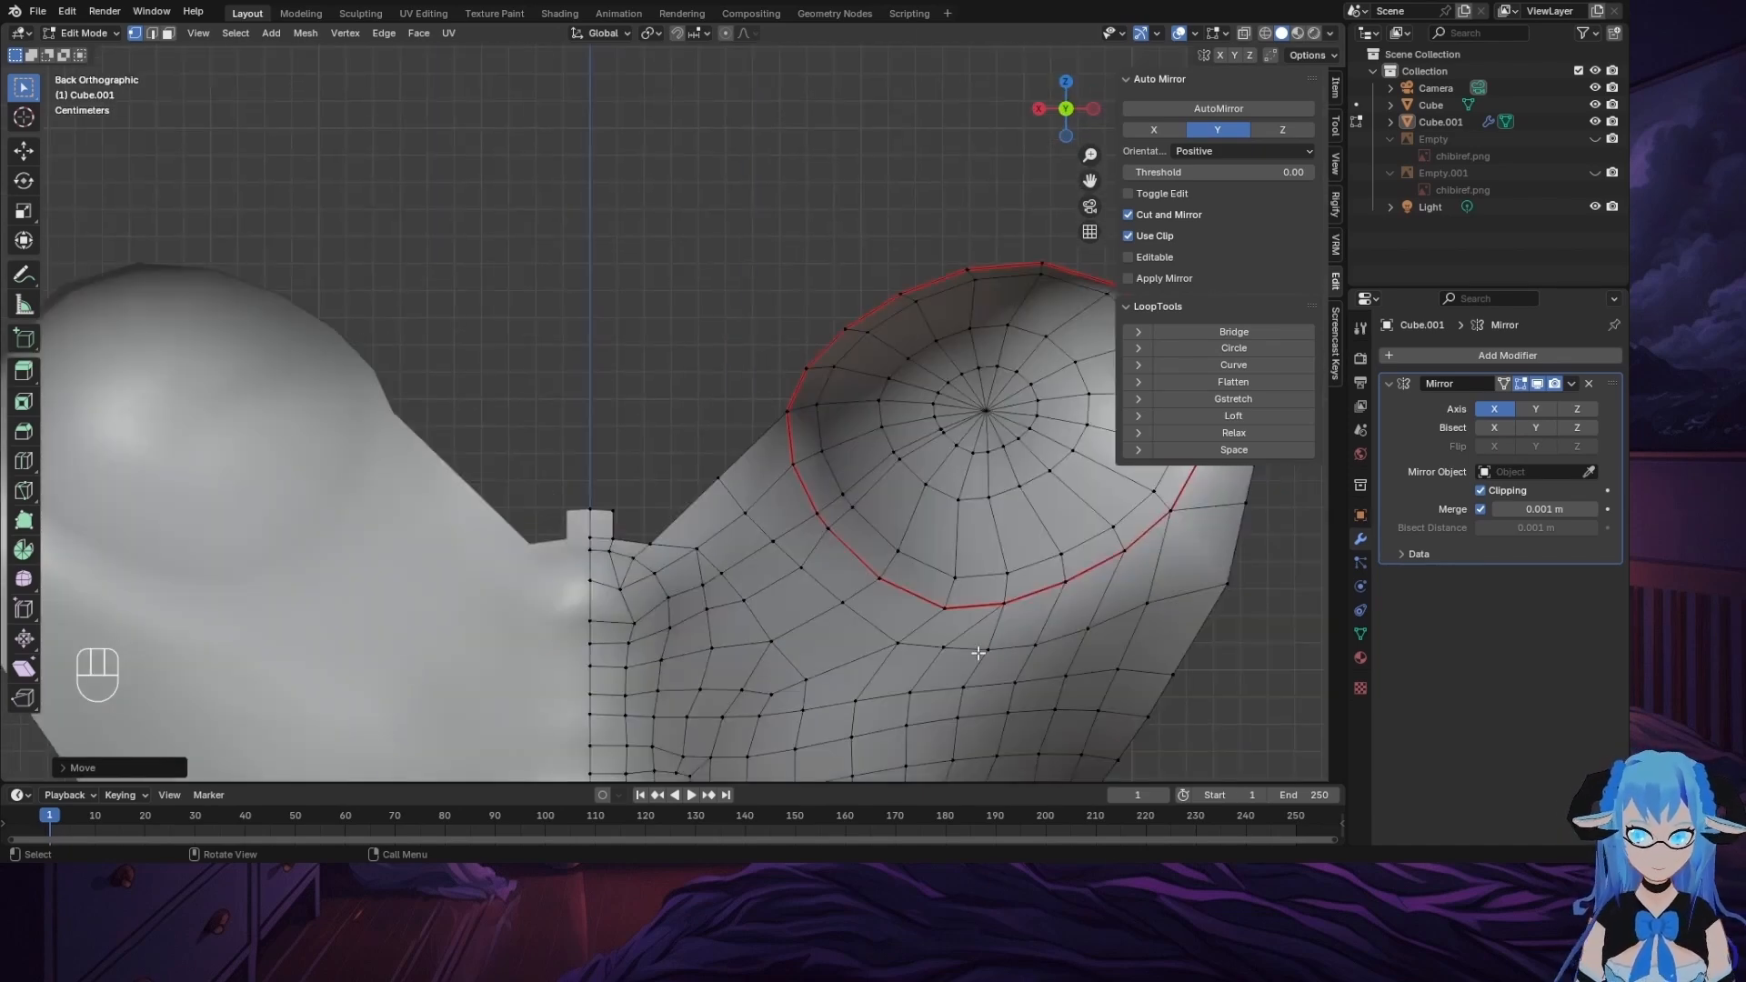
pyautogui.scroll(-1, 1002, 499)
pyautogui.scroll(-4, 1050, 458)
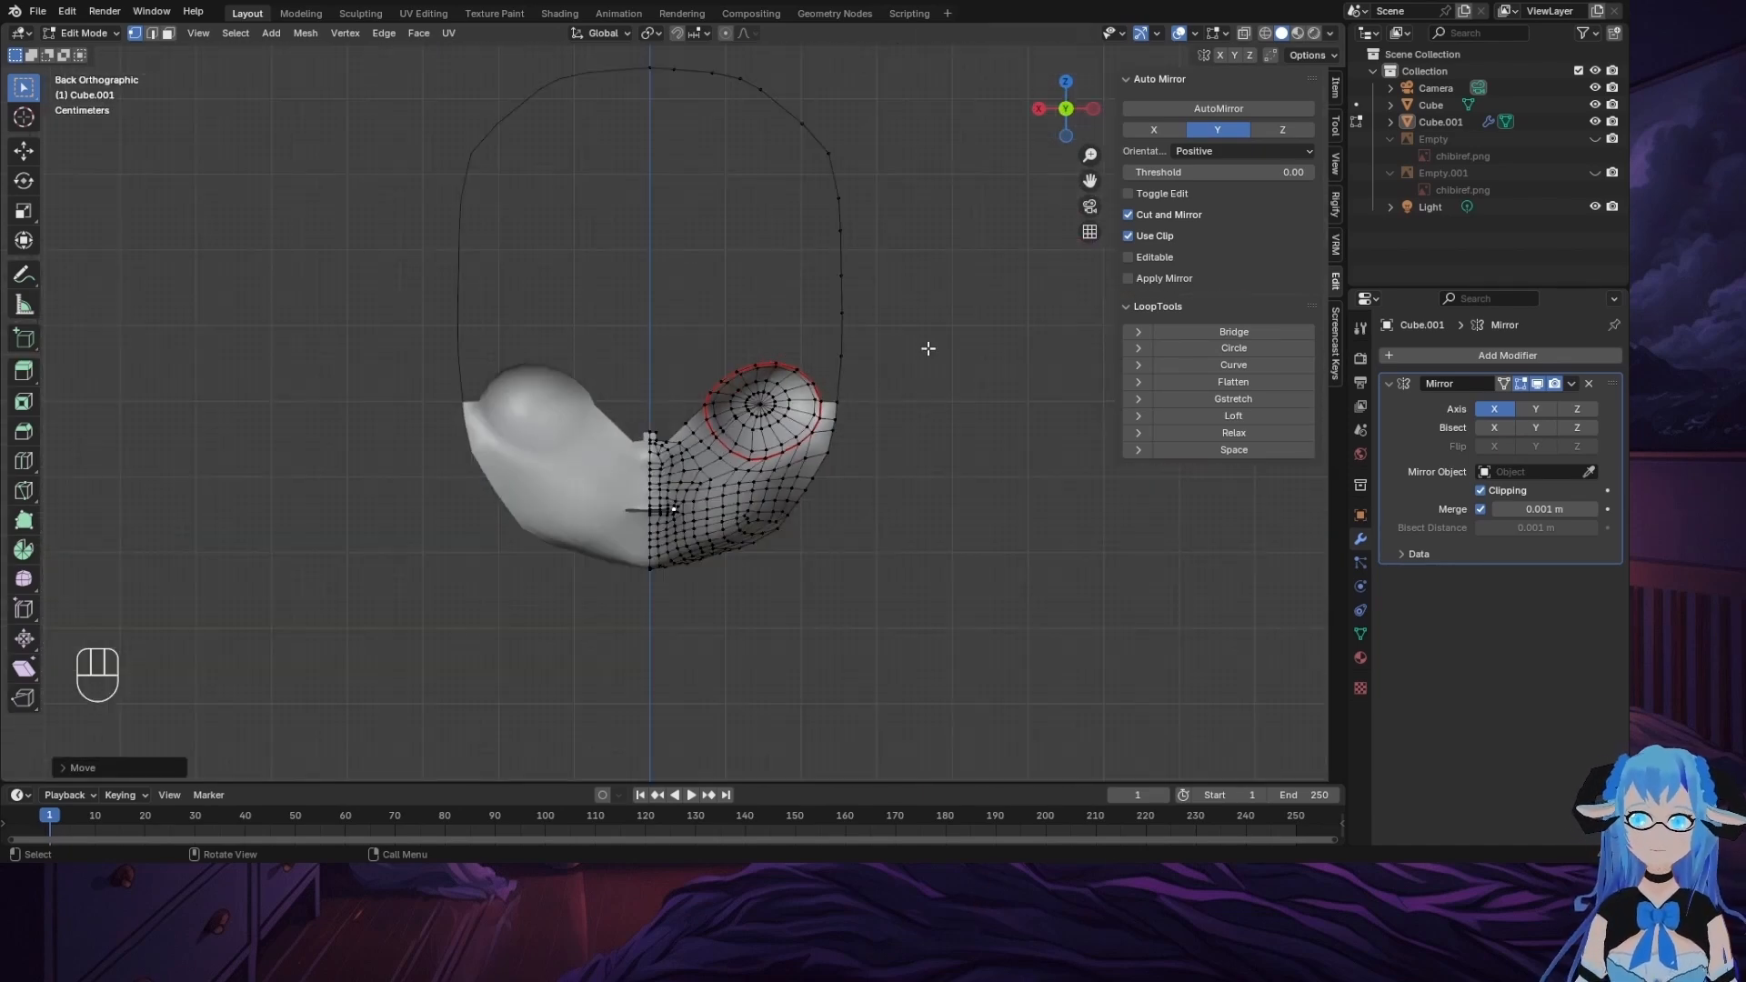
pyautogui.press('e')
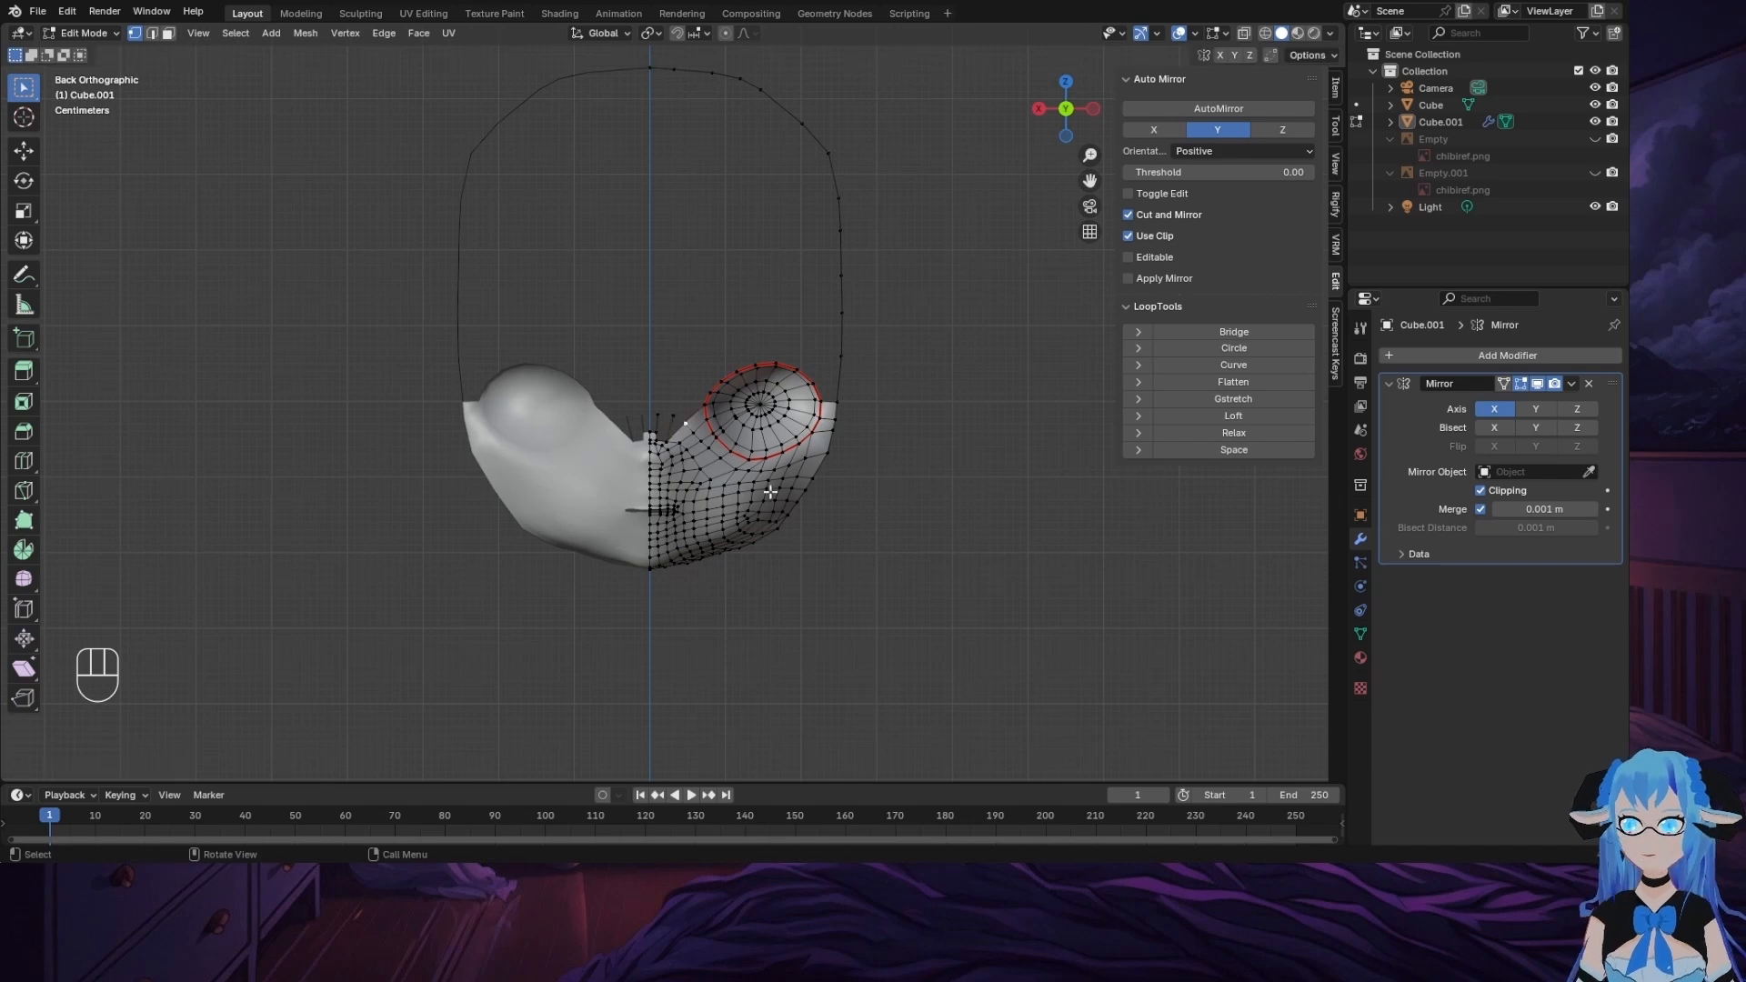
pyautogui.click(663, 432)
pyautogui.scroll(4, 650, 455)
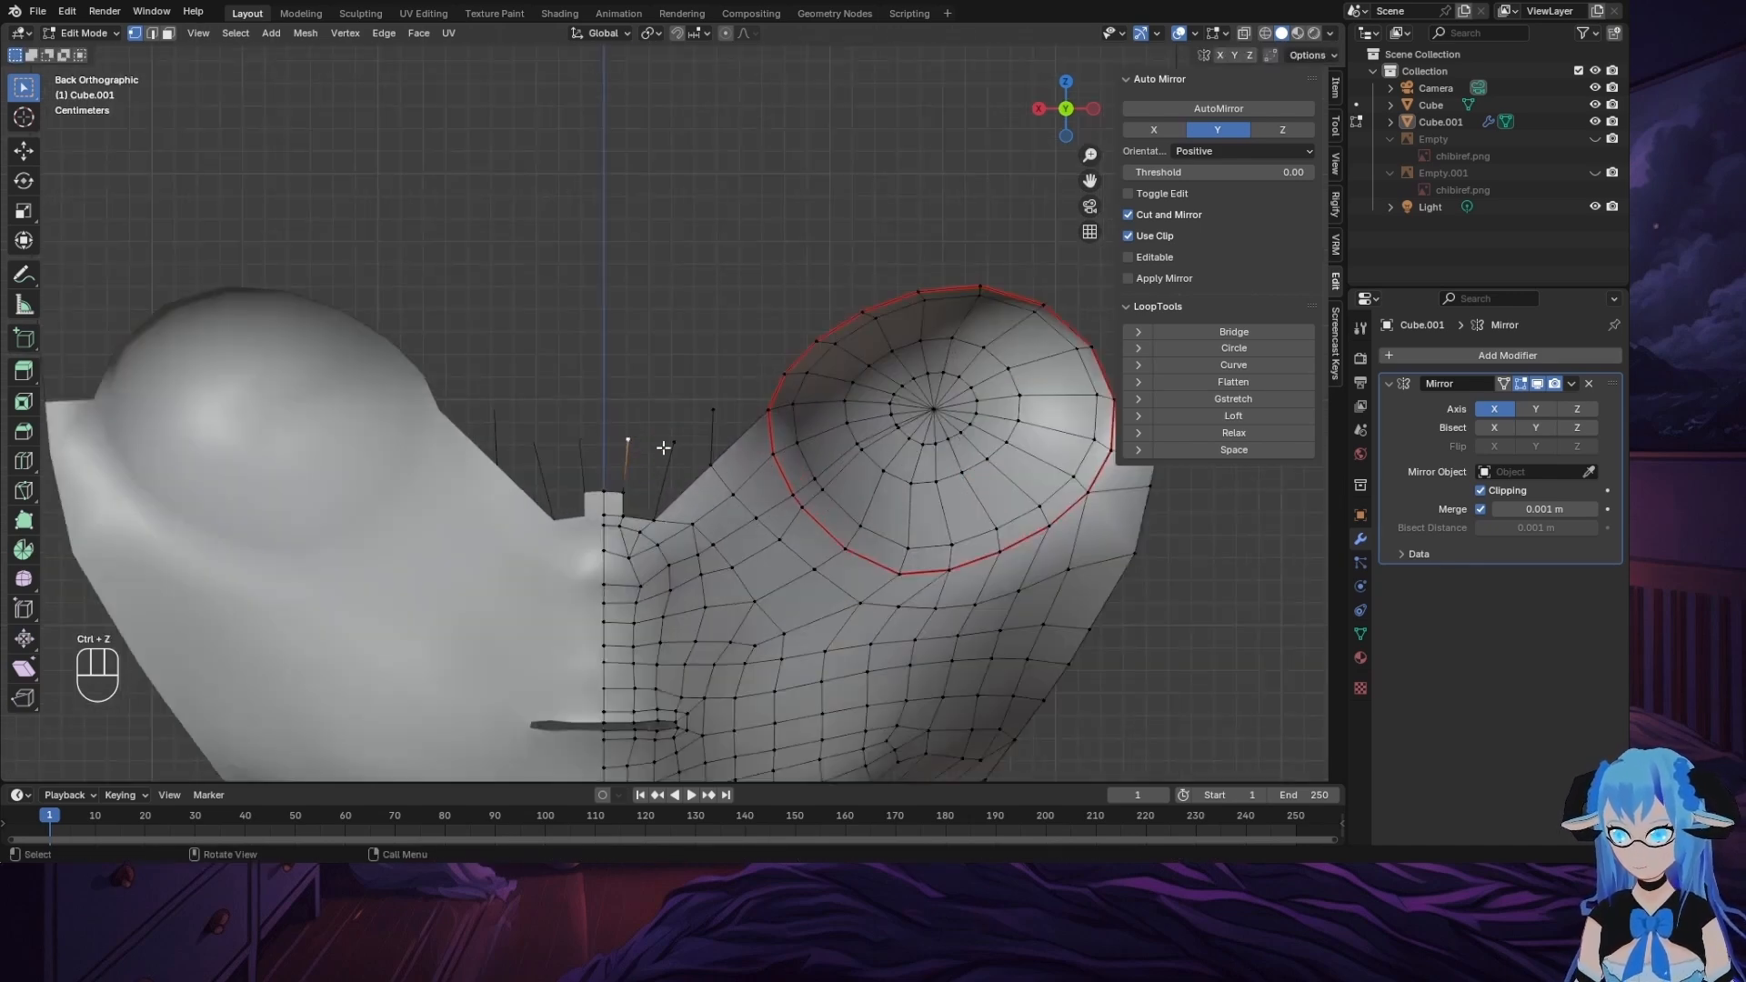
pyautogui.press('g')
pyautogui.click(667, 450)
pyautogui.press('e')
pyautogui.click(640, 451)
# Step: Fill faces between the extruded vertices and the nose bridge edge to complete the first row
pyautogui.click(633, 444)
pyautogui.keyDown('shift'); pyautogui.click(674, 444); pyautogui.keyUp('shift')
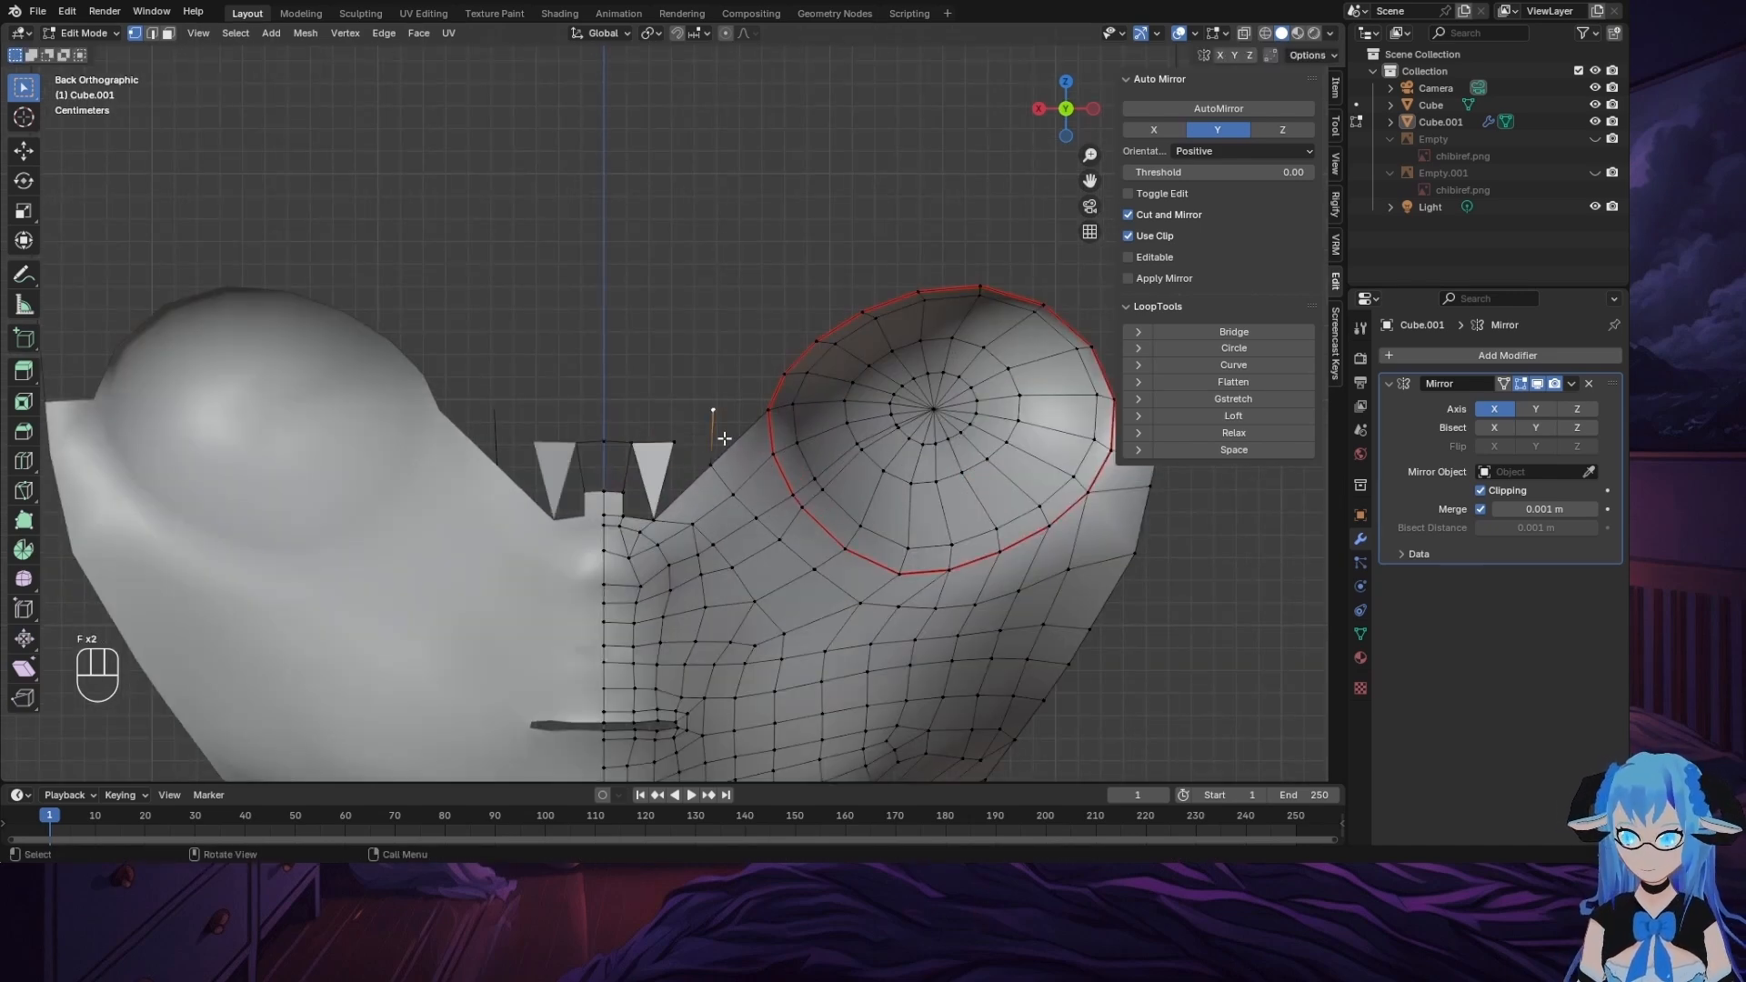
pyautogui.press('f')
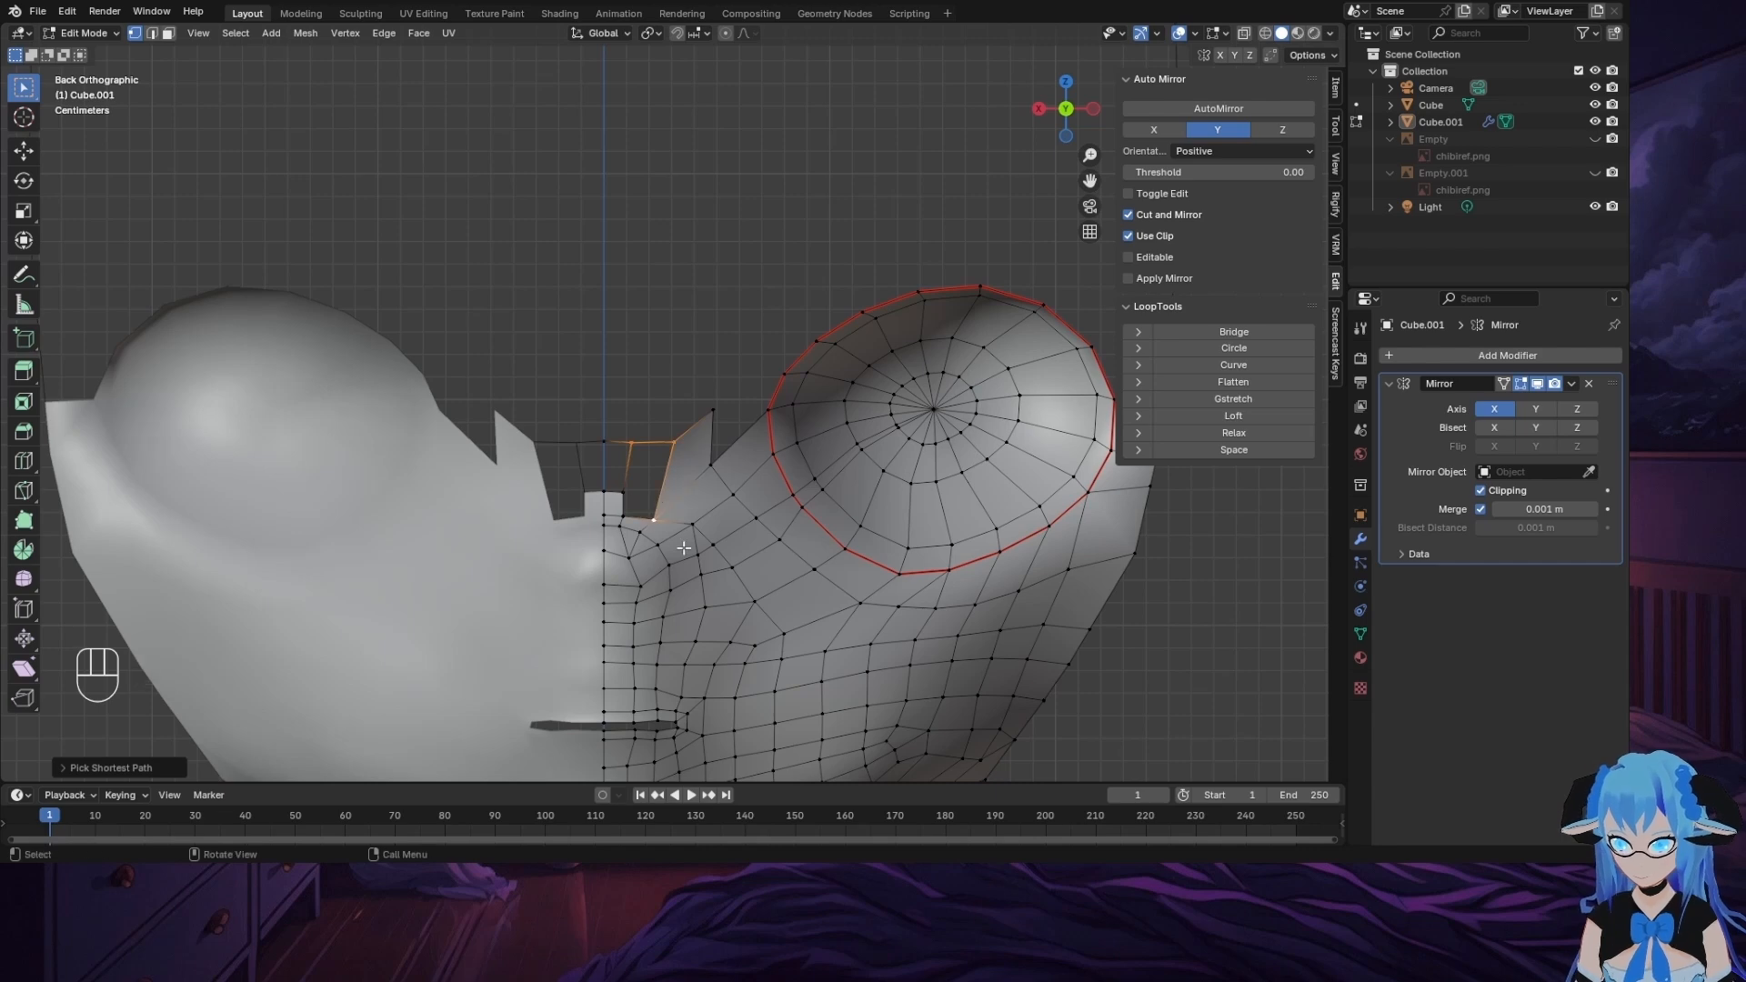
pyautogui.click(624, 492)
pyautogui.keyDown('ctrl'); pyautogui.click(653, 520); pyautogui.keyUp('ctrl')
pyautogui.press('f')
pyautogui.click(633, 445)
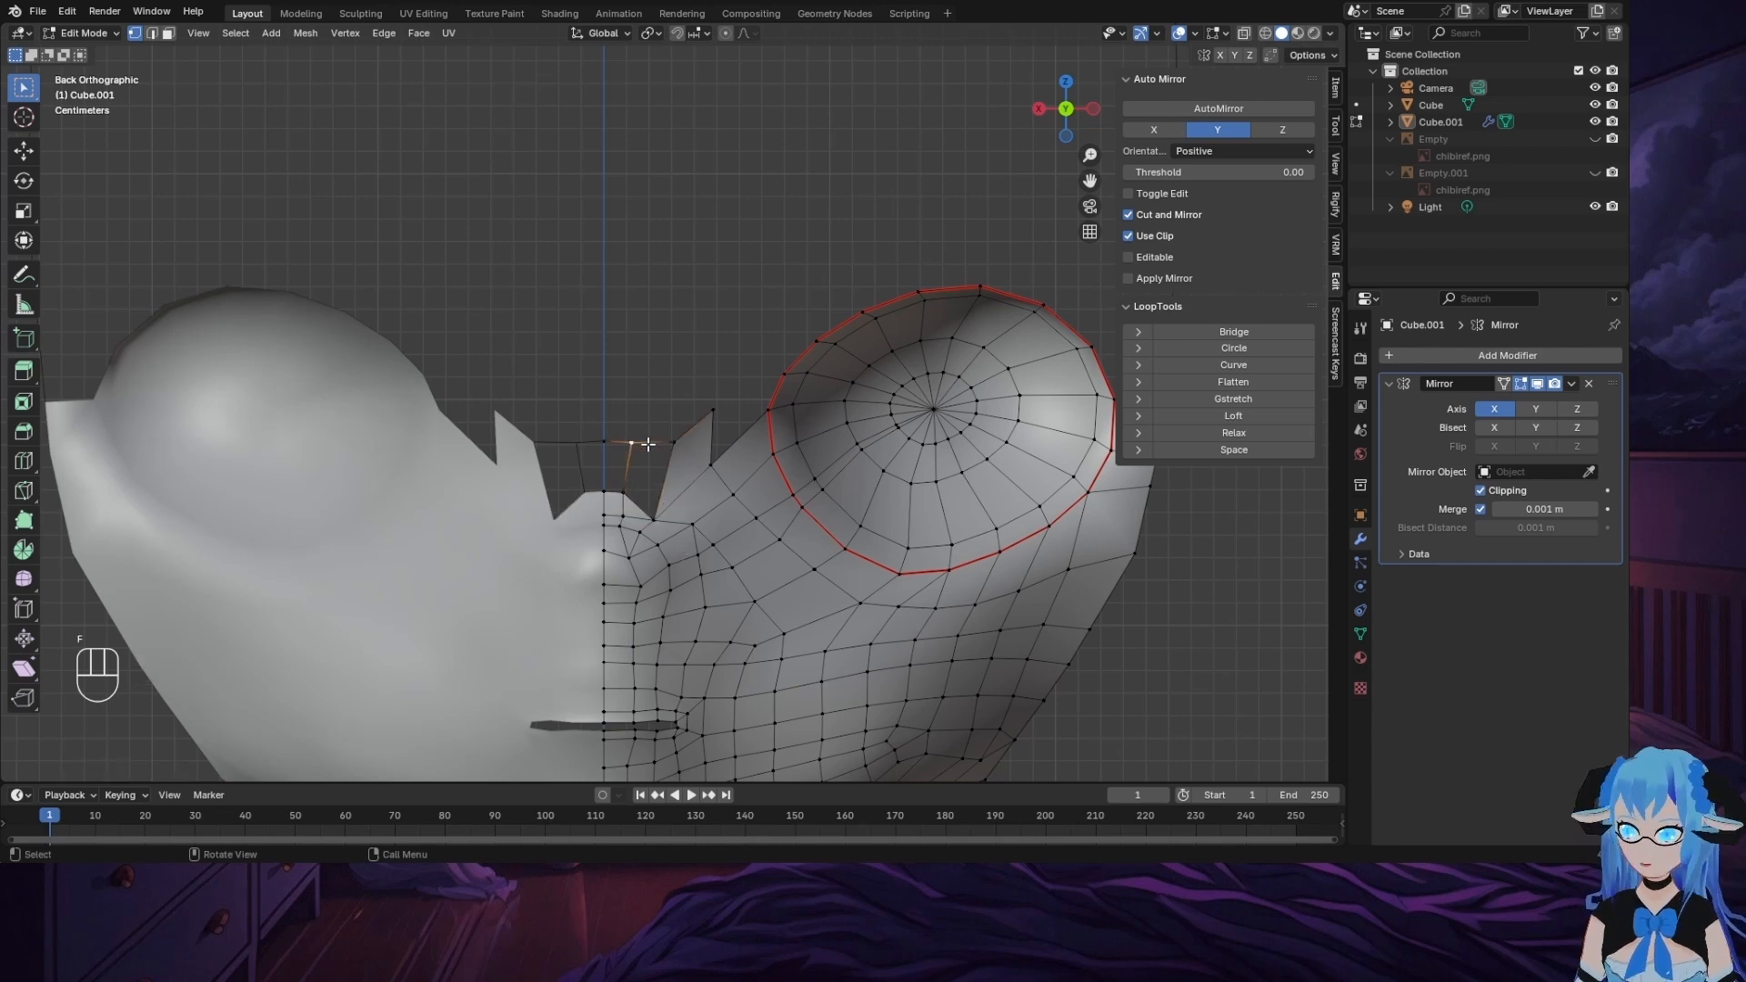
pyautogui.hotkey('ctrl', 'f')
pyautogui.click(667, 512)
# Step: Extrude the vertices of the new nose bridge row upward to start a second row
pyautogui.moveTo(704, 499); pyautogui.dragTo(857, 511, button='middle')
pyautogui.press('g')
pyautogui.press('e')
pyautogui.press('e')
pyautogui.press('e')
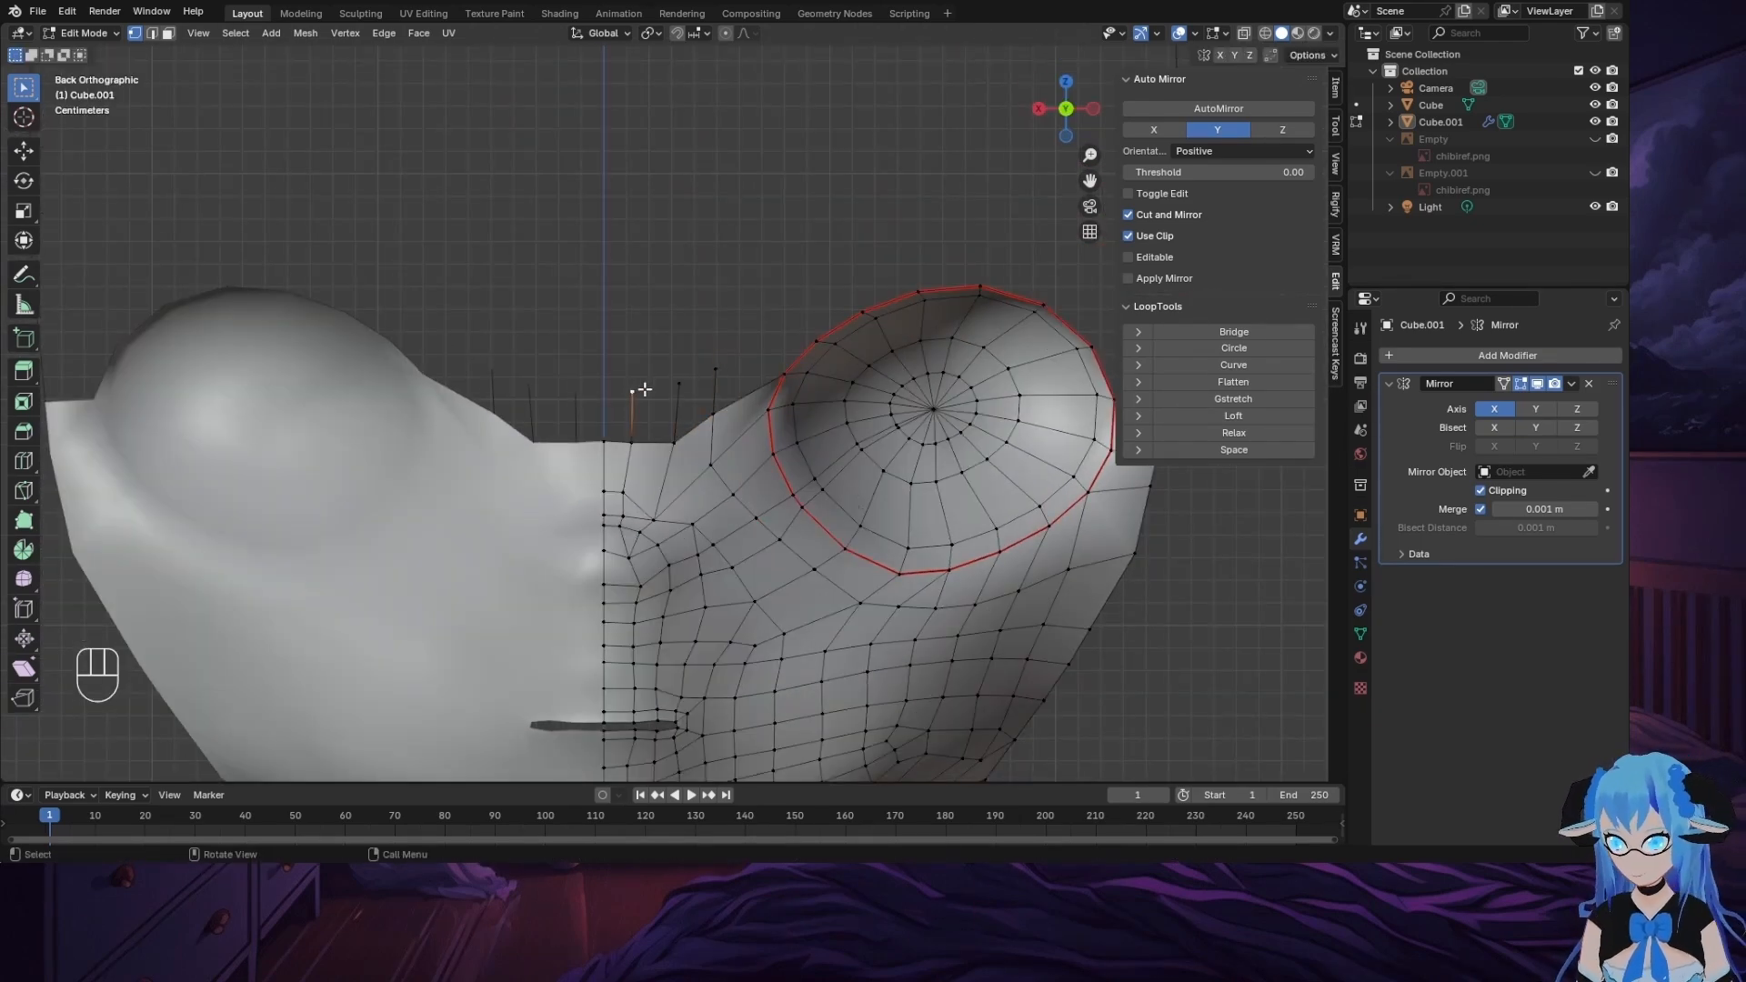
# Step: Fill the second nose bridge row with faces from the mirror centre line outward
pyautogui.keyDown('ctrl'); pyautogui.click(607, 395); pyautogui.keyUp('ctrl')
pyautogui.press('f')
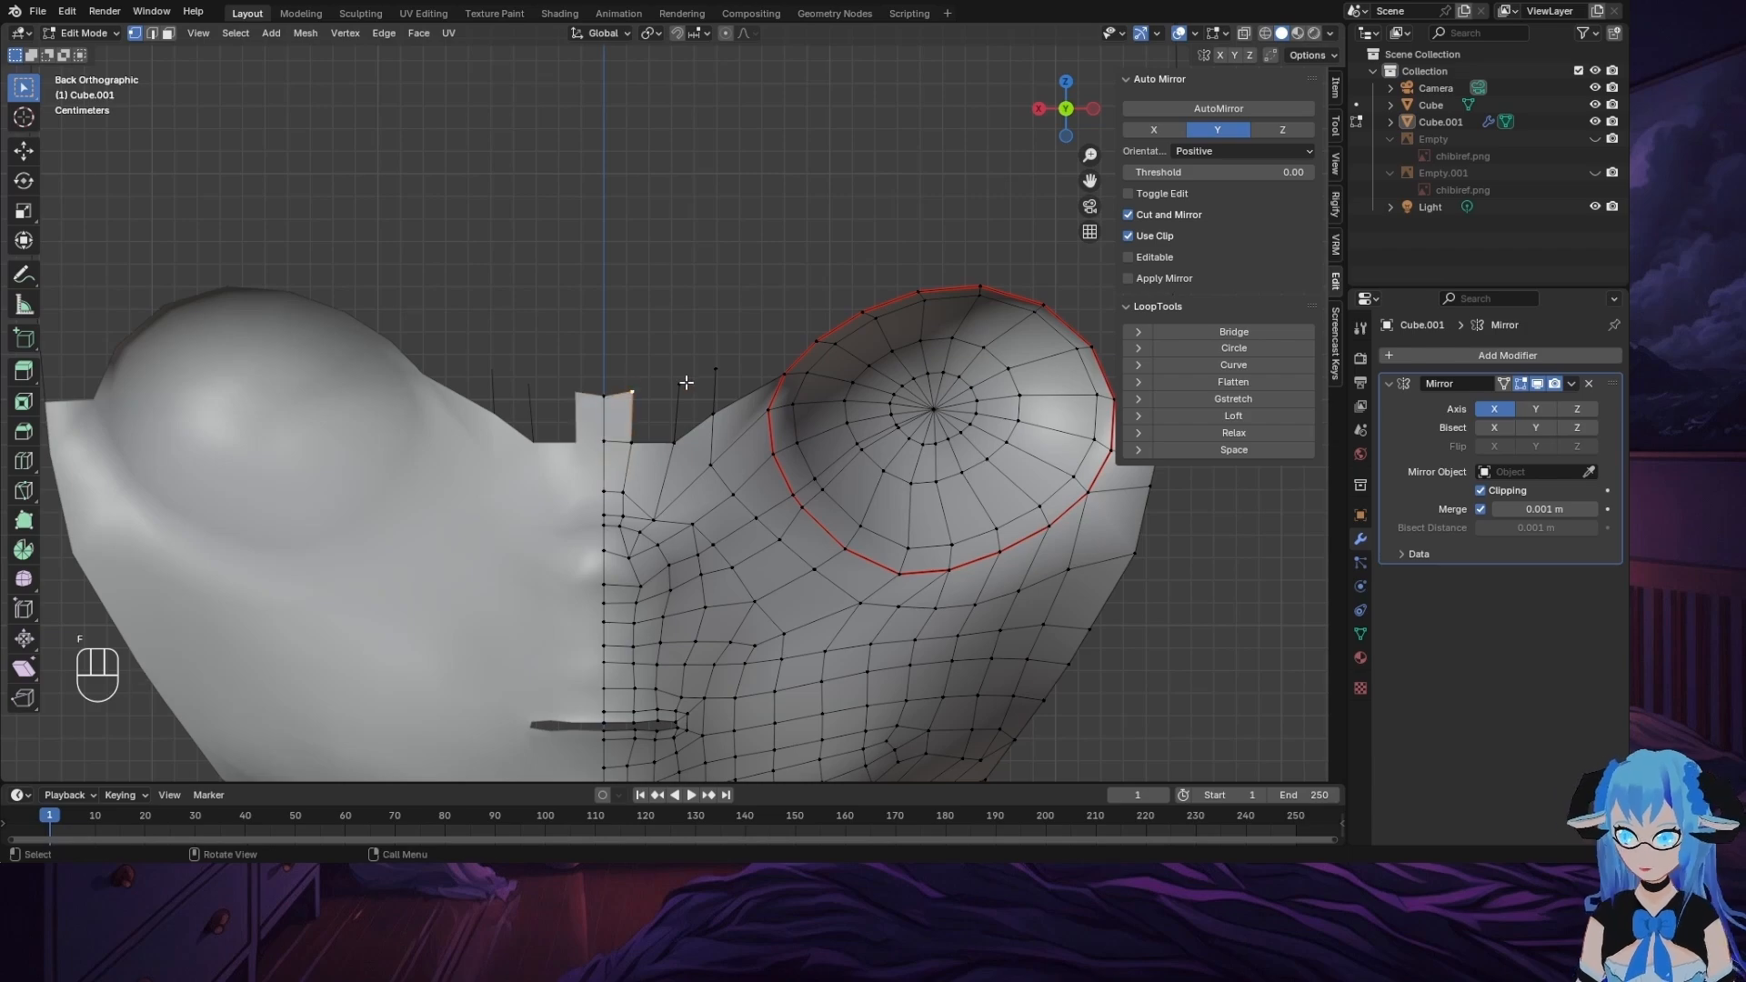
pyautogui.keyDown('ctrl'); pyautogui.click(681, 383); pyautogui.keyUp('ctrl')
pyautogui.press('f')
pyautogui.press('f')
# Step: Extrude new vertices toward the inner rim of the eye socket and fill faces joining them to the second row
pyautogui.moveTo(815, 397); pyautogui.dragTo(877, 313, button='middle')
pyautogui.press('e')
pyautogui.click(799, 375)
pyautogui.press('e')
pyautogui.click(844, 358)
pyautogui.moveTo(673, 362); pyautogui.dragTo(628, 366, button='middle')
pyautogui.keyDown('ctrl'); pyautogui.click(717, 376); pyautogui.keyUp('ctrl')
pyautogui.press('f')
pyautogui.press('f')
pyautogui.keyDown('ctrl'); pyautogui.click(702, 368); pyautogui.keyUp('ctrl')
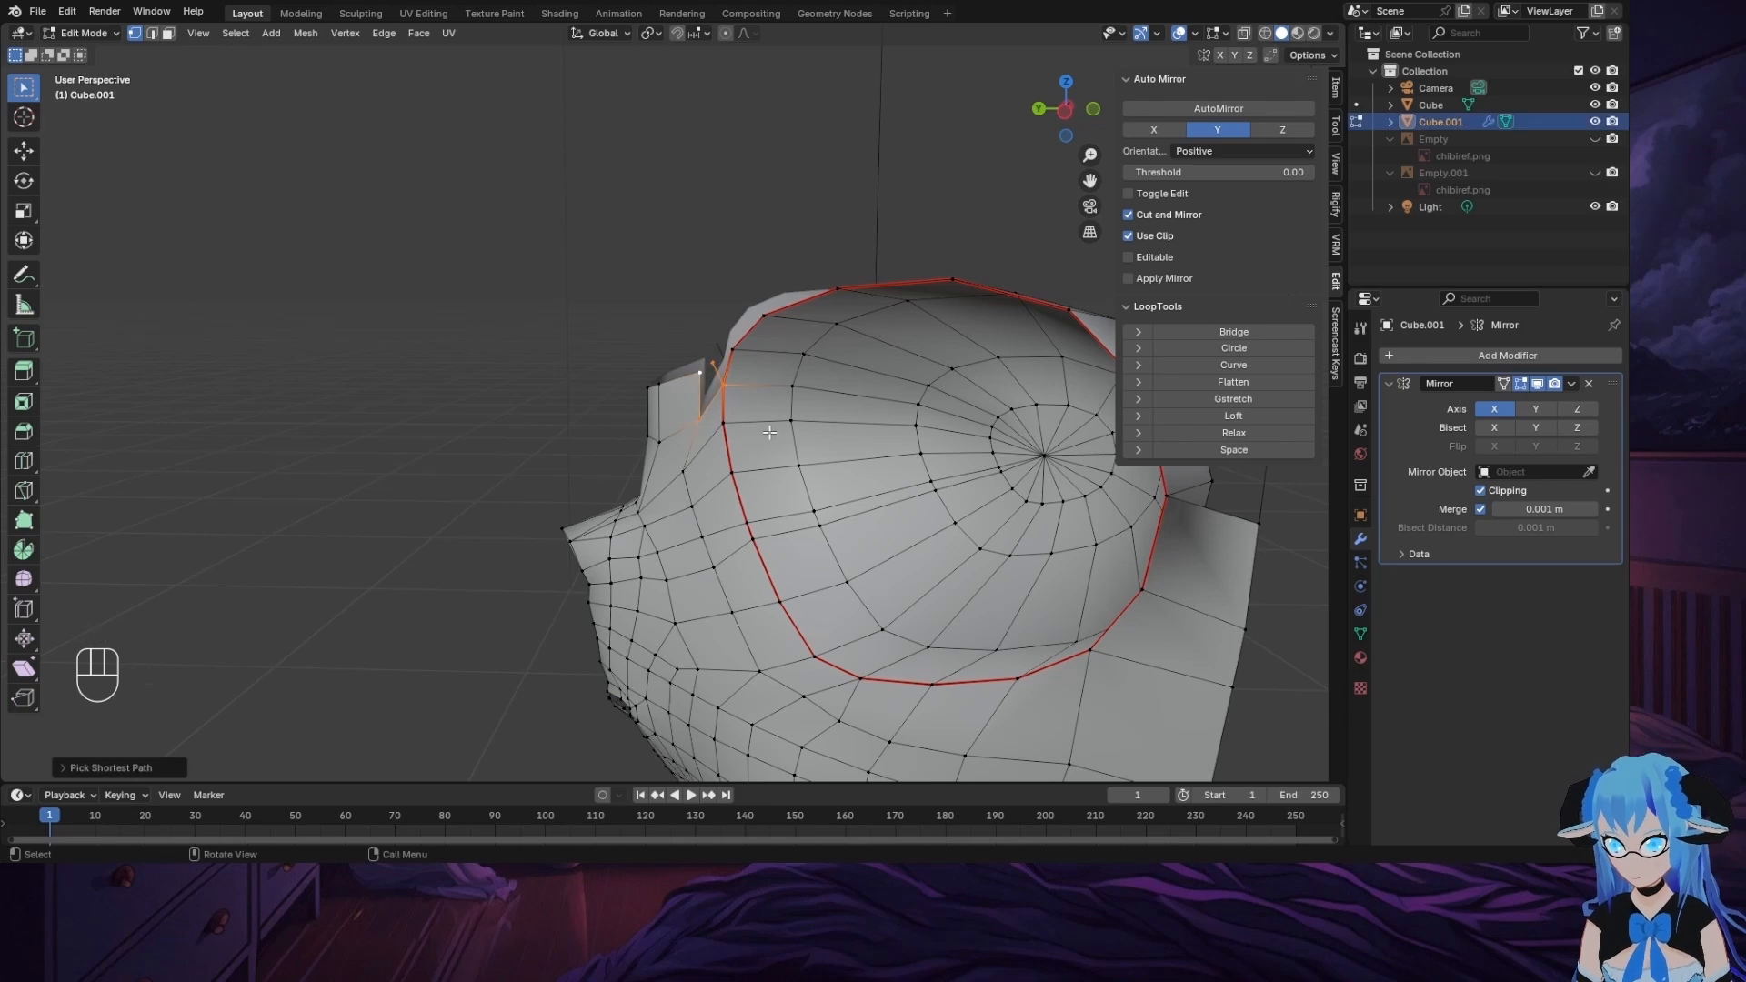
# Step: Extrude the outermost vertex of the nose bridge strip upward along the eye socket's inner upper rim
pyautogui.click(1071, 113)
pyautogui.press('e')
pyautogui.click(759, 339)
pyautogui.moveTo(759, 338); pyautogui.dragTo(854, 336, button='middle')
pyautogui.click(1052, 115)
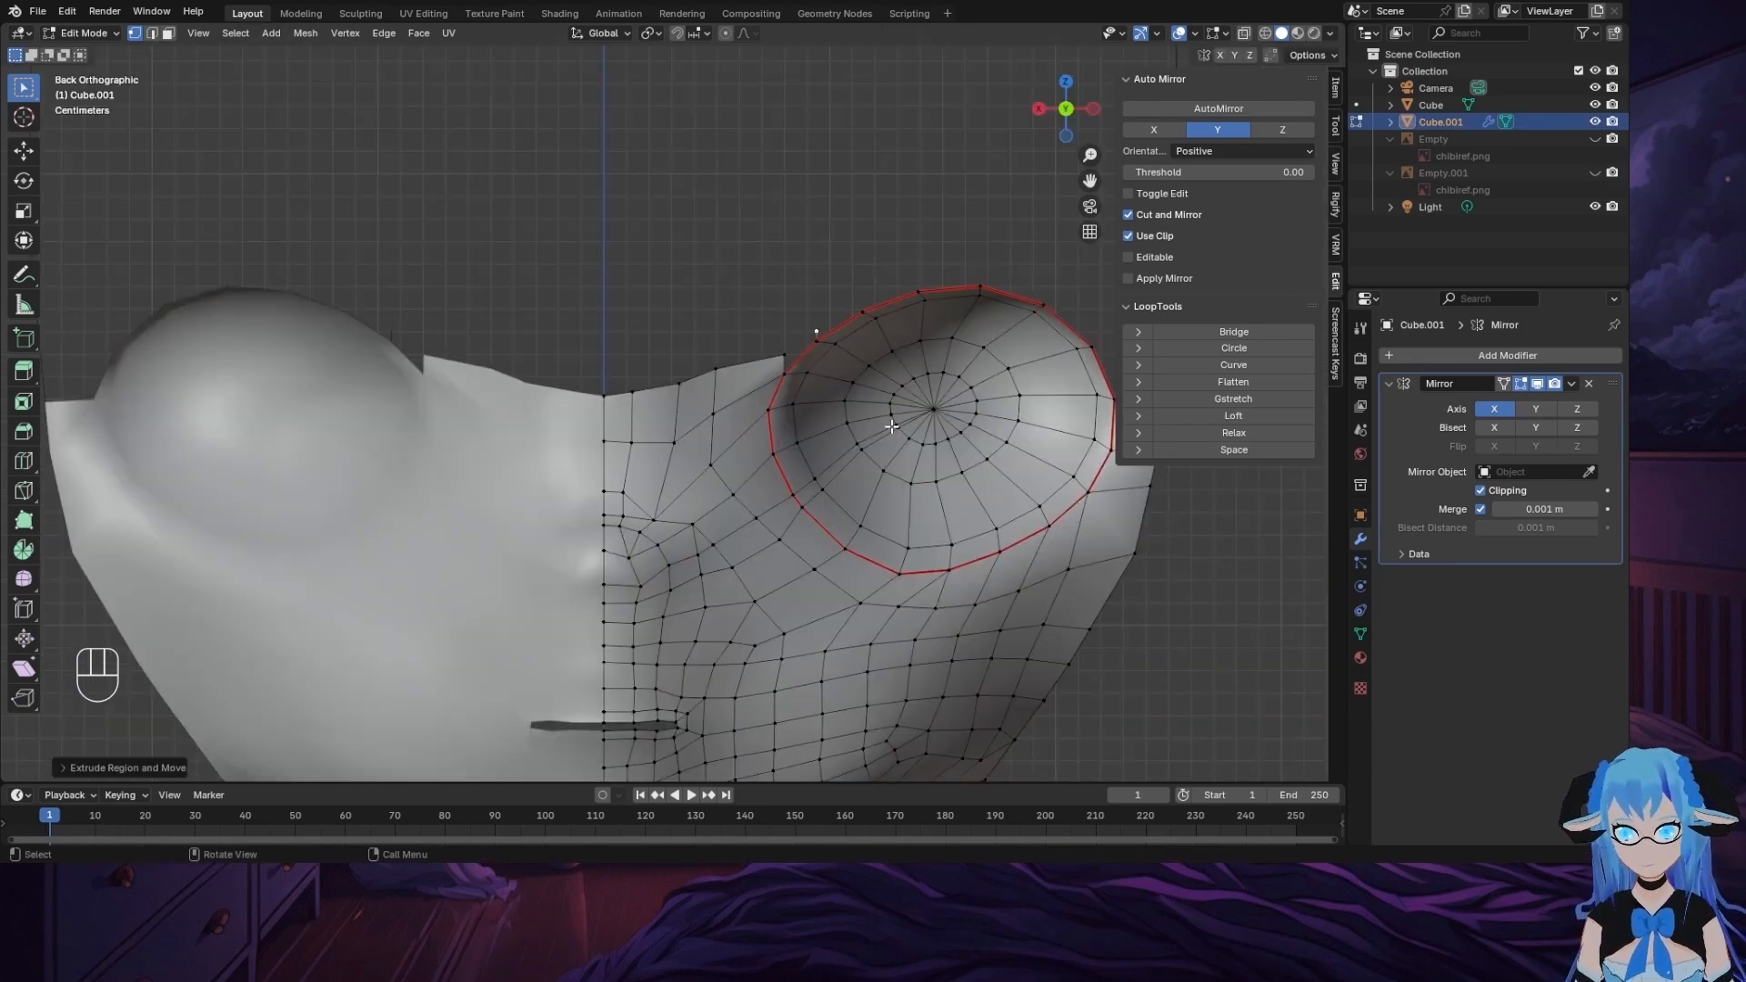
# Step: Extrude the nose bridge's top vertices near the centre line upward and fill the first faces of a third row
pyautogui.click(632, 390)
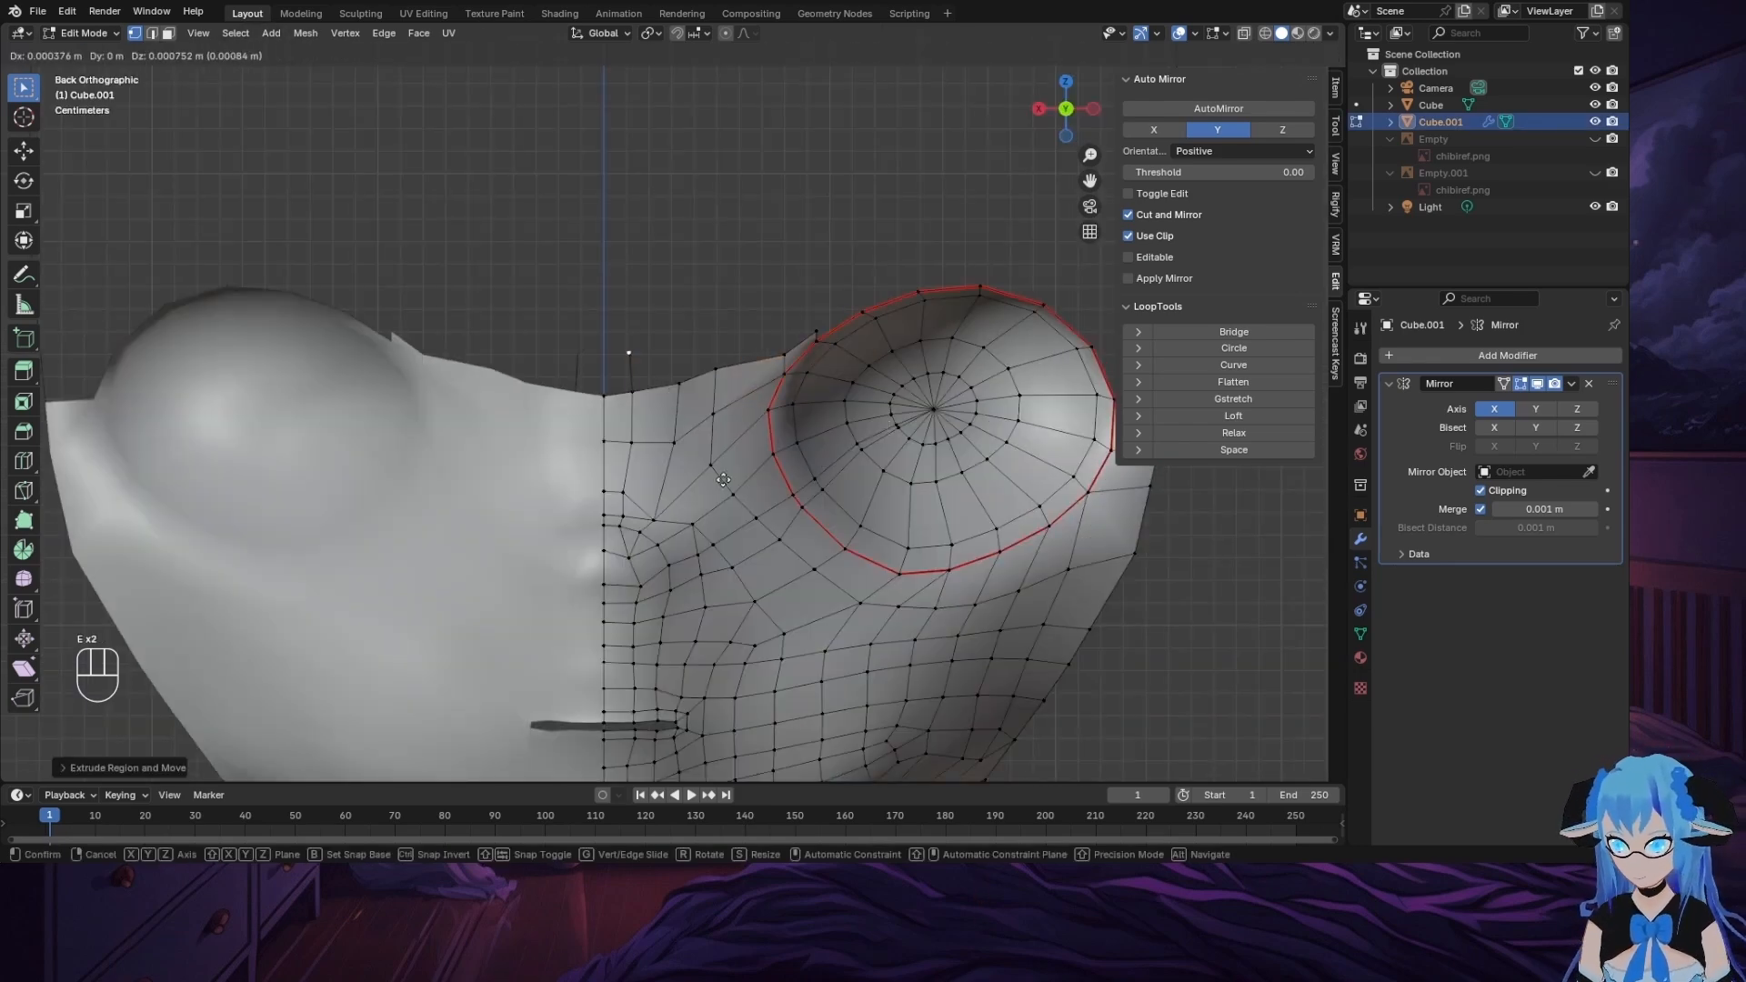
pyautogui.press('e')
pyautogui.click(747, 367)
pyautogui.keyDown('ctrl'); pyautogui.click(688, 380); pyautogui.keyUp('ctrl')
pyautogui.press('f')
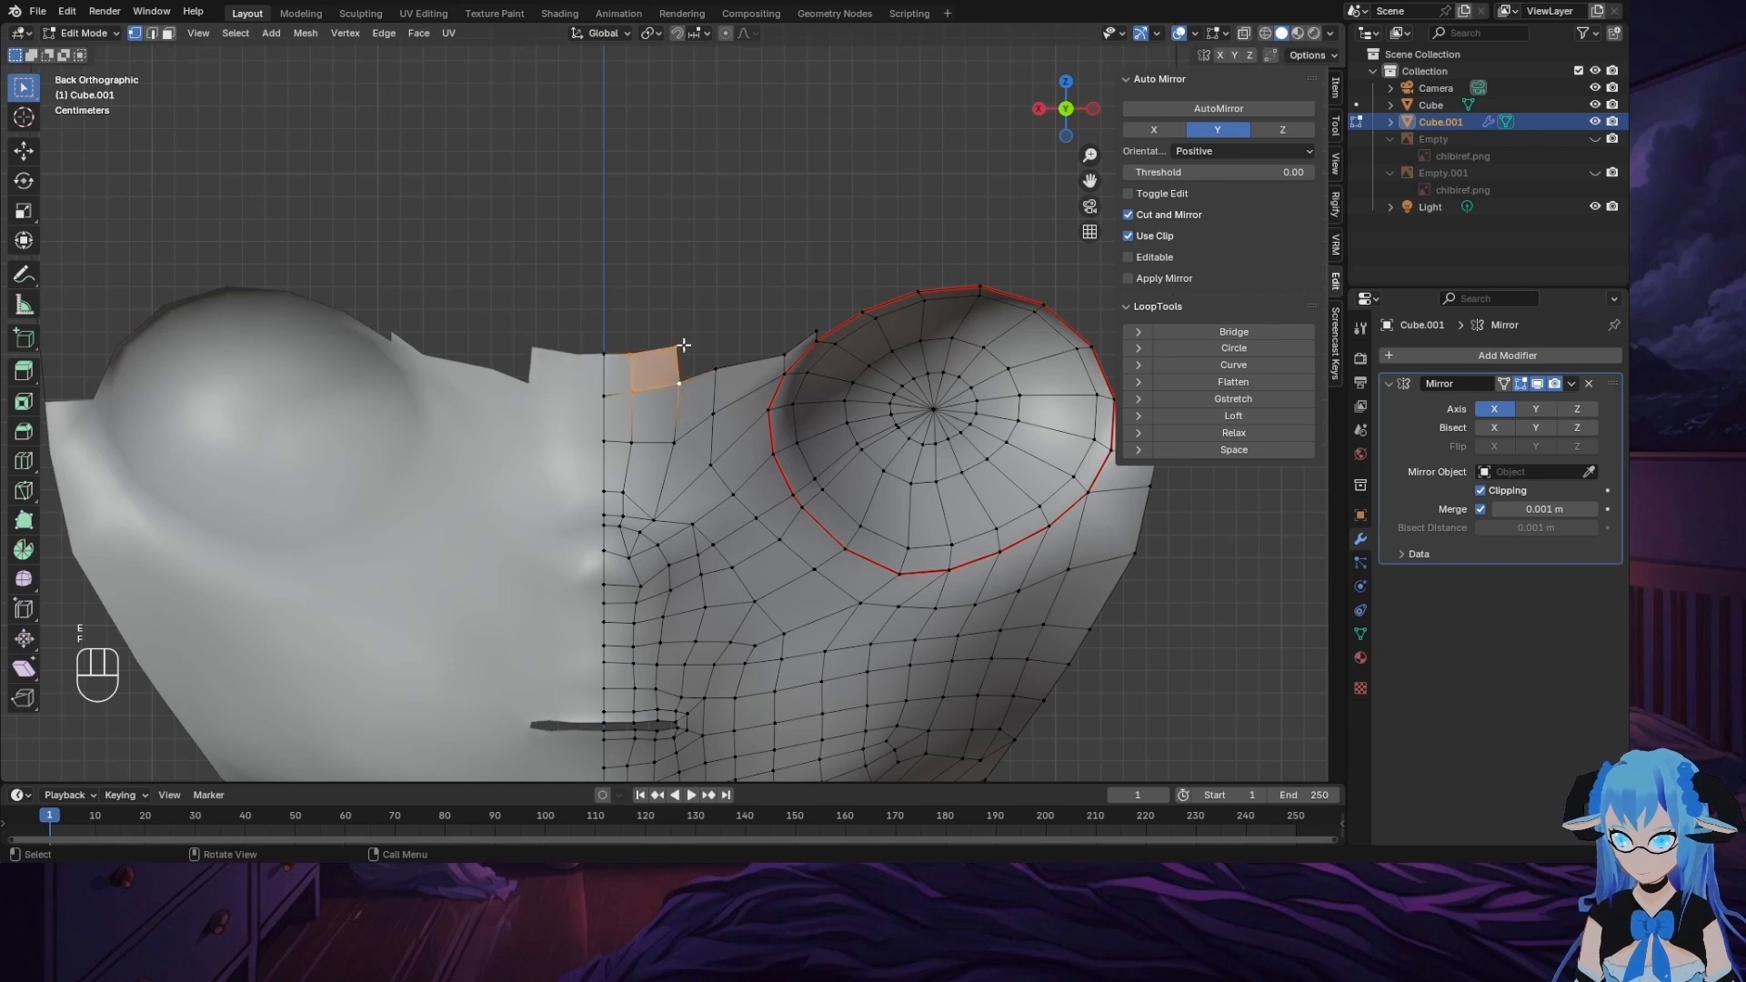
# Step: Extend the third nose bridge row outward with a newly extruded vertex and filled faces
pyautogui.click(691, 346)
pyautogui.press('e')
pyautogui.click(752, 335)
pyautogui.keyDown('ctrl'); pyautogui.click(728, 367); pyautogui.keyUp('ctrl')
pyautogui.press('f')
pyautogui.press('f')
# Step: Extrude the row's outer vertex and fill a face joining it to the eye socket's inner upper rim
pyautogui.click(793, 326)
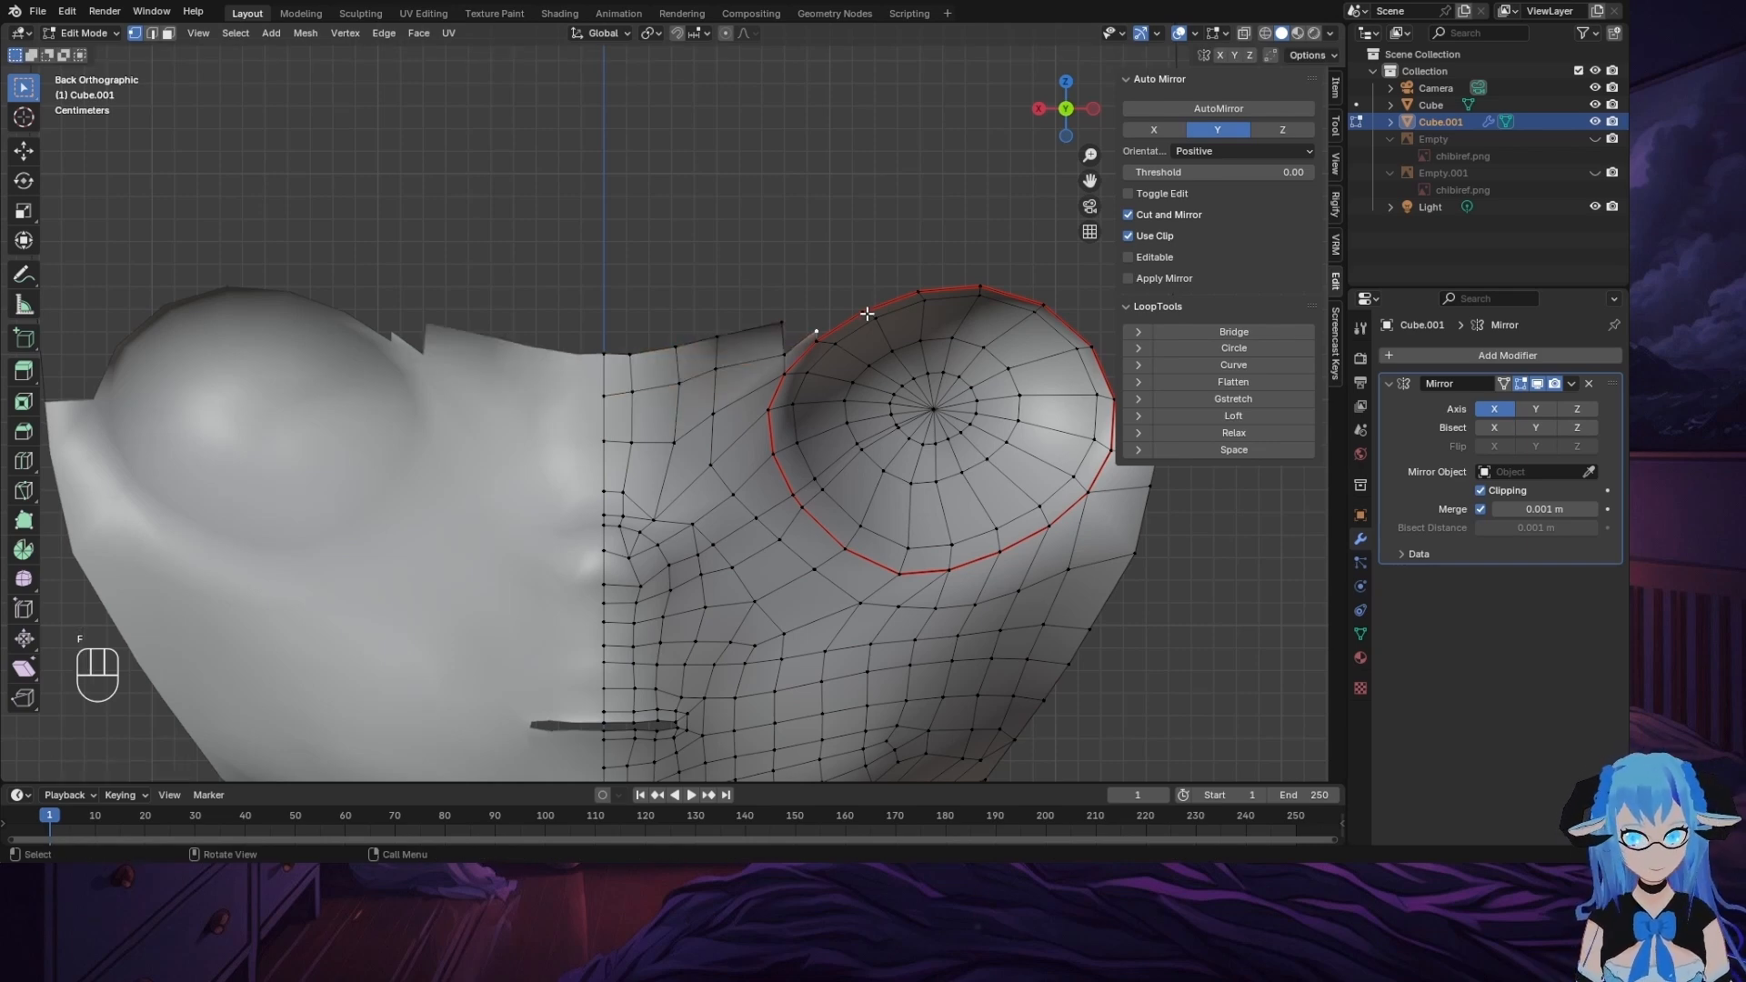
pyautogui.press('e')
pyautogui.click(847, 303)
pyautogui.keyDown('ctrl'); pyautogui.click(826, 340); pyautogui.keyUp('ctrl')
pyautogui.press('f')
# Step: Try to continue the strip with another extruded vertex and face along the eye socket's upper rim
pyautogui.press('e')
pyautogui.click(918, 295)
pyautogui.keyDown('ctrl'); pyautogui.click(868, 305); pyautogui.keyUp('ctrl')
pyautogui.press('f')
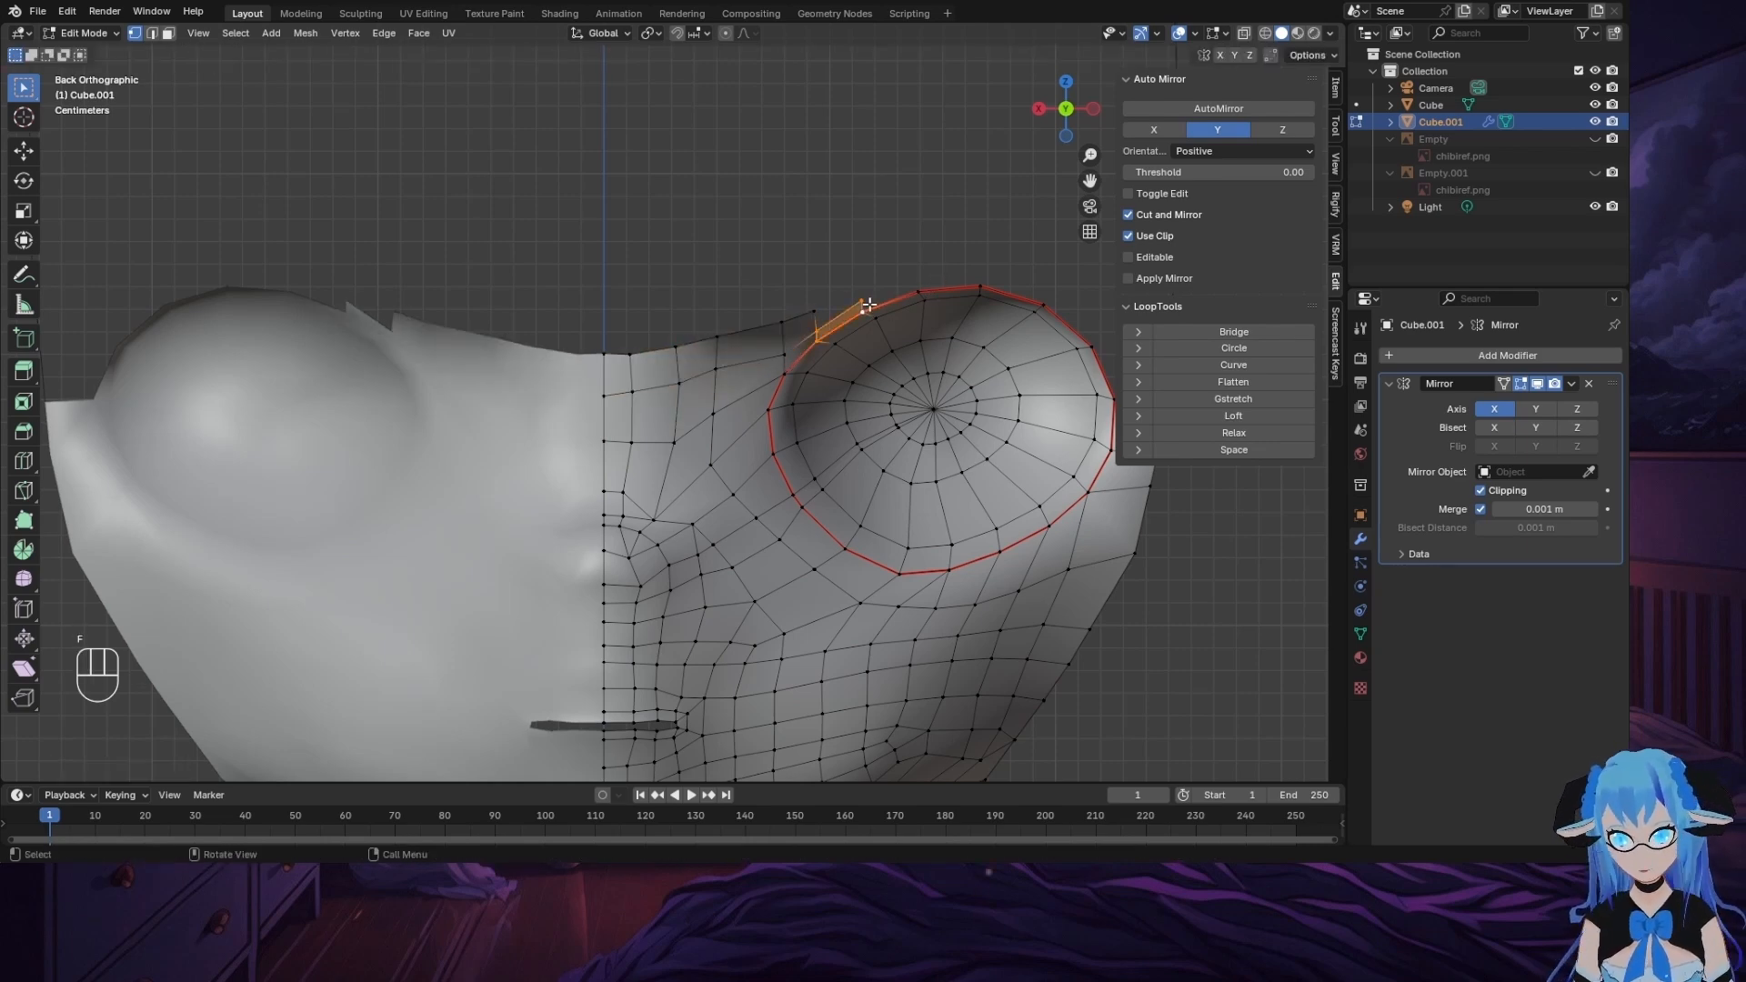
pyautogui.press('e')
pyautogui.click(996, 422)
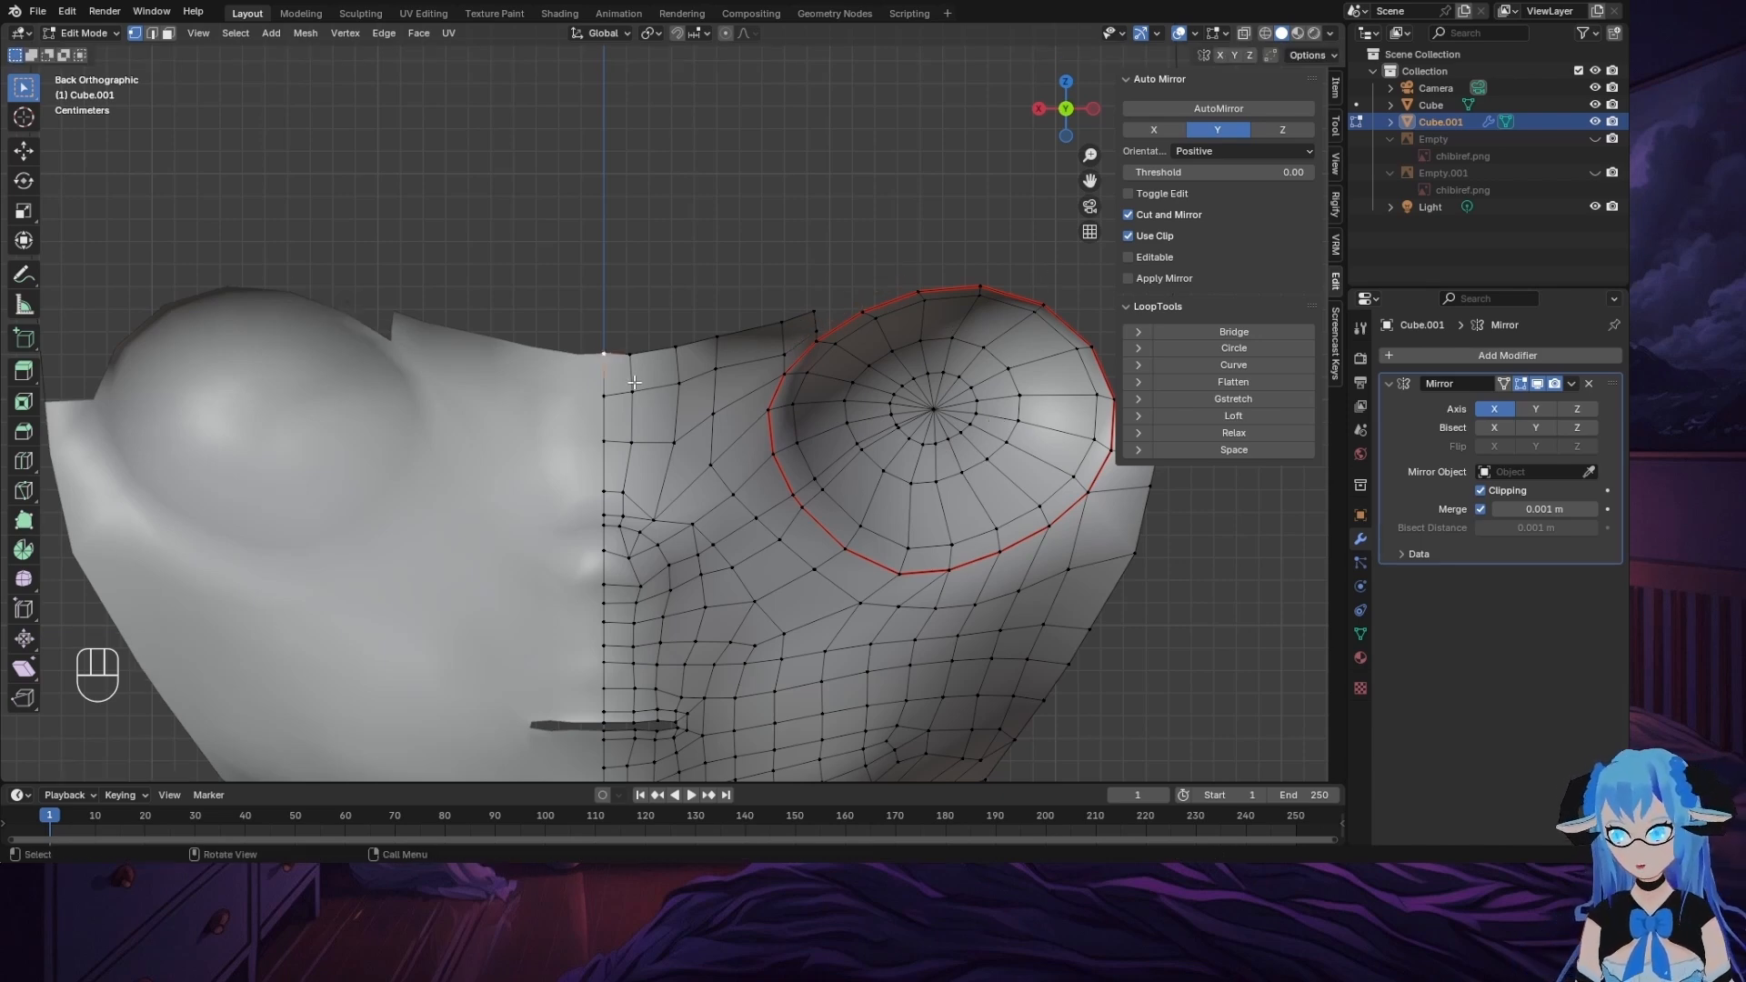
pyautogui.press('w')
pyautogui.moveTo(24, 89); pyautogui.dragTo(121, 125)
pyautogui.press('e')
pyautogui.press('Escape')
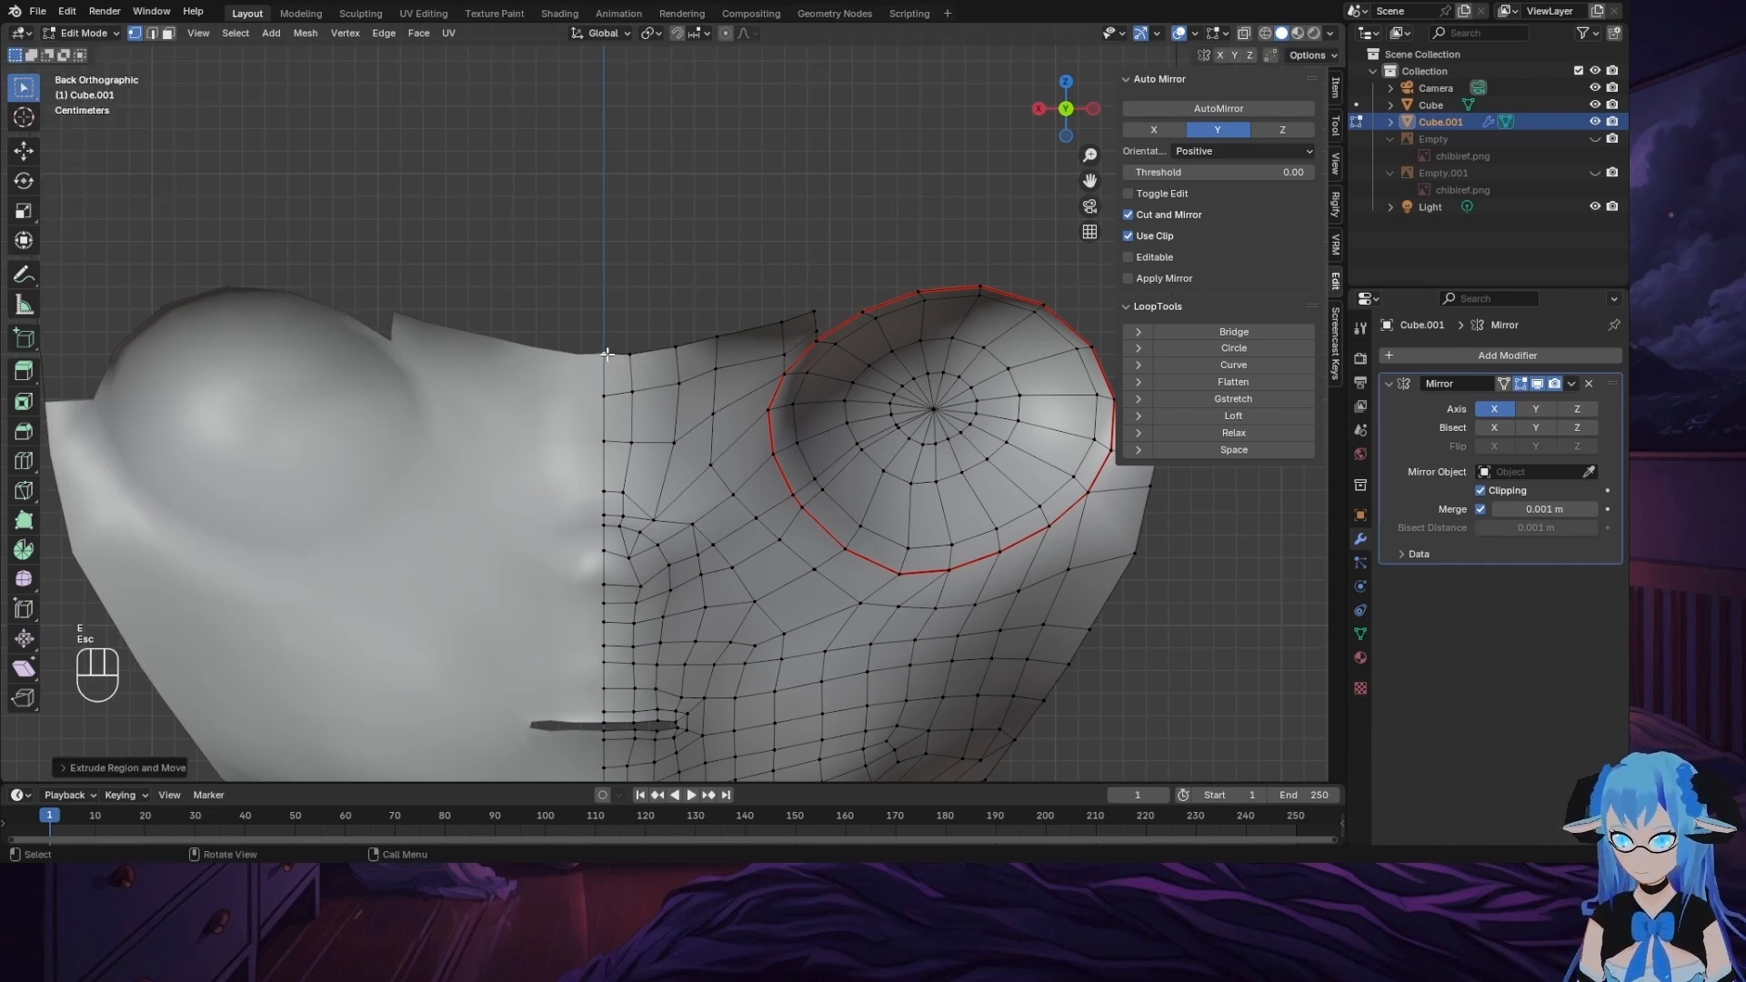
# Step: Examine the face mesh under X-ray and different viewport shading modes
pyautogui.press('z')
pyautogui.click(1281, 33)
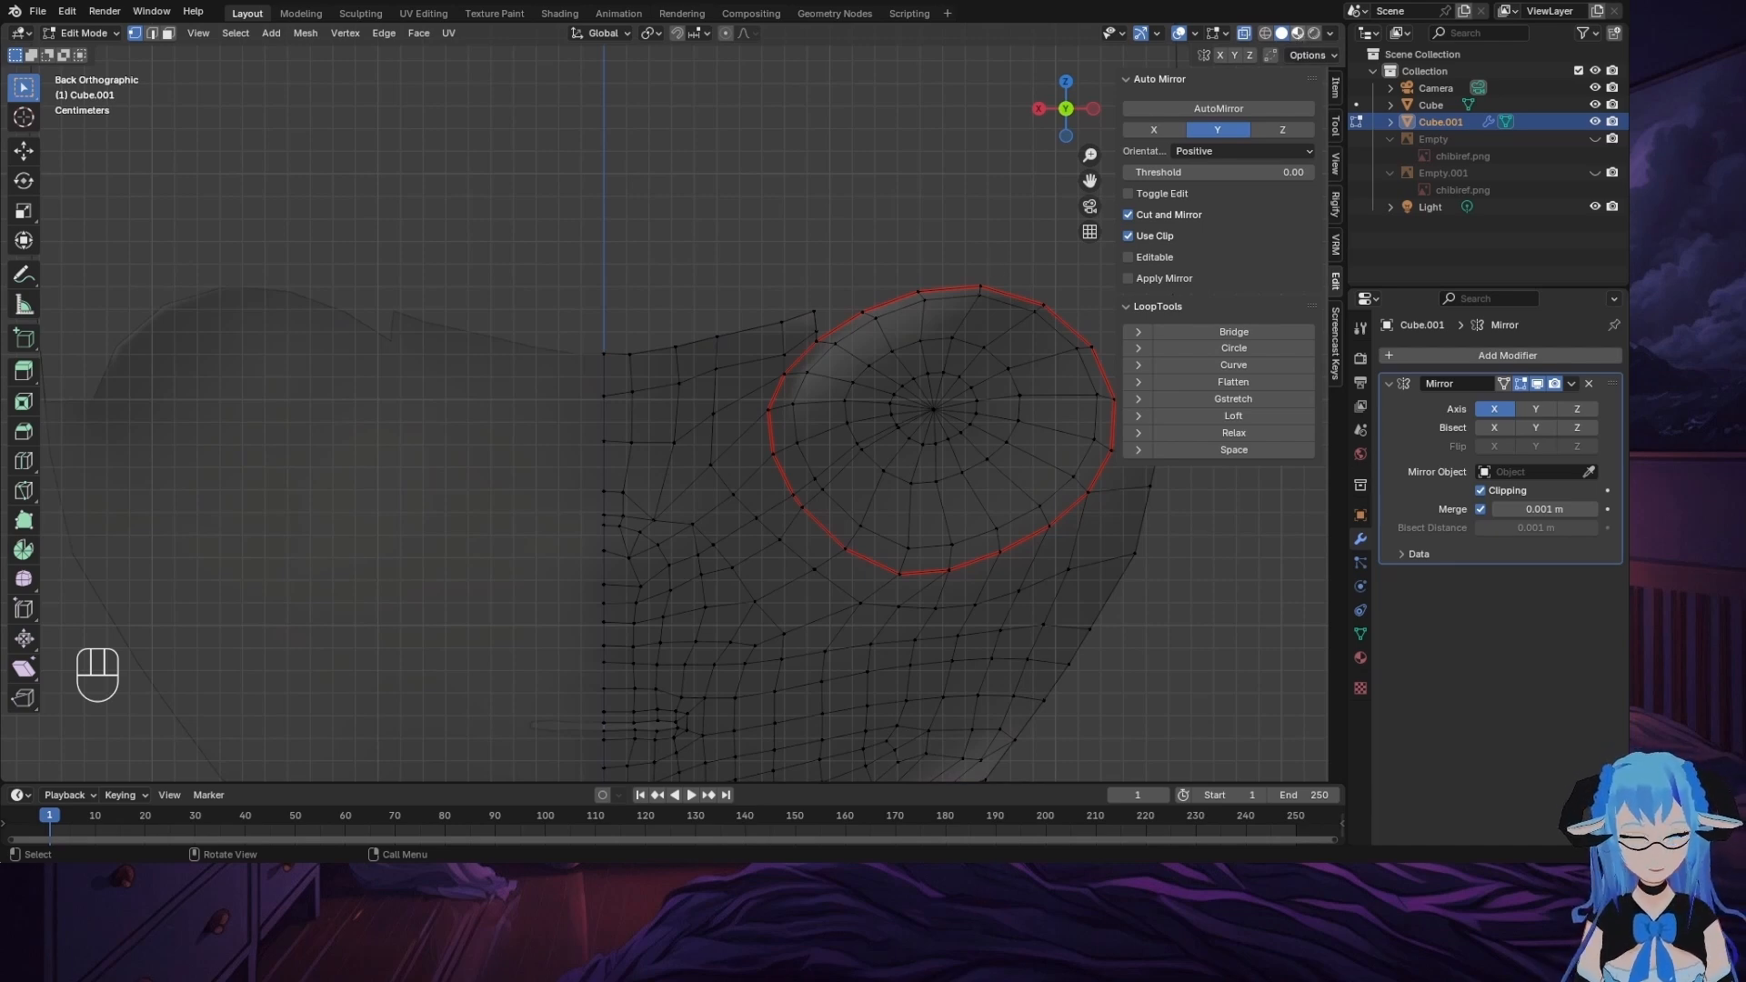
pyautogui.click(1298, 34)
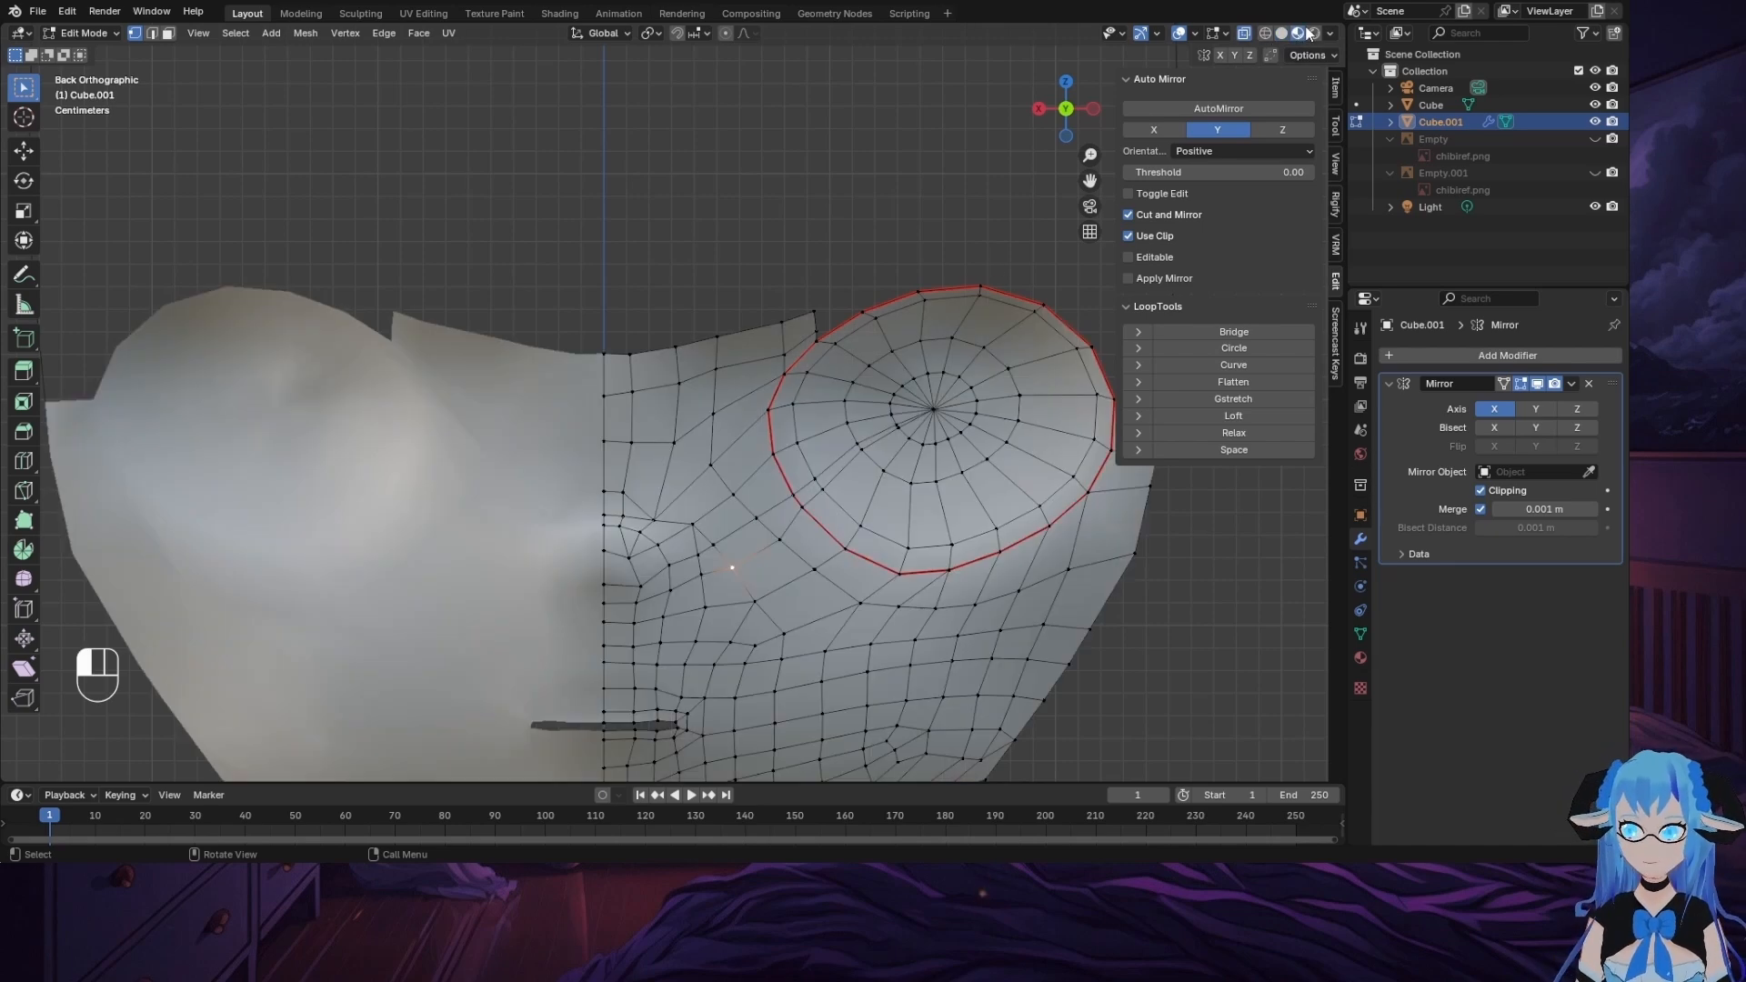
pyautogui.click(1313, 34)
pyautogui.click(1282, 34)
pyautogui.scroll(-4, 947, 491)
pyautogui.moveTo(946, 491)
pyautogui.mouseDown(button='middle')
pyautogui.moveTo(1307, 482)
pyautogui.moveTo(1002, 466)
pyautogui.mouseUp(button='middle')
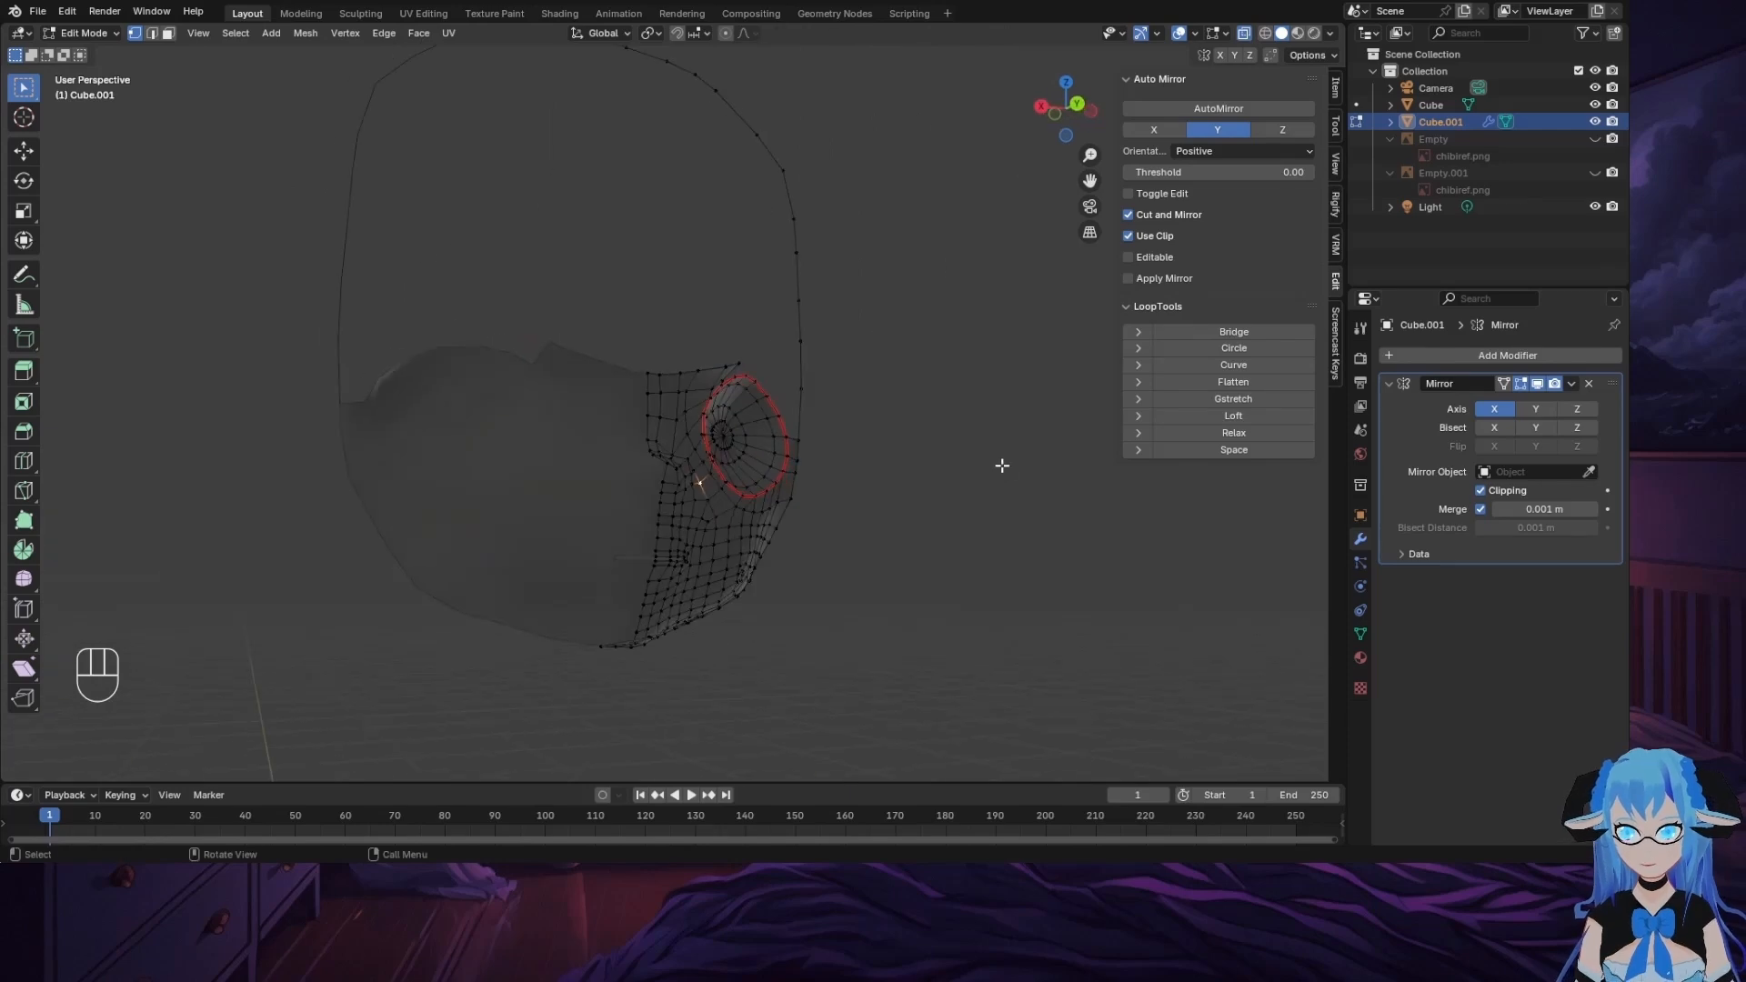
# Step: Correct the direction of the whole mesh's face normals and turn X-ray display off
pyautogui.click(1080, 106)
pyautogui.press('a')
pyautogui.click(306, 34)
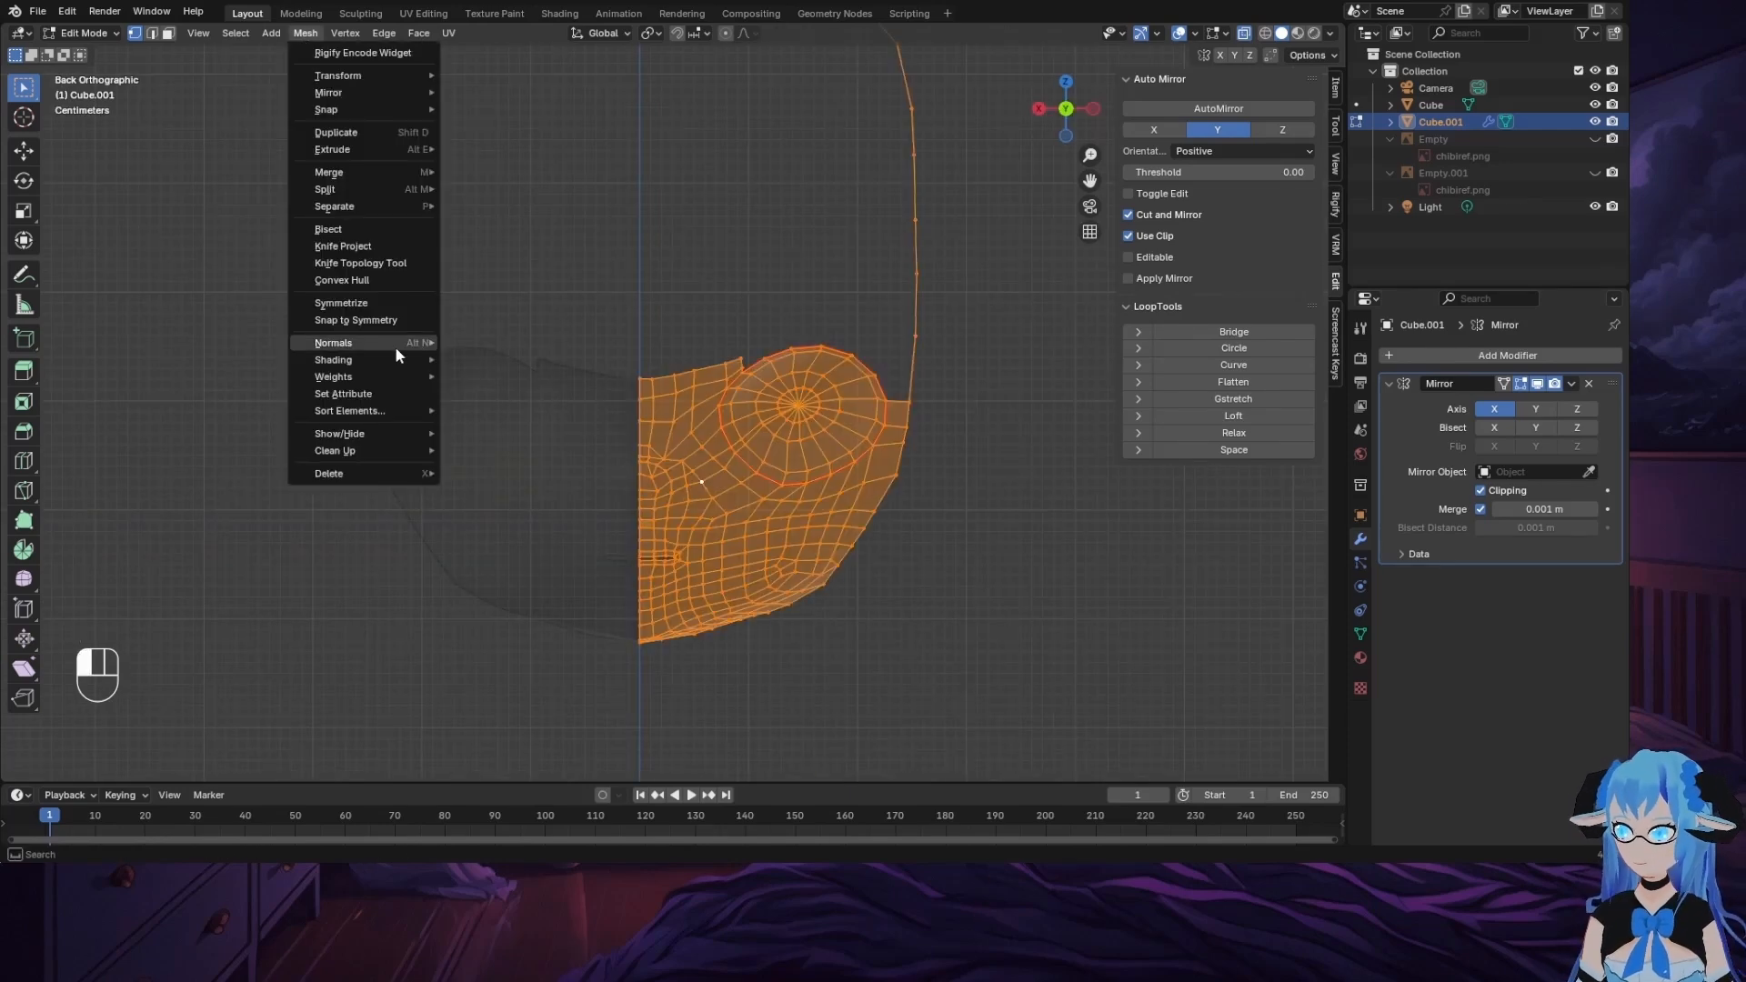
pyautogui.click(491, 365)
pyautogui.click(264, 34)
pyautogui.click(306, 35)
pyautogui.moveTo(364, 343)
pyautogui.click(475, 346)
pyautogui.click(1010, 282)
pyautogui.moveTo(1010, 282)
pyautogui.mouseDown(button='middle')
pyautogui.moveTo(791, 269)
pyautogui.moveTo(1037, 264)
pyautogui.mouseUp(button='middle')
pyautogui.click(1244, 34)
pyautogui.moveTo(1082, 182); pyautogui.dragTo(1032, 186, button='middle')
pyautogui.scroll(3, 1032, 186)
pyautogui.click(1070, 105)
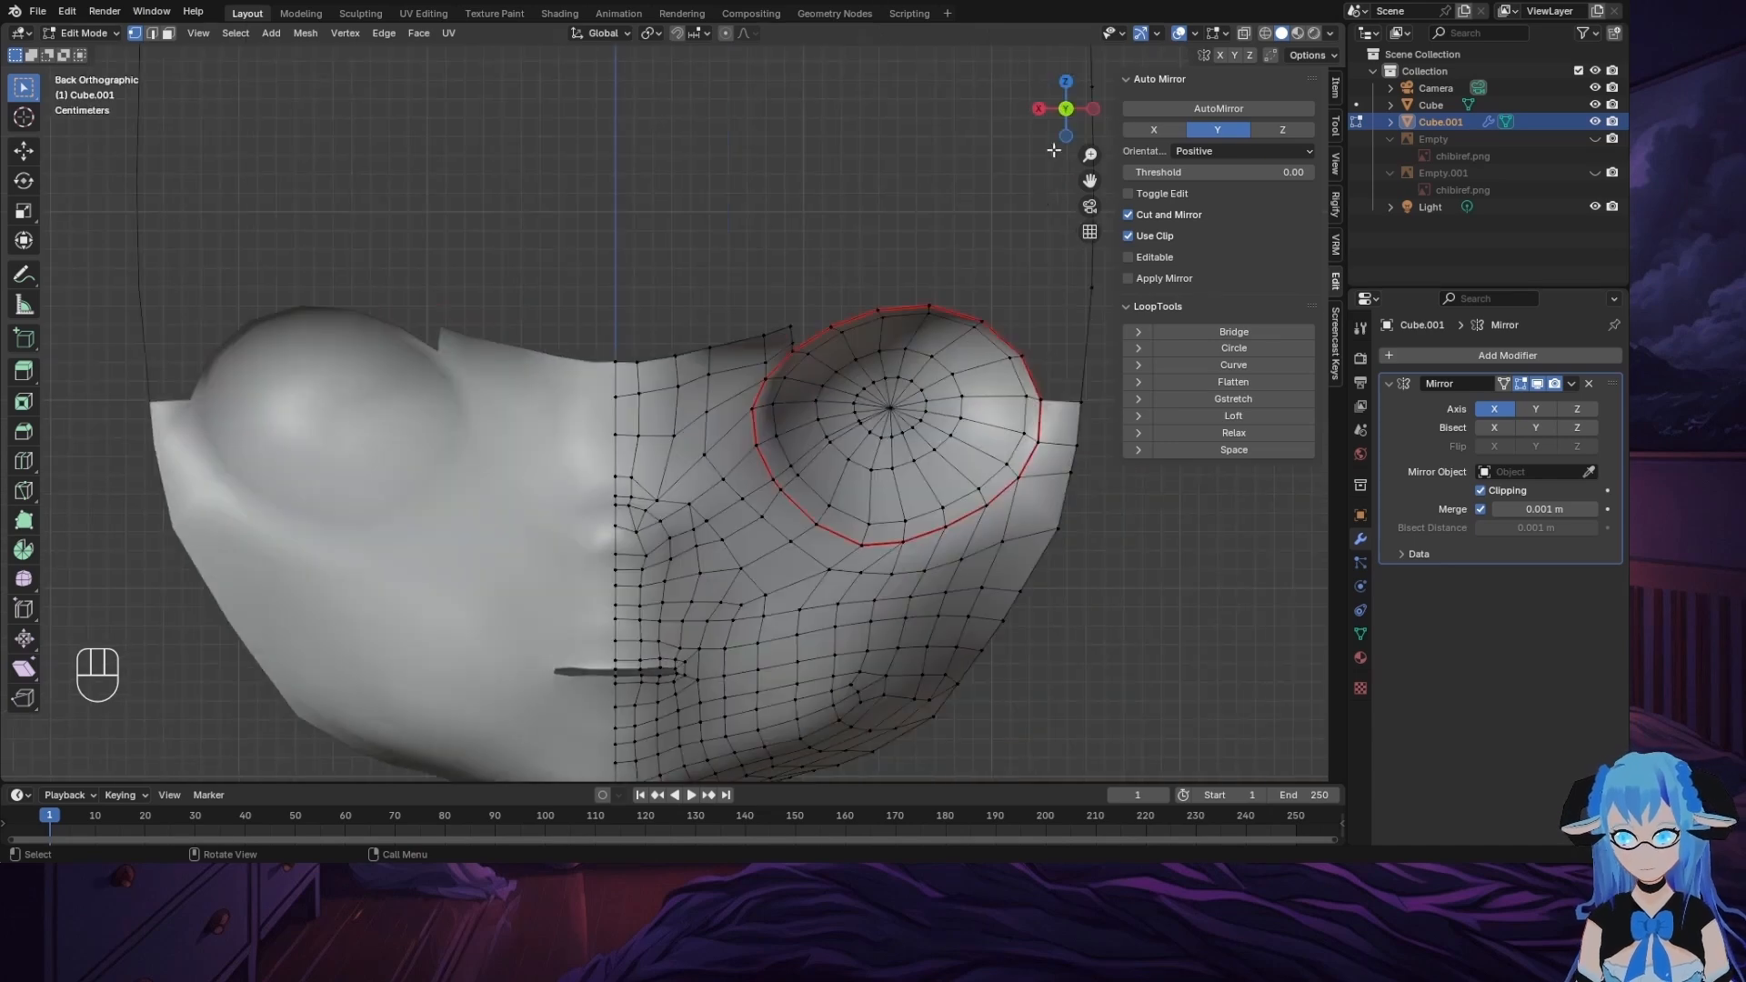
# Step: Subdivide the head outline edges beside the outer side of the eye socket
pyautogui.keyDown('shift'); pyautogui.moveTo(781, 358); pyautogui.dragTo(595, 454, button='middle'); pyautogui.keyUp('shift')
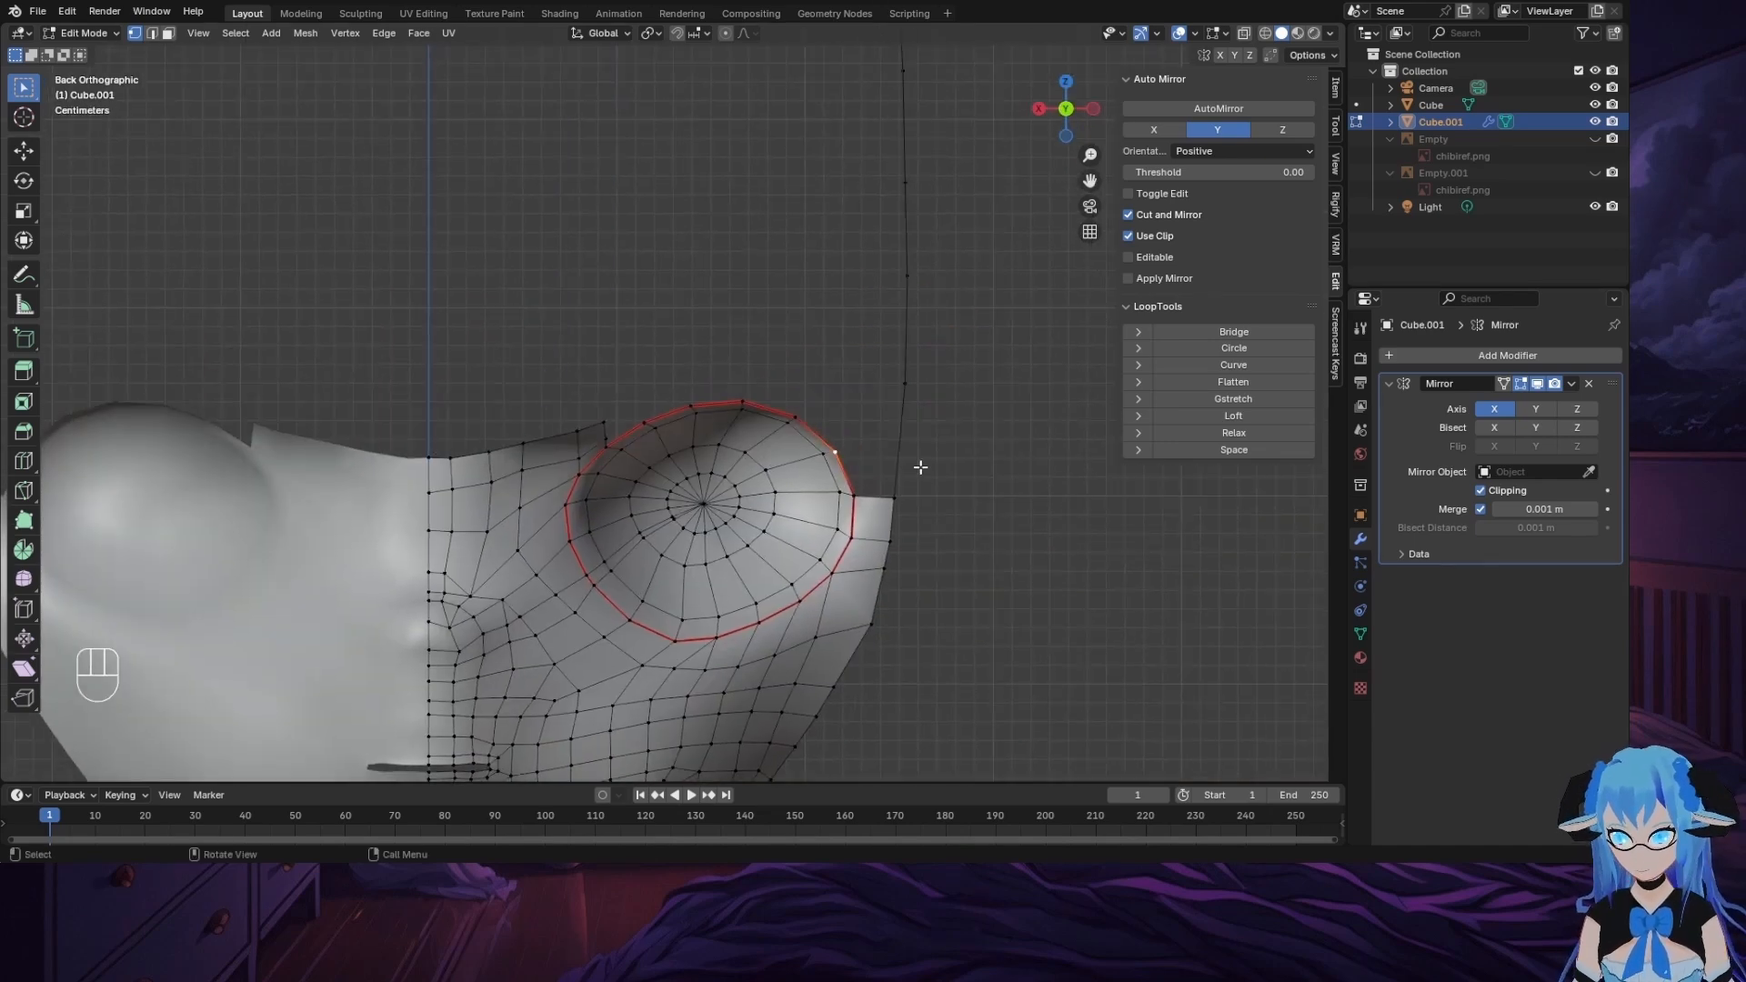
pyautogui.press('e')
pyautogui.click(905, 384)
pyautogui.keyDown('ctrl'); pyautogui.click(896, 497); pyautogui.keyUp('ctrl')
pyautogui.rightClick(896, 493)
pyautogui.click(880, 427)
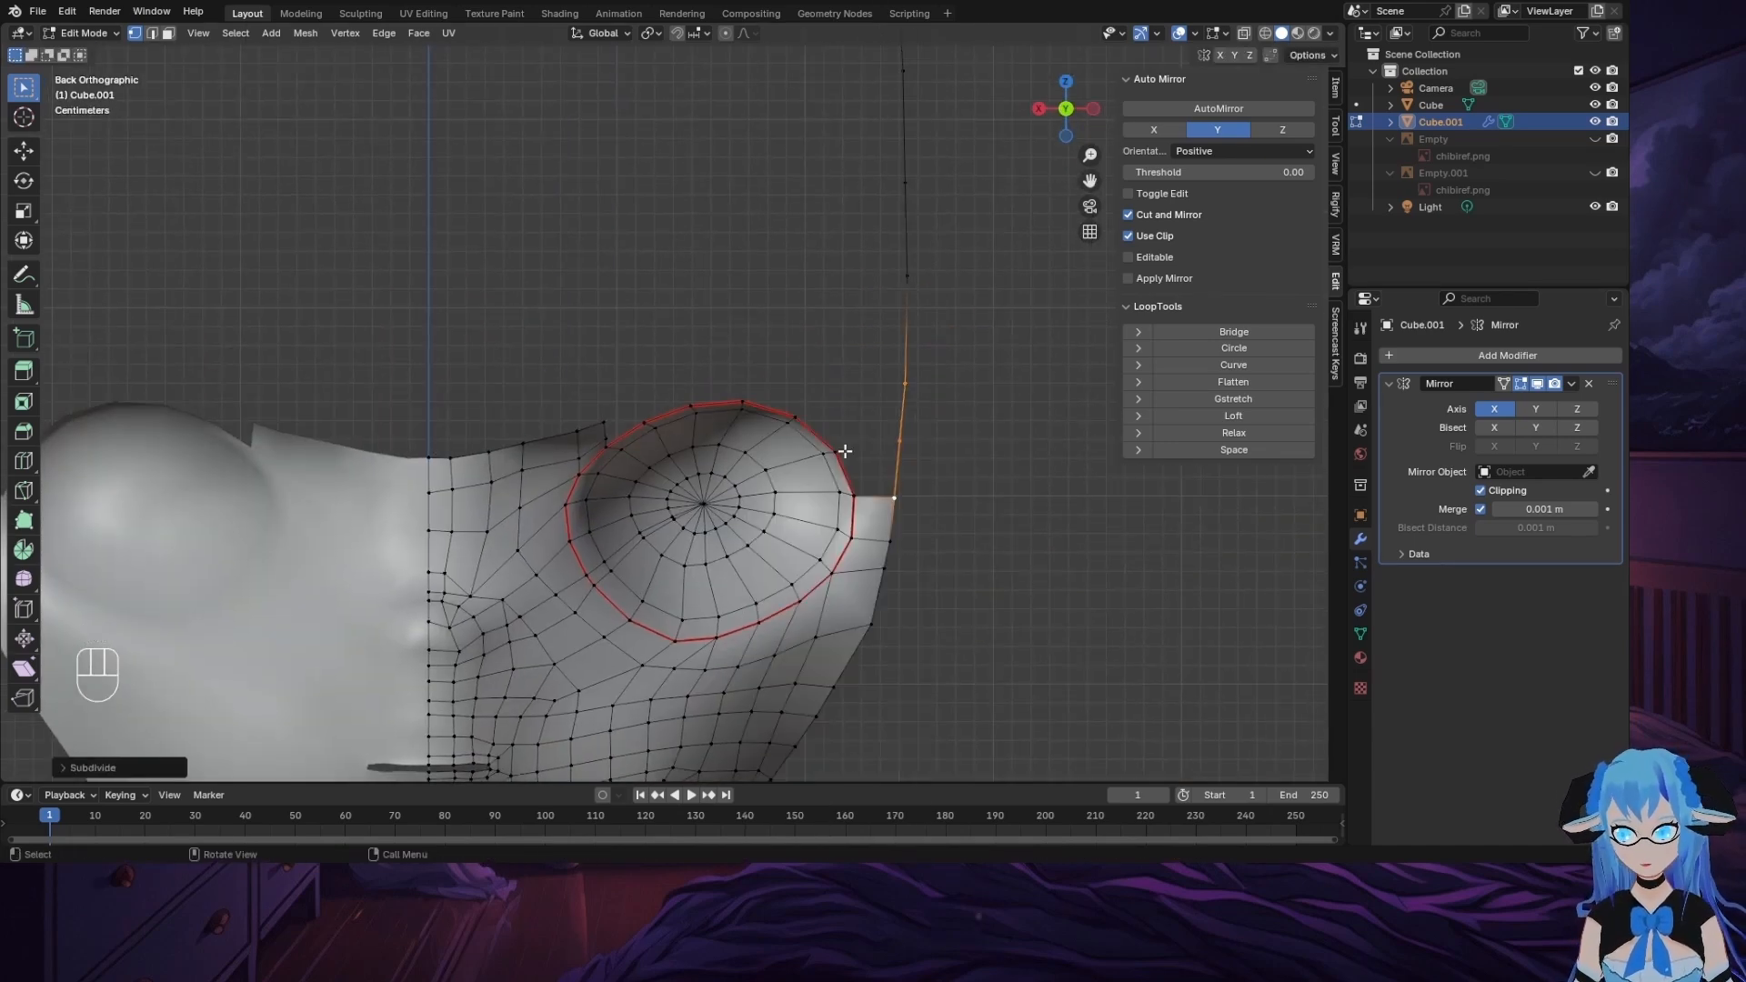
# Step: Fill faces between the eye socket's outer upper rim and the head outline, extruding a rim vertex upward for the second face
pyautogui.click(838, 450)
pyautogui.keyDown('ctrl'); pyautogui.click(898, 442); pyautogui.keyUp('ctrl')
pyautogui.press('f')
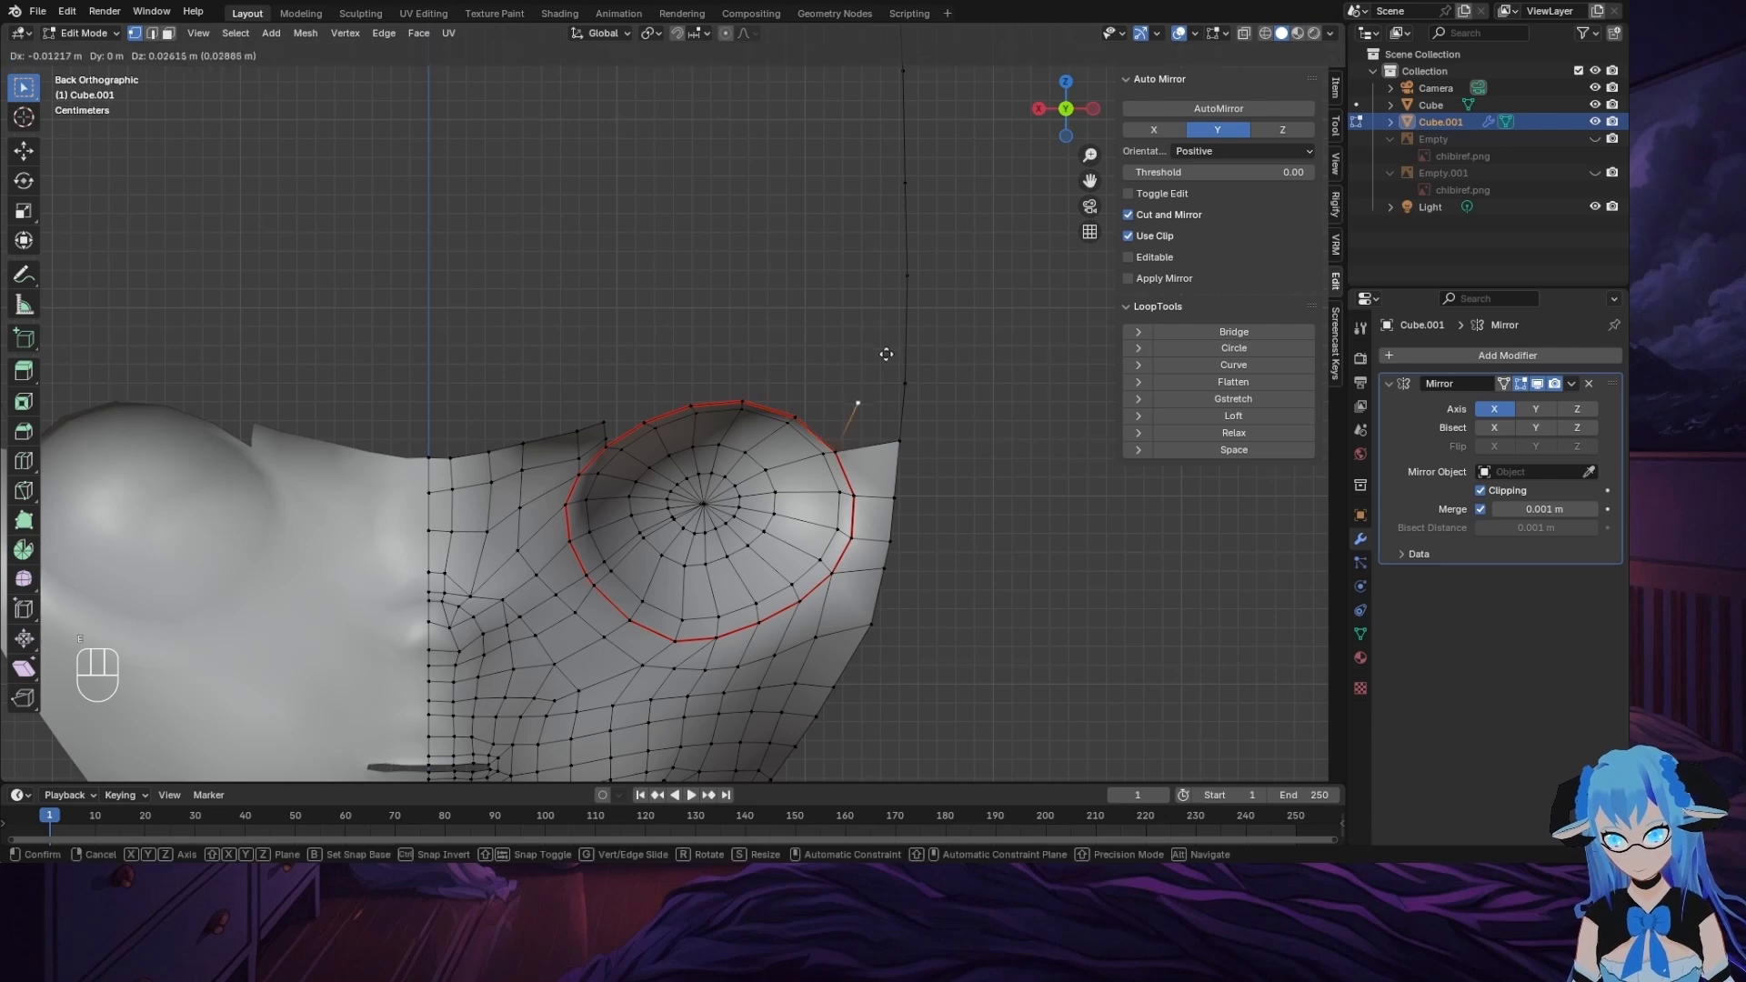
pyautogui.press('f')
pyautogui.keyDown('ctrl'); pyautogui.click(859, 398); pyautogui.keyUp('ctrl')
pyautogui.press('f')
# Step: Position the new vertices above the eye socket's outer upper rim and fill the face between them and the rim
pyautogui.click(812, 403)
pyautogui.press('g')
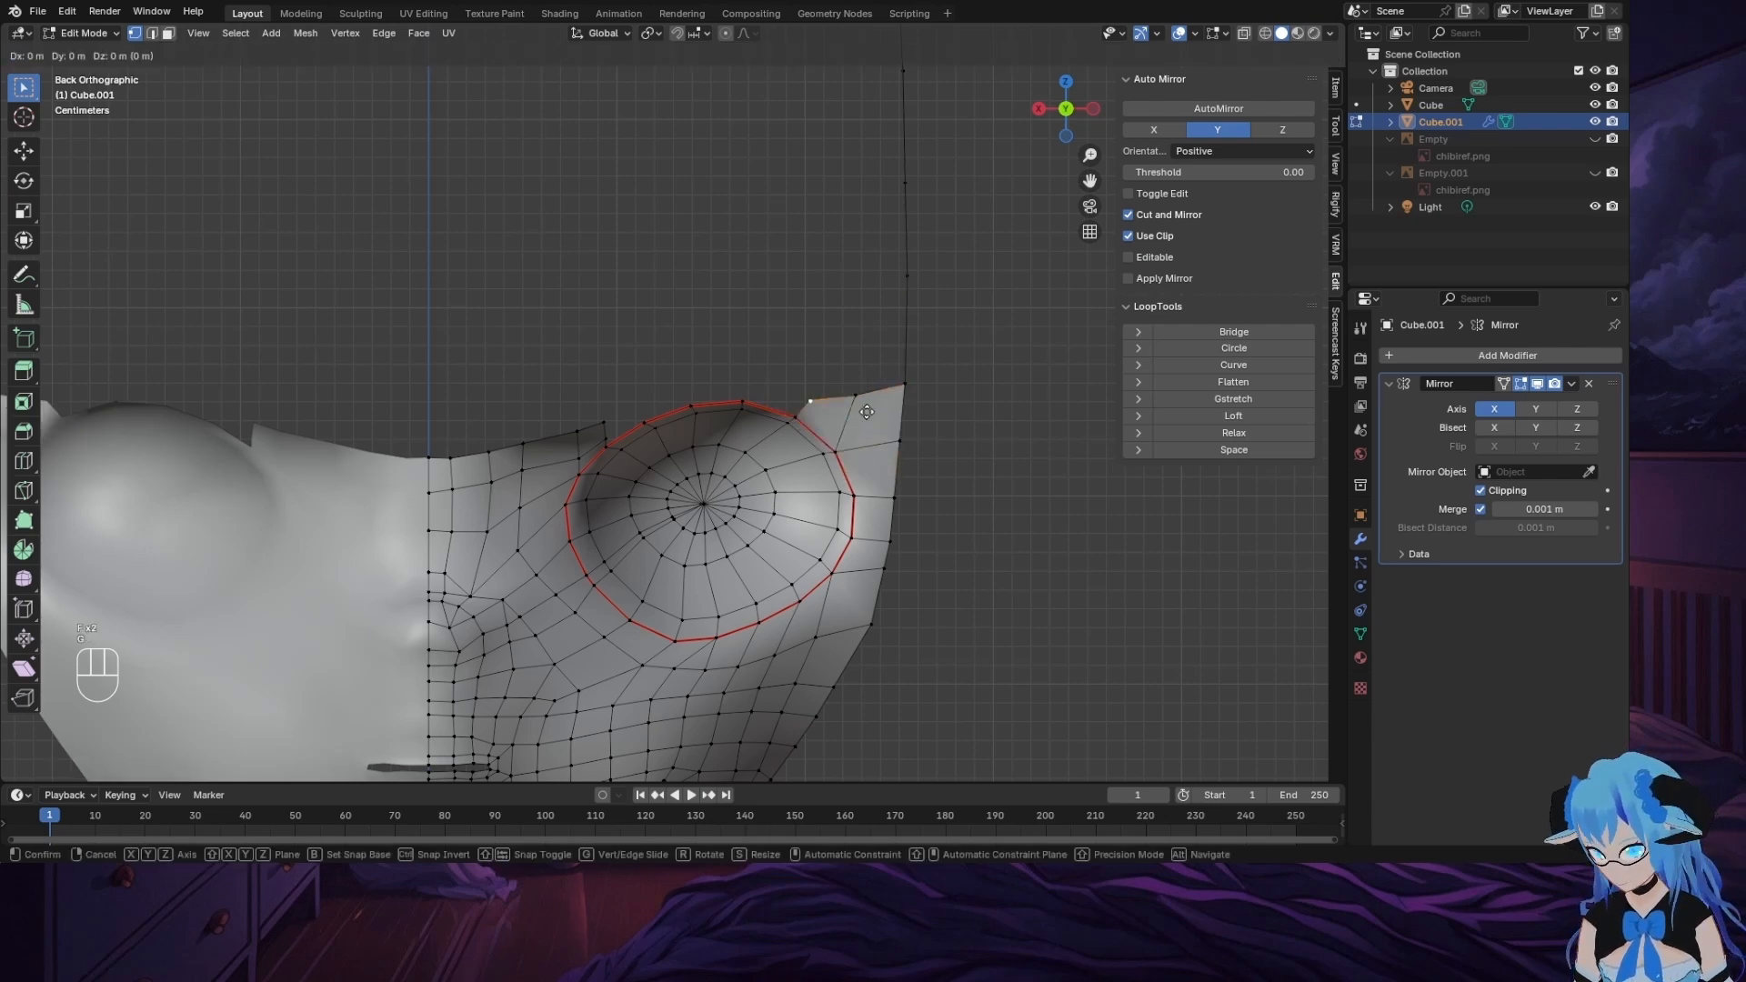
pyautogui.click(819, 403)
pyautogui.click(751, 403)
pyautogui.press('g')
pyautogui.click(755, 391)
pyautogui.keyDown('ctrl'); pyautogui.click(814, 402); pyautogui.keyUp('ctrl')
pyautogui.press('f')
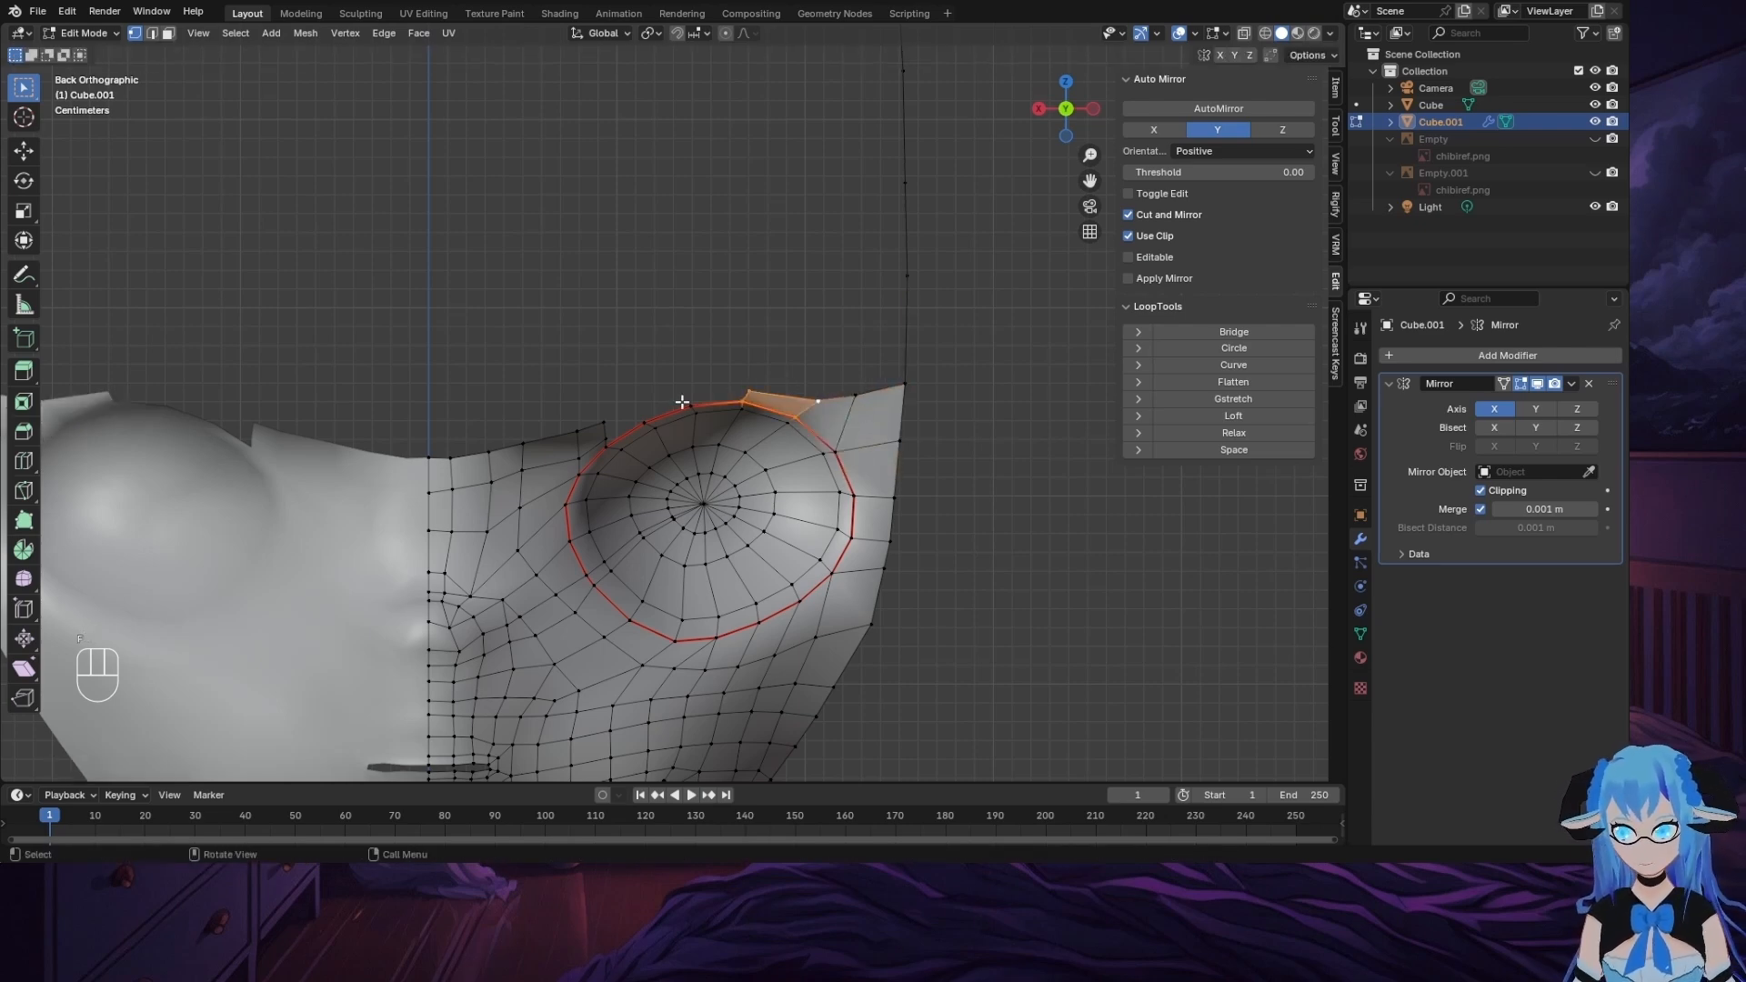
# Step: Extrude a vertex from the top of the eye socket rim and continue the brow strip toward the nose with faces
pyautogui.click(686, 403)
pyautogui.press('e')
pyautogui.press('e')
pyautogui.hotkey('ctrl', 'z')
pyautogui.press('f')
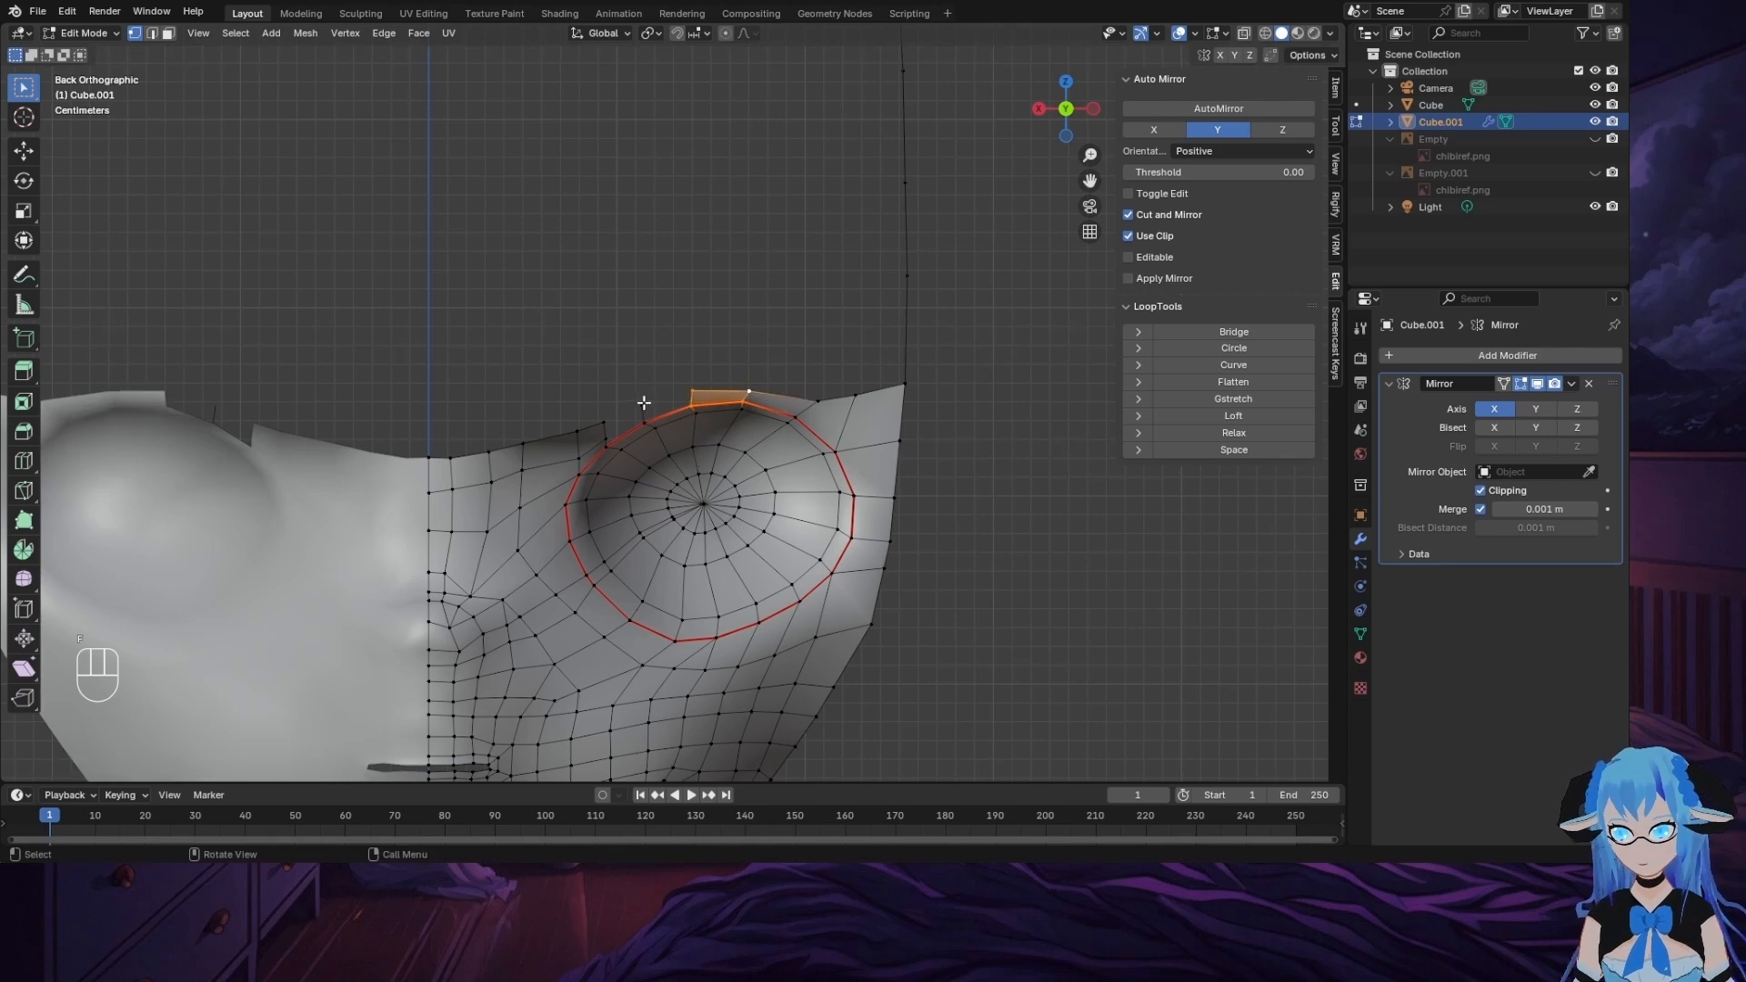
pyautogui.press('f')
# Step: Delete the face at the eye socket's inner upper corner and fill new faces joining the nose bridge to the brow strip
pyautogui.rightClick(615, 438)
pyautogui.press('x')
pyautogui.click(702, 188)
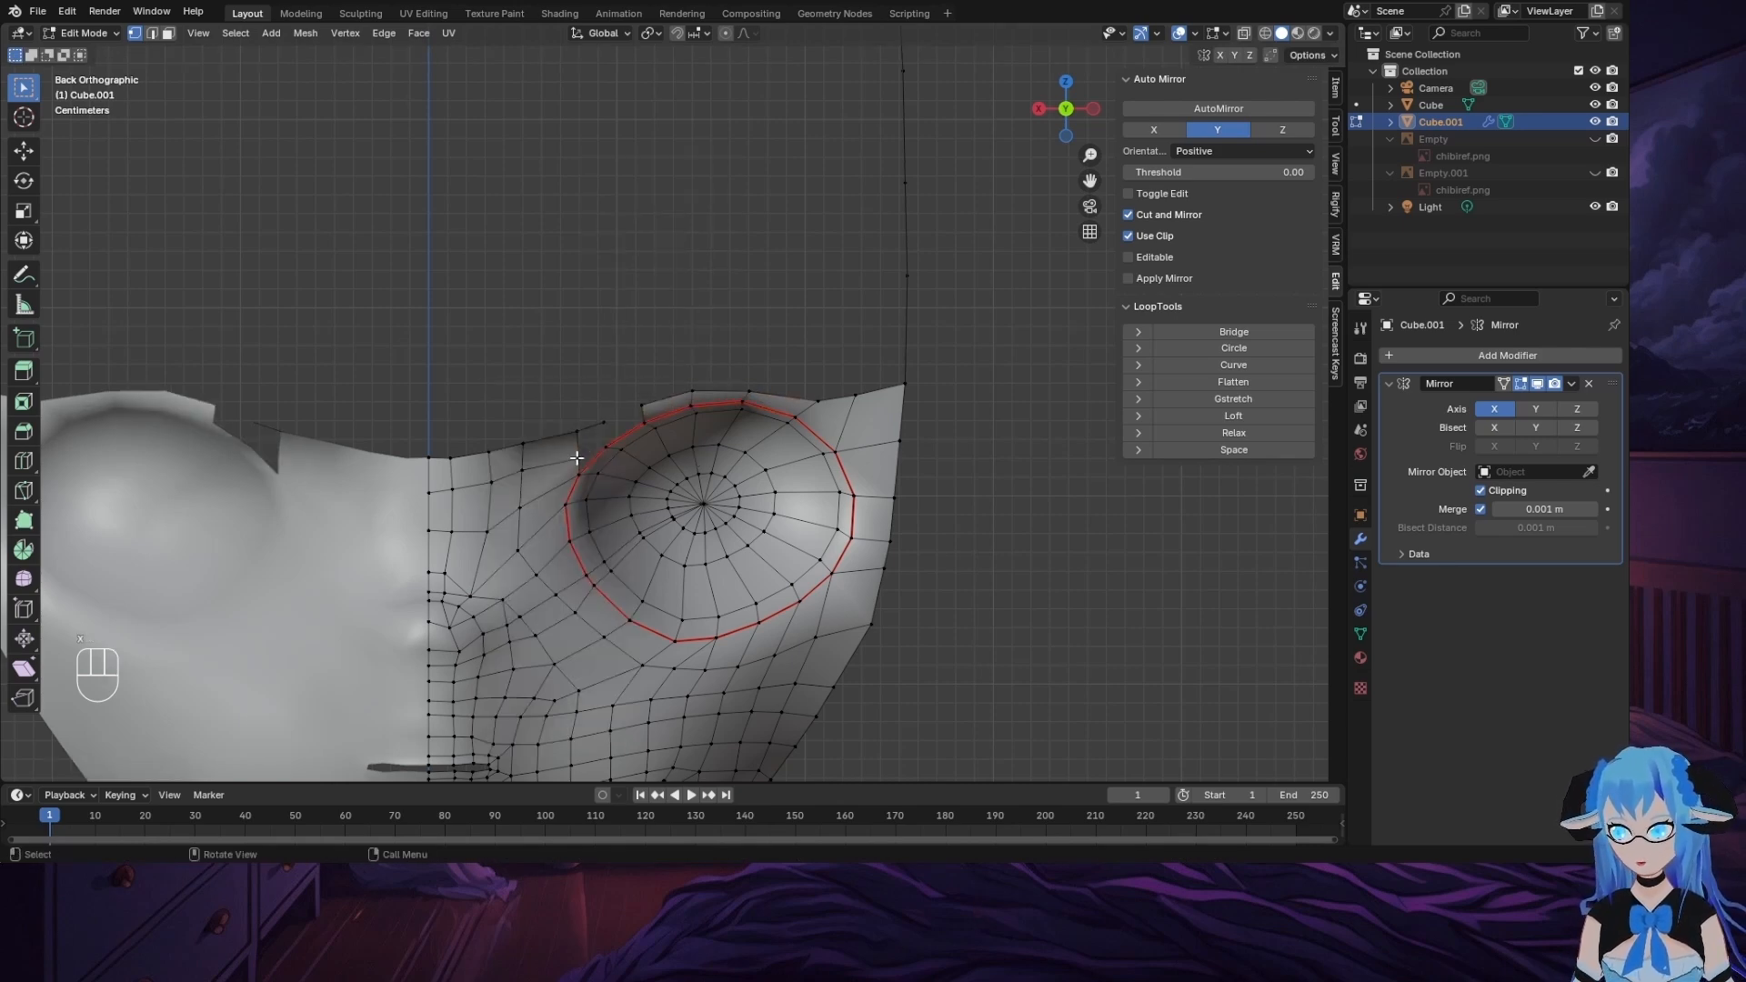
pyautogui.click(603, 421)
pyautogui.keyDown('ctrl'); pyautogui.click(606, 445); pyautogui.keyUp('ctrl')
pyautogui.press('f')
pyautogui.click(606, 424)
pyautogui.press('f')
pyautogui.moveTo(640, 407); pyautogui.dragTo(827, 331, button='middle')
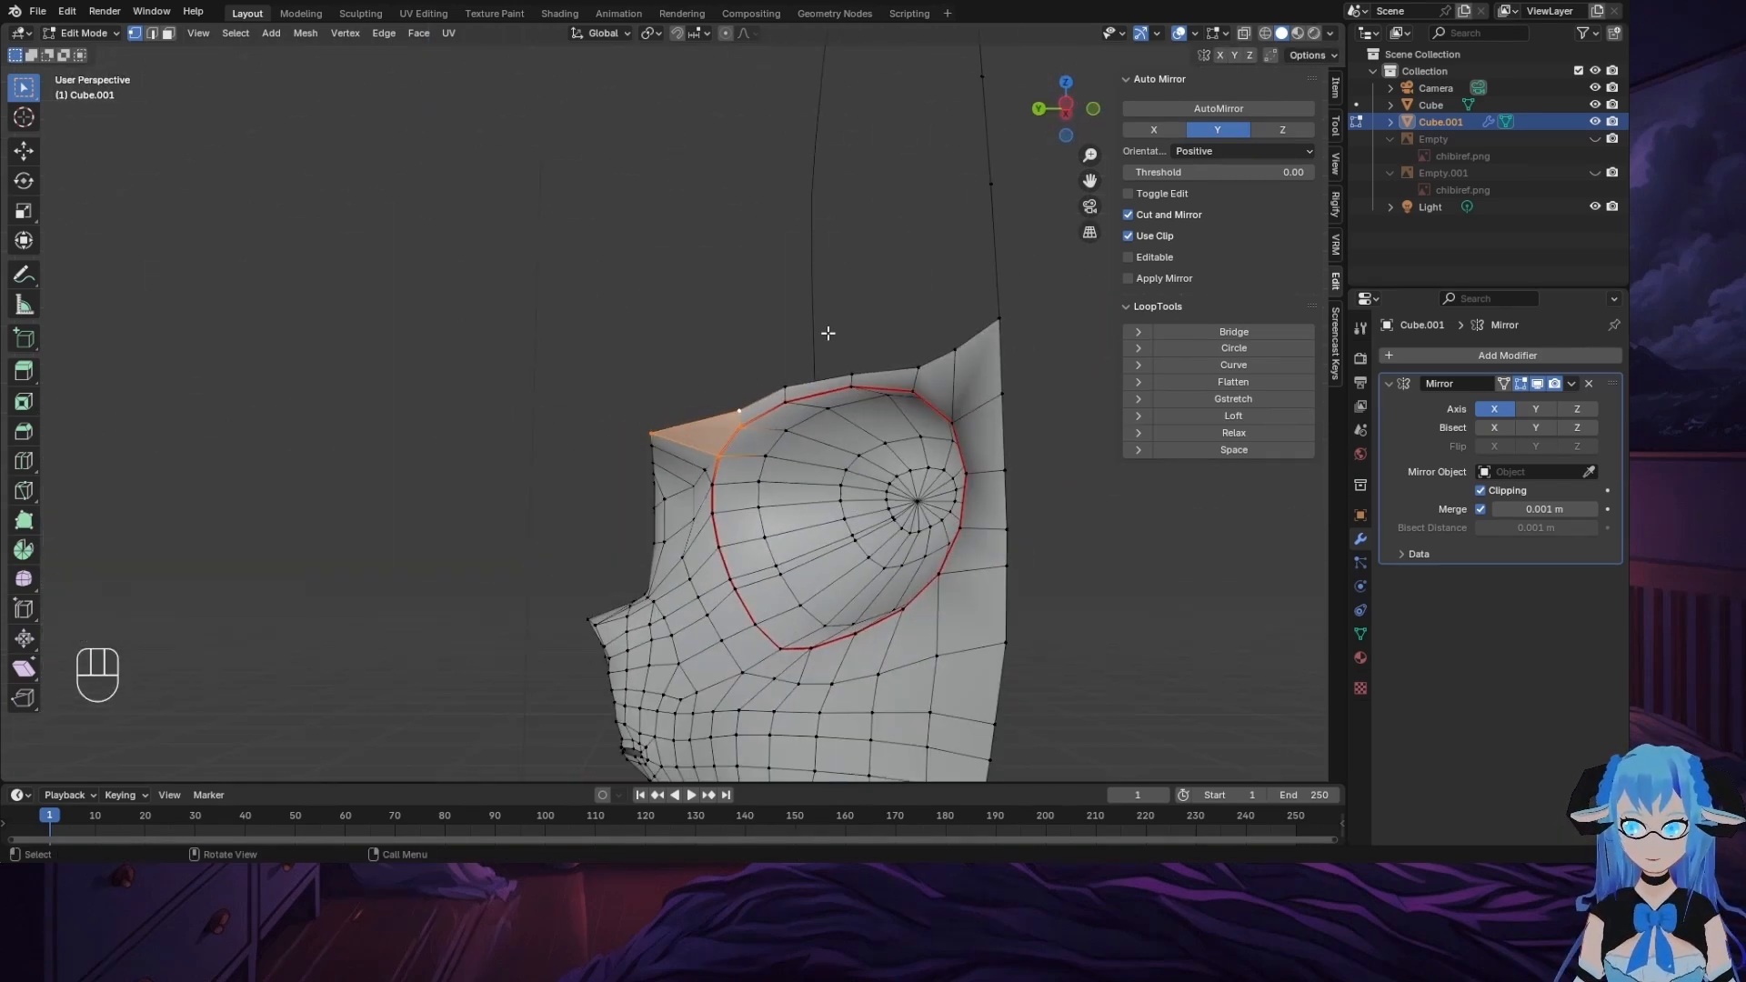
# Step: Move the vertices where the brow strip meets the nose bridge along Y to smooth the profile in side view
pyautogui.press('f')
pyautogui.press('g')
pyautogui.press('y')
pyautogui.click(717, 507)
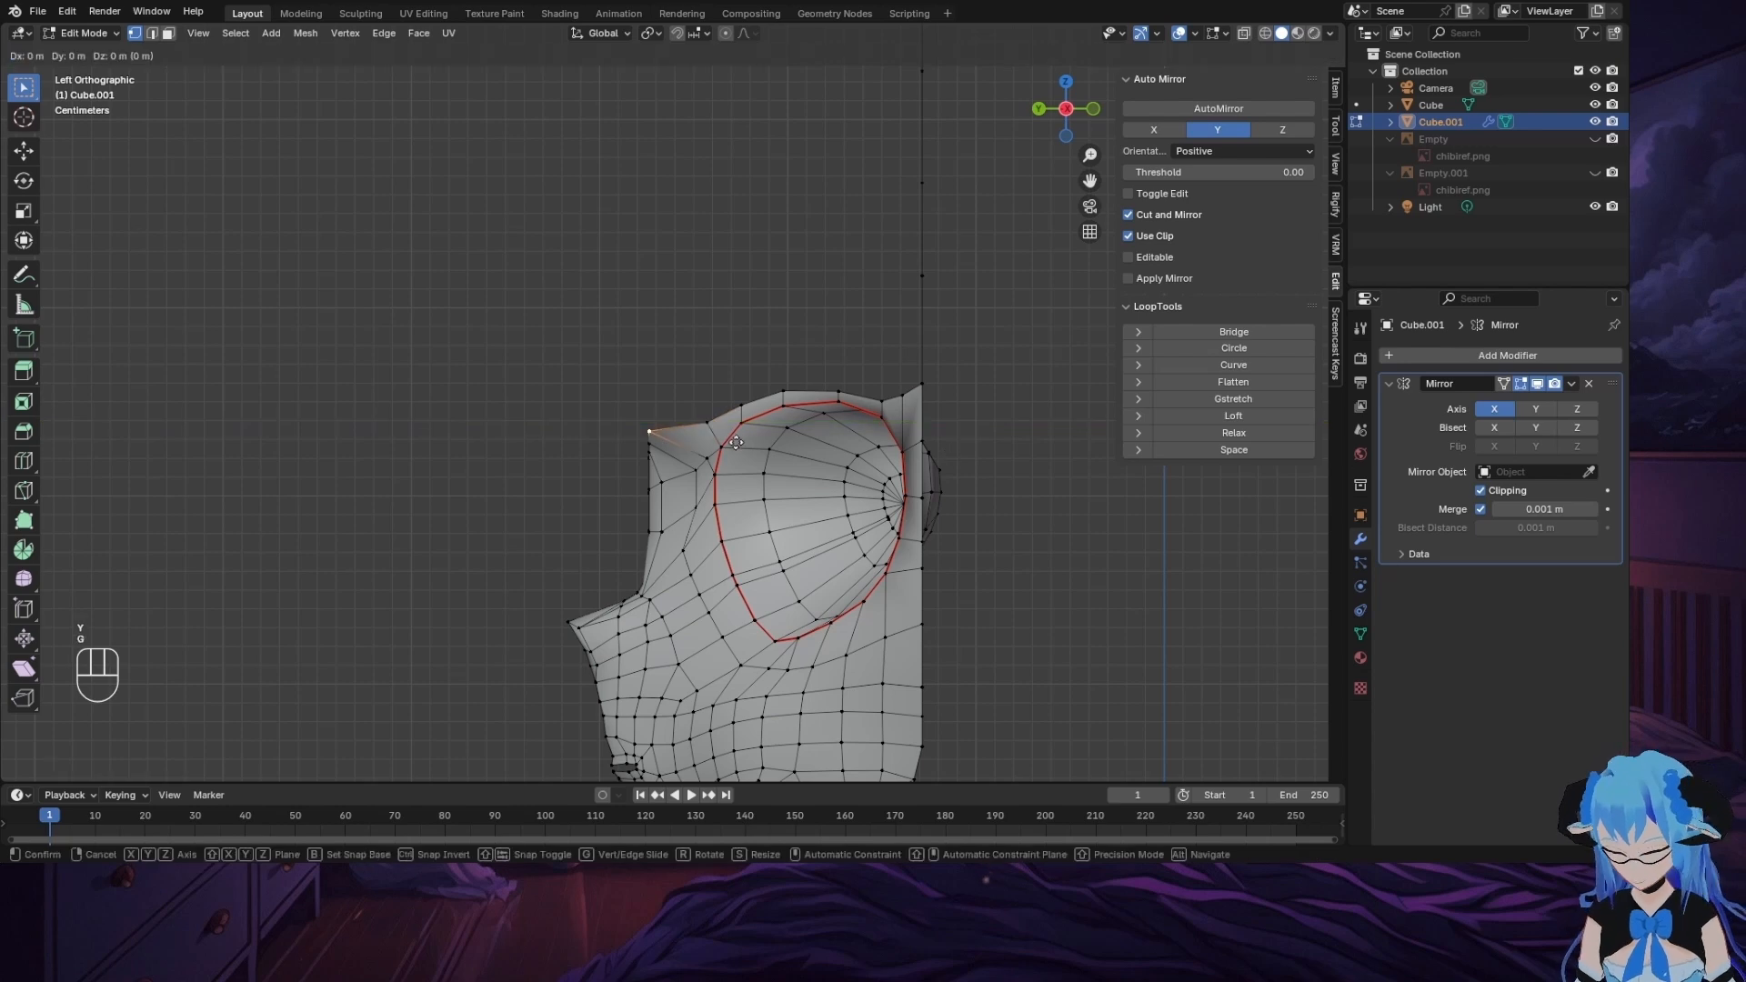
pyautogui.click(680, 432)
pyautogui.press('g')
pyautogui.click(681, 432)
pyautogui.click(708, 423)
pyautogui.press('g')
pyautogui.press('y')
pyautogui.click(702, 425)
# Step: Align the remaining top vertices of the nose bridge along Y with the brow strip's profile
pyautogui.moveTo(591, 464); pyautogui.dragTo(658, 397, button='middle')
pyautogui.click(600, 434)
pyautogui.press('g')
pyautogui.press('y')
pyautogui.click(720, 443)
pyautogui.click(688, 443)
pyautogui.press('g')
pyautogui.press('y')
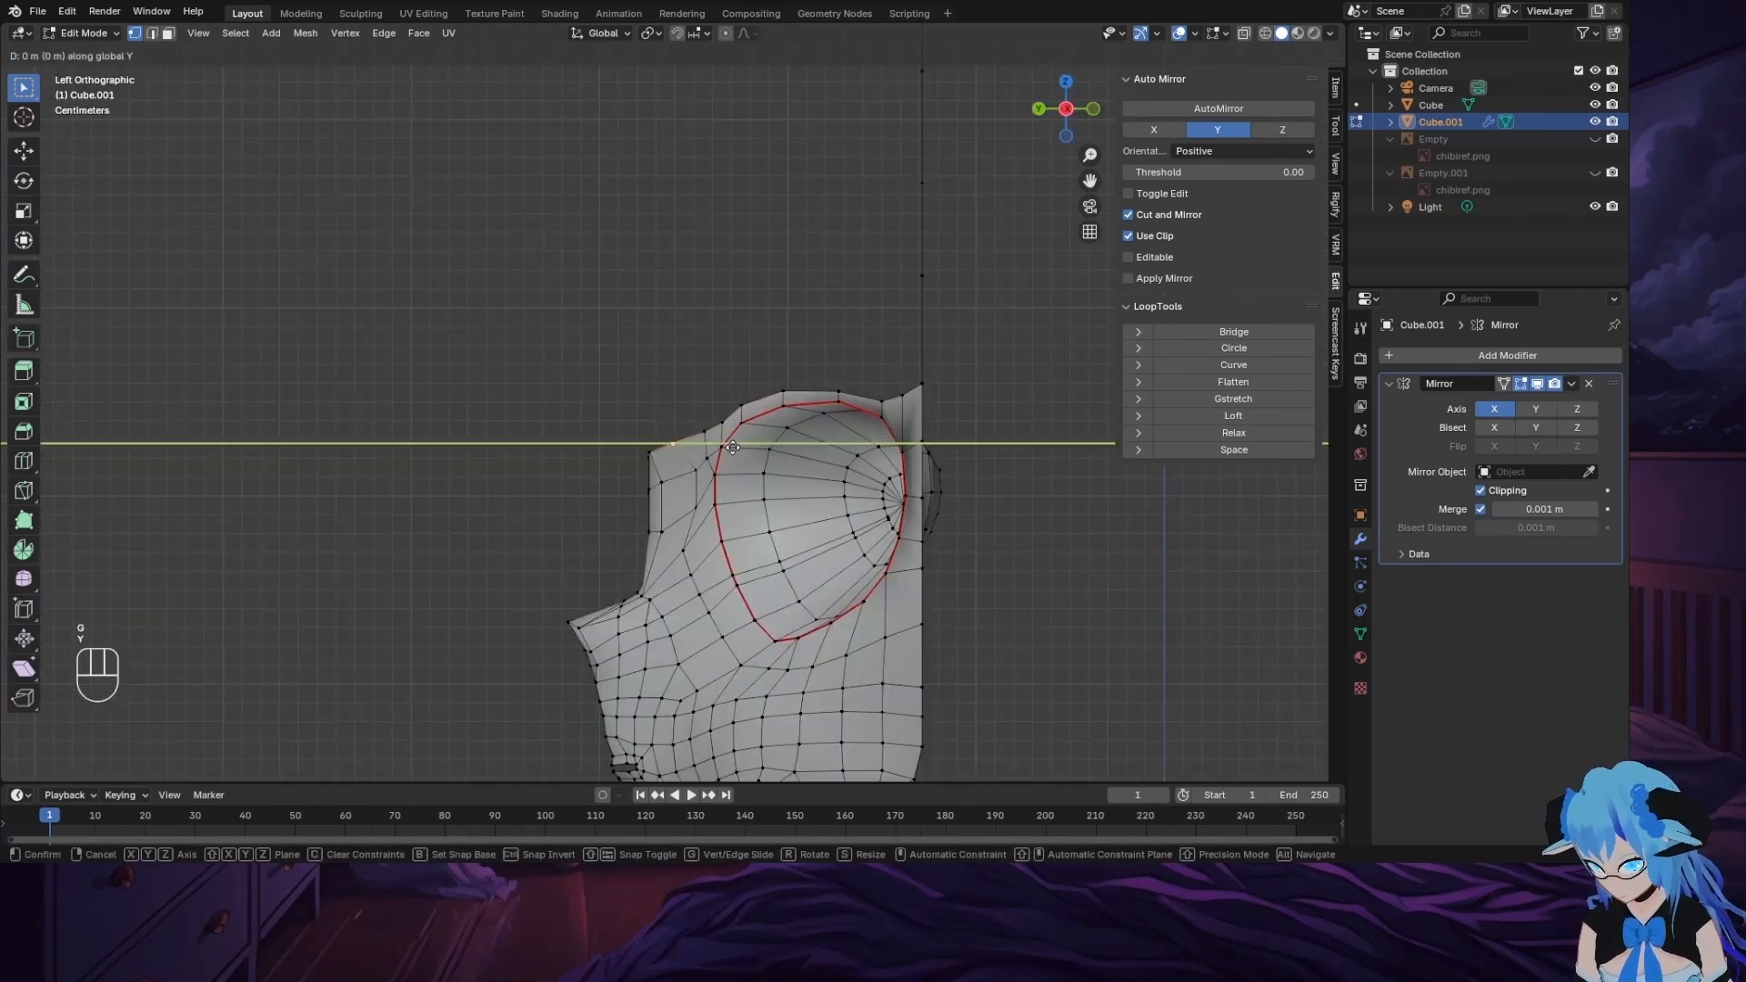
pyautogui.click(652, 453)
pyautogui.press('g')
pyautogui.press('y')
pyautogui.click(759, 501)
pyautogui.moveTo(759, 501); pyautogui.dragTo(903, 471, button='middle')
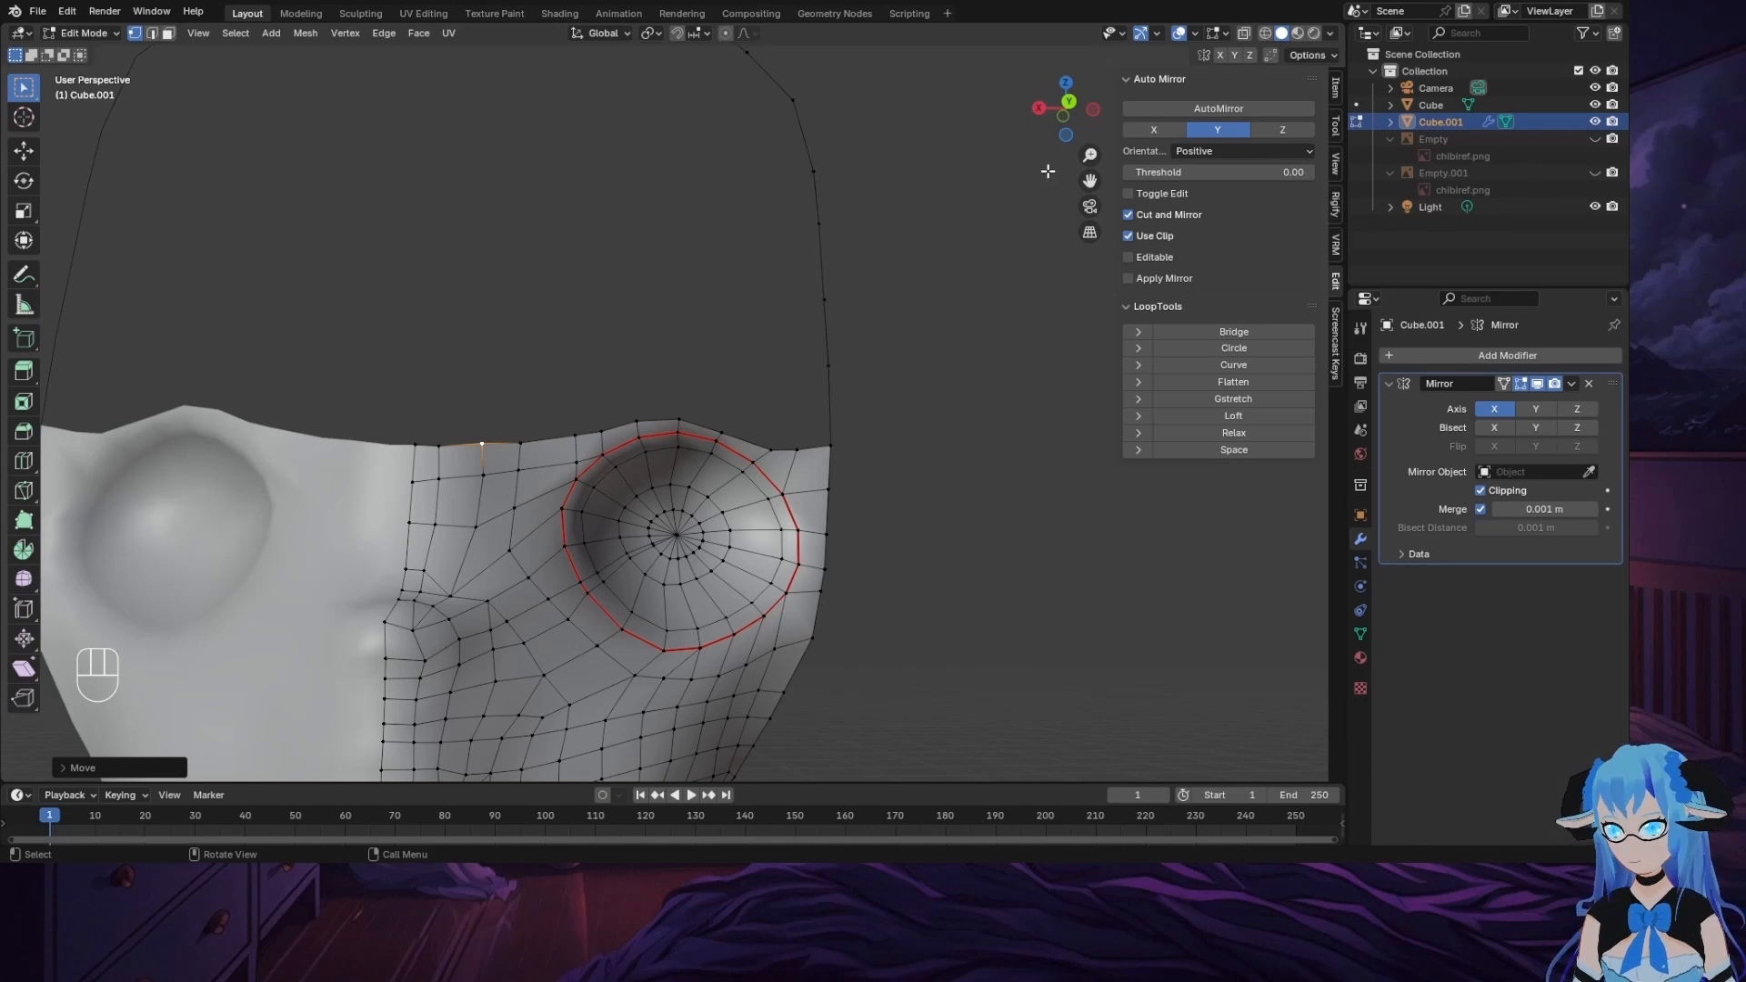
# Step: Select the whole top edge from the centre line to the outer brow and extrude it upward into two forehead rows
pyautogui.keyDown('alt'); pyautogui.moveTo(1047, 171); pyautogui.dragTo(903, 287, button='middle'); pyautogui.keyUp('alt')
pyautogui.keyDown('alt'); pyautogui.click(843, 401); pyautogui.keyUp('alt')
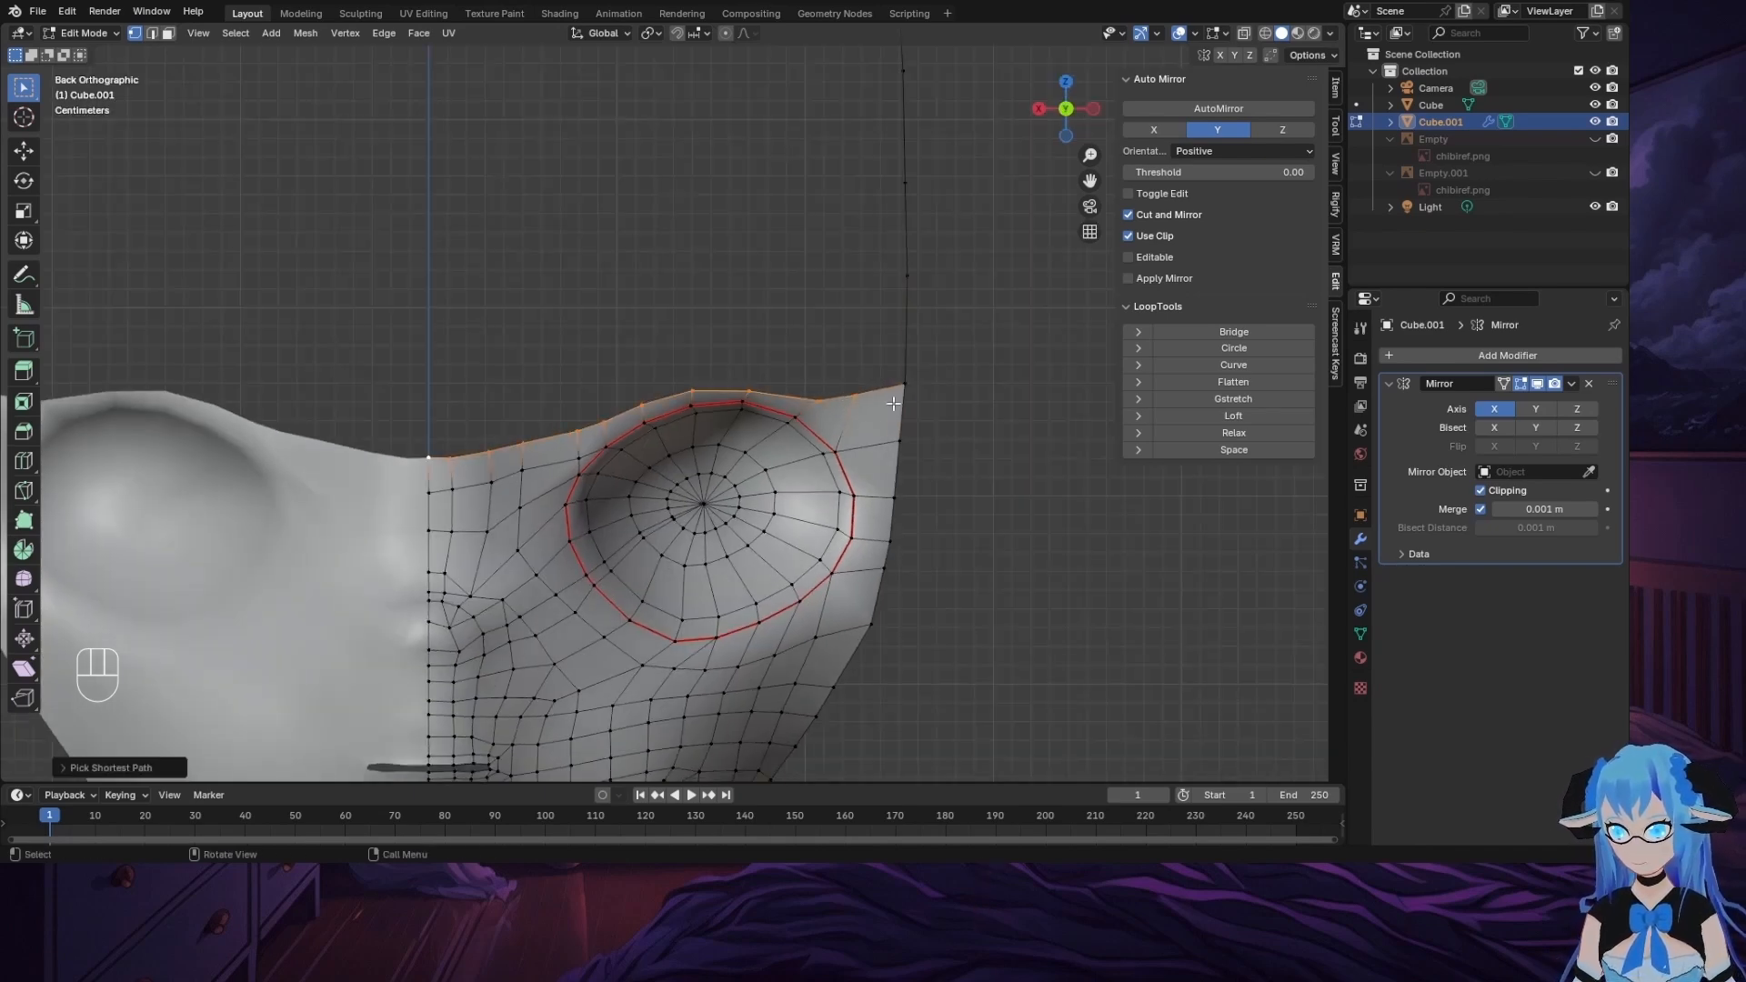
pyautogui.press('e')
pyautogui.click(891, 330)
pyautogui.press('e')
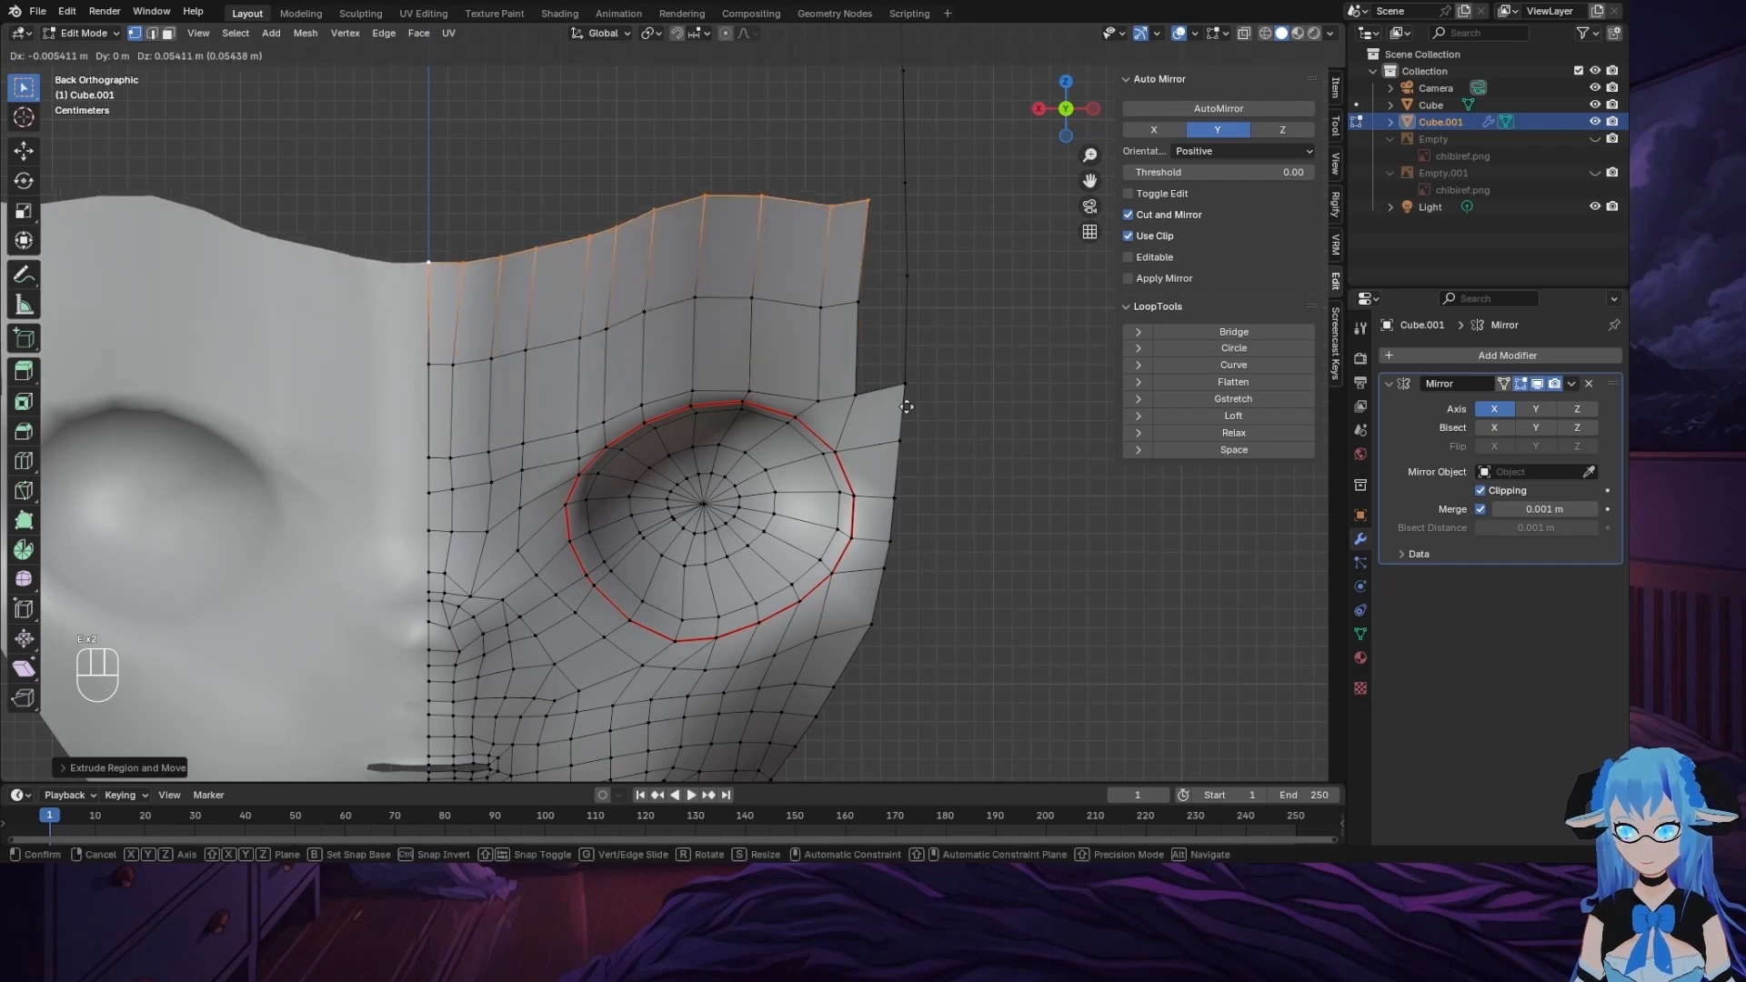
pyautogui.click(900, 372)
# Step: Extrude the forehead's top edge upward into two more rows toward the head outline's crown
pyautogui.click(1068, 114)
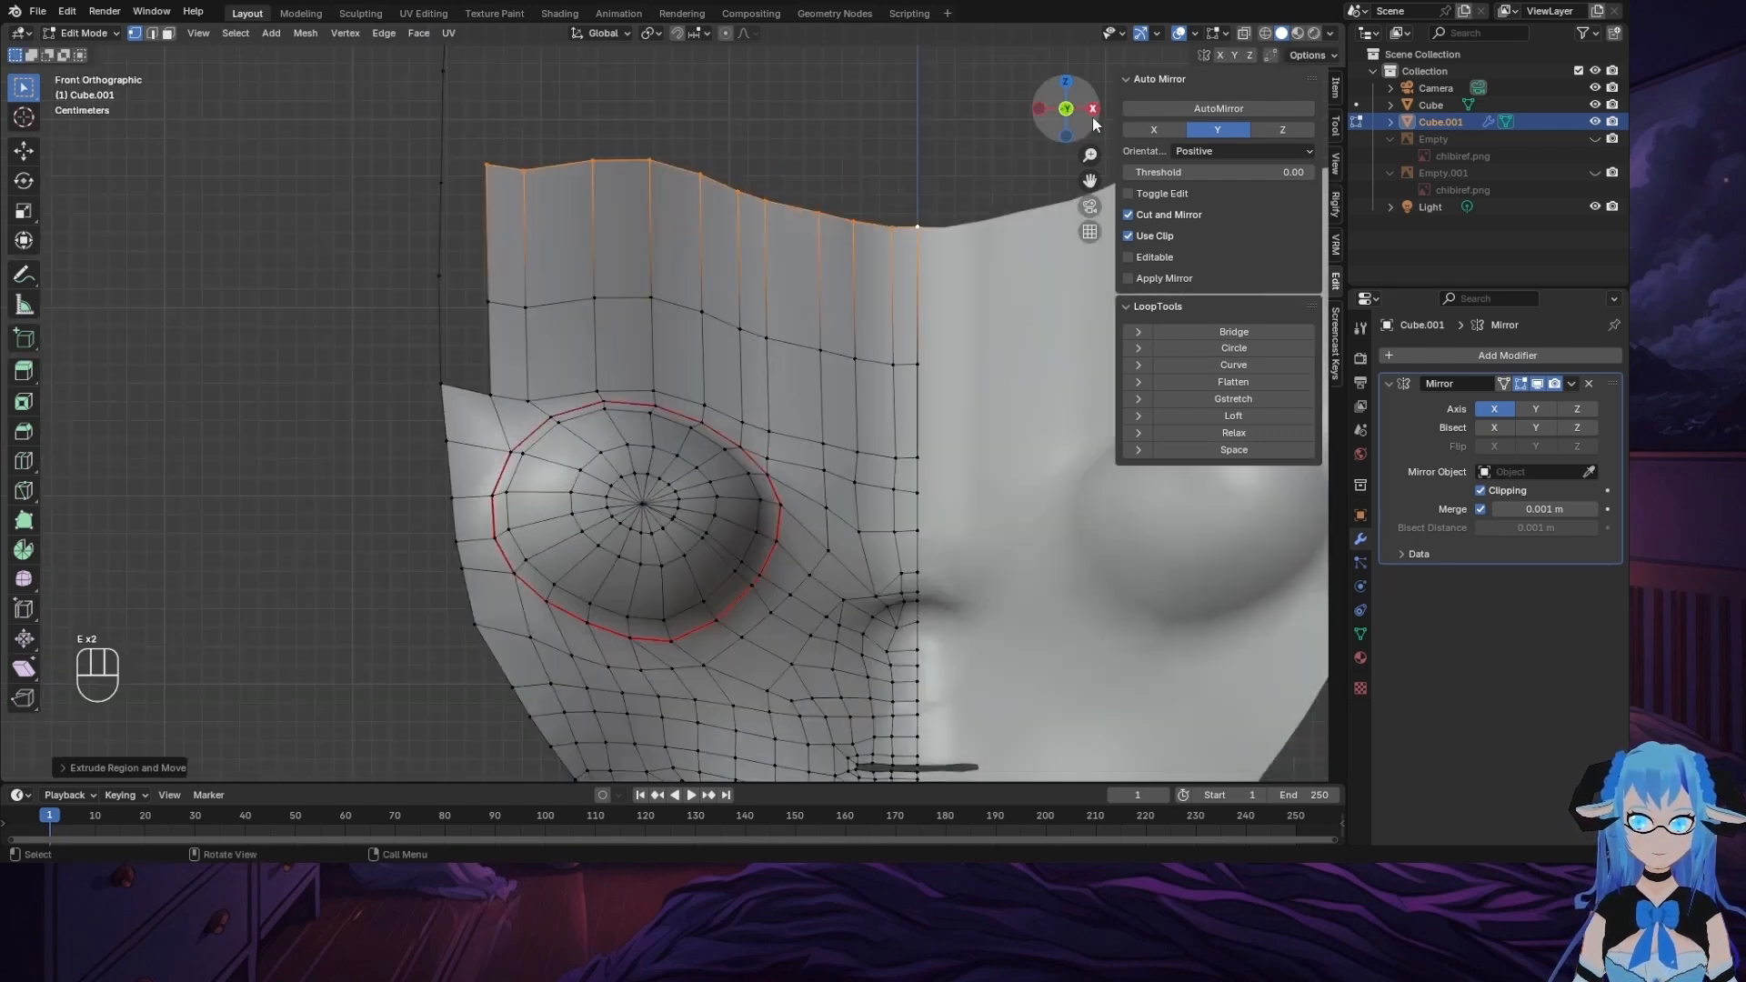
pyautogui.click(1068, 111)
pyautogui.scroll(-3, 1006, 256)
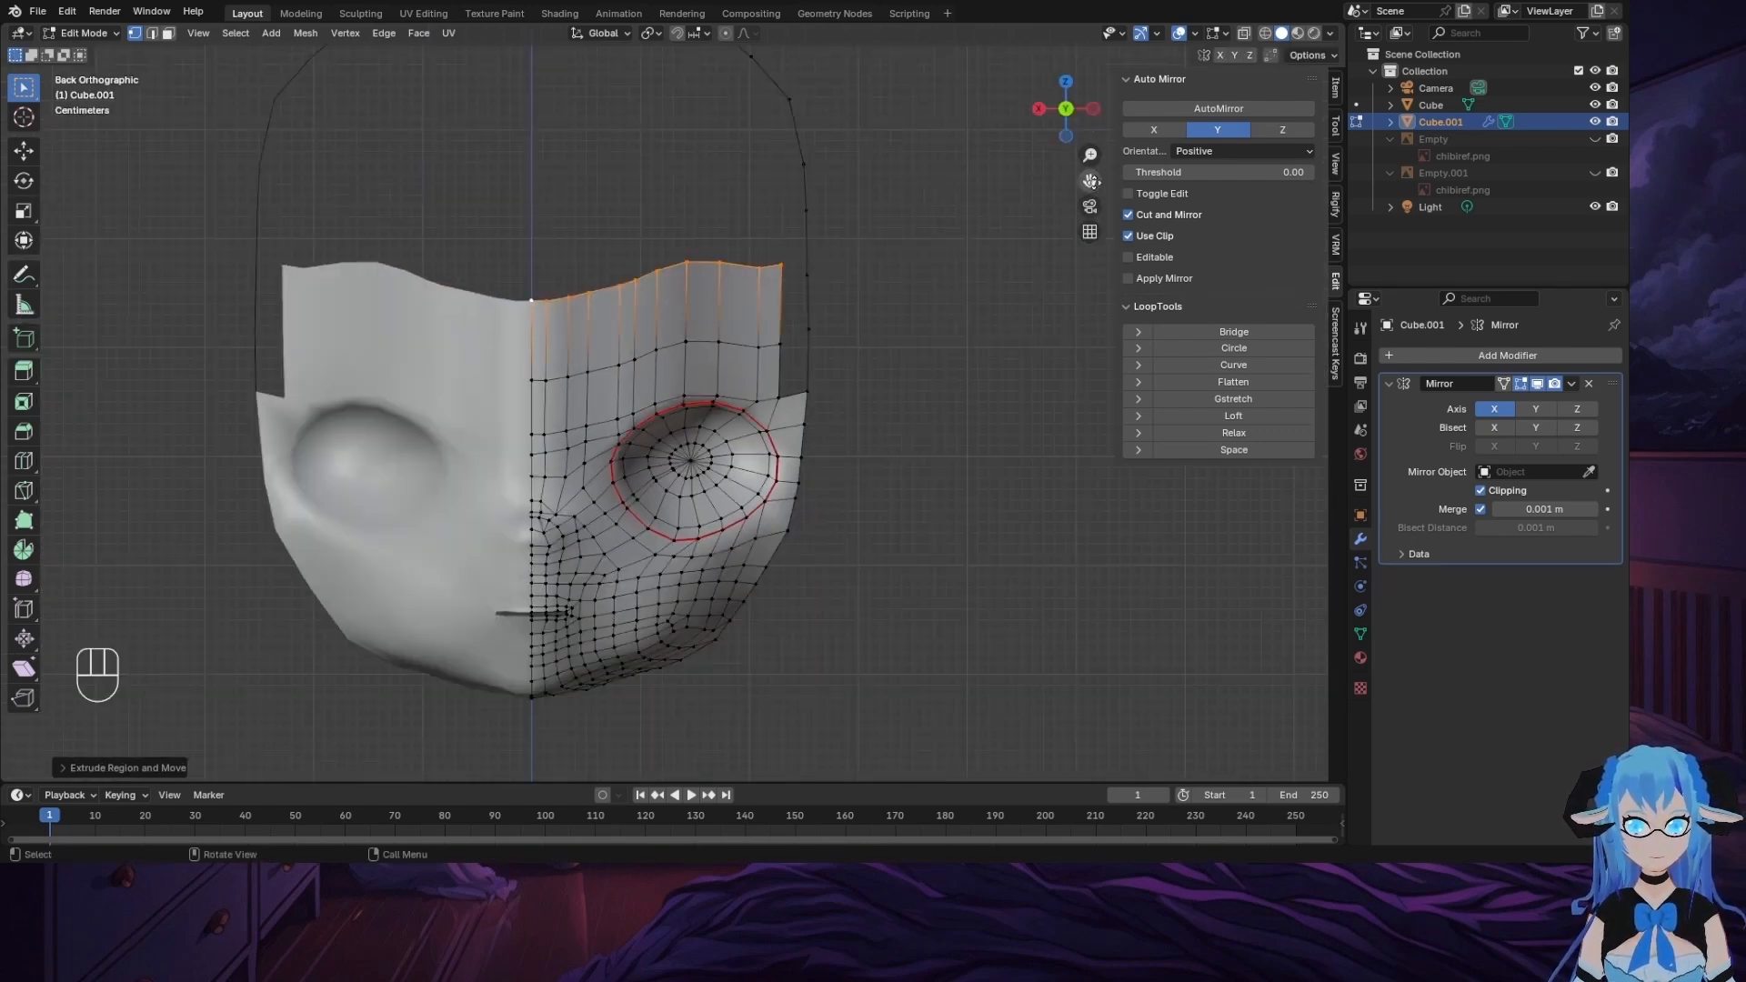
pyautogui.moveTo(1092, 181); pyautogui.dragTo(1091, 256)
pyautogui.press('e')
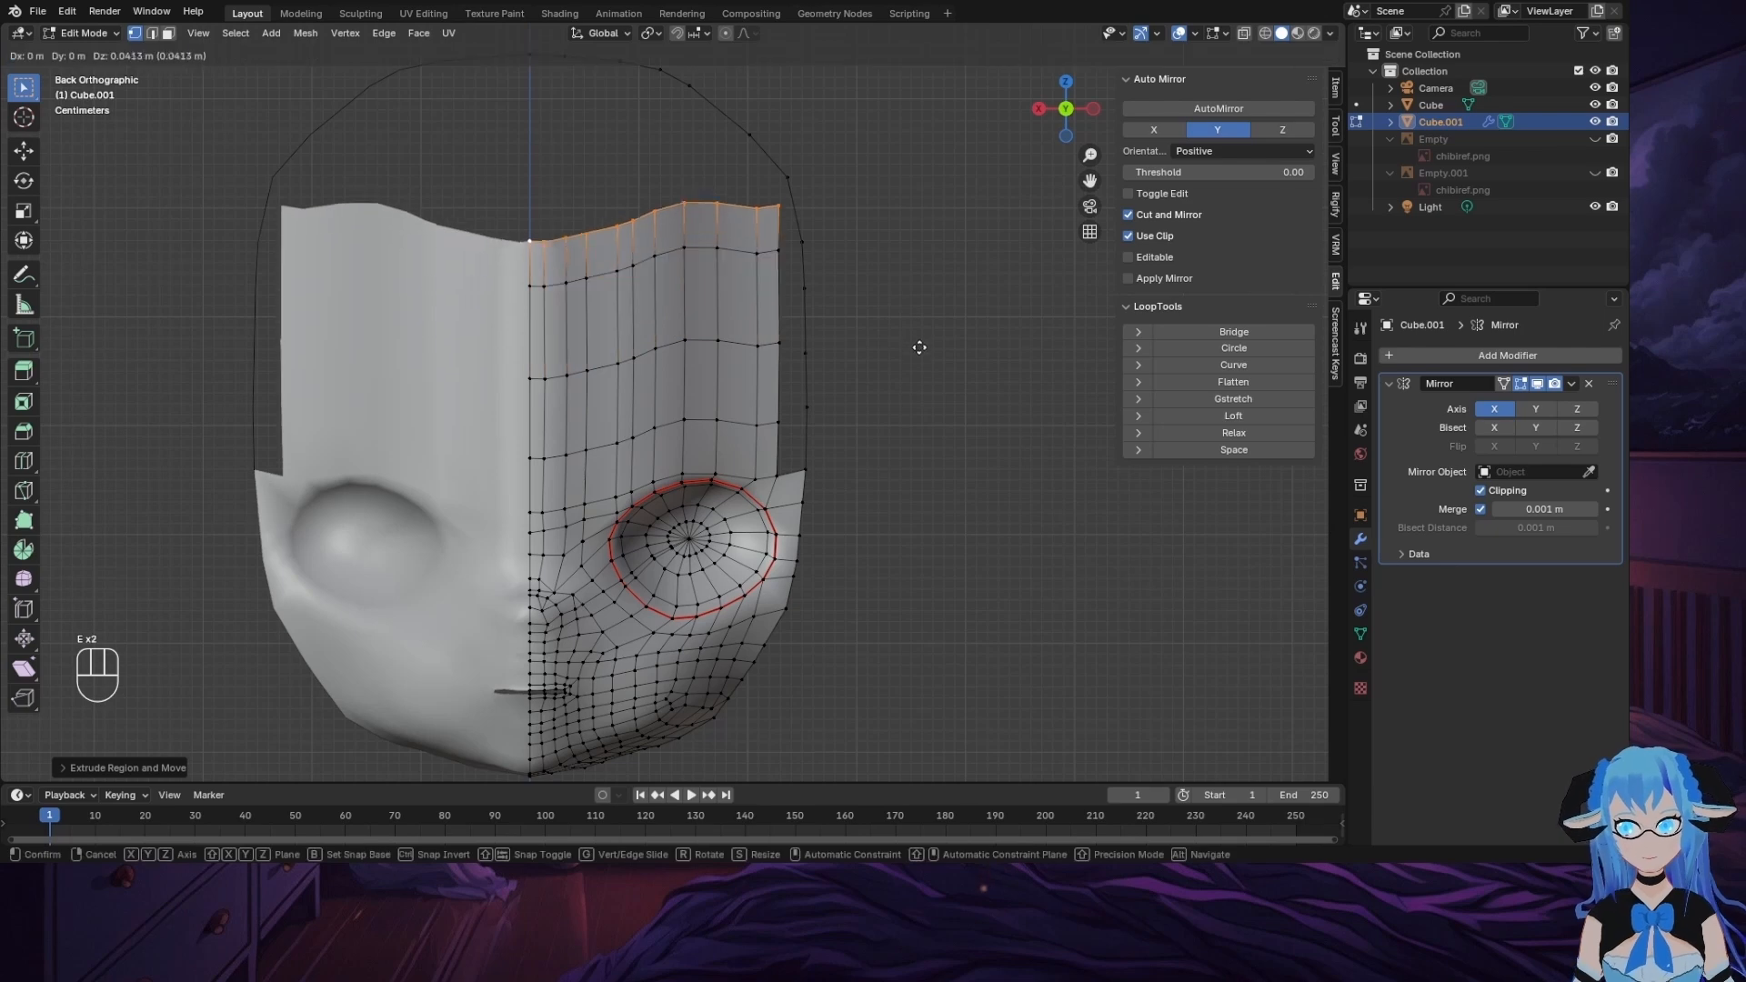
pyautogui.press('s')
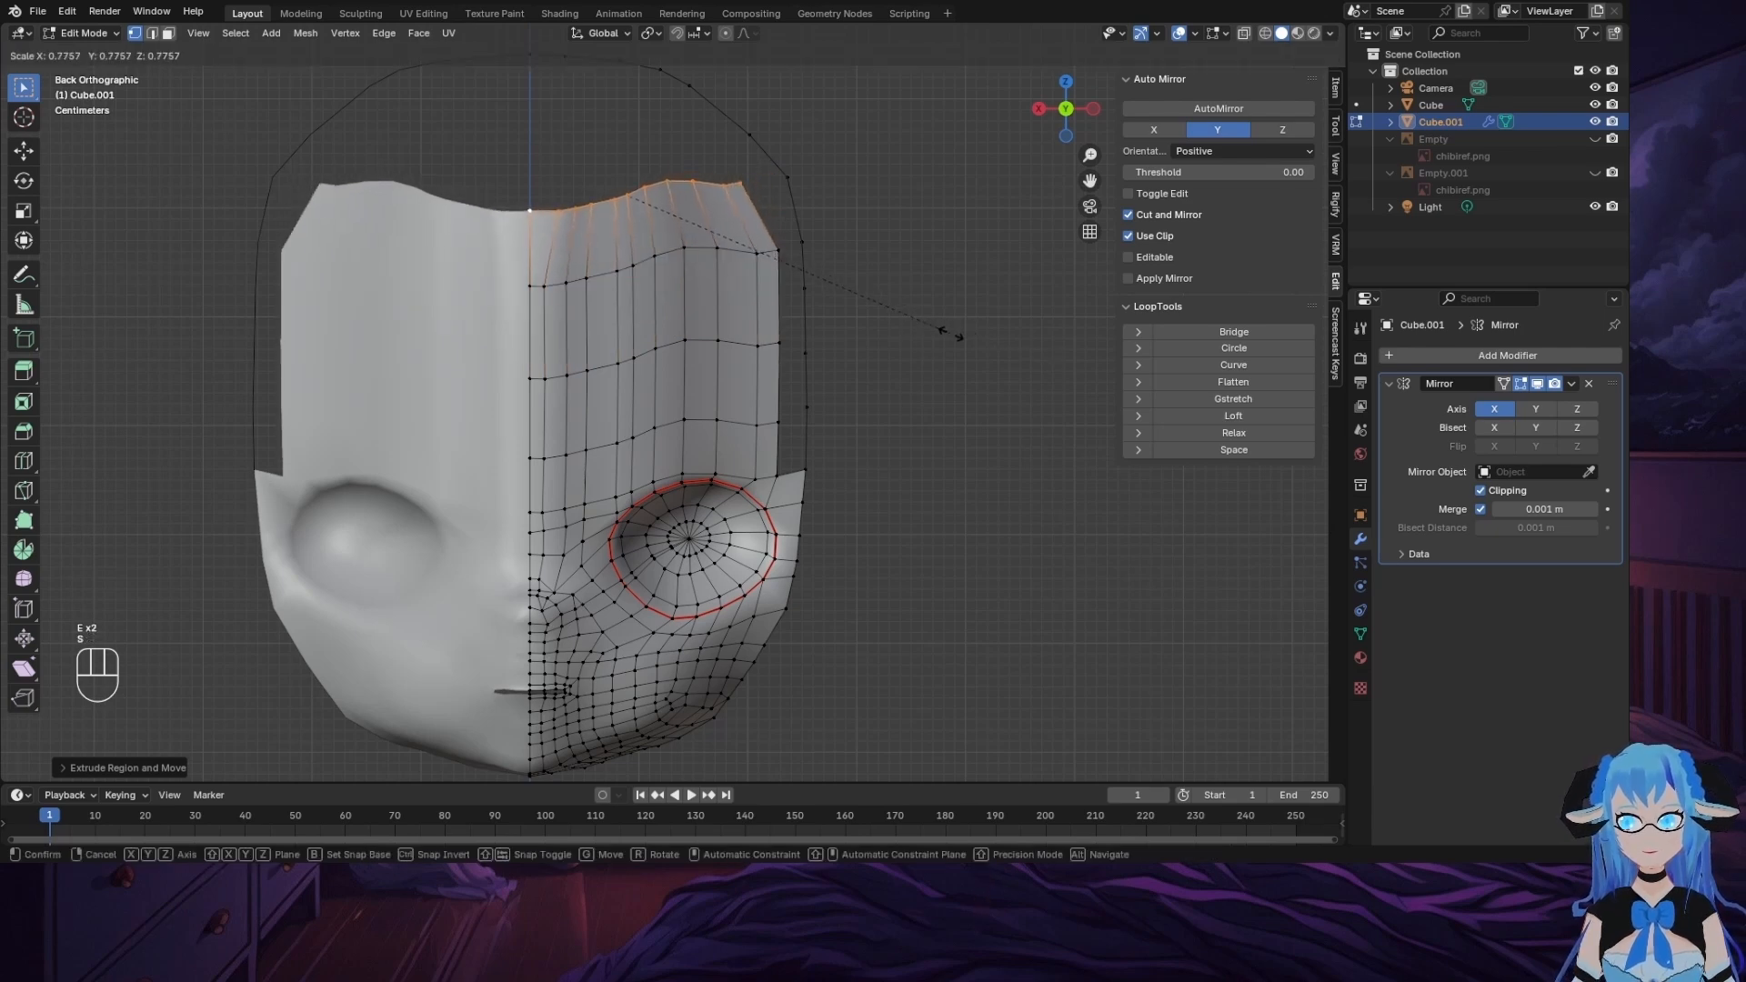
pyautogui.click(920, 325)
pyautogui.hotkey('ctrl', 'z')
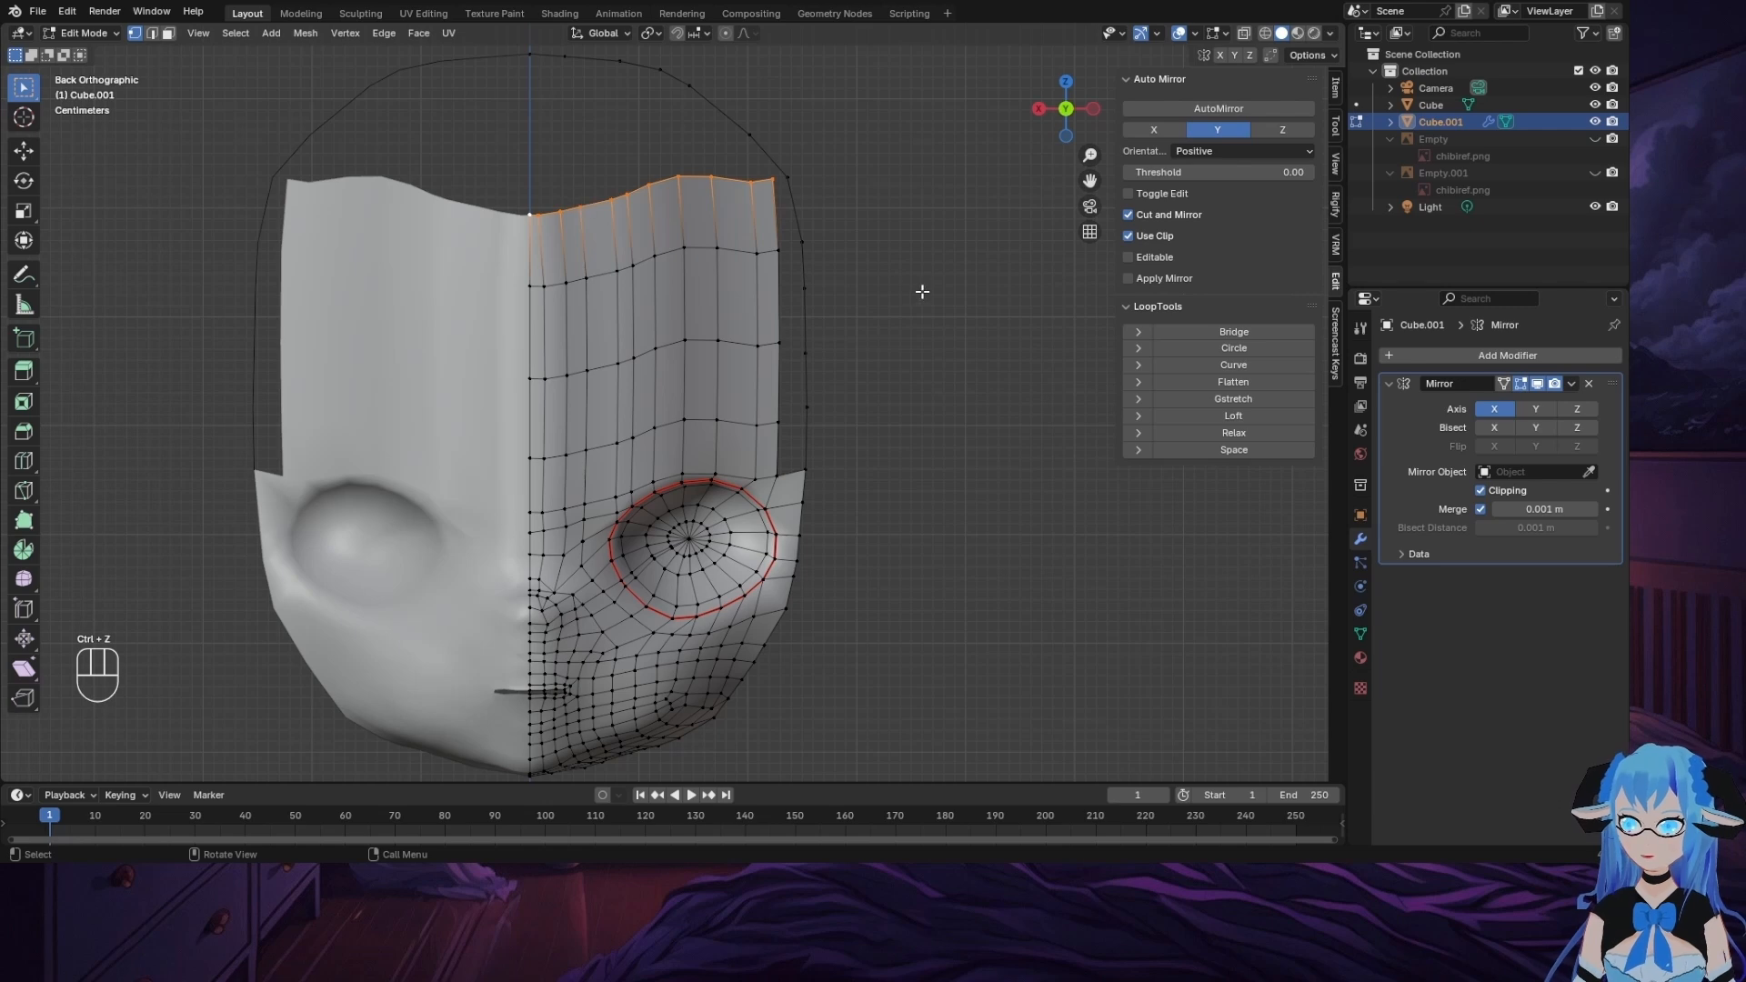
# Step: Scale and move the forehead's top edge so that it narrows inward beneath the head outline
pyautogui.press('s')
pyautogui.click(794, 295)
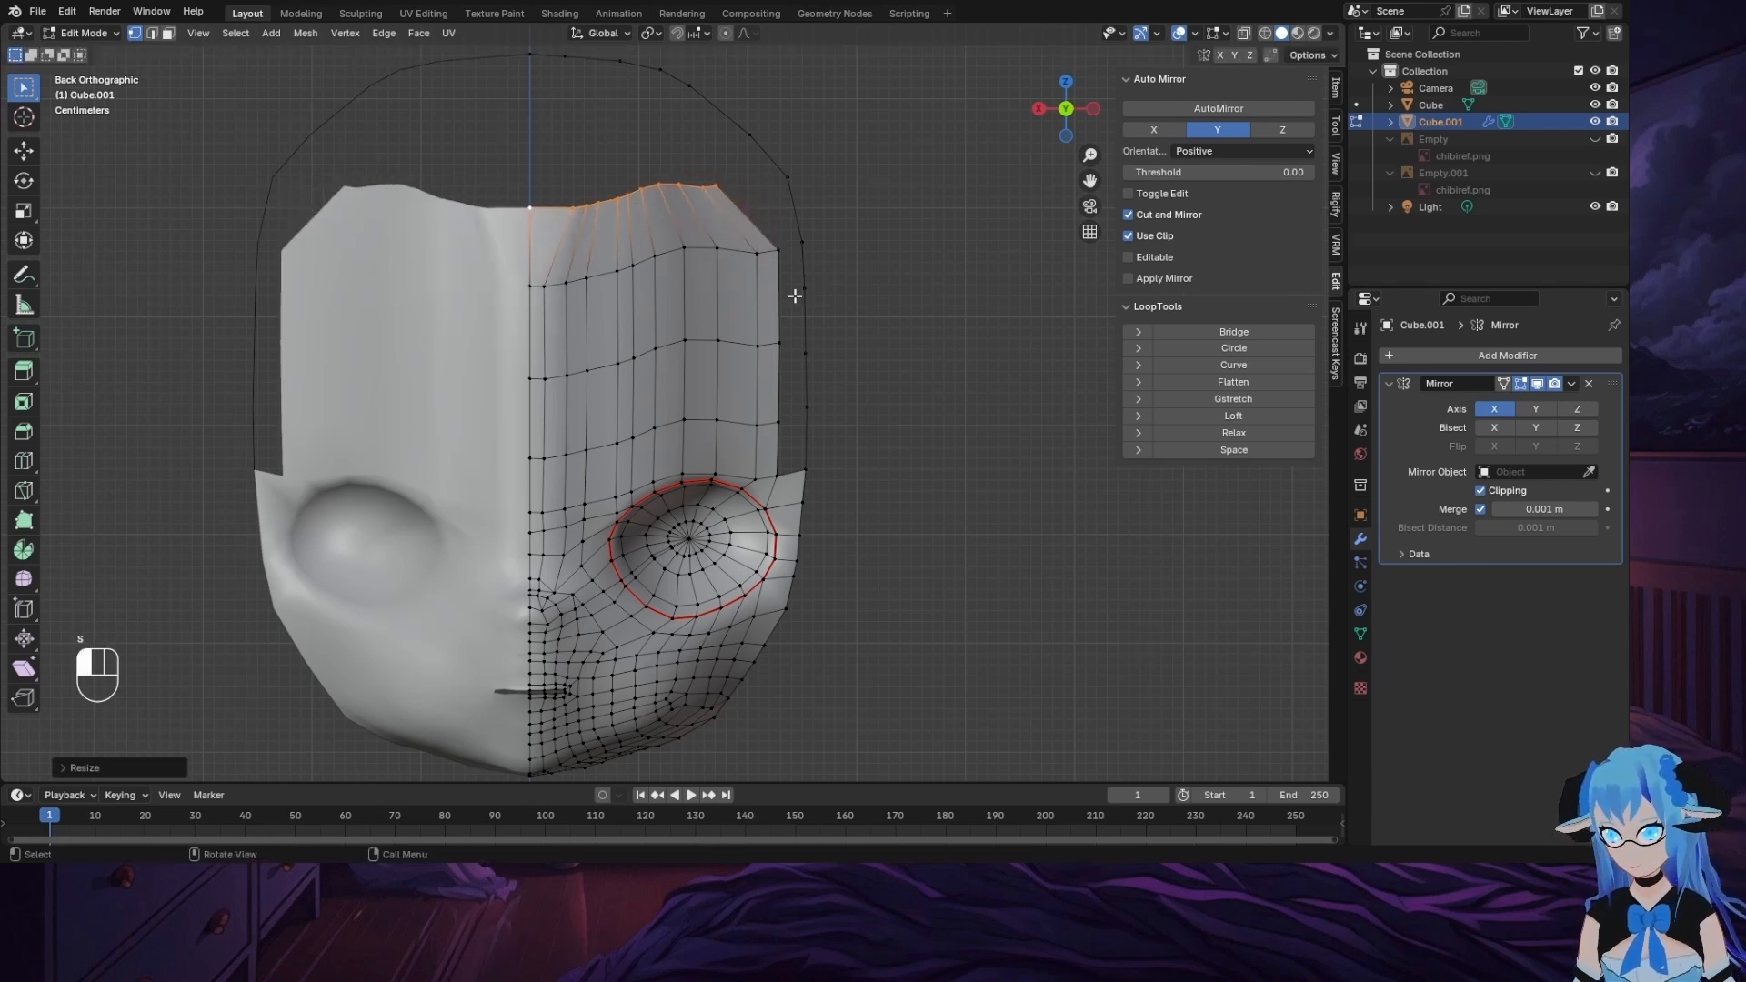
pyautogui.press('g')
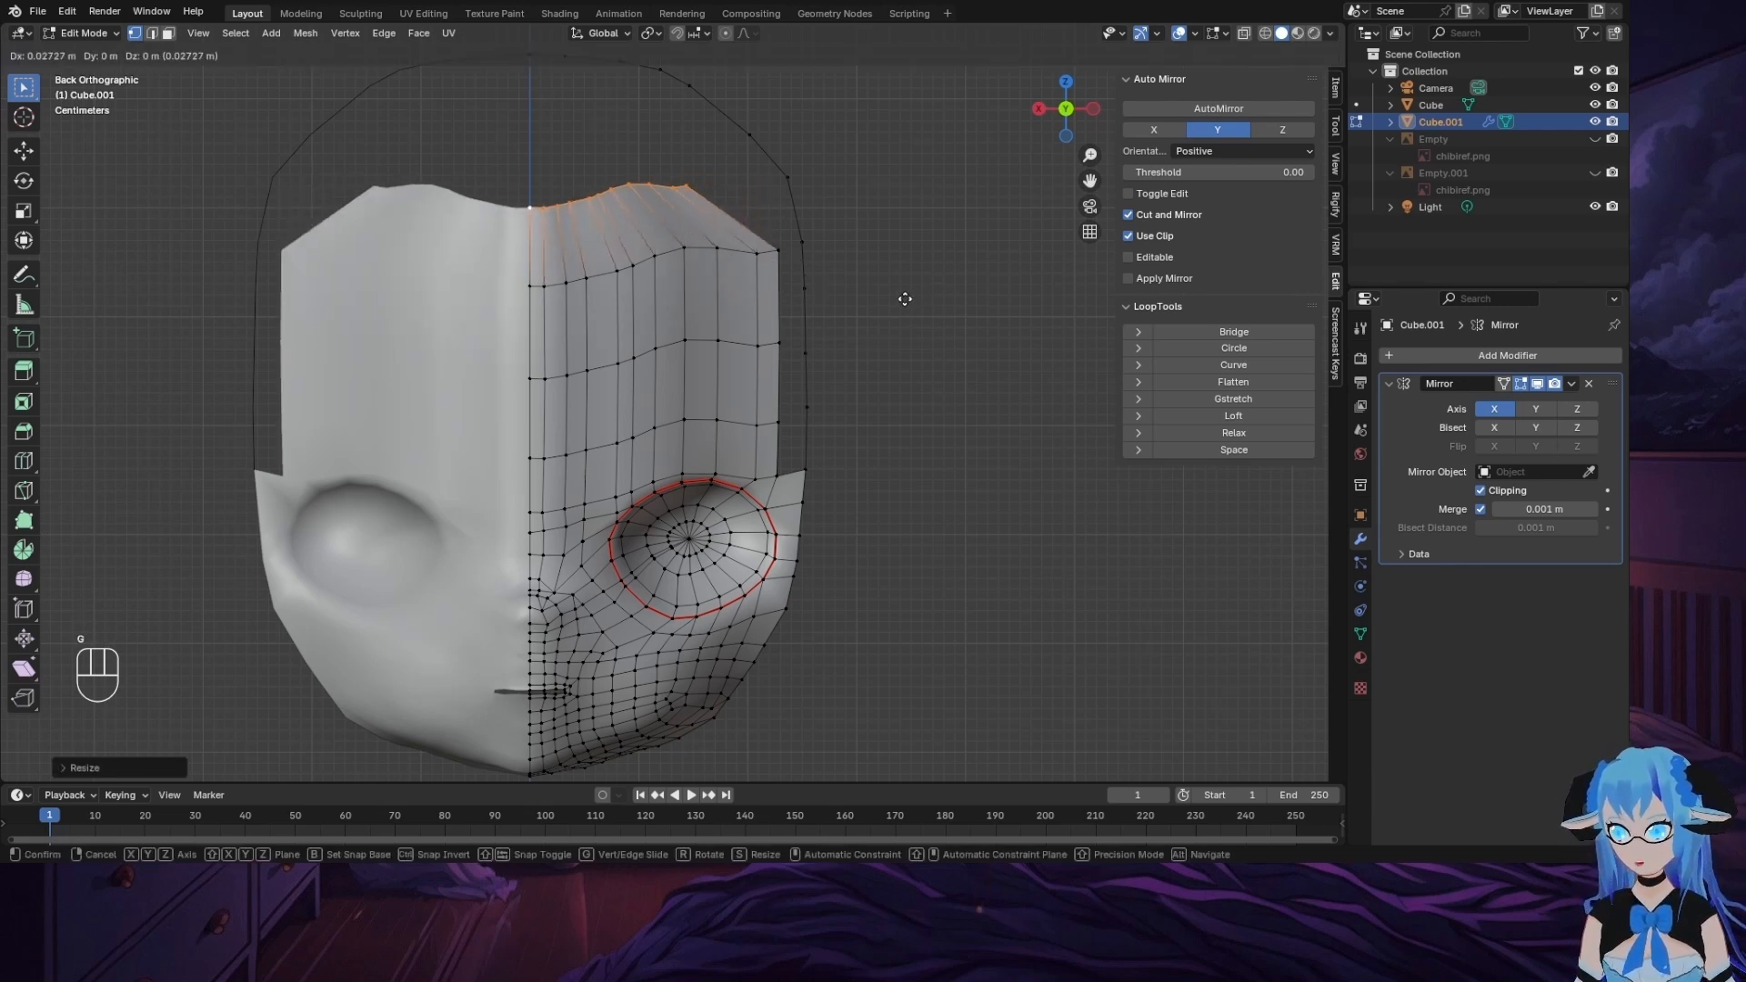
pyautogui.click(904, 299)
pyautogui.press('s')
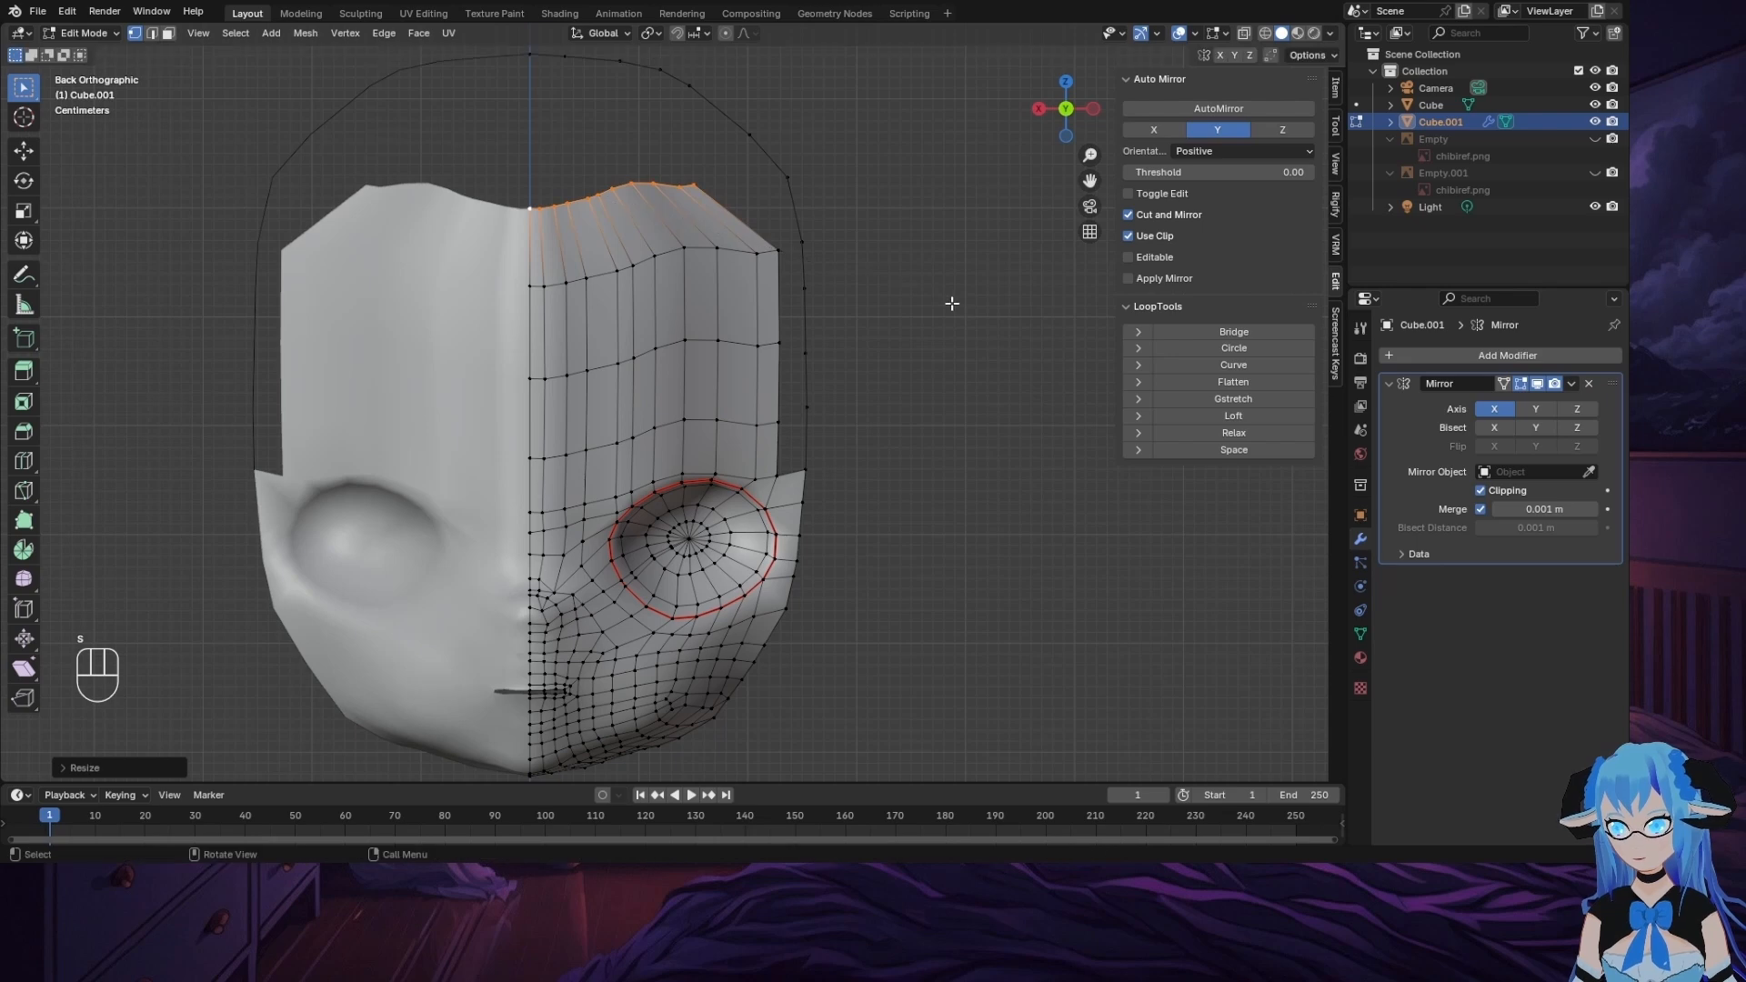
pyautogui.press('g')
pyautogui.press('s')
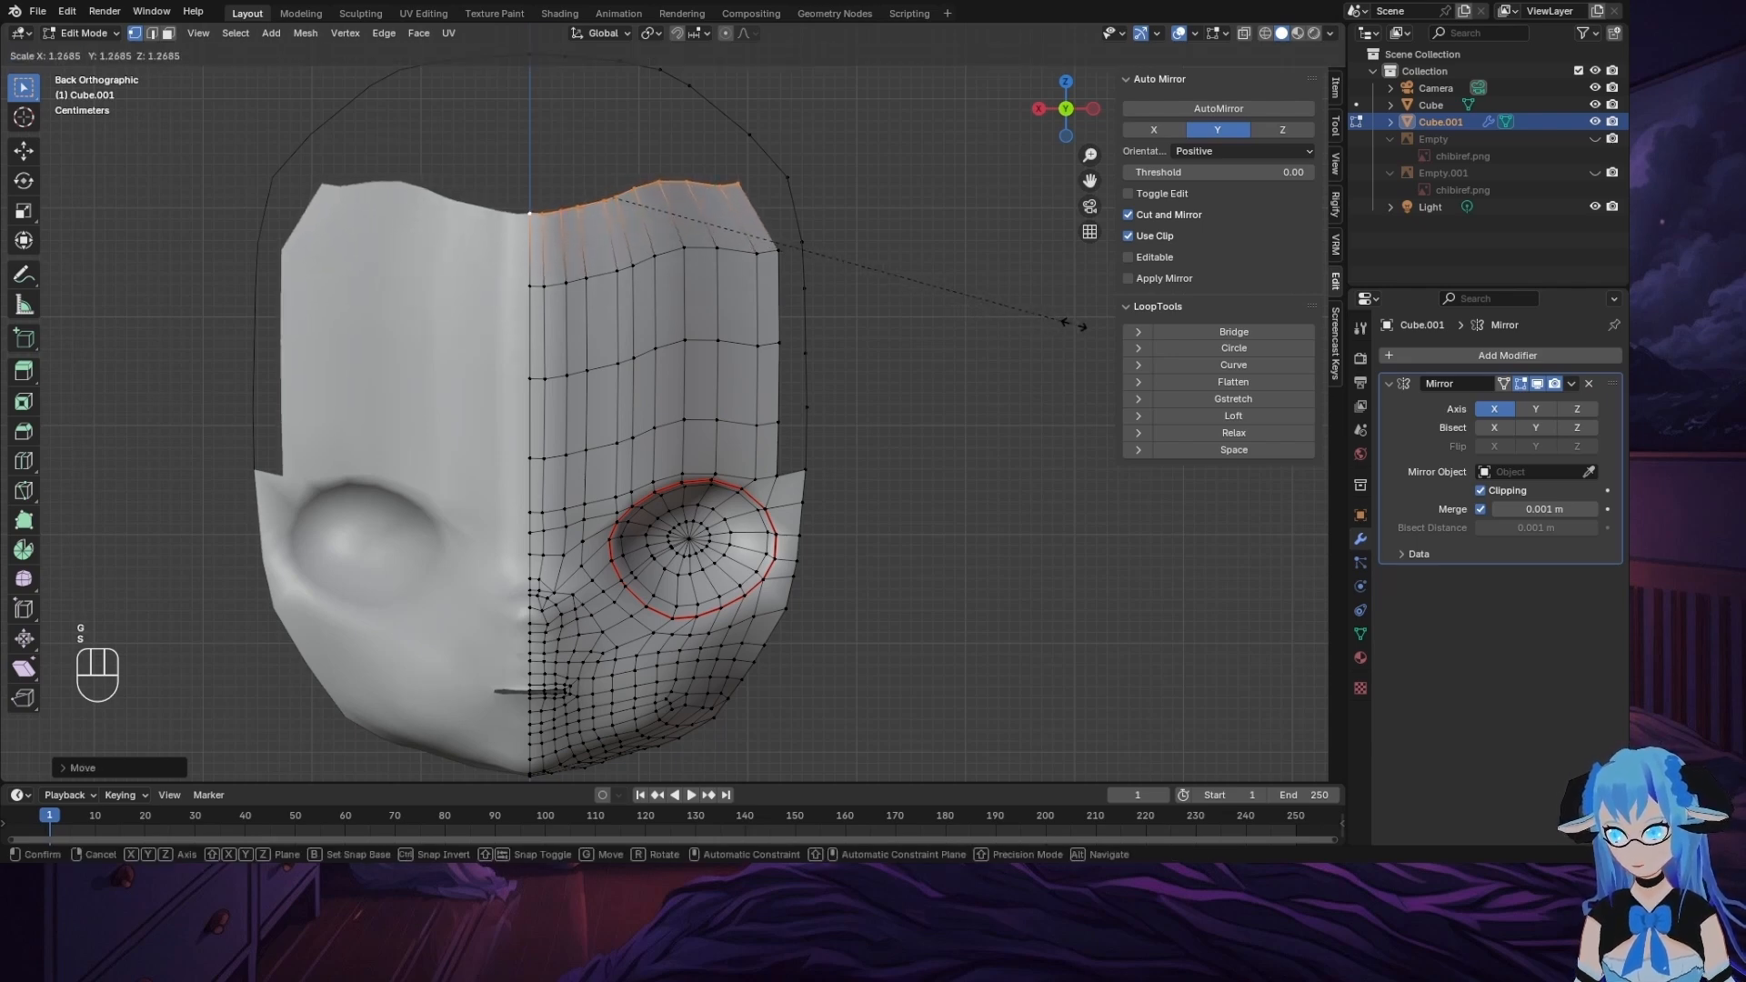
pyautogui.click(1073, 324)
pyautogui.press('e')
pyautogui.click(900, 229)
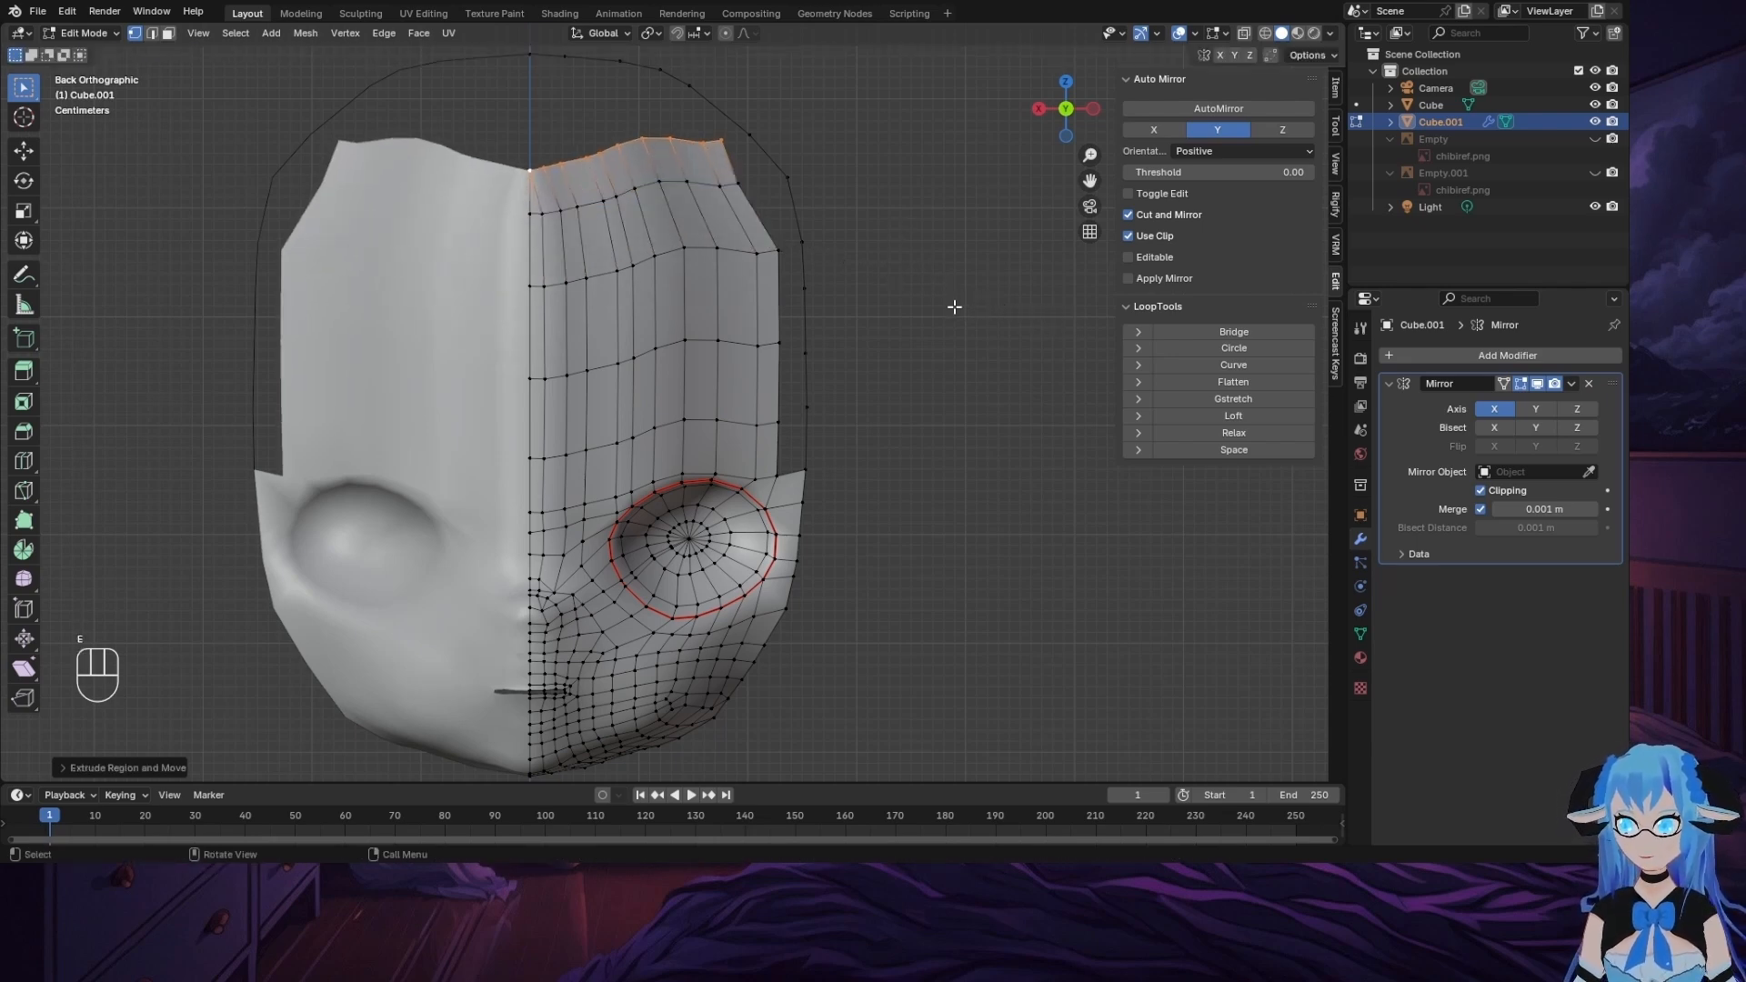
pyautogui.hotkey('ctrl', 'z')
# Step: Extrude another forehead row upward and scale its top edge inward to follow the curve of the crown
pyautogui.press('e')
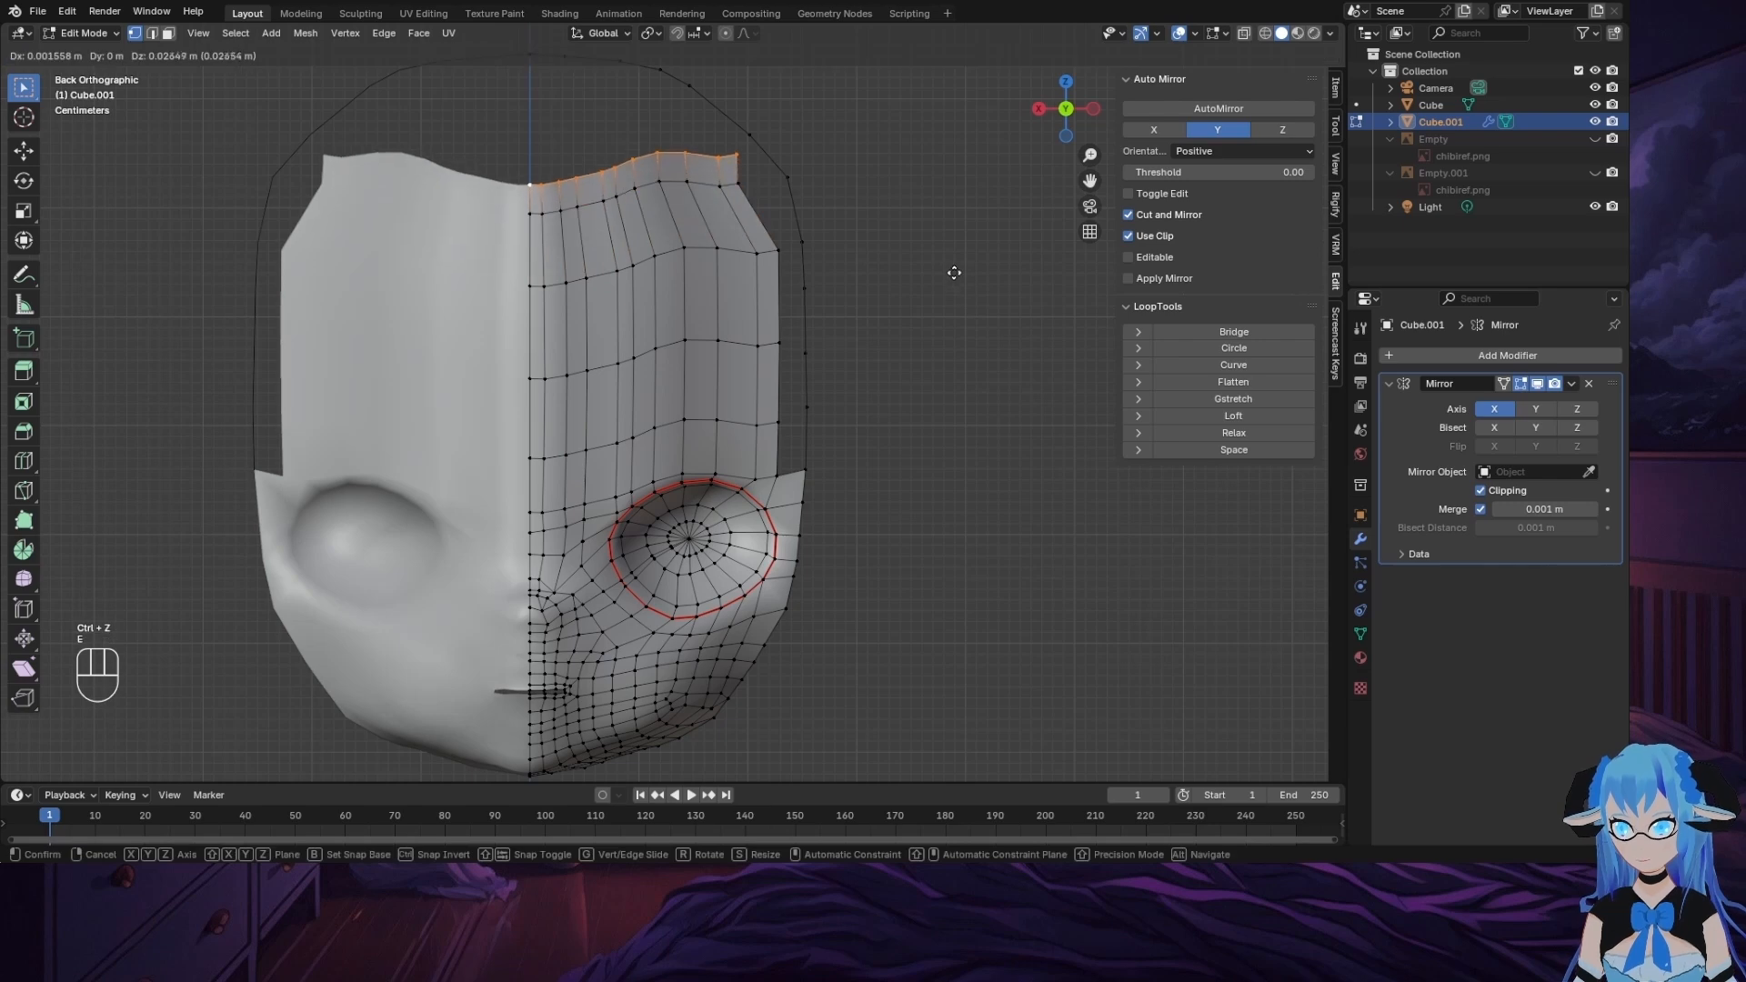
pyautogui.click(949, 251)
pyautogui.press('s')
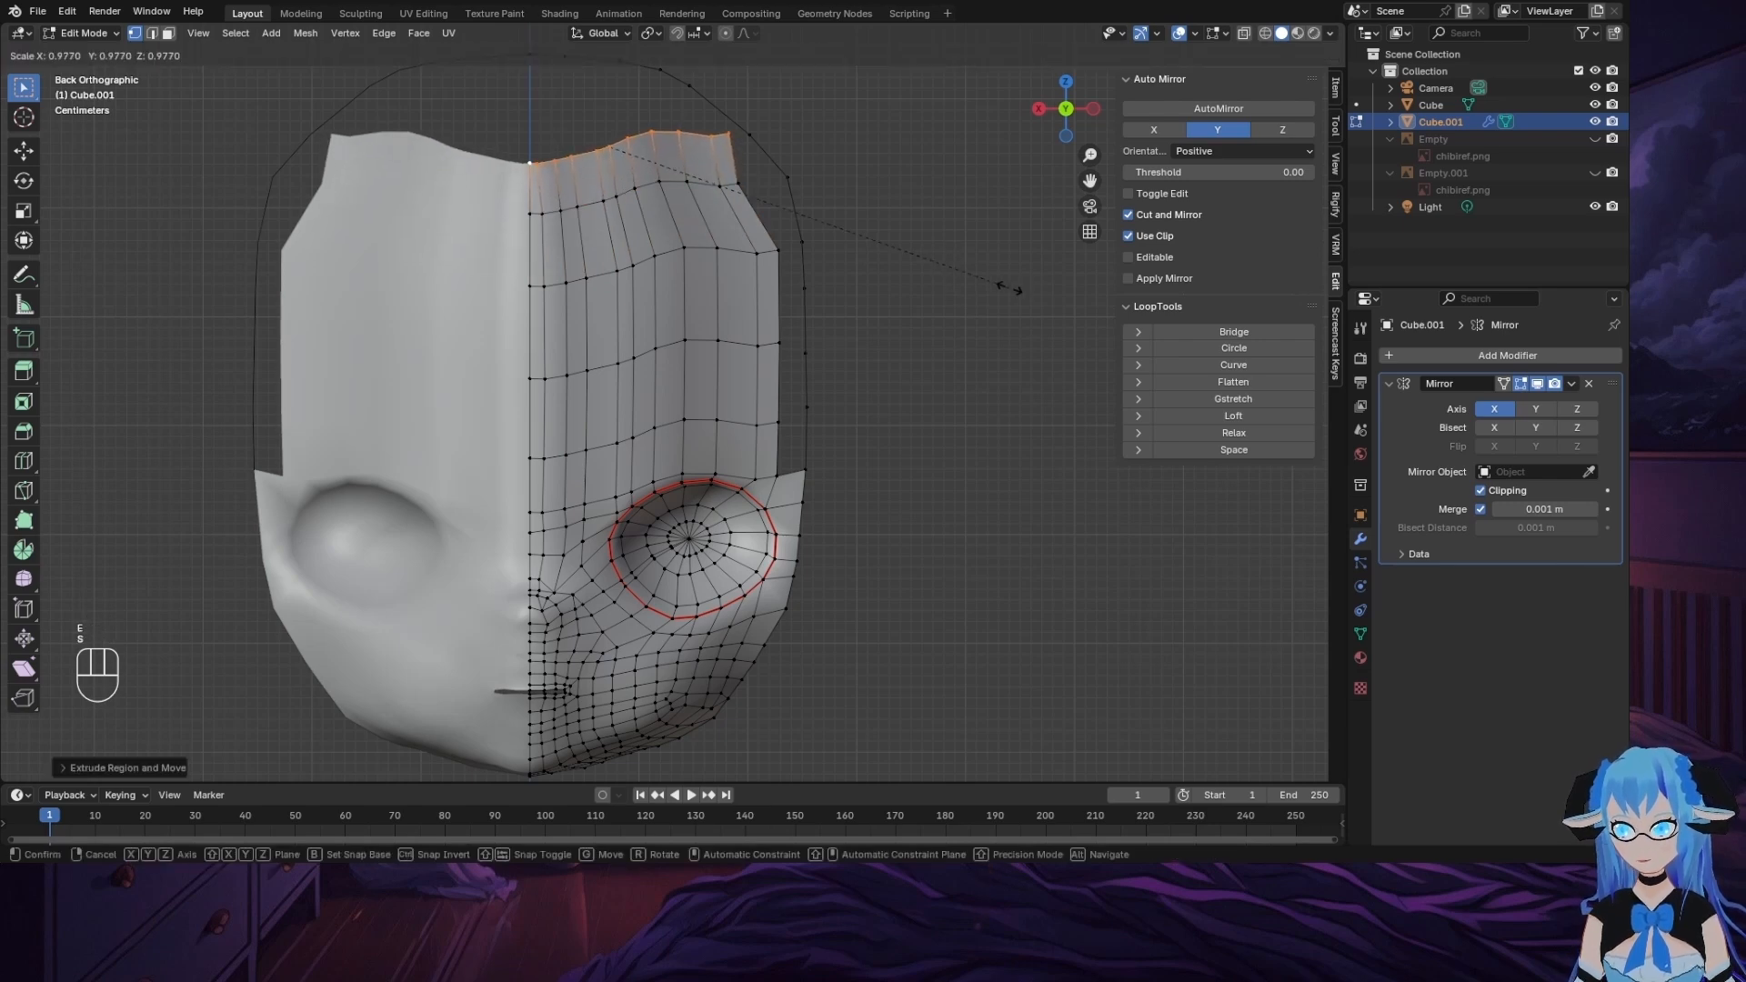
pyautogui.click(880, 265)
pyautogui.press('f')
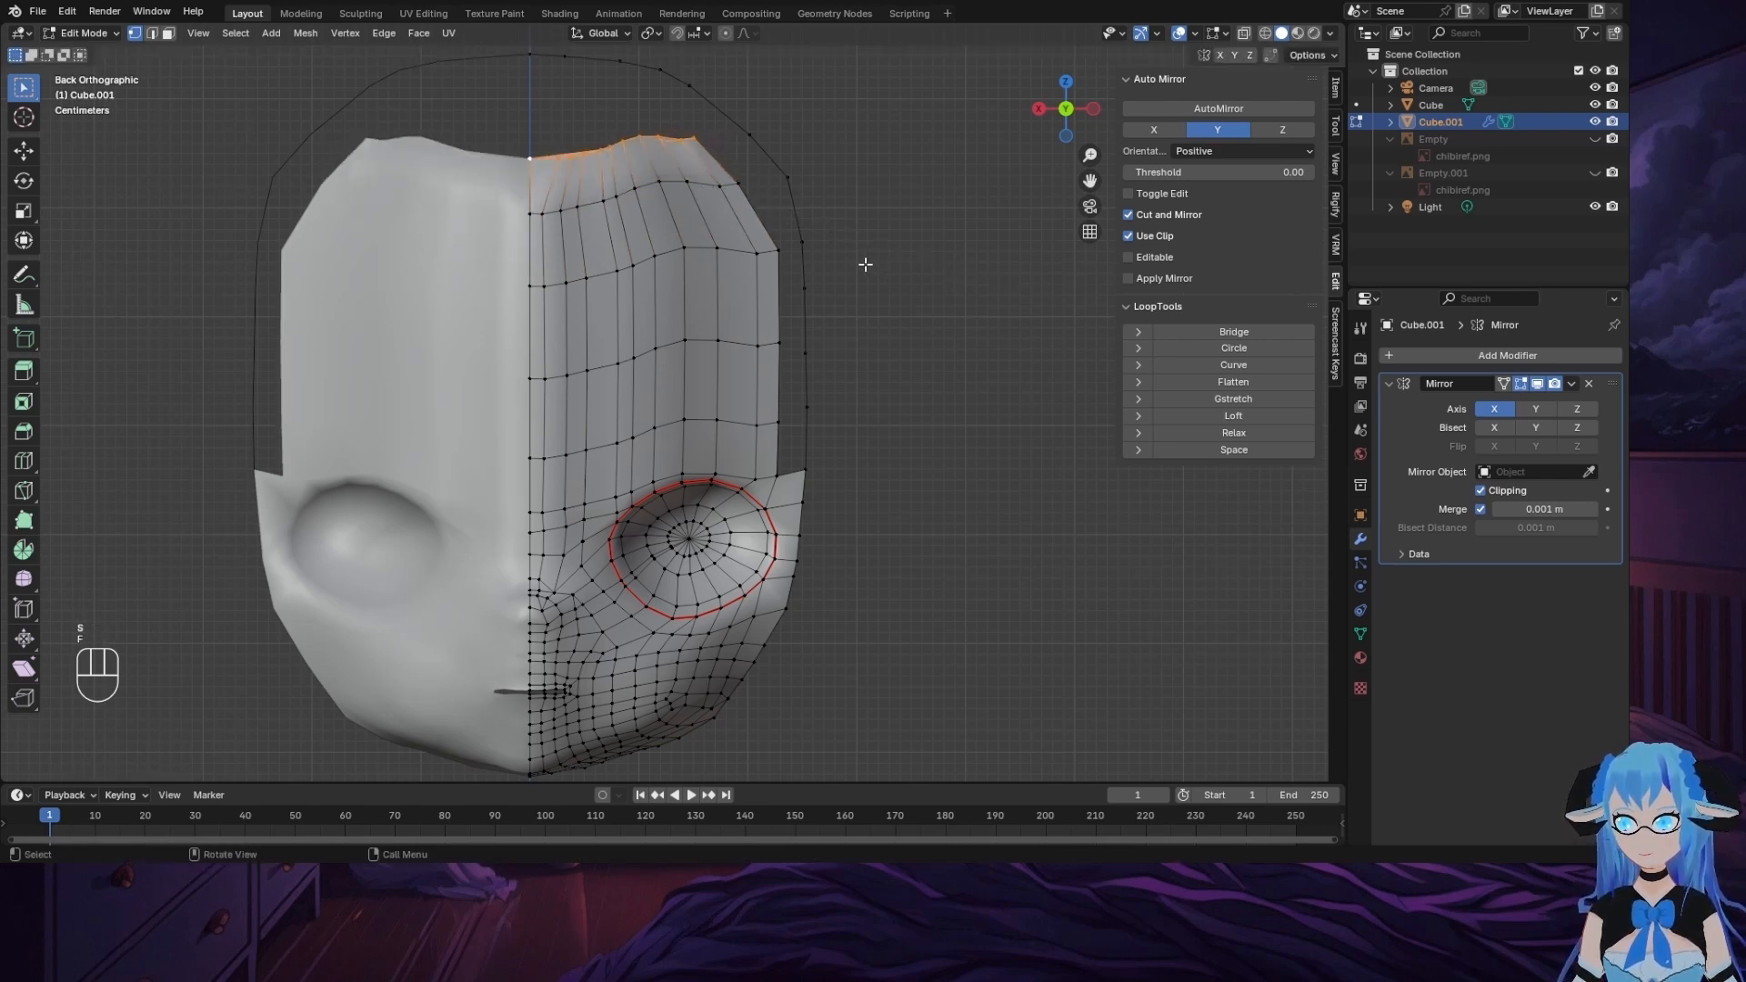
# Step: Undo the last scaling of the head's top edge row and move the row slightly toward the center
pyautogui.hotkey('ctrl', 'z')
pyautogui.press('g')
pyautogui.click(856, 265)
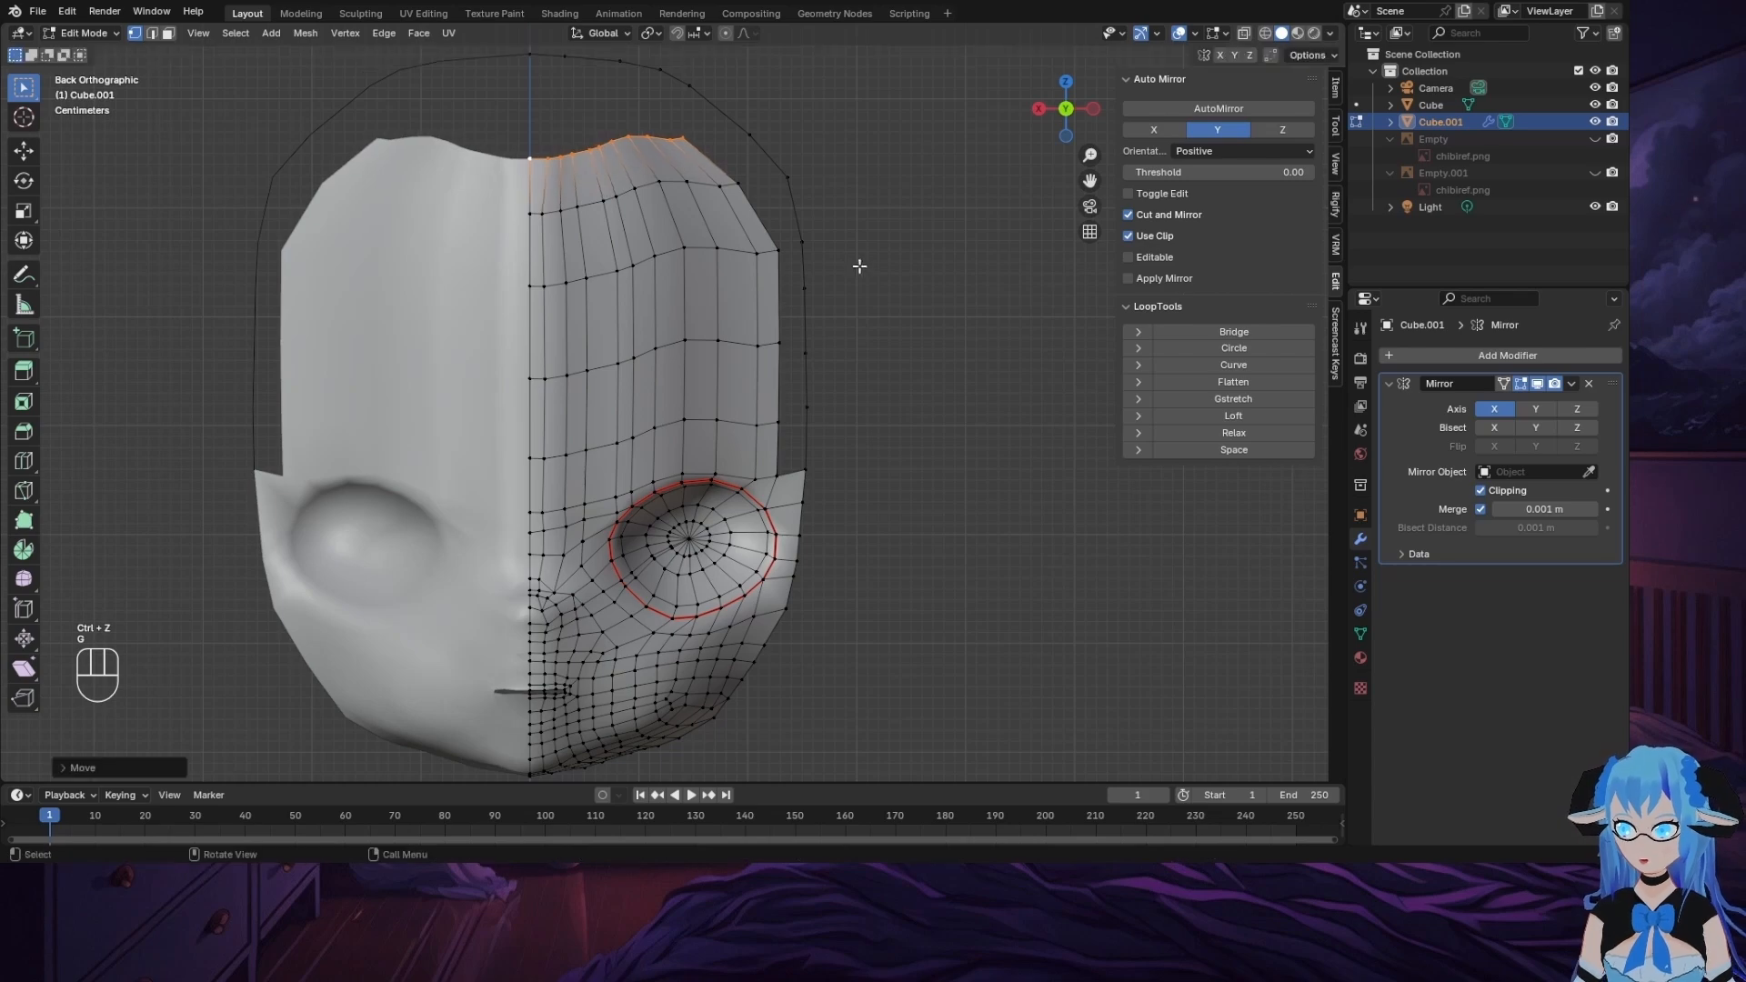
# Step: In the left side view, shift the two horizontal edge loops of the upper forehead slightly along the Y axis
pyautogui.moveTo(858, 265); pyautogui.dragTo(1028, 237, button='middle')
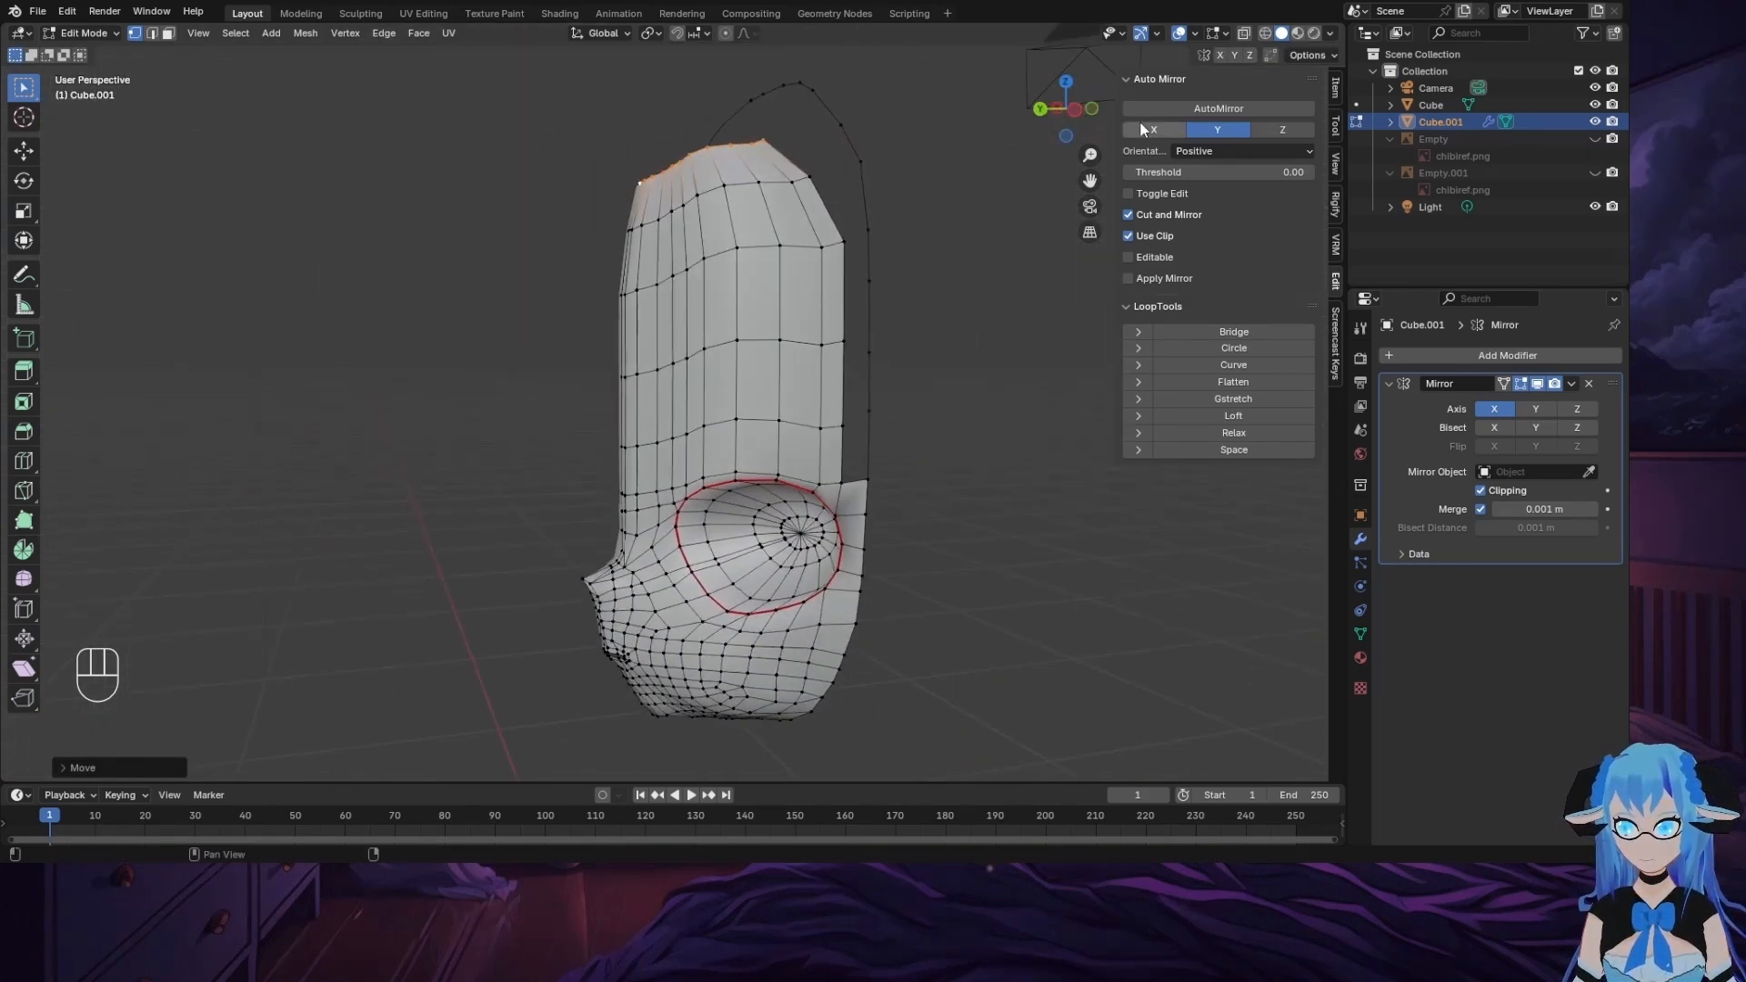
pyautogui.click(1077, 111)
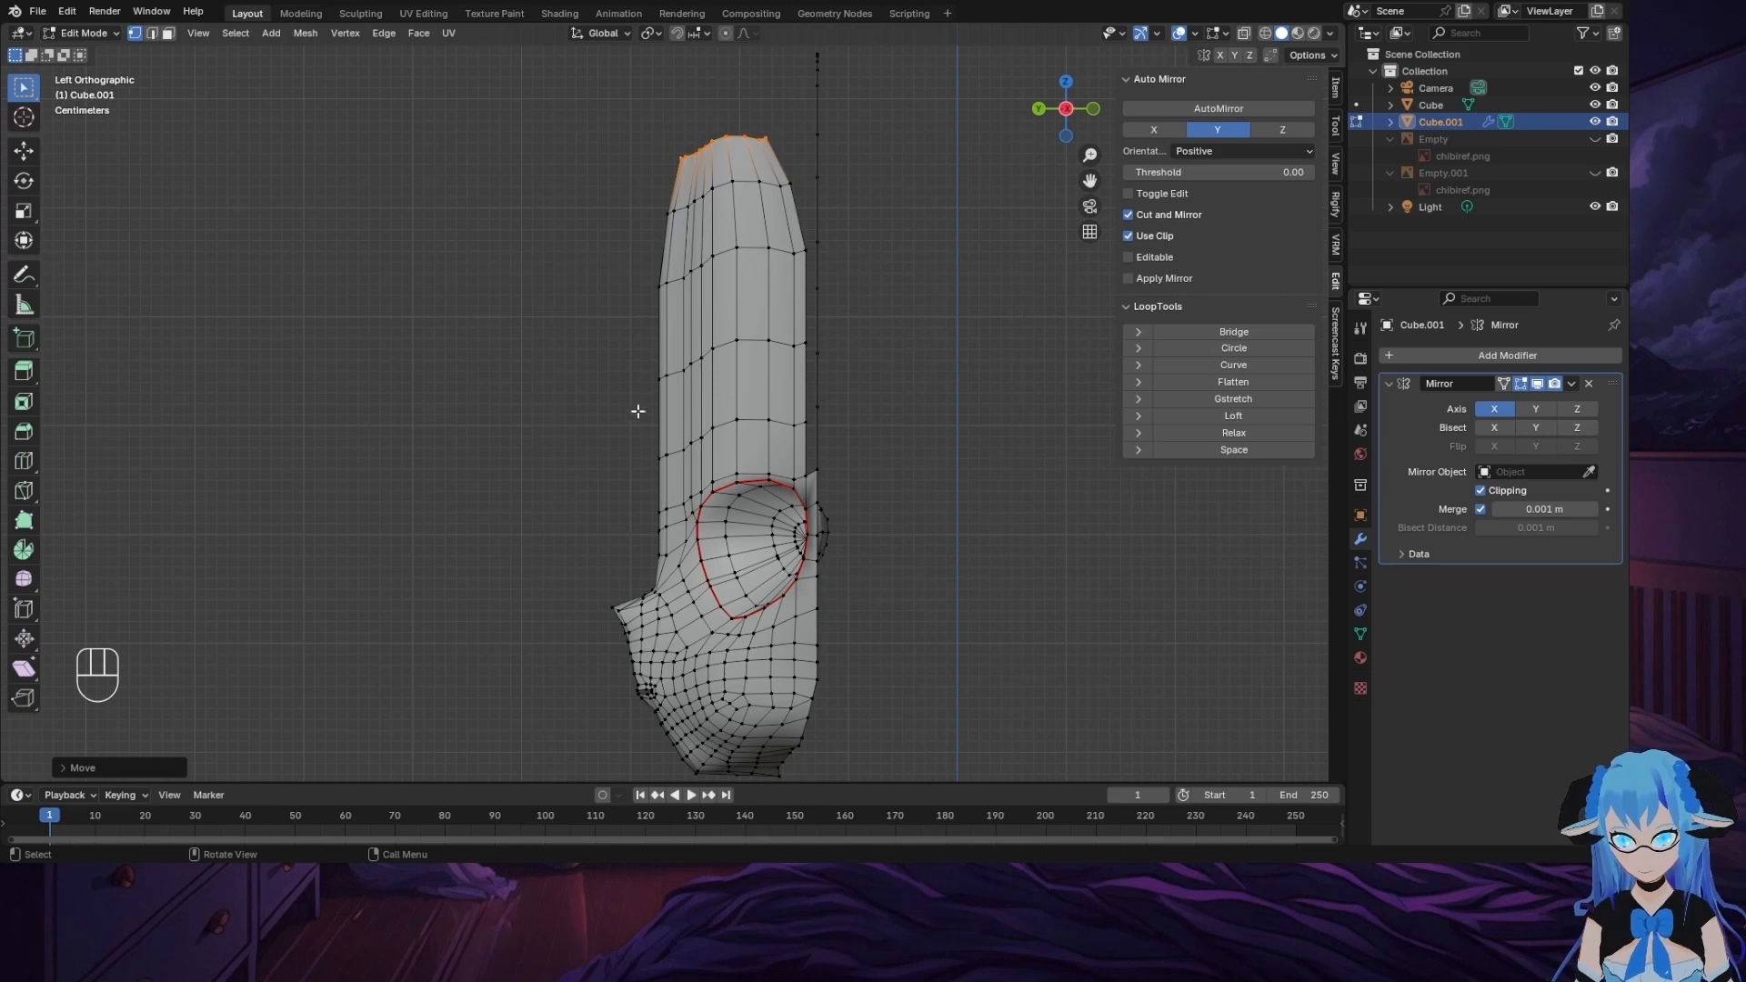
pyautogui.moveTo(632, 346); pyautogui.dragTo(946, 400)
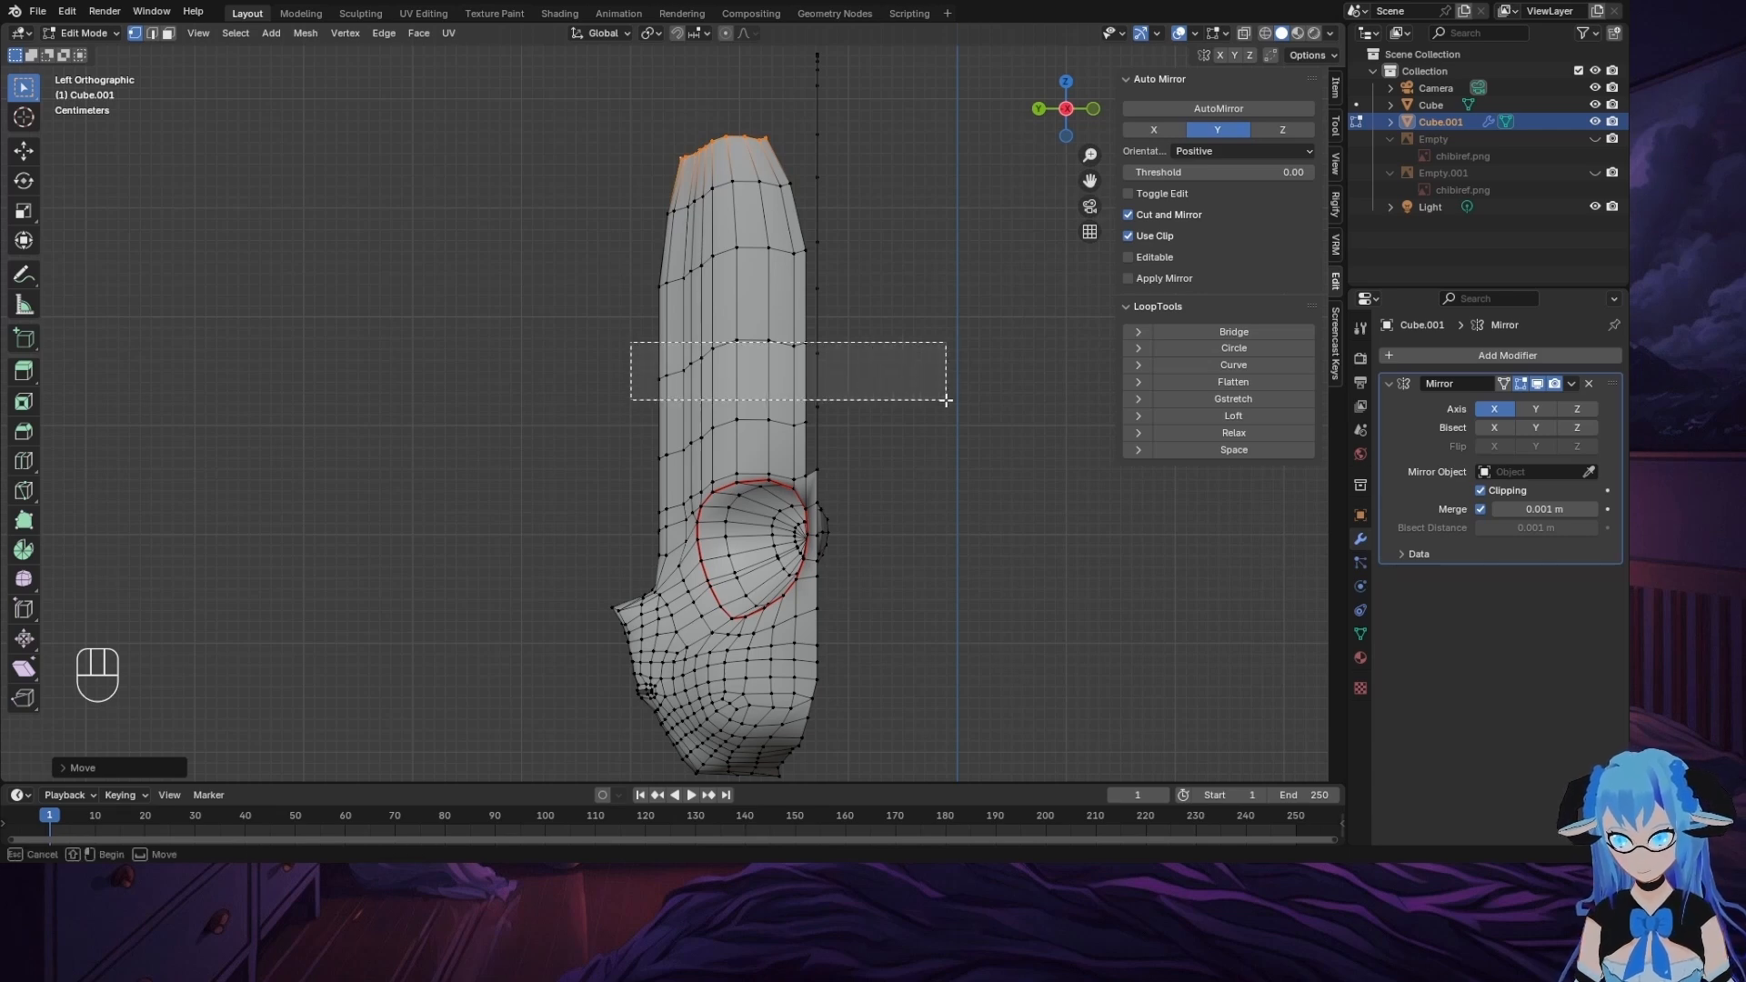
pyautogui.keyDown('alt'); pyautogui.click(792, 340); pyautogui.keyUp('alt')
pyautogui.press('g')
pyautogui.press('y')
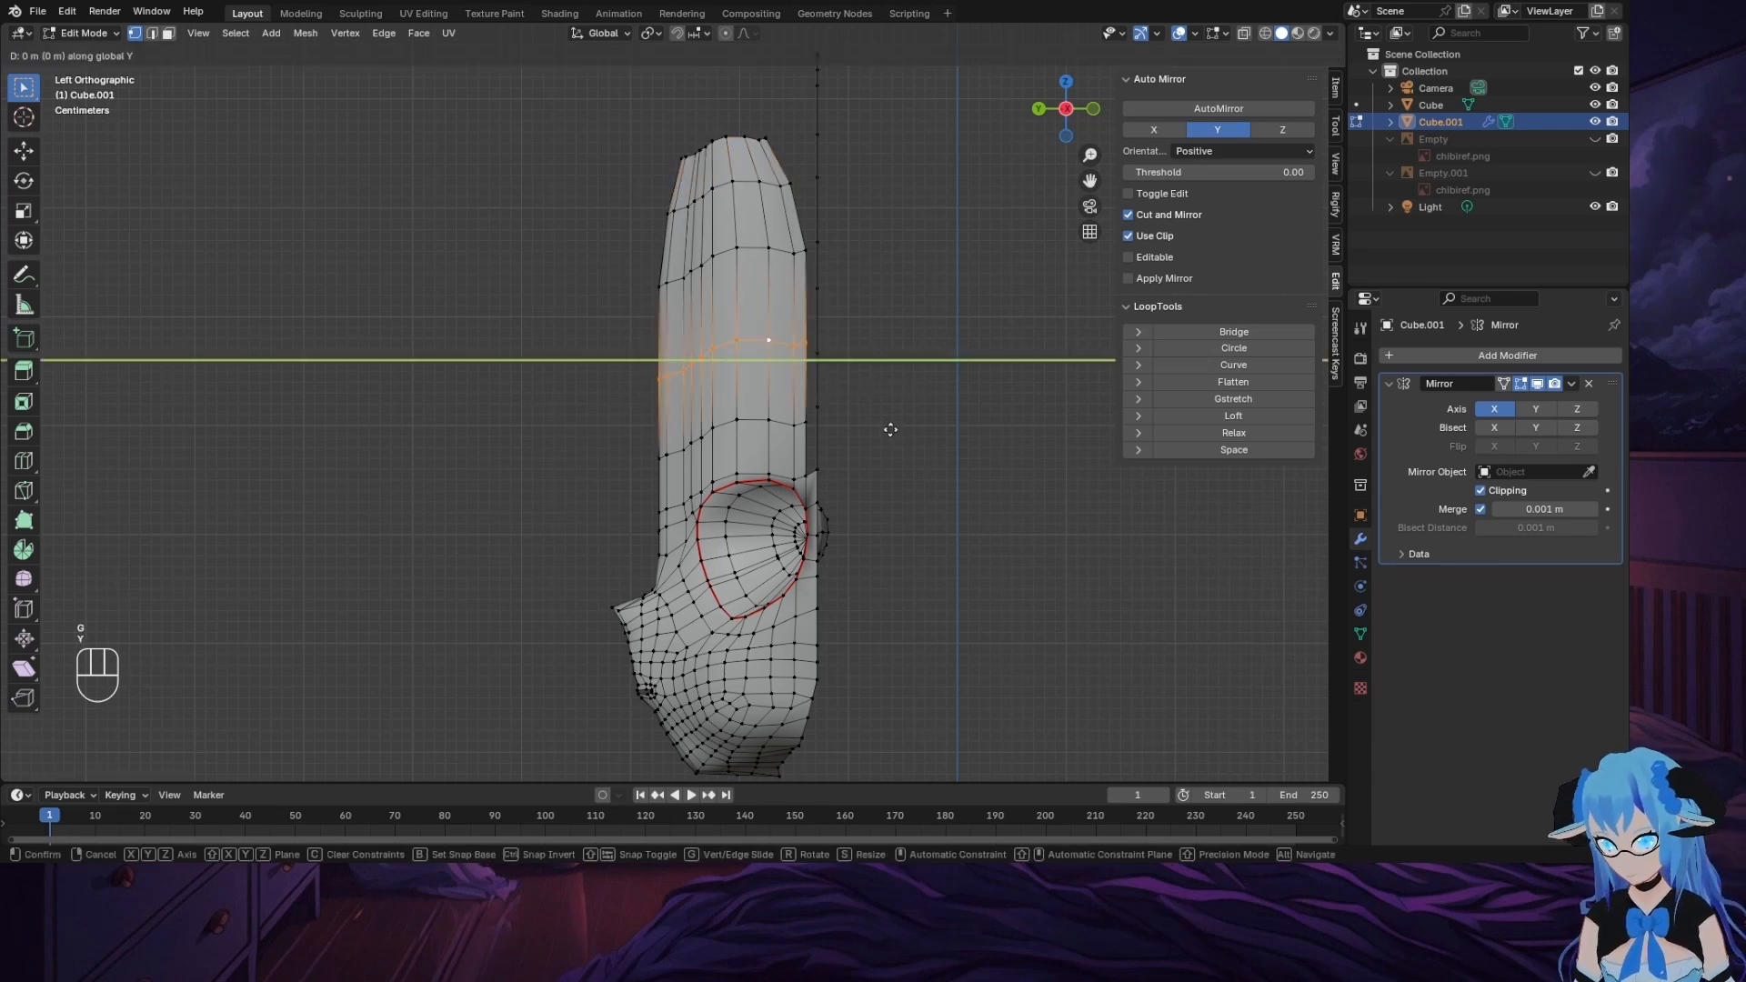
pyautogui.click(891, 429)
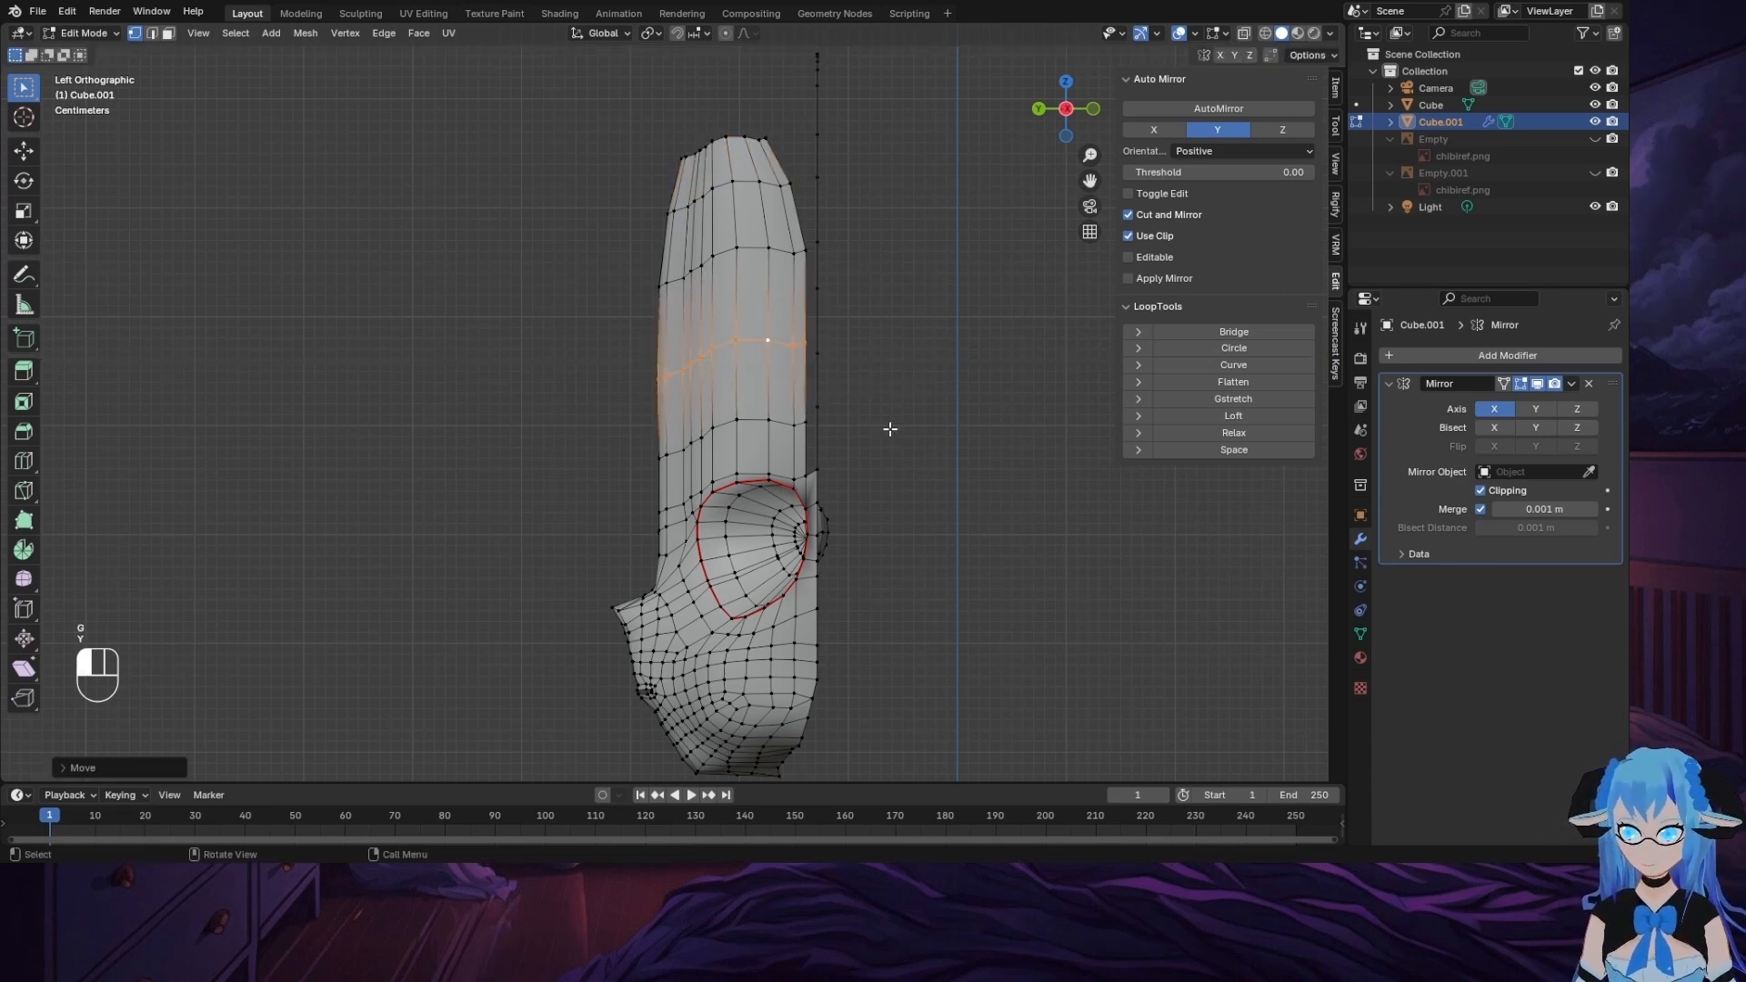
pyautogui.keyDown('alt'); pyautogui.click(728, 253); pyautogui.keyUp('alt')
pyautogui.press('g')
pyautogui.press('y')
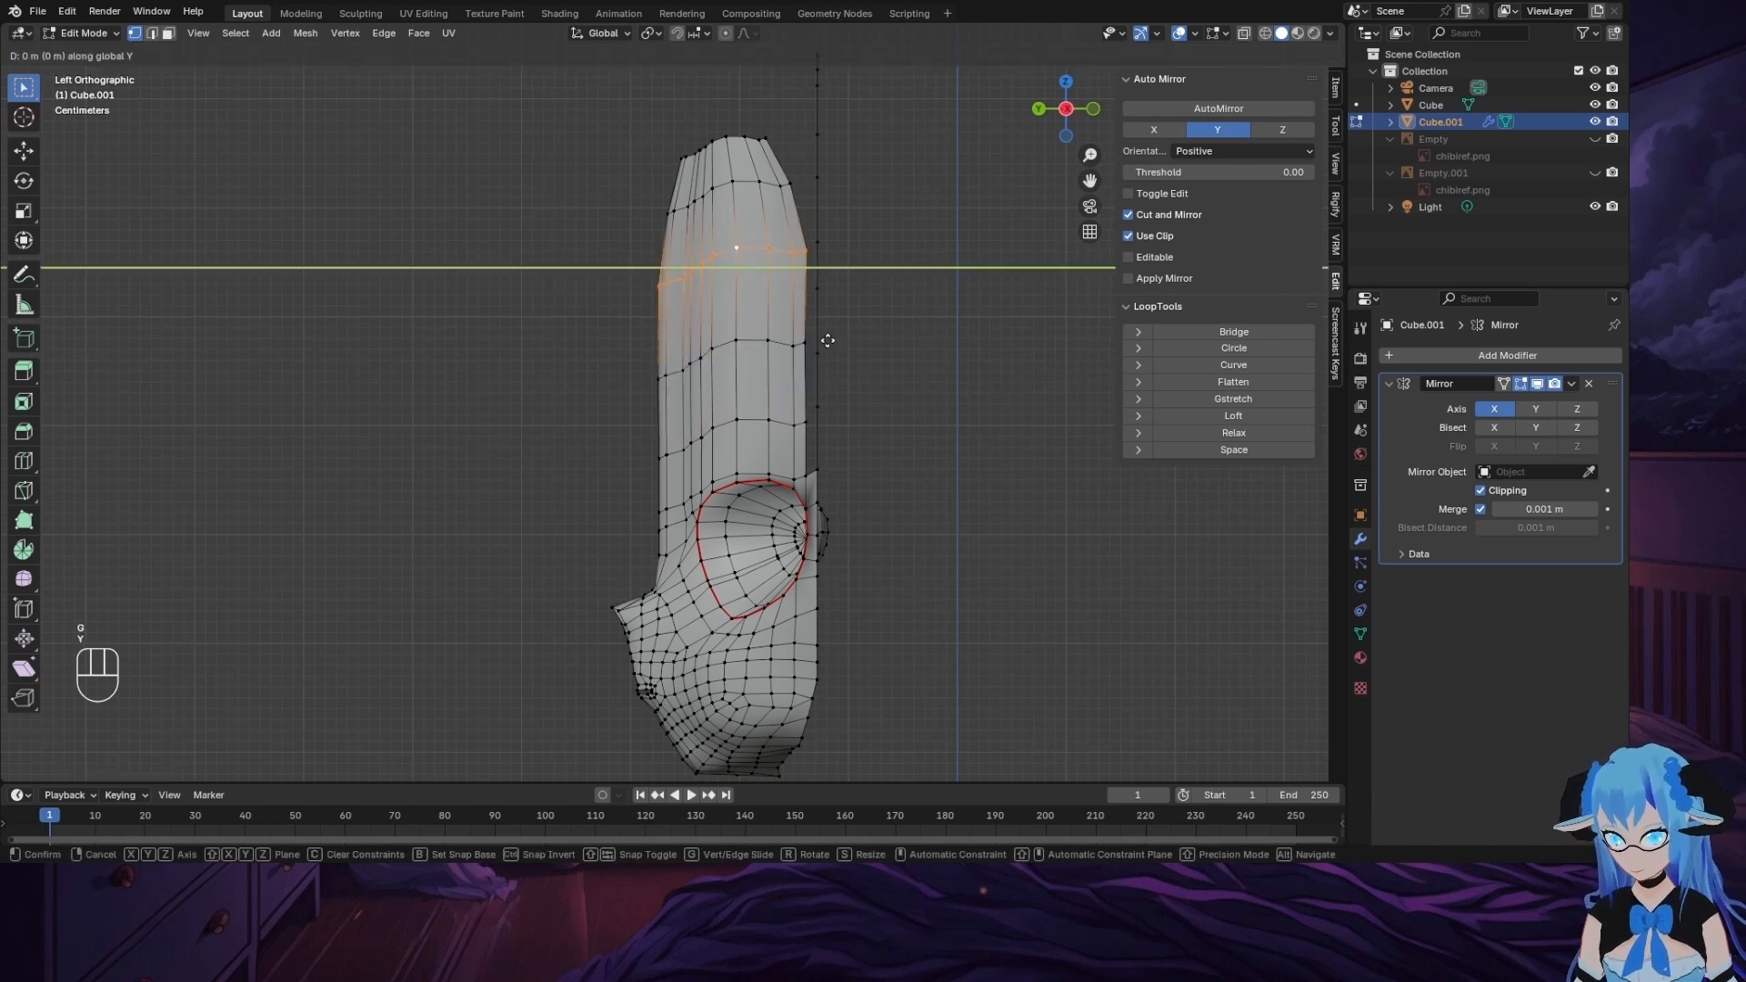
pyautogui.click(832, 343)
# Step: Shift the second-highest edge loop and the top edge row toward the back of the head along Y, the top row by about 0.03 m
pyautogui.keyDown('alt'); pyautogui.click(752, 184); pyautogui.keyUp('alt')
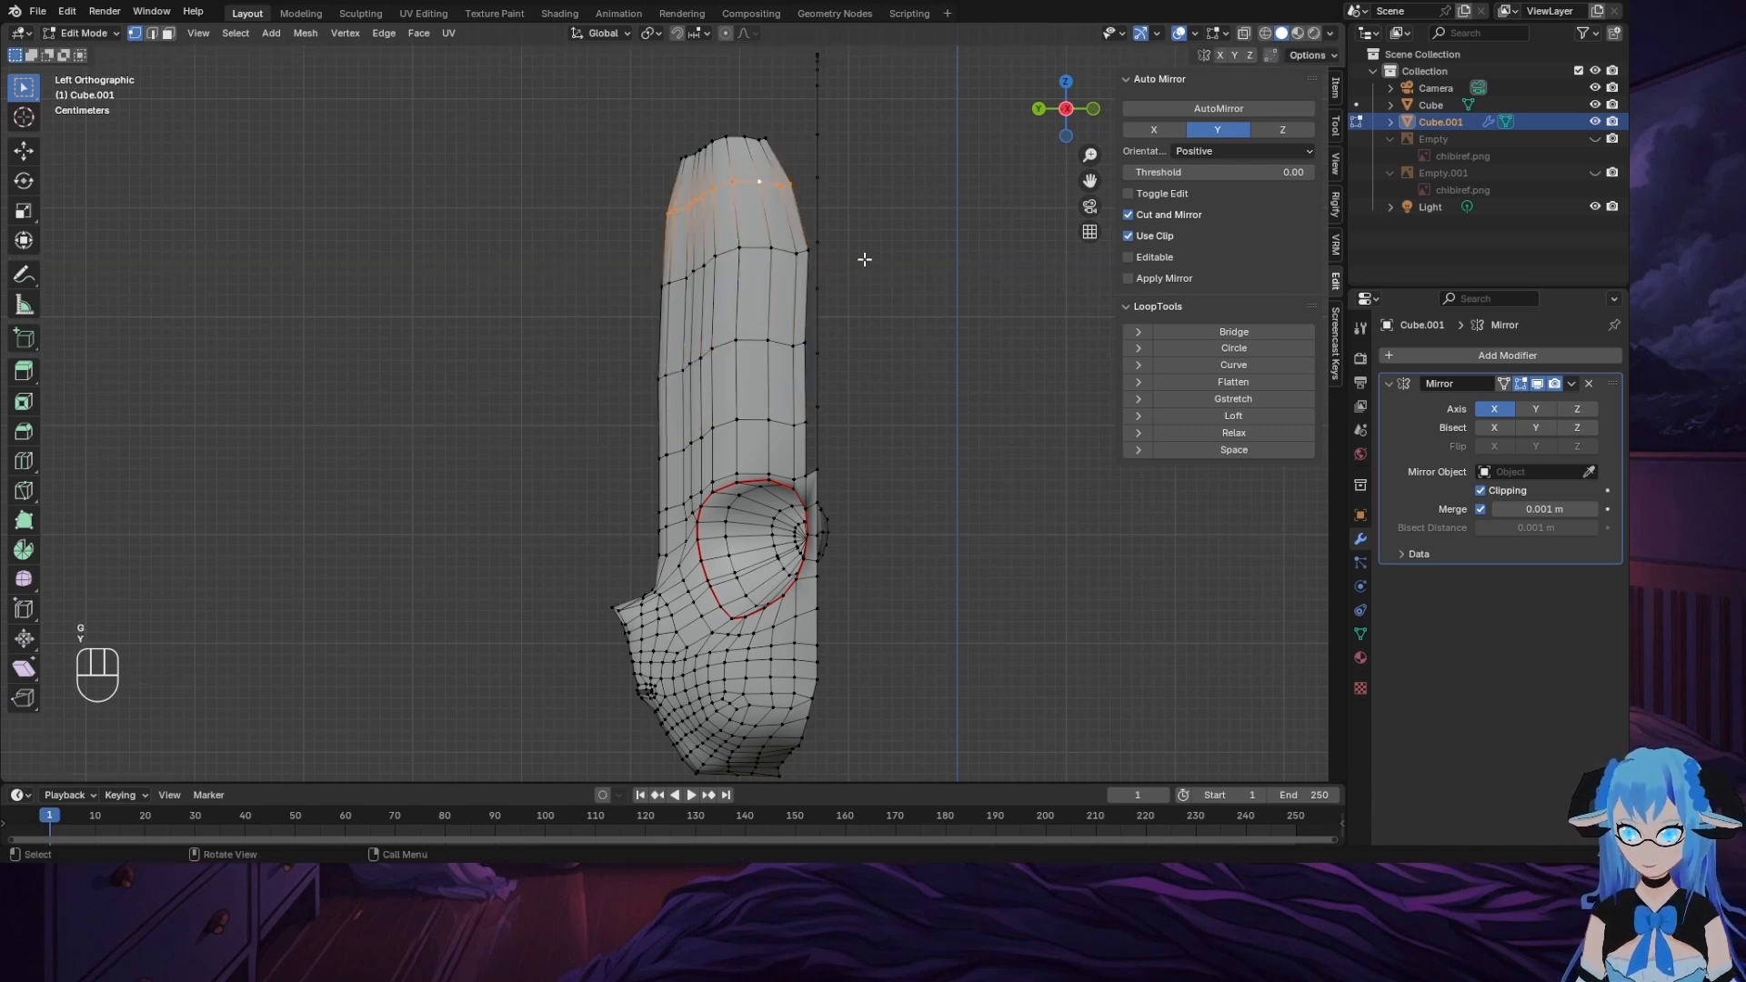
pyautogui.press('g')
pyautogui.press('y')
pyautogui.click(876, 263)
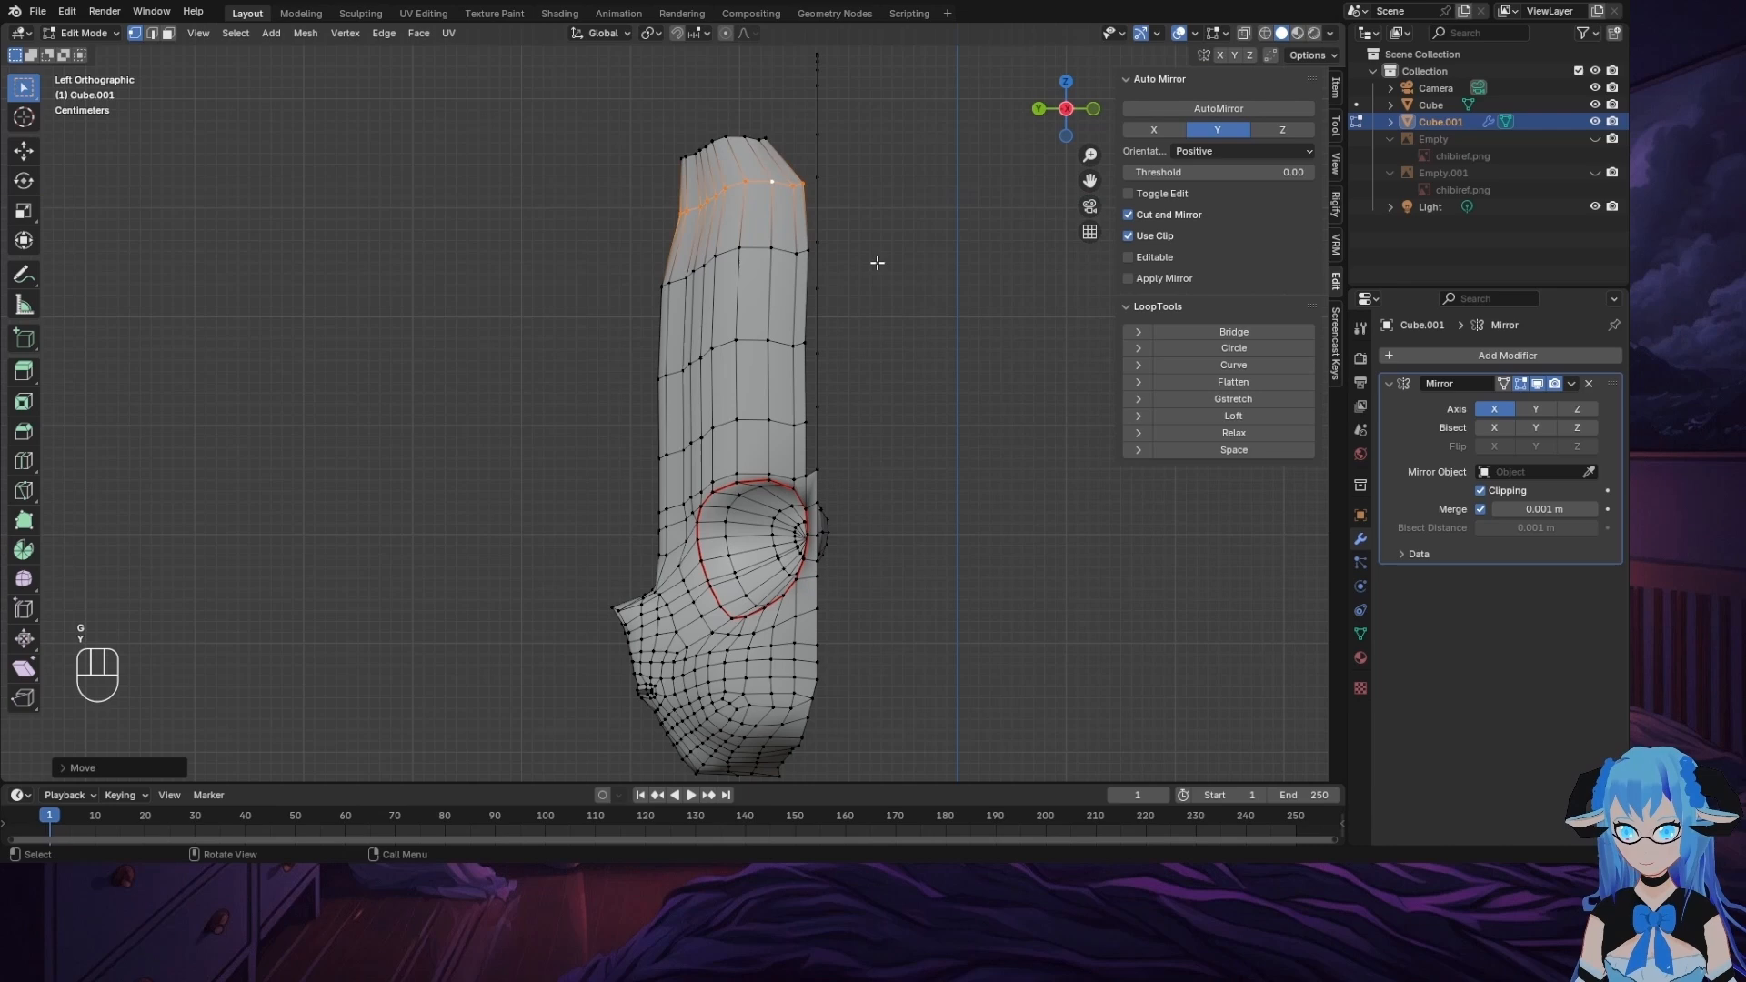
pyautogui.keyDown('alt'); pyautogui.click(746, 135); pyautogui.keyUp('alt')
pyautogui.press('g')
pyautogui.press('y')
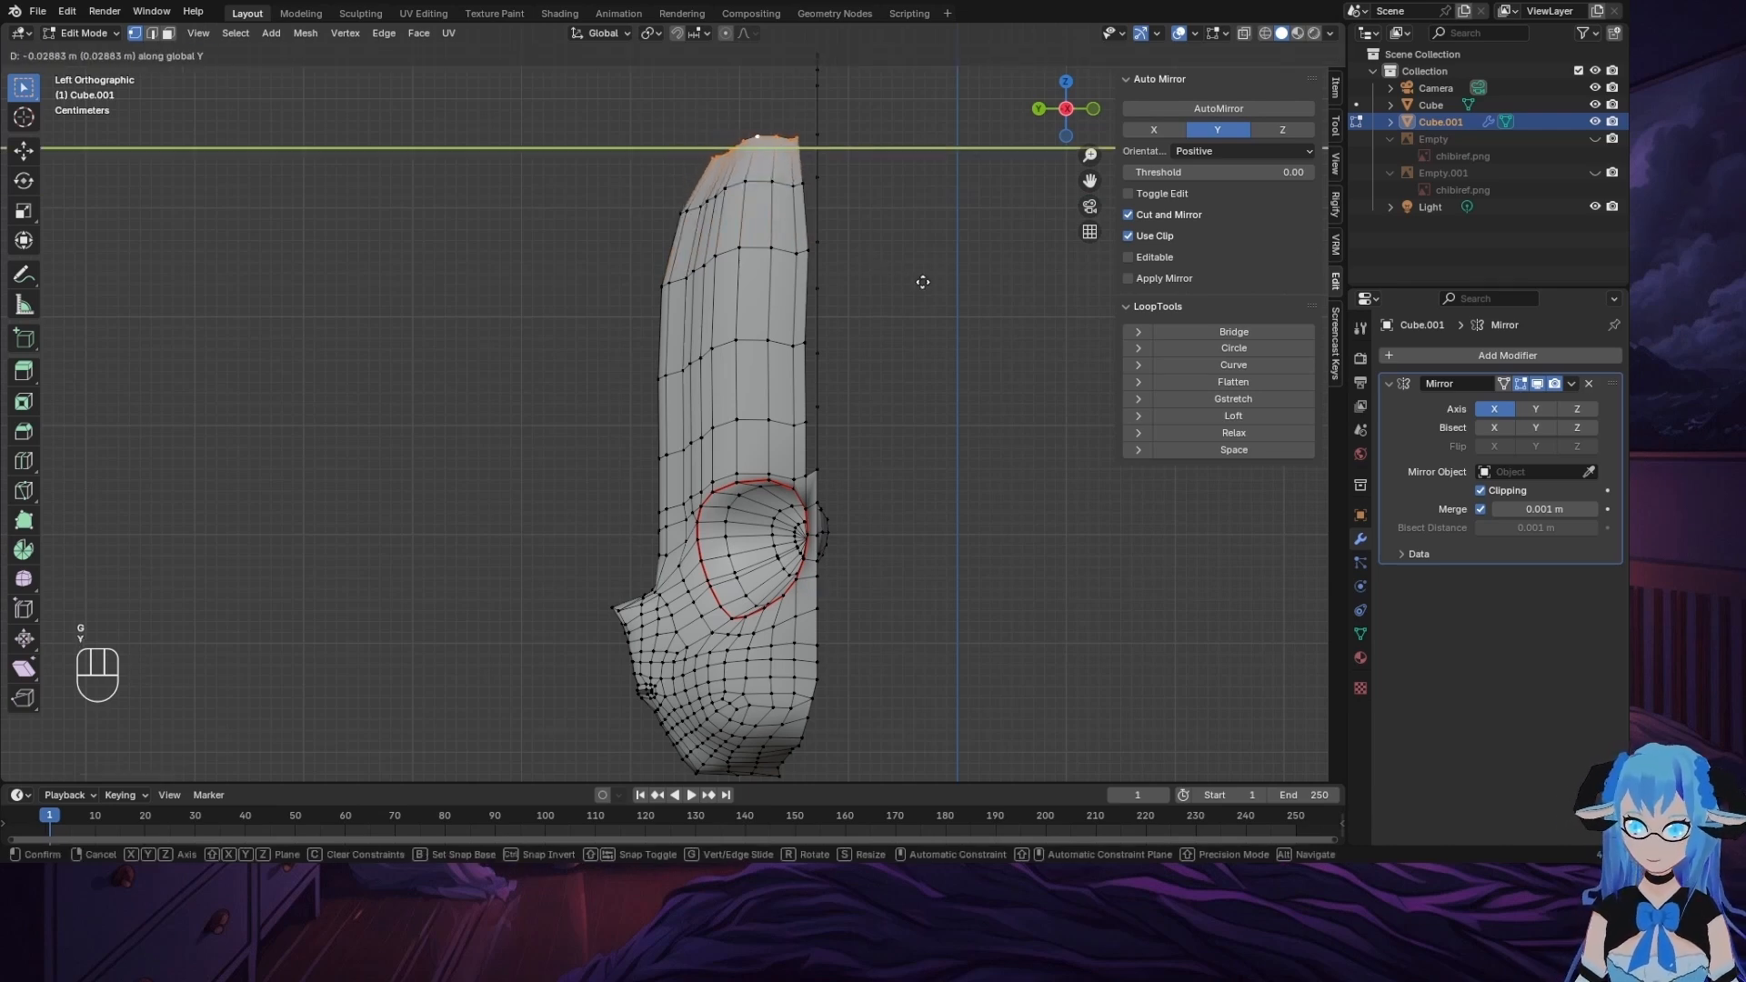
pyautogui.click(919, 285)
# Step: In the back view, extrude the head's top edge row upward by about 0.045 m
pyautogui.moveTo(920, 285); pyautogui.dragTo(988, 189, button='middle')
pyautogui.press('ctrl+KP_1')
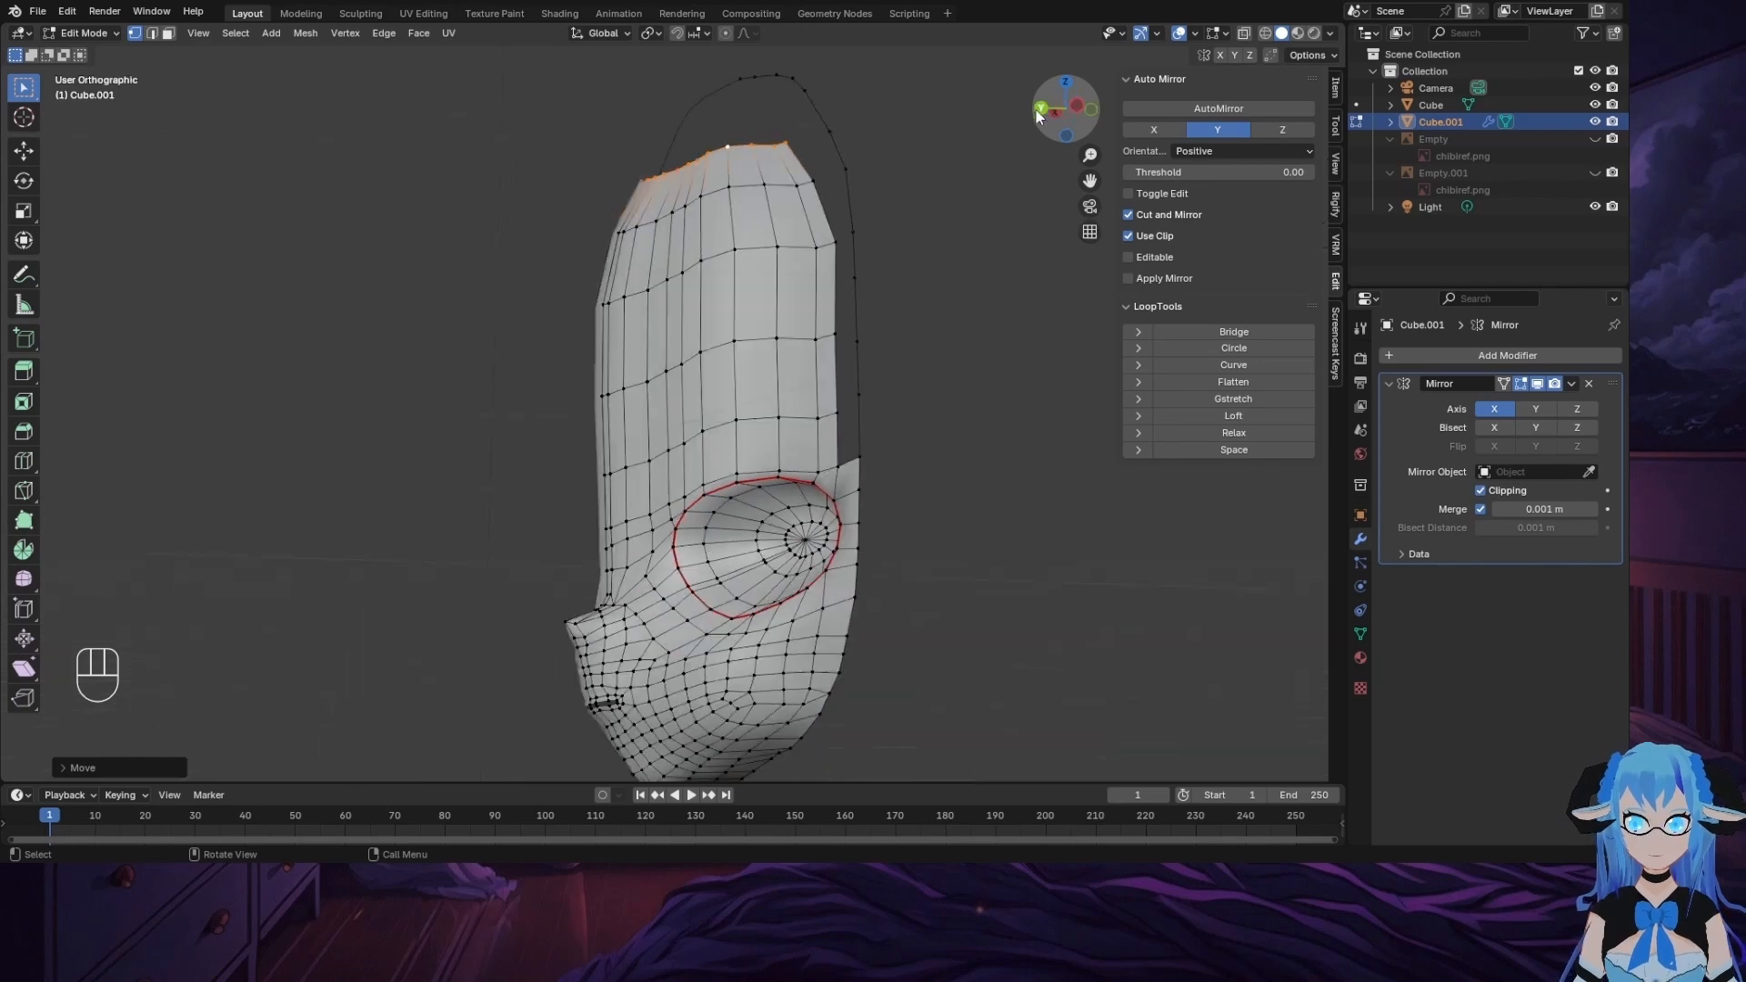
pyautogui.scroll(5, 730, 468)
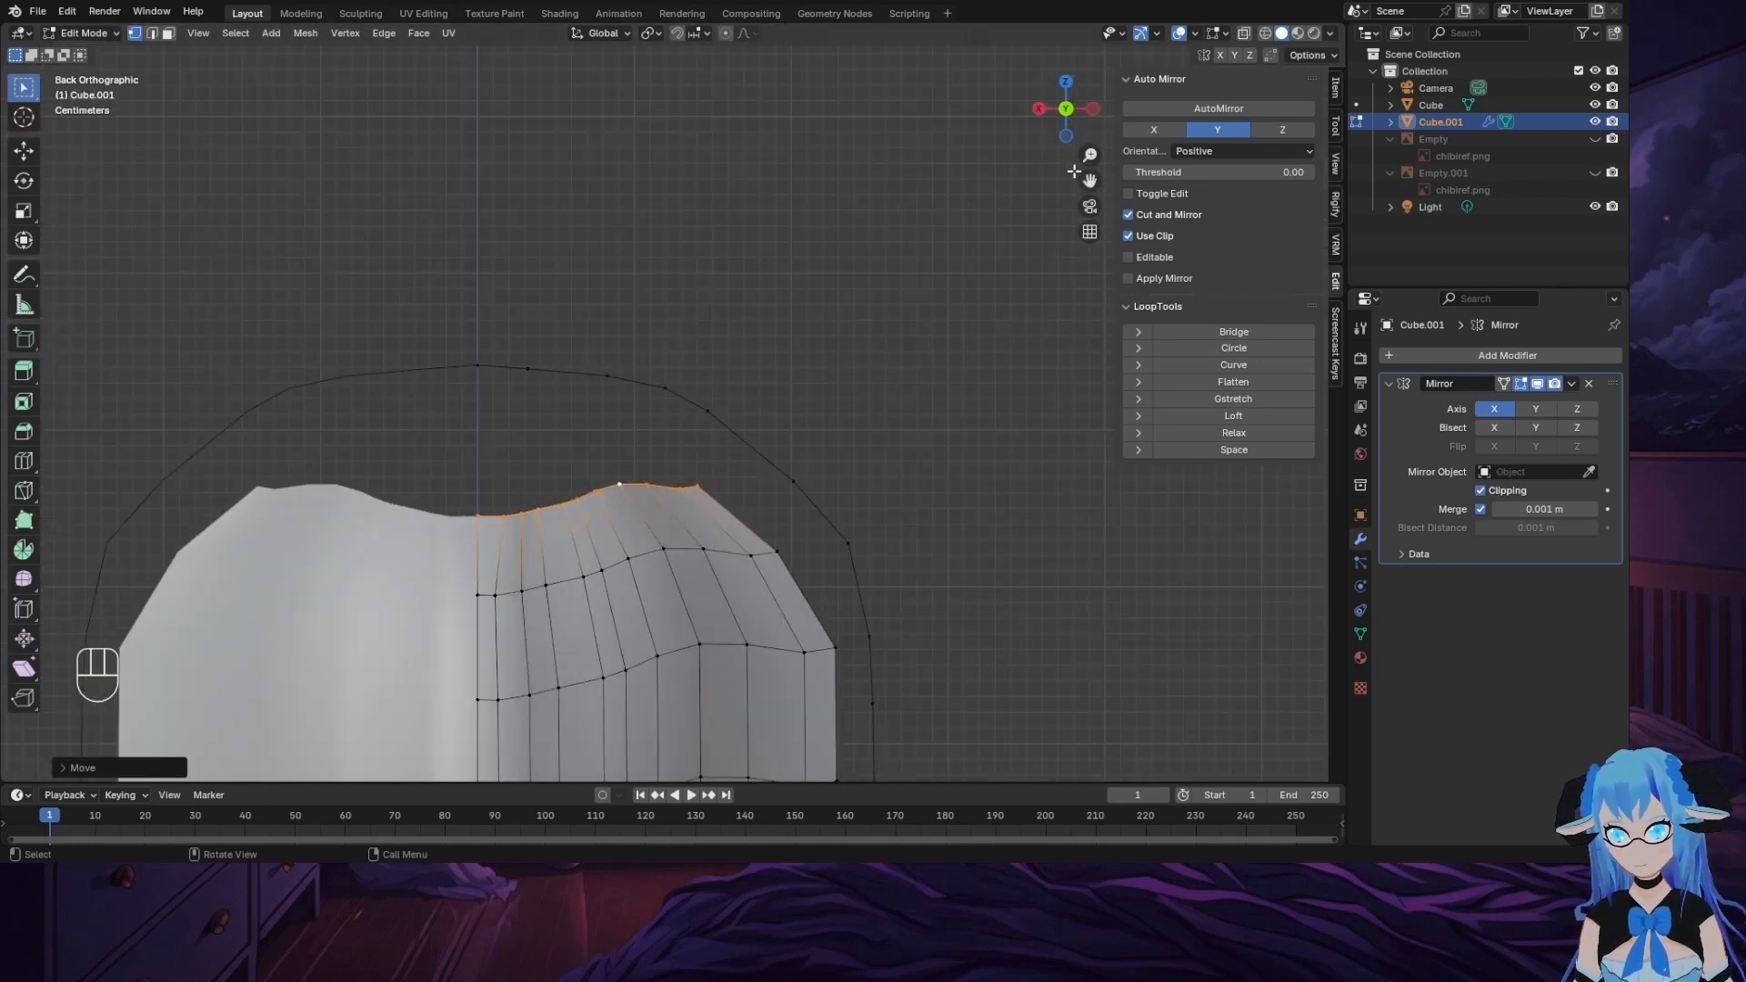
pyautogui.moveTo(1089, 181); pyautogui.dragTo(1148, 45)
pyautogui.scroll(2, 687, 499)
pyautogui.click(1109, 162)
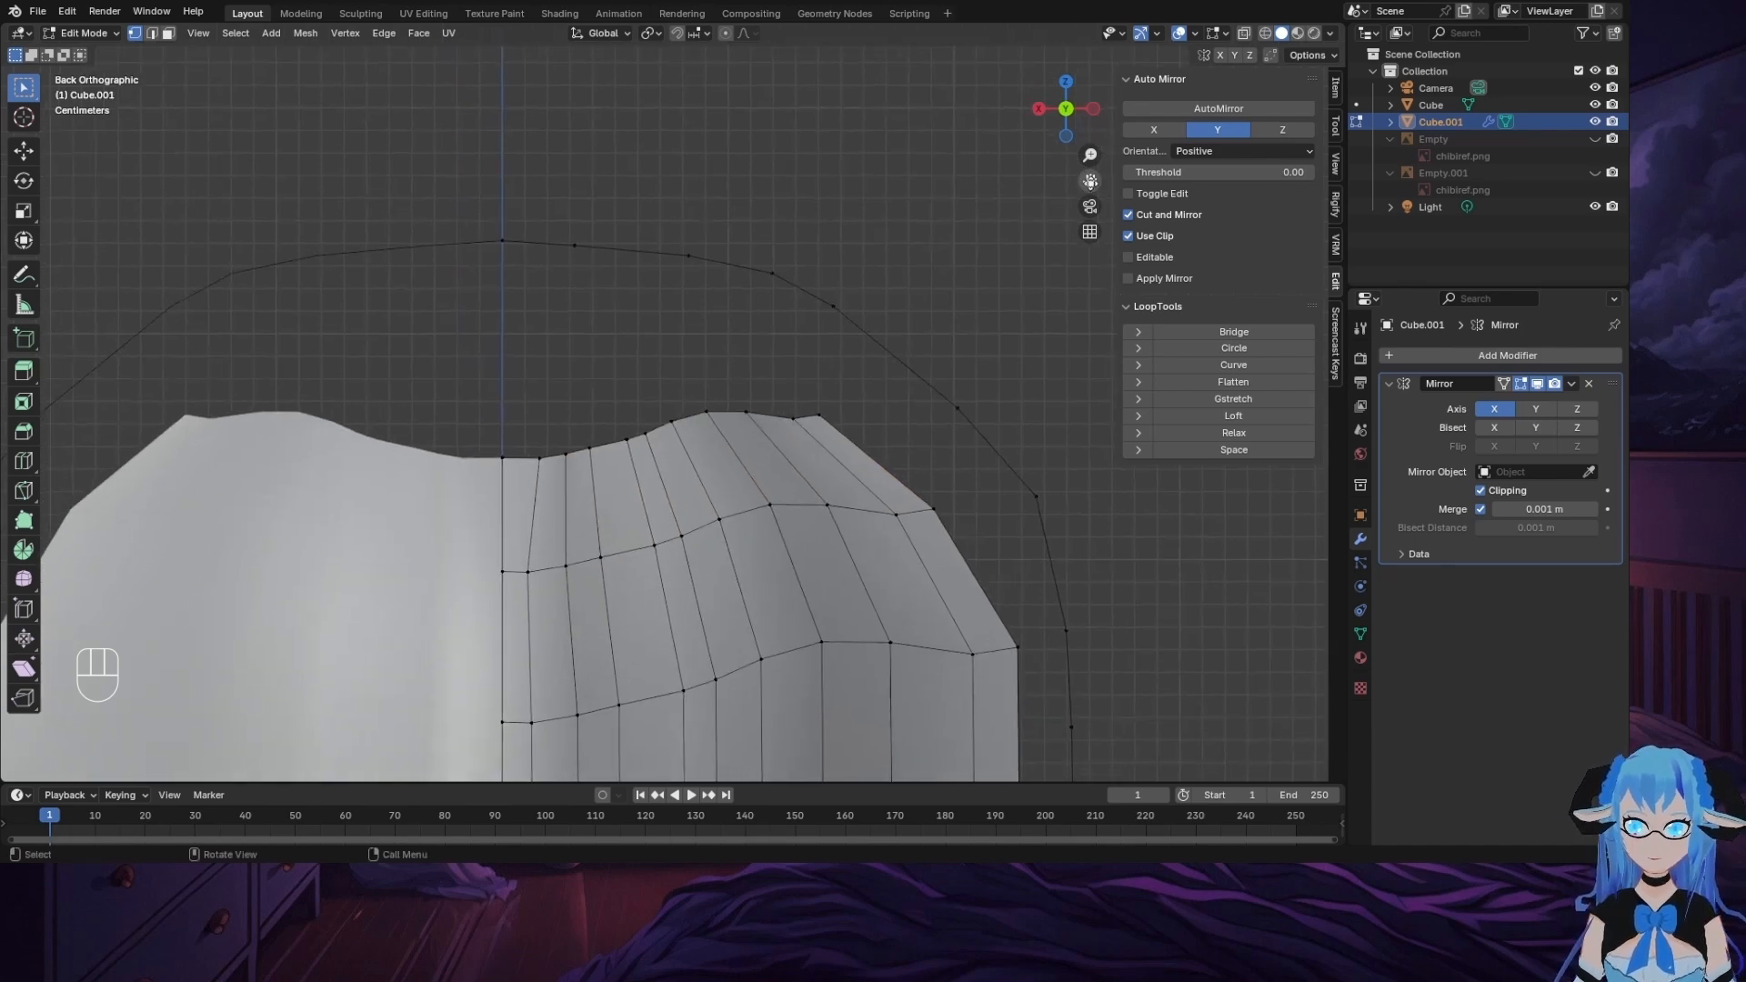
pyautogui.keyDown('alt'); pyautogui.click(578, 445); pyautogui.keyUp('alt')
pyautogui.press('g')
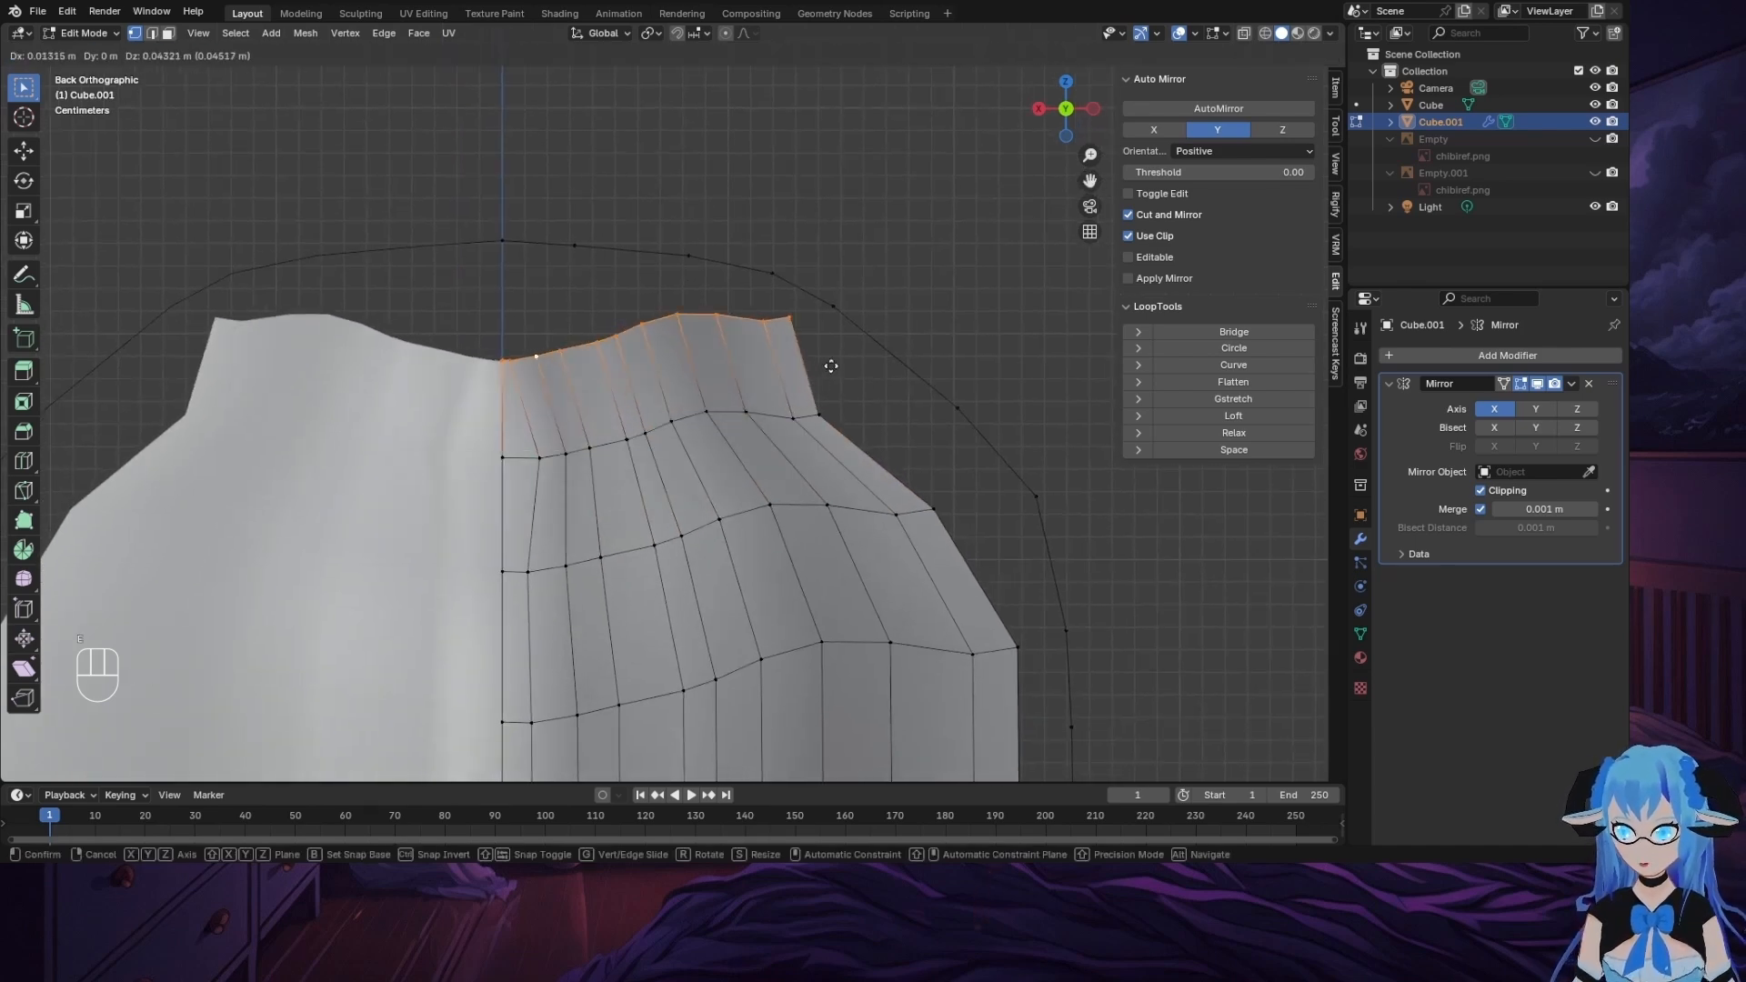
pyautogui.click(842, 364)
# Step: Scale the extruded top row smaller and reposition it so the head narrows toward the crown
pyautogui.press('s')
pyautogui.click(800, 403)
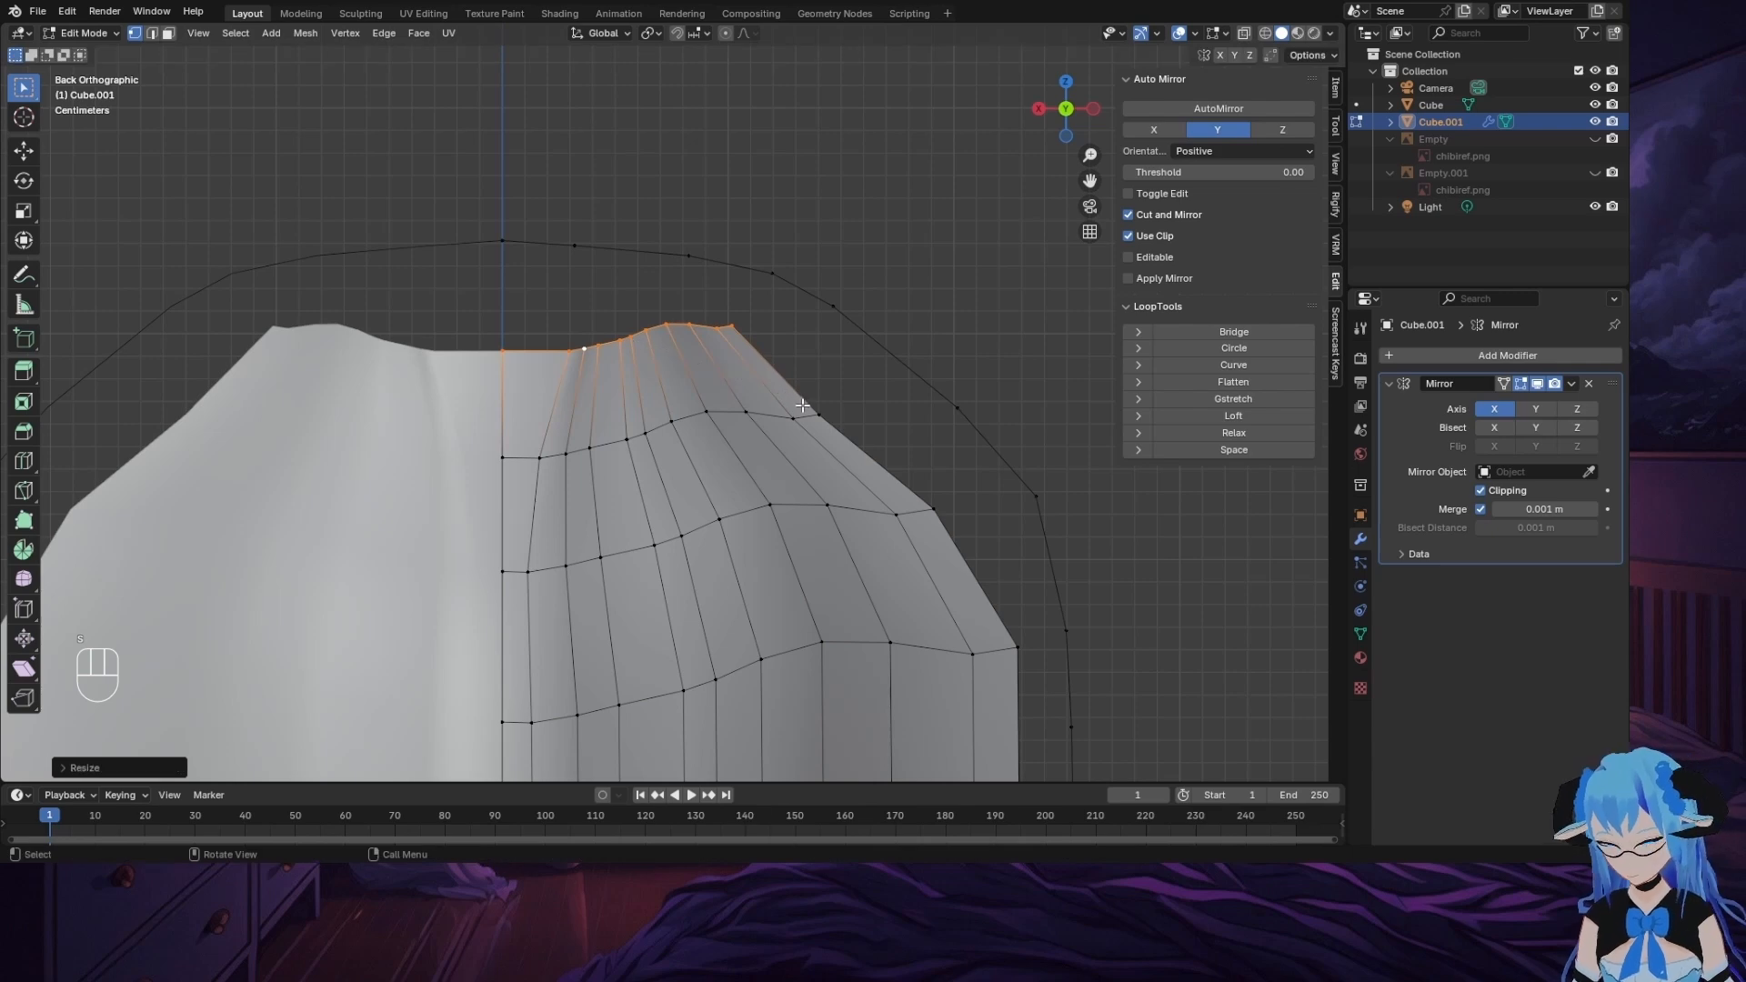
pyautogui.press('g')
pyautogui.click(719, 411)
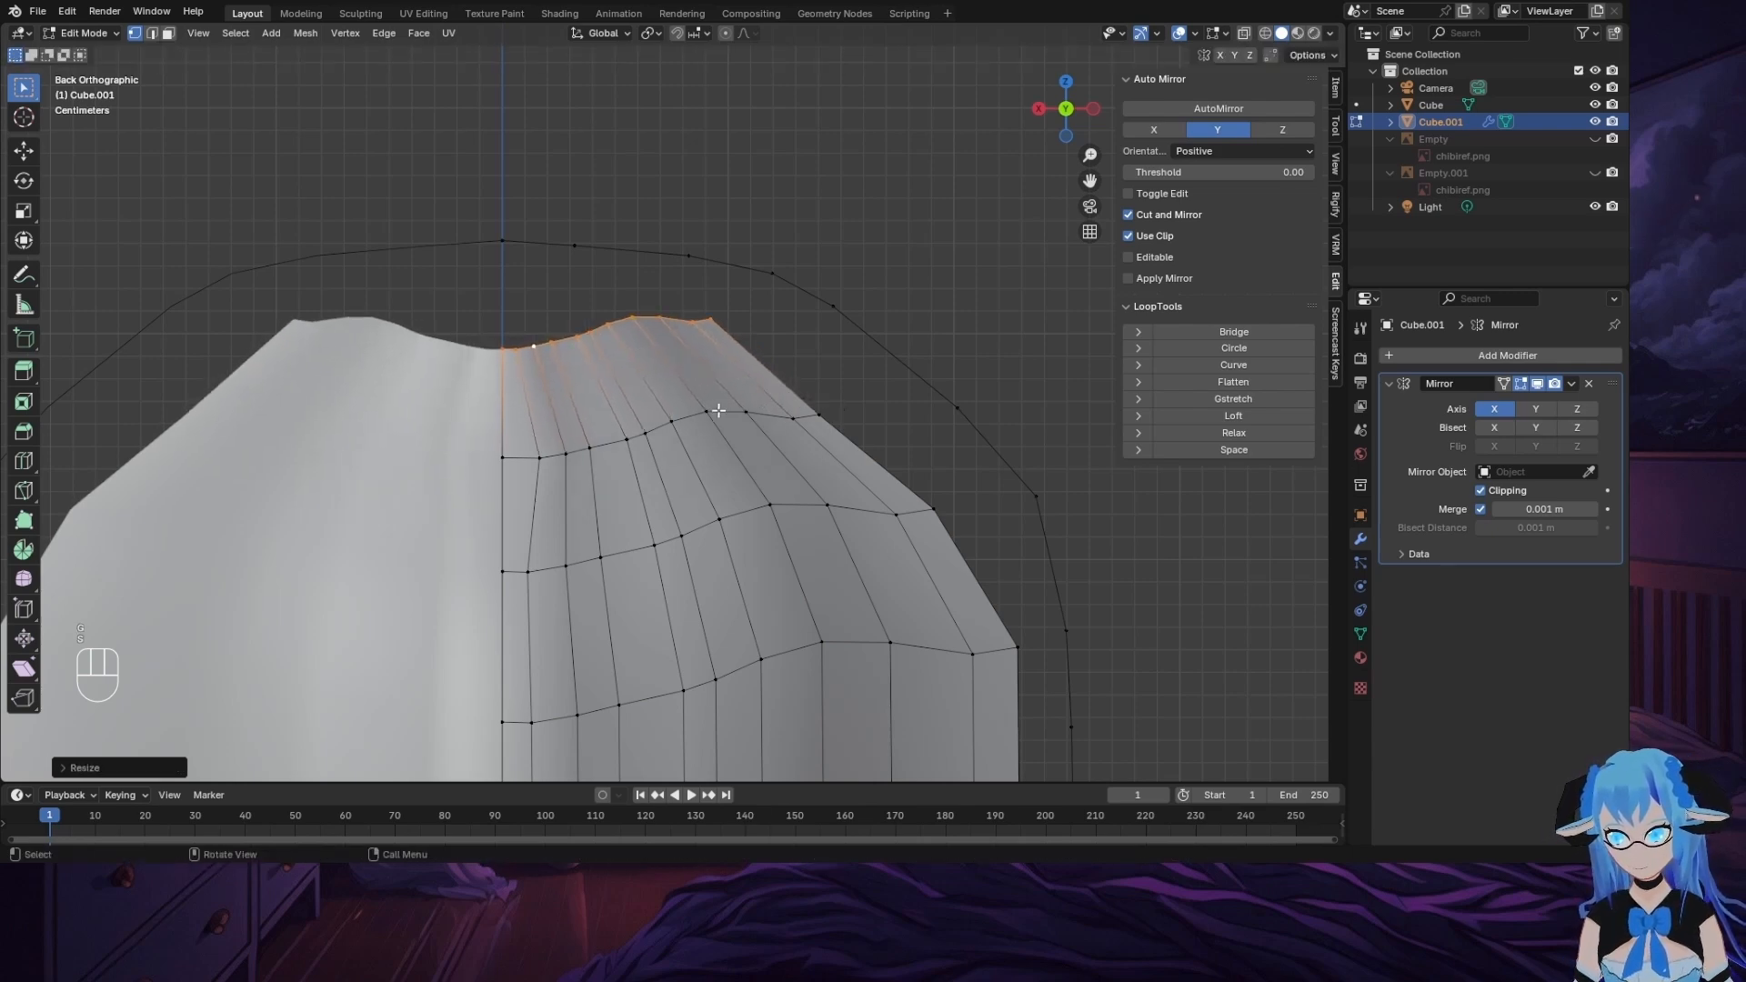
pyautogui.press('g')
pyautogui.click(725, 404)
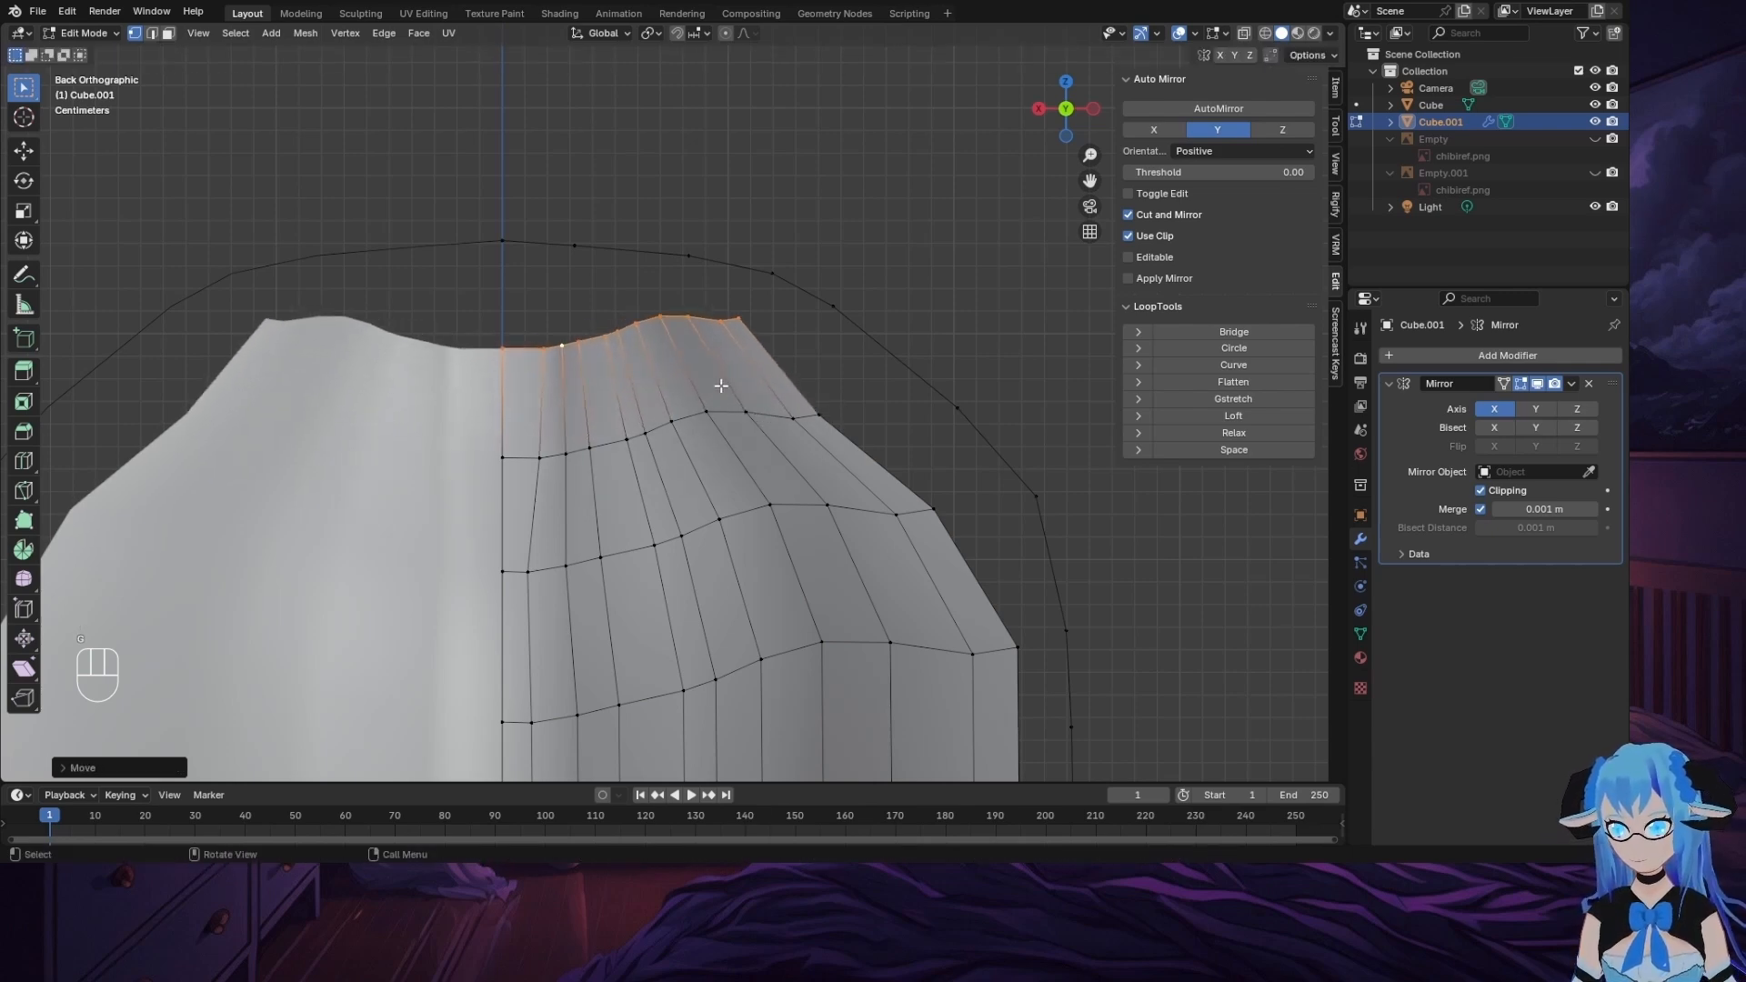
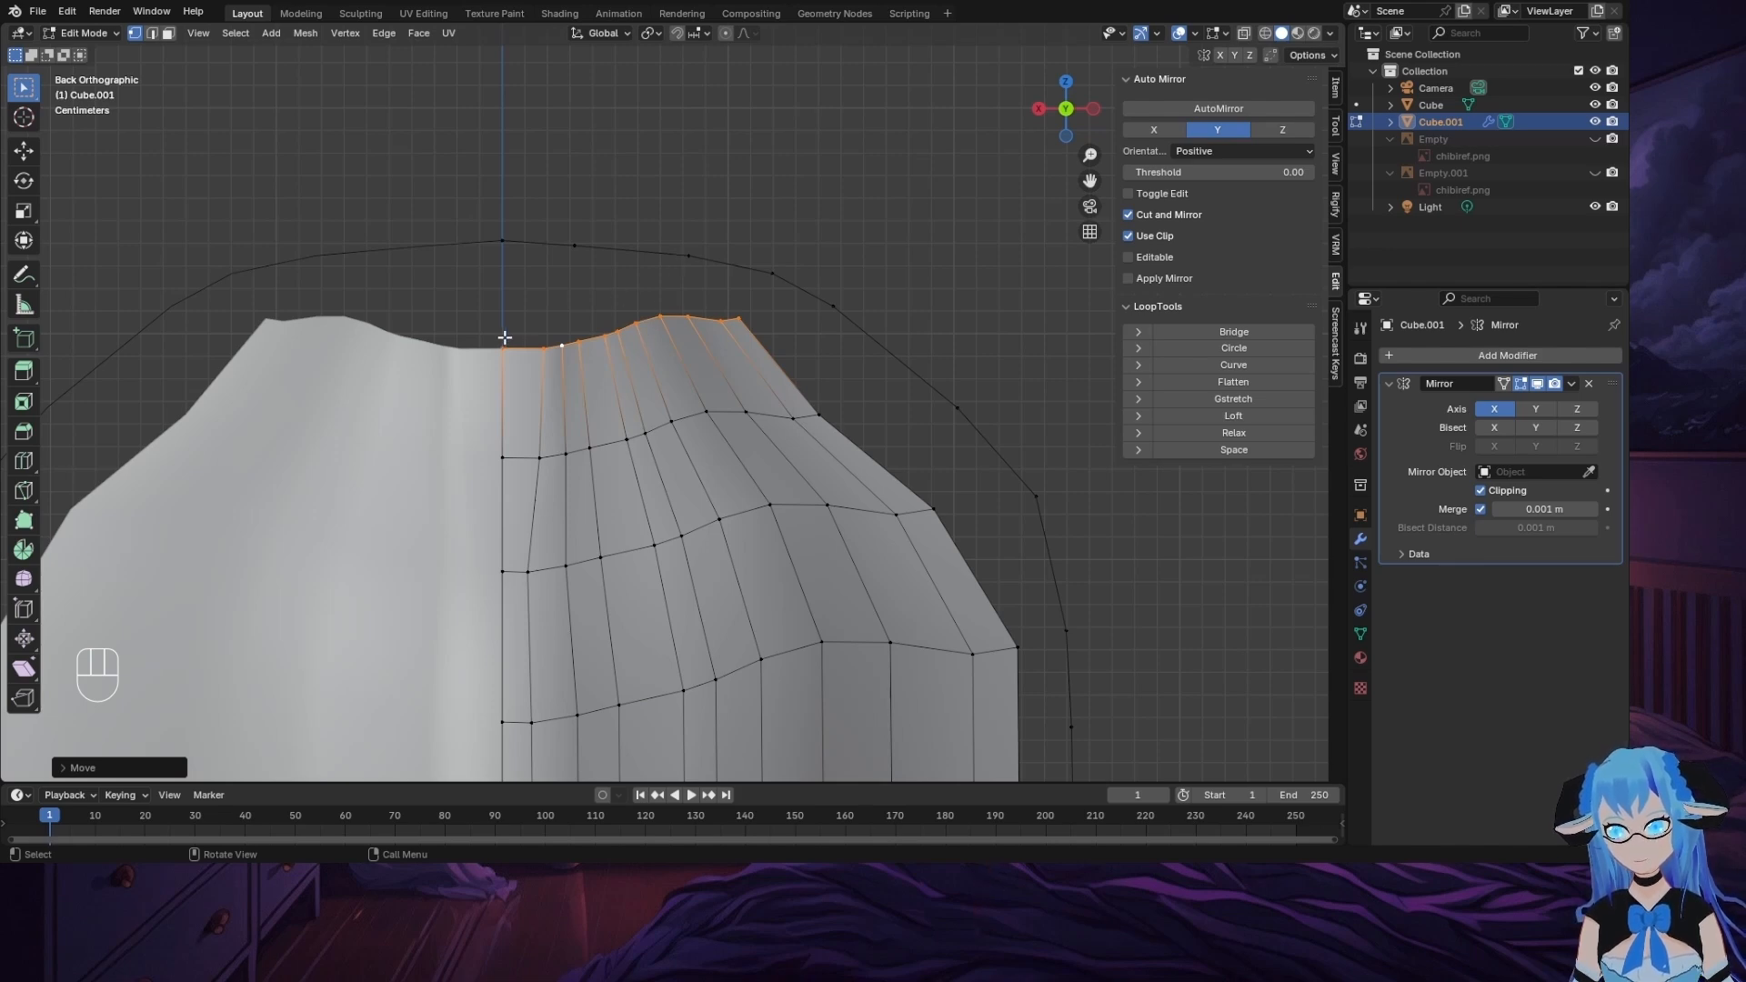
# Step: Un-subdivide the selected top row to reduce its vertices and move it slightly toward the center
pyautogui.rightClick(559, 342)
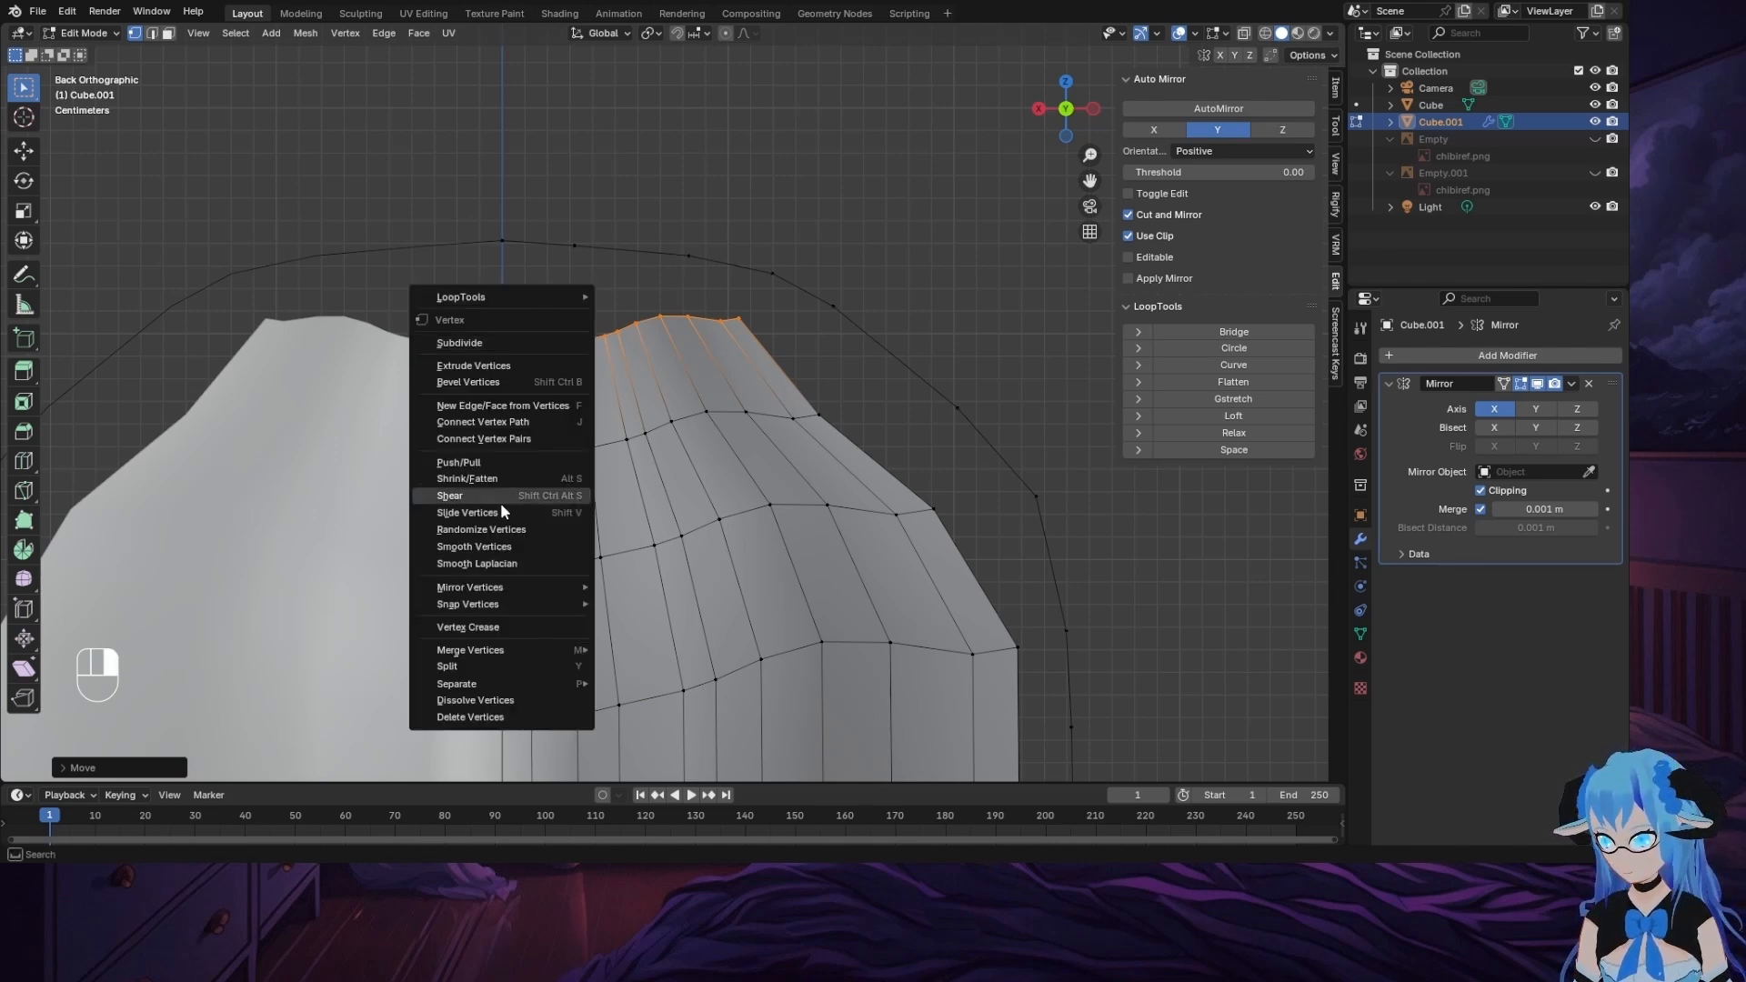
pyautogui.moveTo(500, 602)
pyautogui.click(371, 31)
pyautogui.moveTo(418, 33)
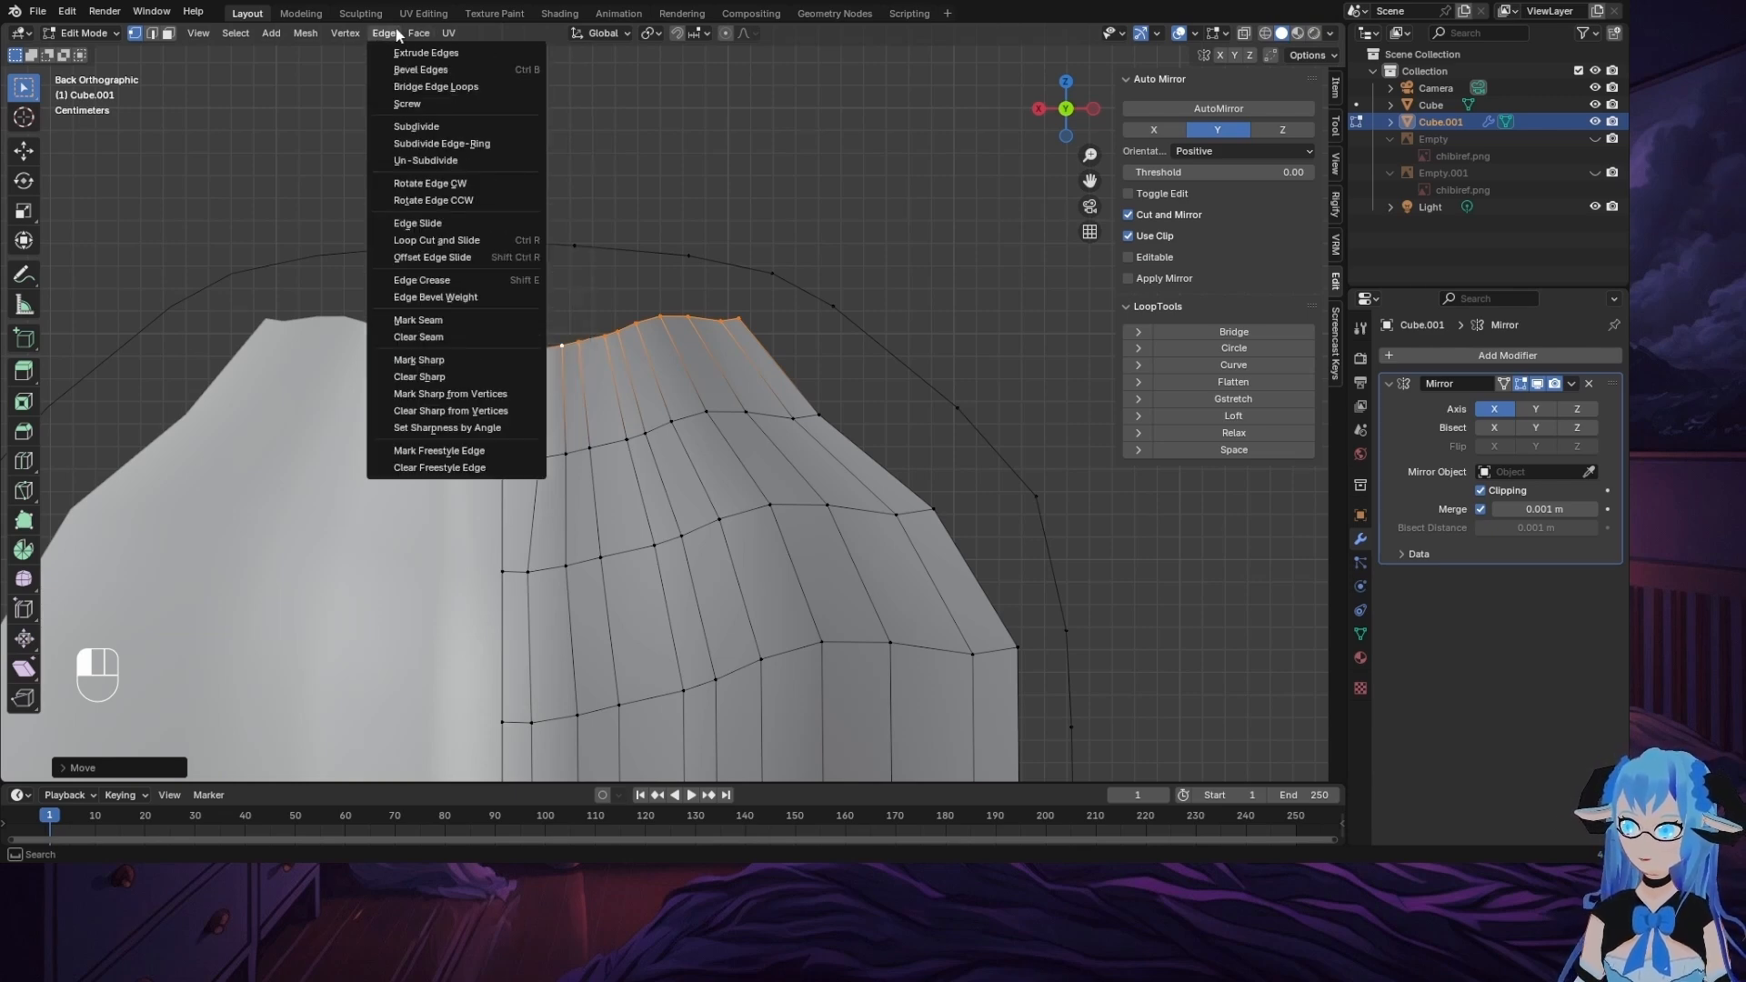
pyautogui.click(444, 161)
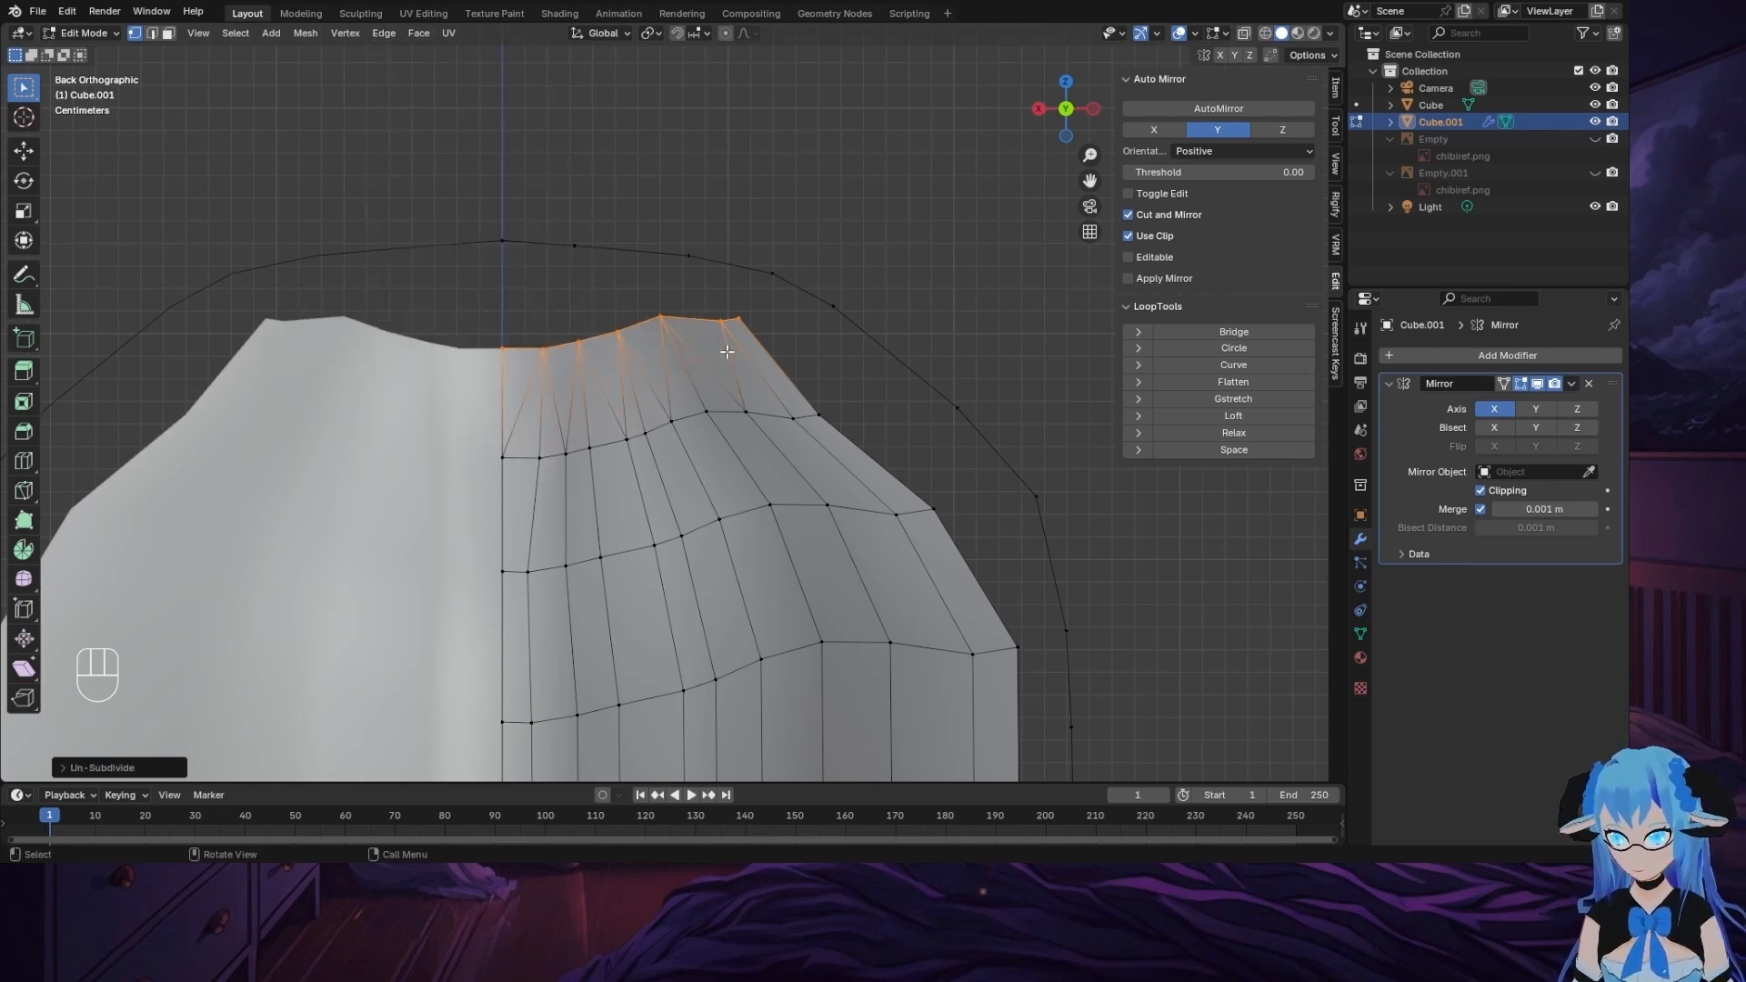
pyautogui.press('g')
pyautogui.click(699, 371)
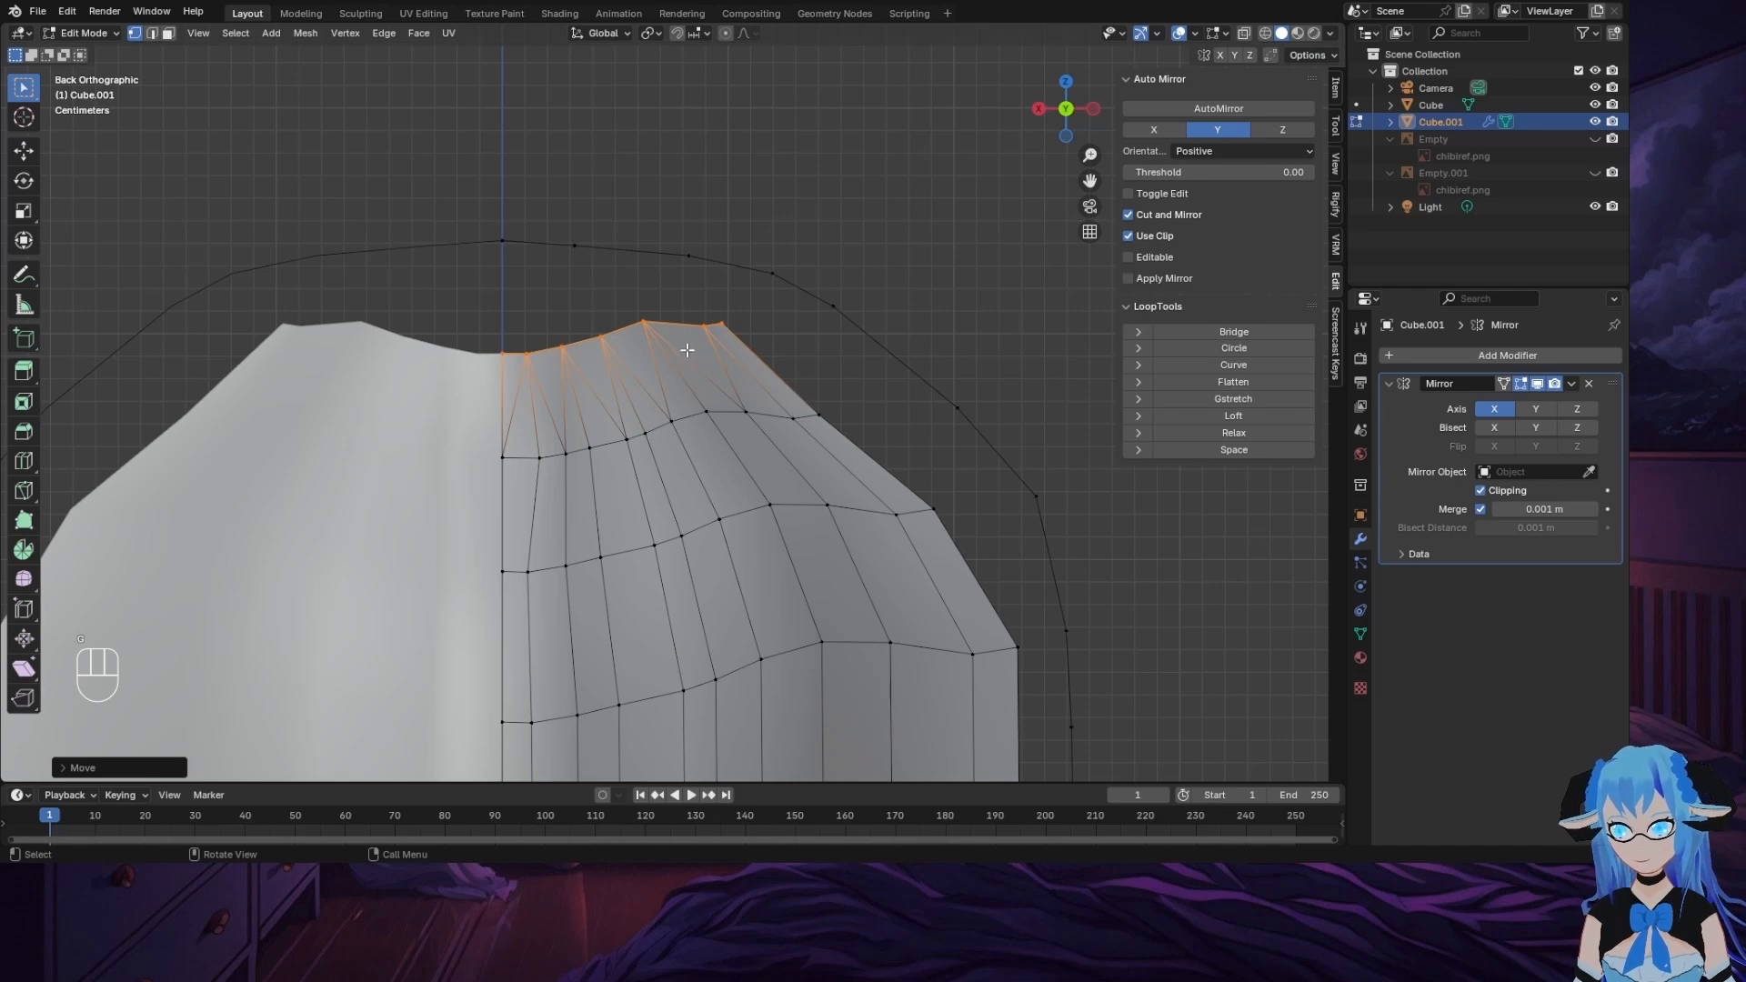
pyautogui.press('e')
pyautogui.click(725, 336)
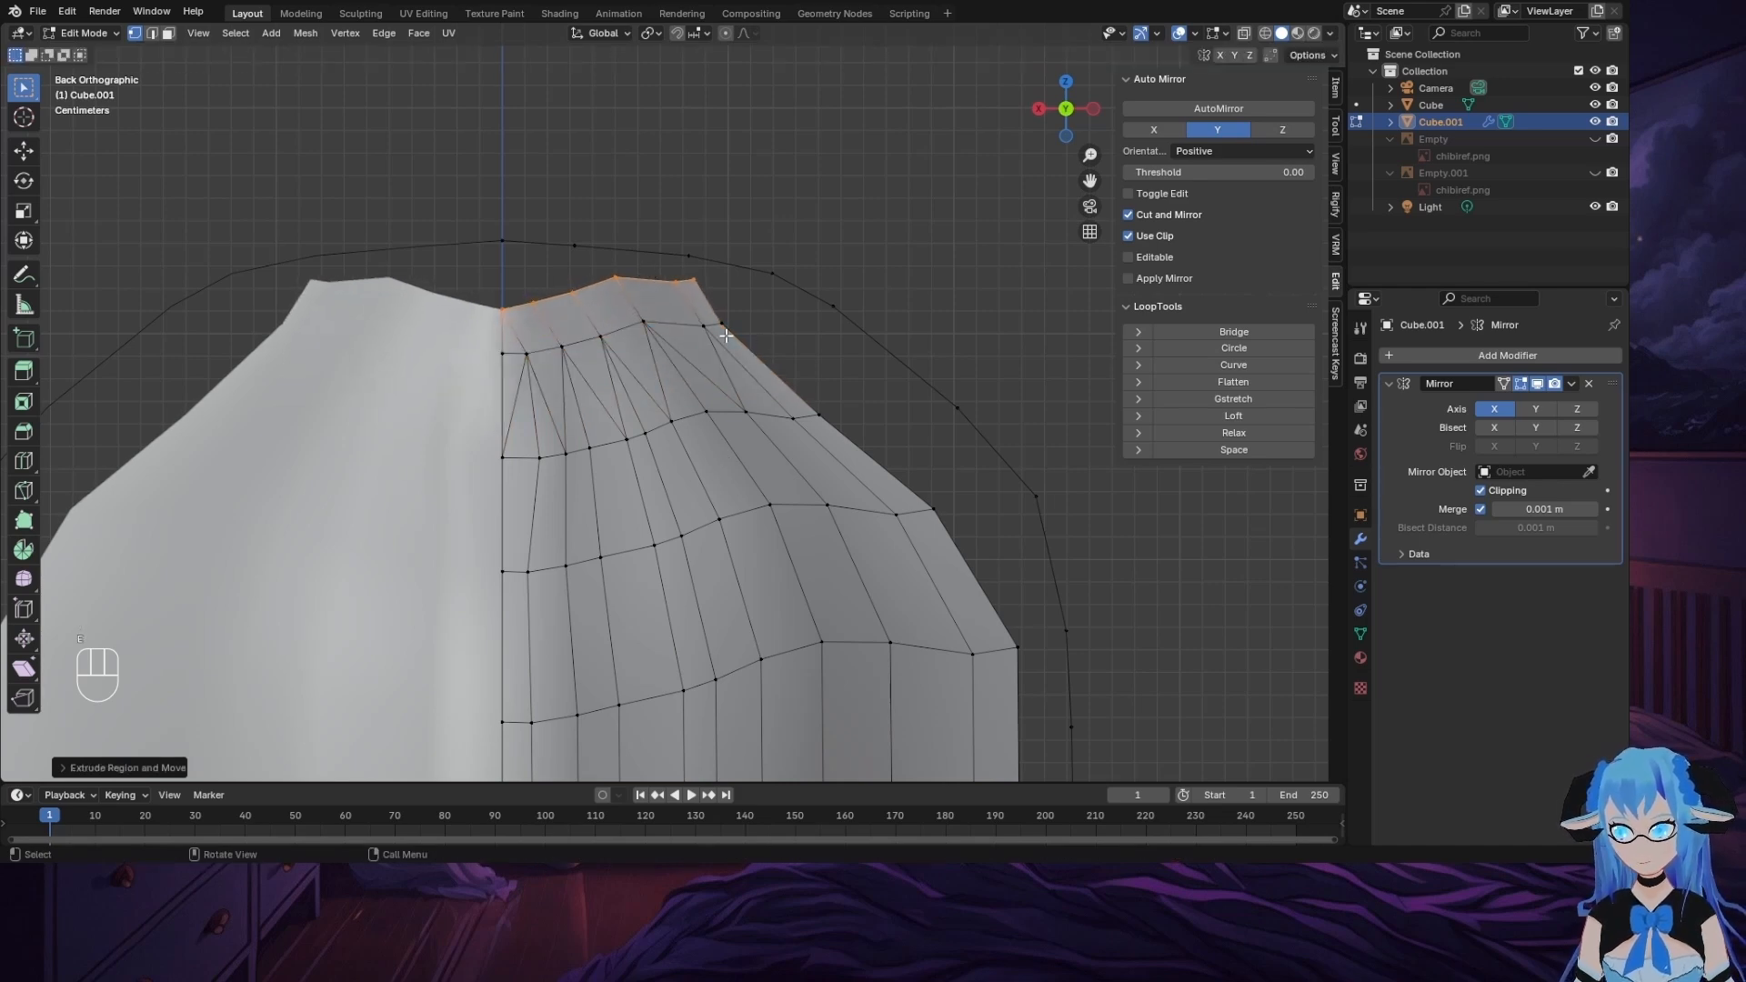
pyautogui.hotkey('ctrl', 'z')
# Step: Extrude the reduced top row a short distance upward, then scale it down and move it to continue the slope
pyautogui.press('e')
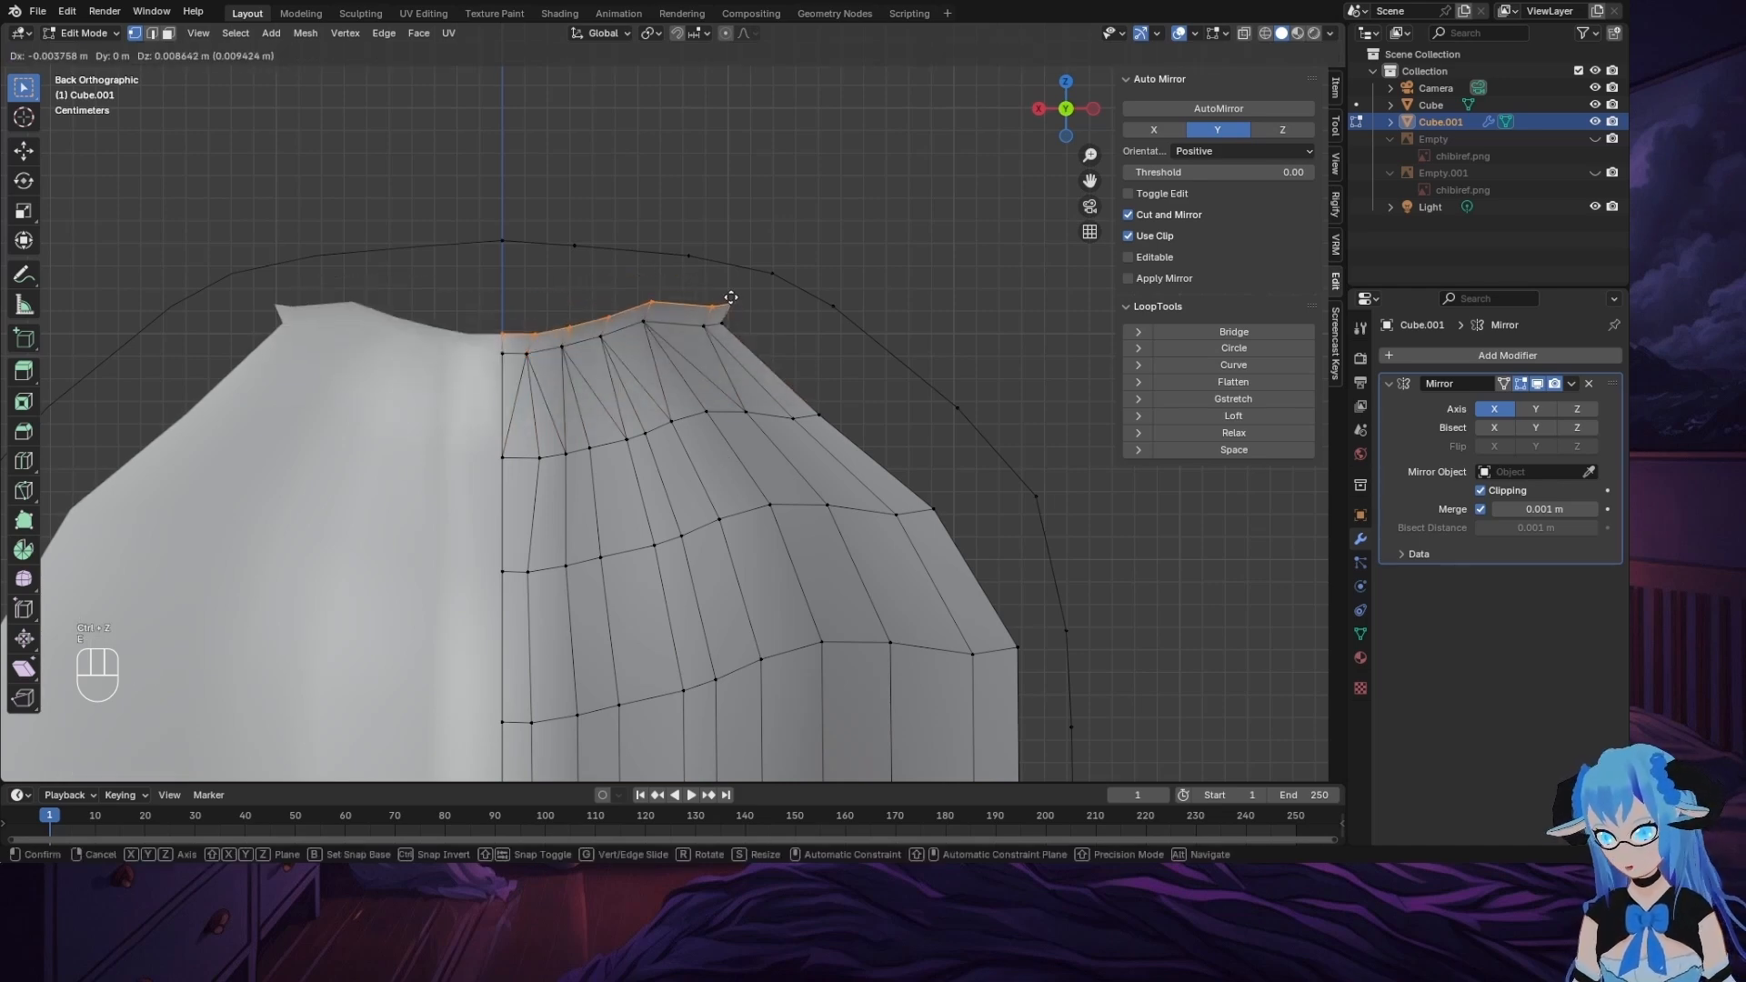
pyautogui.click(743, 304)
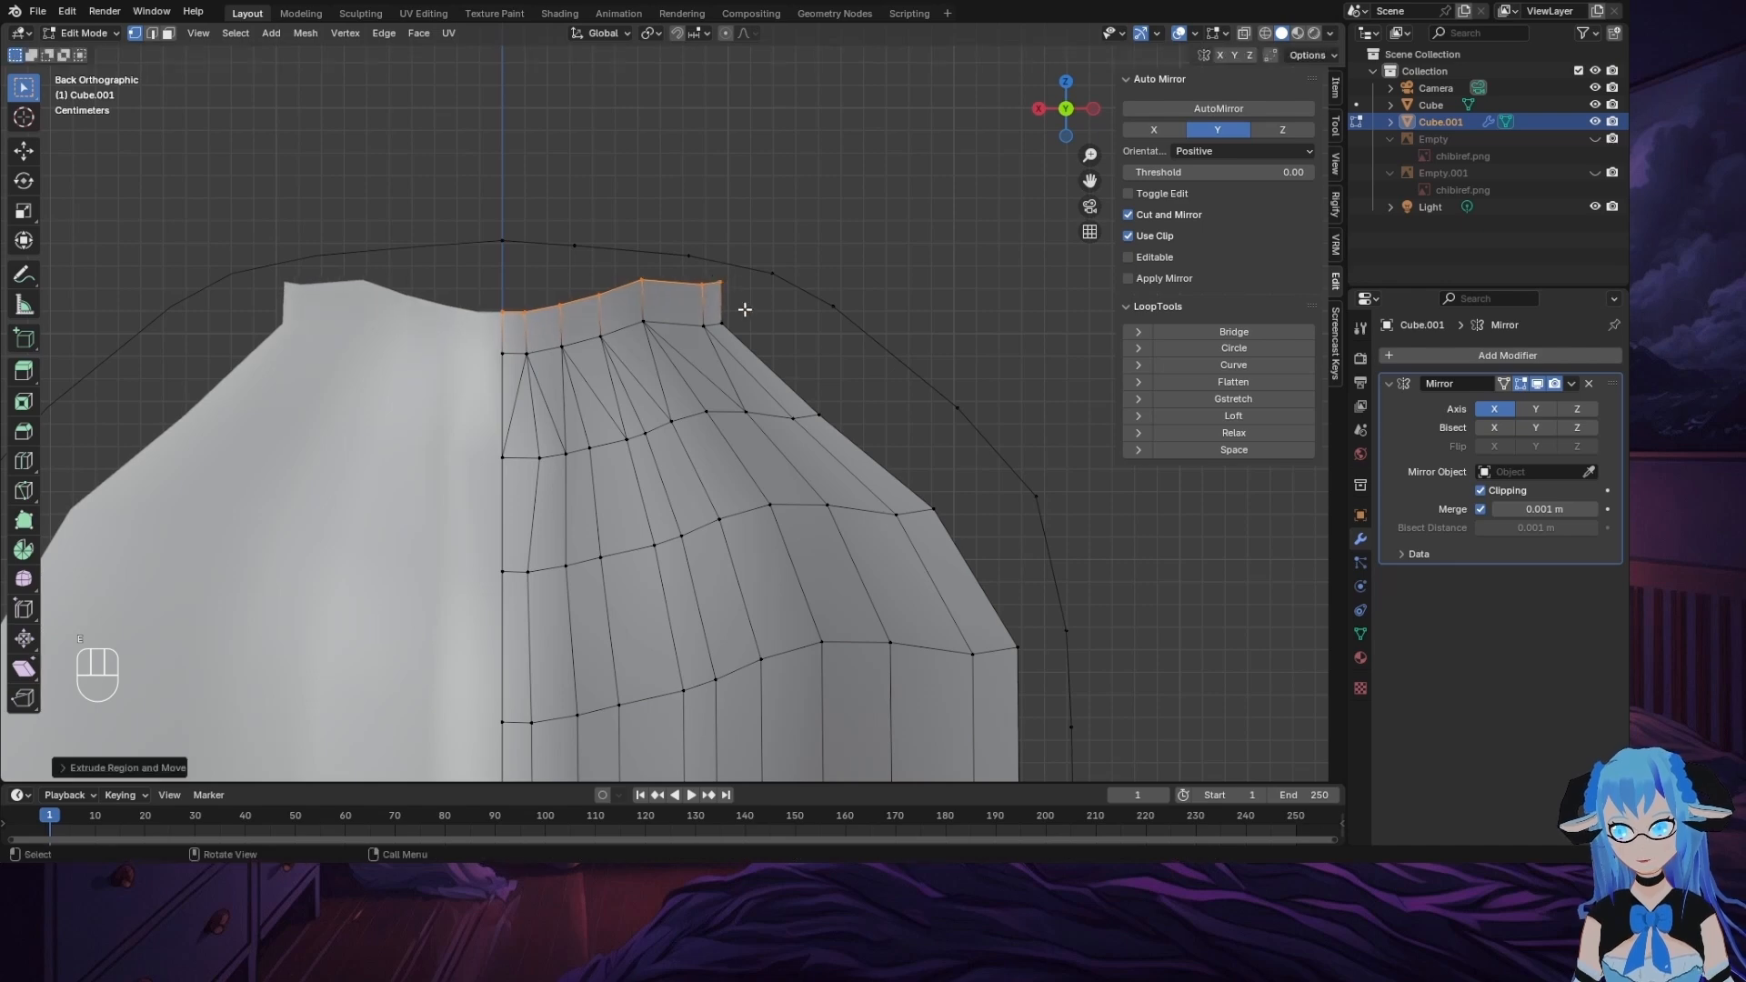
pyautogui.press('s')
pyautogui.click(734, 327)
pyautogui.press('g')
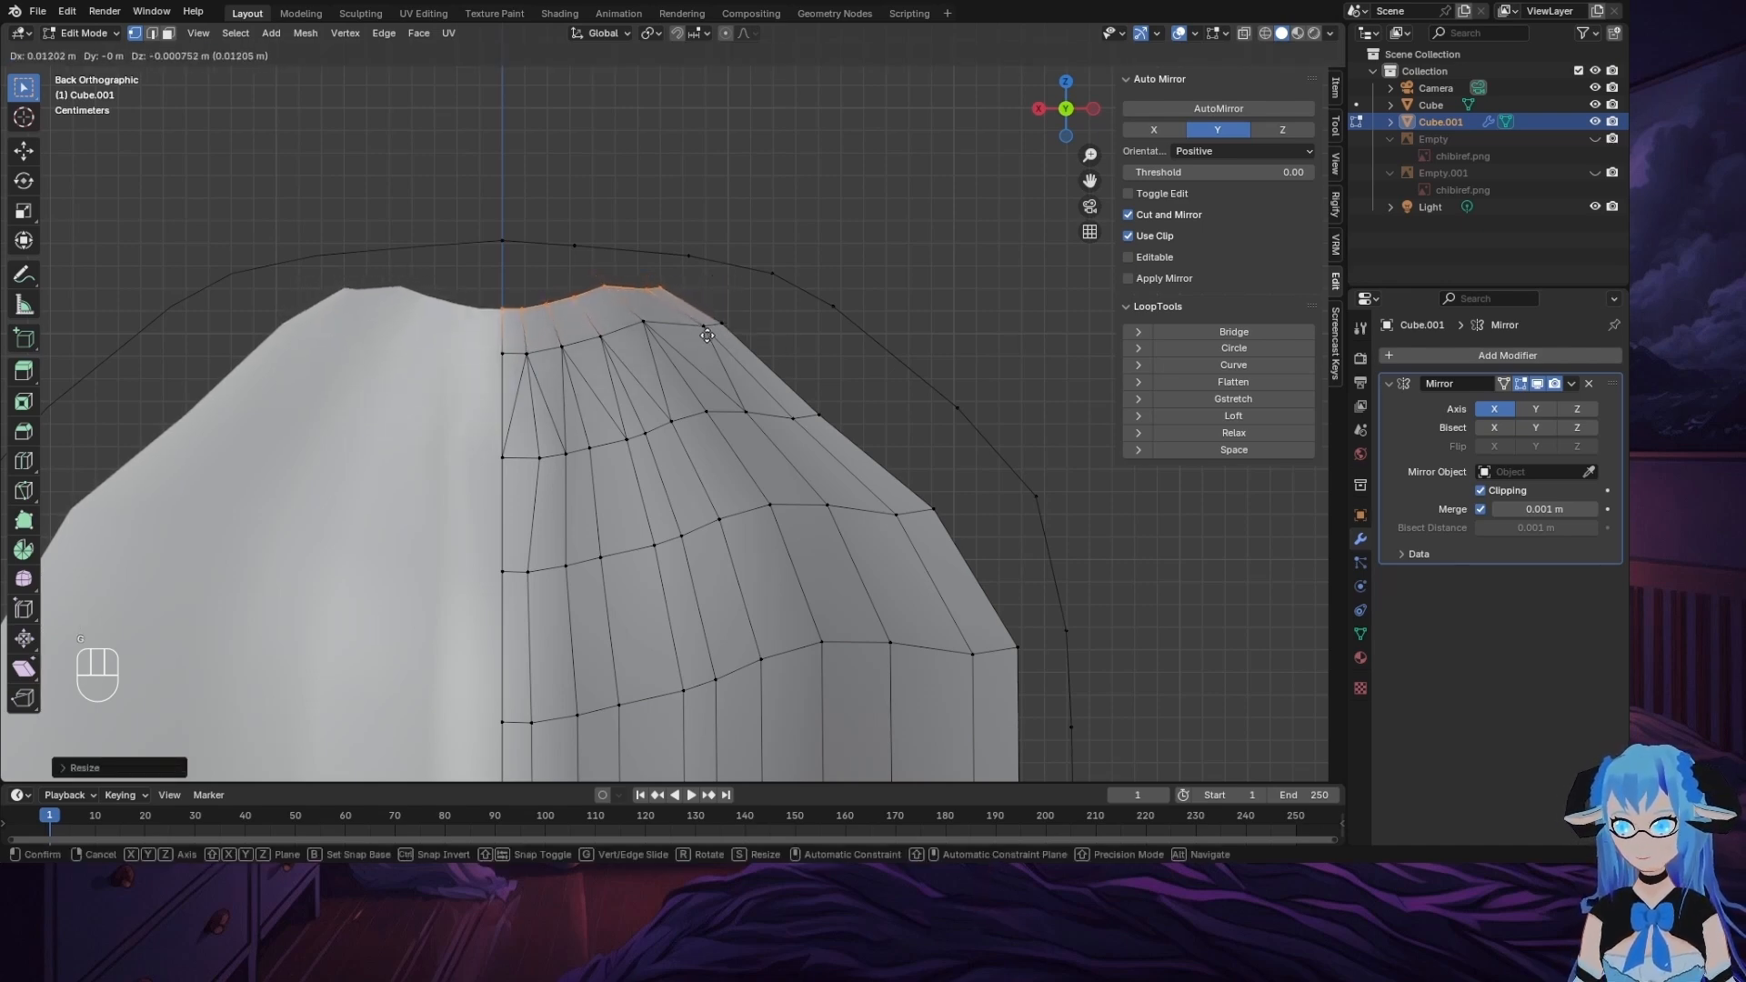
pyautogui.click(704, 330)
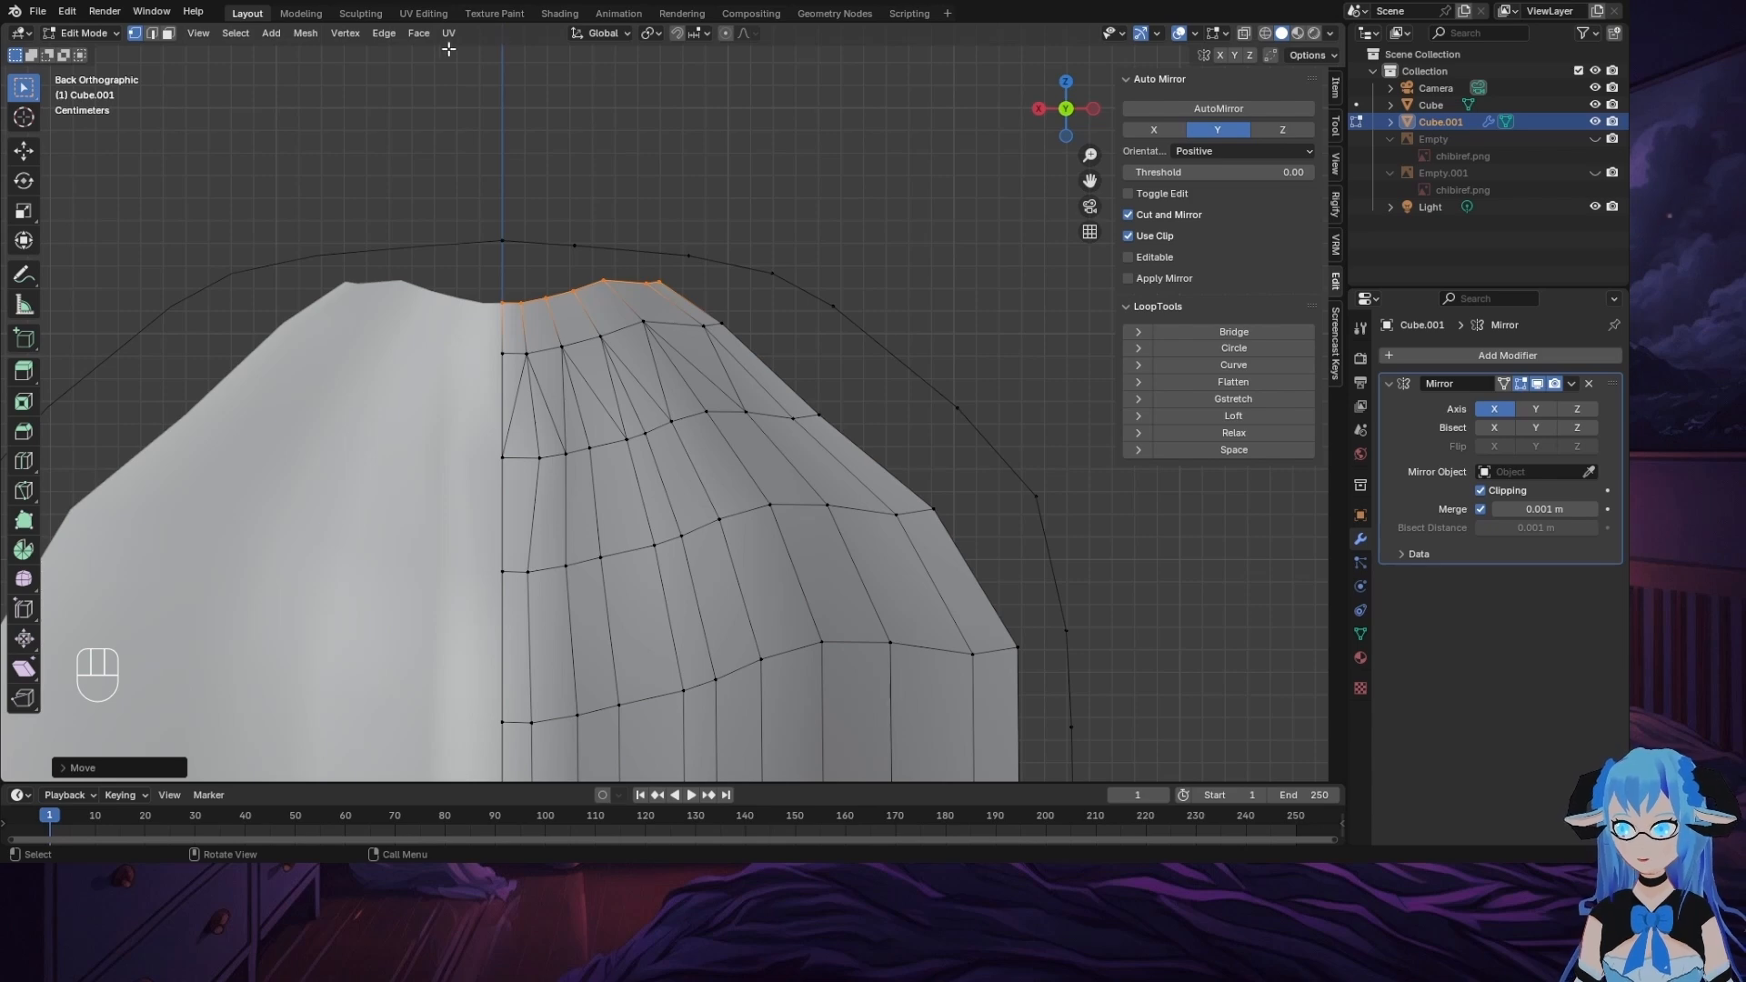
# Step: Un-subdivide the newly extruded top row to halve its vertices again
pyautogui.click(416, 32)
pyautogui.click(418, 36)
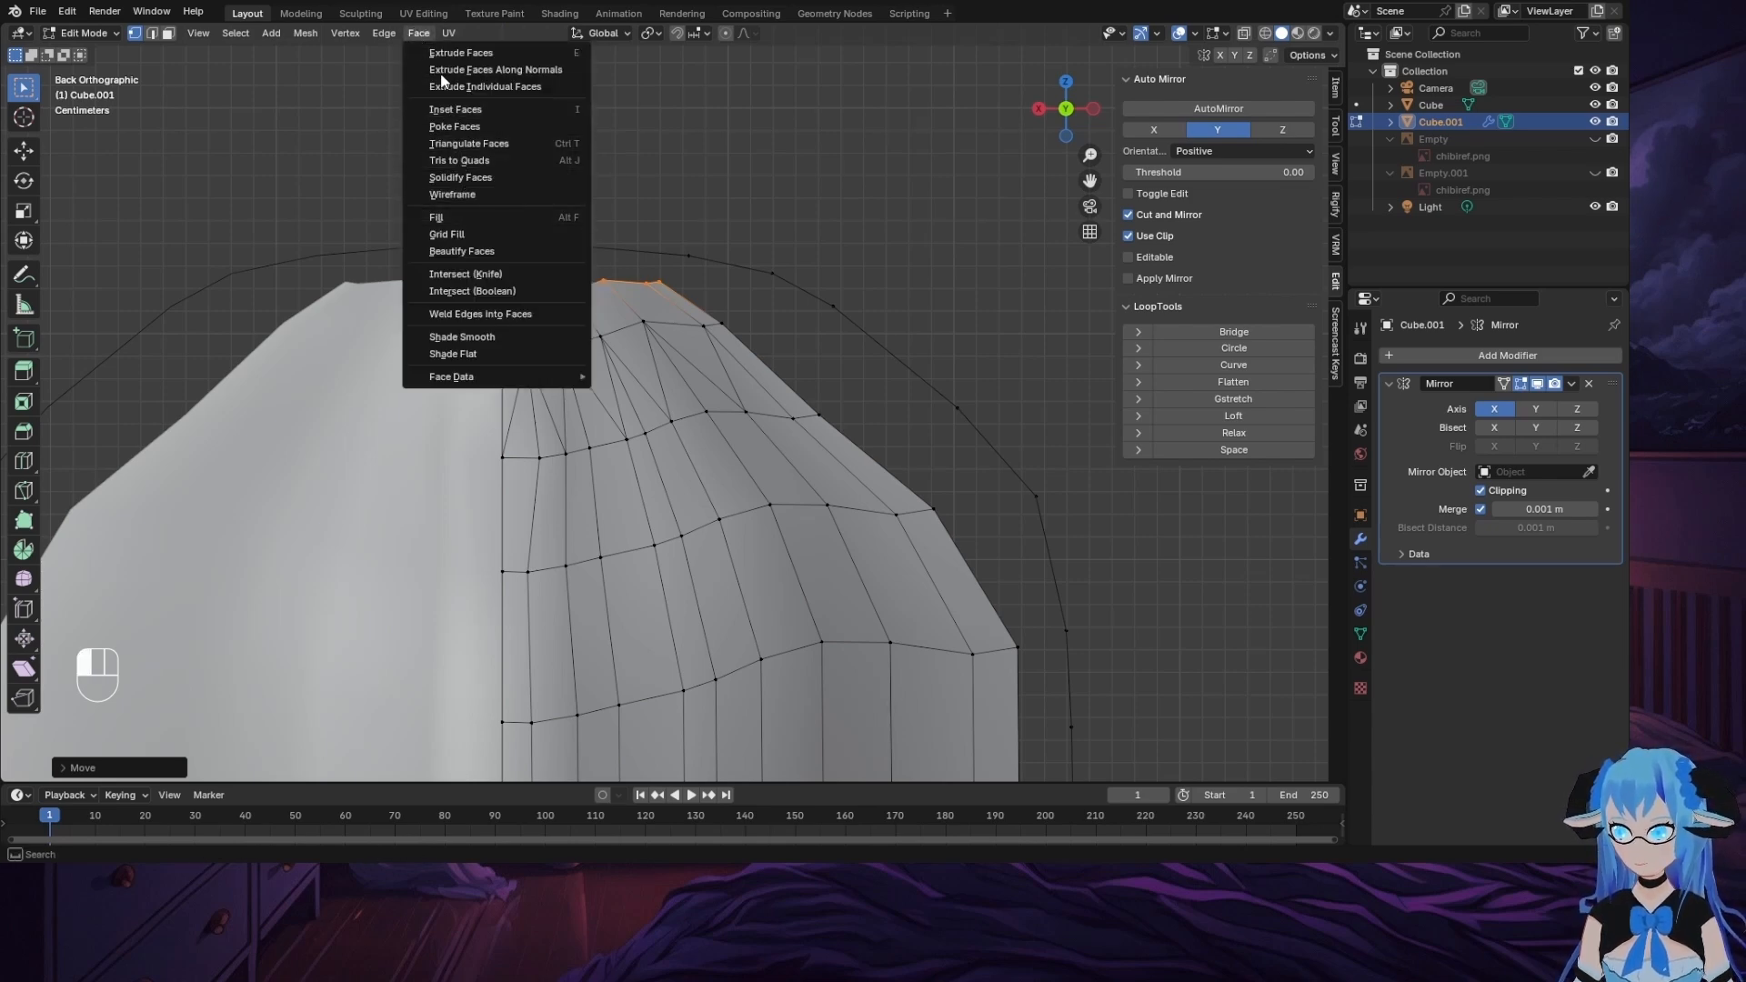
pyautogui.click(383, 33)
pyautogui.click(432, 161)
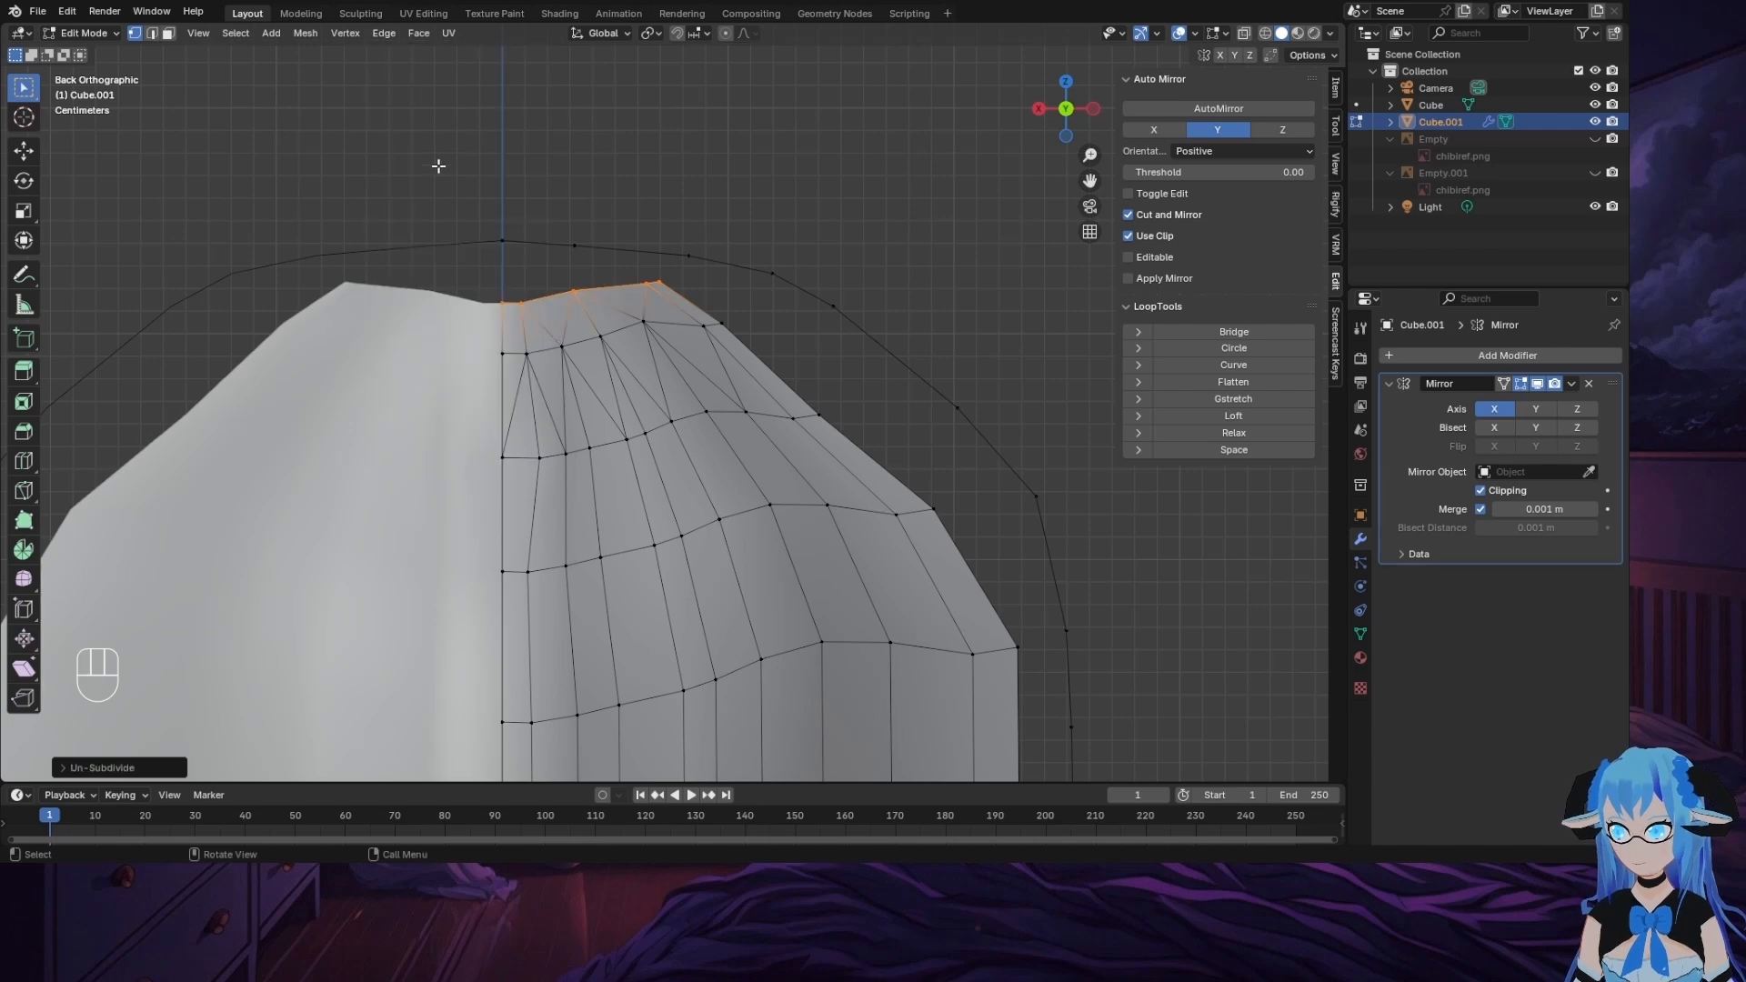
# Step: Extrude another narrower row just below the peak of the head outline and un-subdivide it
pyautogui.press('e')
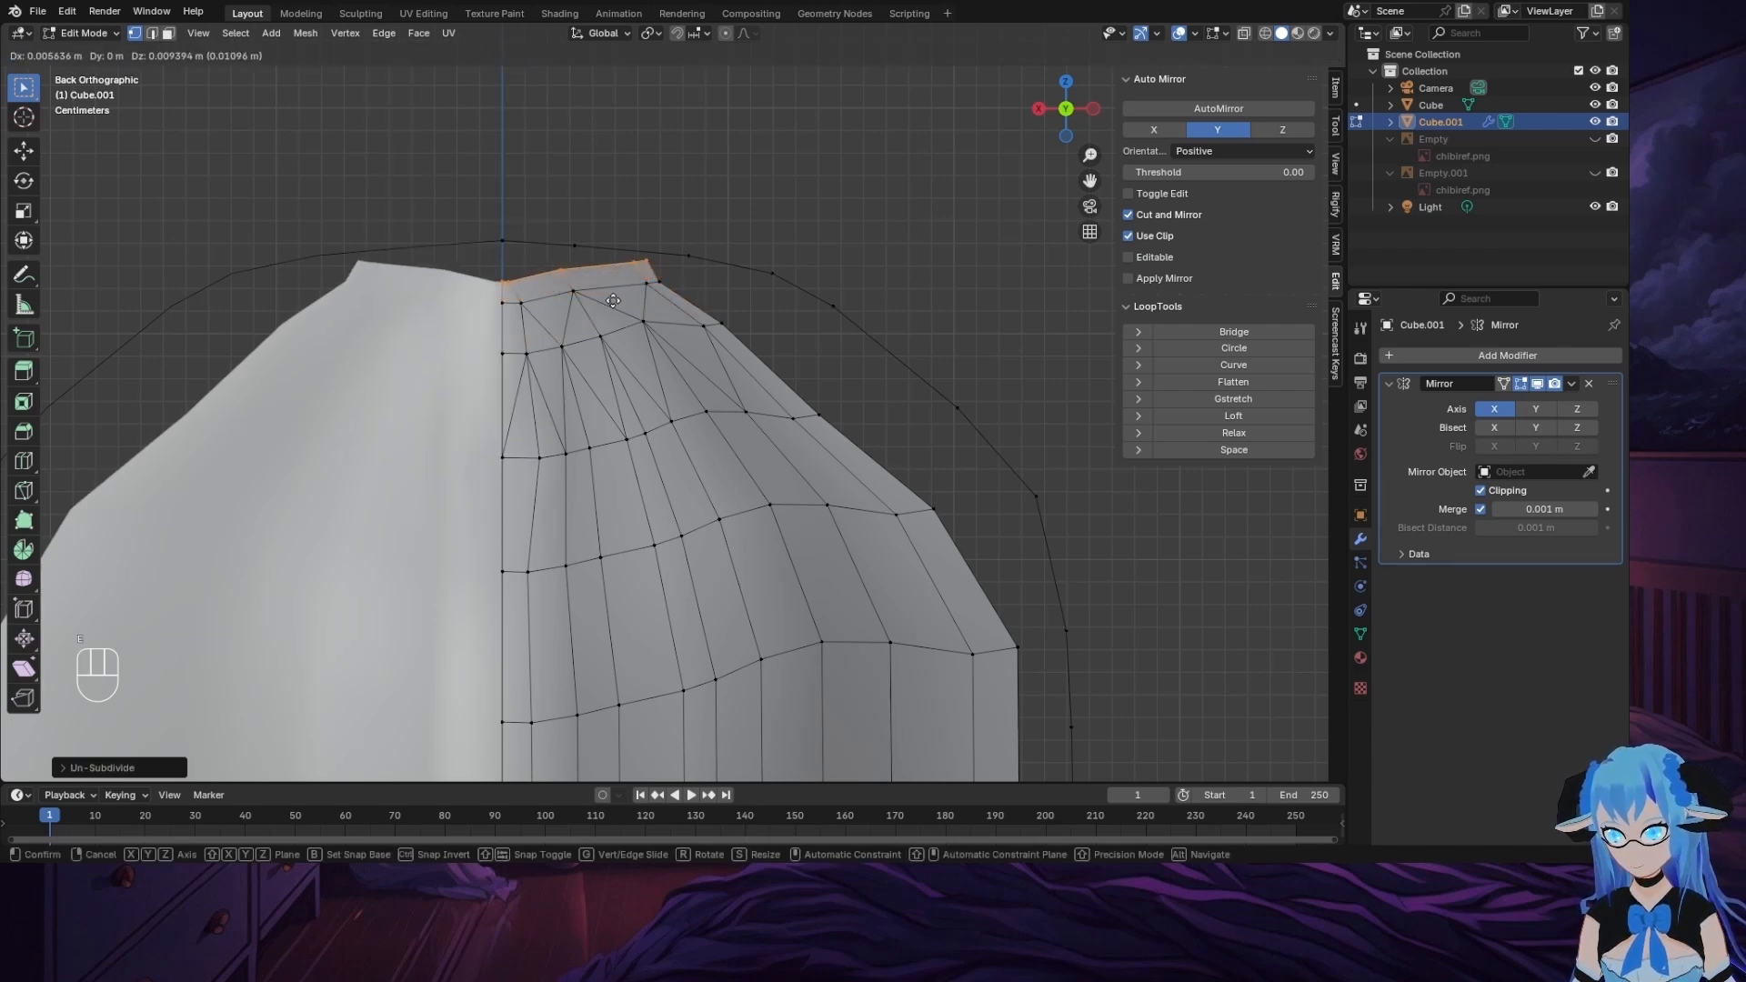
pyautogui.click(630, 300)
pyautogui.press('s')
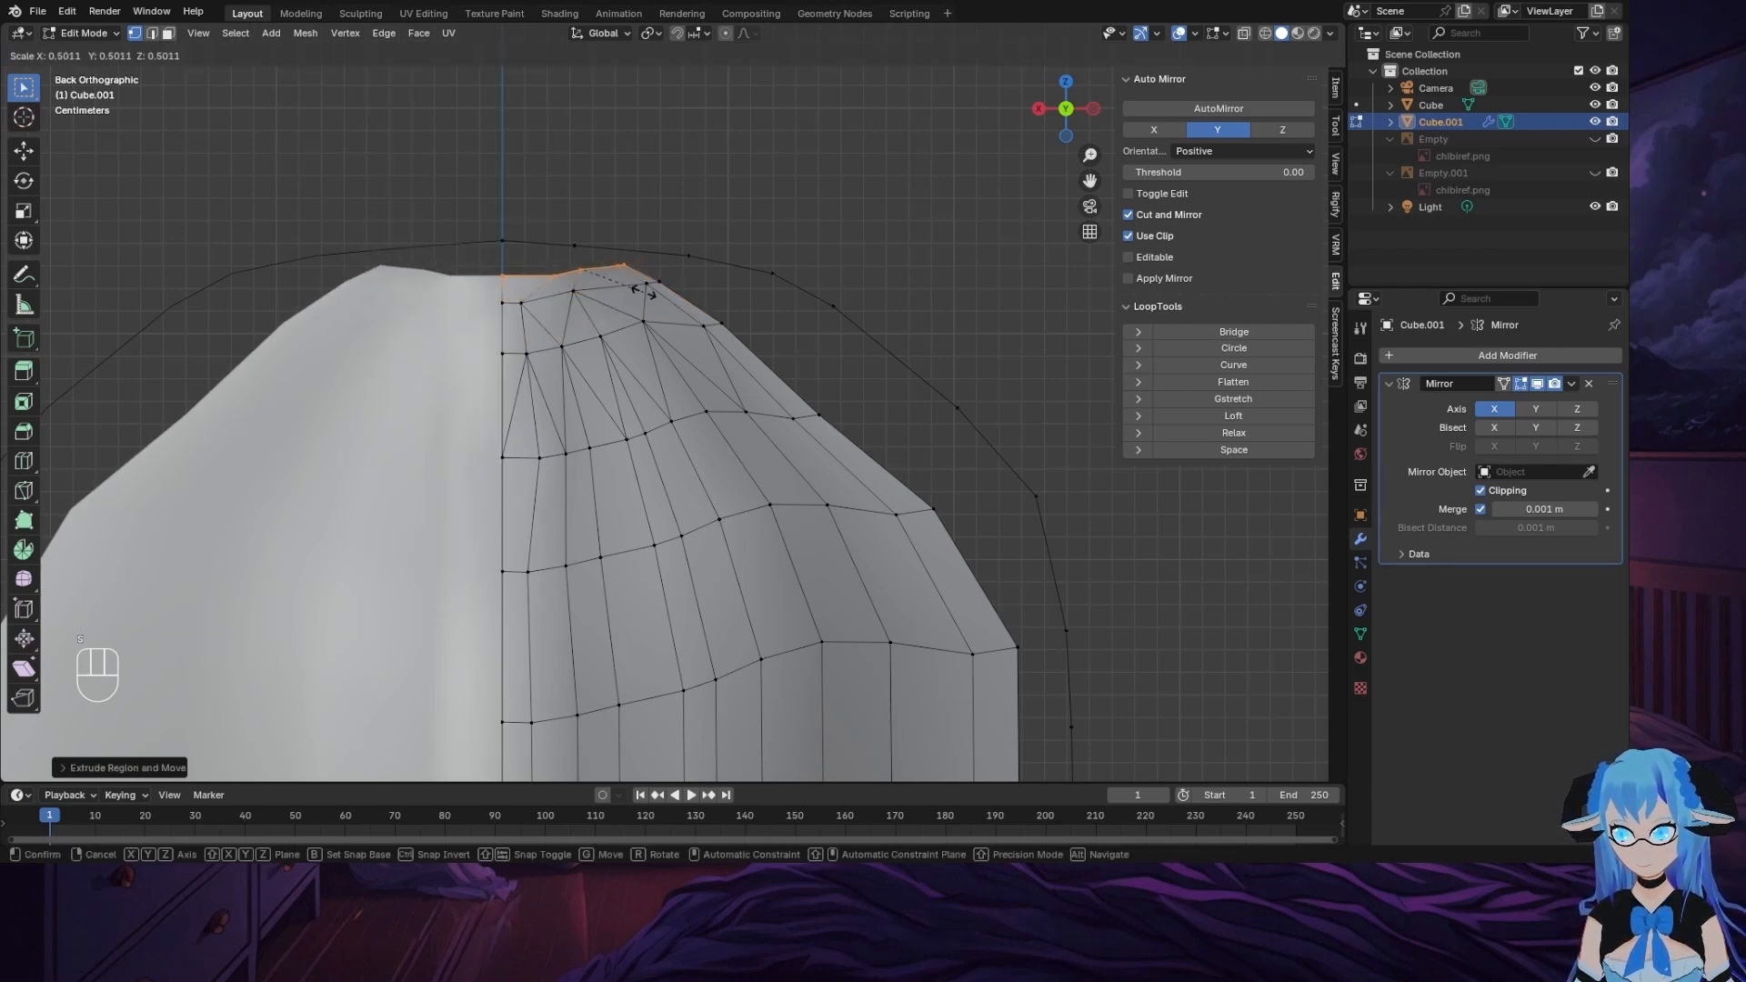
pyautogui.click(646, 297)
pyautogui.press('g')
pyautogui.click(618, 296)
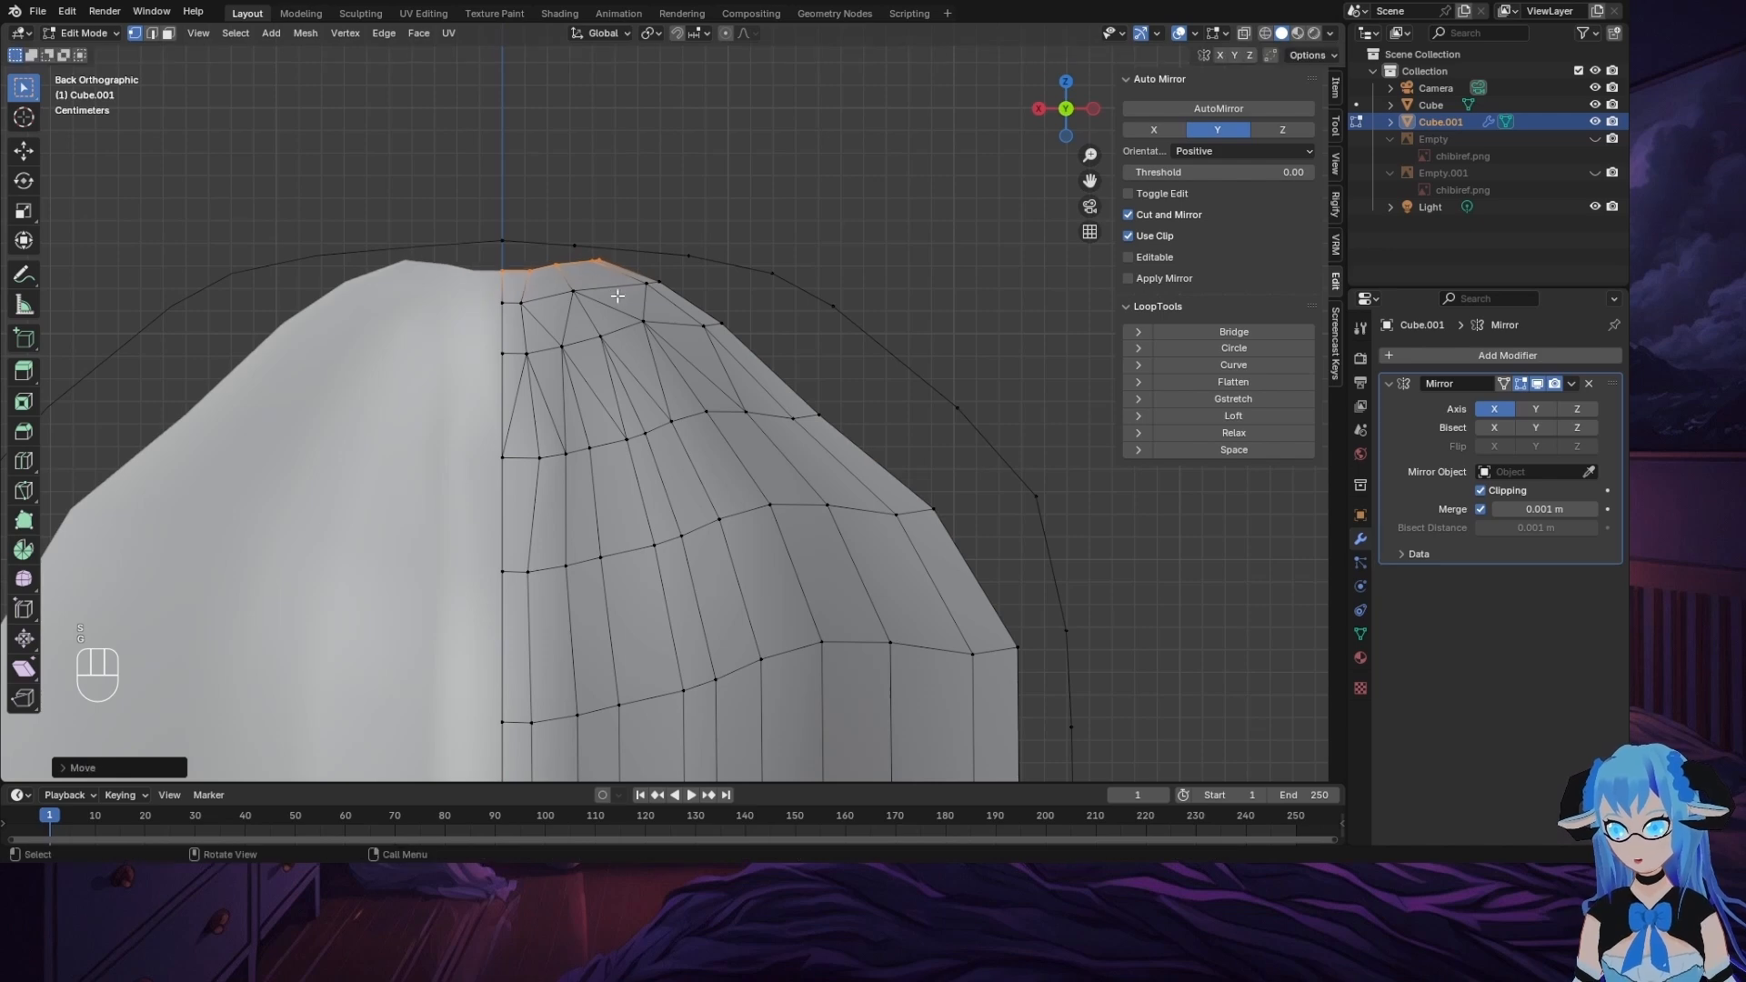
pyautogui.click(383, 34)
pyautogui.click(438, 161)
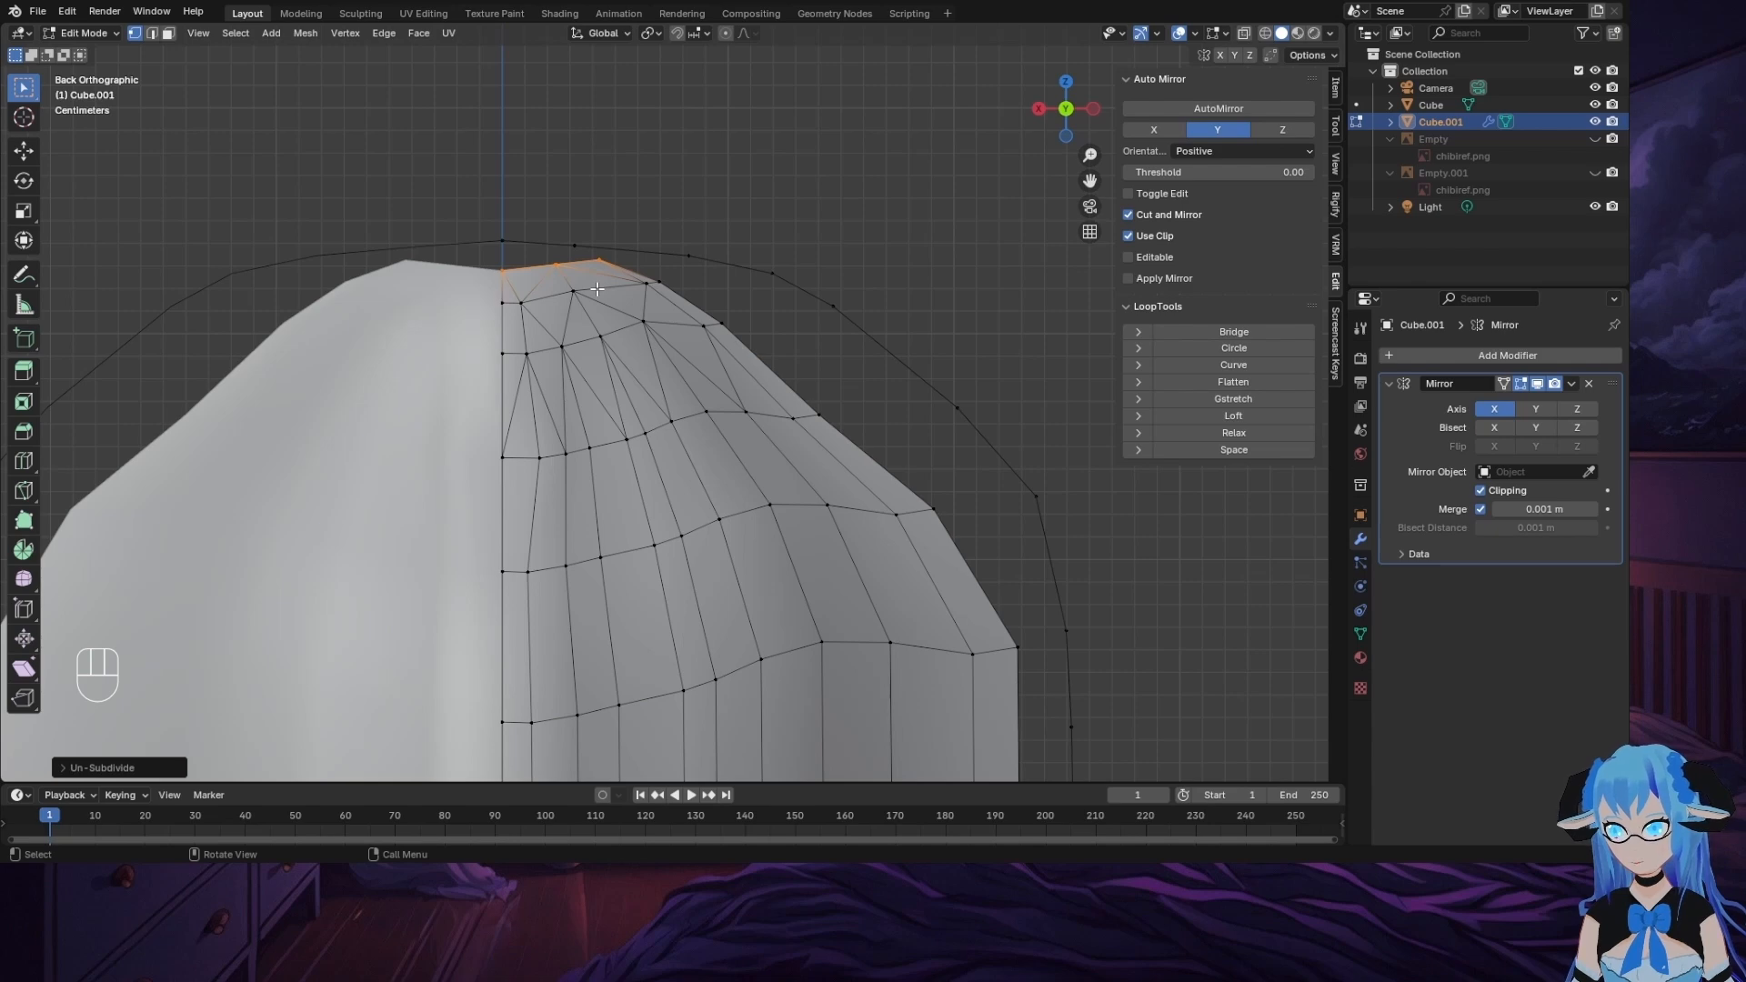
# Step: Turn on X-ray display and view the top of the head from an angled back view
pyautogui.moveTo(812, 157); pyautogui.dragTo(845, 143, button='middle')
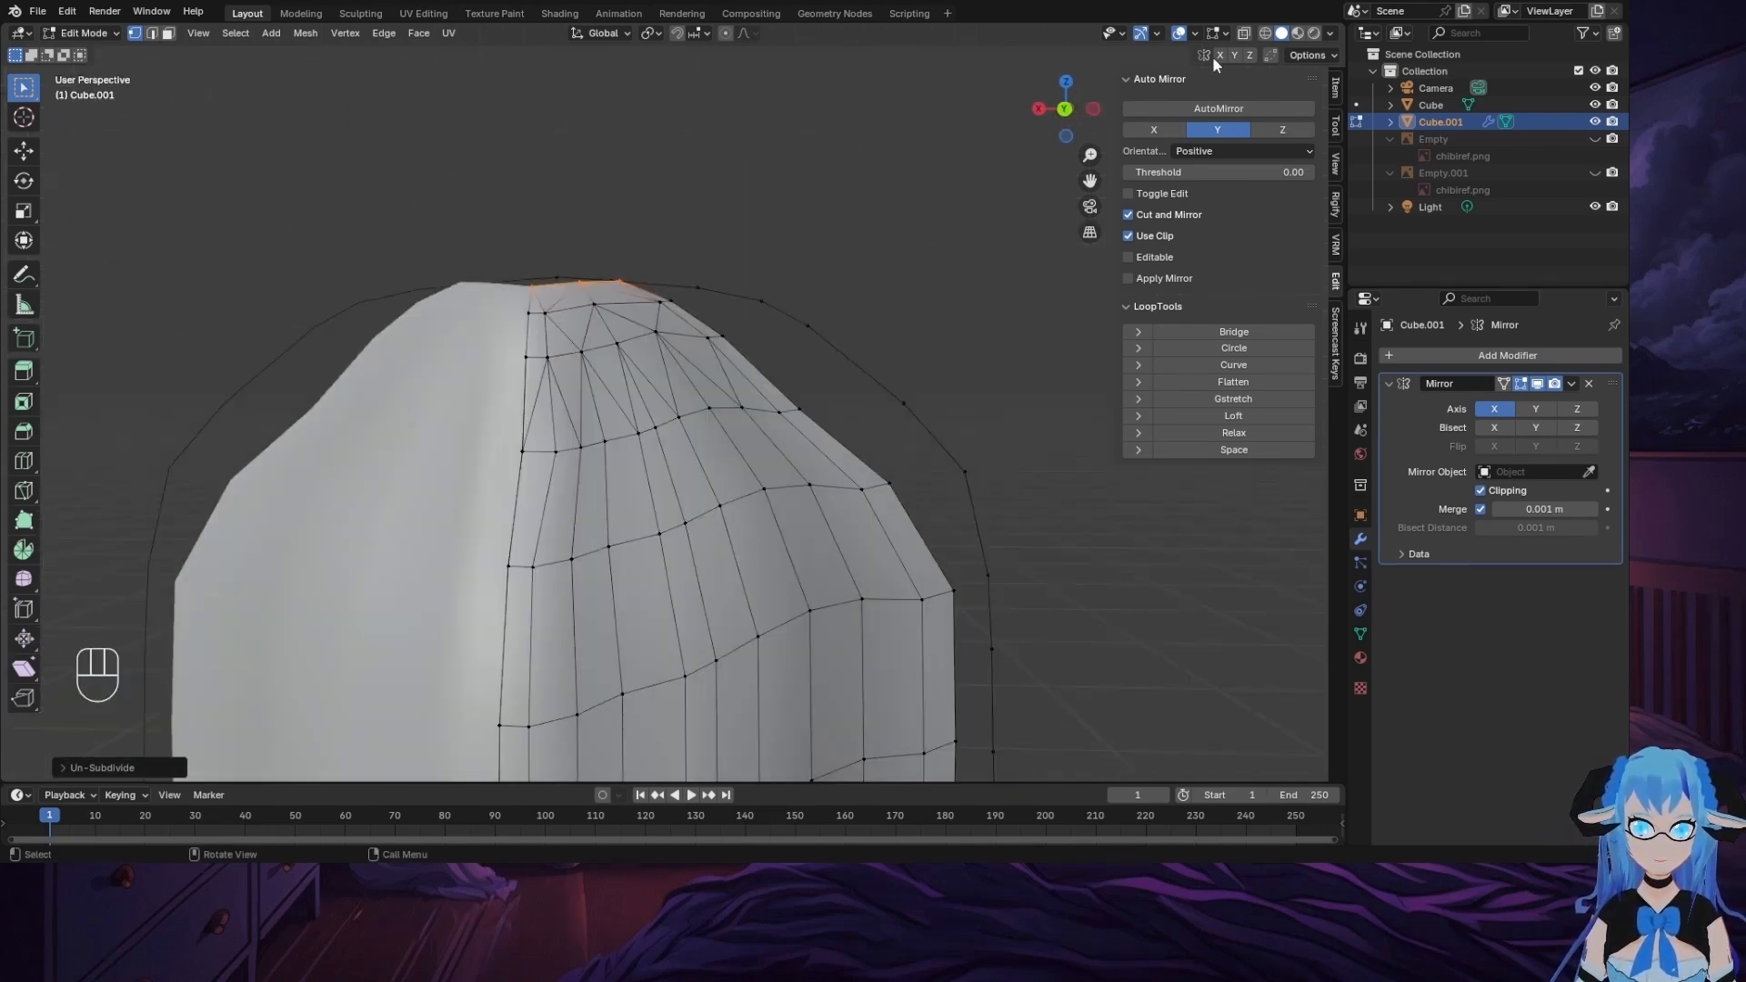
pyautogui.click(1244, 33)
pyautogui.moveTo(895, 260); pyautogui.dragTo(823, 241, button='middle')
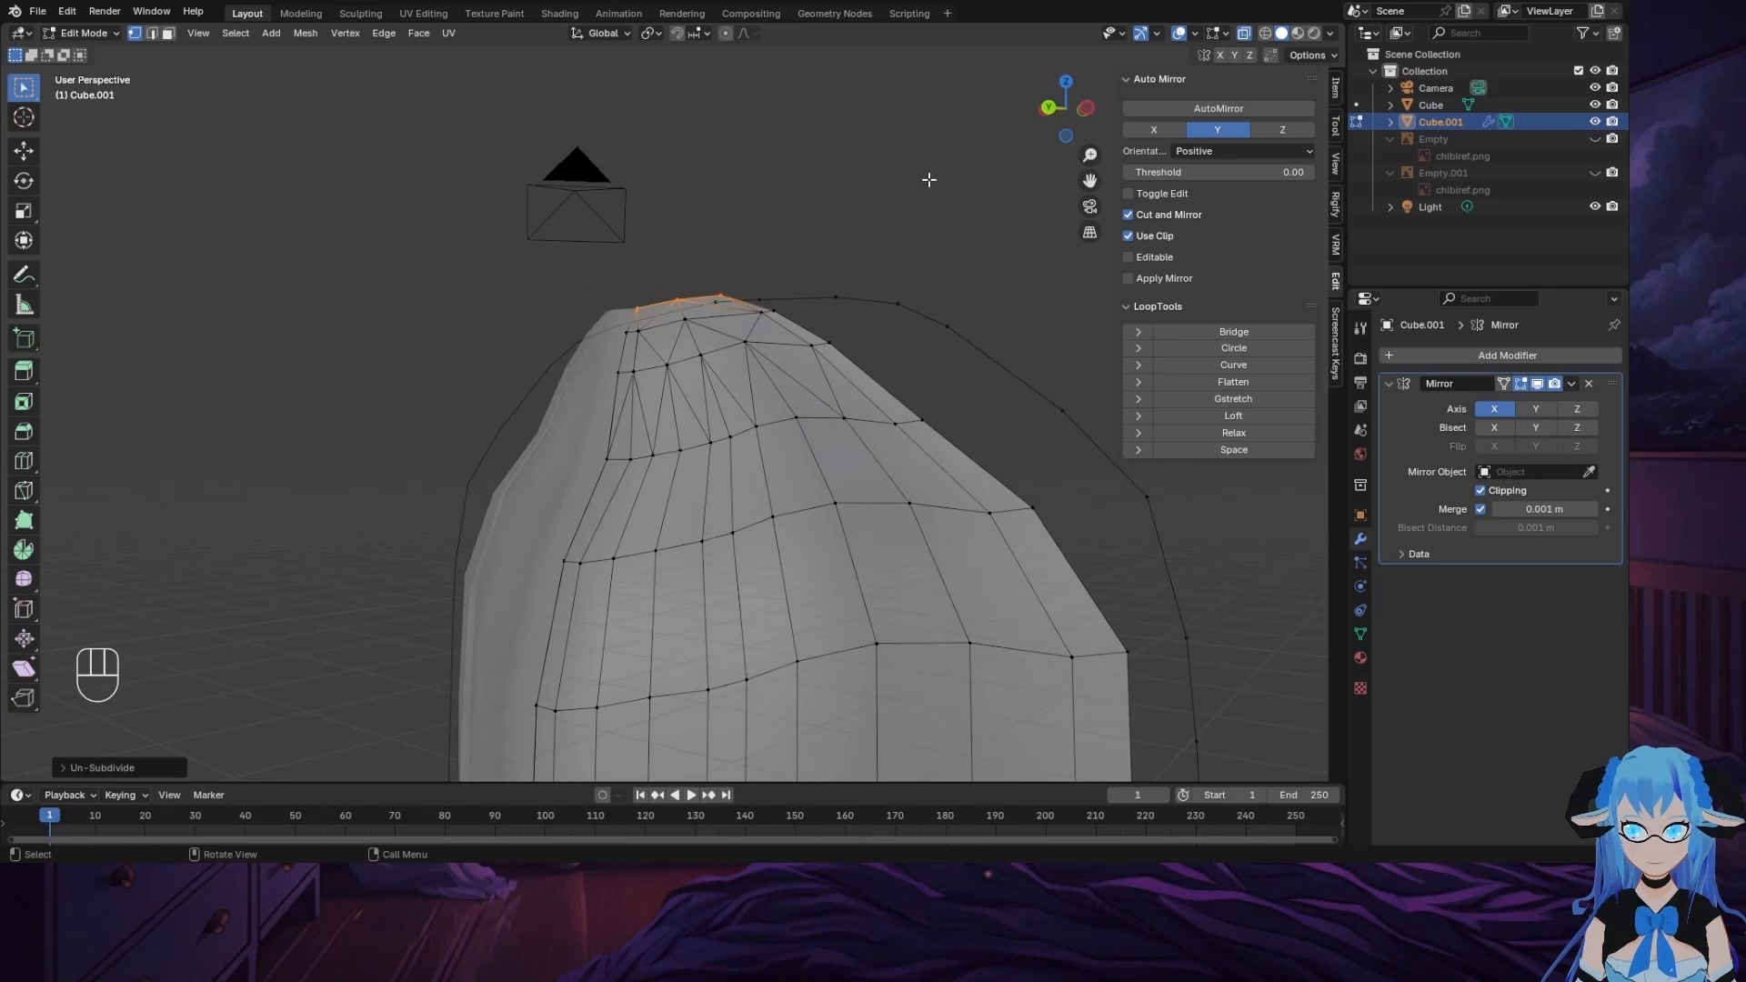
# Step: In the left side view, move the third vertex row from the crown backward along Y to align with the rows below
pyautogui.click(1091, 109)
pyautogui.moveTo(745, 314); pyautogui.dragTo(953, 369)
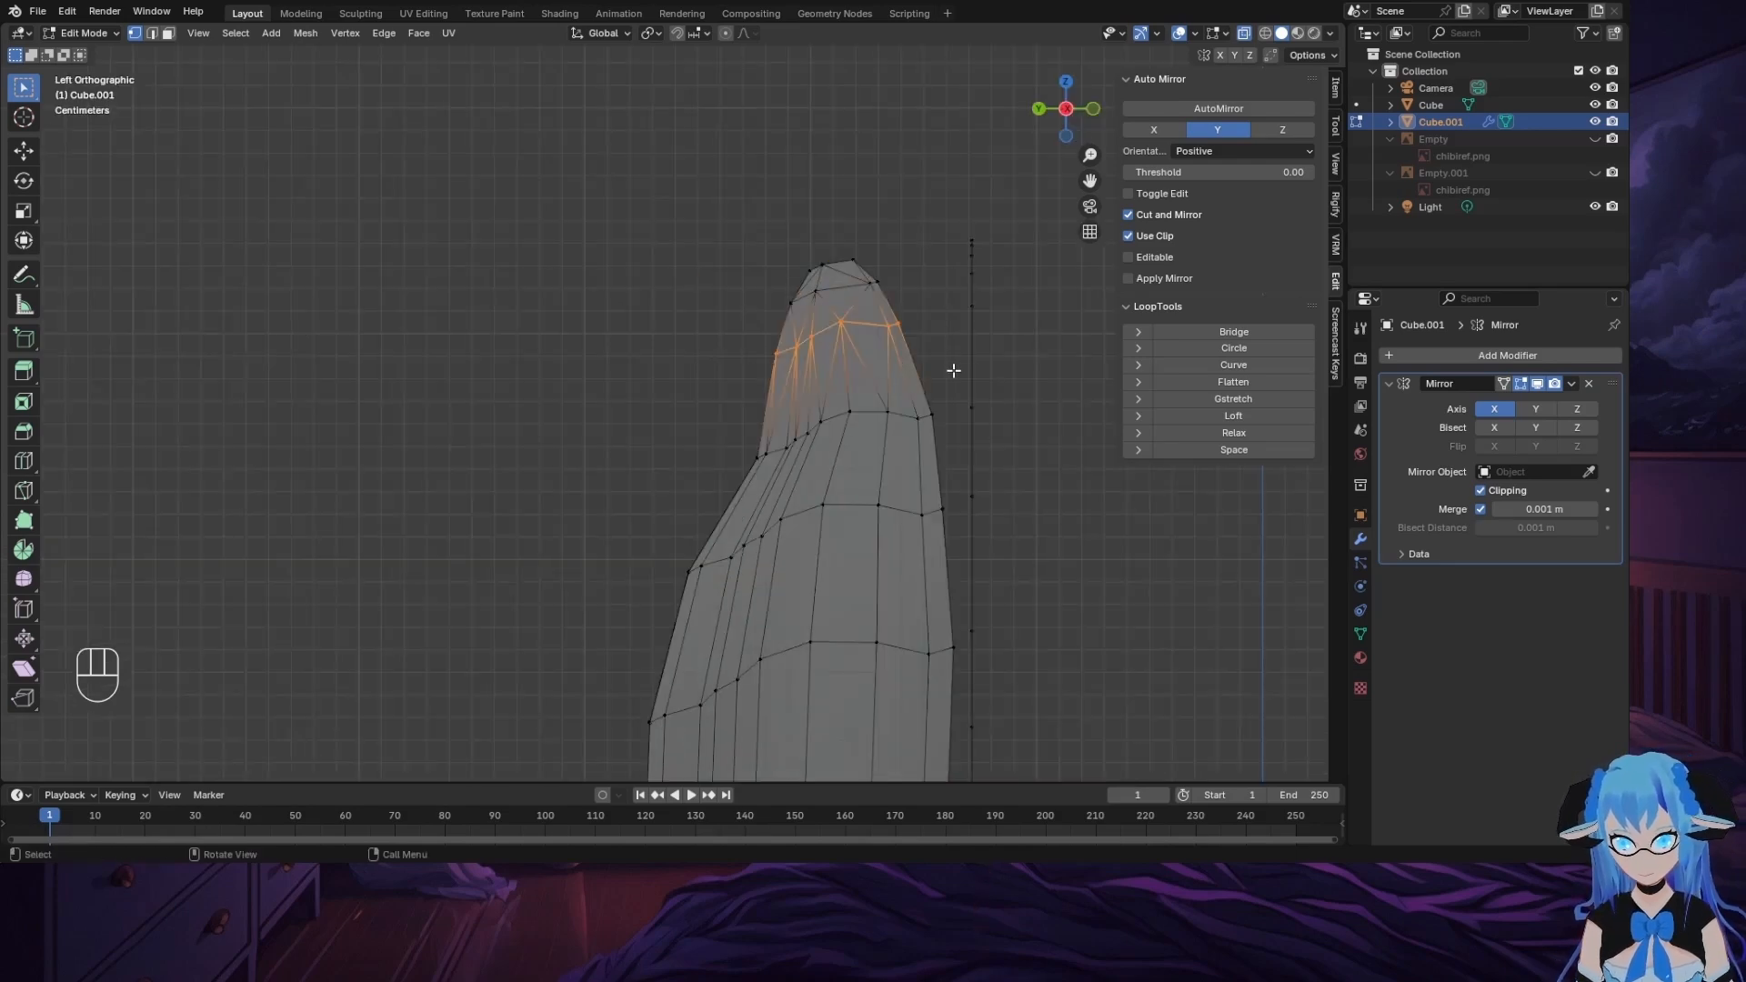
pyautogui.press('h')
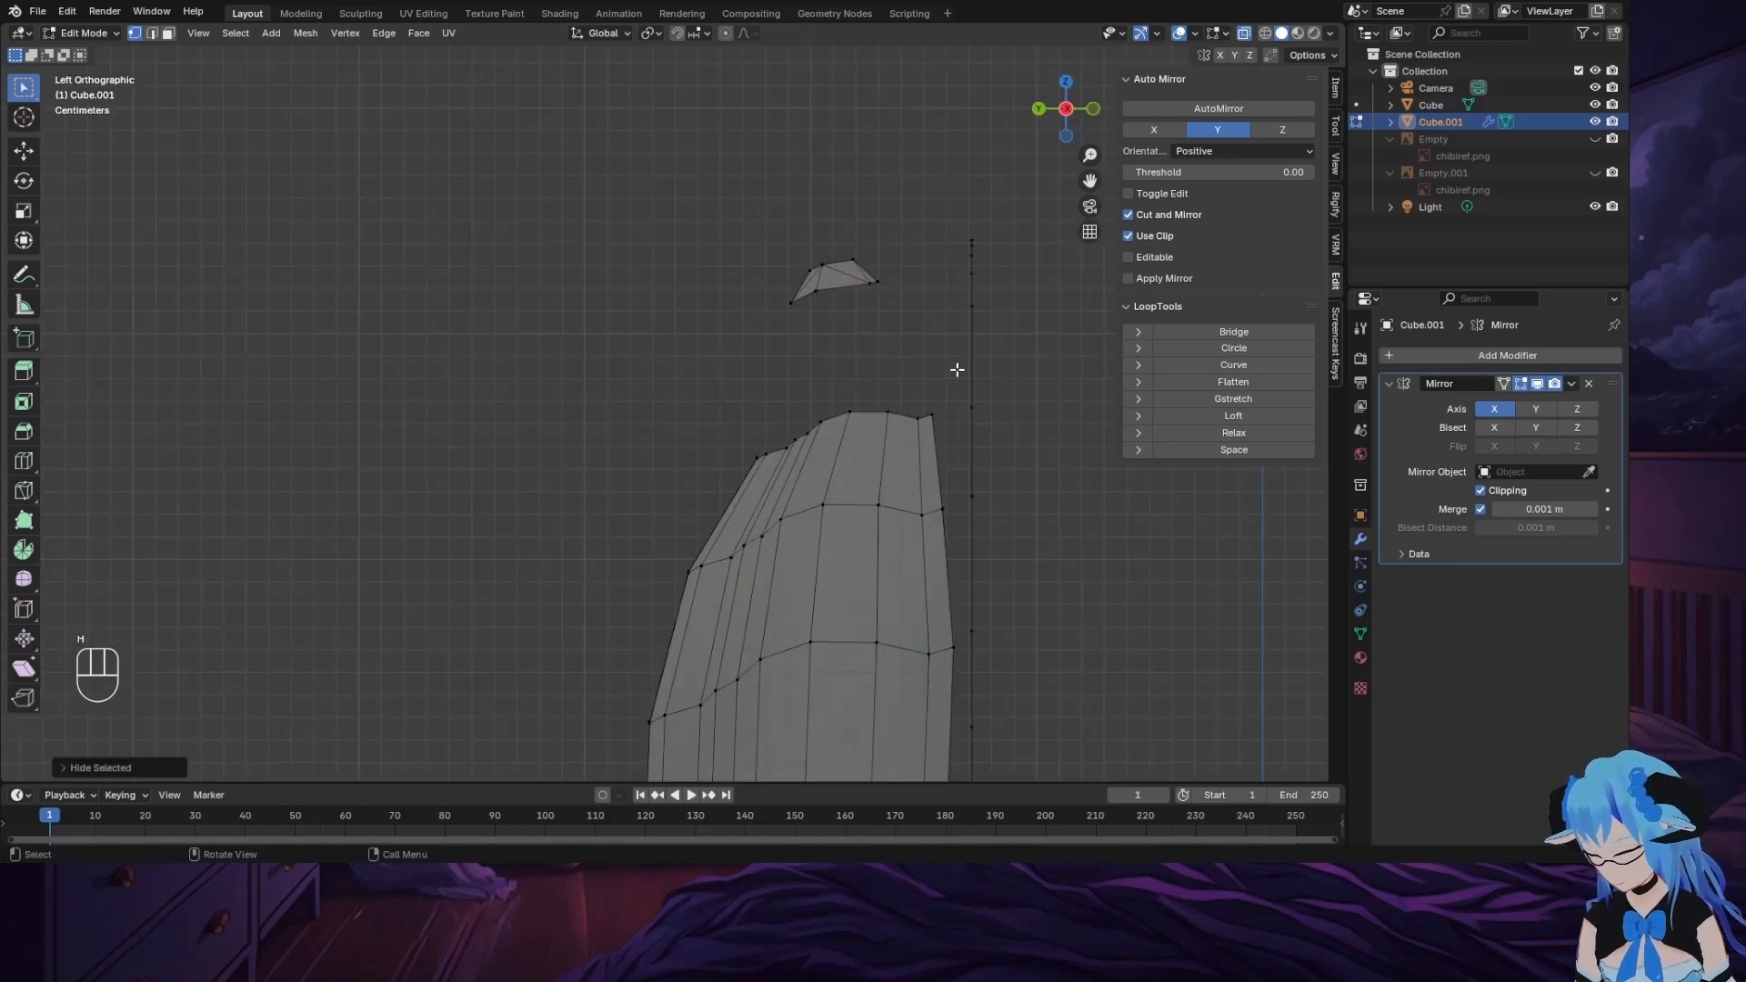
pyautogui.hotkey('alt', 'h')
pyautogui.press('g')
pyautogui.press('y')
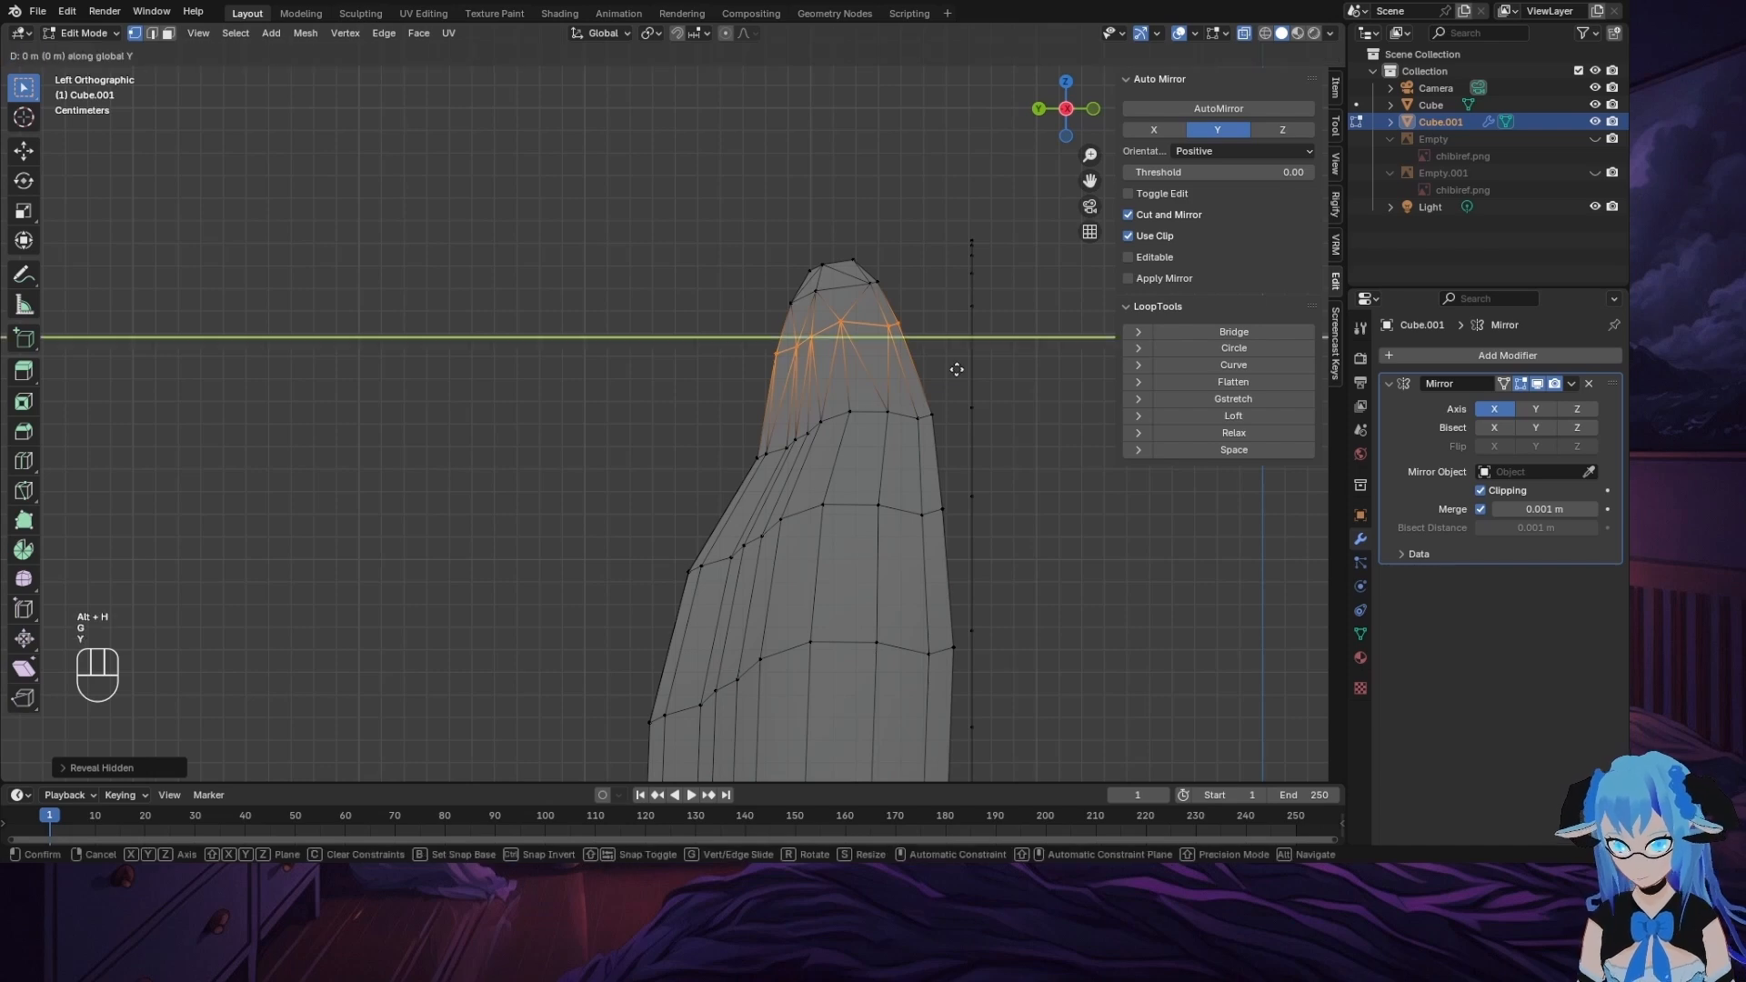
pyautogui.click(994, 382)
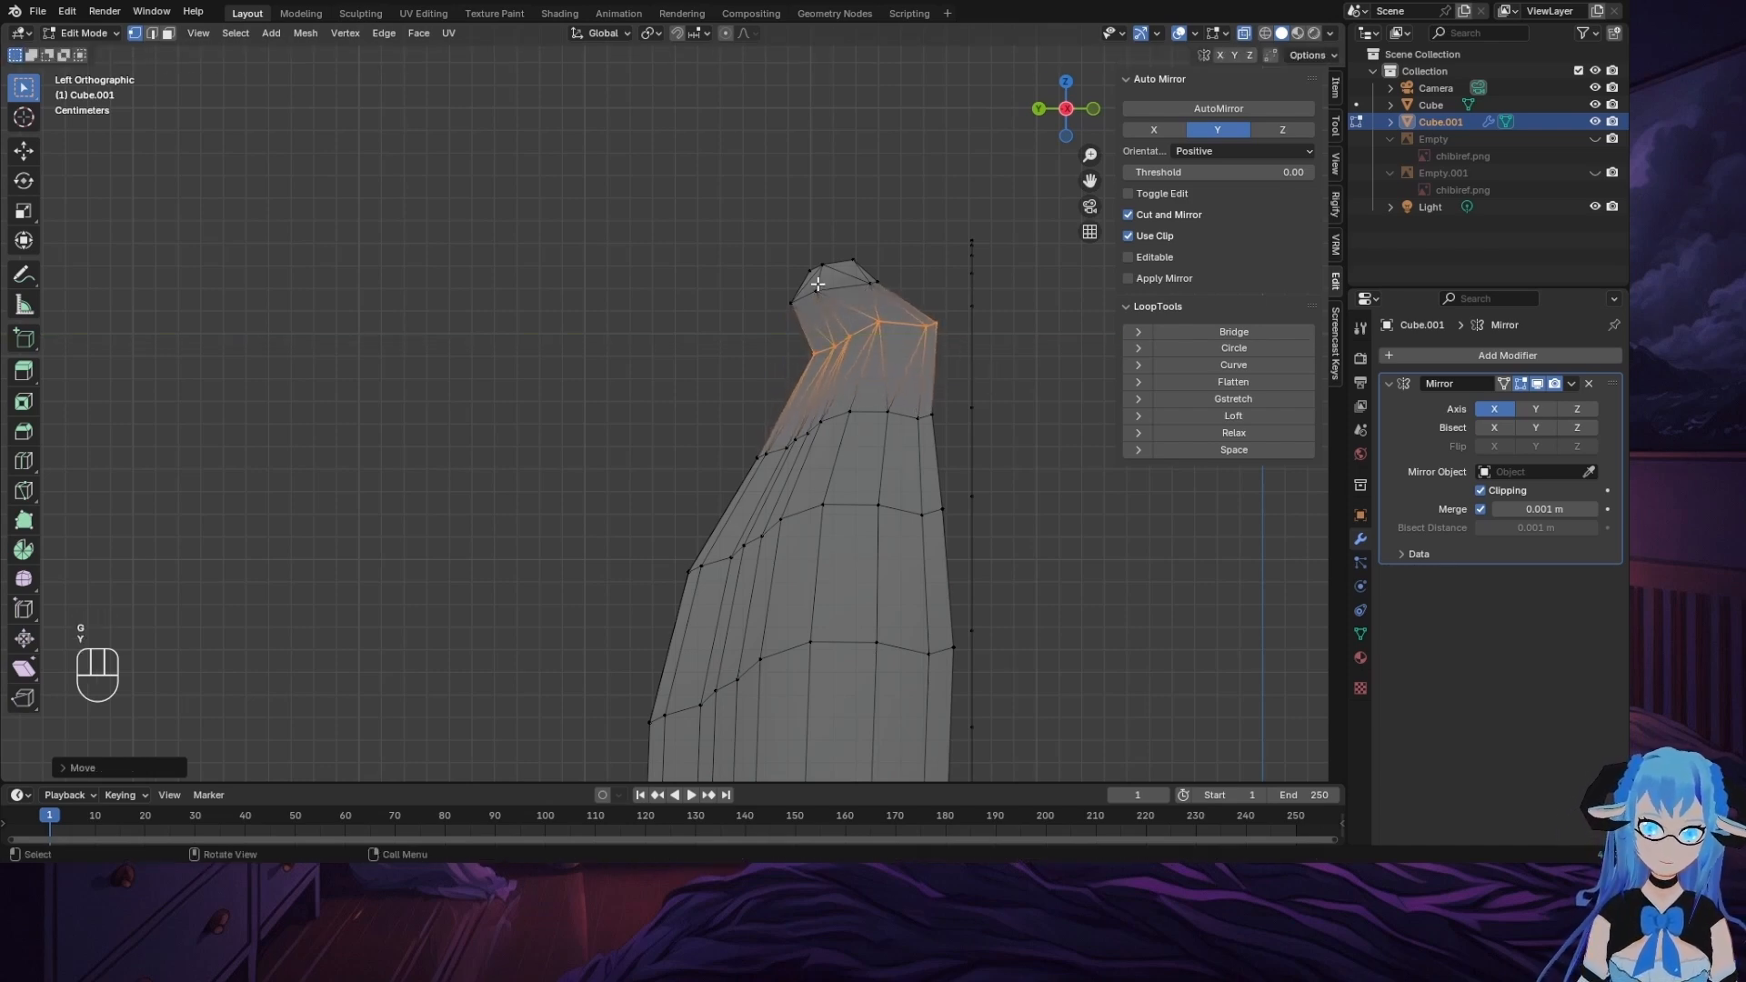
# Step: Select the whole second vertex row from the crown and move it backward along Y to follow the head's slope
pyautogui.click(816, 291)
pyautogui.click(817, 290)
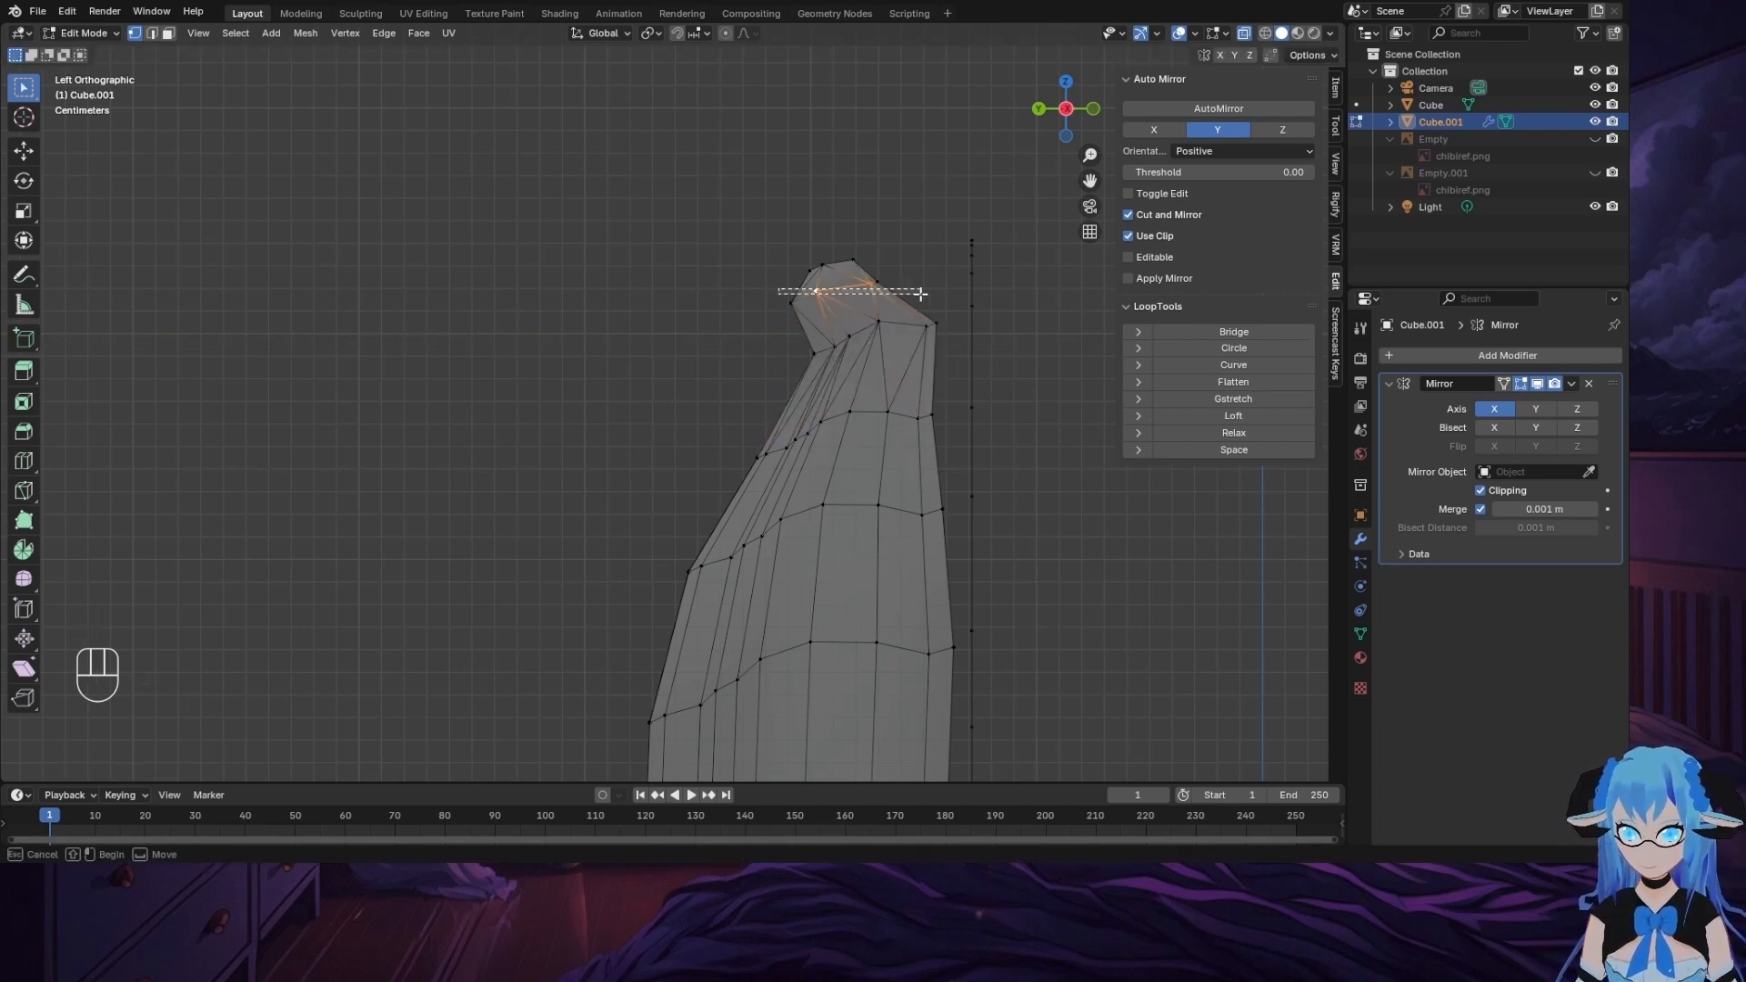
pyautogui.moveTo(770, 288); pyautogui.dragTo(946, 300)
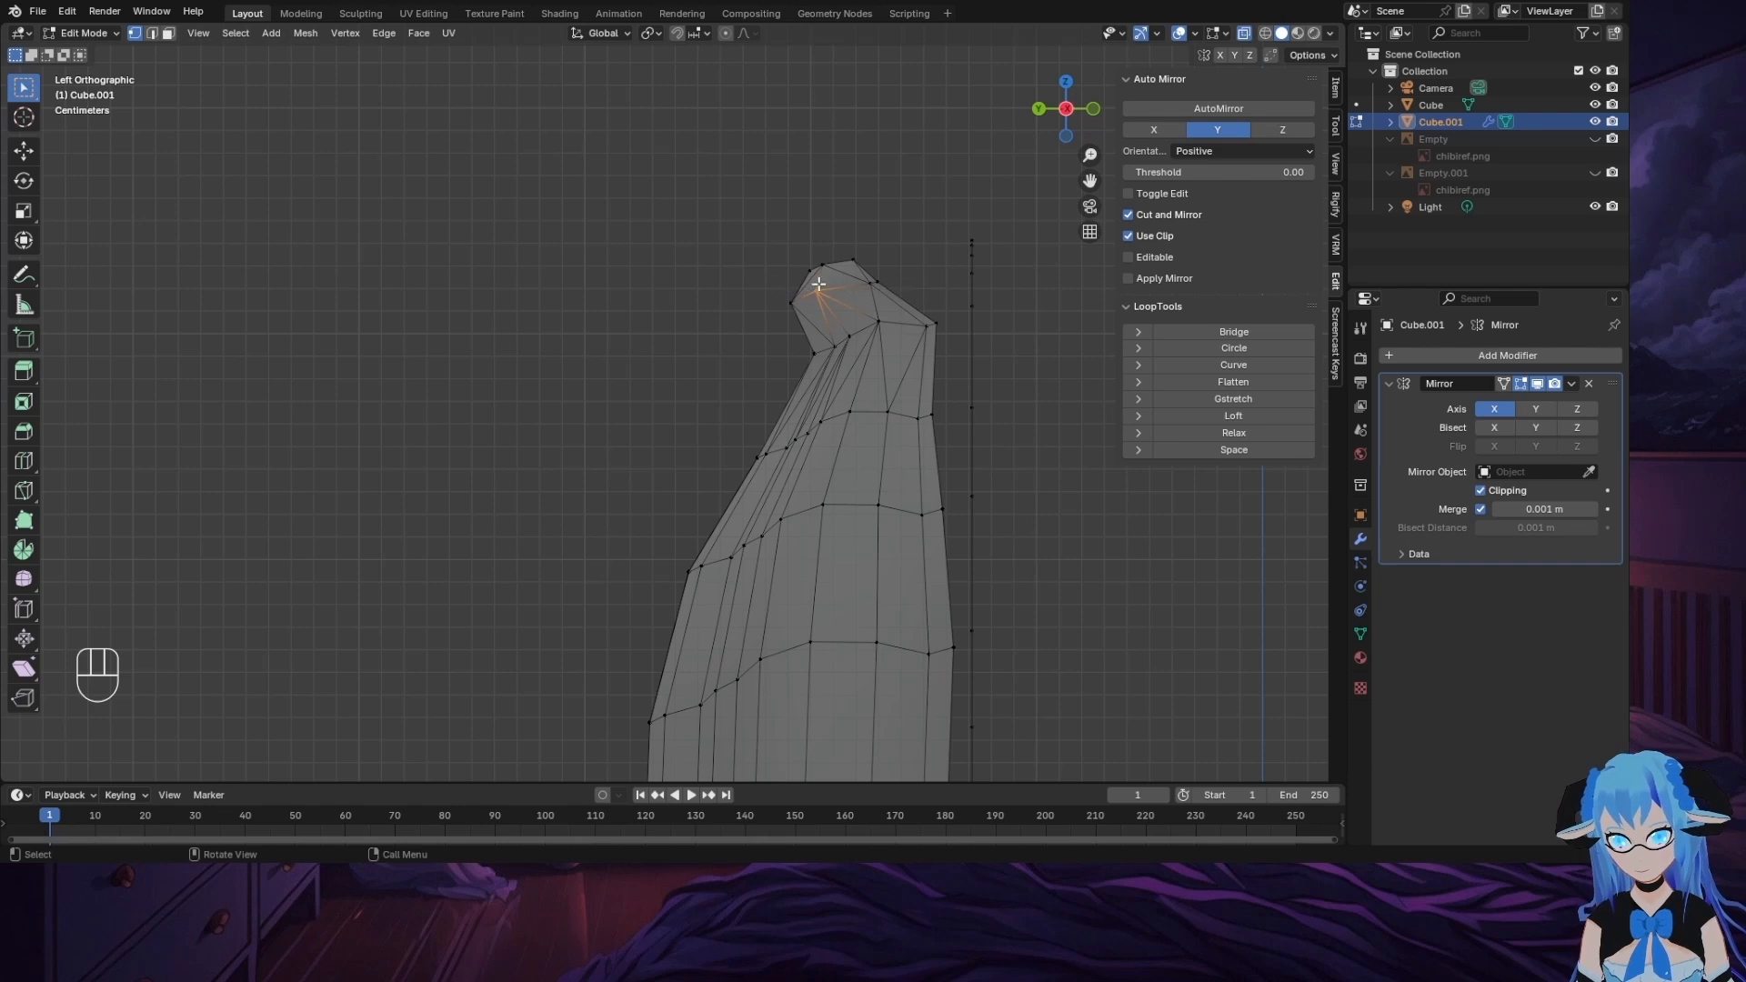
pyautogui.moveTo(770, 275); pyautogui.dragTo(952, 309)
pyautogui.press('g')
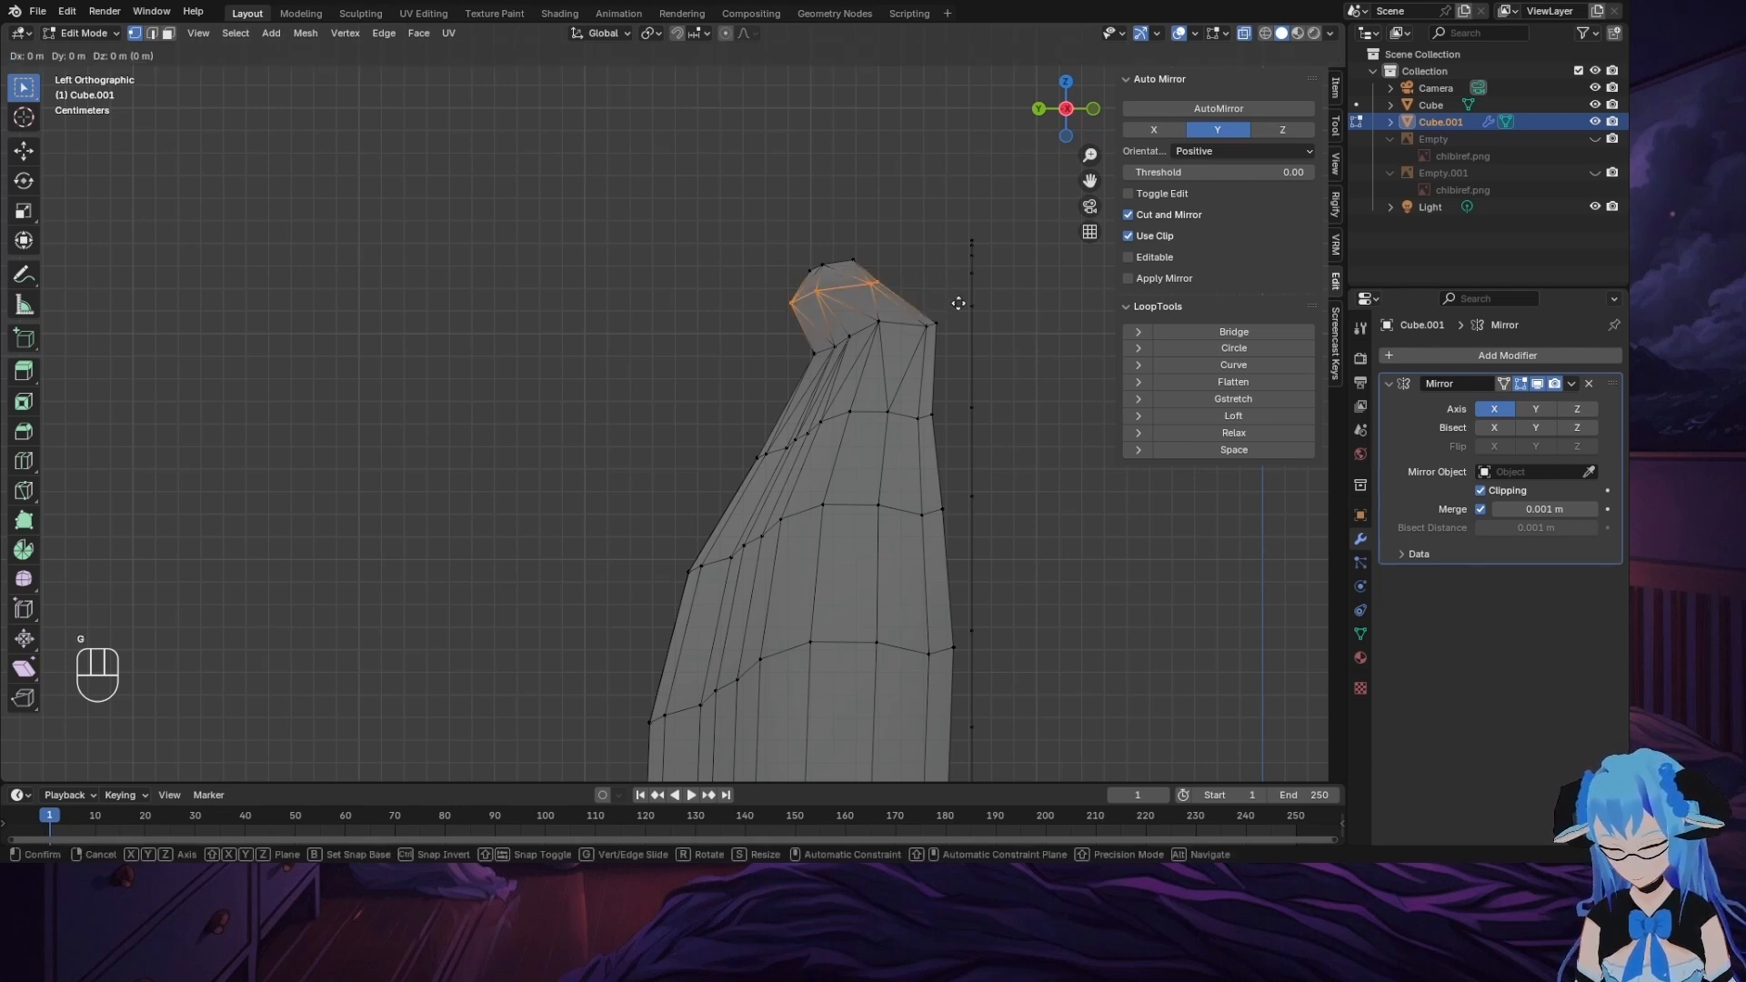
pyautogui.press('y')
pyautogui.click(1013, 303)
# Step: Move the topmost vertex row backward along Y so the crown continues the slope of the rows beneath it
pyautogui.moveTo(797, 243); pyautogui.dragTo(904, 277)
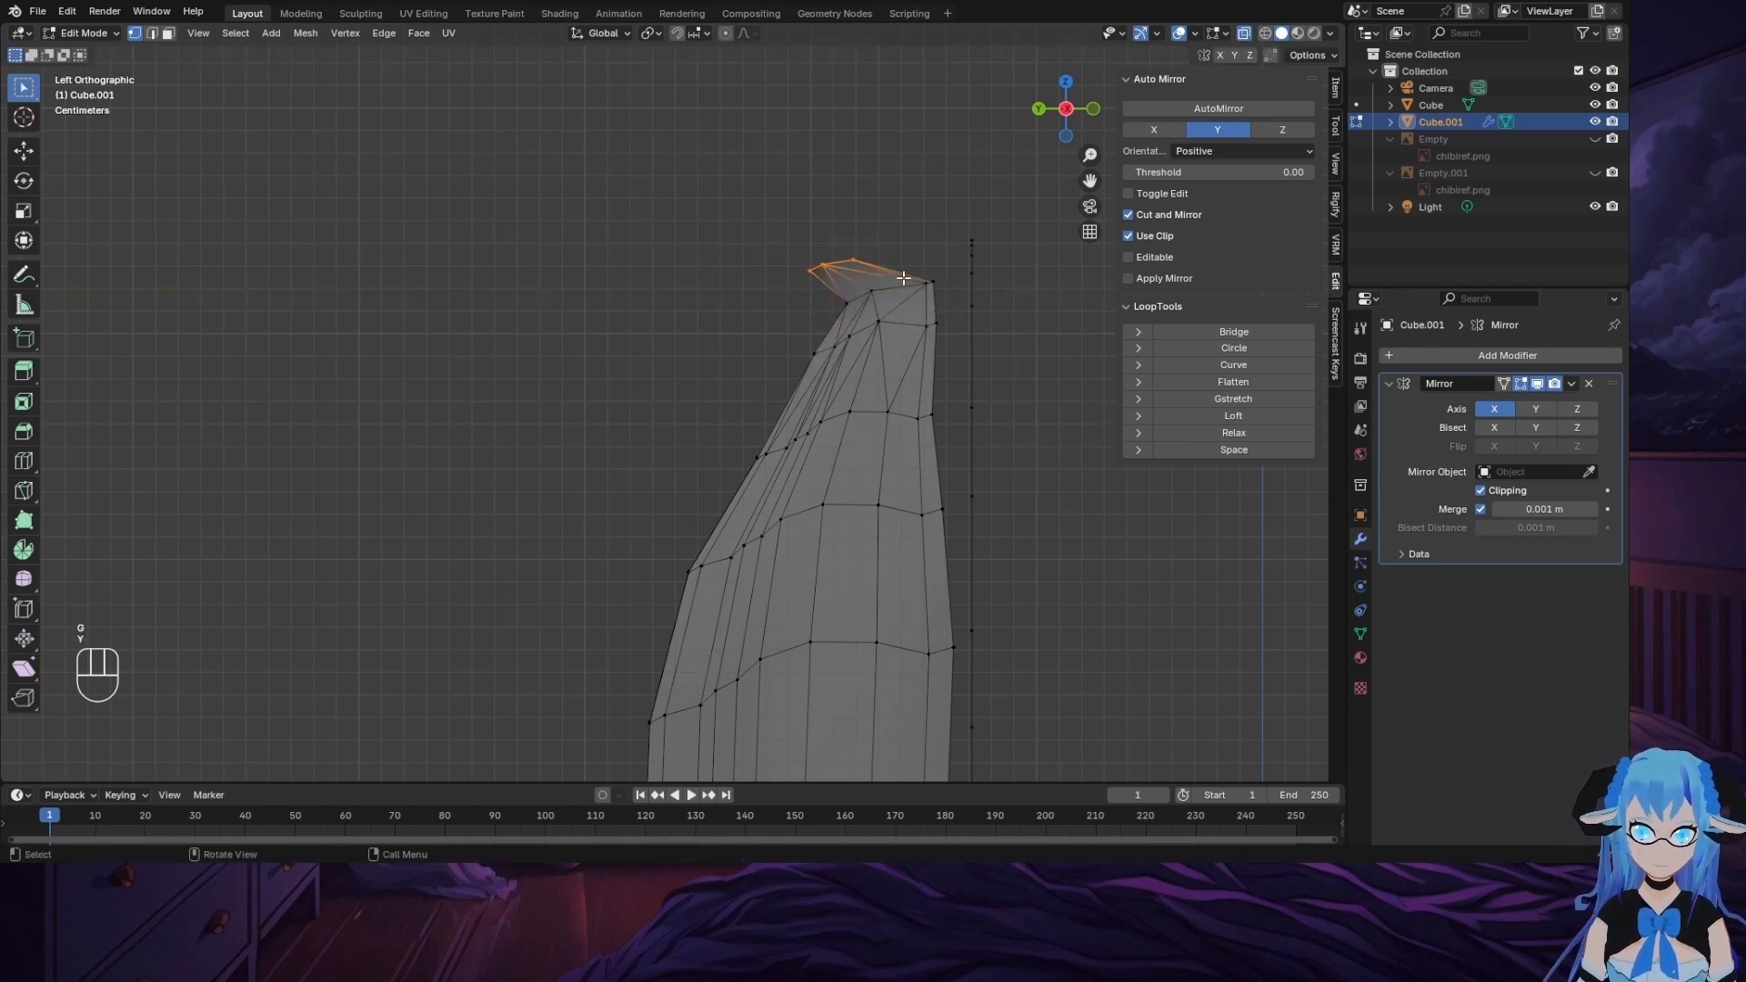
pyautogui.press('g')
pyautogui.press('y')
pyautogui.click(982, 278)
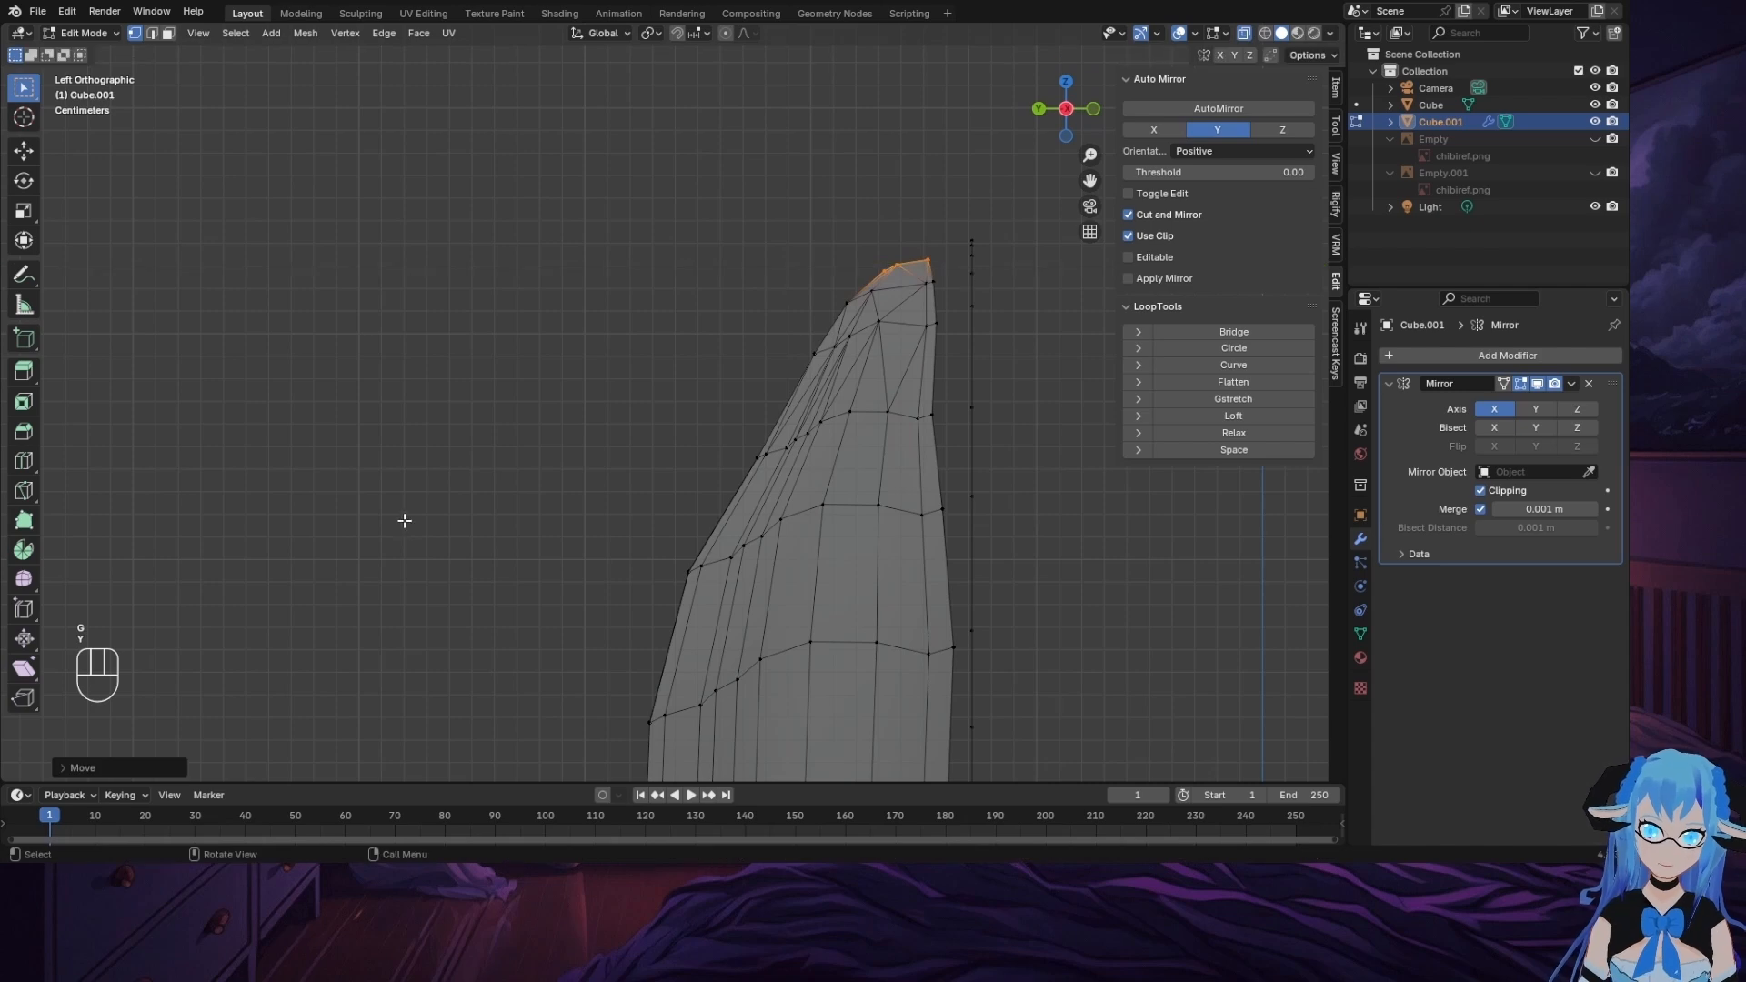
# Step: Relax the two lowest horizontal forehead loops above the eye with LoopTools, working in the back view
pyautogui.moveTo(404, 521); pyautogui.dragTo(610, 512, button='middle')
pyautogui.click(1063, 107)
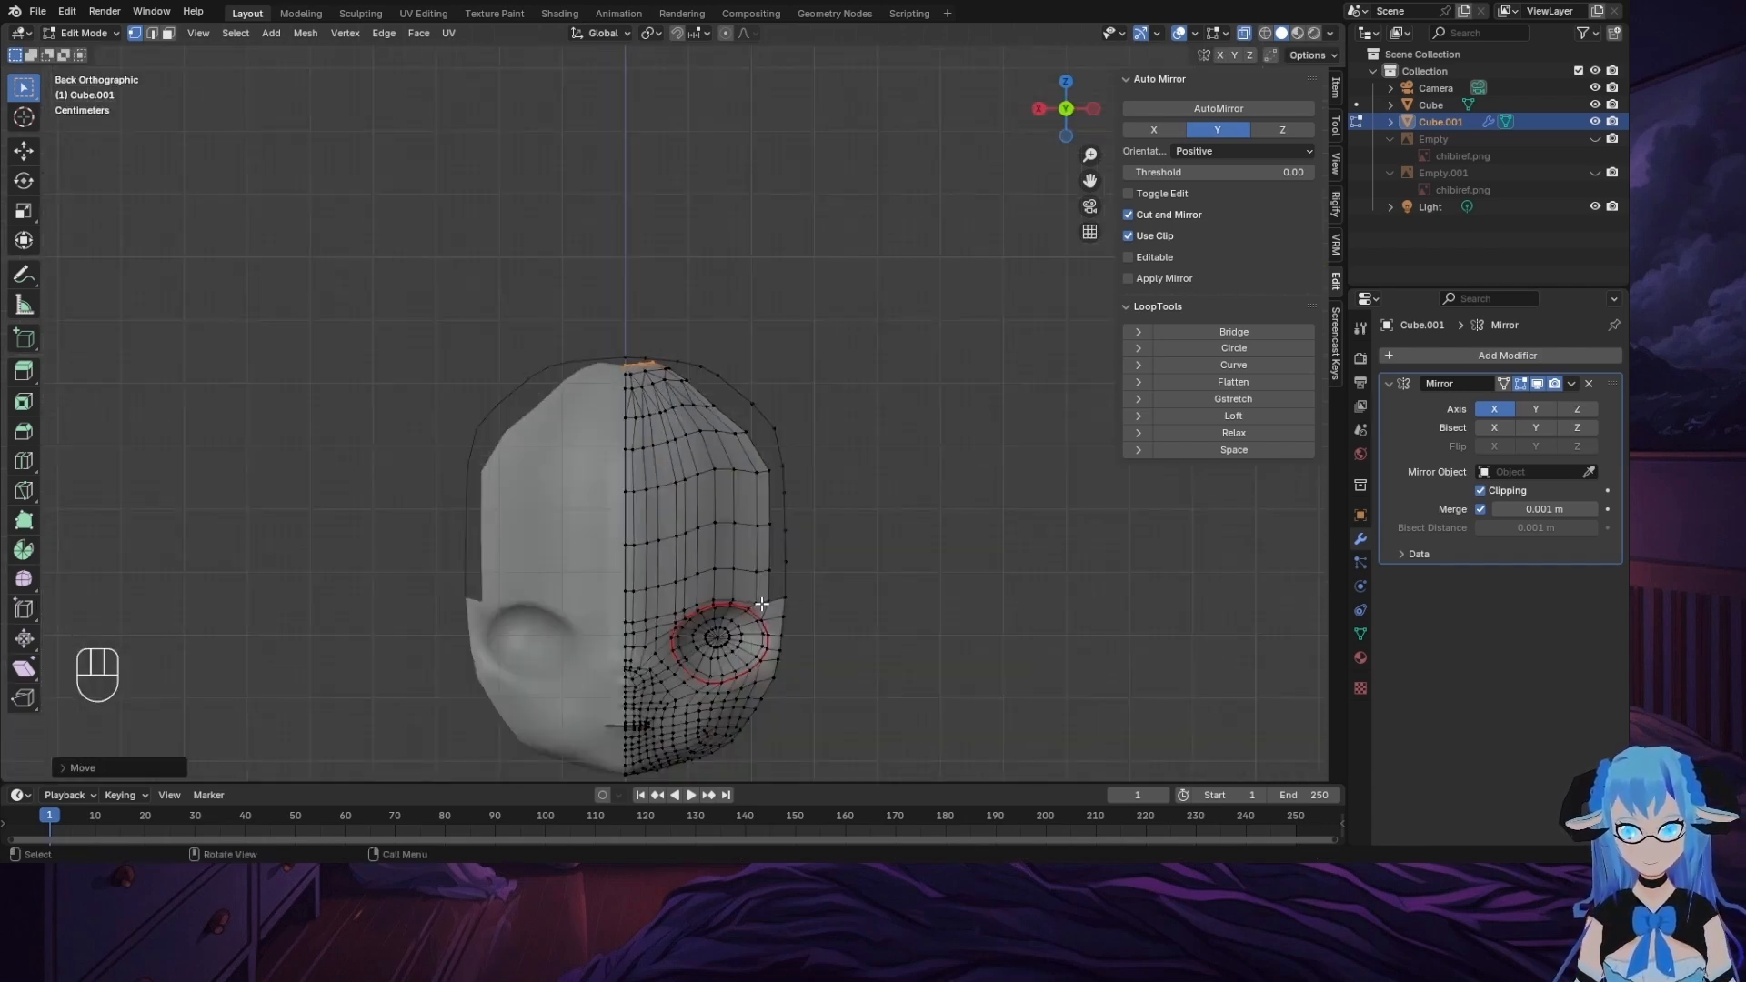
pyautogui.moveTo(1089, 182); pyautogui.dragTo(1048, 0)
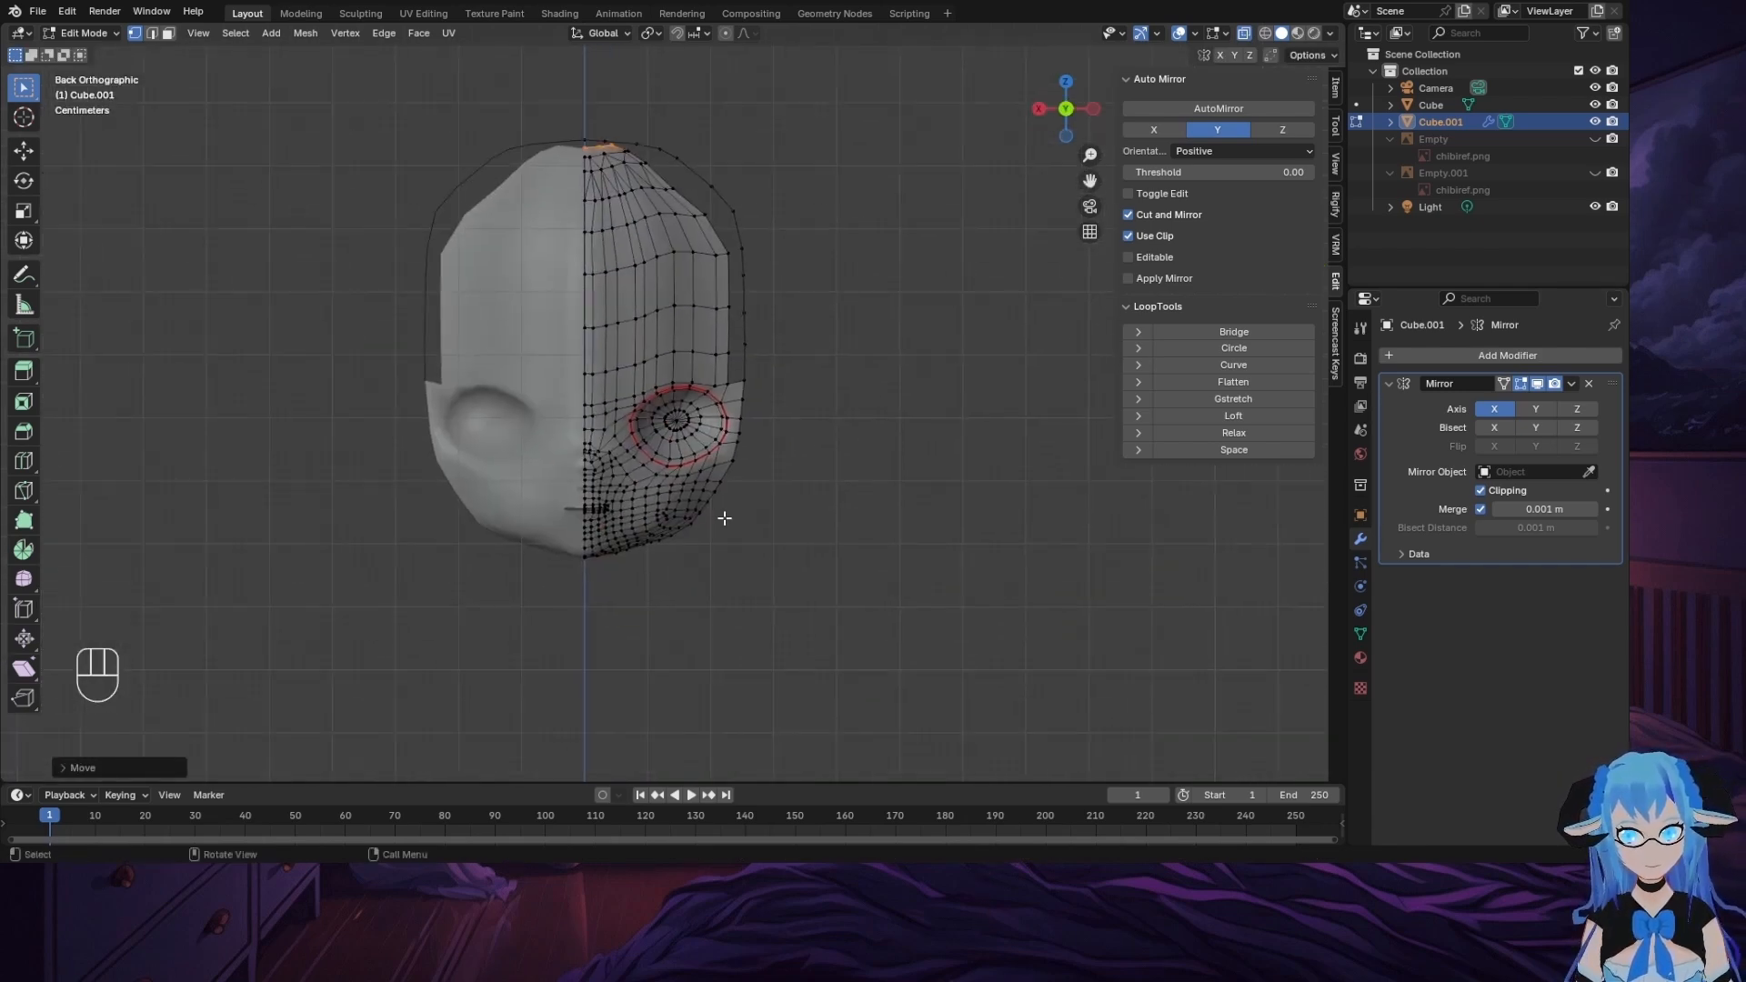
pyautogui.keyDown('alt'); pyautogui.click(656, 364); pyautogui.keyUp('alt')
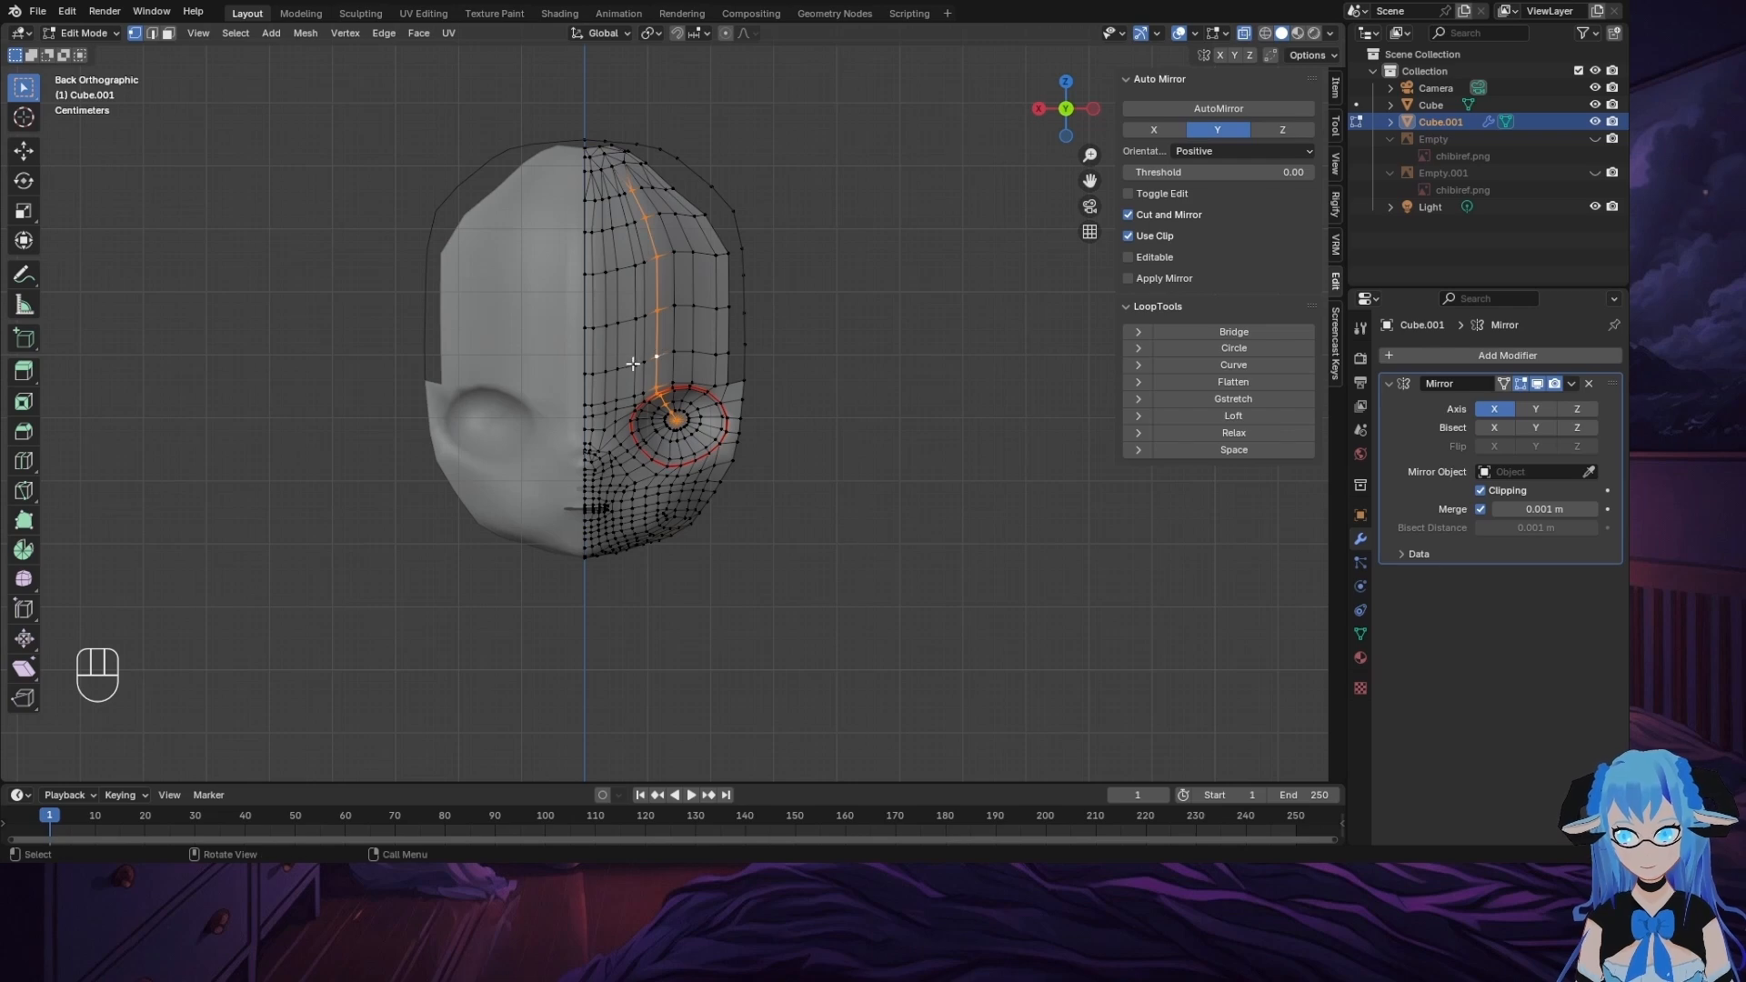
pyautogui.keyDown('alt'); pyautogui.click(622, 368); pyautogui.keyUp('alt')
pyautogui.click(1183, 433)
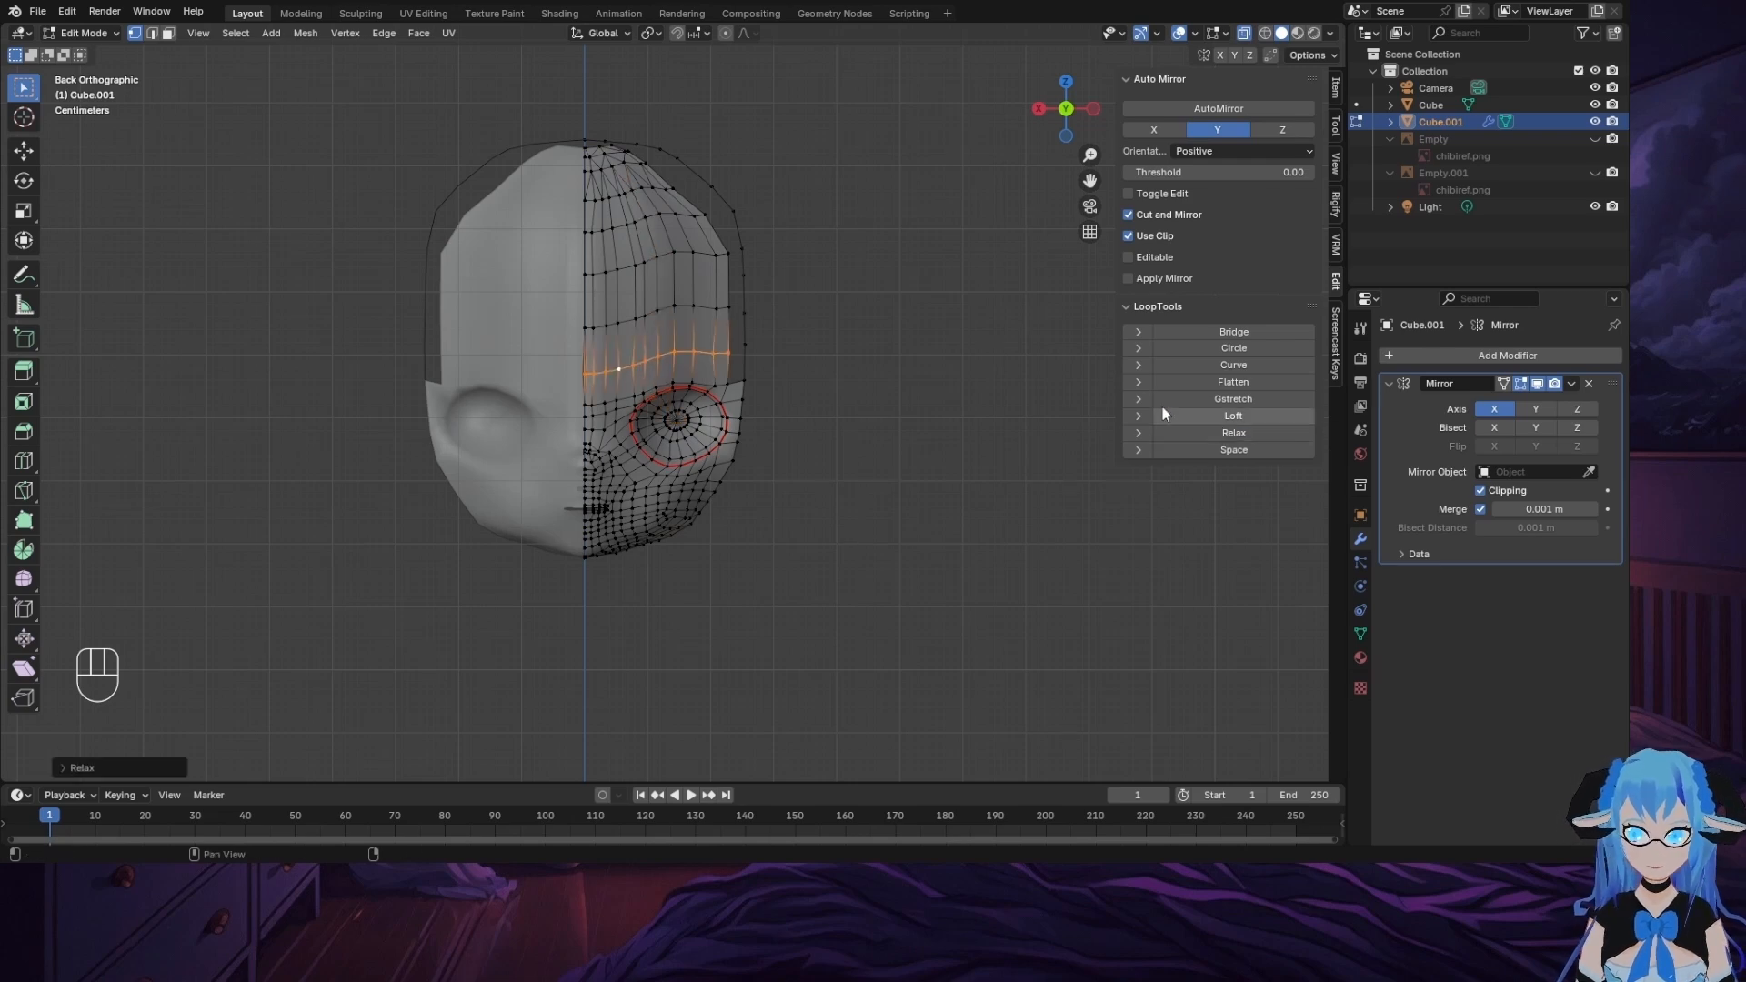
pyautogui.keyDown('alt'); pyautogui.click(650, 314); pyautogui.keyUp('alt')
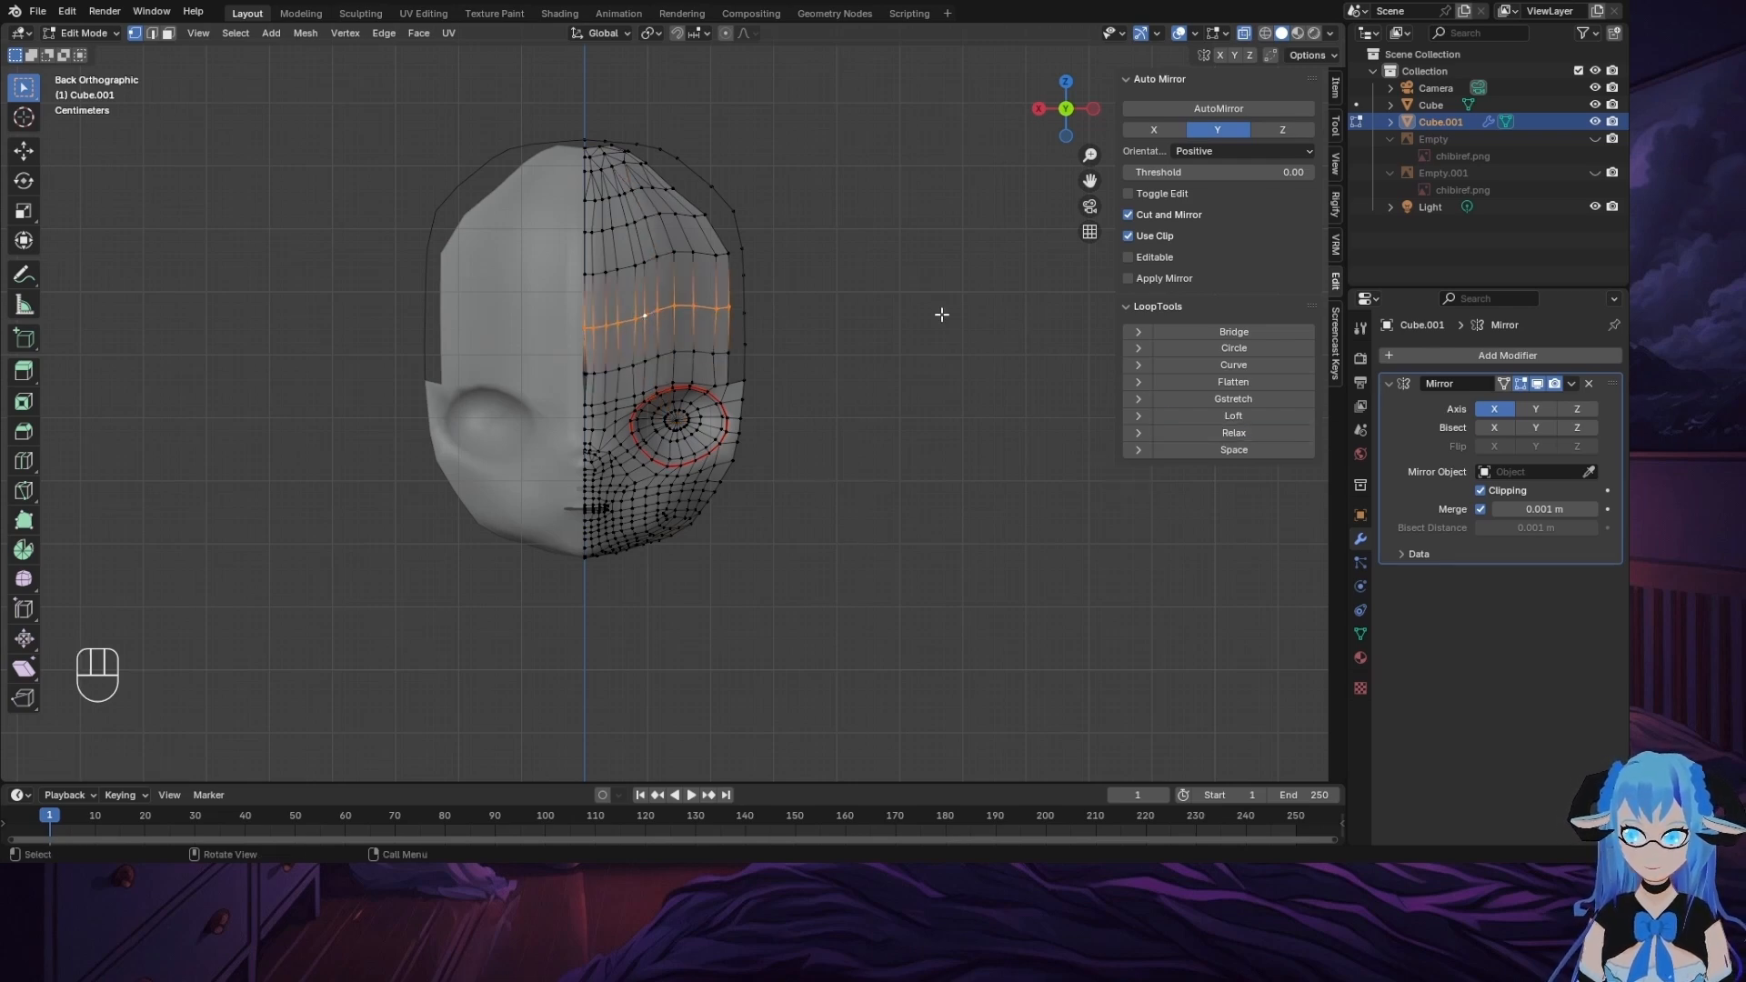
pyautogui.click(1259, 434)
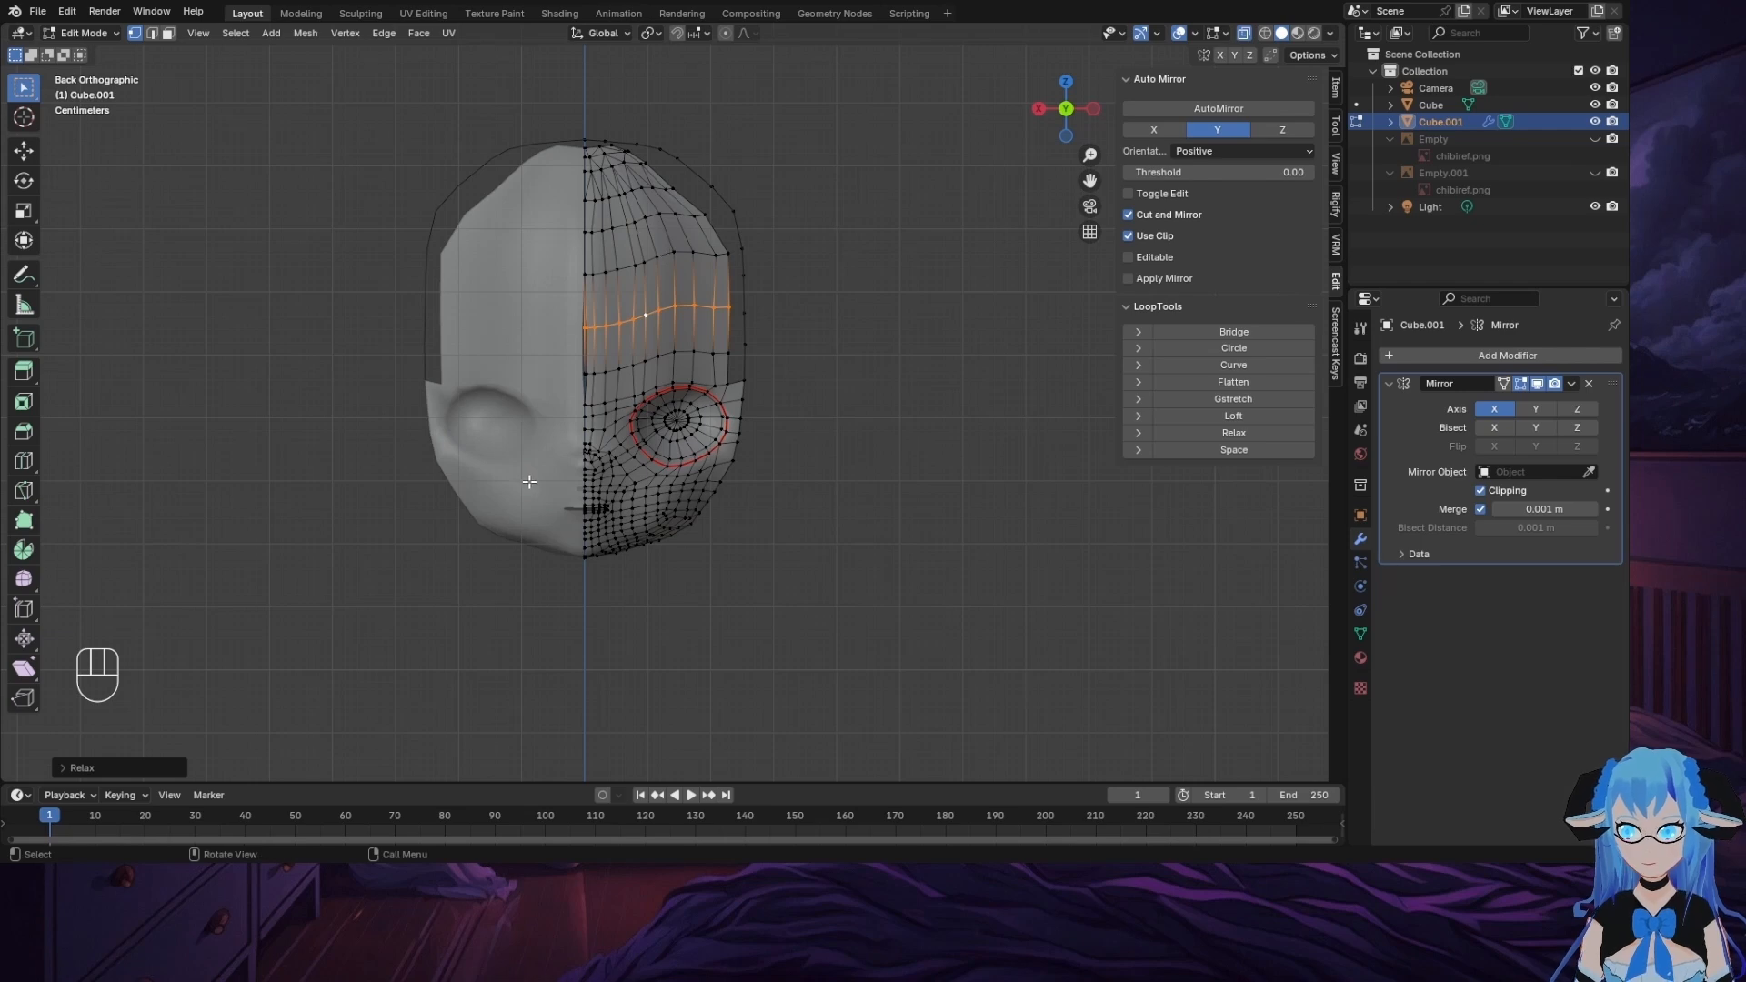
# Step: Examine the vertices along the mirror centre seam, from the gap above the nose up to the crown
pyautogui.scroll(7, 503, 462)
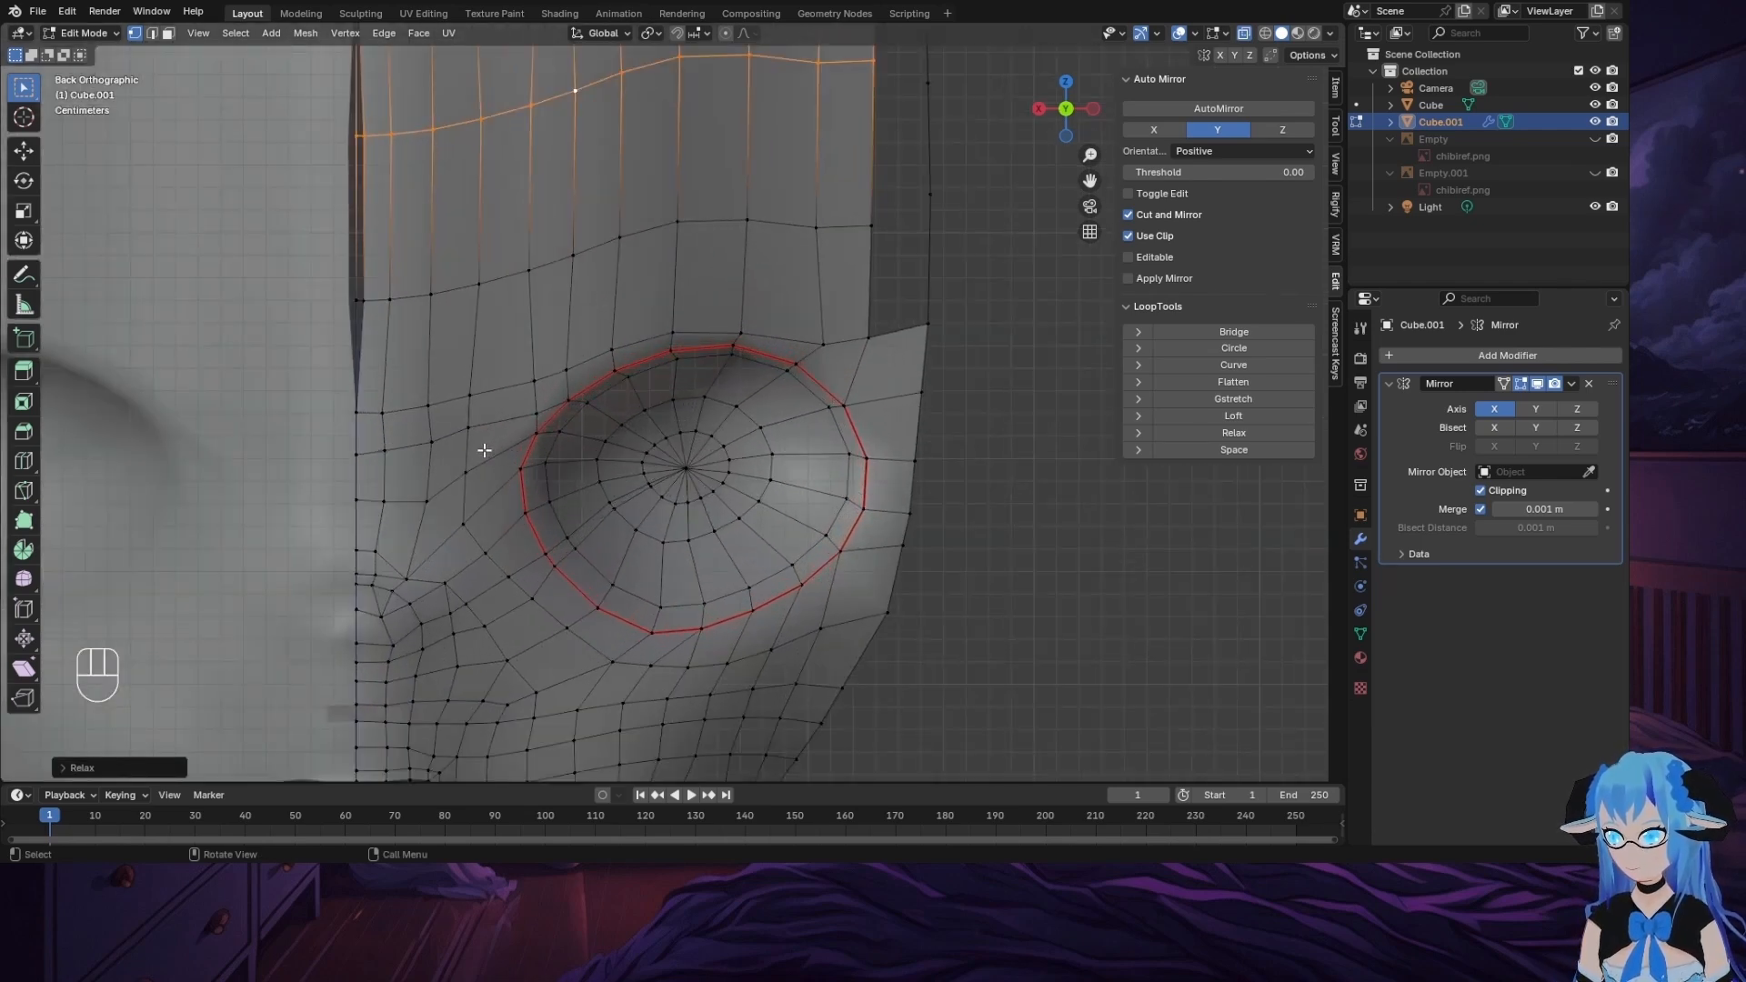
pyautogui.scroll(6, 517, 382)
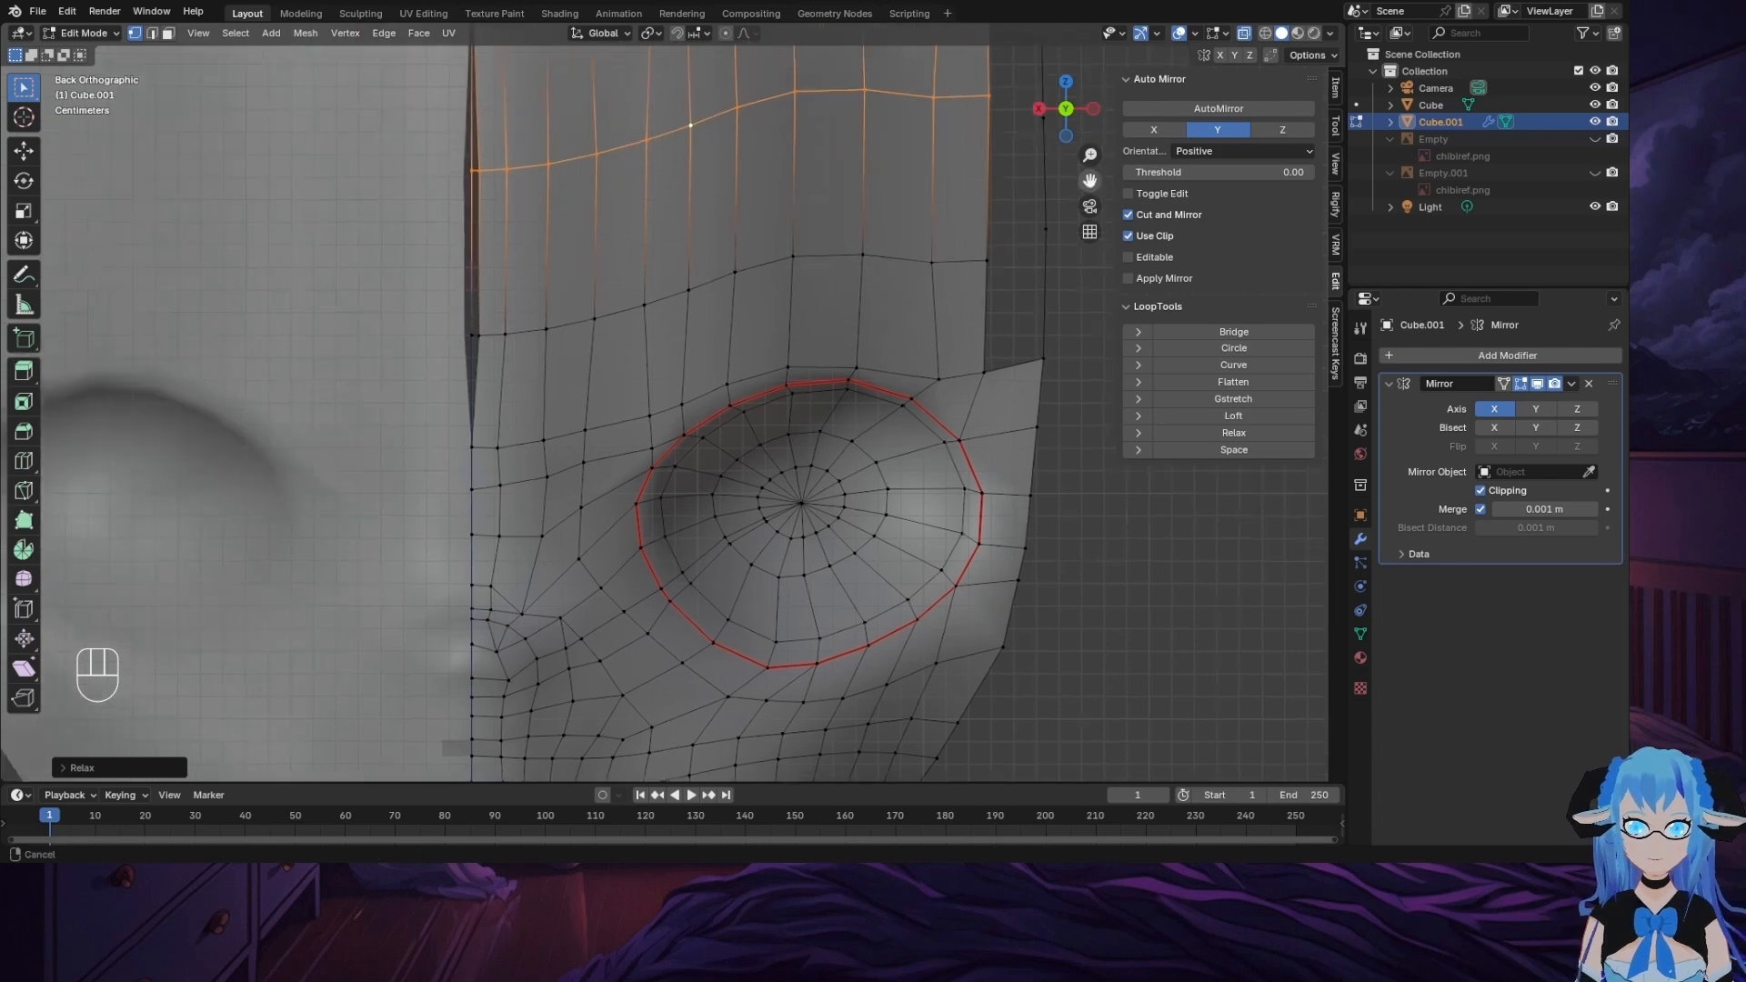
pyautogui.click(599, 302)
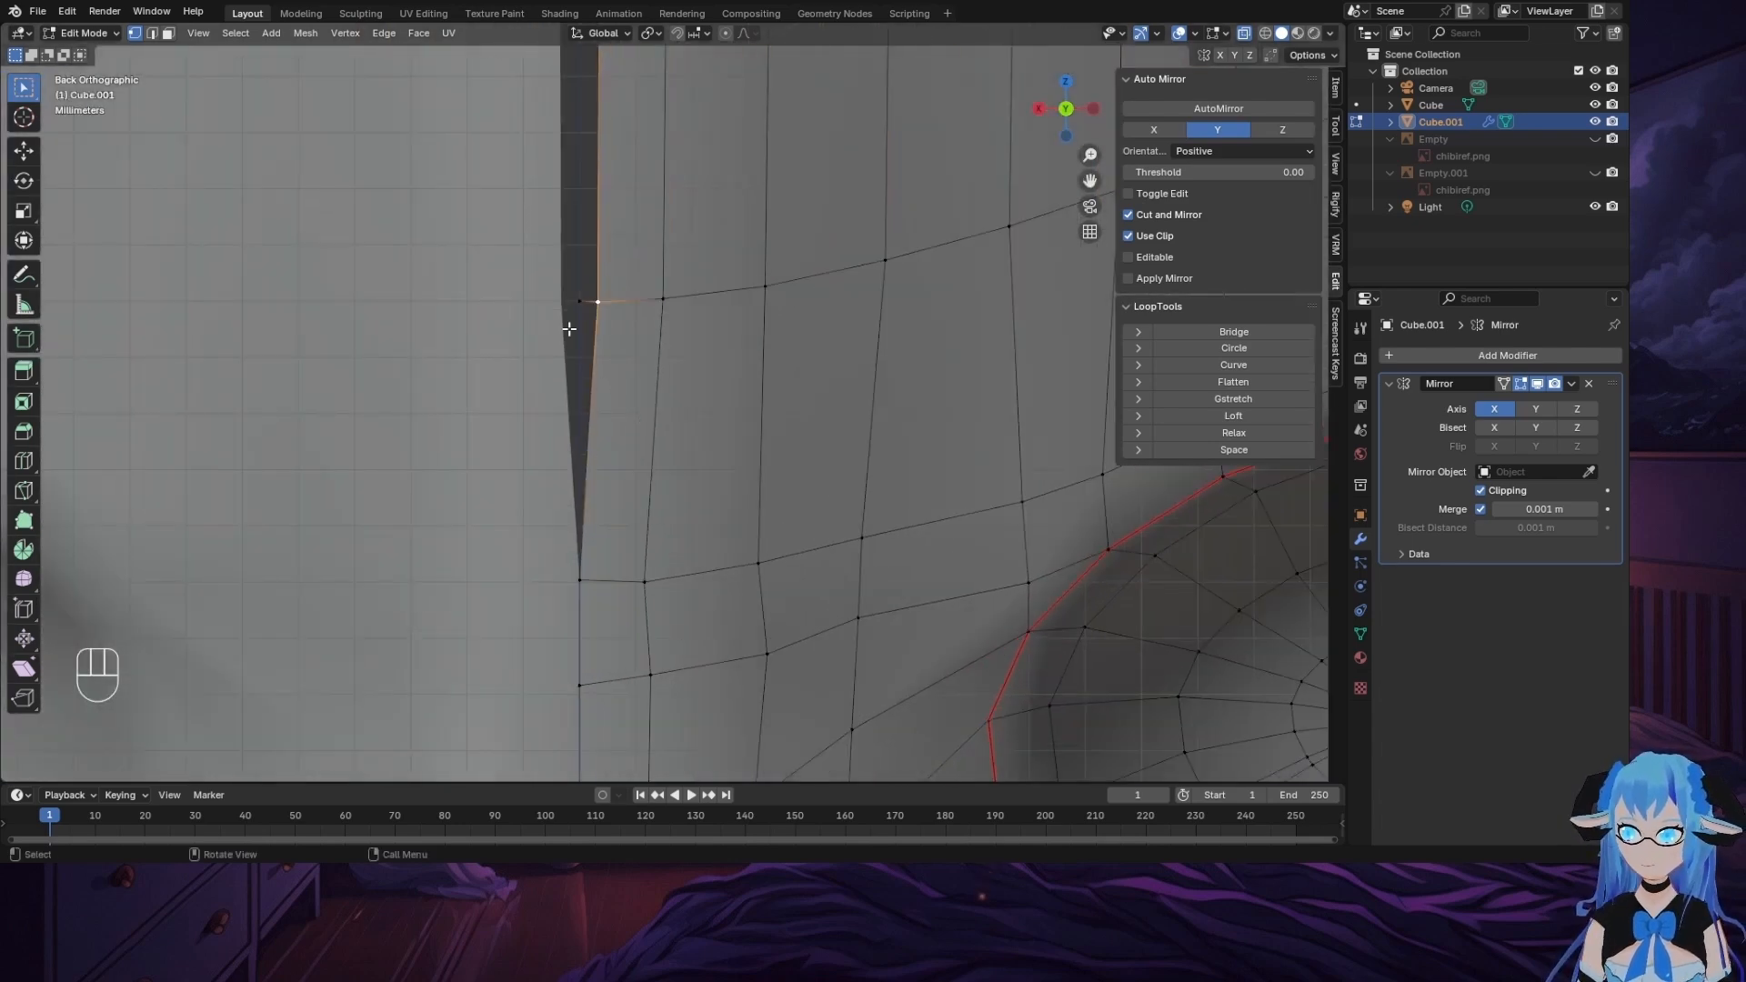
pyautogui.click(580, 302)
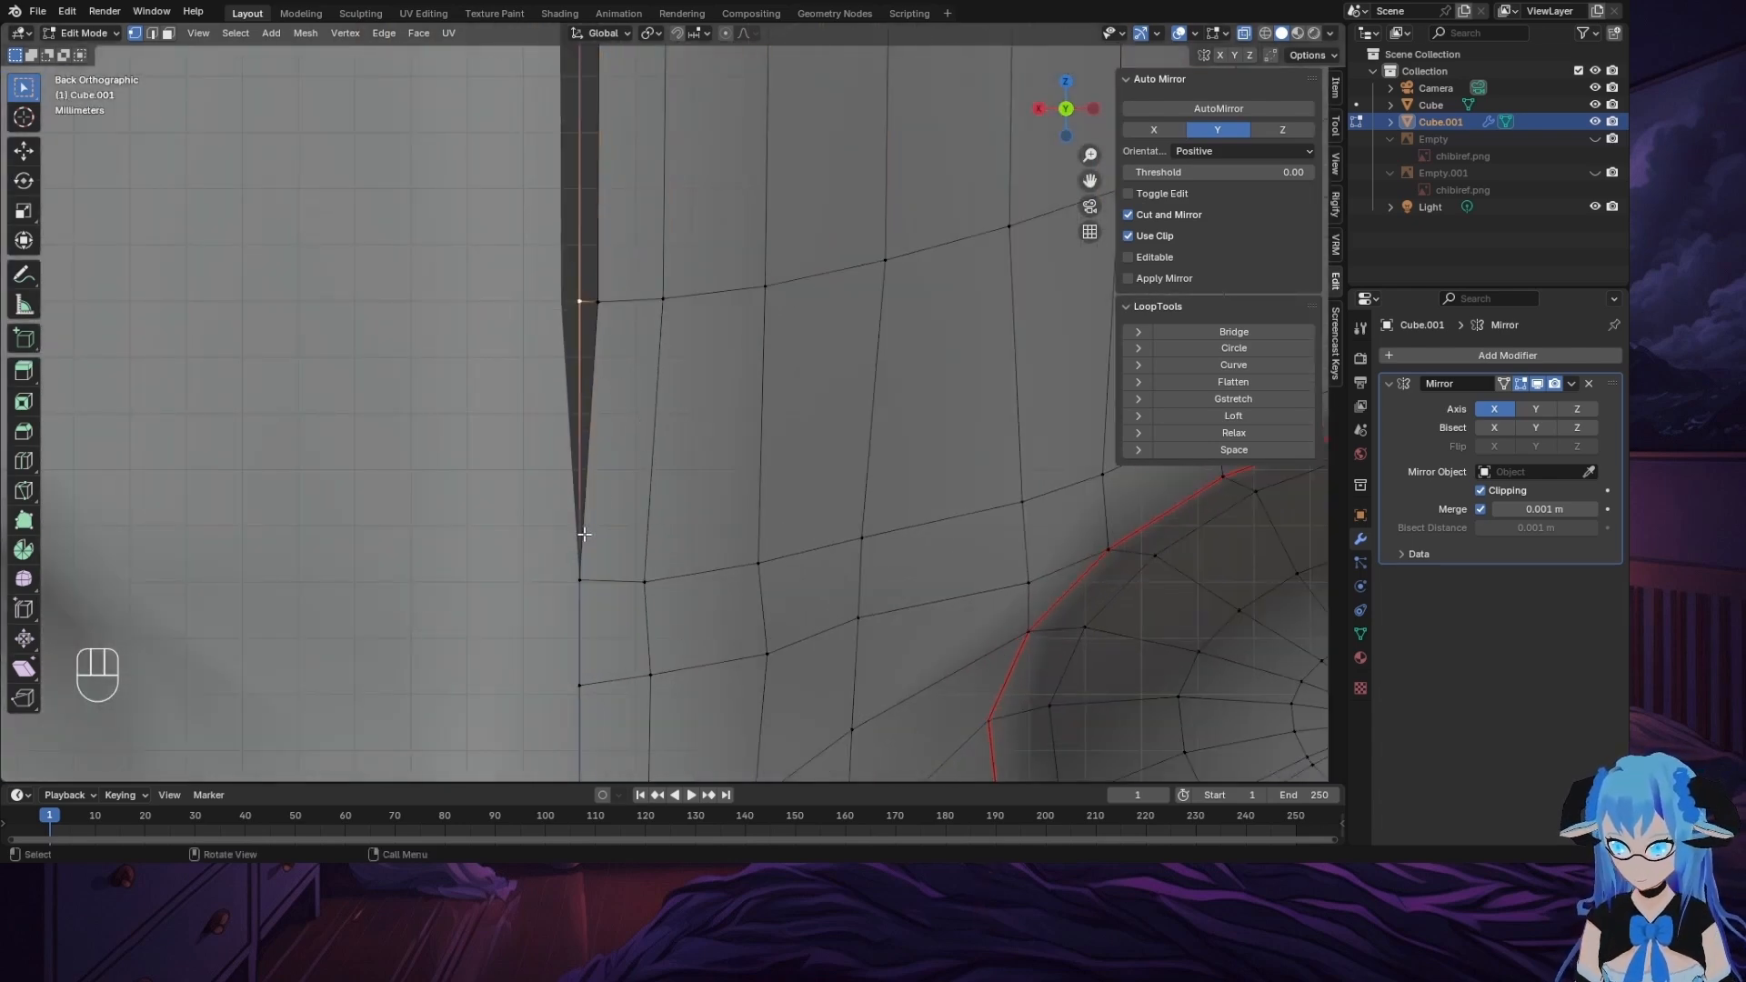
pyautogui.click(581, 578)
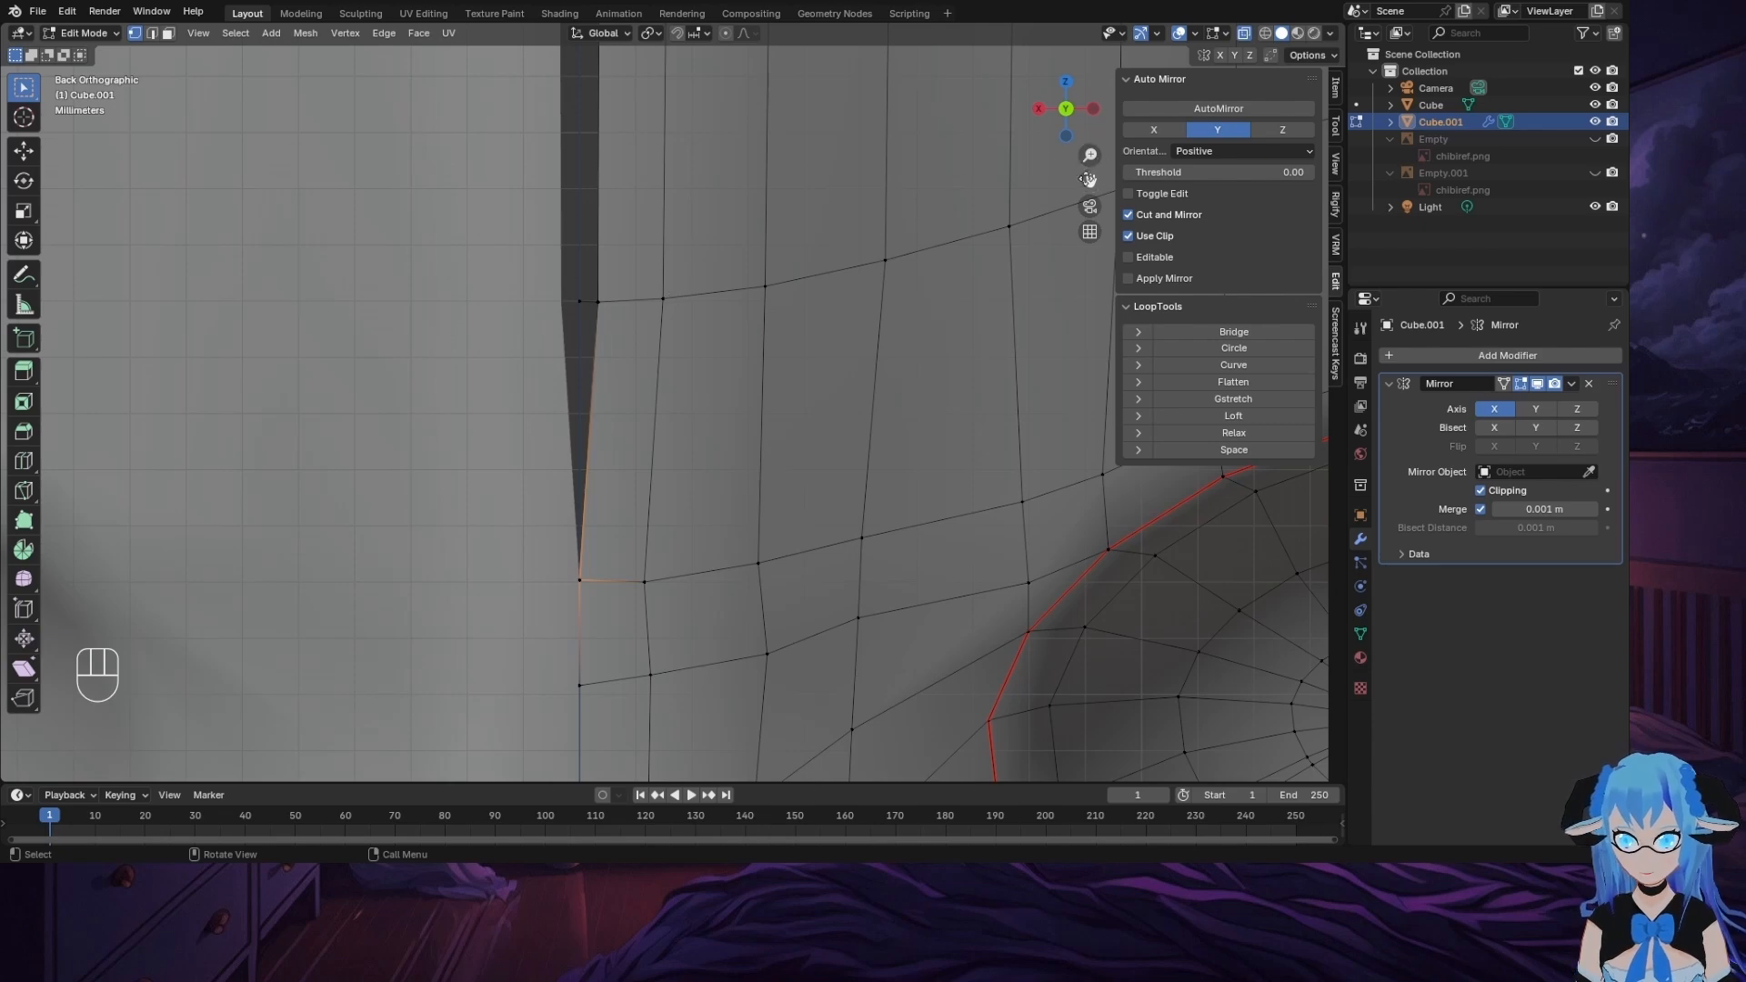
pyautogui.moveTo(1091, 178)
pyautogui.mouseDown()
pyautogui.moveTo(1129, 980)
pyautogui.moveTo(1090, 178)
pyautogui.mouseUp()
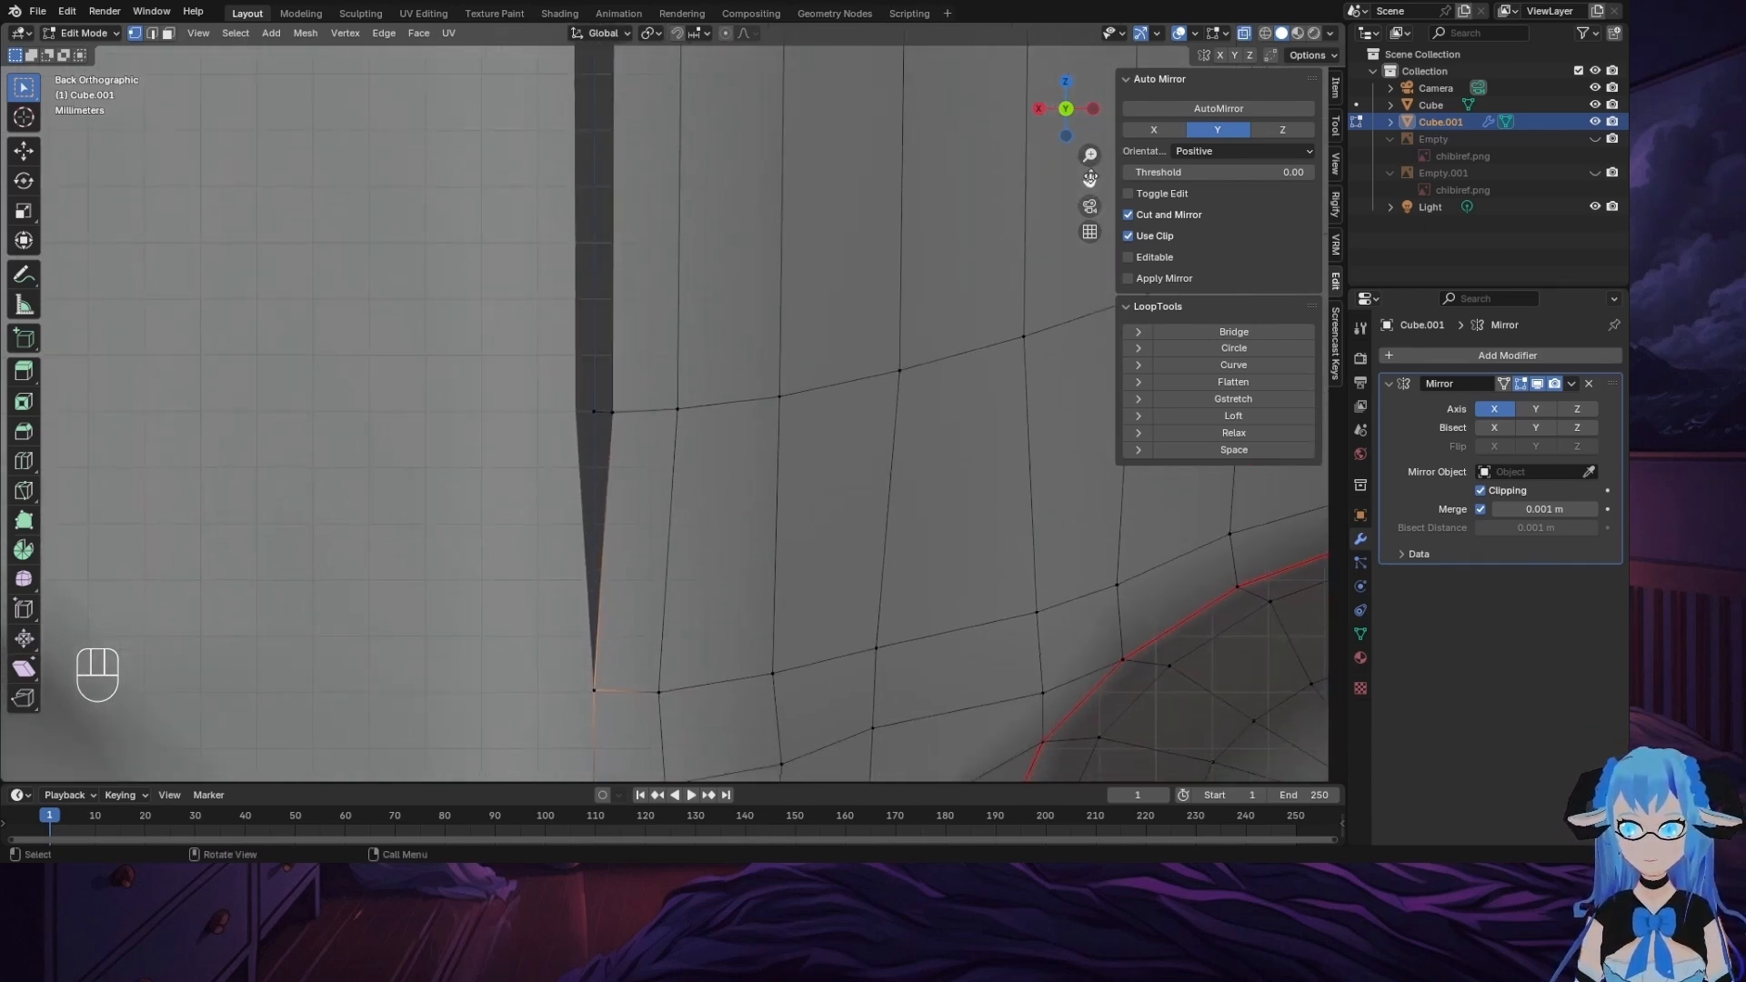
pyautogui.click(615, 411)
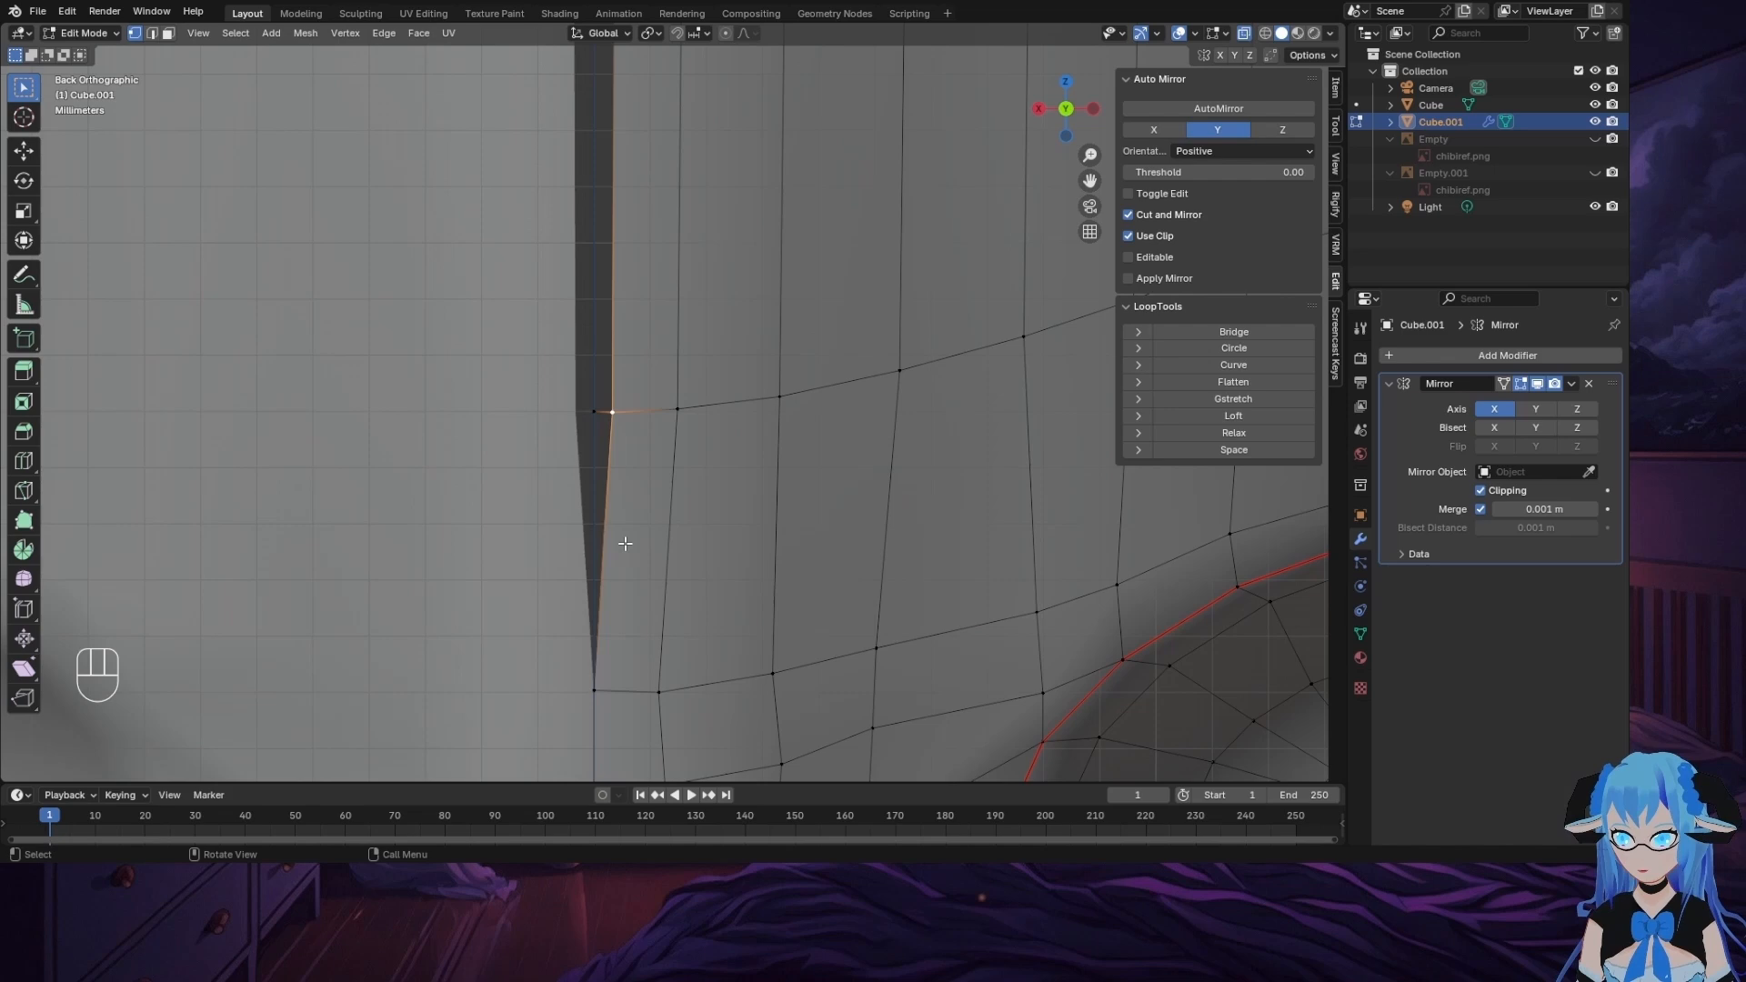
pyautogui.click(597, 689)
pyautogui.scroll(-1, 707, 536)
pyautogui.moveTo(1091, 180); pyautogui.dragTo(1088, 699)
pyautogui.moveTo(1091, 180); pyautogui.dragTo(1066, 942)
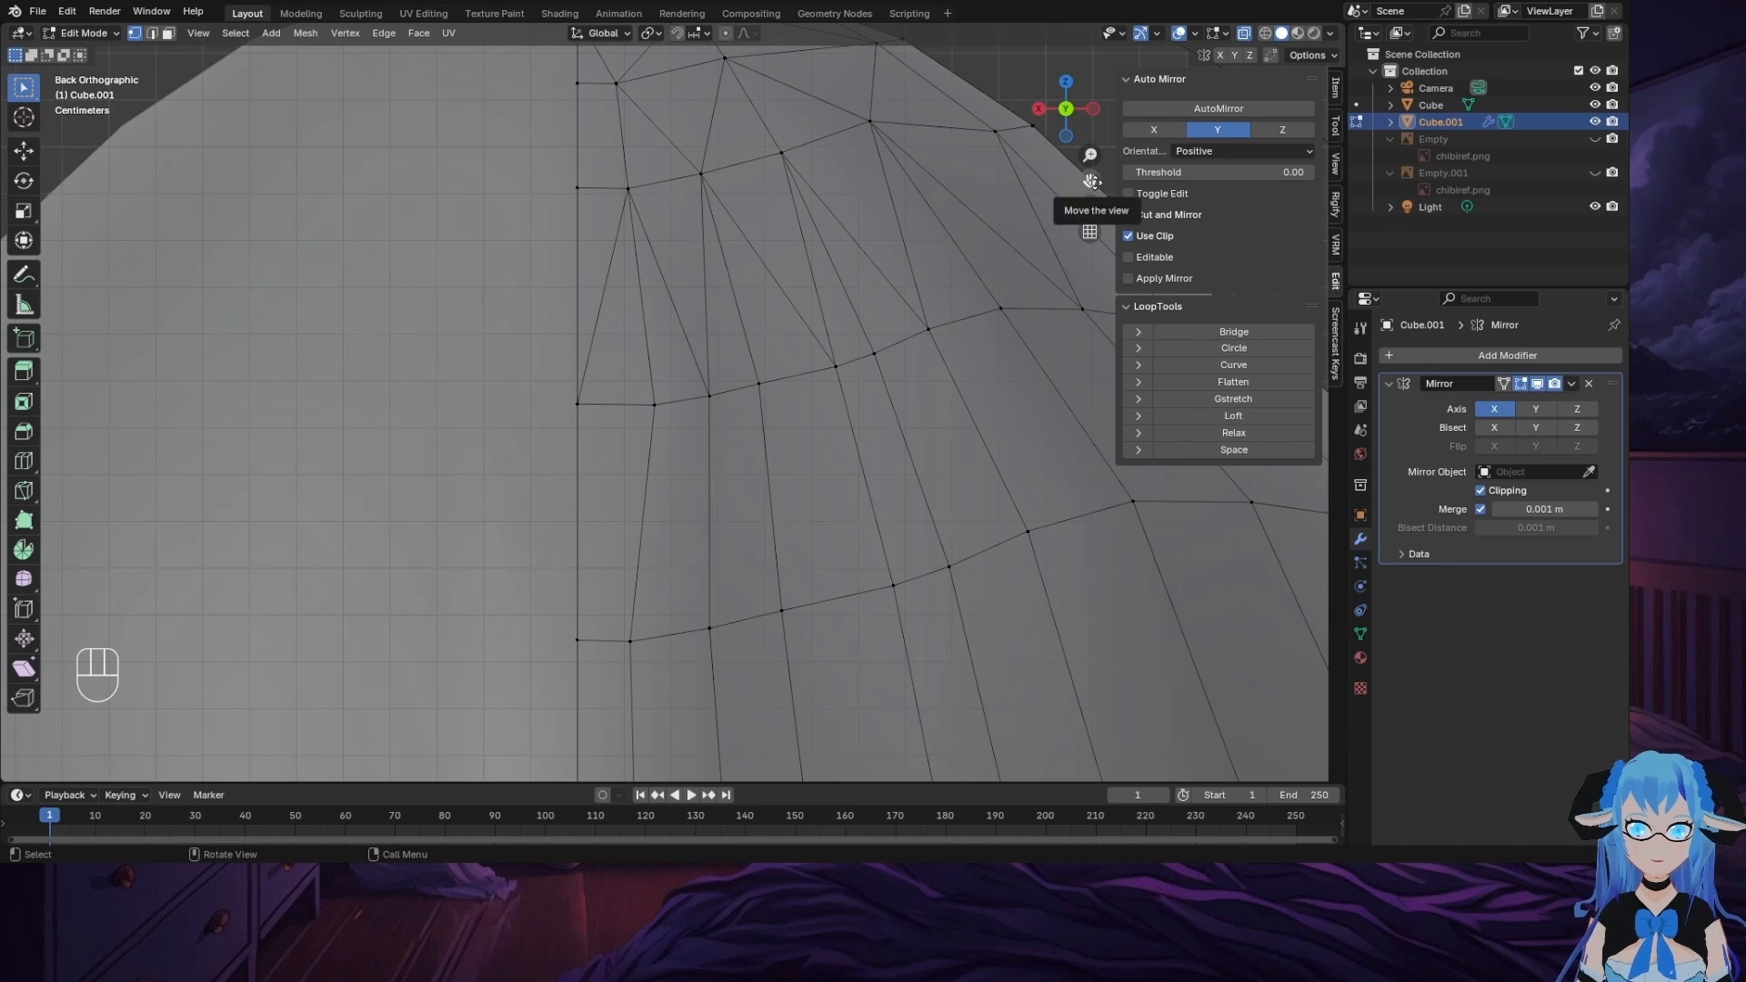
pyautogui.moveTo(1090, 180); pyautogui.dragTo(1090, 6)
# Step: Try deleting the edges of the split vertical edge loop along the forehead's centre seam
pyautogui.keyDown('alt'); pyautogui.click(620, 682); pyautogui.keyUp('alt')
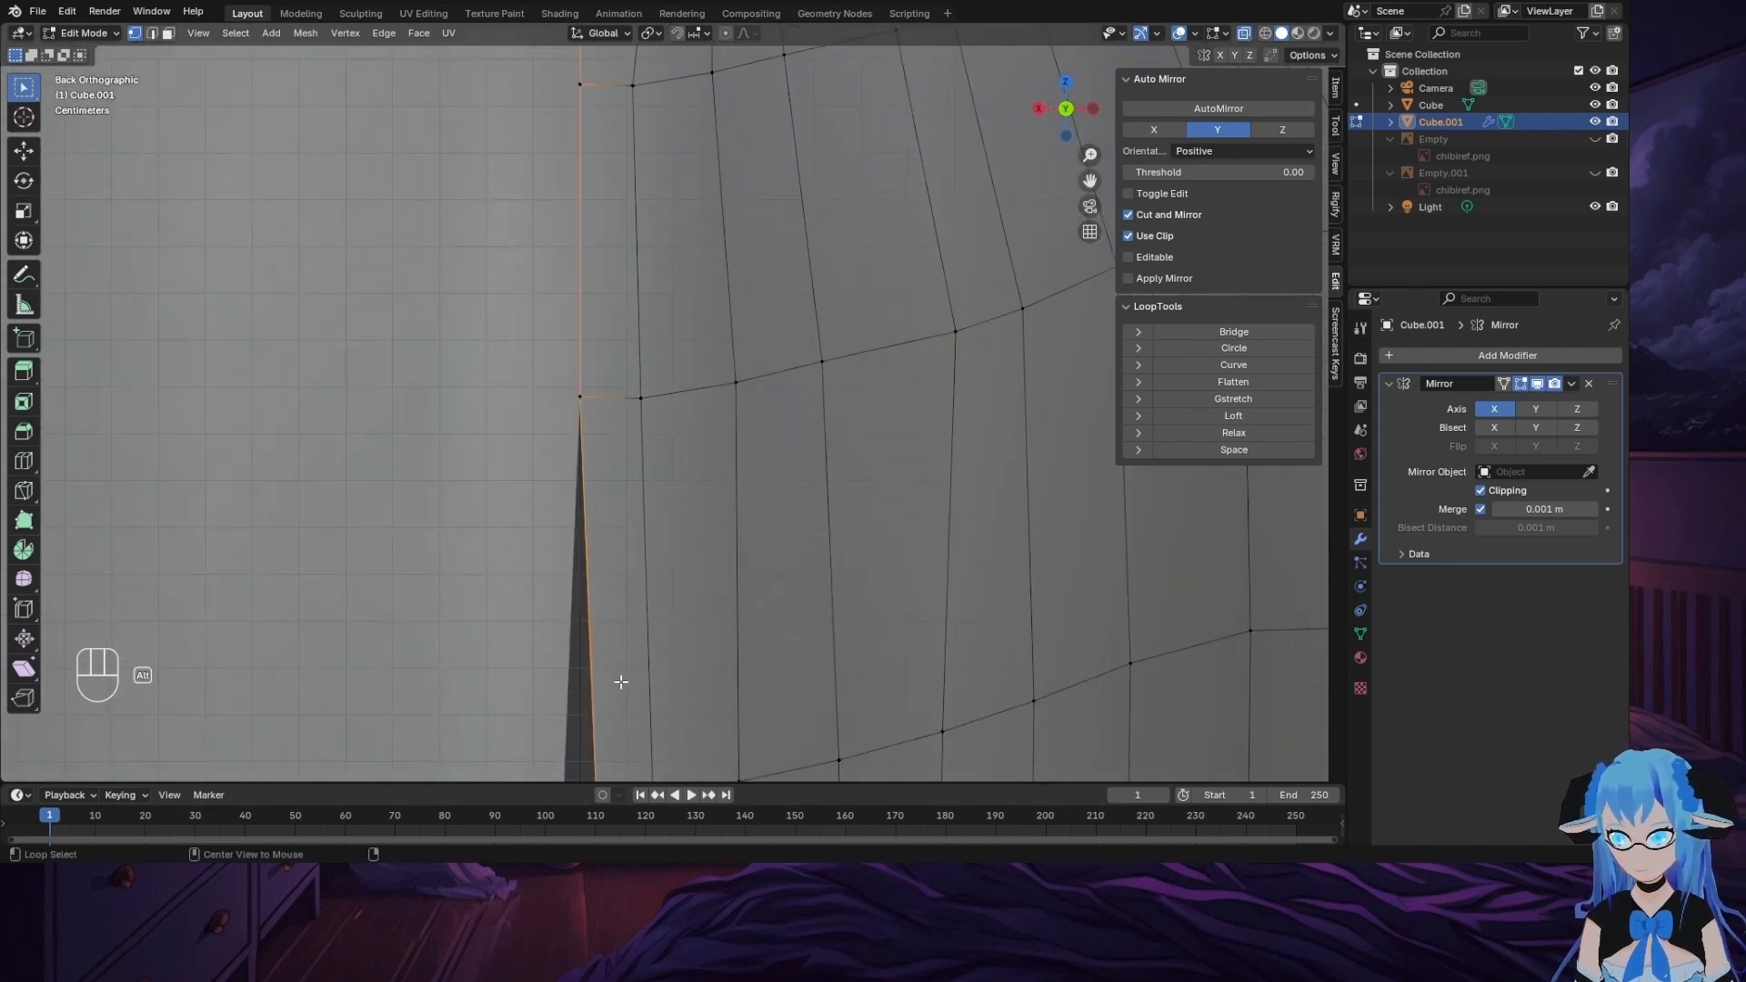
pyautogui.scroll(-4, 804, 669)
pyautogui.scroll(-4, 804, 669)
pyautogui.scroll(4, 812, 715)
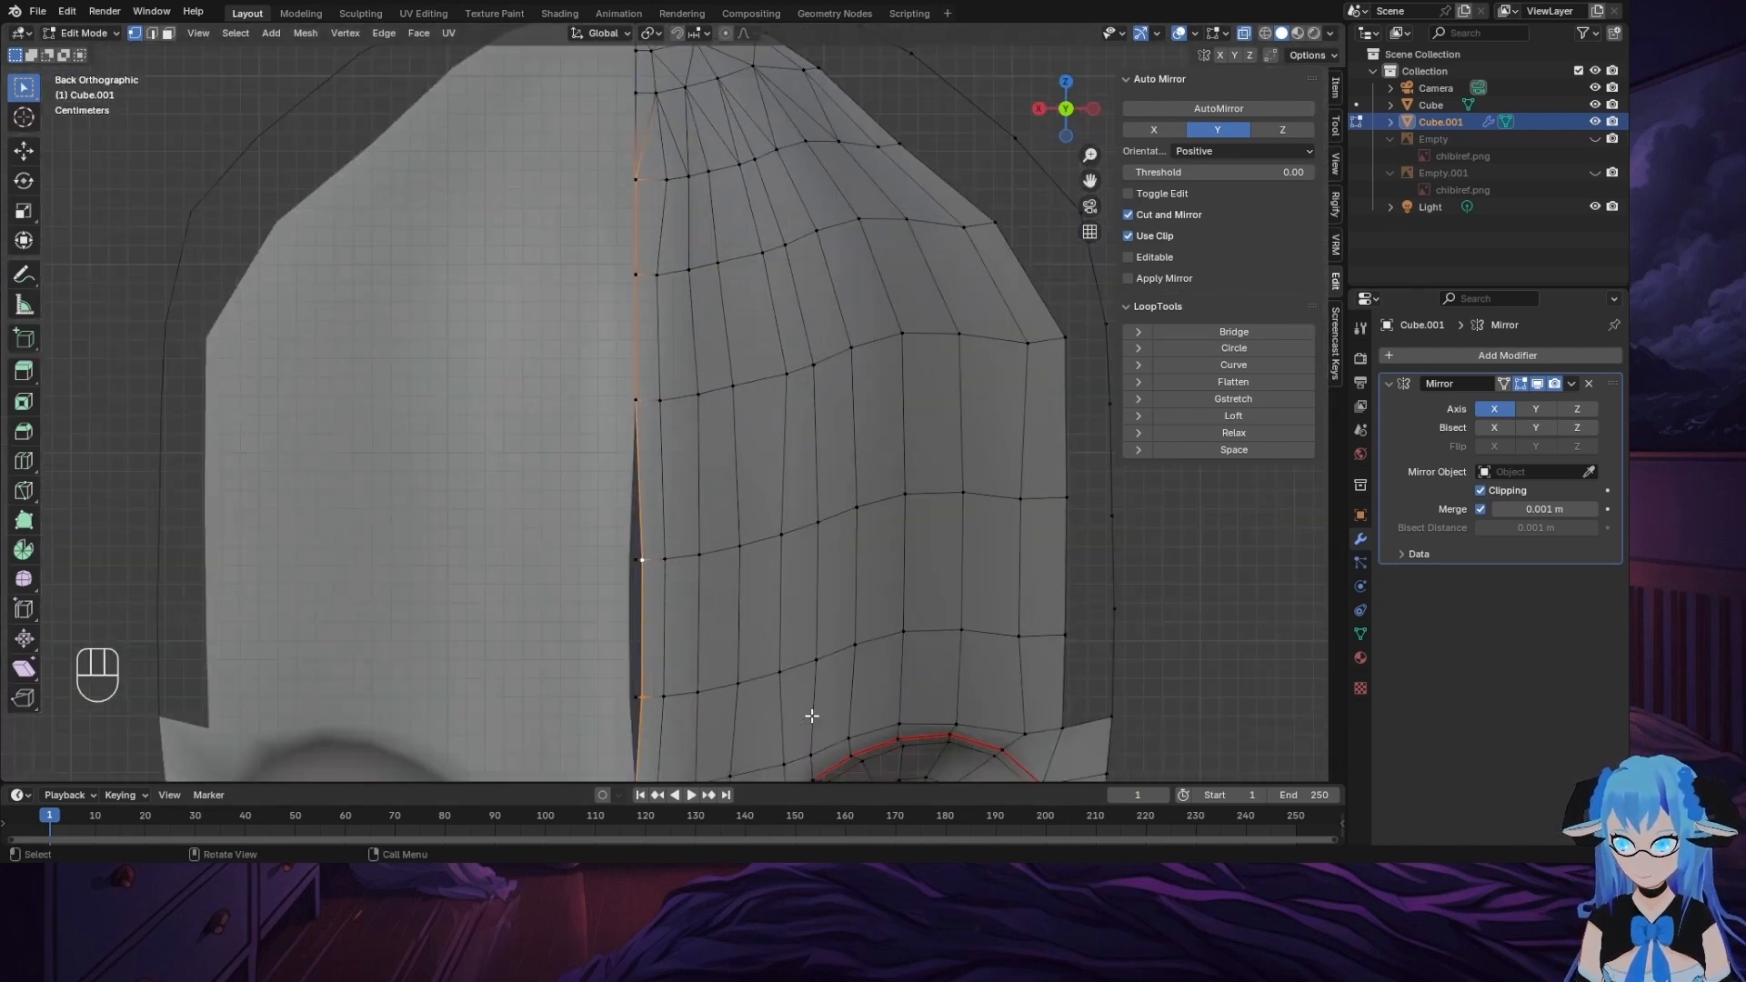
pyautogui.press('x')
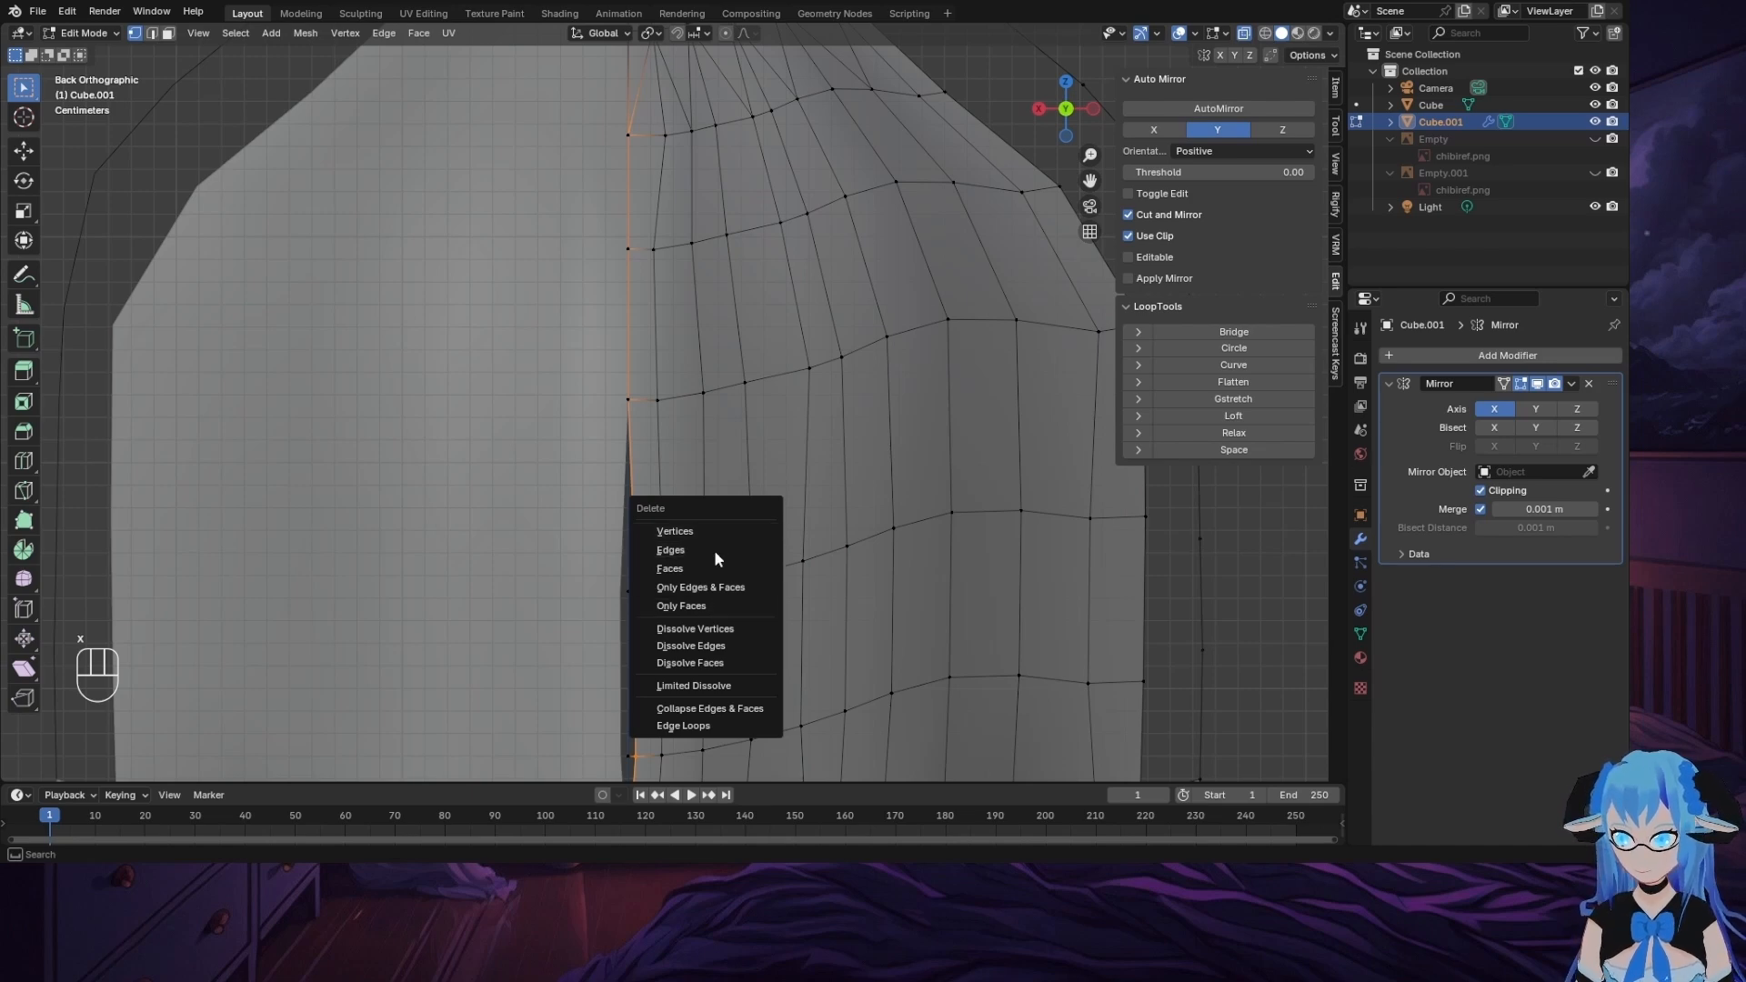
pyautogui.click(717, 550)
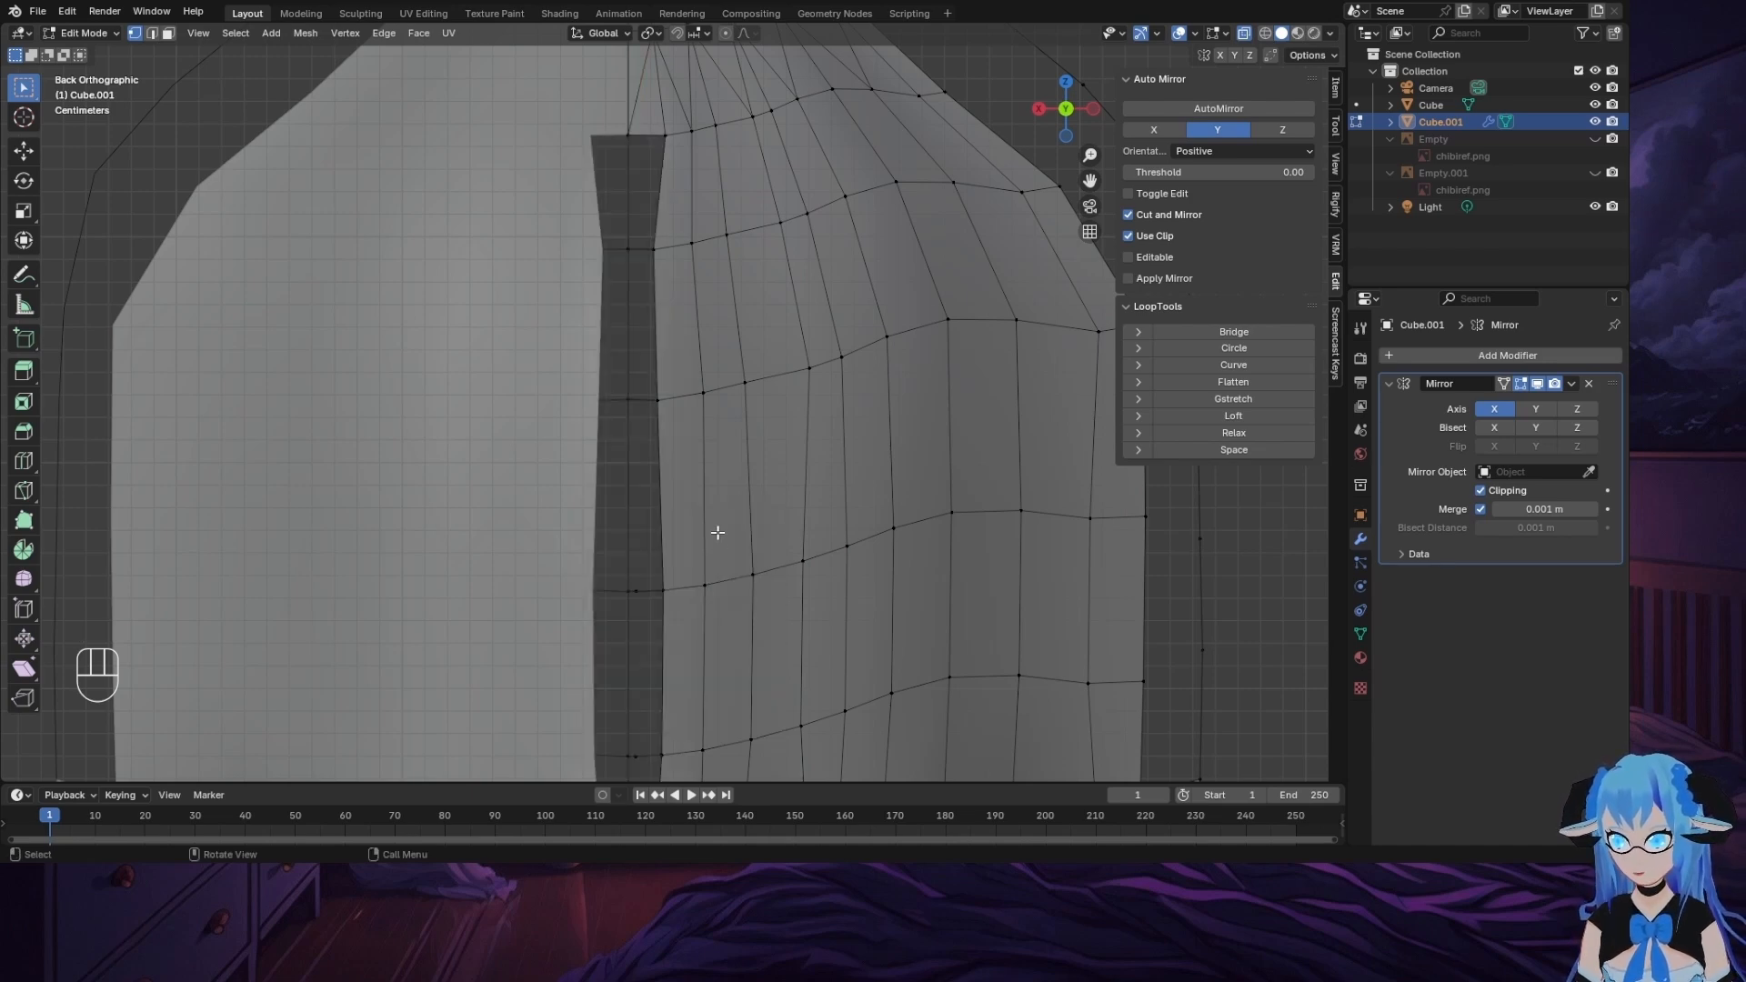
pyautogui.scroll(-4, 718, 532)
pyautogui.scroll(4, 714, 527)
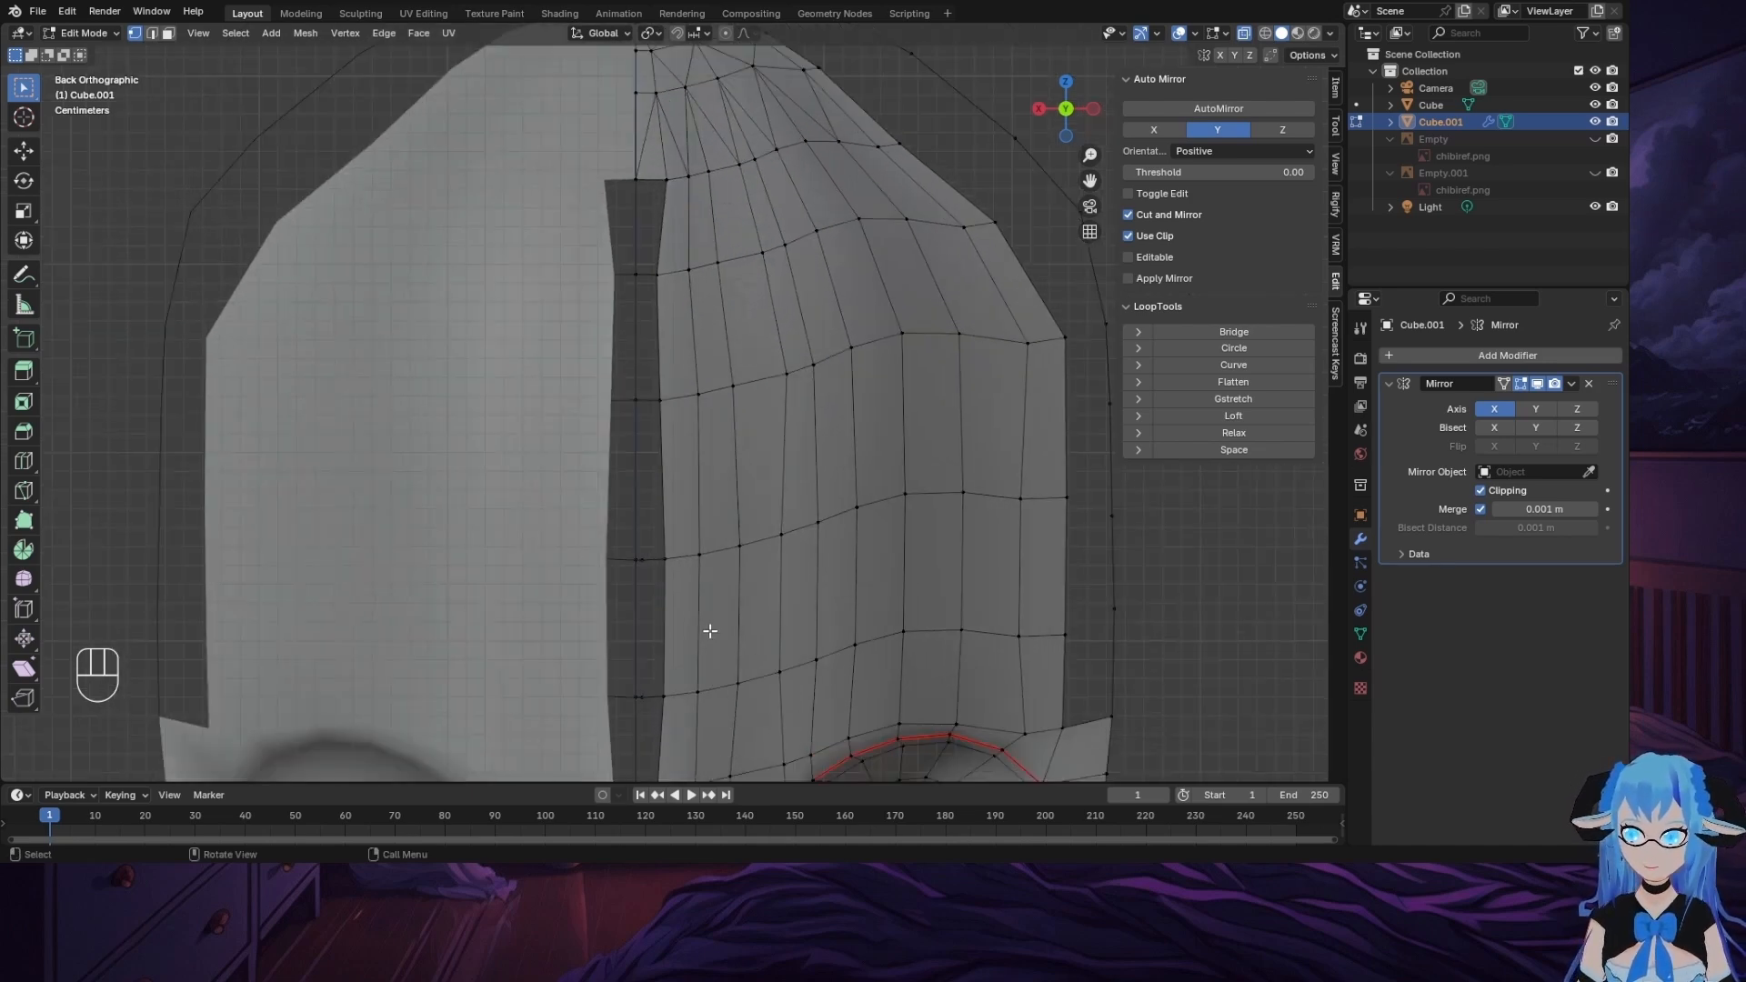
pyautogui.scroll(-2, 714, 369)
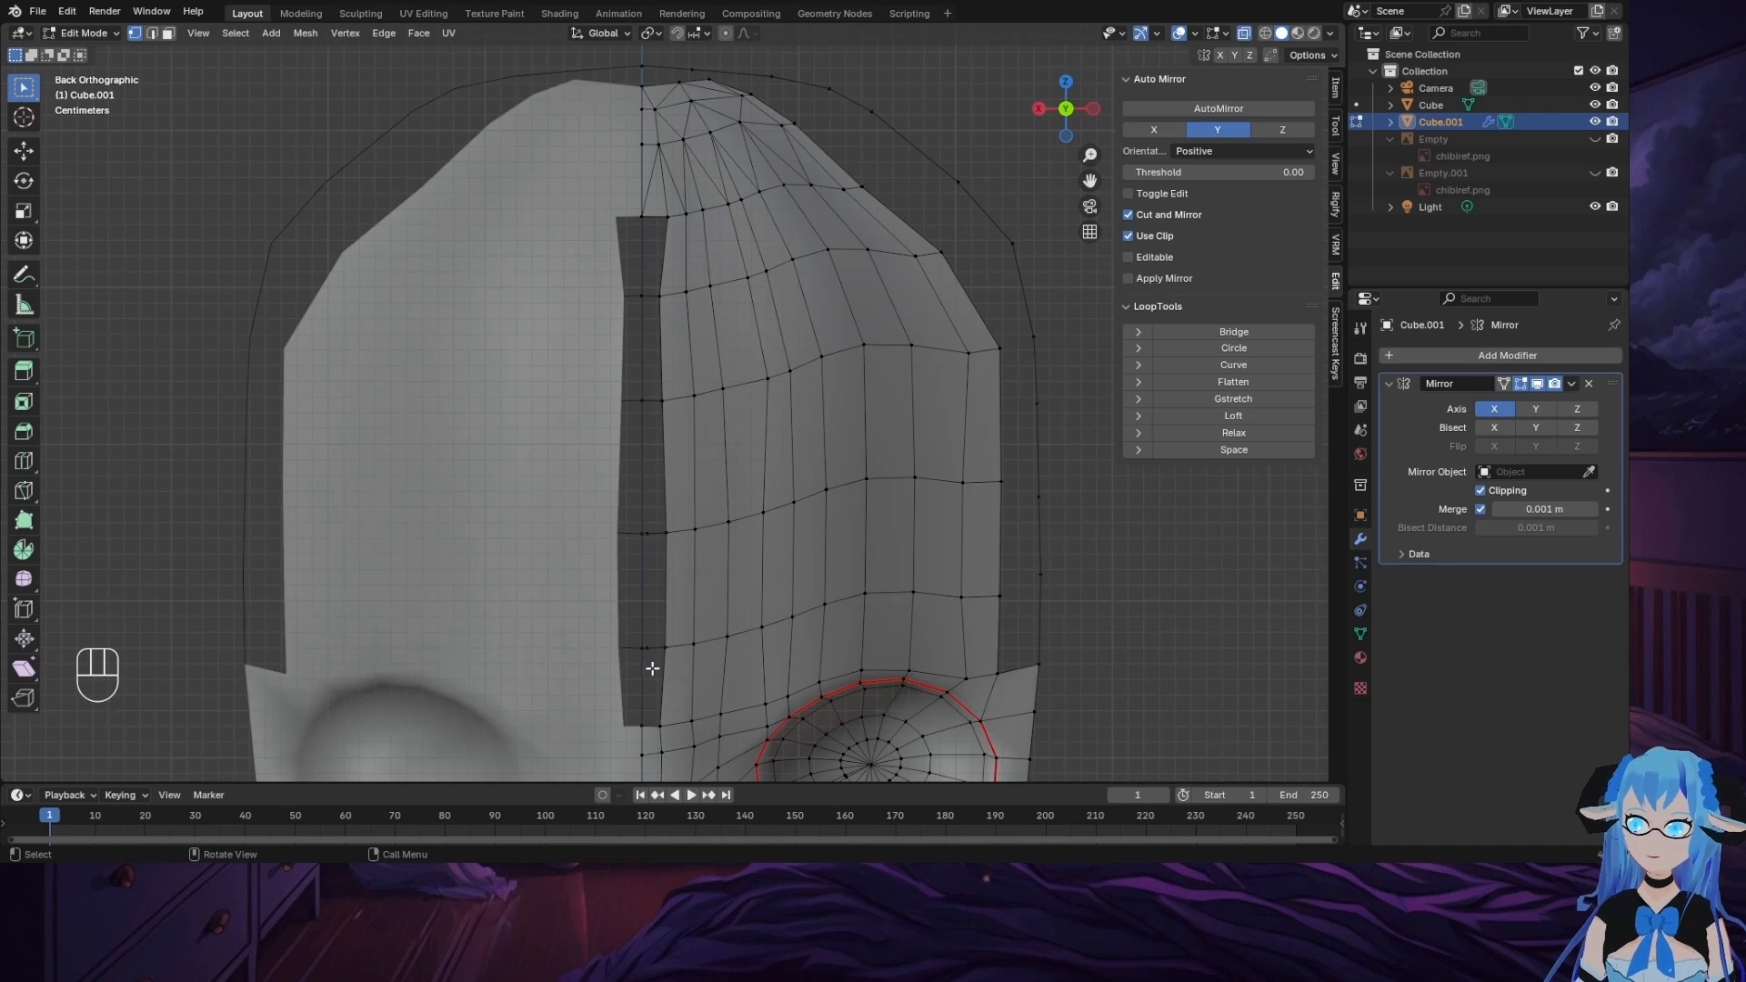
pyautogui.scroll(4, 649, 671)
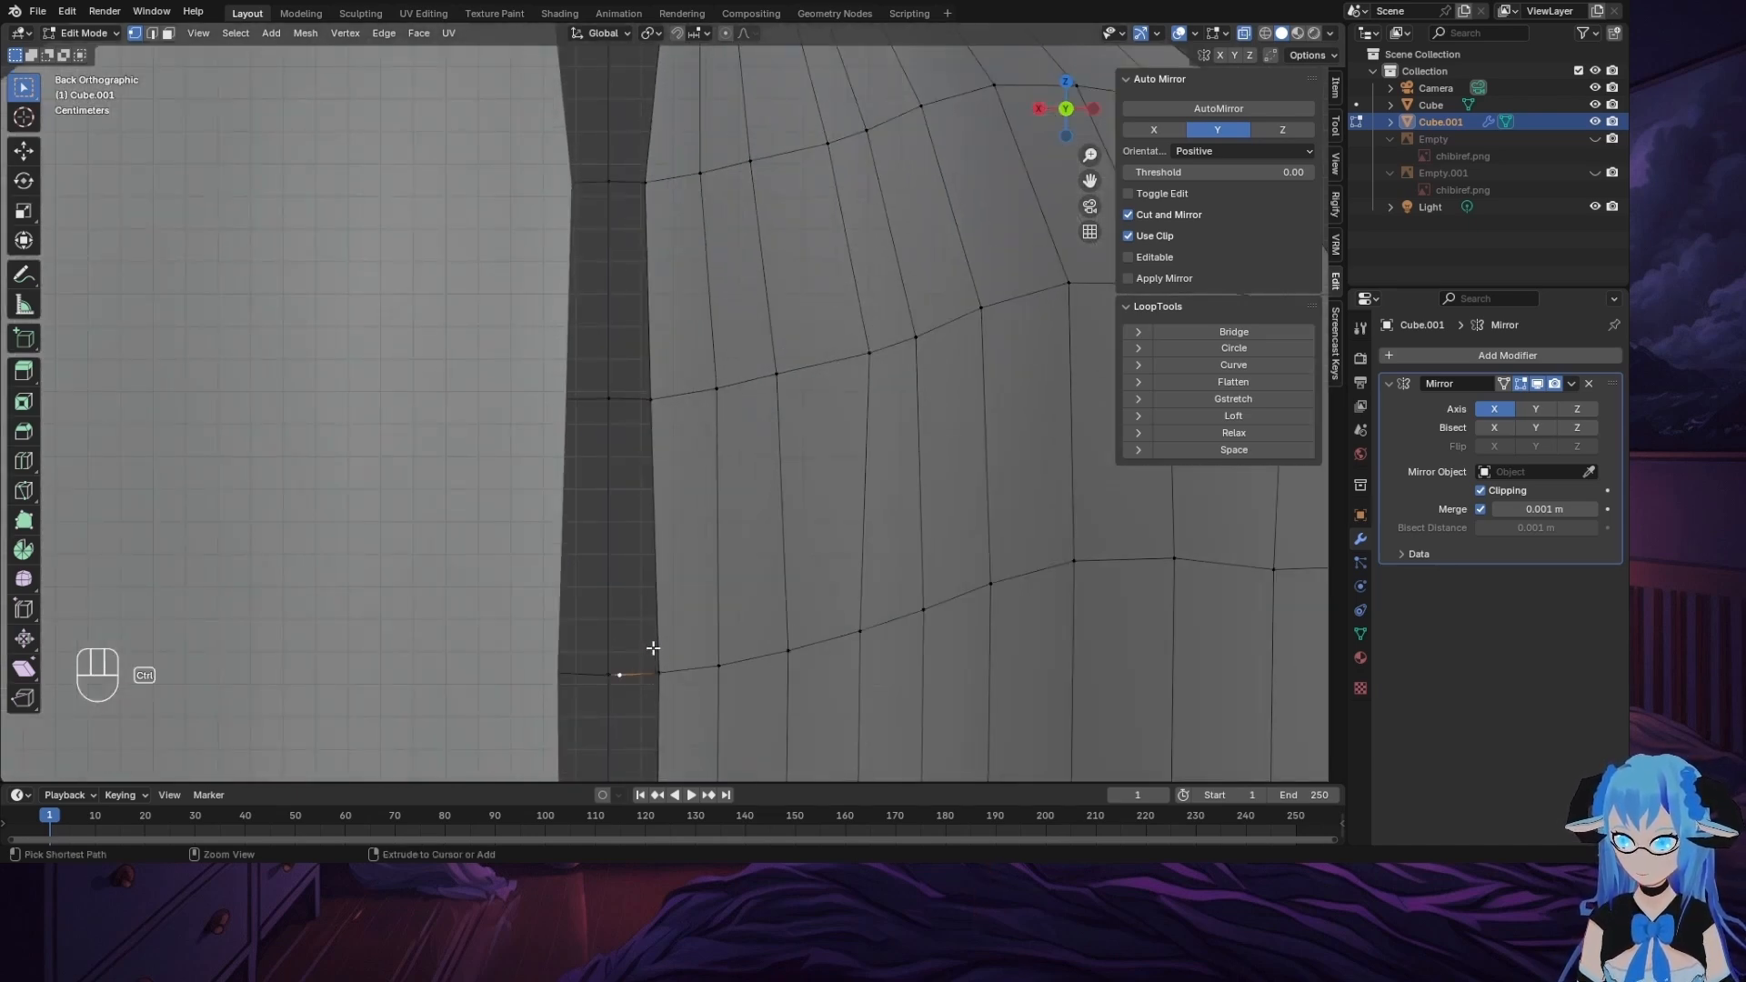
# Step: Undo the seam edge deletion and delete the centre loop using the Only Edges & Faces option
pyautogui.hotkey('ctrl', 'z')
pyautogui.hotkey('ctrl', 'z')
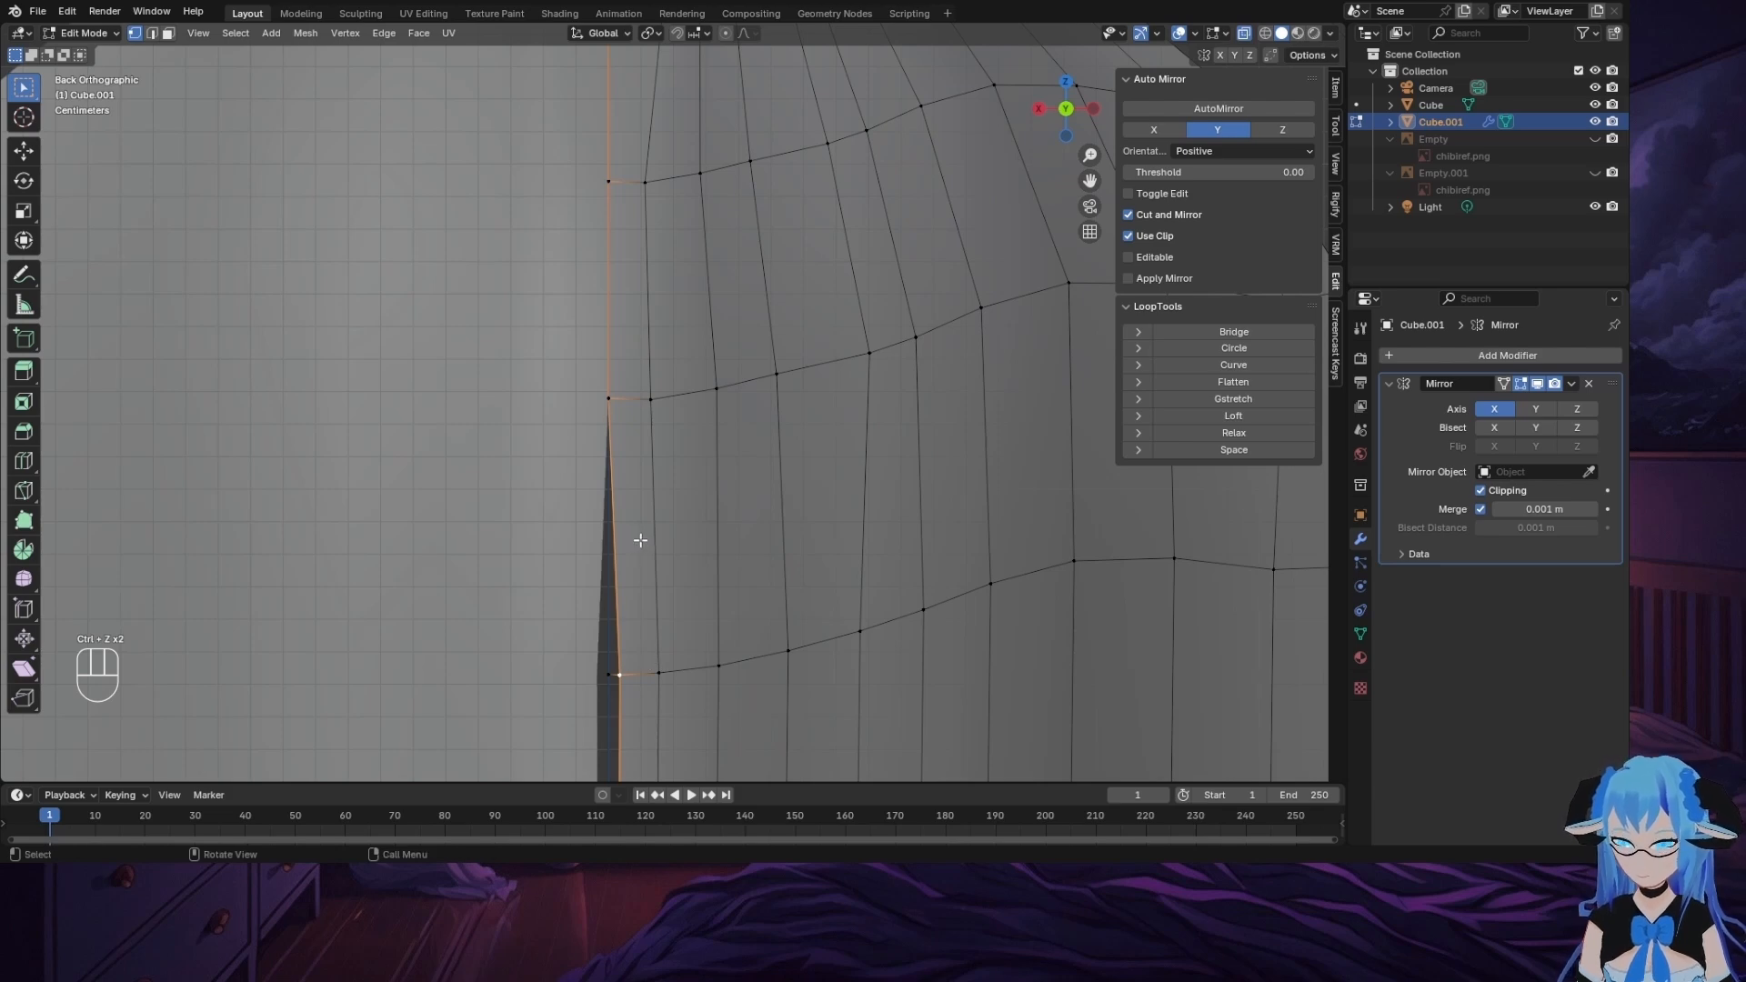
pyautogui.press('x')
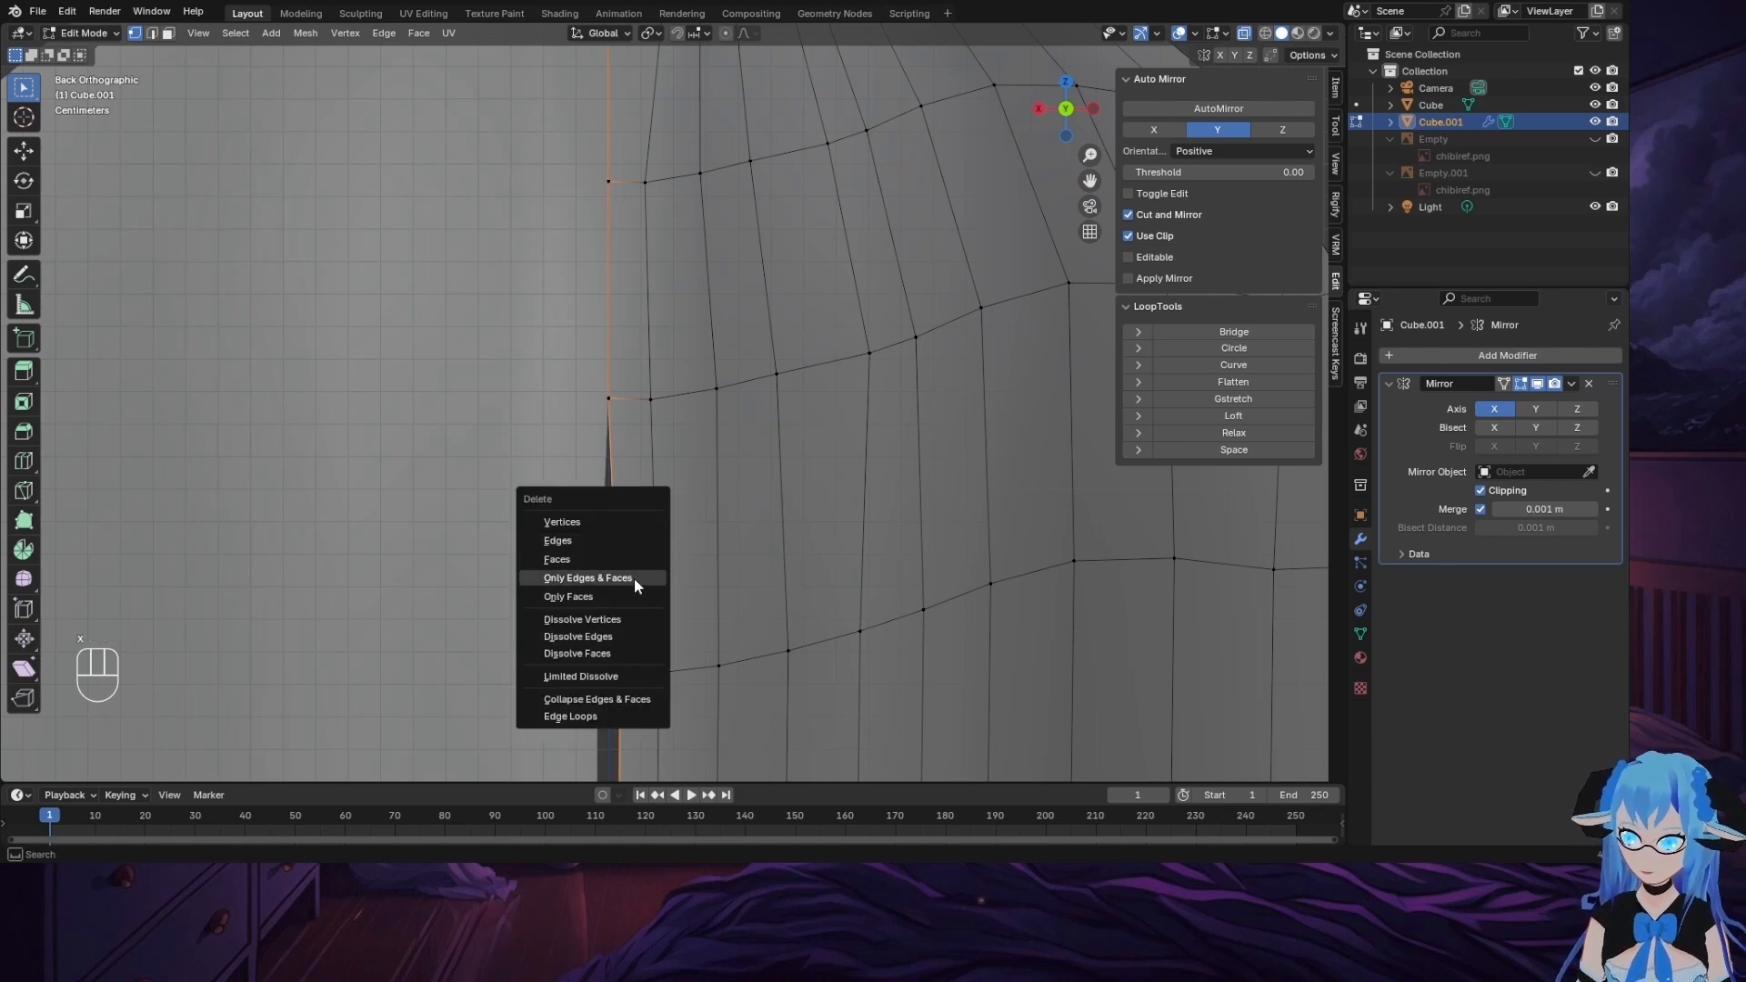
pyautogui.click(635, 582)
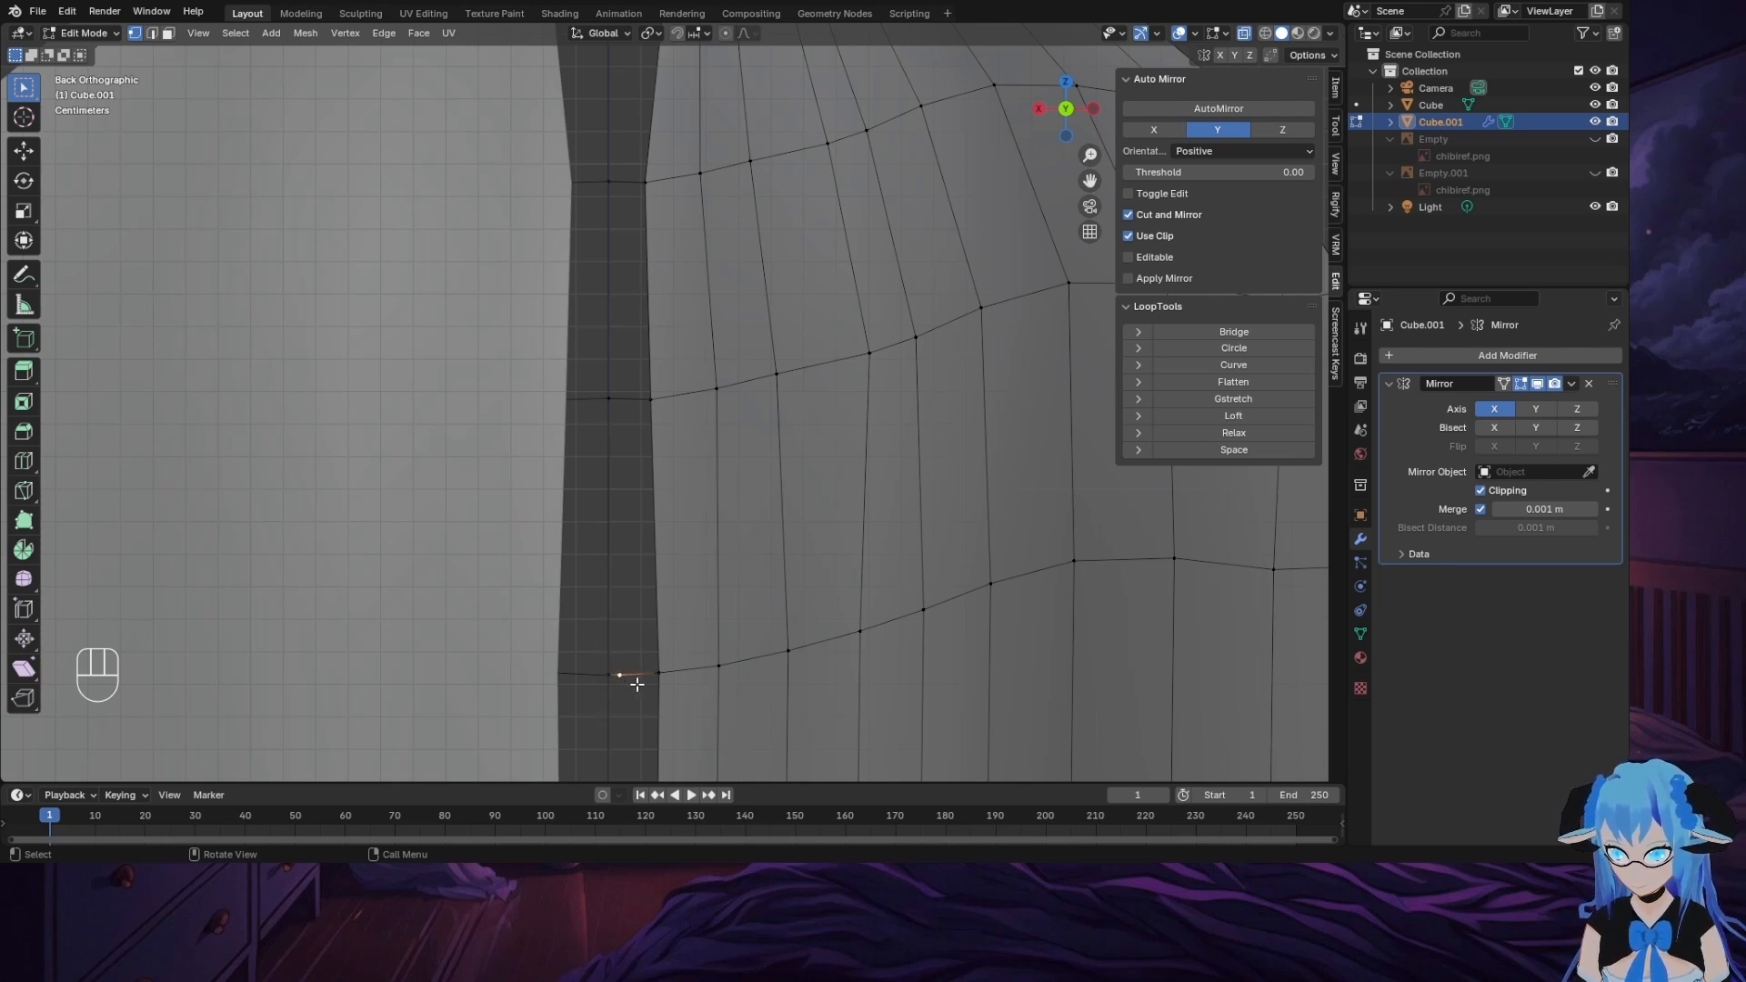
# Step: Try deleting the stray forehead vertex beside the centre line, and undo its removal
pyautogui.press('x')
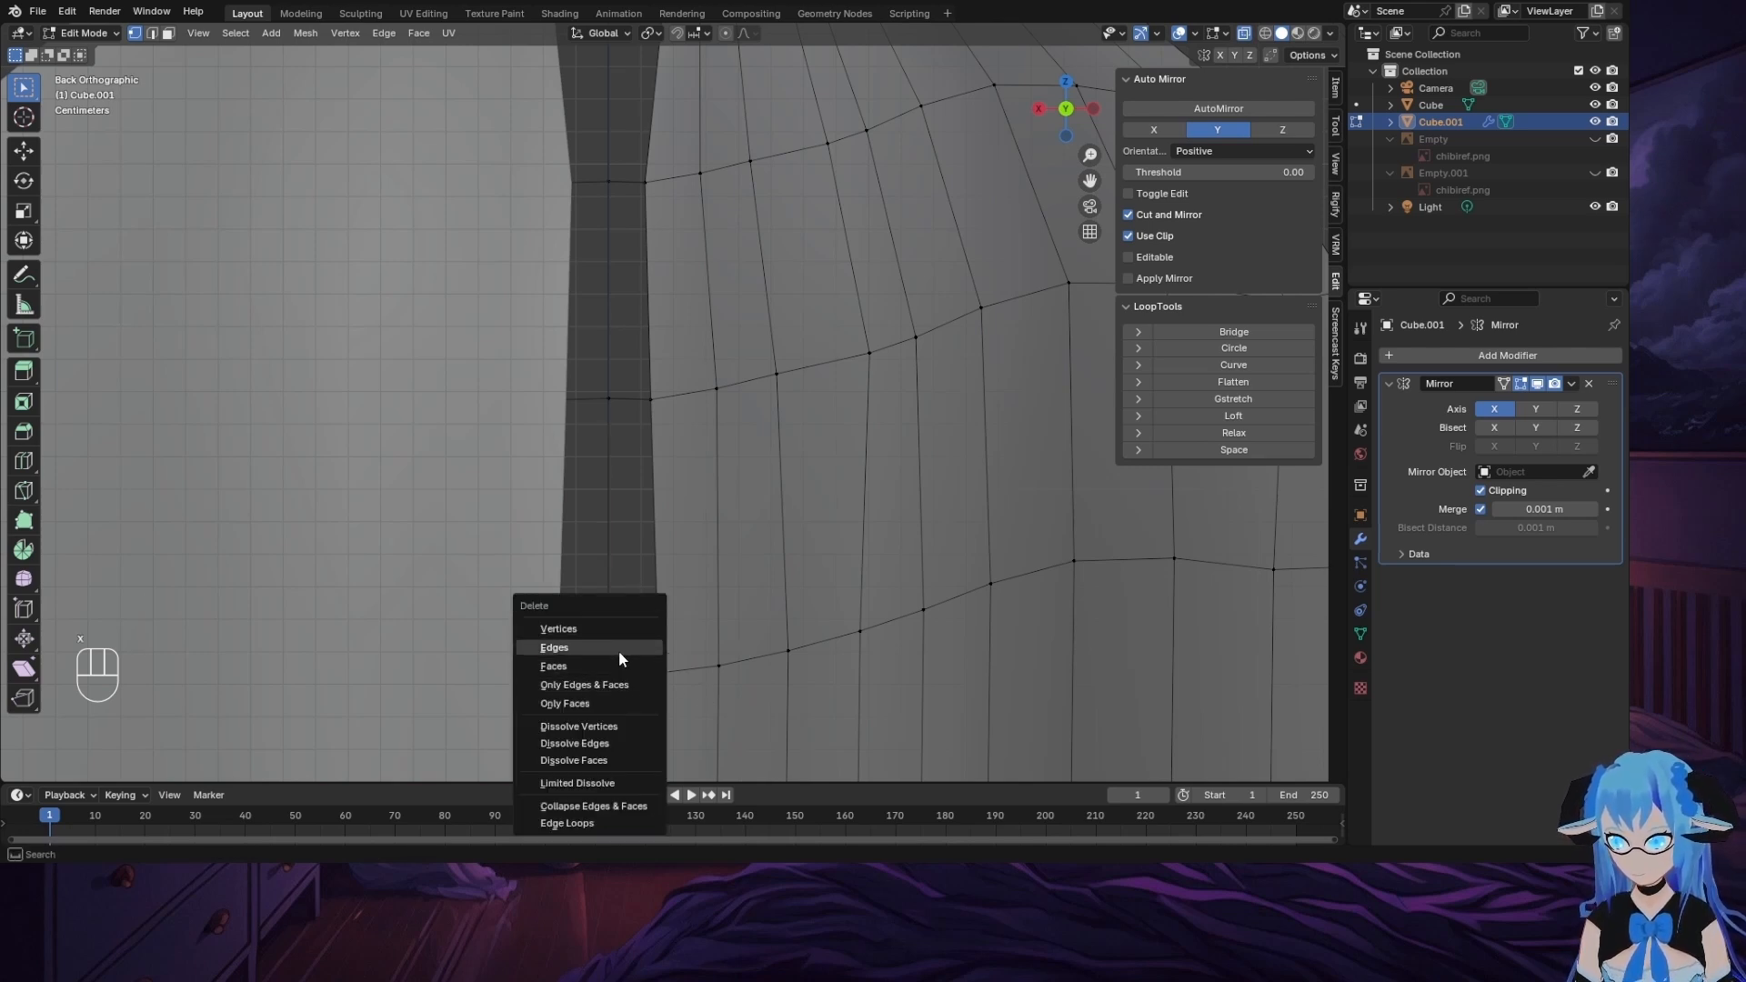
pyautogui.click(608, 627)
pyautogui.hotkey('ctrl', 'z')
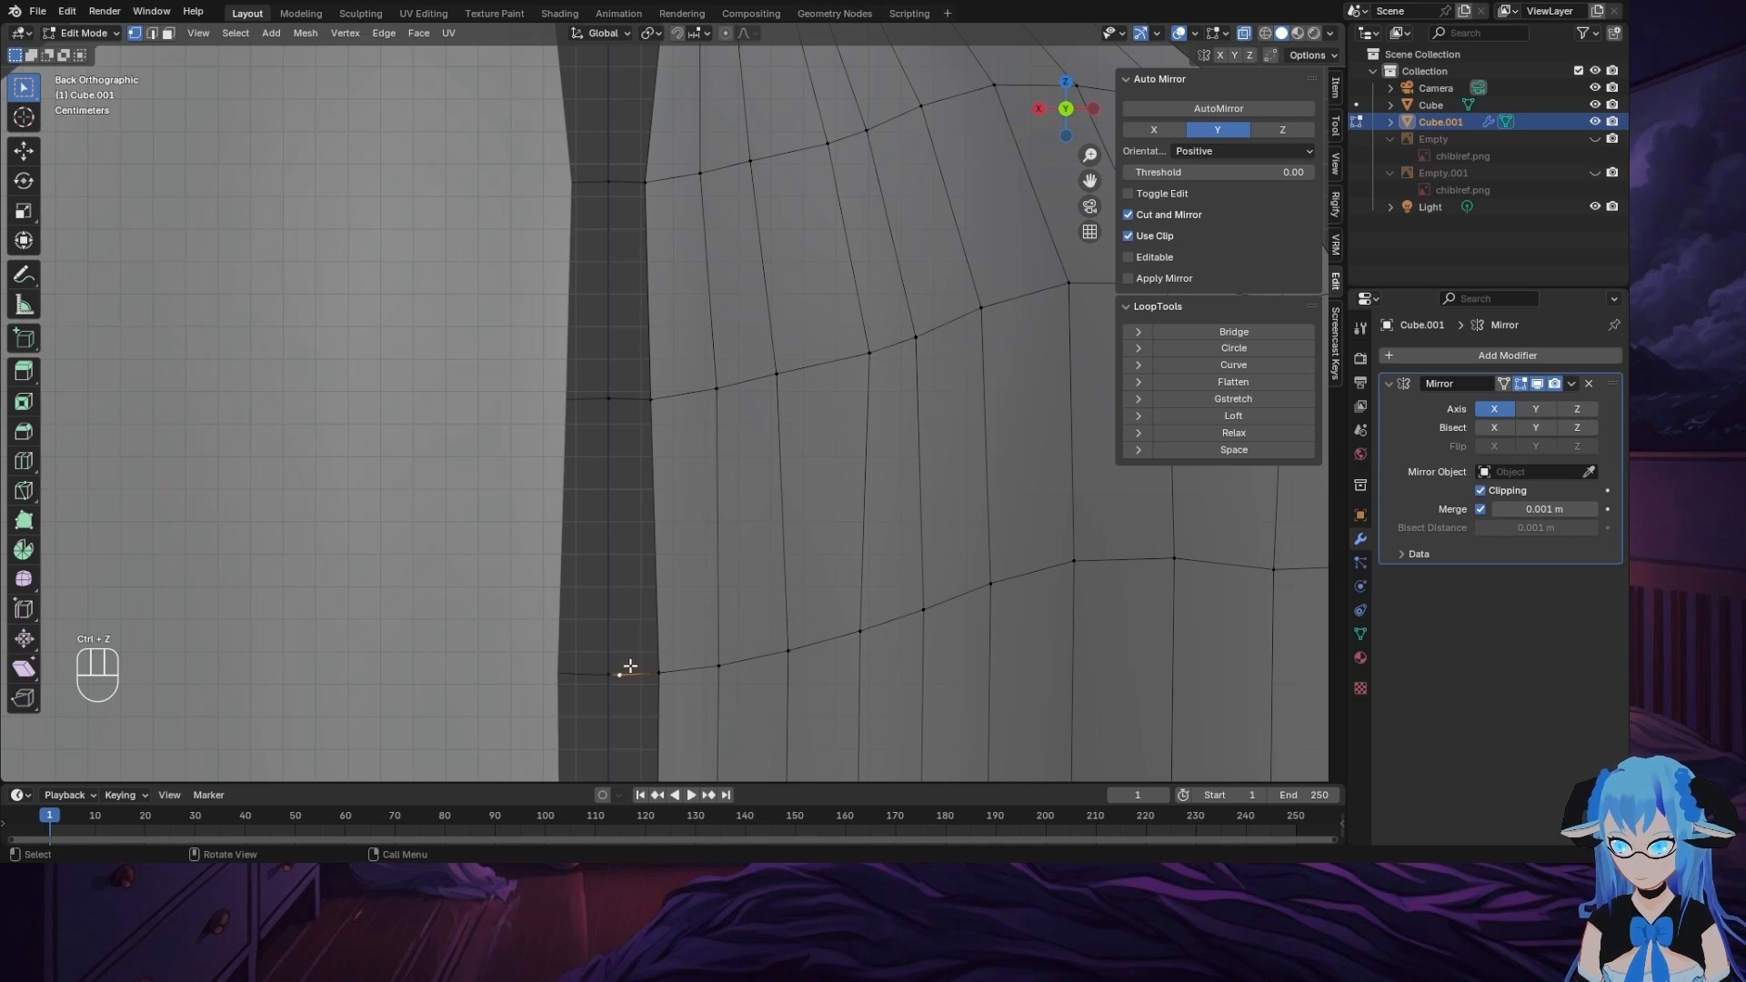
# Step: Dissolve the two stray vertices beside the centre line on the horizontal edges crossing the middle of the forehead gap
pyautogui.press('x')
pyautogui.click(628, 744)
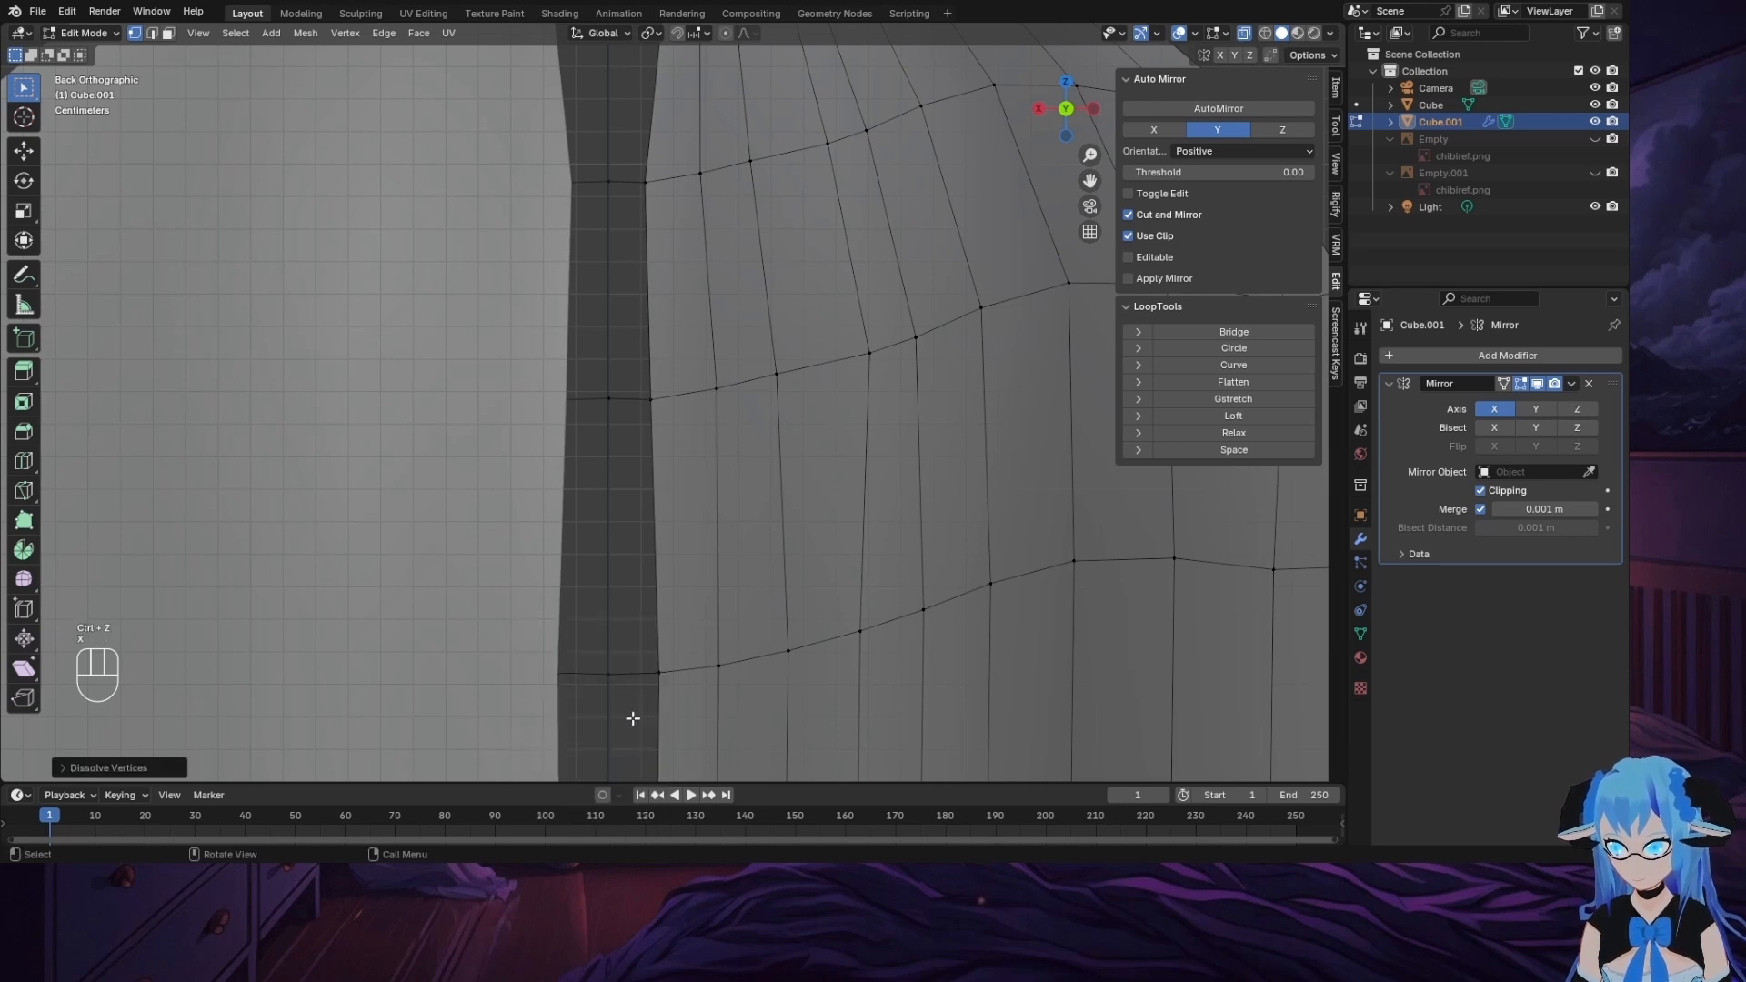
pyautogui.click(615, 401)
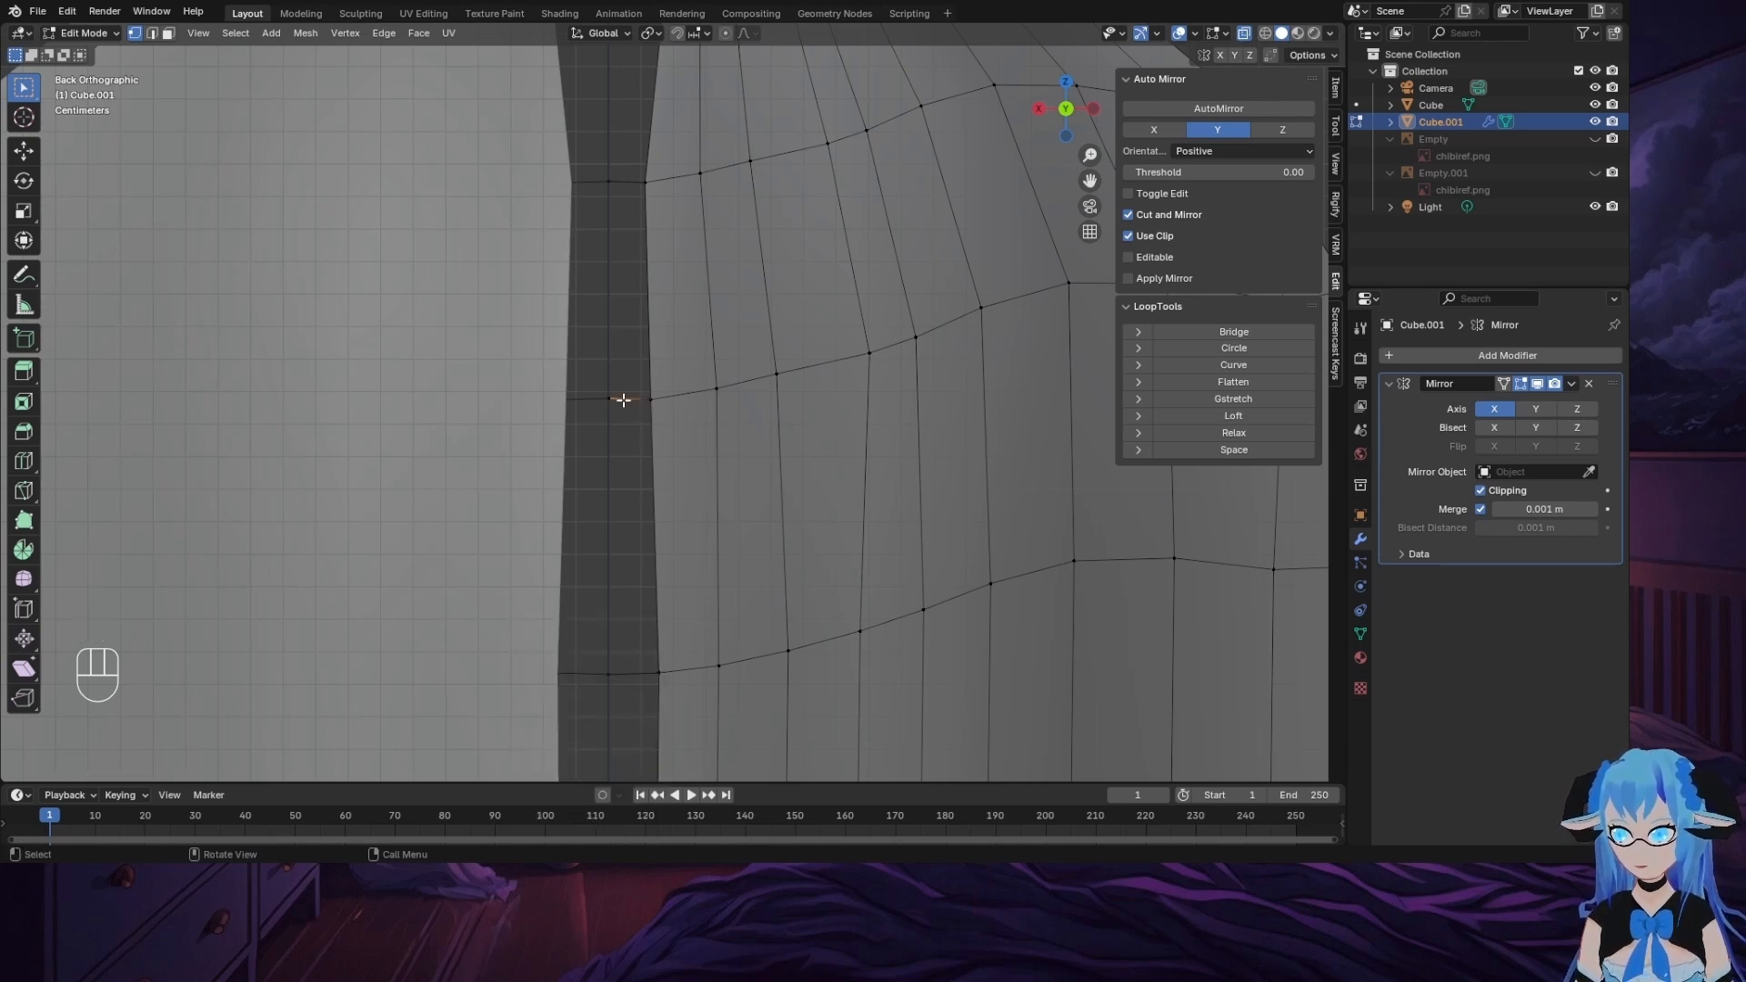
pyautogui.press('x')
pyautogui.click(611, 425)
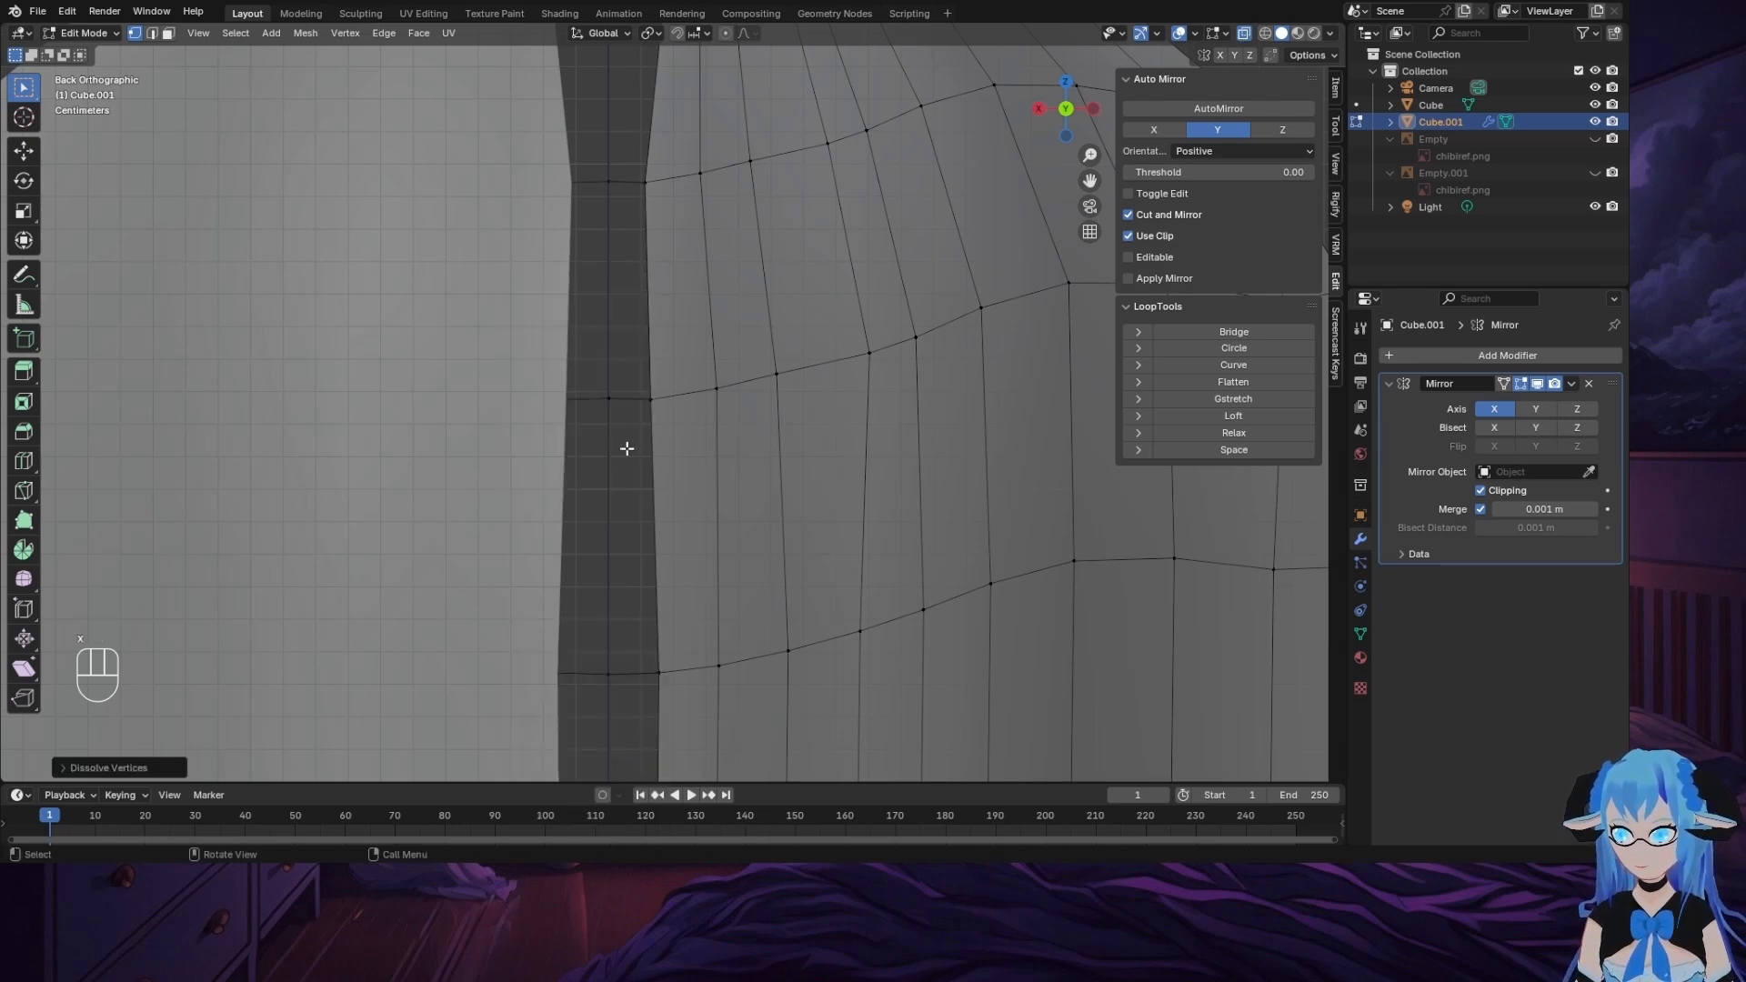
# Step: Dissolve the stray vertices beside the centre line on the uppermost crossing edge and the top border of the gap
pyautogui.scroll(-2, 623, 448)
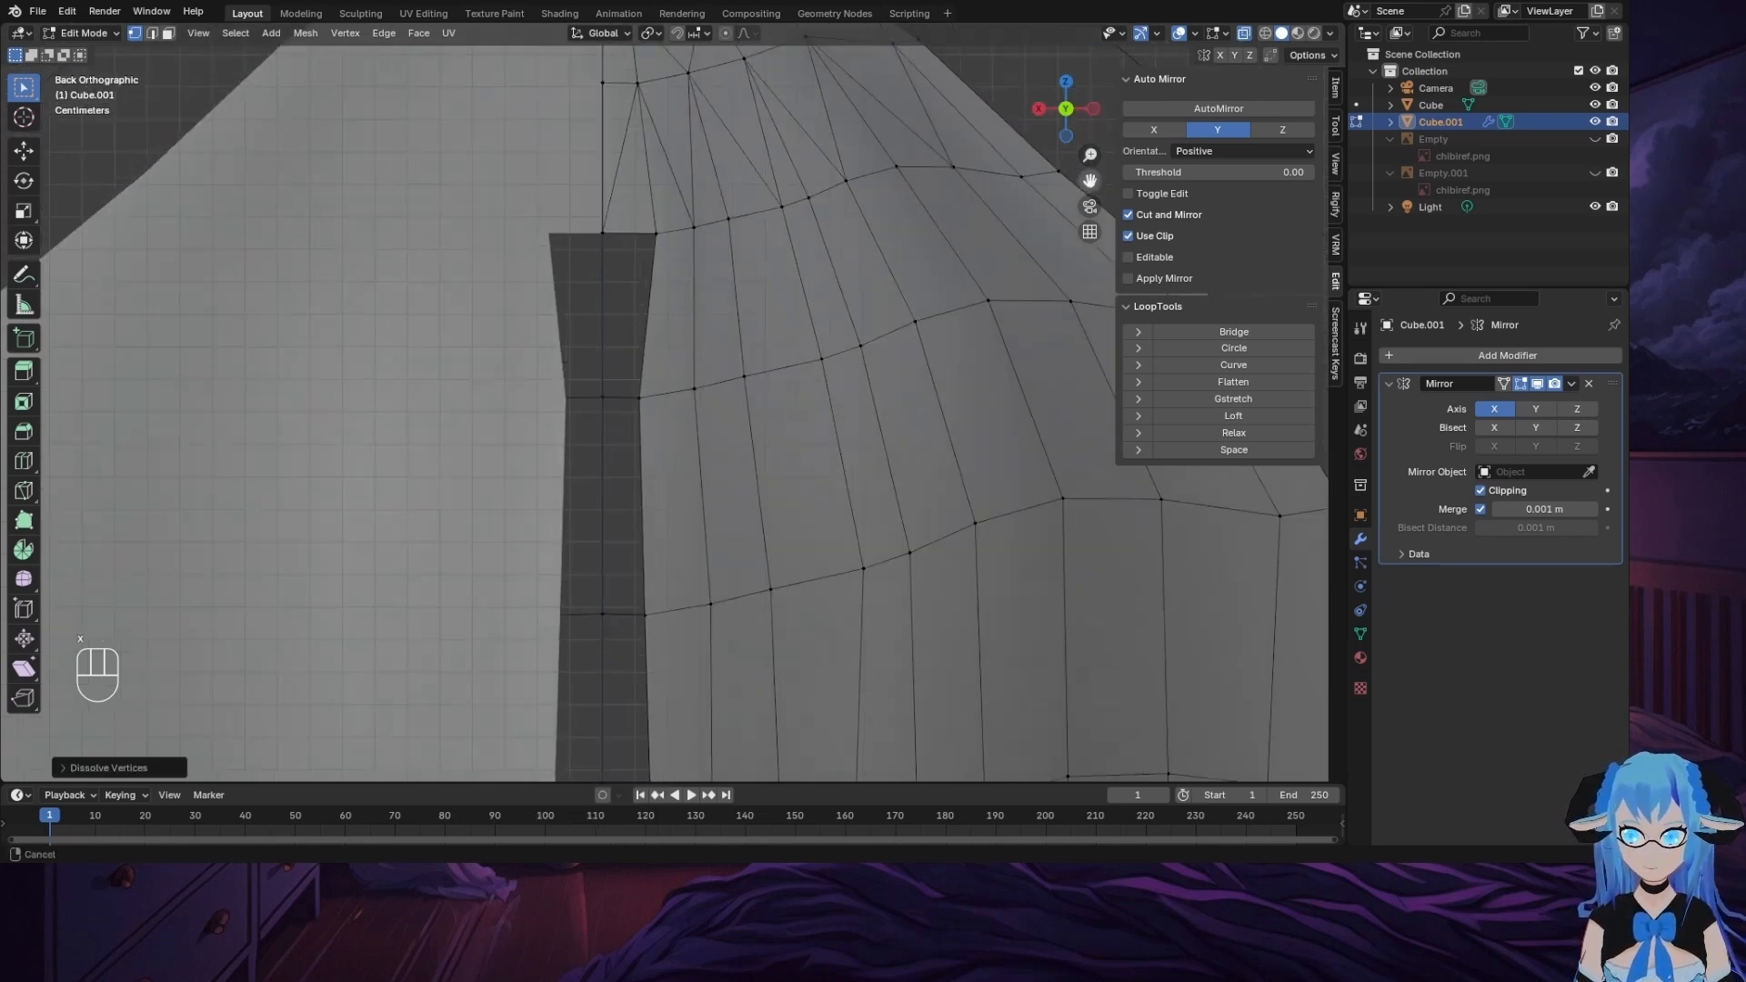
pyautogui.keyDown('shift'); pyautogui.moveTo(615, 350); pyautogui.dragTo(626, 412, button='middle'); pyautogui.keyUp('shift')
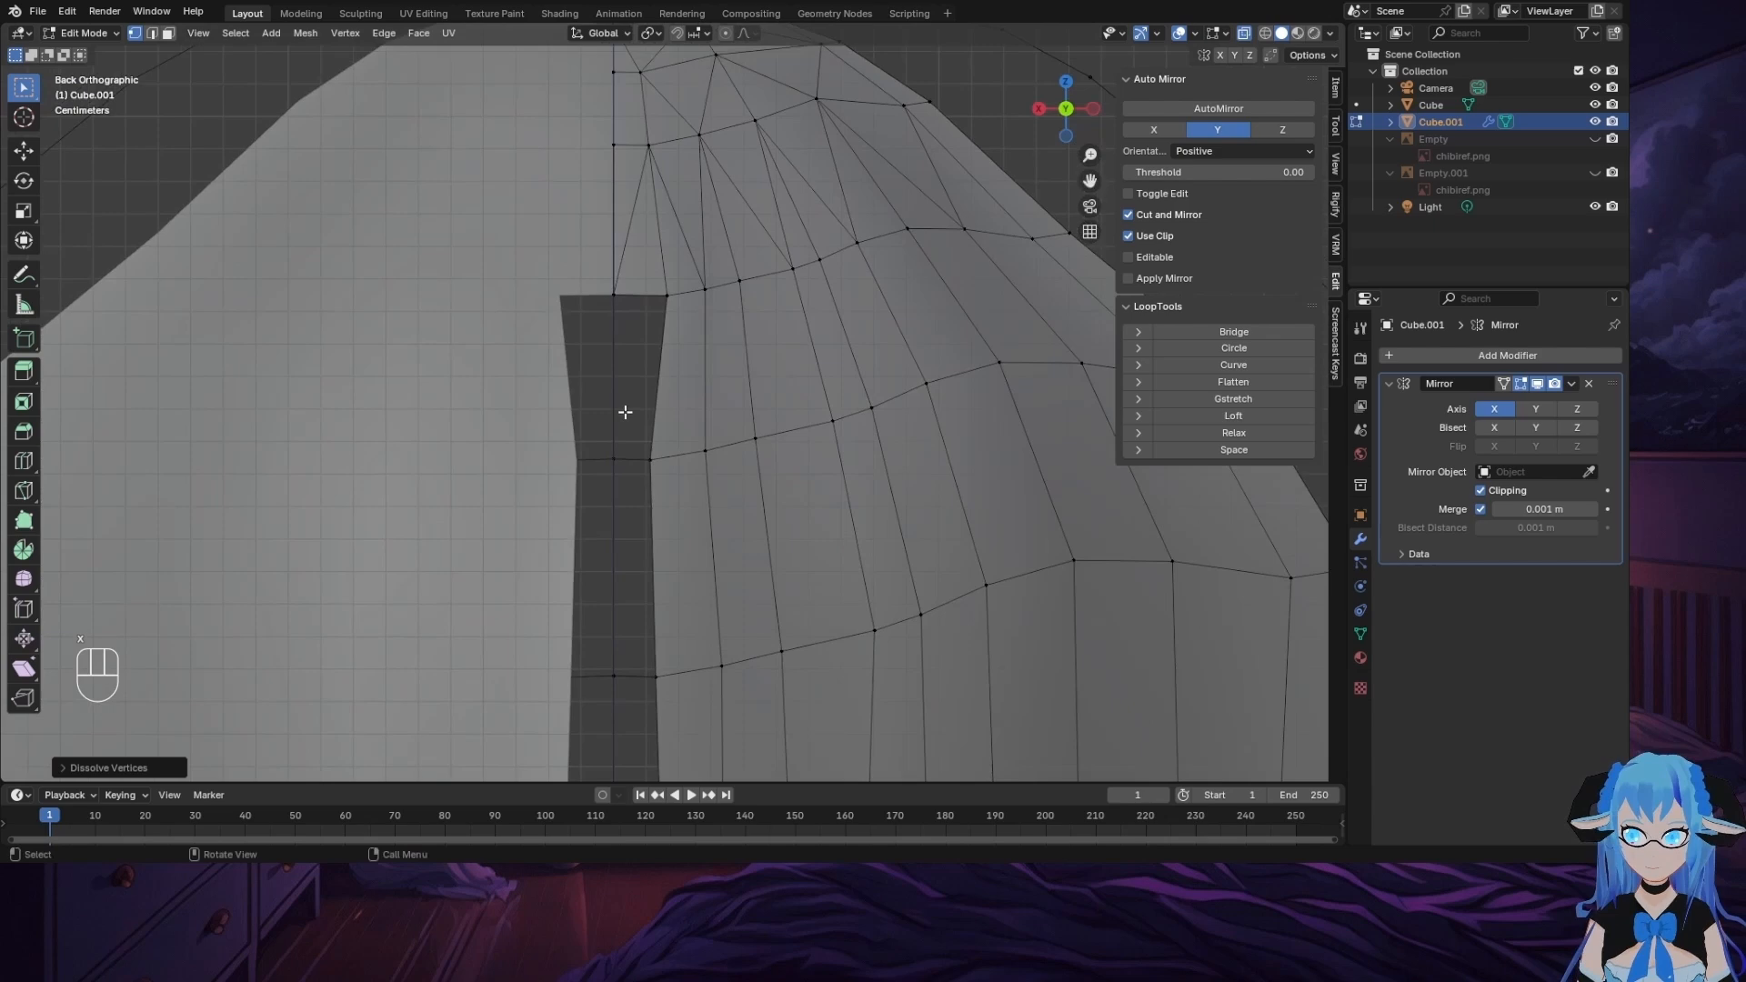
pyautogui.click(616, 458)
pyautogui.press('x')
pyautogui.click(718, 490)
pyautogui.click(615, 295)
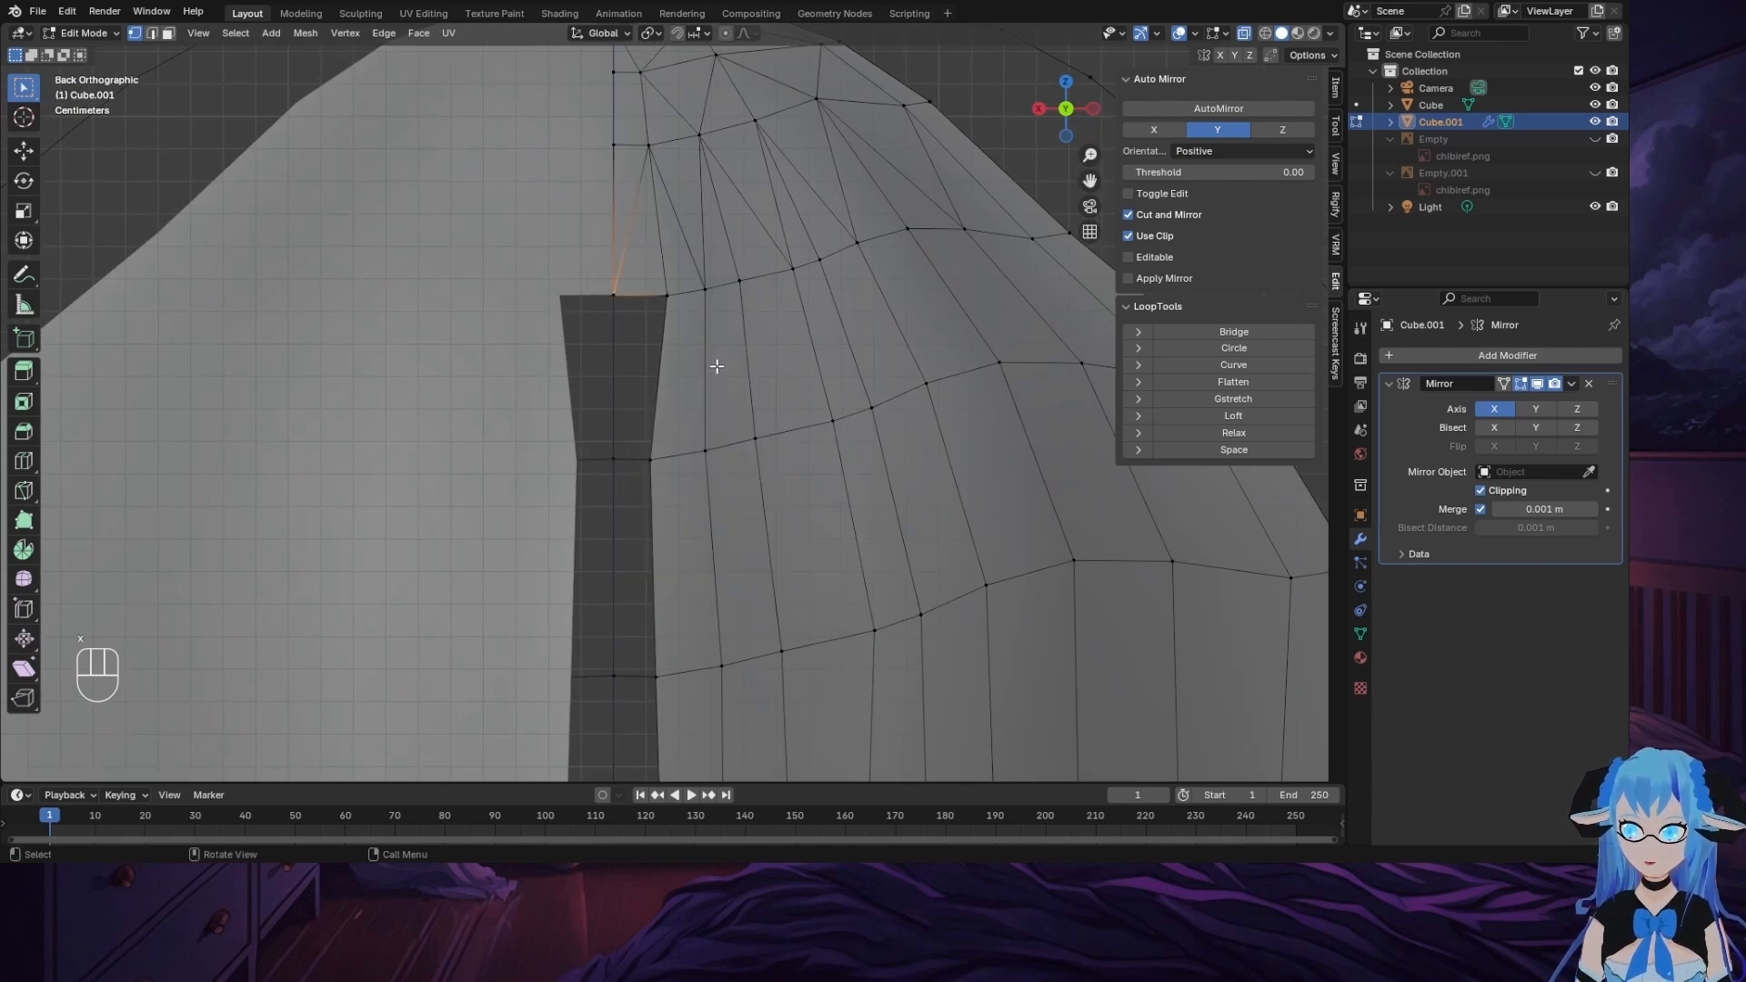
pyautogui.press('x')
pyautogui.click(620, 296)
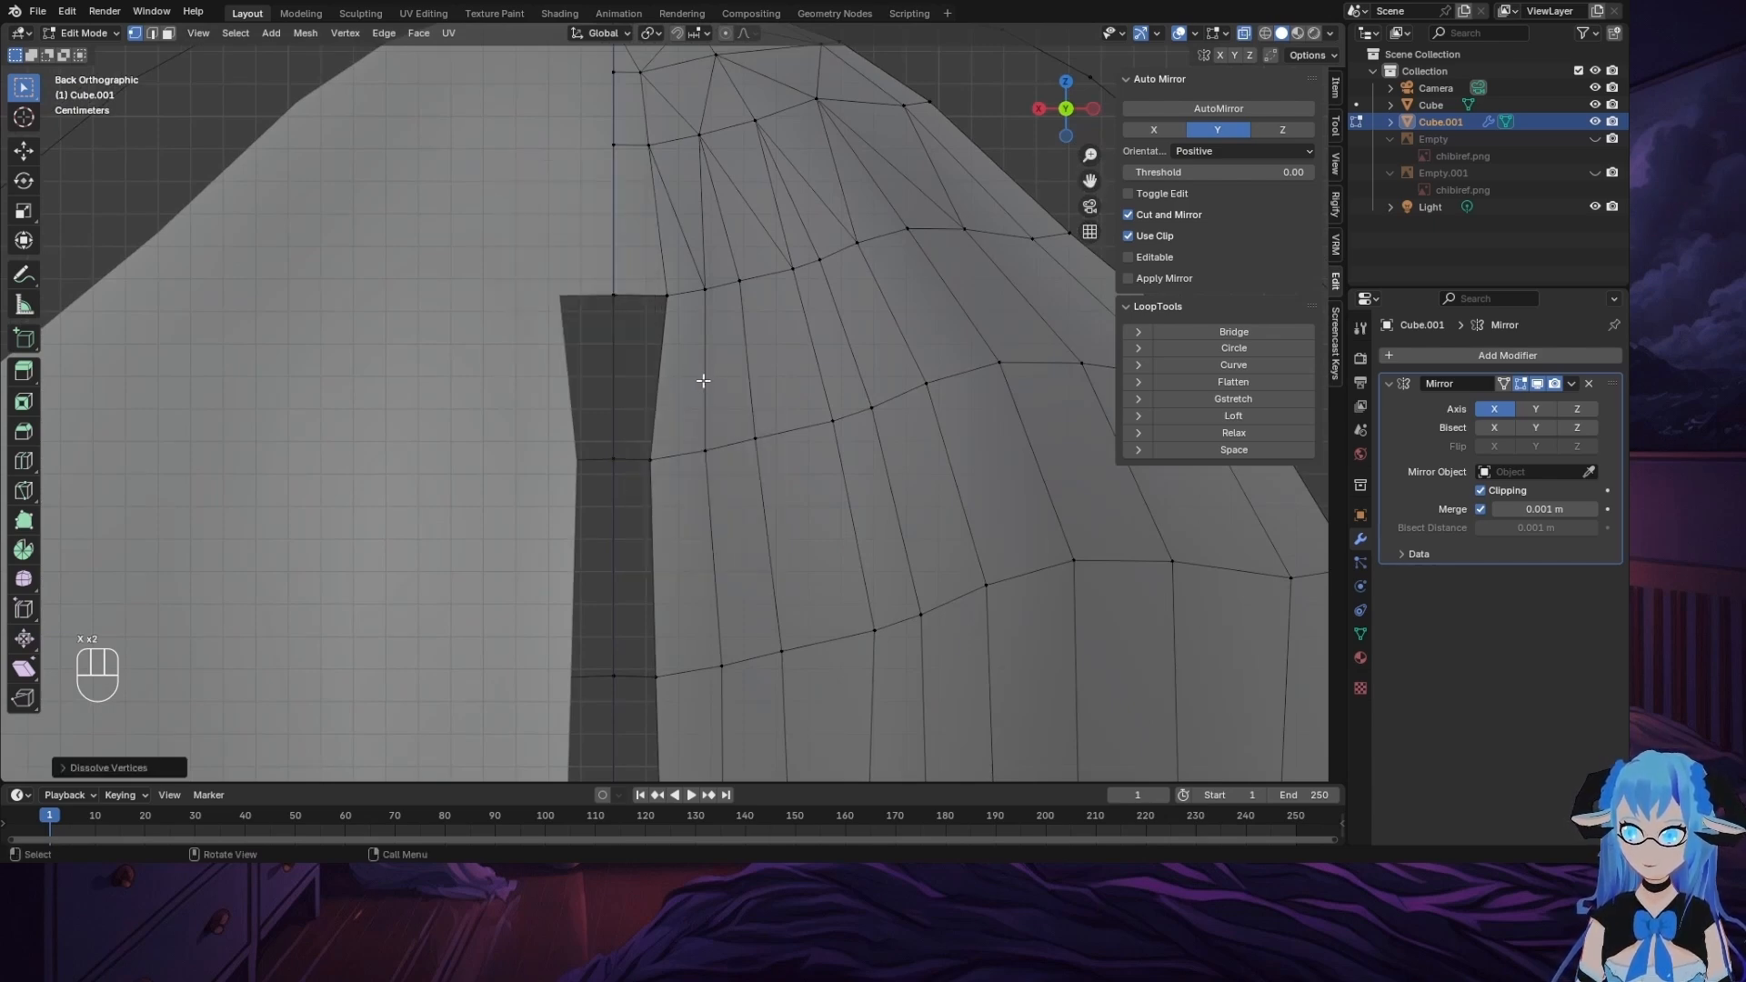
# Step: Dissolve the stray vertex beside the centre line on the lowest edge crossing the forehead gap
pyautogui.moveTo(1090, 181); pyautogui.dragTo(1069, 27)
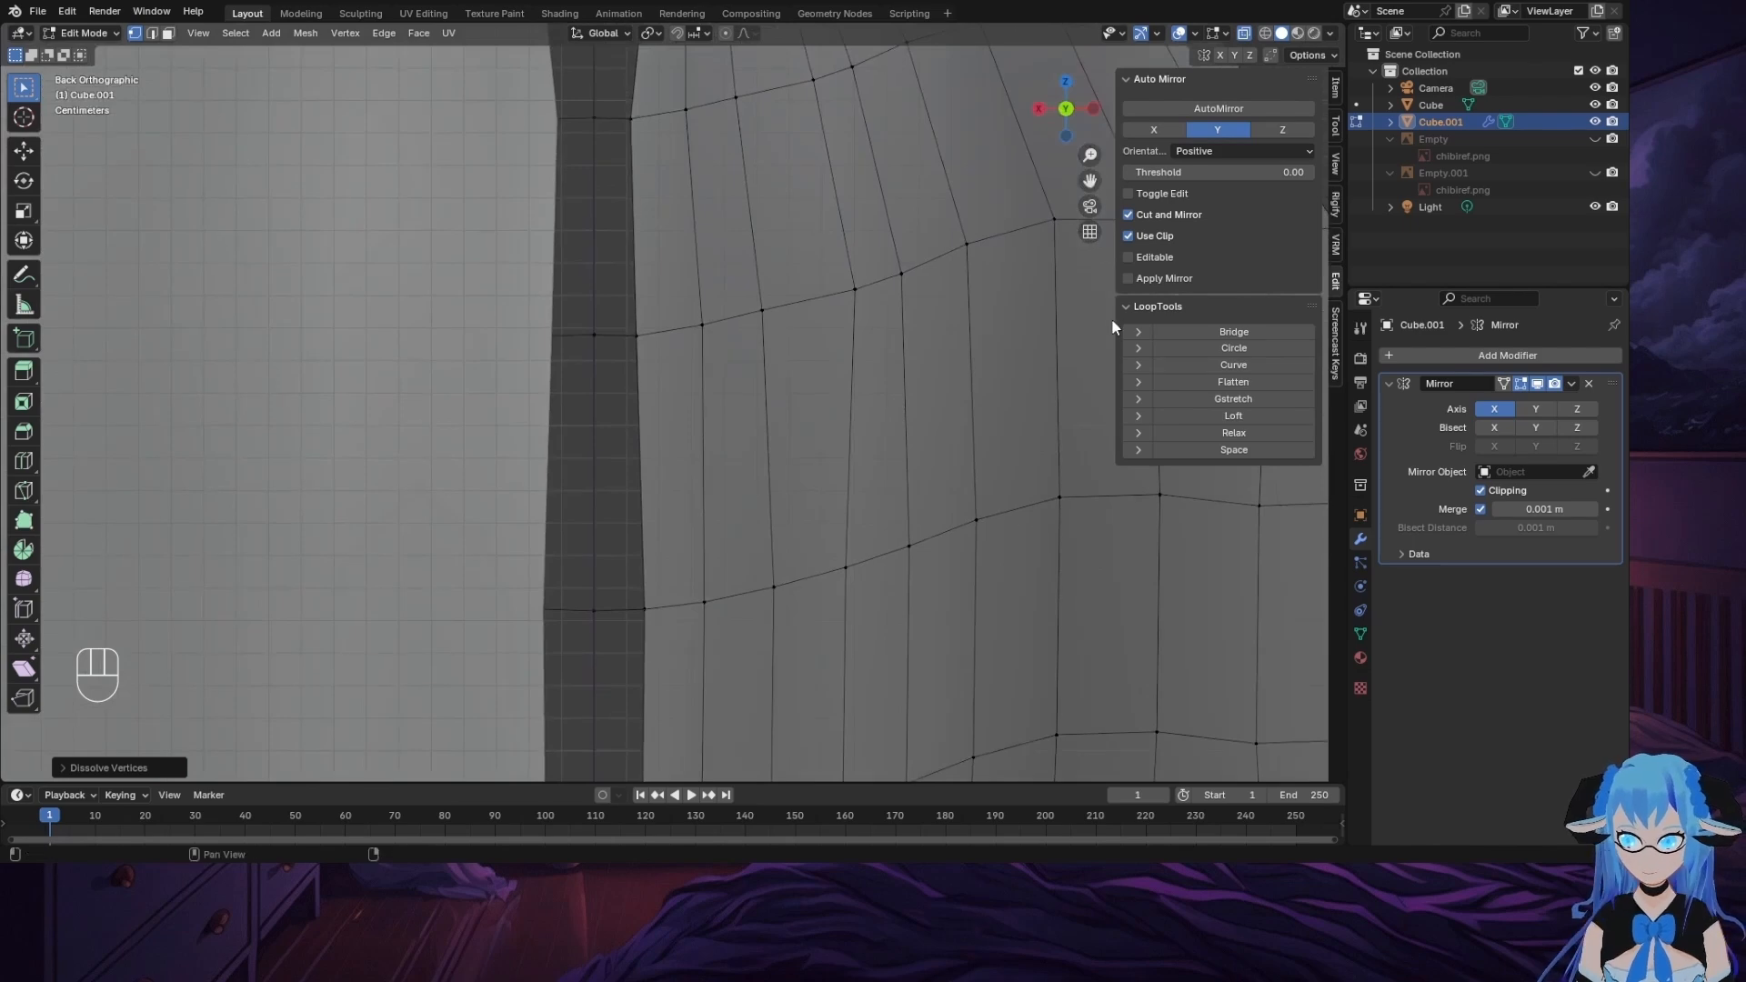
pyautogui.moveTo(1091, 184); pyautogui.dragTo(1029, 27)
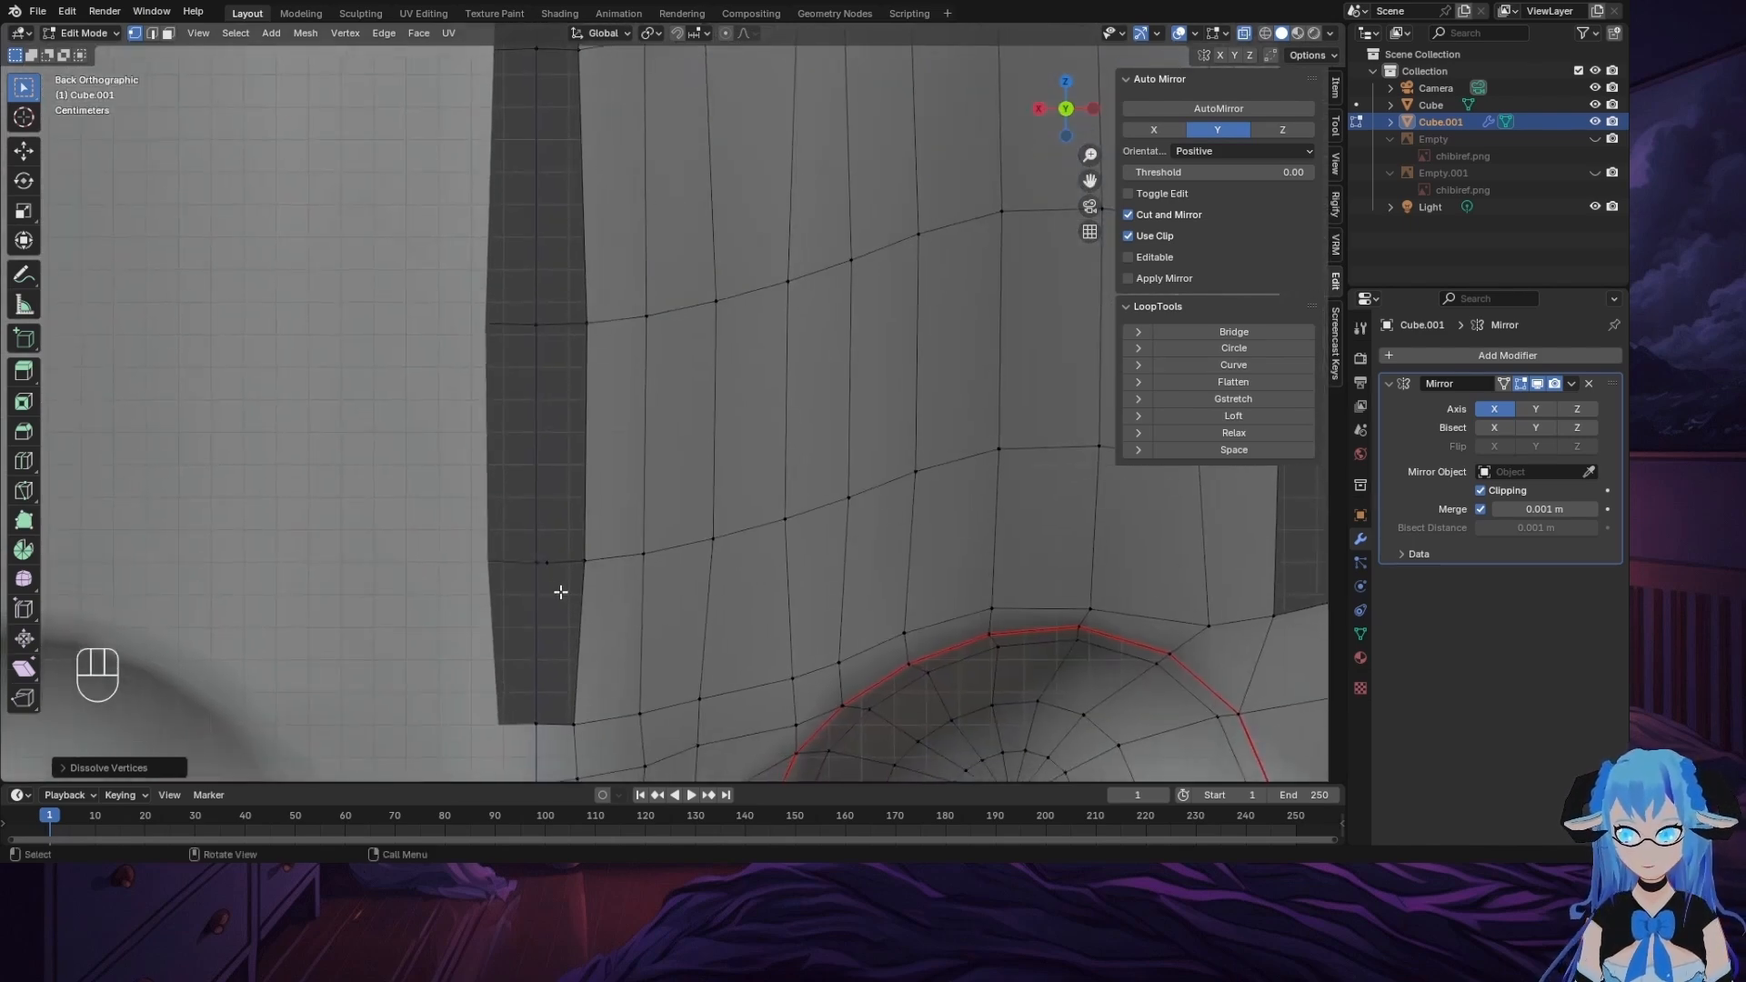
pyautogui.click(545, 562)
pyautogui.press('x')
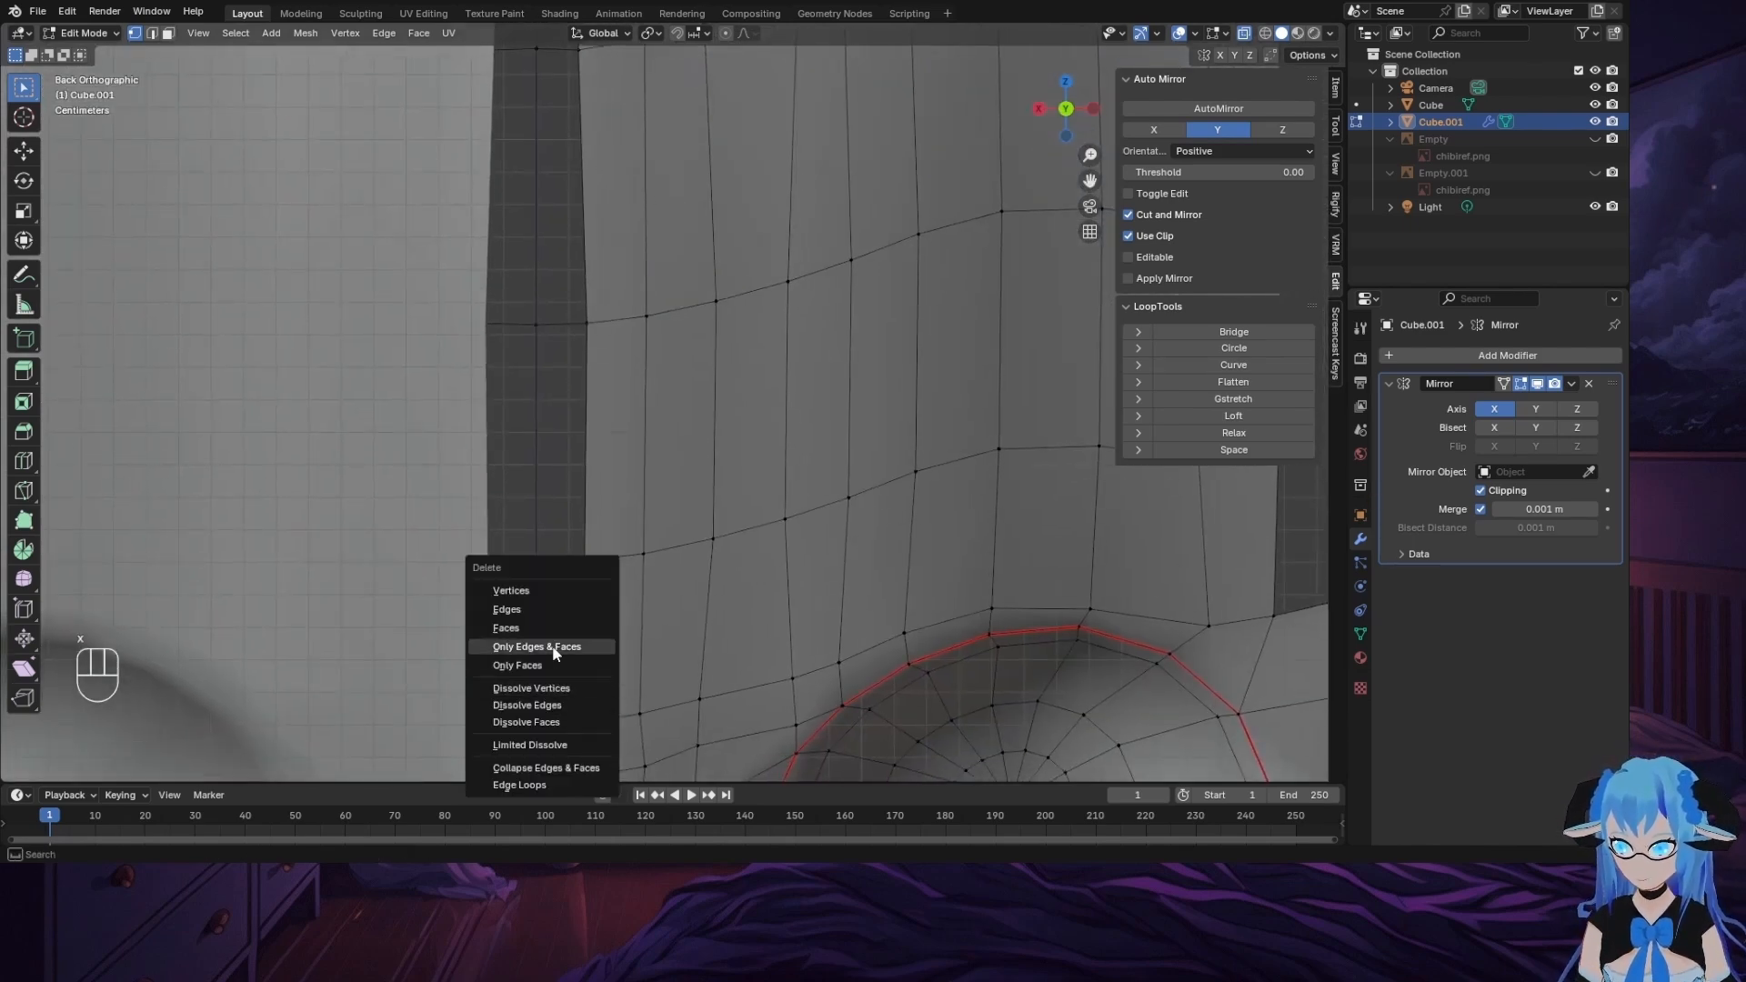
pyautogui.click(545, 688)
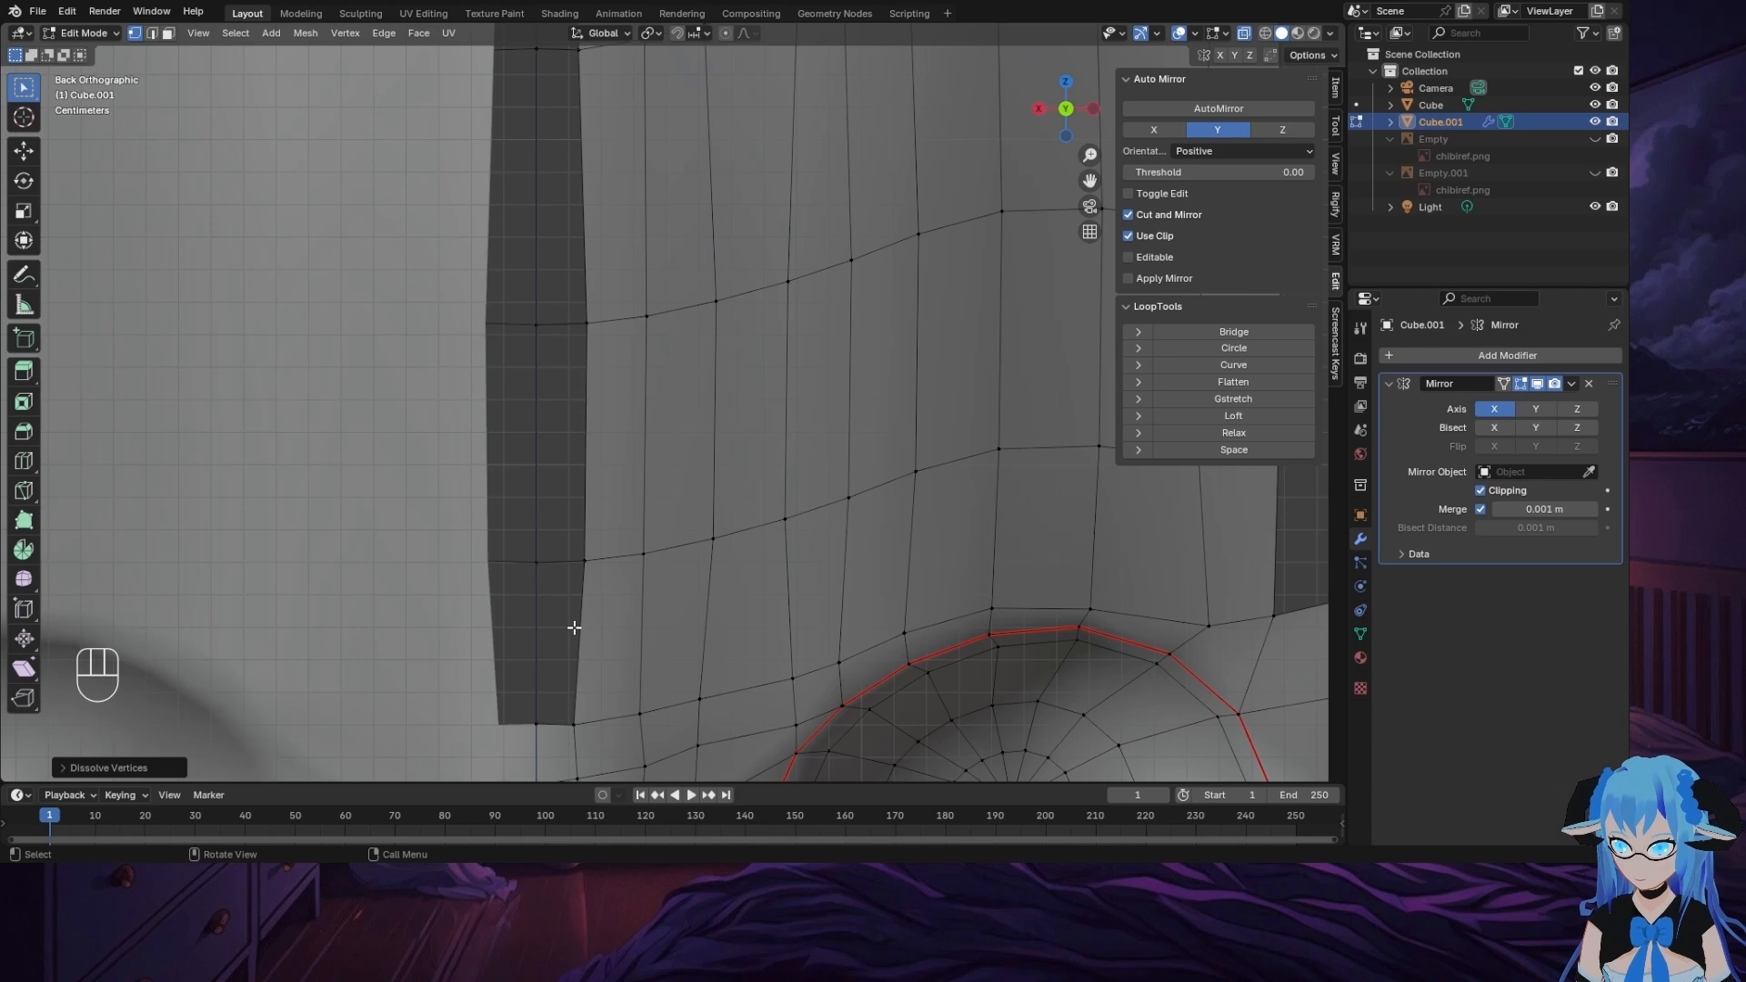
# Step: Try dissolving the centre vertex at the lower end of the forehead gap, and undo it
pyautogui.click(537, 719)
pyautogui.press('x')
pyautogui.click(558, 735)
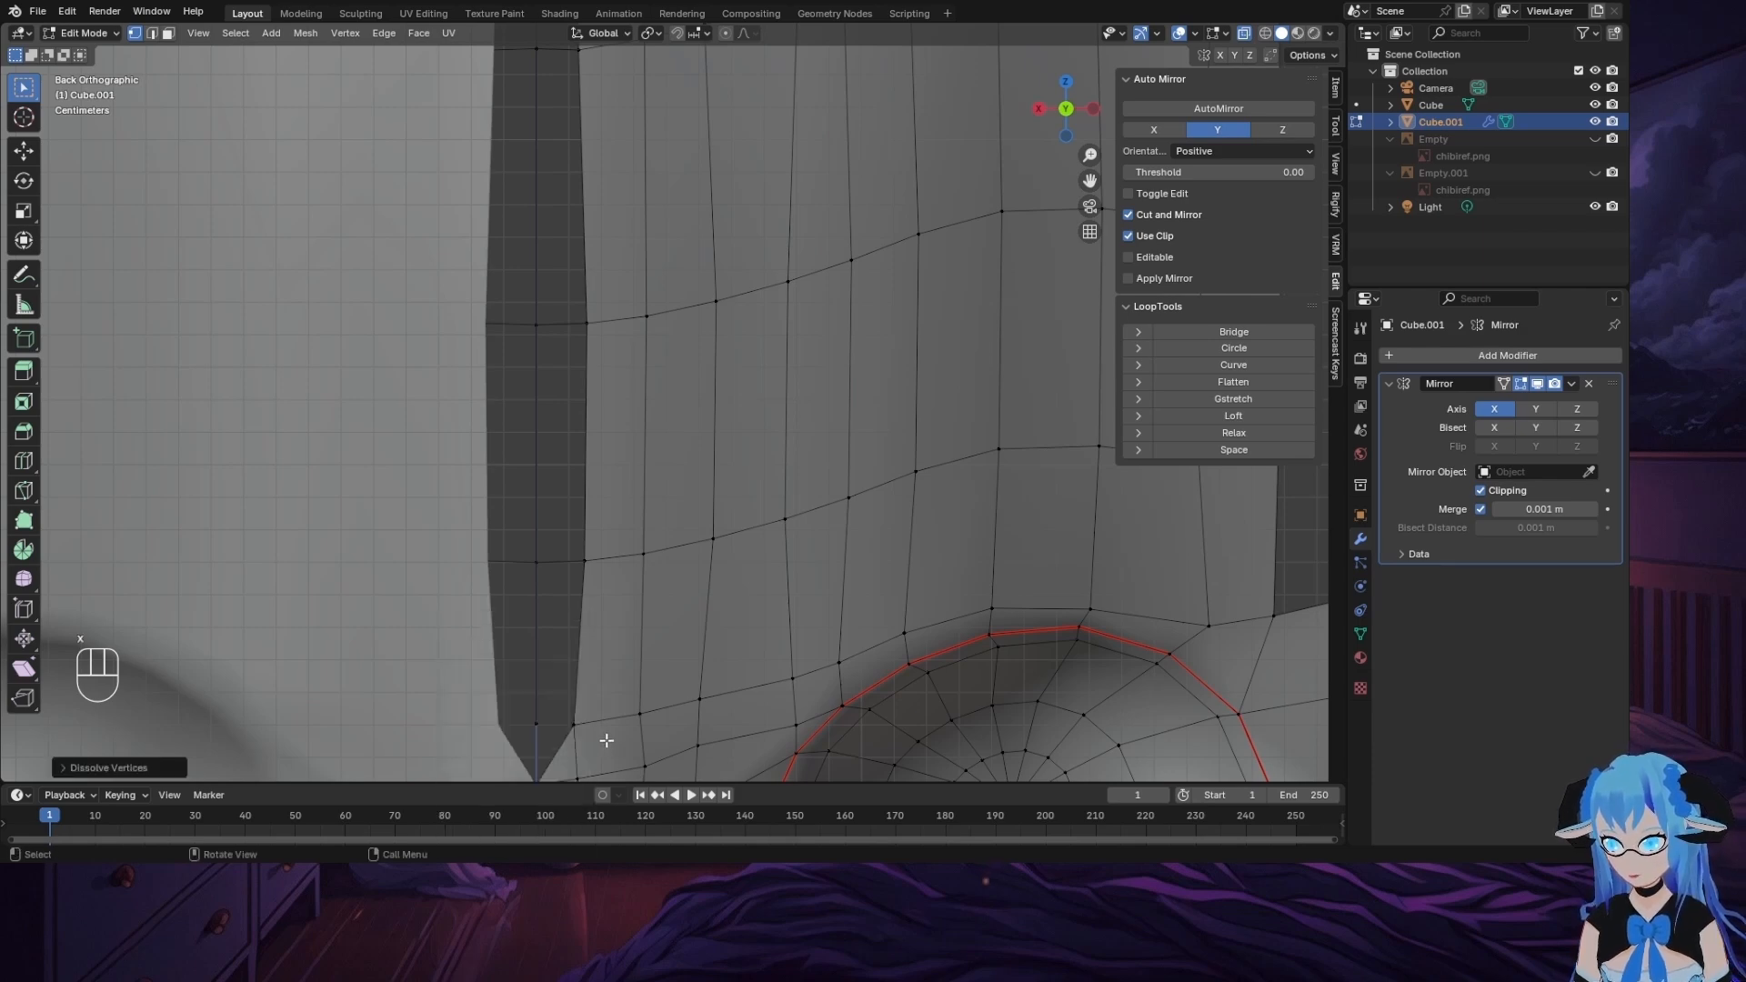
pyautogui.moveTo(606, 740); pyautogui.dragTo(1061, 367, button='middle')
pyautogui.hotkey('ctrl', 'z')
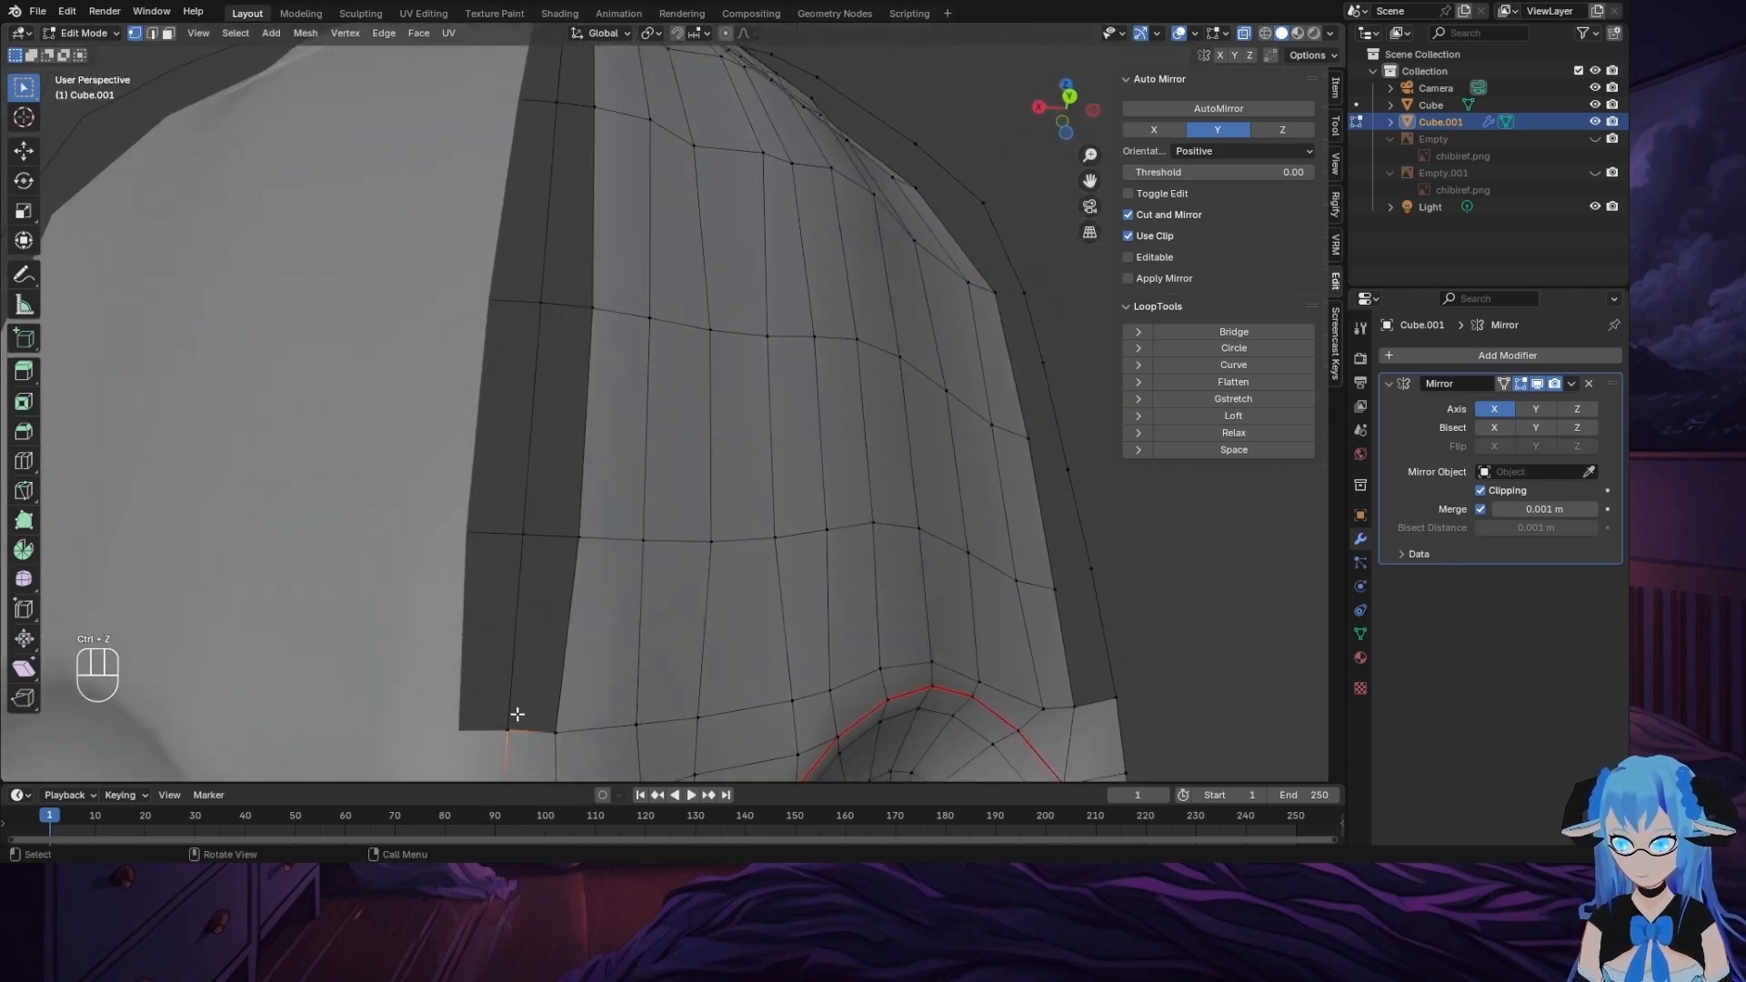
# Step: Delete the loose centre-line vertex just above the lower end of the forehead gap
pyautogui.click(517, 714)
pyautogui.press('x')
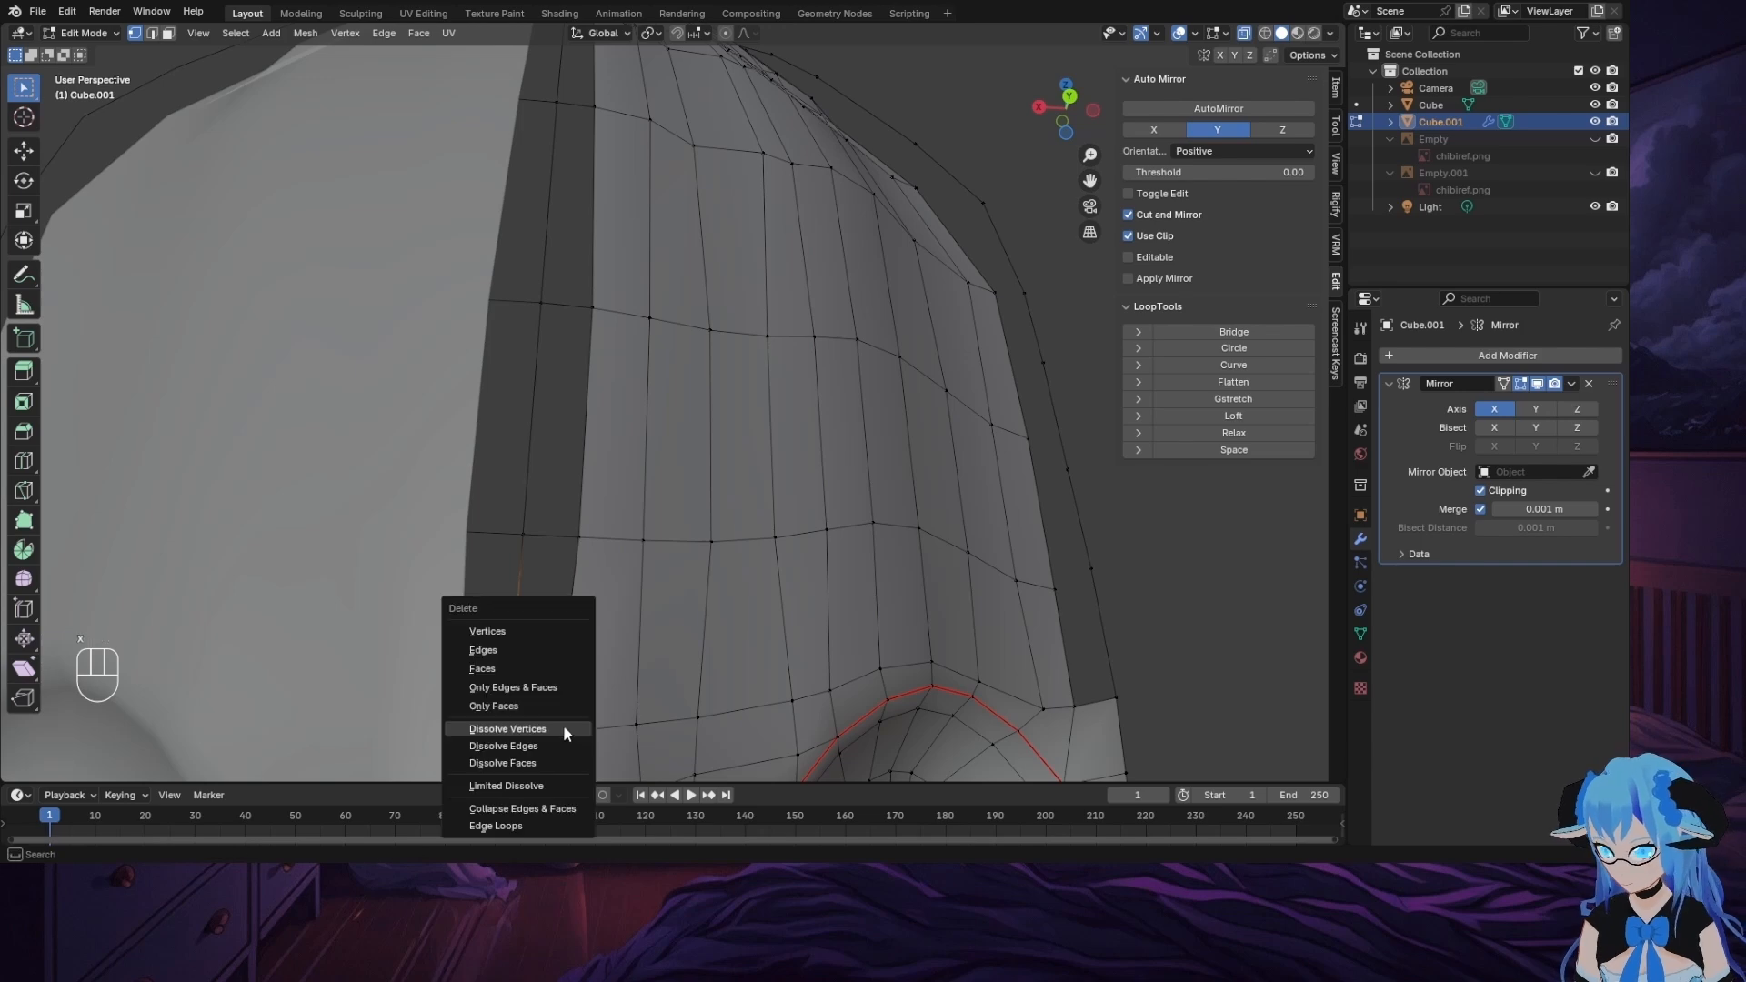
pyautogui.click(529, 637)
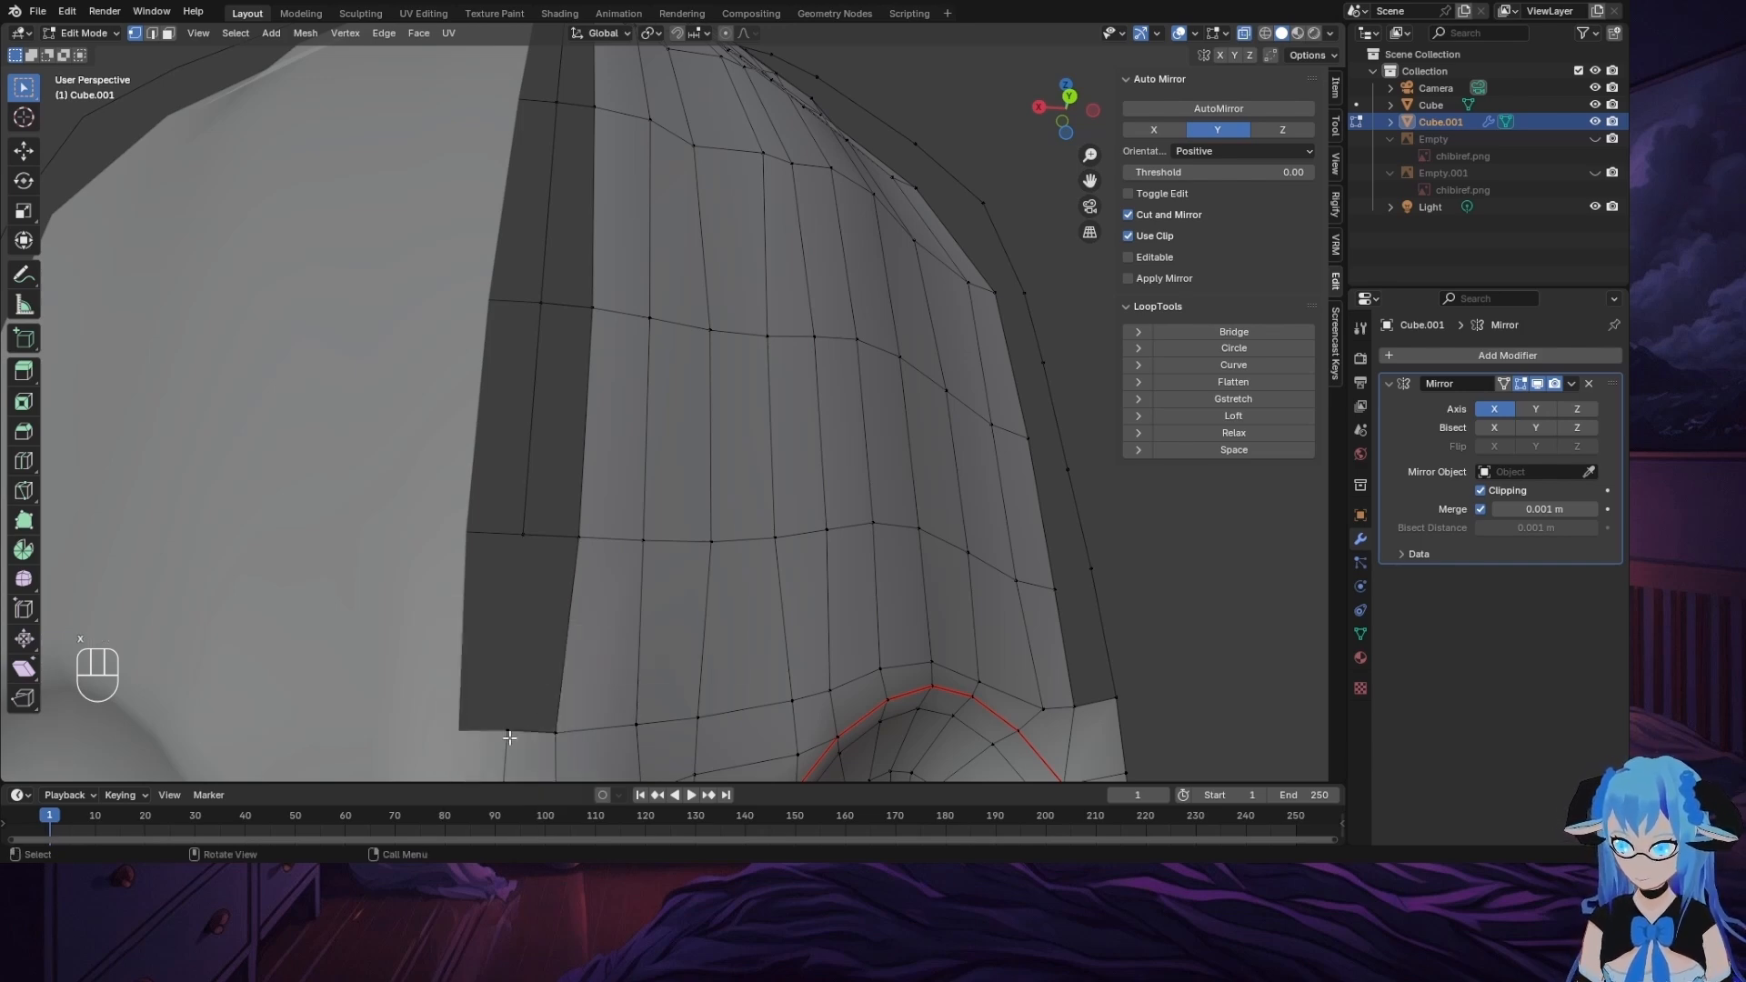
# Step: Fill the two lowest faces of the forehead gap between the centre line and the adjacent vertical loop
pyautogui.keyDown('ctrl'); pyautogui.click(524, 534); pyautogui.keyUp('ctrl')
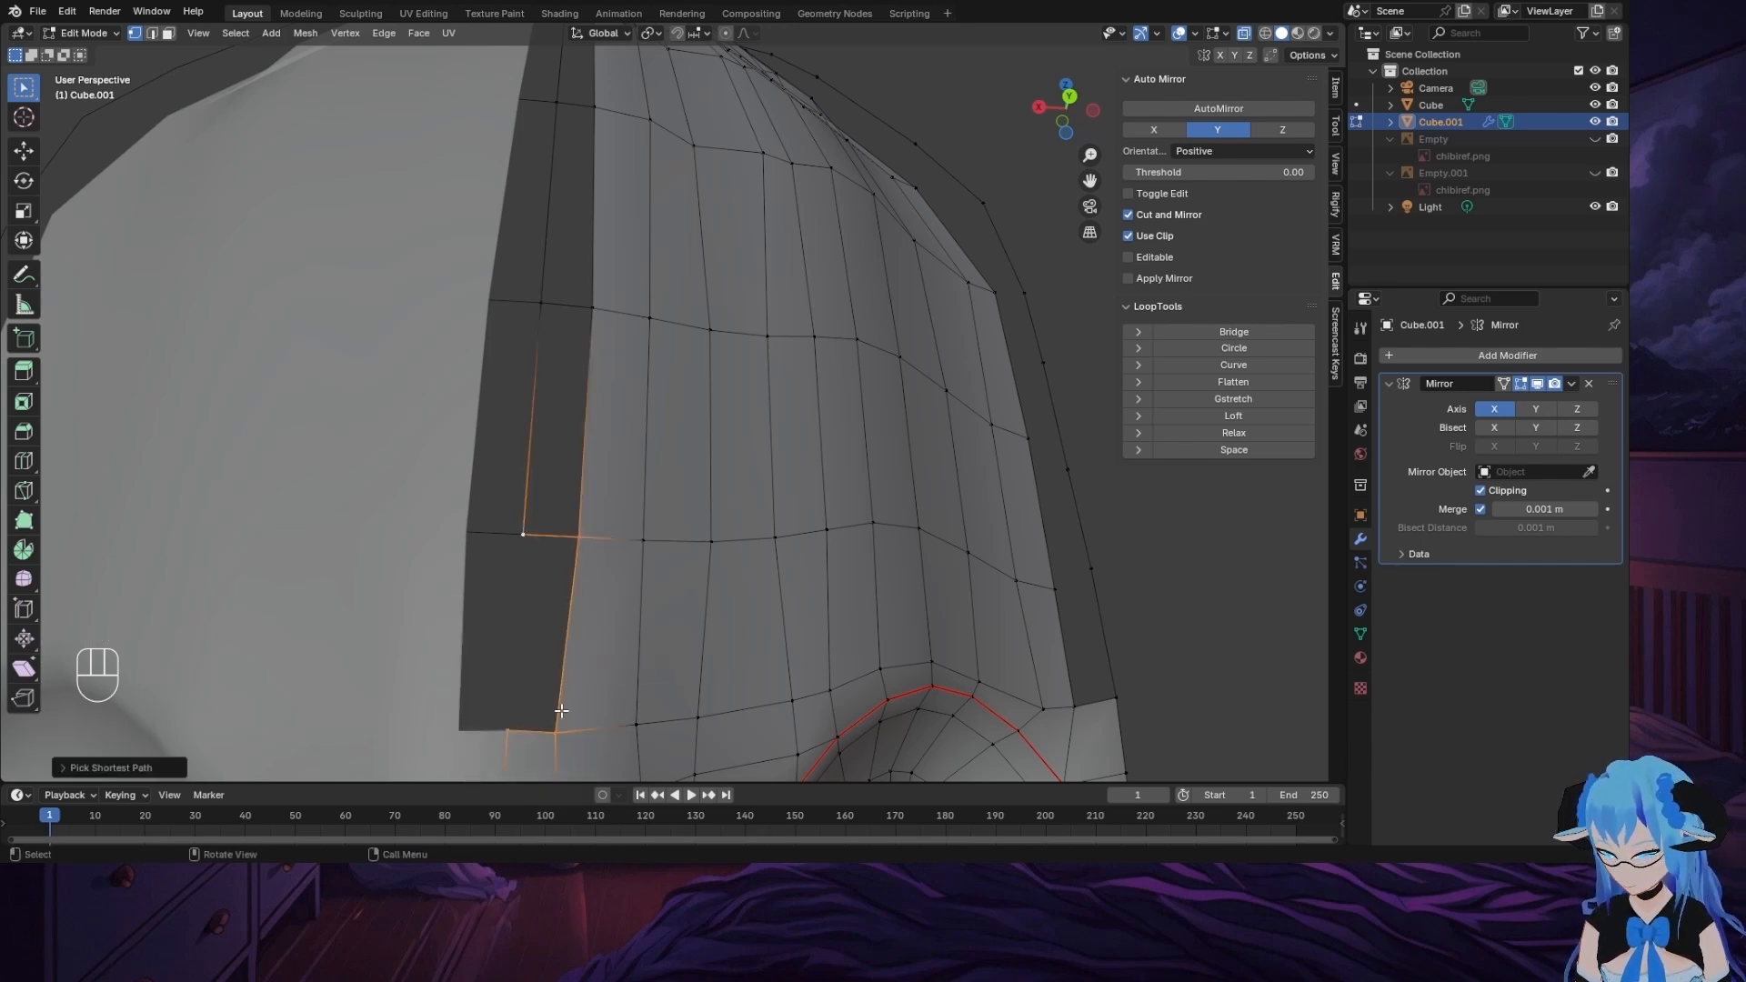
pyautogui.press('f')
pyautogui.moveTo(584, 579); pyautogui.dragTo(586, 355, button='middle')
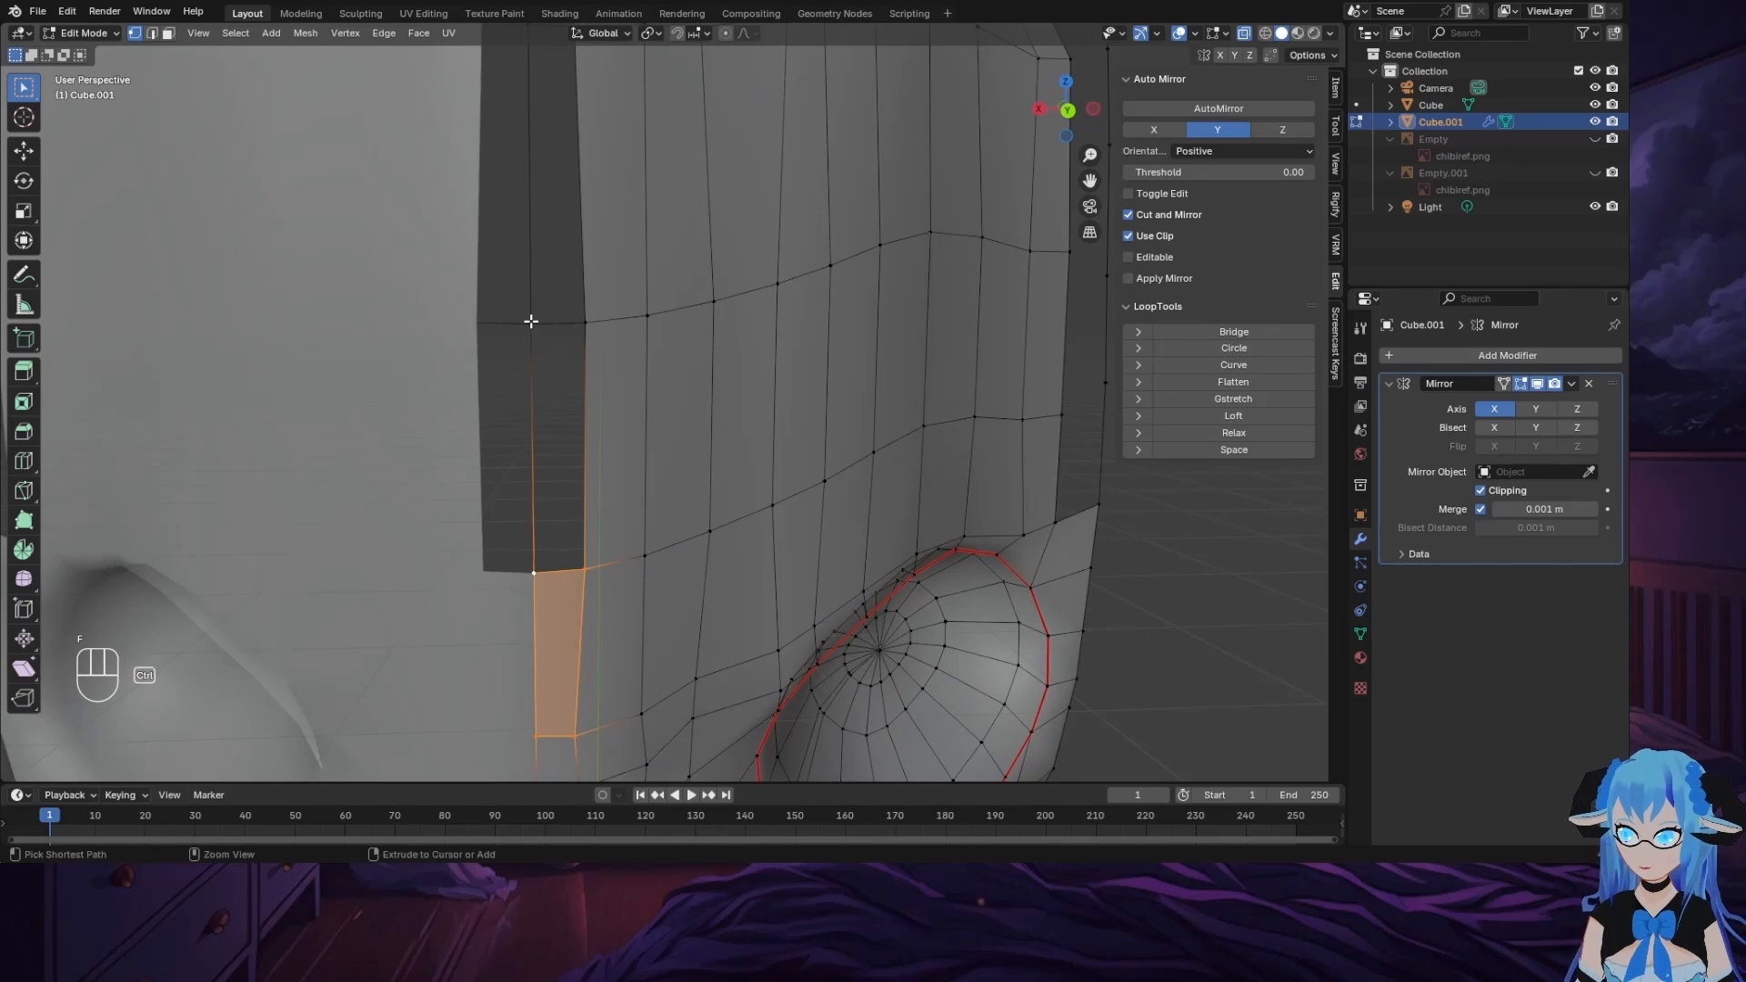
pyautogui.click(584, 571)
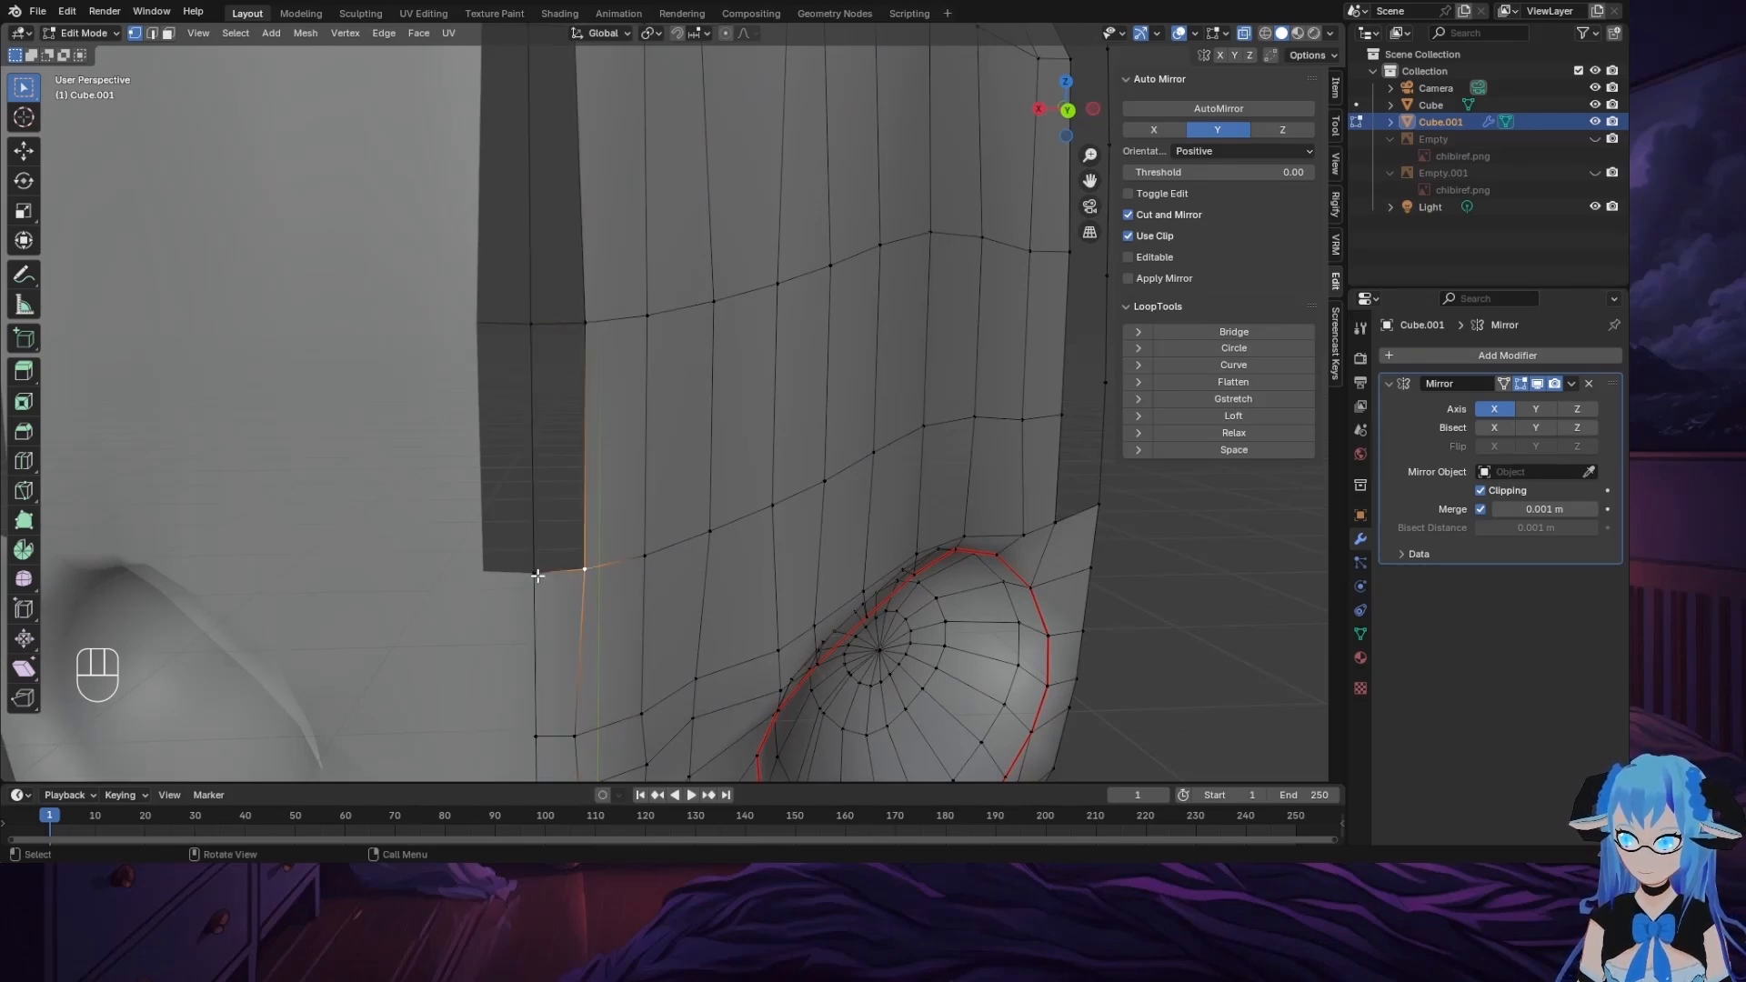
pyautogui.keyDown('ctrl'); pyautogui.click(529, 326); pyautogui.keyUp('ctrl')
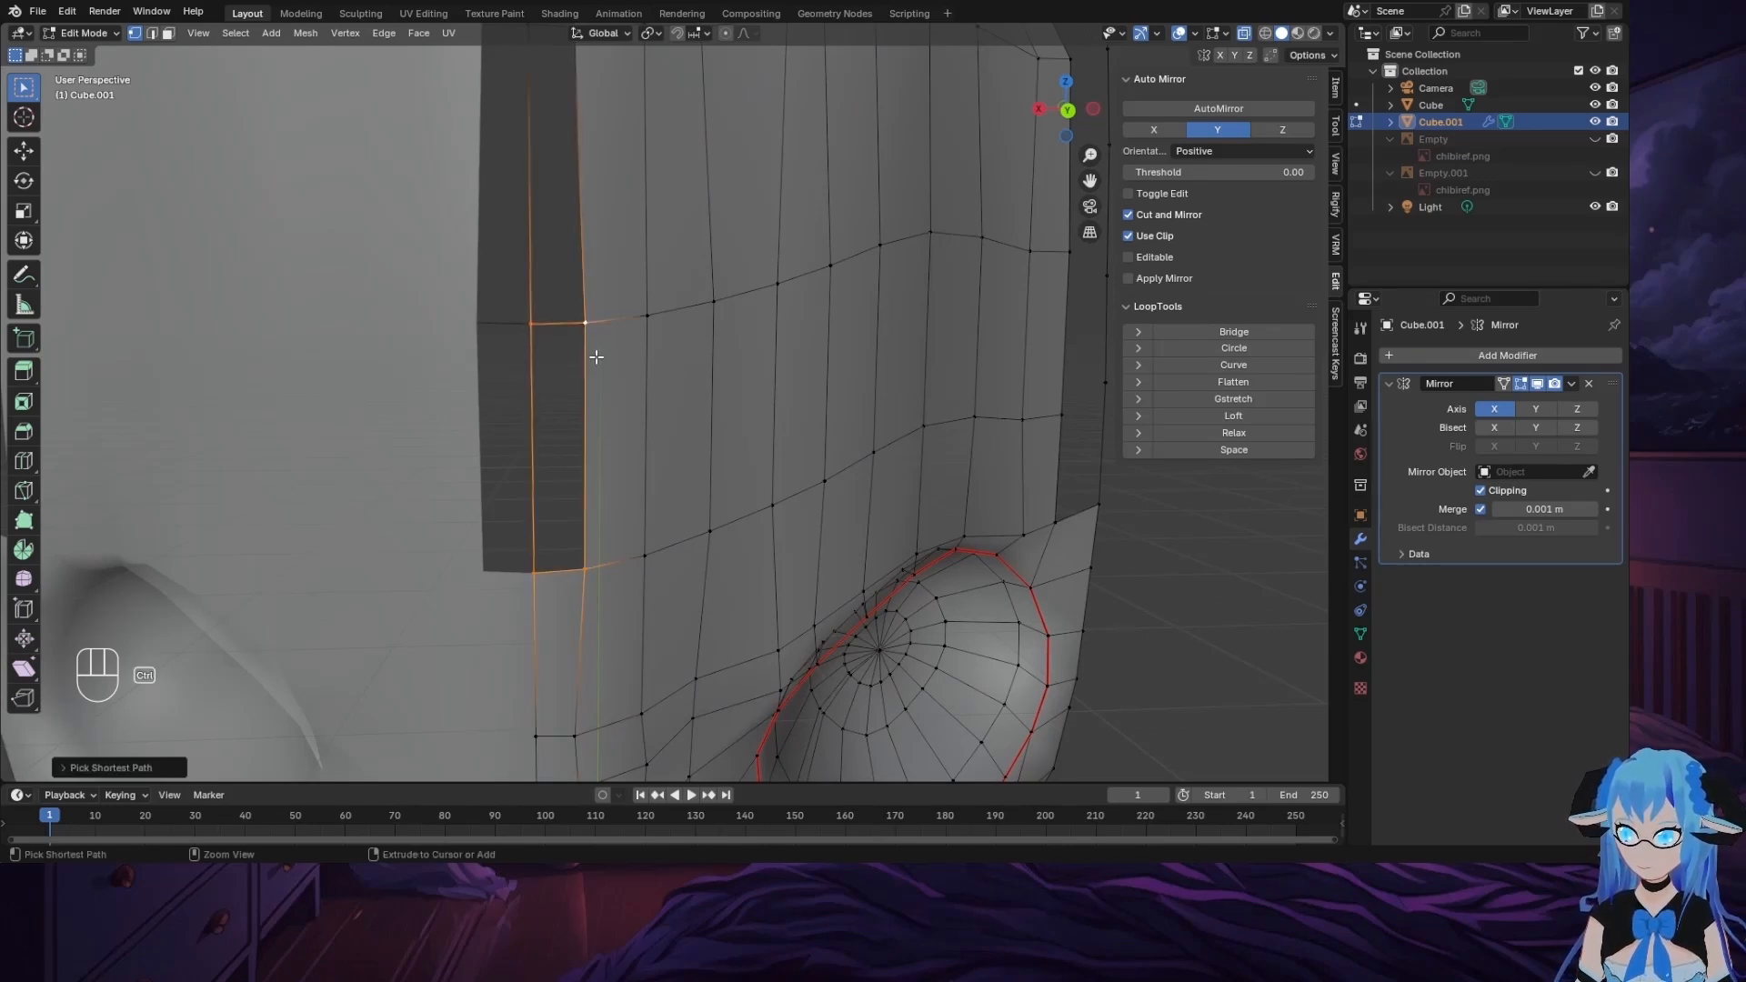
pyautogui.press('f')
# Step: Fill the next two faces farther up the forehead's centre gap
pyautogui.moveTo(1090, 180); pyautogui.dragTo(1099, 471)
pyautogui.click(573, 323)
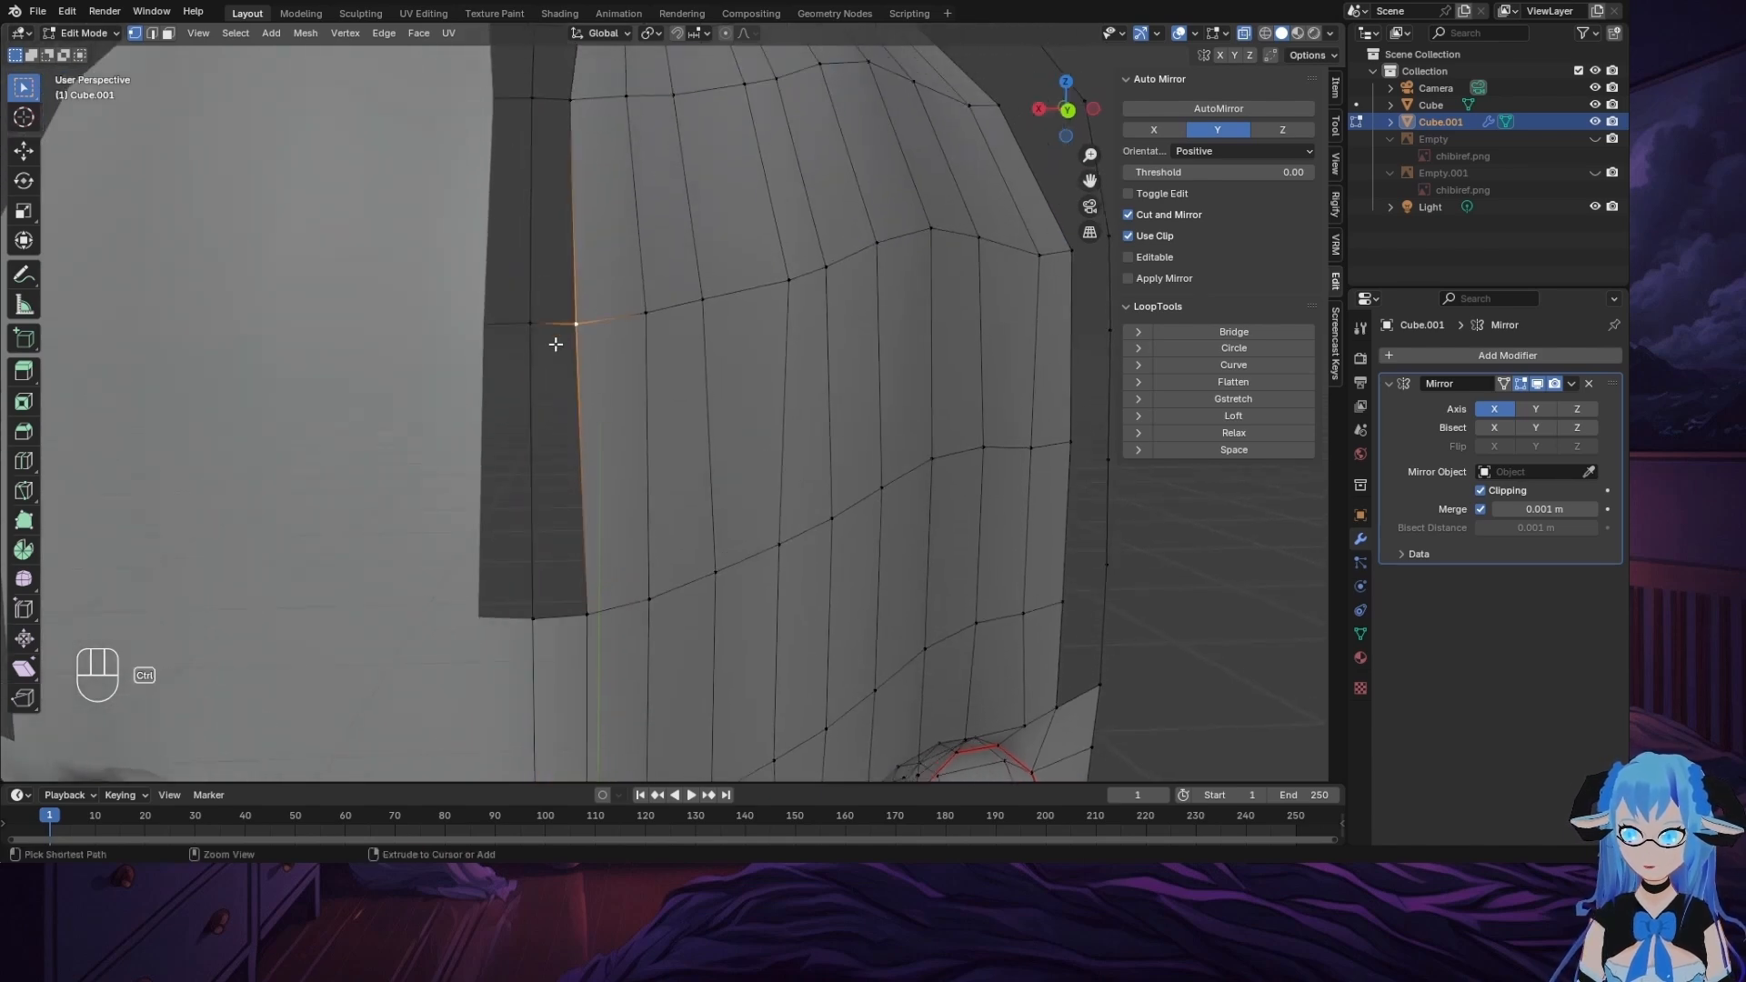
pyautogui.keyDown('ctrl'); pyautogui.click(550, 621); pyautogui.keyUp('ctrl')
pyautogui.press('f')
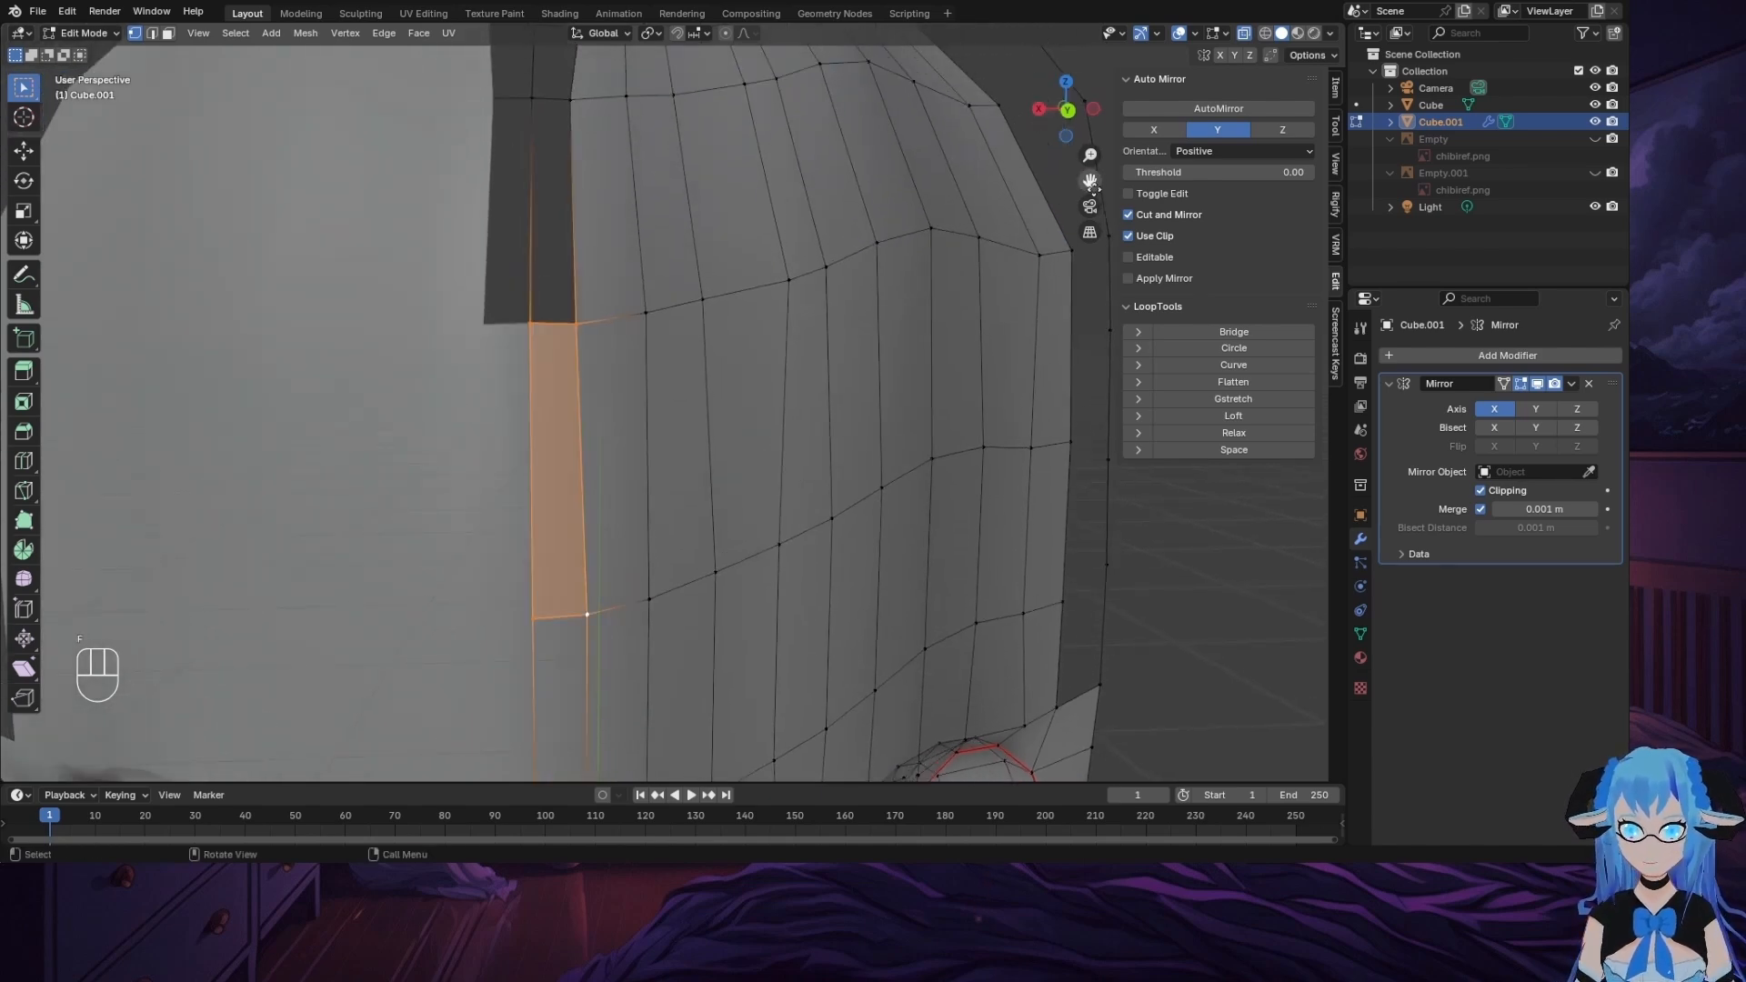
pyautogui.moveTo(1090, 181); pyautogui.dragTo(1108, 486)
pyautogui.keyDown('ctrl'); pyautogui.click(592, 447); pyautogui.keyUp('ctrl')
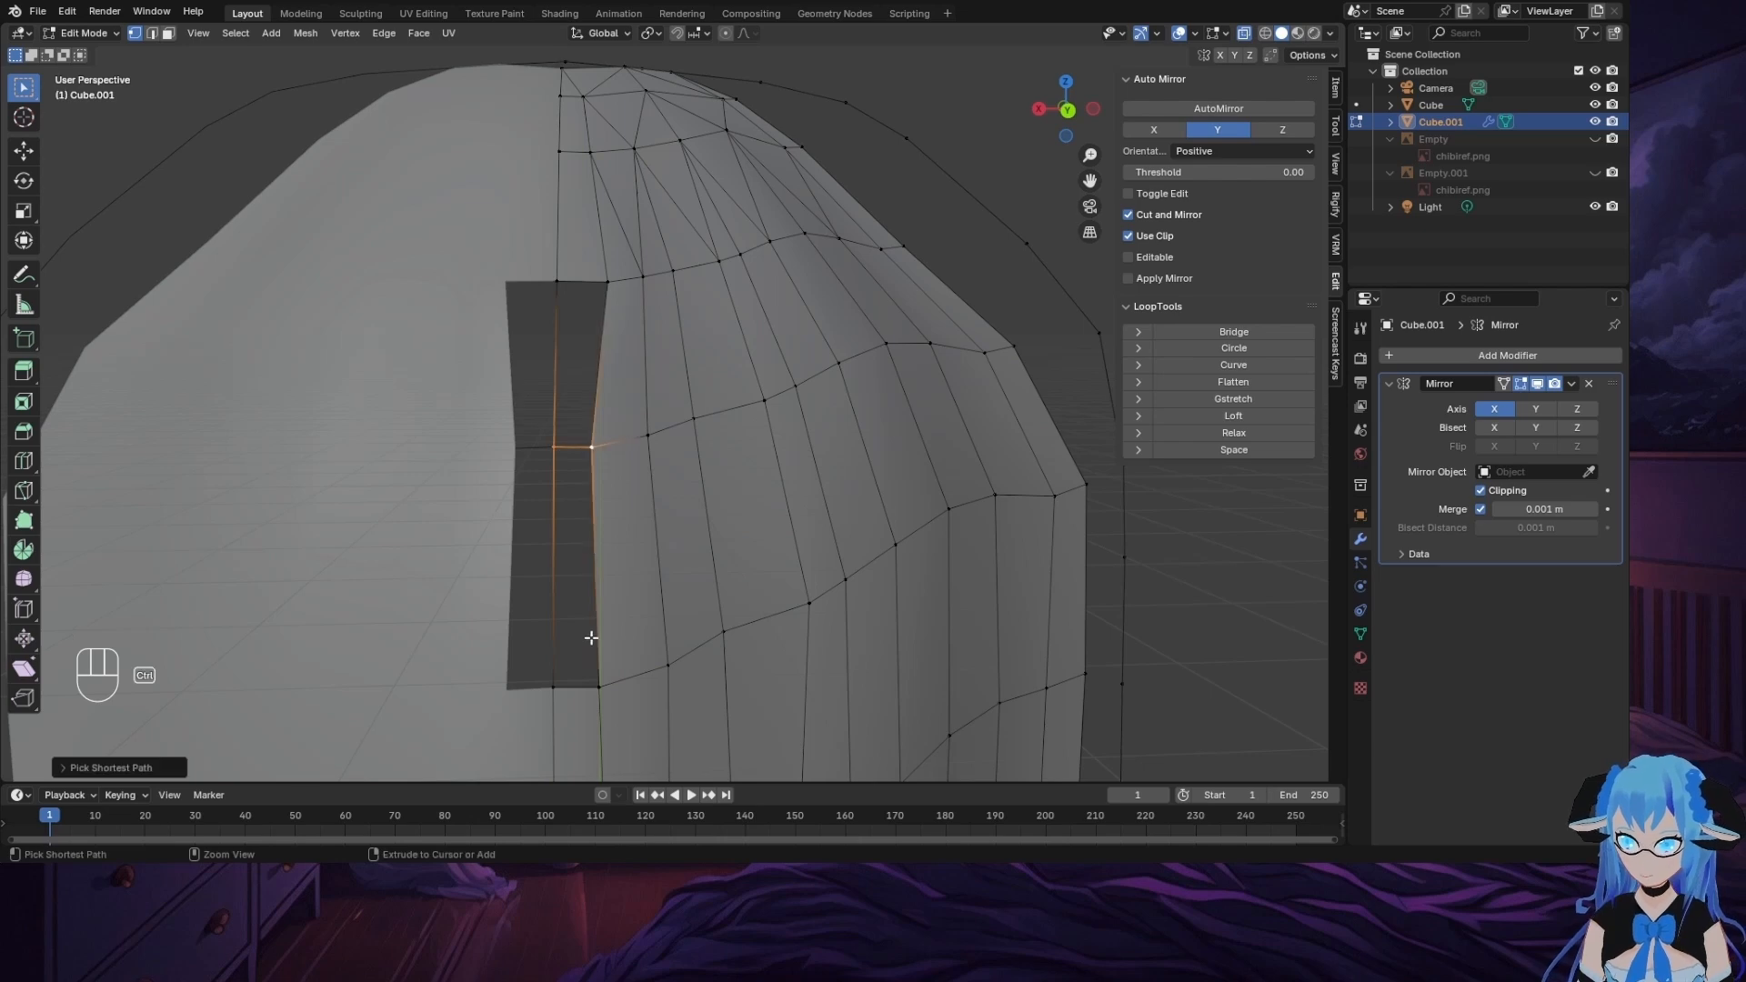
pyautogui.press('f')
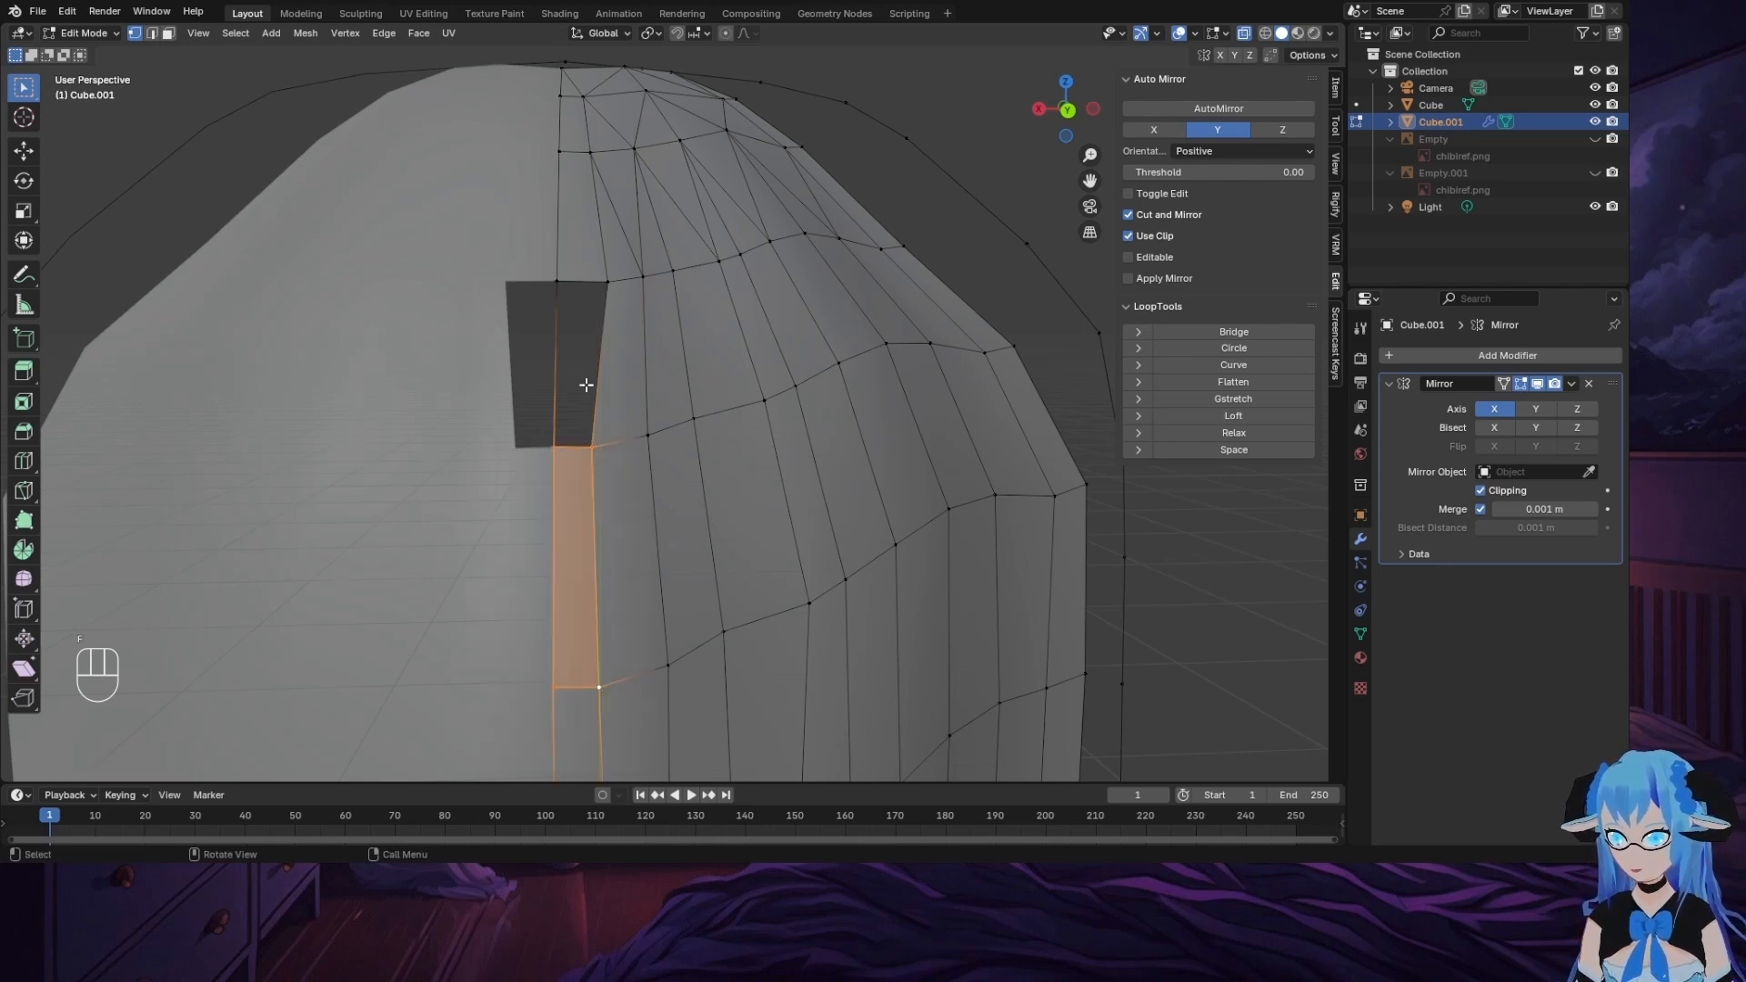
# Step: Fill the remaining face at the top of the forehead's centre gap
pyautogui.click(557, 282)
pyautogui.keyDown('ctrl'); pyautogui.click(607, 282); pyautogui.keyUp('ctrl')
pyautogui.keyDown('ctrl'); pyautogui.click(576, 461); pyautogui.keyUp('ctrl')
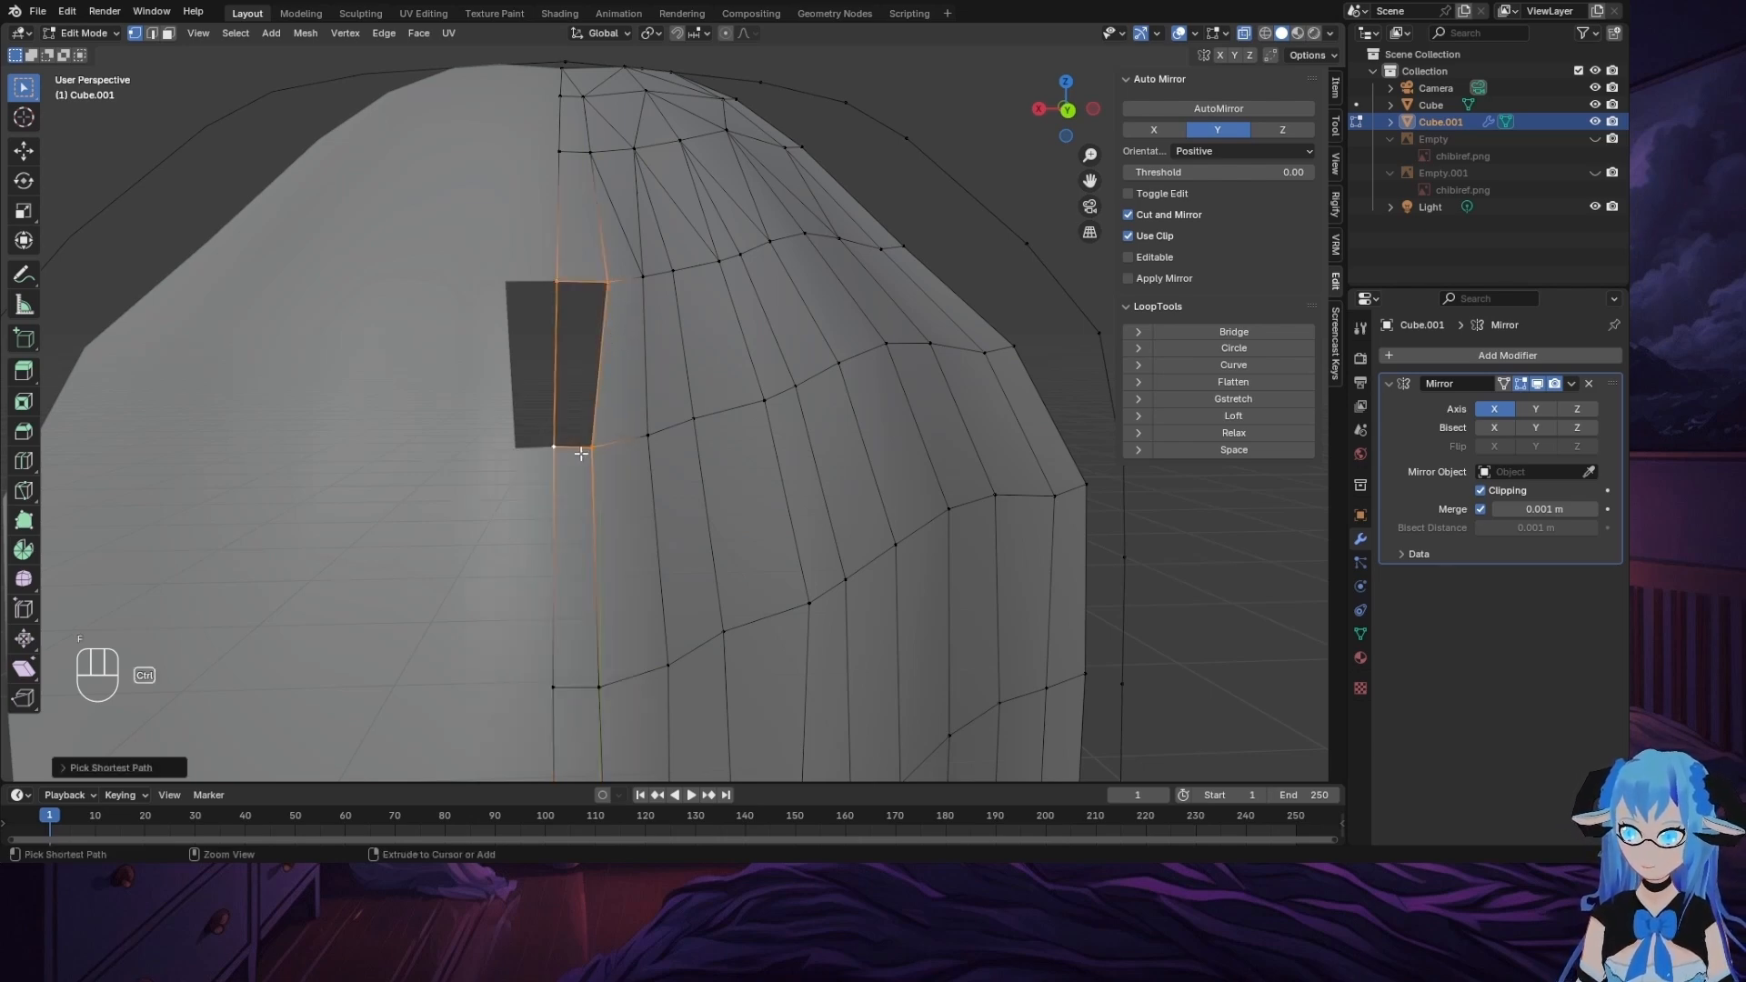
pyautogui.press('f')
# Step: Fill the two lowest faces above the red-marked loop, between the mesh's side edge and the skull outline
pyautogui.moveTo(691, 488); pyautogui.dragTo(1146, 158, button='middle')
pyautogui.scroll(-4, 826, 416)
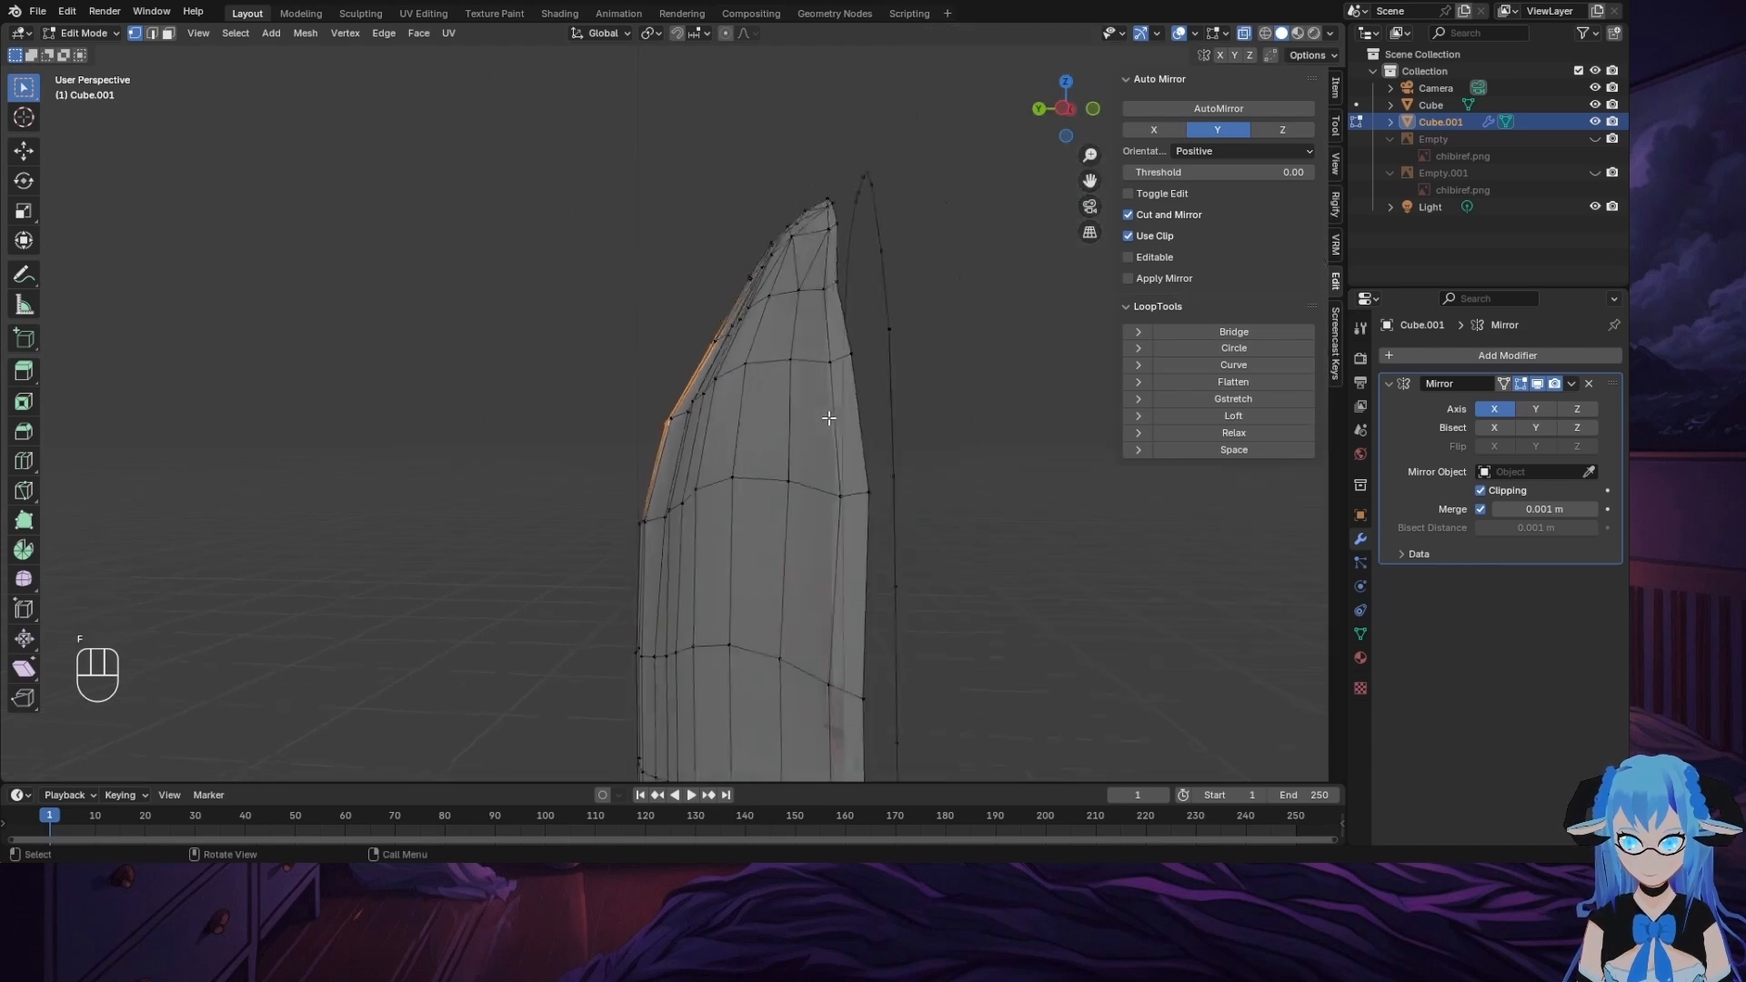
pyautogui.moveTo(827, 417); pyautogui.dragTo(1173, 285, button='middle')
pyautogui.scroll(-3, 1013, 390)
pyautogui.scroll(5, 955, 440)
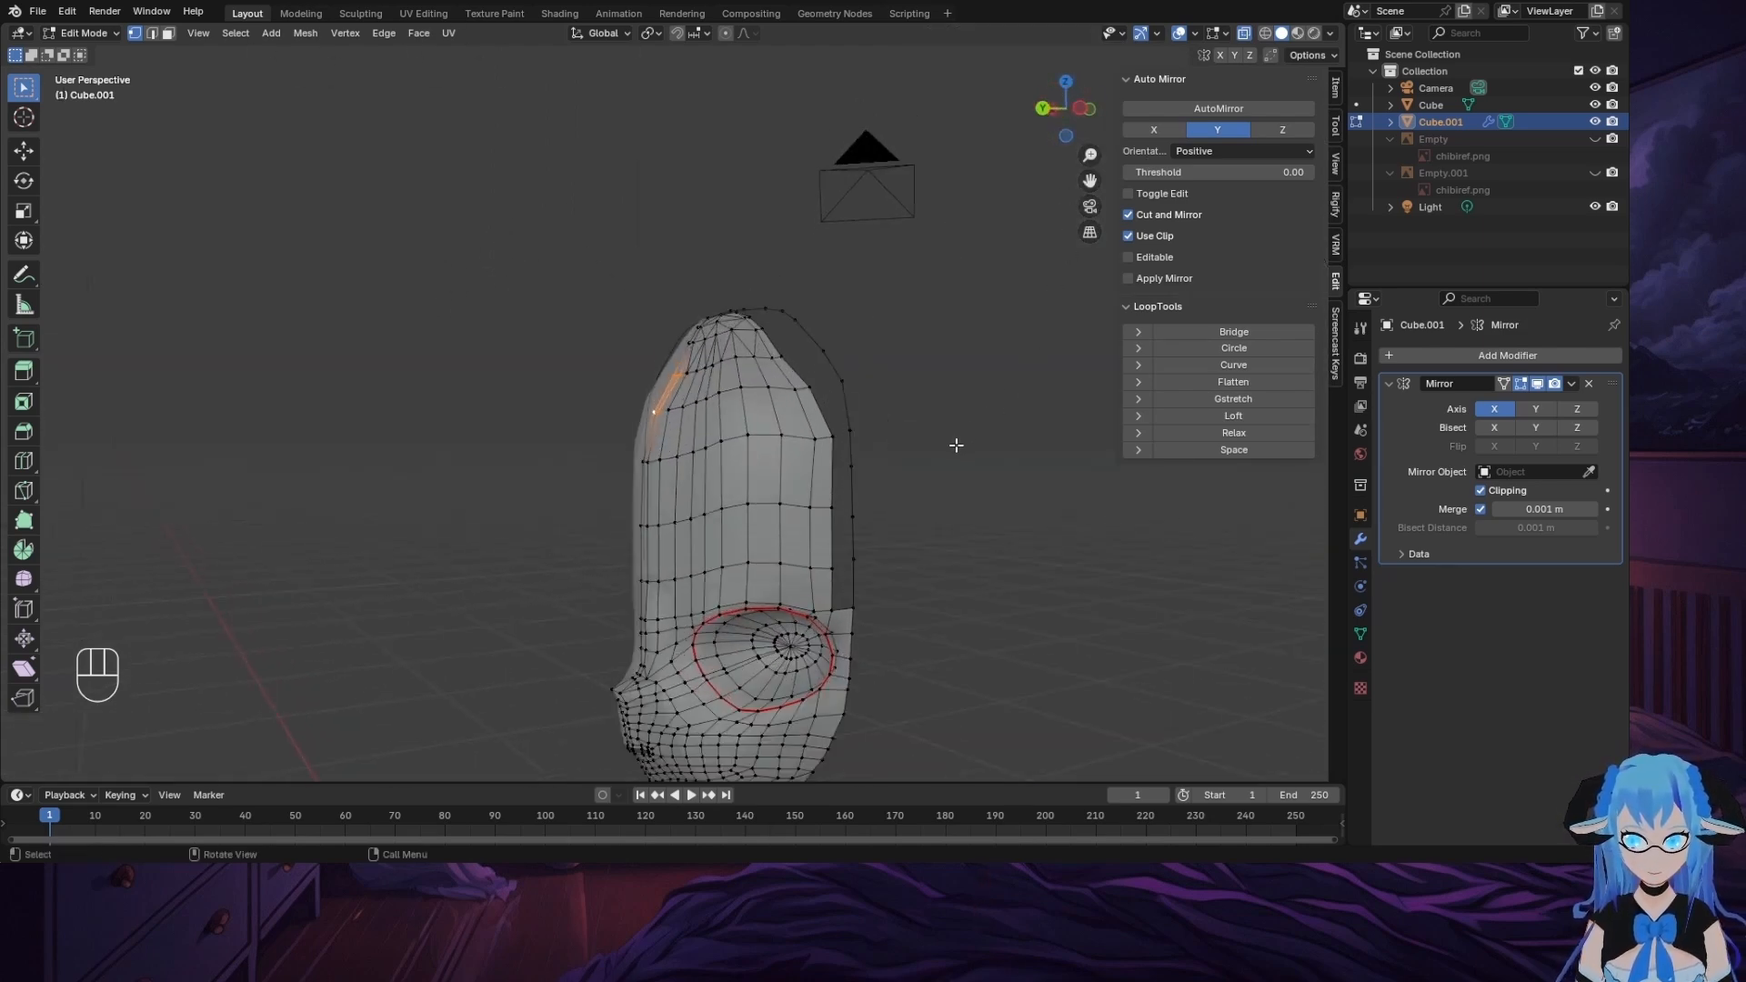
pyautogui.moveTo(1089, 182); pyautogui.dragTo(946, 96)
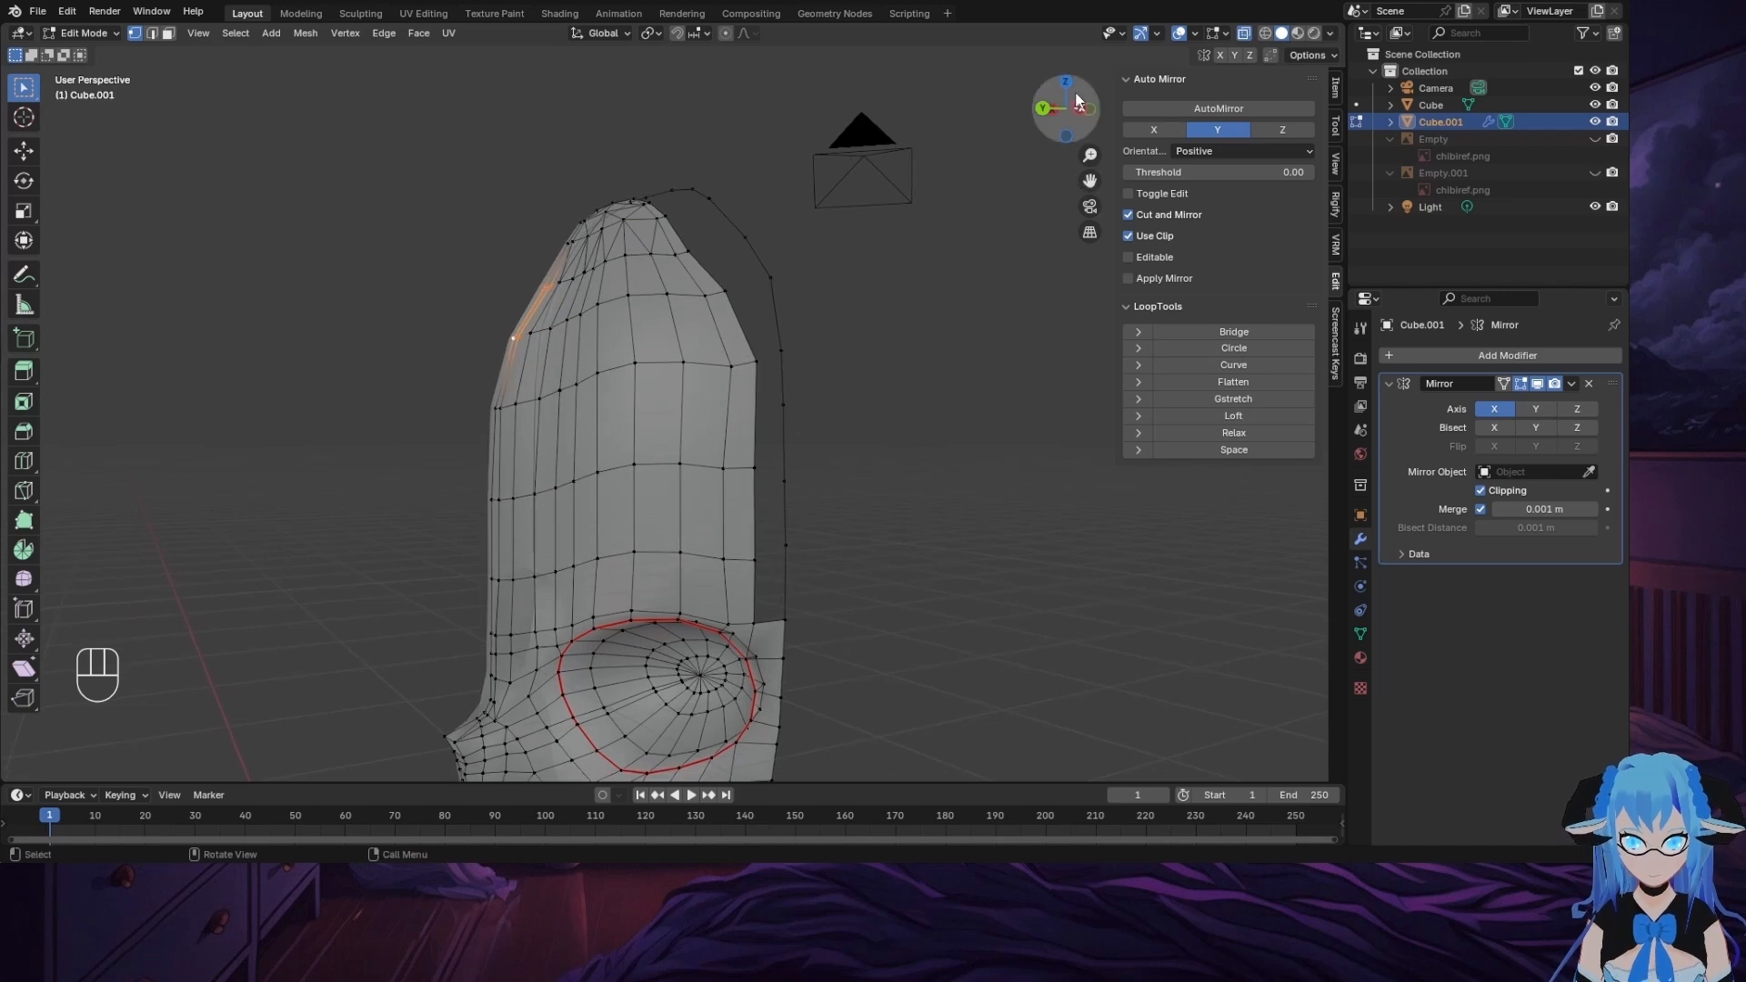
pyautogui.click(1080, 107)
pyautogui.keyDown('ctrl'); pyautogui.click(670, 543); pyautogui.keyUp('ctrl')
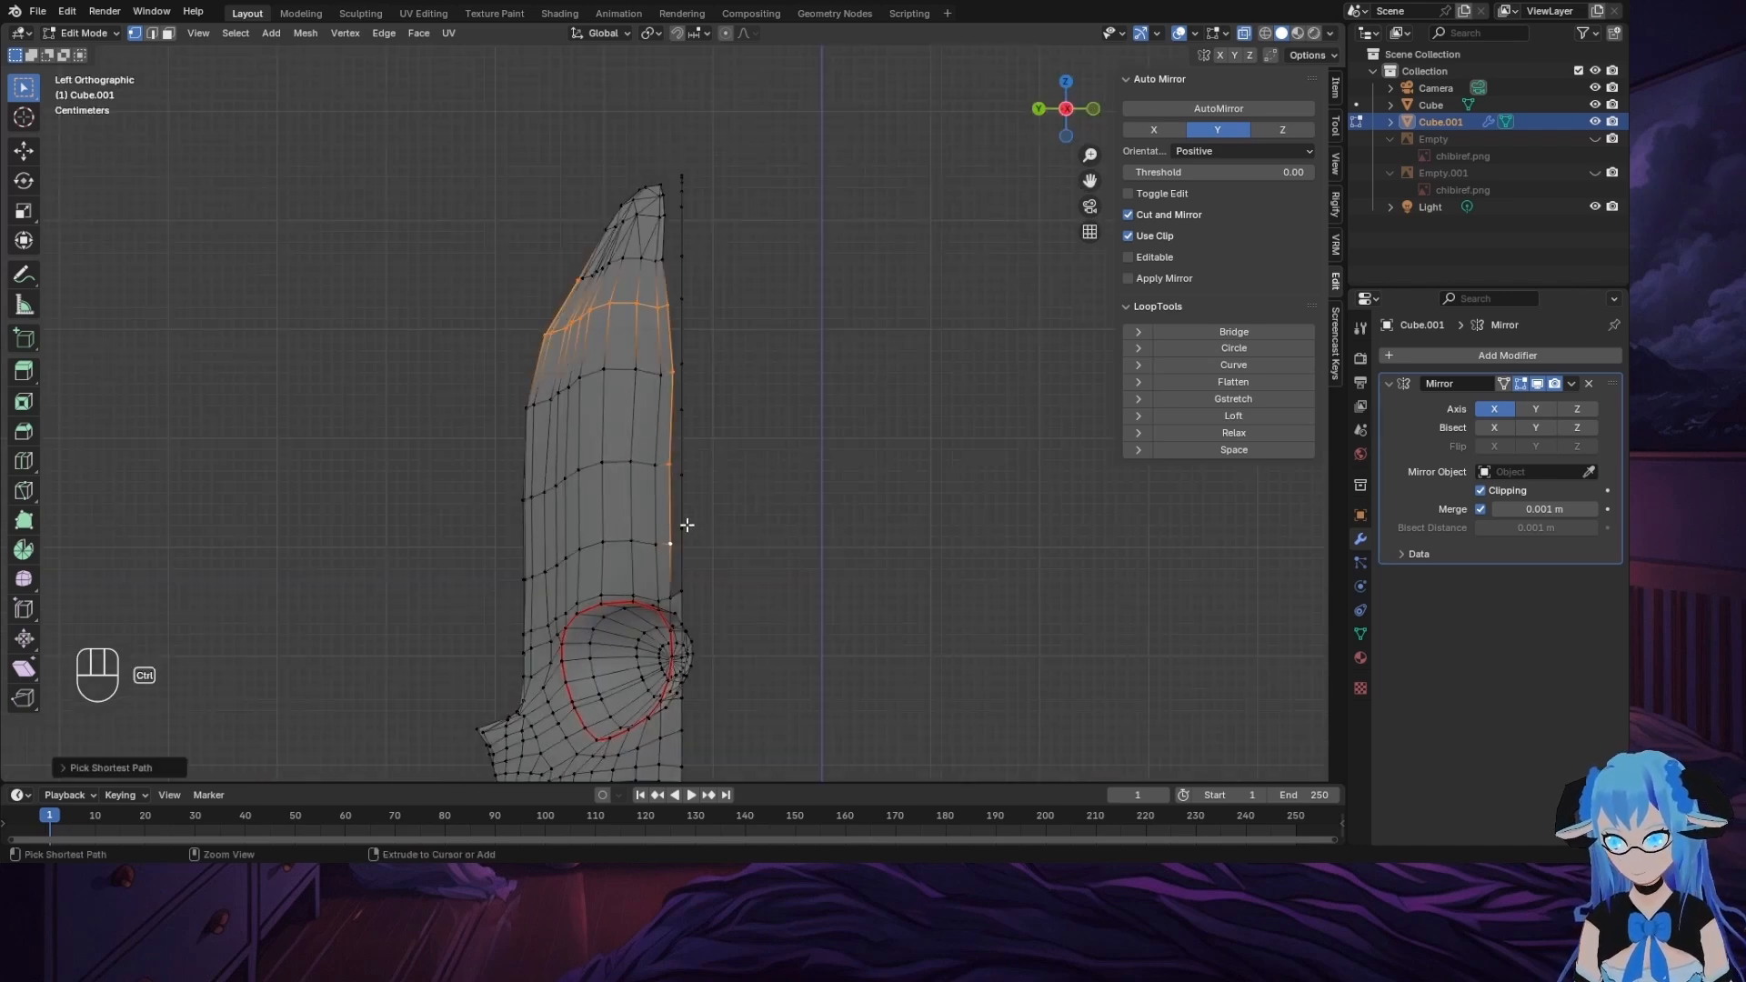
pyautogui.click(671, 555)
pyautogui.press('f')
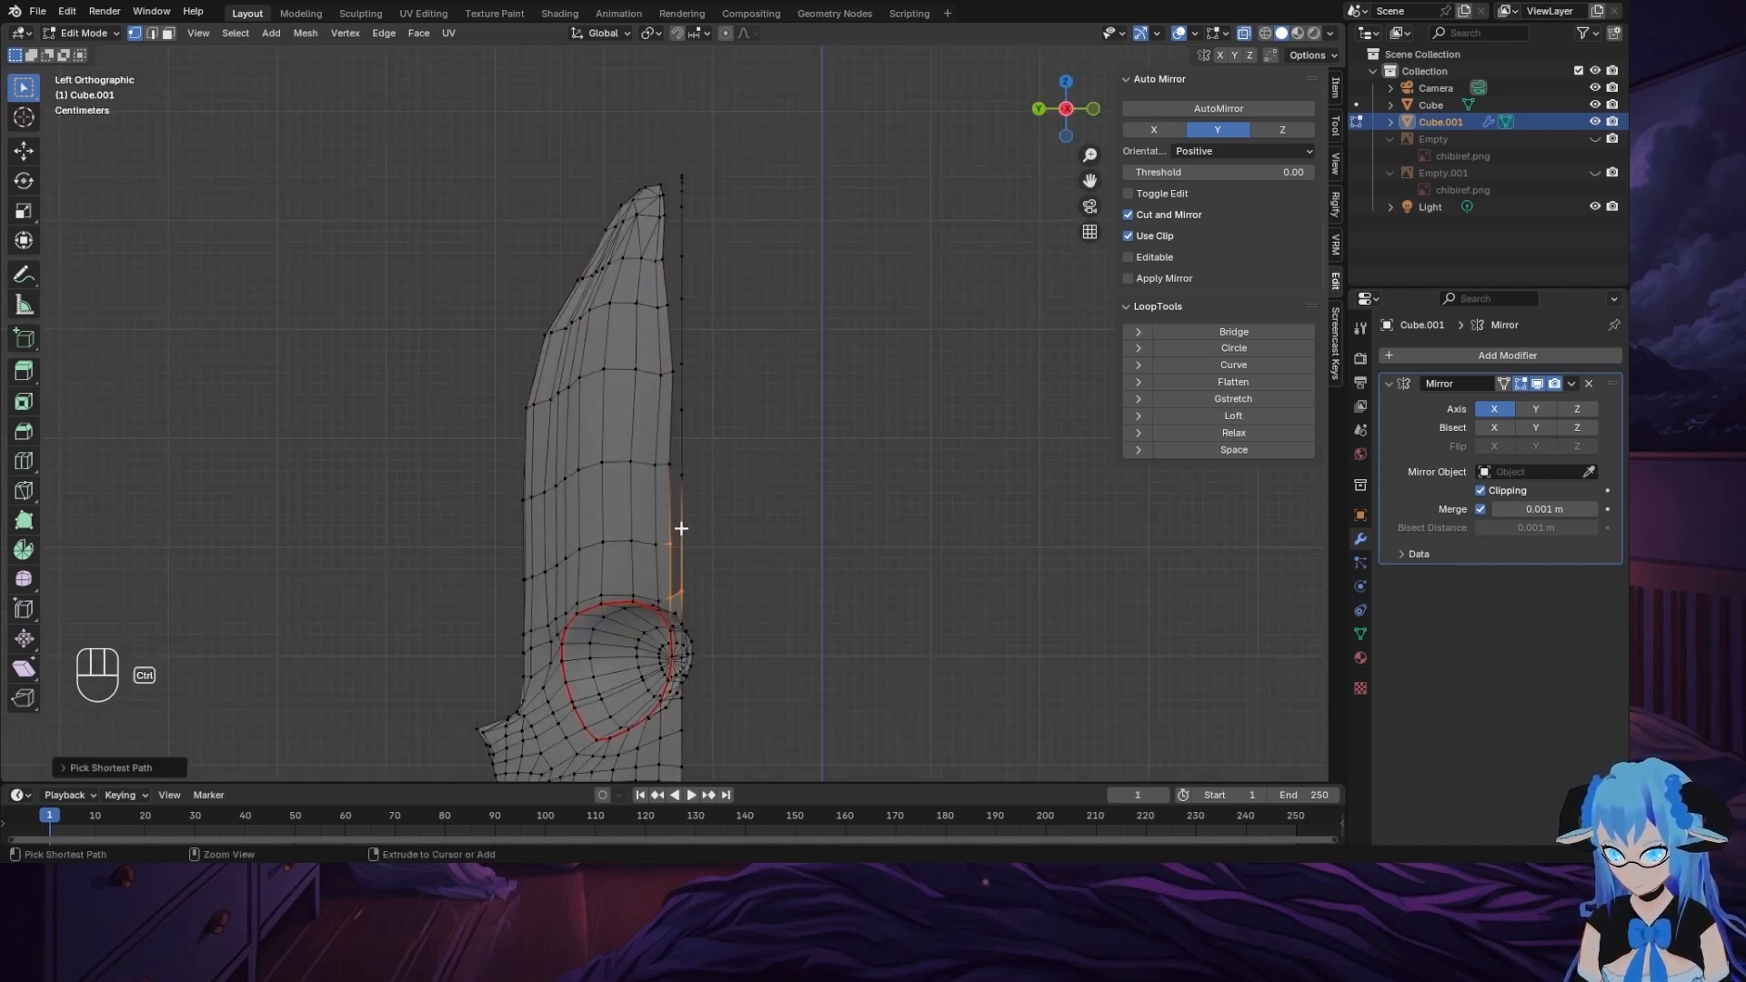
pyautogui.press('f')
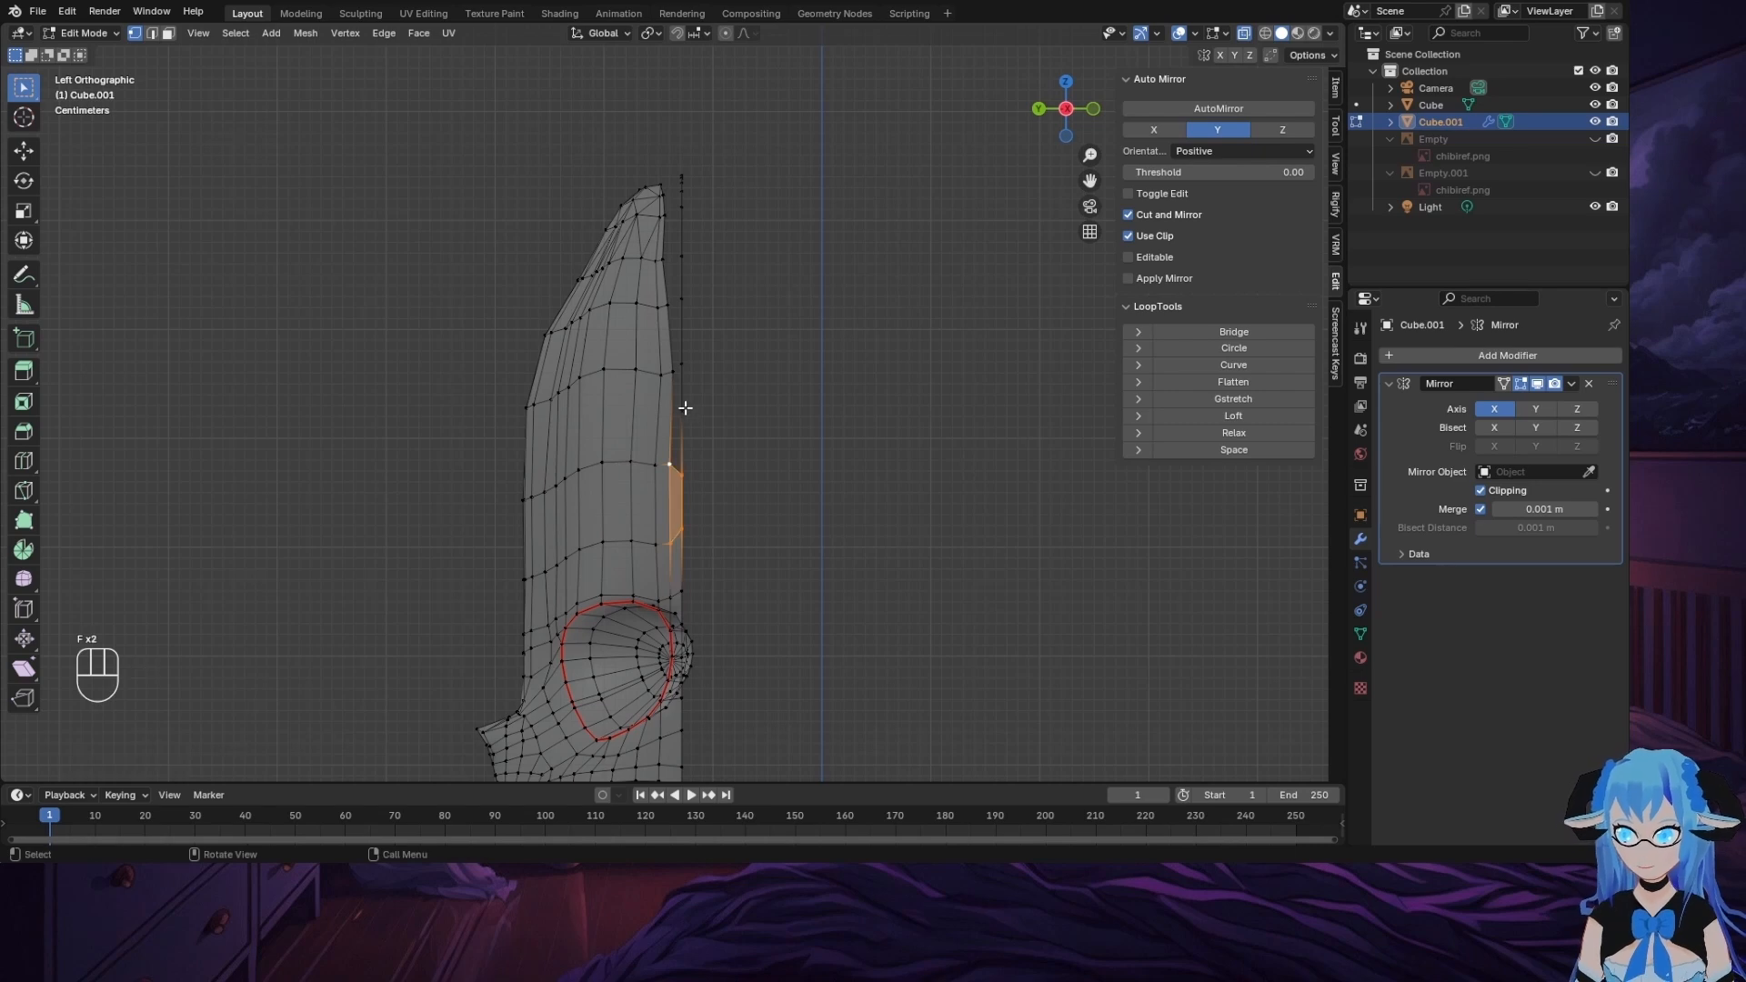
# Step: Dissolve the extra vertex on the skull outline and fill the next face up the side gap
pyautogui.moveTo(718, 440); pyautogui.dragTo(807, 452, button='middle')
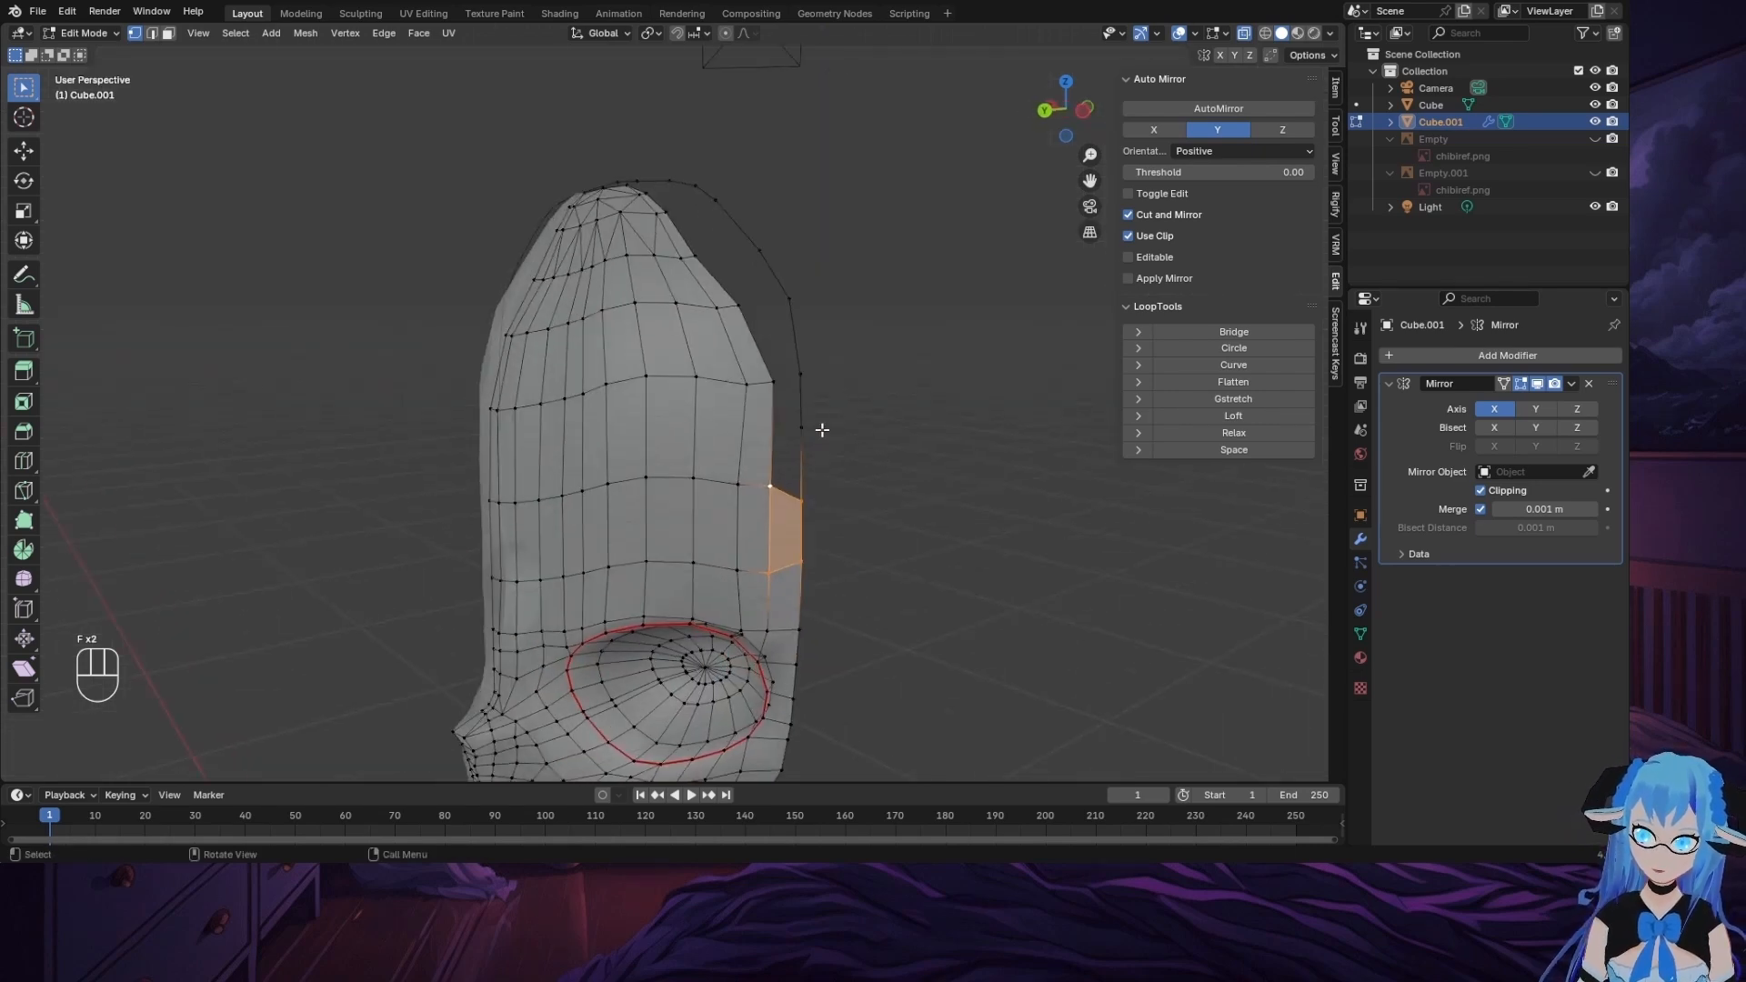
pyautogui.click(822, 430)
pyautogui.press('x')
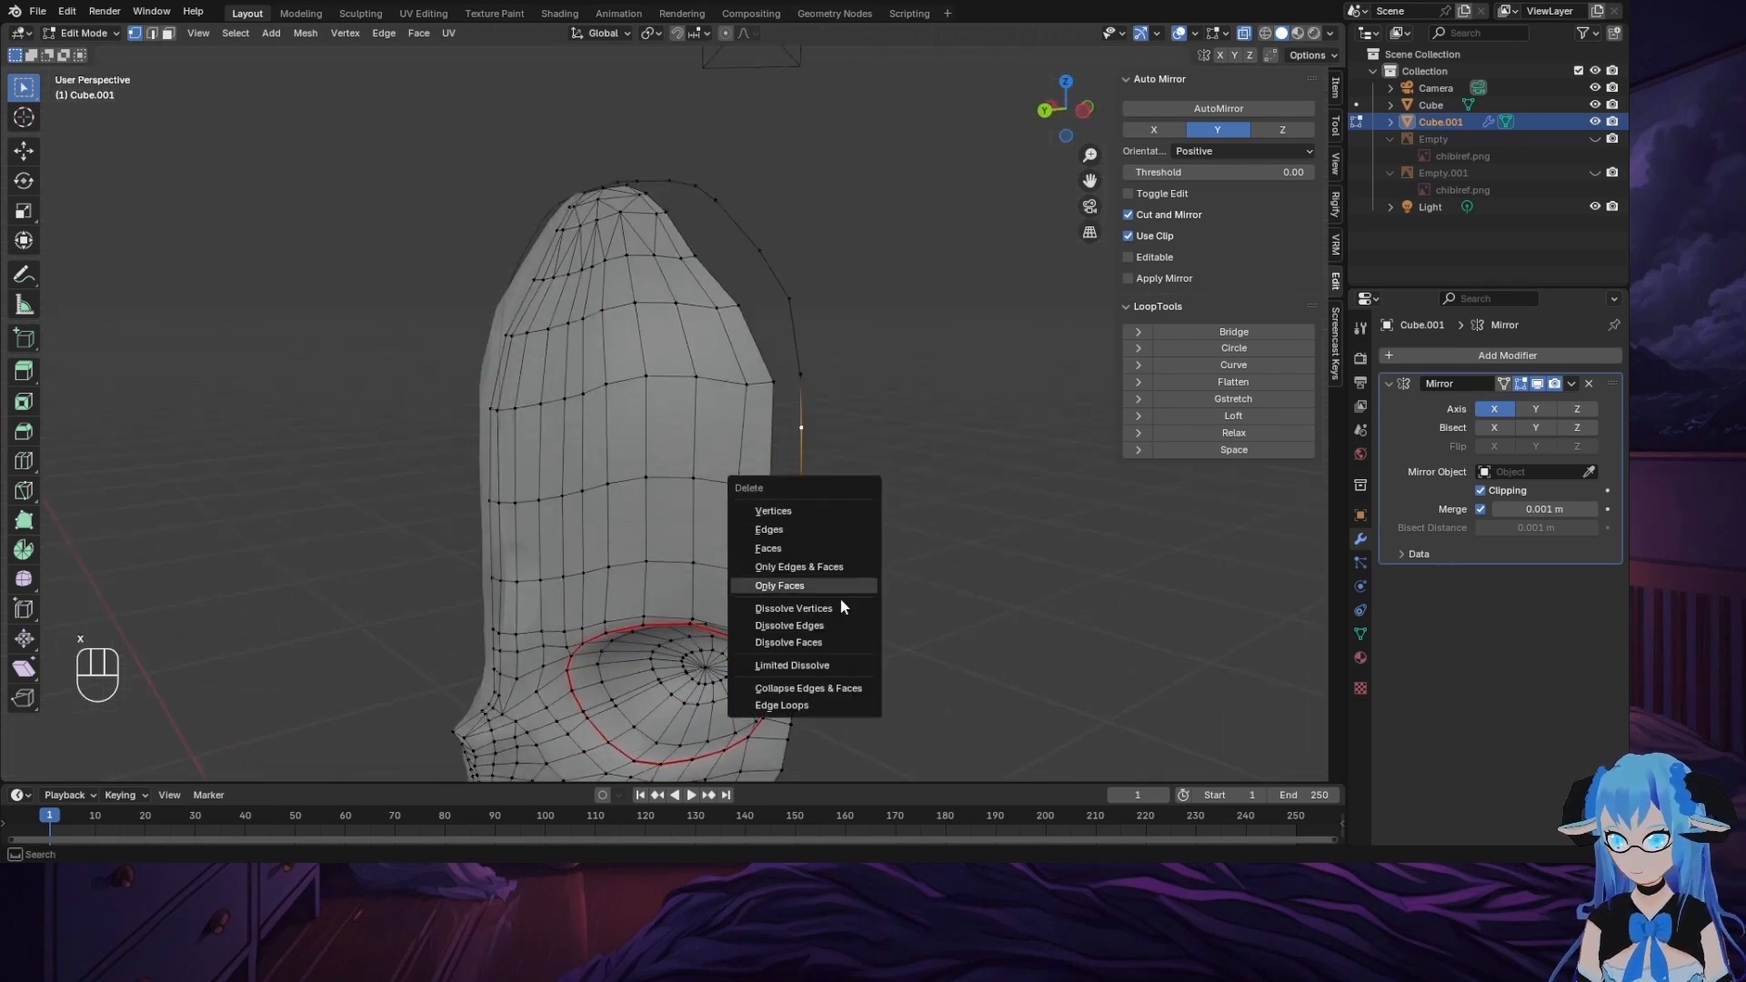
pyautogui.click(839, 606)
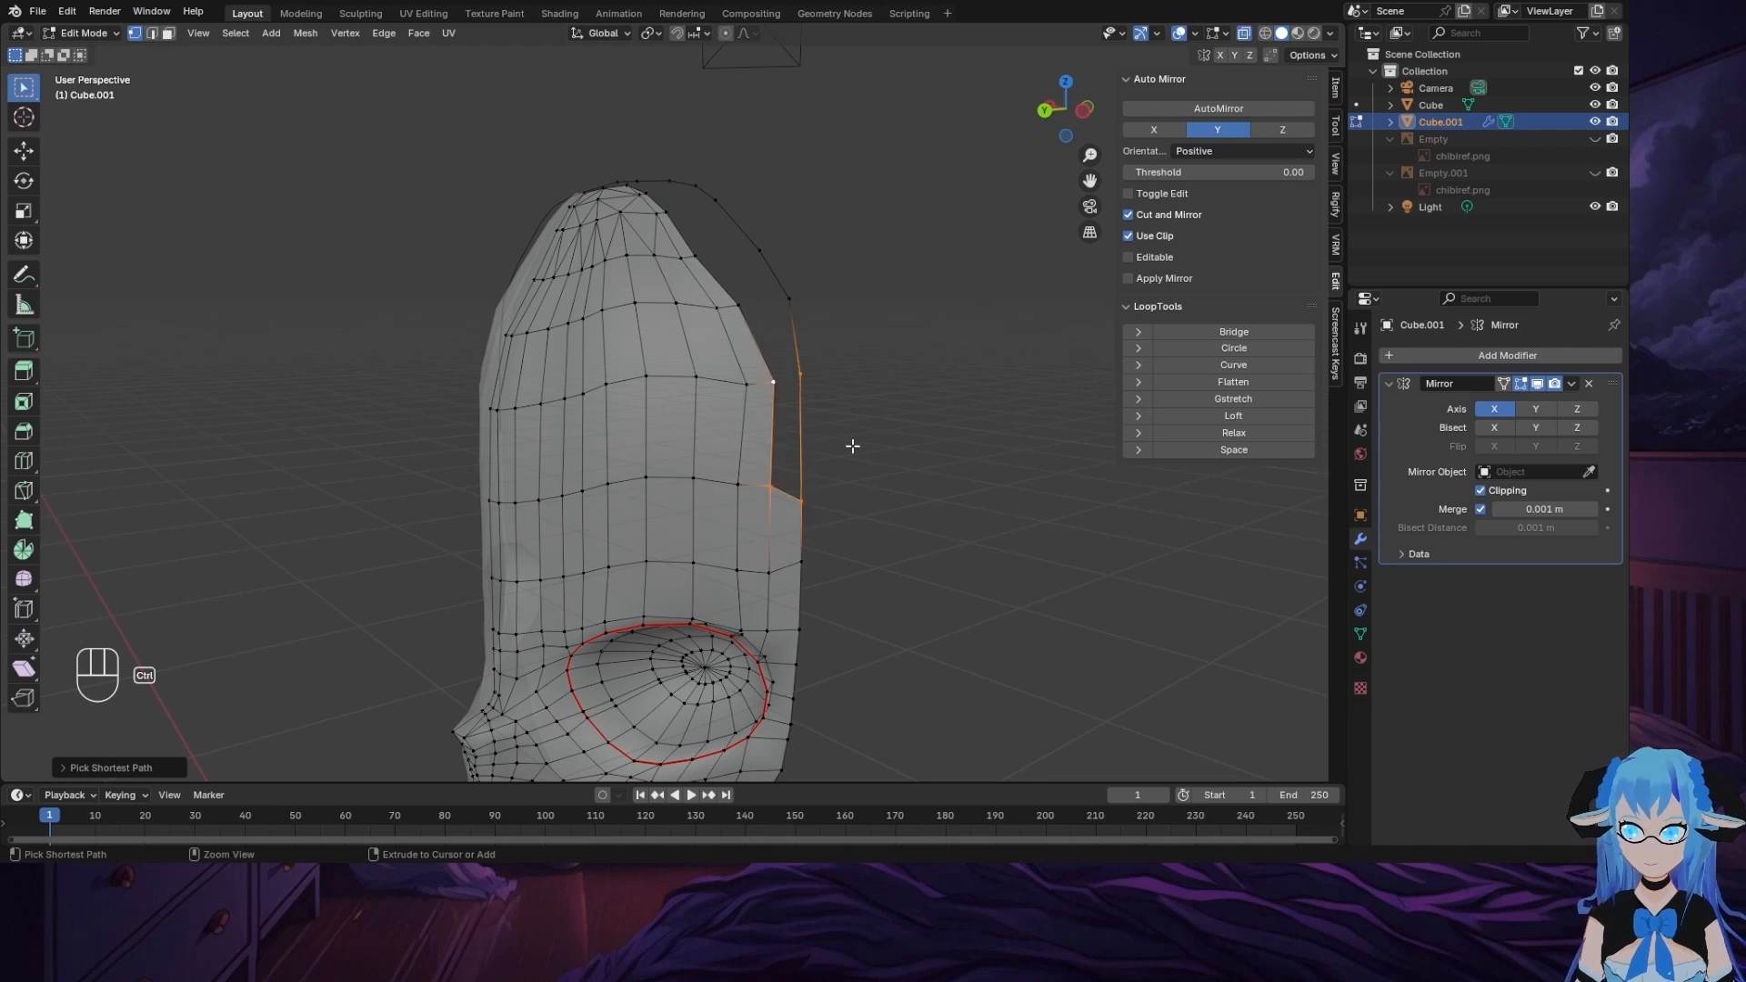
pyautogui.press('f')
# Step: Fill the next two faces up the side gap between the mesh edge and the skull outline
pyautogui.click(790, 298)
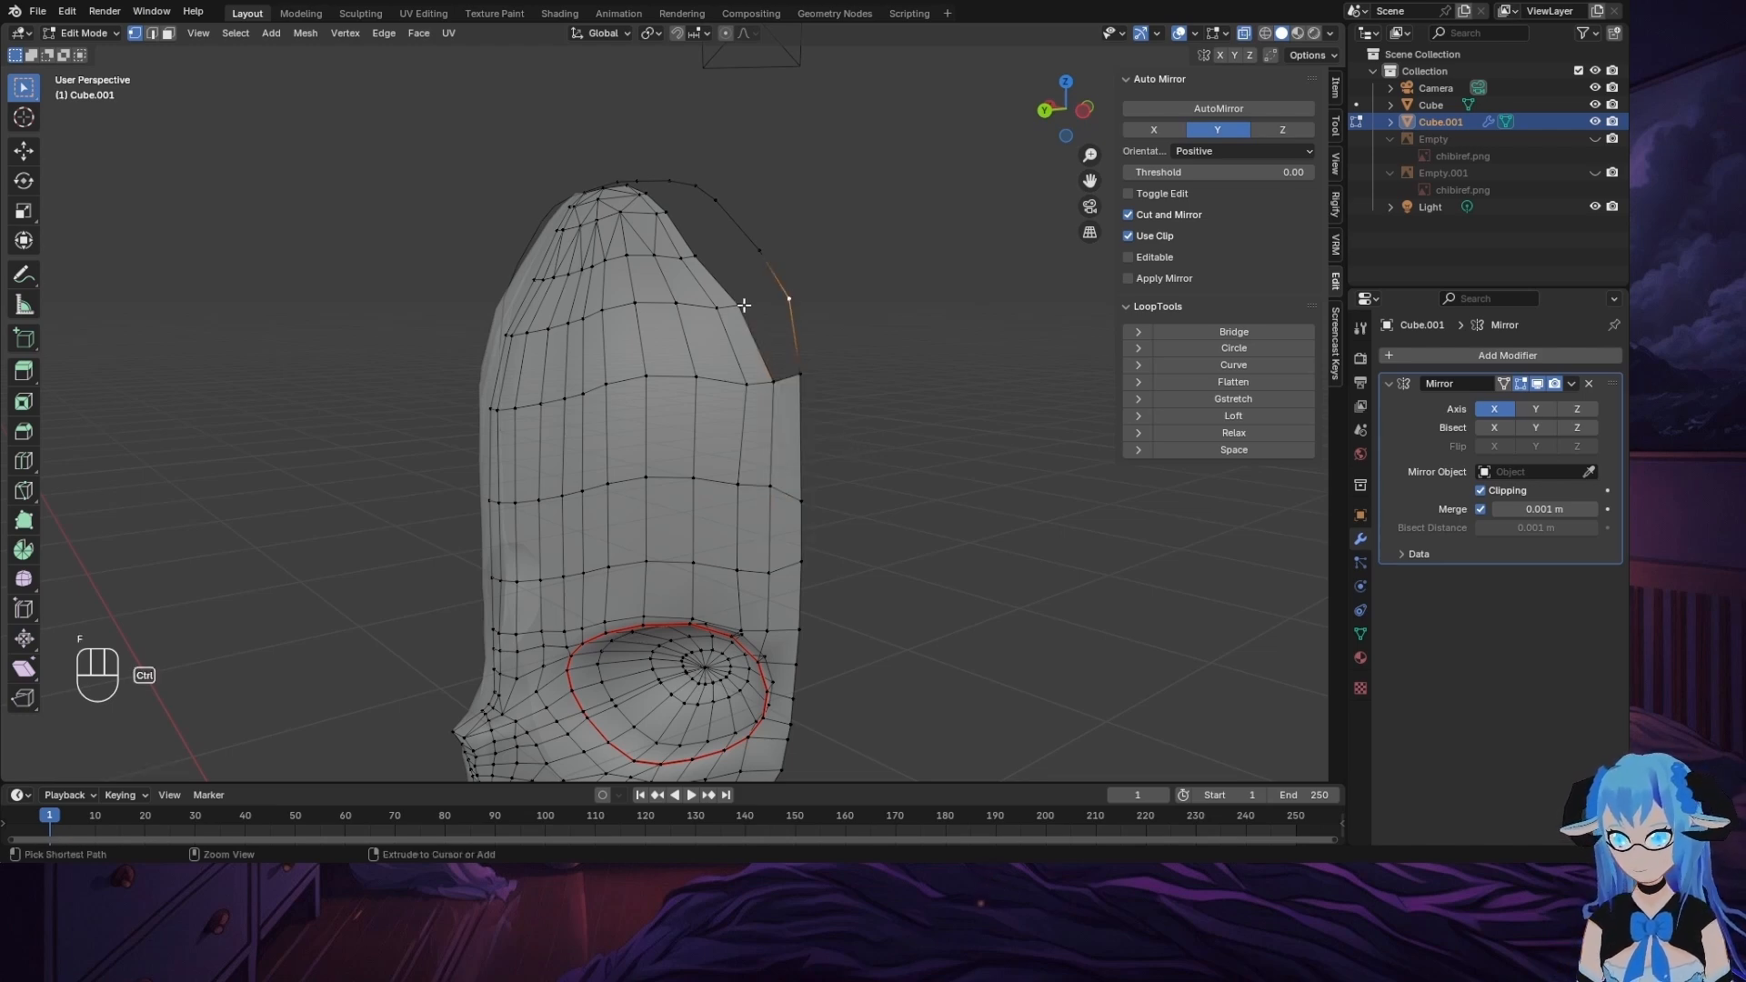
pyautogui.keyDown('ctrl'); pyautogui.click(743, 307); pyautogui.keyUp('ctrl')
pyautogui.press('f')
pyautogui.keyDown('ctrl'); pyautogui.click(759, 256); pyautogui.keyUp('ctrl')
pyautogui.hotkey('ctrl', 'f')
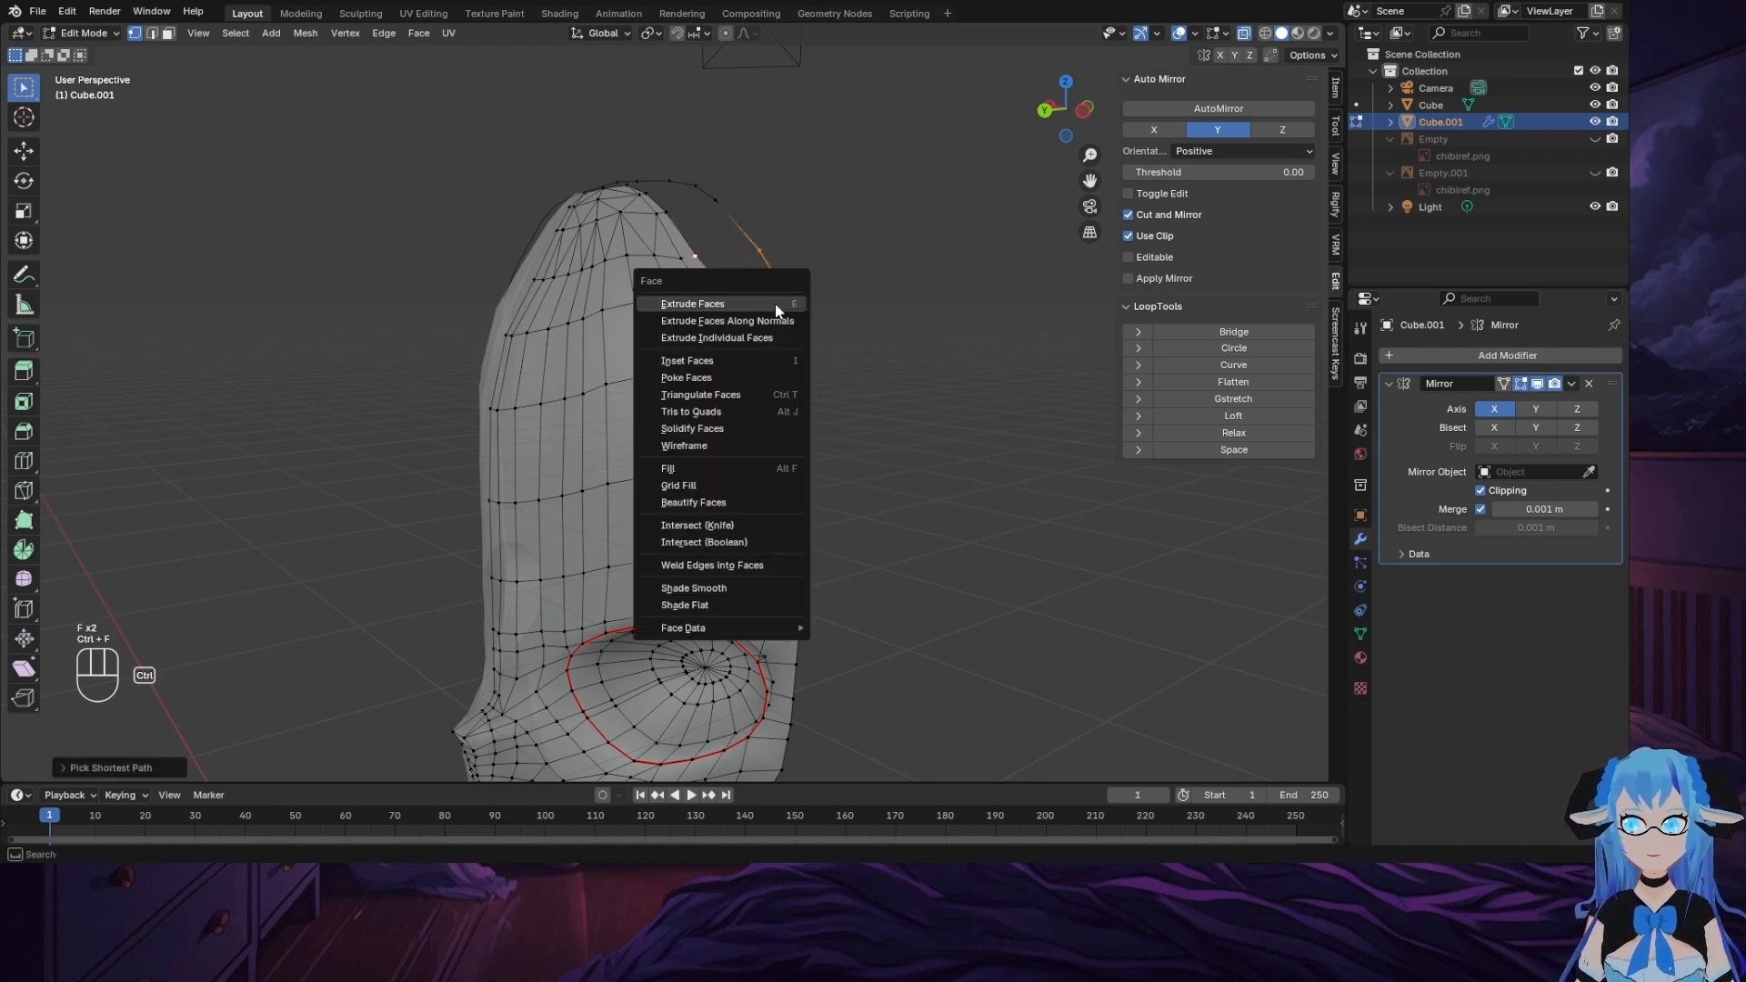
pyautogui.press('f')
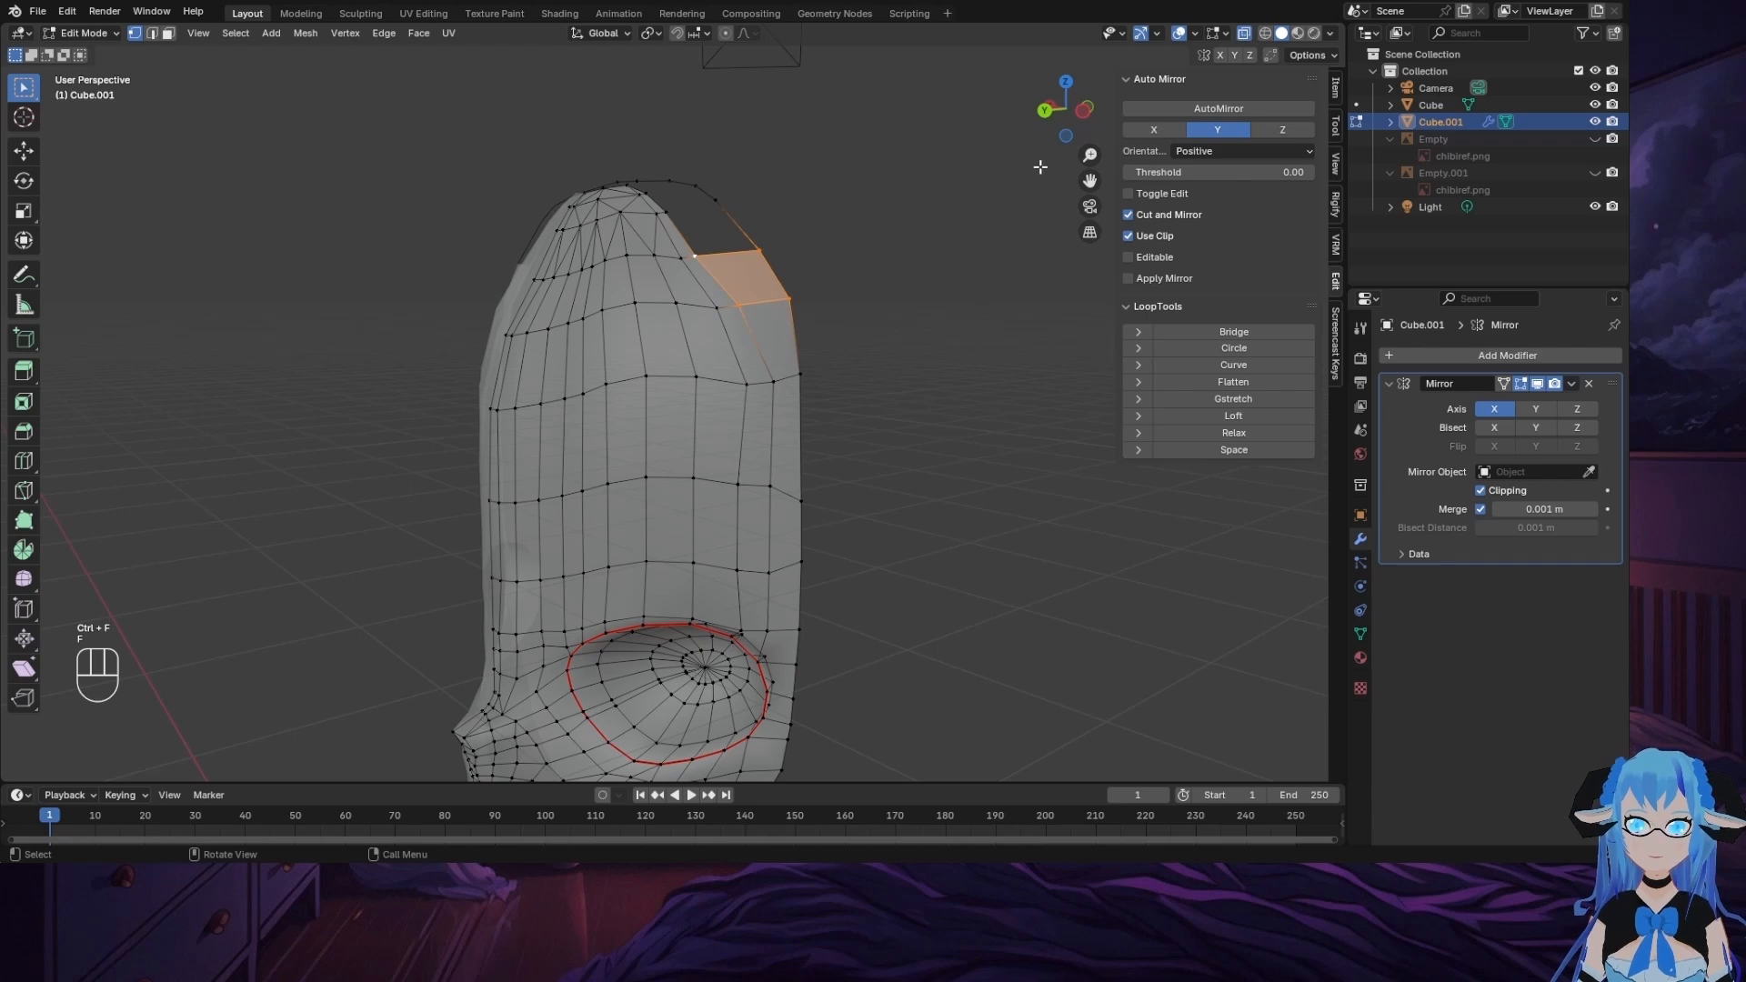
# Step: Fill the next three faces along the gap, following the skull outline toward the crown
pyautogui.moveTo(1040, 167); pyautogui.dragTo(912, 318, button='middle')
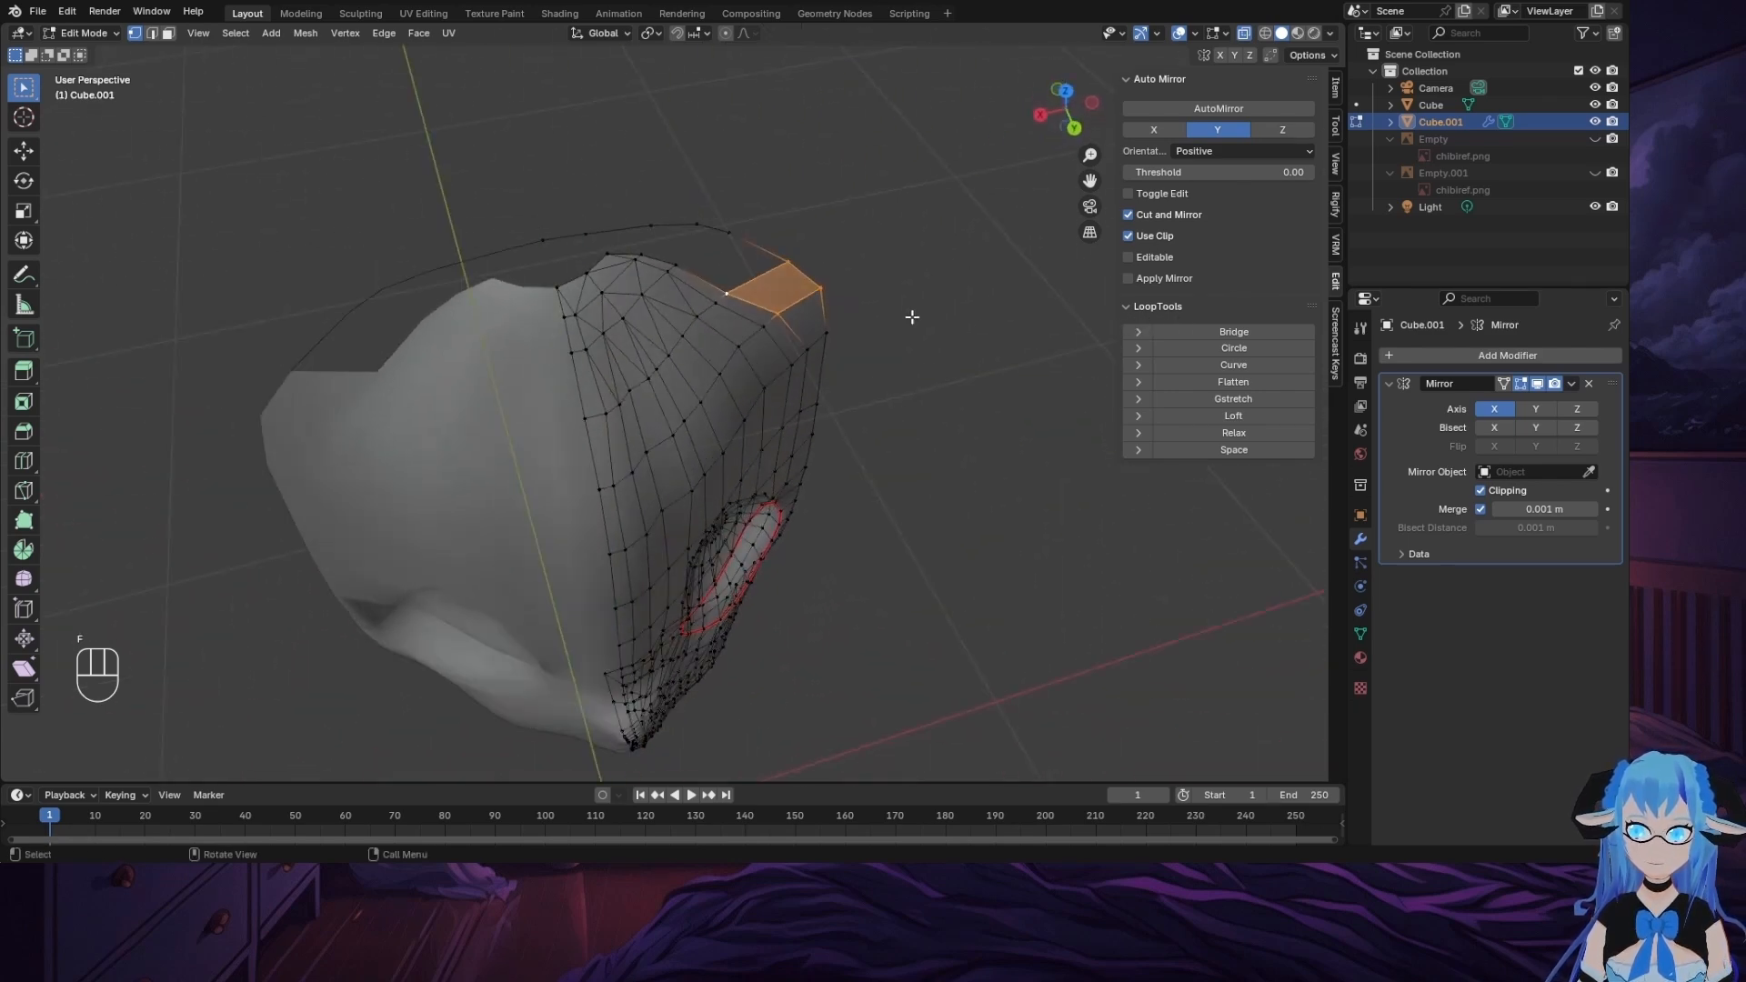
pyautogui.click(677, 266)
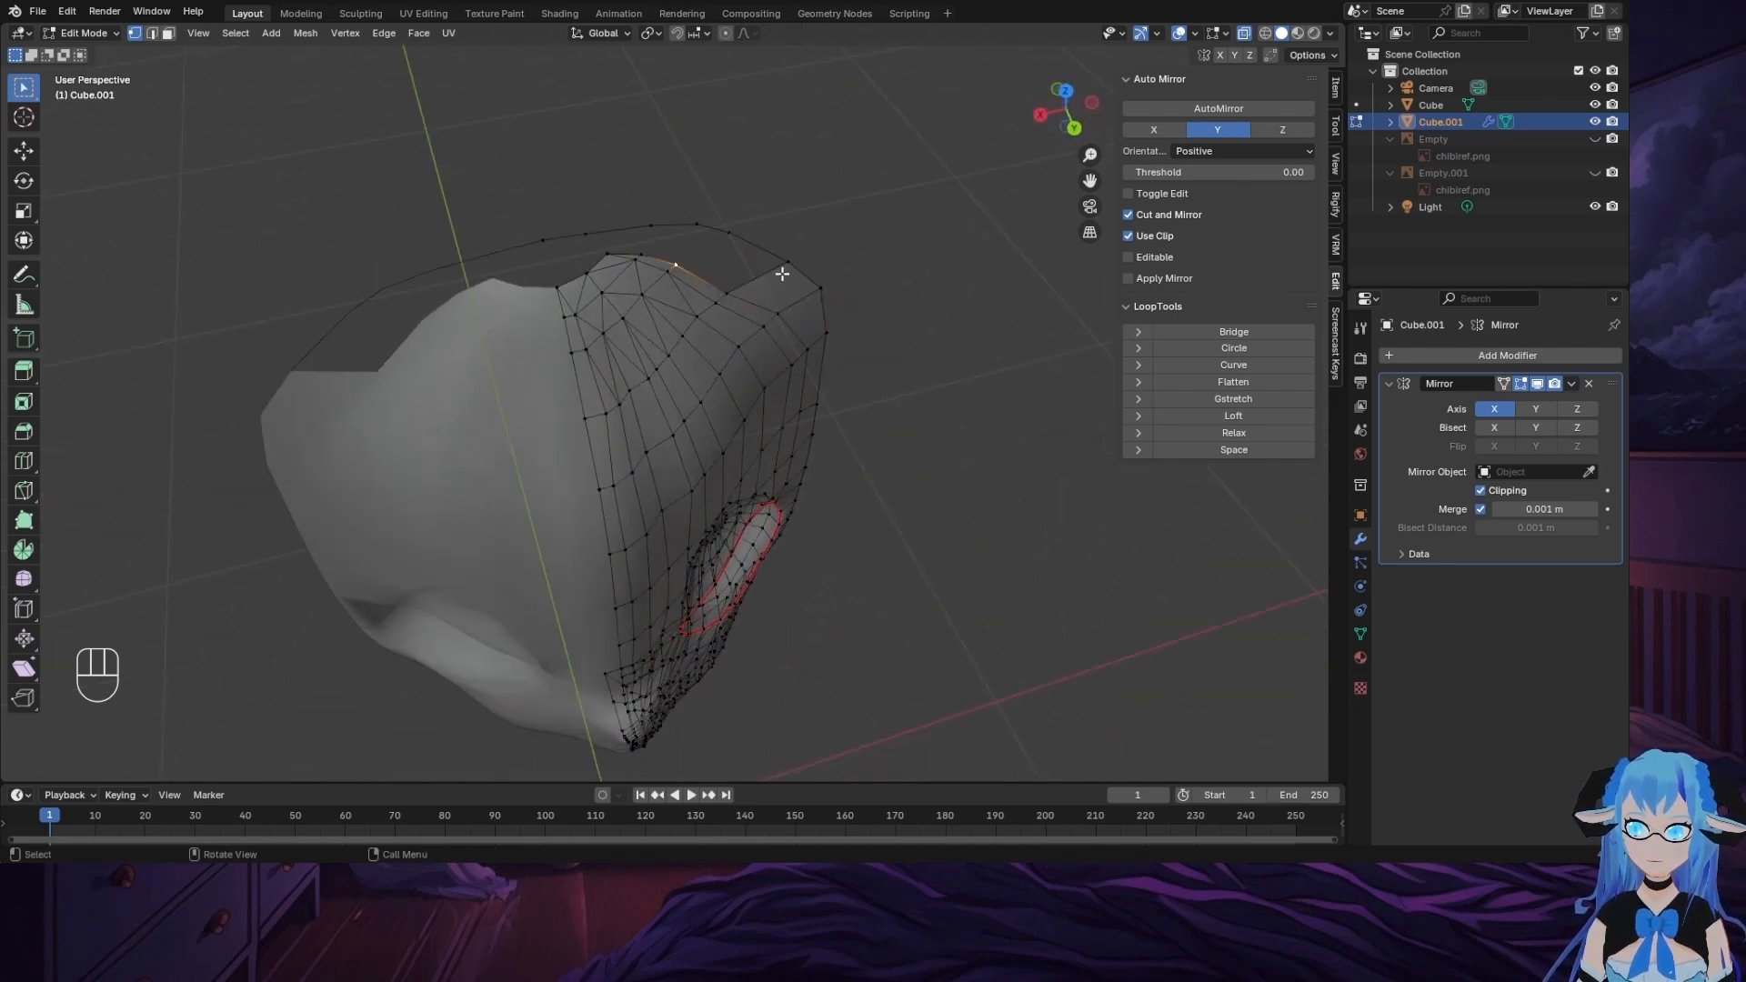
pyautogui.keyDown('ctrl'); pyautogui.click(729, 233); pyautogui.keyUp('ctrl')
pyautogui.press('f')
pyautogui.click(643, 254)
pyautogui.keyDown('ctrl'); pyautogui.click(697, 225); pyautogui.keyUp('ctrl')
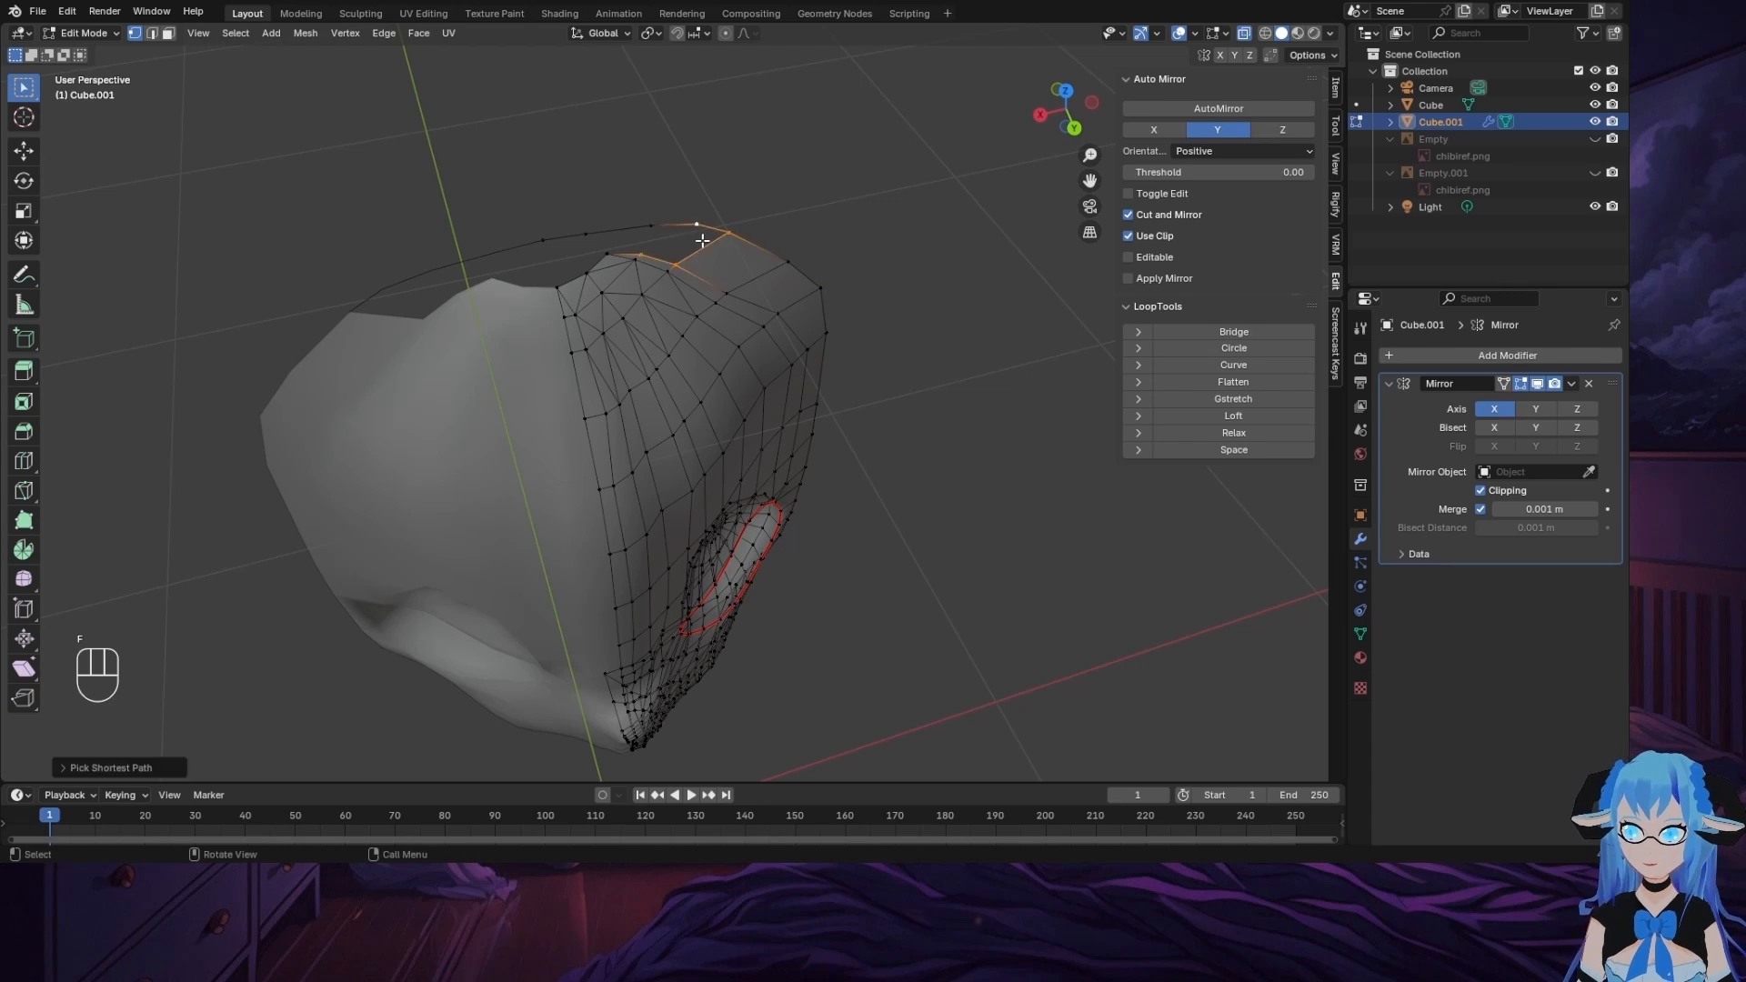
pyautogui.press('f')
pyautogui.click(606, 254)
pyautogui.keyDown('ctrl'); pyautogui.click(651, 225); pyautogui.keyUp('ctrl')
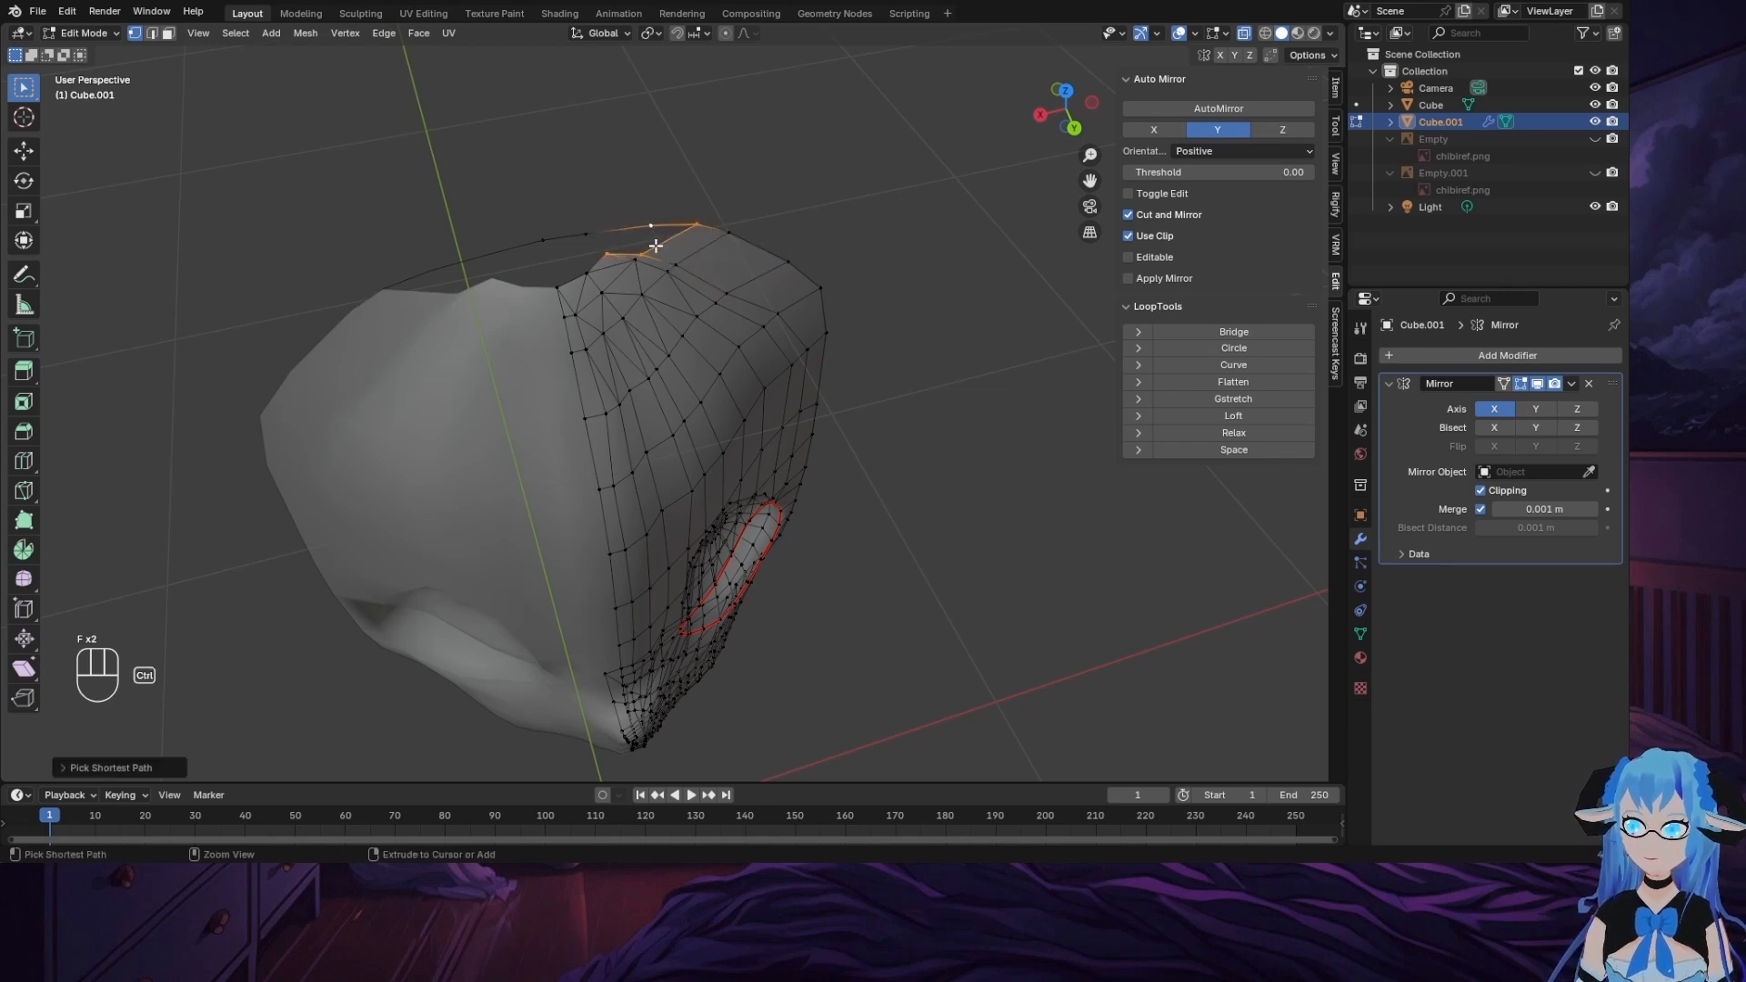
pyautogui.hotkey('ctrl', 'f')
pyautogui.press('f')
# Step: Fill the last two faces of the gap at the crown, up to the centre seam
pyautogui.click(586, 233)
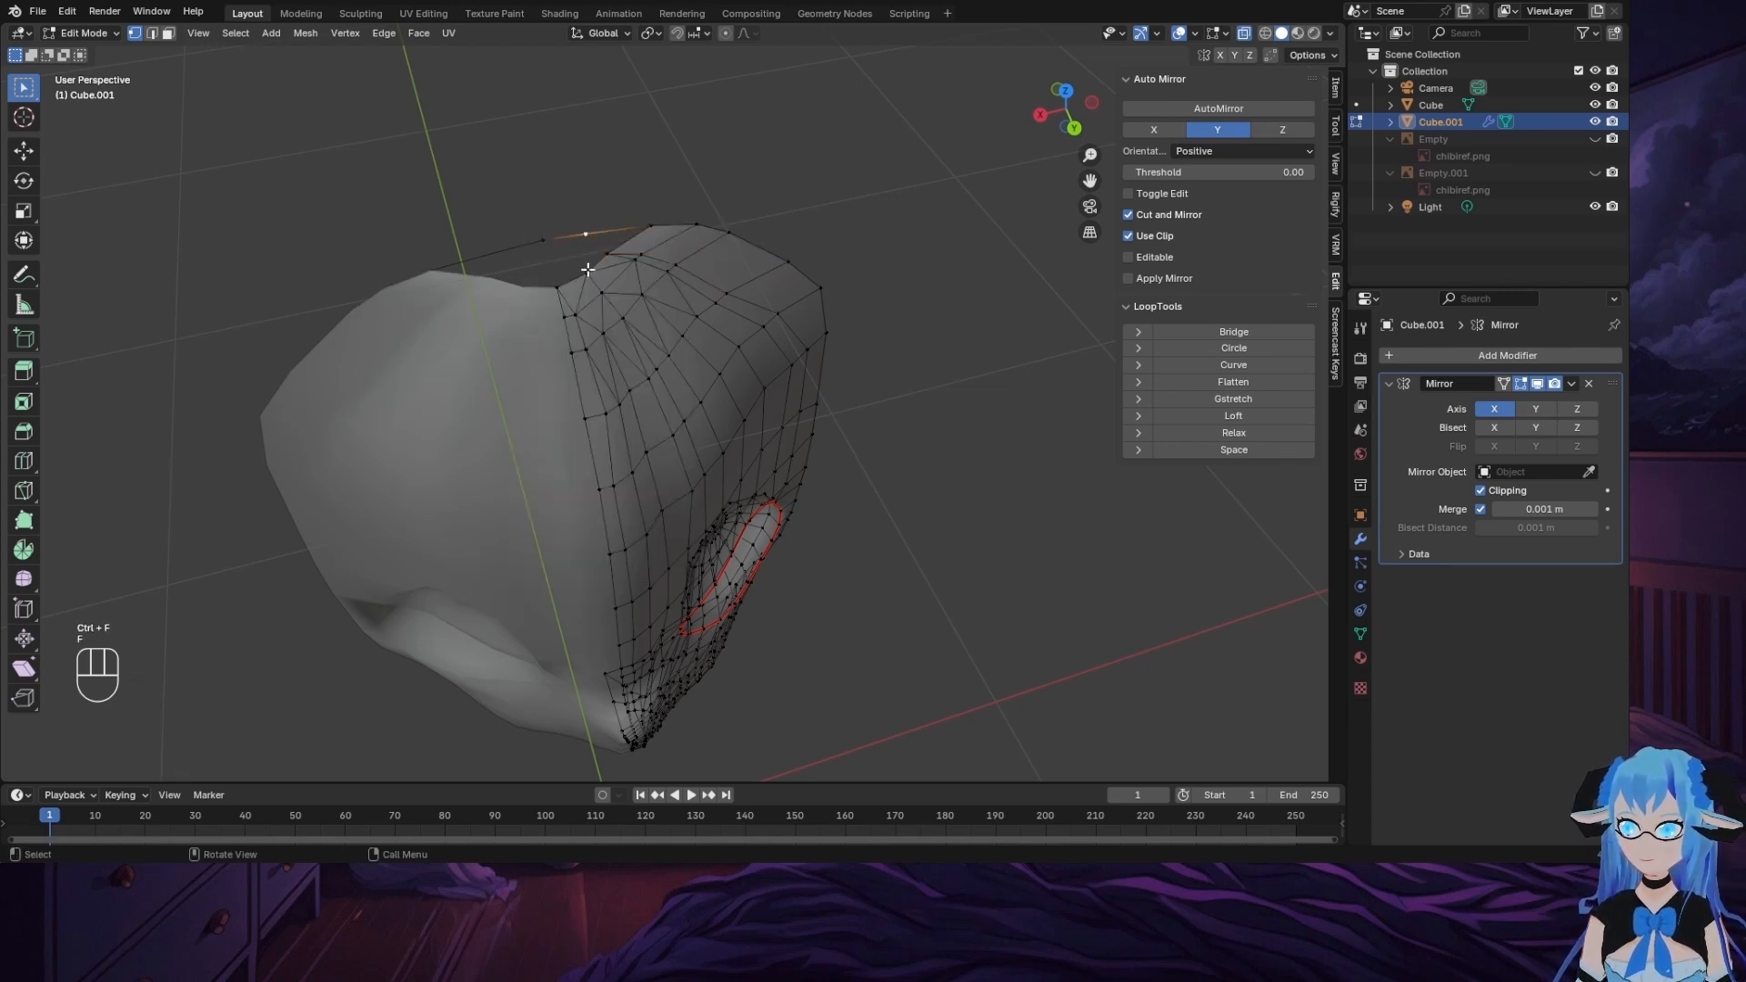
pyautogui.press('f')
pyautogui.press('f')
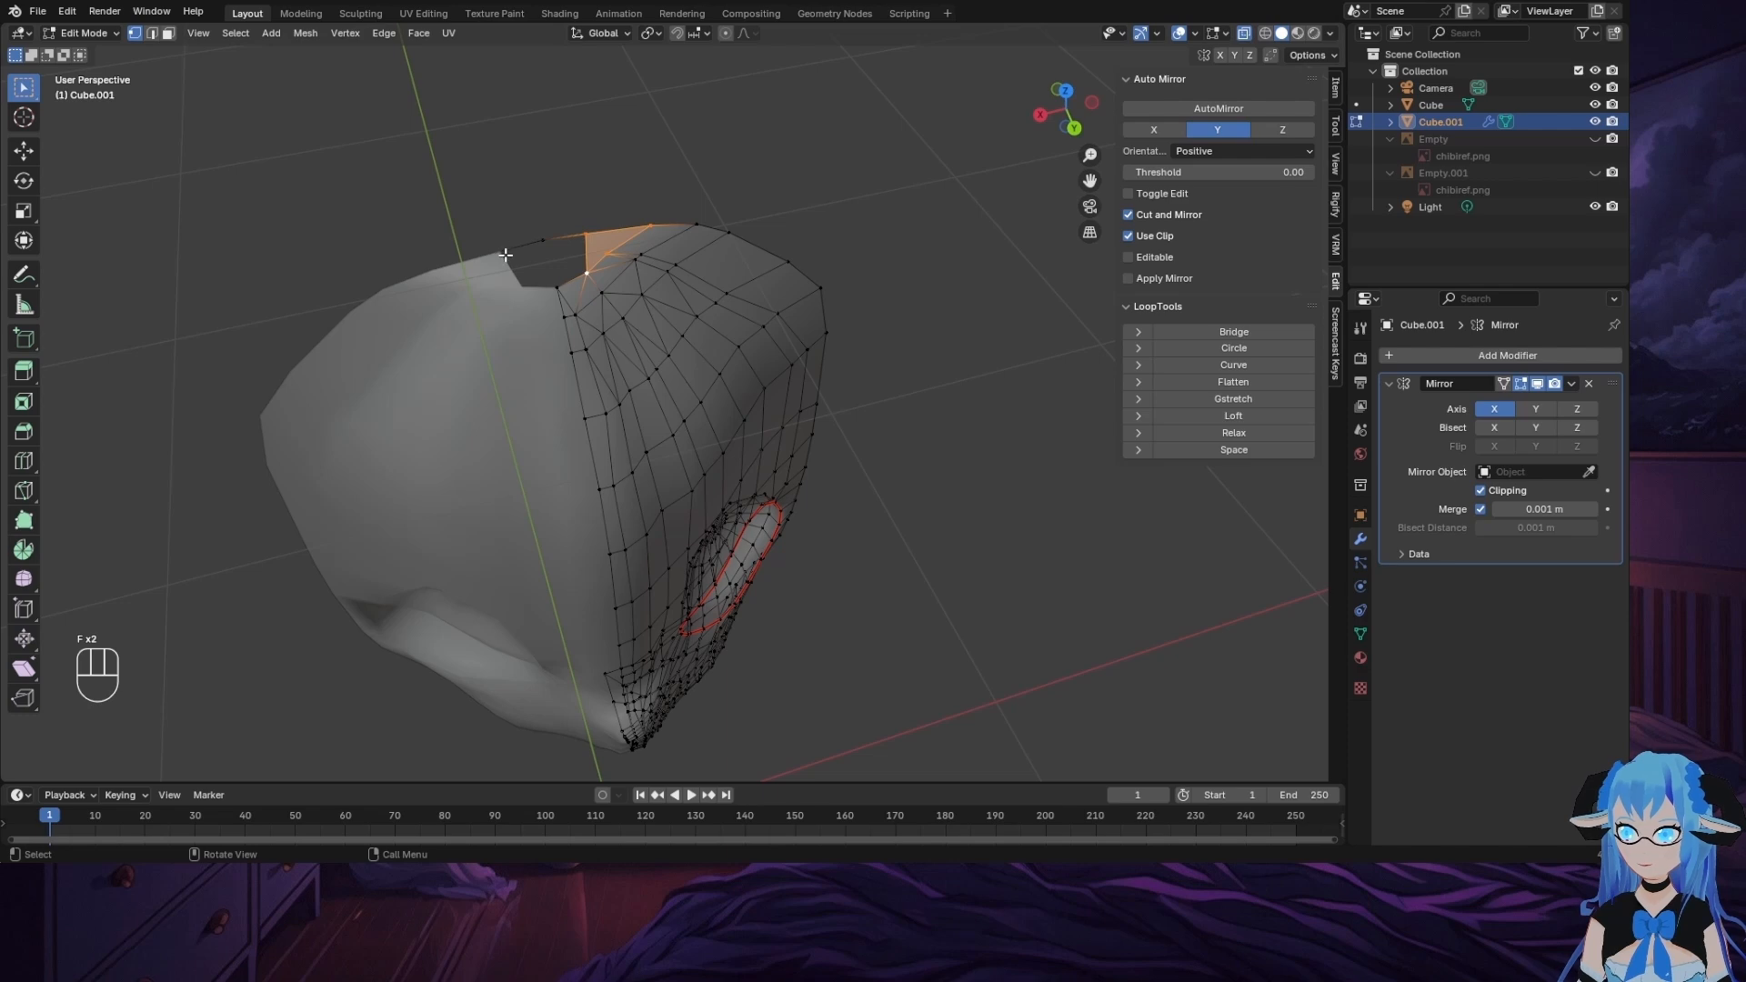
pyautogui.click(542, 239)
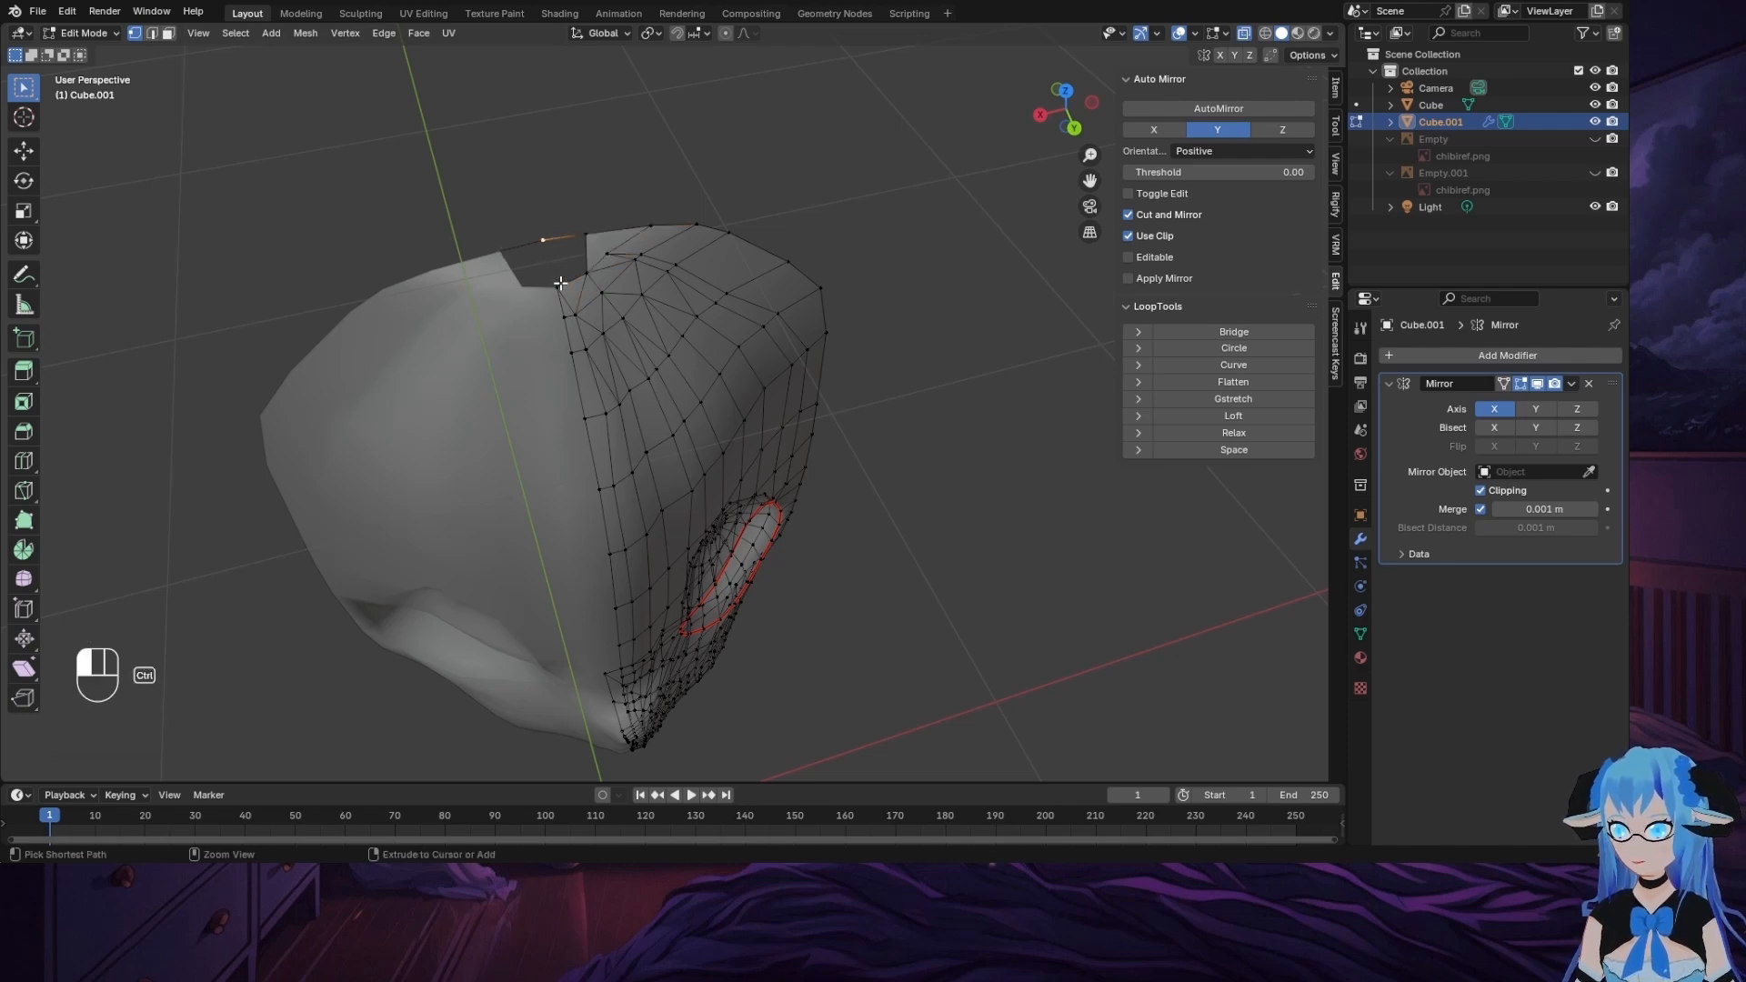
pyautogui.keyDown('ctrl'); pyautogui.click(560, 284); pyautogui.keyUp('ctrl')
pyautogui.press('f')
# Step: View the head straight from the back and show both chibiref.png reference images
pyautogui.moveTo(900, 407); pyautogui.dragTo(807, 366, button='middle')
pyautogui.scroll(-4, 924, 332)
pyautogui.moveTo(740, 612); pyautogui.dragTo(788, 499, button='middle')
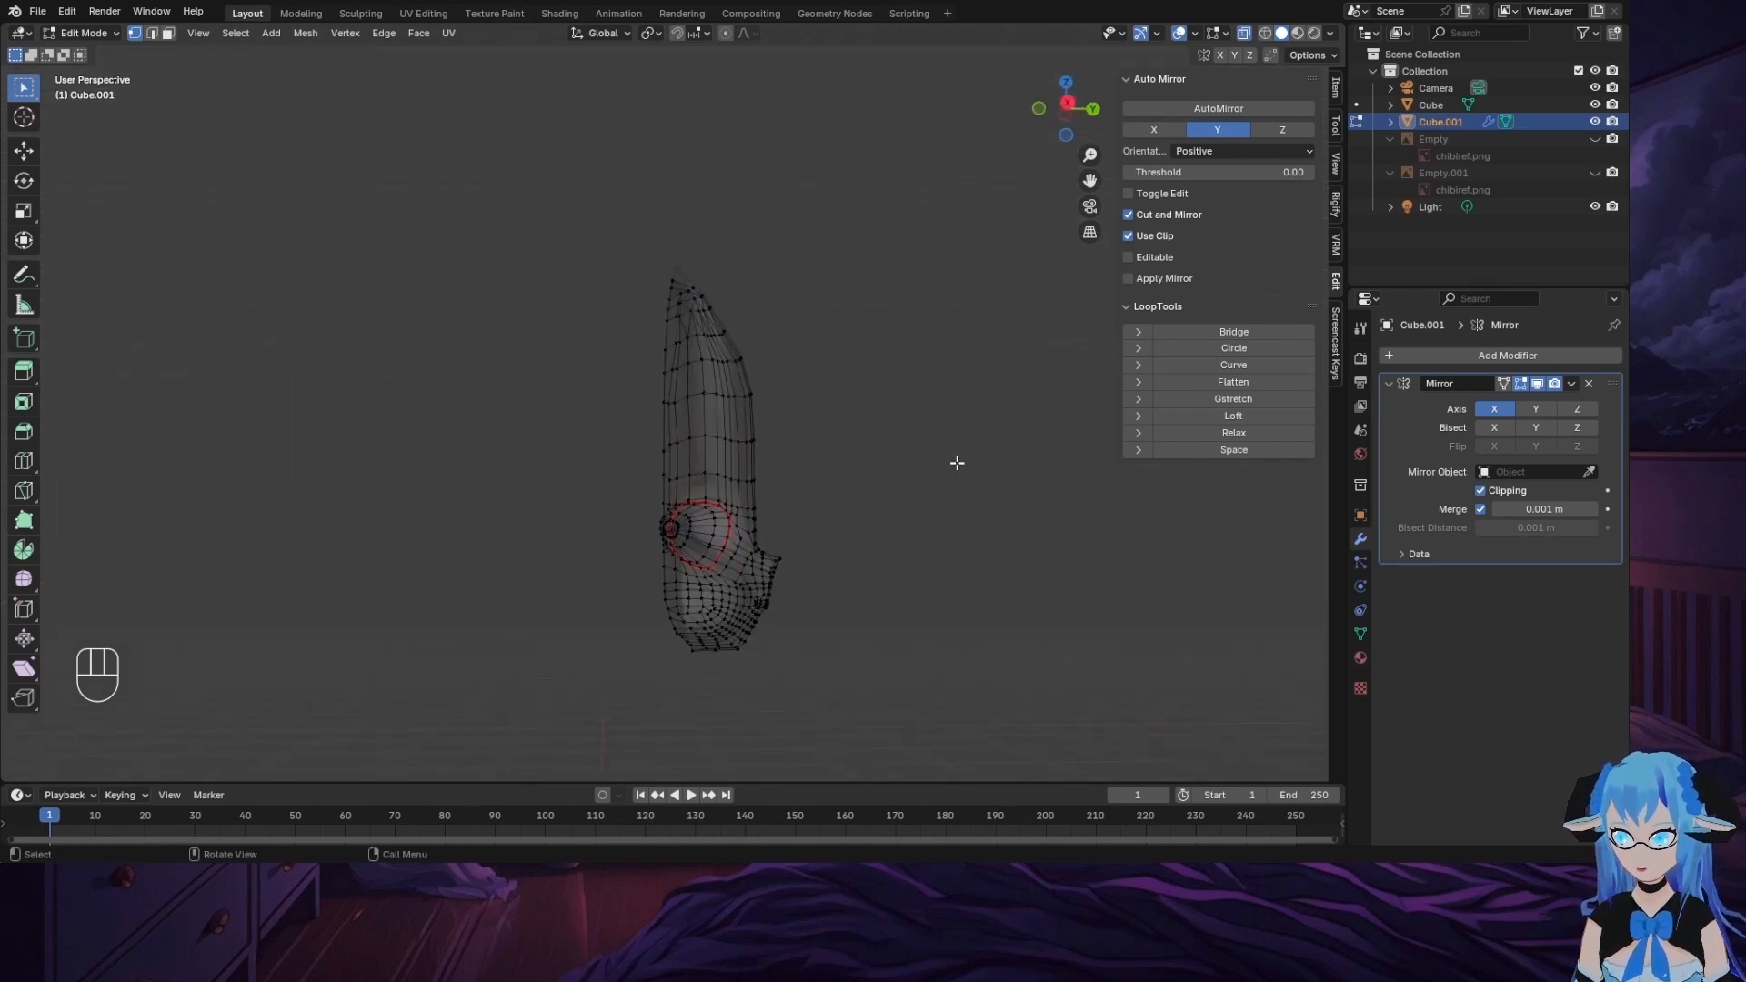
pyautogui.moveTo(957, 463); pyautogui.dragTo(721, 452, button='middle')
pyautogui.click(1058, 100)
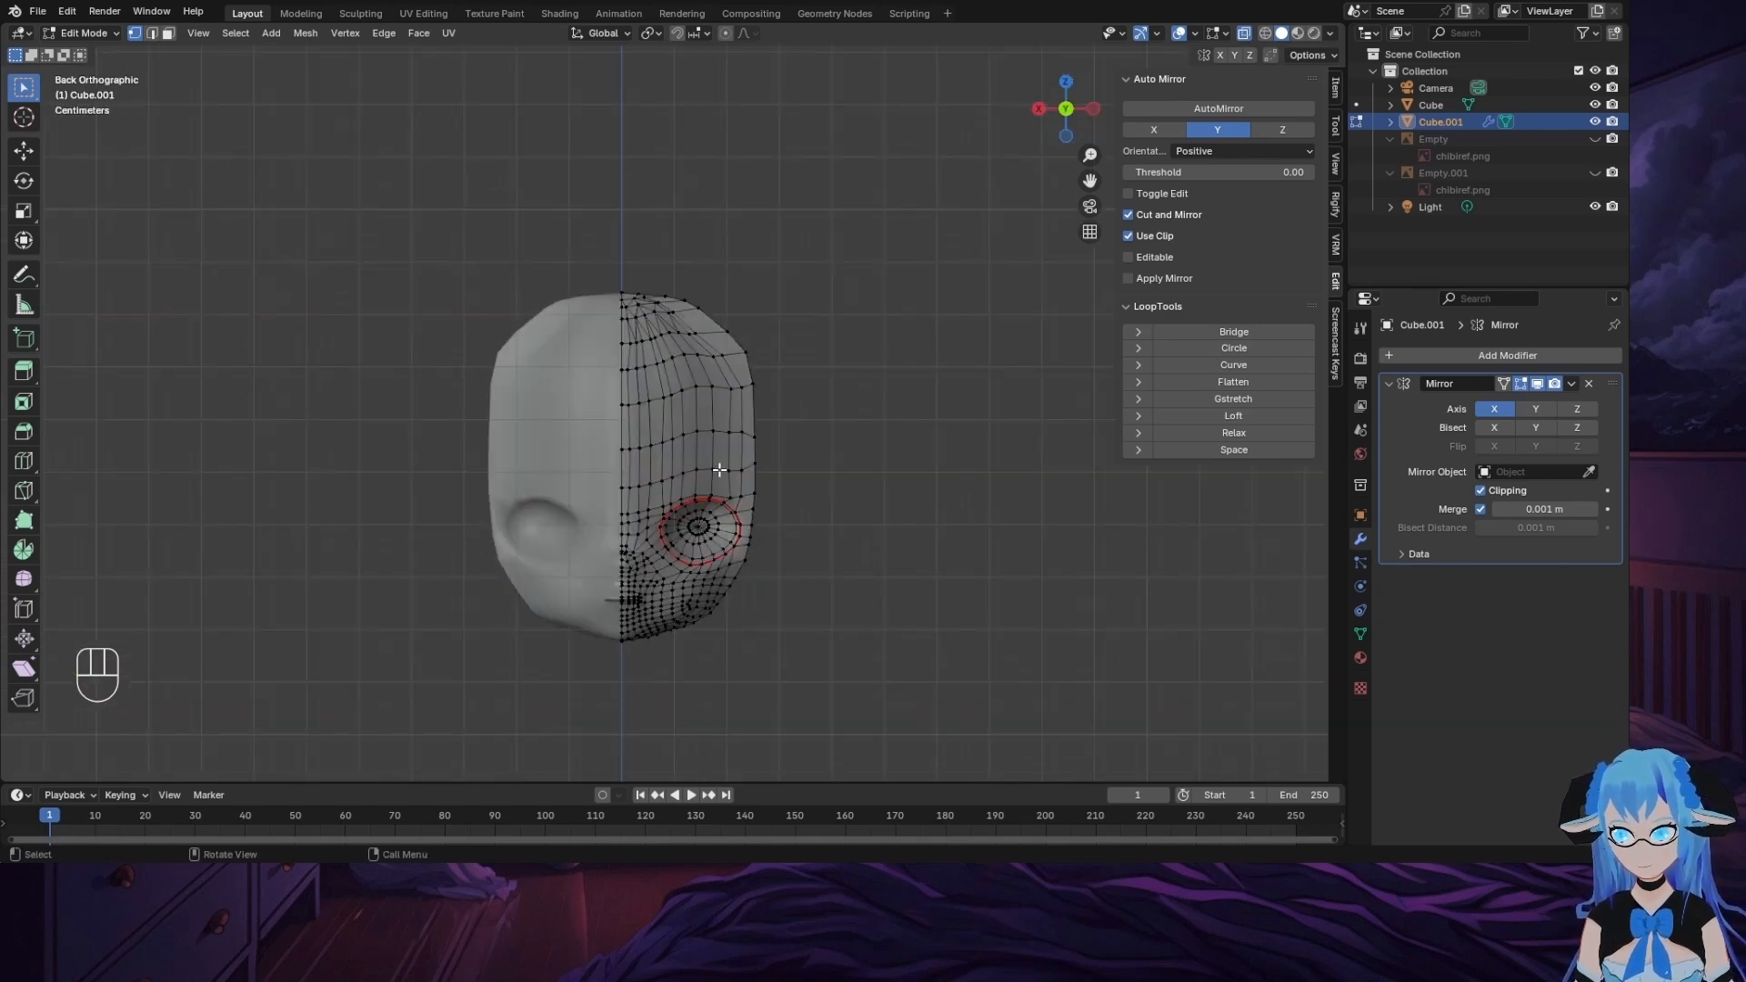
pyautogui.click(1594, 138)
pyautogui.click(1595, 171)
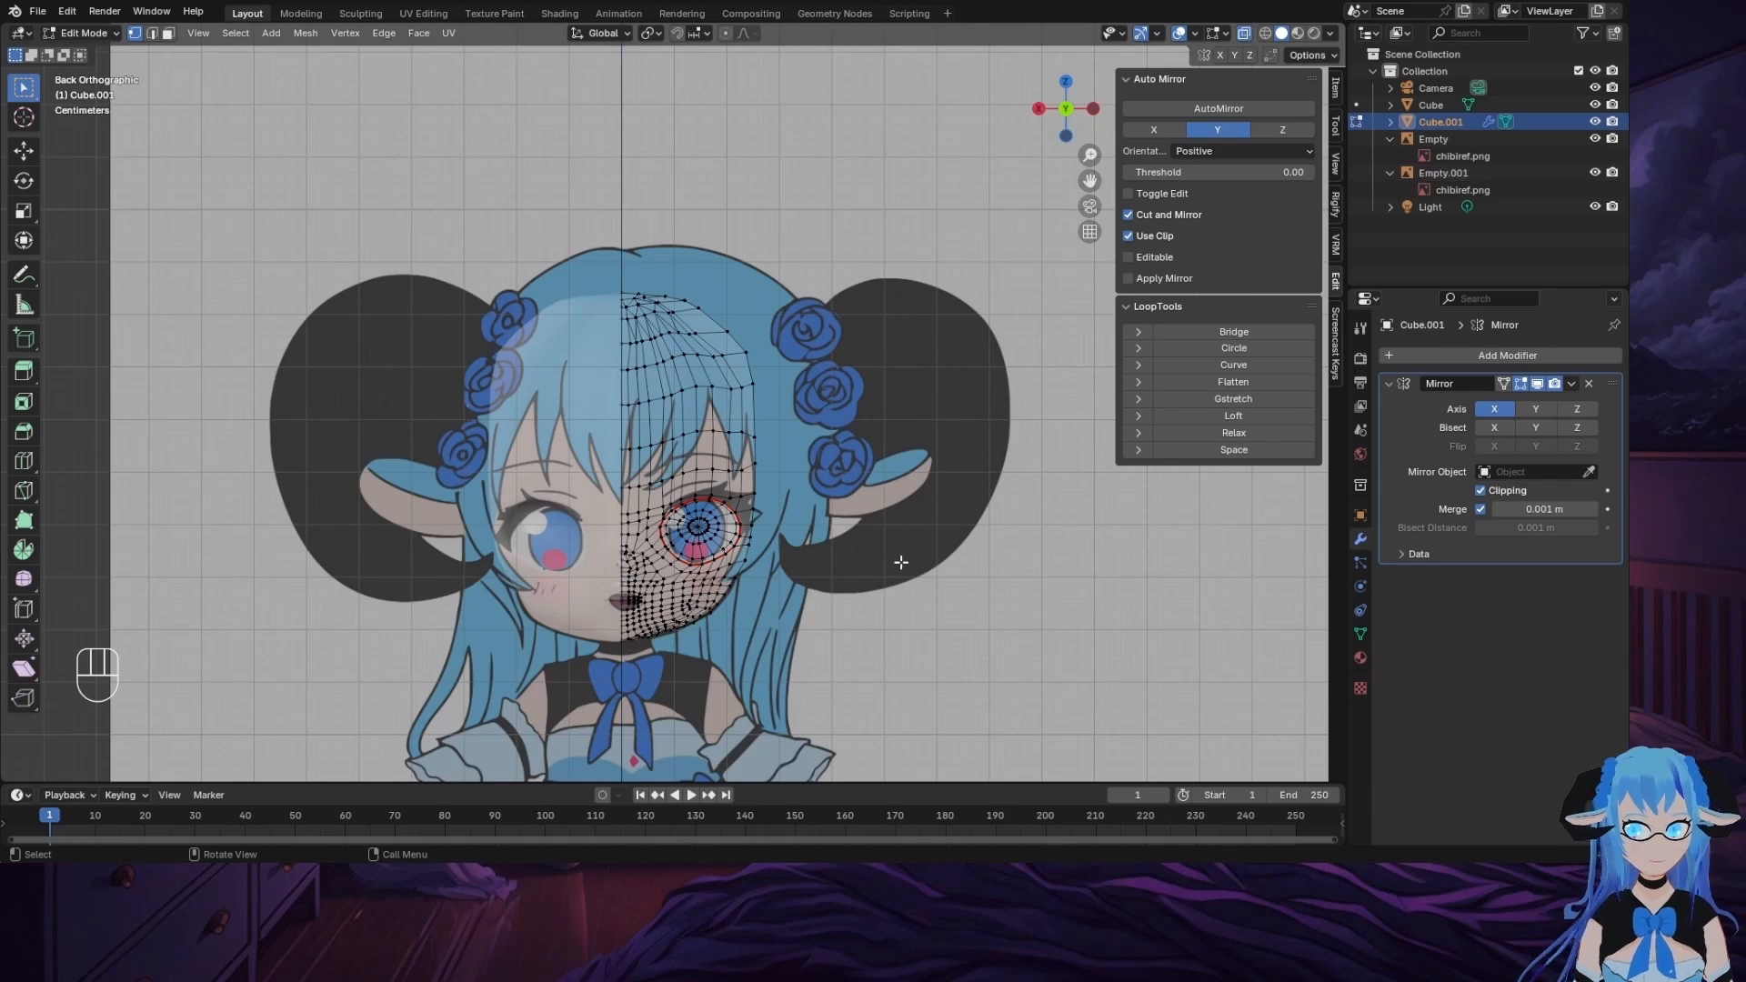
# Step: Line up the left orthographic view of the head with the side sketch and turn off X-ray display
pyautogui.scroll(-2, 901, 561)
pyautogui.scroll(4, 900, 561)
pyautogui.click(1089, 202)
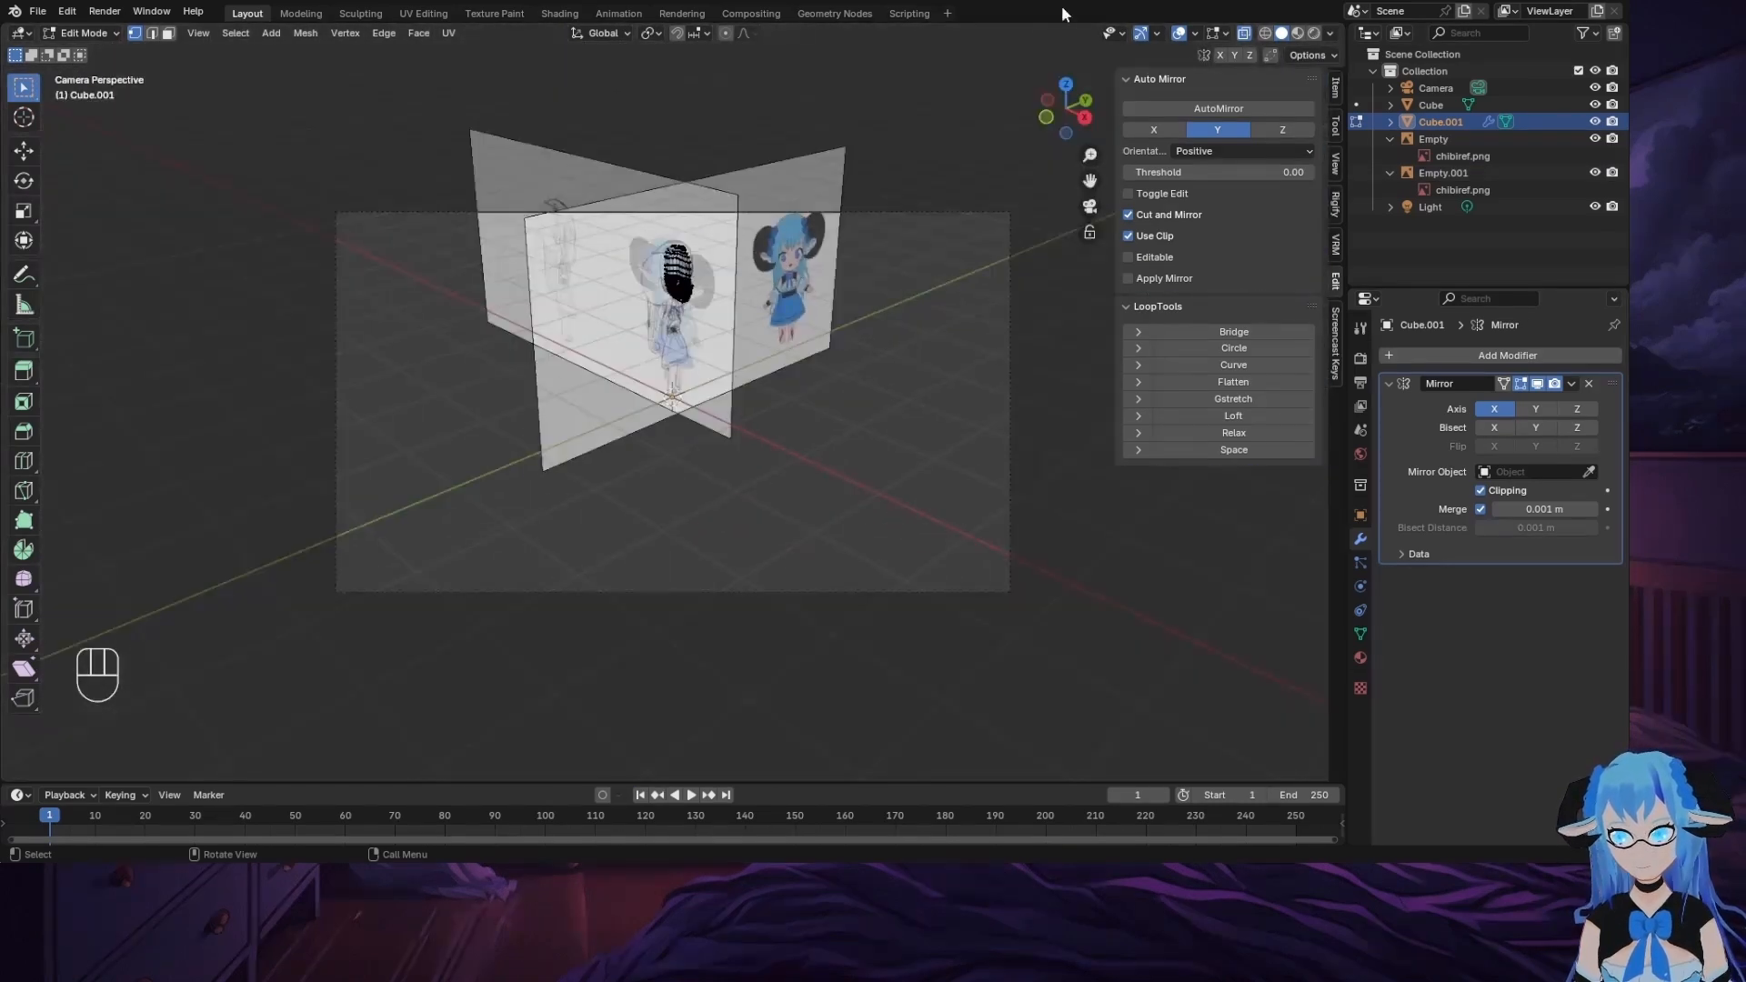
pyautogui.moveTo(752, 325); pyautogui.dragTo(1035, 275, button='middle')
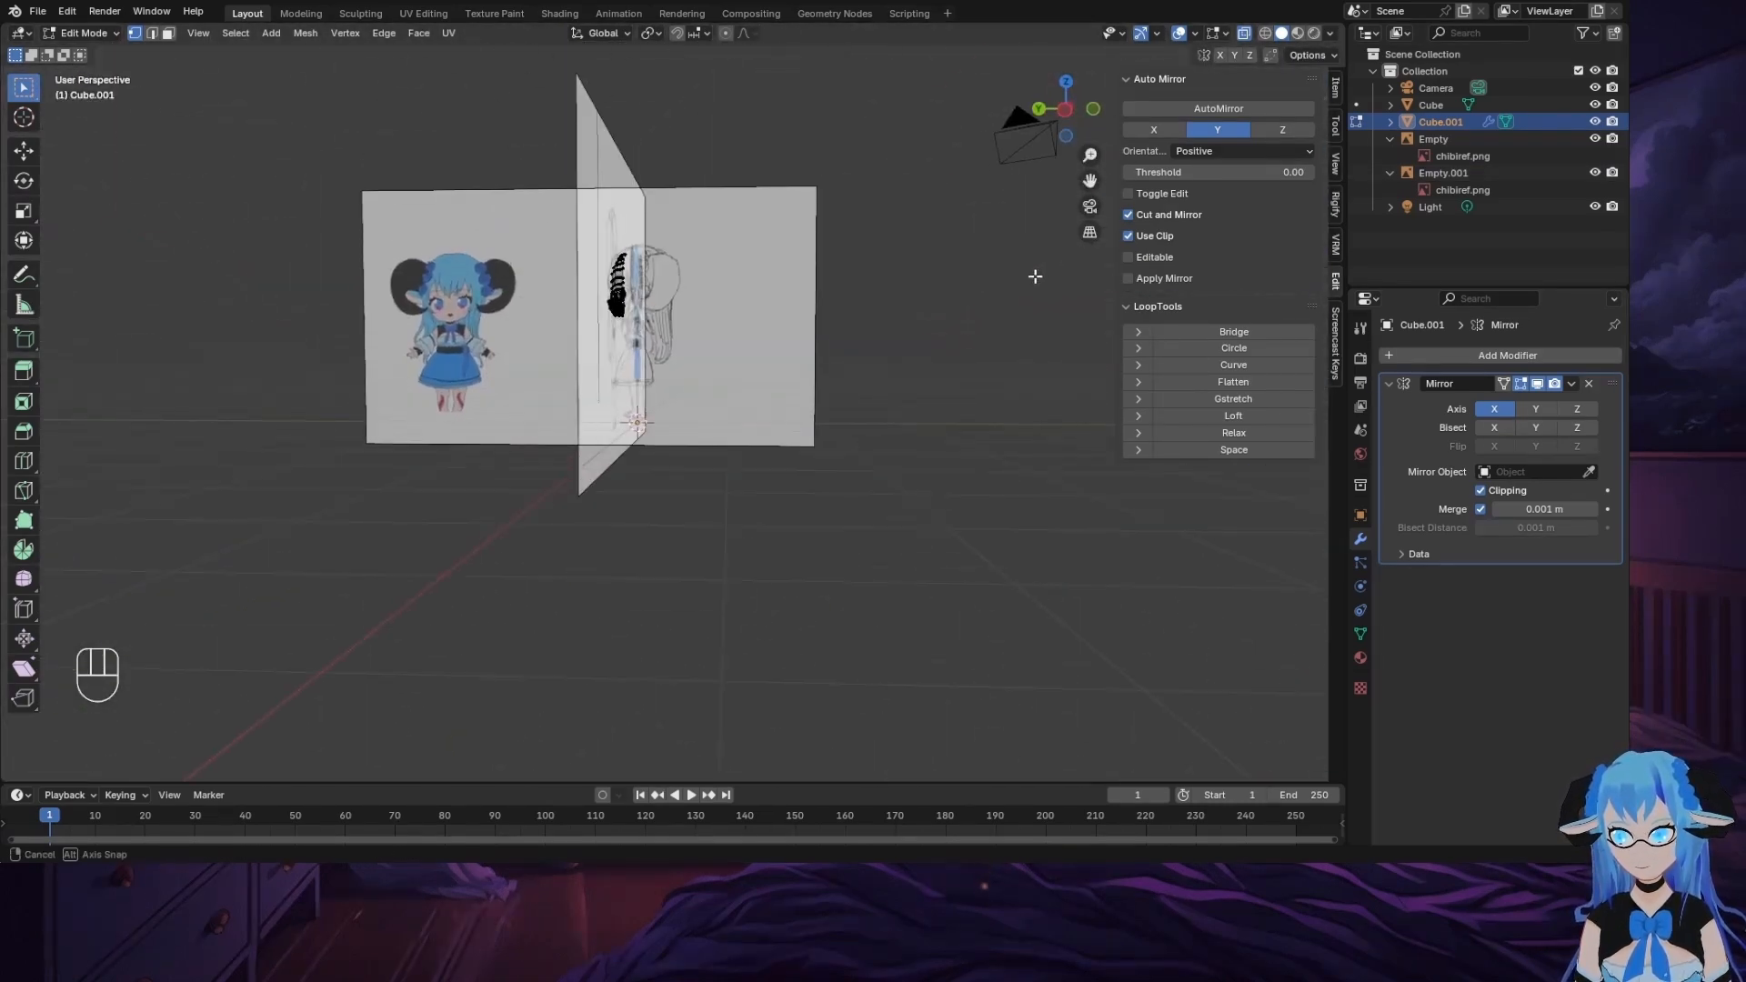
pyautogui.click(1056, 107)
pyautogui.scroll(6, 1068, 112)
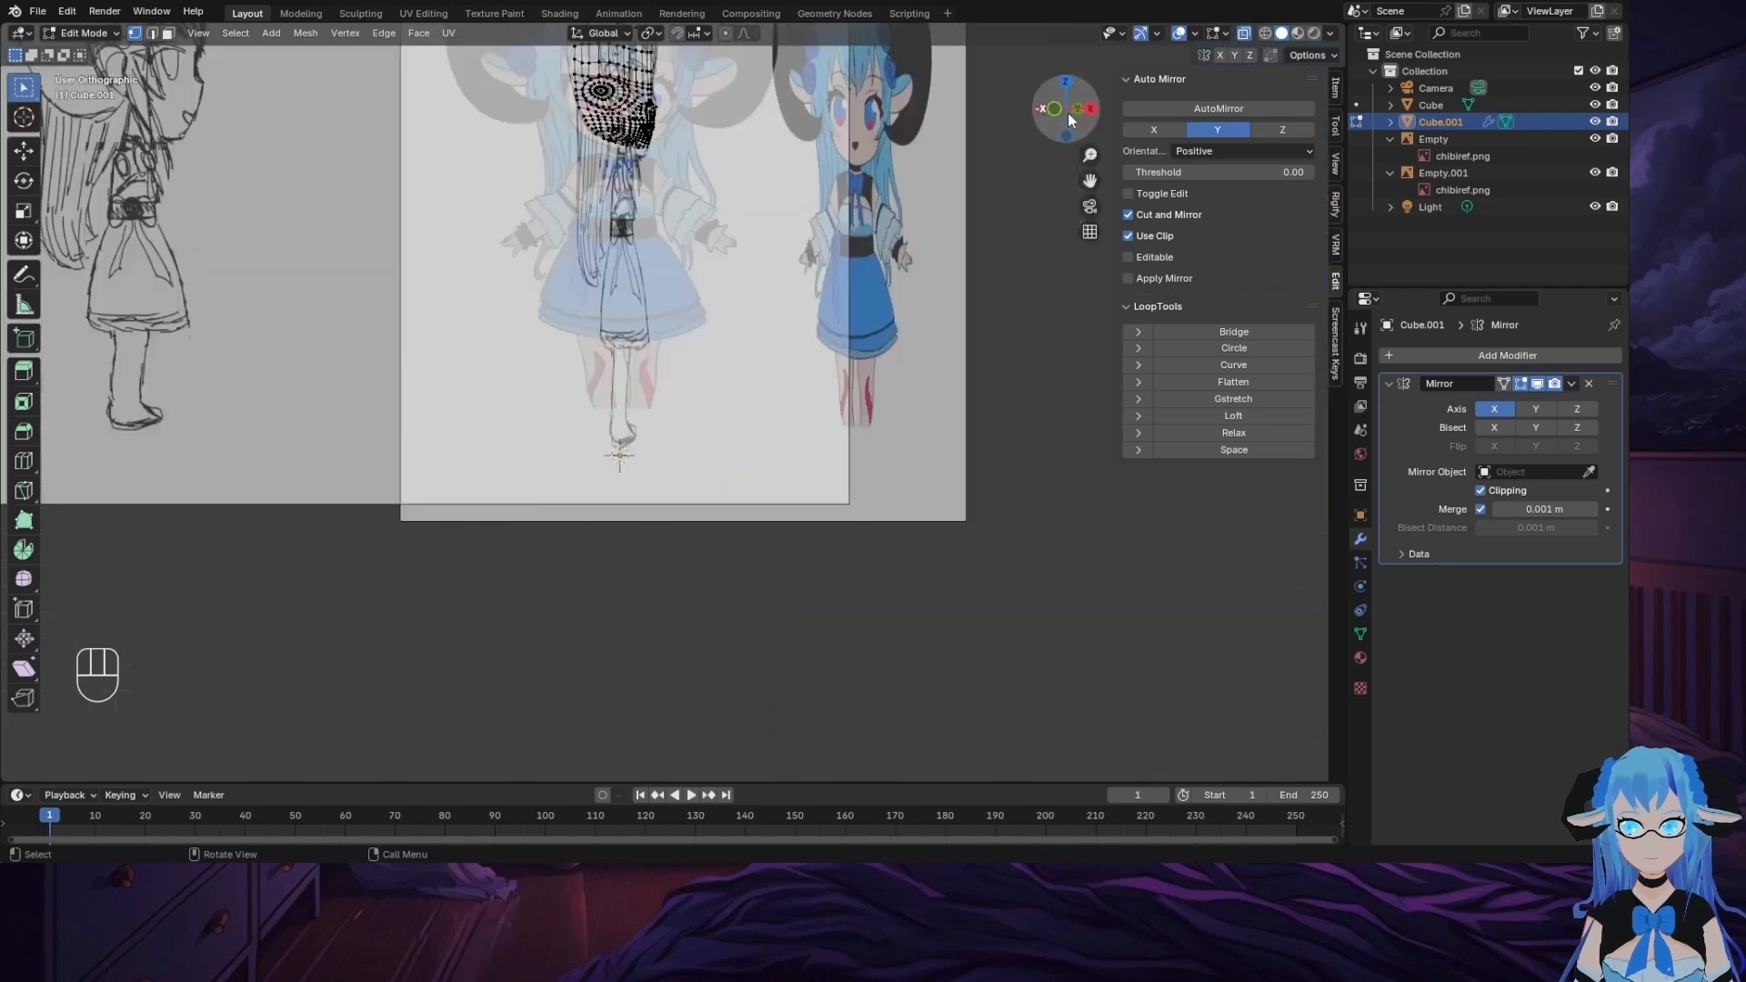
pyautogui.moveTo(1082, 183); pyautogui.dragTo(1139, 509)
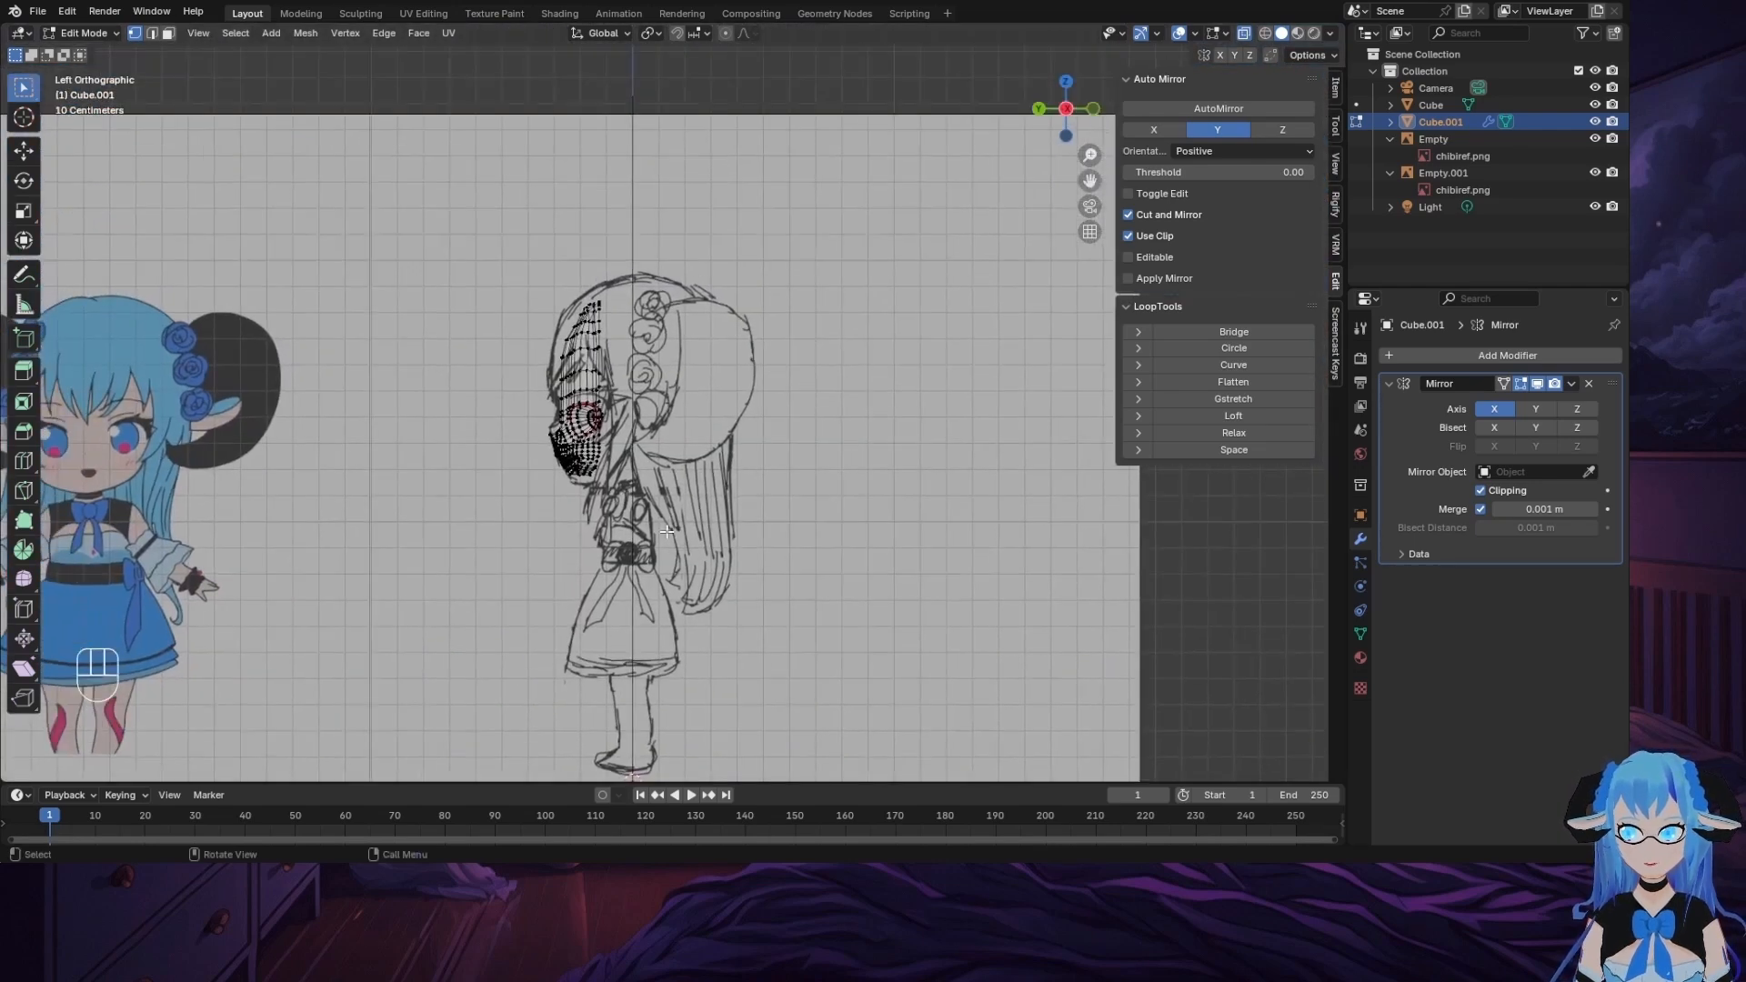
pyautogui.scroll(6, 666, 531)
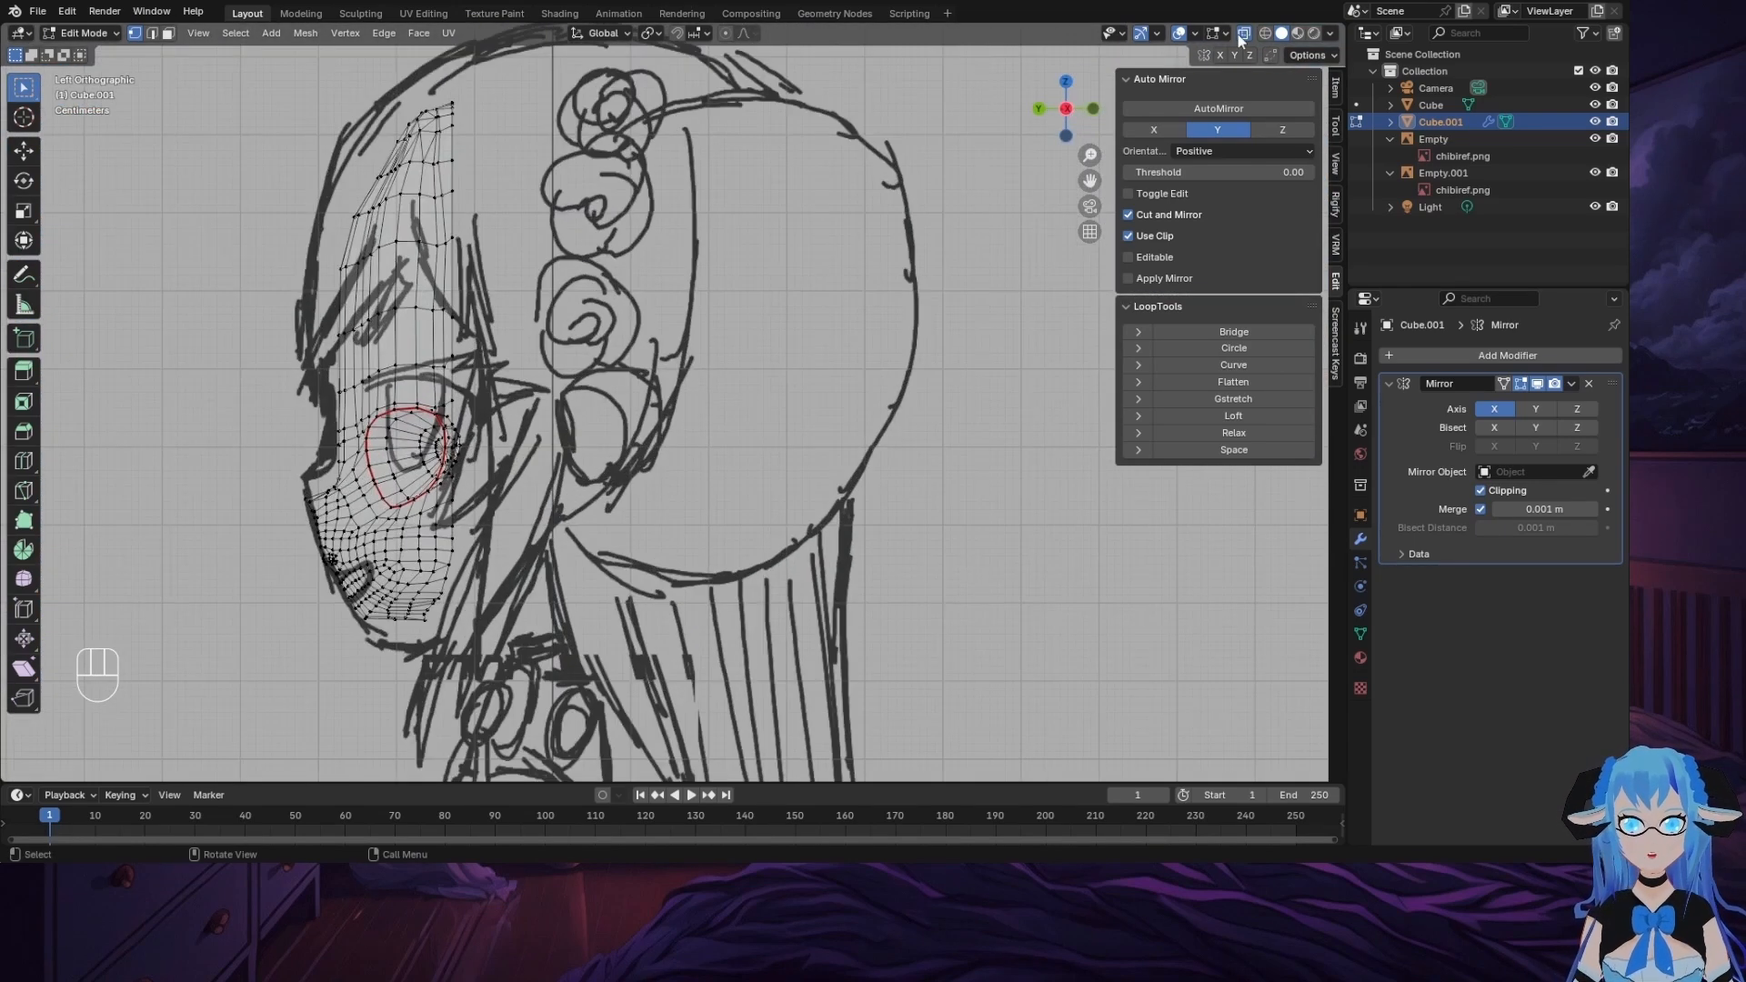
pyautogui.click(1244, 34)
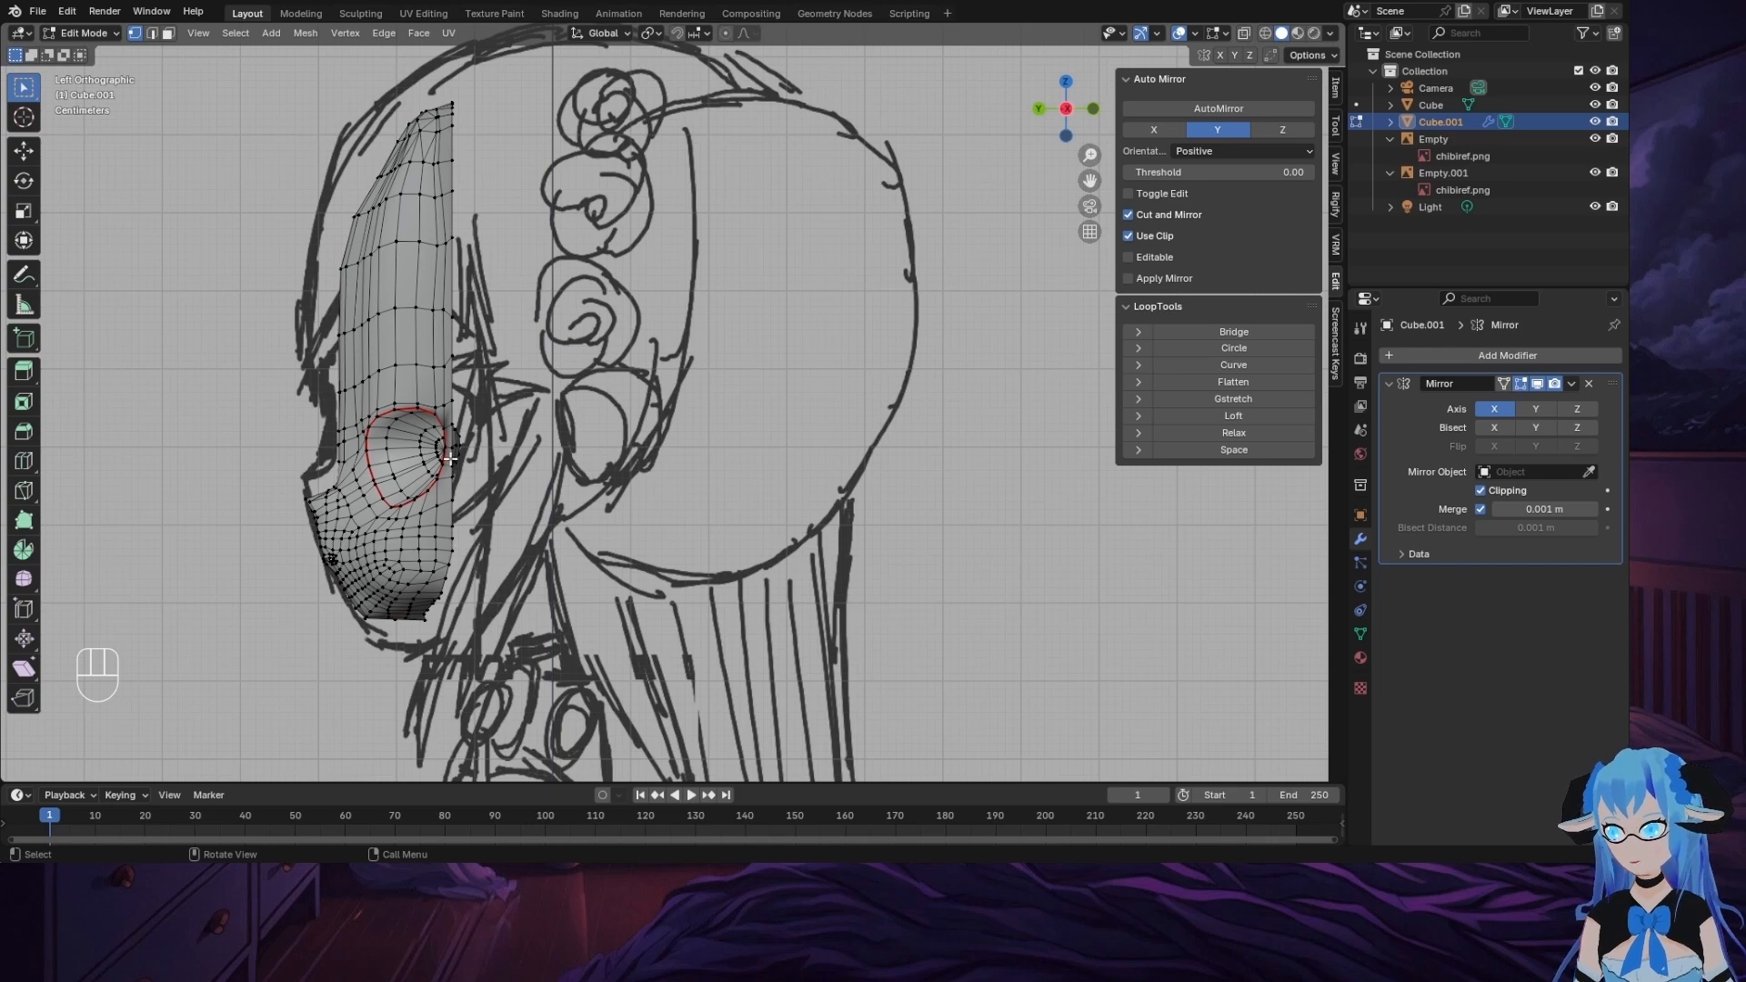
pyautogui.keyDown('alt'); pyautogui.click(451, 493); pyautogui.keyUp('alt')
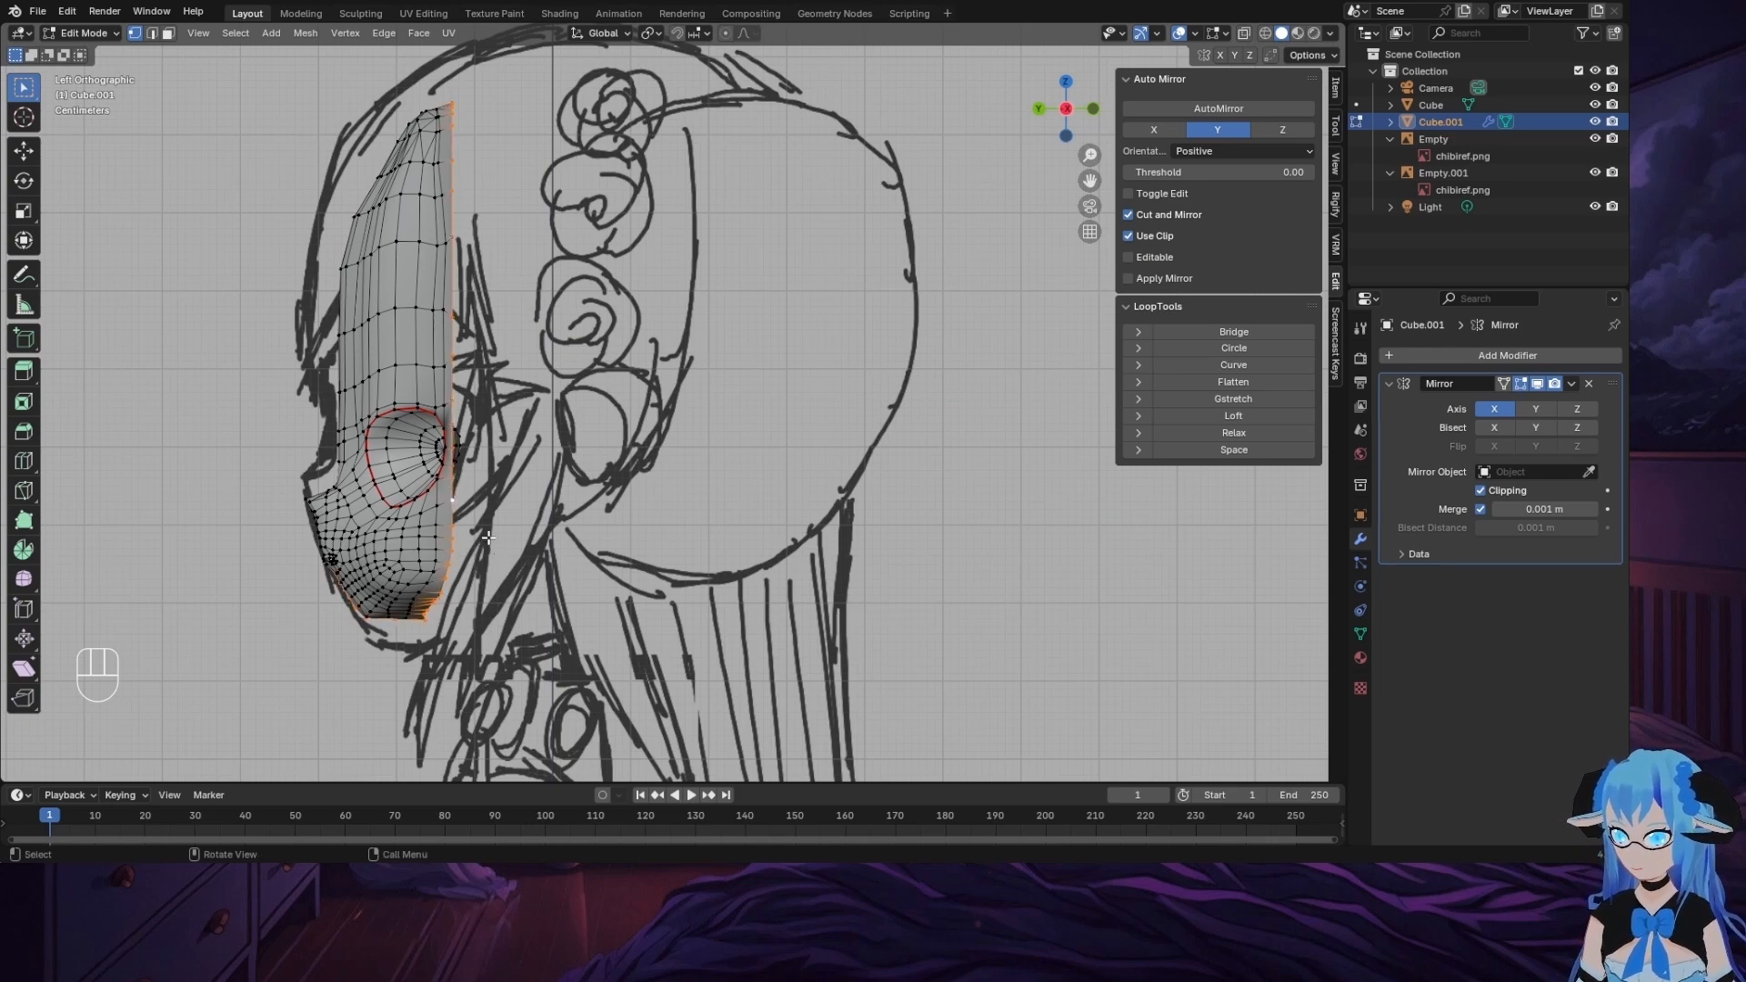
pyautogui.moveTo(489, 538); pyautogui.dragTo(627, 503, button='middle')
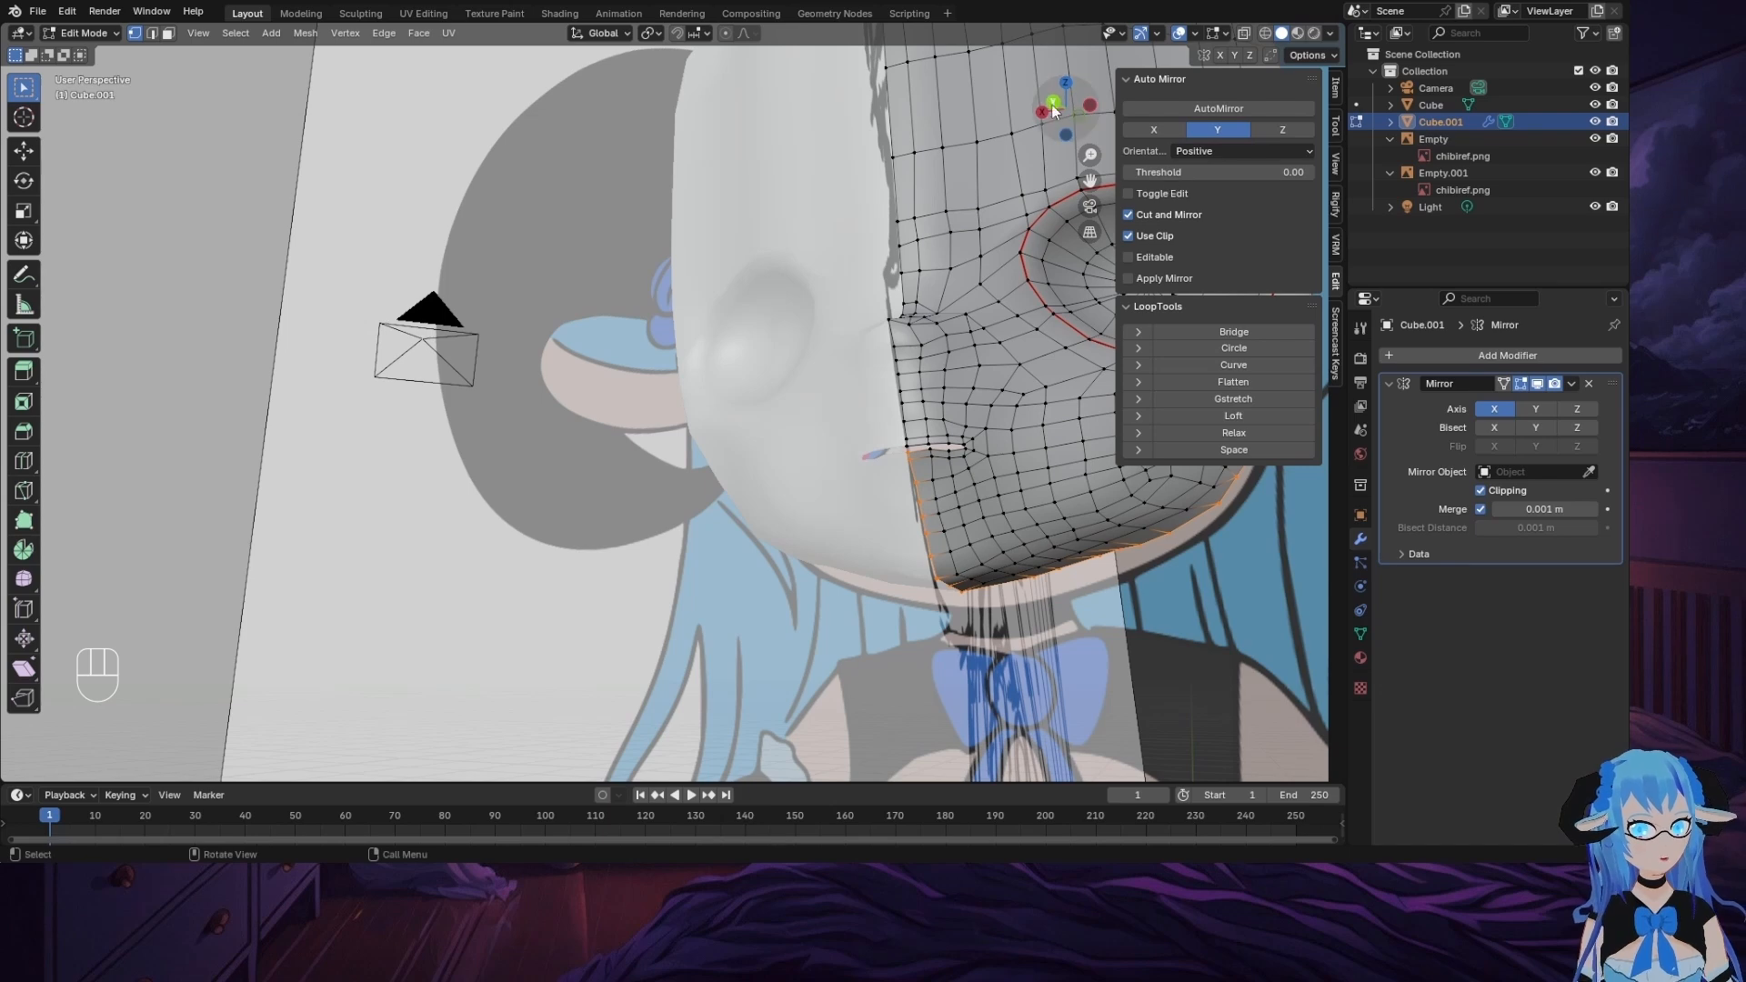
pyautogui.press('ctrl+KP_1')
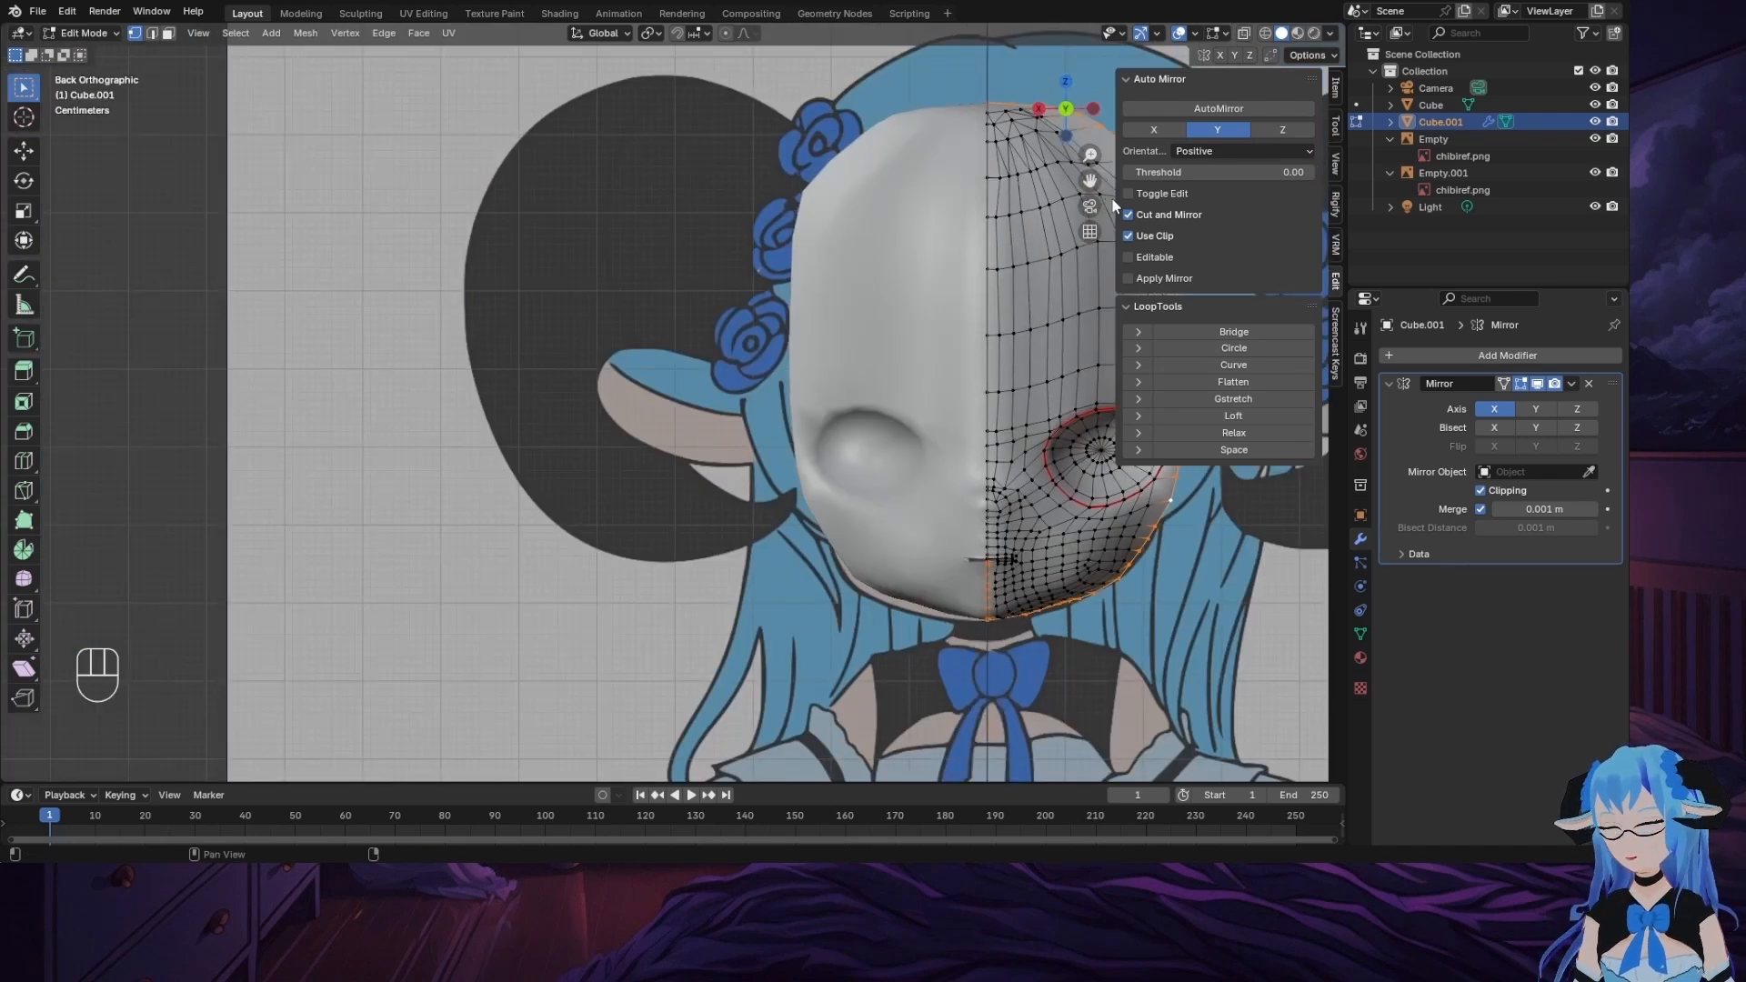
pyautogui.keyDown('shift'); pyautogui.moveTo(1089, 182); pyautogui.dragTo(908, 25, button='middle'); pyautogui.keyUp('shift')
pyautogui.scroll(6, 1005, 525)
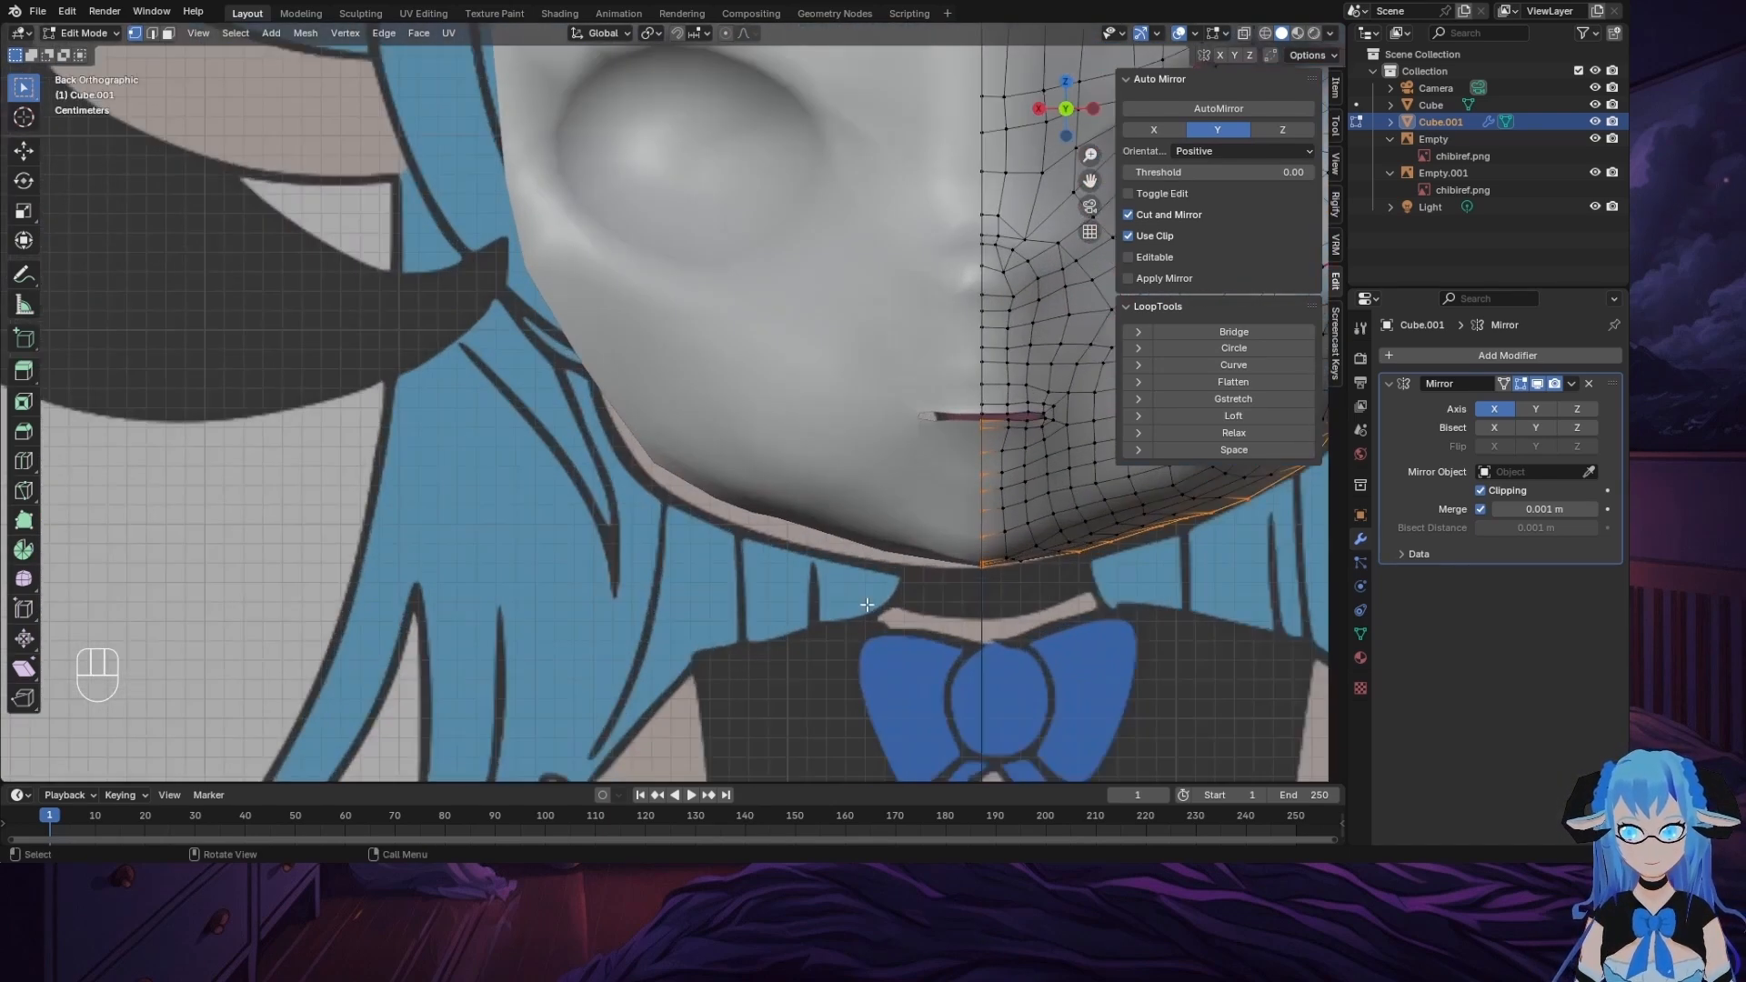
pyautogui.moveTo(1057, 549); pyautogui.dragTo(1028, 508, button='middle')
pyautogui.scroll(-5, 1028, 508)
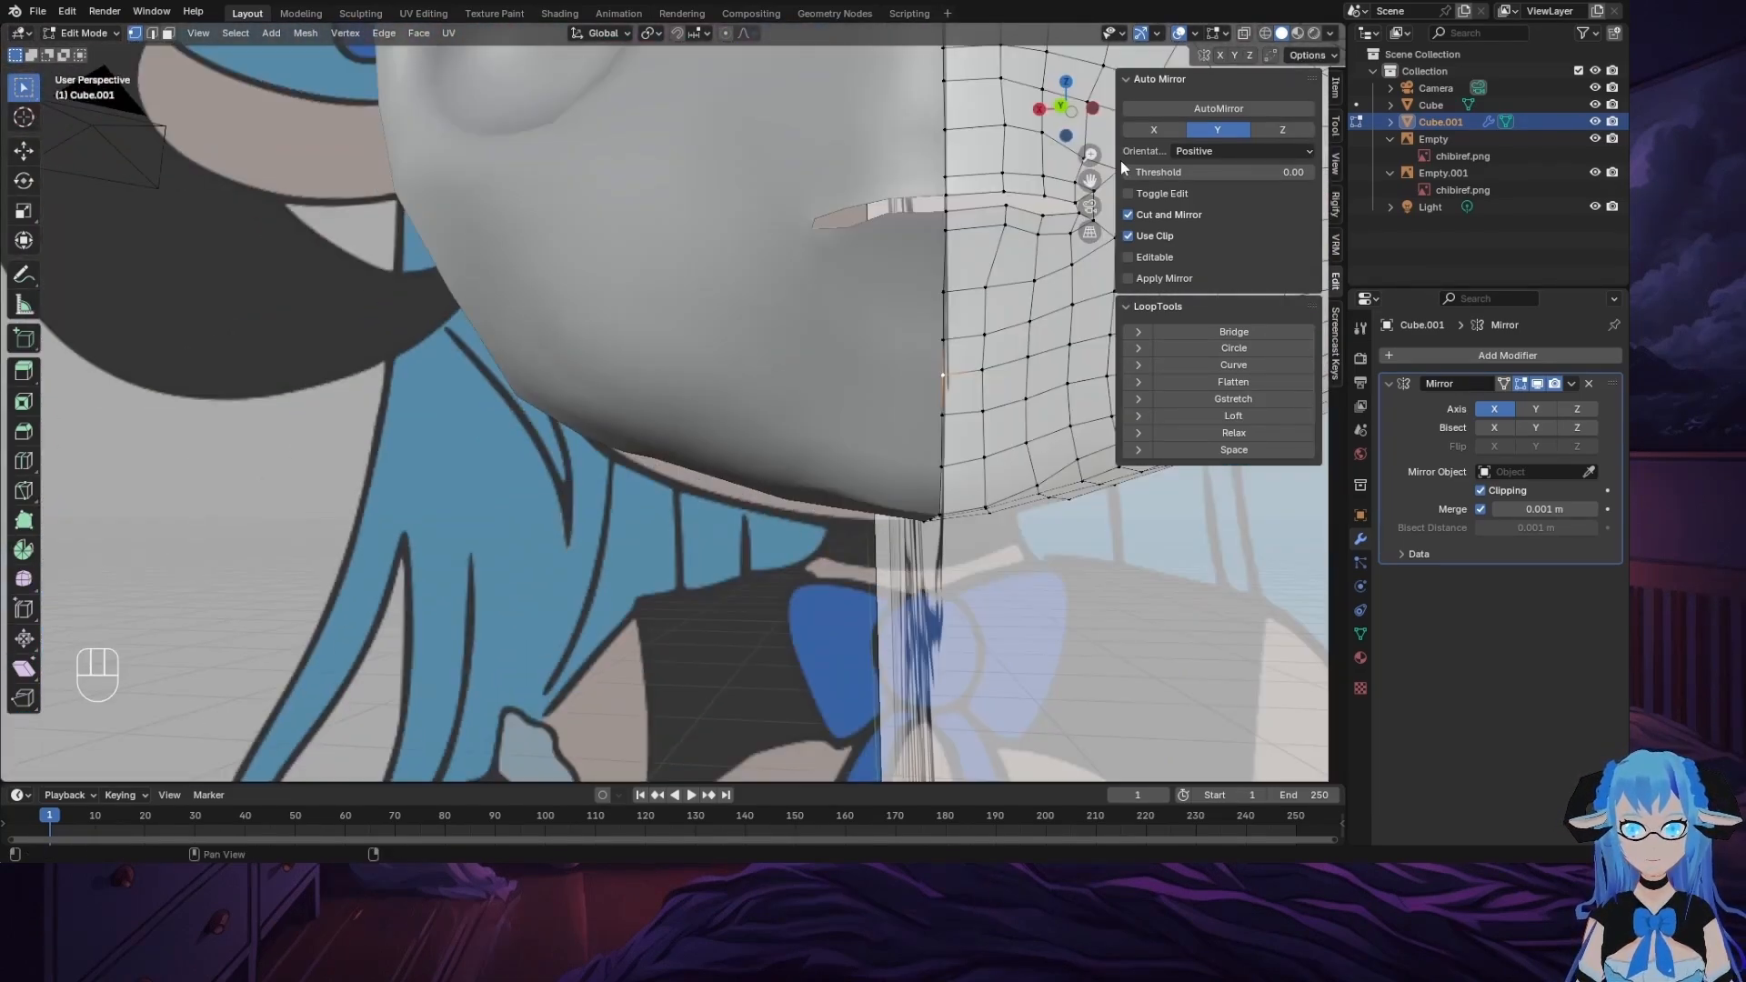
pyautogui.click(1060, 111)
# Step: Select the head's open back edge from the chin around the side to the crown, leaving out the centre seam
pyautogui.moveTo(946, 561); pyautogui.dragTo(875, 506, button='middle')
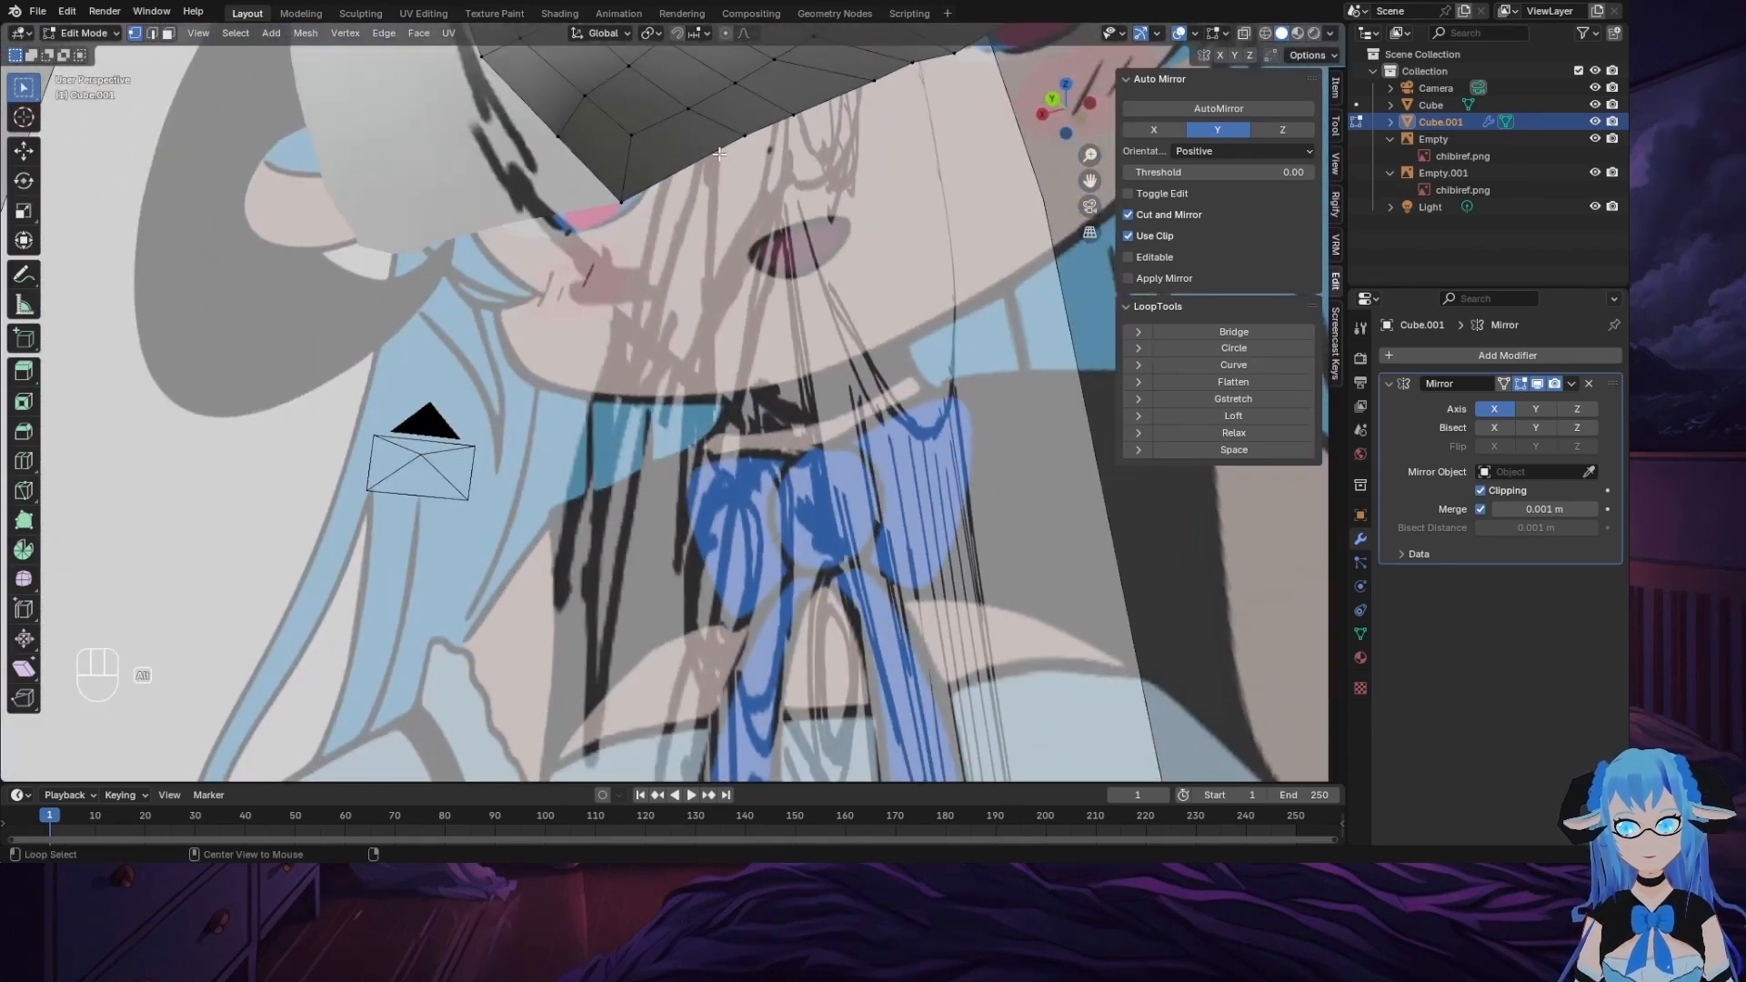
pyautogui.moveTo(731, 197); pyautogui.dragTo(389, 435, button='middle')
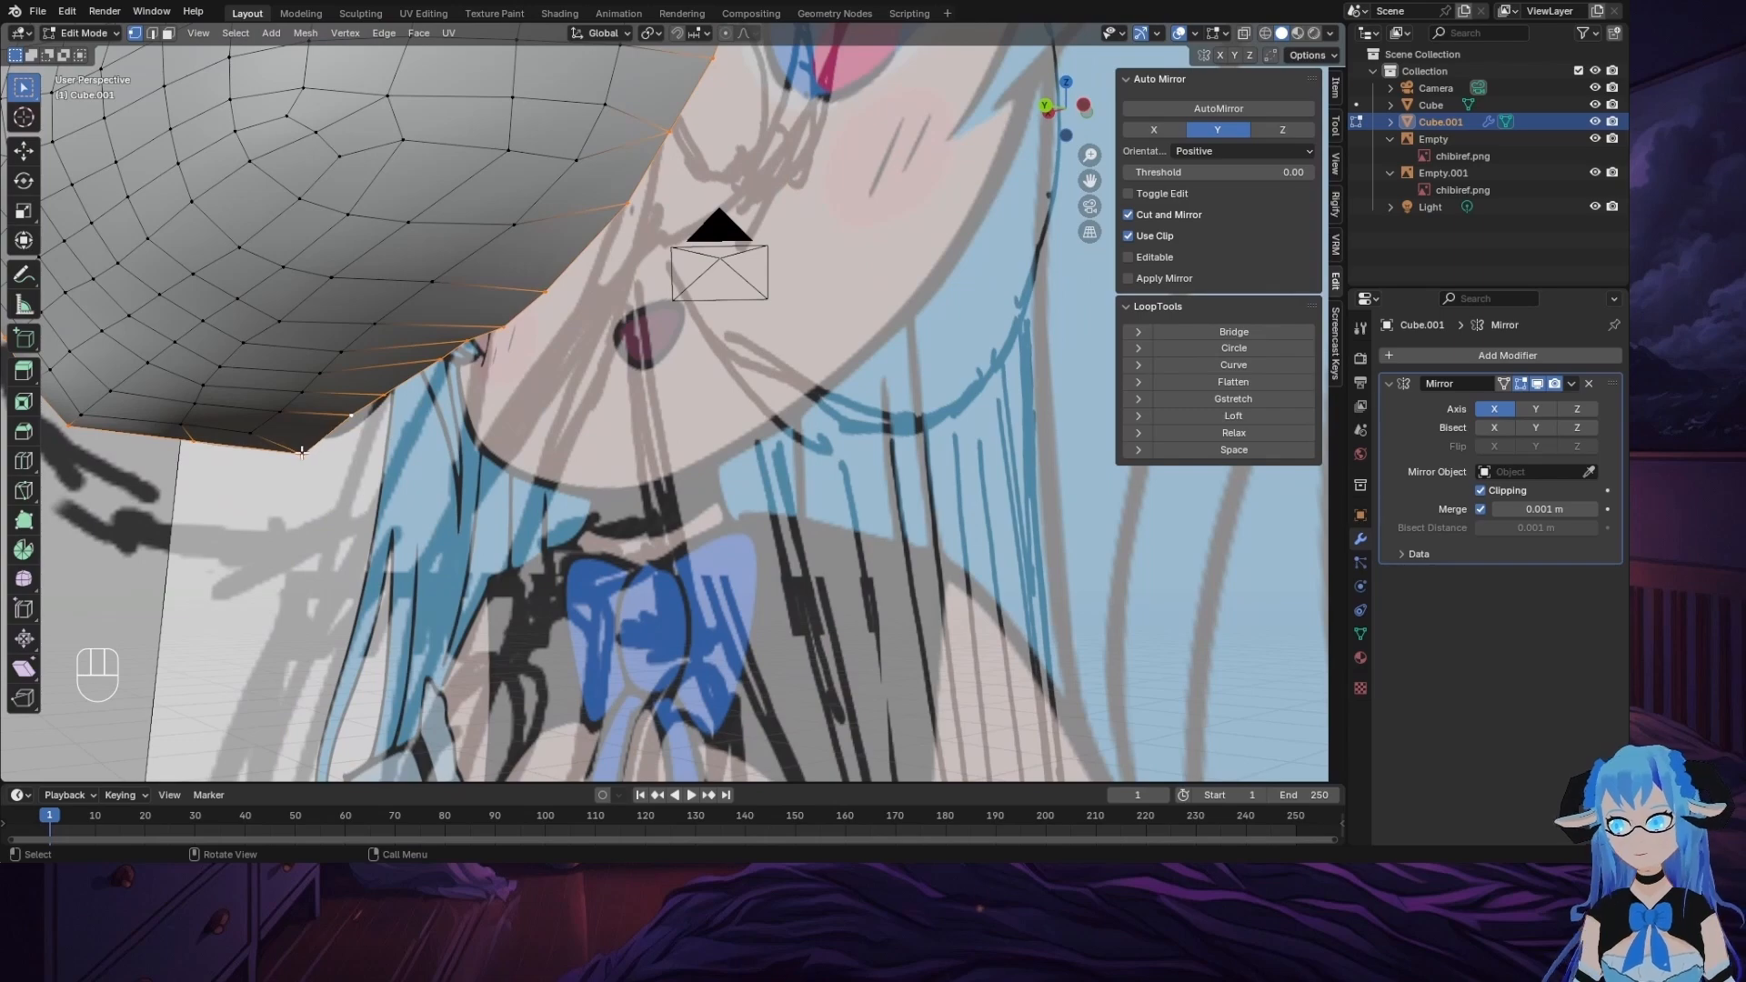
pyautogui.moveTo(1007, 212); pyautogui.dragTo(698, 455, button='middle')
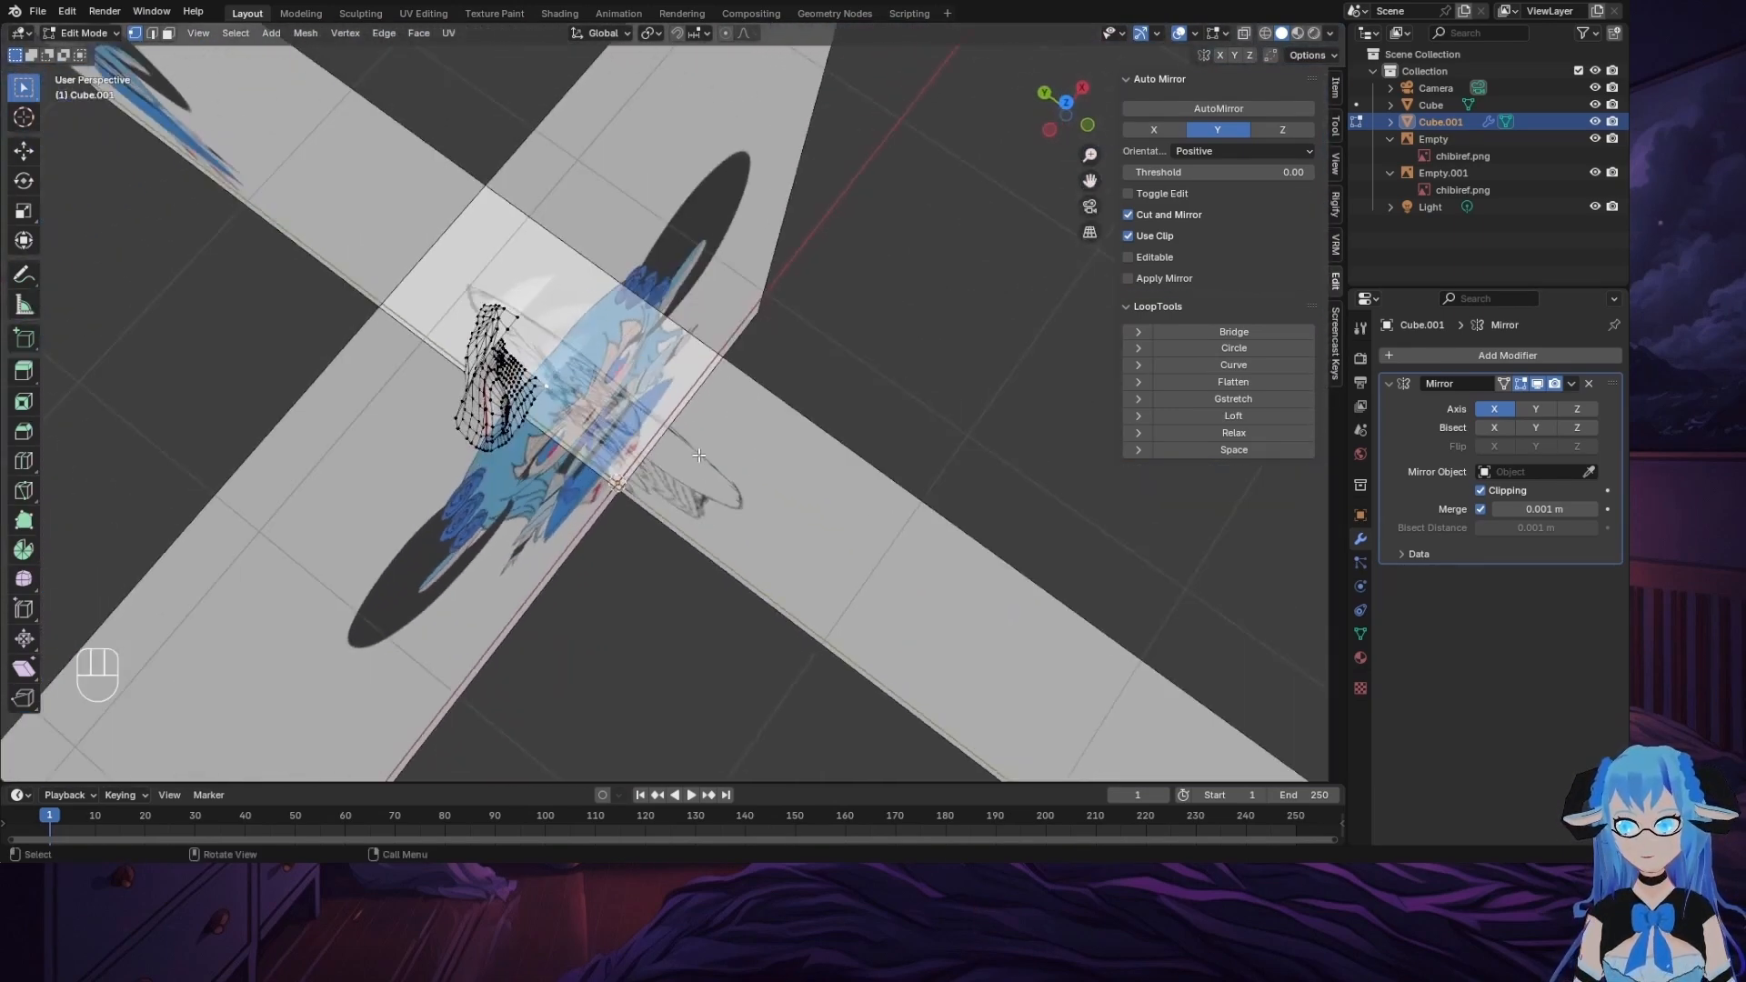
pyautogui.keyDown('ctrl'); pyautogui.click(515, 320); pyautogui.keyUp('ctrl')
pyautogui.moveTo(515, 320); pyautogui.dragTo(786, 265, button='middle')
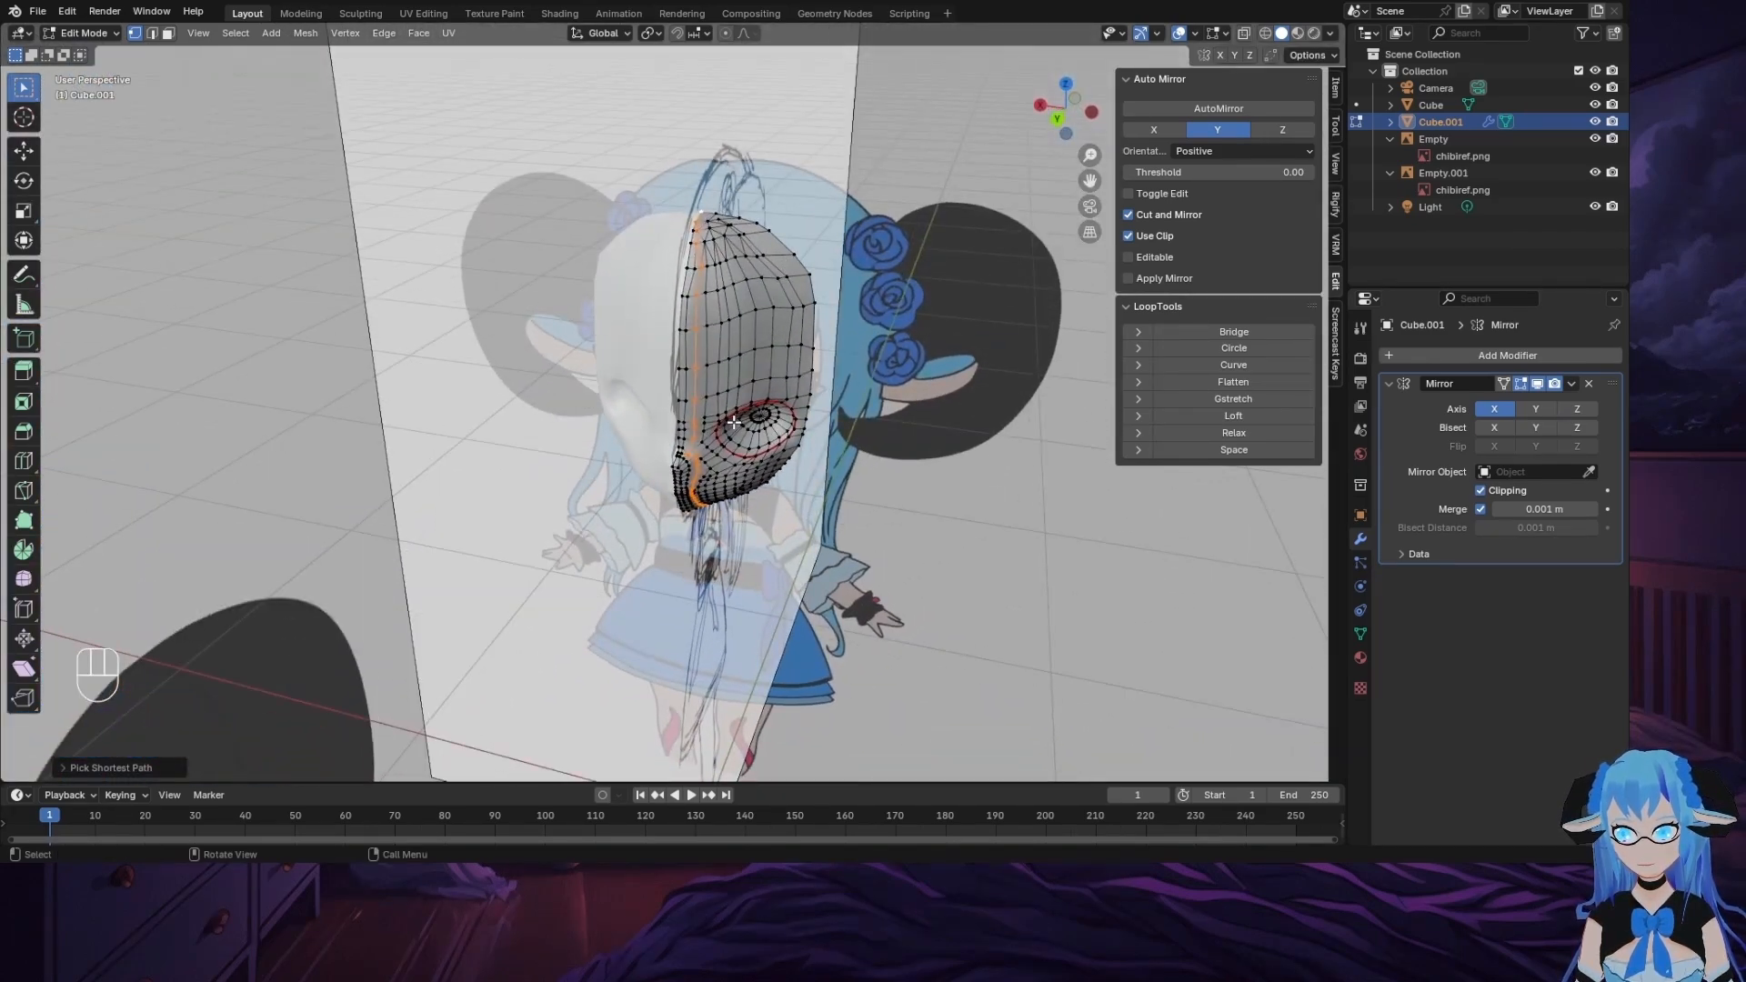
pyautogui.moveTo(733, 423)
pyautogui.mouseDown(button='middle')
pyautogui.moveTo(732, 334)
pyautogui.moveTo(661, 334)
pyautogui.moveTo(603, 395)
pyautogui.moveTo(682, 352)
pyautogui.mouseUp(button='middle')
pyautogui.keyDown('ctrl'); pyautogui.click(653, 309); pyautogui.keyUp('ctrl')
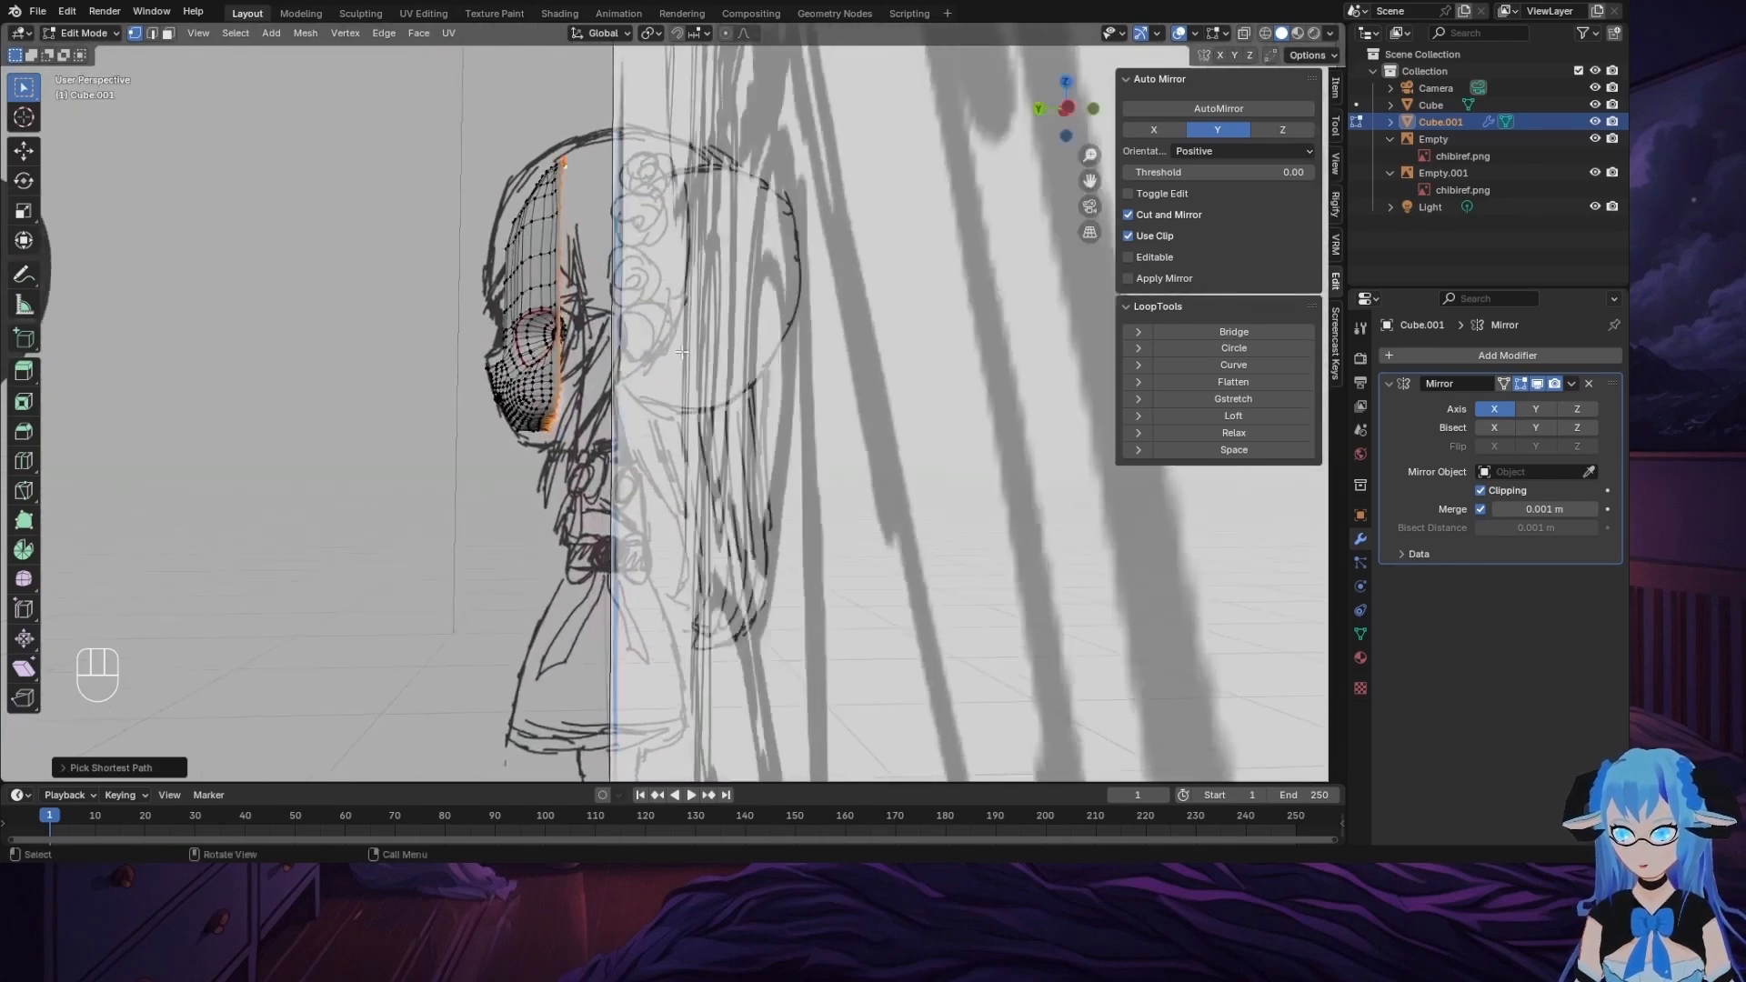
# Step: In the left side view, extrude the open edge about 0.054 m toward the back of the head and scale it slightly larger
pyautogui.click(1067, 109)
pyautogui.click(1093, 110)
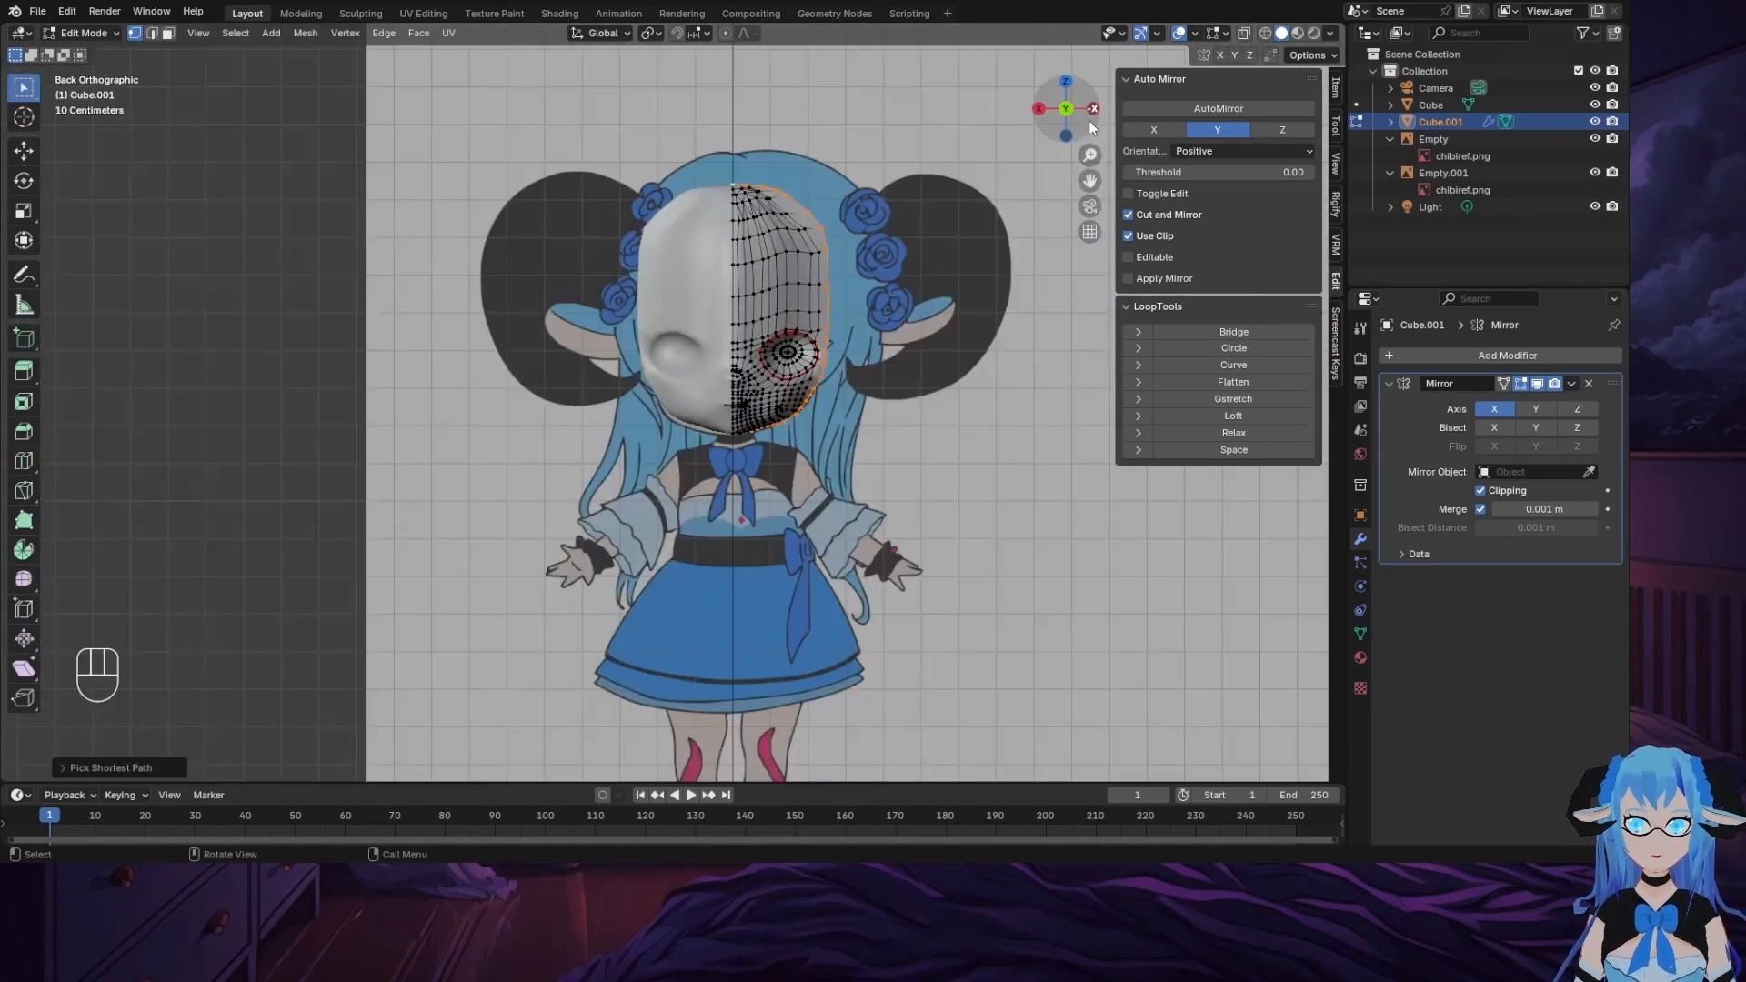
pyautogui.click(1094, 111)
pyautogui.press('g')
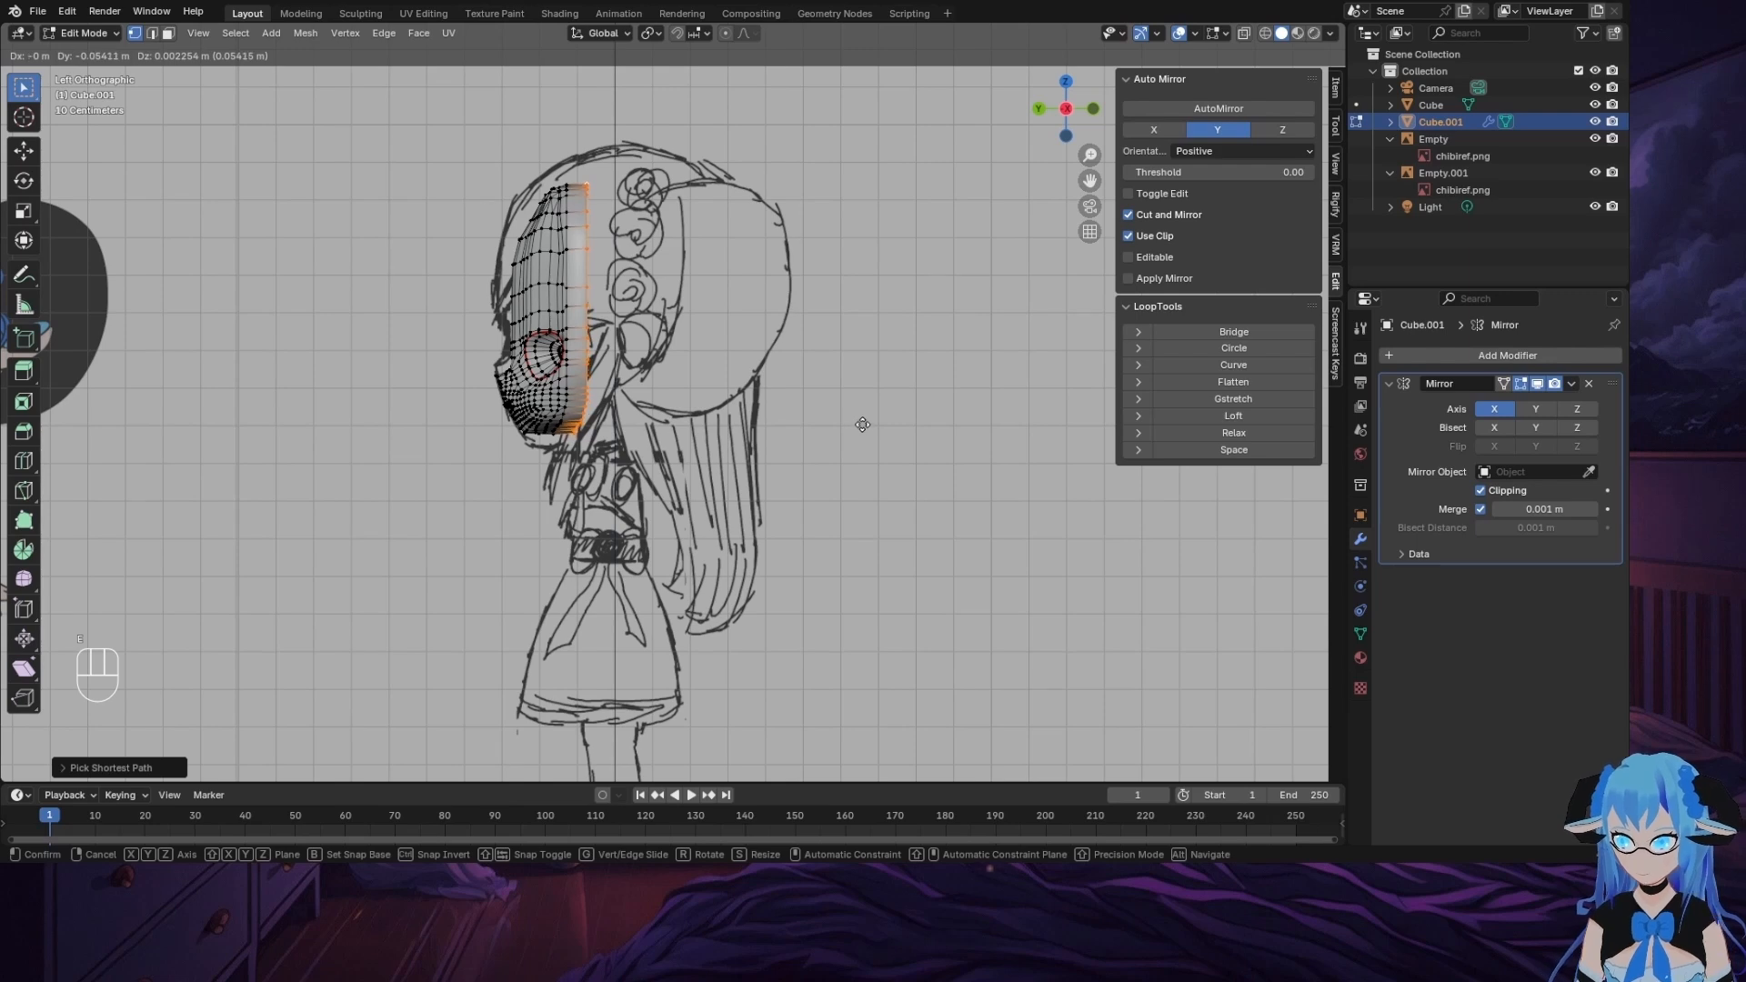
pyautogui.click(864, 422)
pyautogui.press('s')
pyautogui.click(883, 455)
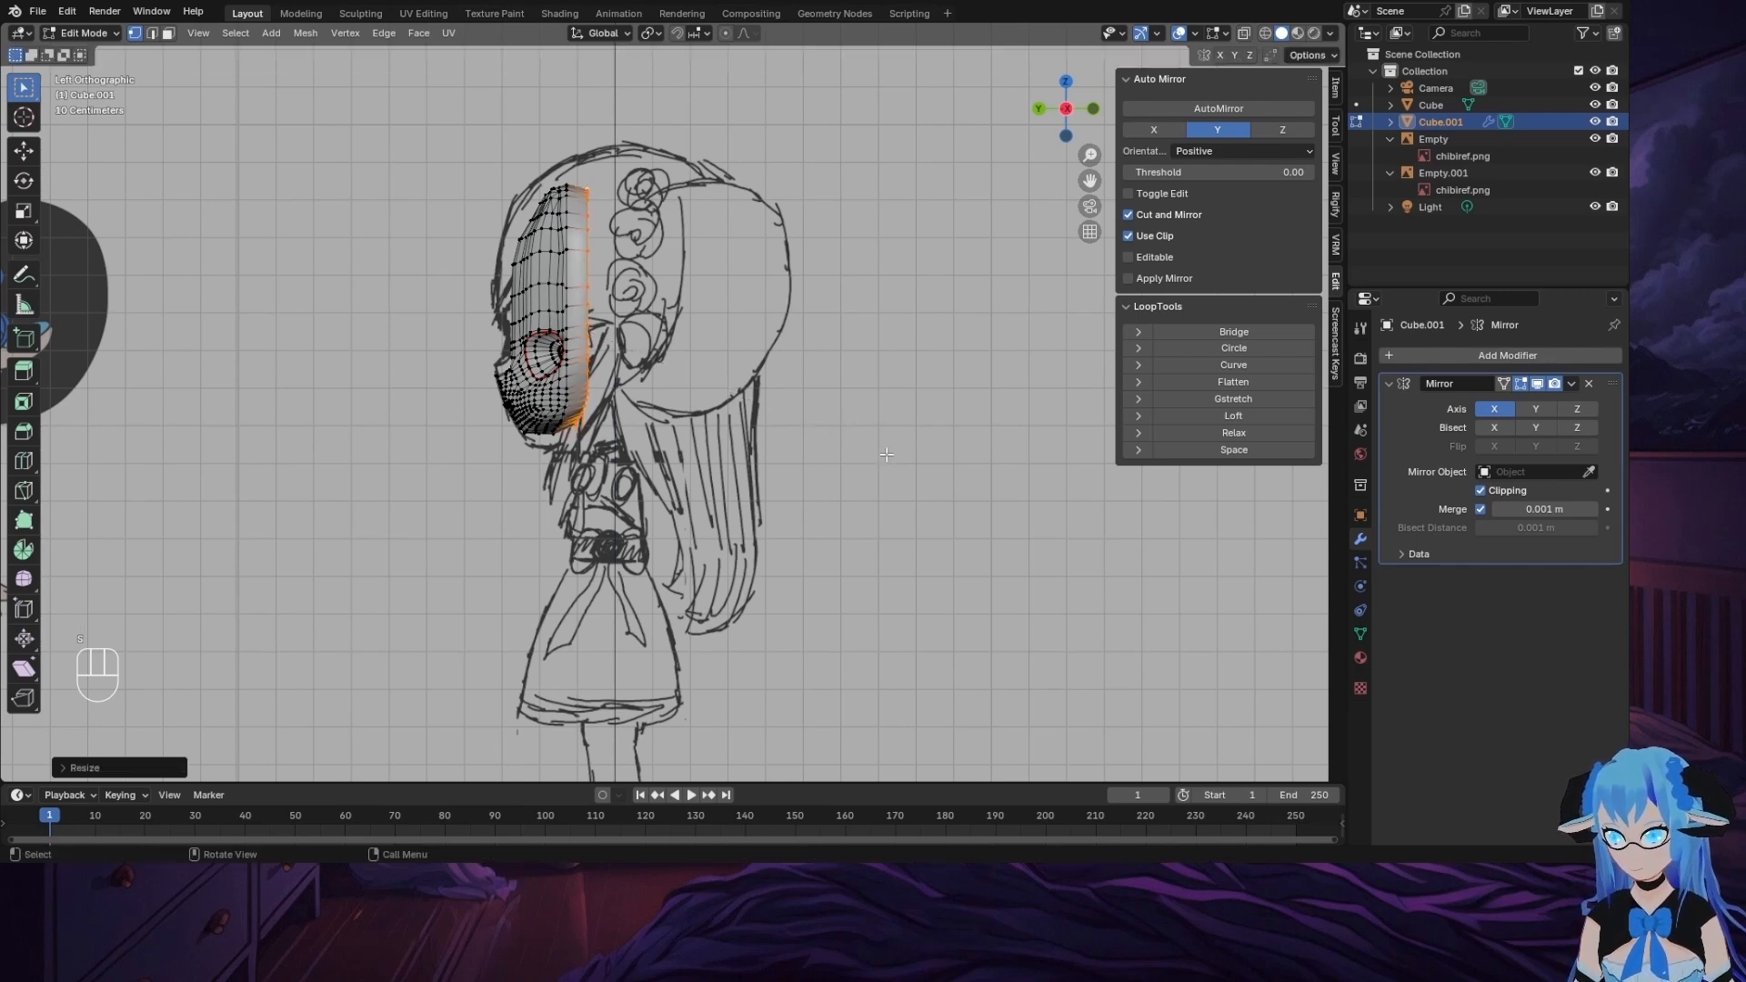
pyautogui.press('s')
pyautogui.click(925, 465)
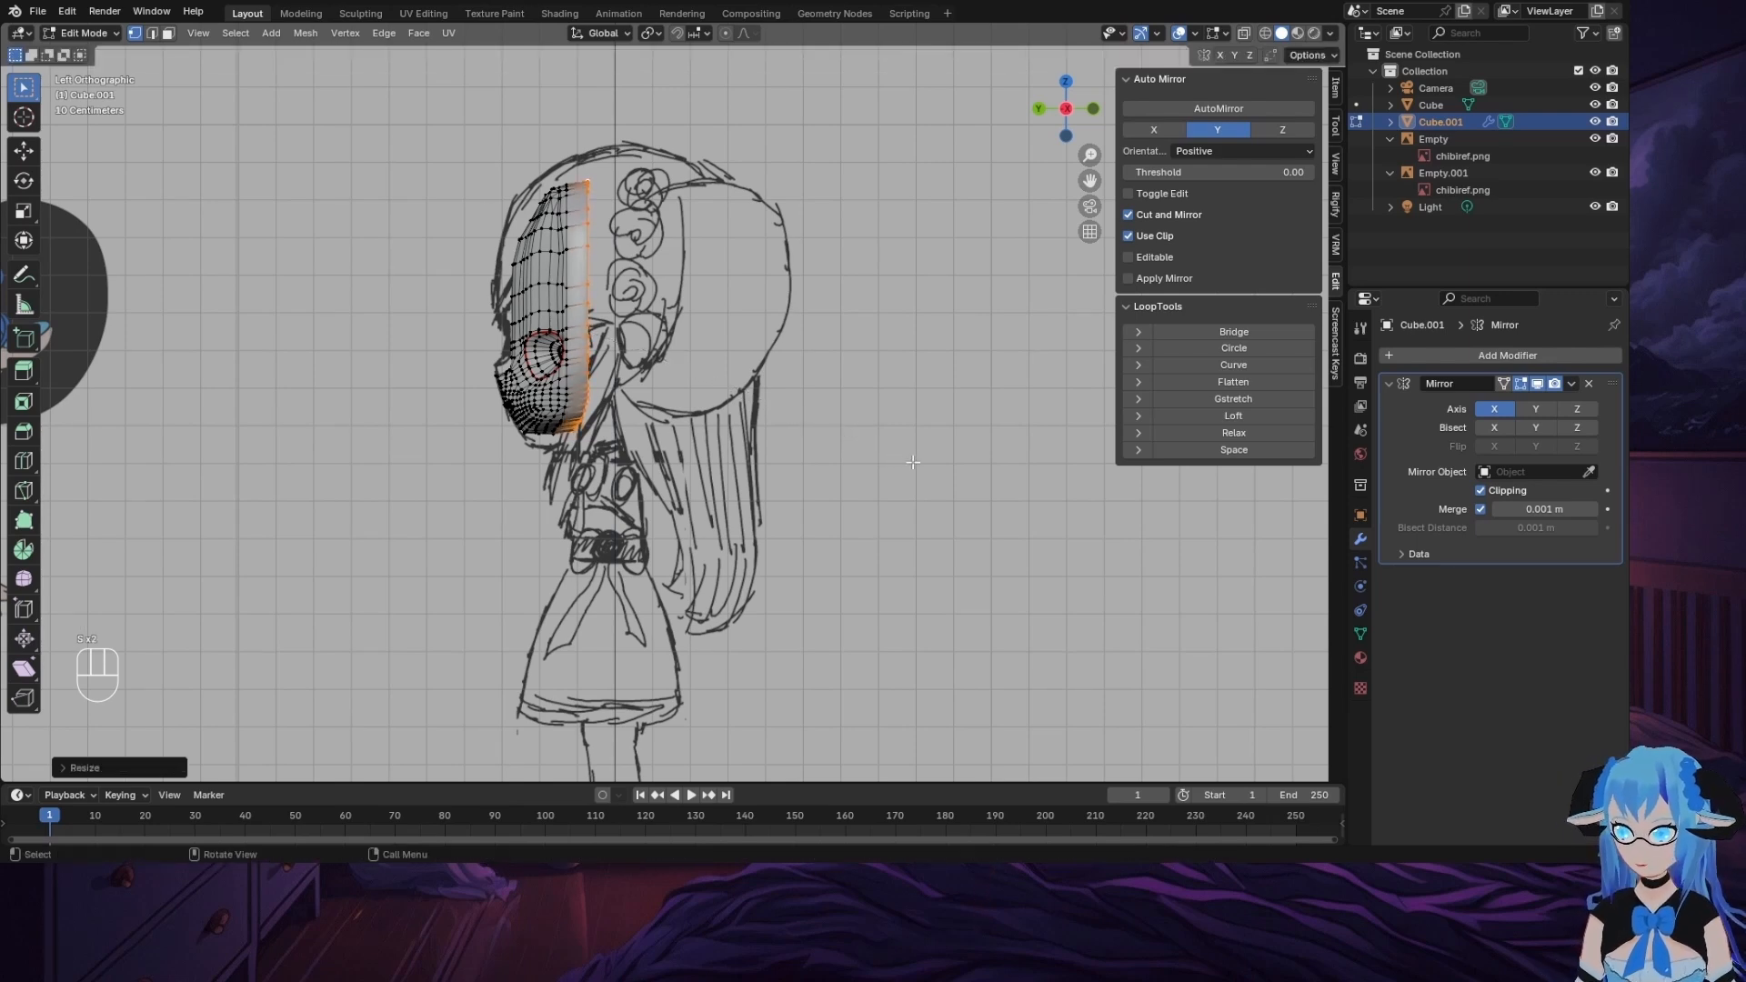
pyautogui.press('e')
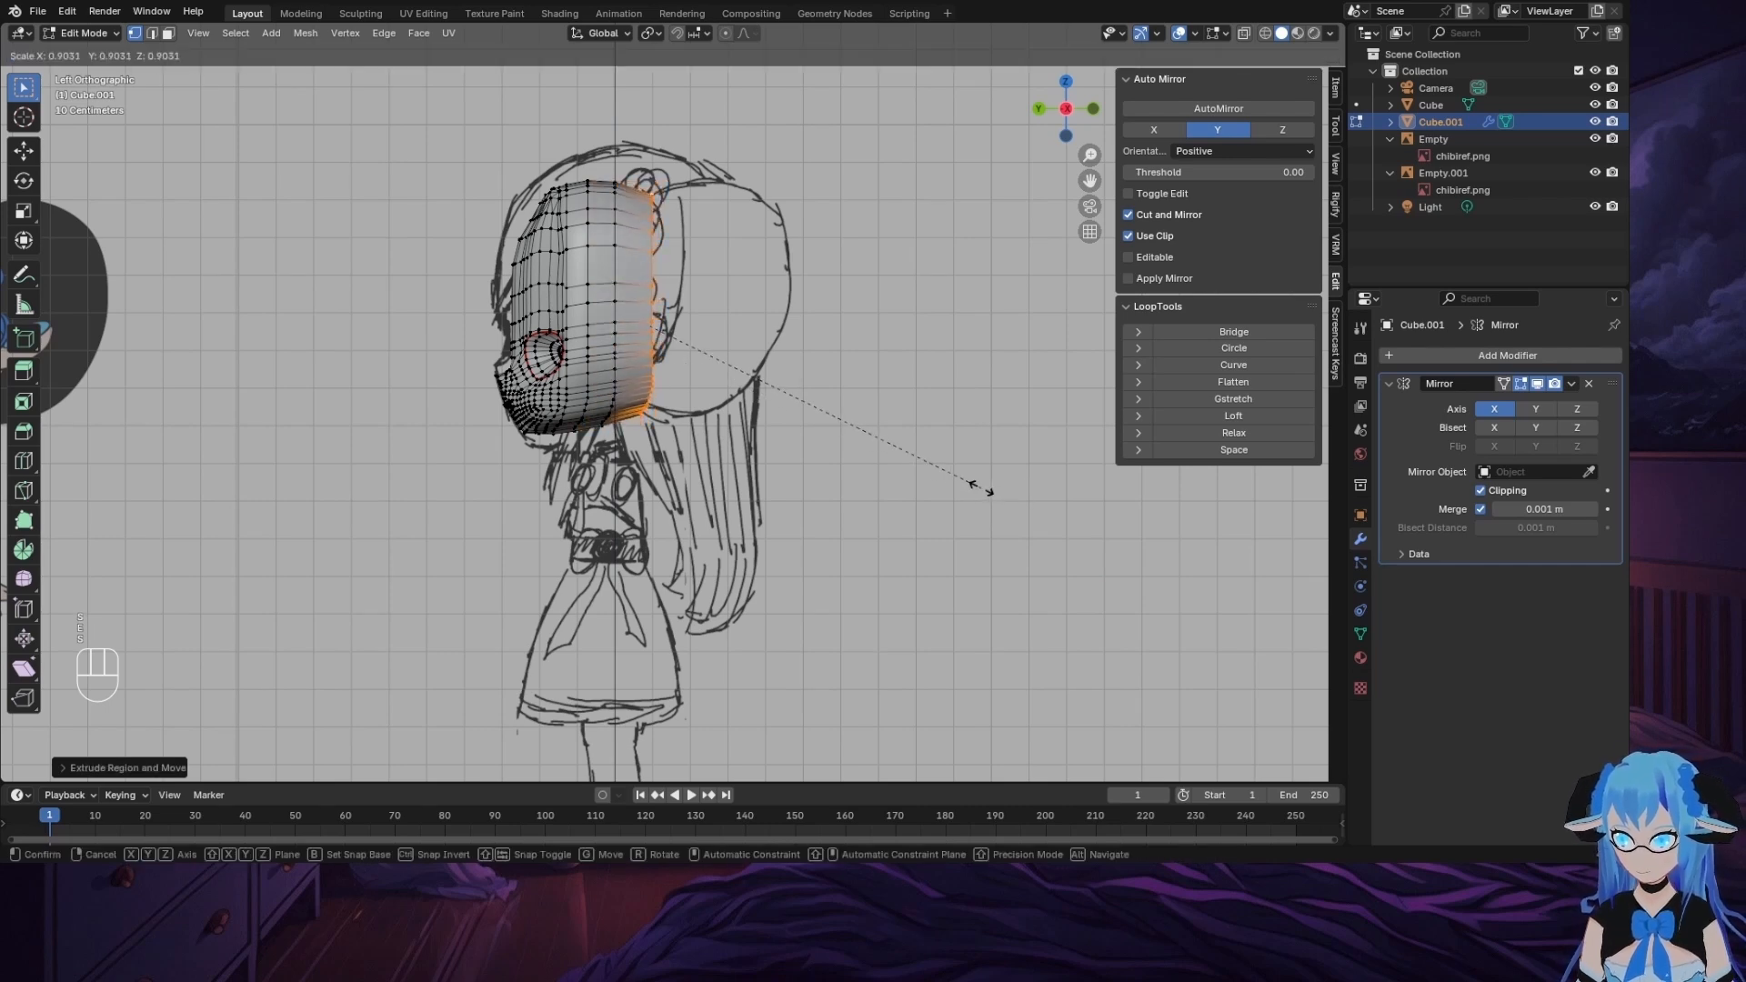
pyautogui.press('s')
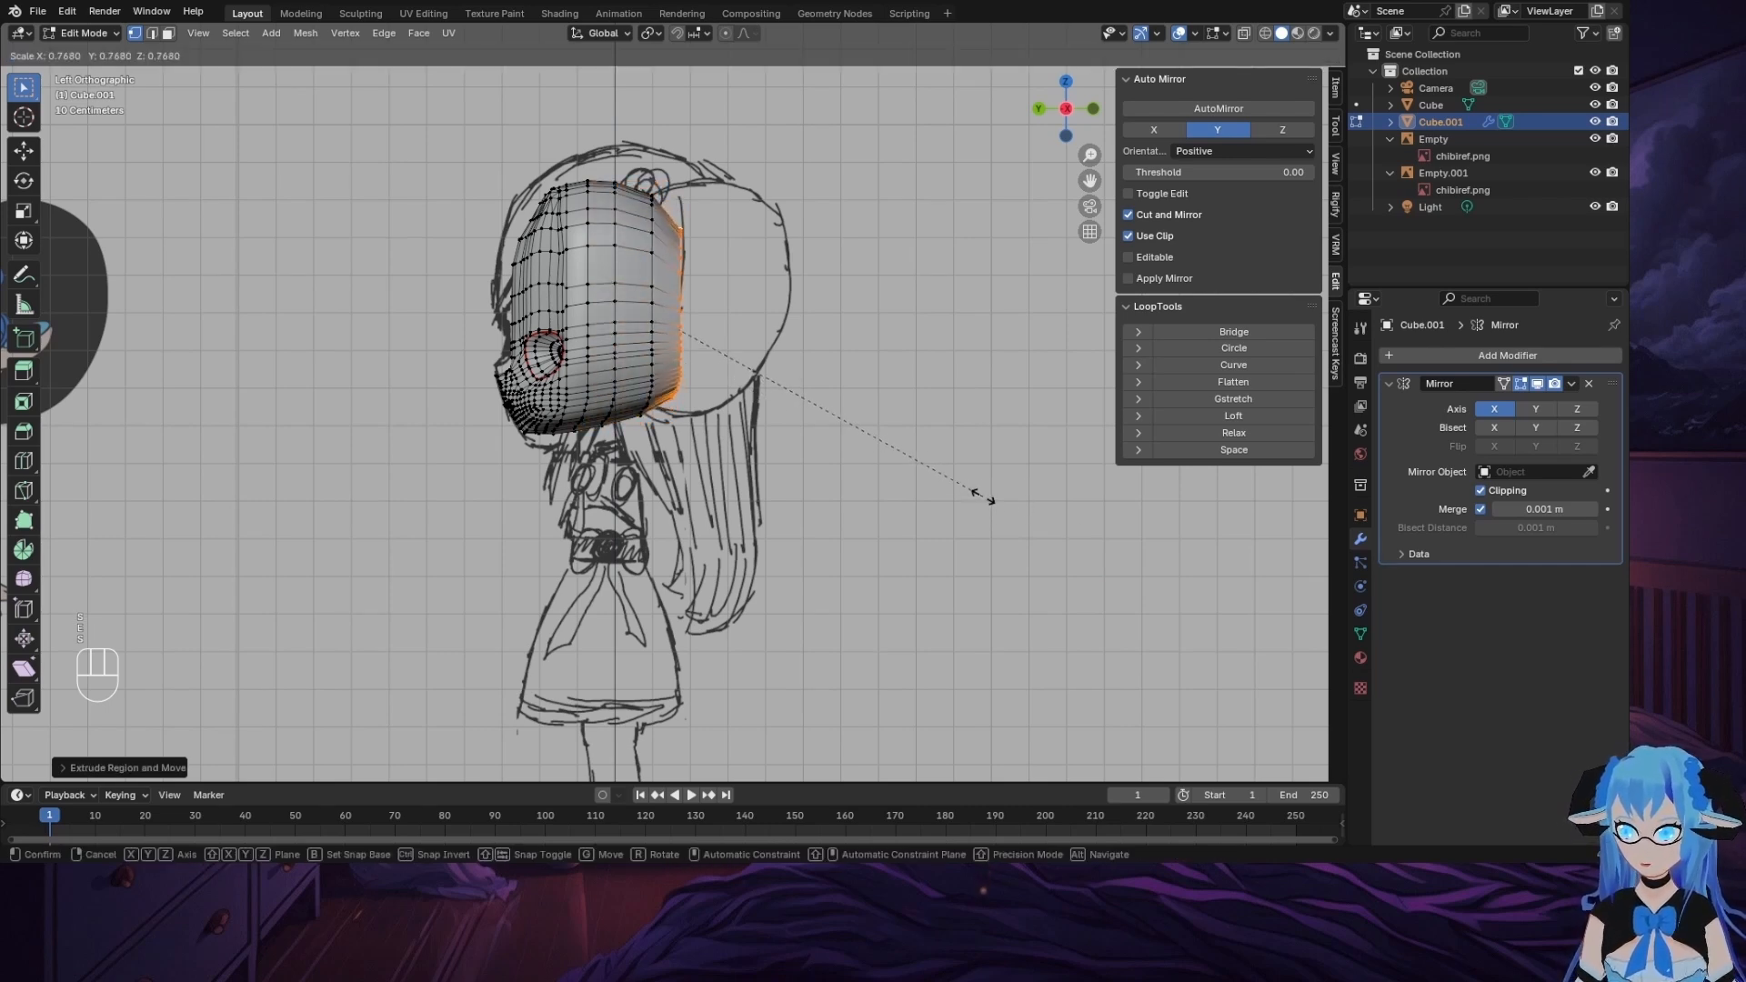
pyautogui.click(982, 495)
pyautogui.moveTo(982, 496); pyautogui.dragTo(1061, 476, button='middle')
pyautogui.hotkey('ctrl', 'z')
pyautogui.hotkey('ctrl', 'z')
pyautogui.hotkey('ctrl', 'z')
pyautogui.hotkey('ctrl', 'z')
pyautogui.hotkey('ctrl', 'z')
pyautogui.hotkey('ctrl', 'z')
# Step: Extrude the head's open edge about 0.1 m toward the back and Un-Subdivide the extruded edge loop
pyautogui.click(1074, 117)
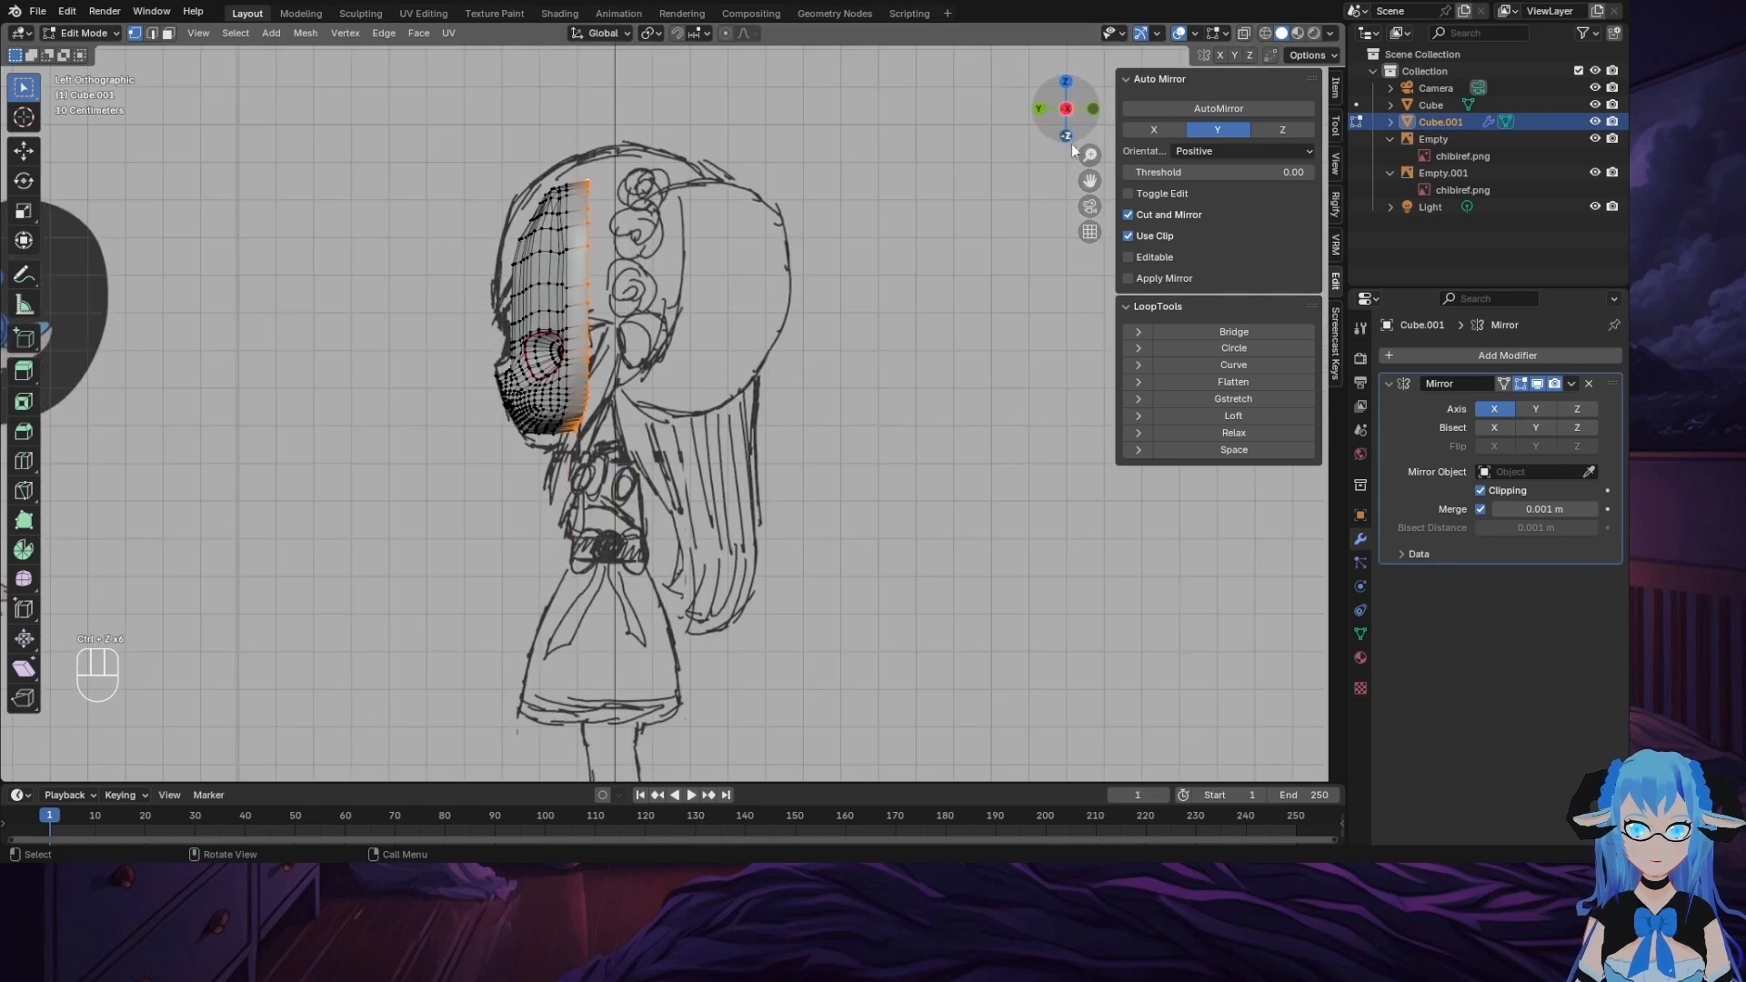
pyautogui.press('e')
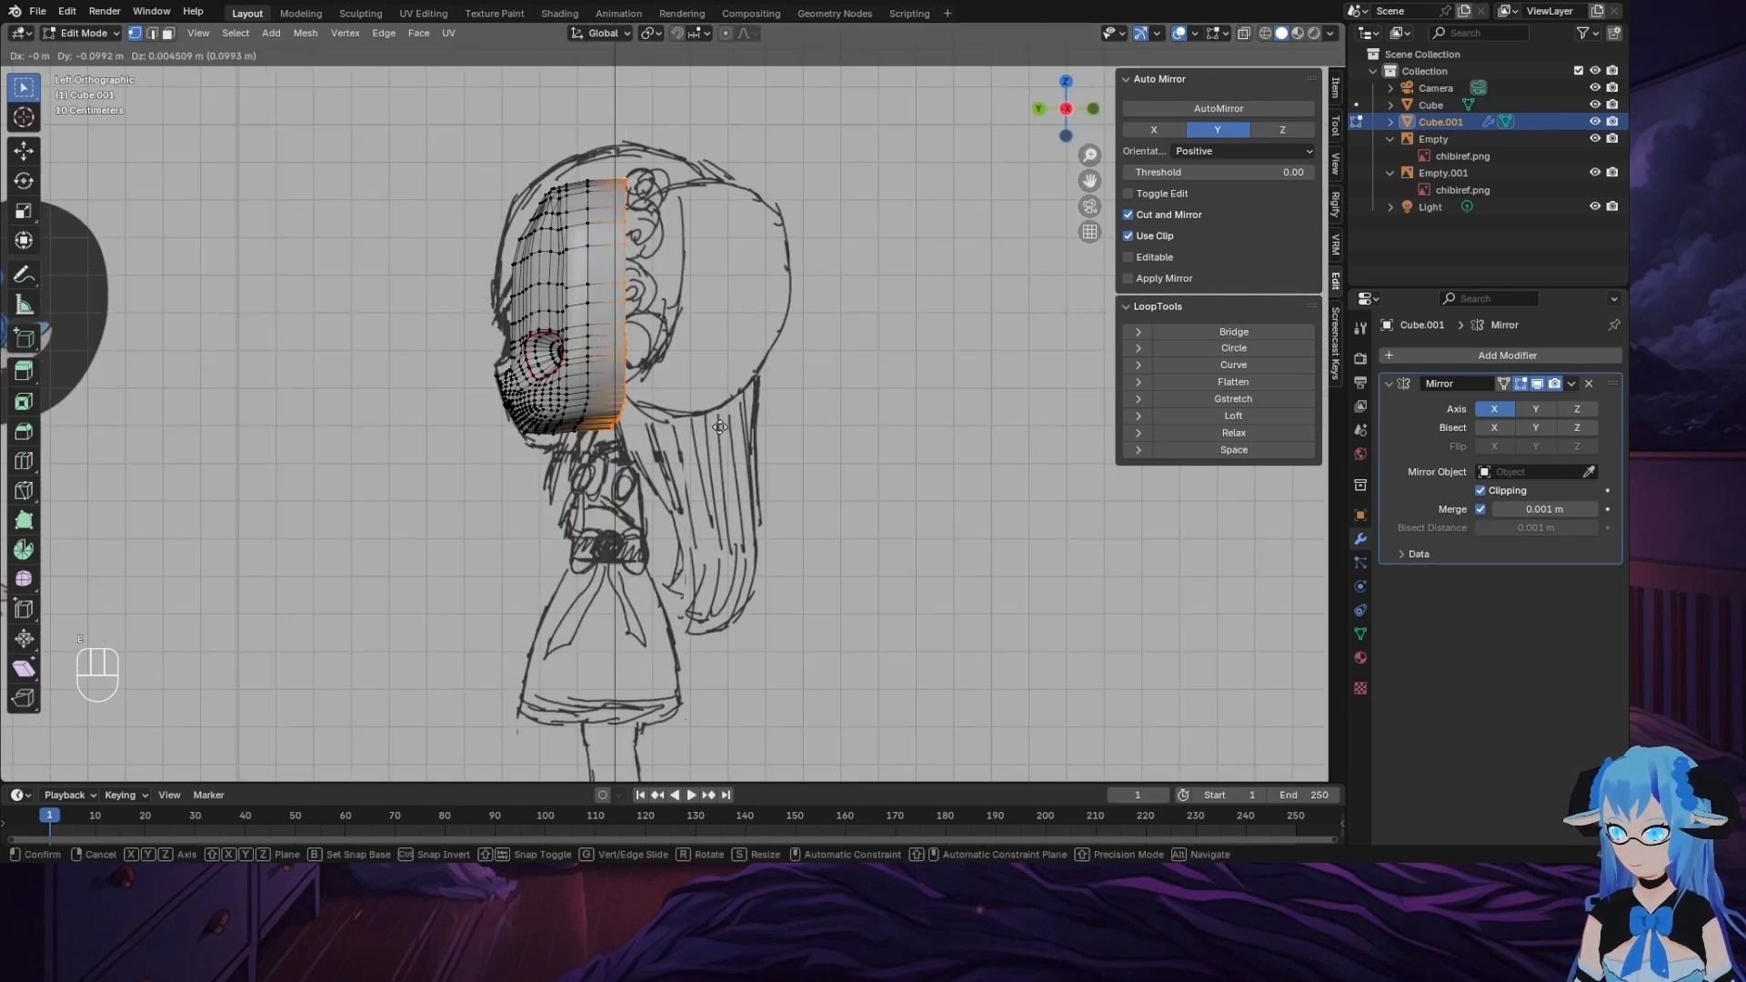
pyautogui.click(716, 428)
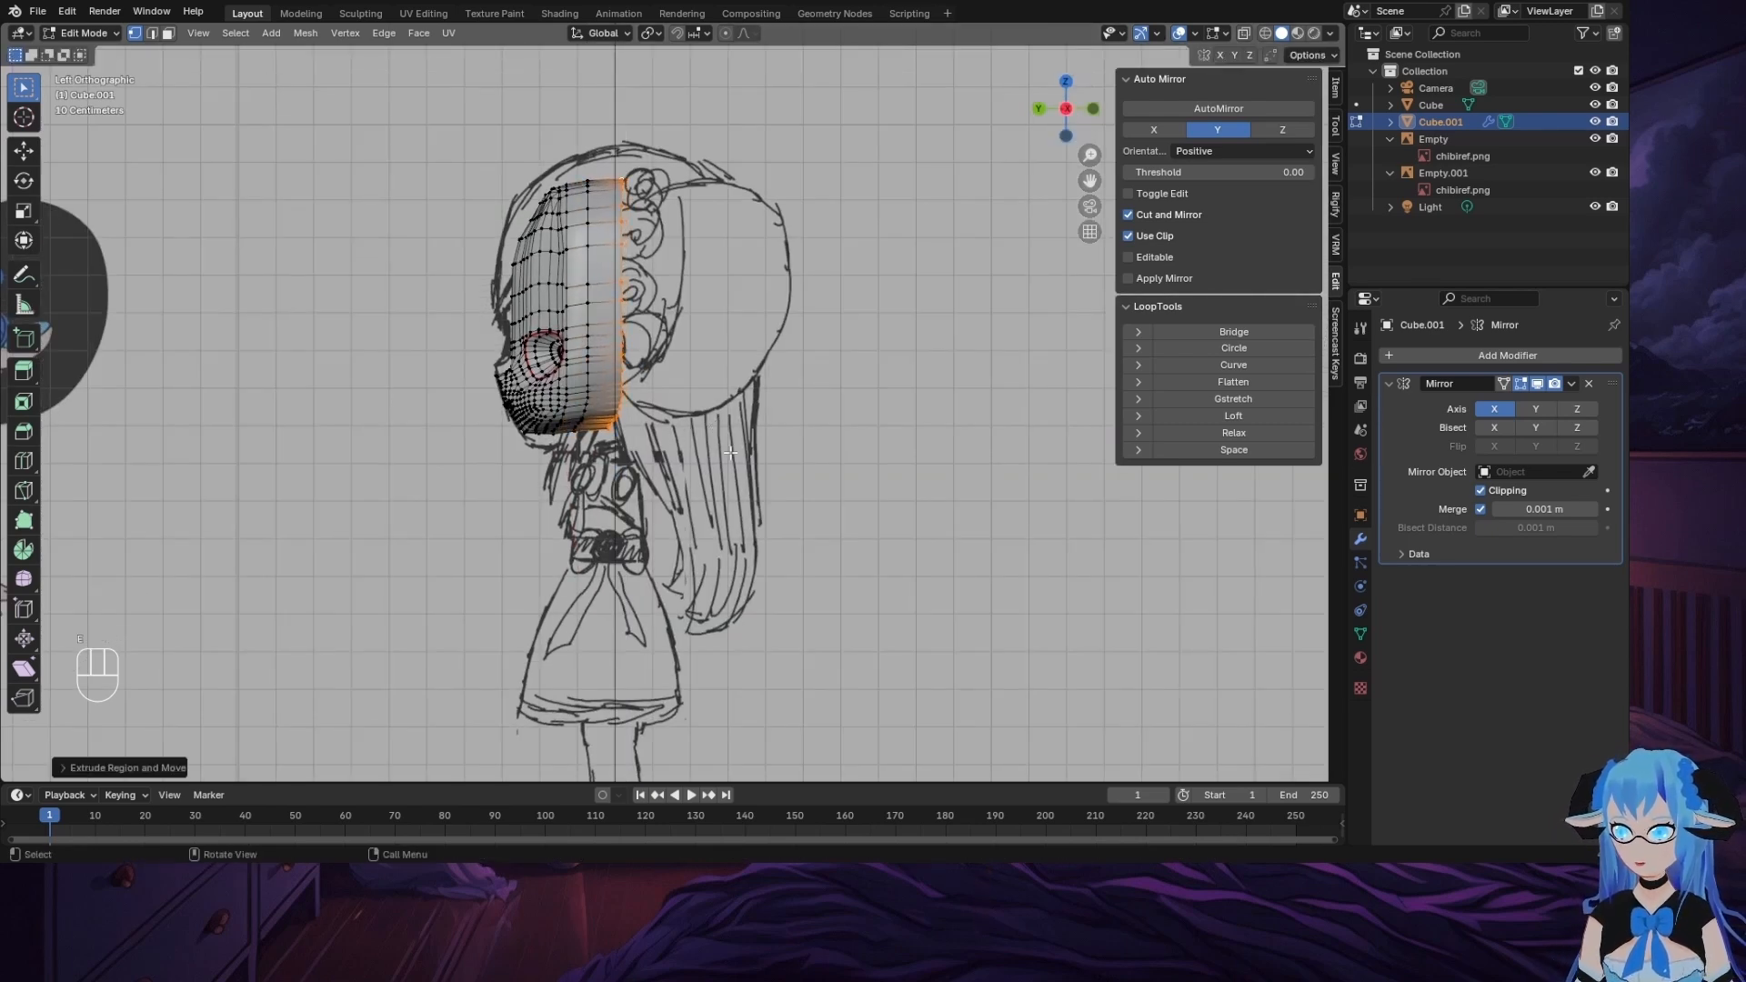
pyautogui.click(385, 34)
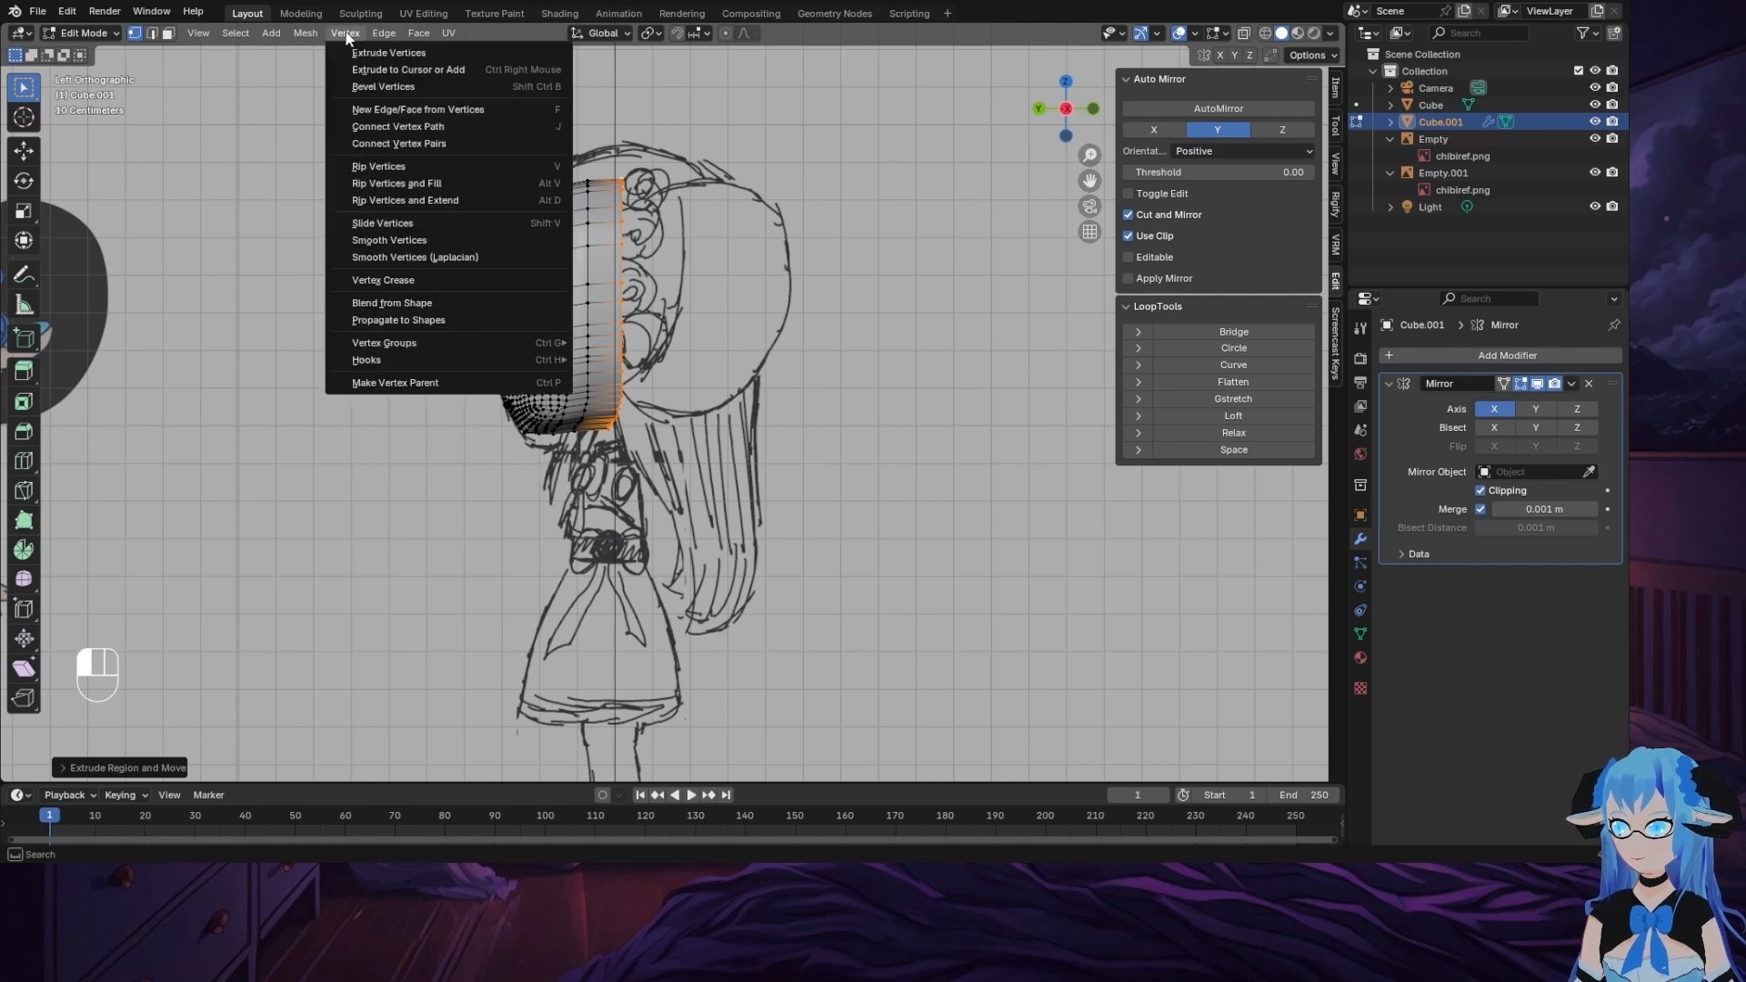
pyautogui.click(420, 159)
pyautogui.moveTo(591, 218); pyautogui.dragTo(820, 248, button='middle')
# Step: Extrude the simplified open edge about 0.06 m farther back and scale it slightly smaller
pyautogui.press('e')
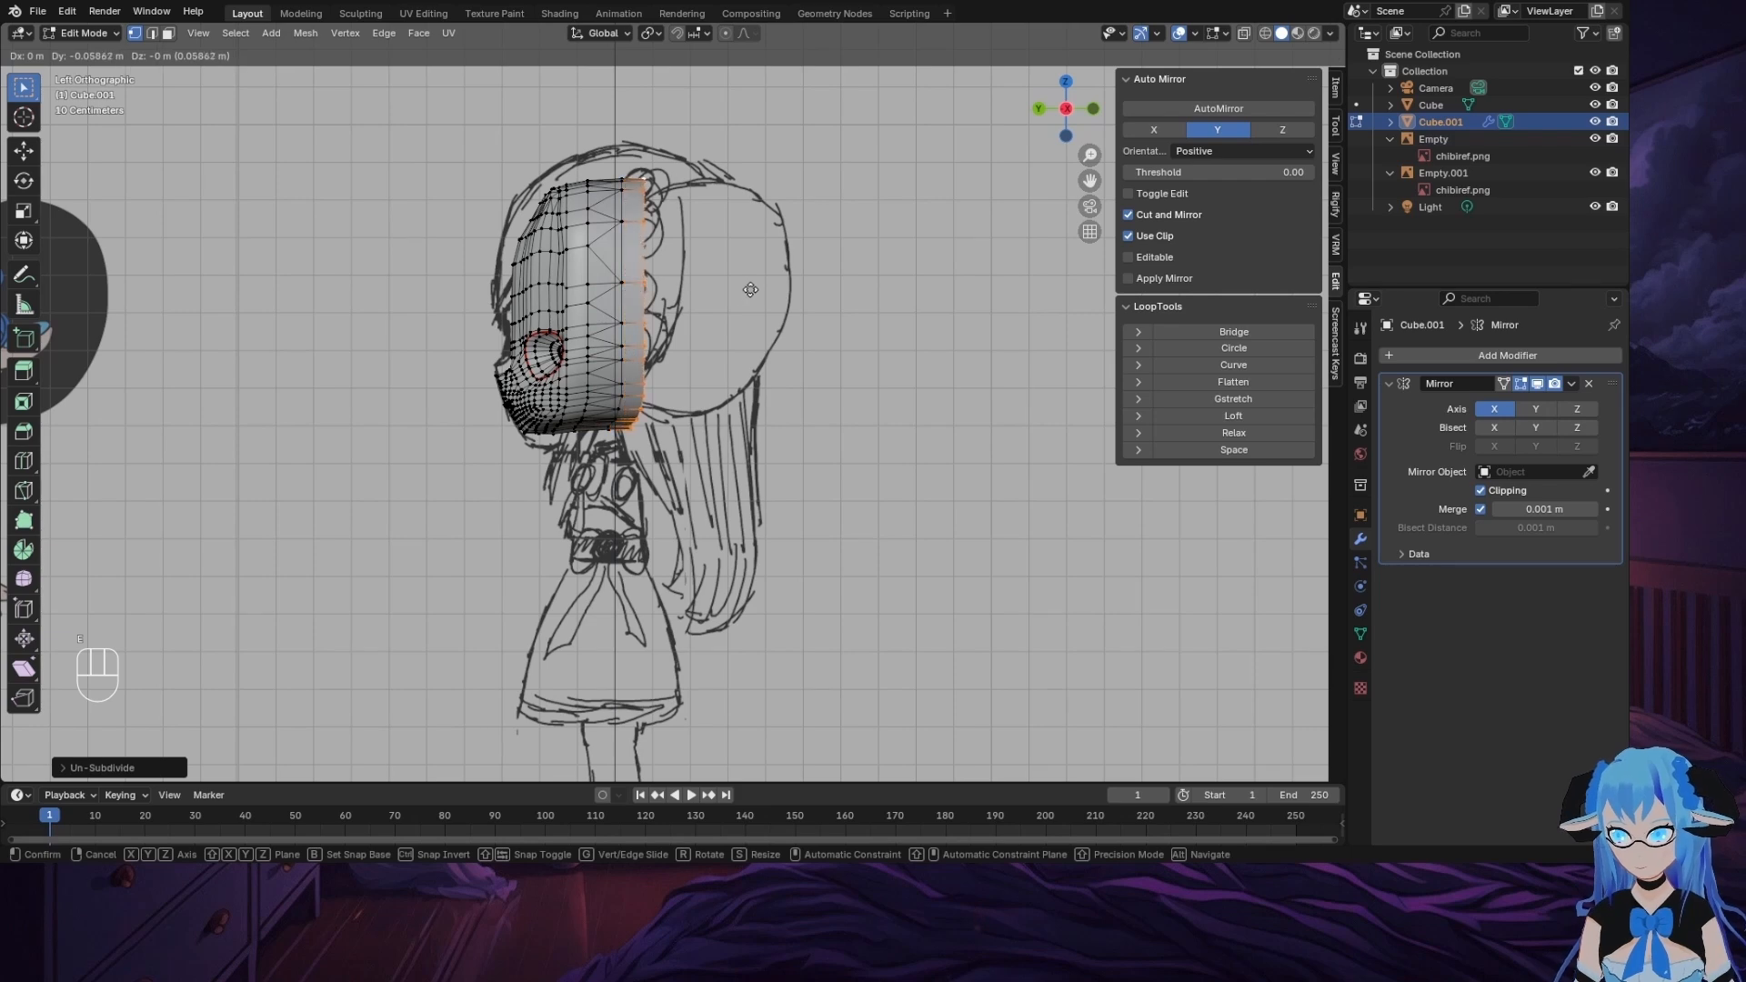
pyautogui.click(775, 291)
pyautogui.press('s')
pyautogui.click(792, 301)
pyautogui.moveTo(791, 301)
pyautogui.mouseDown(button='middle')
pyautogui.moveTo(751, 303)
pyautogui.moveTo(896, 319)
pyautogui.moveTo(810, 309)
pyautogui.mouseUp(button='middle')
pyautogui.click(1075, 110)
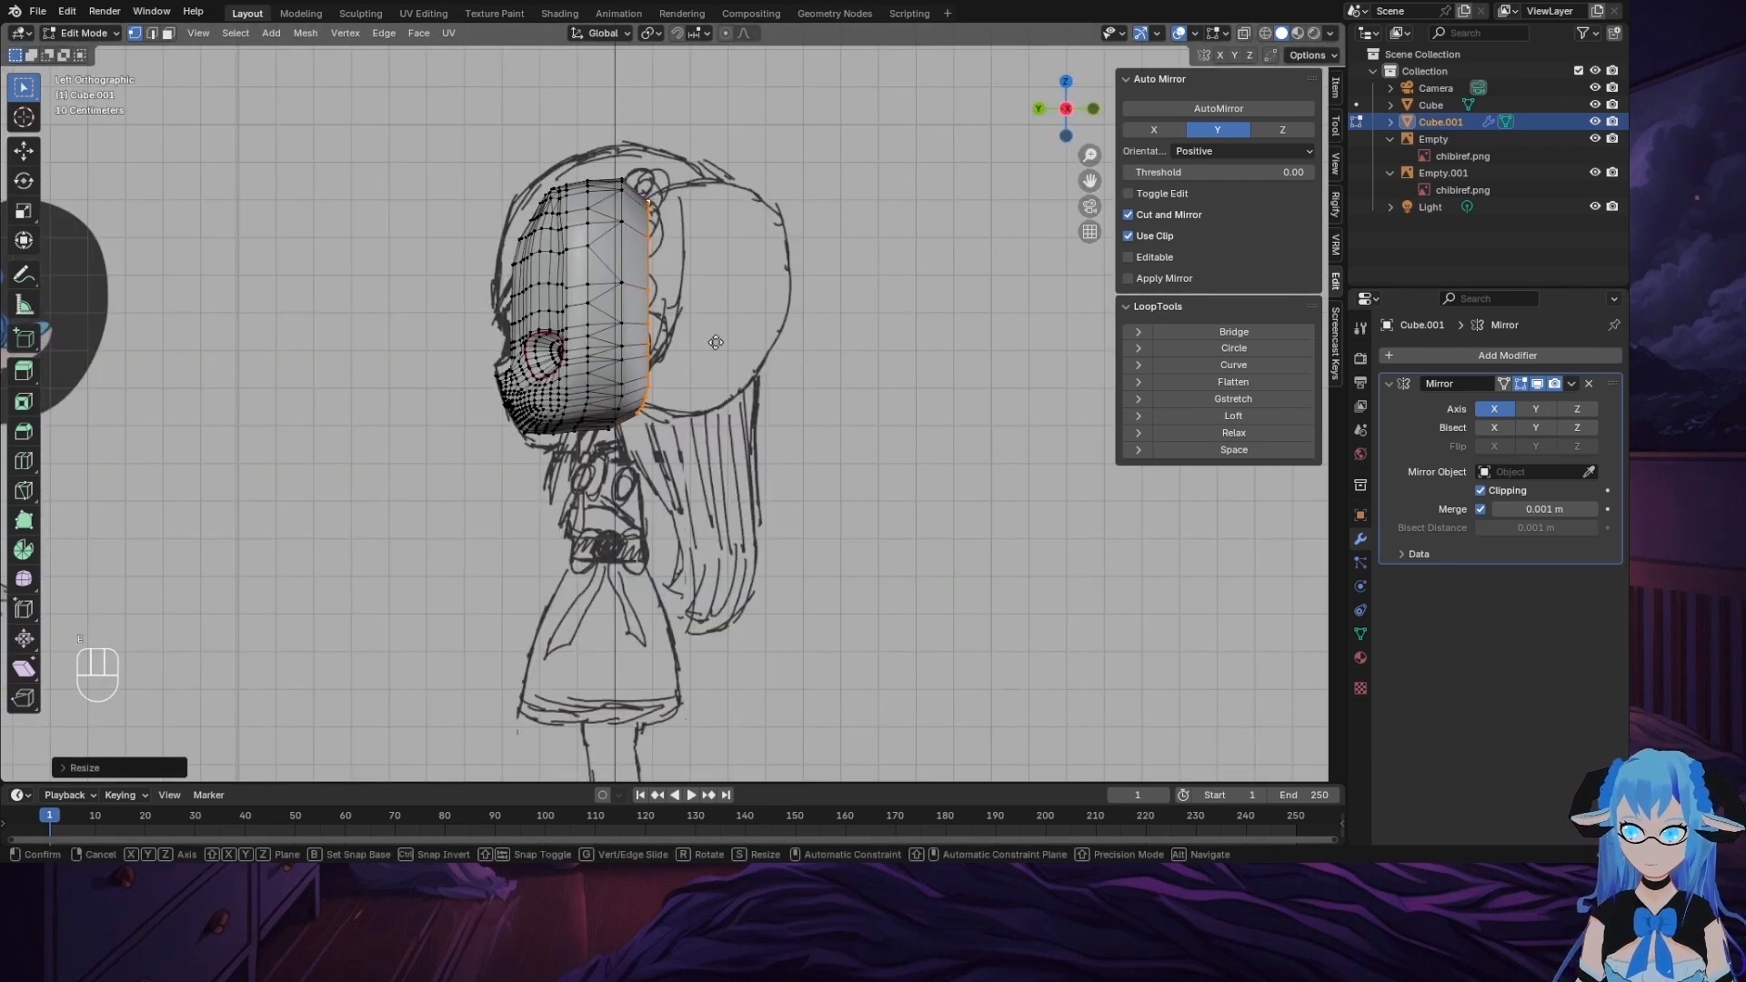
pyautogui.press('e')
pyautogui.click(747, 342)
pyautogui.press('s')
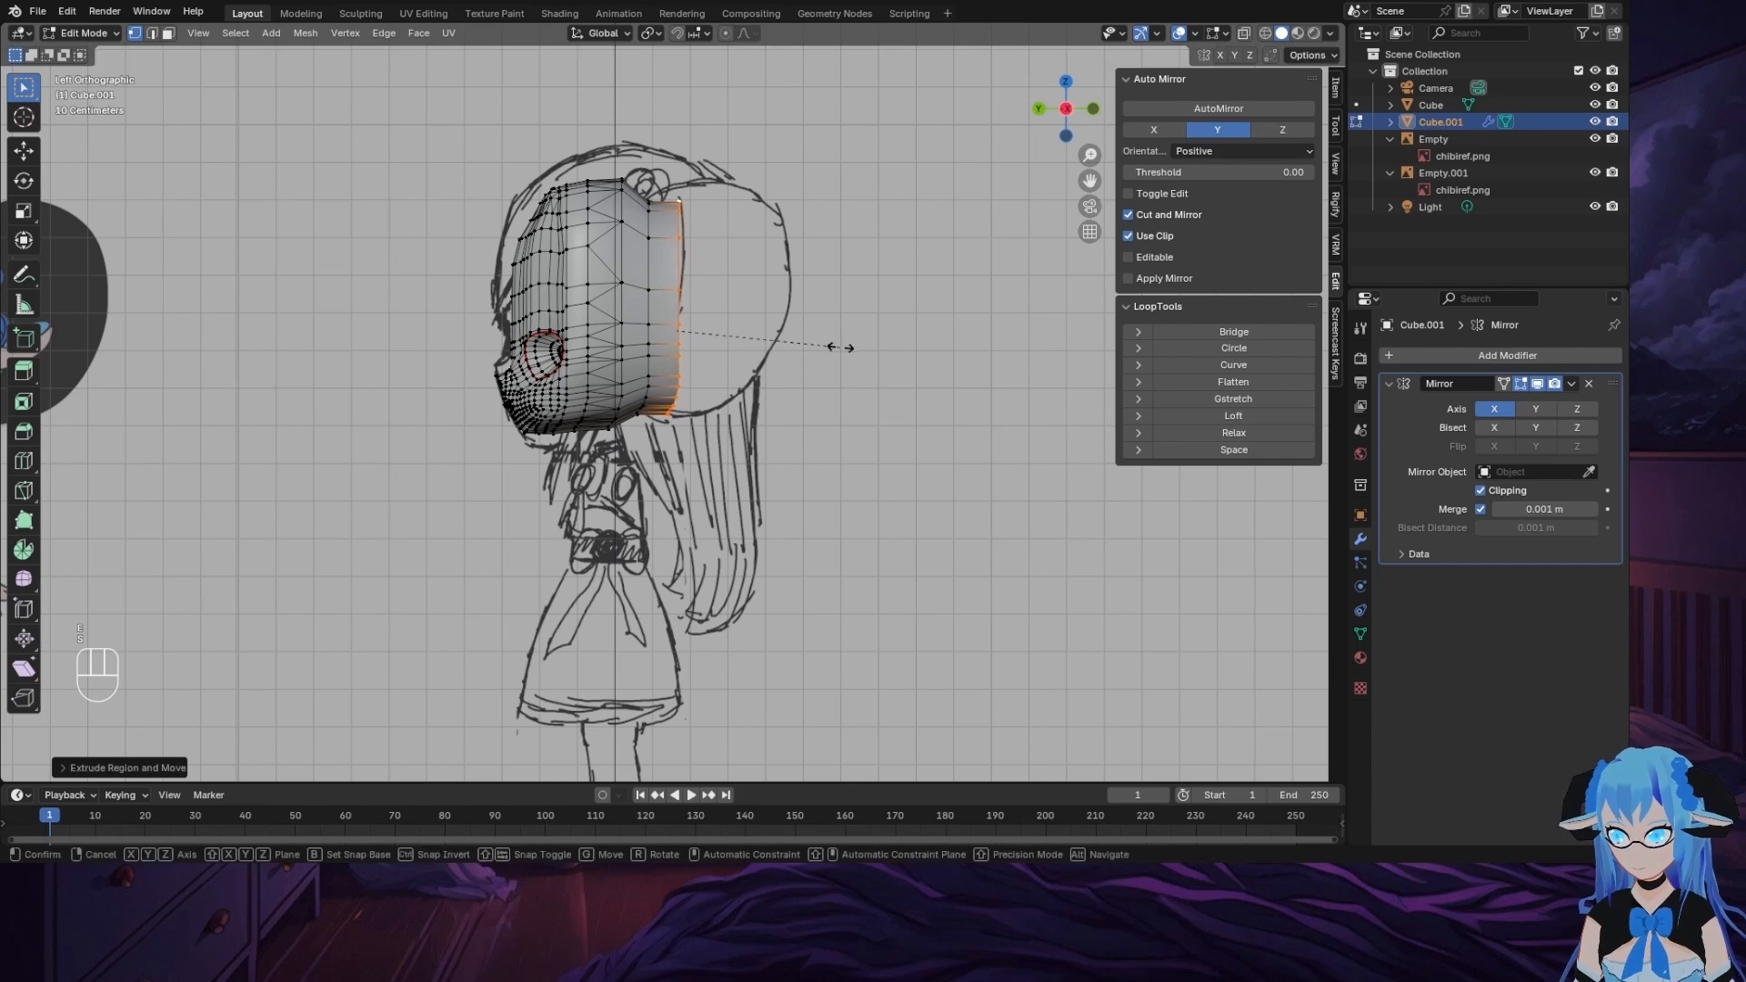
pyautogui.click(798, 331)
pyautogui.press('e')
pyautogui.click(895, 329)
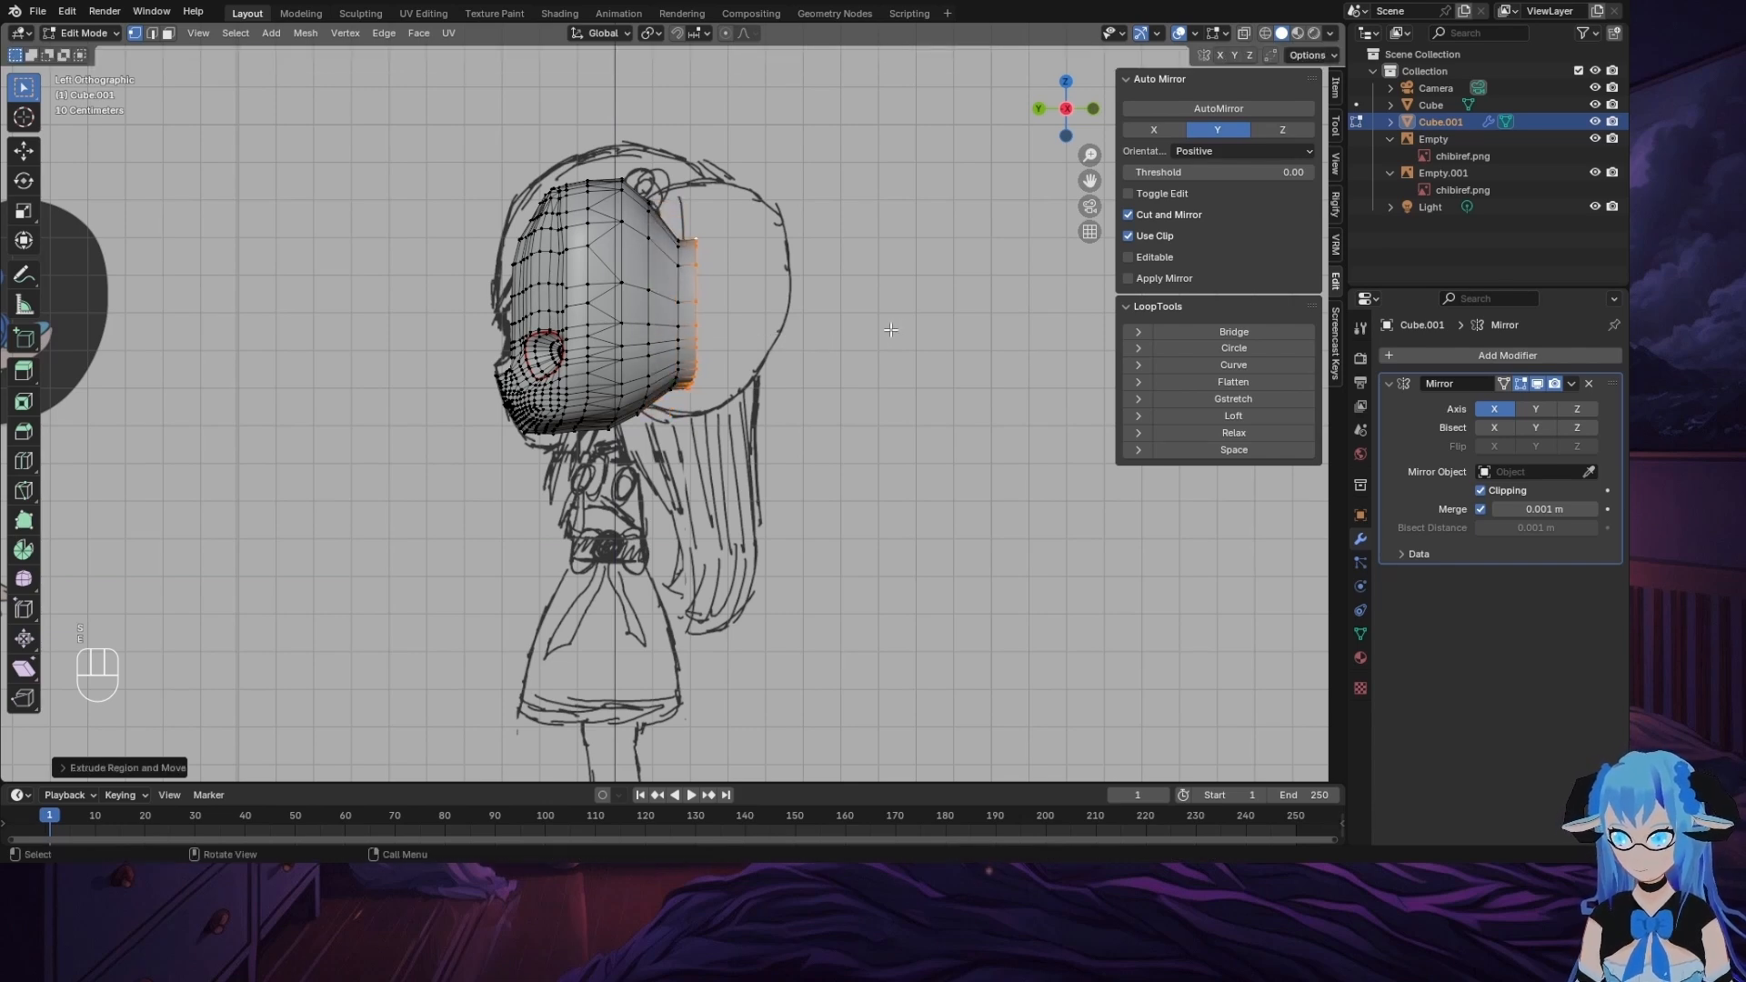
pyautogui.press('s')
pyautogui.click(810, 331)
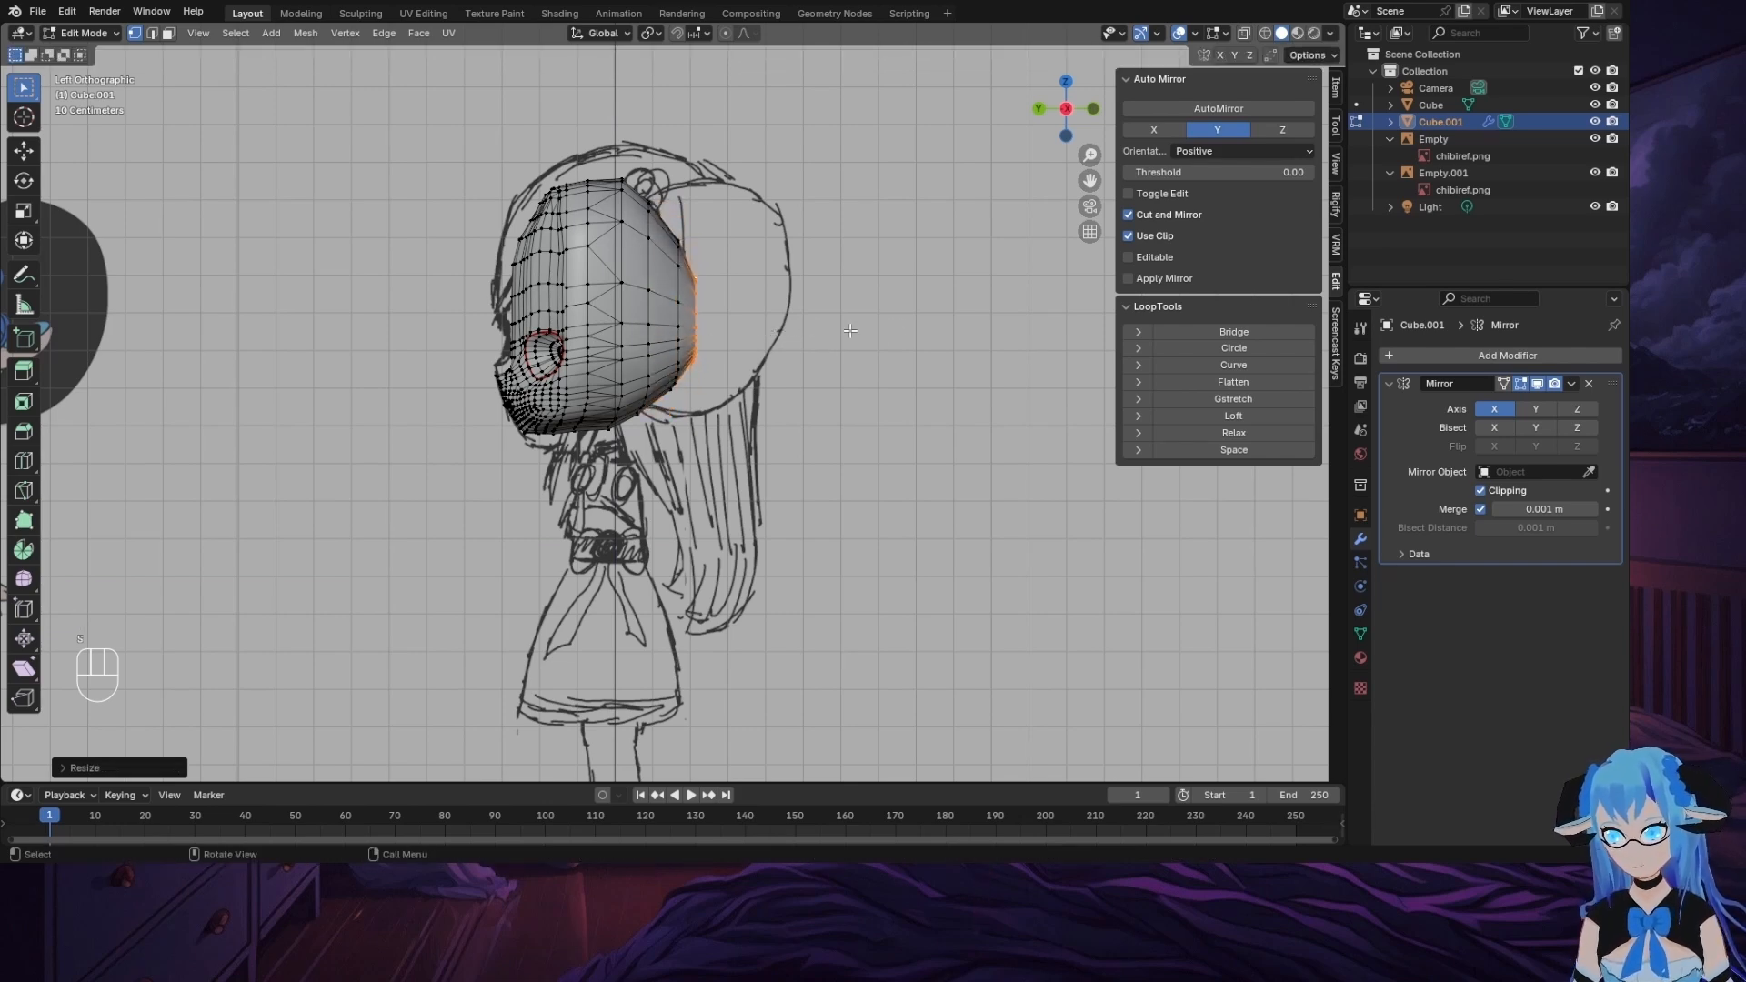
pyautogui.moveTo(714, 361)
pyautogui.mouseDown(button='middle')
pyautogui.moveTo(724, 393)
pyautogui.moveTo(734, 356)
pyautogui.mouseUp(button='middle')
pyautogui.hotkey('ctrl', 'z')
pyautogui.hotkey('ctrl', 'z')
pyautogui.hotkey('ctrl', 'z')
pyautogui.hotkey('ctrl', 'z')
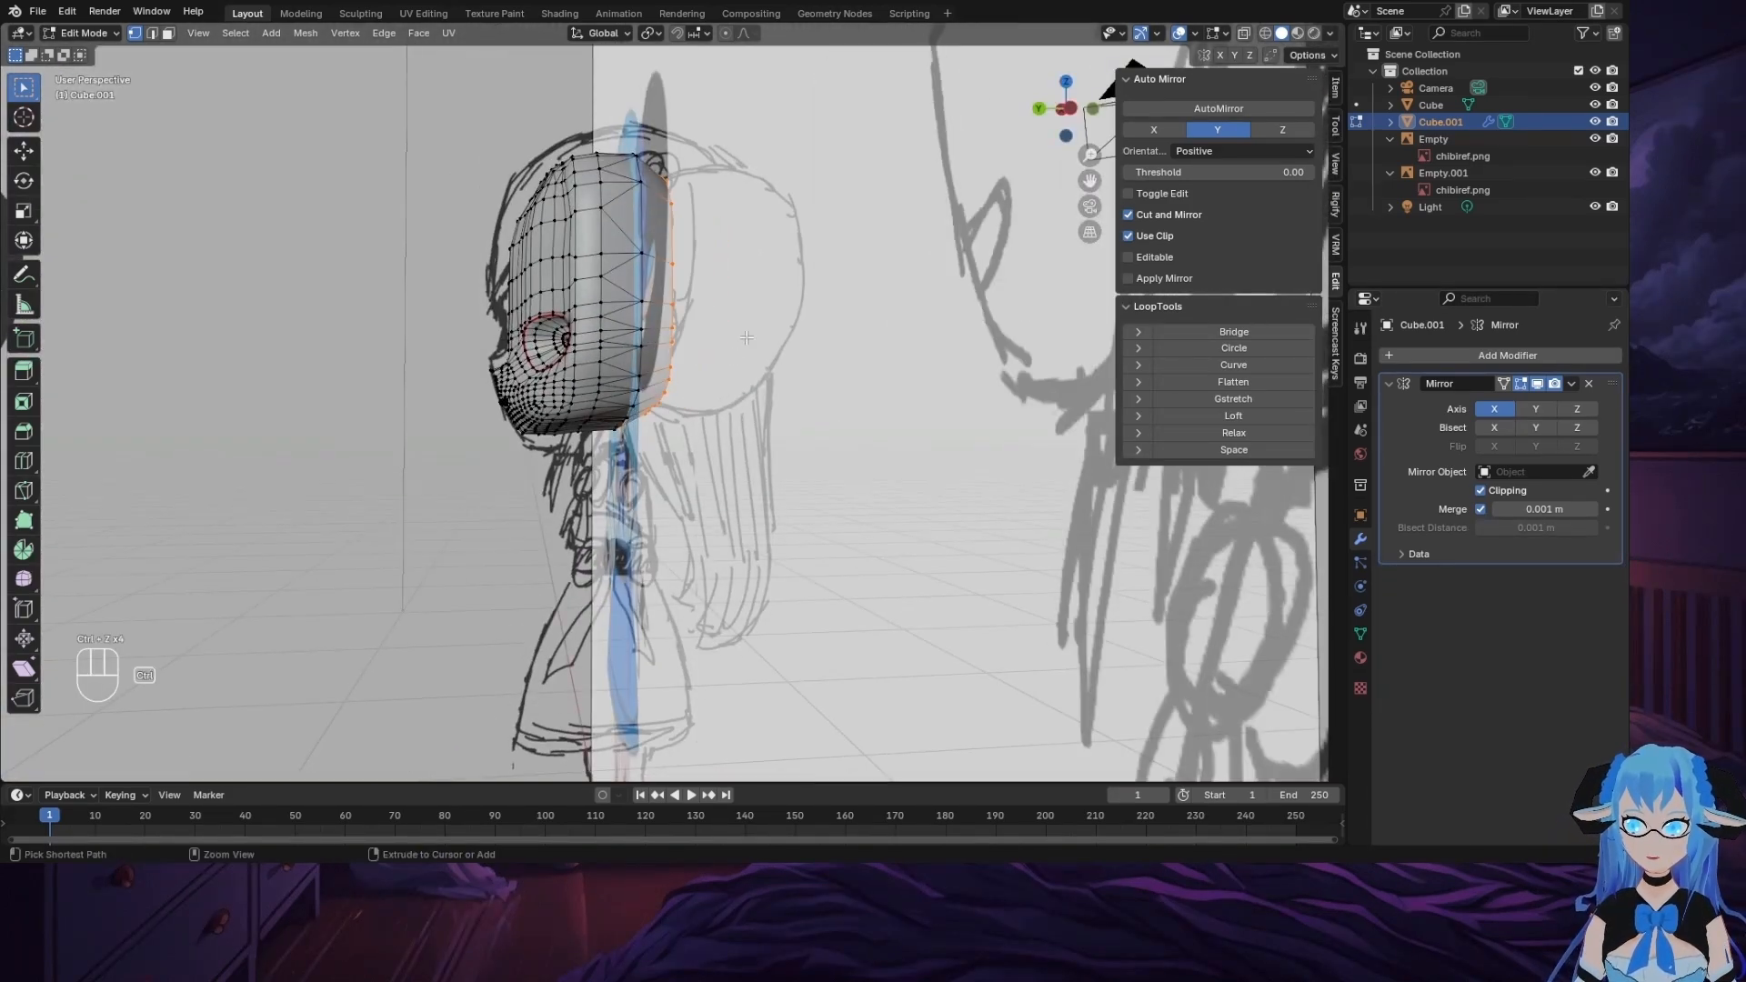
# Step: In the left side view, scale the open back edge of the head slightly larger
pyautogui.click(1094, 109)
pyautogui.press('s')
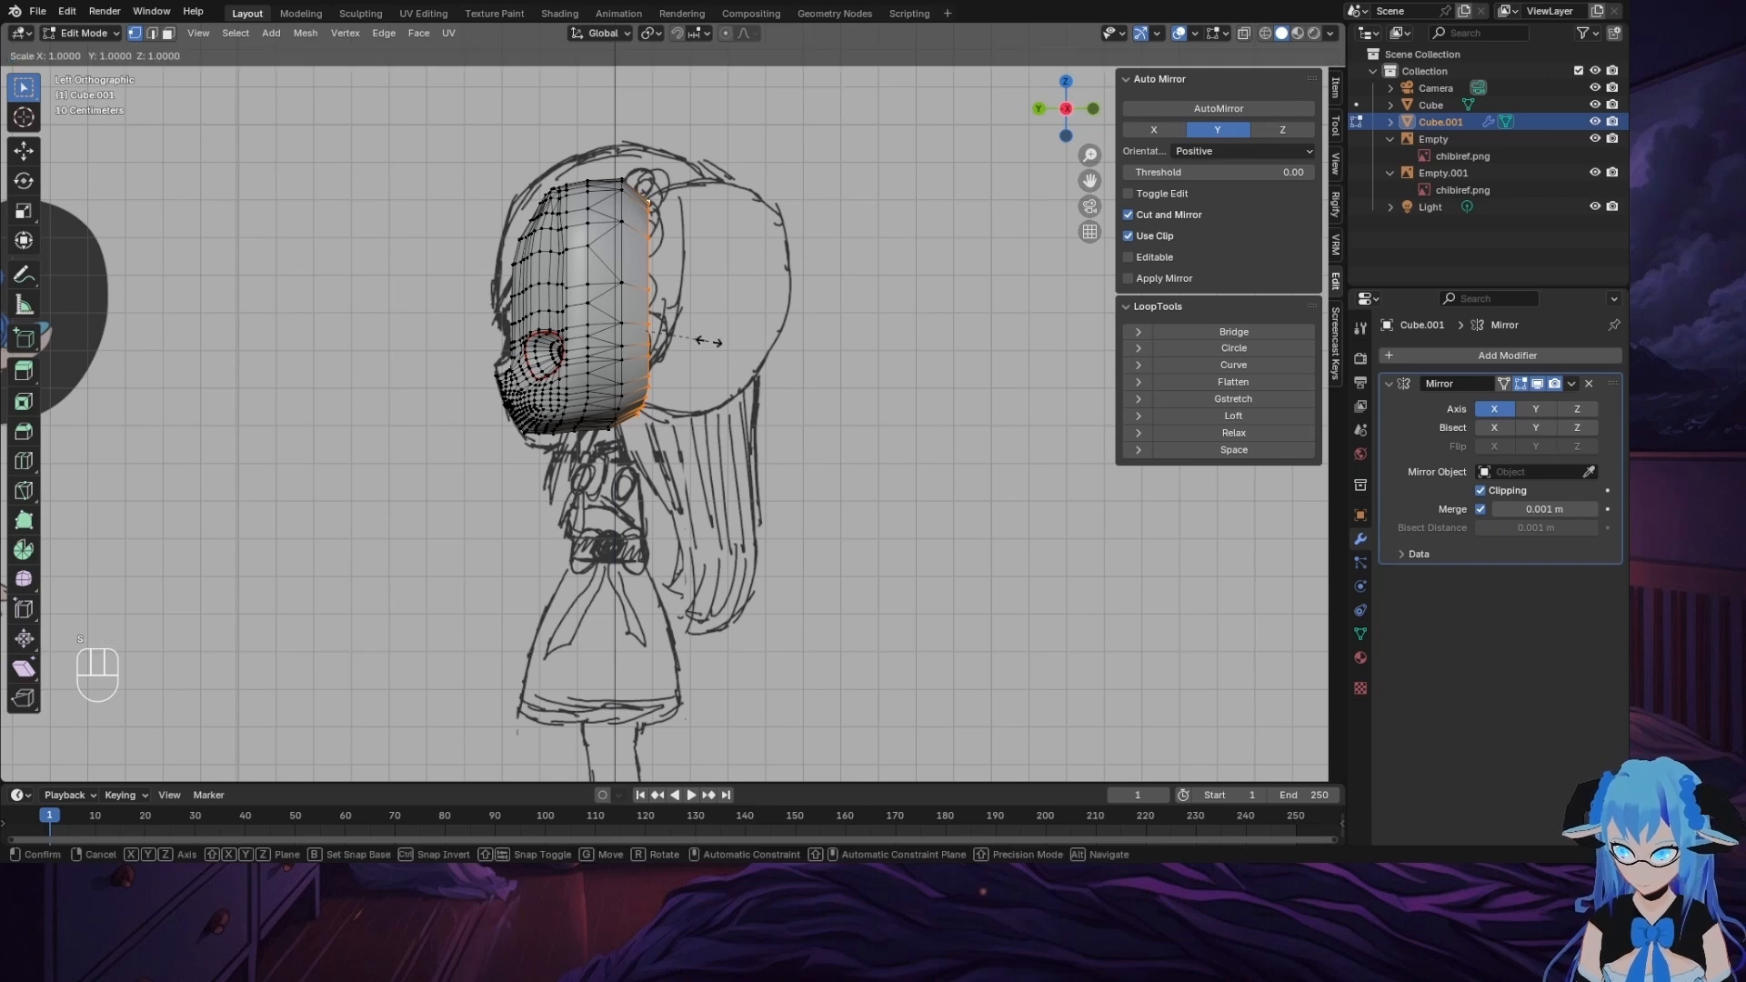
pyautogui.click(716, 333)
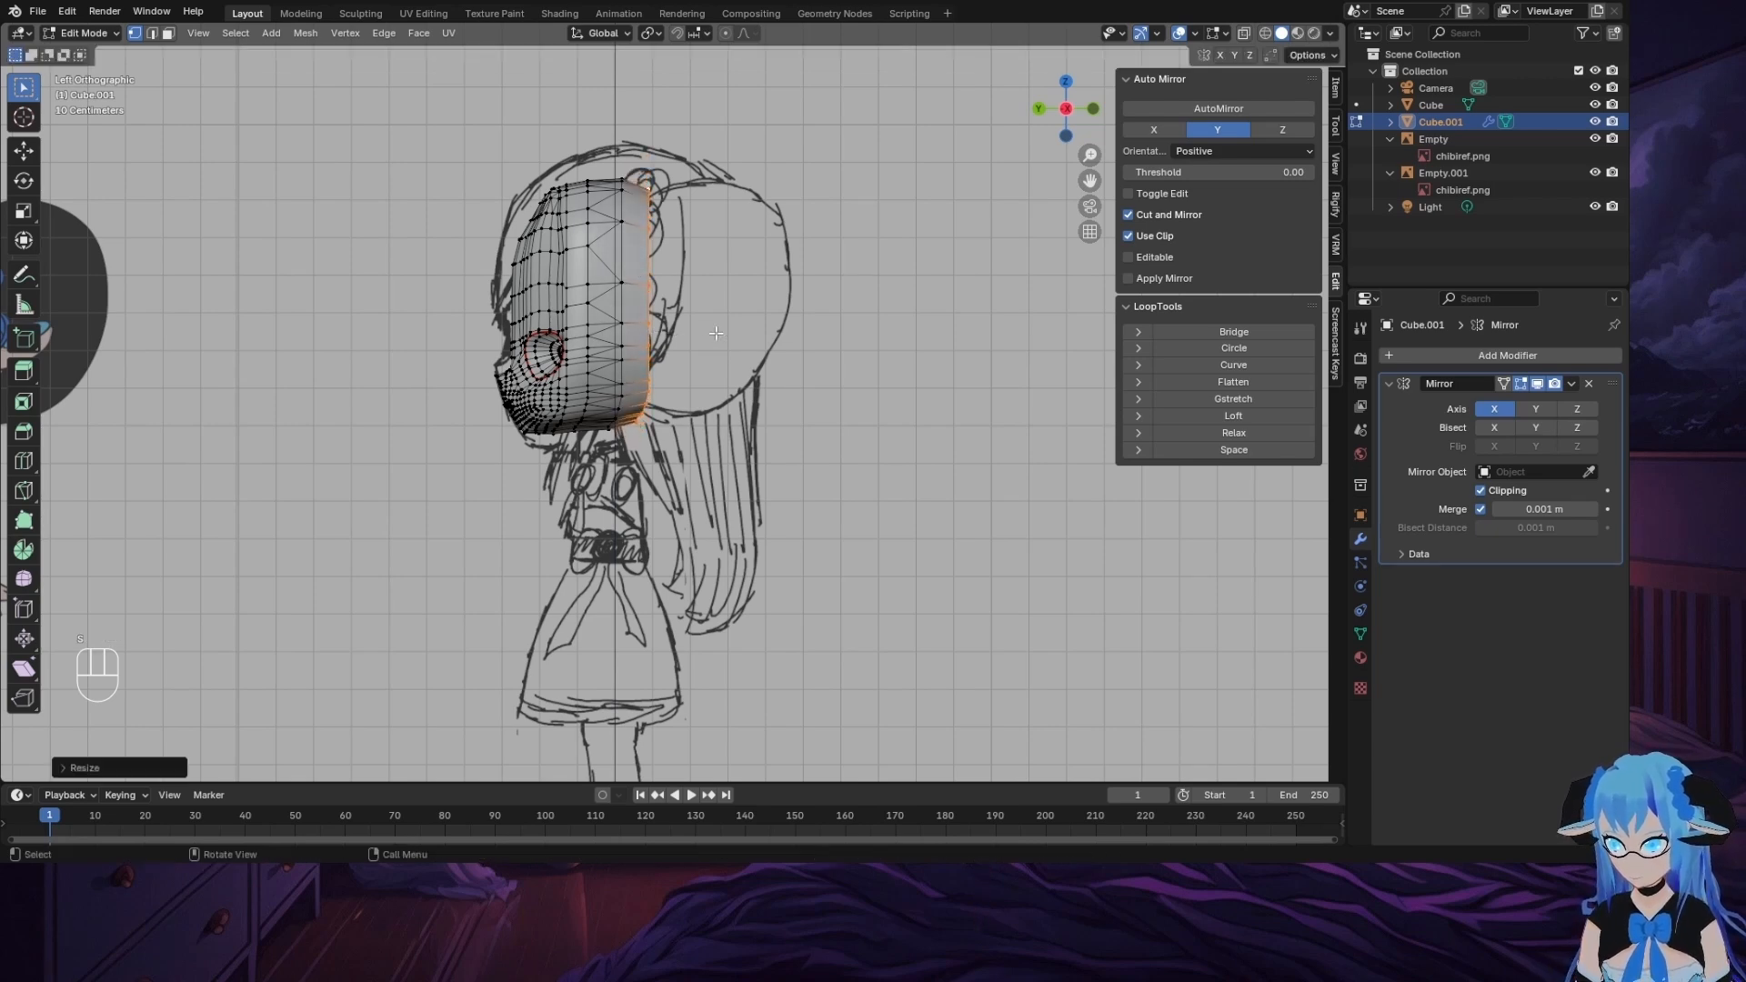
# Step: Extrude the open edge backward along the global Y axis and scale it smaller to start rounding the skull
pyautogui.press('e')
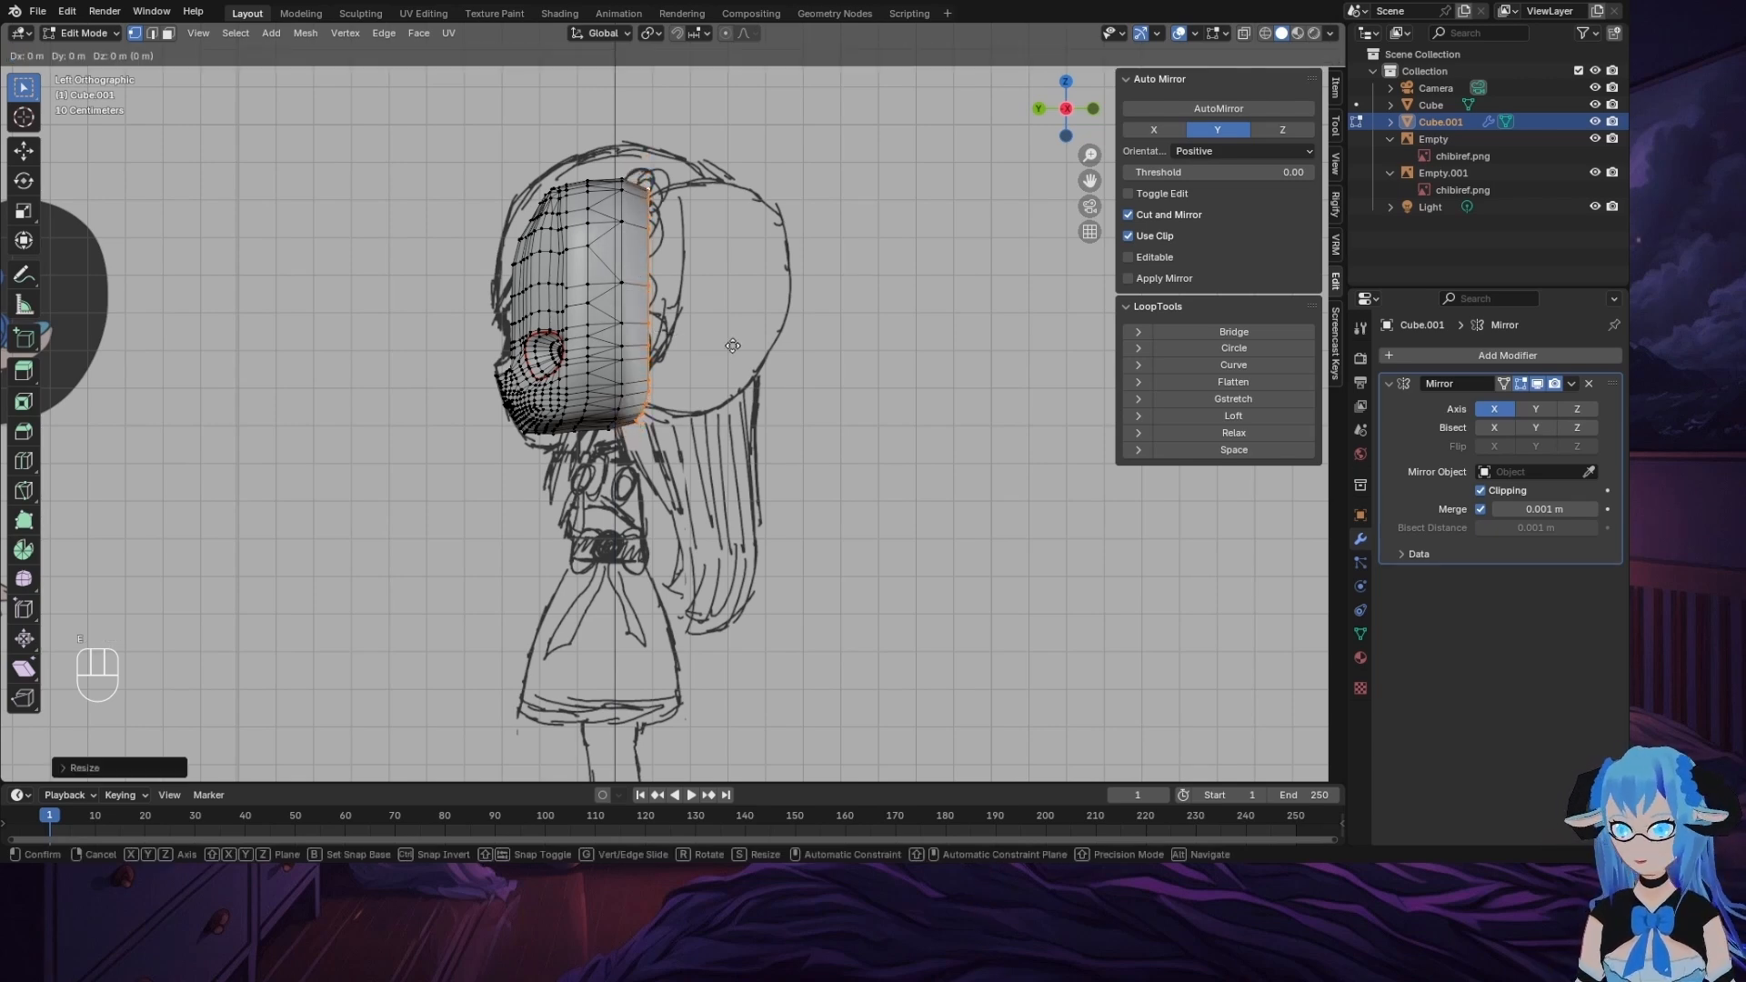
pyautogui.press('y')
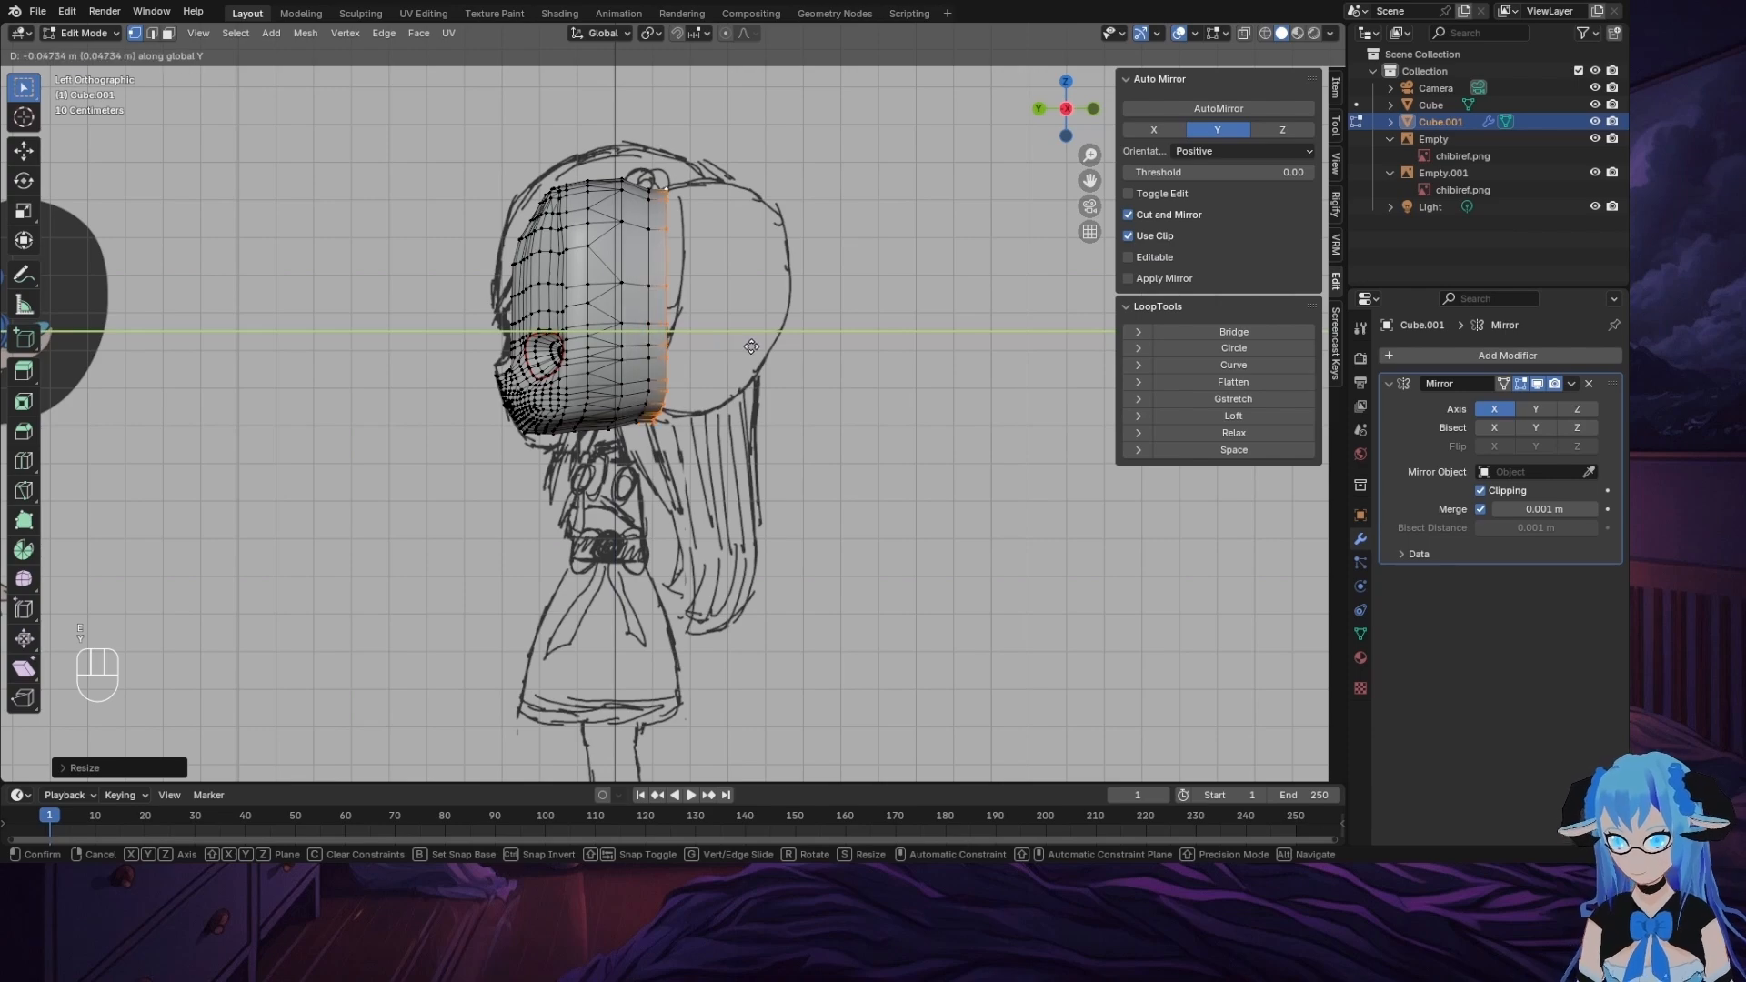
pyautogui.click(762, 347)
pyautogui.press('s')
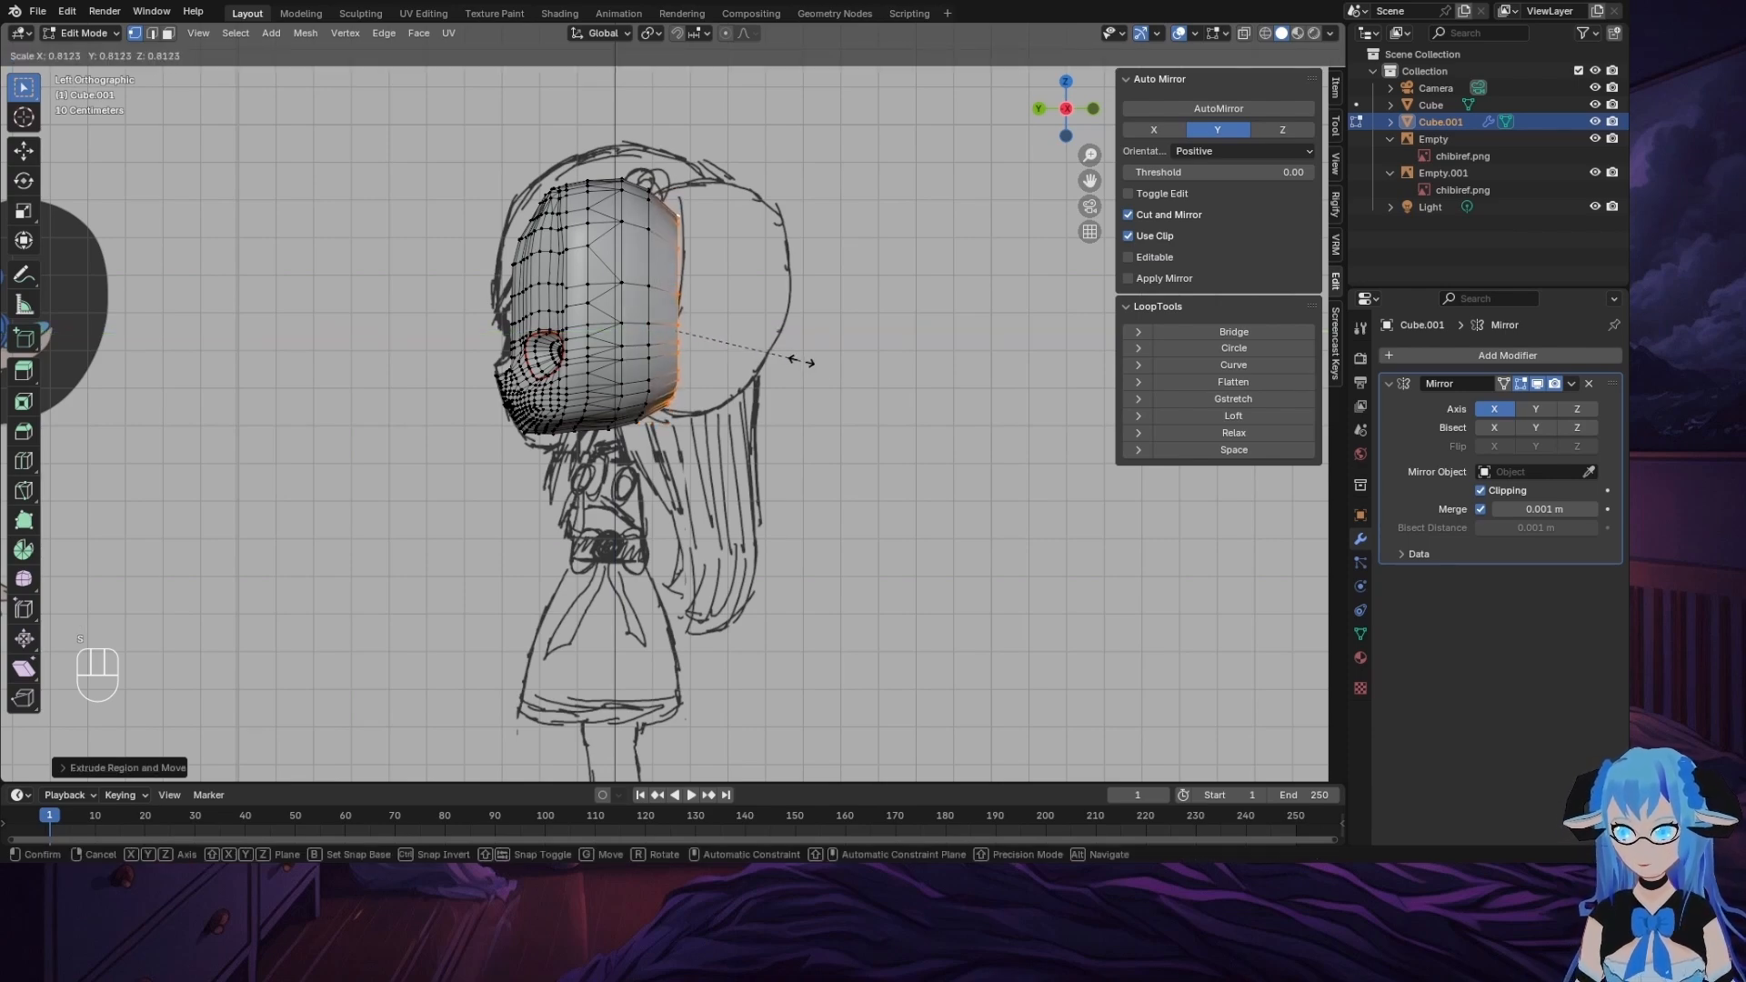
pyautogui.click(810, 362)
# Step: From the left side, extrude another ring straight back from the open edge and scale it down to continue the skull's curve
pyautogui.moveTo(809, 363); pyautogui.dragTo(891, 318, button='middle')
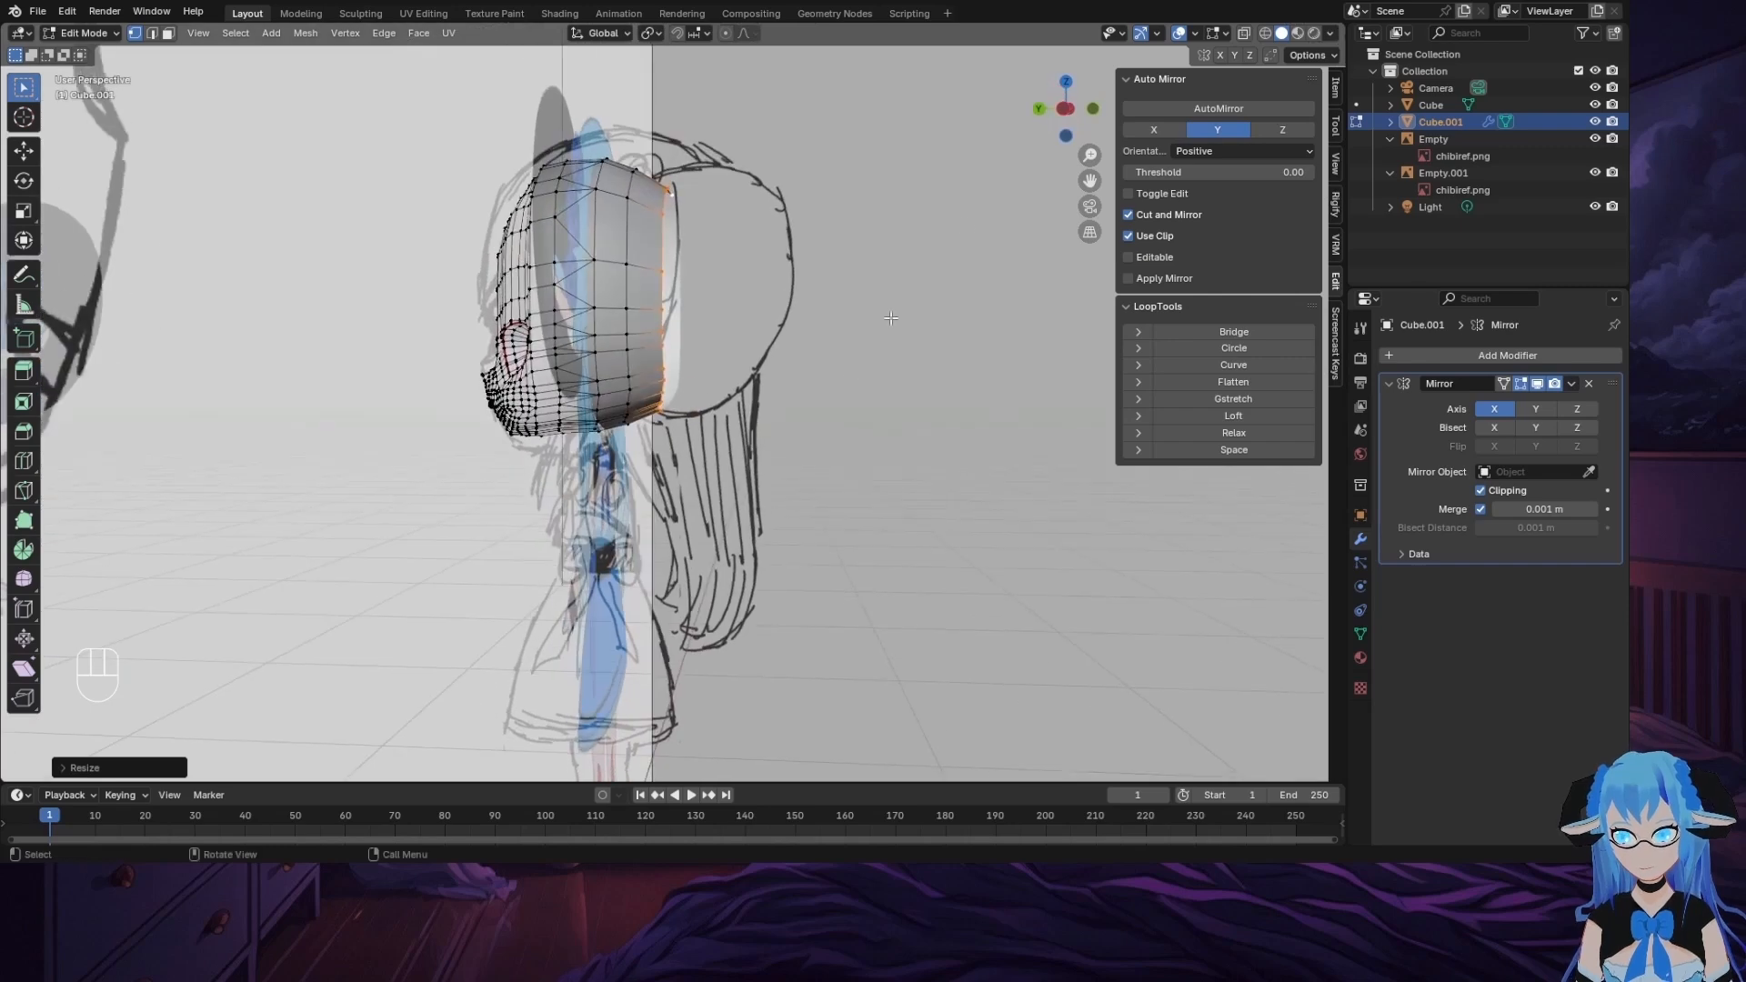
pyautogui.moveTo(982, 204); pyautogui.dragTo(898, 228, button='middle')
pyautogui.click(1055, 111)
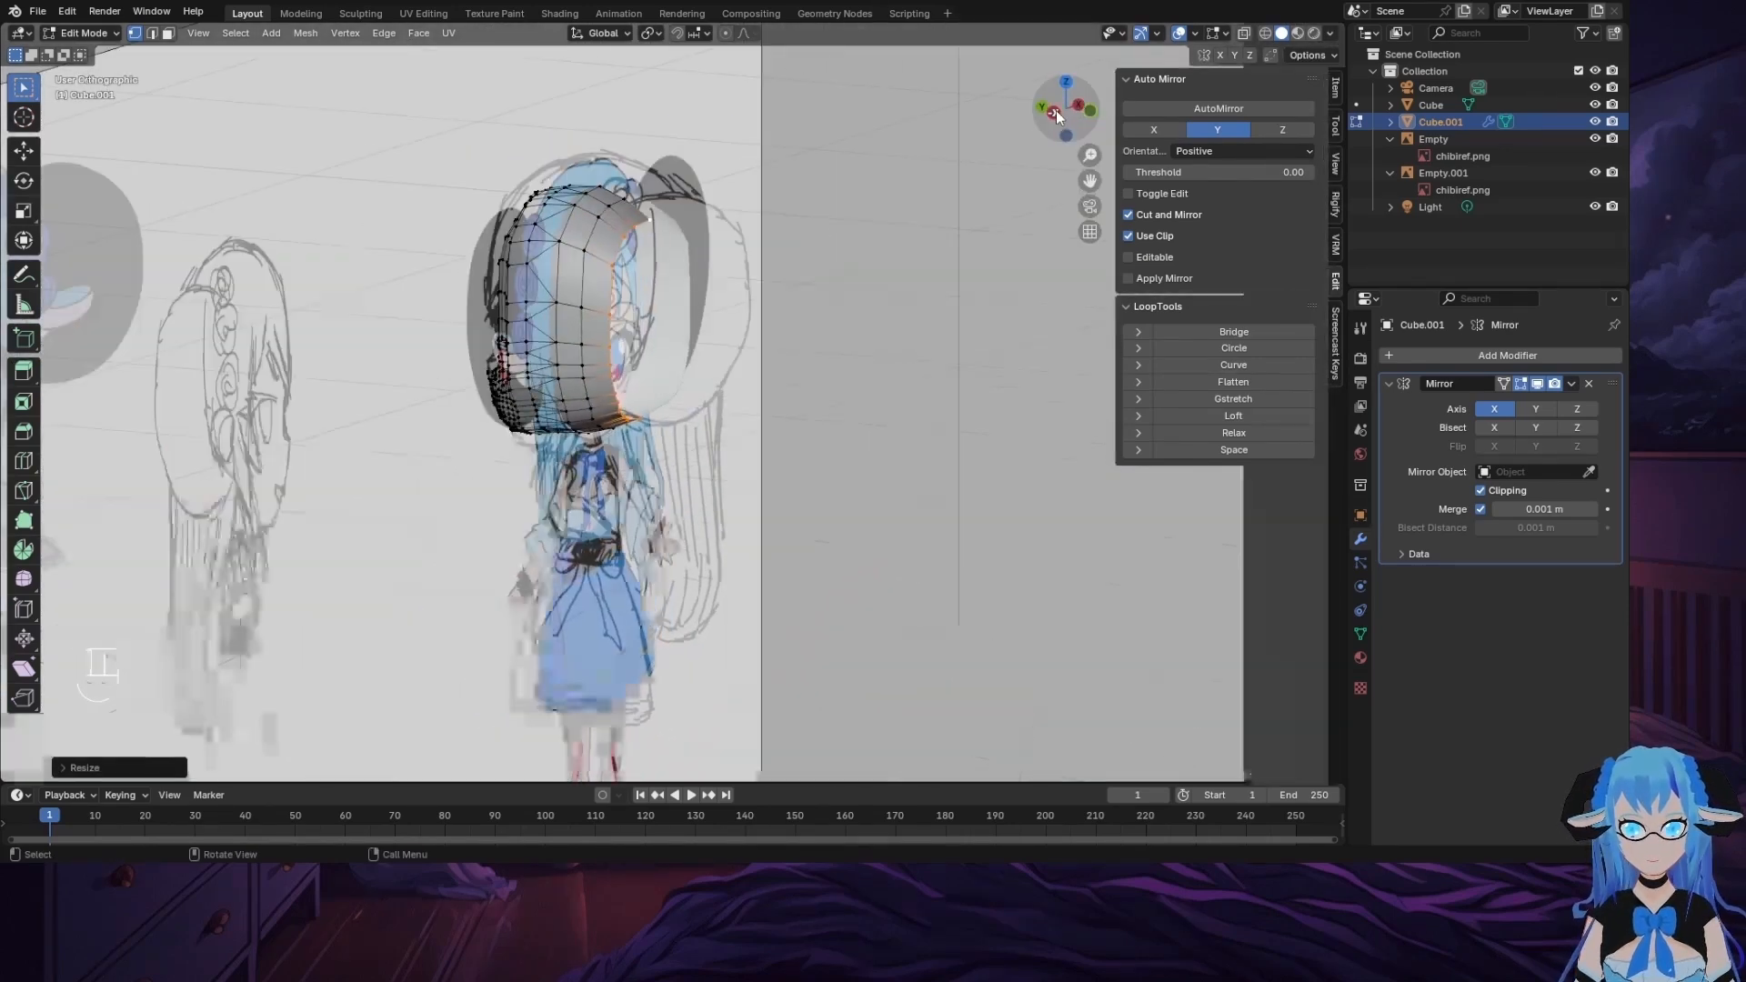
pyautogui.press('e')
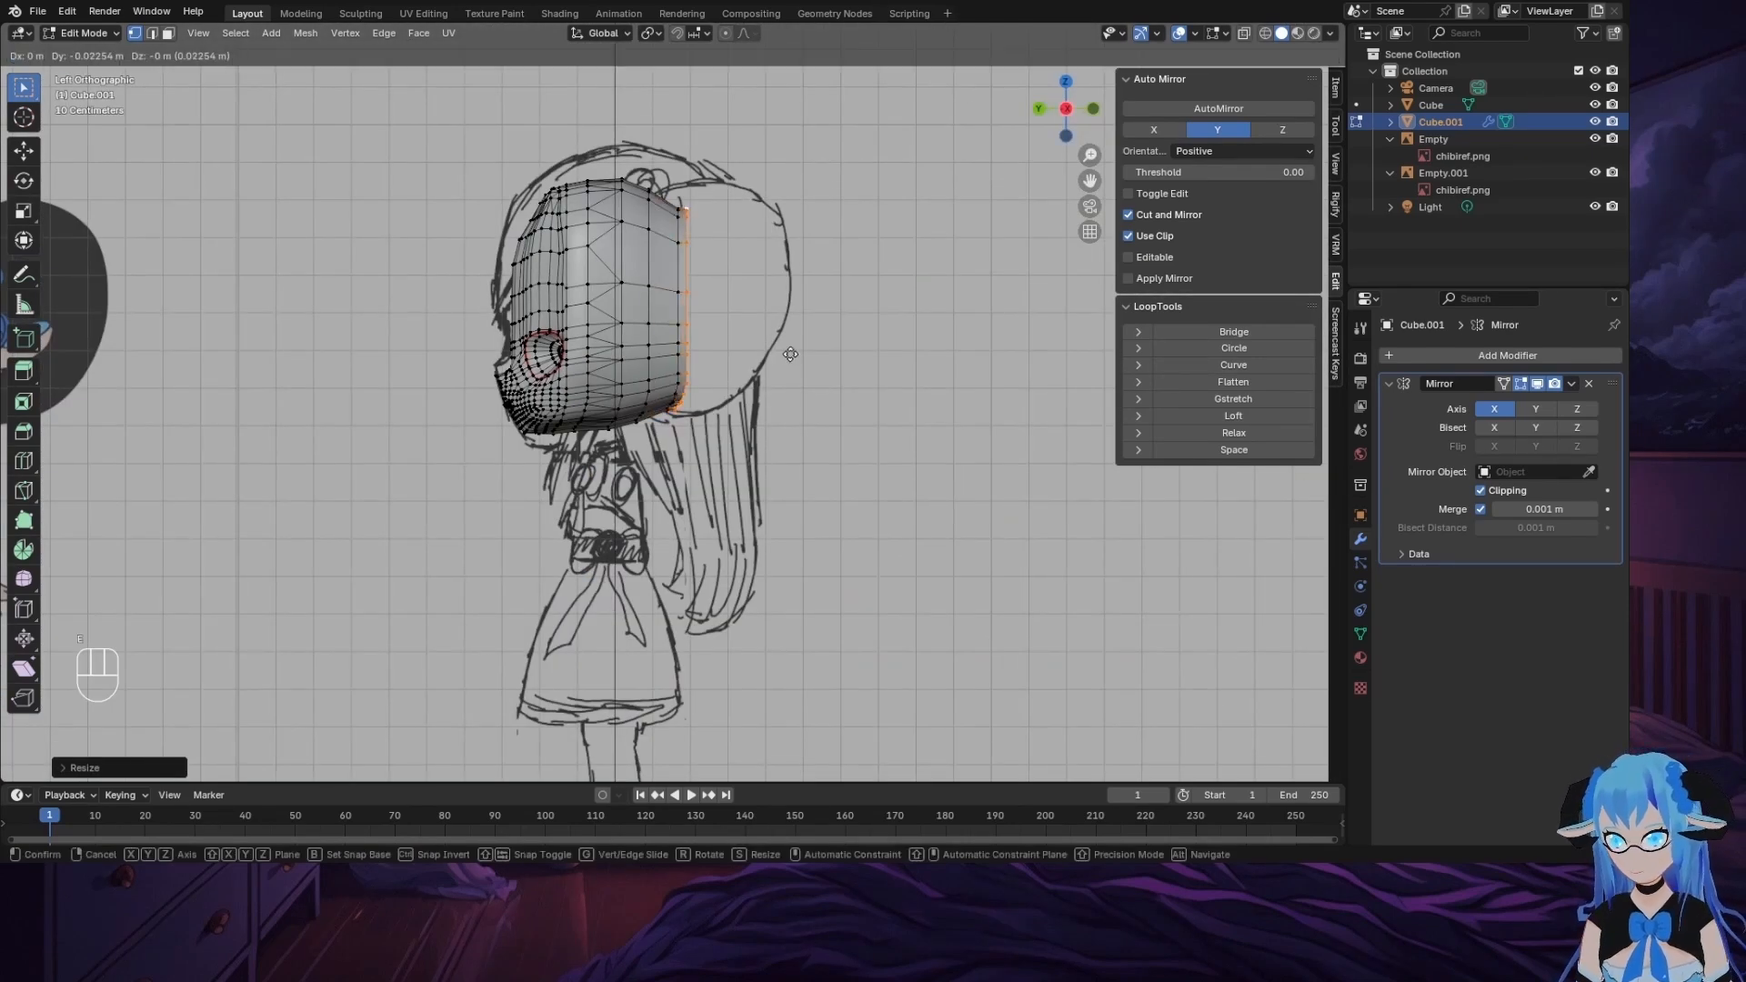
pyautogui.press('y')
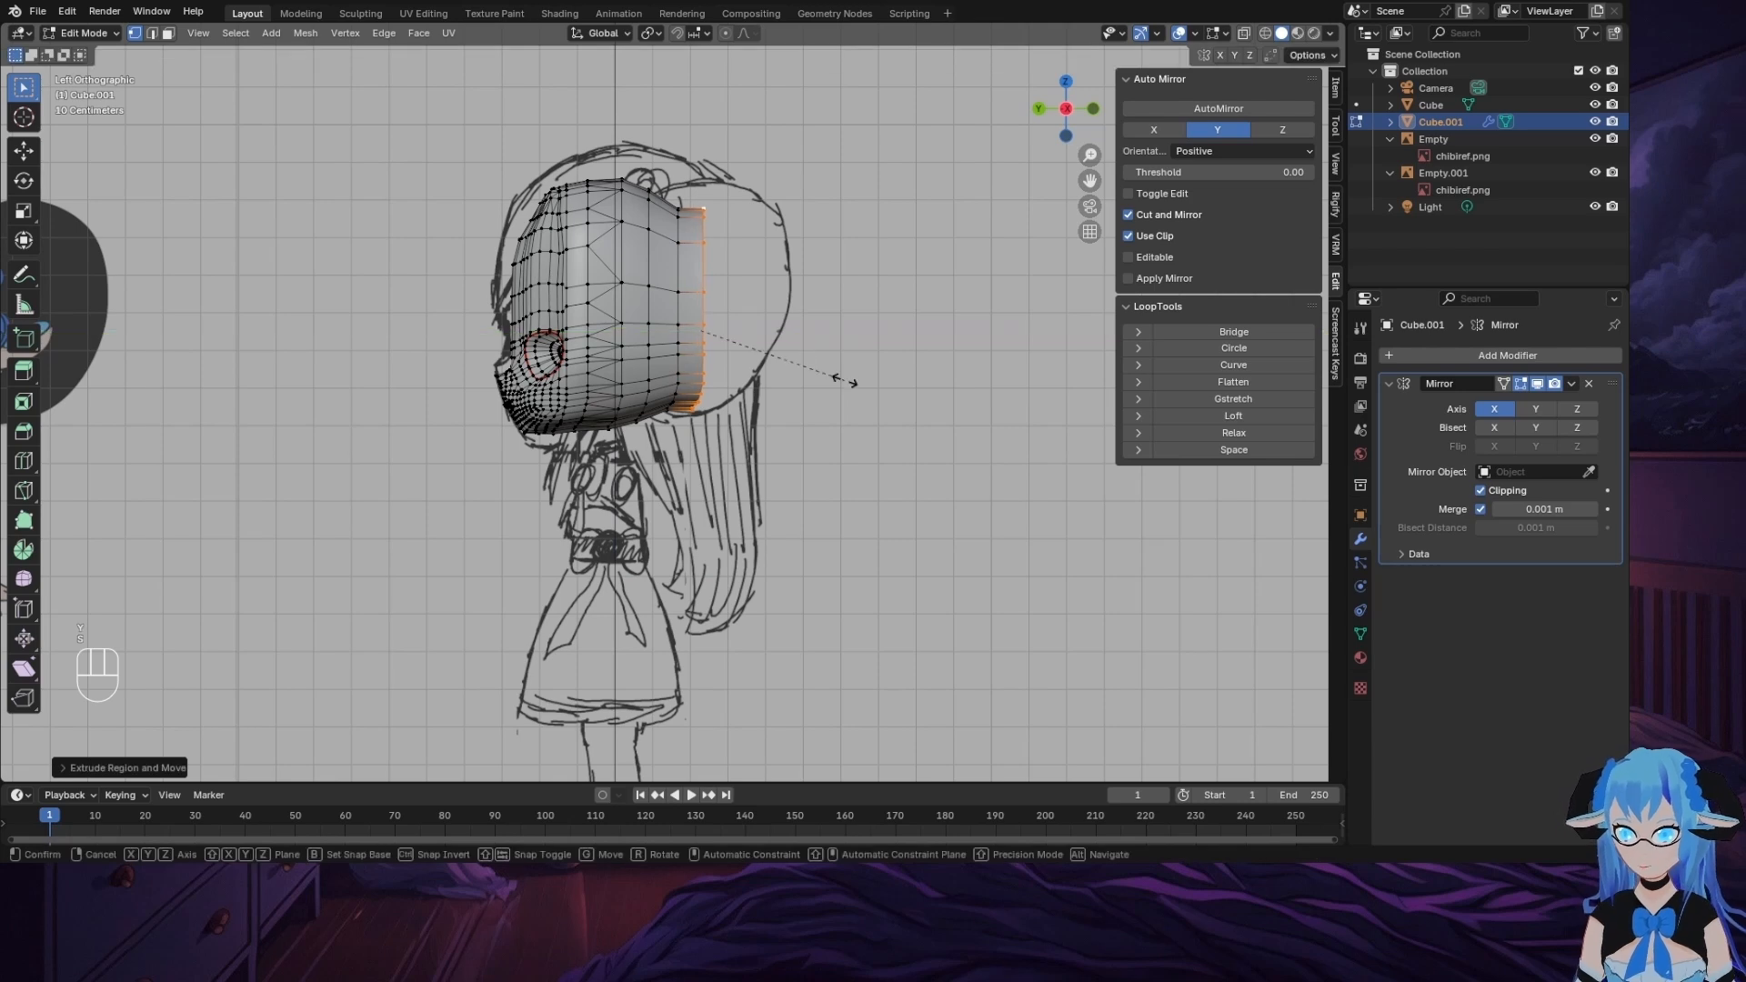
pyautogui.press('s')
pyautogui.click(800, 355)
# Step: Extrude a shallower ring backward along Y, scale it smaller and adjust its depth along Y
pyautogui.press('e')
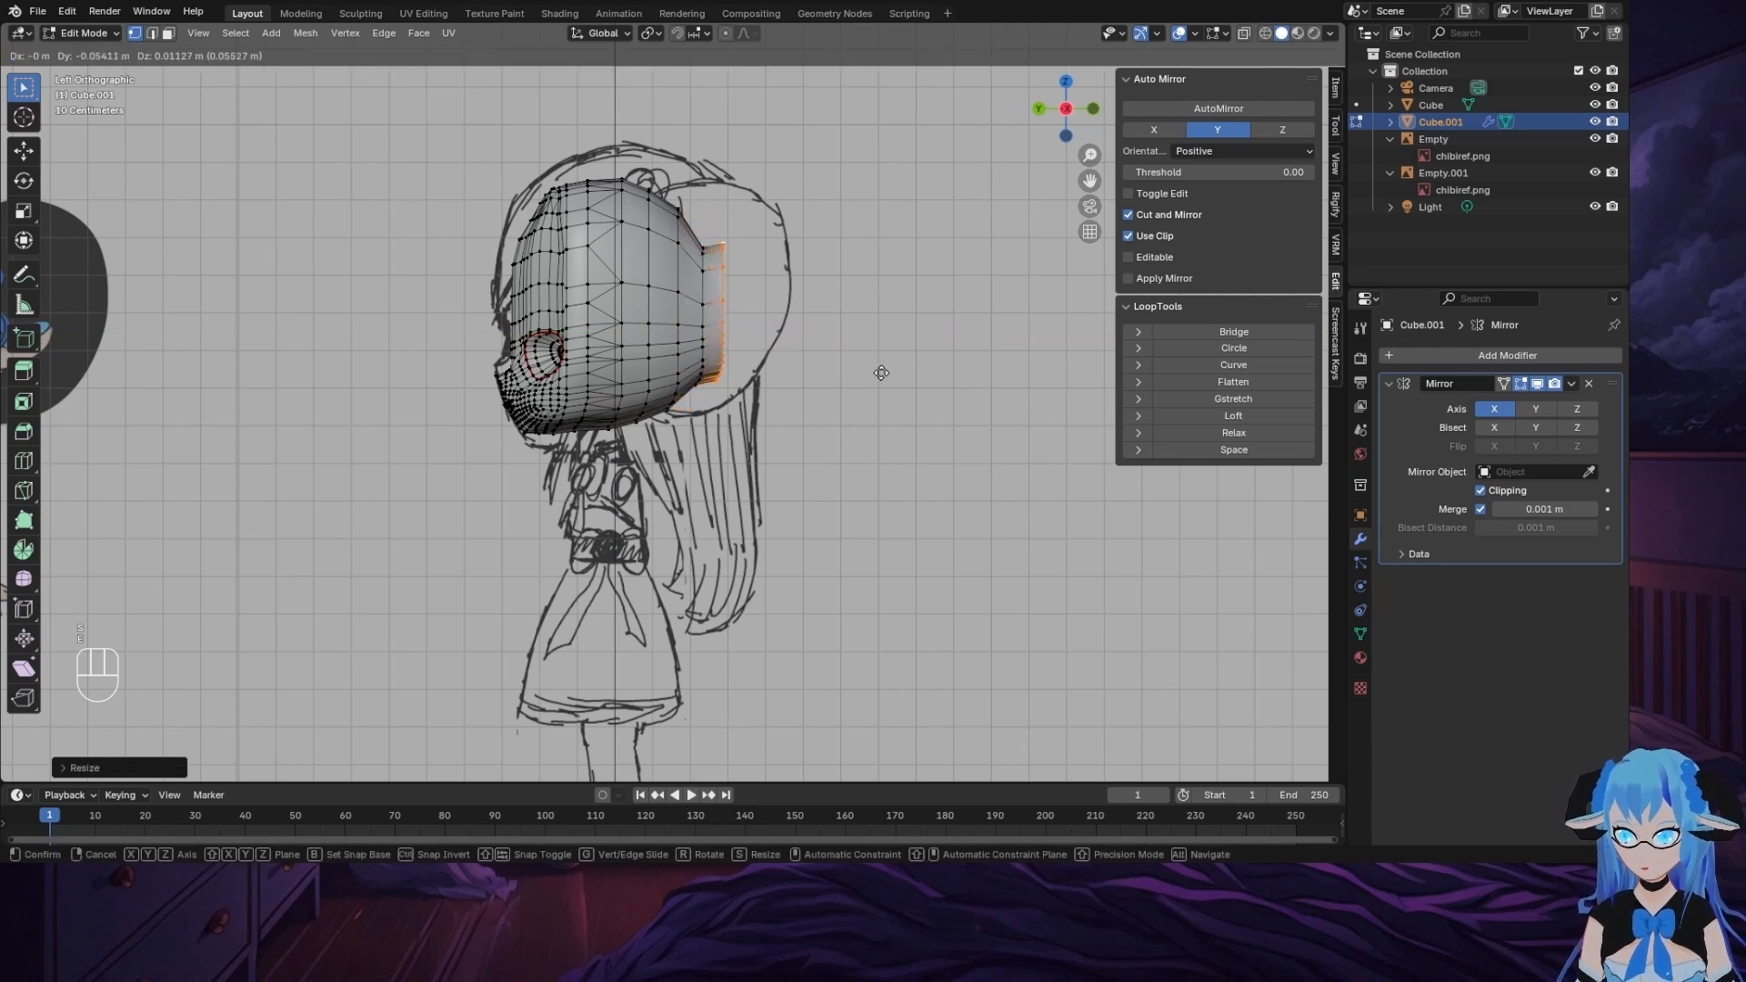
pyautogui.press('y')
pyautogui.click(879, 373)
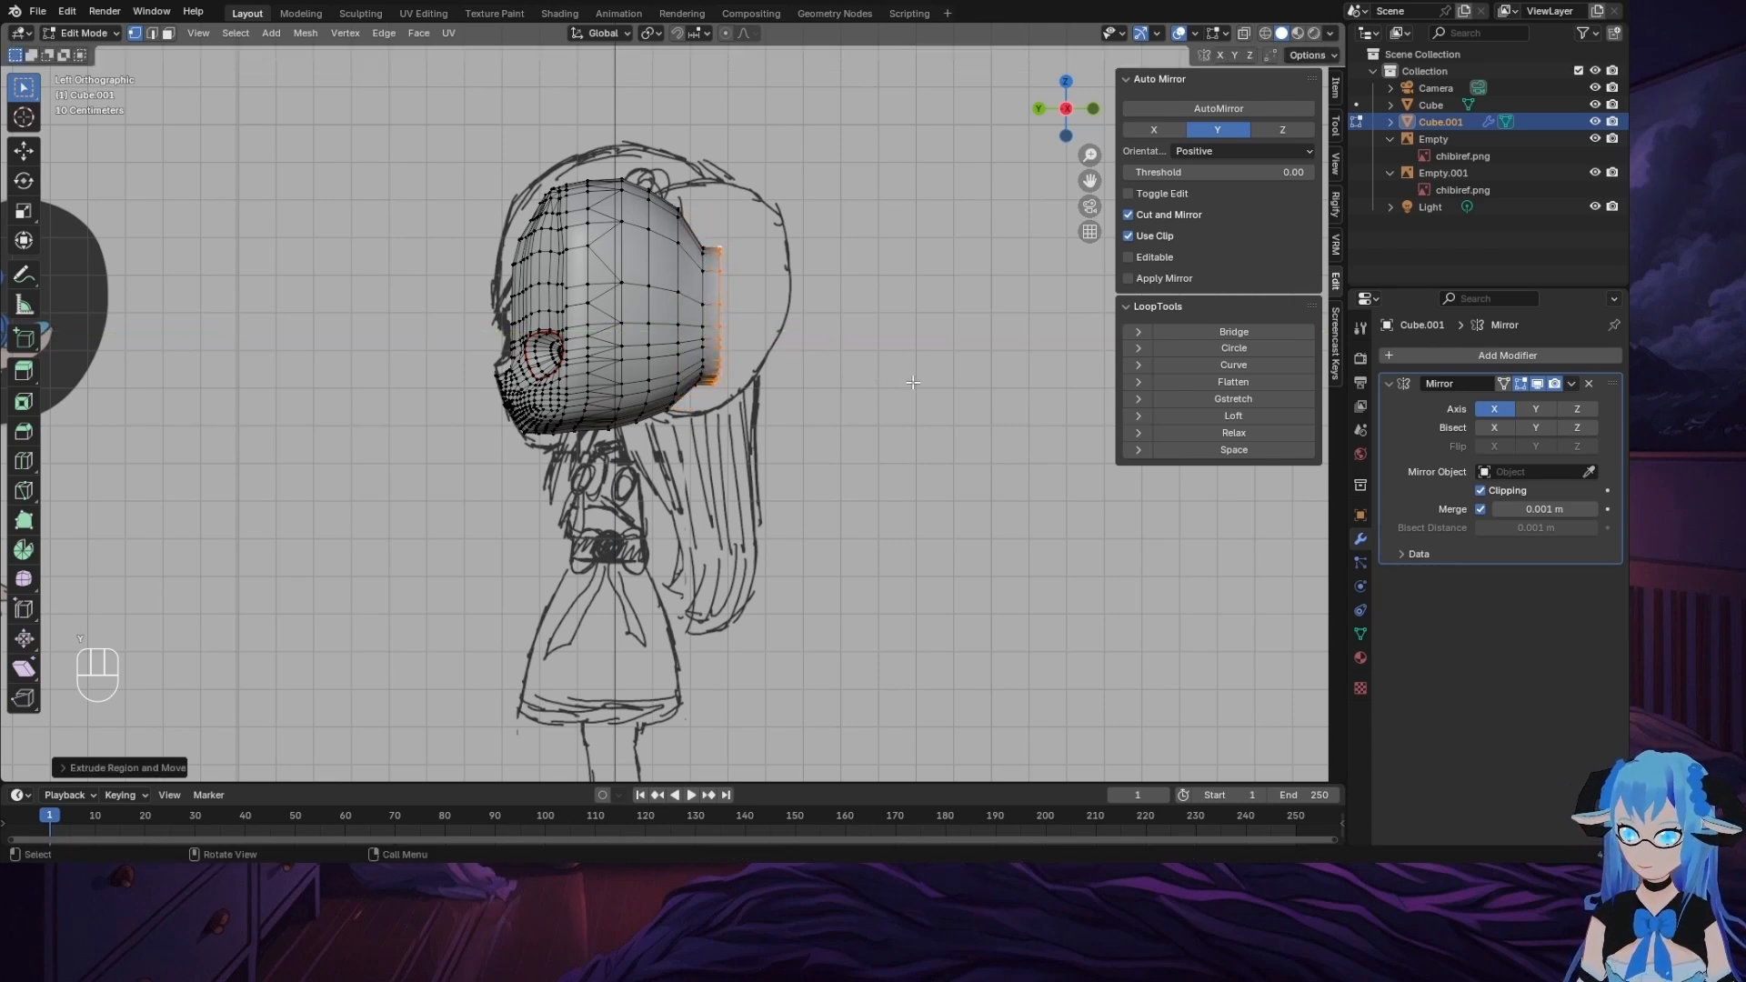
pyautogui.press('s')
pyautogui.click(865, 351)
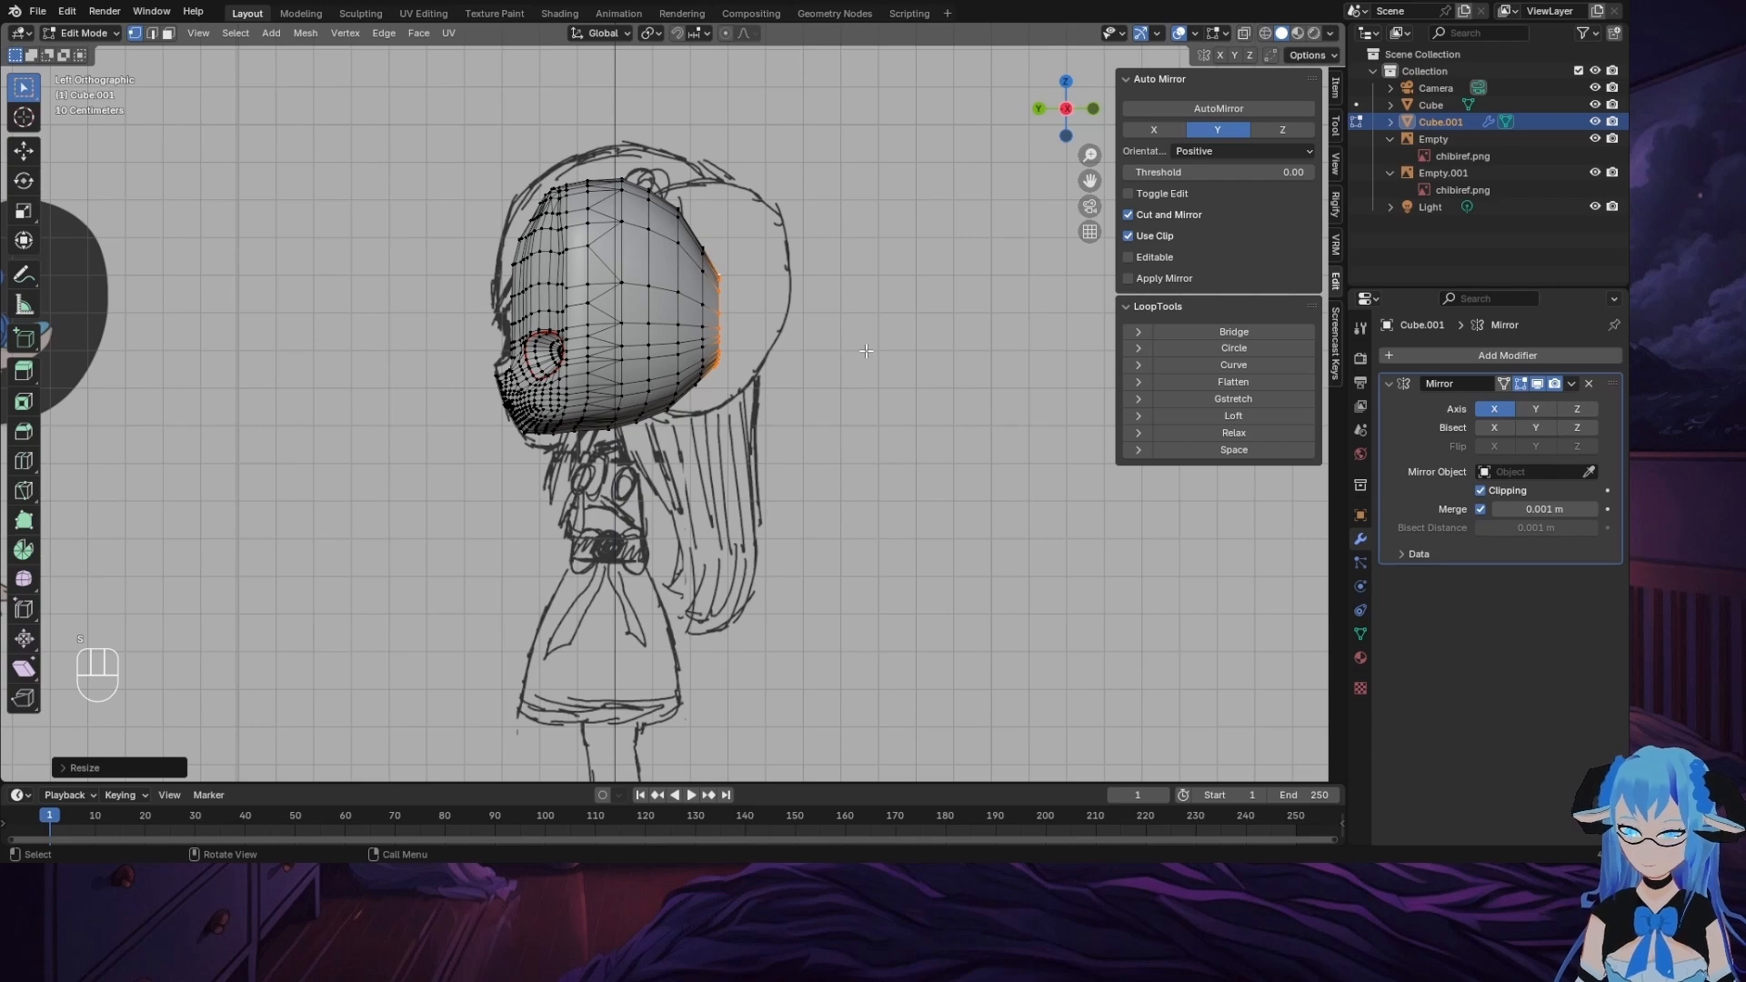
pyautogui.press('g')
pyautogui.press('y')
pyautogui.click(859, 349)
# Step: In the front view, move the remaining open edge about 0.05 m sideways toward the head's centre seam
pyautogui.moveTo(931, 377)
pyautogui.mouseDown(button='middle')
pyautogui.moveTo(1046, 378)
pyautogui.moveTo(921, 371)
pyautogui.mouseUp(button='middle')
pyautogui.press('KP_1')
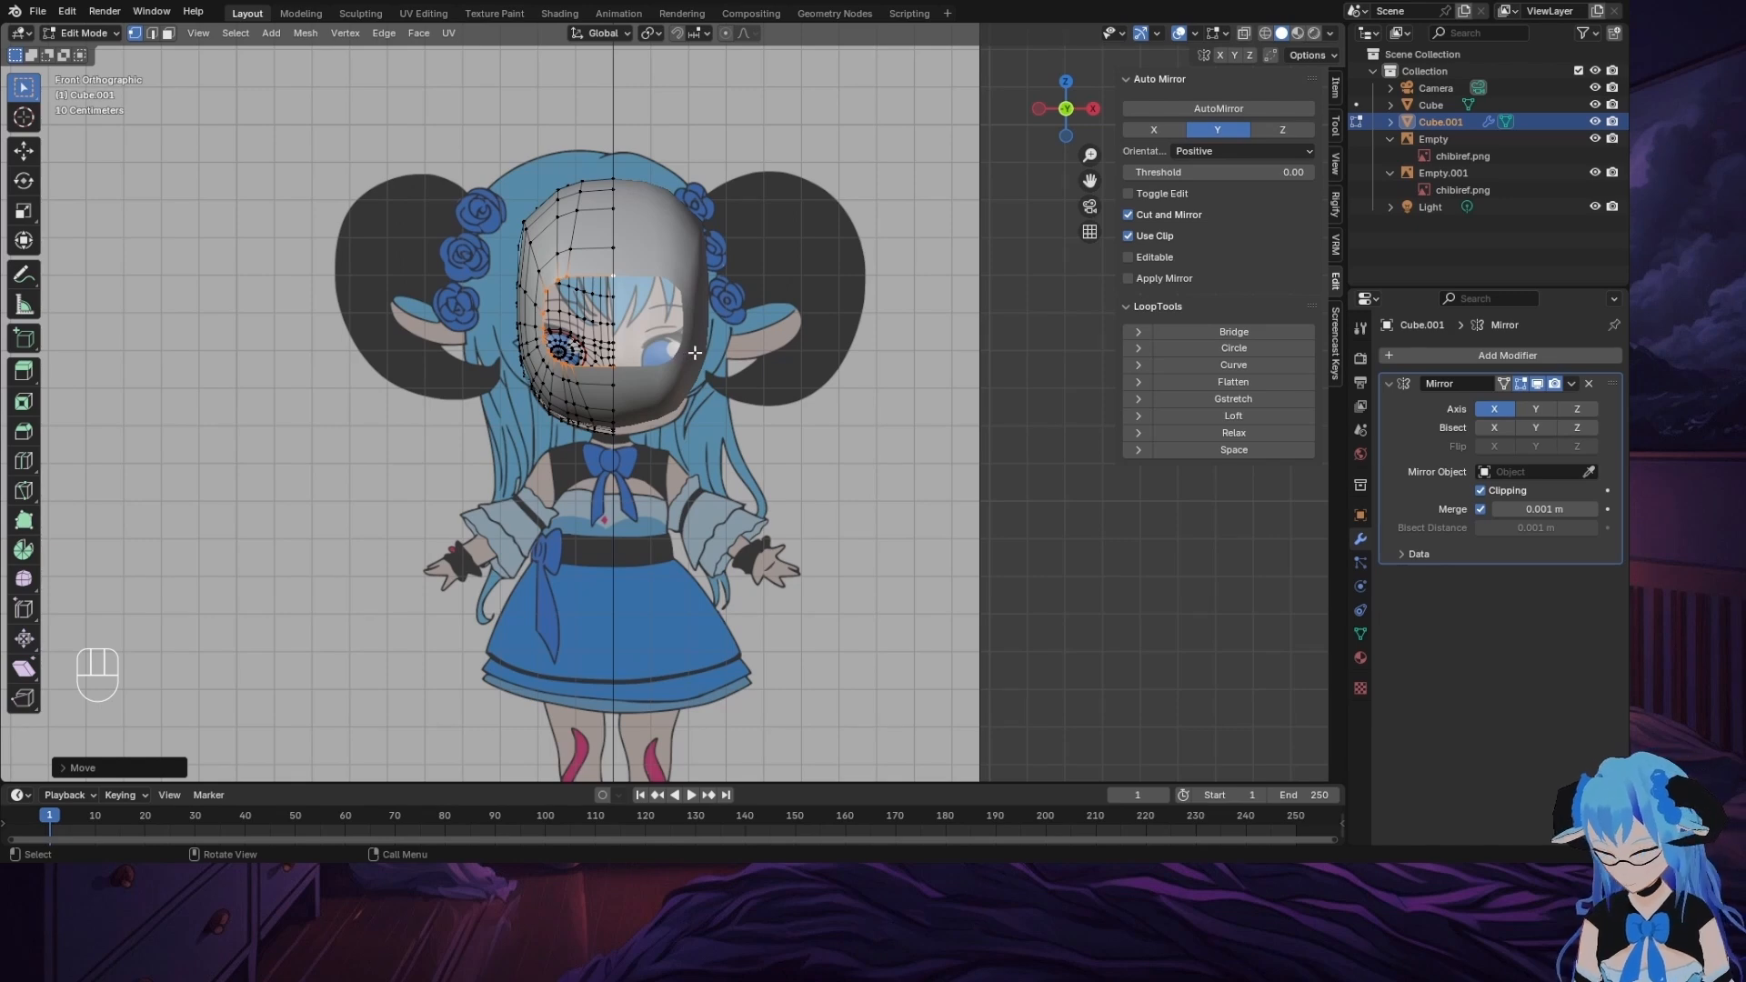
pyautogui.press('g')
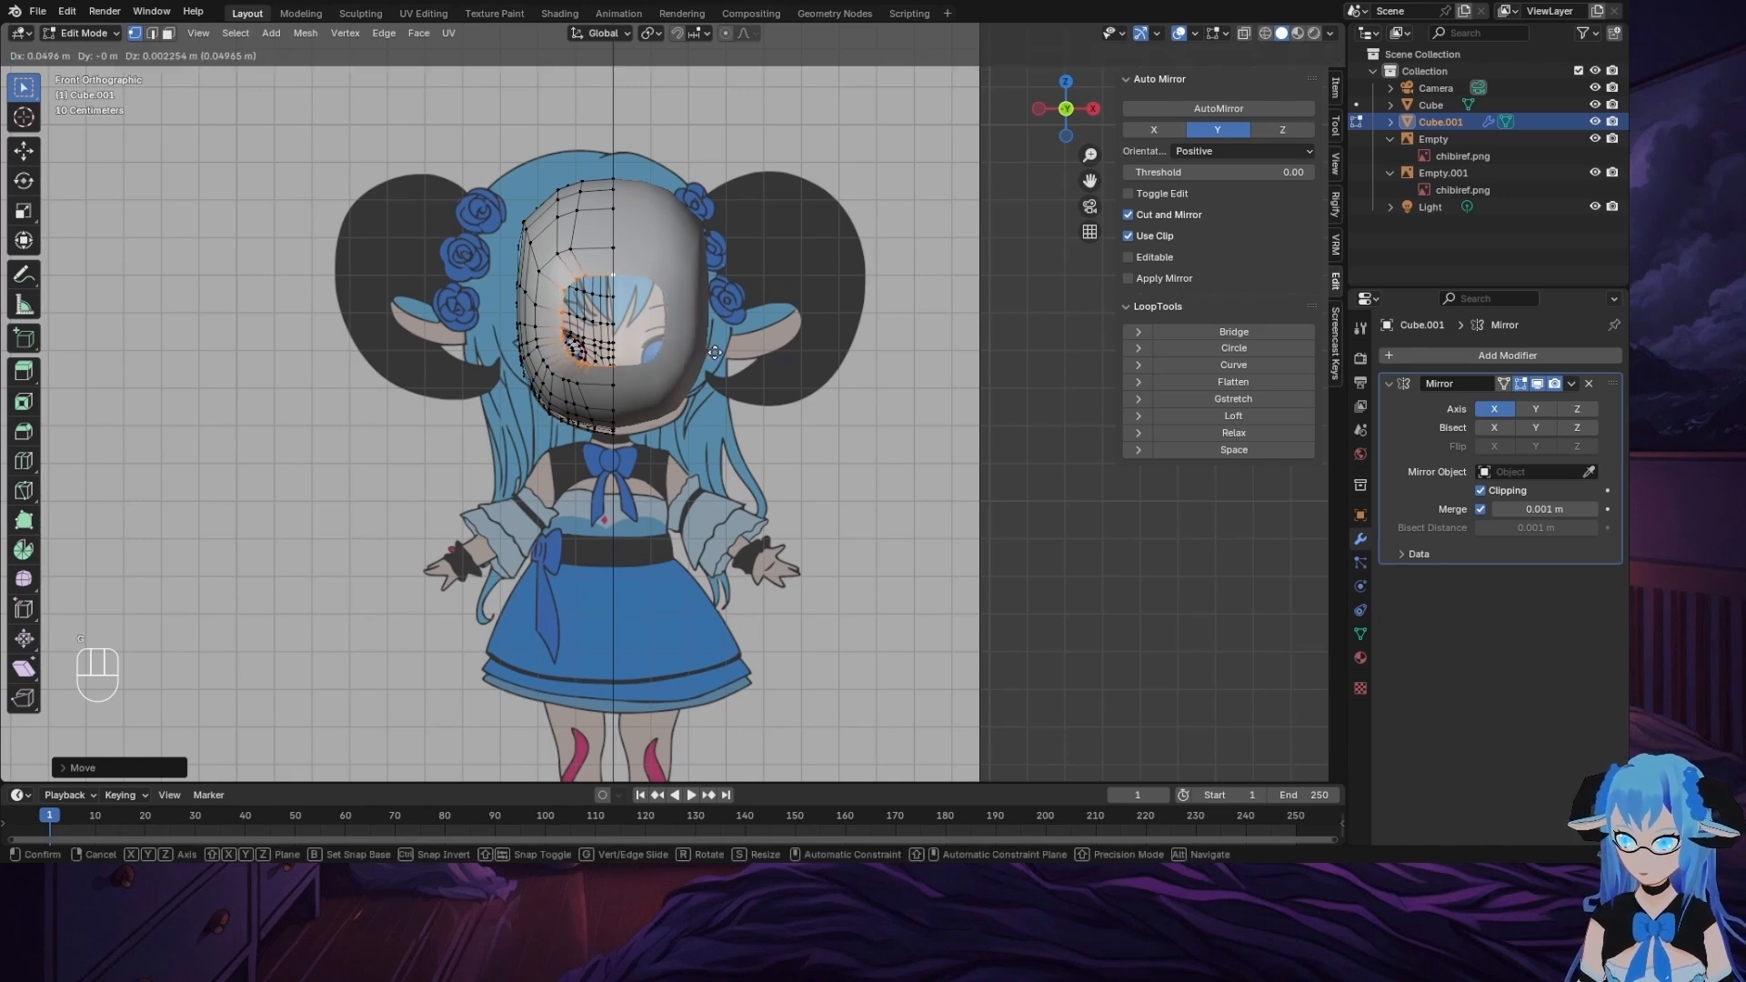
pyautogui.click(710, 350)
# Step: Extrude the open edge in place, scale the new loop inward and move it toward the centre seam to narrow the hole
pyautogui.scroll(6, 673, 401)
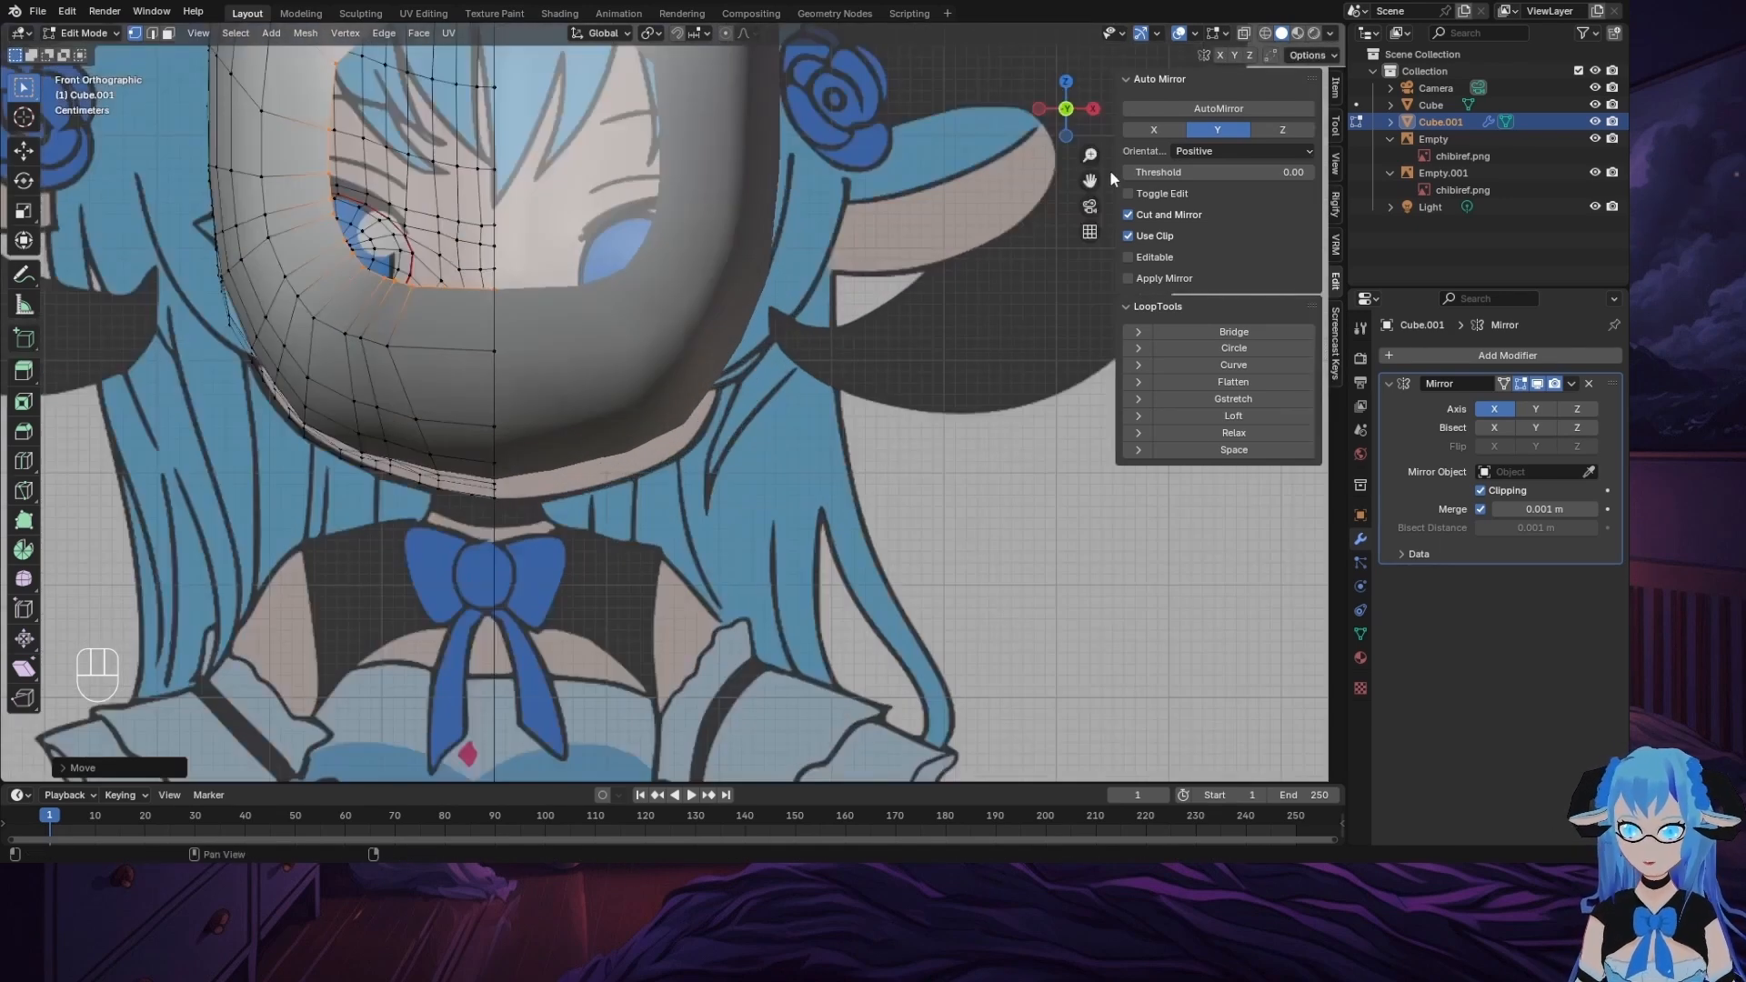
pyautogui.moveTo(1092, 180); pyautogui.dragTo(1092, 208)
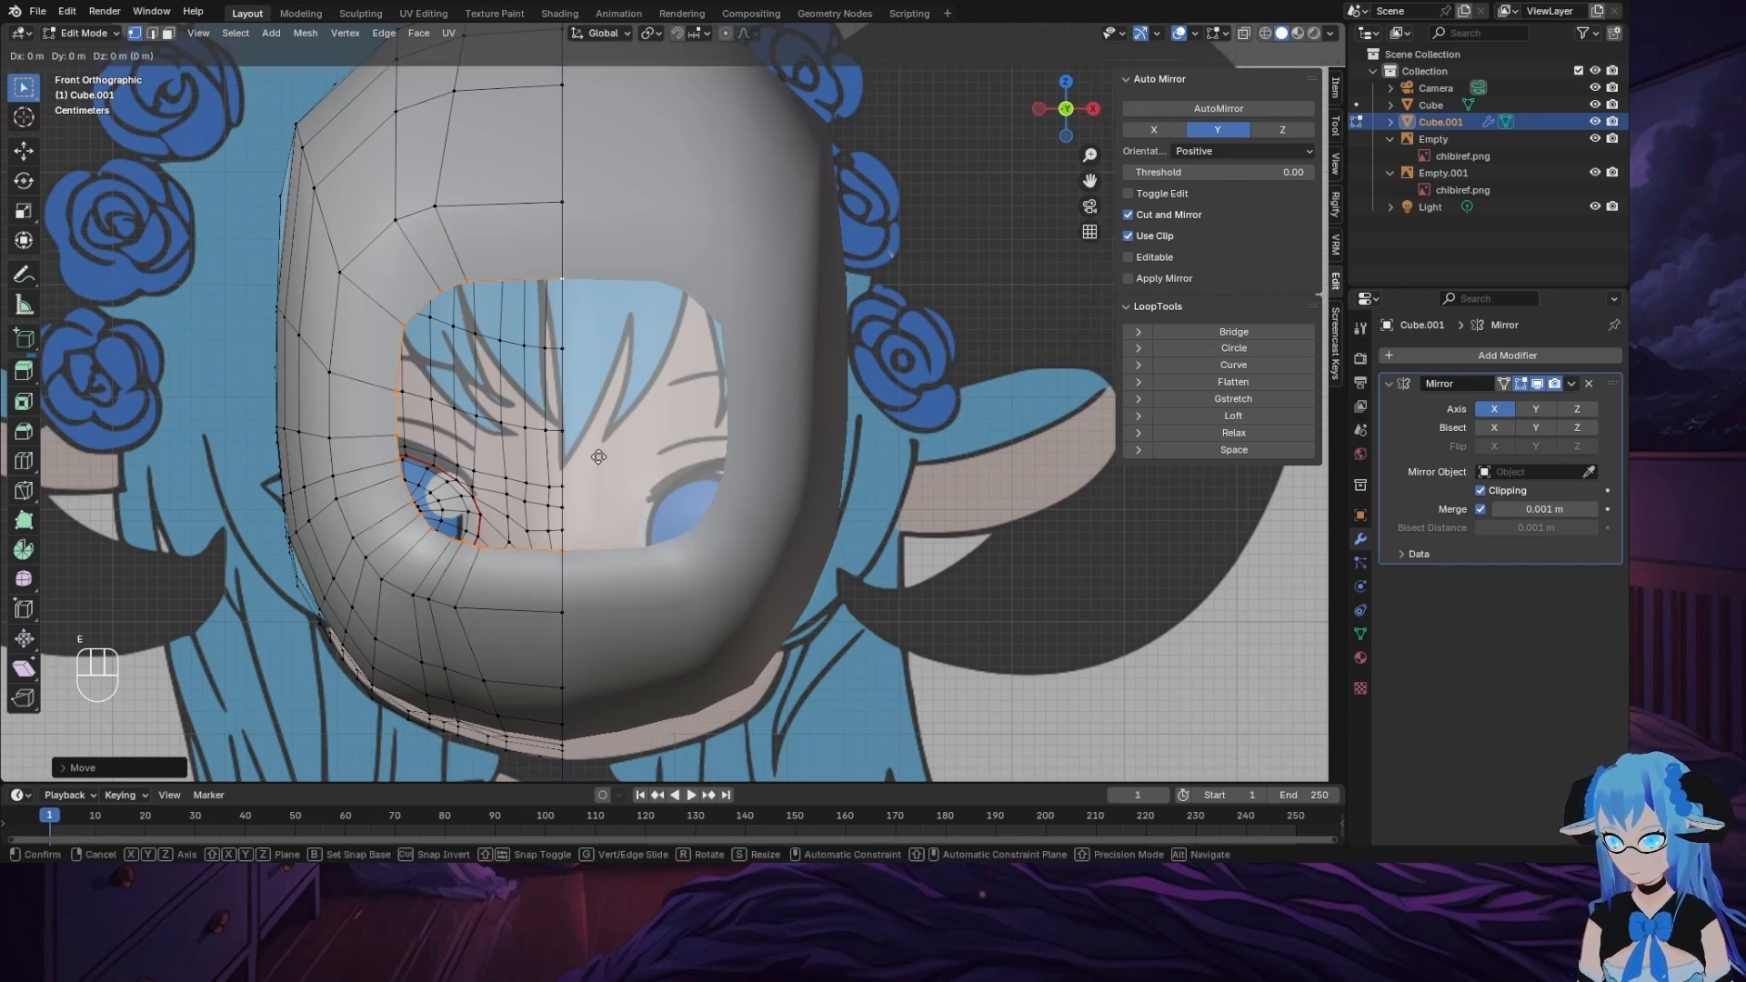
pyautogui.press('e')
pyautogui.press('s')
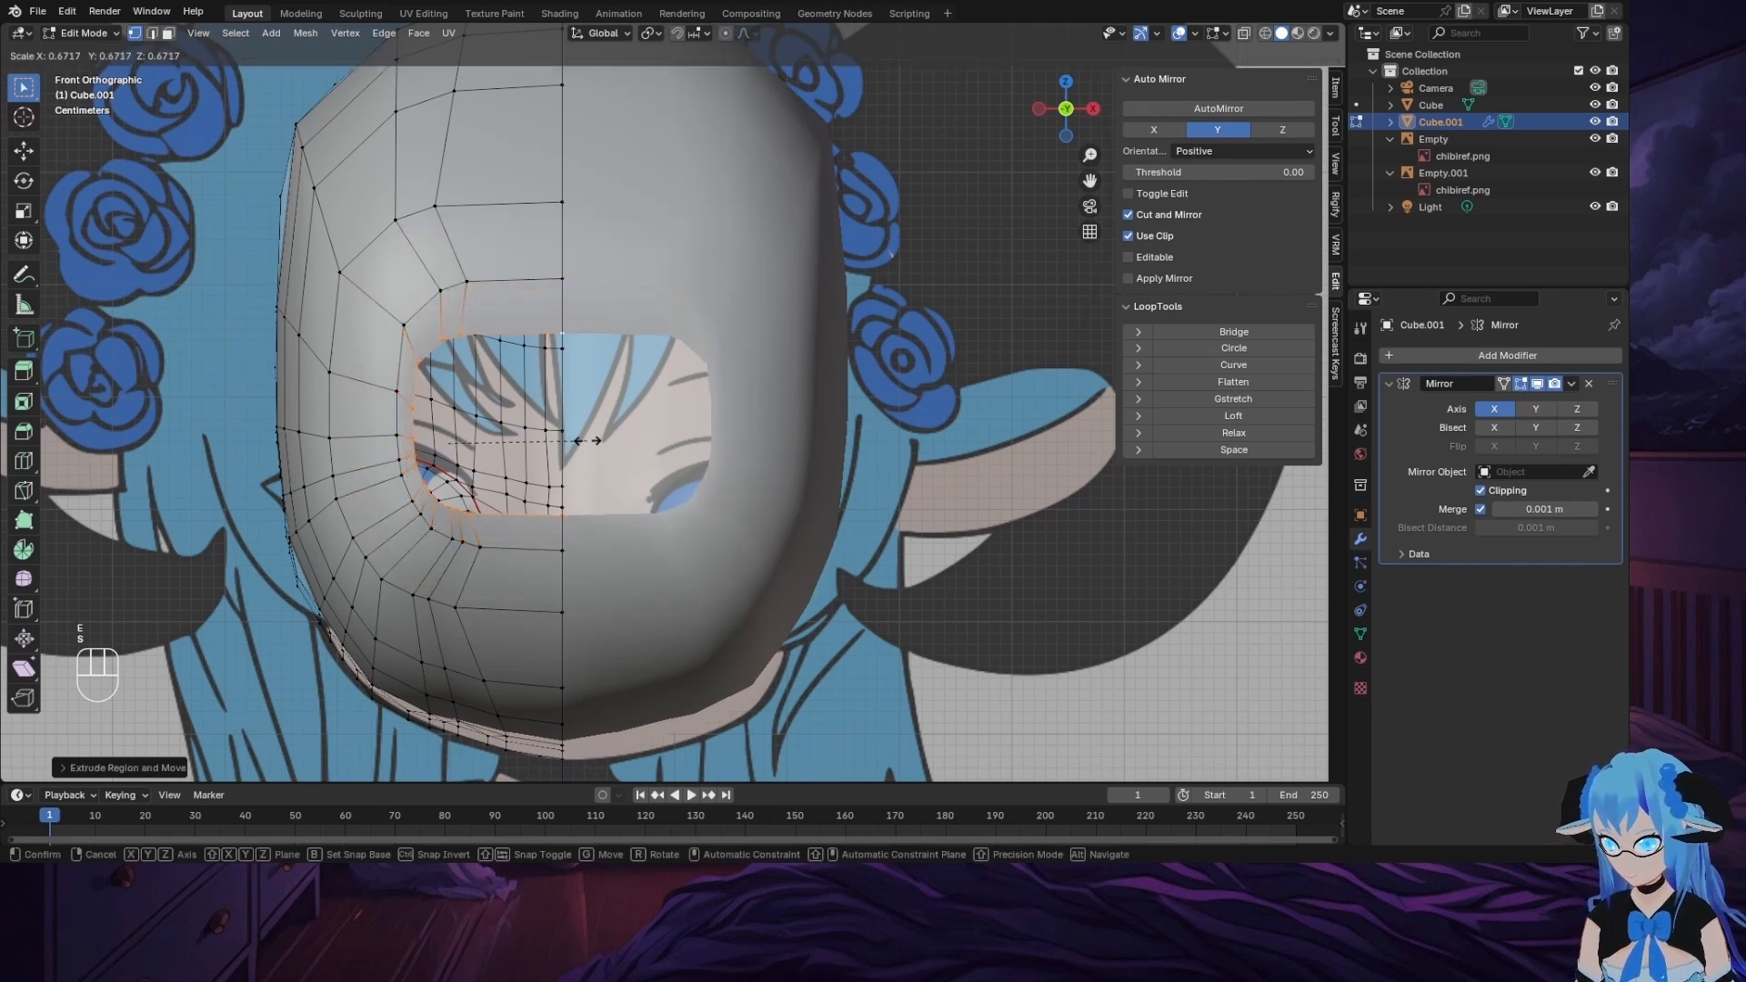
pyautogui.click(573, 438)
pyautogui.press('g')
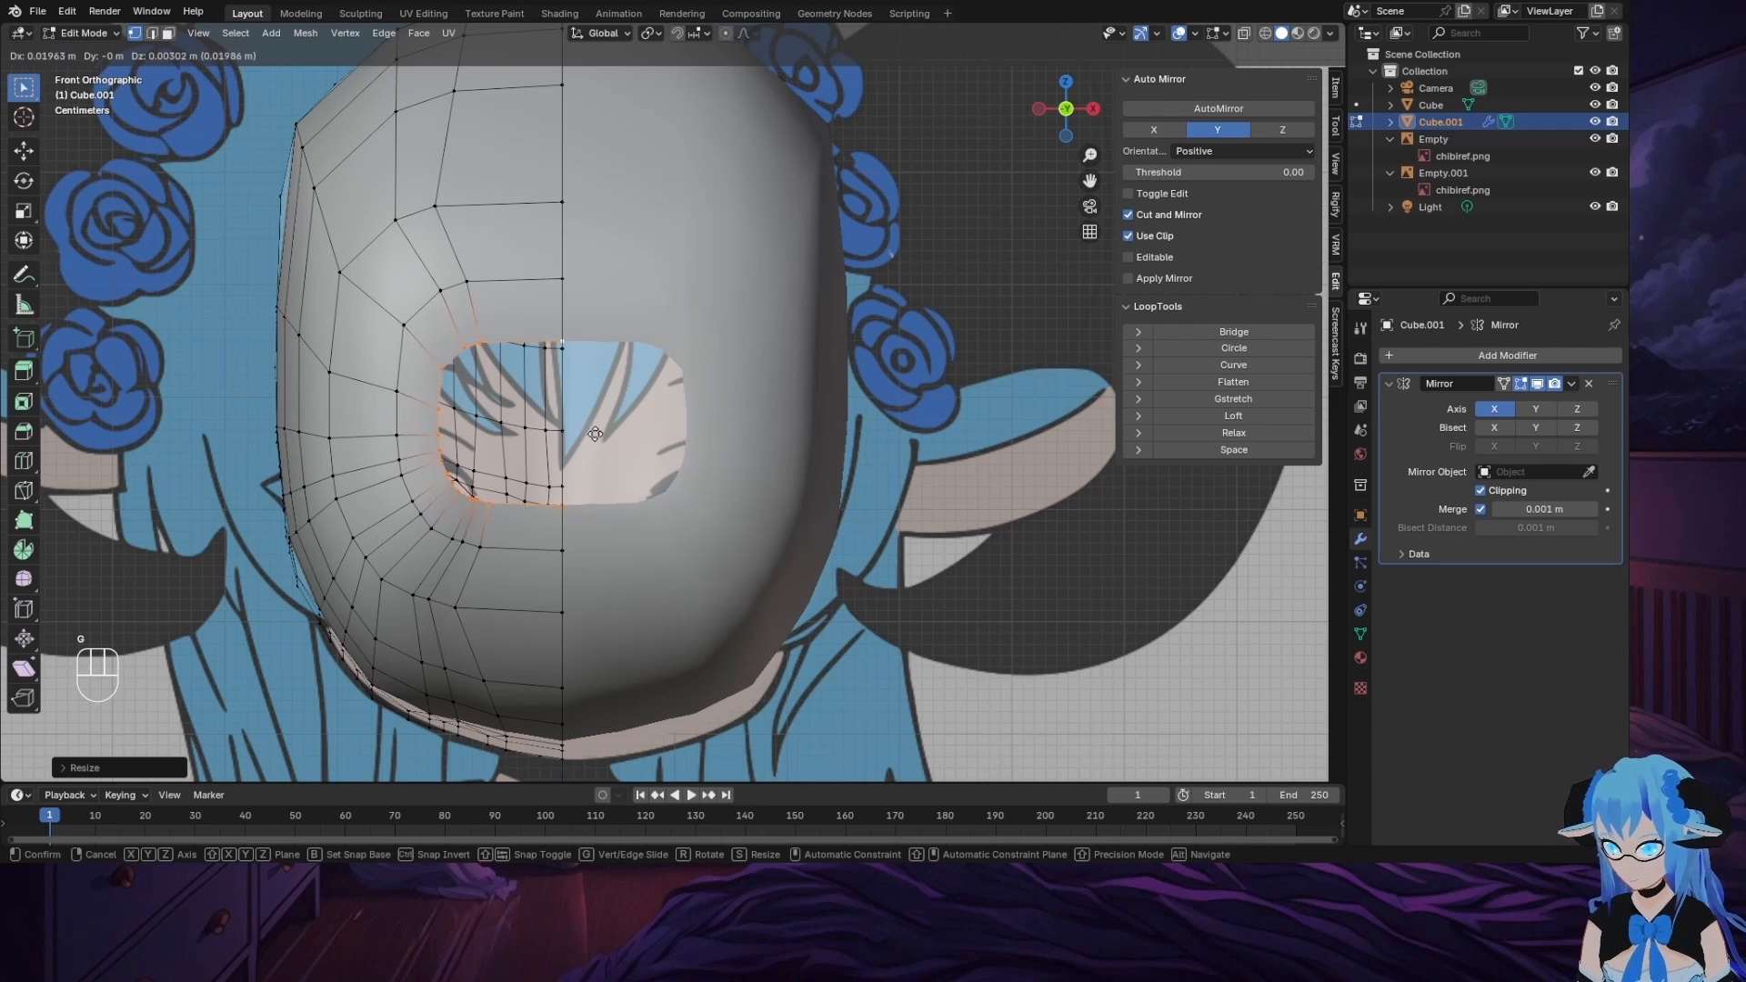
pyautogui.click(611, 432)
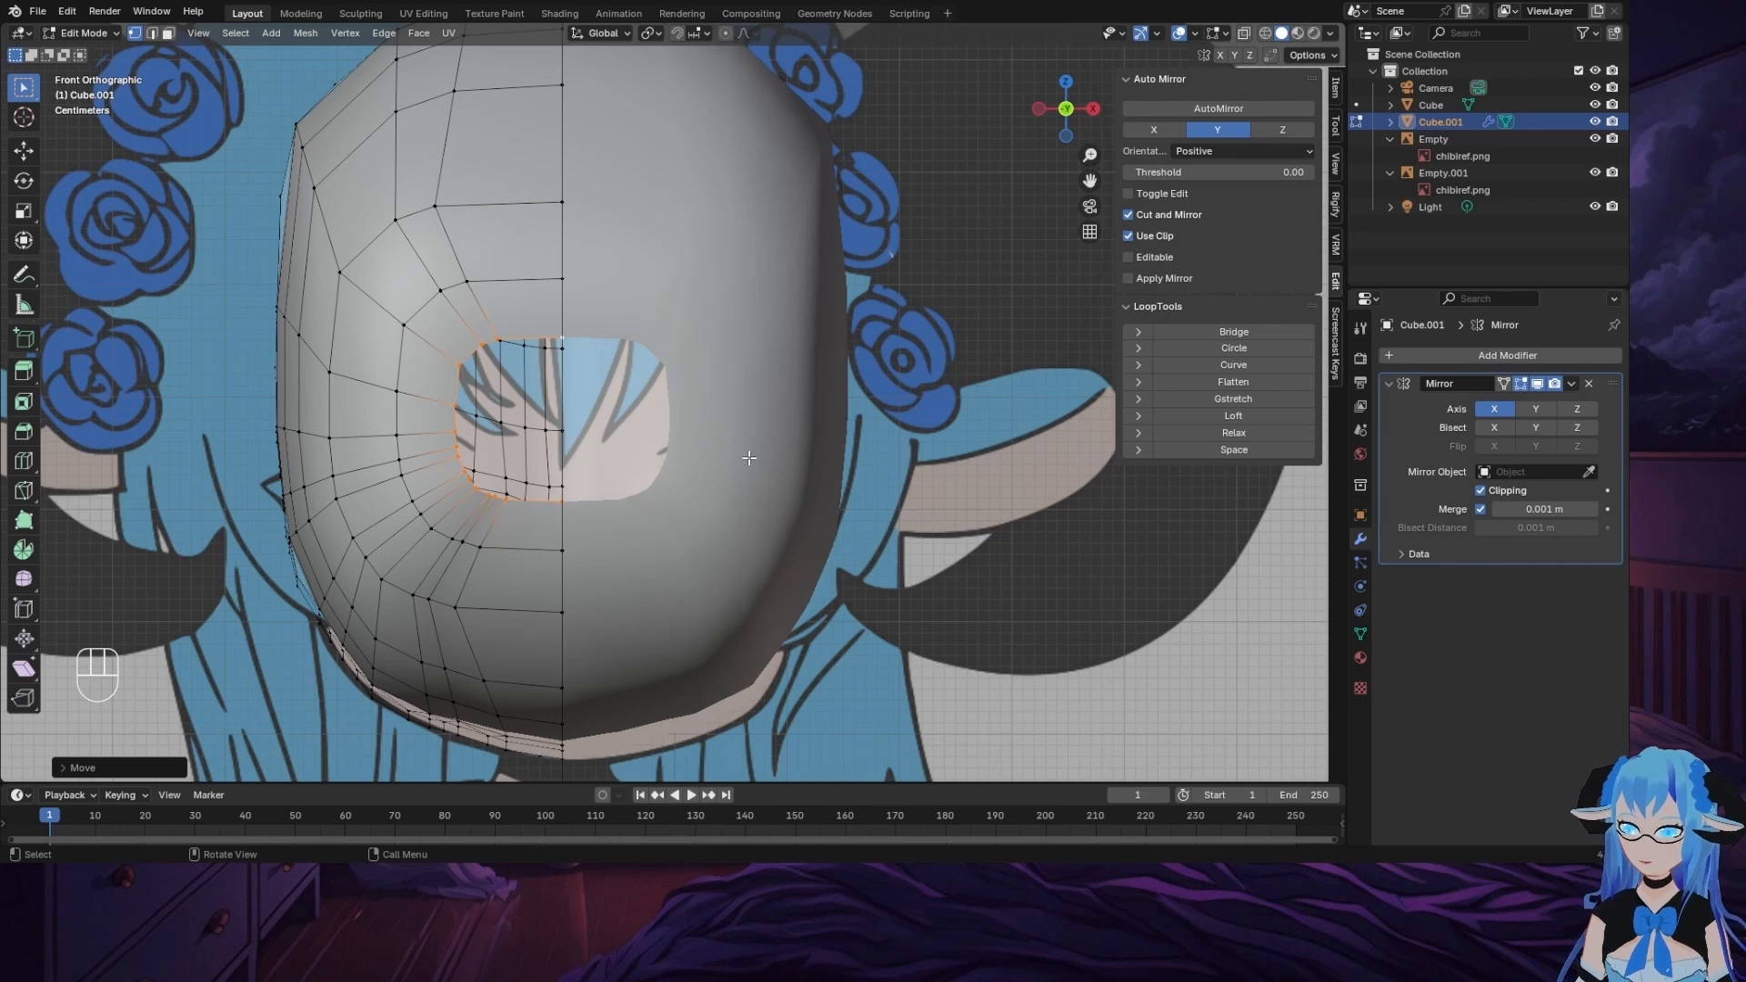
# Step: Extrude the open edge in place, scale the new loop to about 0.44 and move it toward the centre seam
pyautogui.press('e')
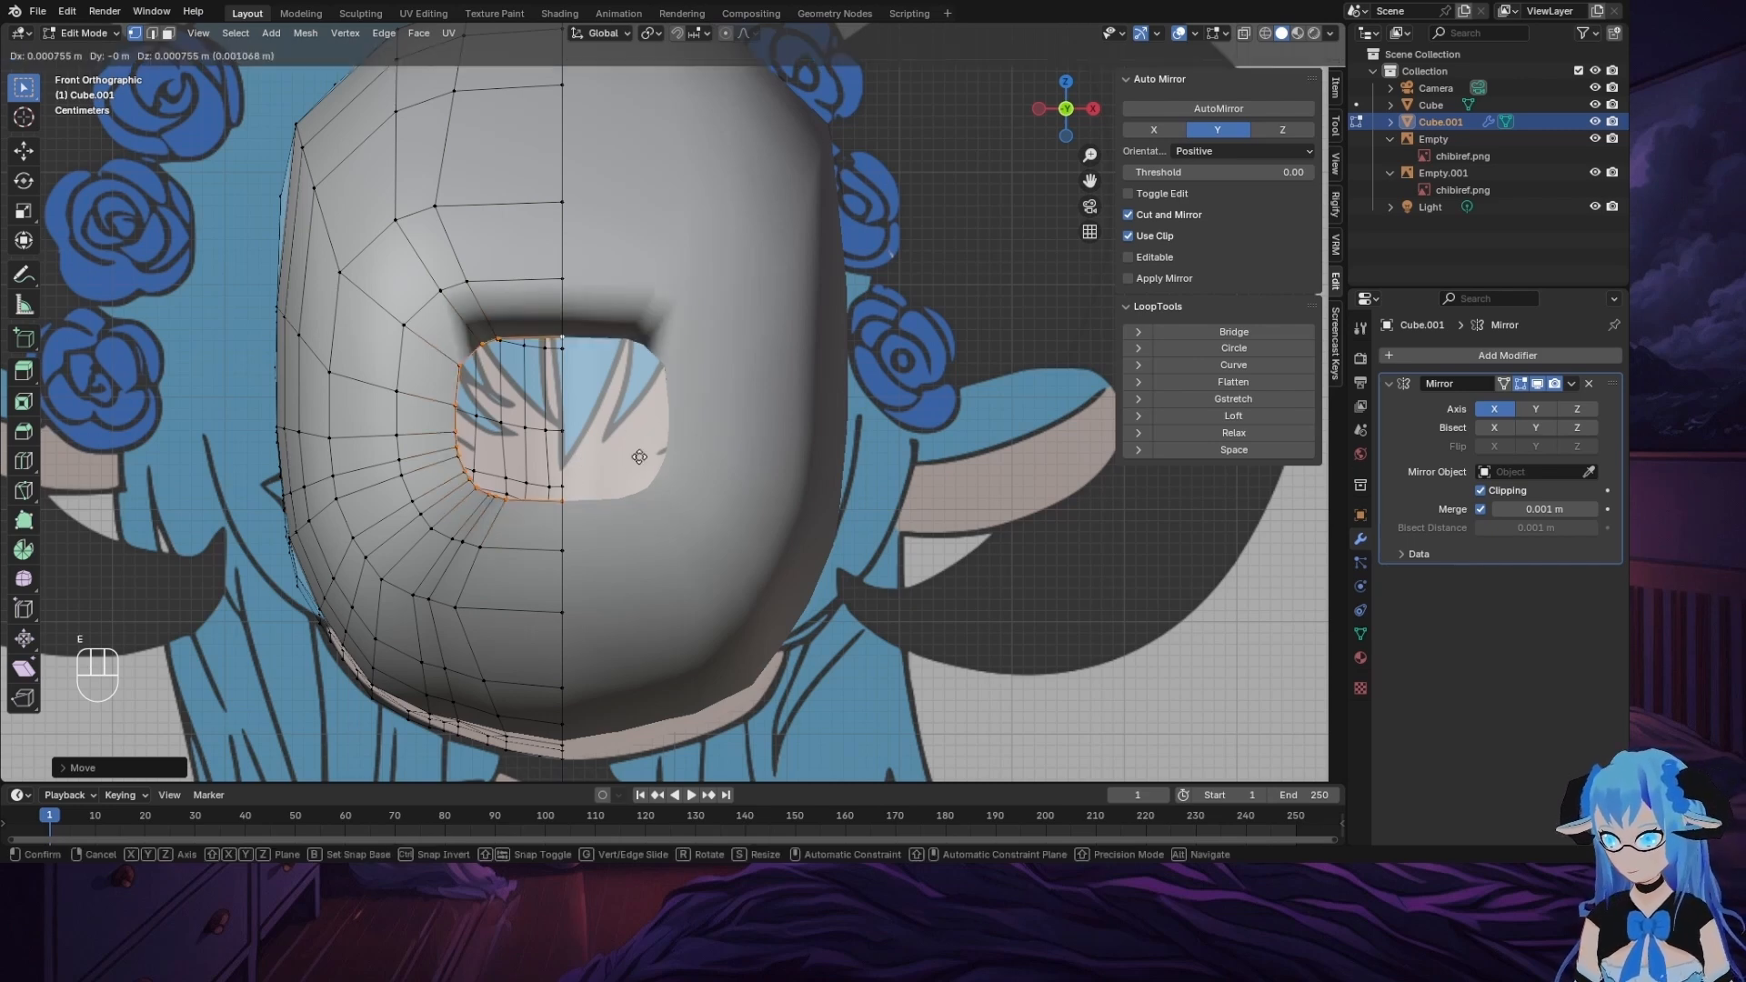
pyautogui.click(638, 455)
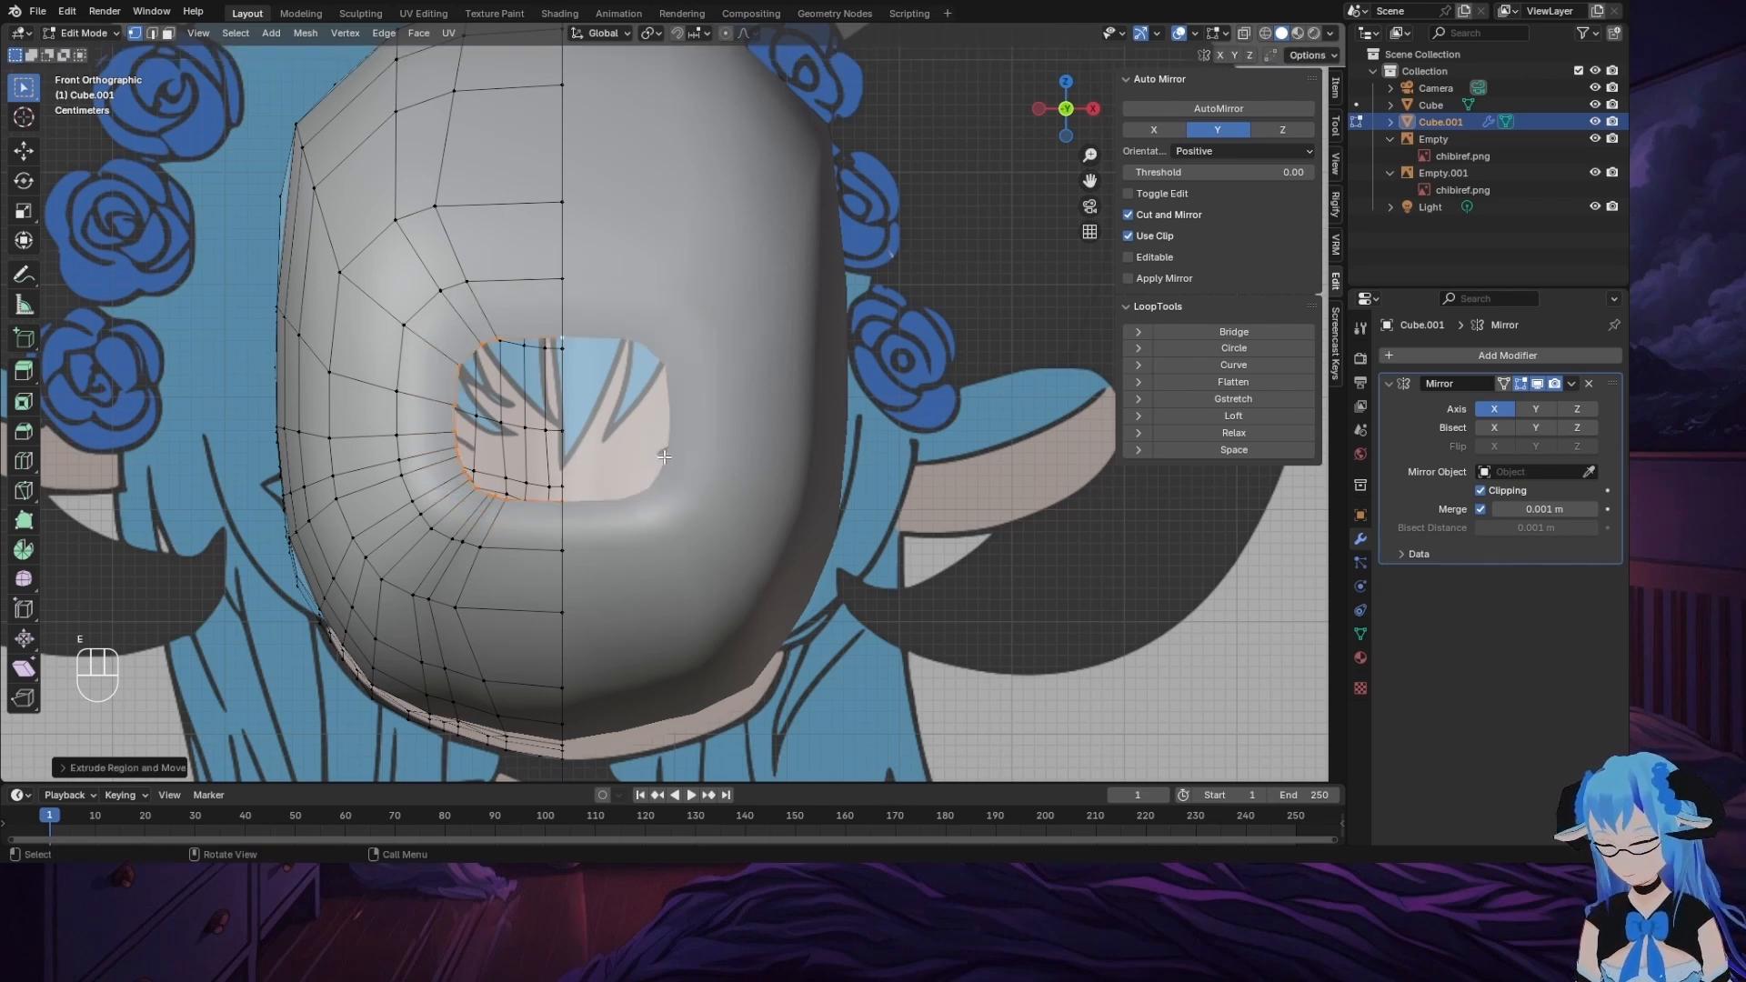
pyautogui.press('s')
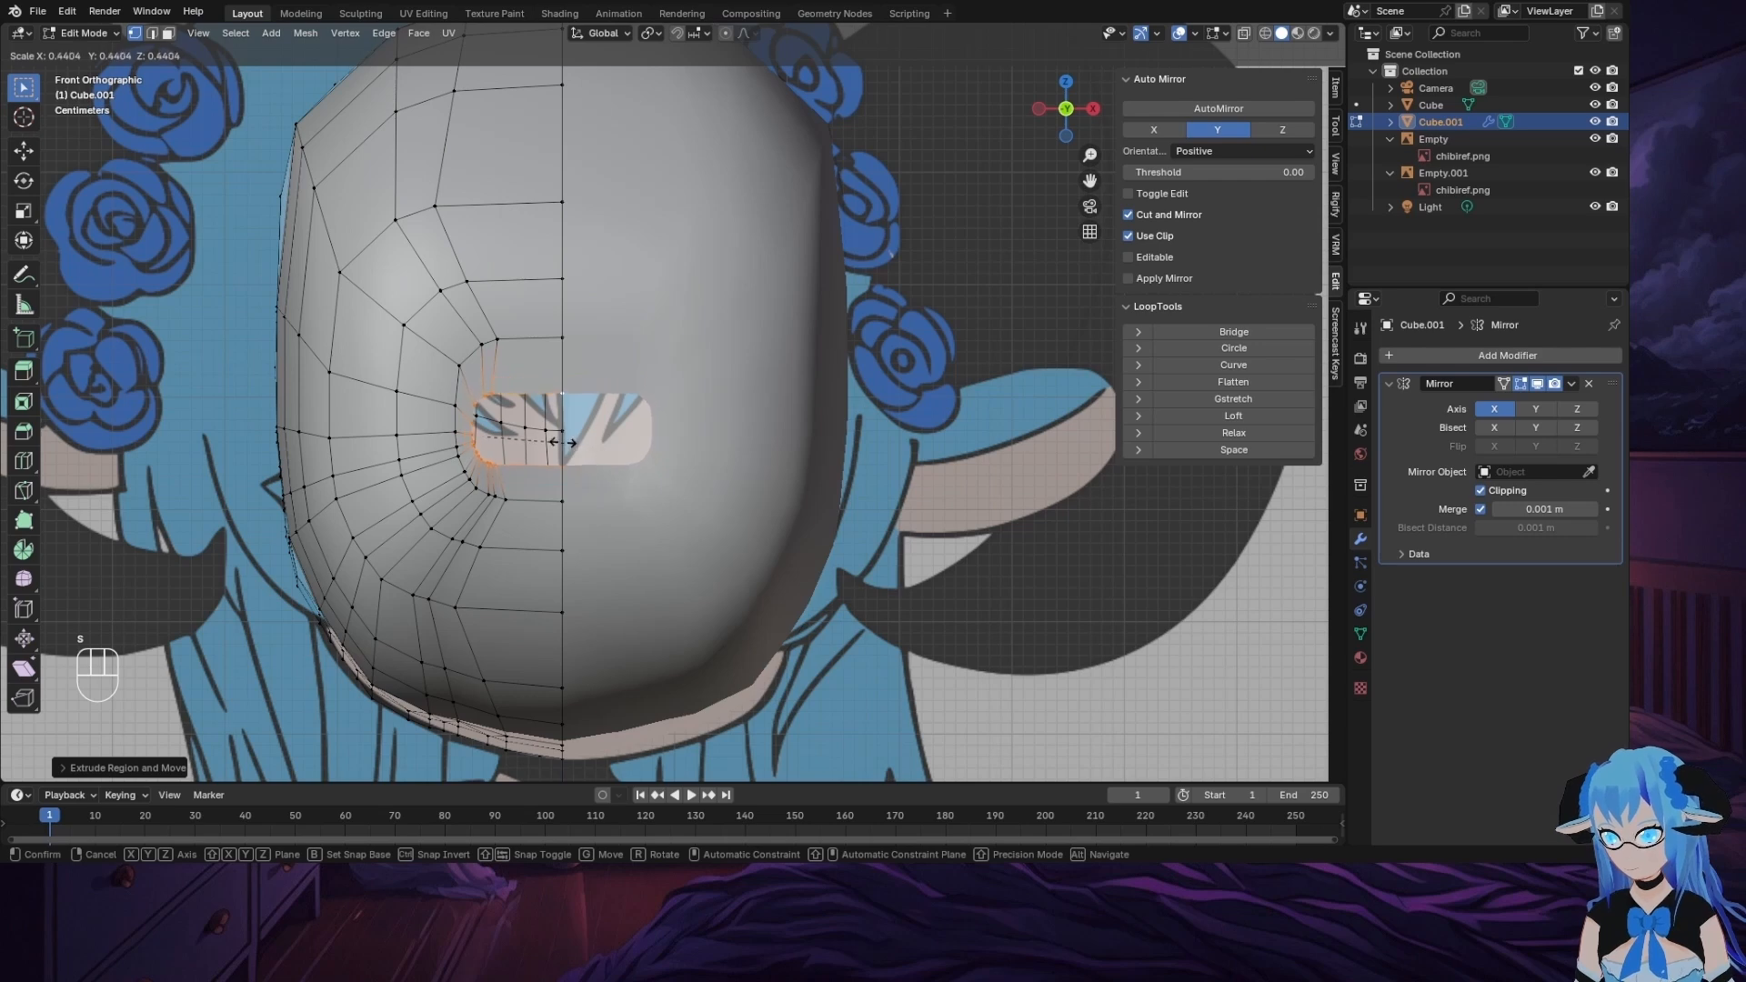
pyautogui.click(566, 442)
pyautogui.press('g')
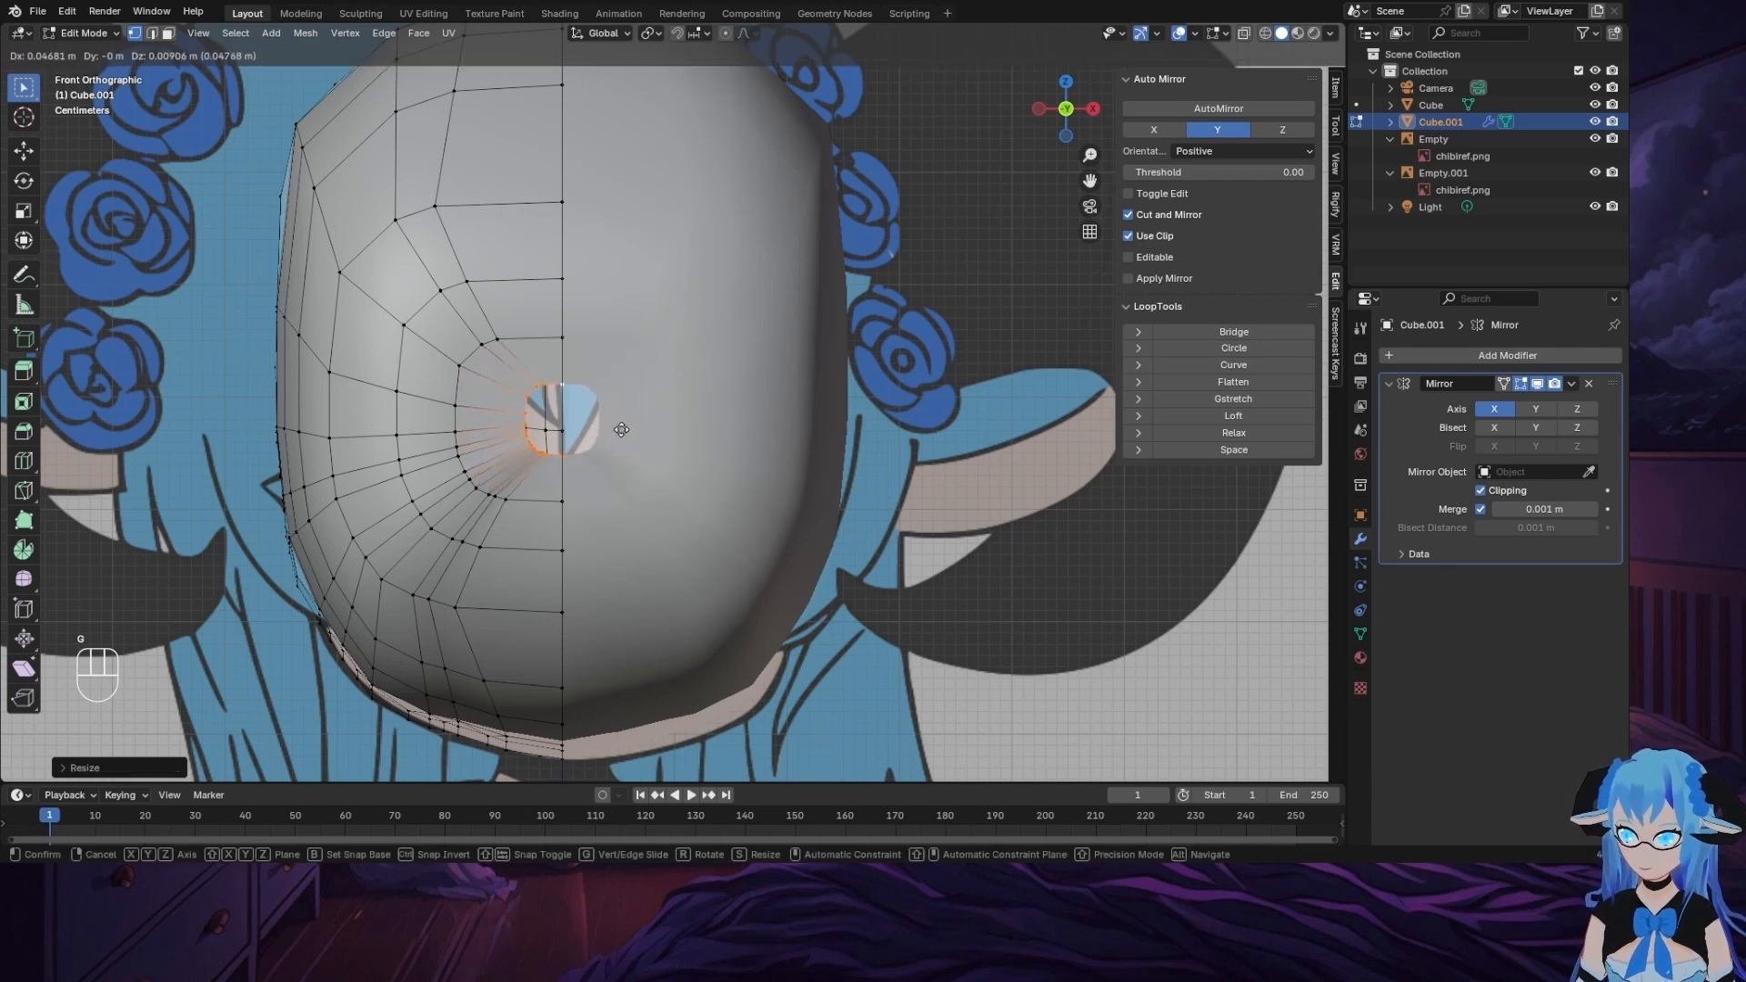
pyautogui.click(611, 429)
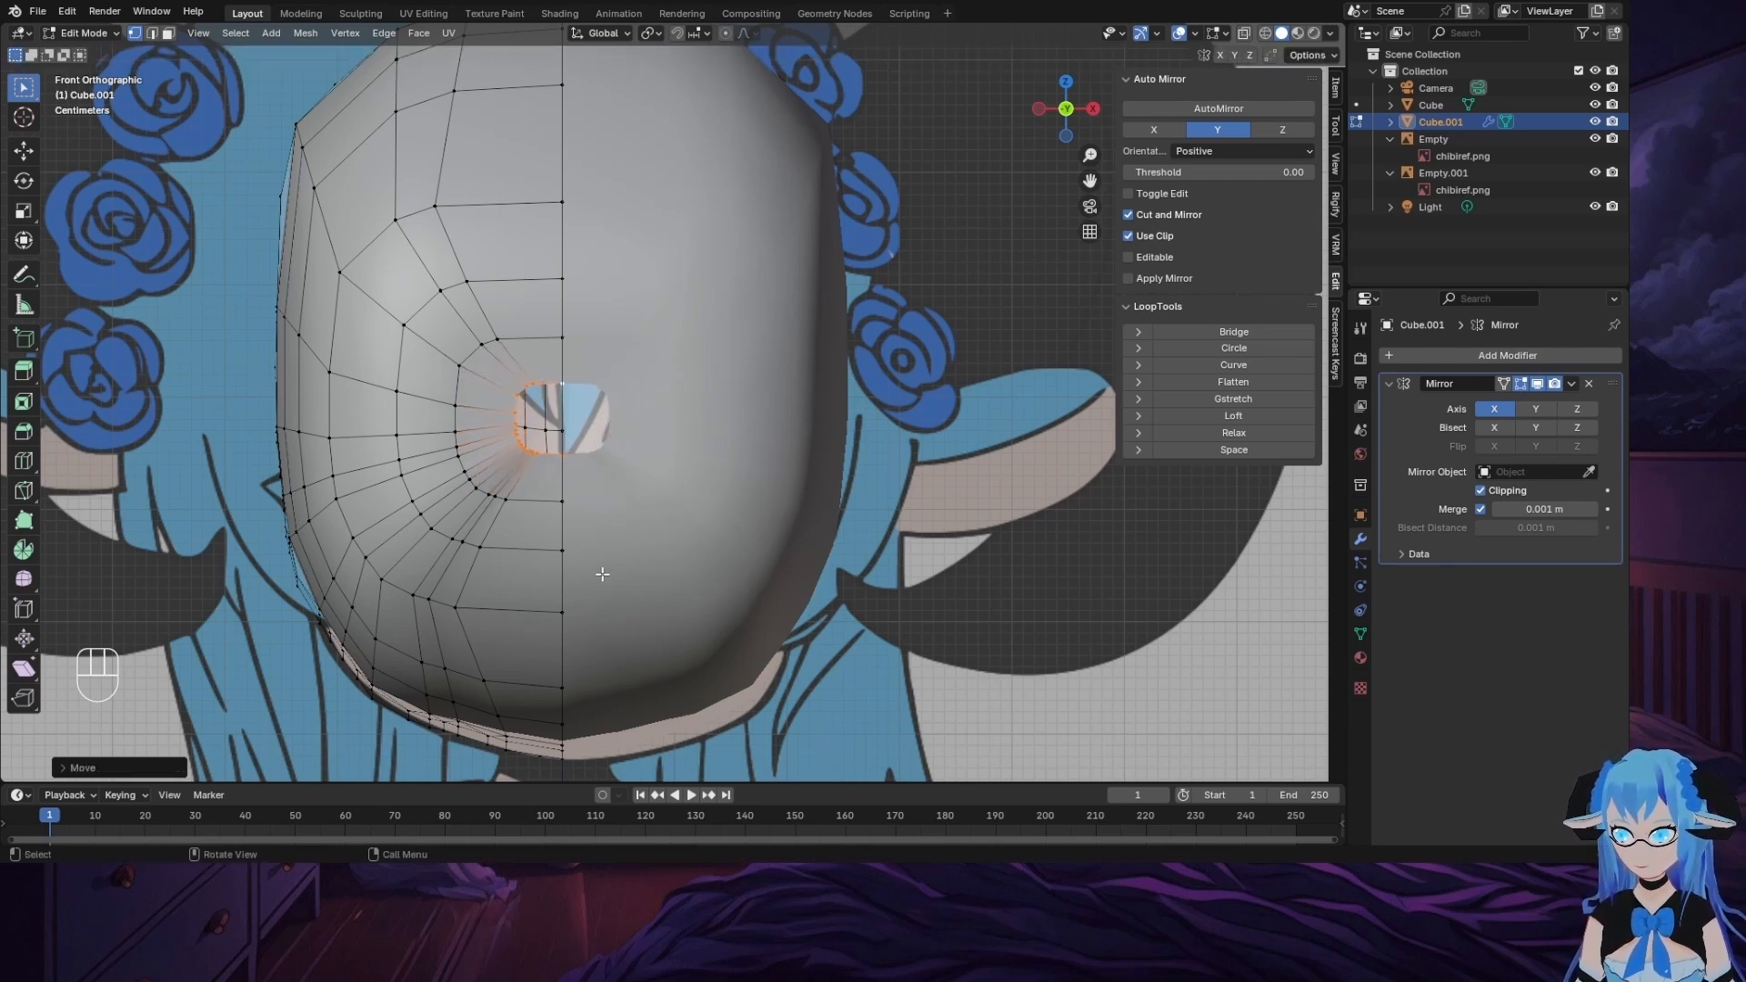
# Step: Extrude the small remaining edge in place, scale it inward and move it against the centre seam
pyautogui.press('e')
pyautogui.rightClick(682, 442)
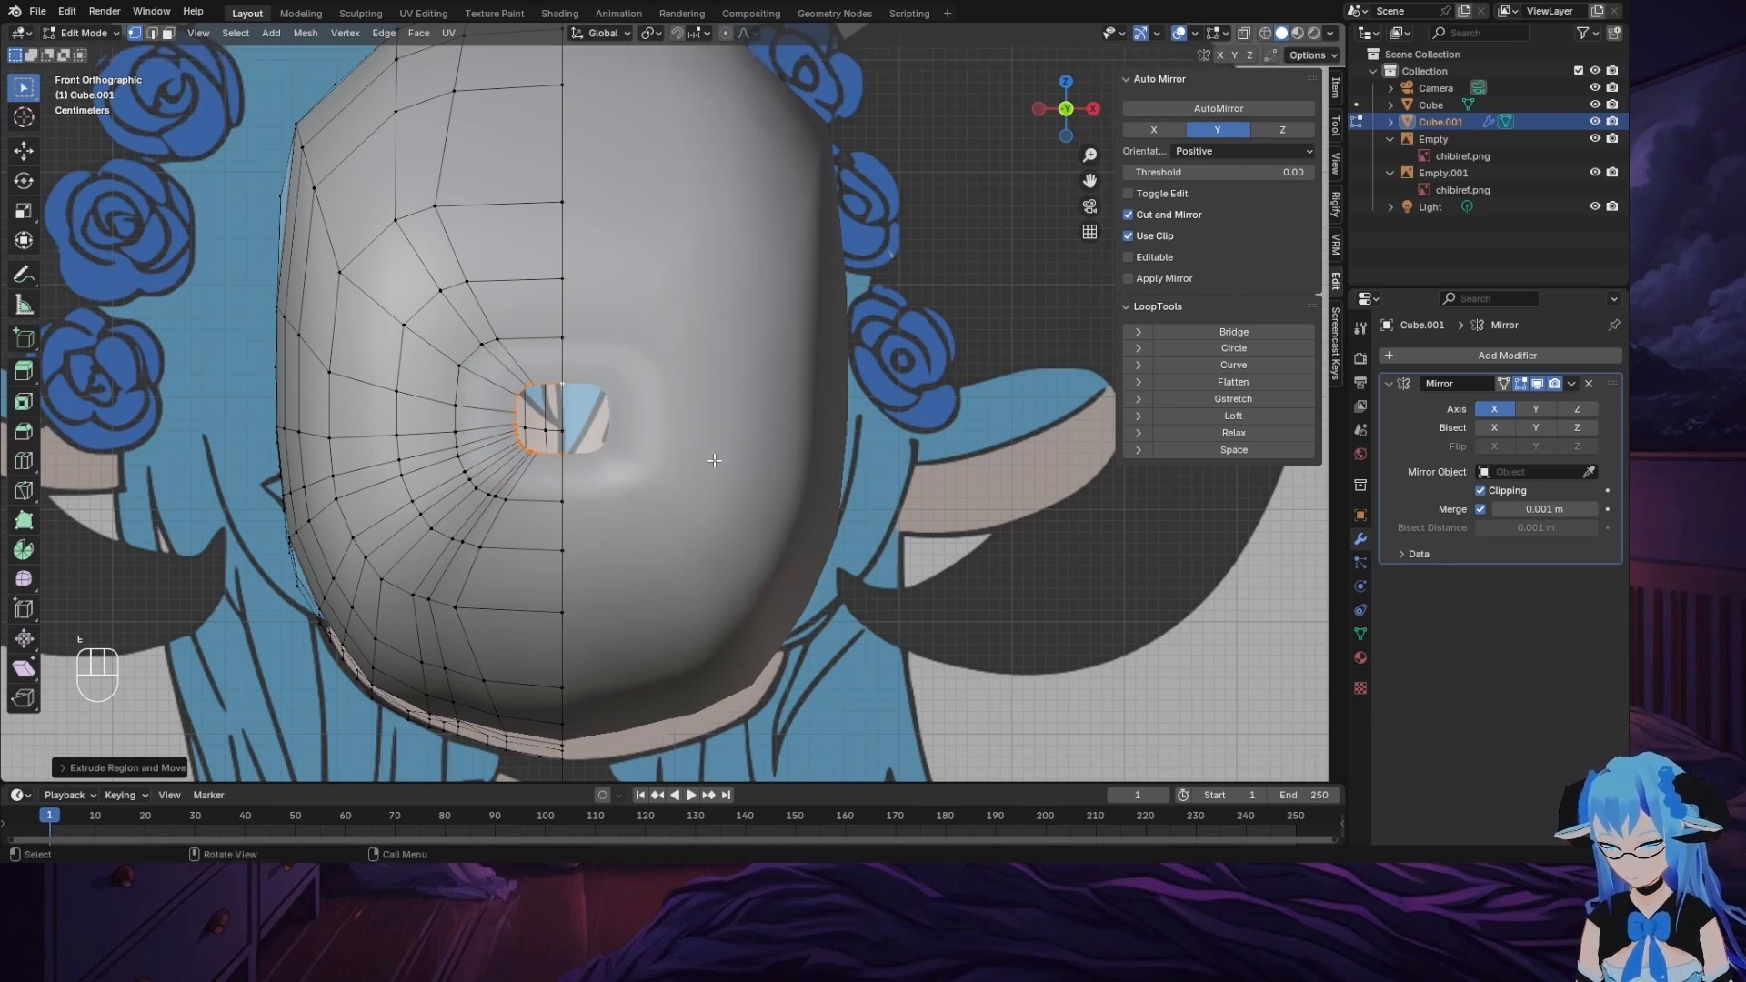
pyautogui.press('s')
pyautogui.click(646, 451)
pyautogui.press('g')
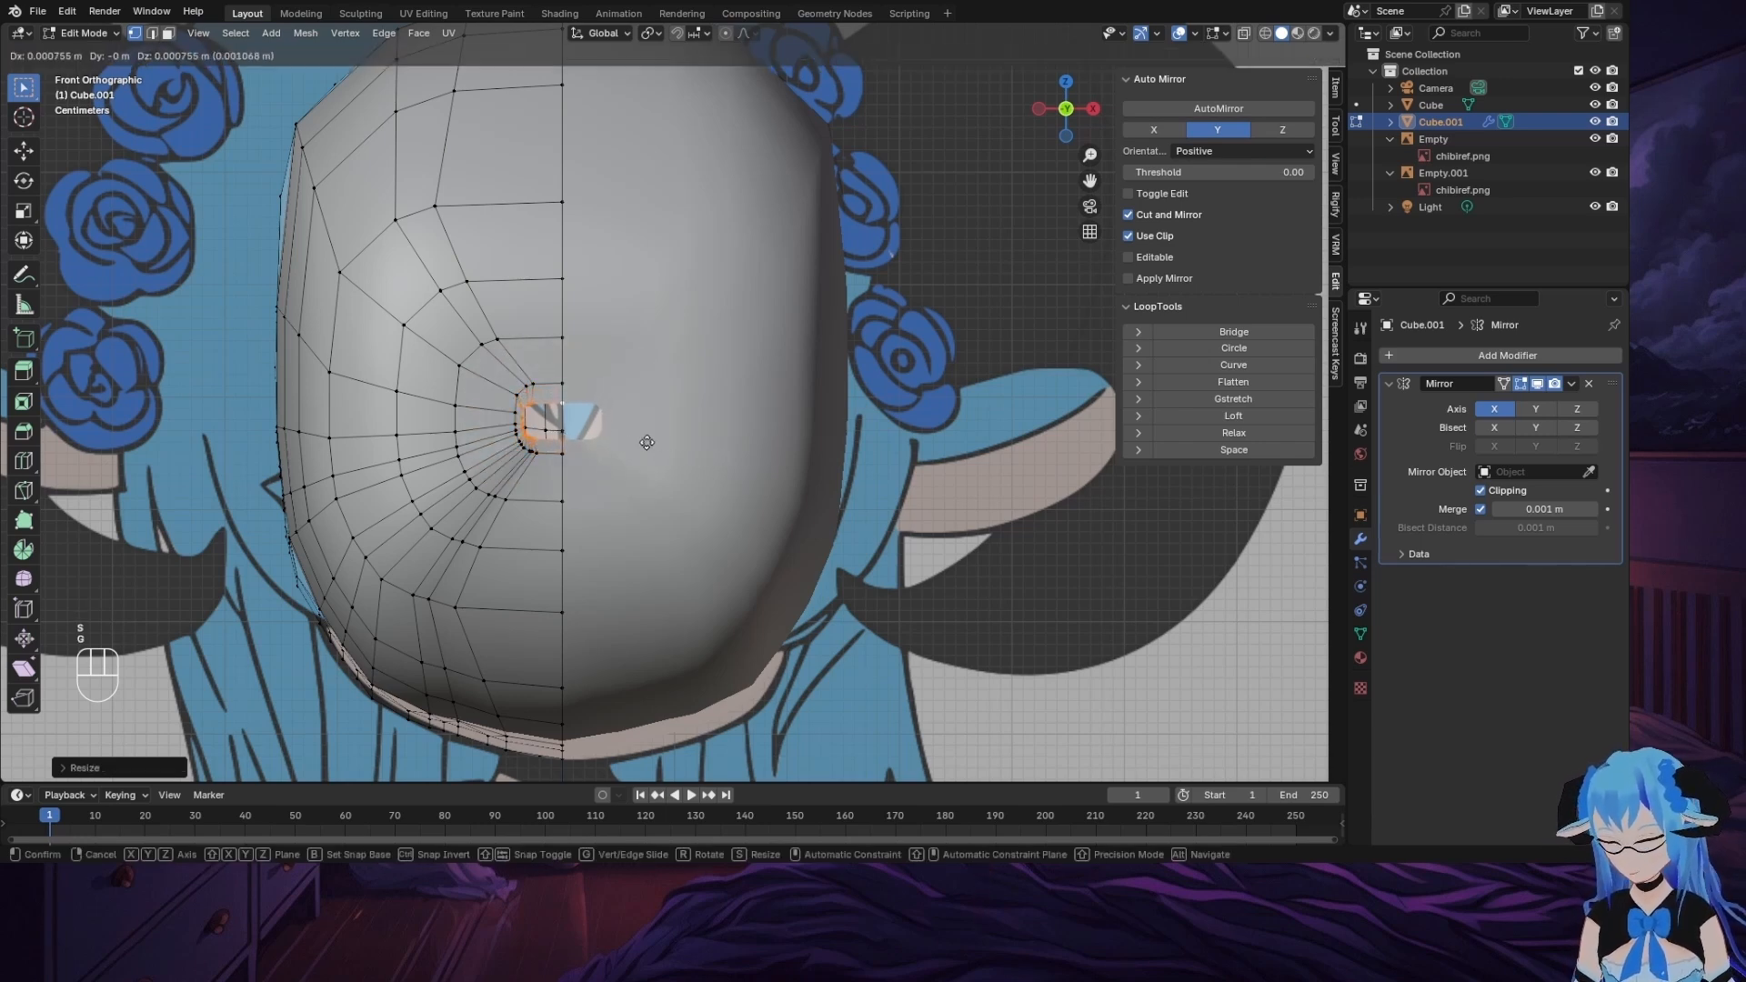
pyautogui.click(669, 439)
# Step: Merge the last loop's vertices into one point and move it onto the centre seam to close the hole
pyautogui.press('m')
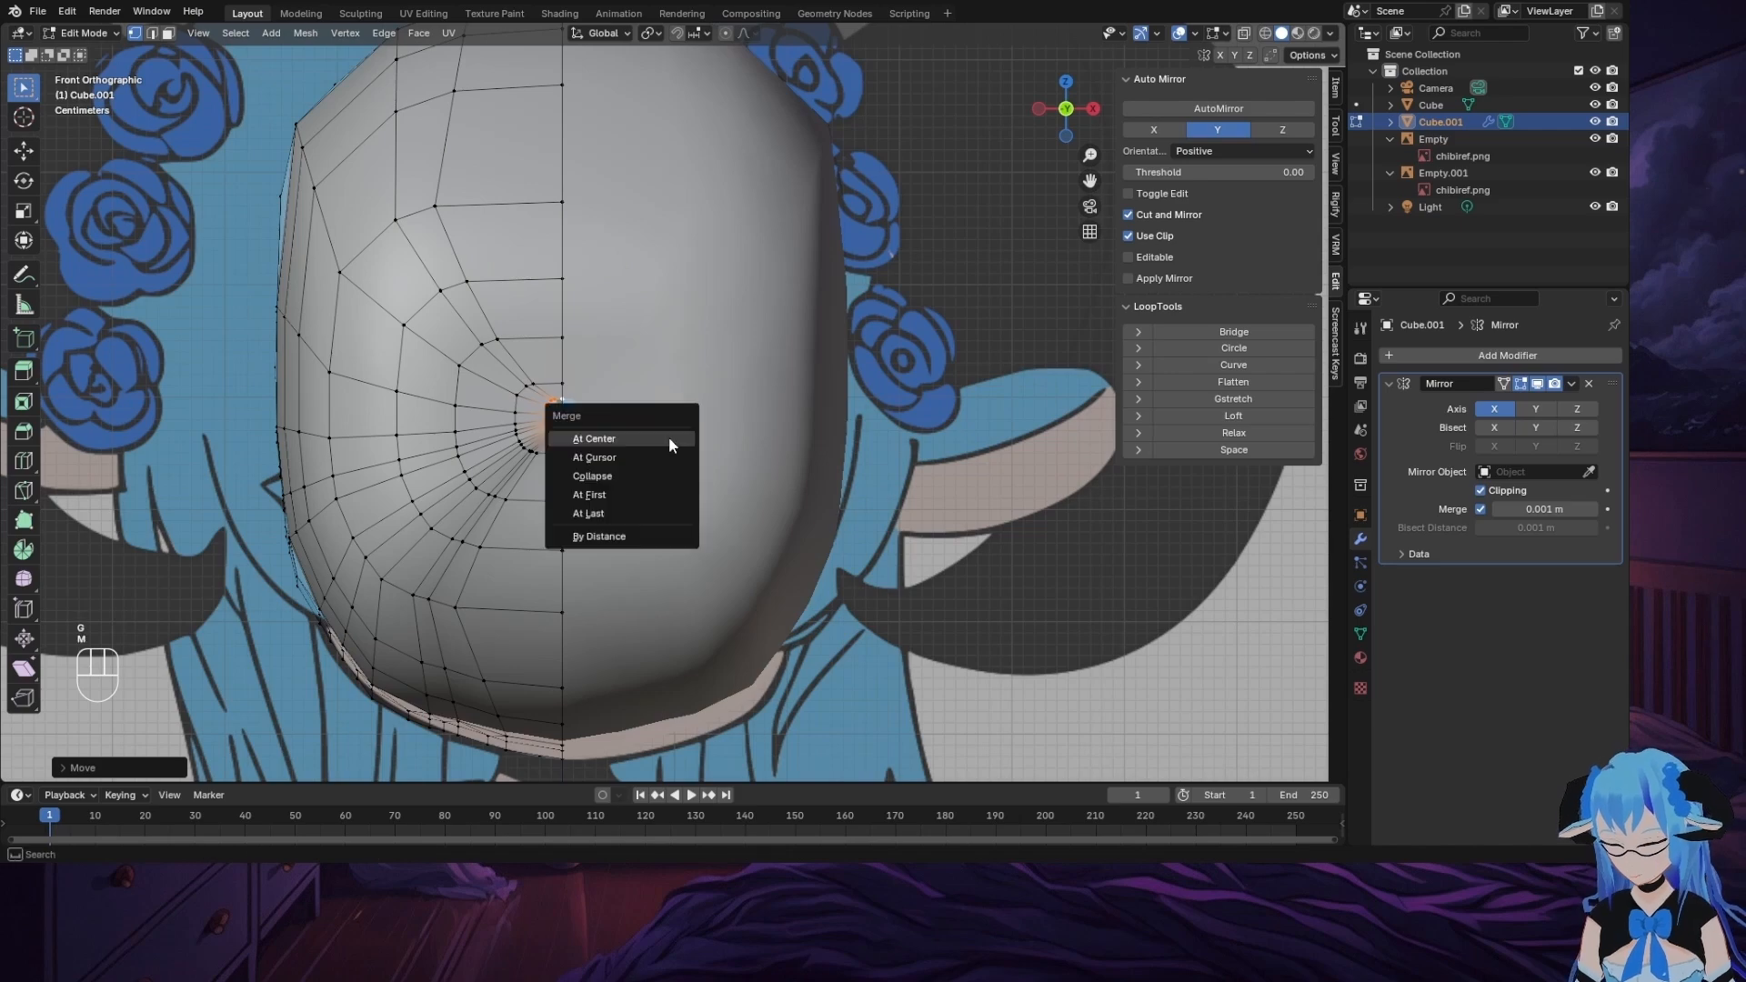
pyautogui.click(660, 455)
pyautogui.press('g')
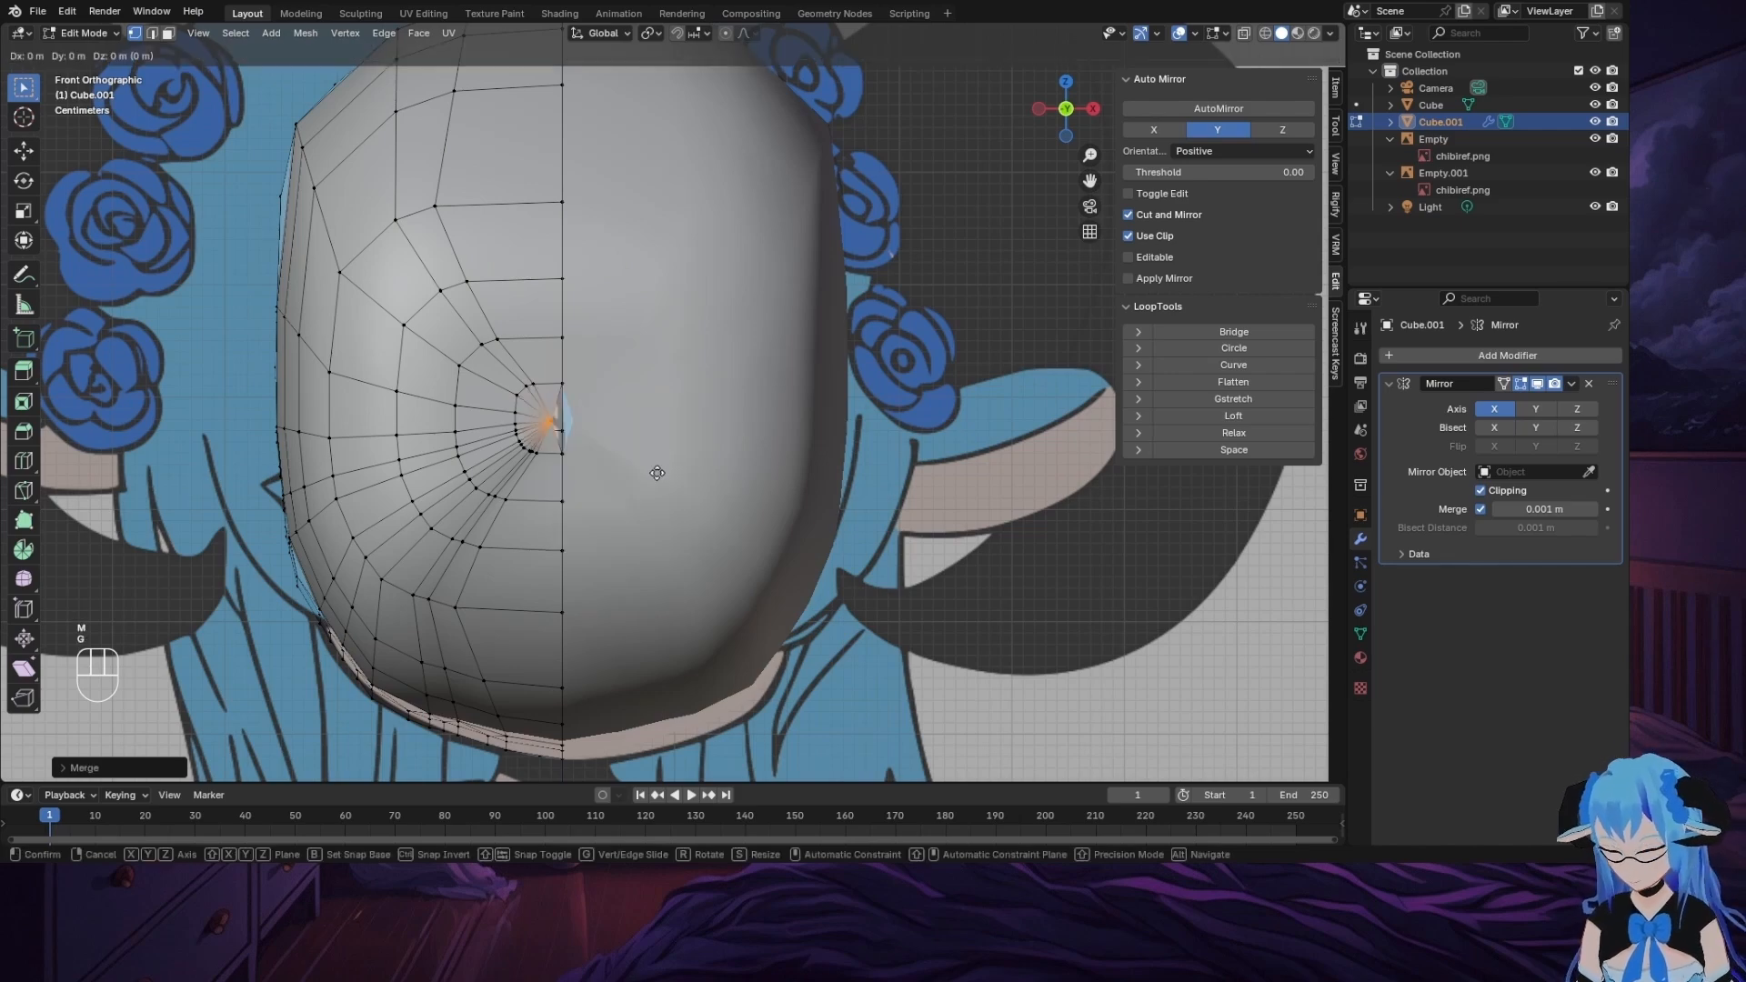
pyautogui.click(689, 474)
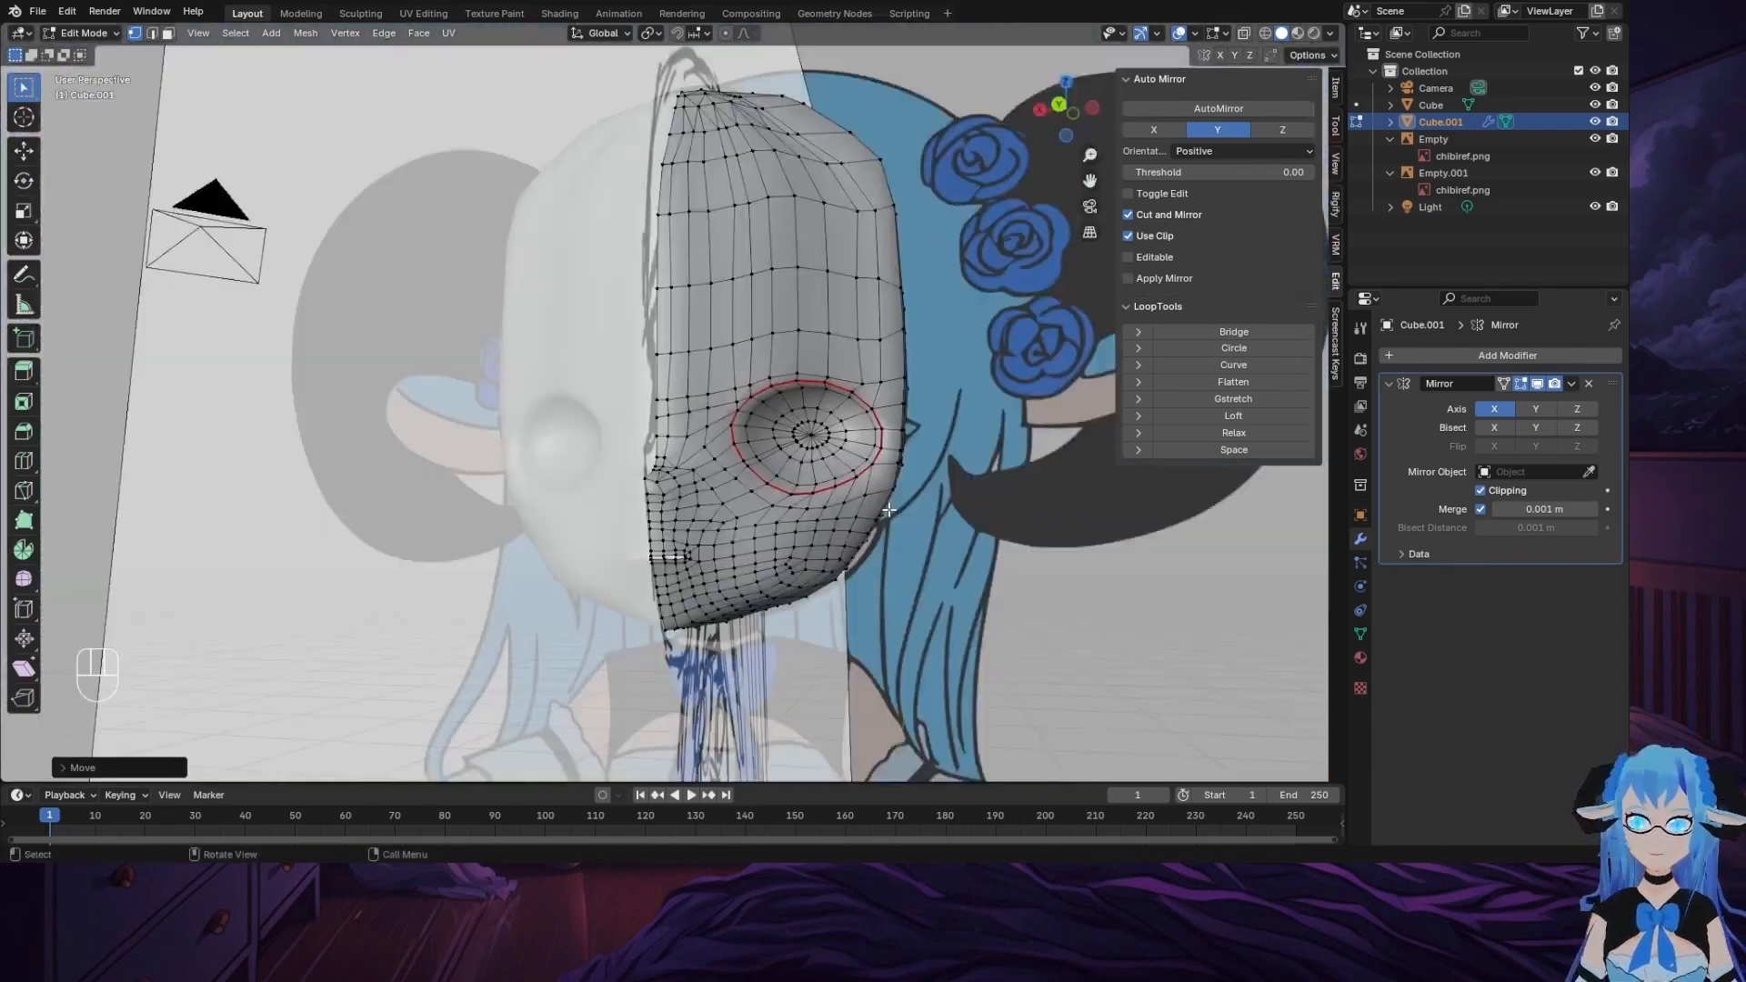
# Step: Check the closed head from the side and the opposite end, and hide both chibiref.png reference images
pyautogui.scroll(-5, 889, 510)
pyautogui.moveTo(889, 508); pyautogui.dragTo(759, 522, button='middle')
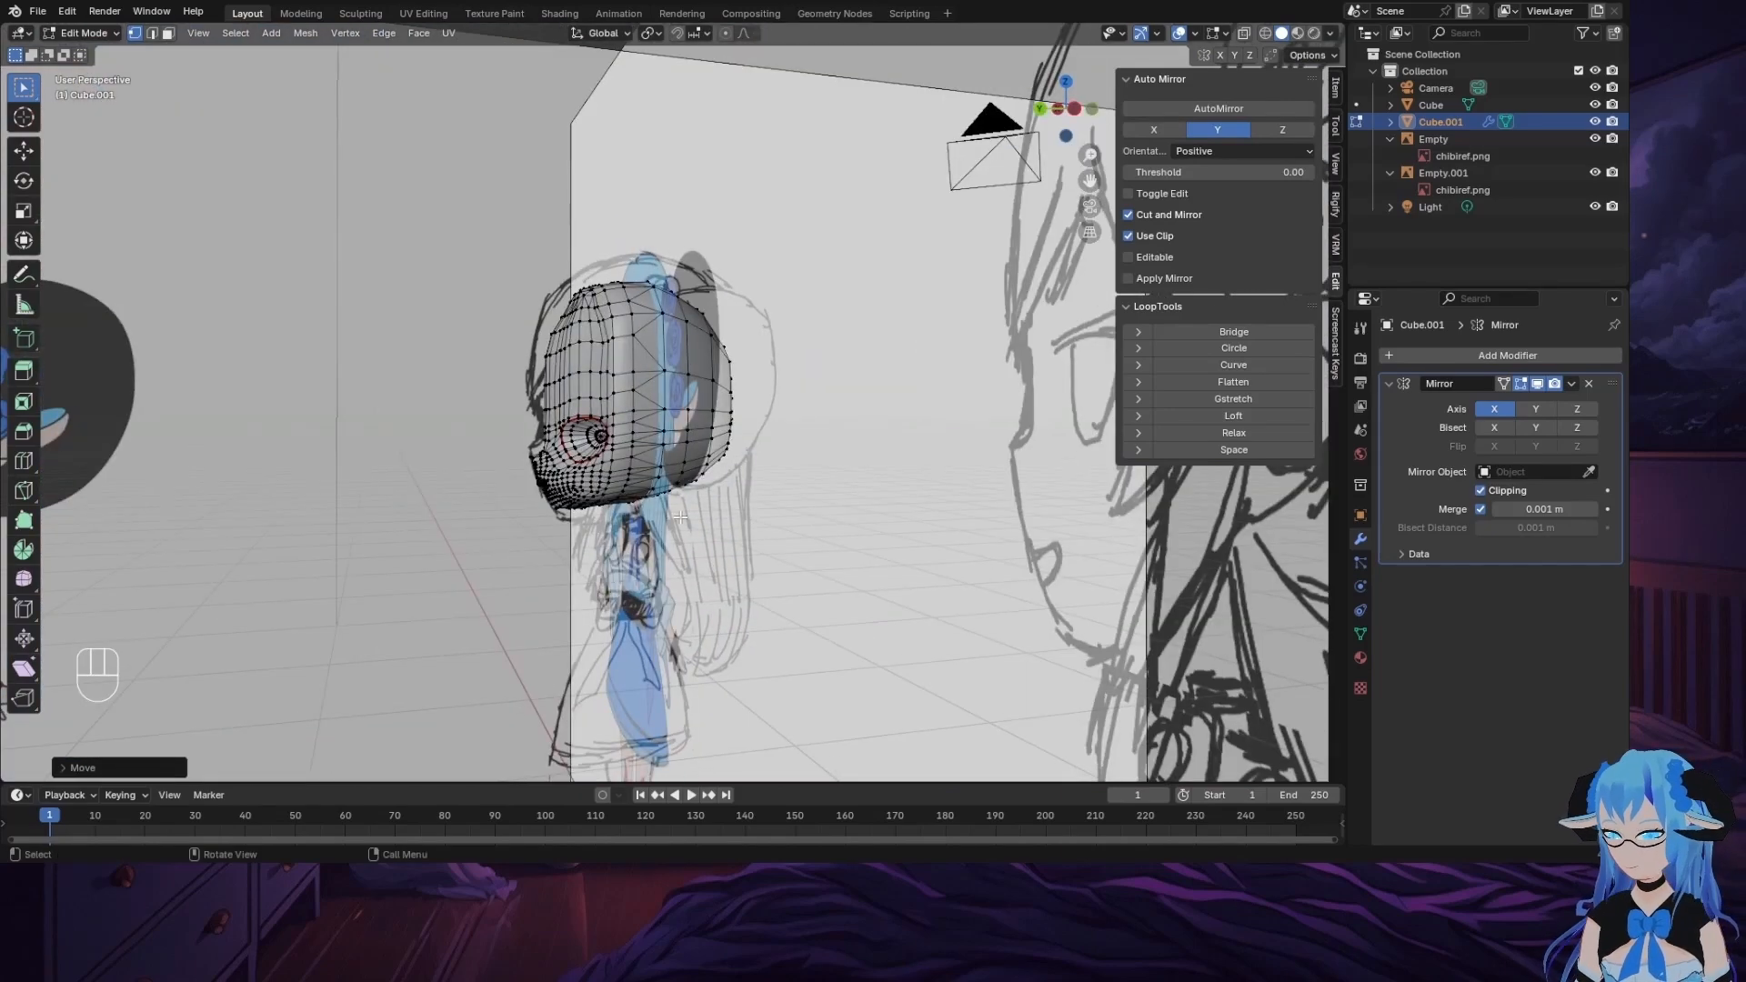
pyautogui.click(1078, 111)
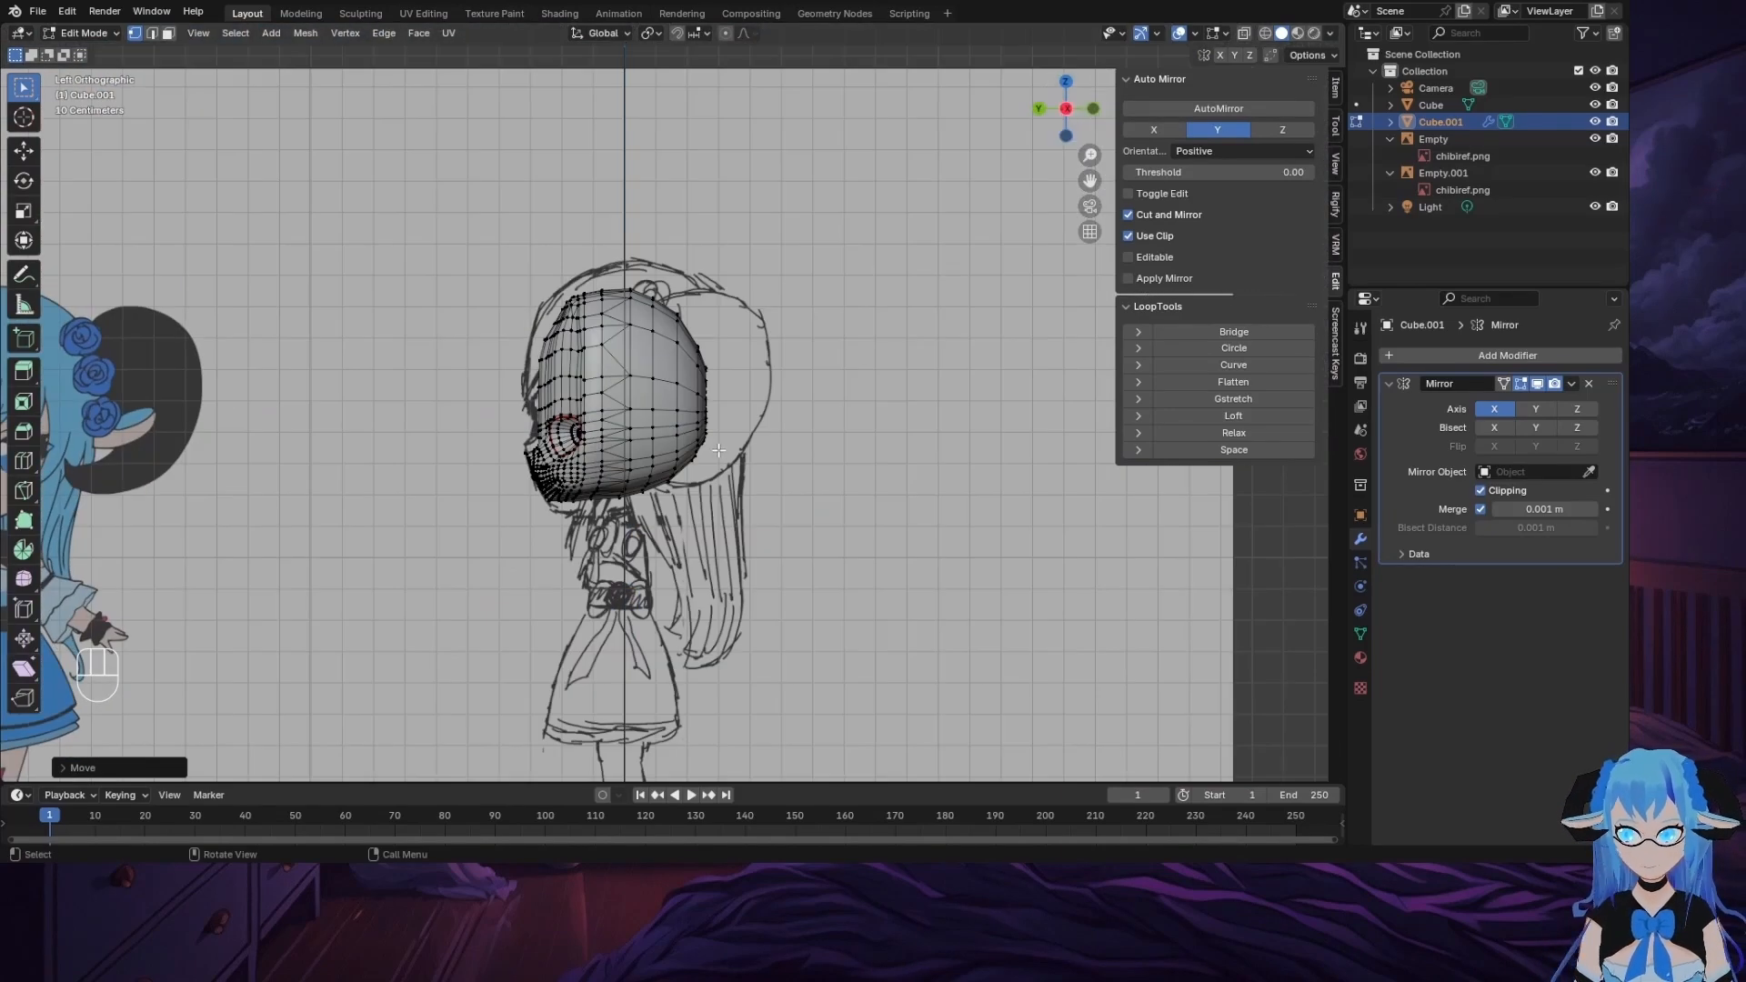
pyautogui.moveTo(718, 451); pyautogui.dragTo(841, 428, button='middle')
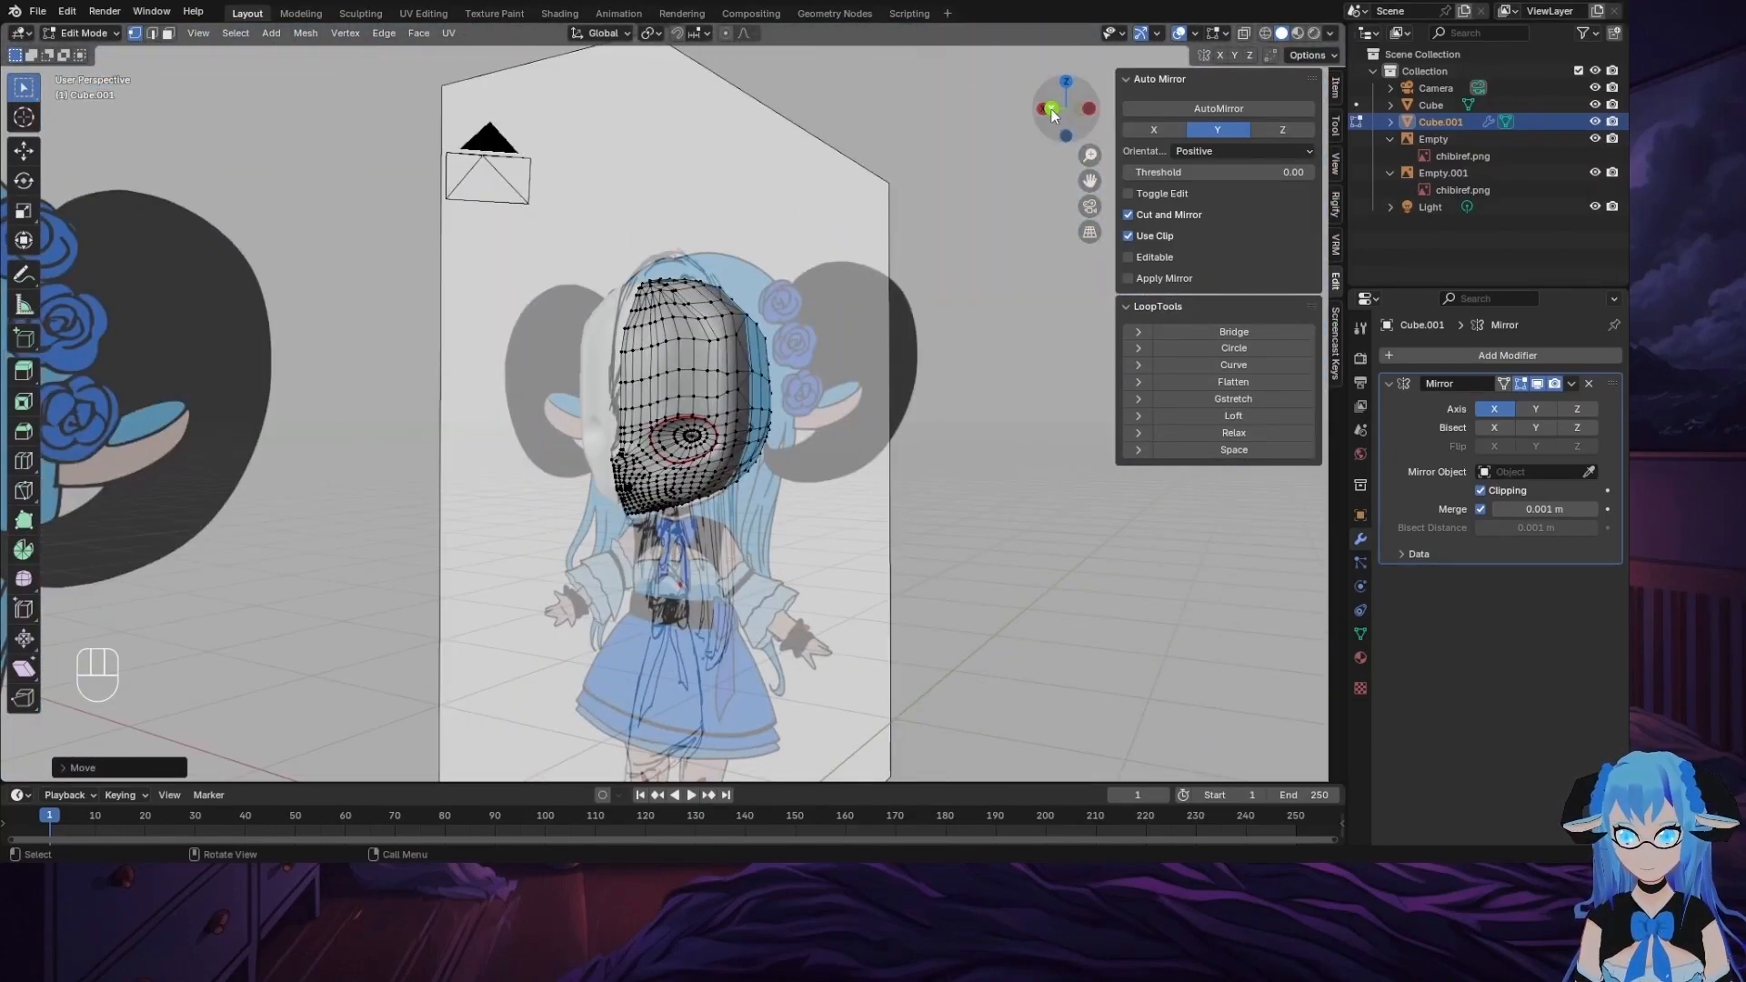
pyautogui.click(1052, 110)
pyautogui.click(1593, 139)
pyautogui.click(1593, 174)
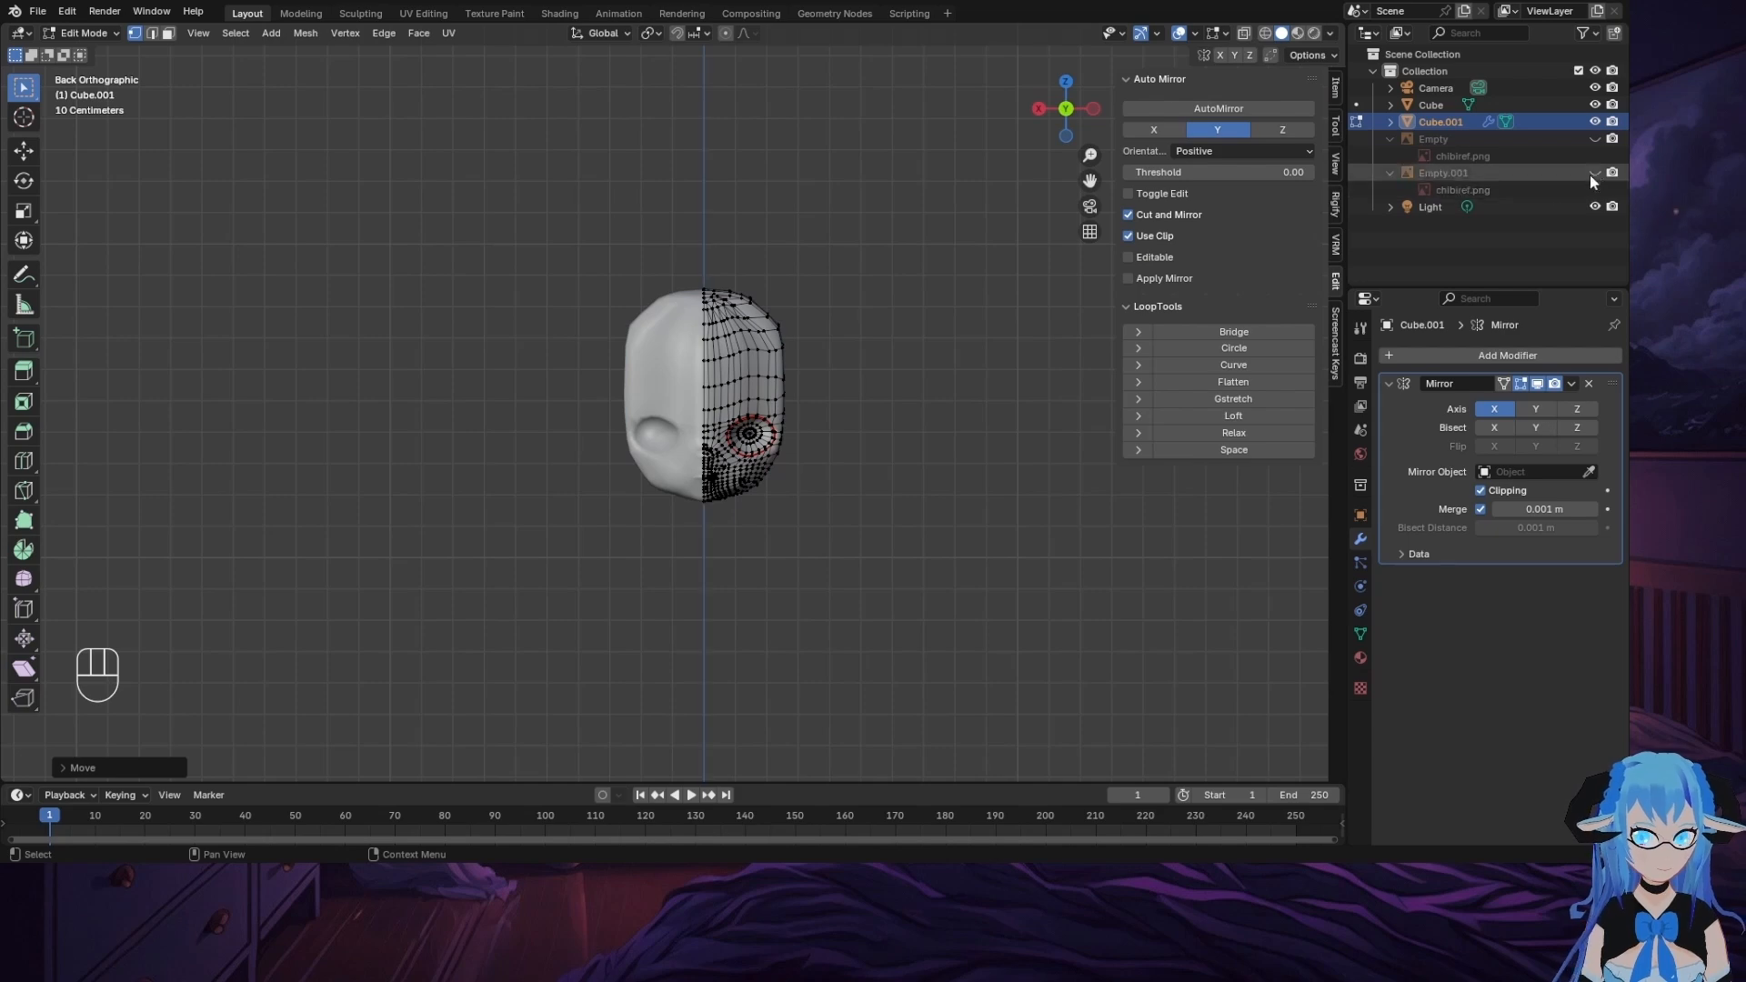
pyautogui.scroll(7, 660, 419)
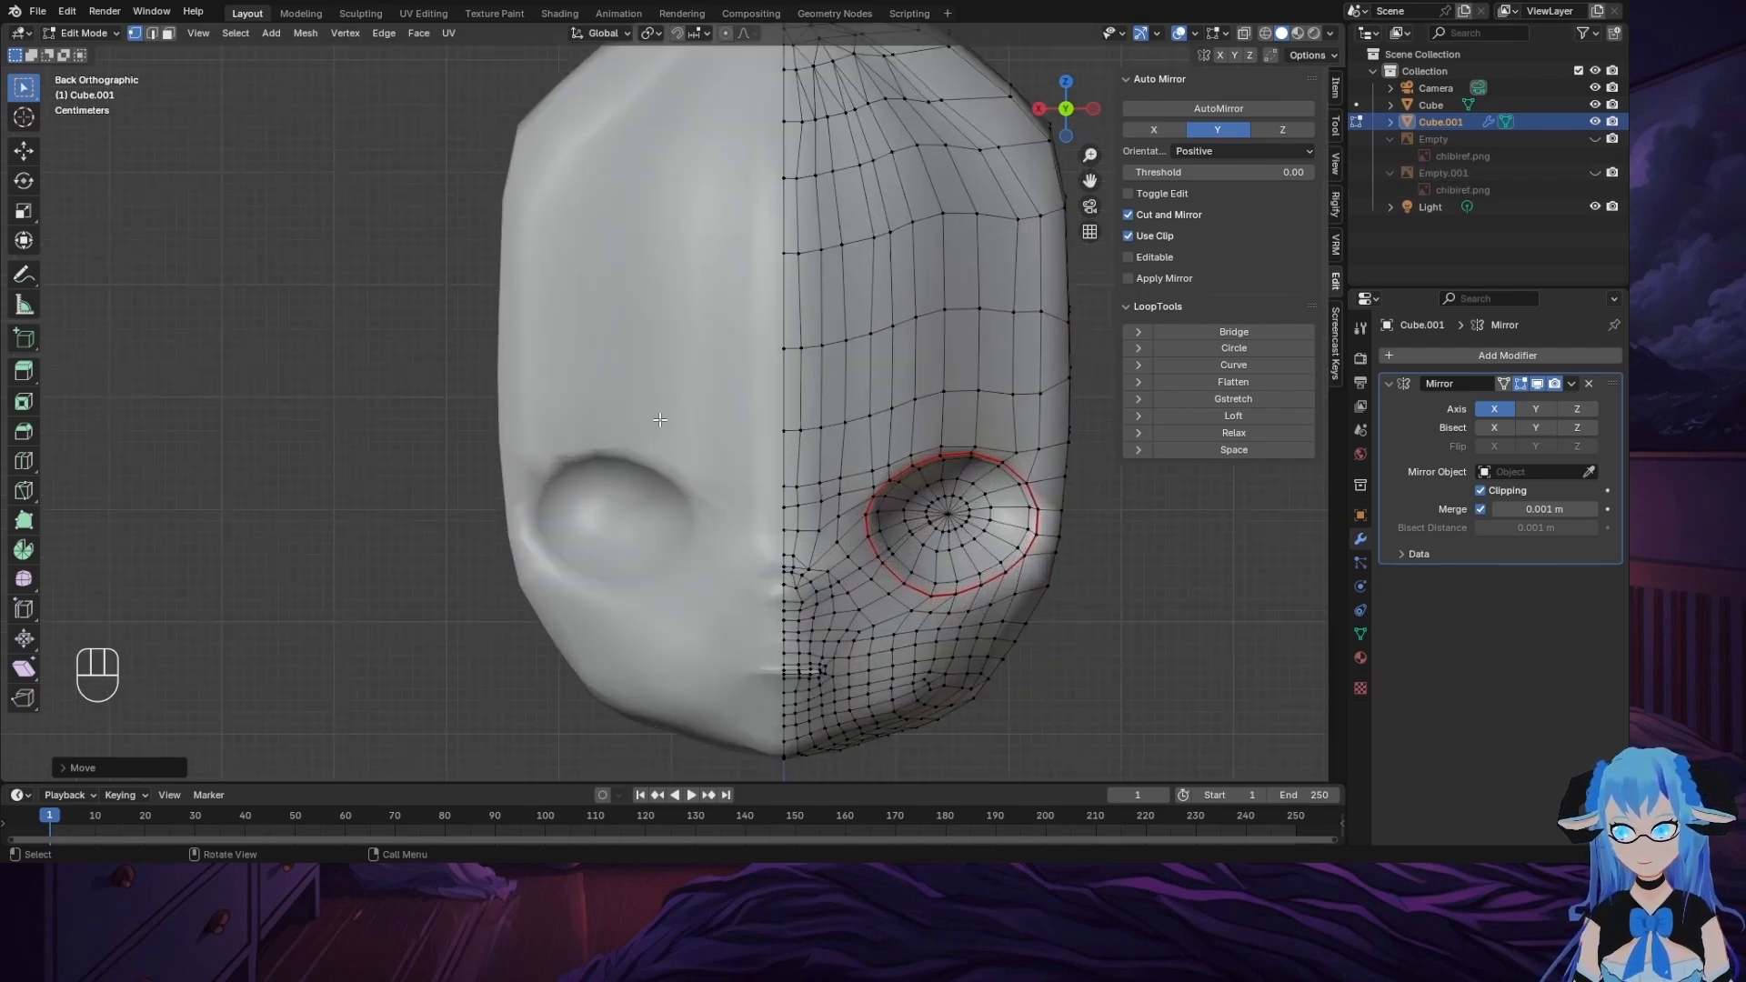
pyautogui.moveTo(660, 419); pyautogui.dragTo(844, 413, button='middle')
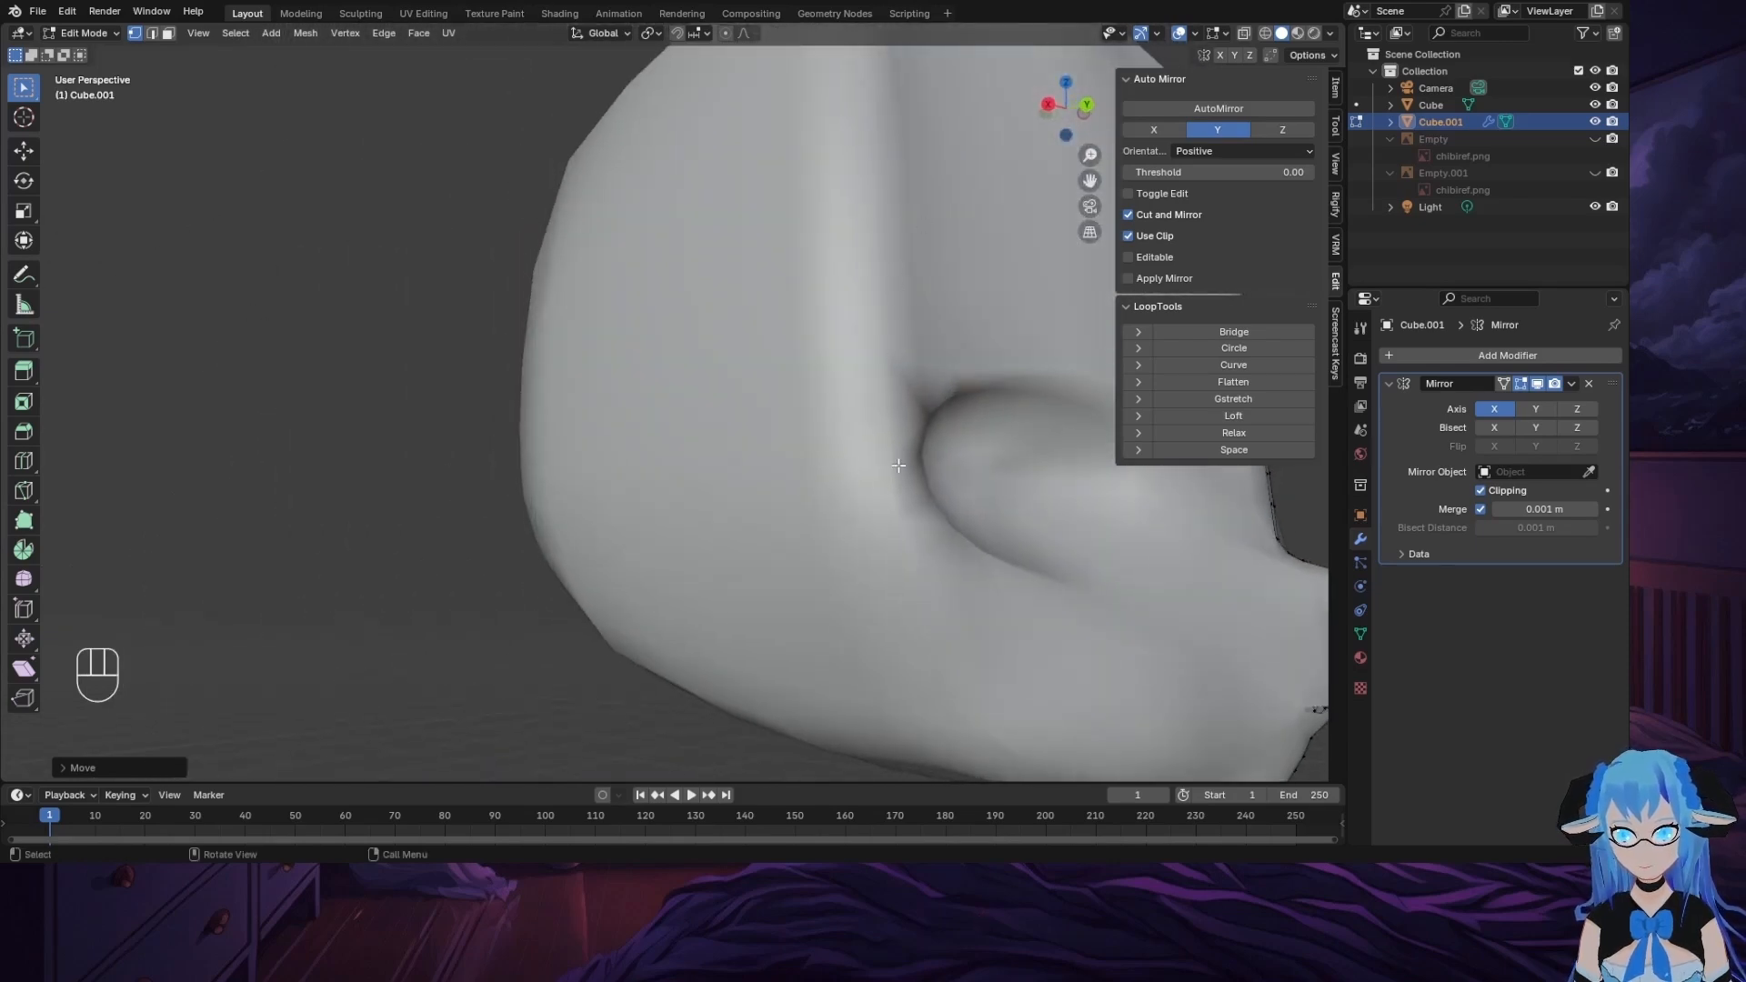
# Step: Switch the head mesh to Sculpt Mode with the Smooth brush and undo the first test stroke
pyautogui.click(101, 35)
pyautogui.click(86, 94)
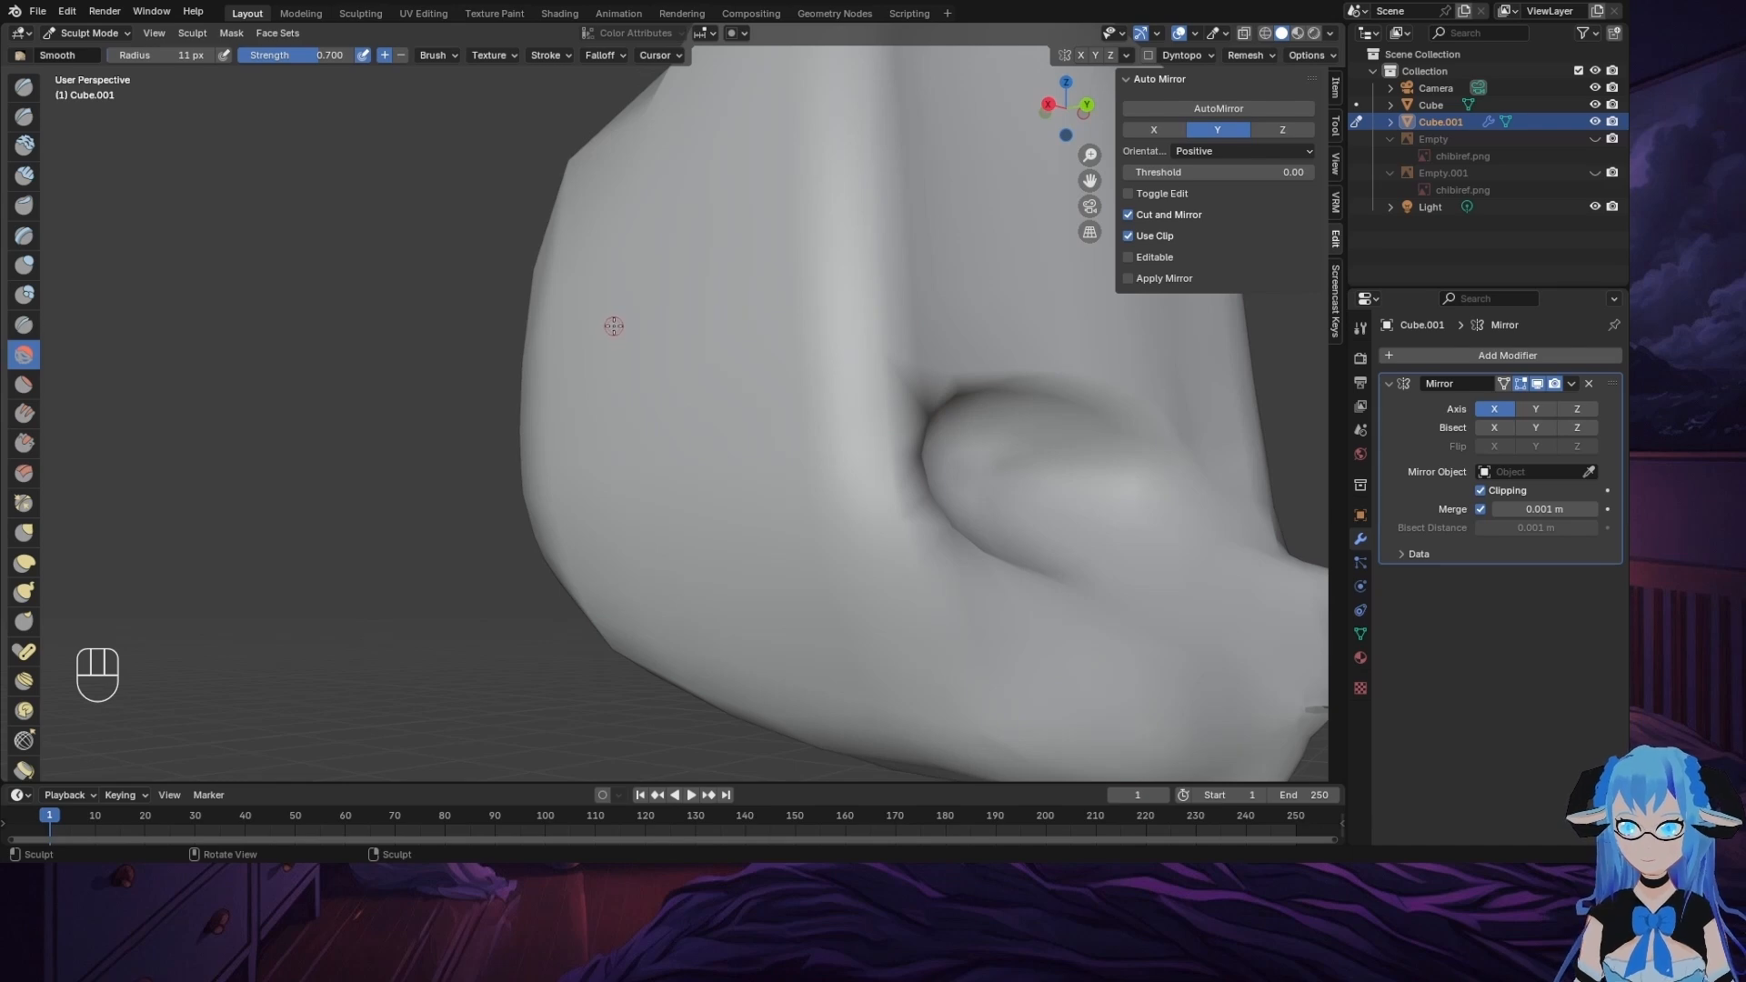
pyautogui.hotkey('ctrl', 'z')
pyautogui.moveTo(979, 269); pyautogui.dragTo(744, 274, button='middle')
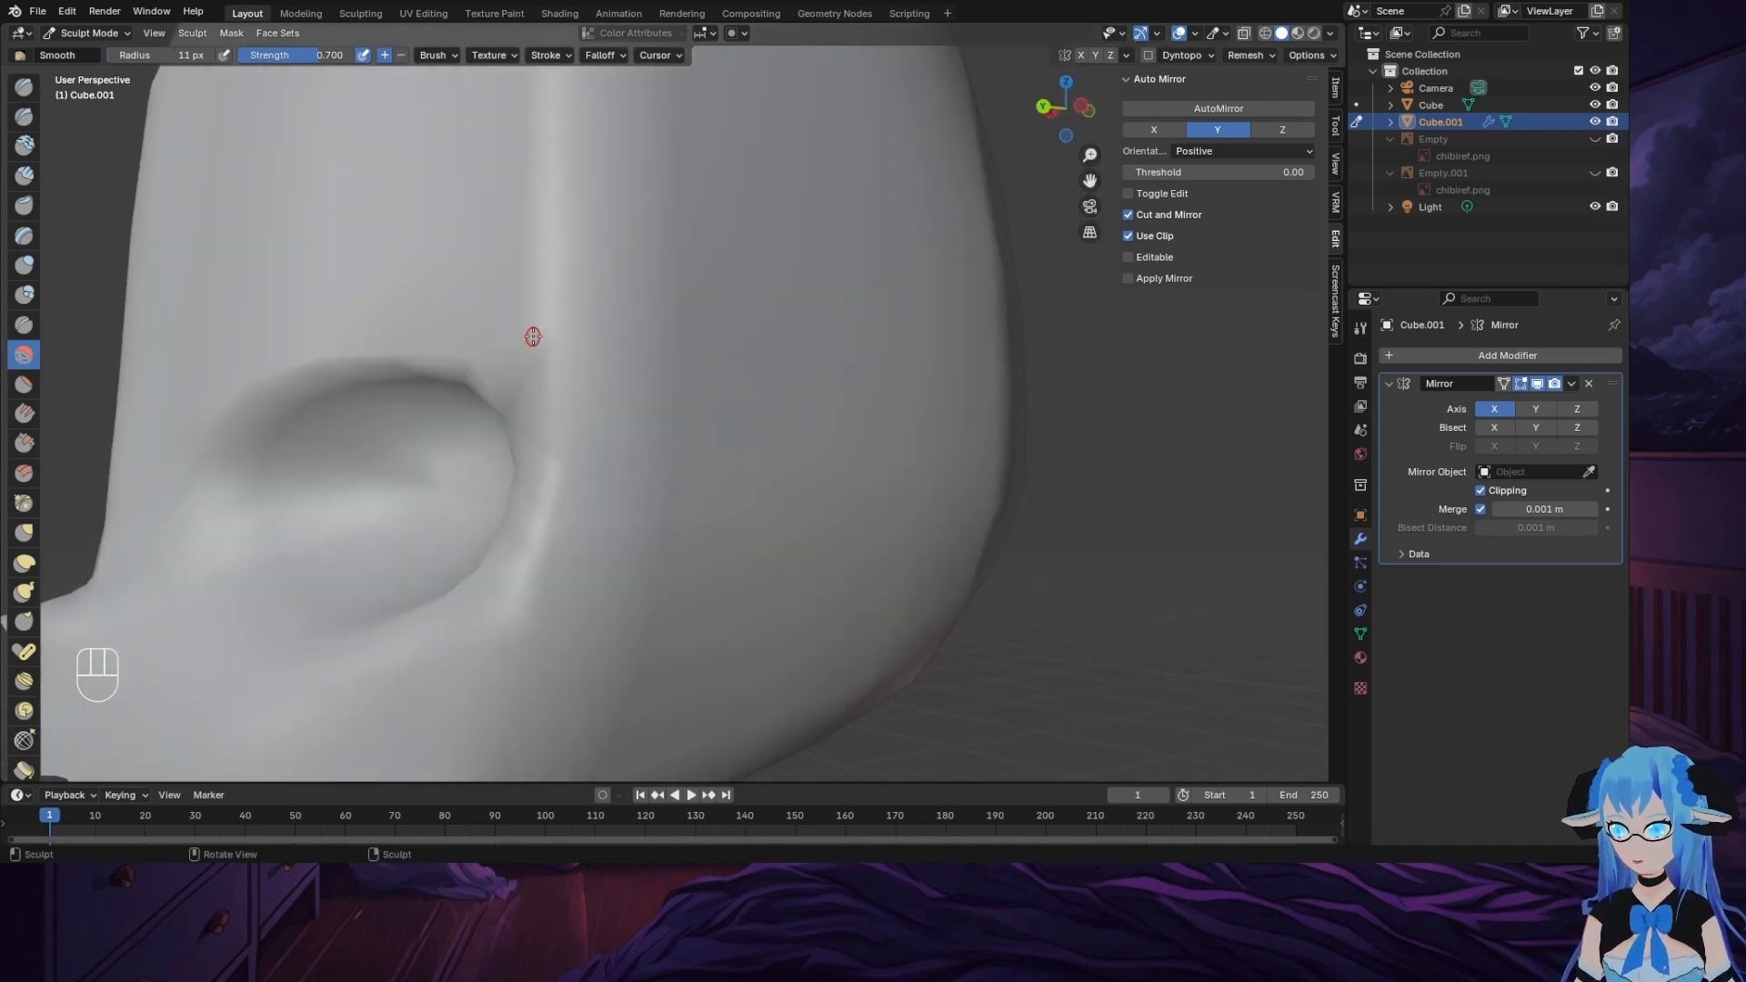
pyautogui.moveTo(709, 371); pyautogui.dragTo(834, 410, button='middle')
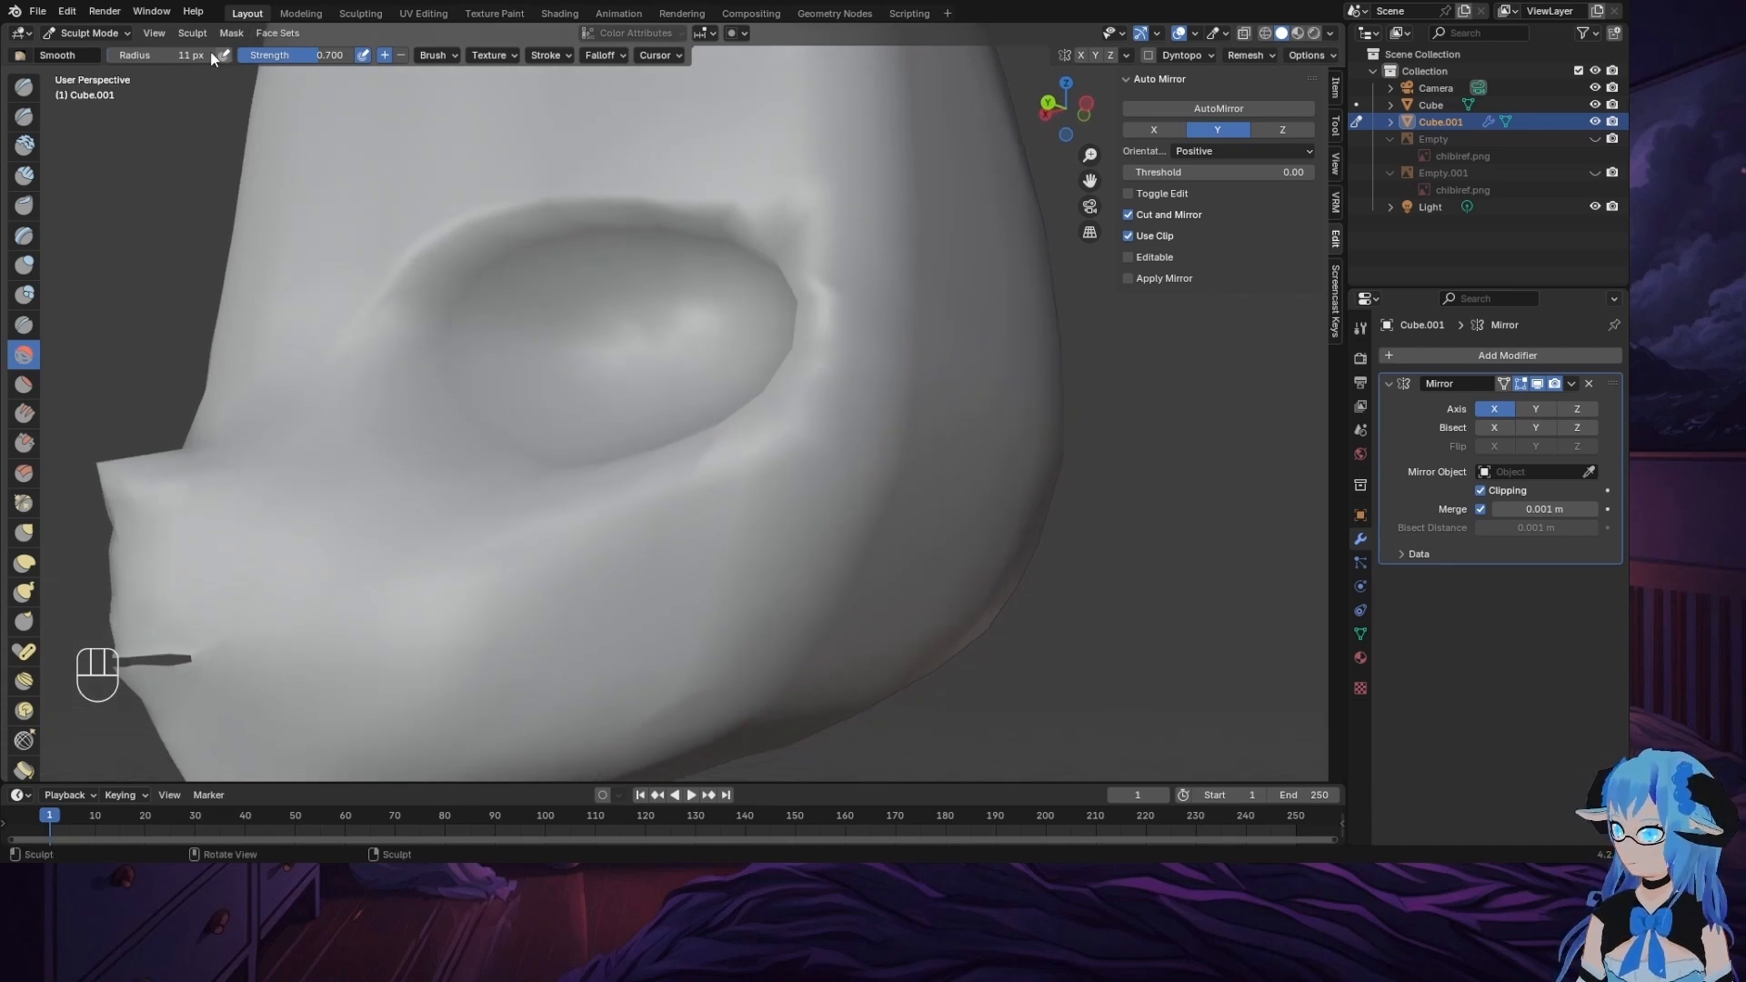
# Step: Try smoothing the ridge along the head's side with a 65 px radius at 0.700 strength, and undo the strokes
pyautogui.moveTo(751, 190)
pyautogui.mouseDown()
pyautogui.moveTo(824, 429)
pyautogui.moveTo(852, 444)
pyautogui.mouseUp()
pyautogui.moveTo(807, 679); pyautogui.dragTo(931, 423, button='middle')
pyautogui.scroll(-5, 954, 417)
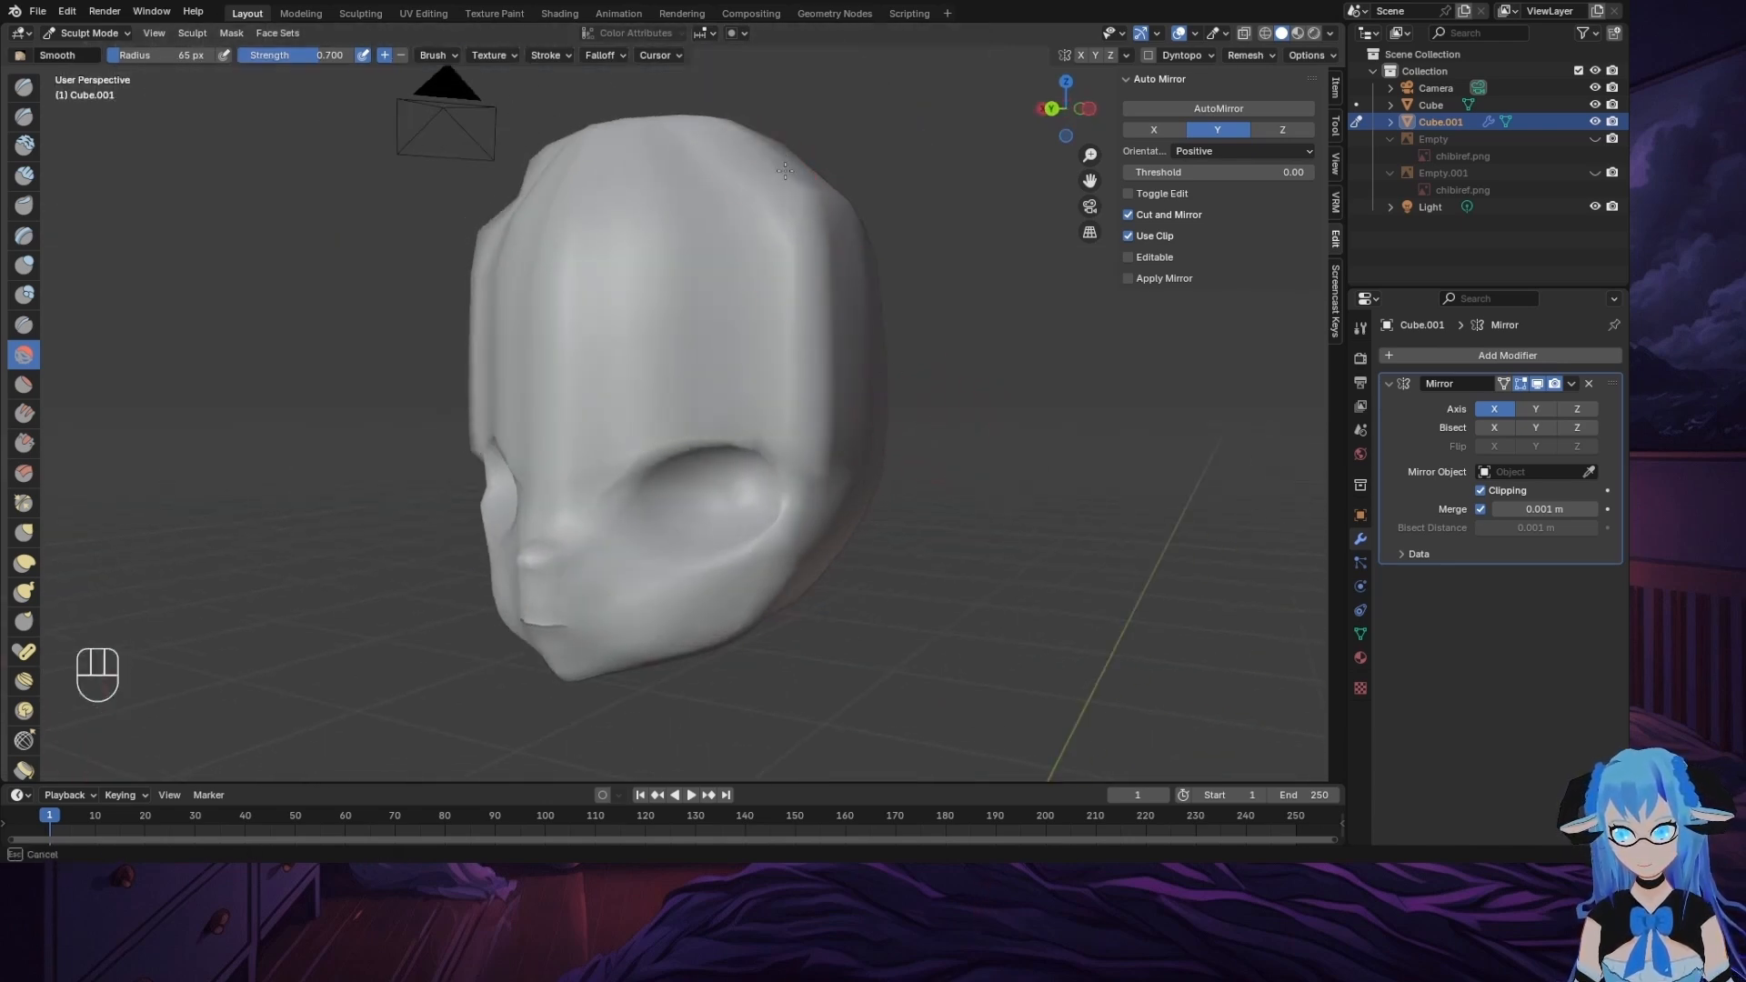
pyautogui.hotkey('ctrl', 'z')
pyautogui.hotkey('ctrl', 'z')
pyautogui.hotkey('ctrl', 'z')
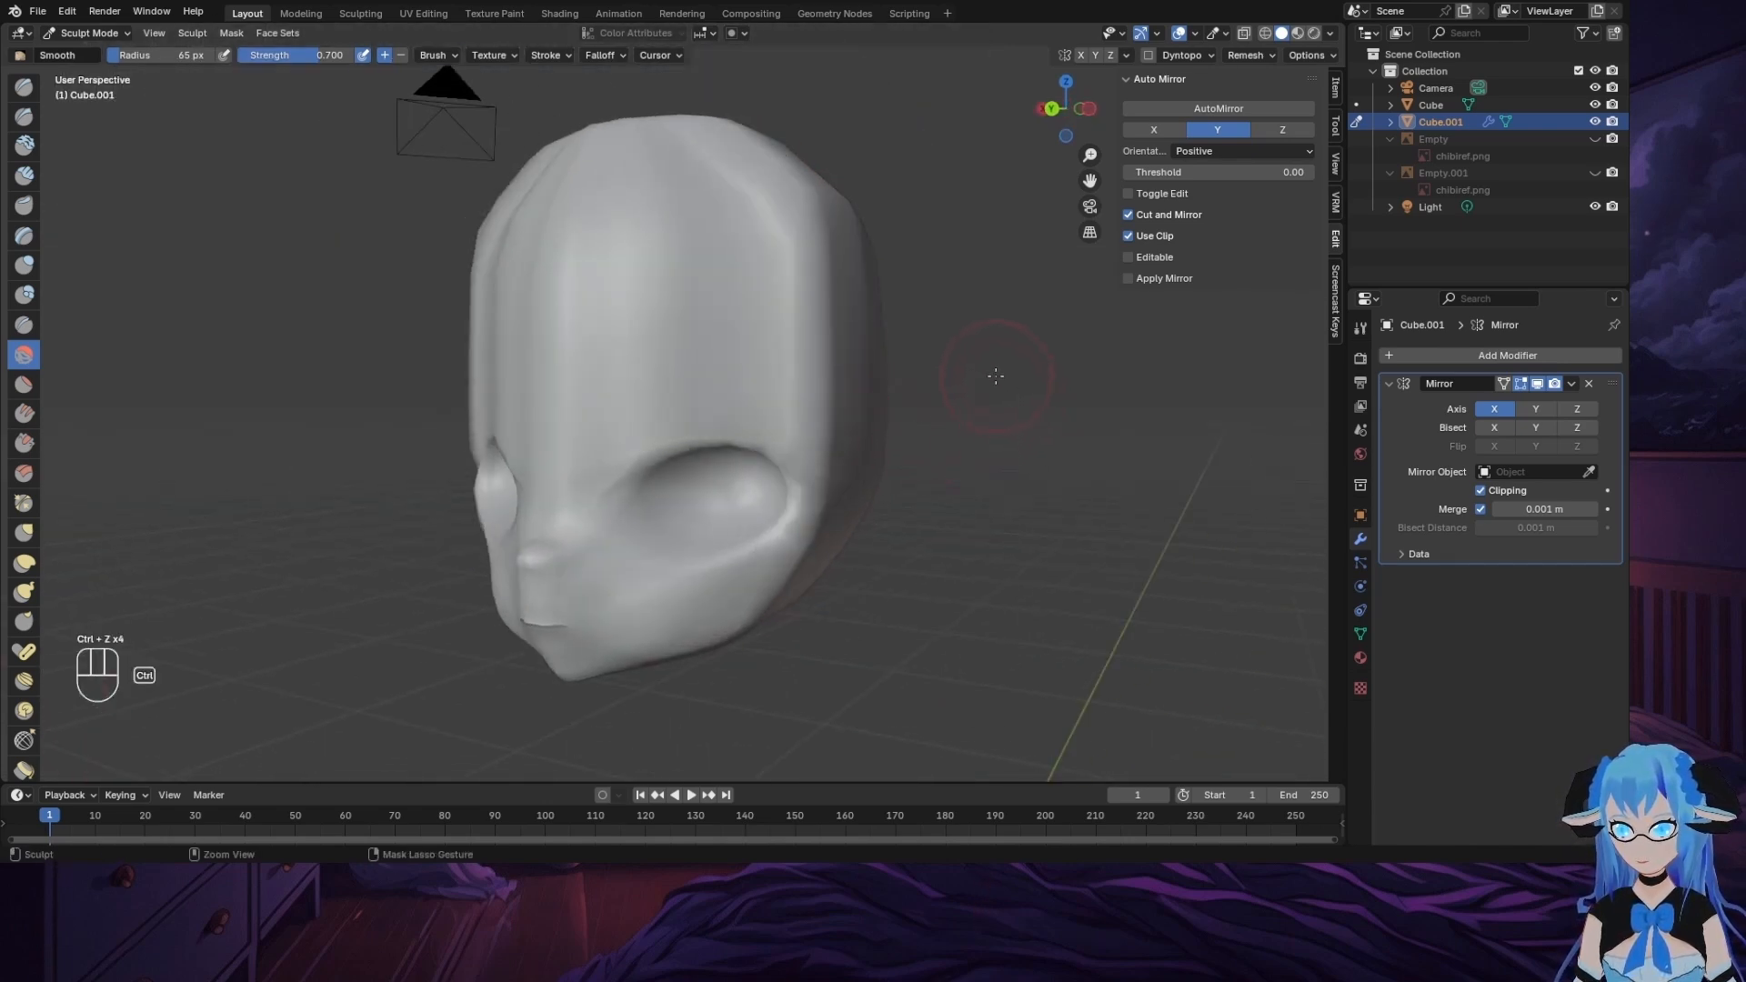
# Step: Set the Smooth brush strength to 0.340 and test it down the side of the head, undoing the strokes
pyautogui.moveTo(318, 55); pyautogui.dragTo(278, 56)
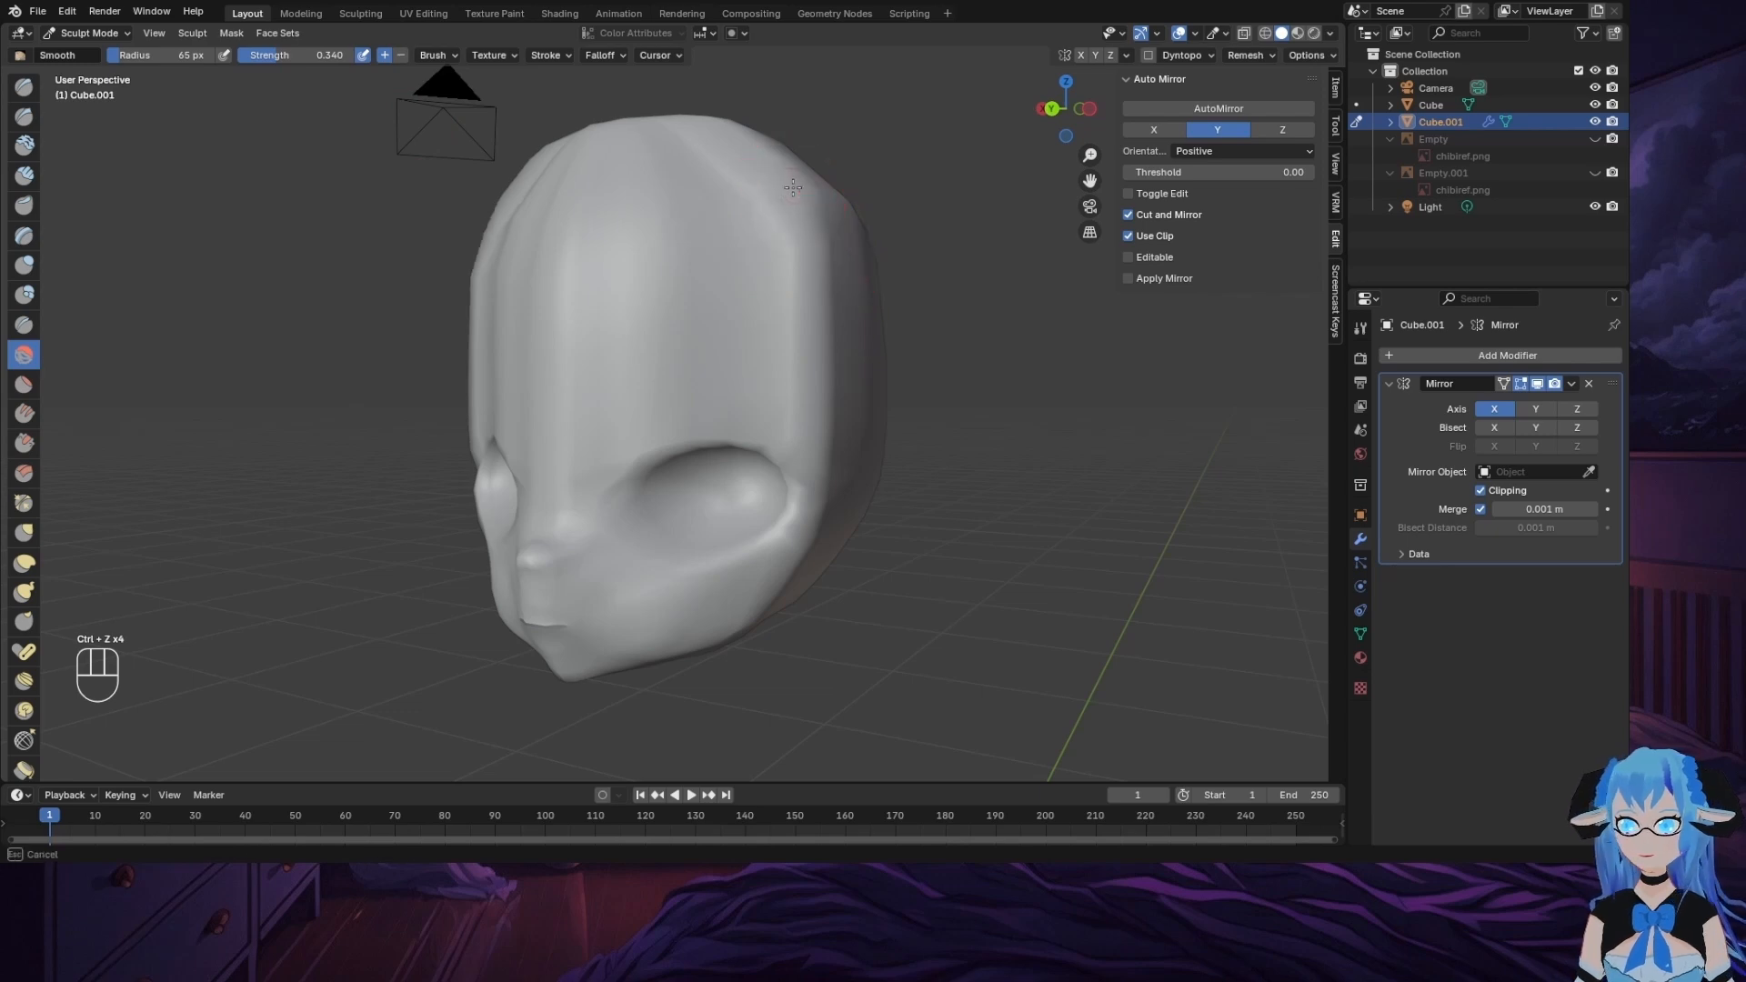
pyautogui.moveTo(793, 187)
pyautogui.mouseDown()
pyautogui.moveTo(833, 364)
pyautogui.moveTo(791, 591)
pyautogui.mouseUp()
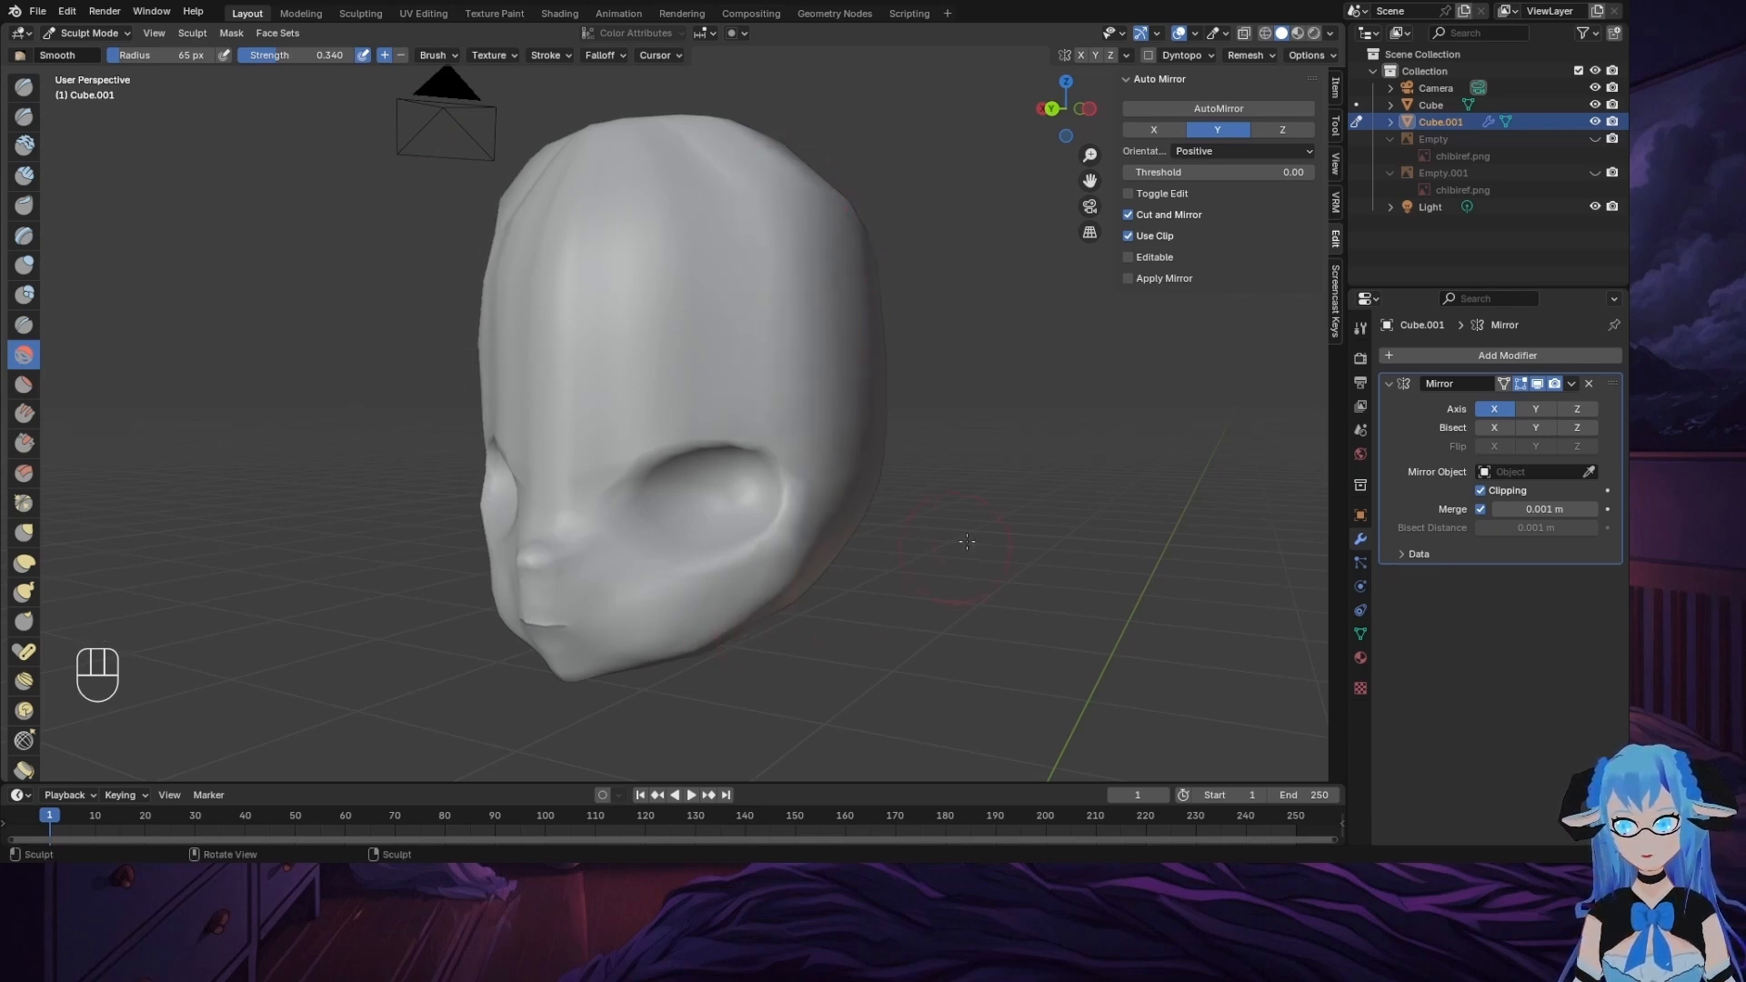
pyautogui.moveTo(967, 542); pyautogui.dragTo(1001, 468, button='middle')
pyautogui.hotkey('ctrl', 'z')
pyautogui.hotkey('ctrl', 'z')
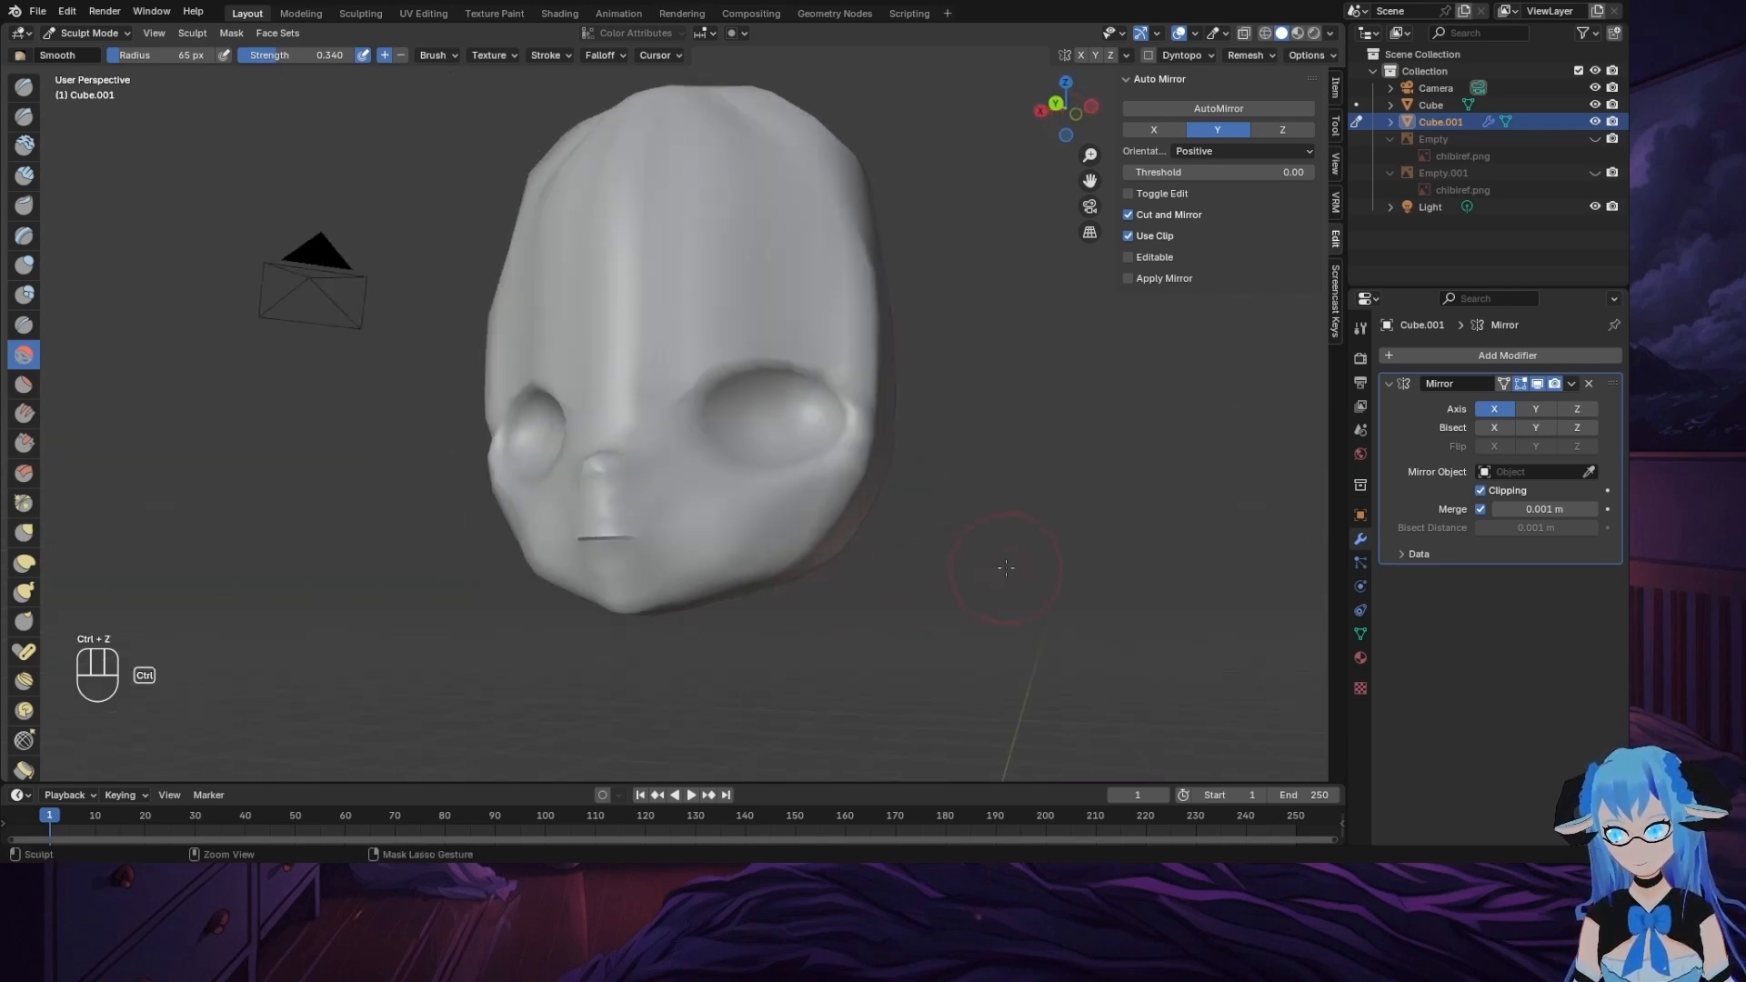
# Step: Try smoothing the outer eye-socket corner, the temple ridge and the top of the skull with the 65 px brush
pyautogui.moveTo(997, 371); pyautogui.dragTo(779, 378, button='middle')
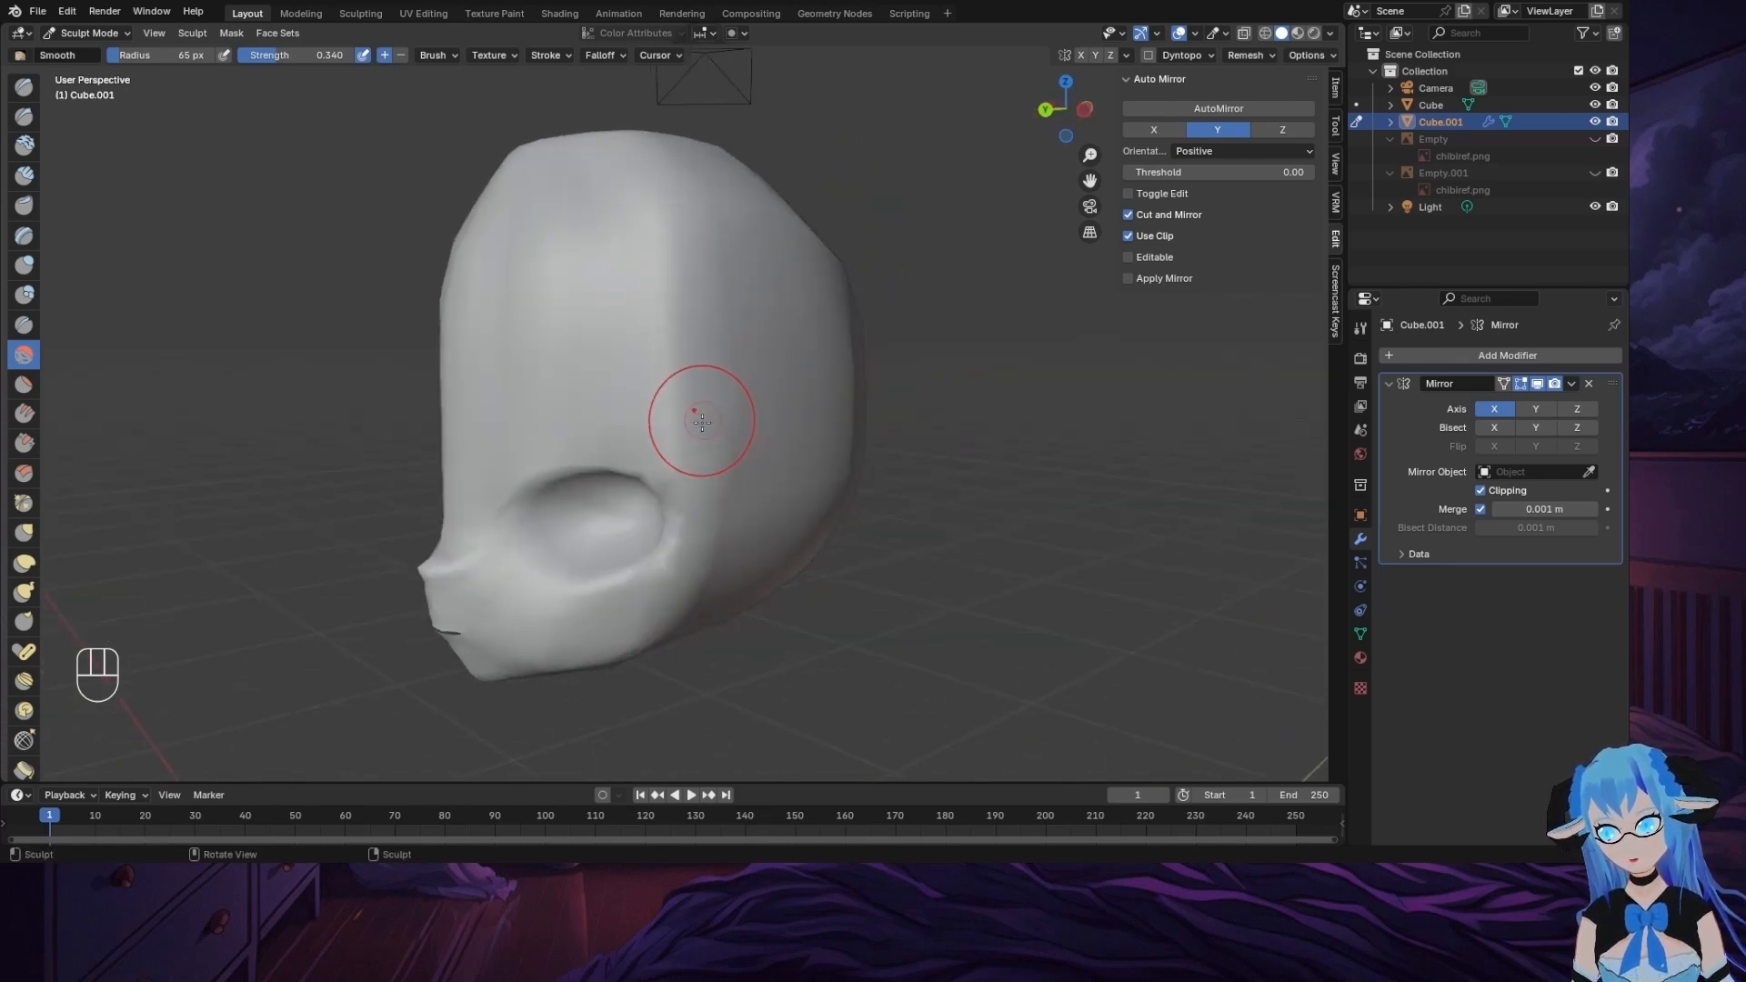
pyautogui.moveTo(670, 565); pyautogui.dragTo(687, 511)
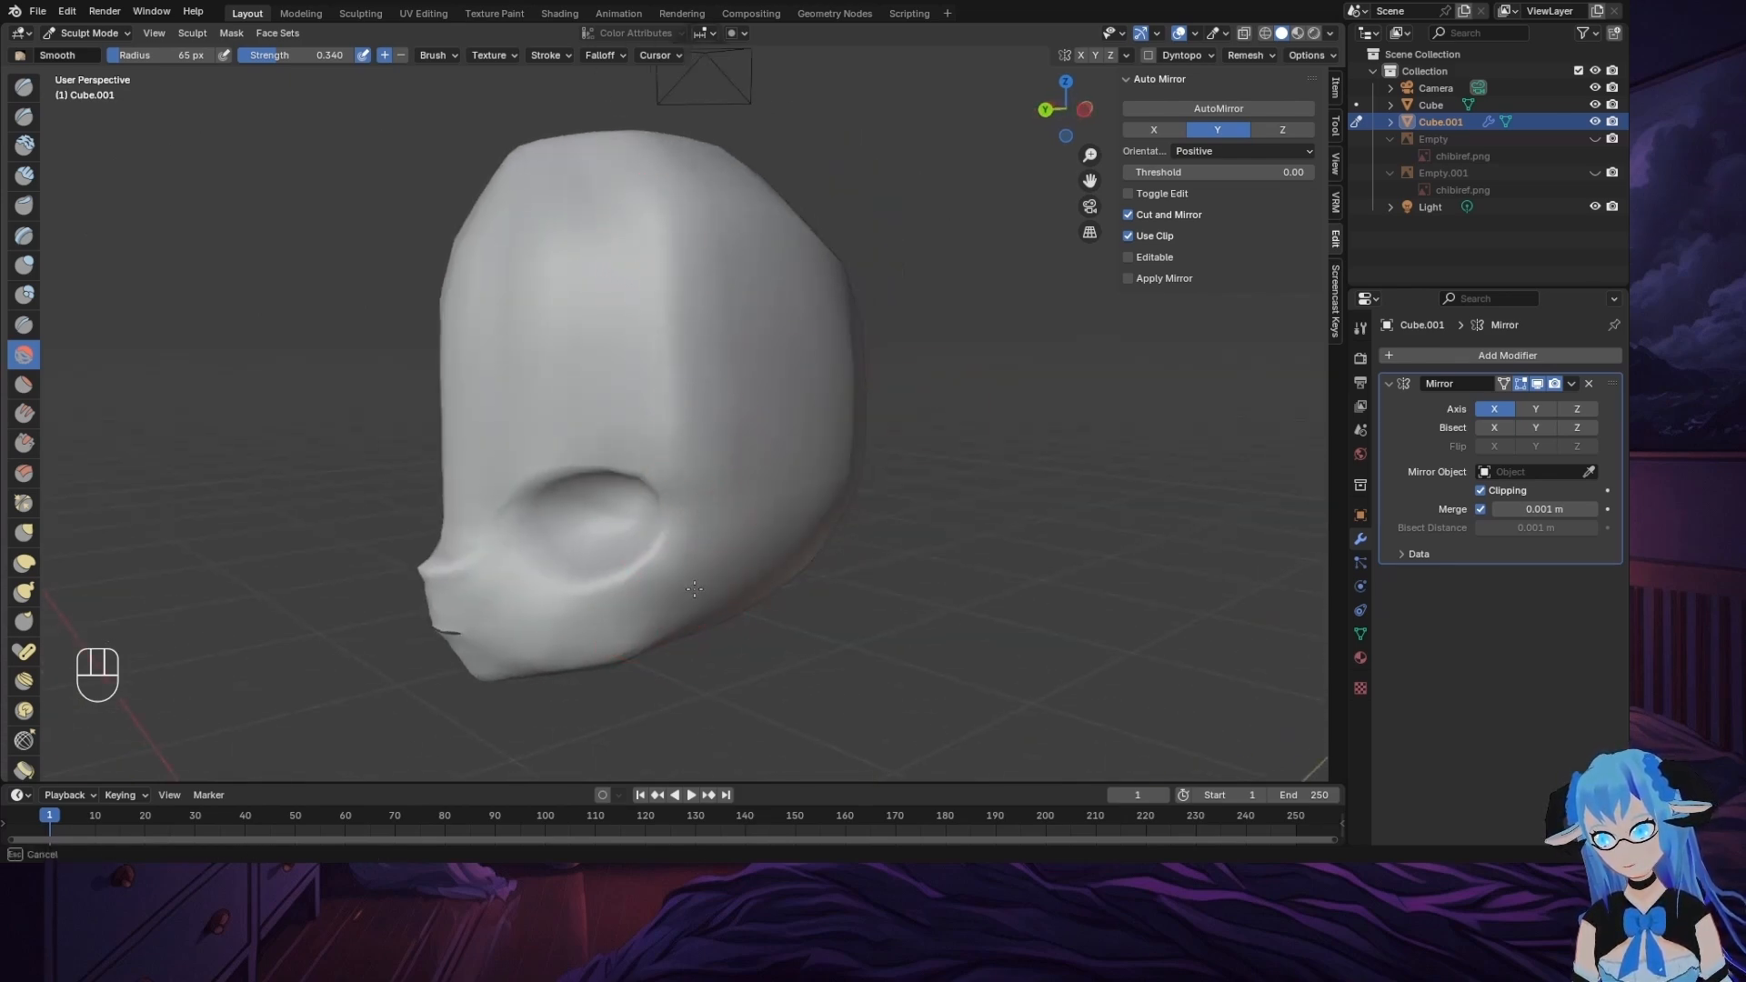
pyautogui.moveTo(721, 626)
pyautogui.mouseDown(button='middle')
pyautogui.moveTo(799, 506)
pyautogui.moveTo(825, 532)
pyautogui.mouseUp(button='middle')
pyautogui.moveTo(844, 425); pyautogui.dragTo(642, 427, button='middle')
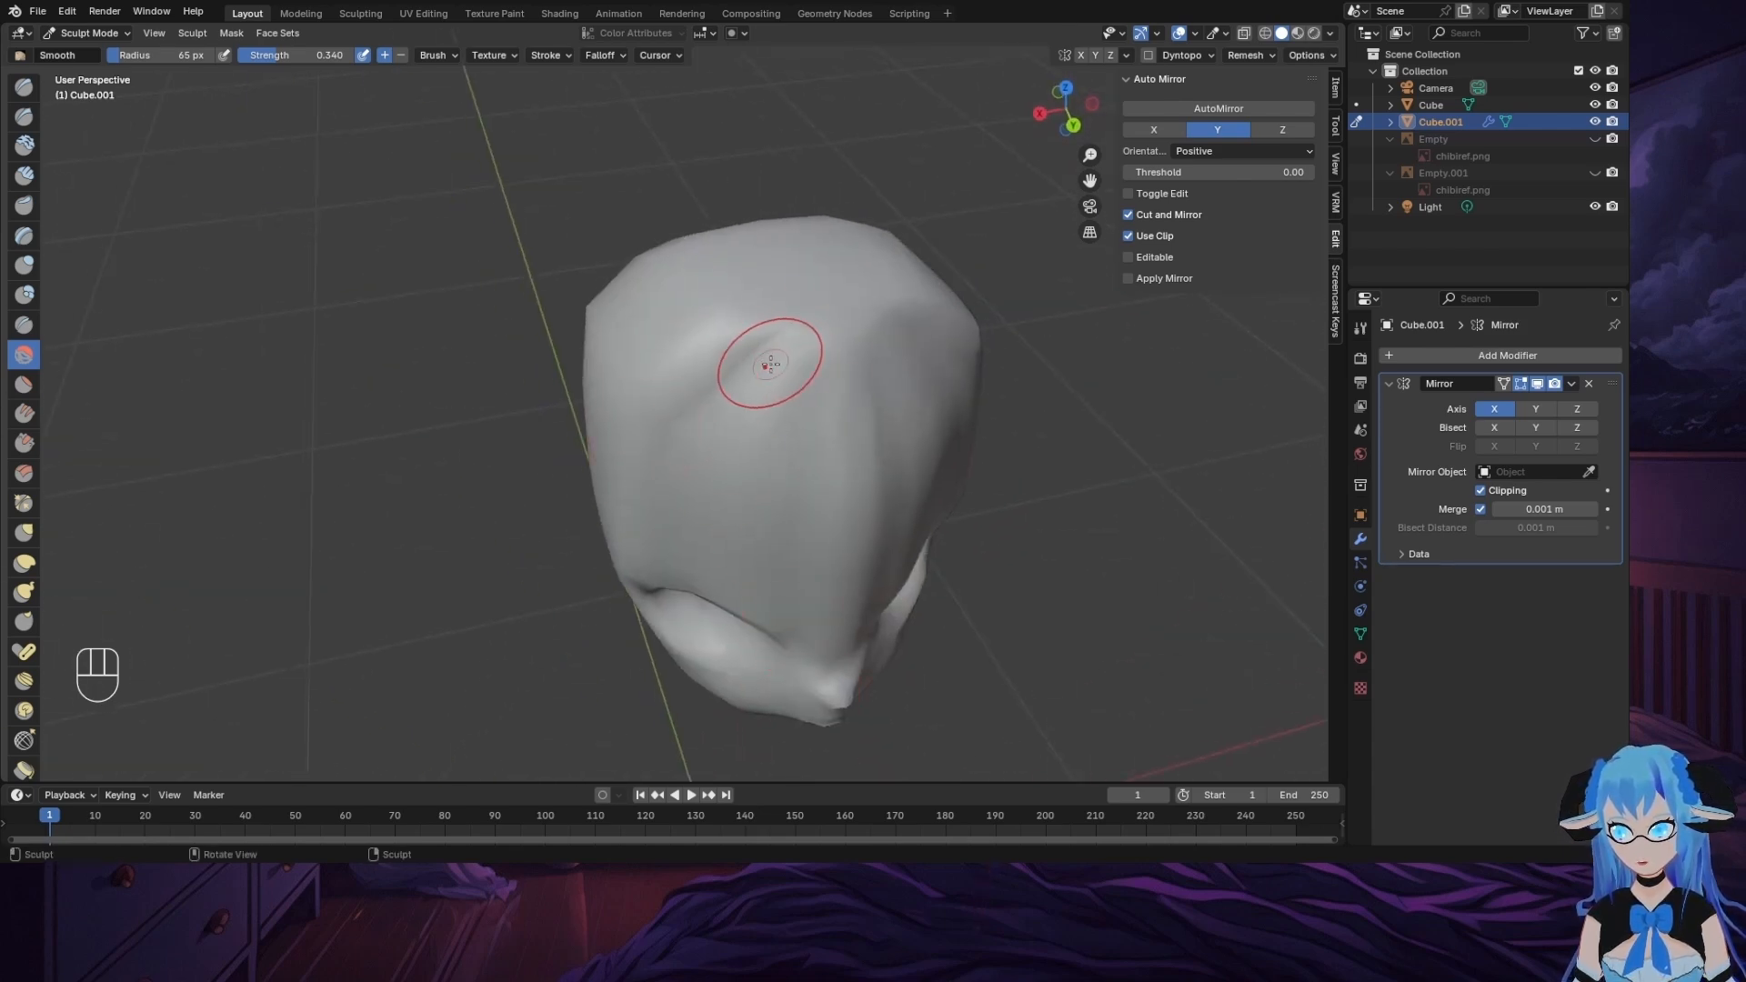
pyautogui.moveTo(857, 329)
pyautogui.mouseDown(button='middle')
pyautogui.moveTo(860, 382)
pyautogui.moveTo(644, 359)
pyautogui.moveTo(642, 414)
pyautogui.moveTo(681, 357)
pyautogui.moveTo(656, 252)
pyautogui.moveTo(616, 281)
pyautogui.moveTo(820, 299)
pyautogui.moveTo(636, 337)
pyautogui.moveTo(773, 273)
pyautogui.mouseUp(button='middle')
pyautogui.moveTo(844, 212); pyautogui.dragTo(721, 225, button='middle')
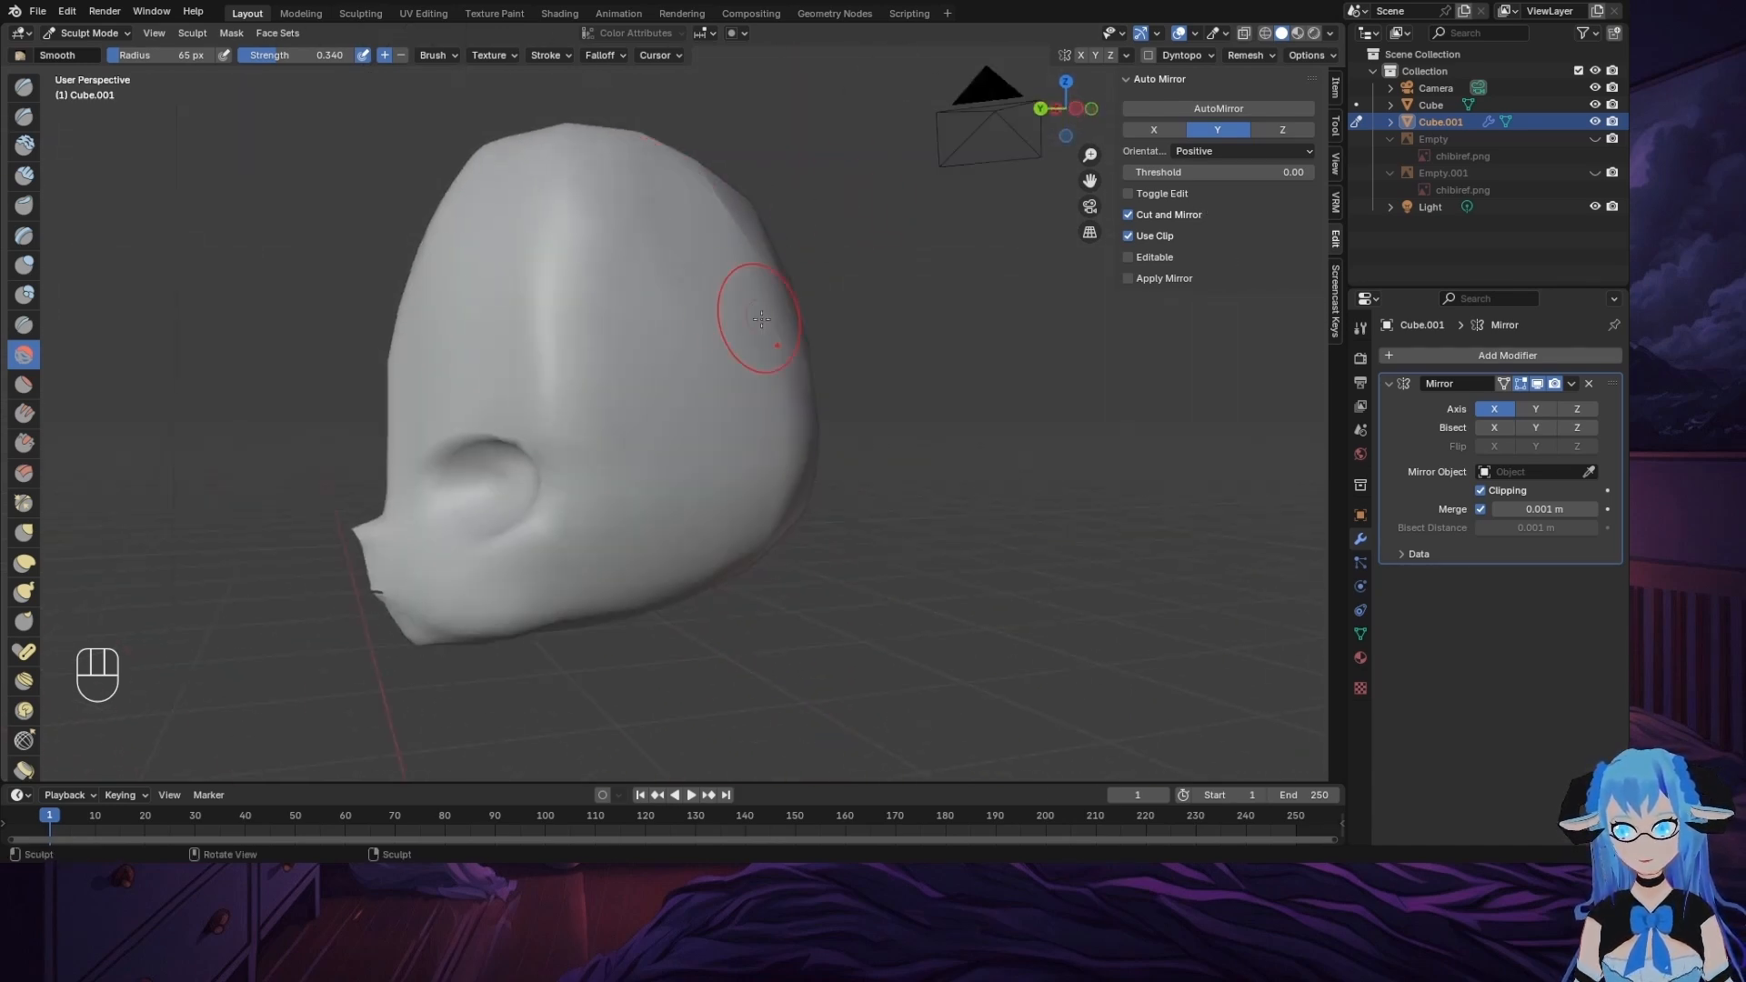
# Step: Undo the smoothing strokes on the eye-socket corner, temple and skull
pyautogui.hotkey('ctrl', 'z')
pyautogui.hotkey('ctrl', 'z')
pyautogui.moveTo(752, 312); pyautogui.dragTo(1111, 339, button='middle')
pyautogui.hotkey('ctrl', 'z')
pyautogui.hotkey('ctrl', 'z')
pyautogui.hotkey('ctrl', 'z')
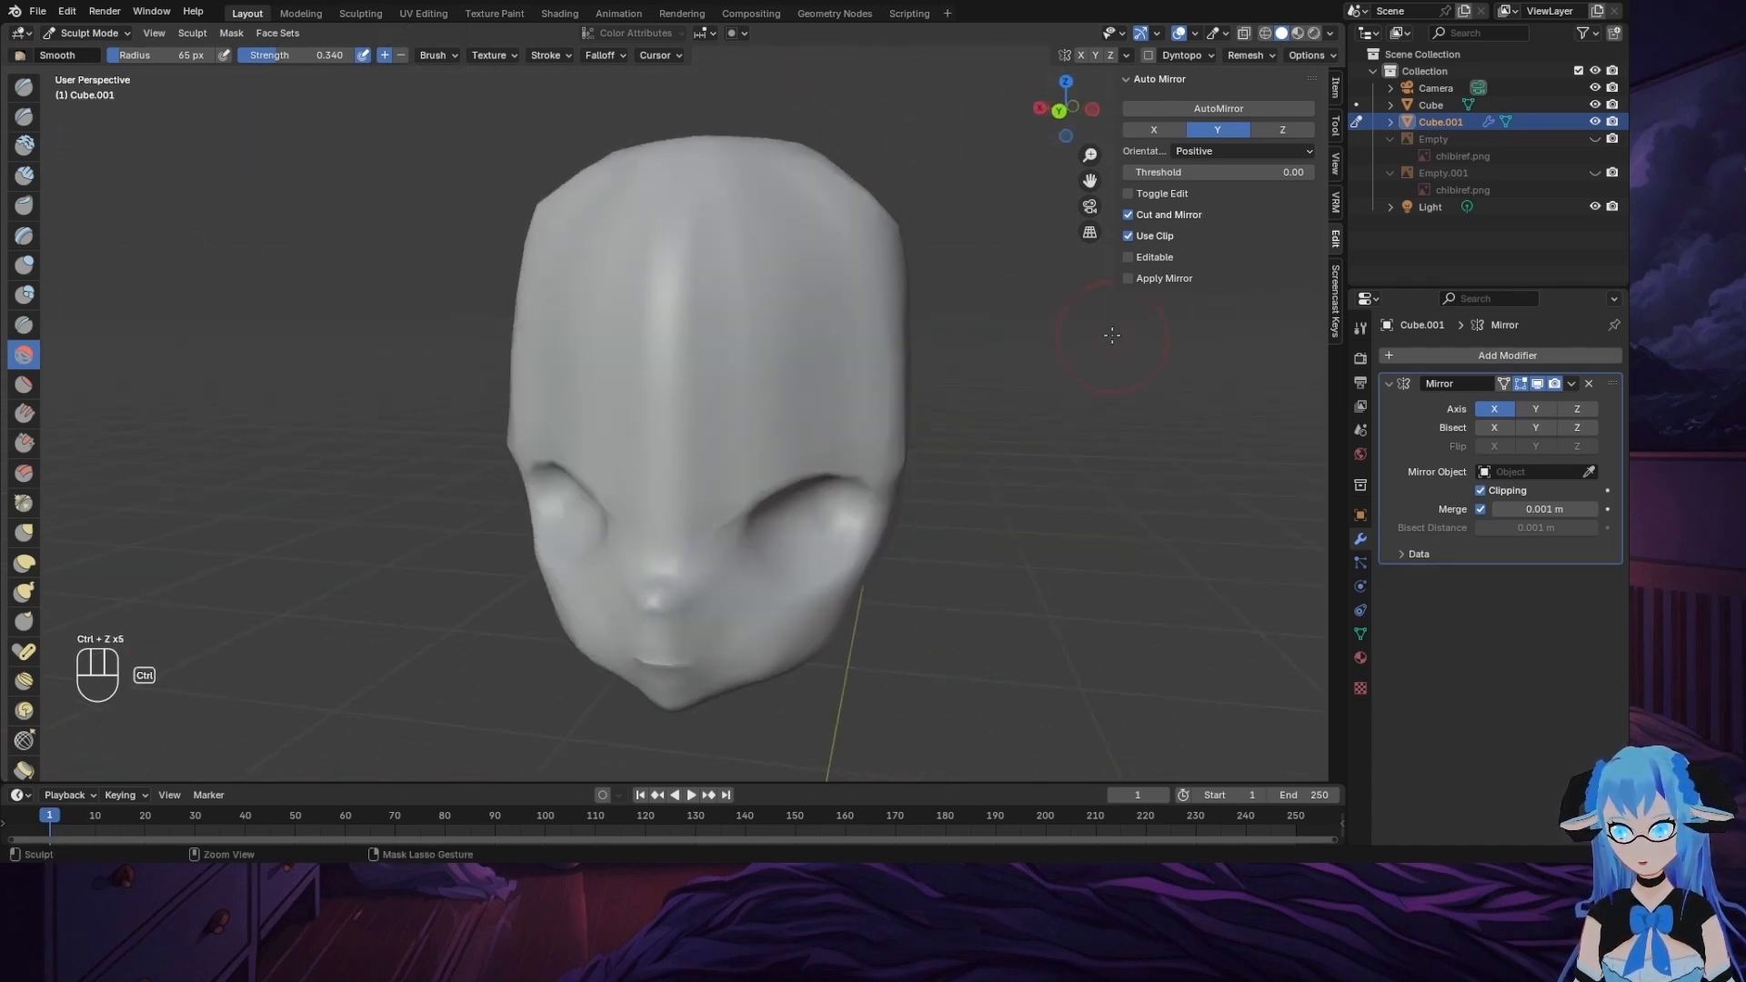
# Step: Enlarge the Smooth brush radius to 320 px and smooth the upper forehead and side of the skull
pyautogui.scroll(1, 716, 347)
pyautogui.moveTo(714, 350)
pyautogui.mouseDown(button='middle')
pyautogui.moveTo(731, 317)
pyautogui.moveTo(753, 318)
pyautogui.moveTo(712, 352)
pyautogui.mouseUp(button='middle')
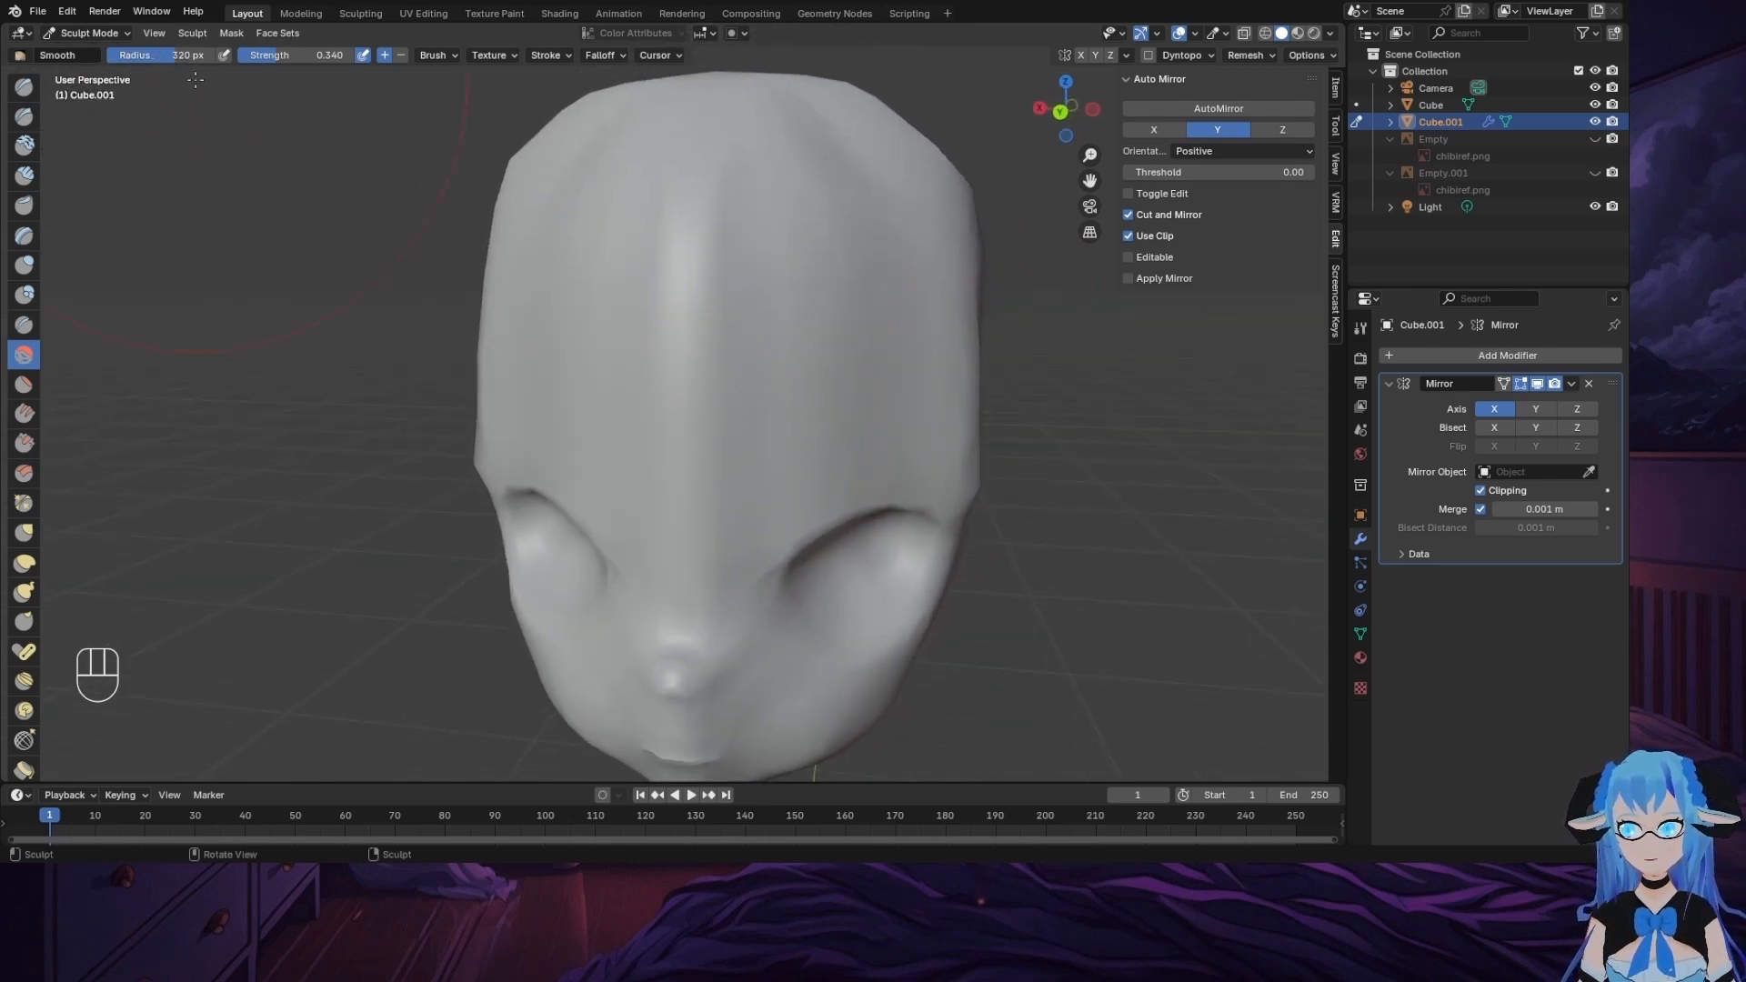
pyautogui.moveTo(897, 244)
pyautogui.mouseDown()
pyautogui.moveTo(912, 261)
pyautogui.moveTo(860, 125)
pyautogui.mouseUp()
pyautogui.moveTo(860, 124)
pyautogui.mouseDown(button='middle')
pyautogui.moveTo(702, 389)
pyautogui.moveTo(782, 428)
pyautogui.moveTo(682, 498)
pyautogui.mouseUp(button='middle')
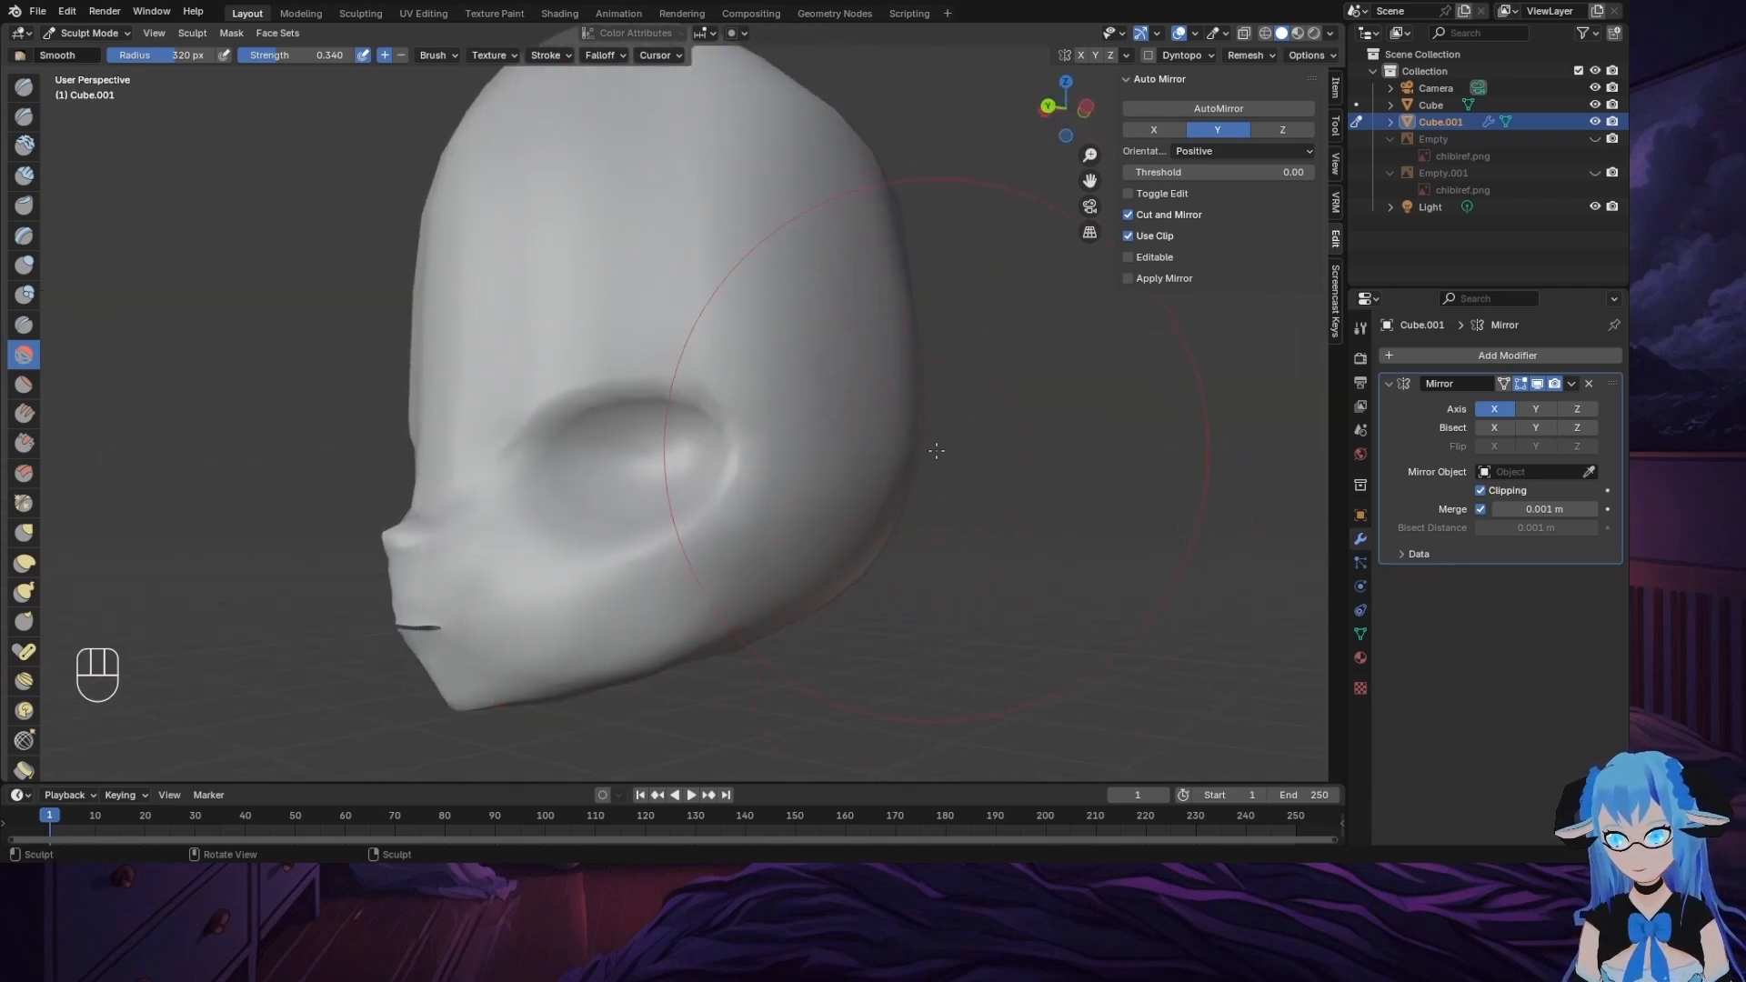
# Step: Smooth the back, underside and front contours of the head with the 320 px brush, working around it from several angles
pyautogui.moveTo(909, 410)
pyautogui.mouseDown(button='middle')
pyautogui.moveTo(1037, 409)
pyautogui.moveTo(982, 400)
pyautogui.moveTo(906, 423)
pyautogui.moveTo(936, 358)
pyautogui.moveTo(774, 367)
pyautogui.mouseUp(button='middle')
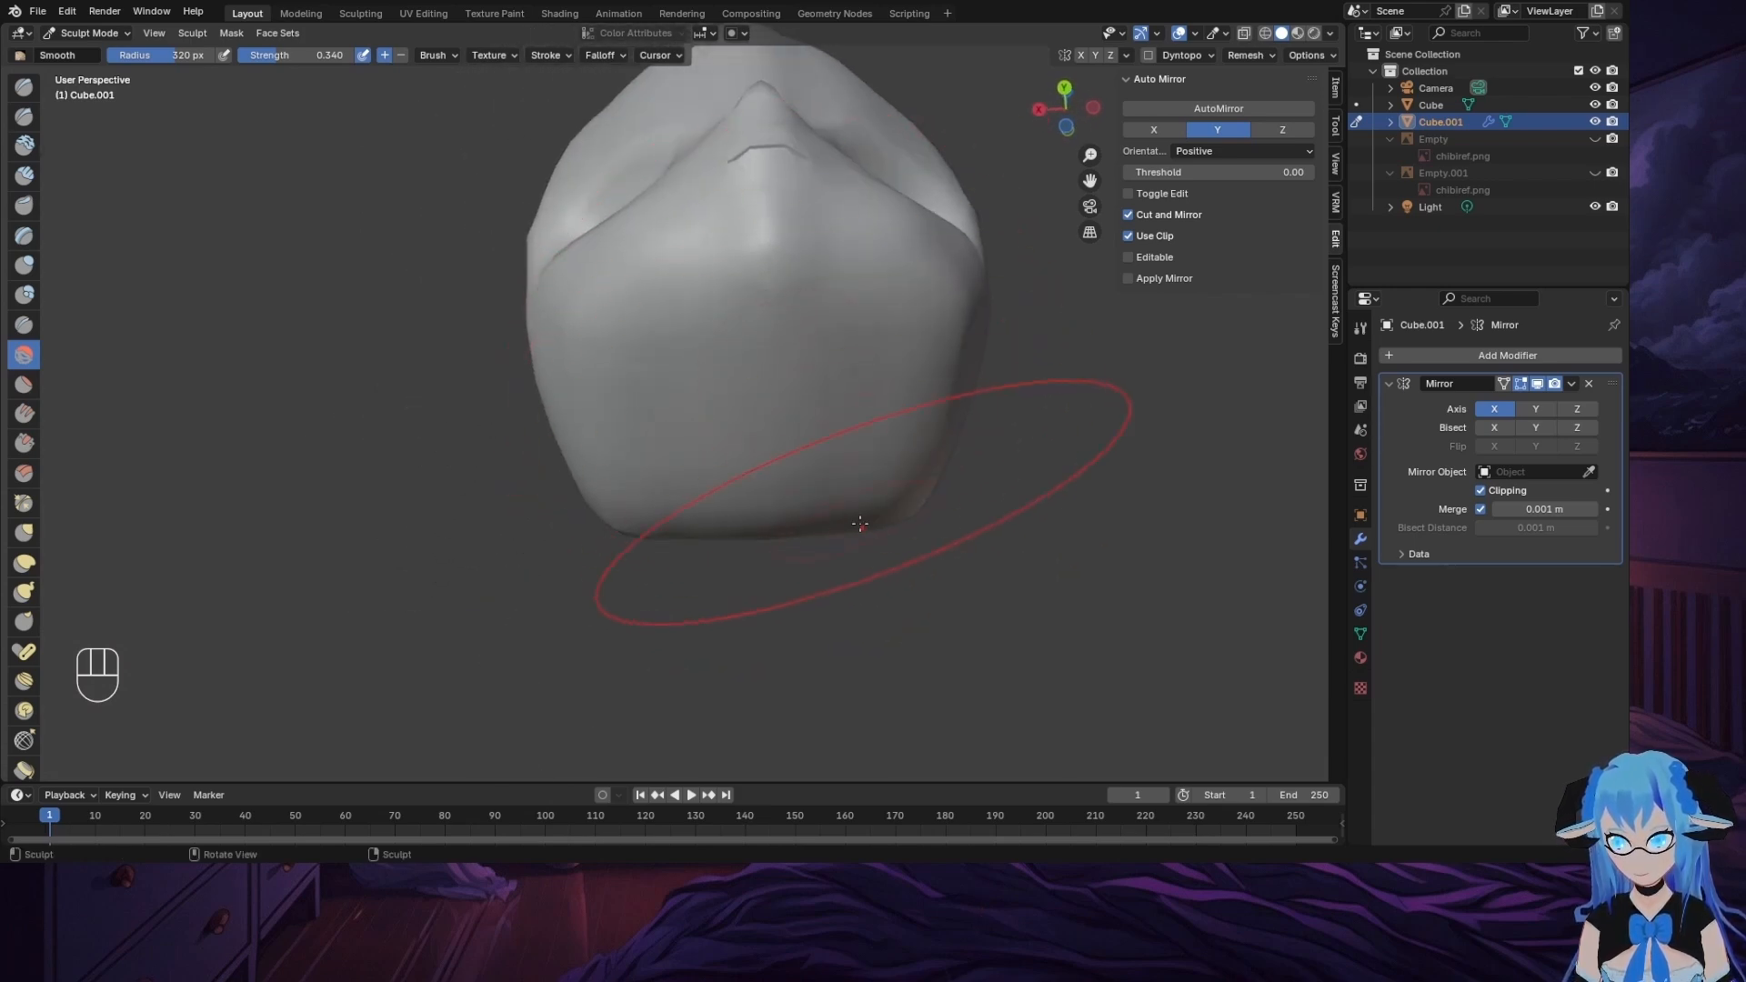
pyautogui.moveTo(859, 524); pyautogui.dragTo(776, 515, button='middle')
pyautogui.moveTo(926, 546)
pyautogui.mouseDown(button='middle')
pyautogui.moveTo(694, 500)
pyautogui.moveTo(942, 386)
pyautogui.moveTo(800, 405)
pyautogui.moveTo(705, 446)
pyautogui.mouseUp(button='middle')
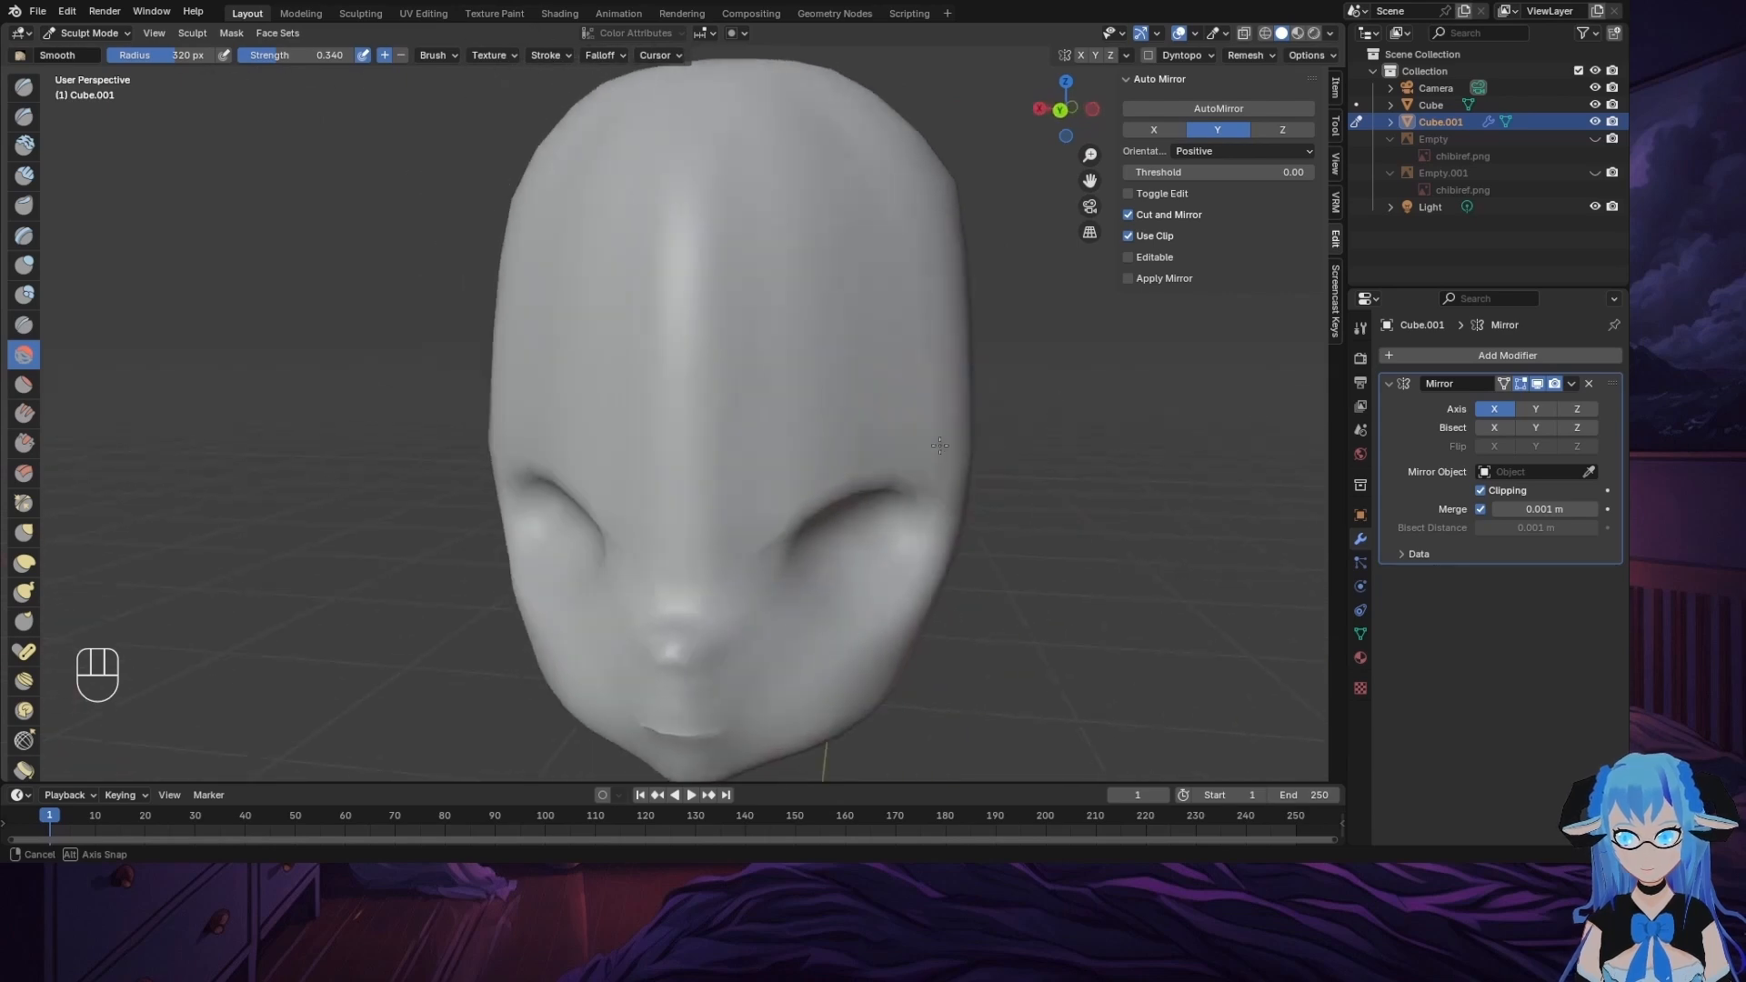
pyautogui.moveTo(996, 525)
pyautogui.mouseDown(button='middle')
pyautogui.moveTo(822, 394)
pyautogui.moveTo(682, 394)
pyautogui.moveTo(793, 364)
pyautogui.mouseUp(button='middle')
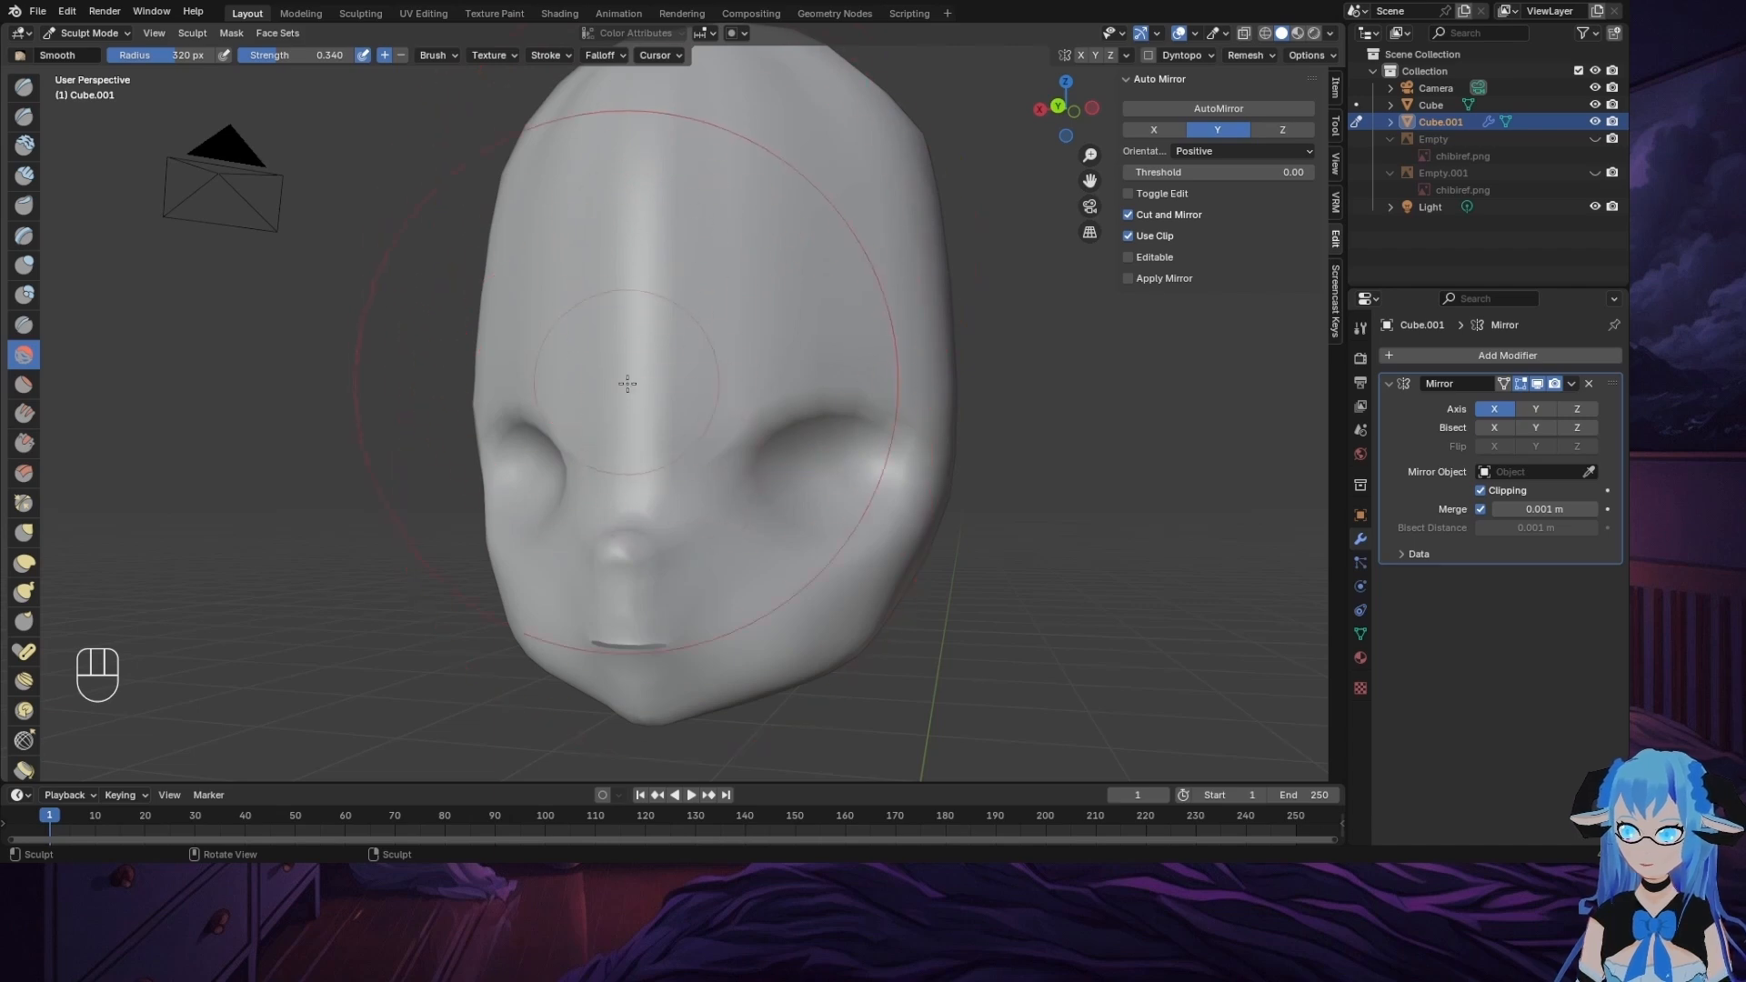
pyautogui.moveTo(628, 383); pyautogui.dragTo(690, 401, button='middle')
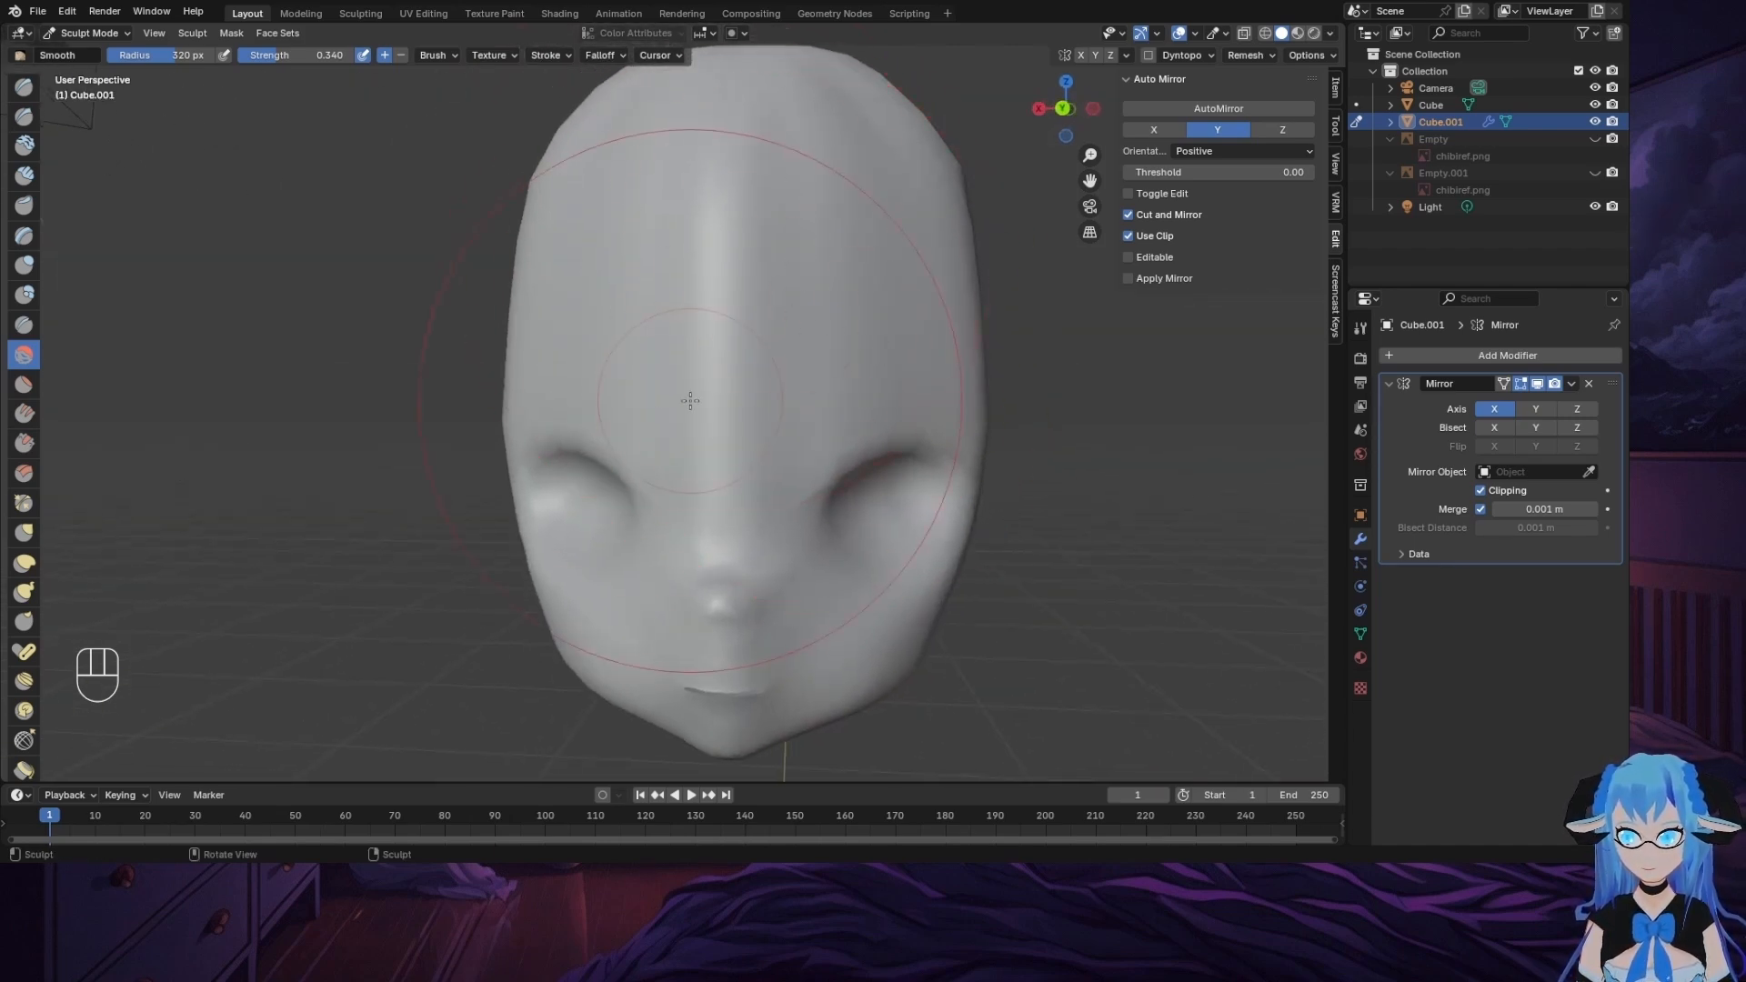
# Step: Enter Edit Mode on the head and compare its outline with the chibiref.png front reference, then hide the reference again
pyautogui.moveTo(1025, 244); pyautogui.dragTo(1070, 444, button='middle')
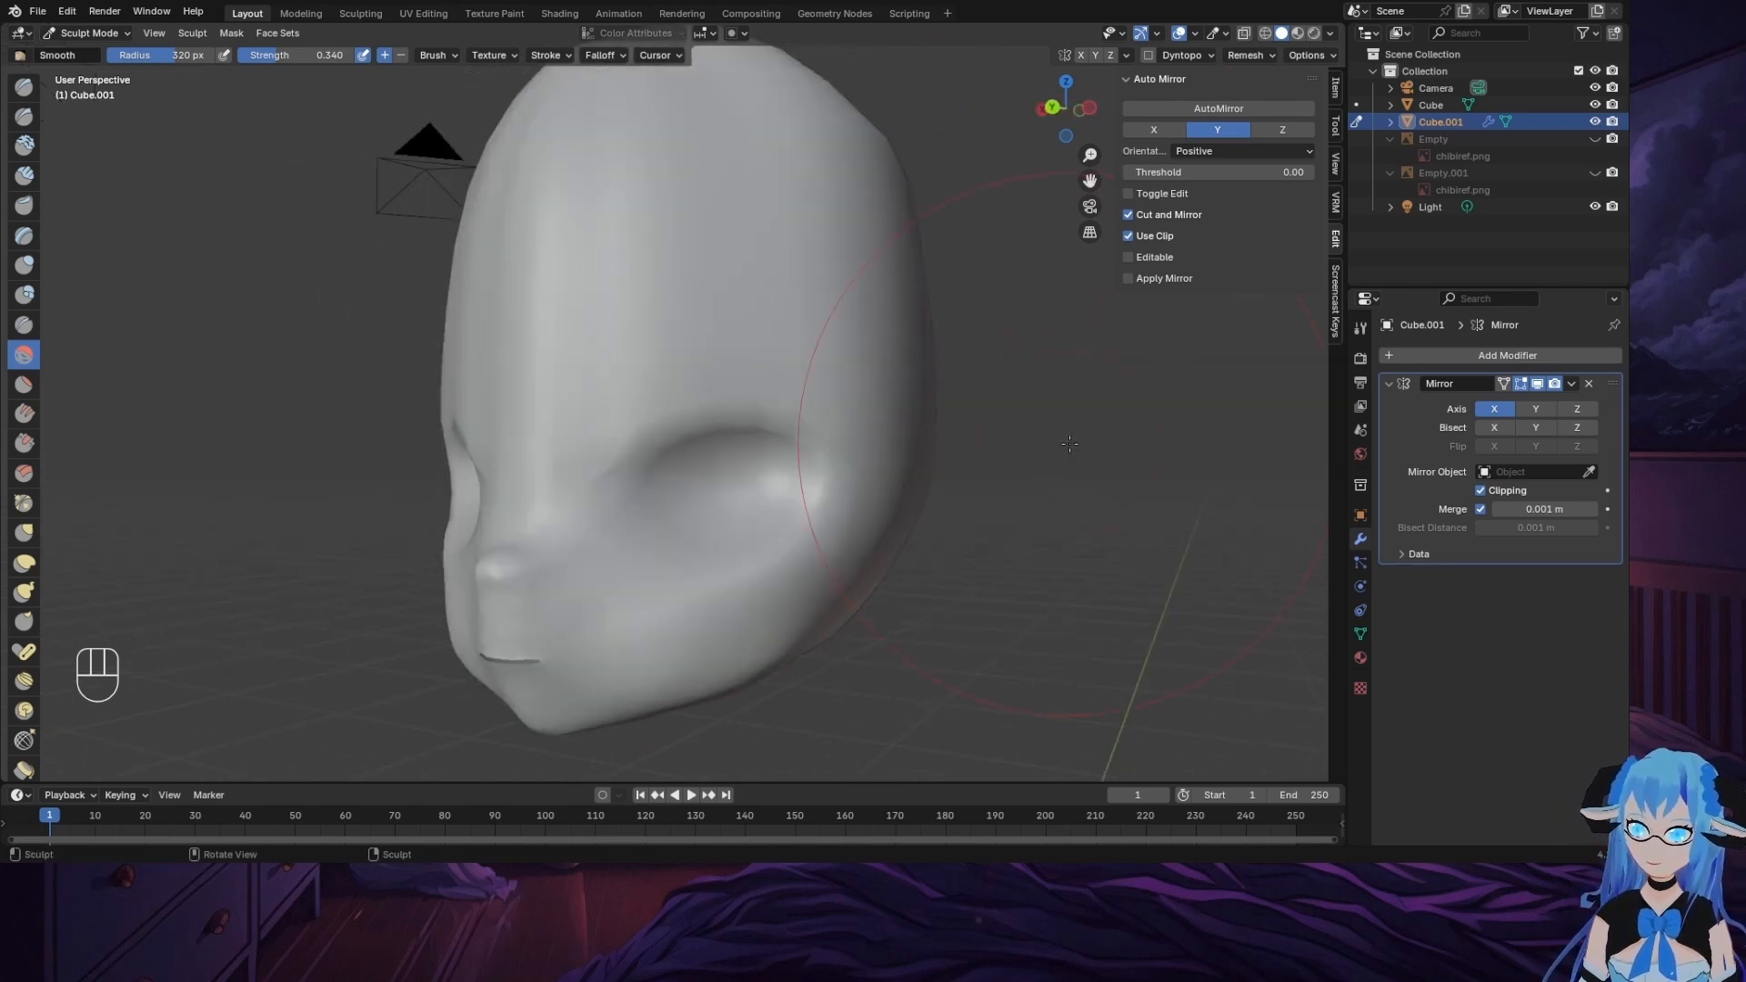
pyautogui.click(102, 33)
pyautogui.click(97, 52)
pyautogui.moveTo(232, 303); pyautogui.dragTo(306, 304, button='middle')
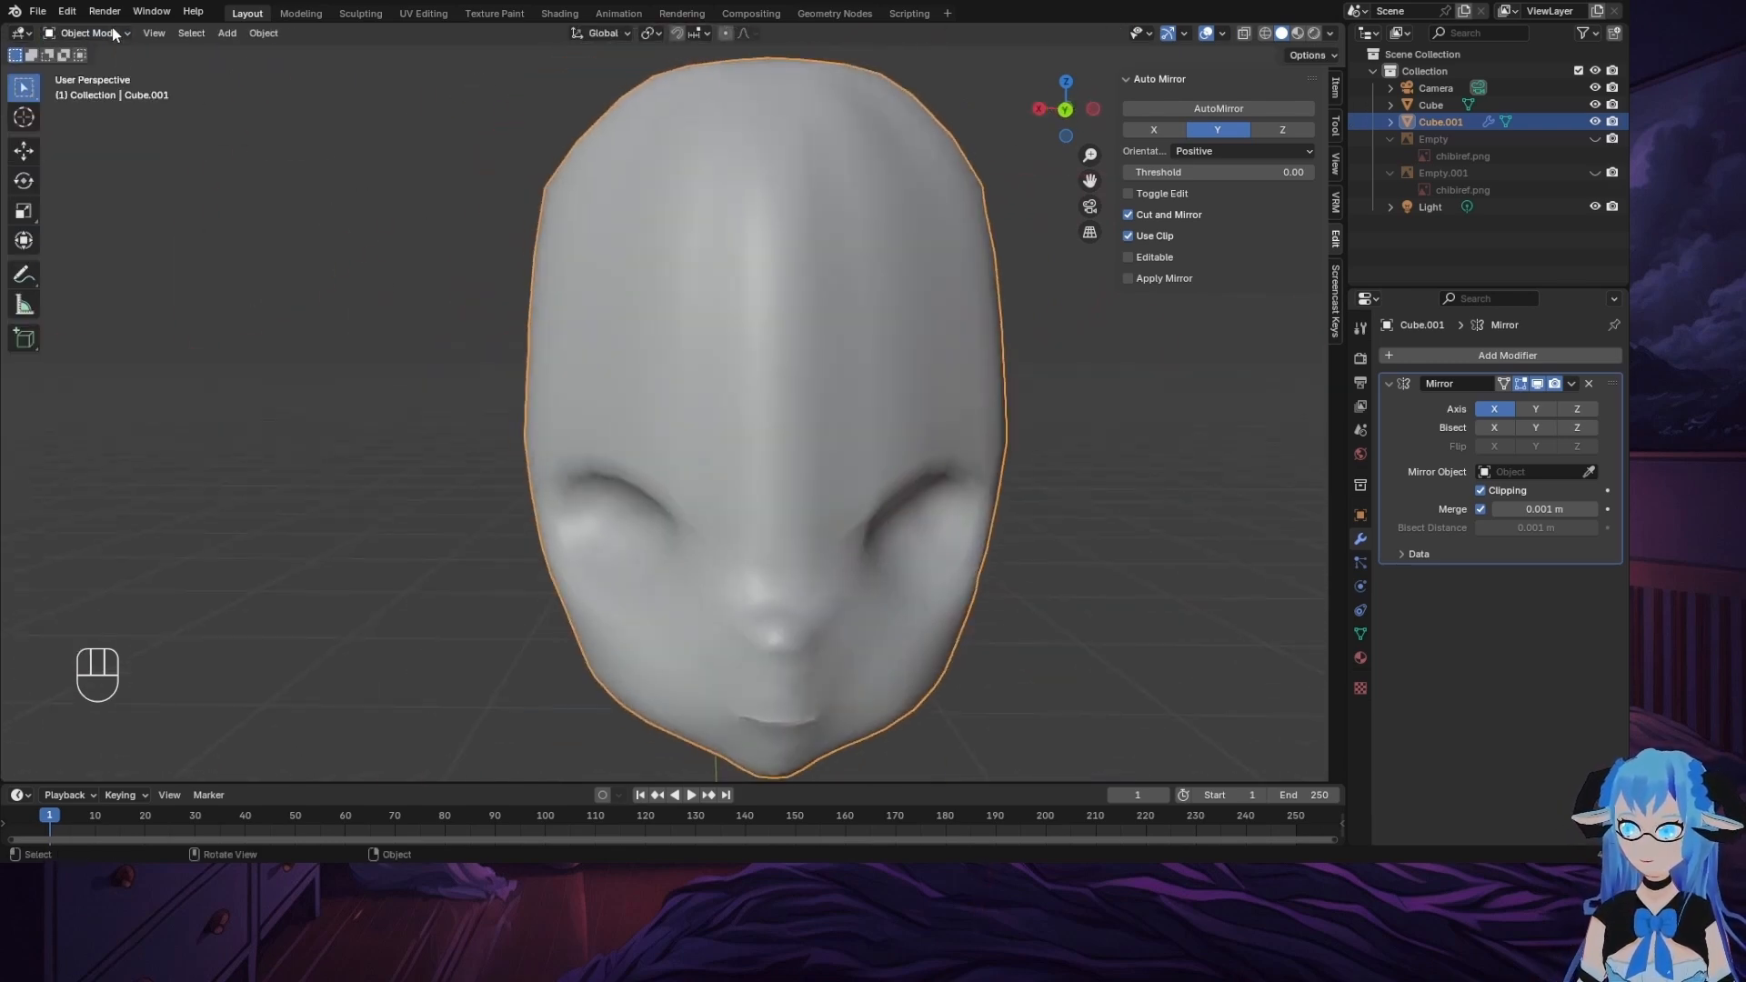
pyautogui.click(112, 33)
pyautogui.click(104, 69)
pyautogui.moveTo(864, 305); pyautogui.dragTo(793, 339, button='middle')
pyautogui.click(1244, 34)
pyautogui.click(1596, 139)
pyautogui.click(1054, 108)
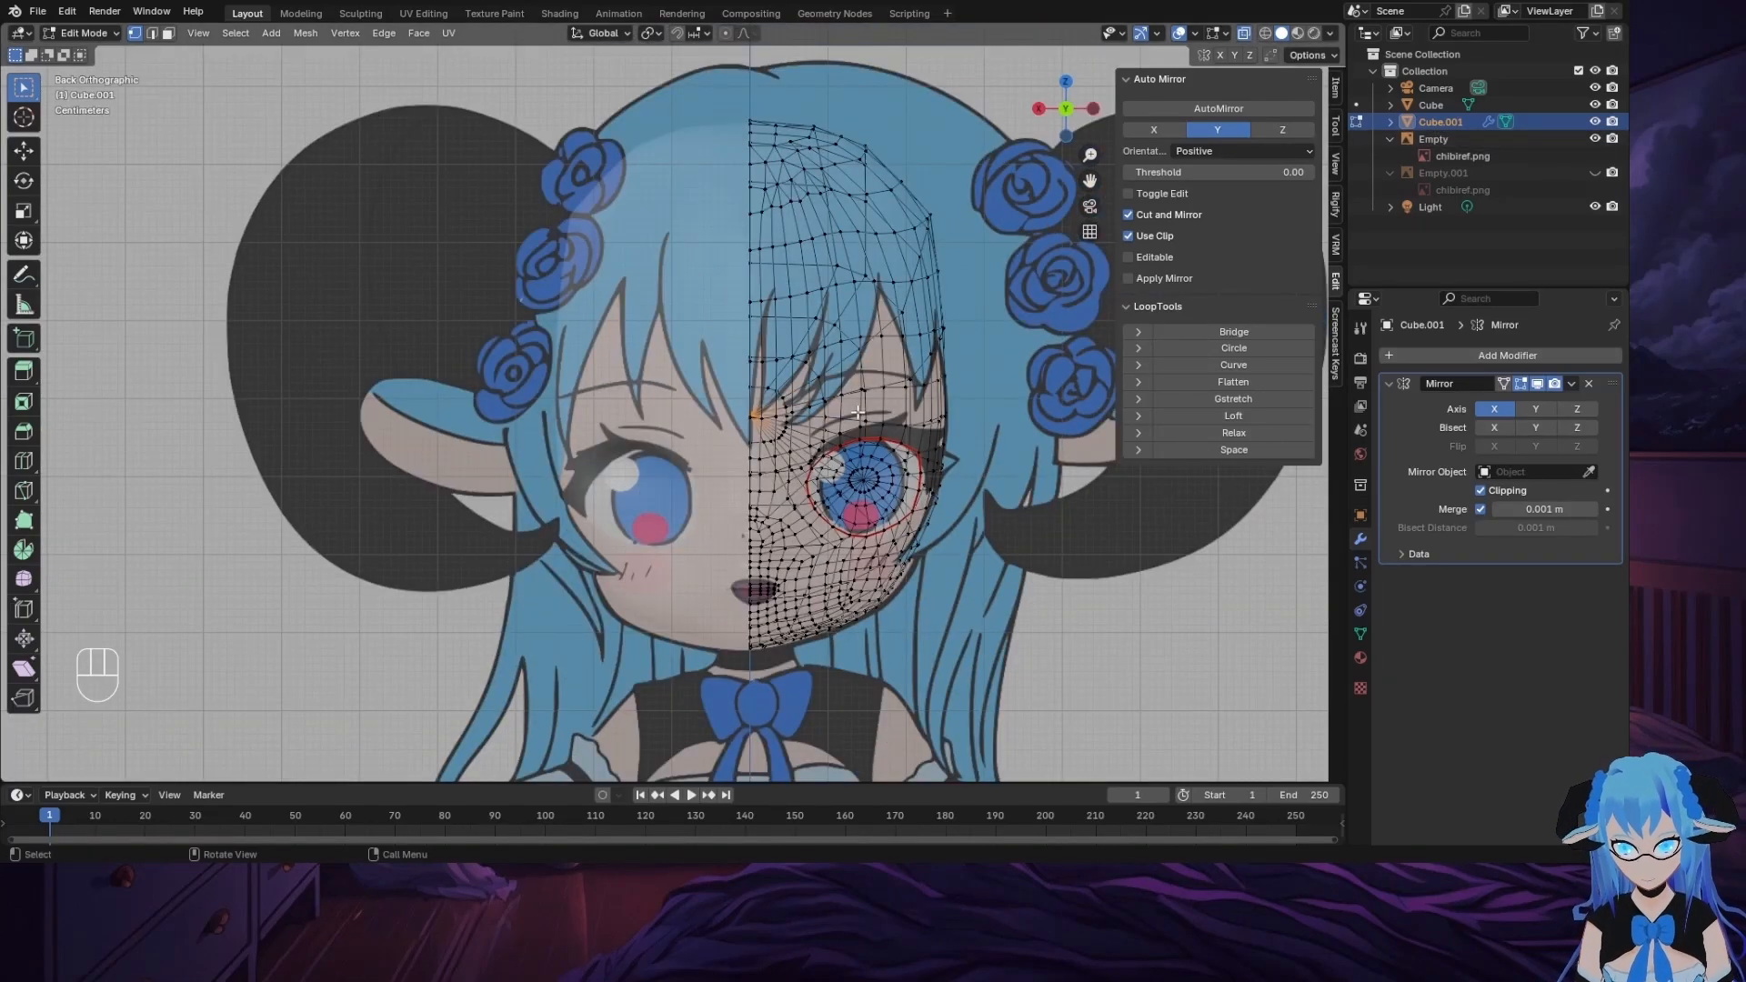
pyautogui.moveTo(971, 339); pyautogui.dragTo(910, 363, button='middle')
pyautogui.click(1595, 139)
# Step: Select the central forehead vertices down to the nose bridge and move them back about 0.012 m along Y
pyautogui.moveTo(651, 409); pyautogui.dragTo(569, 428, button='middle')
pyautogui.click(519, 442)
pyautogui.keyDown('ctrl'); pyautogui.click(446, 429); pyautogui.keyUp('ctrl')
pyautogui.moveTo(455, 400); pyautogui.dragTo(591, 382, button='middle')
pyautogui.keyDown('ctrl'); pyautogui.click(724, 465); pyautogui.keyUp('ctrl')
pyautogui.keyDown('ctrl'); pyautogui.click(723, 506); pyautogui.keyUp('ctrl')
pyautogui.keyDown('ctrl'); pyautogui.click(677, 517); pyautogui.keyUp('ctrl')
pyautogui.keyDown('ctrl'); pyautogui.click(570, 587); pyautogui.keyUp('ctrl')
pyautogui.moveTo(572, 582); pyautogui.dragTo(545, 555, button='middle')
pyautogui.keyDown('ctrl'); pyautogui.click(575, 218); pyautogui.keyUp('ctrl')
pyautogui.keyDown('alt'); pyautogui.moveTo(1001, 232); pyautogui.dragTo(679, 374, button='middle'); pyautogui.keyUp('alt')
pyautogui.press('g')
pyautogui.press('y')
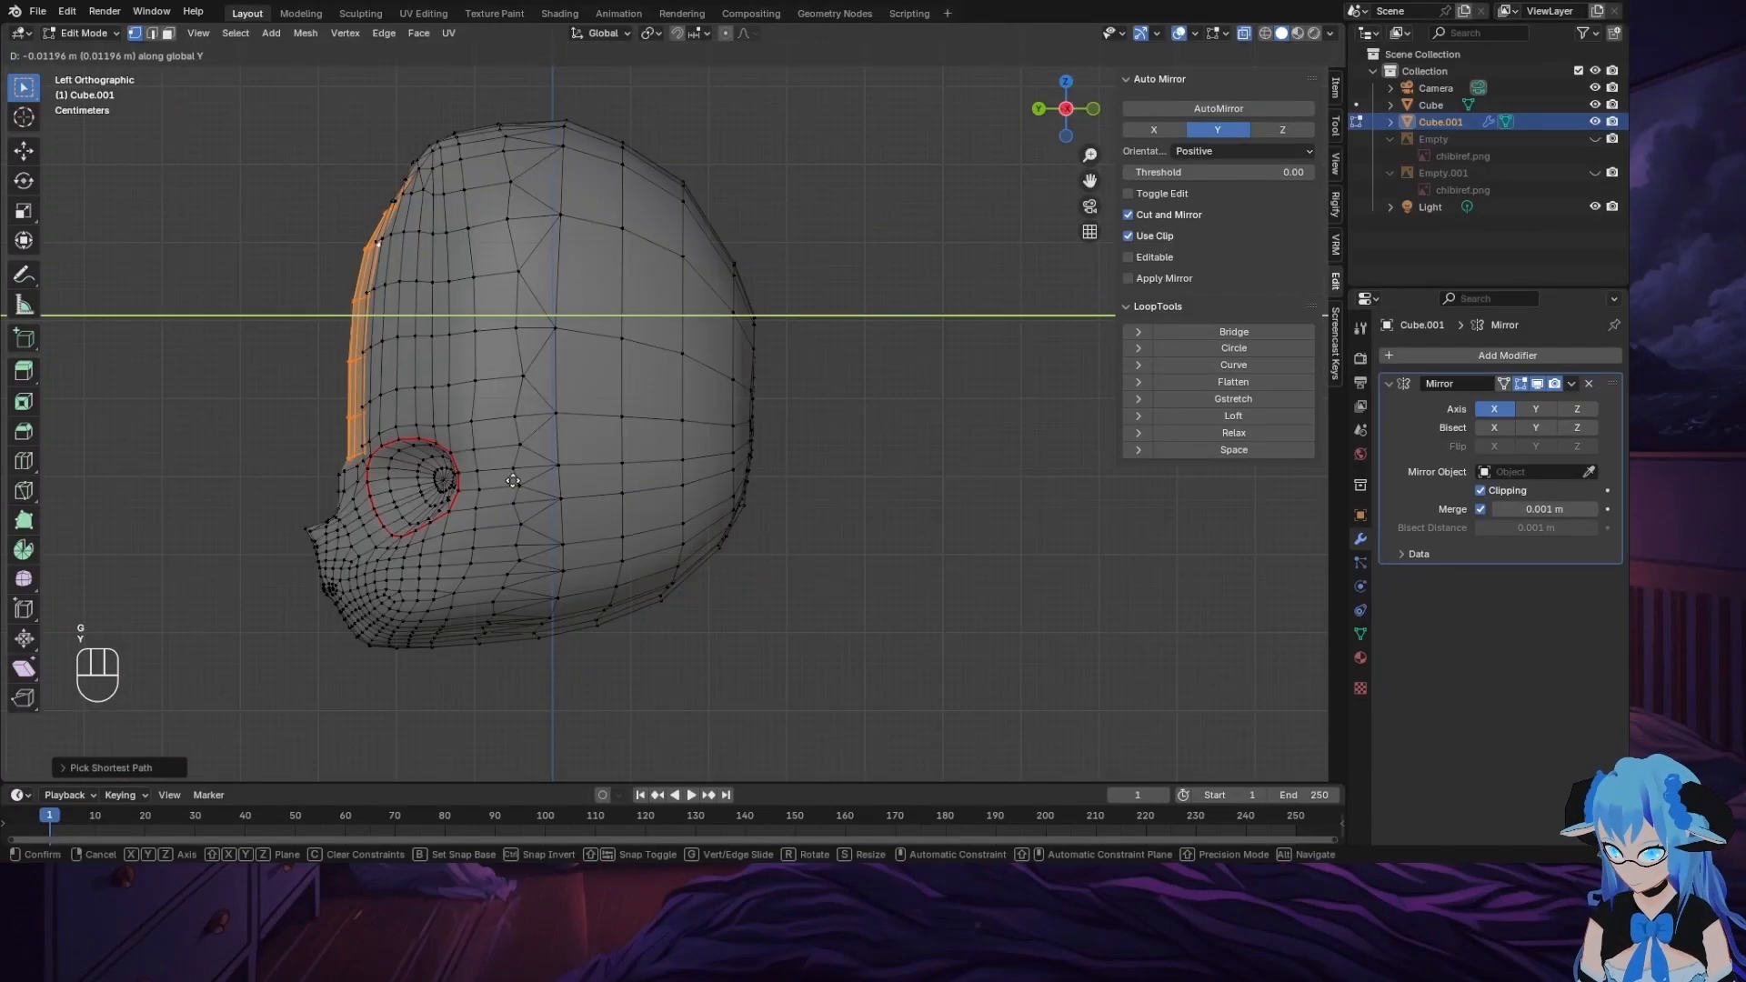
pyautogui.click(509, 480)
# Step: Try selecting the strip of vertices beside the forehead's centreline and sliding them along their edges
pyautogui.moveTo(427, 487); pyautogui.dragTo(555, 491, button='middle')
pyautogui.keyDown('ctrl'); pyautogui.click(653, 526); pyautogui.keyUp('ctrl')
pyautogui.click(649, 527)
pyautogui.keyDown('ctrl'); pyautogui.click(611, 529); pyautogui.keyUp('ctrl')
pyautogui.keyDown('ctrl'); pyautogui.click(680, 144); pyautogui.keyUp('ctrl')
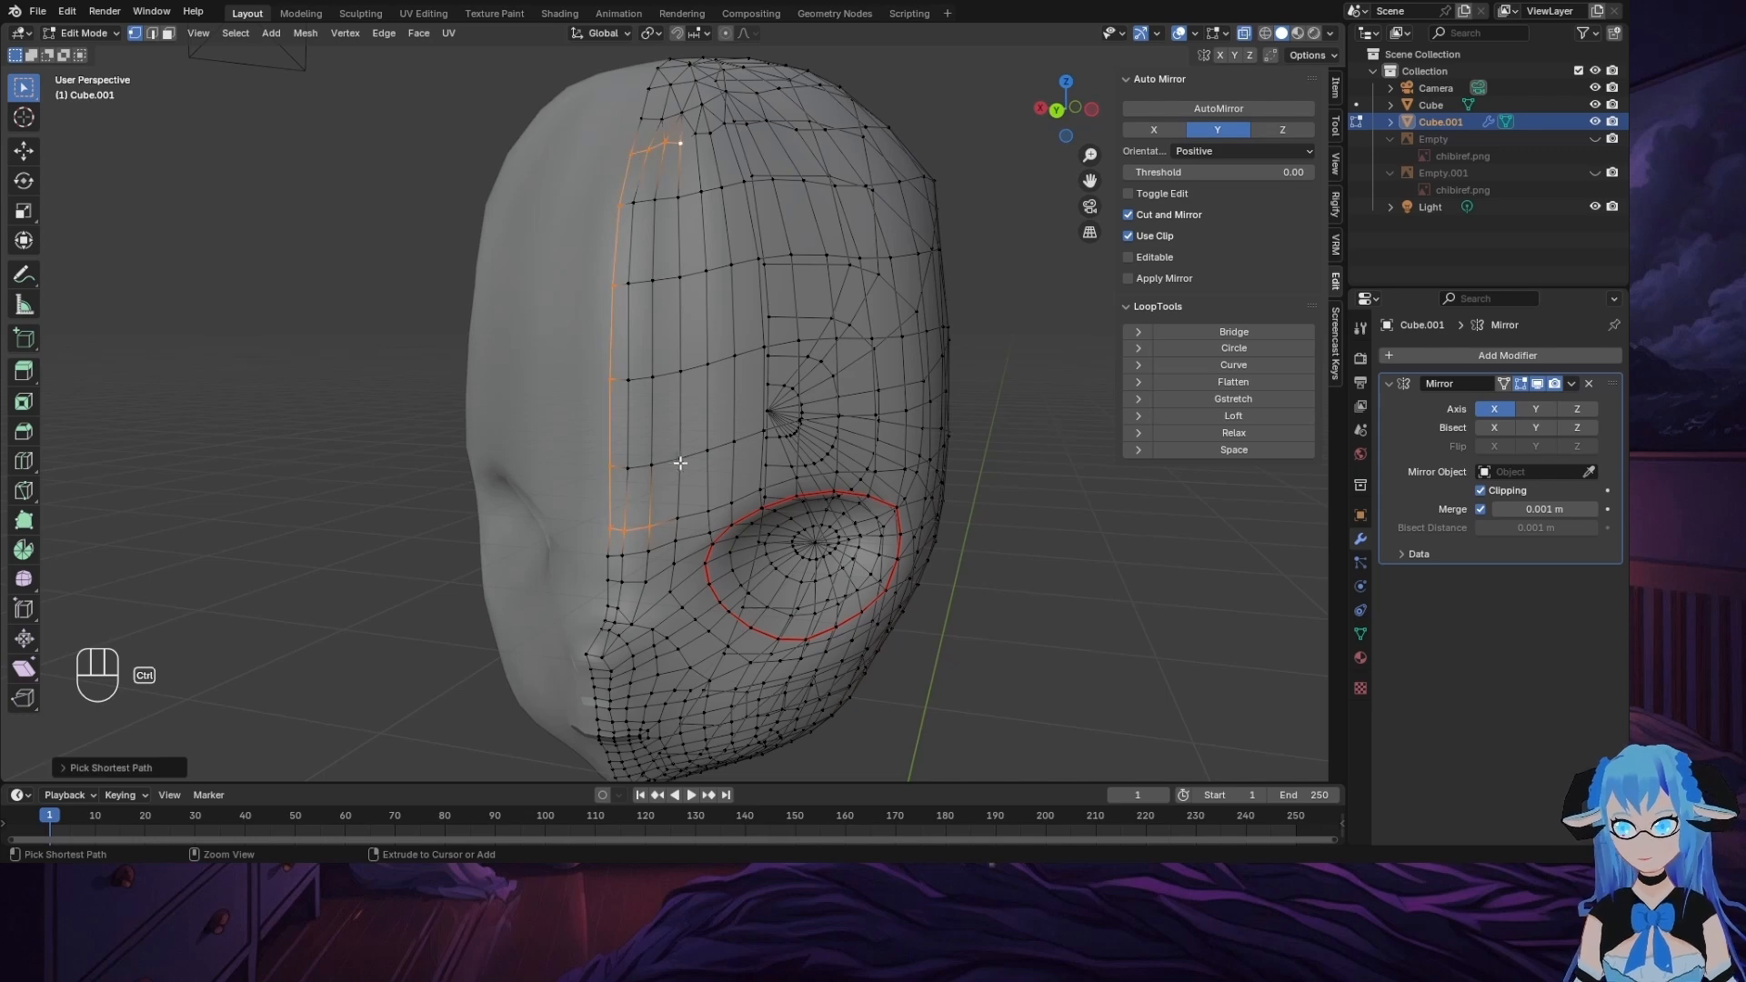
pyautogui.keyDown('ctrl'); pyautogui.click(663, 142); pyautogui.keyUp('ctrl')
pyautogui.keyDown('shift'); pyautogui.click(637, 202); pyautogui.keyUp('shift')
pyautogui.keyDown('alt'); pyautogui.moveTo(651, 199); pyautogui.dragTo(556, 374, button='middle'); pyautogui.keyUp('alt')
pyautogui.press('g')
pyautogui.press('g')
pyautogui.click(465, 388)
pyautogui.hotkey('ctrl', 'z')
pyautogui.hotkey('ctrl', 'z')
pyautogui.hotkey('ctrl', 'z')
# Step: Move the selected forehead vertices along Y and slide the nose-bridge vertex along its edge to refine the profile
pyautogui.keyDown('shift'); pyautogui.click(547, 258); pyautogui.keyUp('shift')
pyautogui.keyDown('alt'); pyautogui.moveTo(550, 262); pyautogui.dragTo(807, 358, button='middle'); pyautogui.keyUp('alt')
pyautogui.press('g')
pyautogui.press('y')
pyautogui.click(810, 360)
pyautogui.press('g')
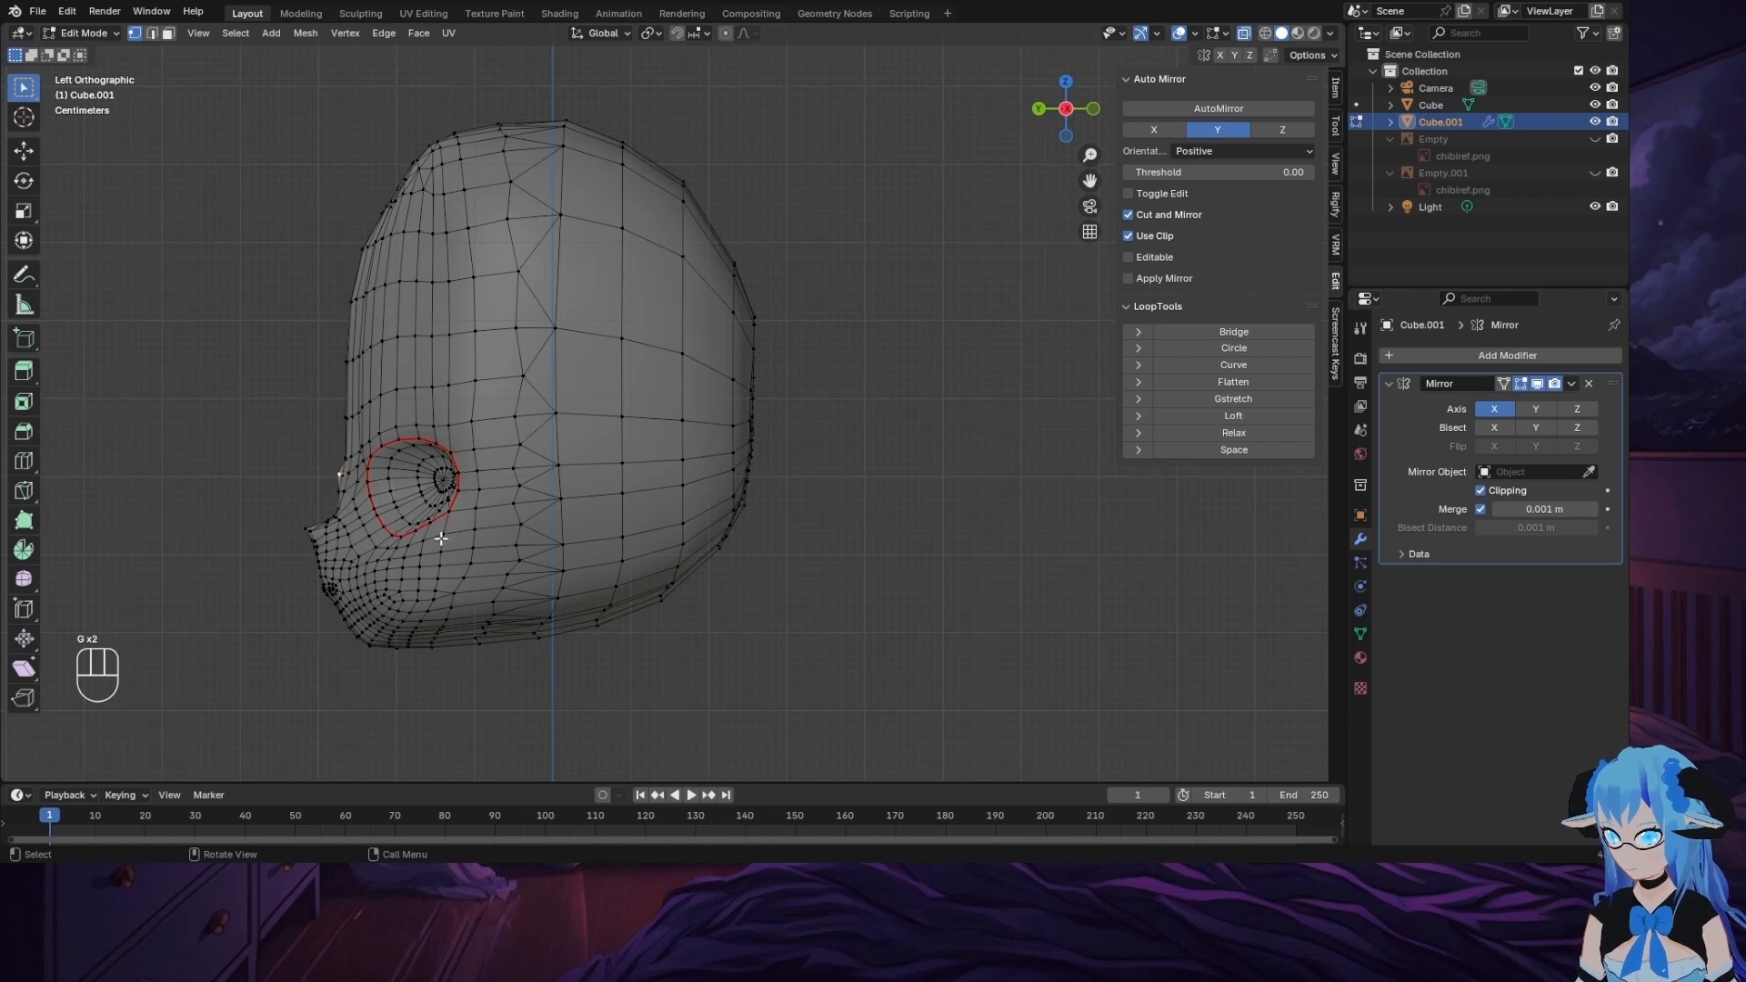
# Step: Select the edge loop across the upper forehead, return to Sculpt Mode and set the Smooth brush radius to 270 px
pyautogui.moveTo(341, 482); pyautogui.dragTo(404, 401, button='middle')
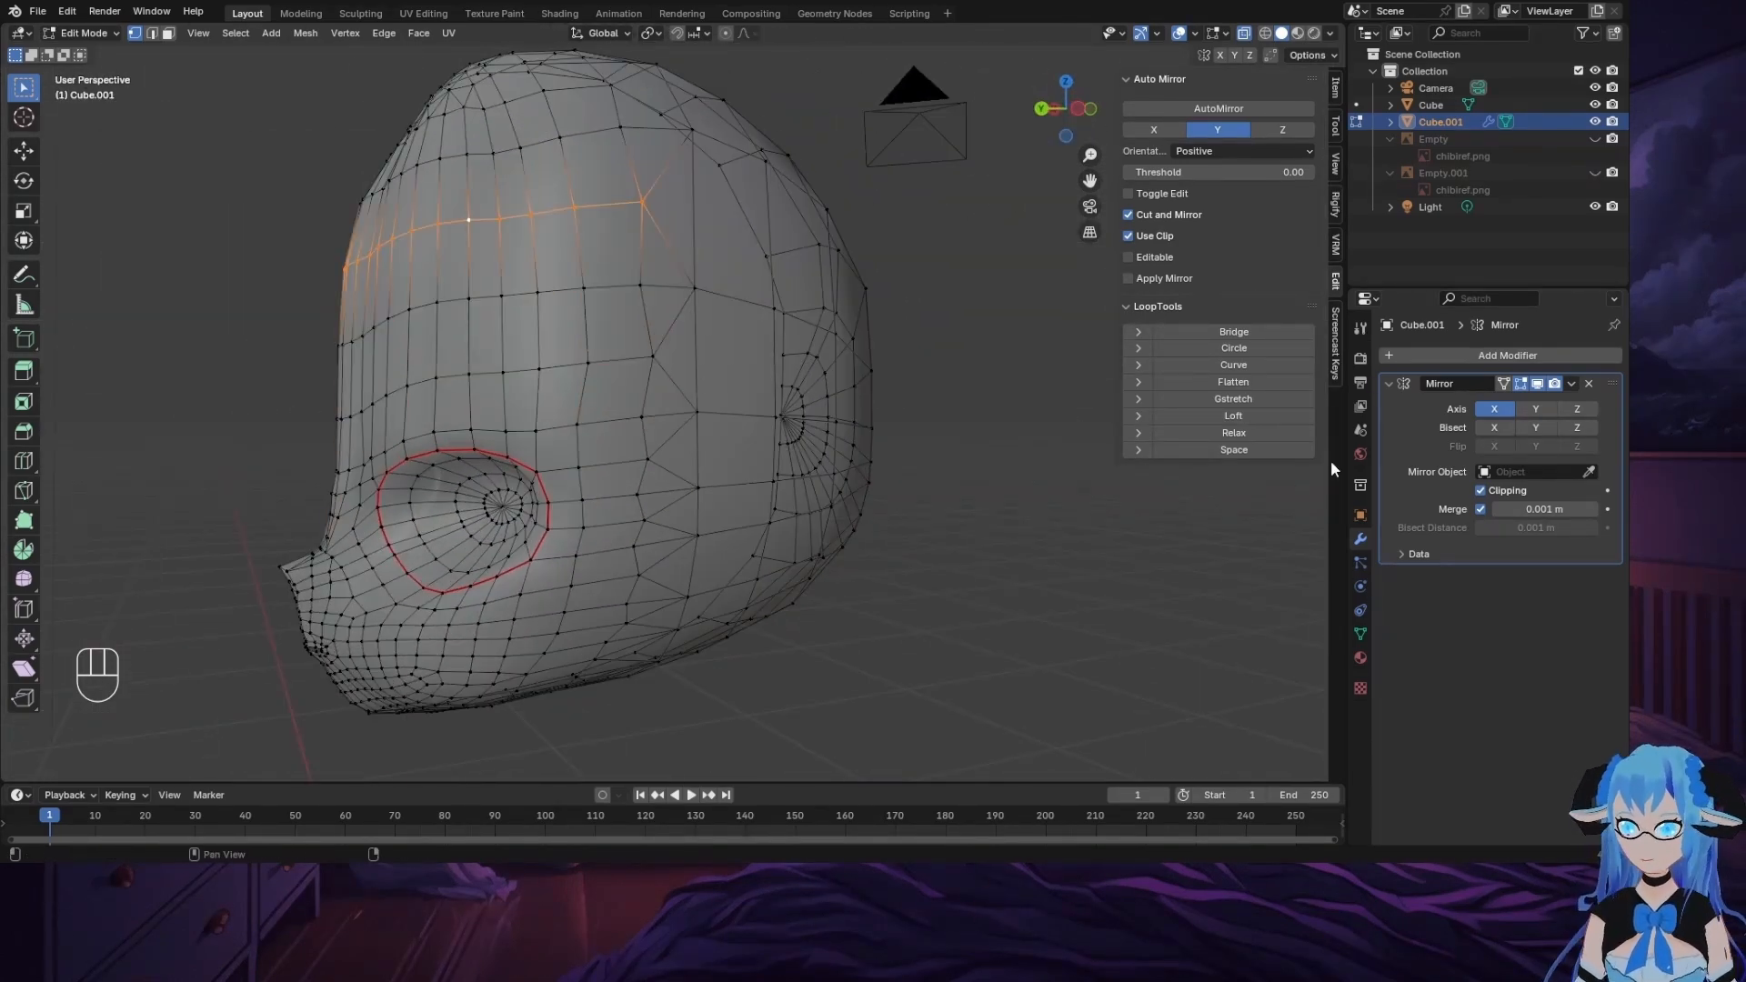
pyautogui.click(469, 156)
pyautogui.keyDown('alt'); pyautogui.click(500, 180); pyautogui.keyUp('alt')
pyautogui.moveTo(500, 180)
pyautogui.mouseDown(button='middle')
pyautogui.moveTo(800, 400)
pyautogui.moveTo(577, 393)
pyautogui.moveTo(632, 394)
pyautogui.moveTo(331, 352)
pyautogui.moveTo(245, 363)
pyautogui.moveTo(745, 428)
pyautogui.moveTo(1060, 494)
pyautogui.moveTo(1081, 589)
pyautogui.moveTo(472, 249)
pyautogui.moveTo(800, 249)
pyautogui.mouseUp(button='middle')
pyautogui.hotkey('ctrl', 'Tab')
pyautogui.press('f')
pyautogui.click(779, 428)
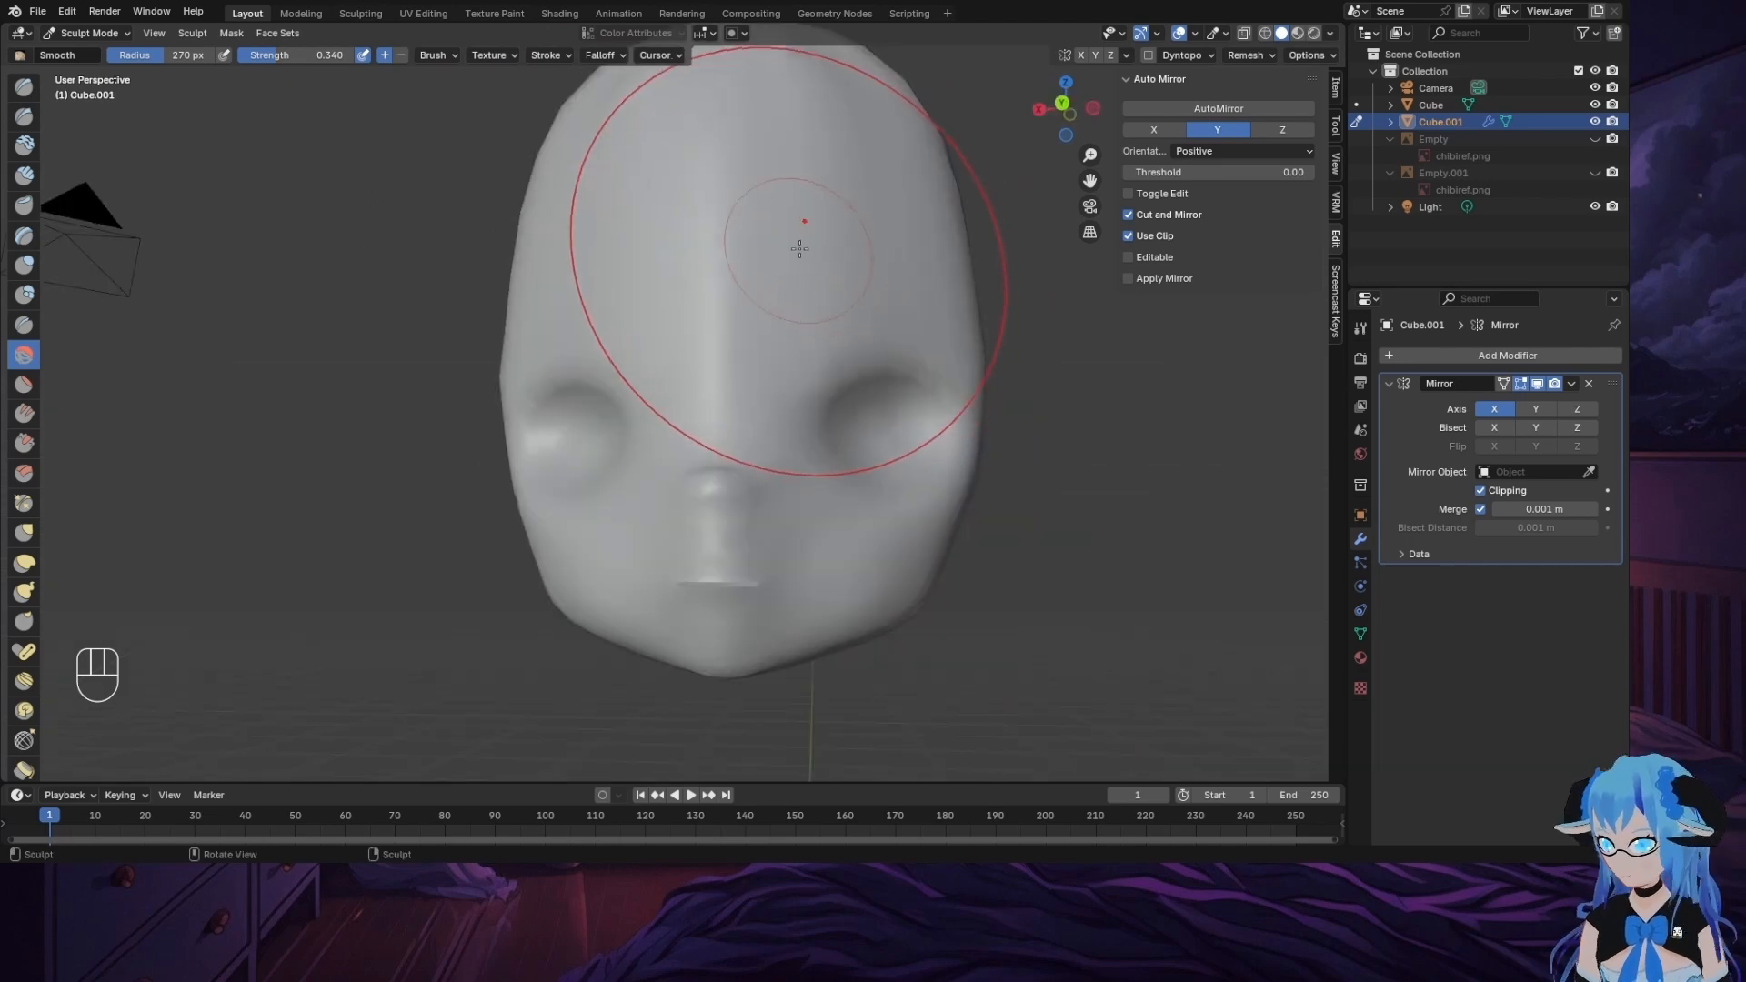
# Step: Try smoothing the forehead and outer eye-socket corner with the Smooth brush at radii of 96 px and 61 px
pyautogui.moveTo(1033, 296); pyautogui.dragTo(564, 324, button='middle')
pyautogui.moveTo(130, 323)
pyautogui.mouseDown(button='middle')
pyautogui.moveTo(437, 342)
pyautogui.moveTo(145, 345)
pyautogui.mouseUp(button='middle')
pyautogui.moveTo(596, 405); pyautogui.dragTo(919, 334, button='middle')
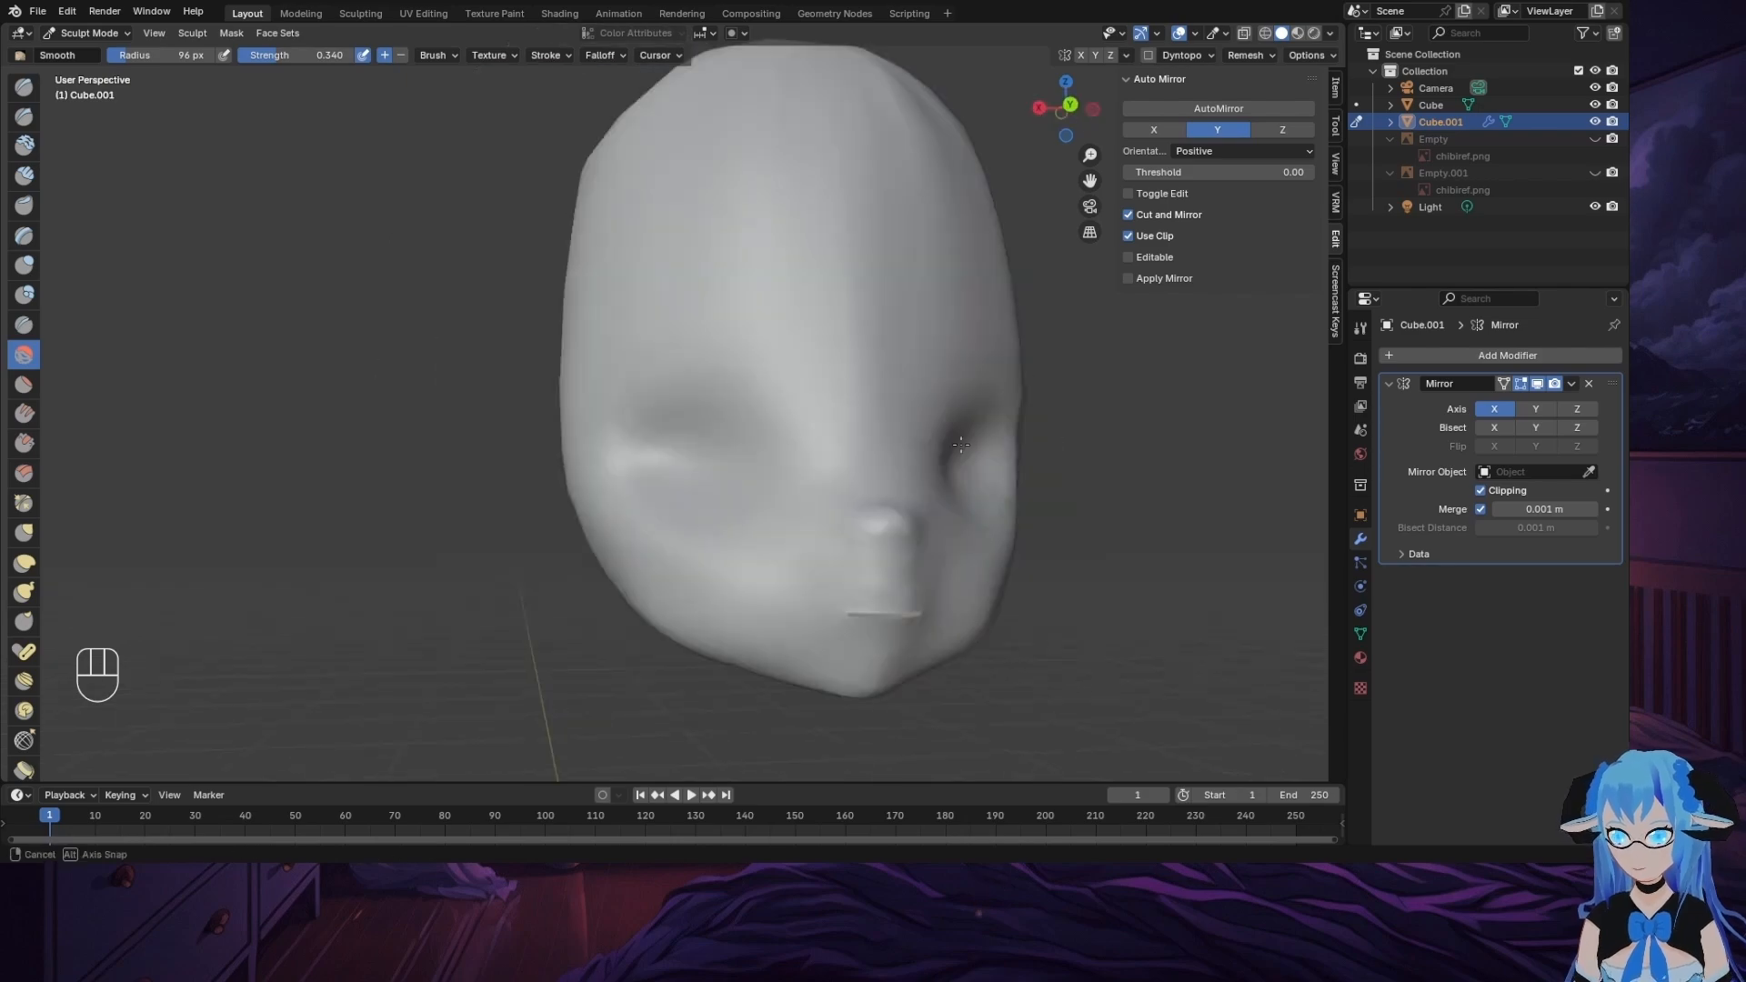
pyautogui.hotkey('ctrl', 'z')
pyautogui.moveTo(121, 60); pyautogui.dragTo(113, 60)
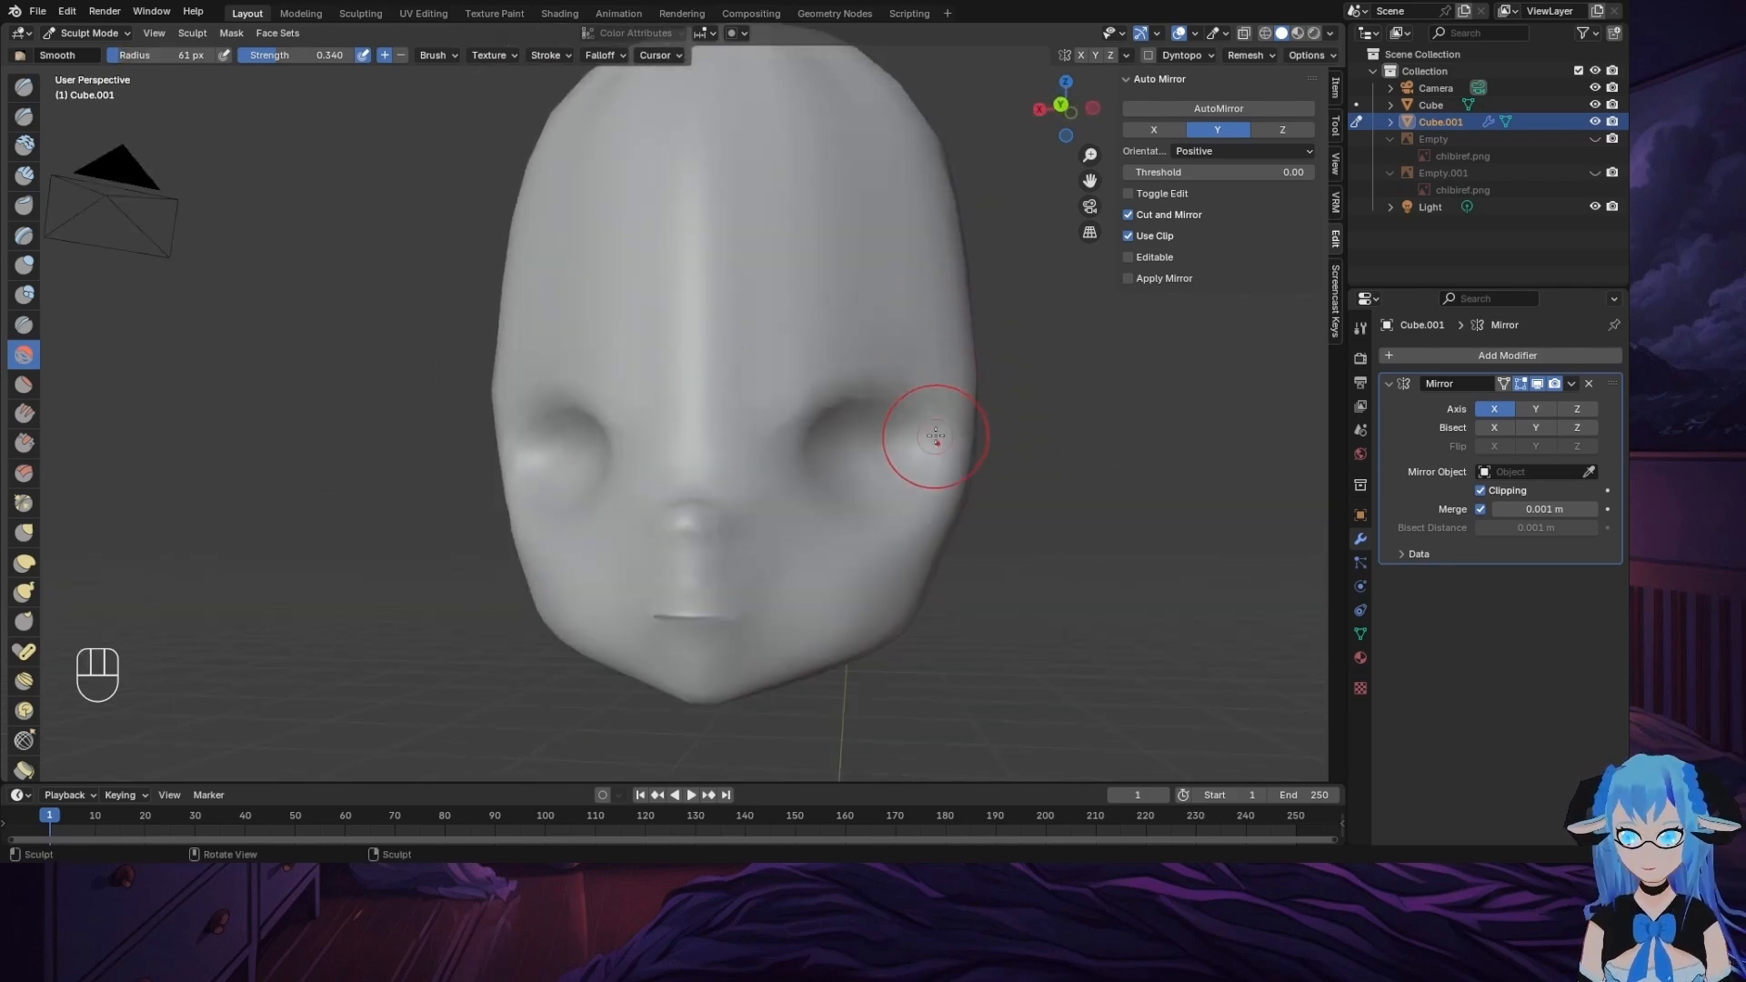
pyautogui.hotkey('ctrl', 'z')
# Step: Switch the head to Object Mode and apply its Mirror modifier
pyautogui.moveTo(1041, 486); pyautogui.dragTo(910, 491, button='middle')
pyautogui.scroll(4, 891, 409)
pyautogui.moveTo(877, 342)
pyautogui.mouseDown(button='middle')
pyautogui.moveTo(884, 391)
pyautogui.moveTo(830, 265)
pyautogui.moveTo(647, 311)
pyautogui.moveTo(871, 320)
pyautogui.moveTo(877, 283)
pyautogui.mouseUp(button='middle')
pyautogui.press('Tab')
pyautogui.scroll(-6, 876, 282)
pyautogui.click(1571, 383)
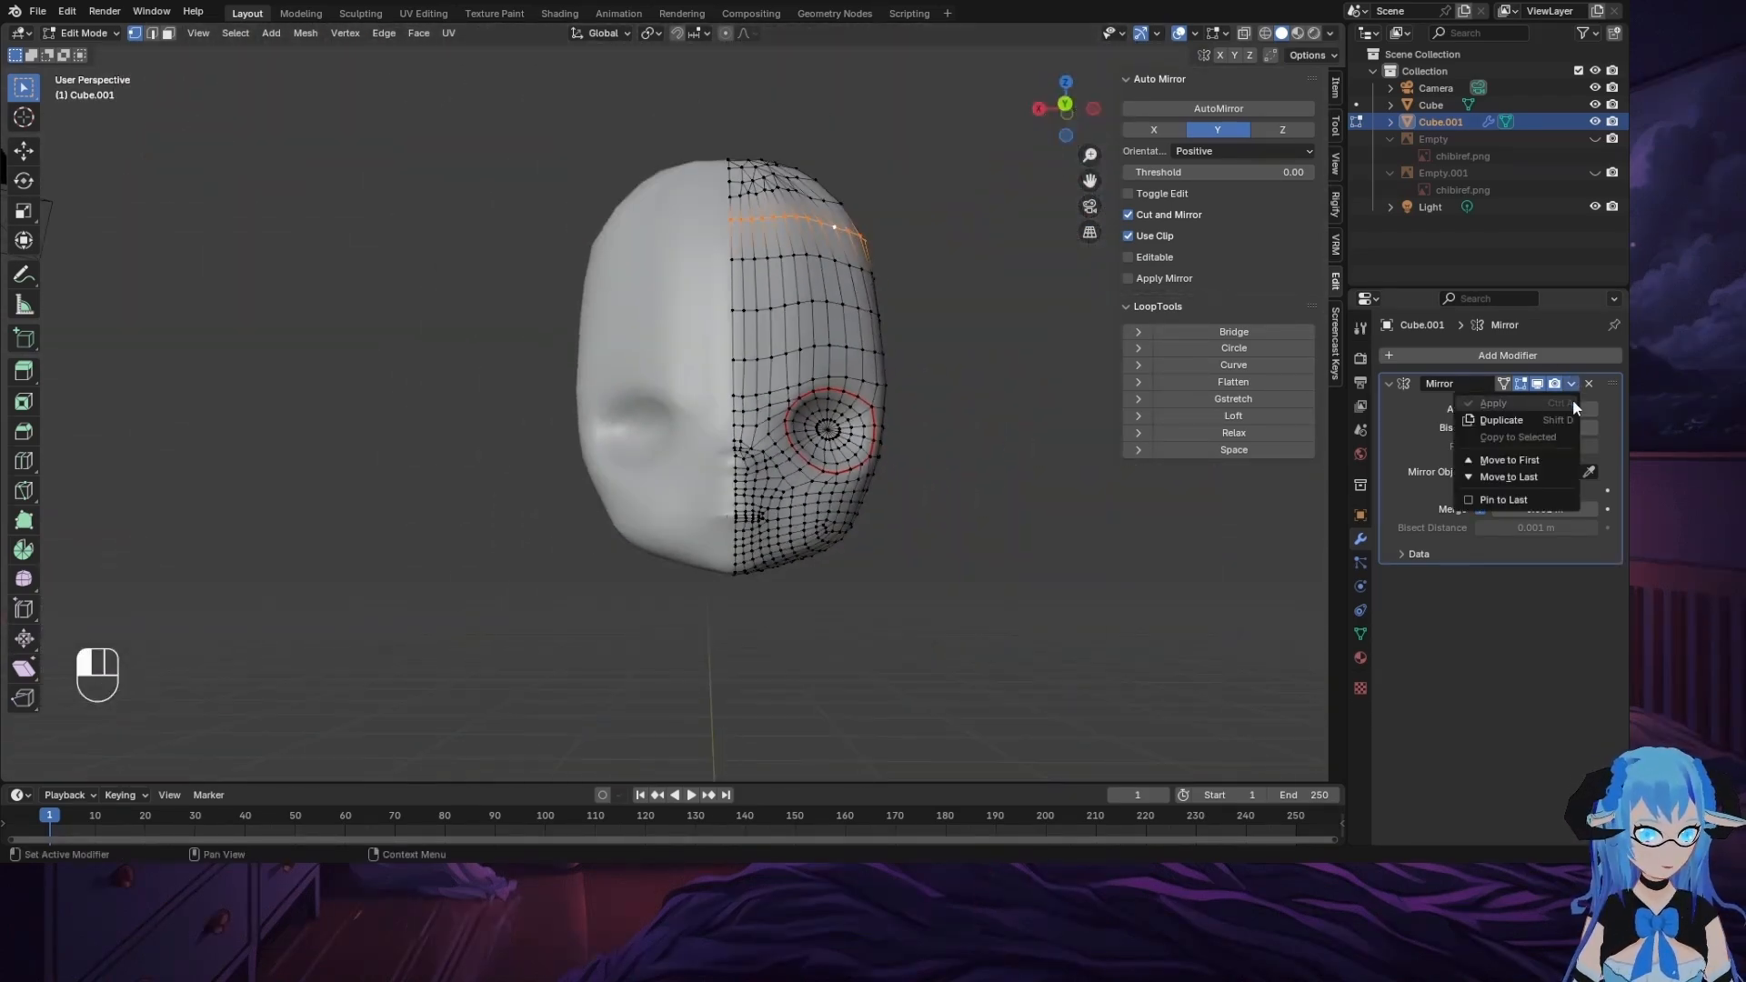
pyautogui.click(1571, 383)
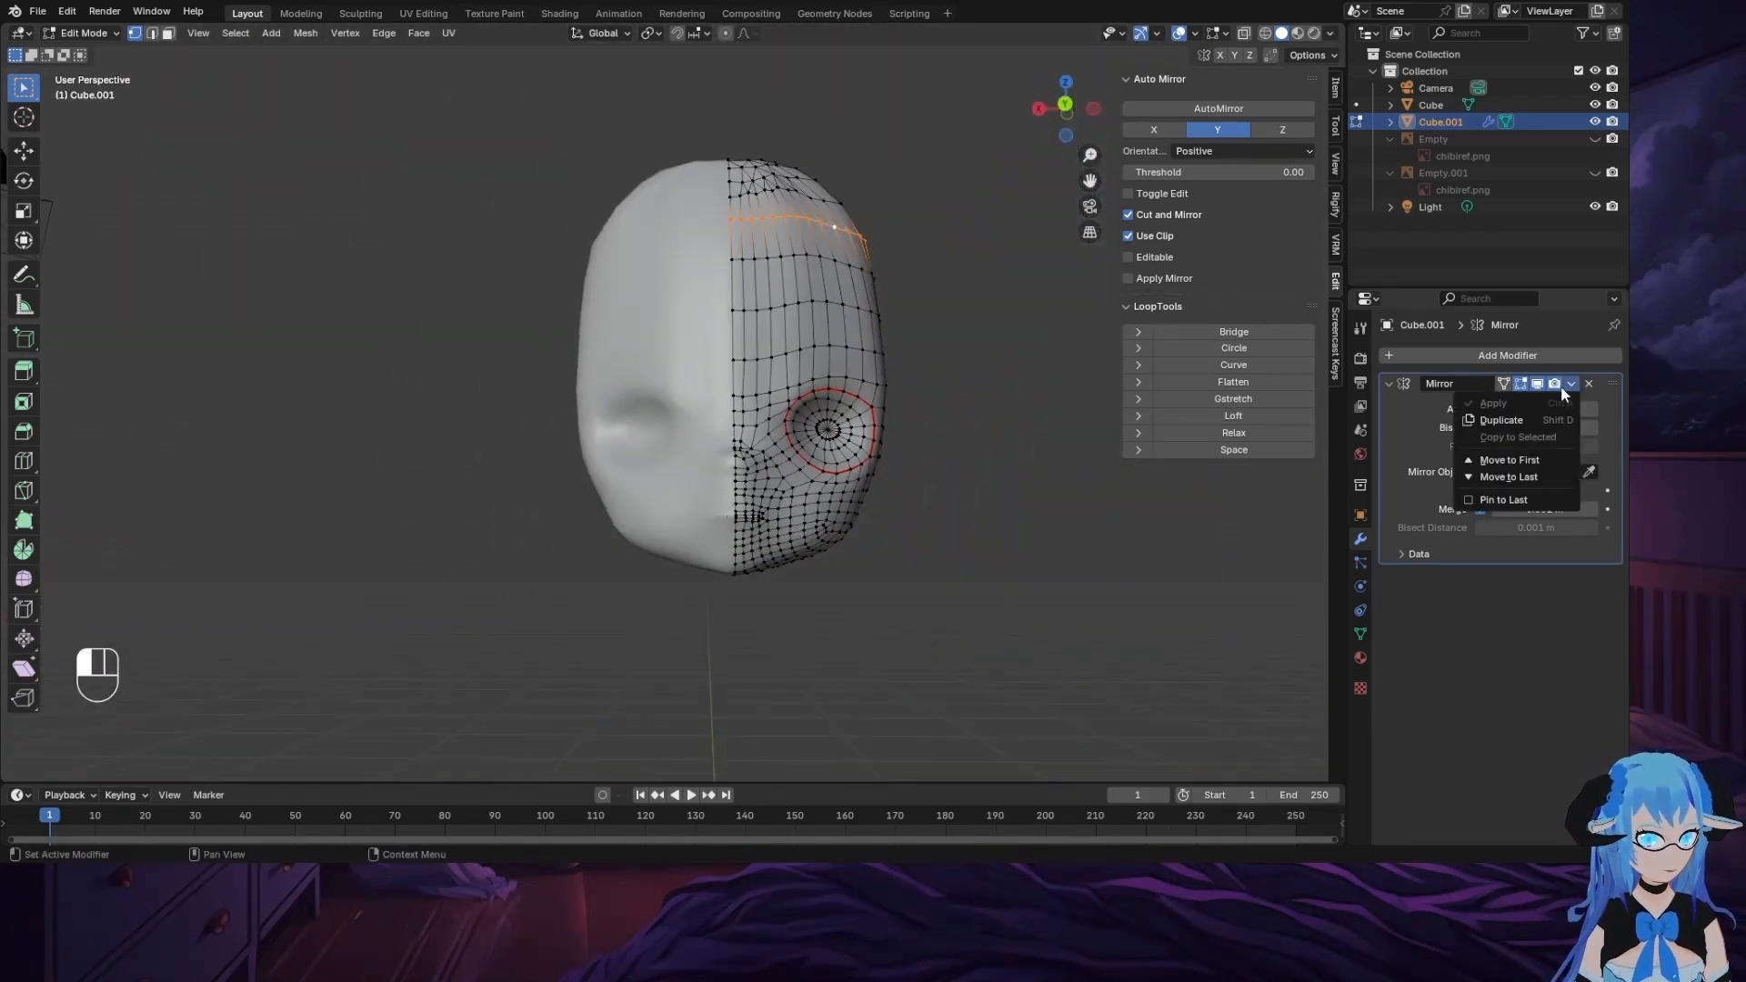
pyautogui.click(90, 38)
pyautogui.click(83, 52)
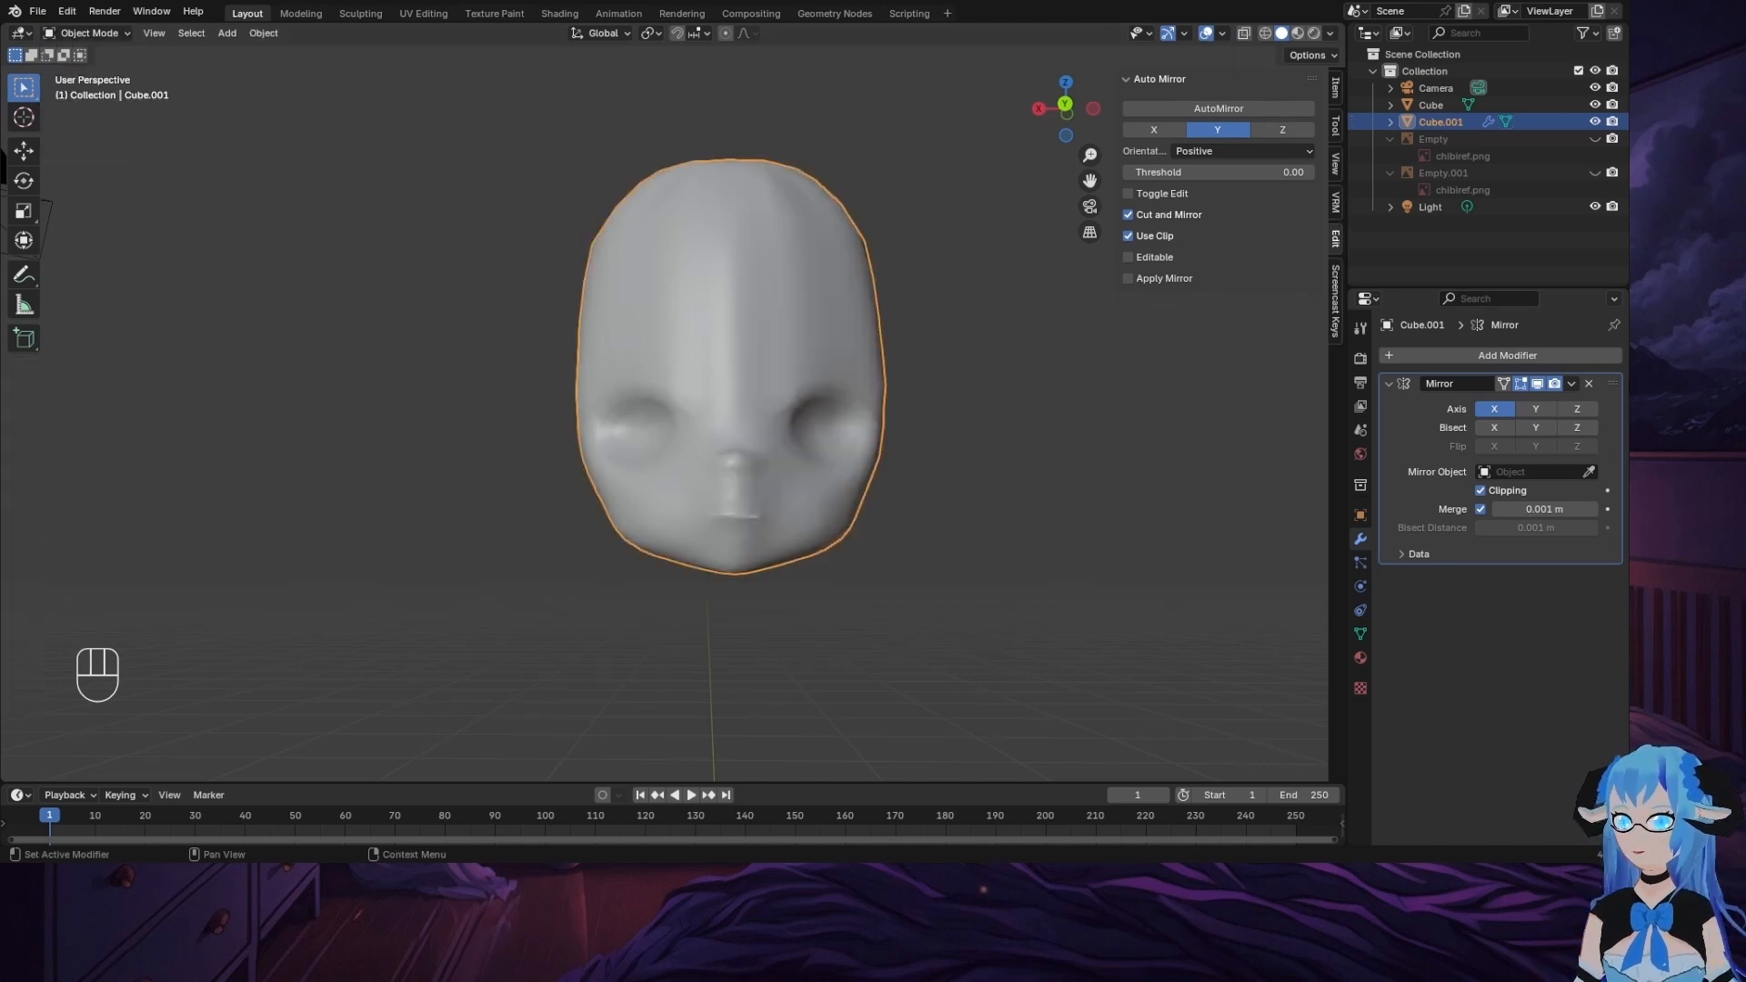
pyautogui.click(1571, 383)
pyautogui.click(1510, 405)
pyautogui.scroll(5, 975, 538)
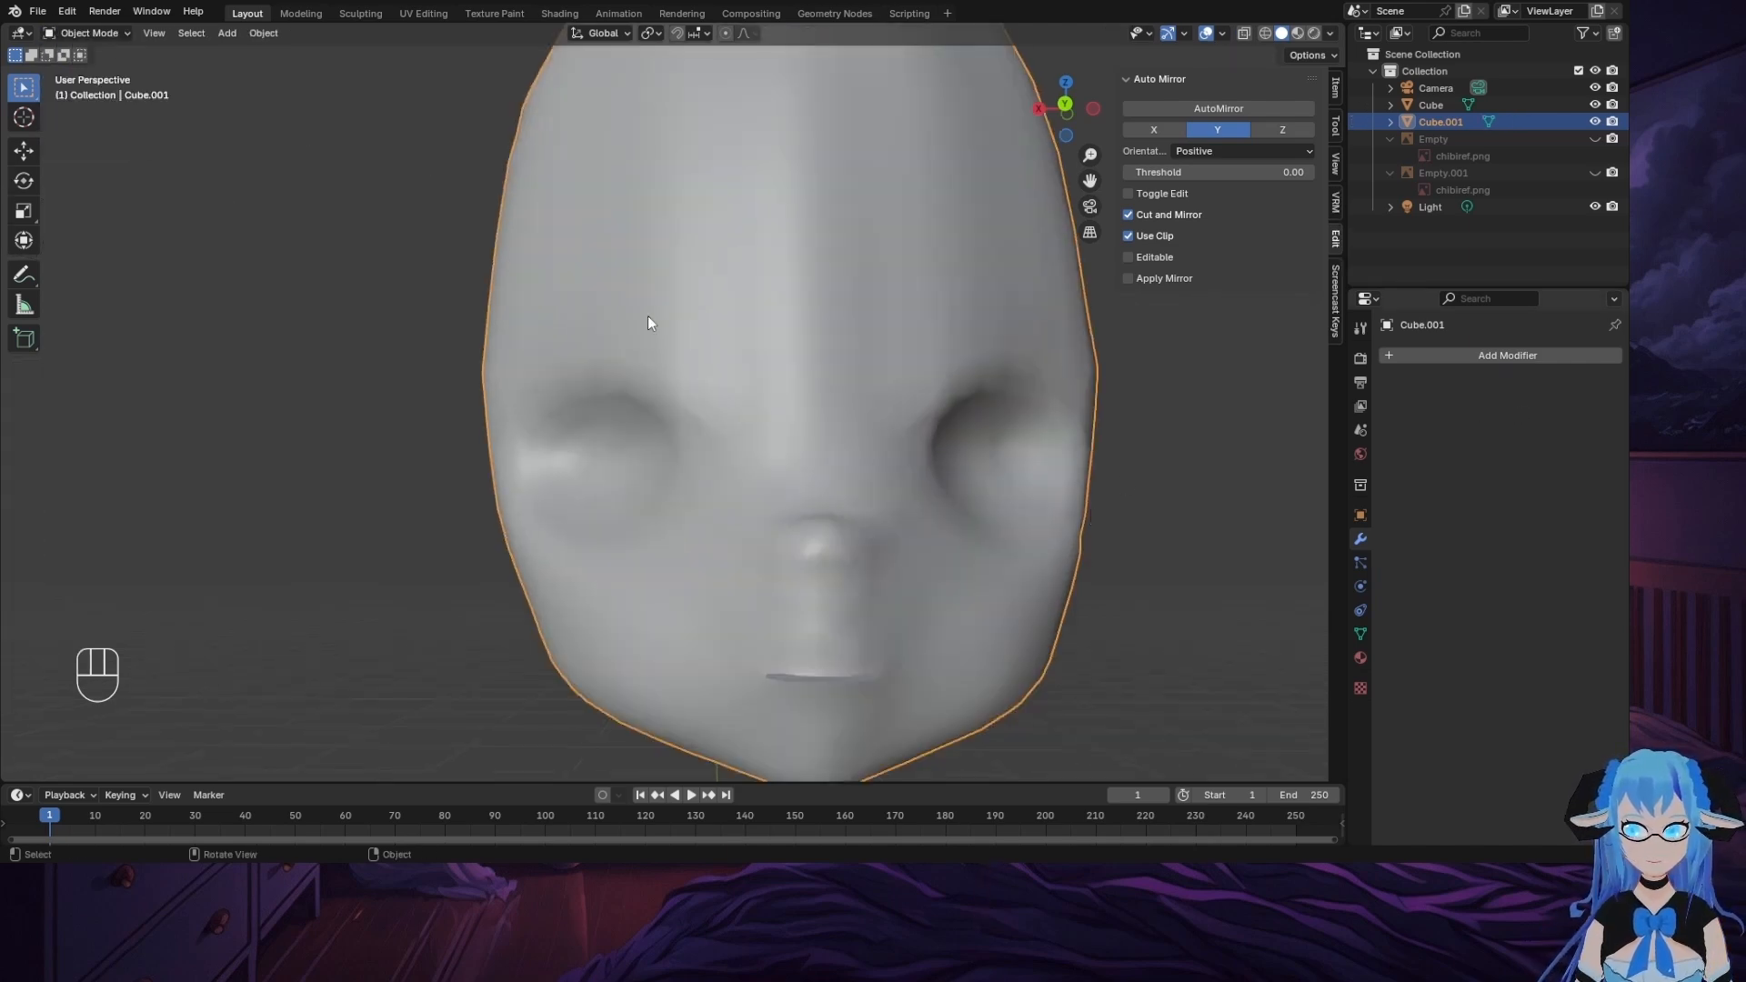
pyautogui.click(1065, 105)
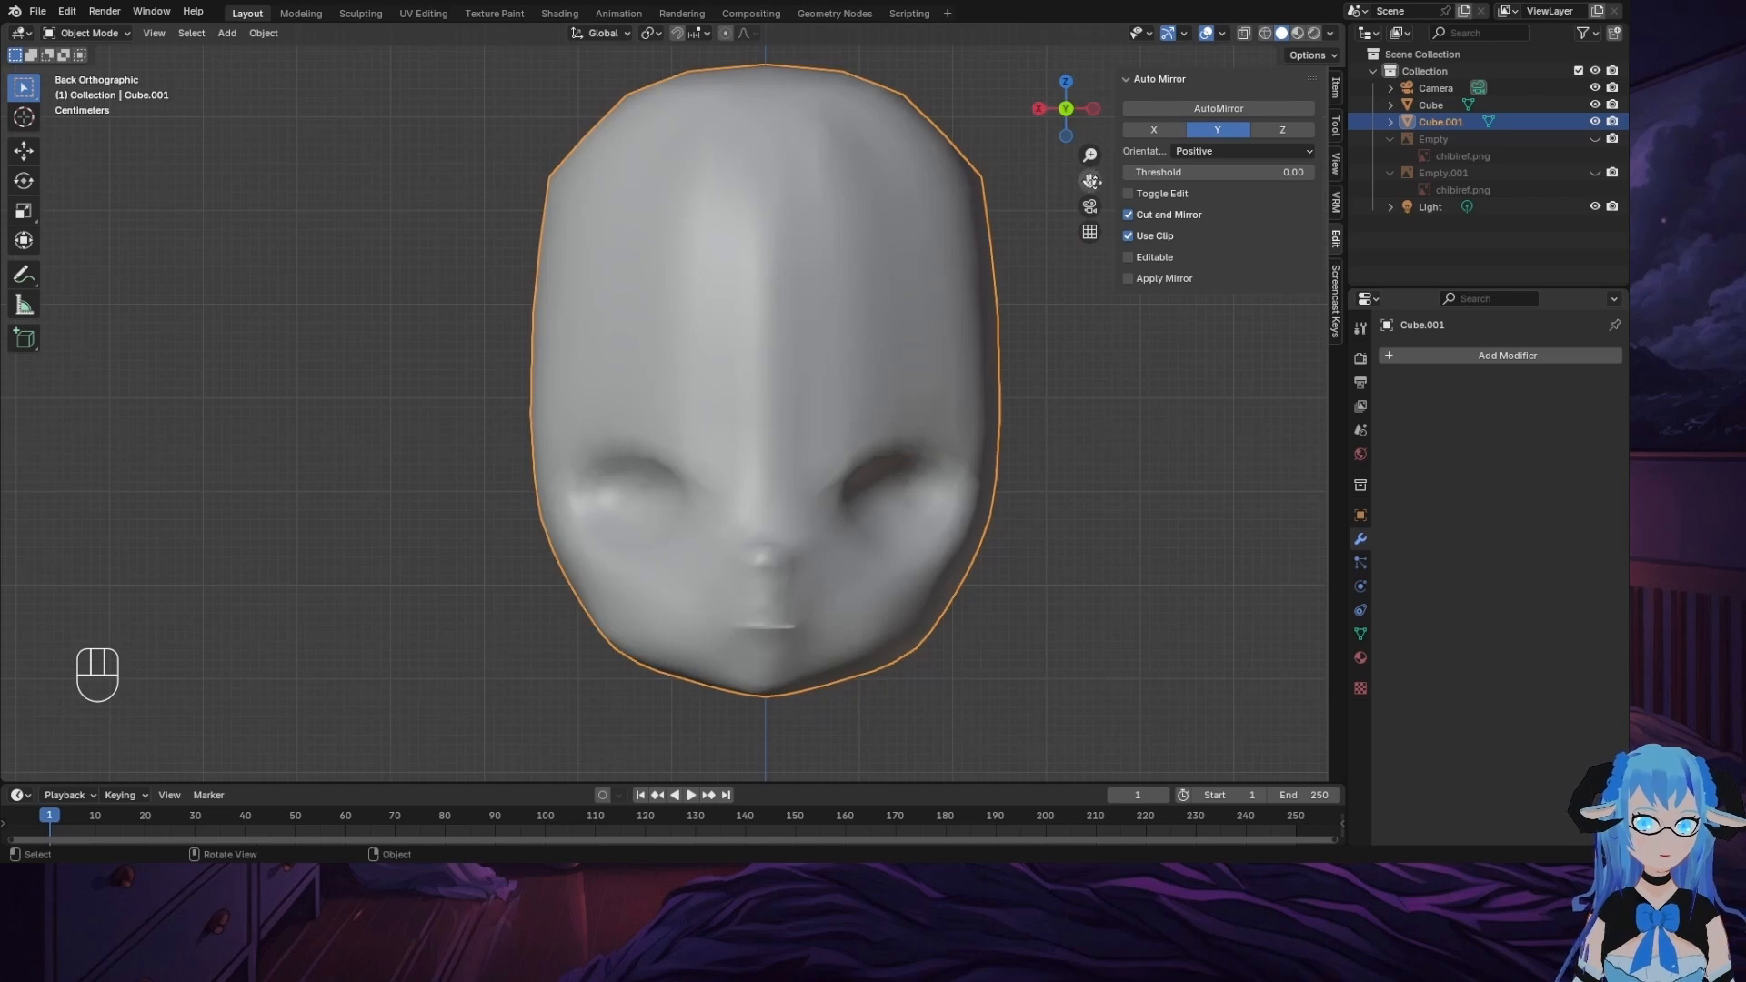
pyautogui.moveTo(1090, 180); pyautogui.dragTo(848, 182)
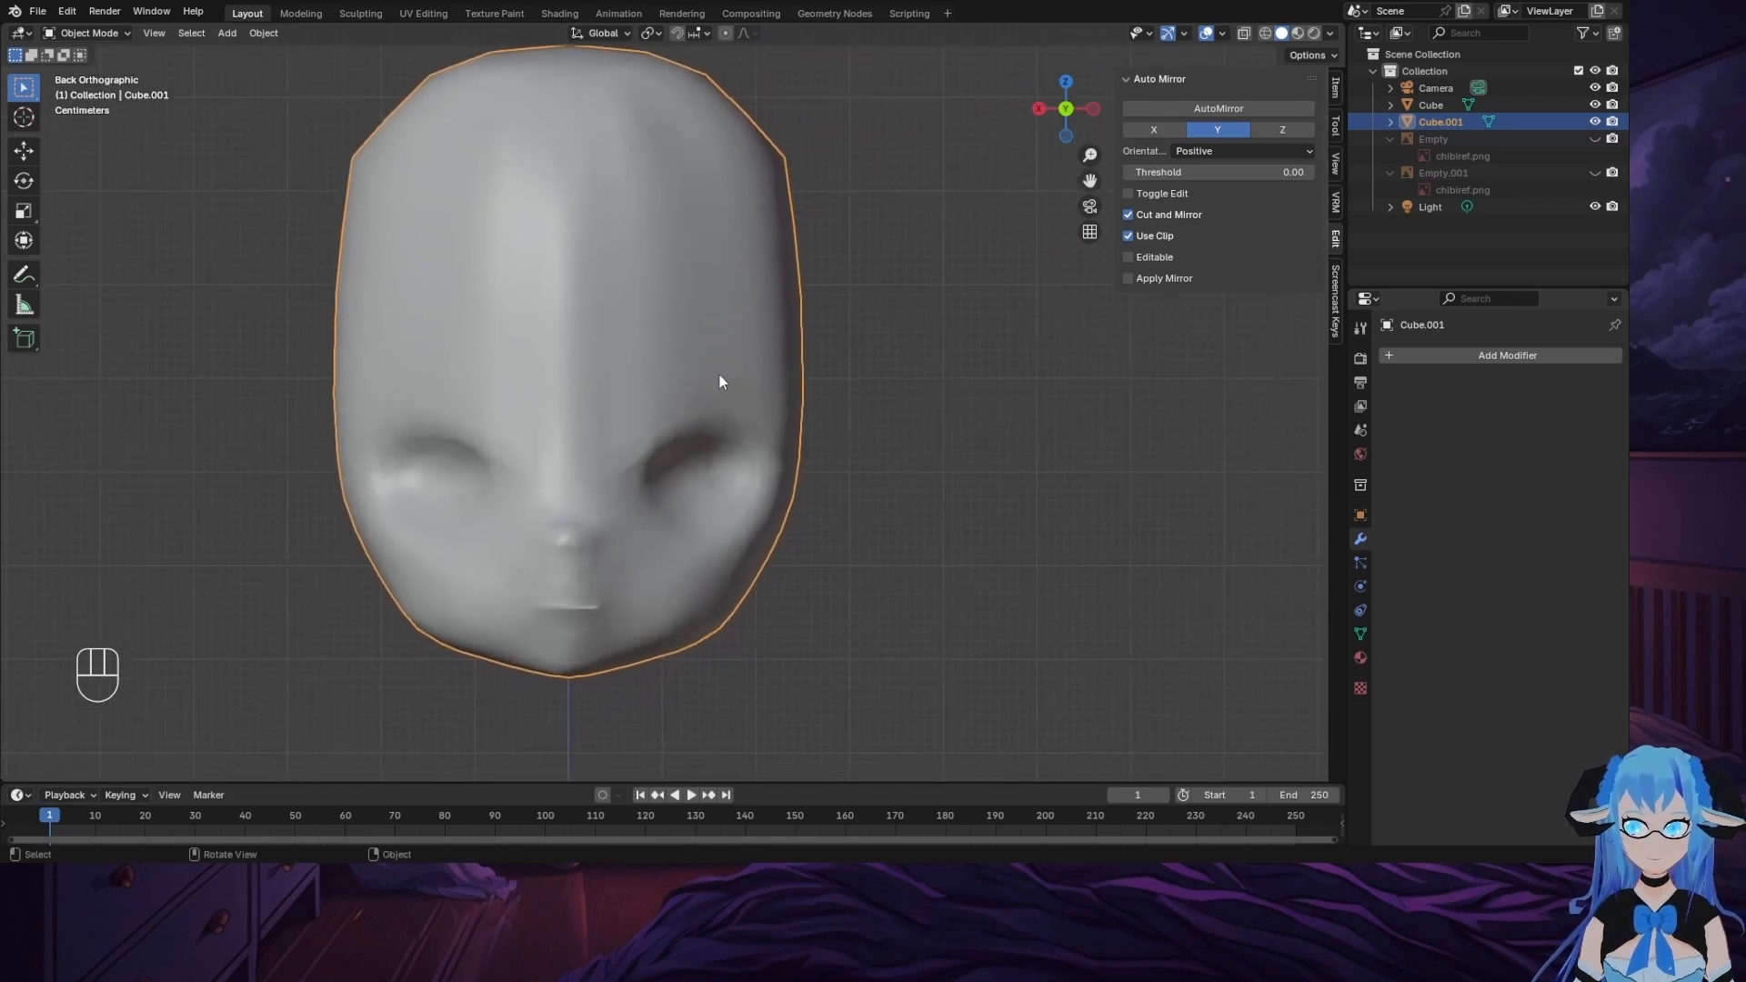
# Step: Check in Edit Mode whether both halves of the head select together as linked geometry, then clear the selection
pyautogui.click(80, 33)
pyautogui.click(91, 70)
pyautogui.moveTo(656, 330); pyautogui.dragTo(757, 289, button='middle')
pyautogui.press('l')
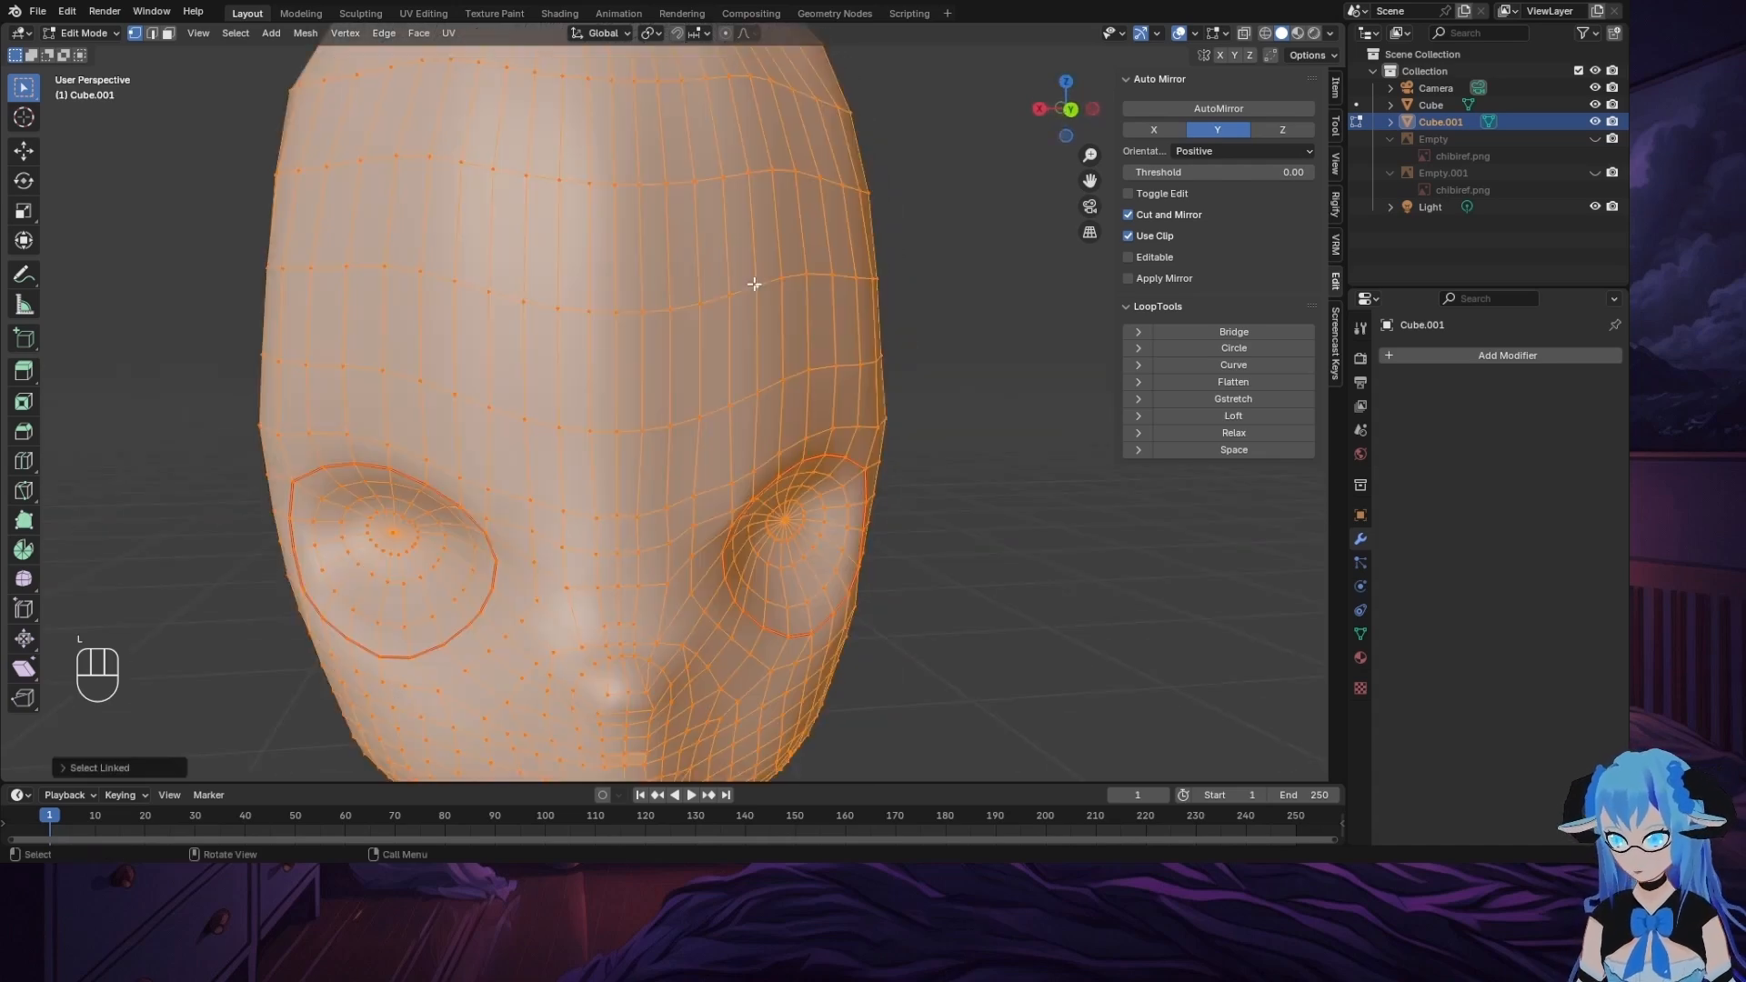
pyautogui.click(992, 417)
# Step: Return to Sculpt Mode, set the Smooth brush radius to 123 px and smooth the ridge down the centre of the forehead
pyautogui.moveTo(993, 416); pyautogui.dragTo(991, 405, button='middle')
pyautogui.click(88, 33)
pyautogui.click(108, 89)
pyautogui.scroll(-4, 904, 196)
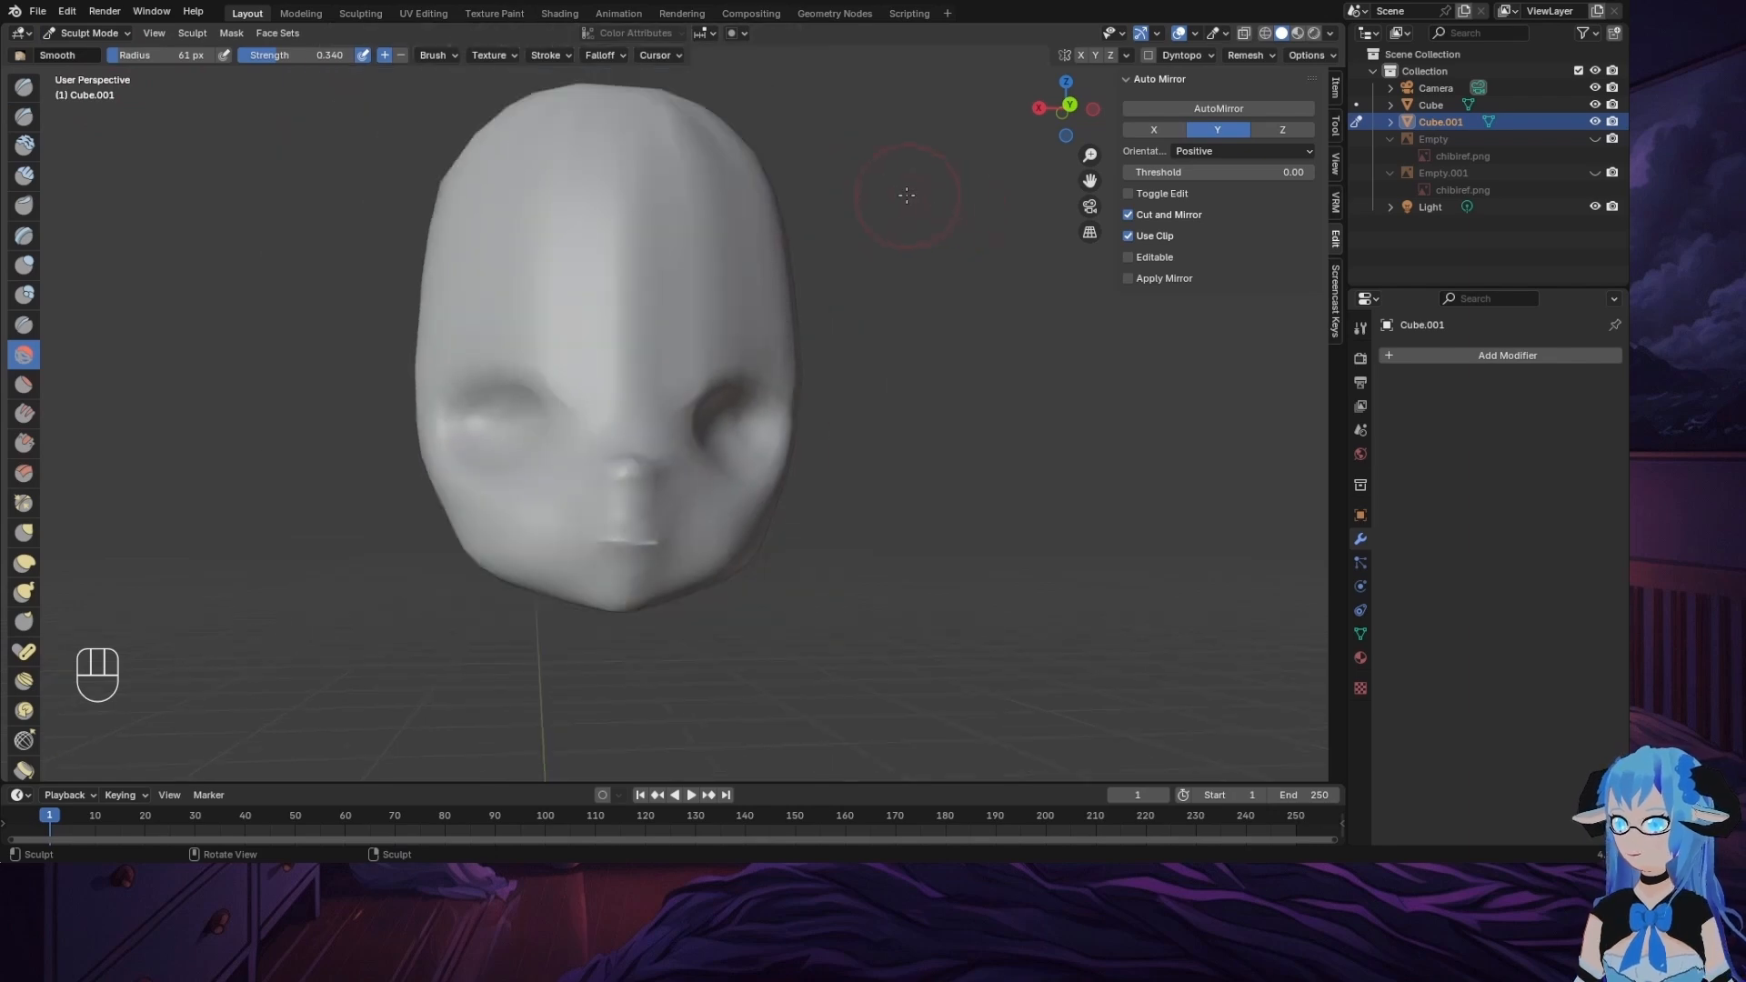
pyautogui.moveTo(904, 196); pyautogui.dragTo(878, 209, button='middle')
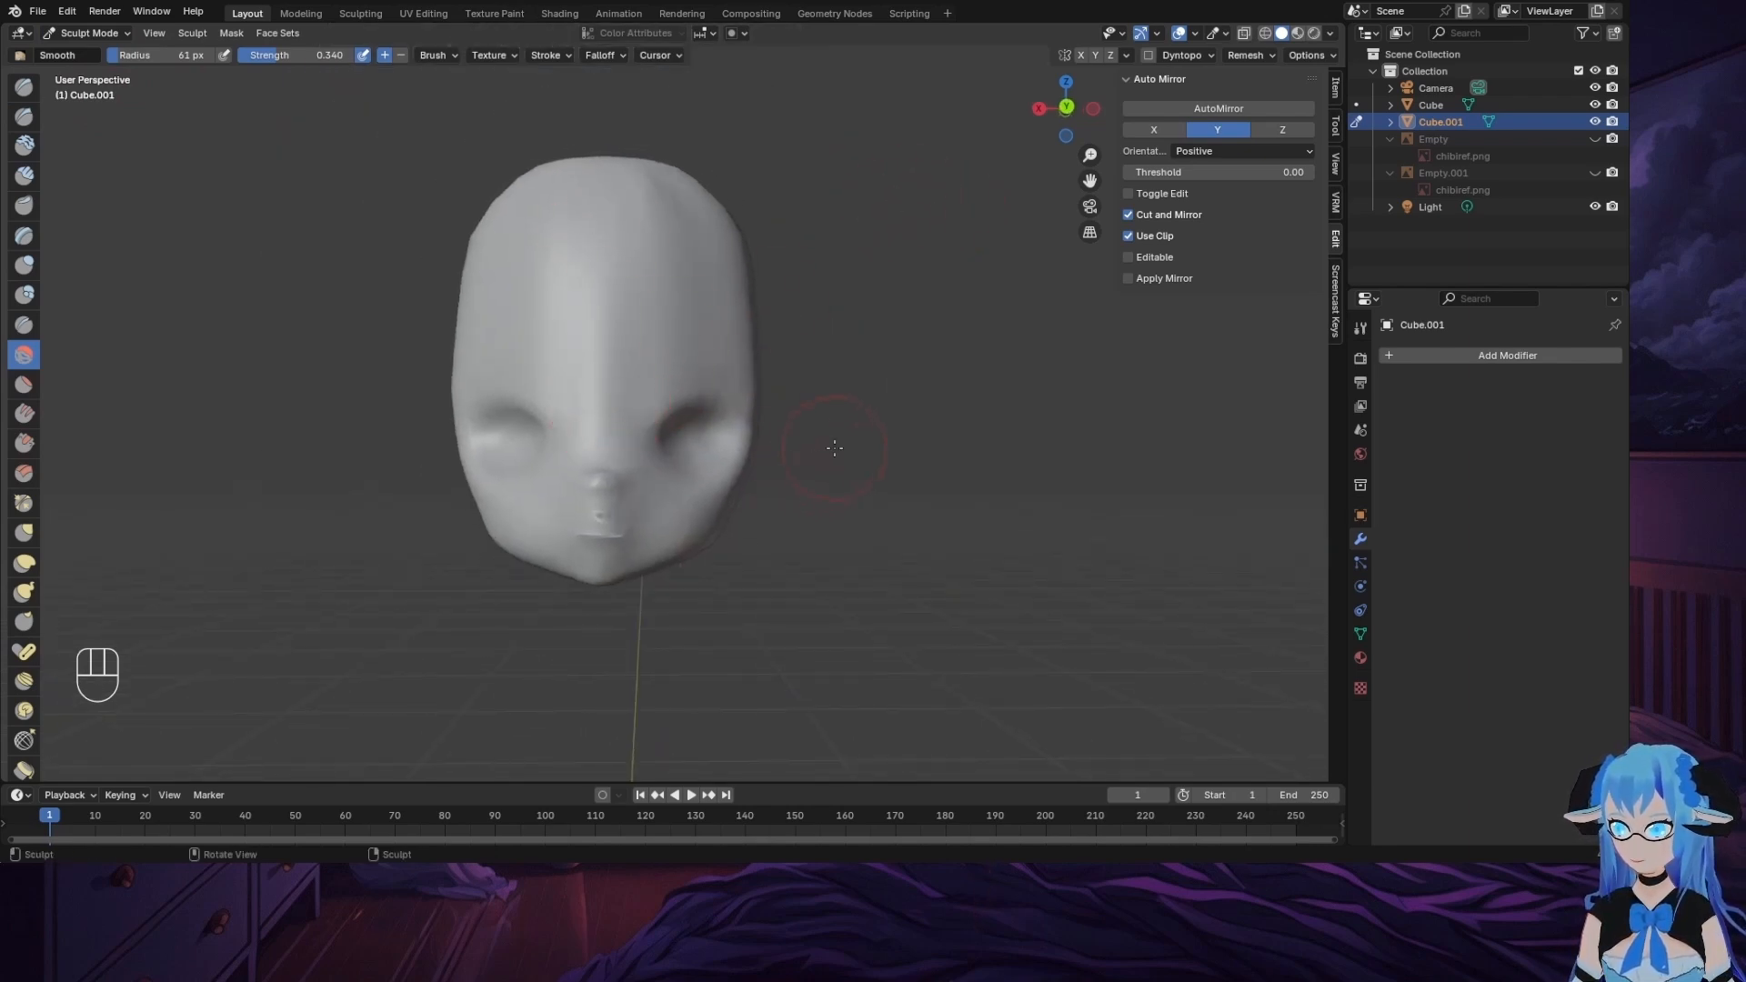
pyautogui.scroll(5, 835, 447)
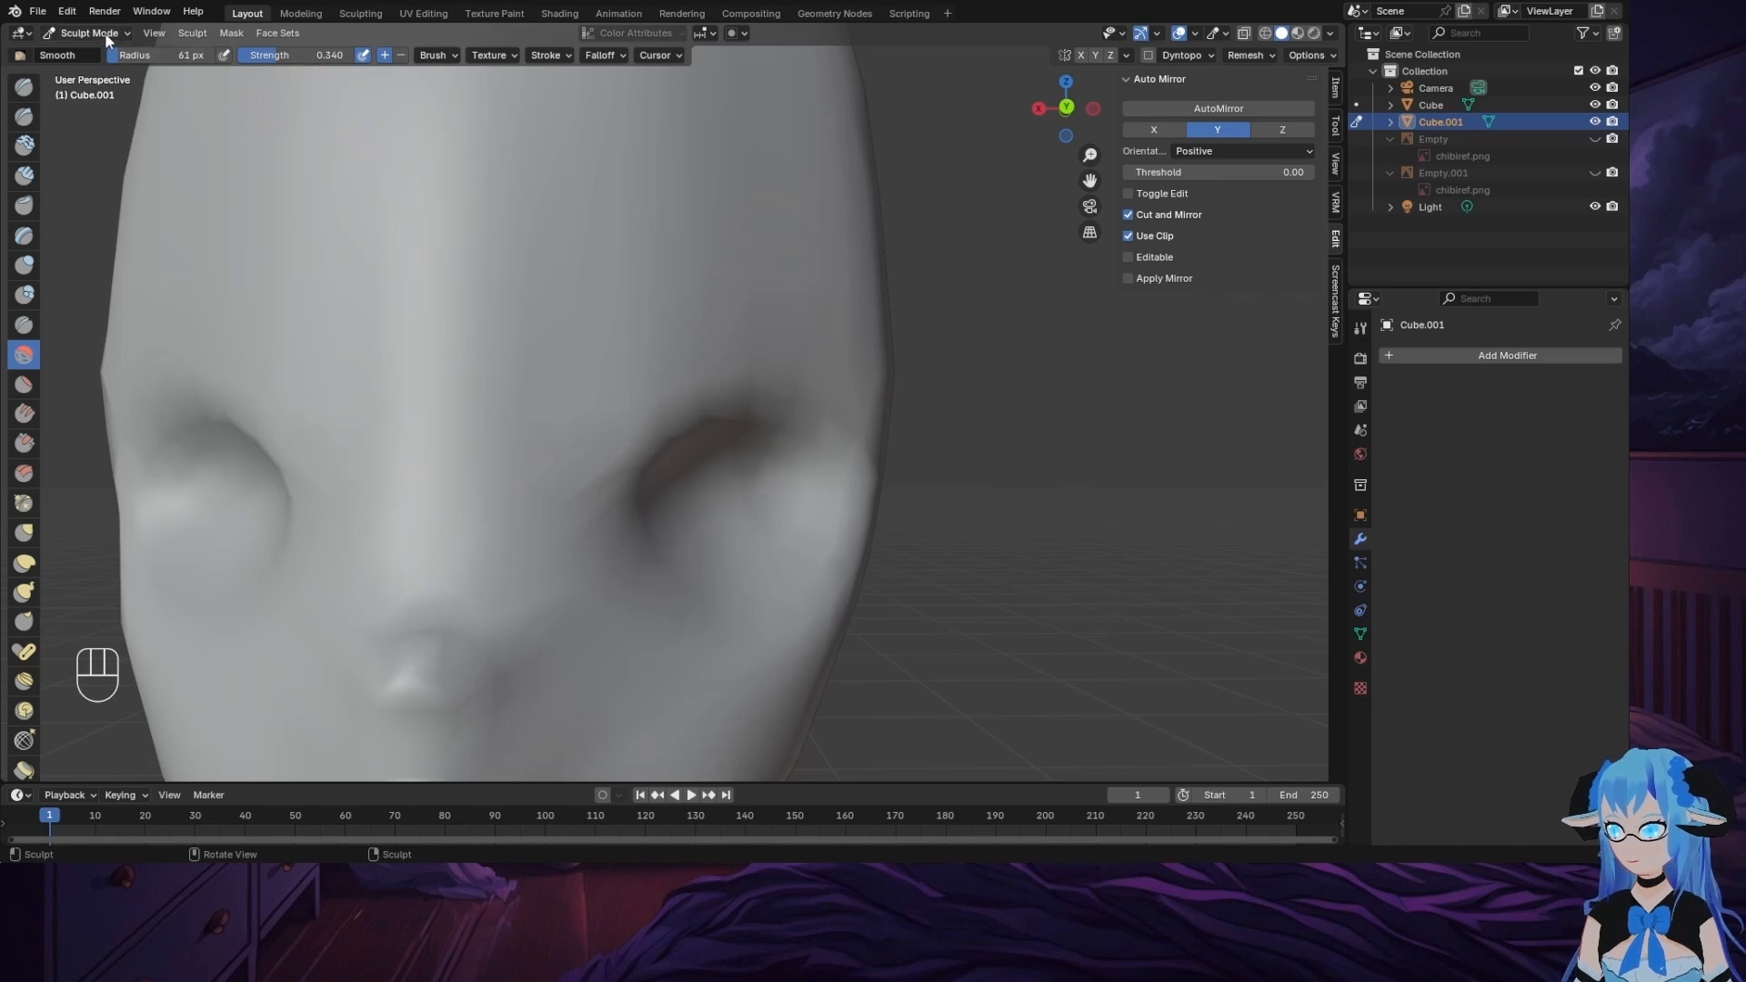
pyautogui.moveTo(191, 55); pyautogui.dragTo(200, 55)
pyautogui.moveTo(418, 433)
pyautogui.mouseDown()
pyautogui.moveTo(453, 407)
pyautogui.moveTo(457, 300)
pyautogui.mouseUp()
pyautogui.scroll(-3, 658, 430)
pyautogui.moveTo(608, 356); pyautogui.dragTo(585, 177)
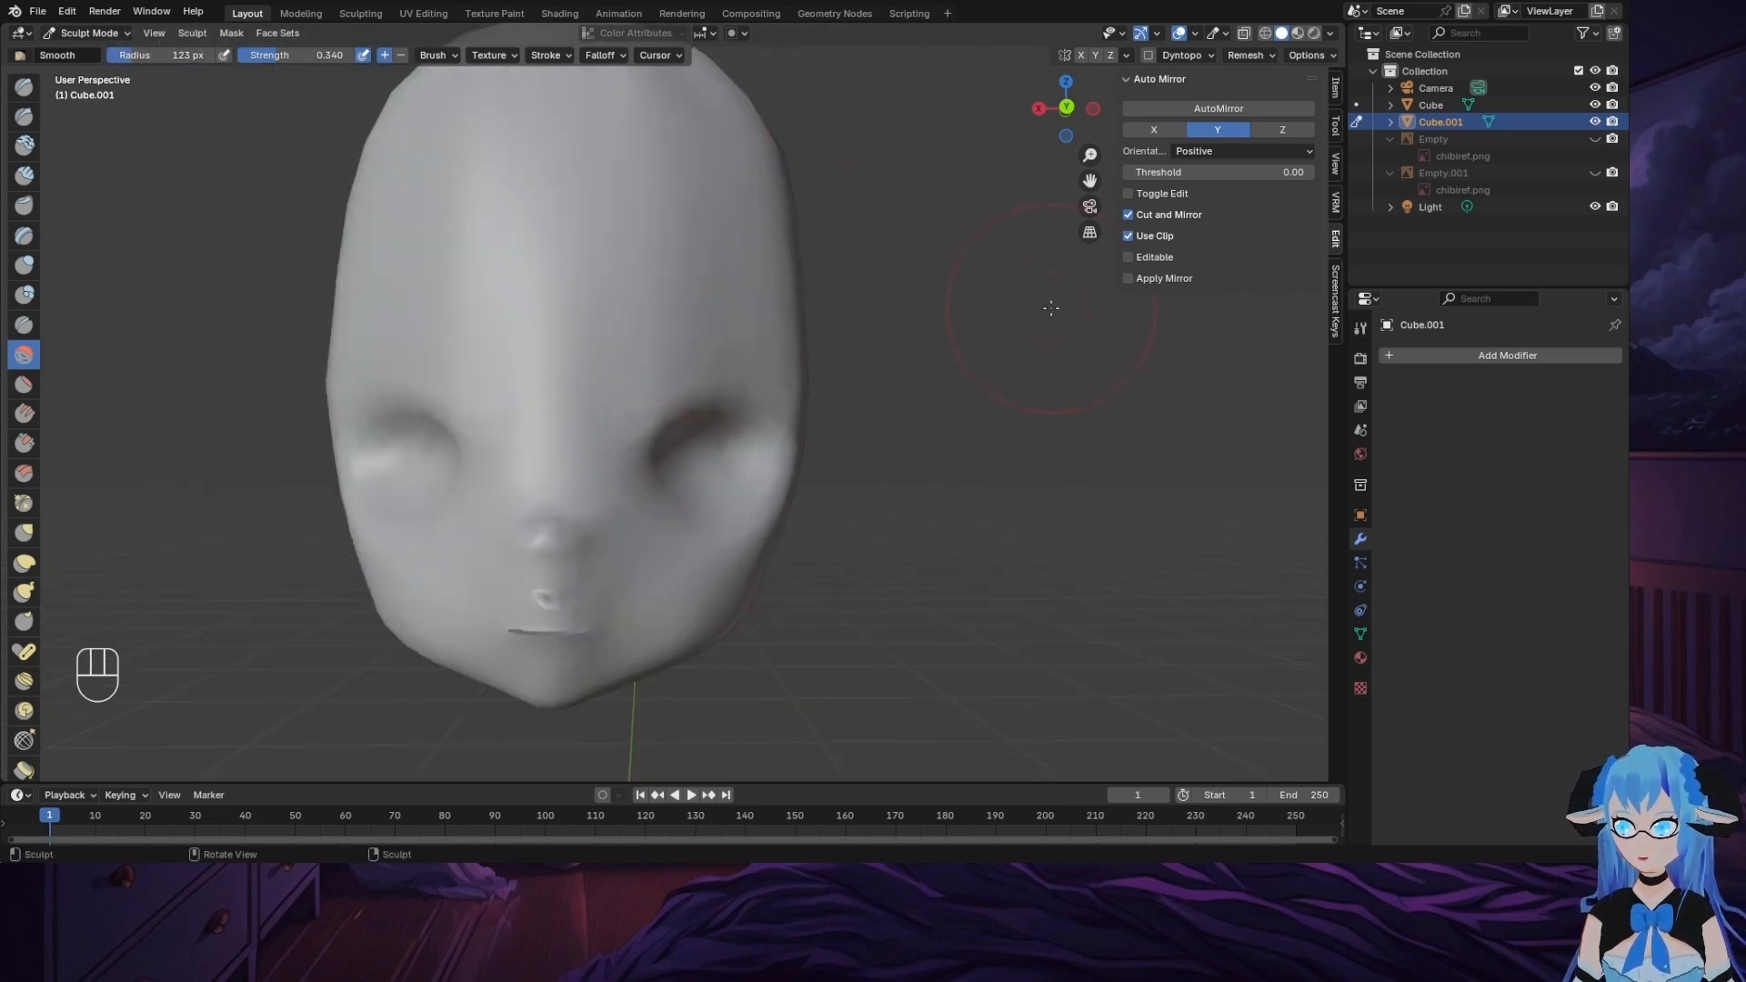
# Step: Smooth the forehead, temples and crown with the 123 px brush while working around the head
pyautogui.moveTo(1051, 309); pyautogui.dragTo(678, 327, button='middle')
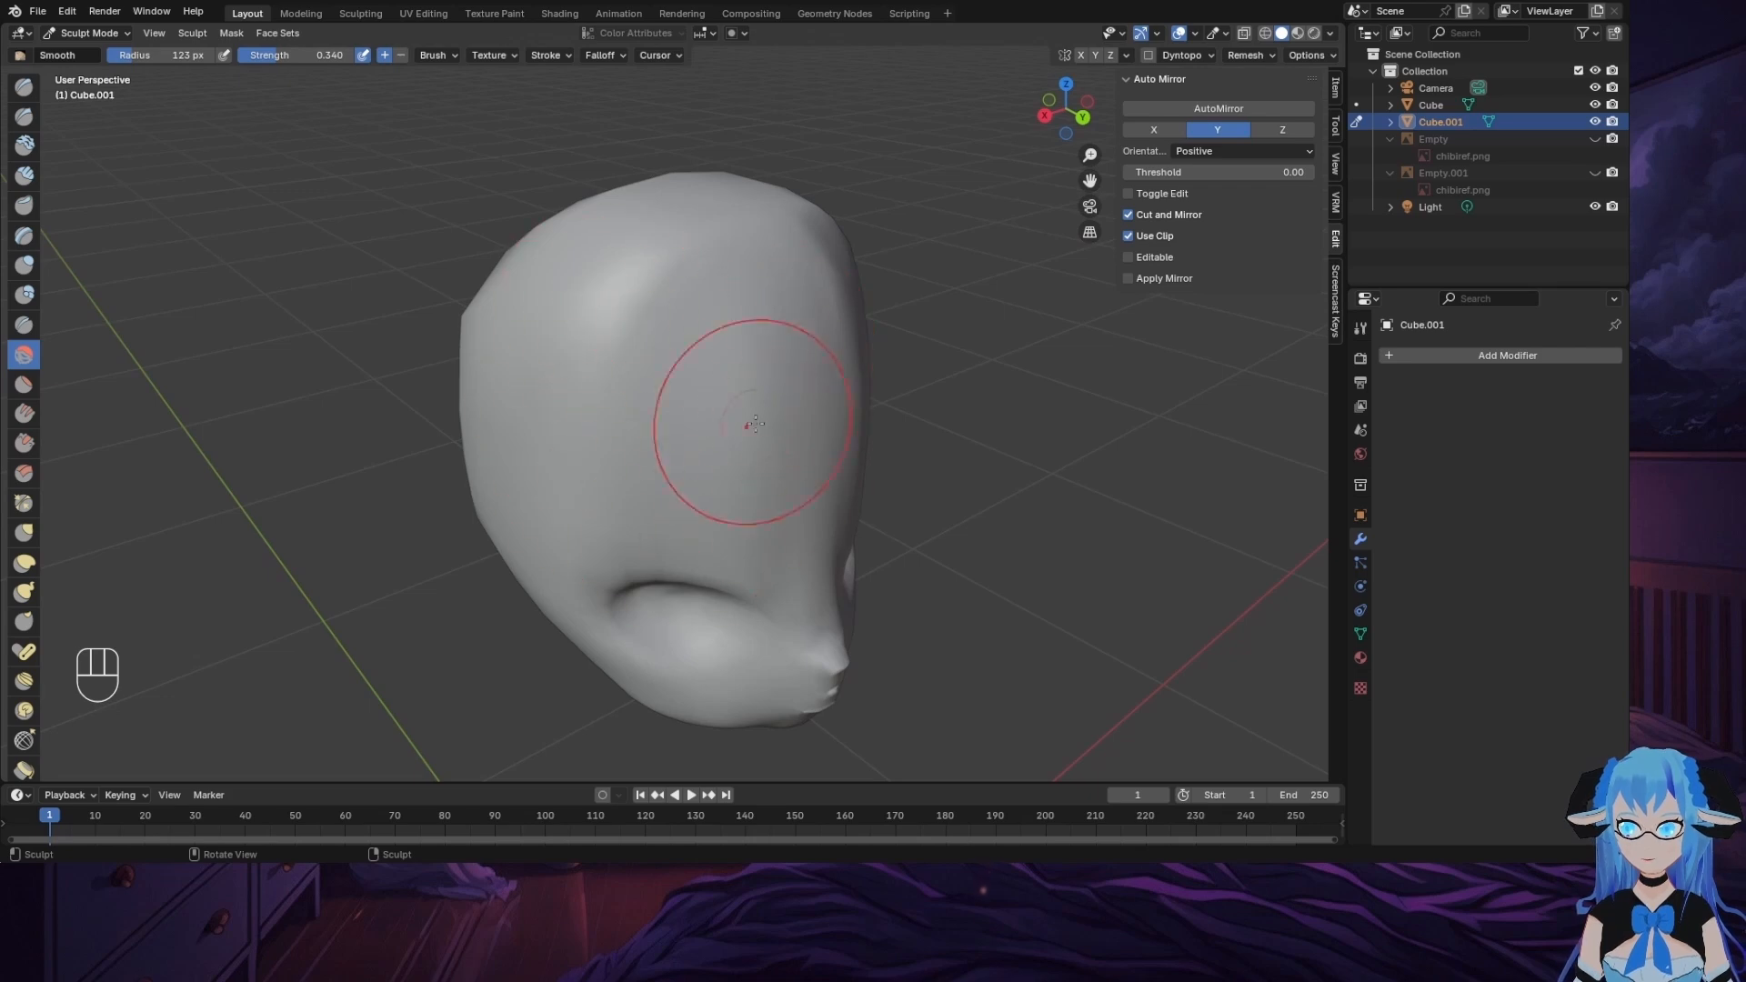
pyautogui.moveTo(1057, 335); pyautogui.dragTo(565, 331, button='middle')
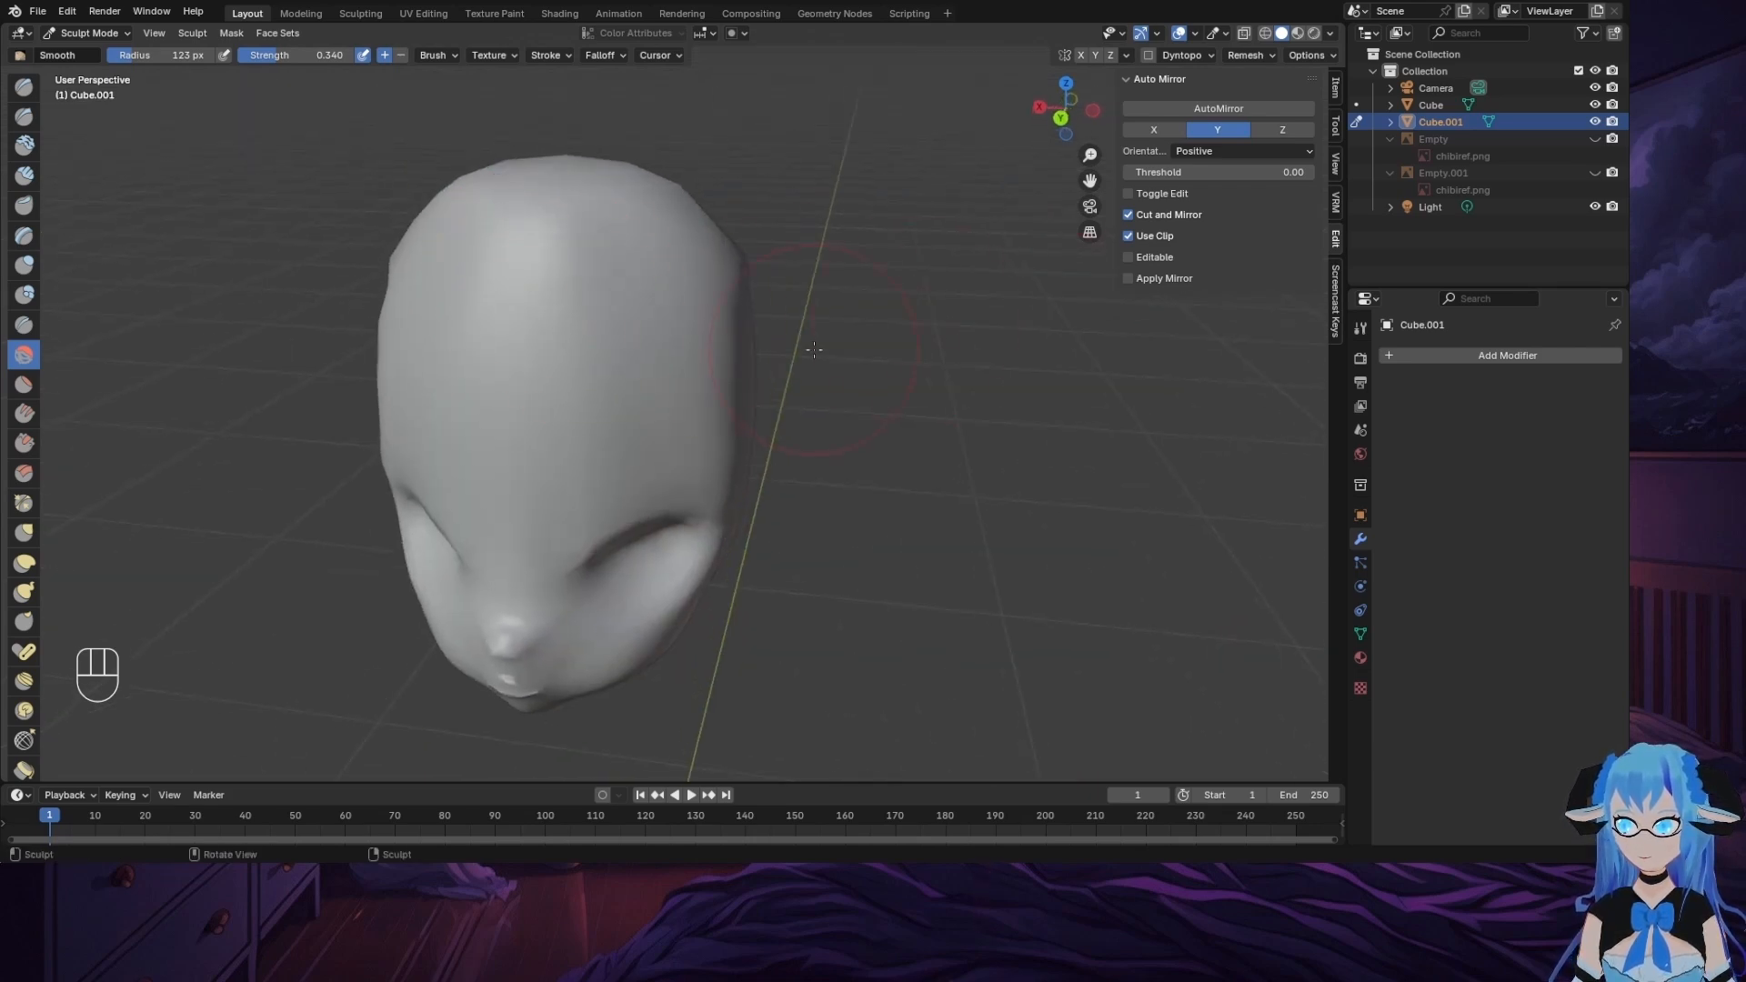
pyautogui.moveTo(669, 225); pyautogui.dragTo(574, 221, button='middle')
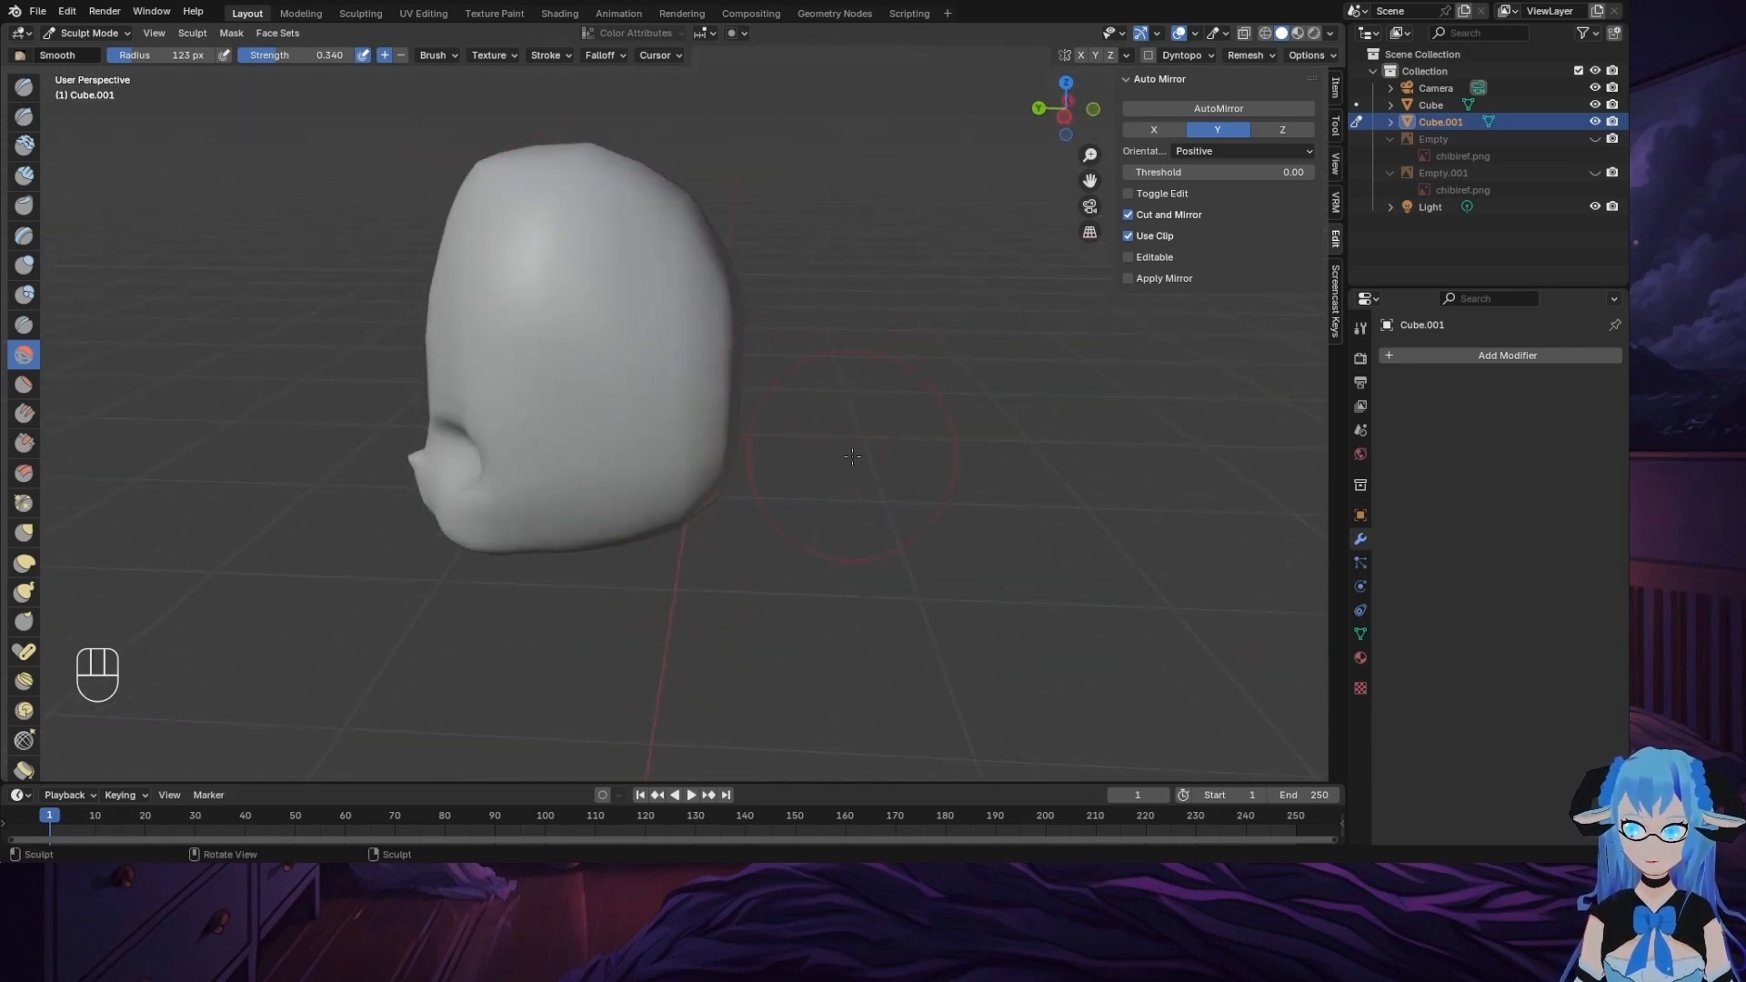
pyautogui.moveTo(852, 457); pyautogui.dragTo(620, 418, button='middle')
pyautogui.moveTo(807, 579)
pyautogui.mouseDown(button='middle')
pyautogui.moveTo(1060, 452)
pyautogui.moveTo(974, 358)
pyautogui.moveTo(988, 279)
pyautogui.moveTo(1000, 467)
pyautogui.moveTo(955, 471)
pyautogui.moveTo(817, 586)
pyautogui.mouseUp(button='middle')
# Step: Examine the nose underside and mouth from several angles, comparing the topology in Edit Mode with the sculpted surface
pyautogui.scroll(8, 955, 577)
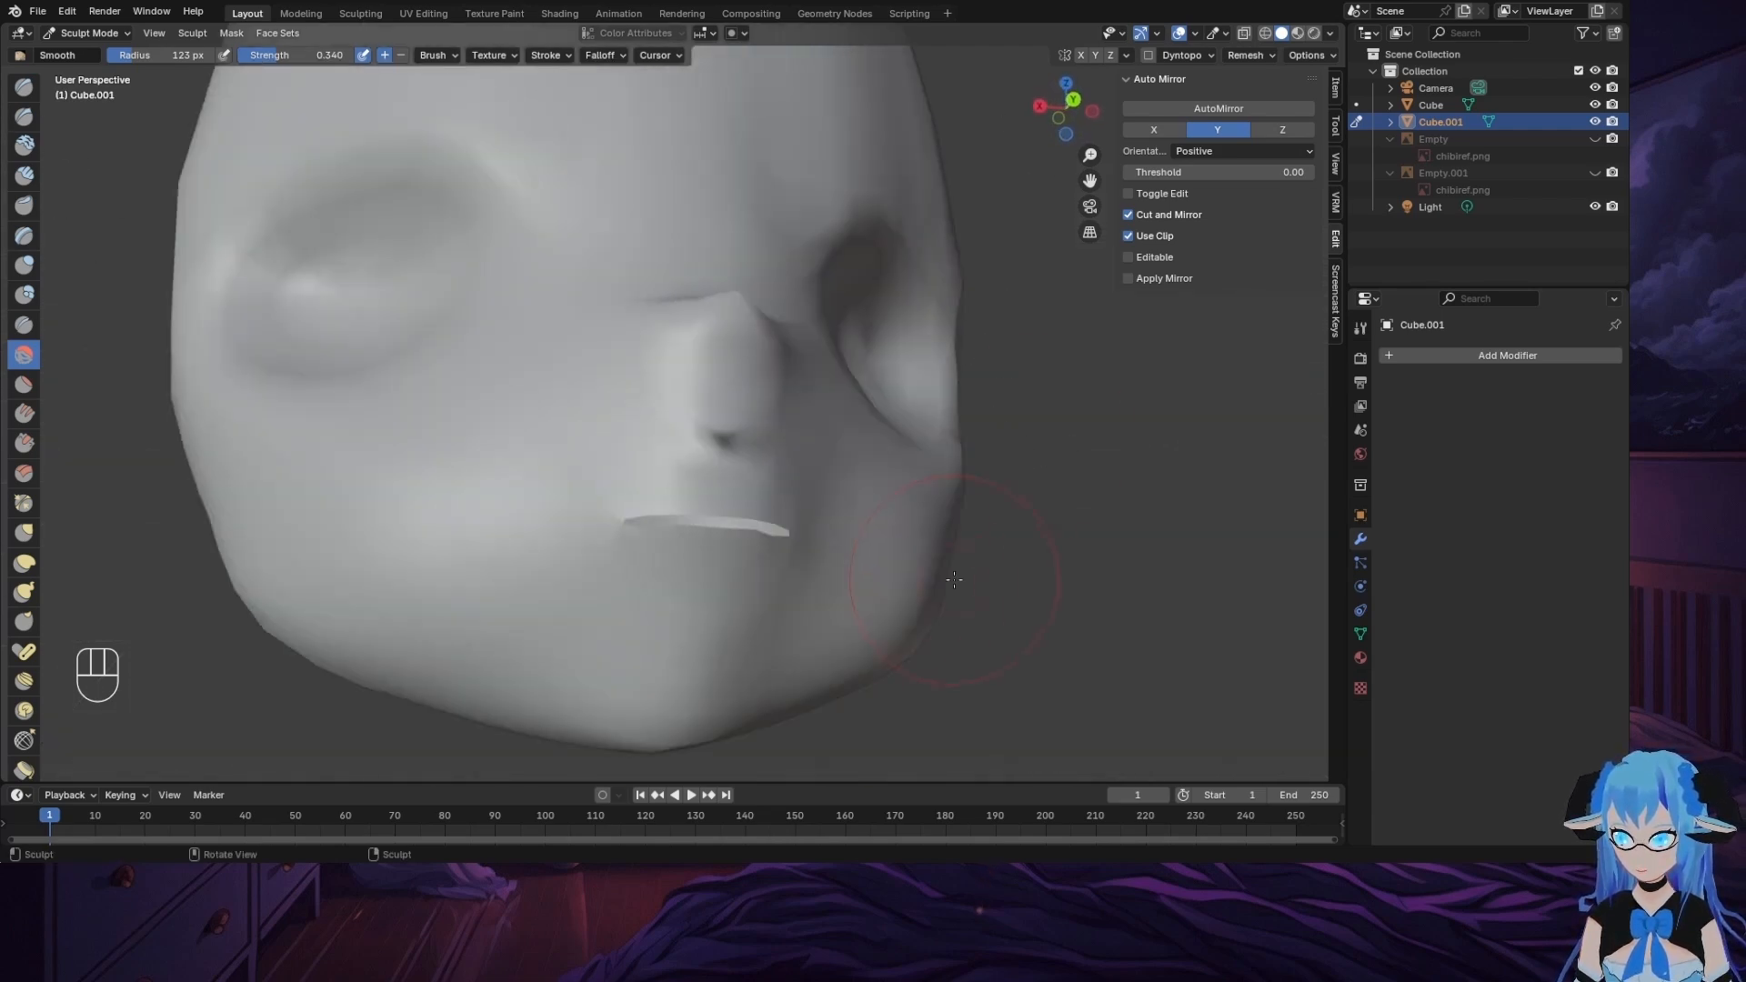
pyautogui.moveTo(1110, 491); pyautogui.dragTo(1027, 489, button='middle')
pyautogui.scroll(-3, 636, 482)
pyautogui.moveTo(636, 483); pyautogui.dragTo(577, 455, button='middle')
pyautogui.scroll(4, 637, 363)
pyautogui.keyDown('shift'); pyautogui.moveTo(224, 495); pyautogui.dragTo(561, 381, button='middle'); pyautogui.keyUp('shift')
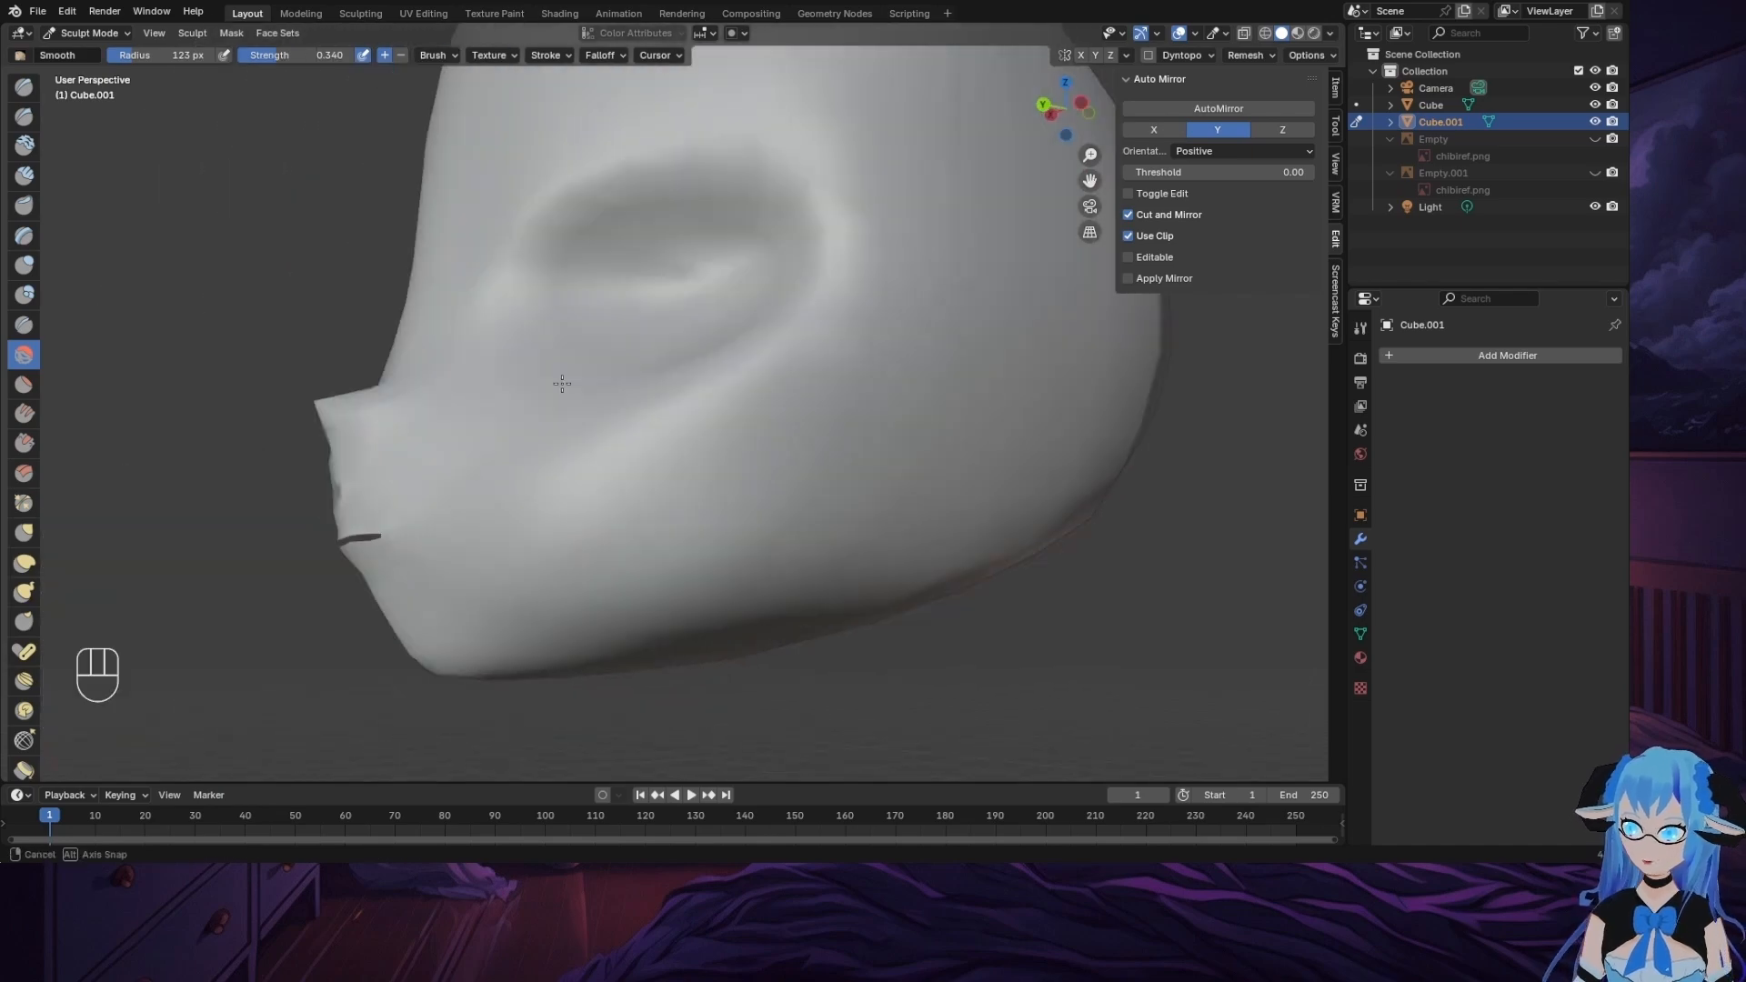
pyautogui.click(87, 33)
pyautogui.click(85, 70)
pyautogui.moveTo(173, 496); pyautogui.dragTo(312, 522, button='middle')
pyautogui.scroll(2, 312, 522)
pyautogui.moveTo(692, 373); pyautogui.dragTo(564, 363, button='middle')
pyautogui.keyDown('shift'); pyautogui.moveTo(564, 364); pyautogui.dragTo(749, 293, button='middle'); pyautogui.keyUp('shift')
pyautogui.scroll(2, 273, 445)
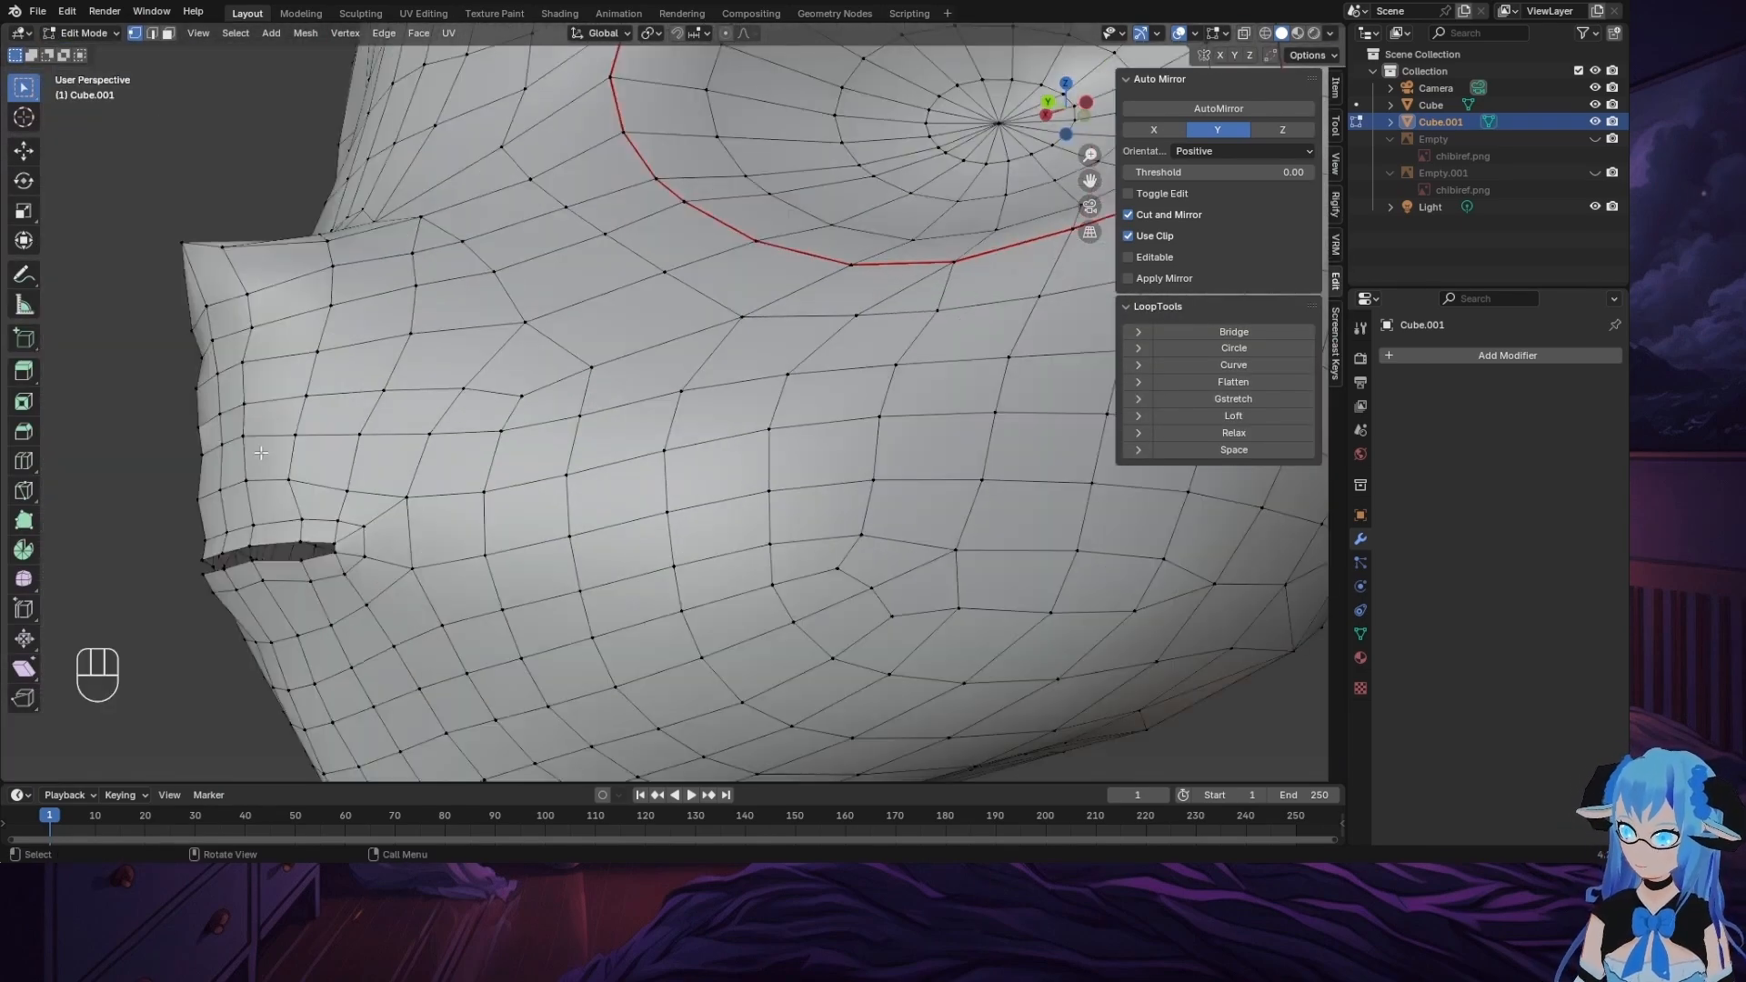
pyautogui.moveTo(150, 455); pyautogui.dragTo(144, 495, button='middle')
pyautogui.click(88, 34)
pyautogui.click(88, 87)
pyautogui.moveTo(318, 513); pyautogui.dragTo(444, 486, button='middle')
pyautogui.click(88, 34)
pyautogui.click(86, 70)
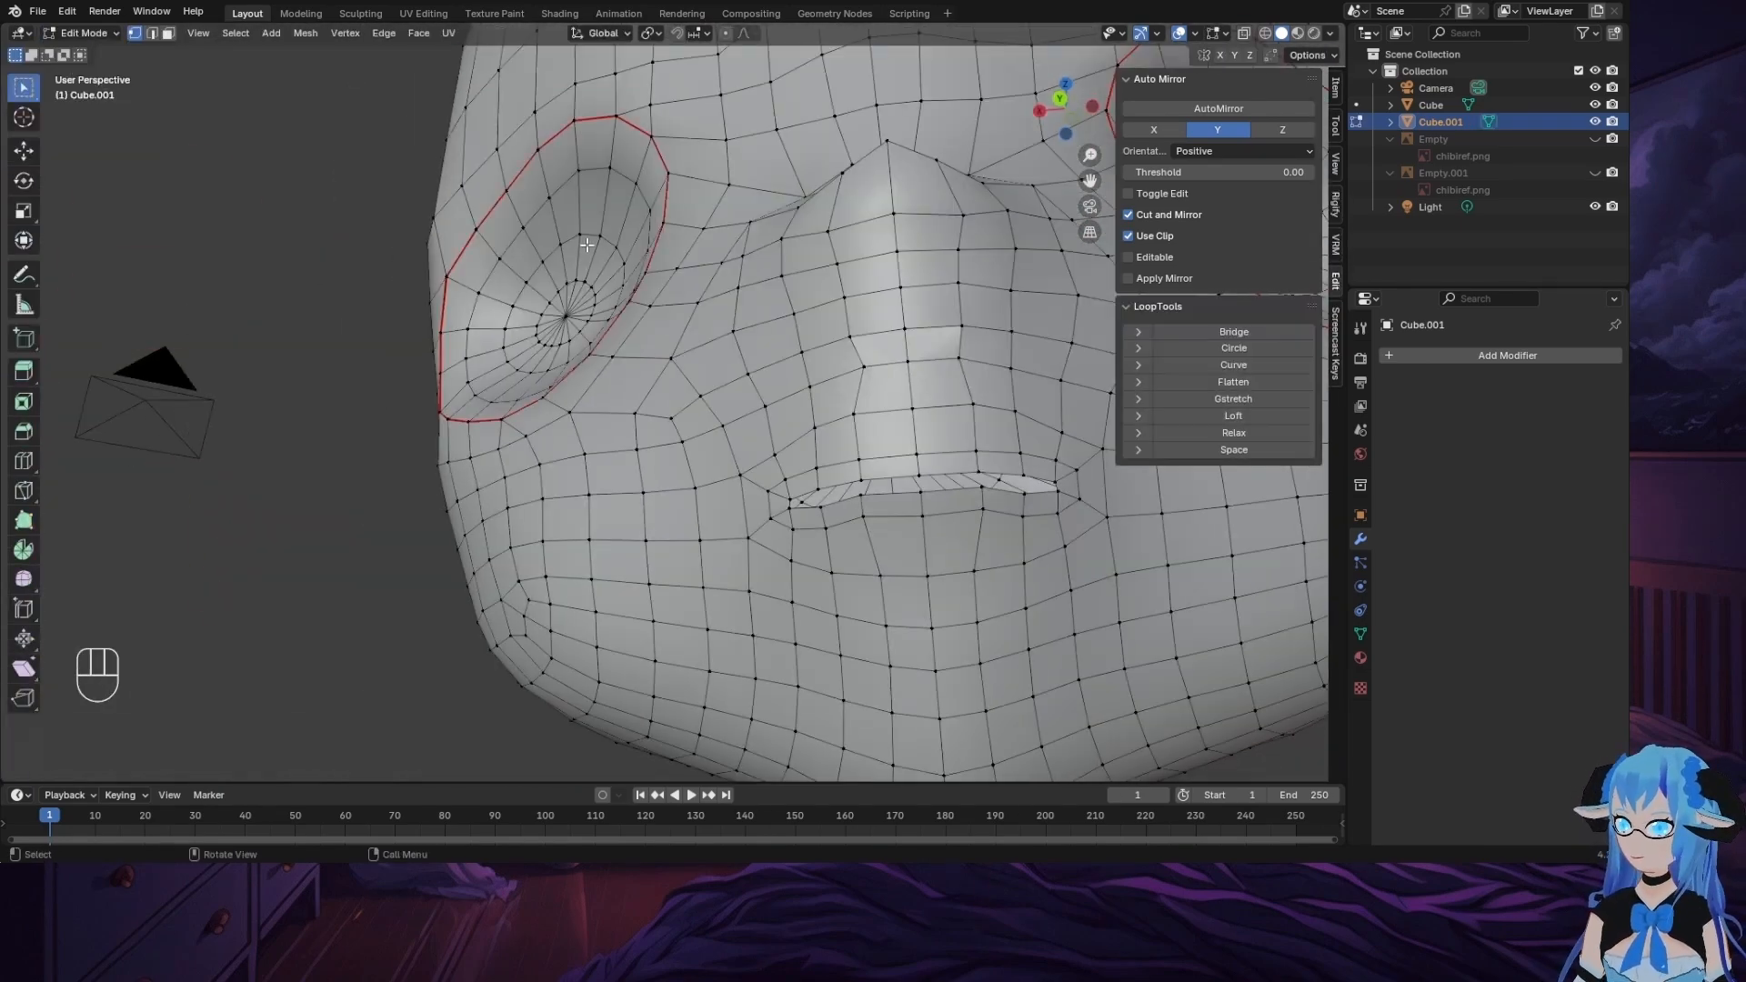
pyautogui.moveTo(382, 545); pyautogui.dragTo(144, 675, button='middle')
pyautogui.scroll(2, 144, 675)
pyautogui.click(88, 34)
pyautogui.click(87, 87)
pyautogui.moveTo(182, 436); pyautogui.dragTo(333, 330, button='middle')
# Step: Undo the latest changes around the nose and mouth and return to Edit Mode
pyautogui.hotkey('ctrl', 'z')
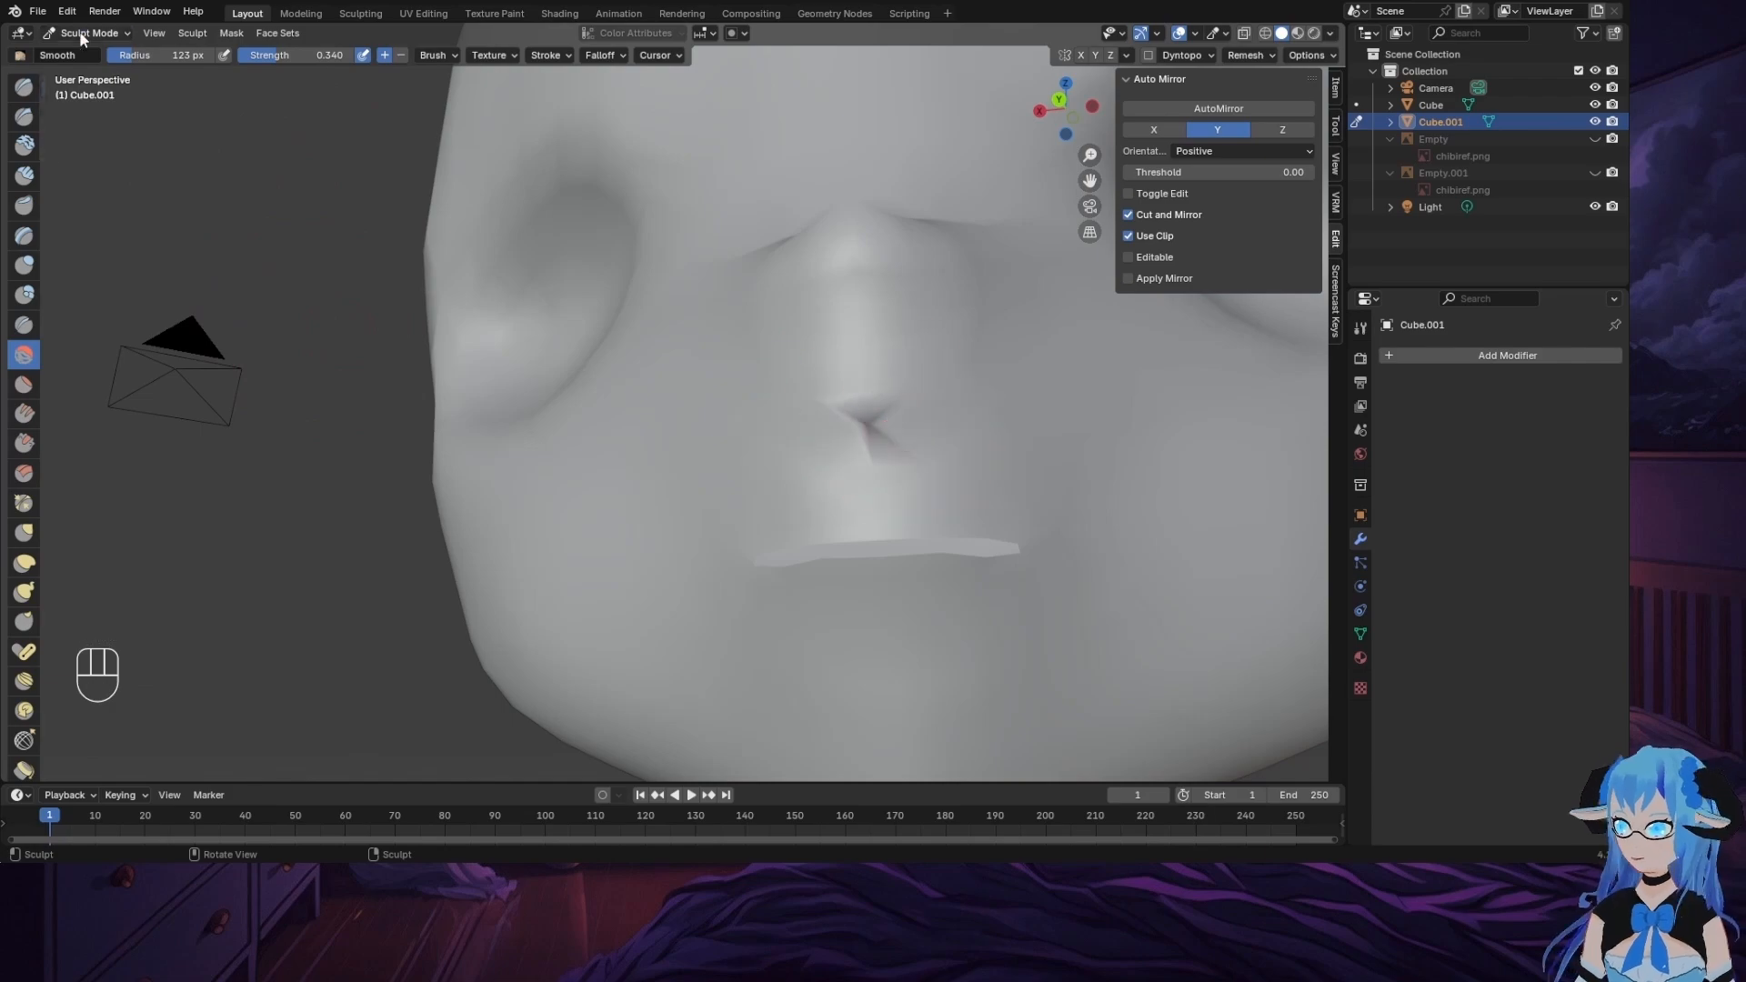
pyautogui.click(83, 35)
pyautogui.click(85, 70)
pyautogui.hotkey('ctrl', 'z')
pyautogui.hotkey('ctrl', 'z')
pyautogui.hotkey('ctrl', 'z')
pyautogui.hotkey('ctrl', 'z')
pyautogui.moveTo(215, 269); pyautogui.dragTo(242, 273, button='middle')
pyautogui.click(1071, 103)
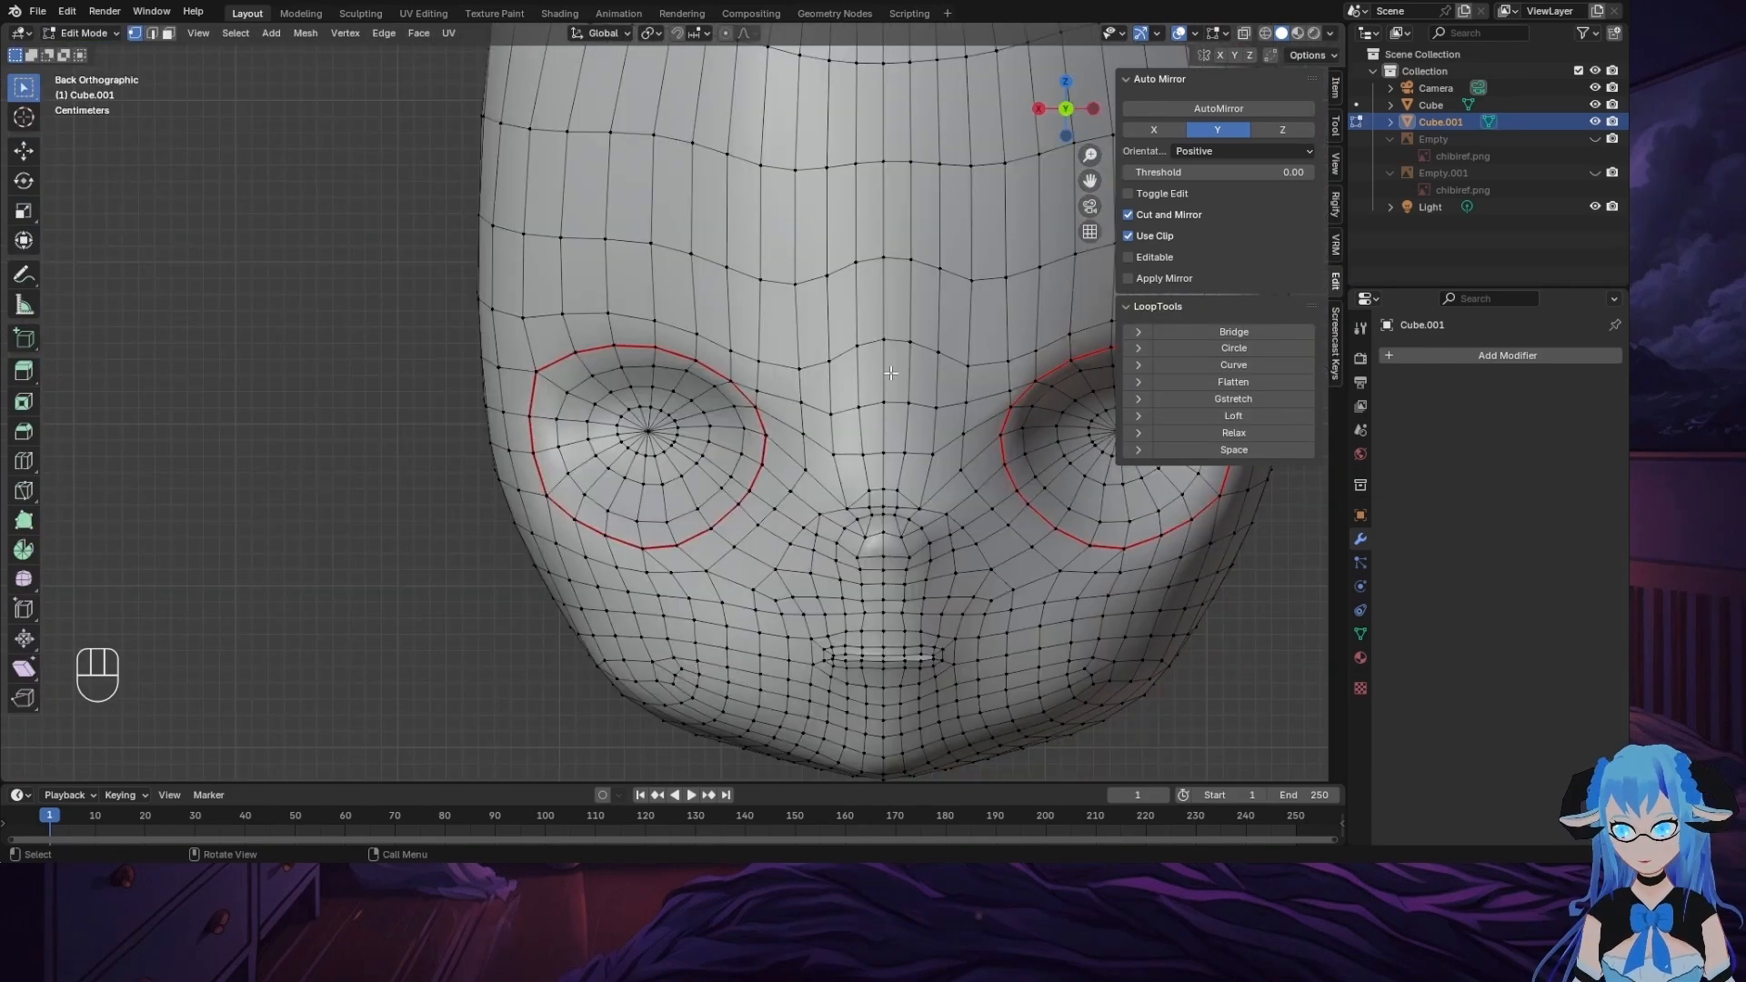
pyautogui.press('a')
pyautogui.click(345, 34)
pyautogui.moveTo(305, 33)
pyautogui.moveTo(373, 344)
pyautogui.click(473, 344)
pyautogui.click(437, 345)
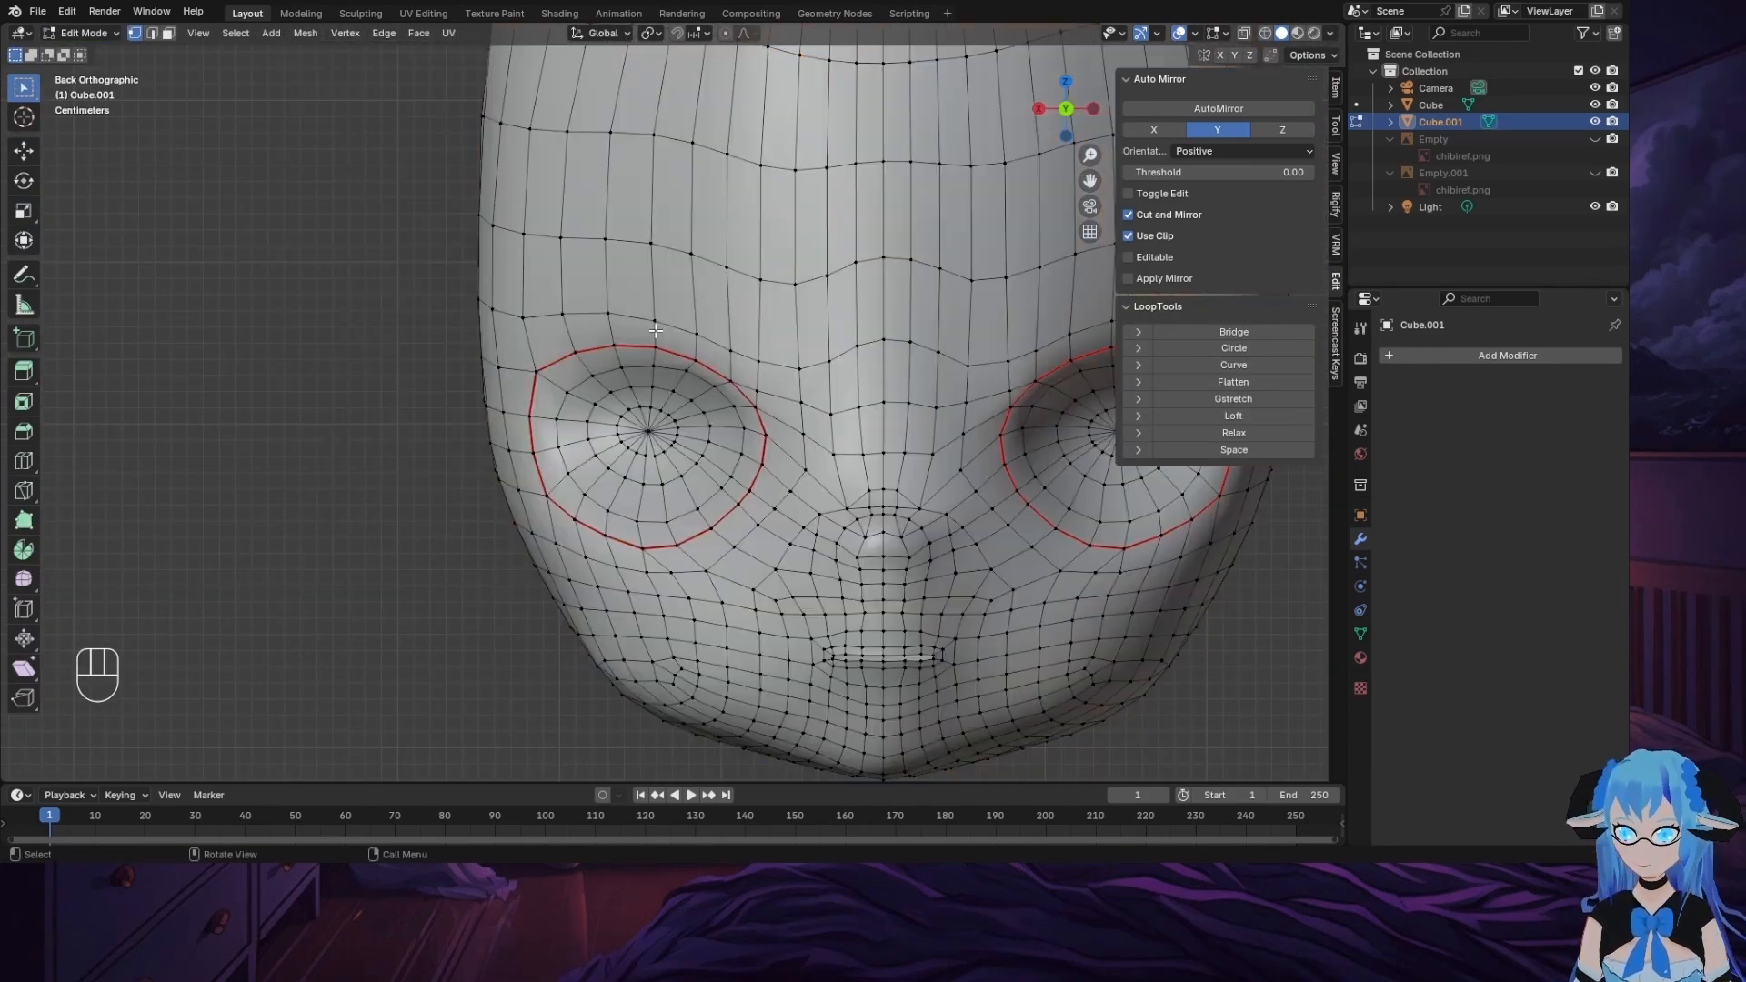
# Step: Move the vertices around the nose and upper lip along the Y axis, a few at a time, to clean up the profile
pyautogui.moveTo(656, 330); pyautogui.dragTo(554, 496, button='middle')
pyautogui.press('g')
pyautogui.press('y')
pyautogui.click(437, 516)
pyautogui.press('g')
pyautogui.press('y')
pyautogui.click(756, 549)
pyautogui.press('g')
pyautogui.press('y')
pyautogui.click(318, 502)
pyautogui.press('g')
pyautogui.press('y')
pyautogui.click(271, 518)
# Step: Move the protruding corner vertex on one side of the upper skull slightly inward along the X axis
pyautogui.scroll(-9, 514, 511)
pyautogui.click(1057, 106)
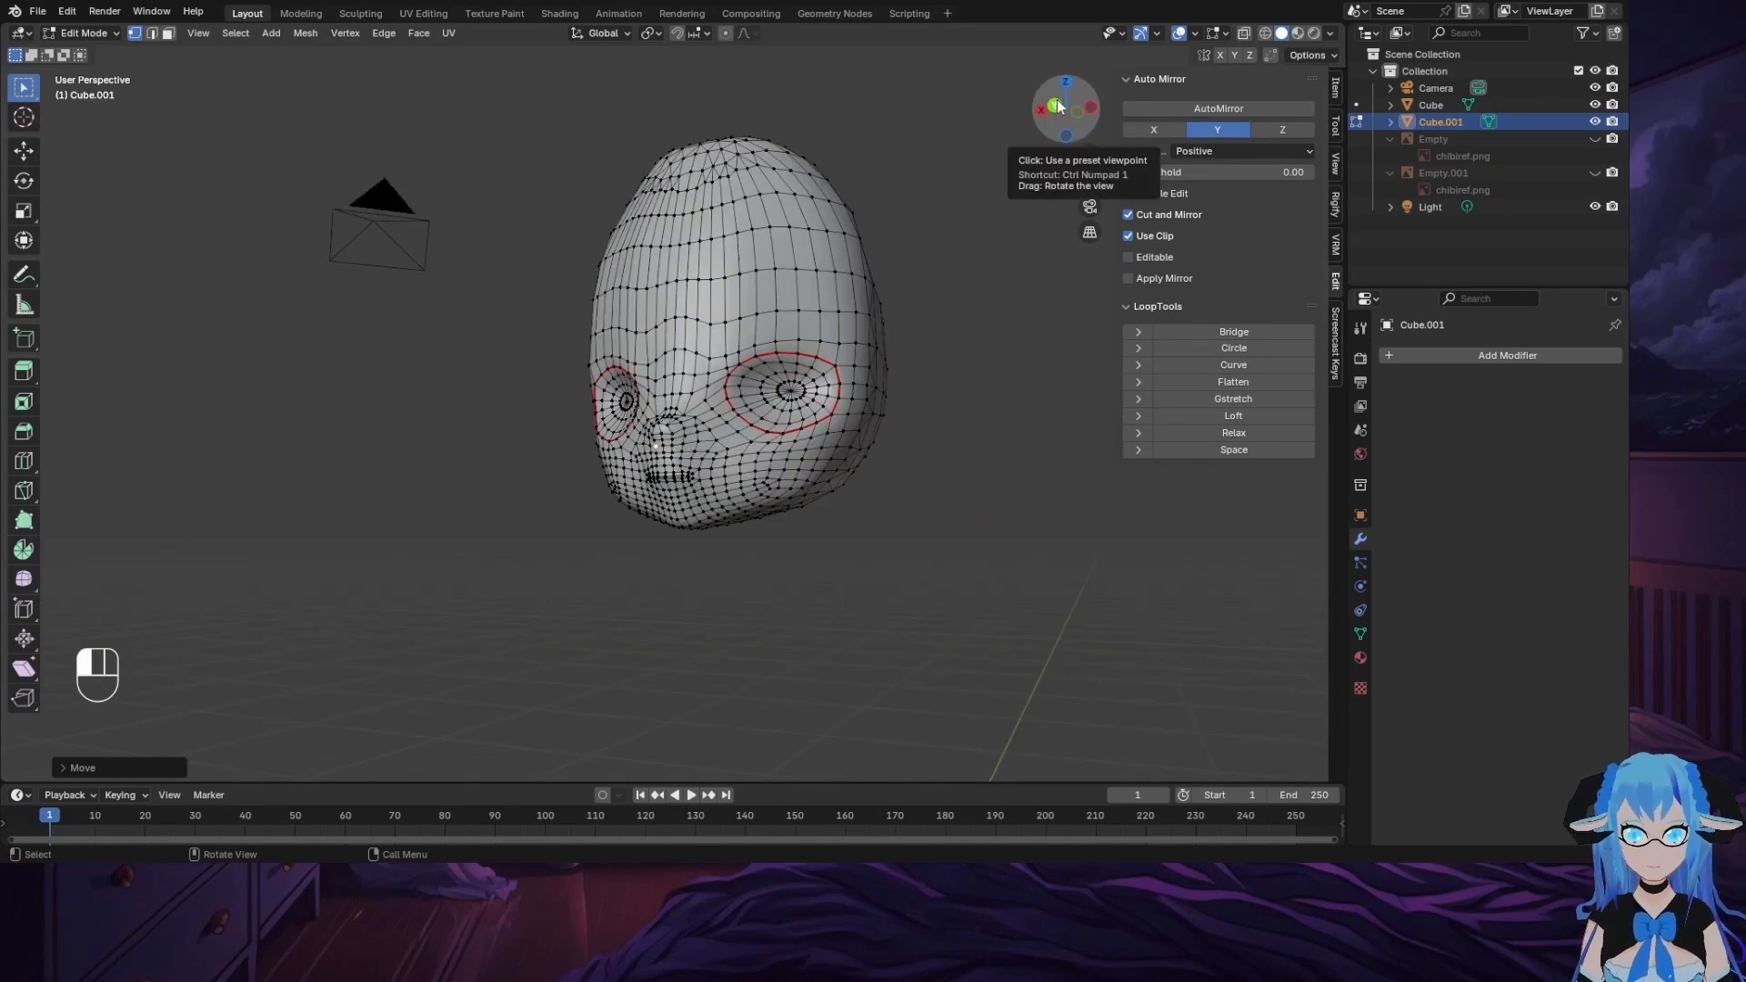
pyautogui.scroll(2, 938, 485)
pyautogui.moveTo(1089, 180); pyautogui.dragTo(940, 227)
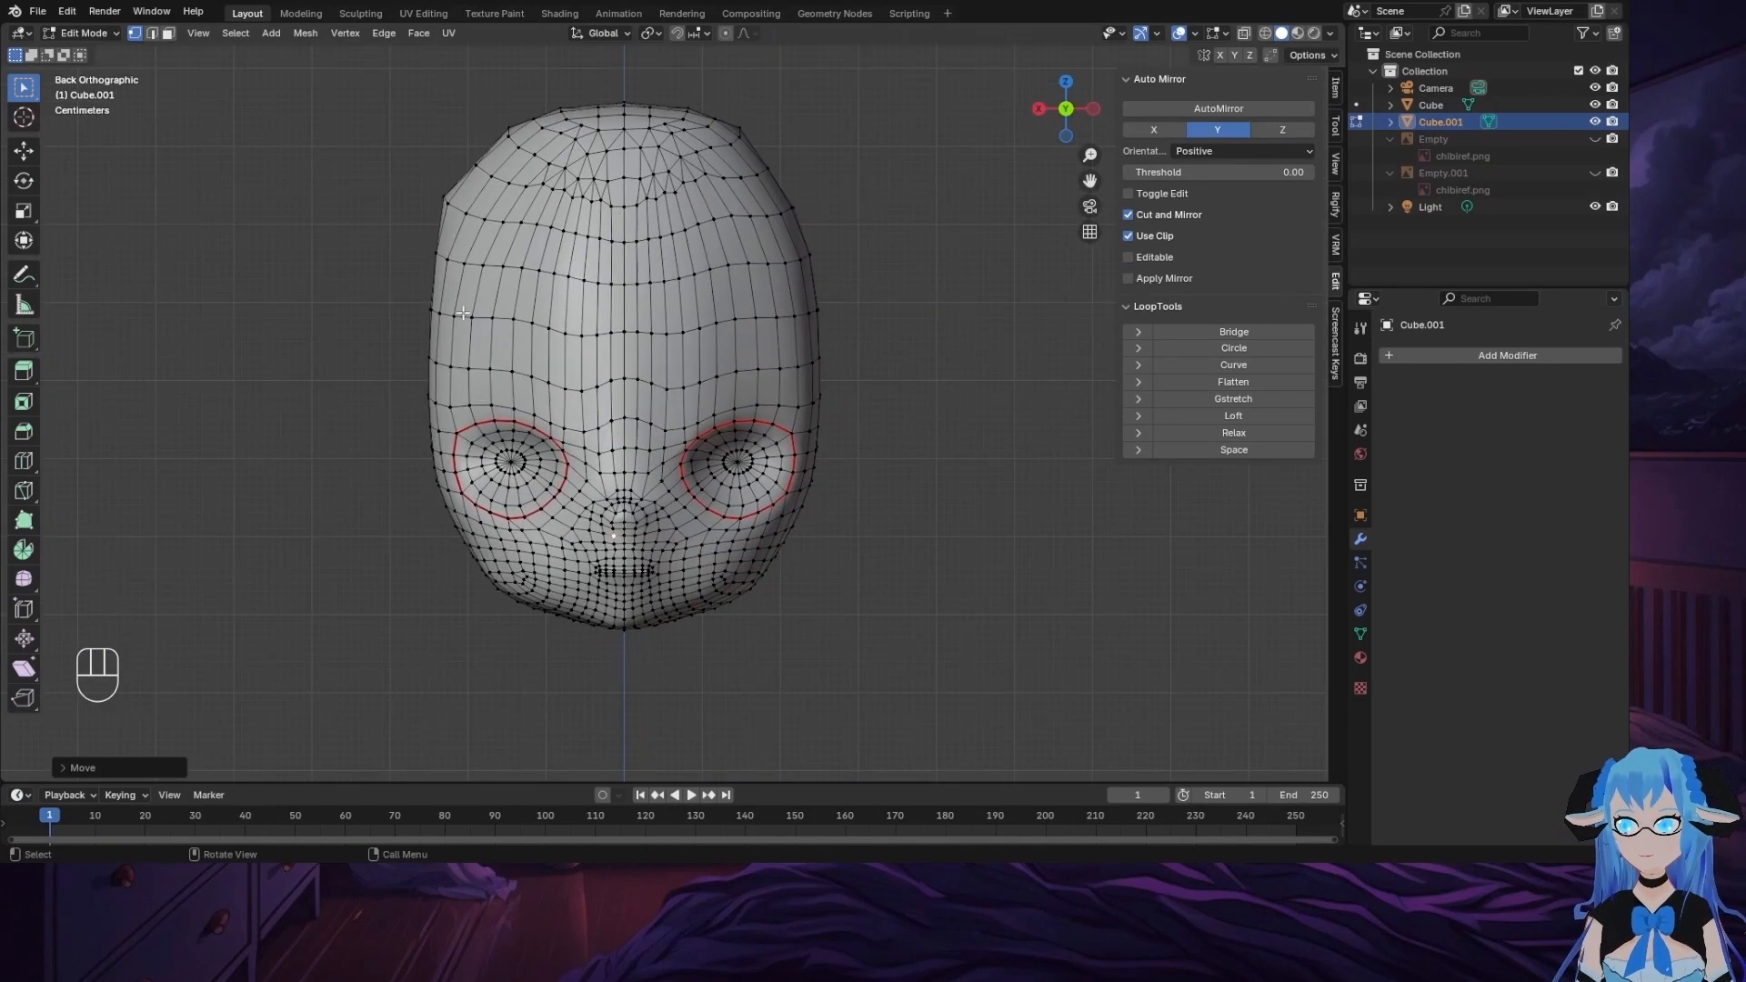
pyautogui.click(443, 194)
pyautogui.press('g')
pyautogui.press('y')
pyautogui.rightClick(663, 354)
pyautogui.press('g')
pyautogui.press('x')
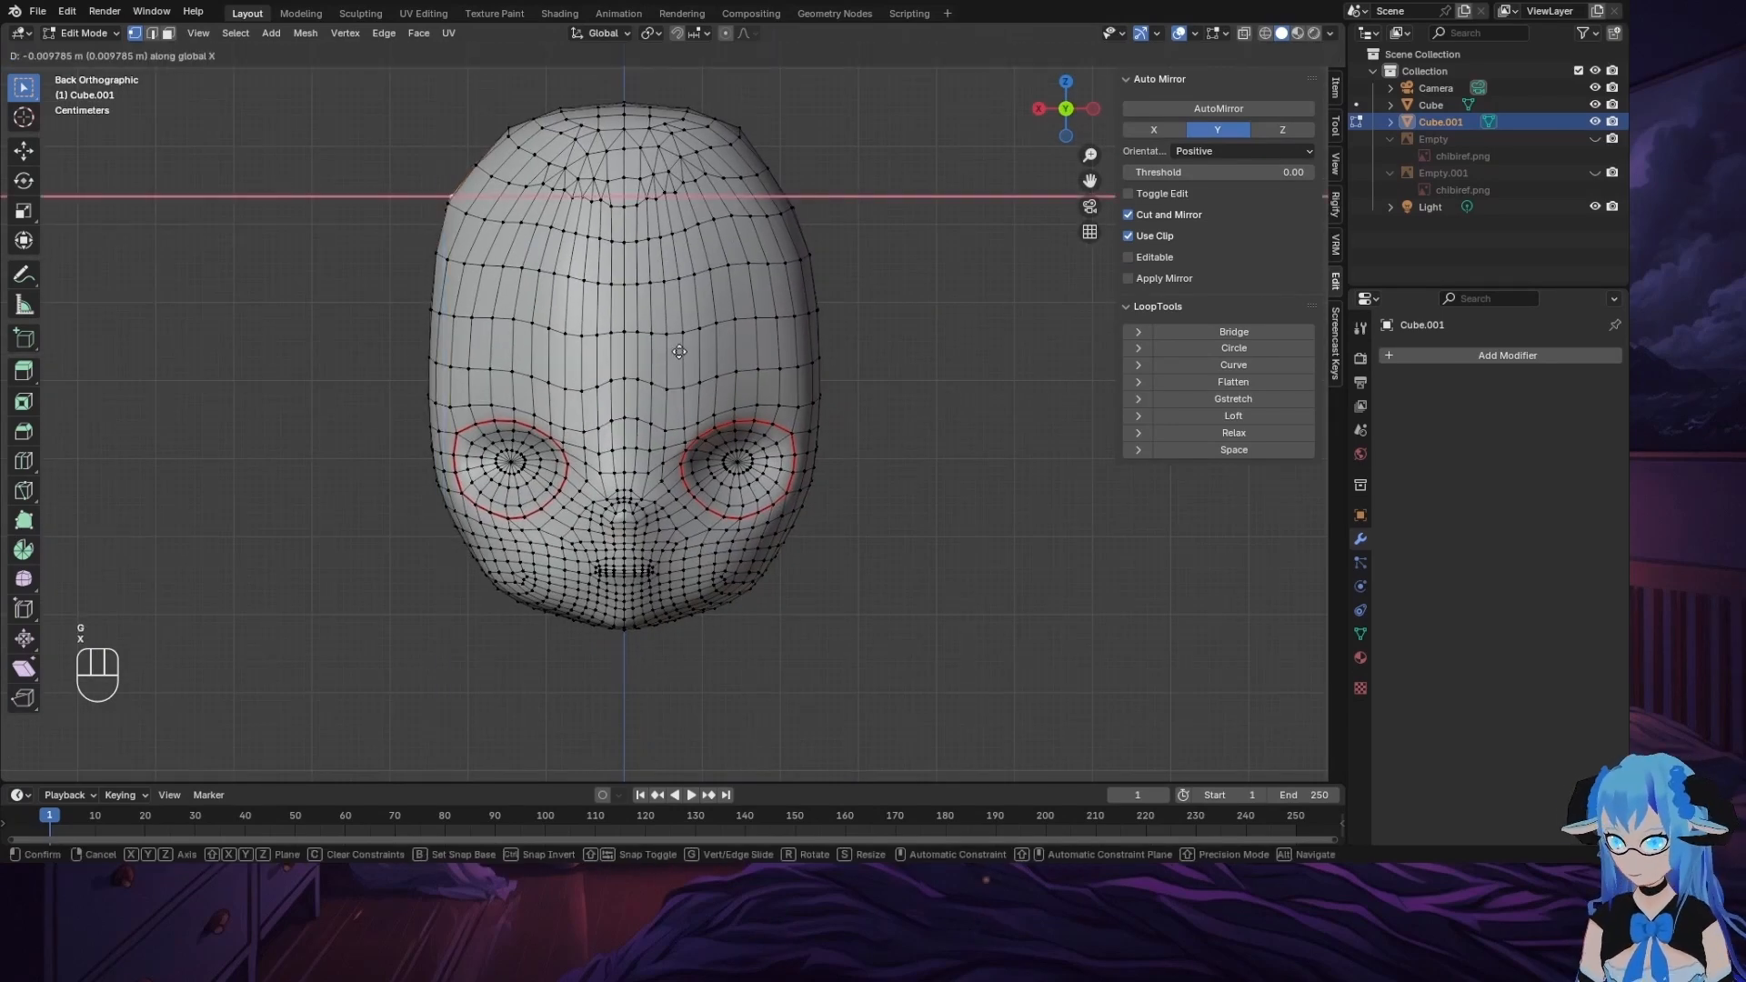
pyautogui.click(664, 354)
pyautogui.moveTo(664, 353); pyautogui.dragTo(1040, 117, button='middle')
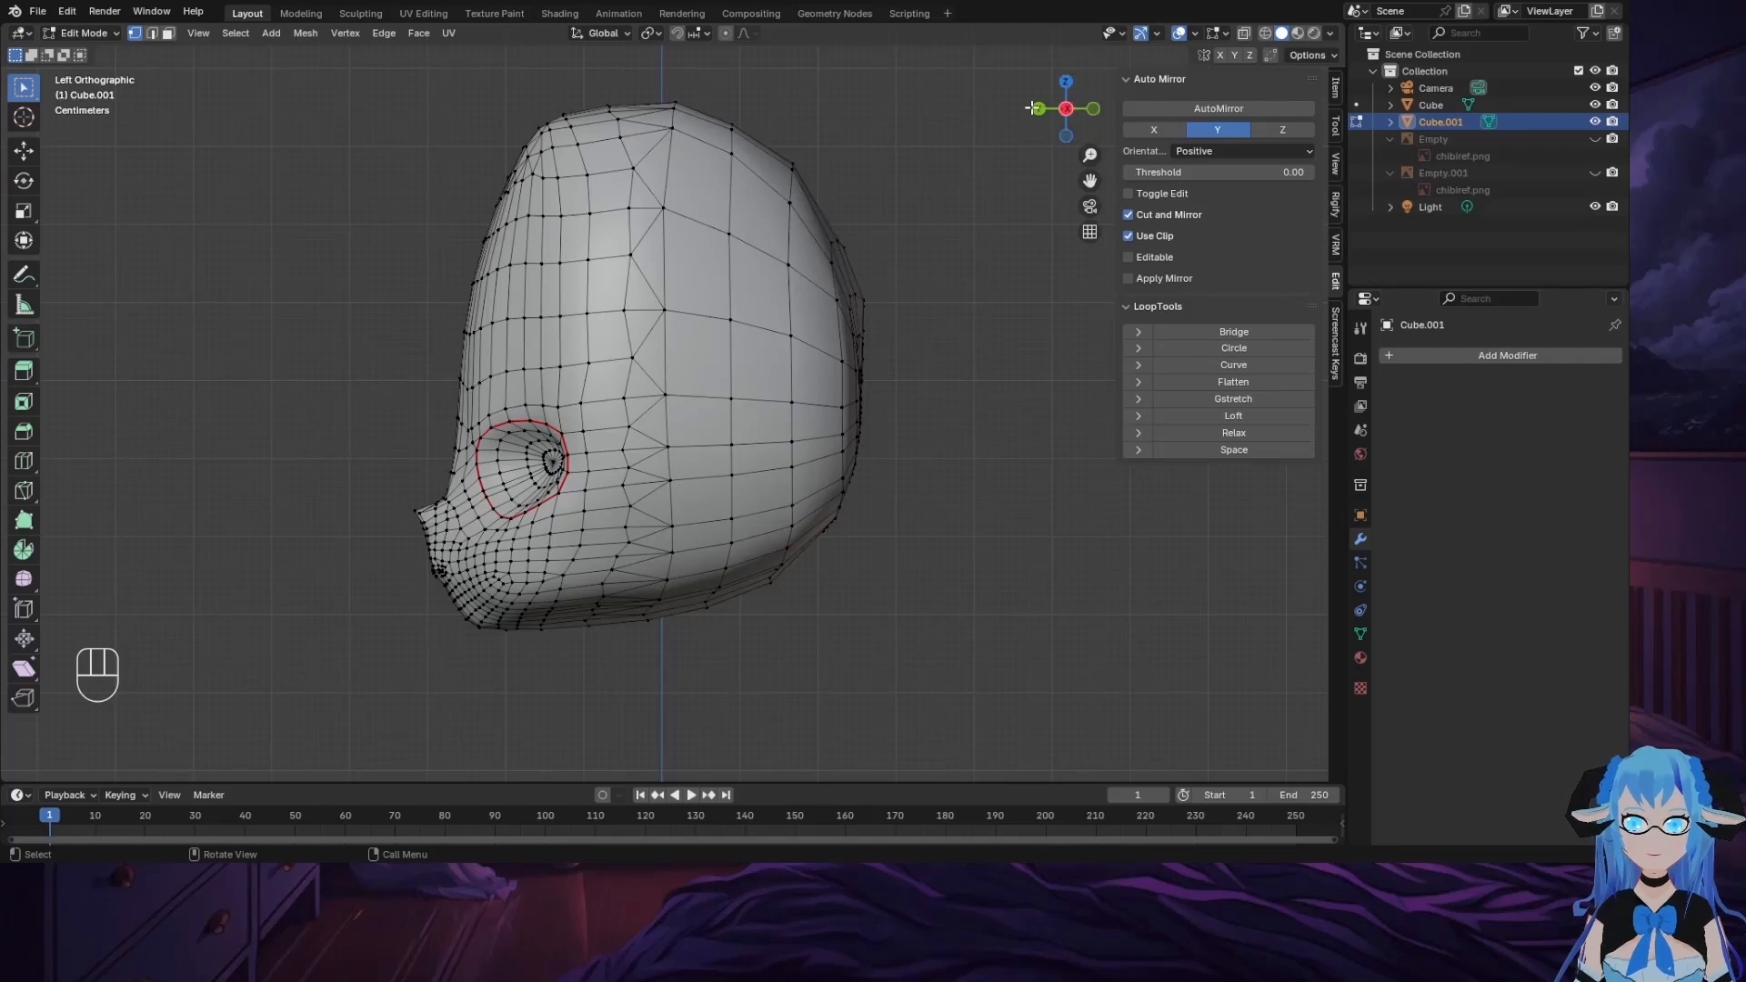
# Step: Turn on X-ray and box-select one entire half of the head in the back view
pyautogui.click(1037, 113)
pyautogui.moveTo(397, 55); pyautogui.dragTo(621, 686)
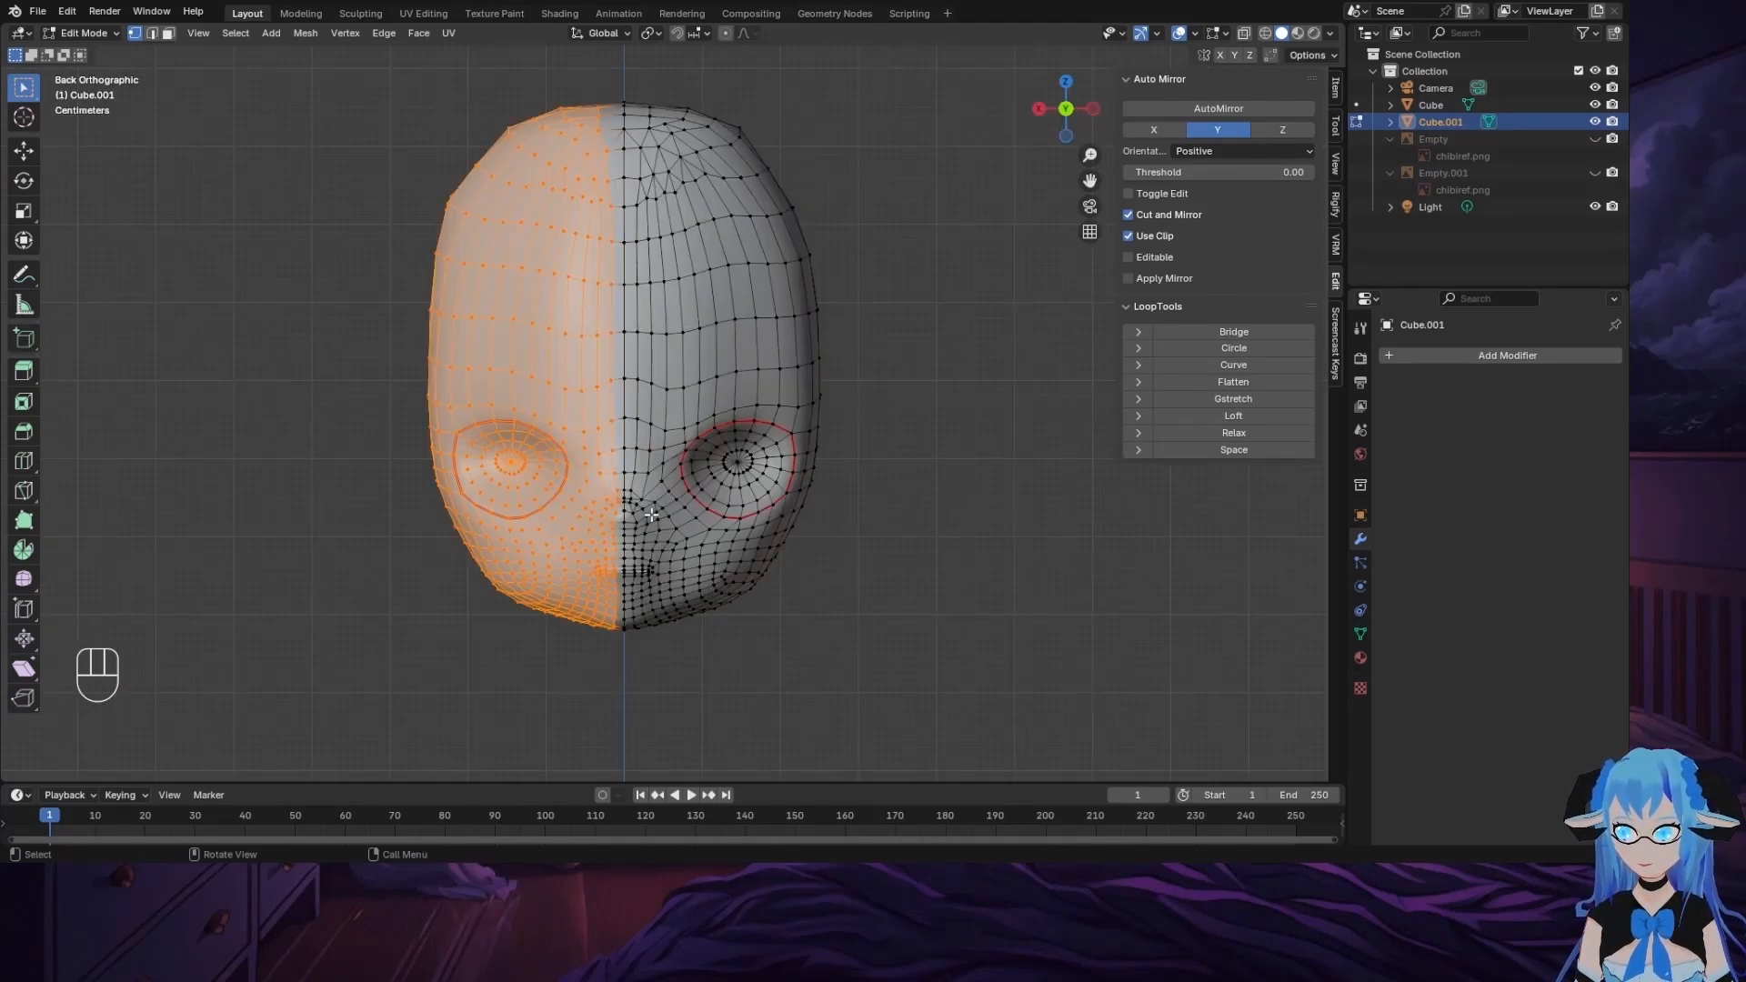
pyautogui.click(1243, 33)
pyautogui.click(280, 171)
pyautogui.moveTo(382, 75); pyautogui.dragTo(621, 723)
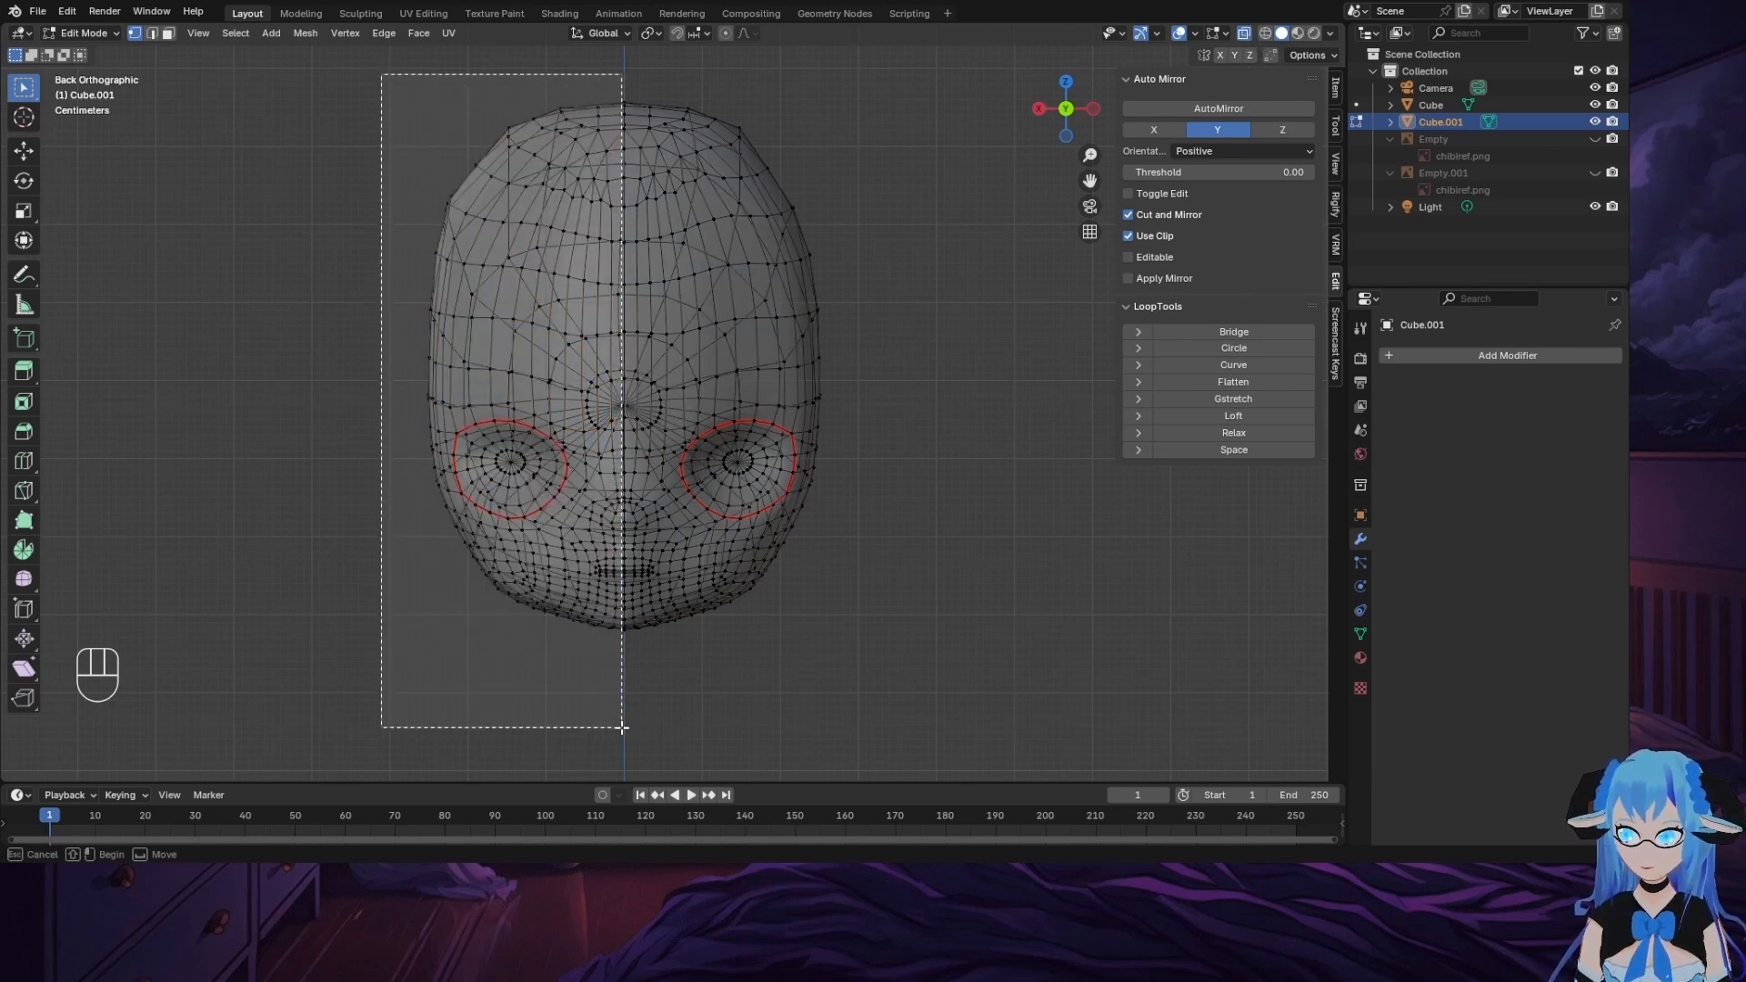
pyautogui.moveTo(621, 729); pyautogui.dragTo(619, 728)
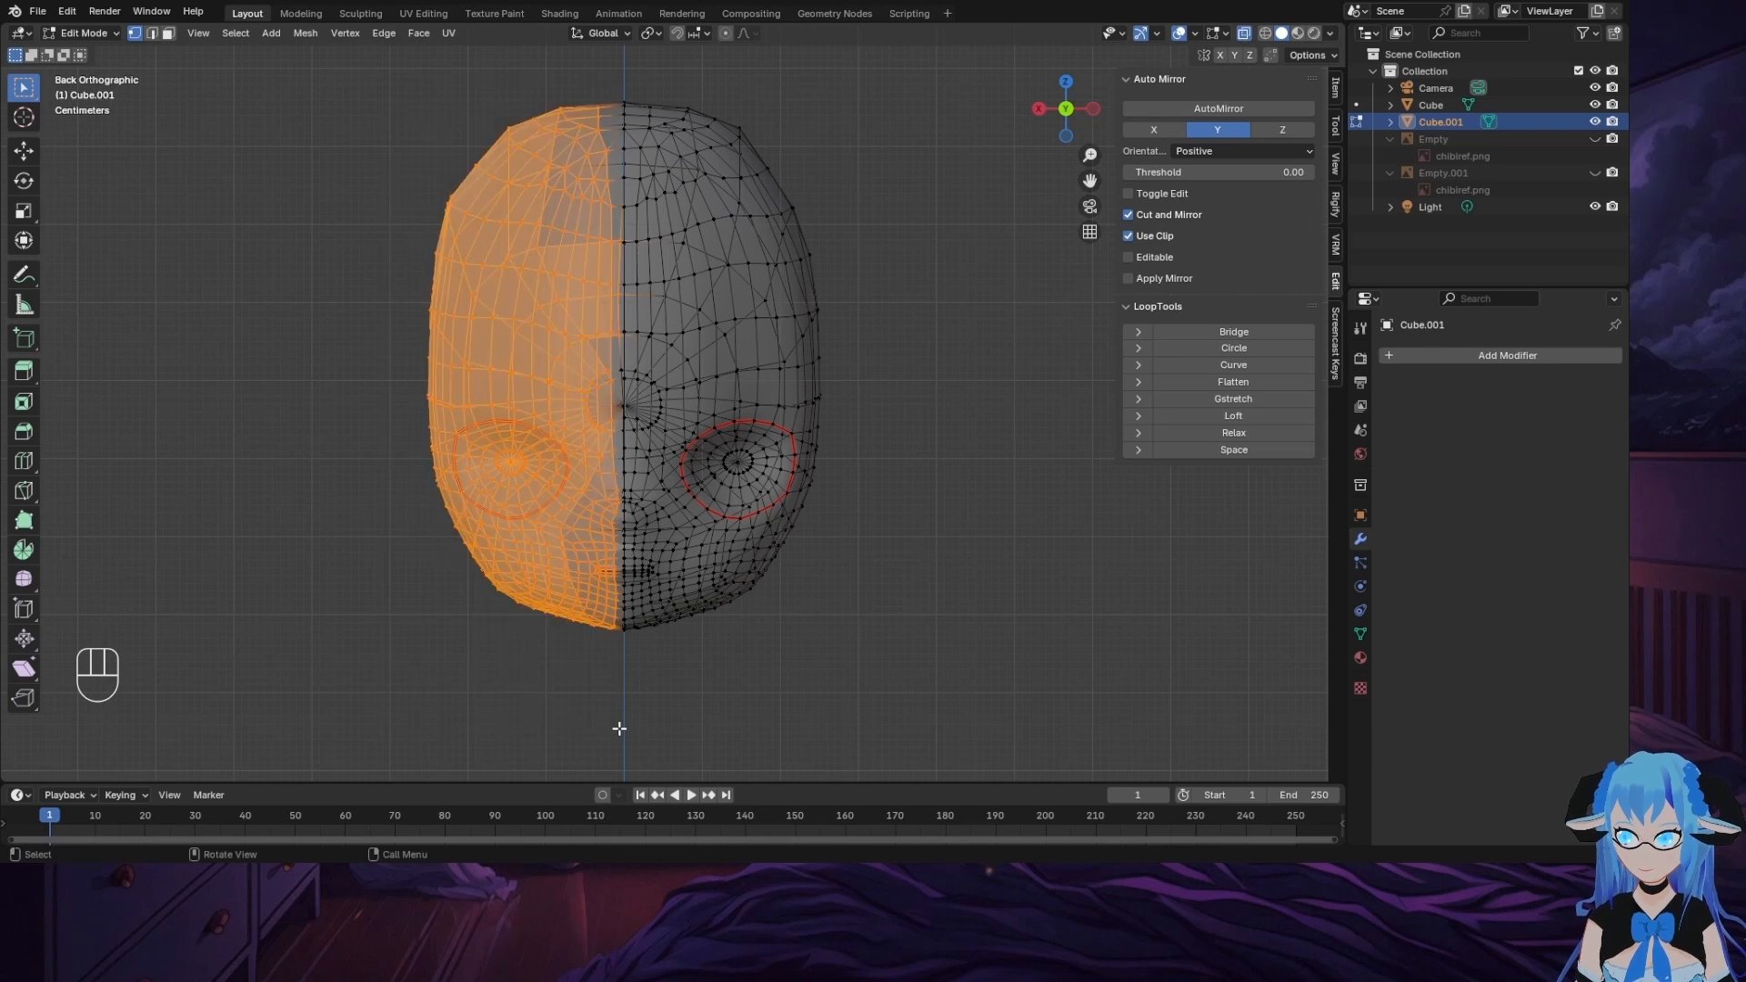
# Step: Undo a trial deletion of the selected half and deselect the stray vertices reaching across the centre line
pyautogui.press('x')
pyautogui.click(603, 640)
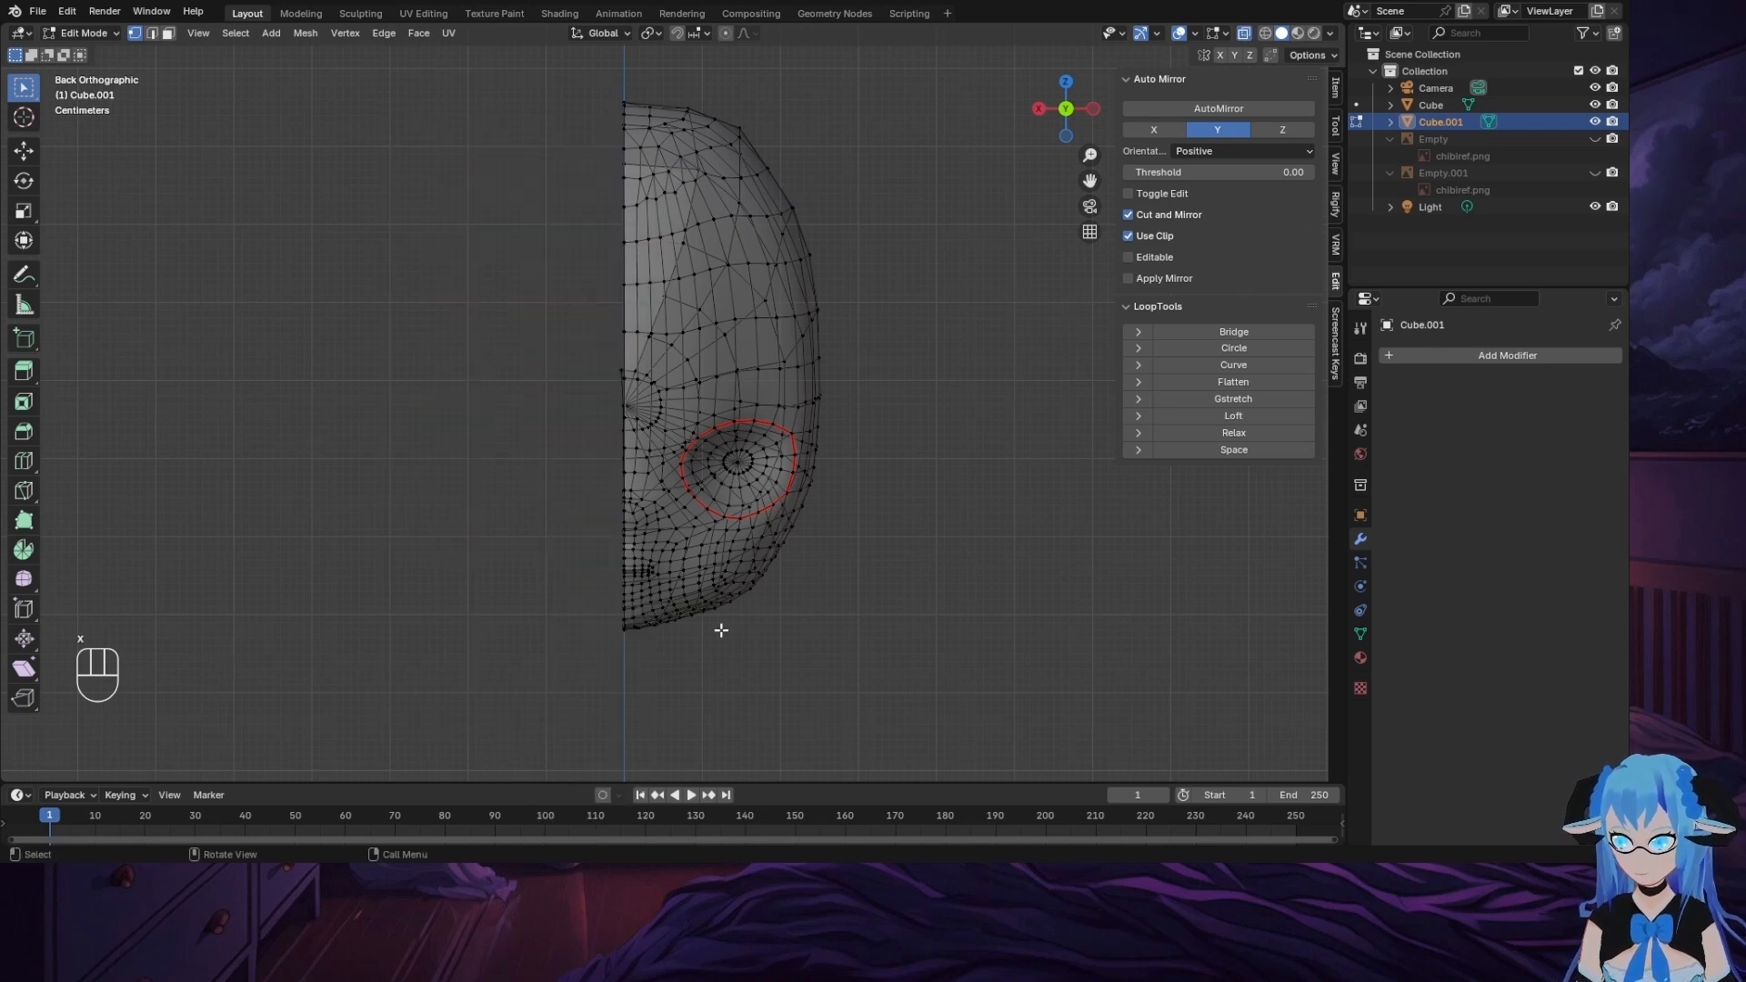
pyautogui.moveTo(780, 631); pyautogui.dragTo(683, 369, button='middle')
pyautogui.hotkey('ctrl', 'z')
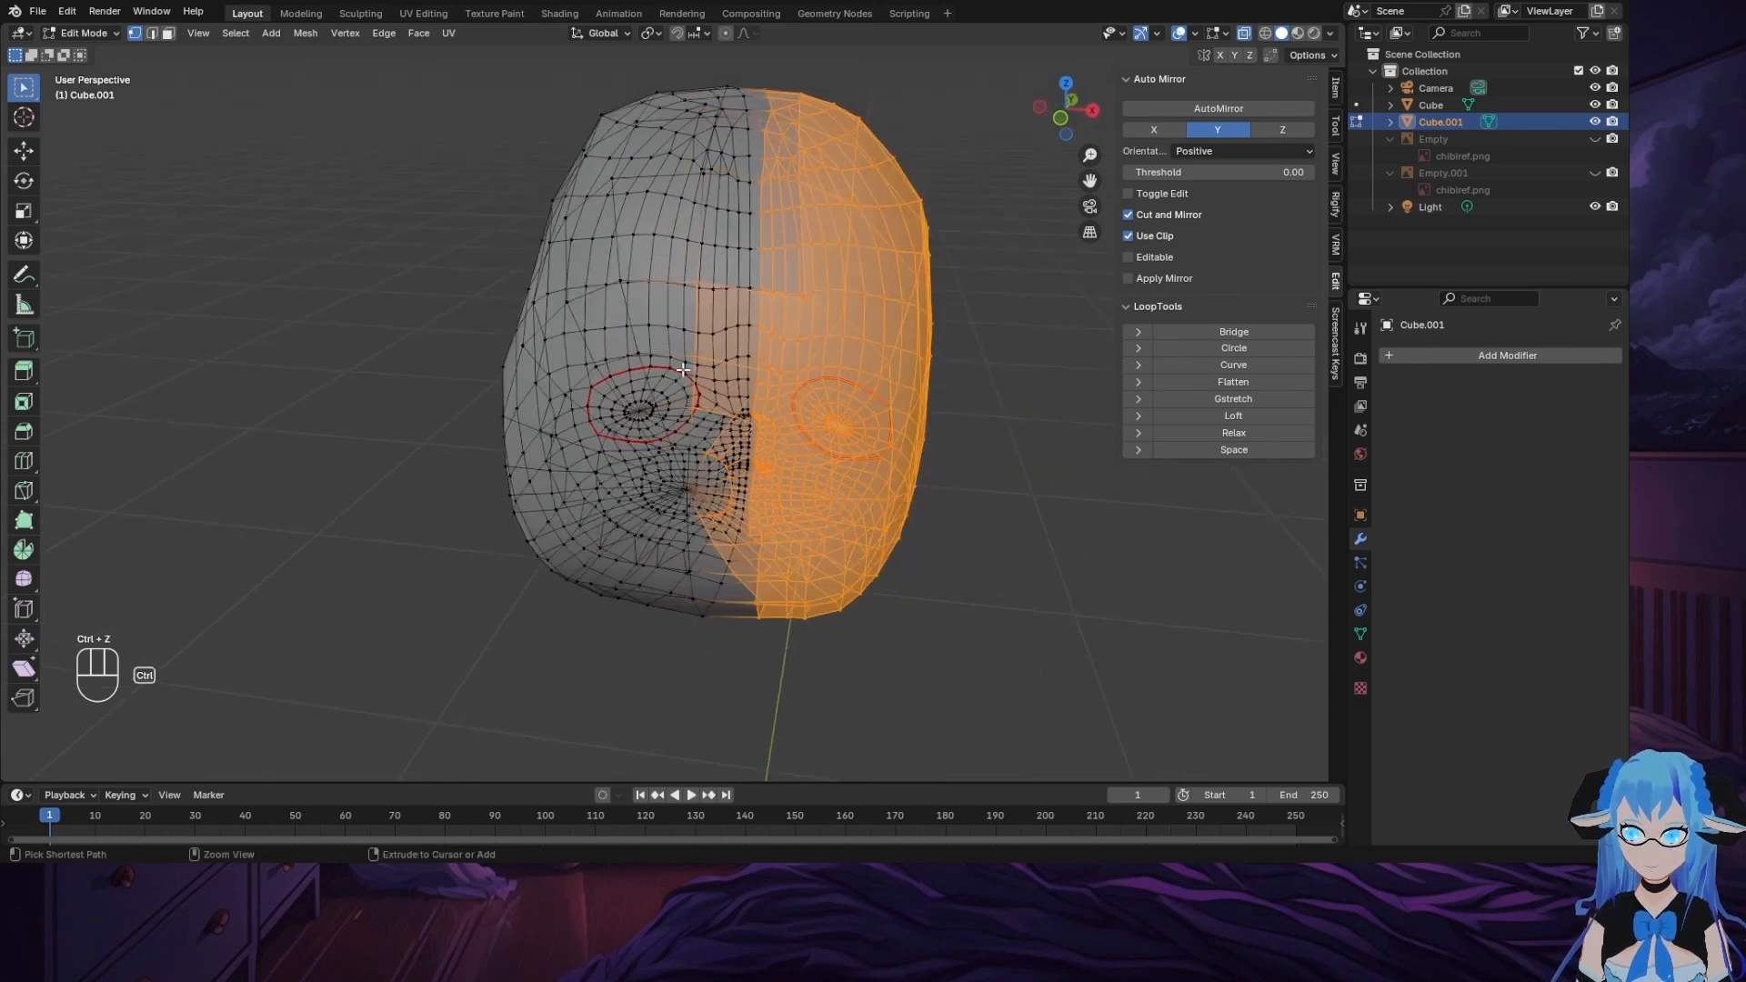
pyautogui.keyDown('shift'); pyautogui.click(696, 281); pyautogui.keyUp('shift')
pyautogui.keyDown('shift'); pyautogui.click(697, 352); pyautogui.keyUp('shift')
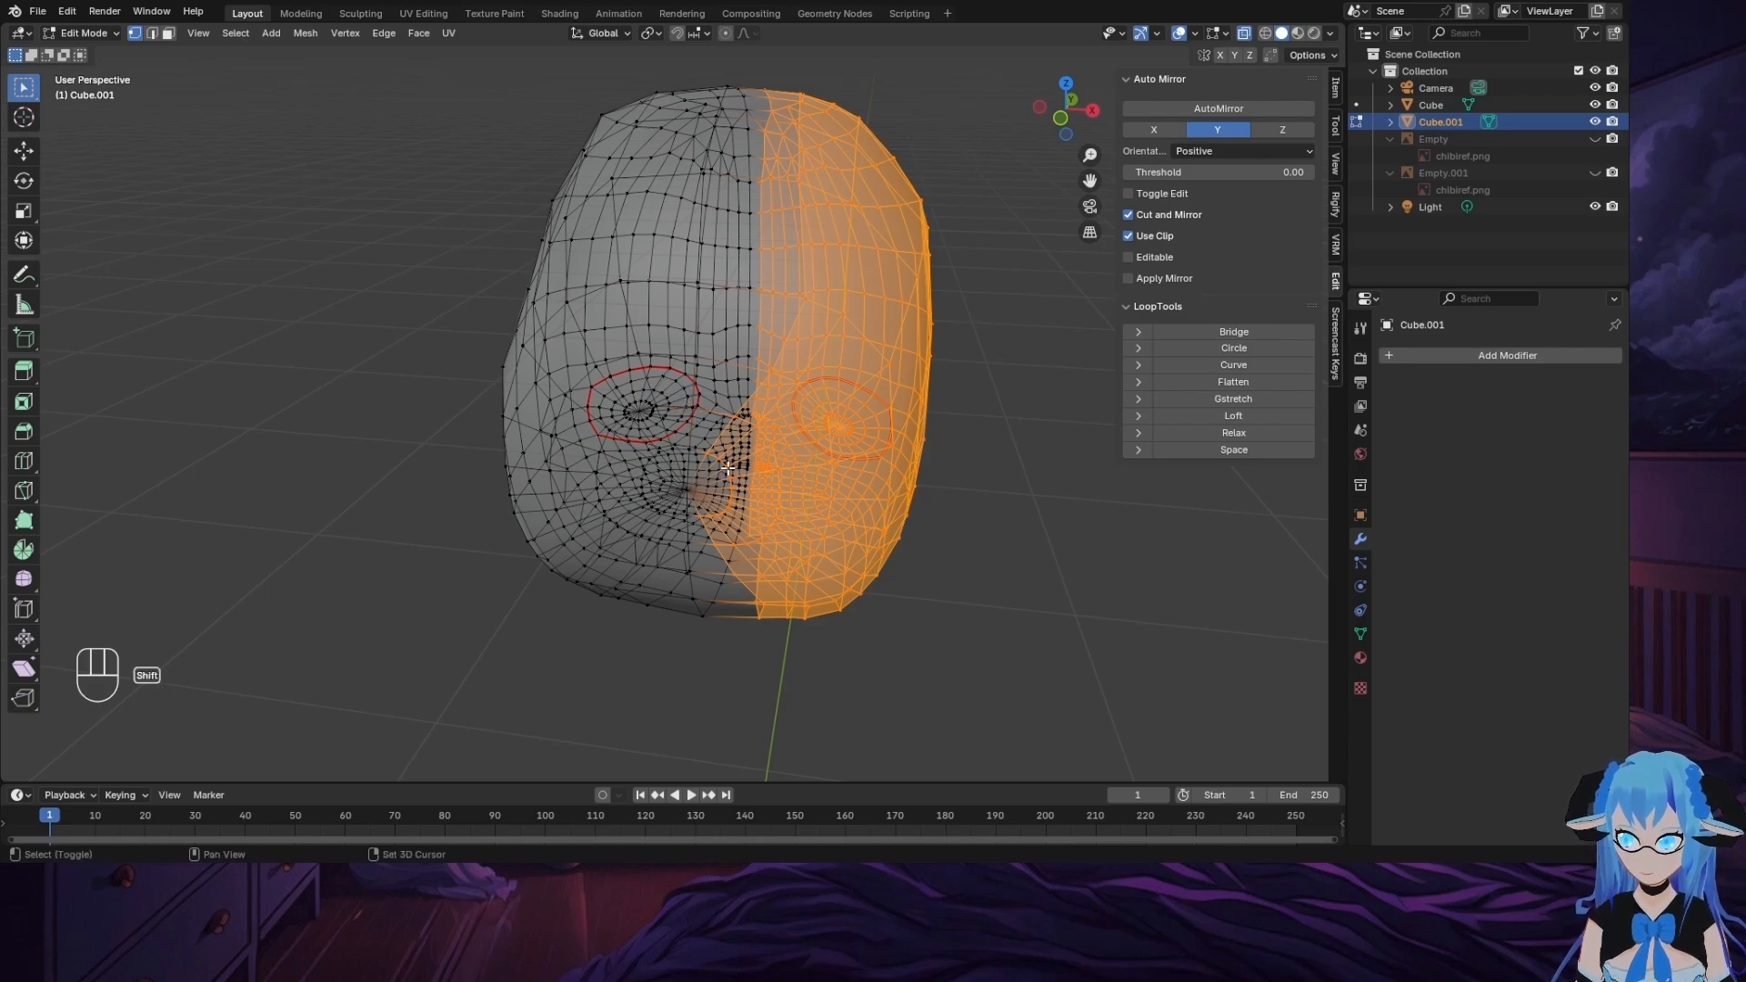
pyautogui.moveTo(728, 468); pyautogui.dragTo(1189, 350, button='middle')
# Step: Delete the vertices of the selected half and try AutoMirror on the Y axis with the remaining half
pyautogui.press('x')
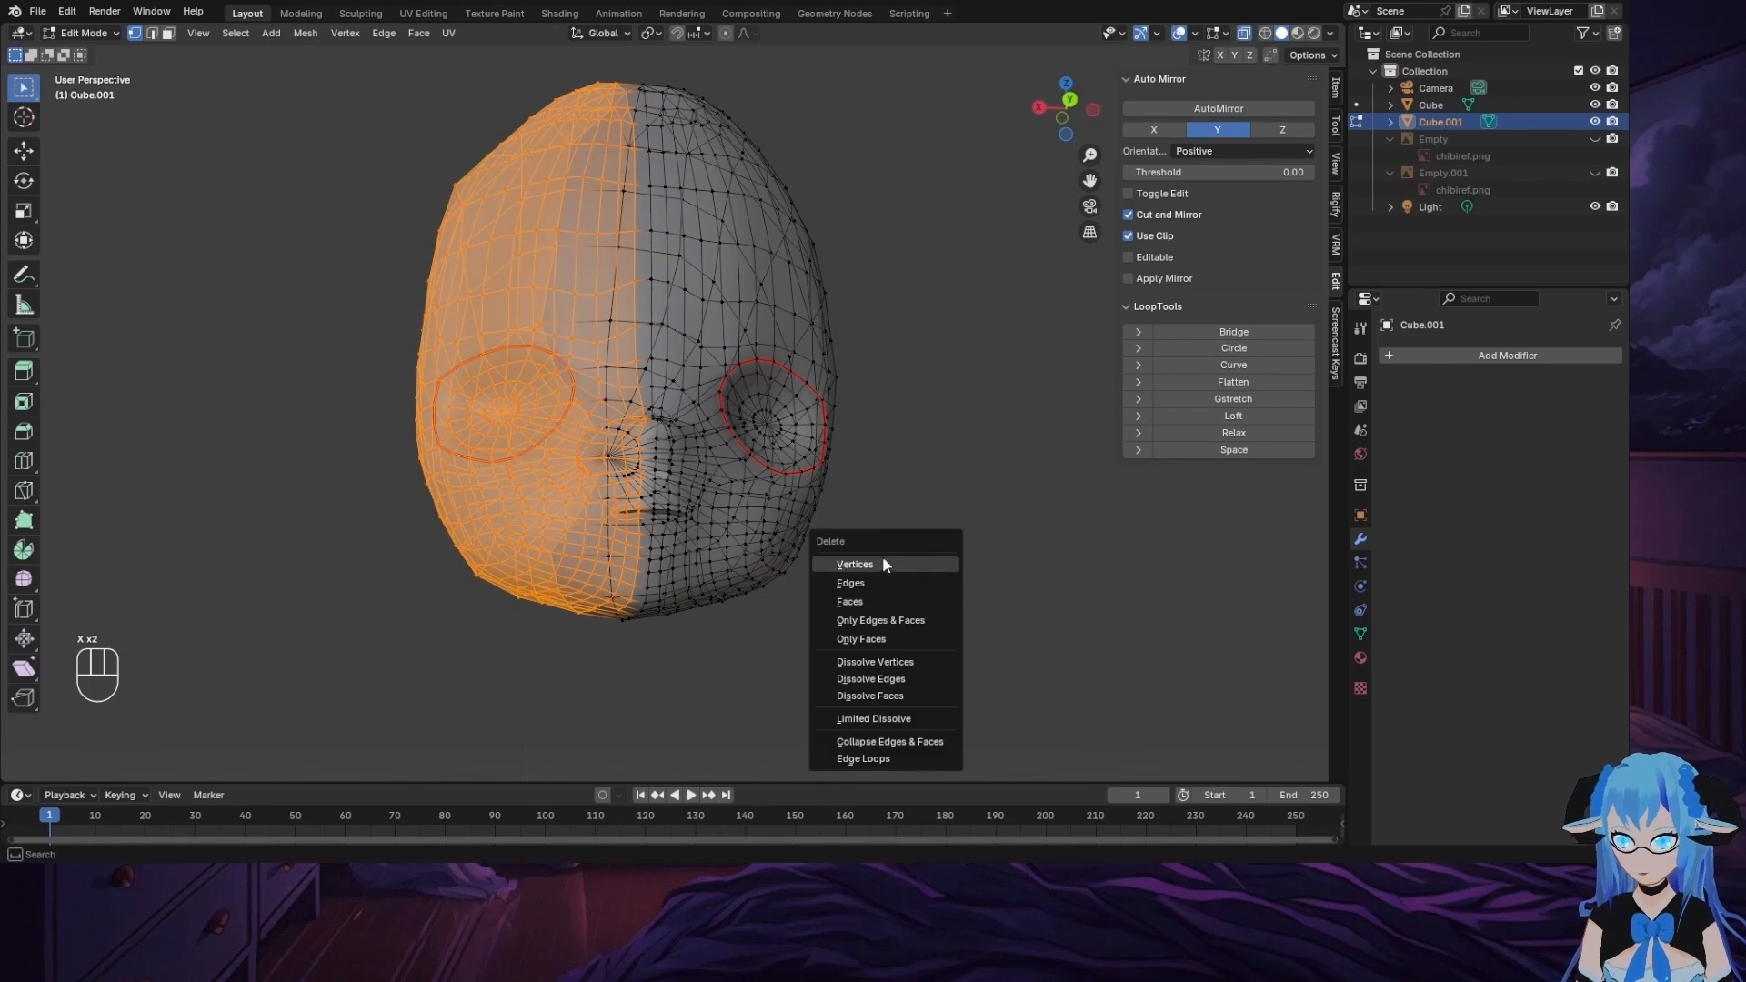
pyautogui.press('x')
pyautogui.moveTo(904, 452); pyautogui.dragTo(943, 499, button='middle')
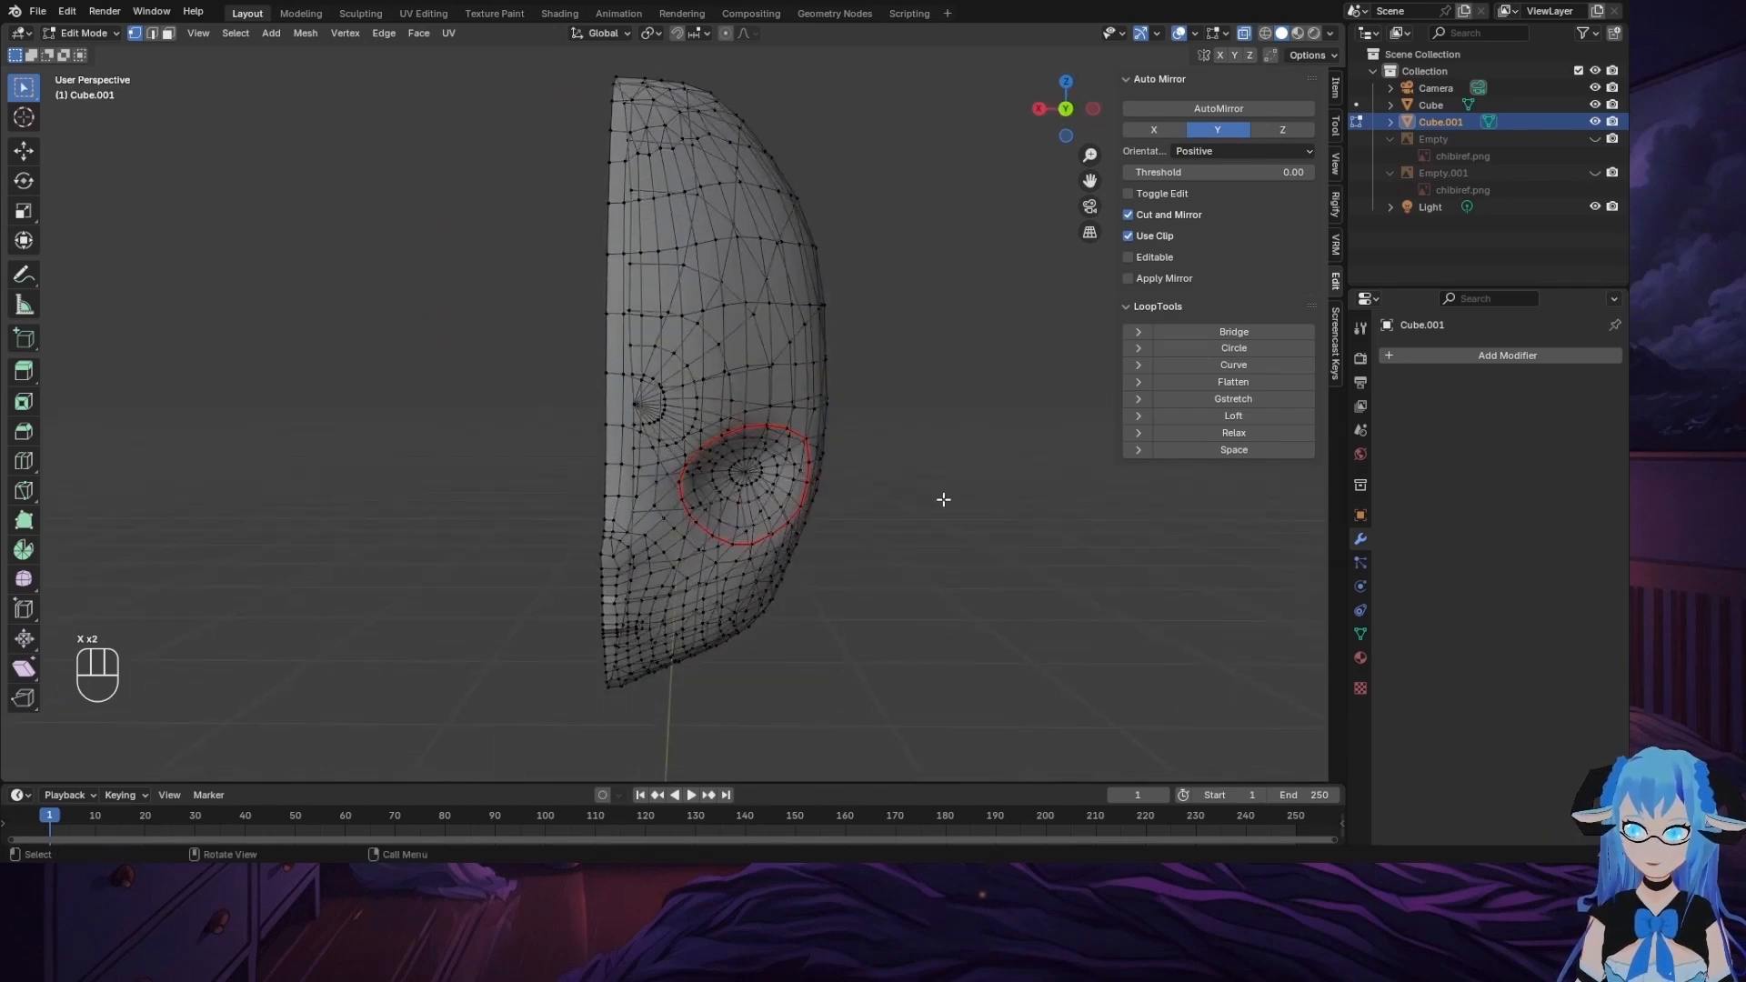
pyautogui.click(1067, 113)
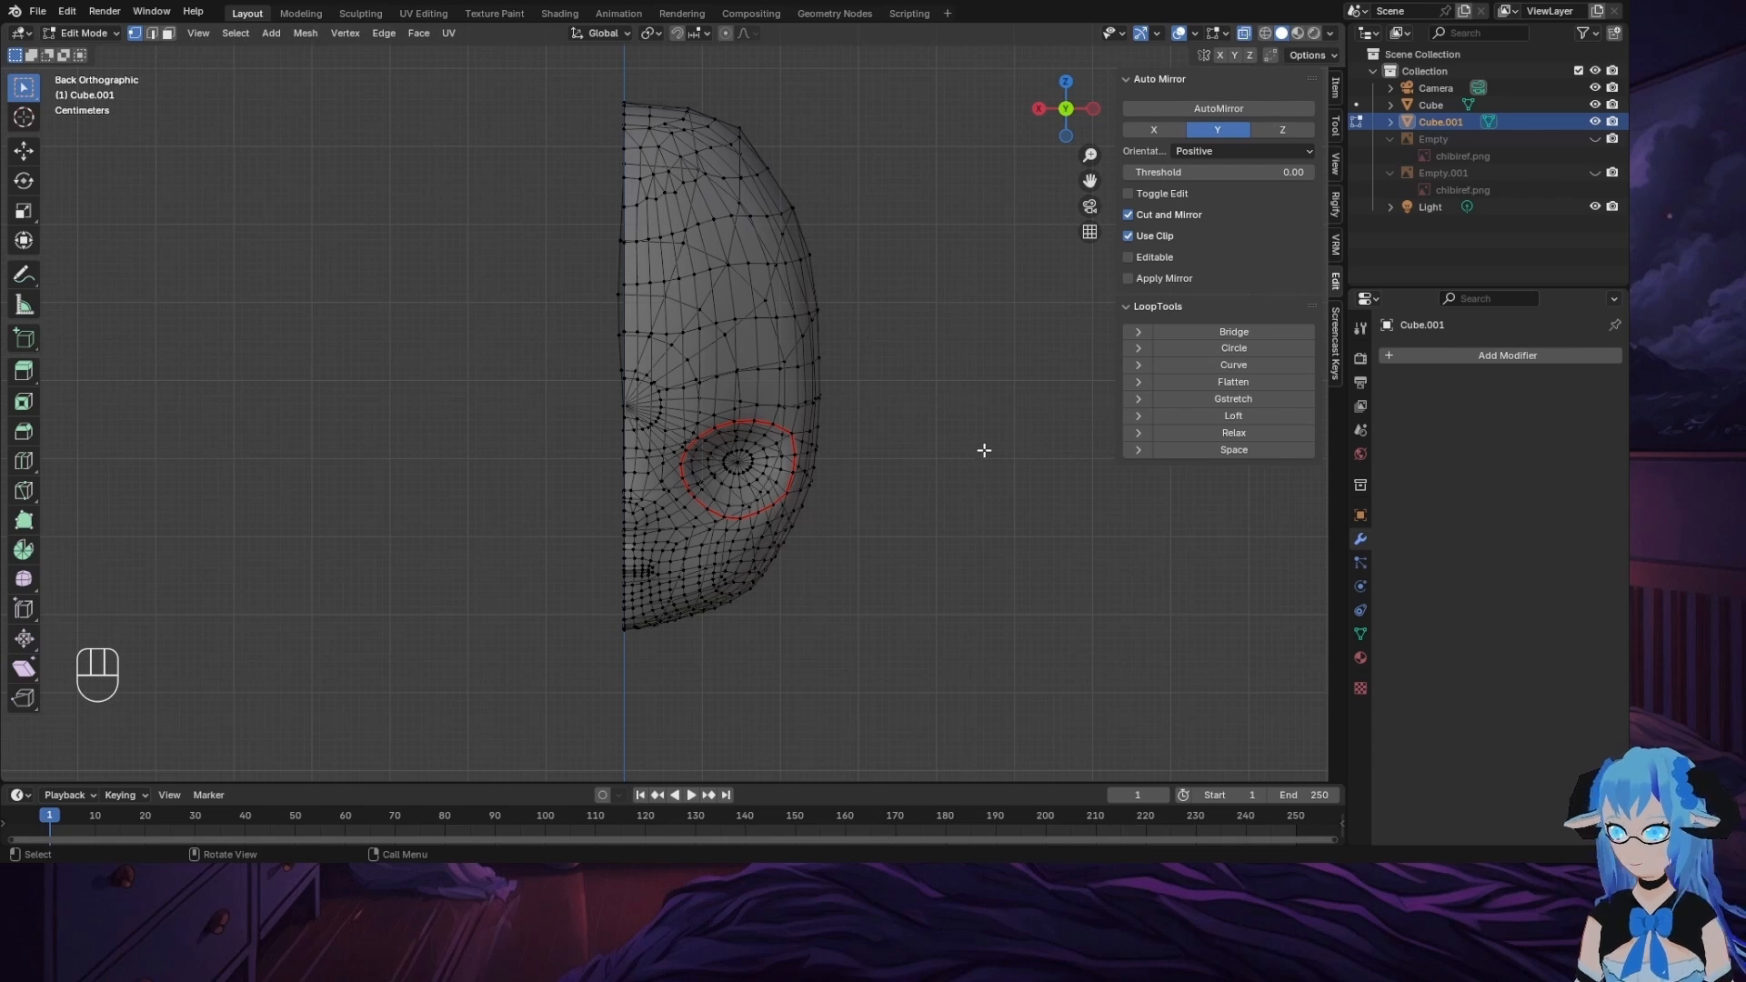
pyautogui.moveTo(901, 648)
pyautogui.mouseDown(button='middle')
pyautogui.moveTo(951, 646)
pyautogui.moveTo(896, 637)
pyautogui.mouseUp(button='middle')
pyautogui.click(1072, 113)
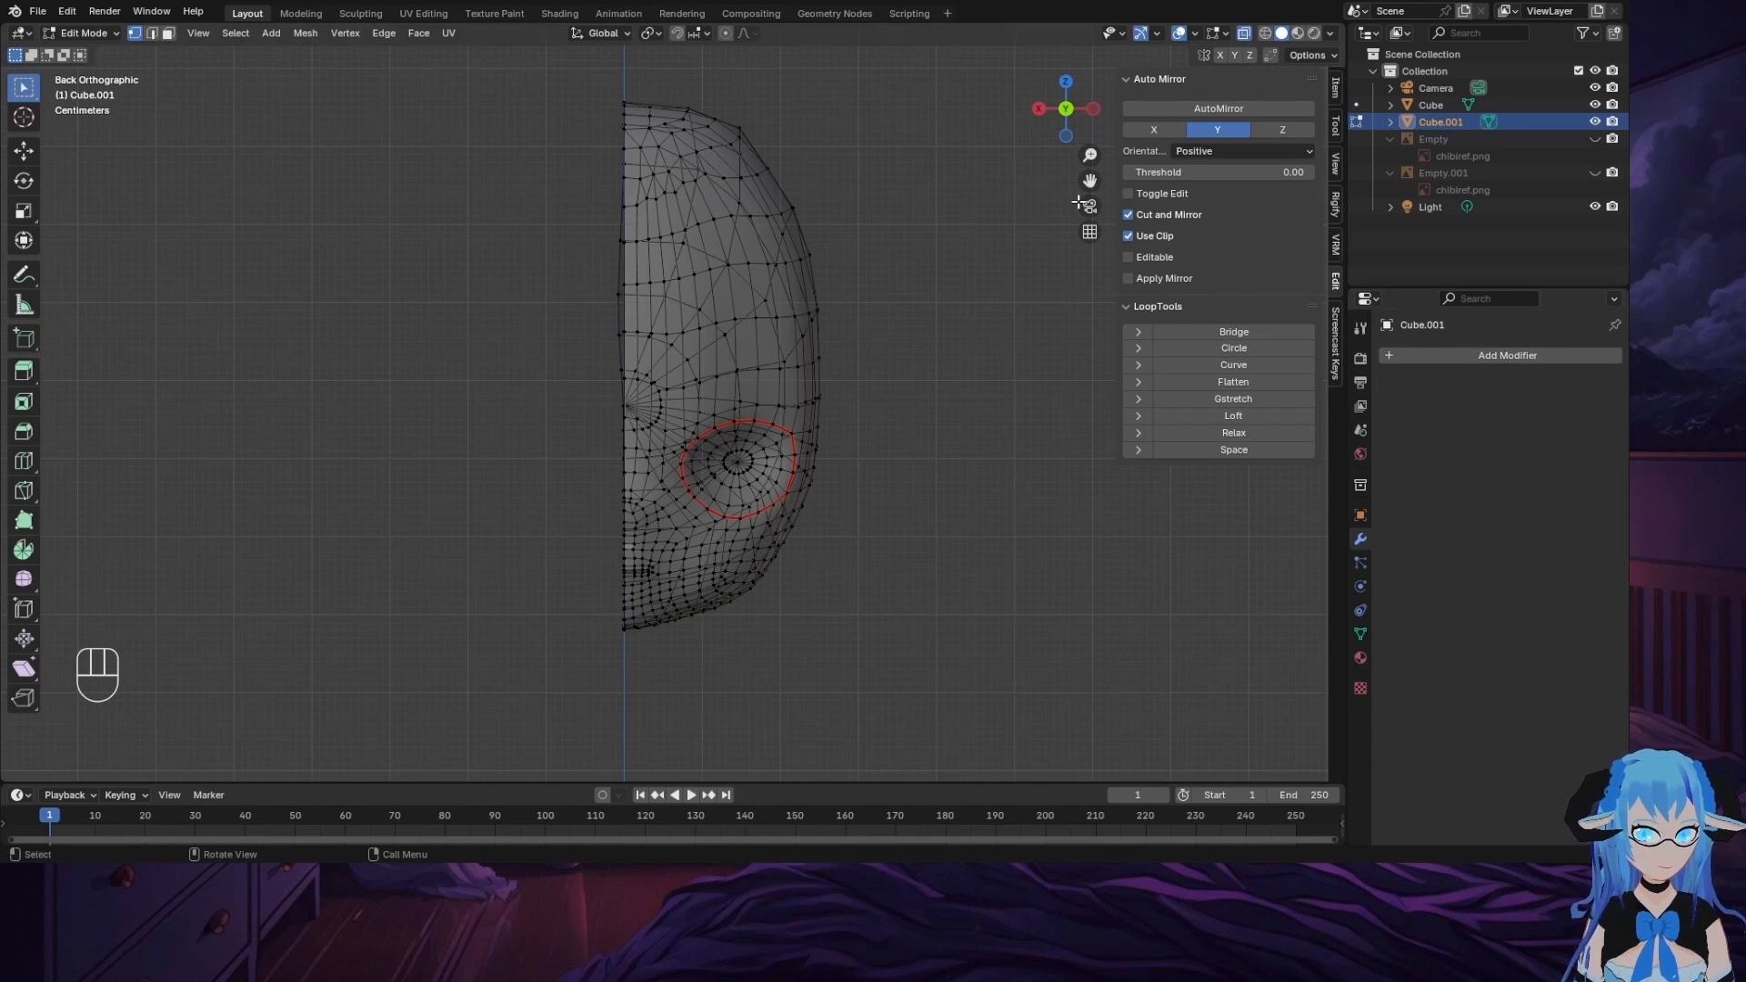
pyautogui.click(1238, 110)
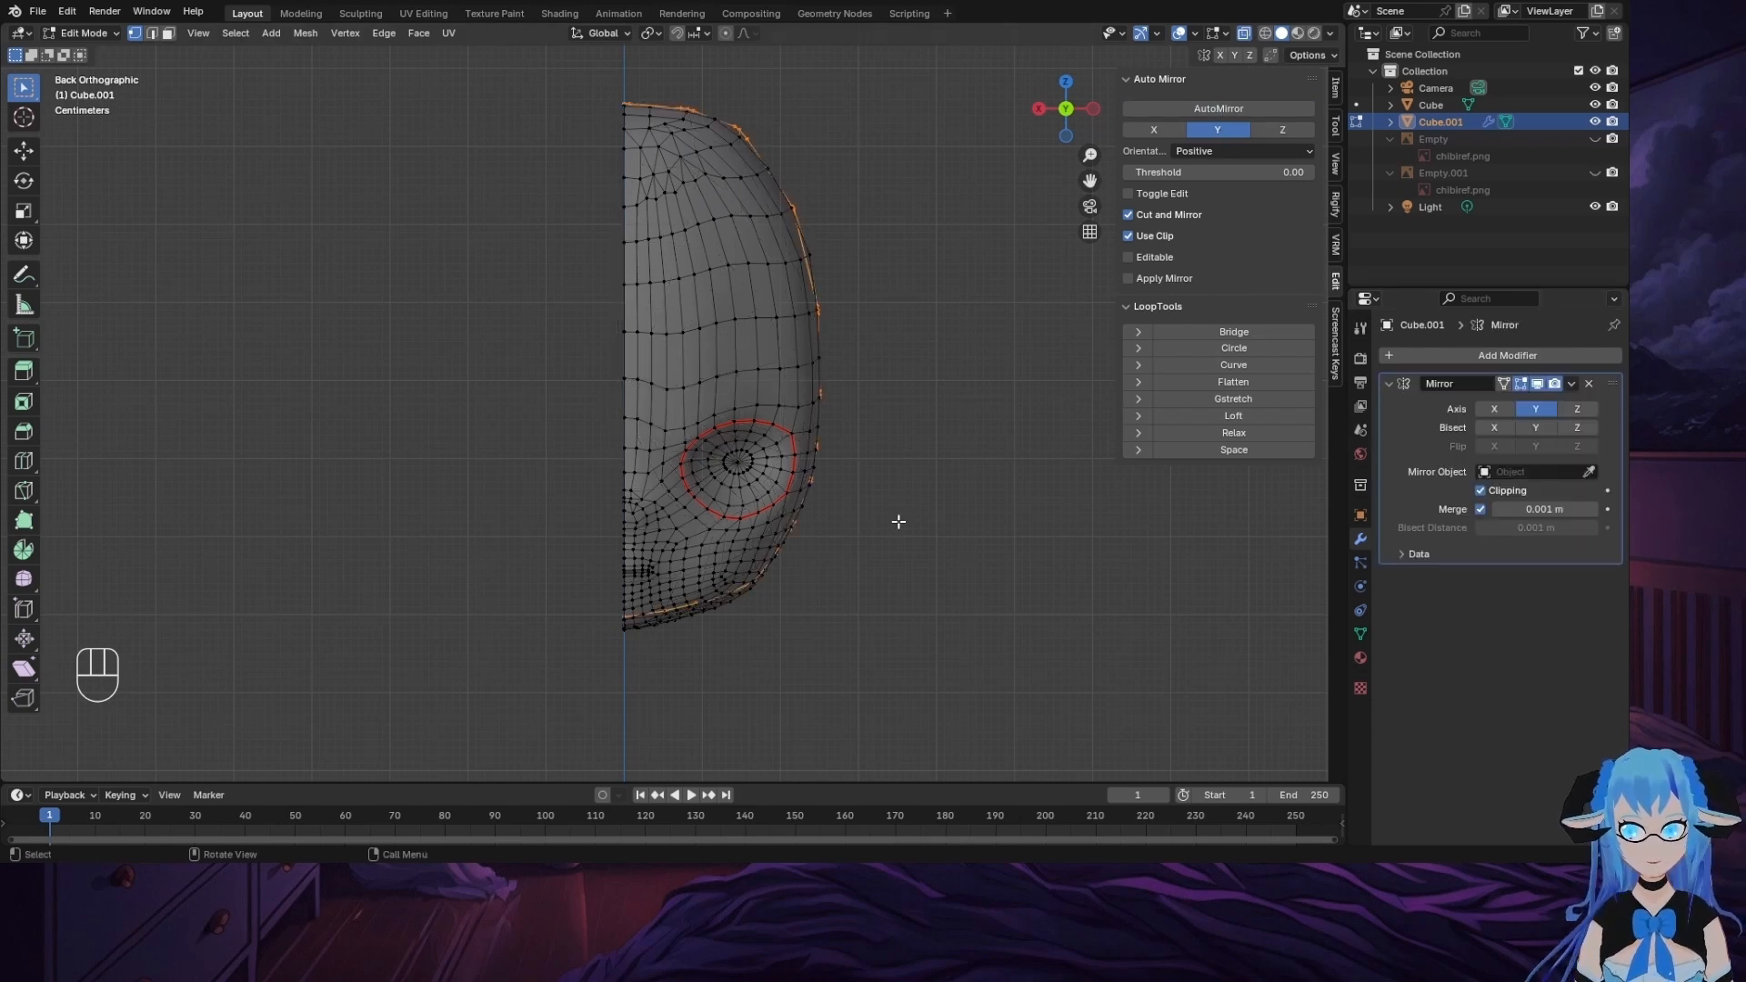
pyautogui.moveTo(899, 521); pyautogui.dragTo(740, 518, button='middle')
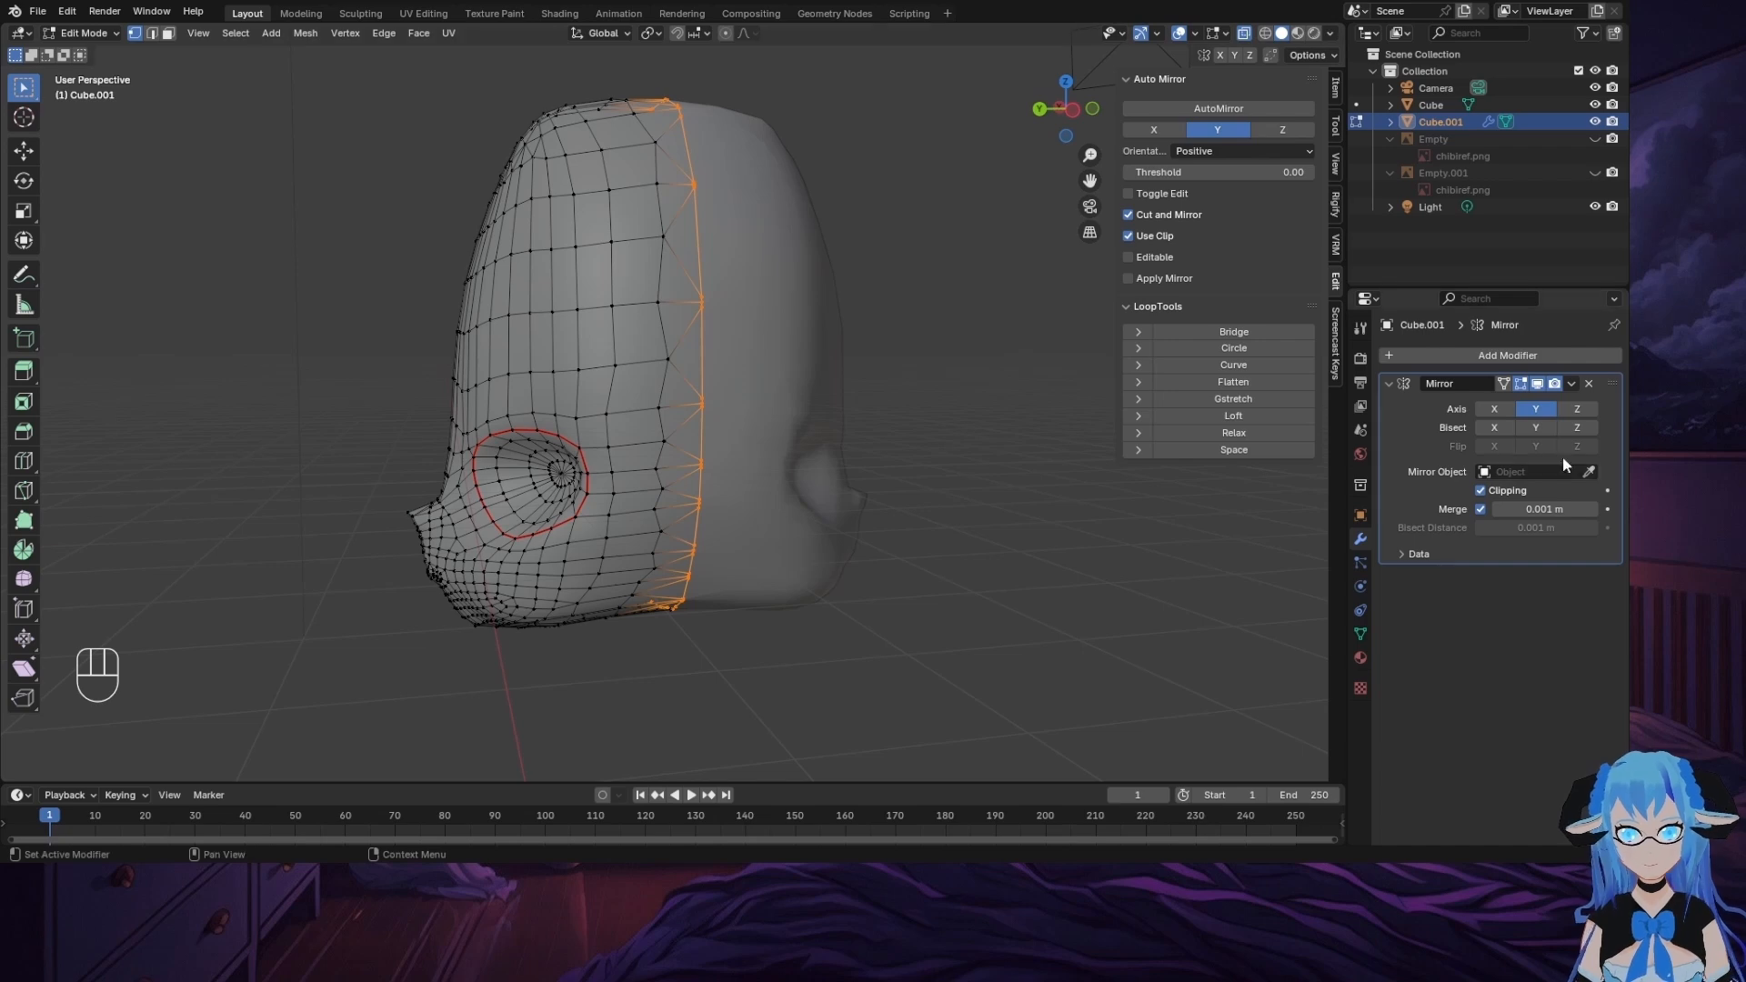
# Step: Try AutoMirror on the X axis and on the Z axis, removing the Mirror modifier between attempts
pyautogui.click(1587, 385)
pyautogui.click(1154, 129)
pyautogui.click(1209, 109)
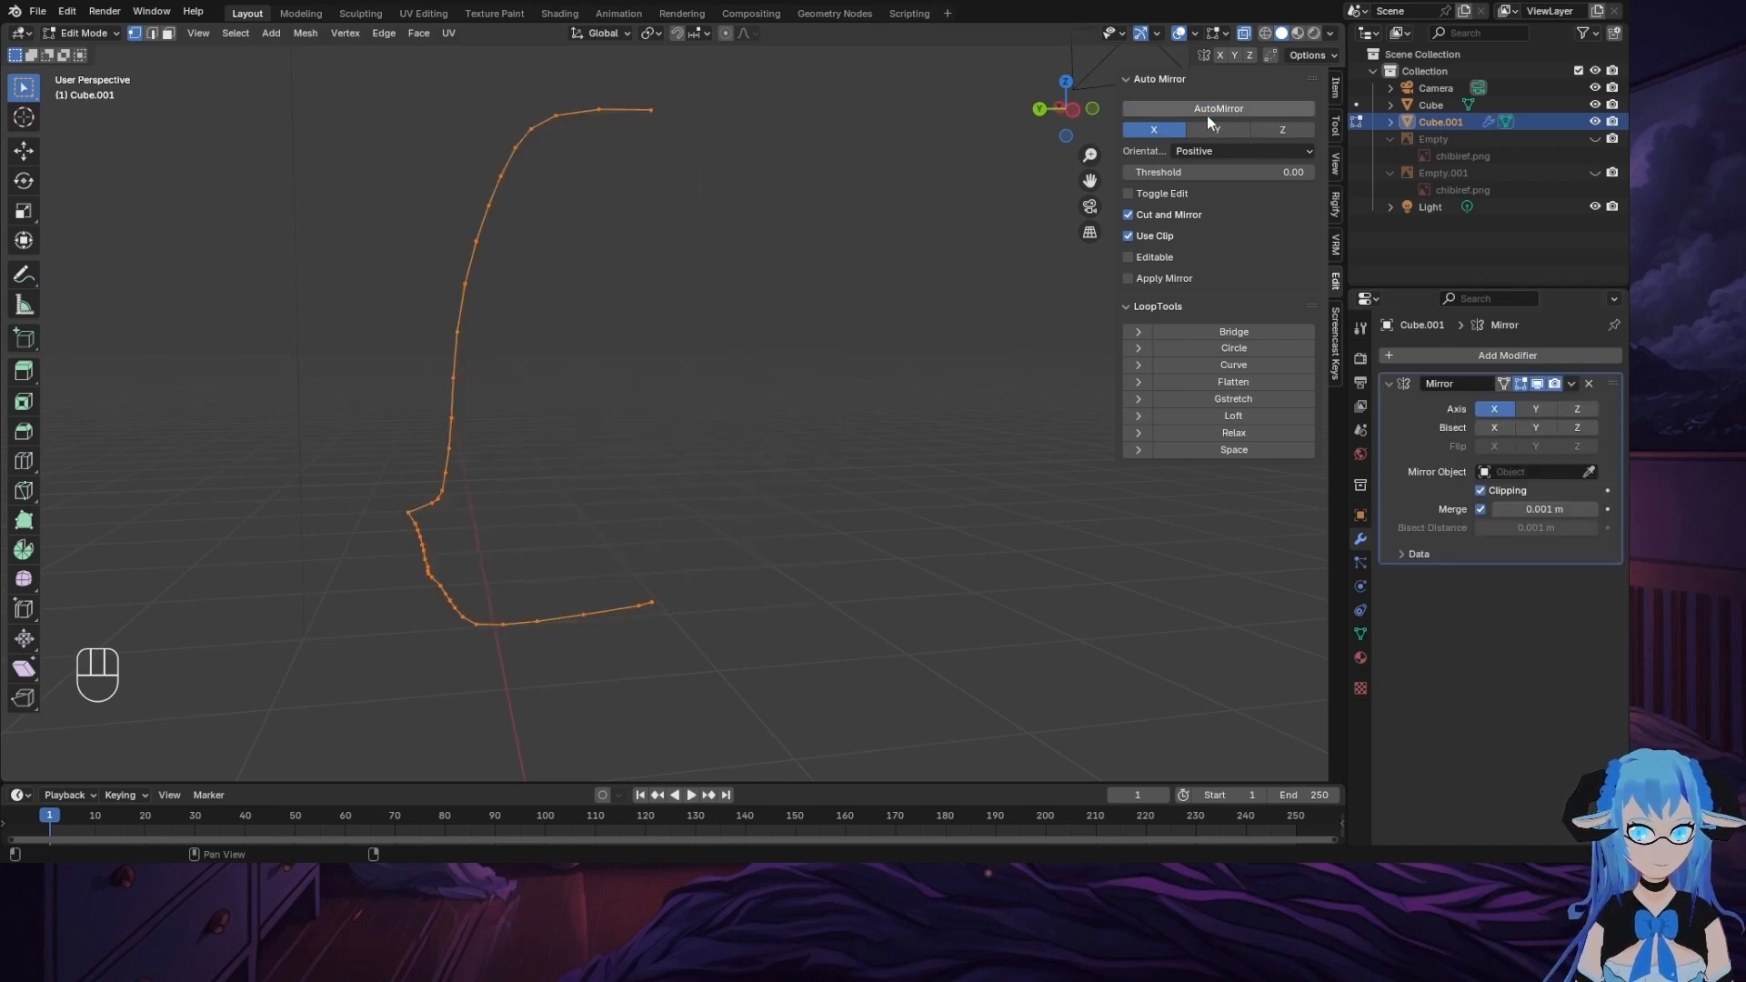
pyautogui.moveTo(946, 437); pyautogui.dragTo(855, 524, button='middle')
pyautogui.click(1589, 384)
pyautogui.click(1283, 130)
pyautogui.click(1275, 110)
pyautogui.click(1589, 384)
# Step: Undo the mirror trials and retry AutoMirror on the Z axis with the whole mesh selected, undoing that as well
pyautogui.hotkey('ctrl', 'z')
pyautogui.hotkey('ctrl', 'z')
pyautogui.hotkey('ctrl', 'z')
pyautogui.hotkey('ctrl', 'z')
pyautogui.hotkey('ctrl', 'z')
pyautogui.moveTo(846, 526); pyautogui.dragTo(1207, 631, button='middle')
pyautogui.press('a')
pyautogui.click(1216, 110)
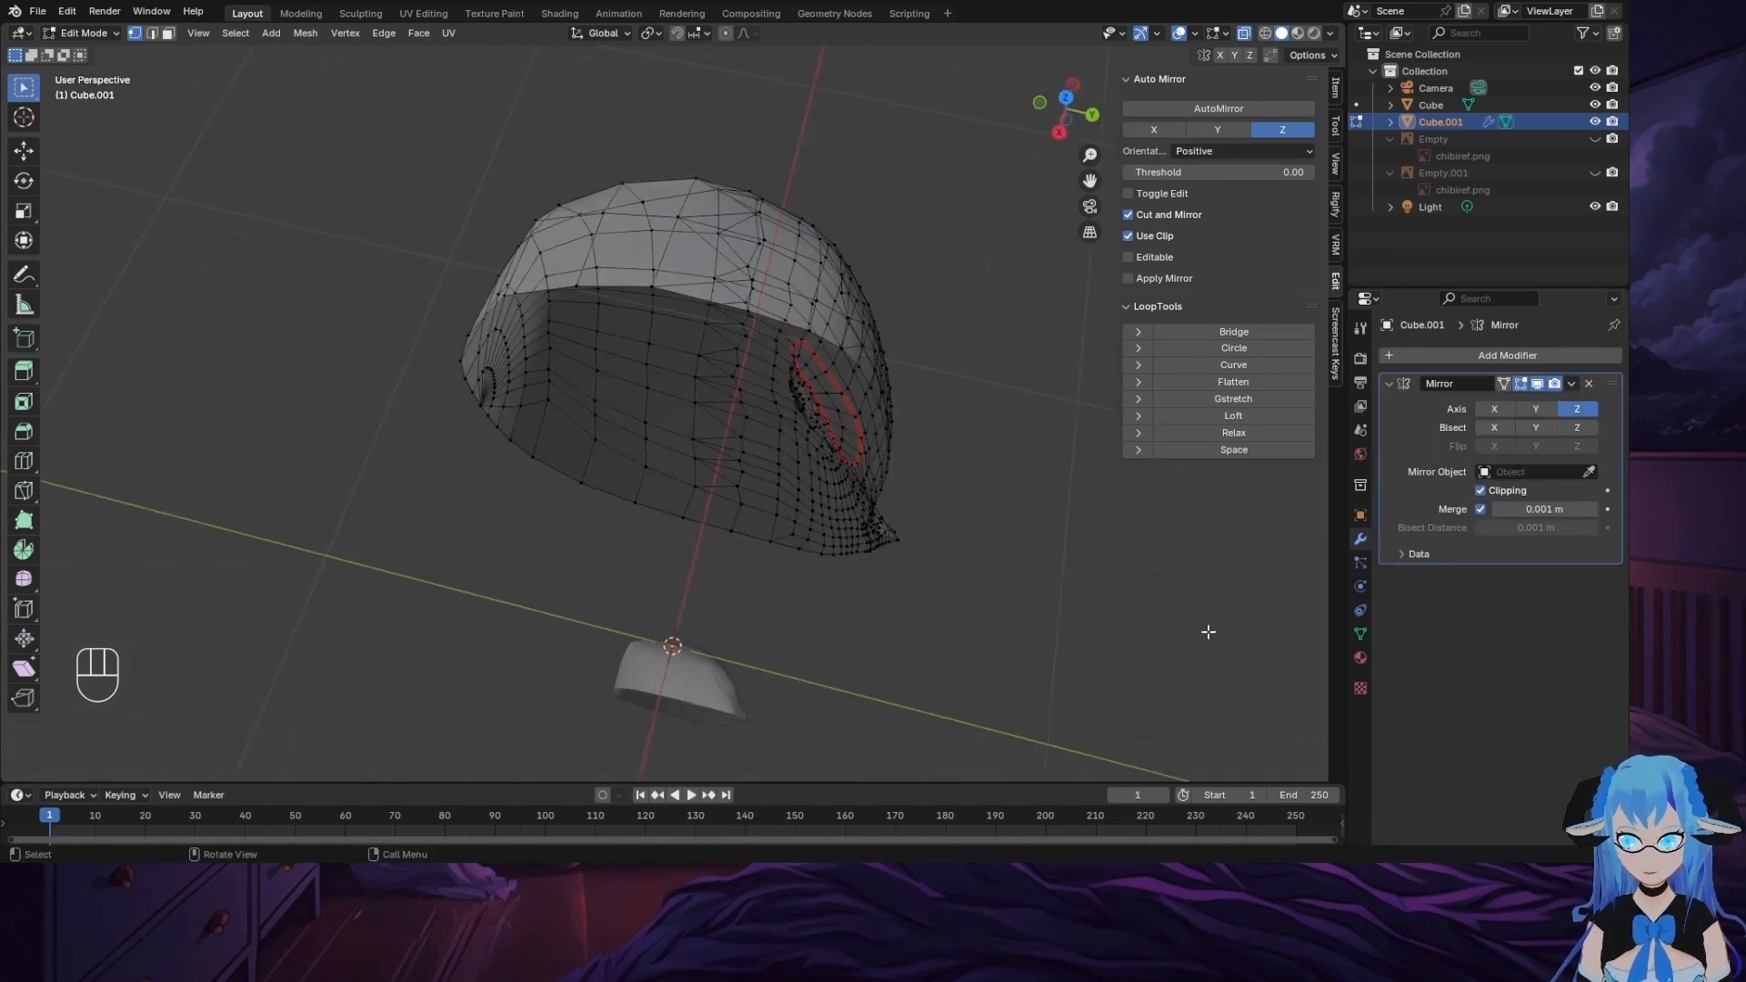
pyautogui.hotkey('ctrl', 'z')
pyautogui.hotkey('ctrl', 'z')
pyautogui.hotkey('ctrl', 'z')
pyautogui.hotkey('ctrl', 'z')
# Step: Remove the leftover Mirror modifier and check the undo history for the state before the mirror trials
pyautogui.moveTo(974, 581); pyautogui.dragTo(1091, 582, button='middle')
pyautogui.click(1589, 384)
pyautogui.moveTo(1046, 509); pyautogui.dragTo(964, 509, button='middle')
pyautogui.click(68, 12)
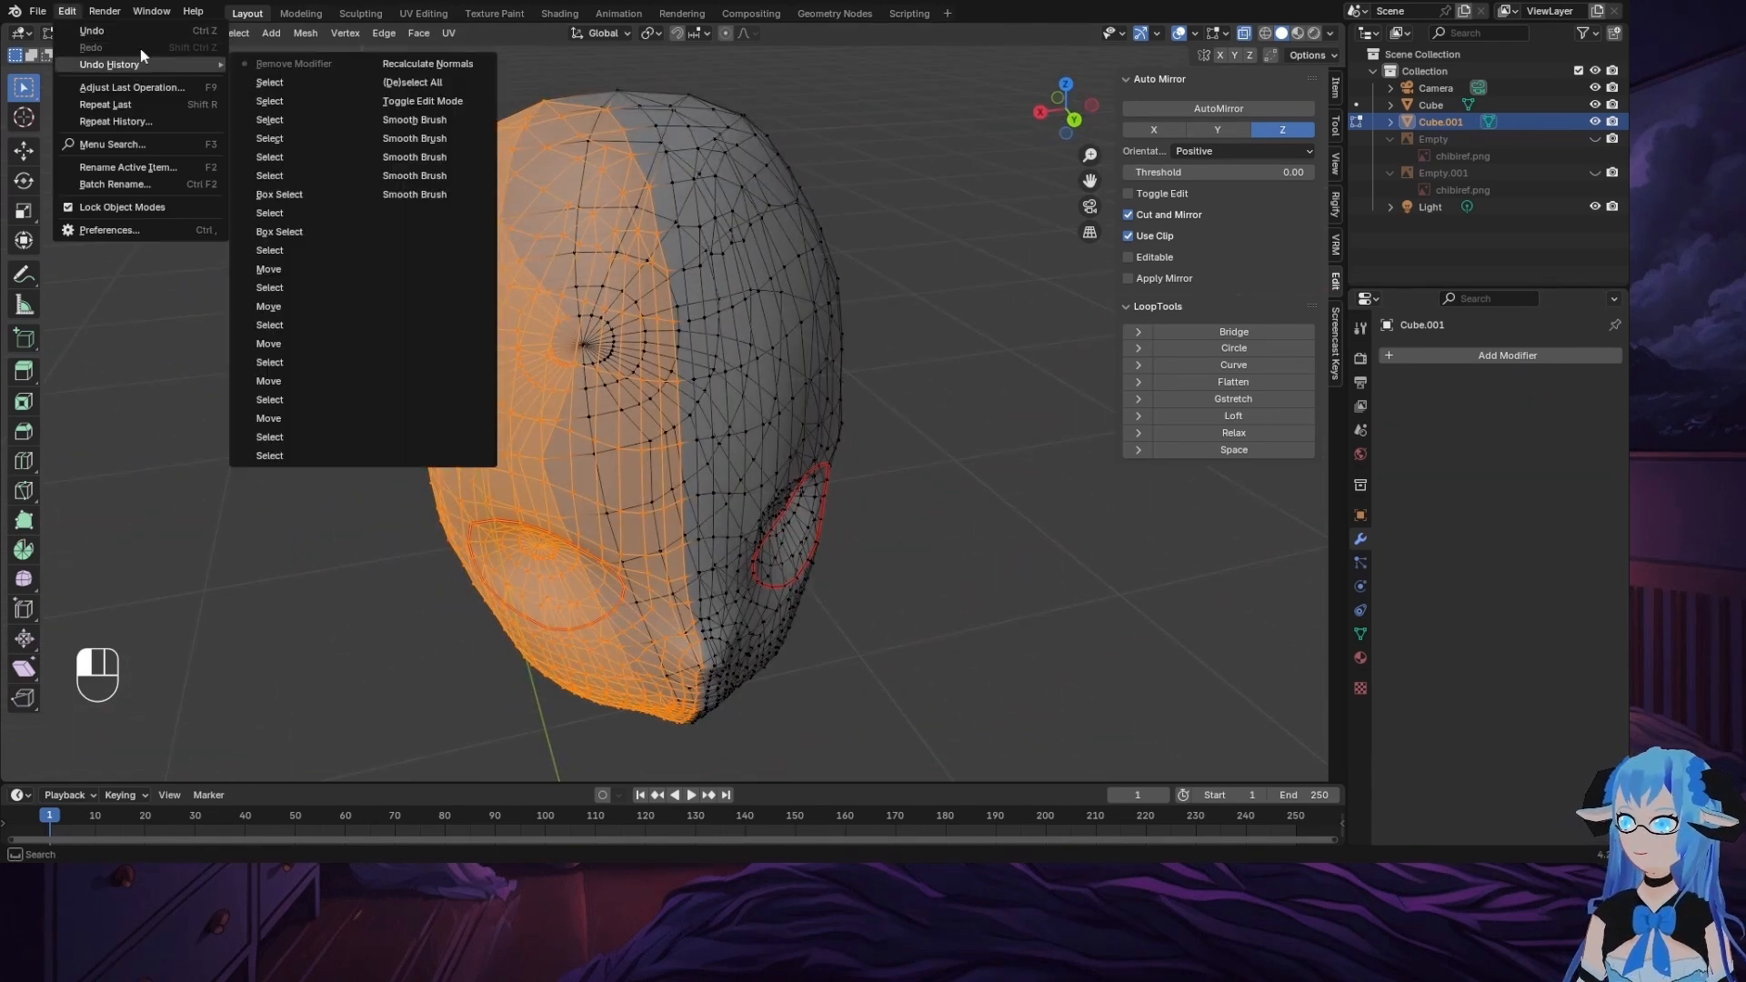
pyautogui.click(354, 401)
pyautogui.hotkey('ctrl', 'z')
# Step: Add an X-axis Mirror modifier to the head with AutoMirror and undo the mesh cut it makes
pyautogui.press('x')
pyautogui.moveTo(827, 446); pyautogui.dragTo(832, 409, button='middle')
pyautogui.press('a')
pyautogui.click(1154, 130)
pyautogui.click(1209, 110)
pyautogui.moveTo(946, 350); pyautogui.dragTo(1019, 387, button='middle')
pyautogui.hotkey('ctrl', 'z')
pyautogui.hotkey('ctrl', 'z')
pyautogui.hotkey('ctrl', 'z')
pyautogui.click(1046, 444)
pyautogui.moveTo(1046, 444); pyautogui.dragTo(1050, 482, button='middle')
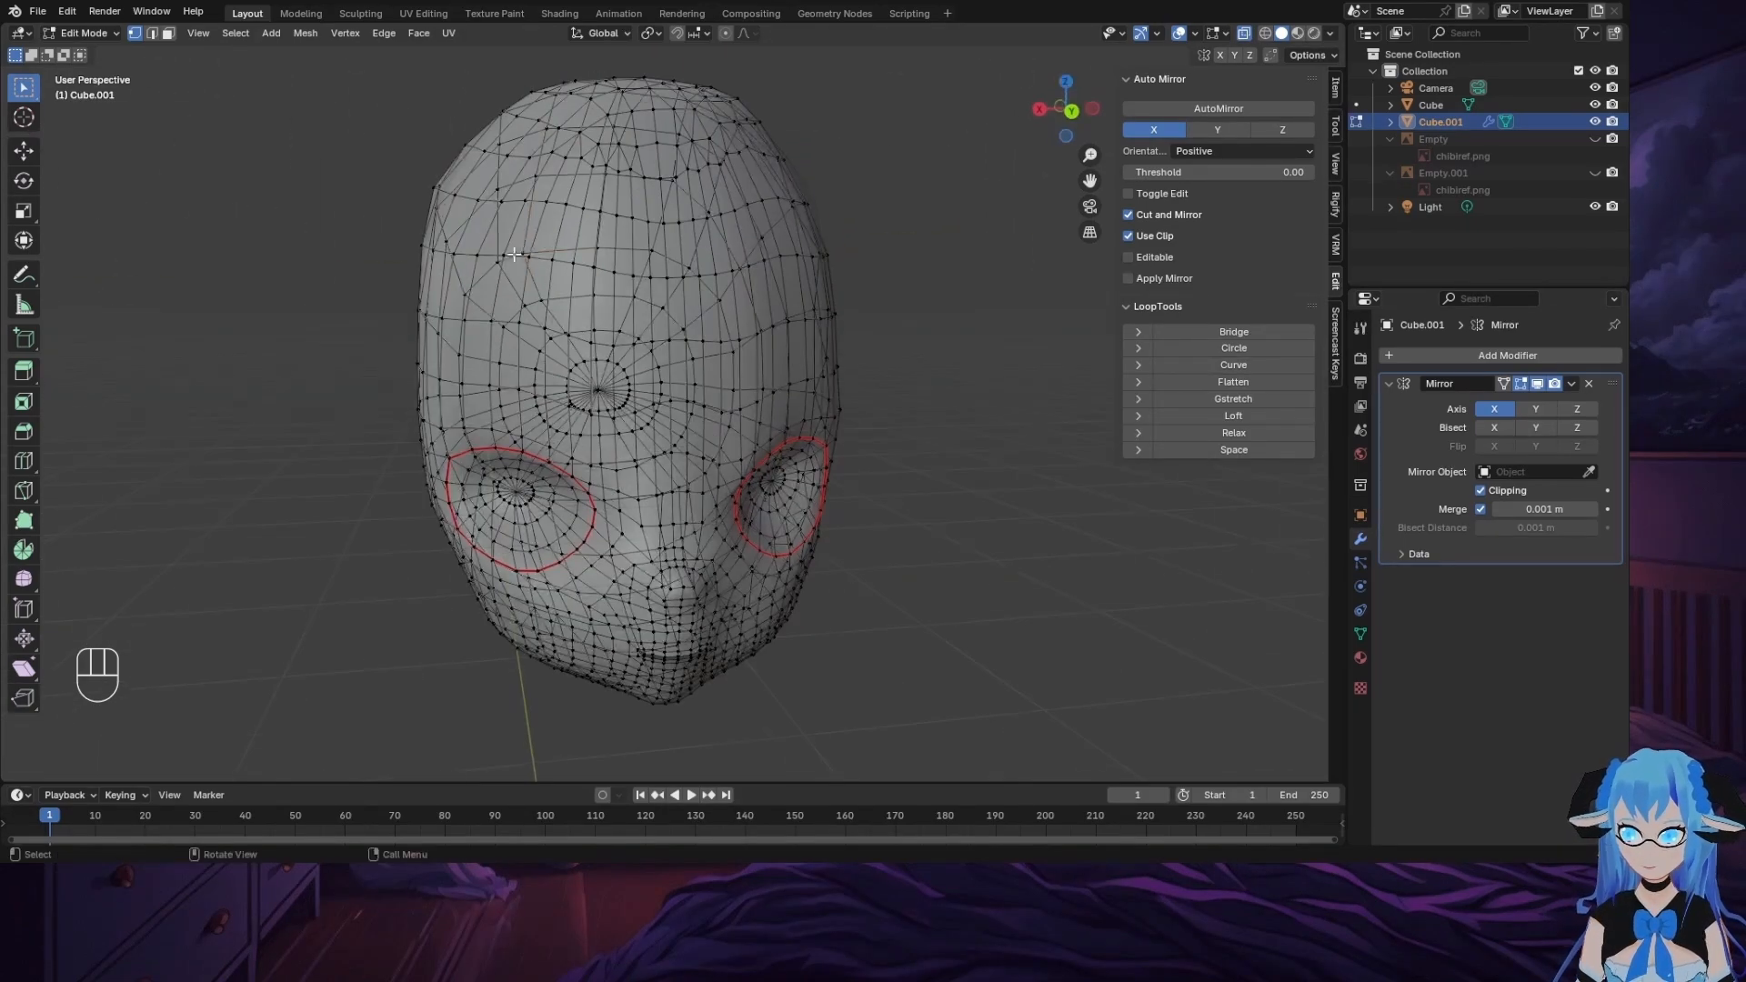
# Step: Restore the selection of one half of the head and delete its vertices, leaving the mirrored side in place
pyautogui.hotkey('ctrl', 'z')
pyautogui.press('x')
pyautogui.click(348, 220)
pyautogui.moveTo(996, 332); pyautogui.dragTo(1267, 382, button='middle')
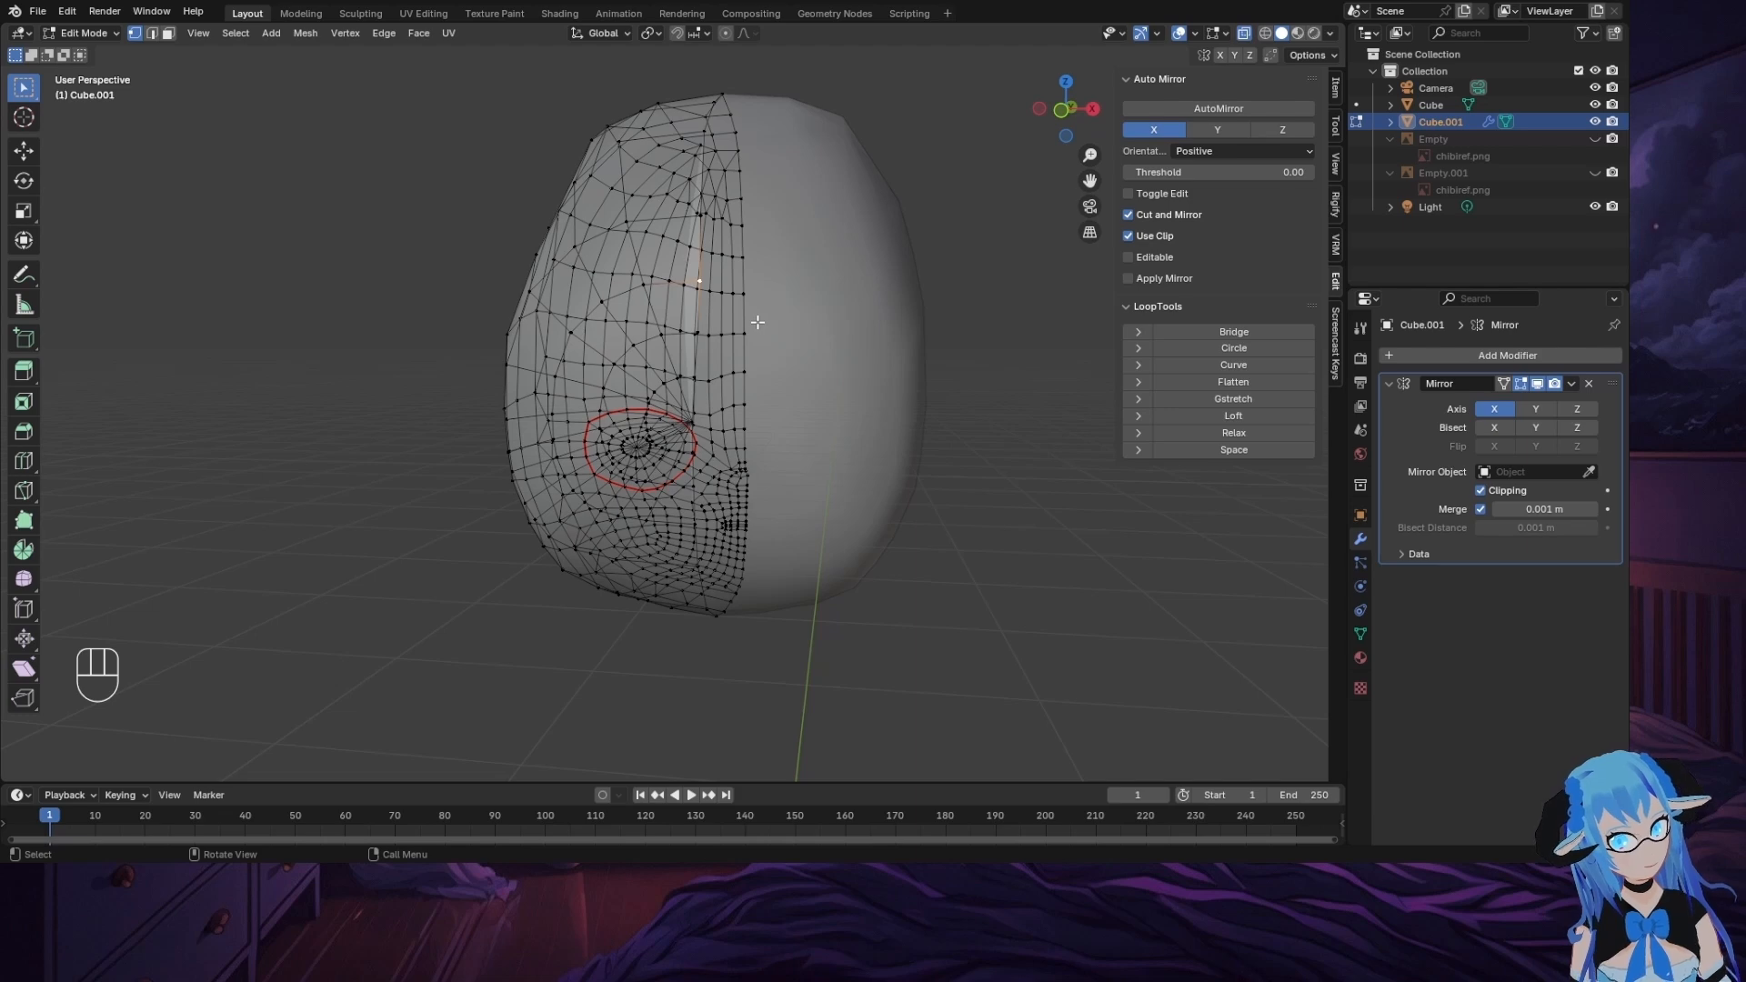
# Step: Move the stray seam vertices in the upper part of the head onto the mirror centre line in front view
pyautogui.click(1062, 111)
pyautogui.press('g')
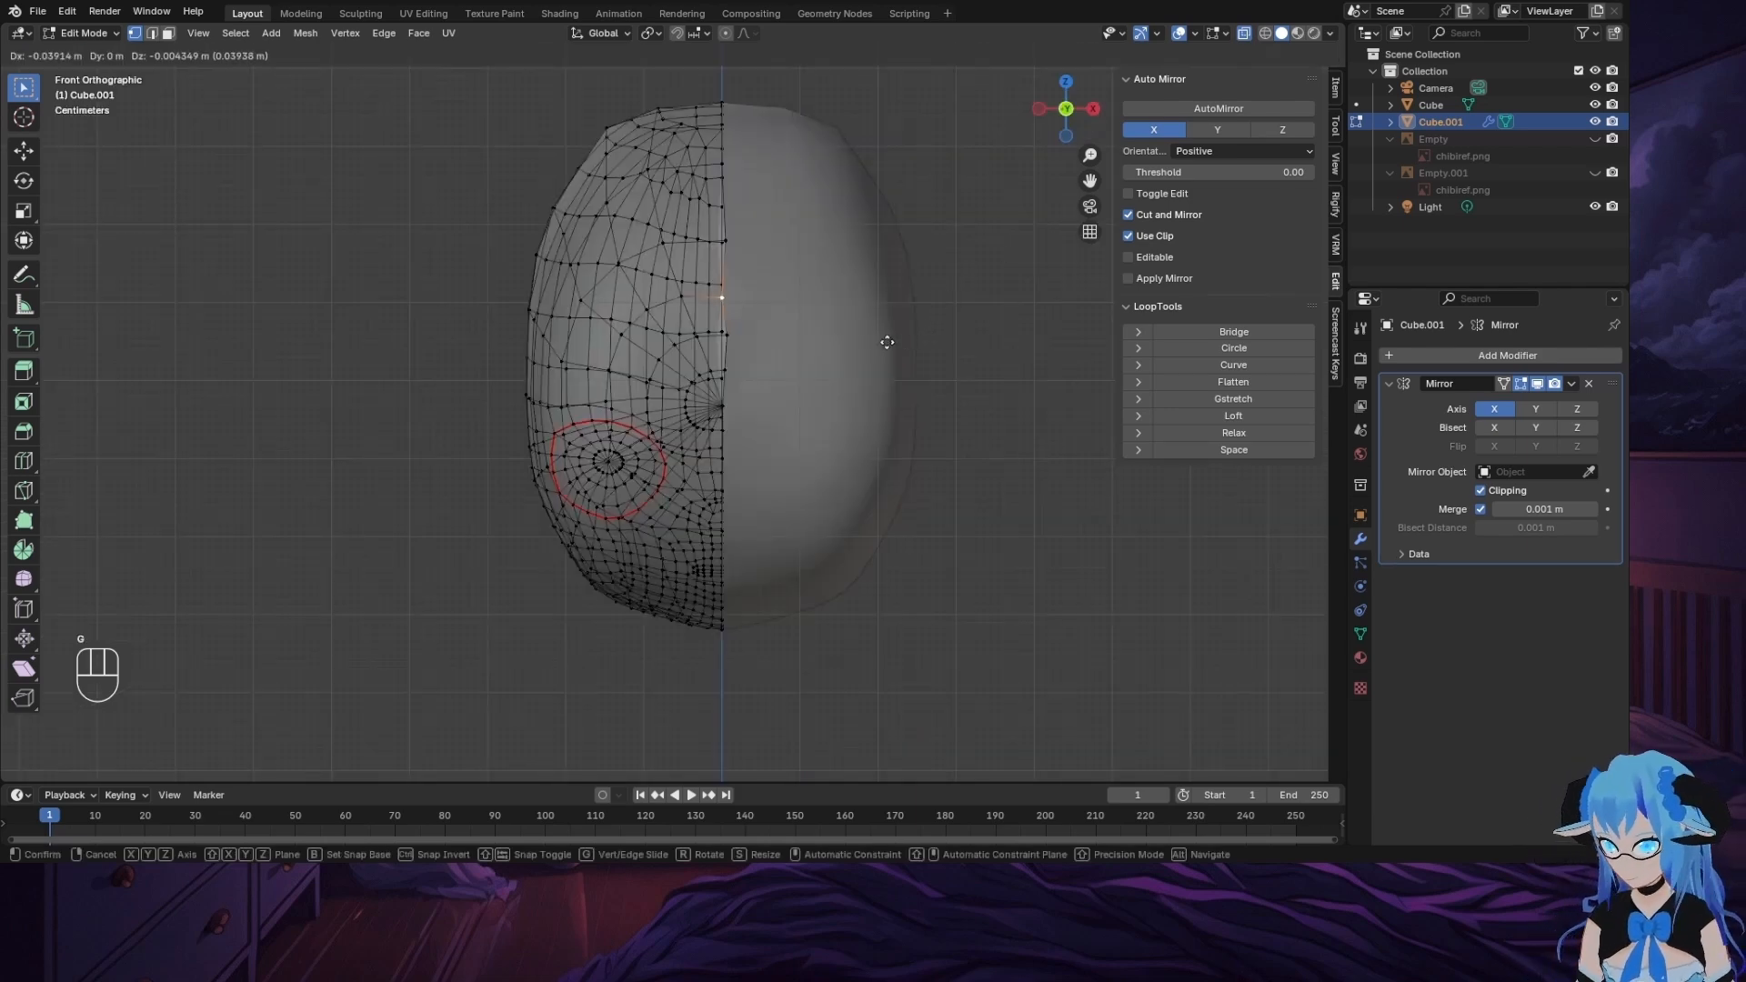
pyautogui.click(840, 300)
pyautogui.click(723, 244)
pyautogui.press('g')
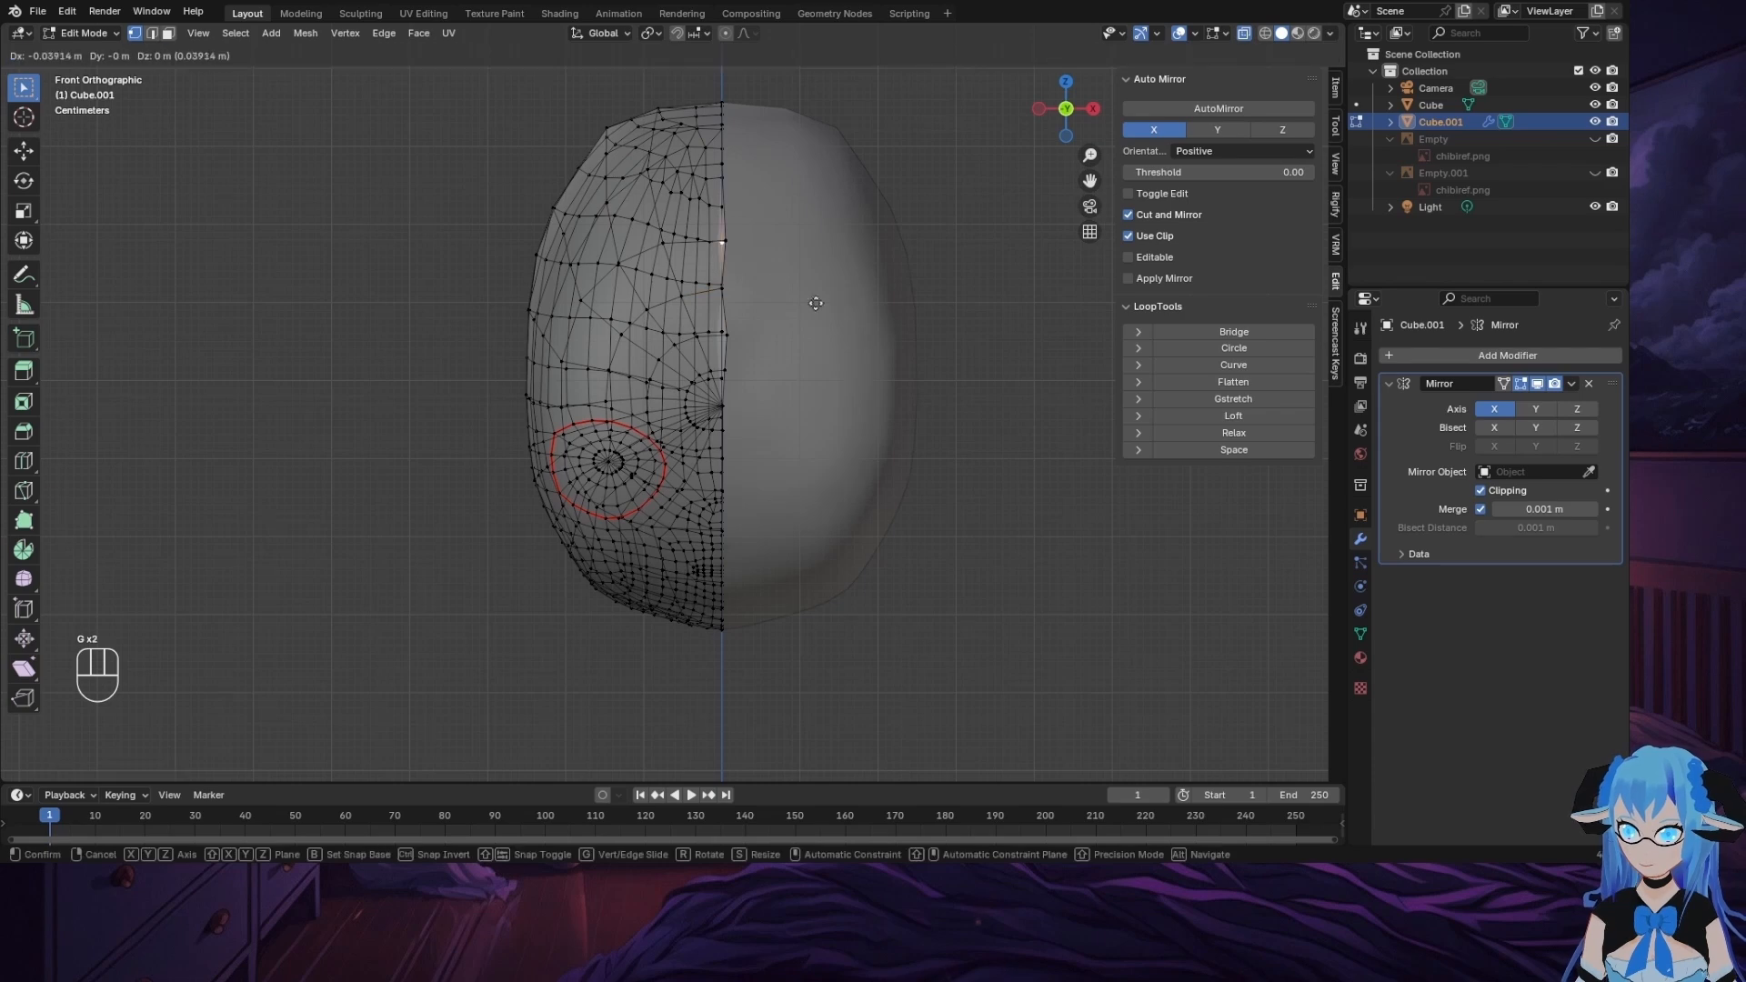
pyautogui.click(749, 258)
pyautogui.press('g')
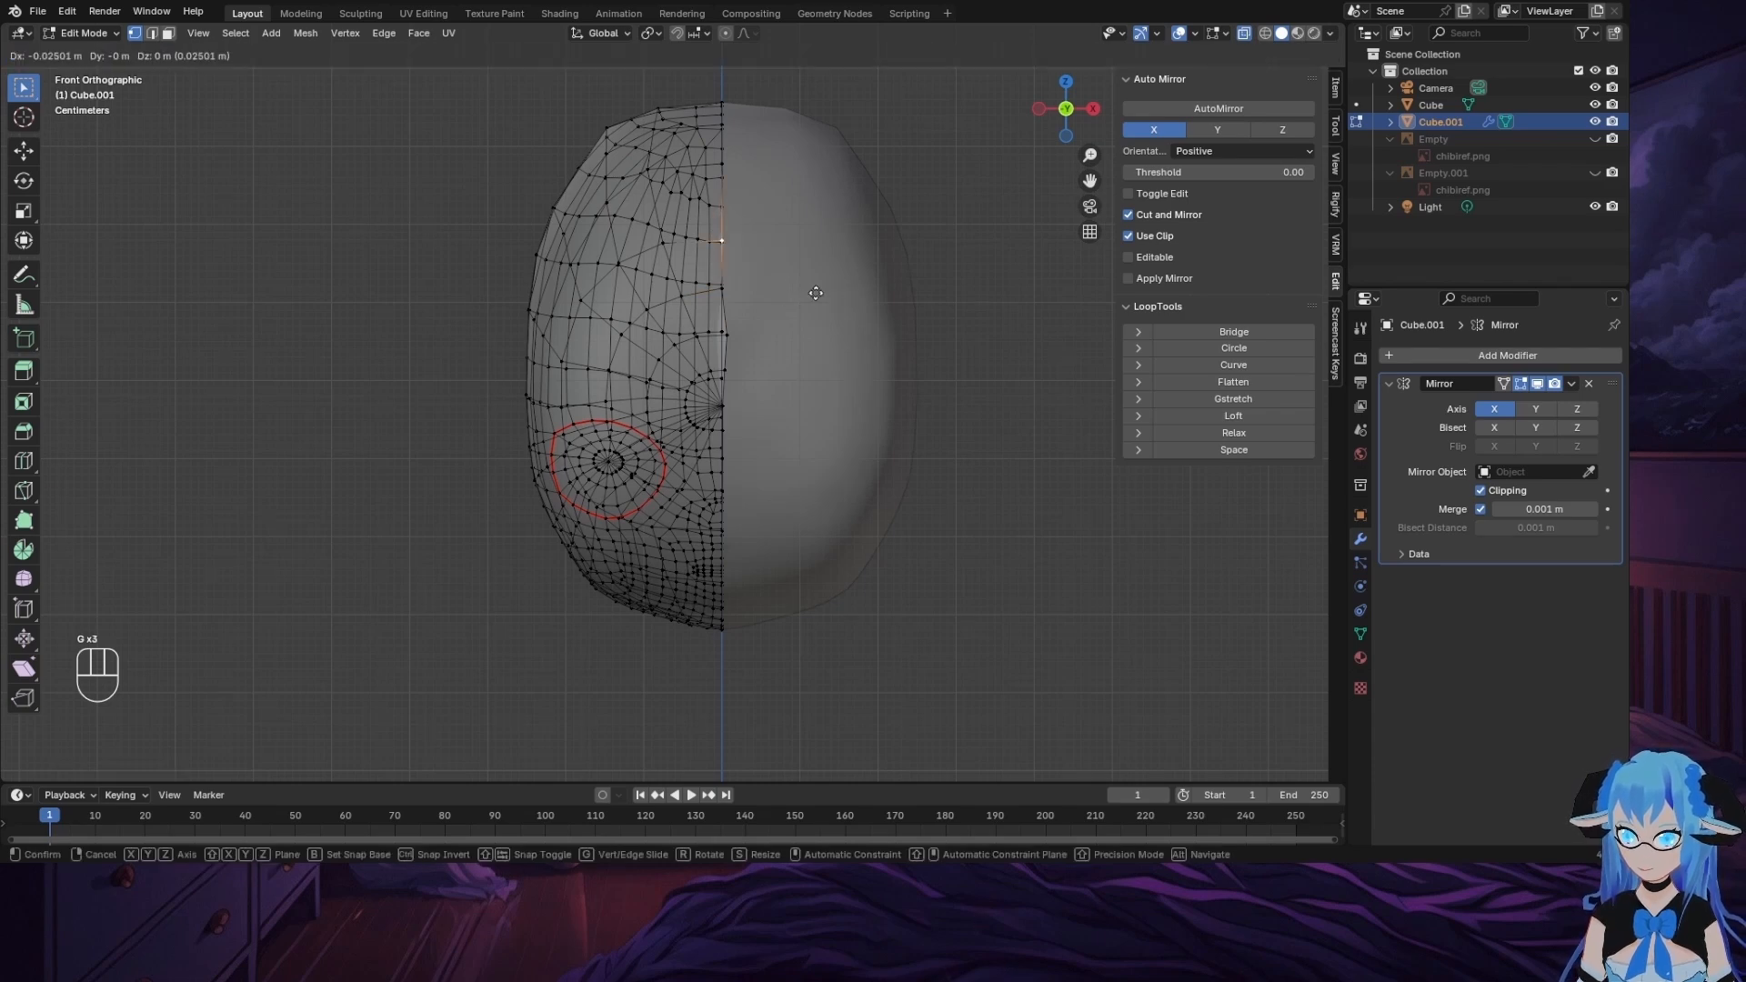
pyautogui.click(816, 294)
# Step: Move the seam vertices just above the radial pole onto the mirror centre line
pyautogui.click(724, 340)
pyautogui.press('g')
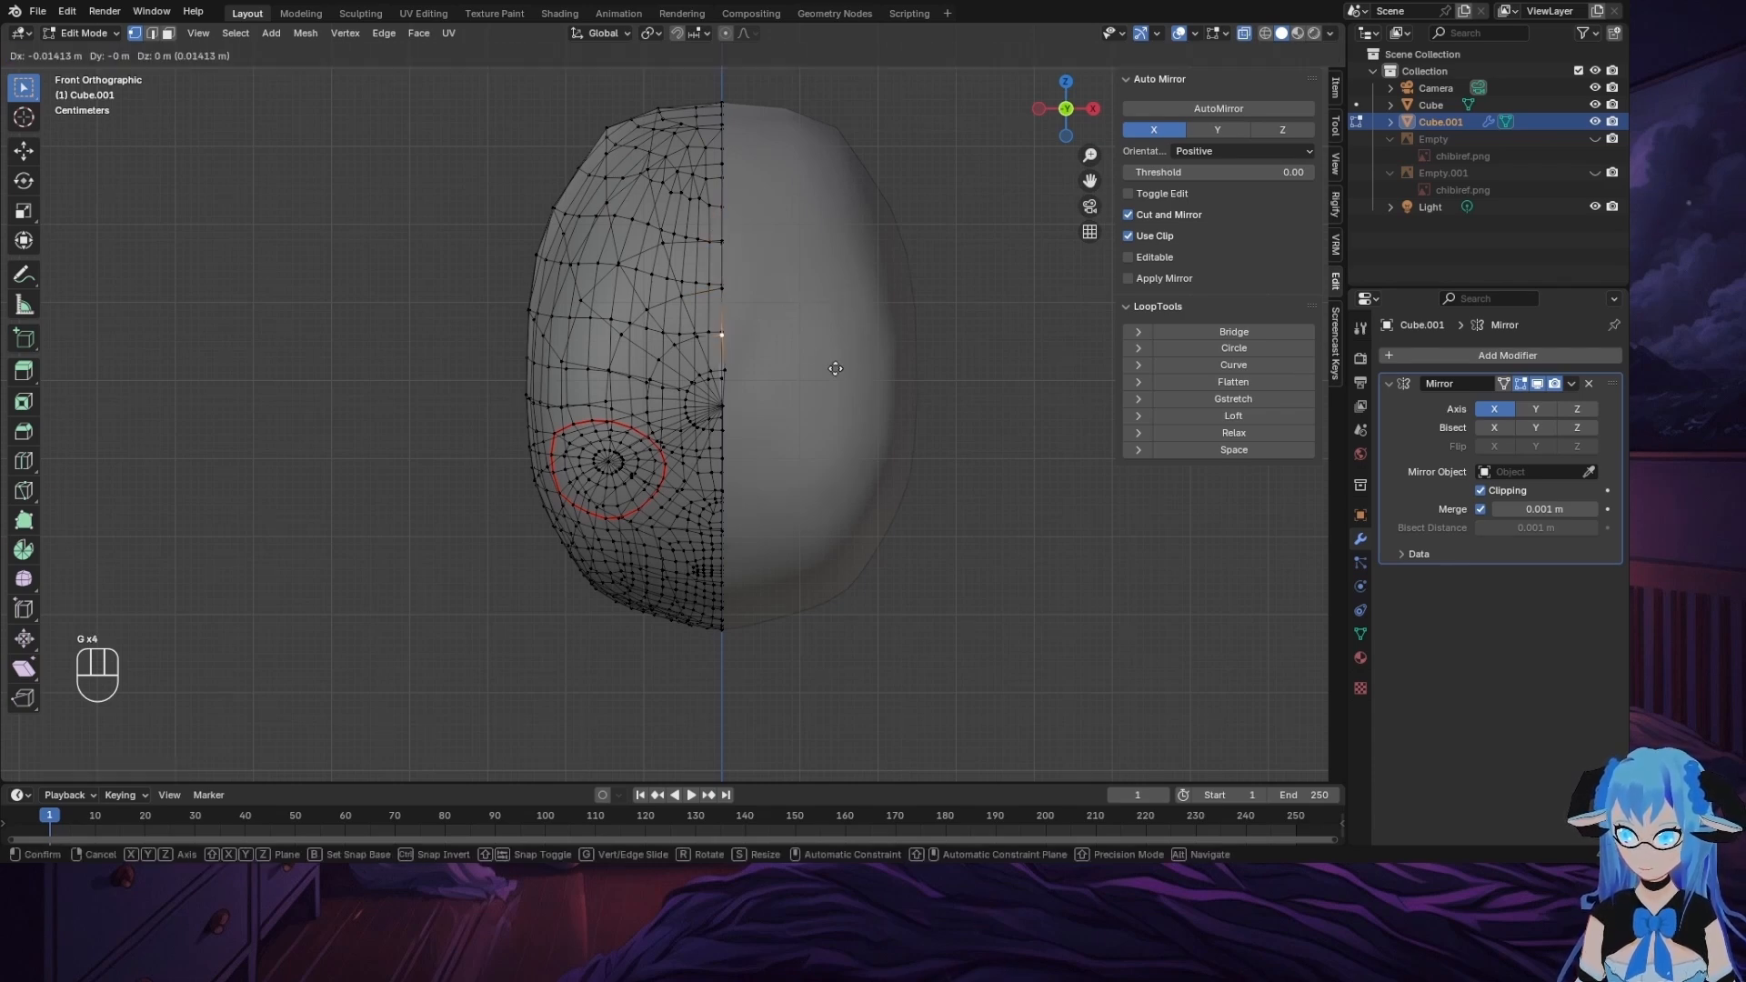
pyautogui.click(813, 368)
pyautogui.press('g')
pyautogui.click(805, 417)
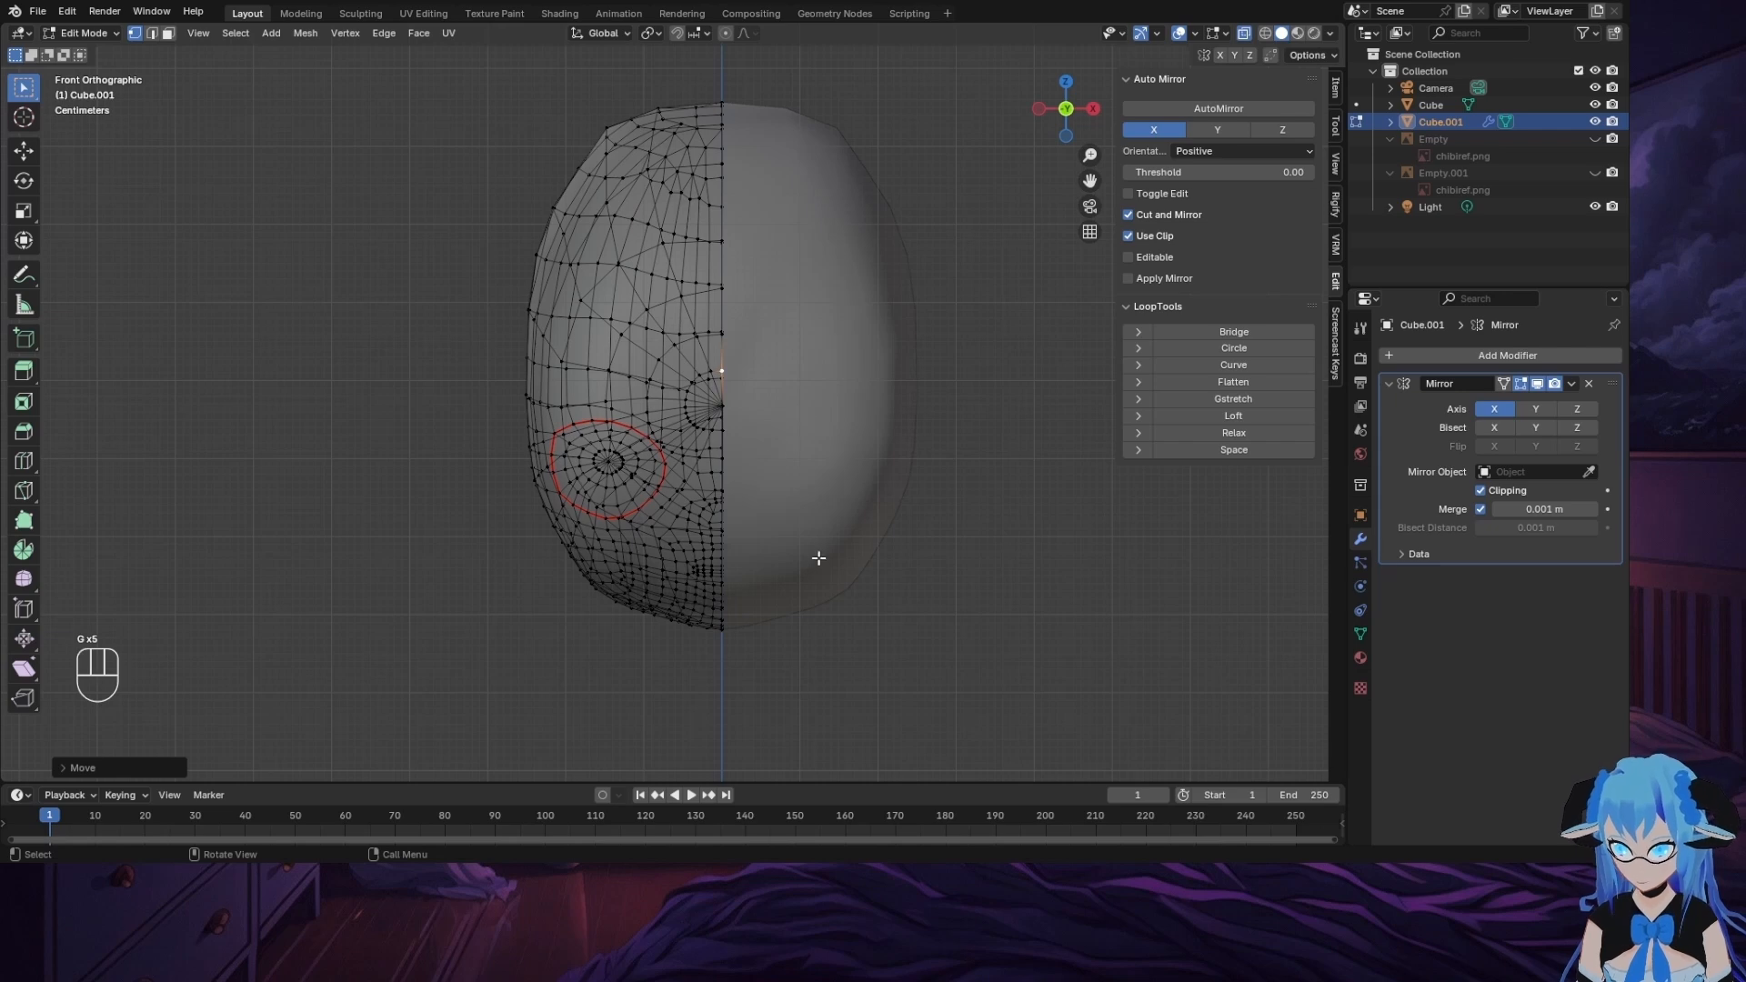
# Step: Move the seam vertices directly below the radial pole onto the mirror centre line
pyautogui.scroll(5, 819, 557)
pyautogui.scroll(-2, 819, 573)
pyautogui.click(758, 452)
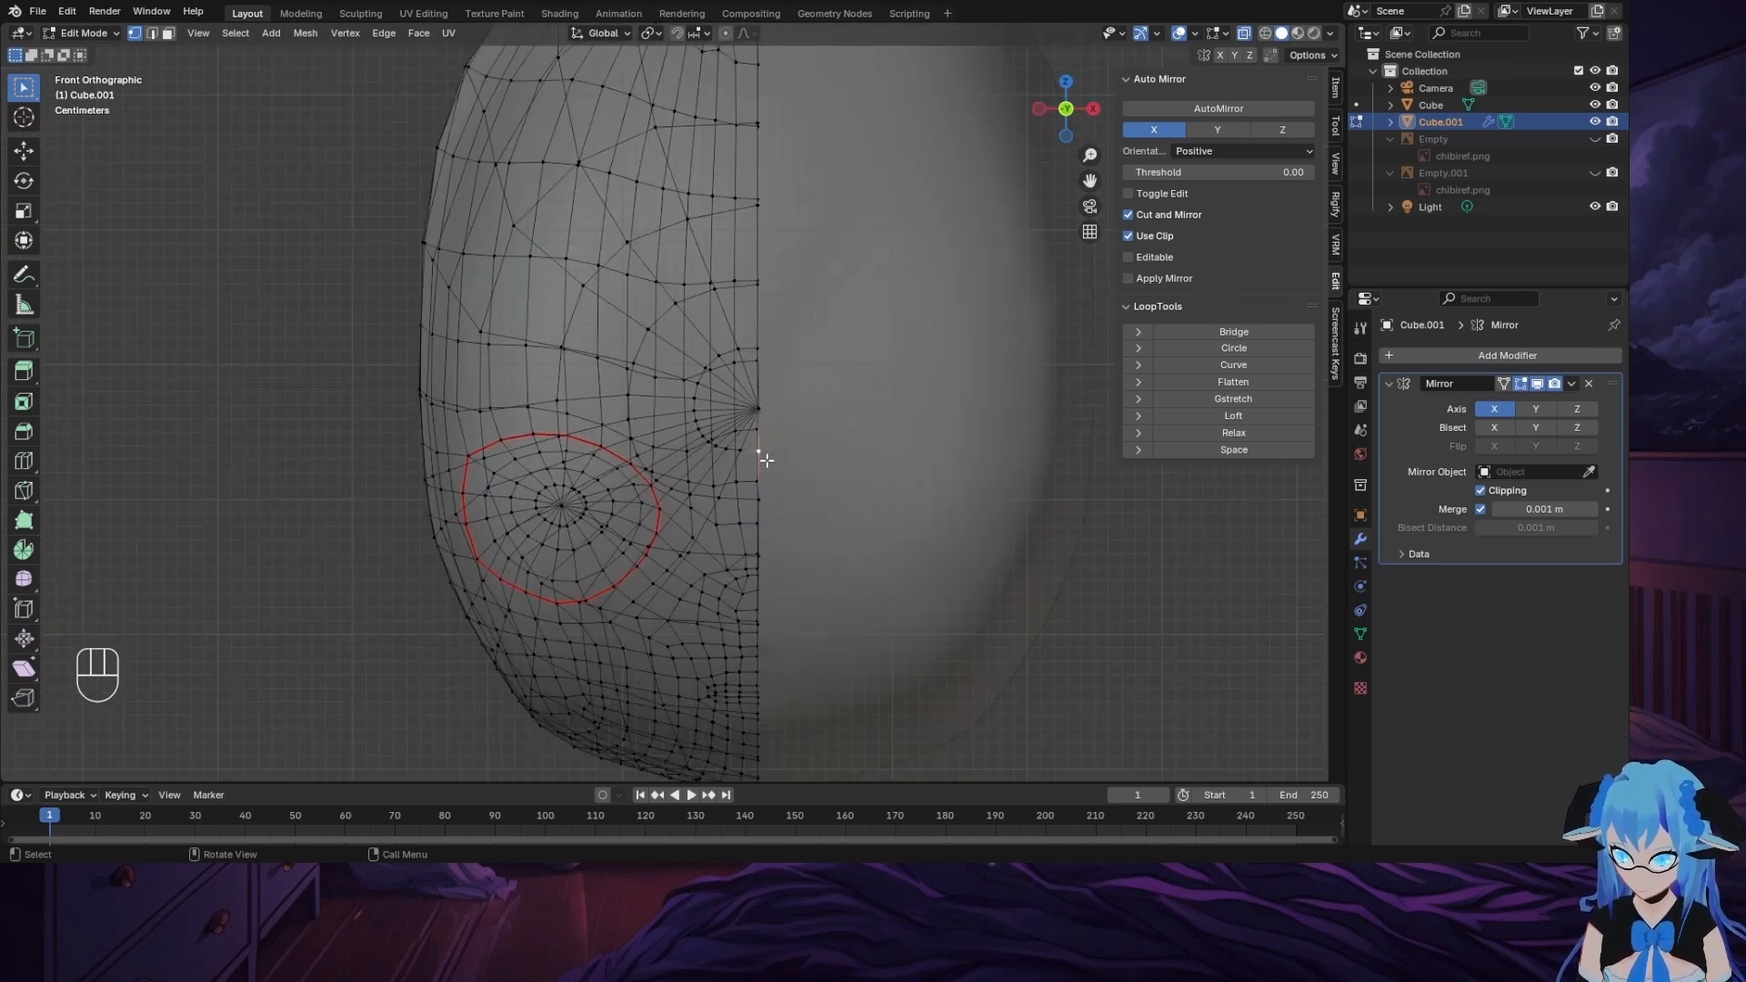
pyautogui.press('g')
pyautogui.click(795, 467)
pyautogui.press('g')
pyautogui.click(800, 458)
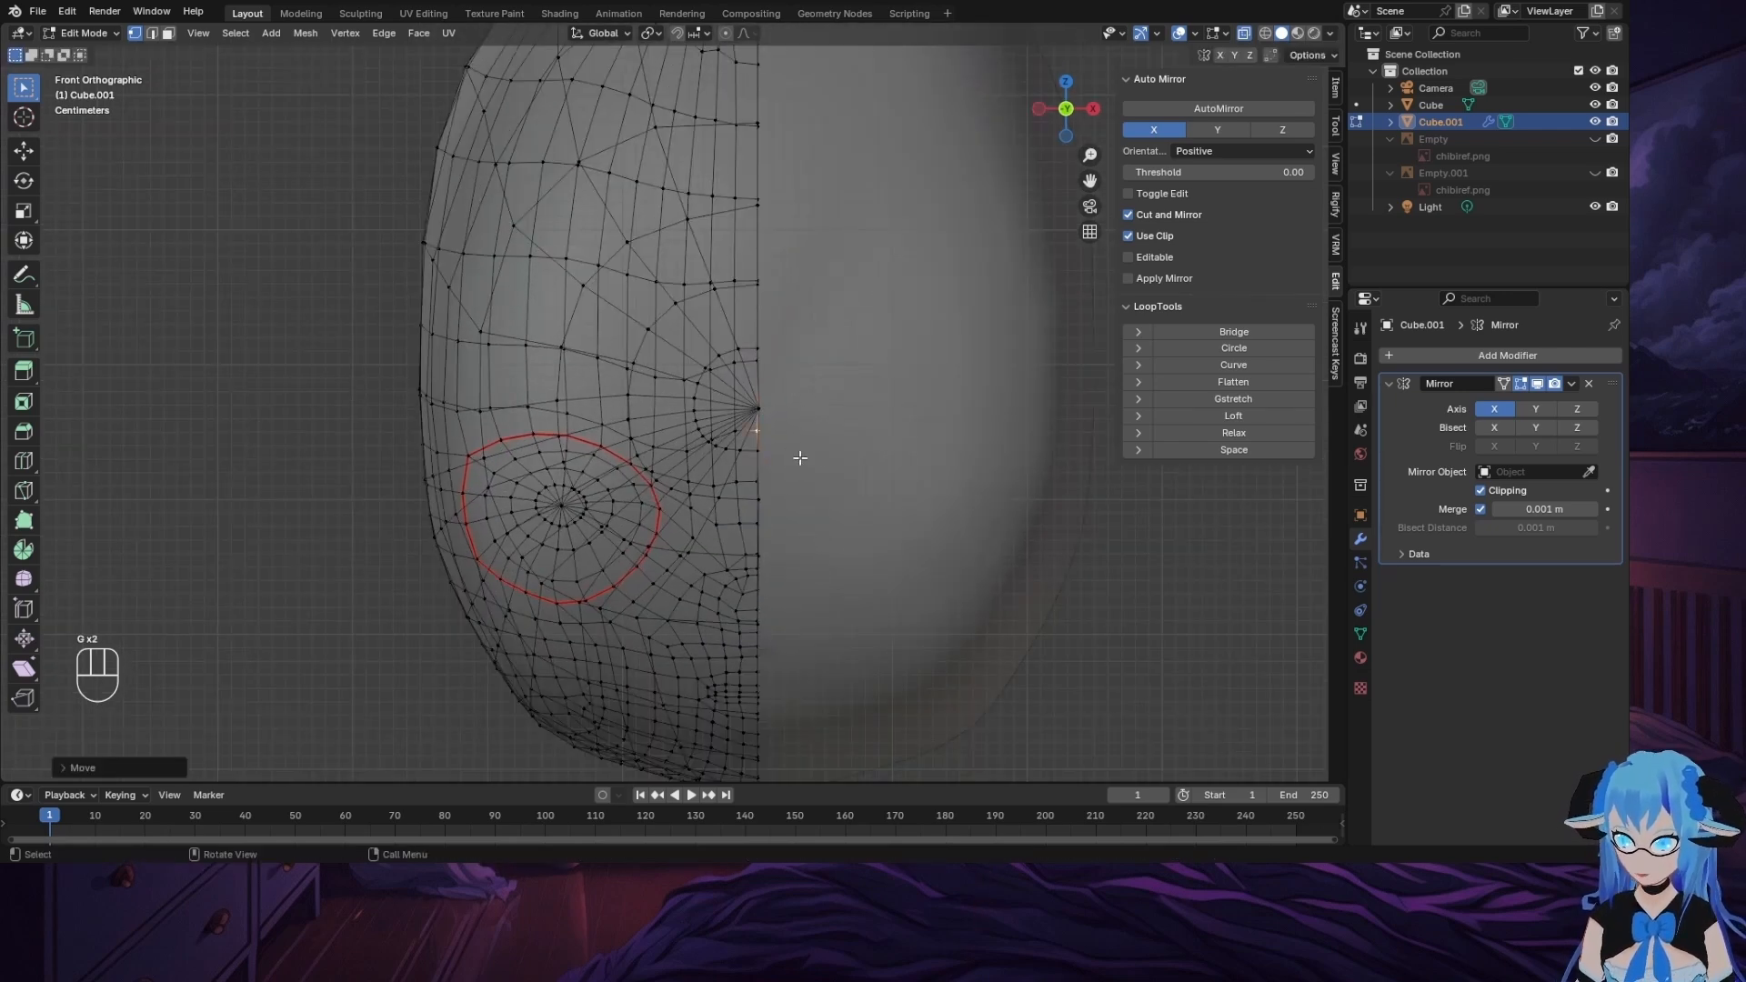
# Step: Move the seam vertices at eye-socket height onto the mirror centre line
pyautogui.press('g')
pyautogui.click(762, 488)
pyautogui.press('g')
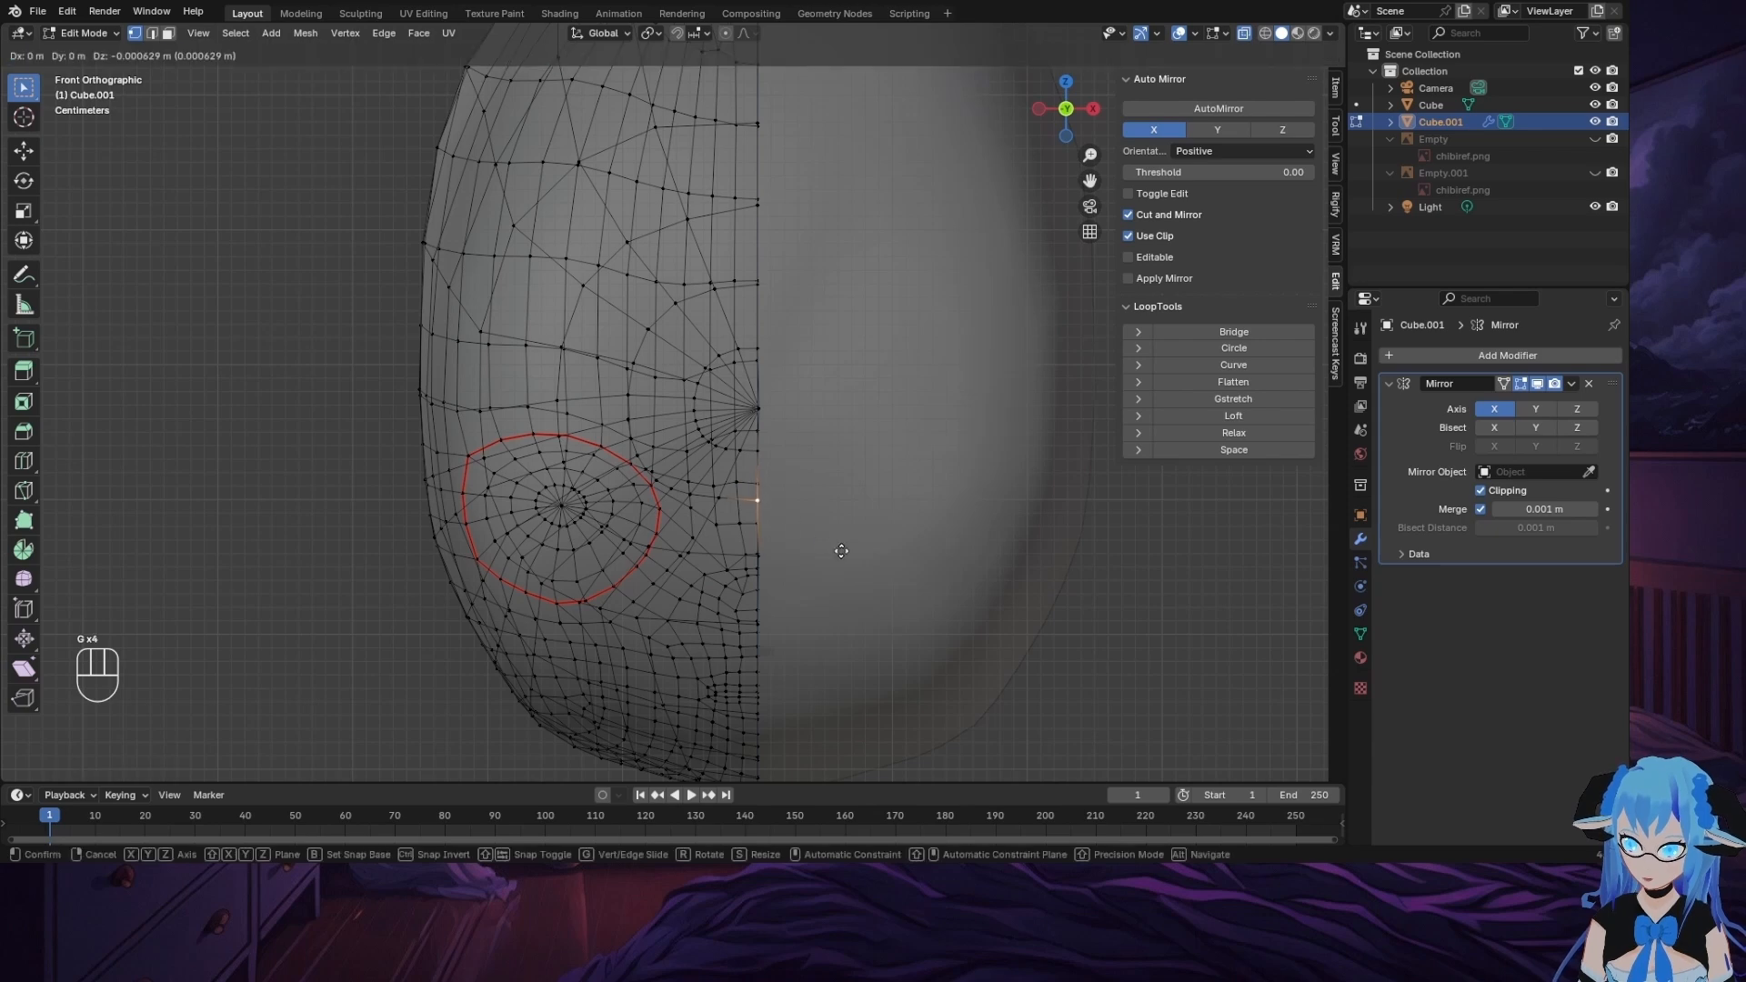
pyautogui.click(845, 551)
pyautogui.press('g')
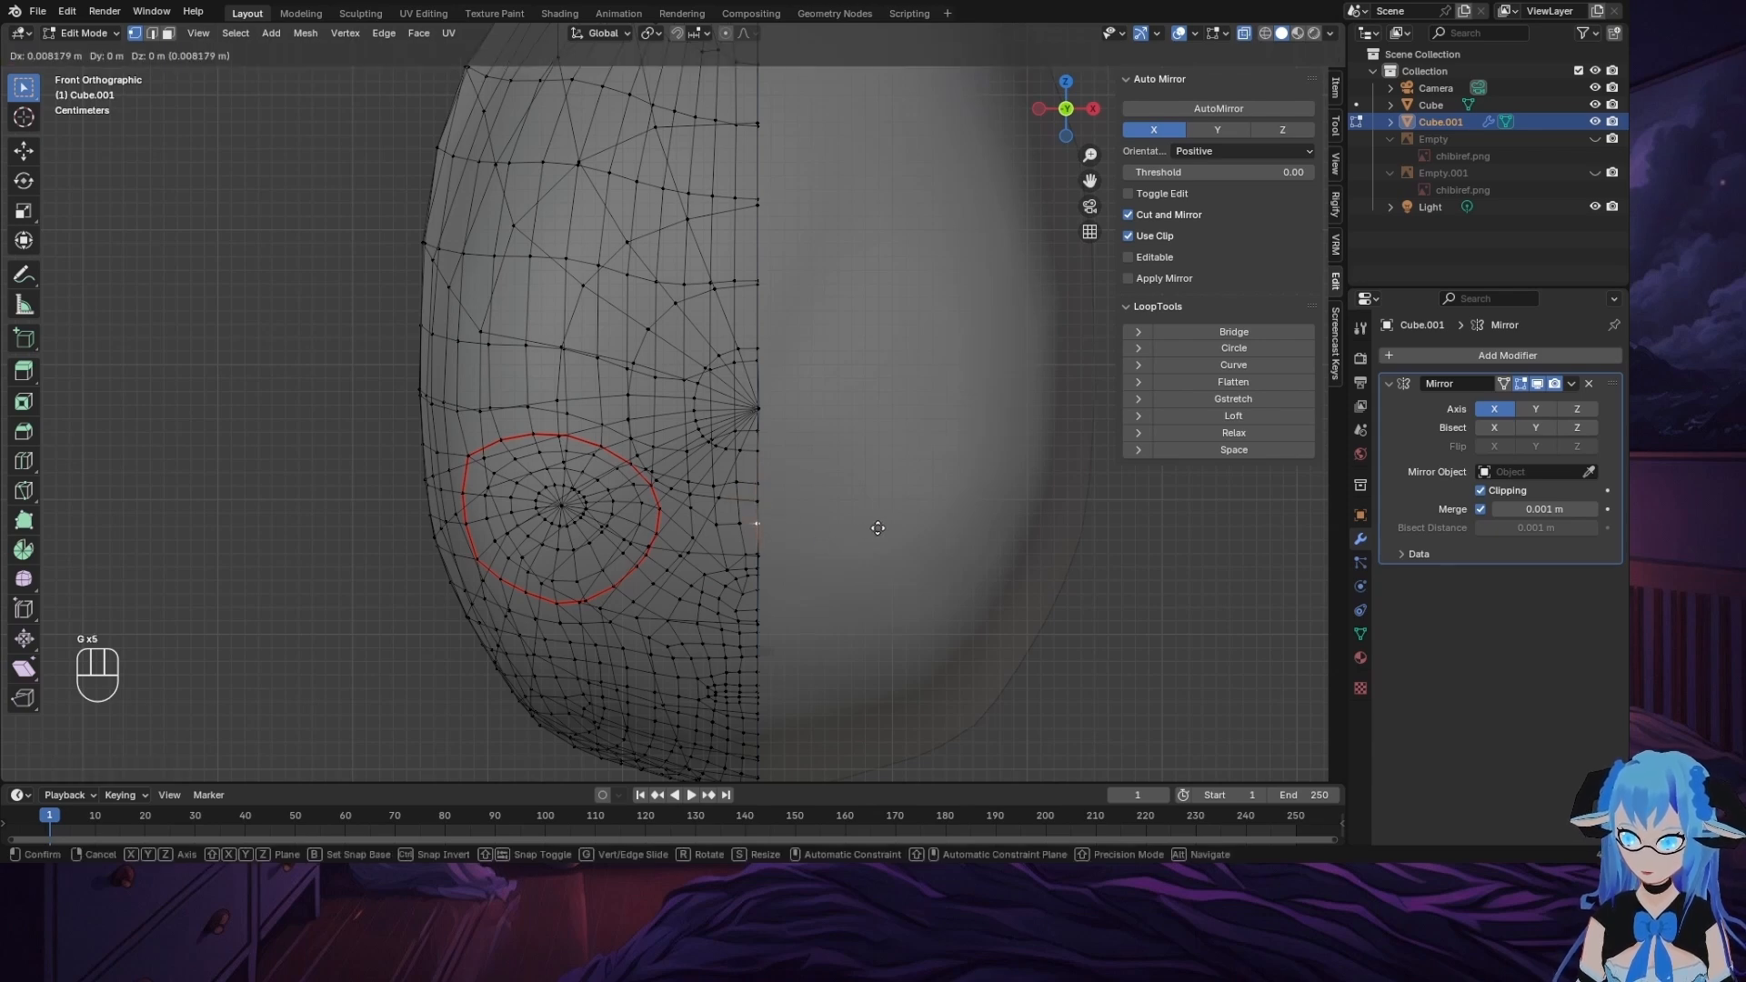
pyautogui.click(879, 530)
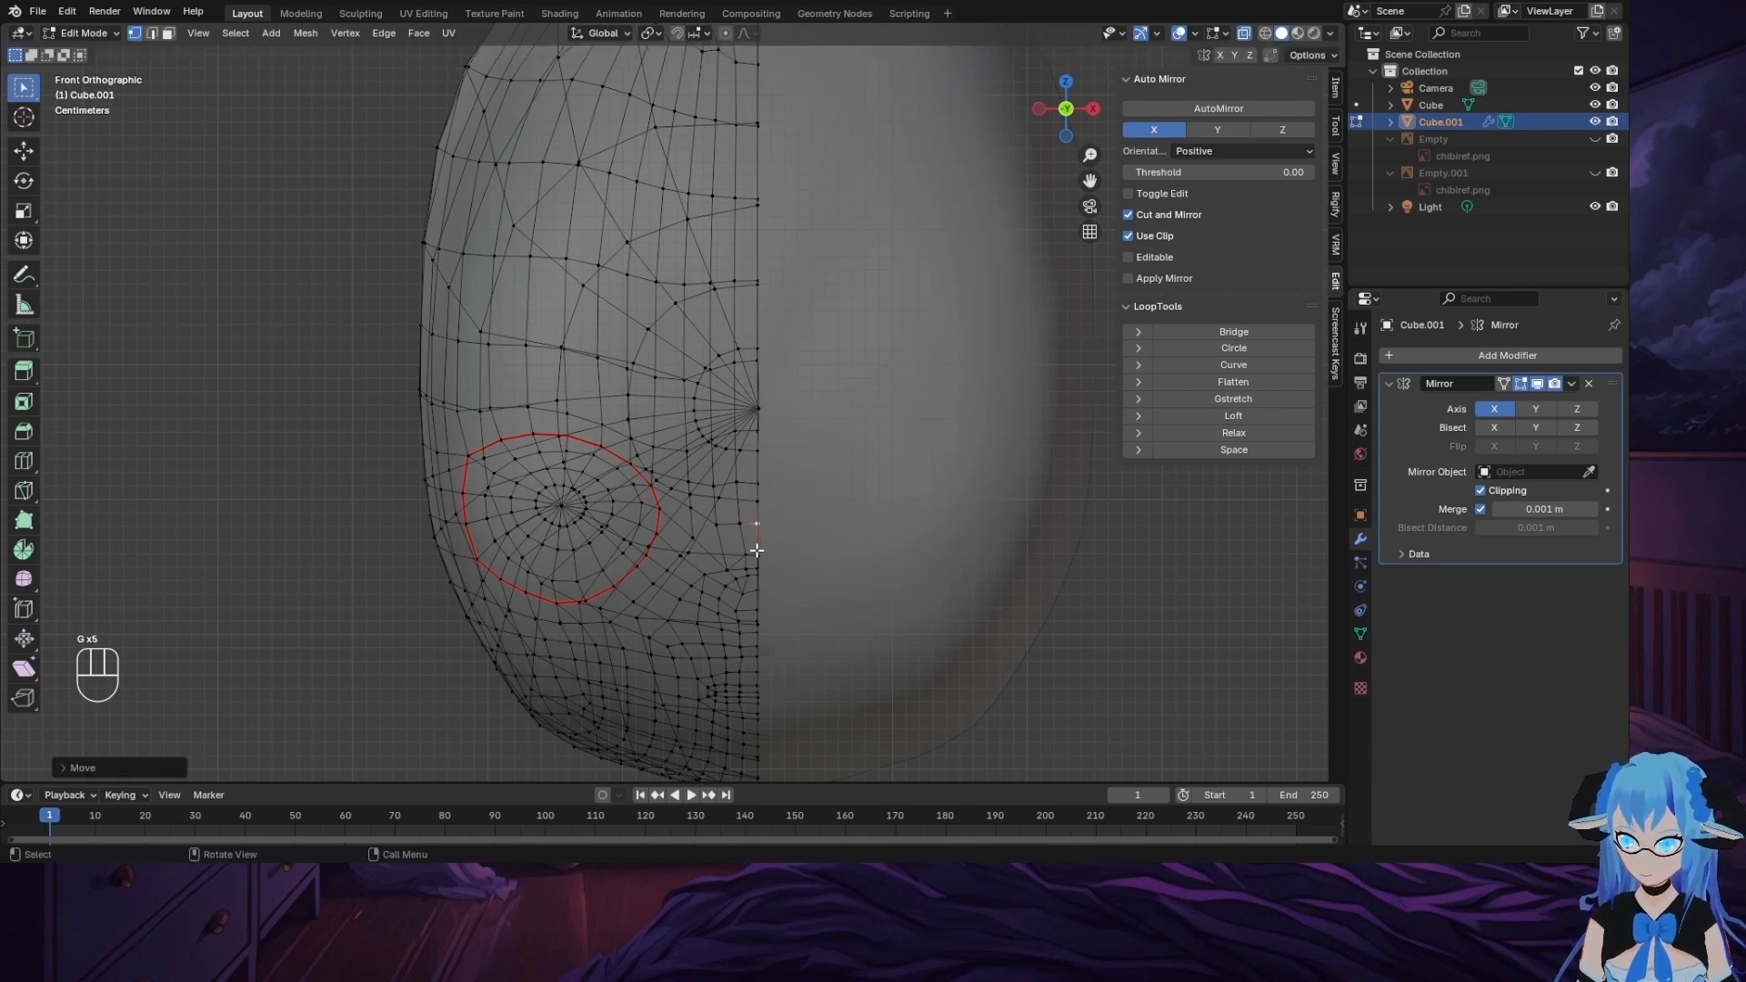
# Step: Box-select the seam vertices from the nose down to the chin and move them onto the mirror centre line
pyautogui.moveTo(757, 551); pyautogui.dragTo(765, 700)
pyautogui.moveTo(764, 778); pyautogui.dragTo(765, 780)
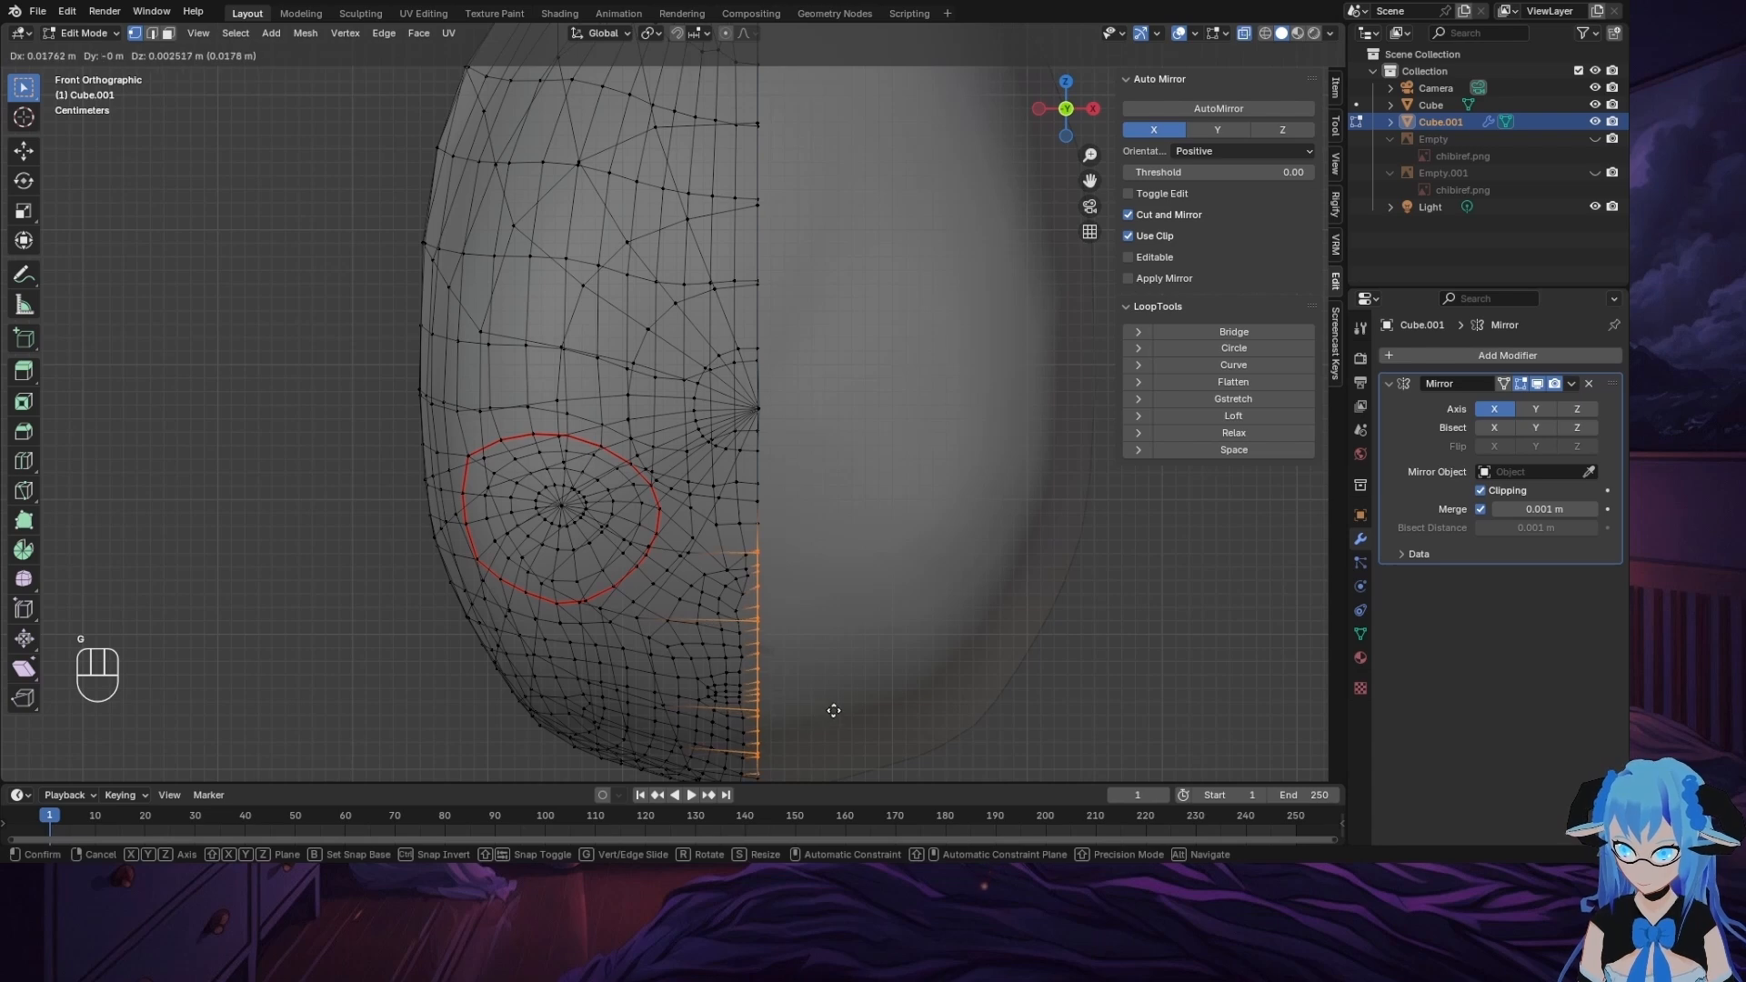
pyautogui.press('g')
pyautogui.click(874, 636)
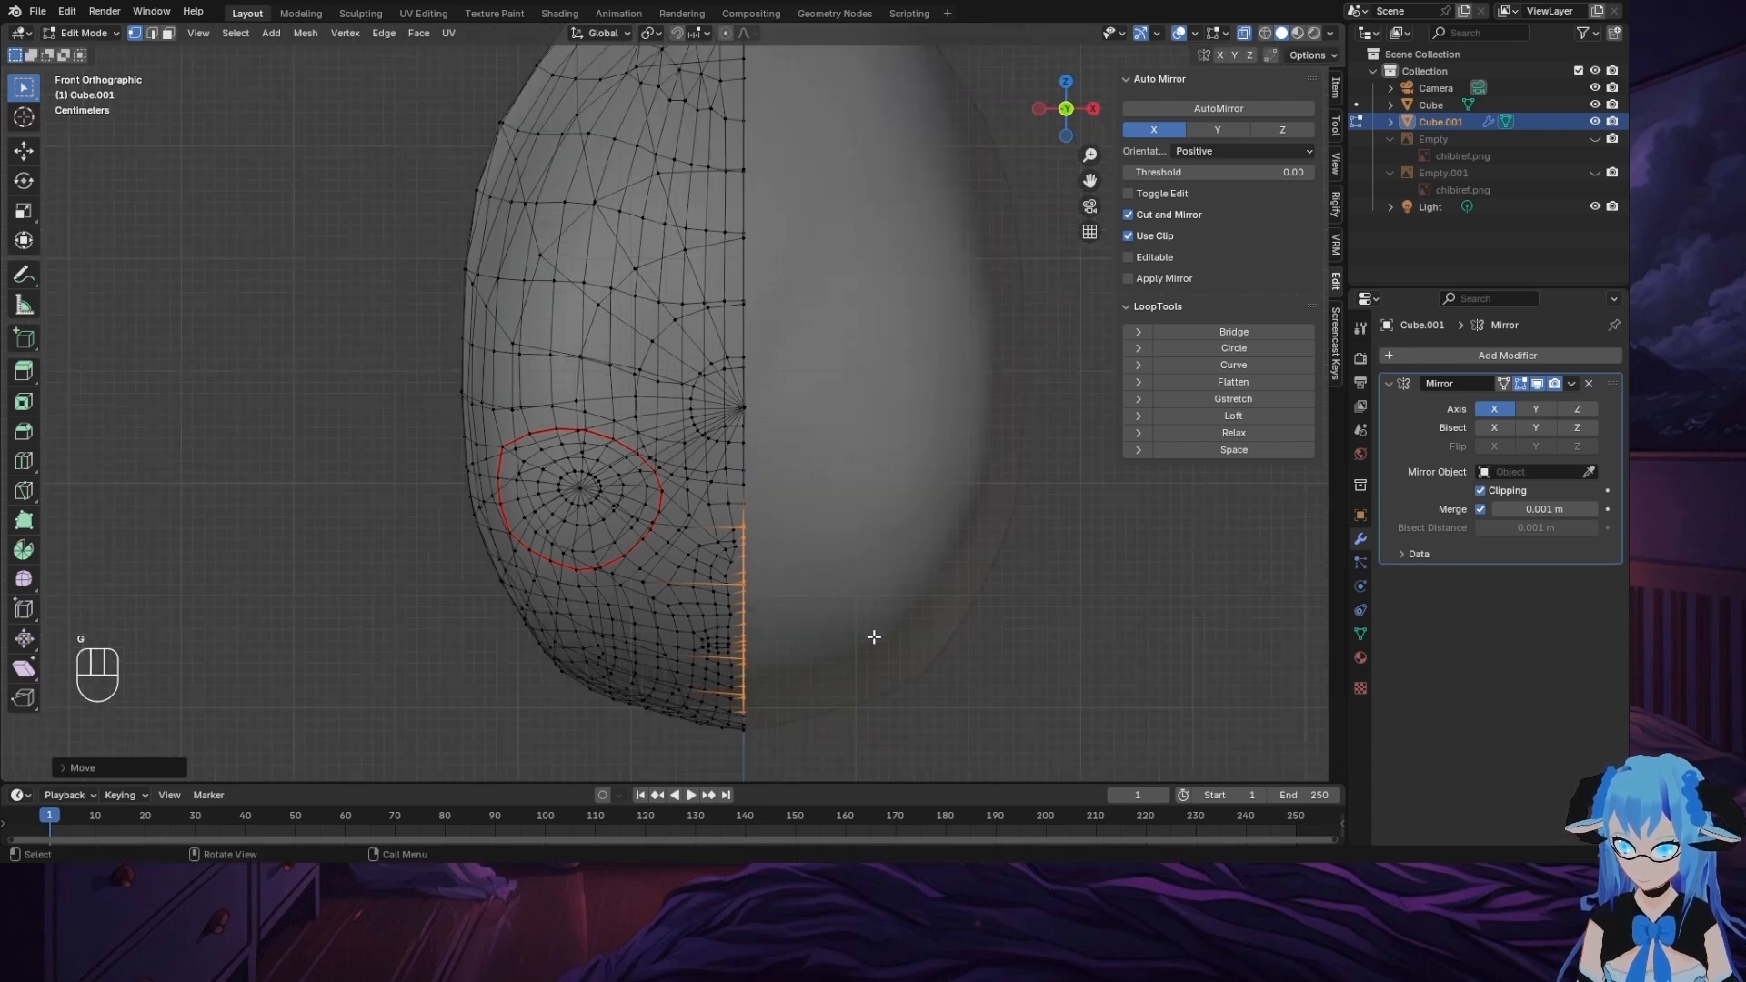
pyautogui.click(738, 710)
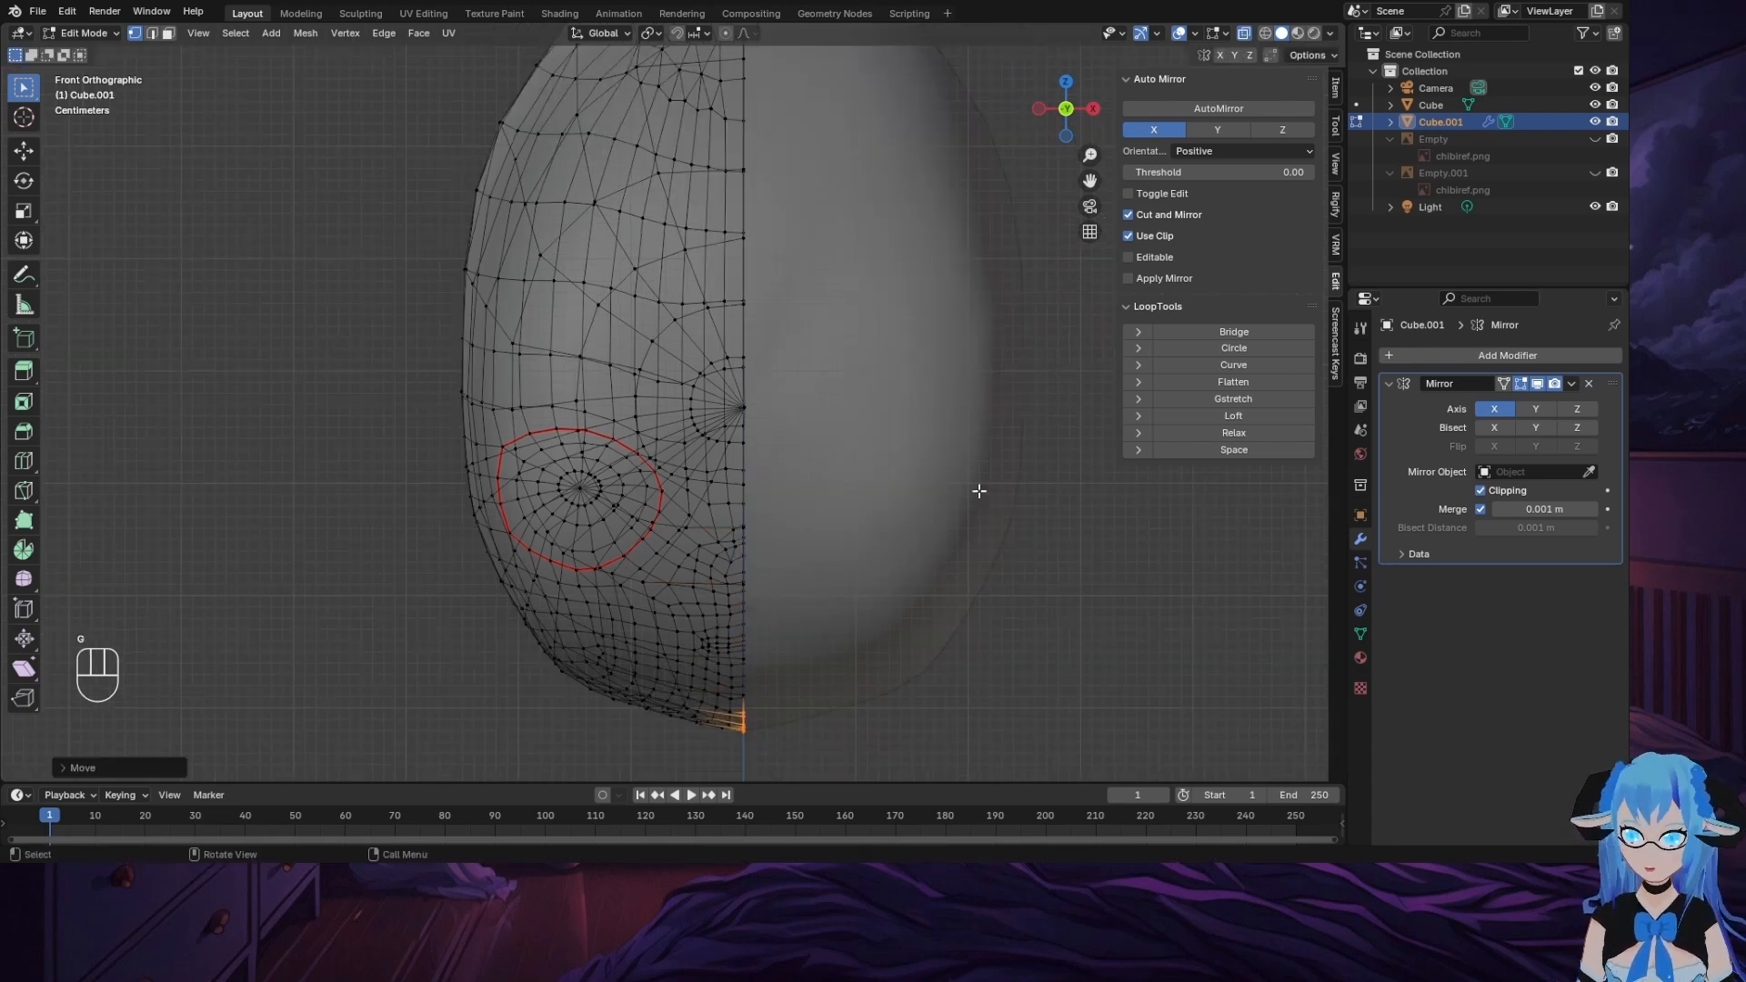
pyautogui.press('g')
pyautogui.click(874, 681)
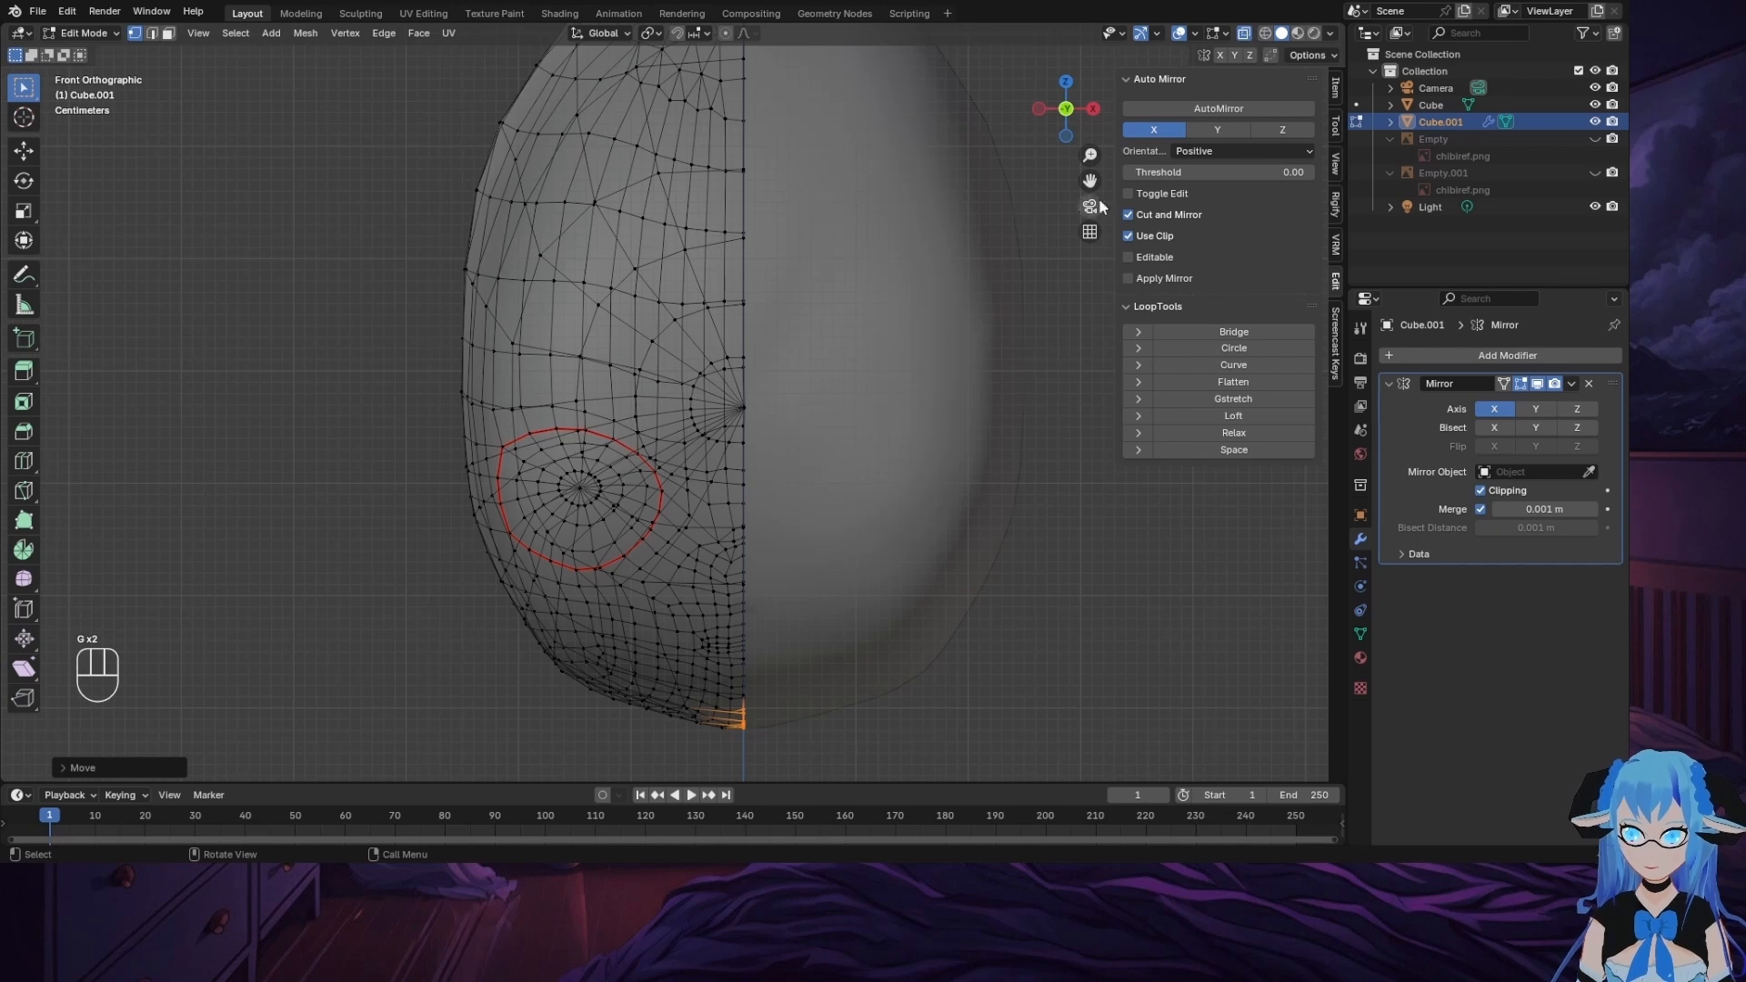
# Step: Box-select the seam vertices from the crown down to the radial pole and move them along X onto the mirror centre line
pyautogui.keyDown('shift'); pyautogui.moveTo(800, 228); pyautogui.dragTo(761, 423, button='middle'); pyautogui.keyUp('shift')
pyautogui.moveTo(688, 133); pyautogui.dragTo(740, 394)
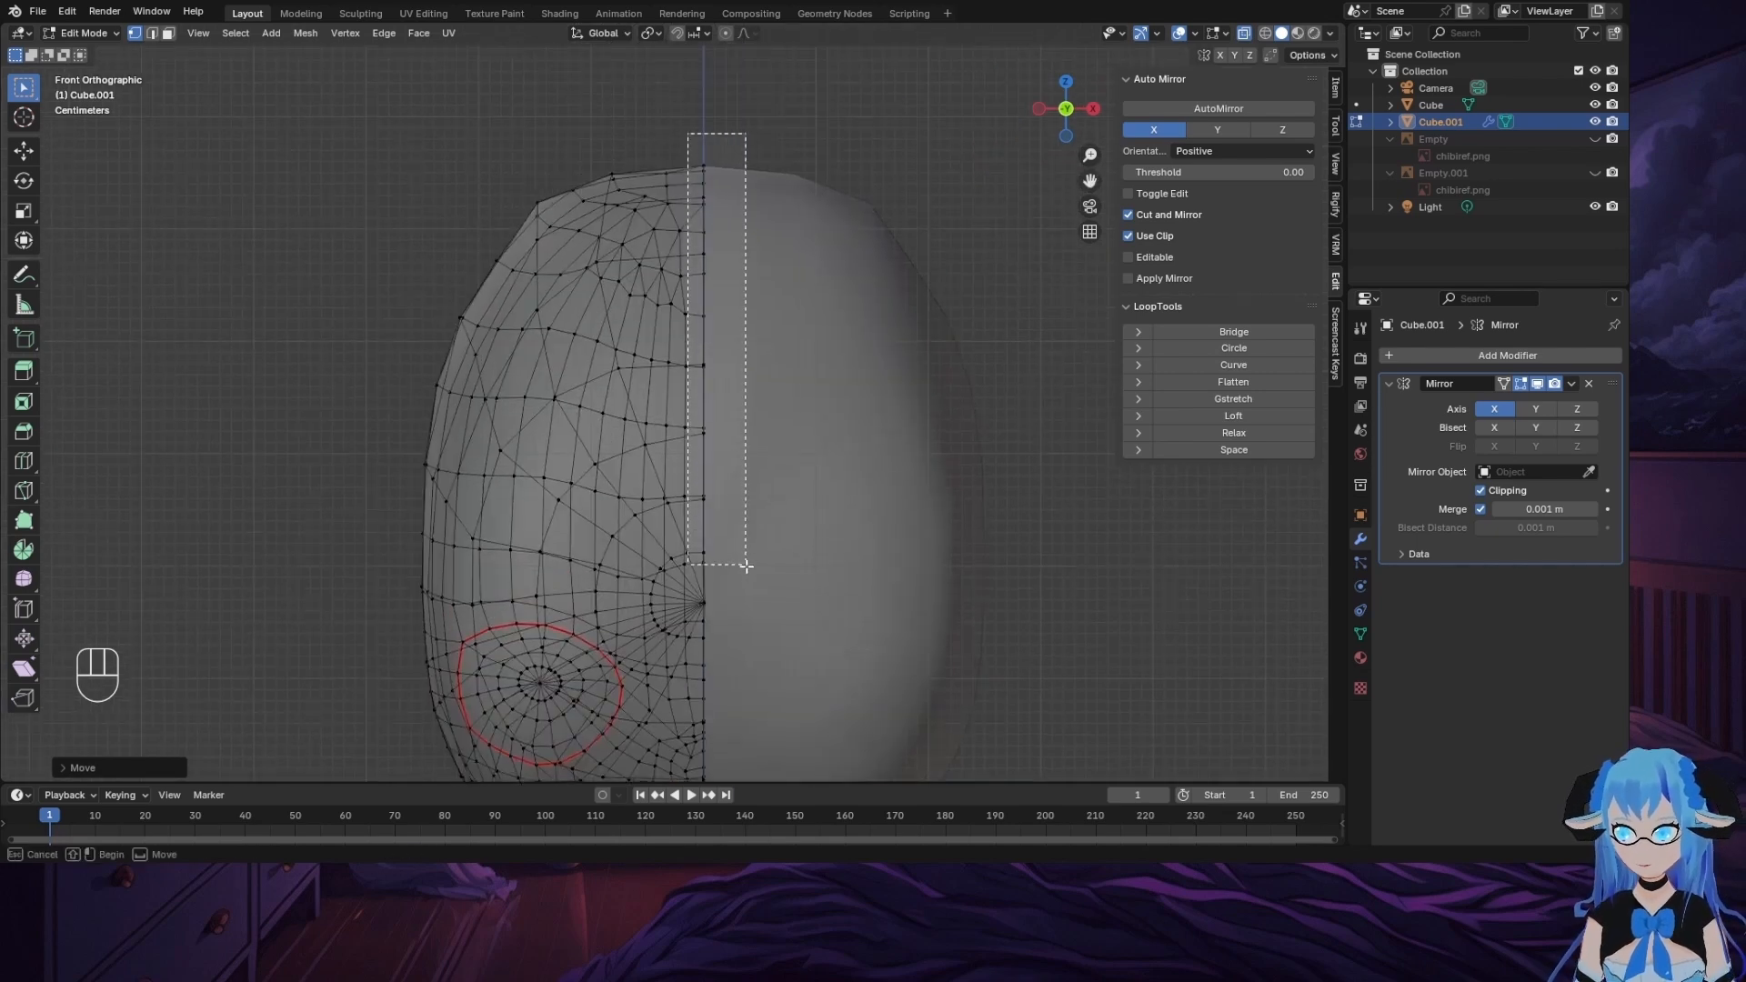
pyautogui.moveTo(746, 565); pyautogui.dragTo(746, 567)
pyautogui.press('g')
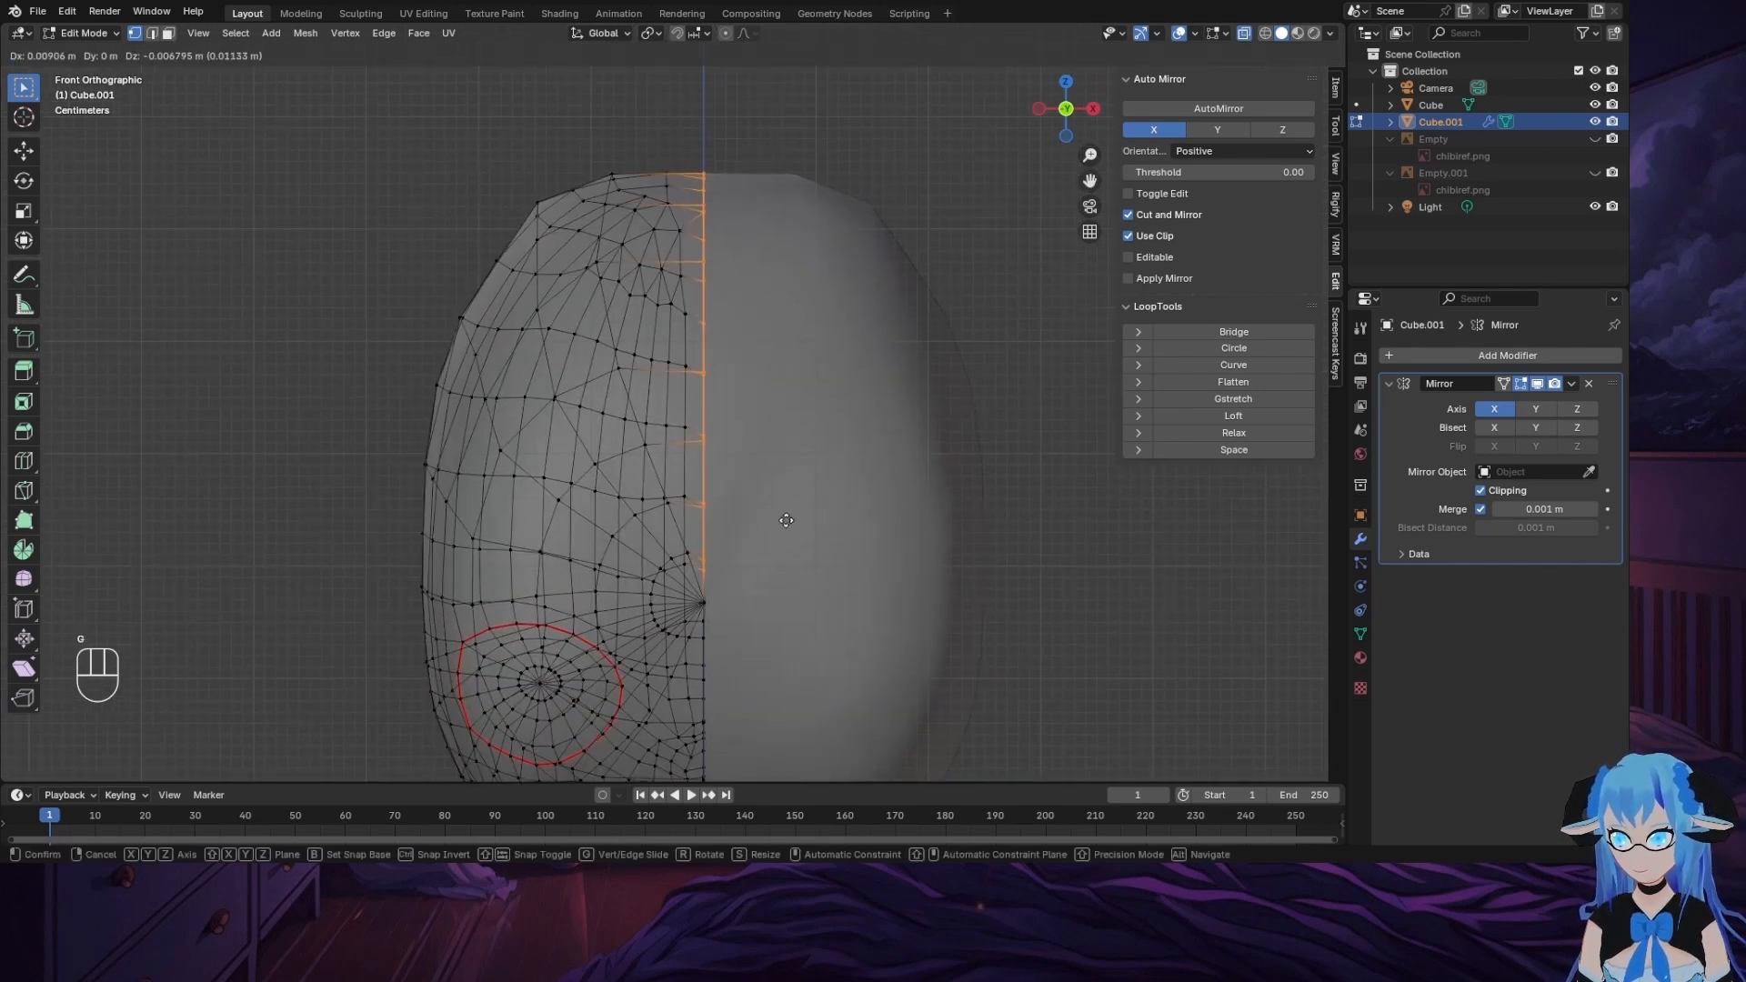
pyautogui.rightClick(787, 517)
pyautogui.press('g')
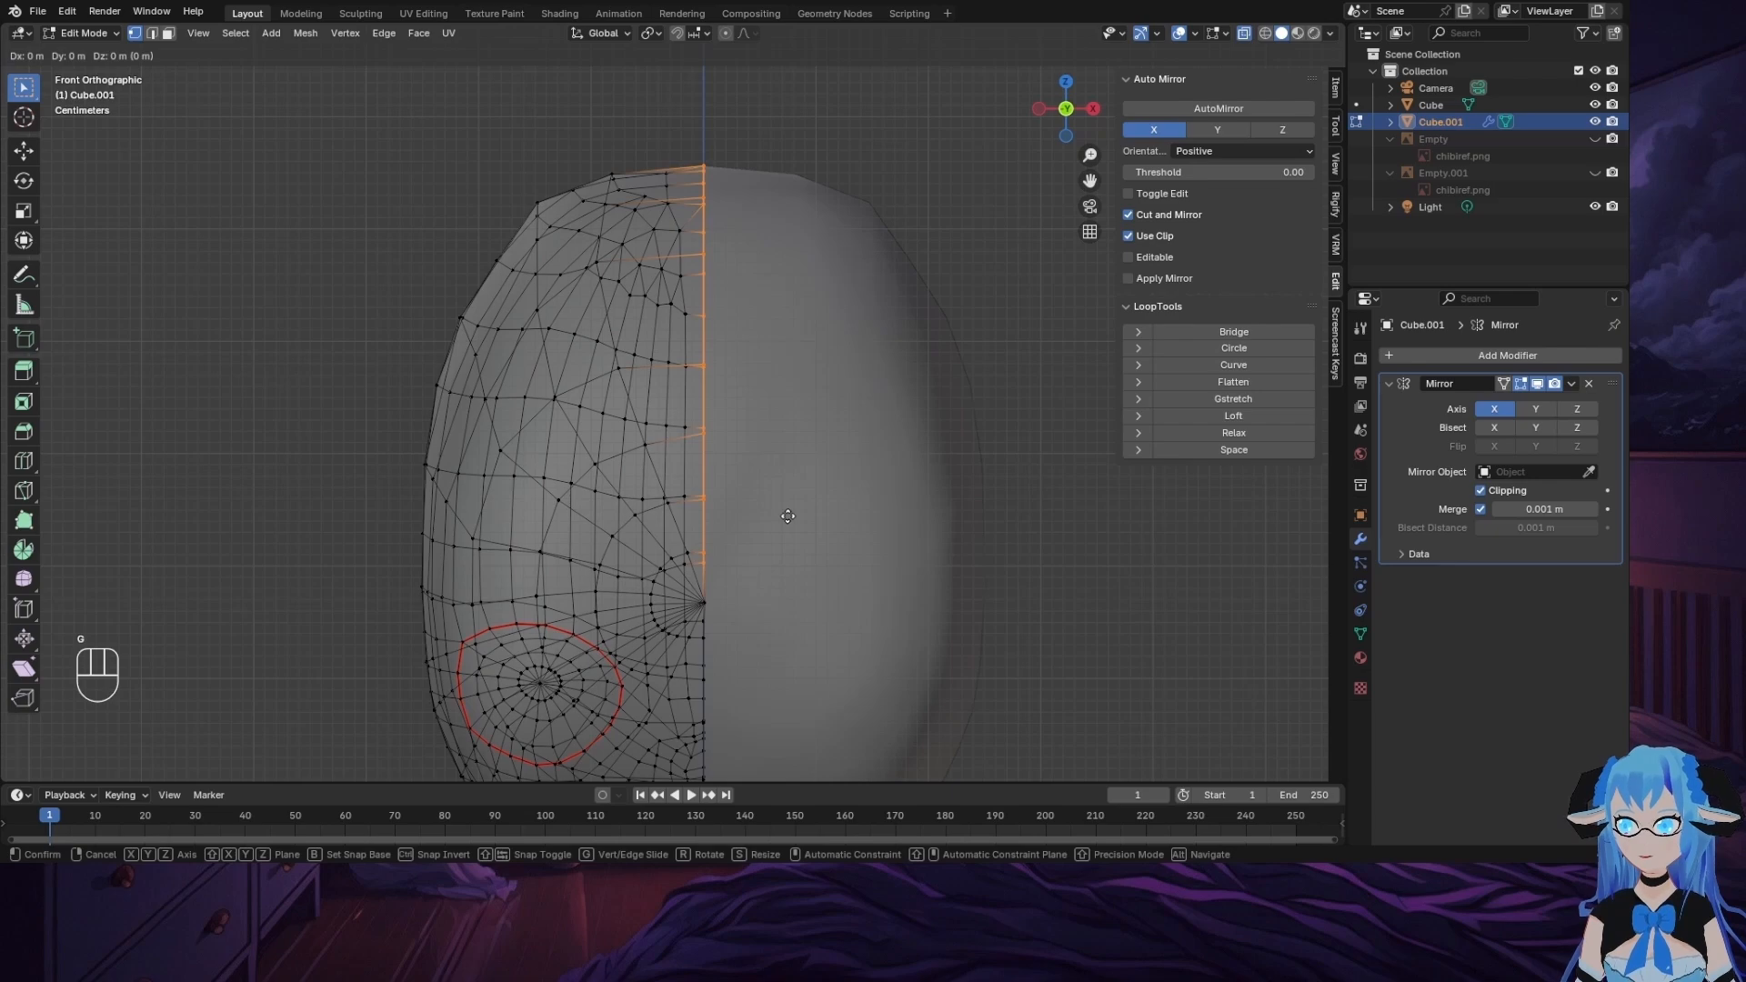
pyautogui.press('x')
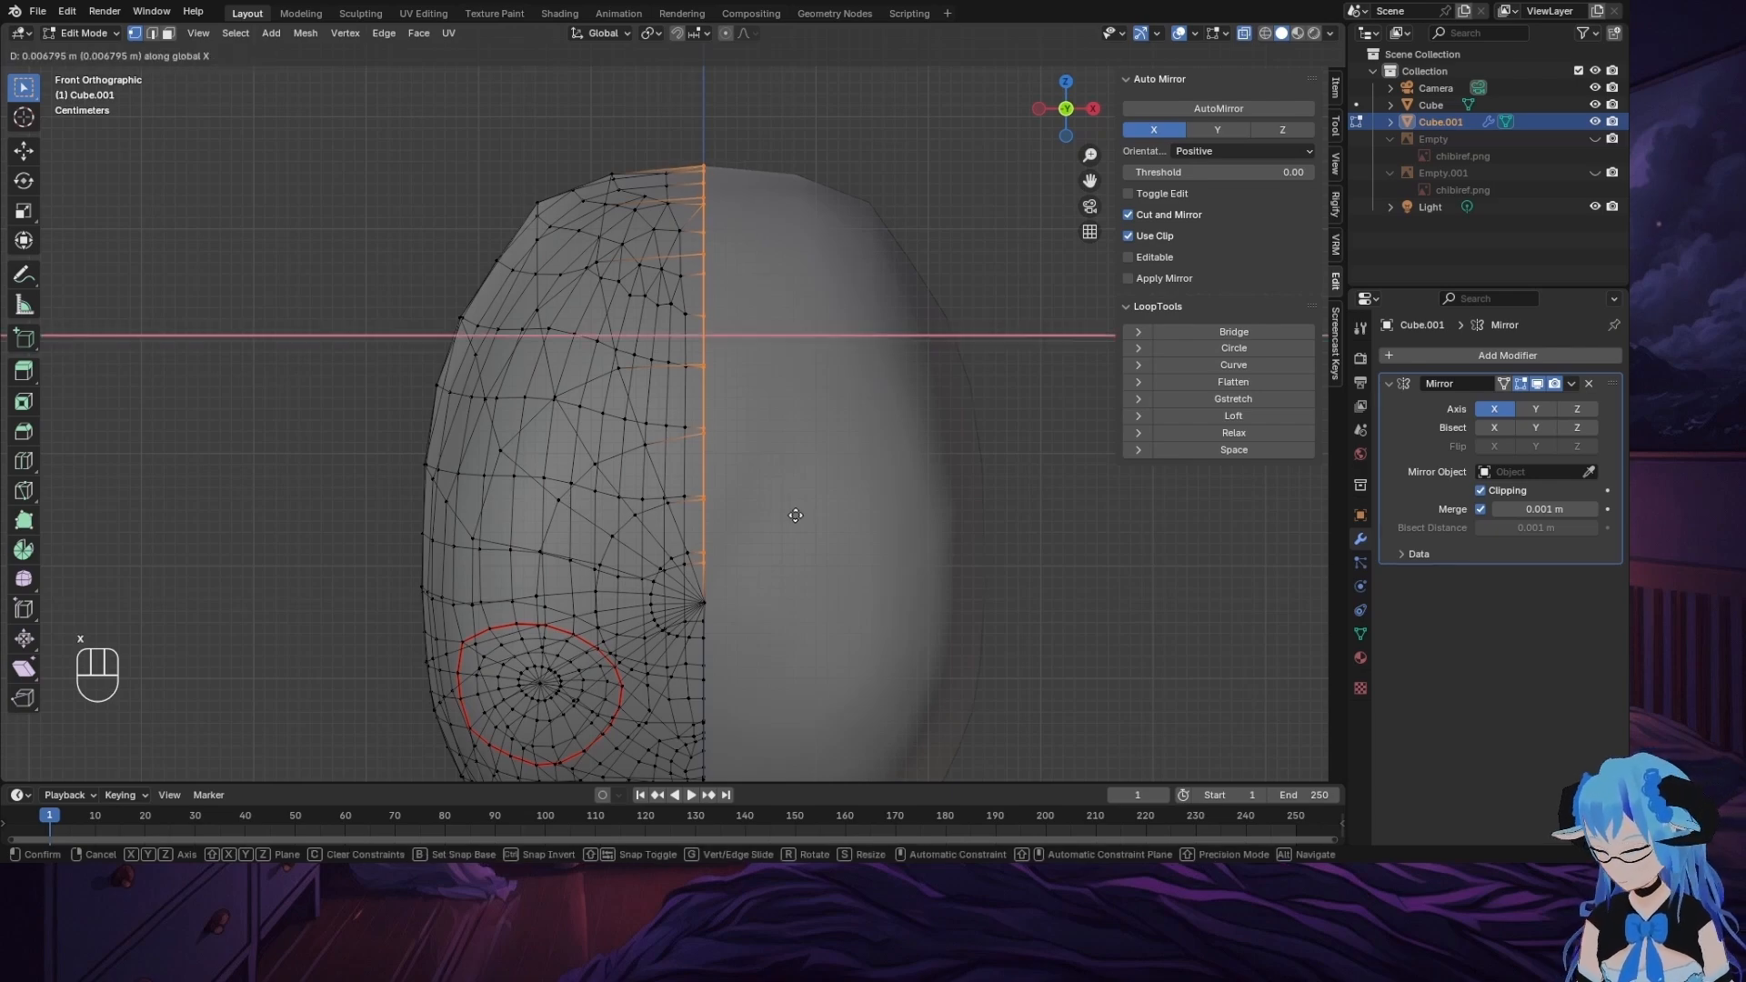
pyautogui.click(814, 523)
pyautogui.moveTo(1041, 351); pyautogui.dragTo(735, 375, button='middle')
pyautogui.scroll(-5, 735, 376)
pyautogui.hotkey('alt', 'a')
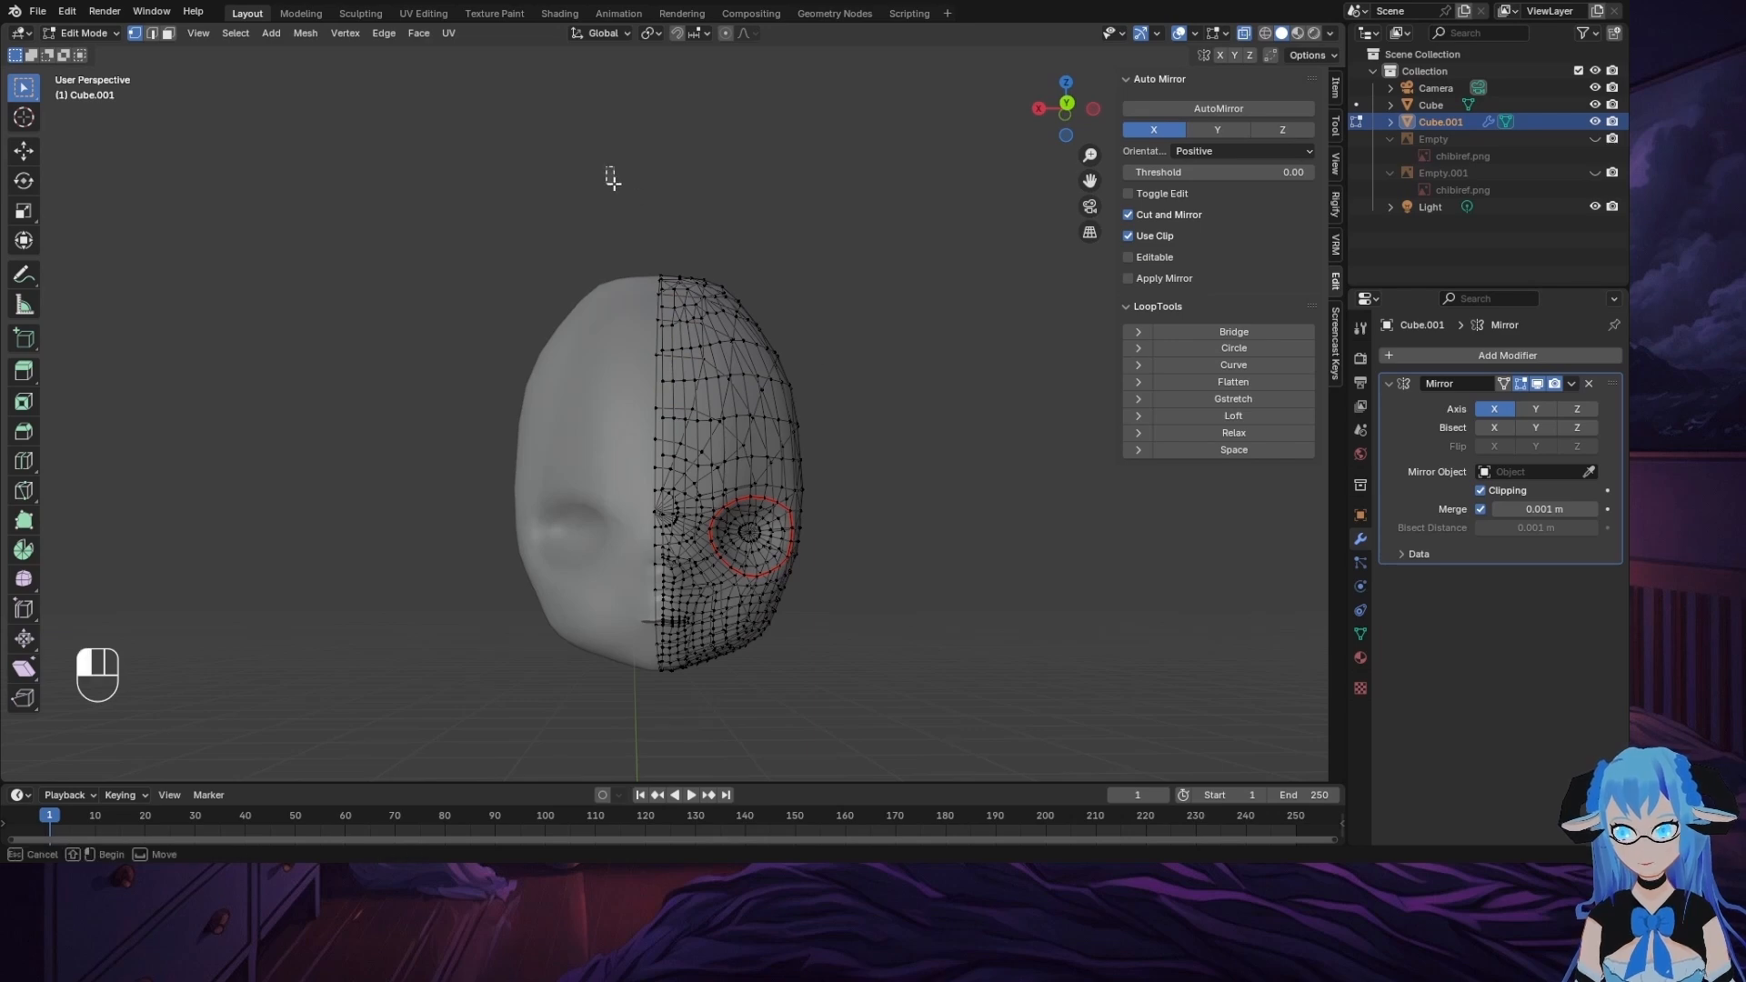
# Step: Try shifting the entire half head along the global X axis to test the seam, and undo the move
pyautogui.press('a')
pyautogui.press('g')
pyautogui.press('x')
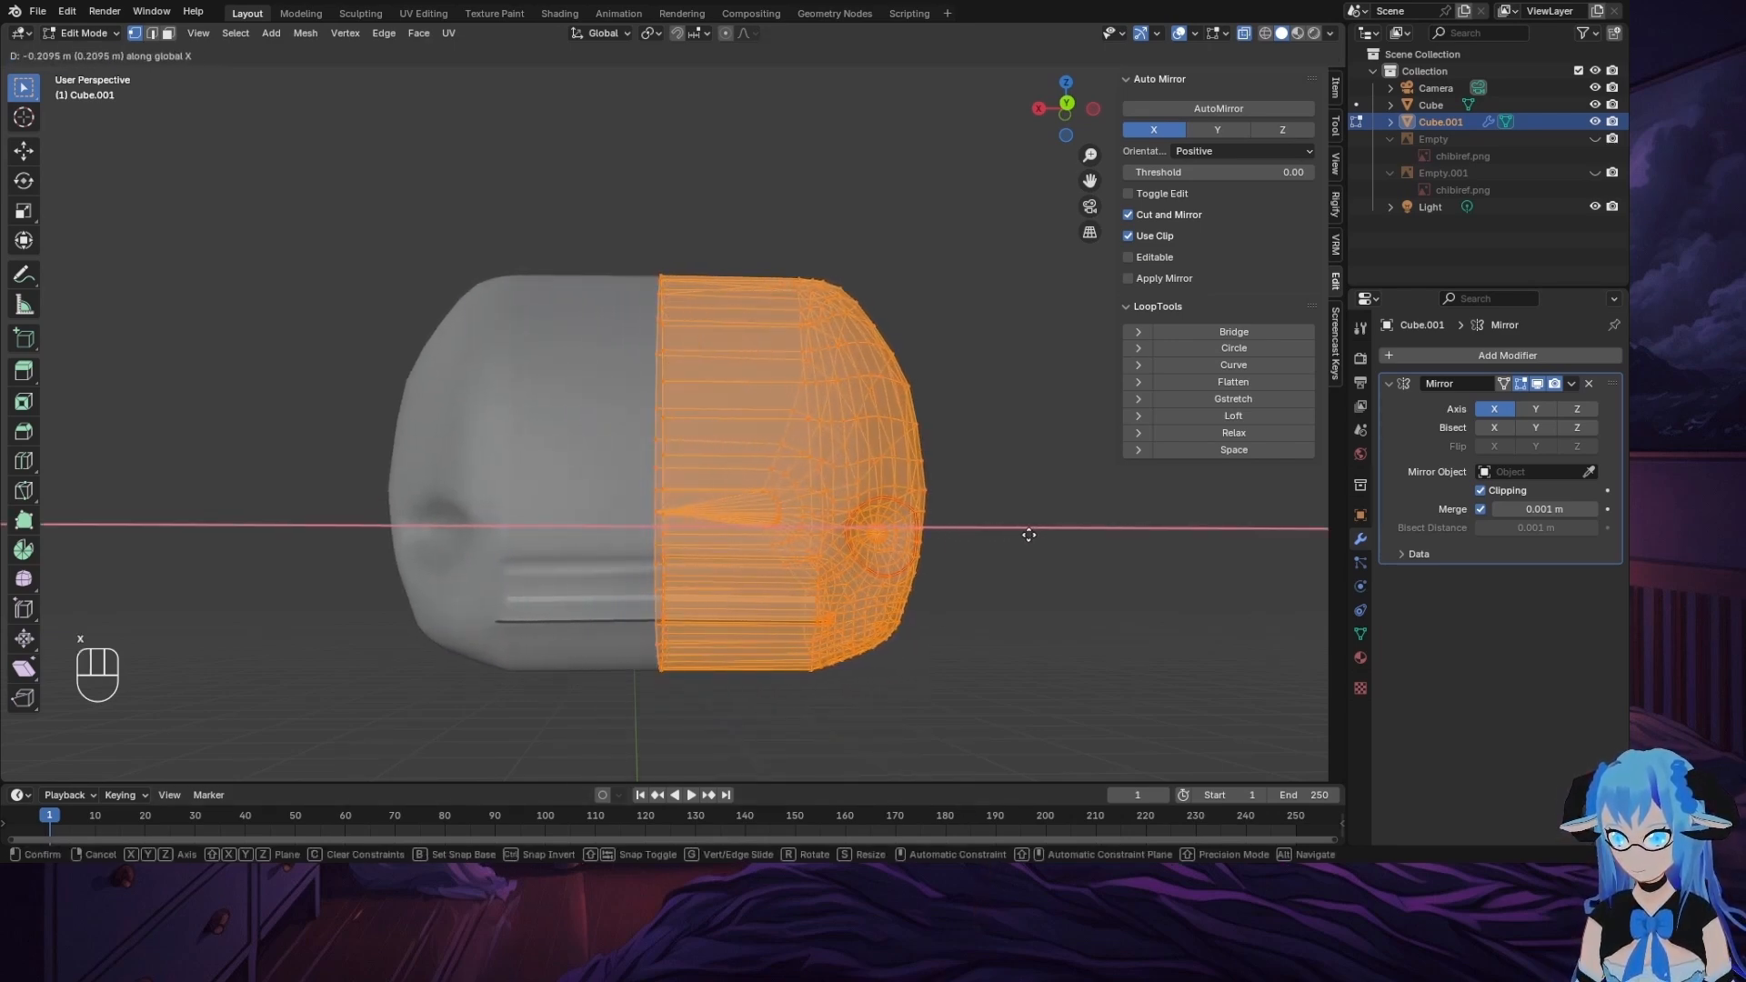
pyautogui.rightClick(1028, 535)
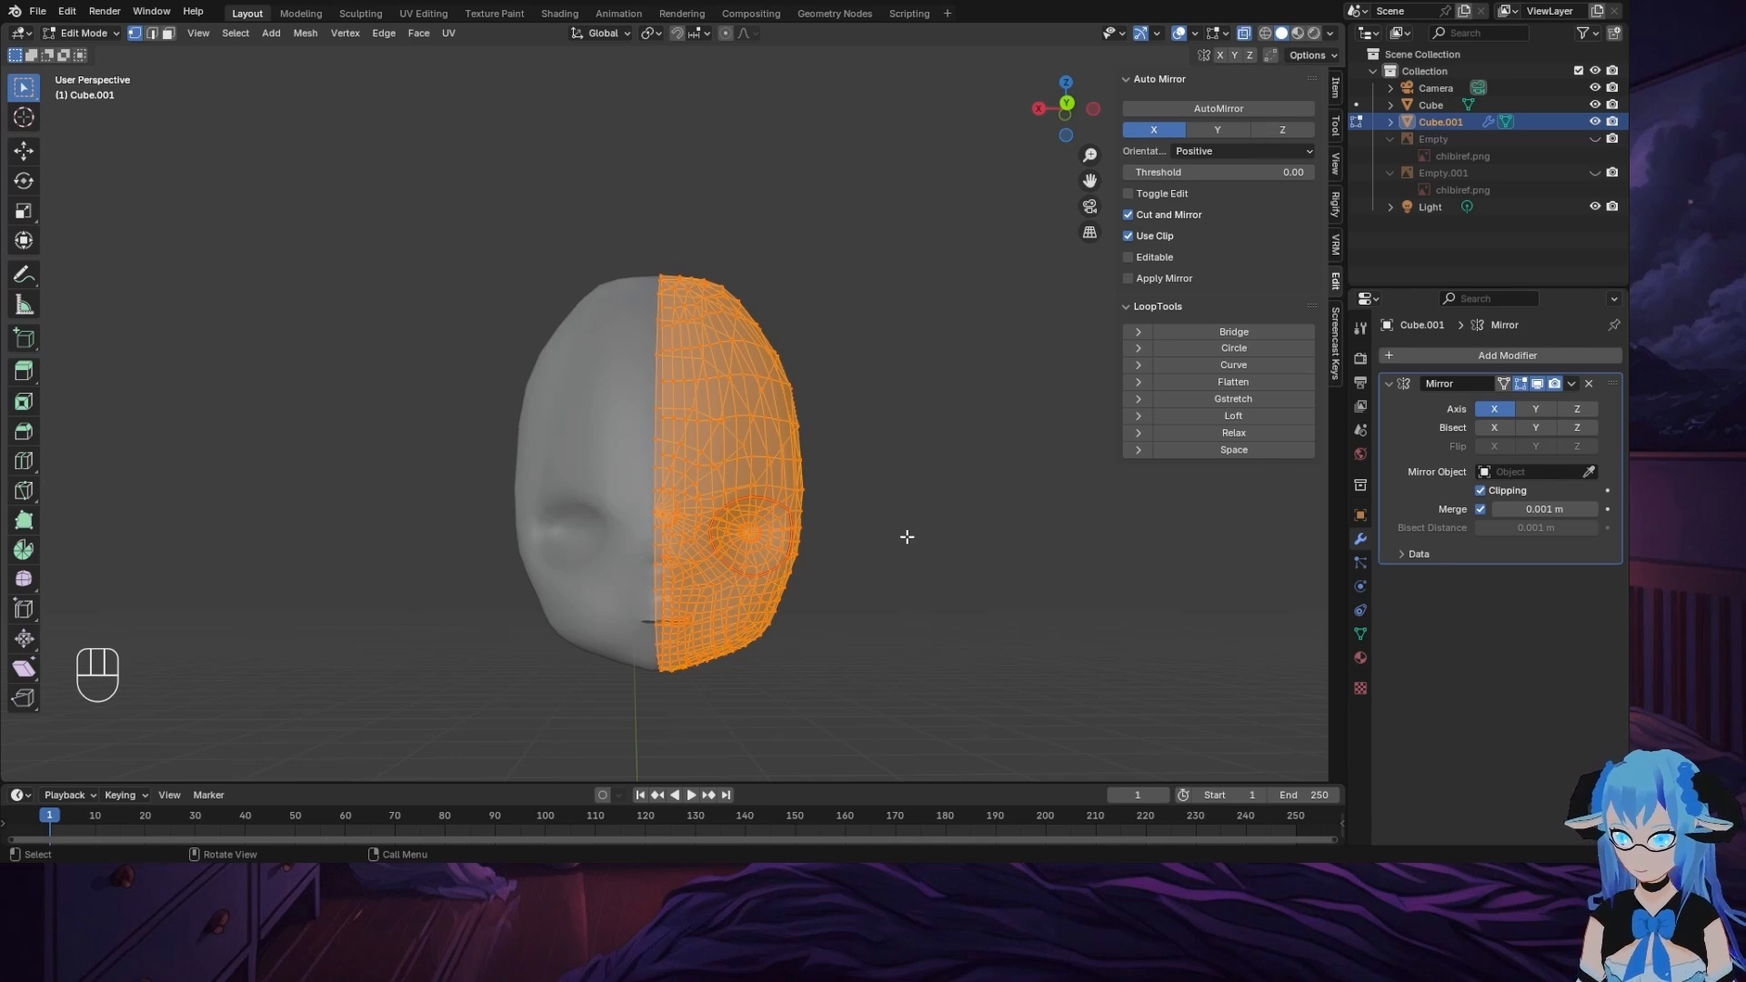
pyautogui.press('g')
pyautogui.press('x')
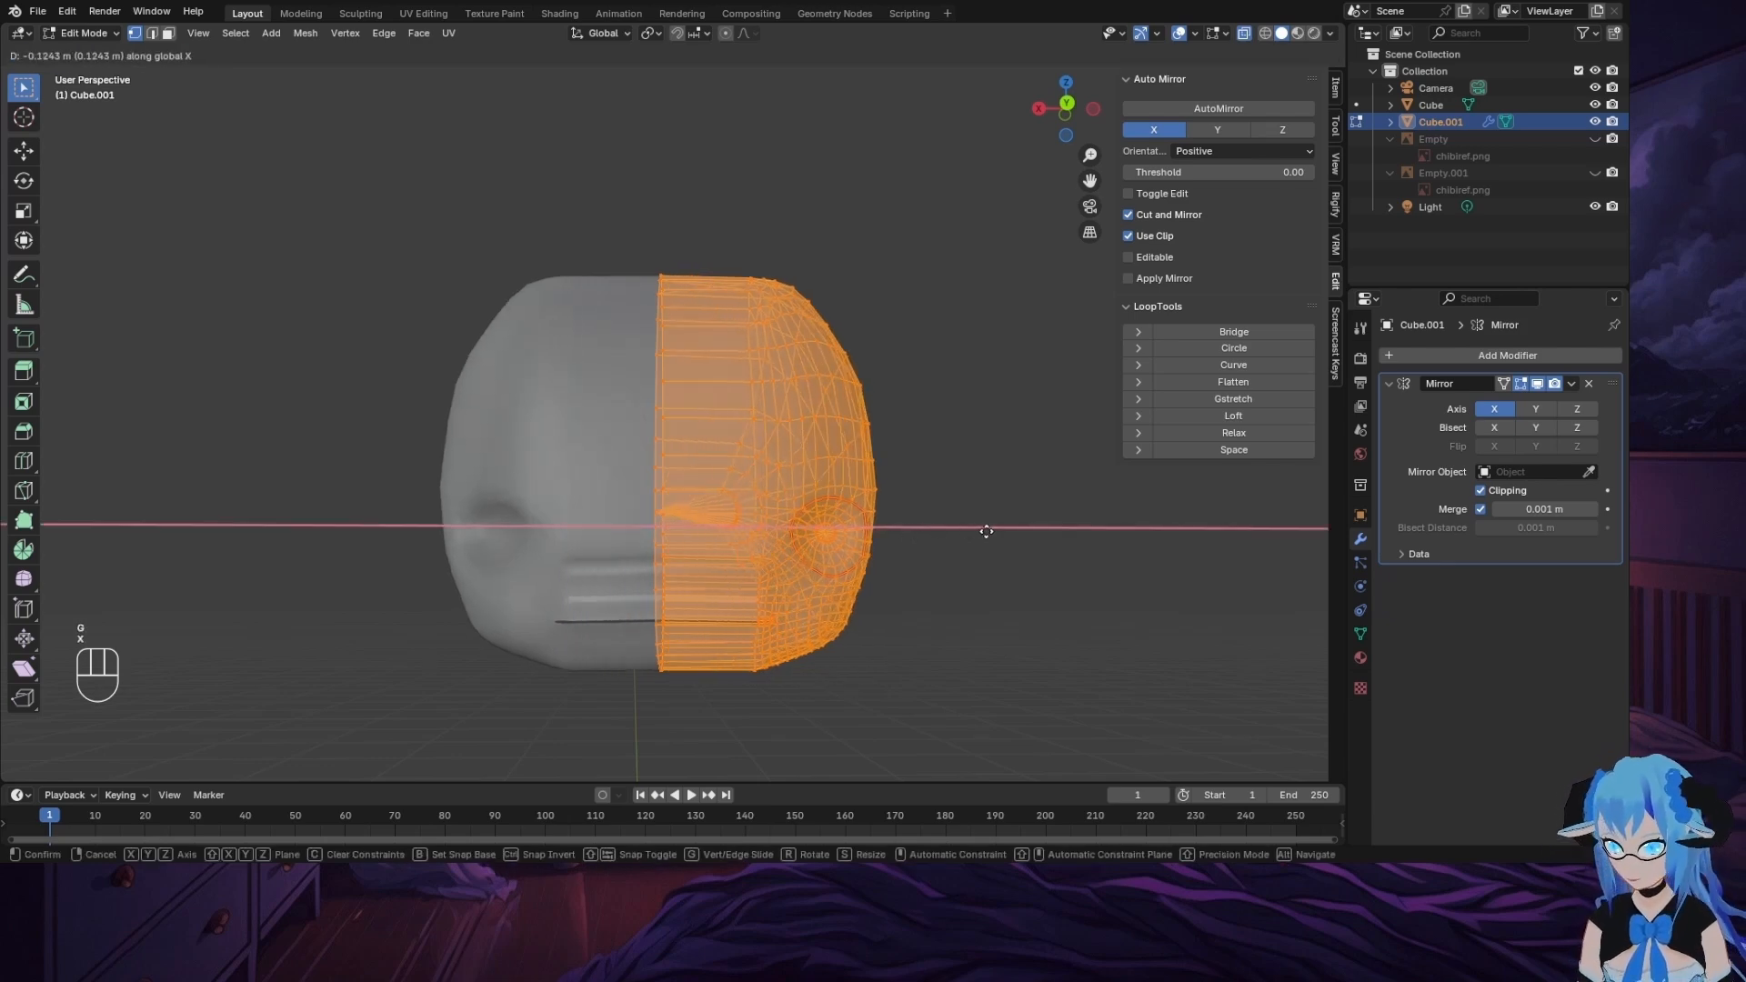
pyautogui.click(1125, 539)
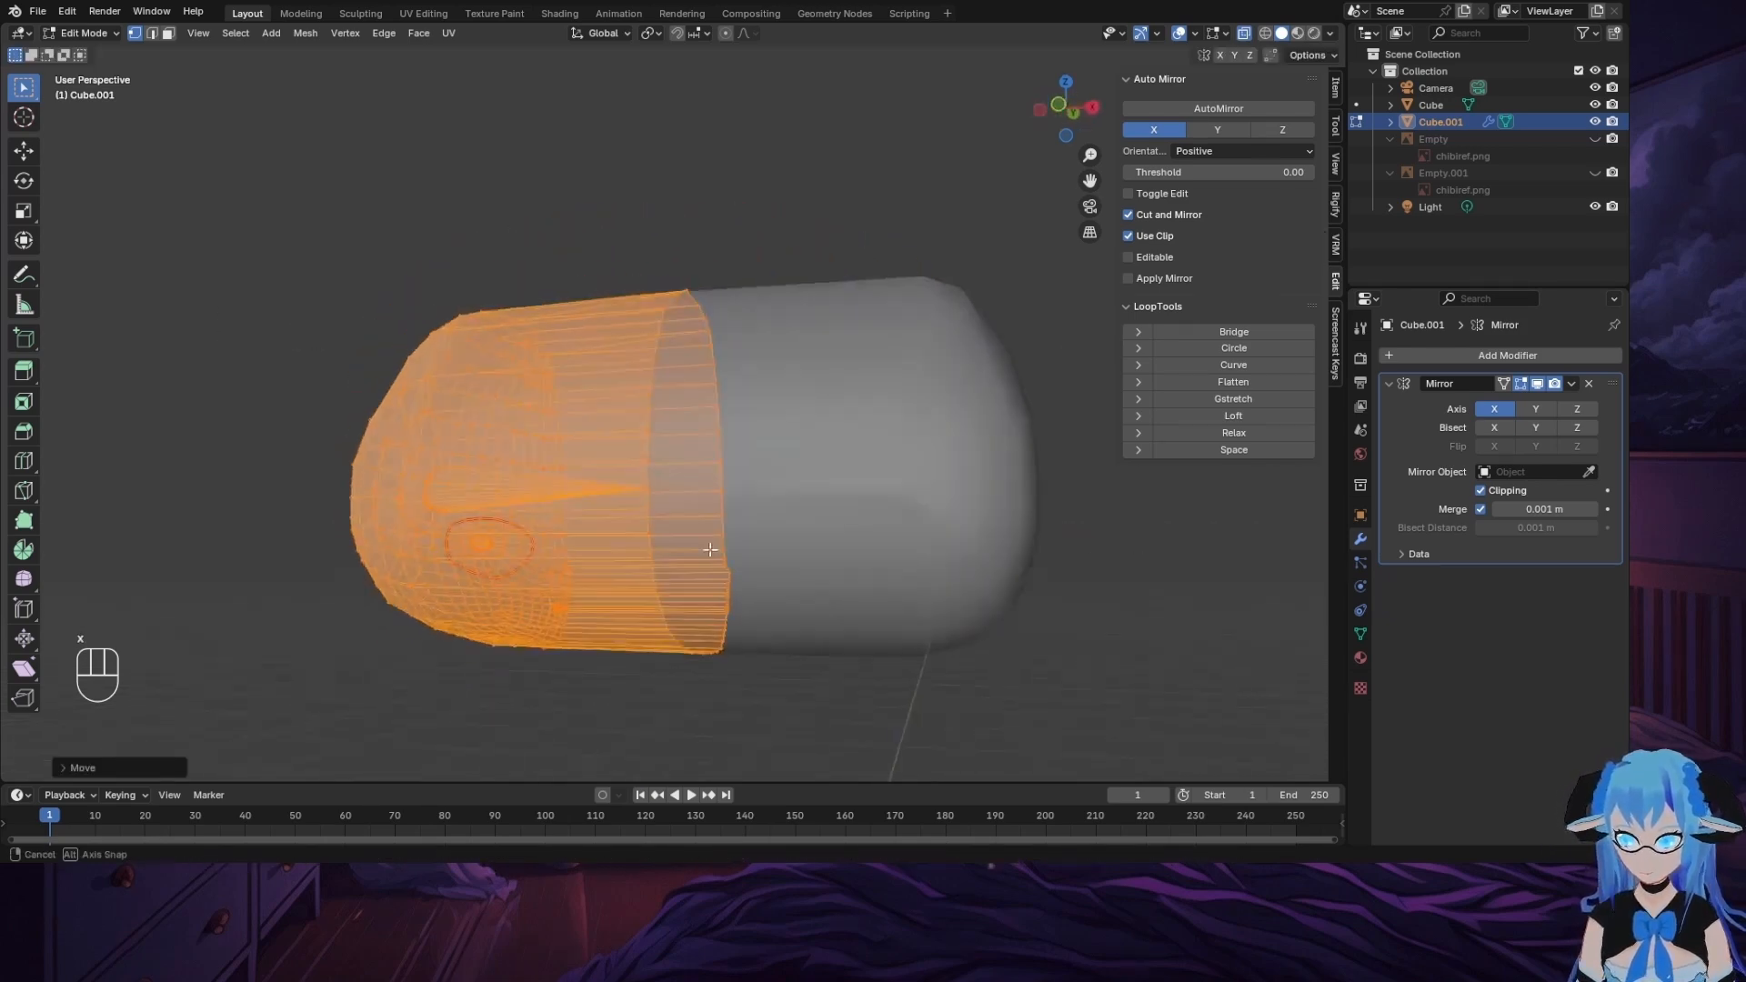
pyautogui.hotkey('ctrl', 'z')
pyautogui.moveTo(694, 604); pyautogui.dragTo(846, 608, button='middle')
pyautogui.hotkey('ctrl', 'z')
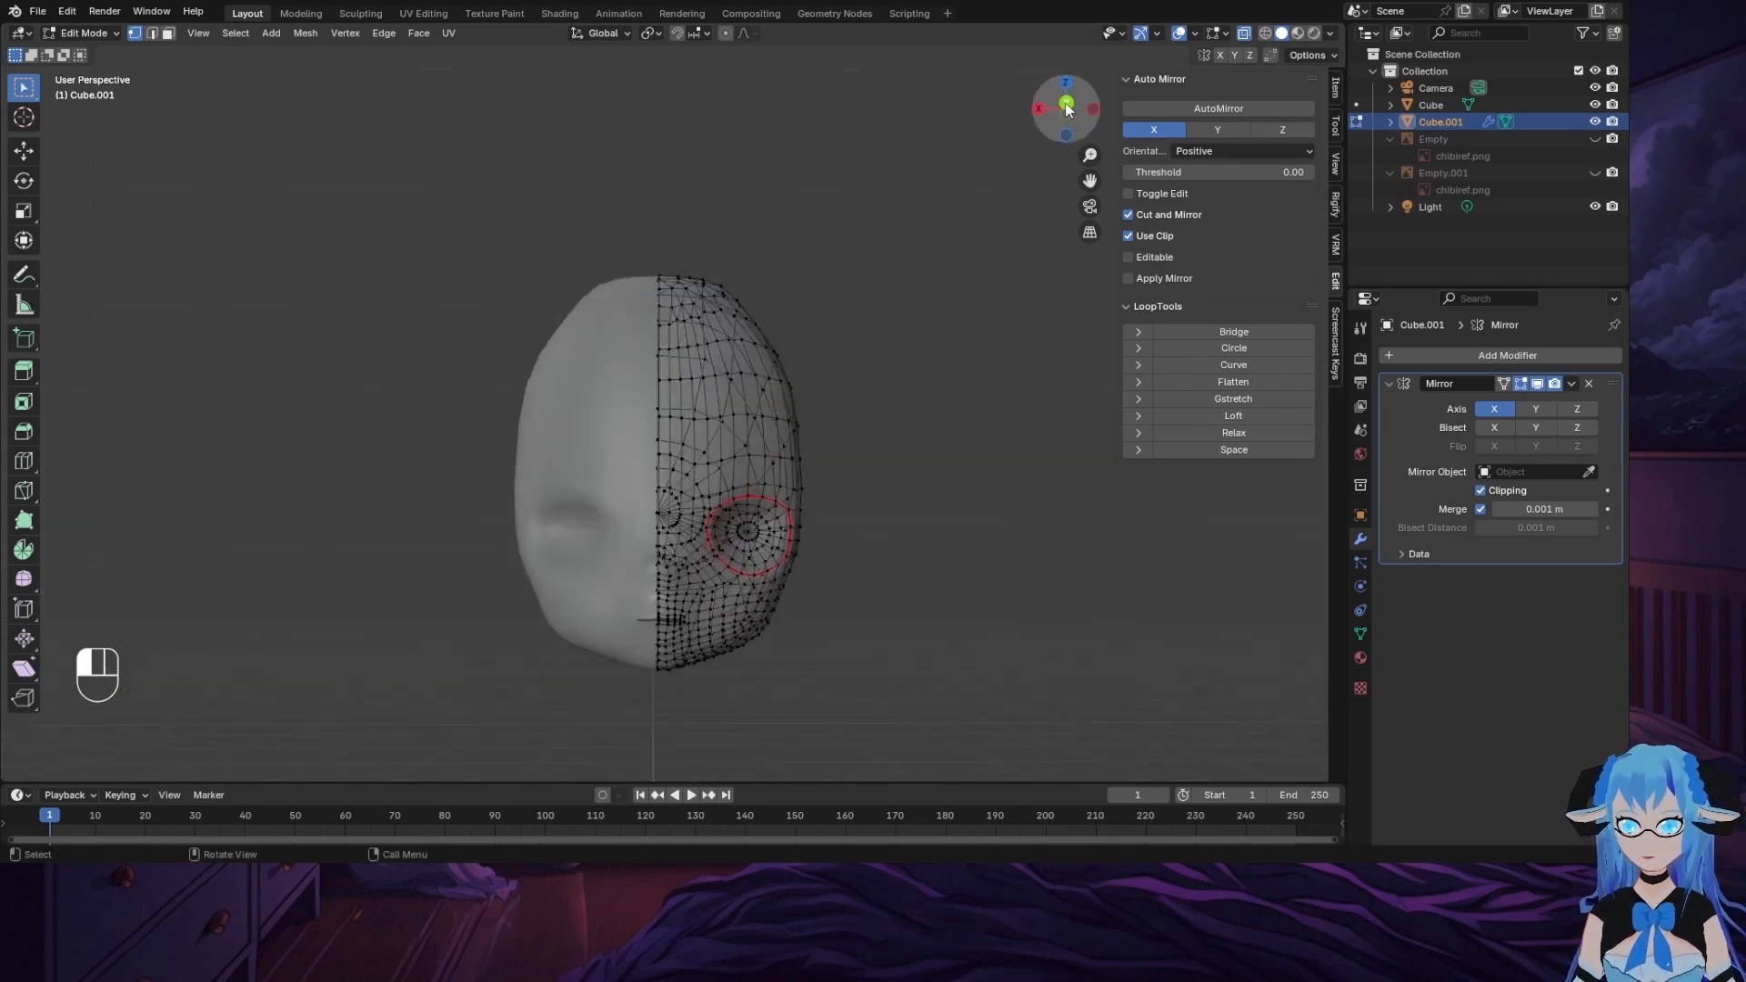
# Step: Show the coloured front reference image and compare the head with it in back orthographic view
pyautogui.click(1067, 108)
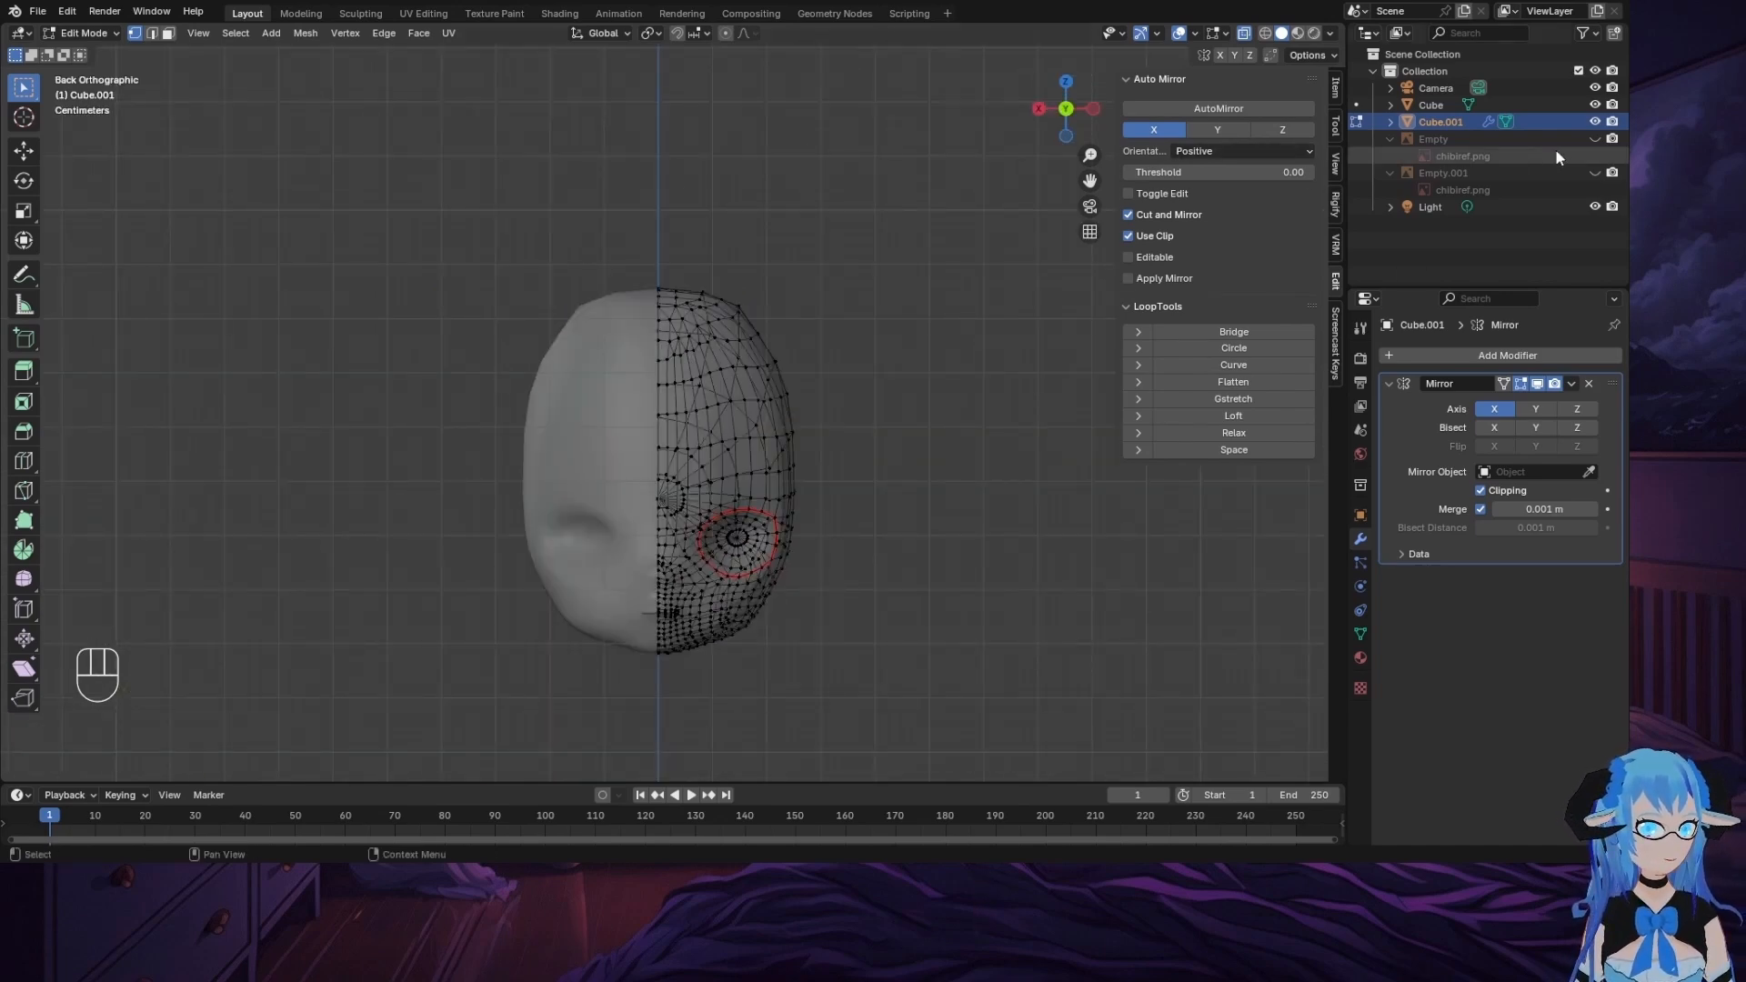
pyautogui.click(1596, 139)
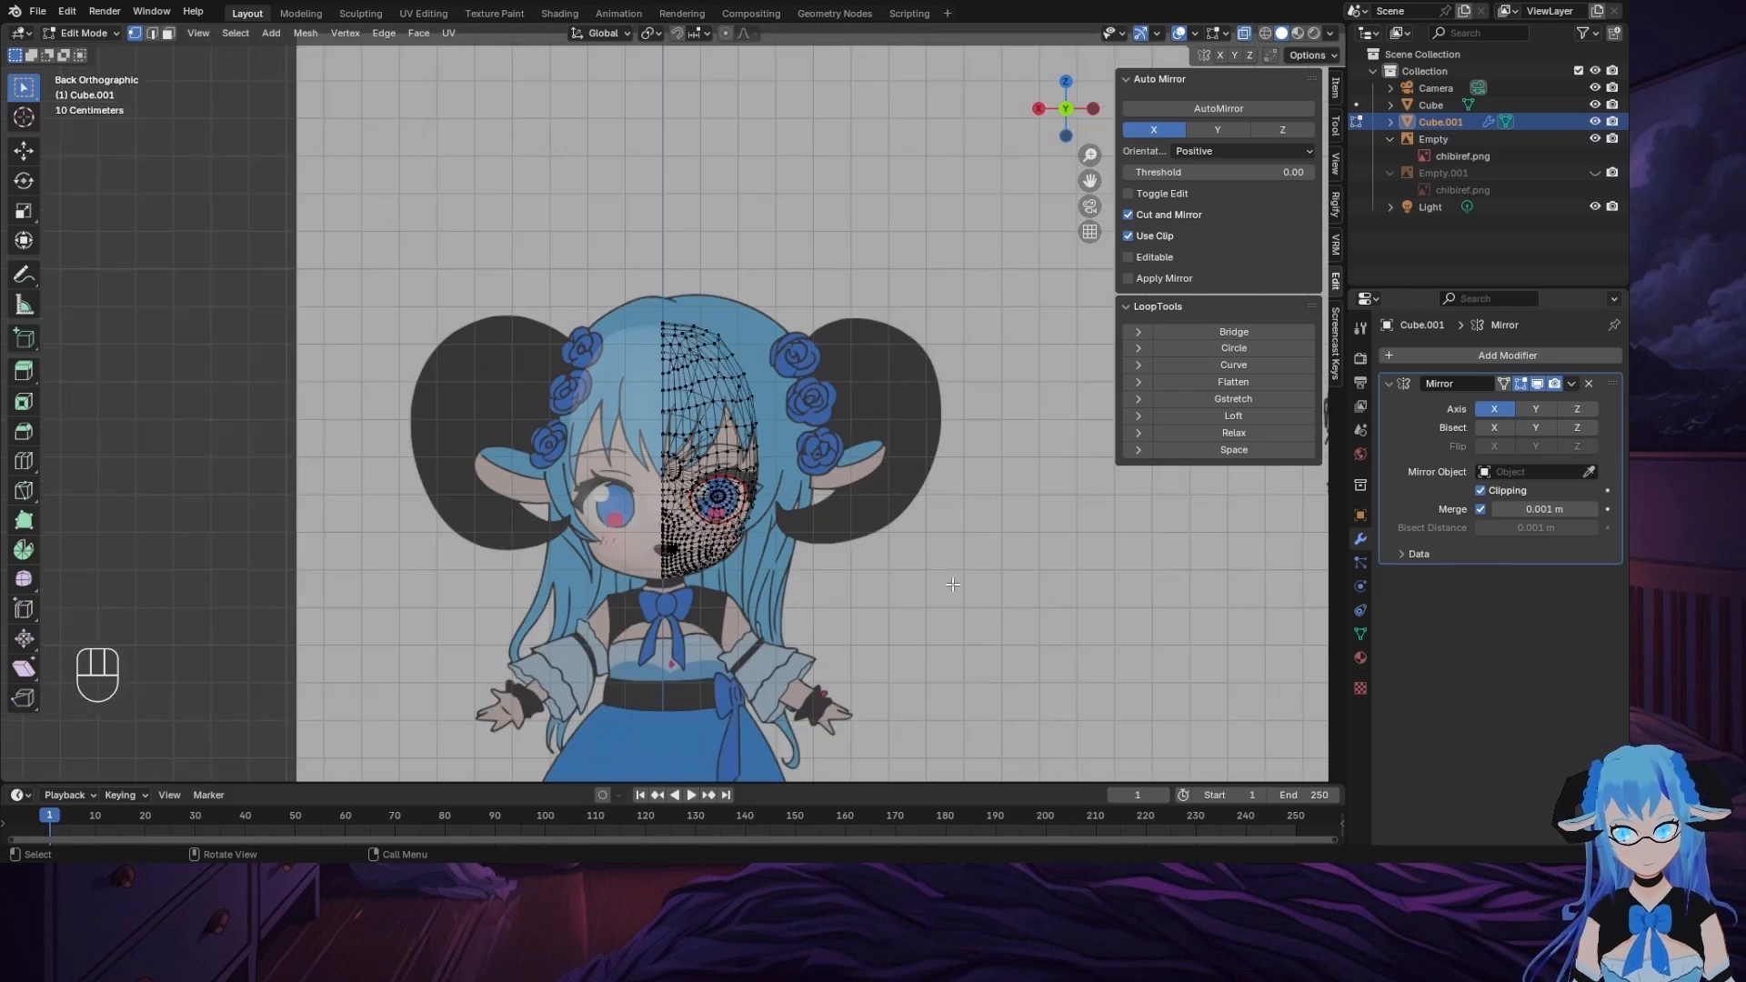
pyautogui.scroll(3, 894, 571)
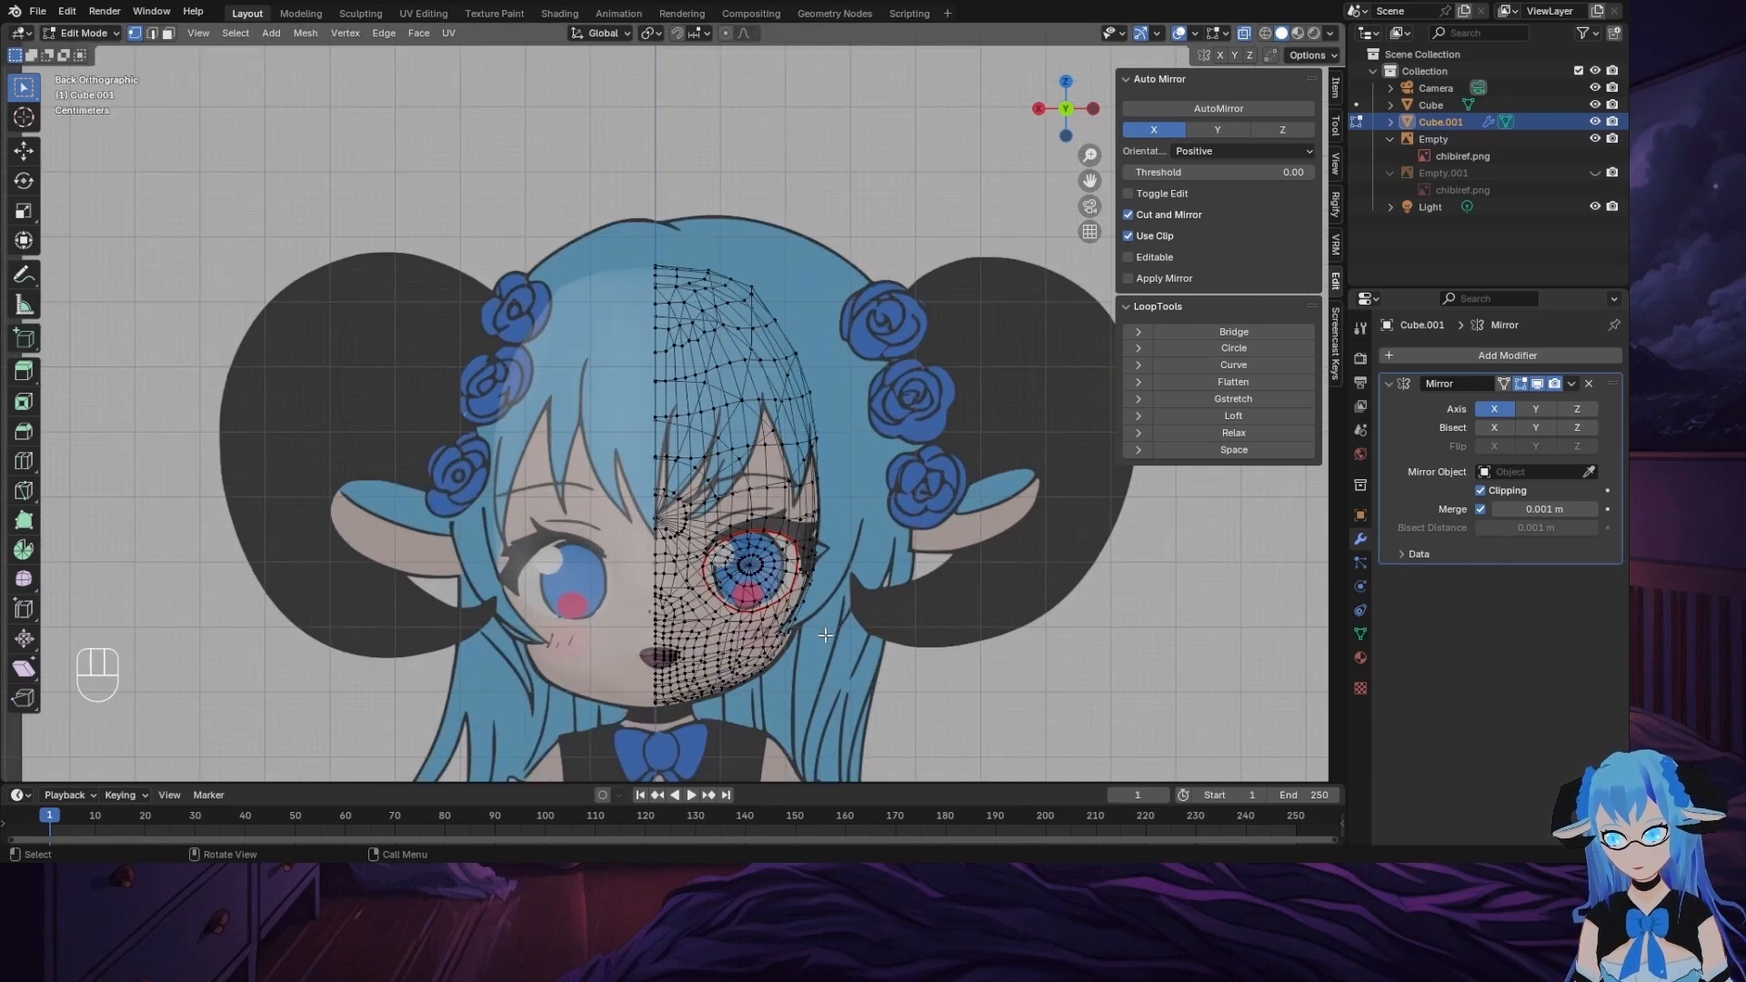
pyautogui.moveTo(1089, 181); pyautogui.dragTo(1046, 667)
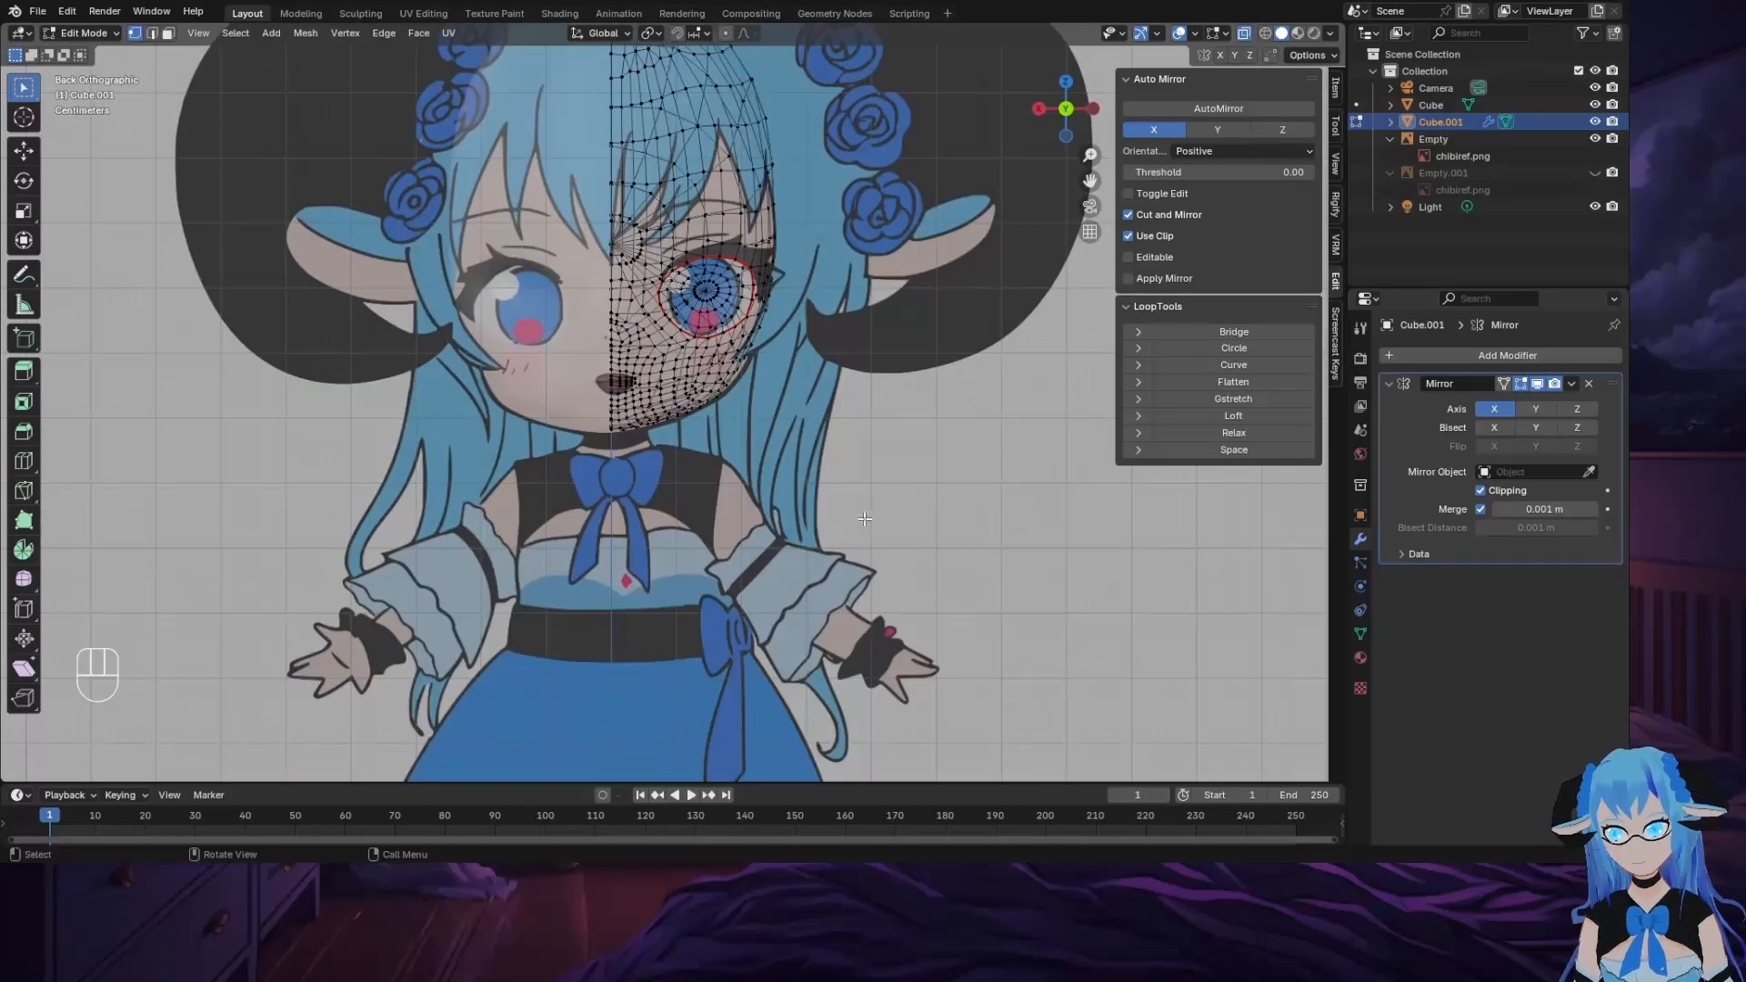
pyautogui.moveTo(865, 506); pyautogui.dragTo(833, 459, button='middle')
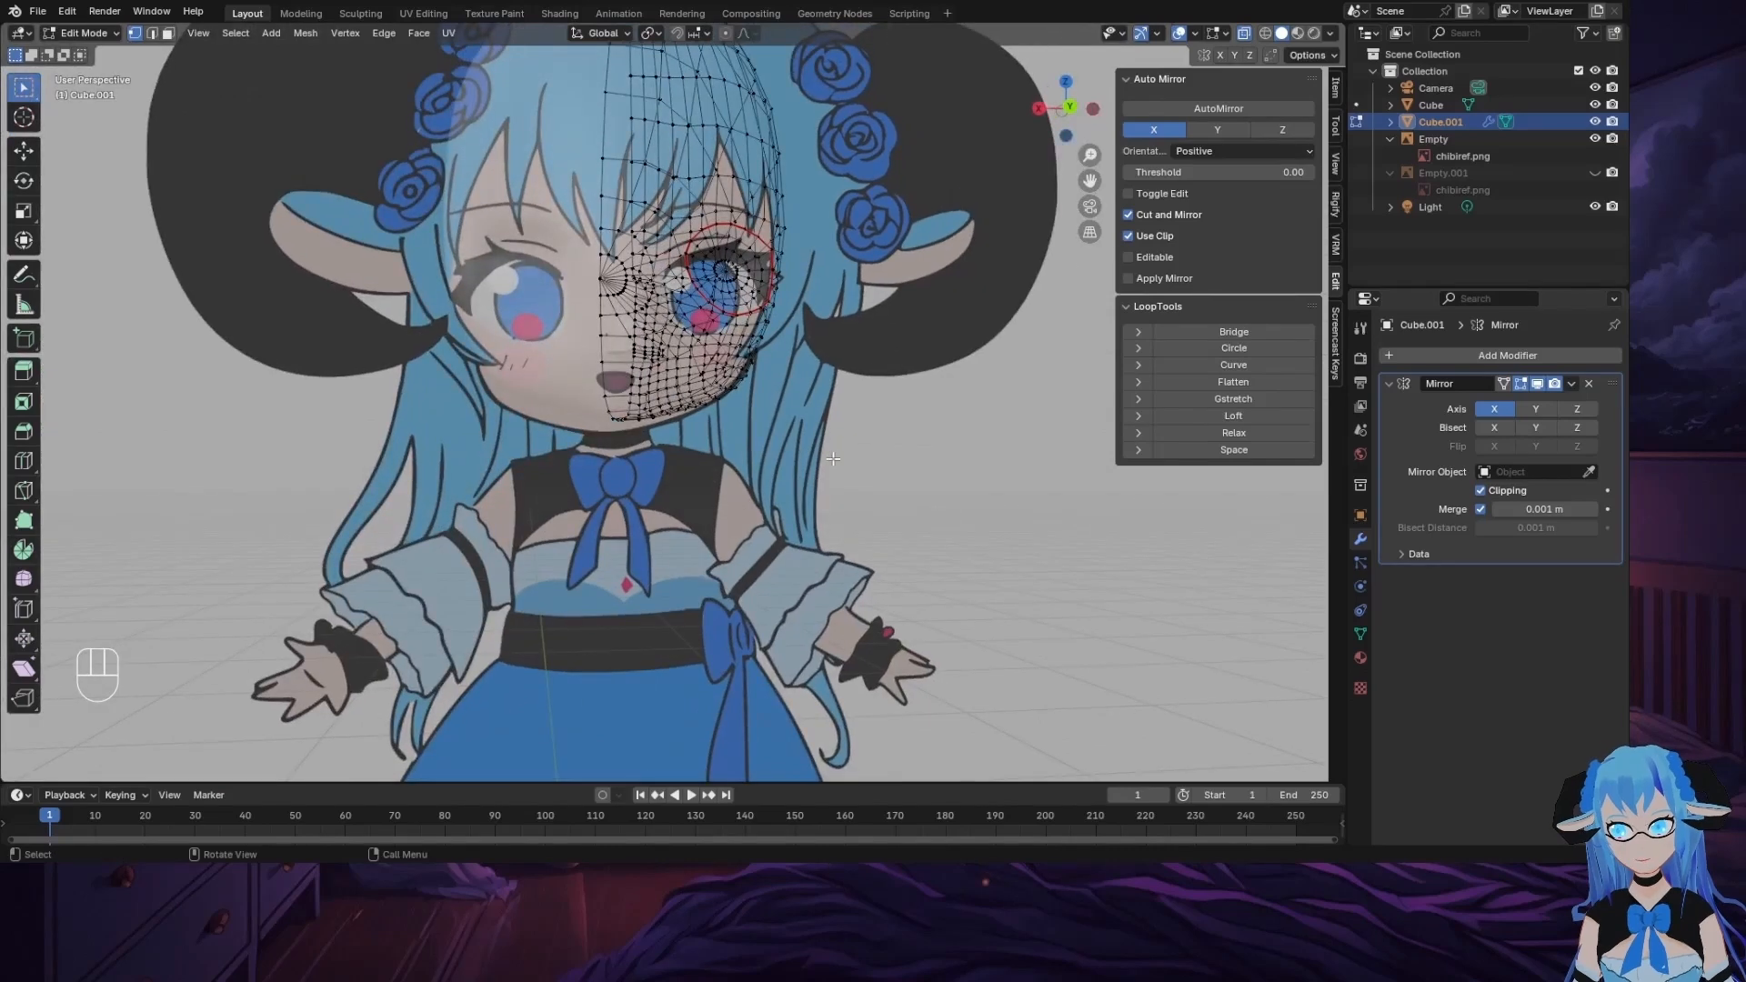
pyautogui.click(1071, 108)
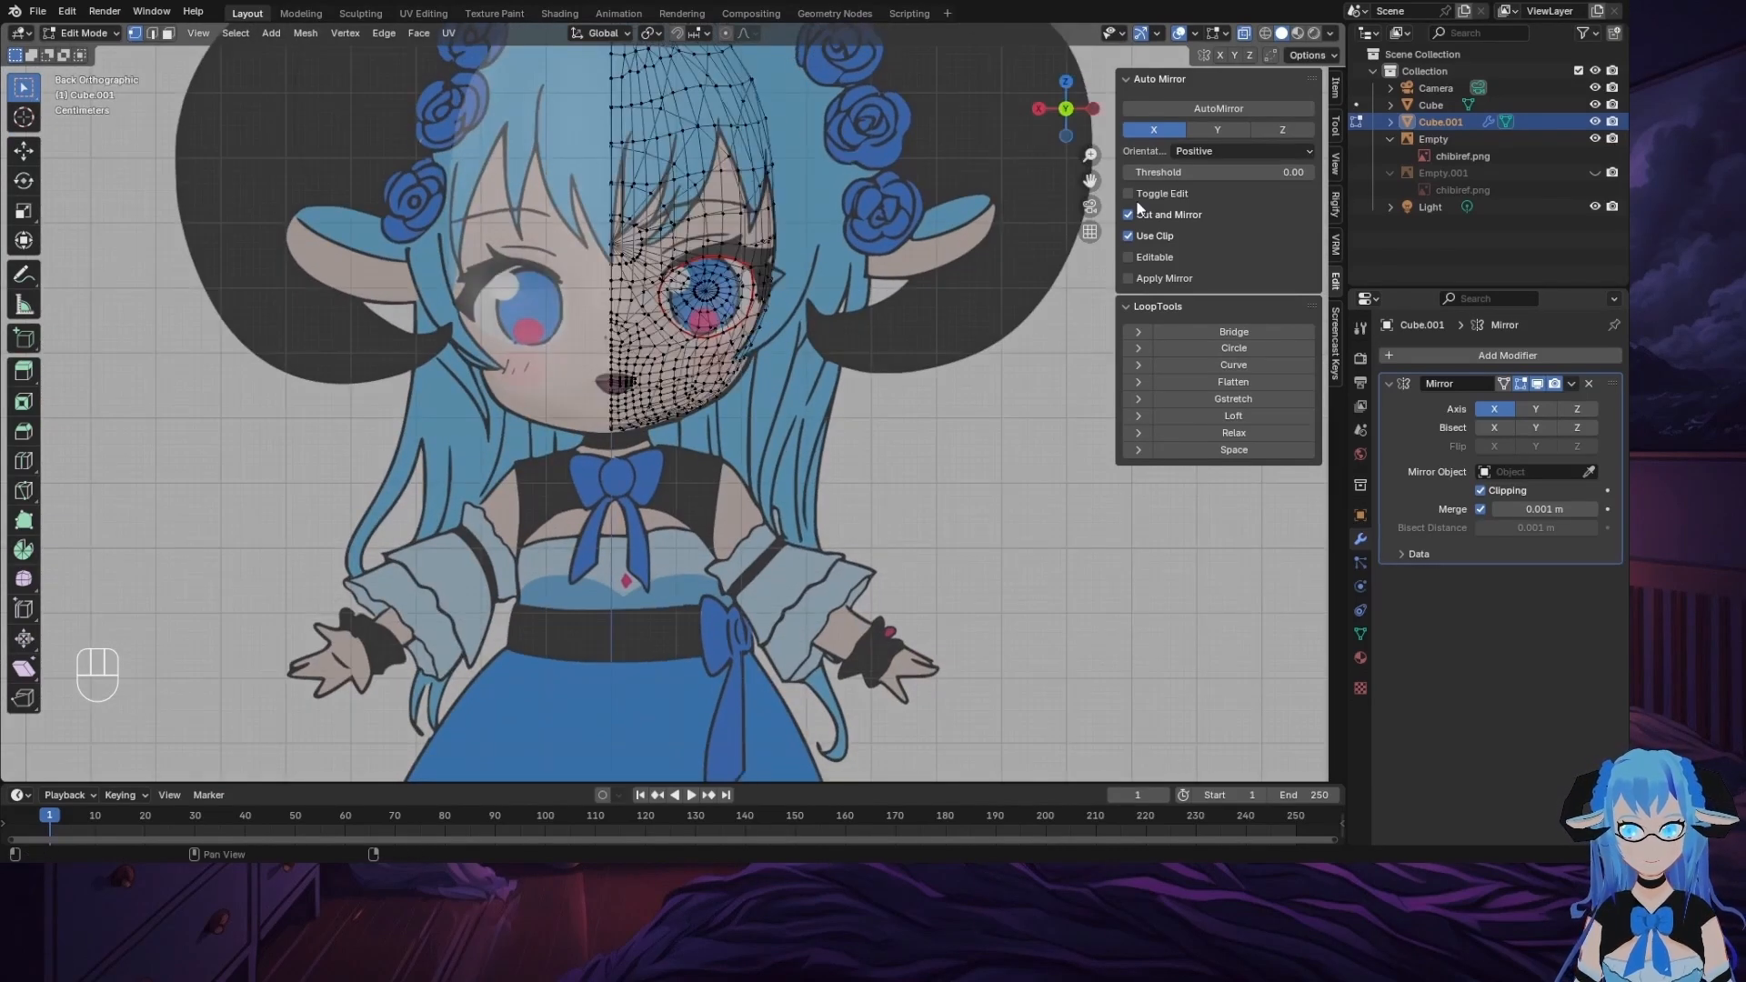
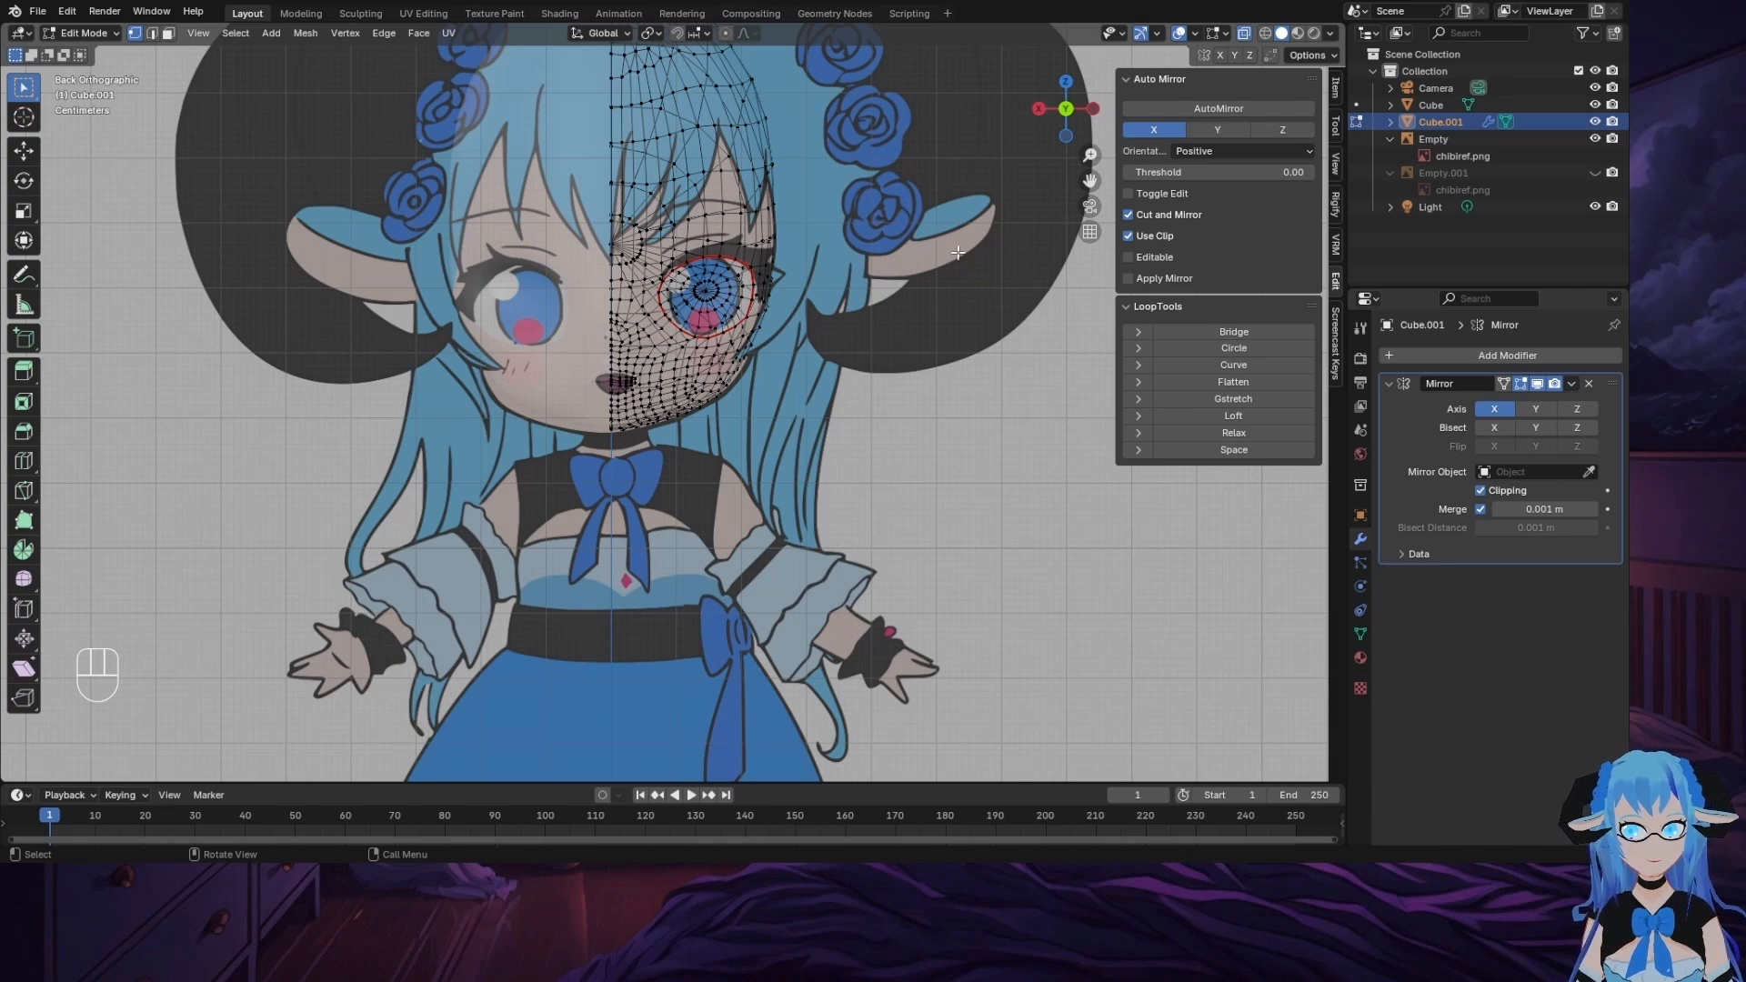
pyautogui.moveTo(1090, 181); pyautogui.dragTo(1027, 327)
pyautogui.scroll(2, 873, 573)
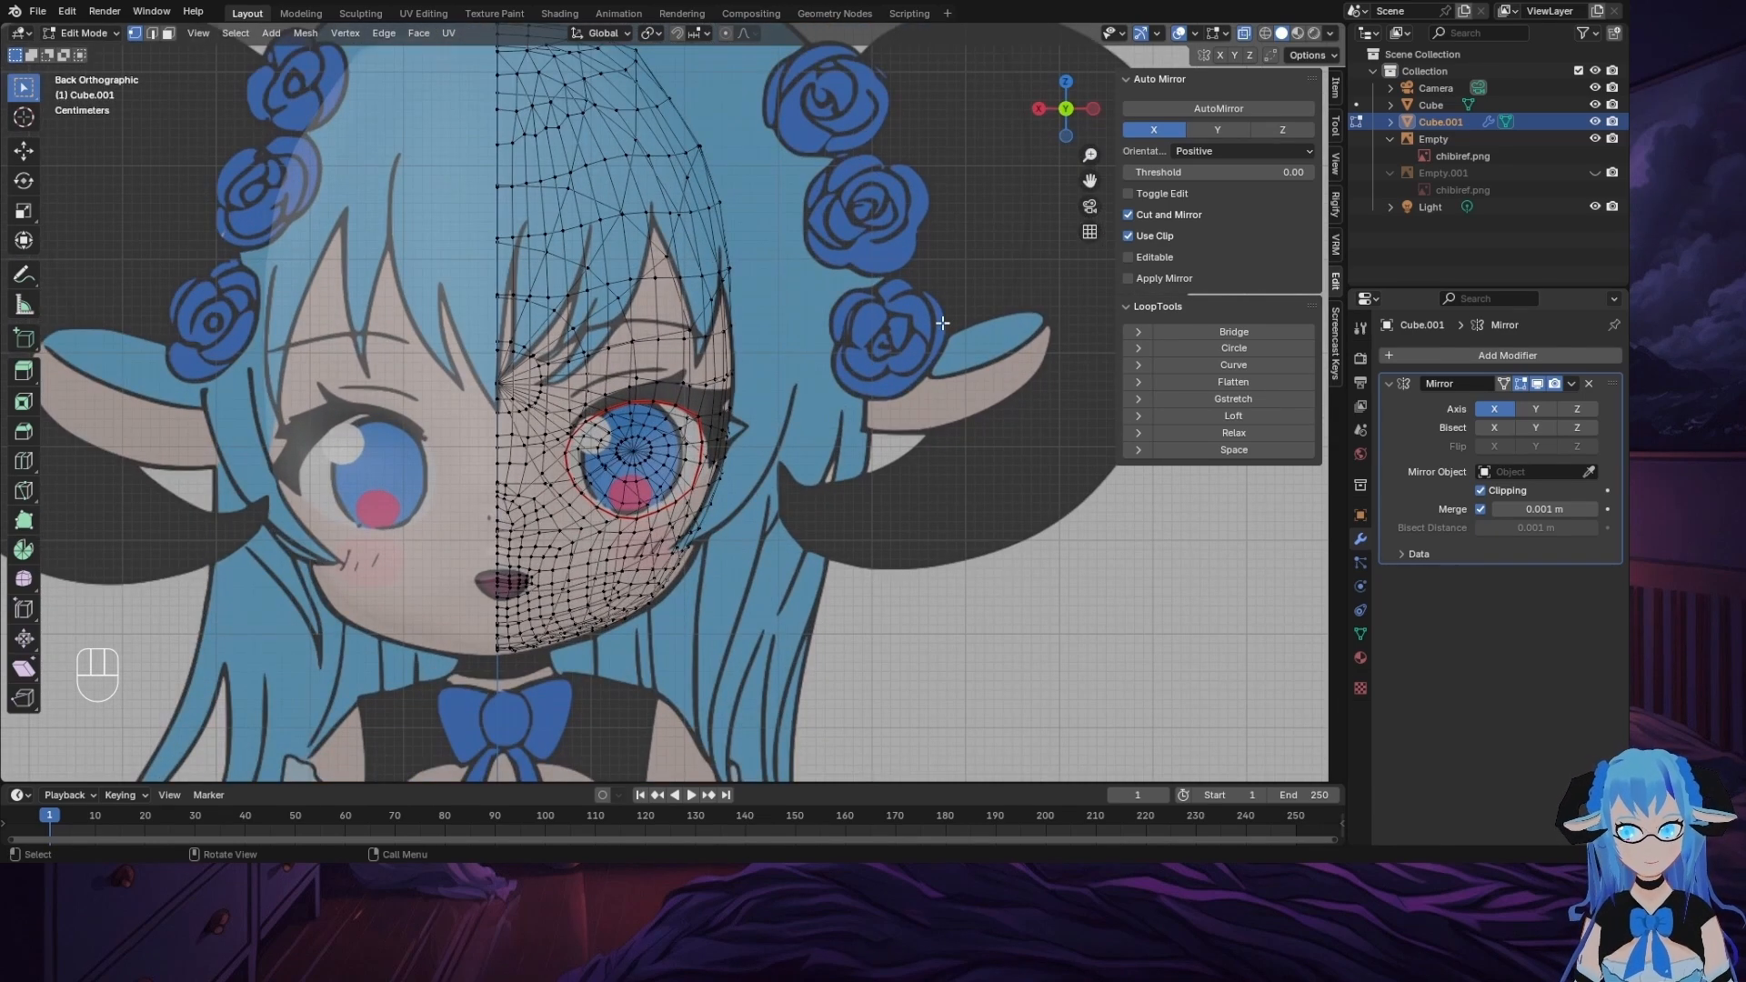
# Step: Try marking the ear position on the side of the head with a shortest-path vertex selection in left view
pyautogui.moveTo(920, 406); pyautogui.dragTo(777, 410, button='middle')
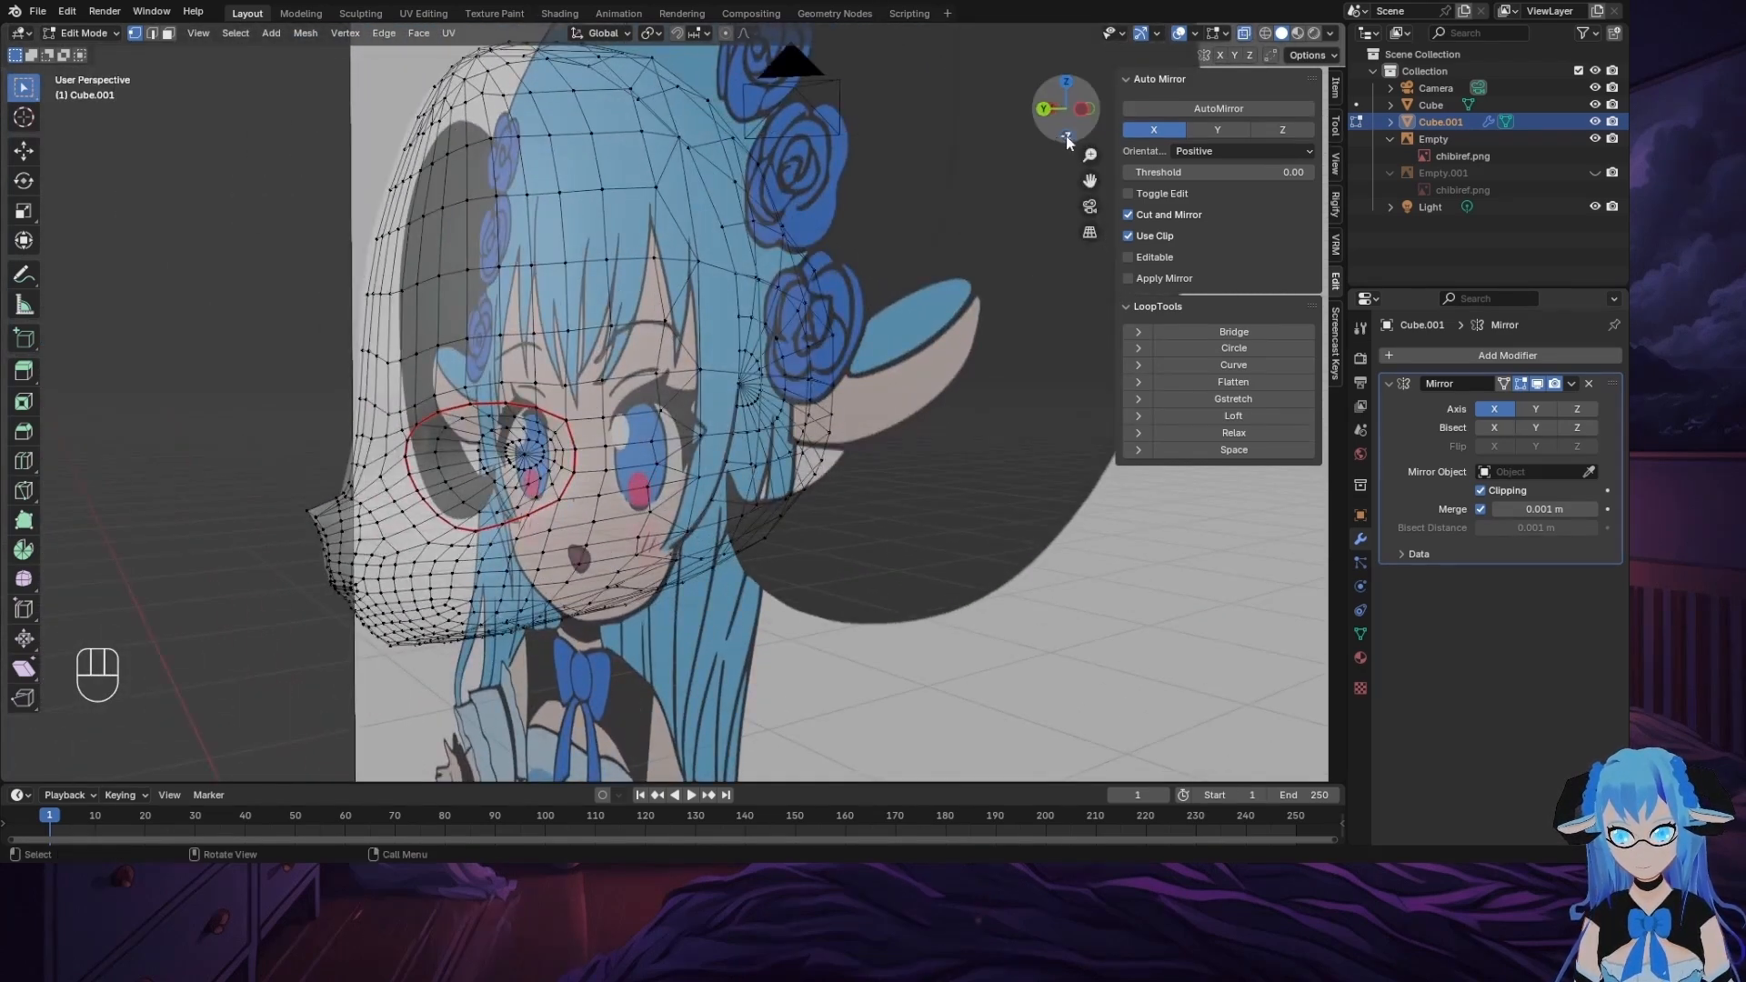
pyautogui.click(1087, 110)
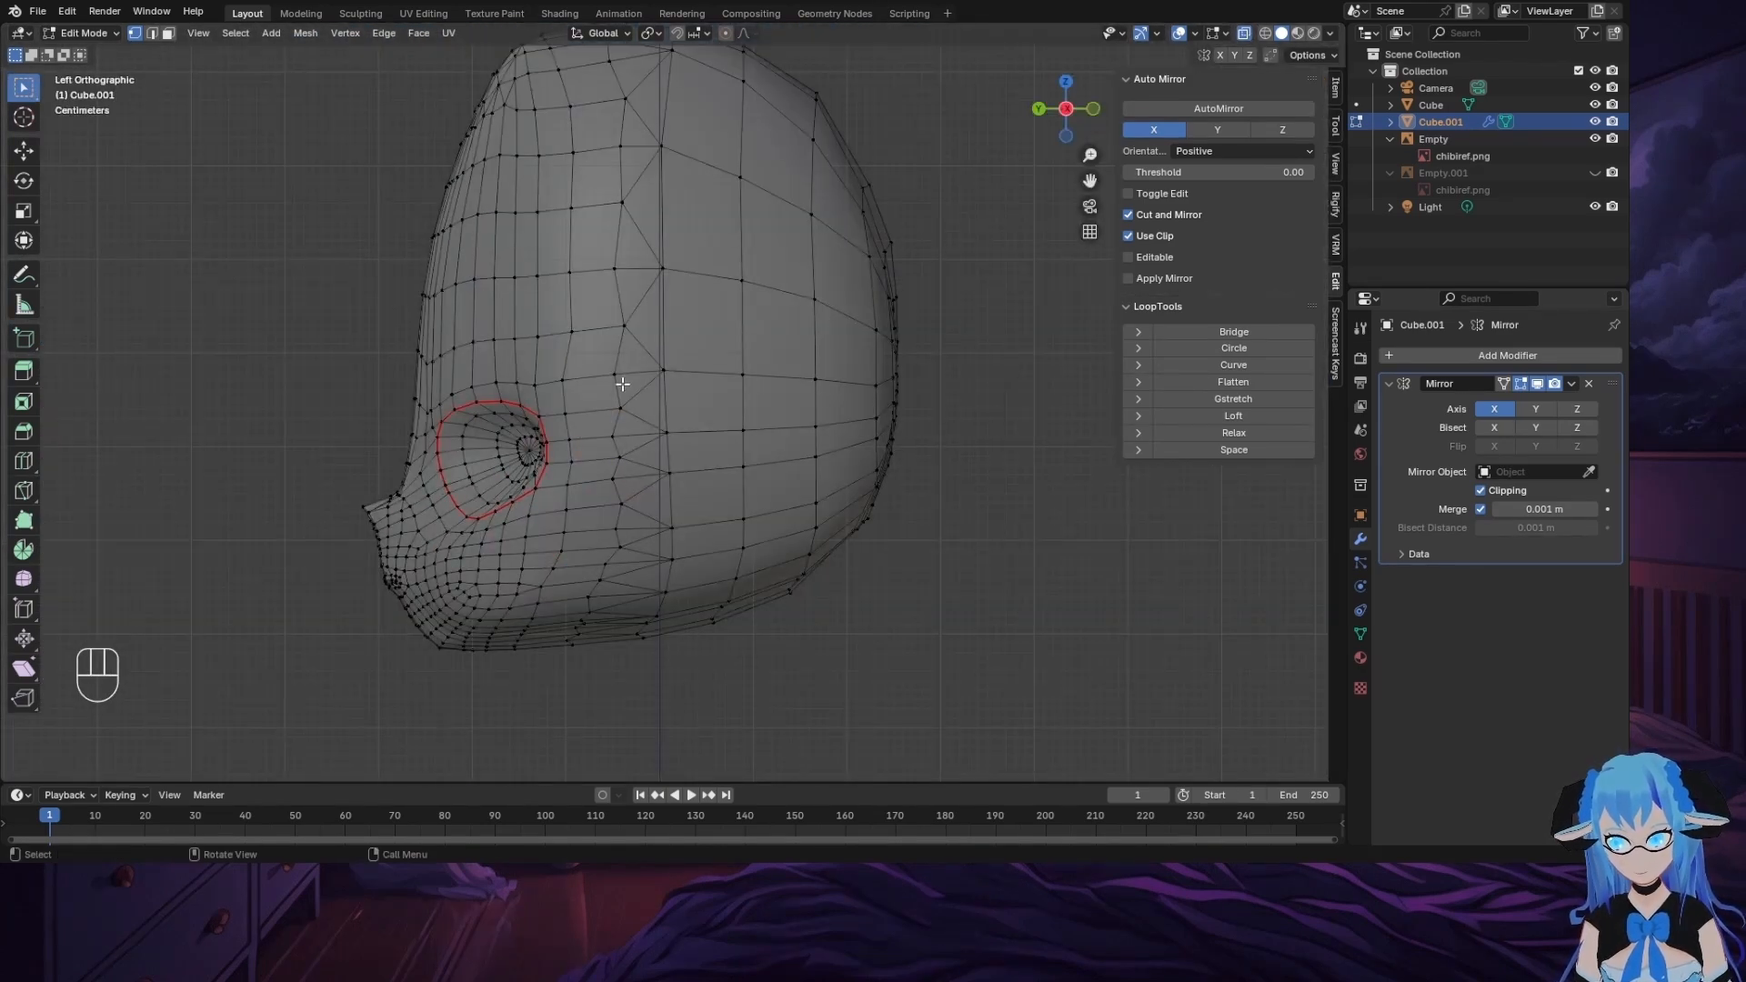
pyautogui.keyDown('ctrl'); pyautogui.click(744, 469); pyautogui.keyUp('ctrl')
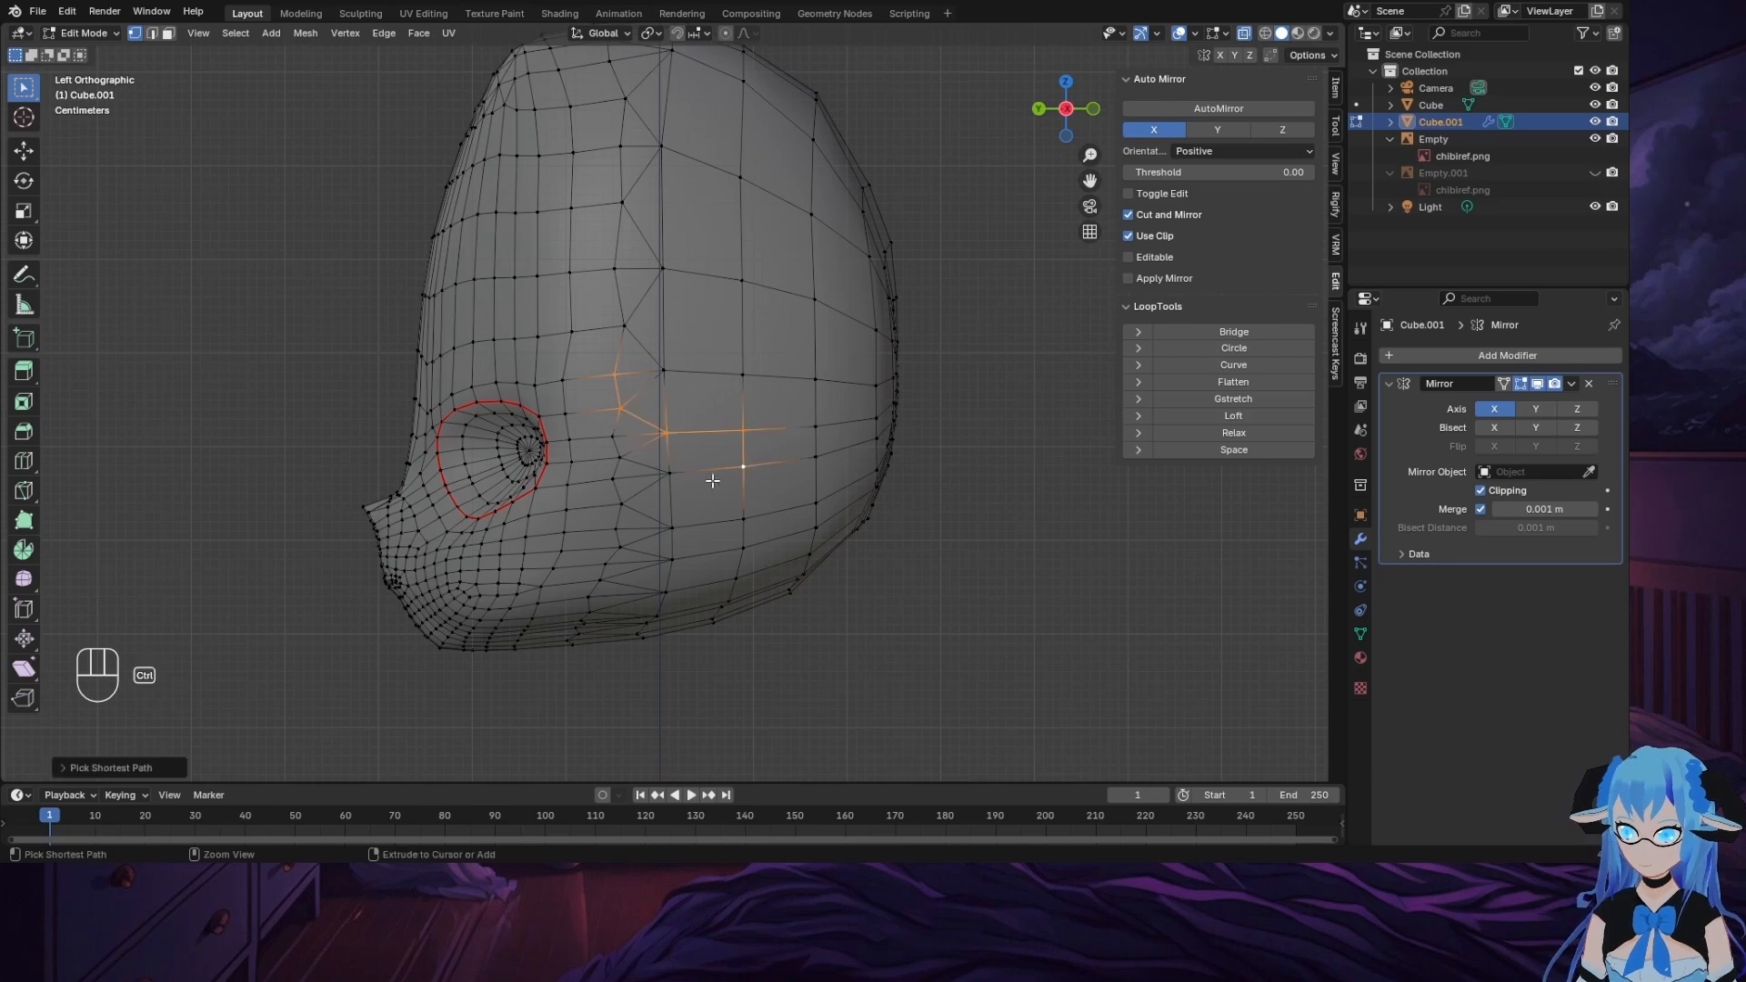
pyautogui.click(615, 477)
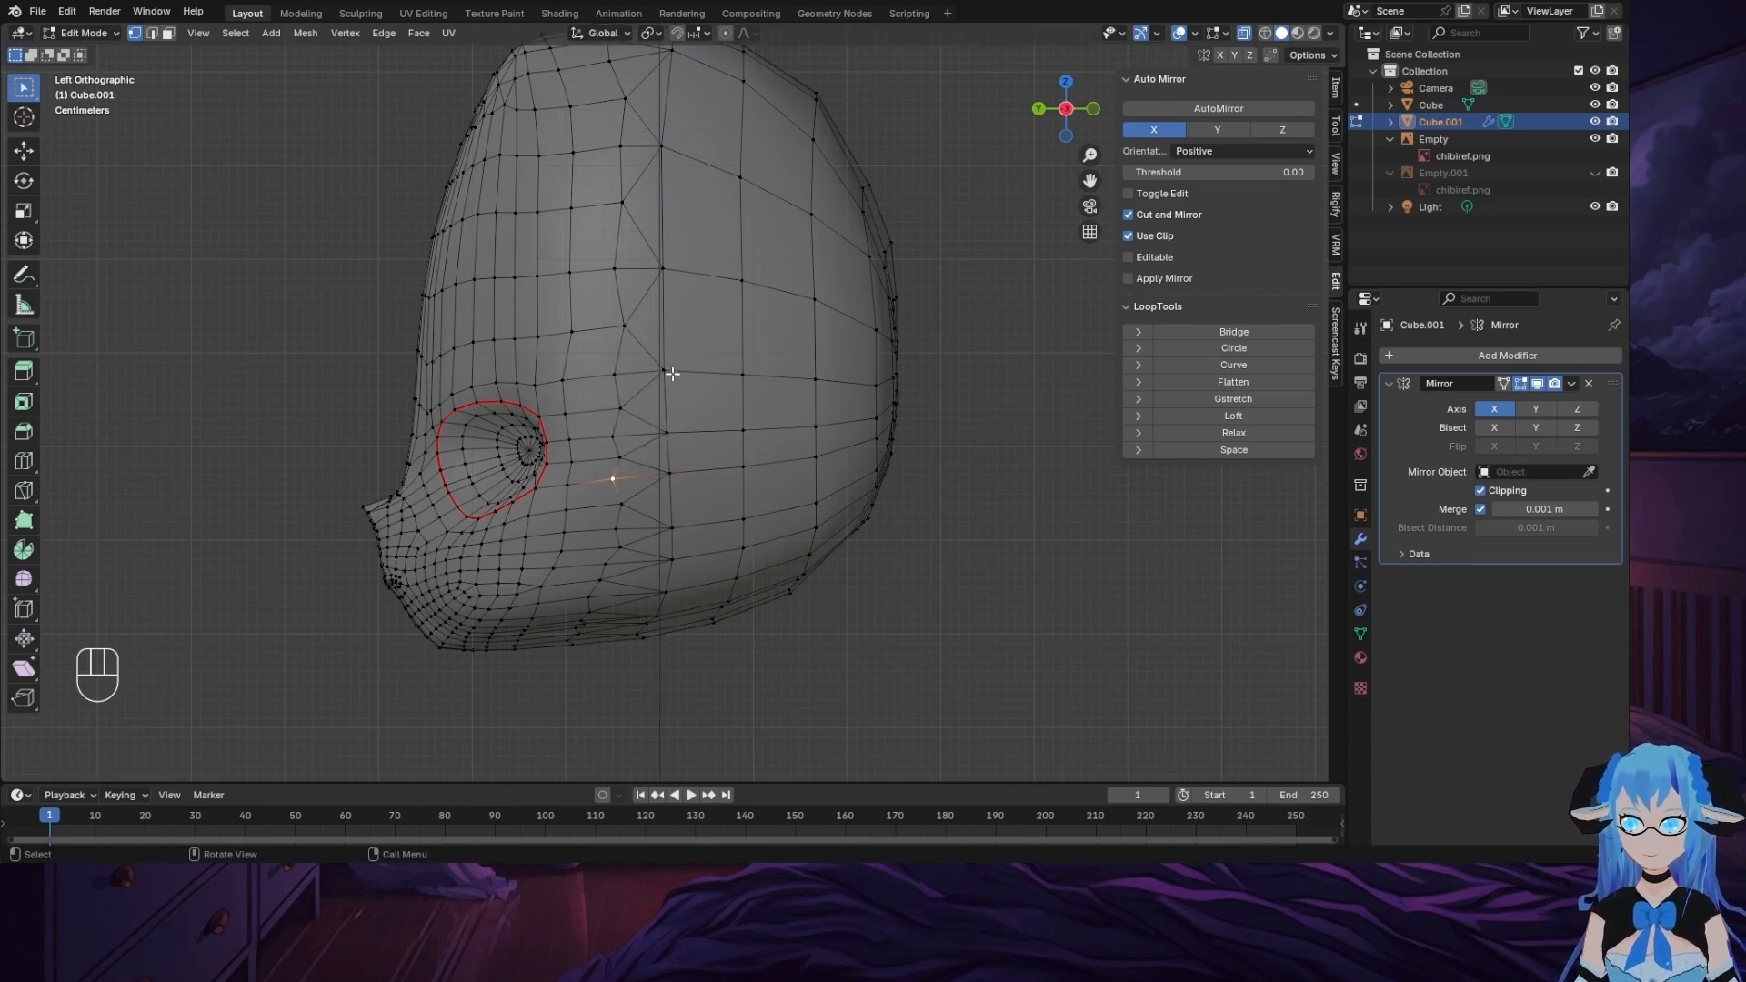
pyautogui.moveTo(686, 526); pyautogui.dragTo(766, 439, button='middle')
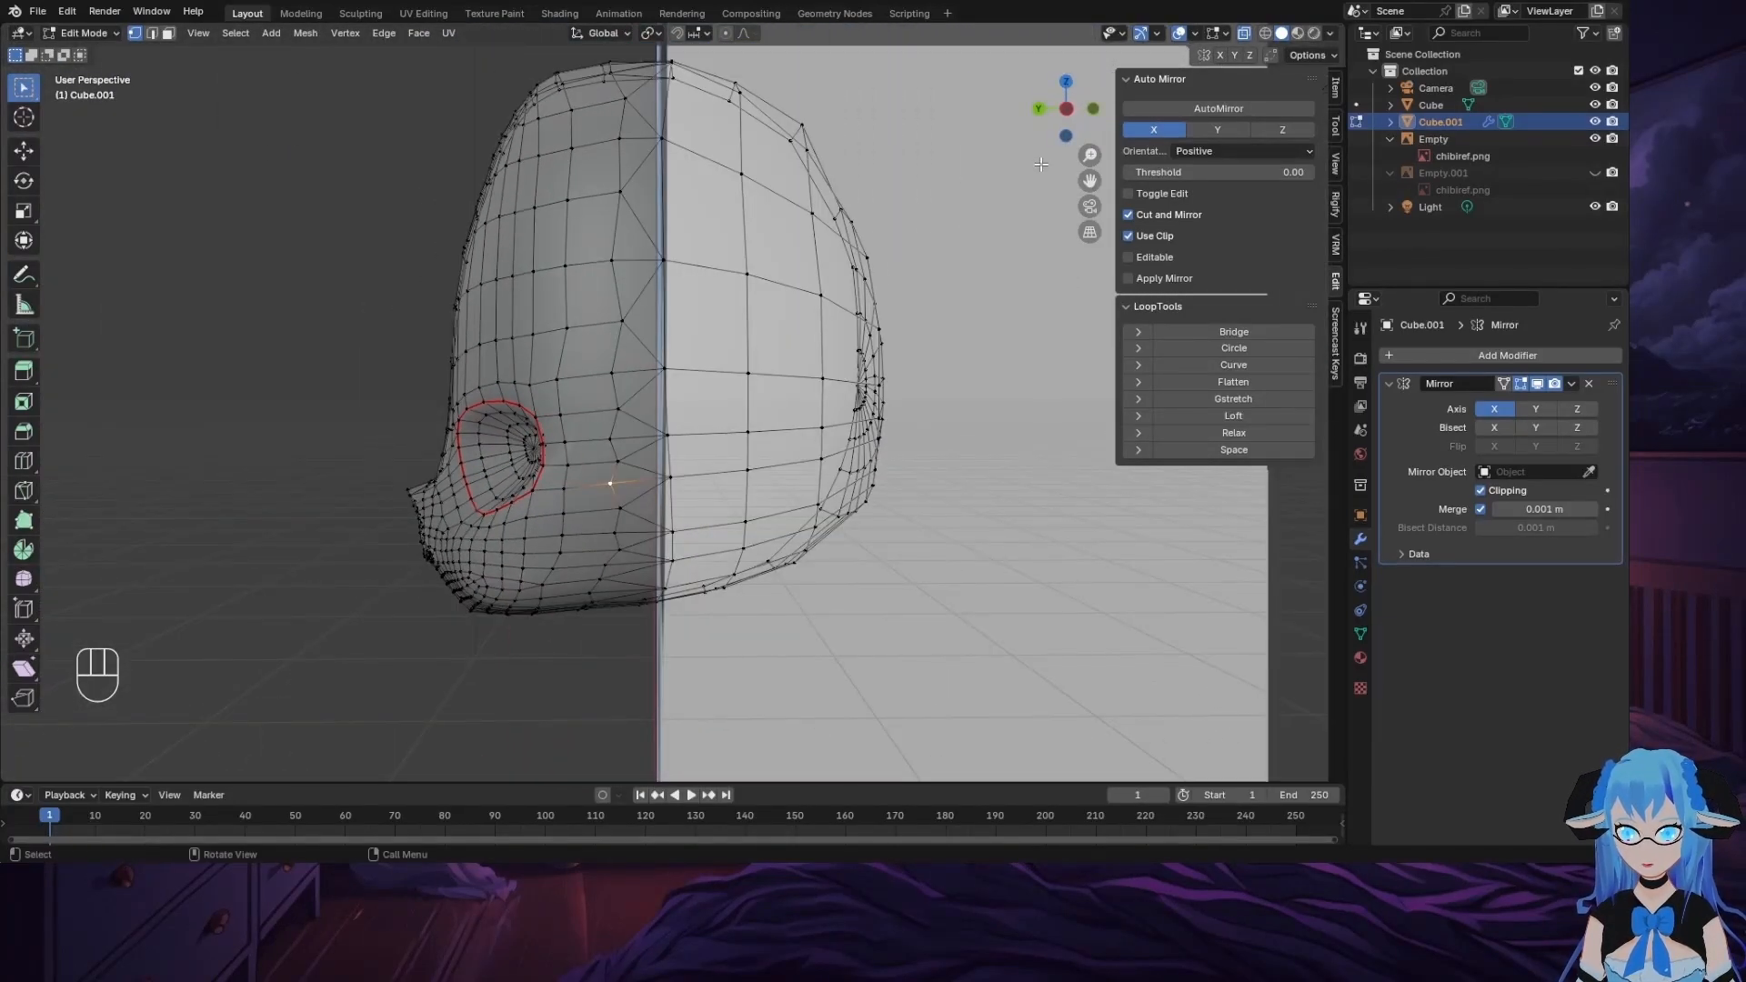
pyautogui.moveTo(1068, 117); pyautogui.dragTo(755, 544)
# Step: Show the side reference sketch in left orthographic view and select the mesh patch over its ear outline
pyautogui.click(1073, 117)
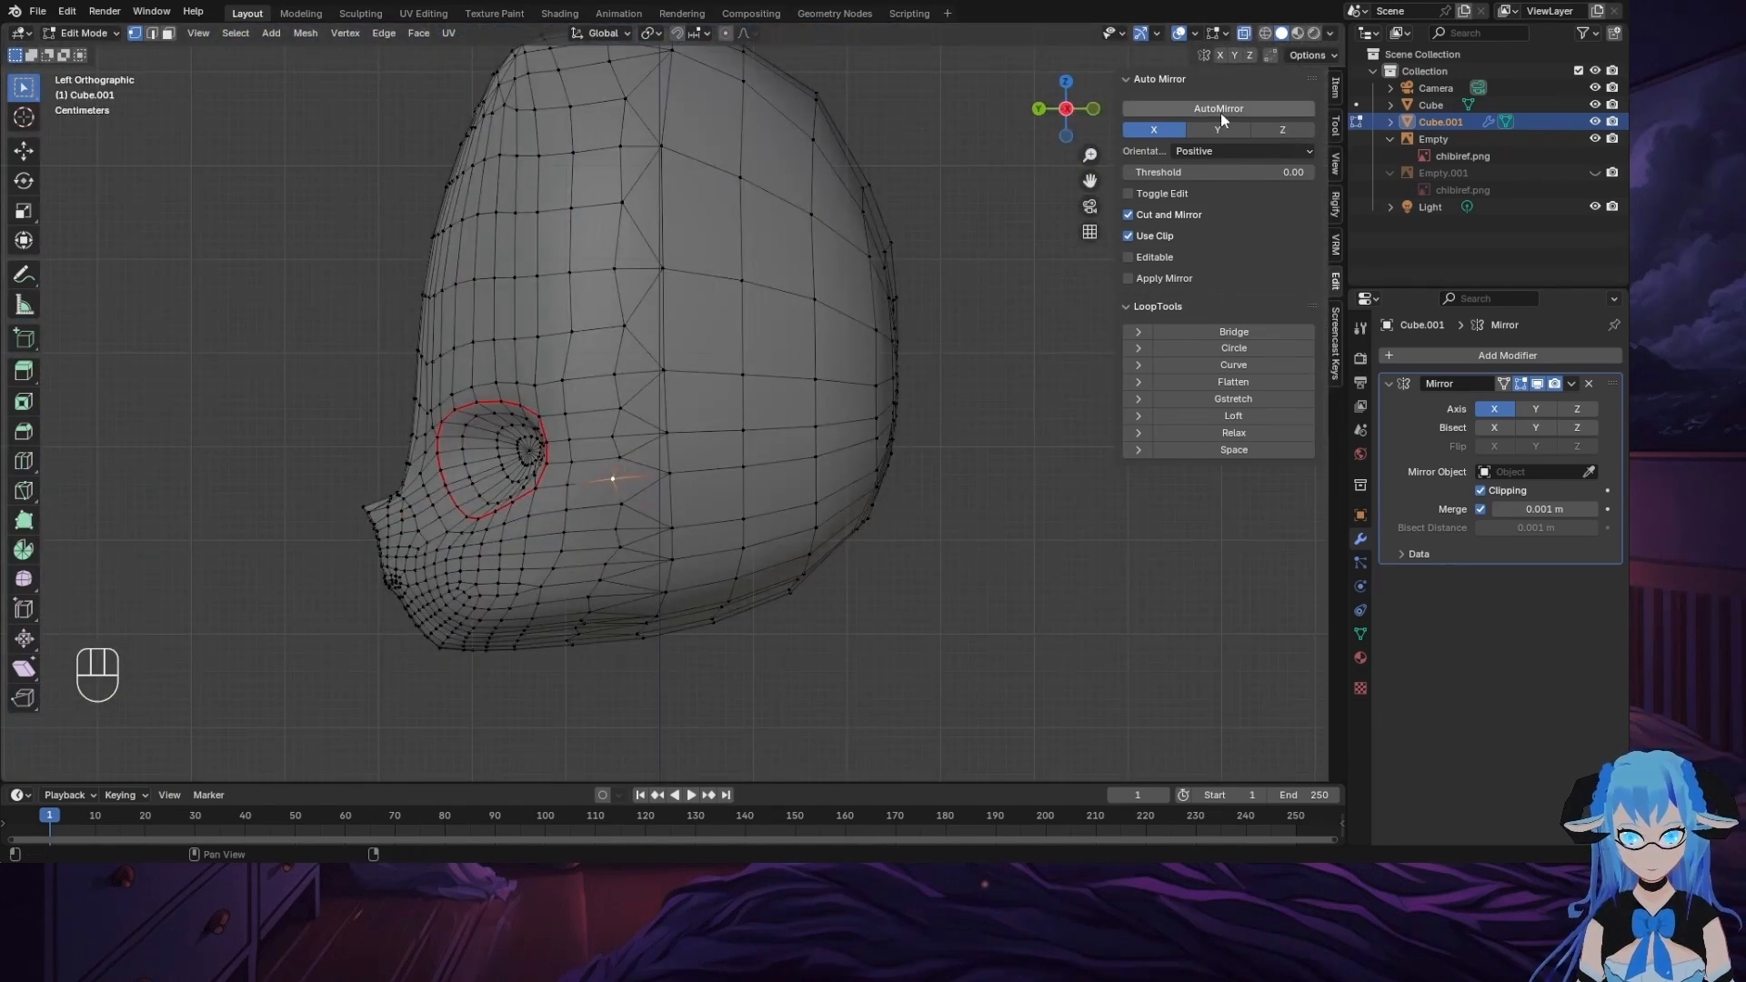
pyautogui.click(1593, 172)
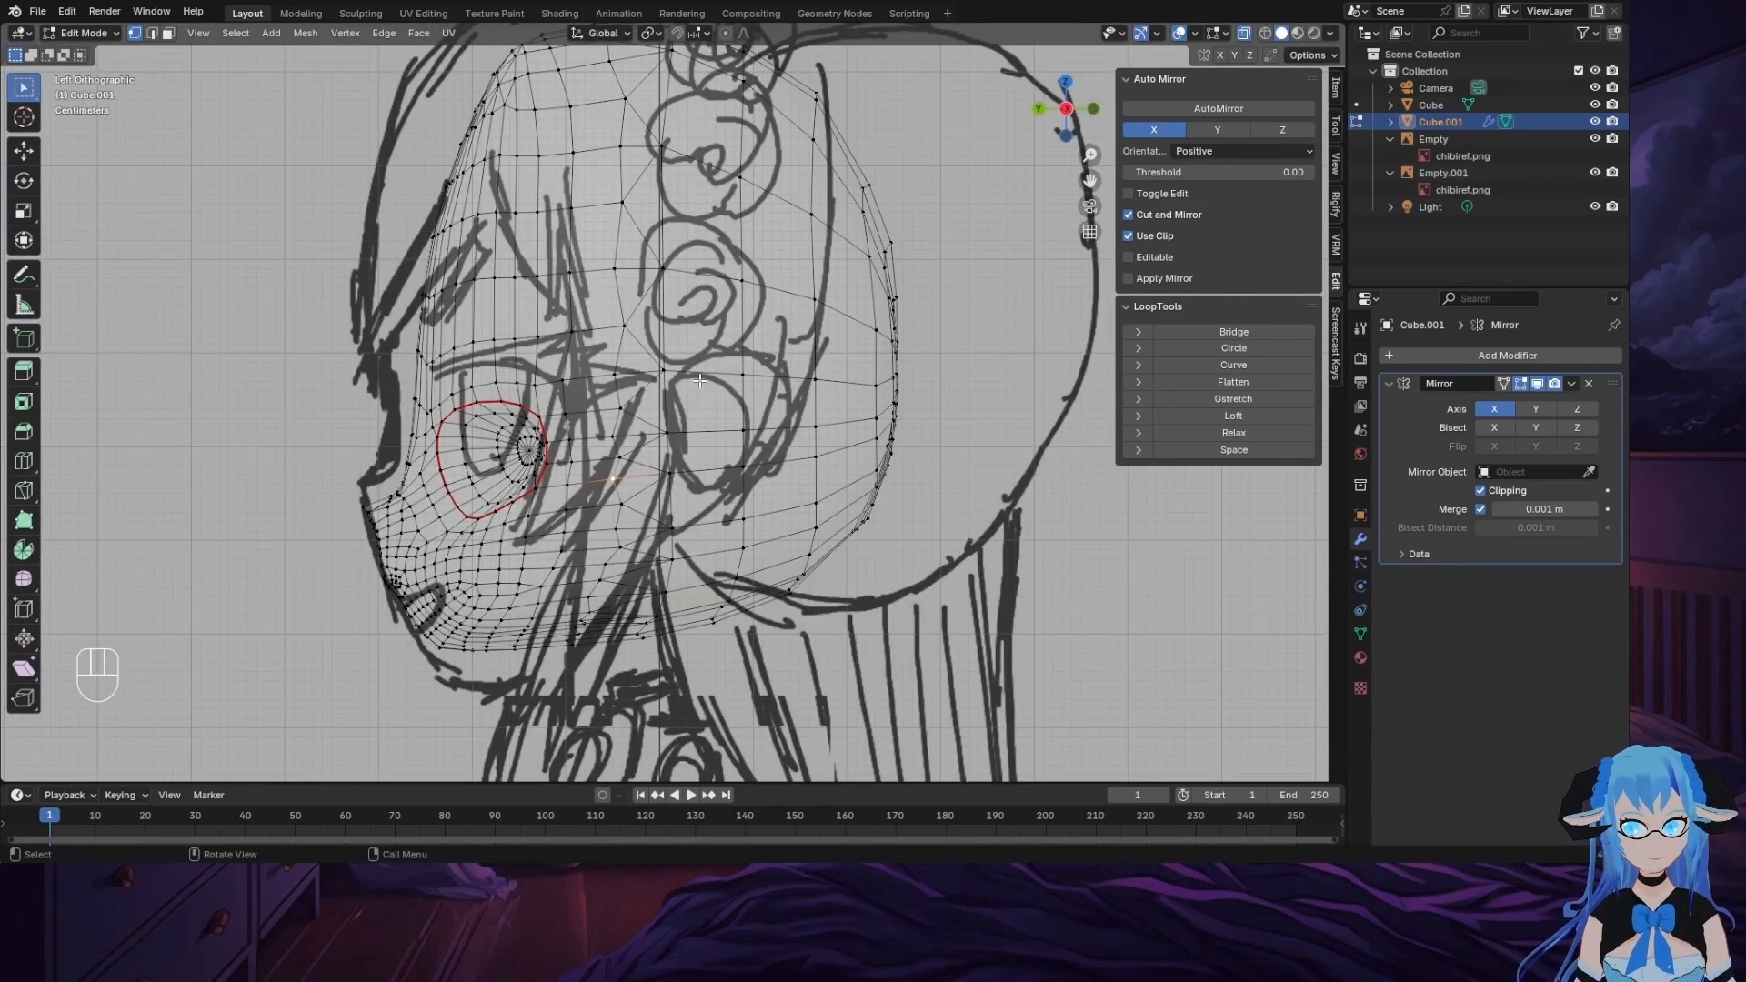
pyautogui.keyDown('ctrl'); pyautogui.click(668, 473); pyautogui.keyUp('ctrl')
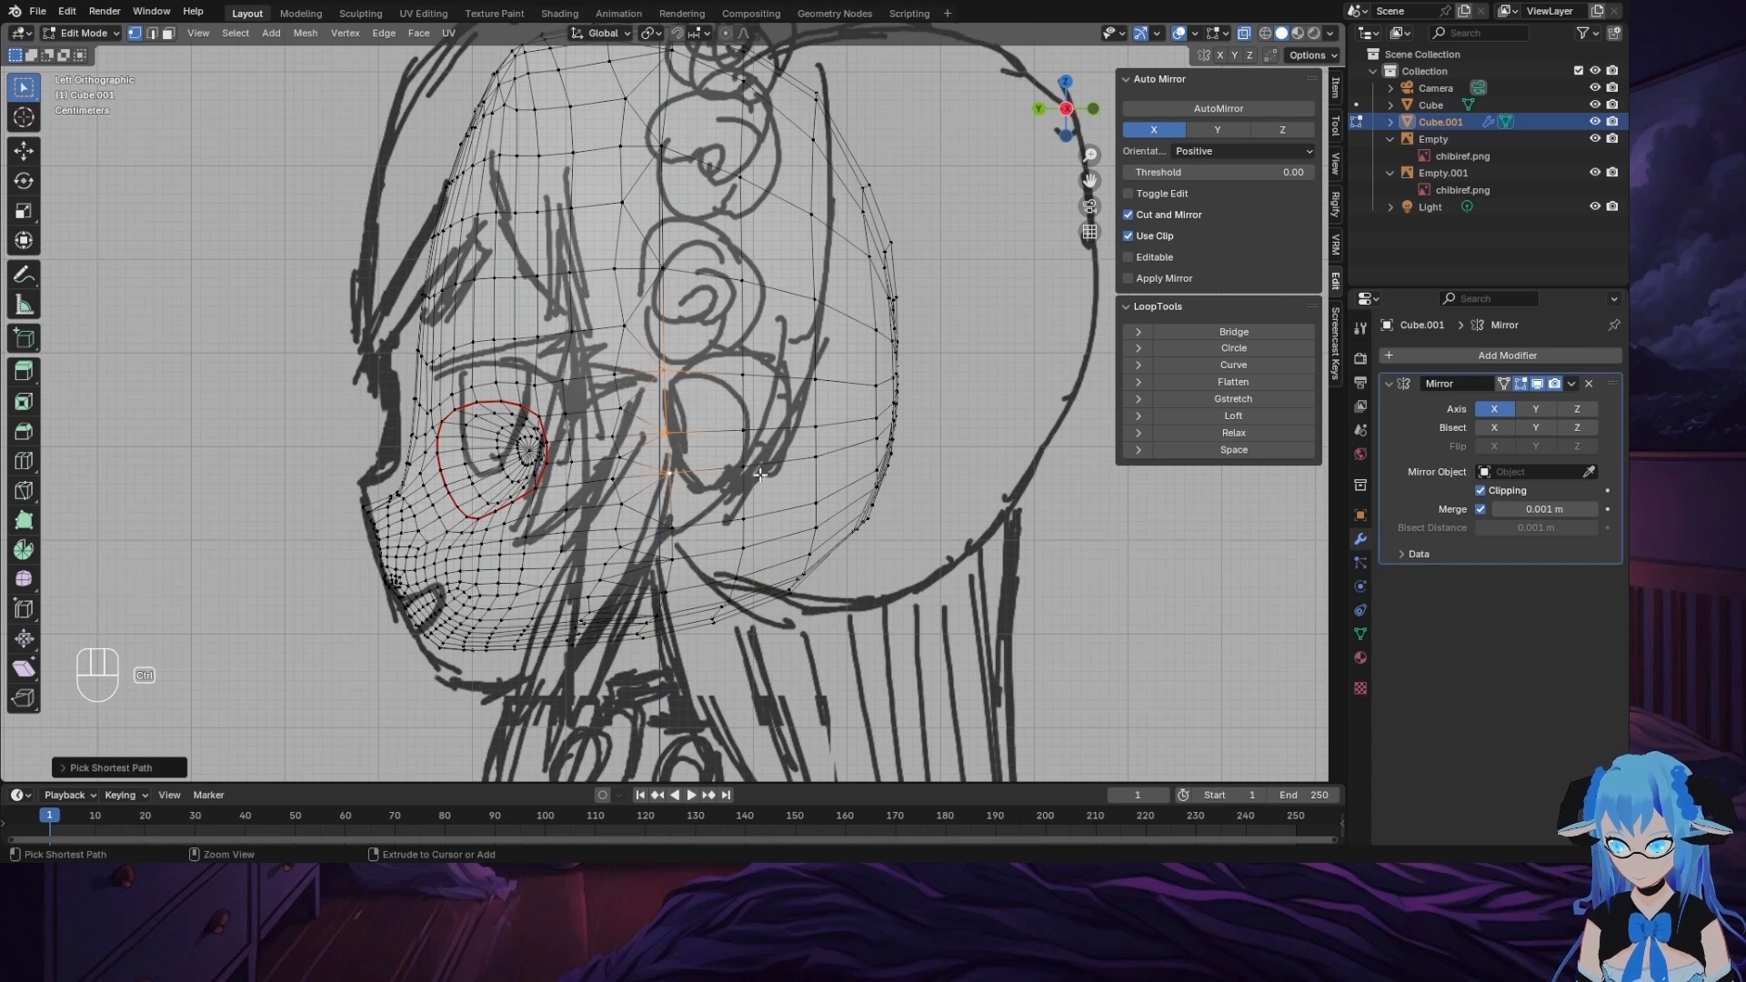
pyautogui.keyDown('ctrl'); pyautogui.click(742, 374); pyautogui.keyUp('ctrl')
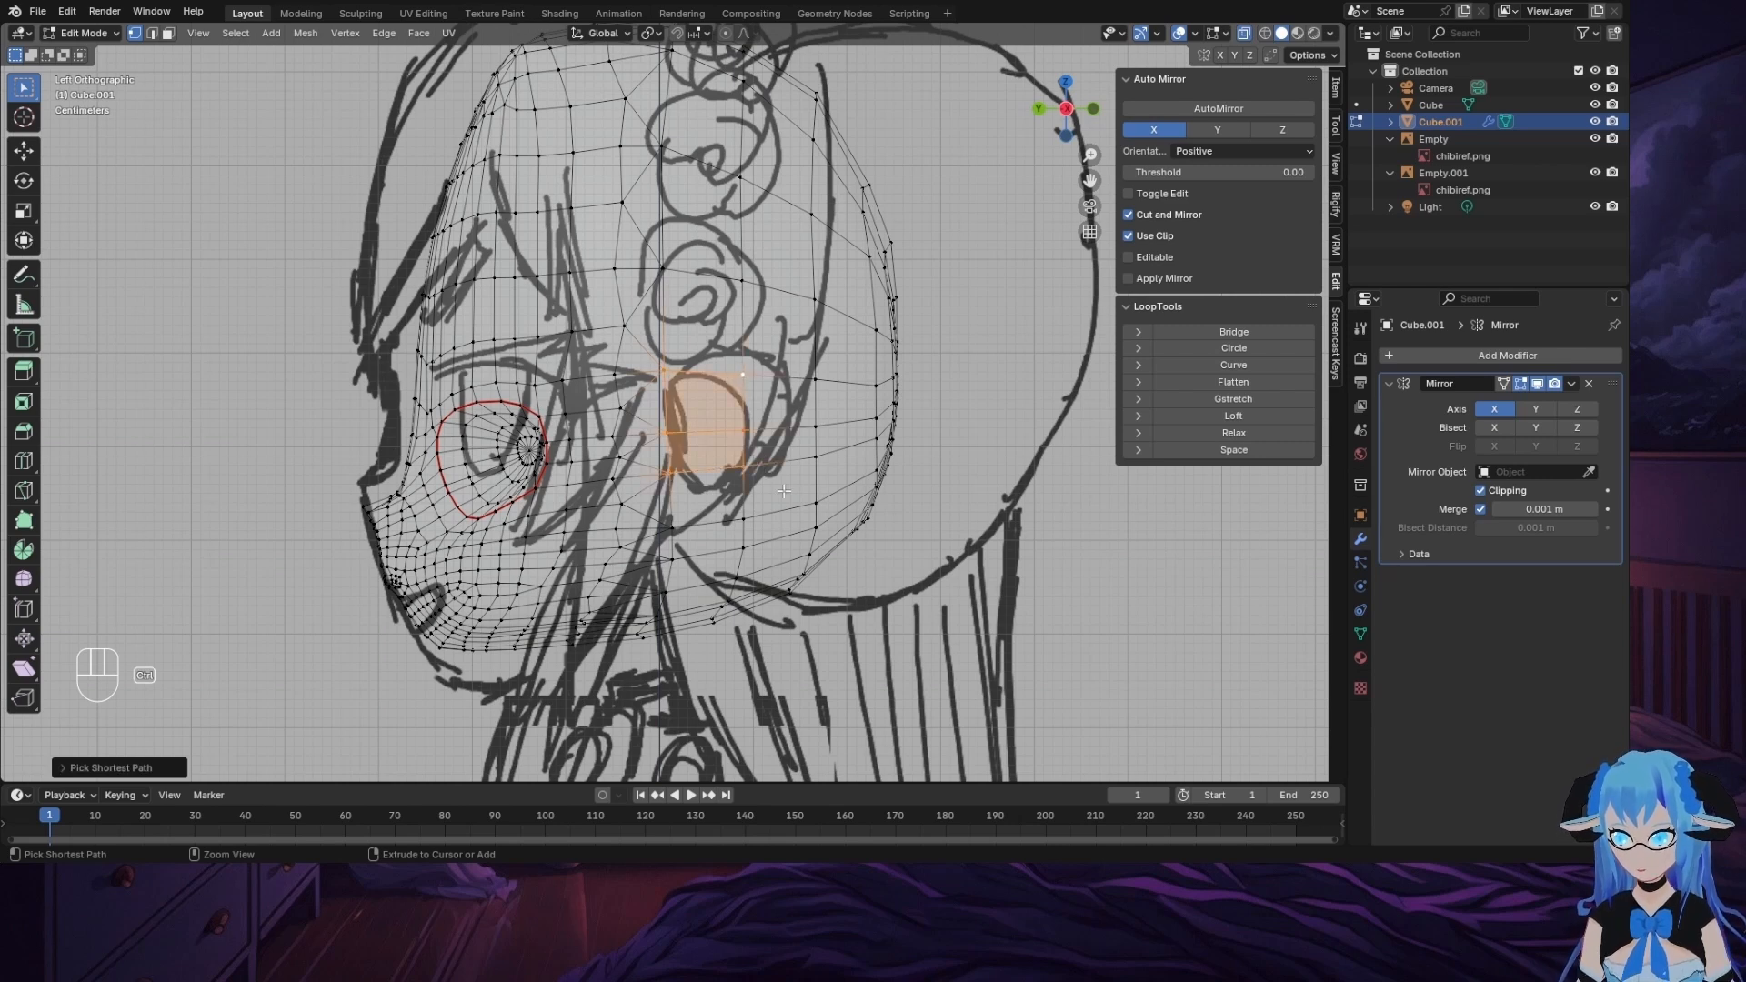
# Step: Try deleting the selected ear patch and dissolving its vertices, undoing each attempt
pyautogui.press('x')
pyautogui.click(701, 467)
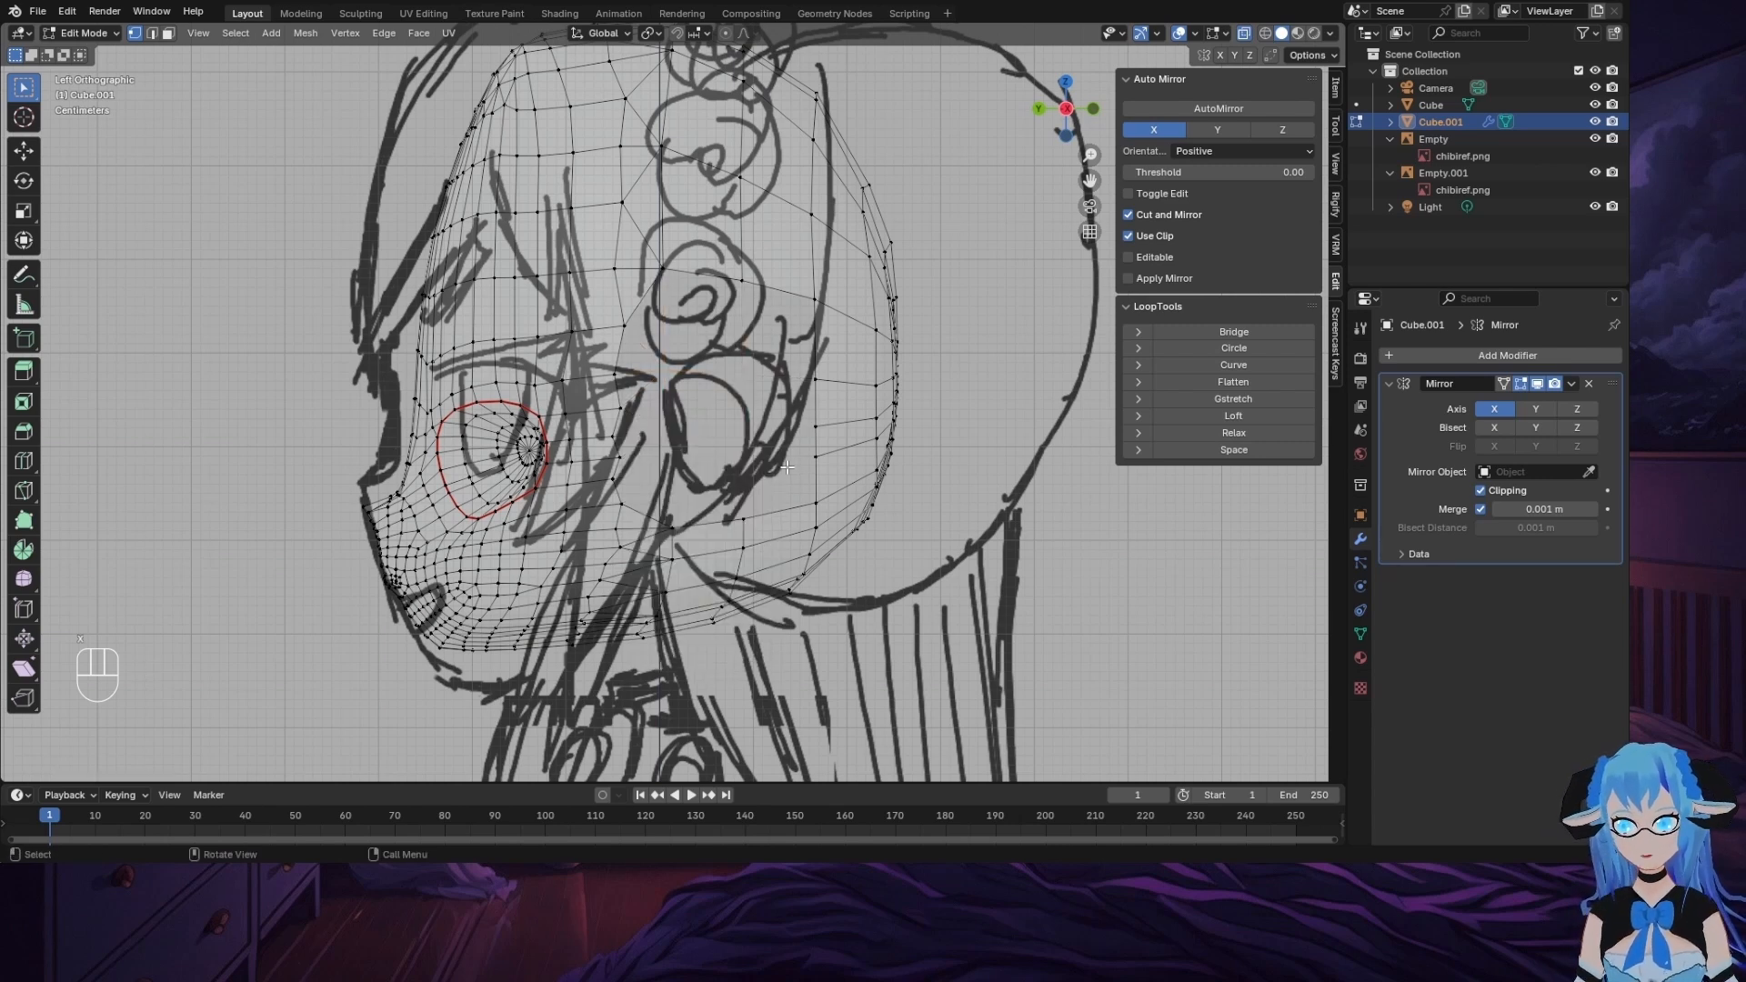
pyautogui.hotkey('ctrl', 'z')
pyautogui.press('x')
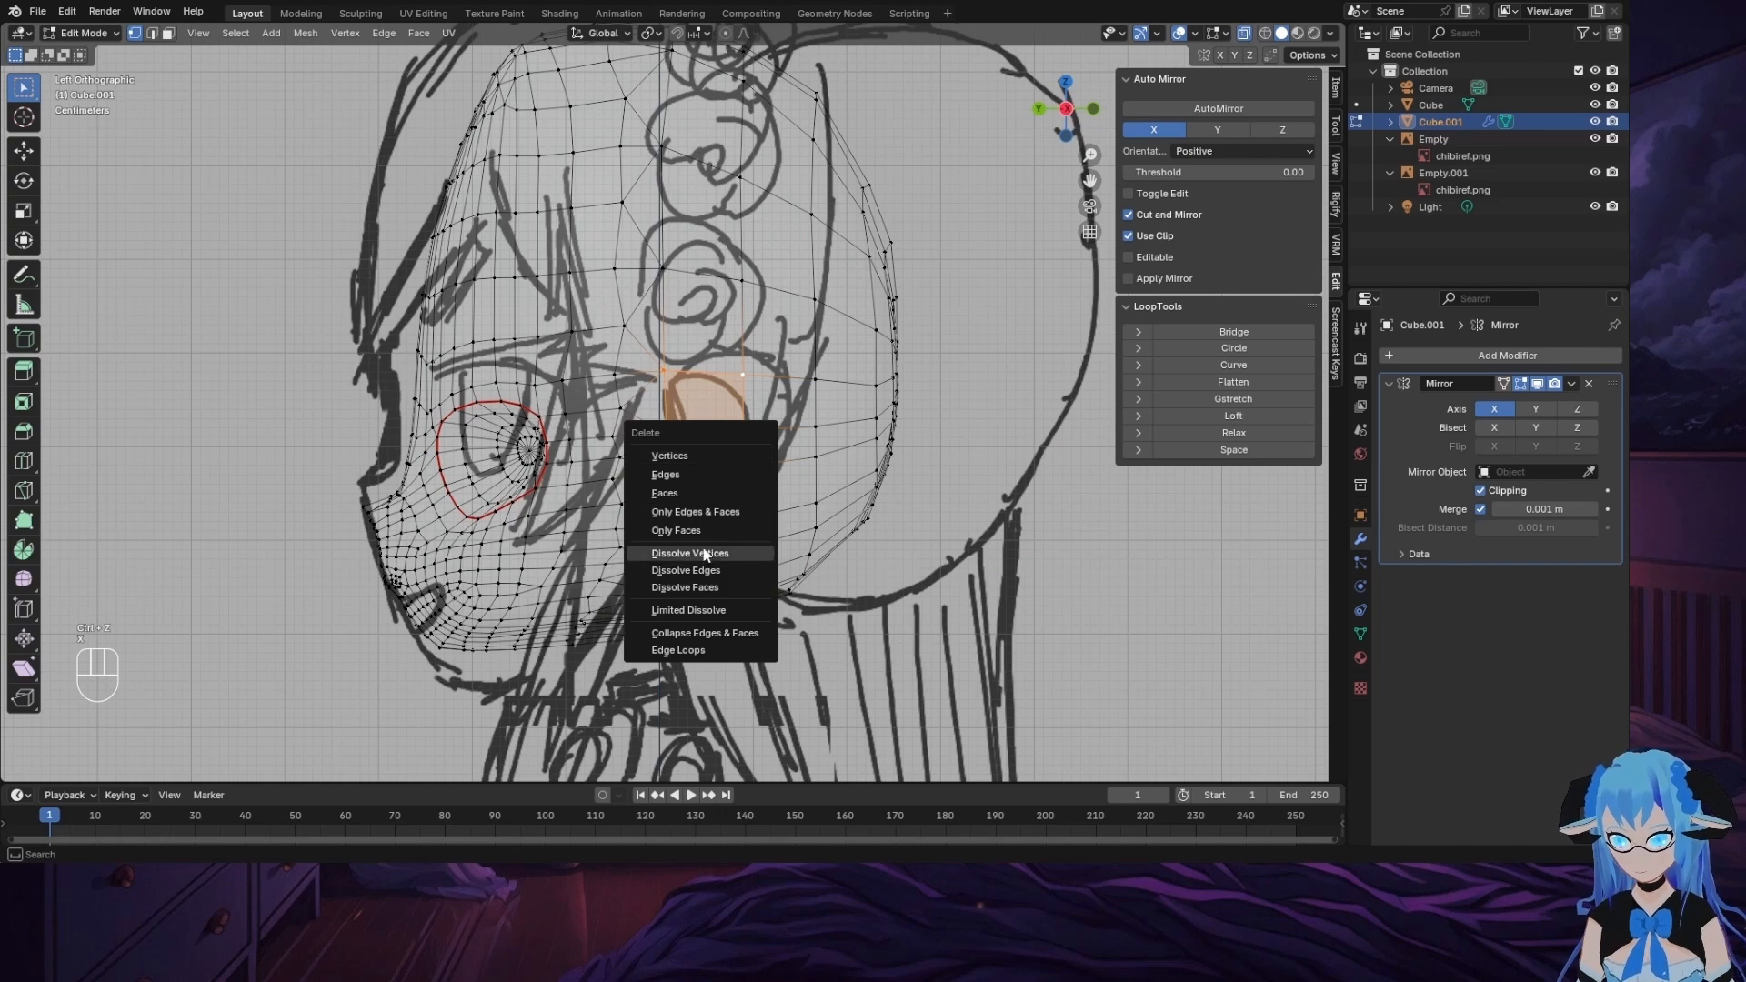
pyautogui.click(708, 557)
pyautogui.hotkey('ctrl', 'z')
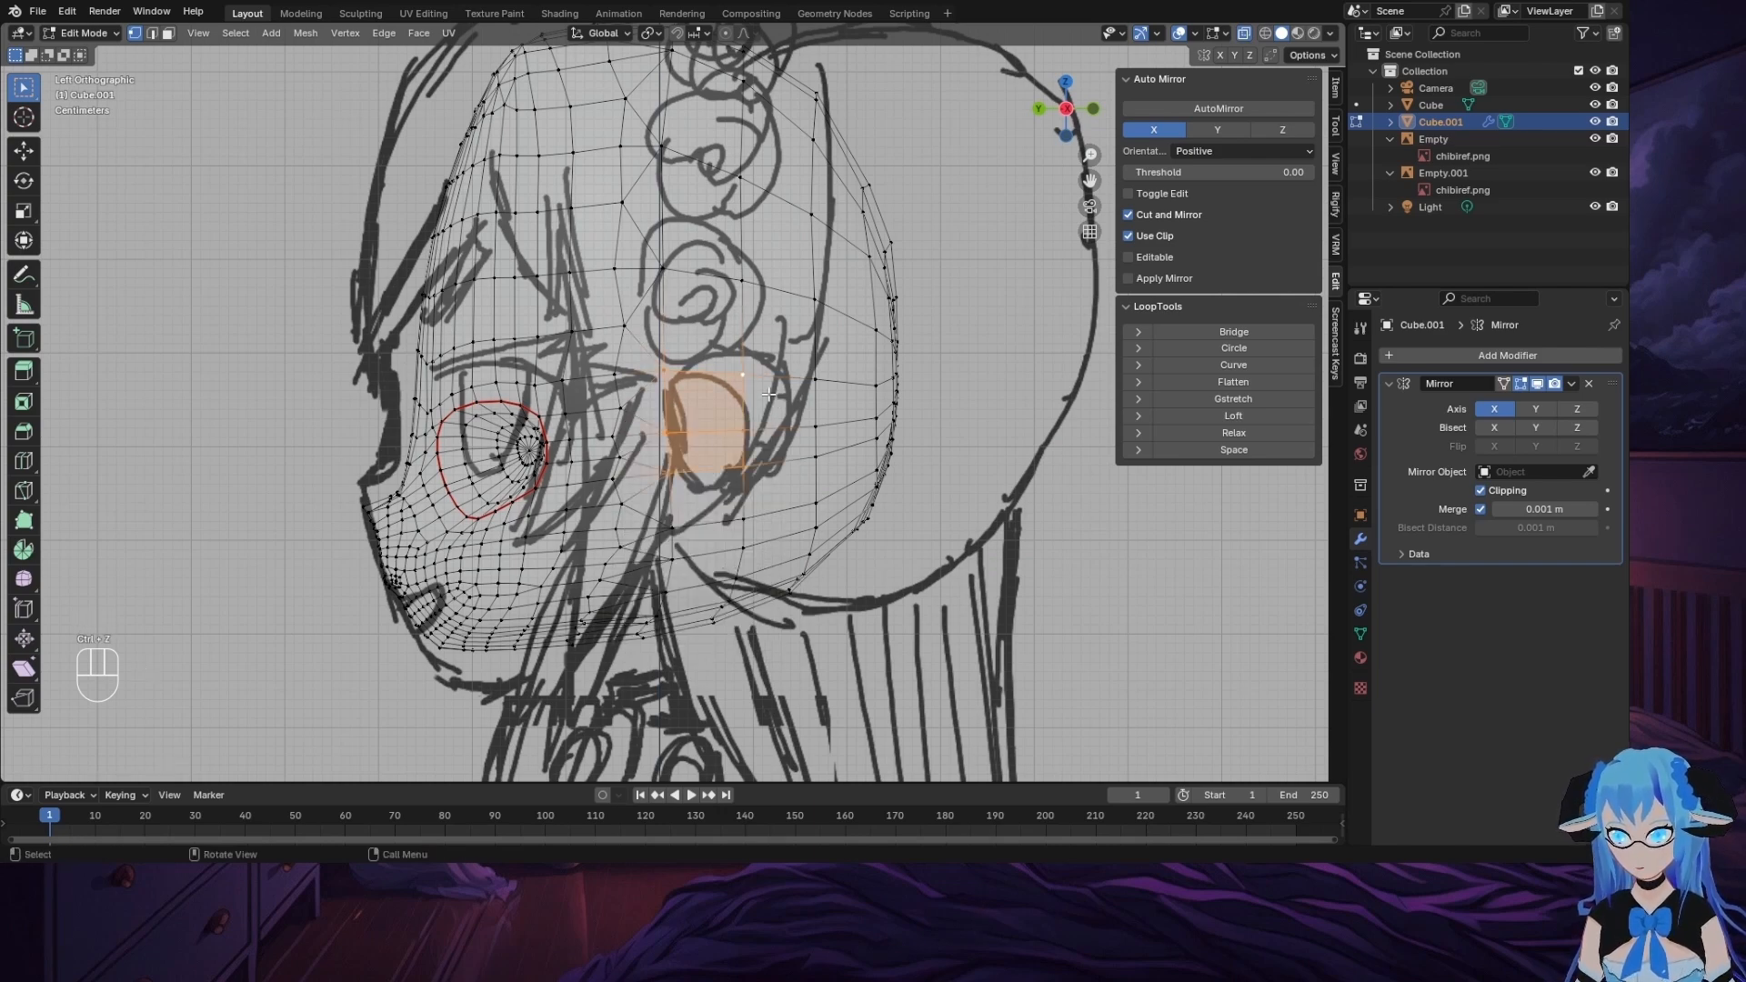
# Step: Dissolve the faces of the selected ear patch into a single face and clear the selection
pyautogui.moveTo(768, 394)
pyautogui.mouseDown(button='middle')
pyautogui.moveTo(801, 390)
pyautogui.moveTo(756, 379)
pyautogui.mouseUp(button='middle')
pyautogui.press('x')
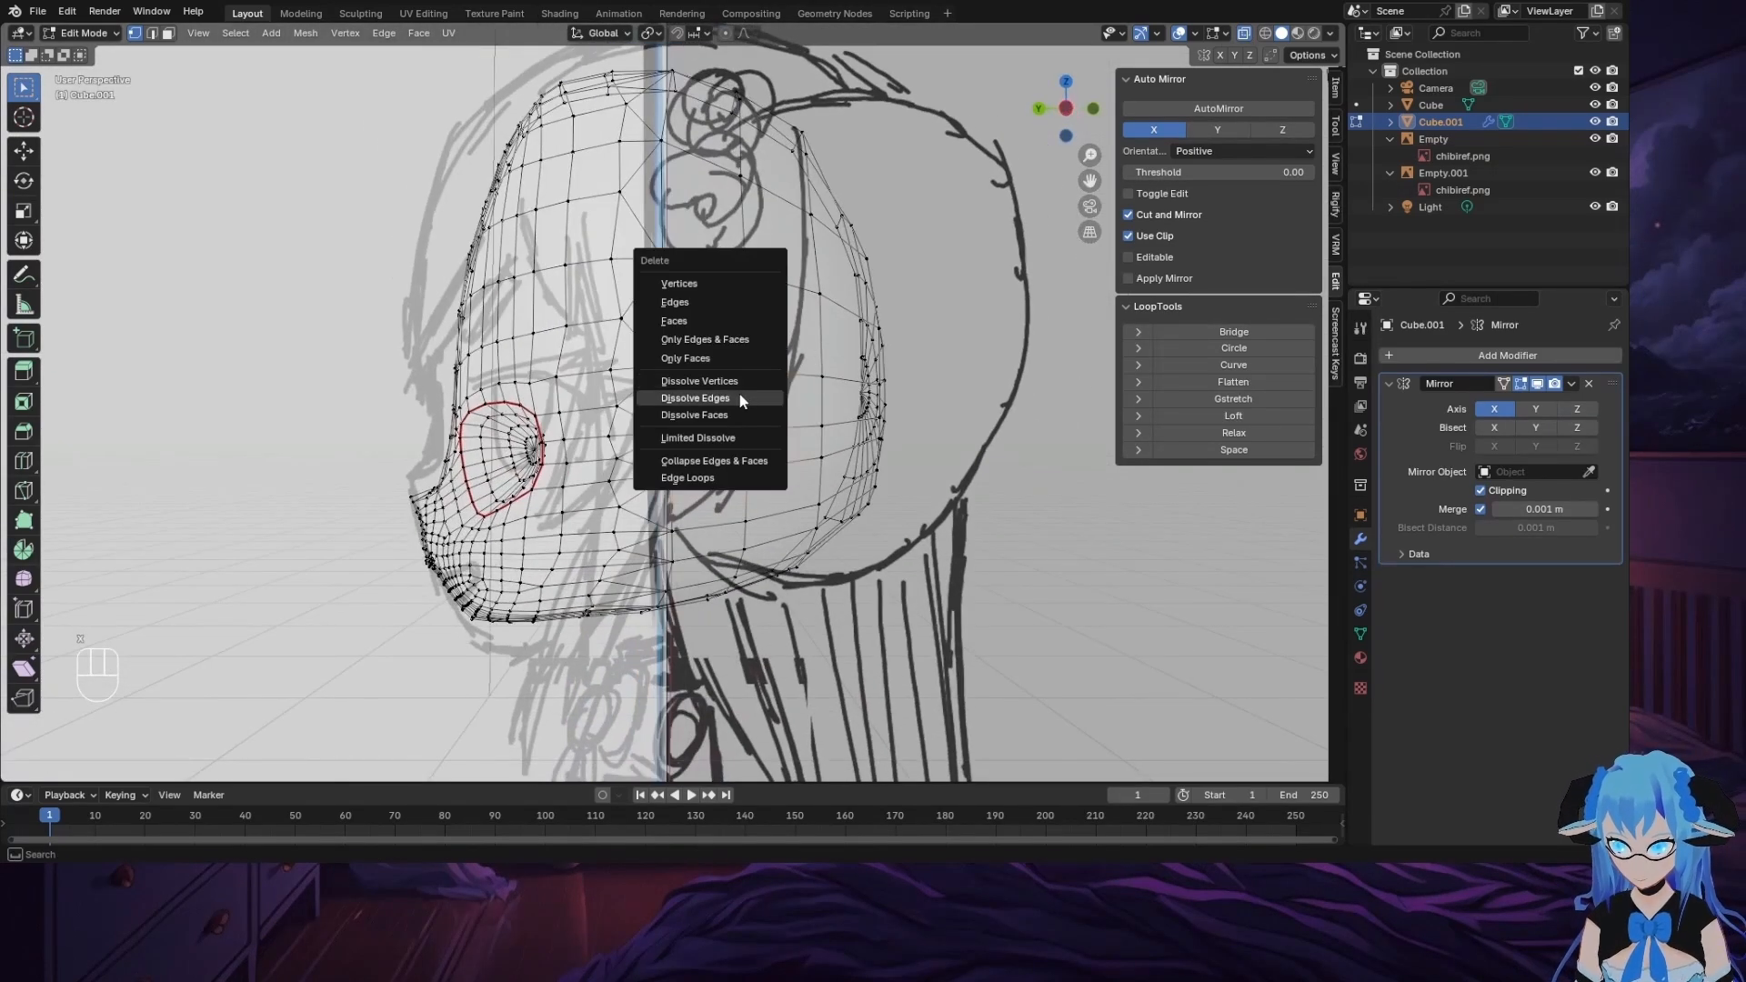
pyautogui.click(718, 414)
pyautogui.scroll(3, 775, 494)
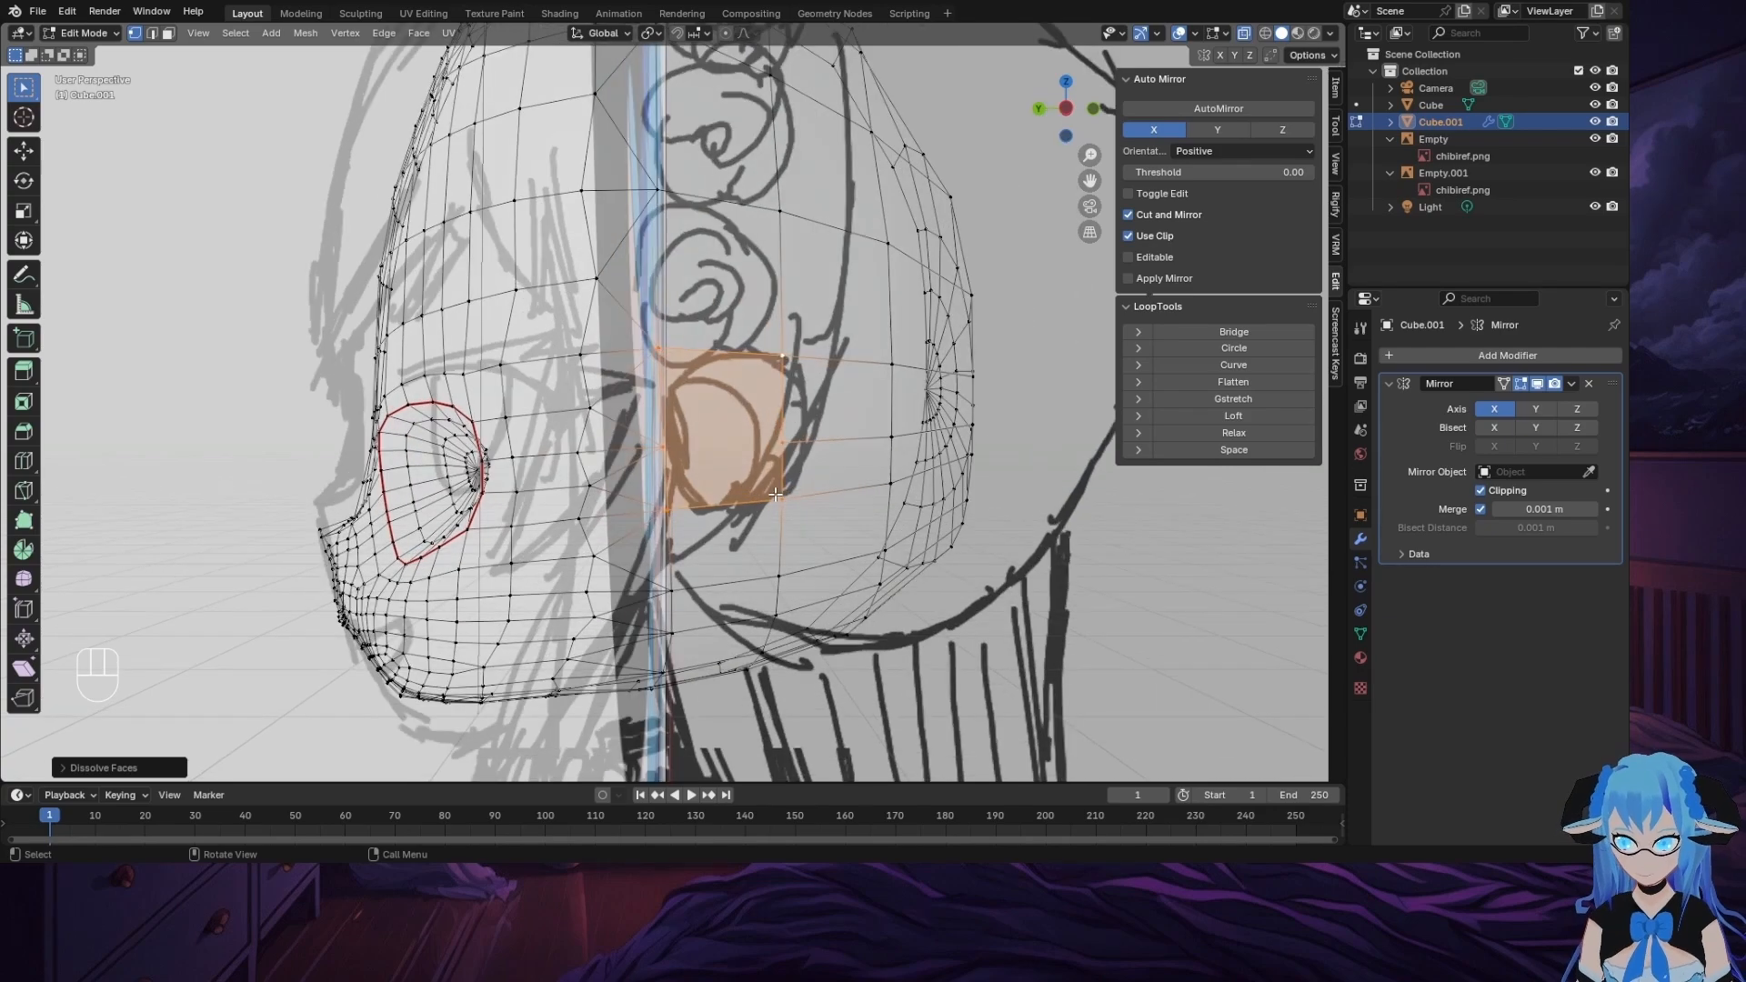
pyautogui.scroll(2, 775, 494)
pyautogui.hotkey('alt', 'a')
# Step: Select the vertices bordering the merged ear face using shortest paths and delete the enclosed face
pyautogui.moveTo(774, 493); pyautogui.dragTo(824, 339, button='middle')
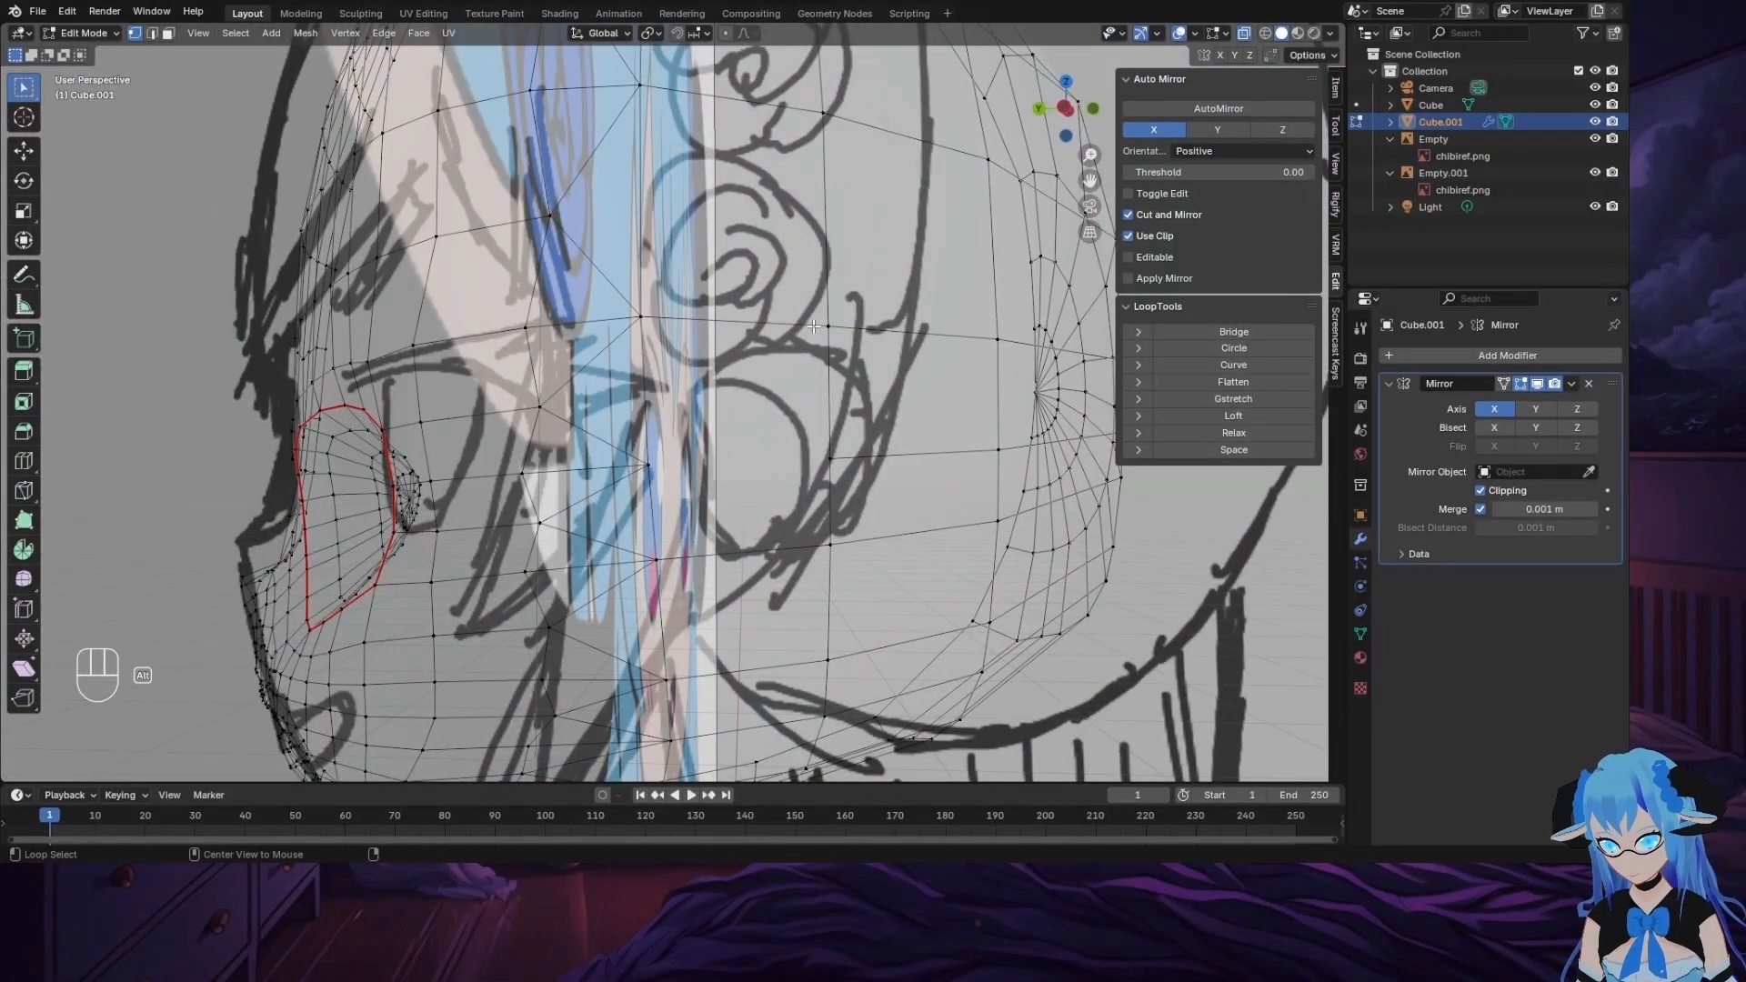
pyautogui.keyDown('alt'); pyautogui.click(824, 326); pyautogui.keyUp('alt')
pyautogui.keyDown('ctrl'); pyautogui.click(834, 544); pyautogui.keyUp('ctrl')
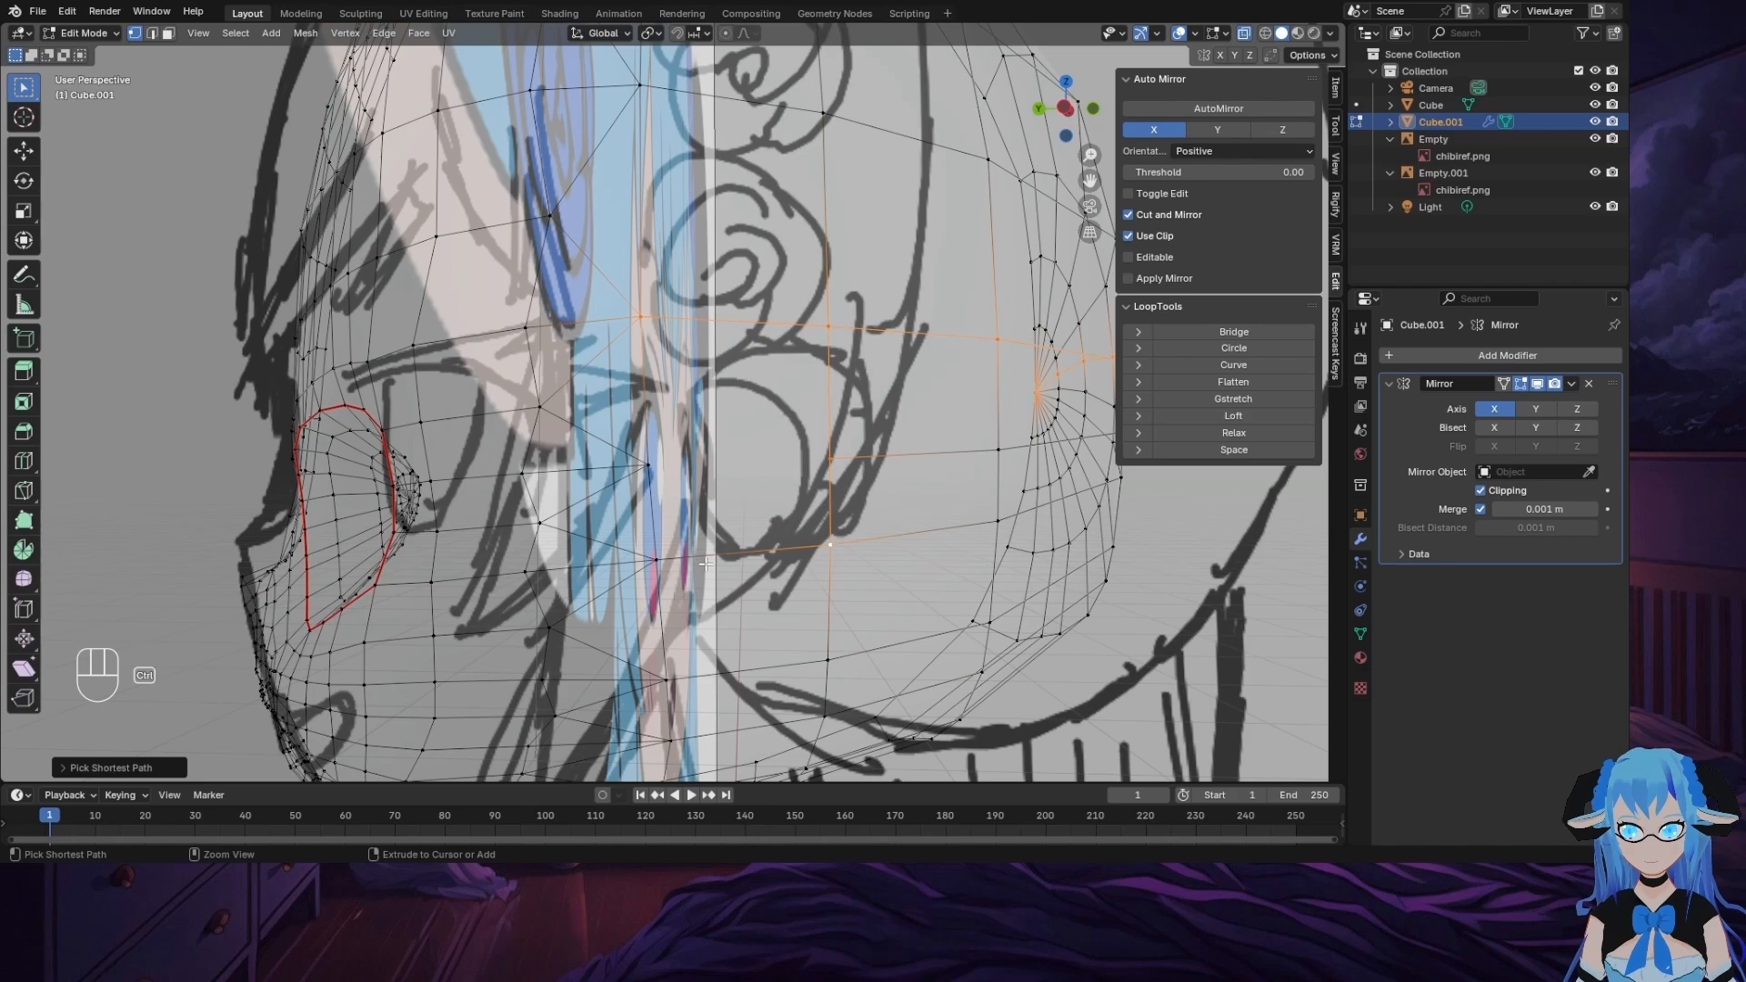
pyautogui.keyDown('ctrl'); pyautogui.click(654, 561); pyautogui.keyUp('ctrl')
pyautogui.keyDown('ctrl'); pyautogui.click(648, 467); pyautogui.keyUp('ctrl')
pyautogui.moveTo(1011, 528)
pyautogui.mouseDown(button='middle')
pyautogui.moveTo(898, 519)
pyautogui.moveTo(1014, 526)
pyautogui.mouseUp(button='middle')
pyautogui.press('x')
pyautogui.press('f')
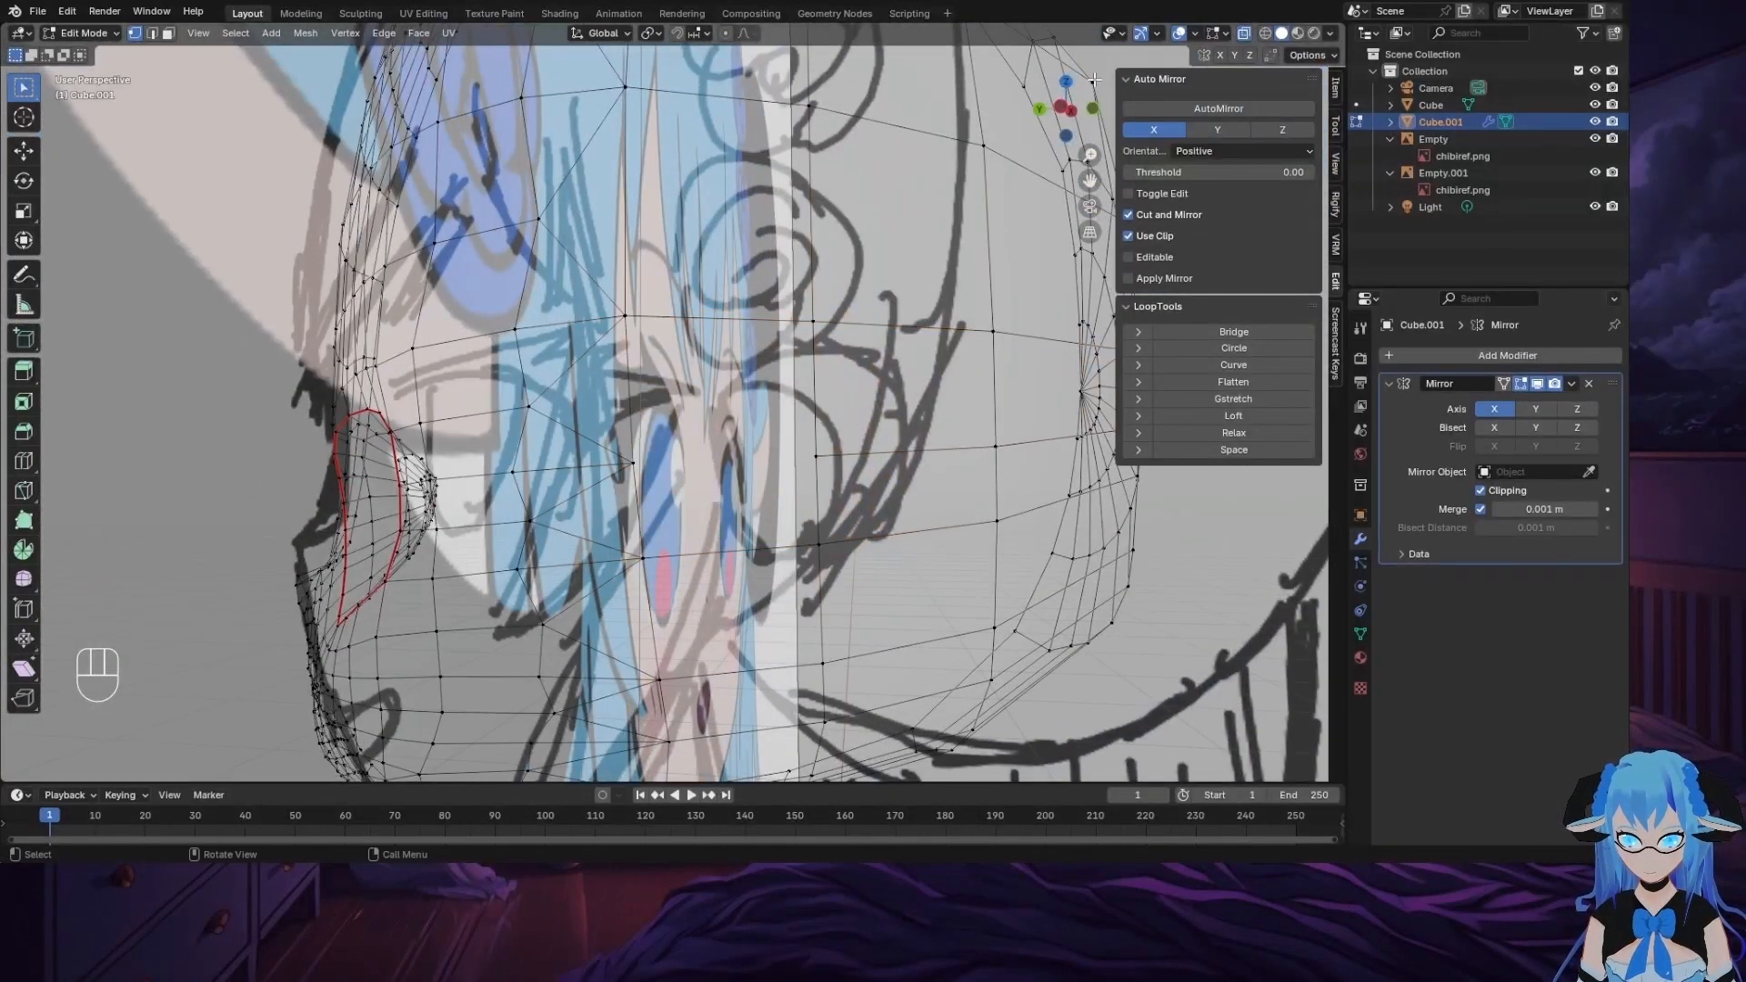
# Step: Turn off X-ray, select the vertices bordering the merged ear face with shortest paths and delete only the enclosed face
pyautogui.click(1244, 34)
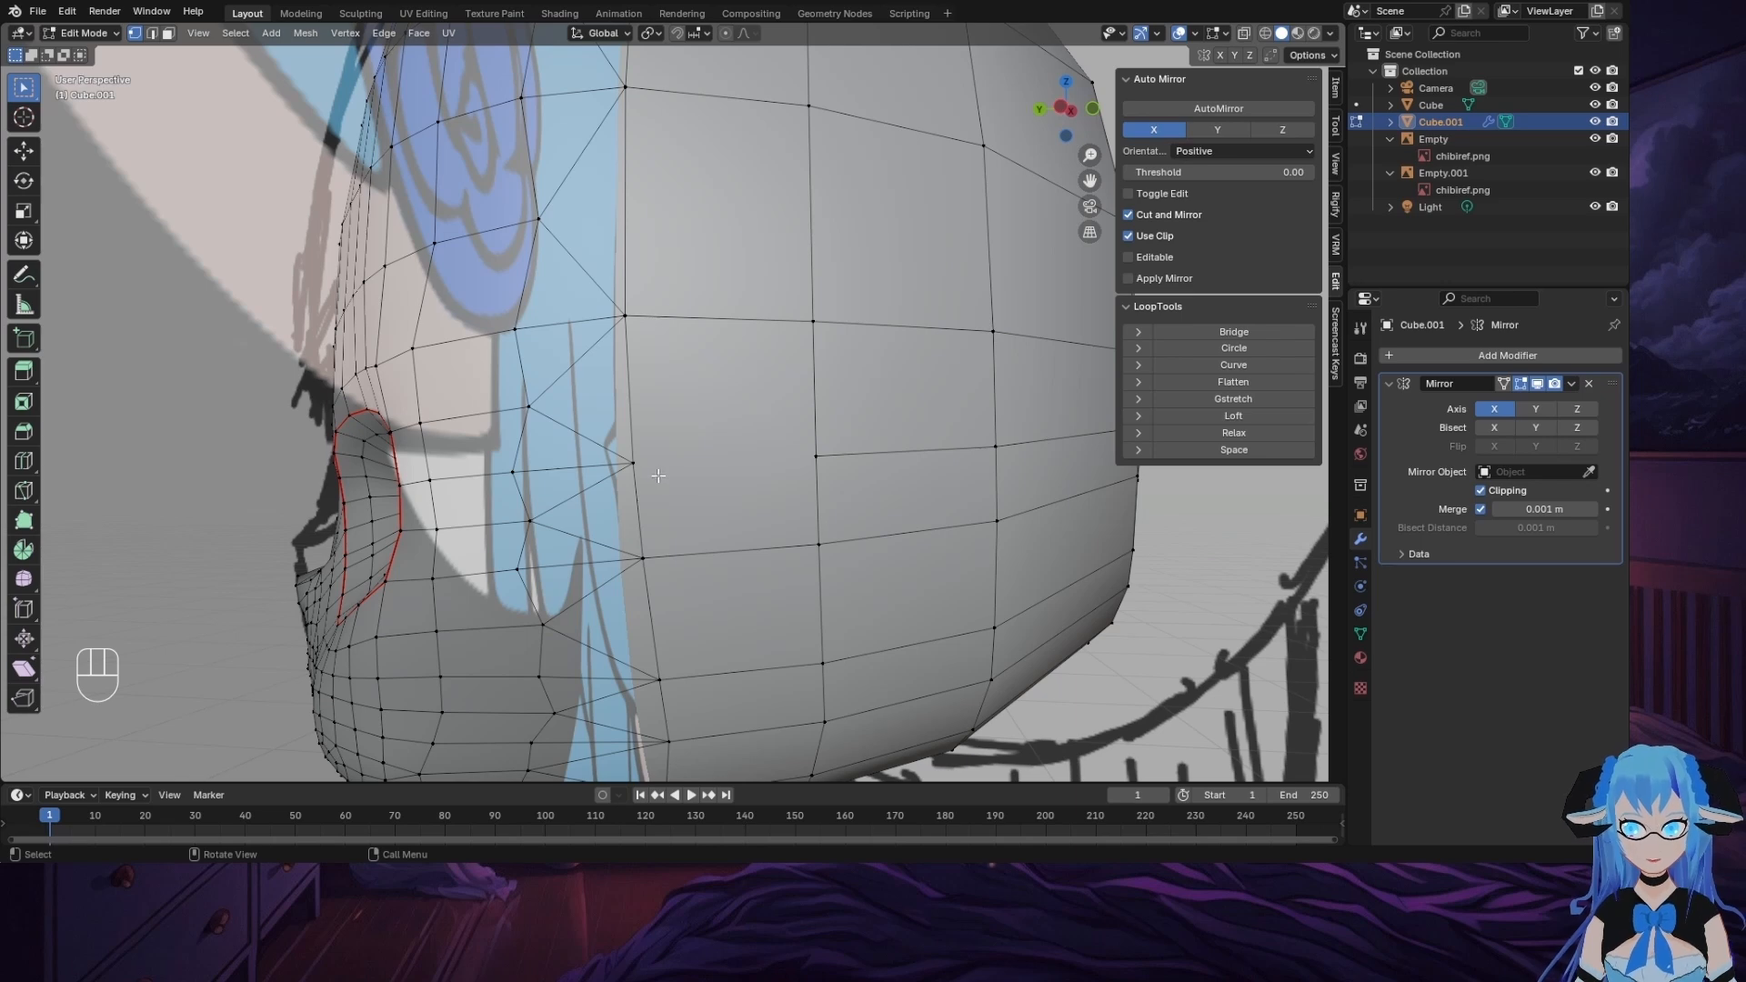
pyautogui.click(632, 462)
pyautogui.keyDown('ctrl'); pyautogui.click(643, 557); pyautogui.keyUp('ctrl')
pyautogui.keyDown('ctrl'); pyautogui.click(819, 544); pyautogui.keyUp('ctrl')
pyautogui.keyDown('ctrl'); pyautogui.click(811, 321); pyautogui.keyUp('ctrl')
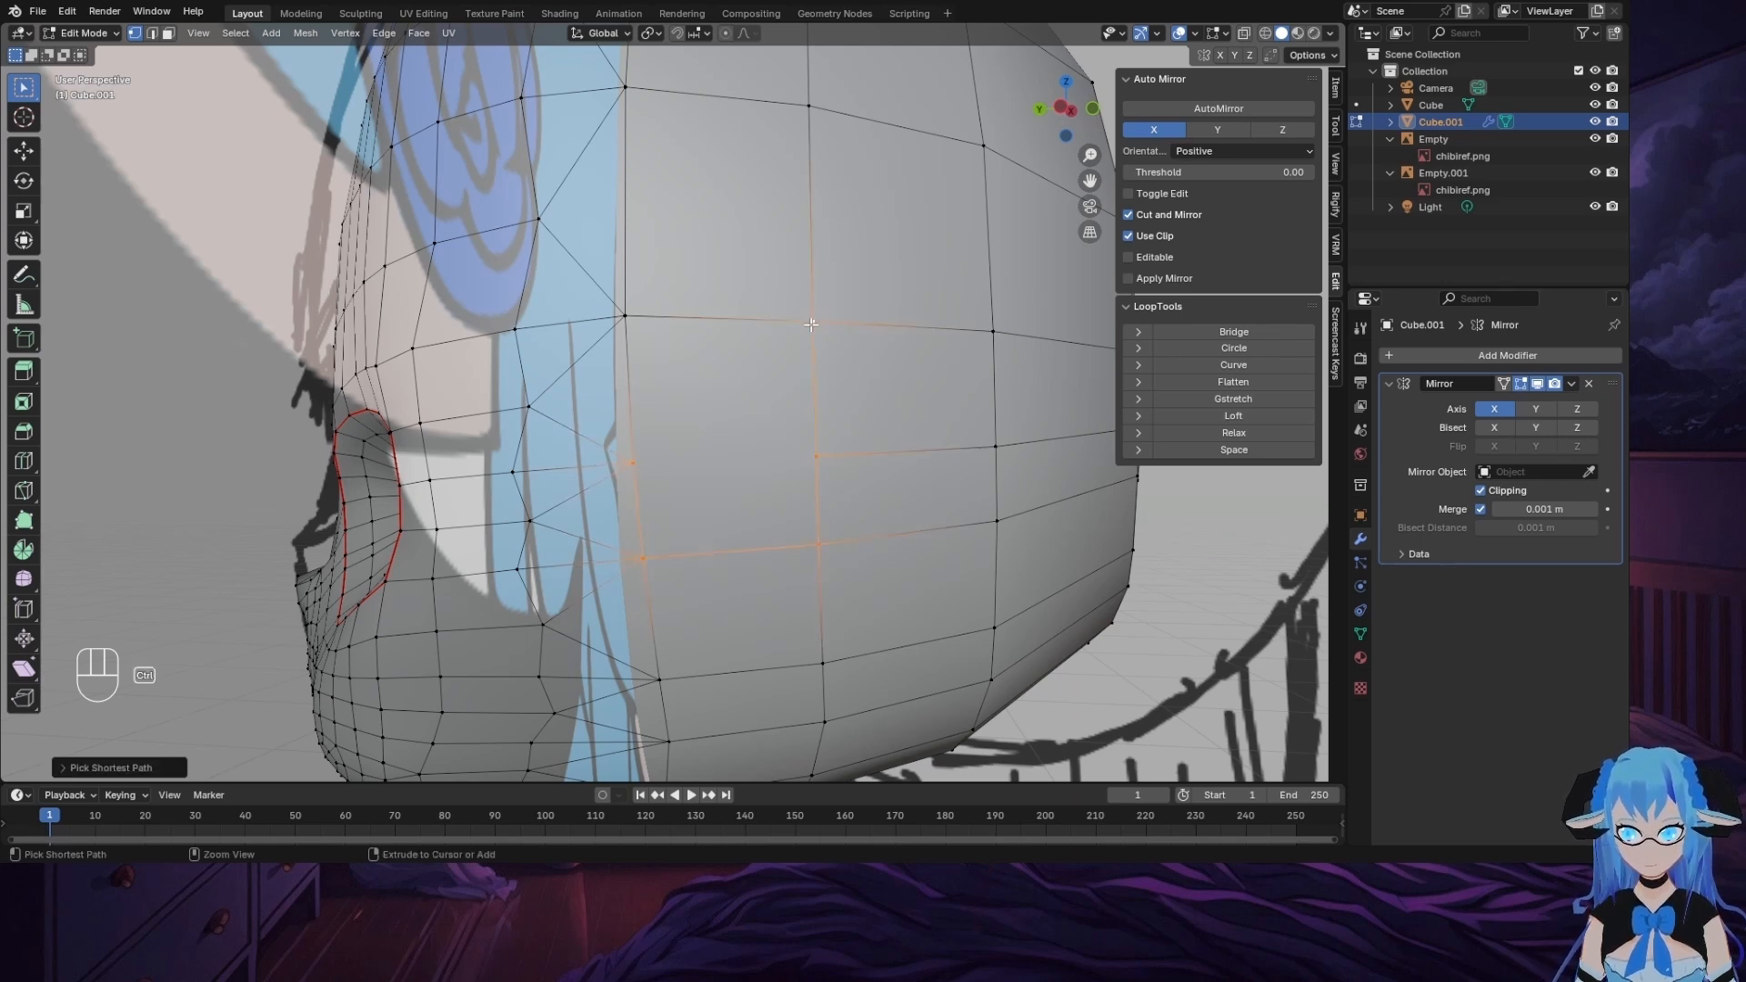
pyautogui.keyDown('ctrl'); pyautogui.click(621, 317); pyautogui.keyUp('ctrl')
pyautogui.press('x')
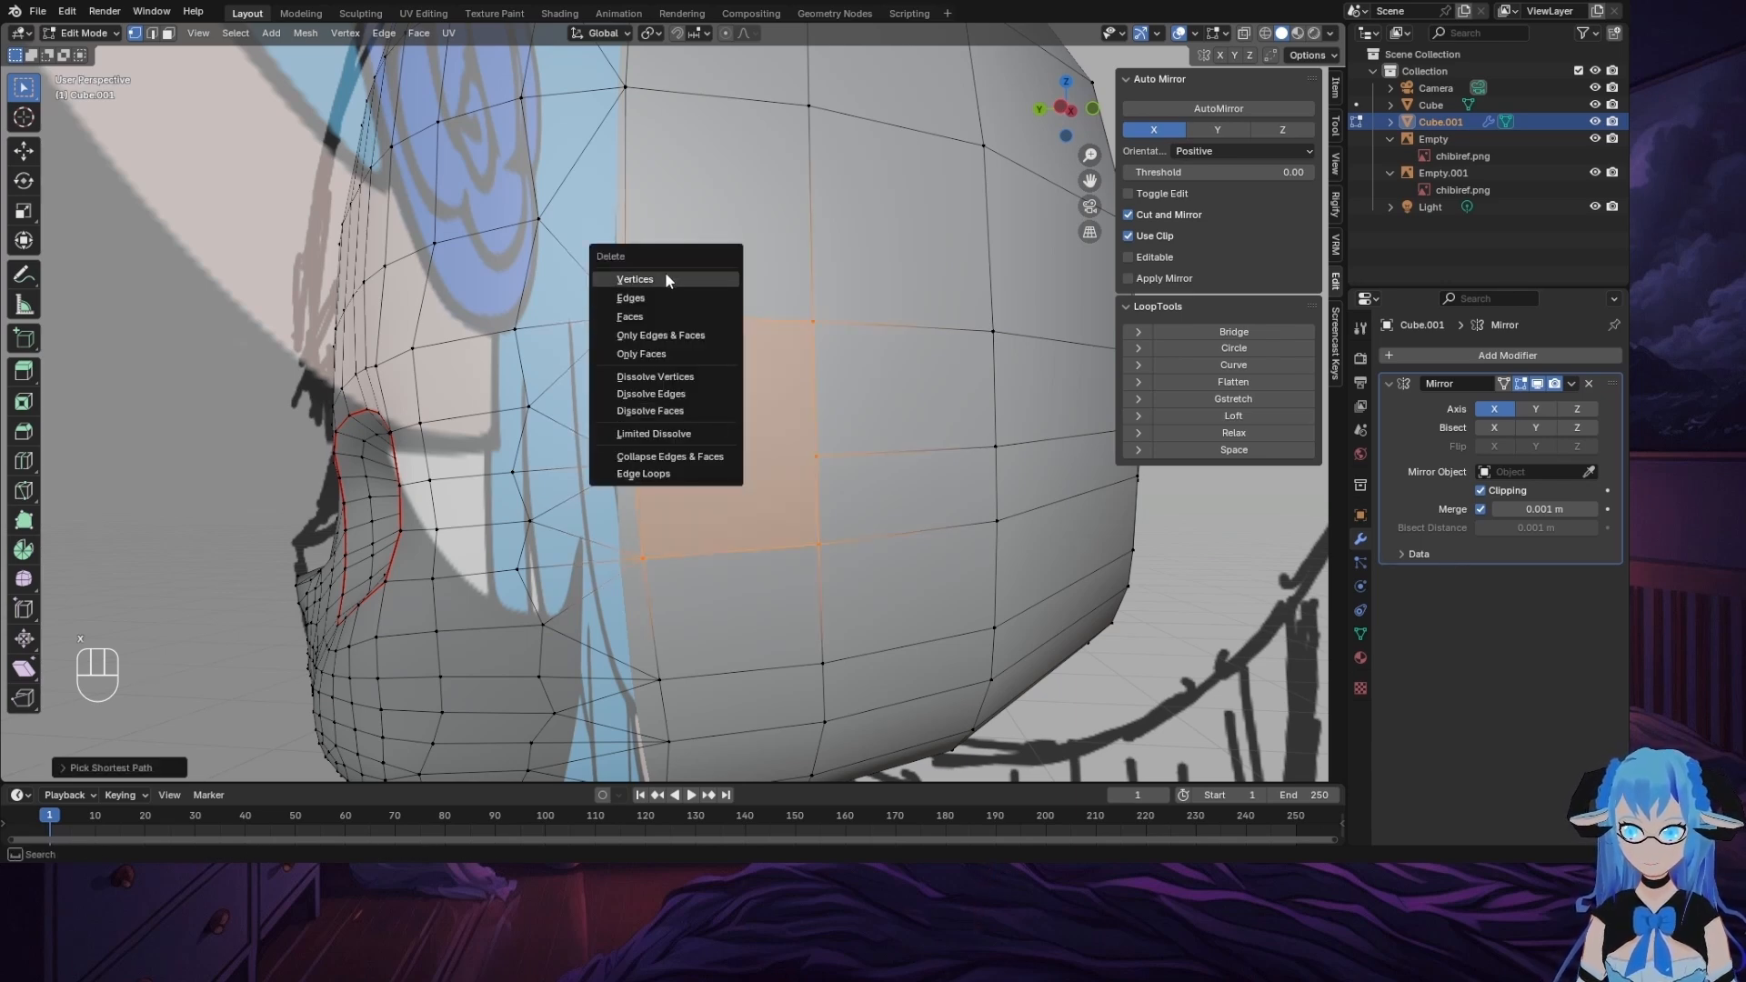
pyautogui.click(671, 354)
# Step: Select the edge loop around the ear hole, extrude it in place and scale the new loop inward
pyautogui.moveTo(671, 354); pyautogui.dragTo(825, 489, button='middle')
pyautogui.keyDown('alt'); pyautogui.click(853, 545); pyautogui.keyUp('alt')
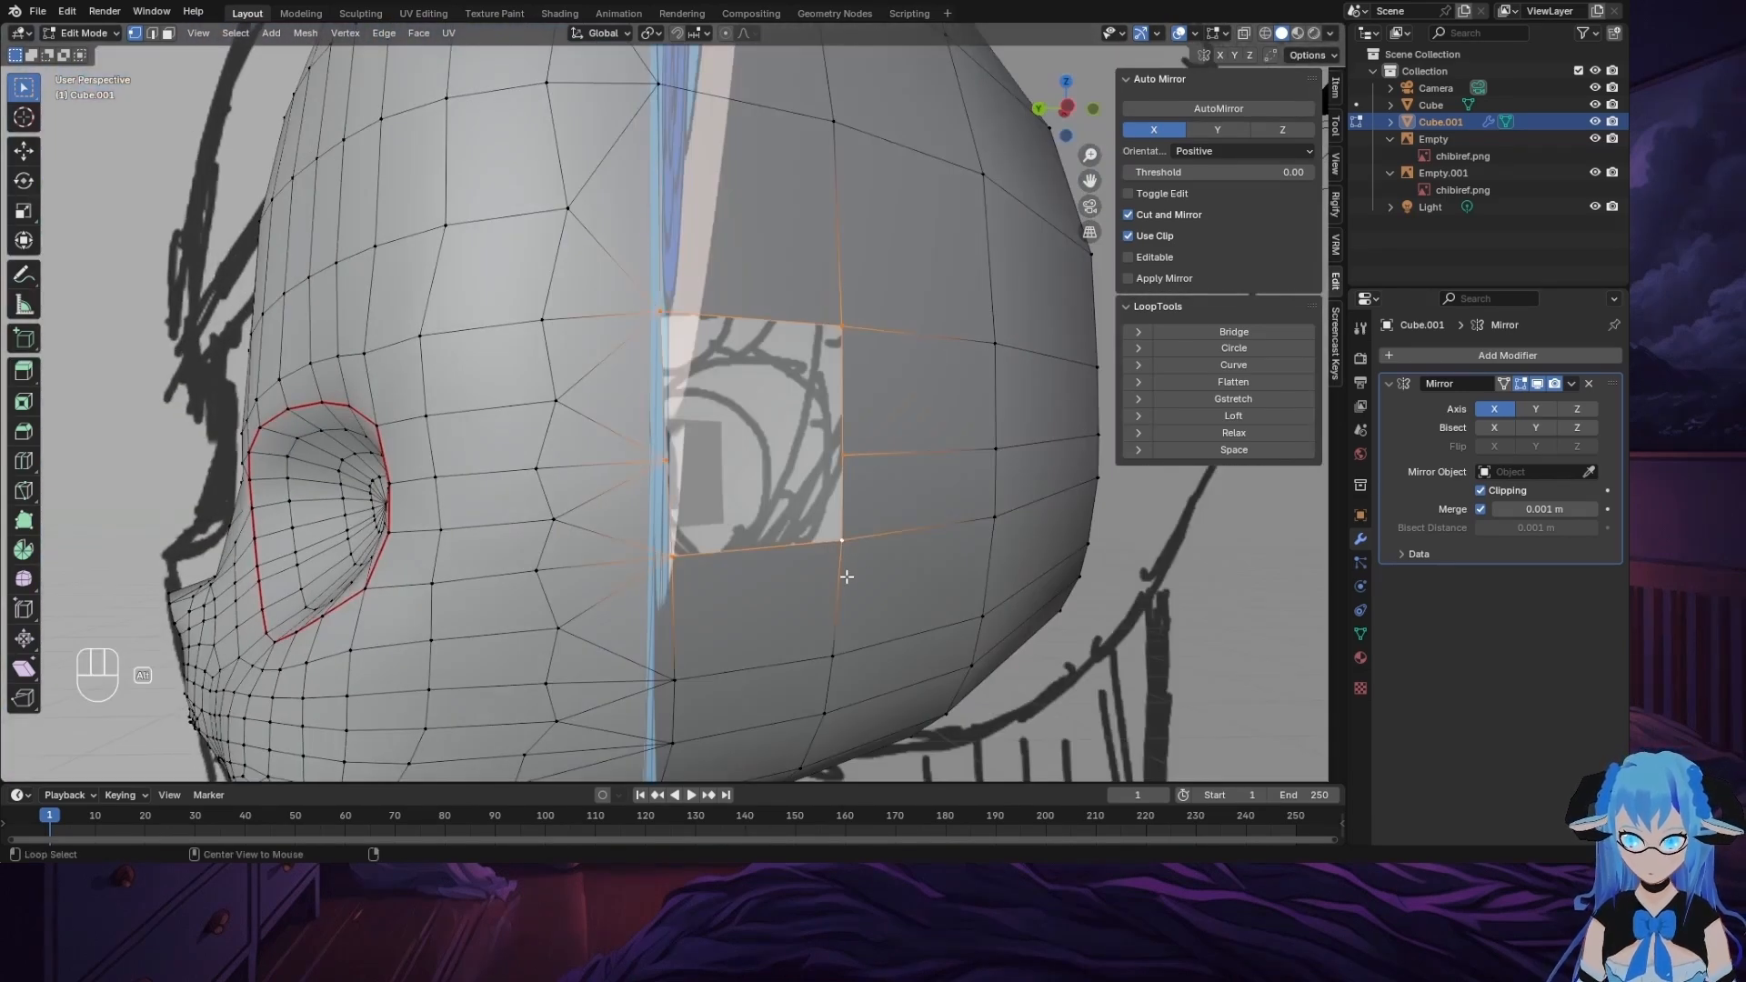
pyautogui.press('e')
pyautogui.rightClick(905, 541)
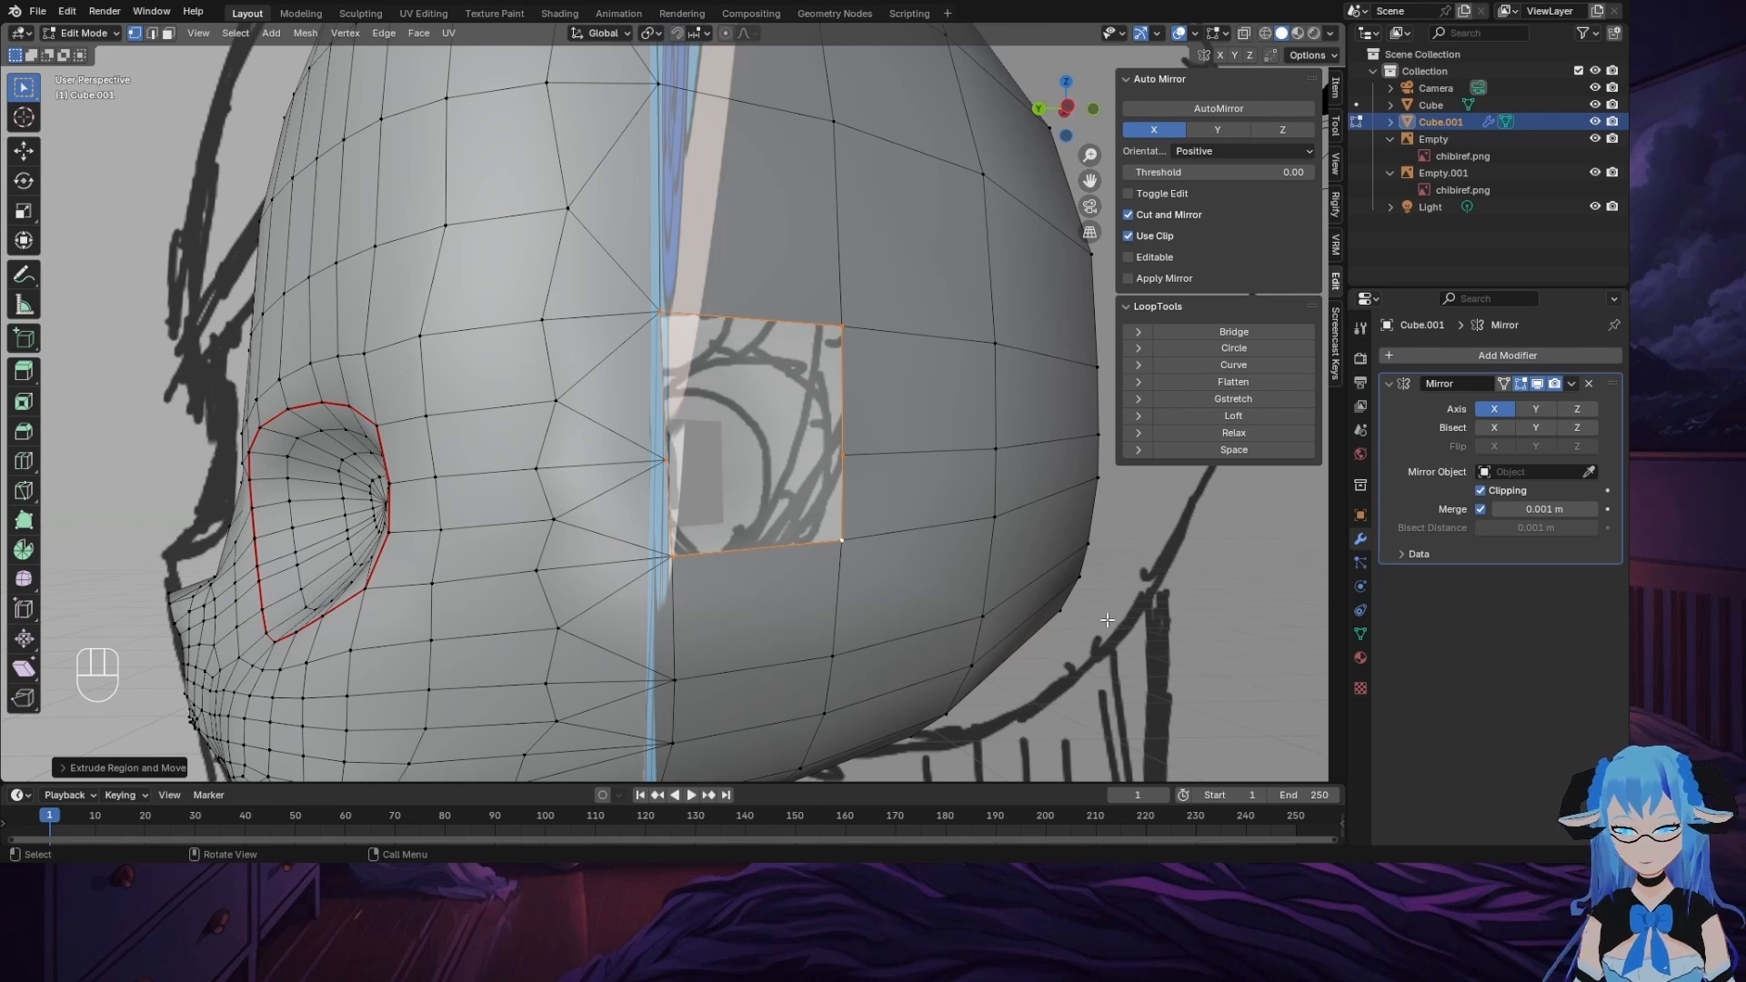
pyautogui.press('s')
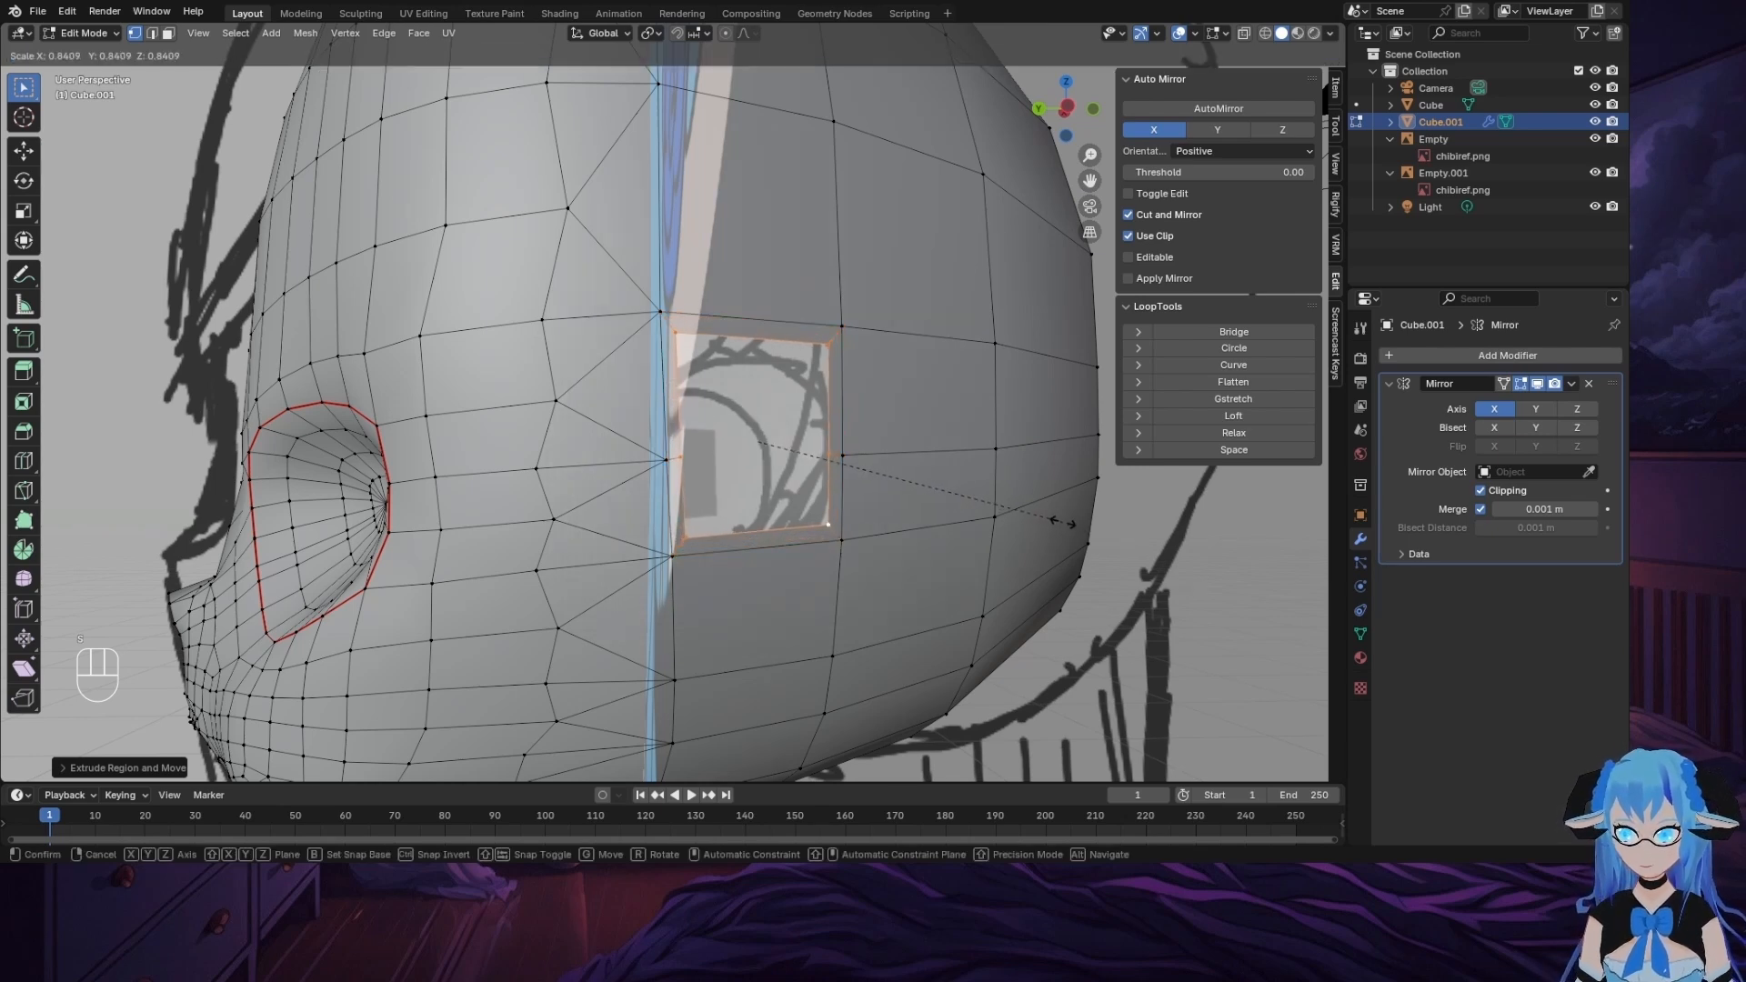
pyautogui.click(1041, 512)
pyautogui.press('s')
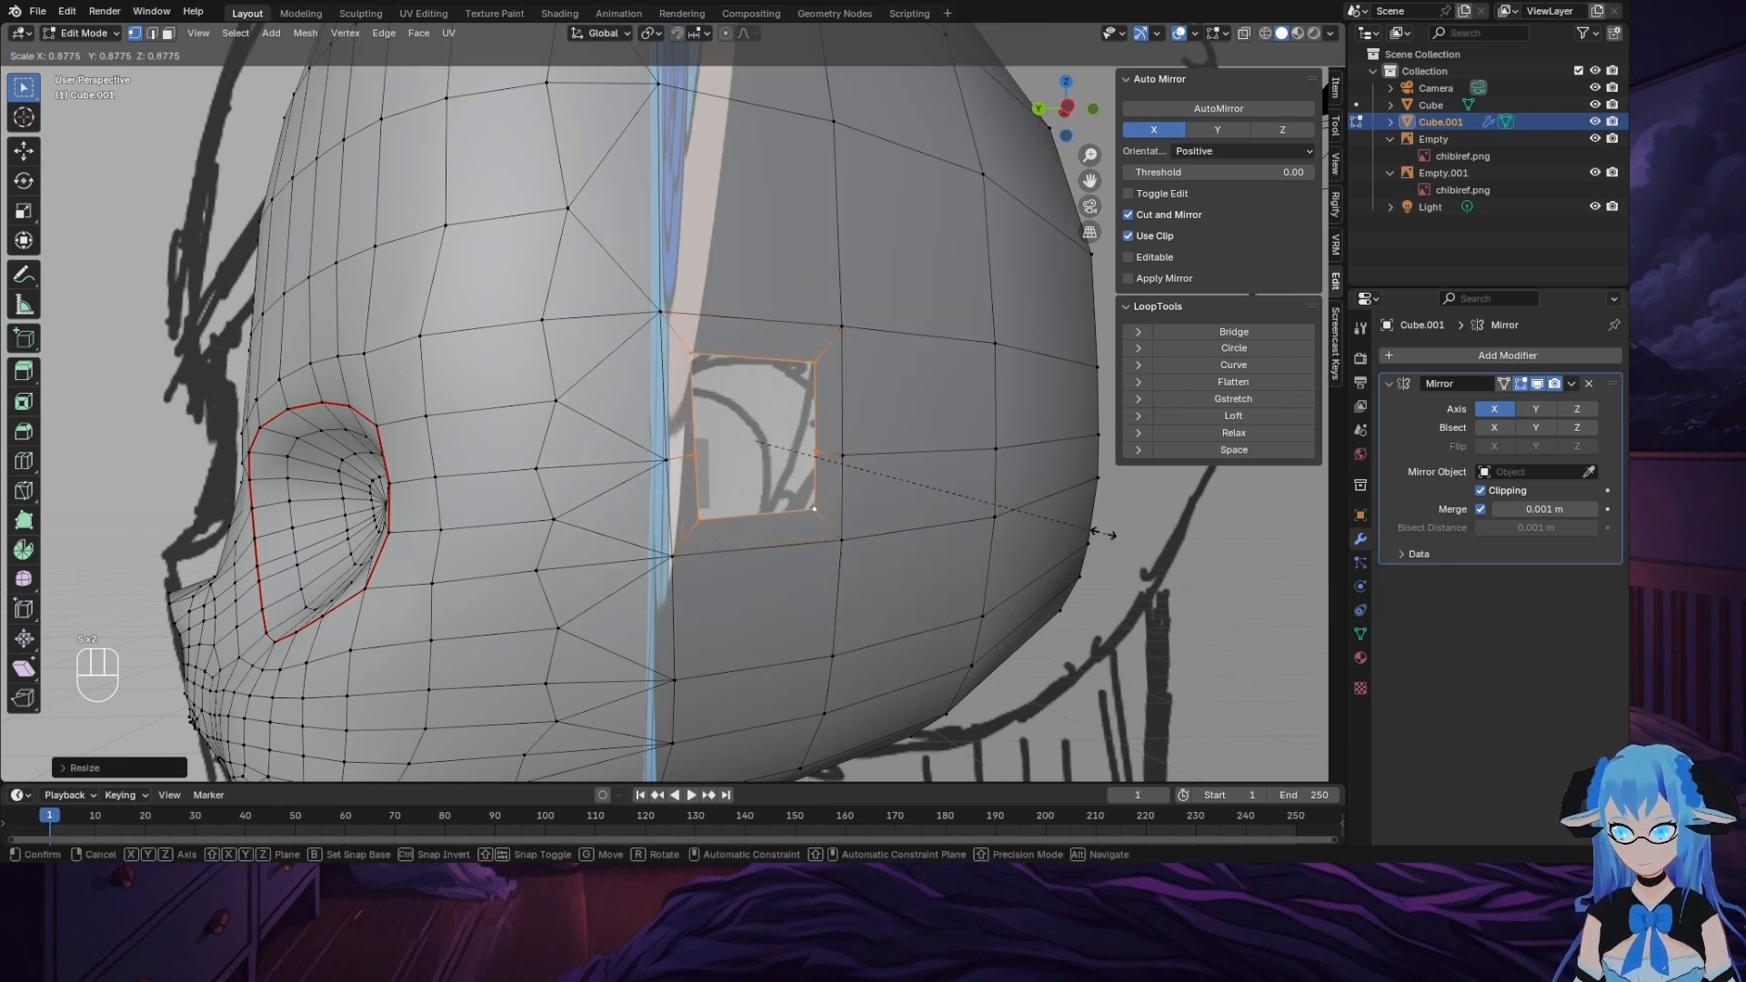
pyautogui.click(1082, 528)
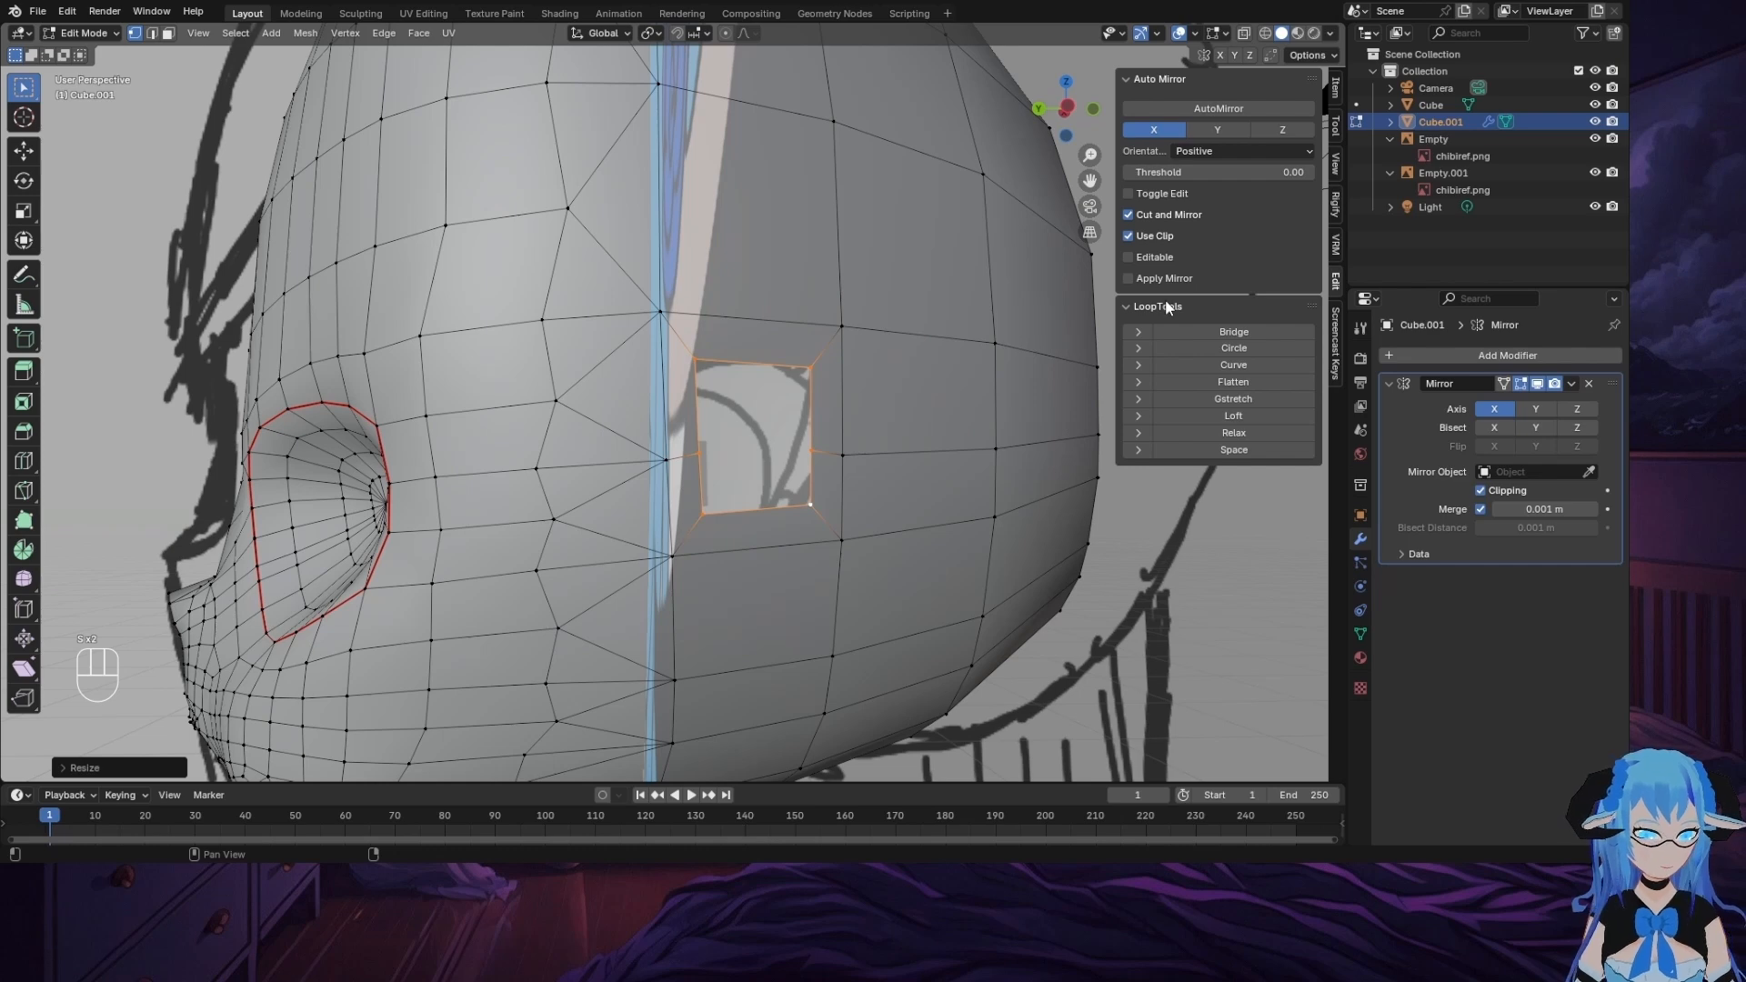
# Step: Make the inner ear loop circular with LoopTools Circle and rotate it about -20° in left orthographic view
pyautogui.click(1219, 348)
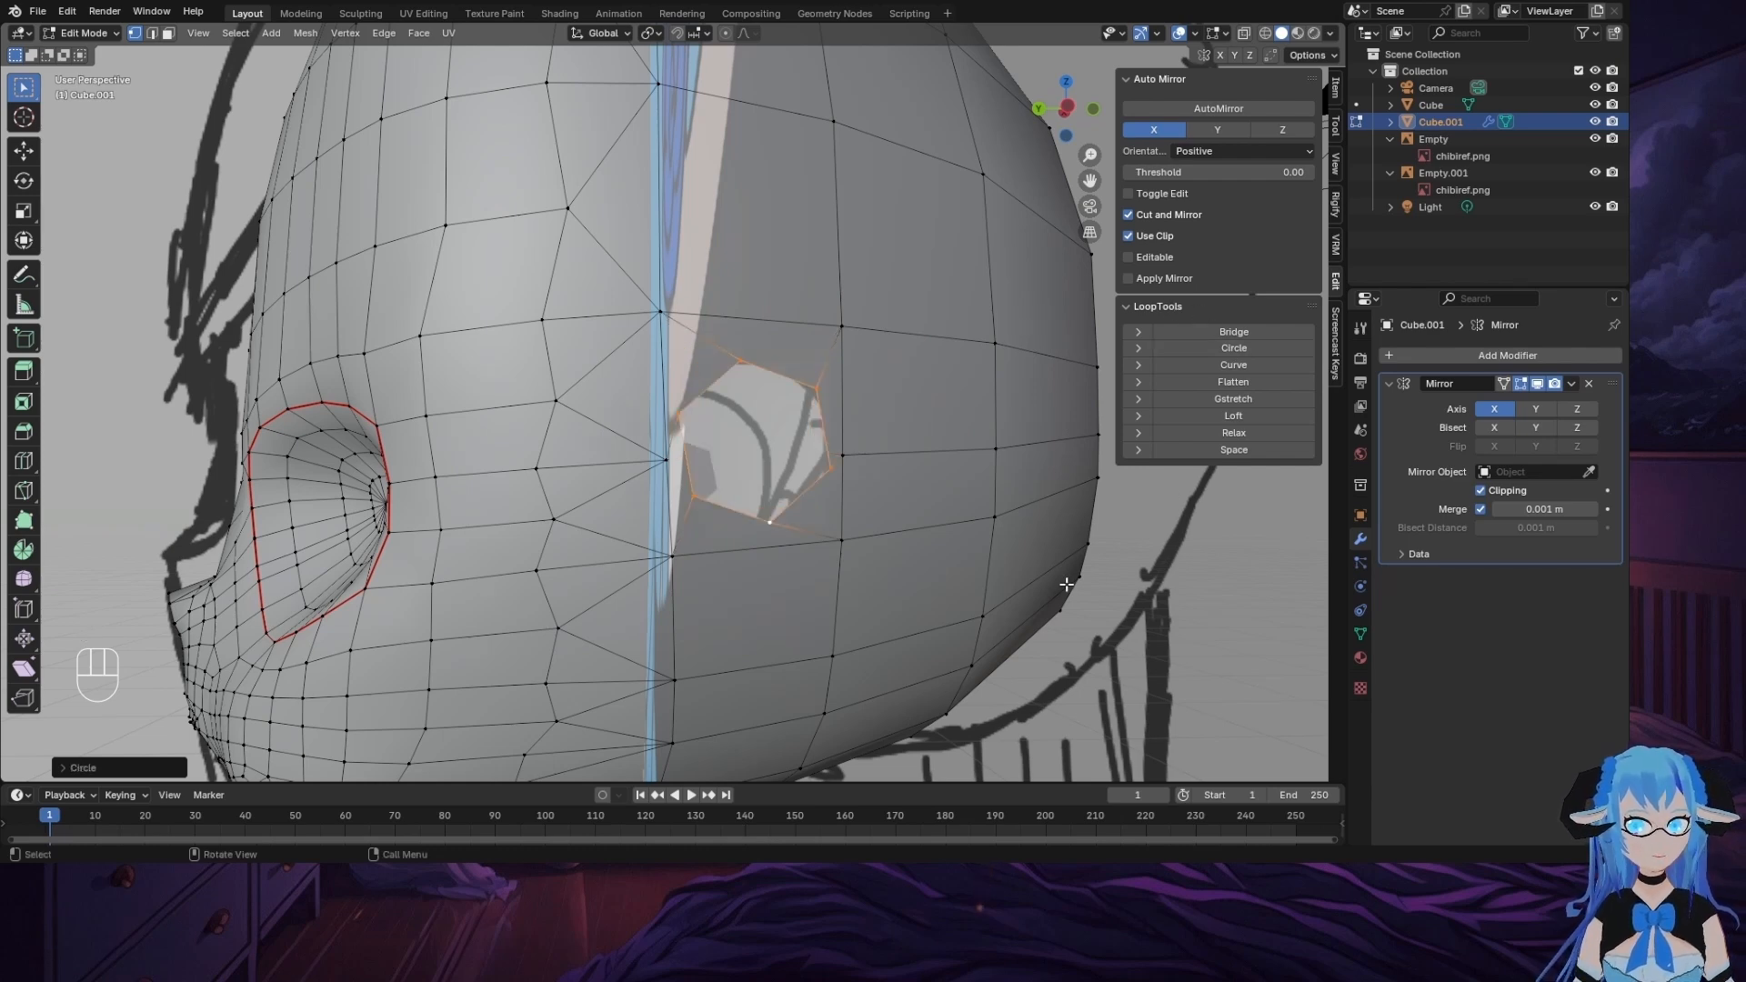
pyautogui.click(1066, 108)
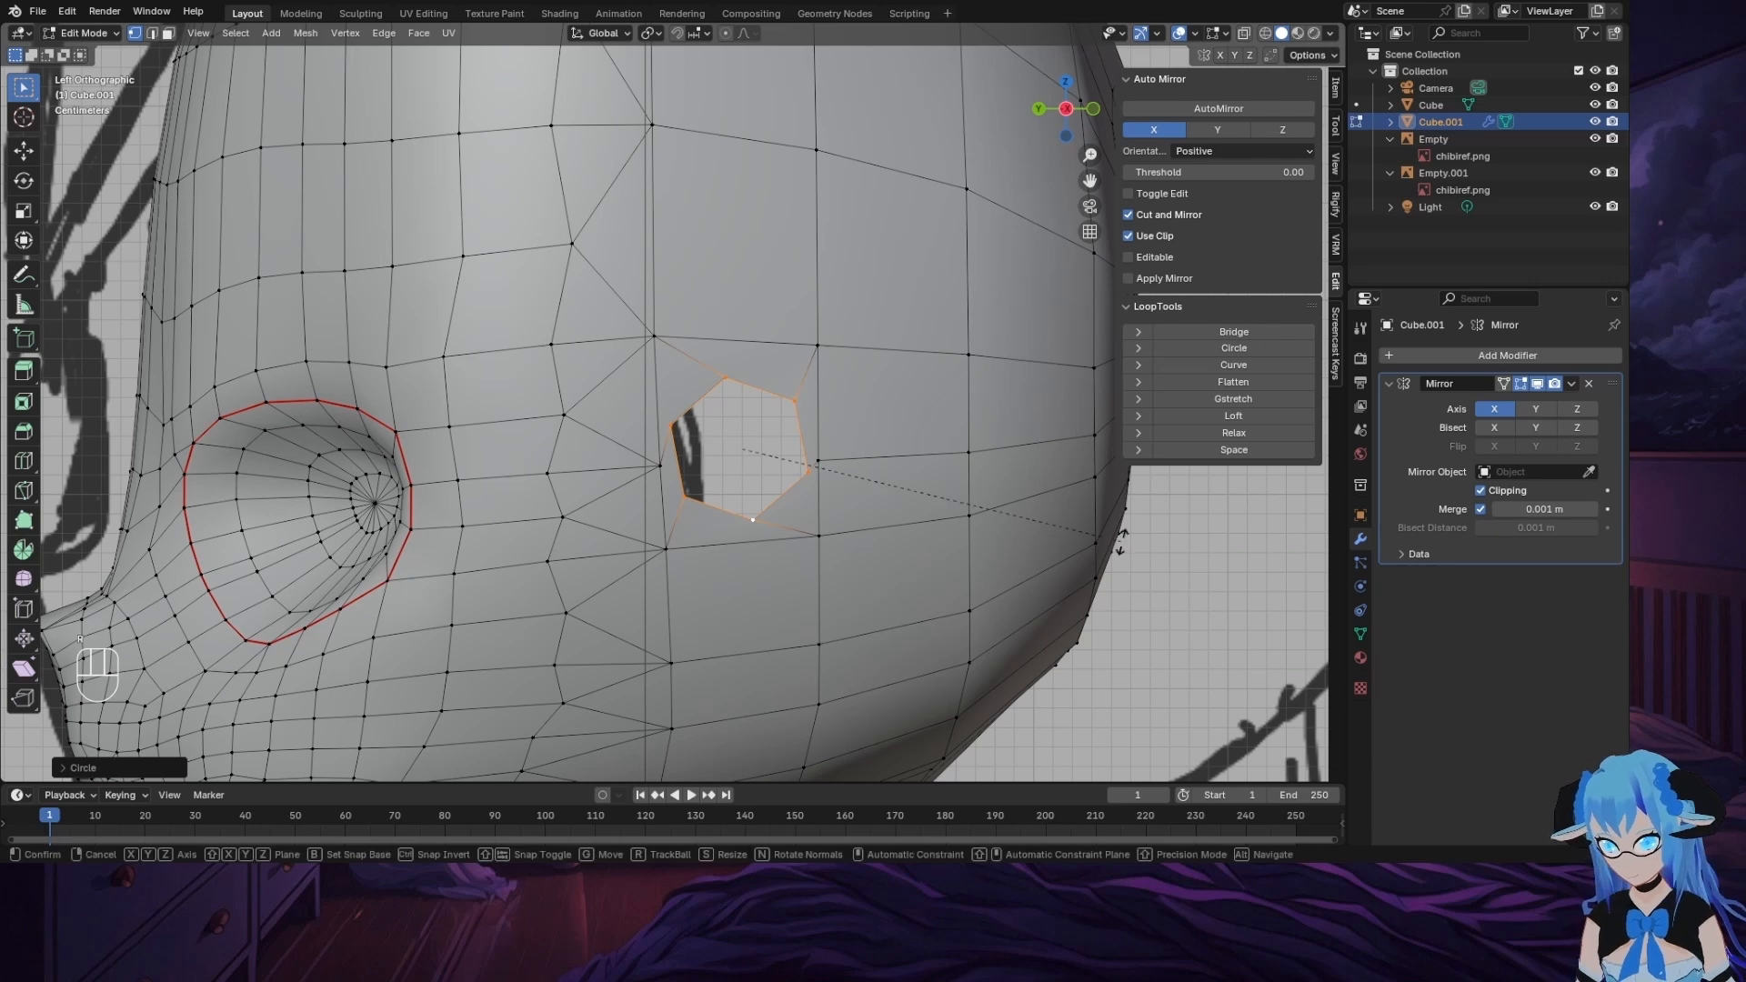
pyautogui.press('r')
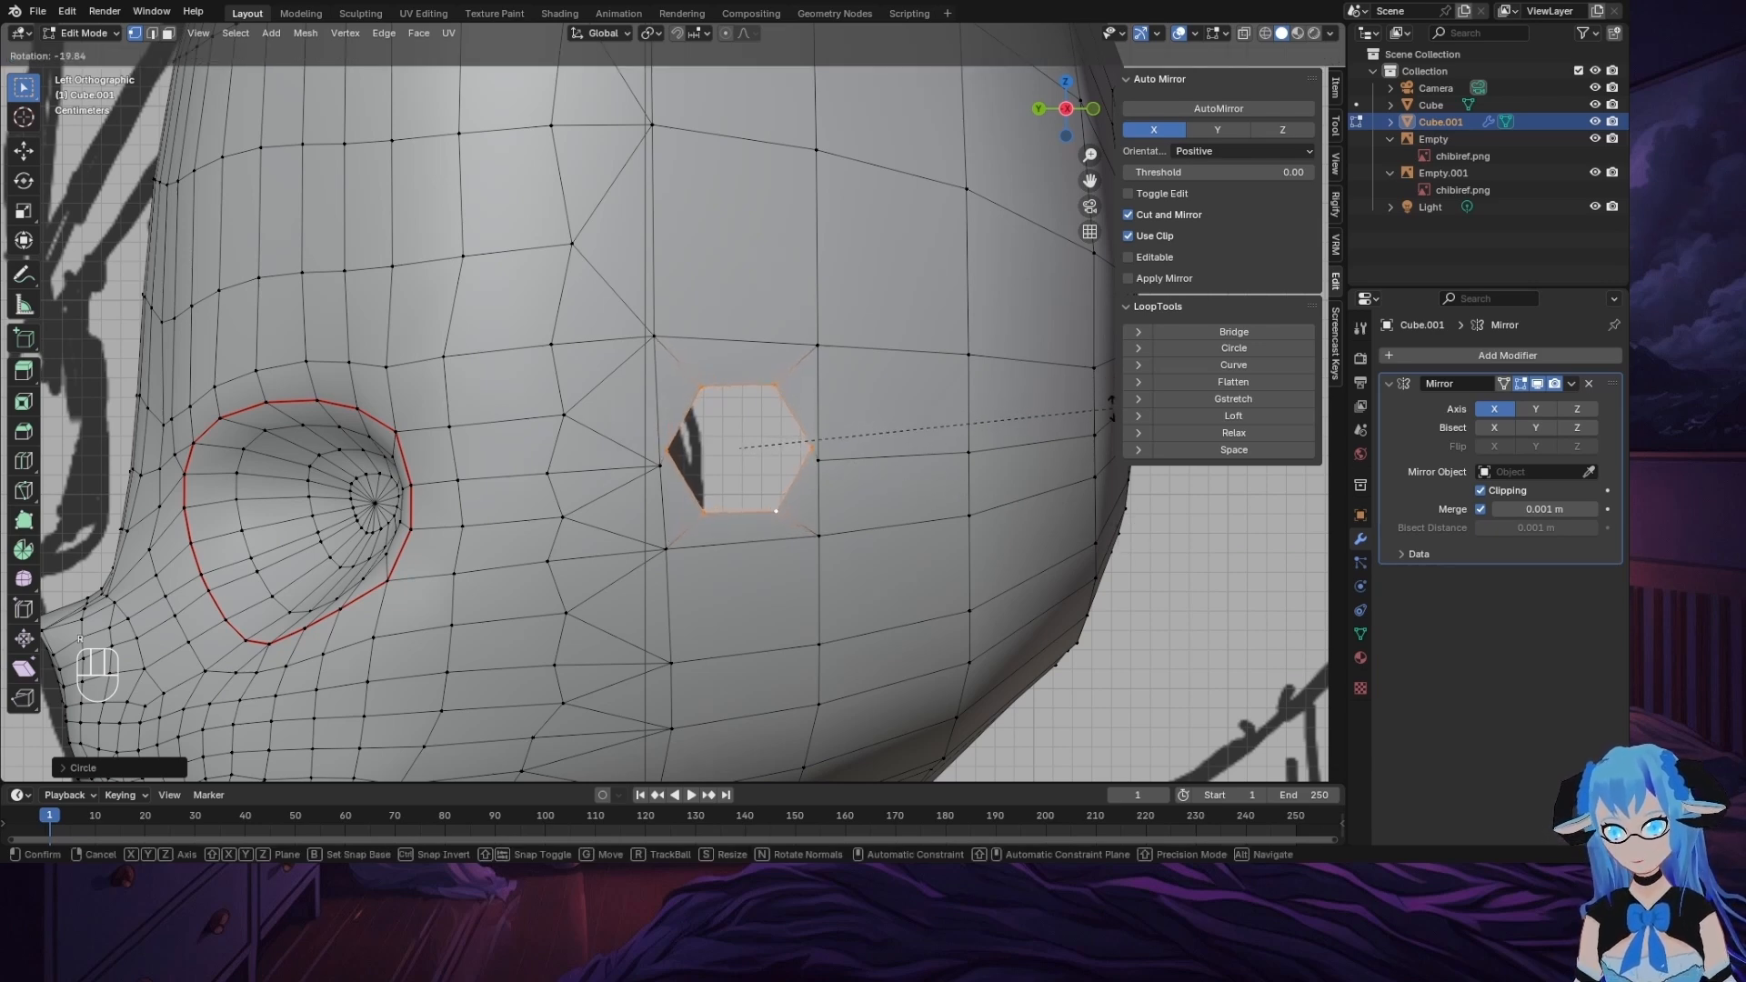
pyautogui.click(1111, 410)
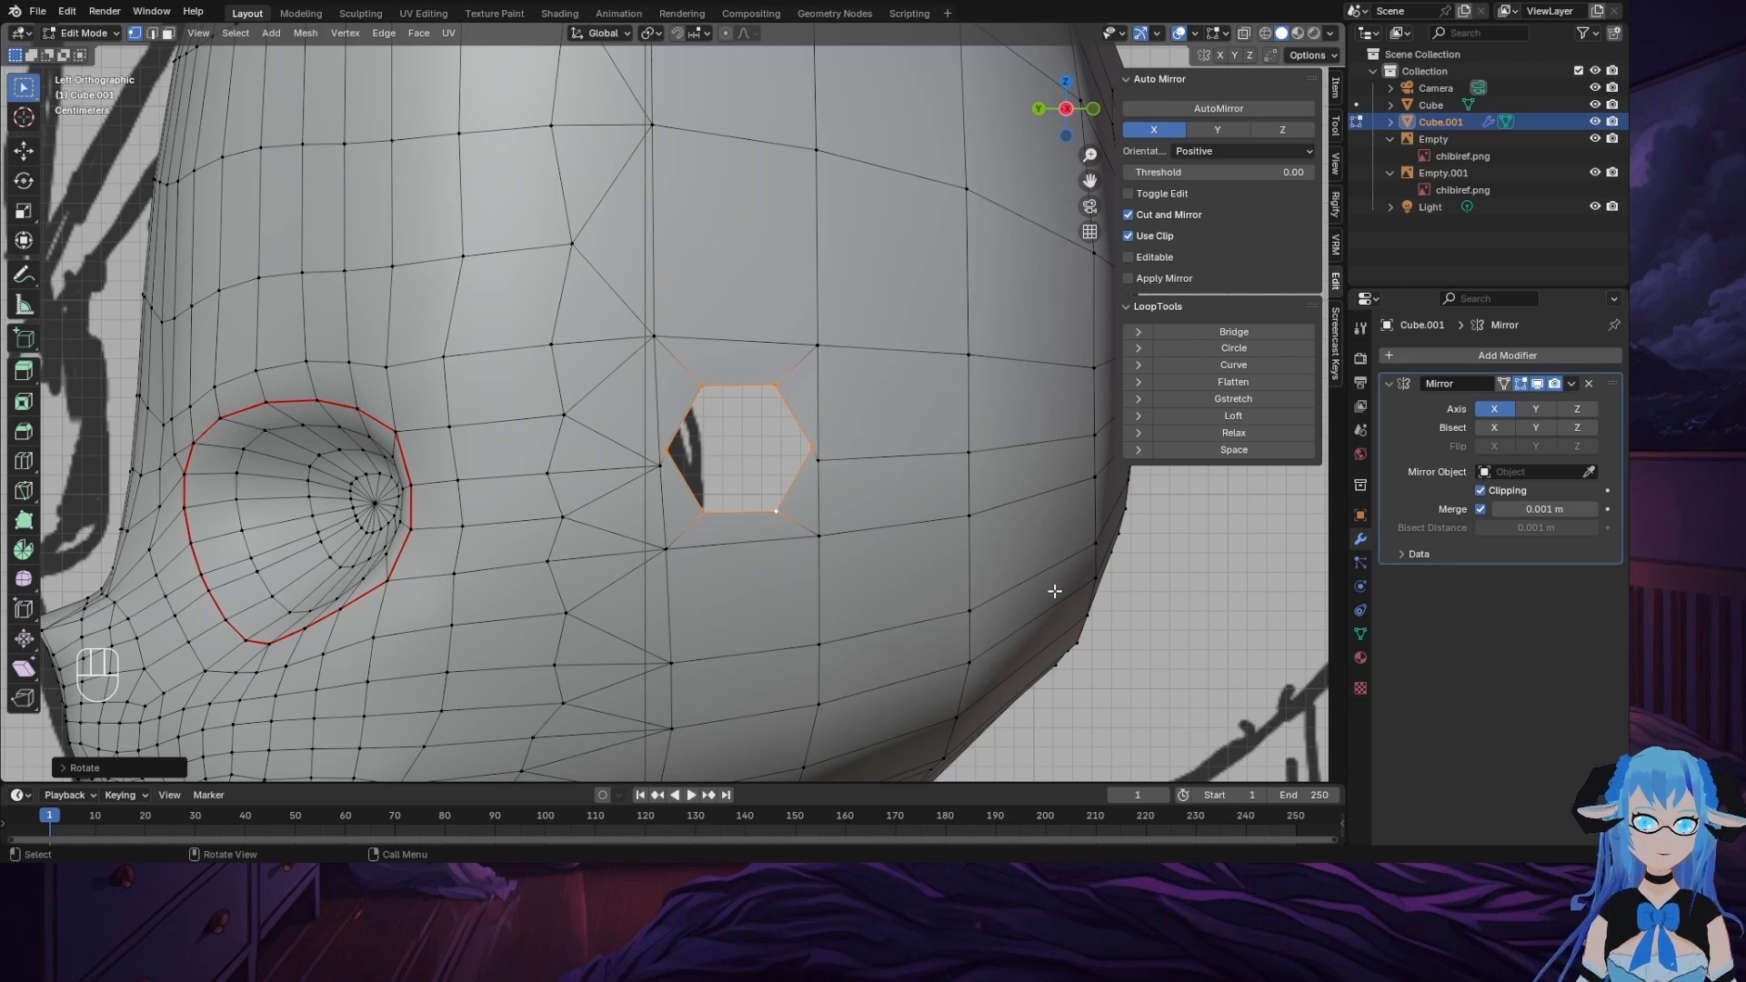
# Step: Undo the rotation, circle, scaling, extrusion, face deletion and border selection of the ear opening
pyautogui.hotkey('ctrl', 'z')
pyautogui.hotkey('ctrl', 'z')
pyautogui.hotkey('ctrl', 'z')
pyautogui.hotkey('ctrl', 'z')
pyautogui.hotkey('ctrl', 'z')
pyautogui.hotkey('ctrl', 'z')
pyautogui.hotkey('ctrl', 'z')
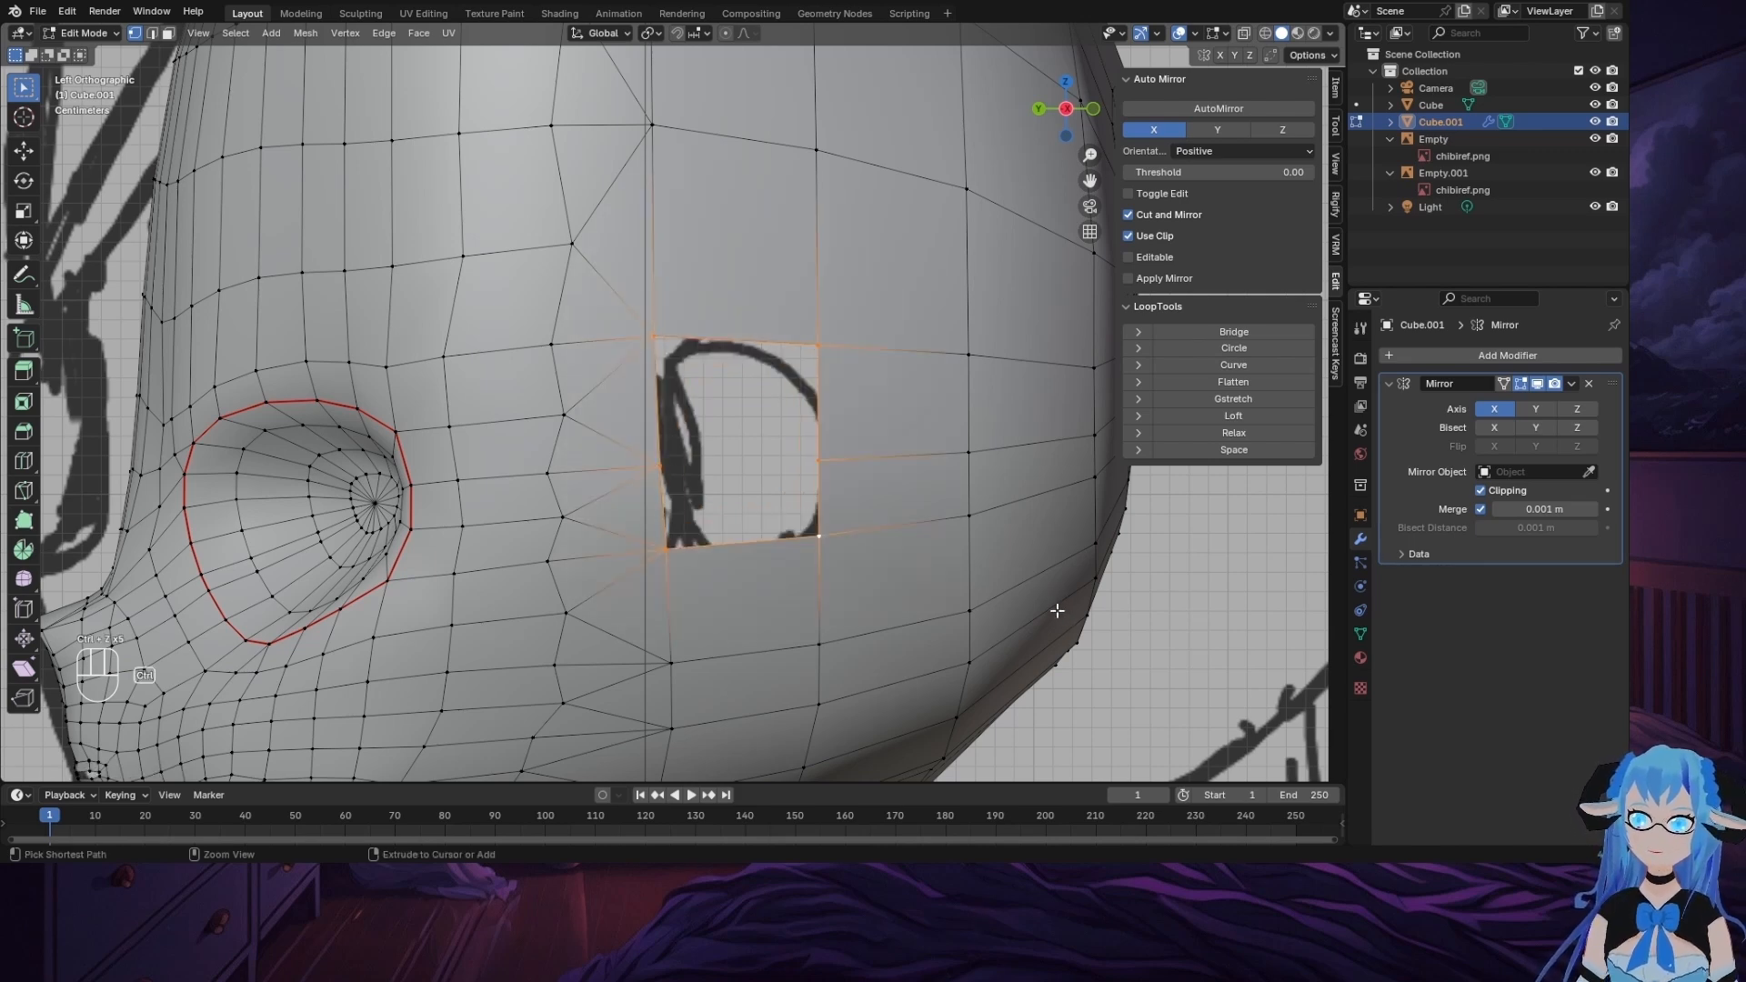
pyautogui.hotkey('ctrl', 'z')
pyautogui.hotkey('ctrl', 'z')
pyautogui.hotkey('ctrl', 'z')
pyautogui.hotkey('ctrl', 'z')
pyautogui.hotkey('ctrl', 'z')
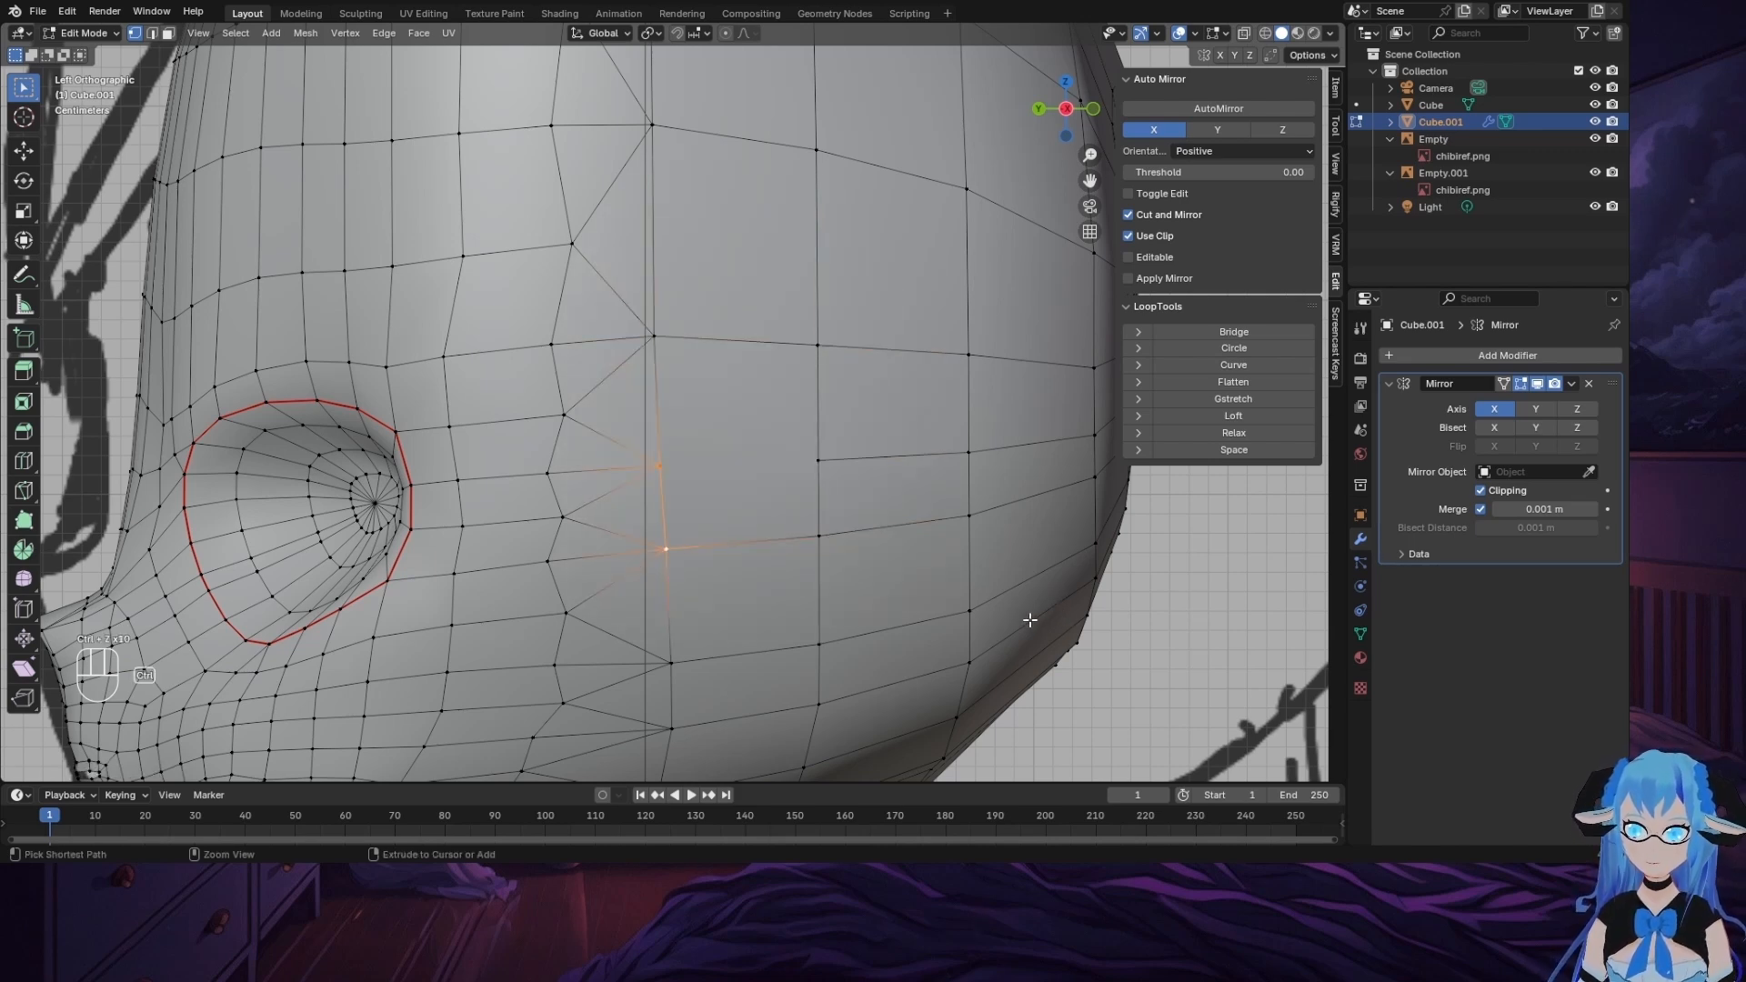
pyautogui.hotkey('ctrl', 'z')
pyautogui.hotkey('ctrl', 'z')
pyautogui.hotkey('ctrl', 'z')
pyautogui.hotkey('ctrl', 'z')
pyautogui.hotkey('ctrl', 'z')
pyautogui.hotkey('ctrl', 'z')
pyautogui.hotkey('ctrl', 'z')
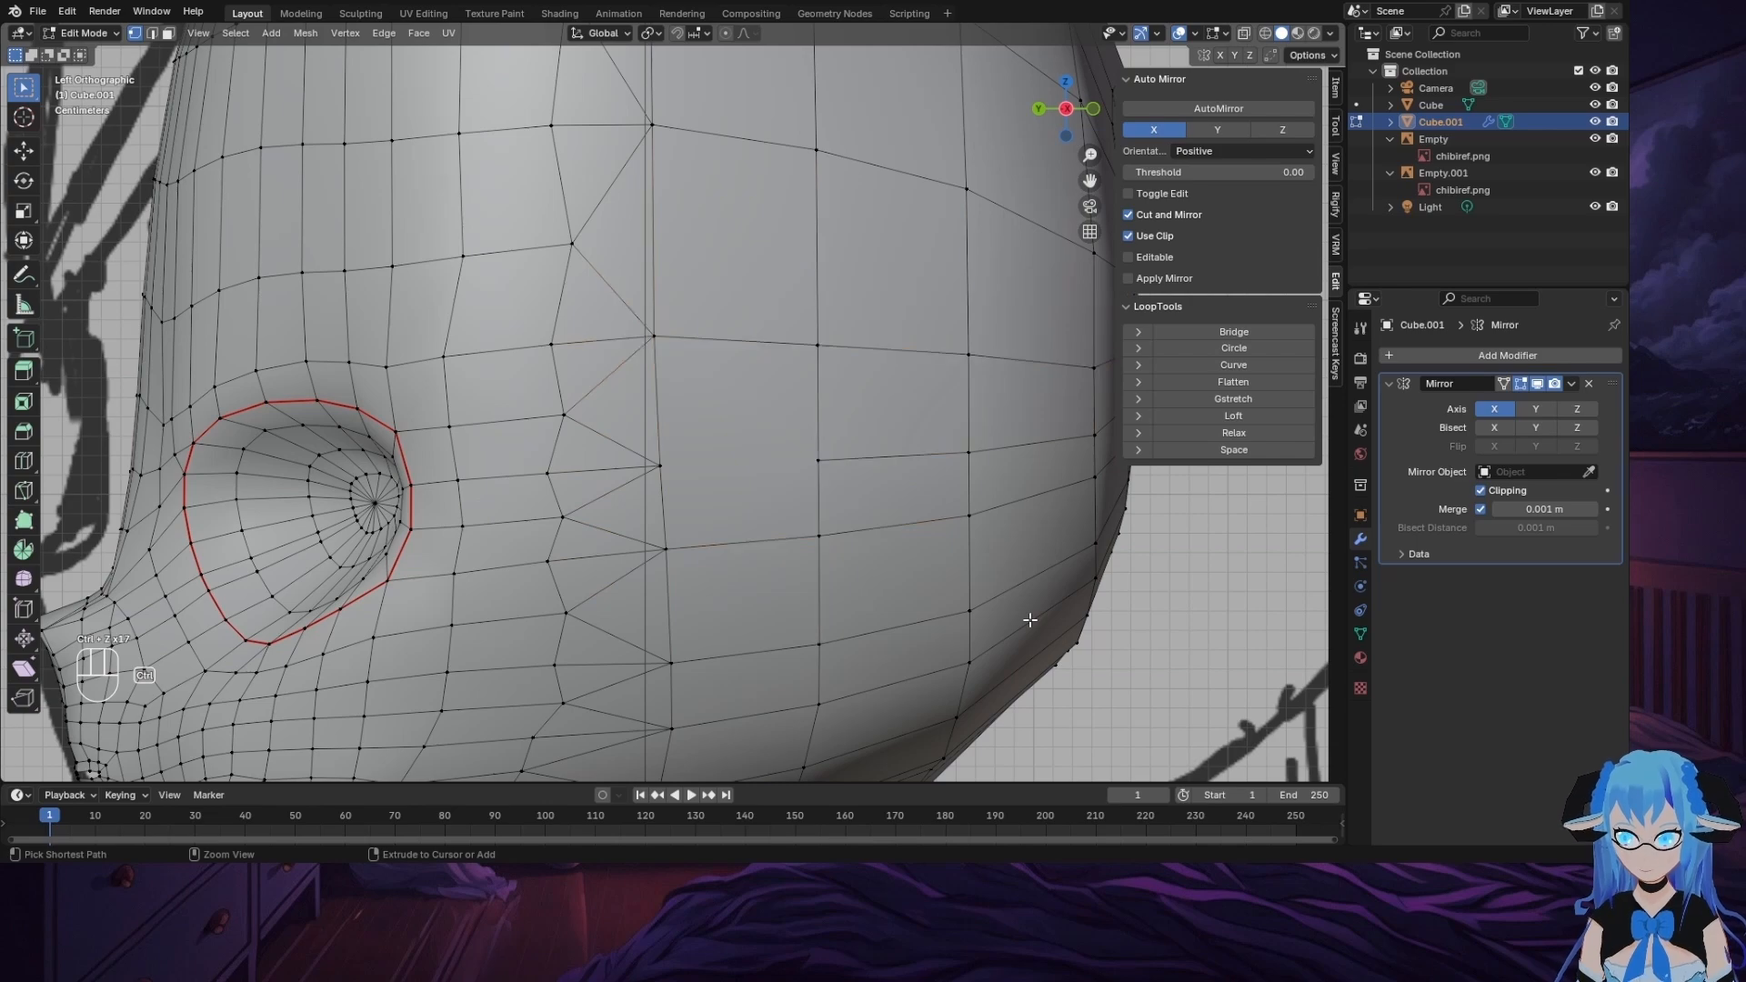
# Step: Clear the selection and show the whole head against the reference image in back orthographic view
pyautogui.click(832, 667)
pyautogui.moveTo(559, 652); pyautogui.dragTo(748, 632, button='middle')
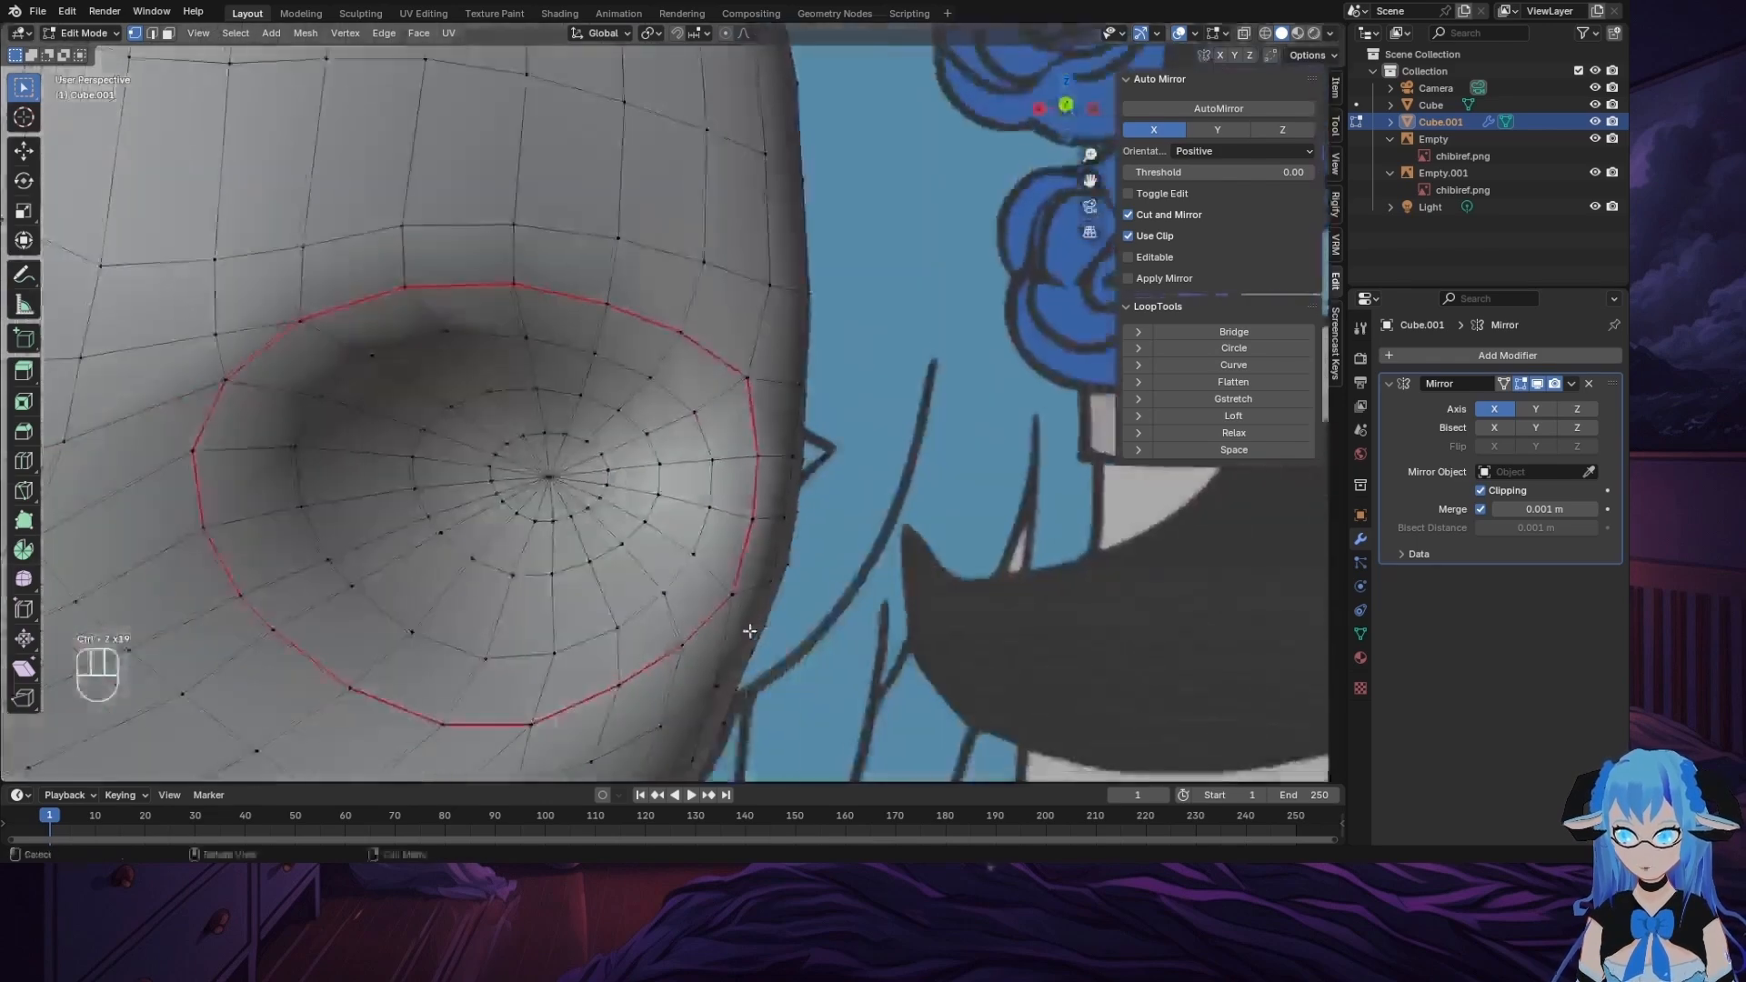
pyautogui.click(1066, 106)
pyautogui.scroll(-3, 955, 502)
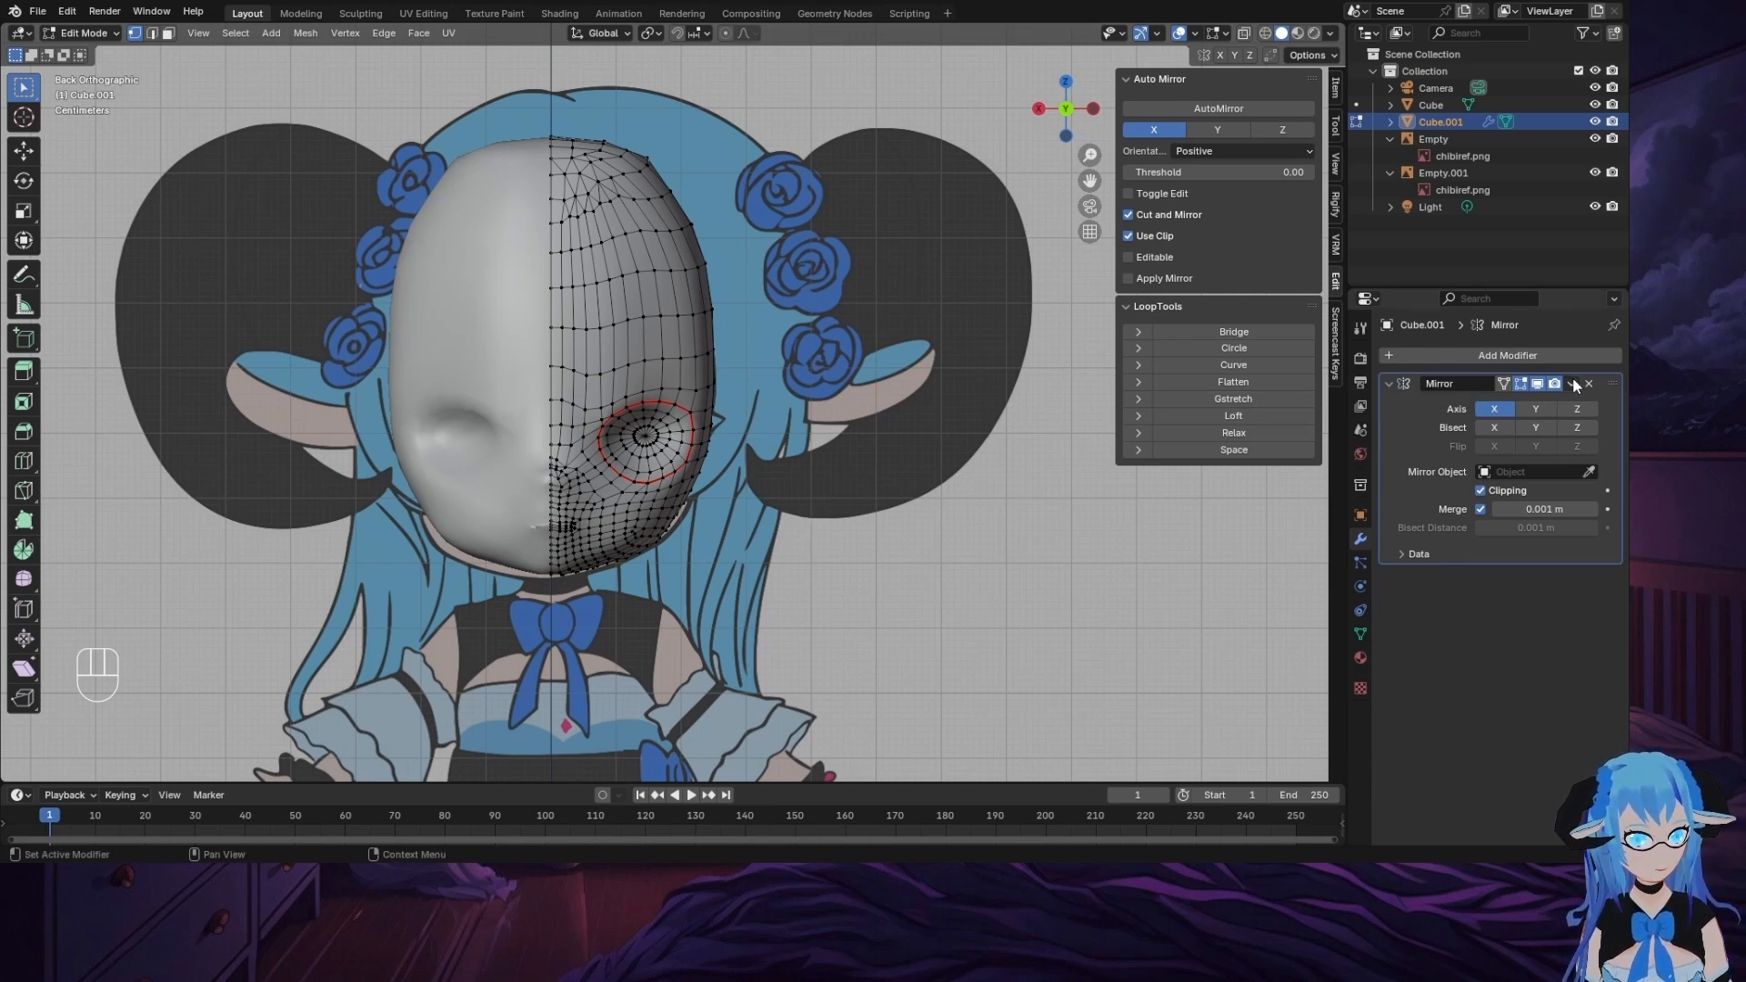
pyautogui.click(1463, 353)
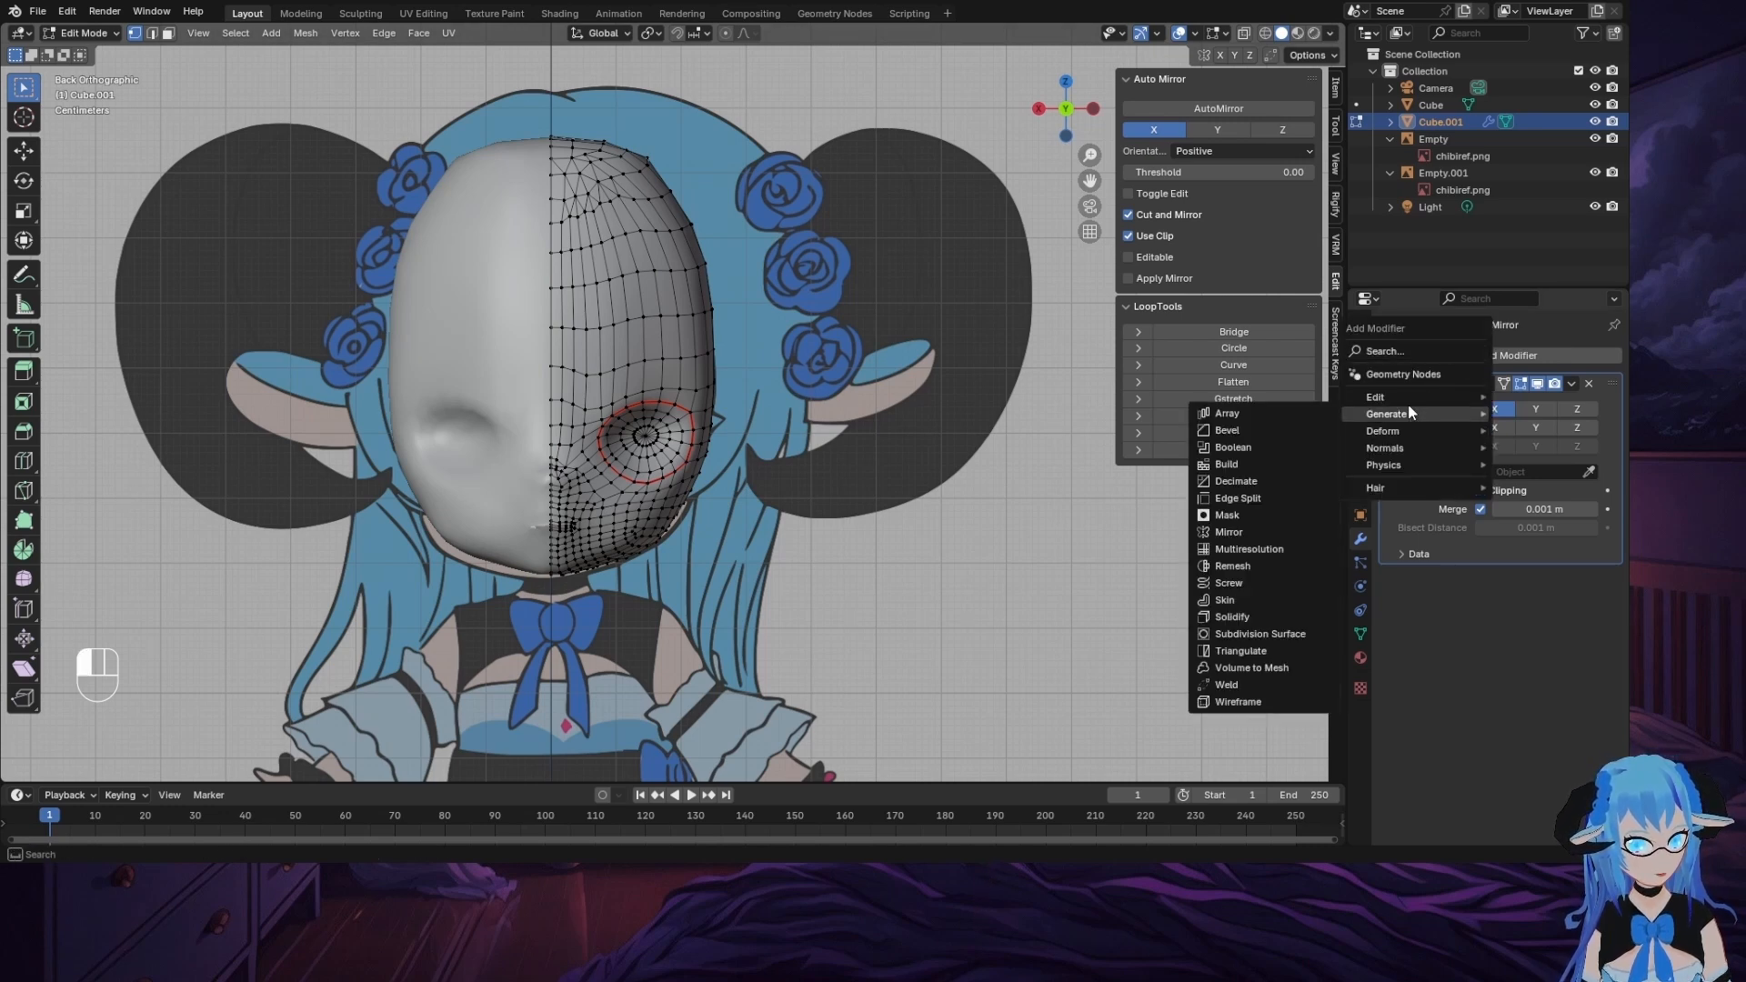
pyautogui.moveTo(1405, 413)
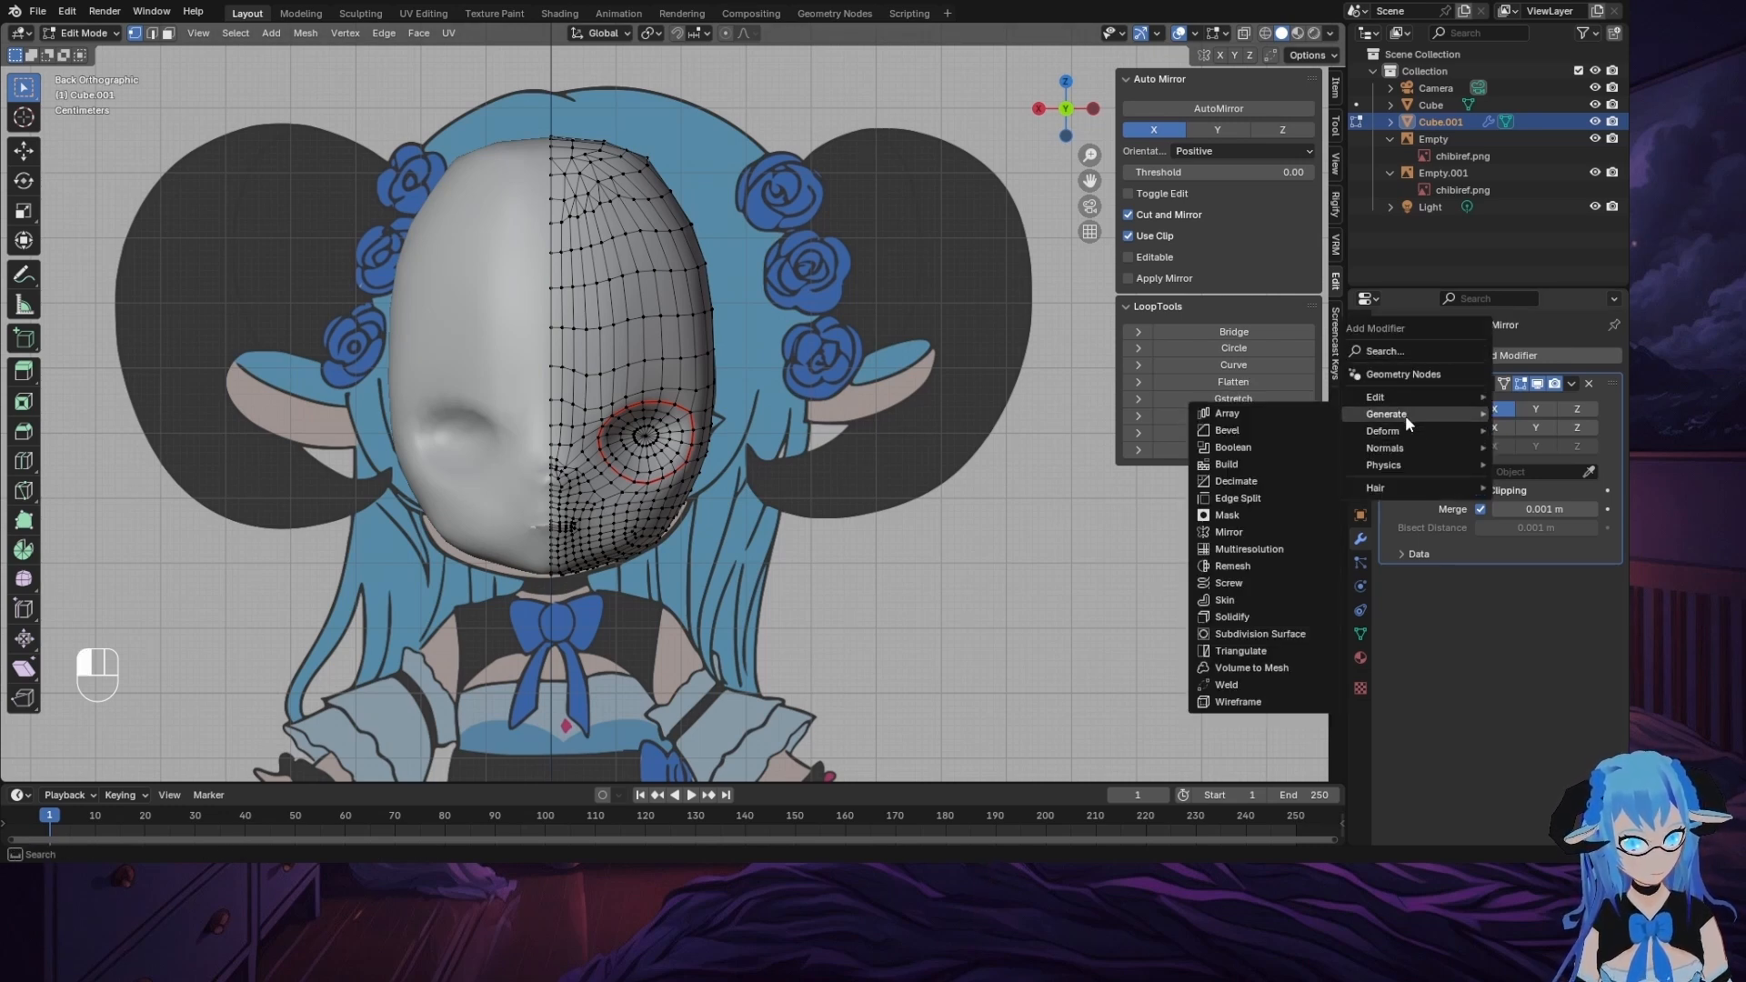
pyautogui.moveTo(1413, 467)
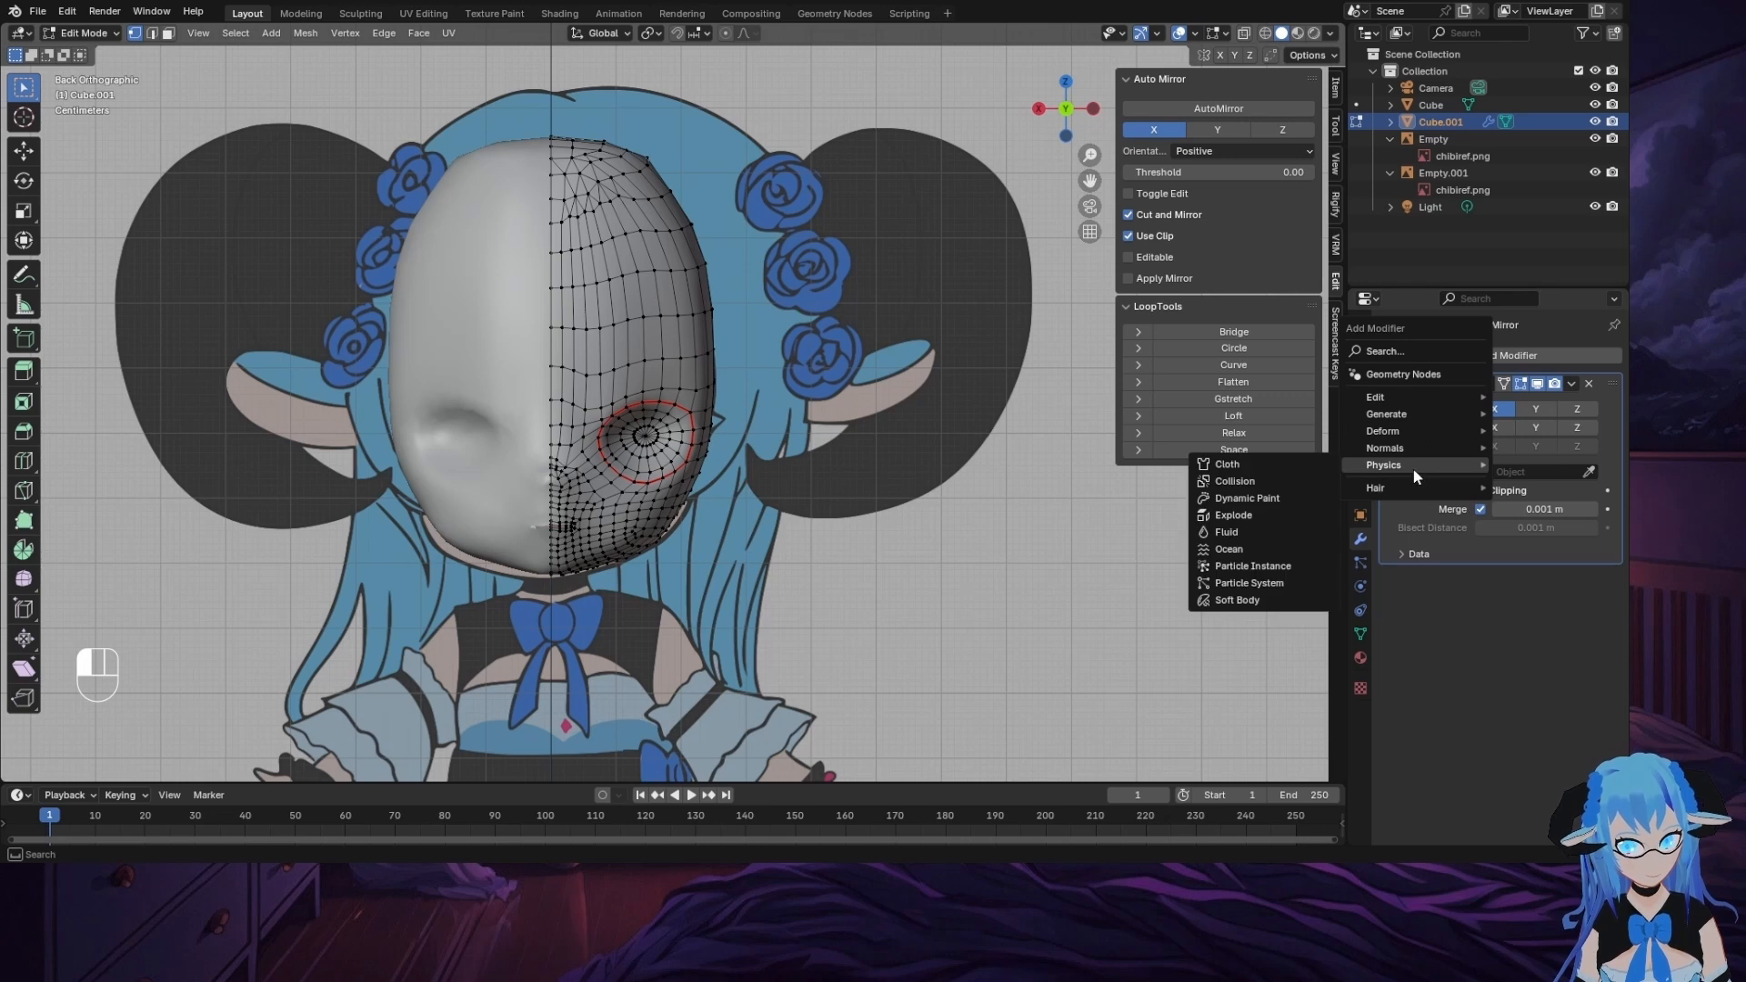
# Step: Switch the head to Object Mode and apply its Mirror modifier
pyautogui.click(47, 34)
pyautogui.click(72, 42)
pyautogui.click(1572, 384)
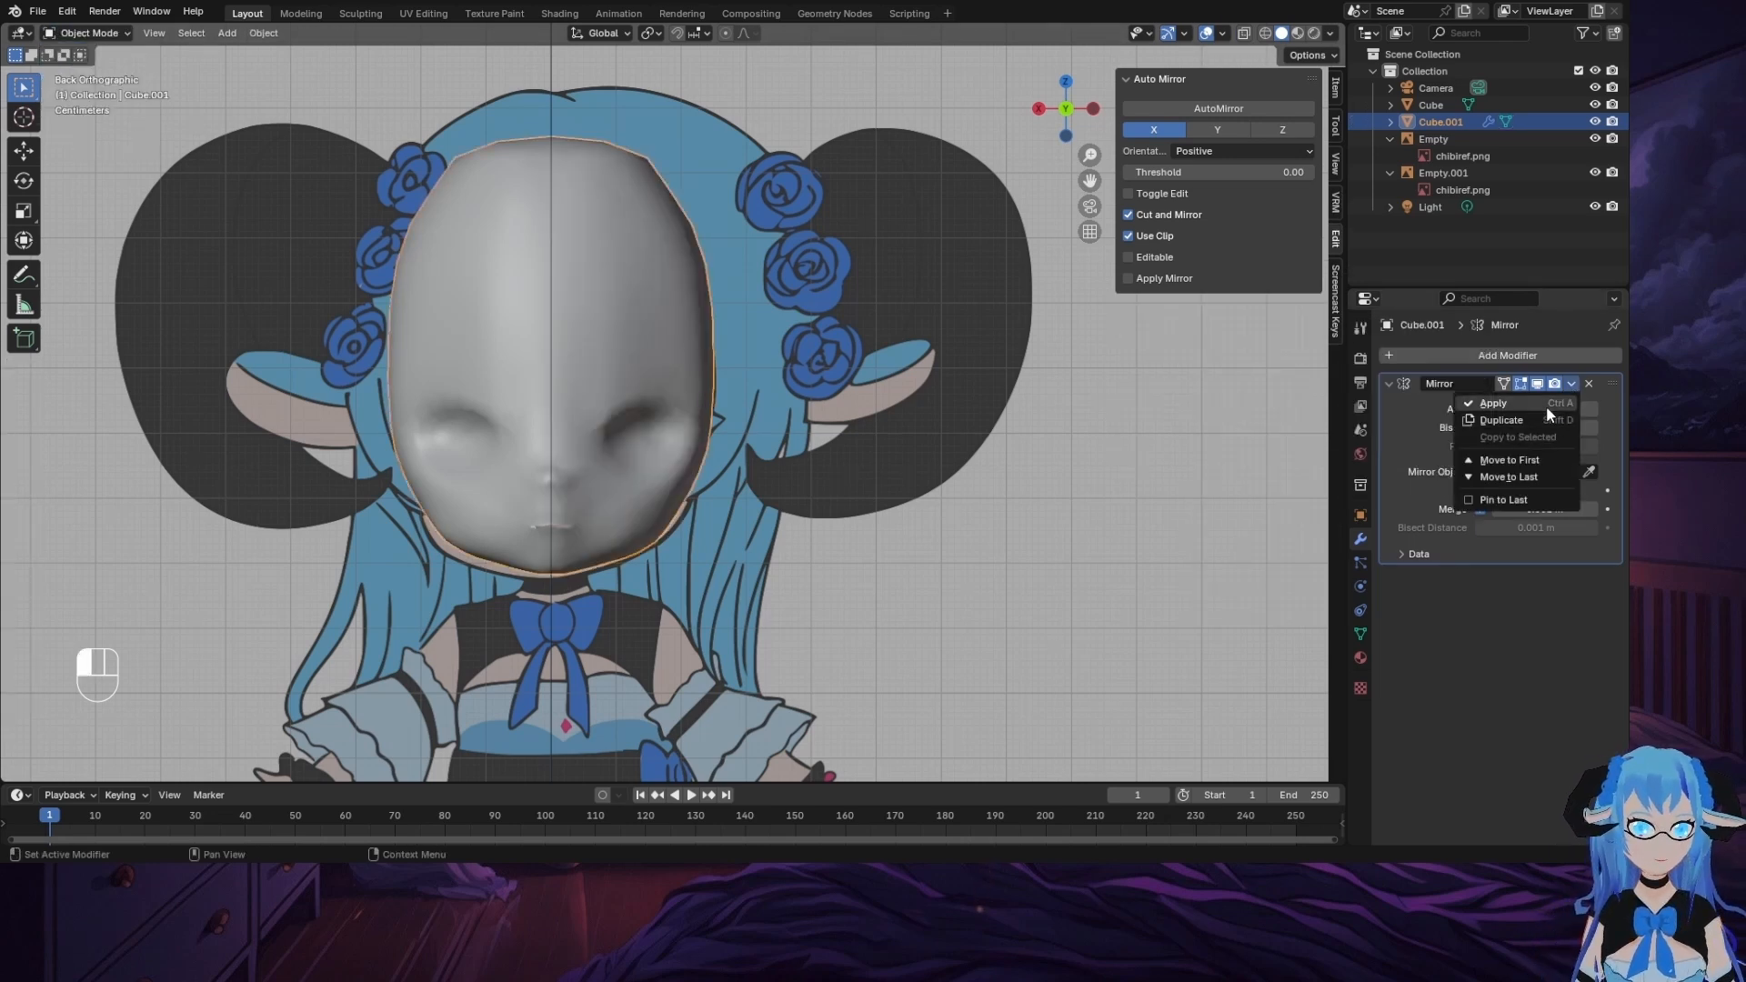
pyautogui.click(1546, 406)
# Step: Return the head to Edit Mode and add a Subdivision Surface modifier
pyautogui.click(49, 34)
pyautogui.click(77, 59)
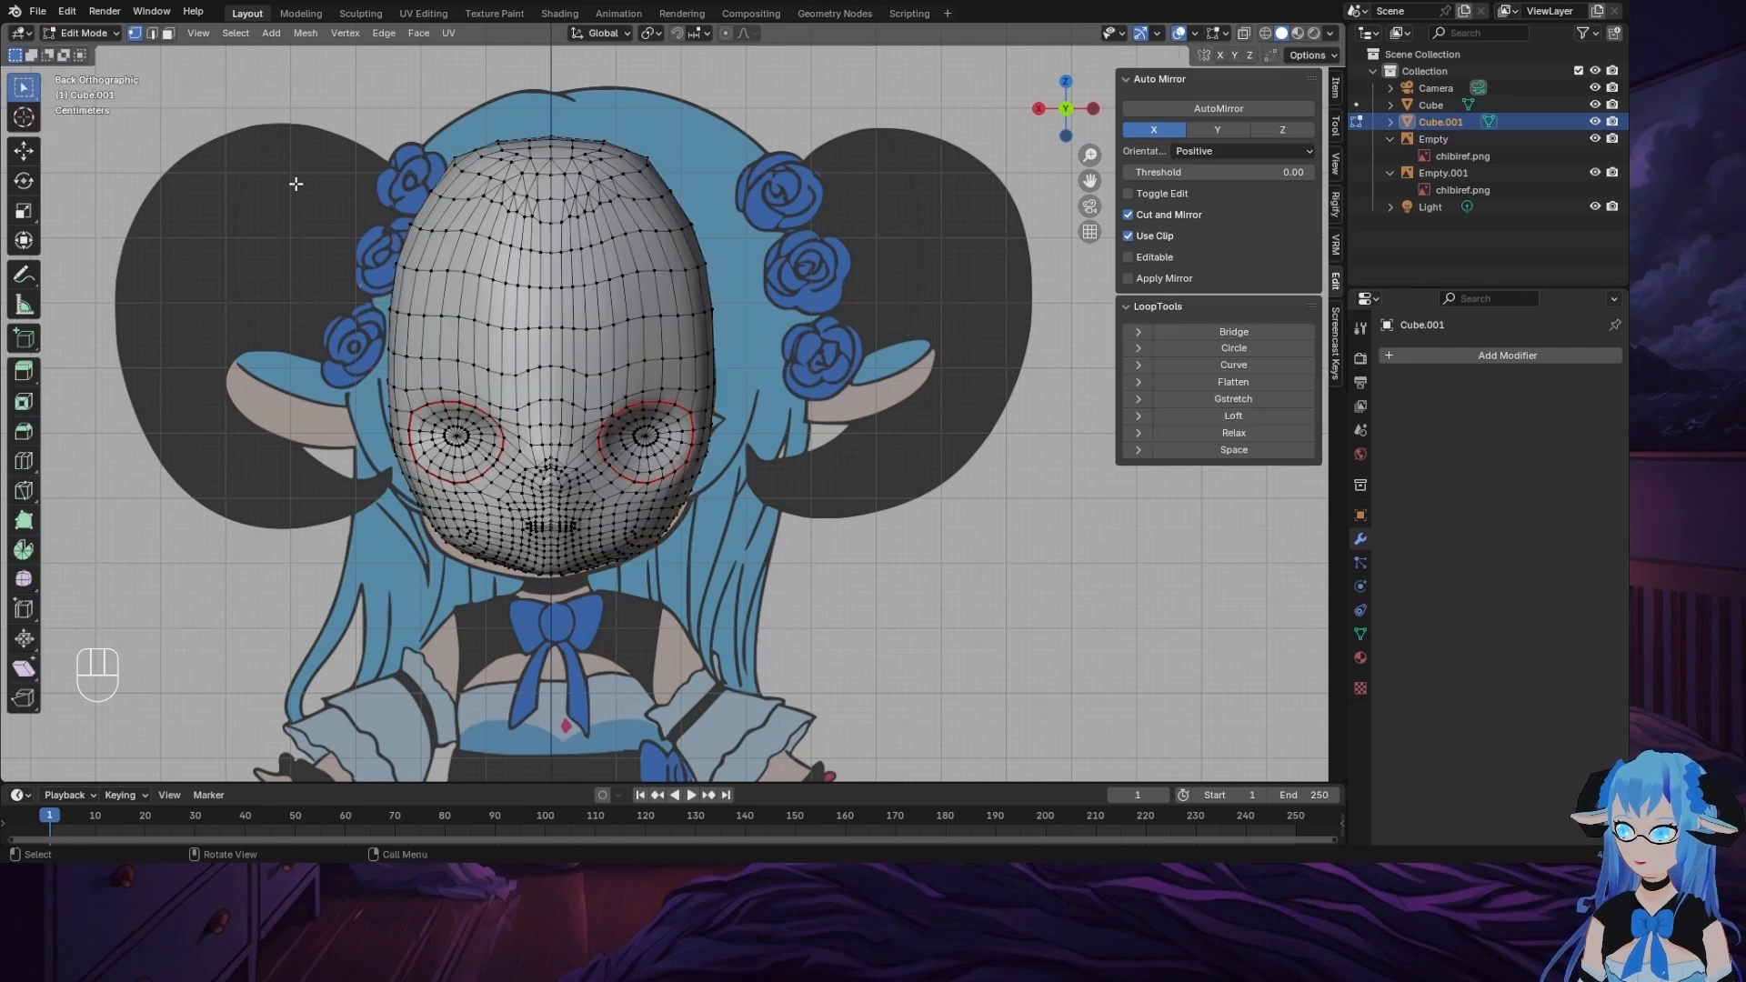
pyautogui.click(1428, 354)
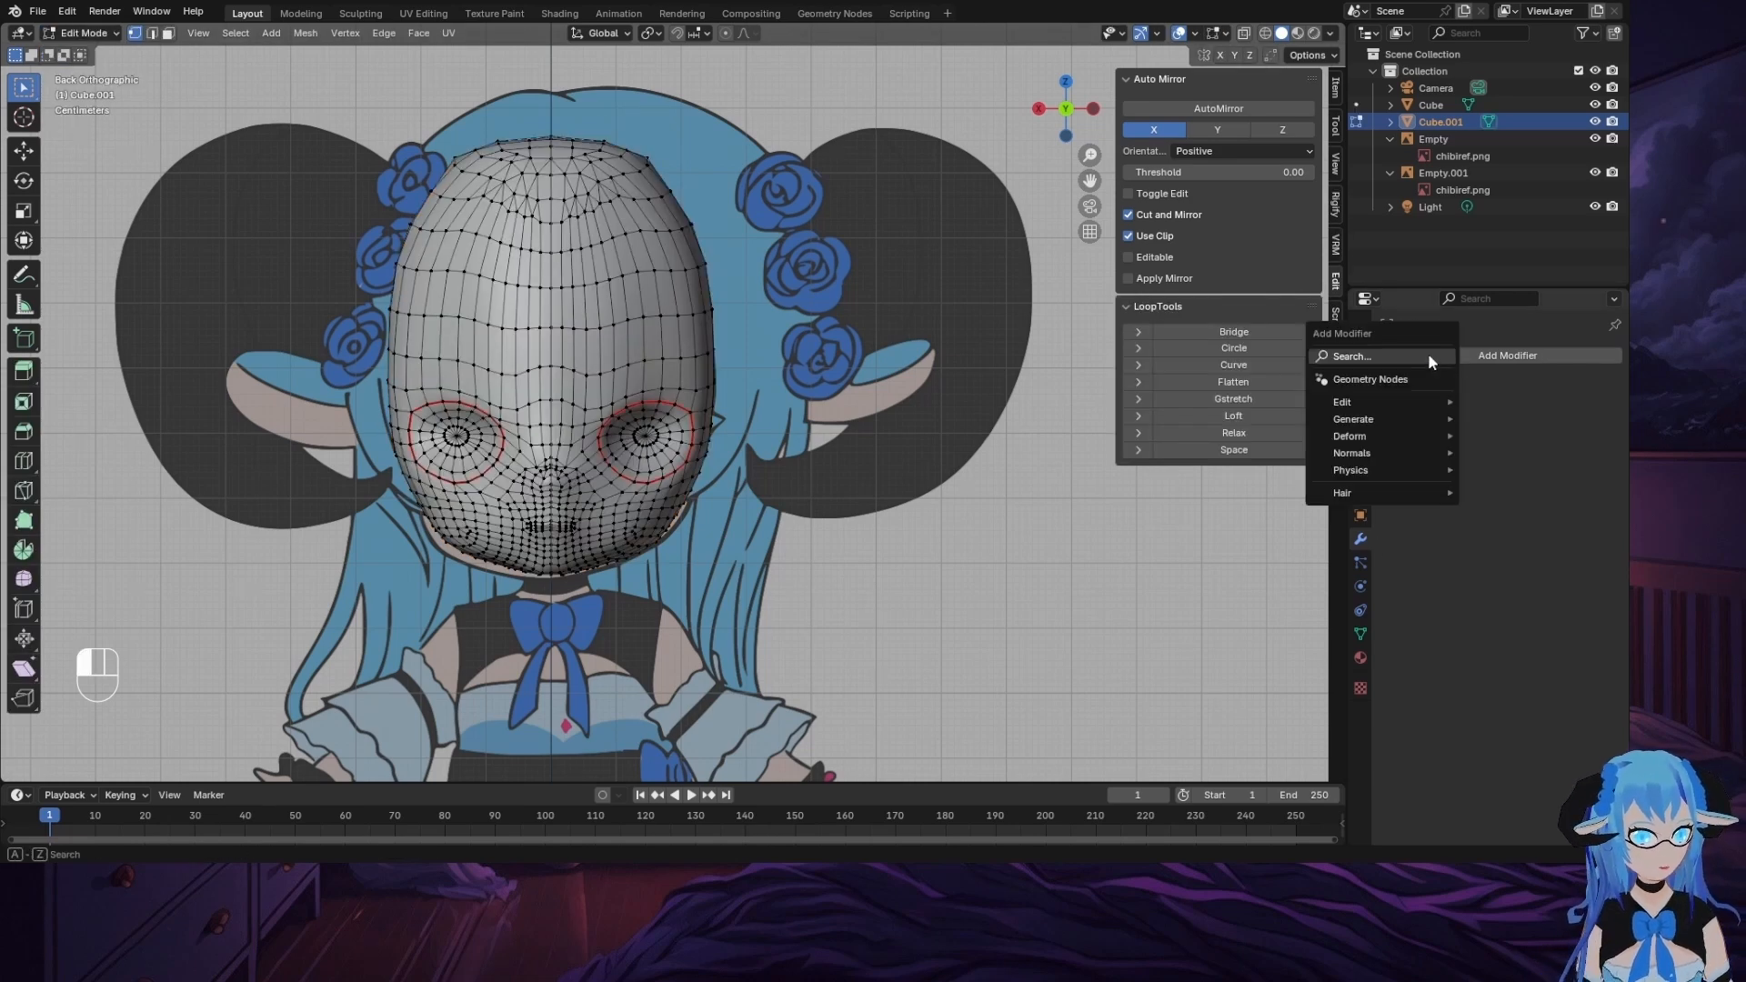
pyautogui.moveTo(1404, 417)
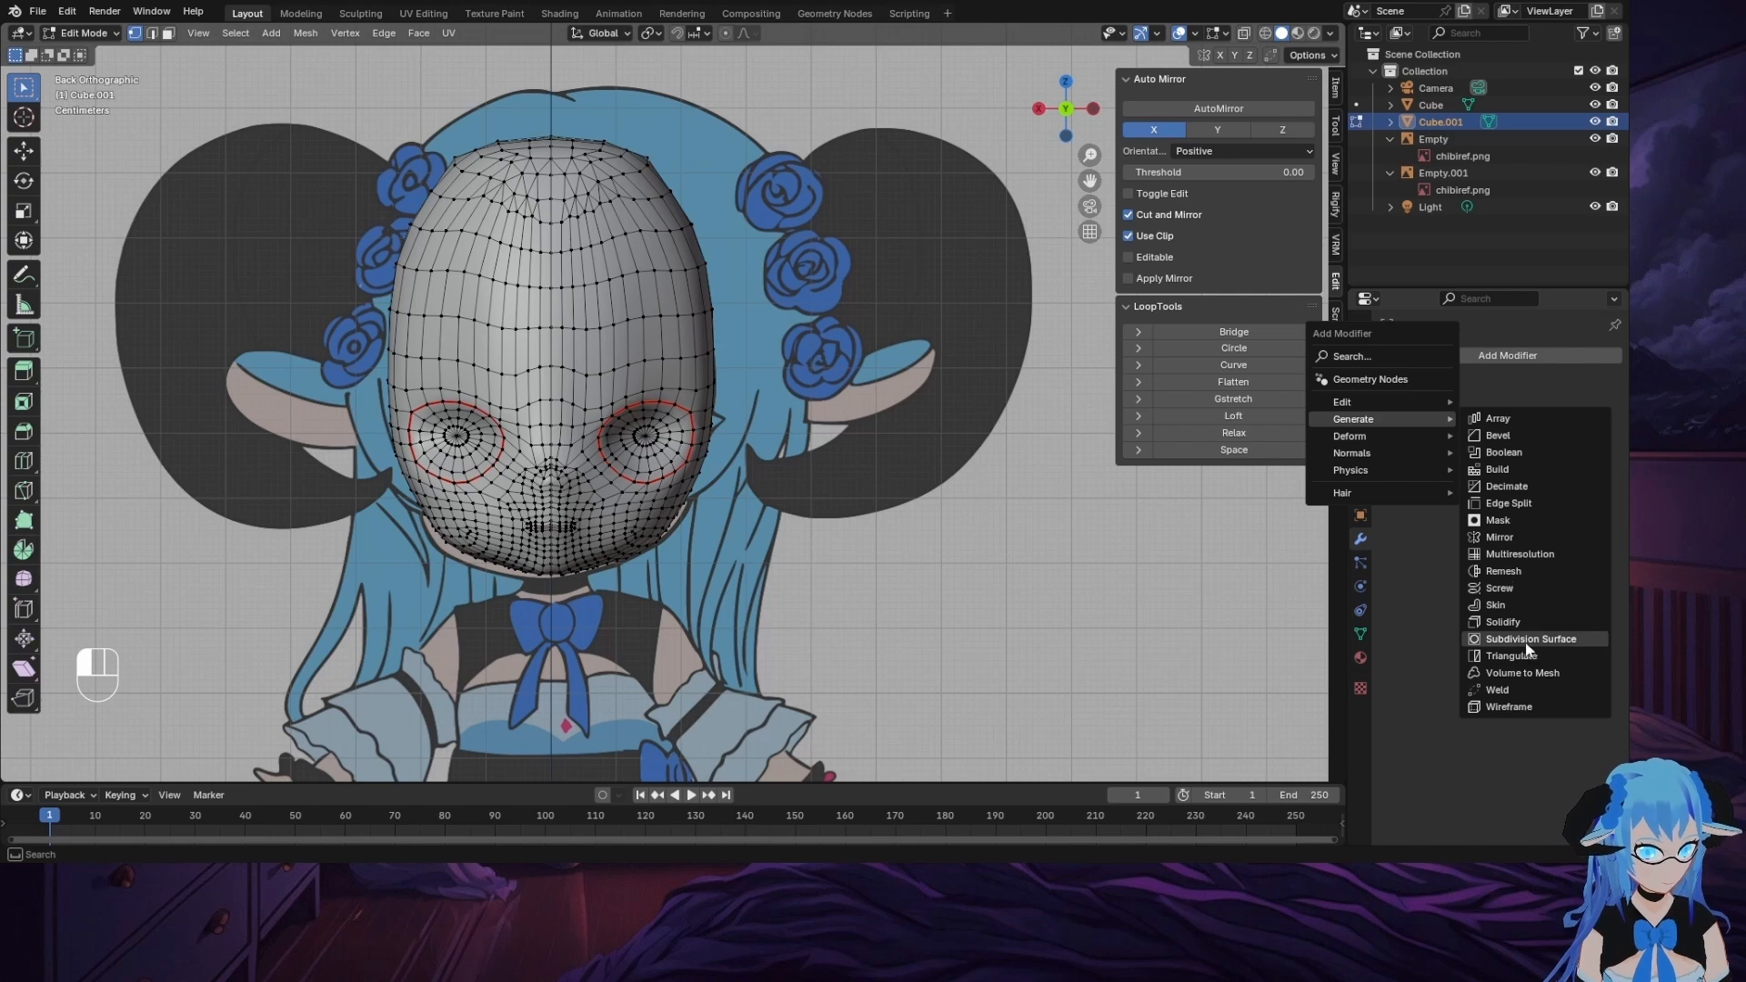
pyautogui.click(1566, 635)
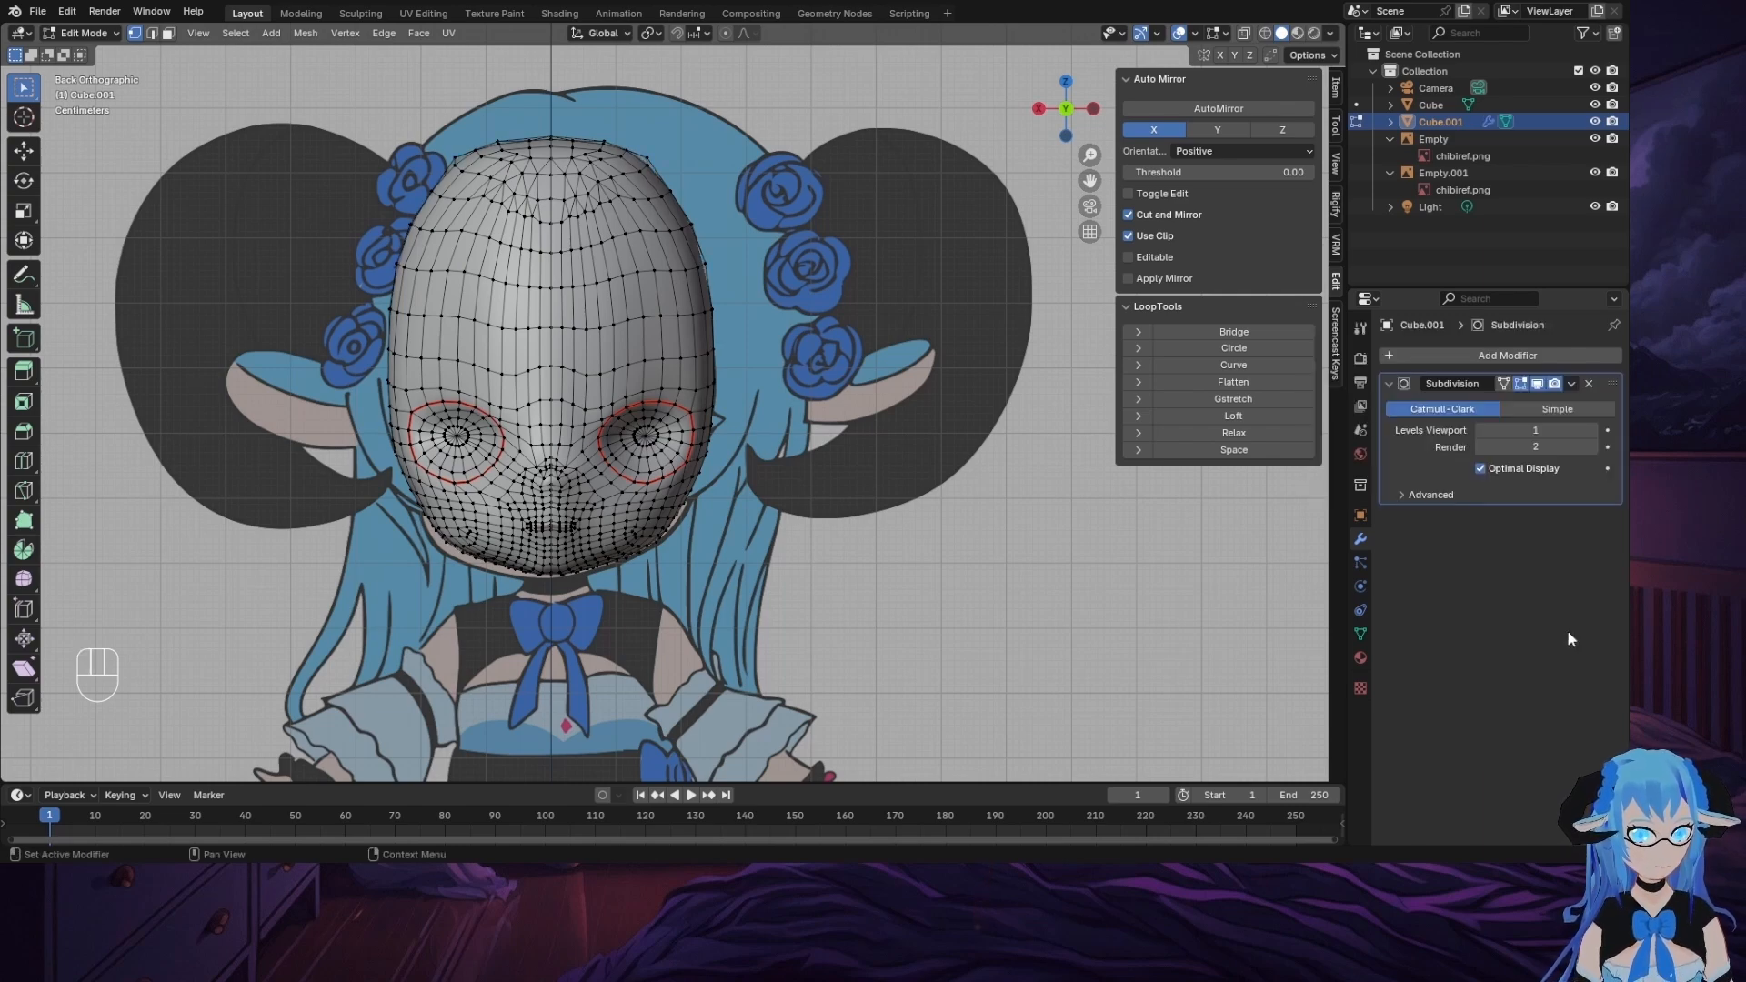
# Step: Hide both reference image objects, Empty and Empty.001, in the viewport
pyautogui.moveTo(986, 568); pyautogui.dragTo(113, 143, button='middle')
pyautogui.moveTo(306, 136); pyautogui.dragTo(1091, 355, button='middle')
pyautogui.moveTo(949, 209); pyautogui.dragTo(837, 277, button='middle')
pyautogui.moveTo(1069, 172); pyautogui.dragTo(936, 171, button='middle')
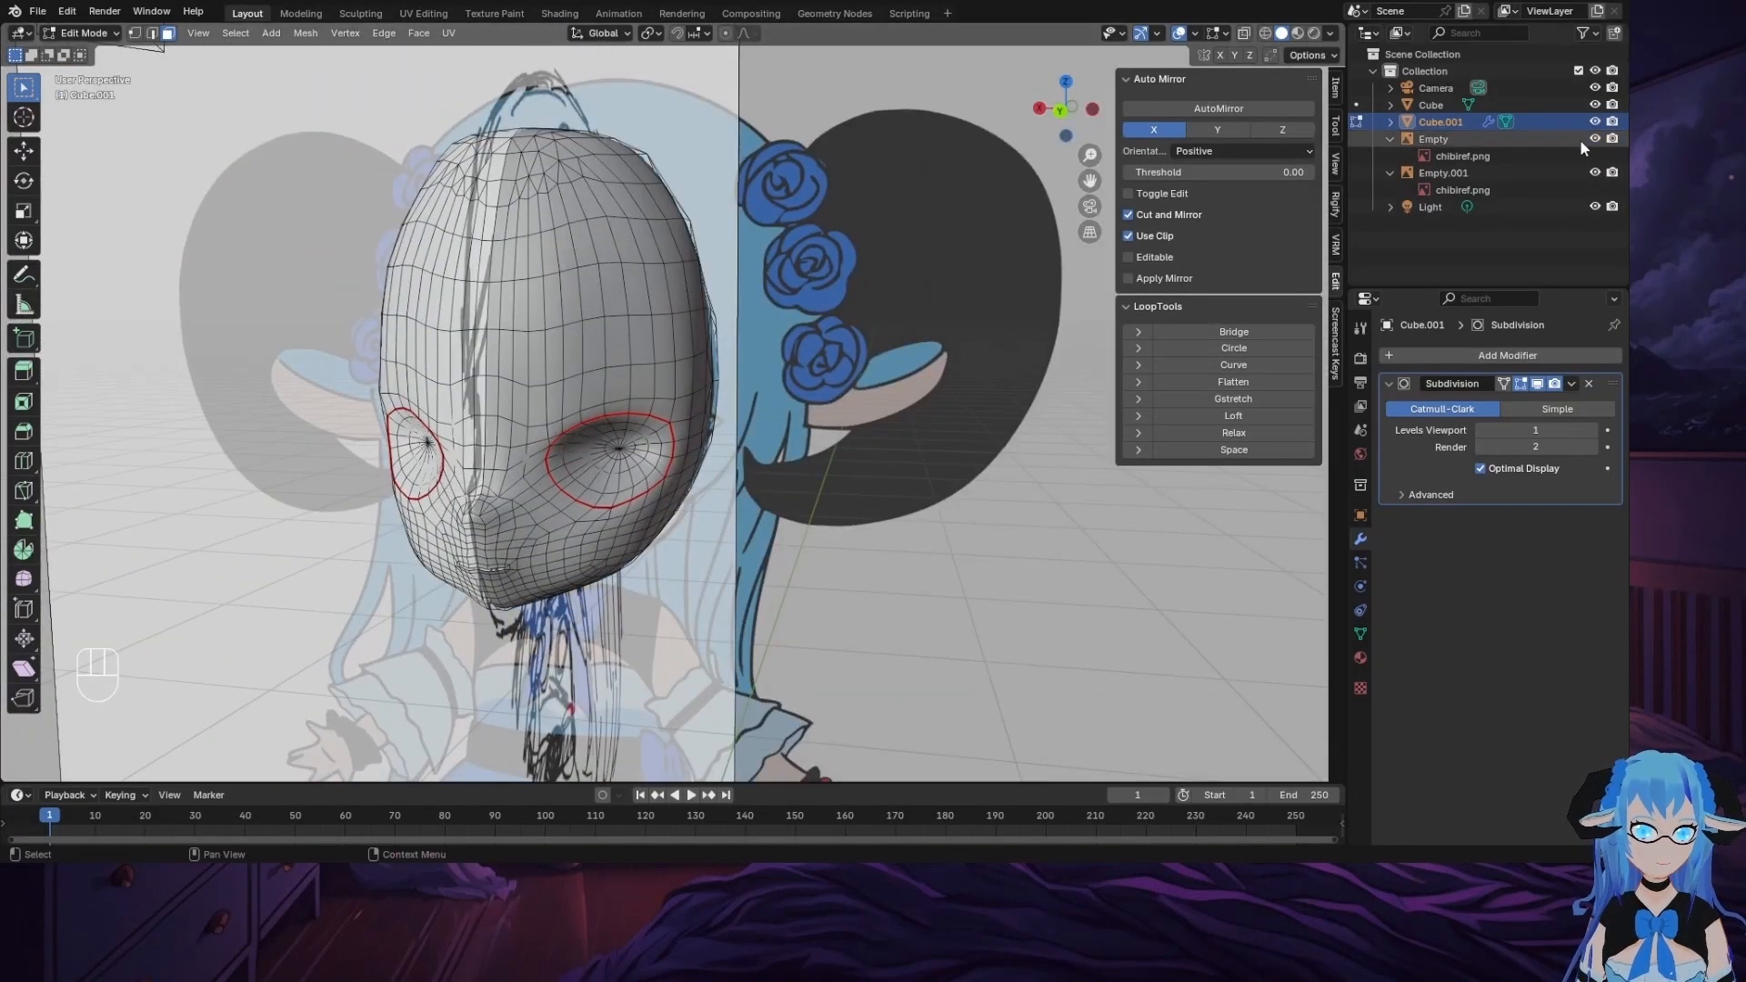
pyautogui.click(1595, 139)
pyautogui.click(1595, 173)
pyautogui.moveTo(1001, 315)
pyautogui.mouseDown(button='middle')
pyautogui.moveTo(838, 480)
pyautogui.moveTo(892, 386)
pyautogui.moveTo(1052, 288)
pyautogui.moveTo(1055, 242)
pyautogui.moveTo(919, 300)
pyautogui.mouseUp(button='middle')
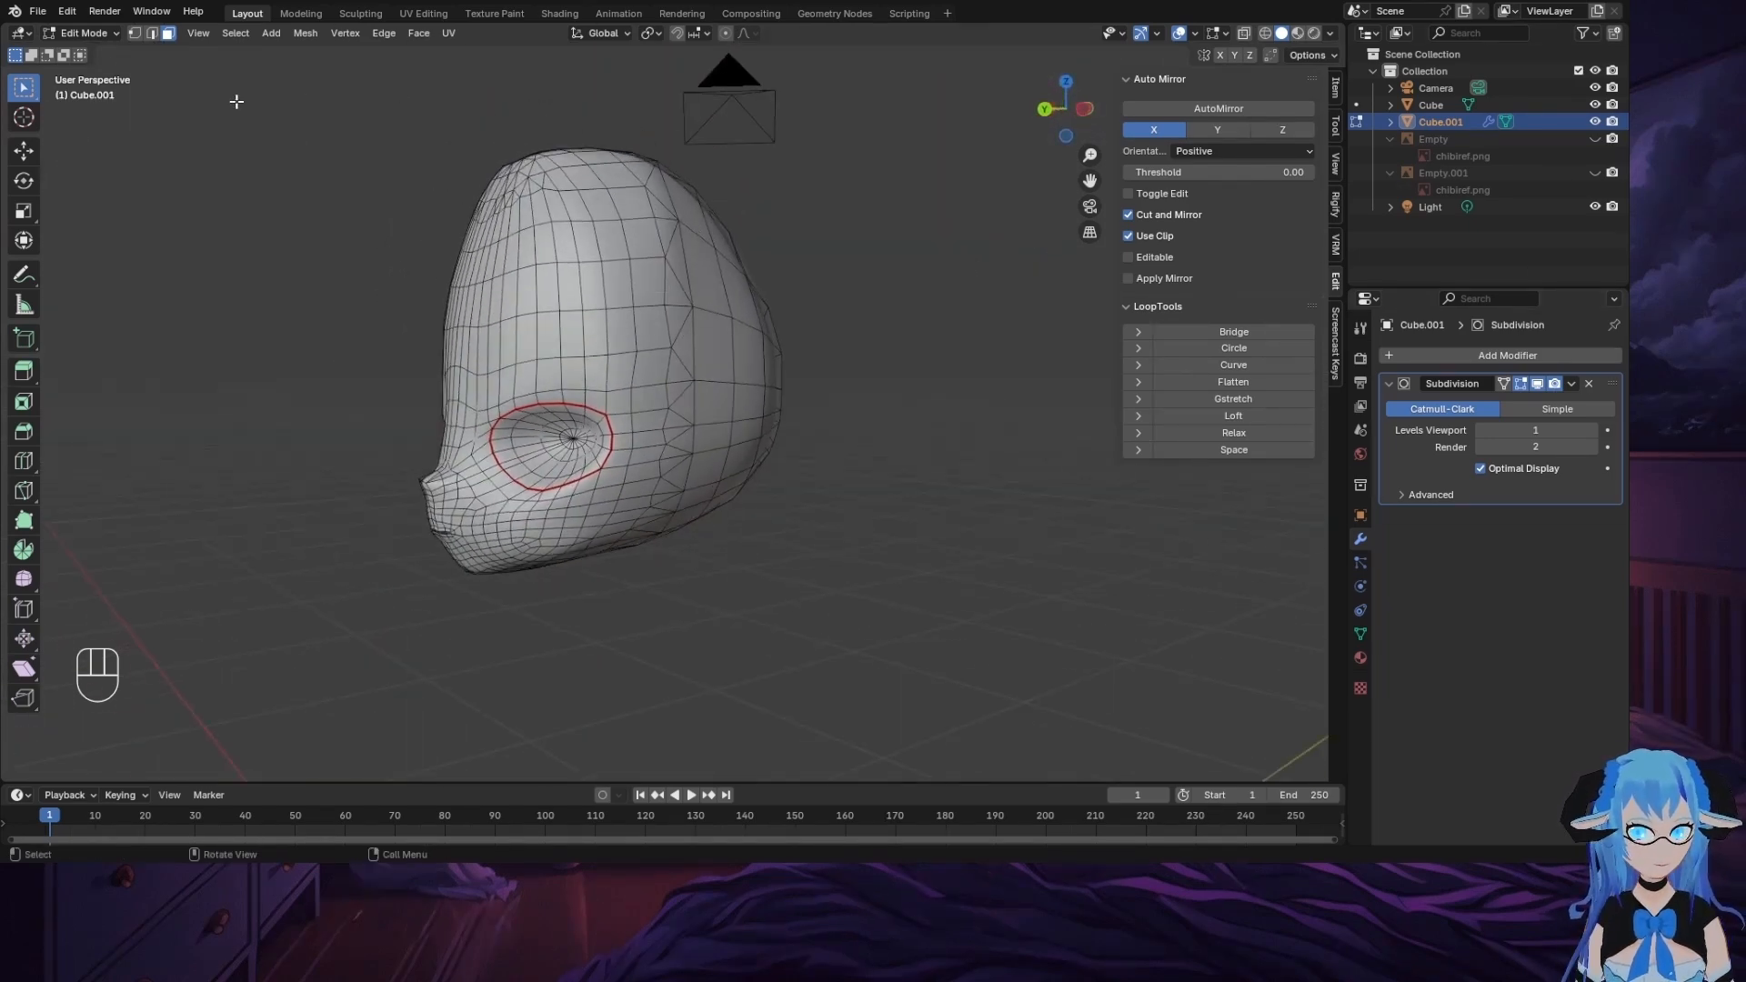
# Step: Switch the head to Object Mode, apply its Subdivision modifier and check the smoothed face
pyautogui.click(84, 33)
pyautogui.click(87, 51)
pyautogui.click(1572, 383)
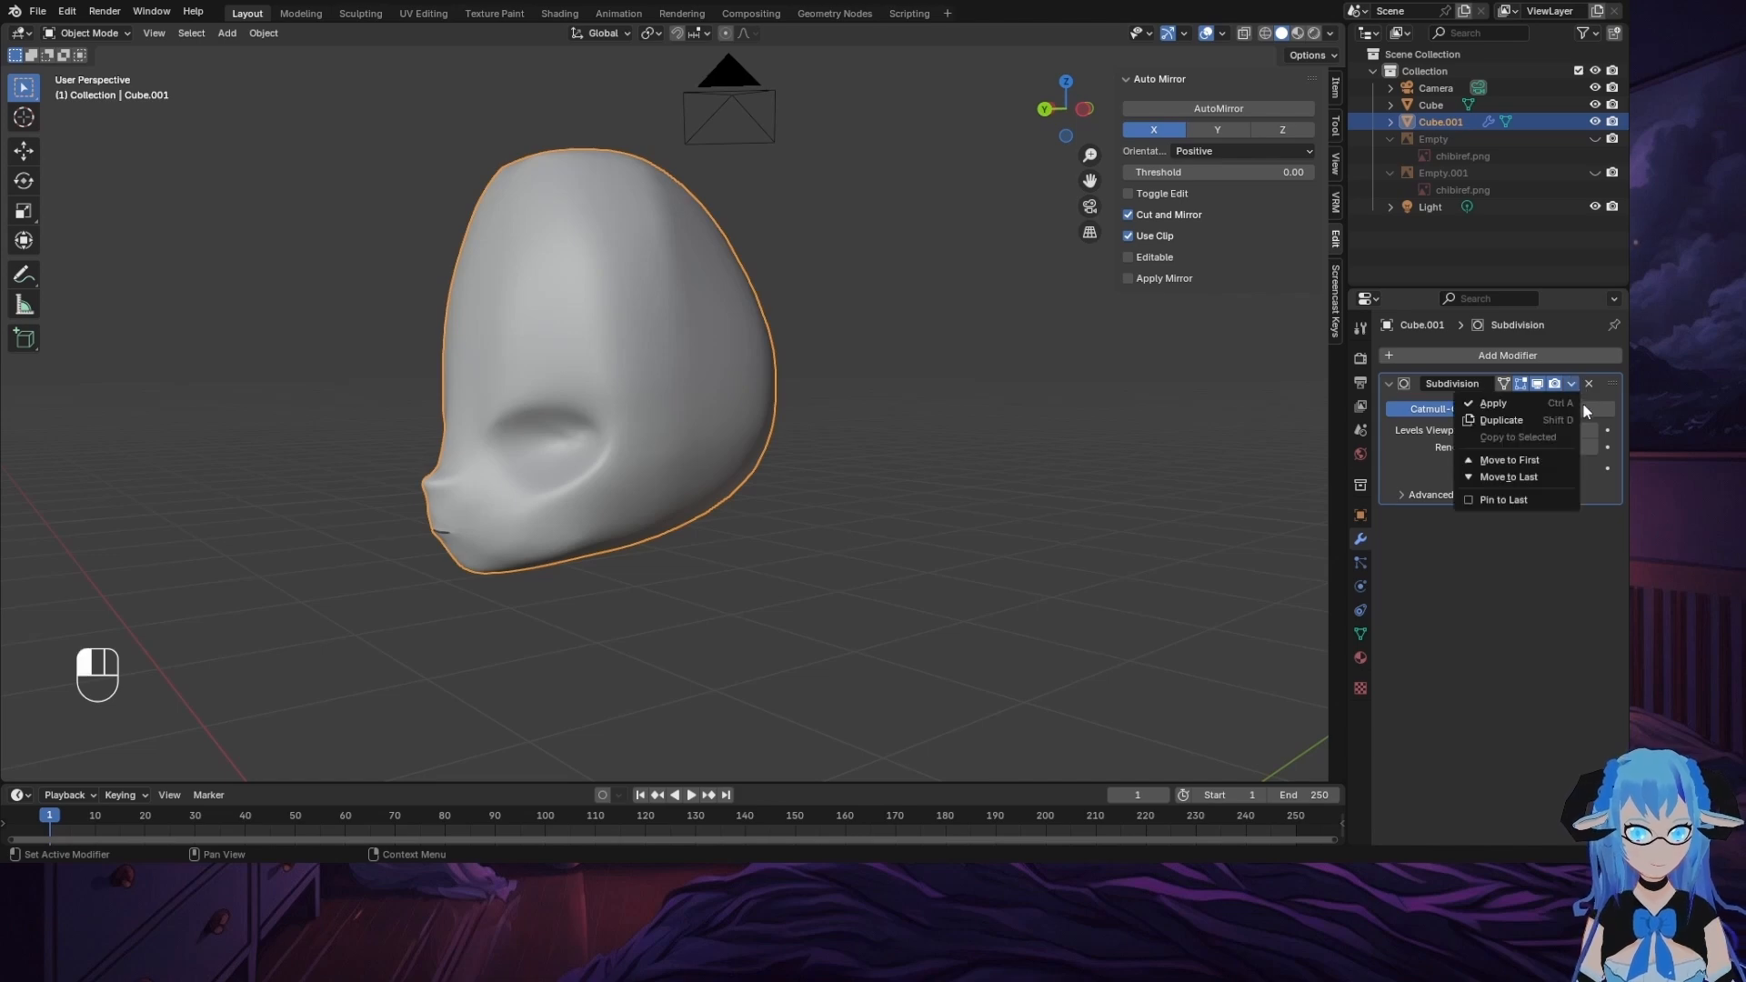
pyautogui.click(1583, 402)
pyautogui.moveTo(910, 510); pyautogui.dragTo(642, 562, button='middle')
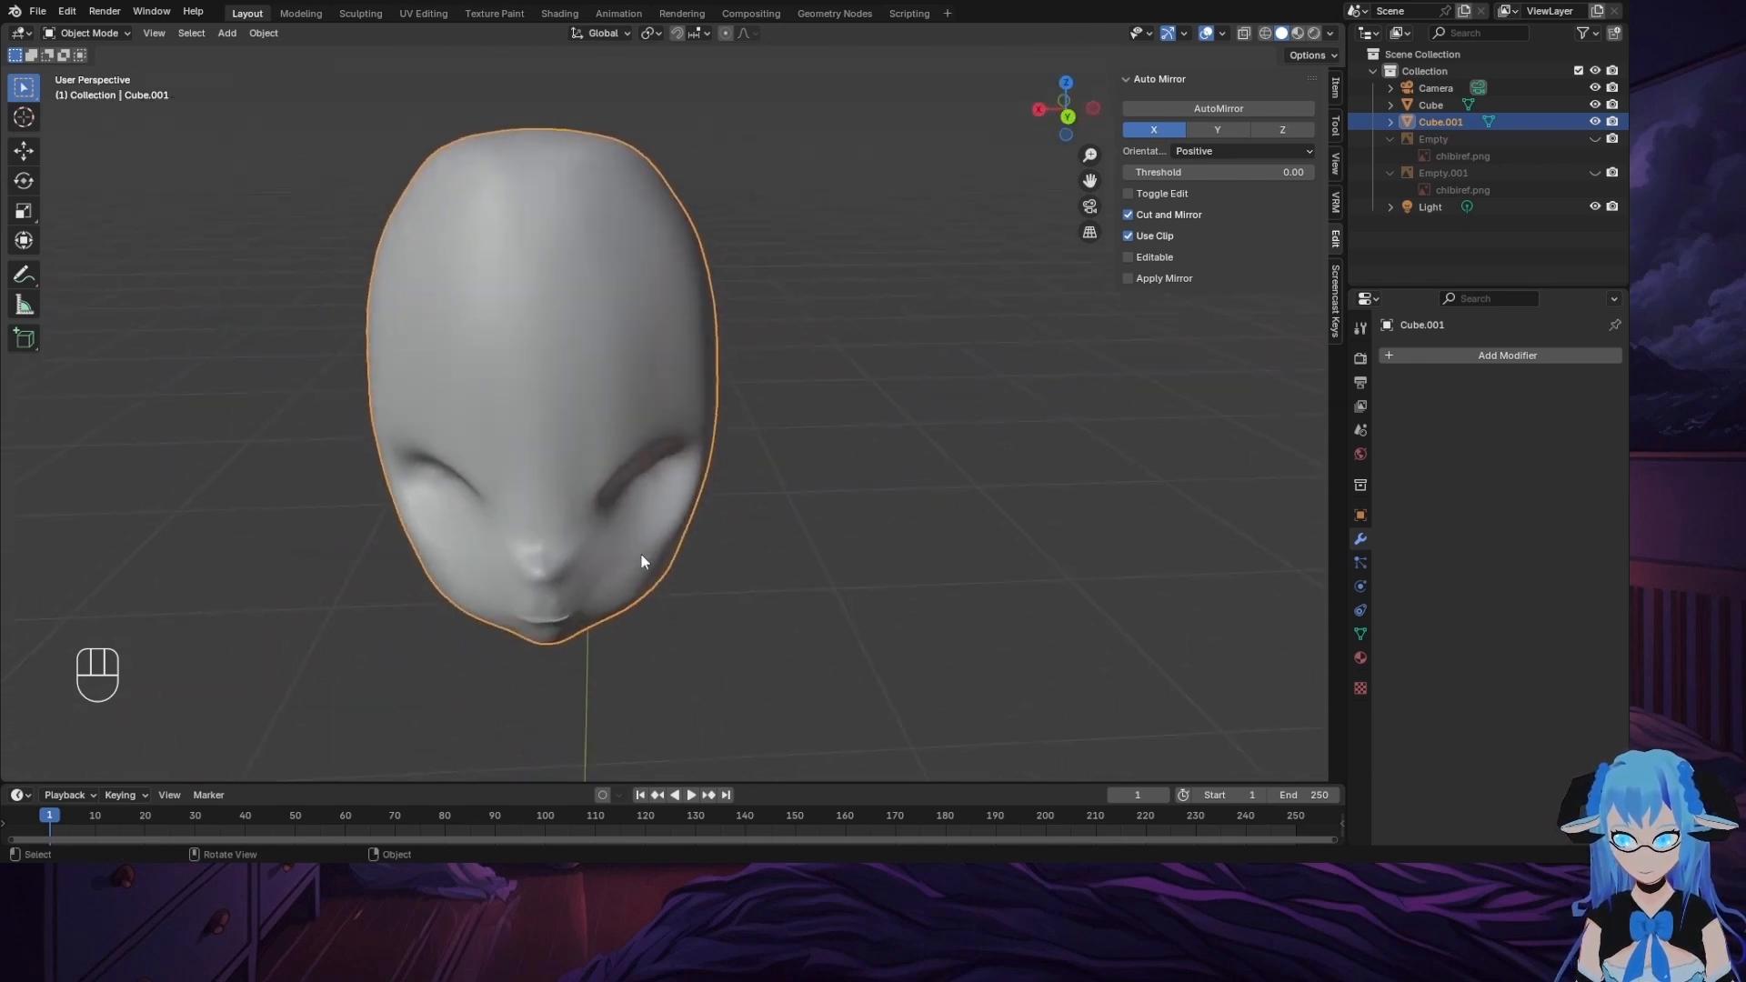
# Step: Examine the head's mesh topology around the eyes, nose and mouth in Edit Mode
pyautogui.click(71, 33)
pyautogui.click(91, 71)
pyautogui.moveTo(782, 318); pyautogui.dragTo(573, 484, button='middle')
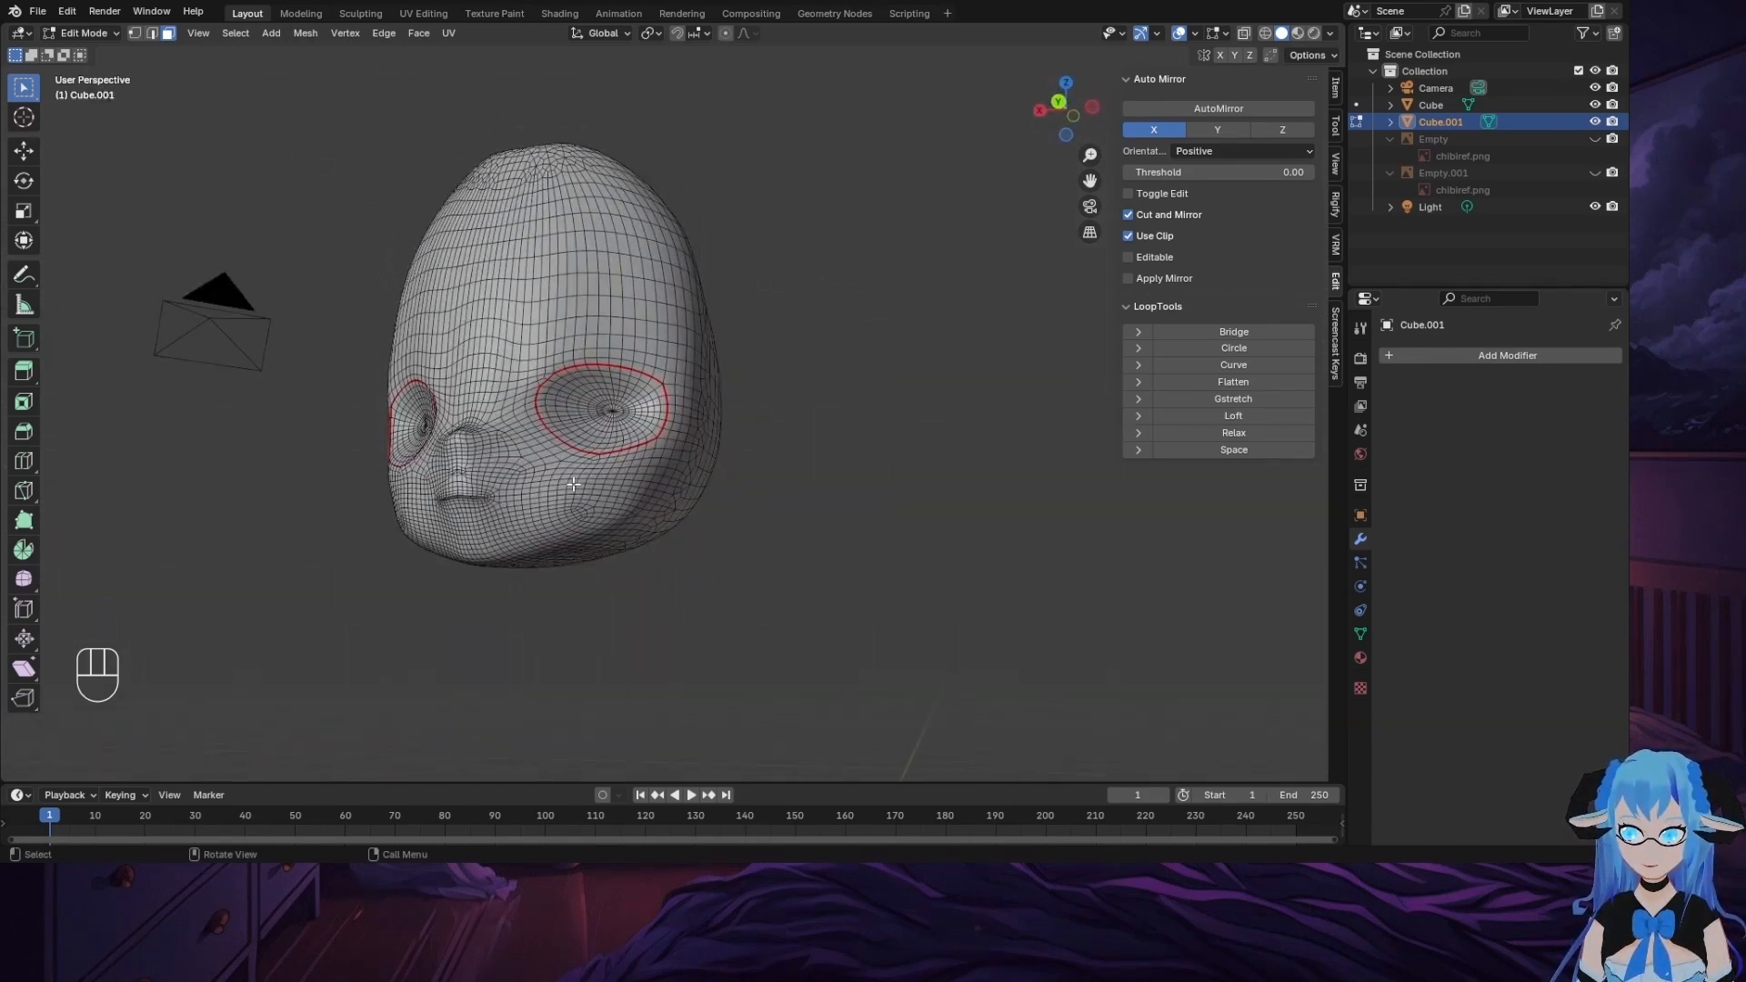
pyautogui.scroll(5, 573, 484)
pyautogui.moveTo(346, 498); pyautogui.dragTo(636, 521, button='middle')
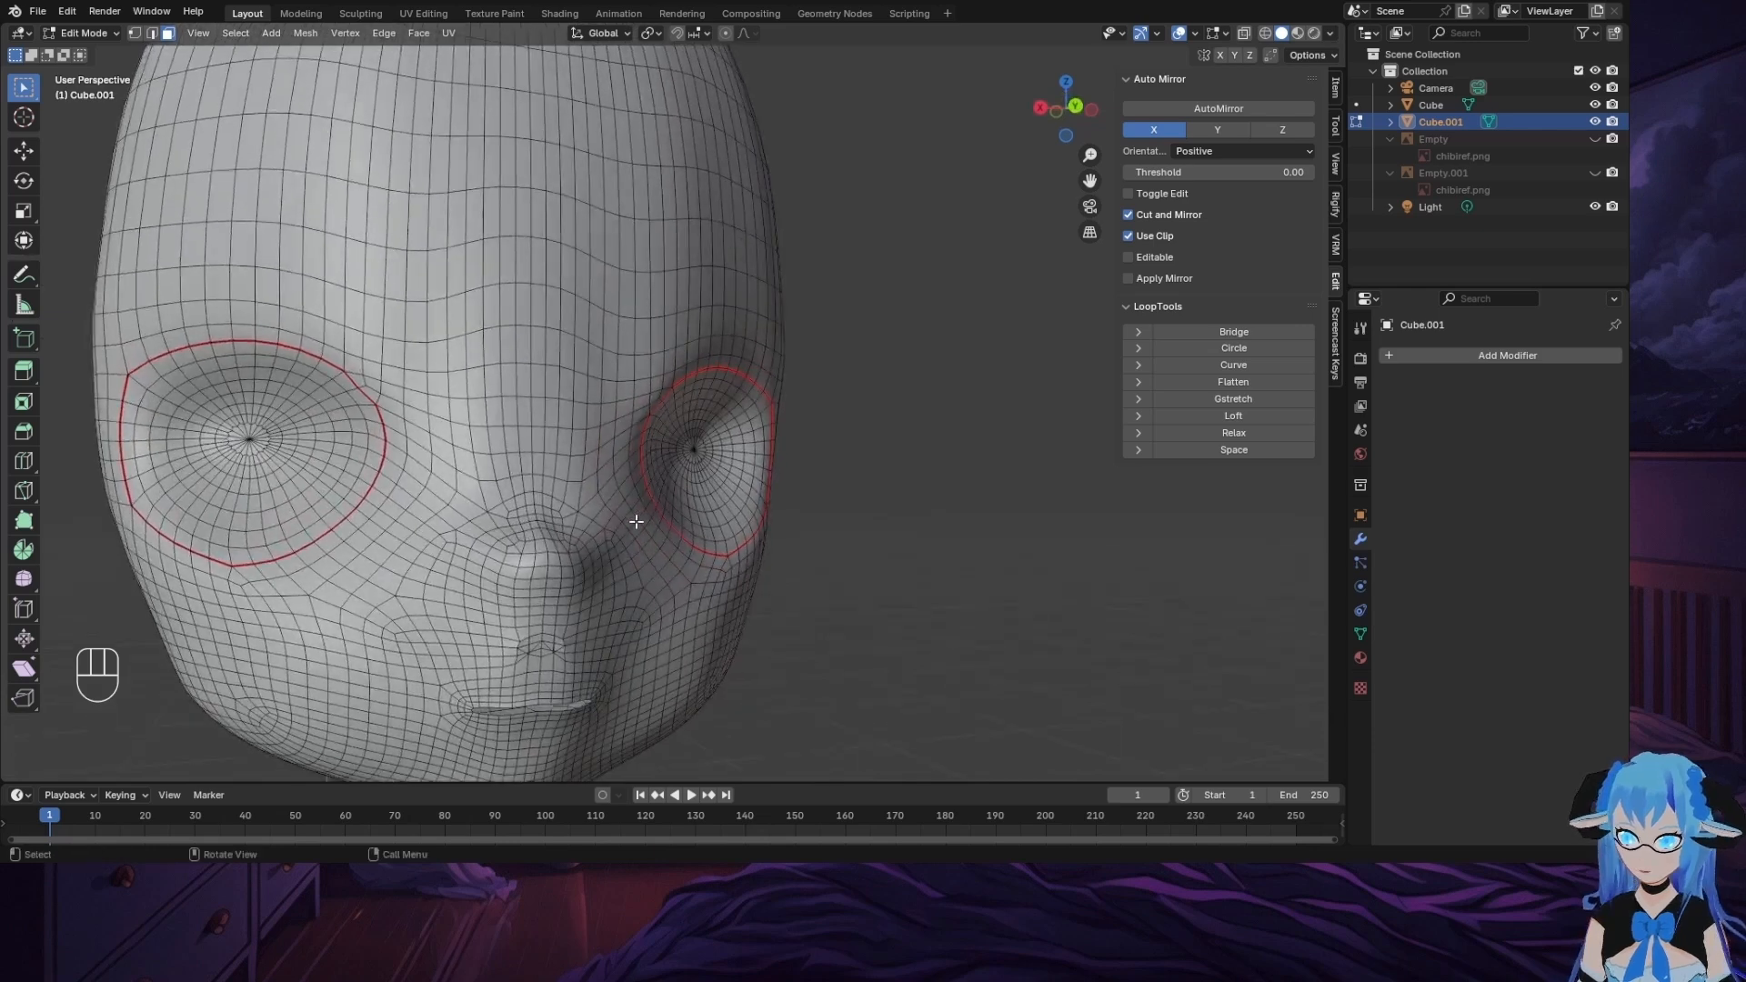
# Step: Smooth the underside of the nose above the mouth in Sculpt Mode with the Smooth brush at a 100 px radius
pyautogui.click(115, 36)
pyautogui.click(82, 91)
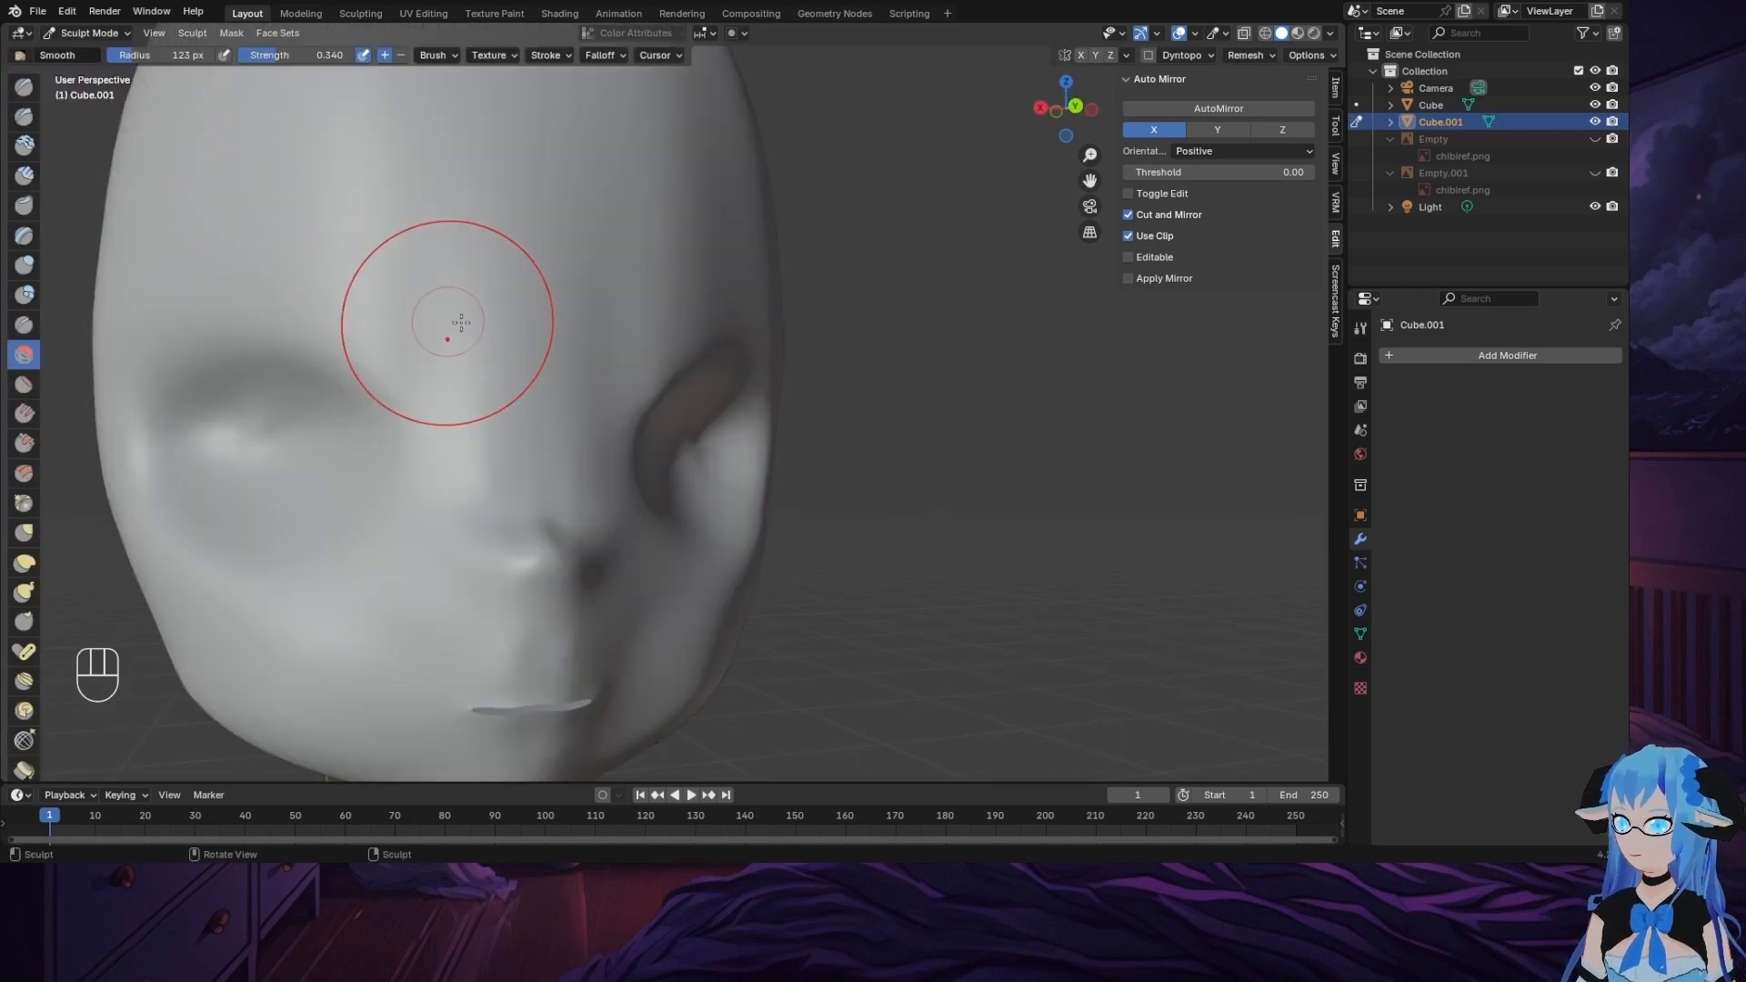
pyautogui.moveTo(449, 331); pyautogui.dragTo(875, 362, button='middle')
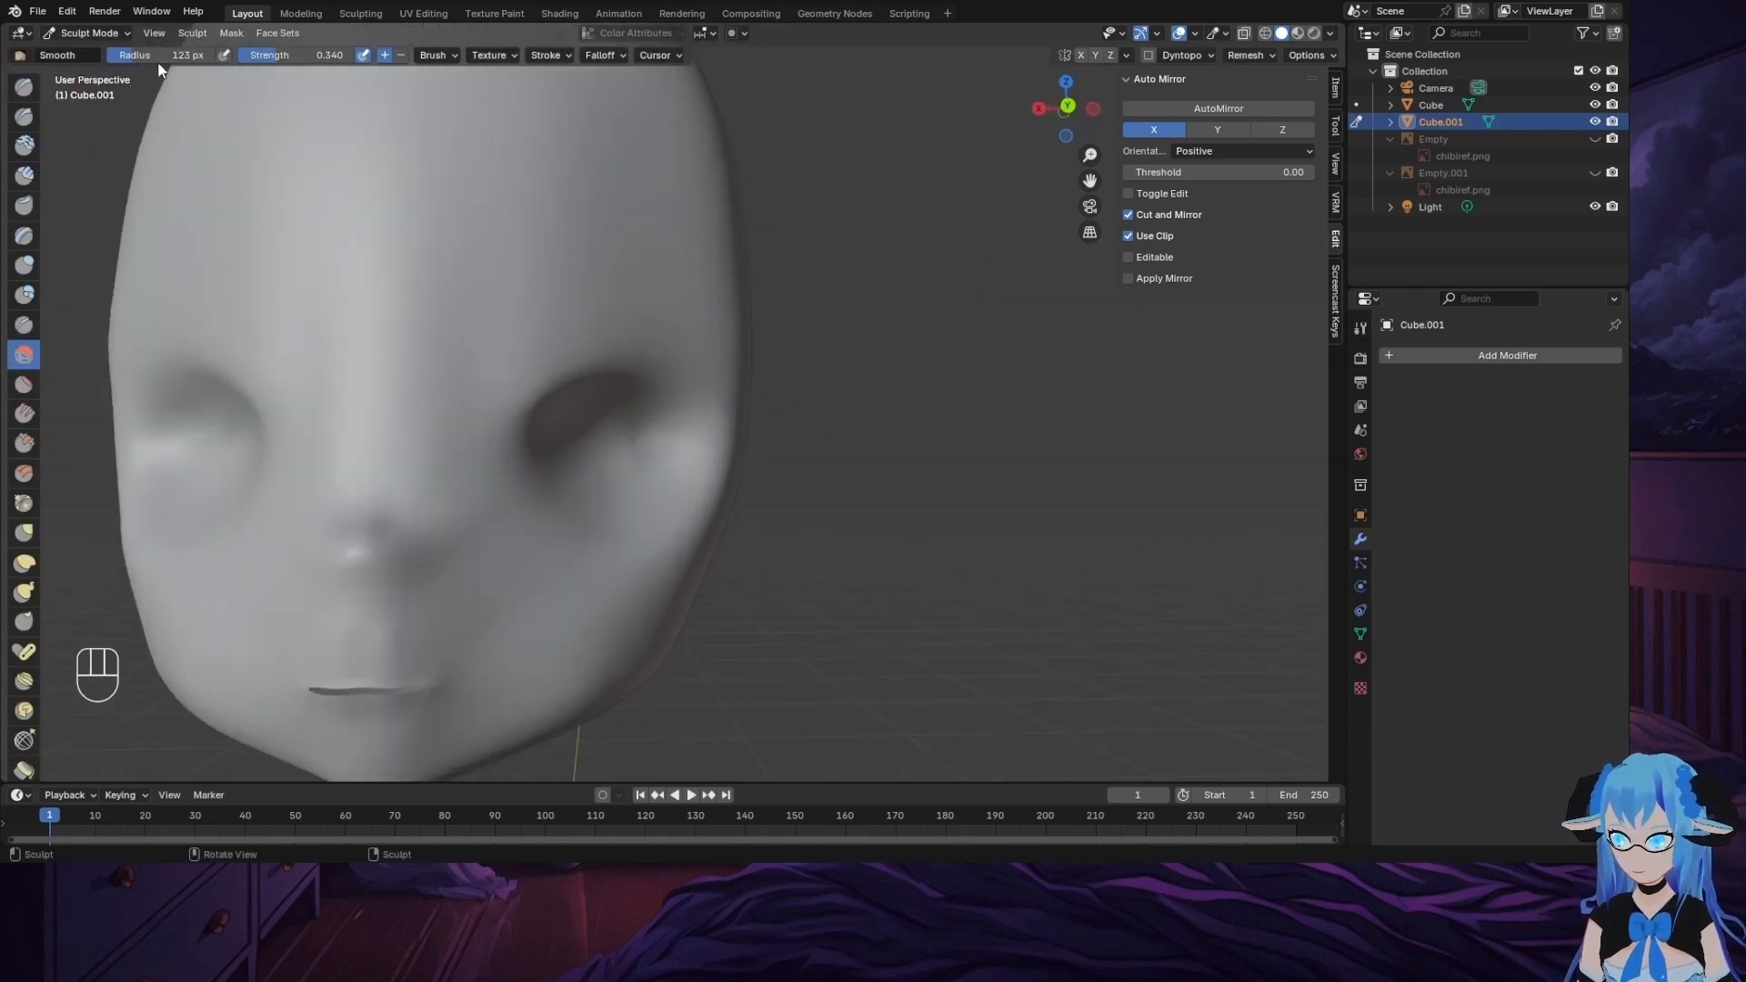
pyautogui.moveTo(467, 565); pyautogui.dragTo(303, 537, button='middle')
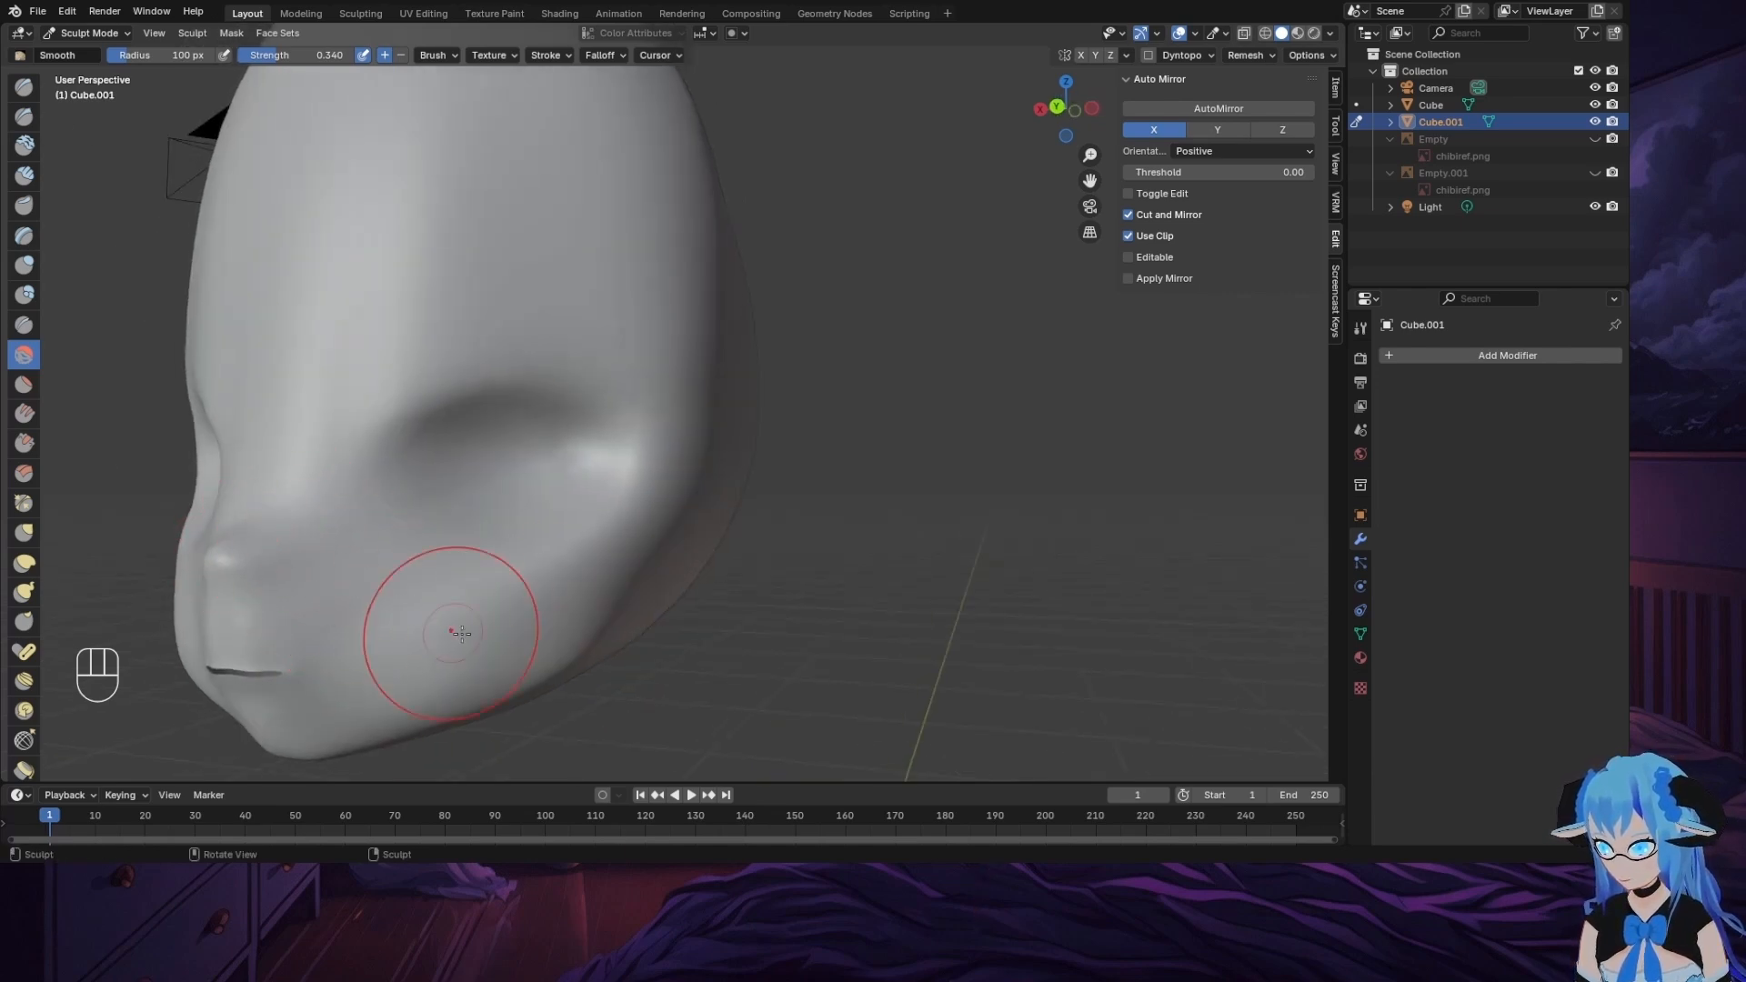
pyautogui.moveTo(871, 613); pyautogui.dragTo(530, 500, button='middle')
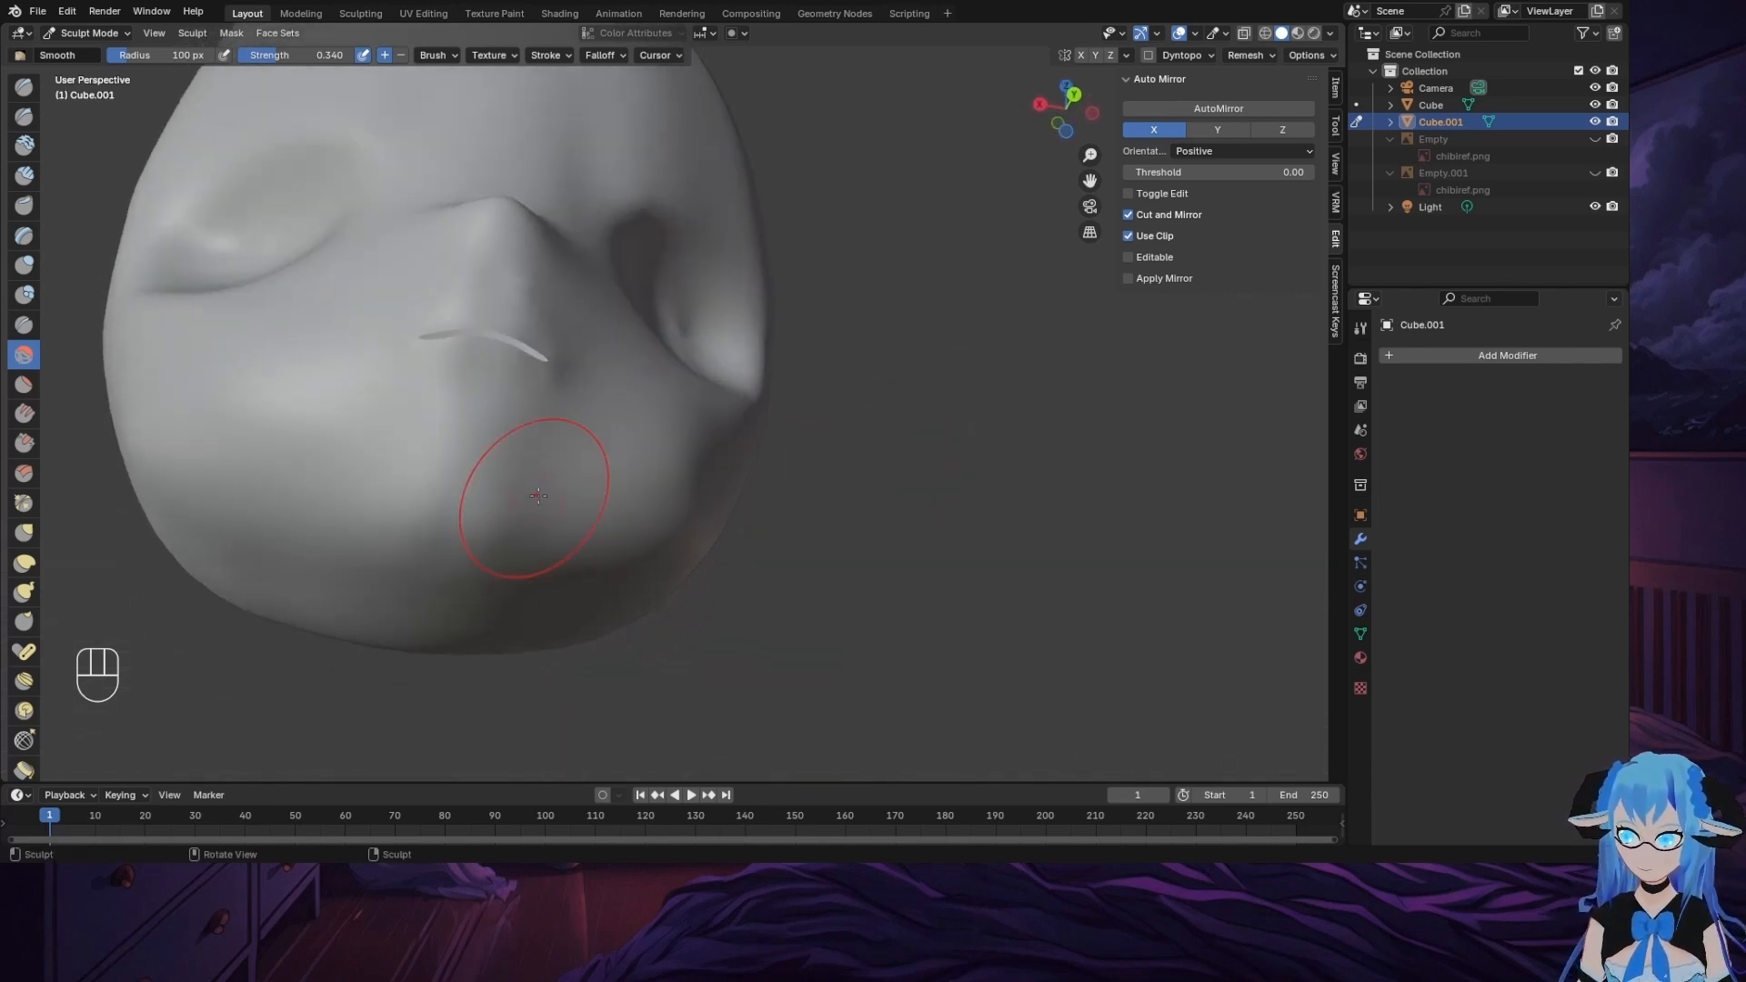
pyautogui.moveTo(532, 300); pyautogui.dragTo(534, 291, button='middle')
pyautogui.moveTo(785, 363); pyautogui.dragTo(666, 506, button='middle')
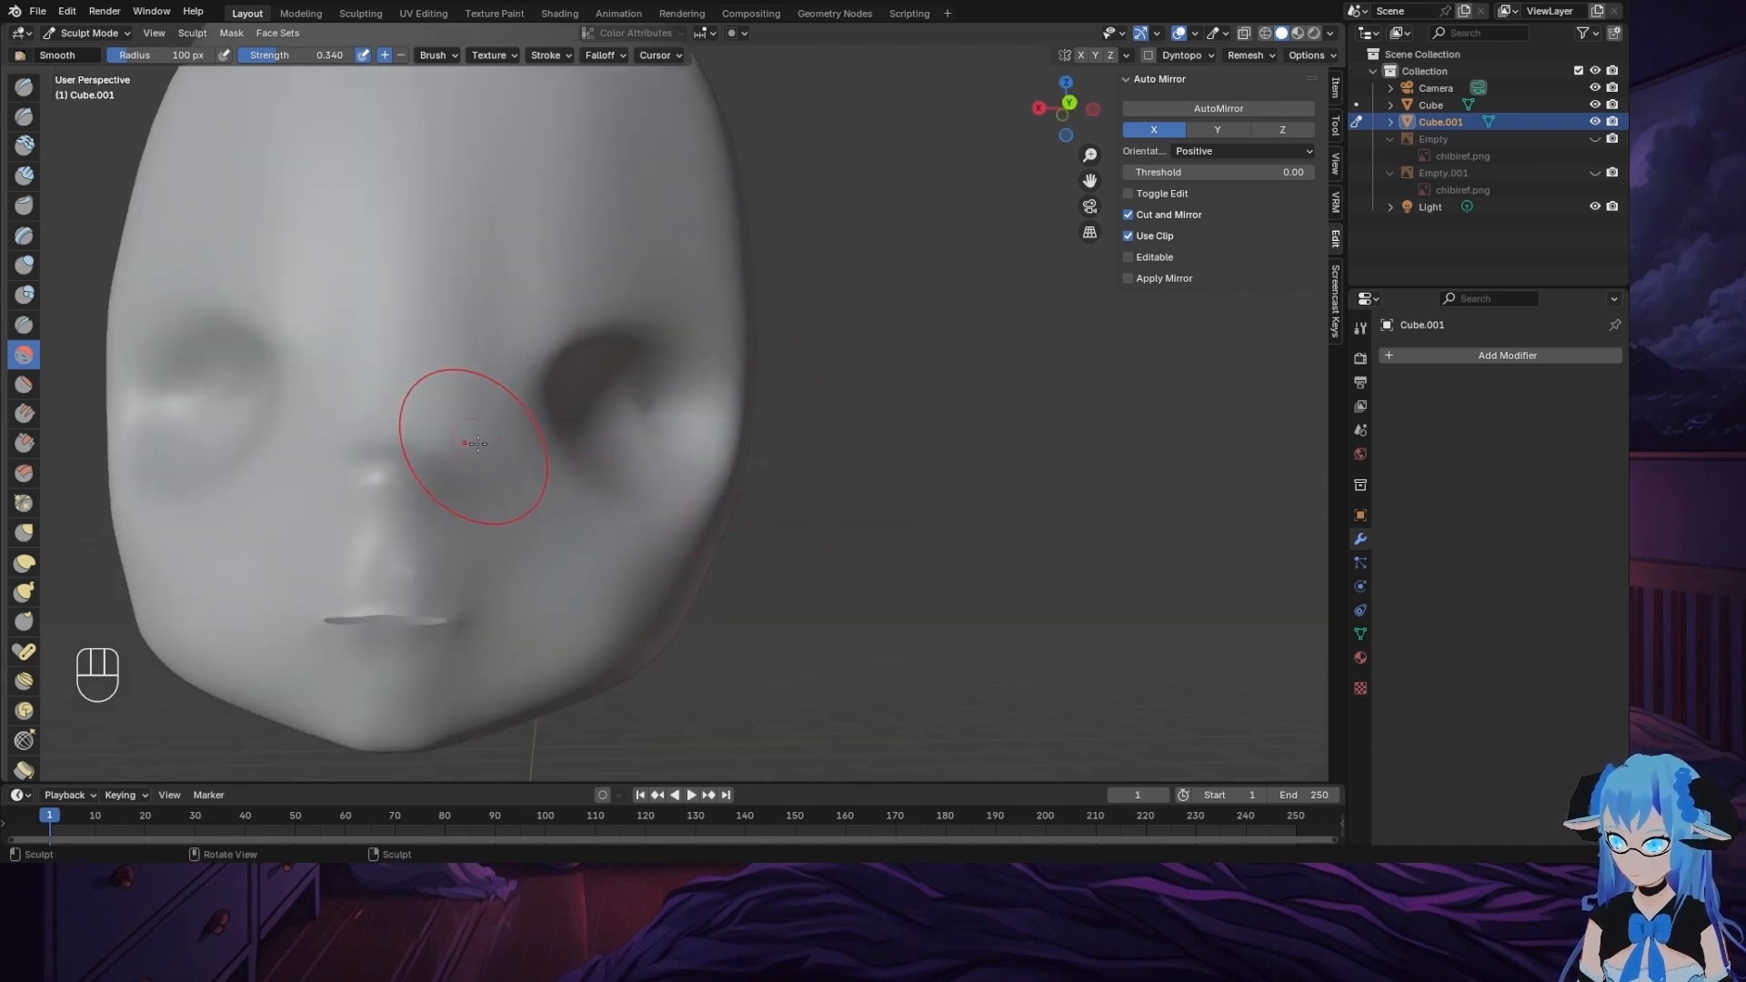
pyautogui.moveTo(464, 580); pyautogui.dragTo(386, 560)
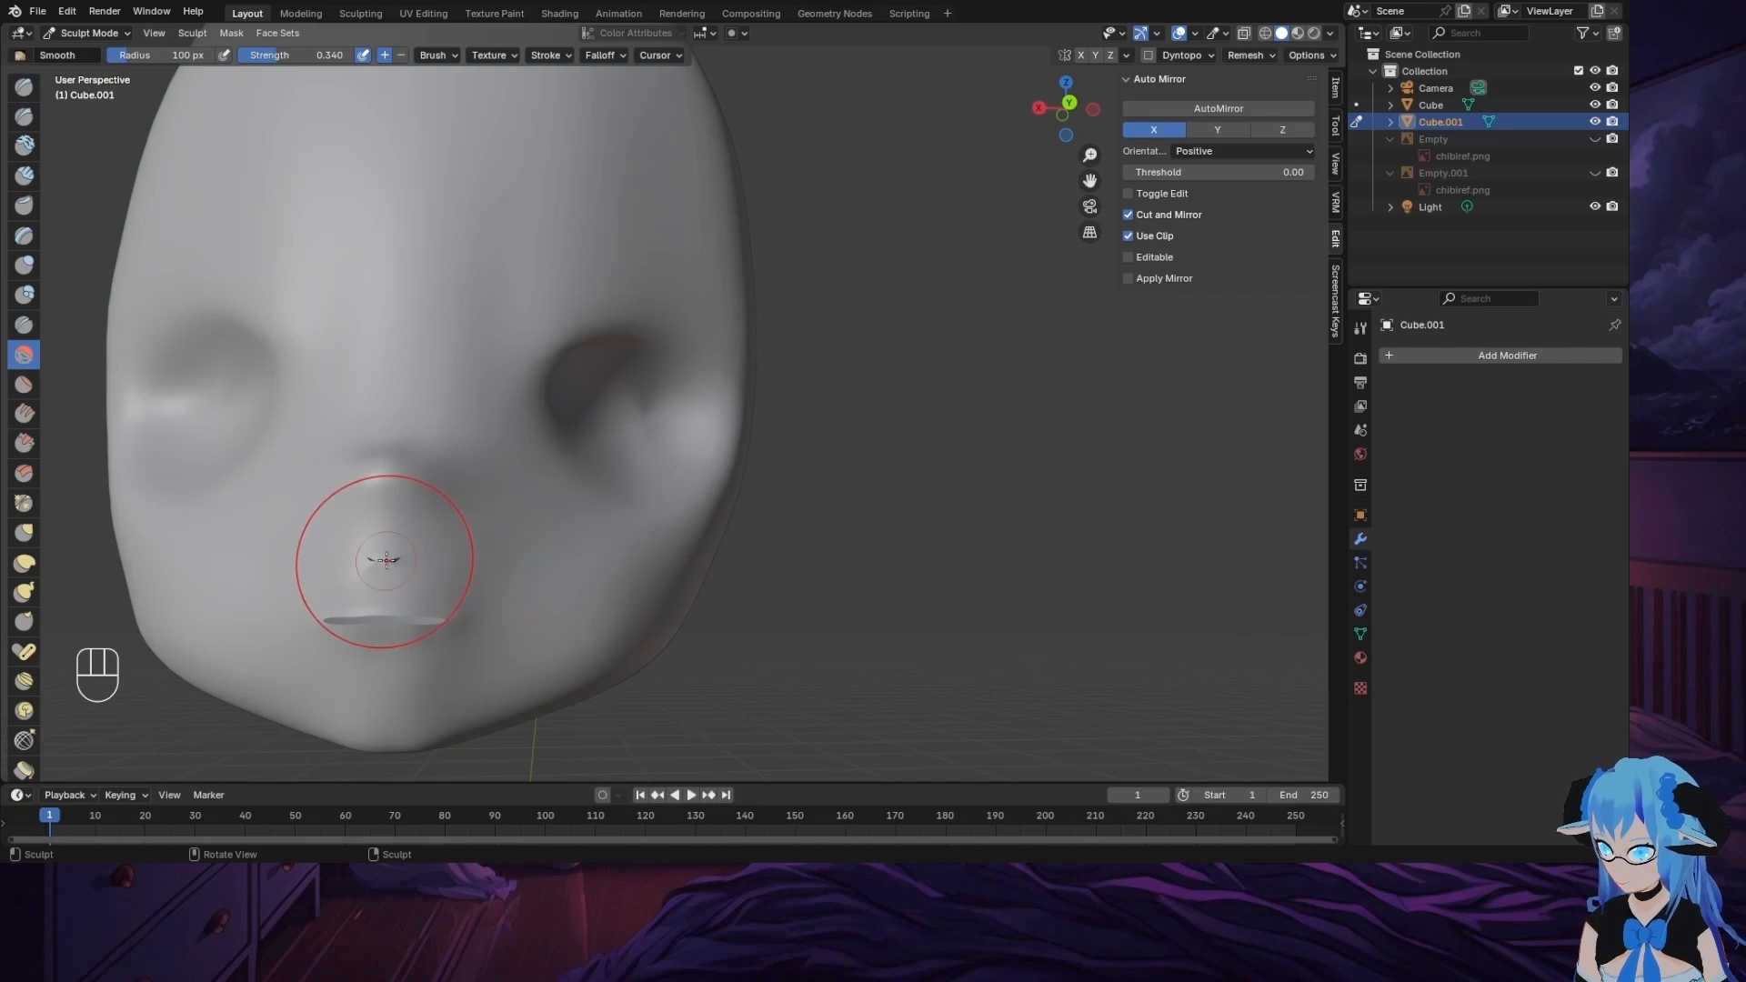
# Step: Return to Edit Mode and select individual faces around the pinched creases beneath the nose
pyautogui.click(64, 36)
pyautogui.click(82, 67)
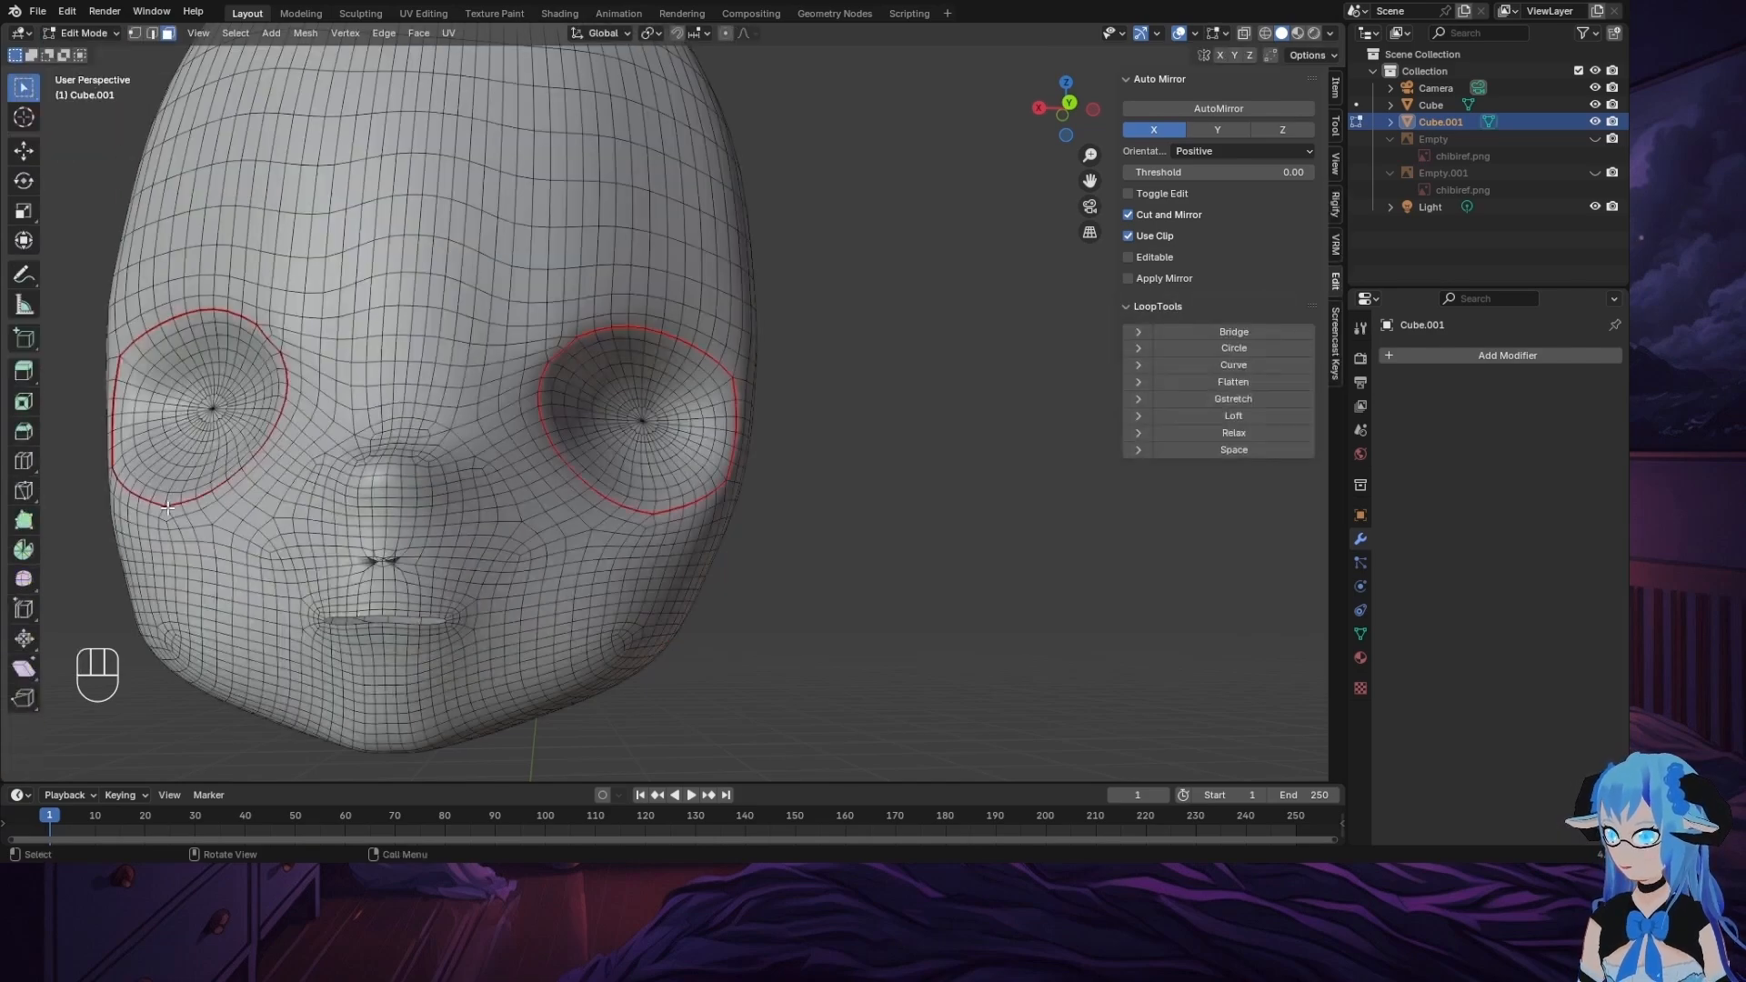
pyautogui.scroll(5, 175, 527)
pyautogui.moveTo(175, 527); pyautogui.dragTo(415, 548, button='middle')
pyautogui.scroll(-4, 204, 510)
pyautogui.scroll(3, 574, 564)
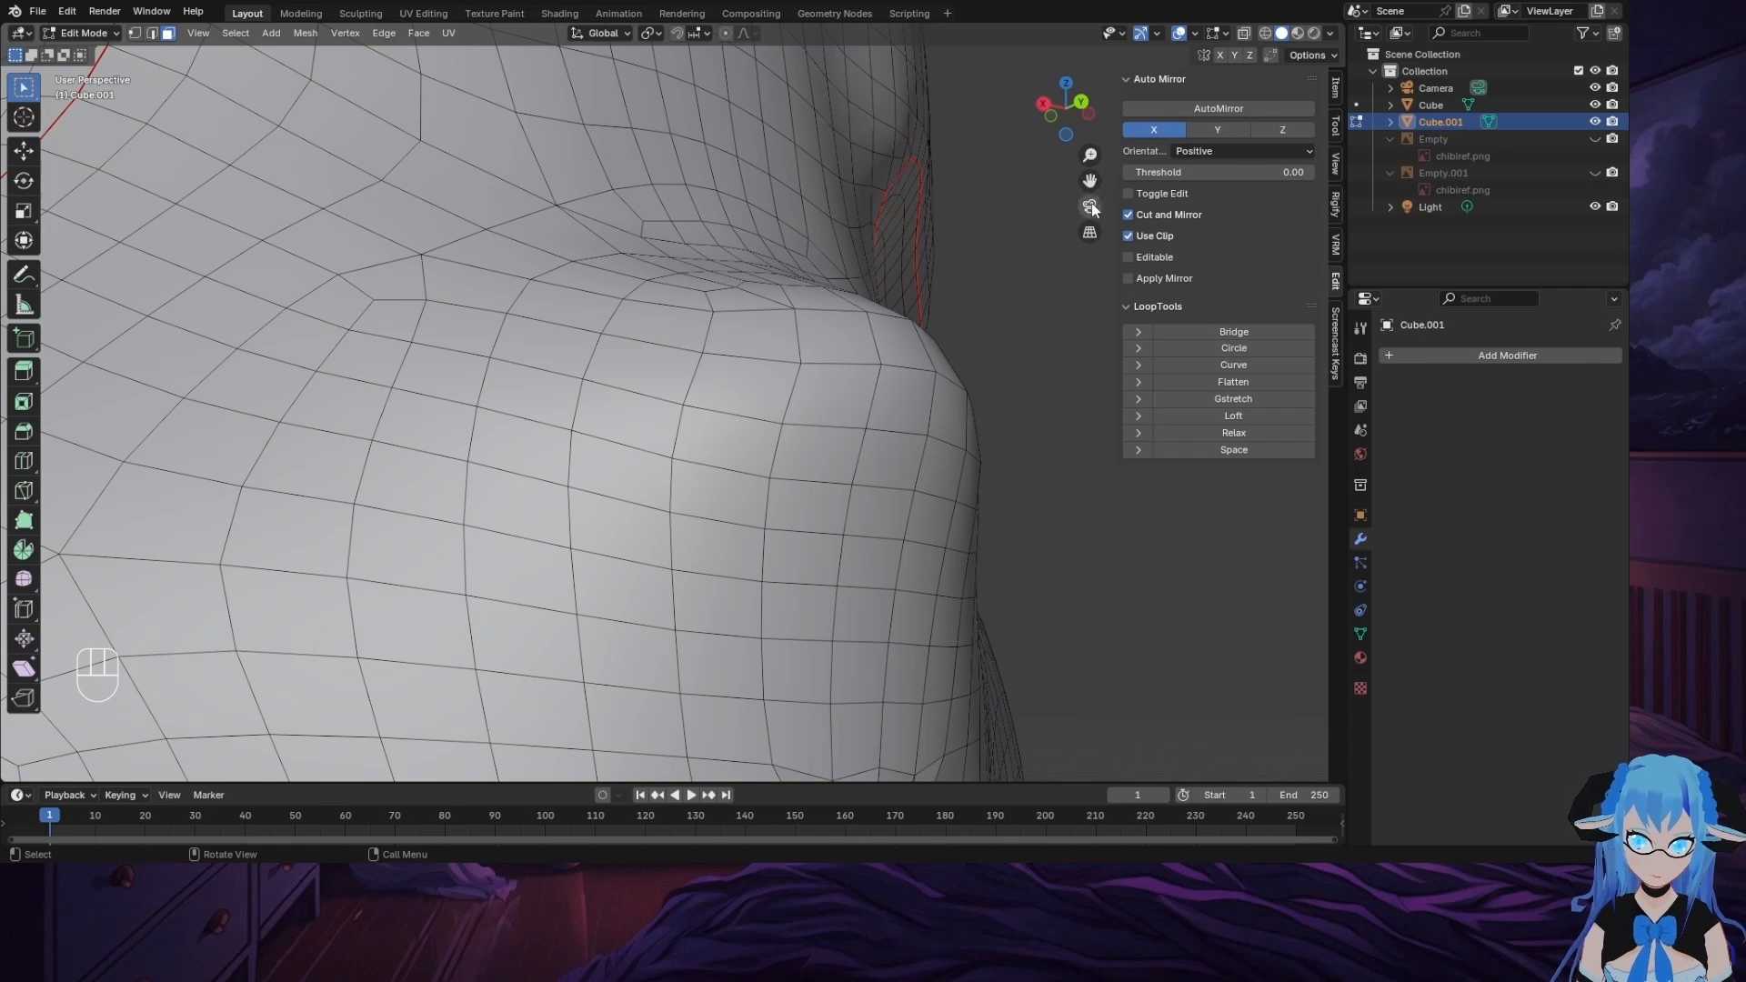
pyautogui.scroll(-3, 746, 382)
pyautogui.moveTo(745, 382); pyautogui.dragTo(682, 484, button='middle')
pyautogui.click(471, 531)
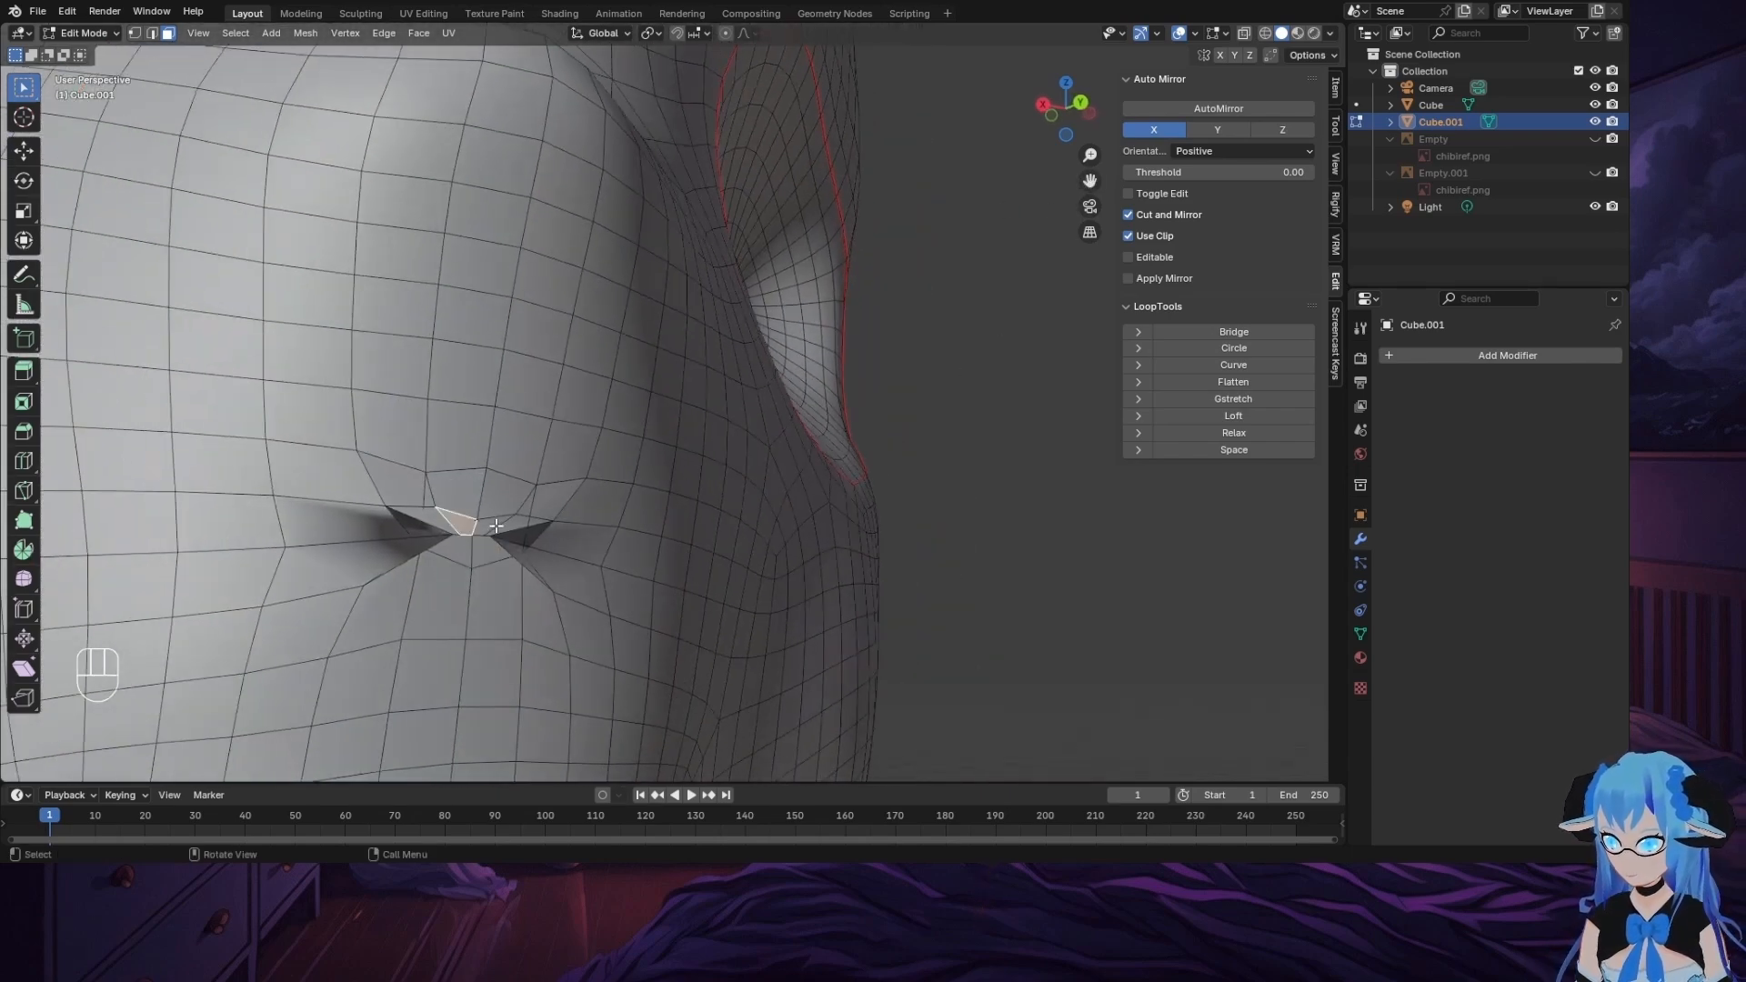
pyautogui.click(496, 525)
pyautogui.click(535, 558)
pyautogui.click(484, 547)
pyautogui.click(401, 554)
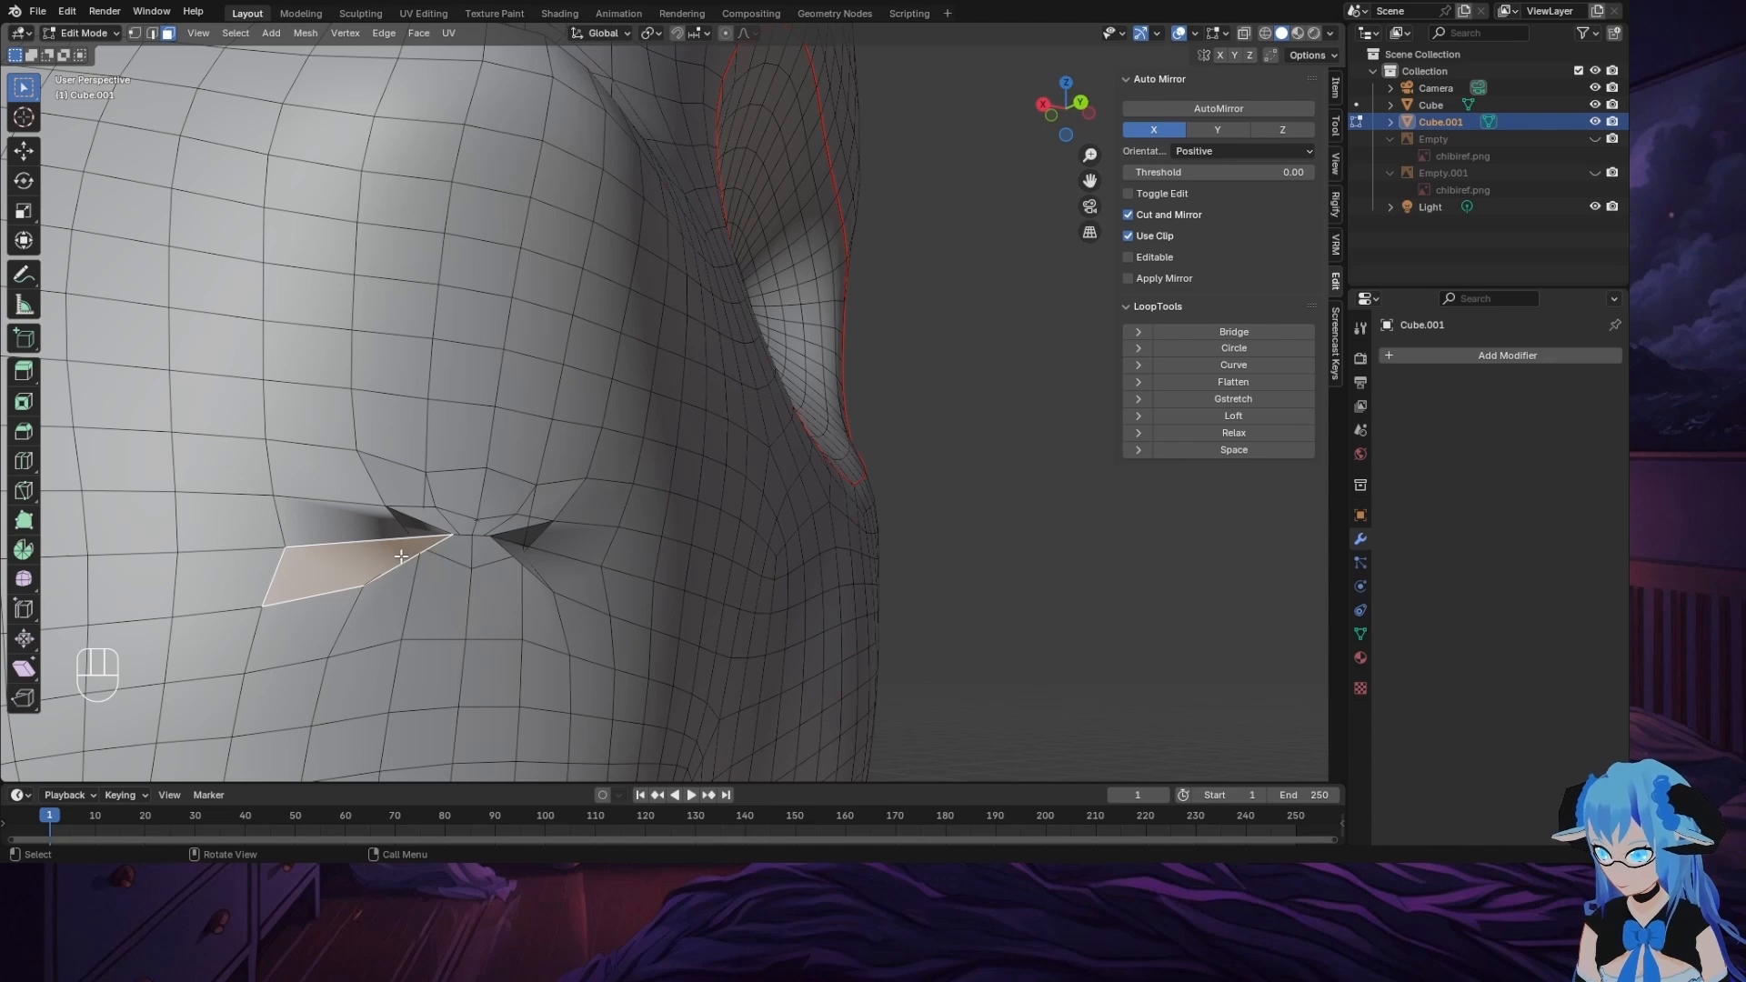
# Step: Switch to vertex selection and dissolve the vertex at the edge of one pinched crease under the nose
pyautogui.click(136, 38)
pyautogui.moveTo(473, 550); pyautogui.dragTo(721, 529, button='middle')
pyautogui.moveTo(912, 519); pyautogui.dragTo(888, 522, button='middle')
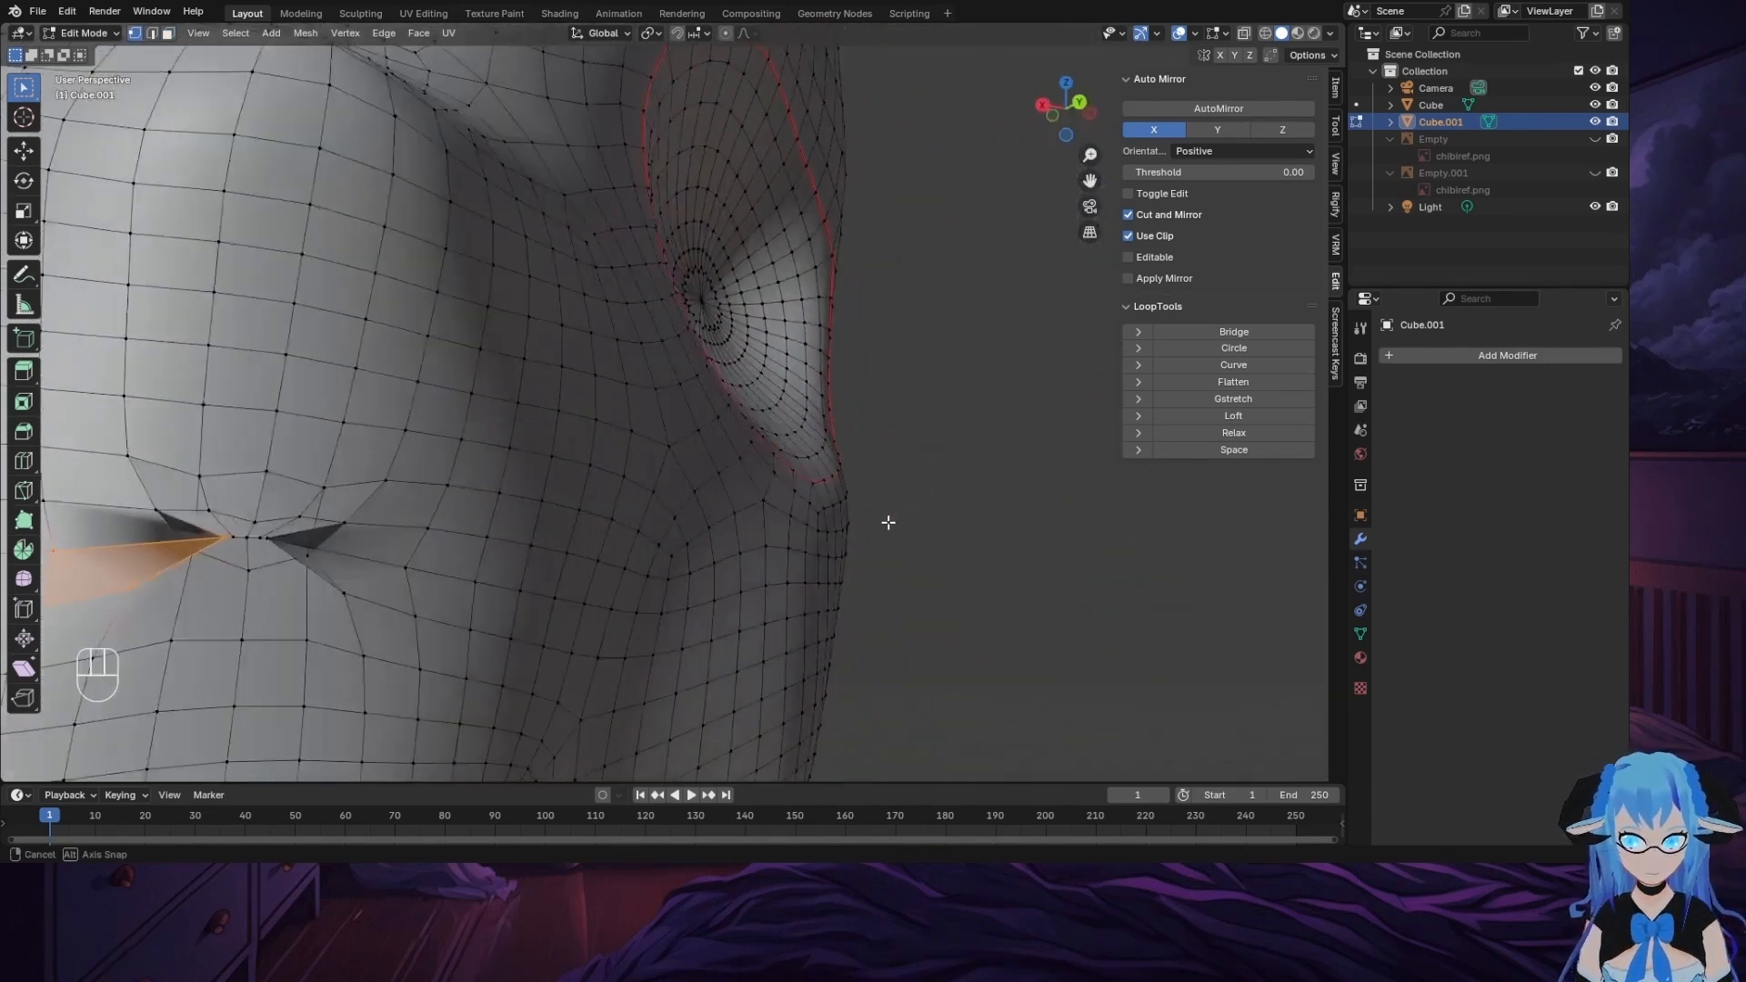
pyautogui.click(314, 557)
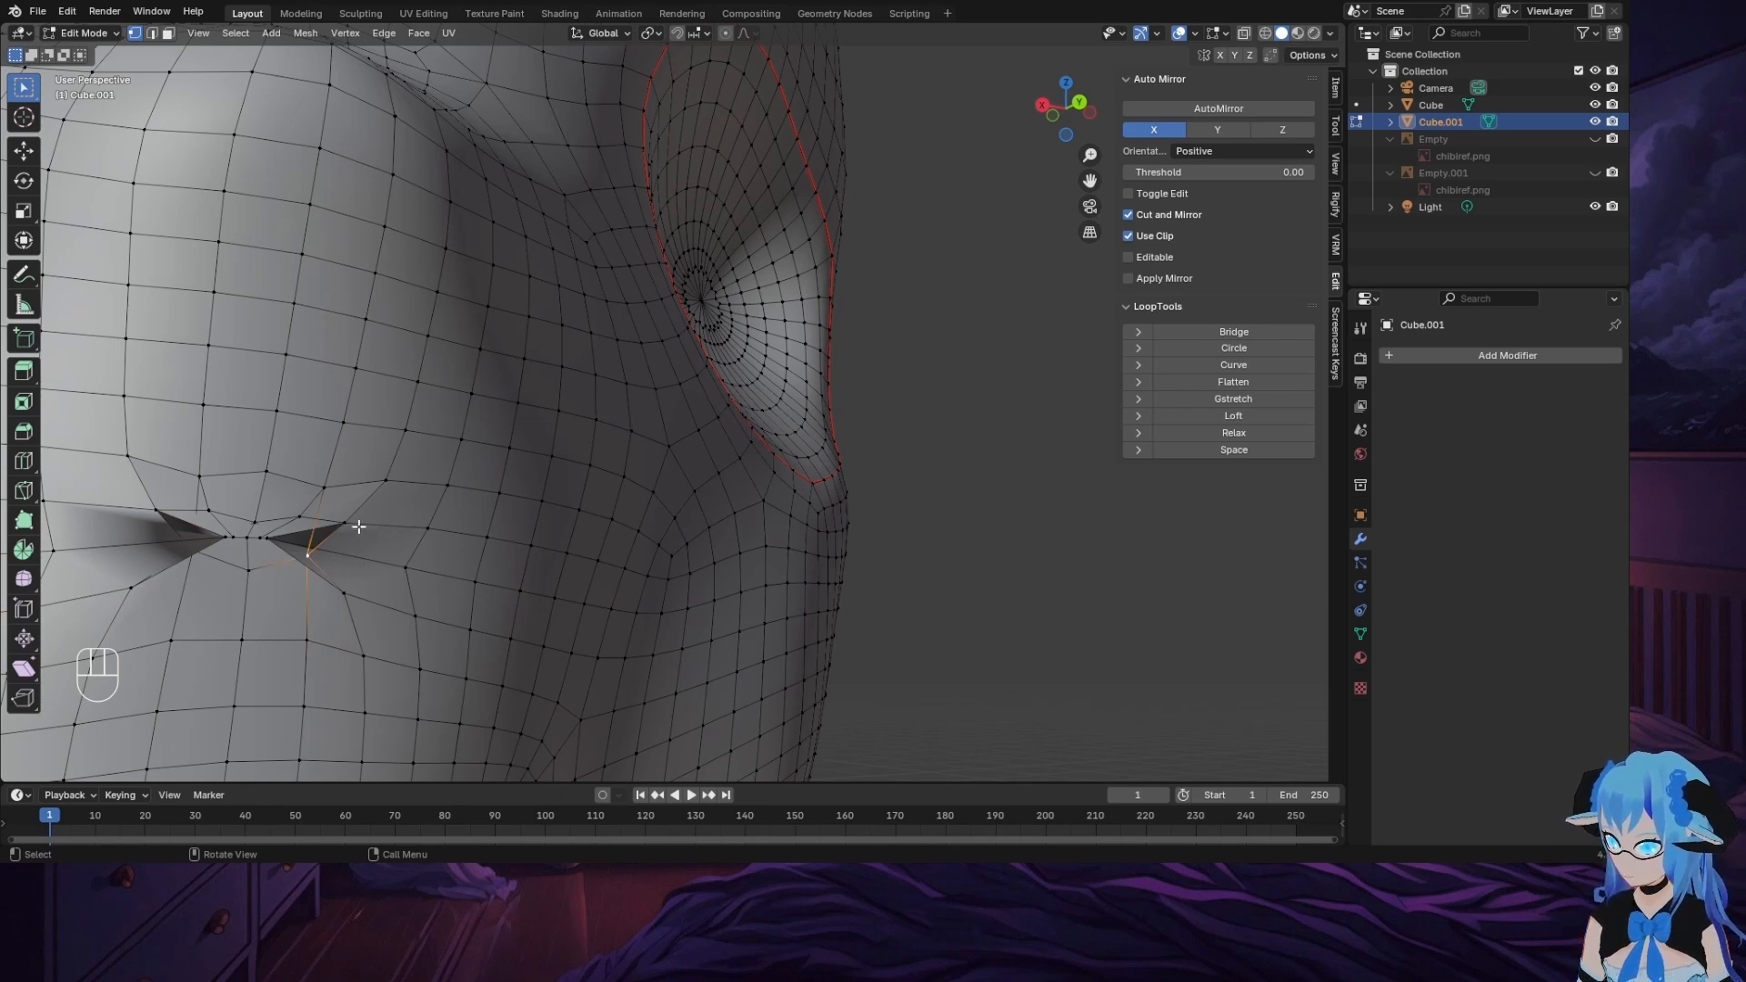
pyautogui.moveTo(326, 541); pyautogui.dragTo(339, 540, button='middle')
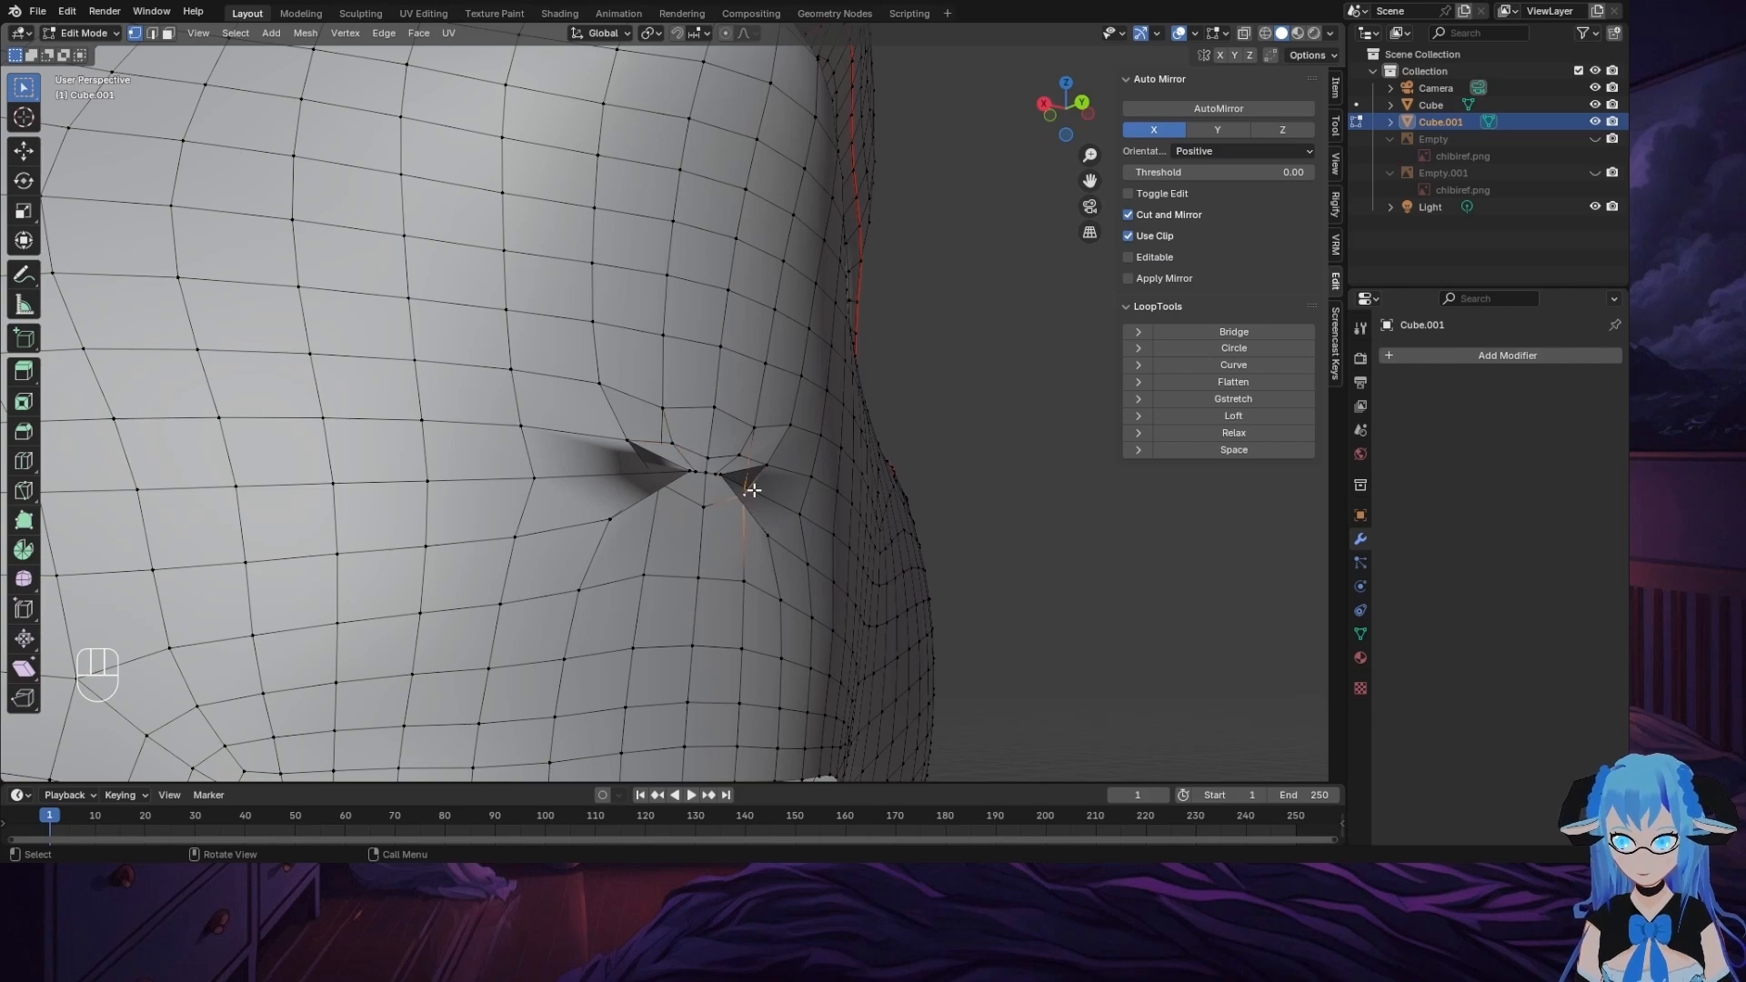
pyautogui.moveTo(753, 490); pyautogui.dragTo(649, 545, button='middle')
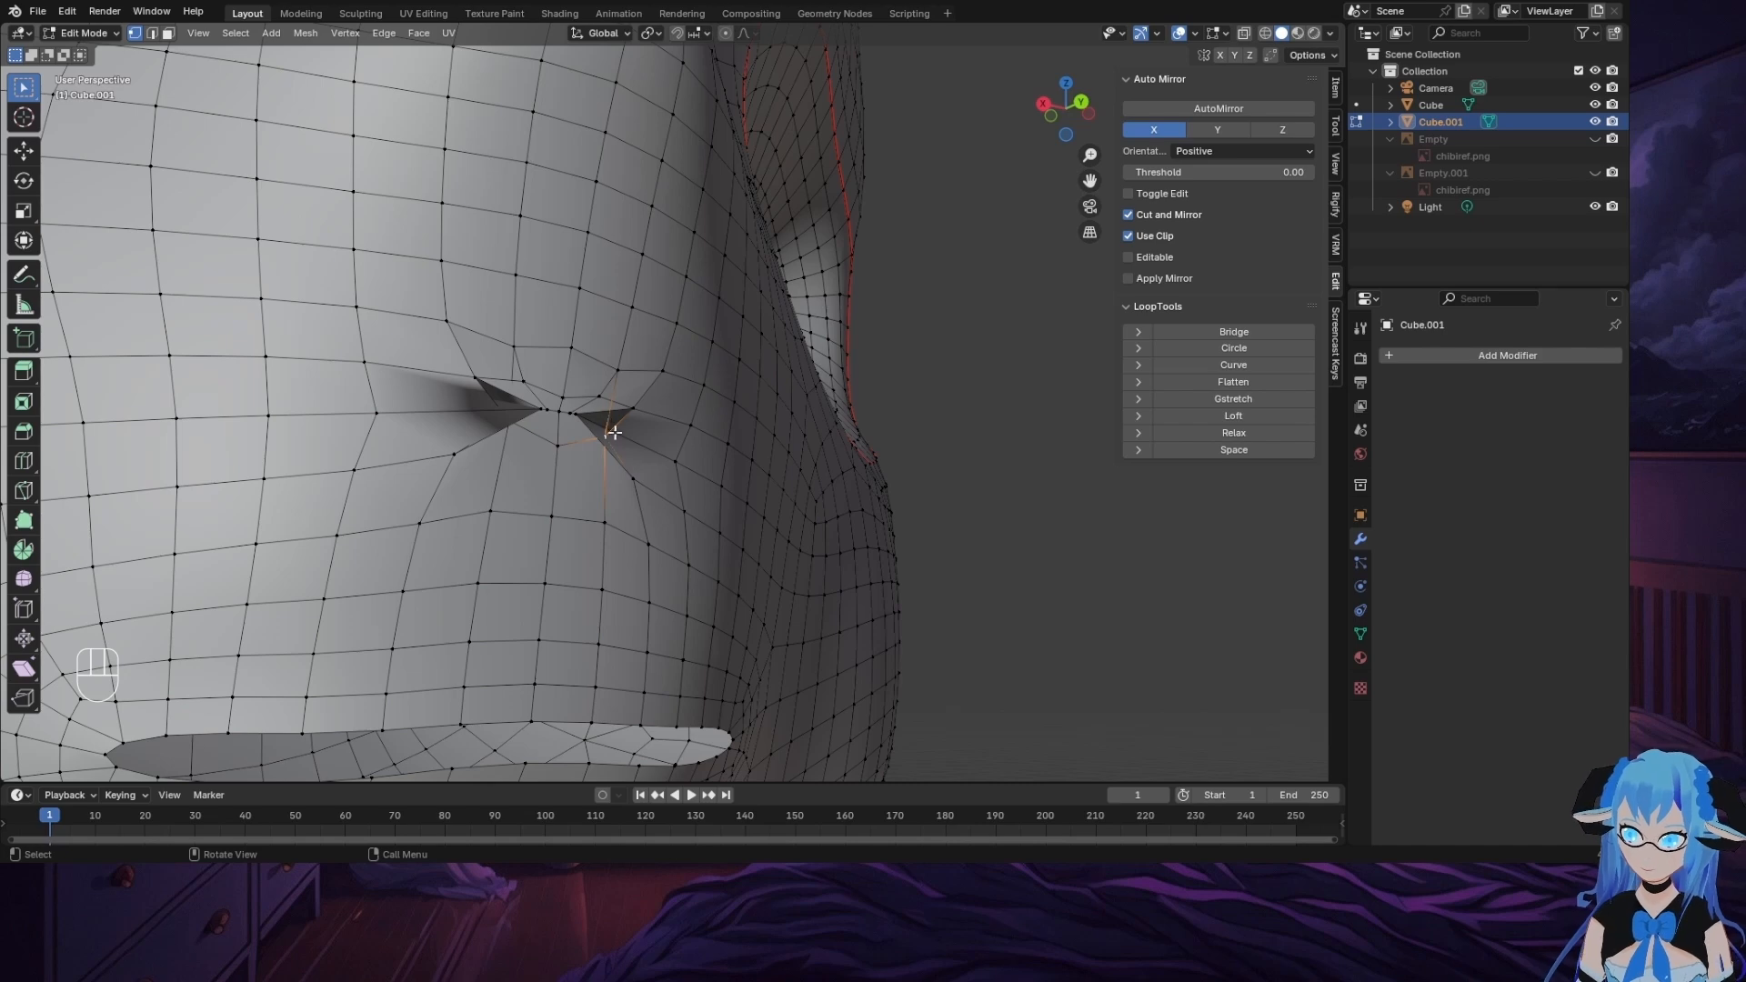
pyautogui.press('x')
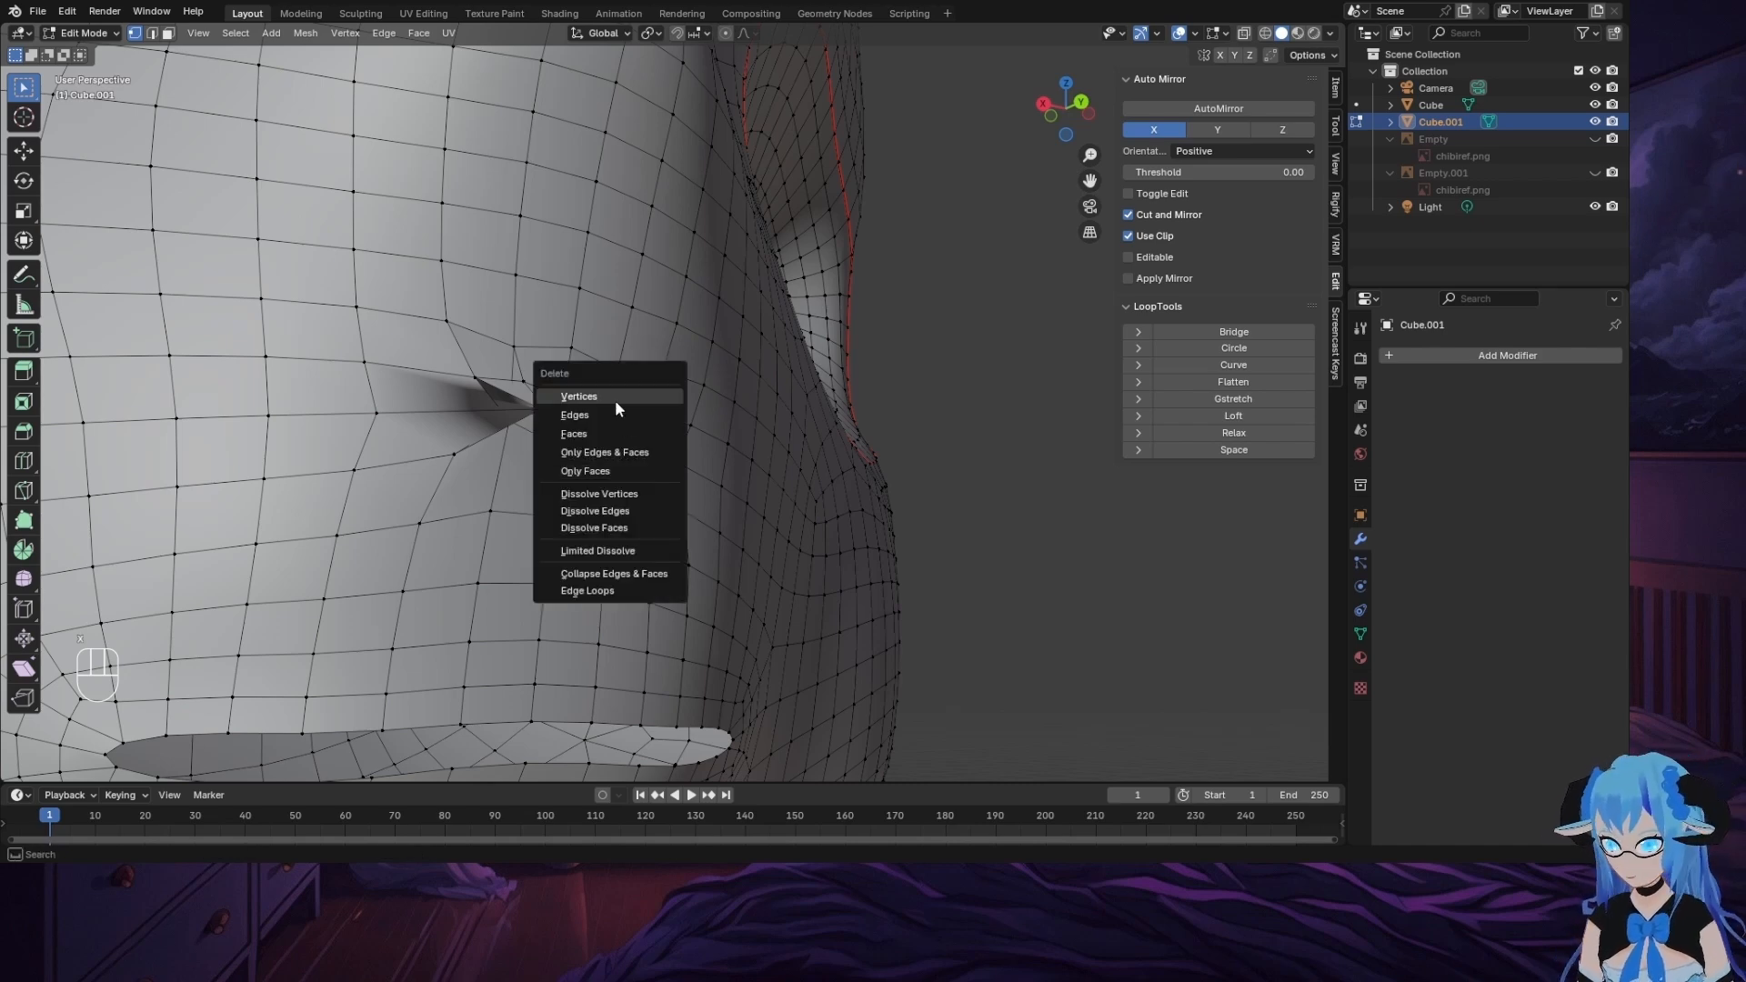
pyautogui.click(637, 494)
pyautogui.moveTo(637, 494); pyautogui.dragTo(627, 491, button='middle')
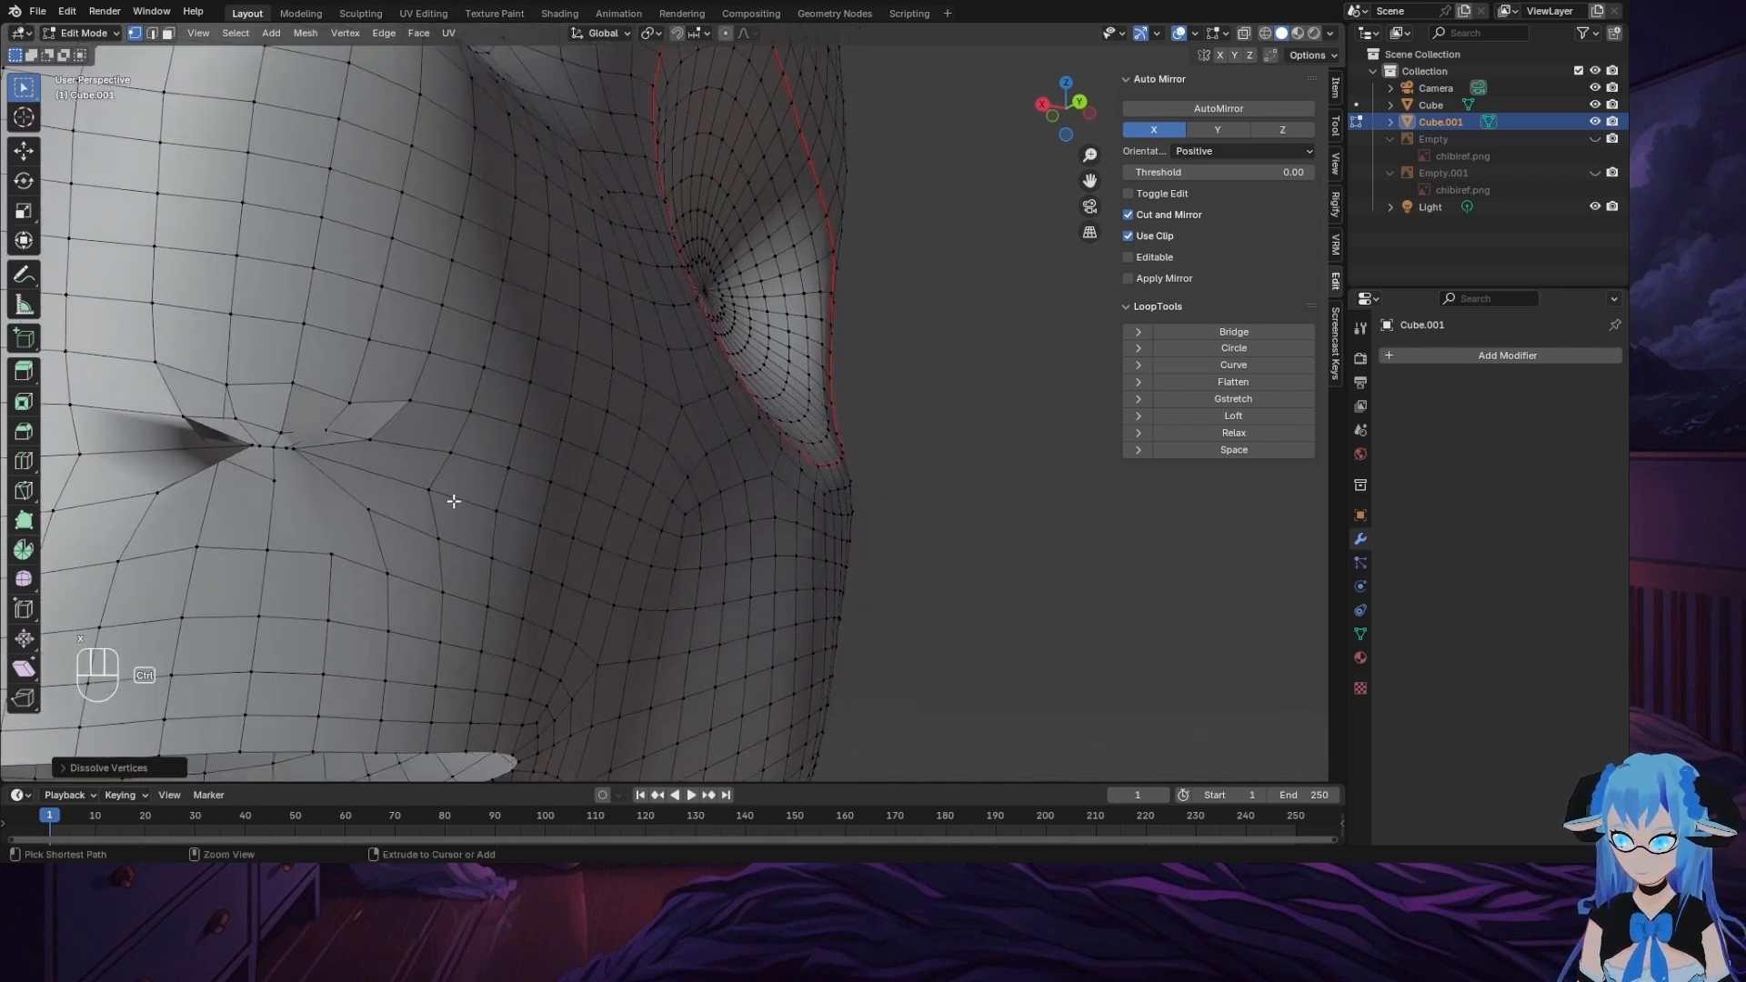
# Step: Undo the dissolve and delete the crease vertex with its surrounding faces instead
pyautogui.hotkey('ctrl', 'z')
pyautogui.press('x')
pyautogui.click(346, 383)
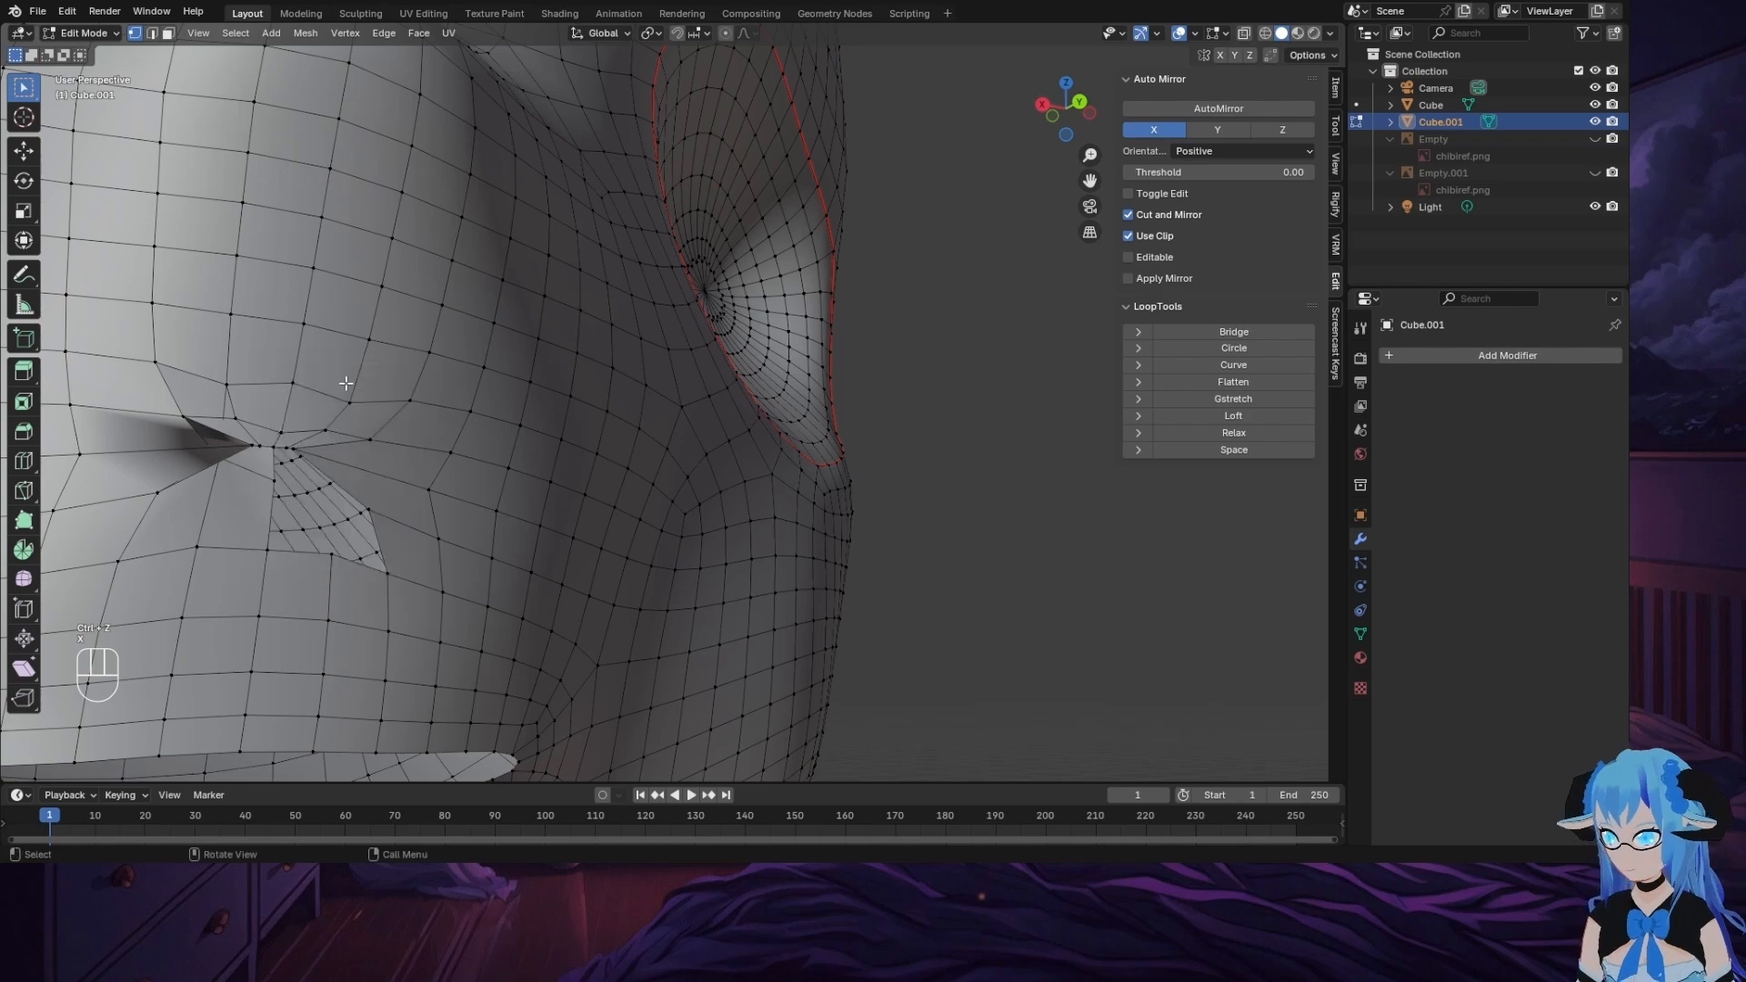
# Step: Select the vertex at the inner tip of the remaining pinched crease under the nose
pyautogui.moveTo(330, 525); pyautogui.dragTo(540, 494, button='middle')
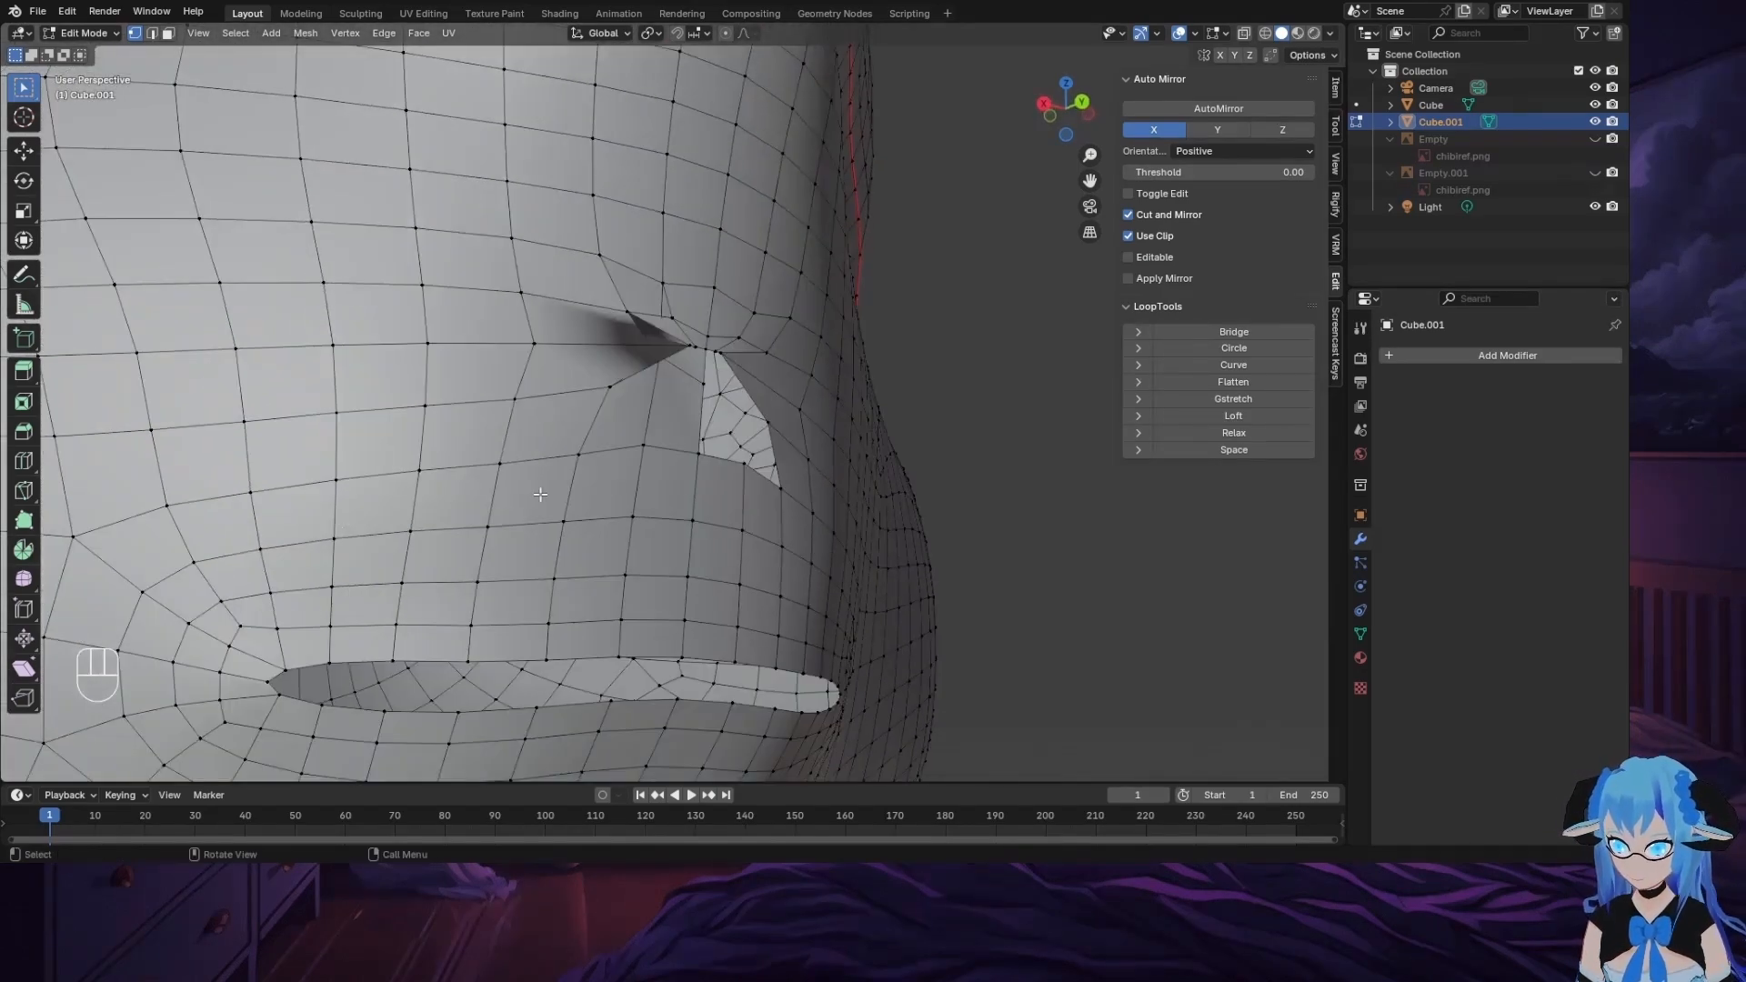
pyautogui.moveTo(708, 404); pyautogui.dragTo(989, 221, button='middle')
pyautogui.keyDown('shift'); pyautogui.moveTo(427, 444); pyautogui.dragTo(1023, 213, button='middle'); pyautogui.keyUp('shift')
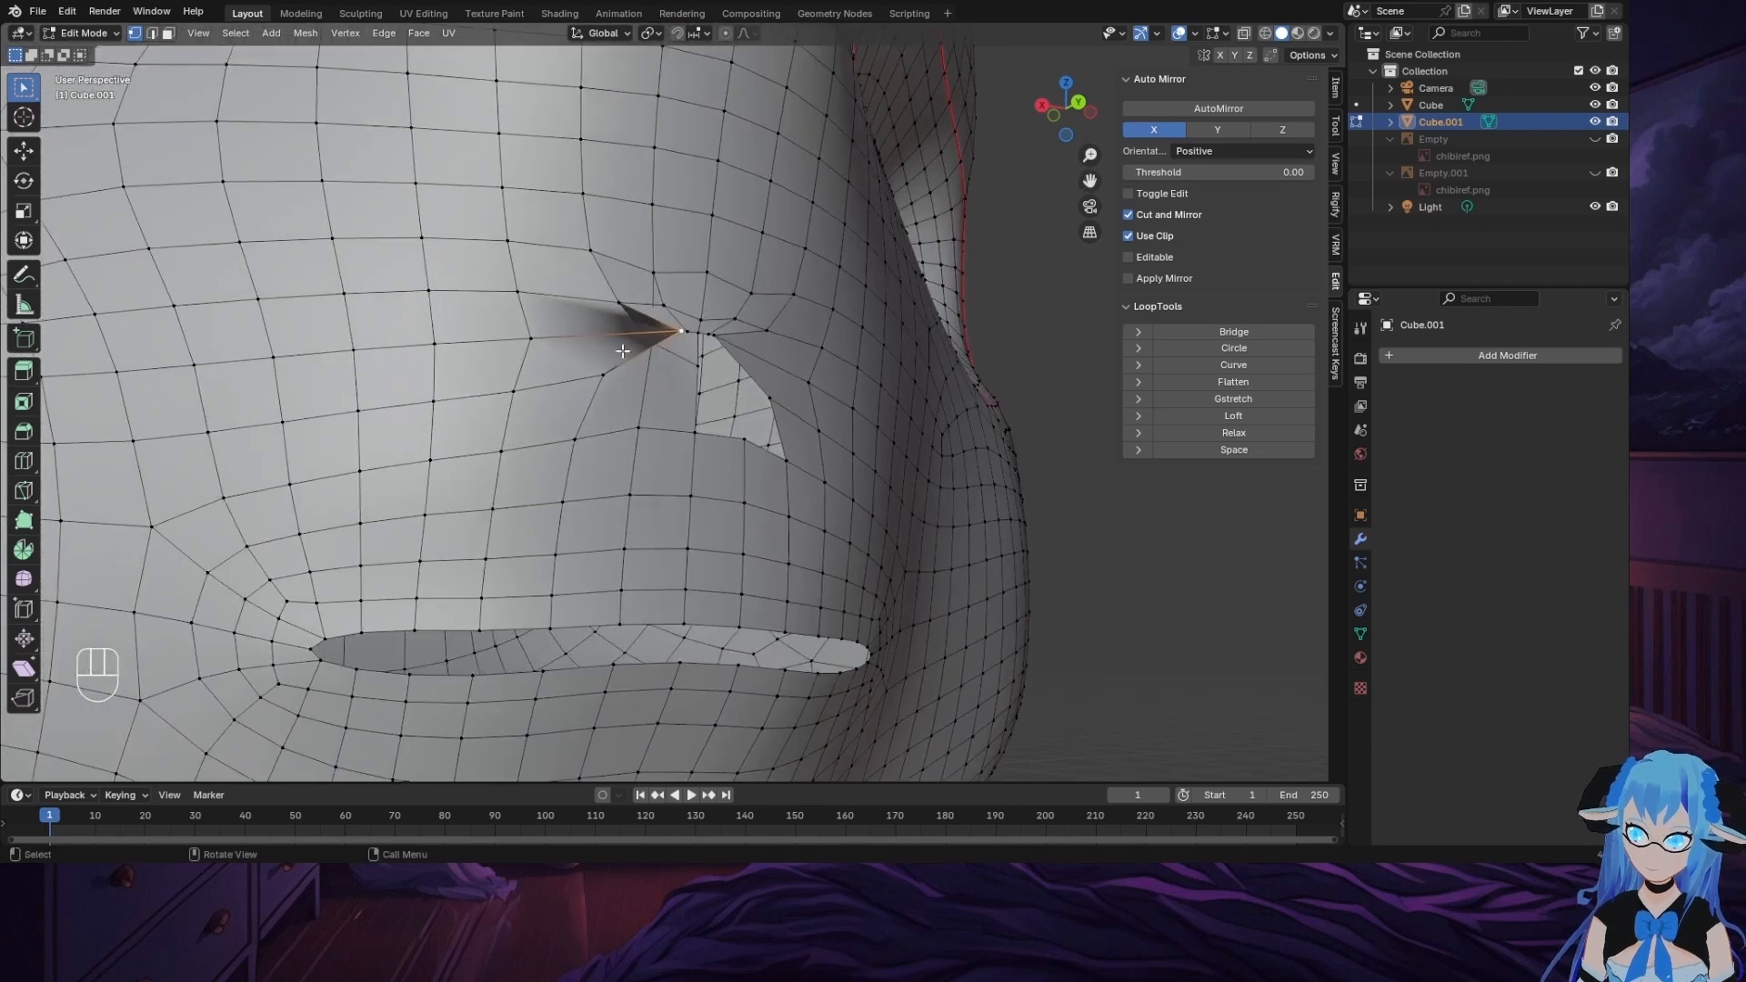
pyautogui.click(643, 338)
pyautogui.click(658, 351)
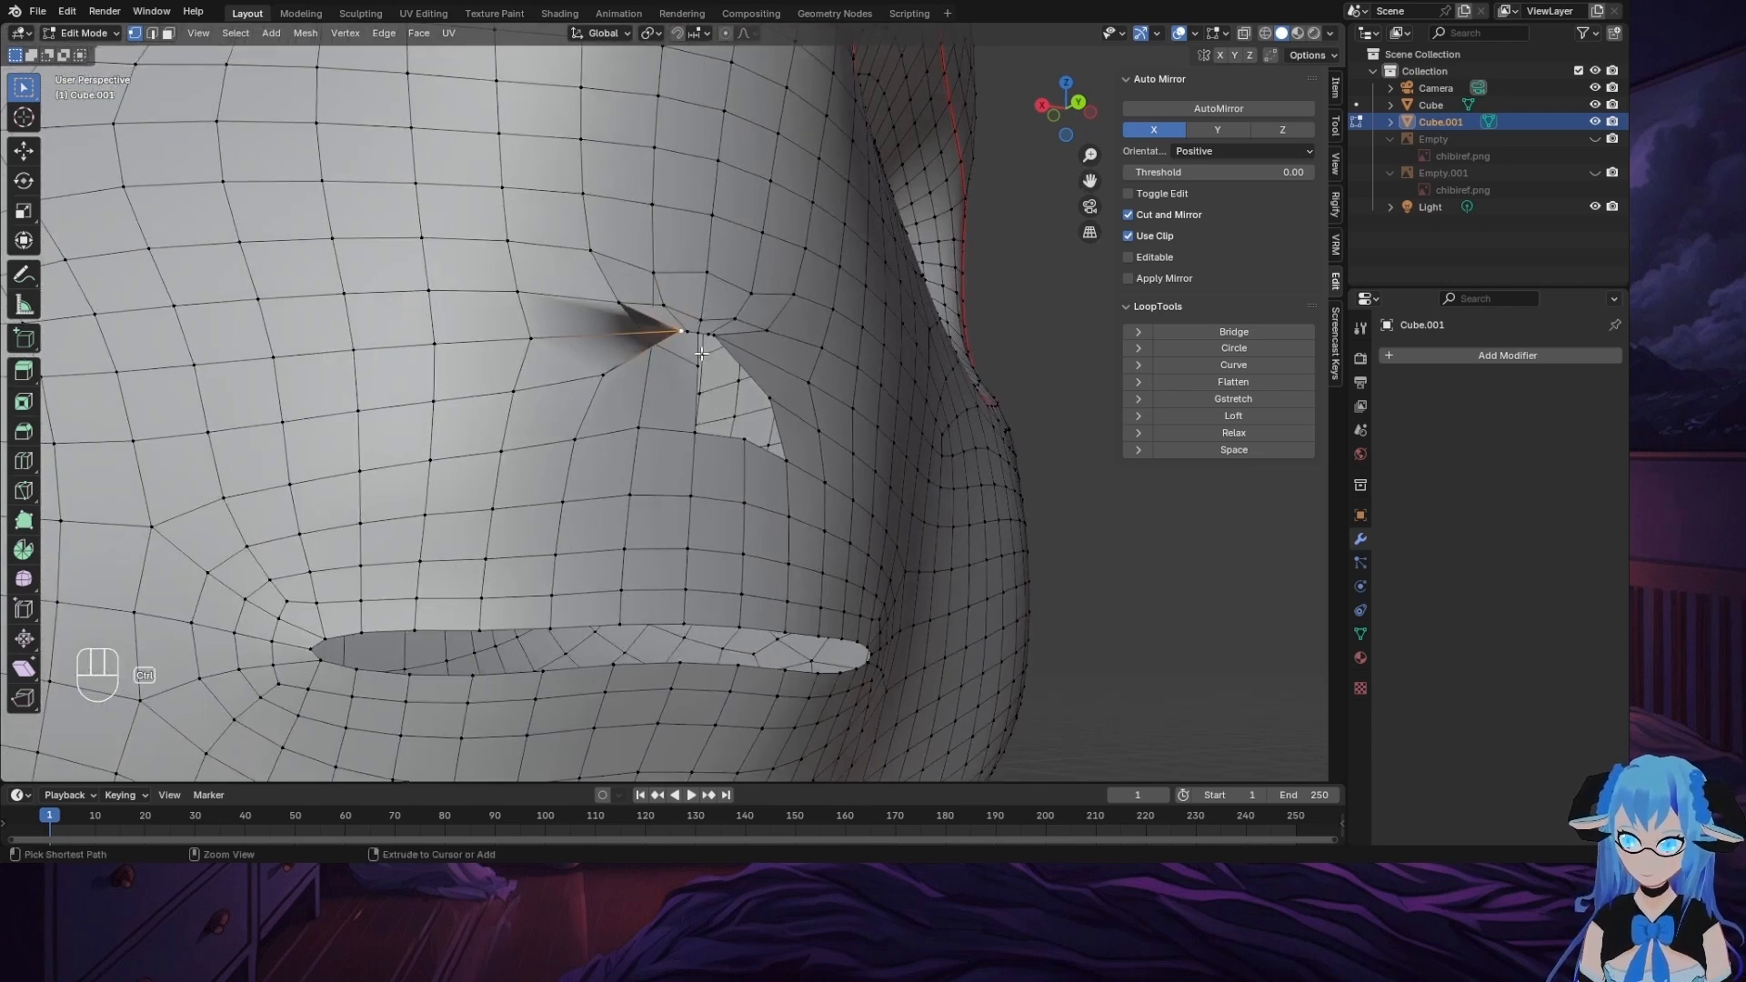
# Step: Undo the selections and vertex deletion under the nose, along with the preceding Smooth brush strokes
pyautogui.hotkey('ctrl', 'z')
pyautogui.hotkey('ctrl', 'z')
pyautogui.hotkey('ctrl', 'z')
pyautogui.hotkey('ctrl', 'z')
pyautogui.hotkey('ctrl', 'z')
pyautogui.hotkey('ctrl', 'z')
pyautogui.hotkey('ctrl', 'z')
pyautogui.hotkey('ctrl', 'z')
pyautogui.hotkey('ctrl', 'z')
pyautogui.hotkey('ctrl', 'z')
pyautogui.hotkey('ctrl', 'z')
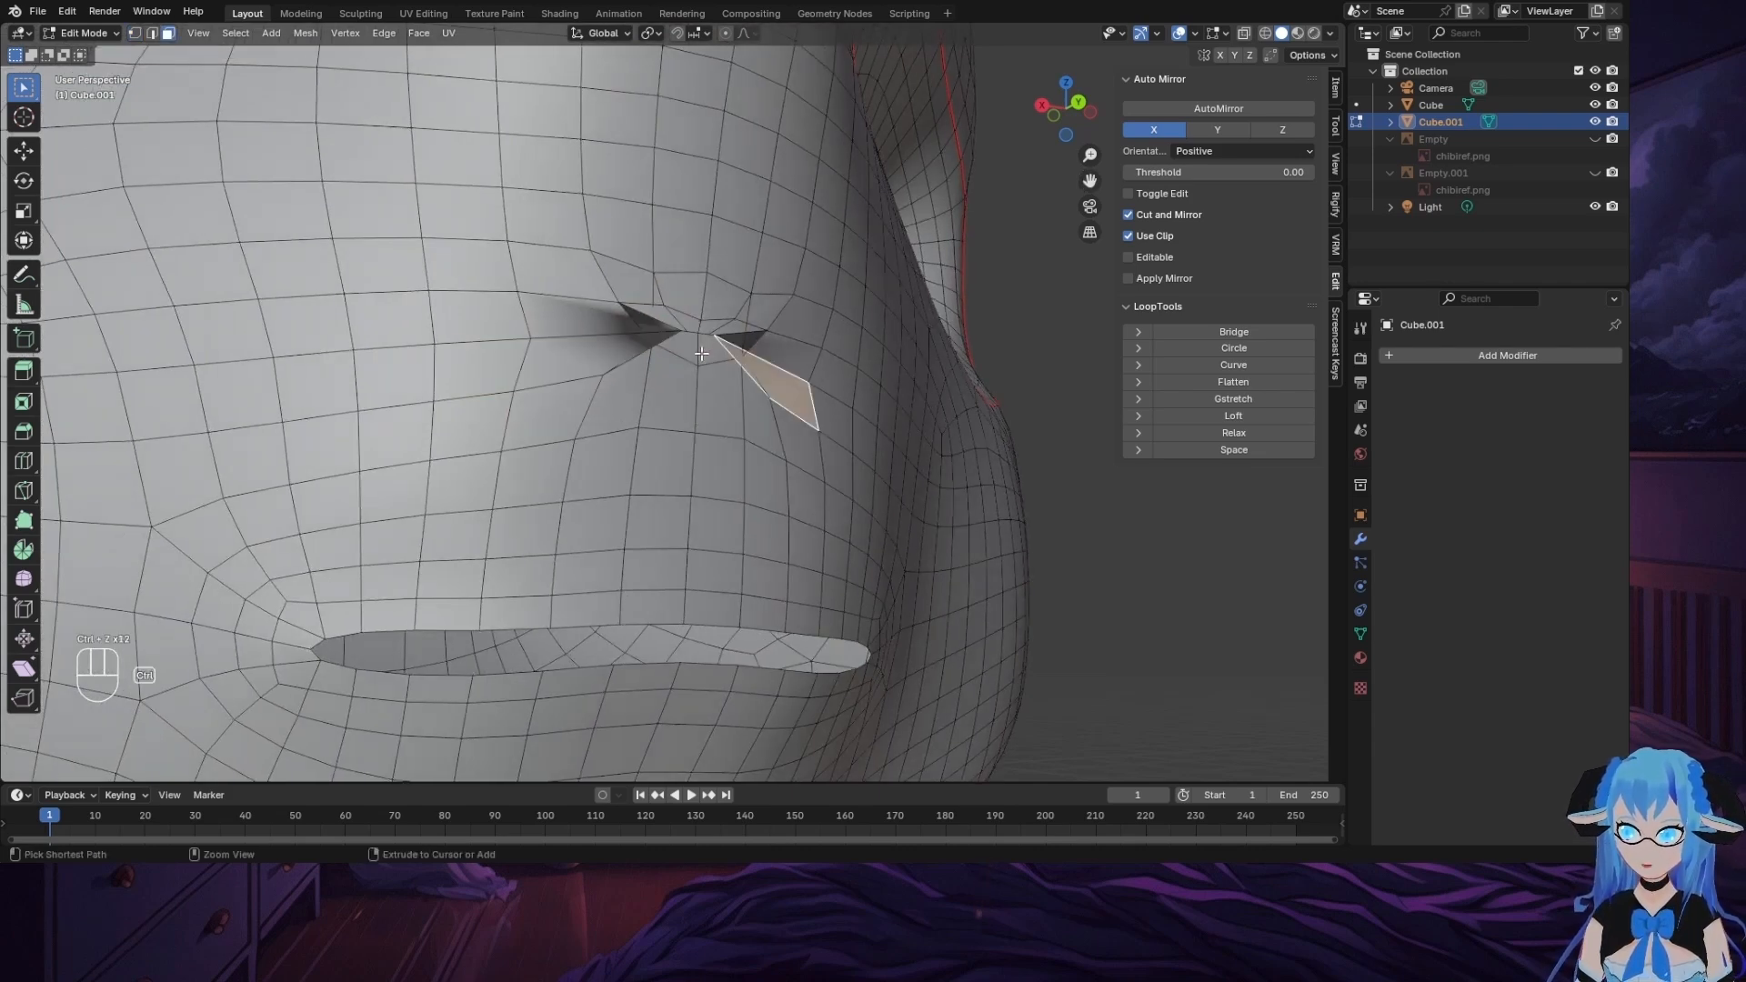
pyautogui.hotkey('ctrl', 'z')
pyautogui.hotkey('ctrl', 'z')
pyautogui.hotkey('ctrl', 'z')
pyautogui.hotkey('ctrl', 'z')
pyautogui.hotkey('ctrl', 'z')
pyautogui.hotkey('ctrl', 'z')
pyautogui.hotkey('ctrl', 'z')
pyautogui.hotkey('ctrl', 'z')
pyautogui.hotkey('ctrl', 'z')
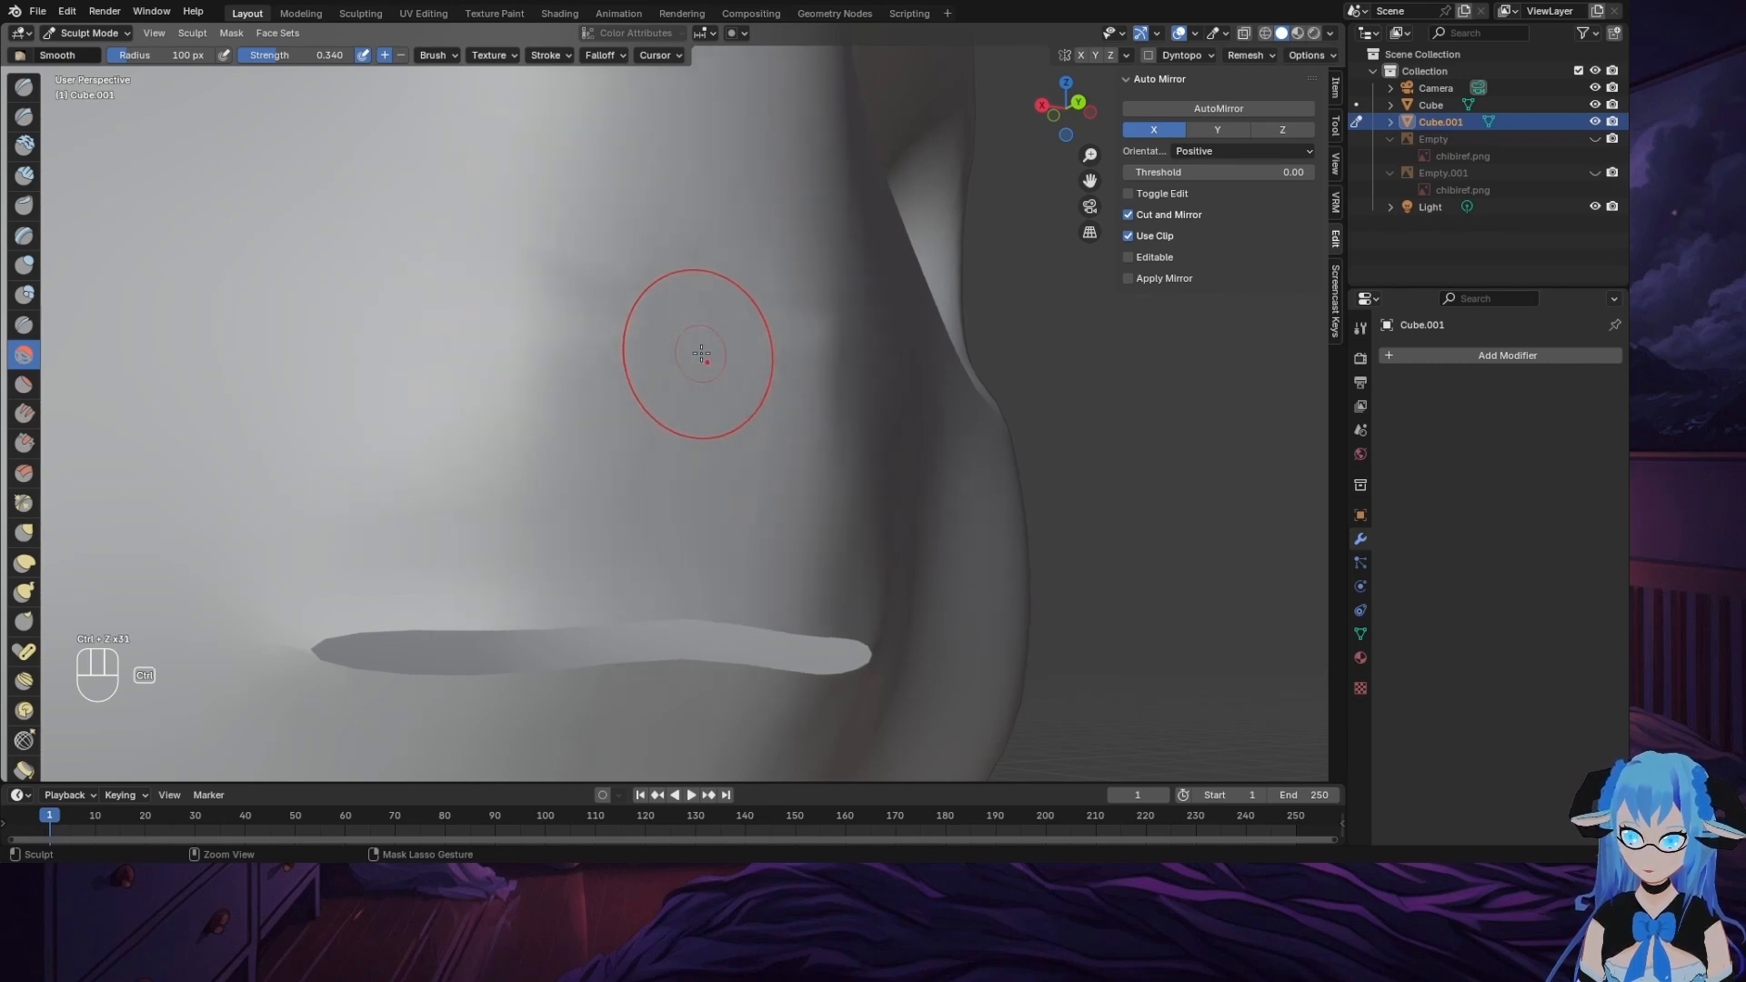
# Step: Revert the mesh to the earliest Smooth Brush entry in the undo history
pyautogui.click(88, 33)
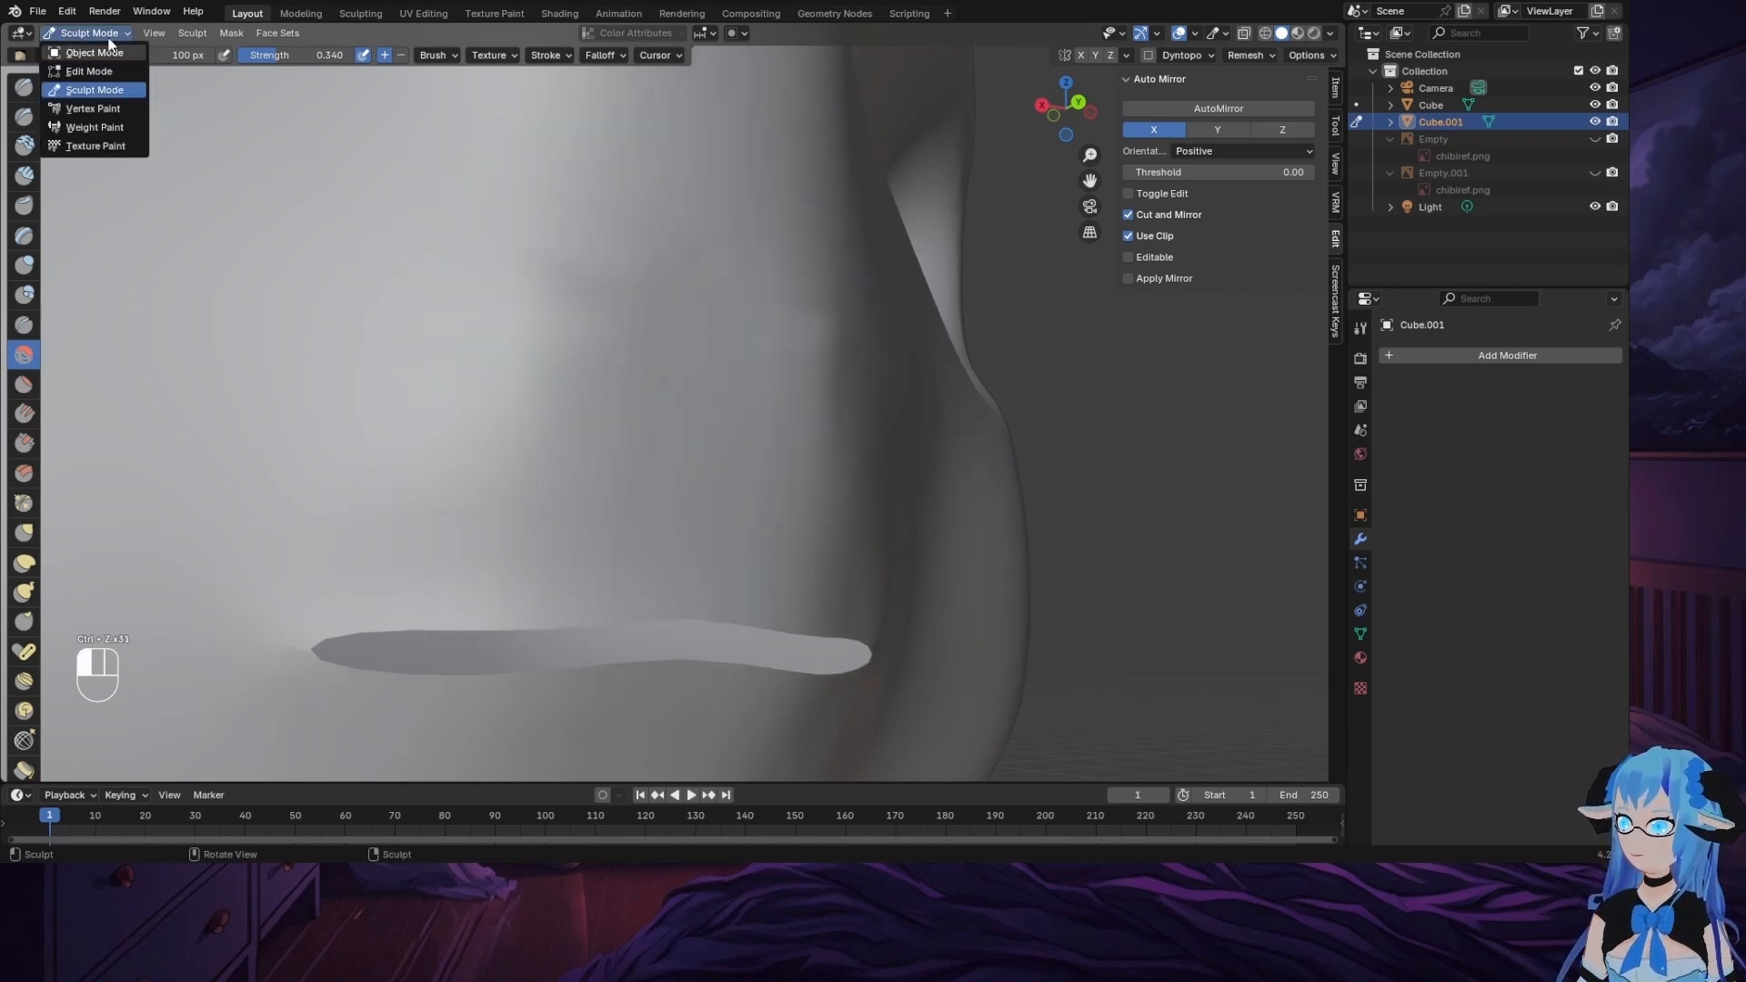
pyautogui.click(67, 11)
pyautogui.moveTo(126, 65)
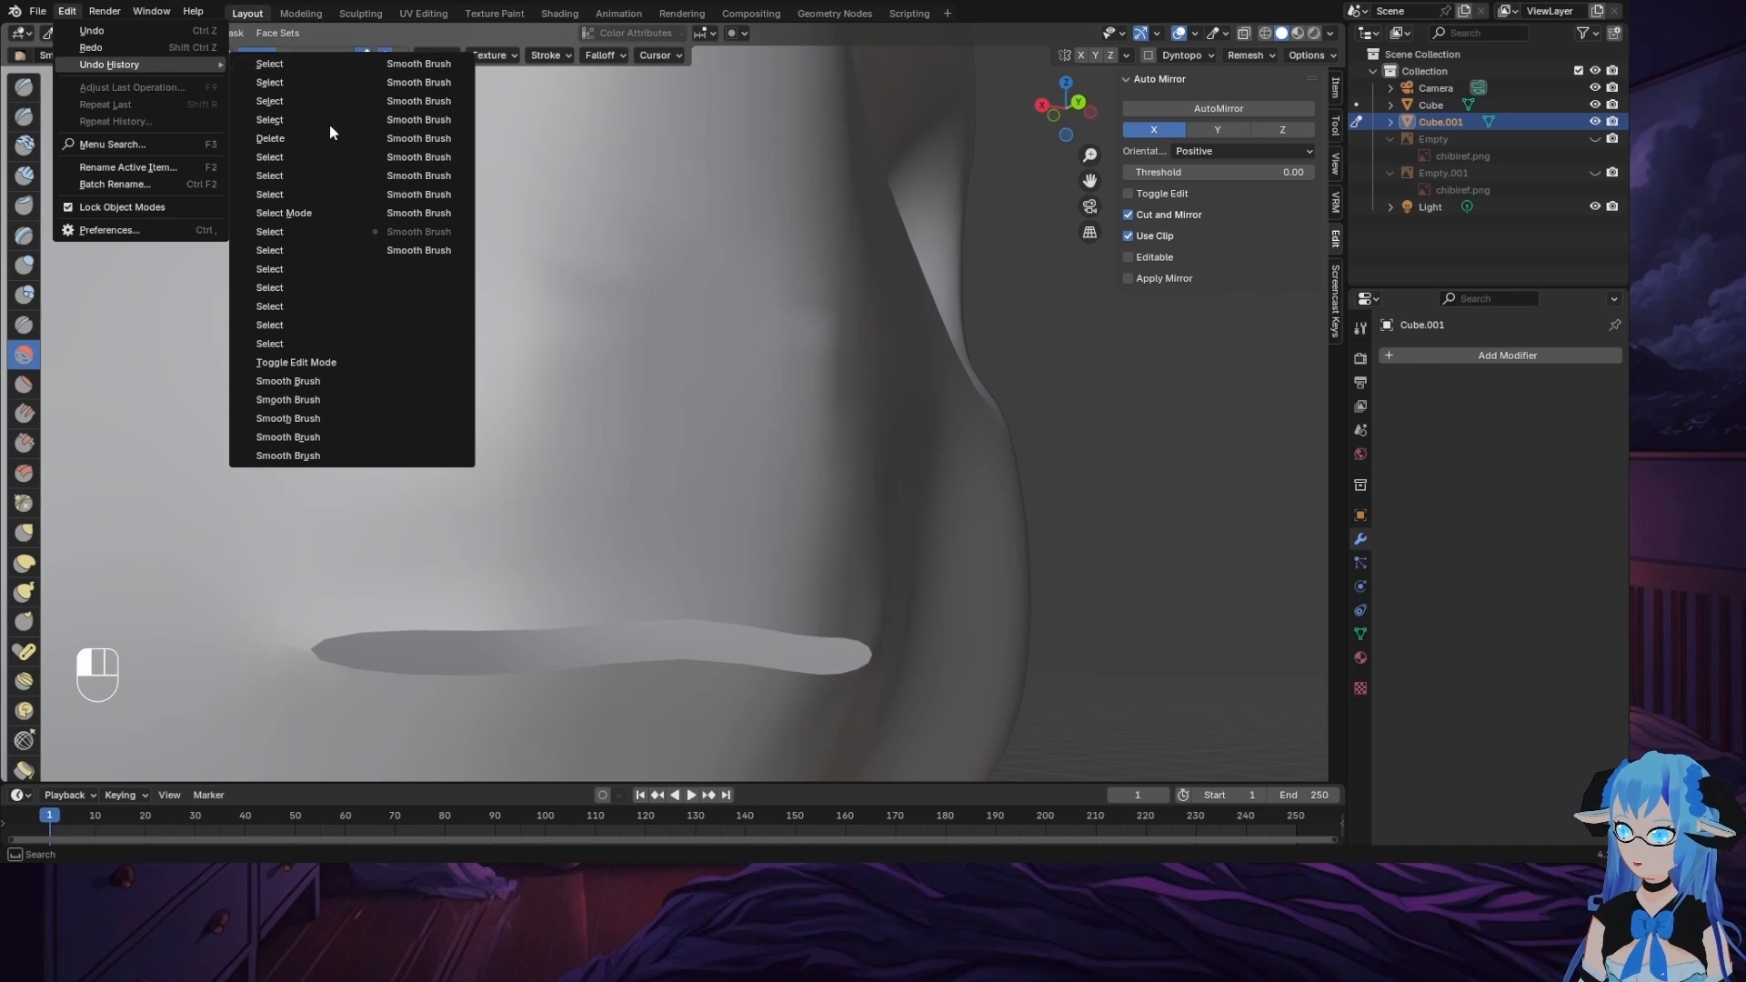
pyautogui.click(419, 250)
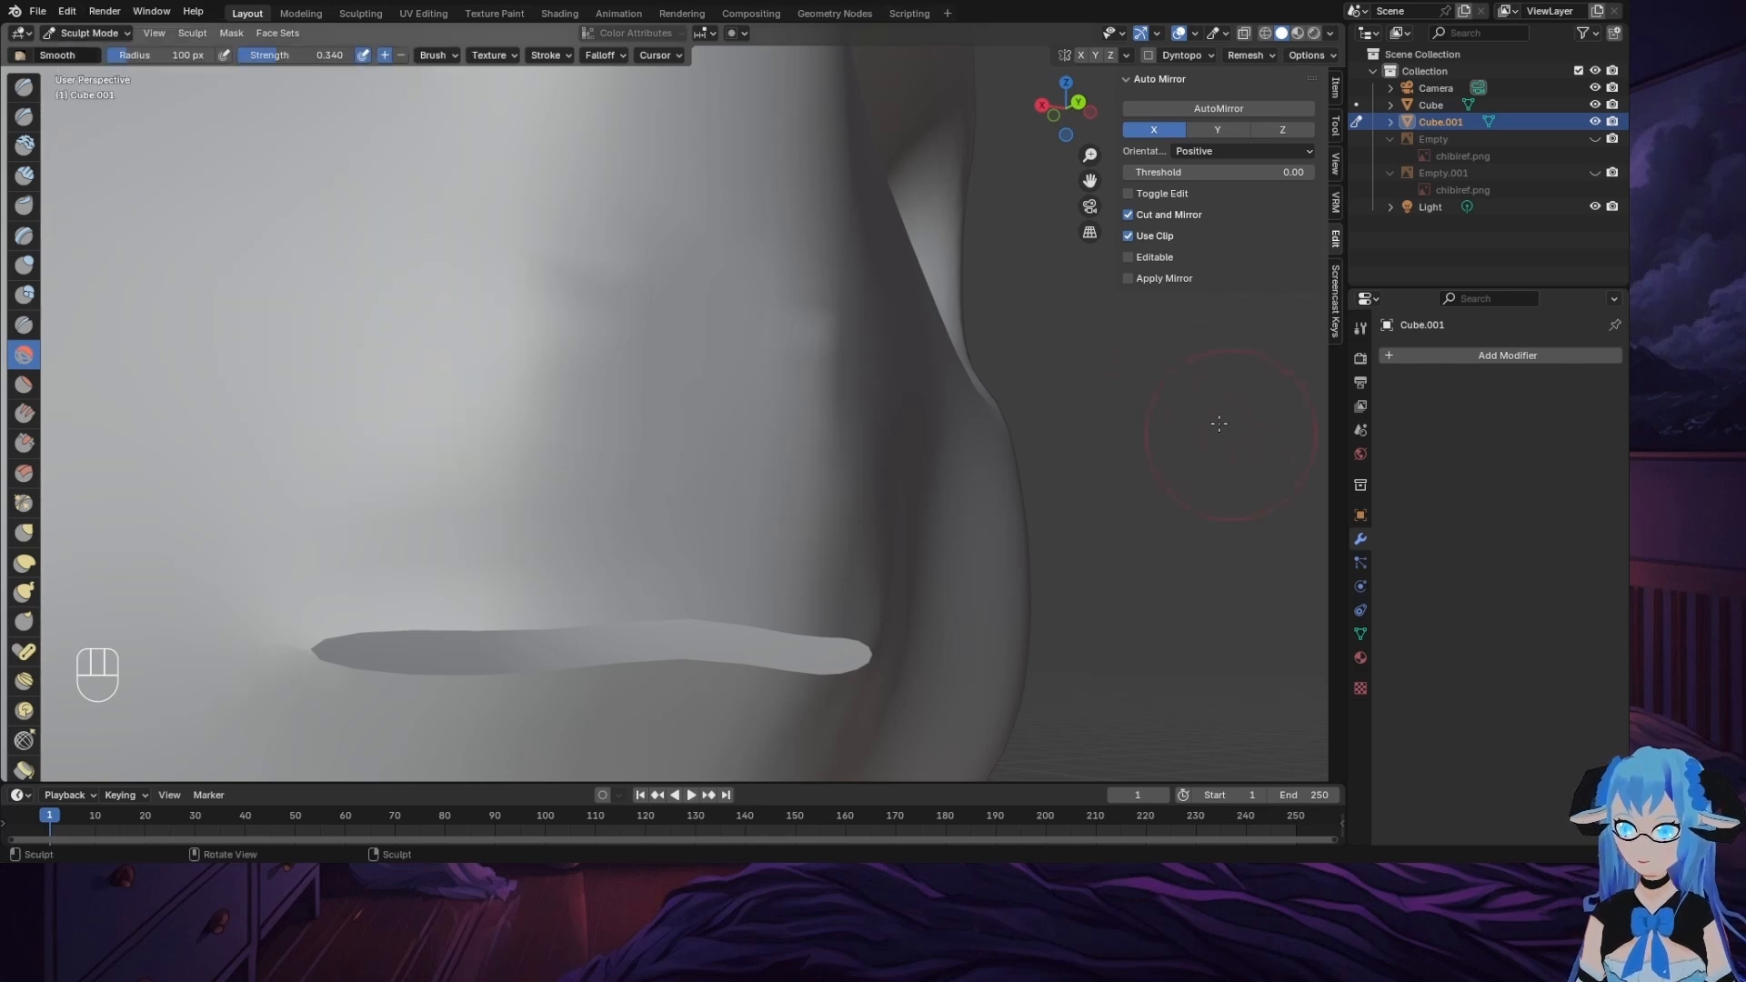
# Step: Enter Edit Mode with vertex selection on the head and check the geometry beneath the nose with X-ray
pyautogui.click(87, 32)
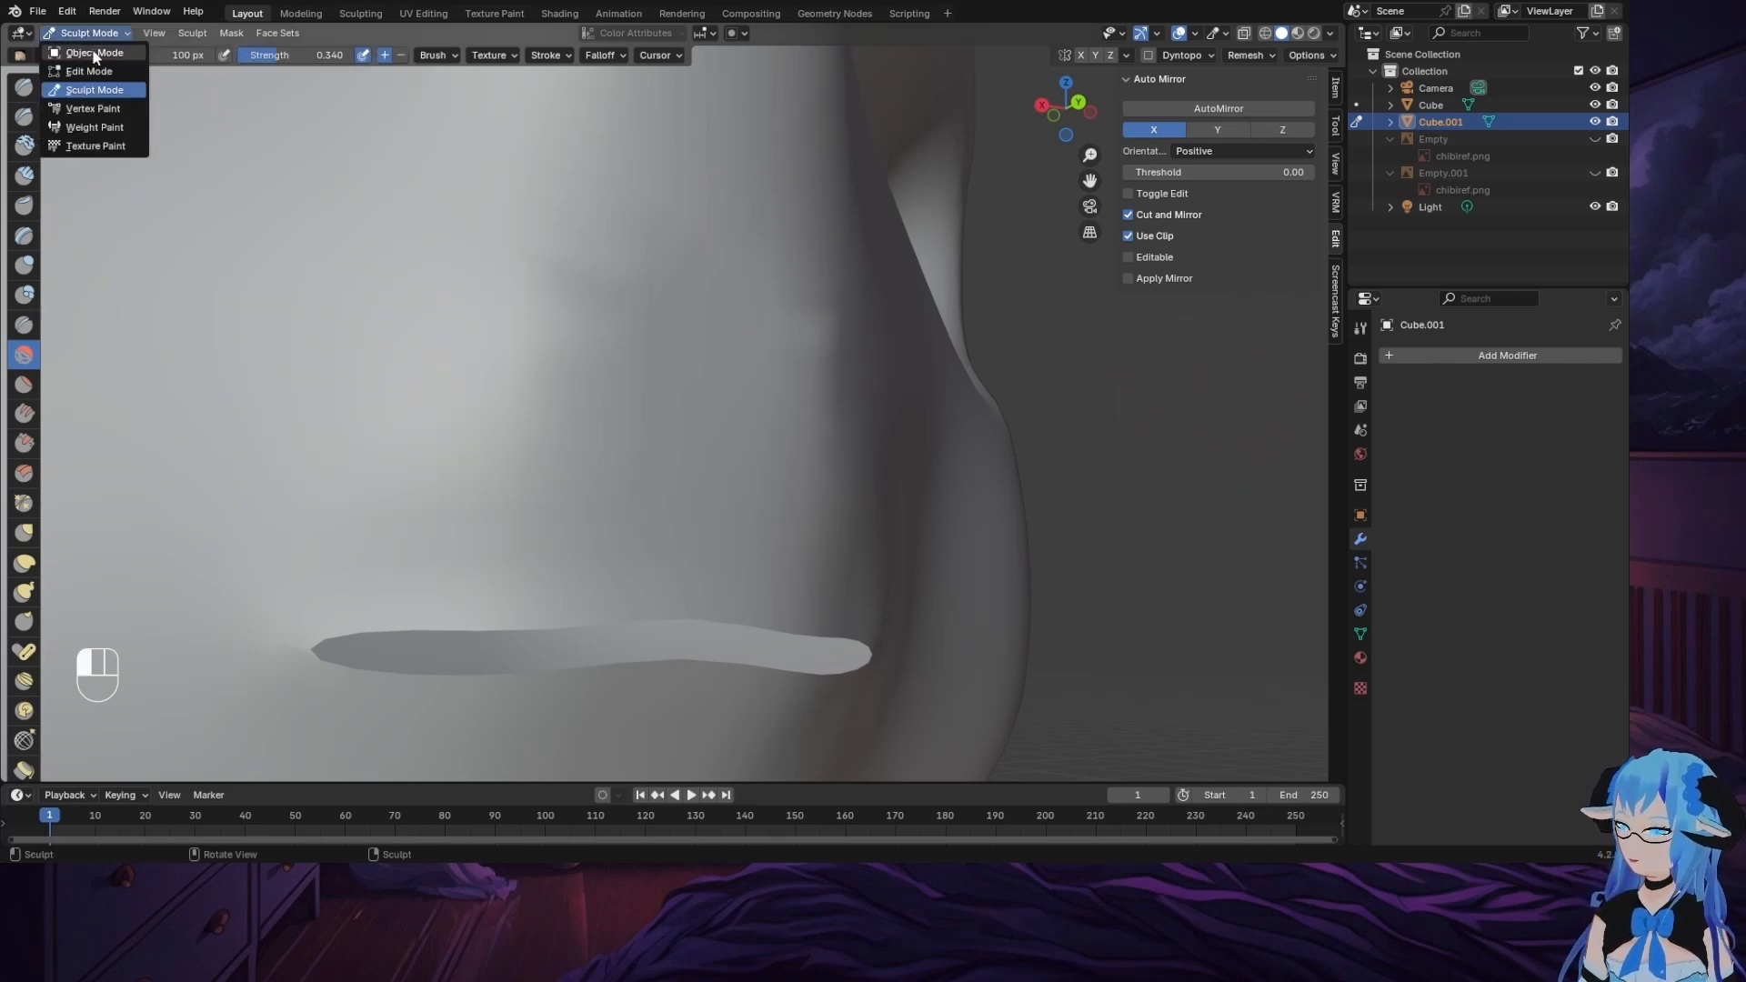
pyautogui.click(89, 71)
pyautogui.moveTo(433, 314); pyautogui.dragTo(877, 372, button='middle')
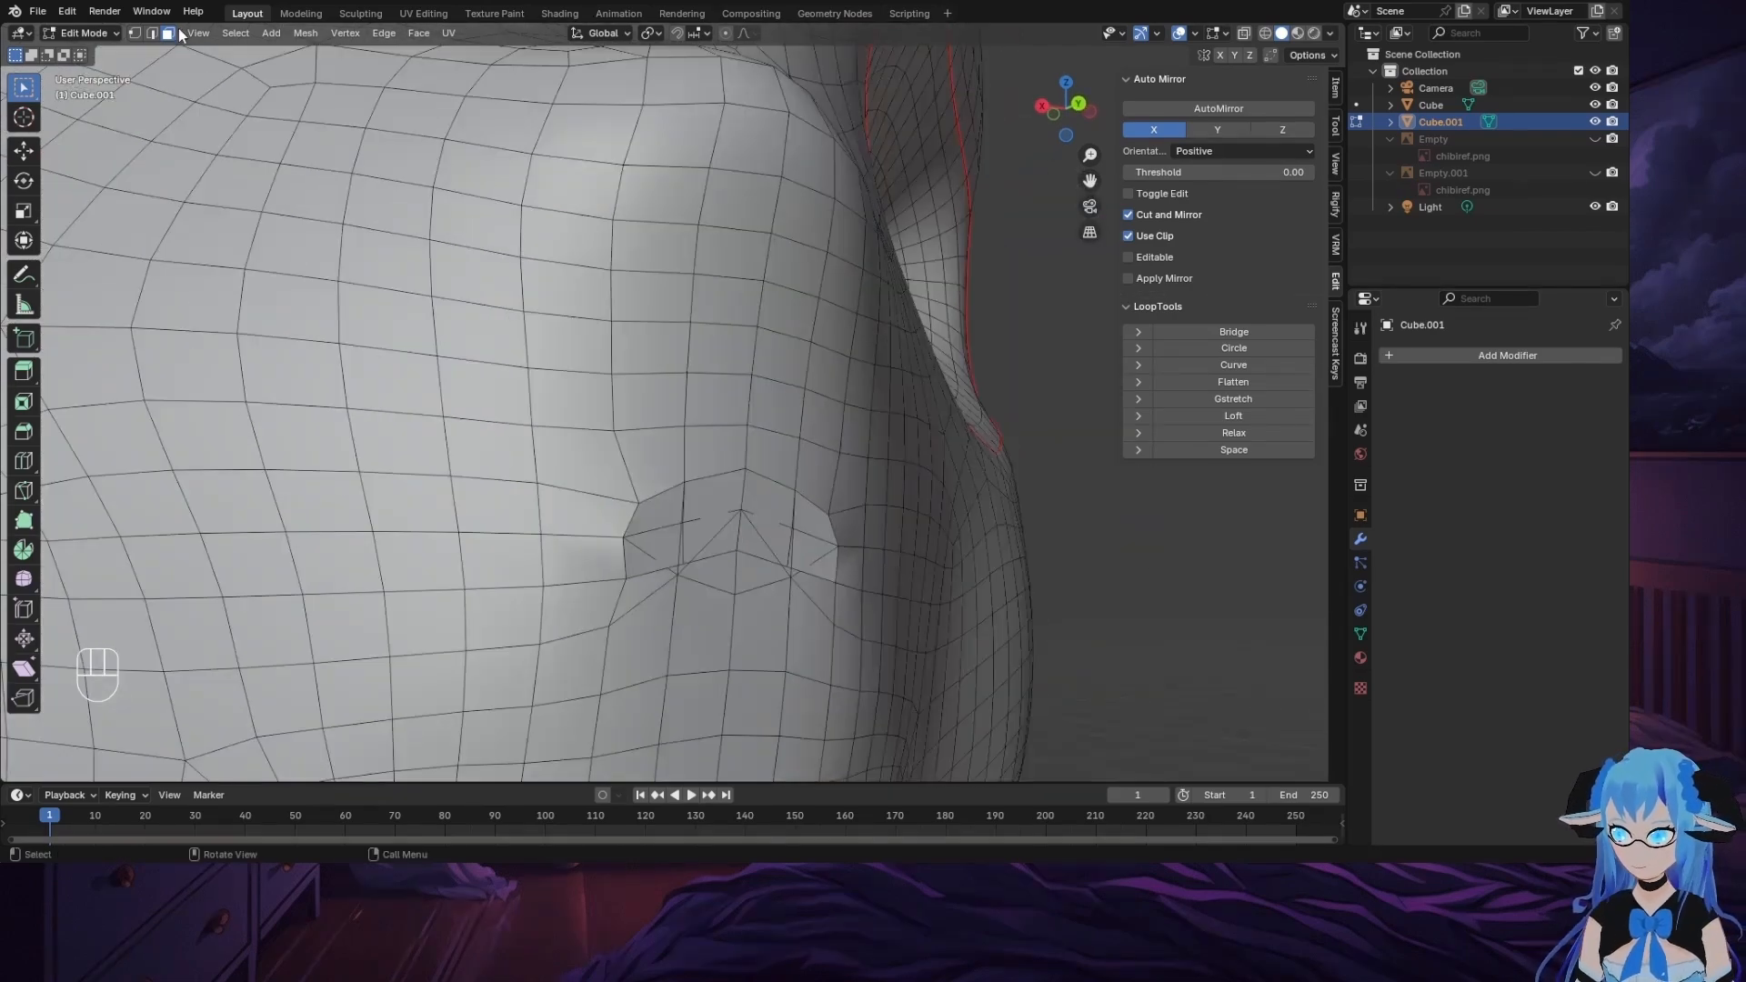
pyautogui.click(1244, 37)
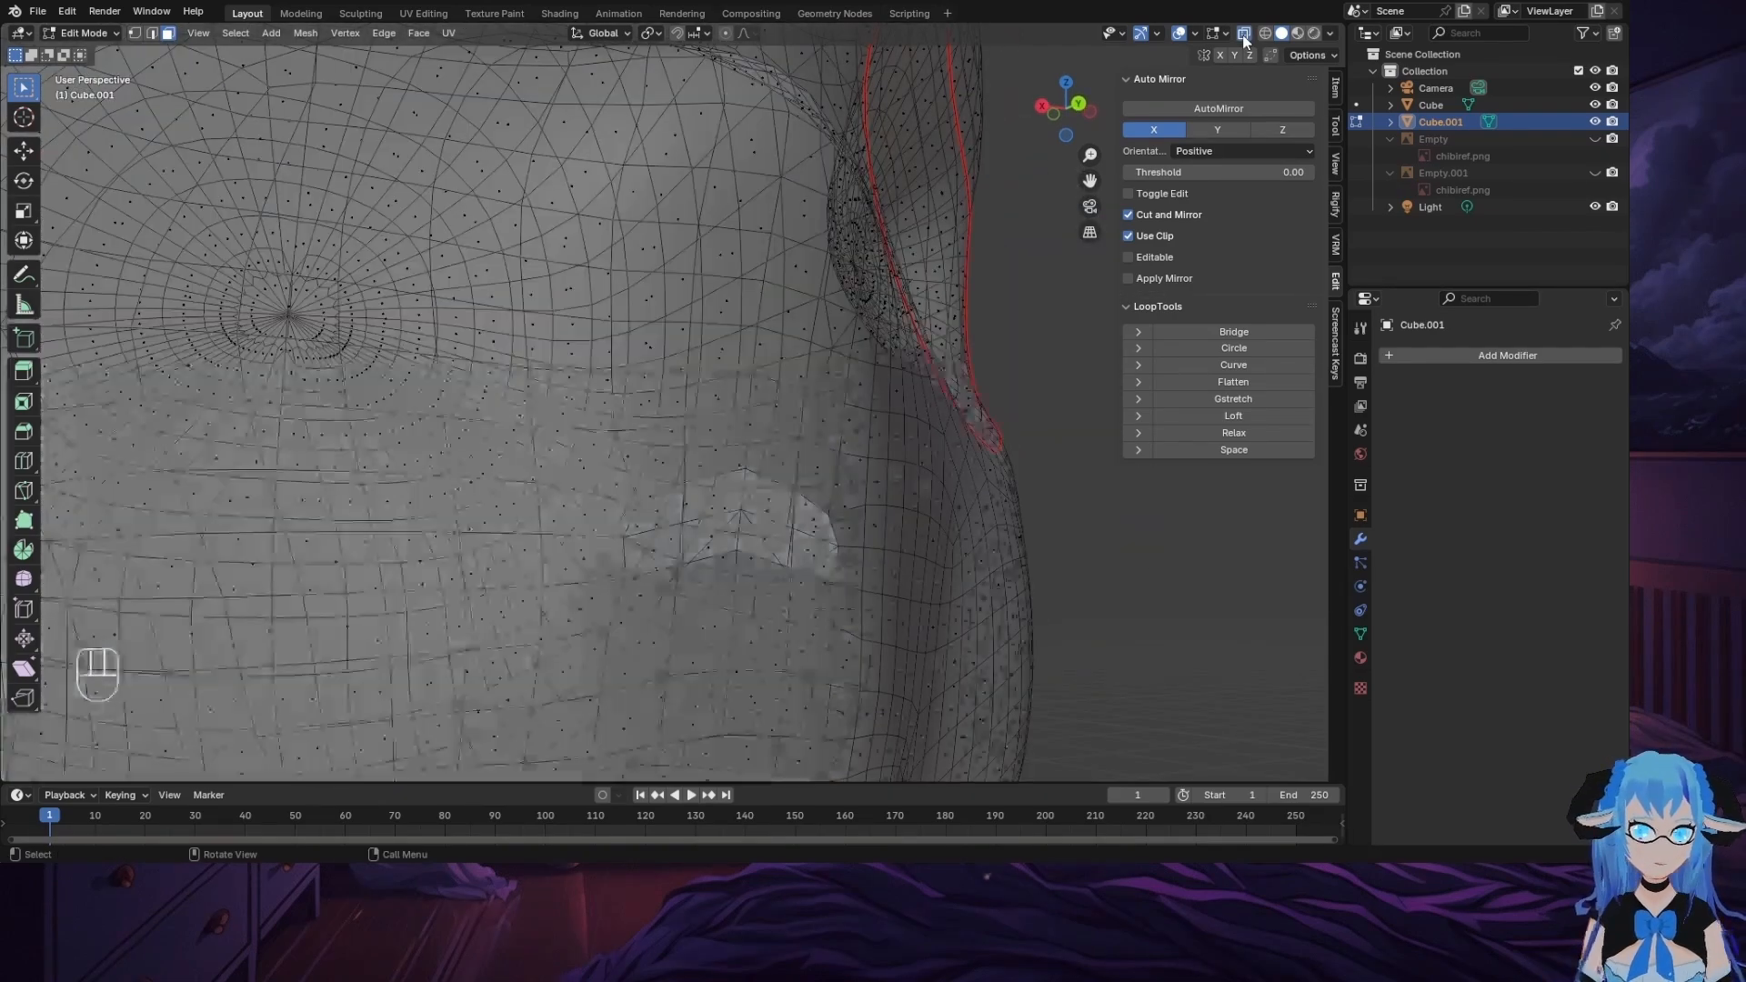
pyautogui.click(1244, 36)
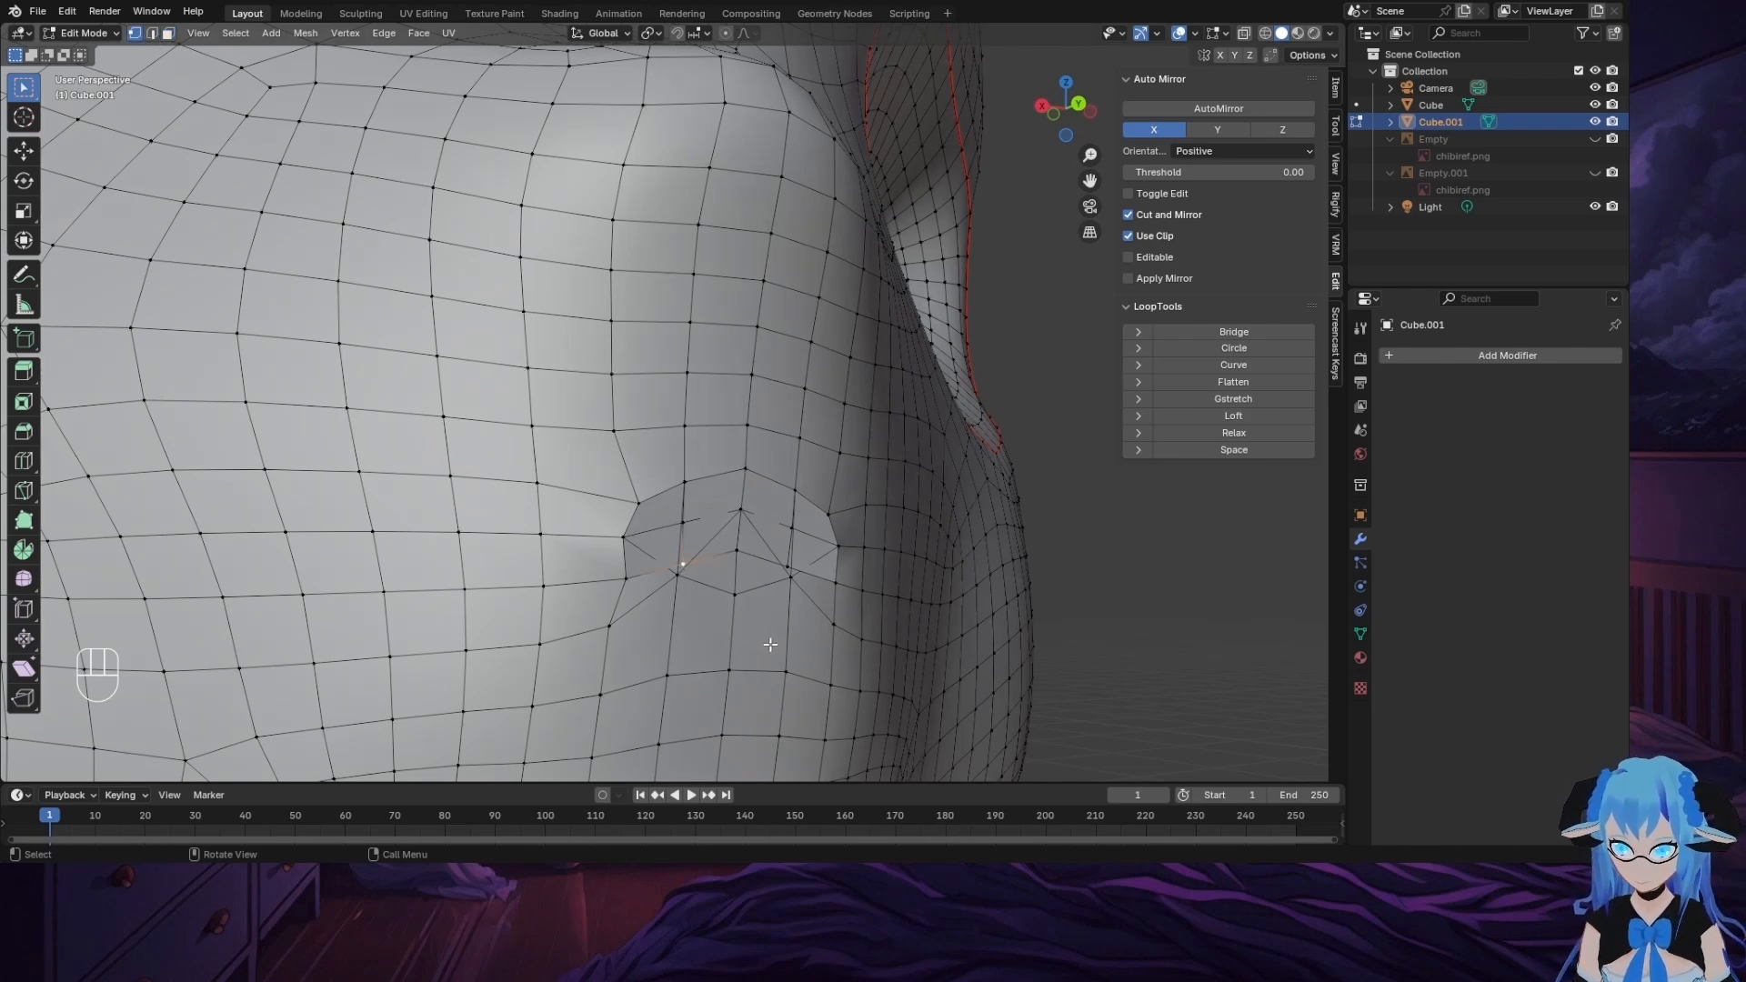
# Step: Nudge the vertex at one side of the nose's underside, then delete the overlapping vertex there
pyautogui.press('g')
pyautogui.press('g')
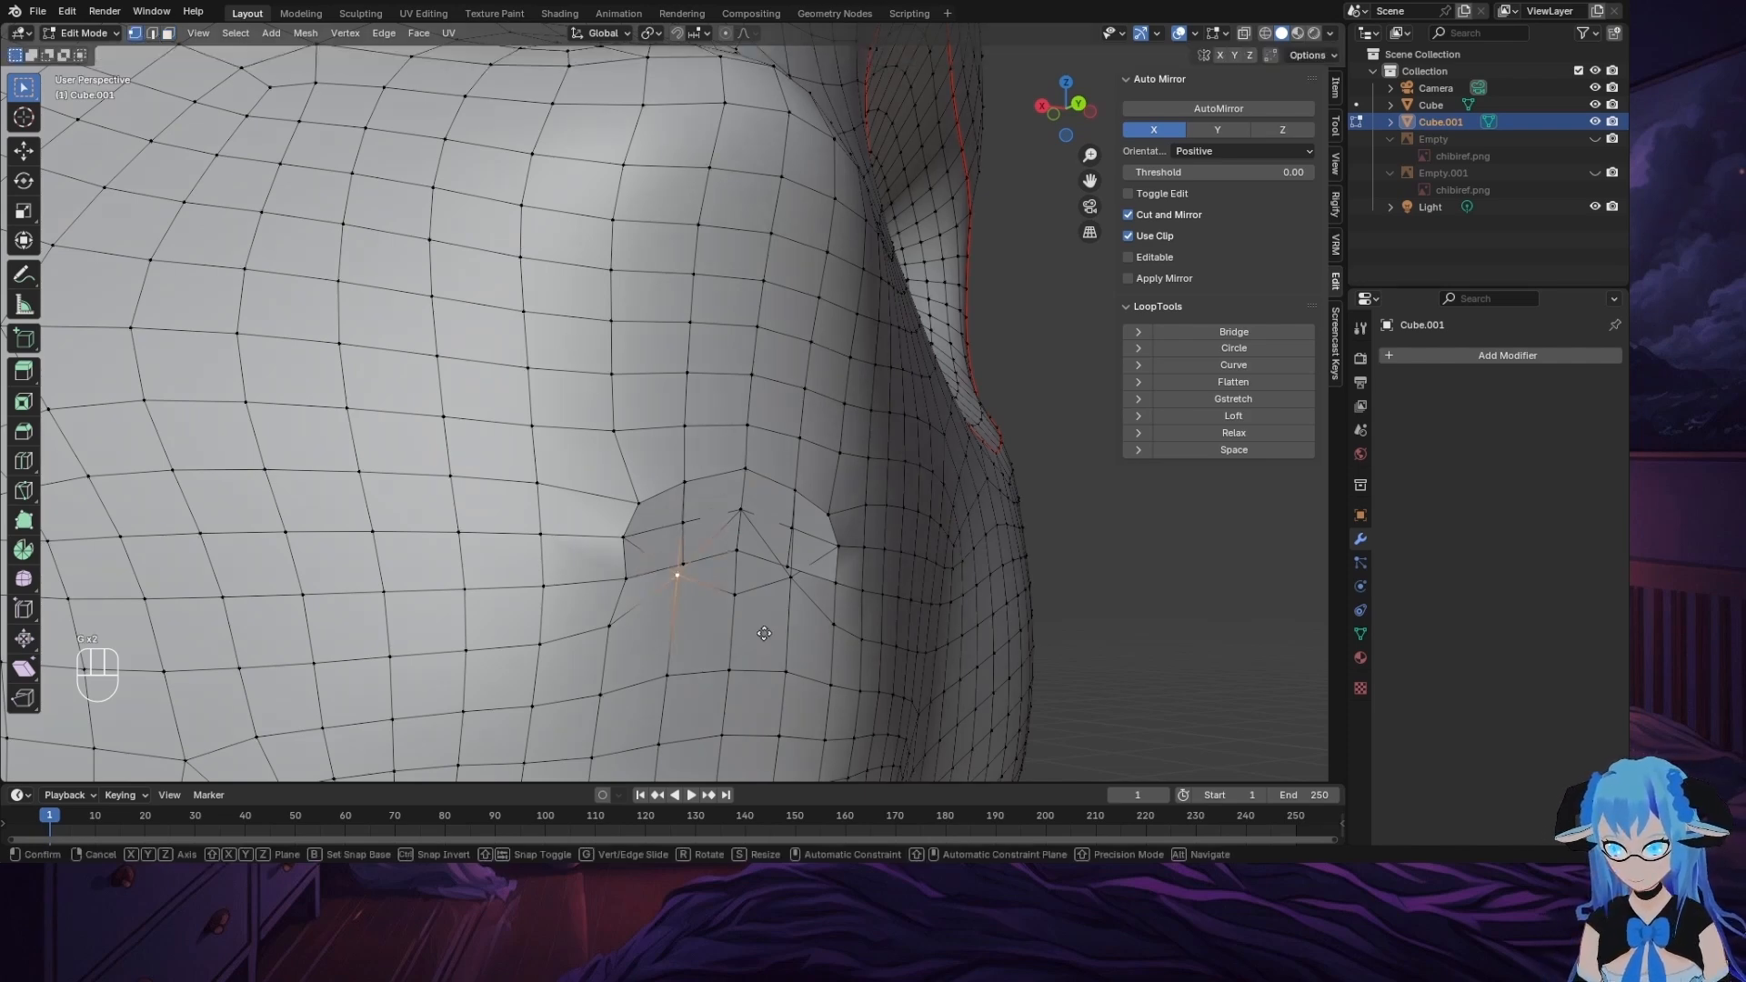
pyautogui.click(764, 629)
pyautogui.rightClick(709, 590)
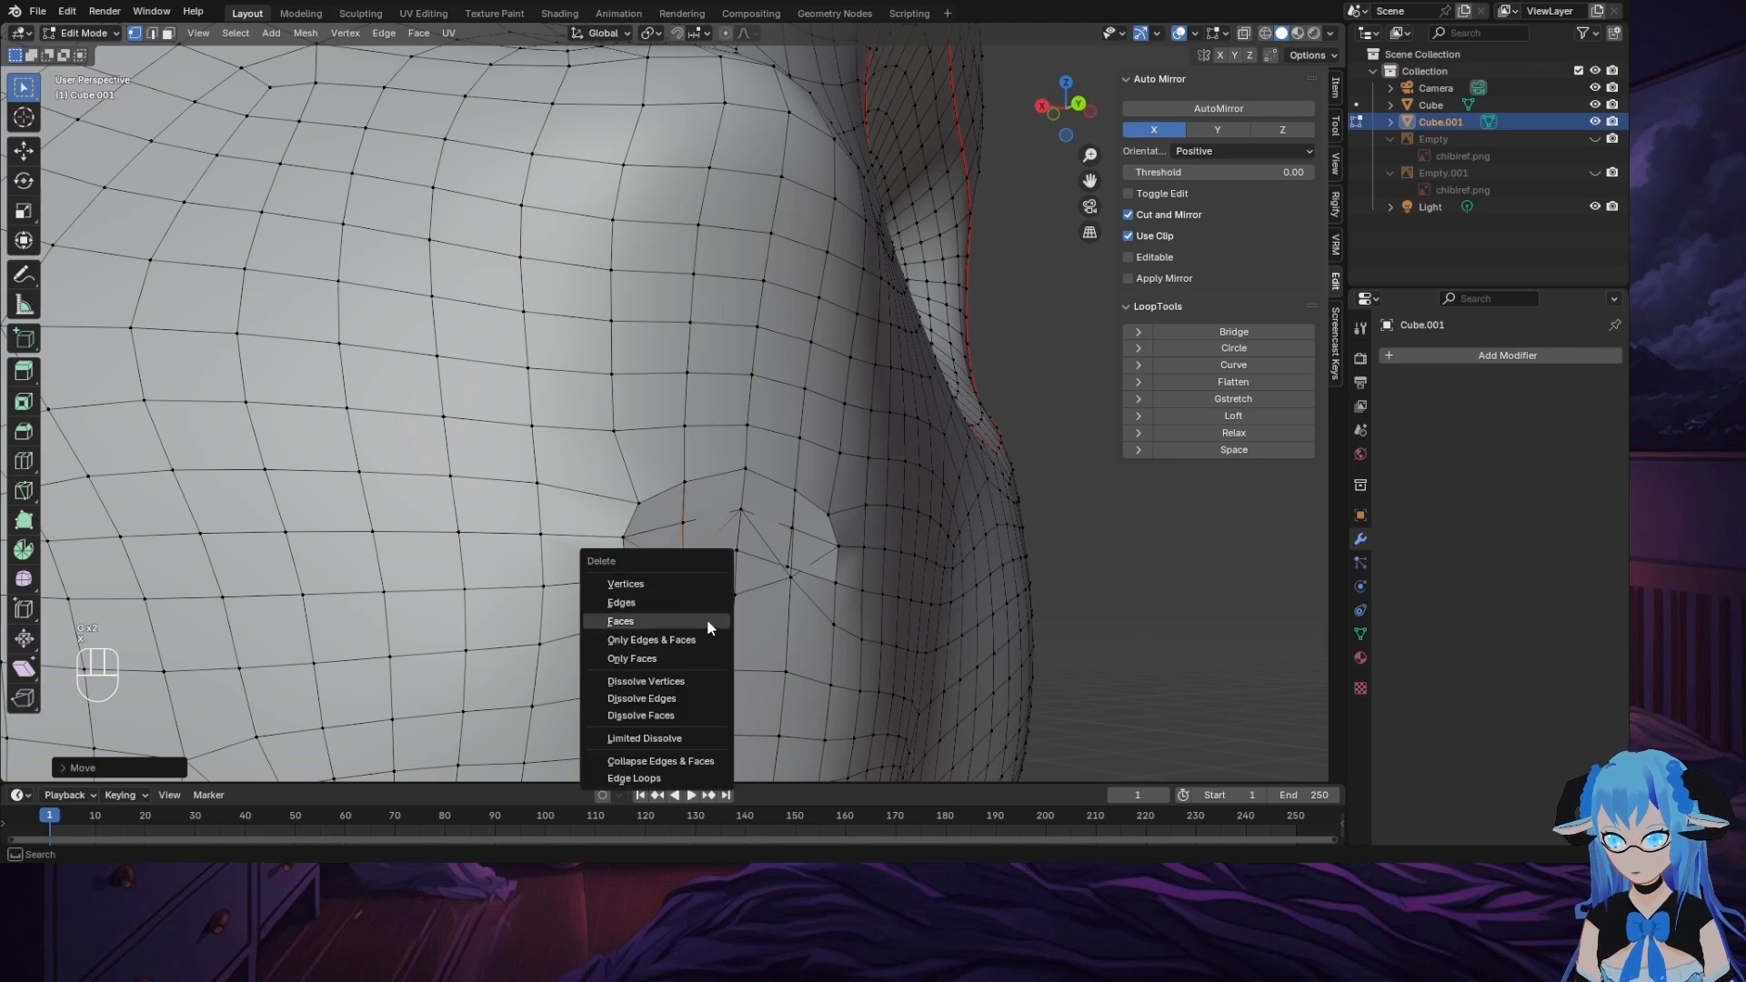
pyautogui.click(673, 587)
# Step: Delete the matching vertex on the other side of the nose's underside to open up the hole
pyautogui.moveTo(680, 600); pyautogui.dragTo(731, 671, button='middle')
pyautogui.rightClick(663, 711)
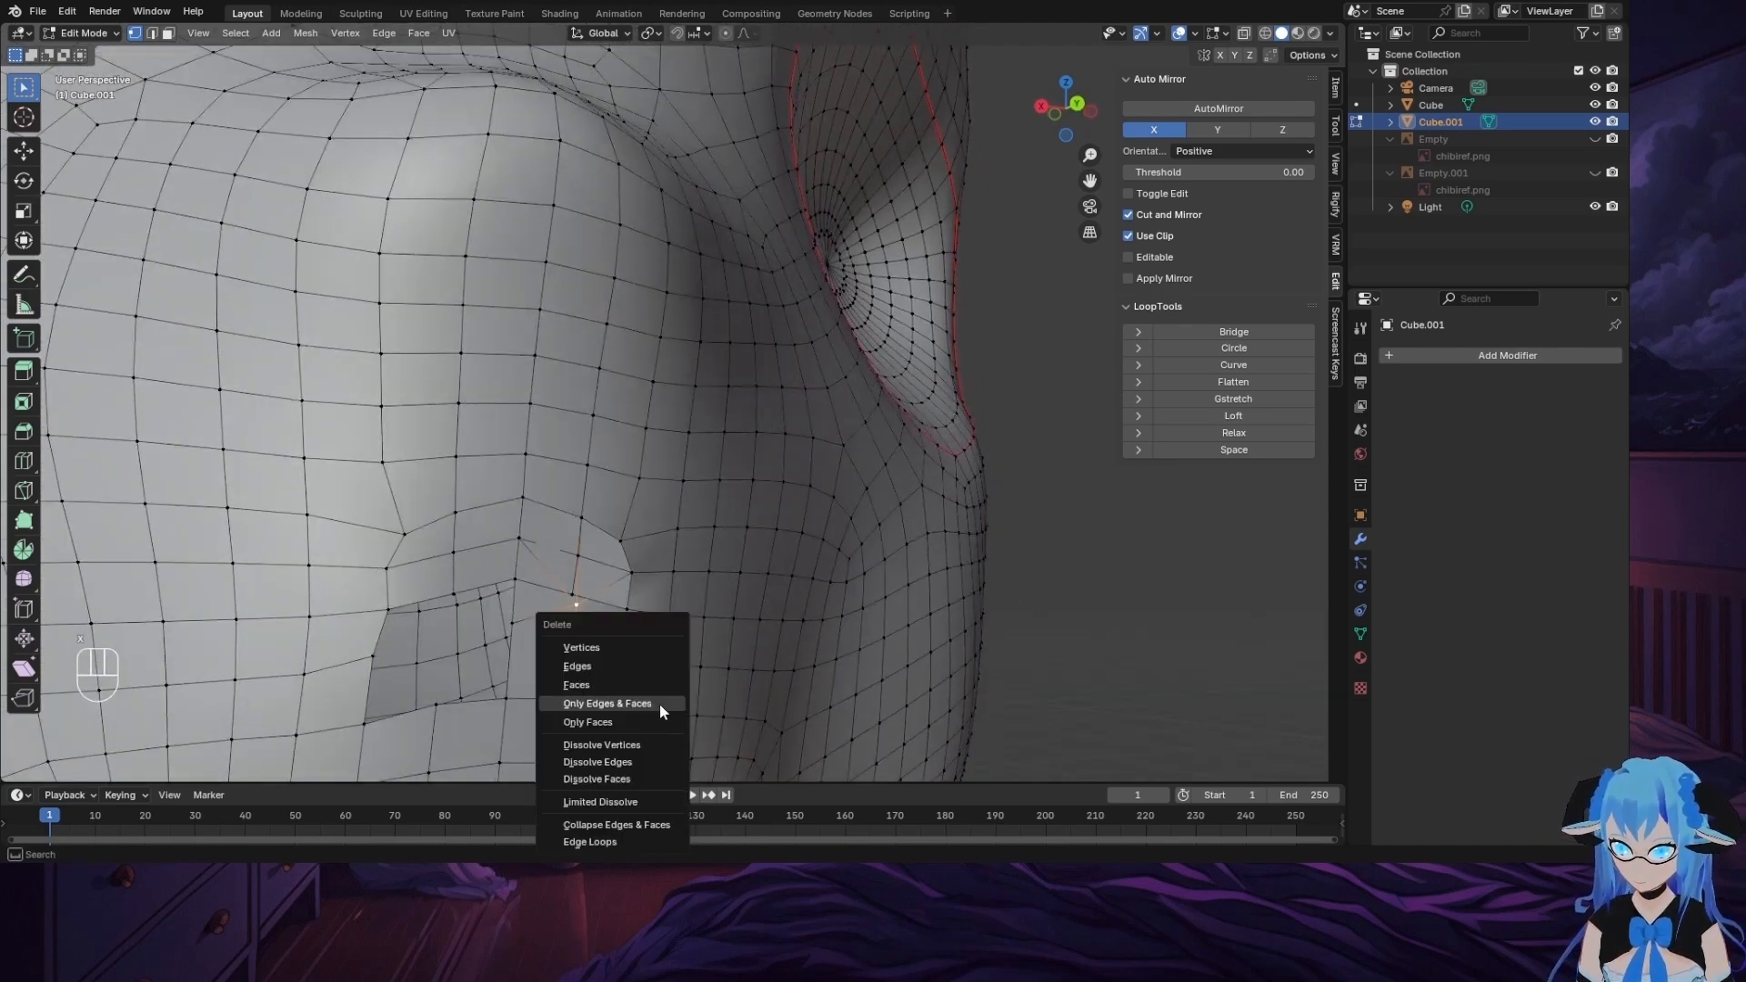
pyautogui.click(613, 642)
pyautogui.moveTo(535, 664); pyautogui.dragTo(662, 622, button='middle')
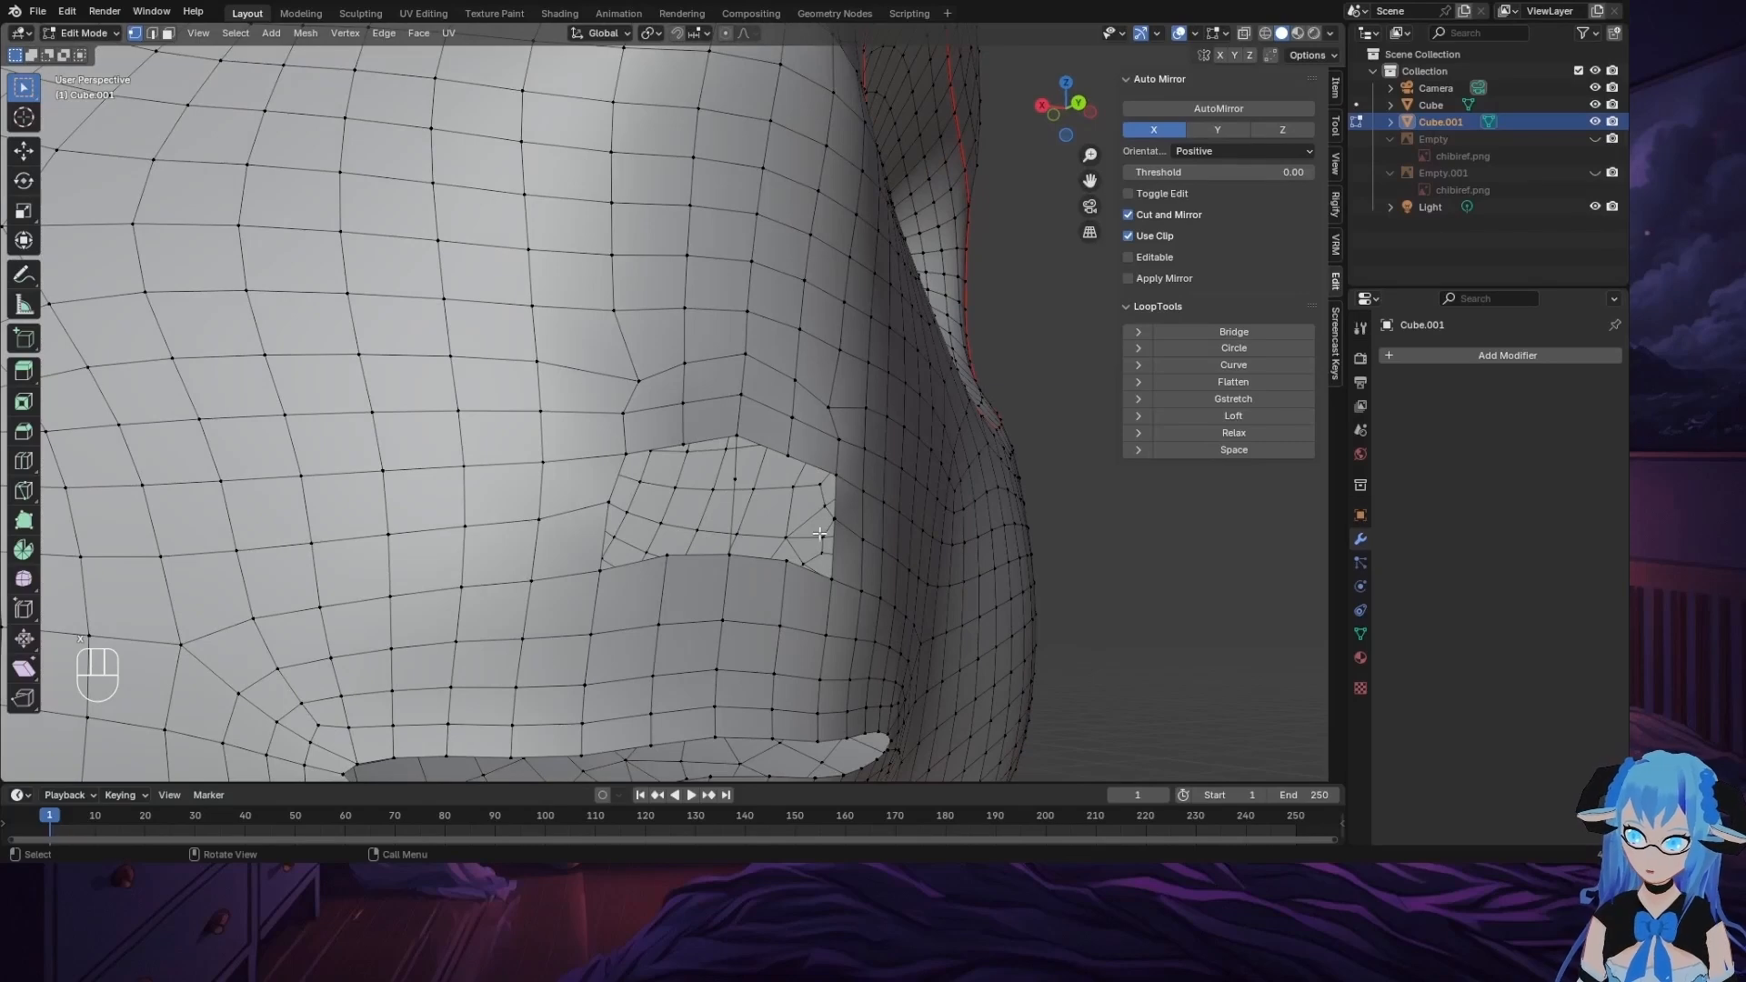
# Step: Fill the outermost section and the section beside it at one end of the hole beneath the nose with new faces
pyautogui.click(666, 556)
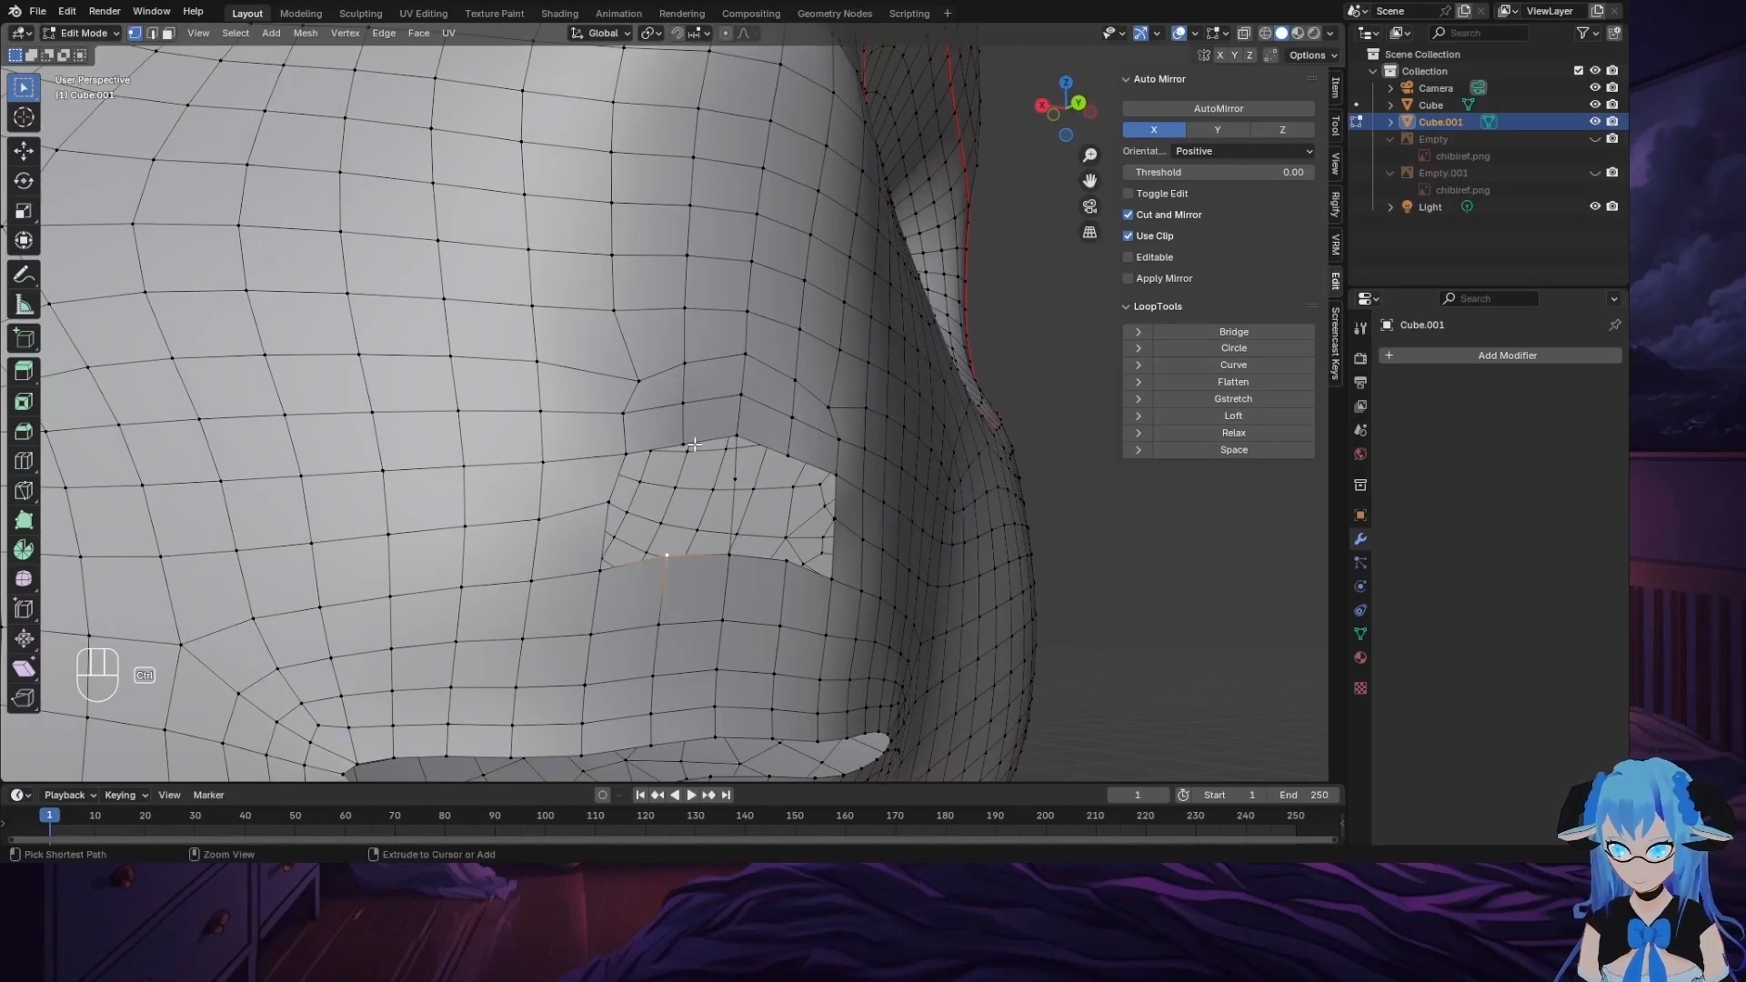
pyautogui.keyDown('ctrl'); pyautogui.click(684, 445); pyautogui.keyUp('ctrl')
pyautogui.press('f')
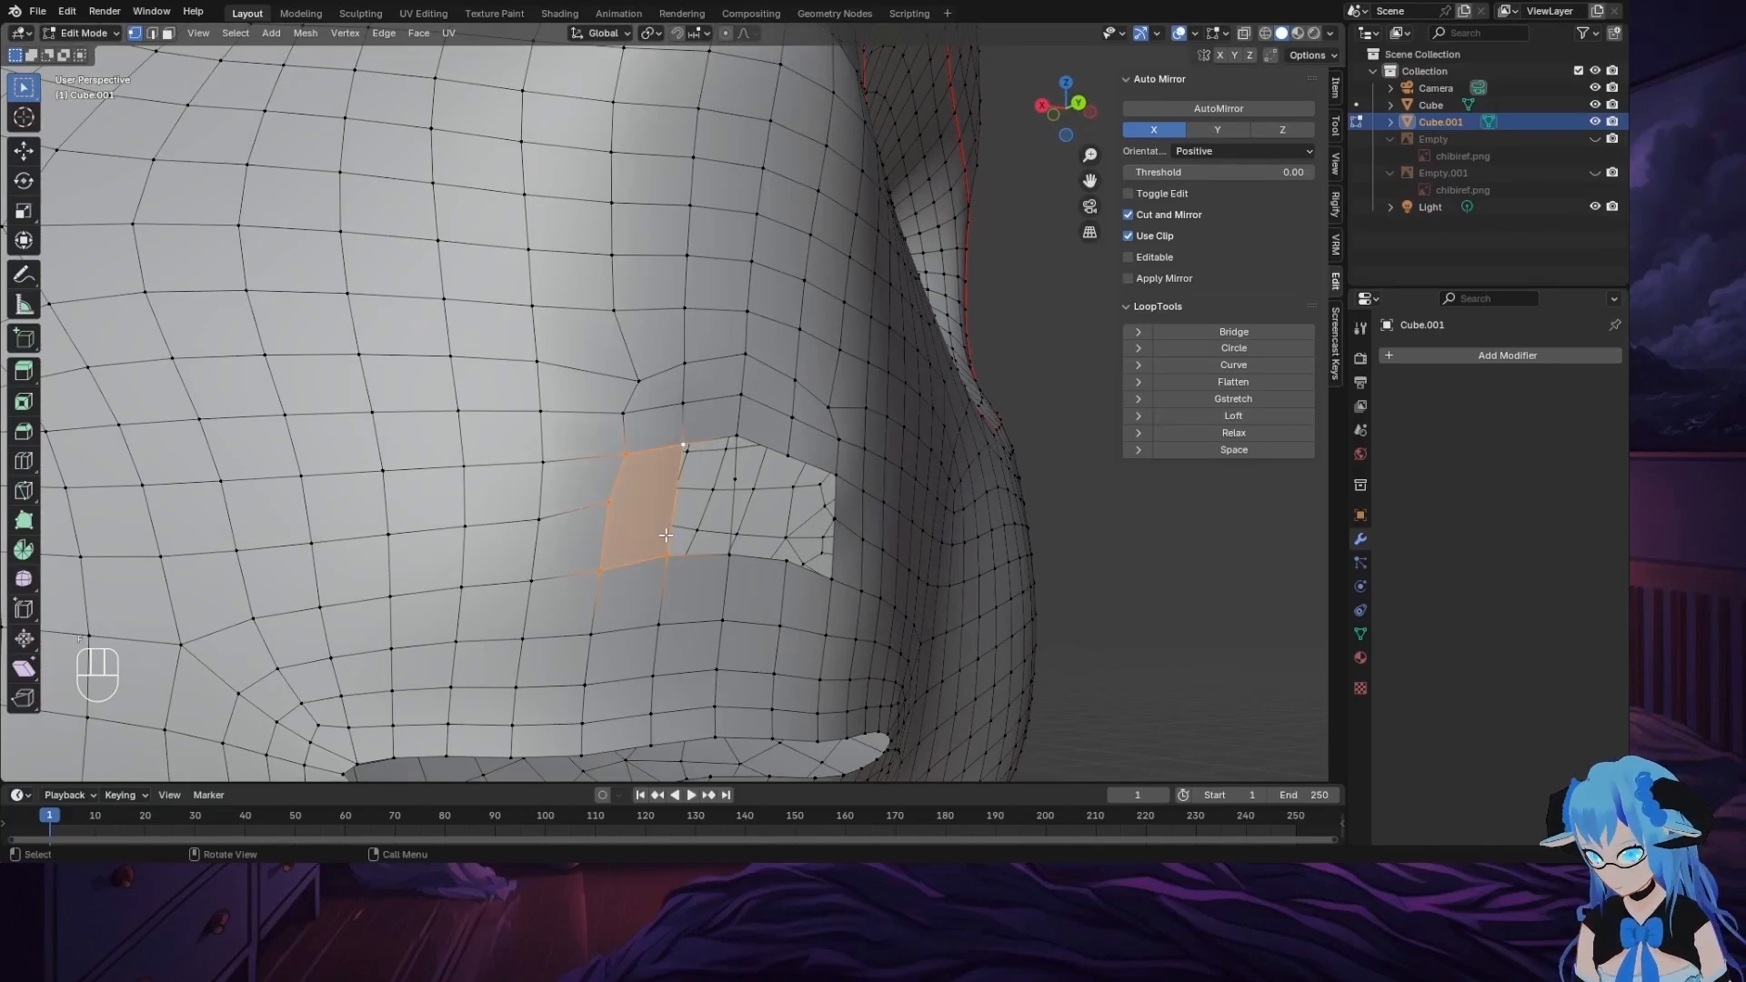
pyautogui.click(608, 501)
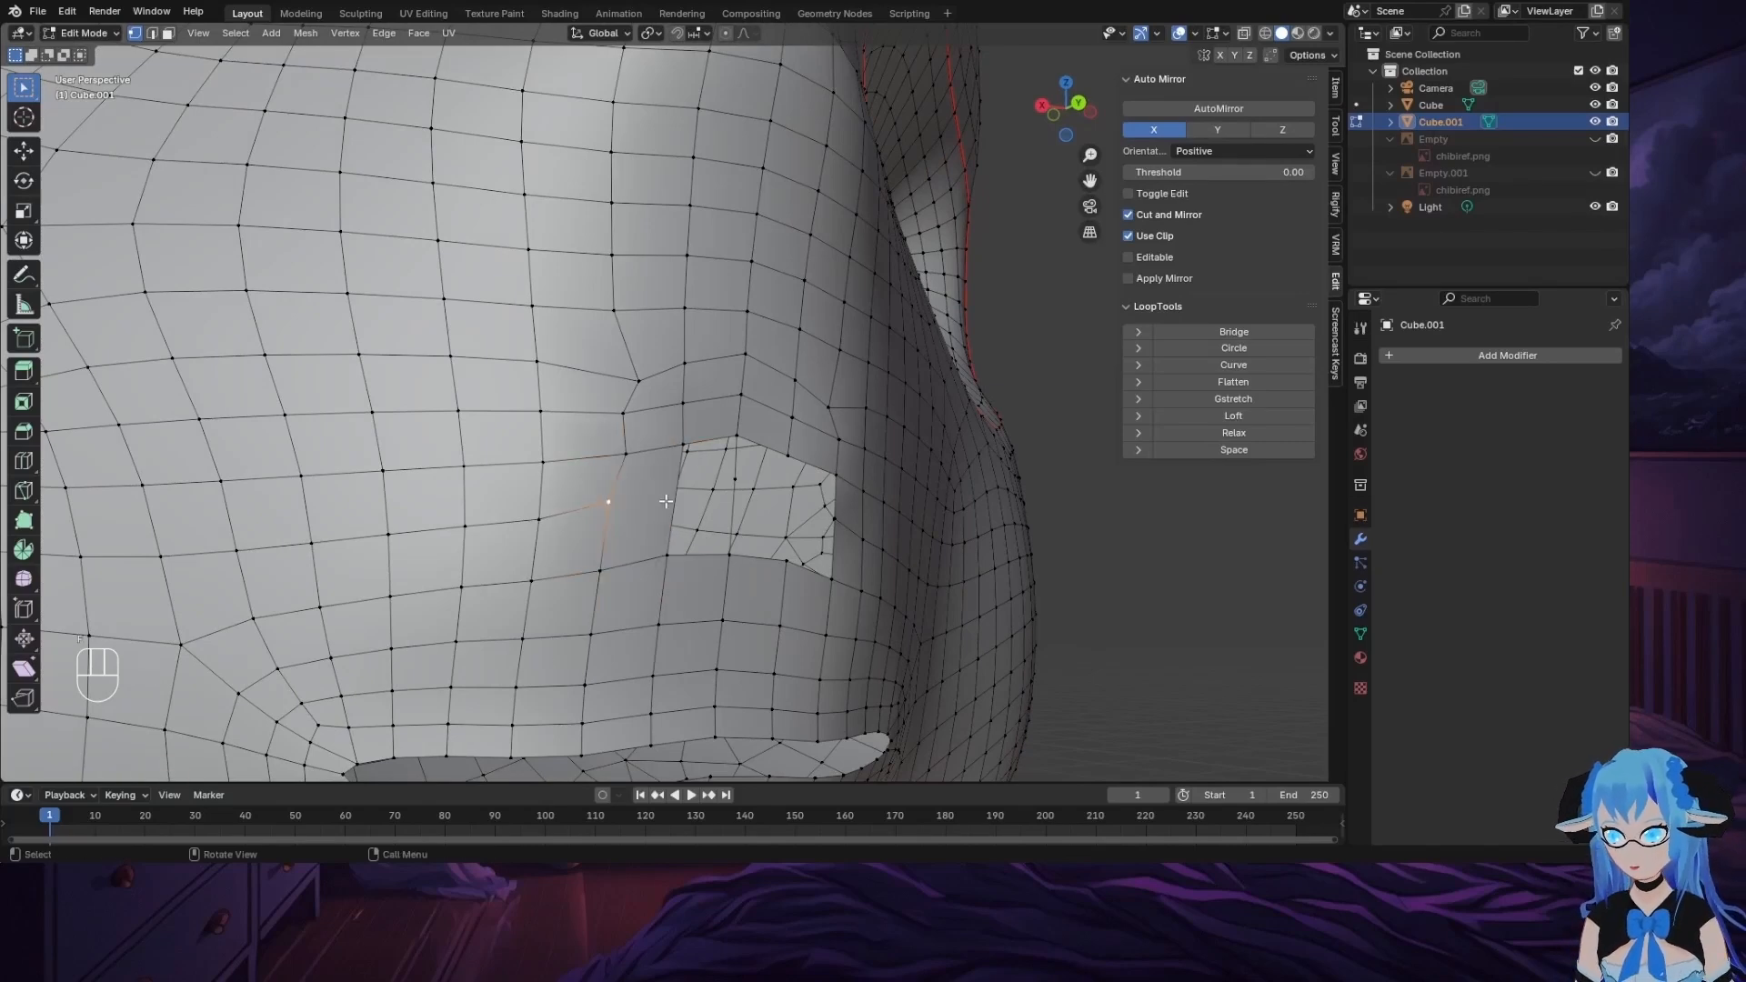
pyautogui.keyDown('ctrl'); pyautogui.click(735, 553); pyautogui.keyUp('ctrl')
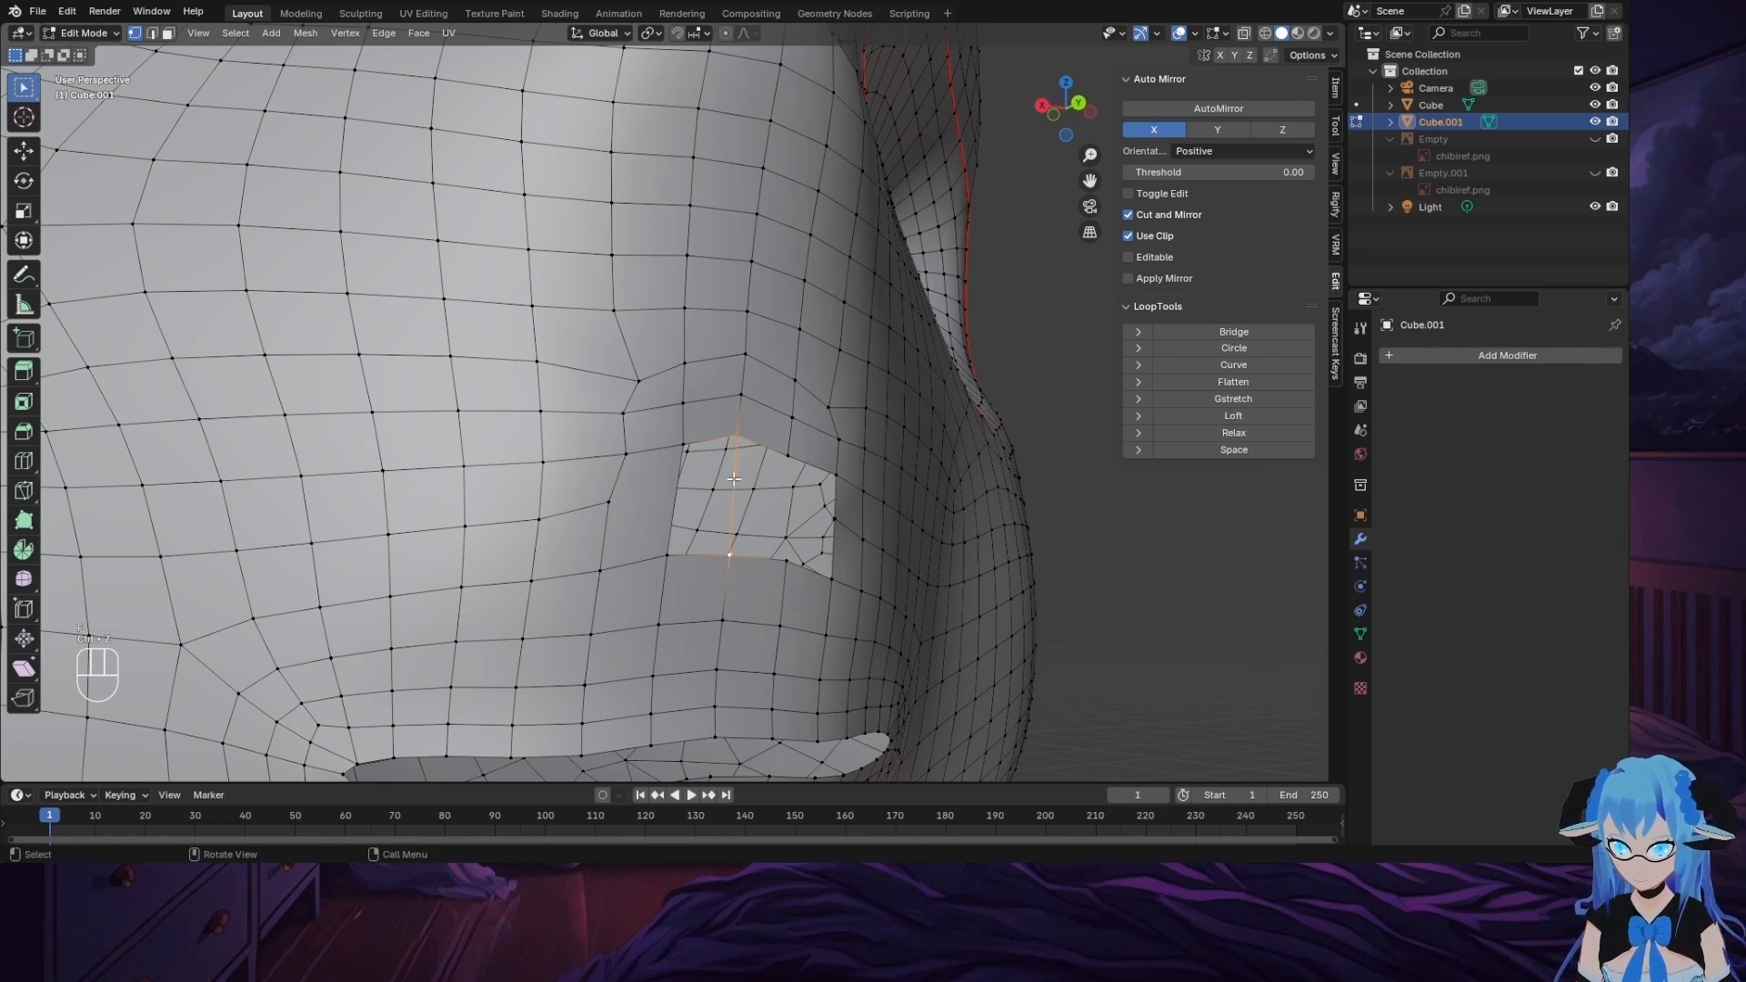
pyautogui.keyDown('ctrl'); pyautogui.click(668, 555); pyautogui.keyUp('ctrl')
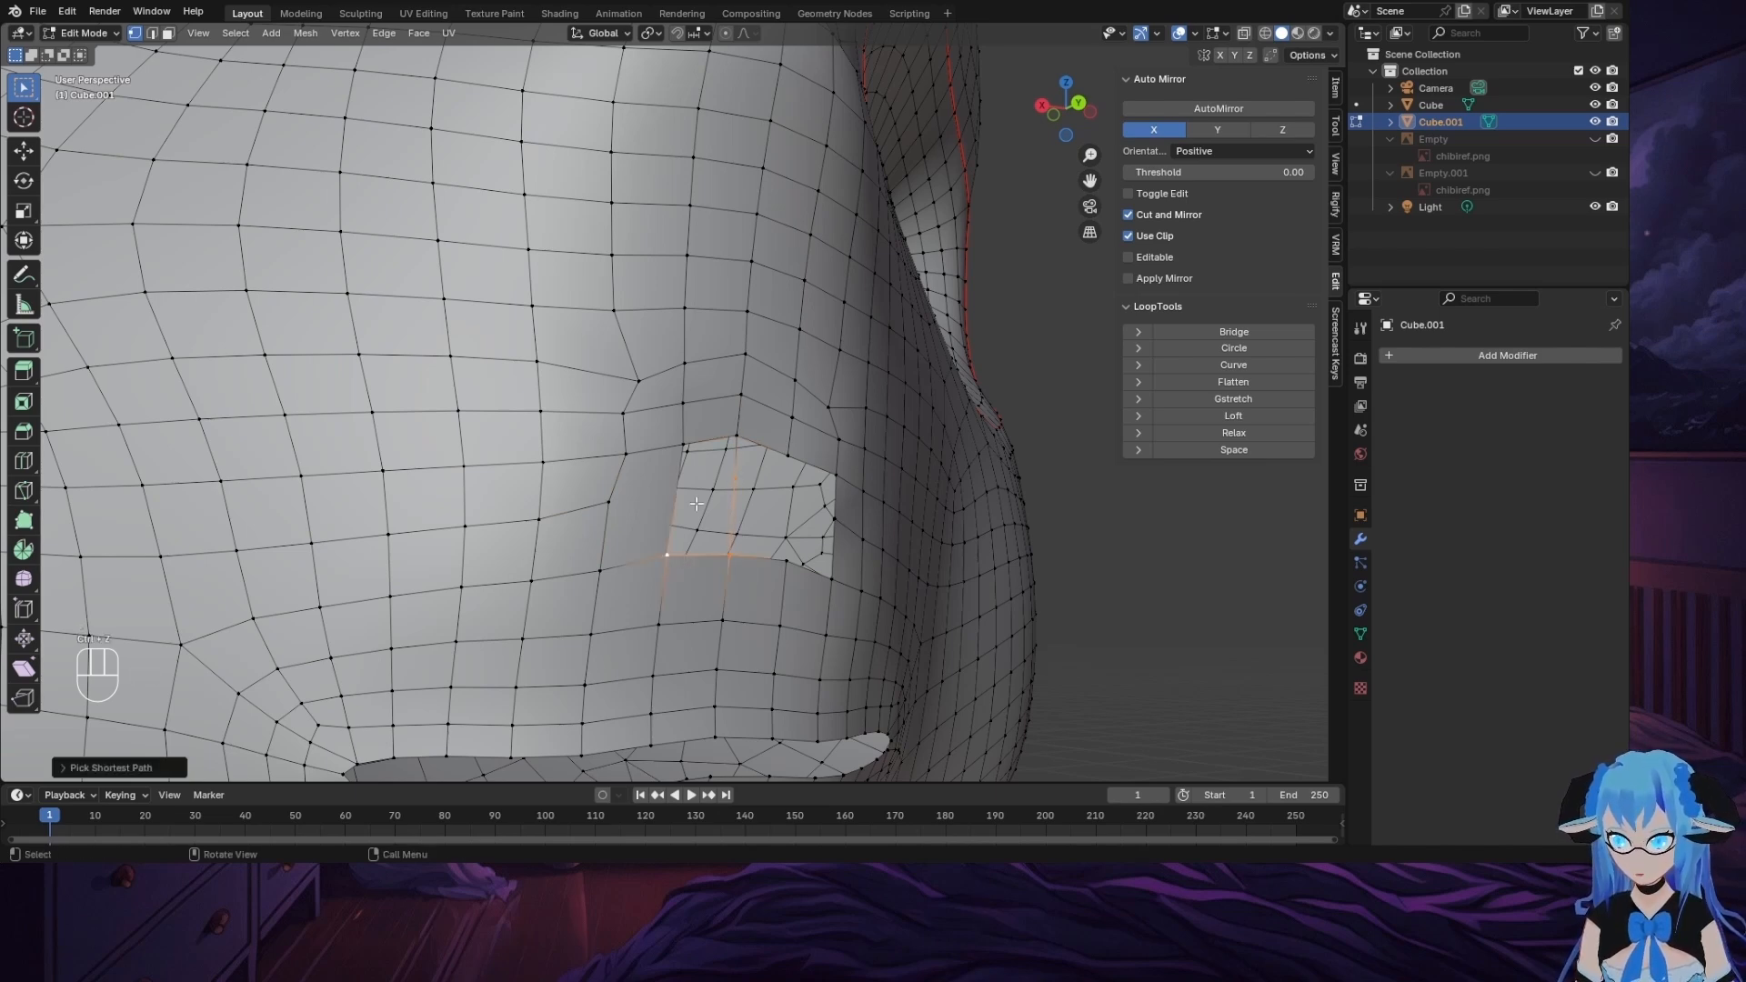
pyautogui.keyDown('ctrl'); pyautogui.click(684, 451); pyautogui.keyUp('ctrl')
pyautogui.press('f')
# Step: Fill the outer section at the opposite end of the hole beneath the nose with a face
pyautogui.moveTo(907, 526); pyautogui.dragTo(696, 525, button='middle')
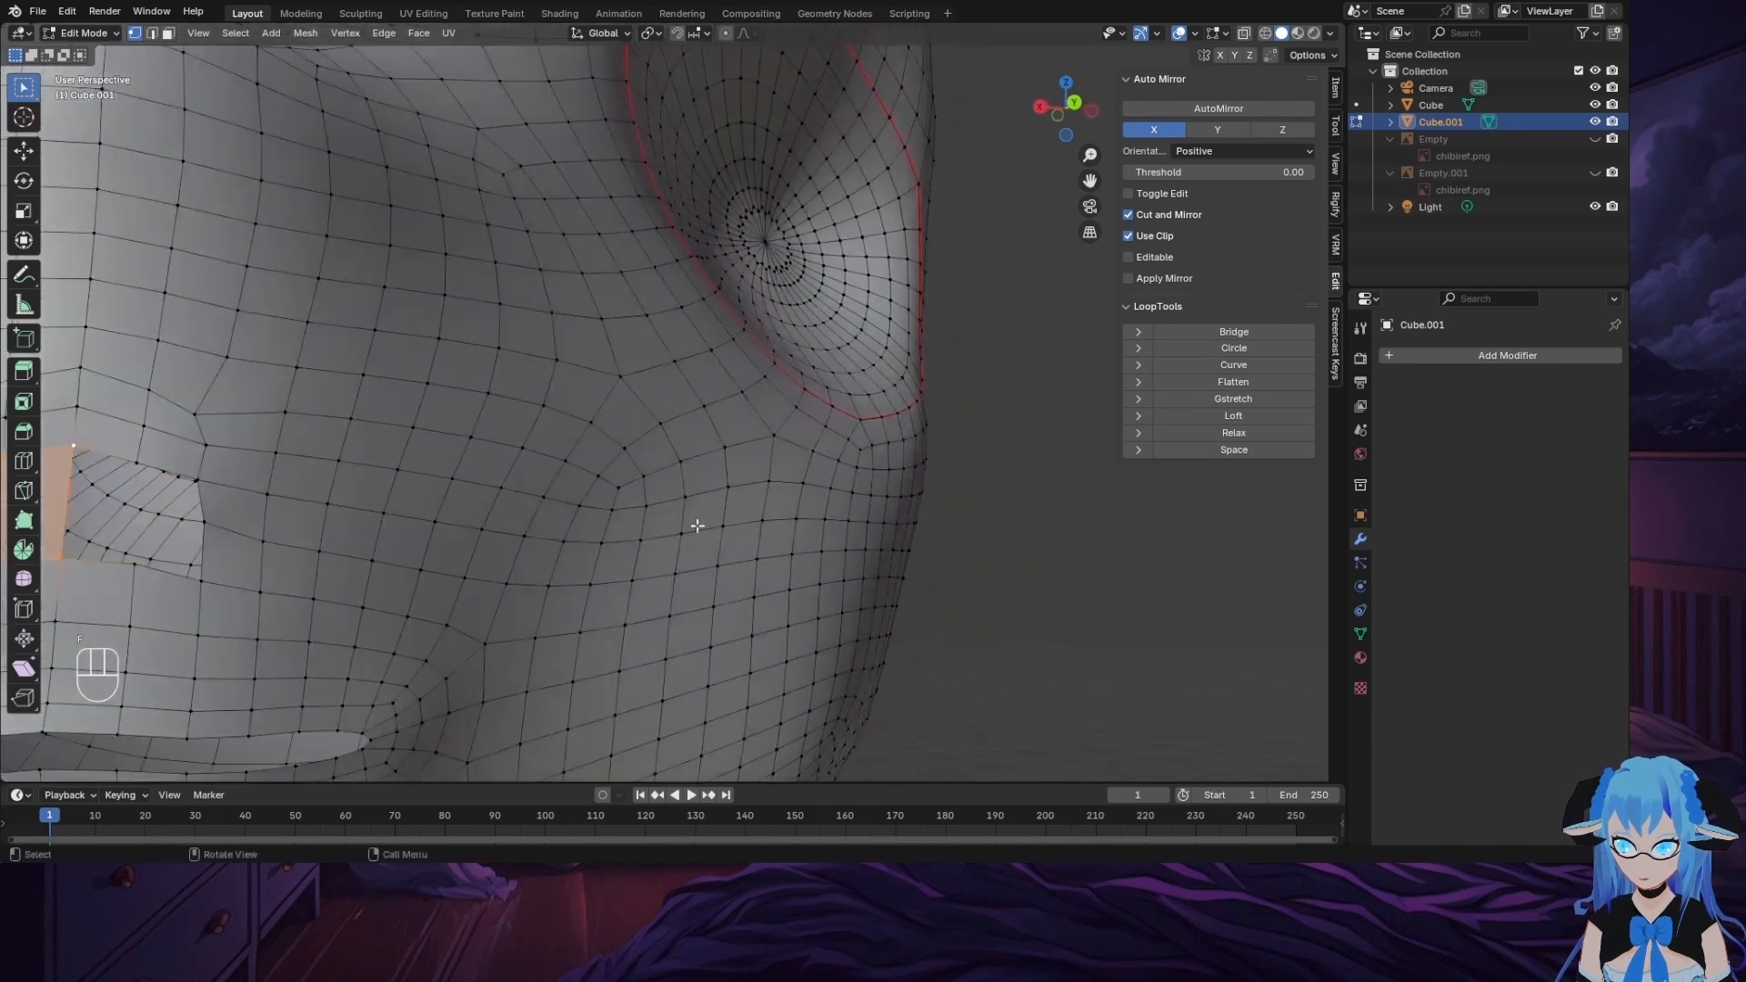
pyautogui.moveTo(270, 535); pyautogui.dragTo(287, 537, button='middle')
pyautogui.click(385, 510)
pyautogui.keyDown('ctrl'); pyautogui.click(385, 614); pyautogui.keyUp('ctrl')
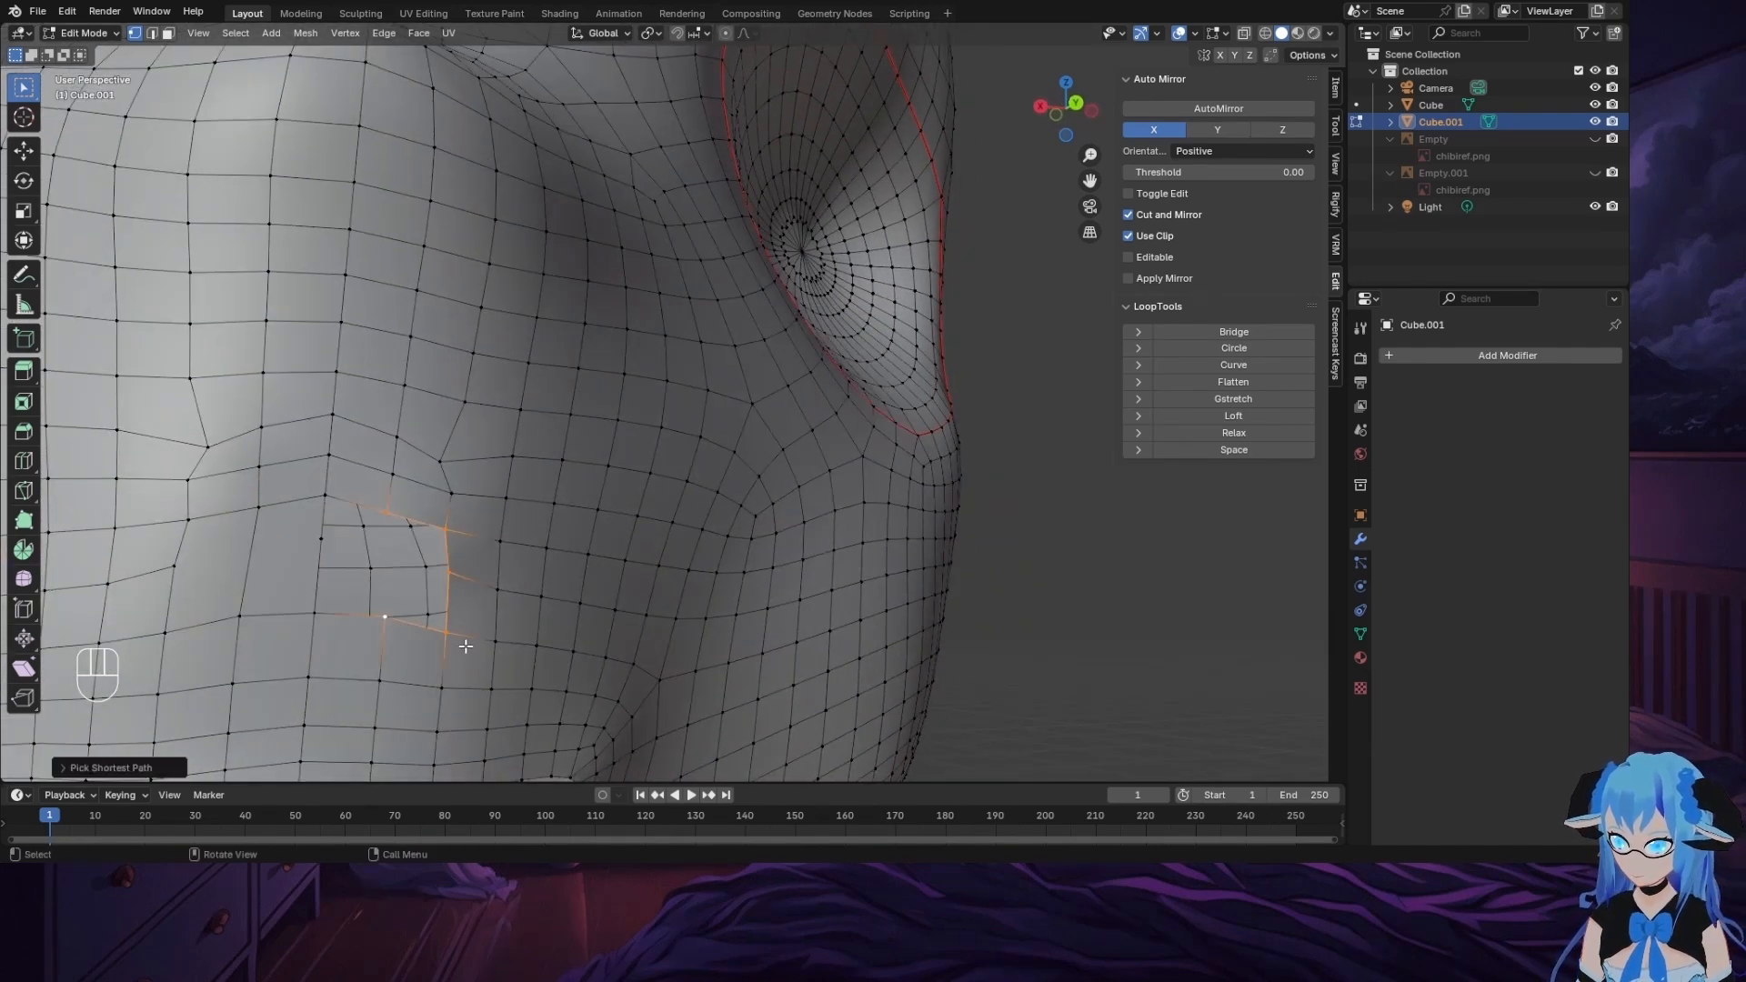
pyautogui.press('f')
# Step: Select the boundary of the remaining middle gap beneath the nose and fill it with a face
pyautogui.click(317, 613)
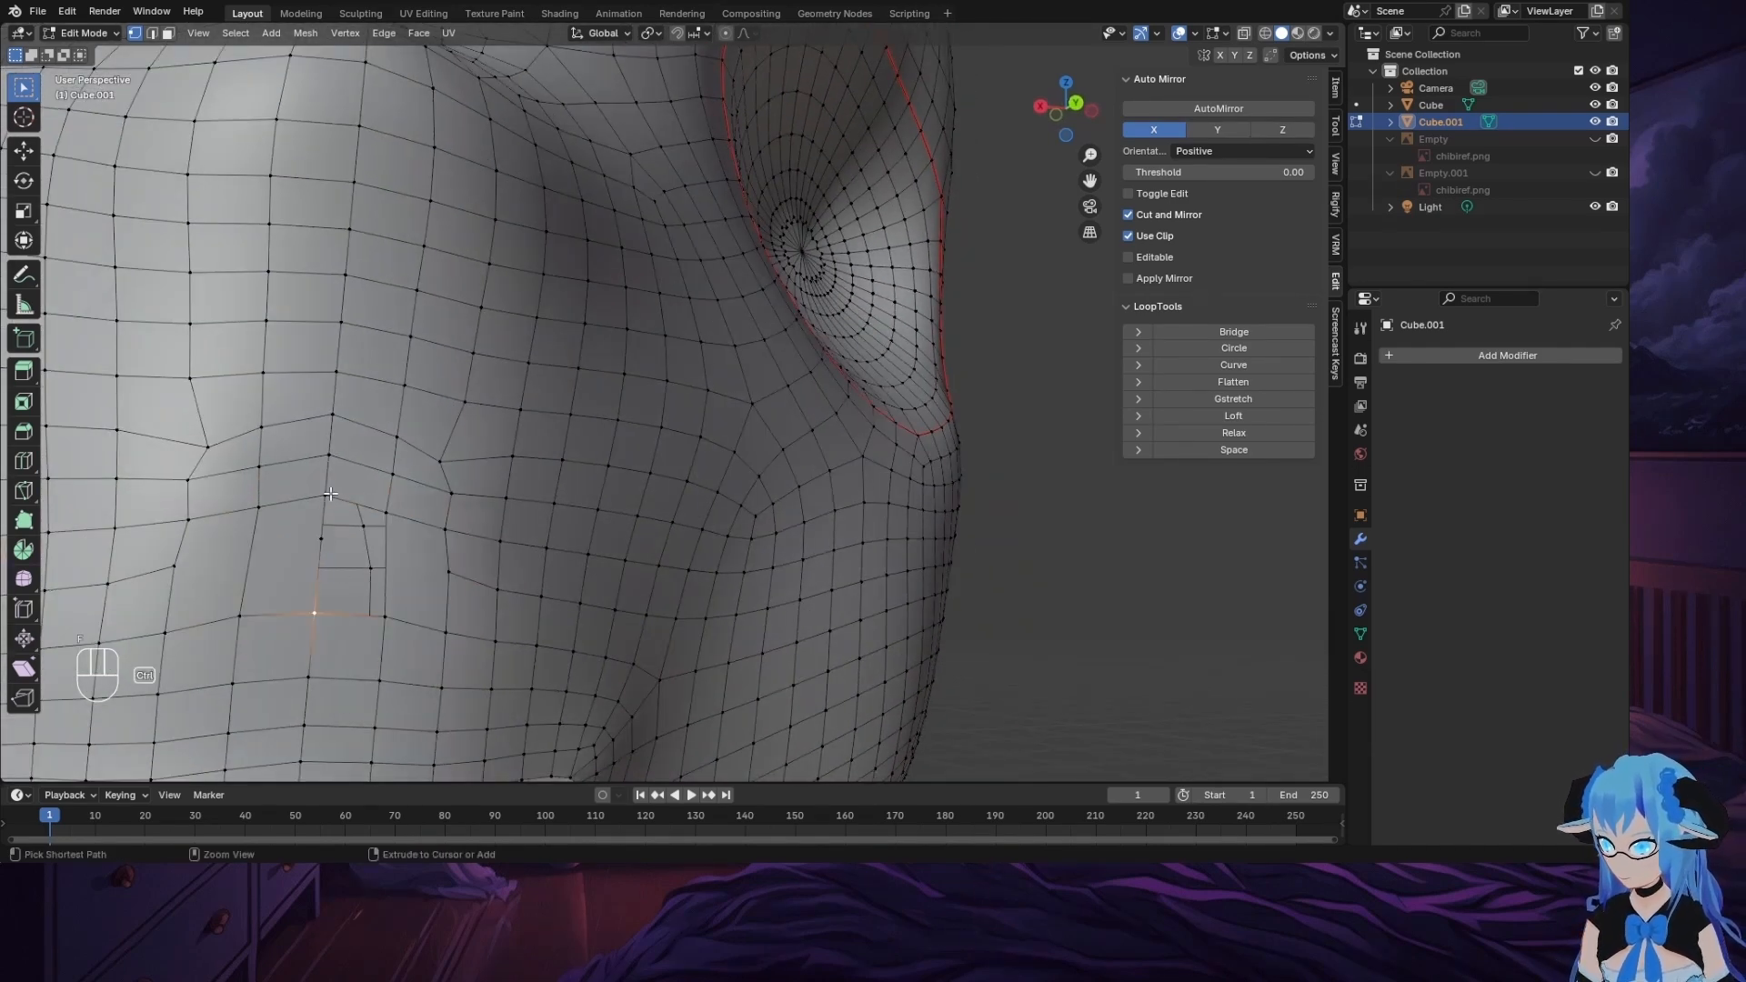
pyautogui.keyDown('ctrl'); pyautogui.click(325, 497); pyautogui.keyUp('ctrl')
pyautogui.keyDown('ctrl'); pyautogui.click(387, 617); pyautogui.keyUp('ctrl')
pyautogui.hotkey('ctrl', 'f')
pyautogui.press('f')
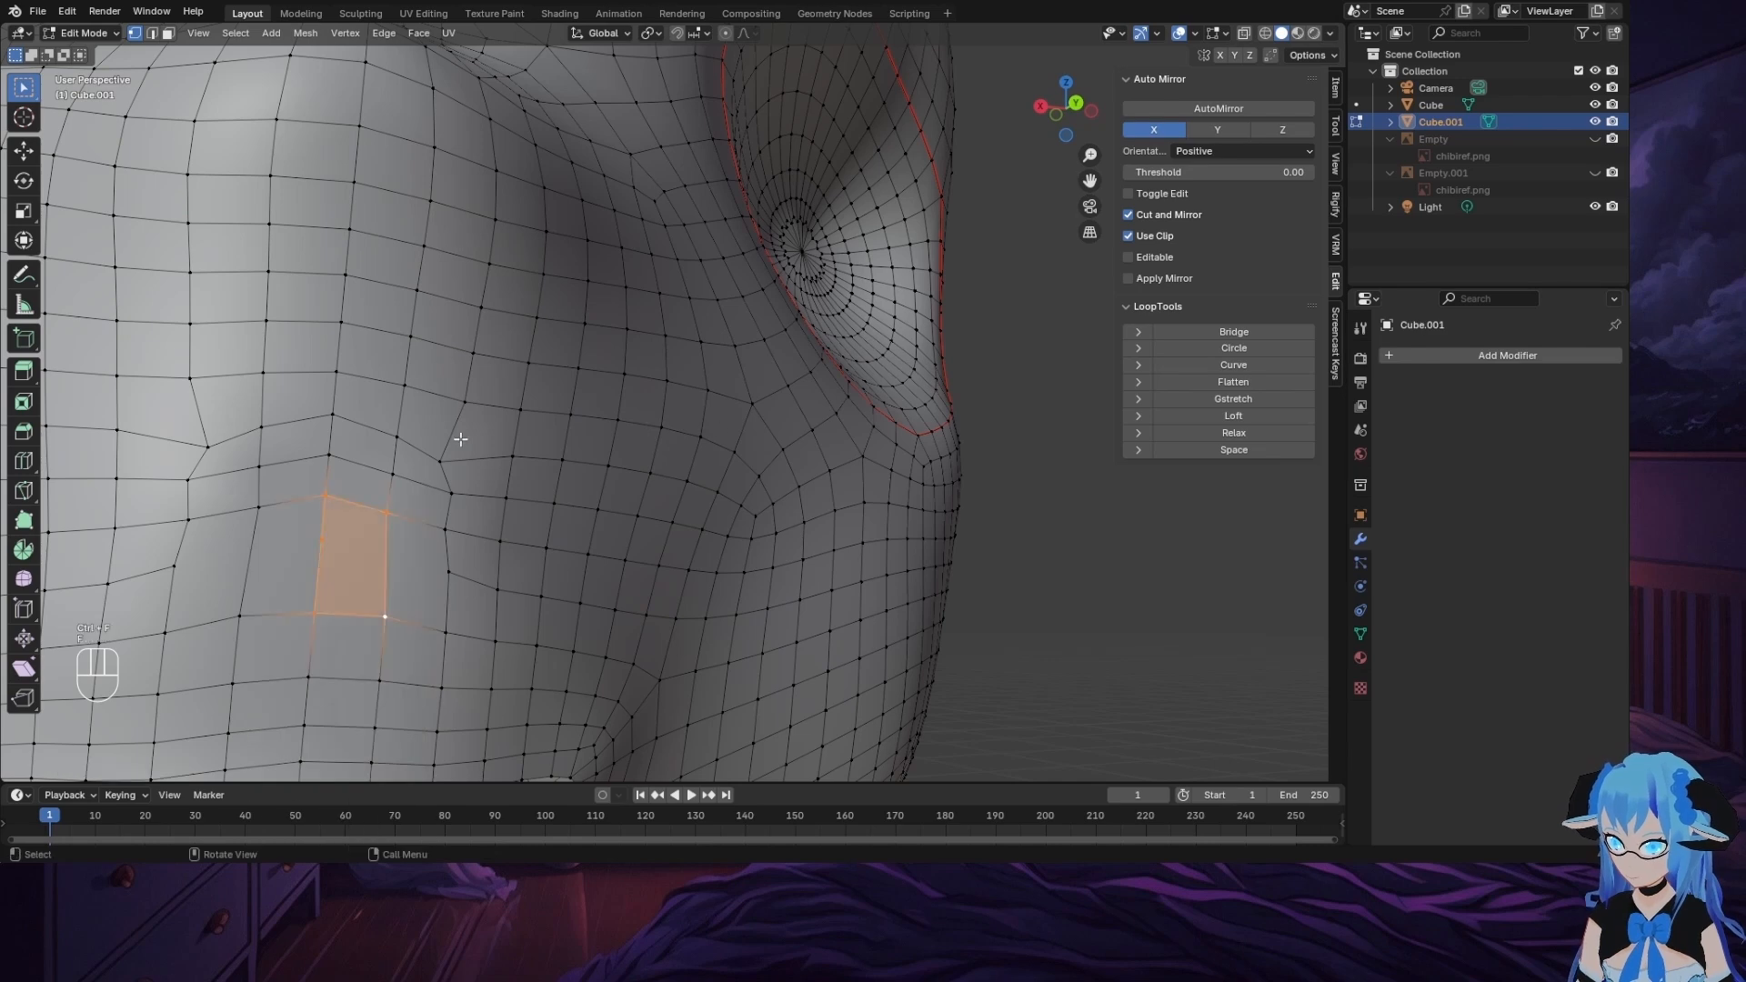
# Step: Knife-cut an edge line across the newly filled faces beneath the nose, joining the existing edges on both sides
pyautogui.moveTo(460, 438); pyautogui.dragTo(546, 576, button='middle')
pyautogui.click(24, 491)
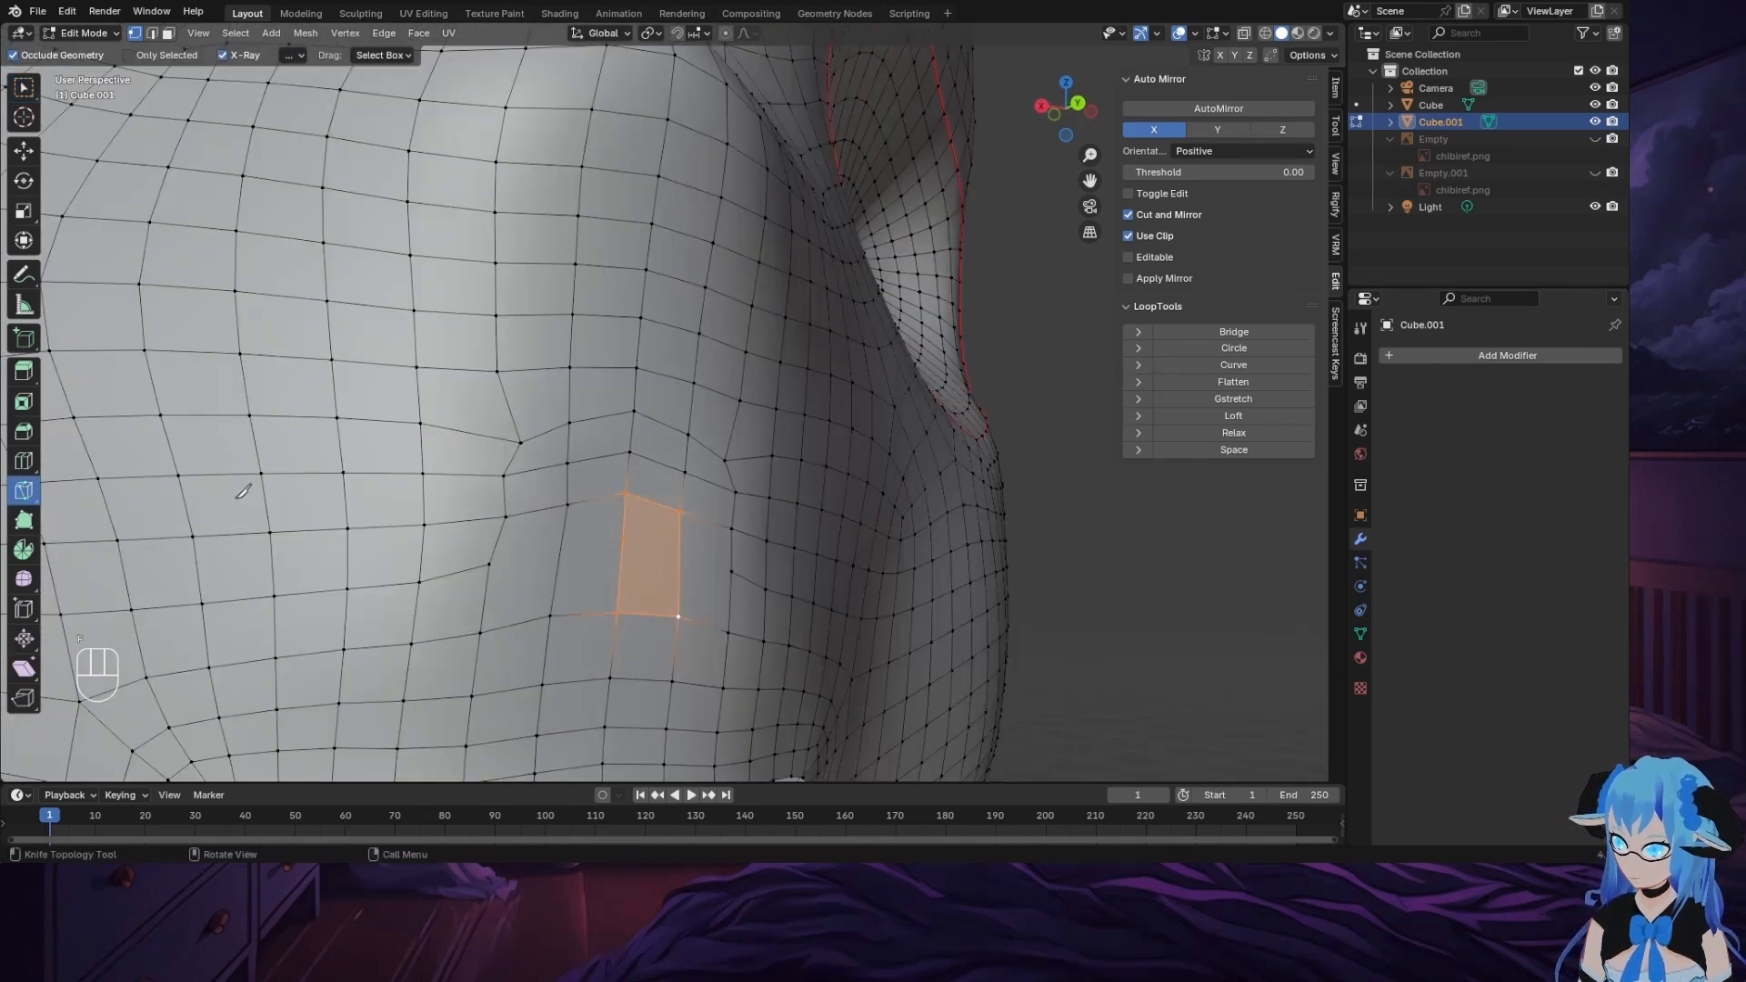
pyautogui.click(500, 564)
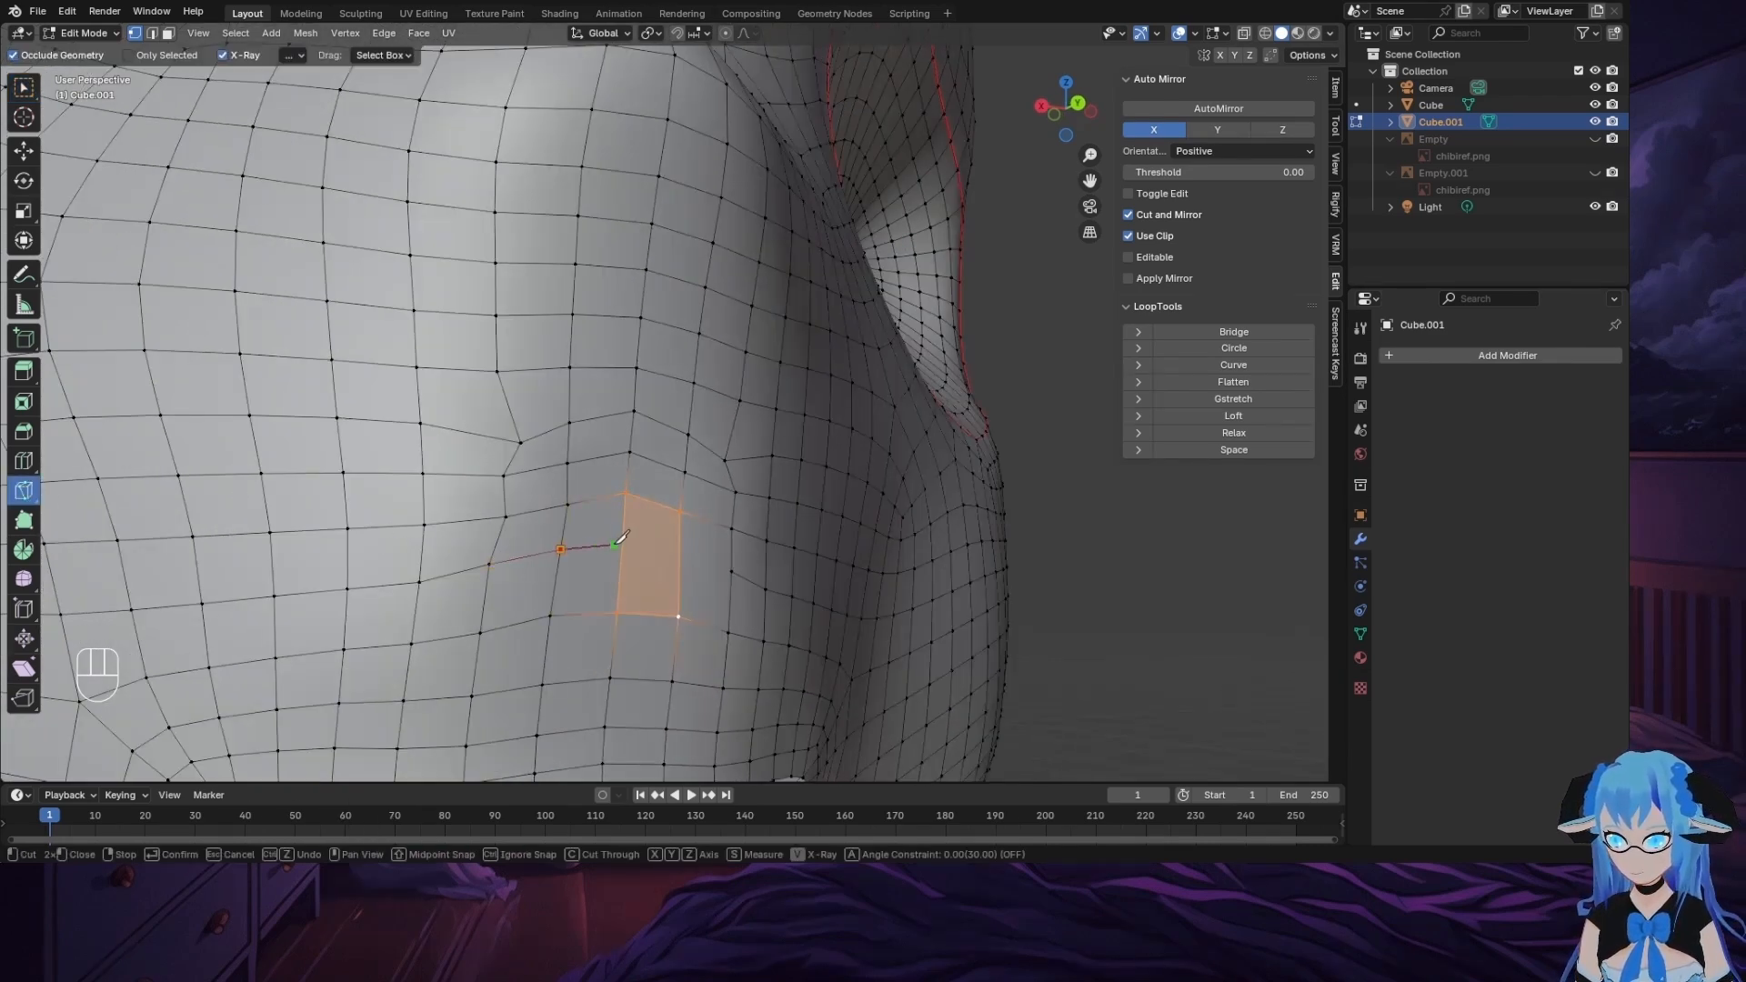
pyautogui.press('Return')
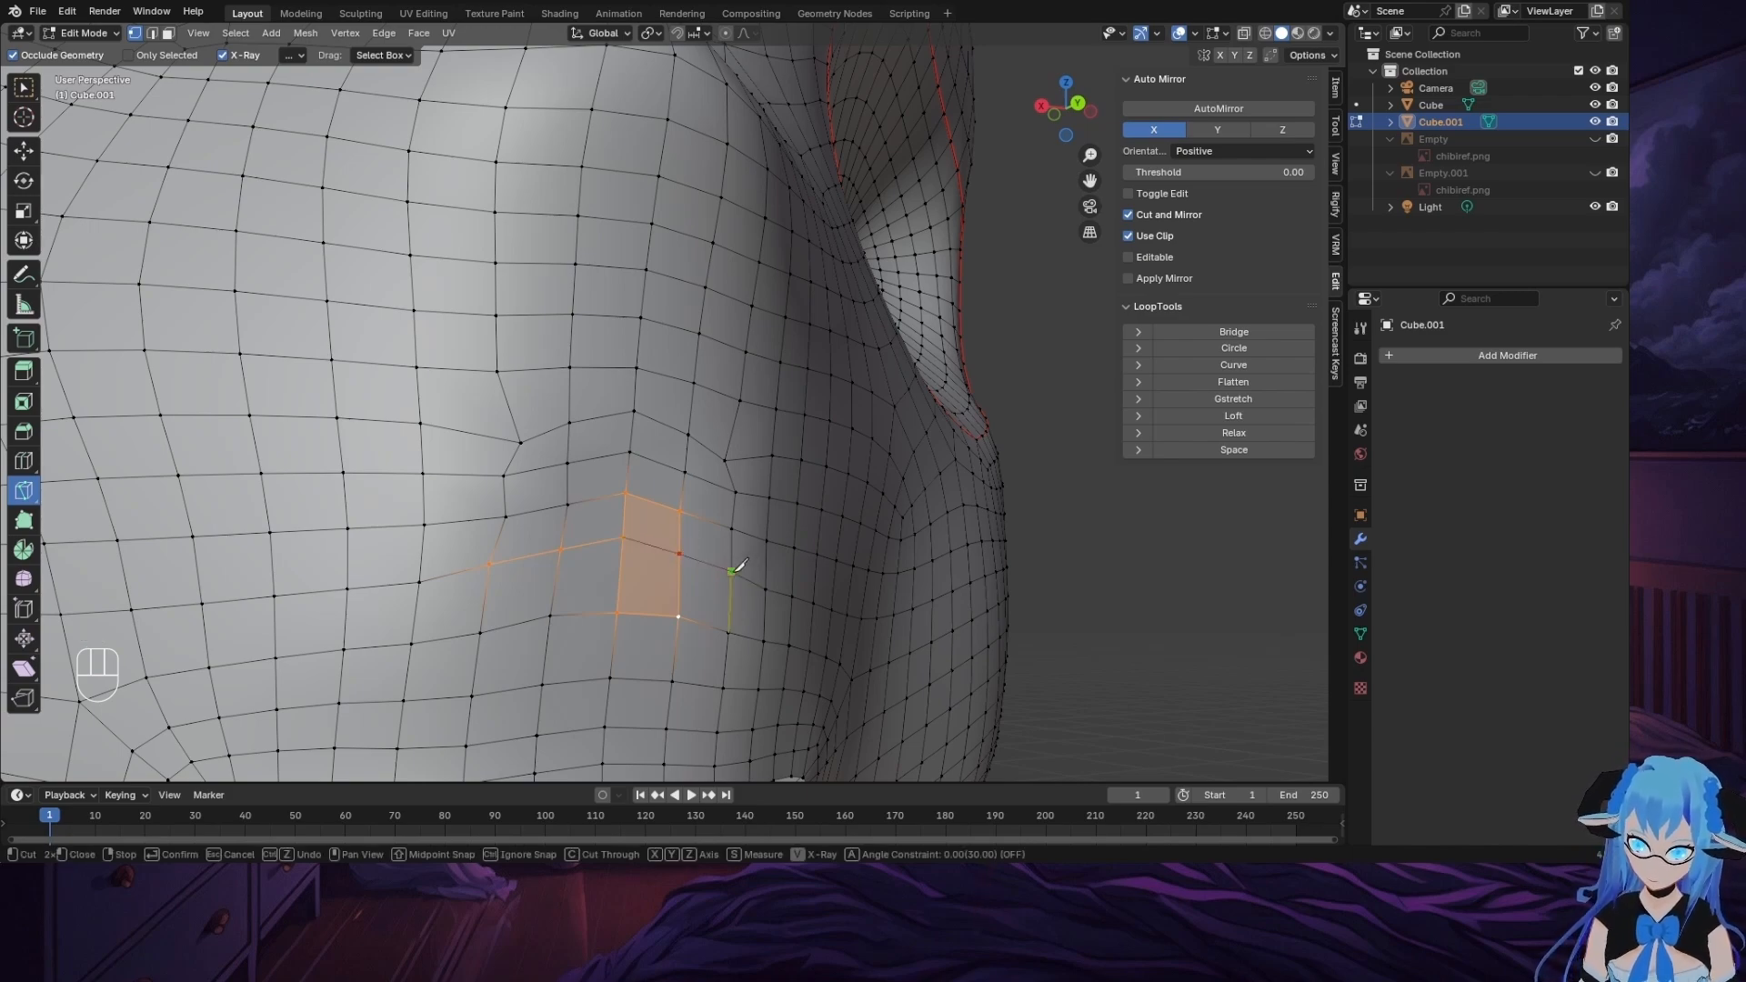
pyautogui.press('Return')
pyautogui.moveTo(776, 565); pyautogui.dragTo(693, 492, button='middle')
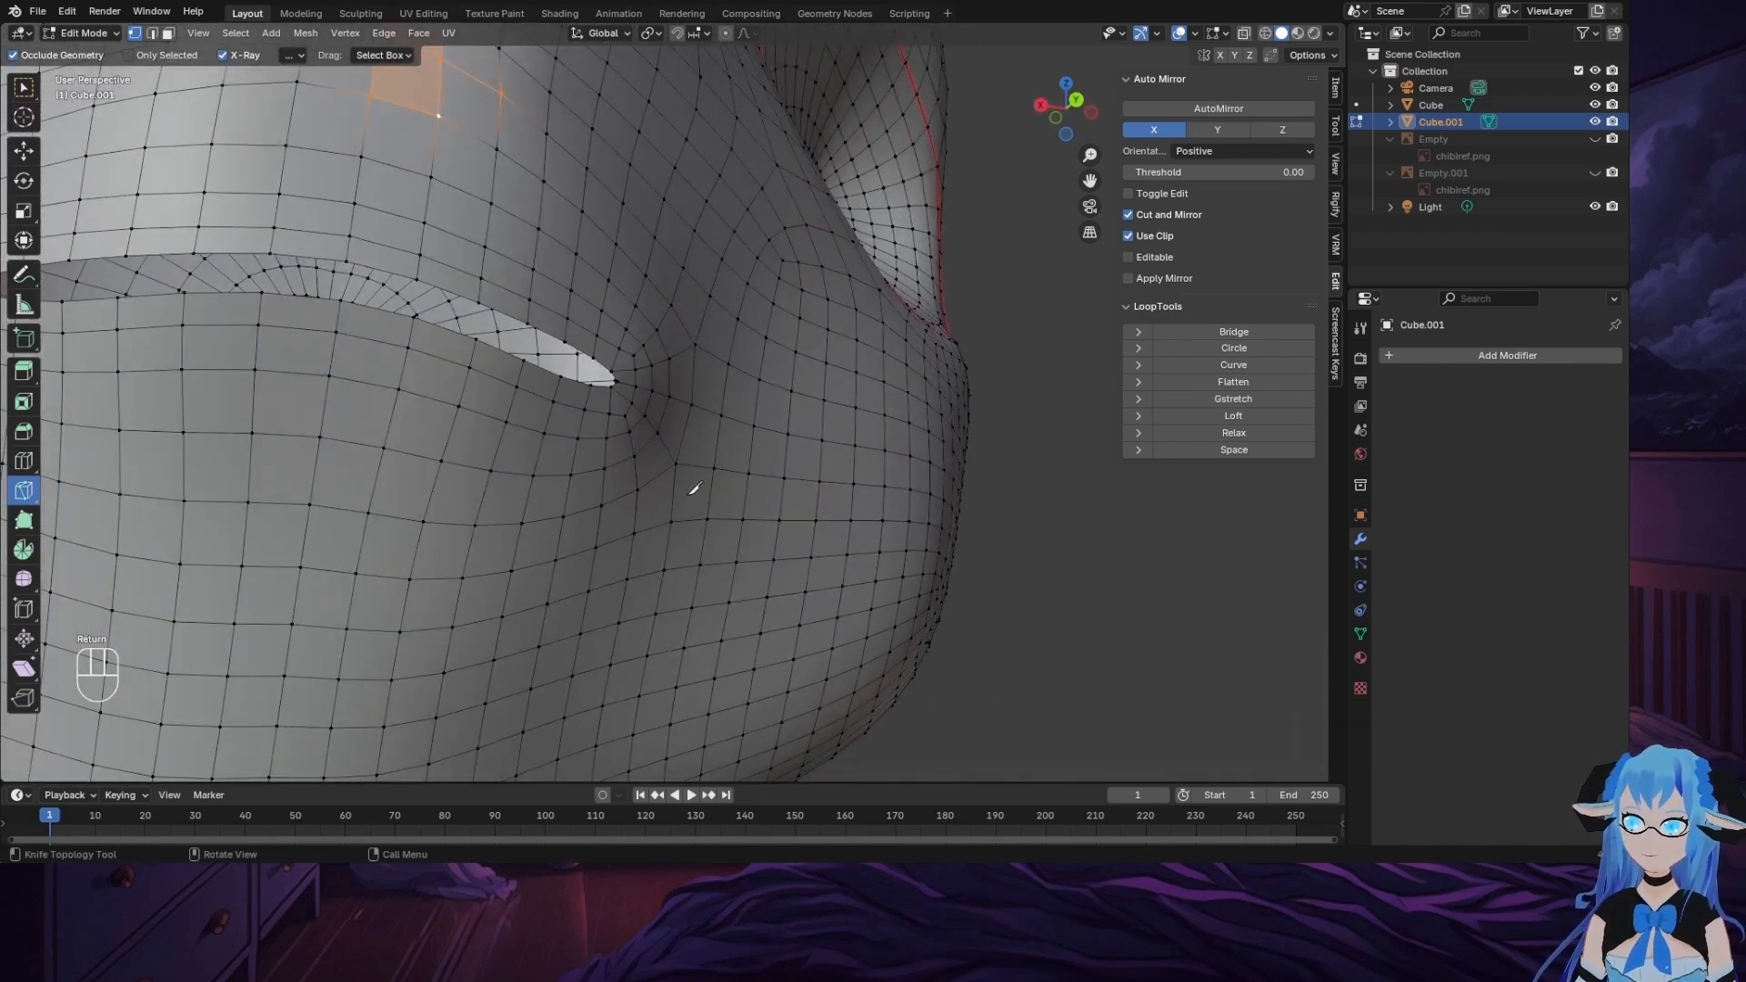
pyautogui.scroll(-3, 691, 482)
pyautogui.moveTo(878, 305); pyautogui.dragTo(896, 333, button='middle')
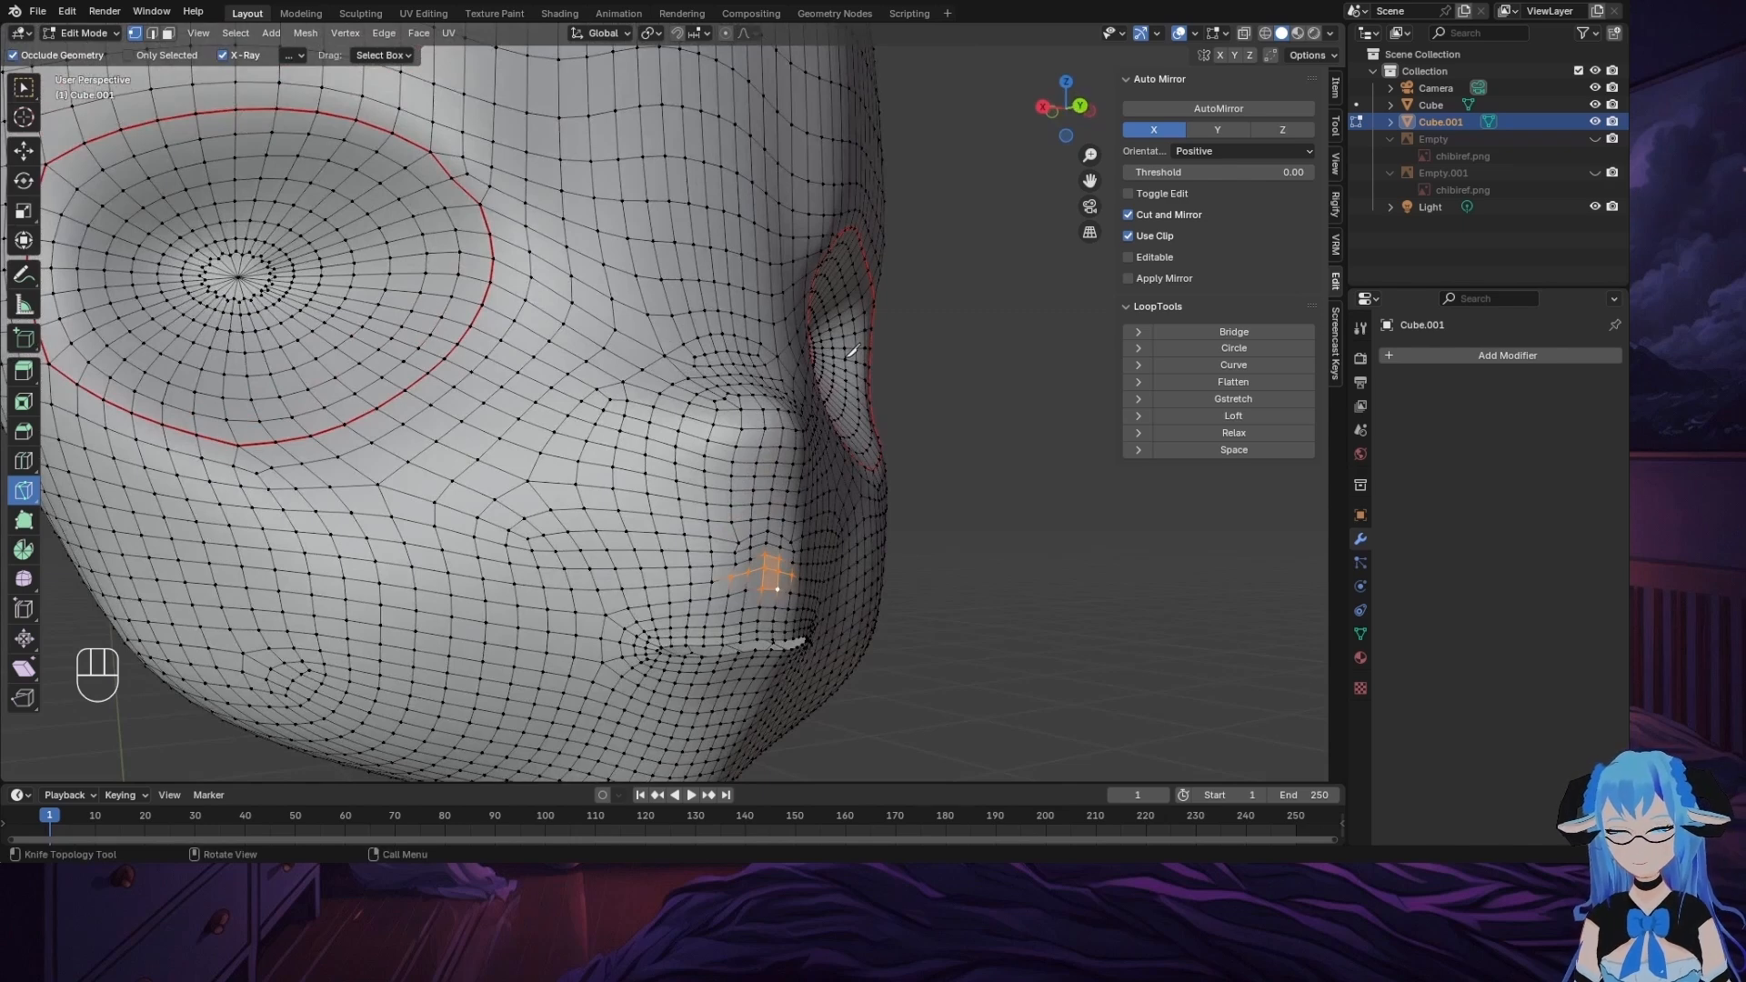
pyautogui.click(1081, 105)
pyautogui.press('k')
pyautogui.click(907, 466)
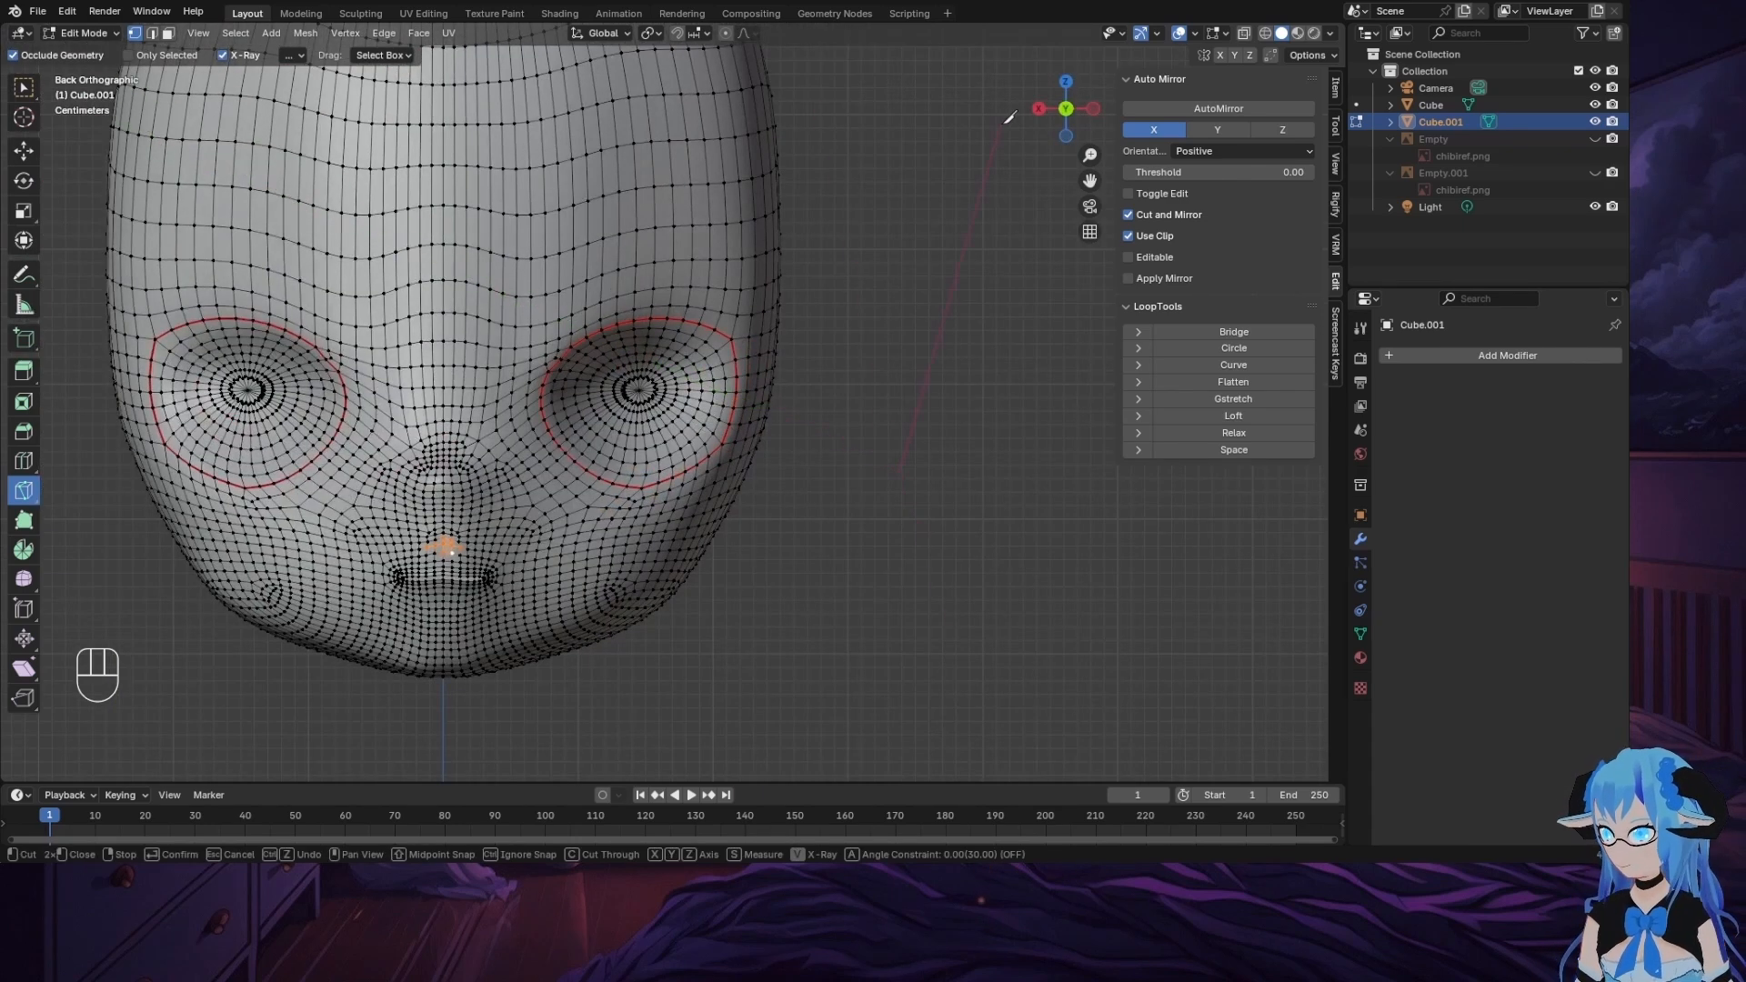
pyautogui.press('Escape')
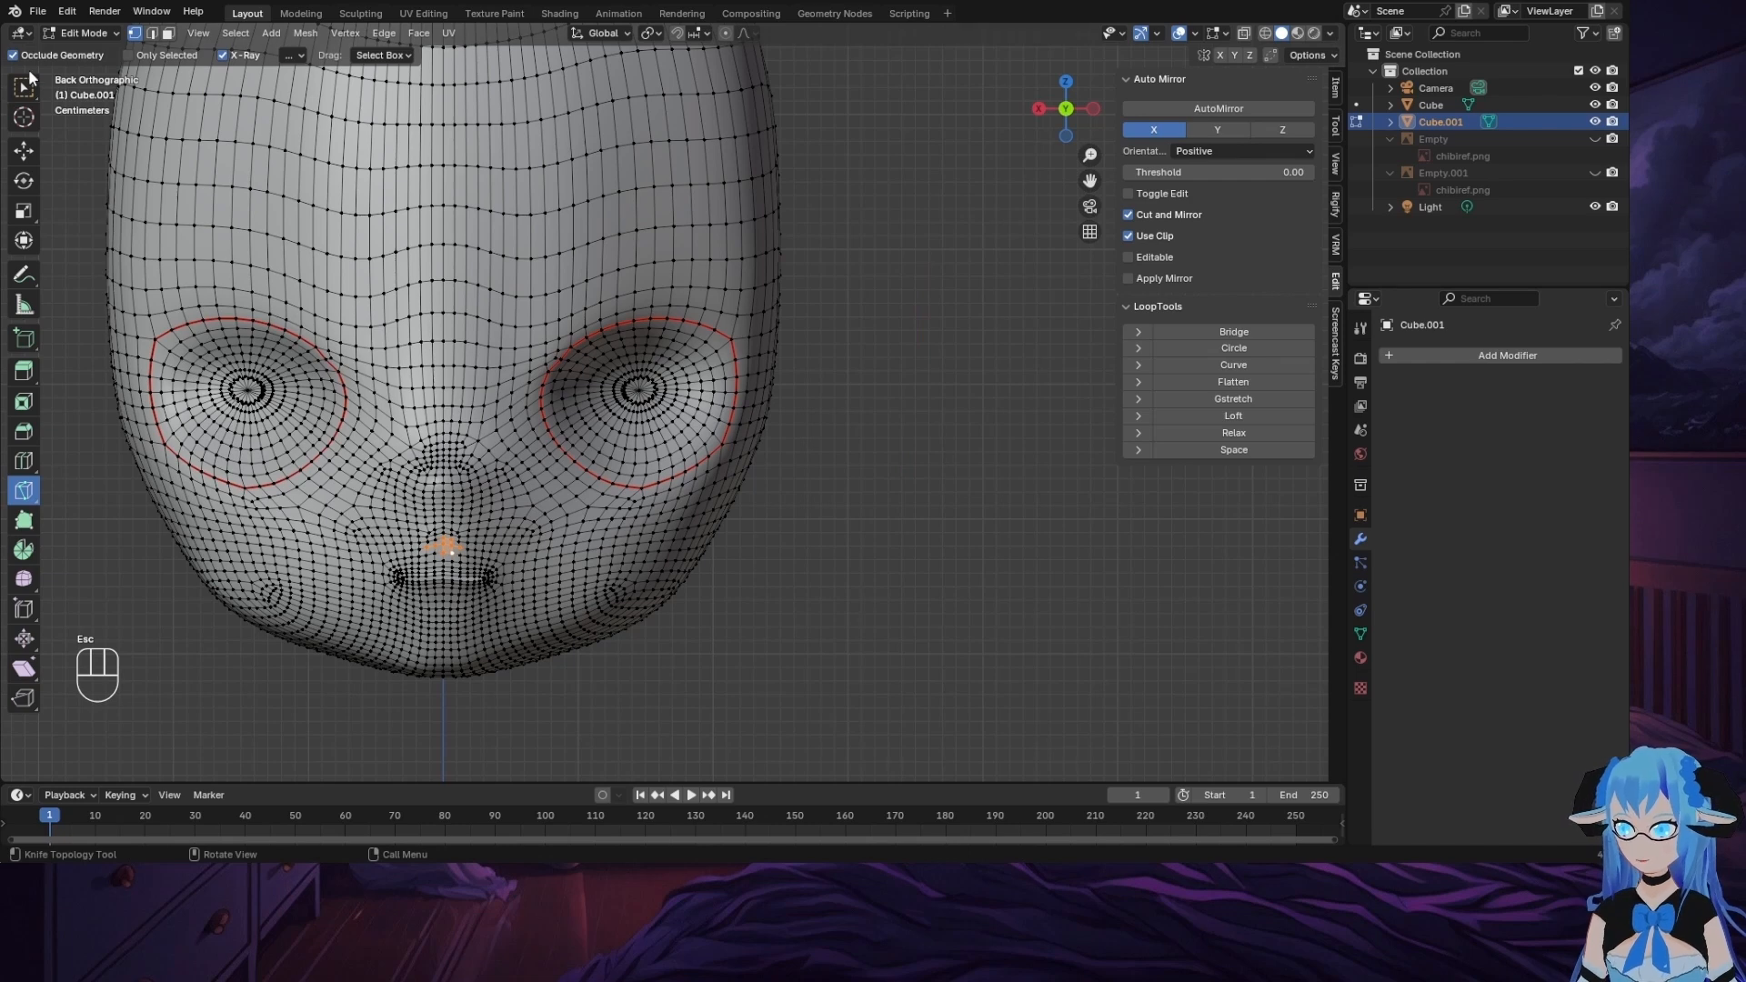
# Step: Switch the head to Sculpt Mode and examine the repaired area beneath the nose and the face's profile
pyautogui.click(81, 32)
pyautogui.click(91, 88)
pyautogui.moveTo(346, 300)
pyautogui.mouseDown(button='middle')
pyautogui.moveTo(395, 304)
pyautogui.moveTo(448, 428)
pyautogui.mouseUp(button='middle')
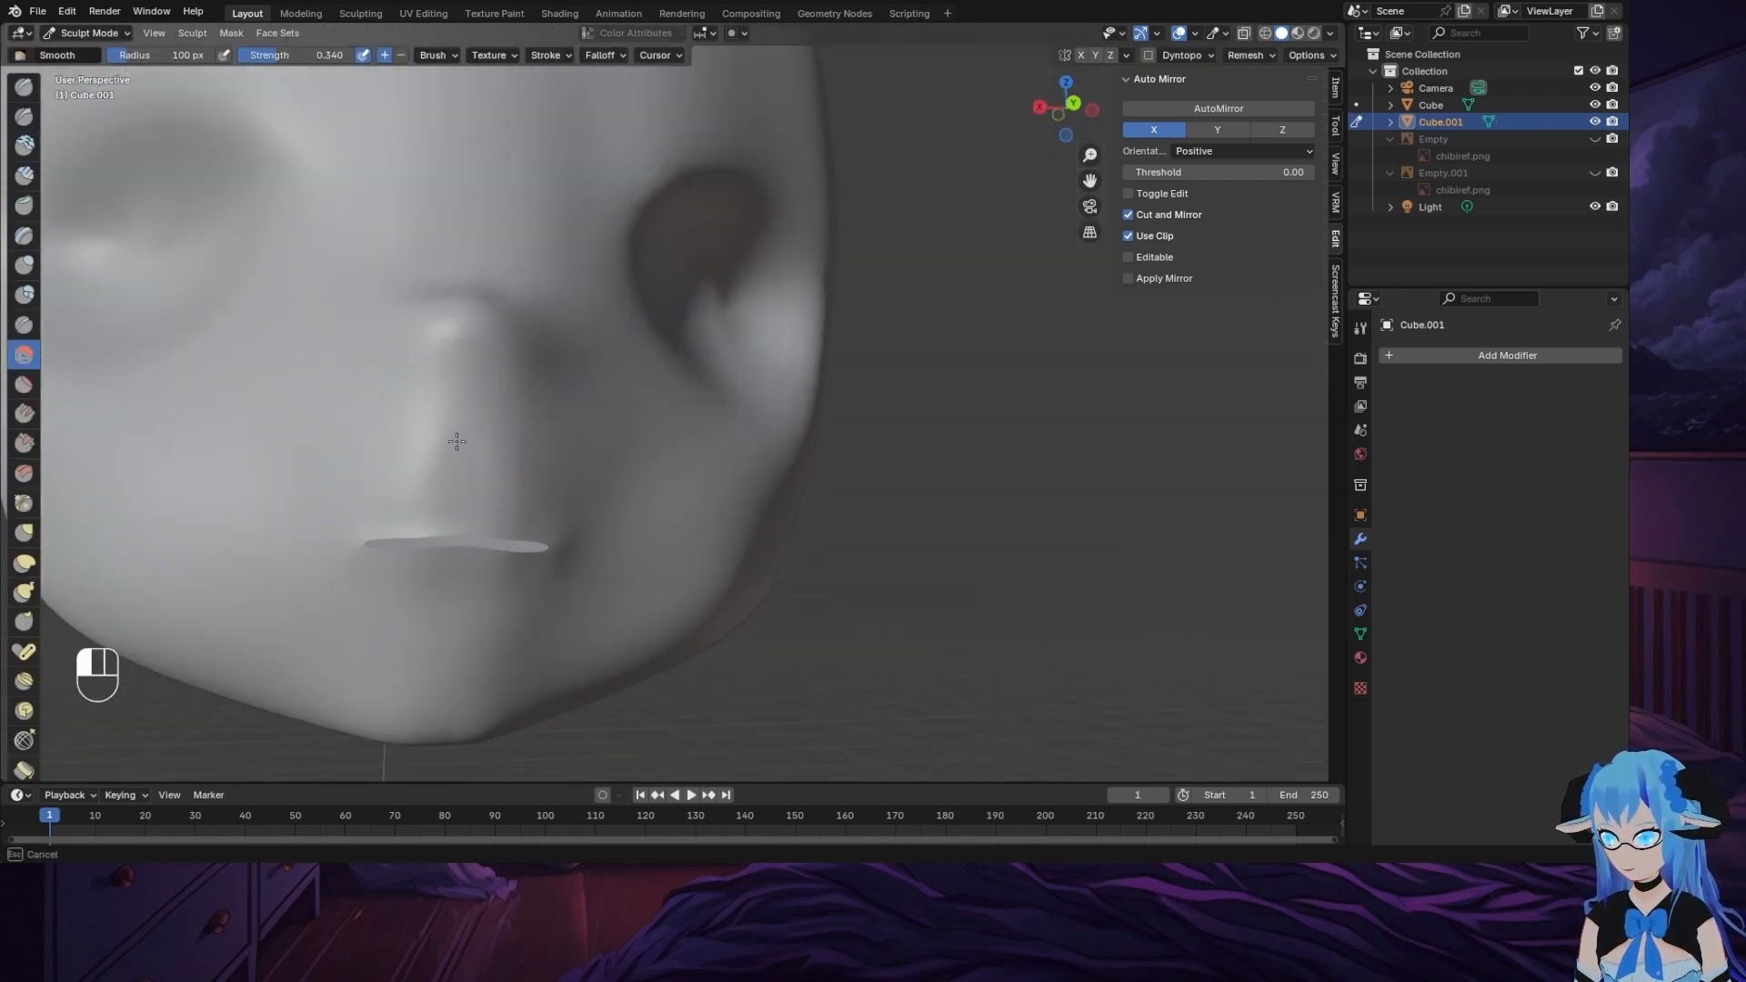
pyautogui.moveTo(830, 466)
pyautogui.mouseDown(button='middle')
pyautogui.moveTo(933, 471)
pyautogui.moveTo(891, 465)
pyautogui.mouseUp(button='middle')
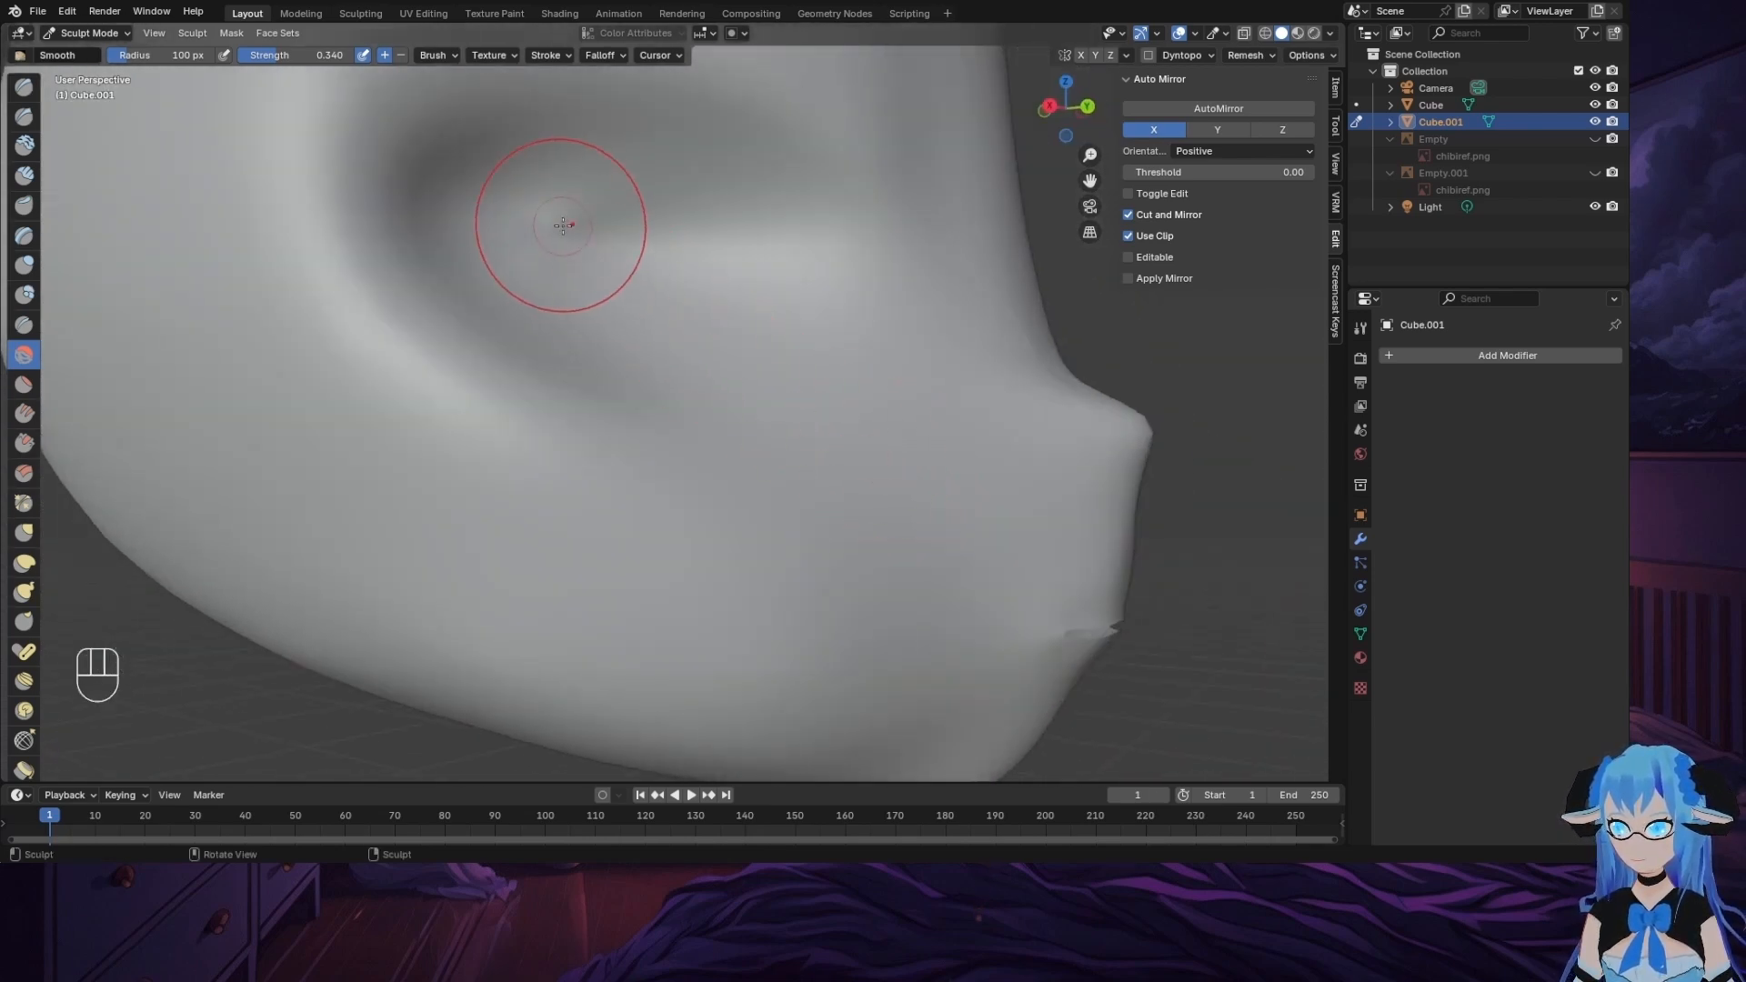
pyautogui.moveTo(1023, 360)
pyautogui.mouseDown(button='middle')
pyautogui.moveTo(938, 364)
pyautogui.moveTo(893, 267)
pyautogui.moveTo(801, 286)
pyautogui.mouseUp(button='middle')
pyautogui.scroll(-5, 939, 364)
pyautogui.scroll(-2, 939, 363)
# Step: Smooth the side, underside and back of the head with the Smooth brush
pyautogui.moveTo(618, 445); pyautogui.dragTo(769, 527)
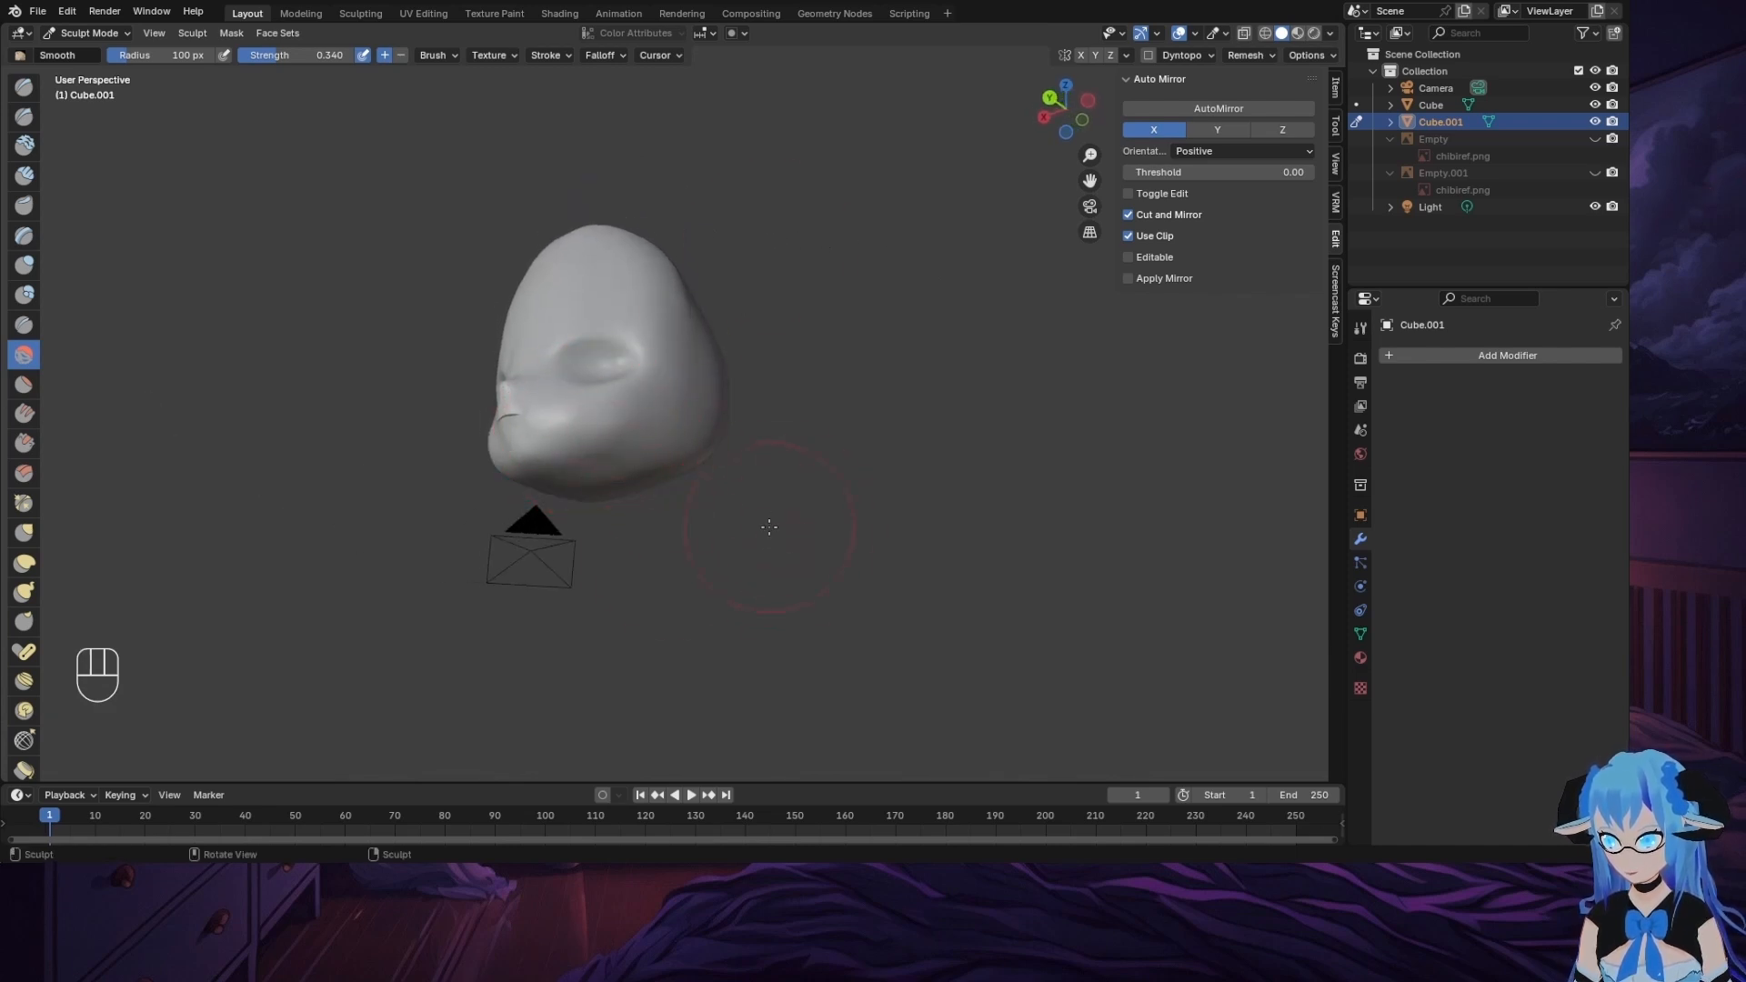
pyautogui.moveTo(656, 577); pyautogui.dragTo(600, 410, button='middle')
pyautogui.moveTo(597, 390); pyautogui.dragTo(580, 494)
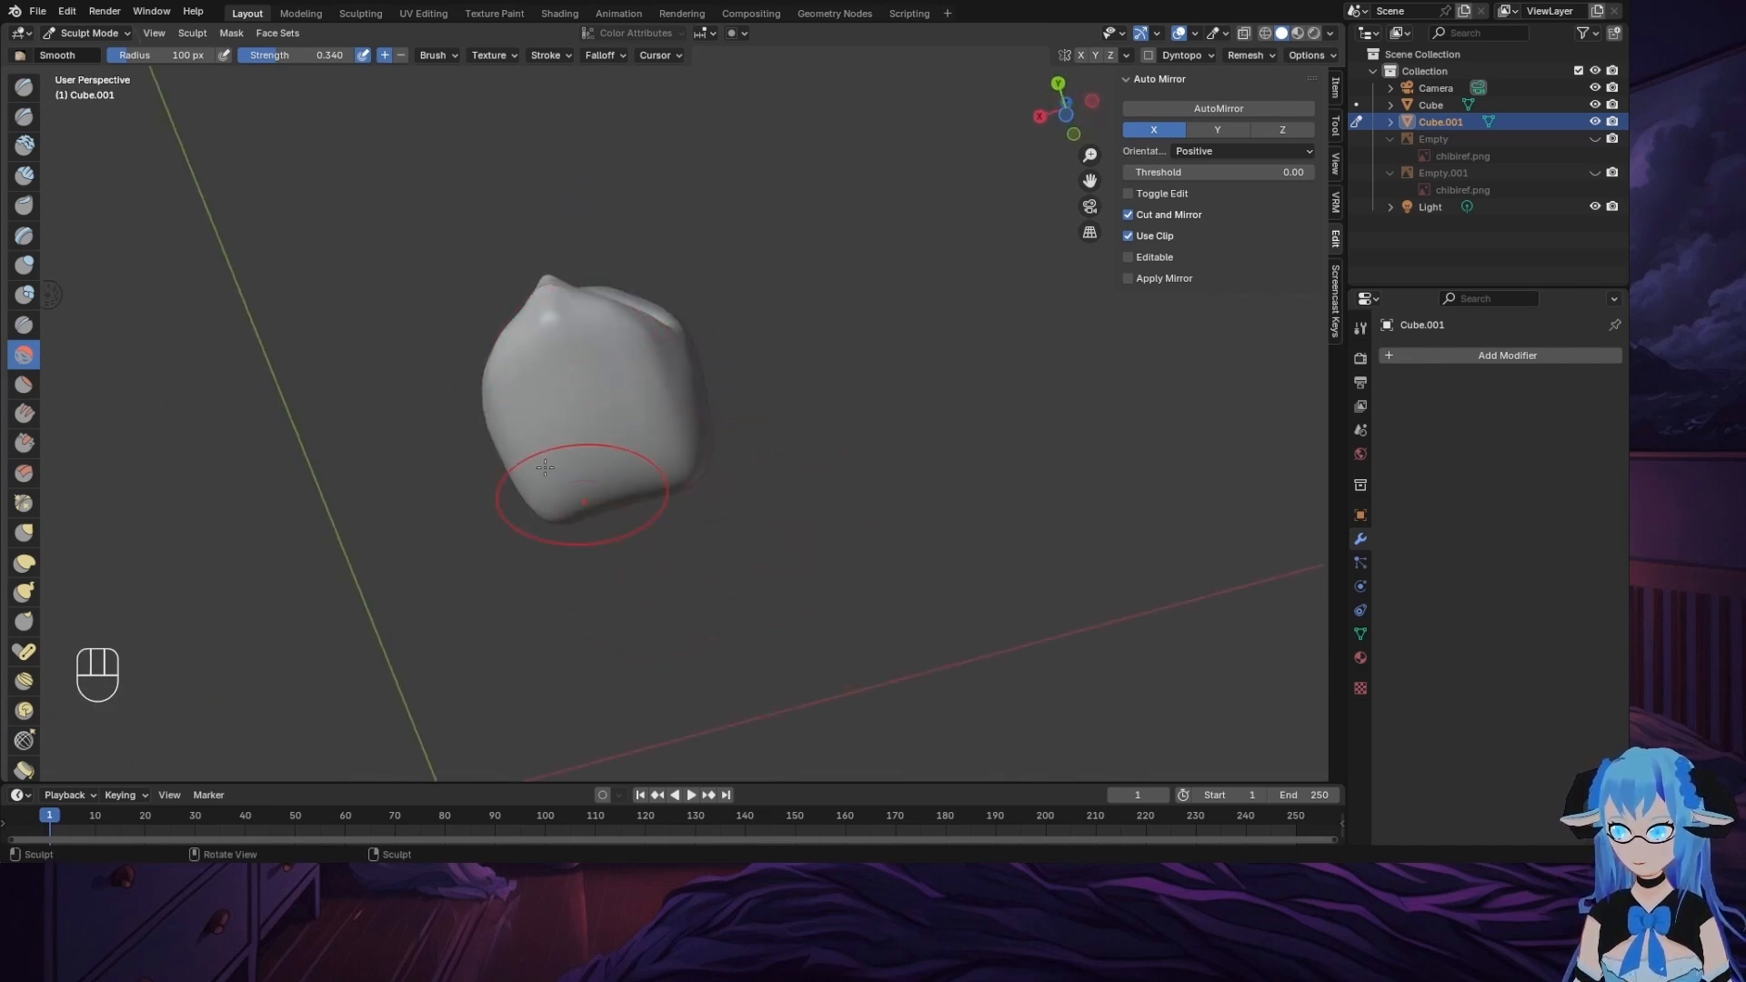
pyautogui.moveTo(580, 492)
pyautogui.mouseDown(button='middle')
pyautogui.moveTo(585, 541)
pyautogui.moveTo(692, 491)
pyautogui.moveTo(796, 391)
pyautogui.mouseUp(button='middle')
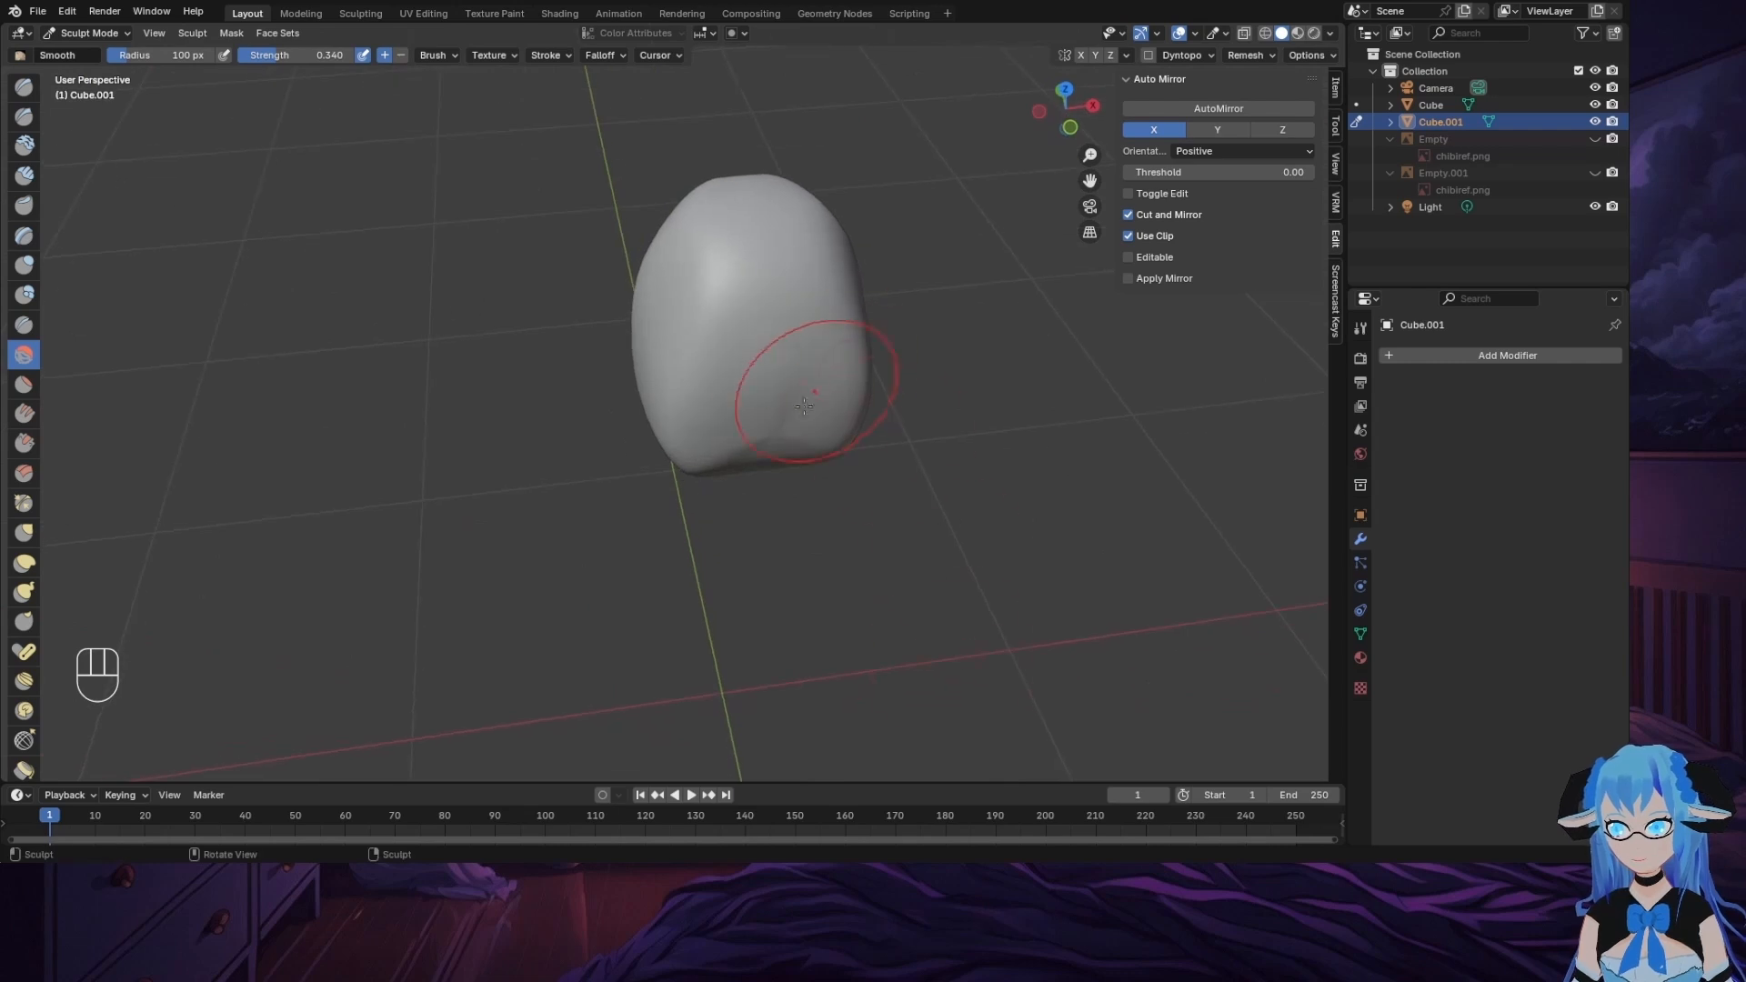
pyautogui.moveTo(798, 389); pyautogui.dragTo(784, 465)
pyautogui.moveTo(784, 465)
pyautogui.mouseDown(button='middle')
pyautogui.moveTo(760, 343)
pyautogui.moveTo(604, 273)
pyautogui.mouseUp(button='middle')
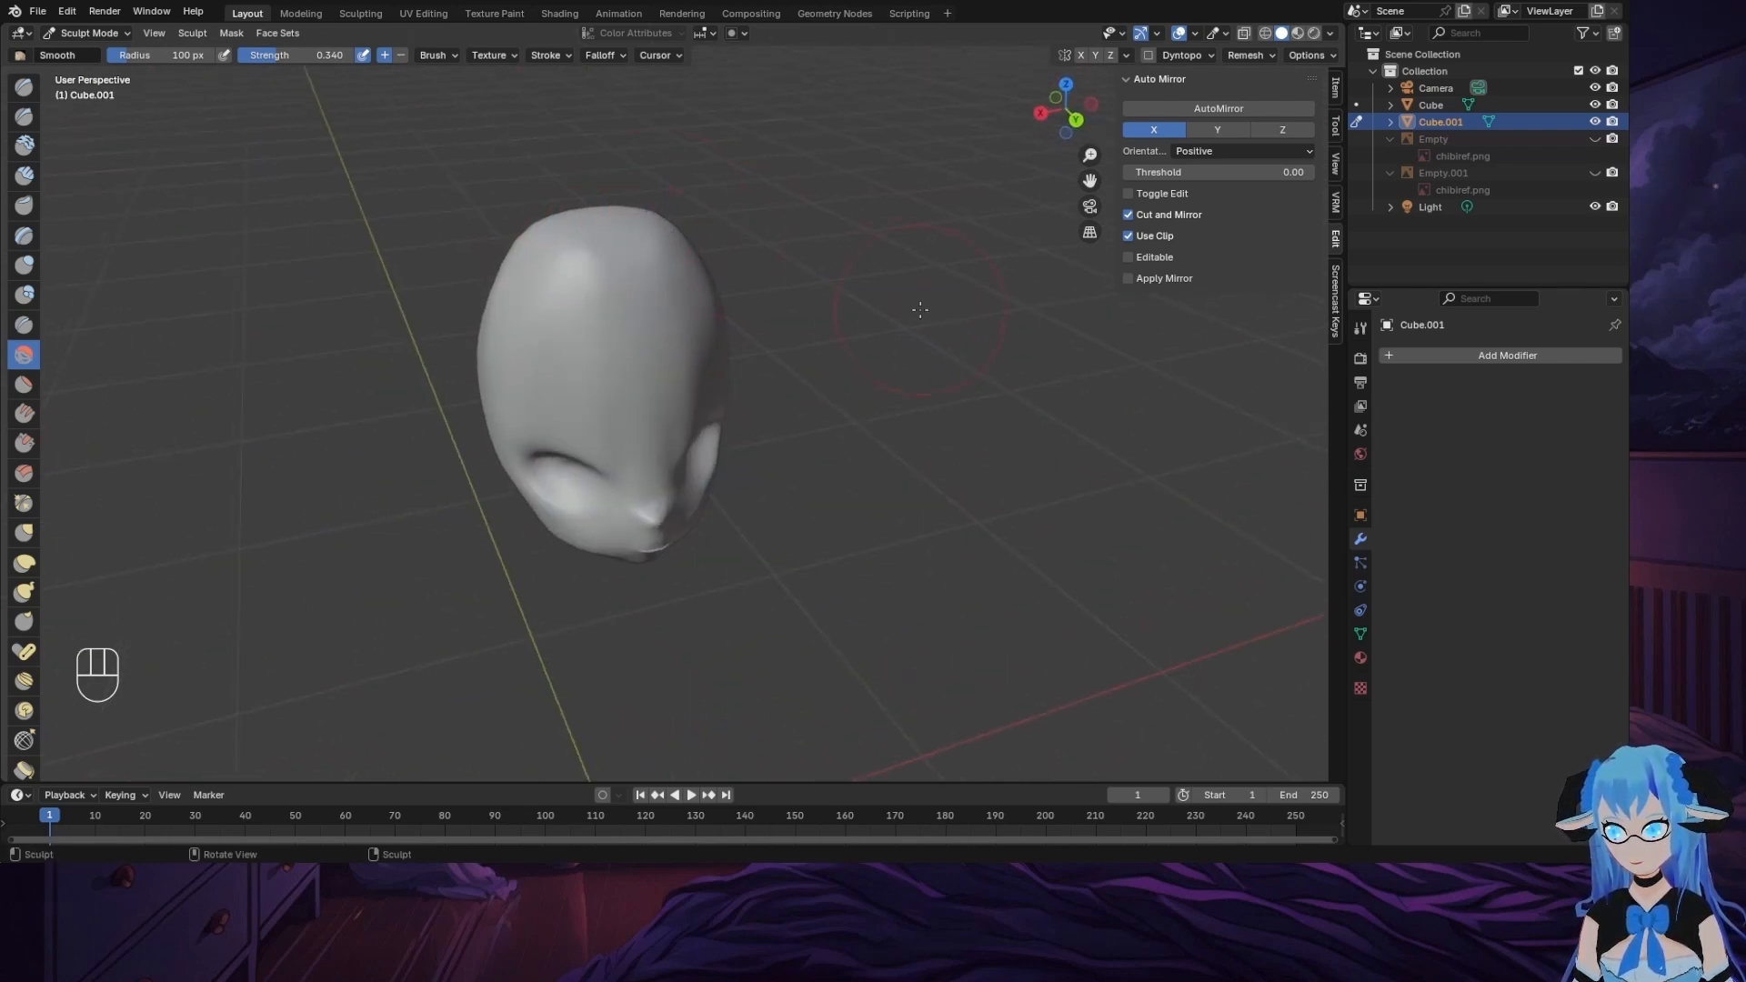
# Step: Smooth the surface around the corner of the mouth with the Smooth brush
pyautogui.moveTo(709, 291)
pyautogui.mouseDown(button='middle')
pyautogui.moveTo(786, 180)
pyautogui.moveTo(575, 291)
pyautogui.moveTo(526, 439)
pyautogui.mouseUp(button='middle')
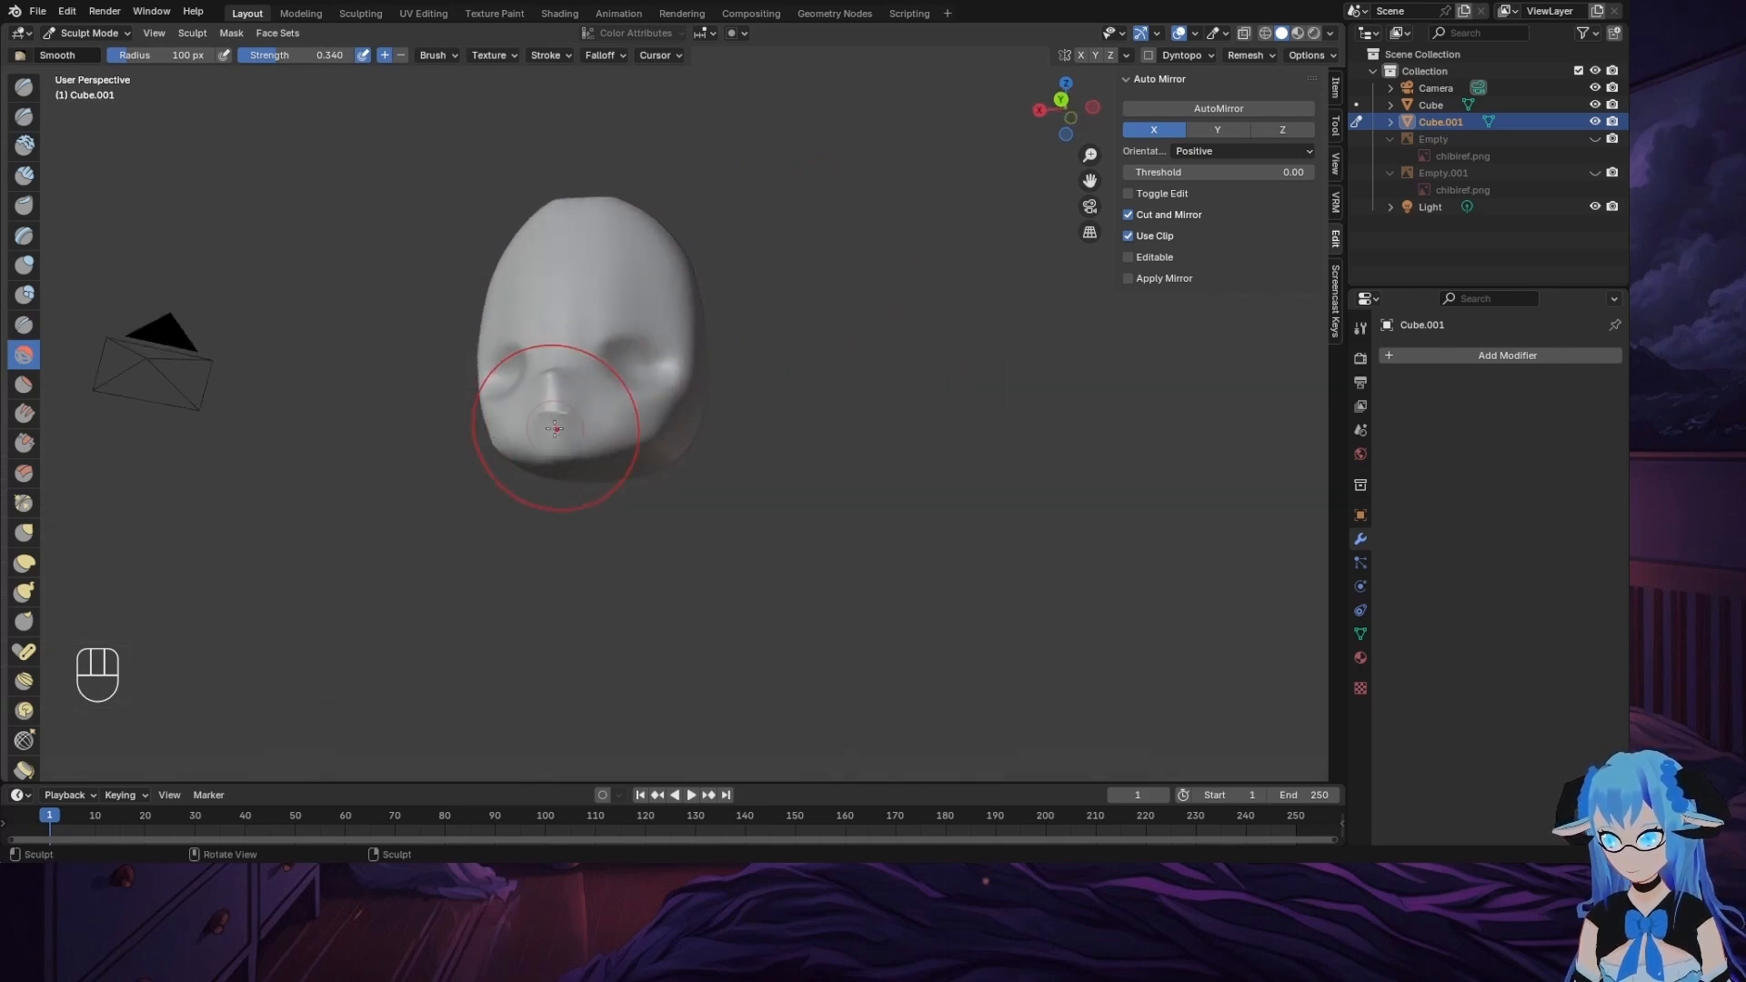
pyautogui.scroll(7, 511, 524)
pyautogui.moveTo(507, 522); pyautogui.dragTo(570, 517, button='middle')
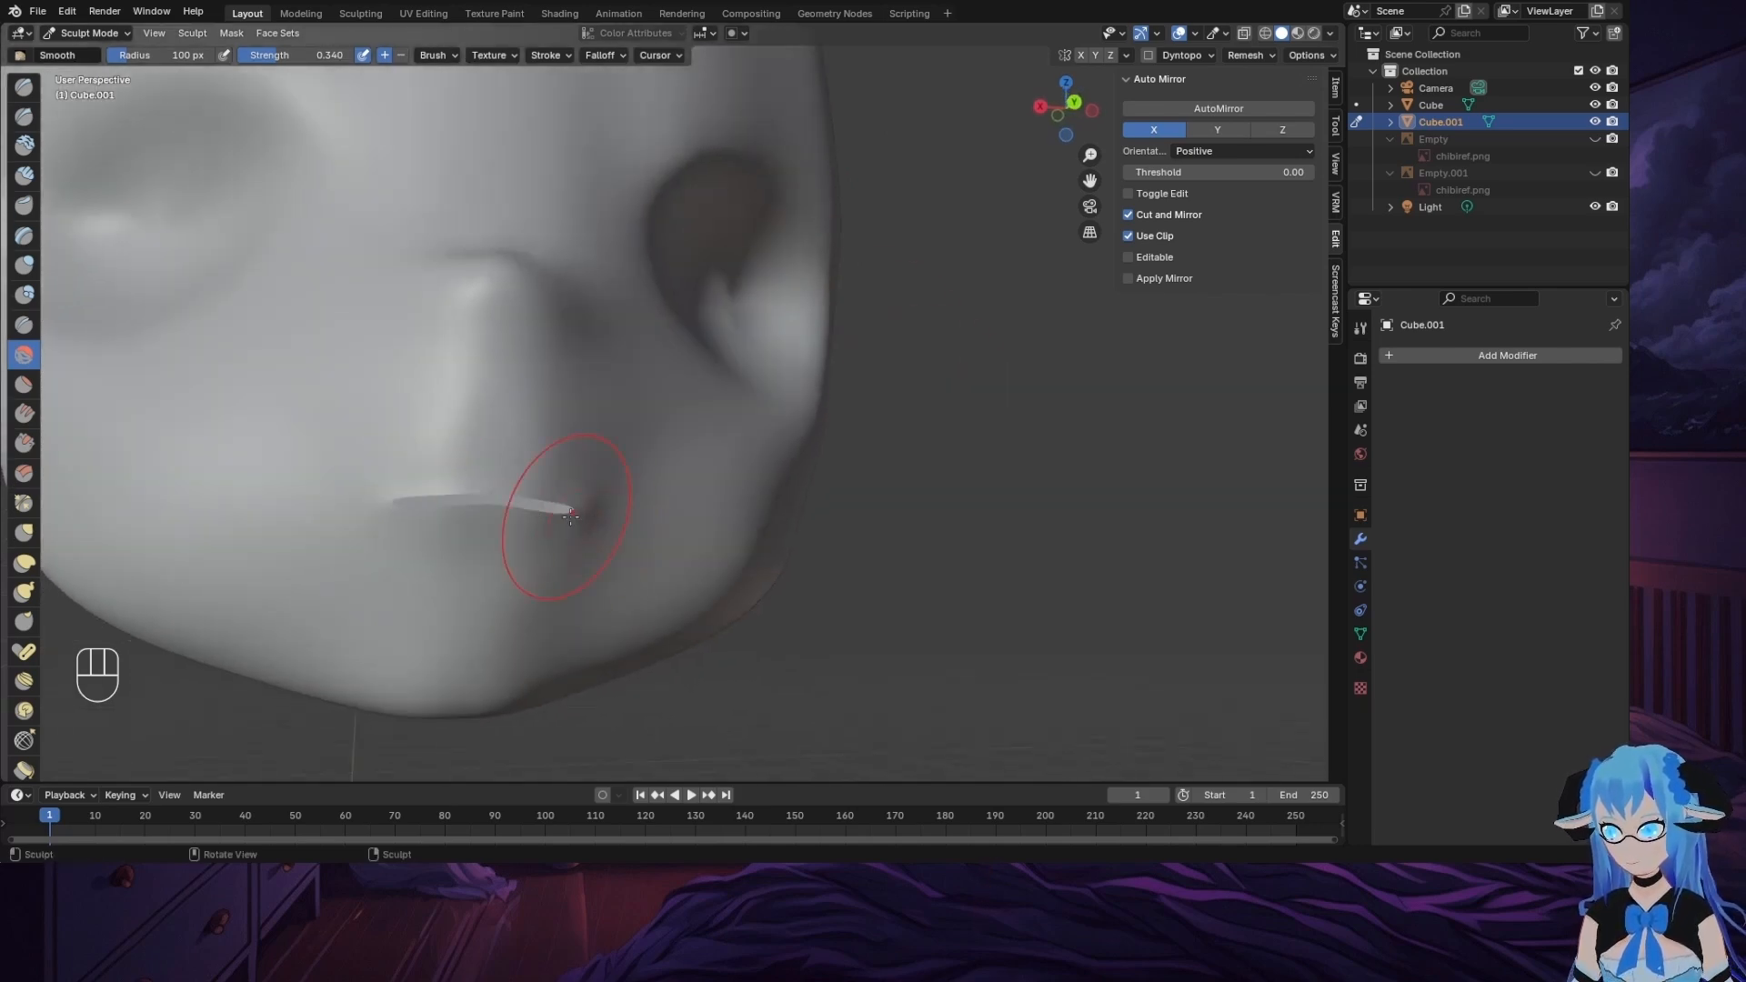
pyautogui.moveTo(593, 573); pyautogui.dragTo(597, 499)
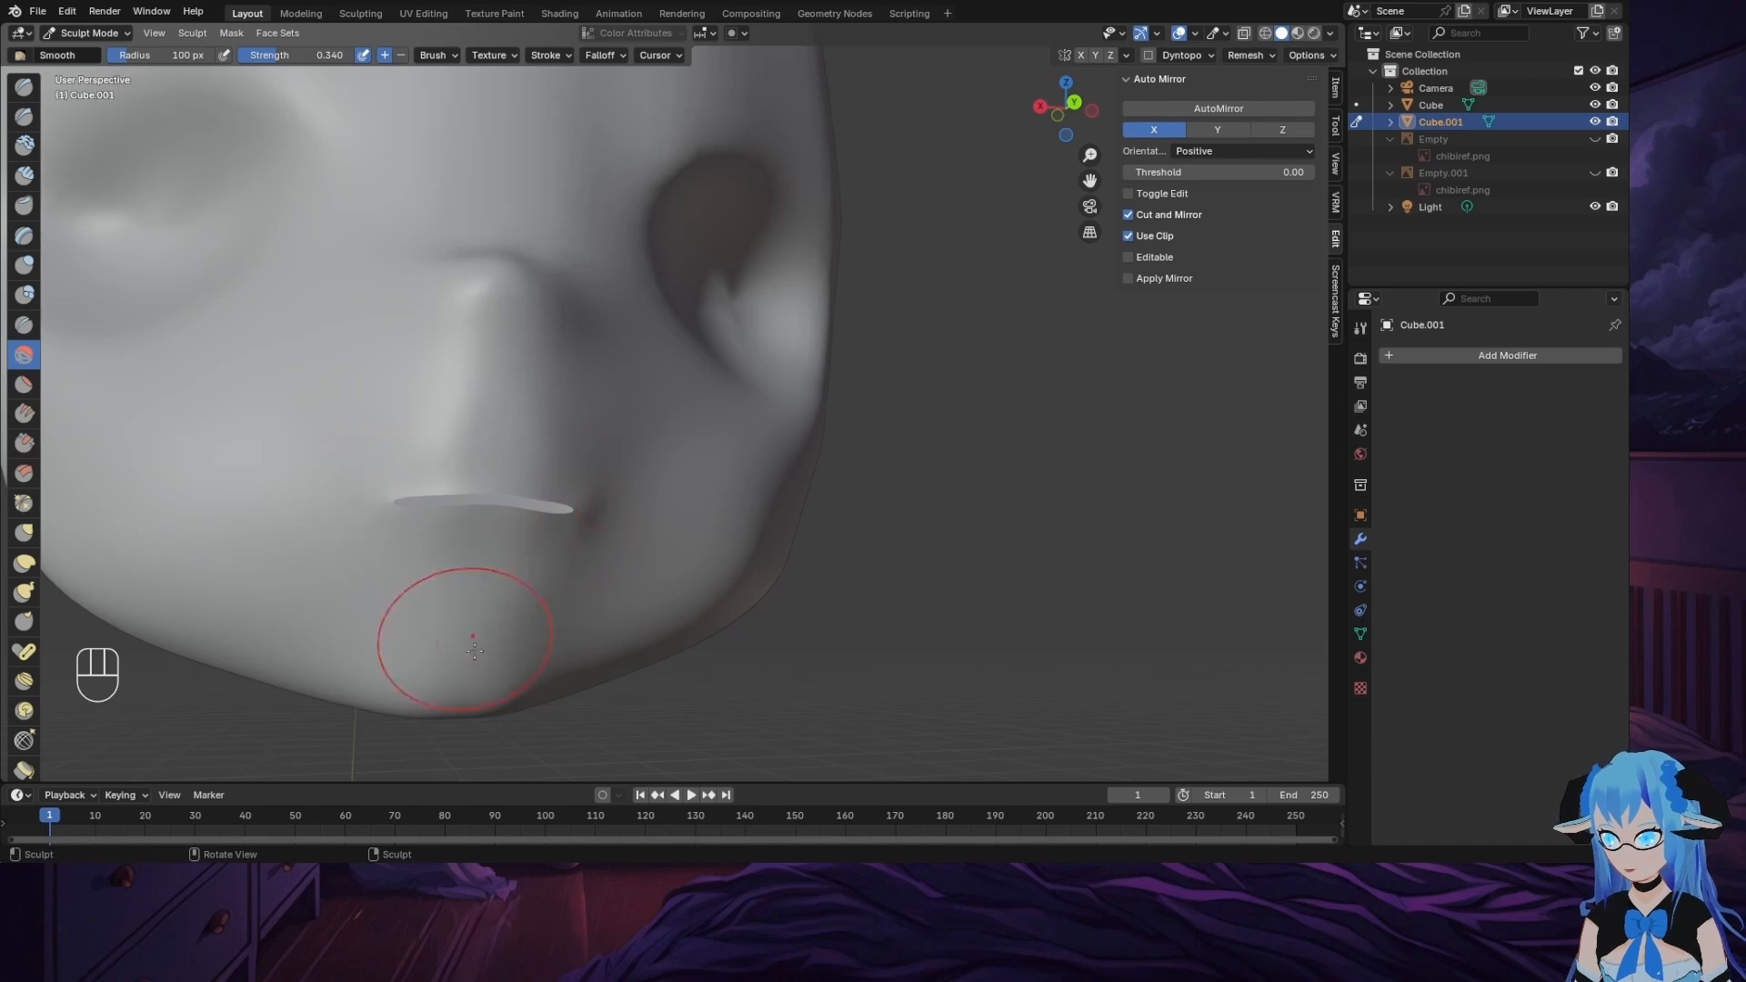
pyautogui.moveTo(896, 394)
pyautogui.mouseDown(button='middle')
pyautogui.moveTo(861, 351)
pyautogui.moveTo(896, 424)
pyautogui.moveTo(1064, 351)
pyautogui.moveTo(869, 338)
pyautogui.moveTo(855, 439)
pyautogui.mouseUp(button='middle')
# Step: Return the head to Edit Mode and frame the whole face in the Back Orthographic view
pyautogui.click(86, 32)
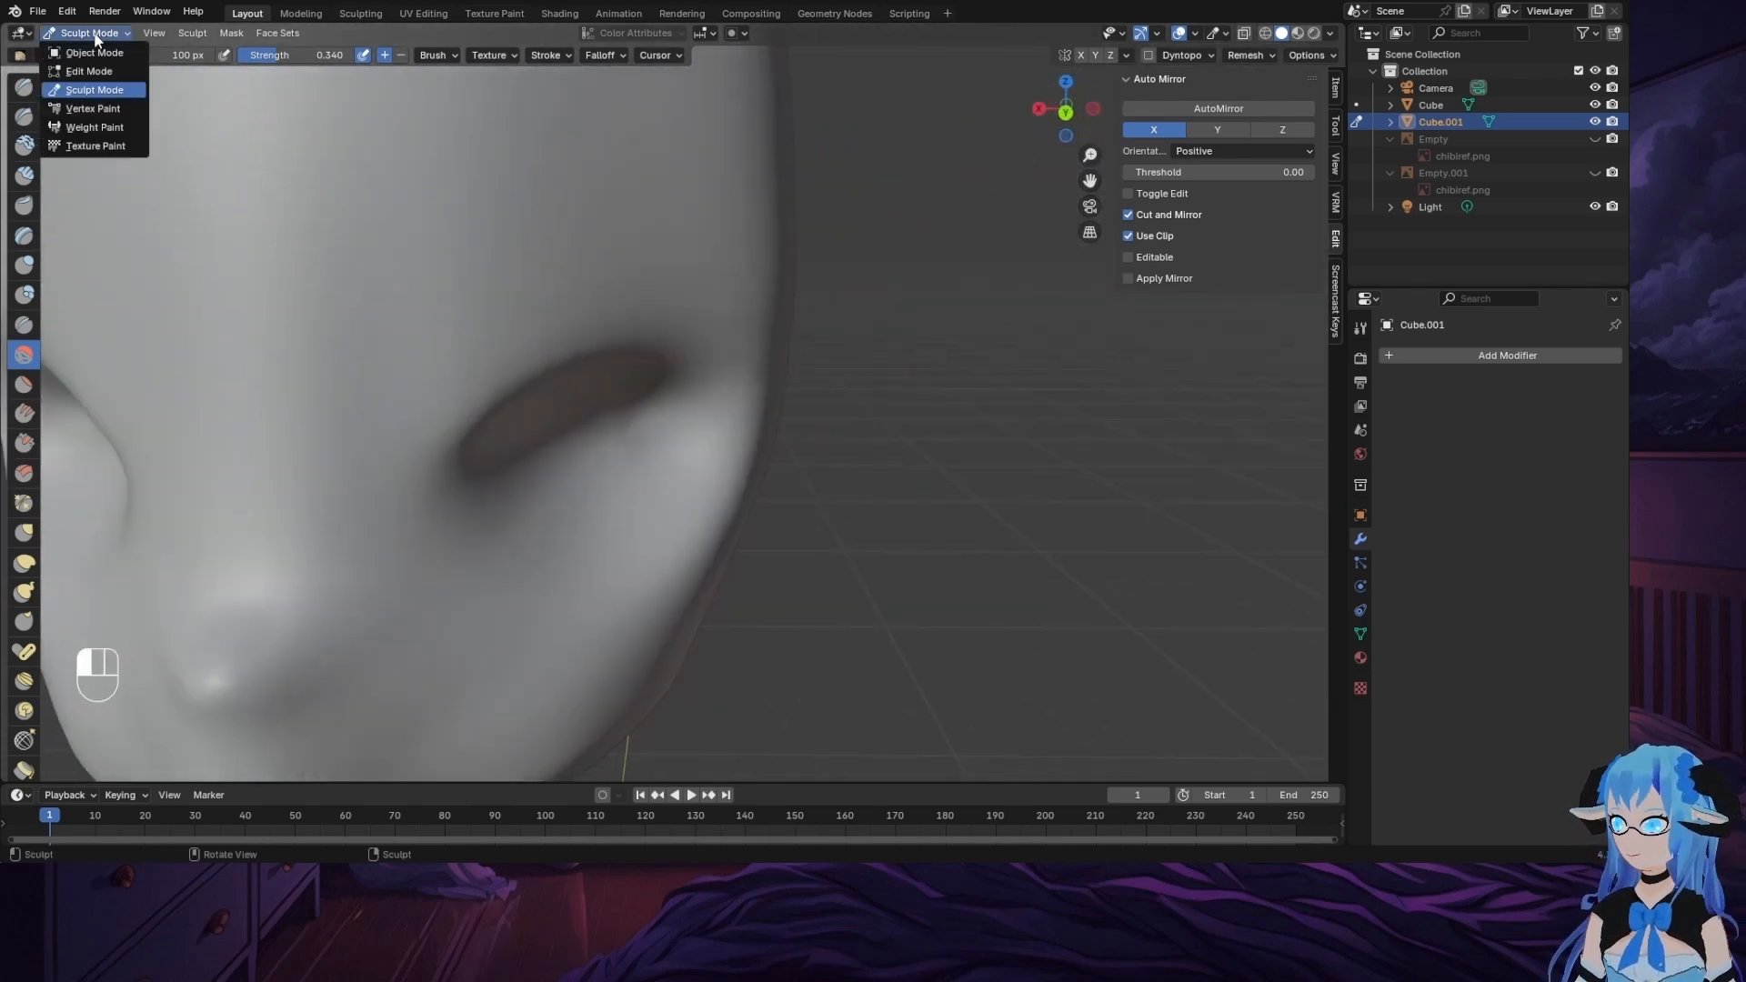
pyautogui.click(82, 80)
pyautogui.click(1066, 110)
pyautogui.scroll(-4, 988, 465)
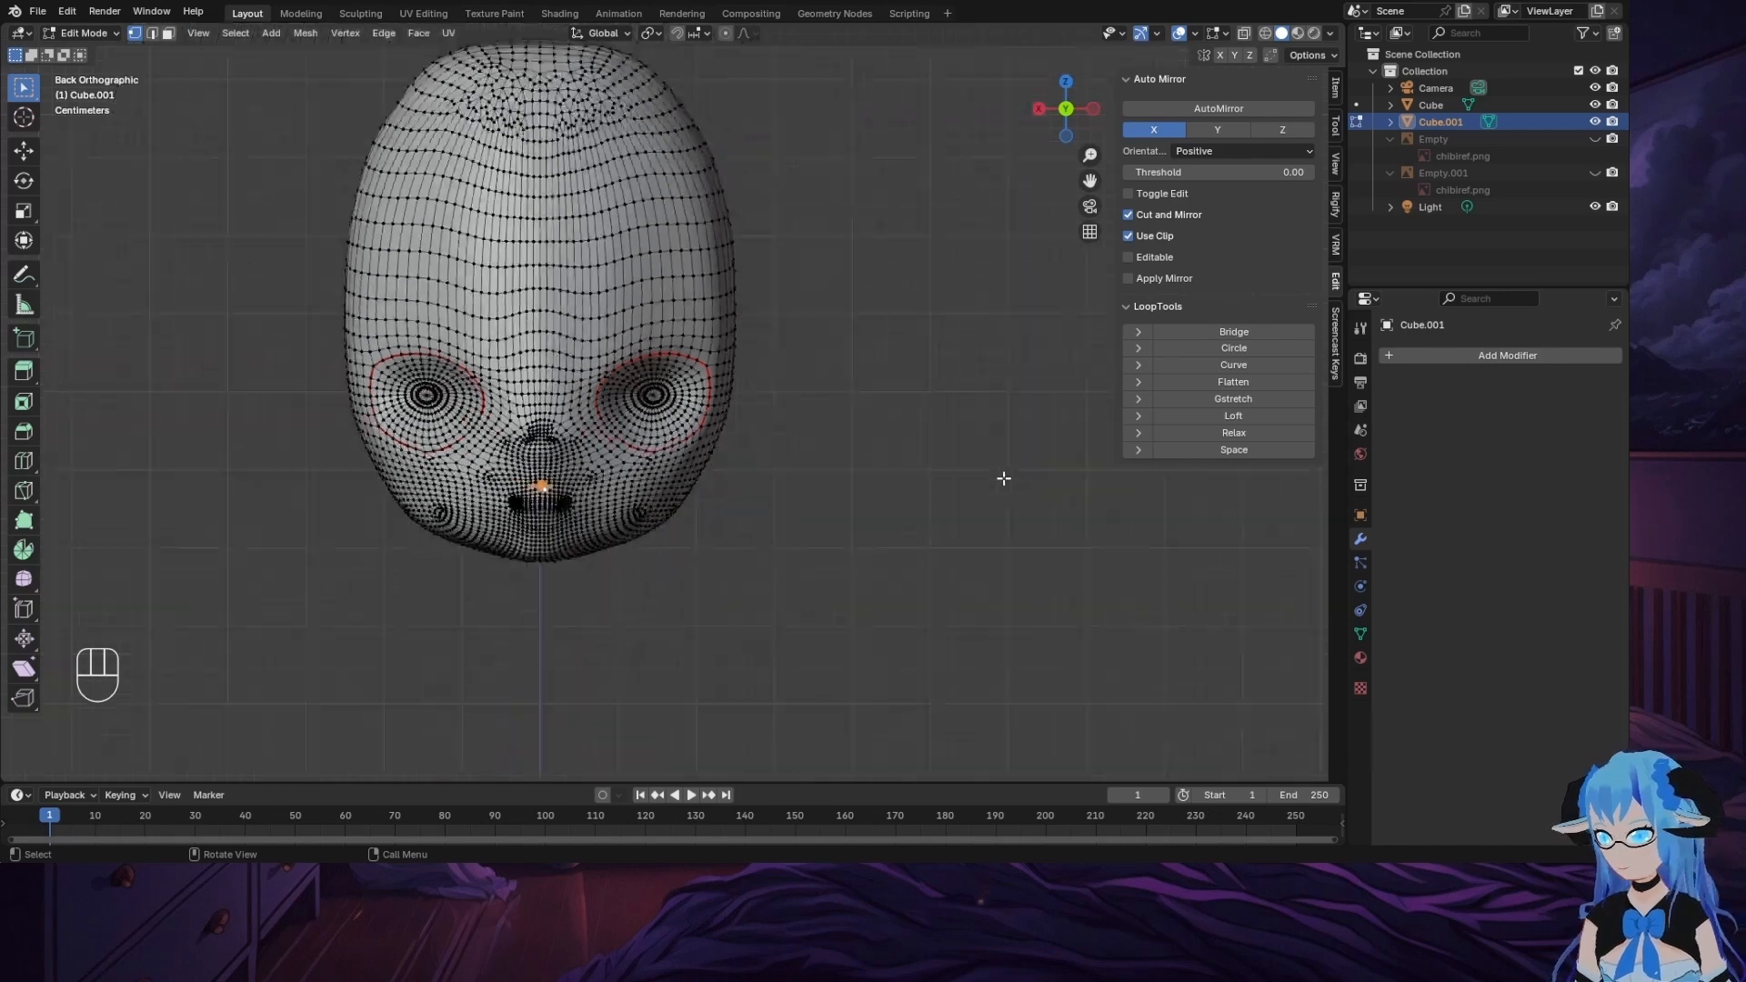
pyautogui.moveTo(1086, 180); pyautogui.dragTo(1164, 175)
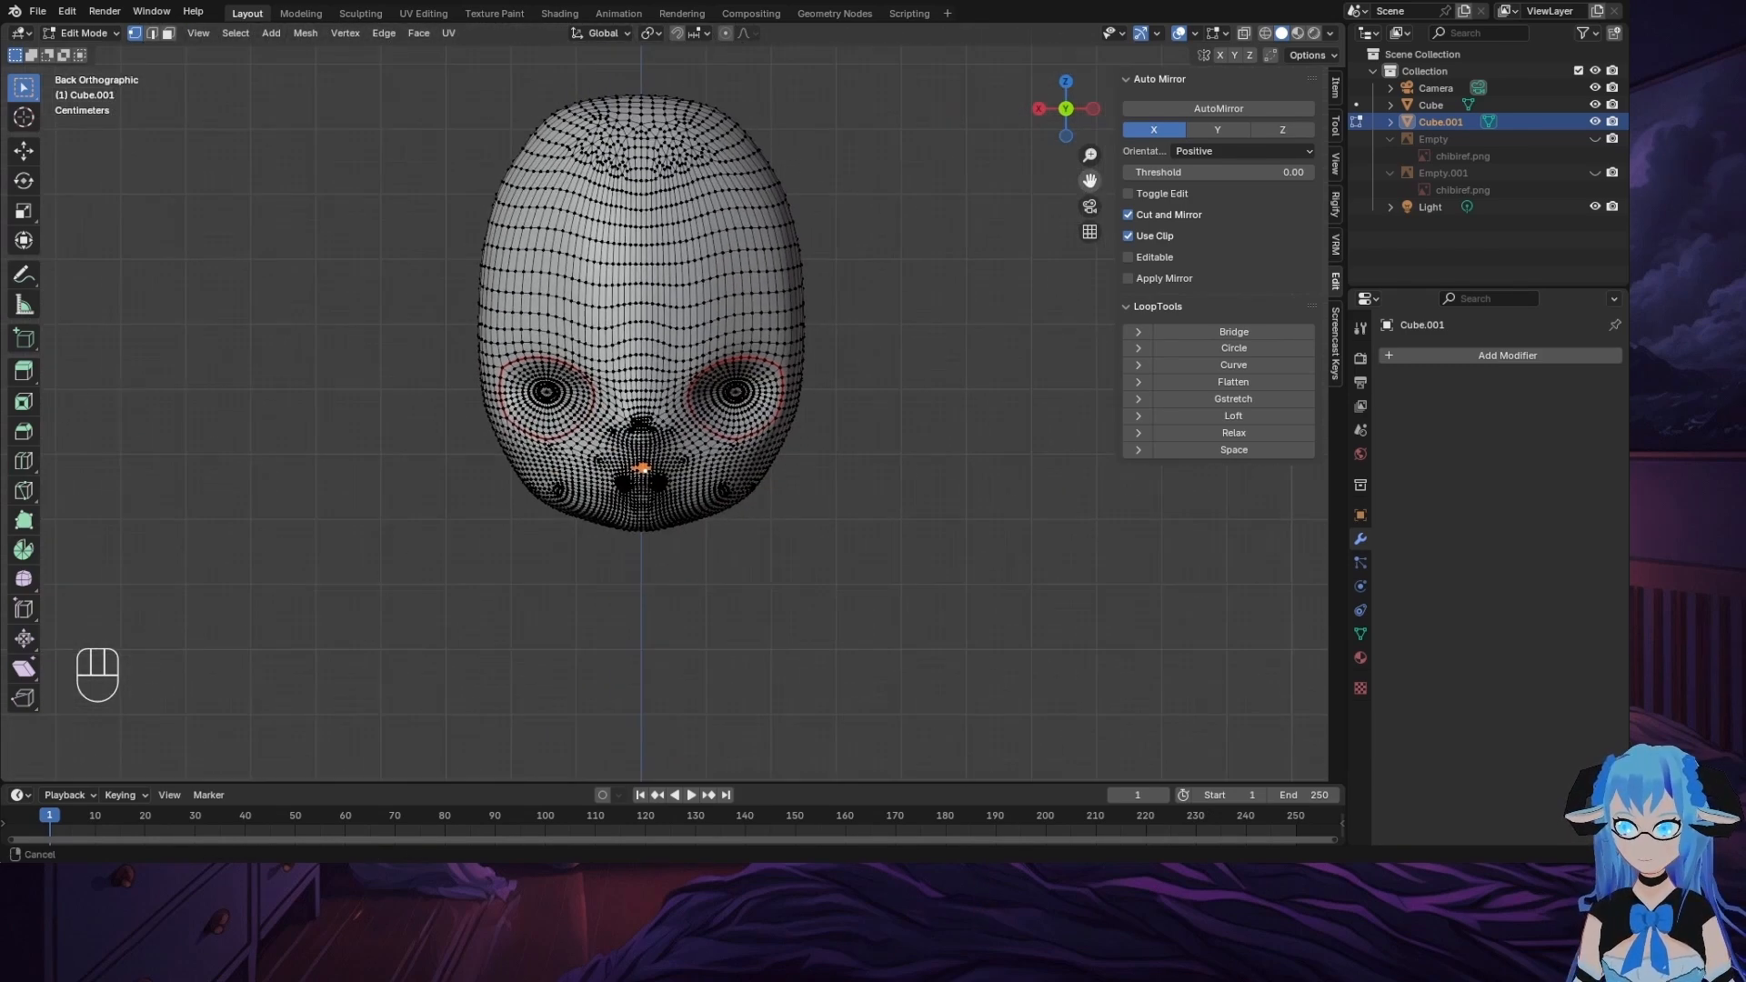
pyautogui.scroll(4, 857, 524)
pyautogui.scroll(-2, 858, 516)
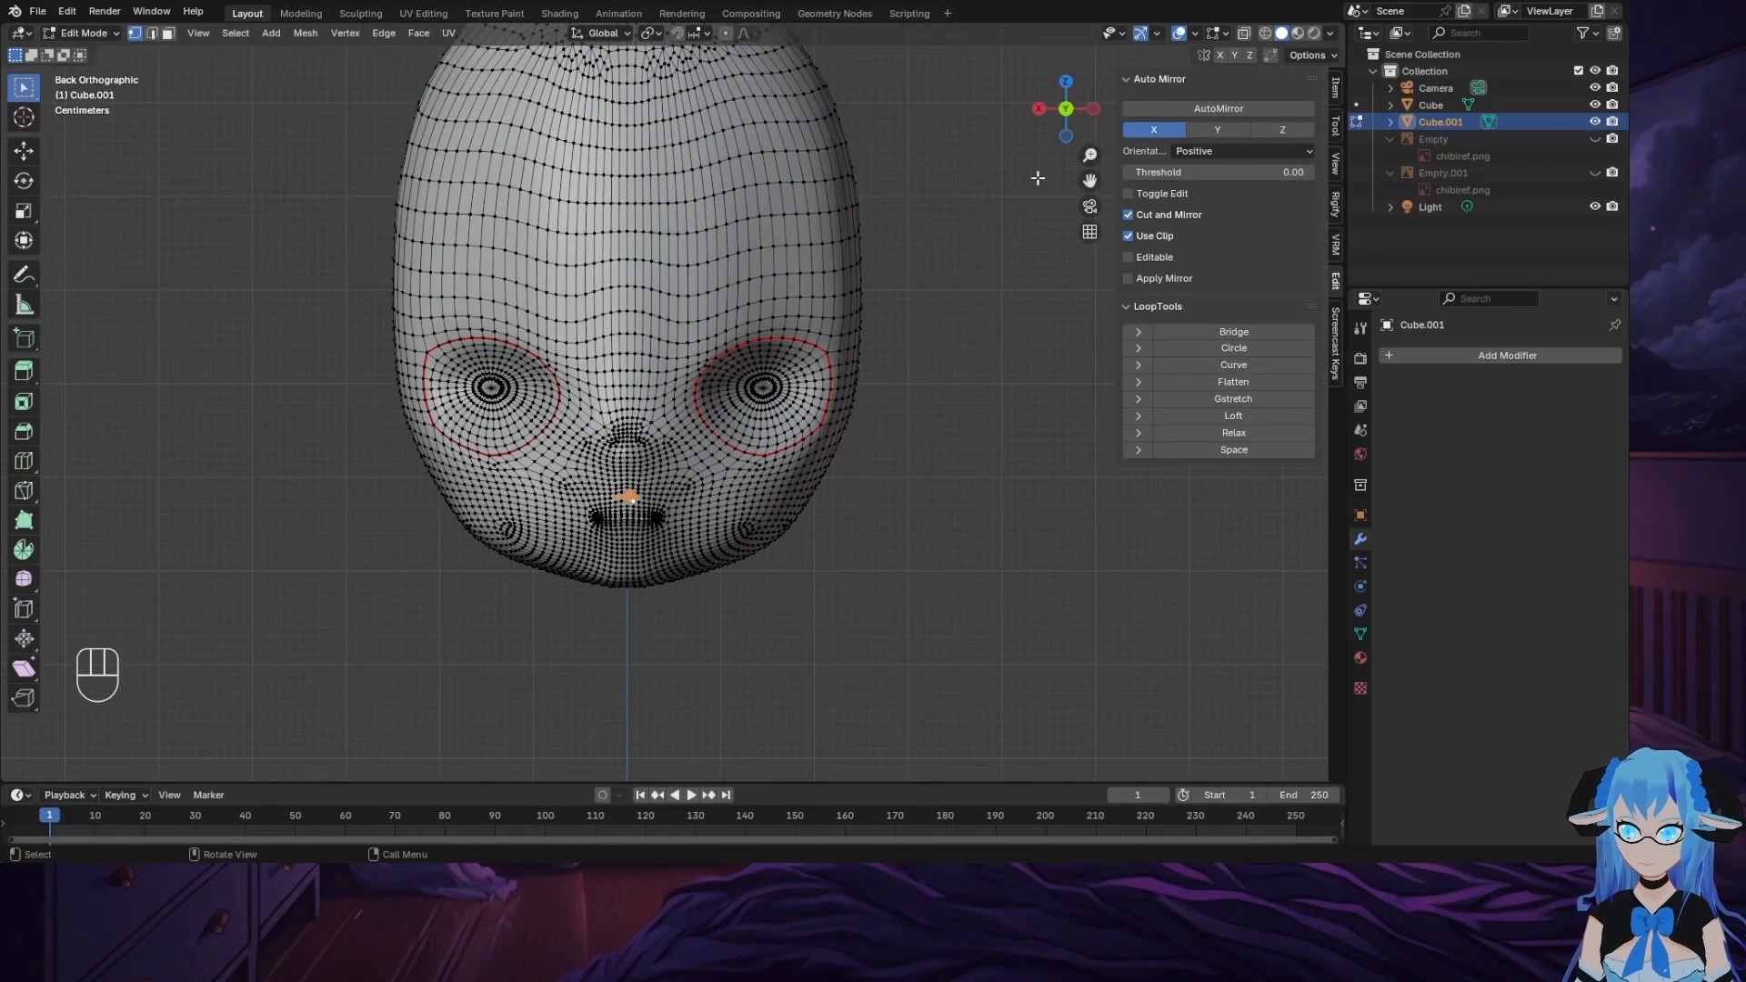
pyautogui.moveTo(1089, 181); pyautogui.dragTo(1083, 277)
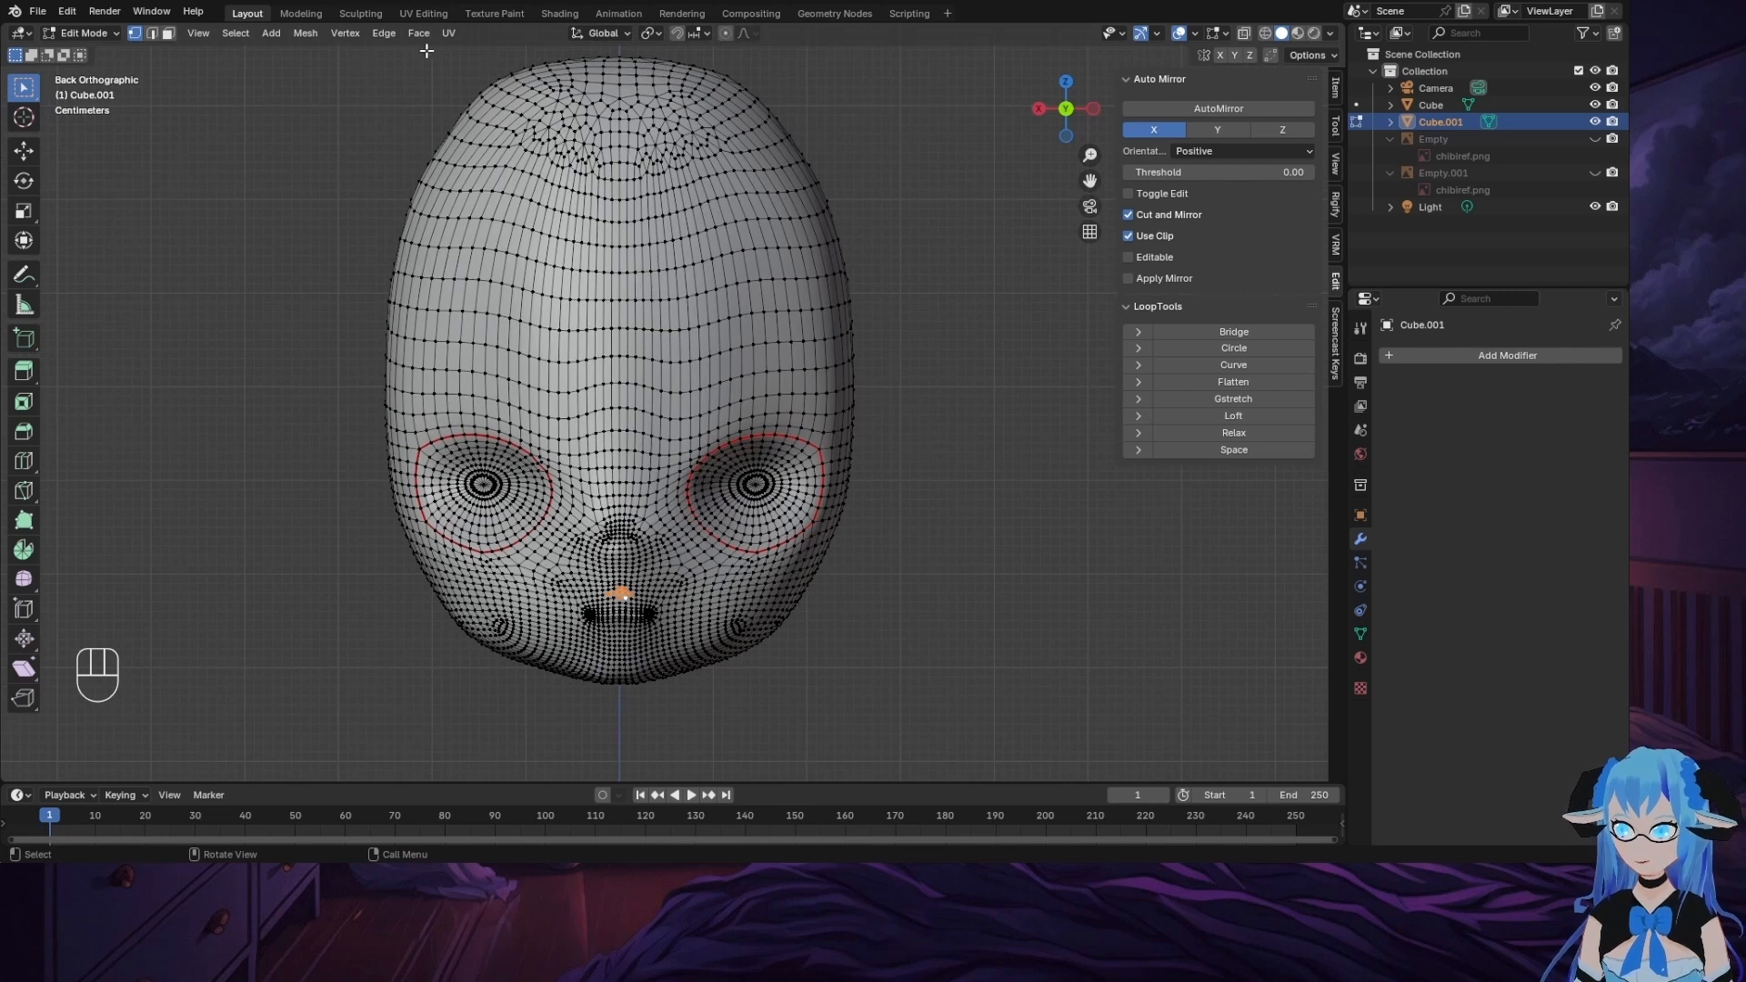
# Step: With X-ray on, select the half of the head on one side of the centre line and delete its vertices
pyautogui.moveTo(407, 50); pyautogui.dragTo(618, 772)
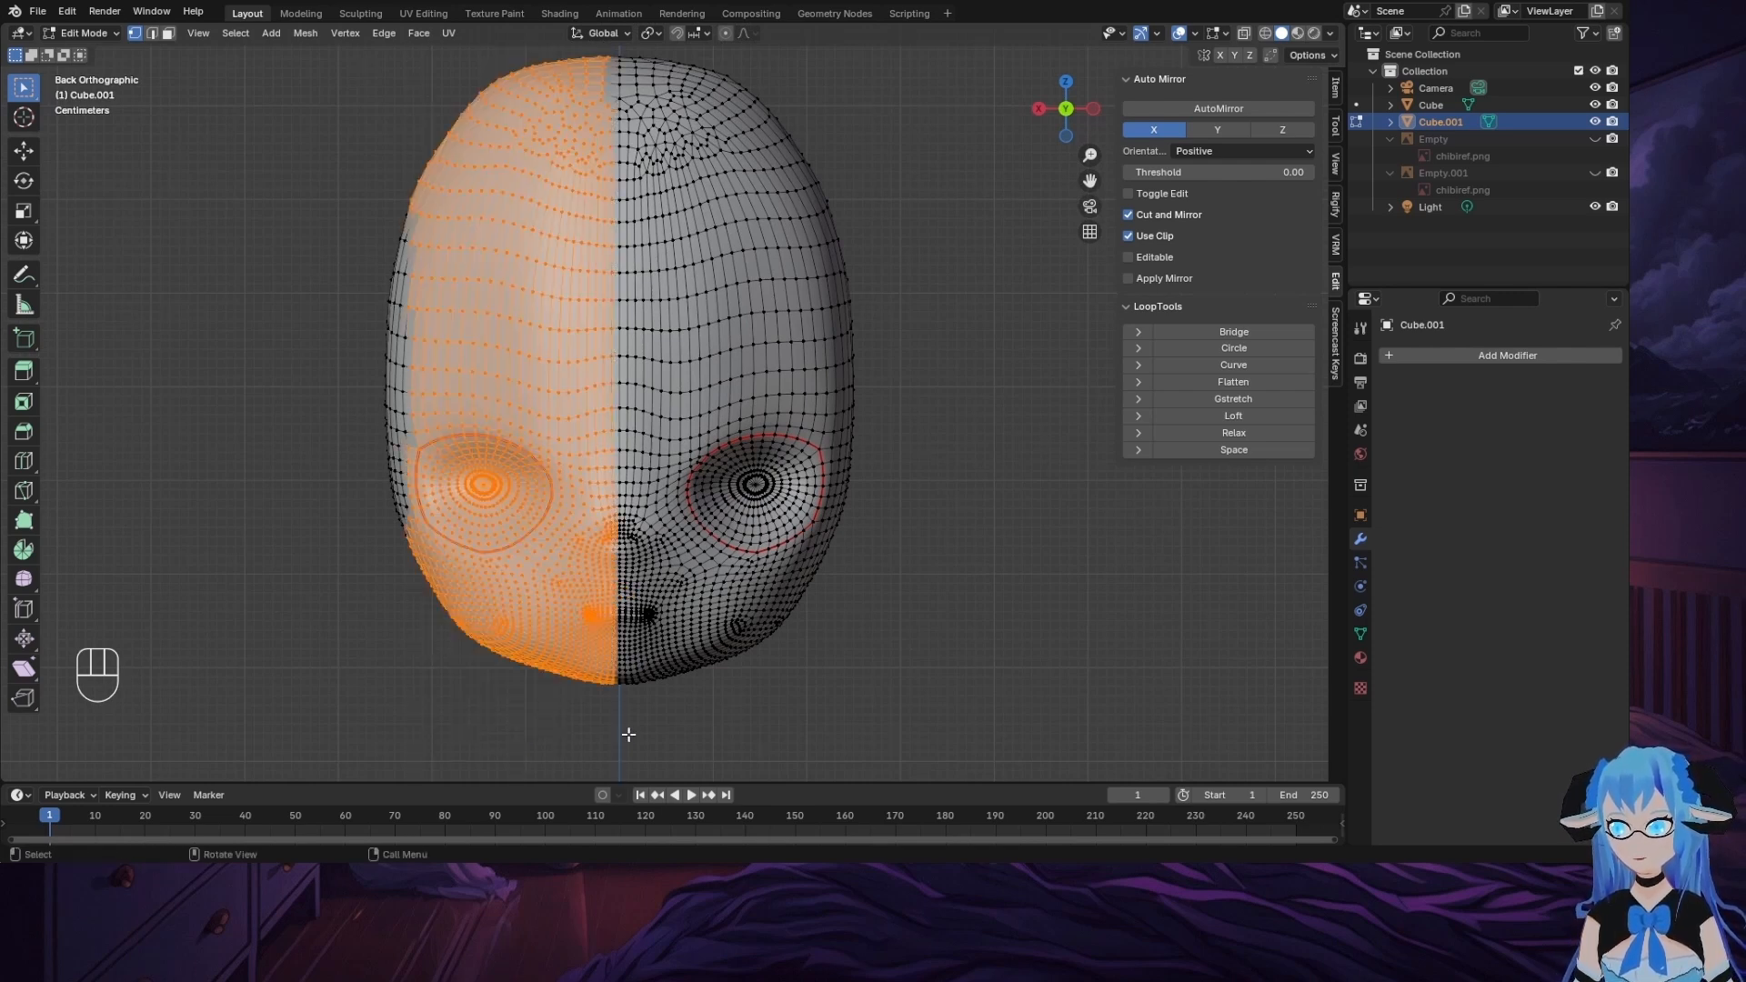
pyautogui.click(1243, 36)
pyautogui.scroll(-2, 446, 100)
pyautogui.moveTo(417, 93); pyautogui.dragTo(632, 739)
pyautogui.scroll(4, 639, 615)
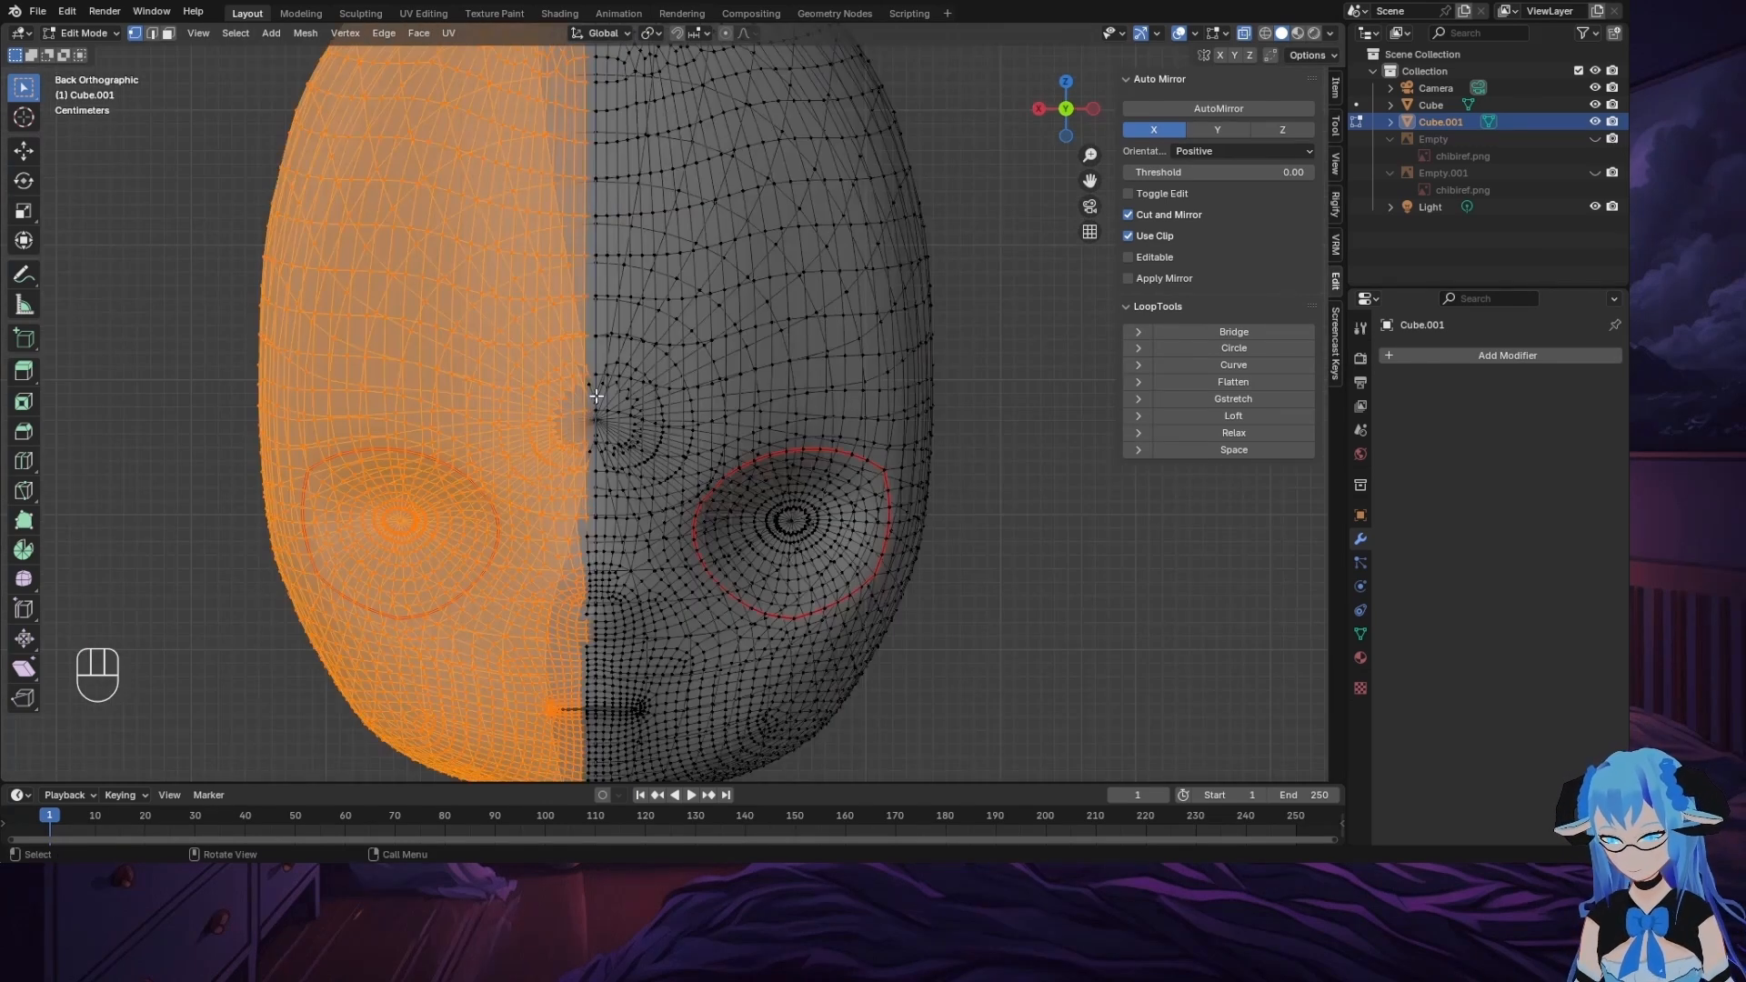
pyautogui.press('x')
pyautogui.click(586, 394)
# Step: Delete the stray vertices protruding past the centre line above the nose on the remaining half
pyautogui.scroll(3, 643, 504)
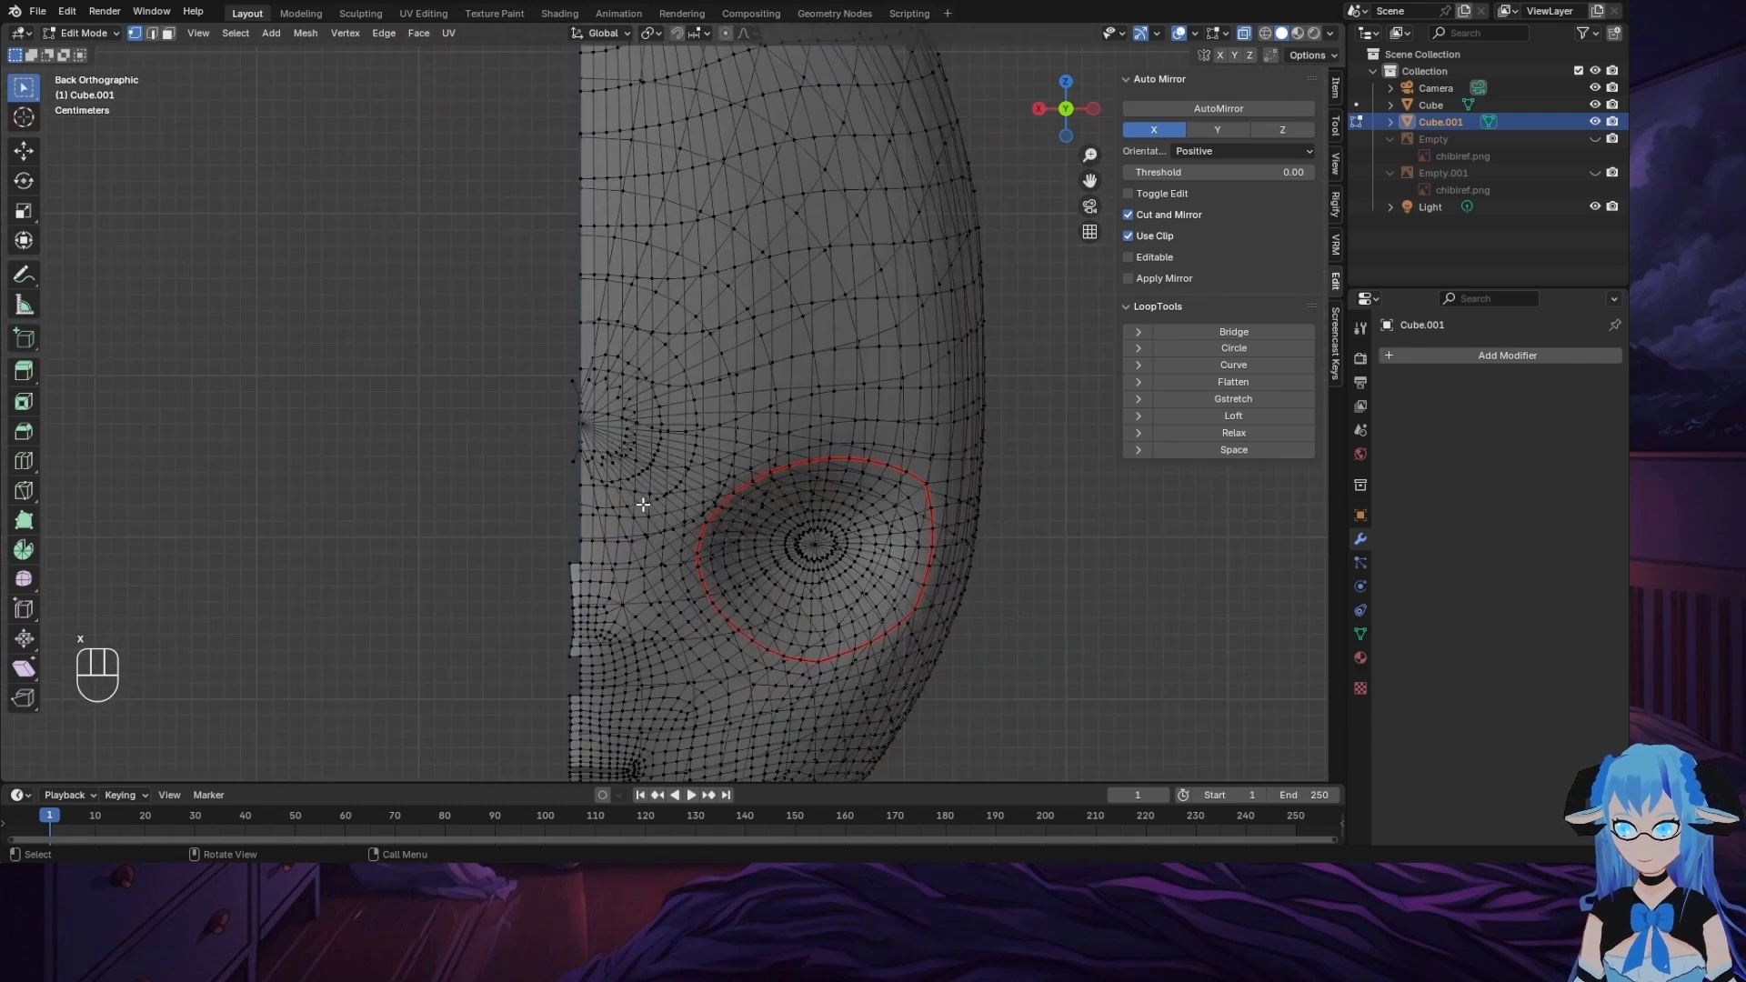
pyautogui.moveTo(523, 304); pyautogui.dragTo(580, 539)
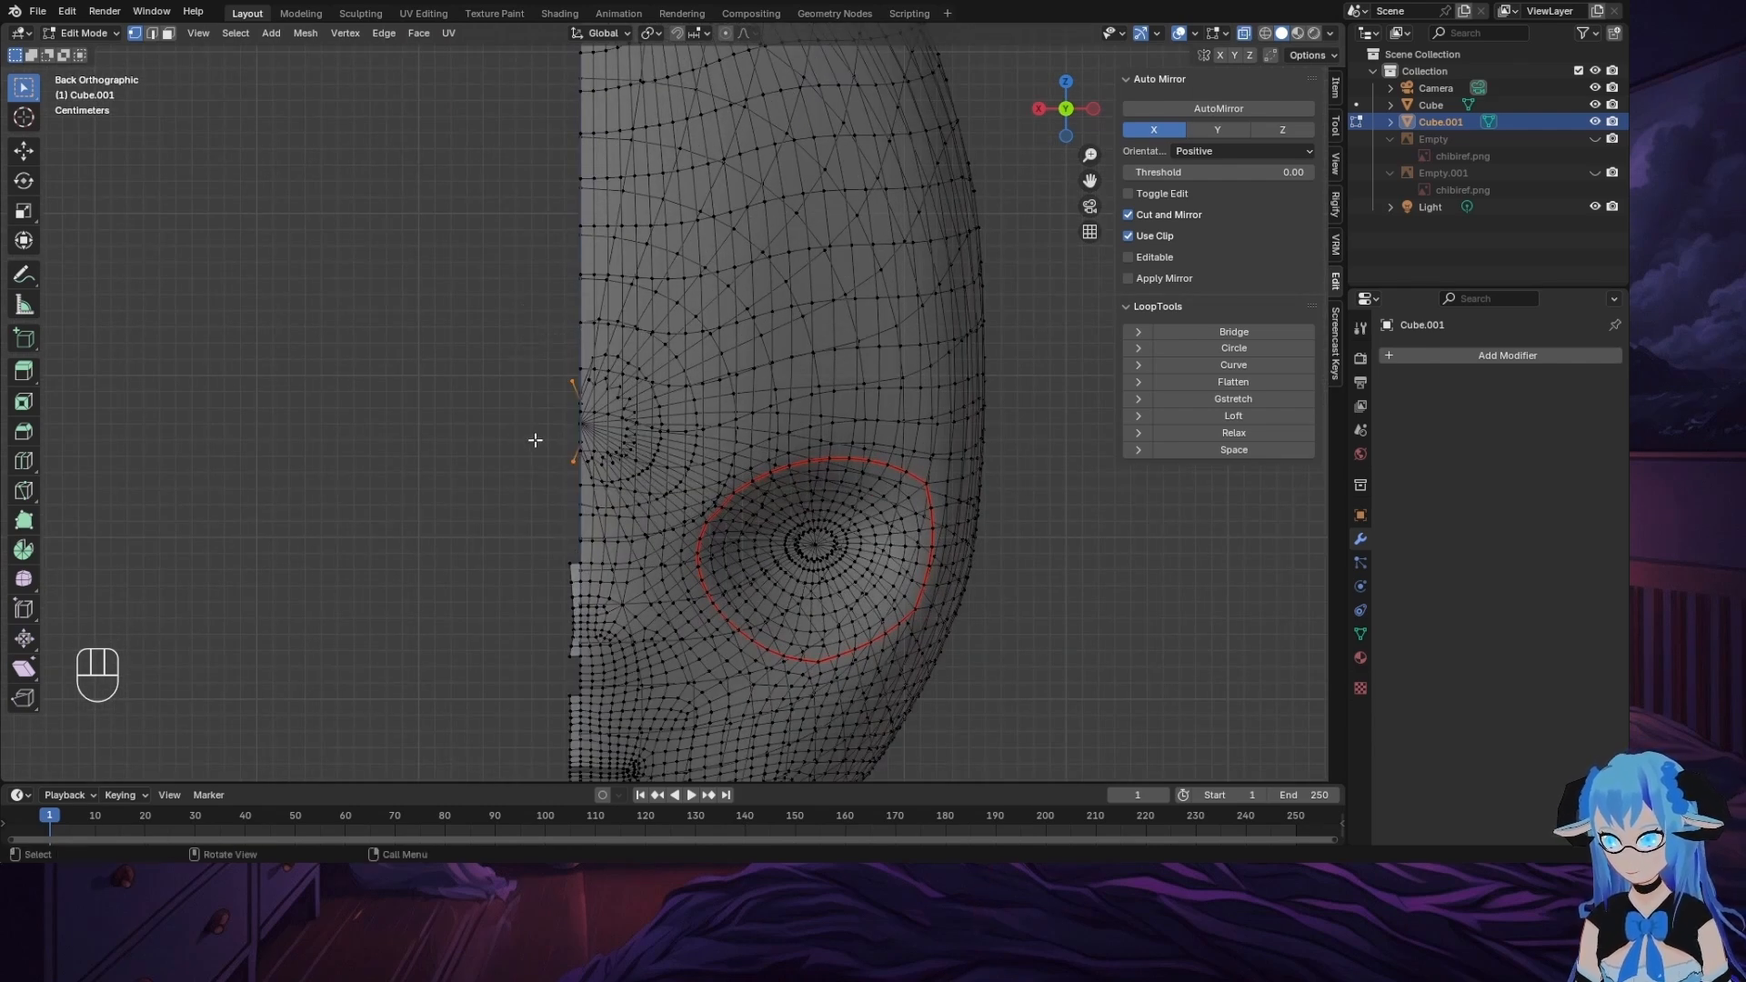
pyautogui.press('x')
pyautogui.click(522, 436)
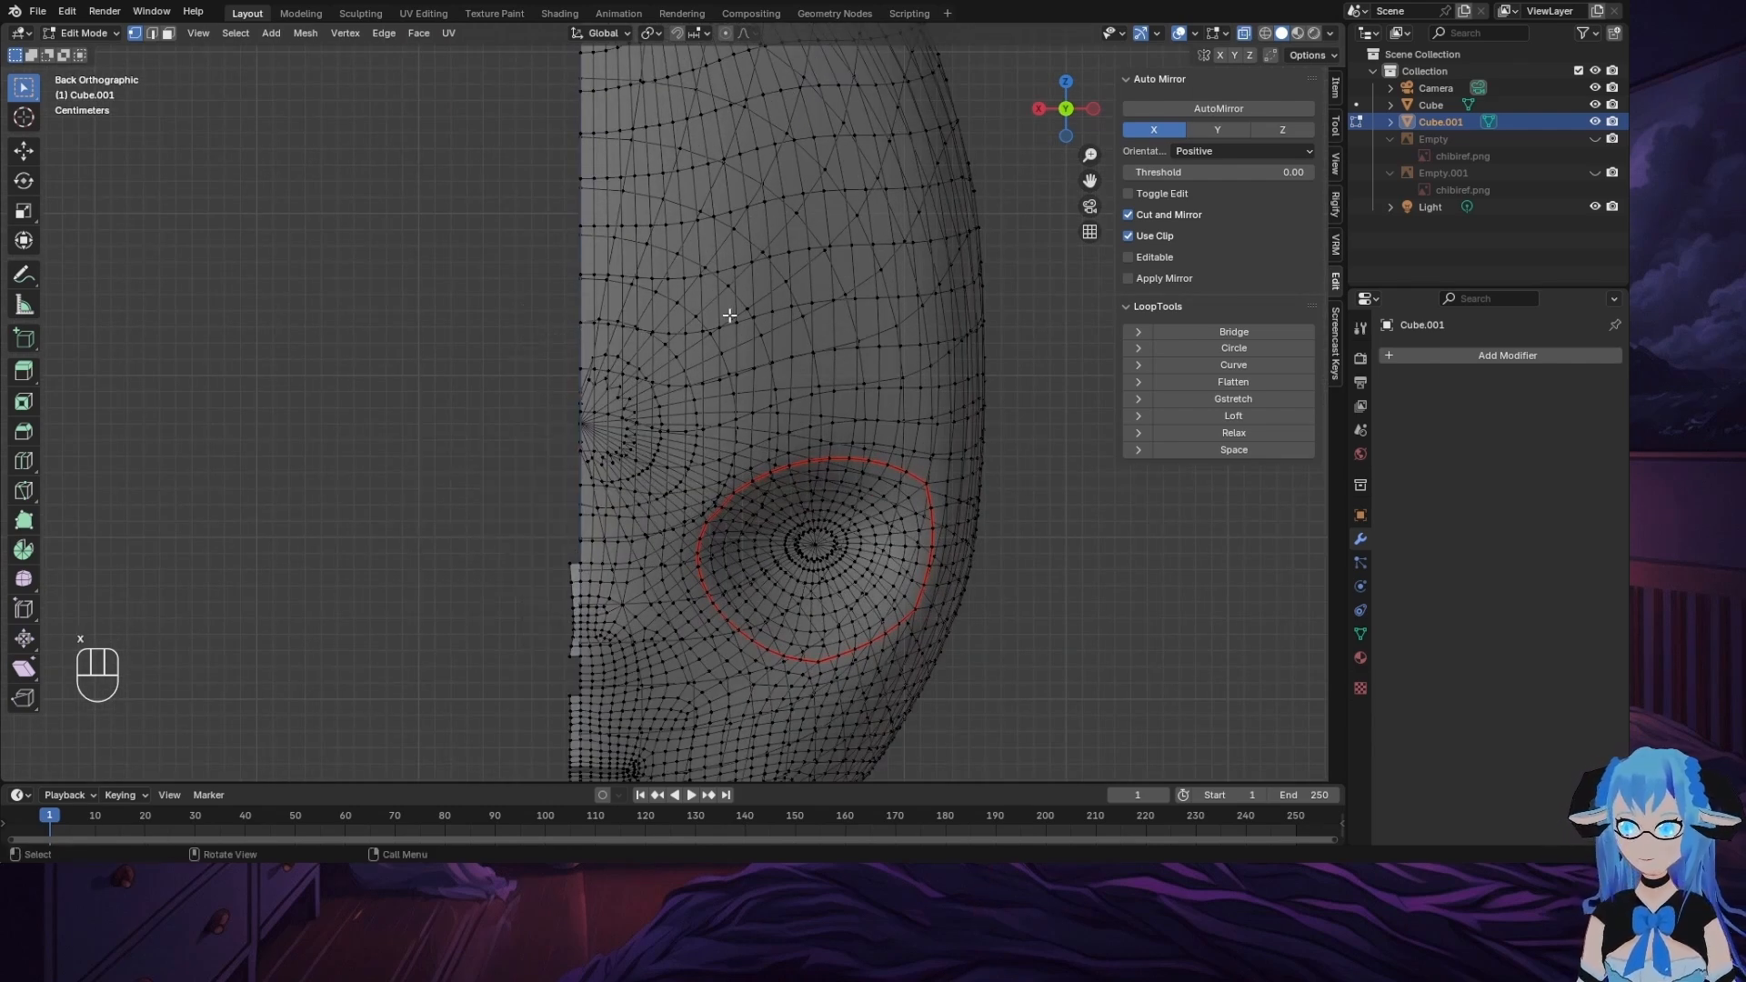
# Step: Delete the remaining stray geometry protruding past the centre line beside the nose and from the mouth down to the chin
pyautogui.moveTo(546, 543); pyautogui.dragTo(582, 688)
pyautogui.press('x')
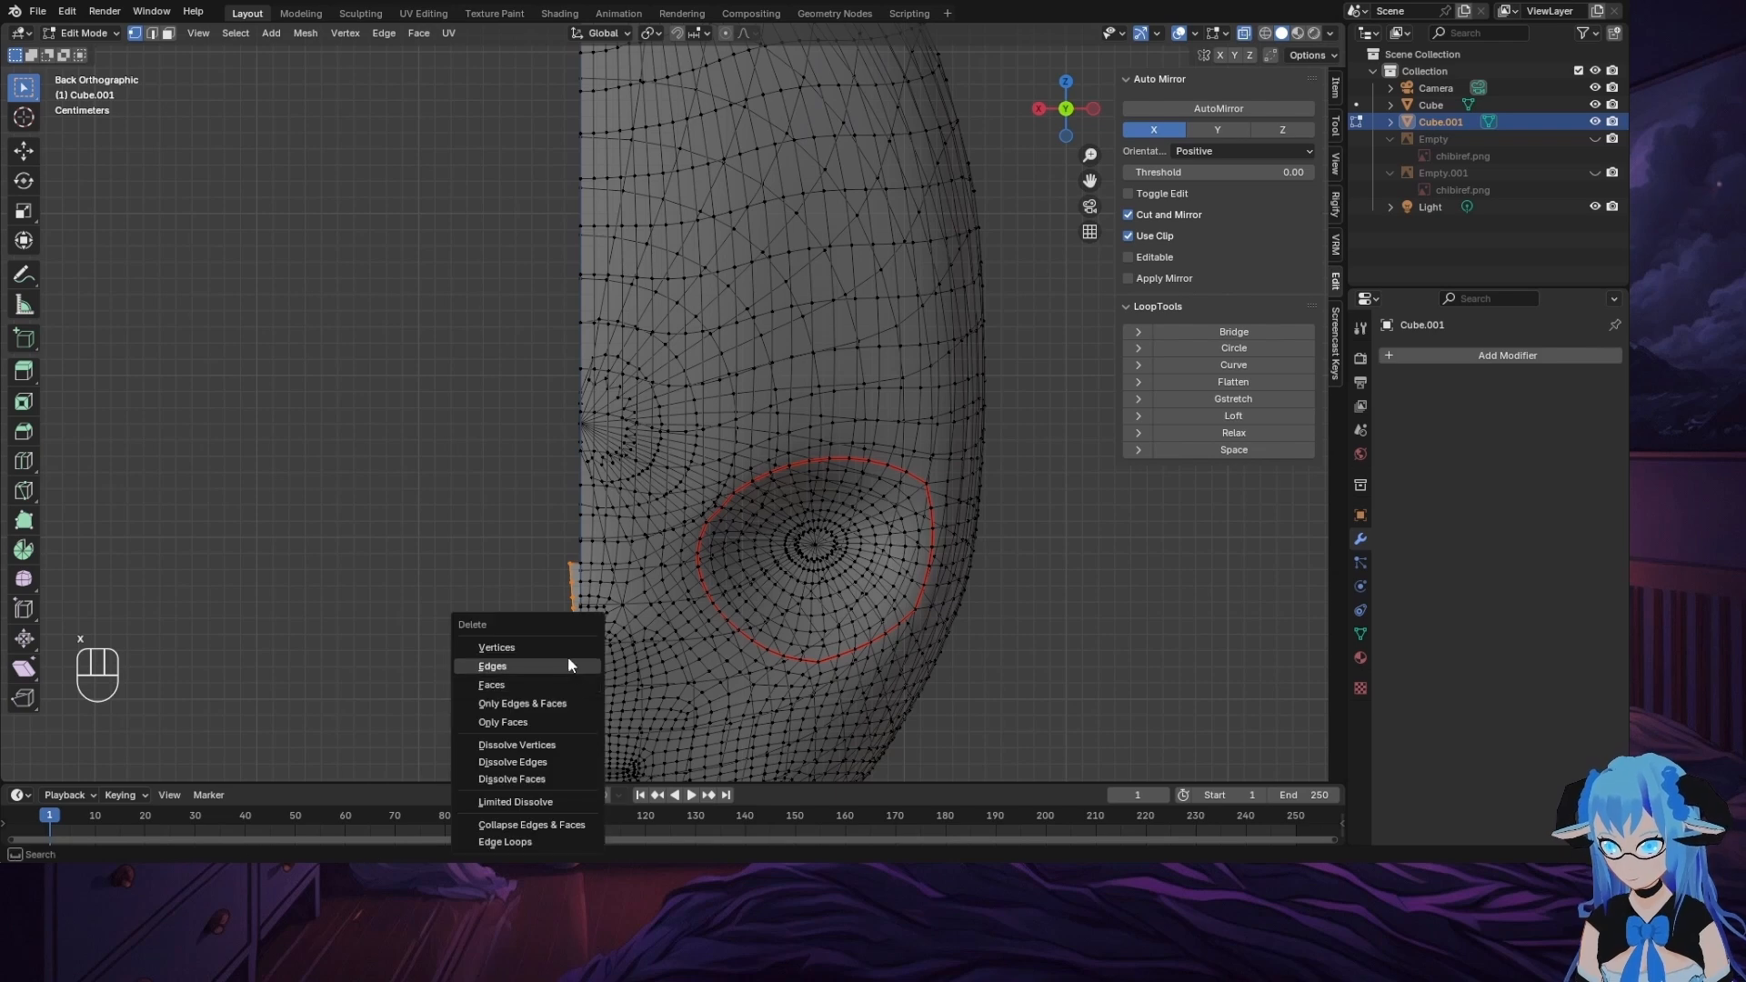
pyautogui.click(568, 659)
pyautogui.moveTo(1089, 181); pyautogui.dragTo(1098, 25)
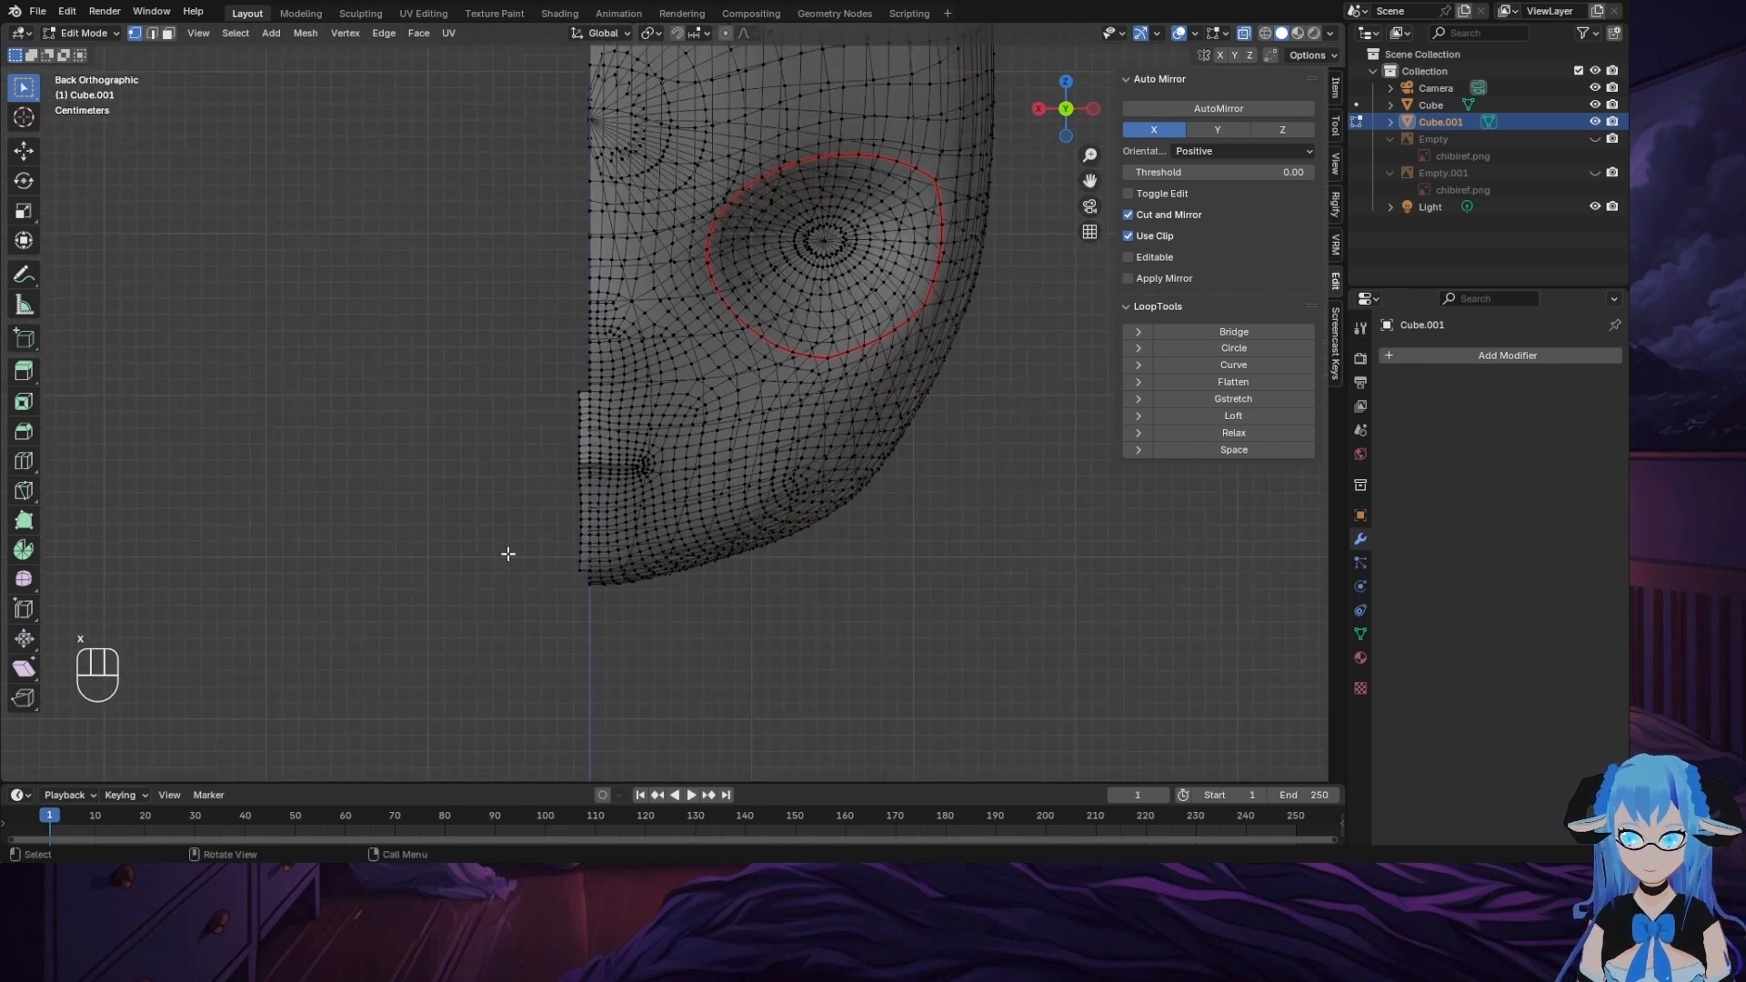
pyautogui.moveTo(553, 334); pyautogui.dragTo(586, 614)
pyautogui.press('x')
pyautogui.click(571, 615)
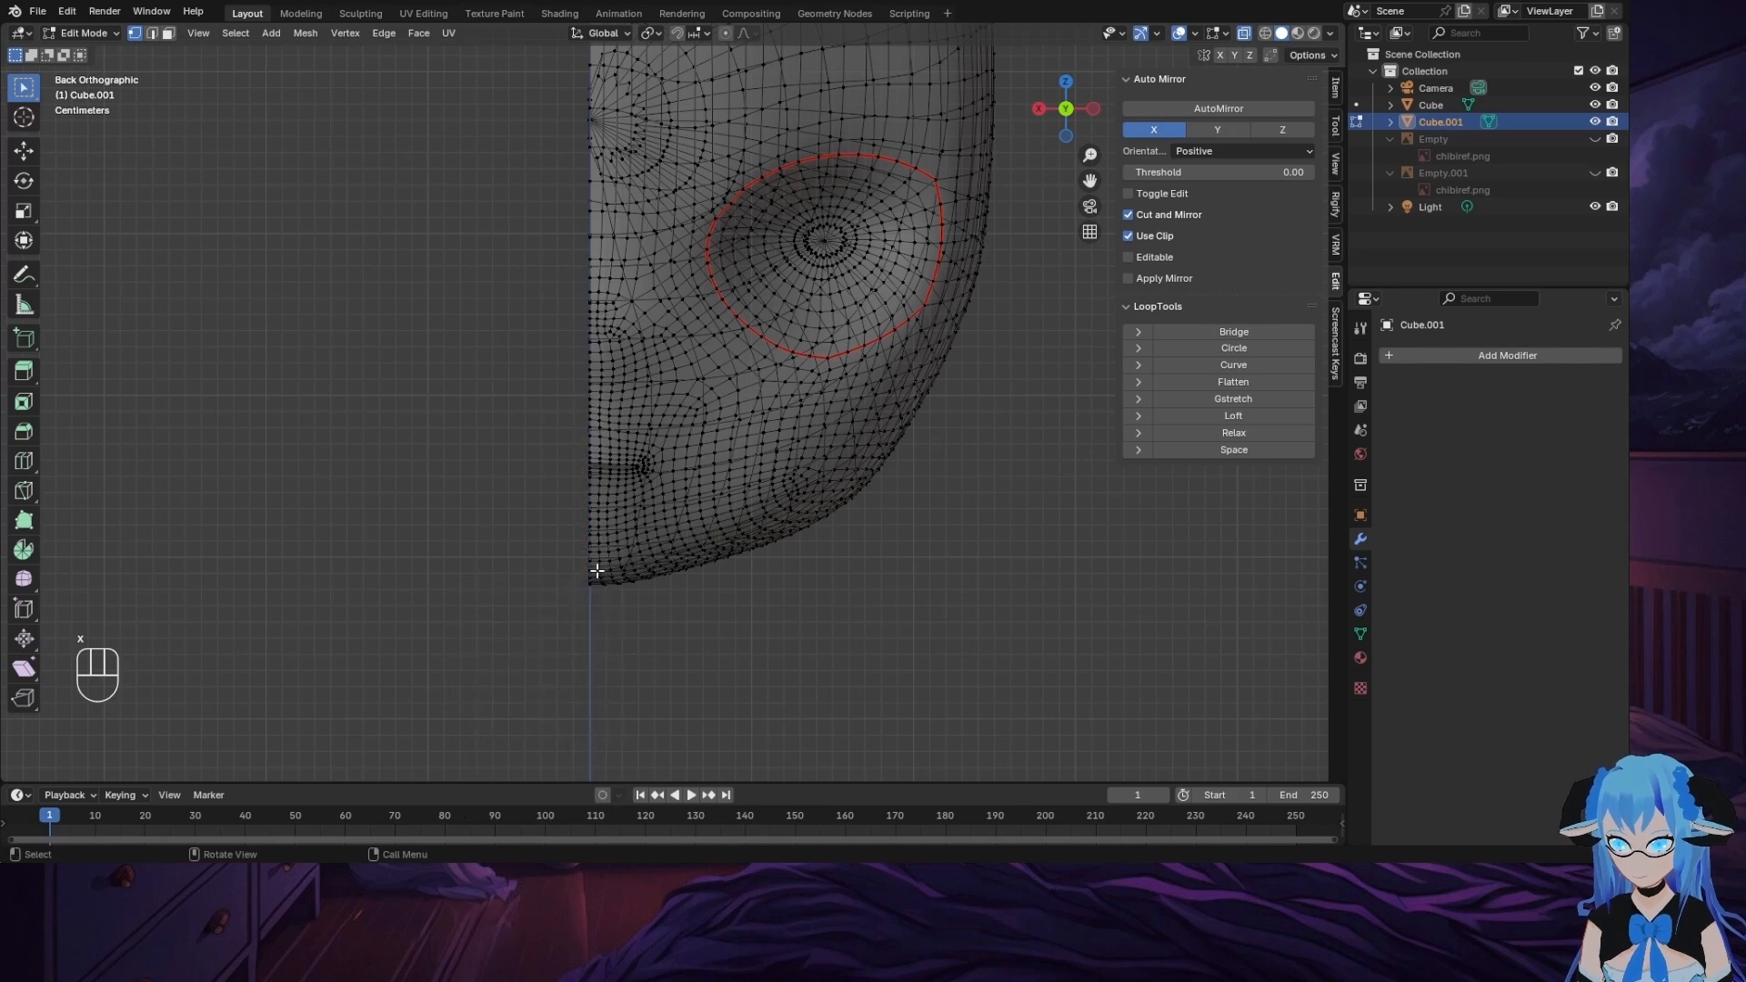
# Step: Save the file with the cleaned half head
pyautogui.moveTo(598, 570); pyautogui.dragTo(506, 465, button='middle')
pyautogui.scroll(-5, 988, 567)
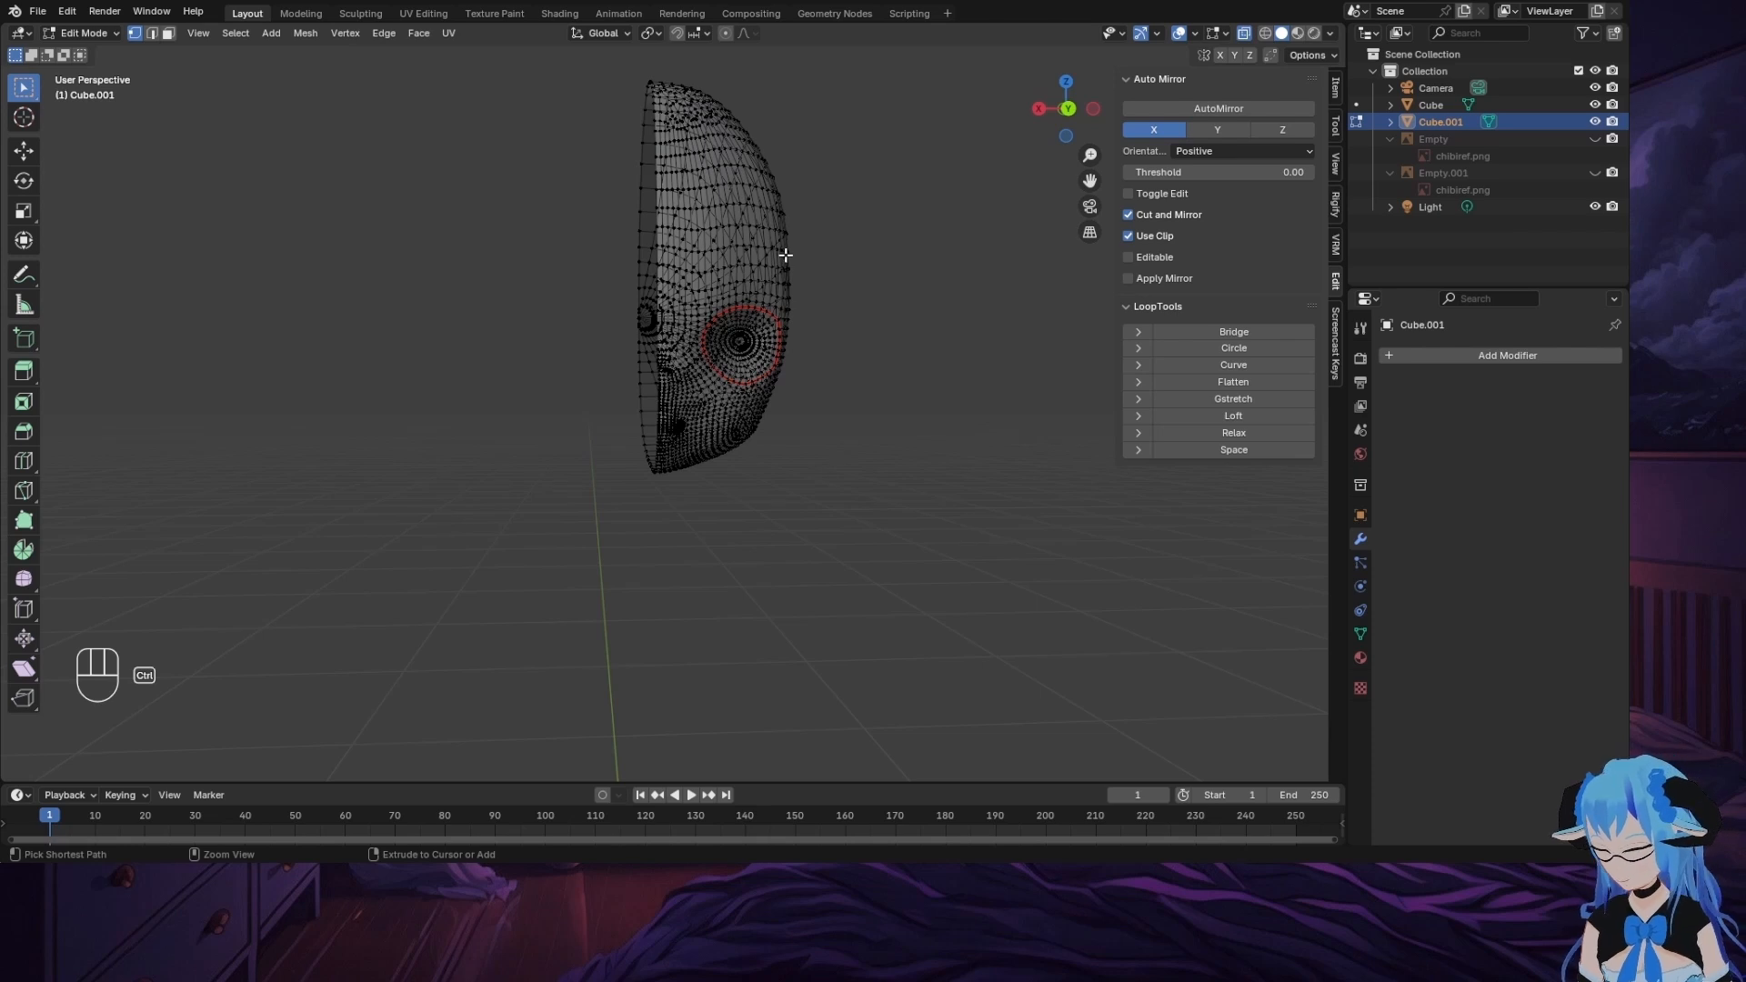
pyautogui.hotkey('ctrl', 's')
# Step: Select the entire half head and run AutoMirror on the X axis with Positive orientation, Cut and Mirror, and Use Clip
pyautogui.press('a')
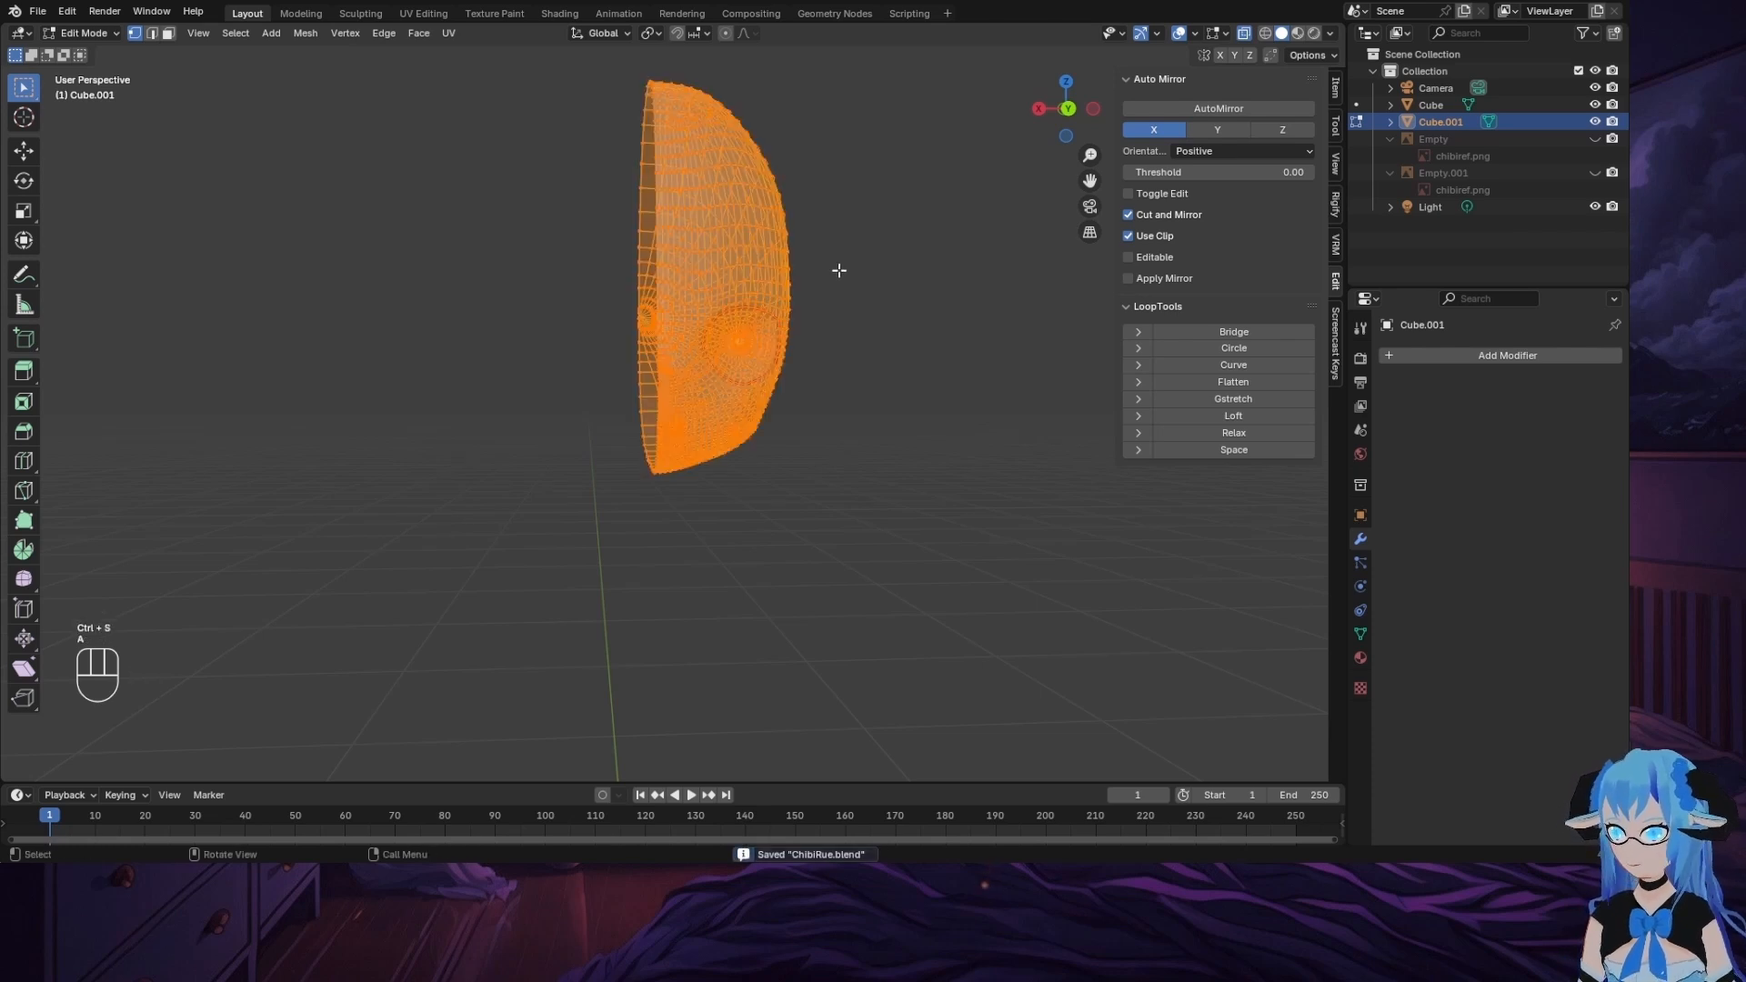
pyautogui.click(1070, 110)
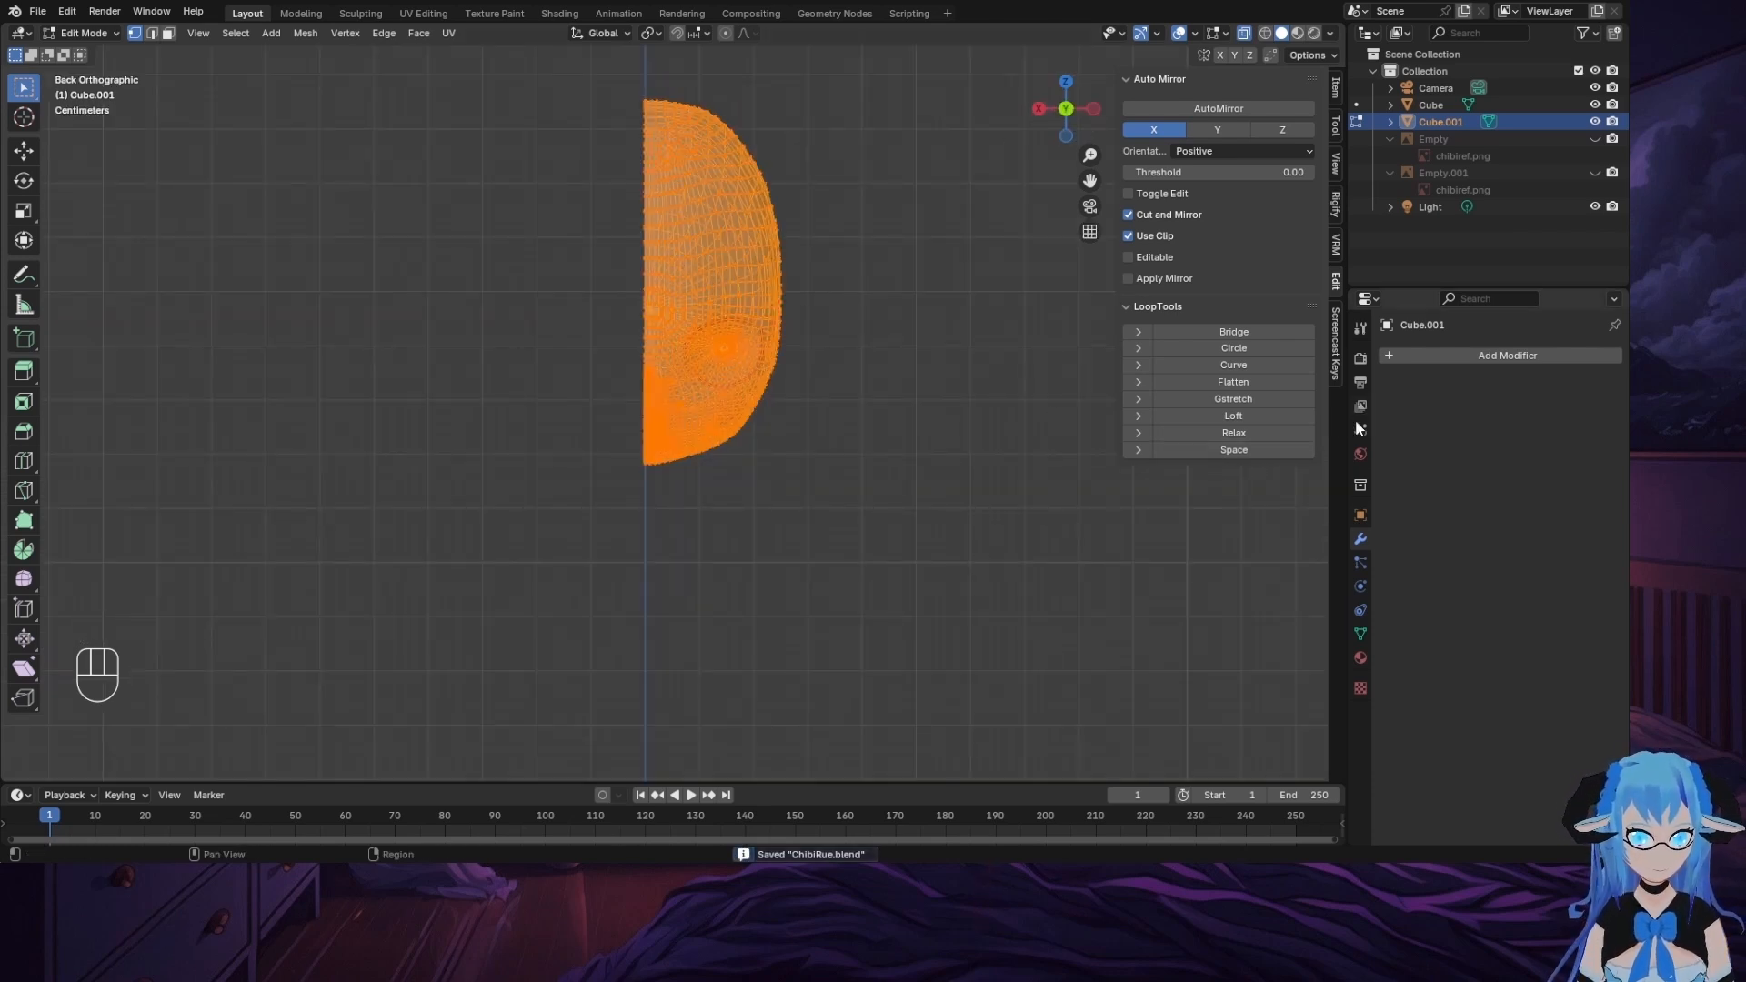
pyautogui.click(1226, 108)
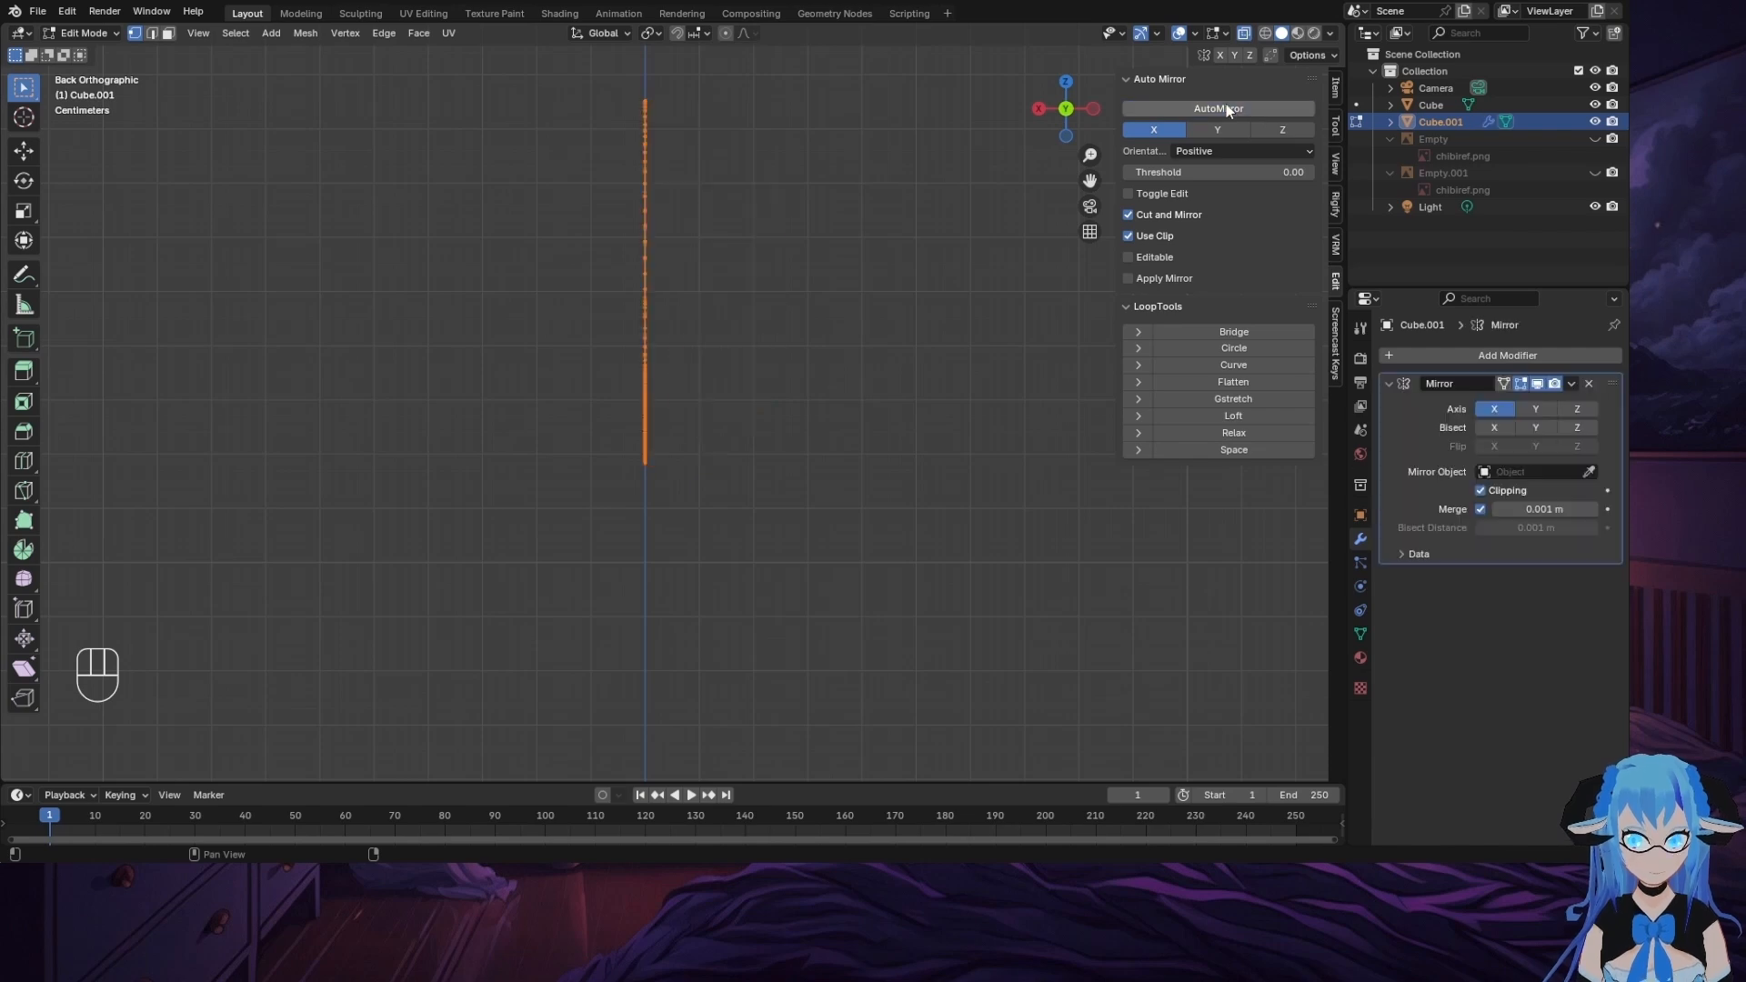
pyautogui.scroll(-2, 895, 389)
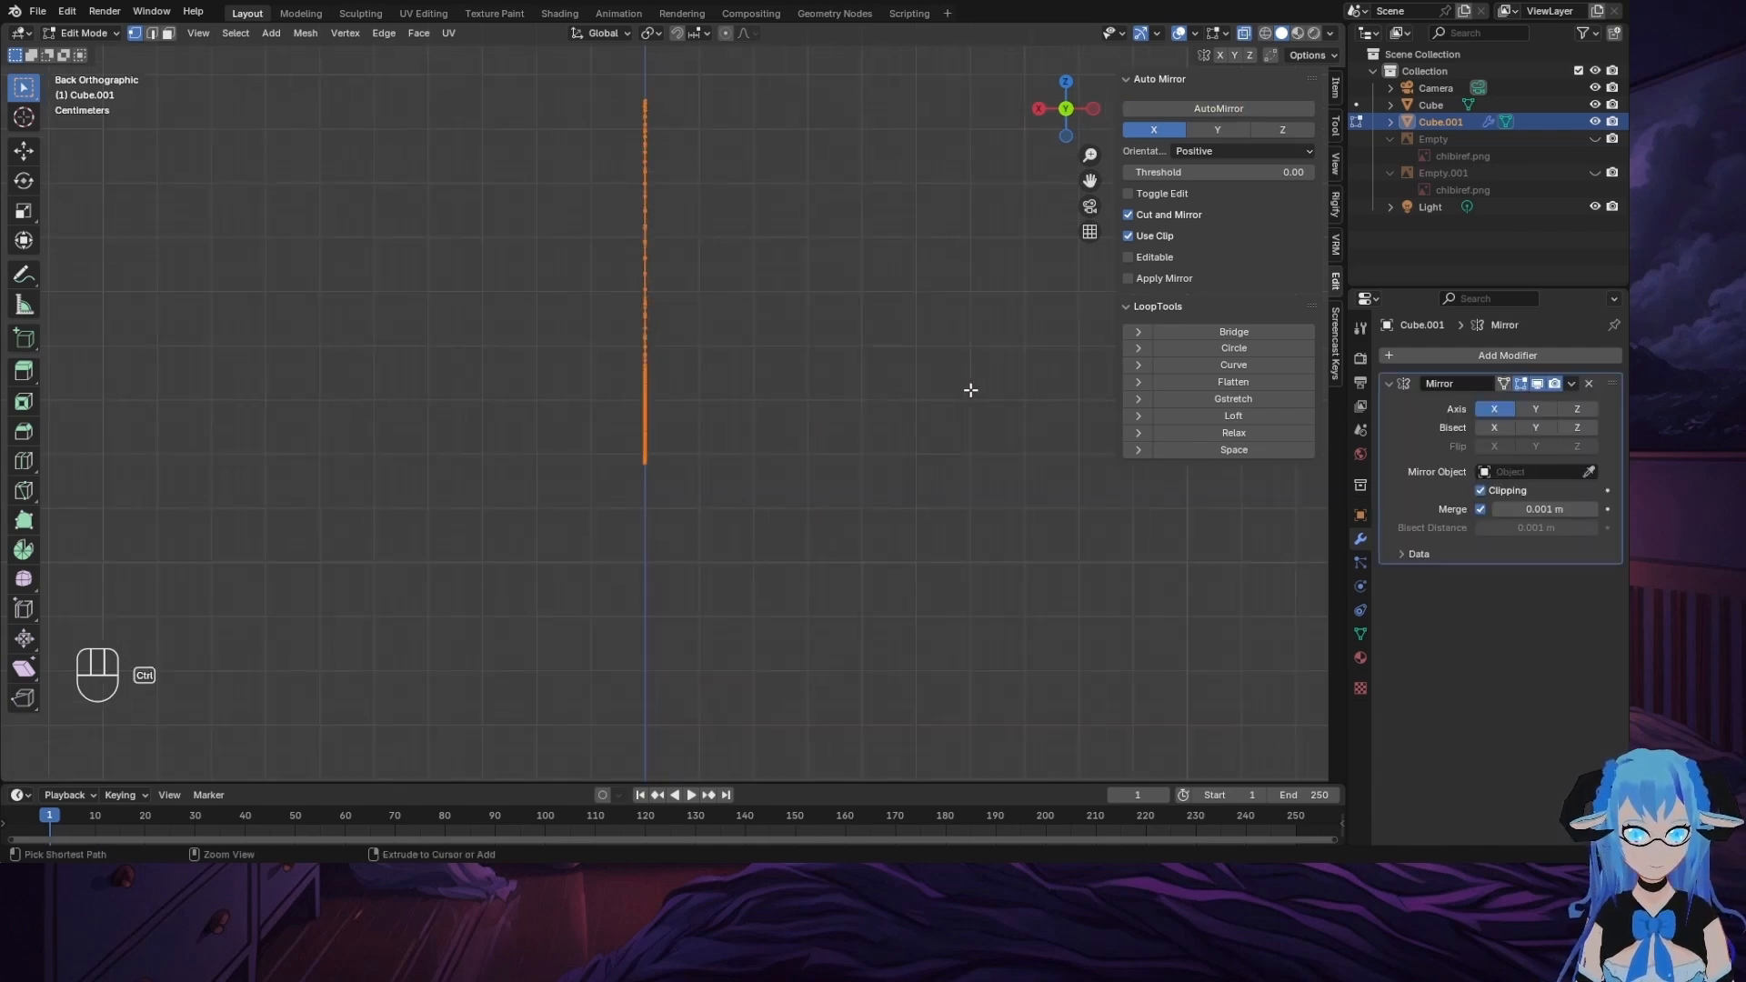
# Step: Undo the AutoMirror cut on the head mesh and view the mirrored head in Back Orthographic
pyautogui.hotkey('ctrl', 'z')
pyautogui.scroll(3, 909, 400)
pyautogui.moveTo(1089, 181); pyautogui.dragTo(1022, 444)
pyautogui.scroll(2, 873, 393)
pyautogui.scroll(-2, 871, 394)
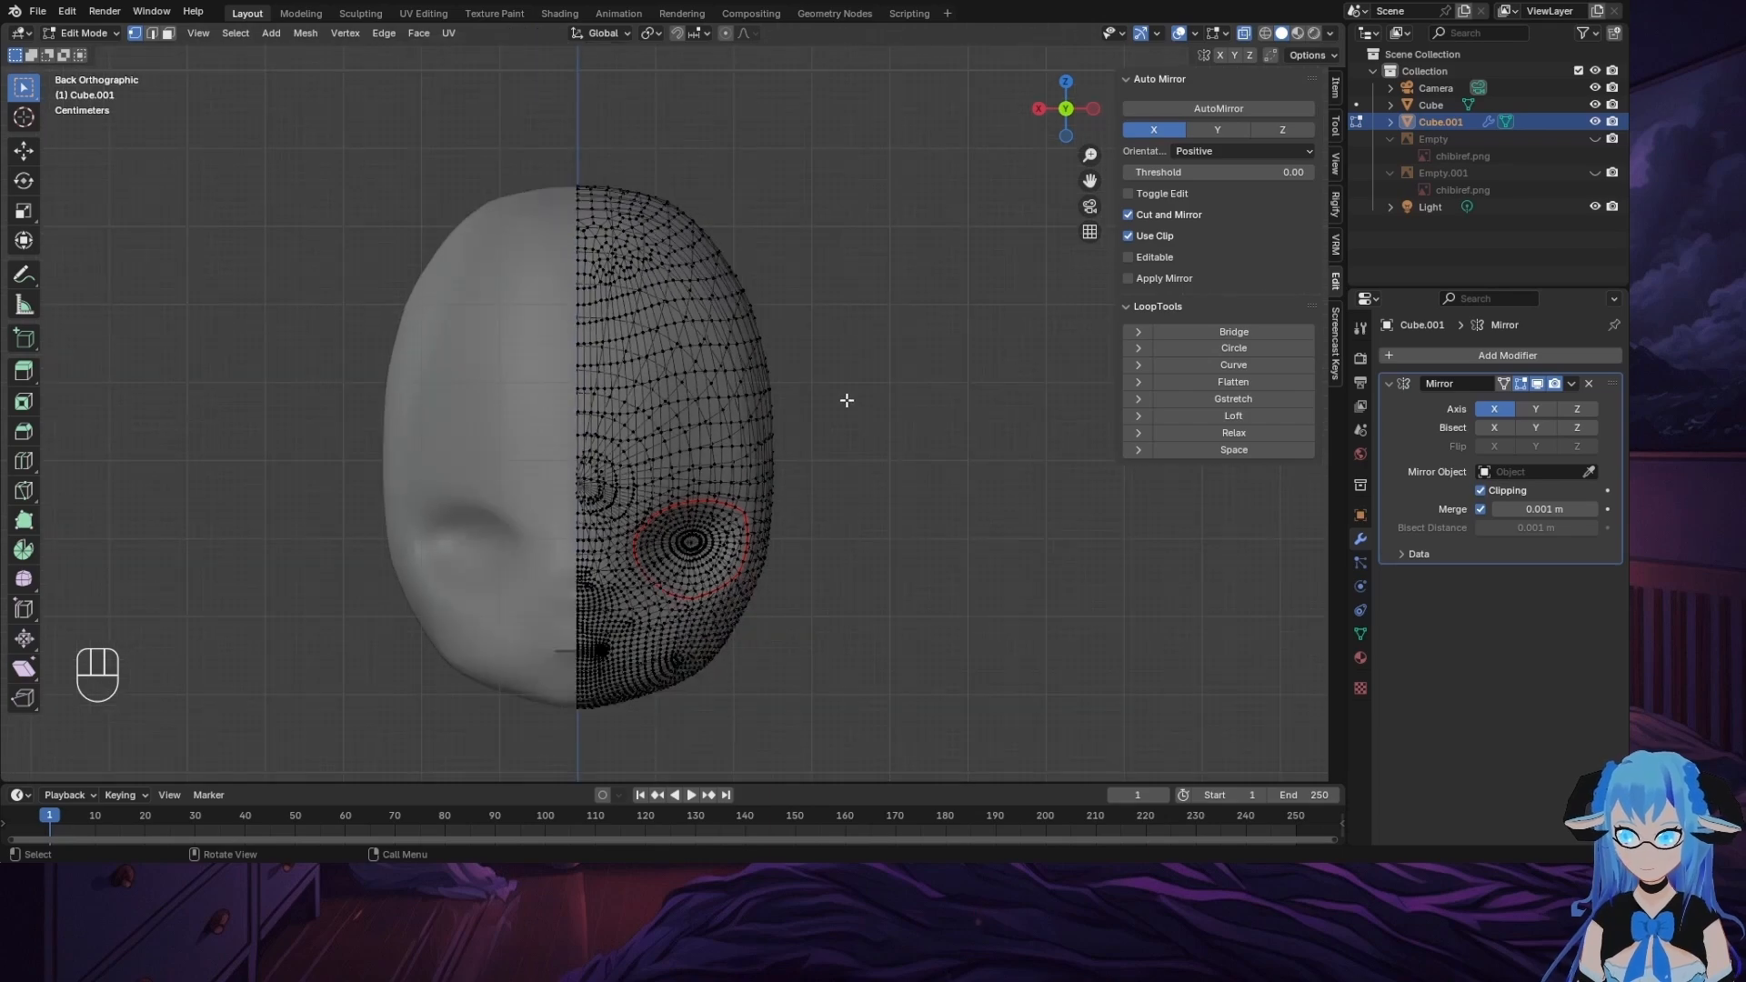
pyautogui.moveTo(845, 394); pyautogui.dragTo(1086, 47, button='middle')
pyautogui.click(1071, 112)
pyautogui.scroll(1, 673, 405)
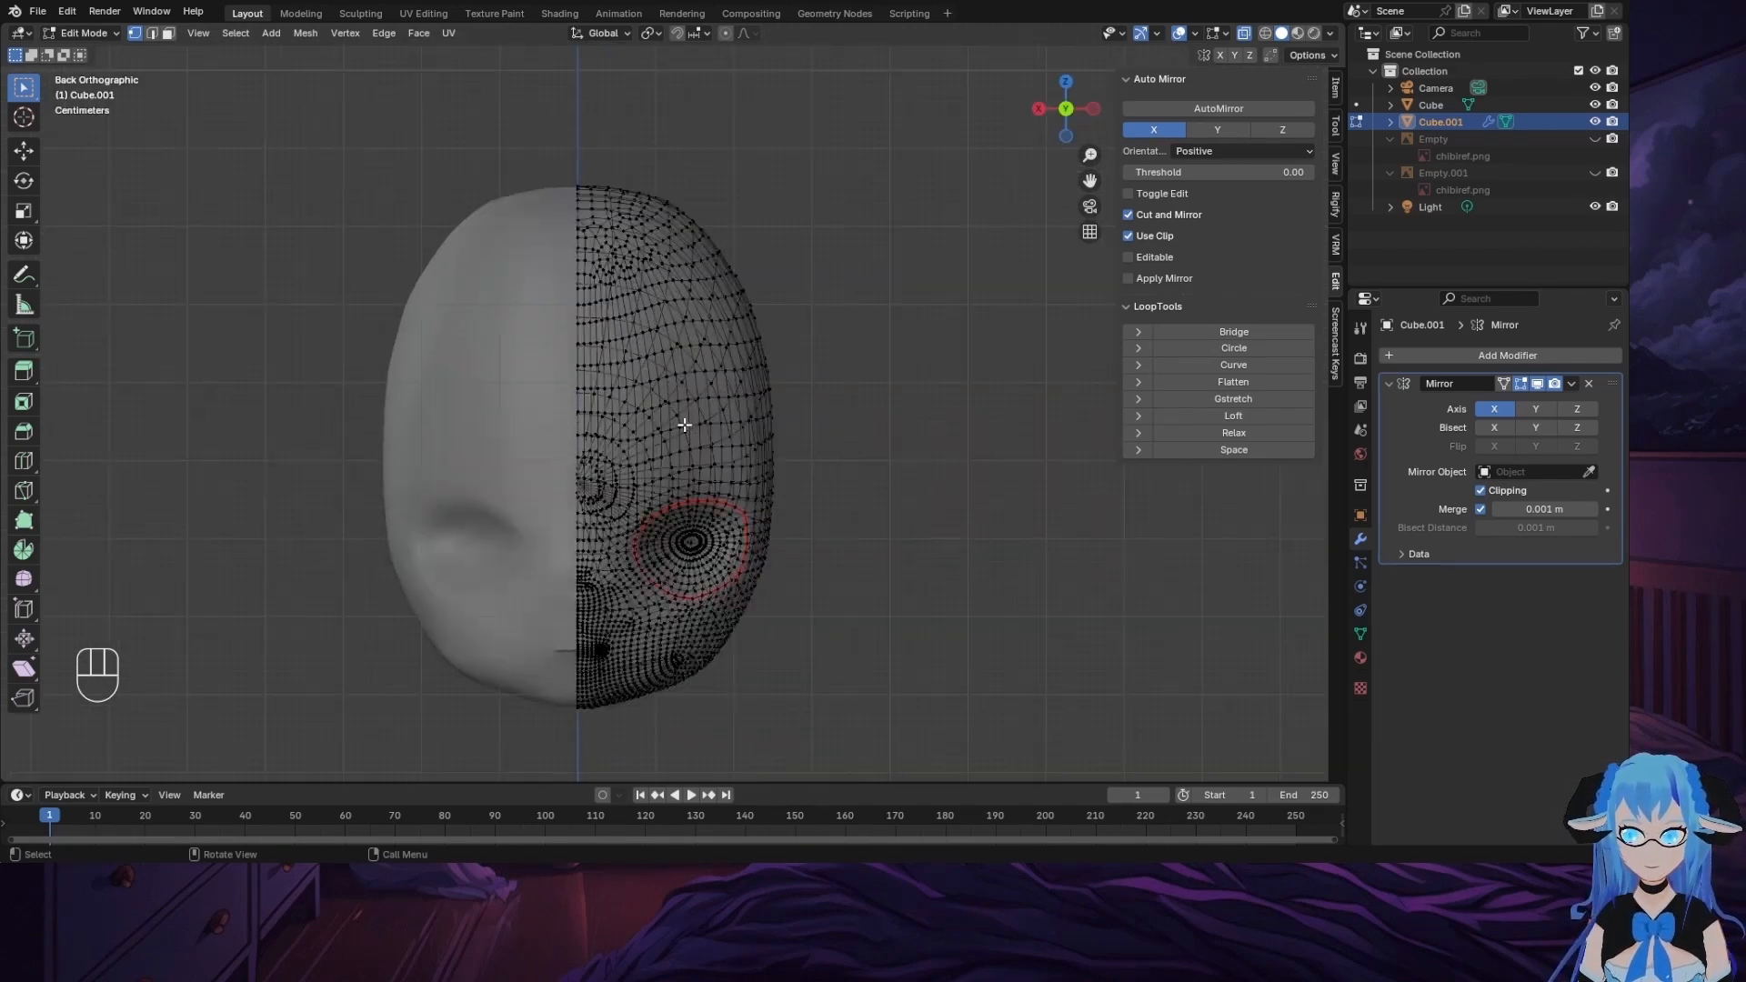
pyautogui.scroll(-3, 636, 273)
pyautogui.press('b')
pyautogui.moveTo(612, 233); pyautogui.dragTo(847, 693)
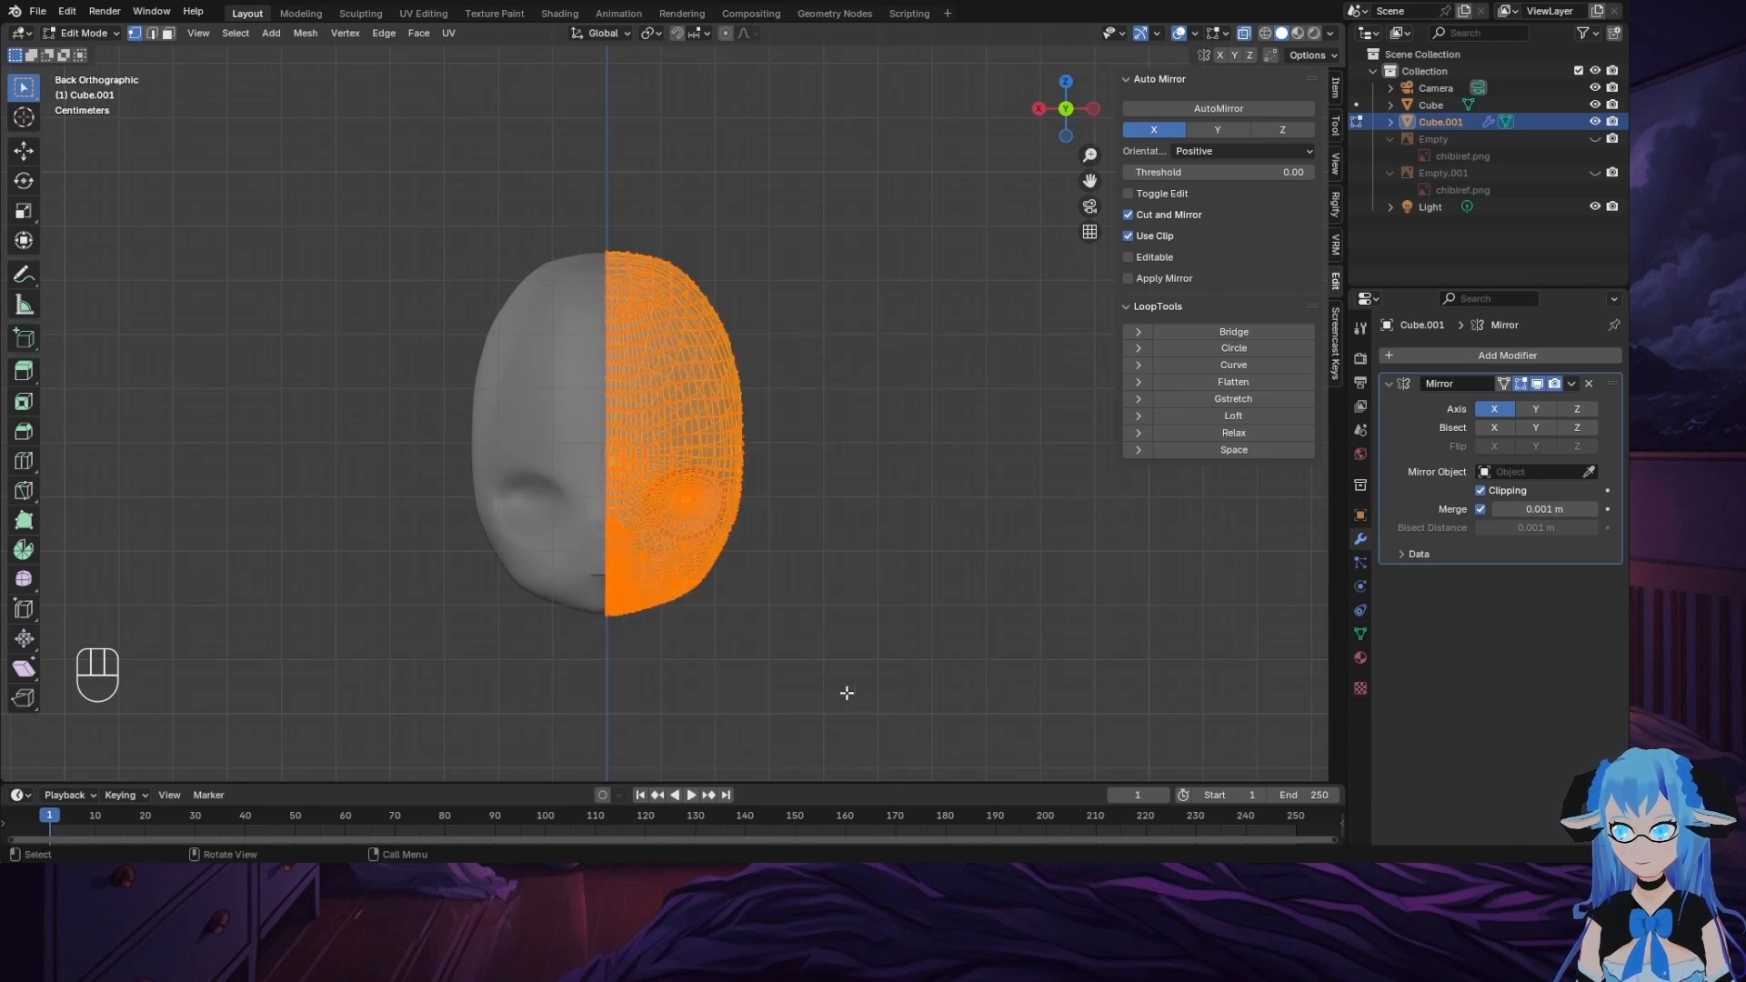
pyautogui.press('g')
pyautogui.press('x')
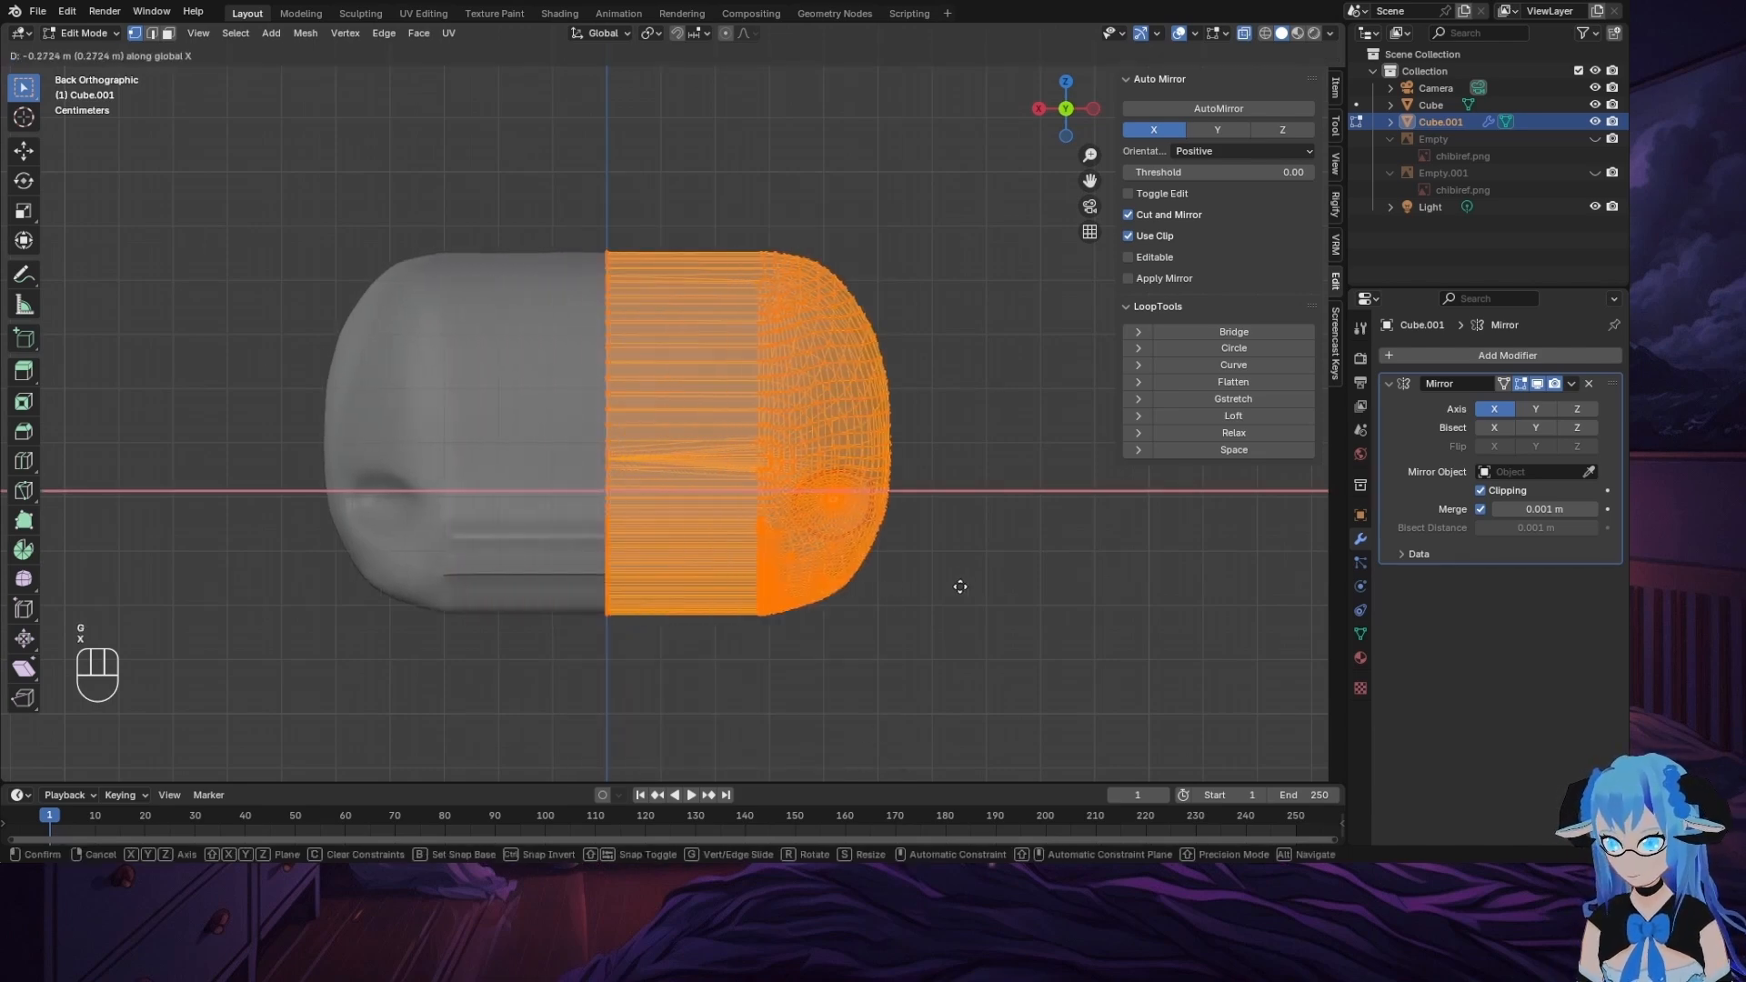
pyautogui.rightClick(1002, 587)
pyautogui.moveTo(1001, 444); pyautogui.dragTo(1078, 197, button='middle')
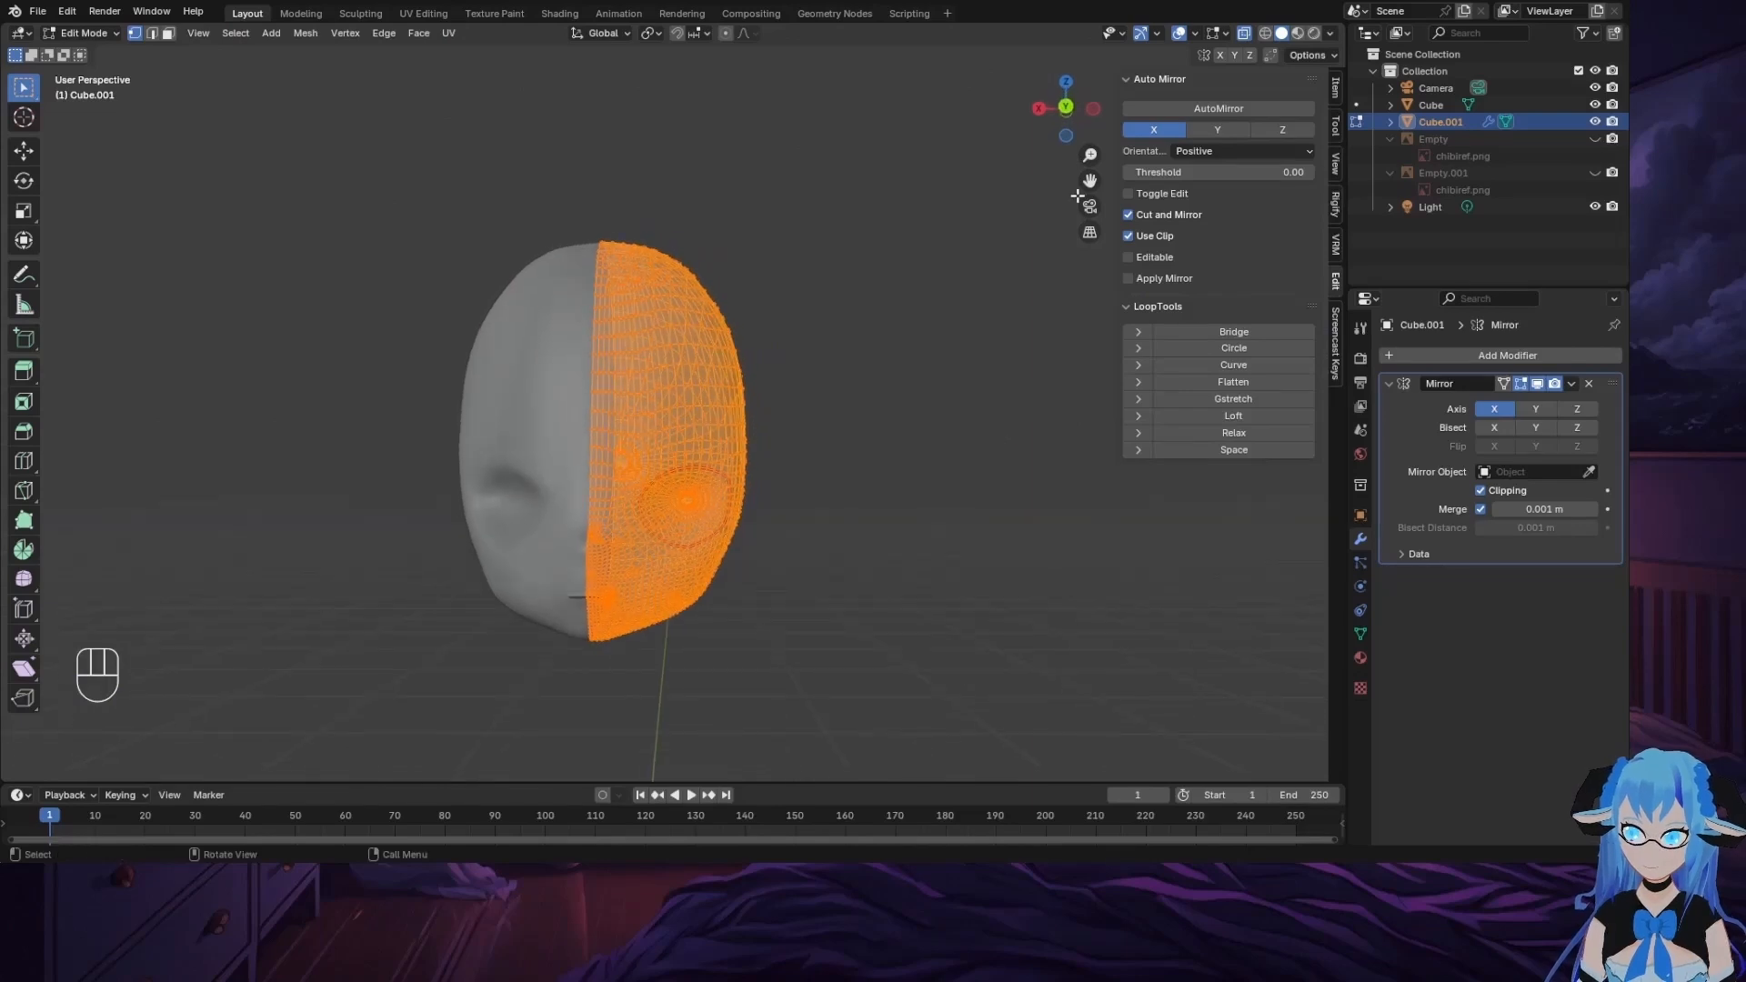
pyautogui.click(1071, 108)
# Step: Switch to Object Mode and examine the centre seam on the back of the head for gaps
pyautogui.click(100, 33)
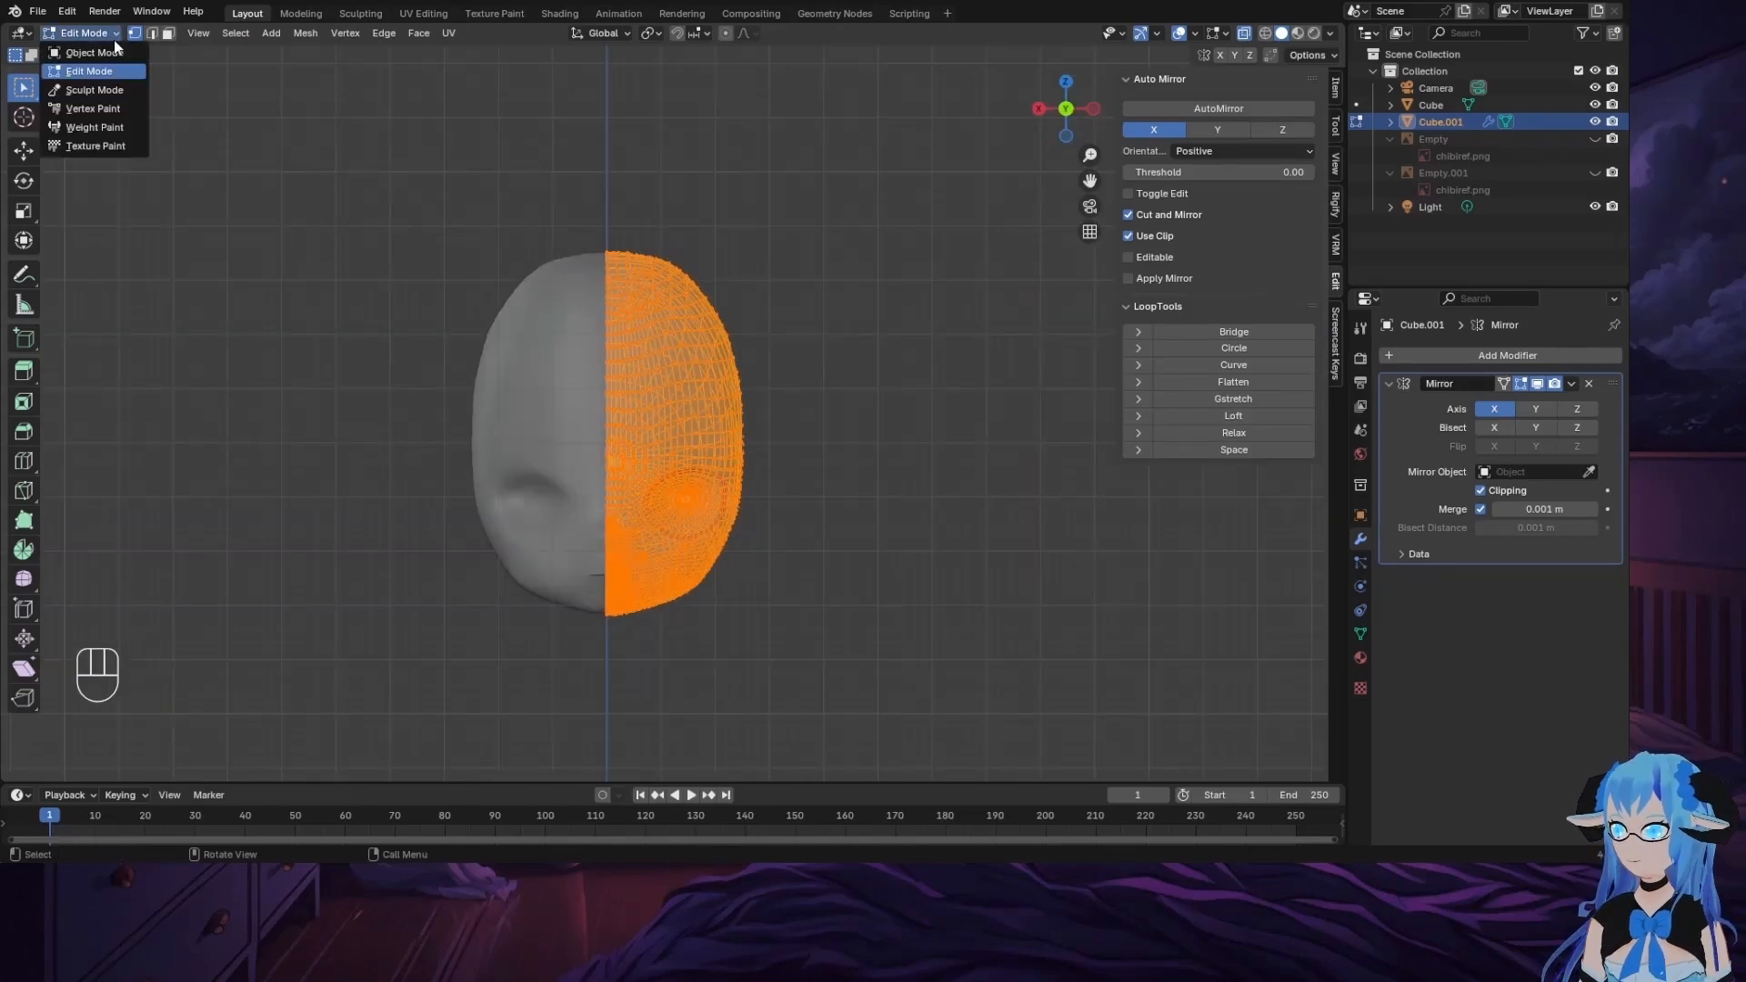
pyautogui.click(91, 58)
pyautogui.moveTo(789, 258); pyautogui.dragTo(394, 245, button='middle')
pyautogui.scroll(5, 1048, 488)
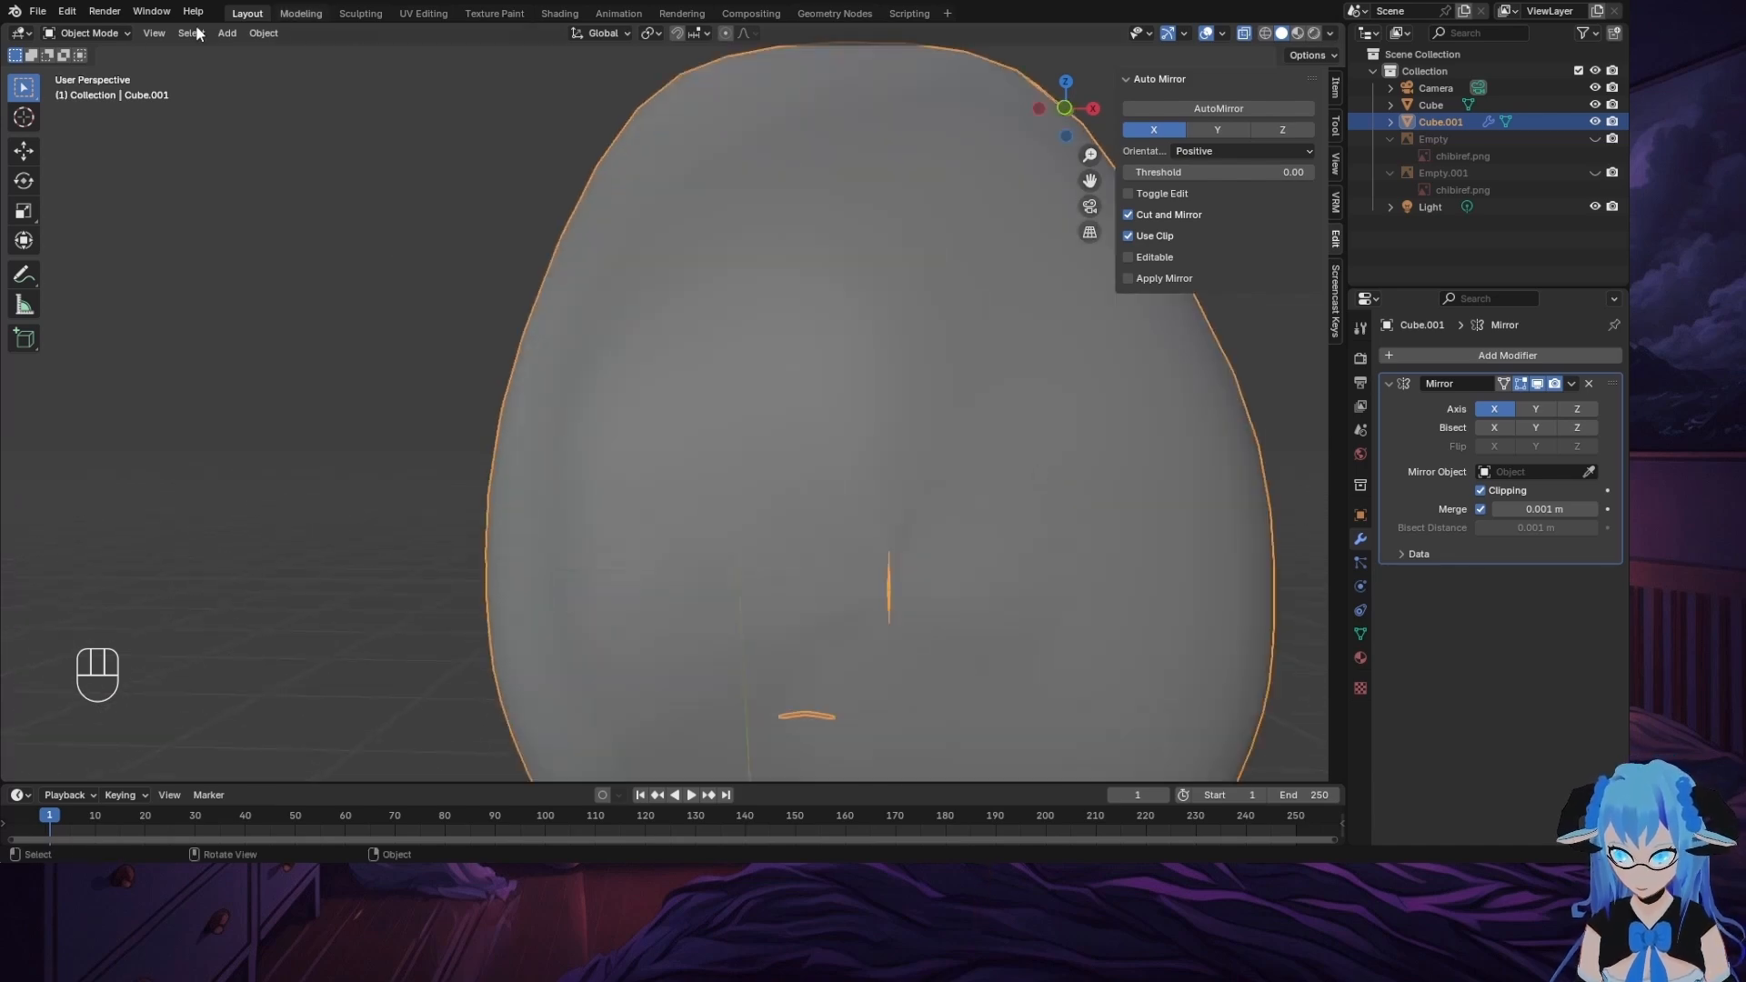
# Step: Return to Edit Mode and move the seam vertex just above the pole on the back of the head onto the centre line
pyautogui.click(88, 34)
pyautogui.click(117, 71)
pyautogui.moveTo(878, 543); pyautogui.dragTo(976, 556, button='middle')
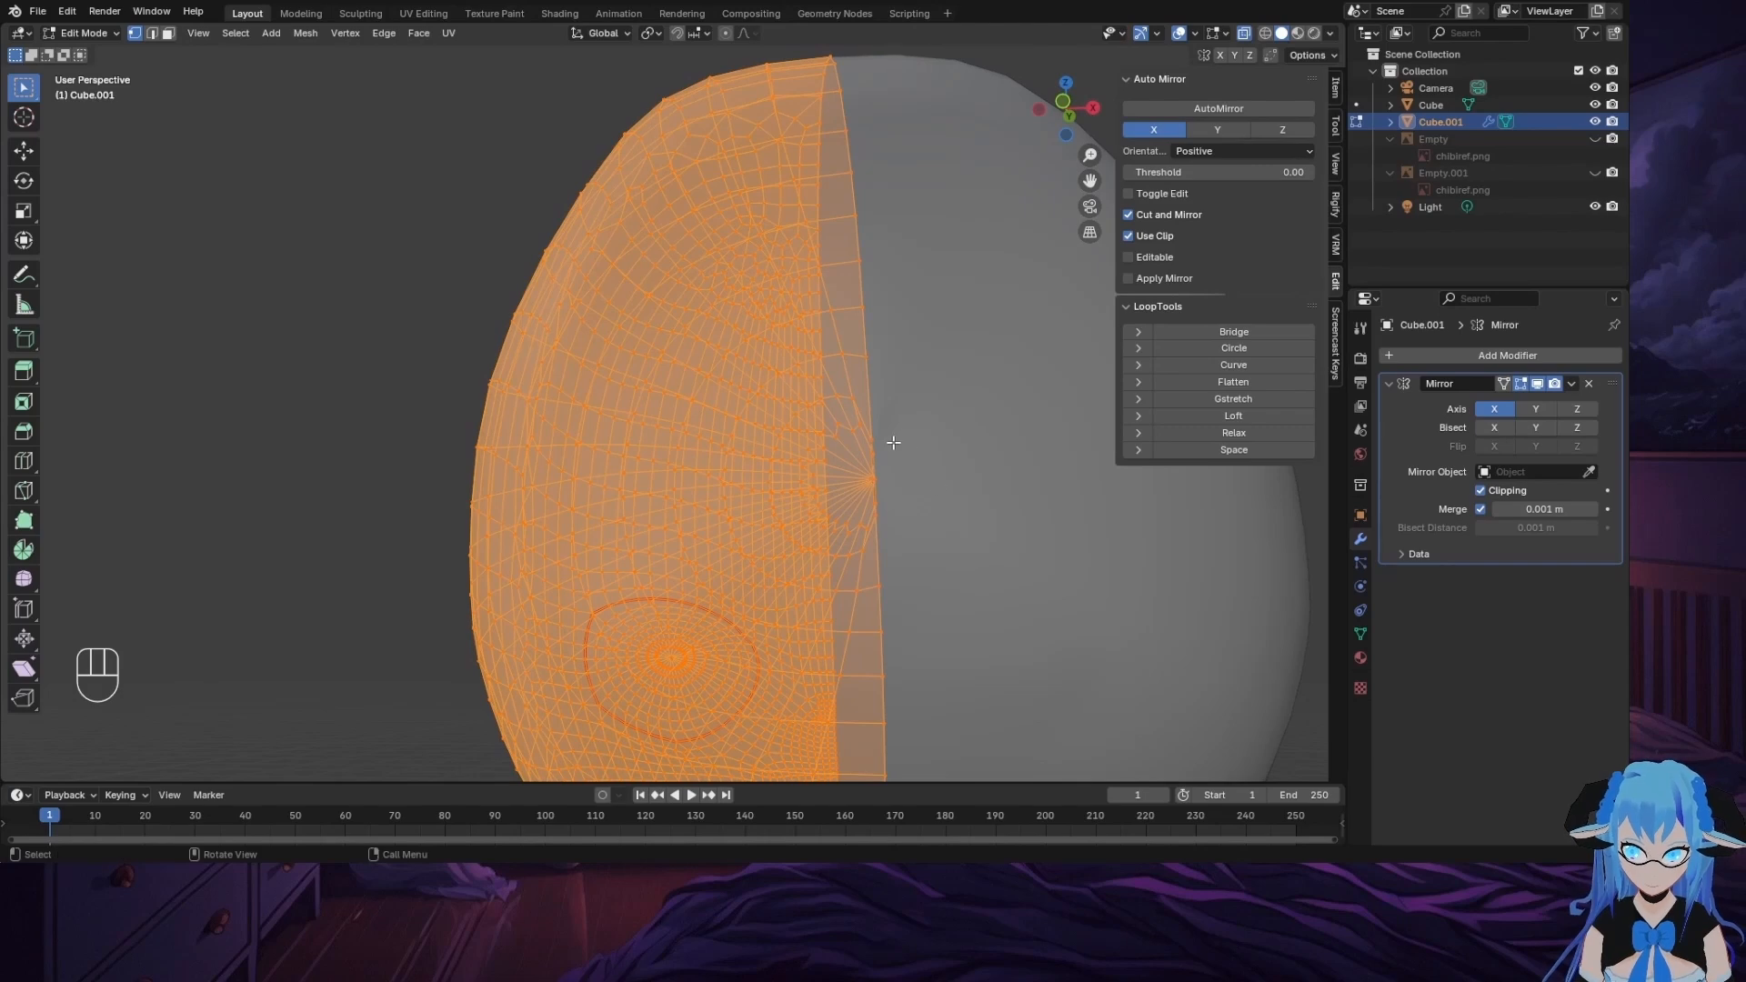
pyautogui.click(890, 443)
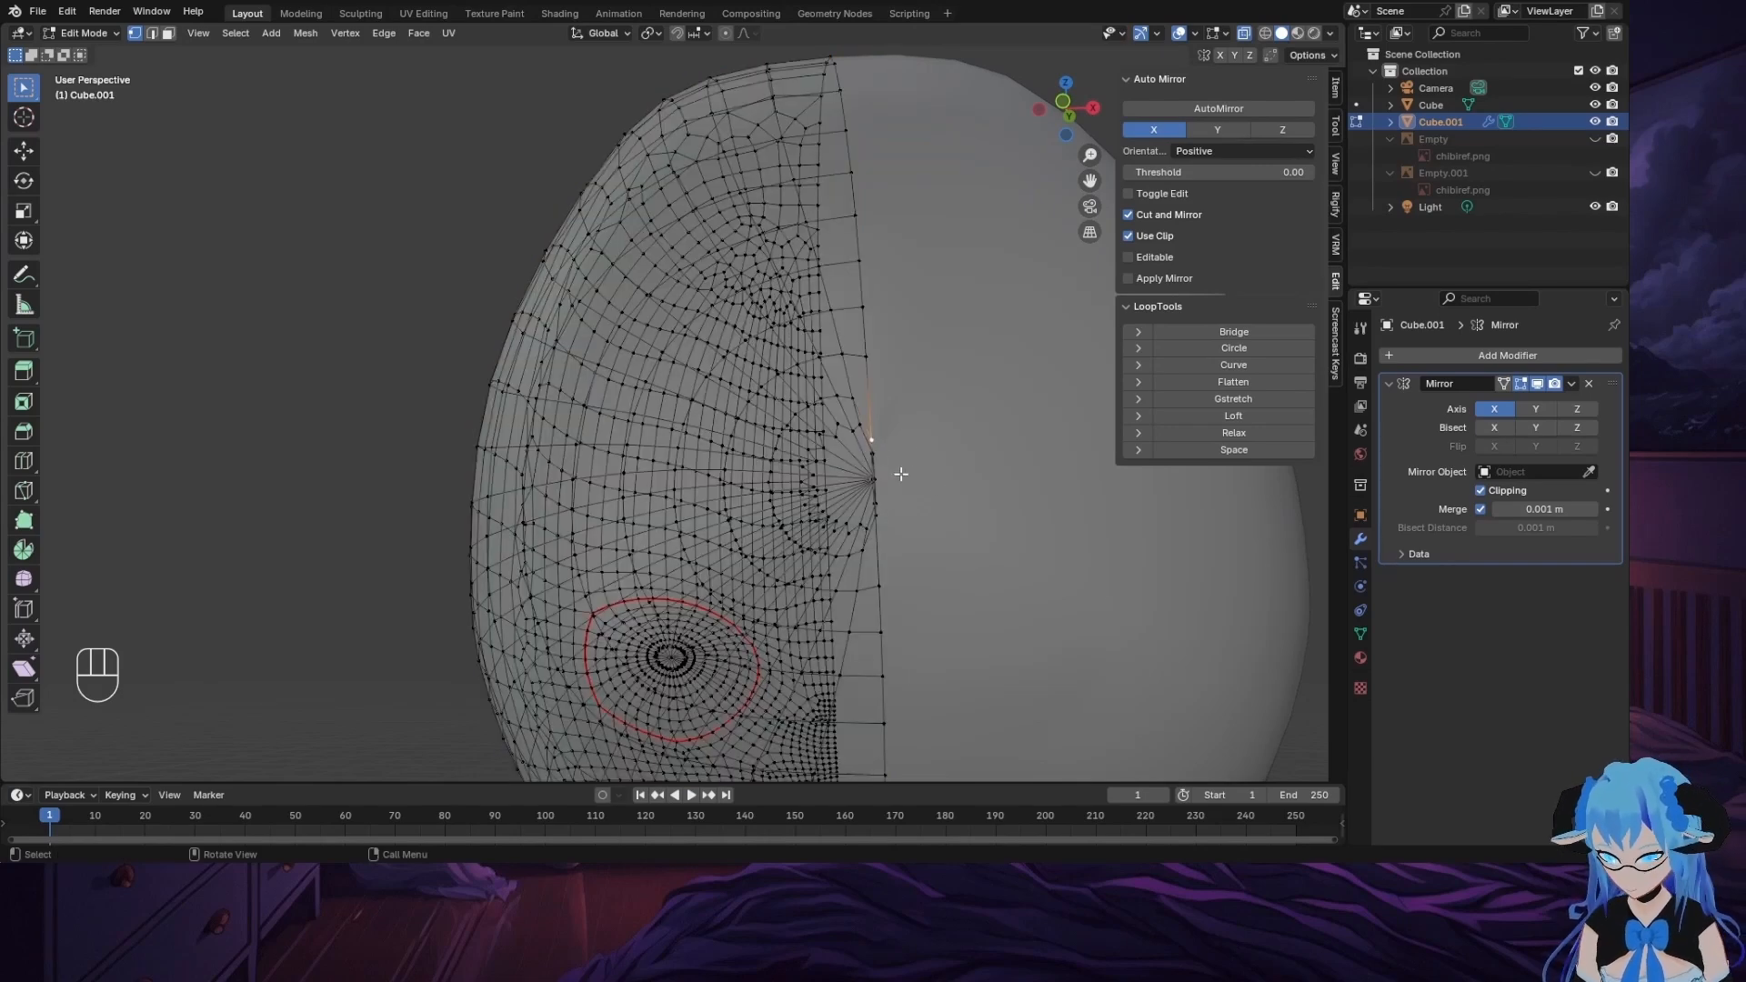
pyautogui.press('g')
pyautogui.click(875, 465)
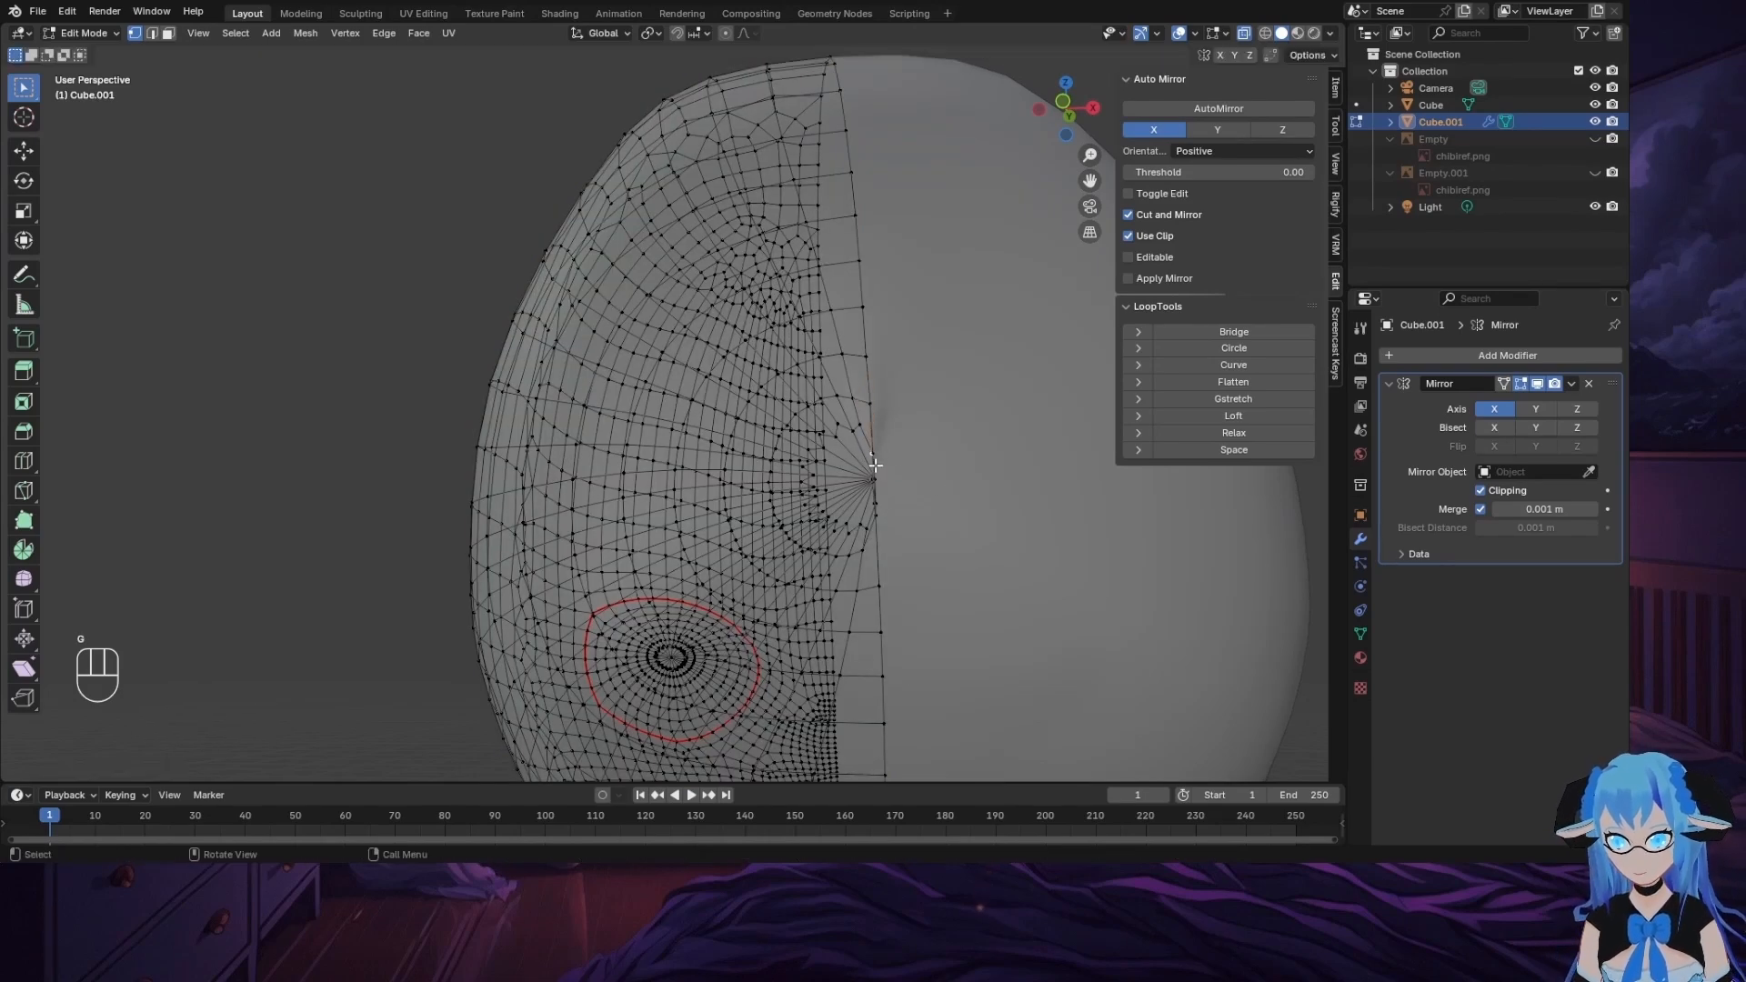
# Step: In the Front Orthographic view, move the upper seam vertex of the gap above the pole against the centre line
pyautogui.moveTo(862, 458); pyautogui.dragTo(899, 498)
pyautogui.moveTo(1088, 576); pyautogui.dragTo(1048, 582, button='middle')
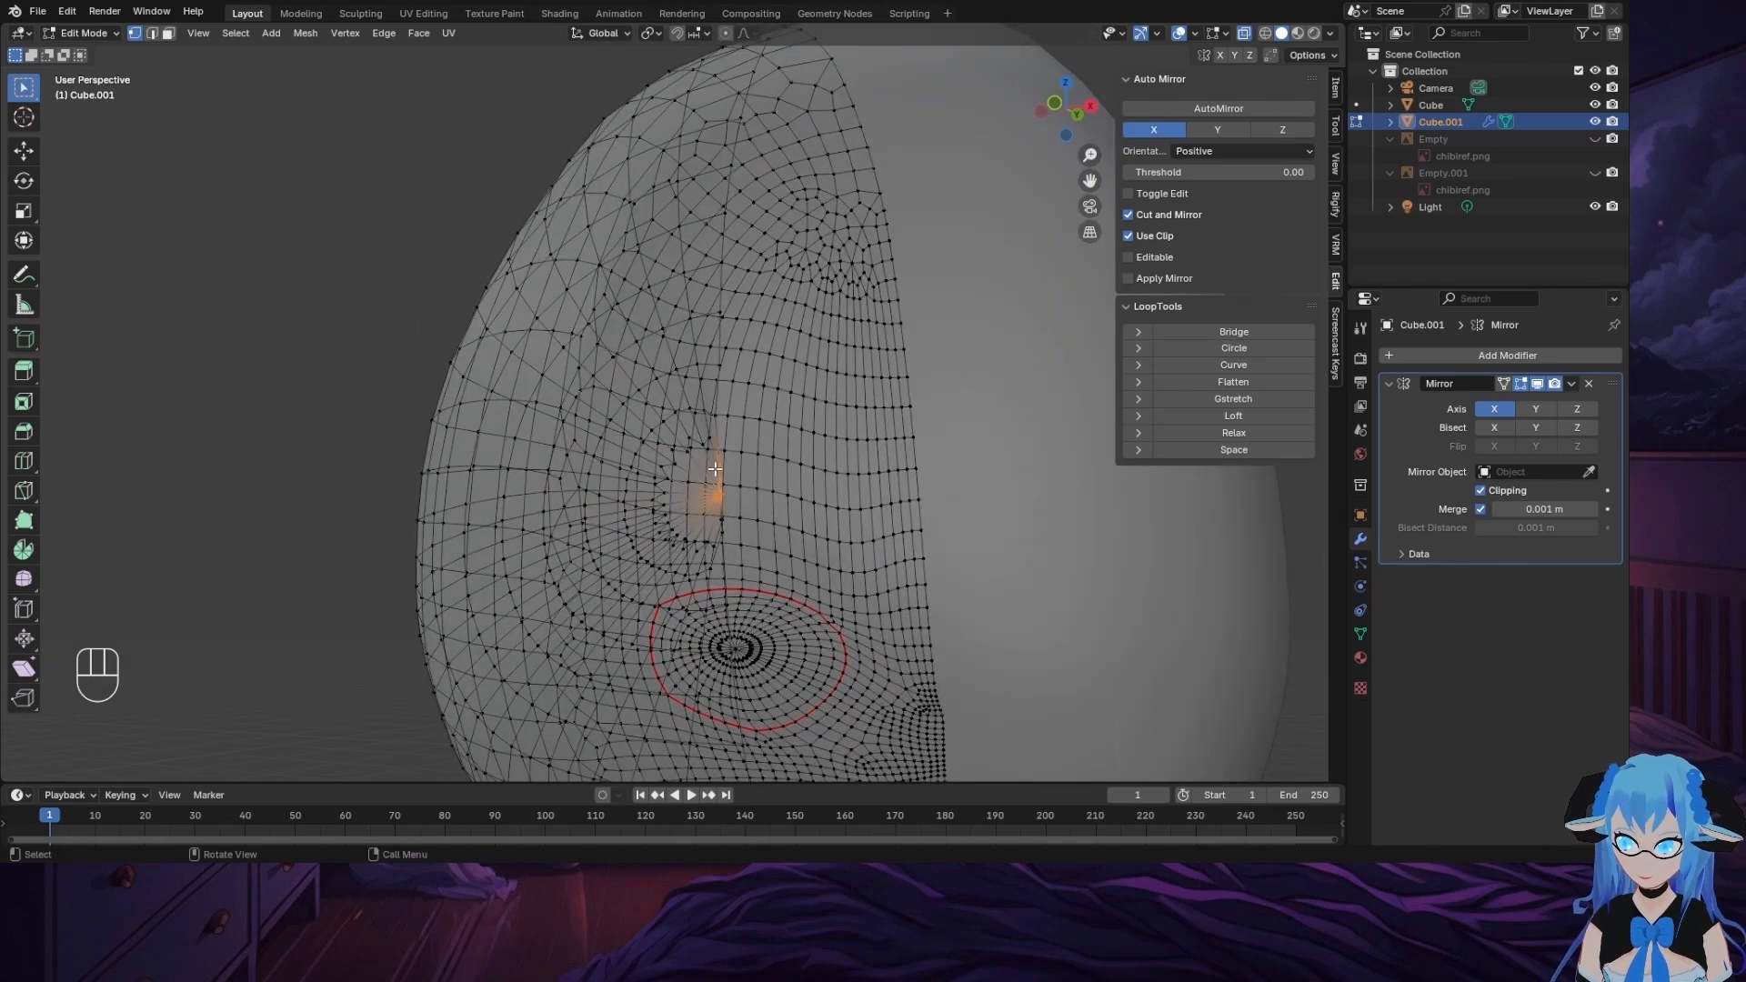
pyautogui.click(1055, 102)
pyautogui.scroll(4, 1075, 704)
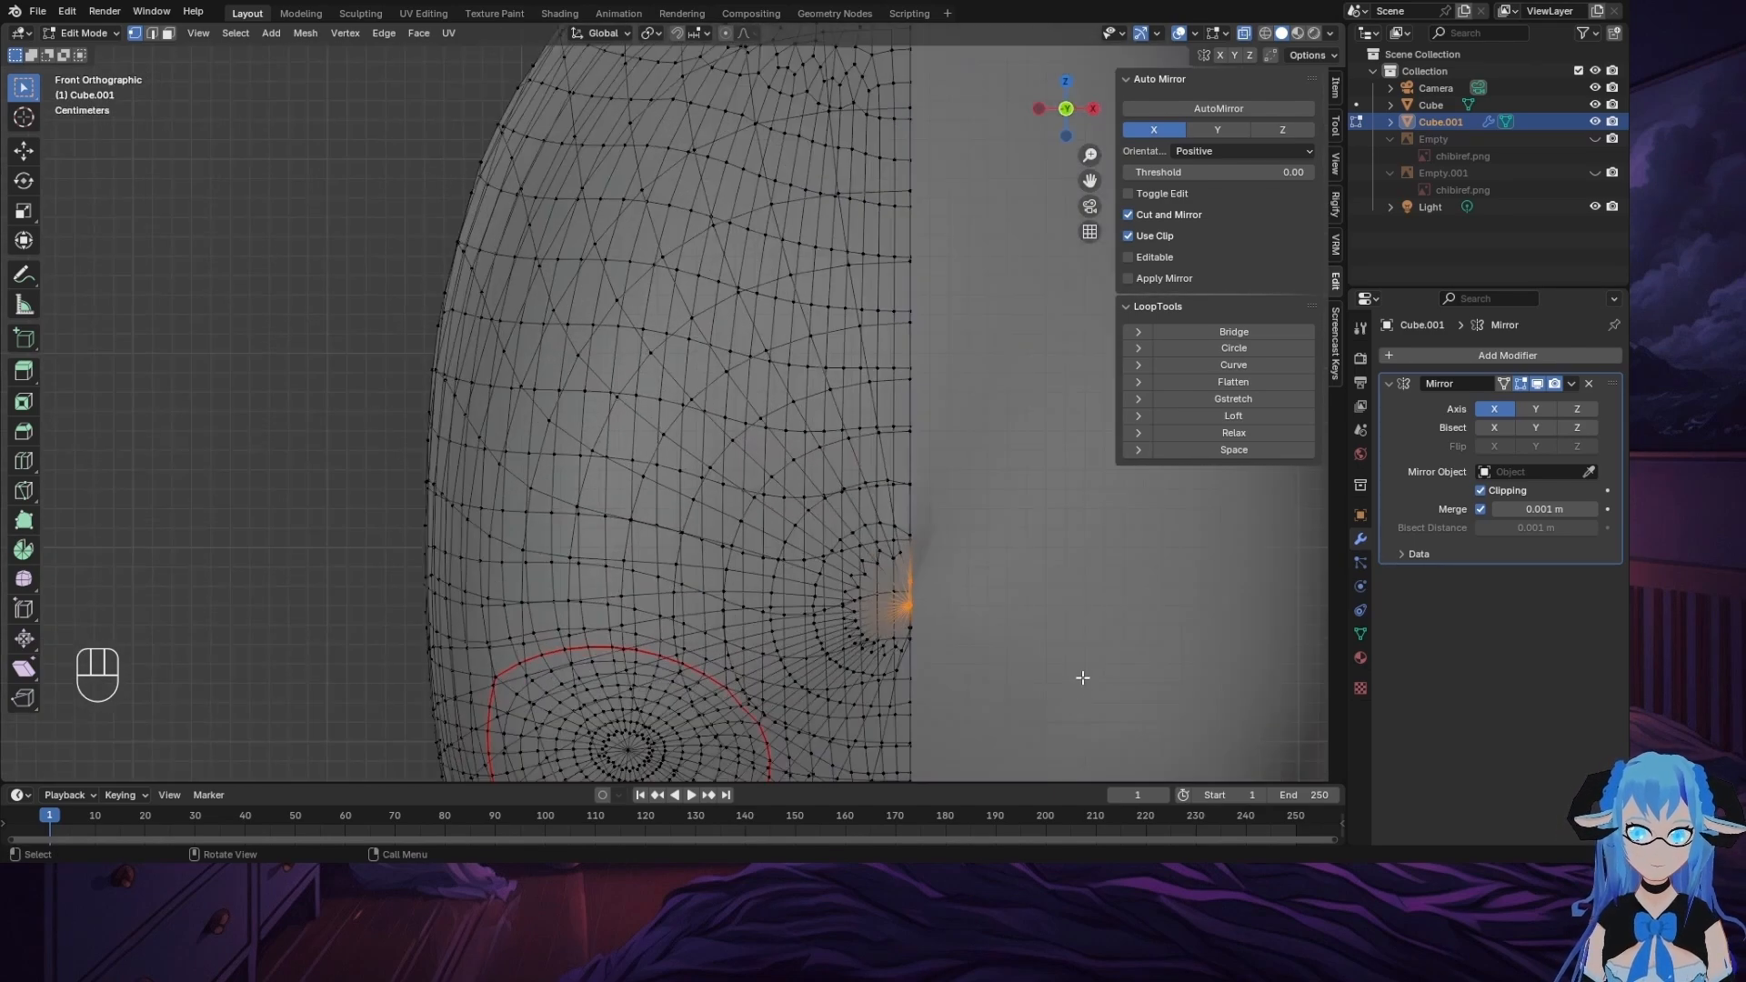
pyautogui.moveTo(1089, 181); pyautogui.dragTo(963, 517)
pyautogui.scroll(3, 924, 510)
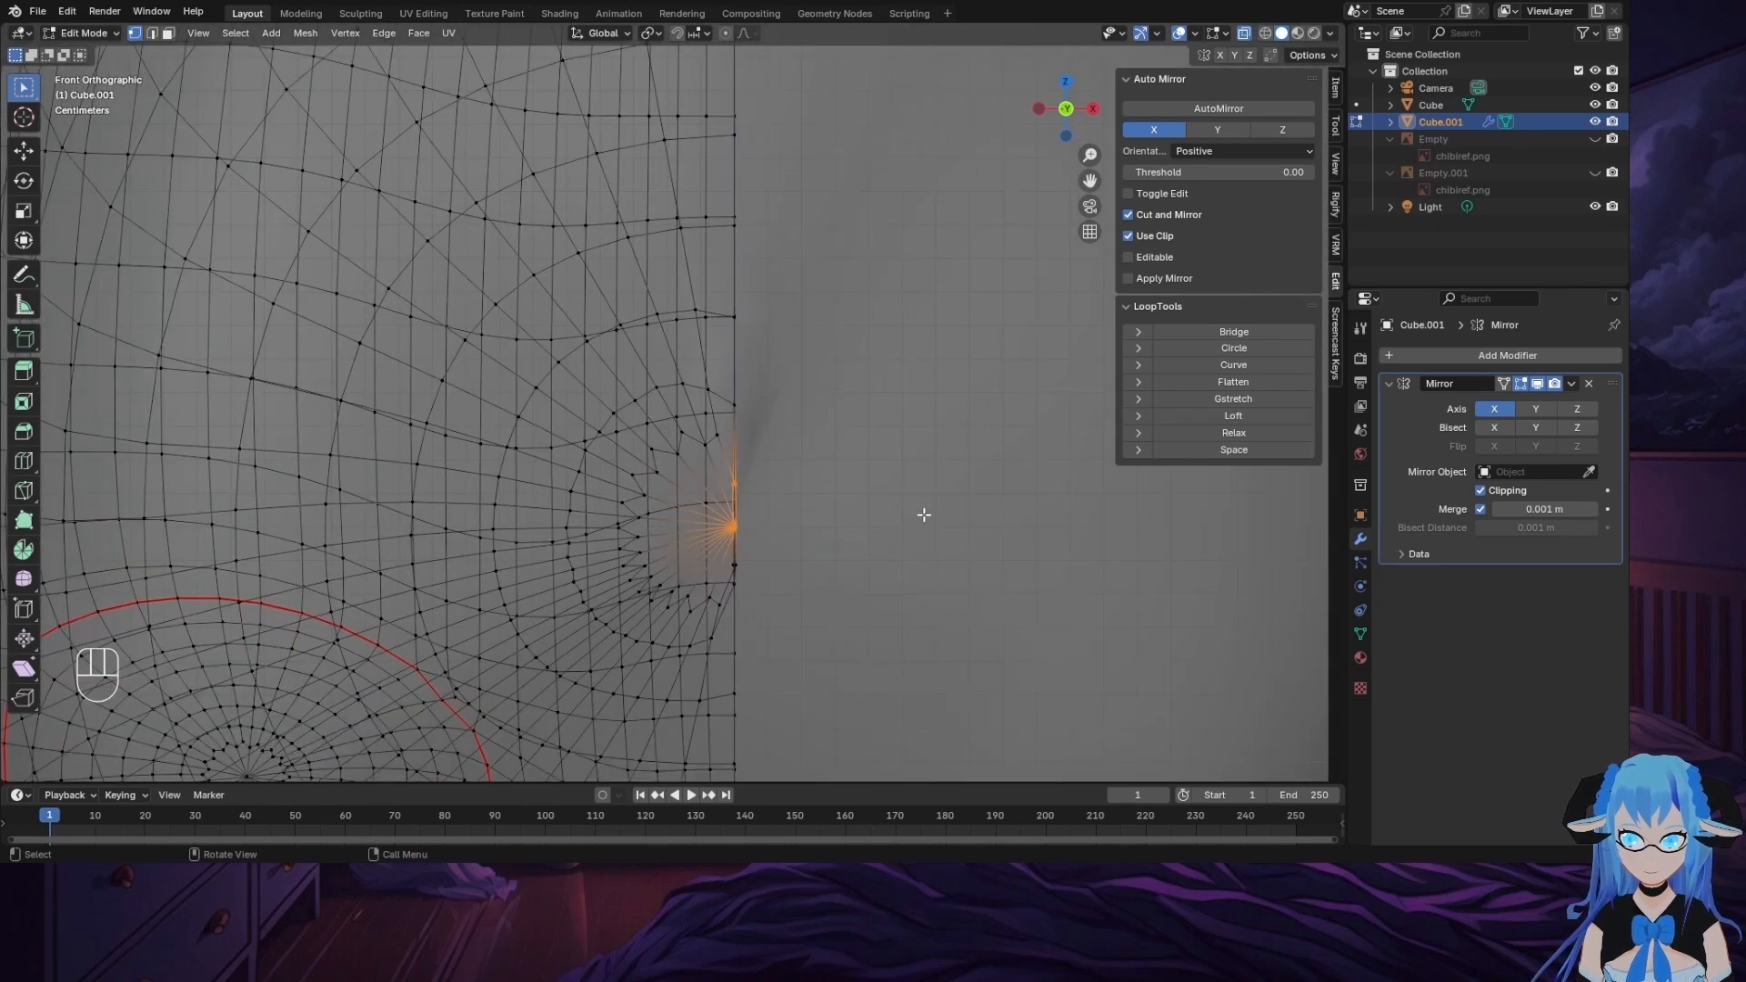
pyautogui.press('g')
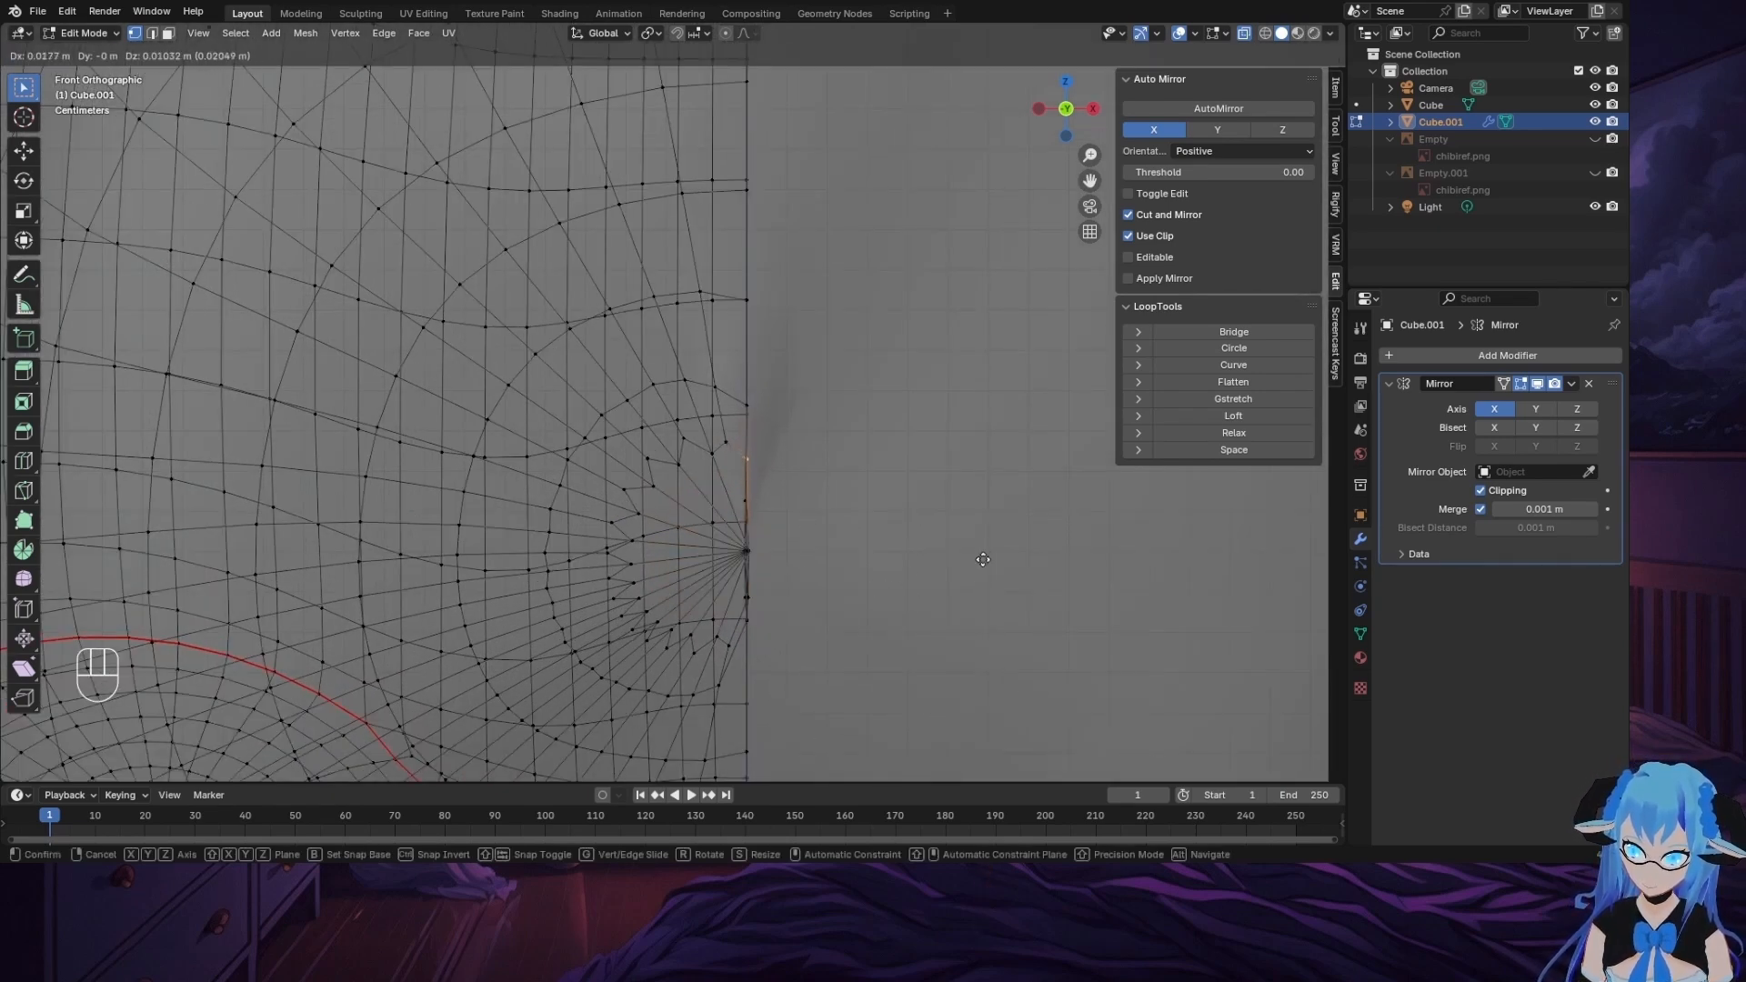
pyautogui.click(986, 556)
# Step: Move the seam vertices directly above and at the pole against the centre line one by one
pyautogui.click(742, 507)
pyautogui.press('g')
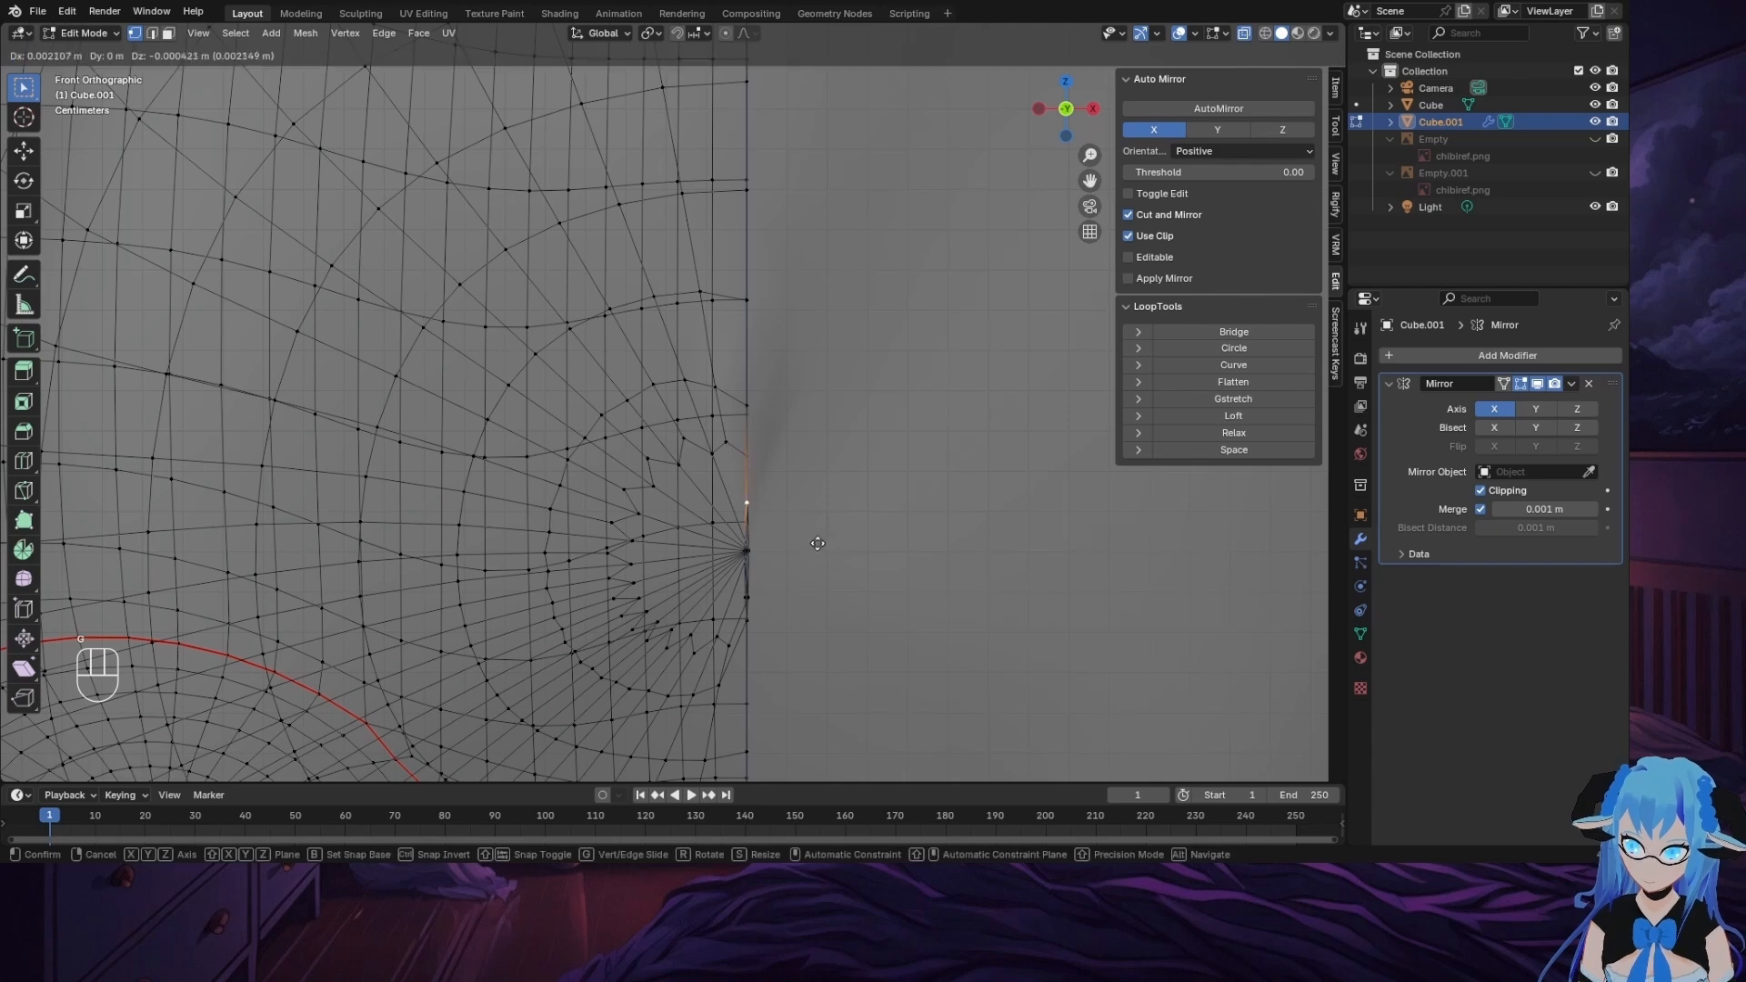
pyautogui.click(832, 543)
pyautogui.click(743, 549)
pyautogui.press('g')
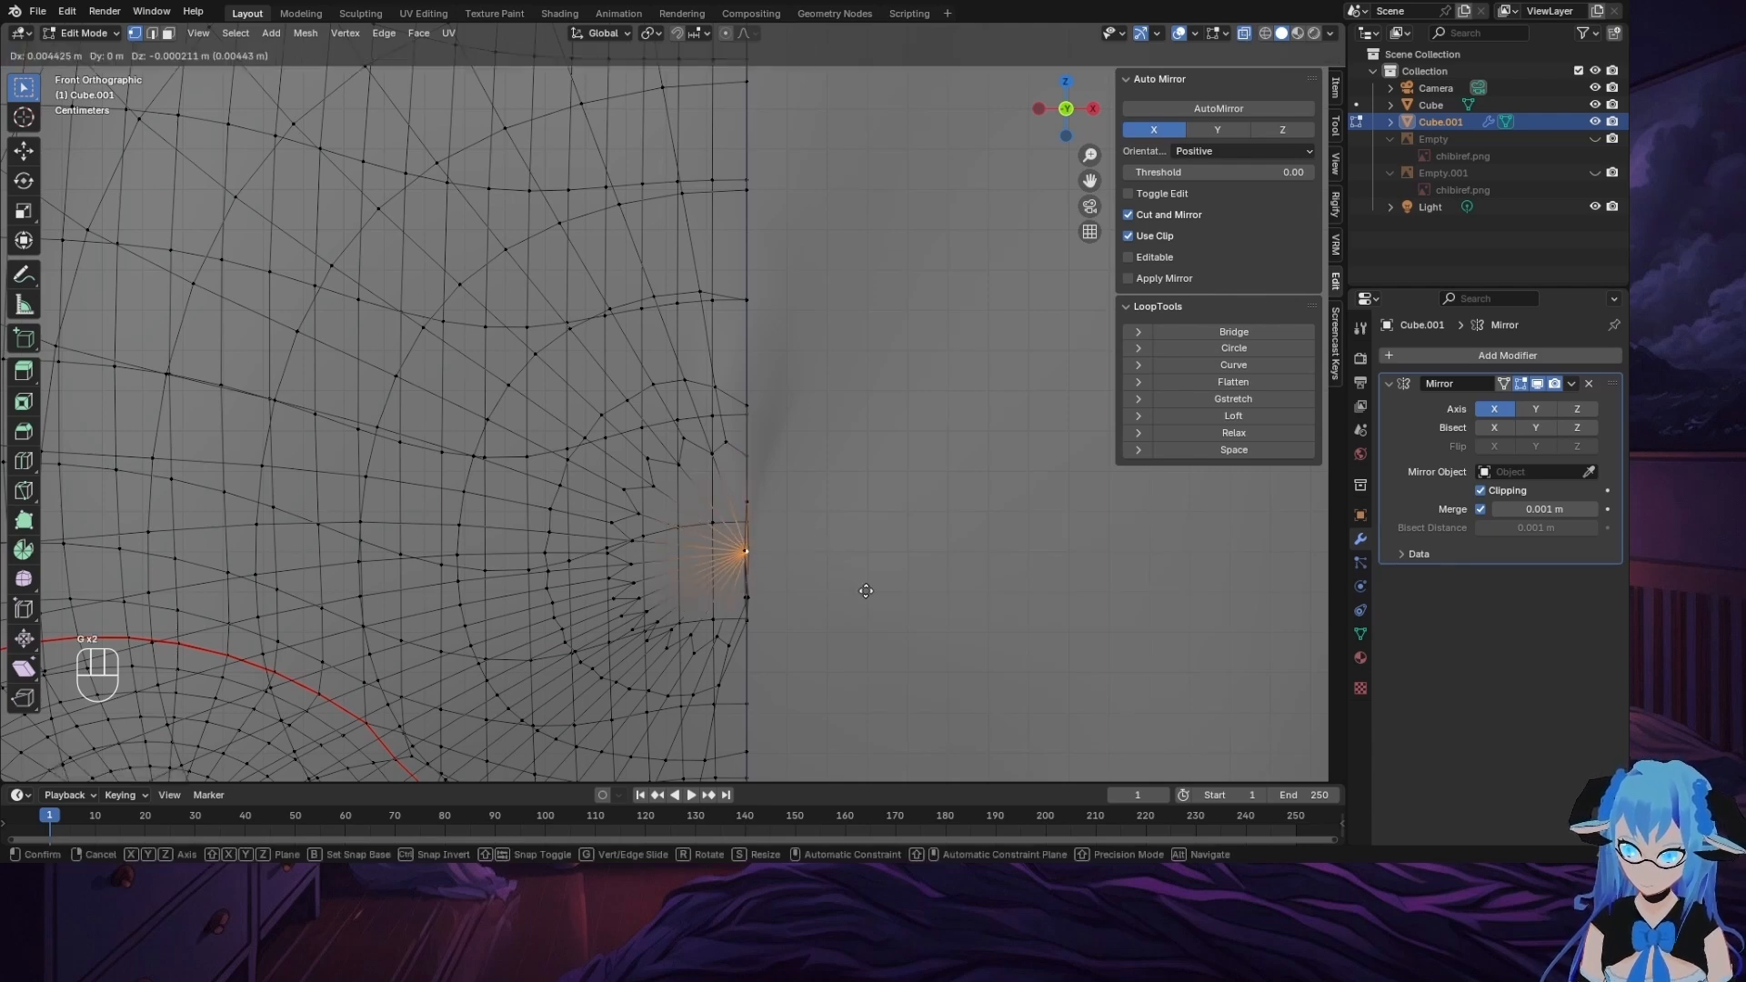
pyautogui.click(762, 537)
pyautogui.press('g')
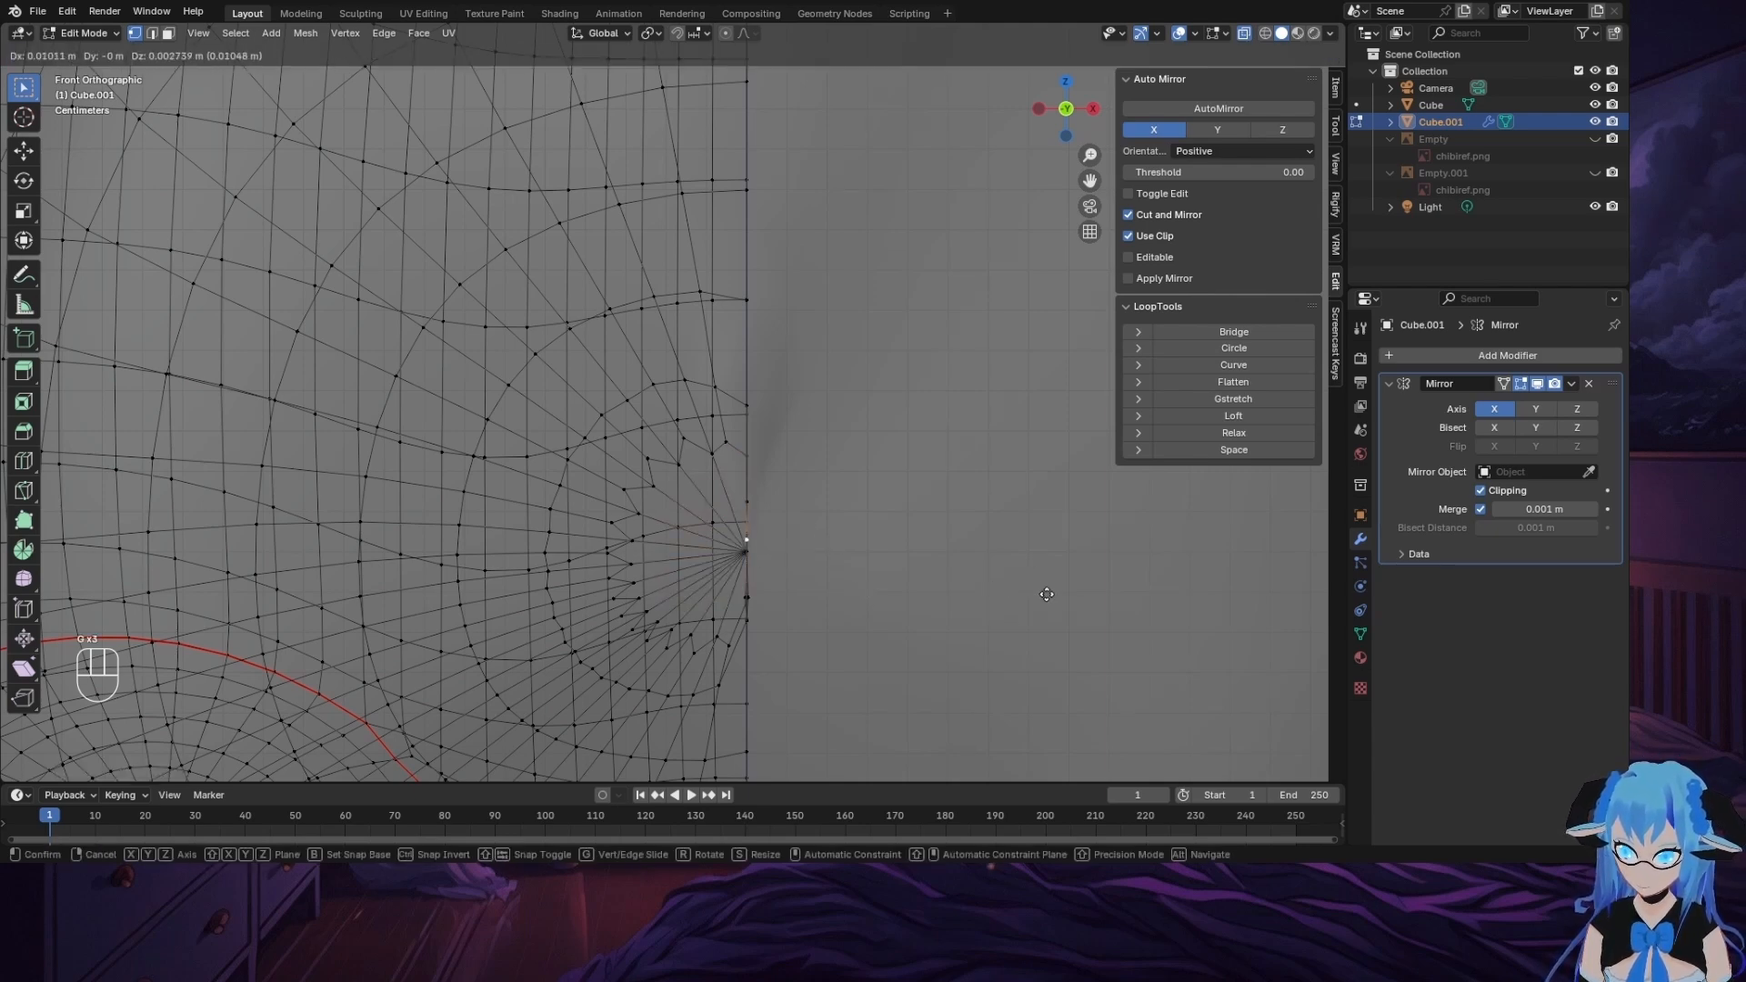
pyautogui.click(1046, 607)
# Step: Move the seam vertex just below the pole against the centre line
pyautogui.click(747, 596)
pyautogui.press('g')
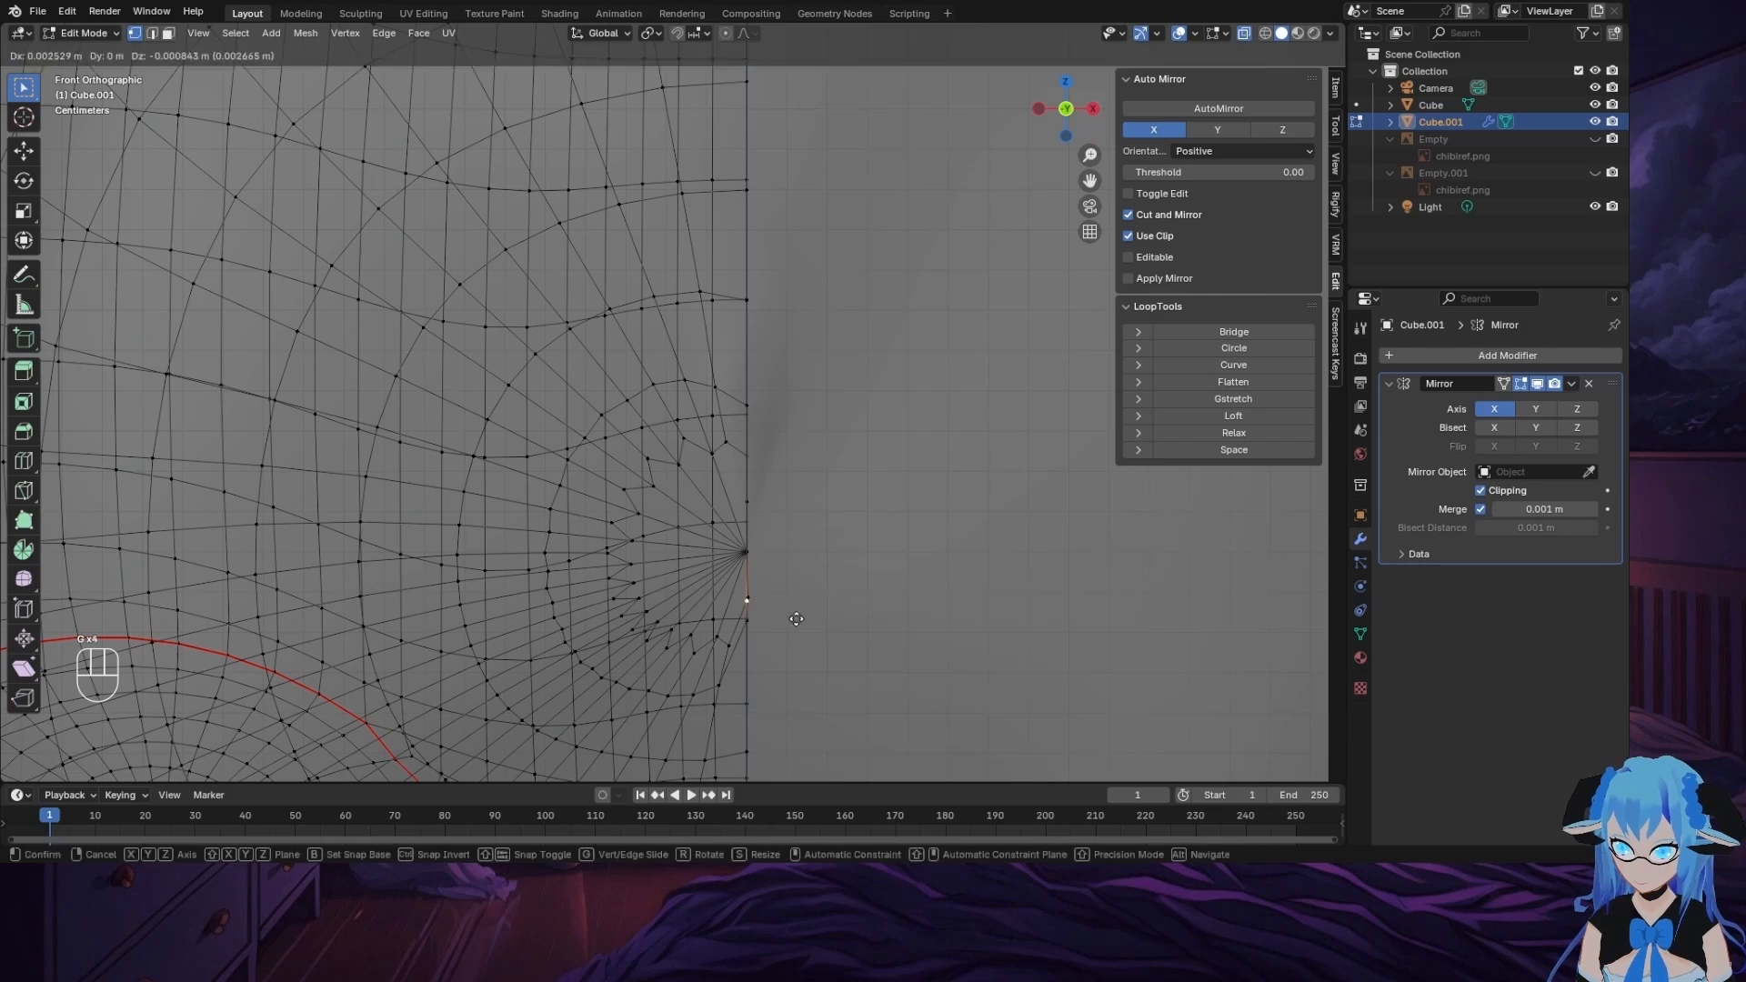
pyautogui.click(796, 613)
pyautogui.click(747, 597)
pyautogui.press('g')
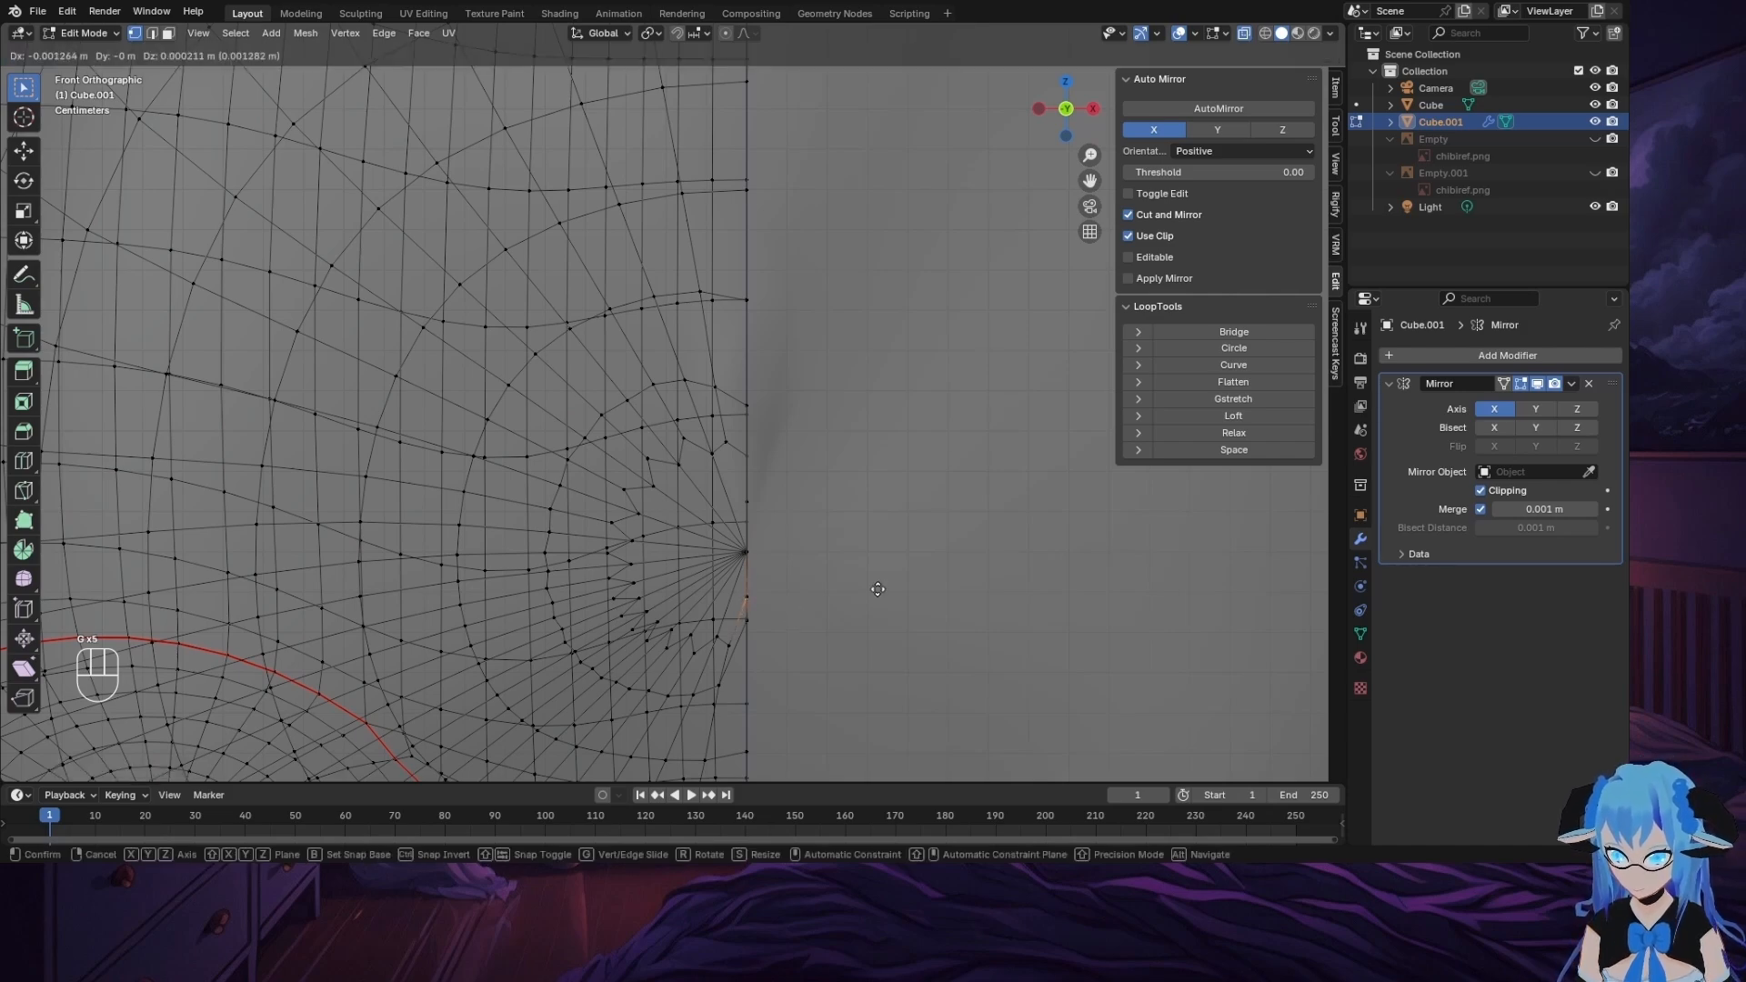
pyautogui.click(908, 615)
# Step: Switch to Object Mode and check whether the seam at the back of the head has closed
pyautogui.scroll(-6, 916, 629)
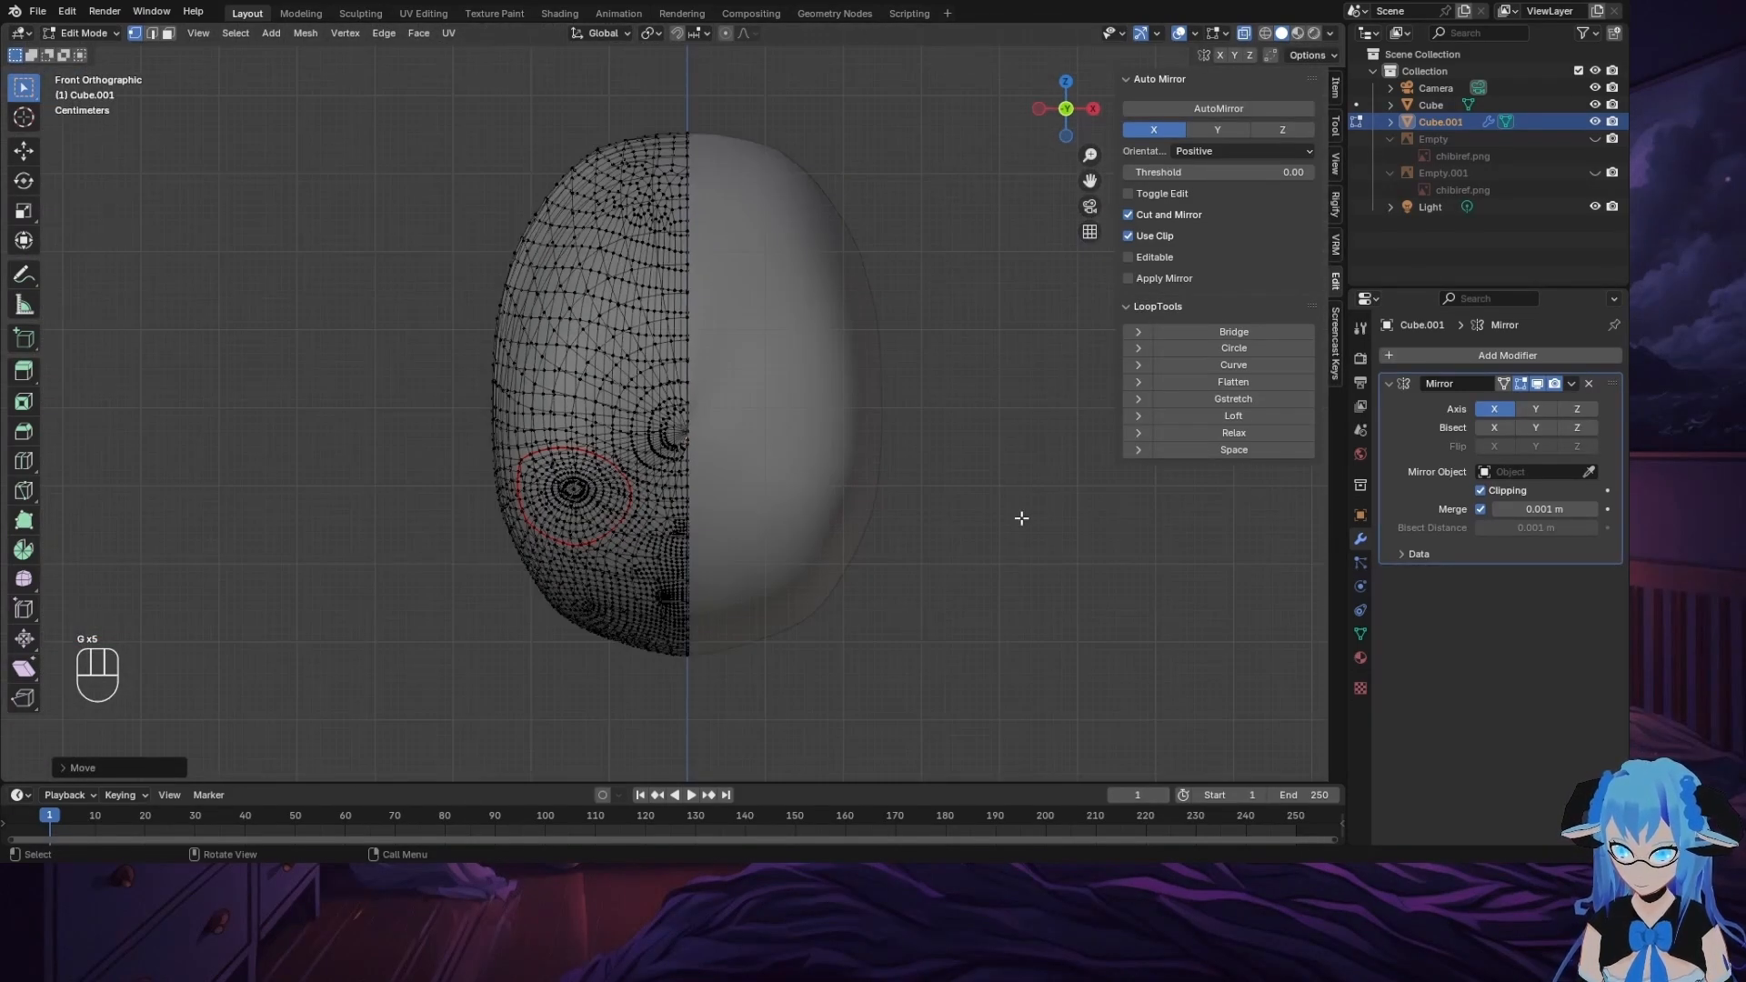
pyautogui.moveTo(1021, 518); pyautogui.dragTo(1023, 221, button='middle')
pyautogui.click(1069, 108)
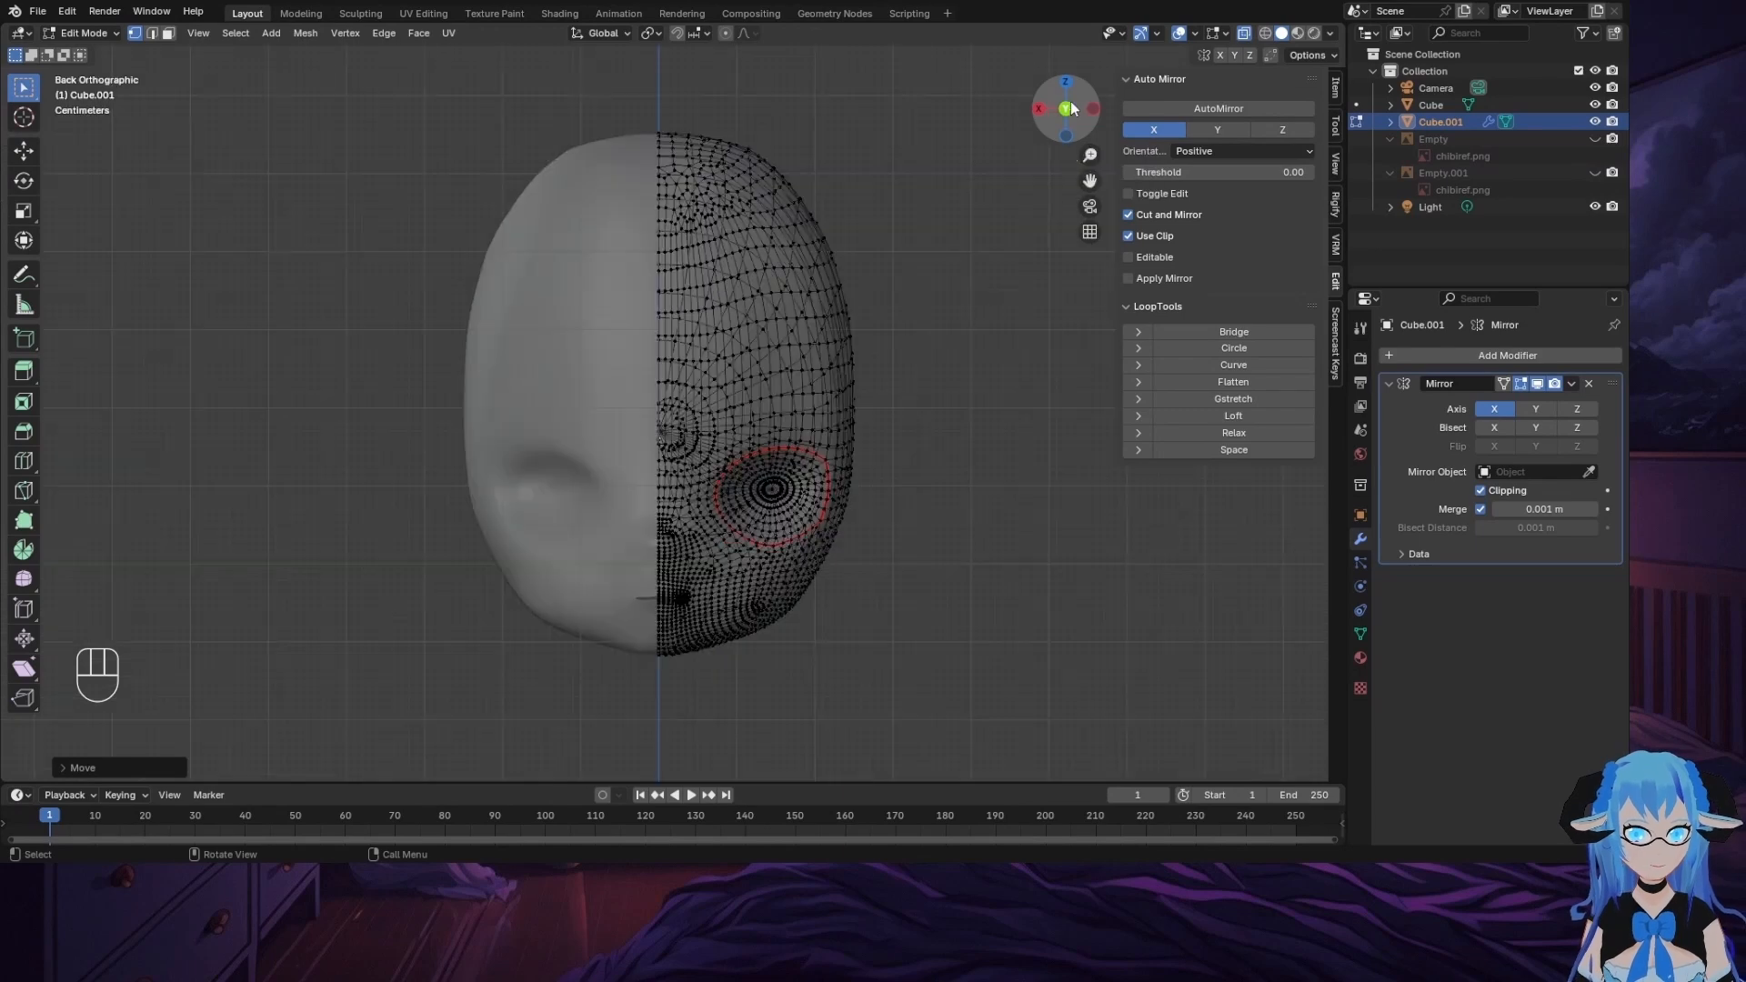
pyautogui.click(106, 36)
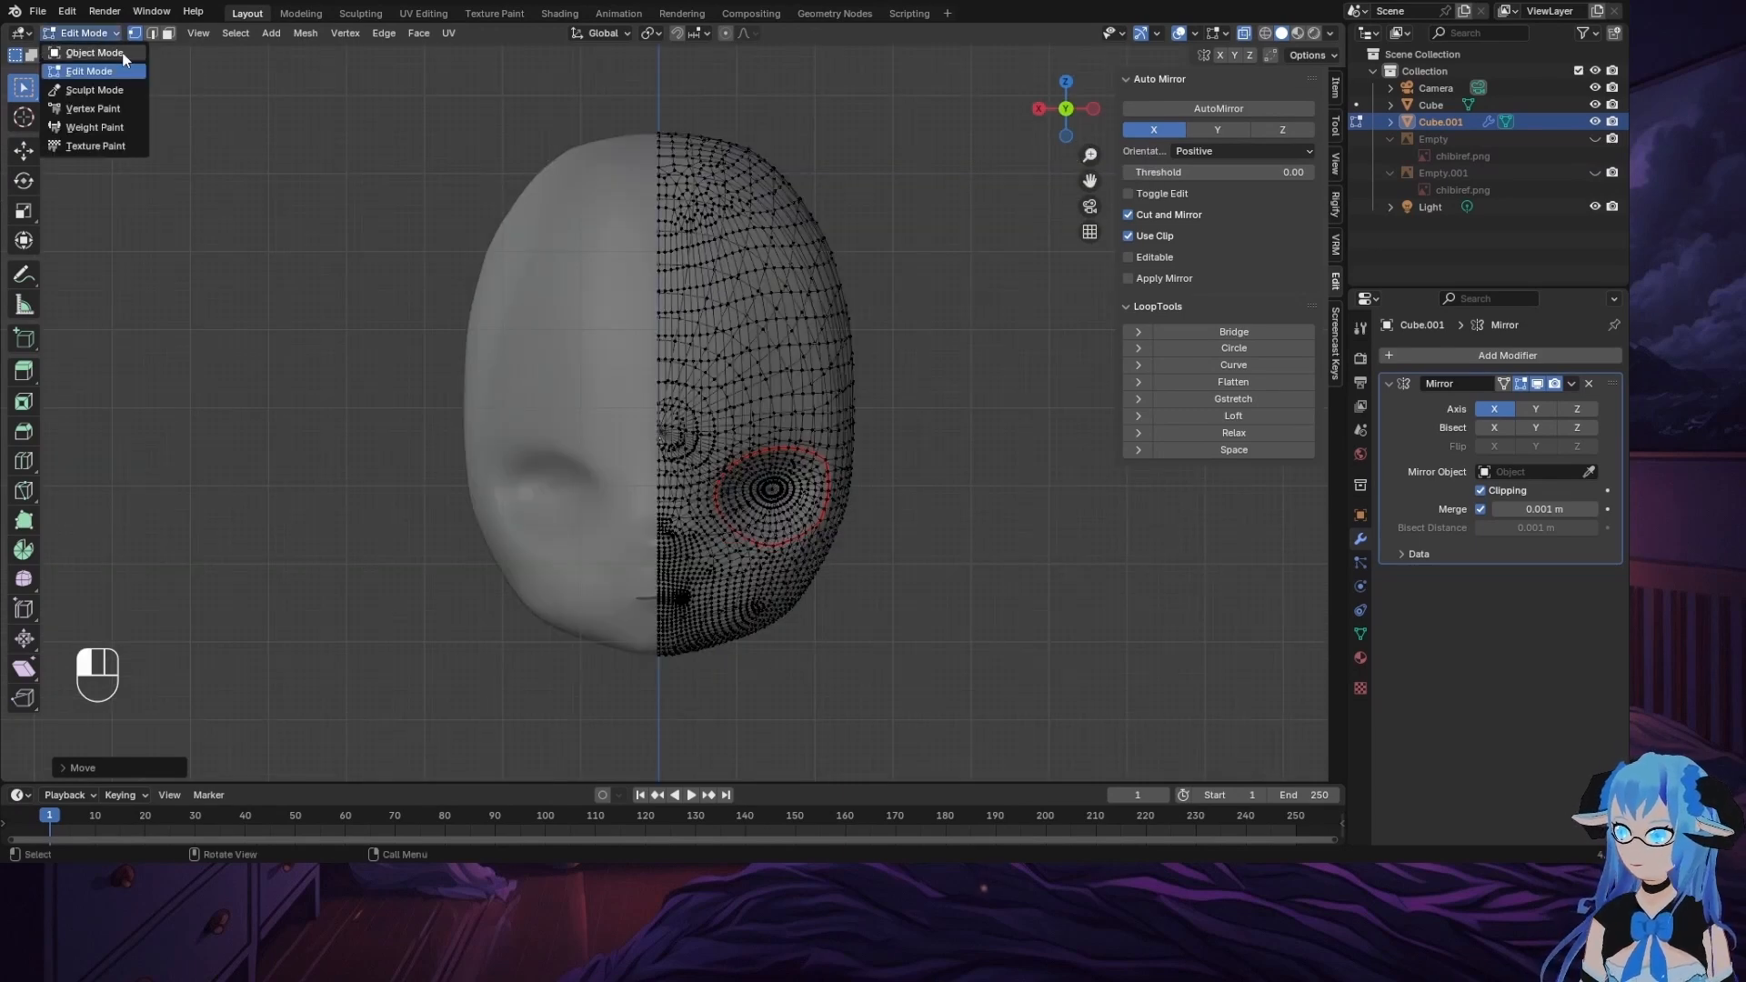
pyautogui.click(80, 49)
pyautogui.moveTo(873, 363); pyautogui.dragTo(607, 335, button='middle')
pyautogui.scroll(6, 801, 473)
pyautogui.moveTo(984, 429); pyautogui.dragTo(411, 510, button='middle')
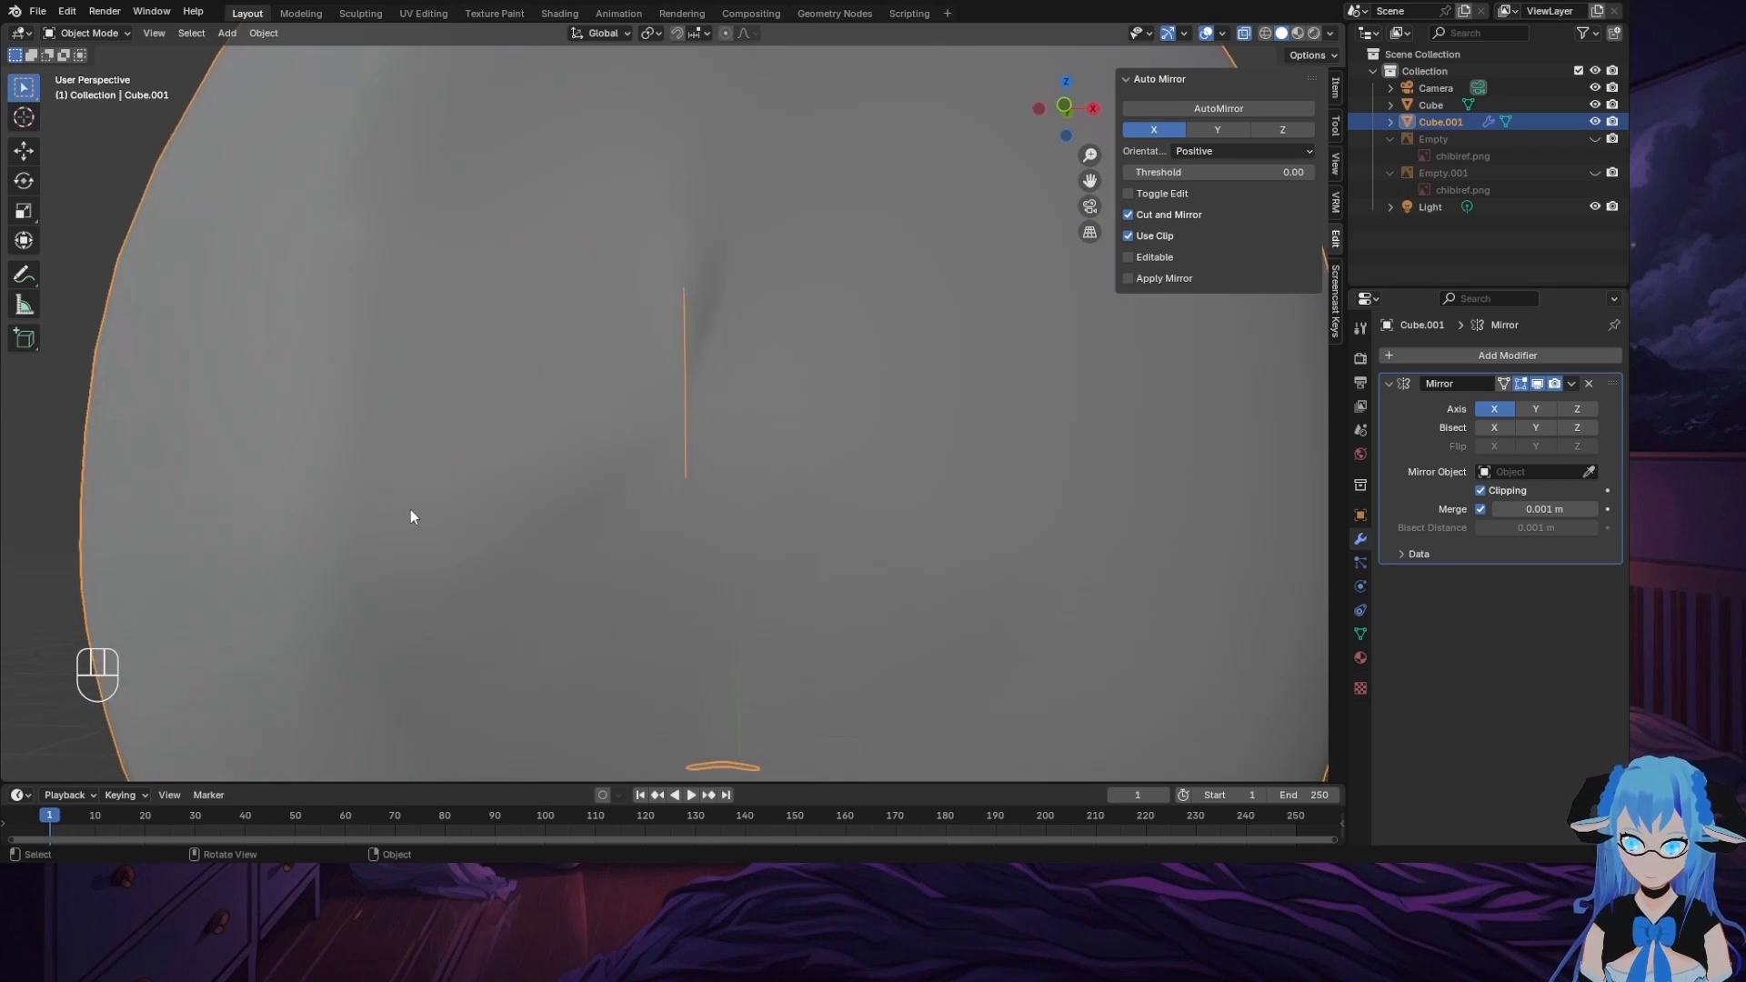
# Step: Return to Edit Mode and reposition the selected seam vertex above the pole in the Right Orthographic view
pyautogui.click(106, 33)
pyautogui.click(123, 70)
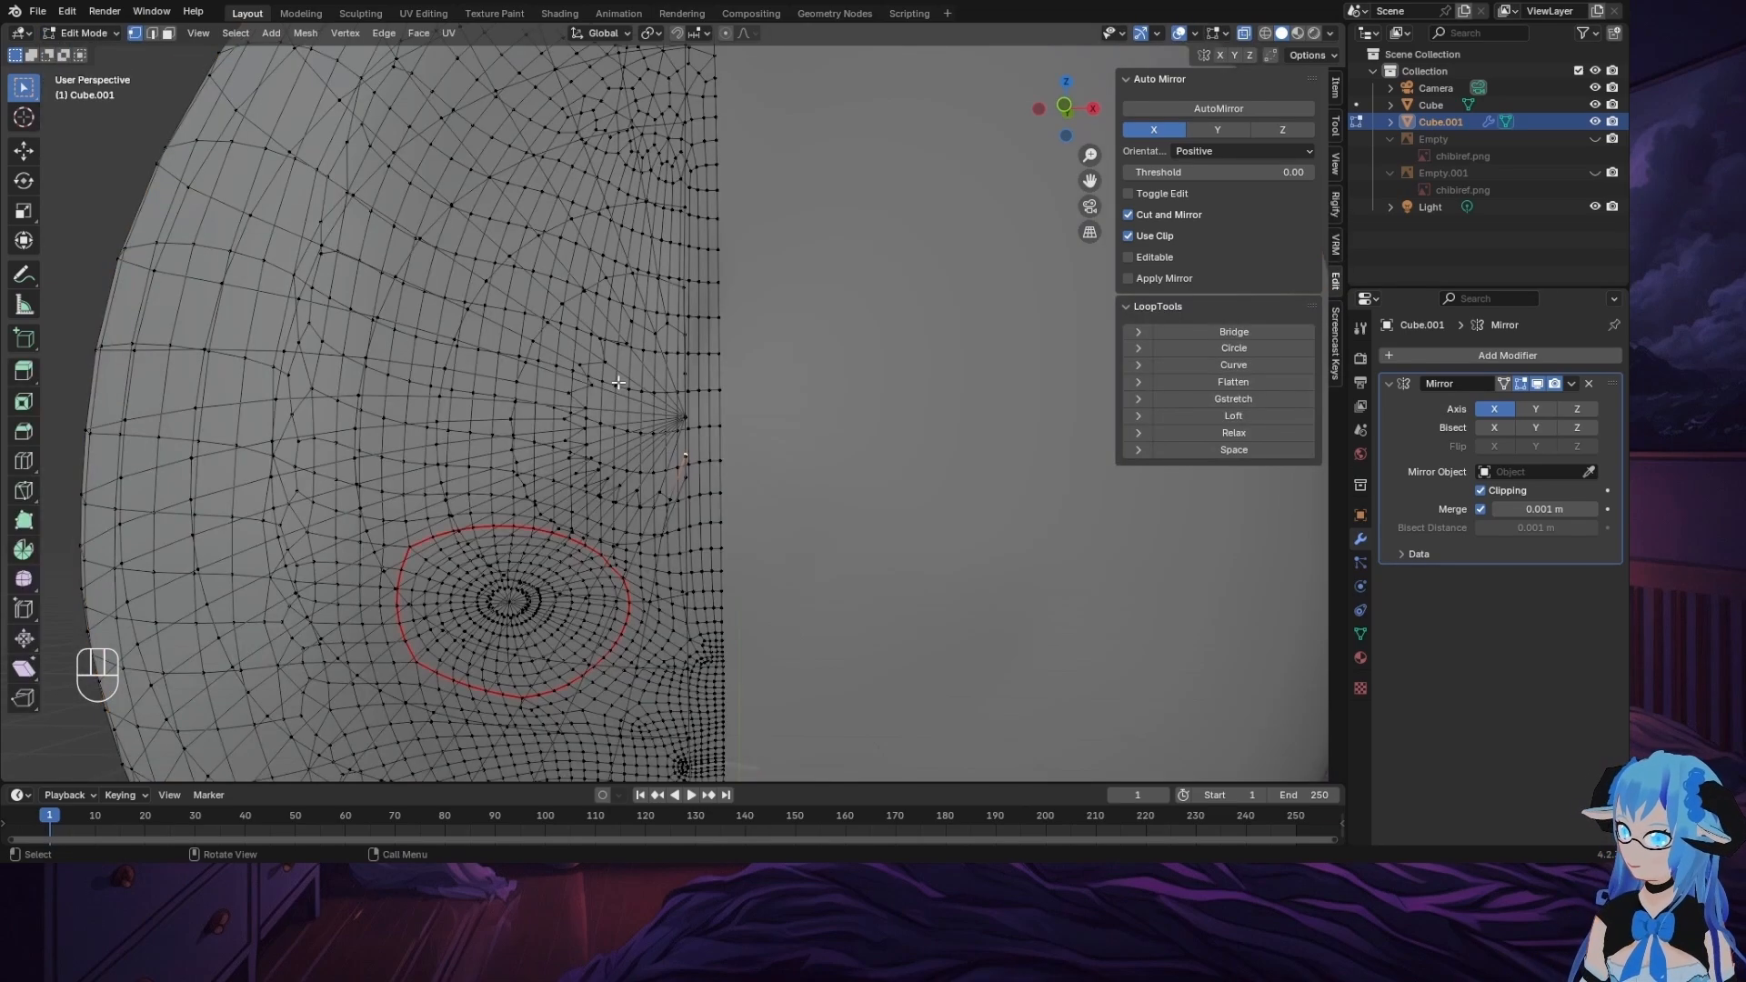
pyautogui.moveTo(947, 539); pyautogui.dragTo(291, 398, button='middle')
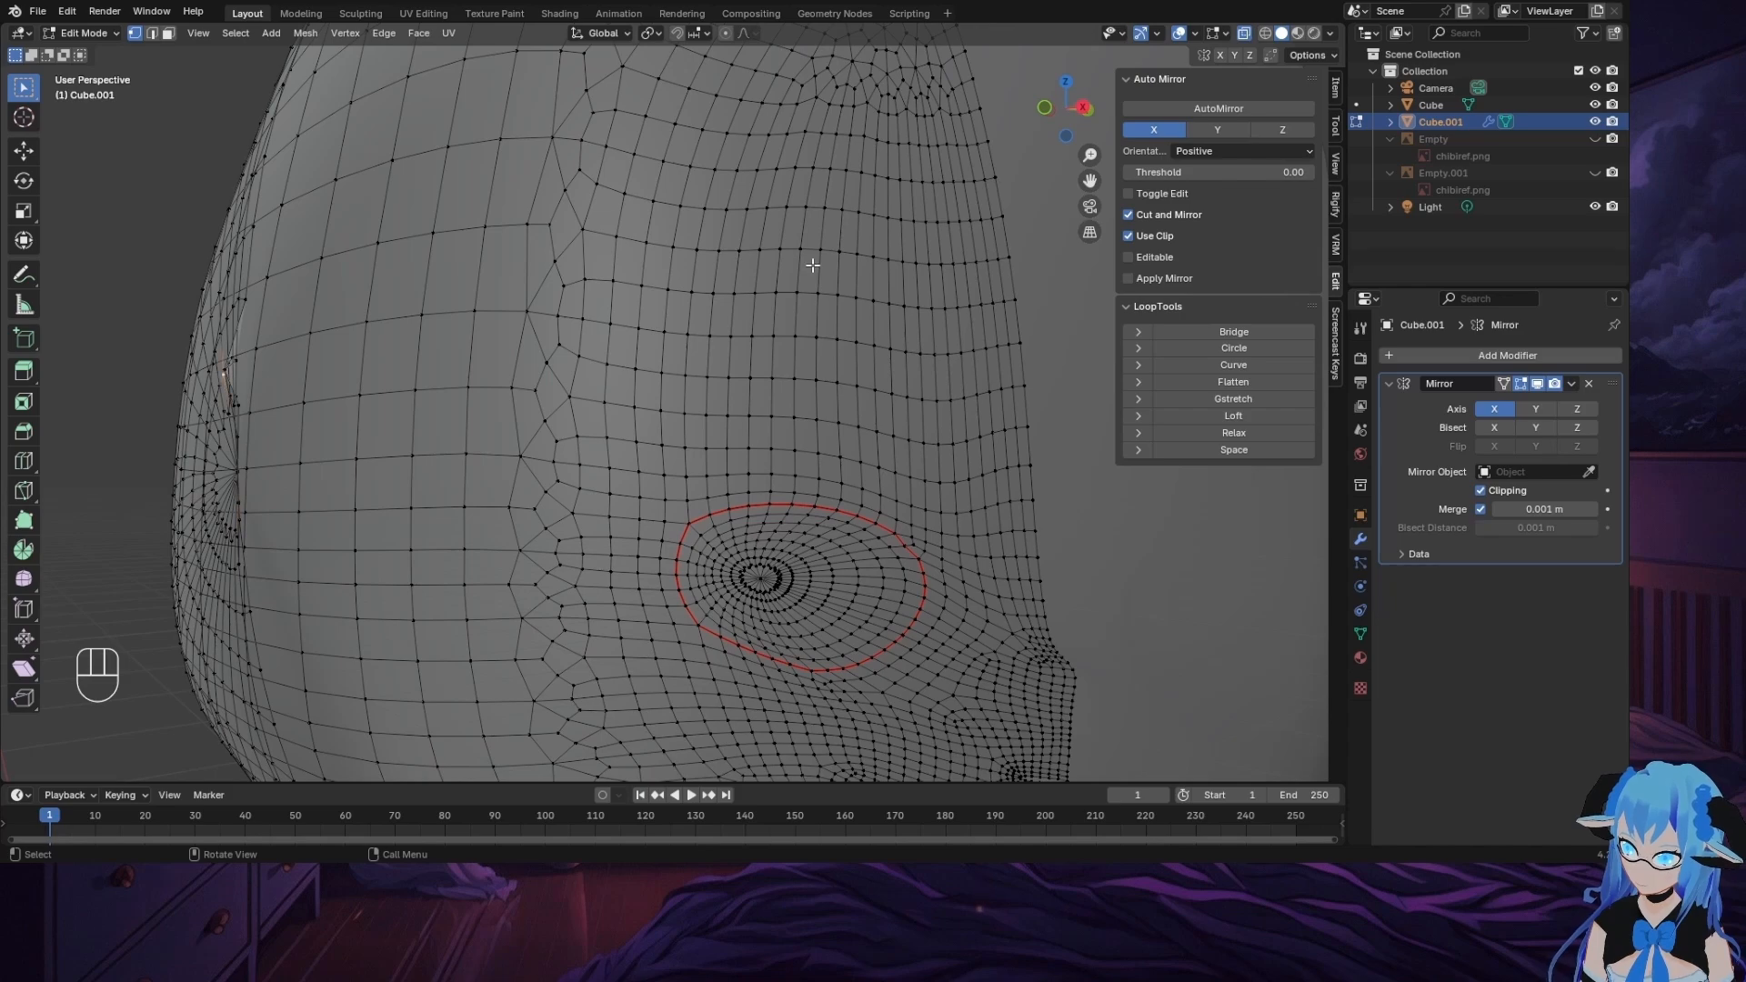
pyautogui.moveTo(284, 492); pyautogui.dragTo(429, 423, button='middle')
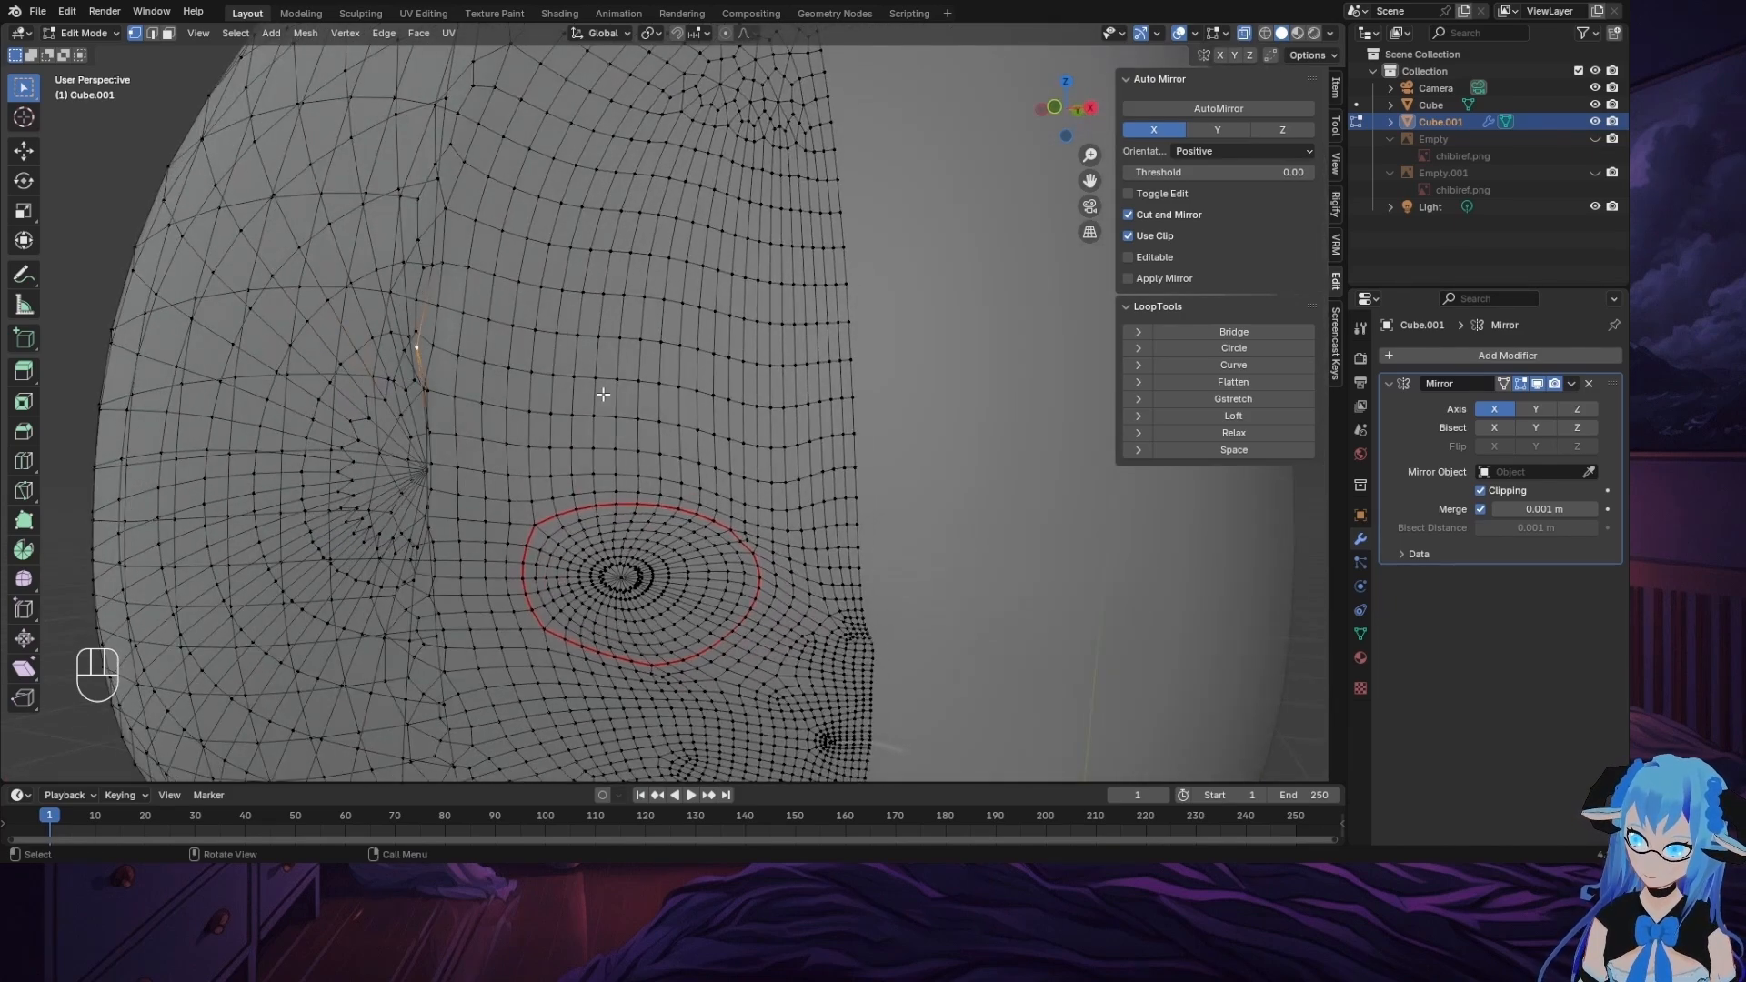
pyautogui.click(1089, 108)
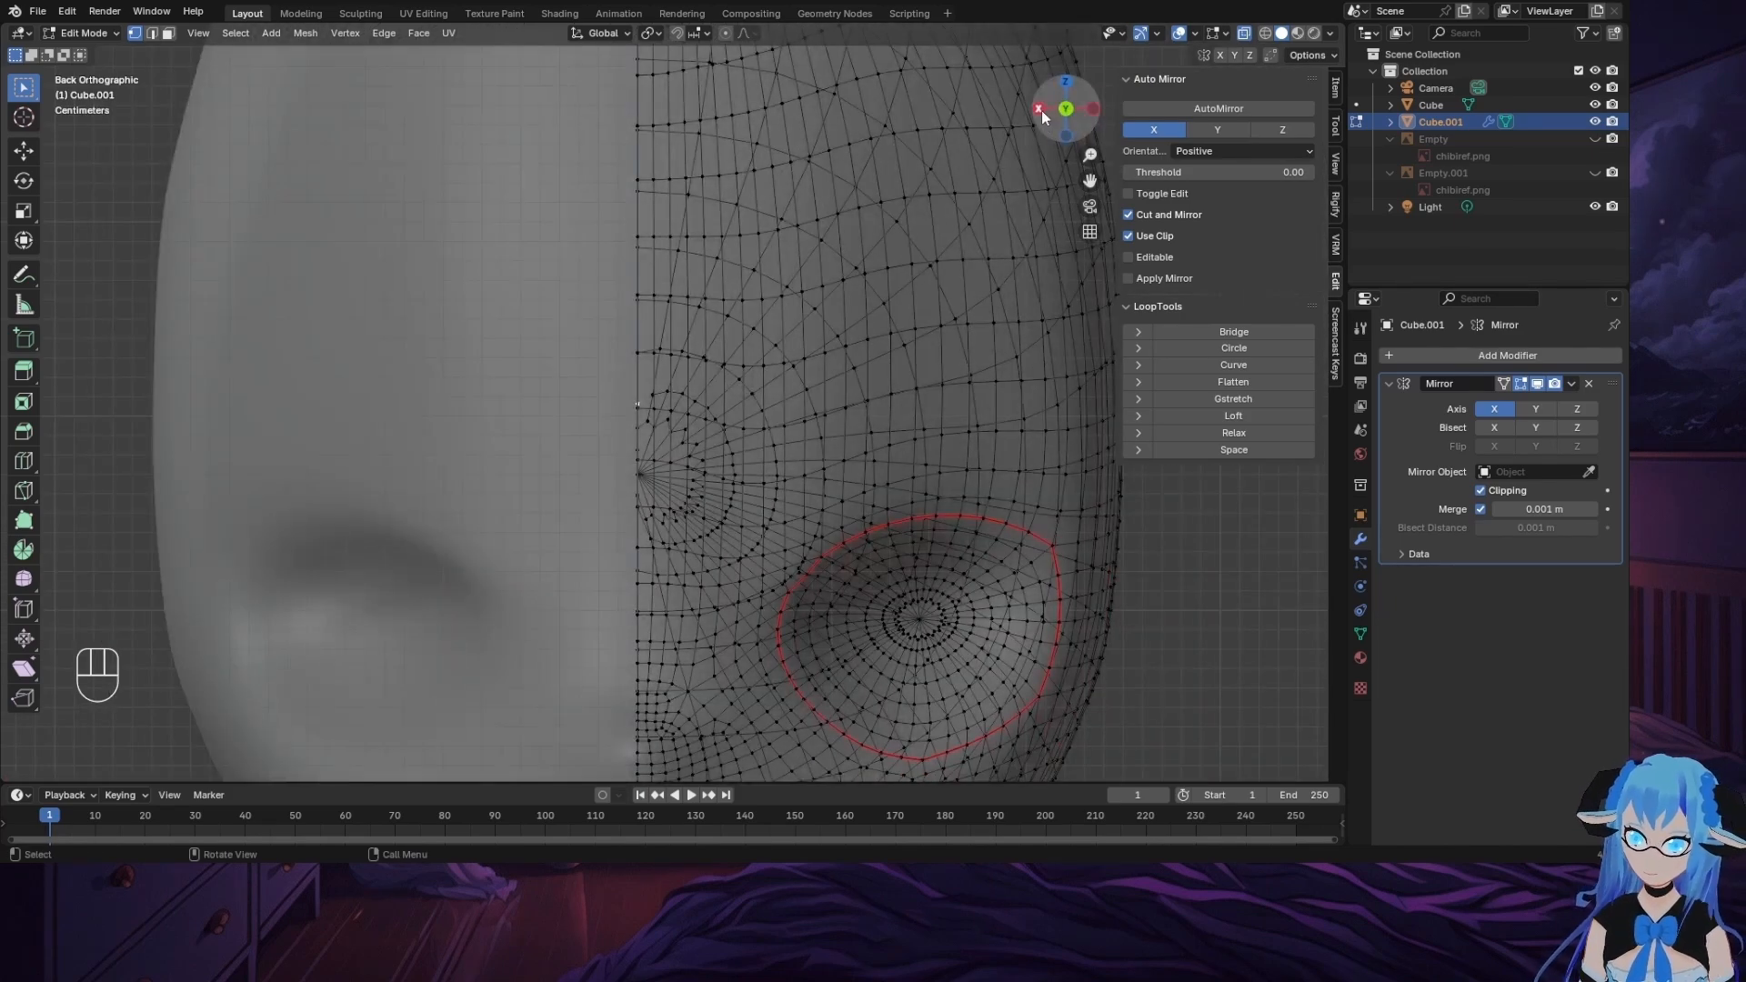
pyautogui.press('g')
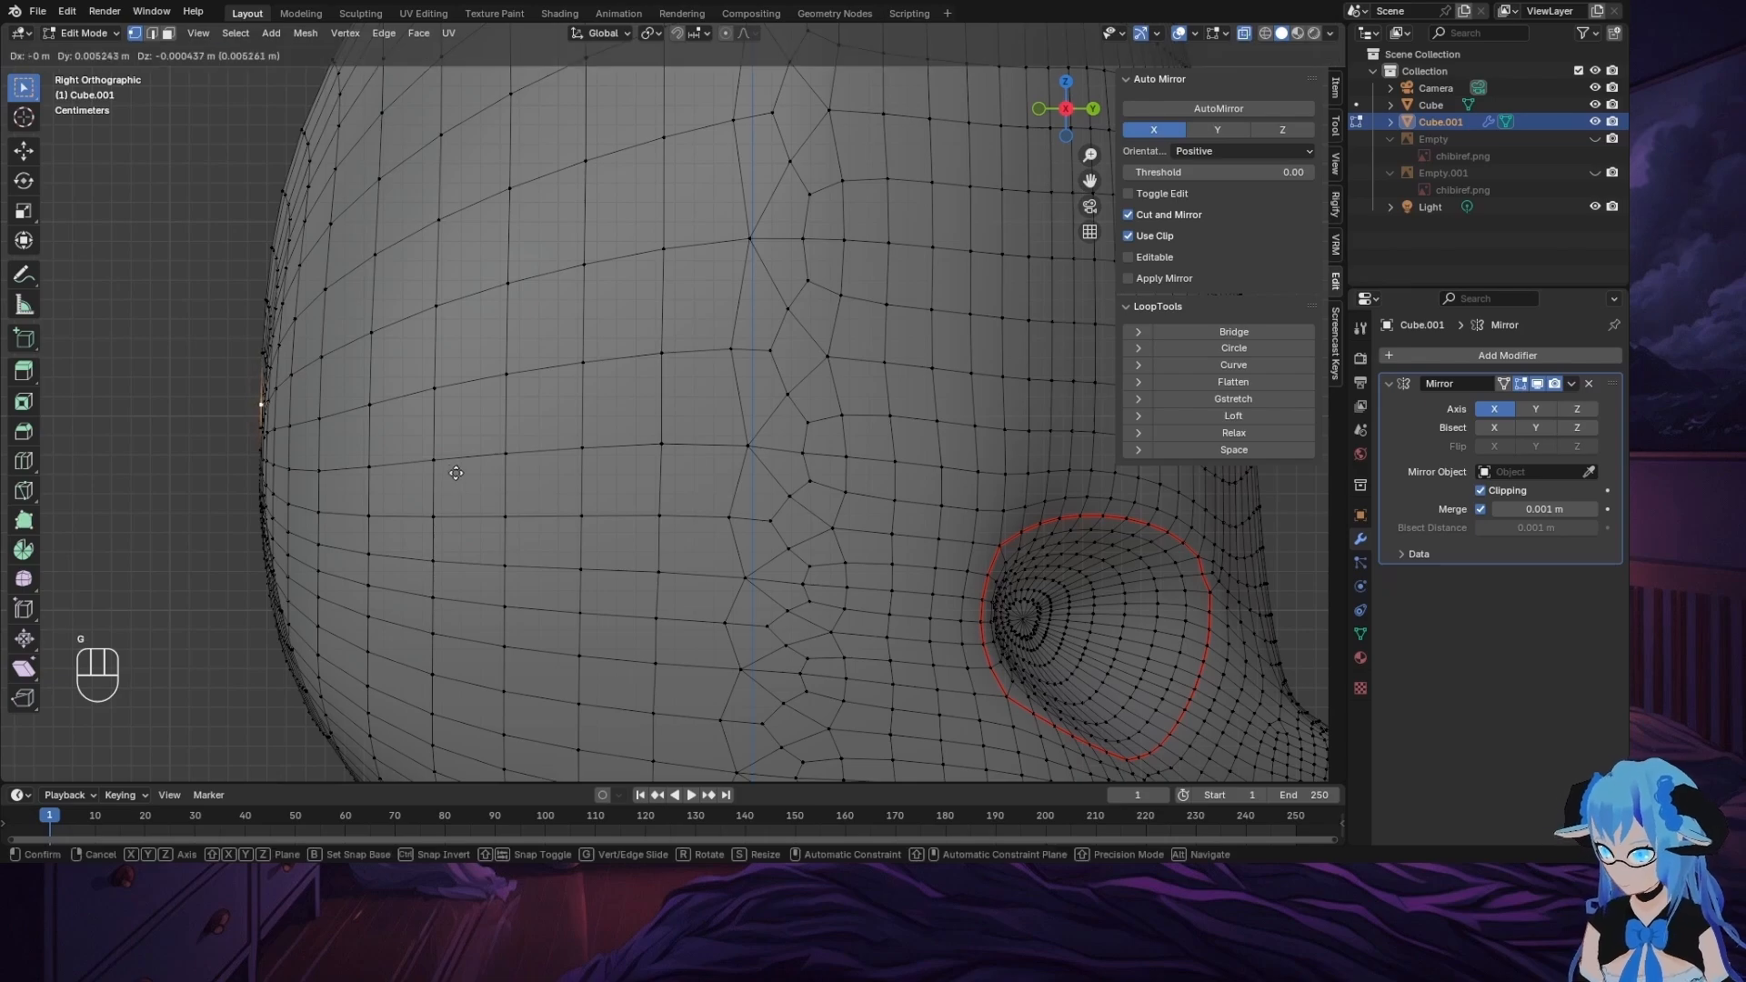
pyautogui.click(416, 495)
# Step: Move the seam vertex just above the pole along the centre line and delete the stray vertex there
pyautogui.moveTo(417, 494); pyautogui.dragTo(767, 359, button='middle')
pyautogui.press('g')
pyautogui.click(674, 459)
pyautogui.press('g')
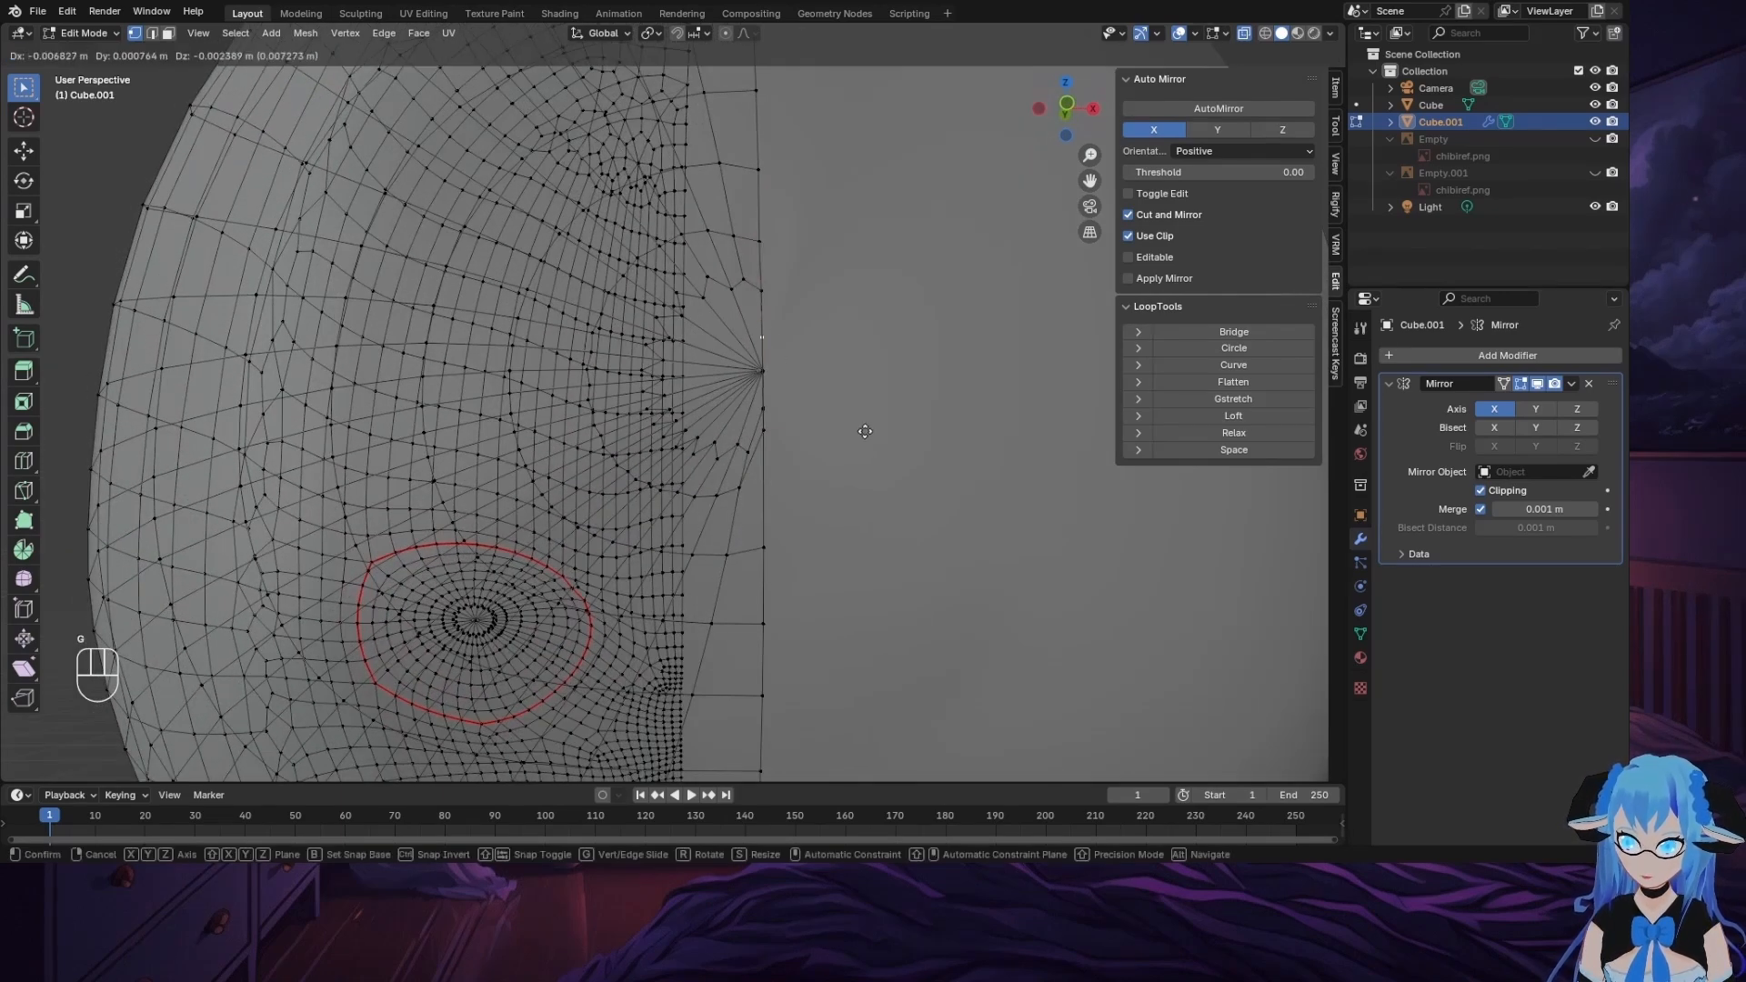
pyautogui.click(832, 414)
pyautogui.rightClick(823, 421)
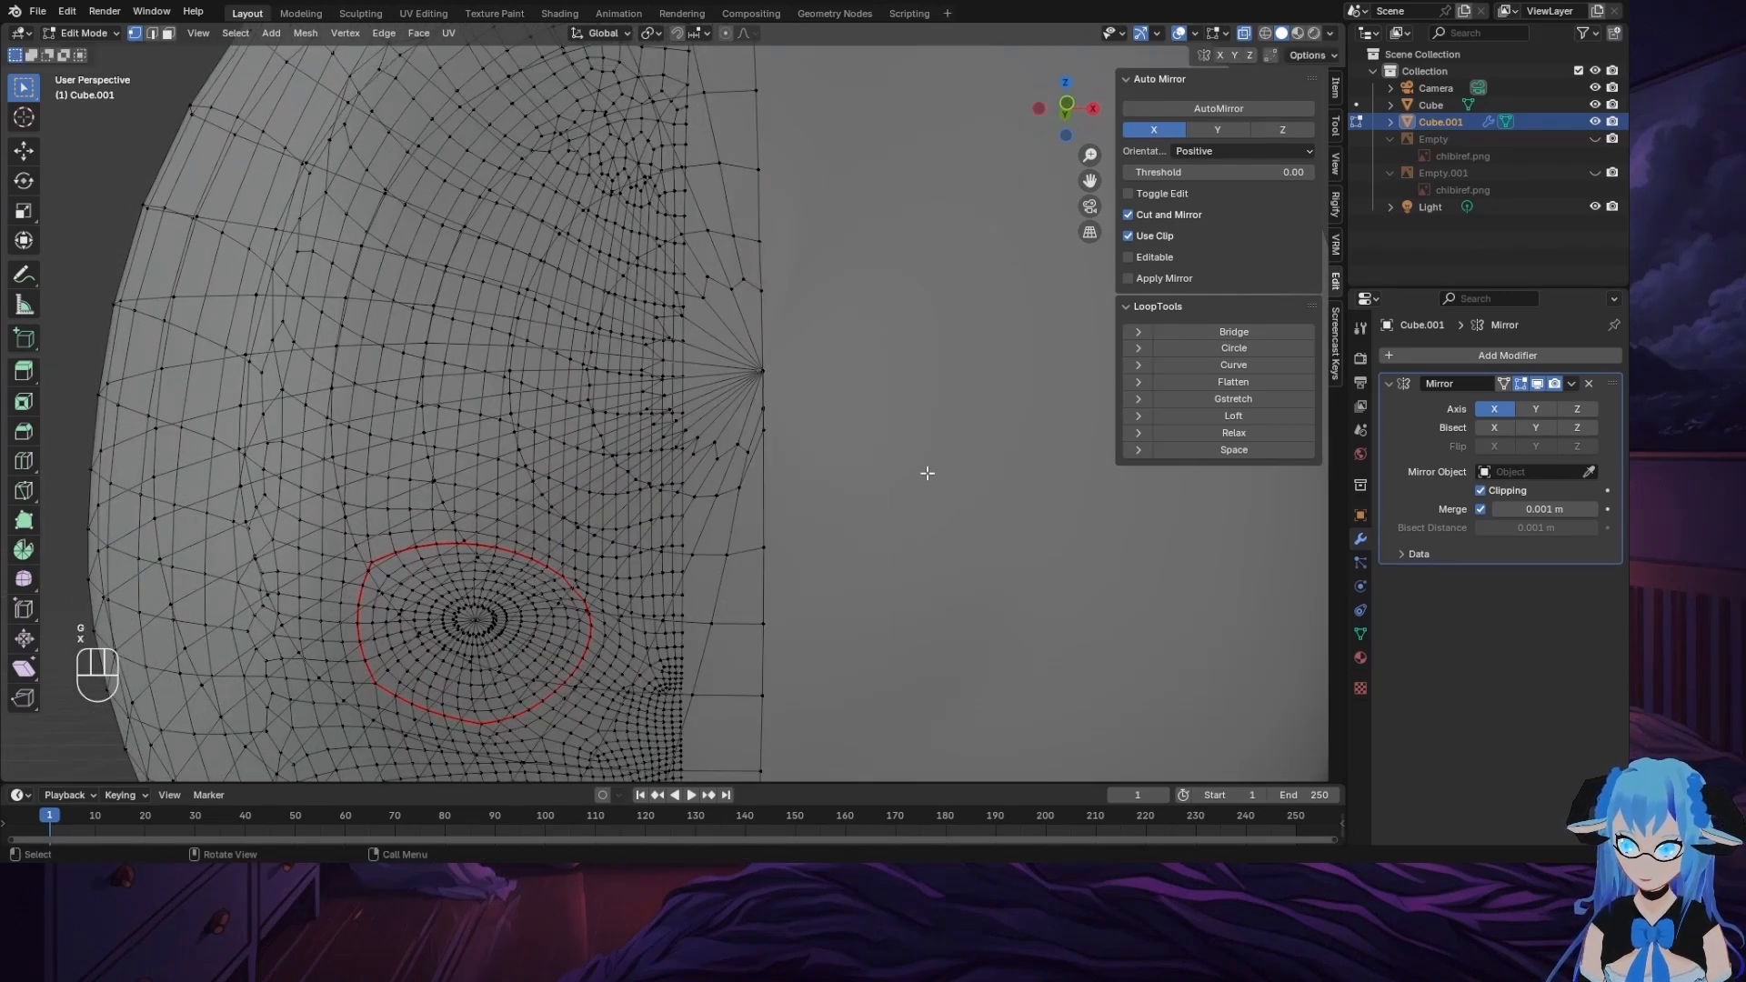
# Step: Move the seam vertex below the pole down along the centre line and delete the loose vertex beside it
pyautogui.moveTo(924, 472); pyautogui.dragTo(954, 409, button='middle')
pyautogui.moveTo(702, 461); pyautogui.dragTo(724, 458, button='middle')
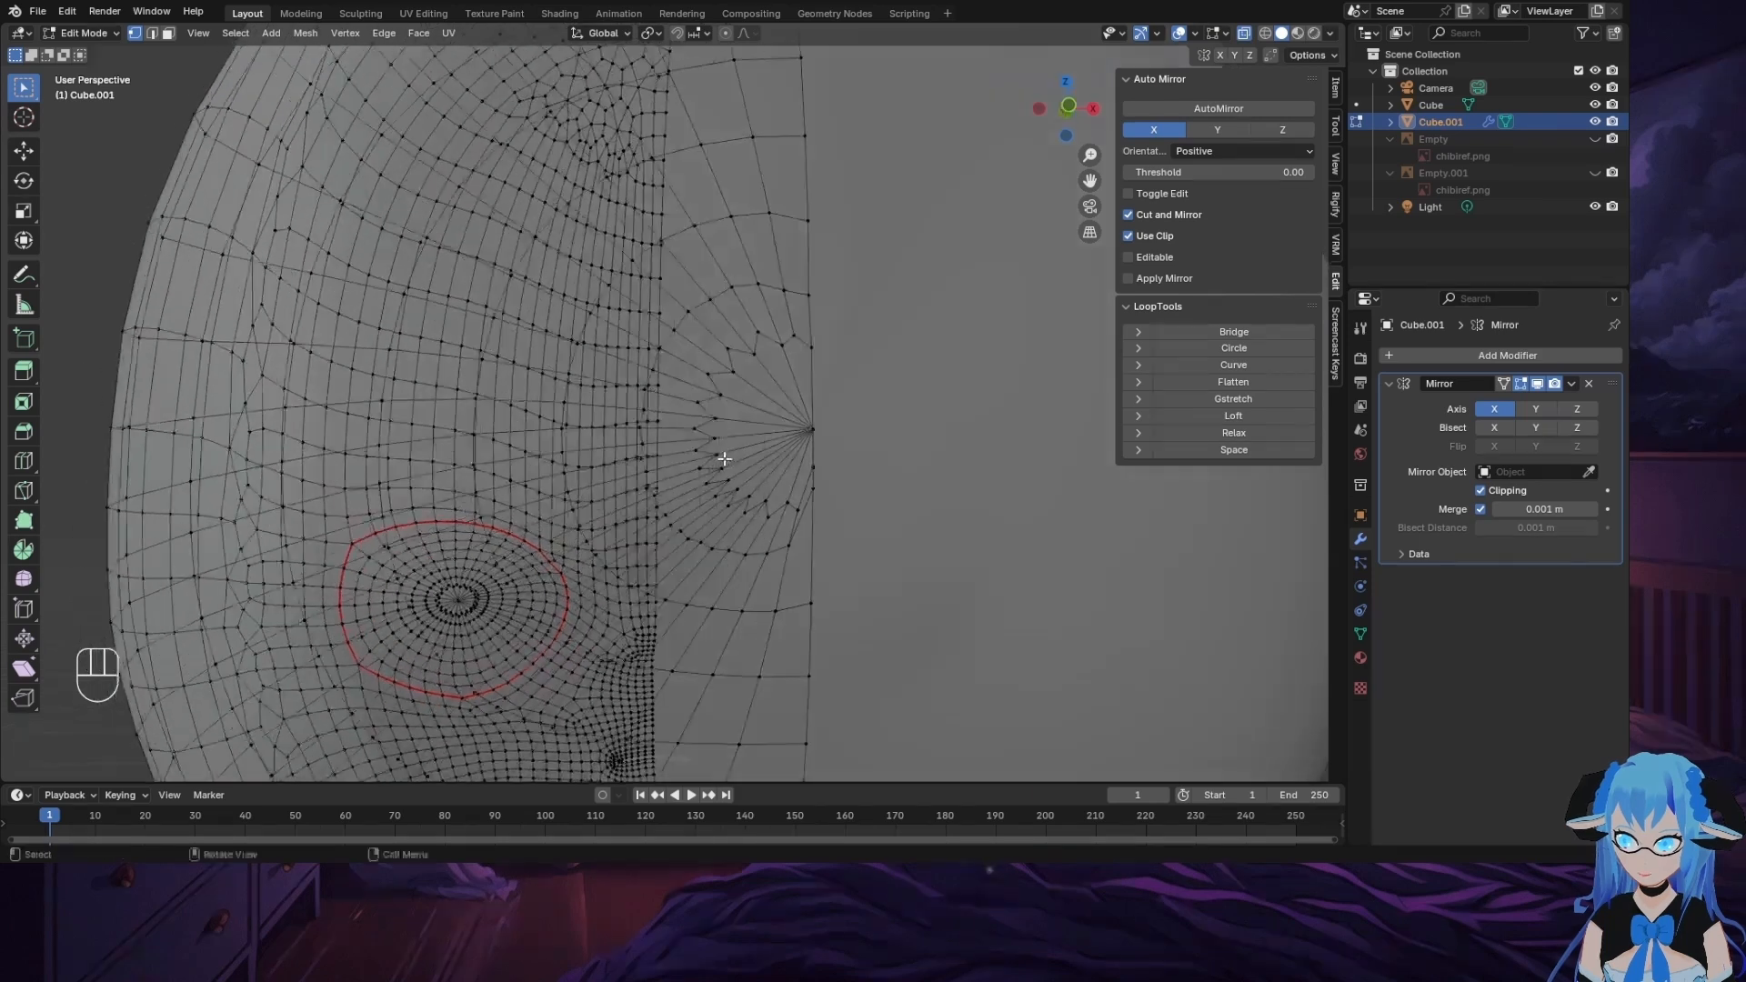
pyautogui.press('g')
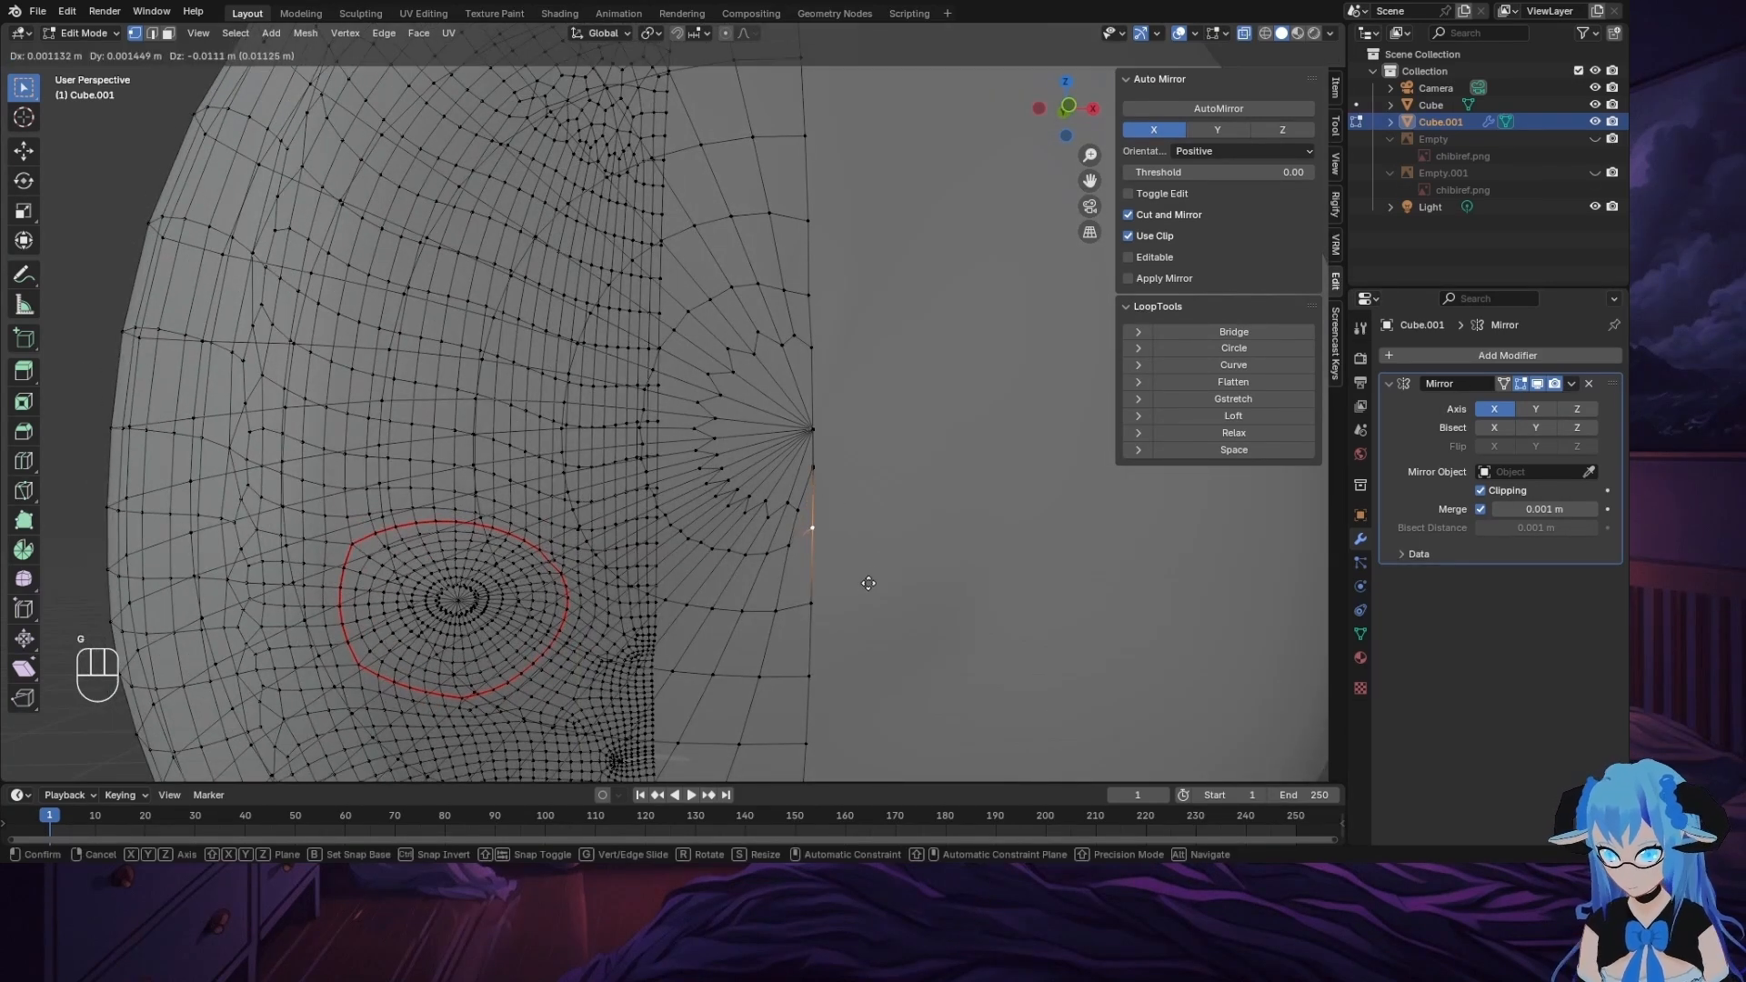
pyautogui.click(868, 586)
pyautogui.press('g')
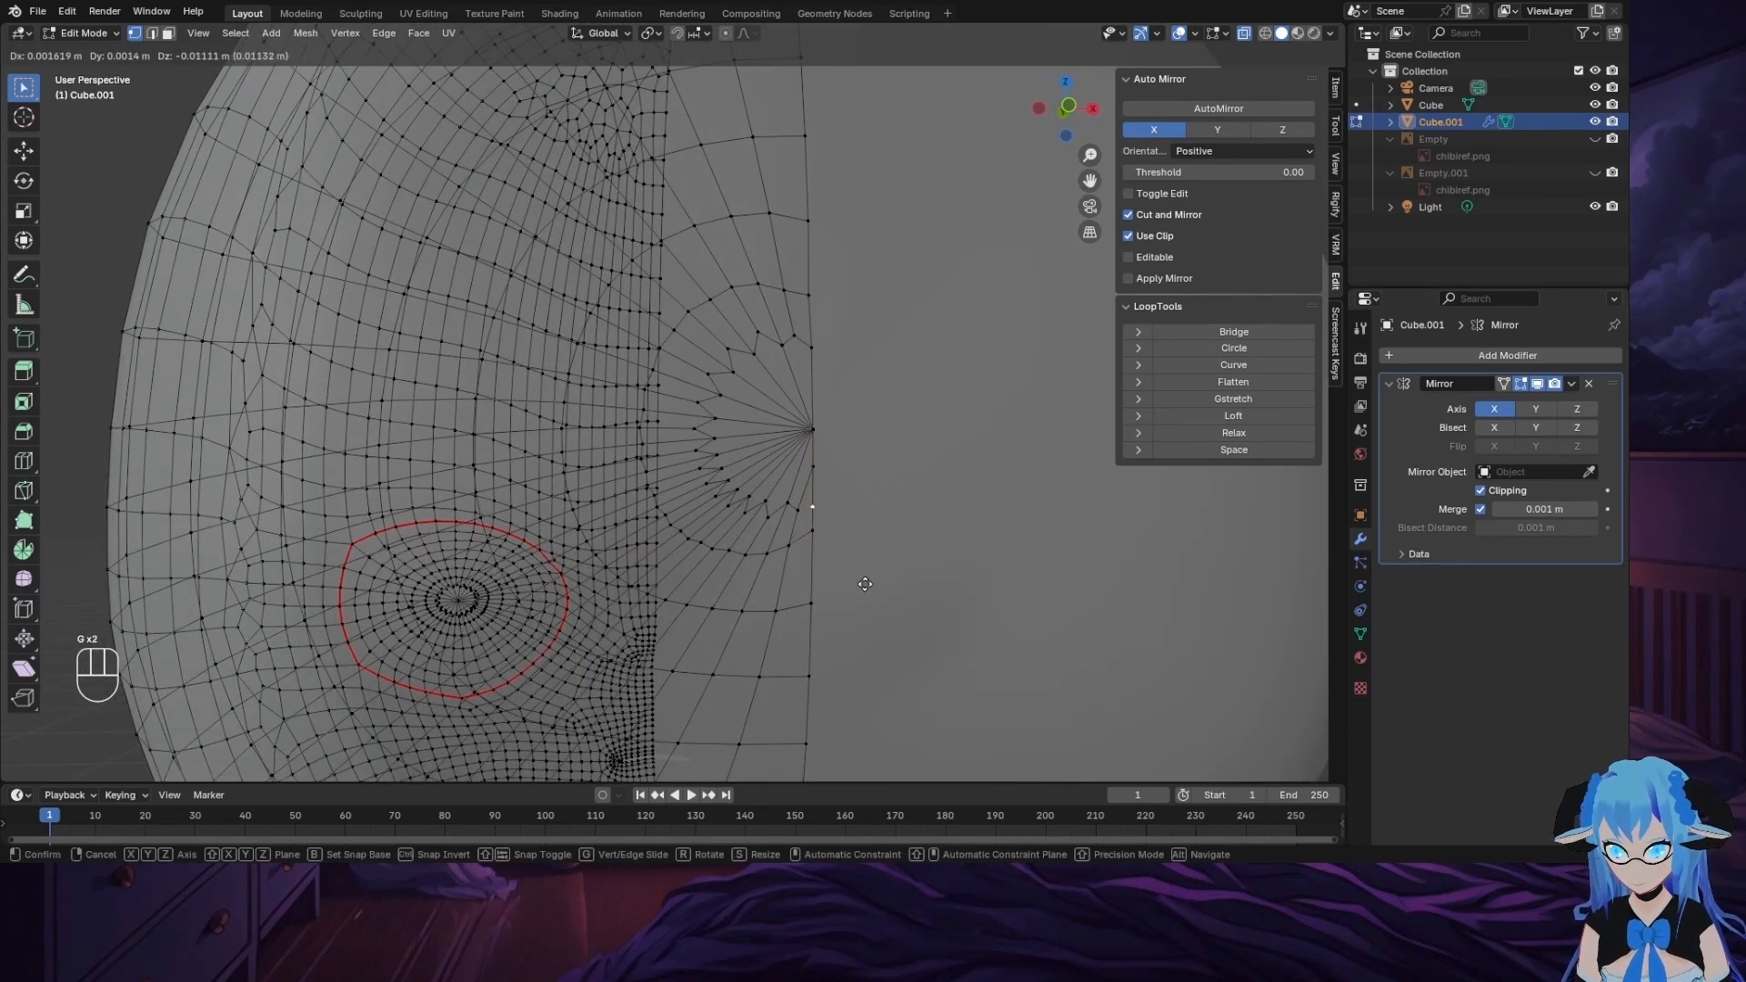
pyautogui.click(865, 573)
pyautogui.press('x')
pyautogui.click(853, 567)
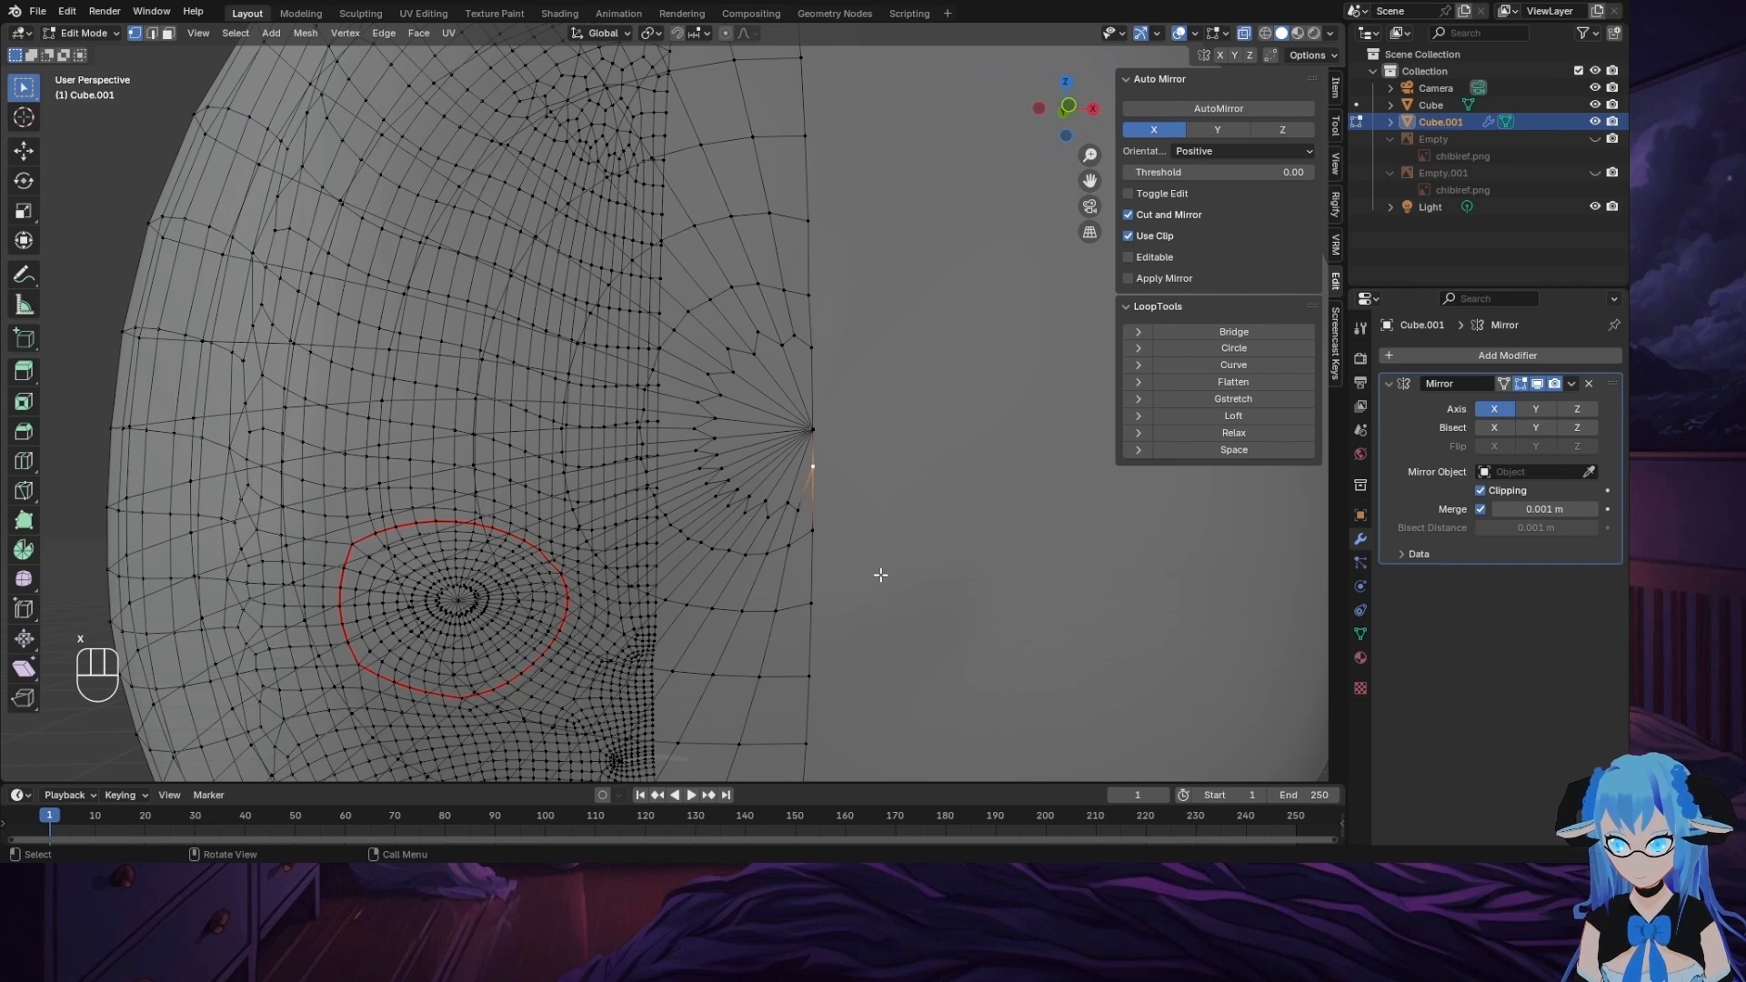
# Step: Try to fill the seam from the selected vertex just below the pole
pyautogui.press('f')
pyautogui.hotkey('ctrl', 'z')
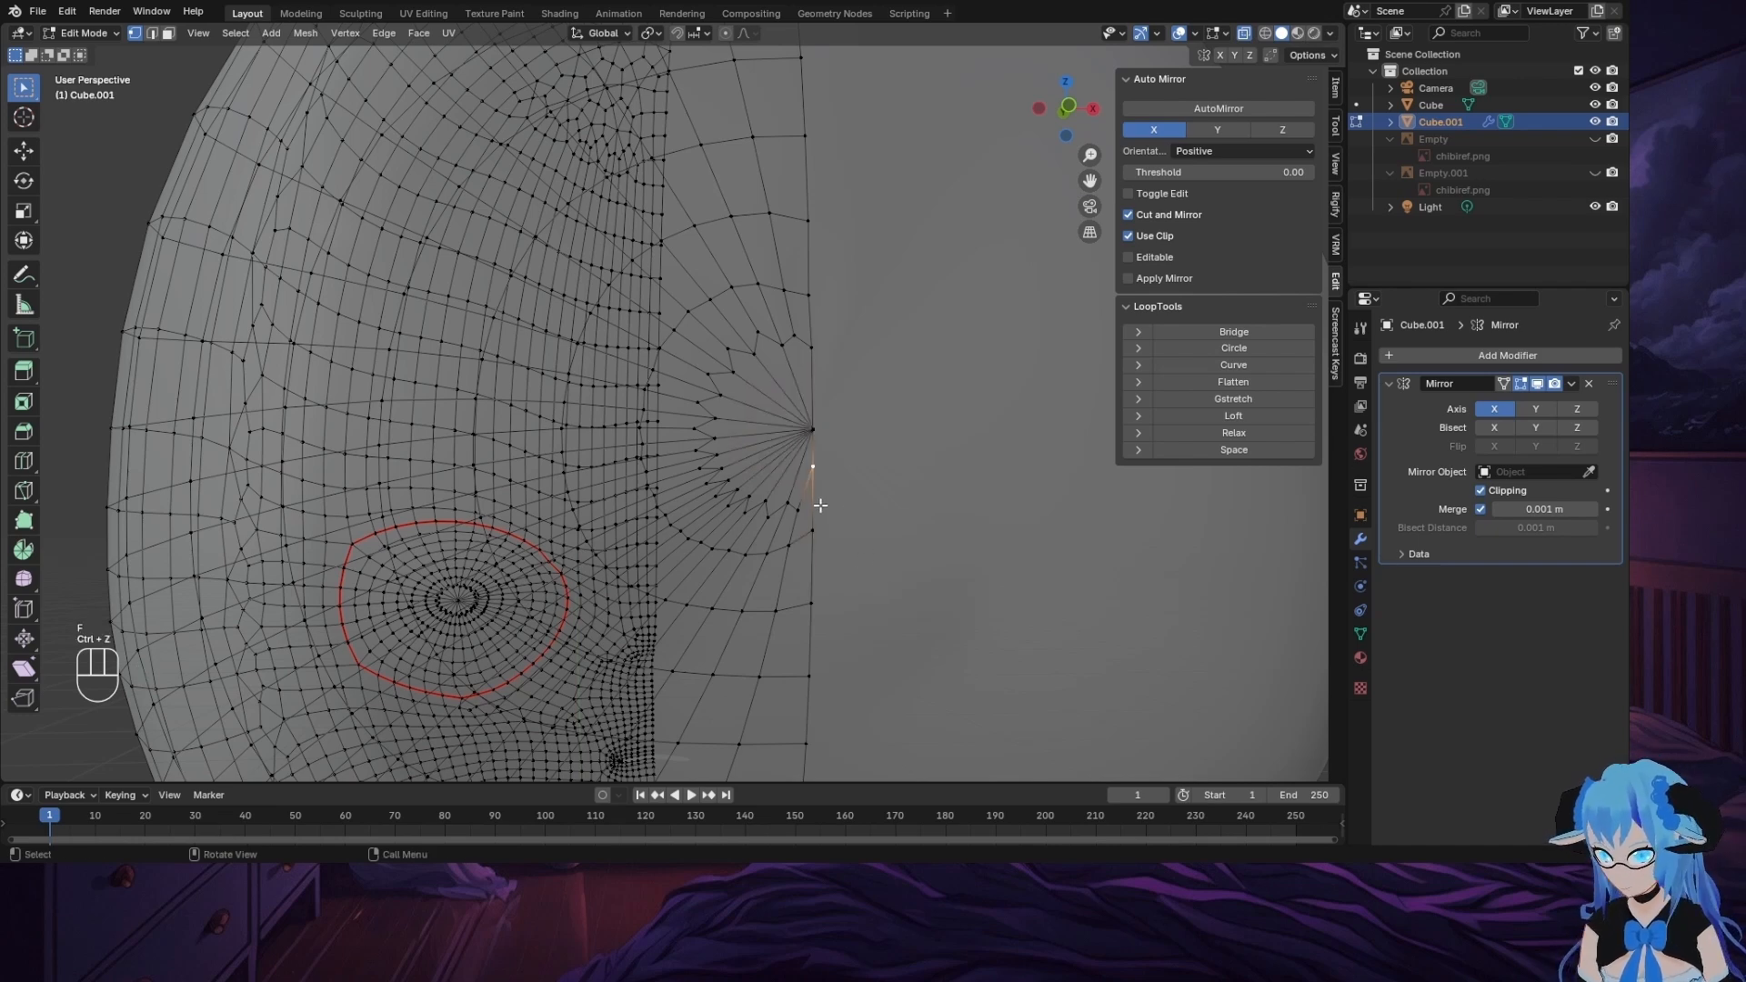
pyautogui.press('f')
pyautogui.hotkey('ctrl', 'z')
# Step: Move the seam vertex just below the pole down the centre line, and shift the pole vertex to expose what lies beneath it
pyautogui.press('g')
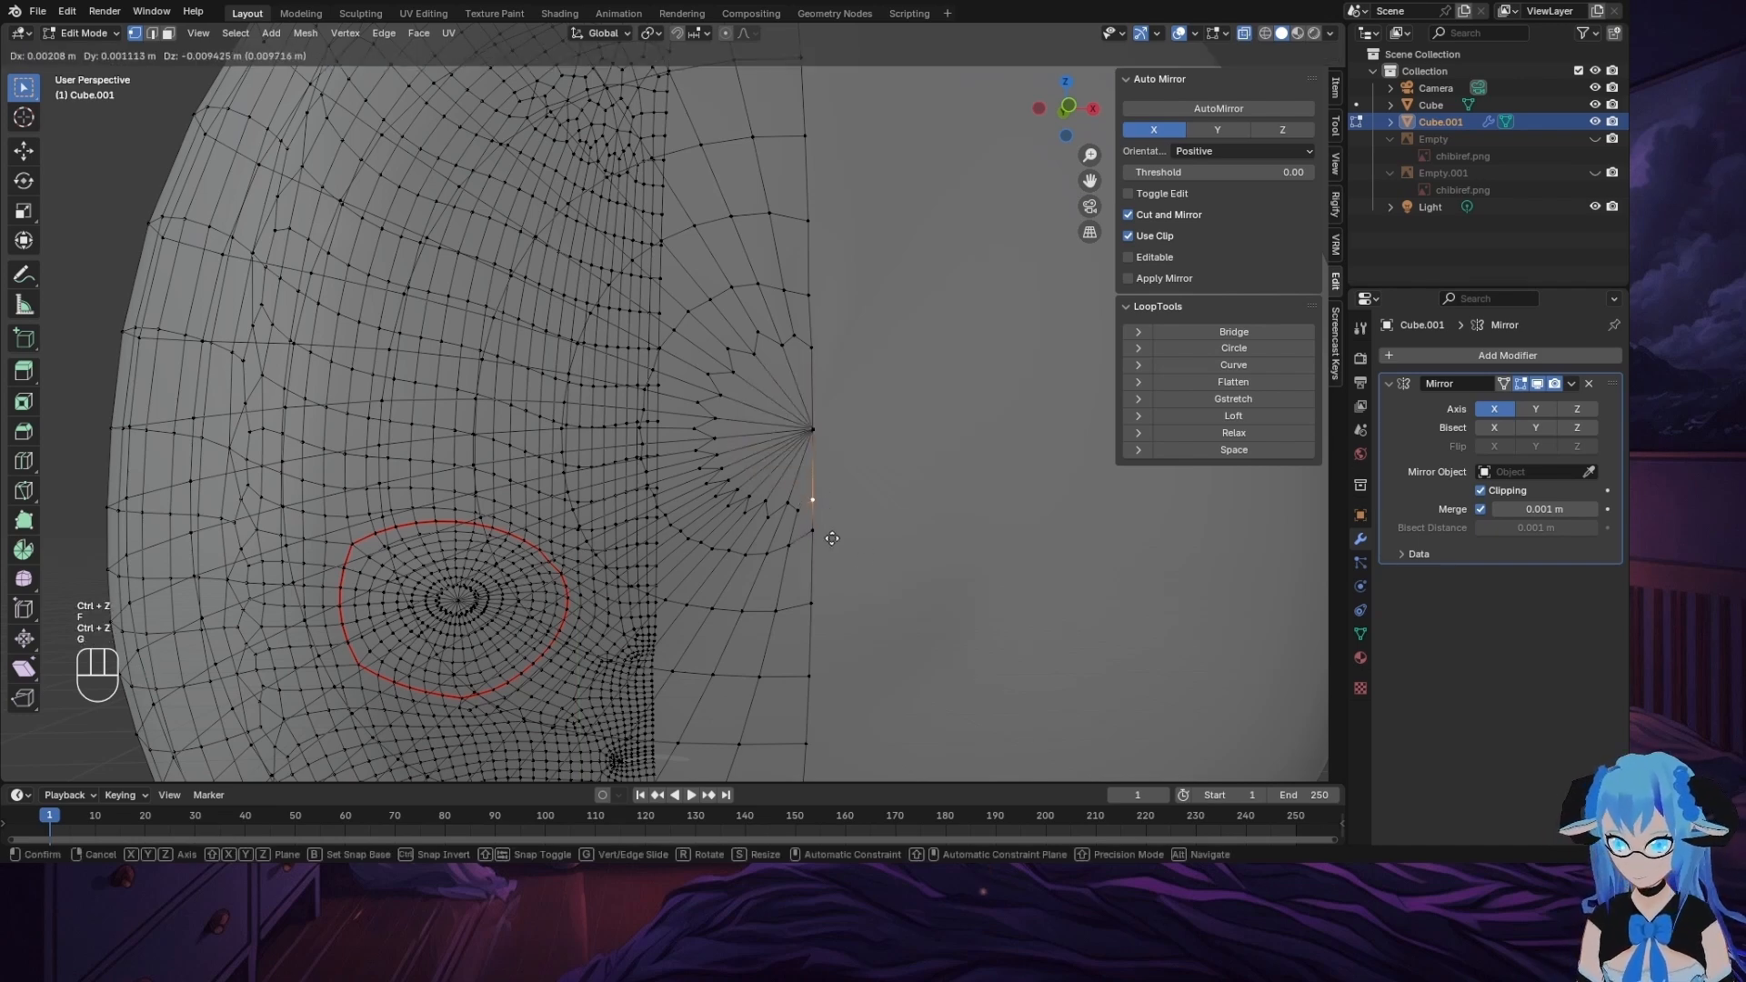
pyautogui.click(832, 538)
pyautogui.moveTo(942, 483); pyautogui.dragTo(901, 480, button='middle')
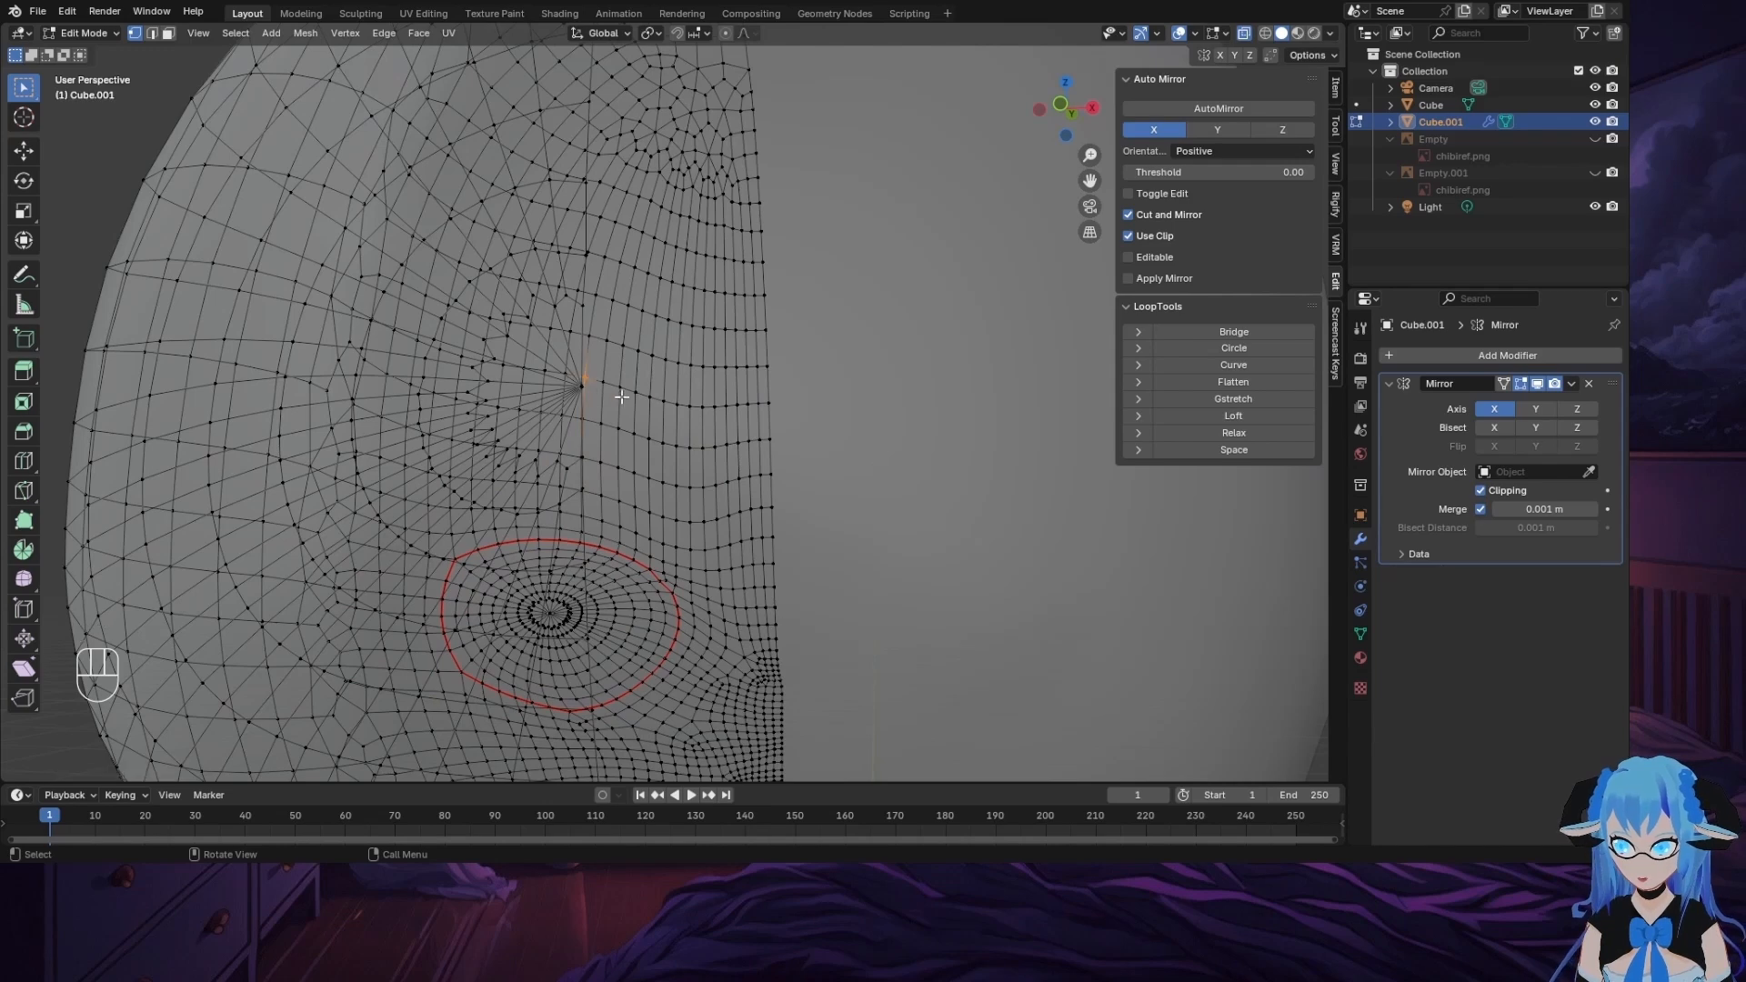
pyautogui.moveTo(621, 396); pyautogui.dragTo(779, 409, button='middle')
pyautogui.click(831, 462)
pyautogui.press('g')
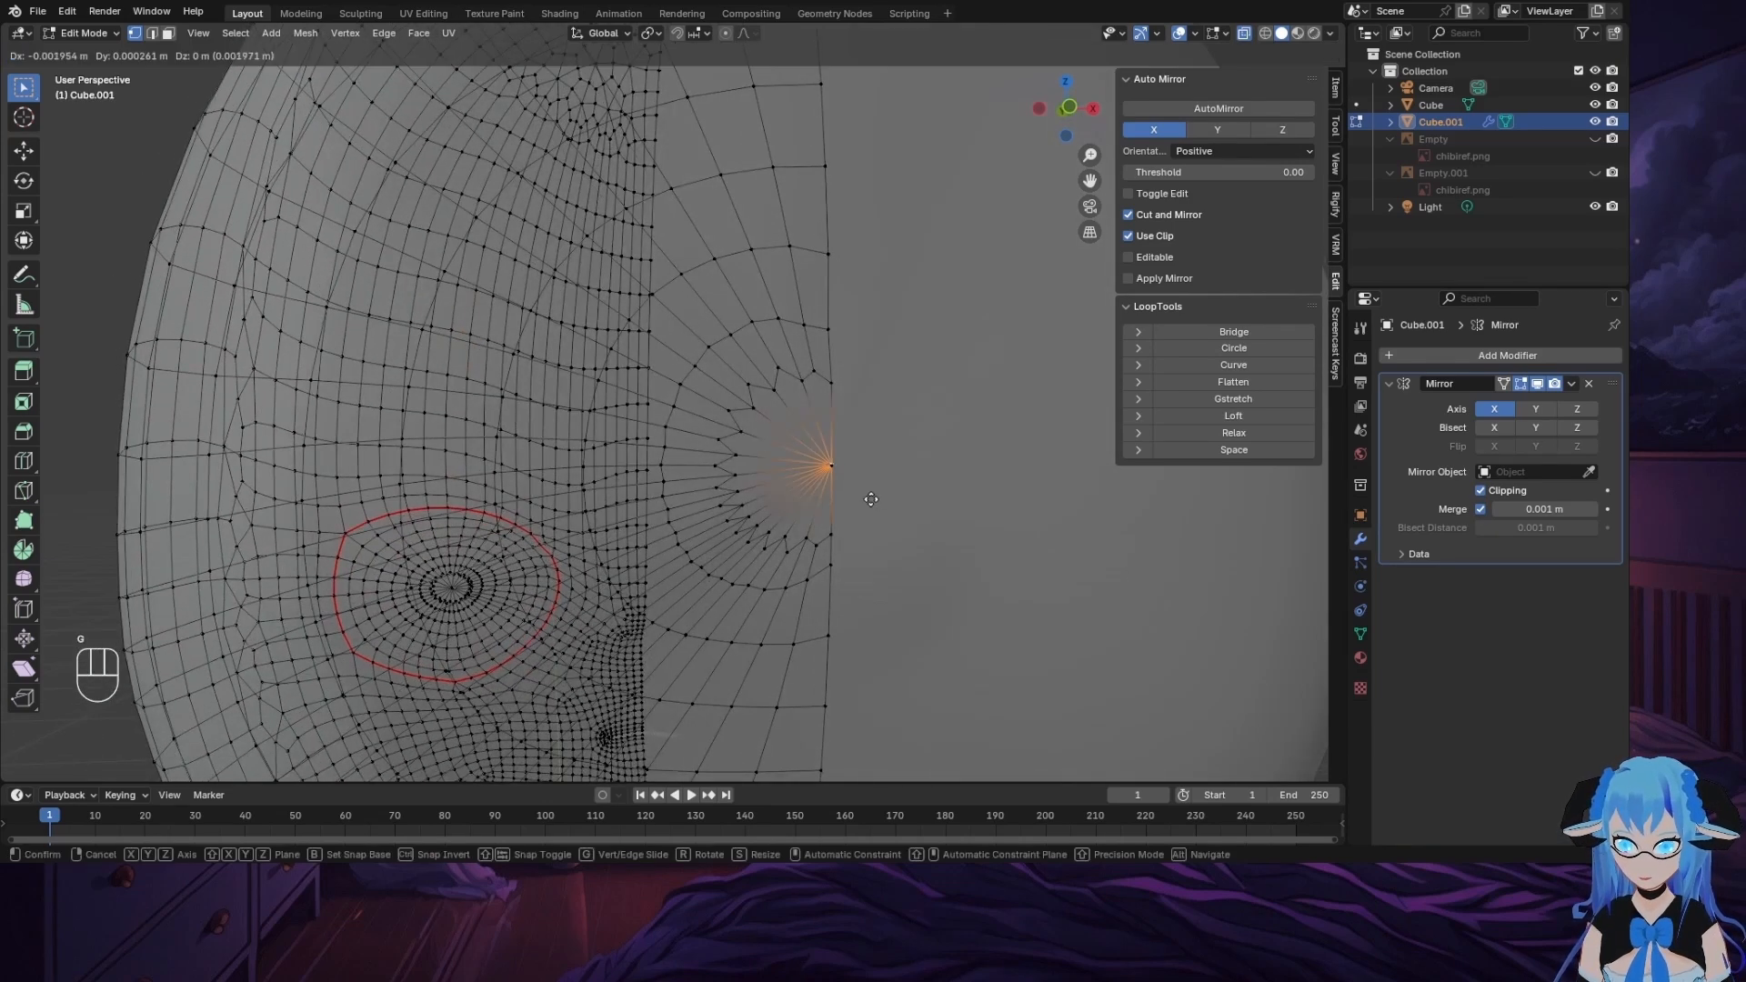
pyautogui.click(879, 484)
# Step: Delete the loose vertex hidden at the pole and move the pole vertex slightly down against the centre line
pyautogui.click(835, 467)
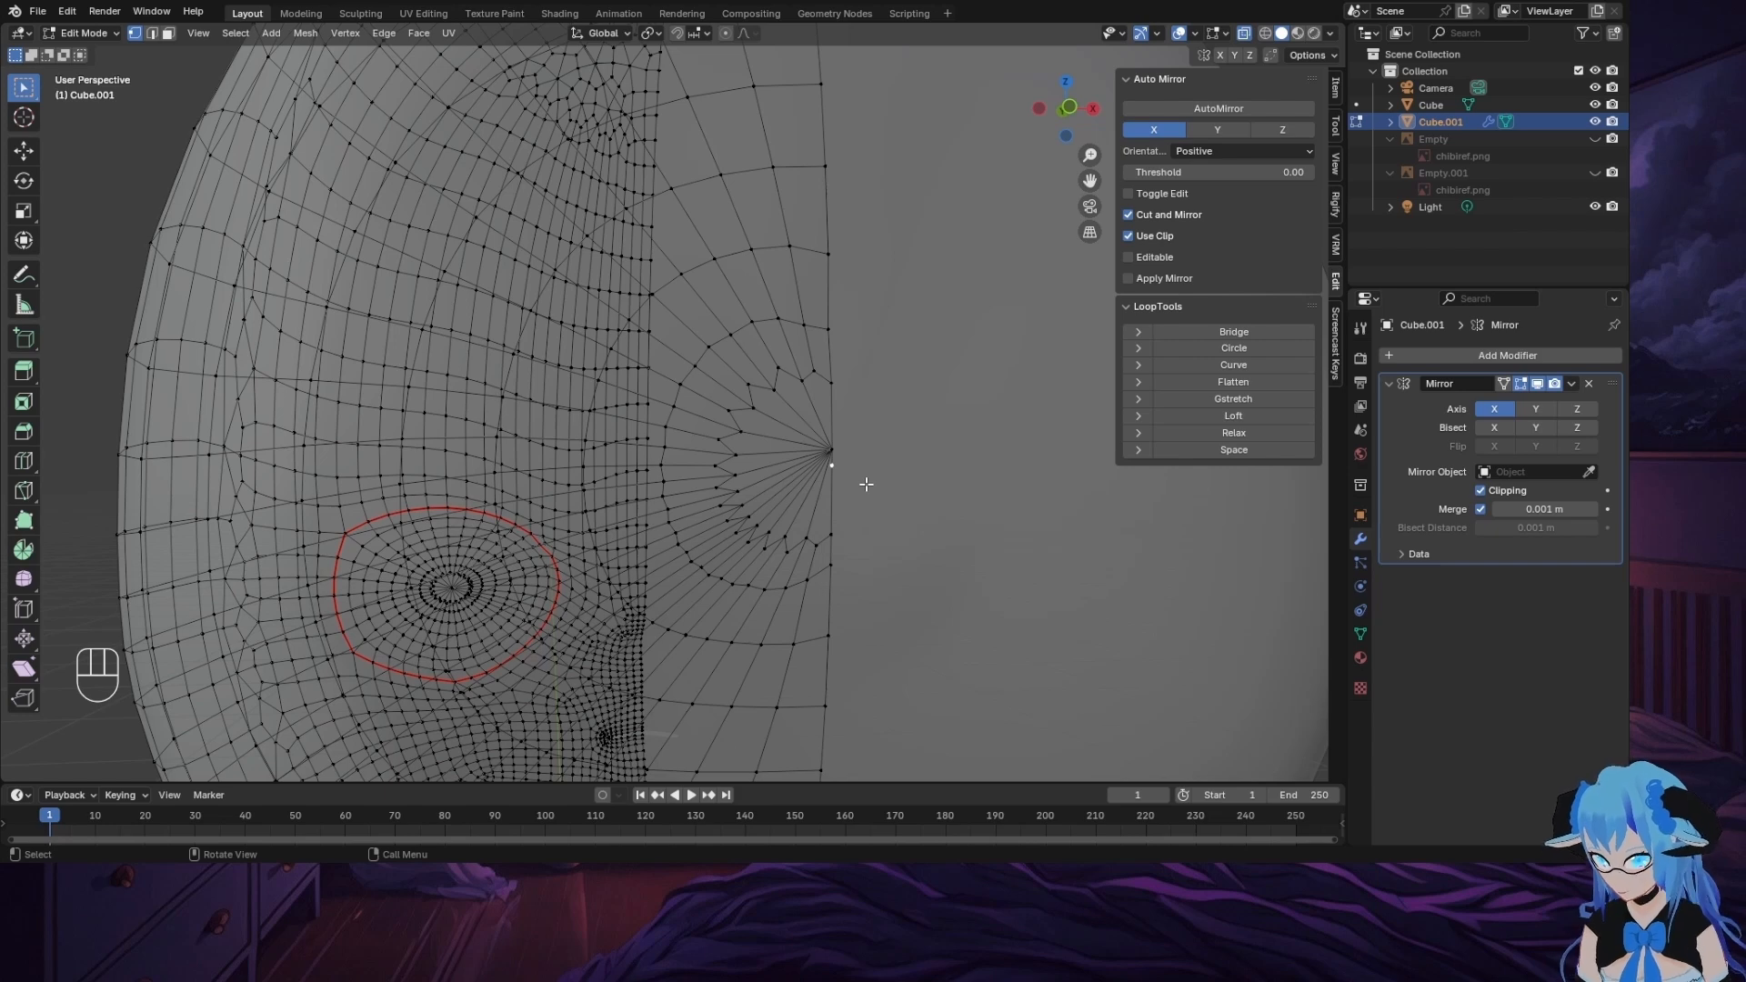
pyautogui.press('x')
pyautogui.click(866, 484)
pyautogui.click(829, 445)
pyautogui.press('g')
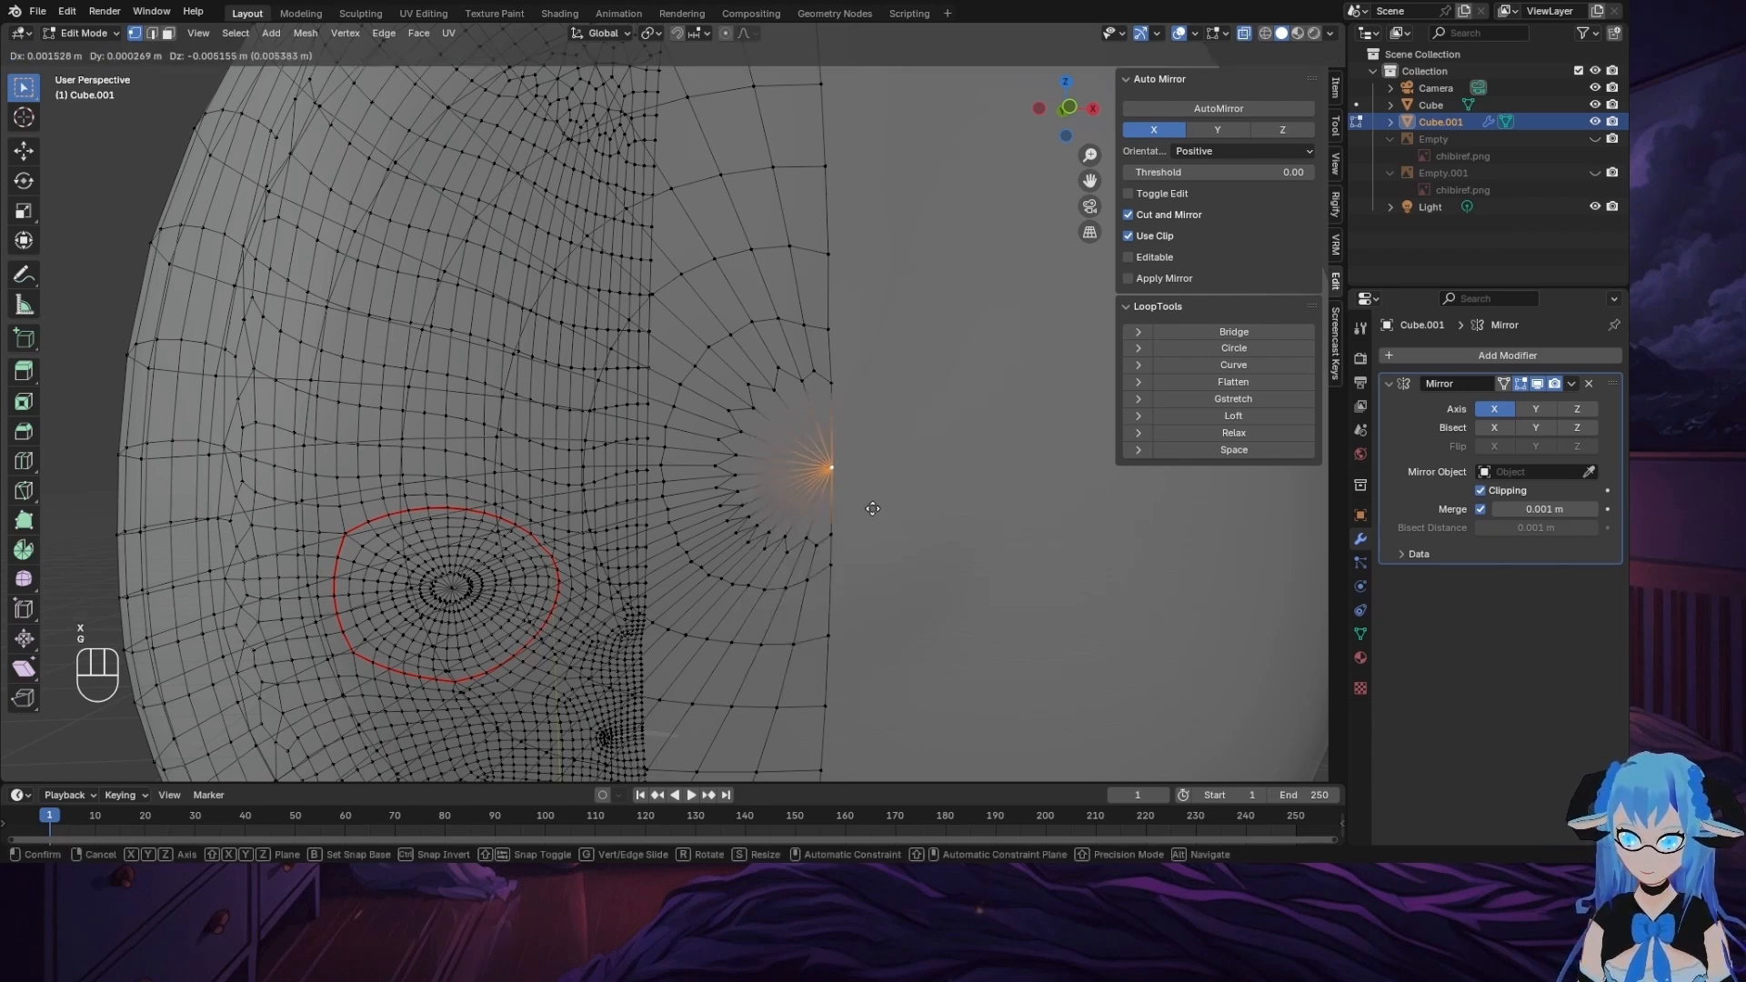
pyautogui.click(872, 509)
# Step: Save the file and inspect the mirrored head in Object Mode from back to front
pyautogui.hotkey('ctrl', 's')
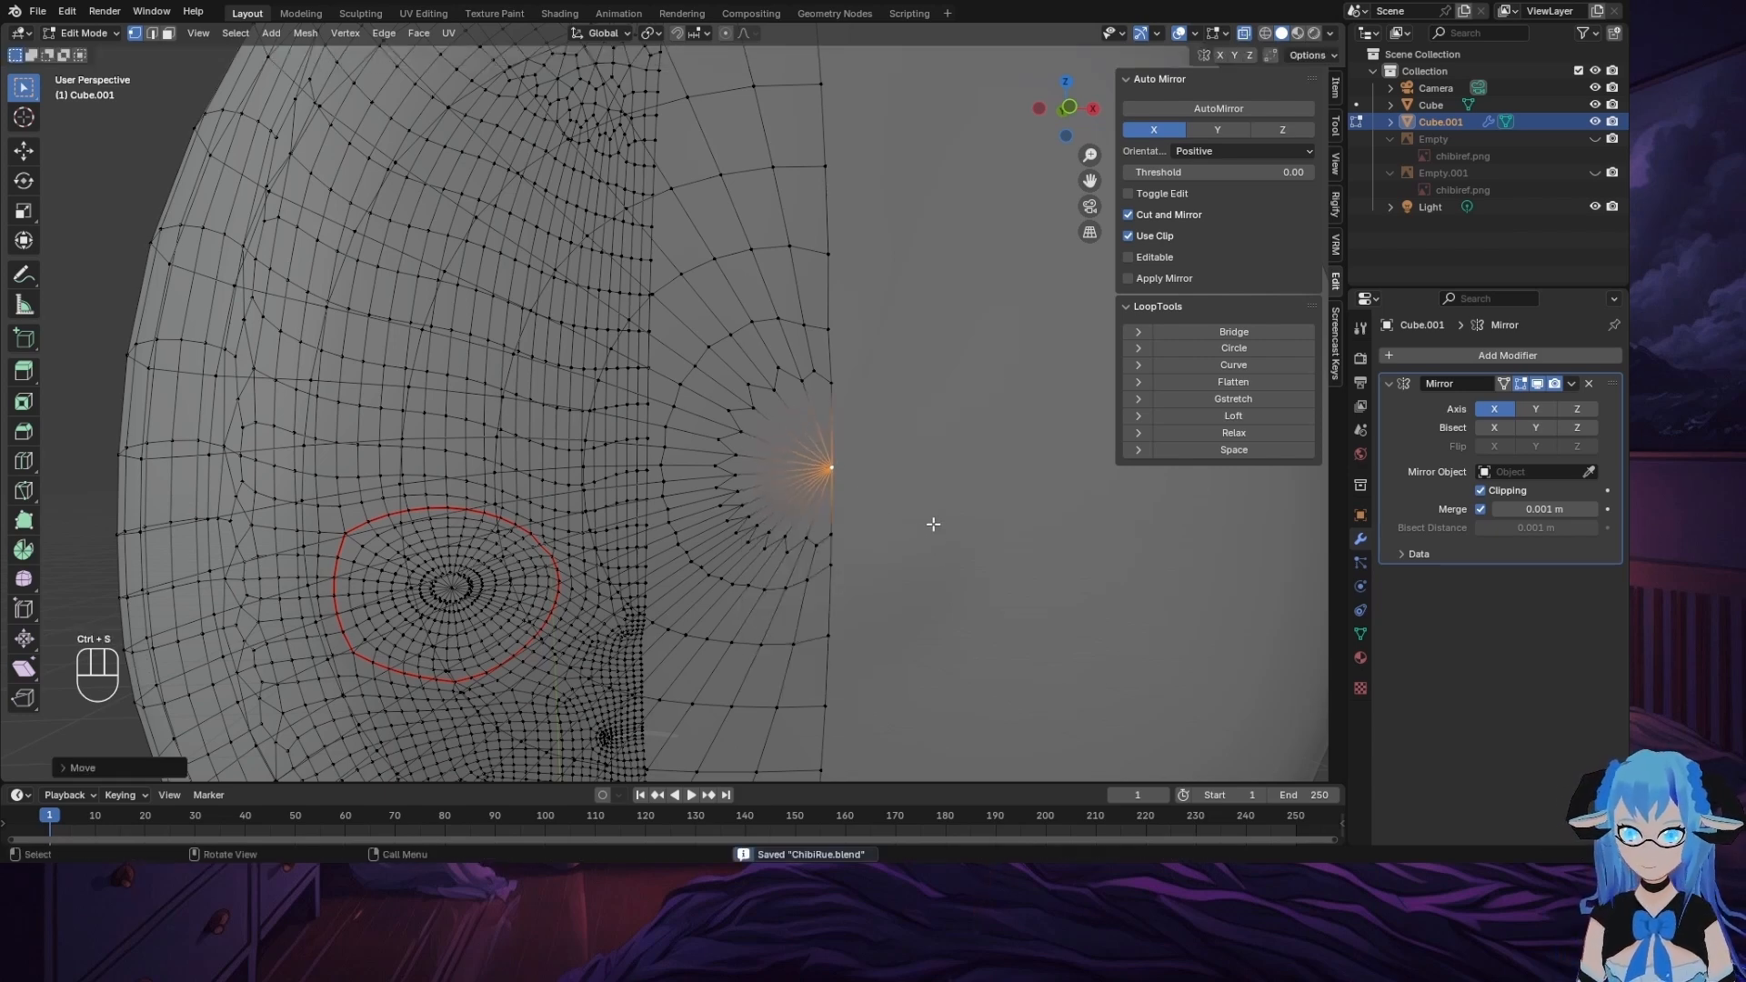
pyautogui.click(86, 33)
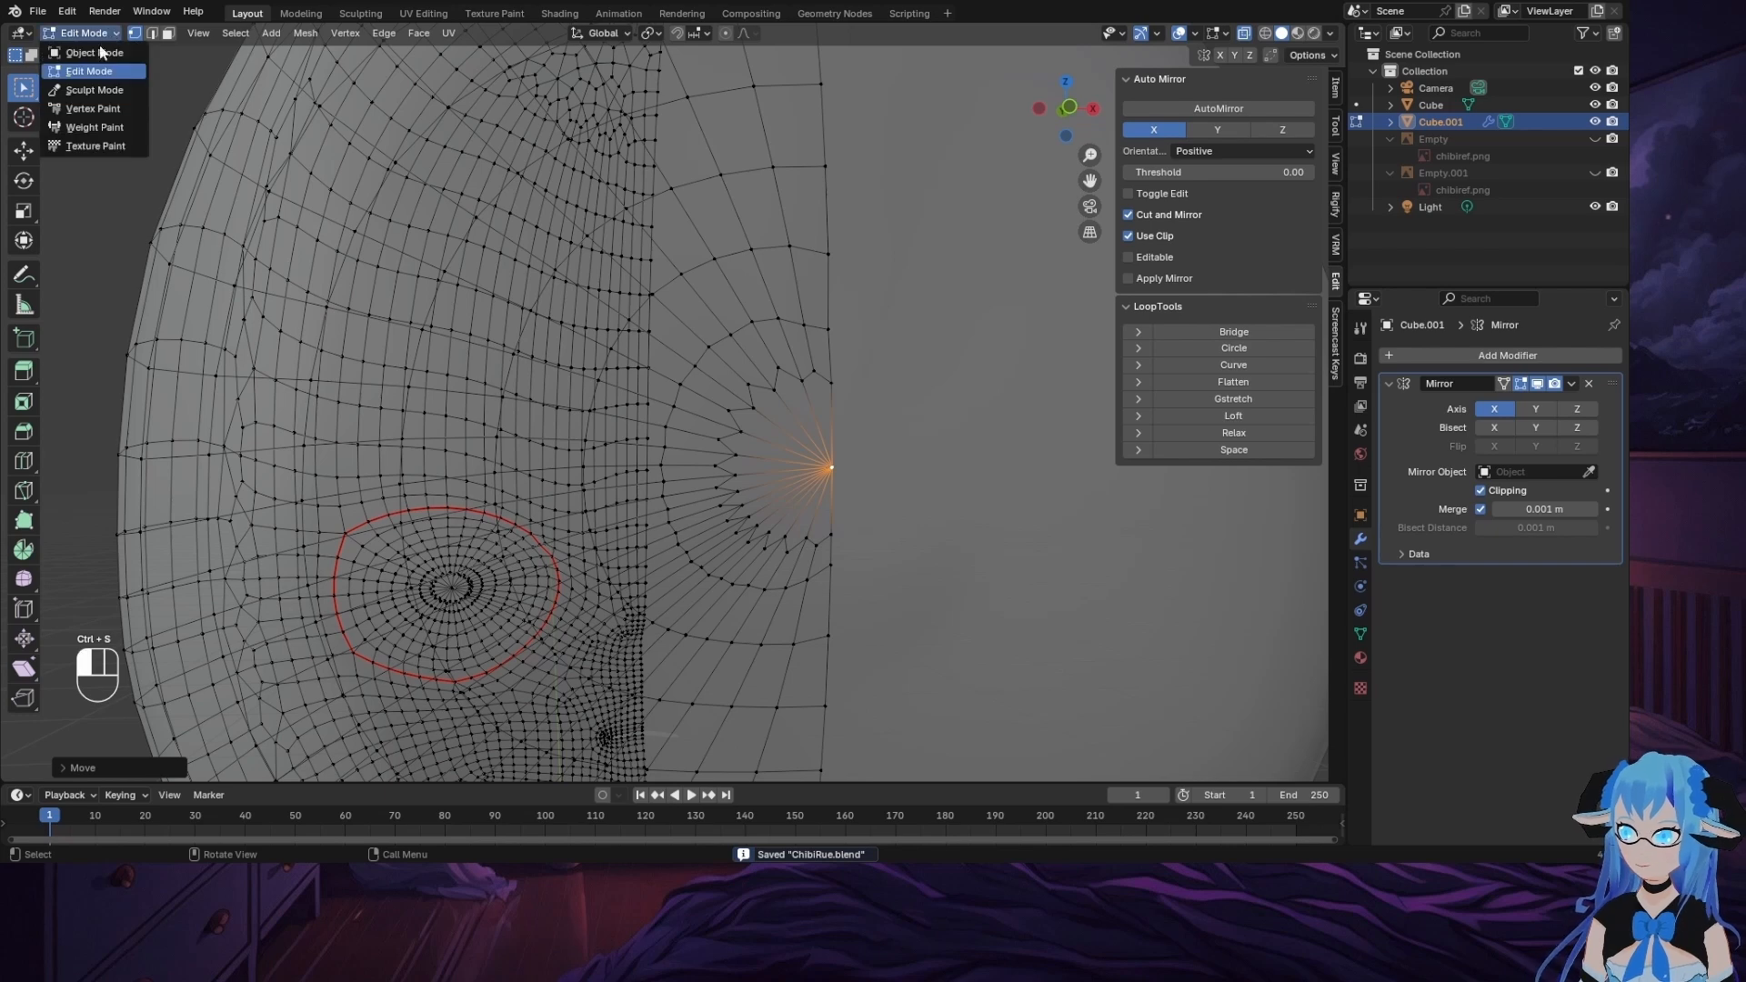
pyautogui.click(137, 91)
pyautogui.click(87, 33)
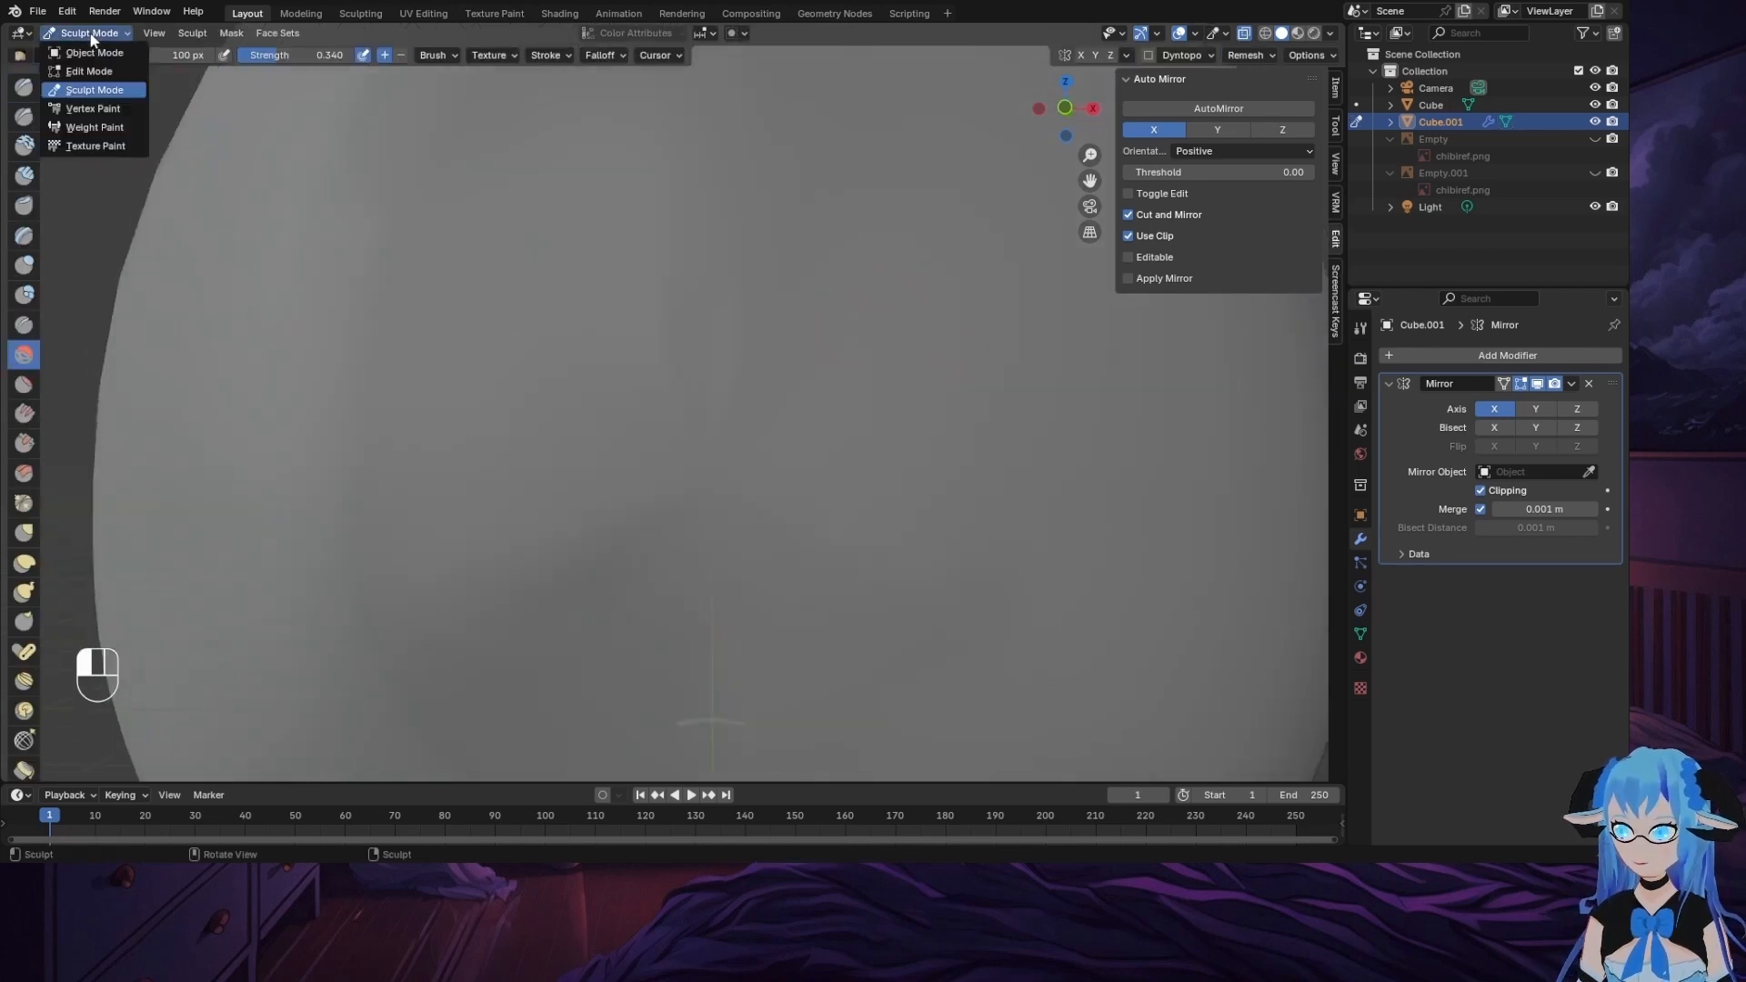
pyautogui.click(100, 53)
pyautogui.moveTo(690, 387); pyautogui.dragTo(1003, 426, button='middle')
pyautogui.scroll(-5, 1075, 396)
# Step: Return to Edit Mode, show both chibiref.png reference images, and switch to the Left Orthographic view
pyautogui.click(88, 32)
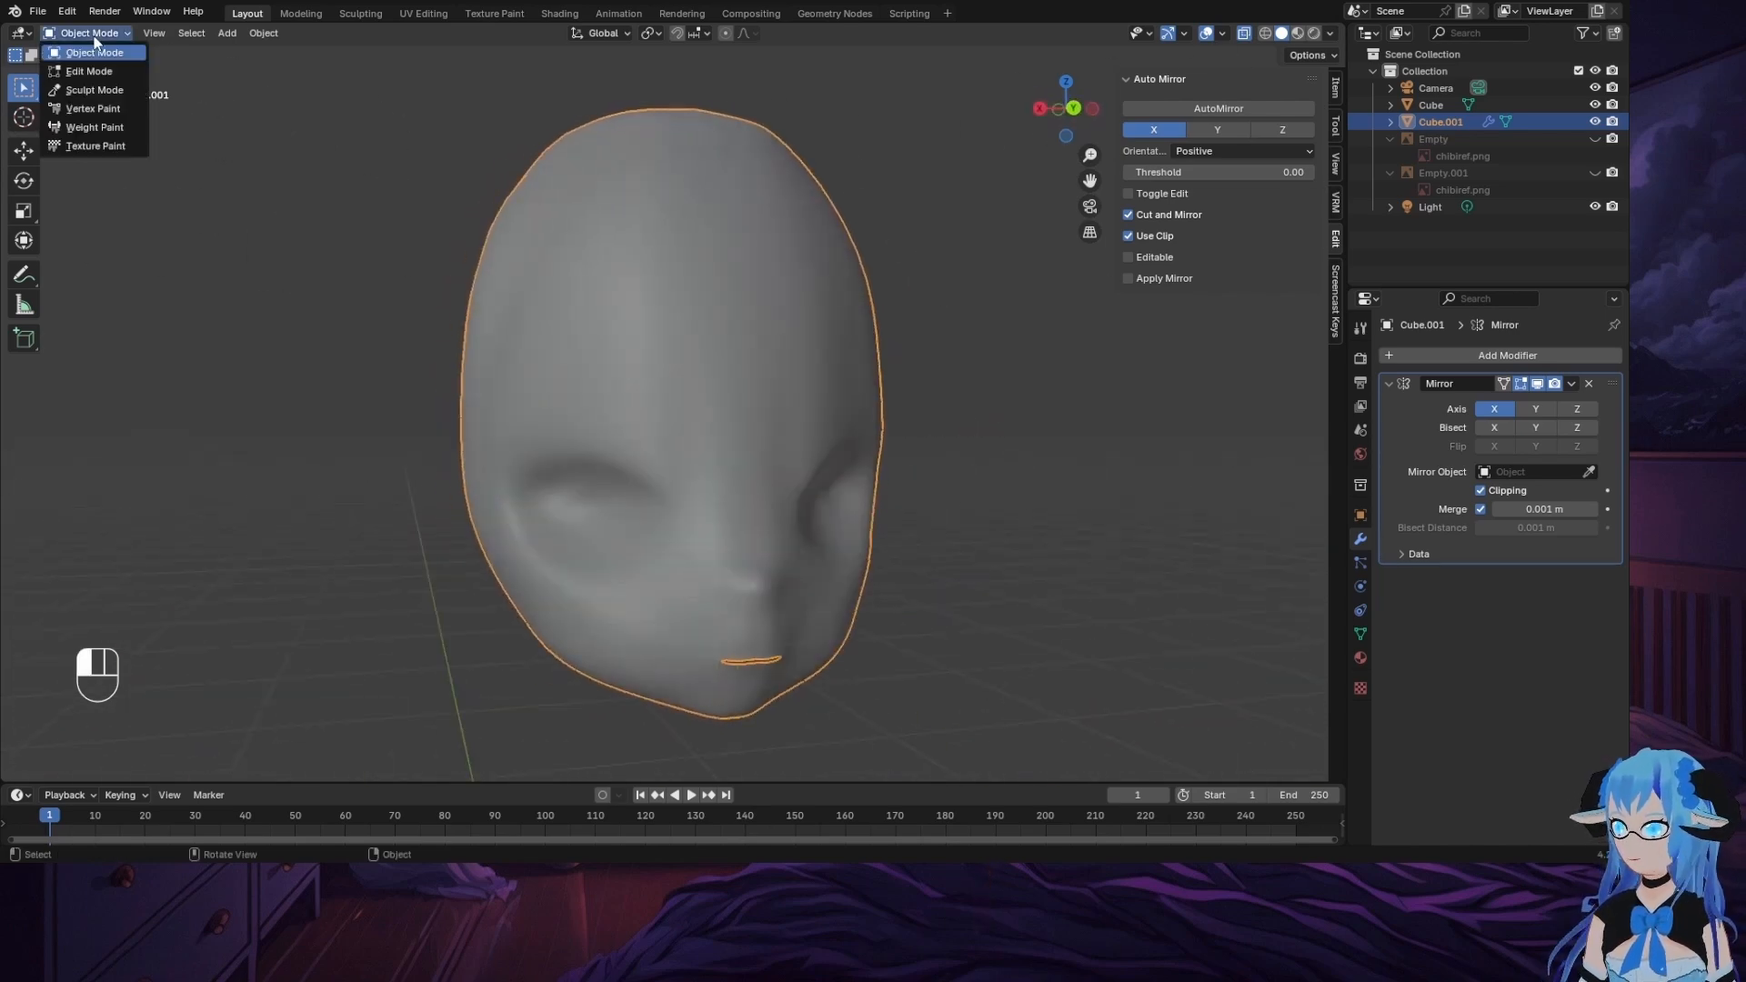
pyautogui.click(100, 70)
pyautogui.moveTo(619, 312); pyautogui.dragTo(1001, 180, button='middle')
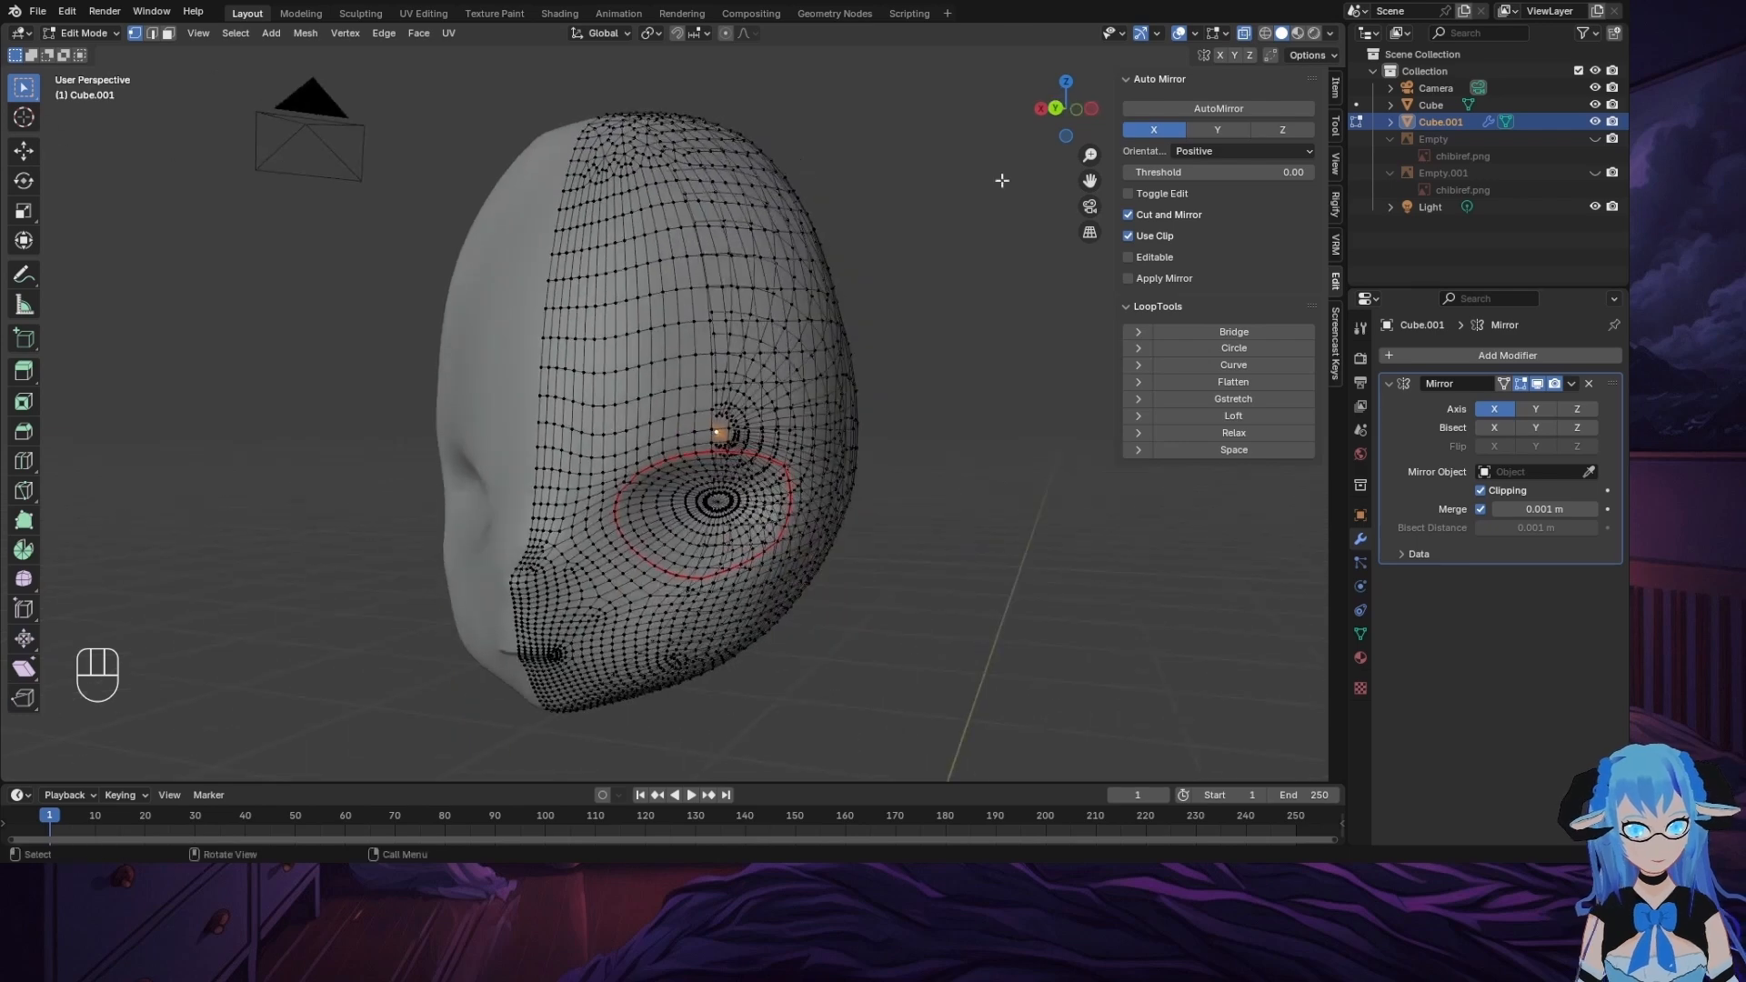
pyautogui.click(1595, 173)
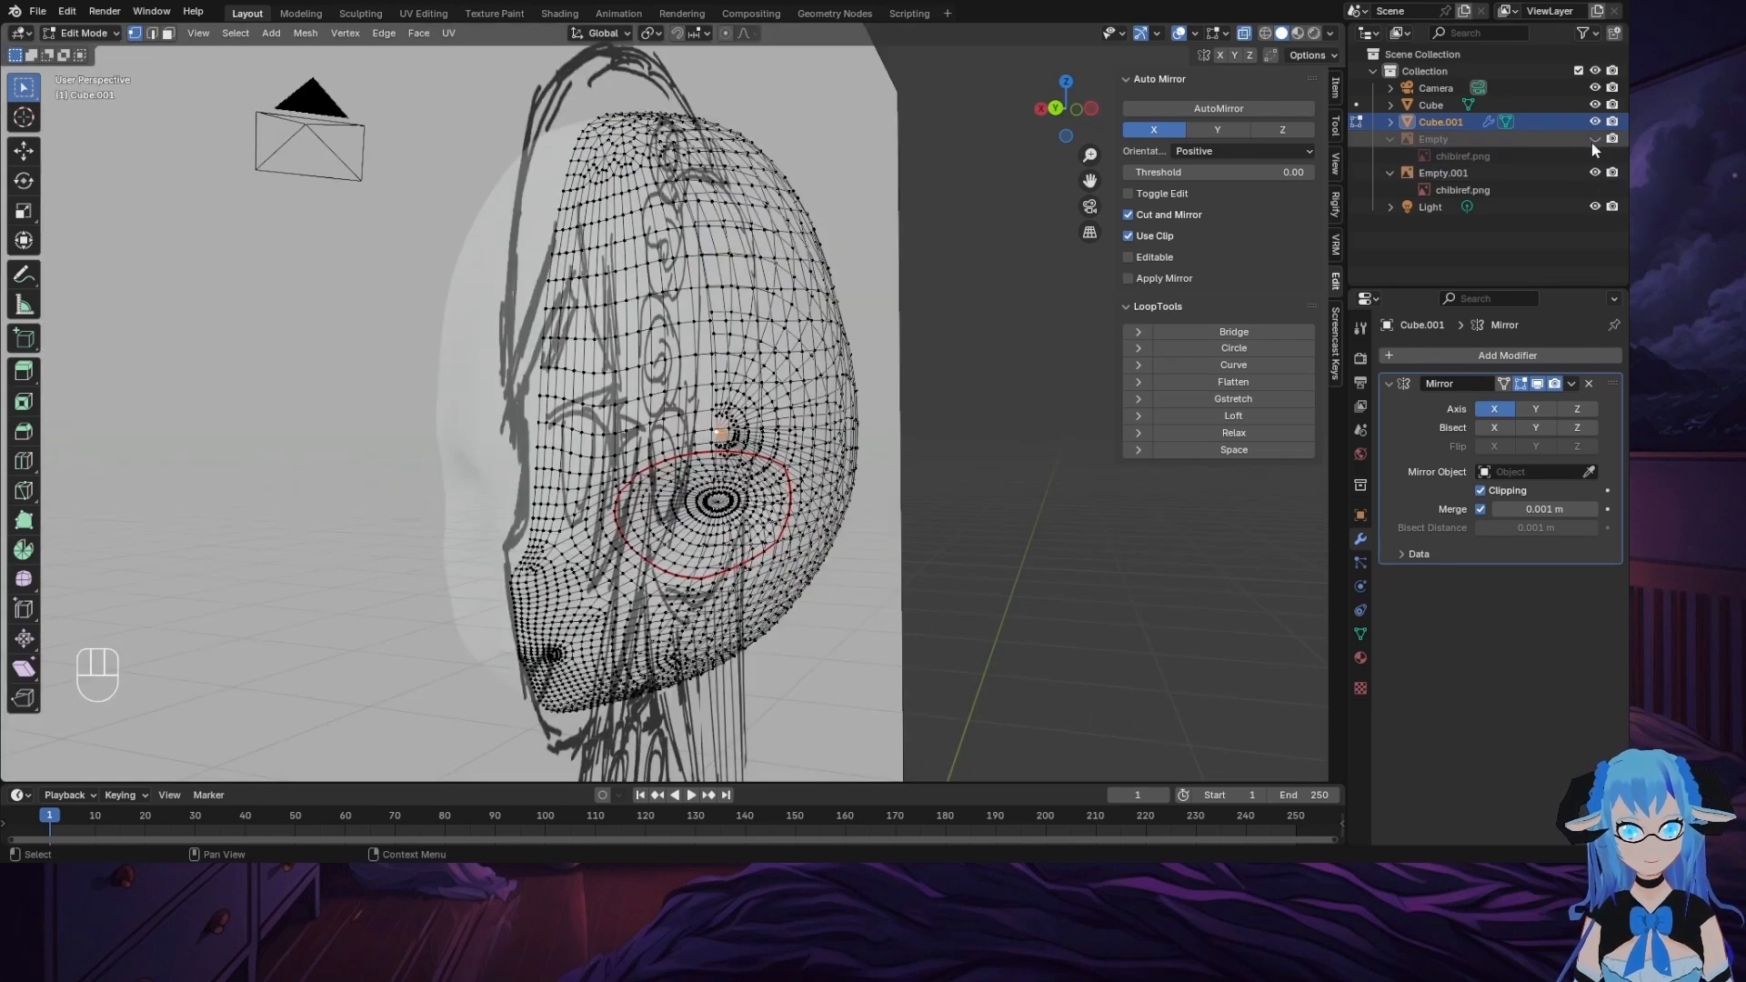
pyautogui.click(1595, 138)
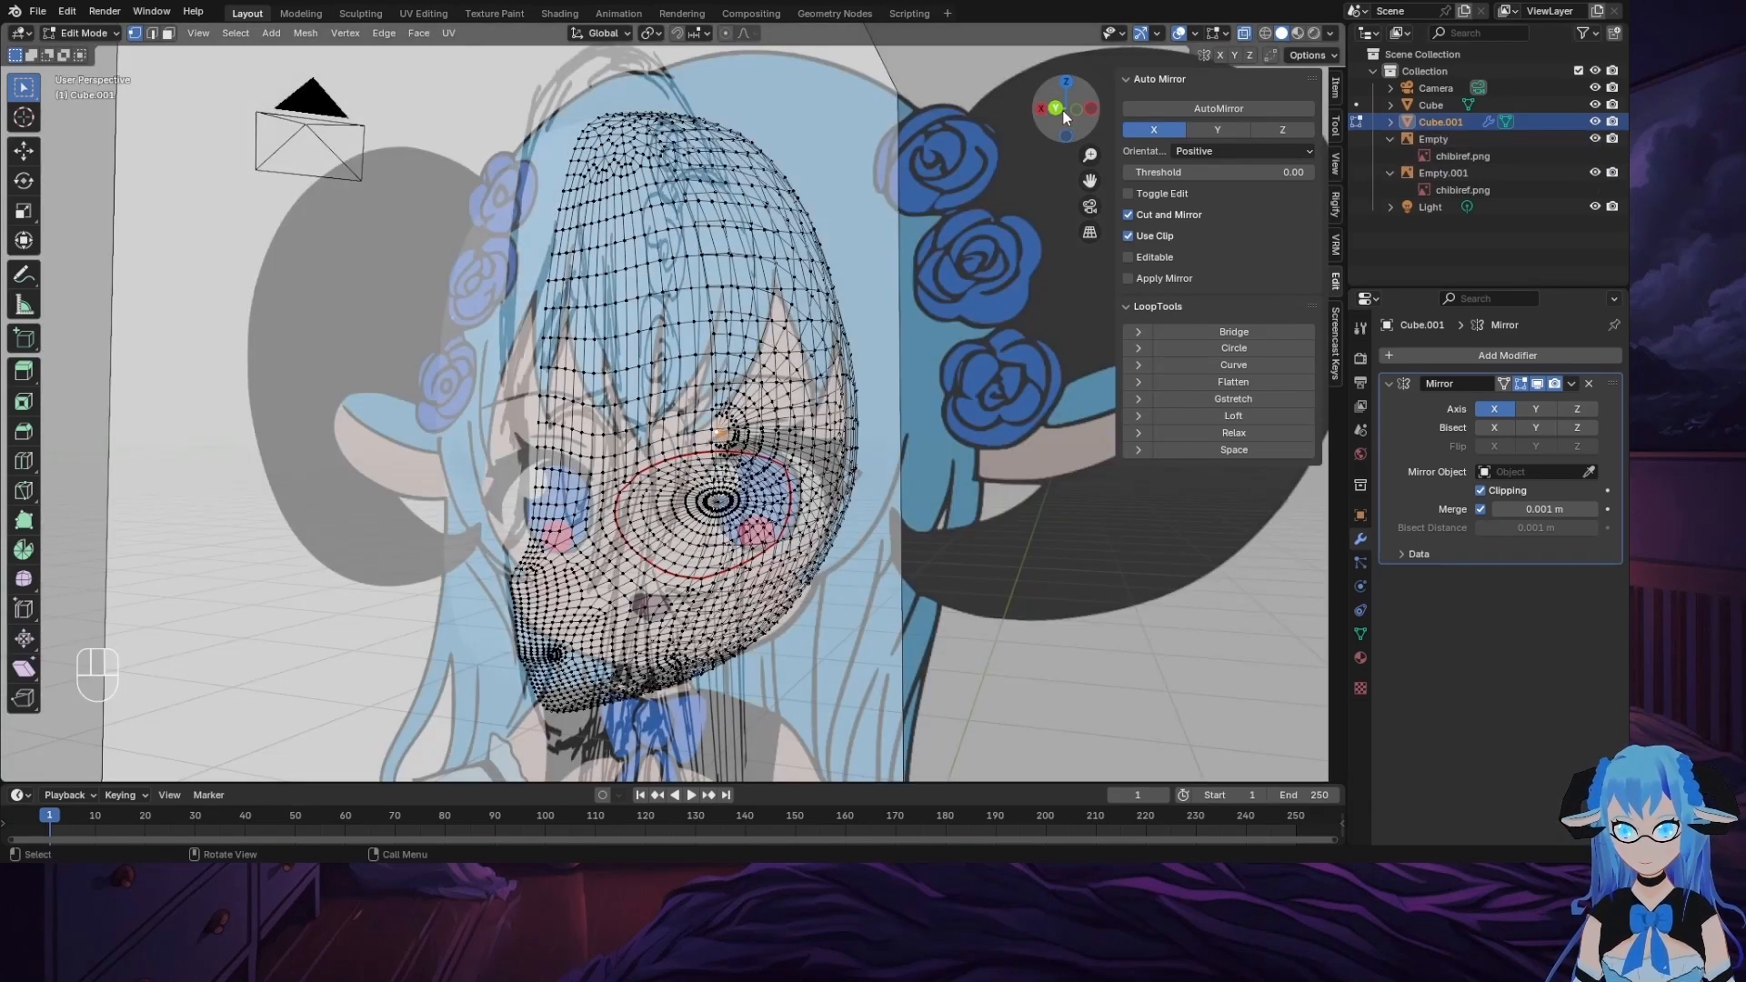
pyautogui.click(1091, 109)
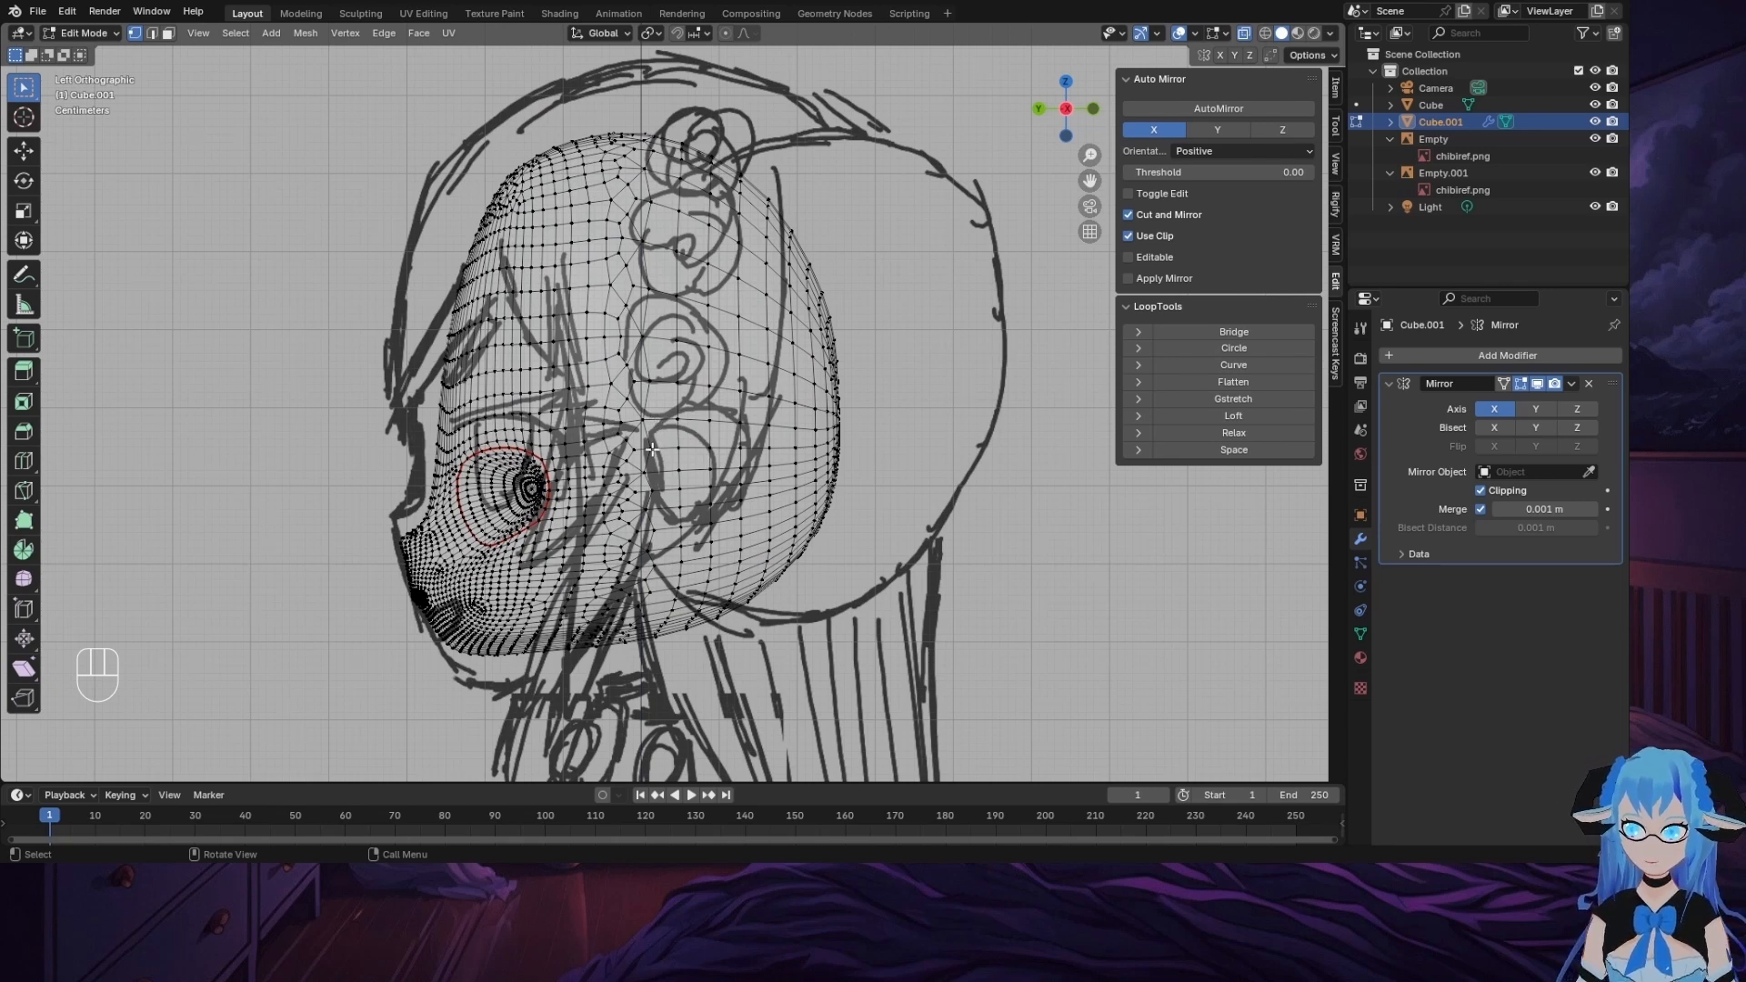
# Step: Select the rectangular patch of faces over the ear in the side reference and delete those faces
pyautogui.keyDown('ctrl'); pyautogui.click(648, 509); pyautogui.keyUp('ctrl')
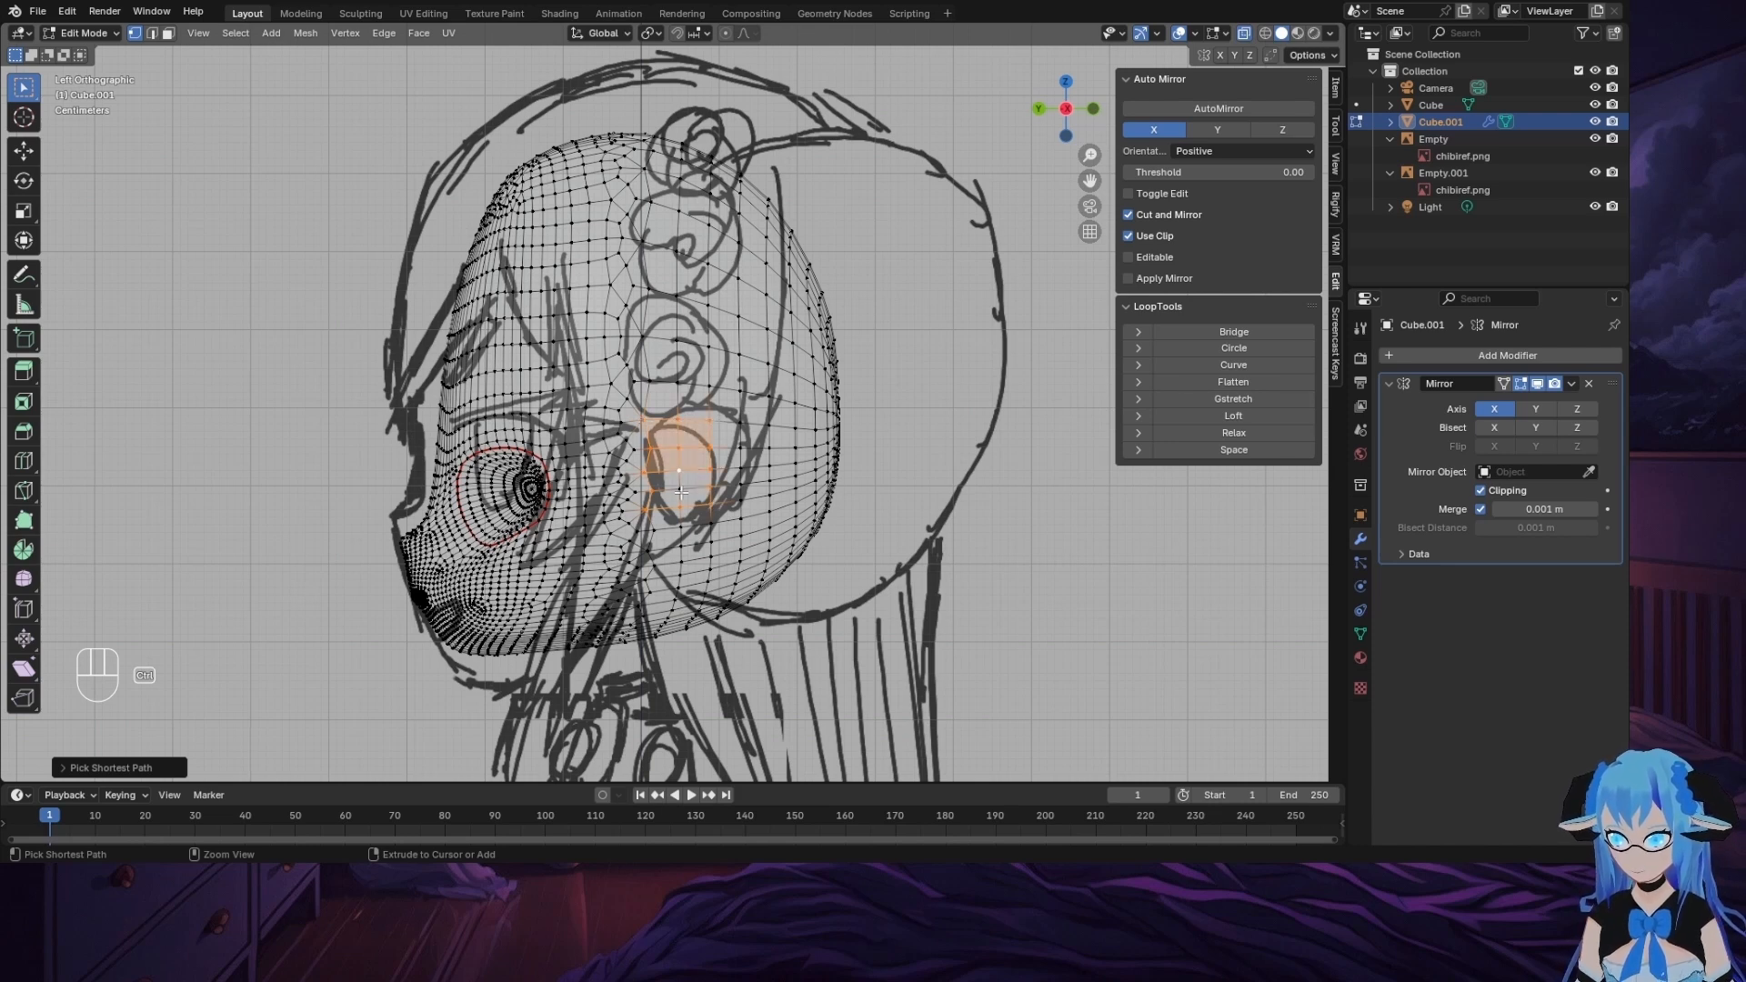
pyautogui.press('x')
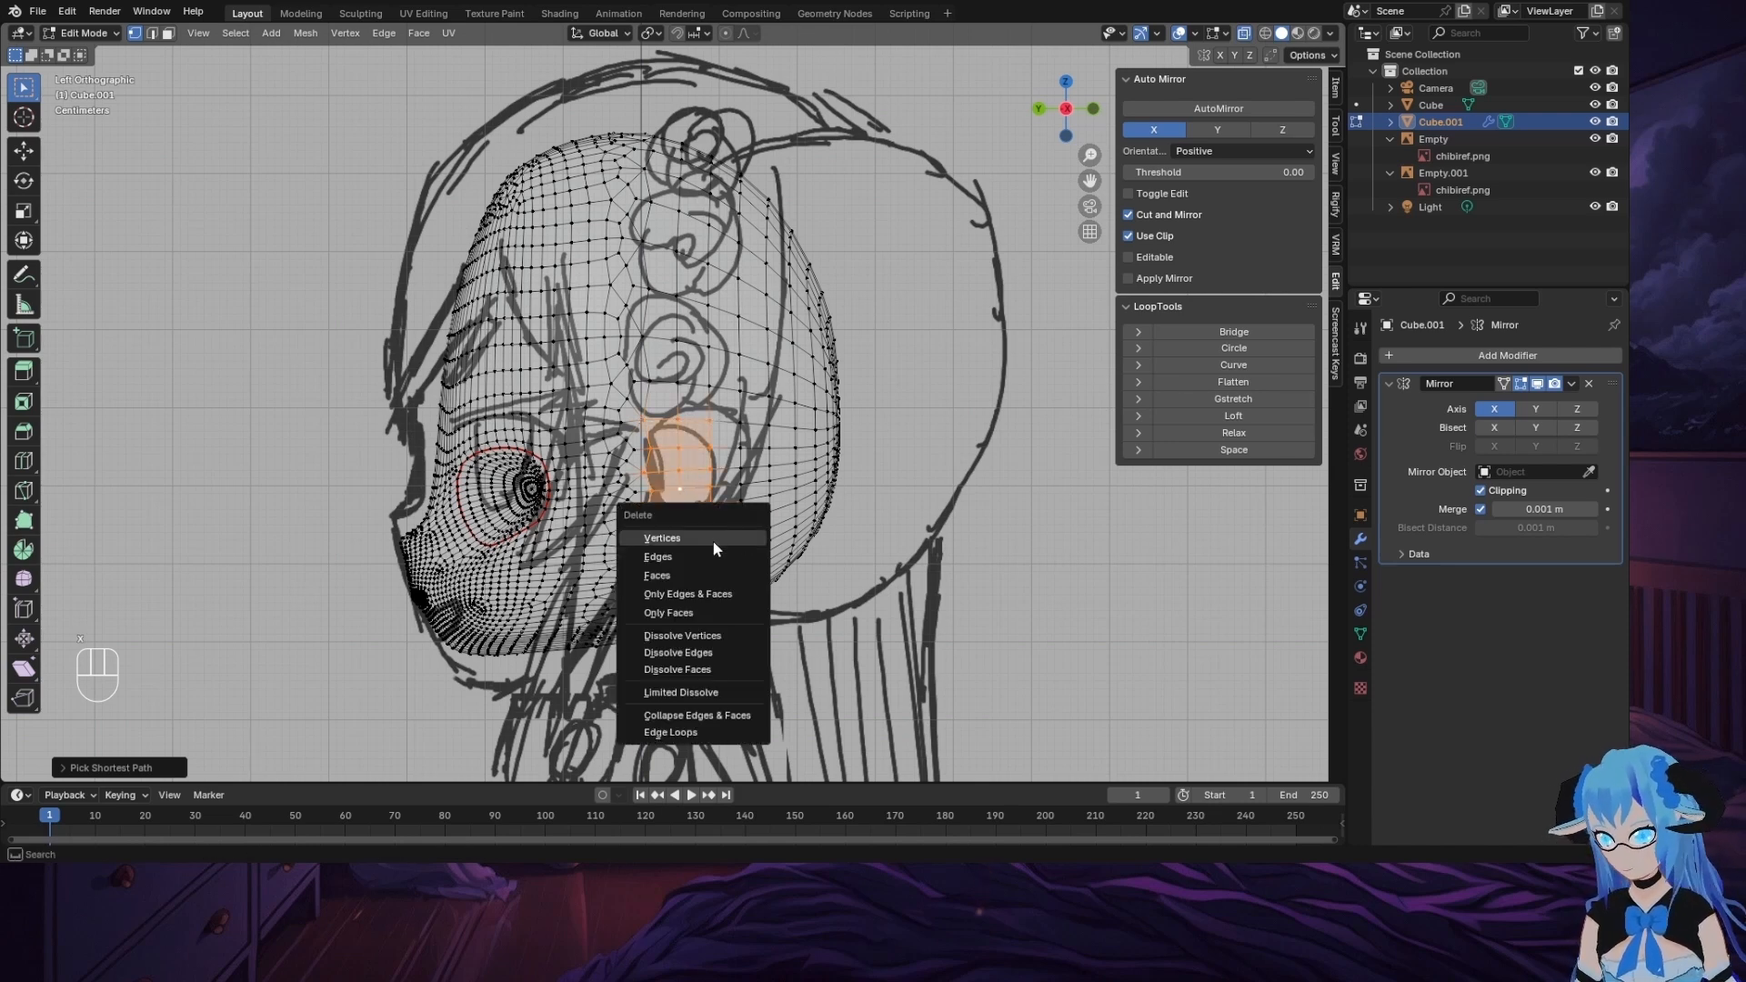
pyautogui.click(697, 578)
# Step: With X-ray off, extrude the ear hole's border loop, scale it inward, and round it with LoopTools Circle
pyautogui.scroll(5, 701, 442)
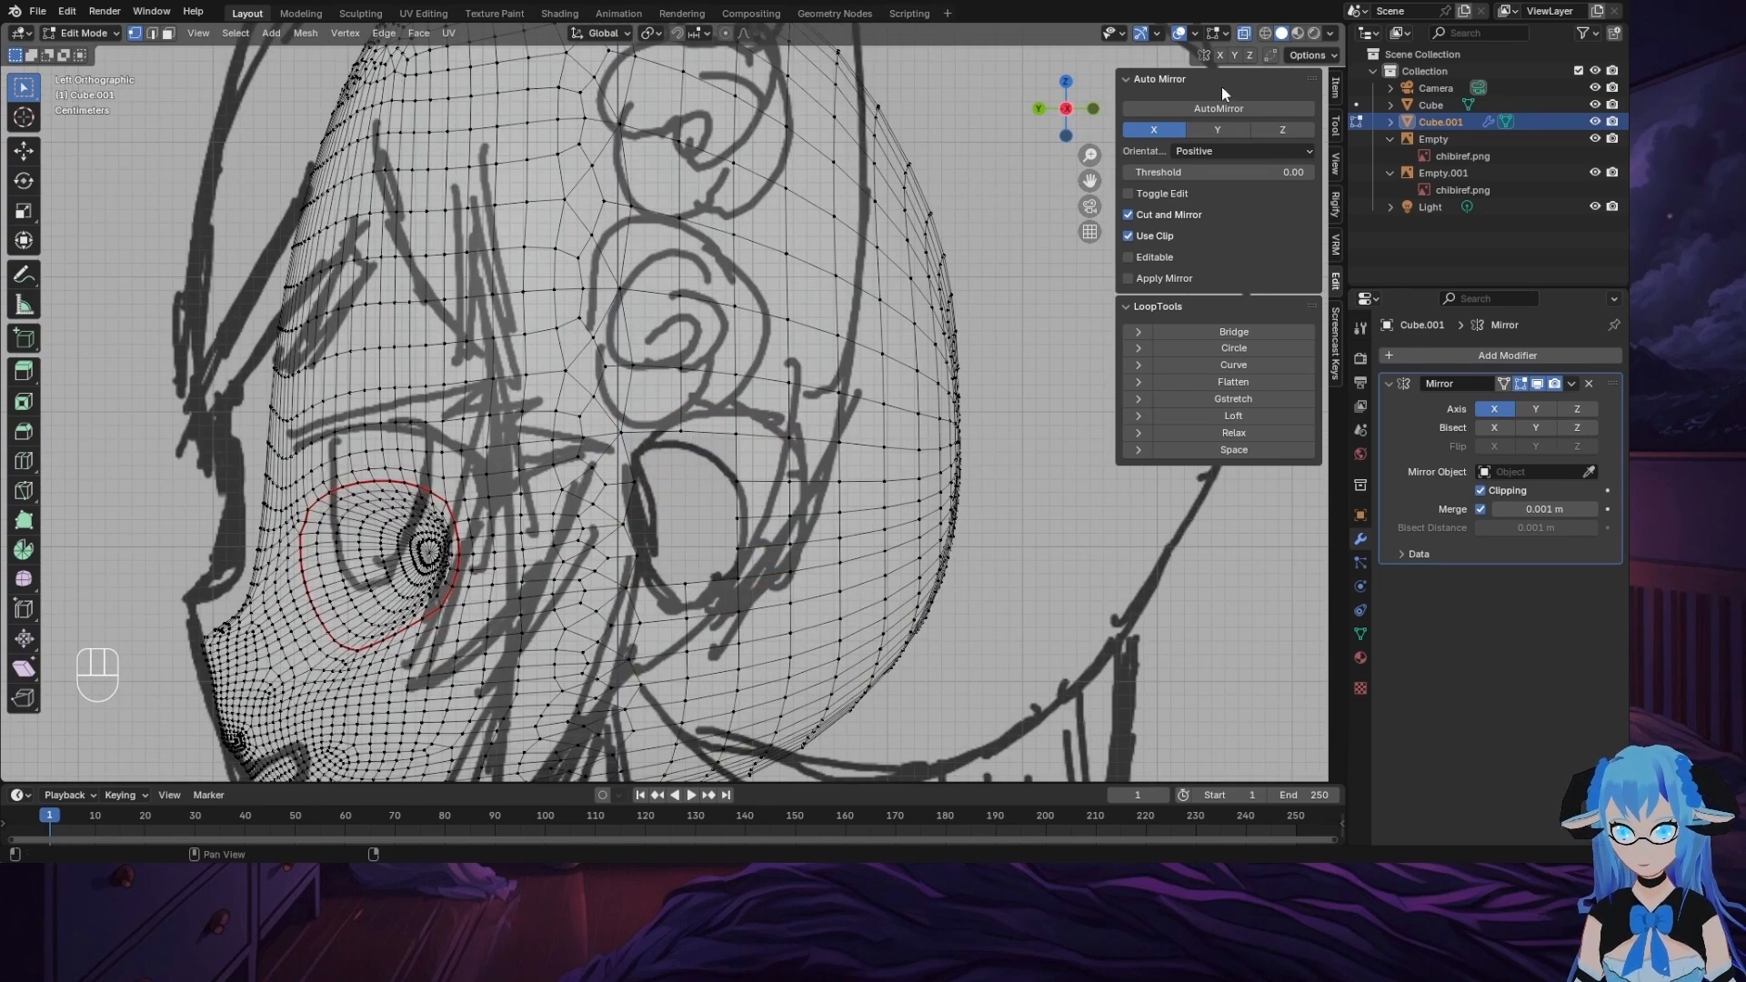
pyautogui.click(1243, 34)
pyautogui.keyDown('alt'); pyautogui.click(714, 589); pyautogui.keyUp('alt')
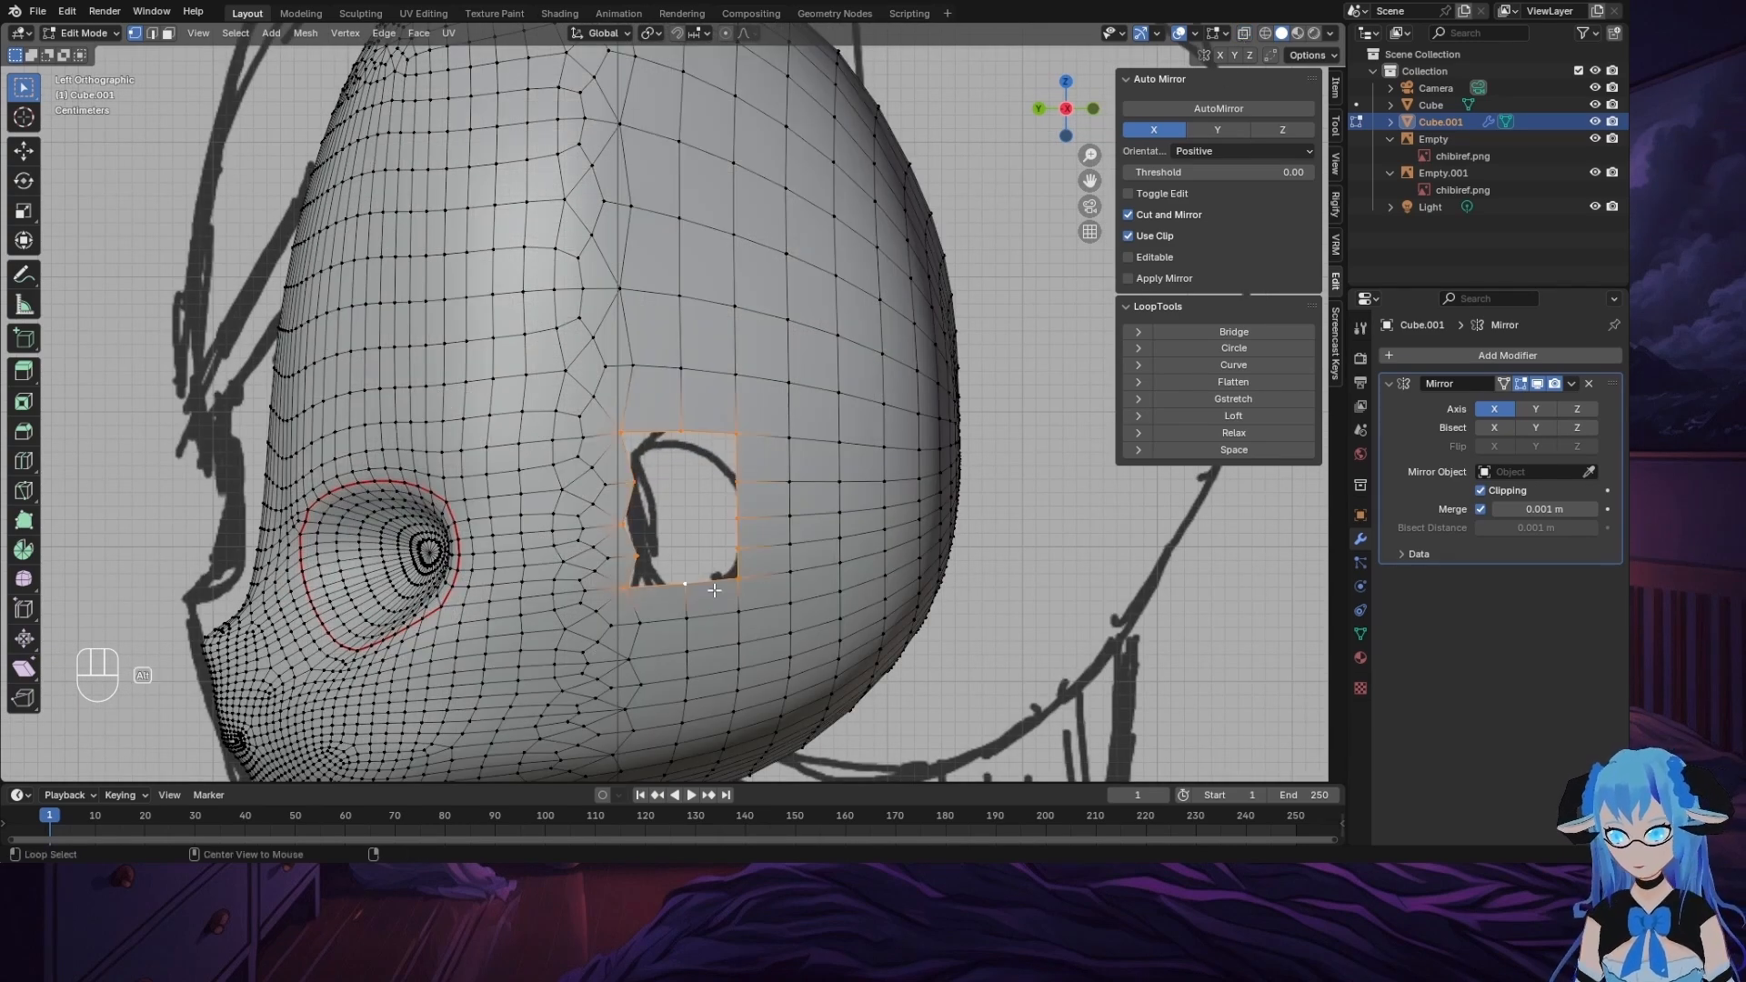
pyautogui.press('e')
pyautogui.rightClick(772, 571)
pyautogui.press('s')
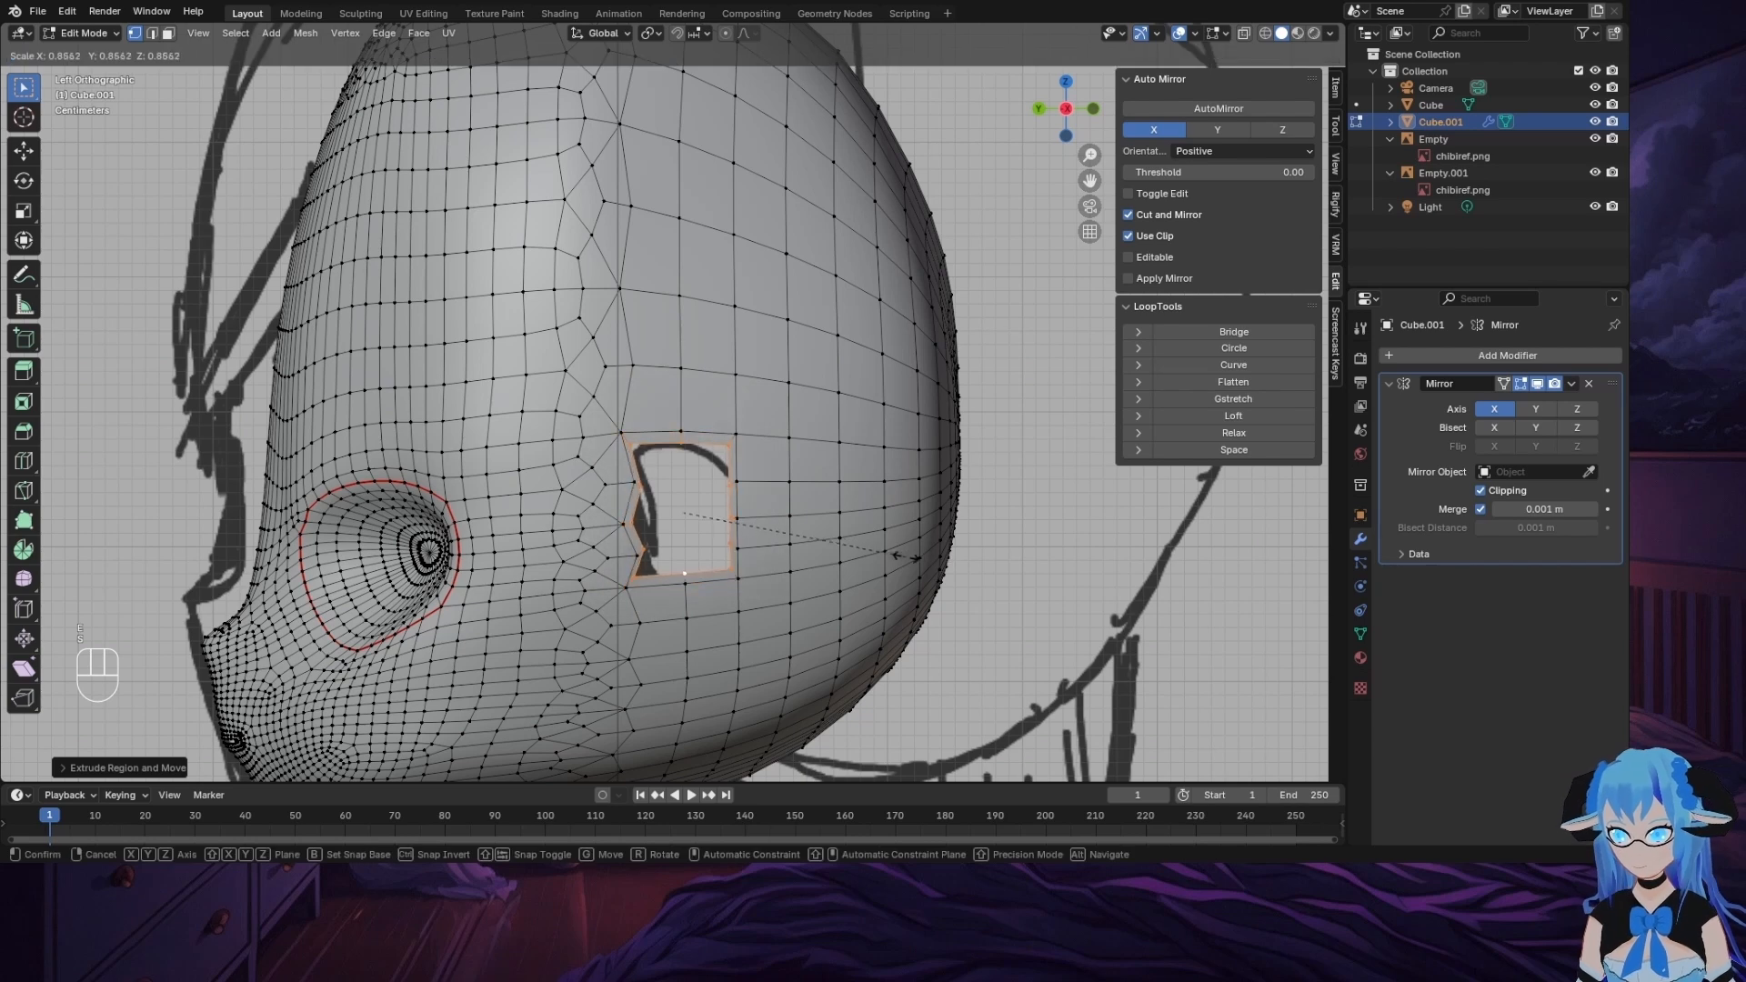
pyautogui.click(890, 555)
pyautogui.press('s')
pyautogui.click(835, 549)
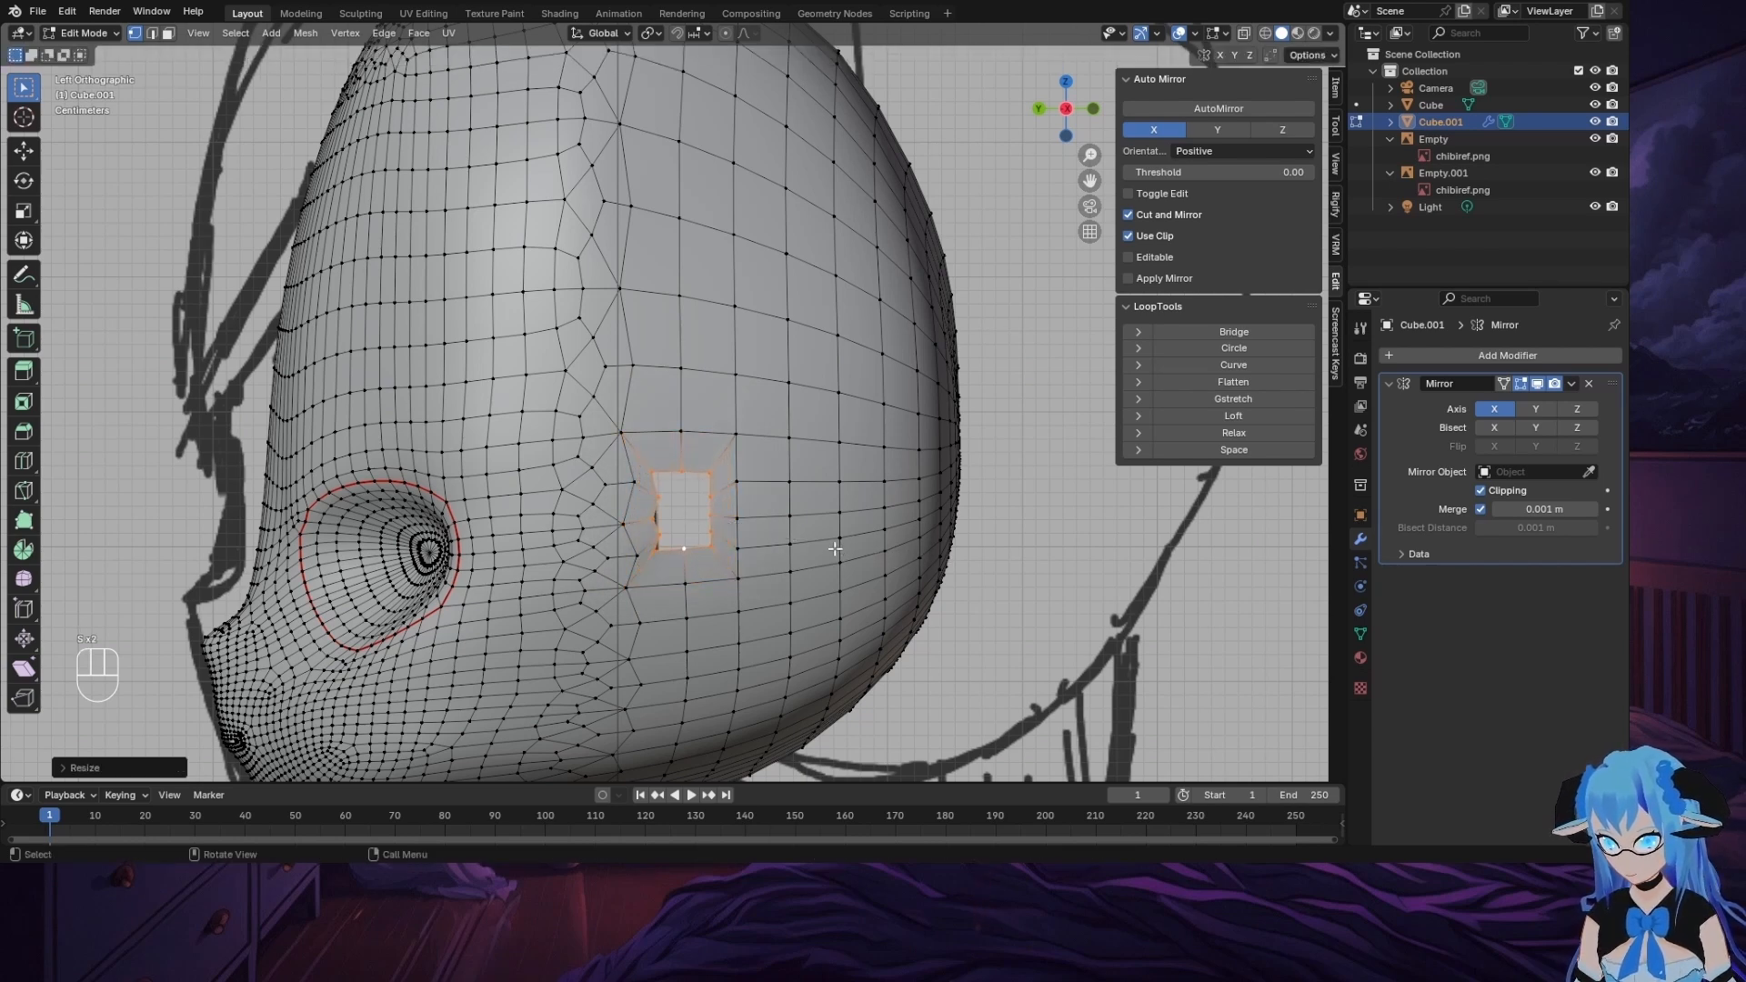
pyautogui.click(1234, 348)
# Step: In the Back Orthographic view, extrude the circular ear loop a short distance outward from the side of the head
pyautogui.moveTo(868, 525); pyautogui.dragTo(1053, 193, button='middle')
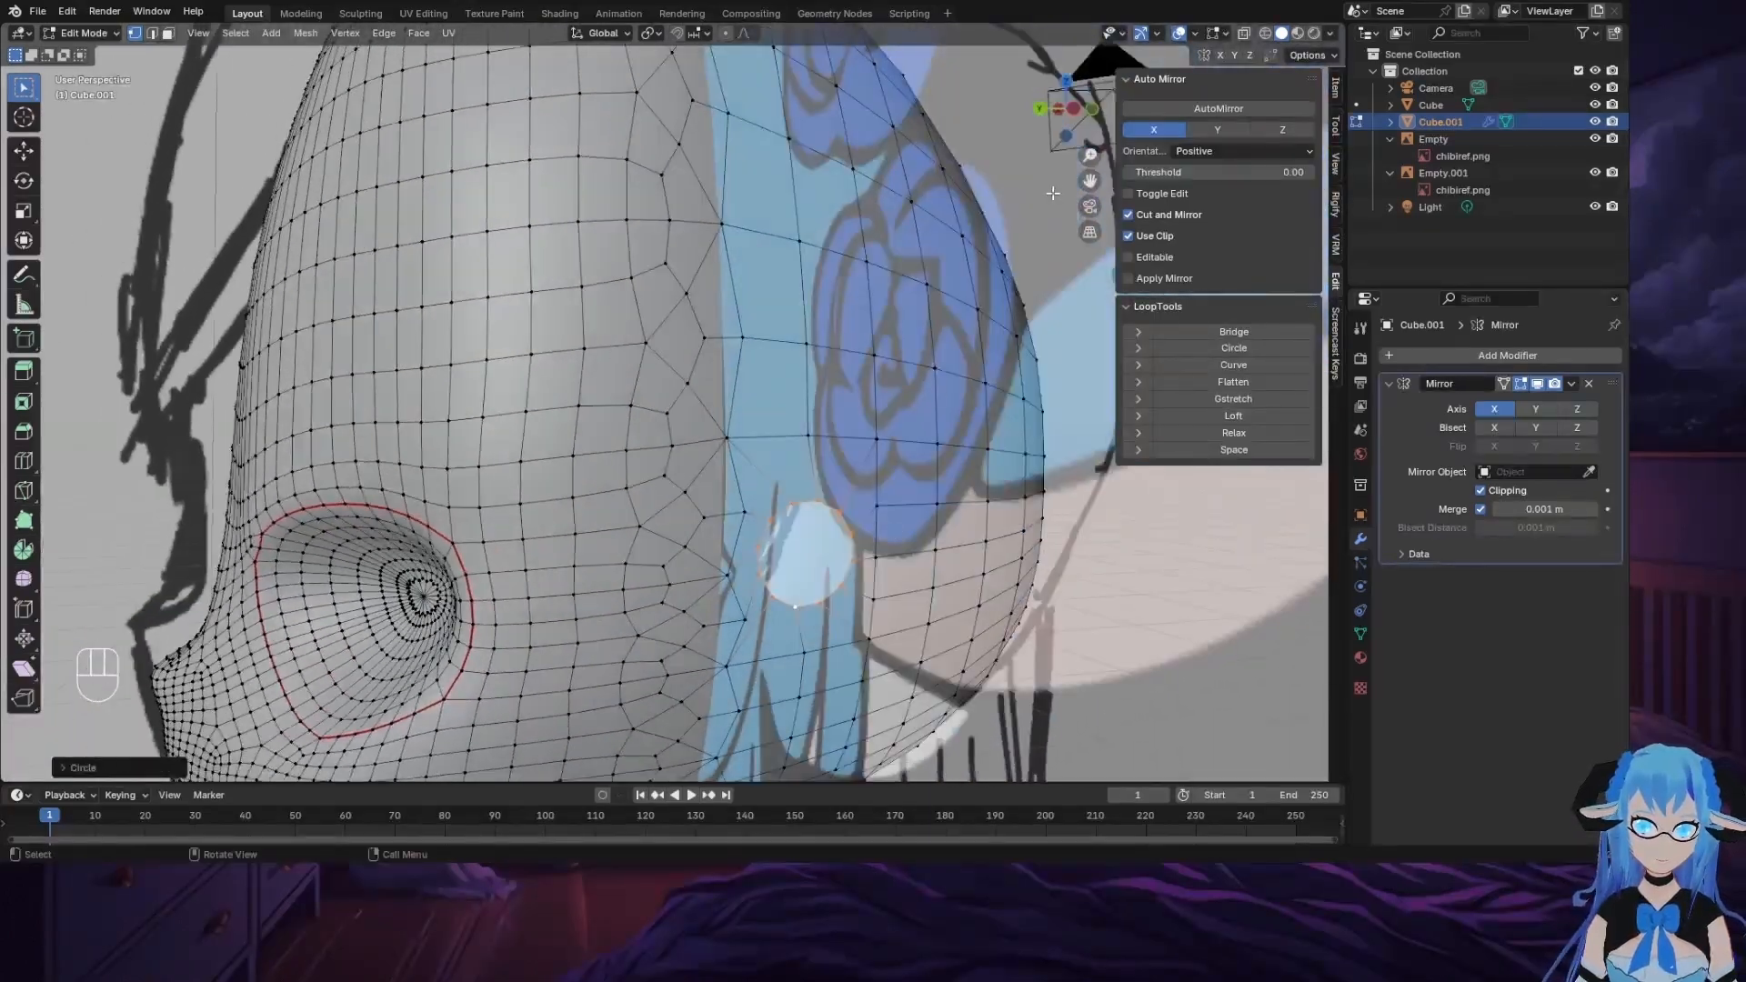
pyautogui.click(1042, 107)
pyautogui.moveTo(1089, 180); pyautogui.dragTo(678, 577)
pyautogui.press('e')
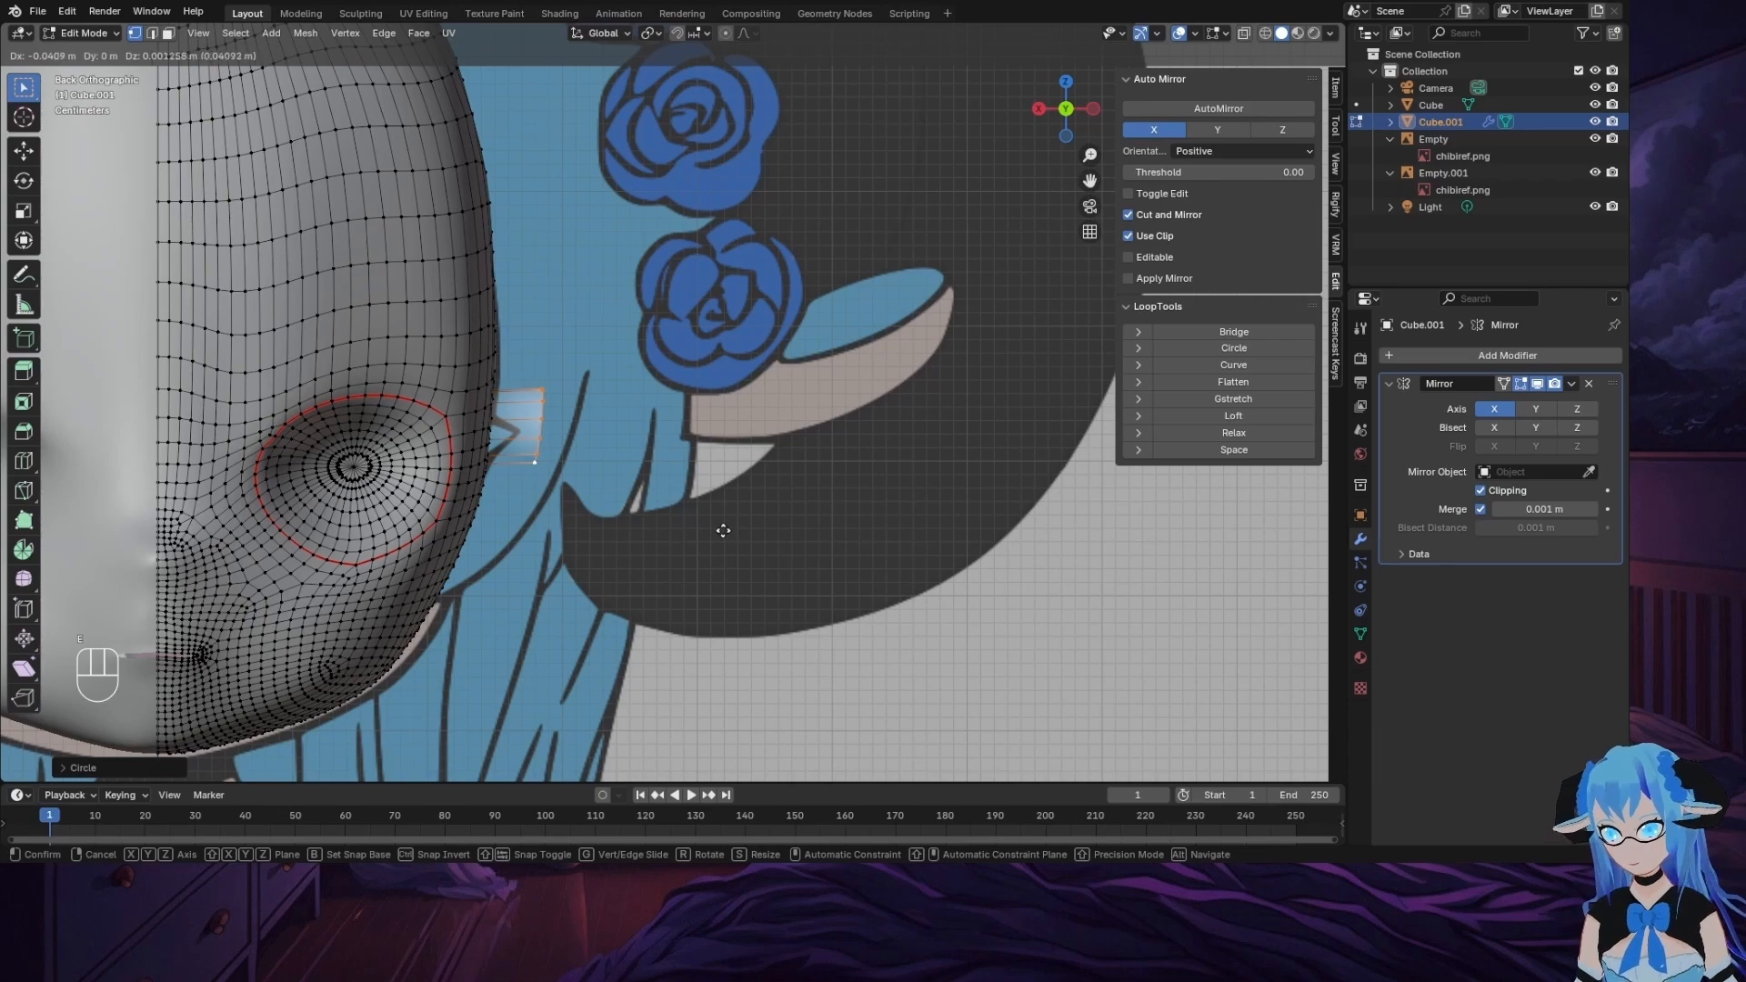
pyautogui.click(709, 534)
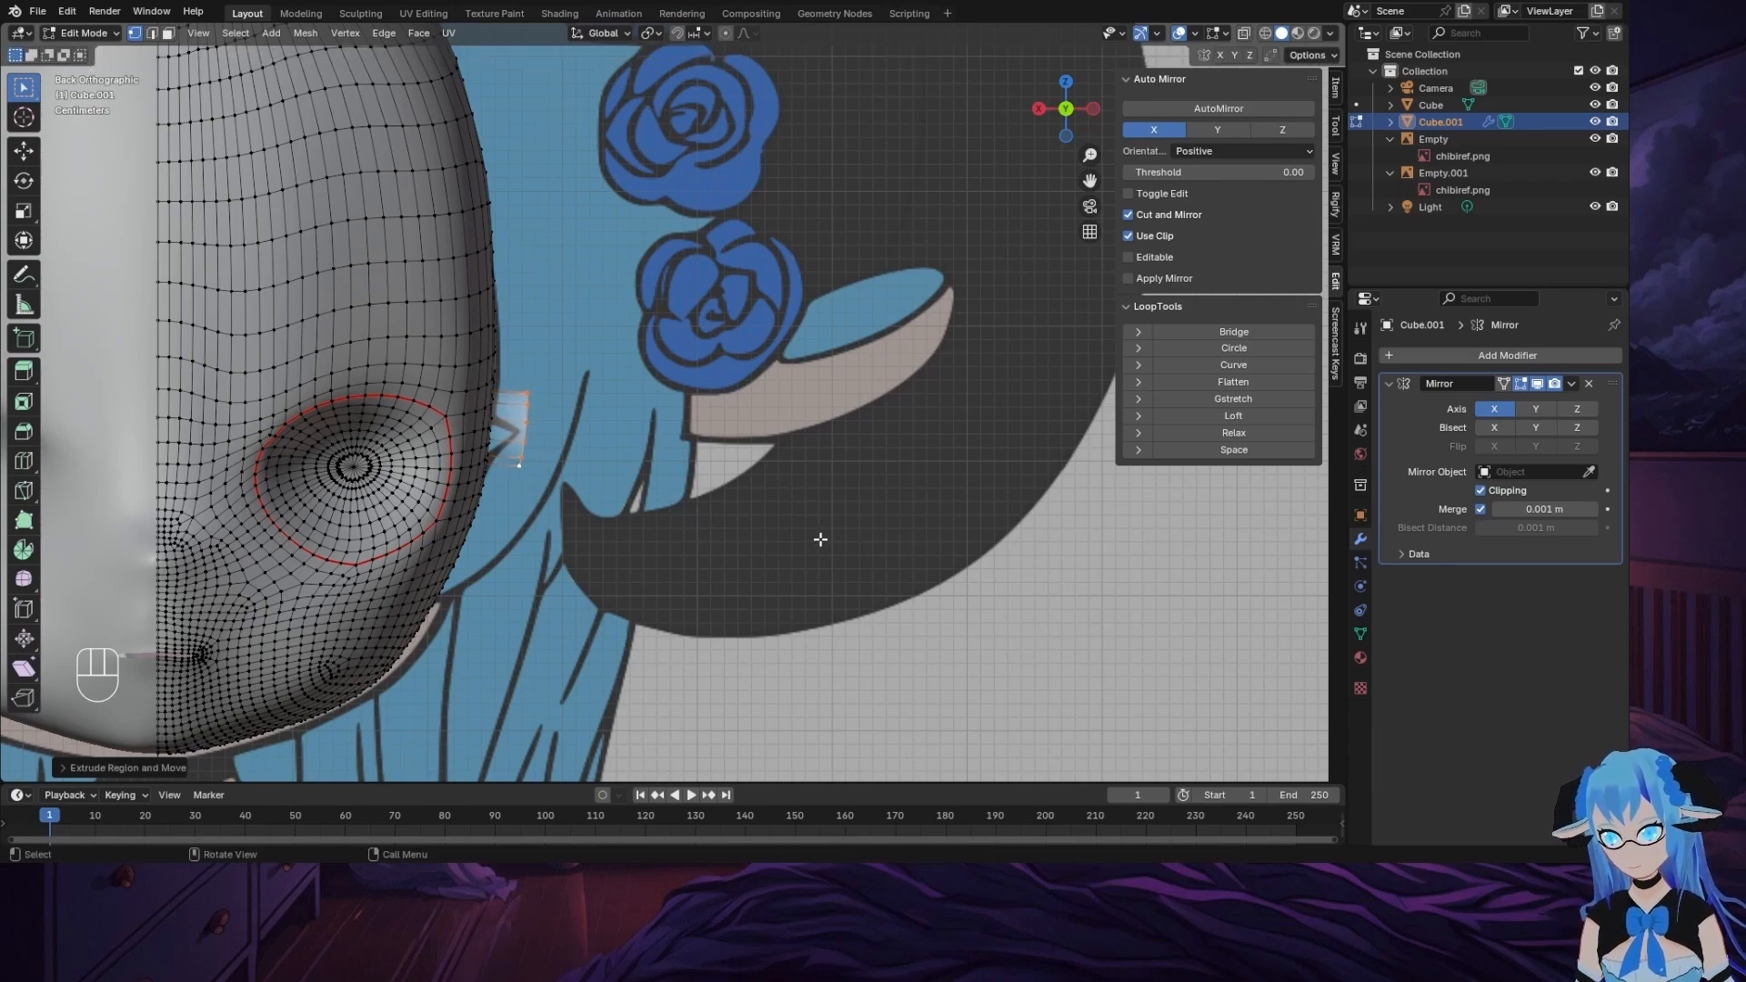
pyautogui.moveTo(815, 534)
pyautogui.mouseDown(button='middle')
pyautogui.moveTo(1000, 537)
pyautogui.moveTo(756, 538)
pyautogui.moveTo(865, 522)
pyautogui.moveTo(850, 476)
pyautogui.moveTo(858, 560)
pyautogui.moveTo(791, 522)
pyautogui.moveTo(804, 532)
pyautogui.mouseUp(button='middle')
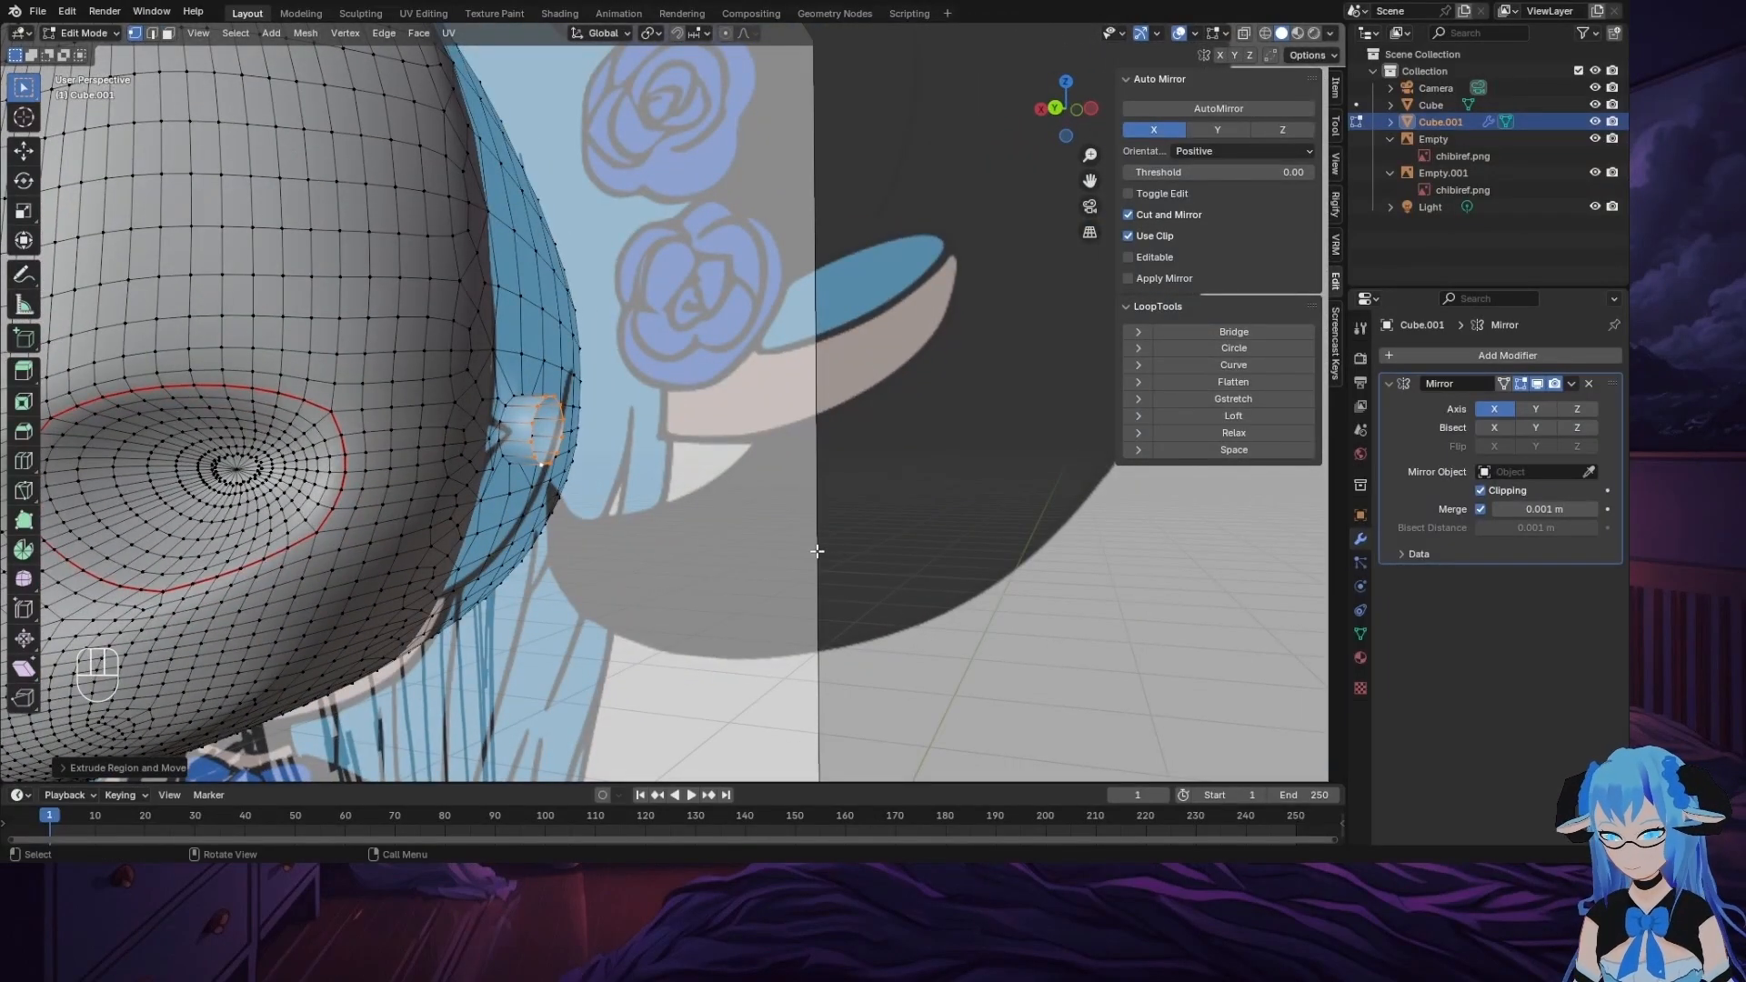
# Step: Scale and rotate the extruded circular ear loop at the side of the head
pyautogui.press('s')
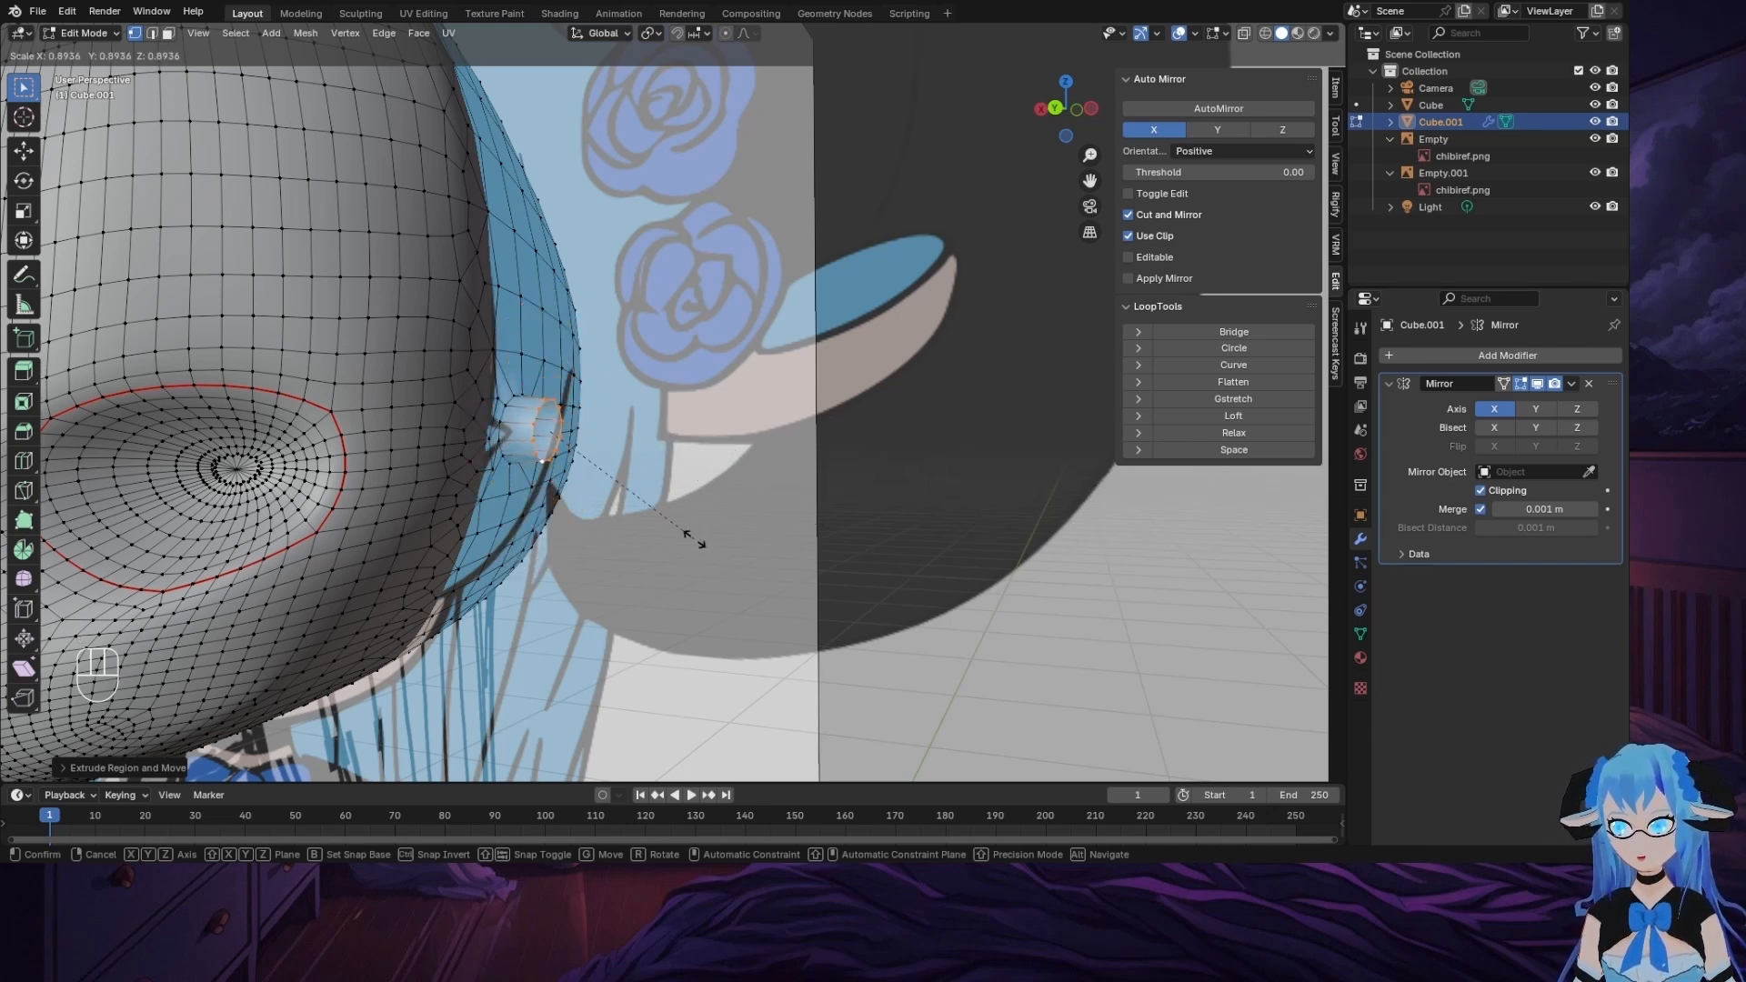
pyautogui.click(871, 489)
pyautogui.moveTo(888, 608); pyautogui.dragTo(644, 554, button='middle')
pyautogui.moveTo(765, 476); pyautogui.dragTo(958, 507, button='middle')
pyautogui.press('s')
pyautogui.press('r')
pyautogui.press('Return')
pyautogui.scroll(5, 825, 500)
pyautogui.scroll(-5, 826, 499)
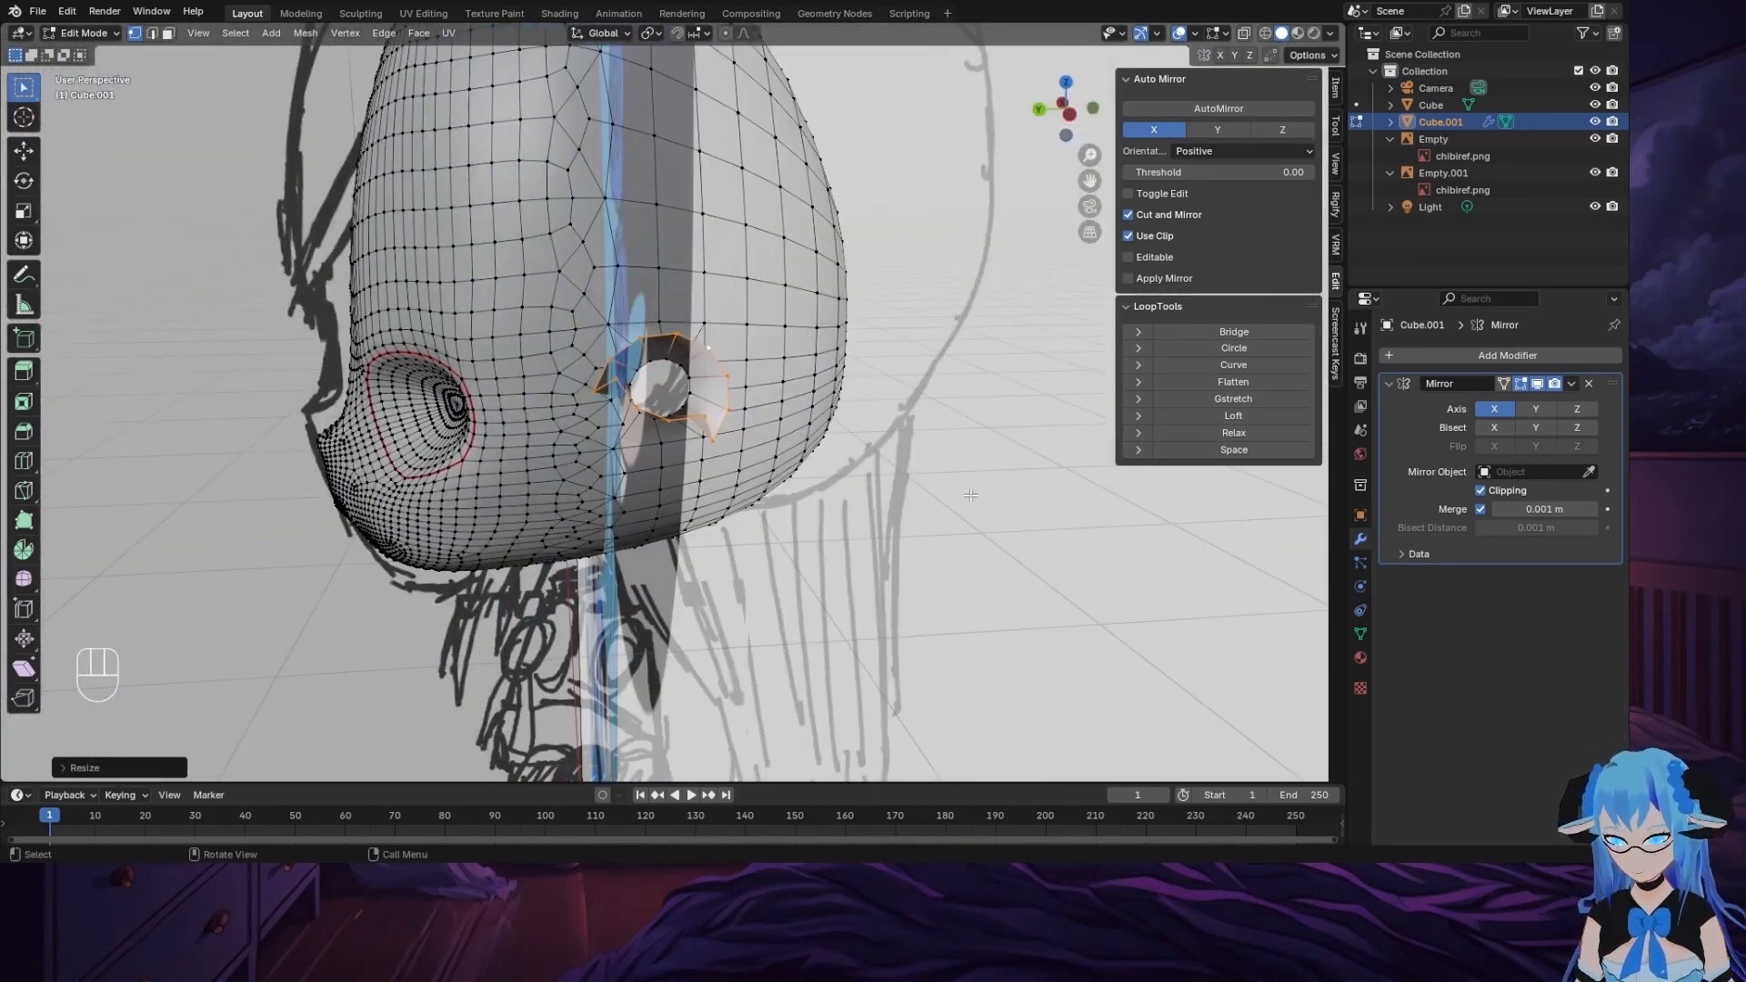
# Step: Reposition the ear's outer loop and extrude it farther outward in the Back Orthographic view
pyautogui.scroll(5, 890, 427)
pyautogui.moveTo(951, 623); pyautogui.dragTo(733, 464, button='middle')
pyautogui.press('g')
pyautogui.click(889, 427)
pyautogui.press('ctrl+KP_1')
pyautogui.press('e')
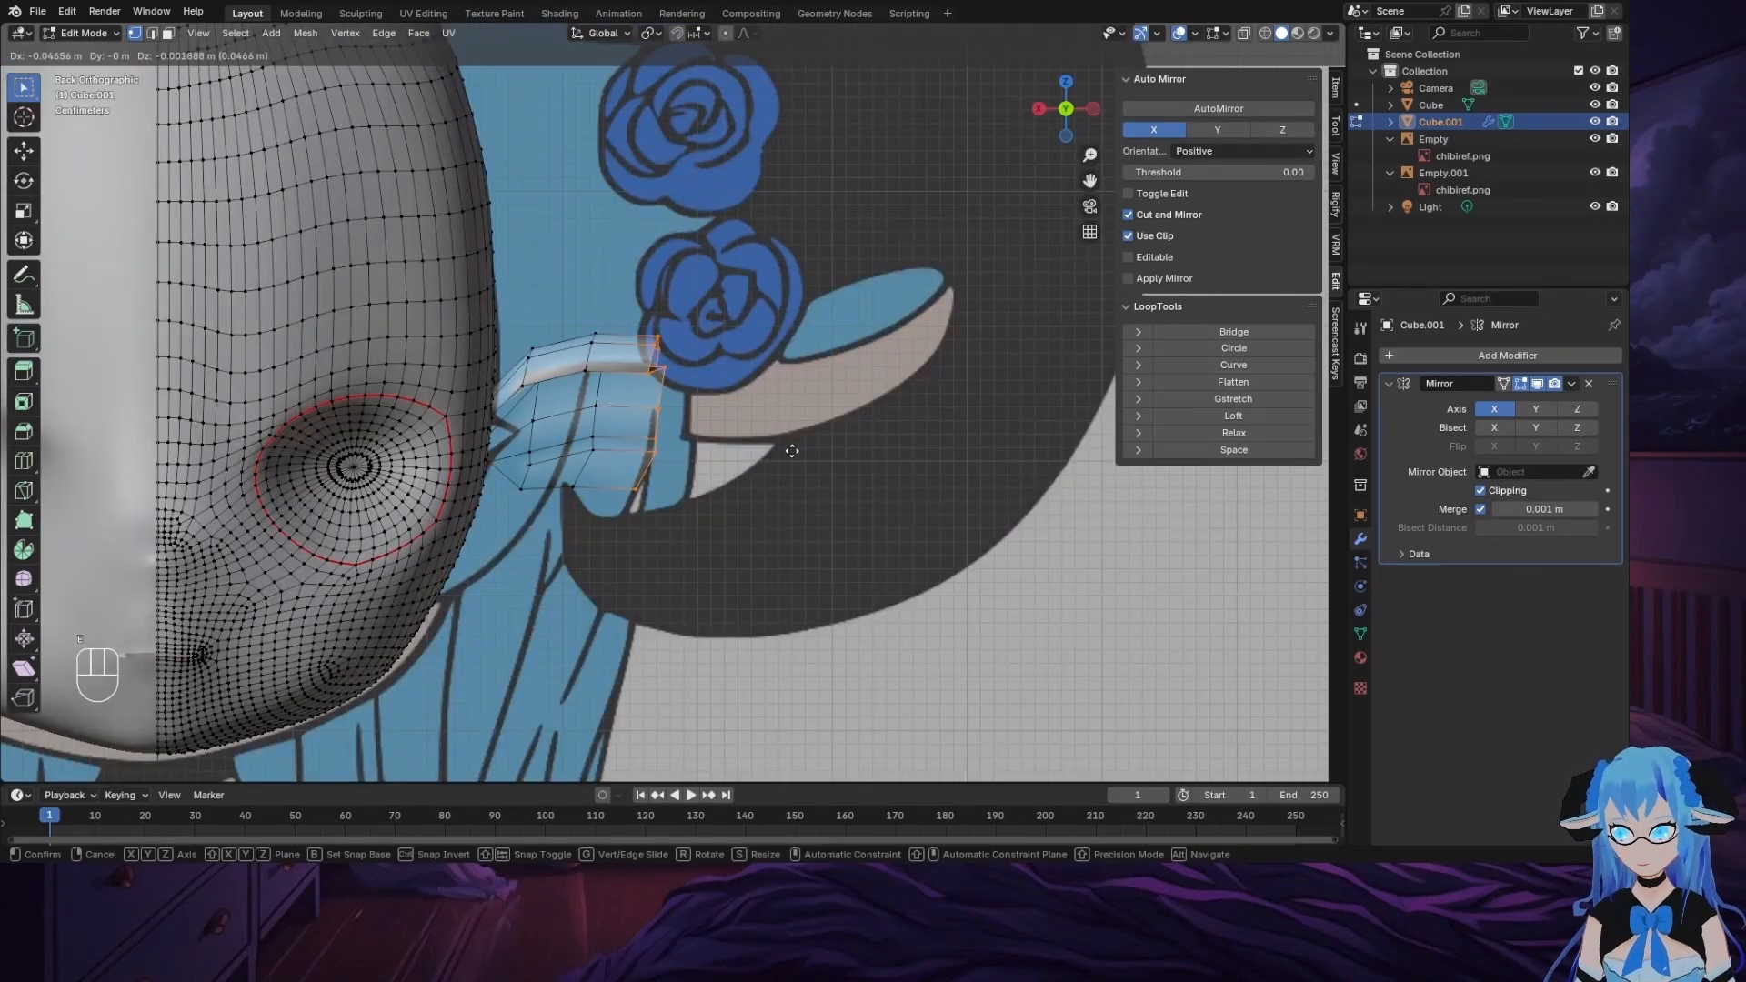
pyautogui.click(791, 452)
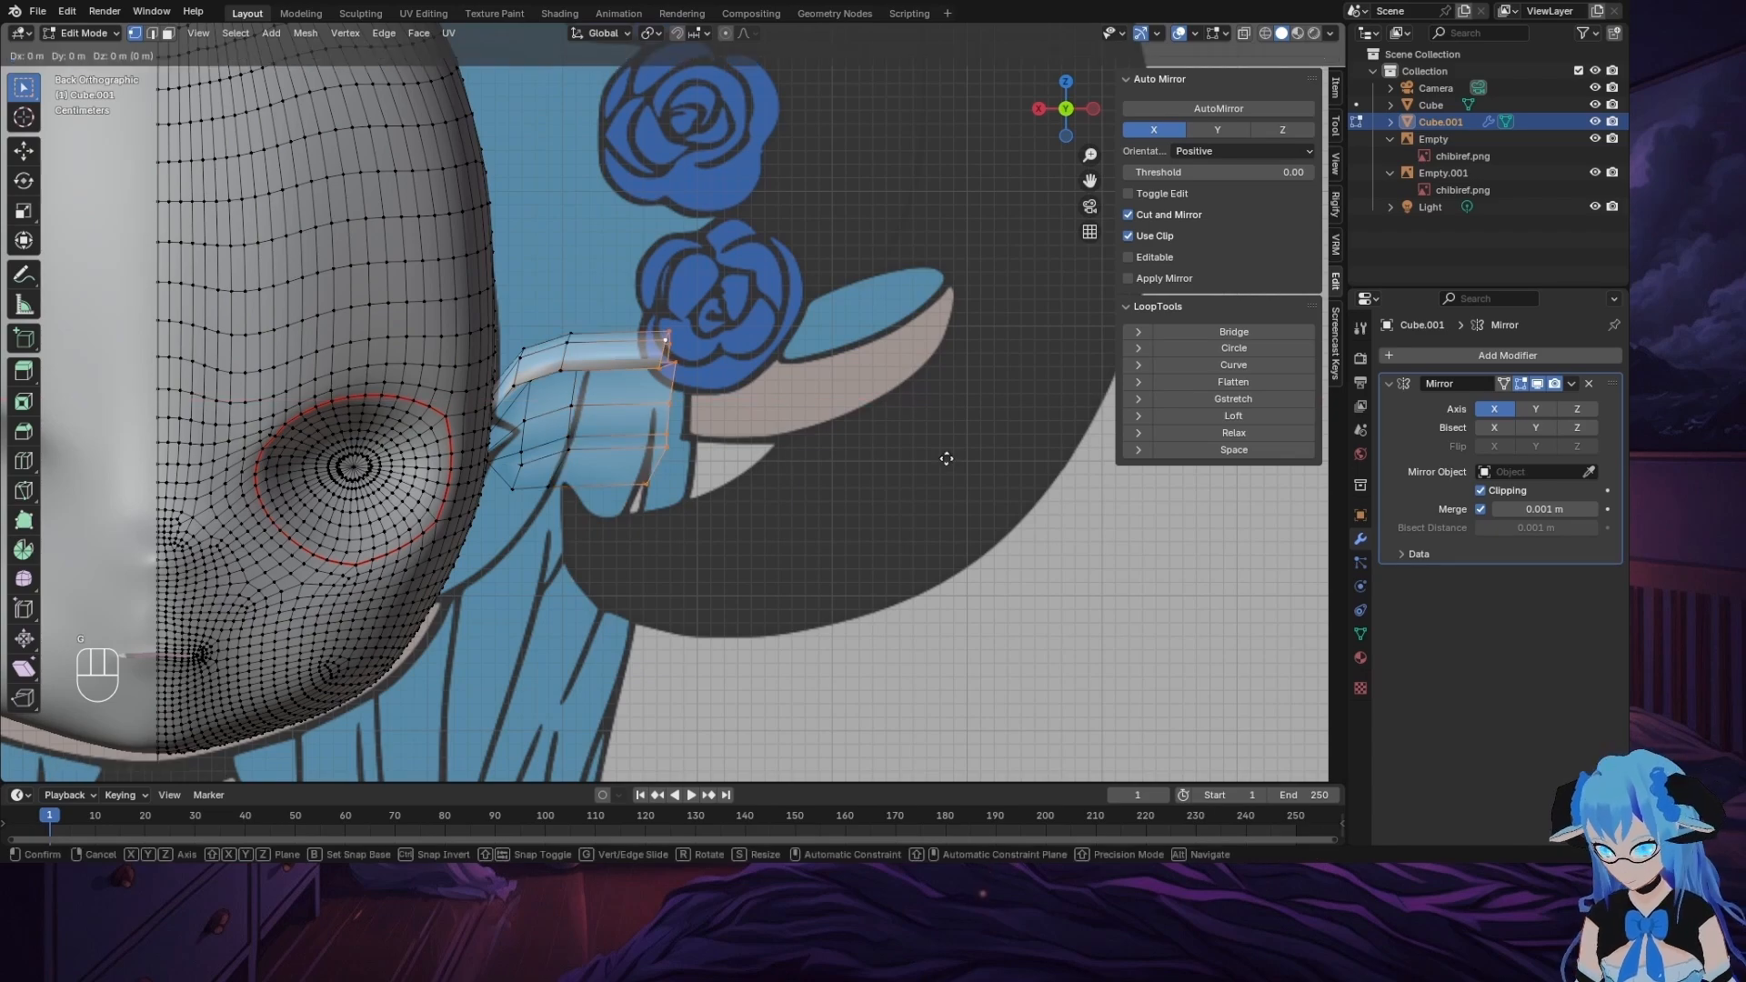
# Step: Scale the ear's outer loop and extrude a further section outward, narrowing the ear towards its end
pyautogui.press('s')
pyautogui.click(1014, 452)
pyautogui.press('e')
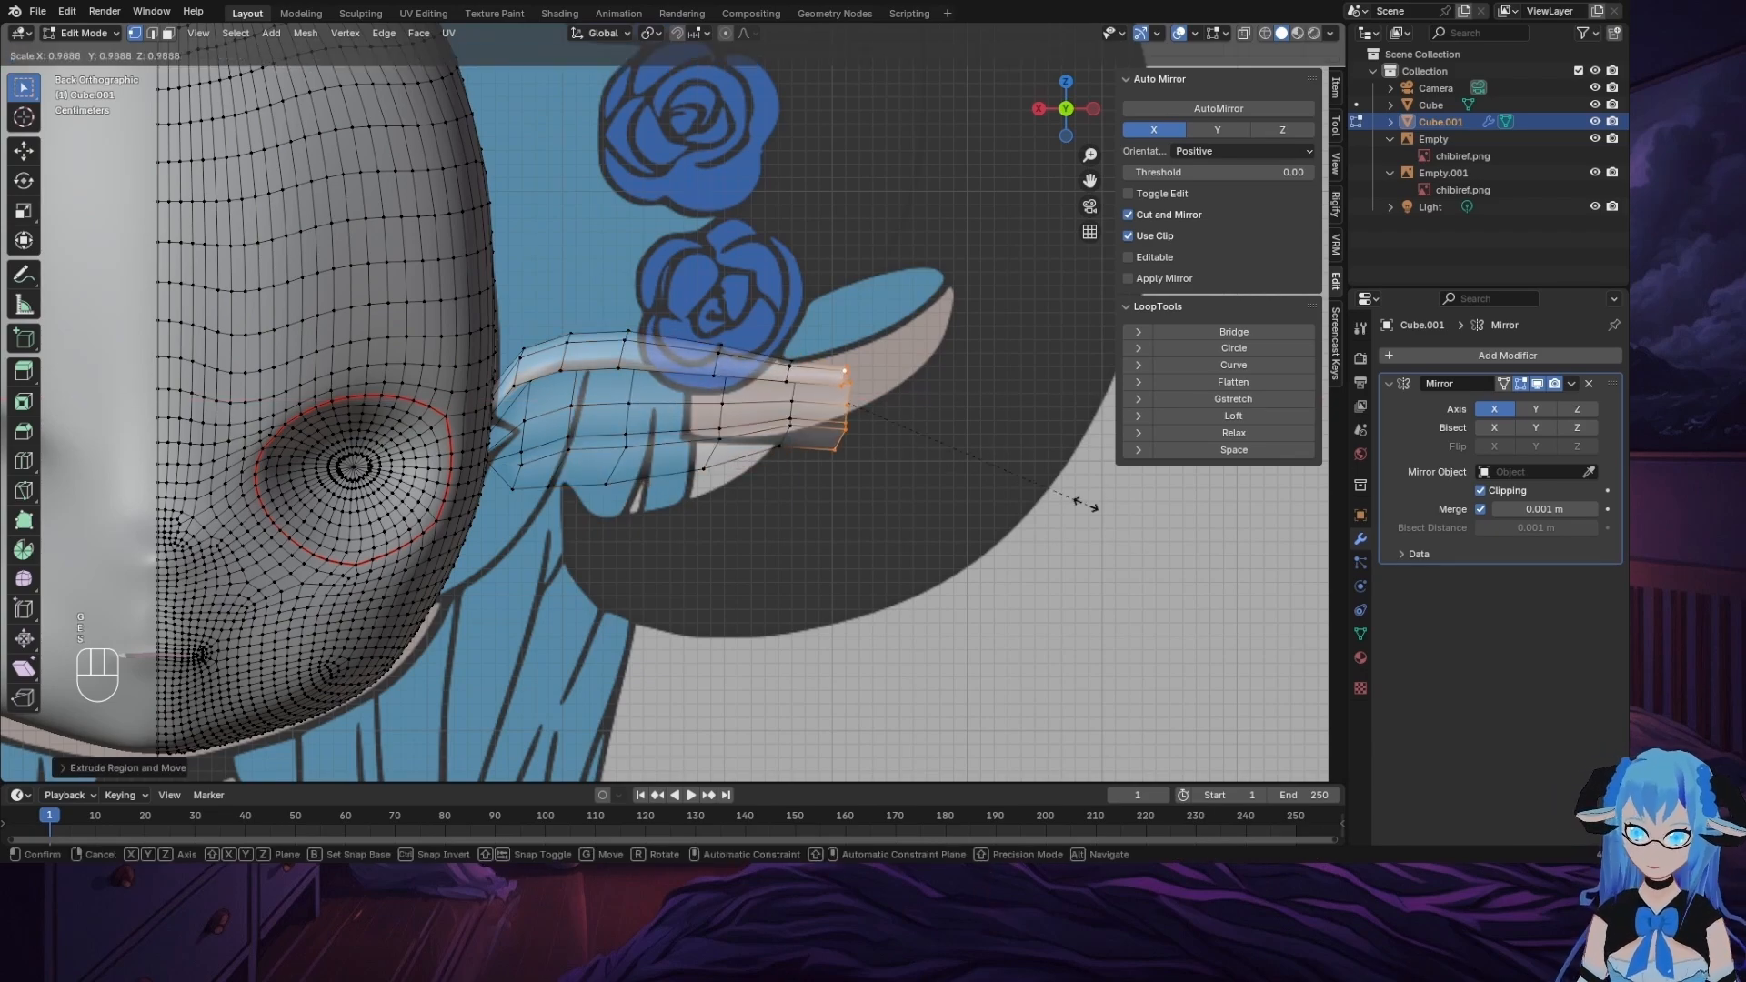
pyautogui.click(1087, 503)
# Step: Select the whole ear with X-ray on and scale it along a single axis using the View transform orientation
pyautogui.moveTo(1087, 503); pyautogui.dragTo(882, 503, button='middle')
pyautogui.moveTo(881, 503); pyautogui.dragTo(507, 311)
pyautogui.moveTo(576, 543); pyautogui.dragTo(555, 382, button='middle')
pyautogui.hotkey('alt', 'z')
pyautogui.moveTo(519, 315); pyautogui.dragTo(866, 520)
pyautogui.keyDown('ctrl'); pyautogui.moveTo(482, 514); pyautogui.dragTo(568, 442); pyautogui.keyUp('ctrl')
pyautogui.moveTo(550, 464); pyautogui.dragTo(890, 472, button='middle')
pyautogui.press(',')
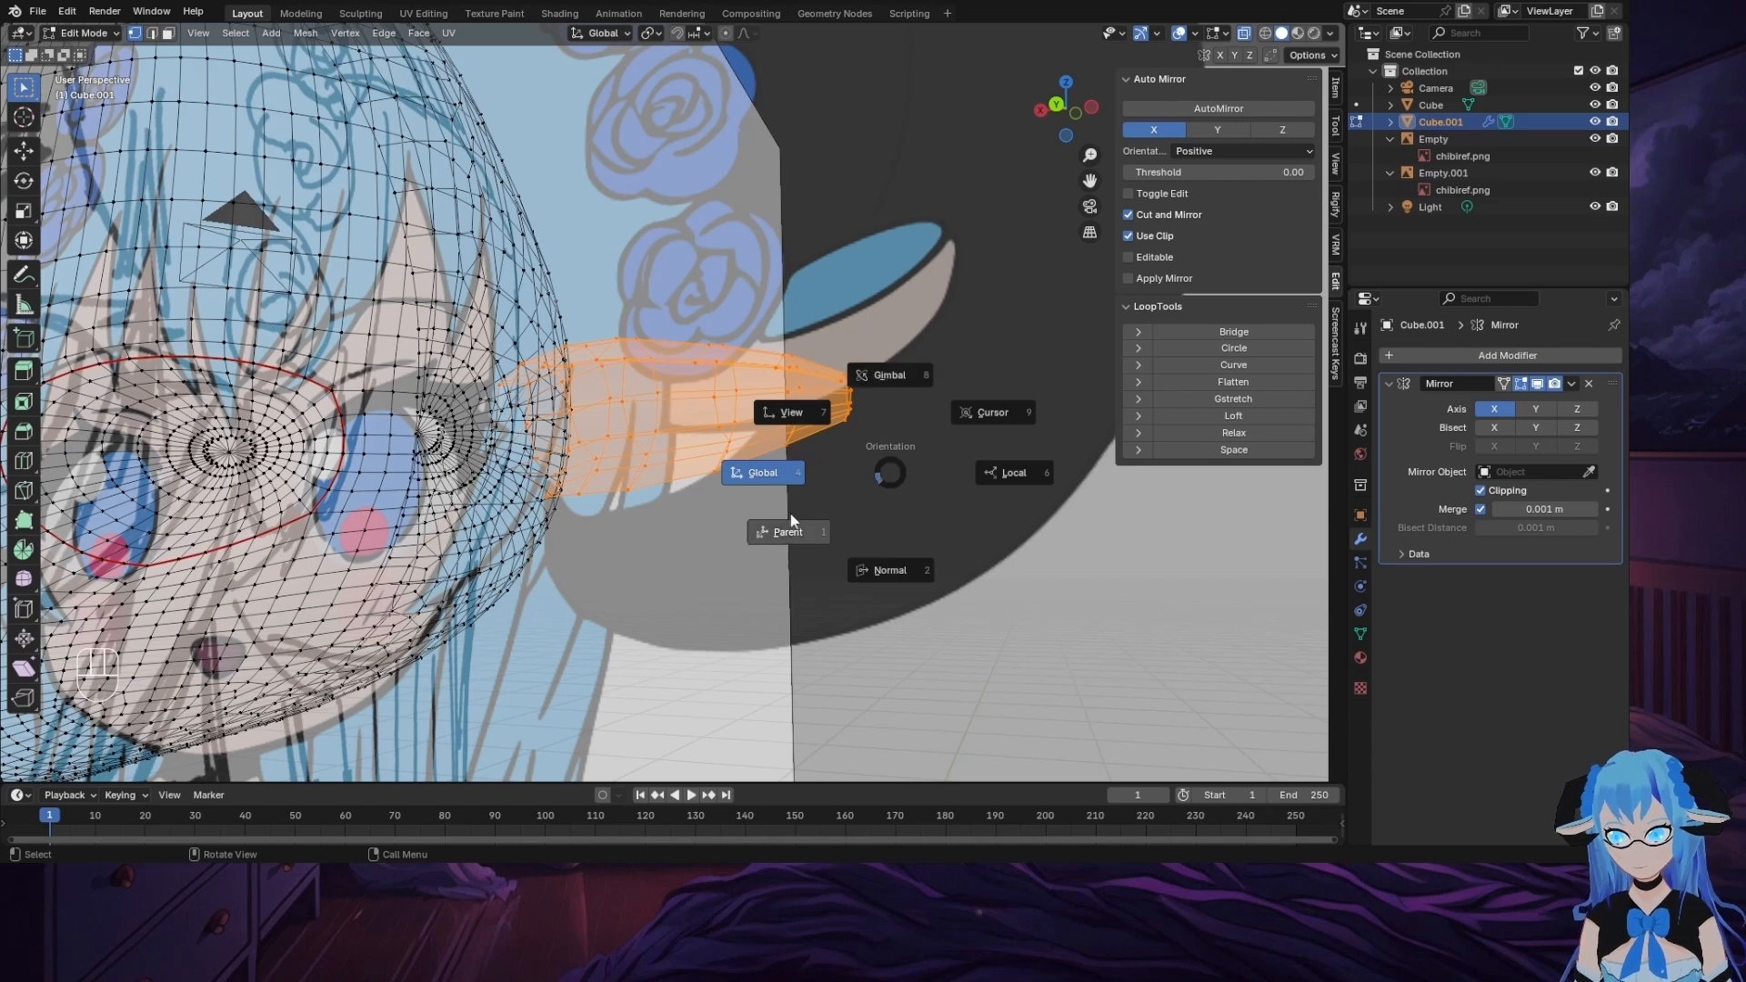
pyautogui.click(789, 415)
pyautogui.moveTo(789, 415); pyautogui.dragTo(880, 741, button='middle')
pyautogui.moveTo(811, 189); pyautogui.dragTo(777, 388, button='middle')
pyautogui.press('s')
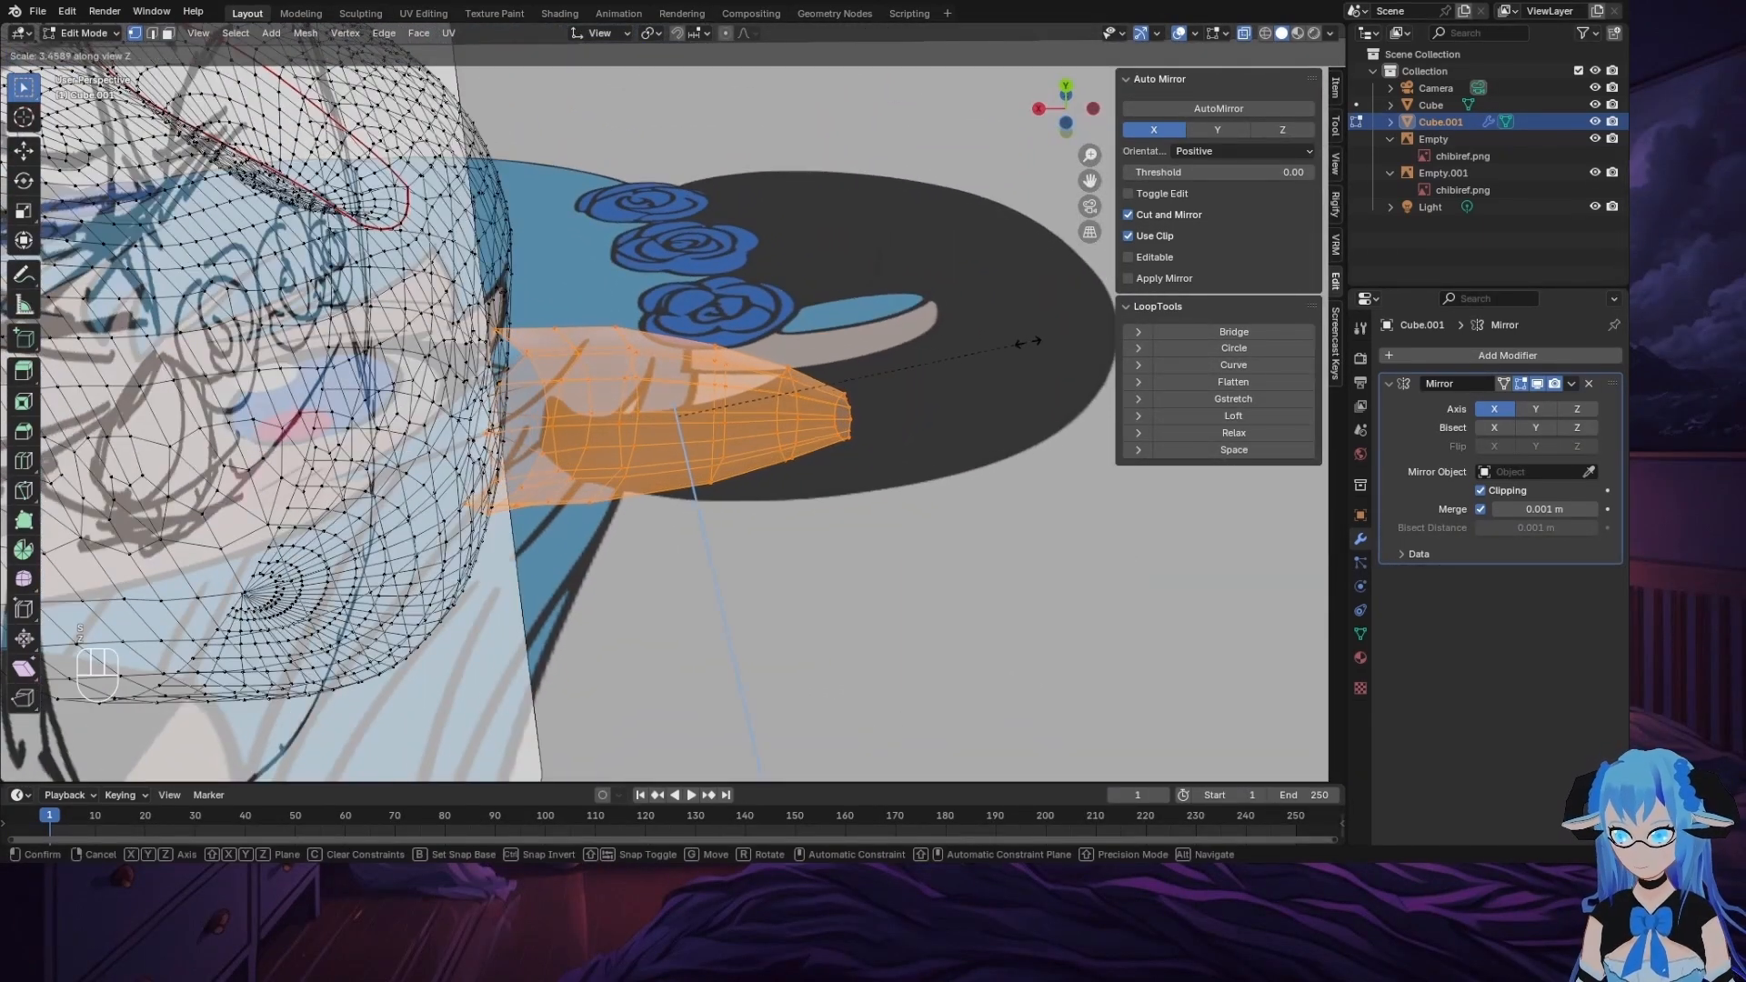
pyautogui.press('x')
pyautogui.click(956, 657)
# Step: Restore the Global transform orientation, turn X-ray off, and rotate the ear downward in the Back Orthographic view
pyautogui.moveTo(957, 658); pyautogui.dragTo(991, 300, button='middle')
pyautogui.click(1066, 111)
pyautogui.press(',')
pyautogui.click(855, 459)
pyautogui.moveTo(855, 460)
pyautogui.mouseDown(button='middle')
pyautogui.moveTo(869, 472)
pyautogui.moveTo(830, 481)
pyautogui.mouseUp(button='middle')
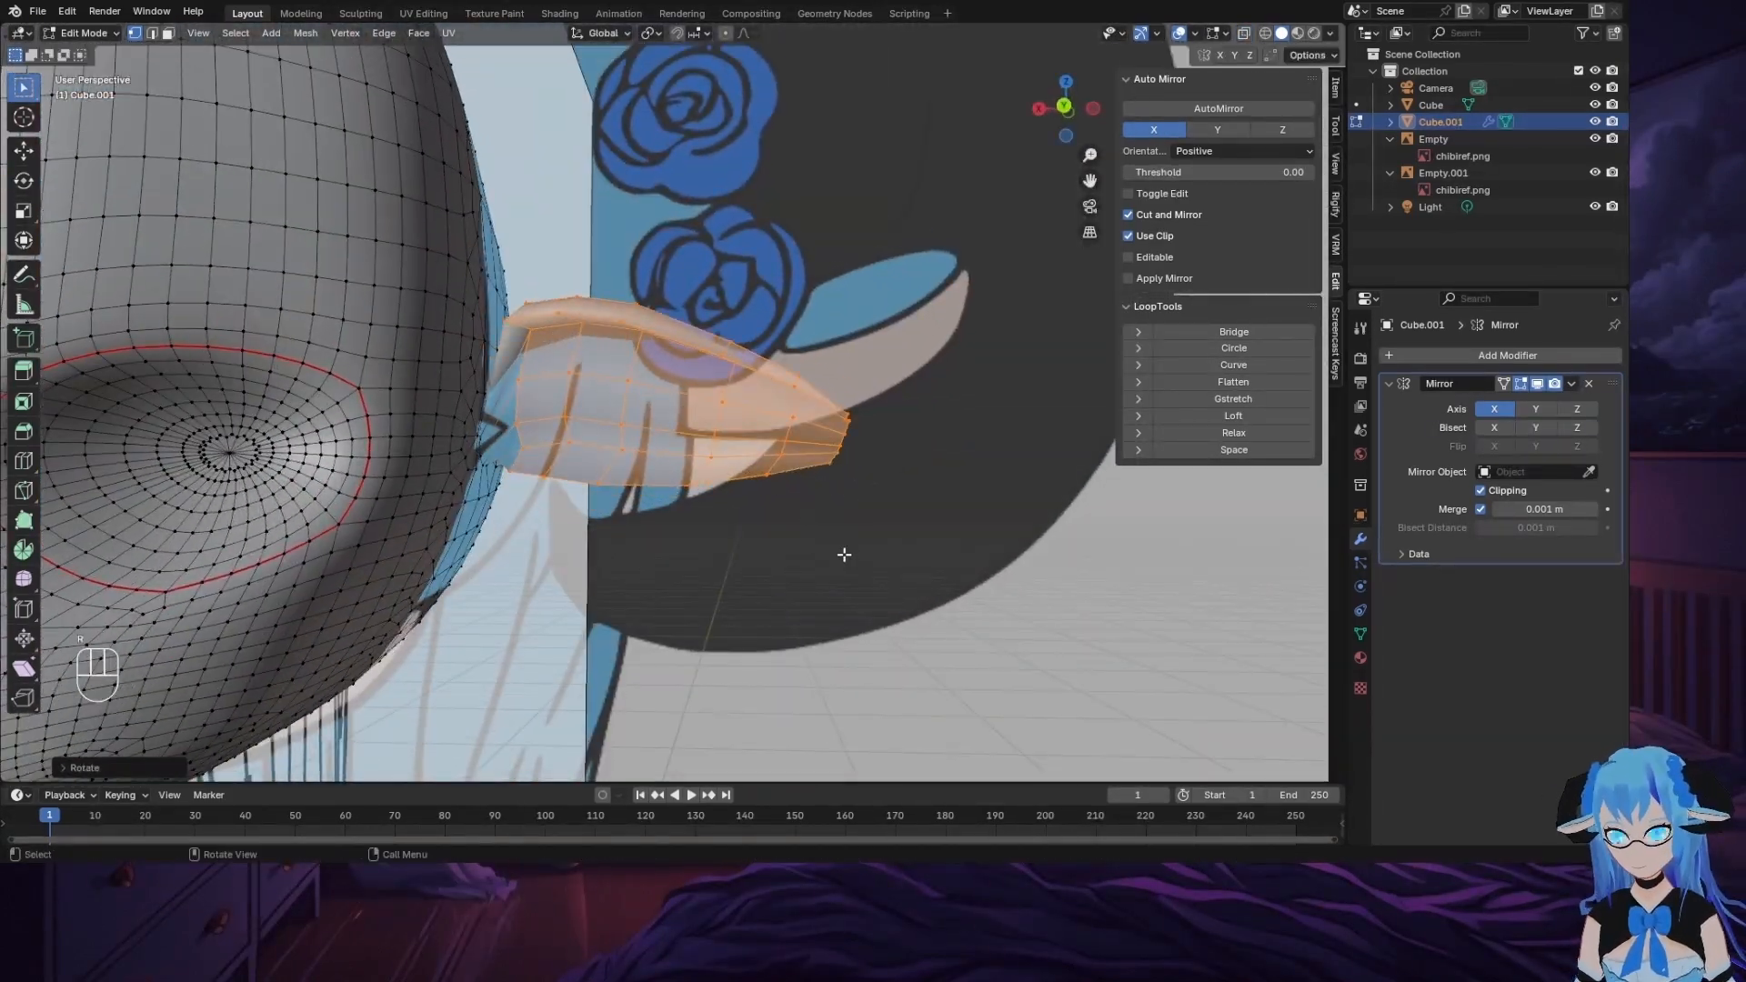
pyautogui.moveTo(844, 555); pyautogui.dragTo(955, 510, button='middle')
# Step: Close the ear's open end by merging its vertices into a pointed tip, and adjust the tip's position
pyautogui.press('e')
pyautogui.click(900, 600)
pyautogui.press('e')
pyautogui.click(902, 544)
pyautogui.press('m')
pyautogui.click(897, 536)
pyautogui.hotkey('ctrl', 'z')
pyautogui.hotkey('ctrl', 'z')
pyautogui.hotkey('ctrl', 'z')
pyautogui.hotkey('ctrl', 'z')
pyautogui.press('e')
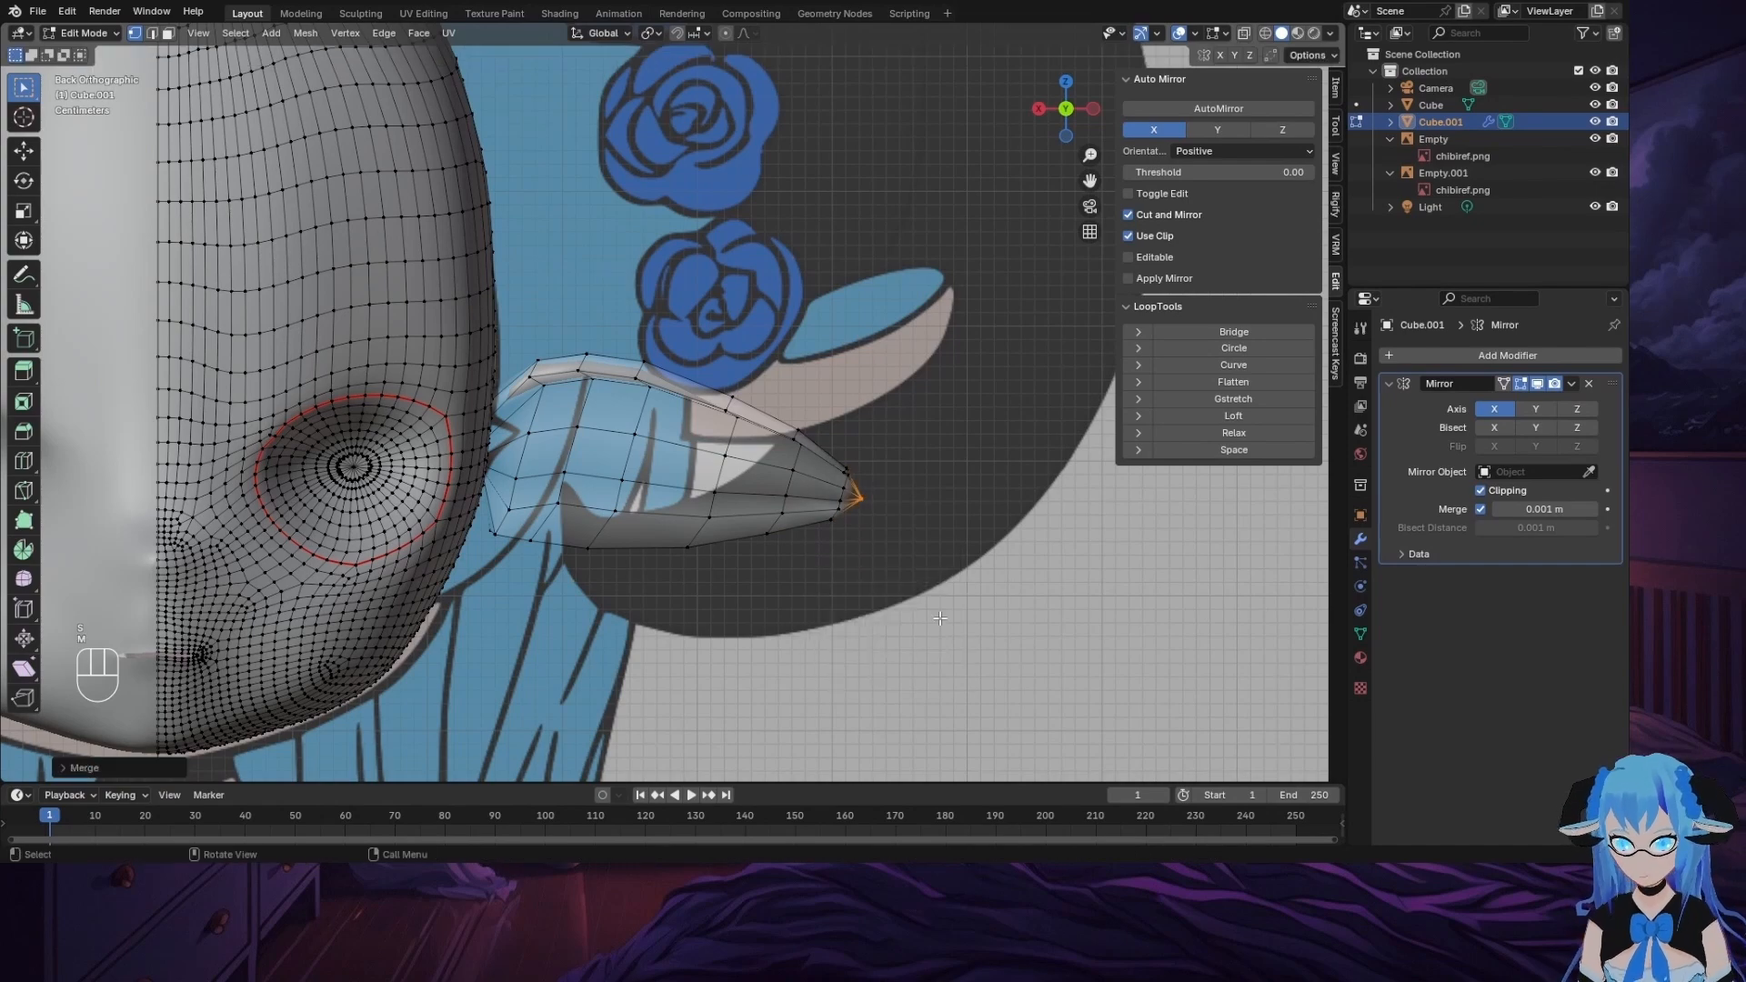
pyautogui.scroll(-6, 940, 619)
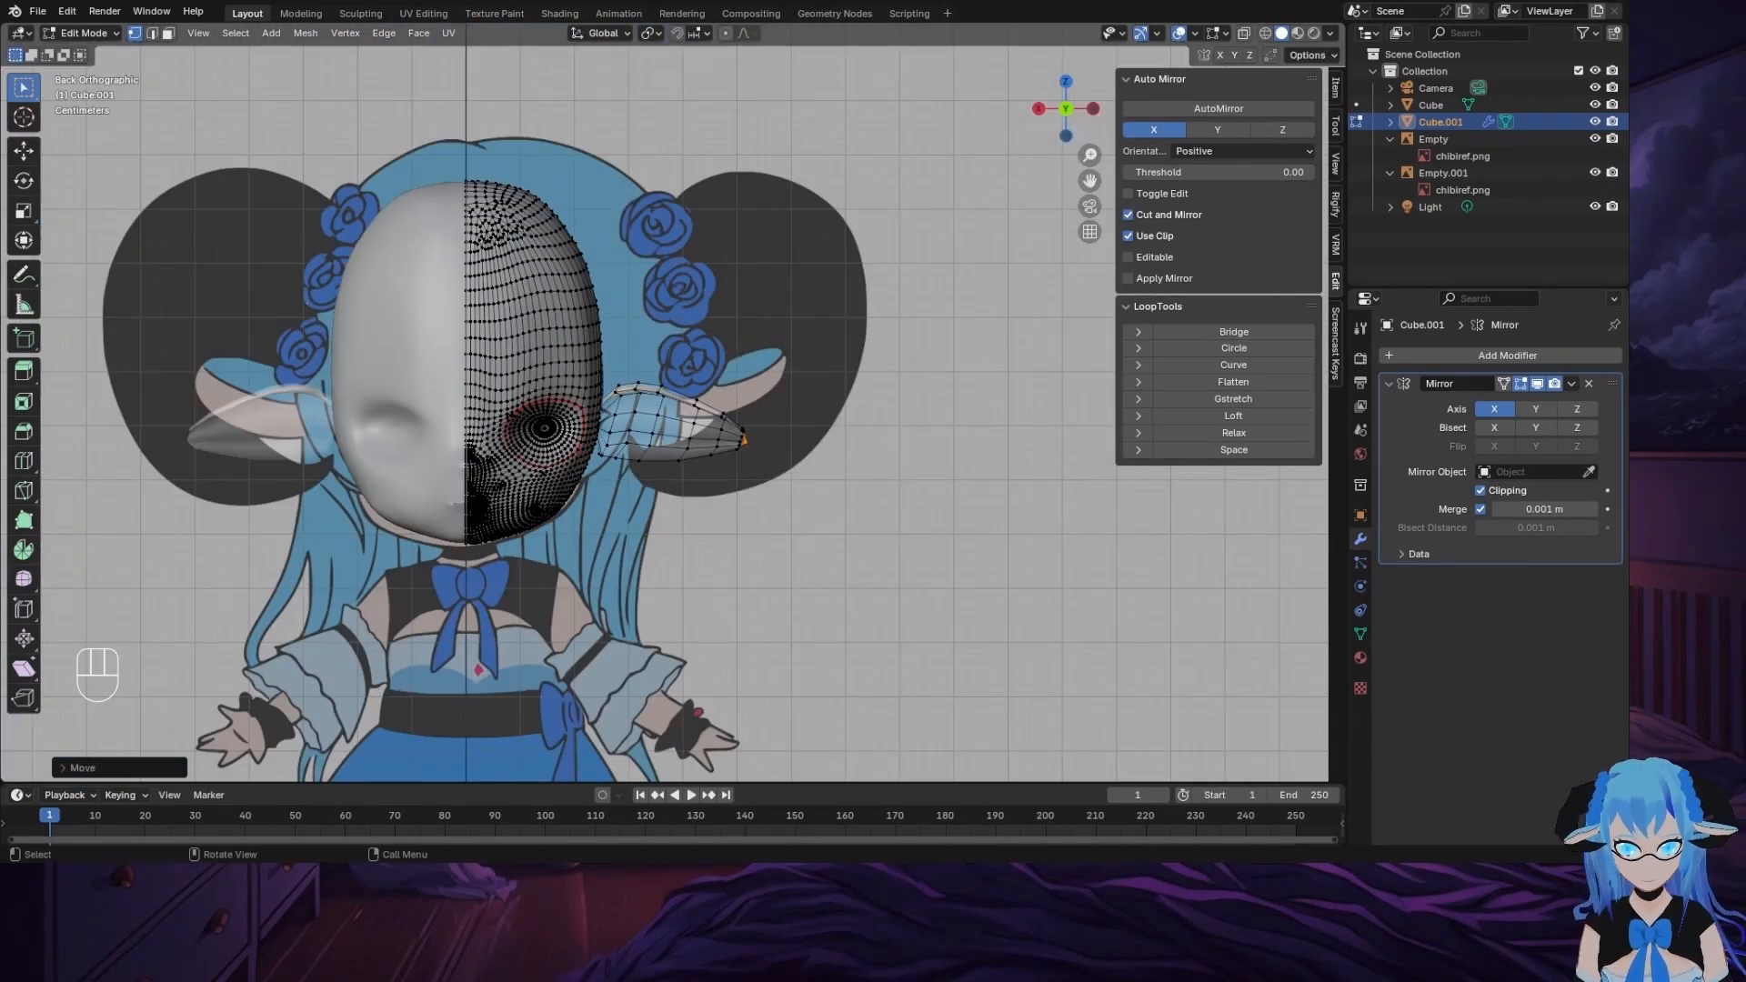
pyautogui.moveTo(982, 445)
pyautogui.mouseDown(button='middle')
pyautogui.moveTo(909, 440)
pyautogui.moveTo(991, 427)
pyautogui.mouseUp(button='middle')
pyautogui.scroll(4, 576, 372)
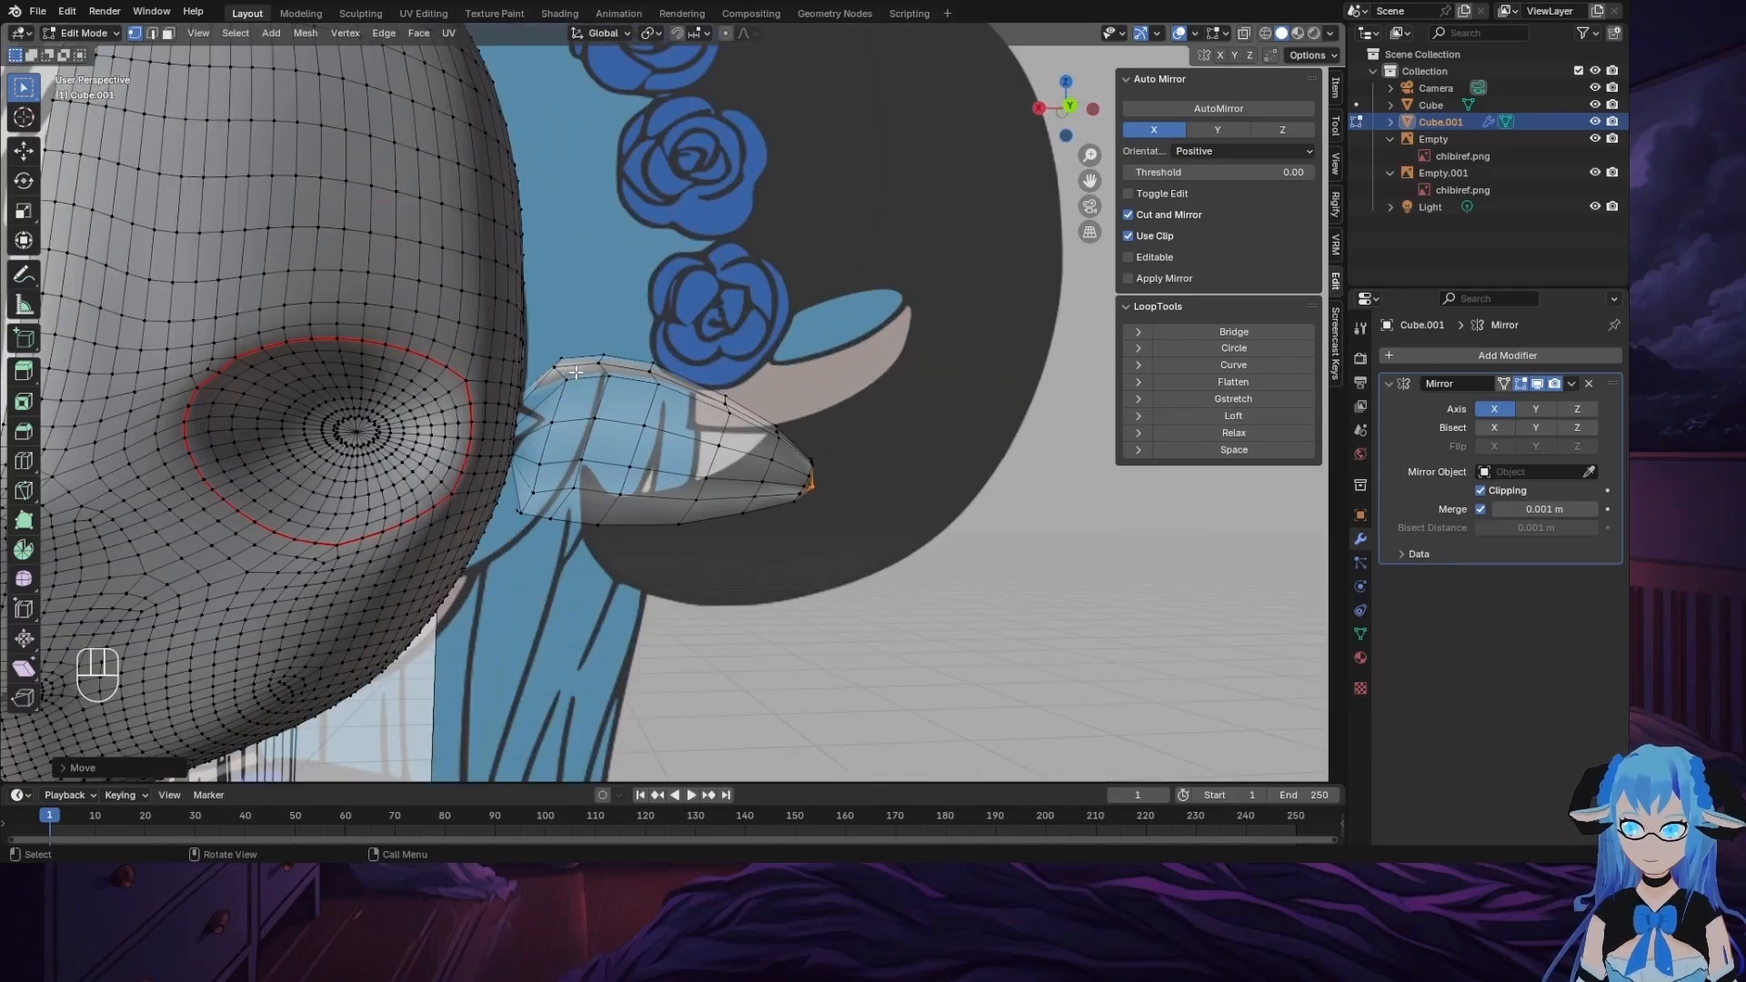
# Step: Select a path of vertices along the ear and move it along the Z axis
pyautogui.moveTo(822, 507); pyautogui.dragTo(919, 359, button='middle')
pyautogui.moveTo(552, 335); pyautogui.dragTo(551, 335)
pyautogui.moveTo(918, 359); pyautogui.dragTo(955, 390, button='middle')
pyautogui.keyDown('ctrl'); pyautogui.click(551, 335); pyautogui.keyUp('ctrl')
pyautogui.press('g')
pyautogui.press('z')
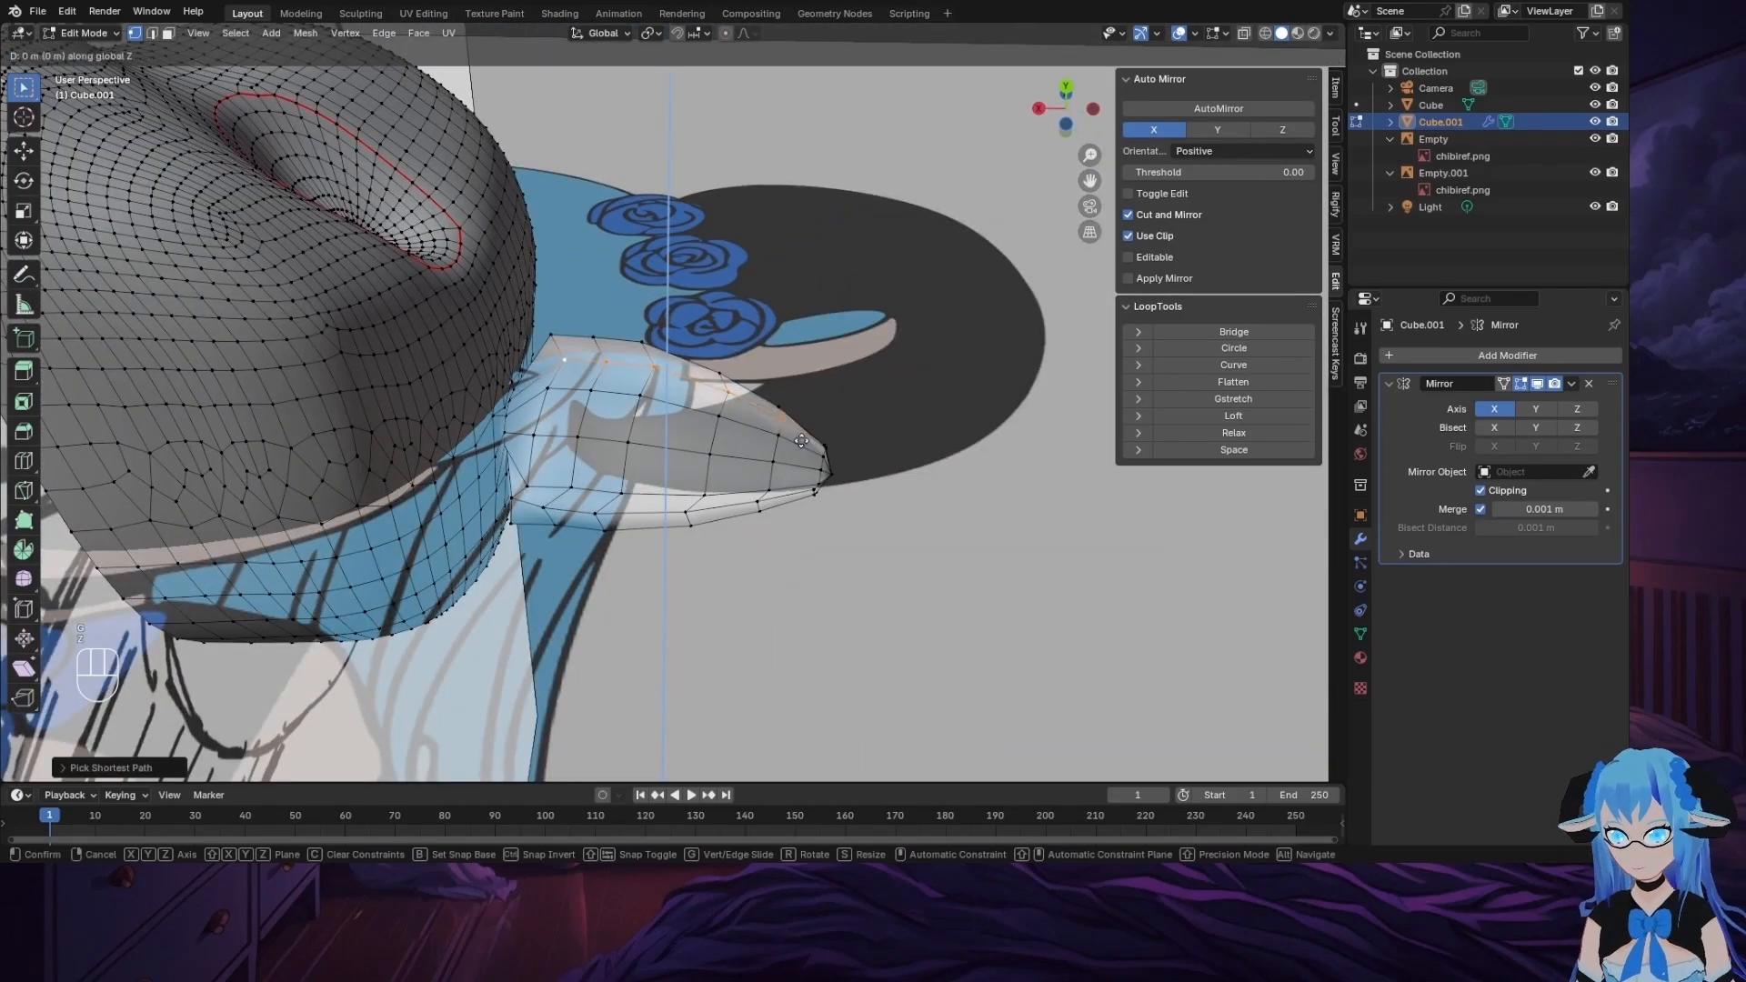
pyautogui.rightClick(791, 423)
pyautogui.press('g')
pyautogui.press('z')
pyautogui.click(864, 489)
# Step: Move further ear vertices individually, including one adjustment along the Z axis, to refine the ear's outline
pyautogui.moveTo(864, 489); pyautogui.dragTo(445, 627, button='middle')
pyautogui.press('g')
pyautogui.press('z')
pyautogui.click(771, 516)
pyautogui.click(681, 281)
pyautogui.press('g')
pyautogui.click(689, 279)
pyautogui.press('g')
pyautogui.click(674, 460)
pyautogui.press('g')
pyautogui.click(822, 344)
# Step: Hide both chibiref.png reference images and examine the ear's shape from several angles
pyautogui.press('ctrl+KP_1')
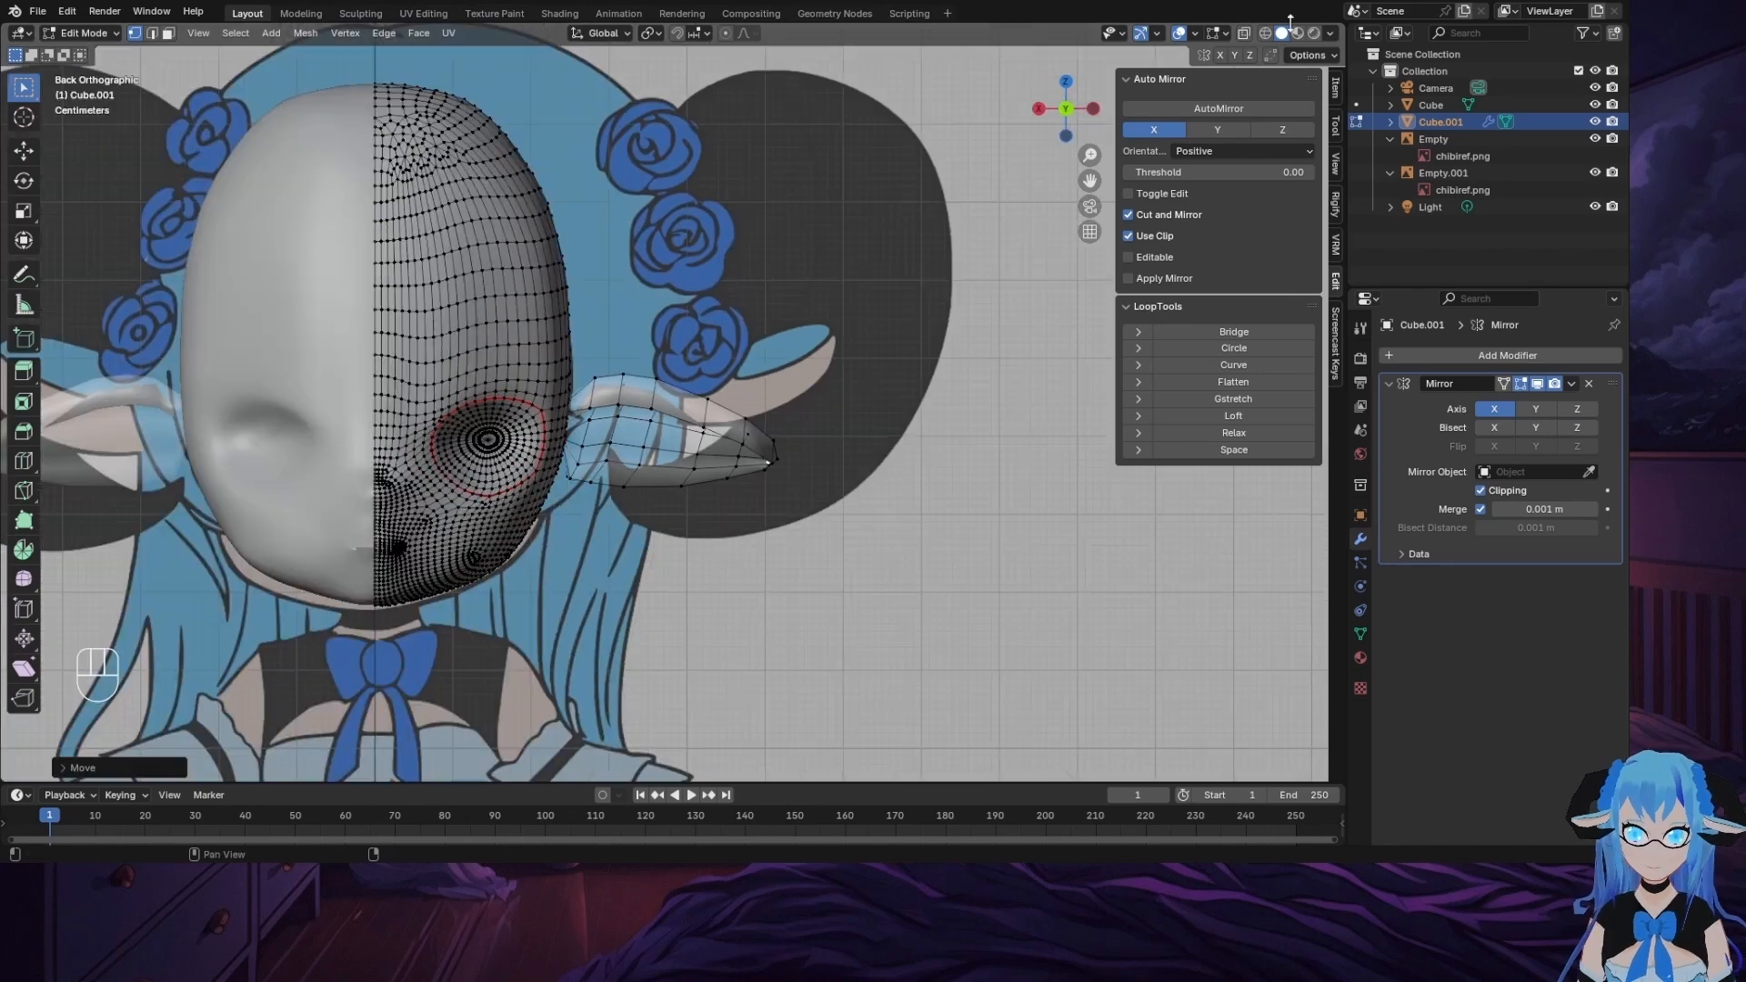
pyautogui.click(1595, 139)
pyautogui.click(1595, 172)
pyautogui.moveTo(873, 391); pyautogui.dragTo(693, 372, button='middle')
pyautogui.moveTo(713, 449); pyautogui.dragTo(343, 558, button='middle')
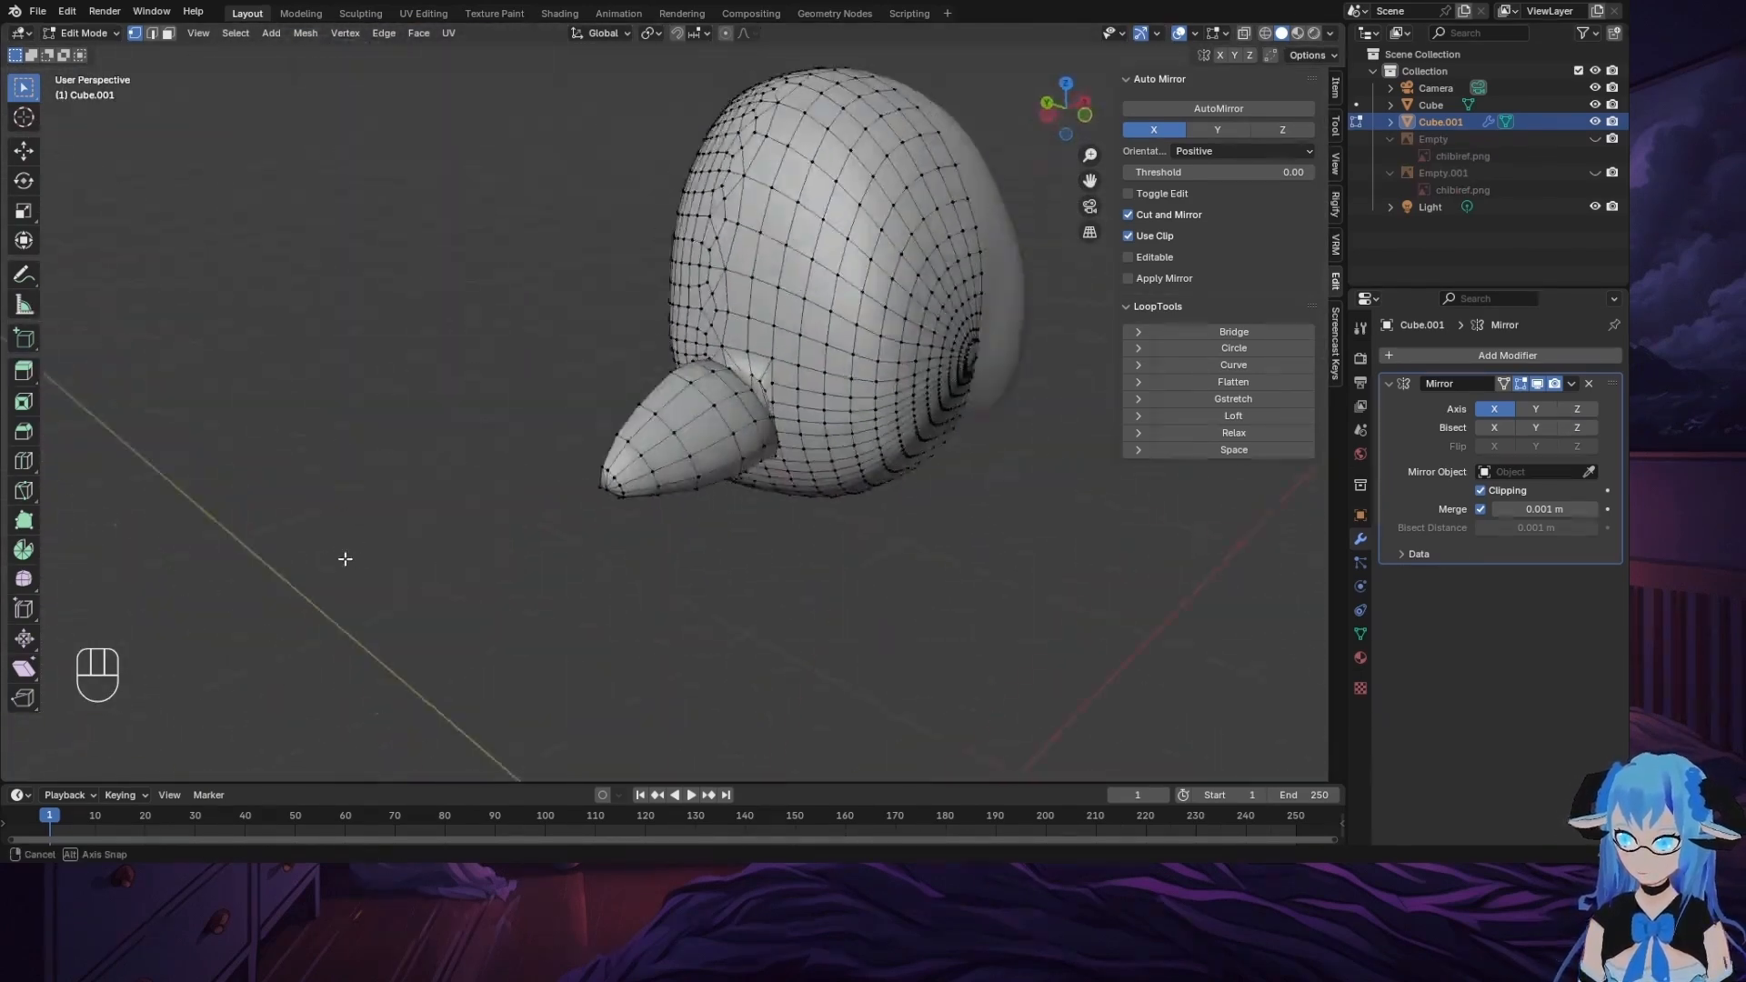
# Step: In Left Orthographic view with the side reference and X-ray on, select the horn-base faces above the ear and delete them
pyautogui.click(1042, 115)
pyautogui.click(1040, 109)
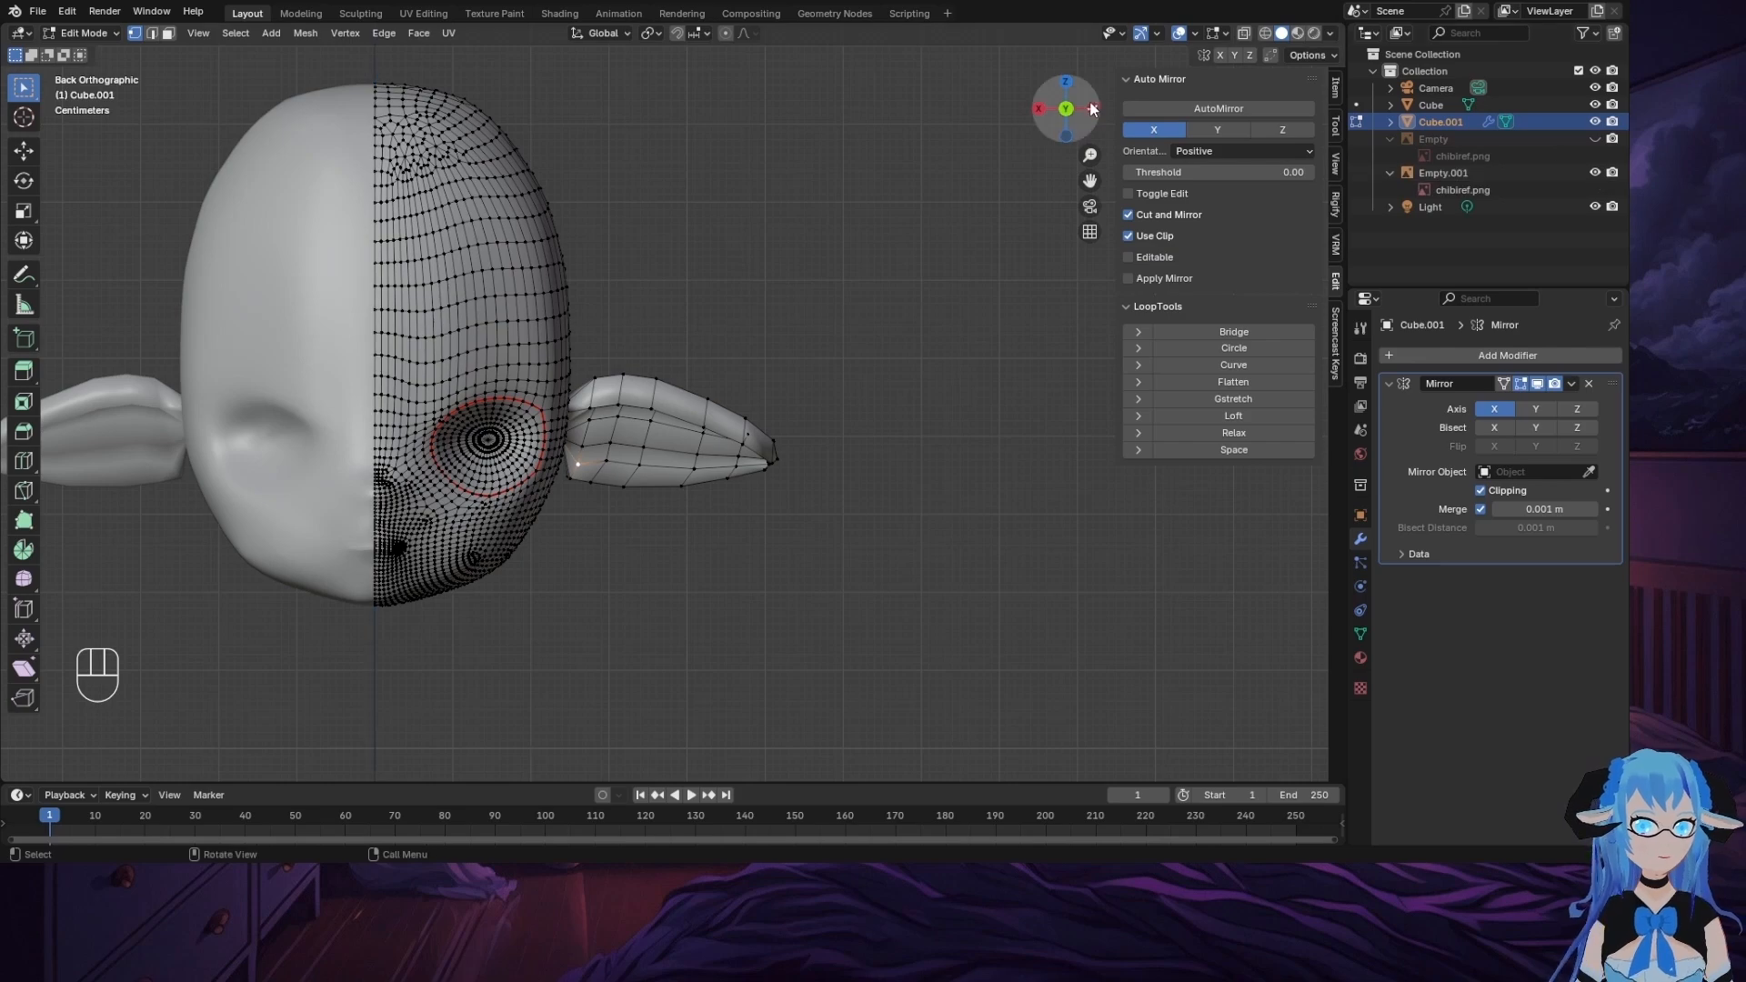
pyautogui.click(1092, 109)
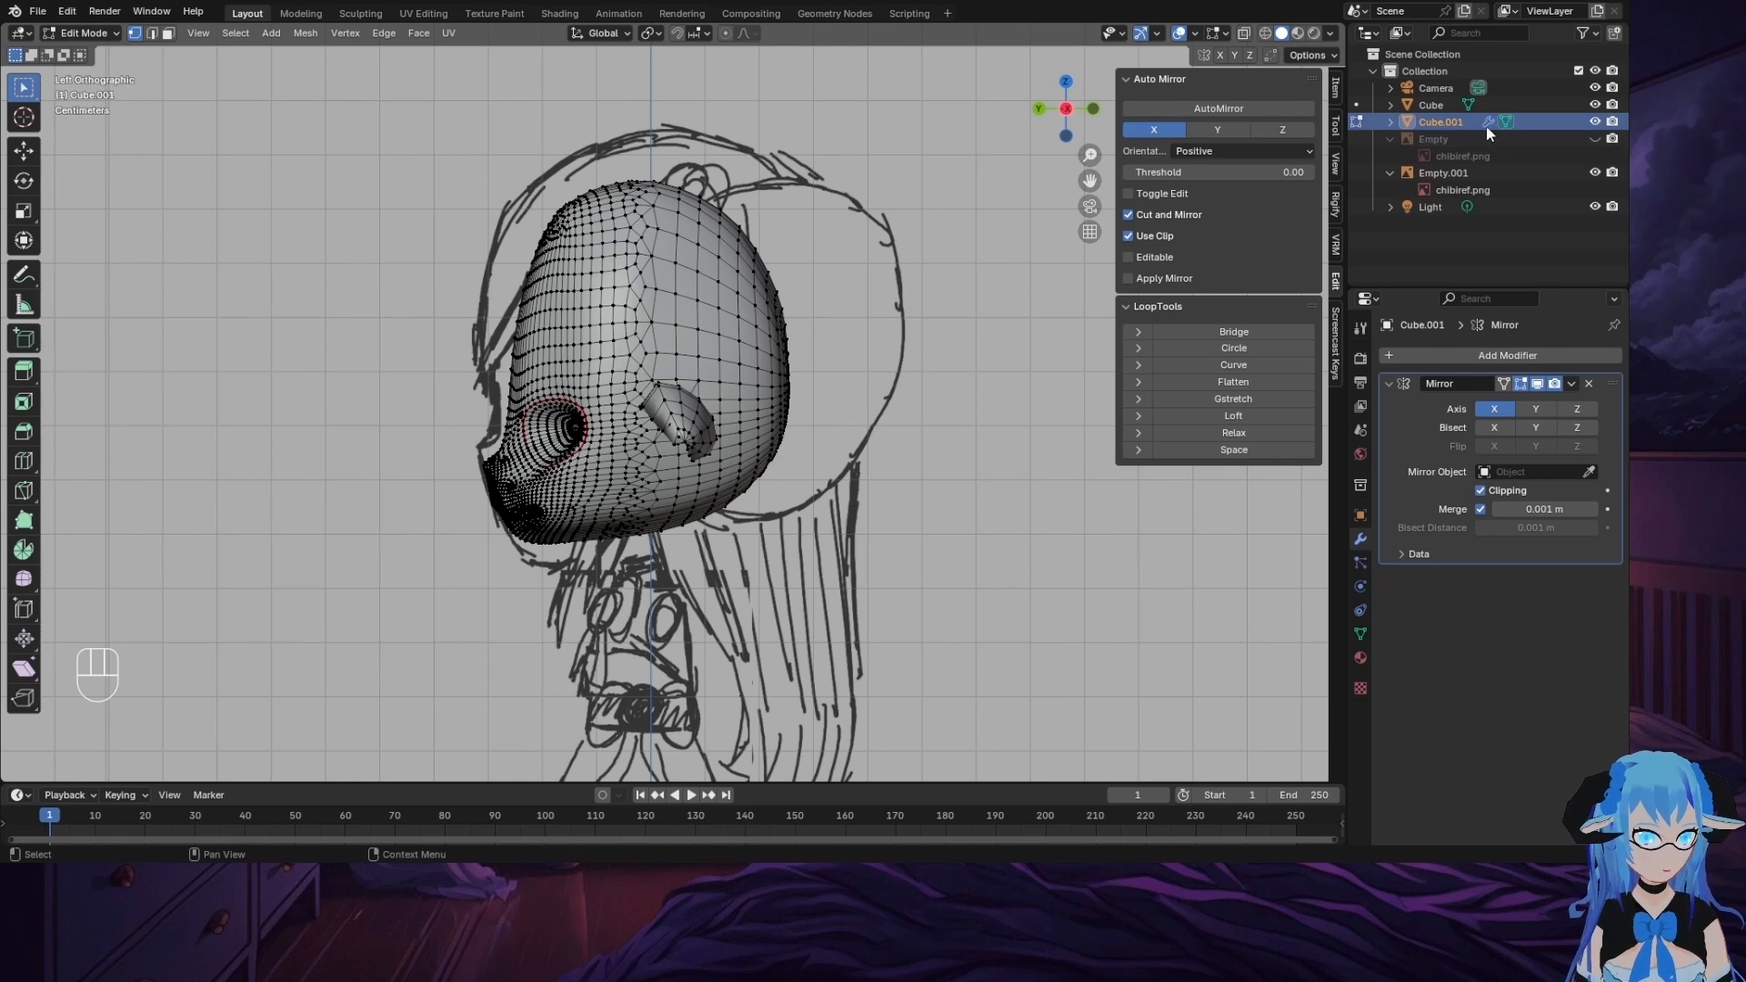
pyautogui.click(1244, 33)
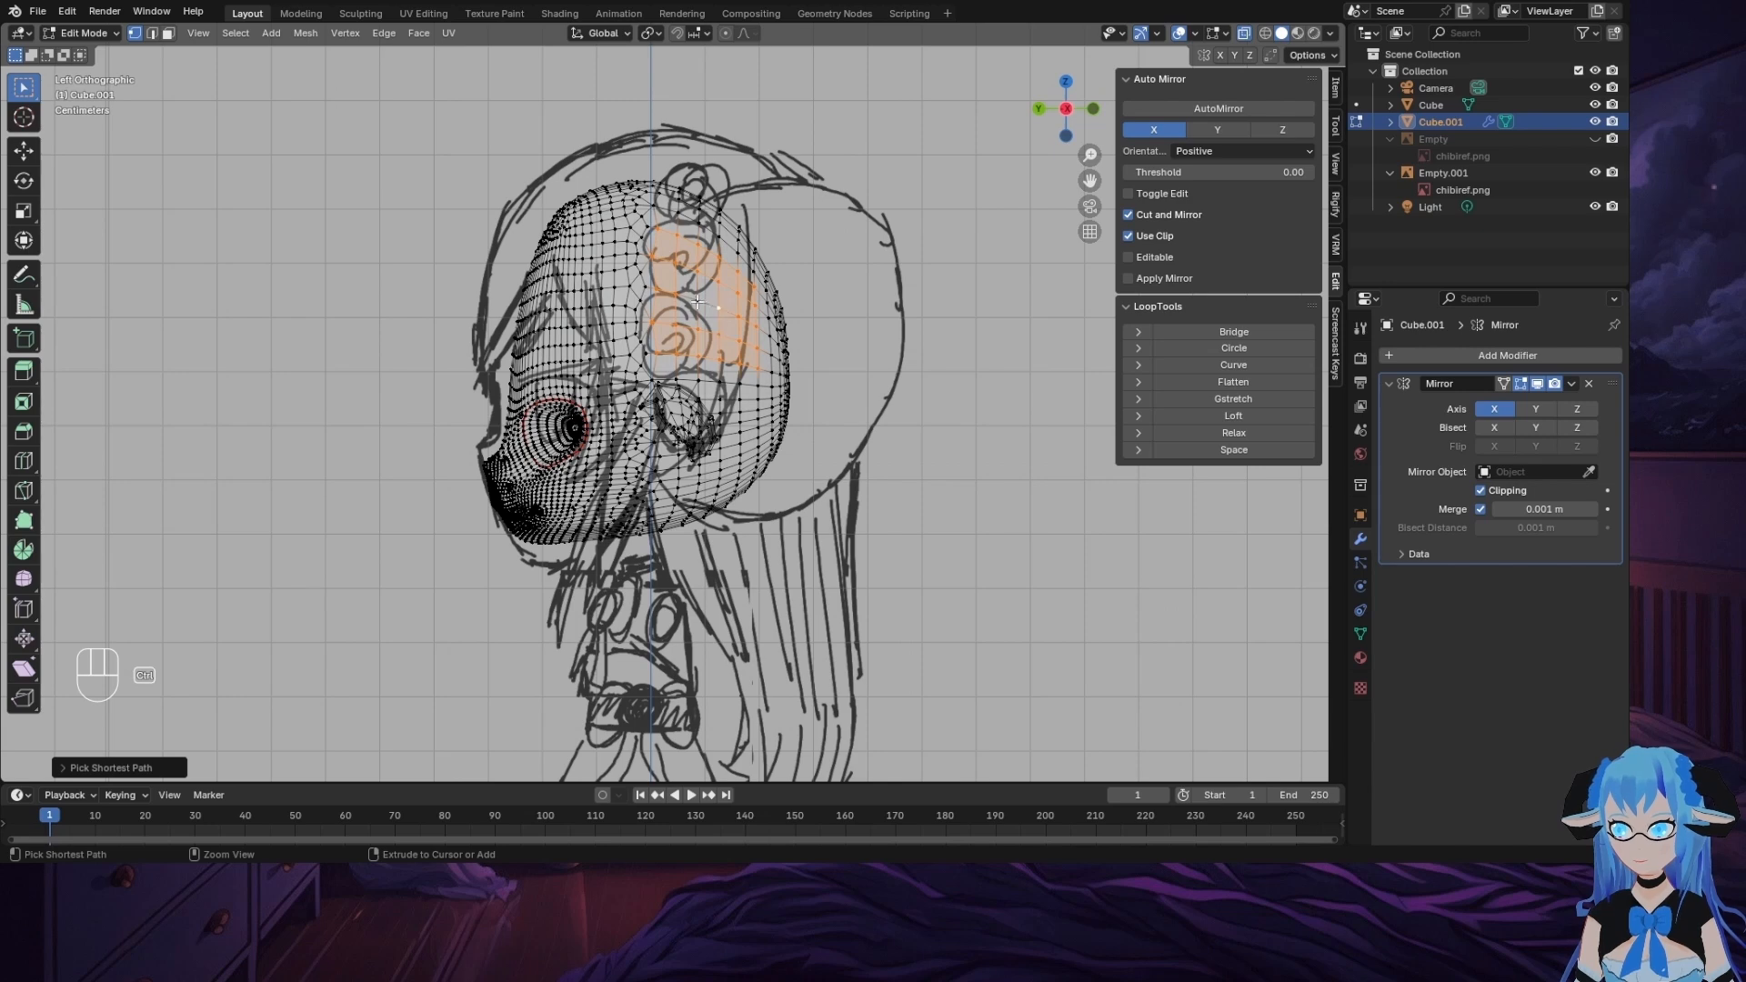
pyautogui.press('x')
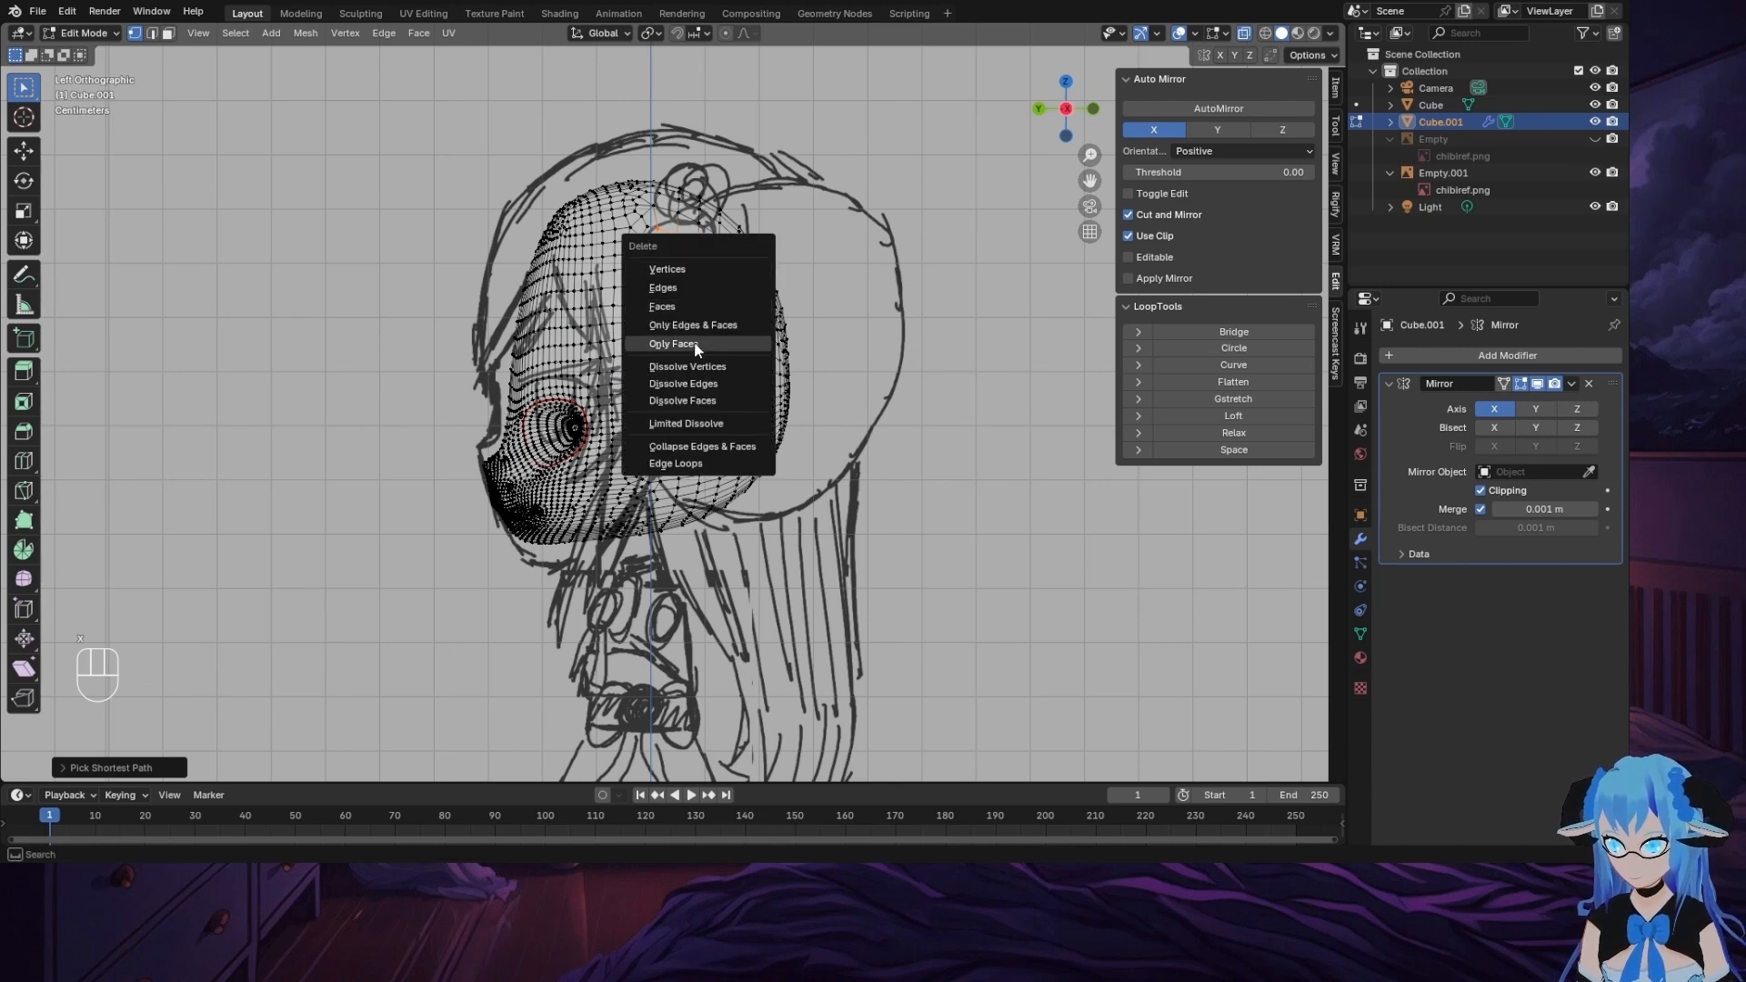
pyautogui.click(698, 306)
pyautogui.moveTo(758, 349); pyautogui.dragTo(735, 366, button='middle')
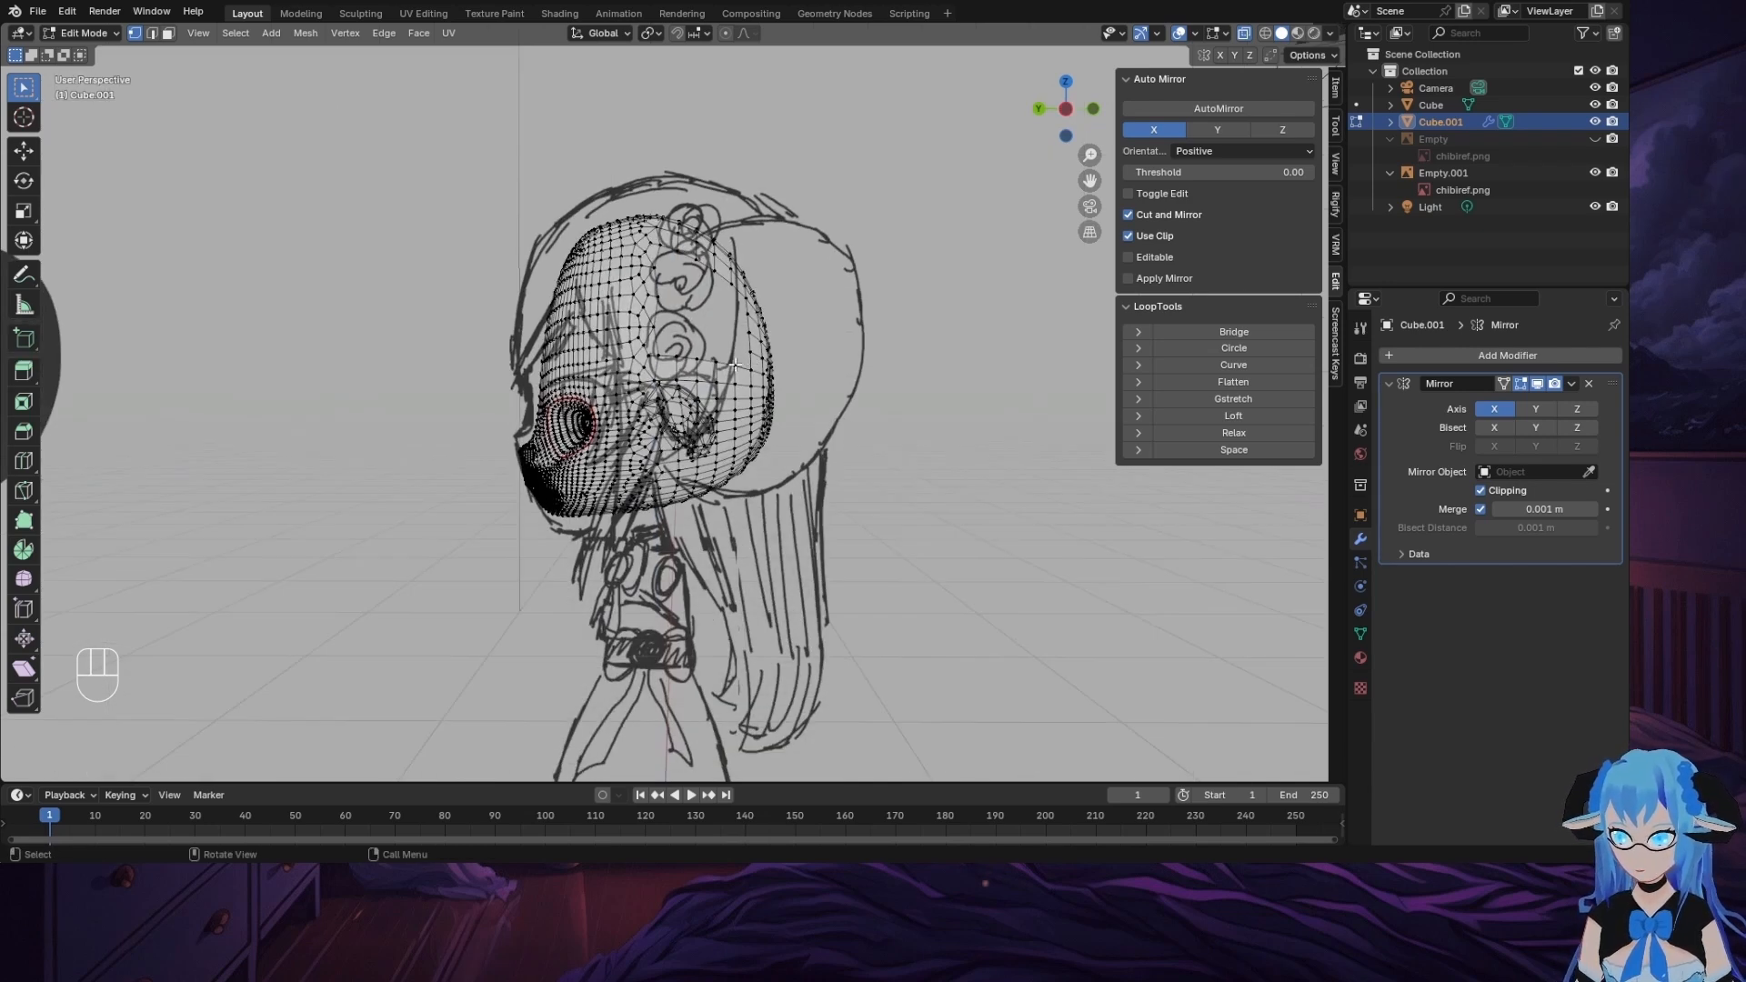
pyautogui.click(1061, 114)
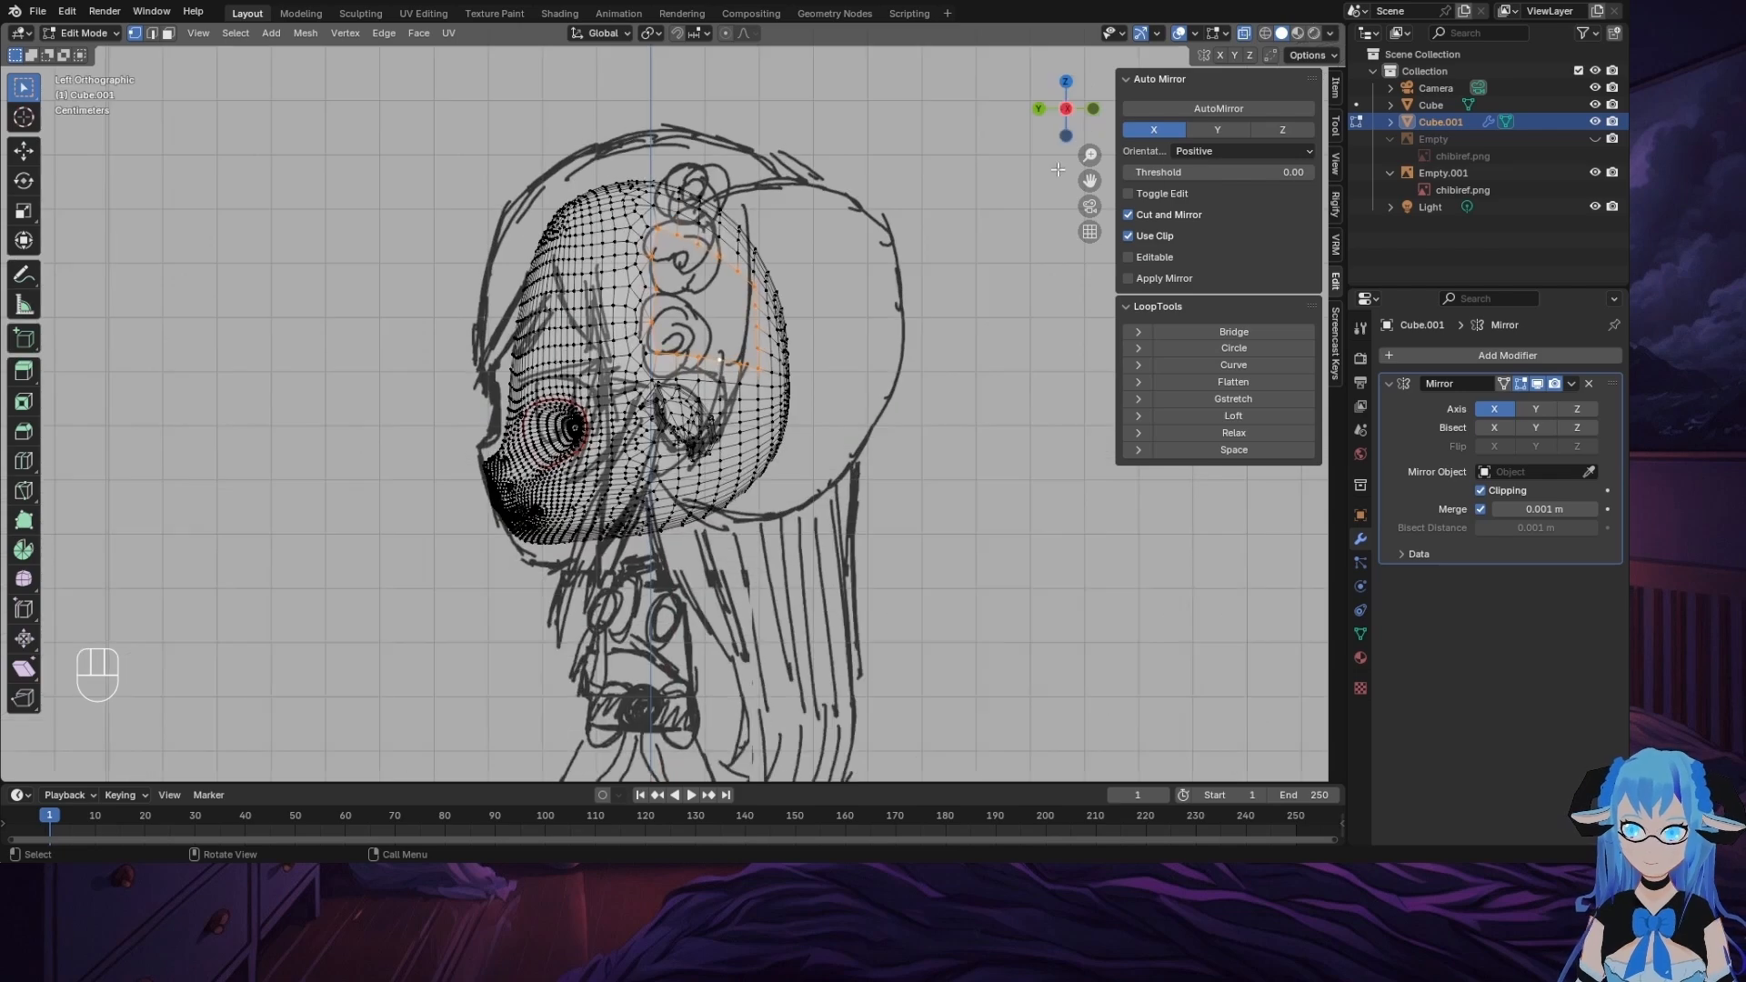
# Step: Extrude the horn hole's border, scale it inward, round it with LoopTools Circle, and enlarge the circle
pyautogui.scroll(4, 980, 373)
pyautogui.press('e')
pyautogui.rightClick(924, 251)
pyautogui.press('s')
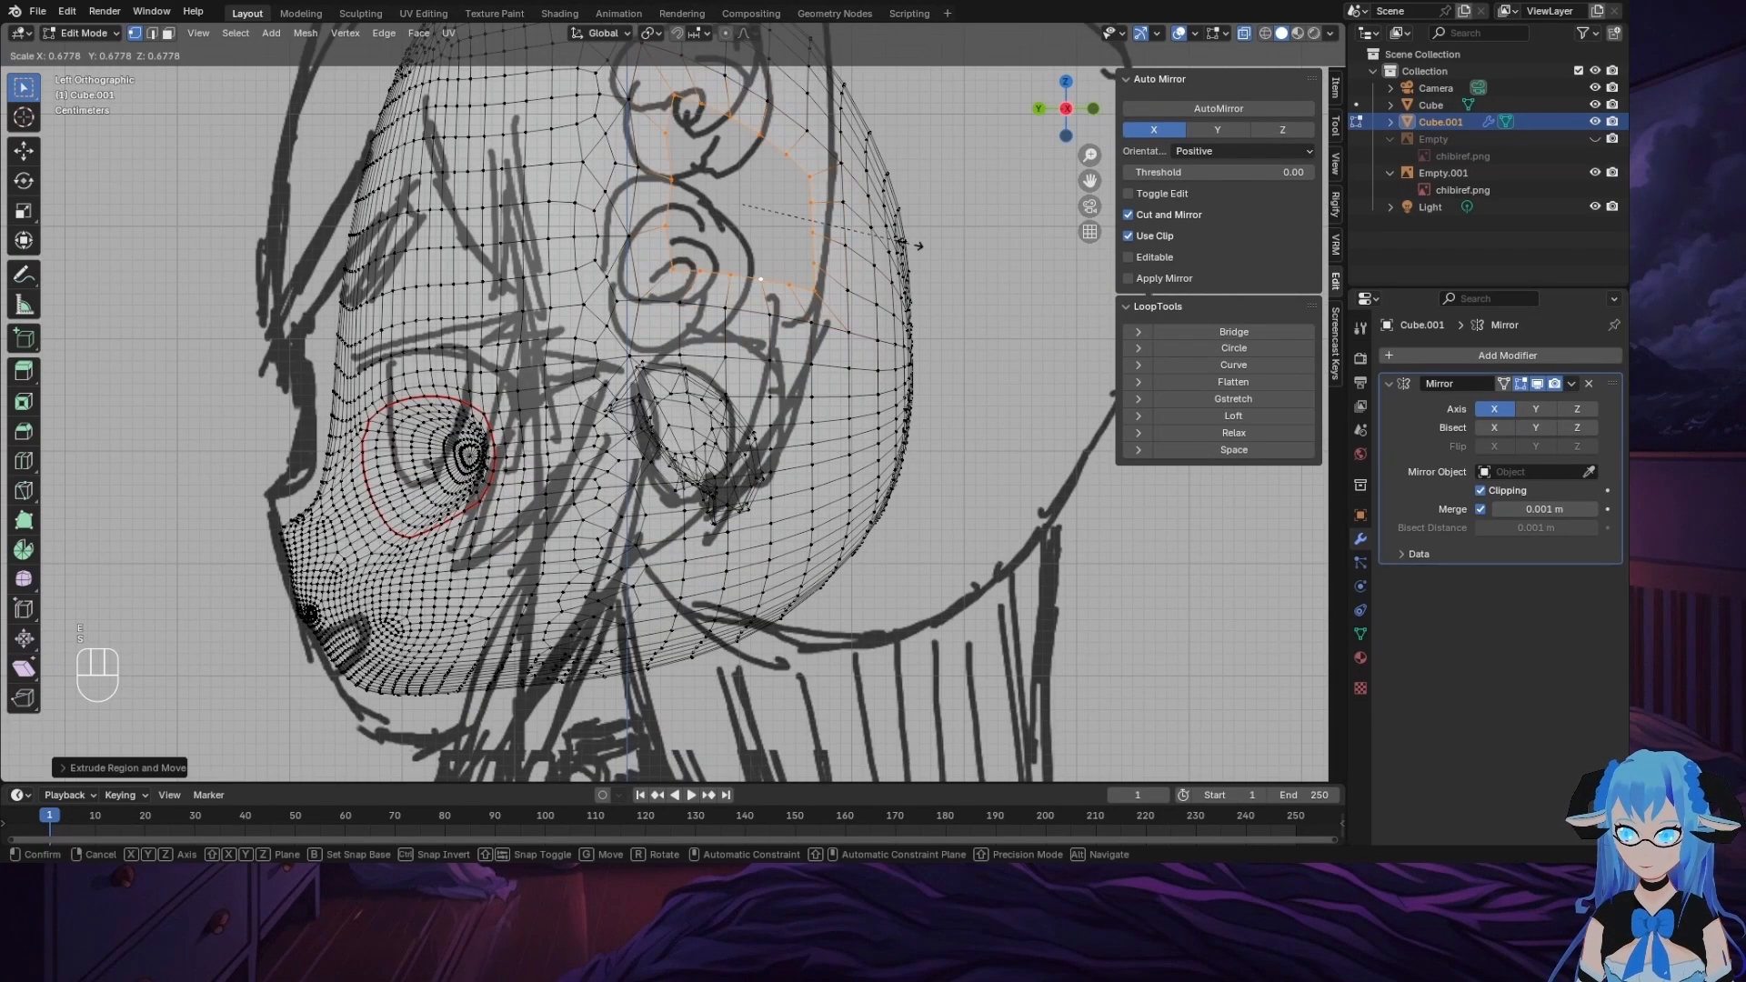
pyautogui.click(850, 233)
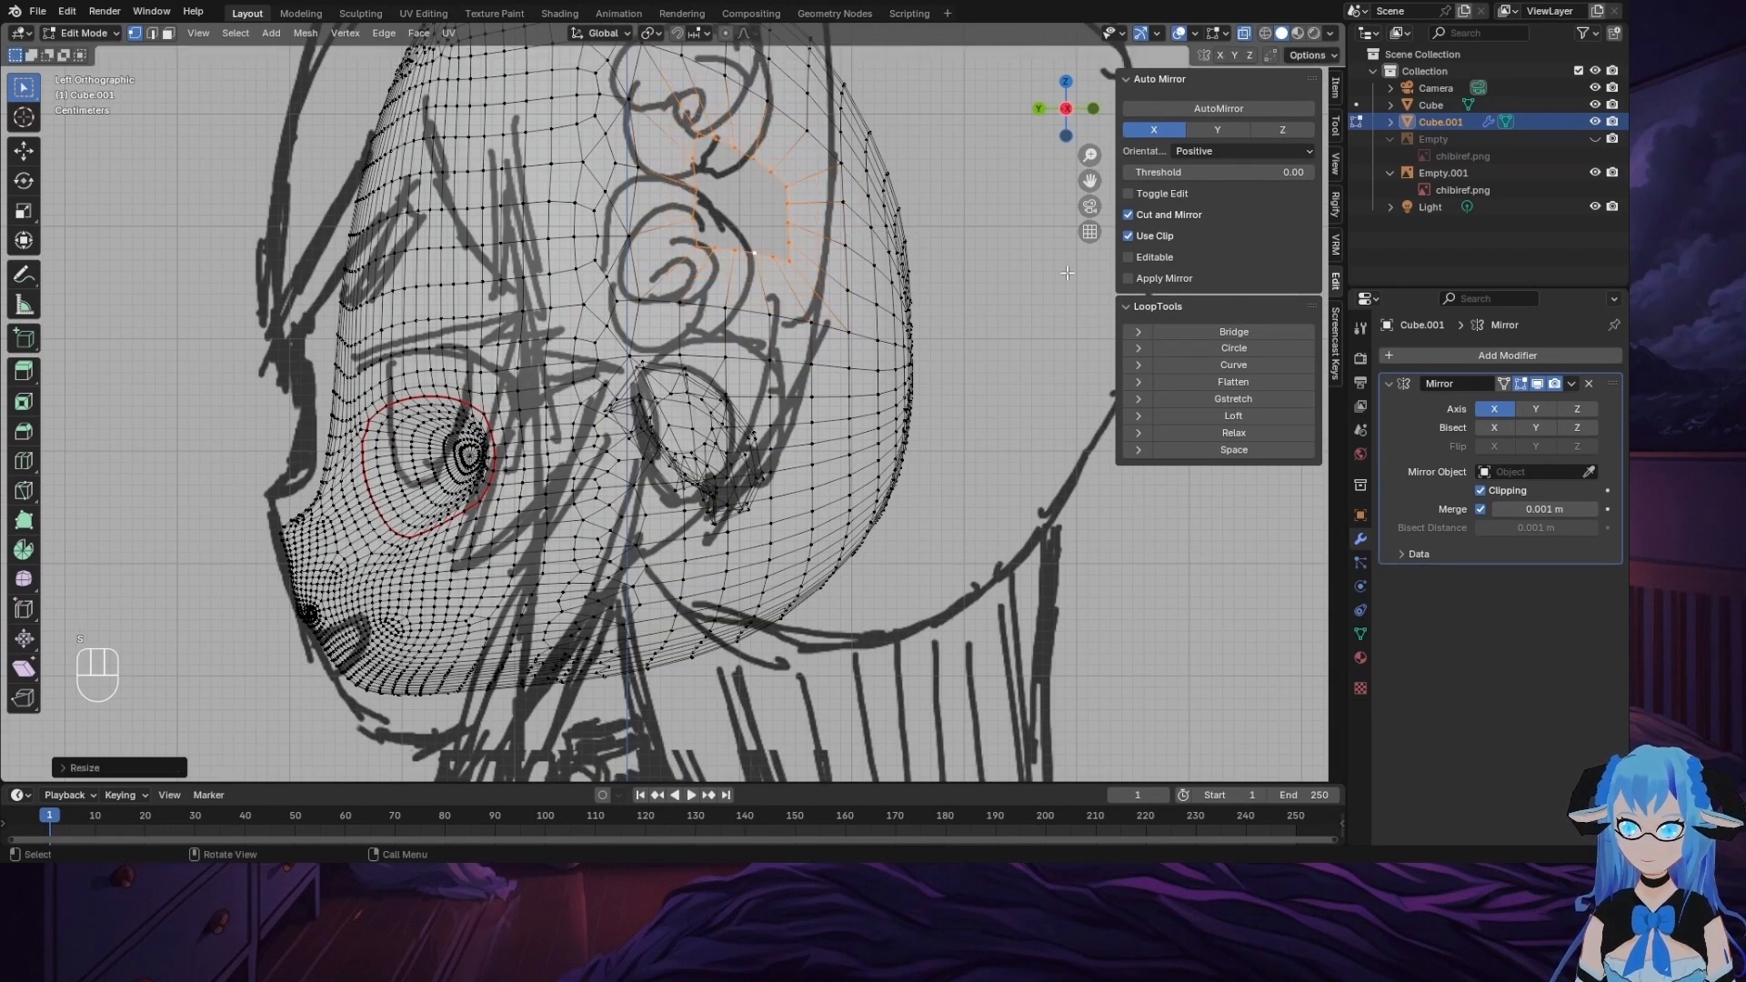
pyautogui.click(1246, 349)
pyautogui.press('s')
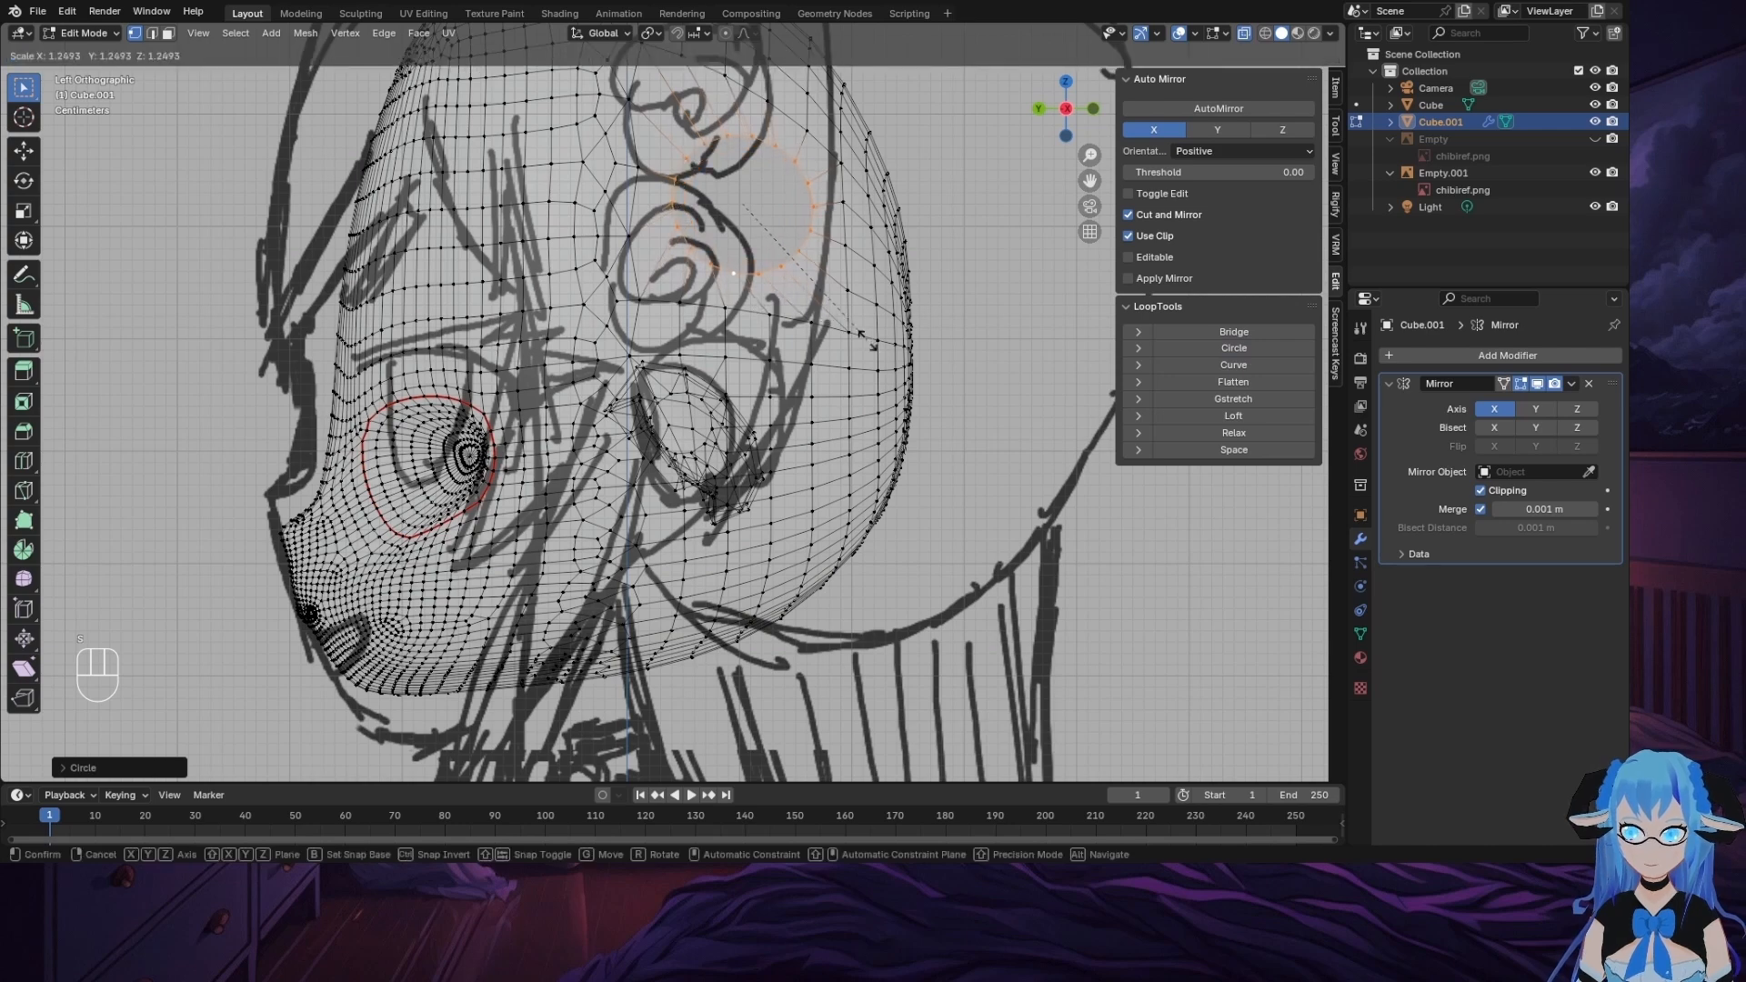
pyautogui.click(917, 366)
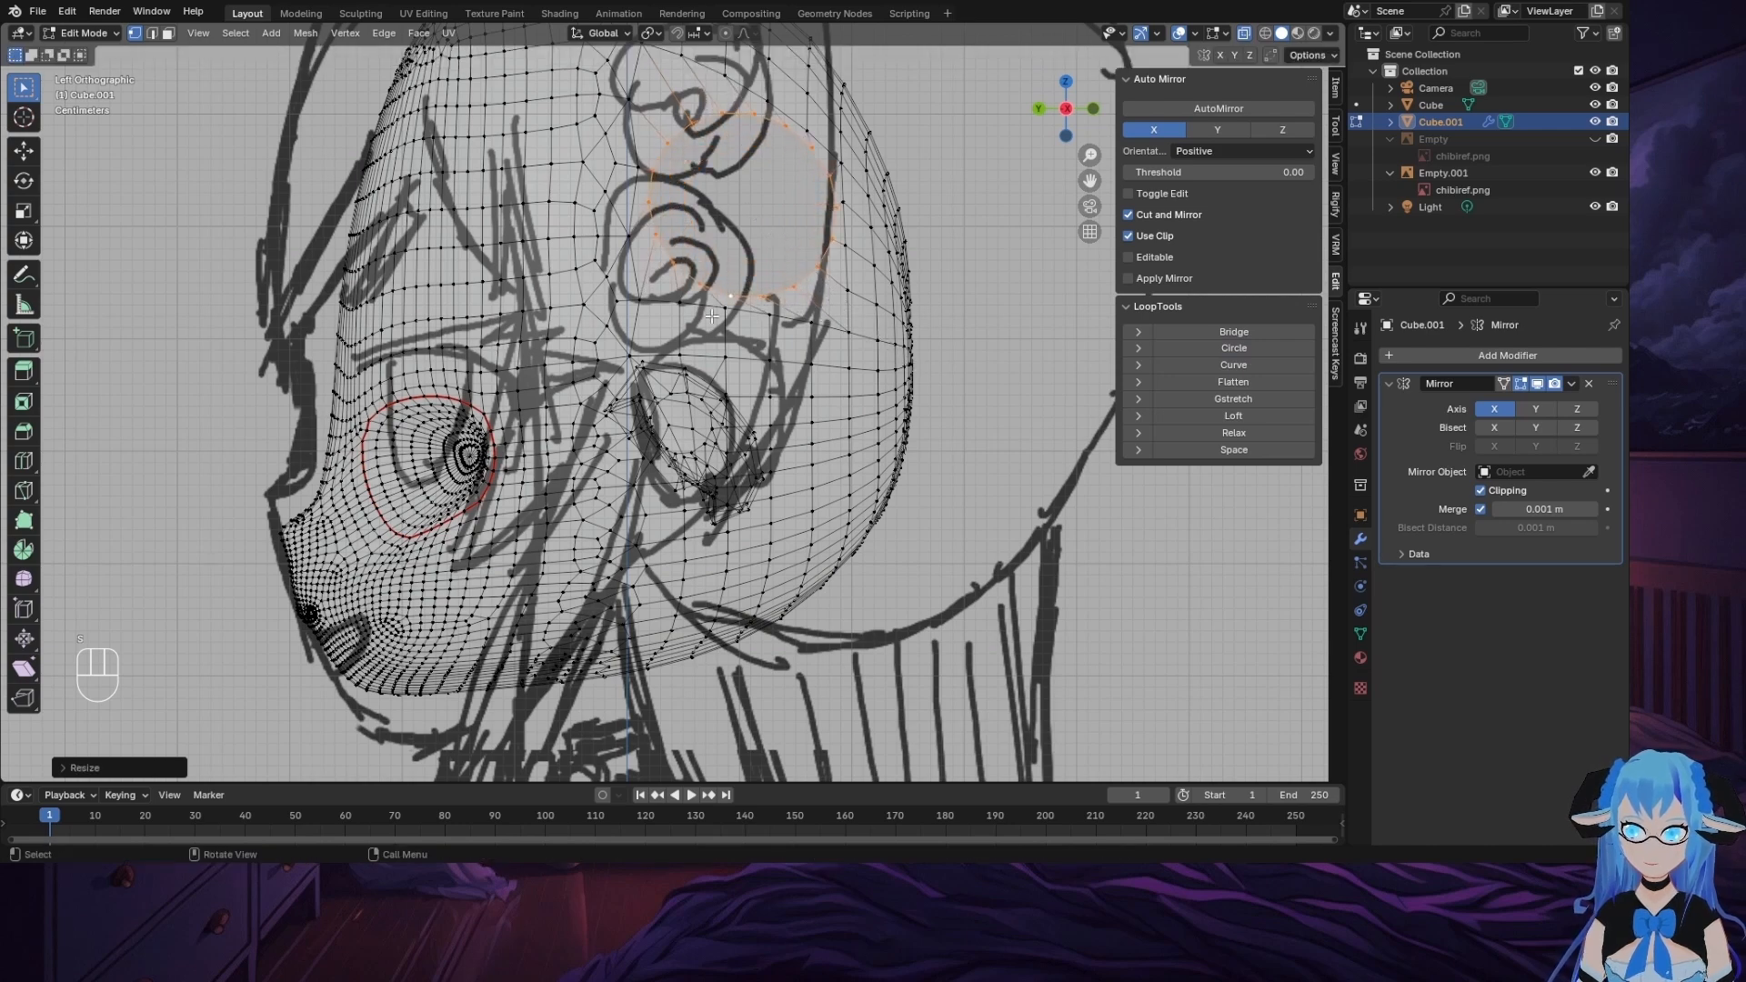
# Step: In the Back Orthographic view, extrude the circular horn loop slightly outward from the head and scale it up
pyautogui.click(1040, 109)
pyautogui.press('e')
pyautogui.press('s')
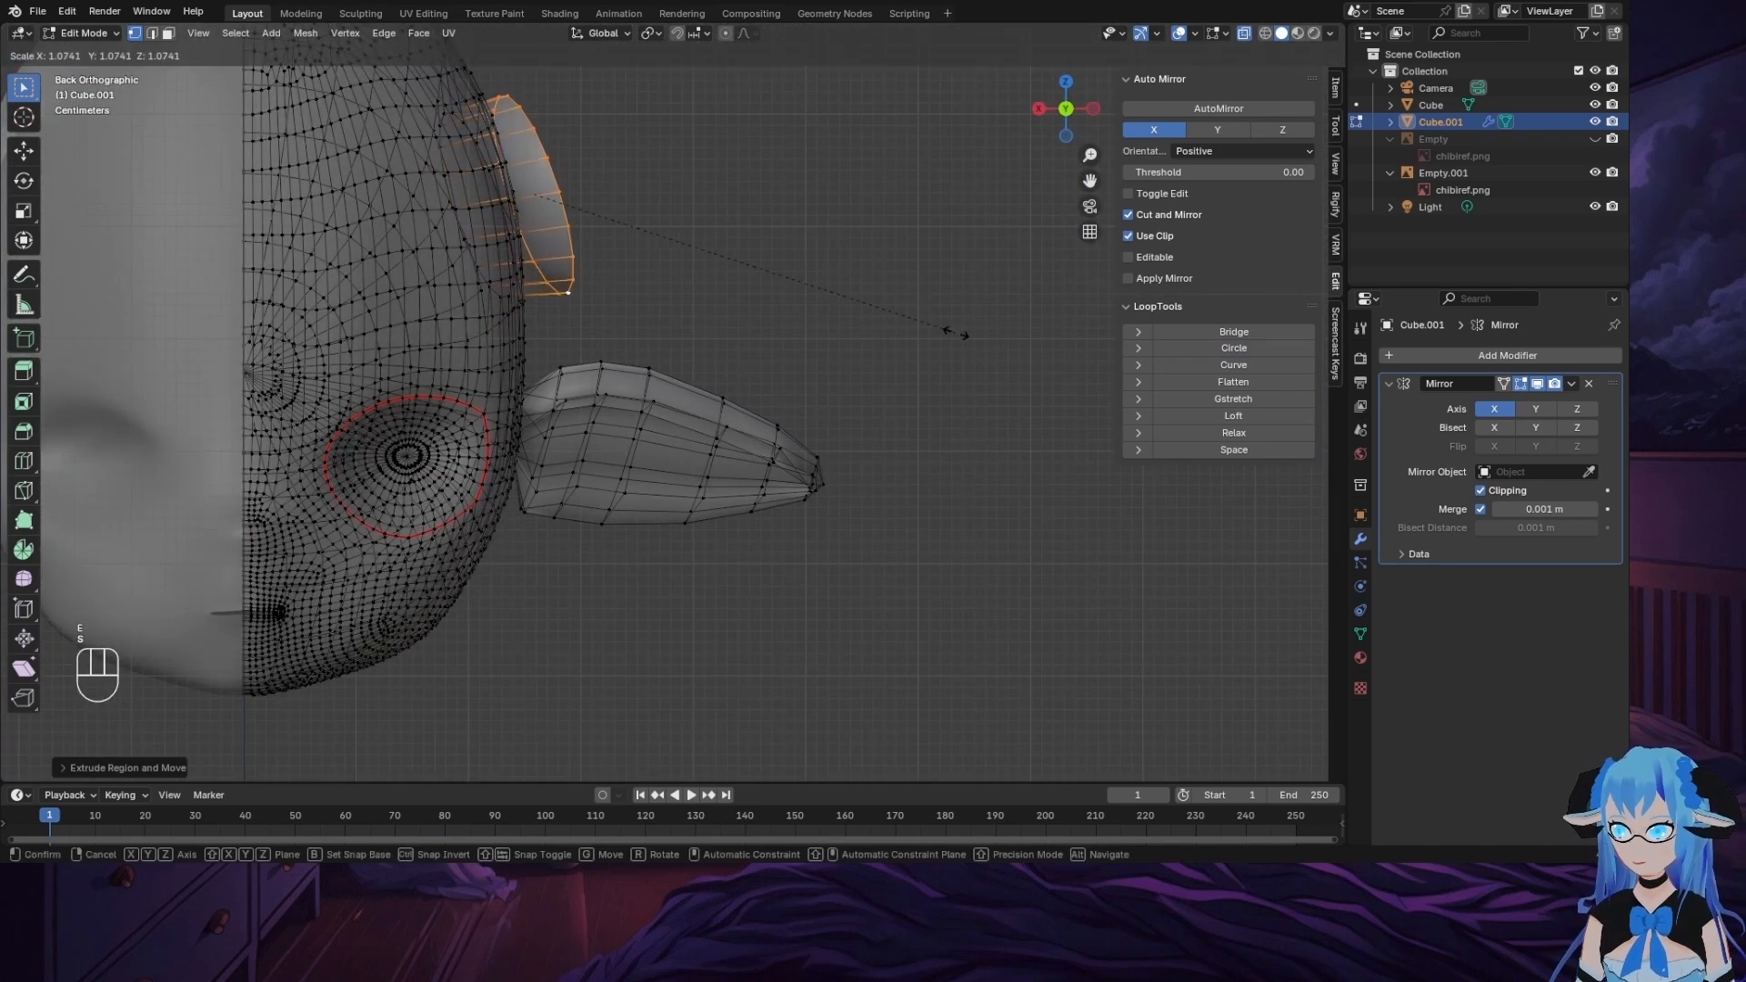
pyautogui.click(1029, 383)
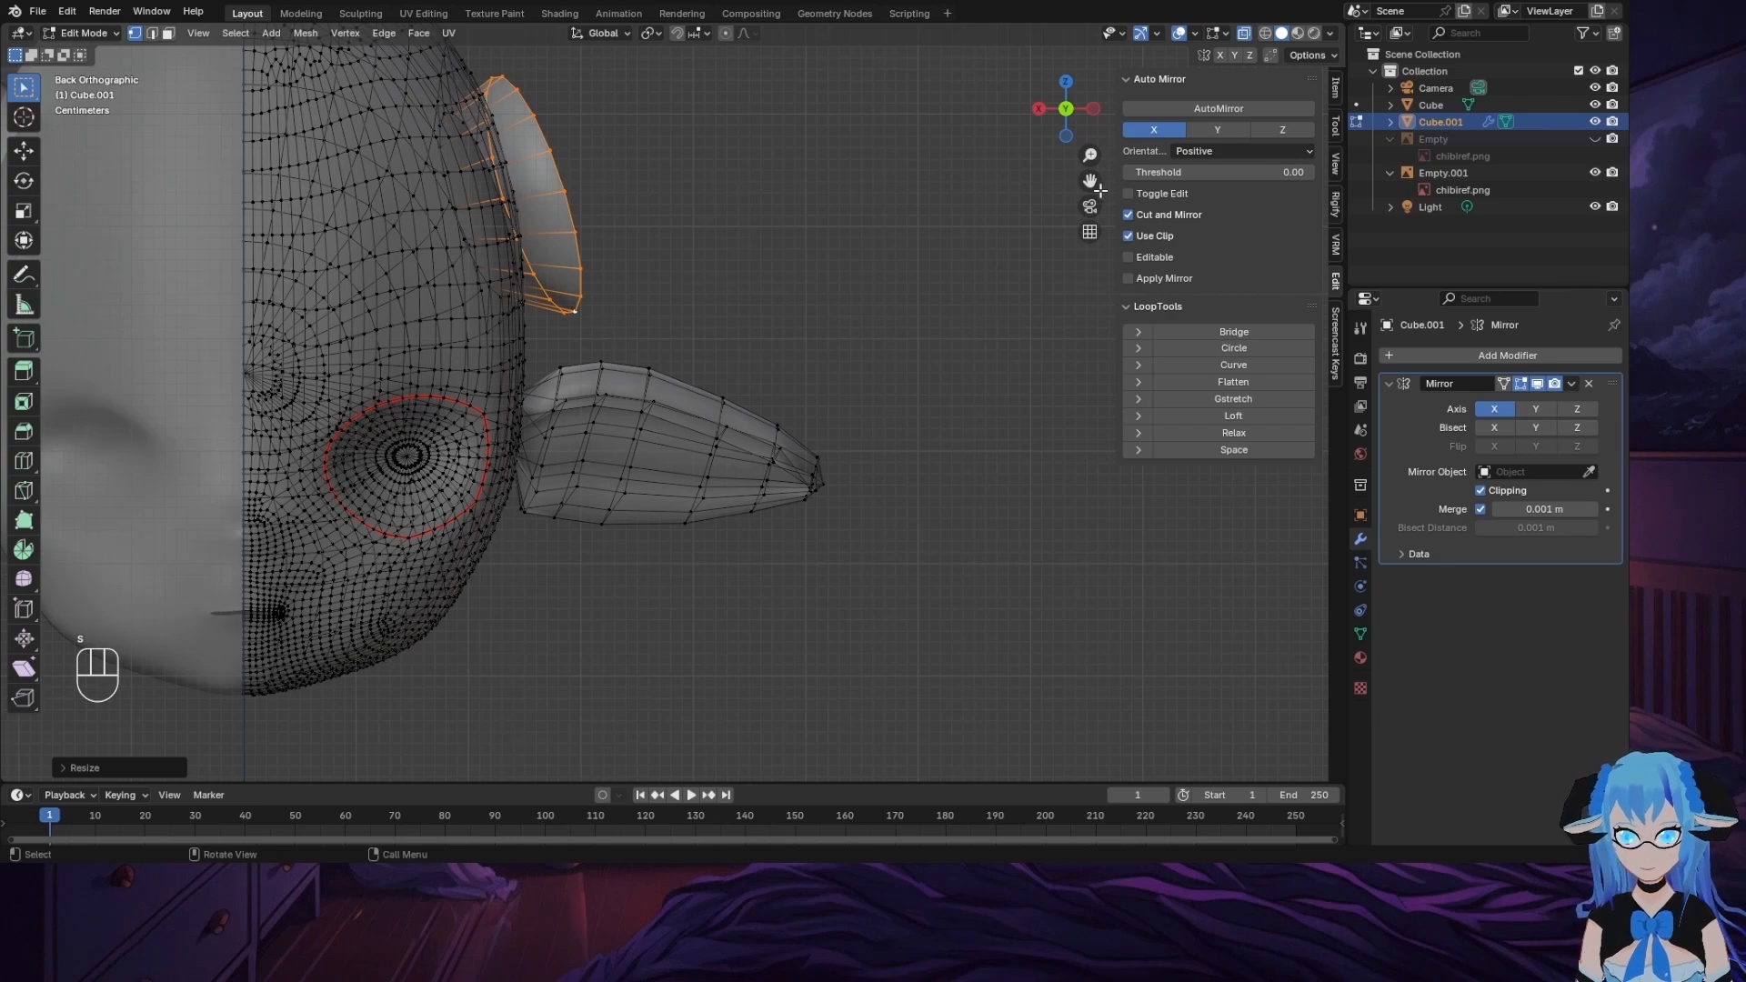
# Step: Extrude the horn's rim a longer section outward and scale the new rim up
pyautogui.moveTo(1090, 182); pyautogui.dragTo(1285, 191)
pyautogui.press('e')
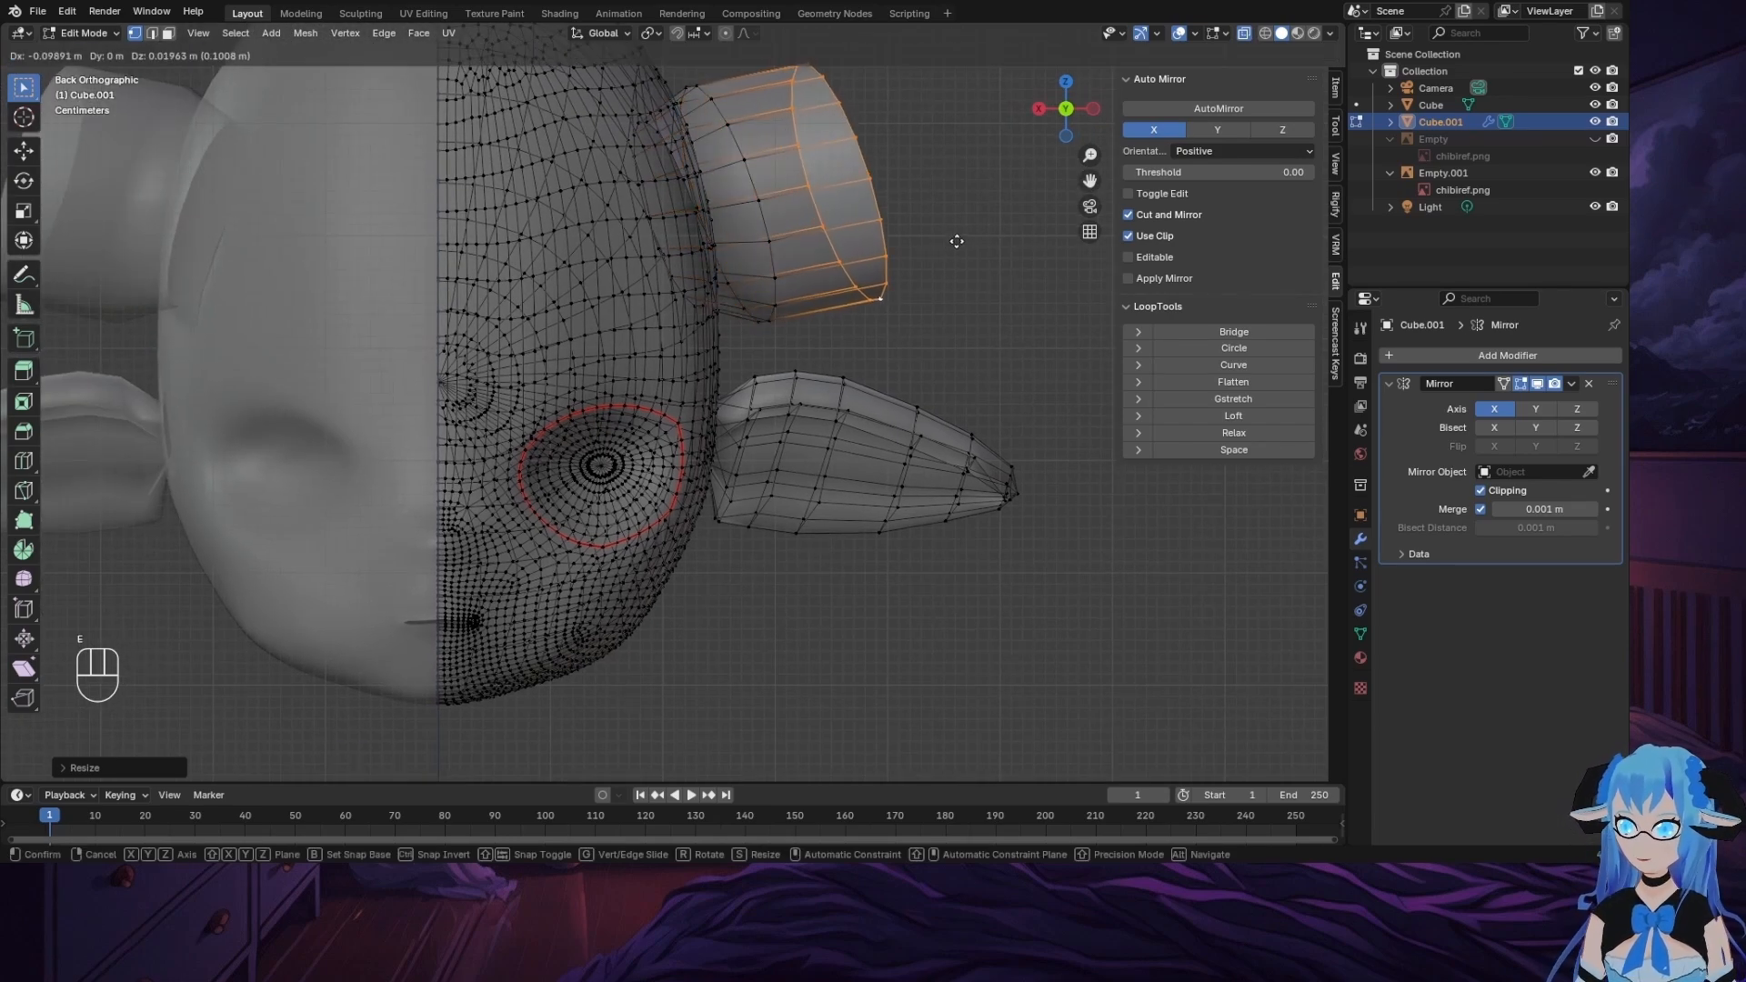
pyautogui.press('s')
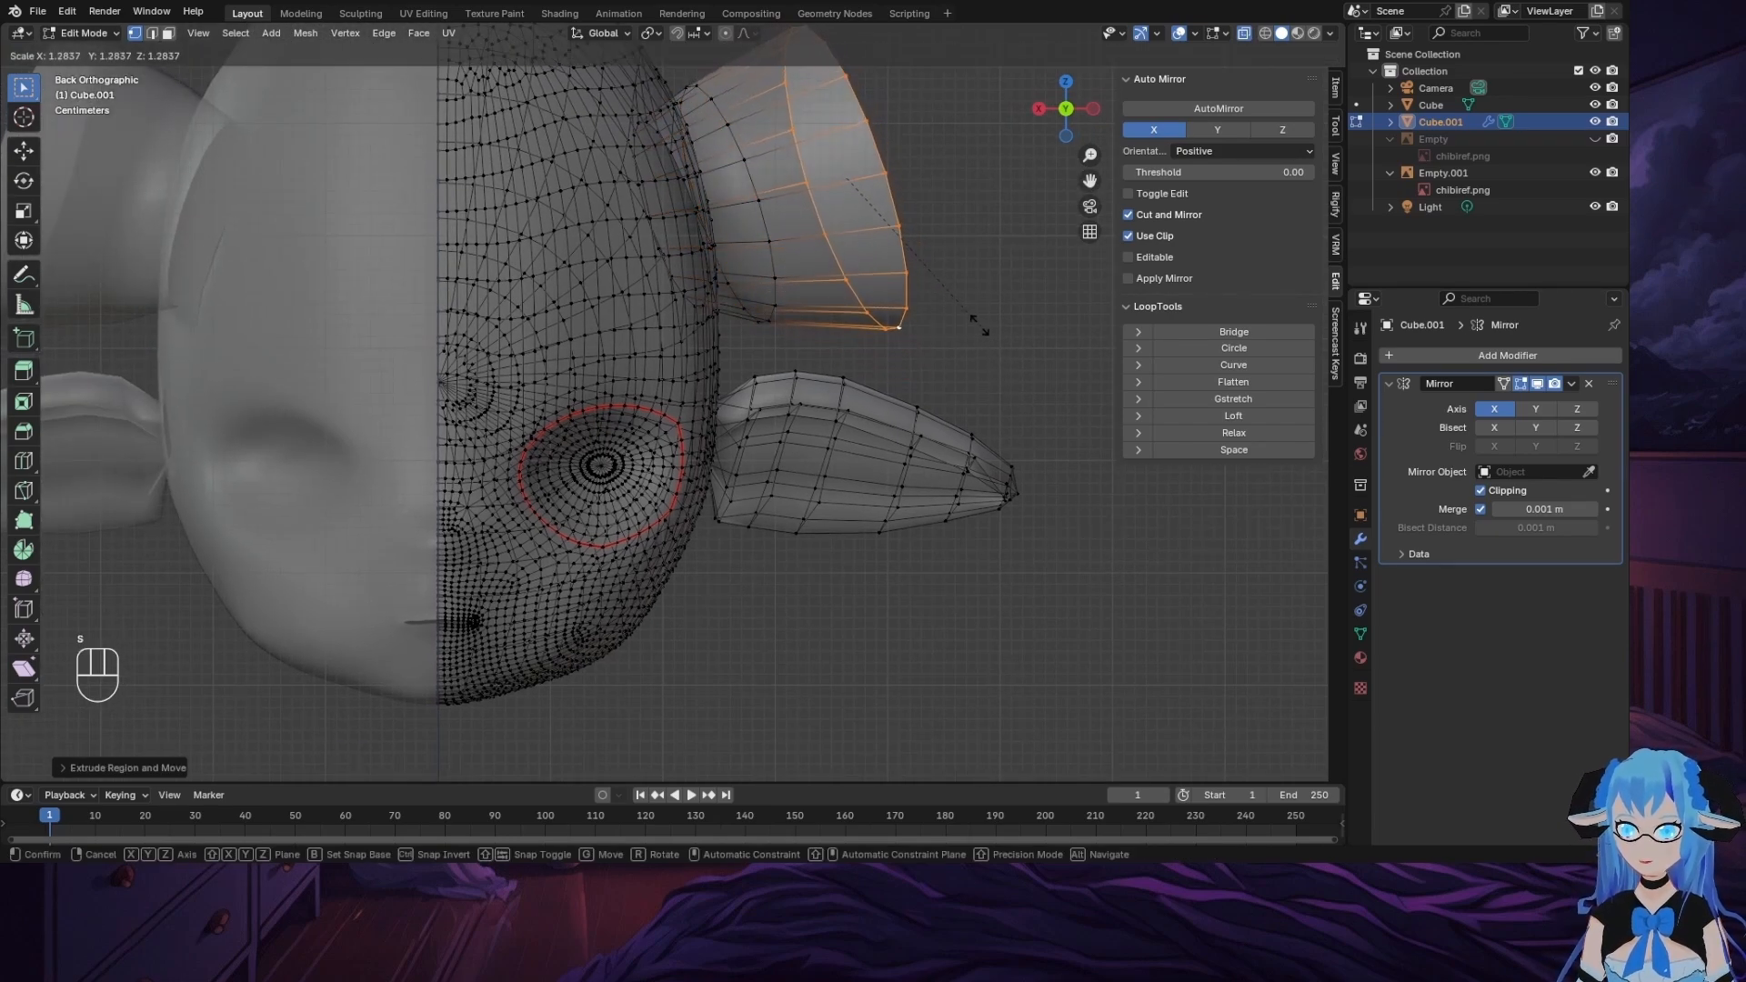
pyautogui.click(983, 328)
# Step: Show the front chibiref.png reference again and undo the last horn extrusion and its scaling
pyautogui.scroll(-5, 615, 402)
pyautogui.click(1595, 139)
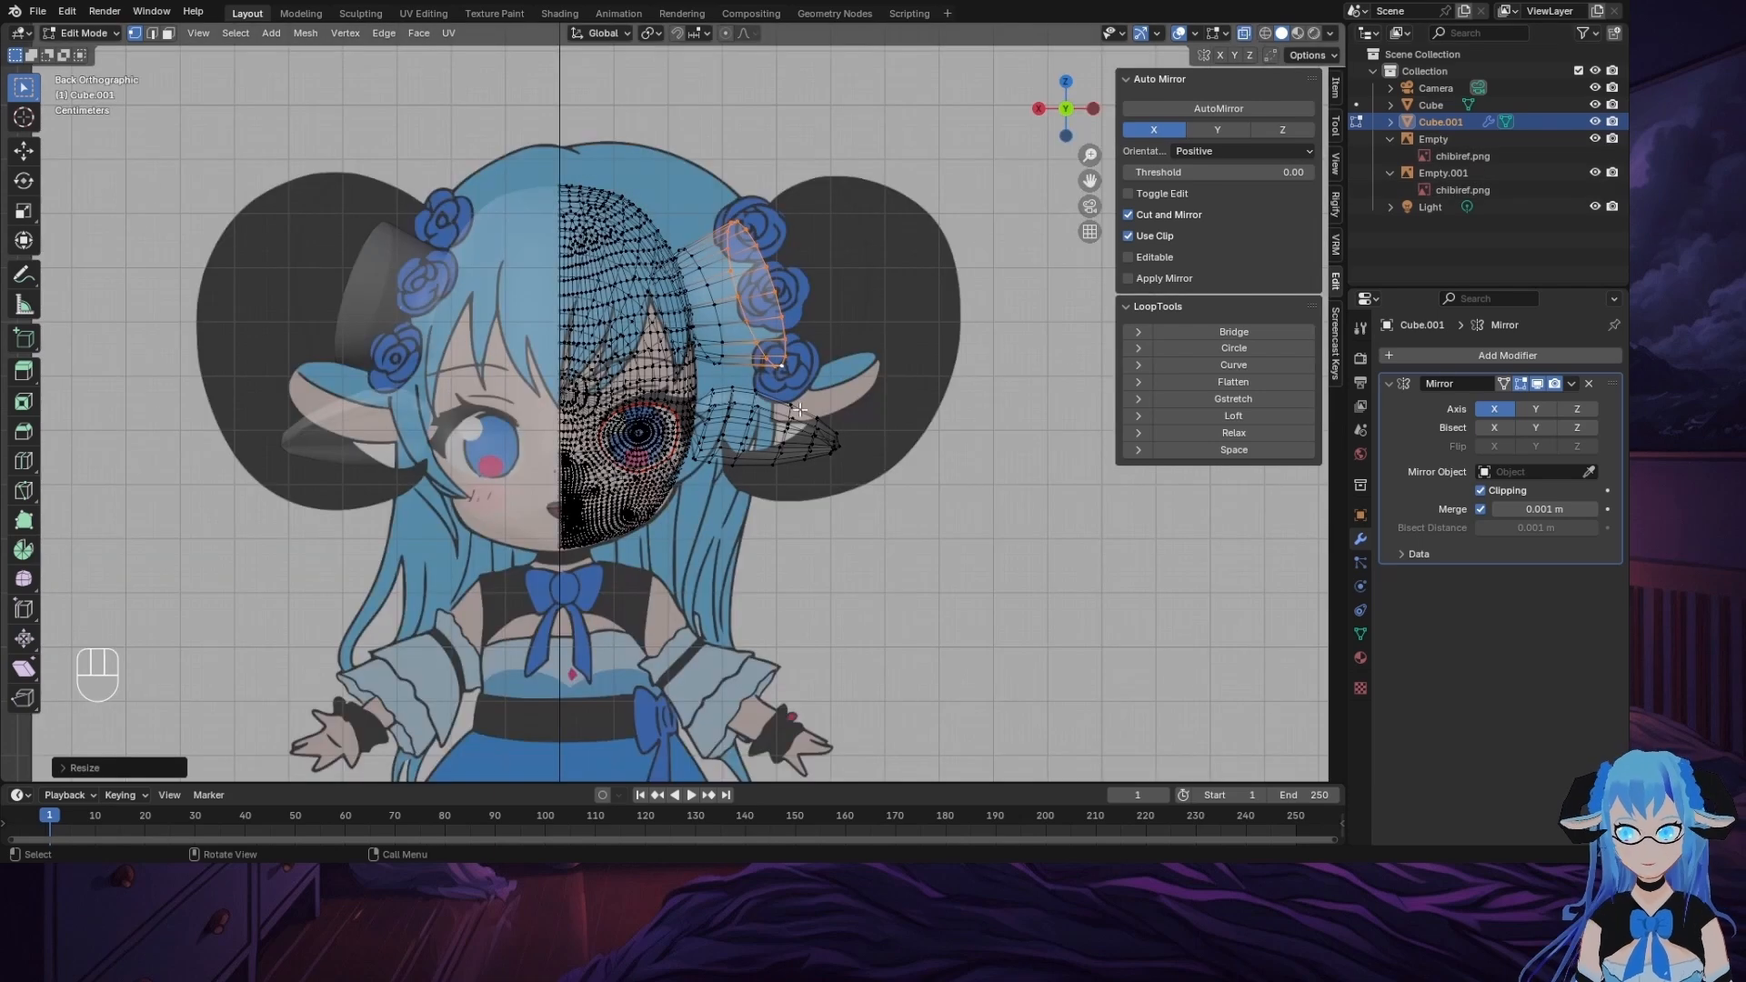
pyautogui.hotkey('ctrl', 'z')
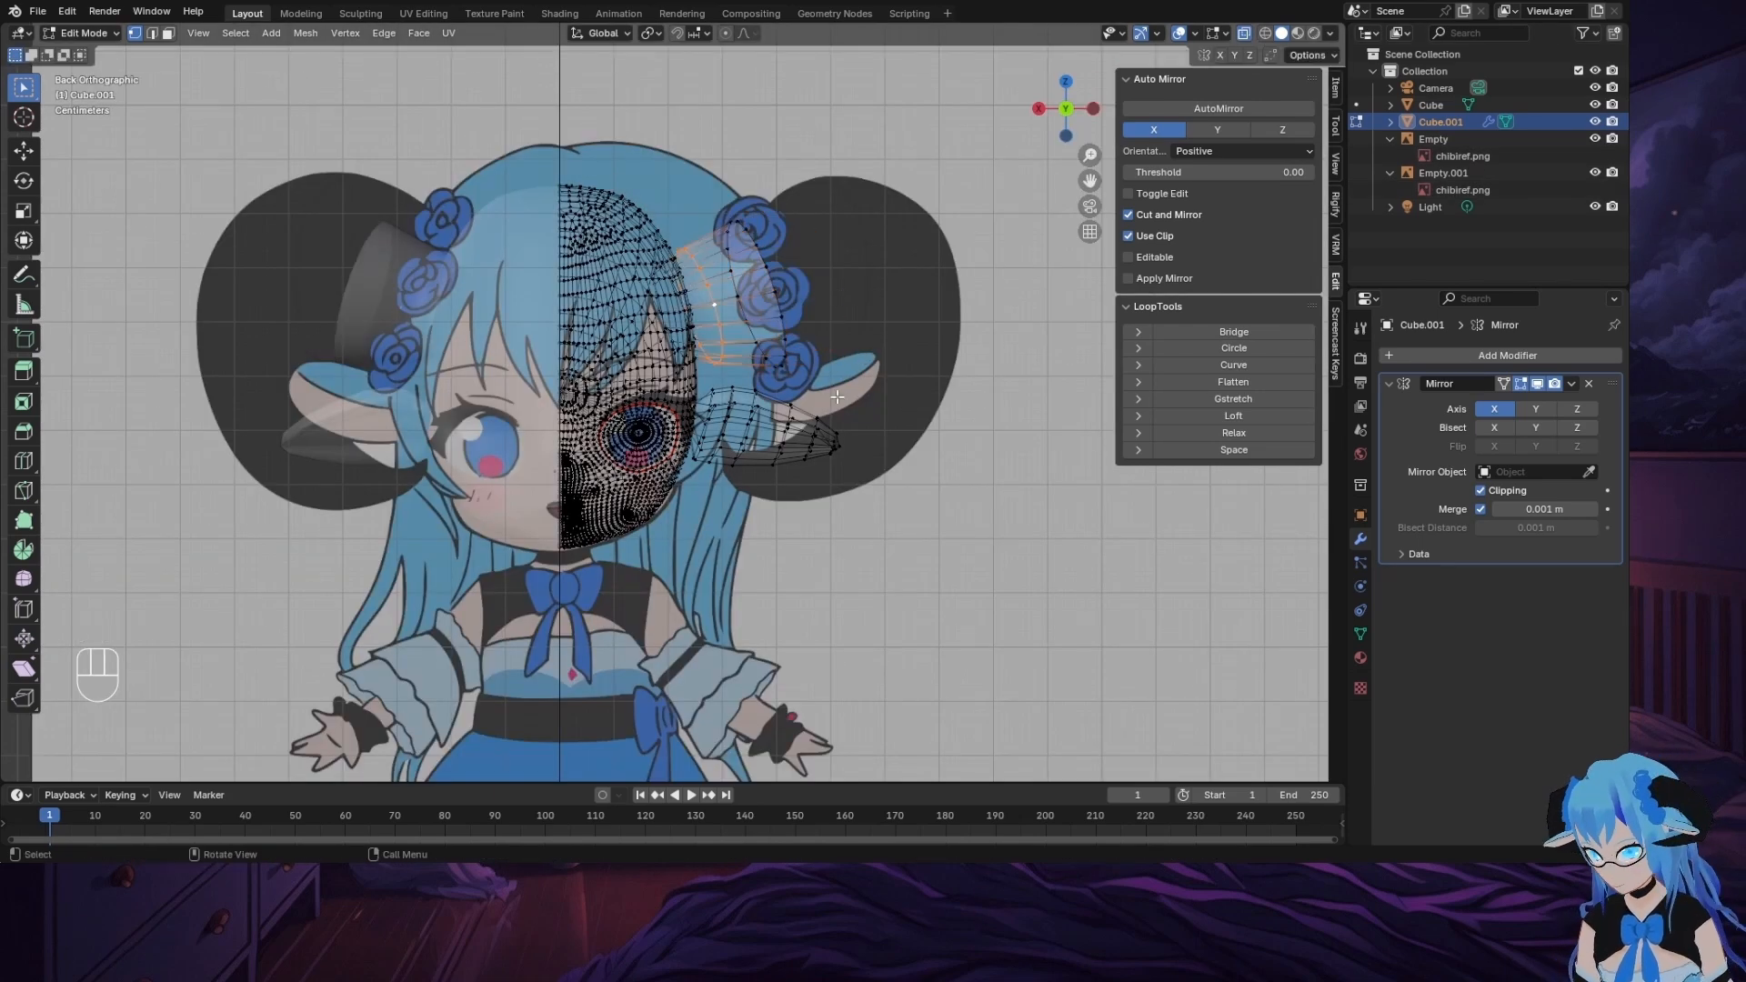
# Step: Reposition and rotate the horn's outer loop, then extrude and rotate another section outward over the front reference
pyautogui.press('g')
pyautogui.click(928, 445)
pyautogui.press('r')
pyautogui.press('e')
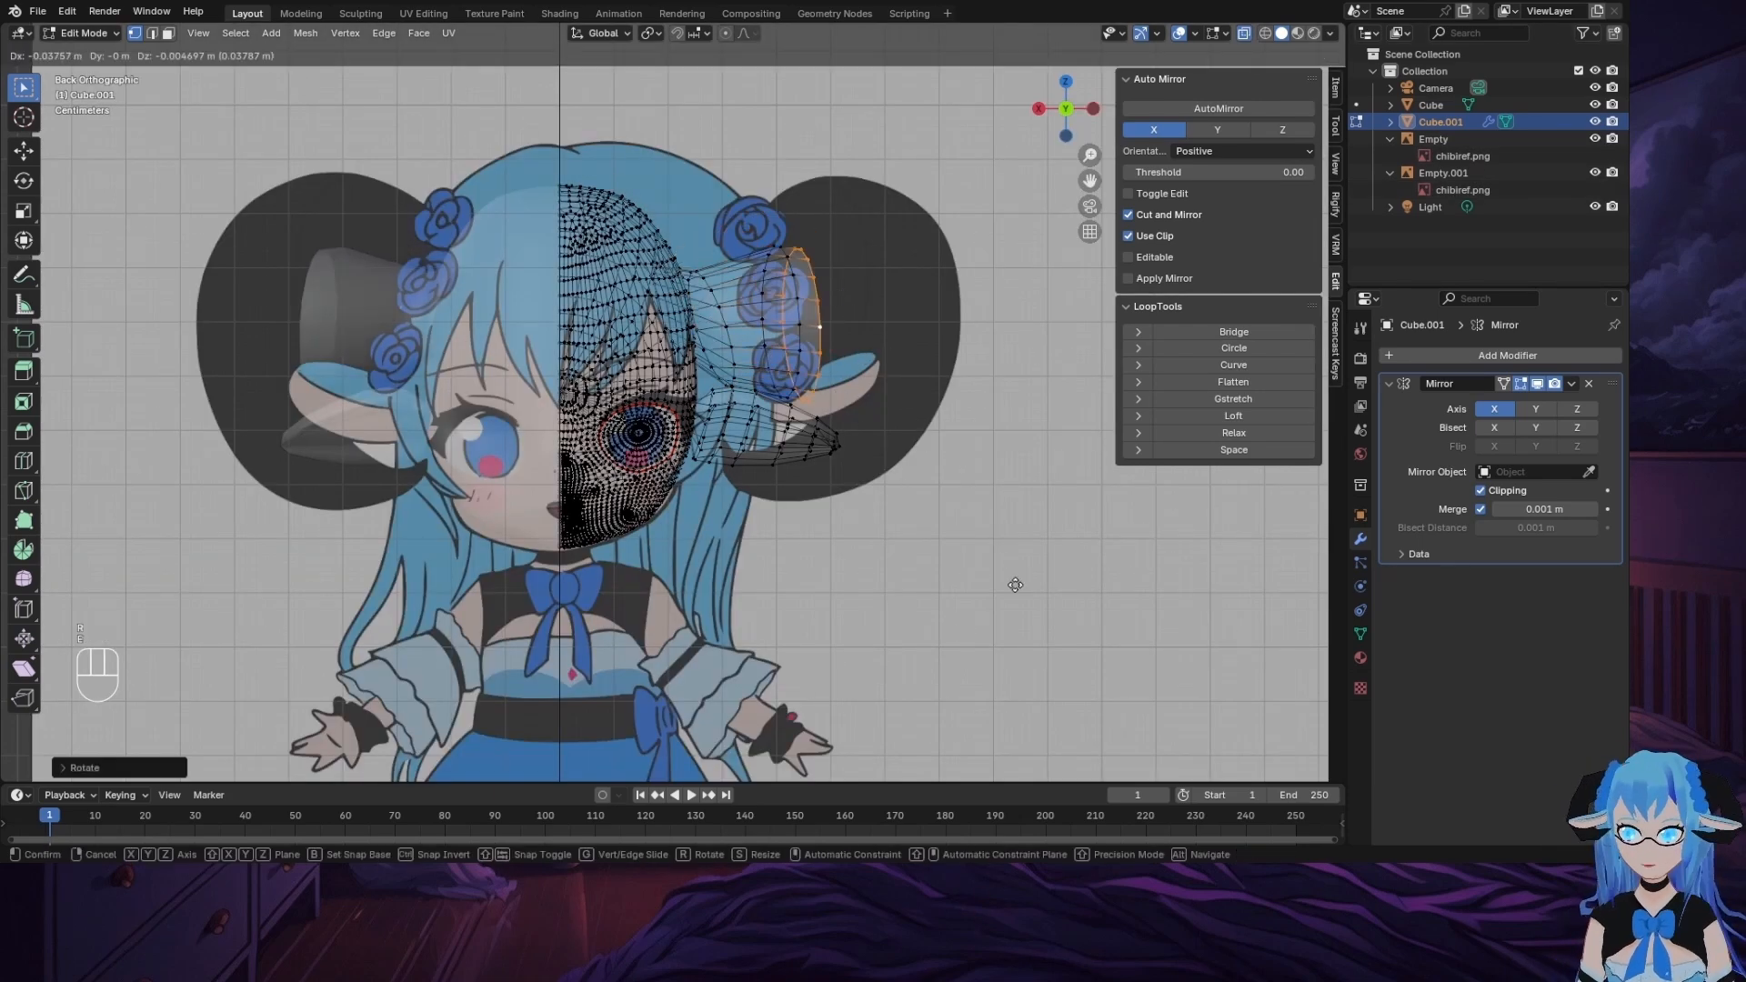
pyautogui.click(1060, 600)
pyautogui.press('r')
pyautogui.click(973, 237)
# Step: Turn X-ray off and, from the left side view, move the horn's end loop and extrude another section downward
pyautogui.moveTo(964, 223); pyautogui.dragTo(772, 212, button='middle')
pyautogui.click(1244, 34)
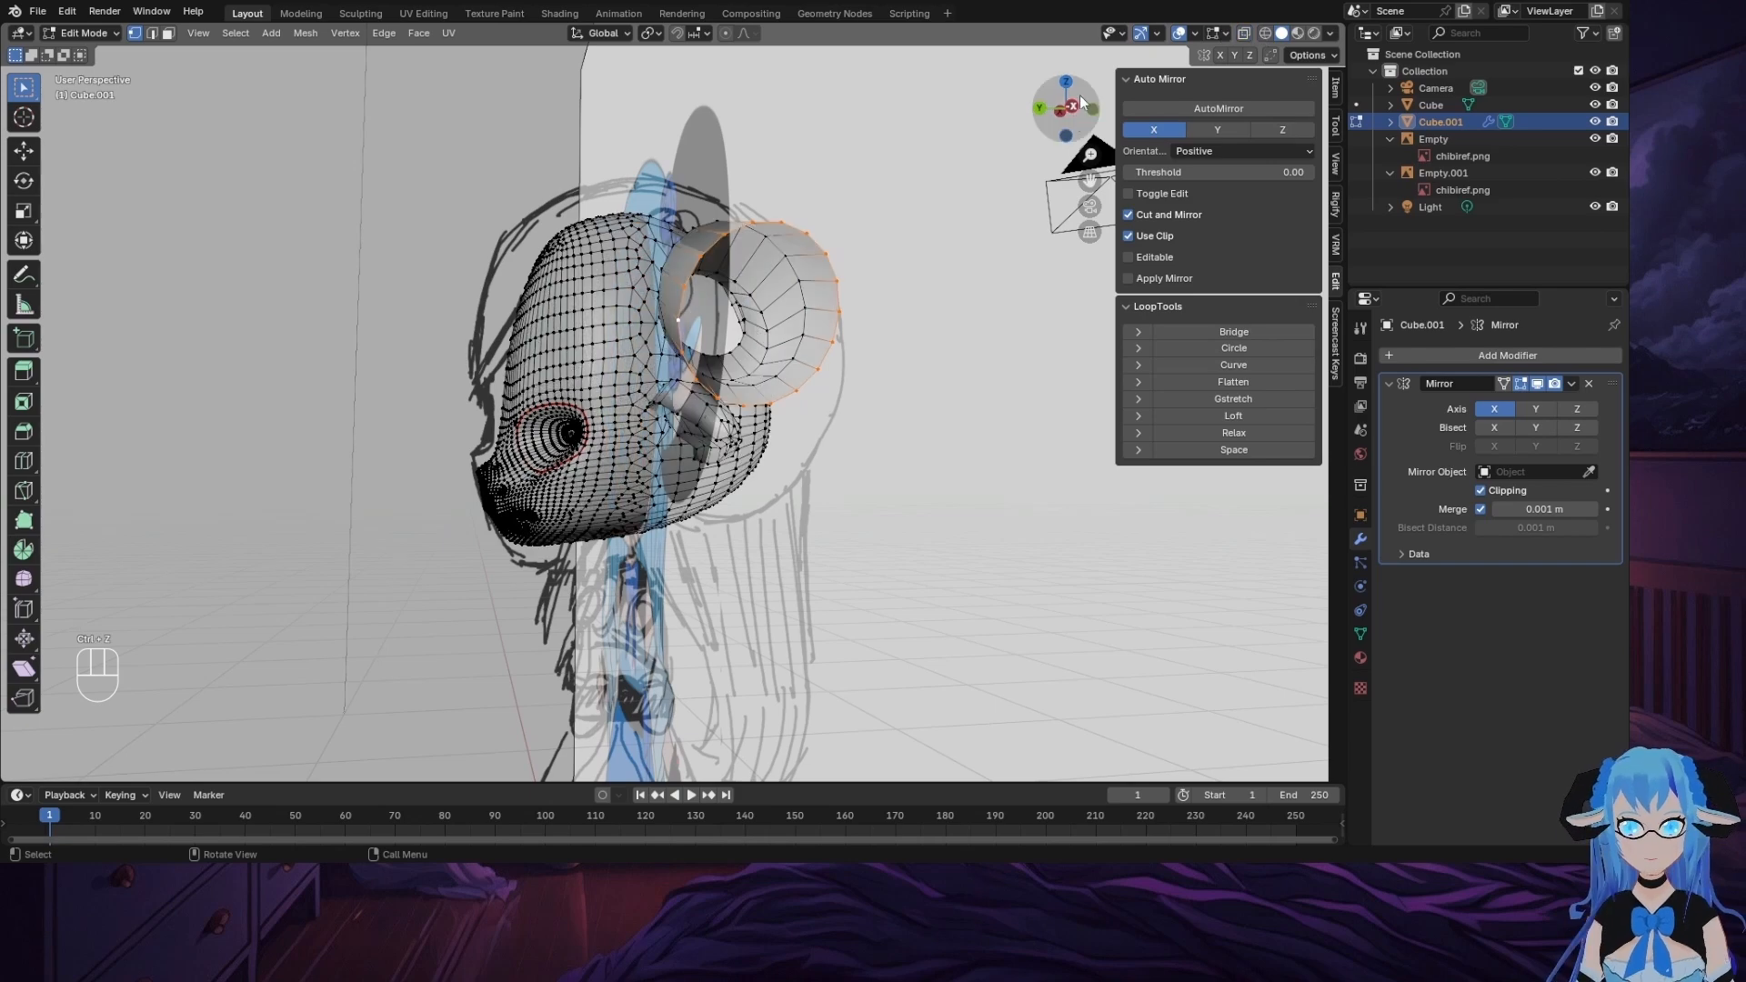
pyautogui.click(1071, 107)
pyautogui.press('g')
pyautogui.click(773, 382)
pyautogui.press('e')
pyautogui.click(796, 468)
# Step: Scale and reposition the horn's newest end loop in the Back Orthographic view
pyautogui.moveTo(845, 264); pyautogui.dragTo(1075, 245, button='middle')
pyautogui.press('ctrl+KP_1')
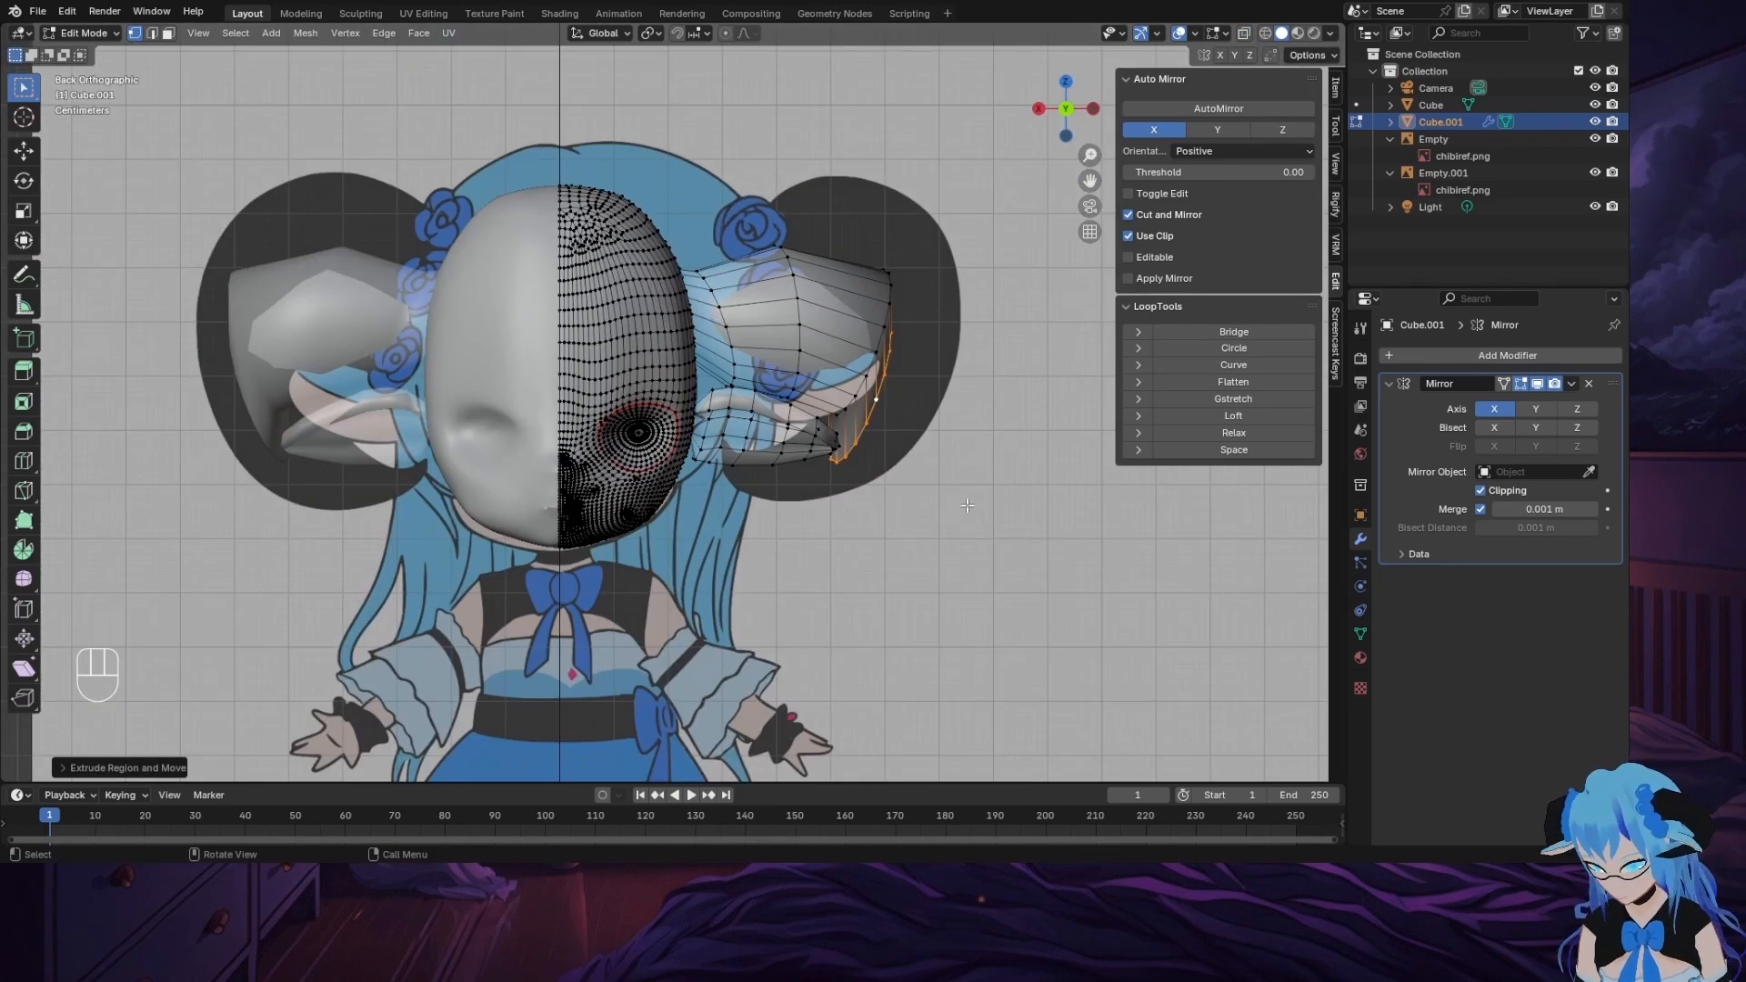
pyautogui.press('s')
pyautogui.click(973, 563)
pyautogui.press('g')
pyautogui.click(996, 549)
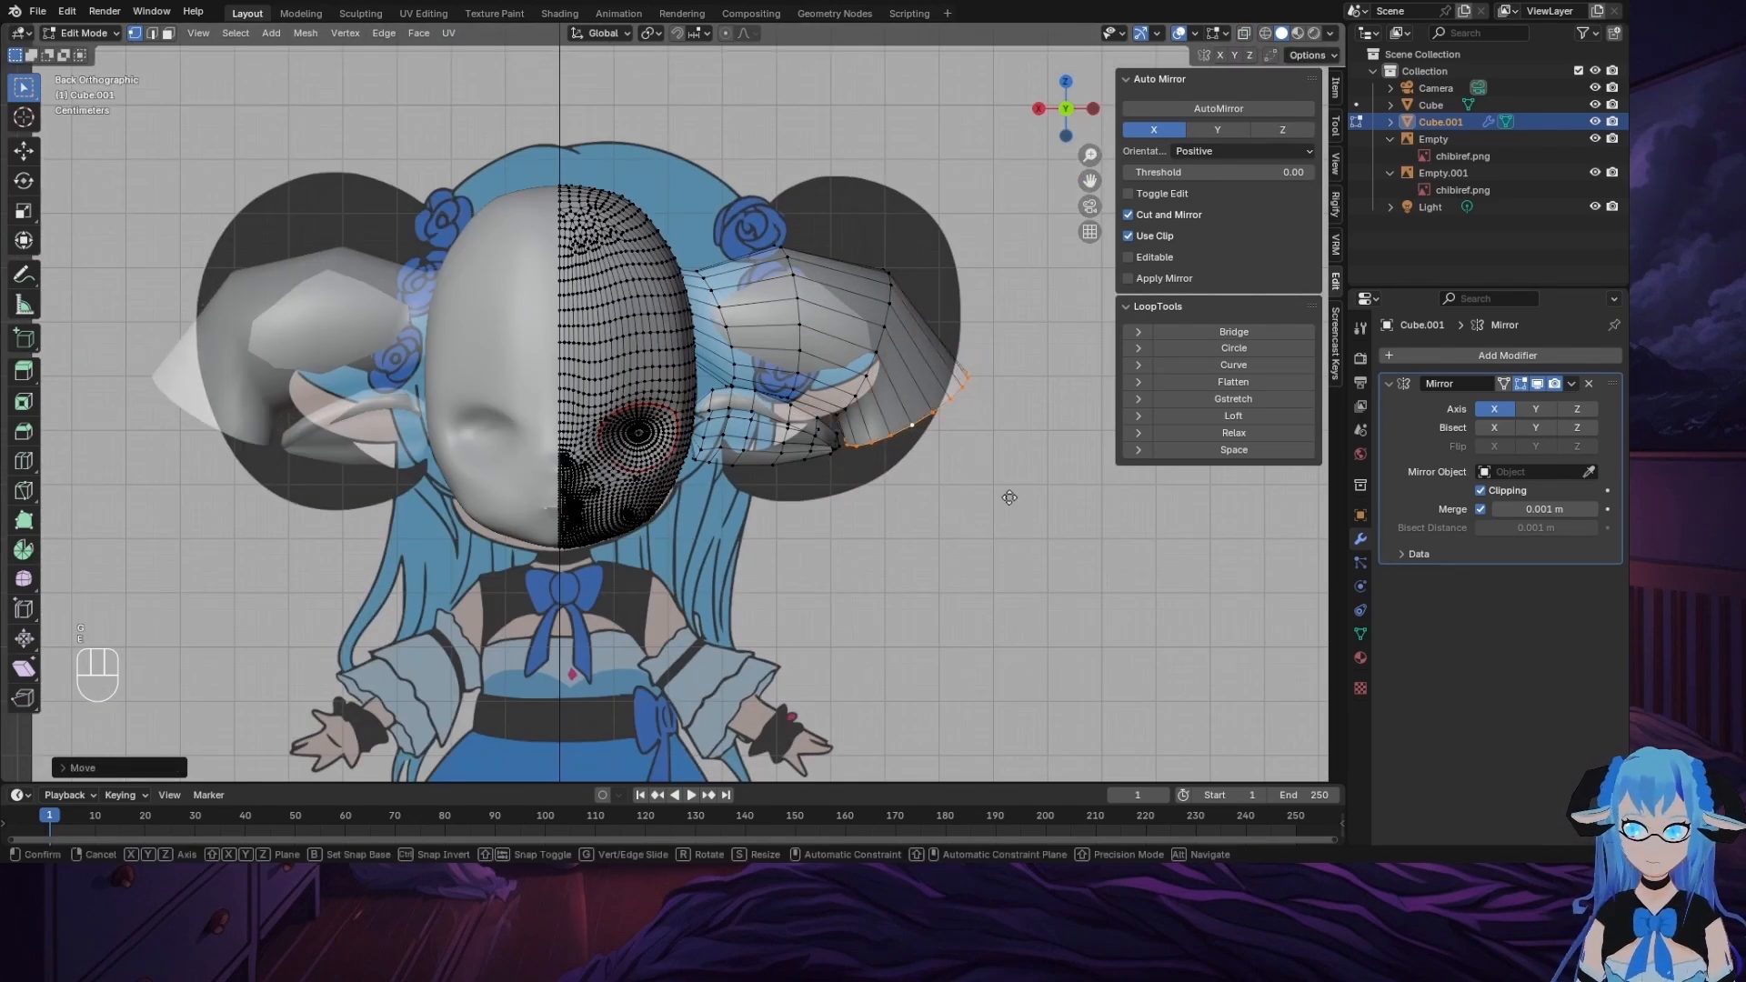
# Step: Extrude the horn's end loop downward along its curl, then rotate and scale the new loop
pyautogui.press('e')
pyautogui.click(993, 553)
pyautogui.press('r')
pyautogui.click(950, 719)
pyautogui.press('s')
pyautogui.click(1002, 686)
# Step: Extrude one more horn section curling back towards the head and rotate its end loop
pyautogui.press('e')
pyautogui.click(995, 689)
pyautogui.press('r')
pyautogui.click(916, 744)
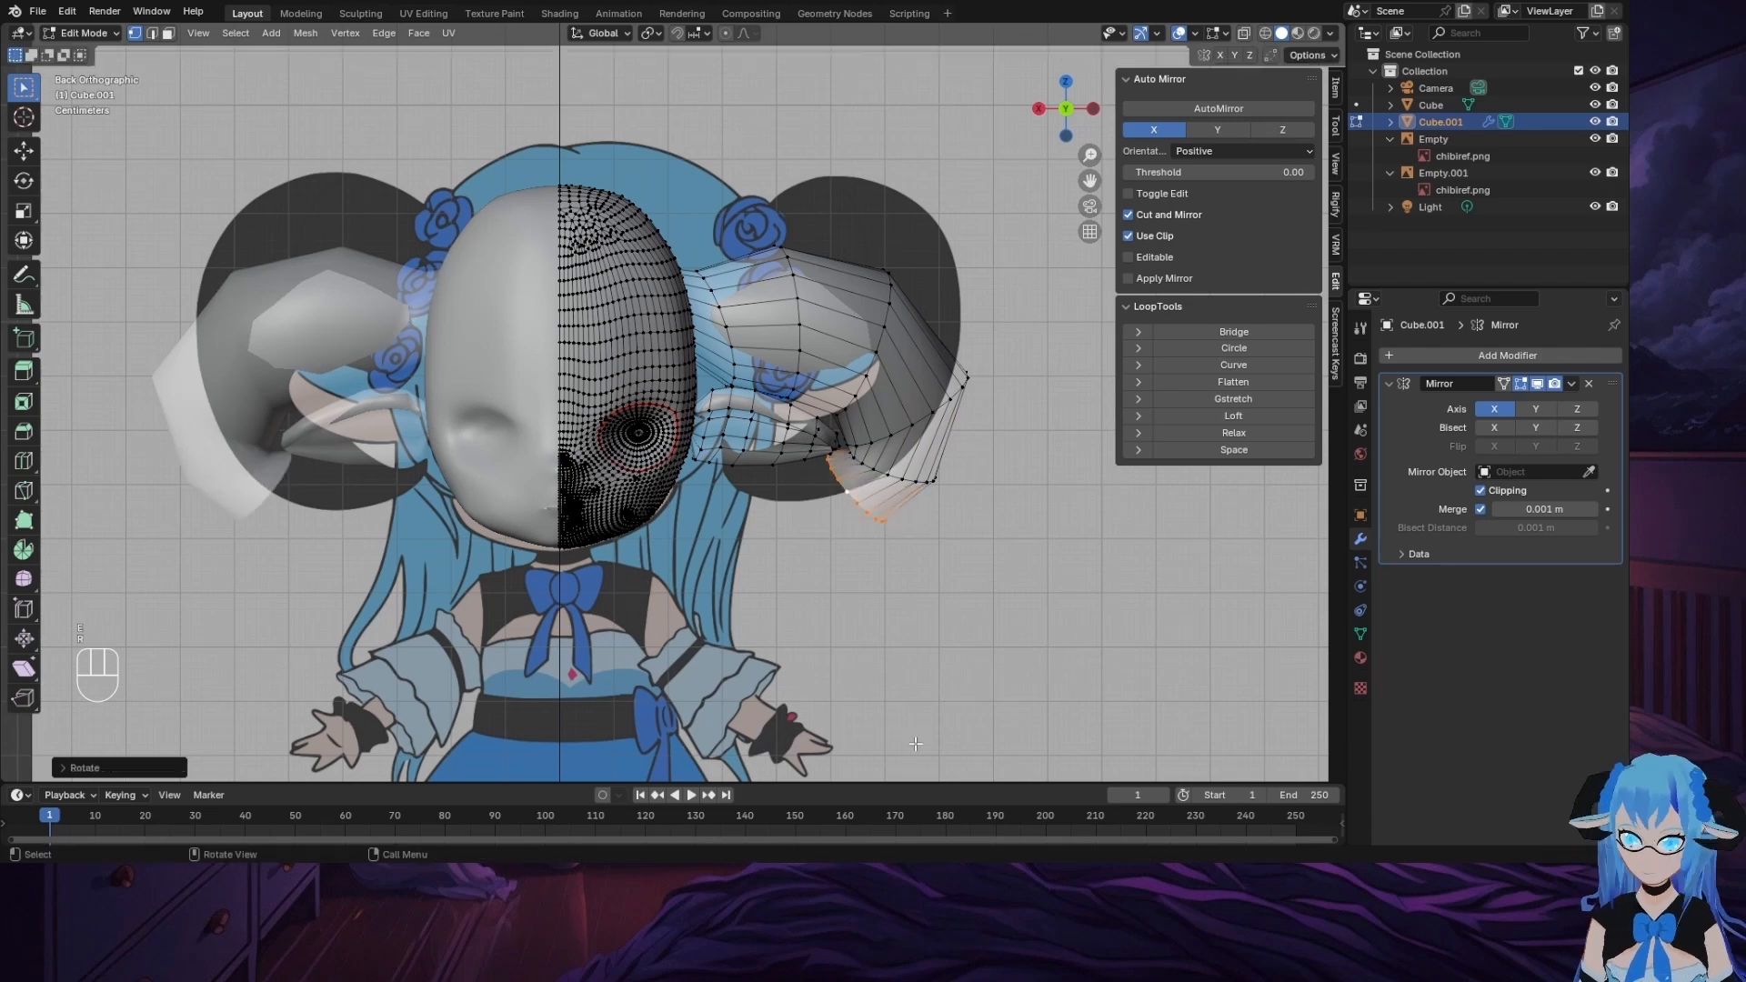
# Step: Rotate the horn's end loop and move it along the Y axis towards the face in the left side view
pyautogui.press('r')
pyautogui.click(910, 729)
pyautogui.moveTo(910, 728); pyautogui.dragTo(838, 516, button='middle')
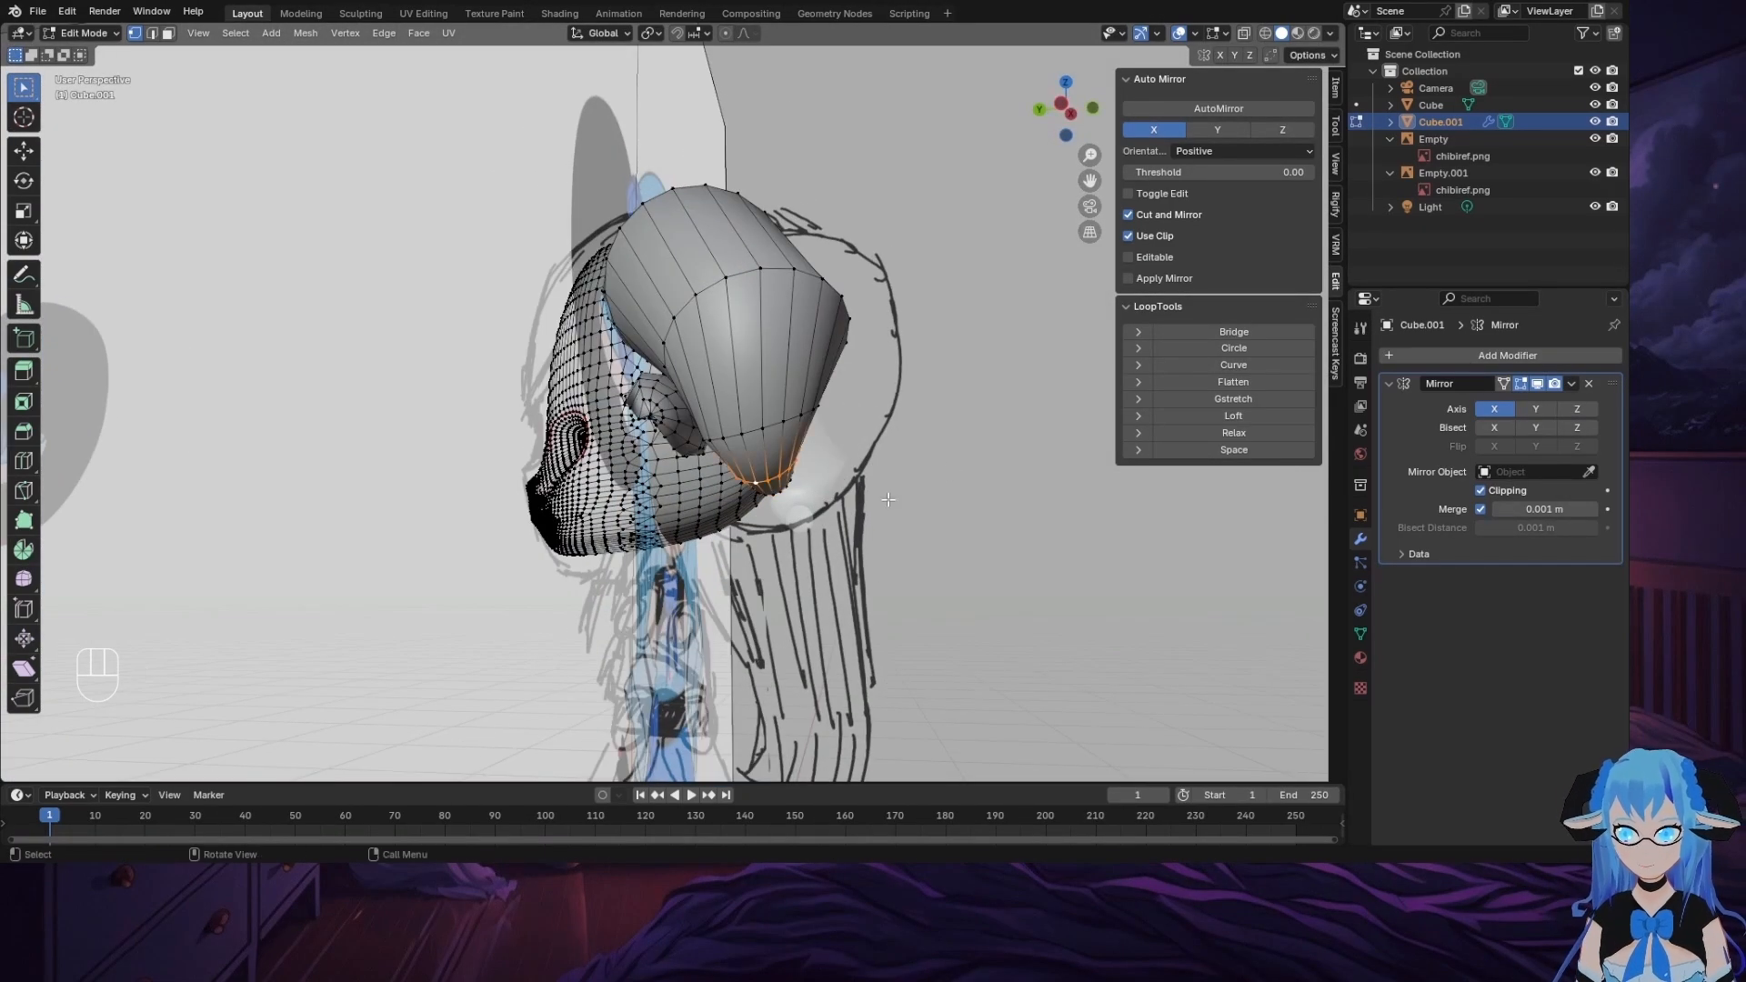
pyautogui.click(1062, 103)
pyautogui.press('g')
pyautogui.click(728, 563)
pyautogui.hotkey('ctrl', 'z')
pyautogui.press('g')
pyautogui.press('y')
pyautogui.click(599, 589)
pyautogui.moveTo(598, 589); pyautogui.dragTo(768, 583, button='middle')
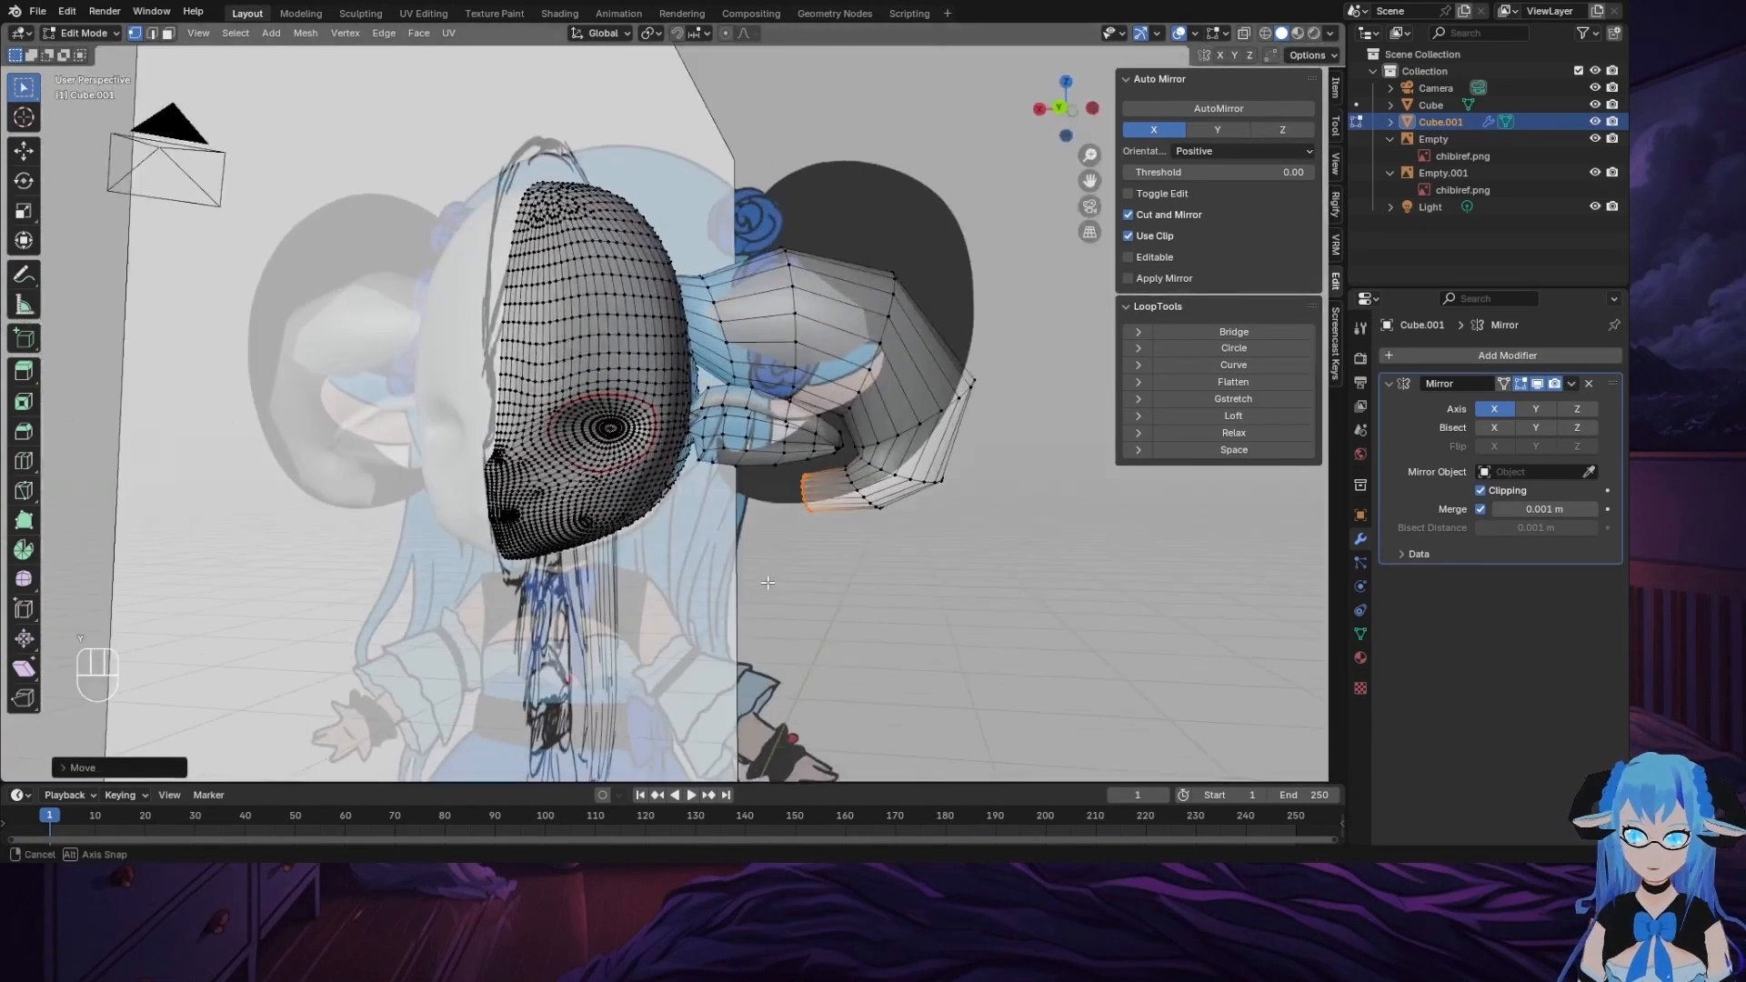
# Step: Extend the horn with another section towards the head, rotating and repositioning its end loop
pyautogui.click(1091, 109)
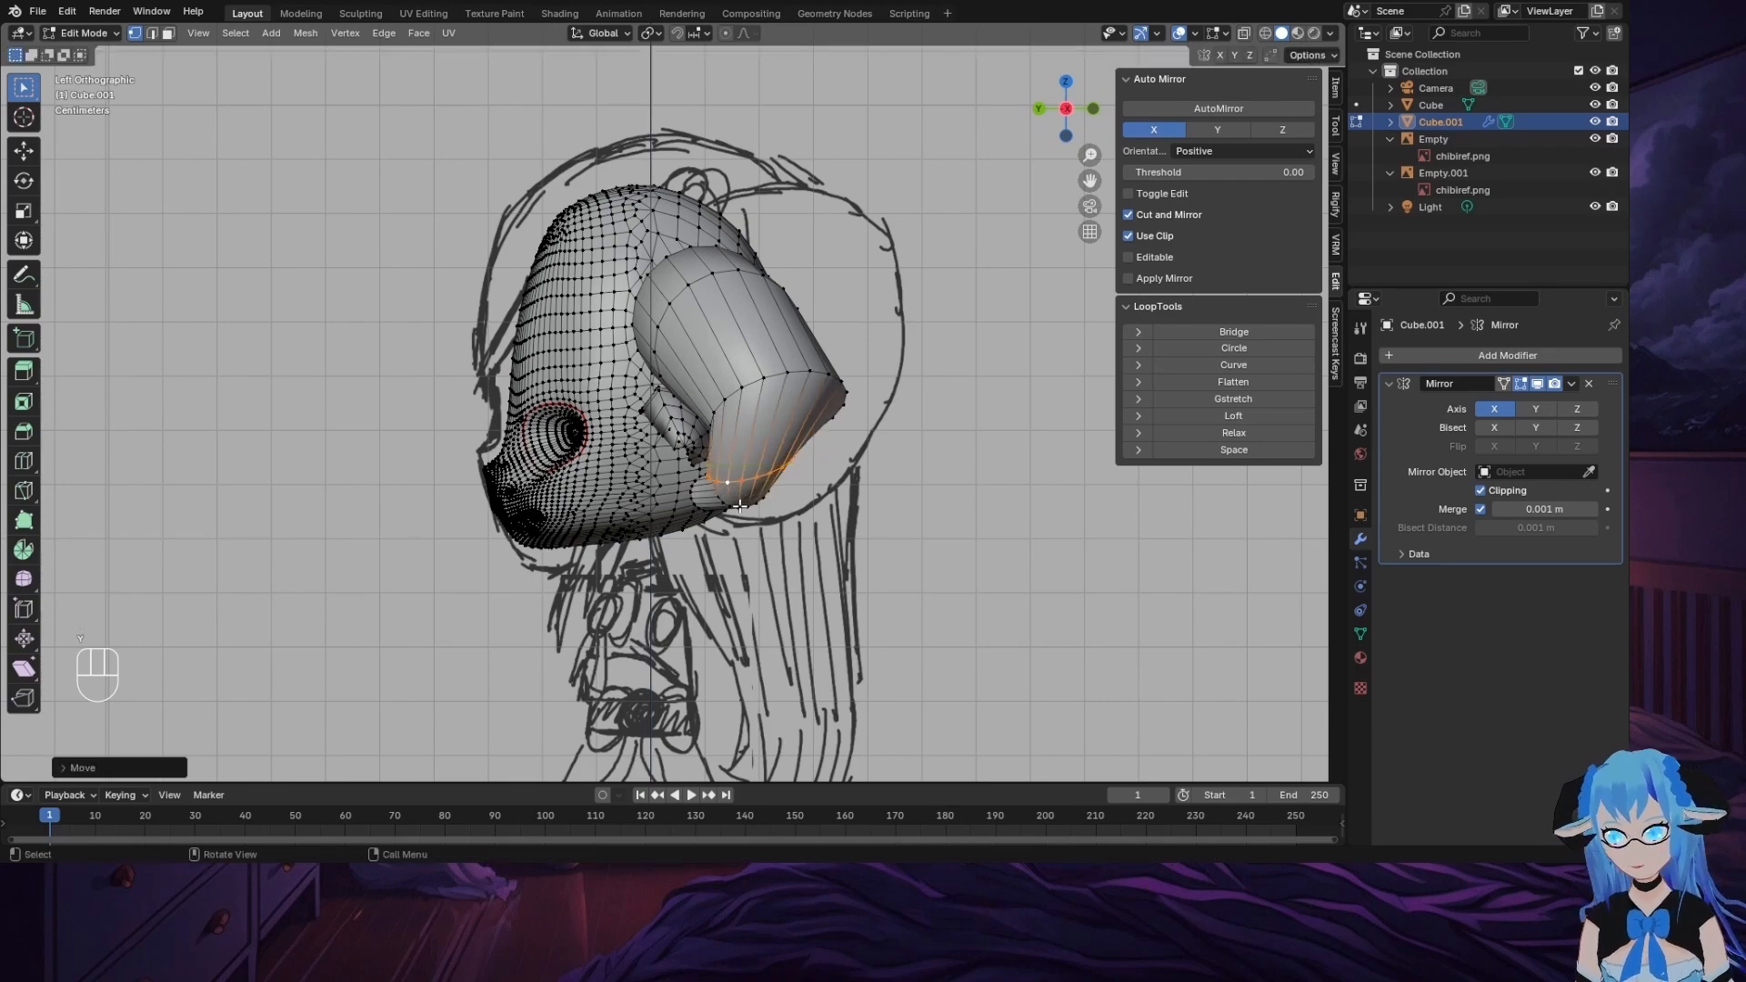
pyautogui.moveTo(773, 482); pyautogui.dragTo(803, 489, button='middle')
pyautogui.keyDown('alt'); pyautogui.click(809, 493); pyautogui.keyUp('alt')
pyautogui.click(1092, 106)
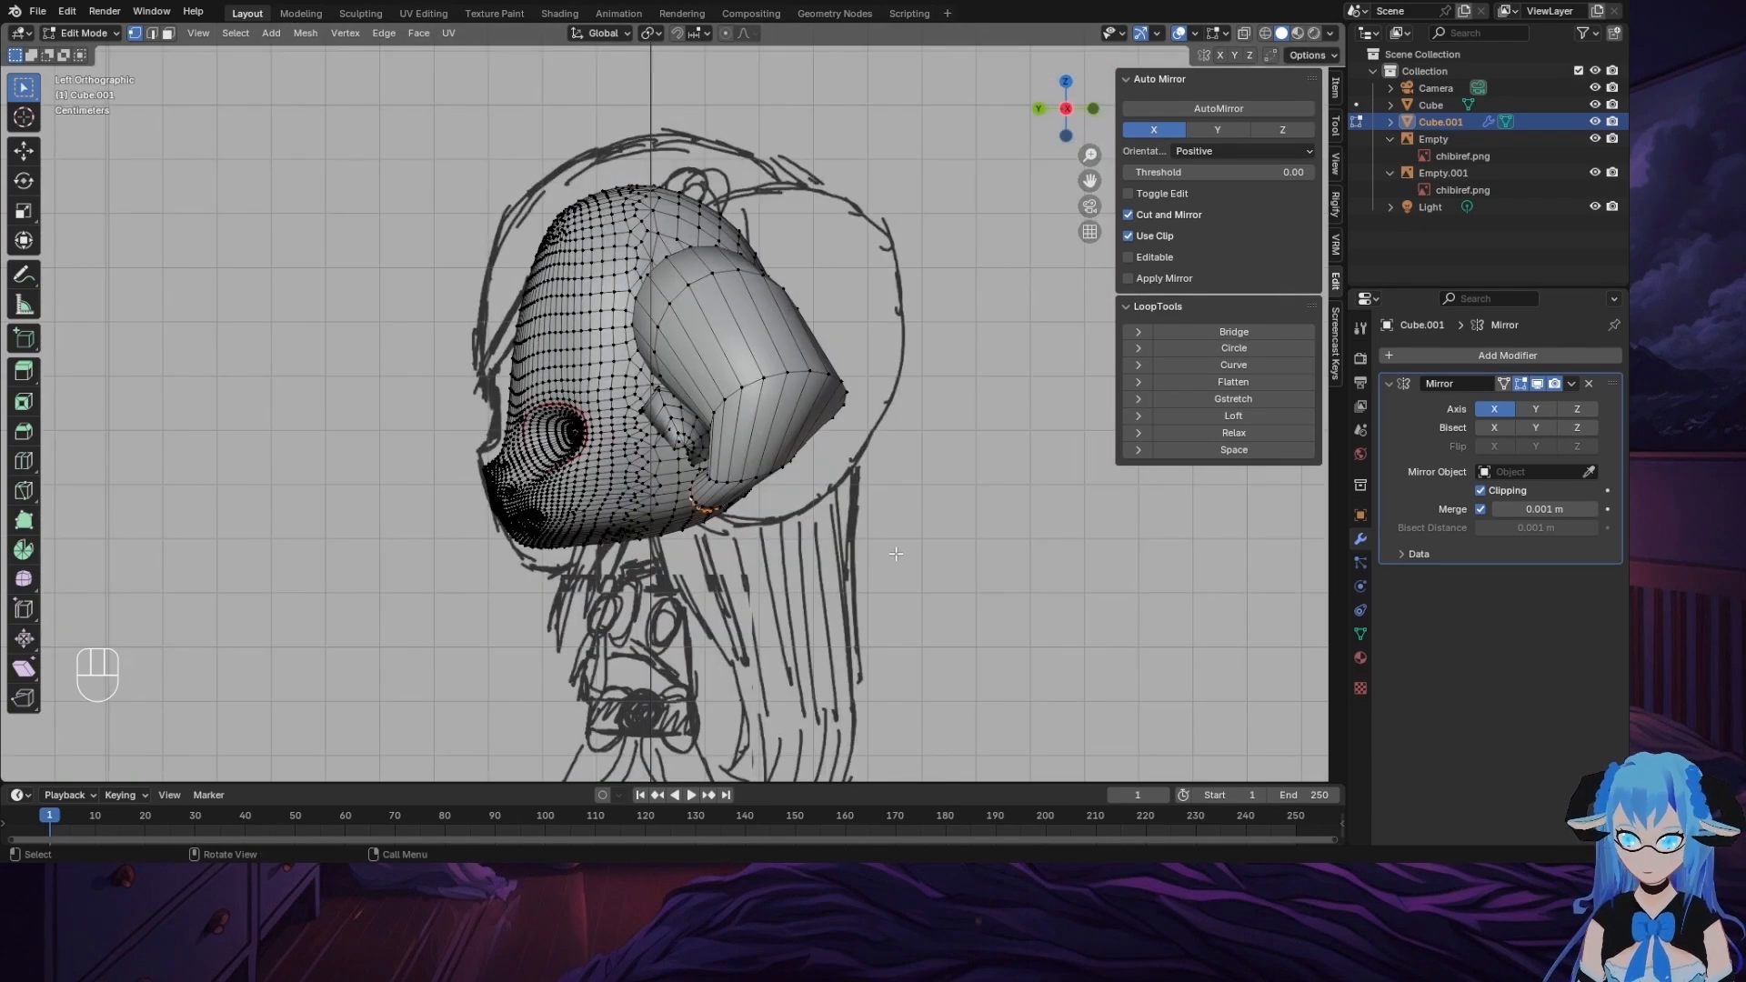
pyautogui.press('g')
pyautogui.moveTo(691, 564); pyautogui.dragTo(782, 564, button='middle')
pyautogui.click(1057, 103)
pyautogui.press('r')
pyautogui.click(1018, 637)
pyautogui.press('g')
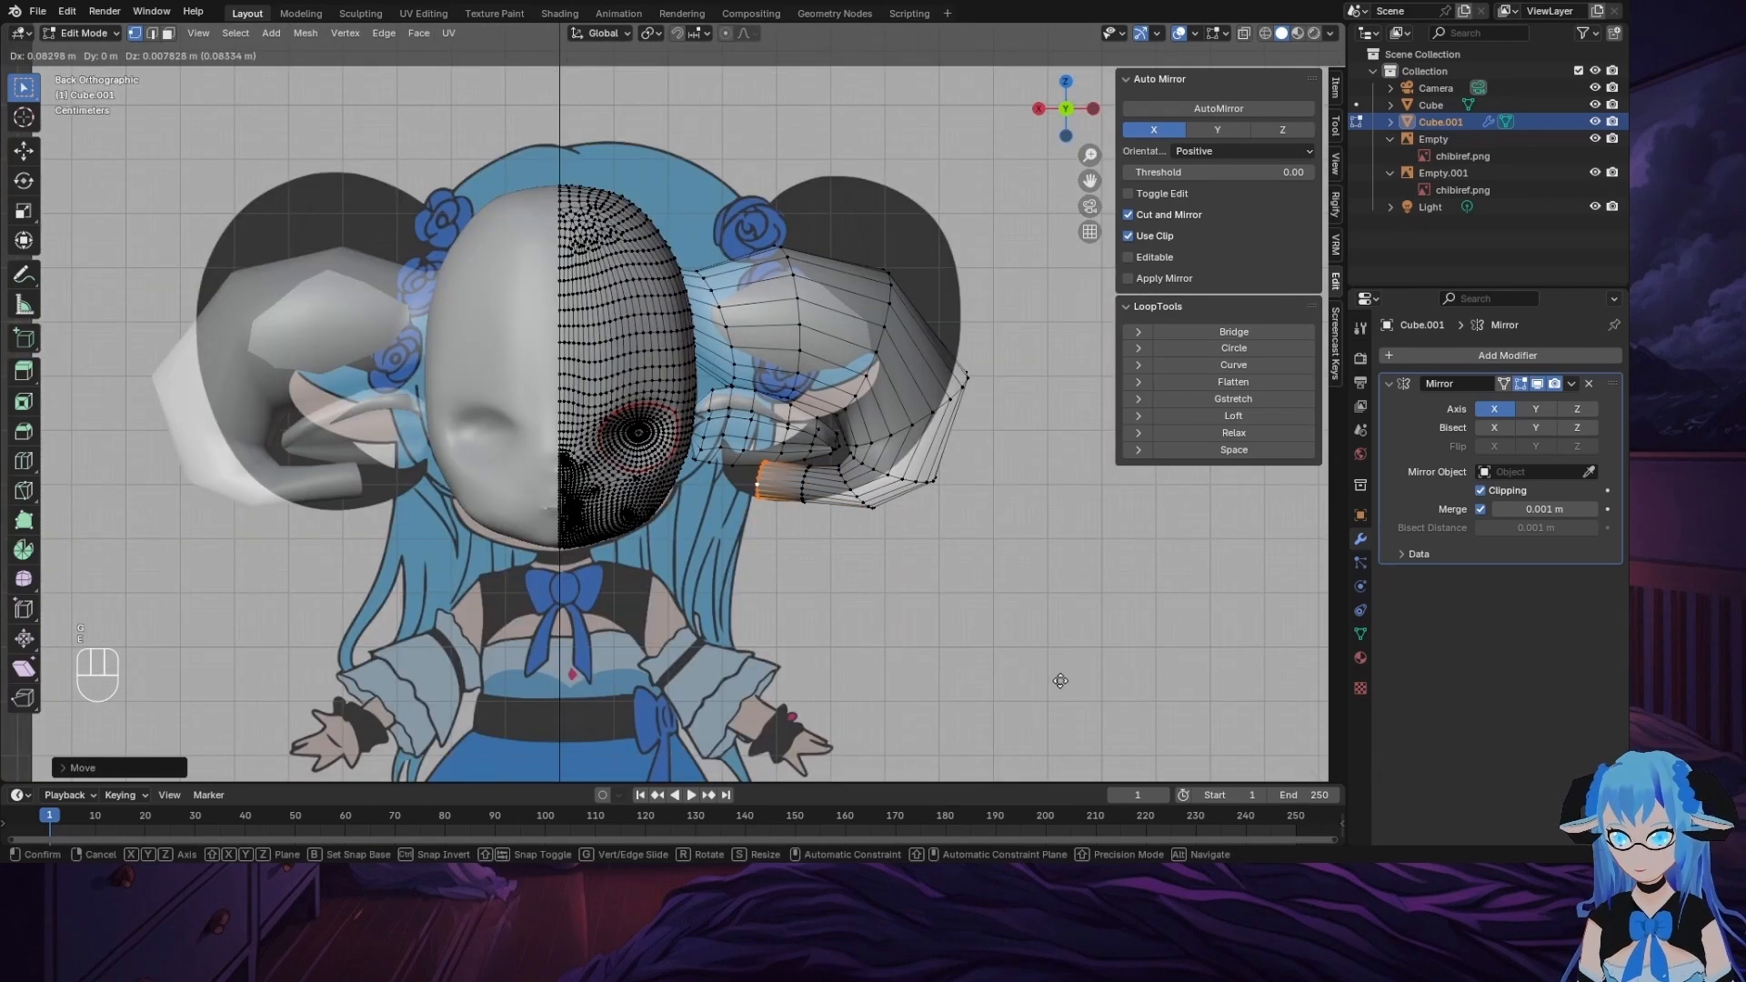
pyautogui.click(1017, 650)
# Step: Shift the horn's end loop along the Y axis in the side view and fine-tune its position
pyautogui.moveTo(1009, 641); pyautogui.dragTo(955, 591, button='middle')
pyautogui.click(1066, 106)
pyautogui.click(1066, 106)
pyautogui.press('g')
pyautogui.press('y')
pyautogui.click(864, 584)
pyautogui.press('g')
pyautogui.click(864, 575)
# Step: Scale the horn's end loop down and merge its vertices into a single tip point
pyautogui.click(1062, 108)
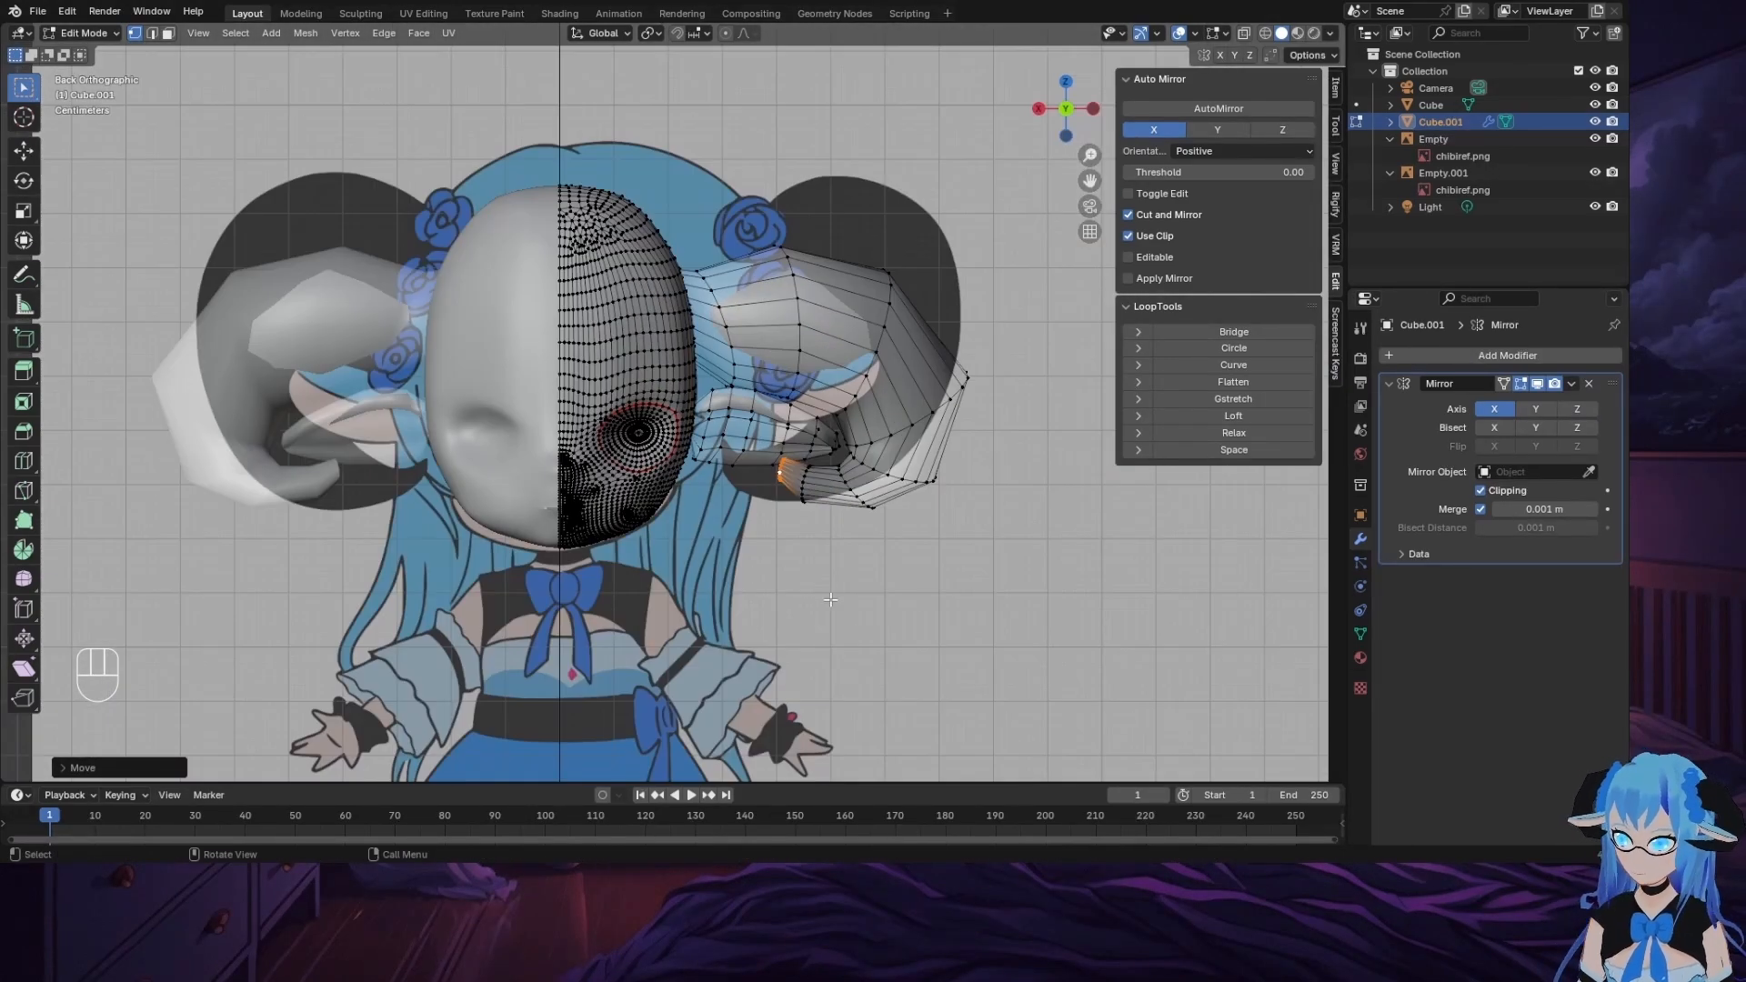
pyautogui.moveTo(830, 599)
pyautogui.mouseDown(button='middle')
pyautogui.moveTo(637, 596)
pyautogui.moveTo(809, 586)
pyautogui.mouseUp(button='middle')
pyautogui.press('s')
pyautogui.click(807, 560)
pyautogui.press('m')
pyautogui.click(805, 557)
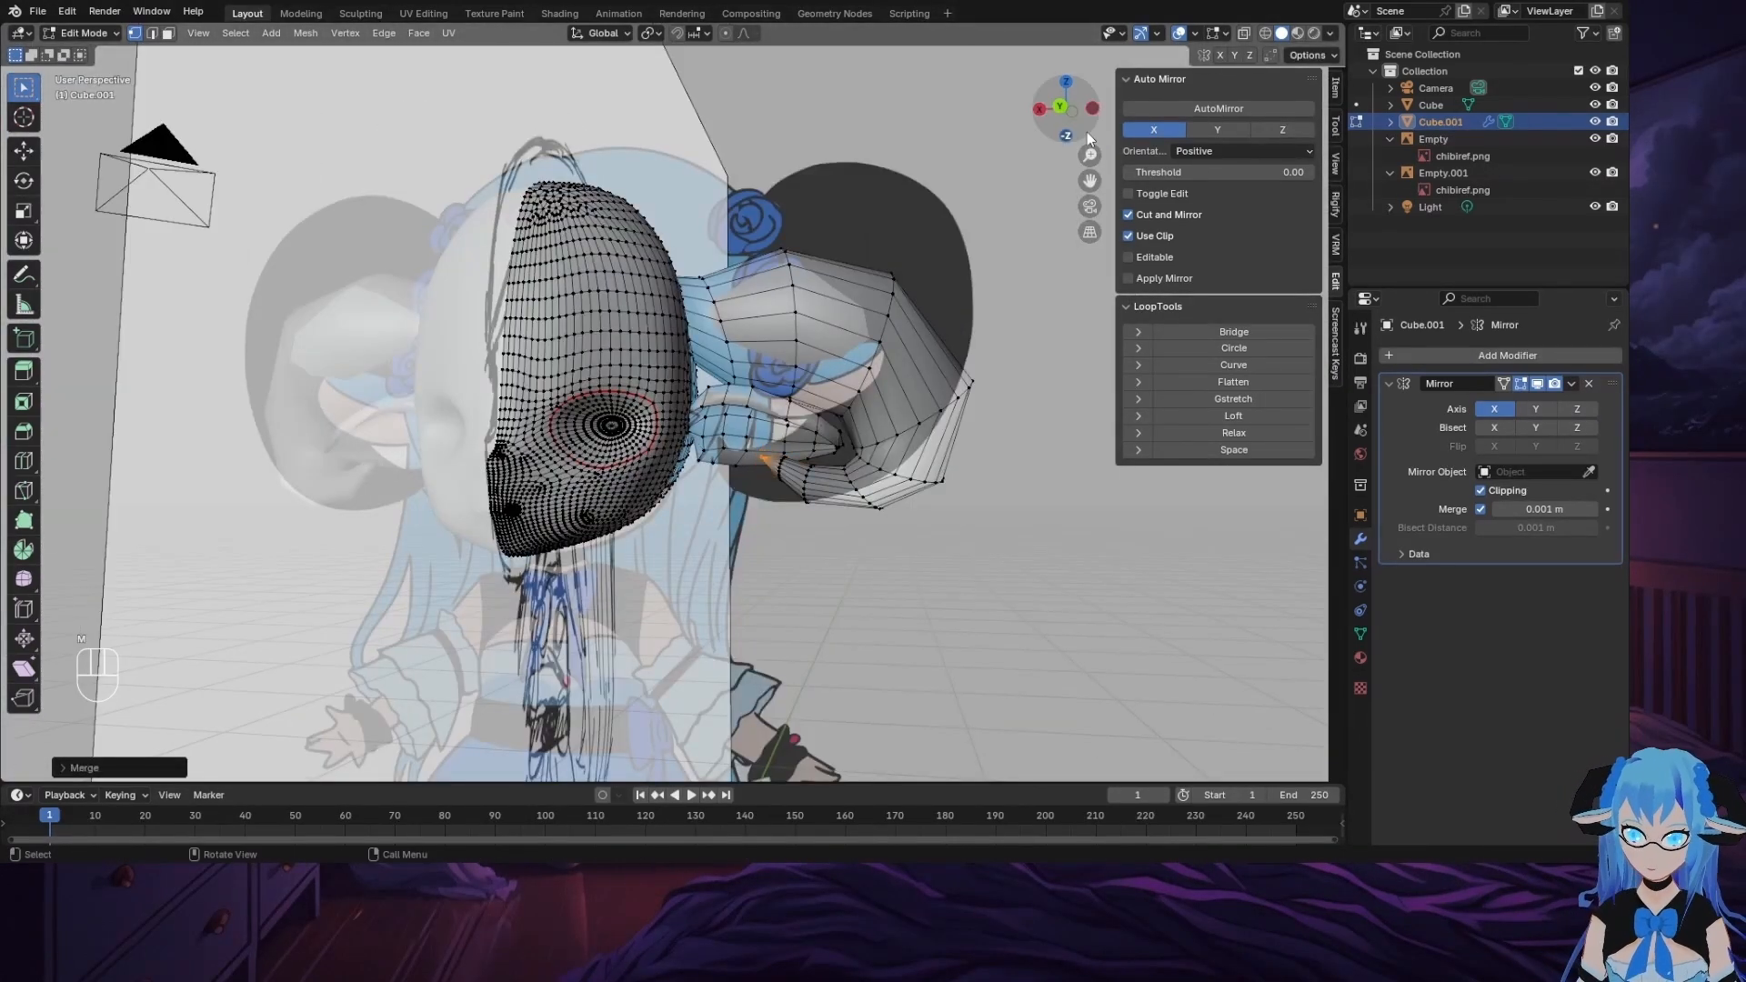
pyautogui.click(1061, 107)
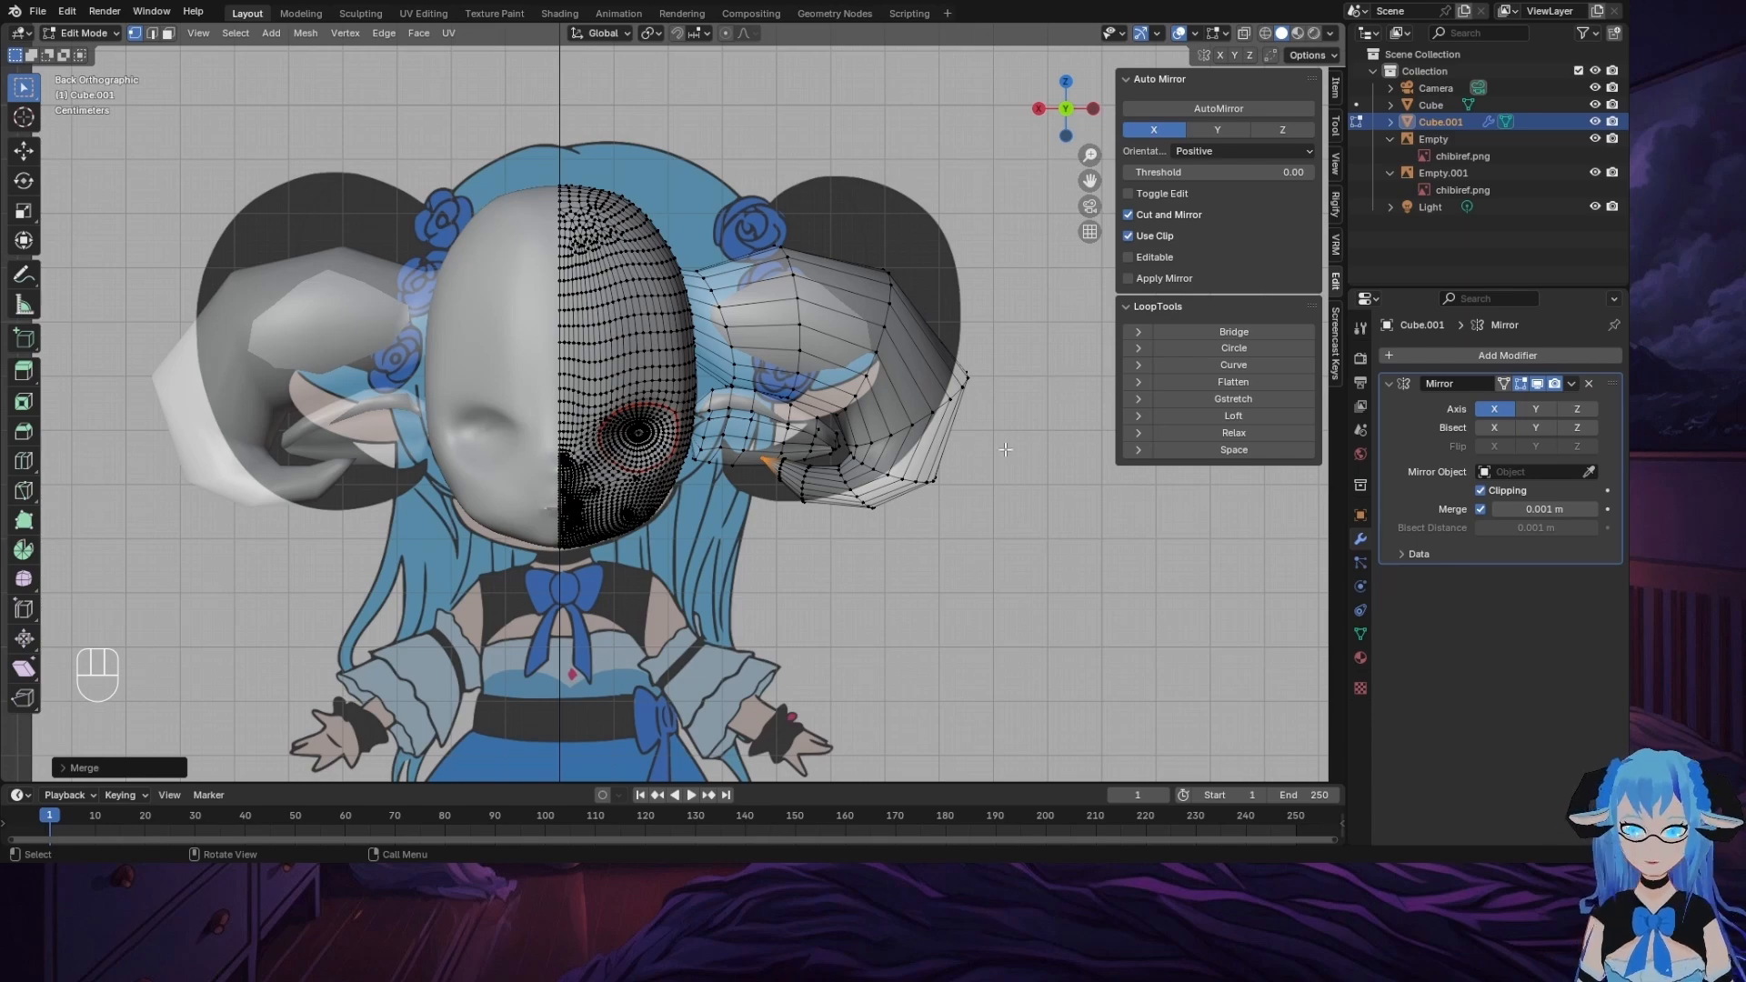
# Step: Hide both reference image empties, Empty and Empty.001
pyautogui.click(1244, 34)
pyautogui.click(1244, 33)
pyautogui.click(1595, 173)
pyautogui.click(1595, 139)
# Step: Select the edge loop at the base of the horn and mark it as a seam
pyautogui.moveTo(996, 532); pyautogui.dragTo(947, 544, button='middle')
pyautogui.moveTo(716, 312)
pyautogui.mouseDown(button='middle')
pyautogui.moveTo(644, 361)
pyautogui.moveTo(677, 300)
pyautogui.moveTo(737, 304)
pyautogui.mouseUp(button='middle')
pyautogui.keyDown('alt'); pyautogui.click(700, 306); pyautogui.keyUp('alt')
pyautogui.keyDown('alt'); pyautogui.click(678, 282); pyautogui.keyUp('alt')
pyautogui.click(419, 33)
pyautogui.moveTo(384, 34)
pyautogui.click(426, 320)
pyautogui.press('l')
pyautogui.click(918, 222)
pyautogui.moveTo(918, 223); pyautogui.dragTo(751, 250, button='middle')
pyautogui.click(705, 338)
pyautogui.rightClick(730, 319)
pyautogui.click(236, 34)
pyautogui.moveTo(298, 283)
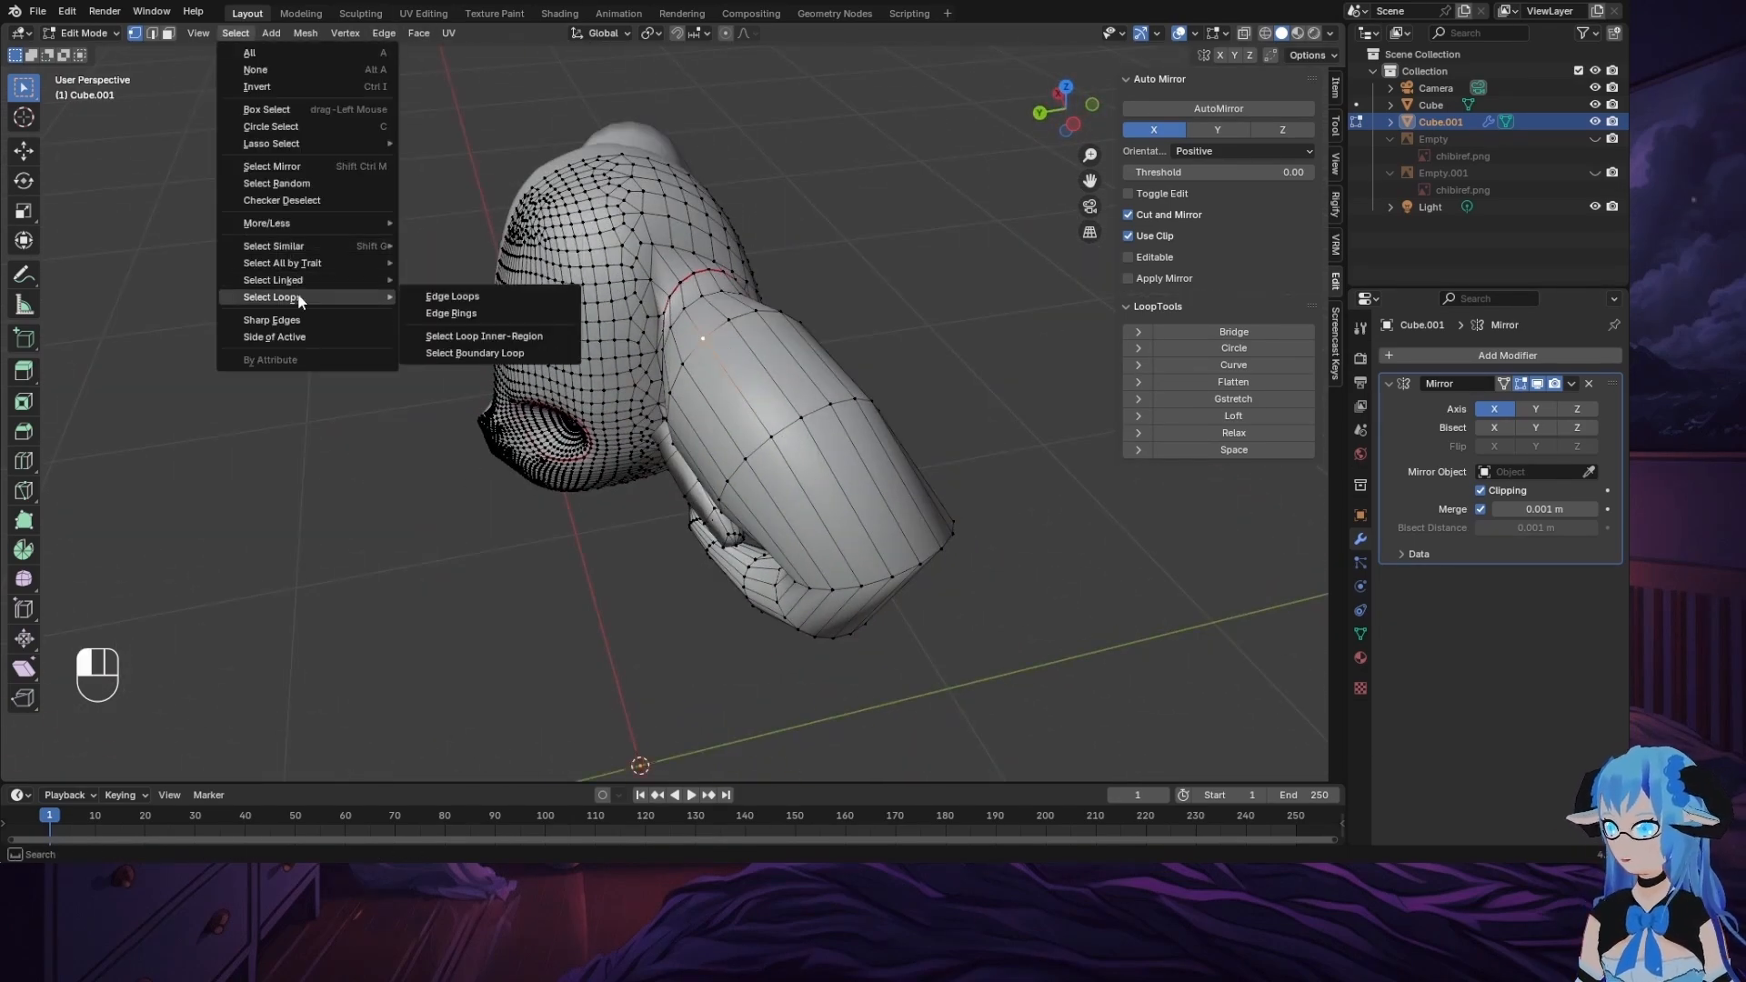
pyautogui.keyDown('alt'); pyautogui.click(703, 270); pyautogui.keyUp('alt')
pyautogui.rightClick(702, 271)
pyautogui.click(236, 33)
pyautogui.click(460, 337)
pyautogui.moveTo(395, 314); pyautogui.dragTo(444, 298, button='middle')
pyautogui.hotkey('ctrl', 'z')
# Step: Select the inner region of the horn's first loop beyond the base and reposition it in the back view
pyautogui.click(202, 34)
pyautogui.click(238, 34)
pyautogui.moveTo(309, 297)
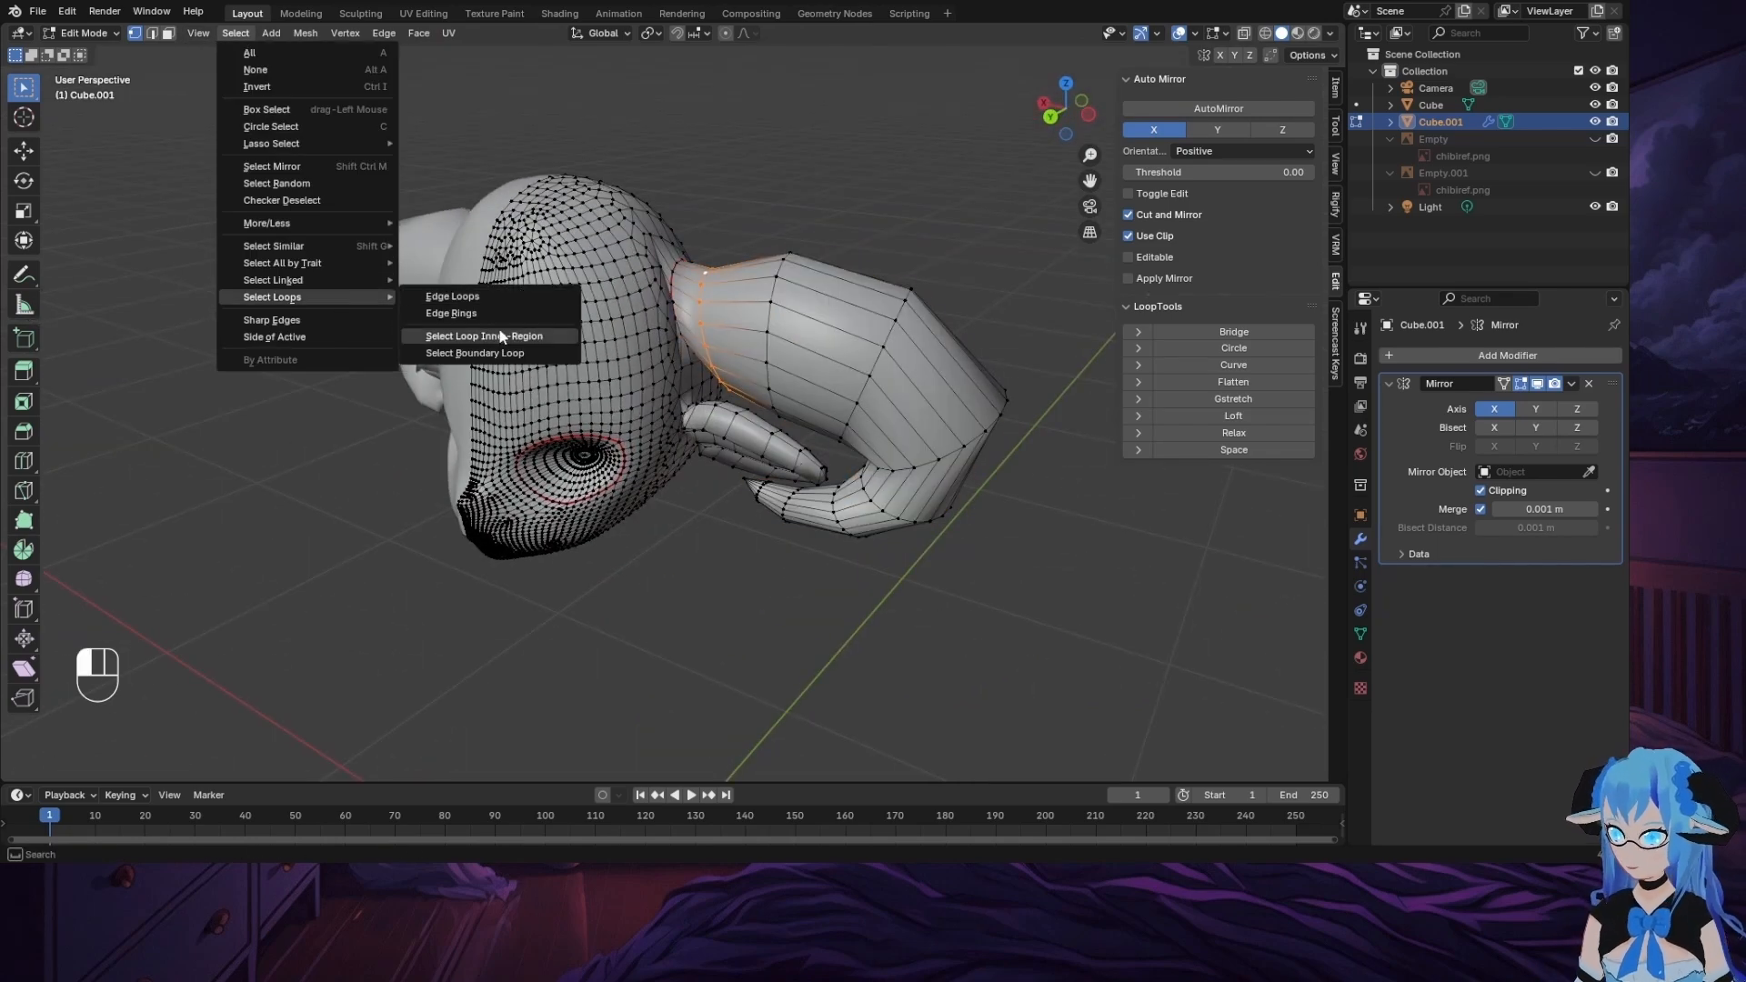
pyautogui.click(459, 336)
pyautogui.press('ctrl+KP_1')
pyautogui.press('g')
pyautogui.click(903, 468)
# Step: Select the horn from its middle loop to the tip with Select Loop Inner-Region and move that part
pyautogui.moveTo(903, 468); pyautogui.dragTo(946, 323, button='middle')
pyautogui.keyDown('alt'); pyautogui.click(822, 326); pyautogui.keyUp('alt')
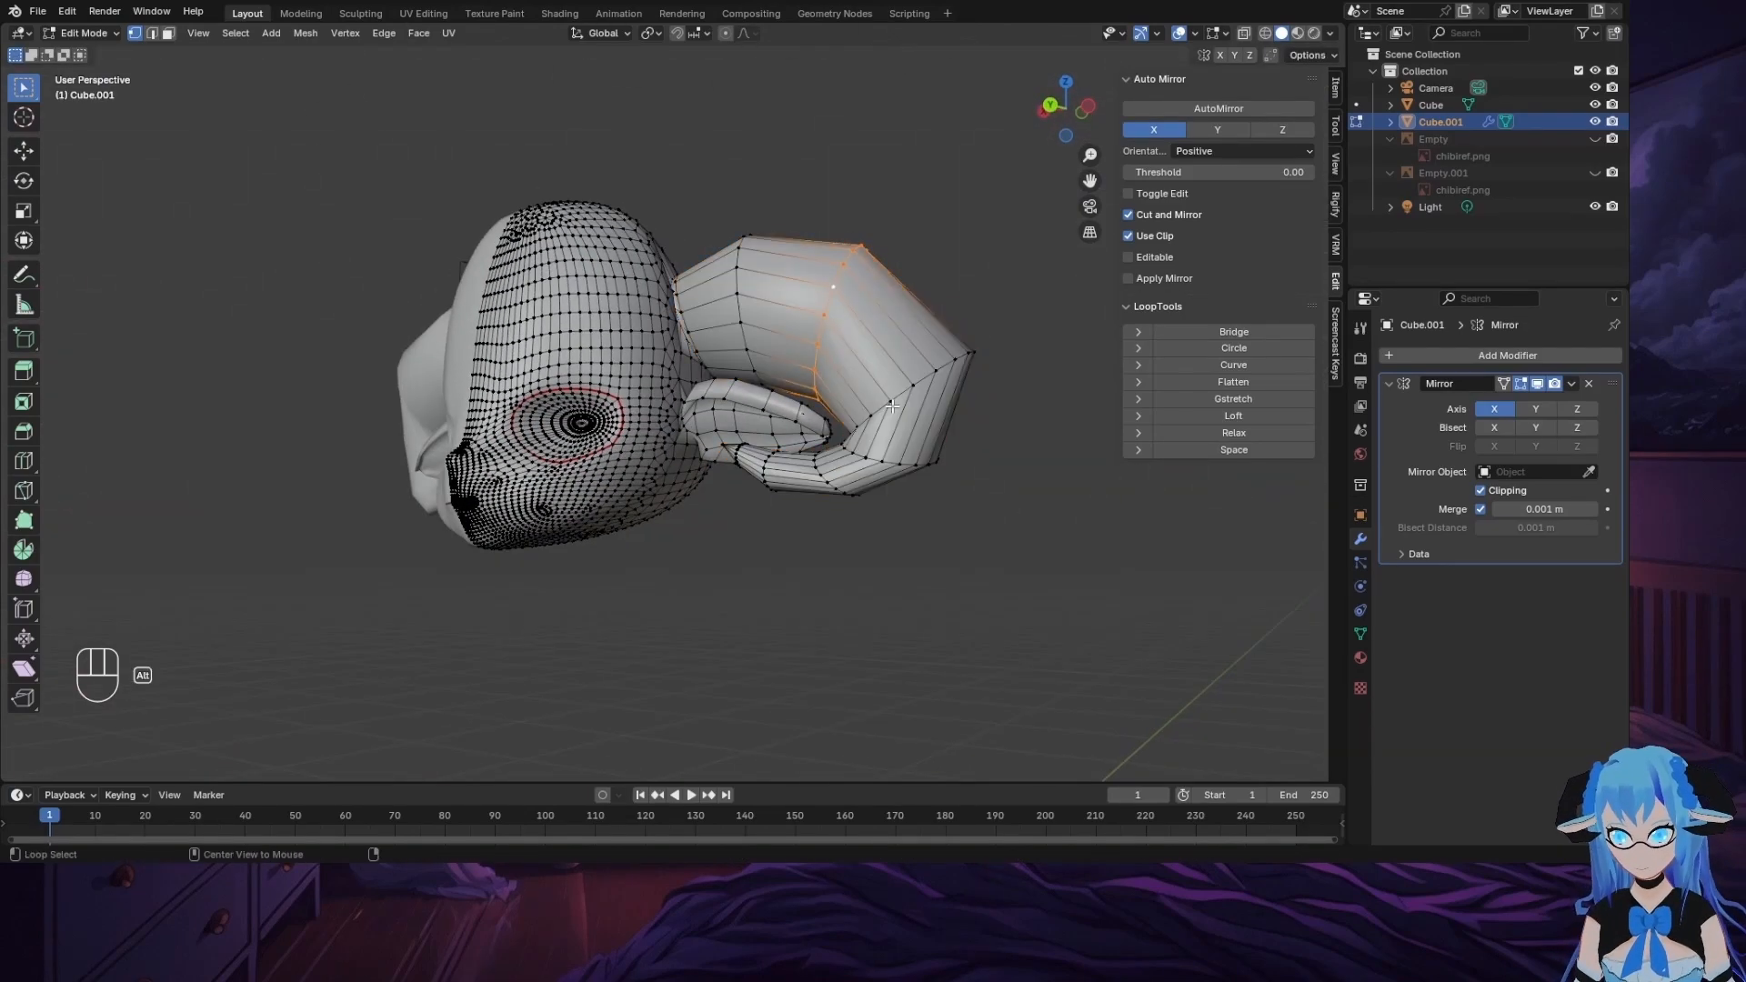
pyautogui.click(237, 34)
pyautogui.moveTo(309, 297)
pyautogui.click(459, 336)
pyautogui.moveTo(895, 475); pyautogui.dragTo(755, 514, button='middle')
pyautogui.press('g')
pyautogui.click(899, 457)
# Step: Move the outer part of the horn along the Z axis to clear the ear
pyautogui.scroll(6, 783, 509)
pyautogui.click(1075, 106)
pyautogui.click(1092, 108)
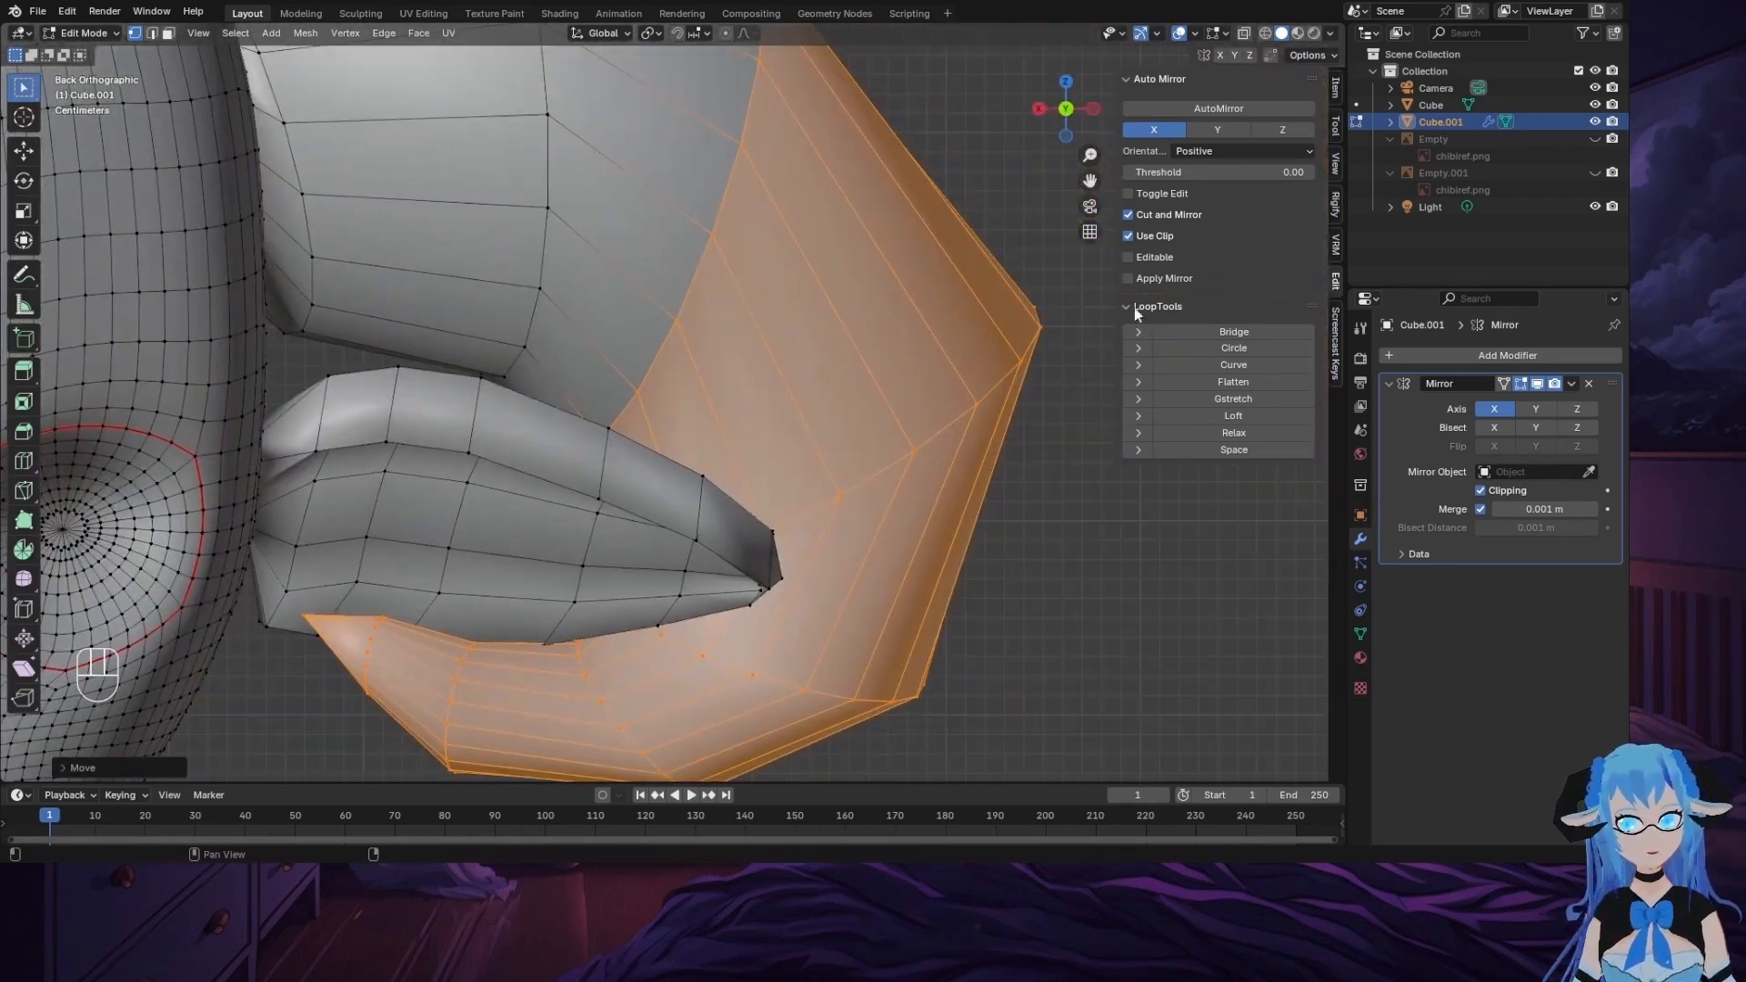
pyautogui.moveTo(873, 427); pyautogui.dragTo(773, 466, button='middle')
pyautogui.press('g')
pyautogui.press('z')
pyautogui.click(762, 462)
# Step: Select the horn's tip section from its loop below the ear using Select Loop Inner-Region and move it along Z
pyautogui.moveTo(937, 432); pyautogui.dragTo(691, 436, button='middle')
pyautogui.click(236, 33)
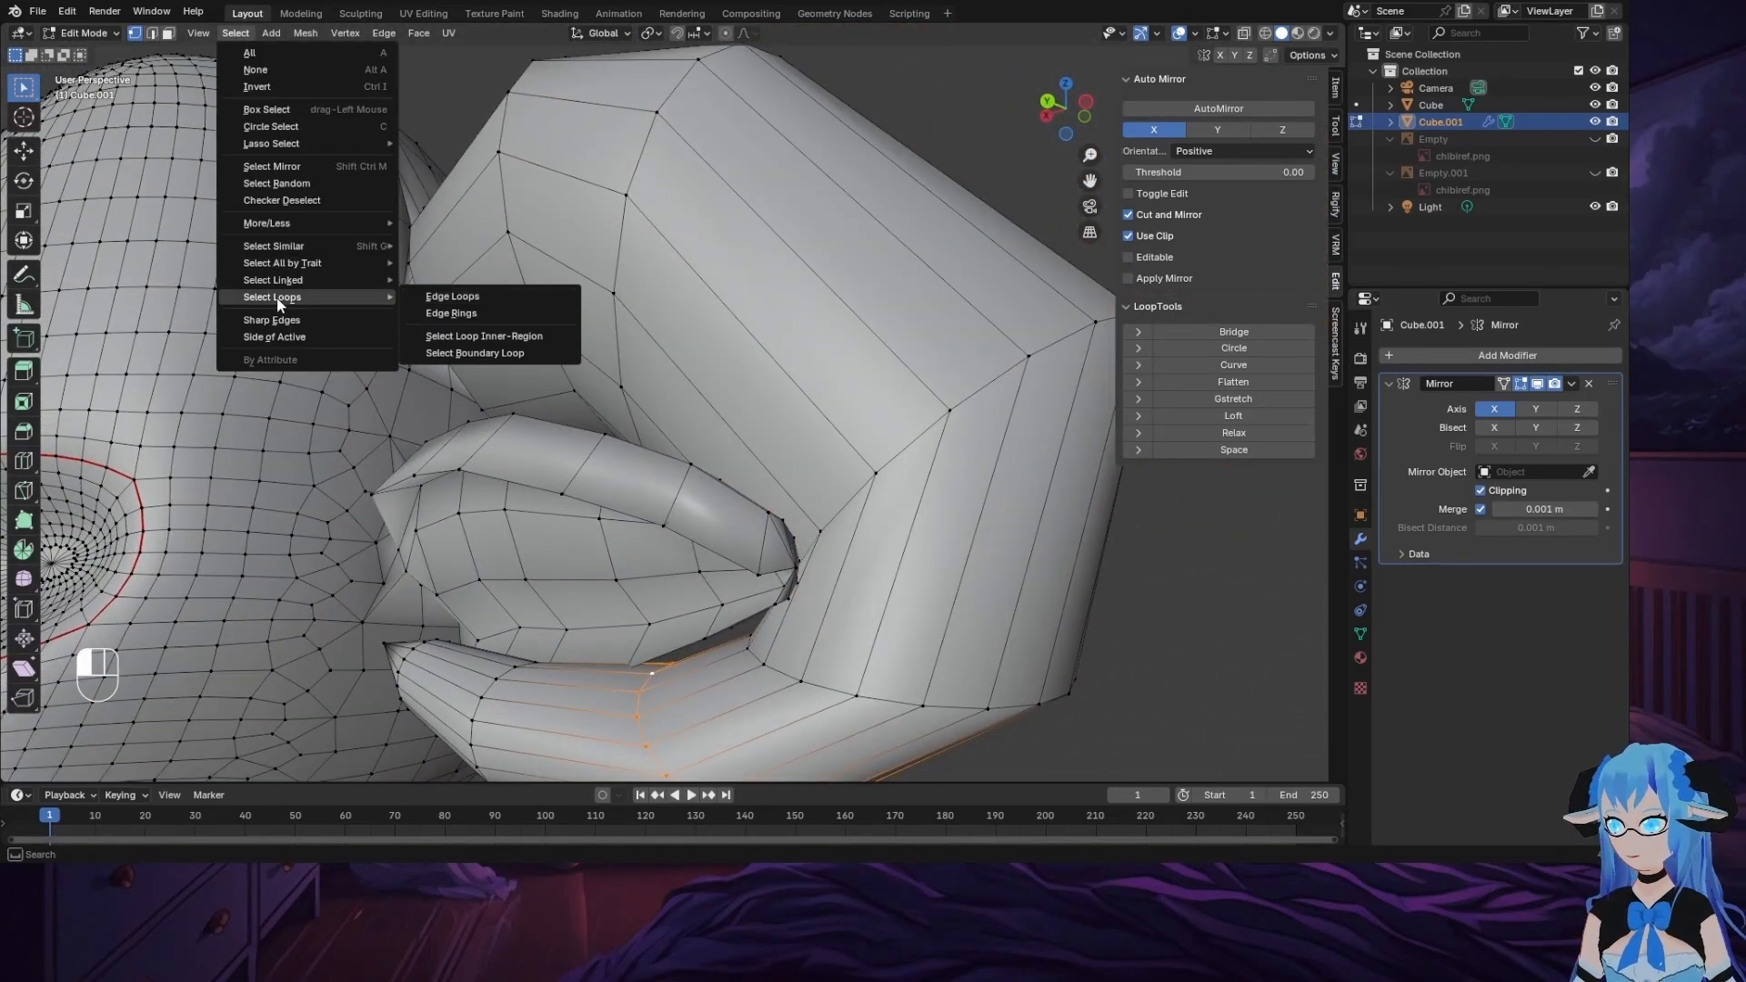
pyautogui.click(484, 336)
pyautogui.click(1048, 102)
pyautogui.press('g')
pyautogui.press('z')
pyautogui.click(624, 644)
# Step: Examine the shape of the horns, ears and face from the back view and from an angle
pyautogui.moveTo(624, 643); pyautogui.dragTo(784, 582, button='middle')
pyautogui.scroll(-5, 741, 563)
pyautogui.click(746, 559)
pyautogui.moveTo(546, 568); pyautogui.dragTo(535, 602, button='middle')
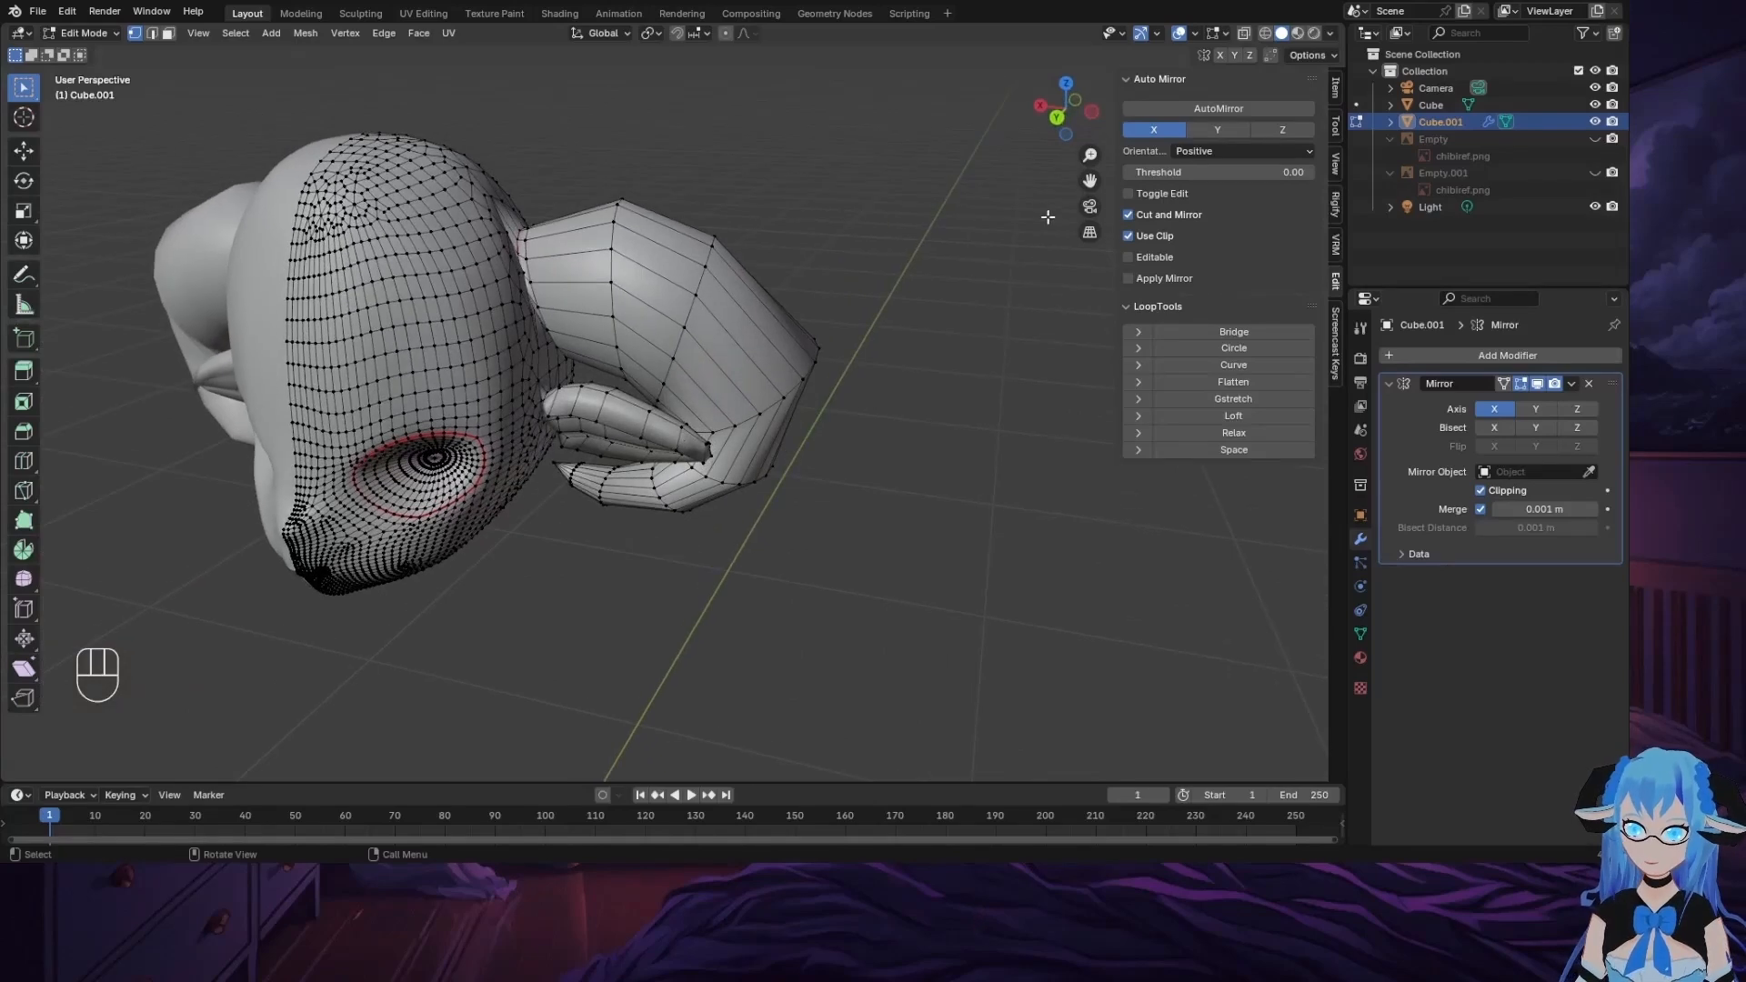
pyautogui.click(1057, 119)
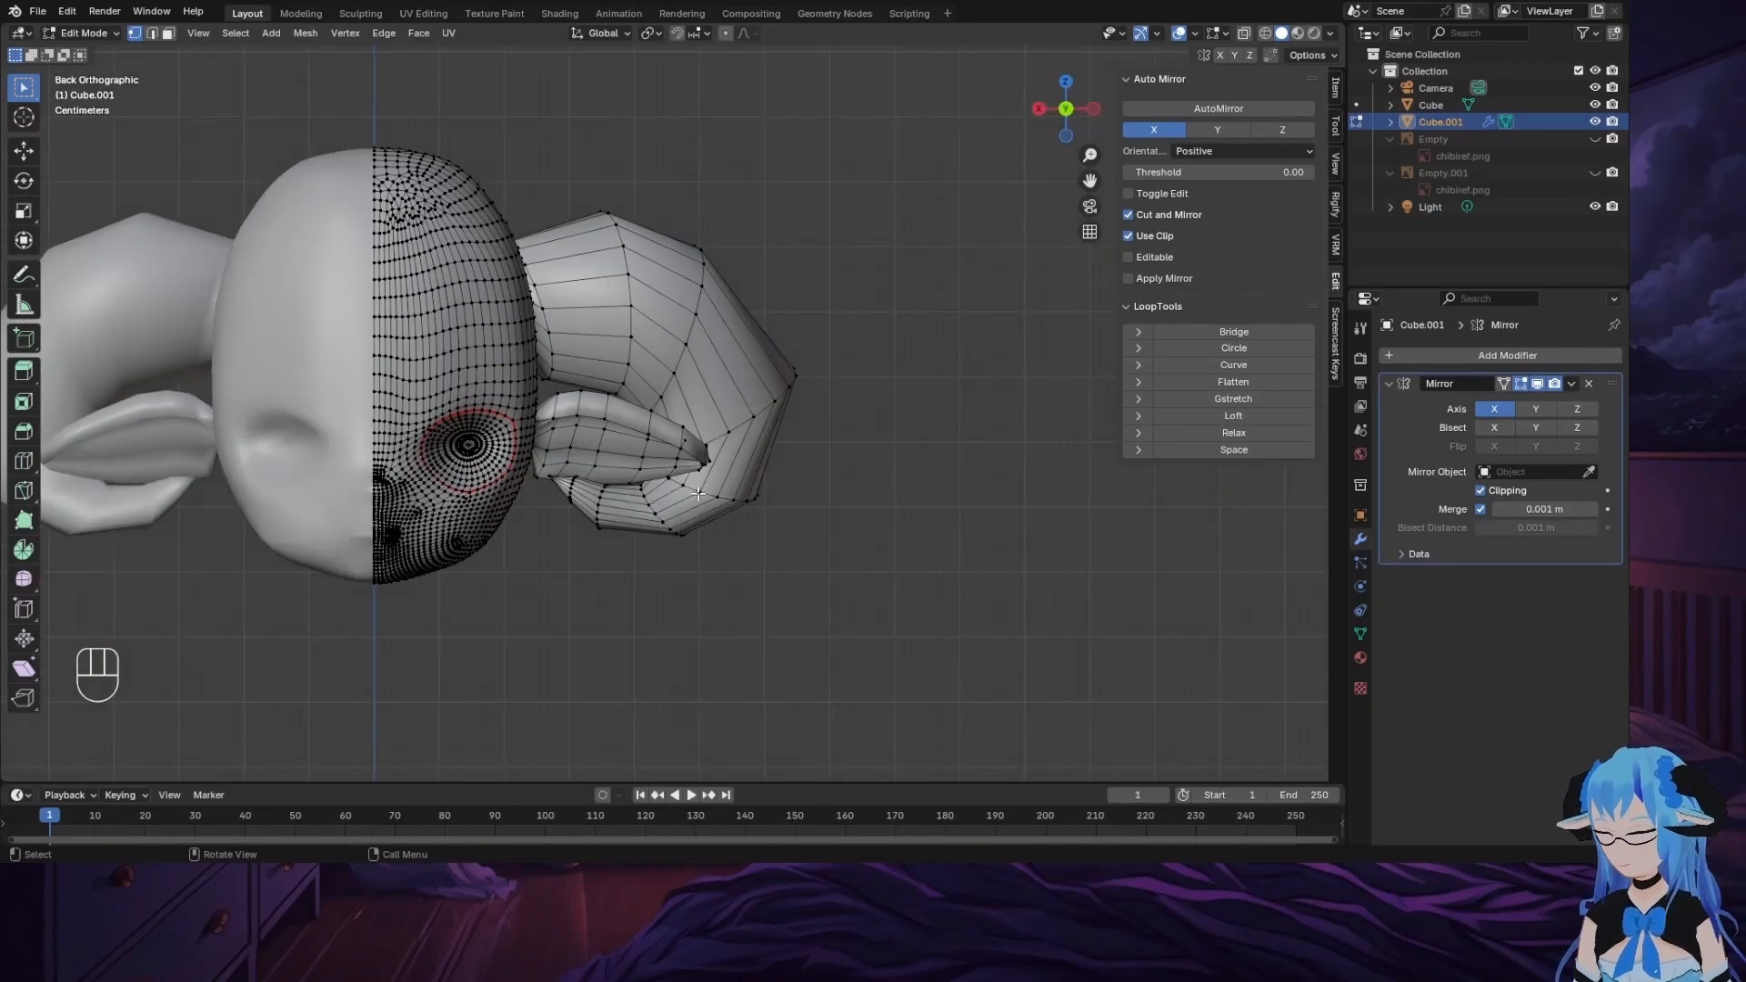
pyautogui.scroll(-3, 683, 617)
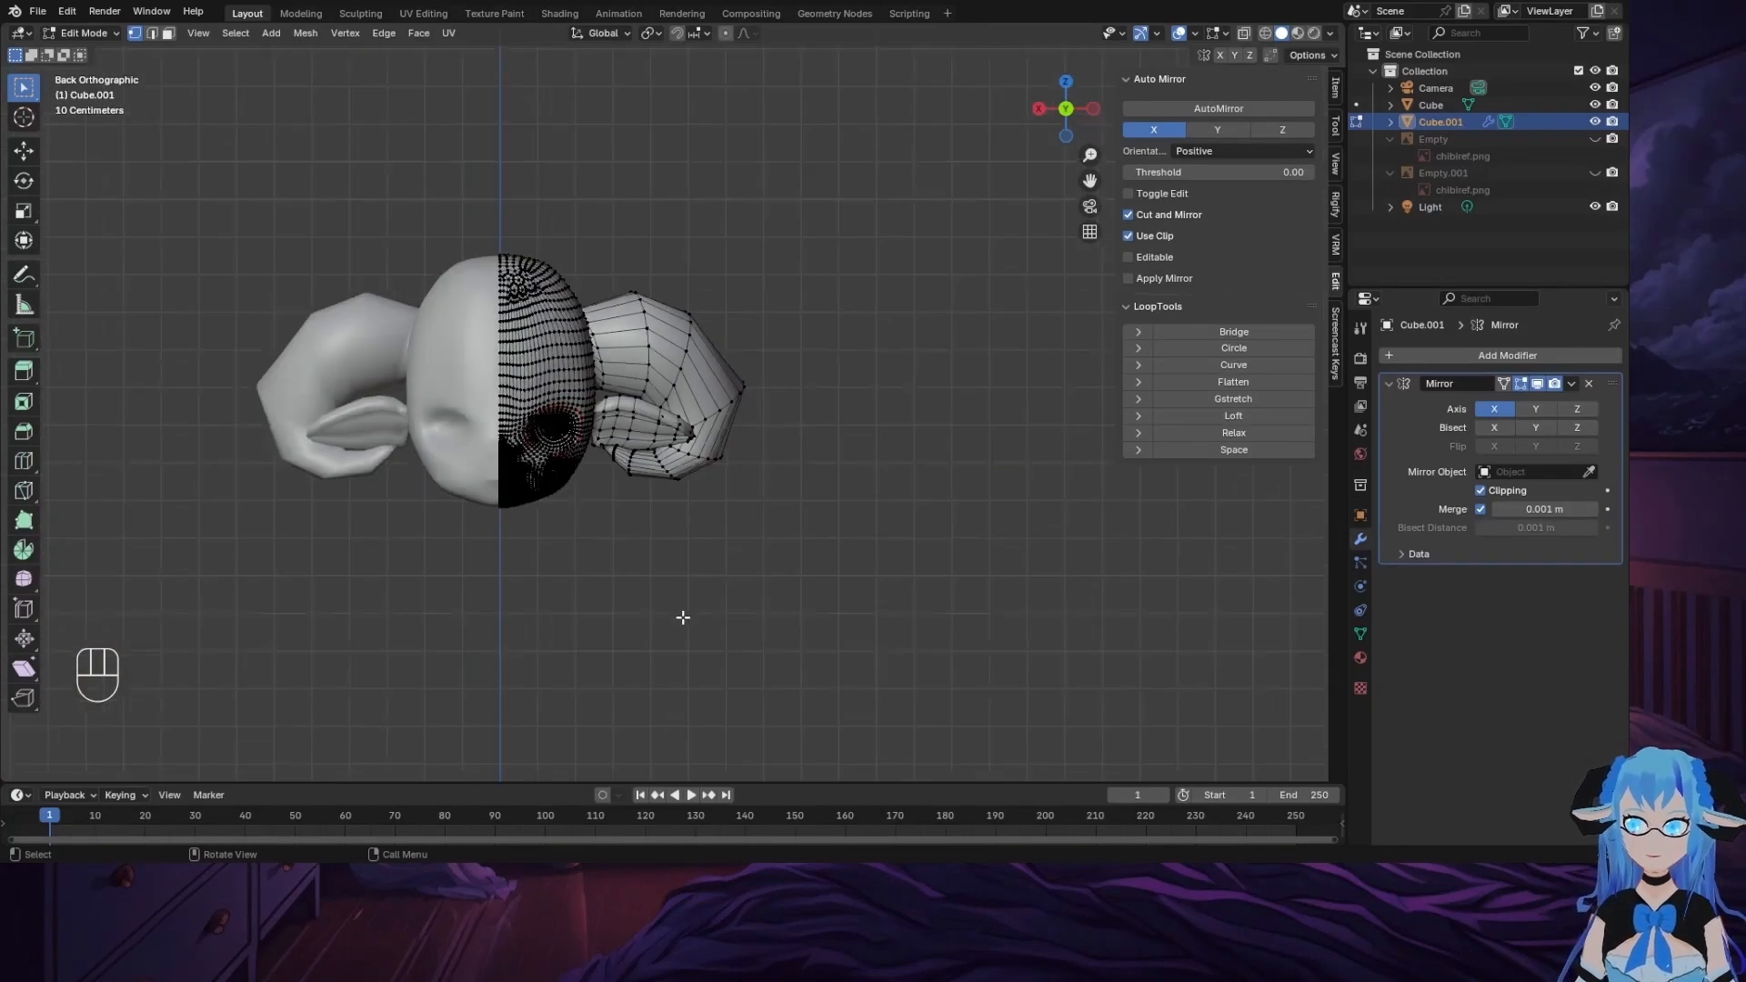
pyautogui.scroll(8, 527, 624)
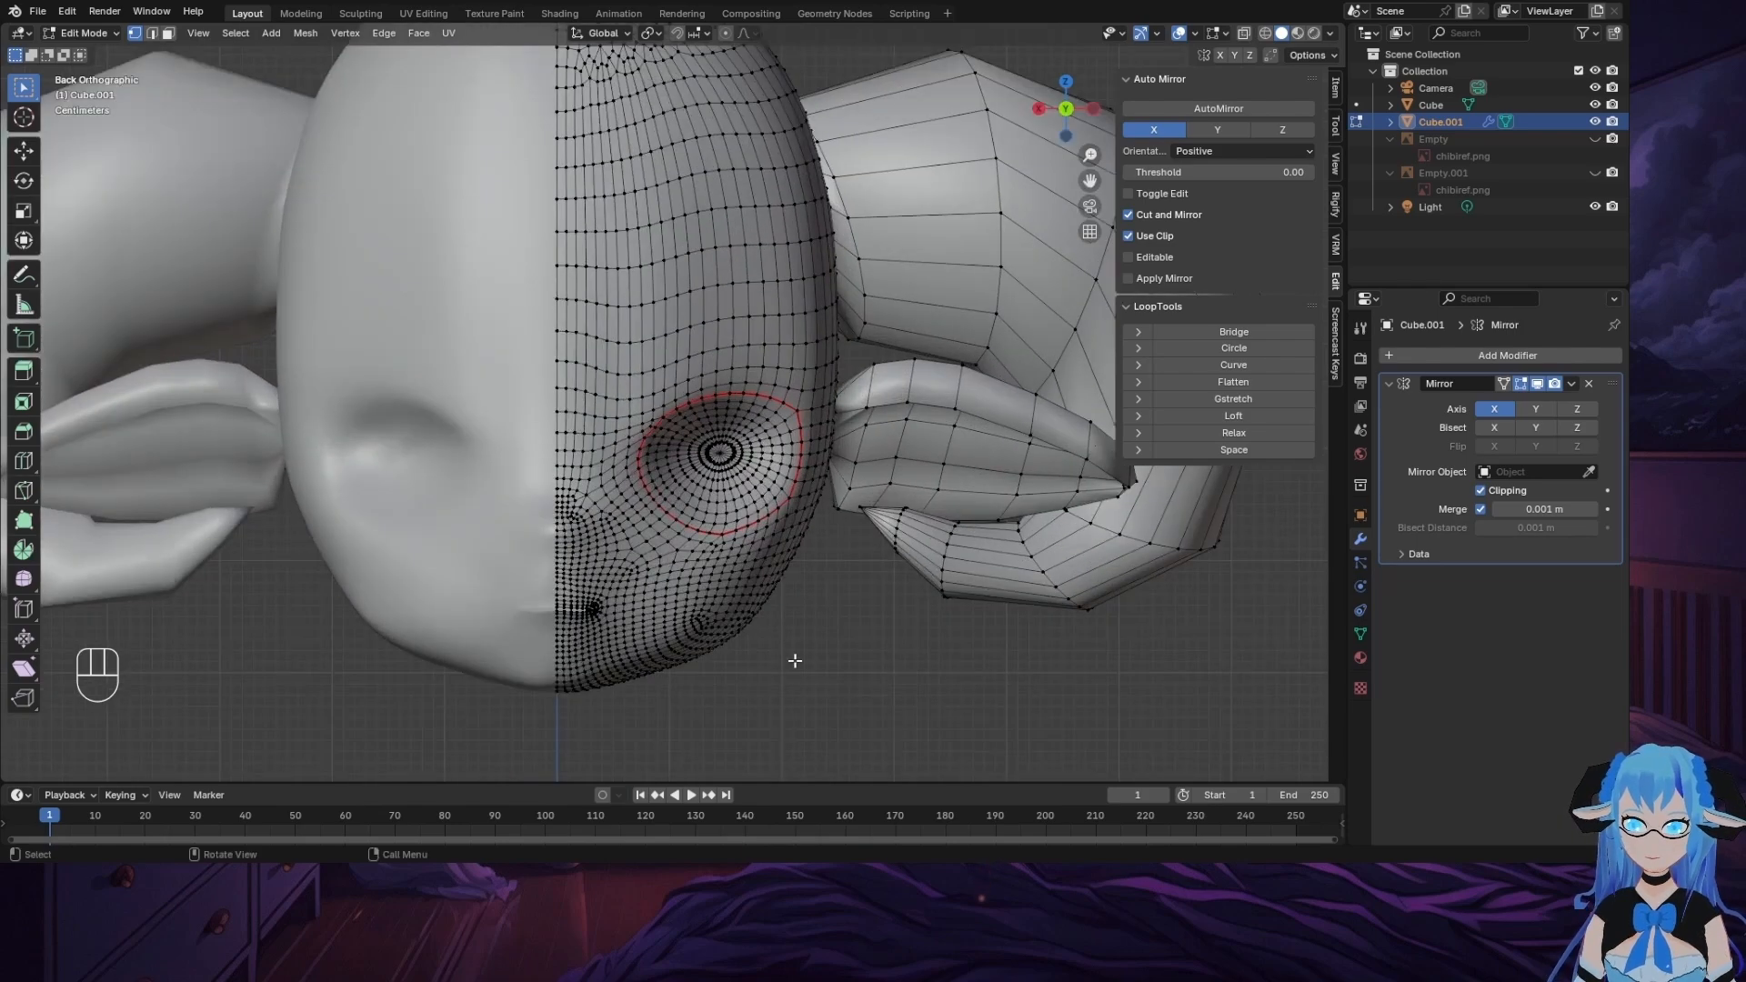
pyautogui.moveTo(791, 659); pyautogui.dragTo(567, 599, button='middle')
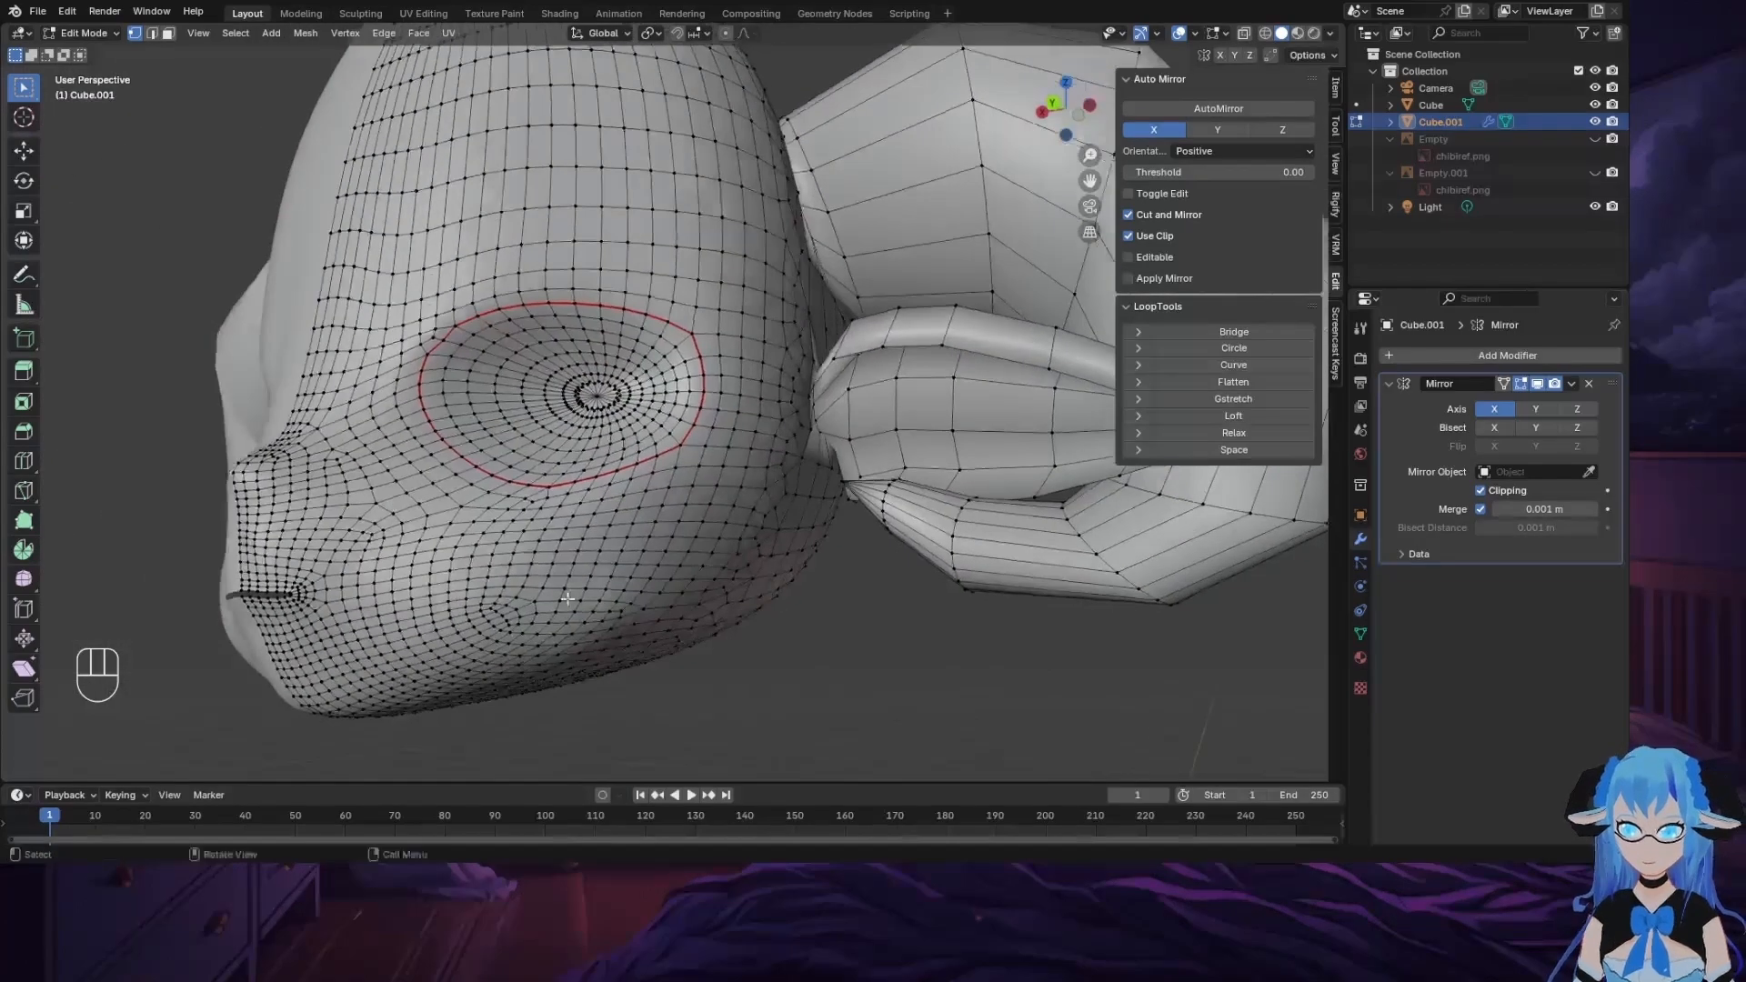
pyautogui.click(1053, 100)
pyautogui.scroll(-3, 437, 567)
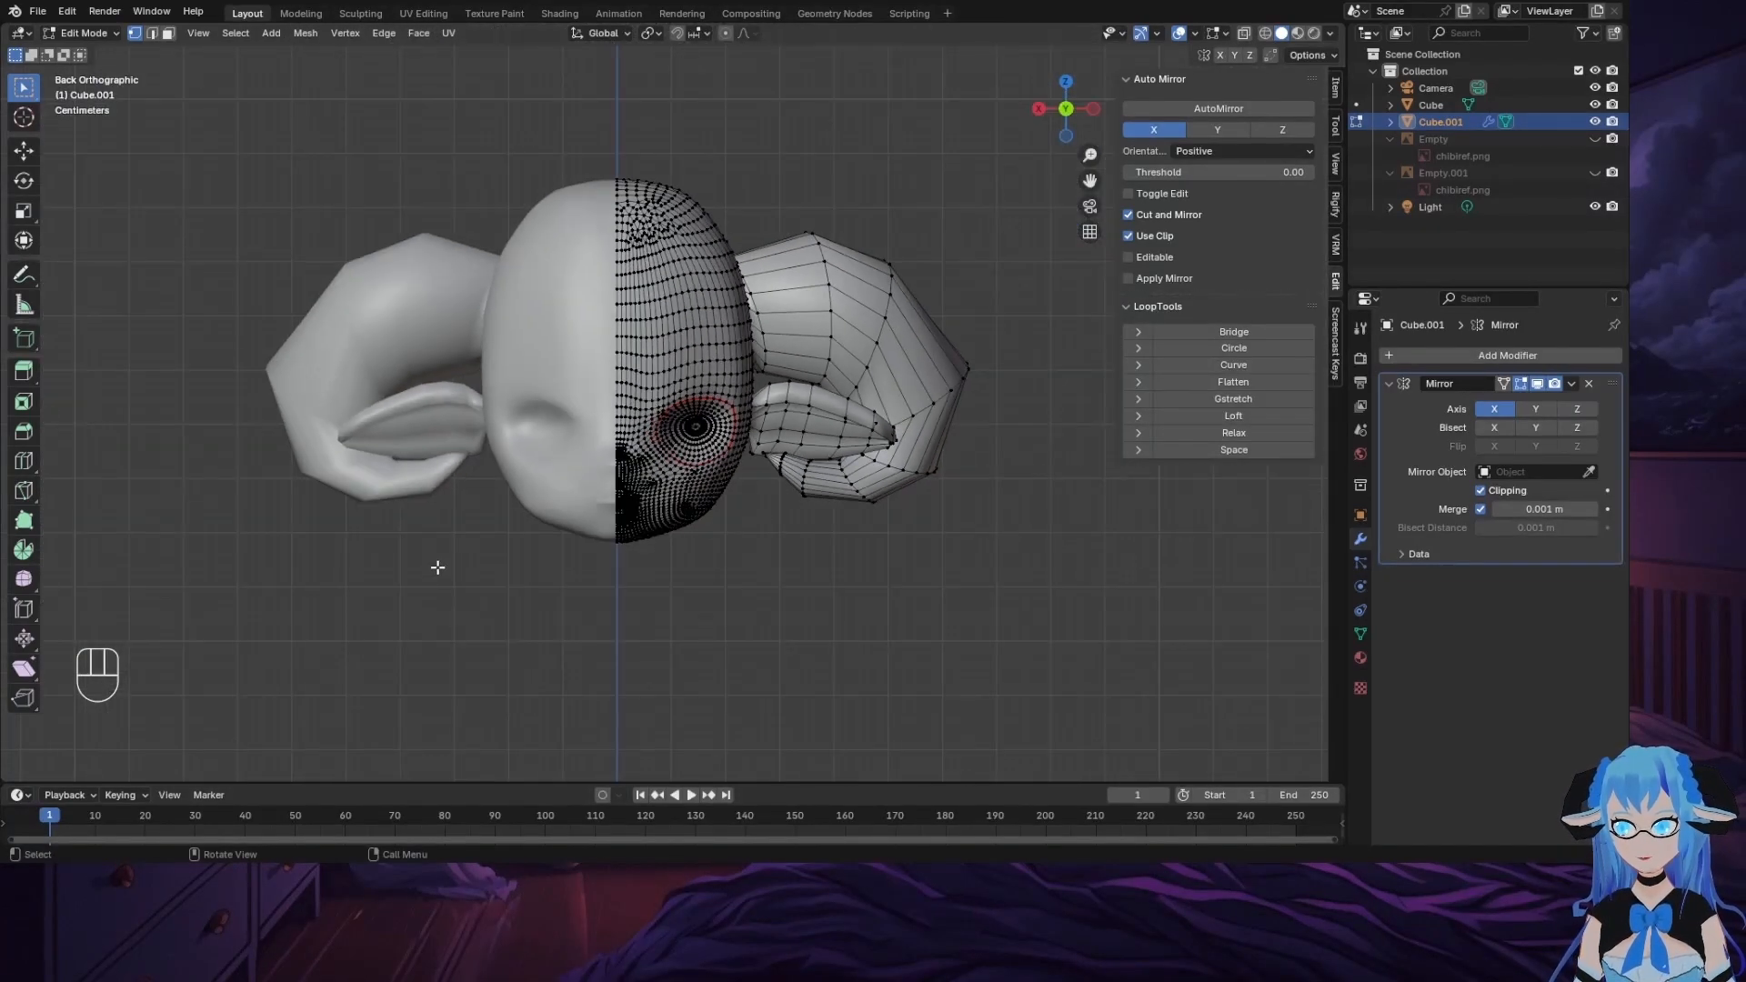
# Step: Show both reference image empties again
pyautogui.click(1594, 174)
pyautogui.click(1595, 140)
pyautogui.scroll(-1, 876, 431)
pyautogui.scroll(1, 876, 431)
# Step: Select a small patch beside the centre line on the head's underside and delete it to open the neck hole
pyautogui.moveTo(775, 498); pyautogui.dragTo(941, 343, button='middle')
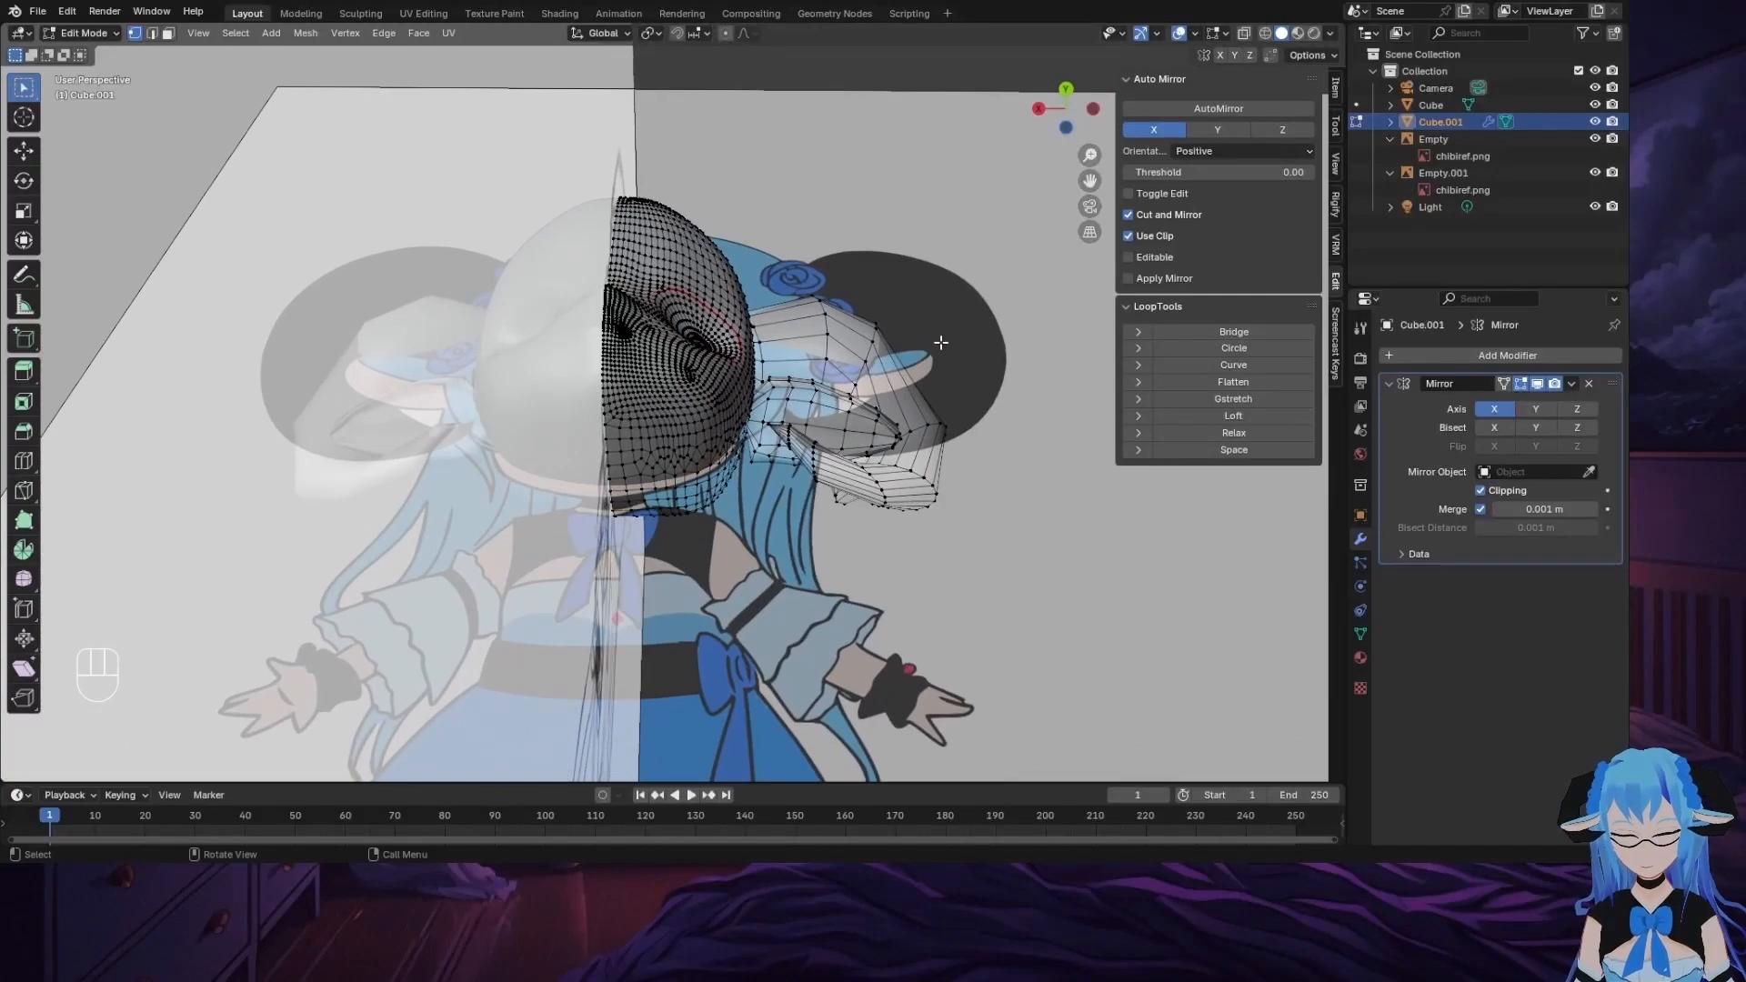
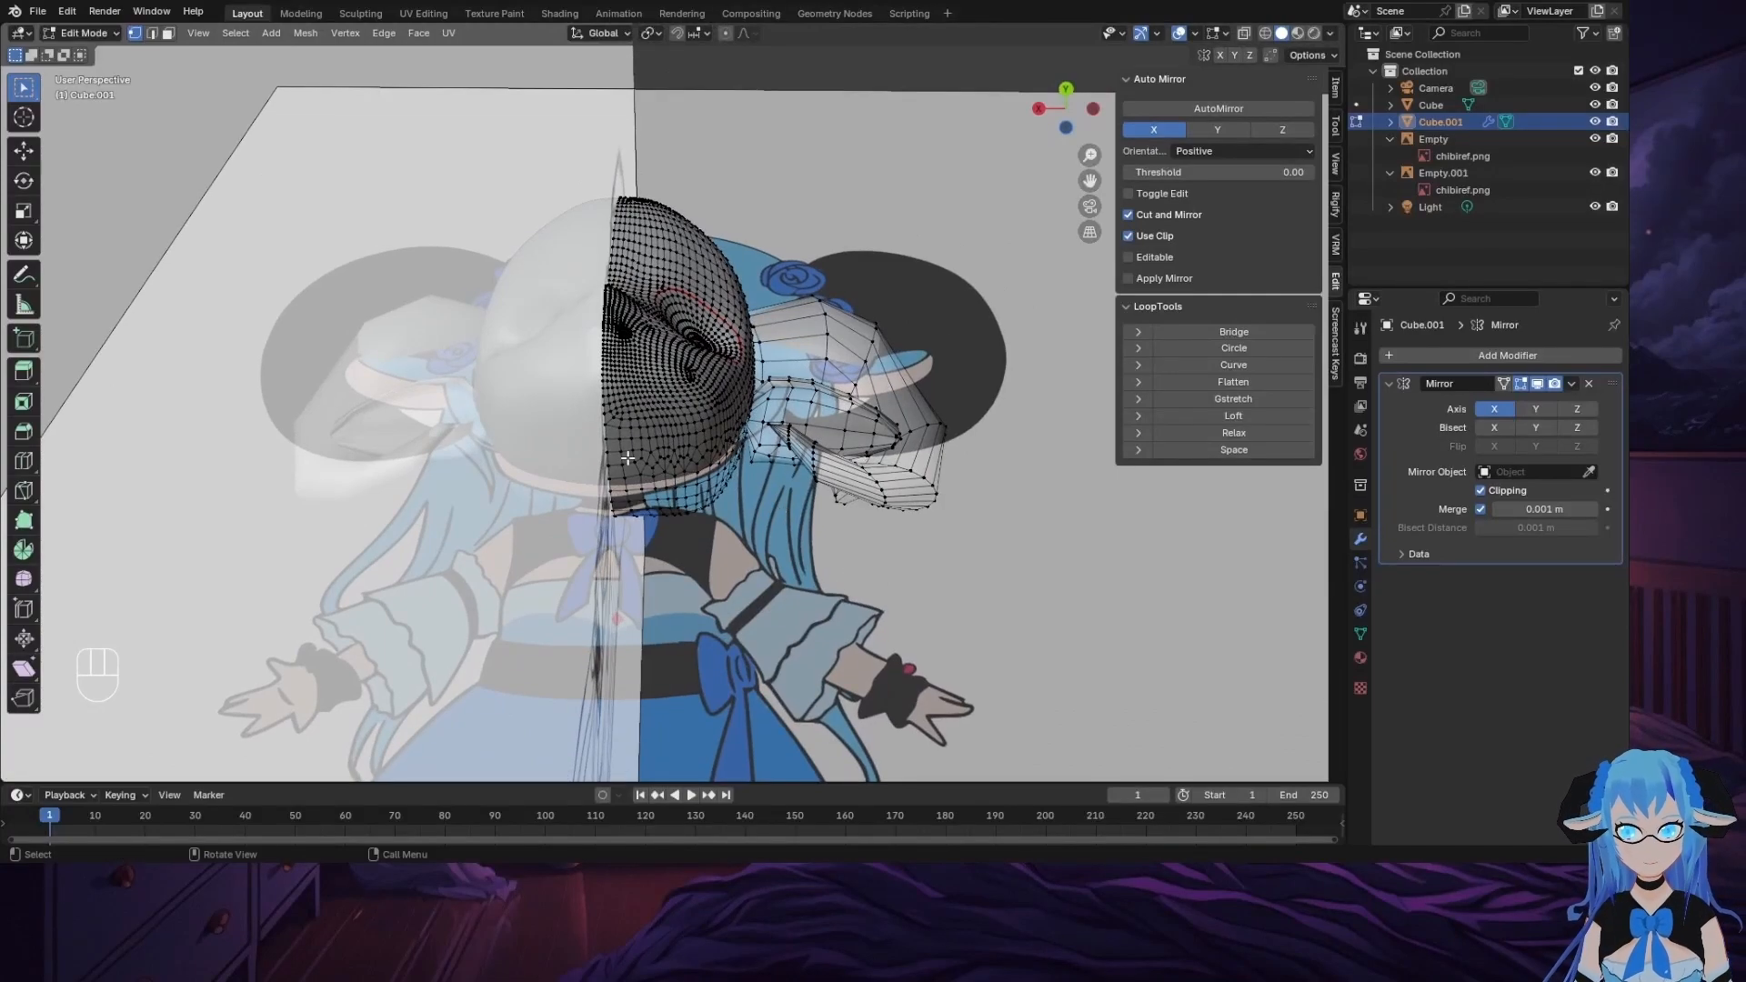
pyautogui.moveTo(628, 457); pyautogui.dragTo(969, 399, button='middle')
pyautogui.moveTo(897, 329); pyautogui.dragTo(878, 458, button='middle')
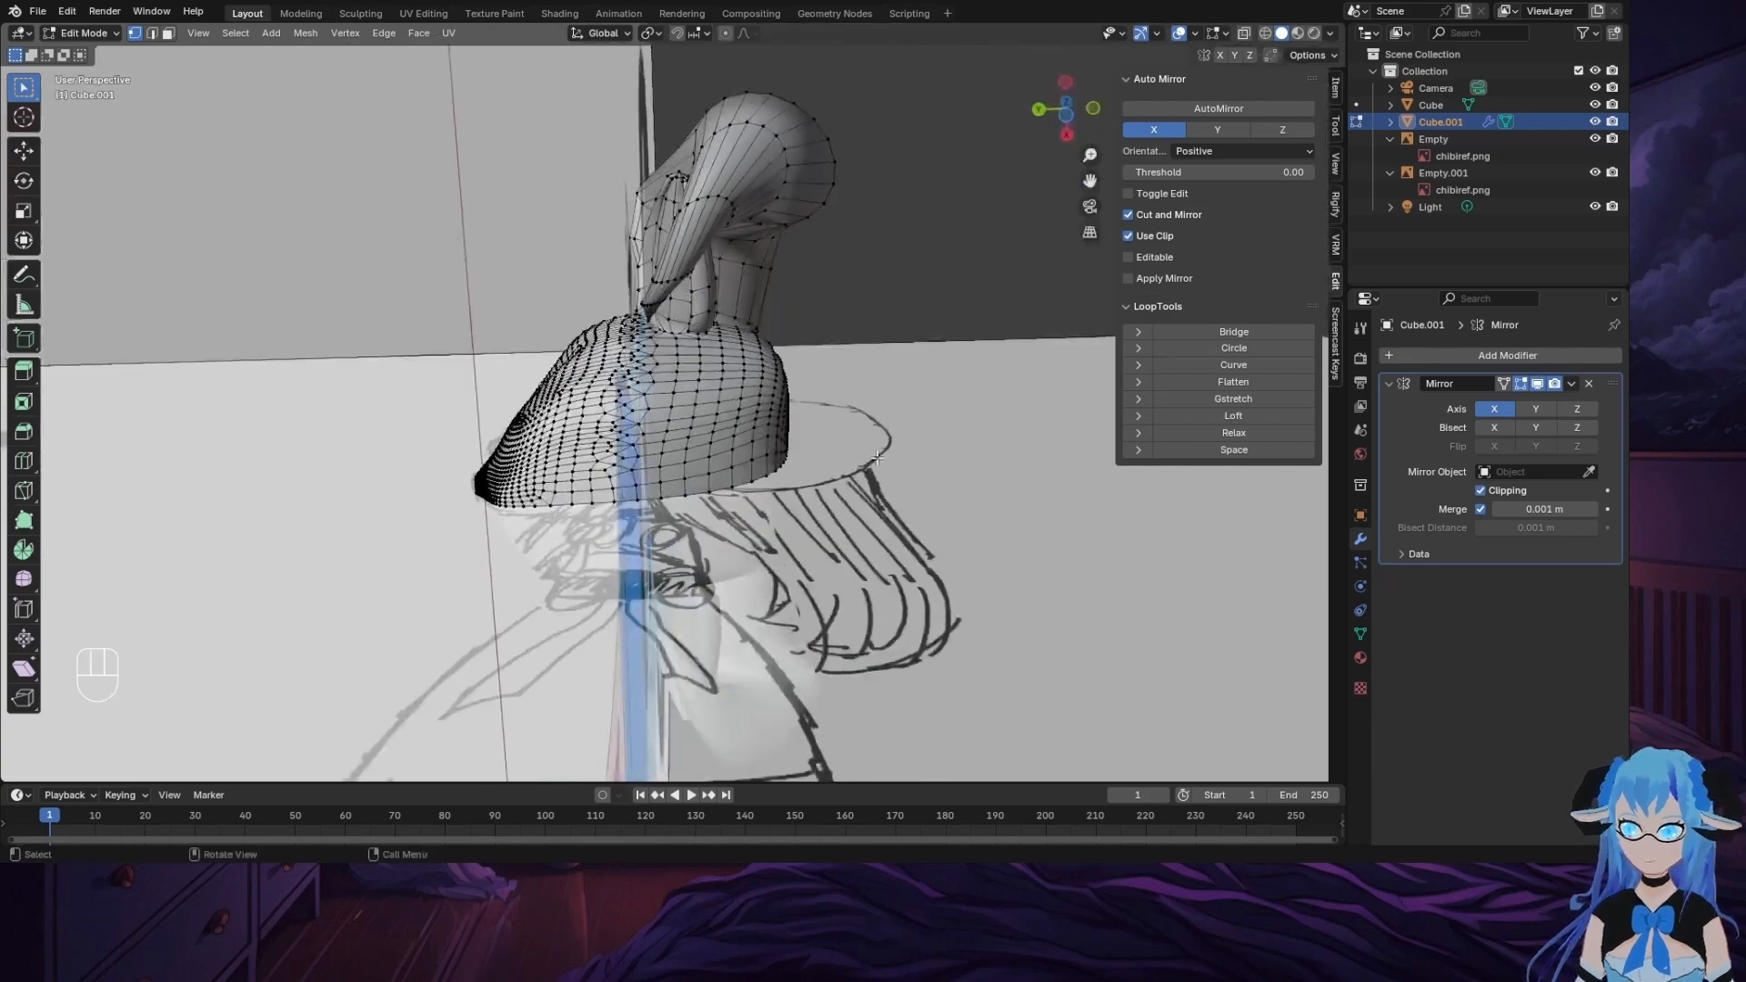
pyautogui.click(1068, 122)
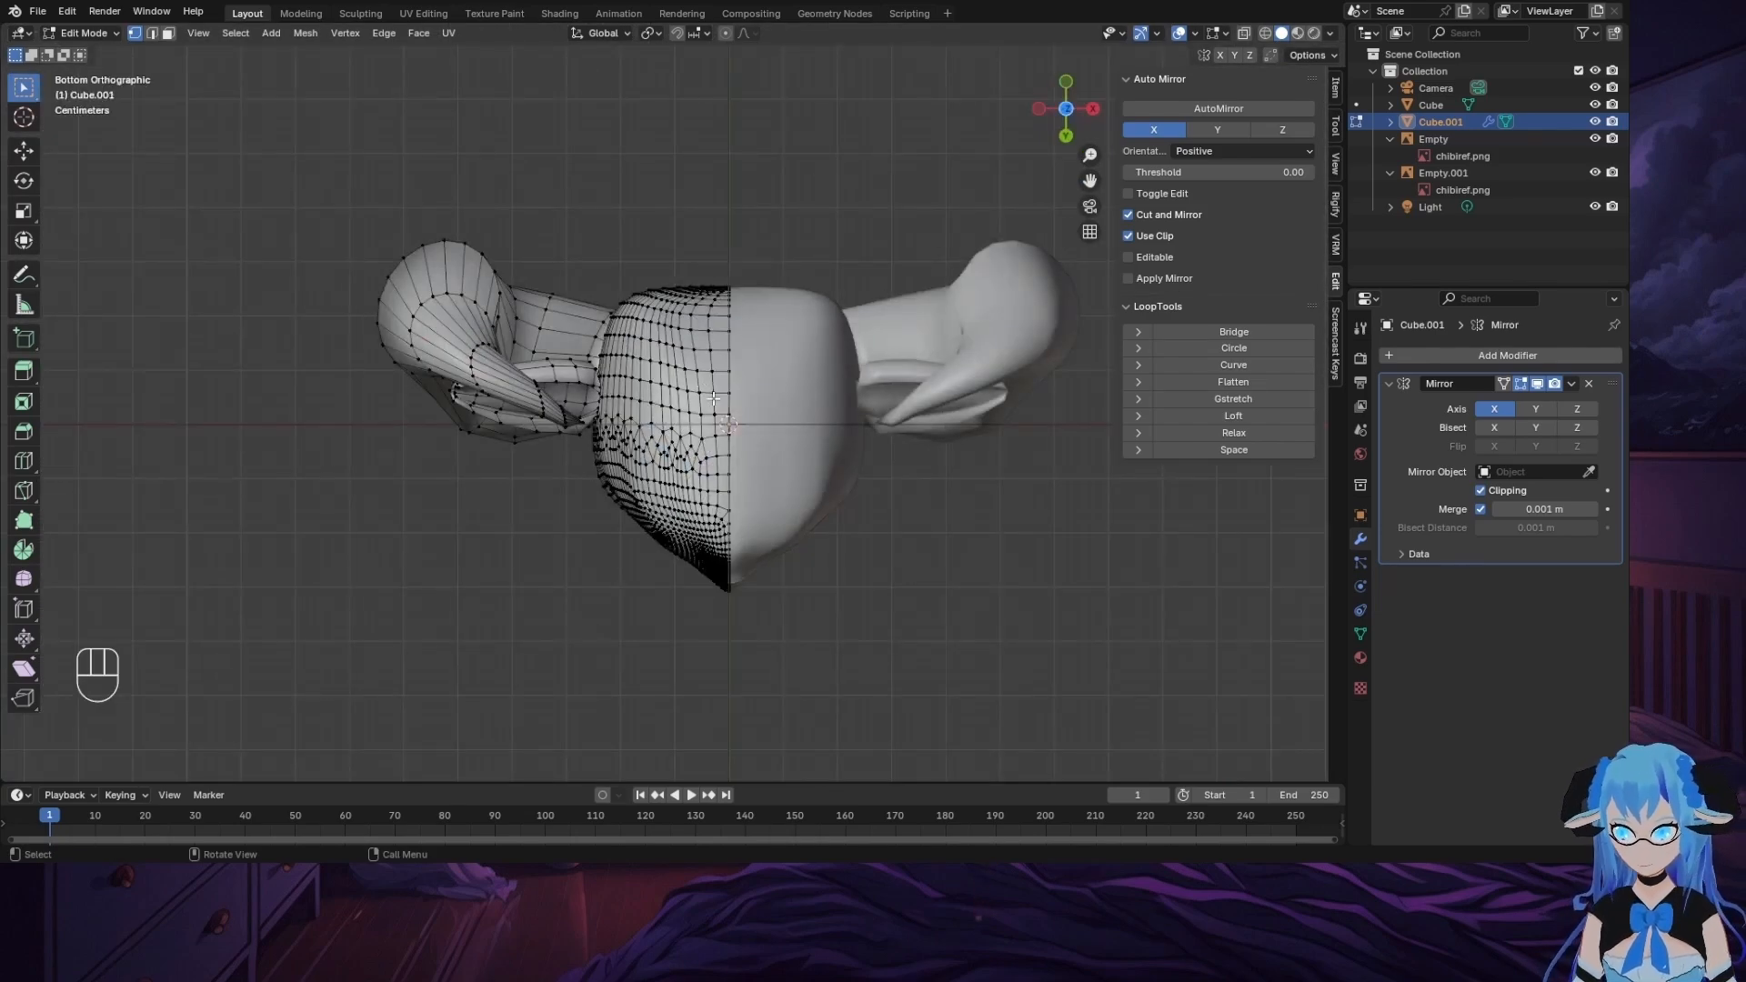
pyautogui.moveTo(714, 399); pyautogui.dragTo(850, 524, button='middle')
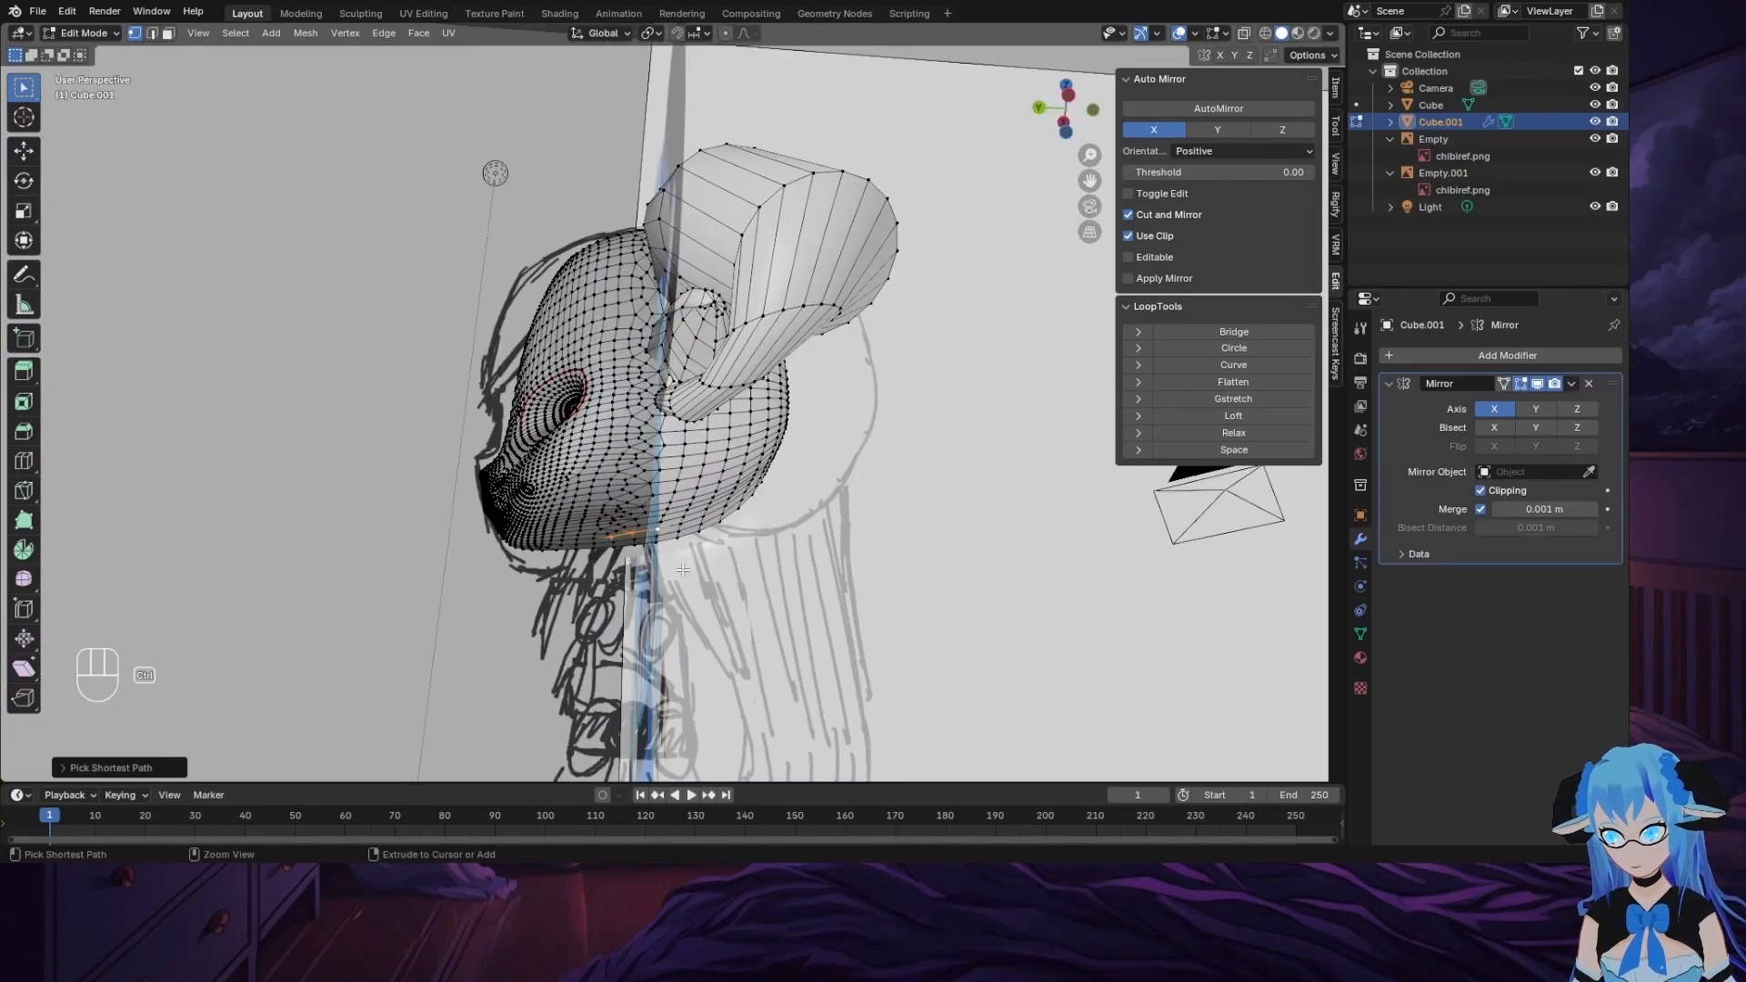
pyautogui.moveTo(683, 570); pyautogui.dragTo(778, 585, button='middle')
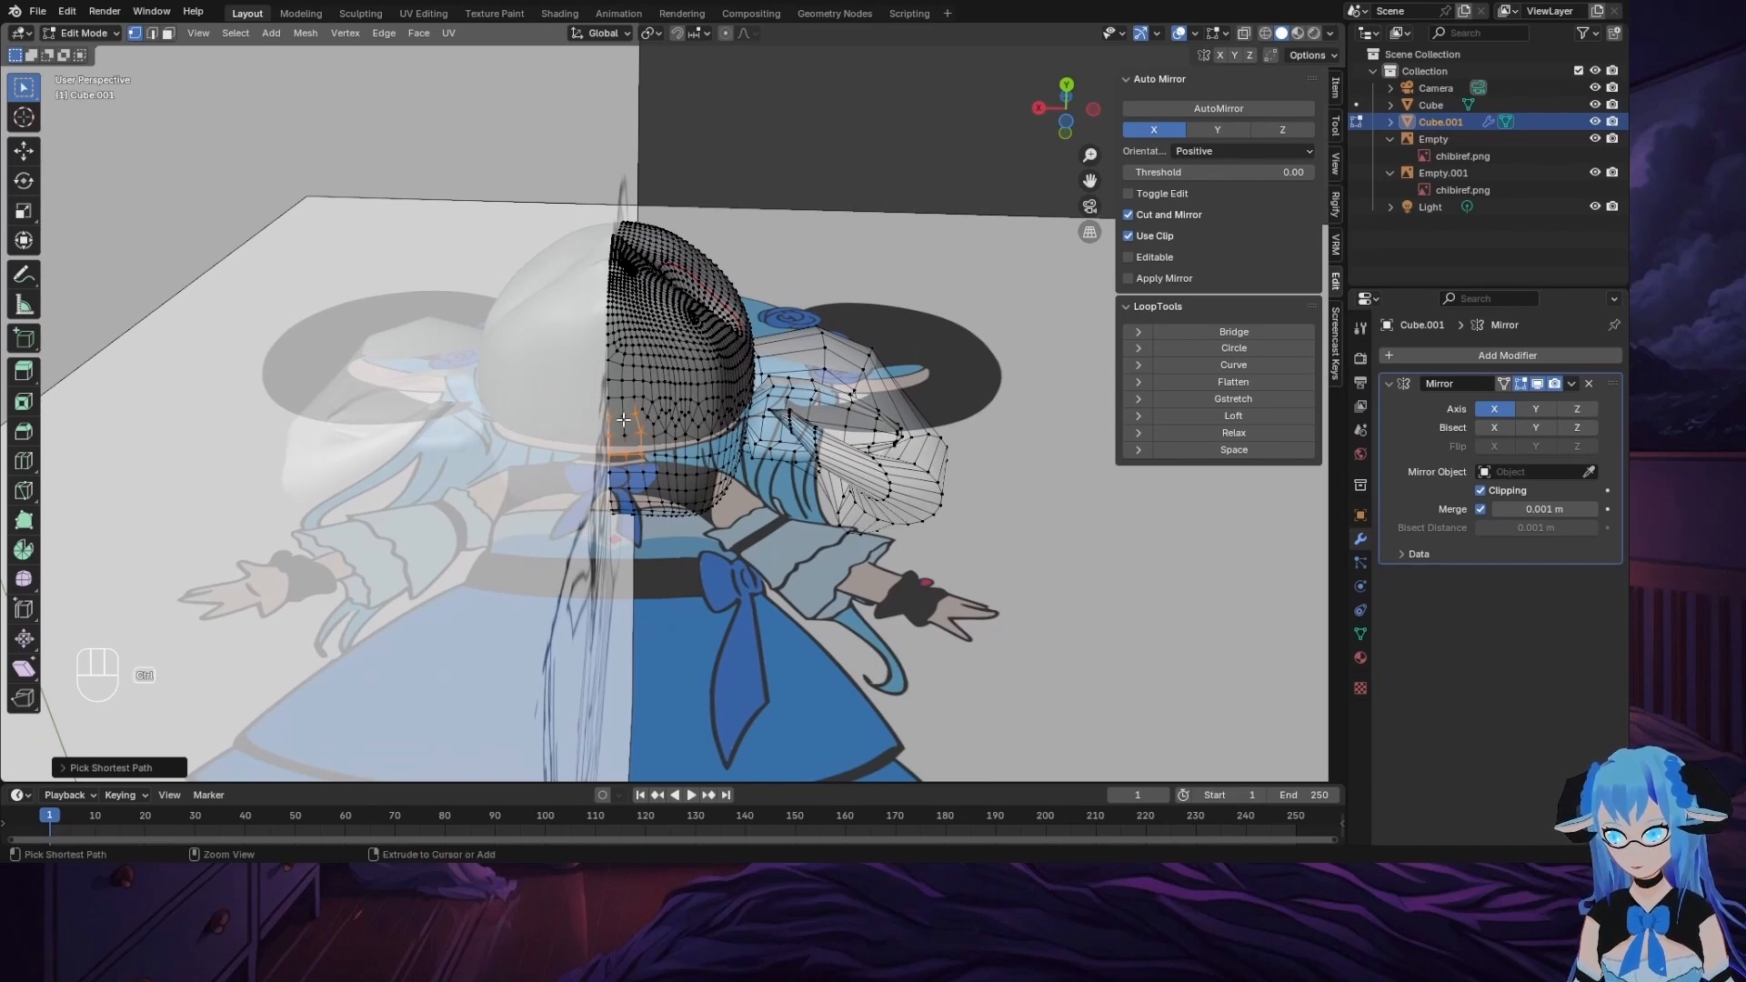
pyautogui.hotkey('ctrl', 'z')
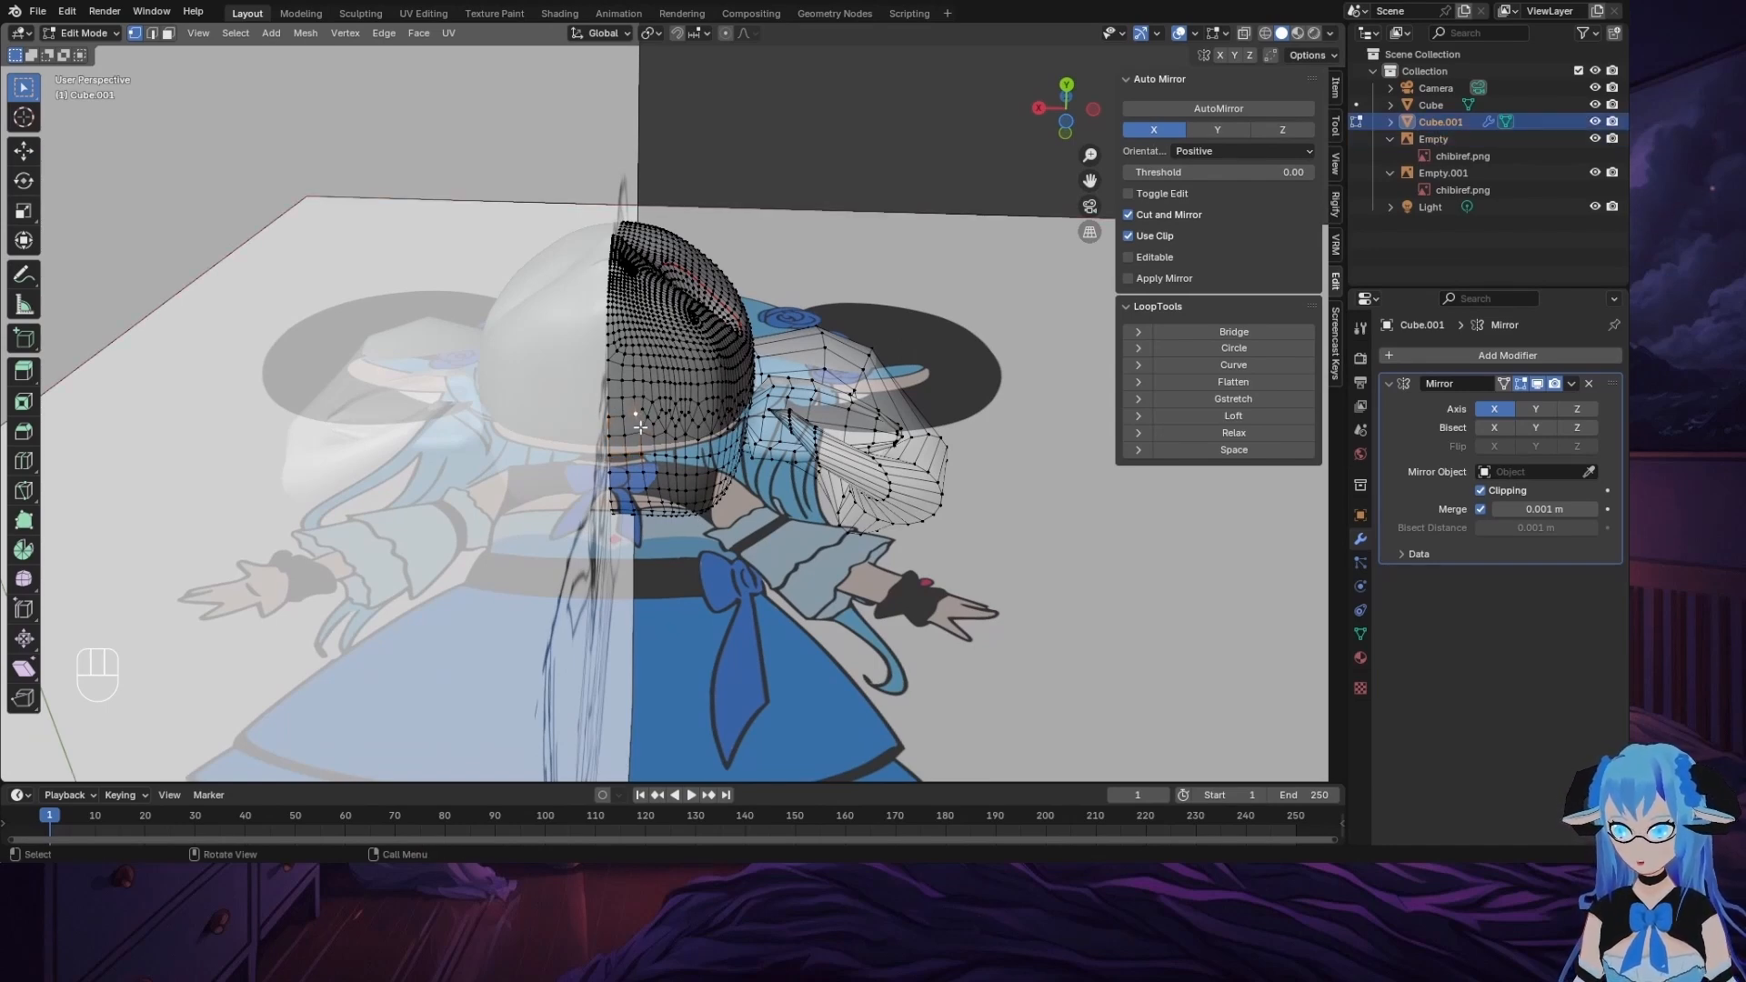
pyautogui.keyDown('ctrl'); pyautogui.click(607, 455); pyautogui.keyUp('ctrl')
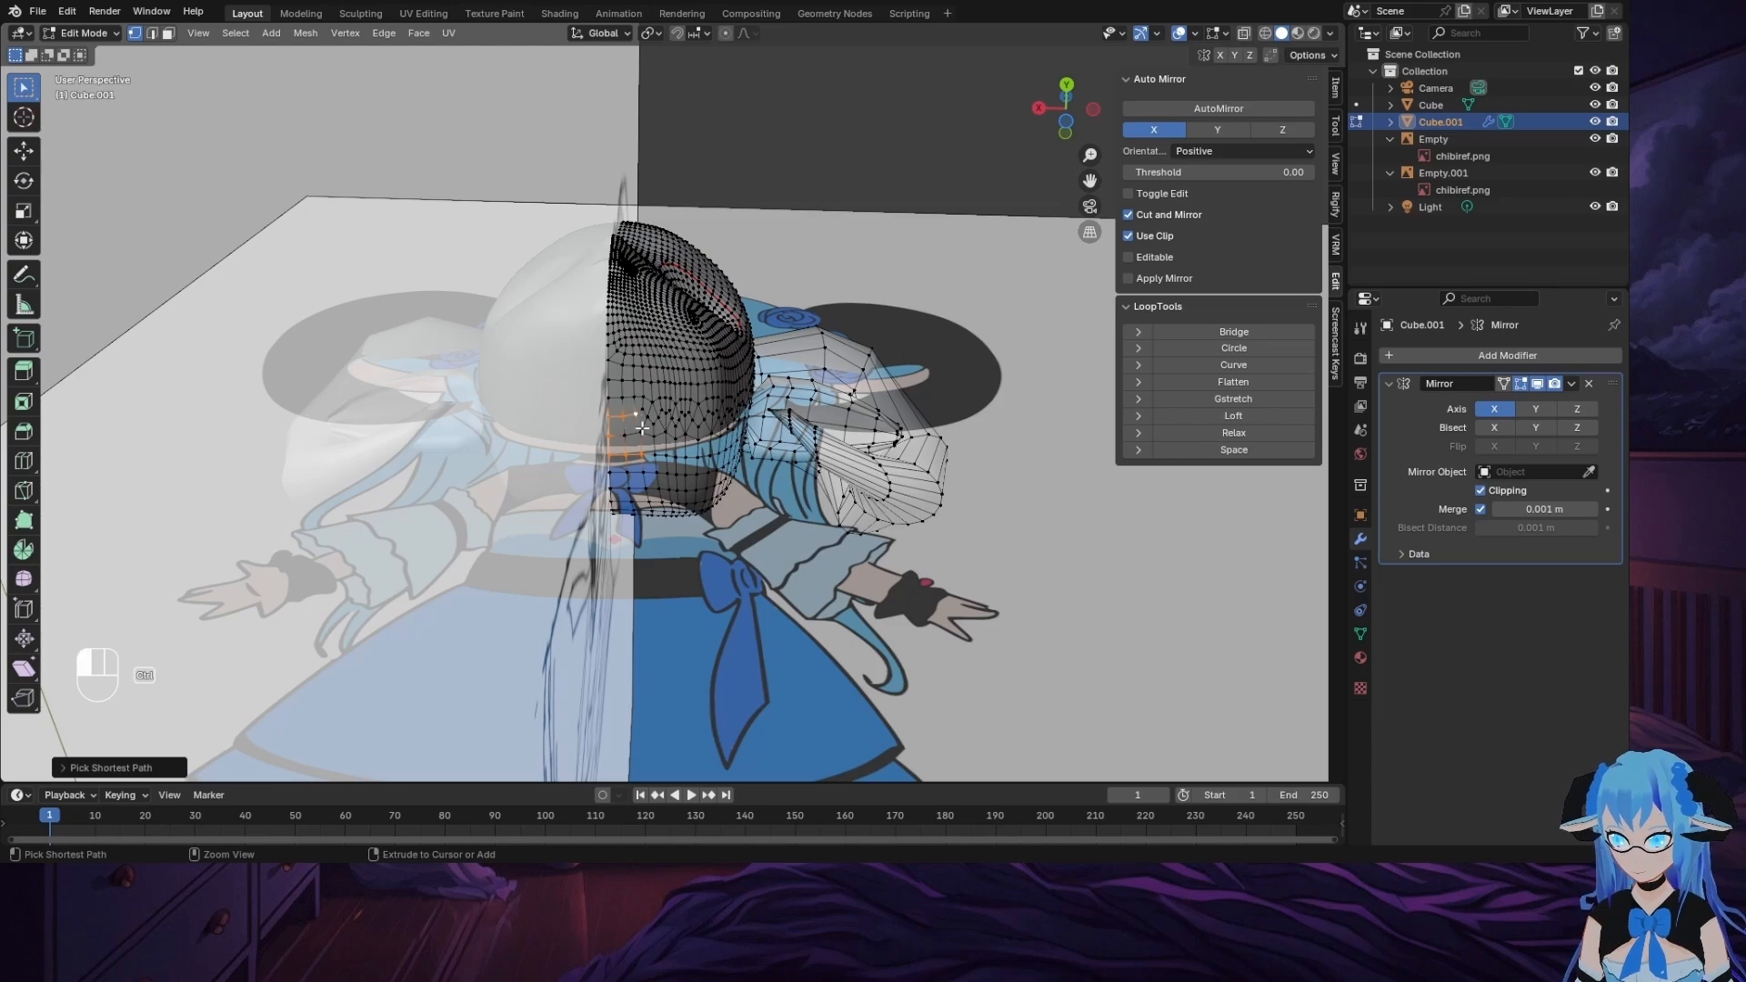
pyautogui.moveTo(623, 438); pyautogui.dragTo(669, 514, button='middle')
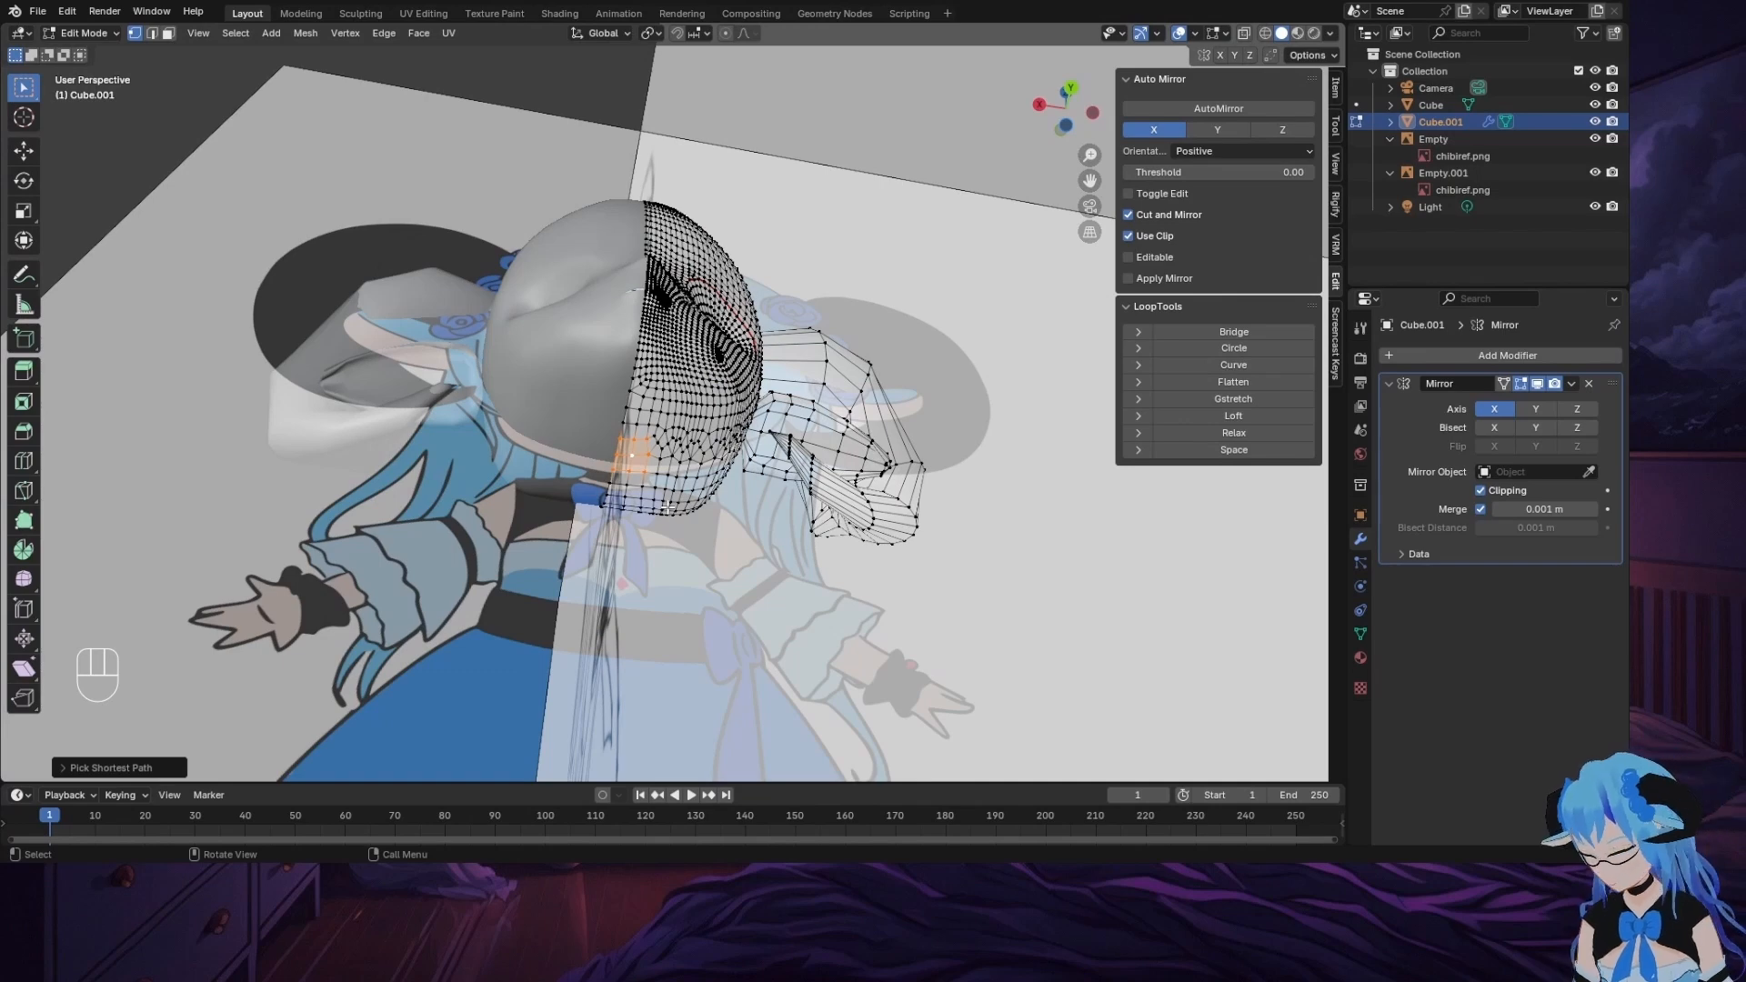
pyautogui.press('x')
pyautogui.click(624, 505)
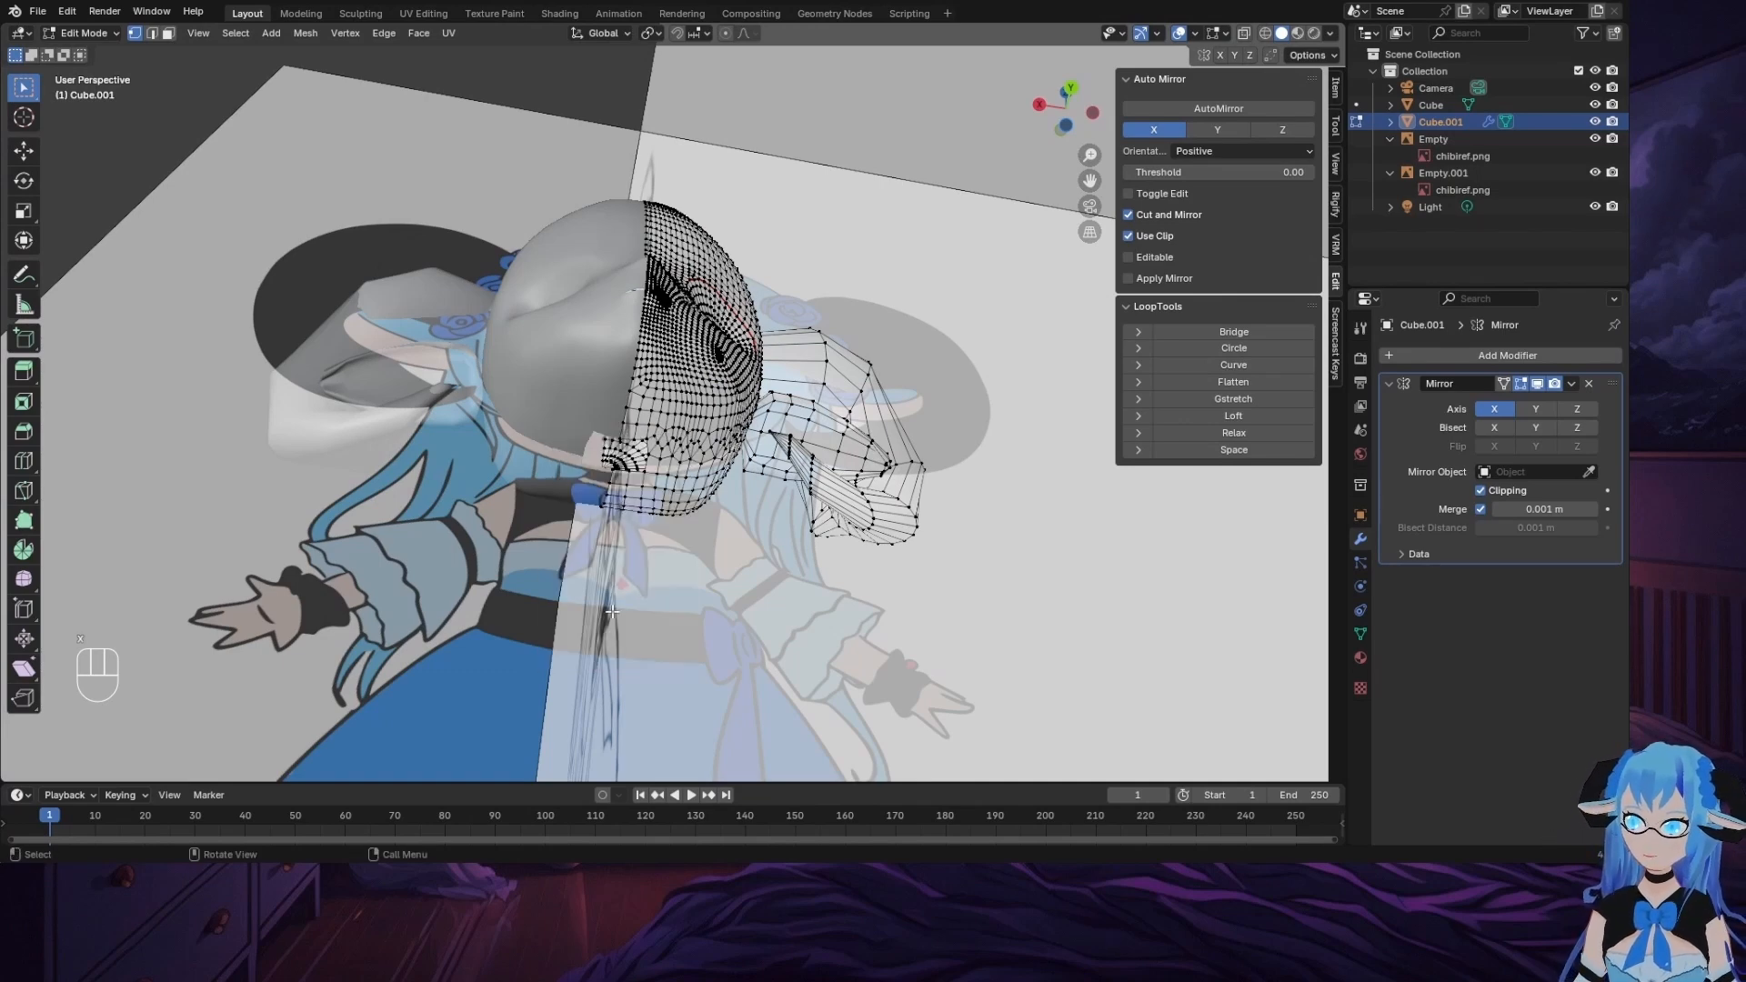
# Step: Extrude the boundary loop of the neck hole and scale it inward to about 0.49
pyautogui.scroll(5, 604, 600)
pyautogui.keyDown('alt'); pyautogui.click(578, 499); pyautogui.keyUp('alt')
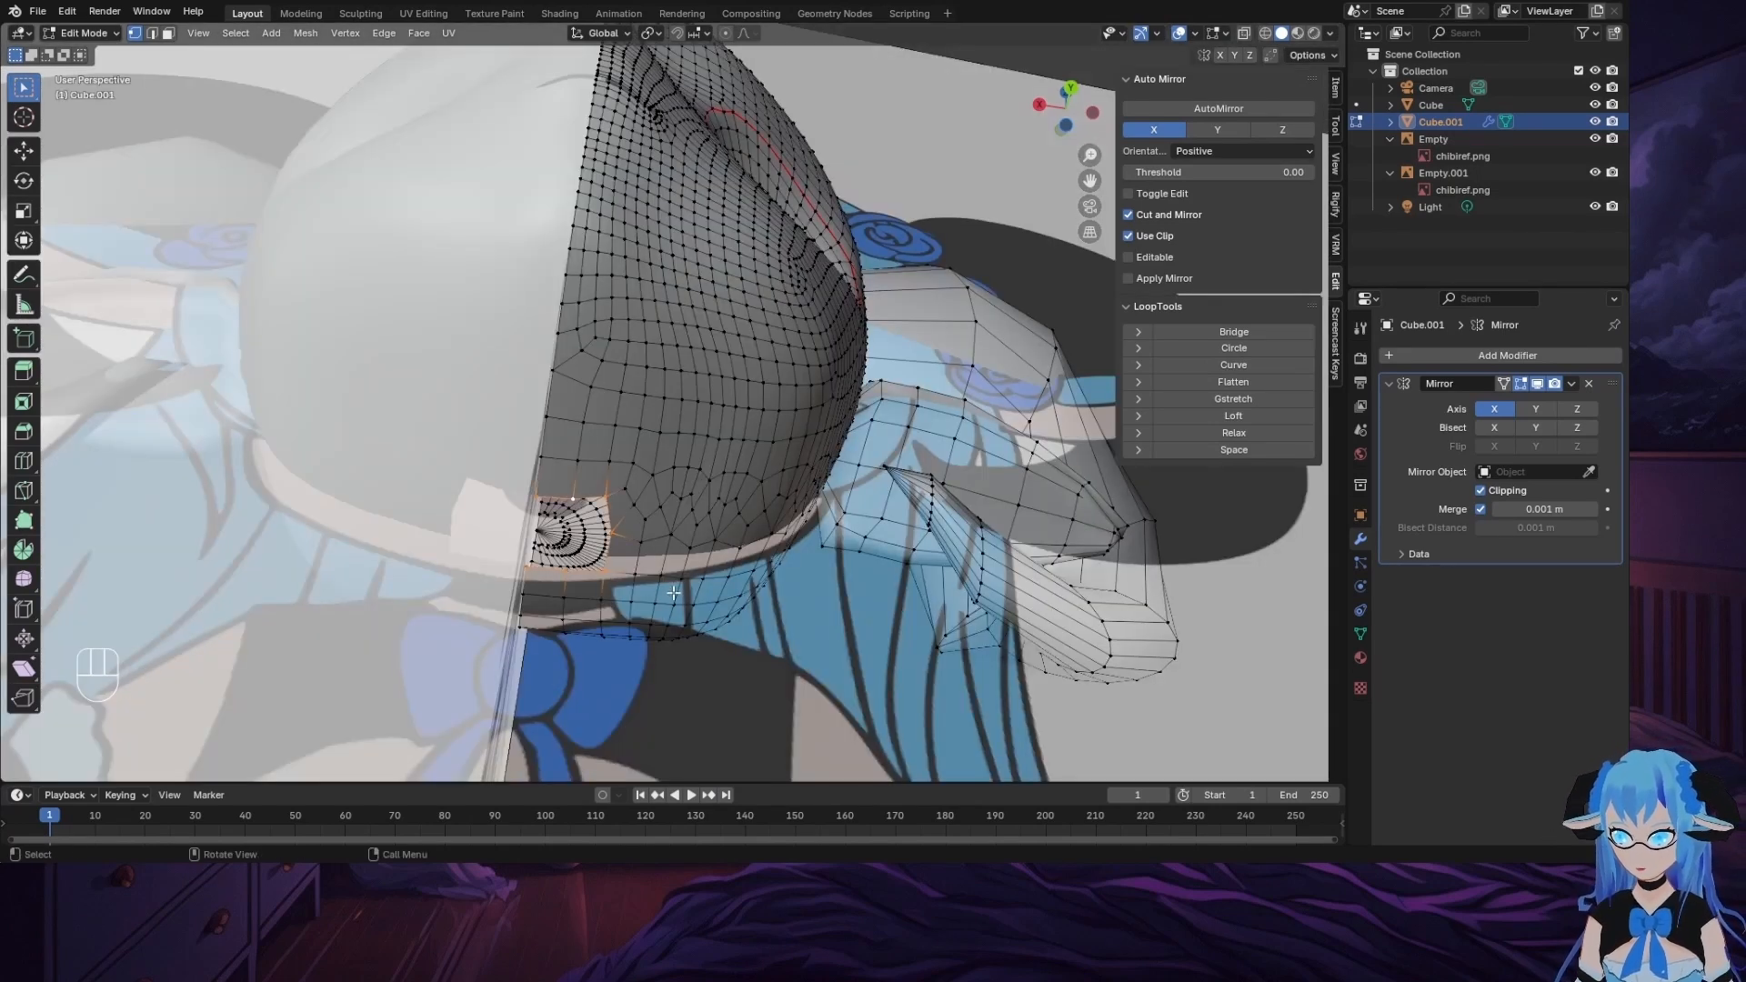
pyautogui.press('e')
pyautogui.press('s')
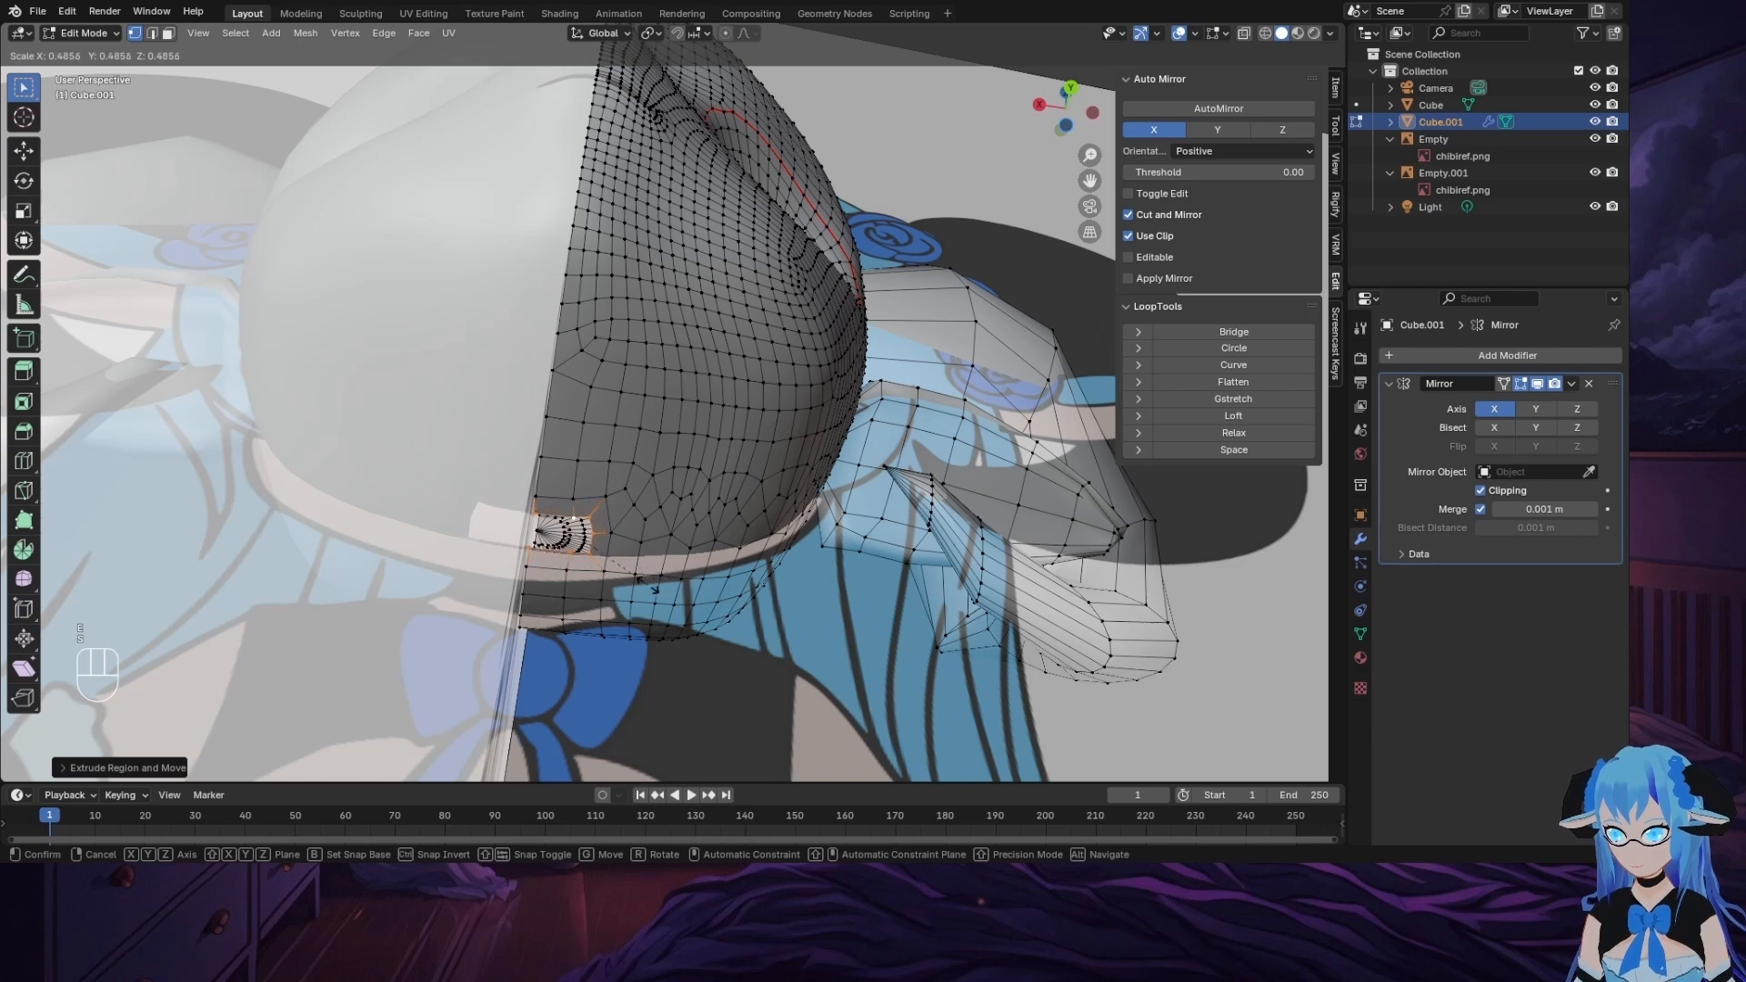
pyautogui.click(644, 584)
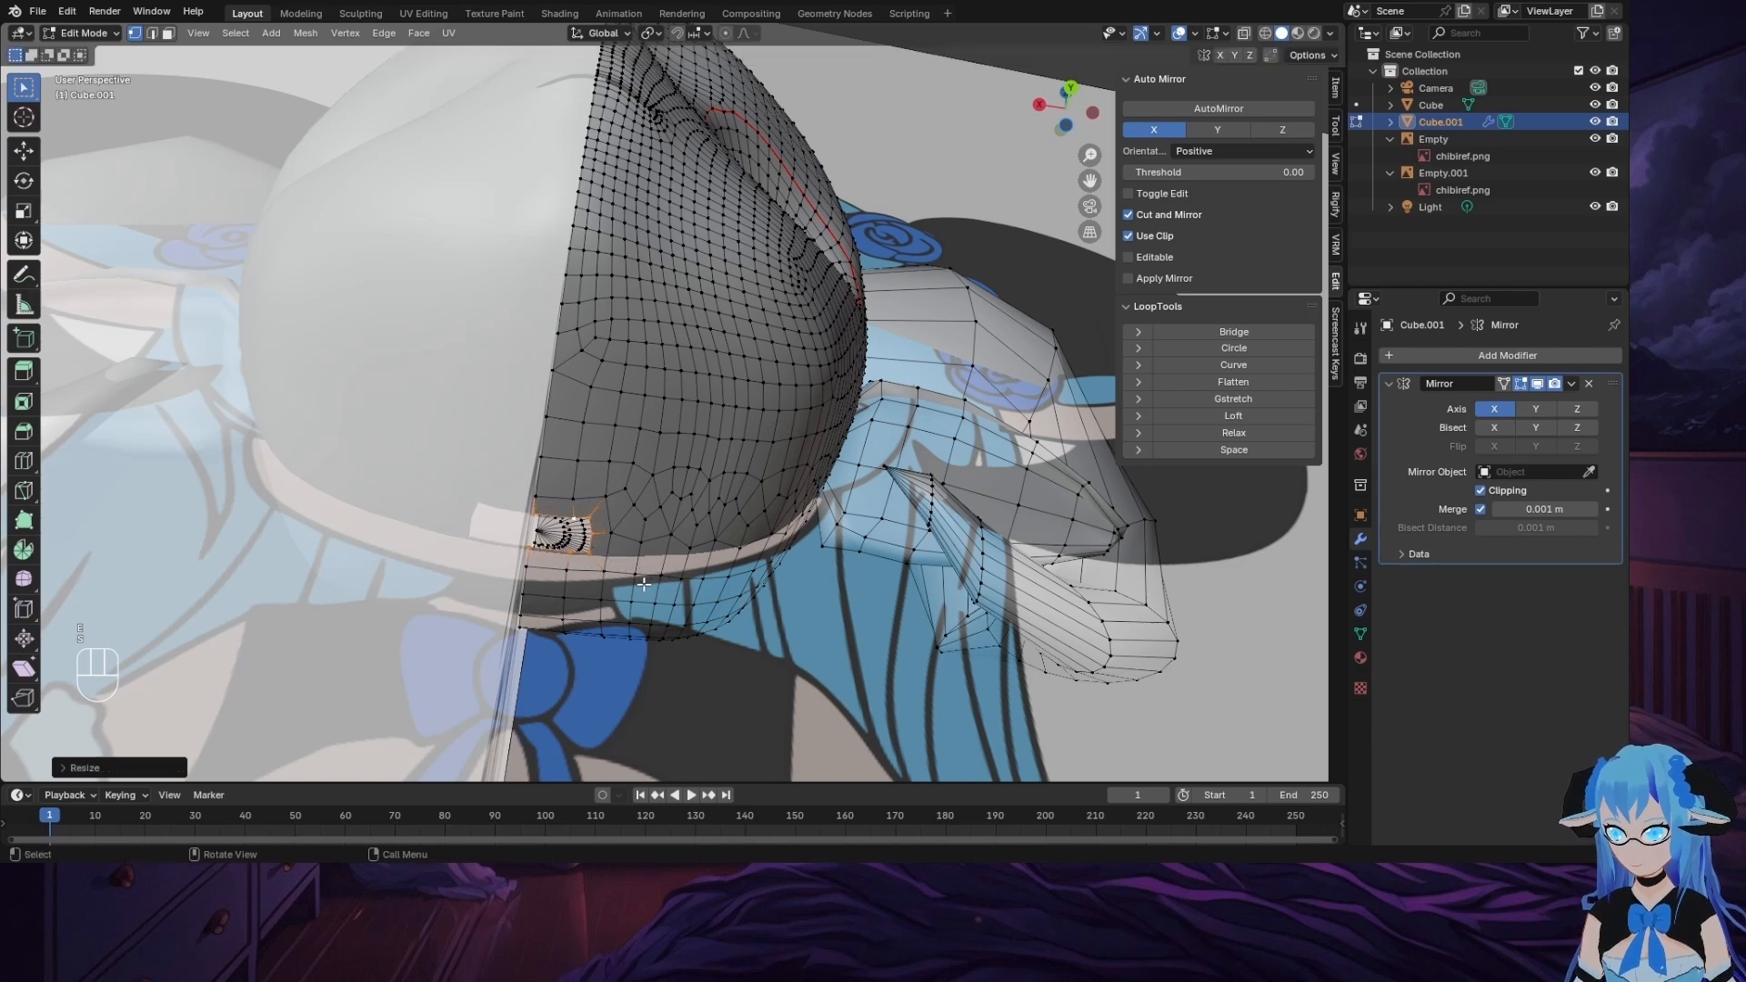
# Step: Round the neck hole's inner loop with LoopTools Circle and scale it
pyautogui.click(1233, 348)
pyautogui.moveTo(801, 509); pyautogui.dragTo(814, 526, button='middle')
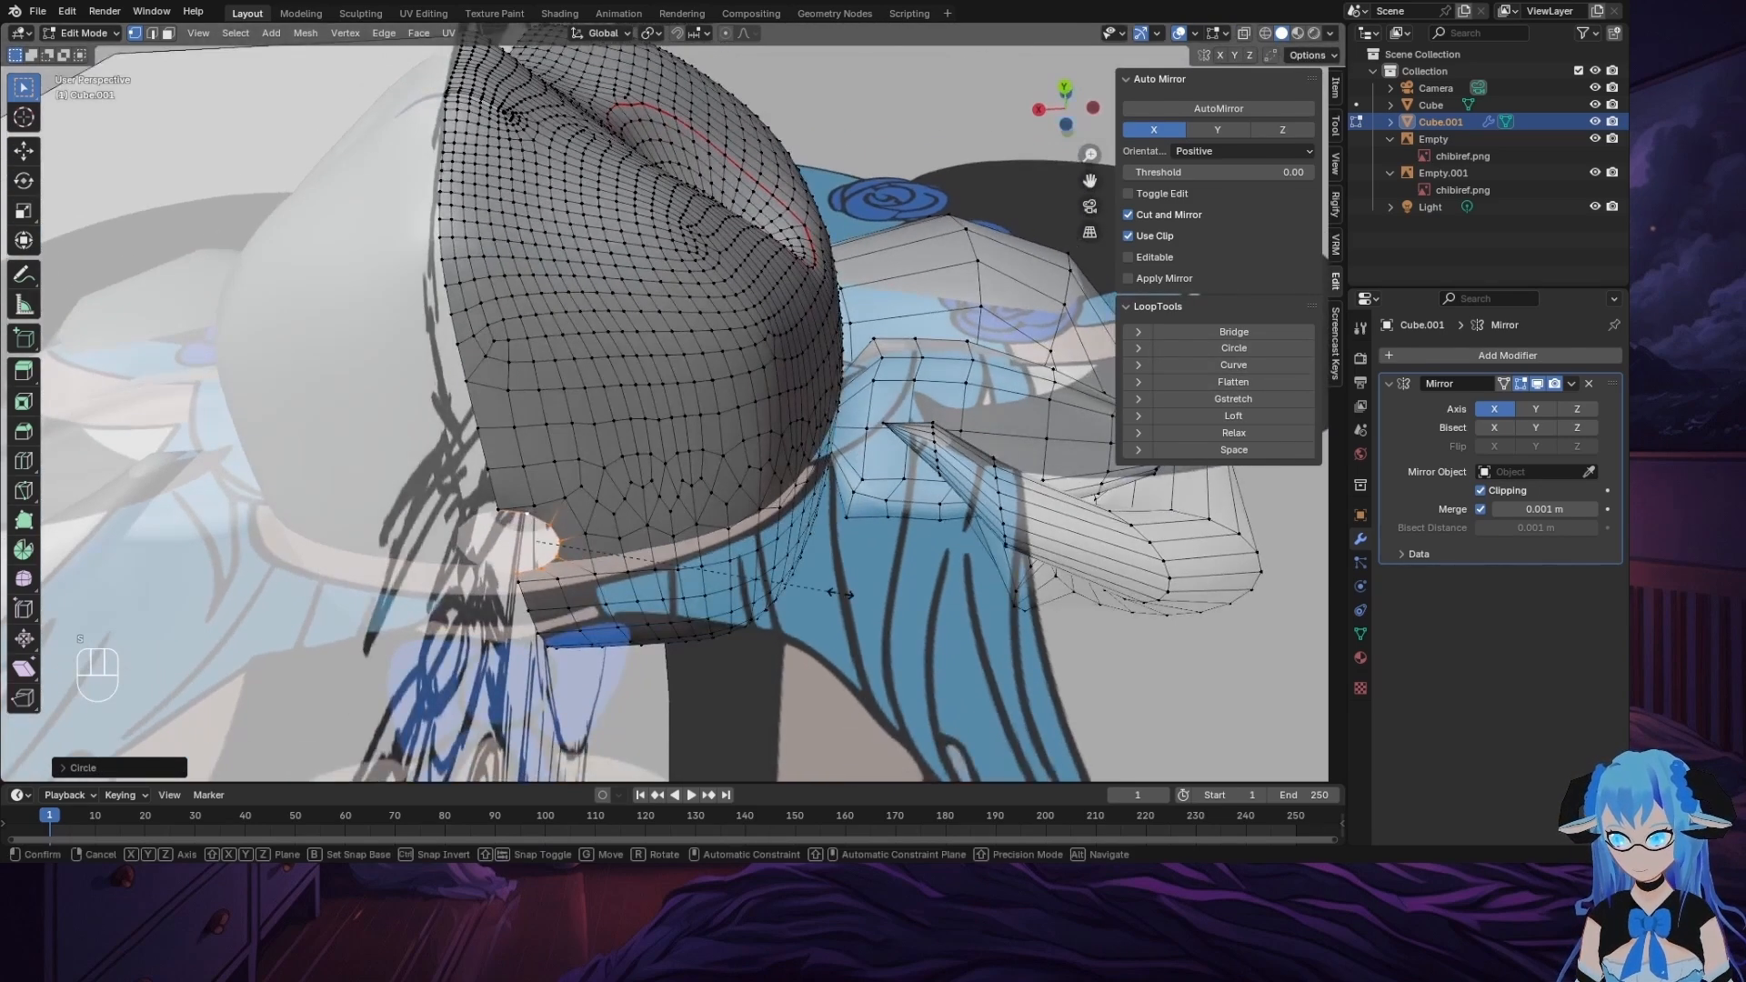
pyautogui.press('s')
pyautogui.click(788, 585)
# Step: Extrude the inner loop of the neck hole about 0.04 m downward to follow the neck in the reference
pyautogui.moveTo(787, 585); pyautogui.dragTo(926, 636, button='middle')
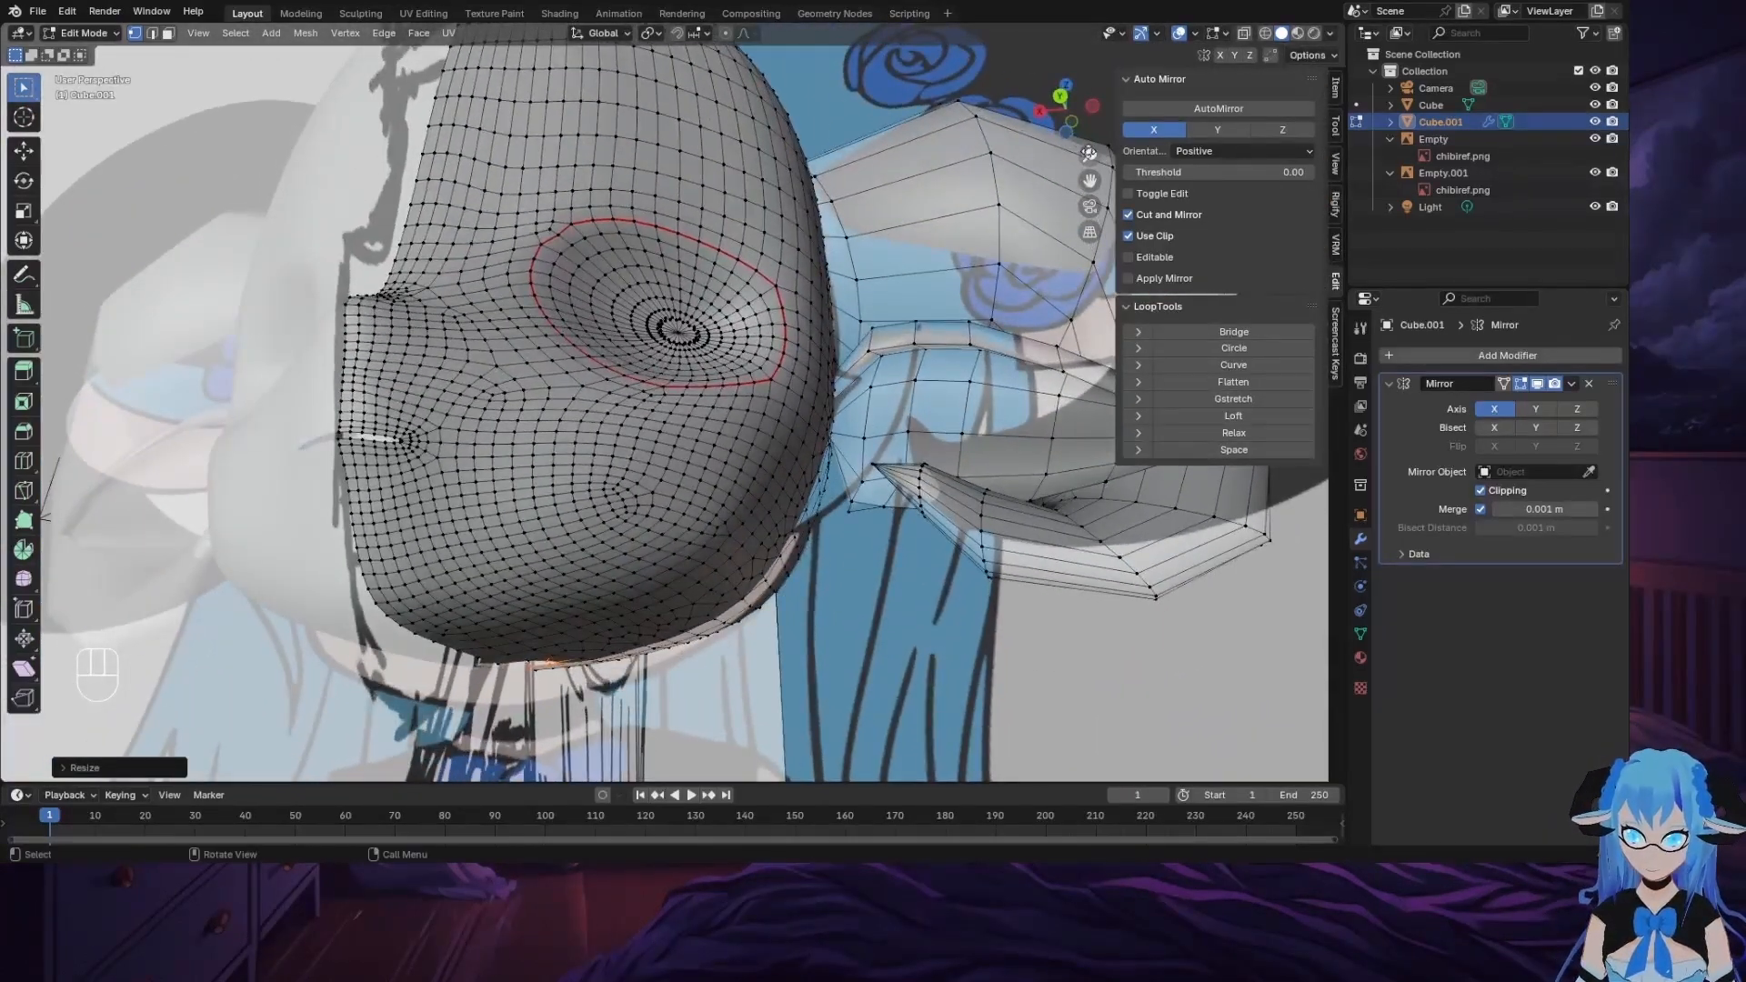
pyautogui.click(1066, 106)
pyautogui.press('e')
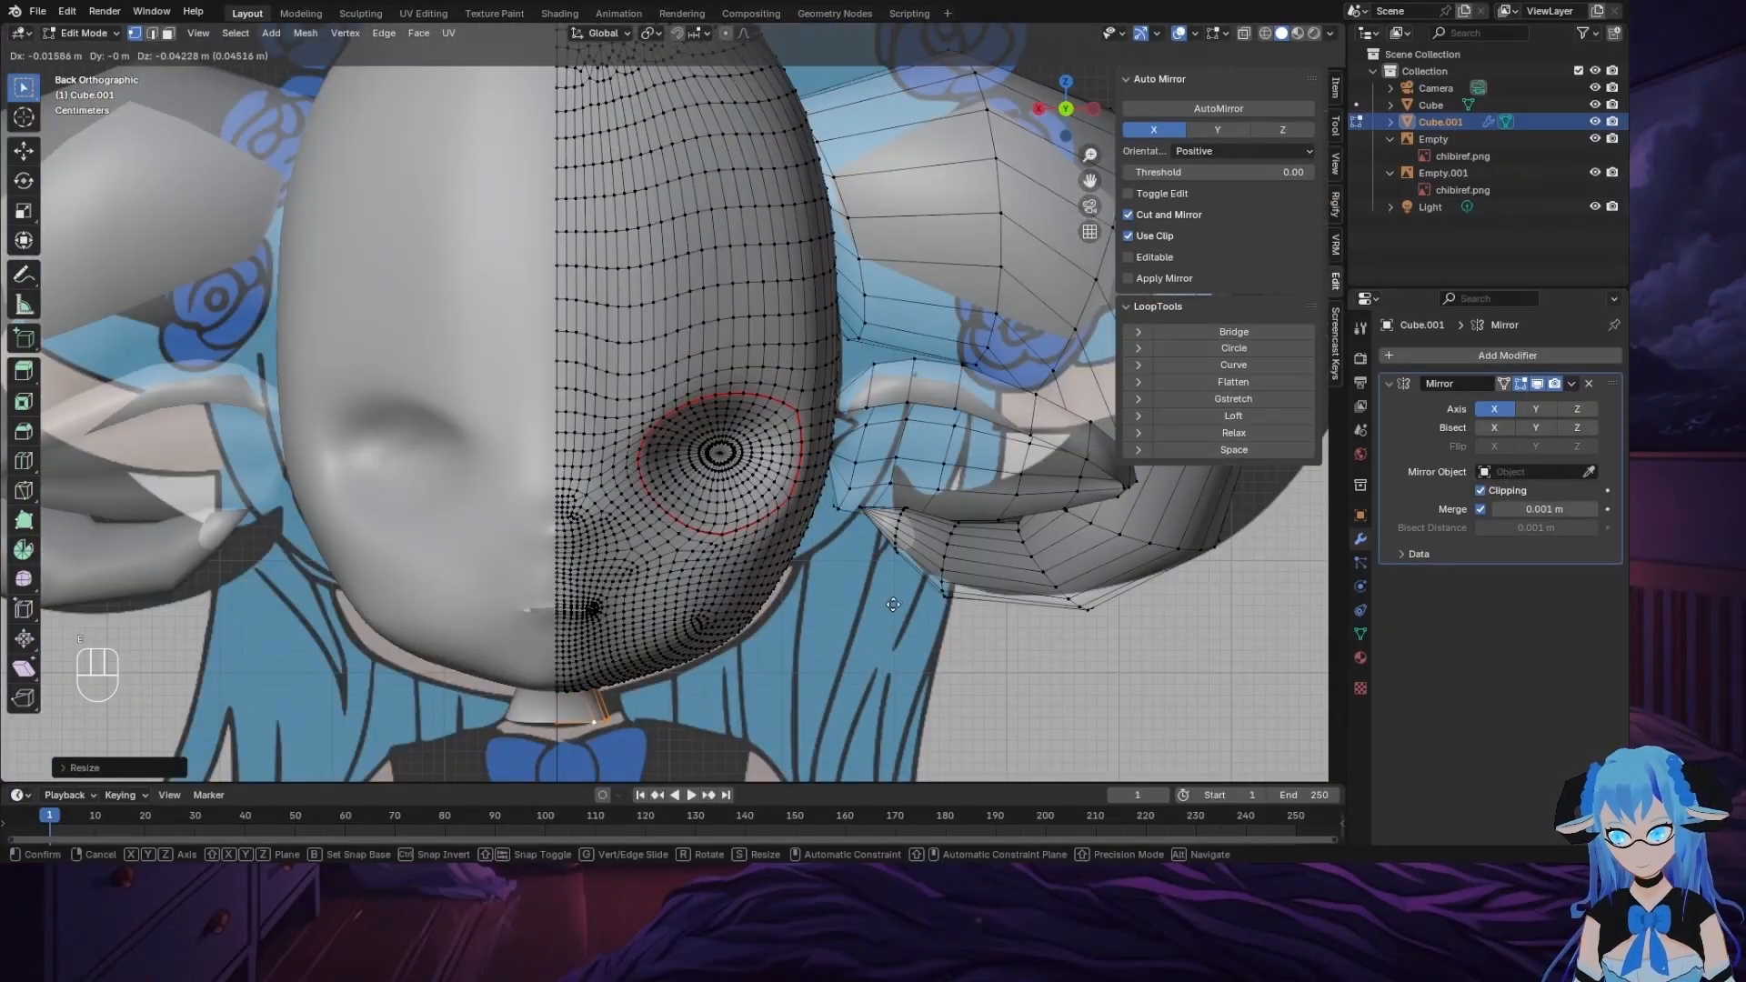
pyautogui.click(889, 600)
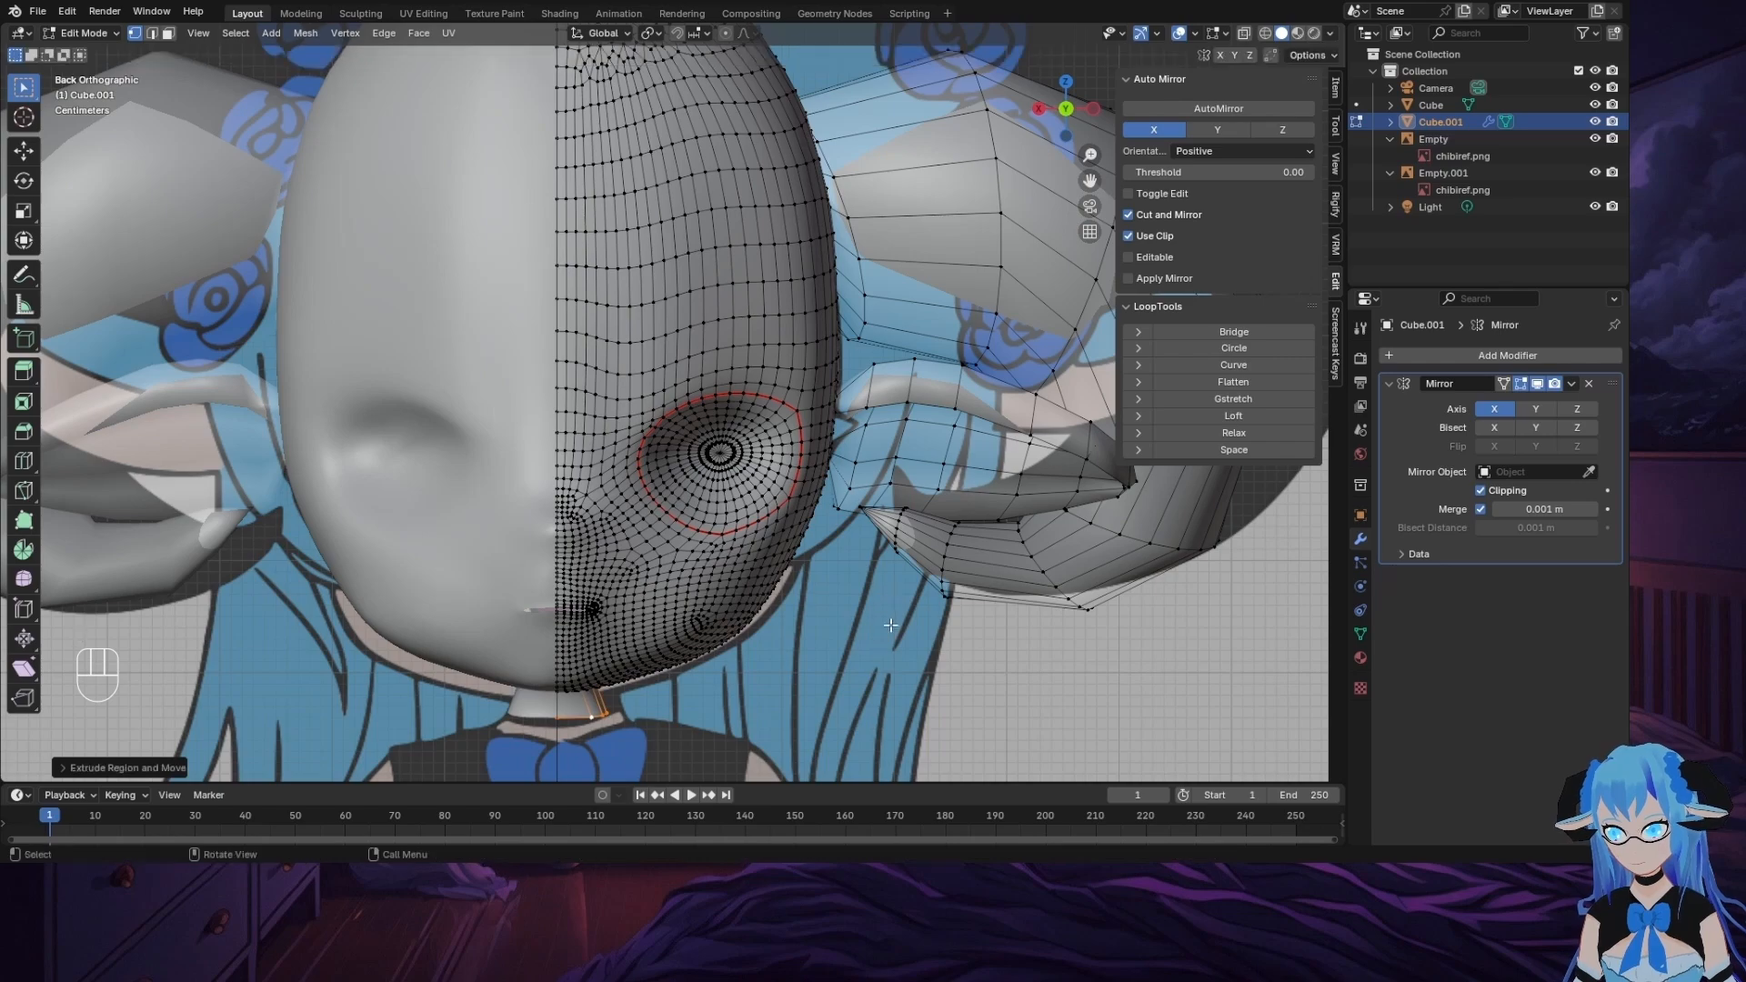
# Step: Scale the upper neck loop, where the neck meets the head, up to about 1.17
pyautogui.moveTo(889, 601); pyautogui.dragTo(731, 532, button='middle')
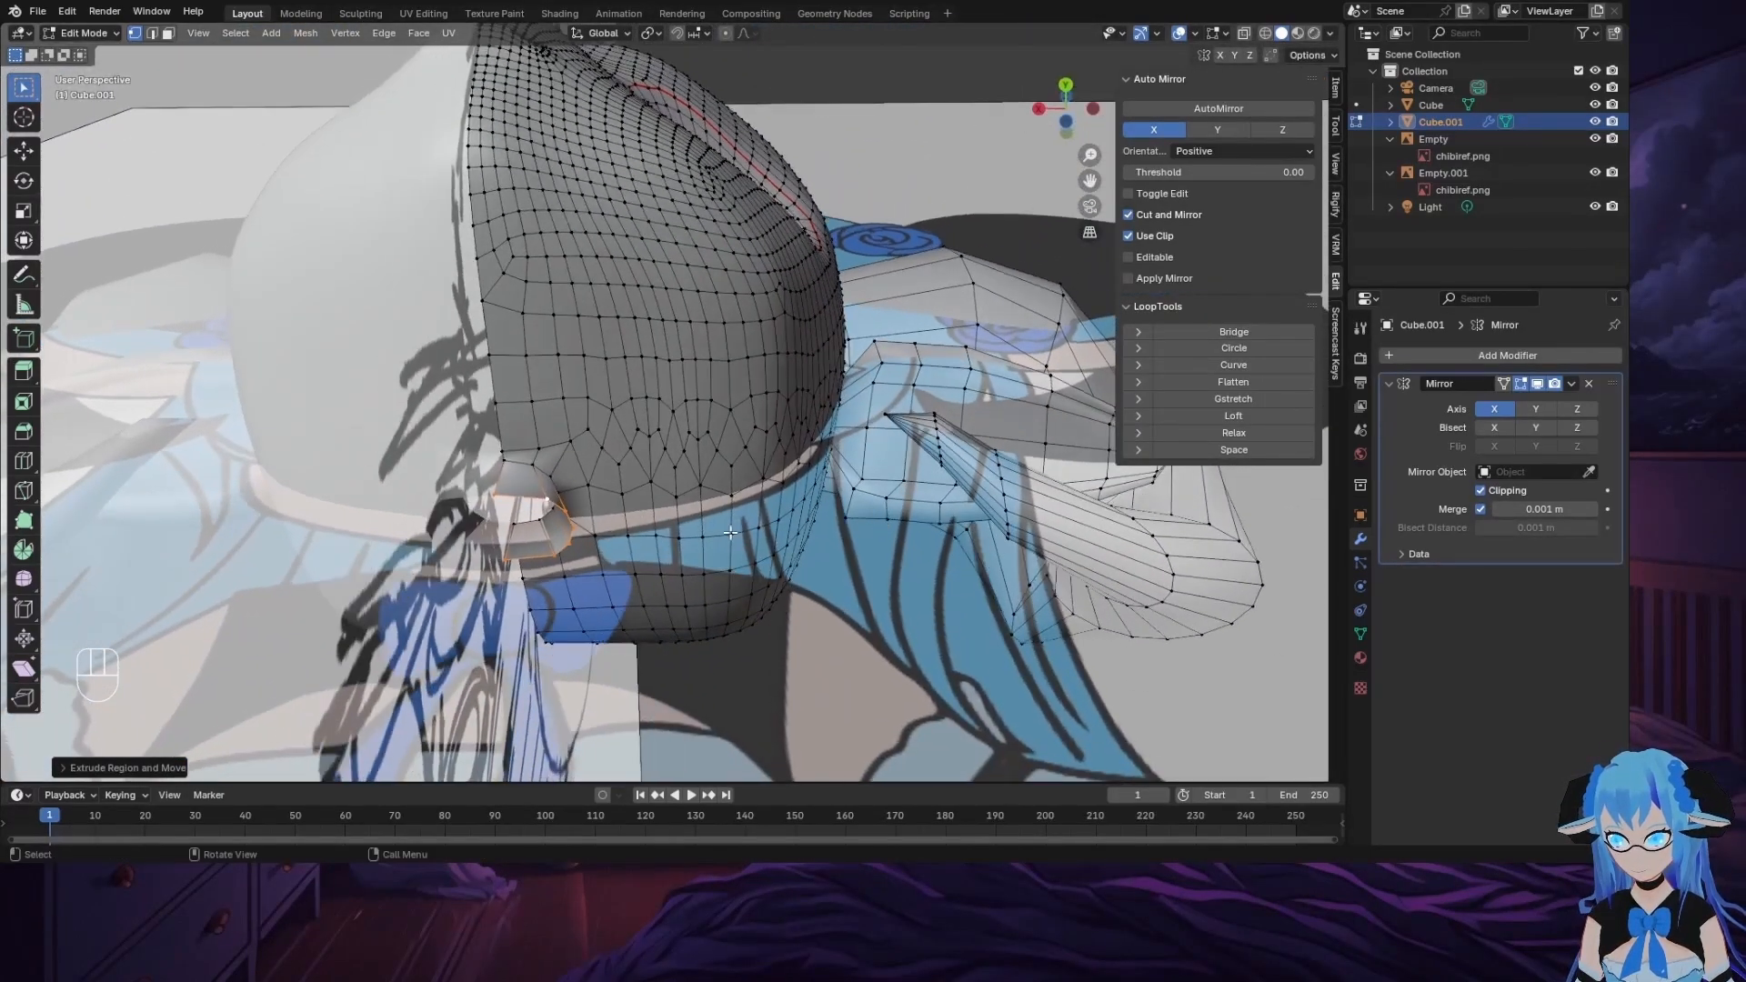
pyautogui.keyDown('alt'); pyautogui.click(543, 471); pyautogui.keyUp('alt')
pyautogui.press('s')
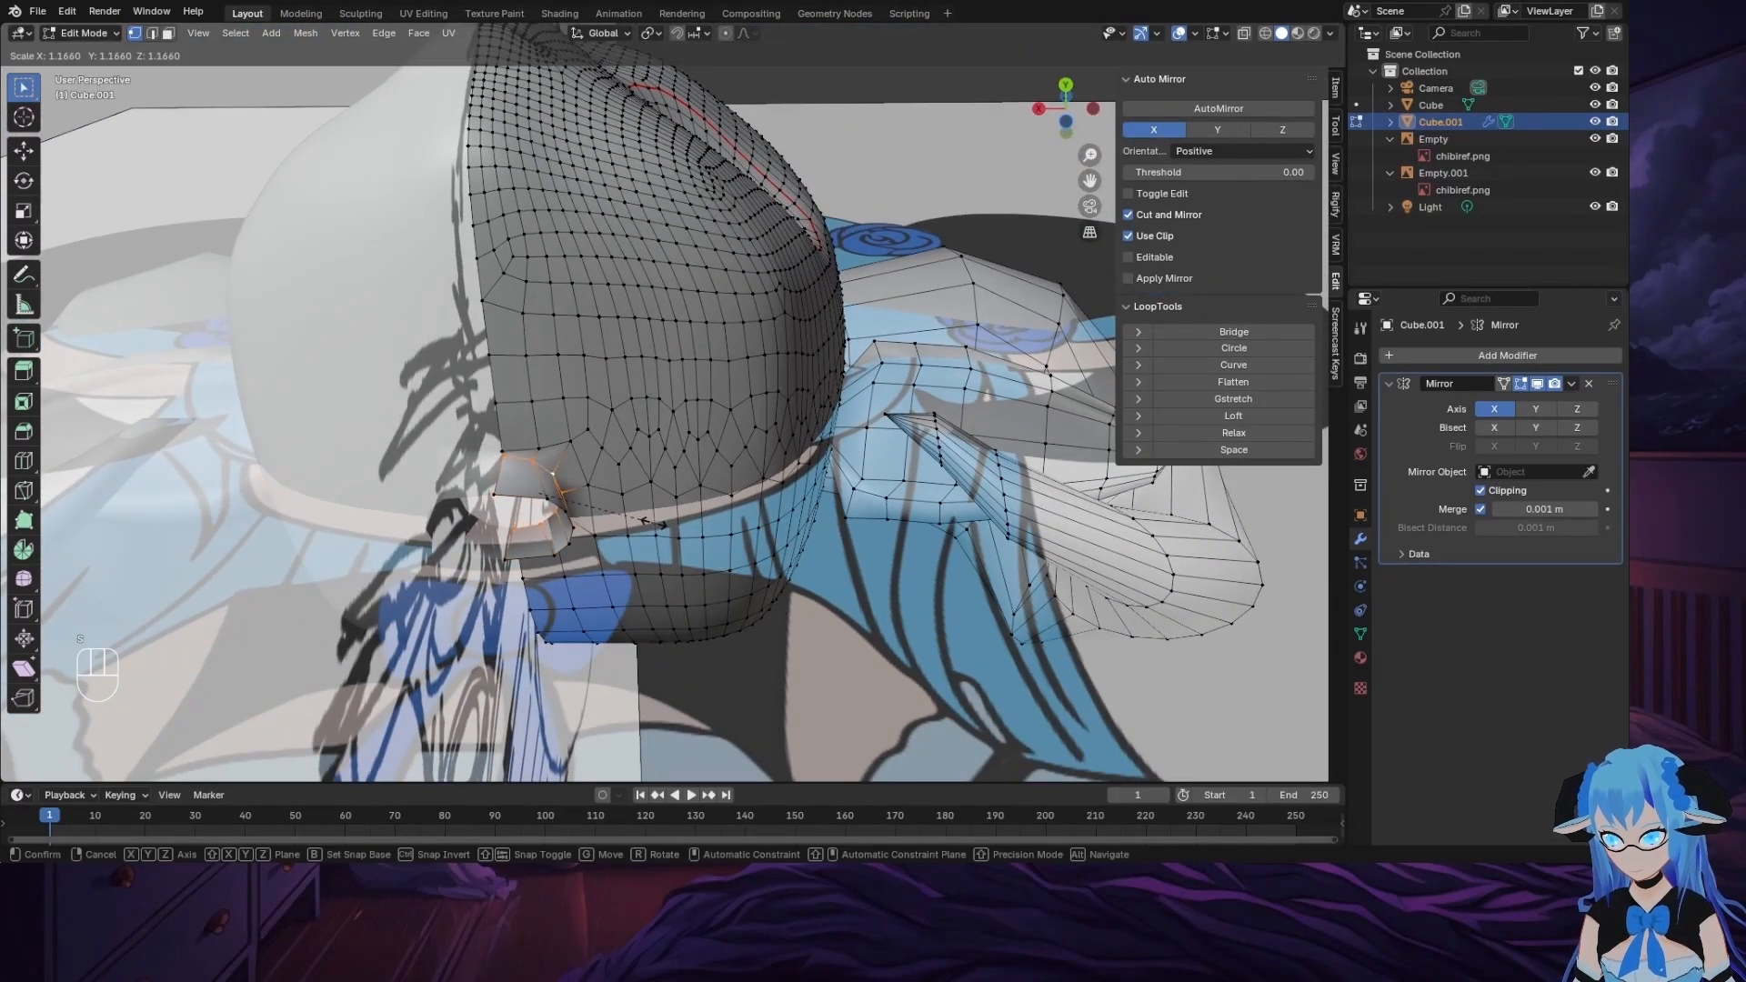
pyautogui.click(655, 524)
pyautogui.moveTo(762, 564); pyautogui.dragTo(850, 600, button='middle')
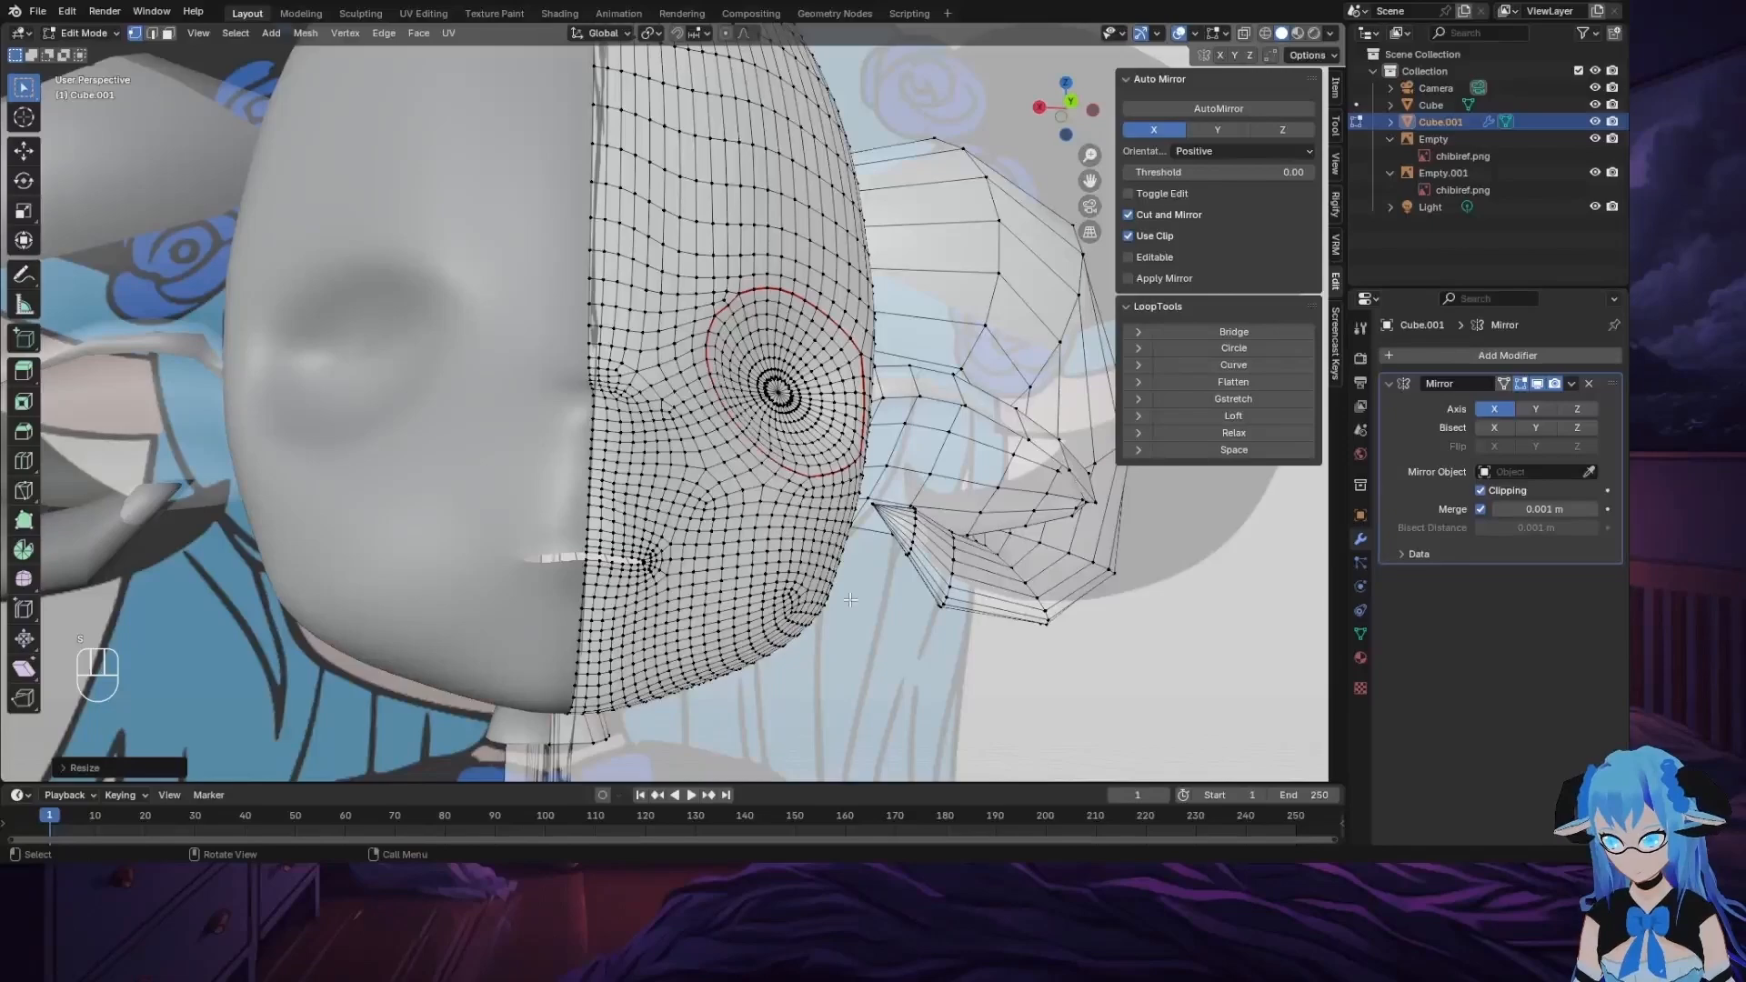
# Step: Reposition individual vertices on the neck's lower edge to even out its shape against the reference
pyautogui.click(1071, 101)
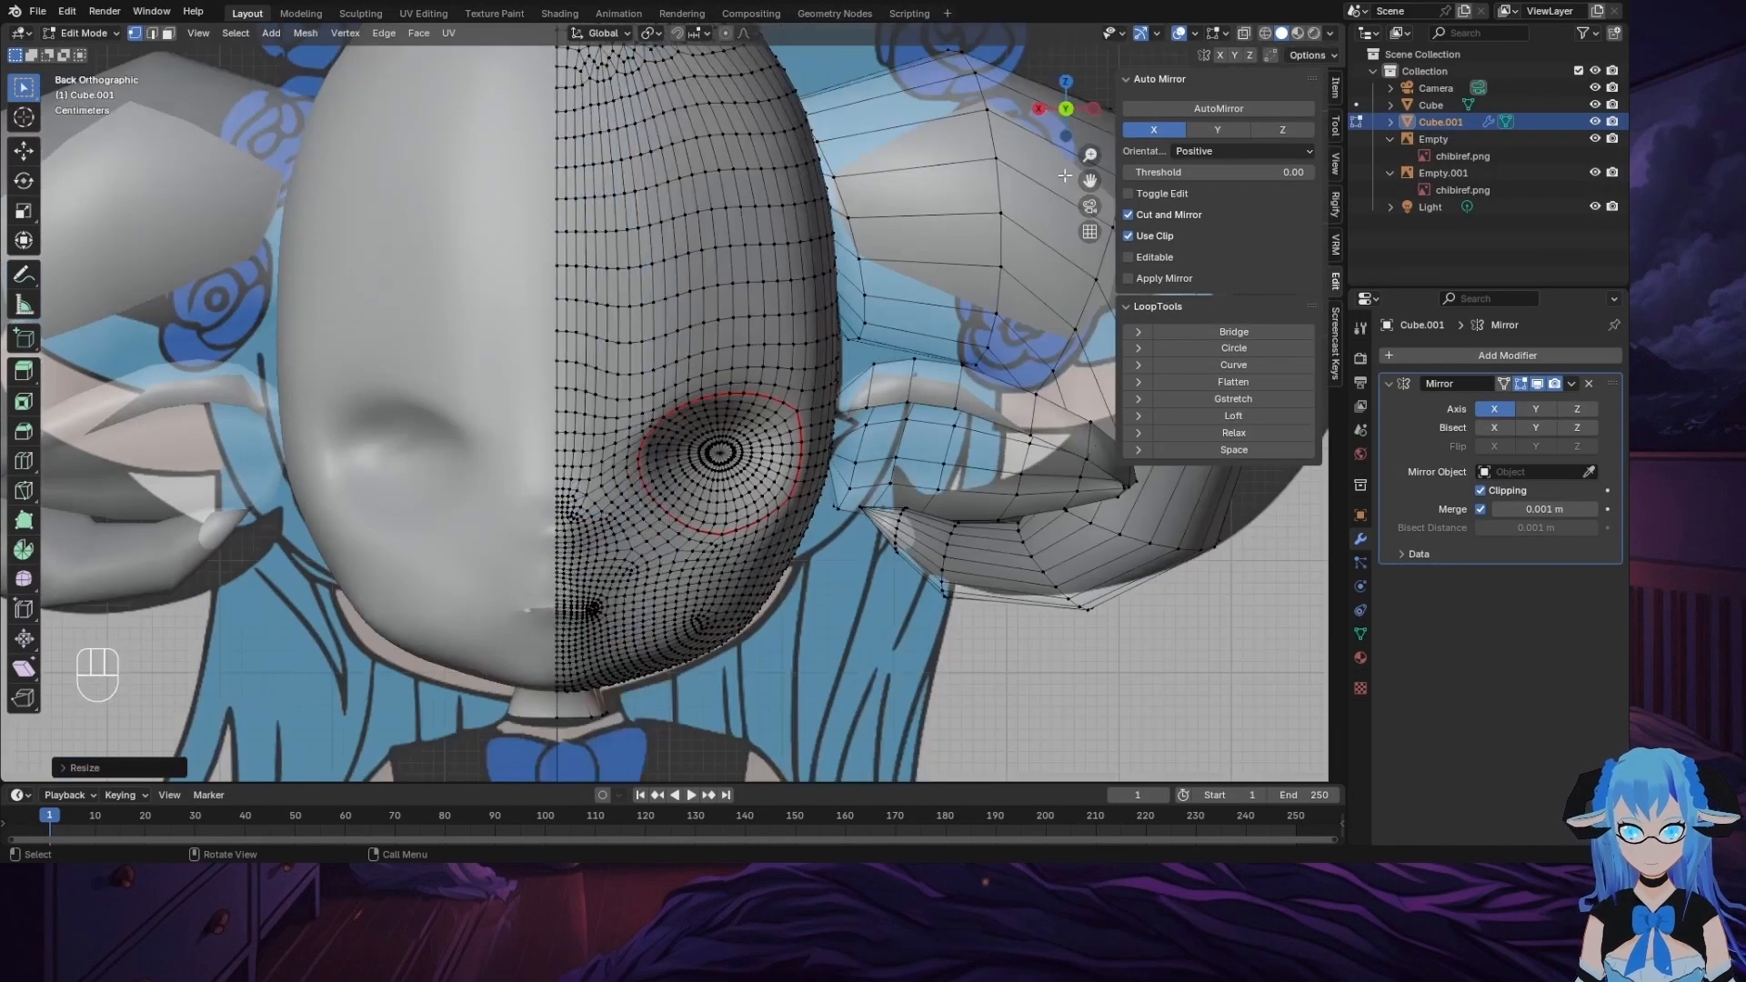
pyautogui.keyDown('alt'); pyautogui.click(592, 718); pyautogui.keyUp('alt')
pyautogui.press('g')
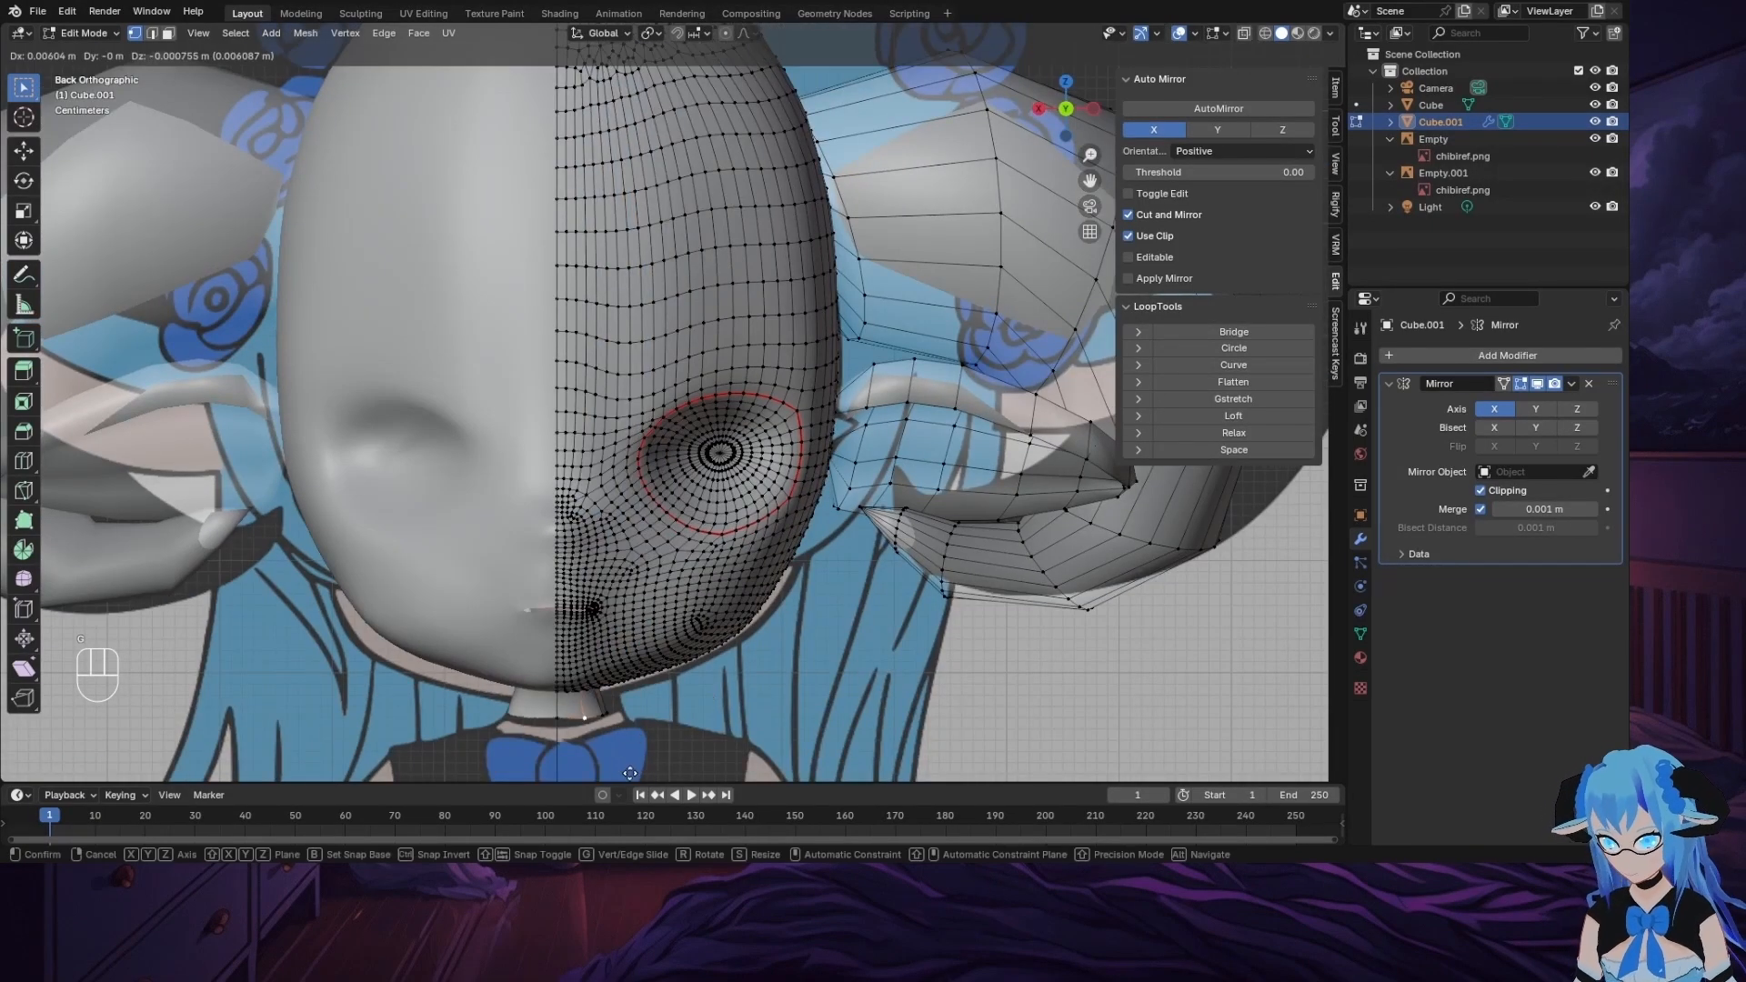
pyautogui.click(629, 773)
pyautogui.moveTo(628, 771); pyautogui.dragTo(594, 648, button='middle')
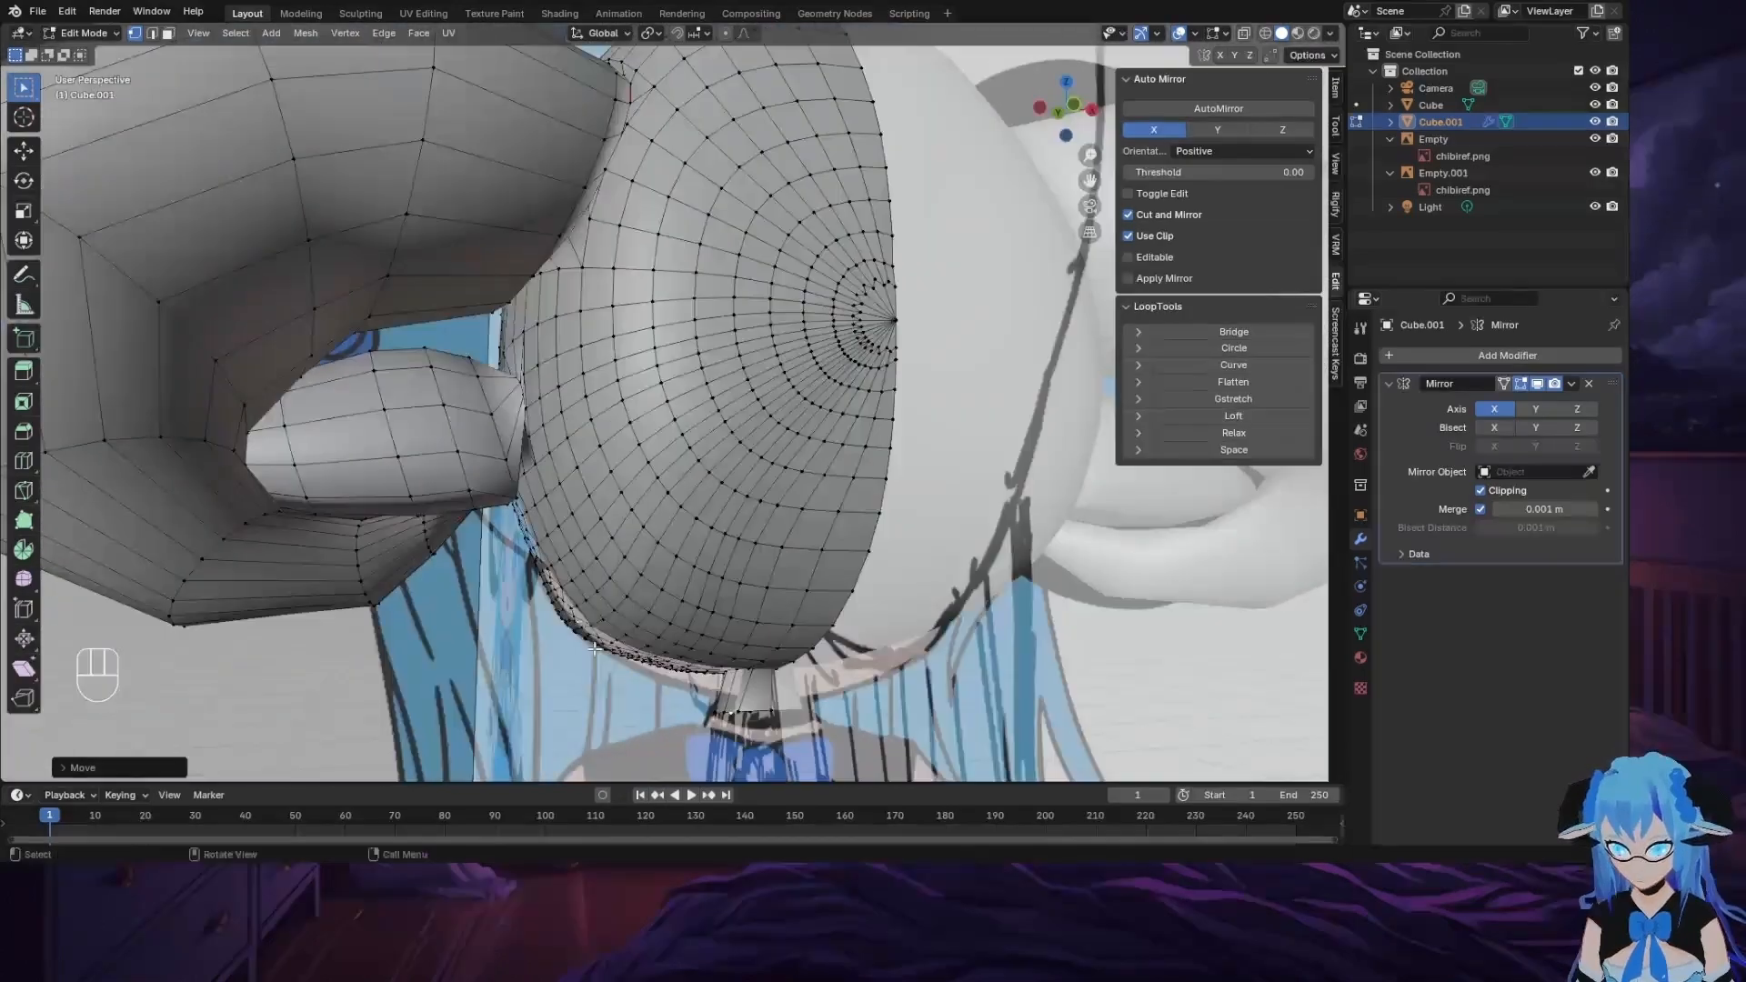
pyautogui.press('g')
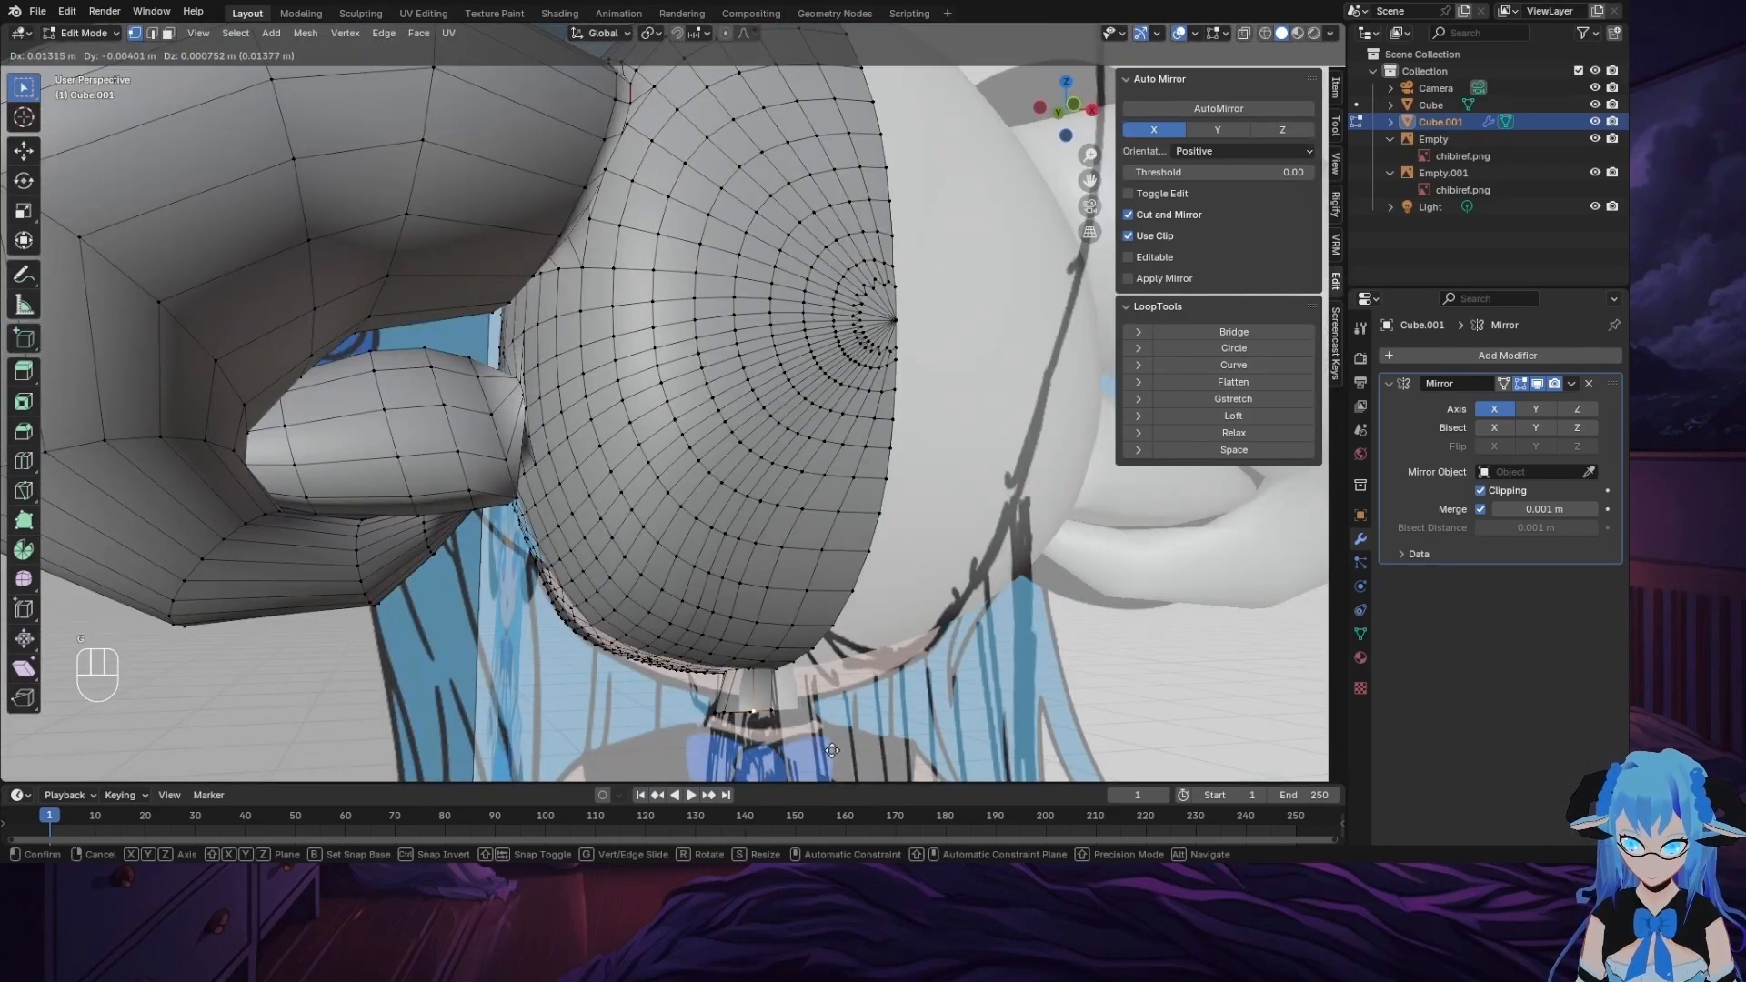
pyautogui.click(832, 750)
pyautogui.click(731, 710)
pyautogui.press('g')
pyautogui.click(813, 770)
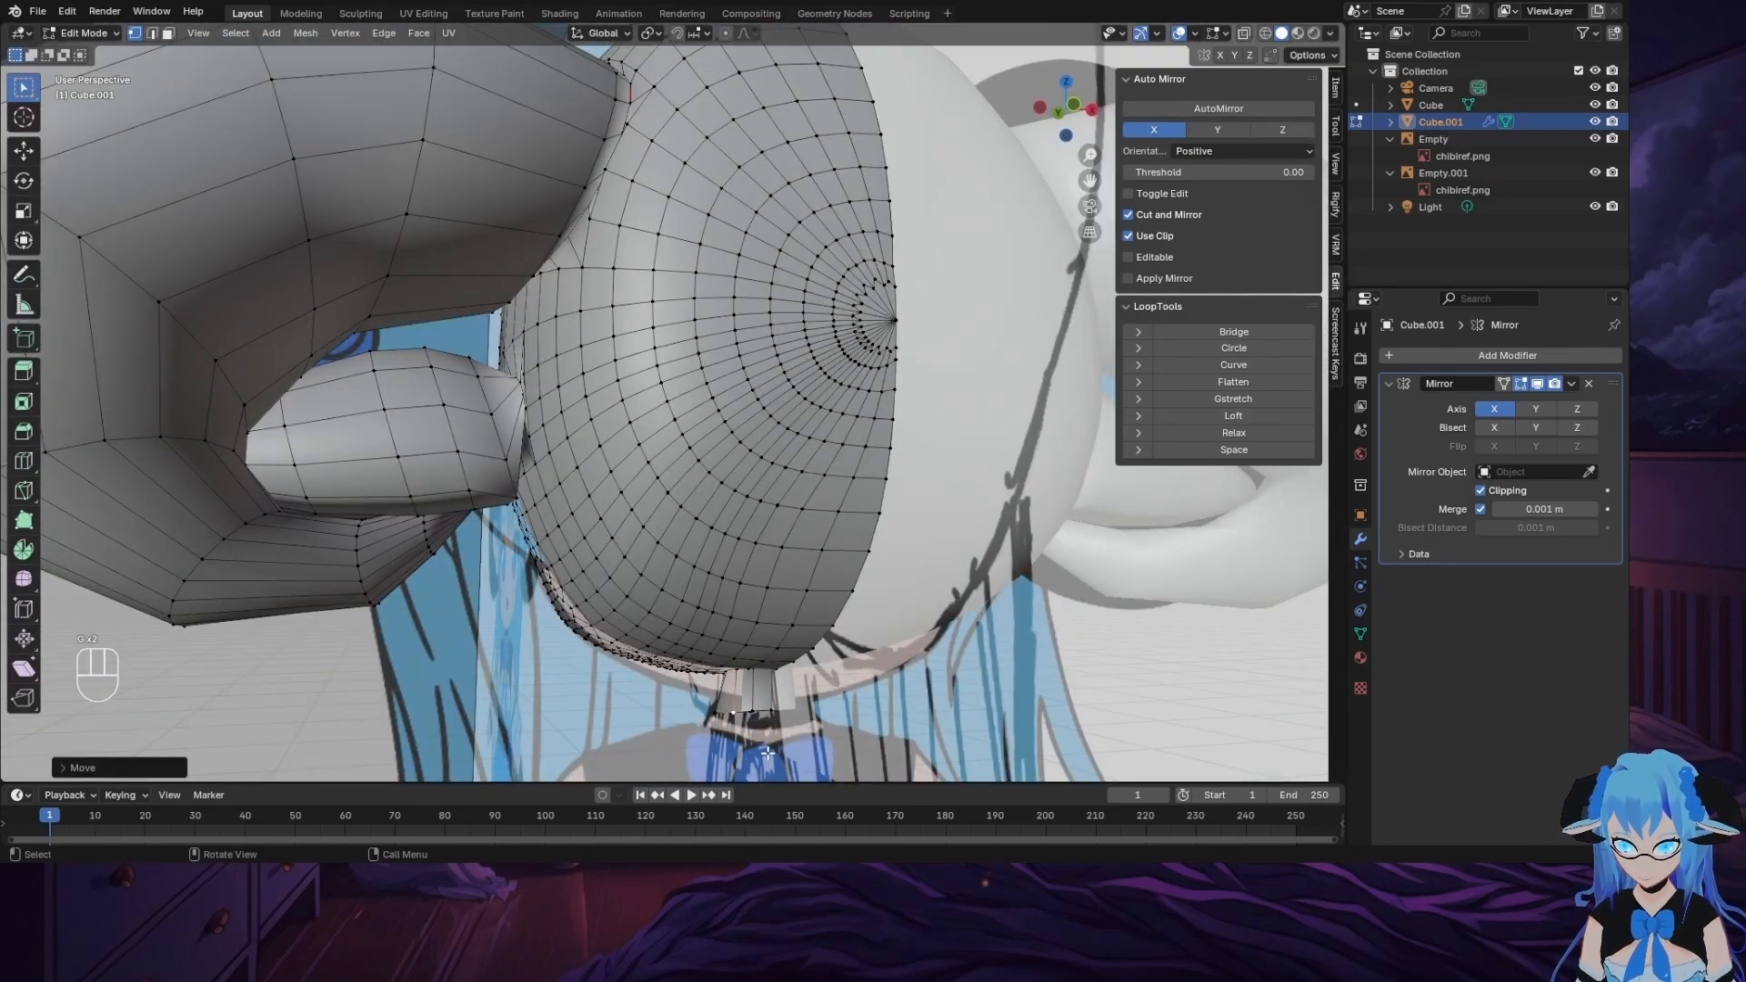
# Step: Scale the neck's bottom loop along the Y axis to about 1.31 over the side reference
pyautogui.moveTo(767, 753); pyautogui.dragTo(1064, 127, button='middle')
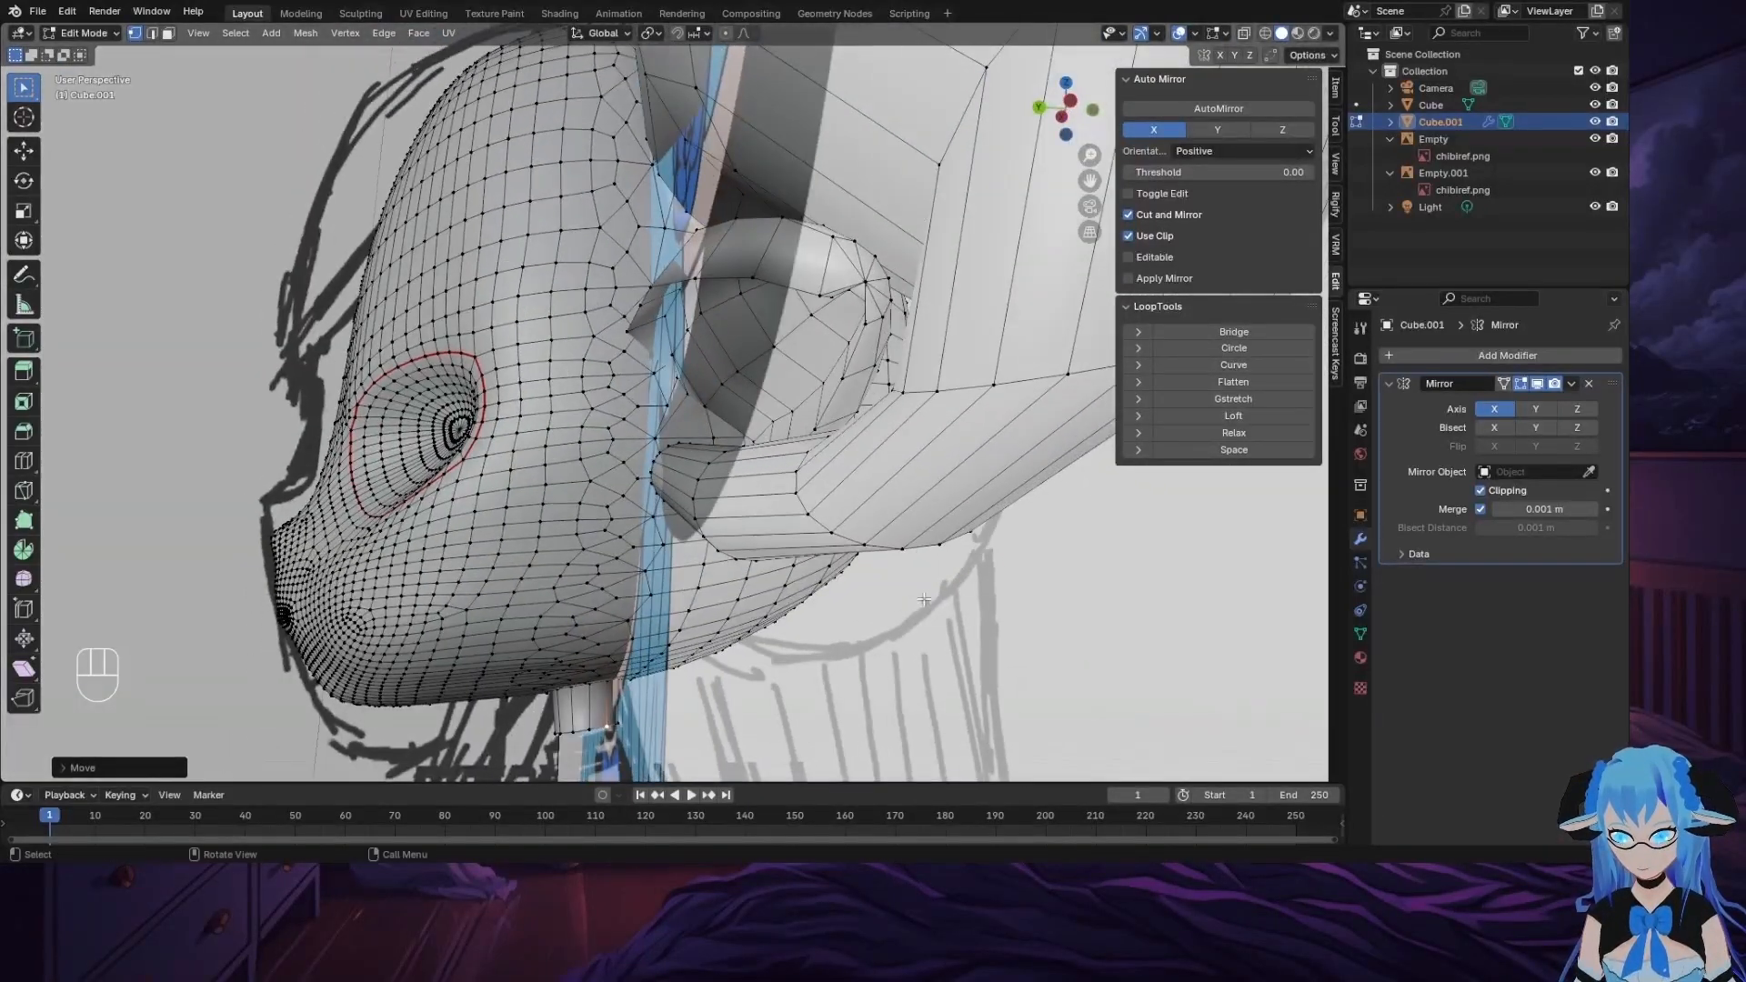
pyautogui.click(1070, 113)
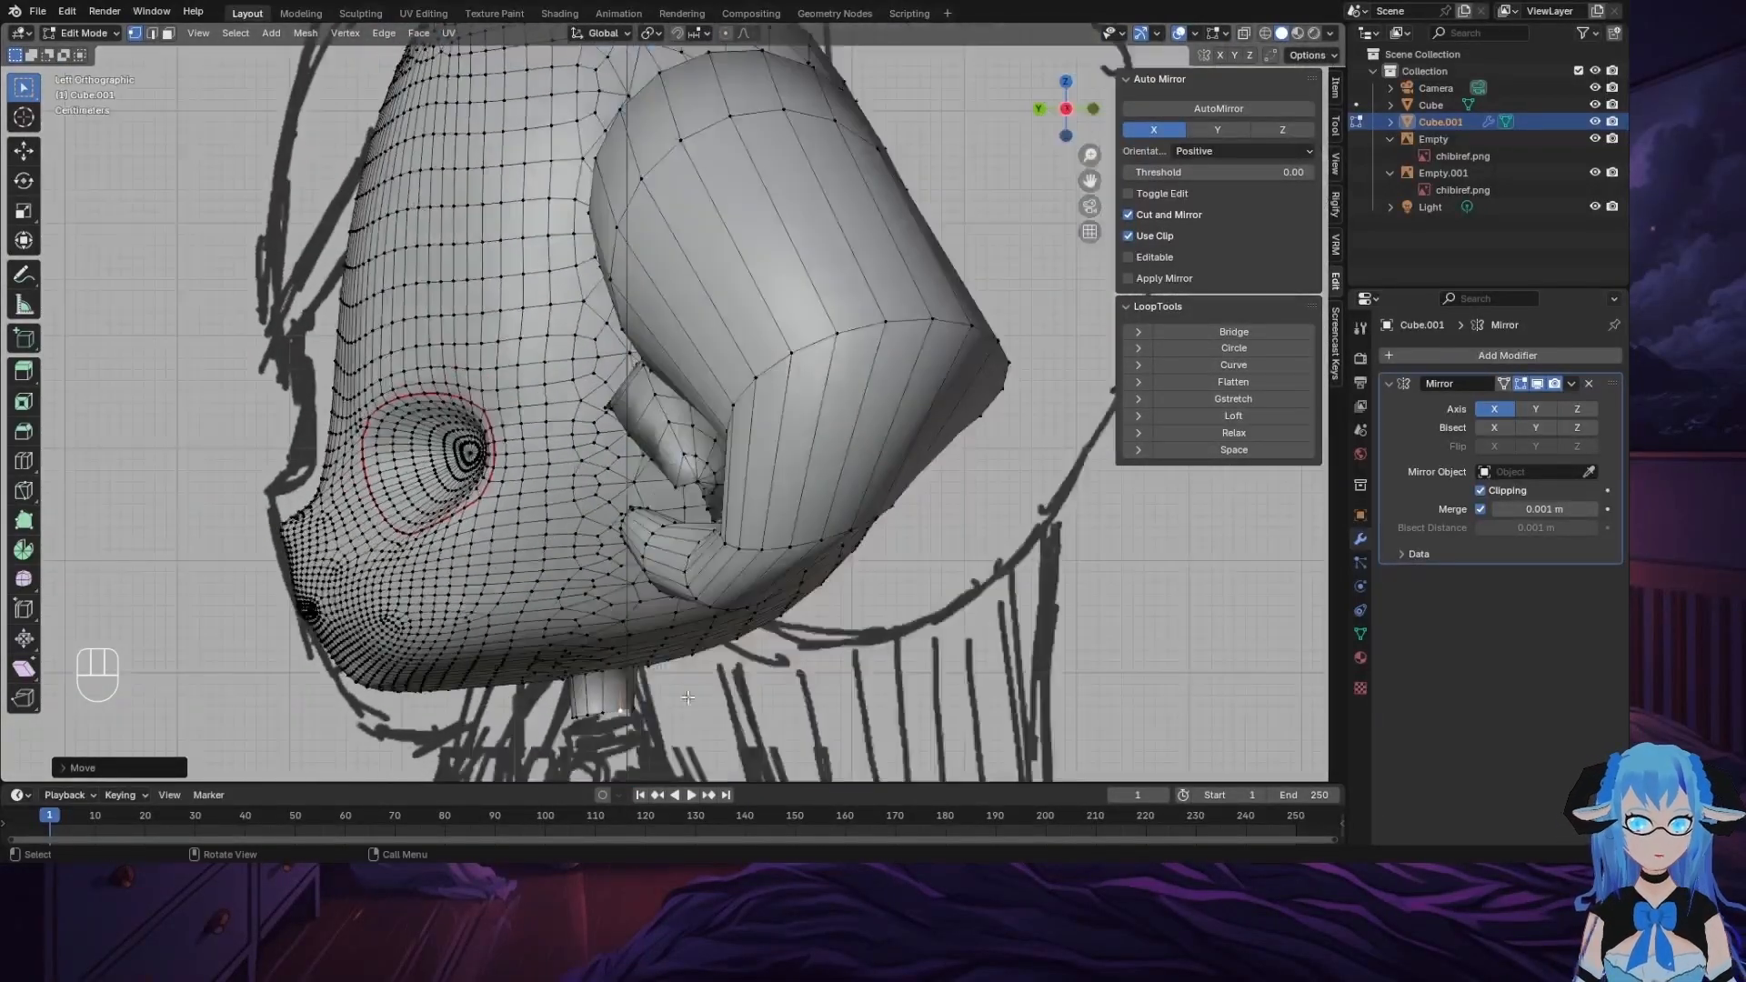
pyautogui.keyDown('alt'); pyautogui.click(628, 709); pyautogui.keyUp('alt')
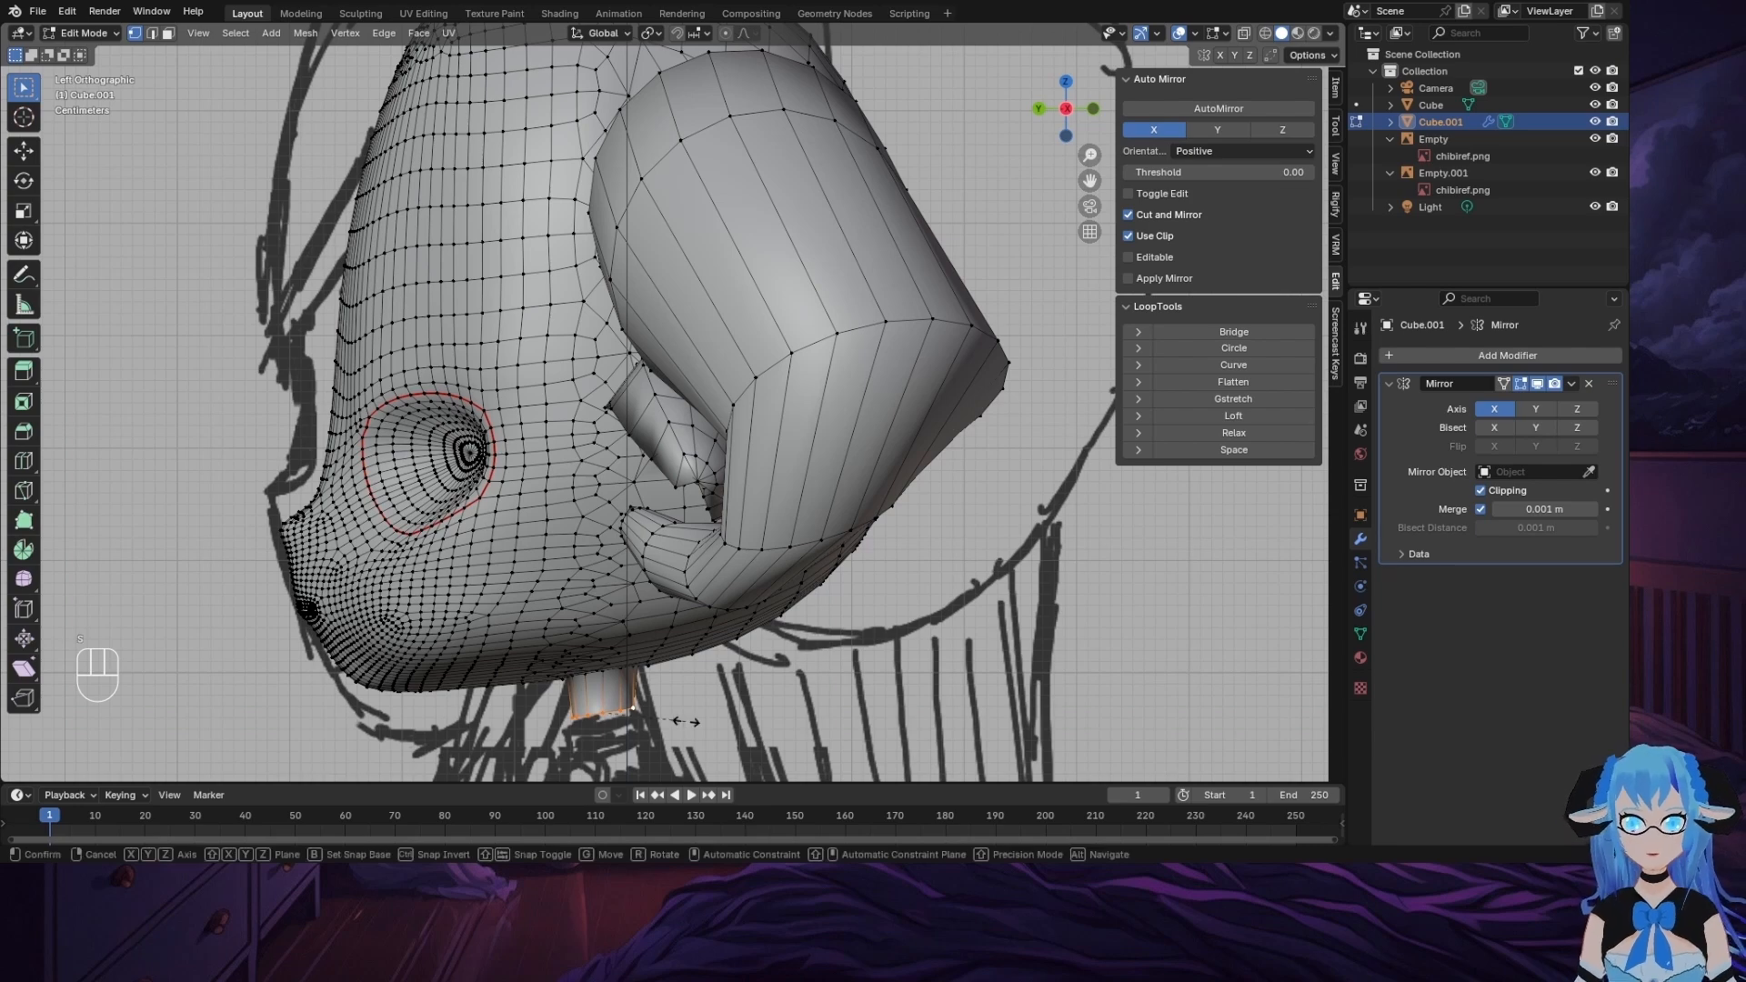
pyautogui.press('s')
pyautogui.press('y')
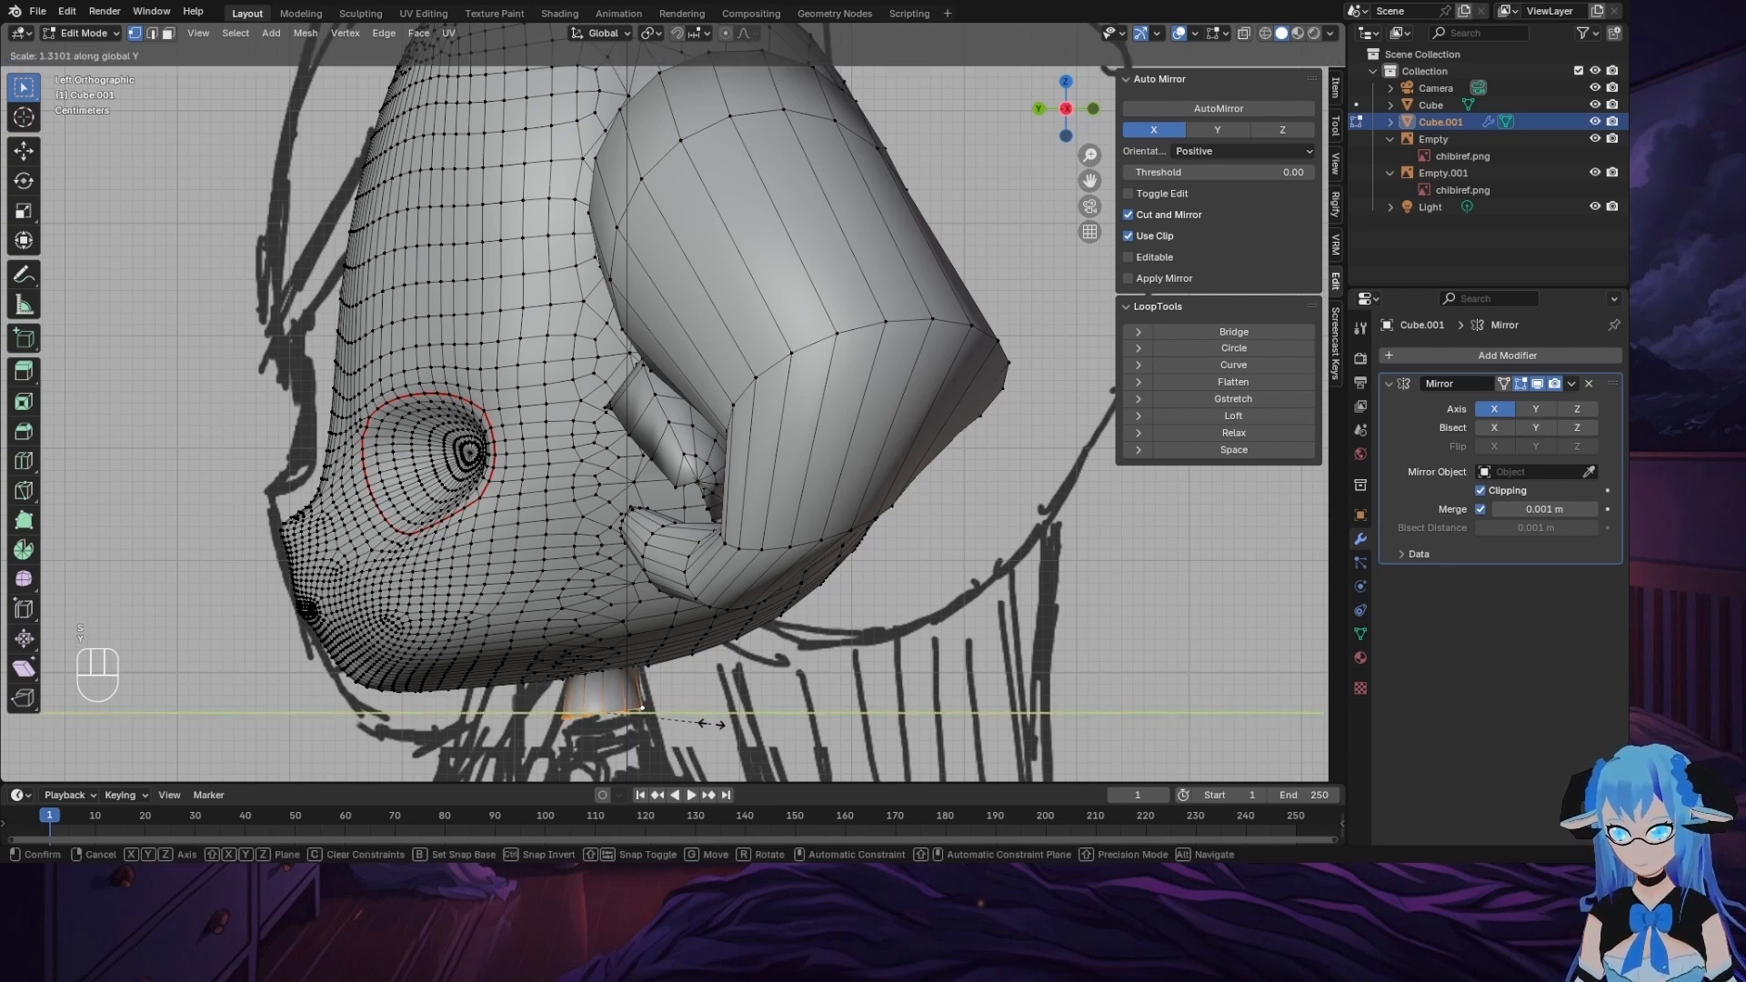
pyautogui.click(710, 724)
# Step: Select the vertex path around the neck's bottom edge using Pick Shortest Path
pyautogui.click(1039, 109)
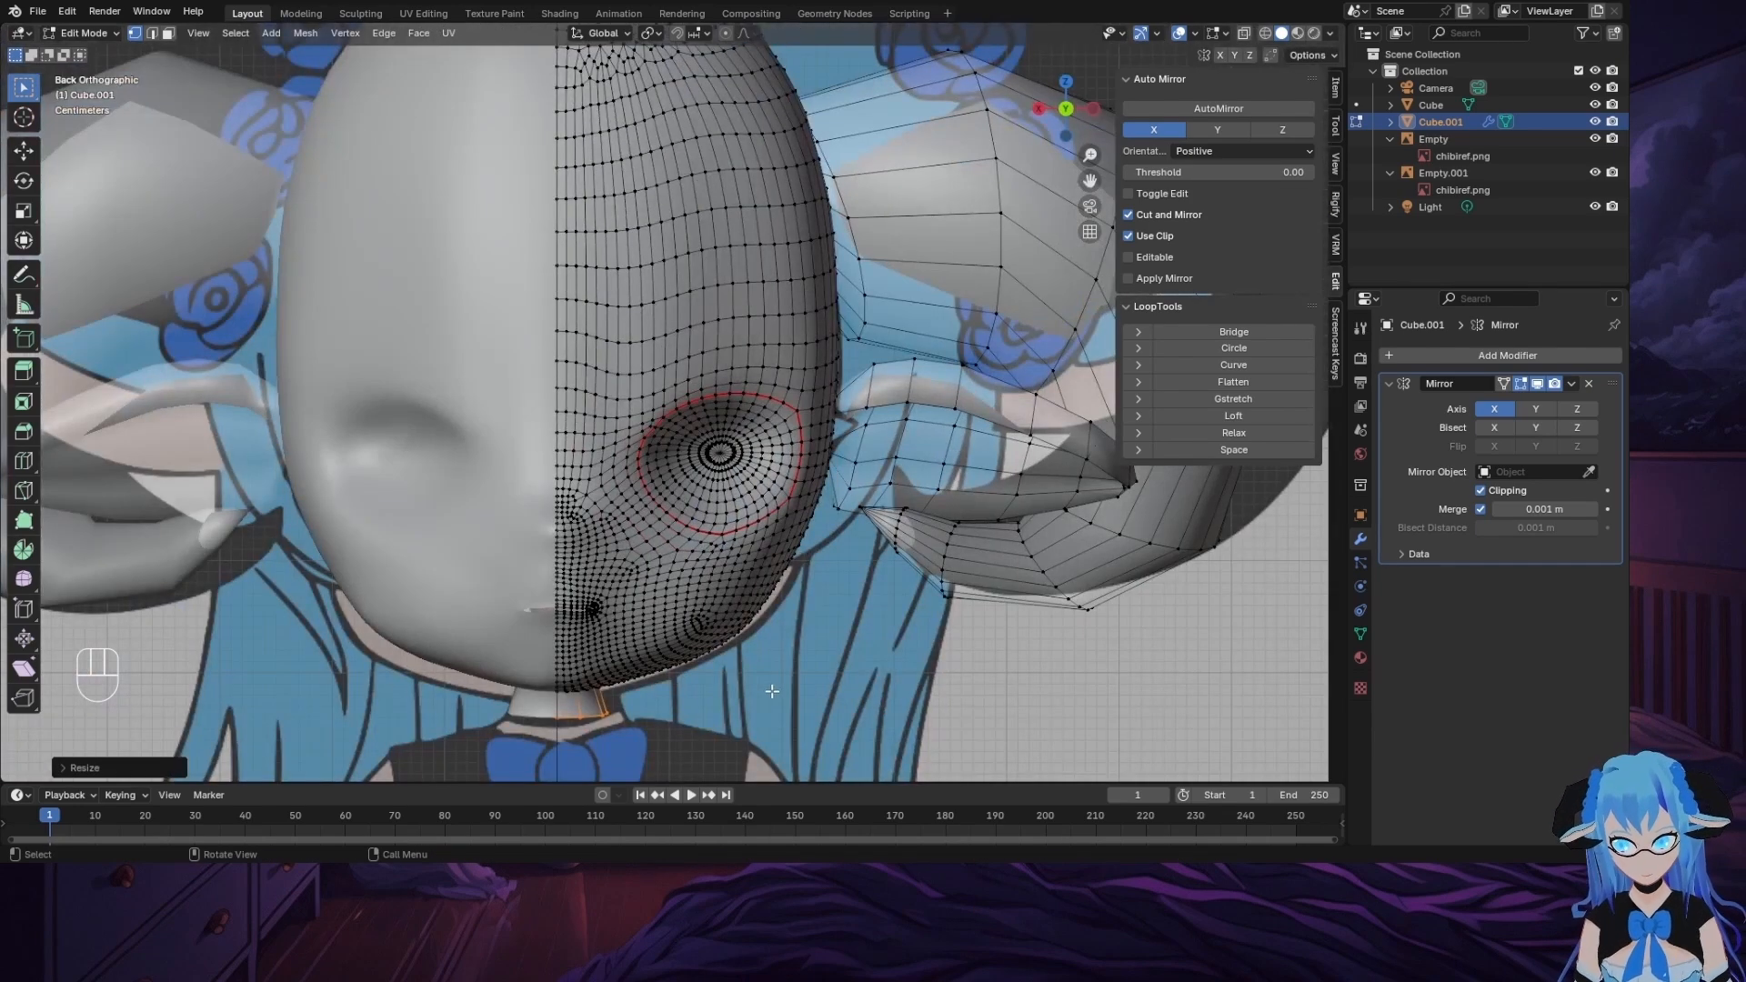
pyautogui.keyDown('alt'); pyautogui.click(597, 722); pyautogui.keyUp('alt')
pyautogui.click(601, 716)
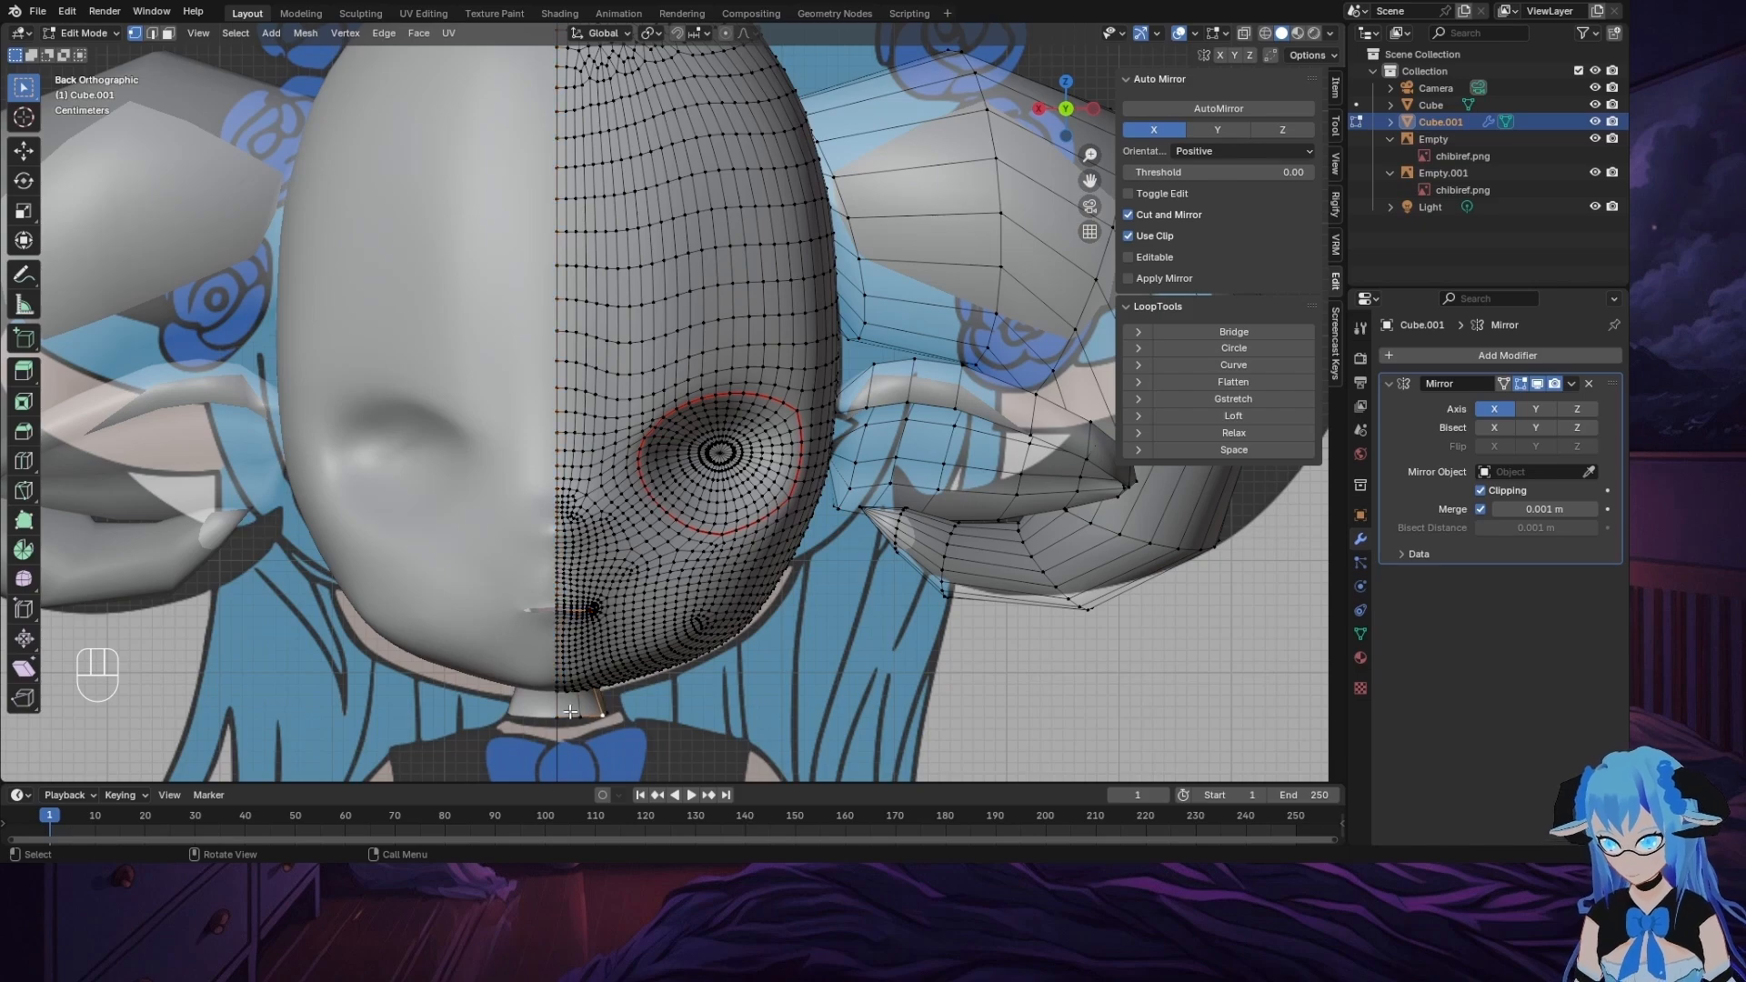
pyautogui.moveTo(622, 725); pyautogui.dragTo(713, 691, button='middle')
pyautogui.keyDown('ctrl'); pyautogui.click(647, 754); pyautogui.keyUp('ctrl')
pyautogui.press('ctrl+KP_1')
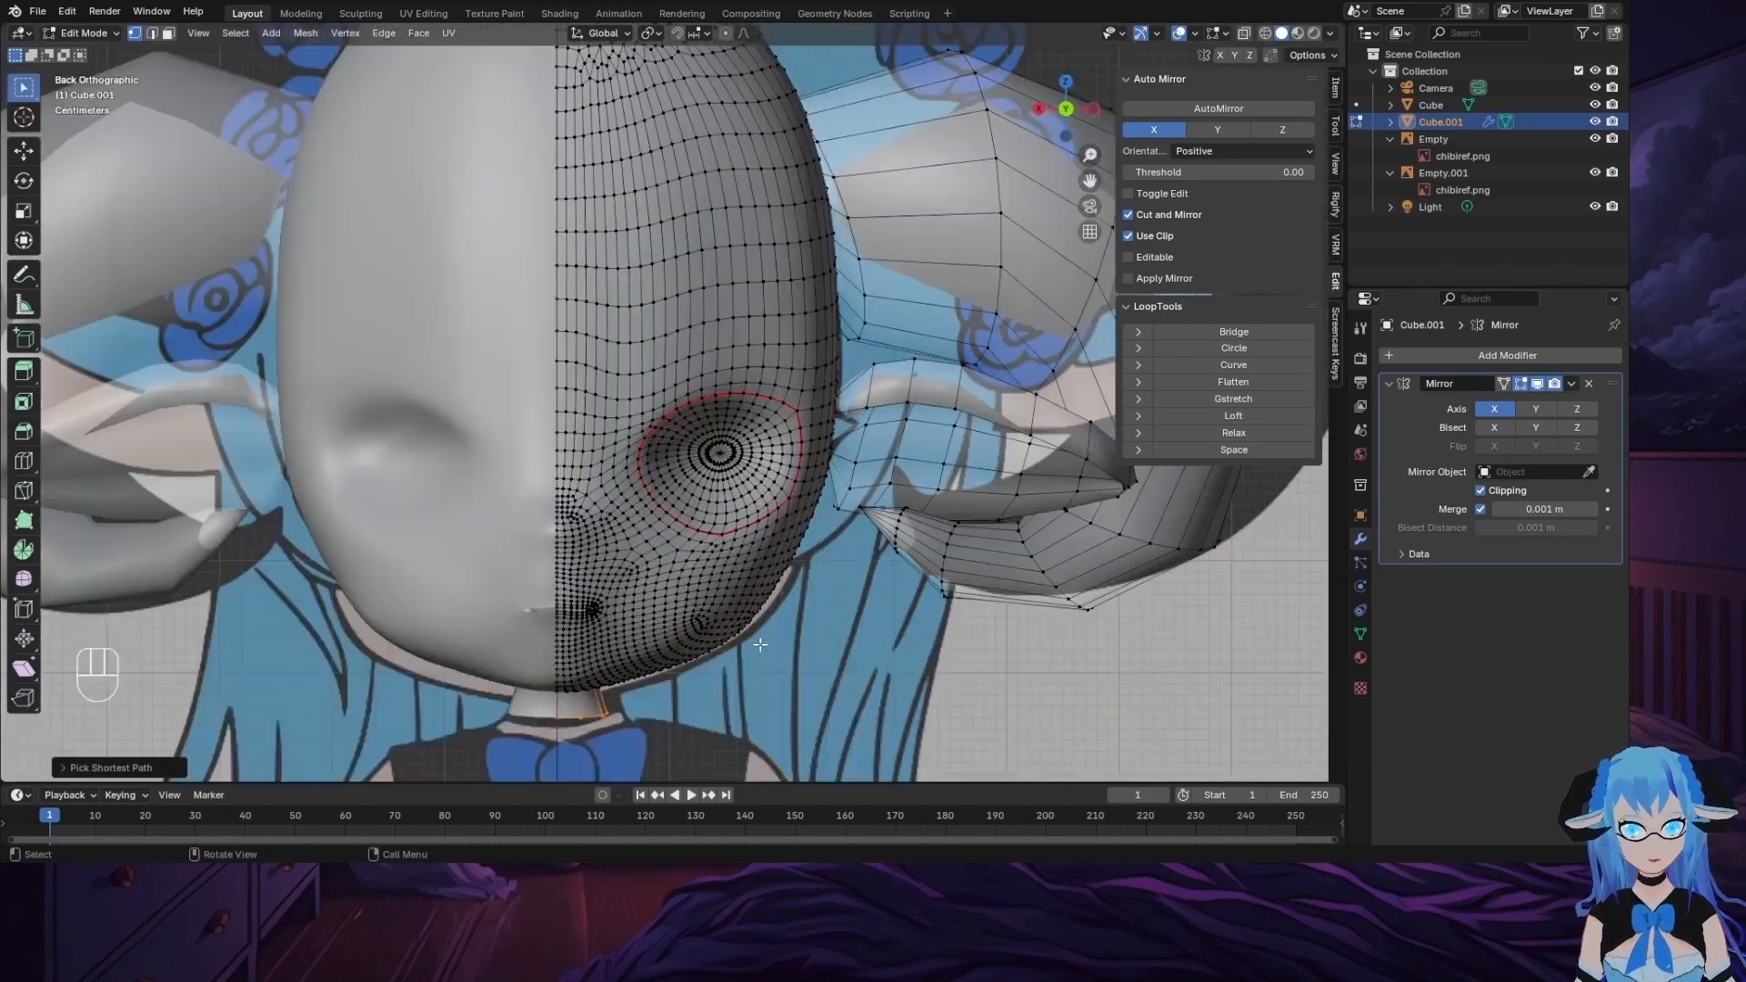
pyautogui.scroll(-3, 713, 688)
pyautogui.press('e')
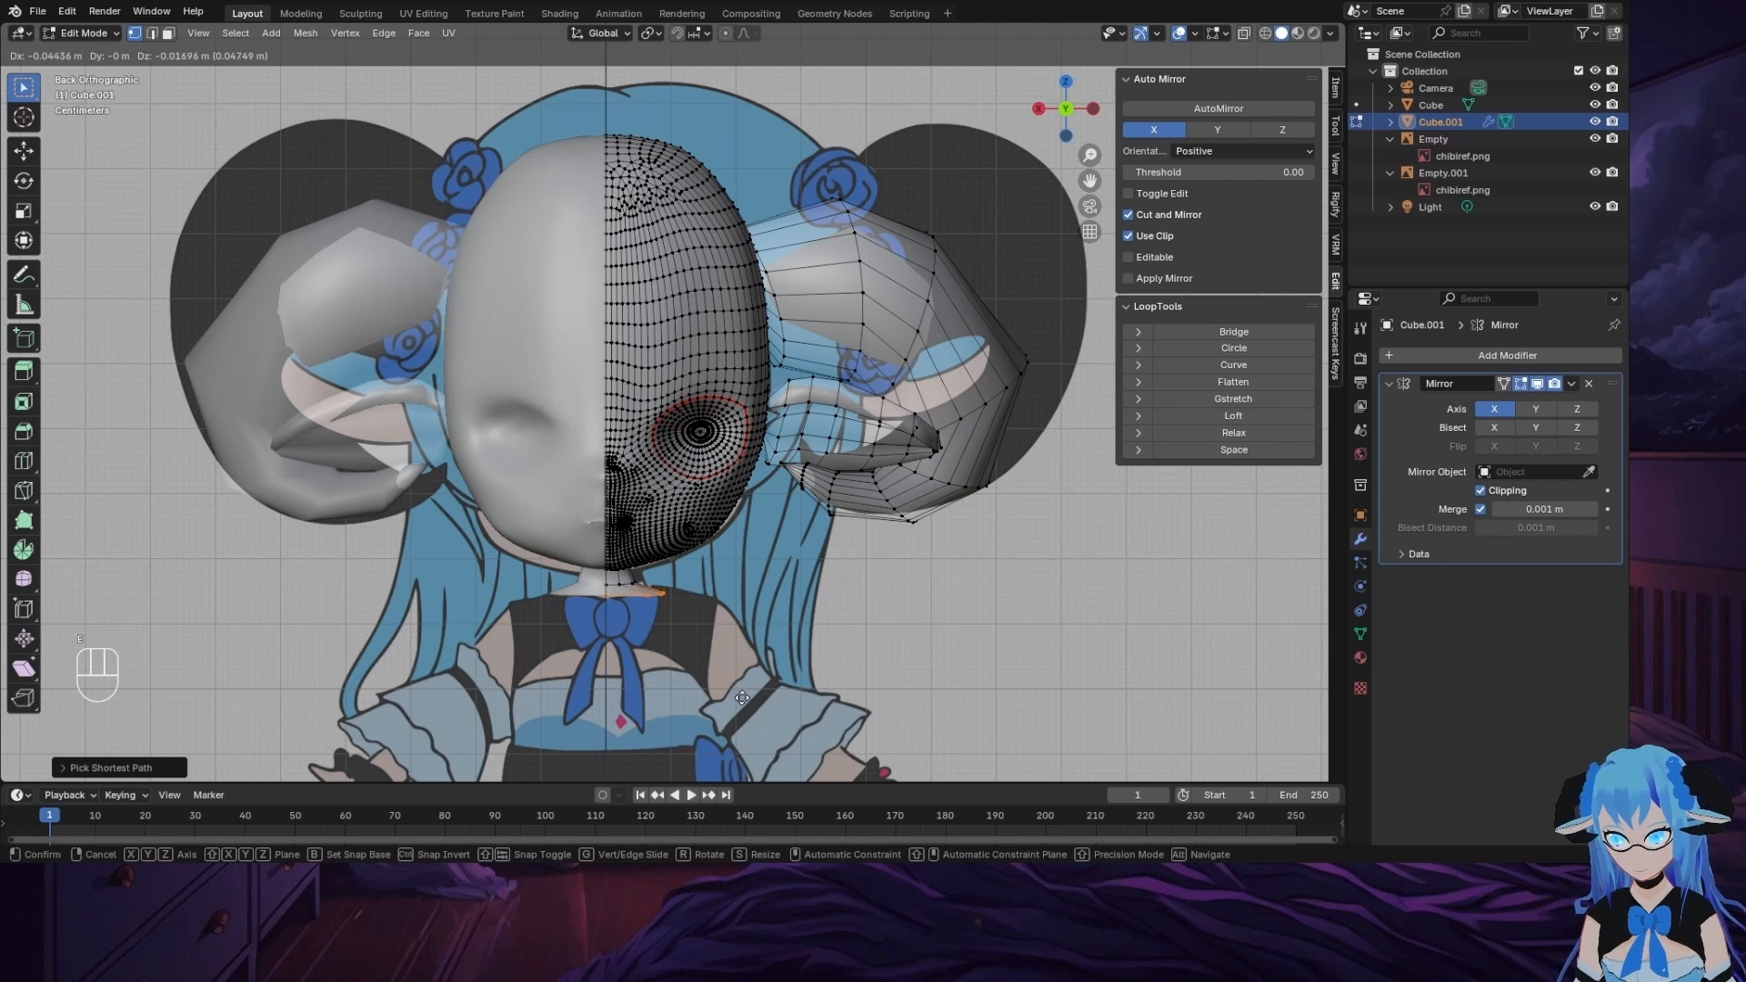
pyautogui.click(753, 694)
pyautogui.hotkey('ctrl', 'z')
# Step: Extrude the neck's bottom edge four times, outward for the shoulder and down the chest, following the coloured reference
pyautogui.press('e')
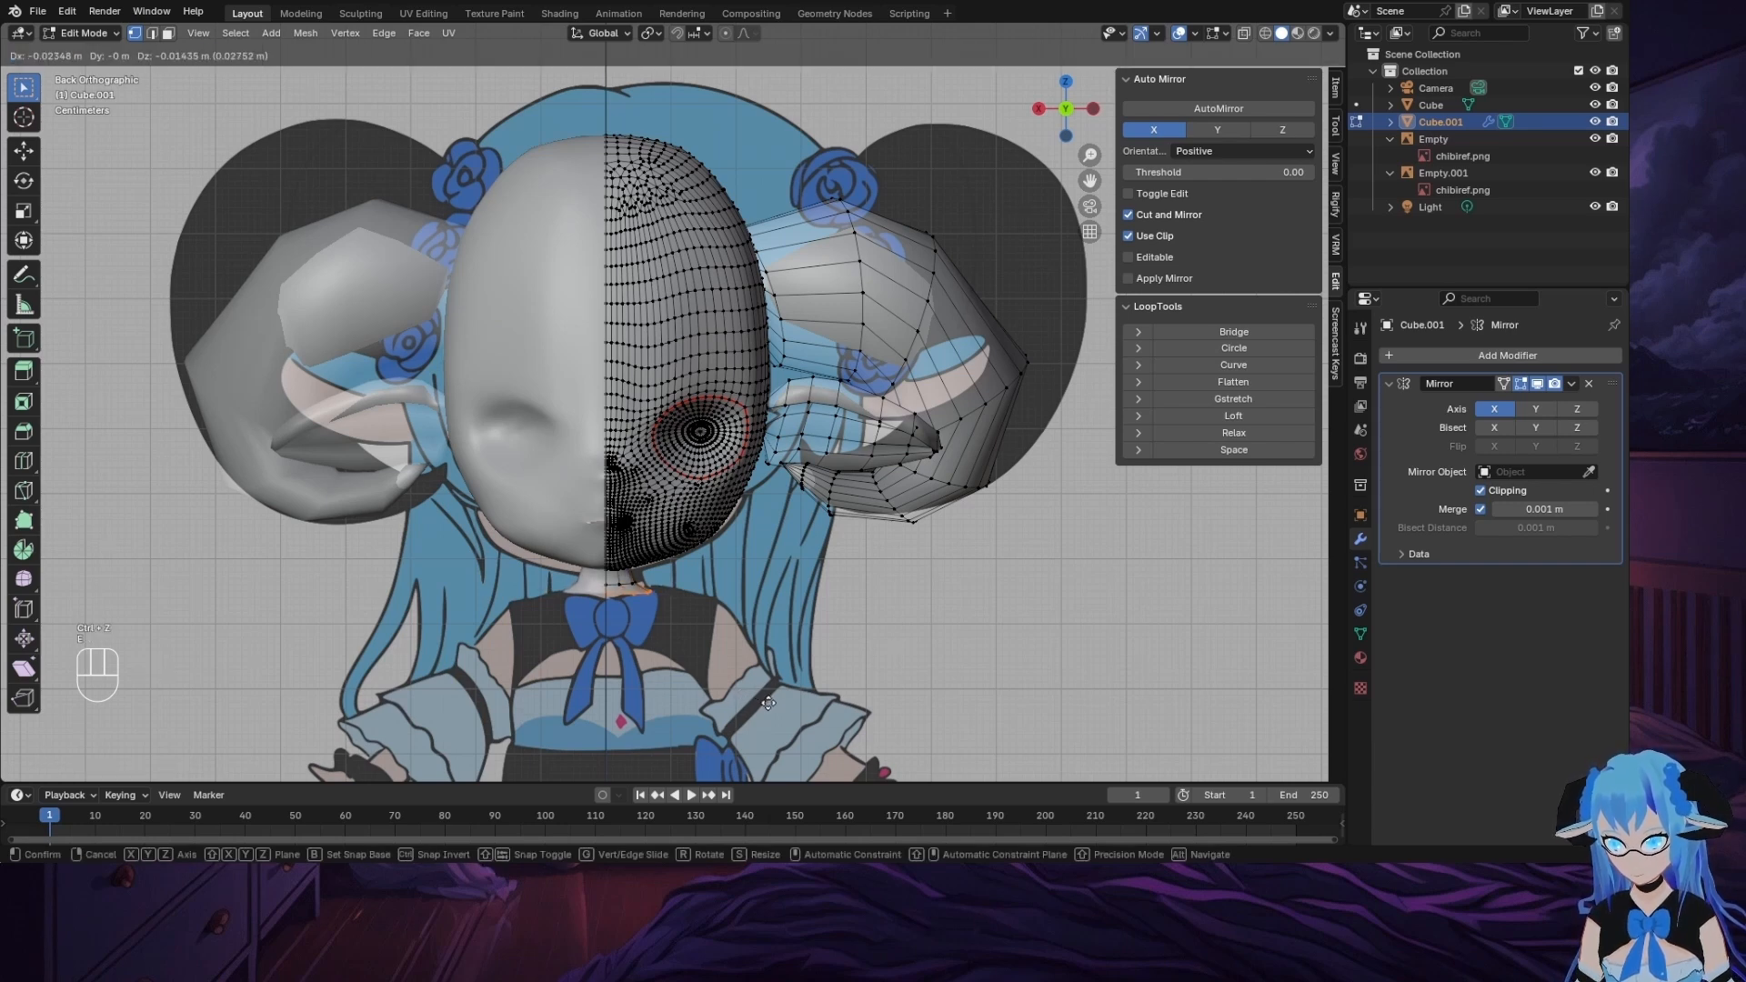
pyautogui.click(775, 703)
pyautogui.press('e')
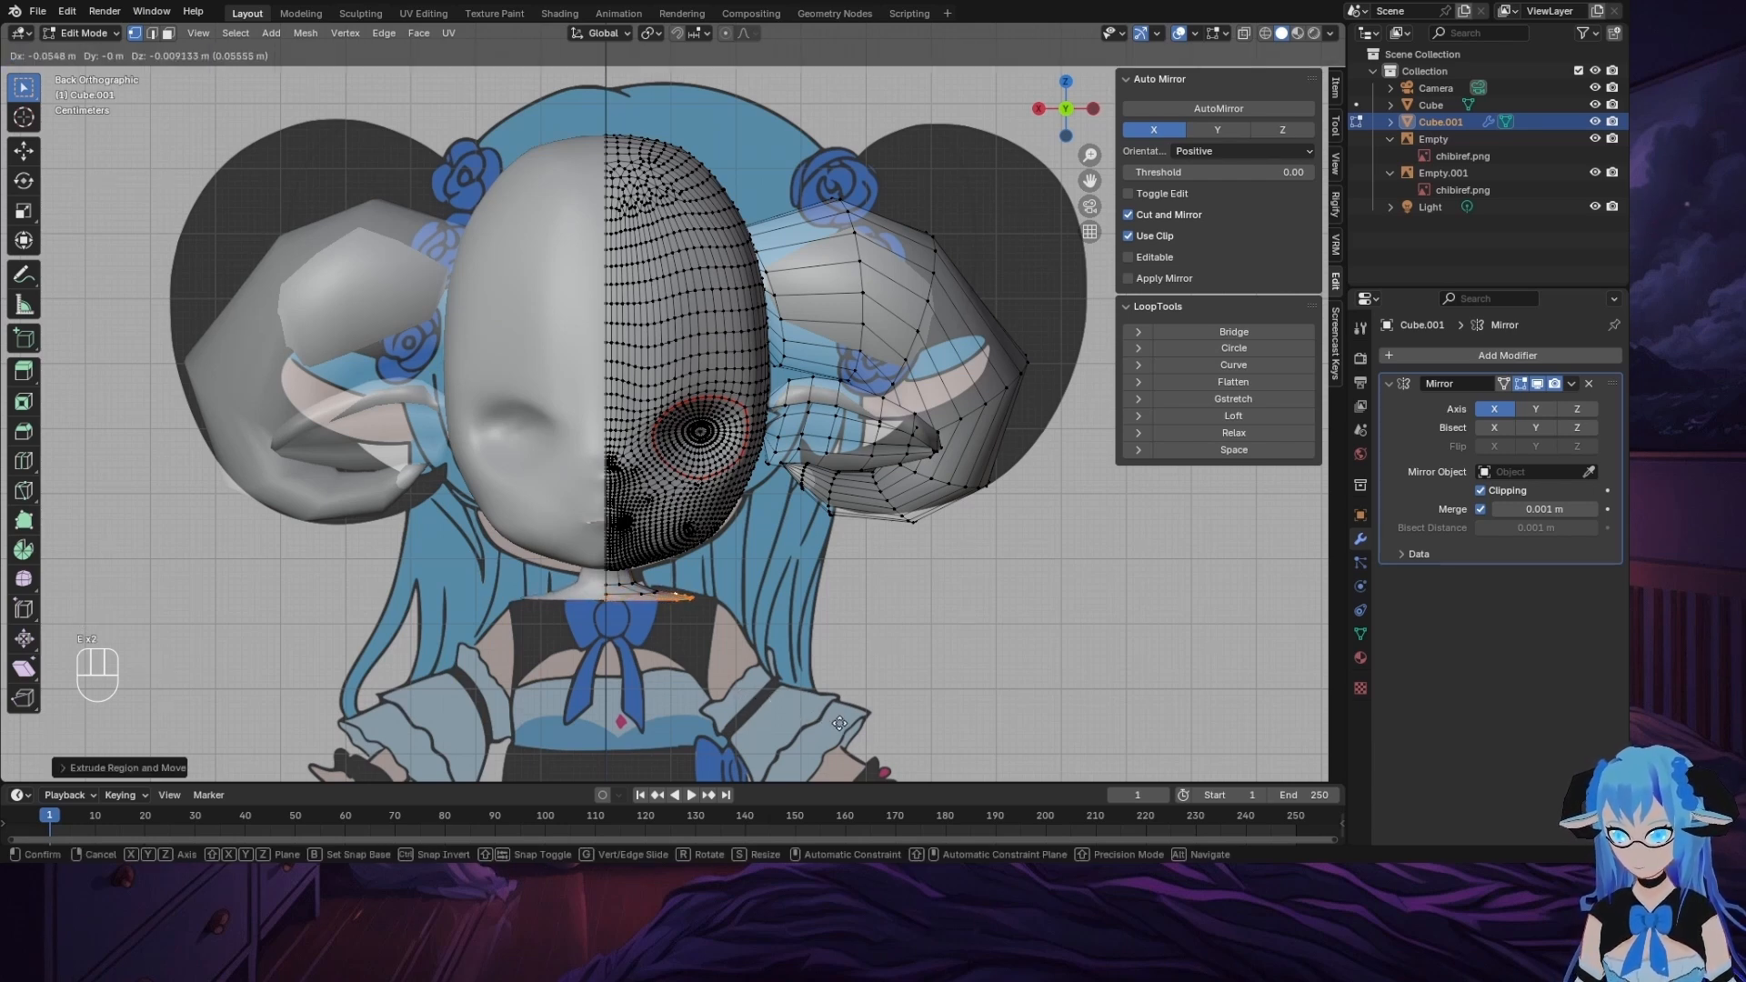
pyautogui.click(843, 725)
pyautogui.press('e')
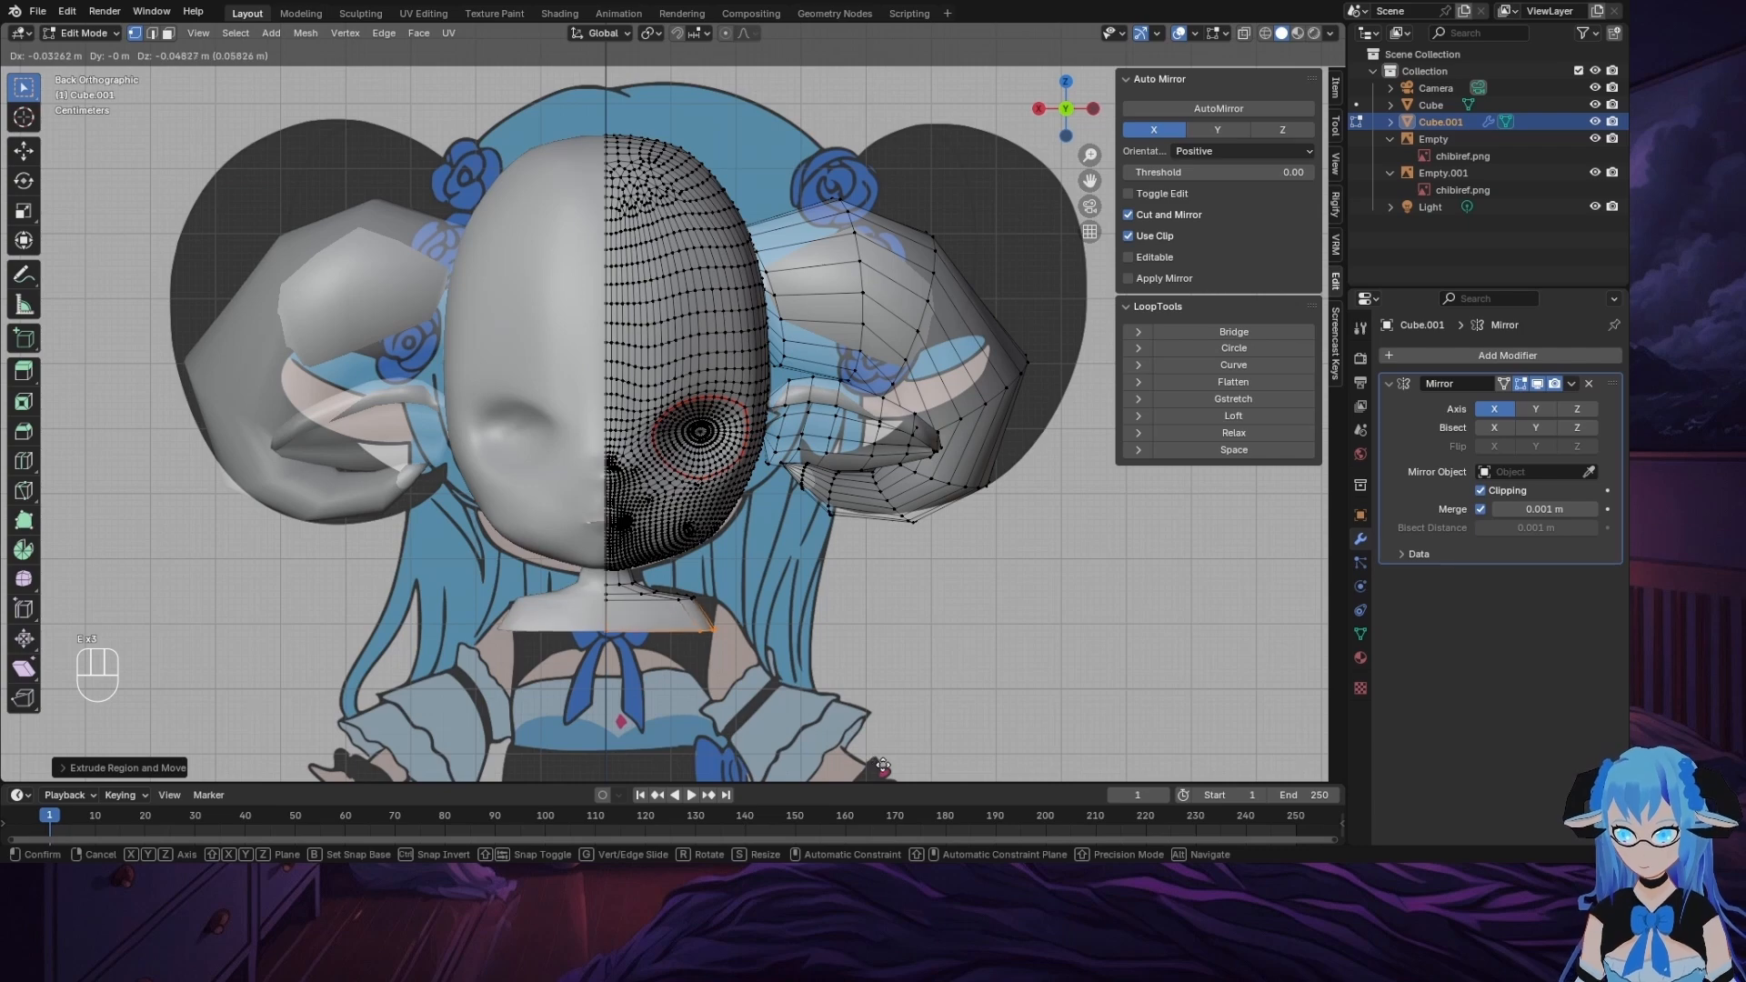
pyautogui.click(881, 767)
pyautogui.press('e')
pyautogui.click(887, 54)
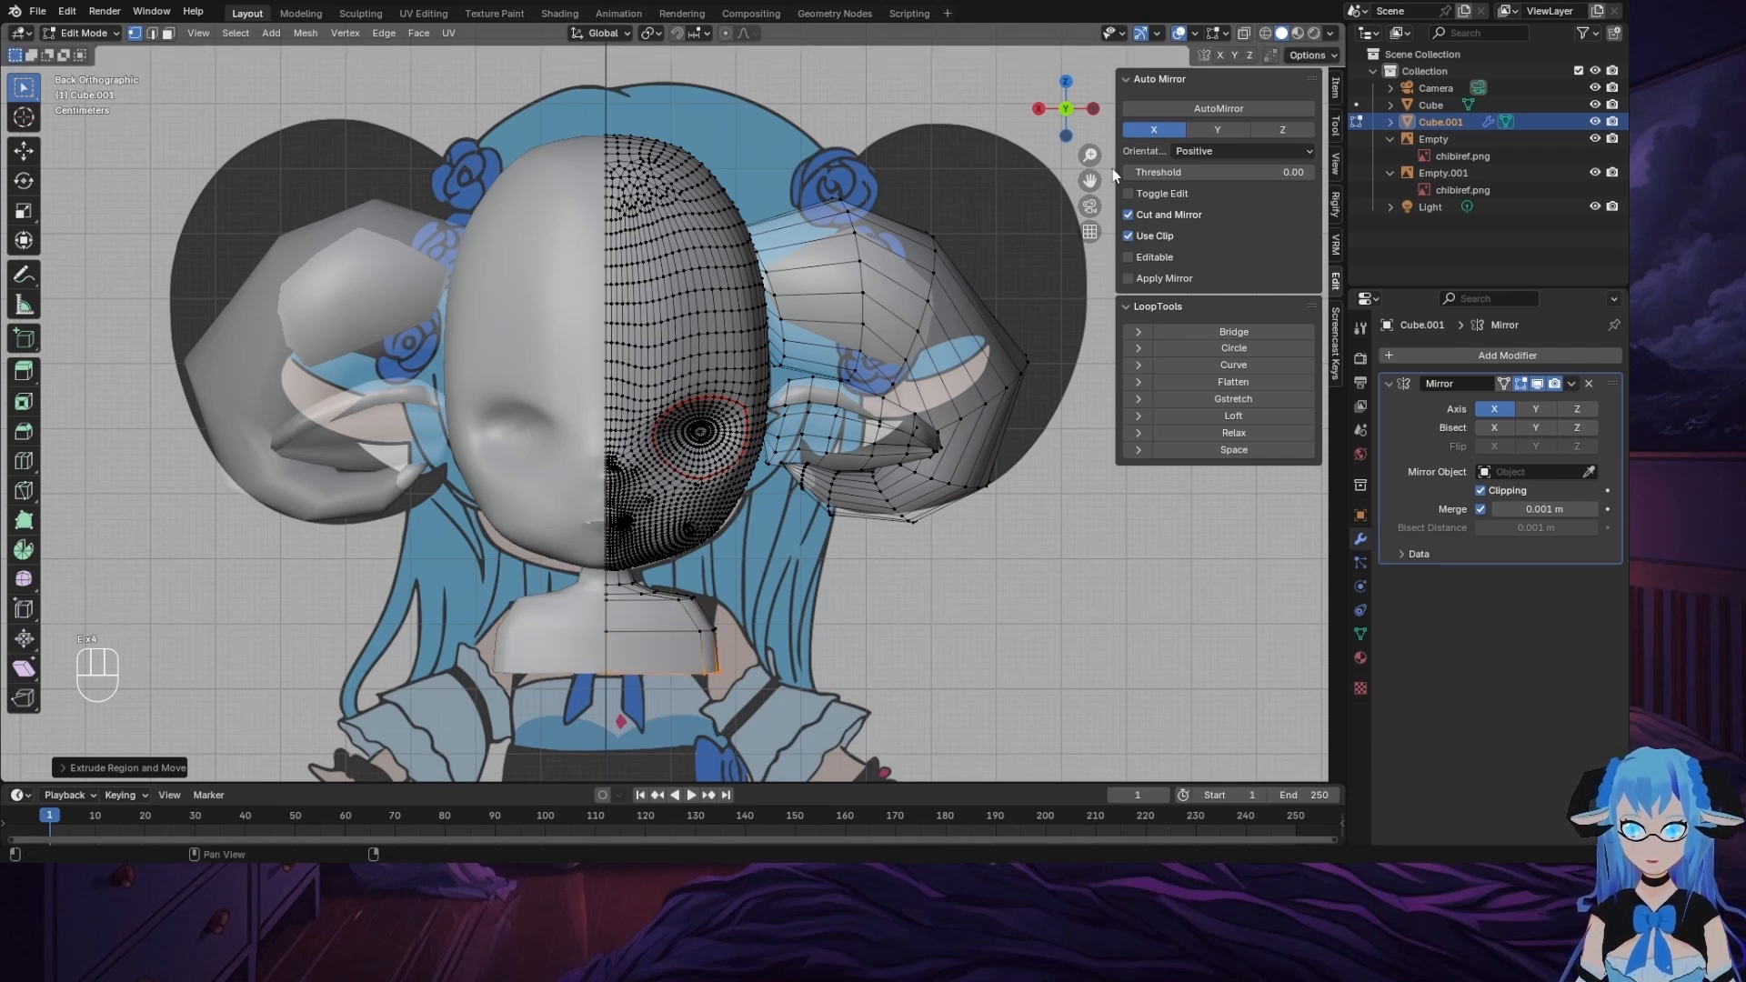
pyautogui.moveTo(1090, 181); pyautogui.dragTo(1031, 2)
pyautogui.click(1093, 110)
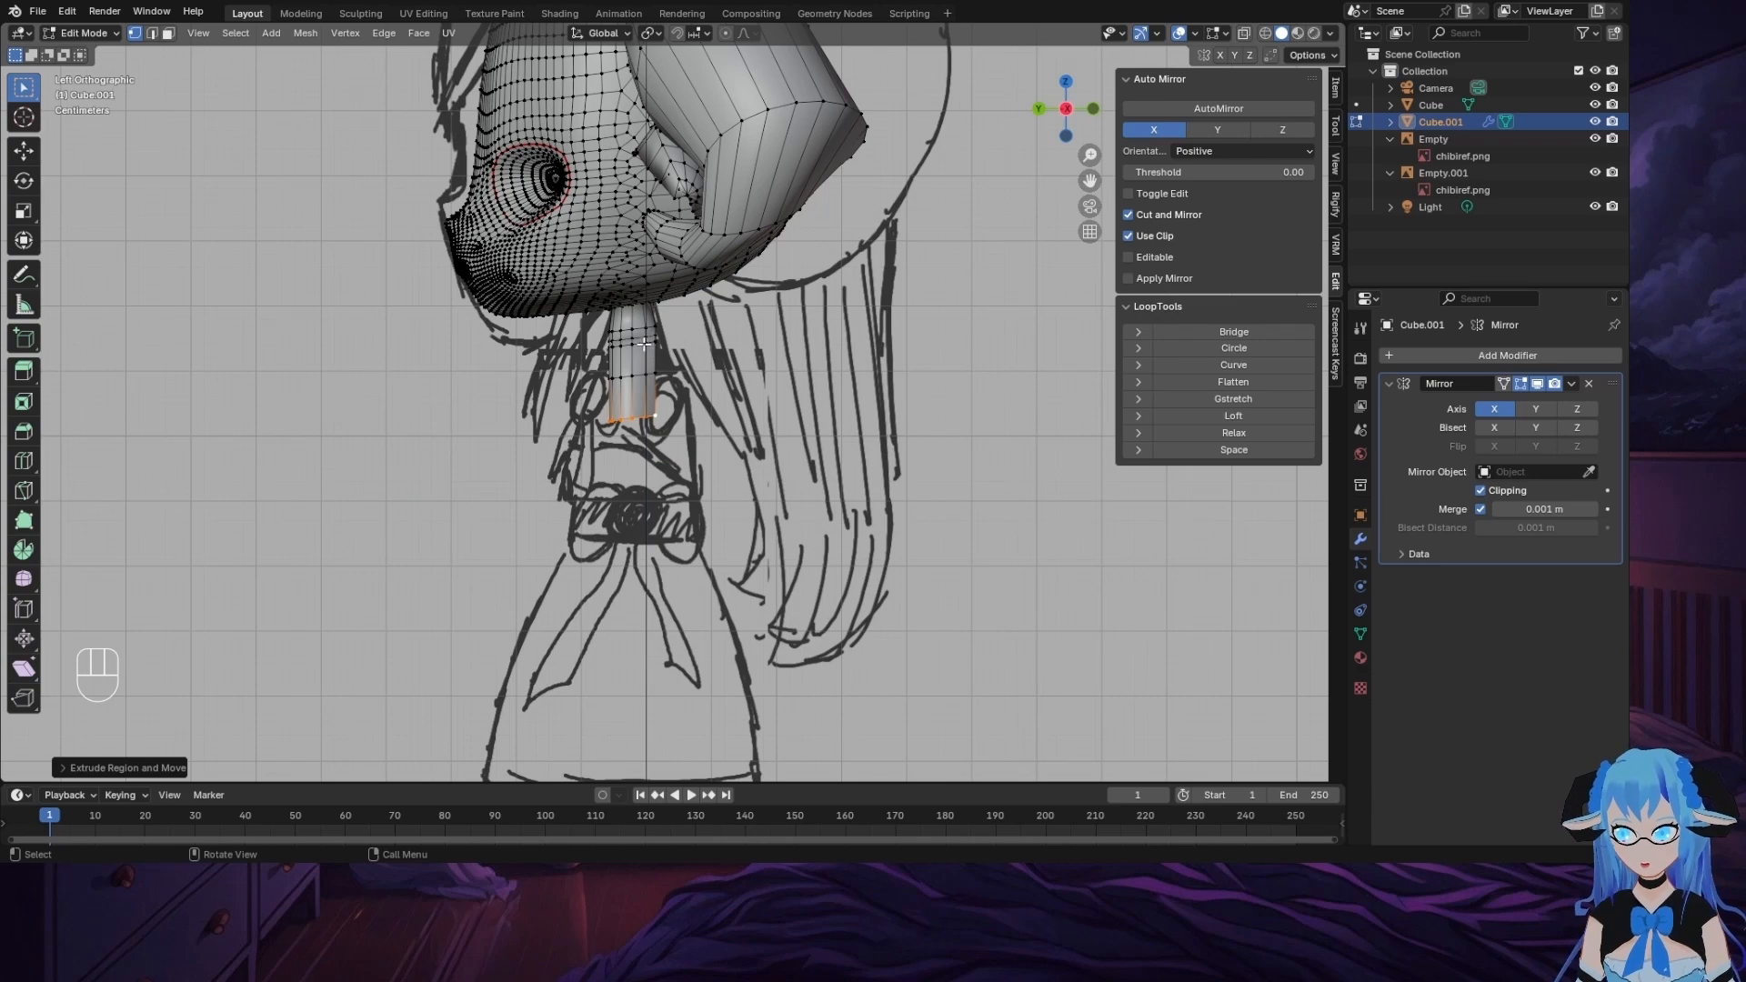
pyautogui.click(1094, 108)
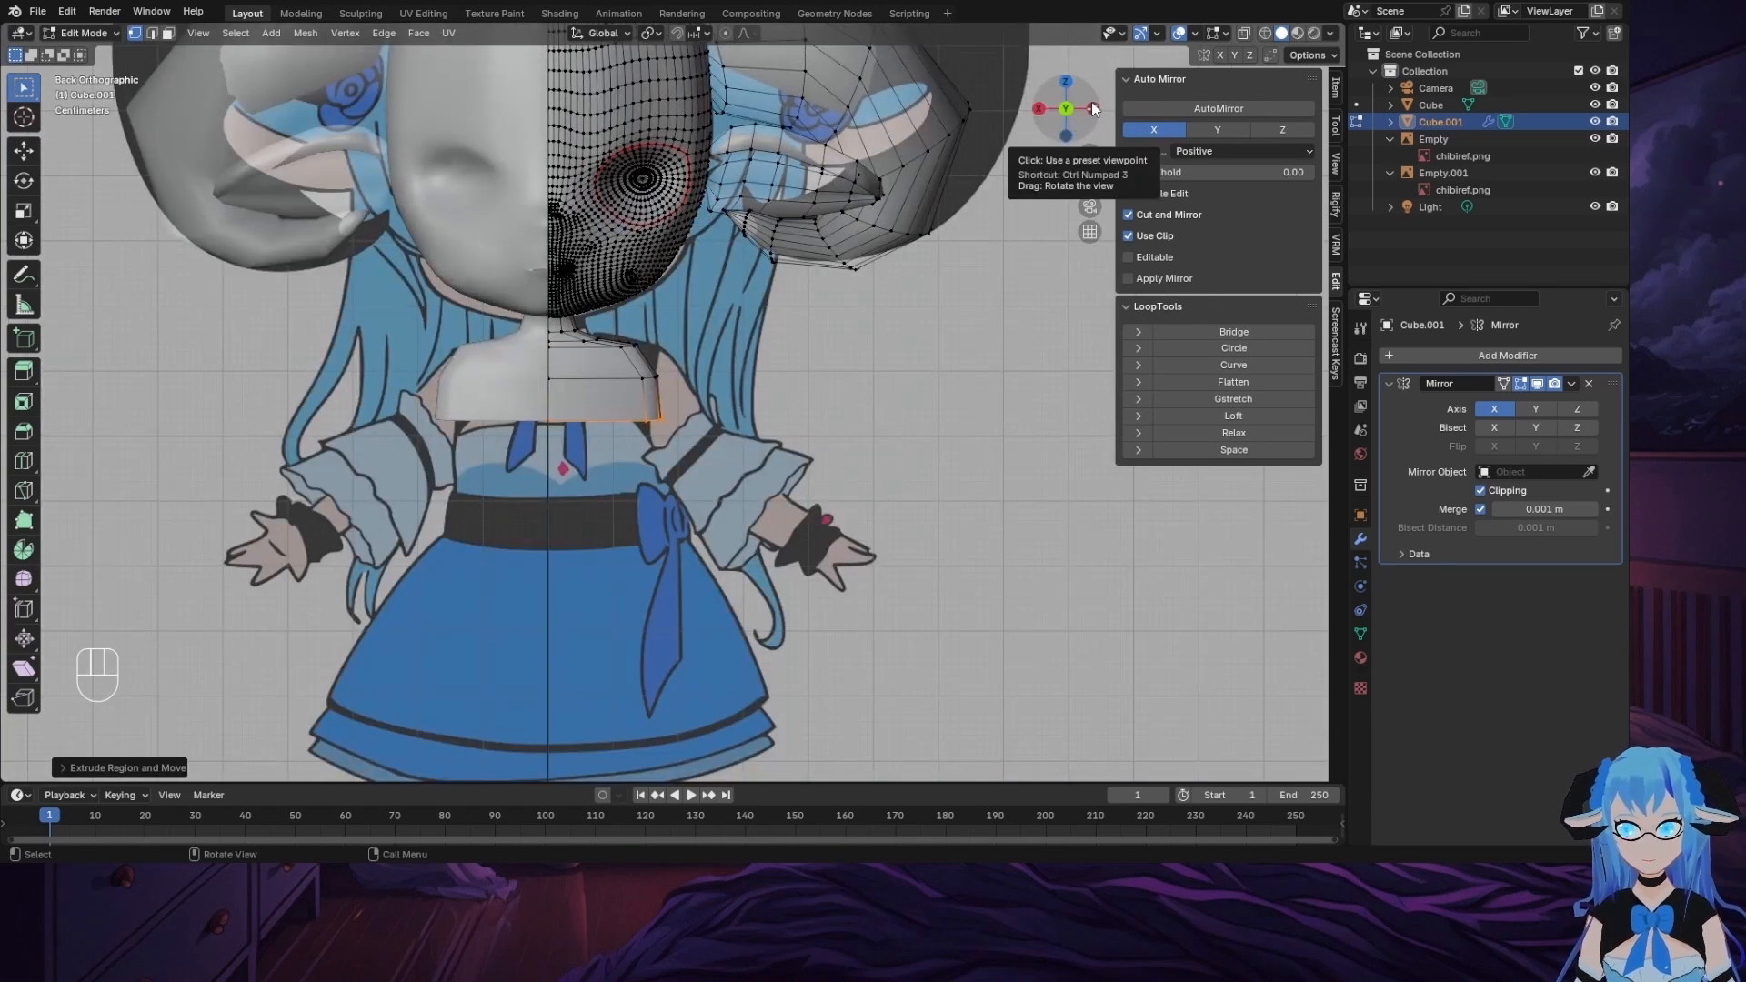
pyautogui.click(1092, 109)
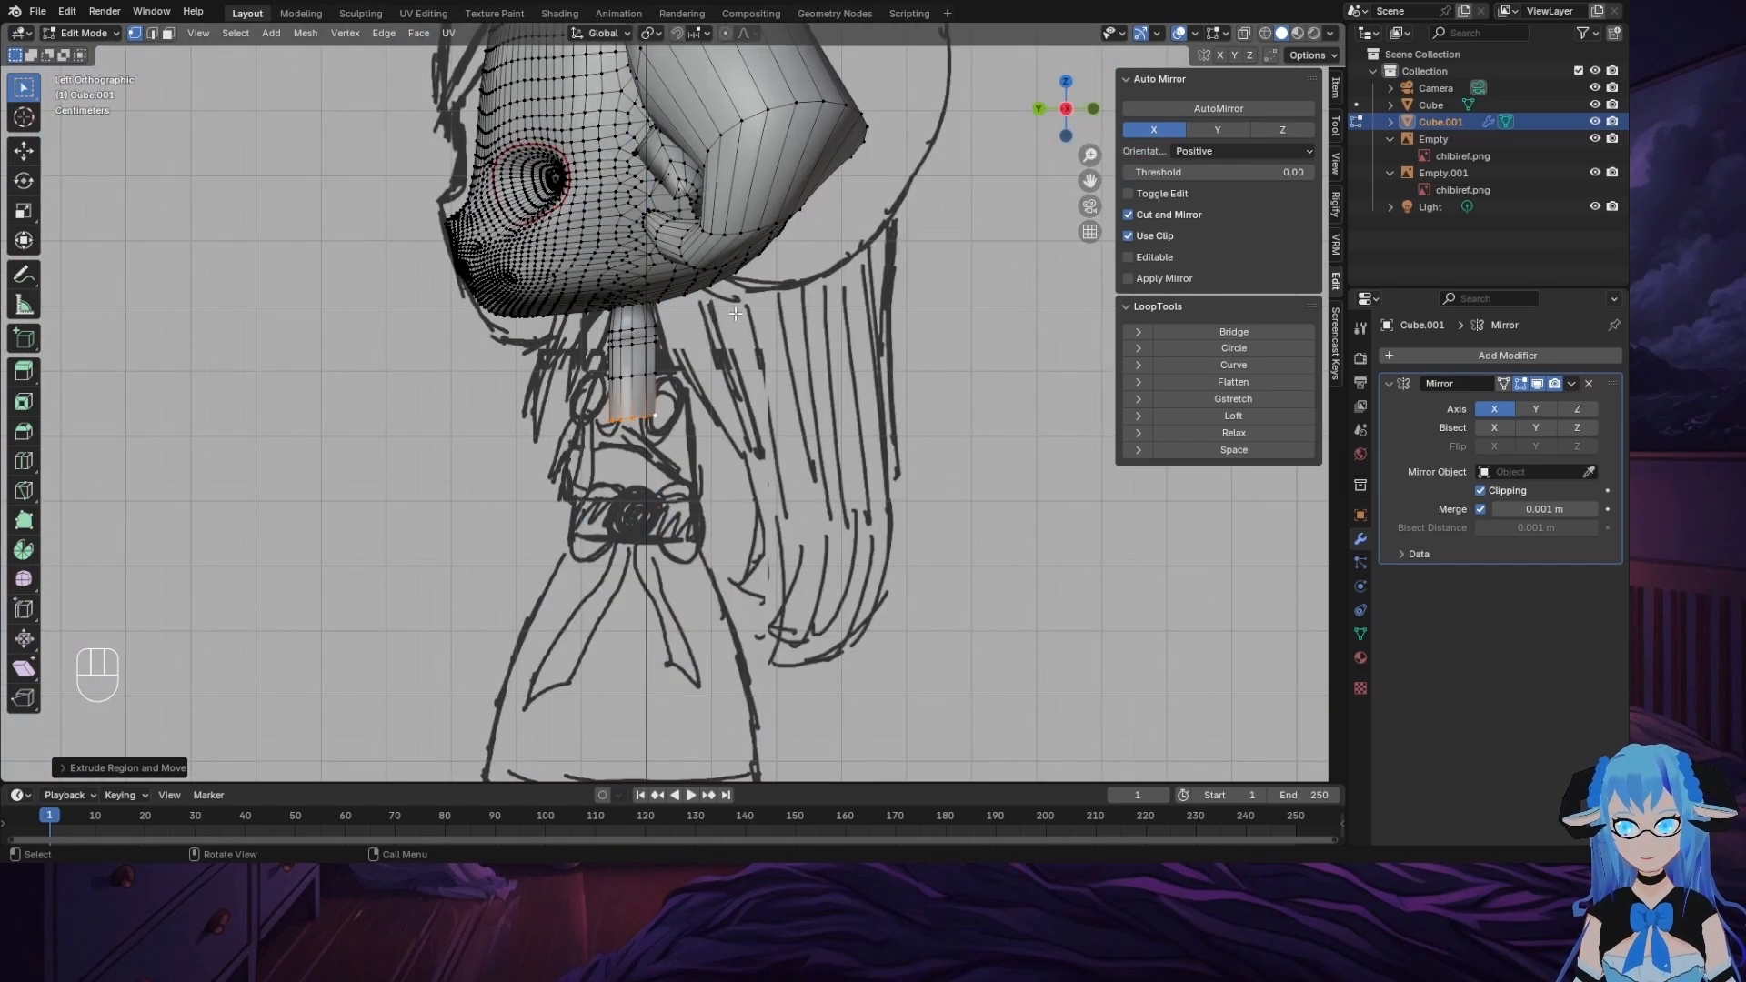
pyautogui.keyDown('alt'); pyautogui.click(635, 375); pyautogui.keyUp('alt')
pyautogui.press('s')
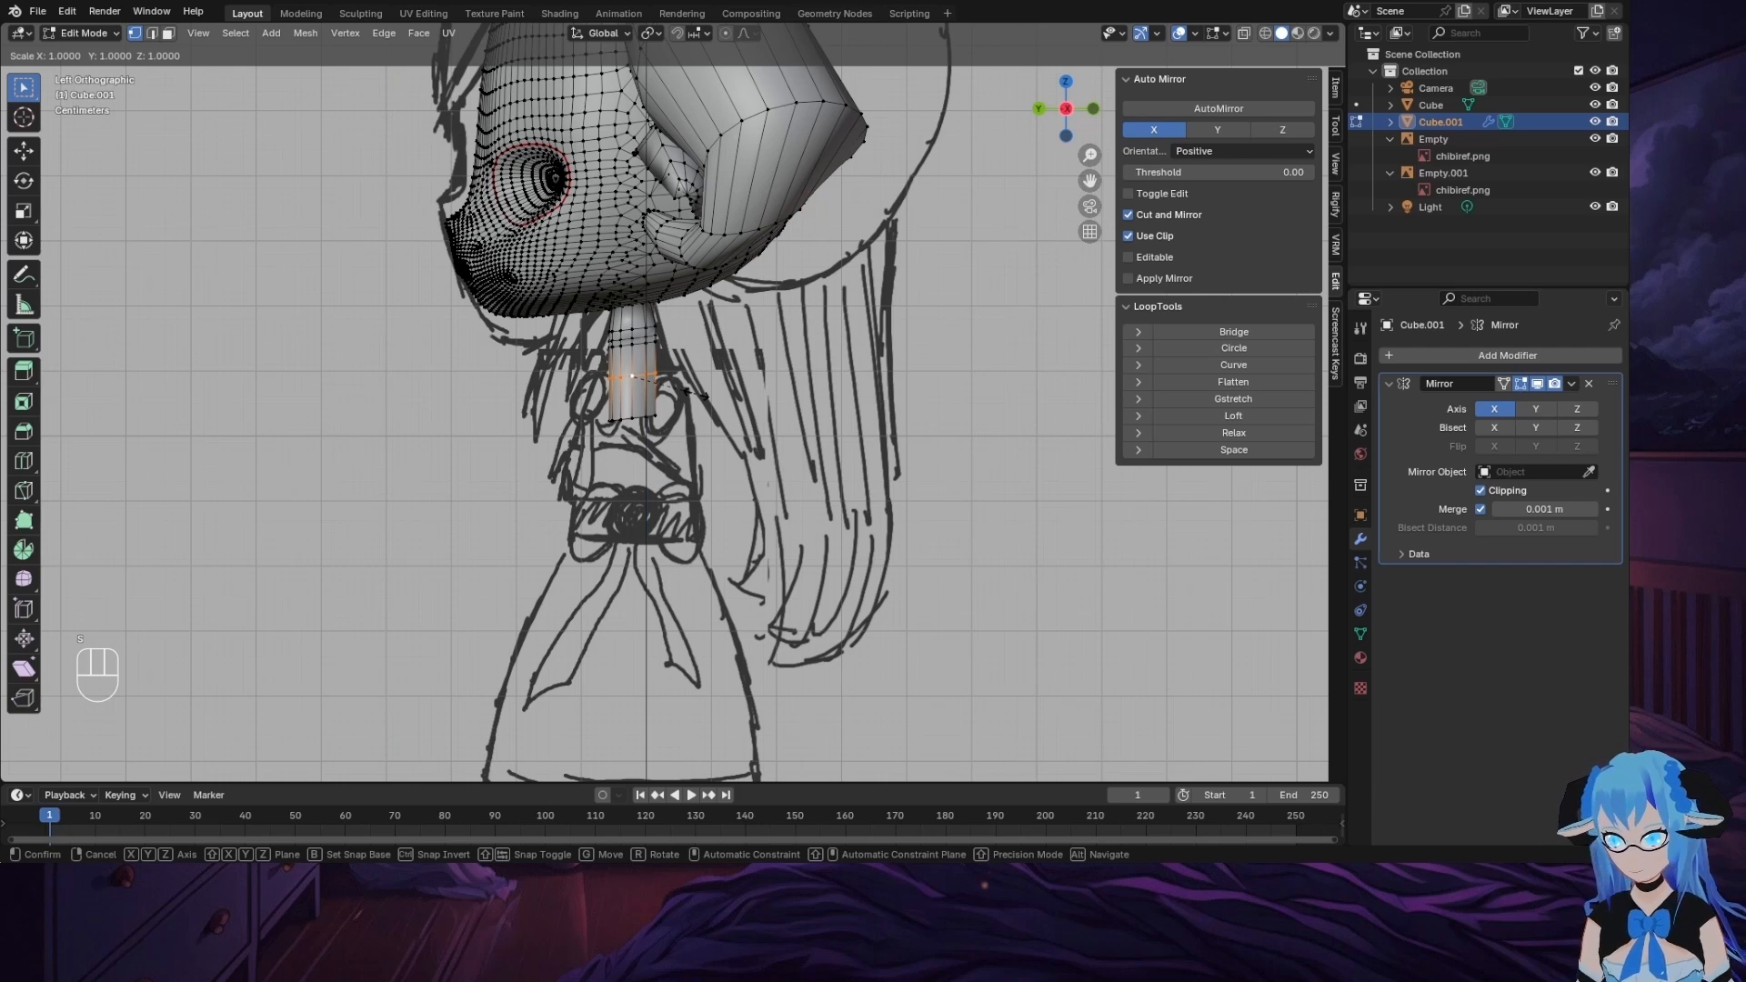
pyautogui.press('x')
pyautogui.click(727, 397)
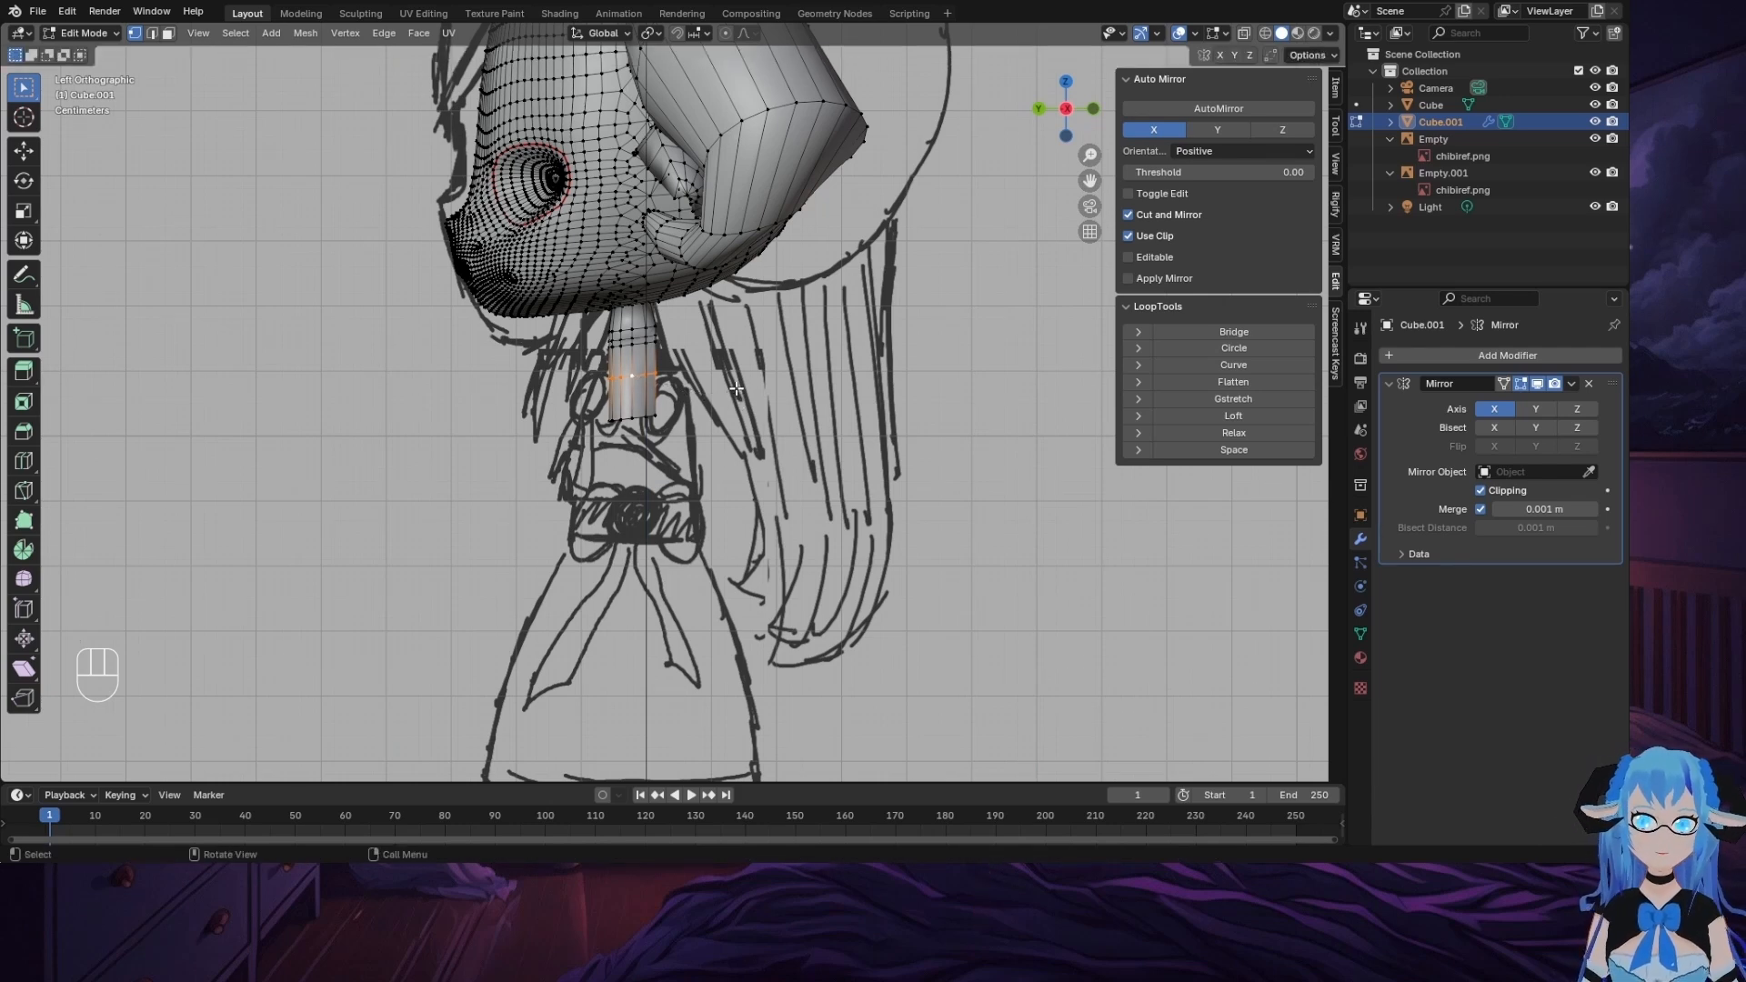
pyautogui.hotkey('ctrl', 'z')
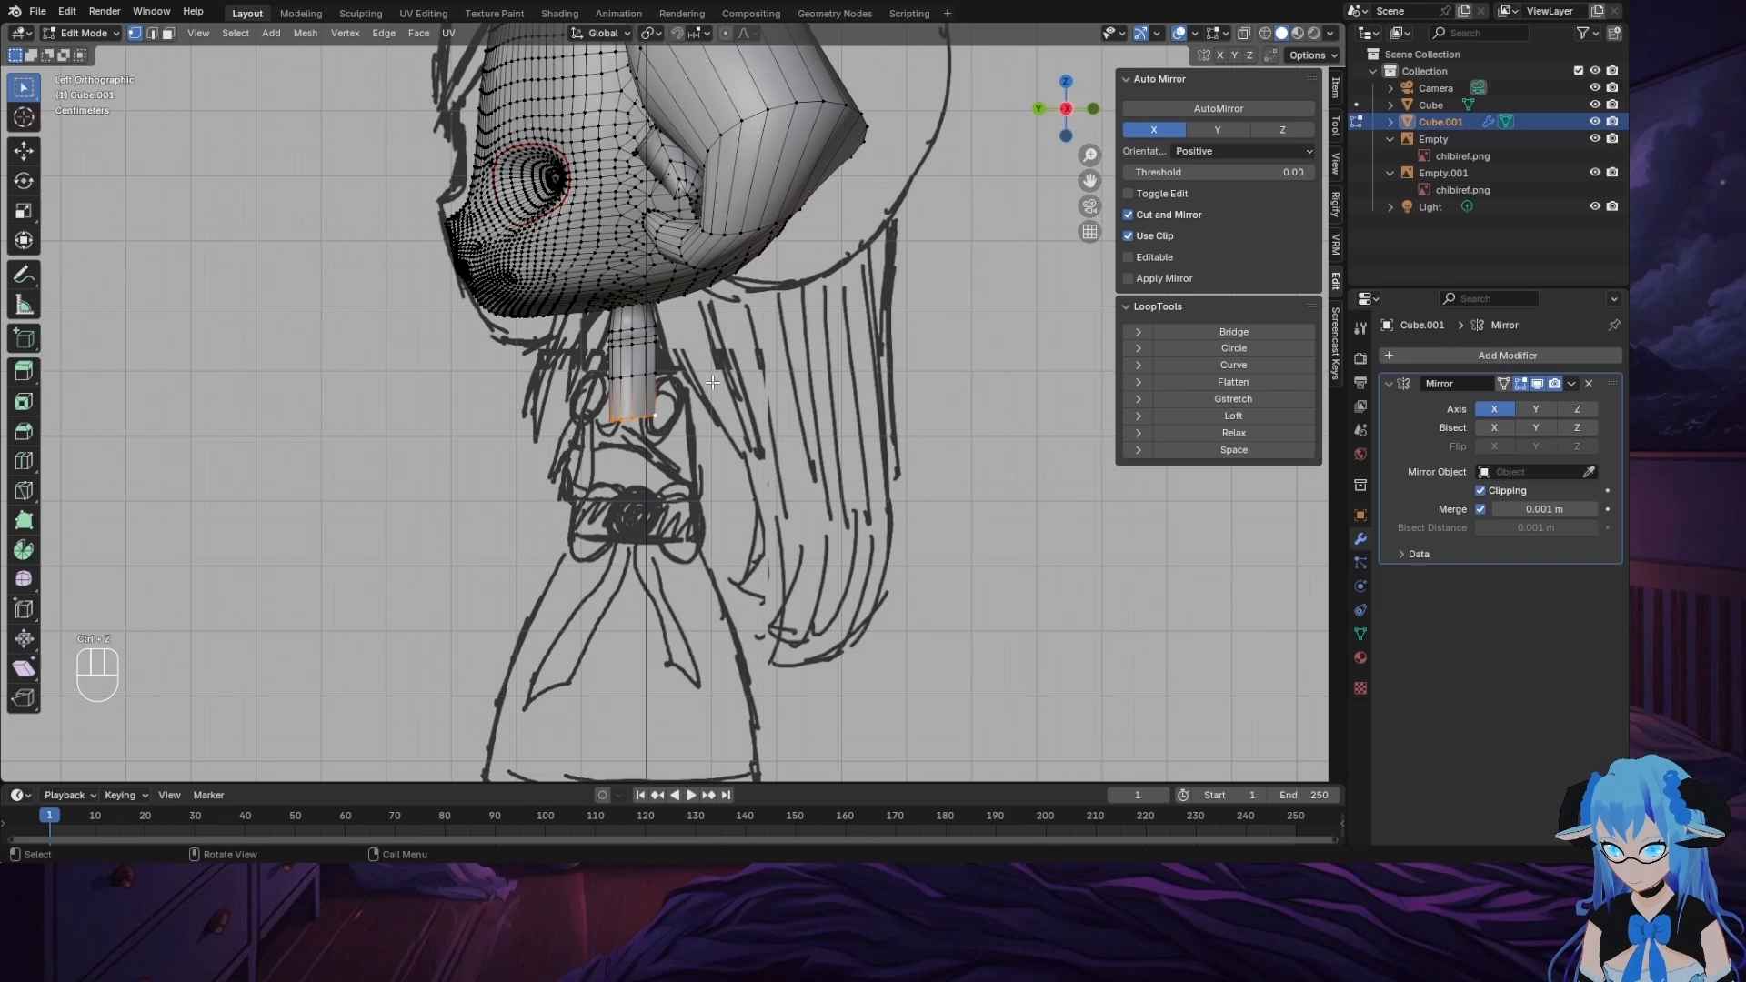
# Step: Widen the shoulder loop along the Y axis and scale the bottom chest loop along Y to about 2.44
pyautogui.keyDown('alt'); pyautogui.click(641, 374); pyautogui.keyUp('alt')
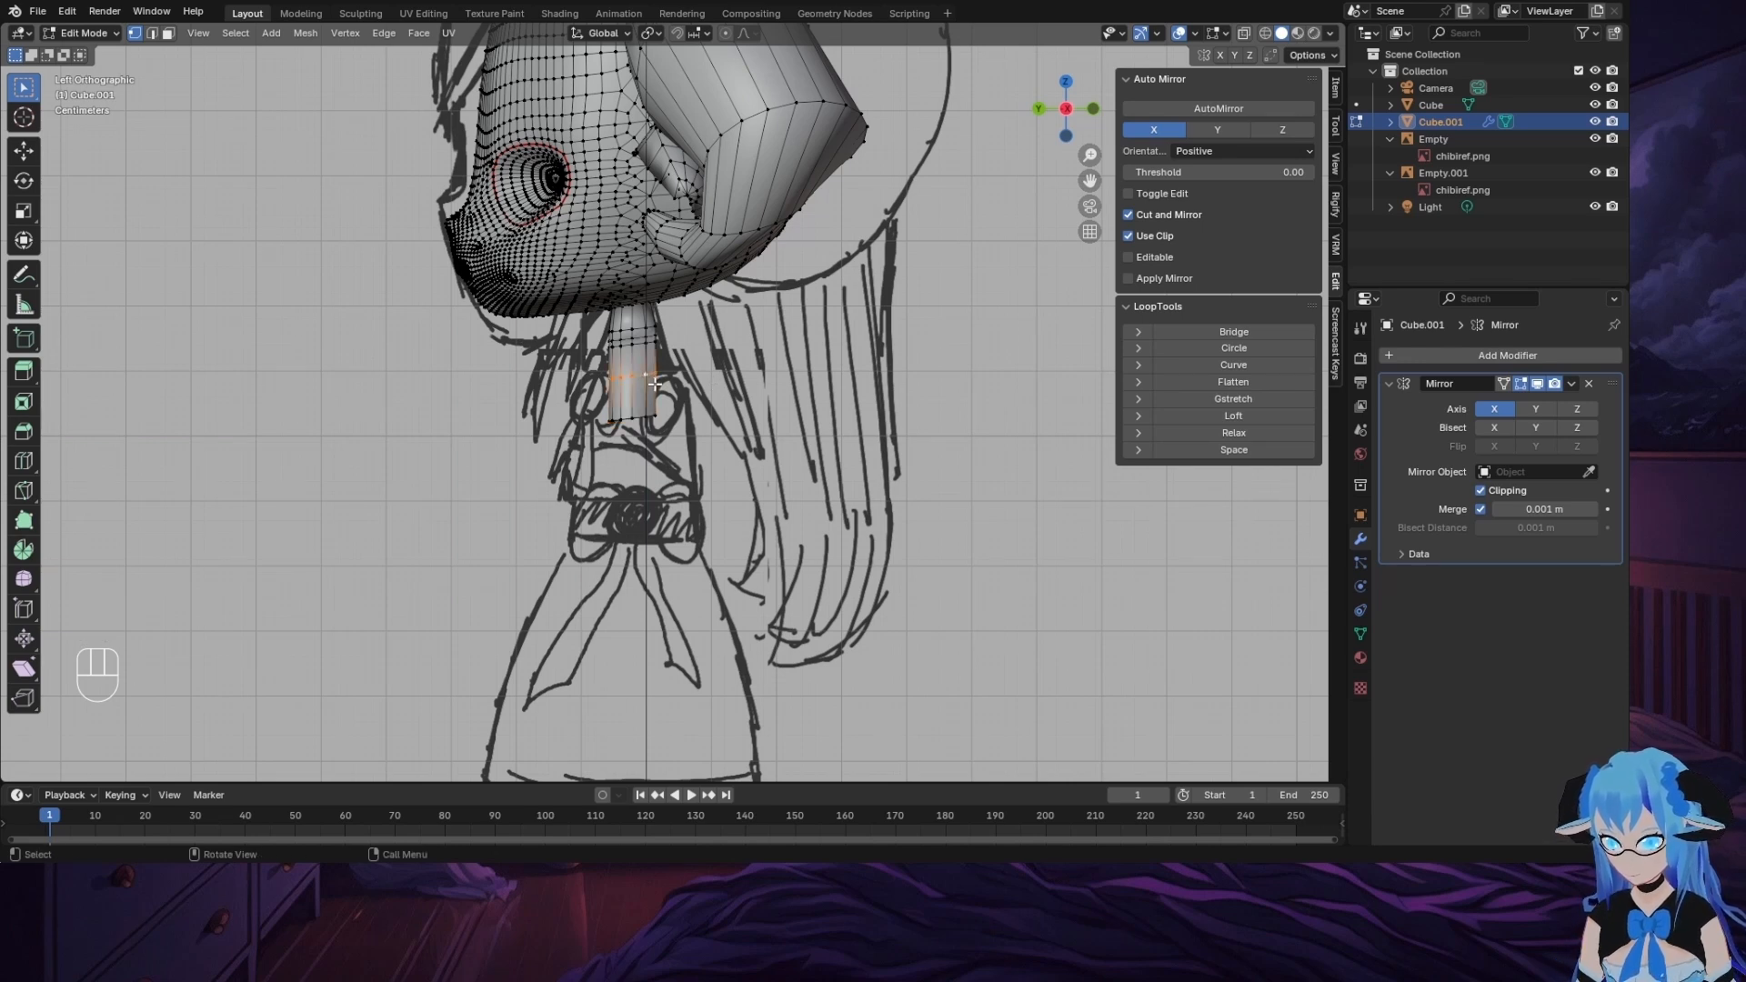
pyautogui.press('s')
pyautogui.press('y')
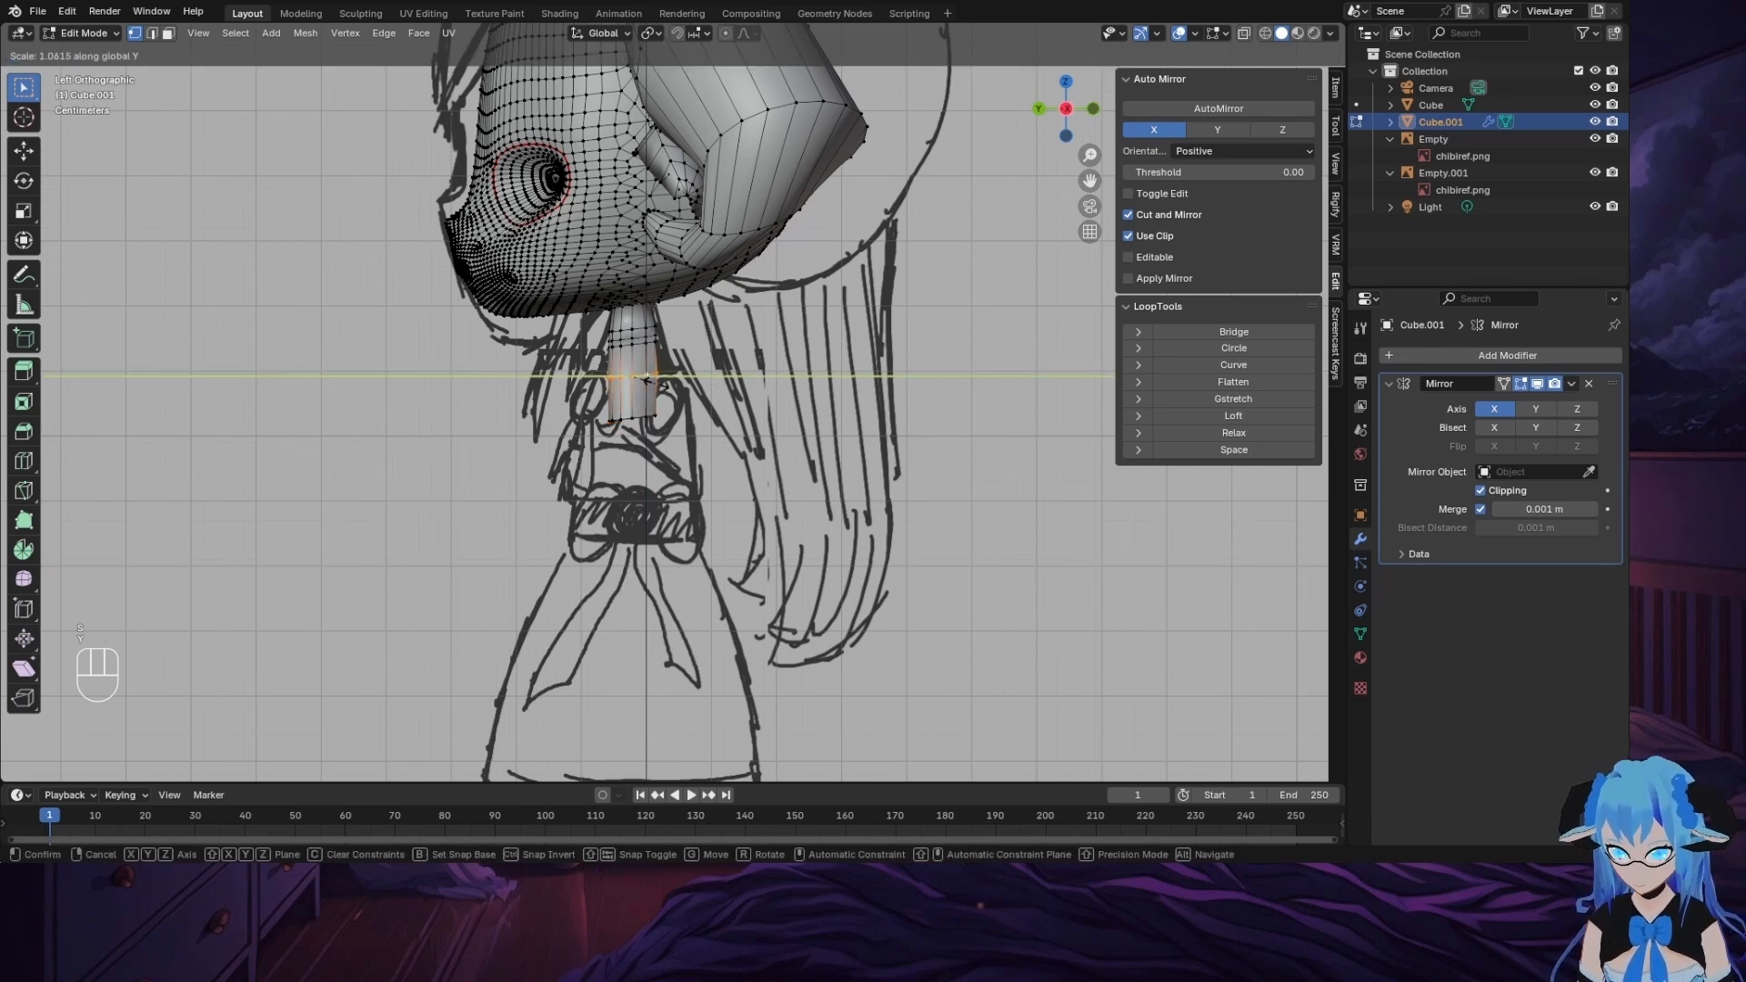
pyautogui.click(671, 390)
pyautogui.keyDown('alt'); pyautogui.click(648, 417); pyautogui.keyUp('alt')
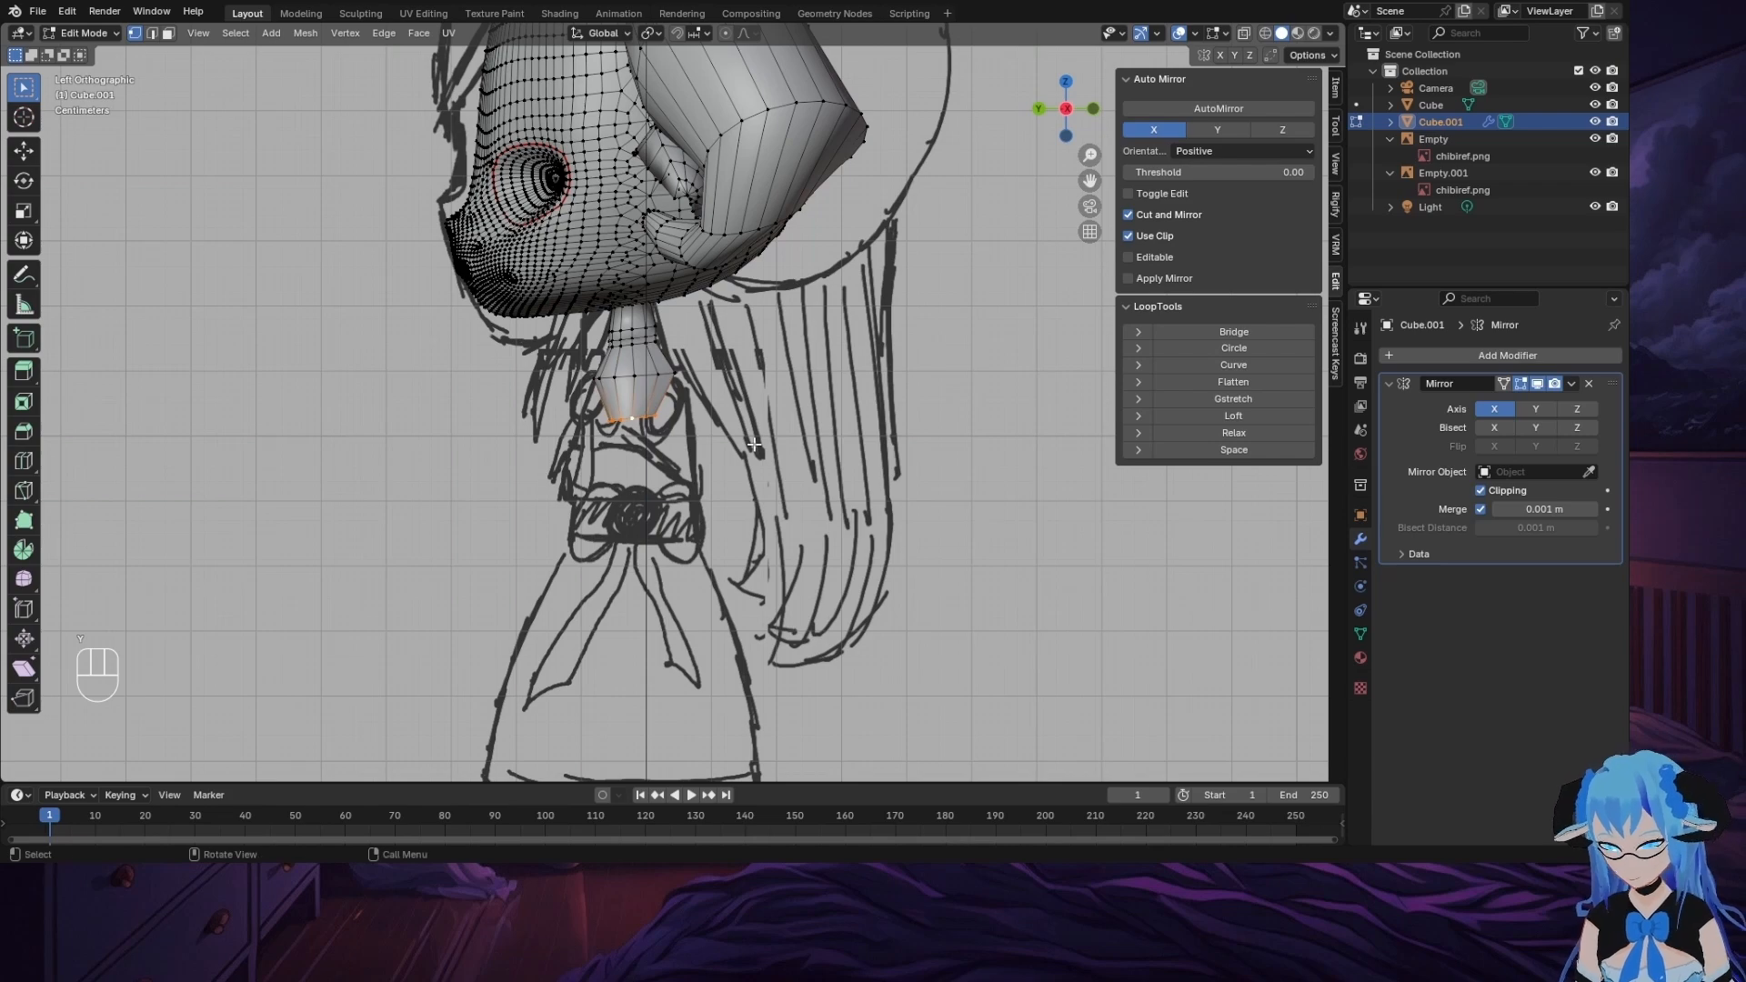
pyautogui.press('s')
pyautogui.press('y')
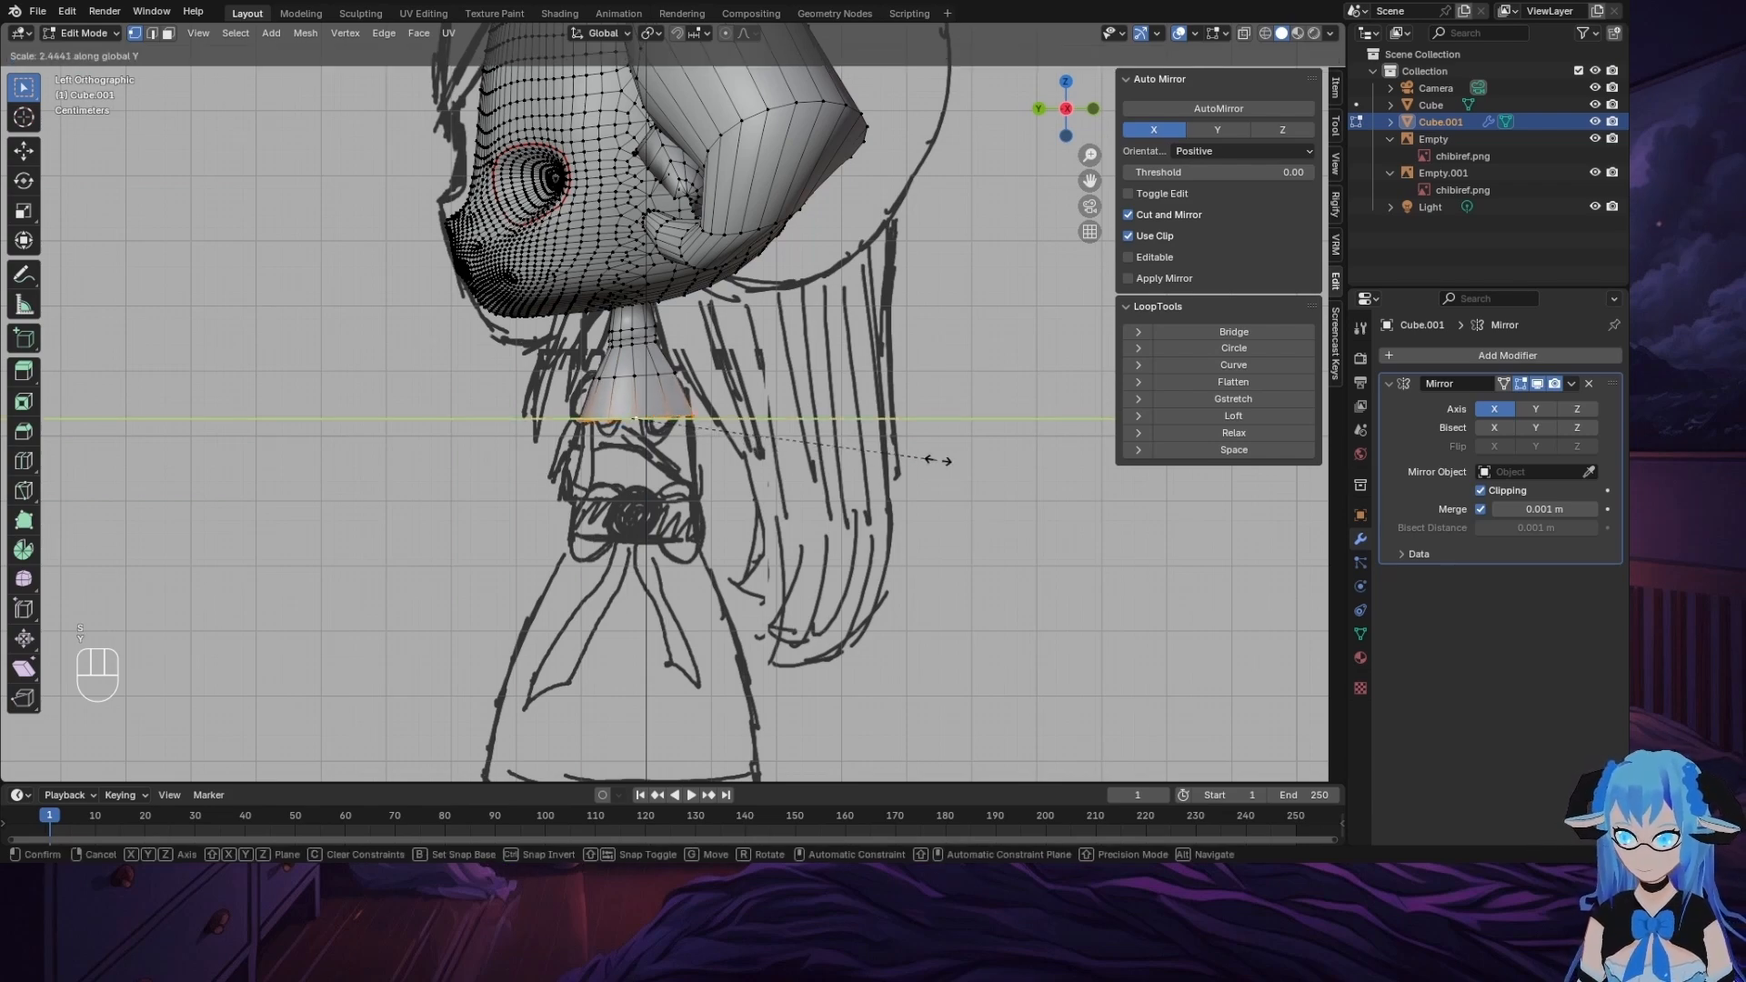
pyautogui.click(945, 460)
# Step: Select the edge loop at the neck's base and scale it along the Y axis
pyautogui.moveTo(945, 460); pyautogui.dragTo(654, 413, button='middle')
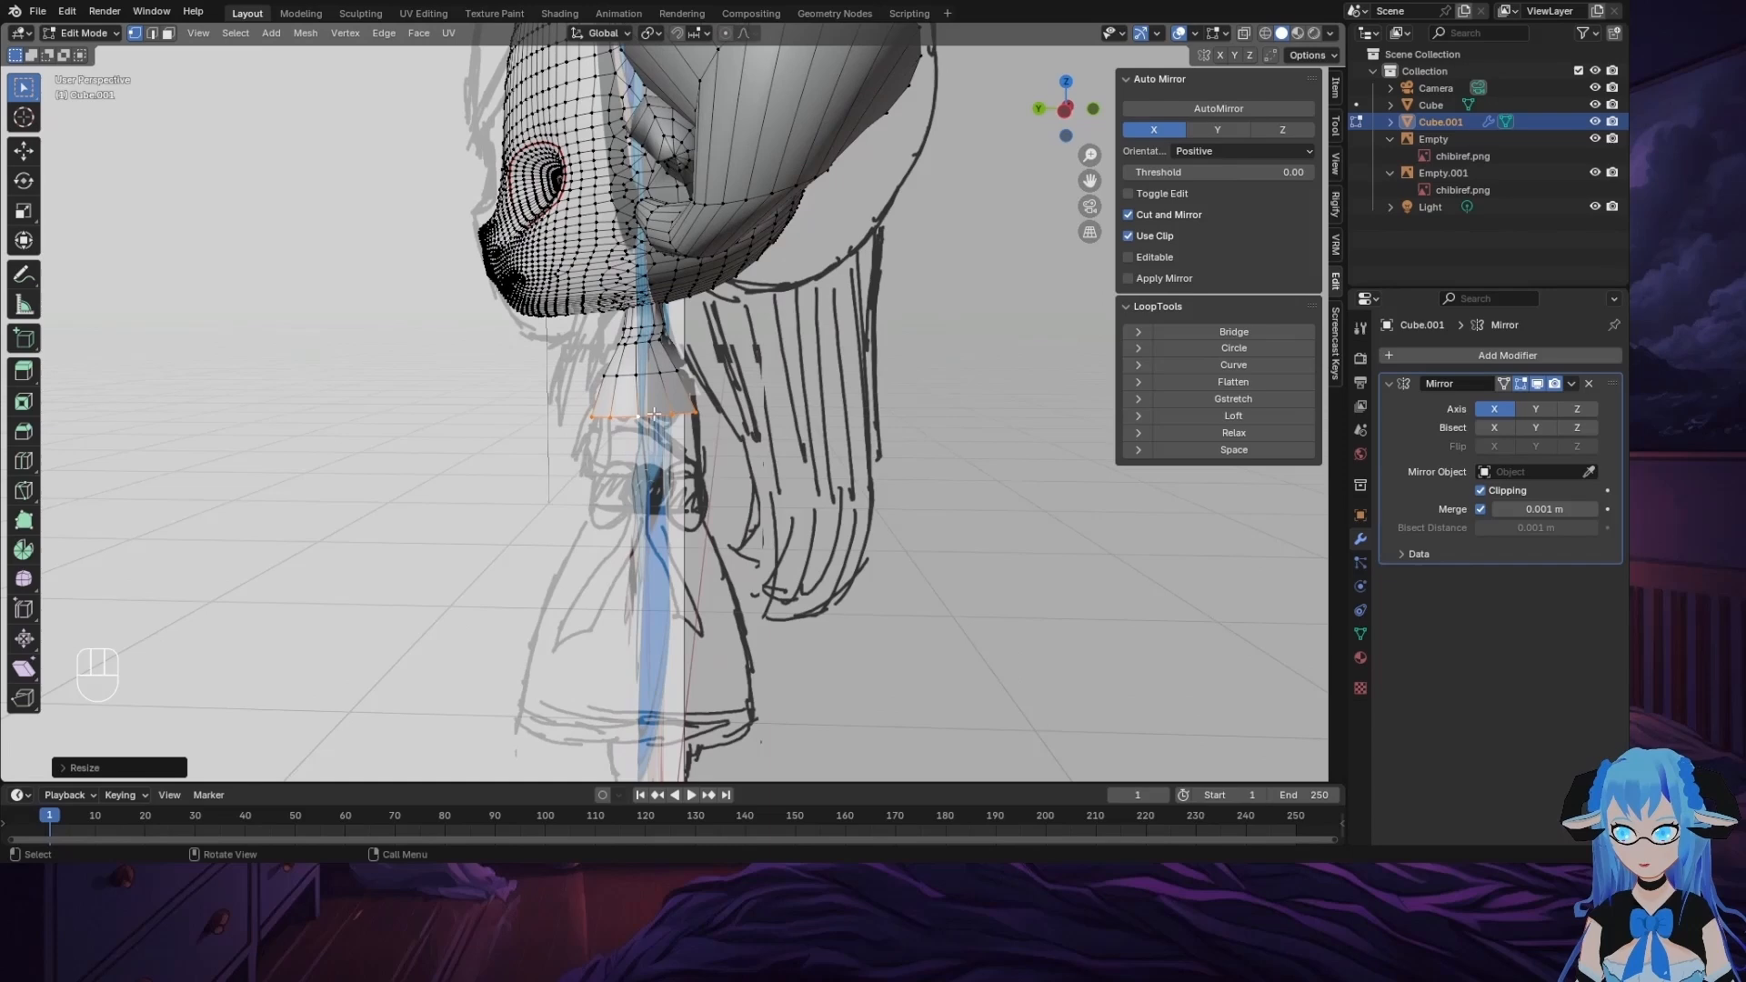
pyautogui.keyDown('alt'); pyautogui.click(657, 346); pyautogui.keyUp('alt')
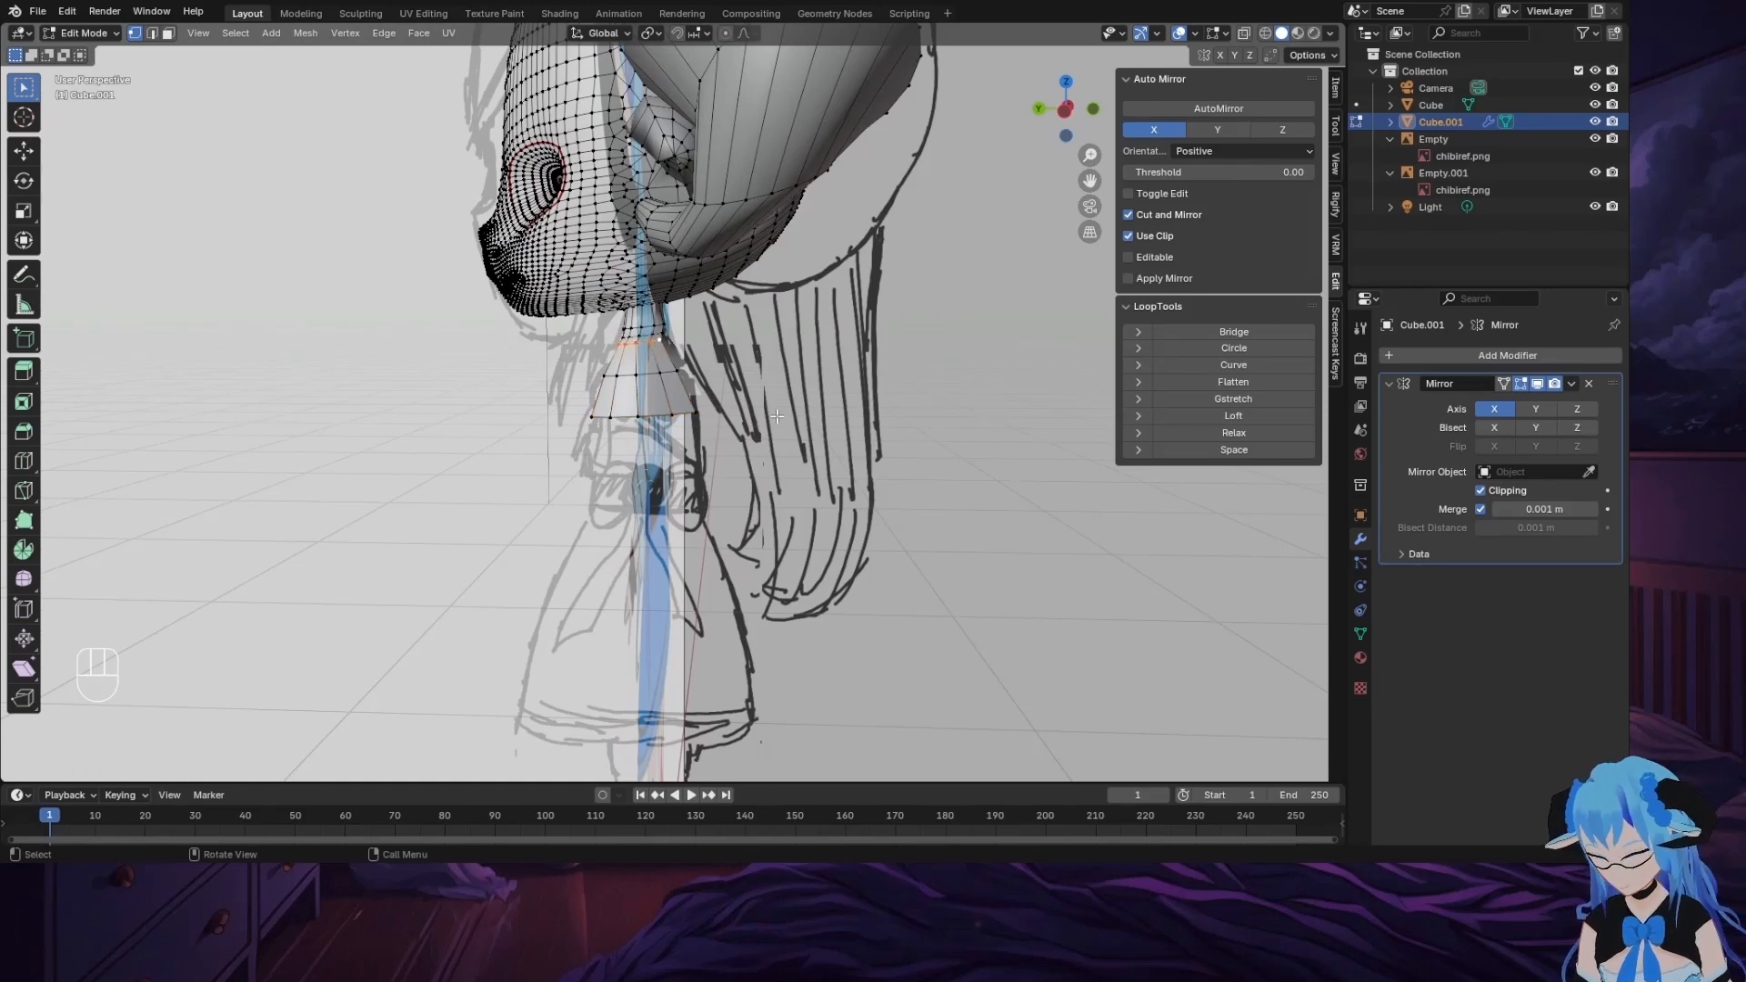
pyautogui.press('s')
pyautogui.press('y')
pyautogui.click(828, 421)
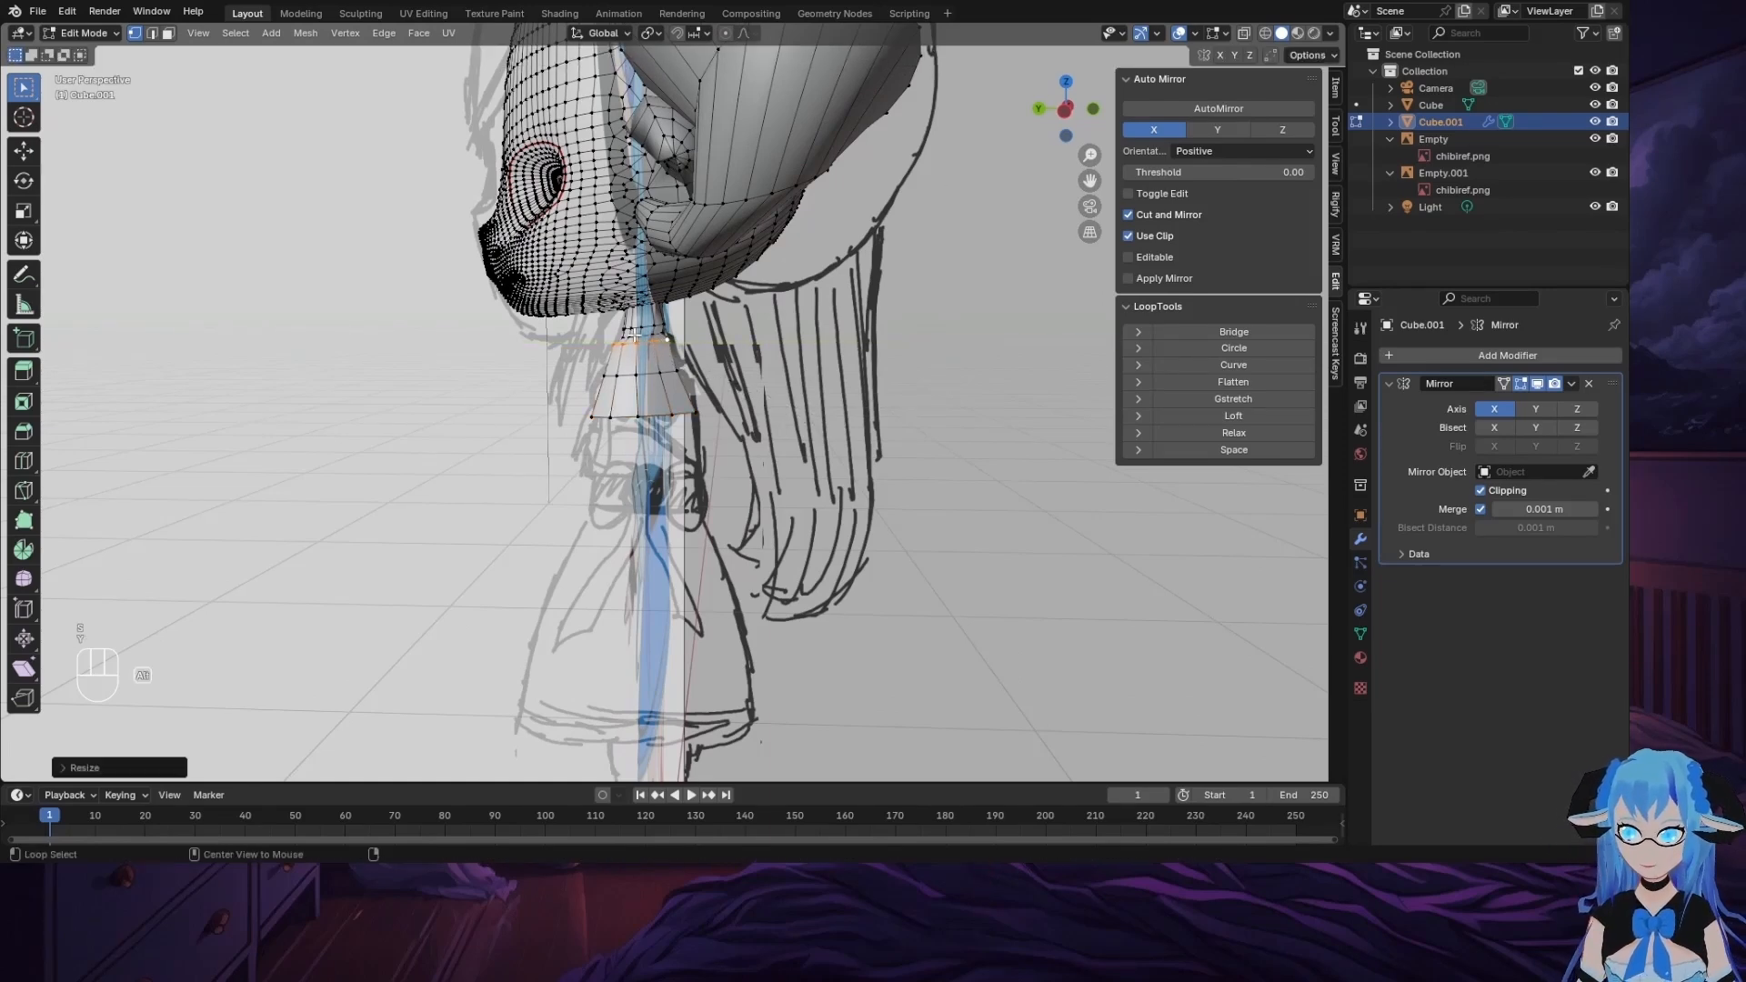
# Step: Move the back vertex just below the neck's base inward toward the mirror centre line over the coloured reference
pyautogui.moveTo(634, 336); pyautogui.dragTo(88, 476, button='middle')
pyautogui.moveTo(841, 323); pyautogui.dragTo(876, 360, button='middle')
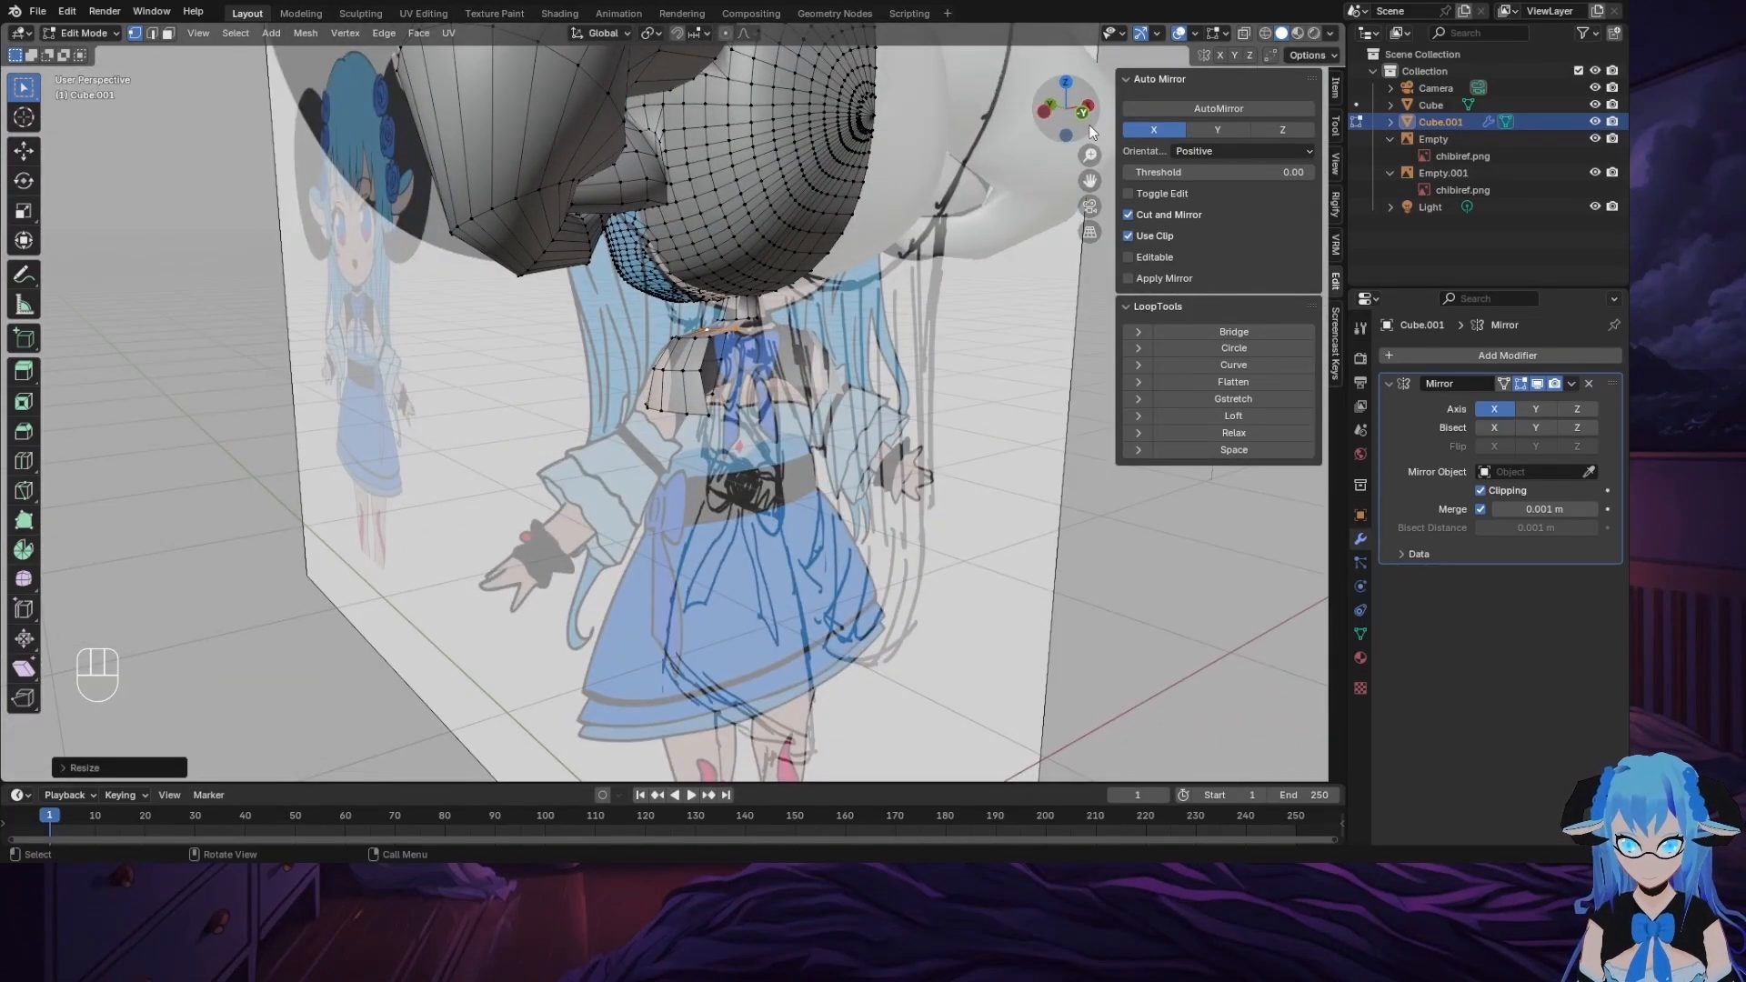
pyautogui.click(1082, 113)
pyautogui.scroll(4, 761, 371)
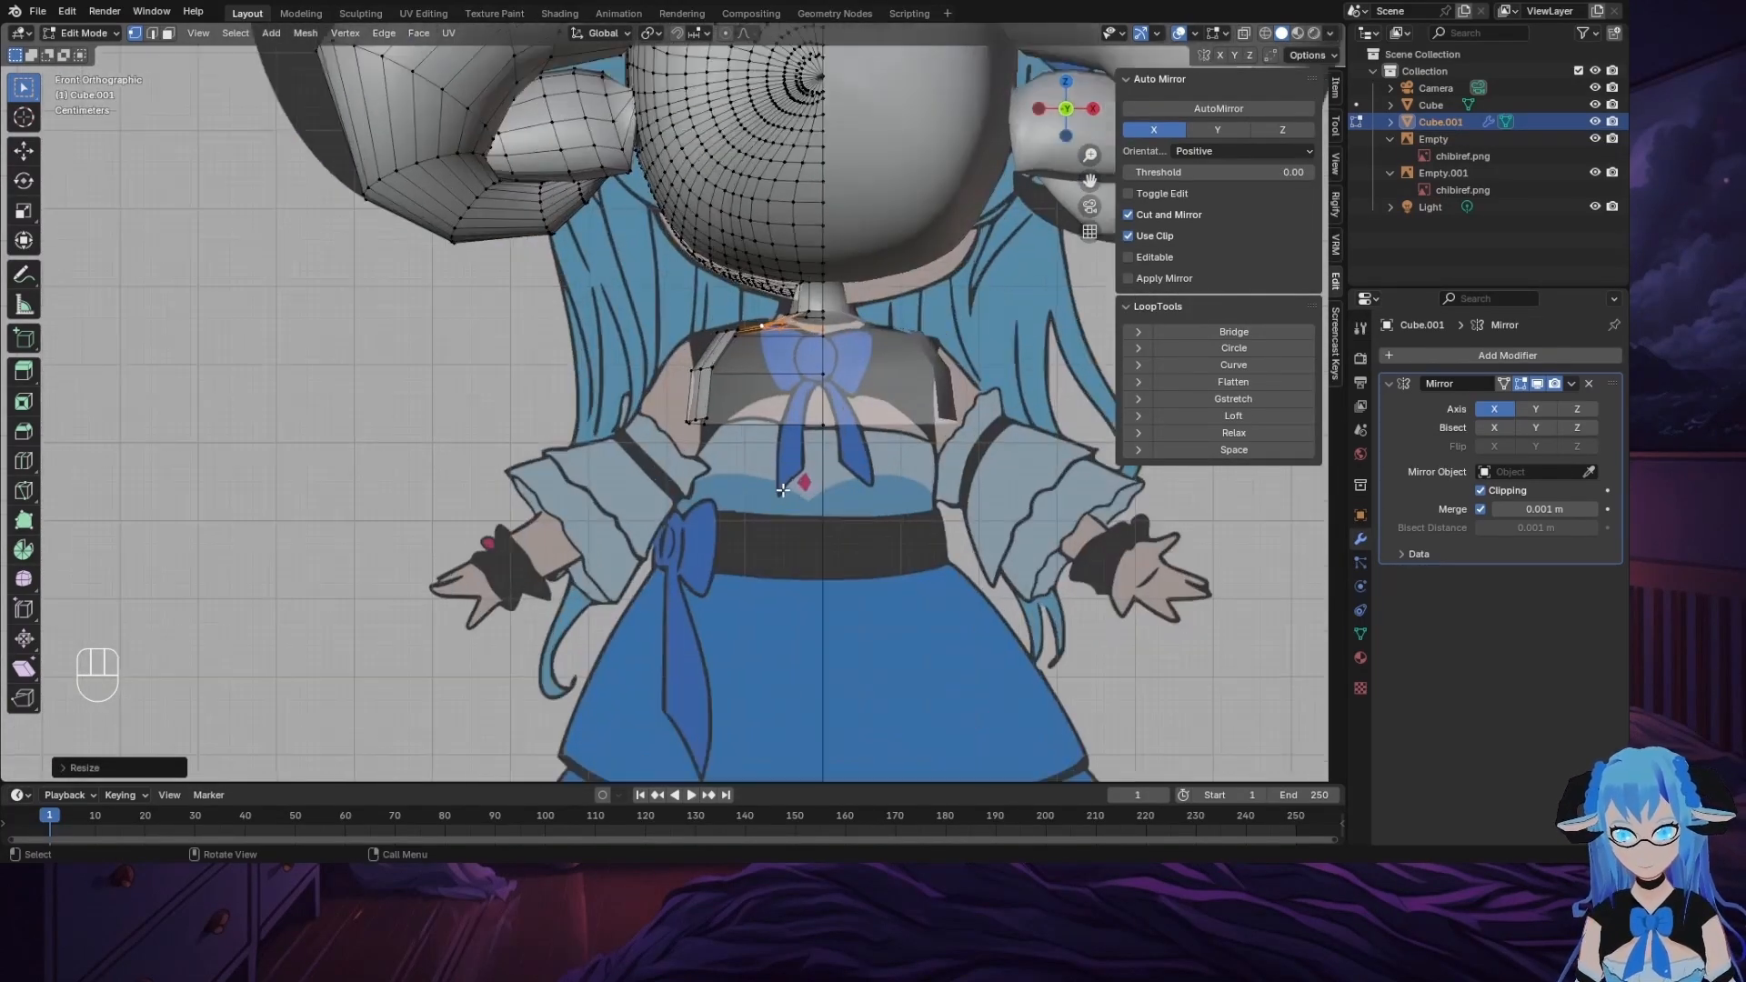
pyautogui.keyDown('shift'); pyautogui.moveTo(827, 269); pyautogui.dragTo(641, 324, button='middle'); pyautogui.keyUp('shift')
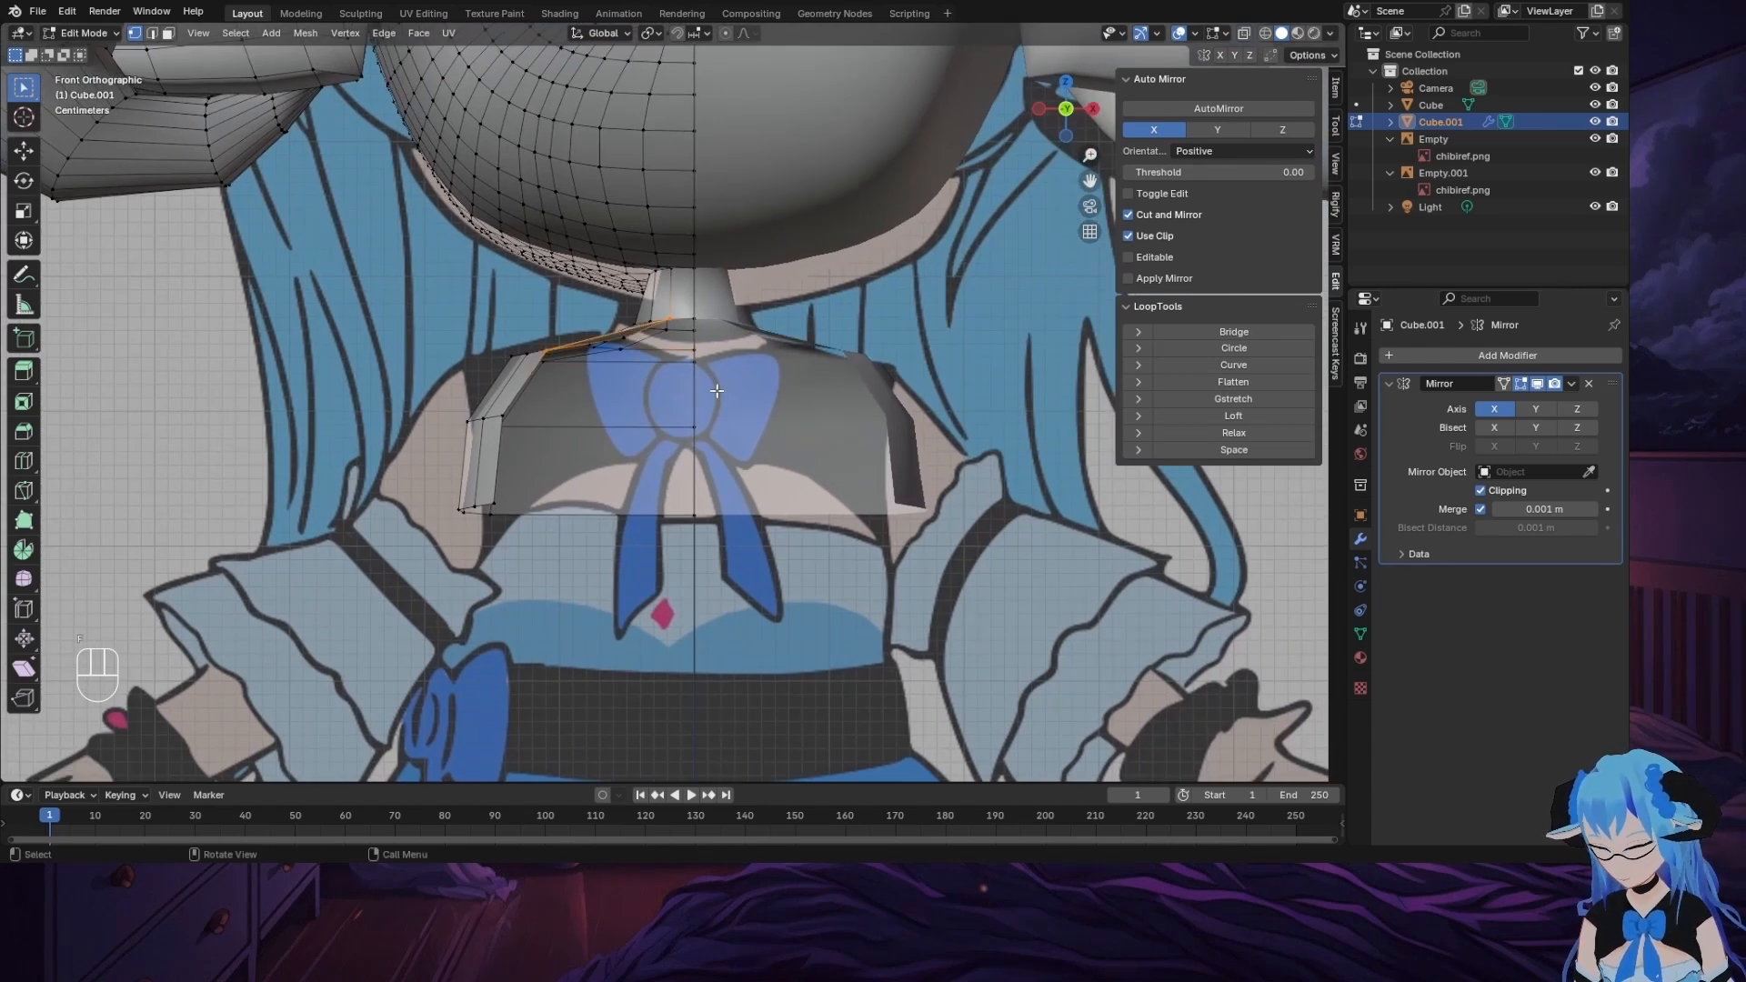
pyautogui.hotkey('ctrl', 'z')
pyautogui.press('g')
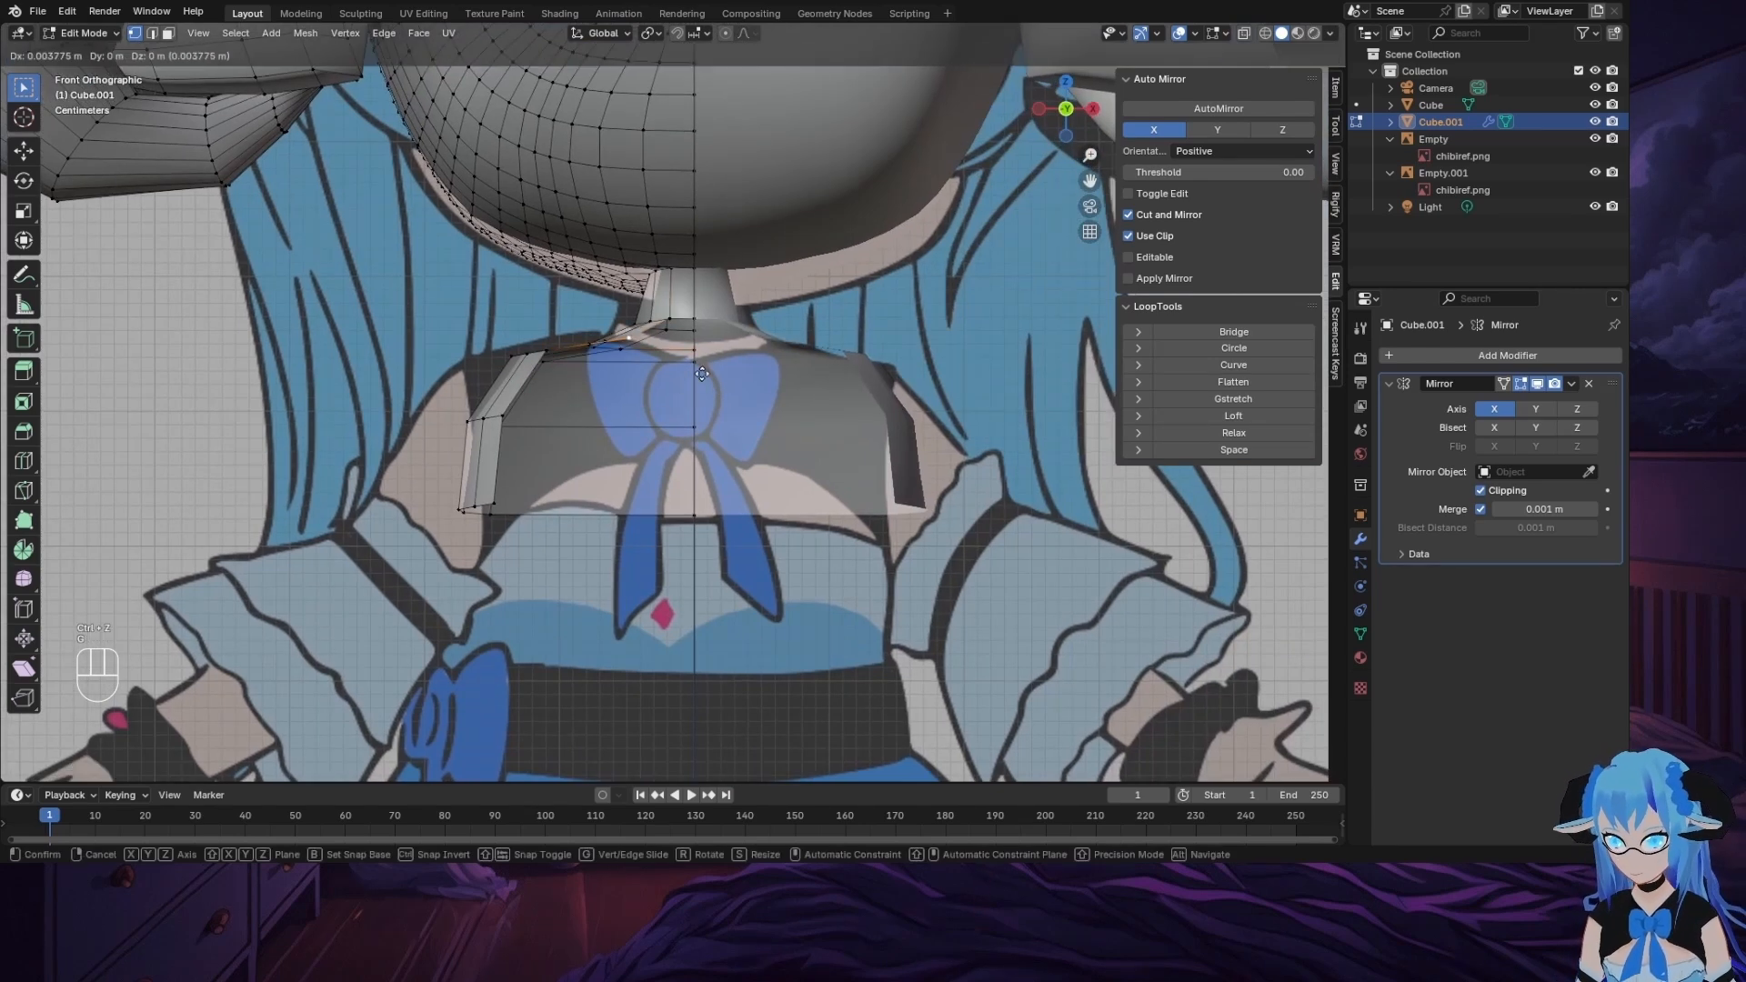
pyautogui.click(735, 382)
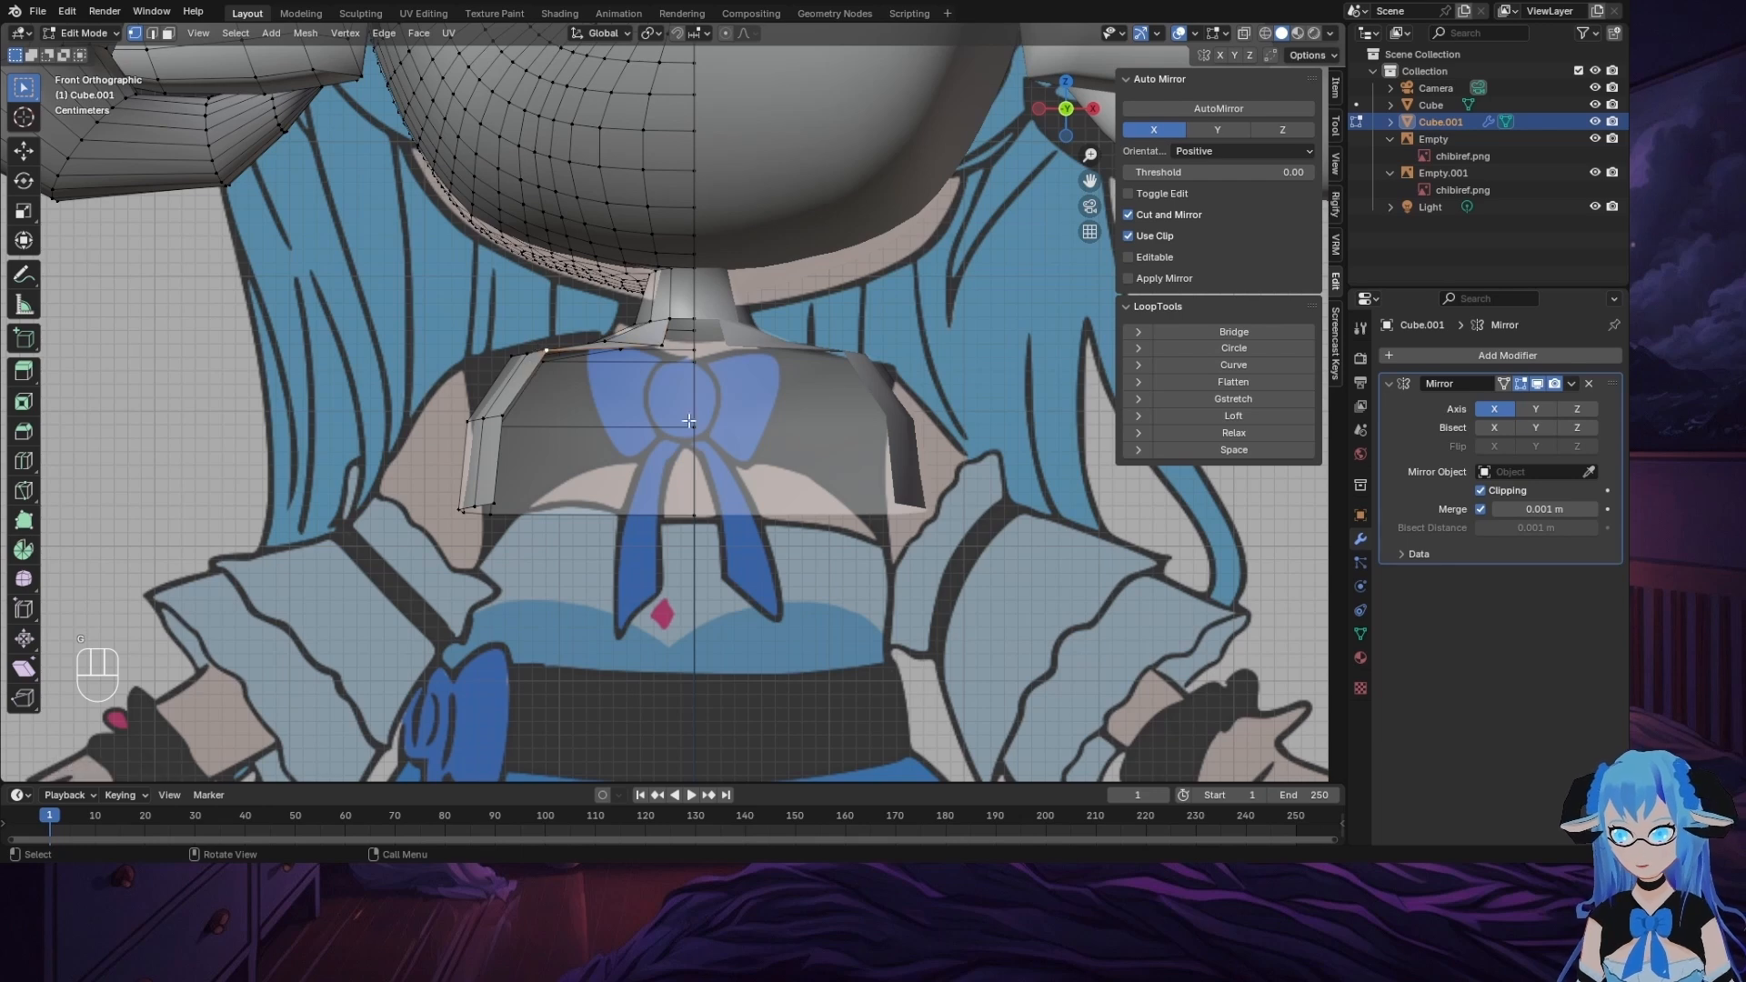
# Step: Move the shoulder, chest and bottom-edge vertices of the torso's innermost back column inward toward the mirror centre line
pyautogui.press('g')
pyautogui.click(503, 417)
pyautogui.press('g')
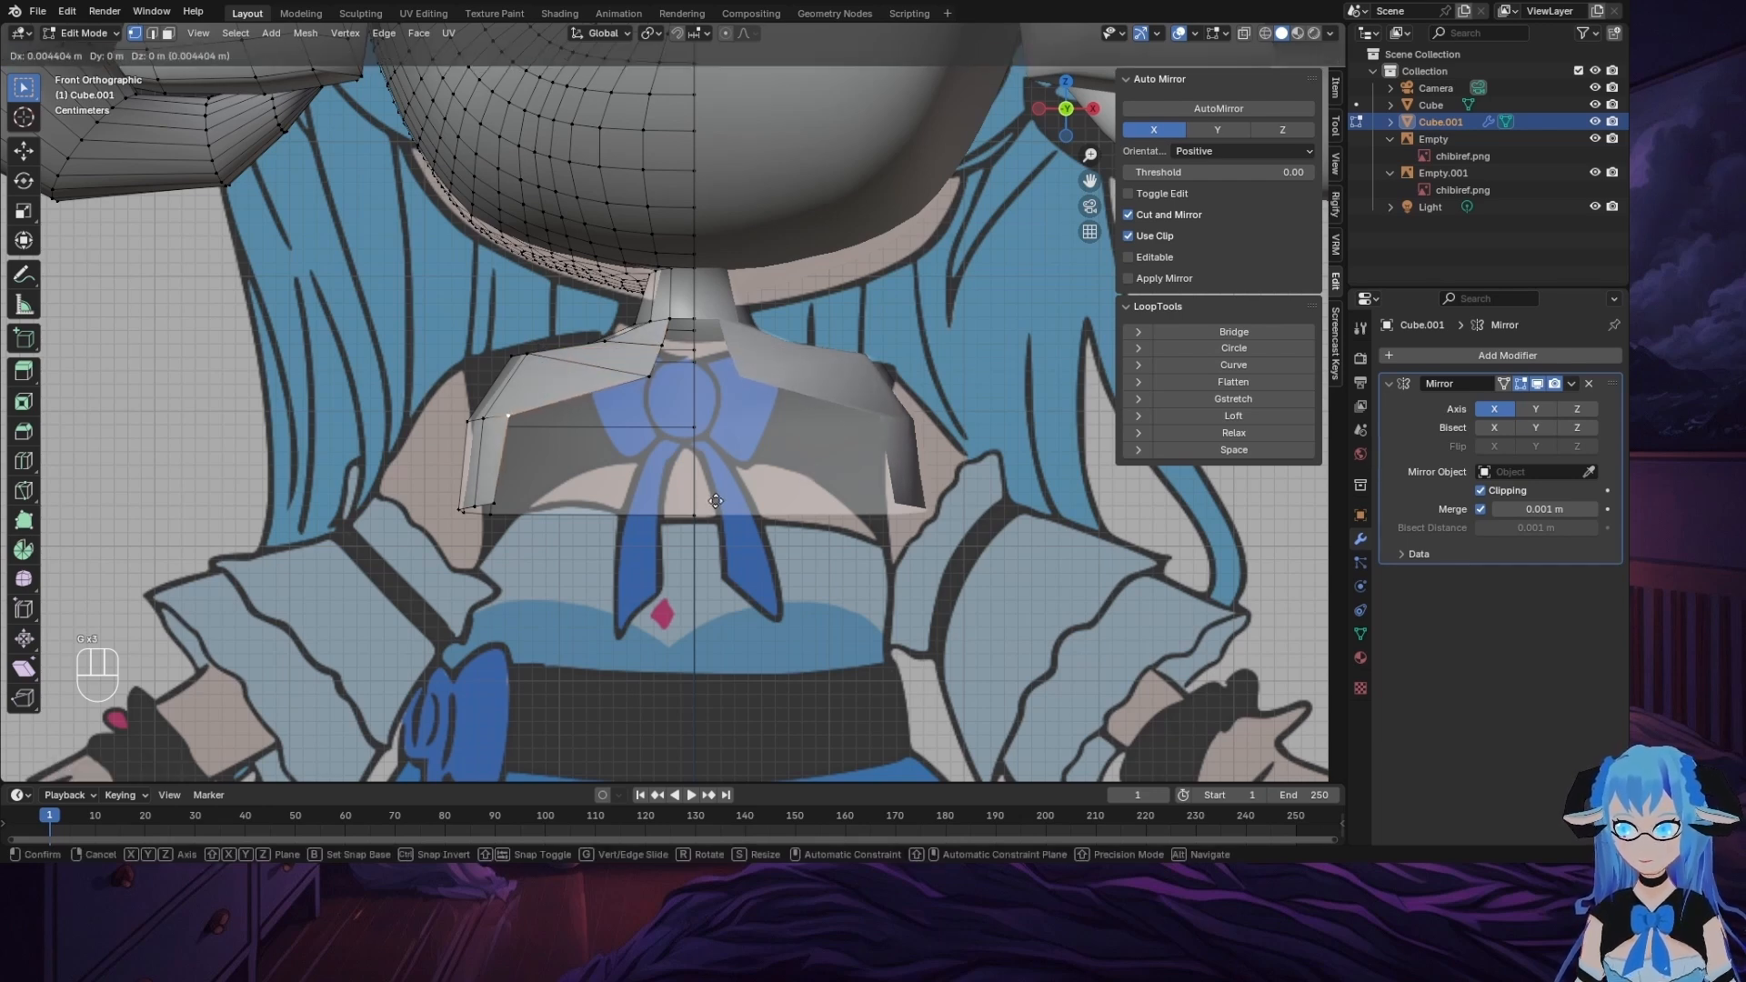
pyautogui.click(844, 516)
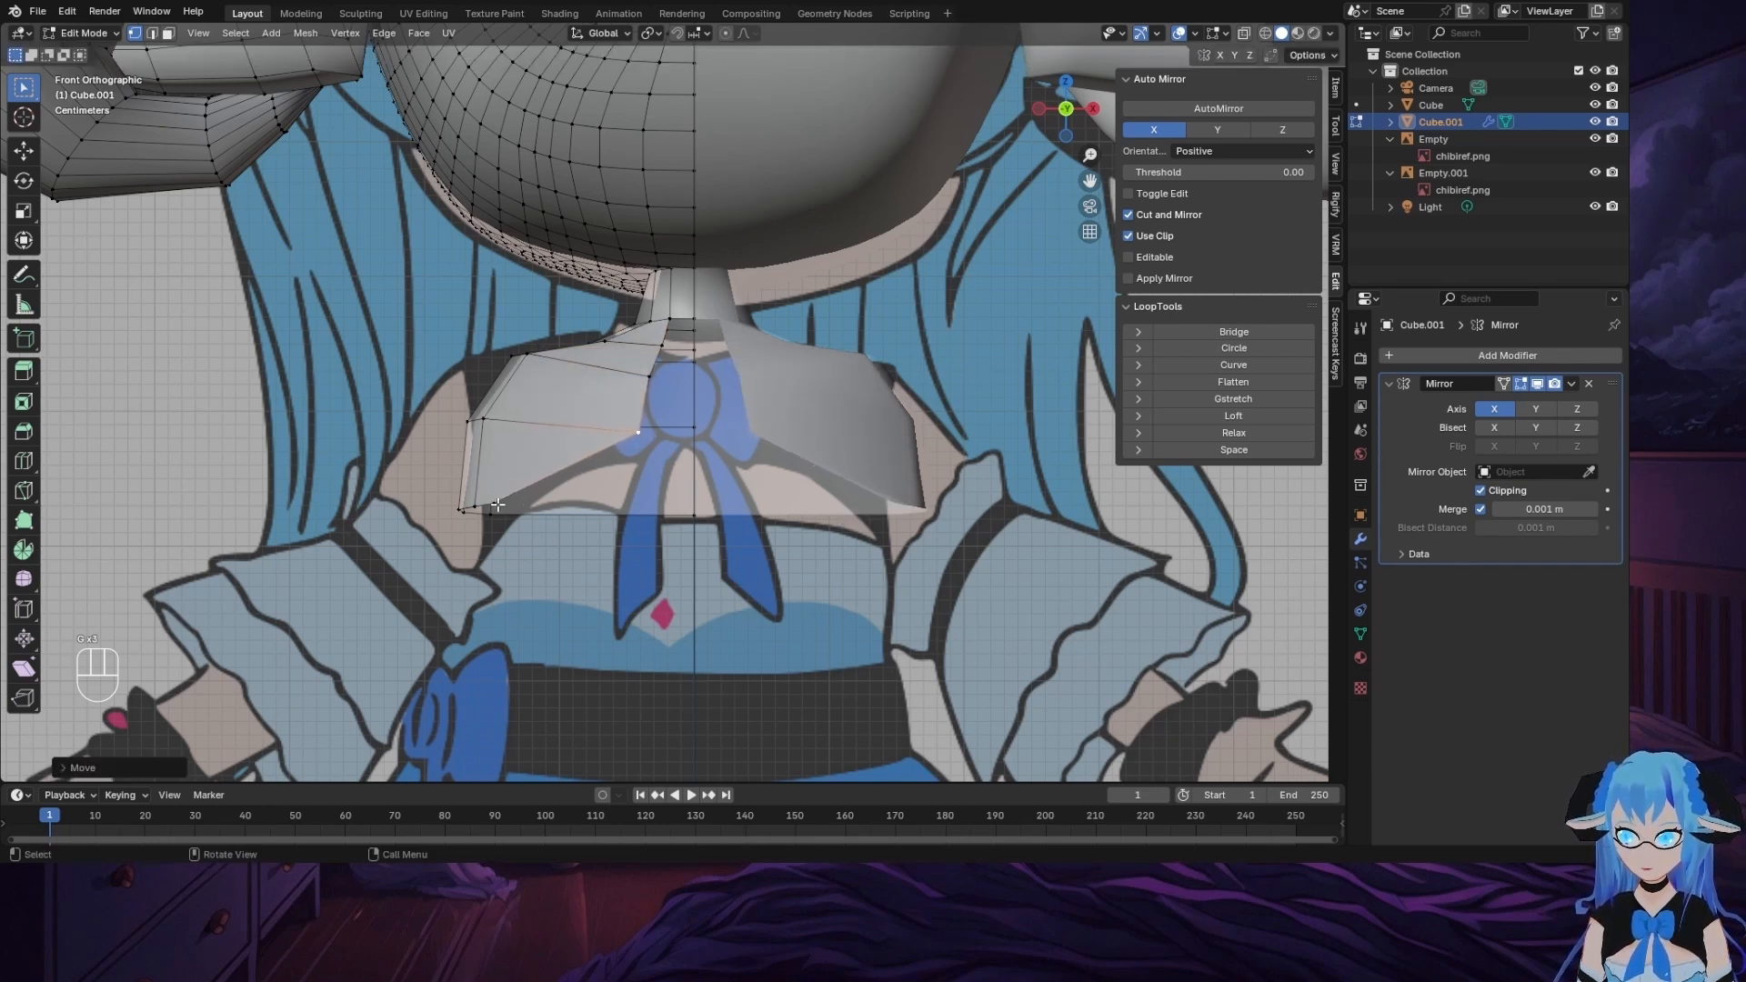
pyautogui.click(497, 505)
pyautogui.press('g')
pyautogui.click(931, 573)
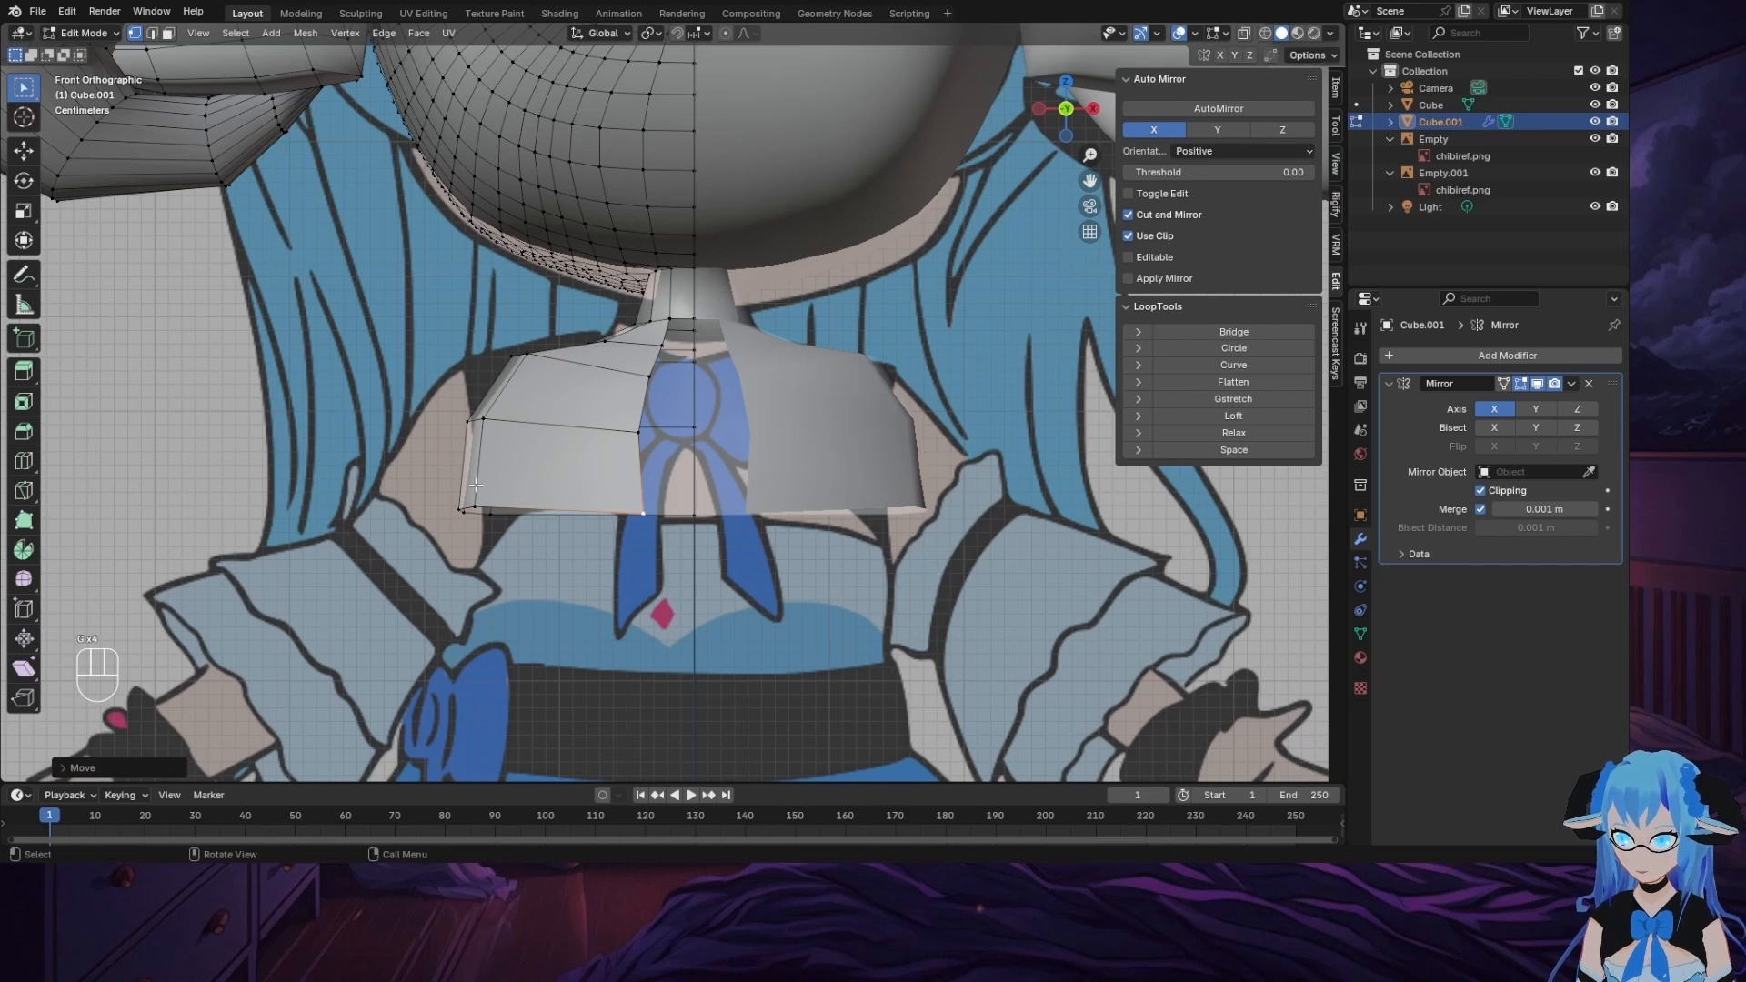
# Step: Move the next column of back vertices inward from the torso's outer side, from the bottom edge up to the neck's base
pyautogui.press('g')
pyautogui.click(515, 394)
pyautogui.click(482, 414)
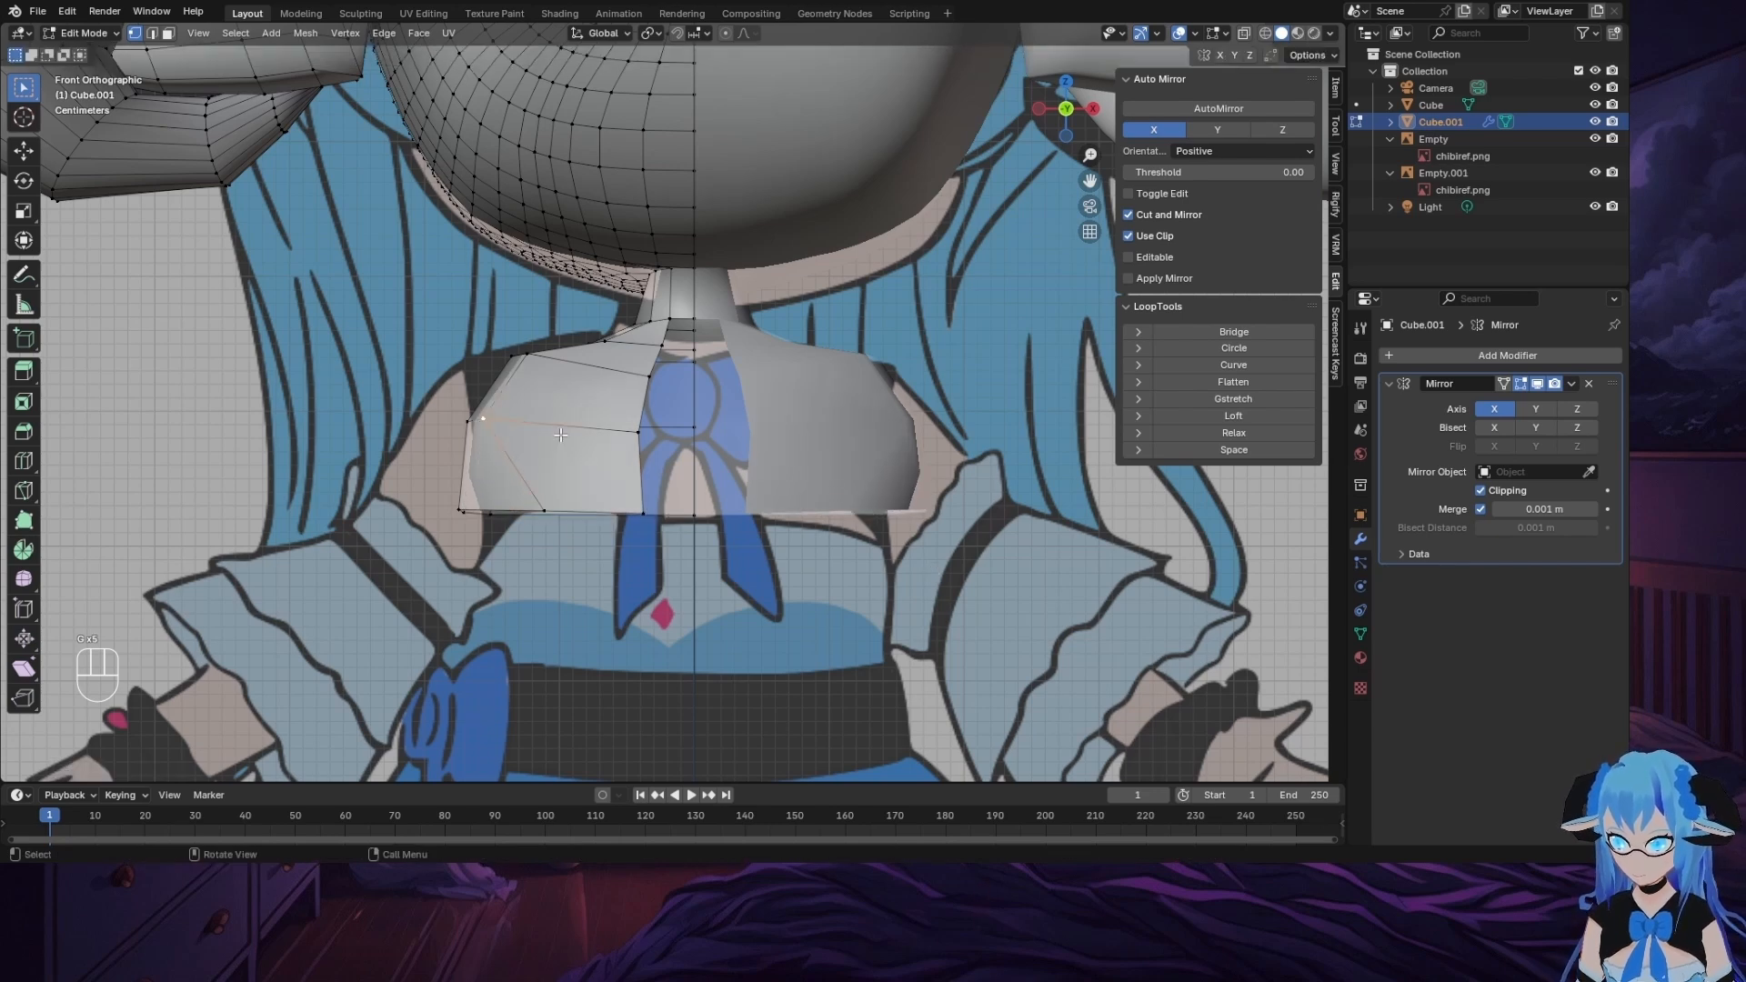
pyautogui.press('g')
pyautogui.click(652, 390)
pyautogui.click(533, 361)
pyautogui.press('g')
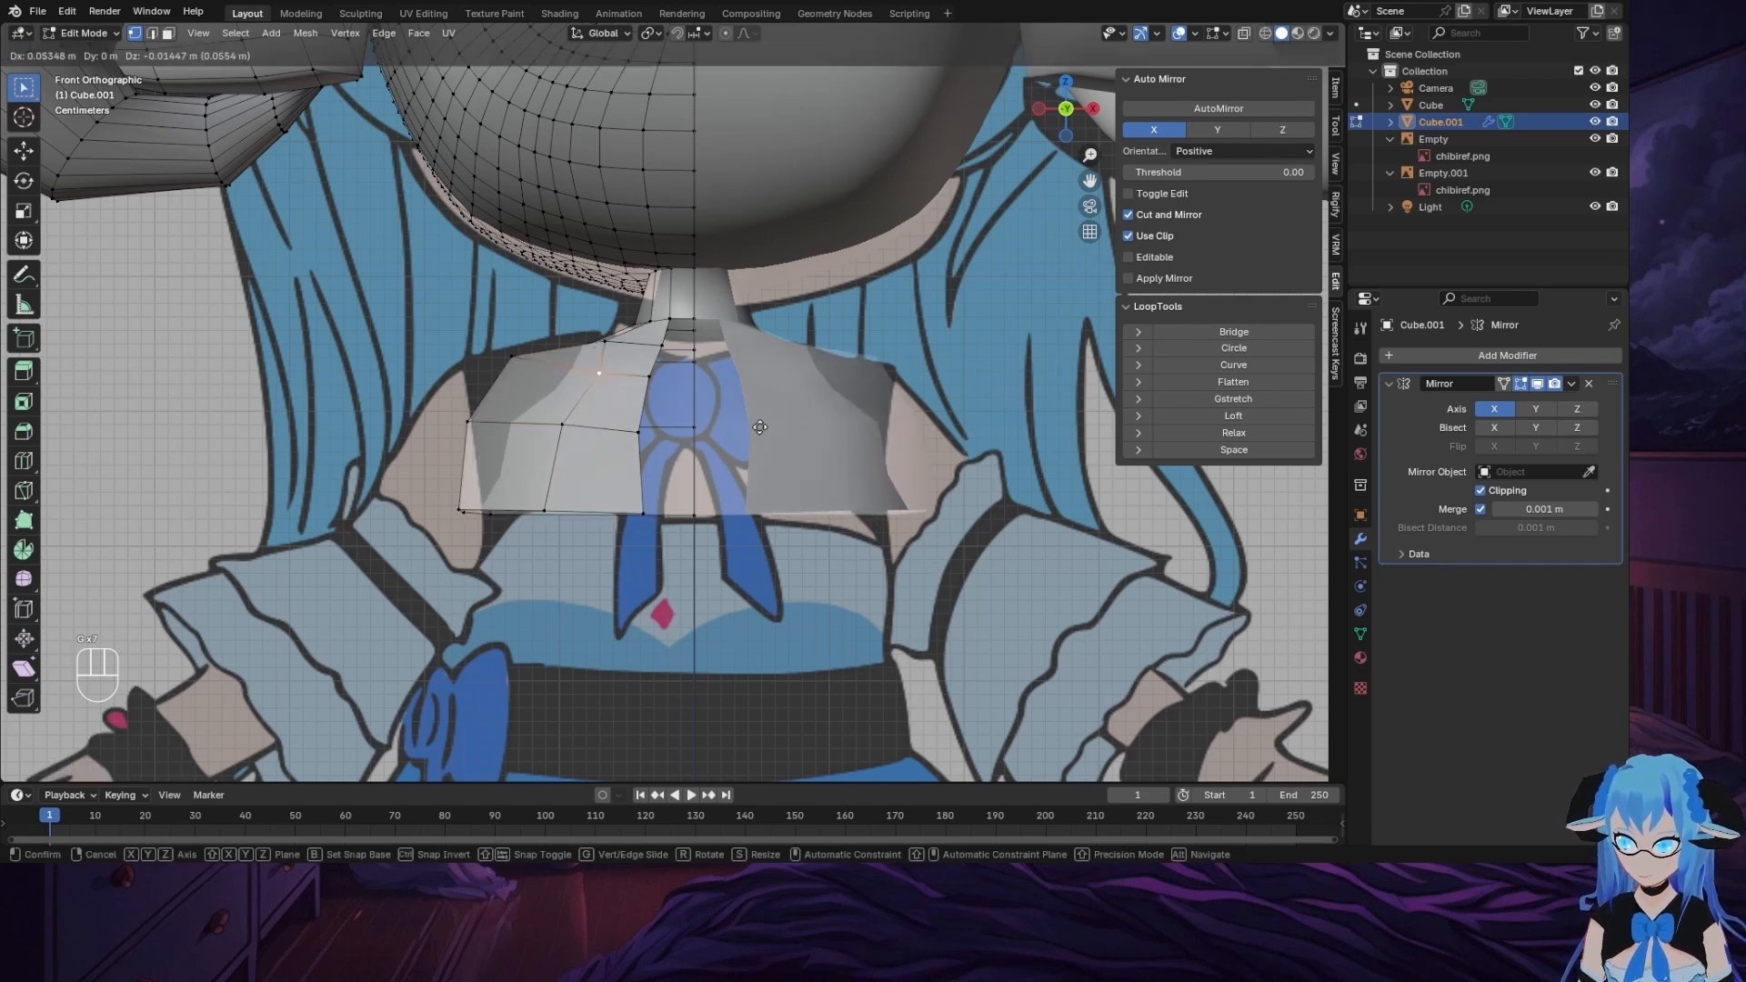
pyautogui.click(755, 428)
pyautogui.press('g')
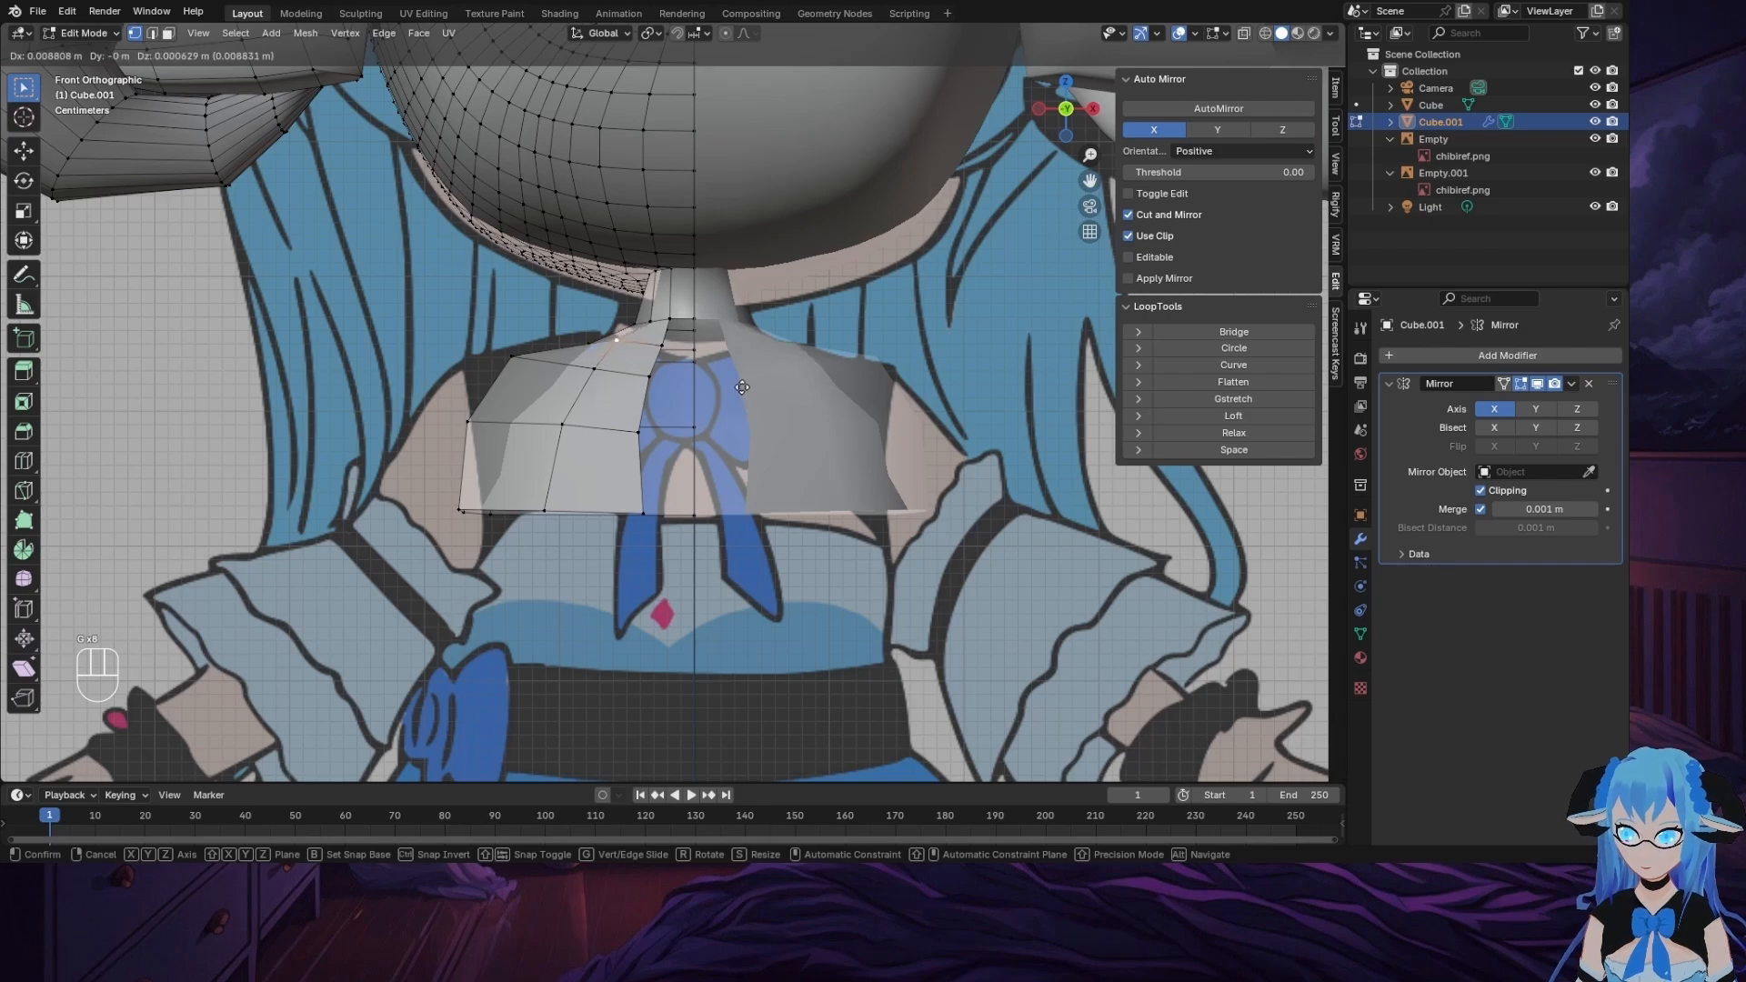
pyautogui.click(743, 388)
# Step: Adjust the shoulder, chest and bottom-edge vertices on the rear part of the torso's side in the side view
pyautogui.moveTo(743, 388); pyautogui.dragTo(1154, 125, button='middle')
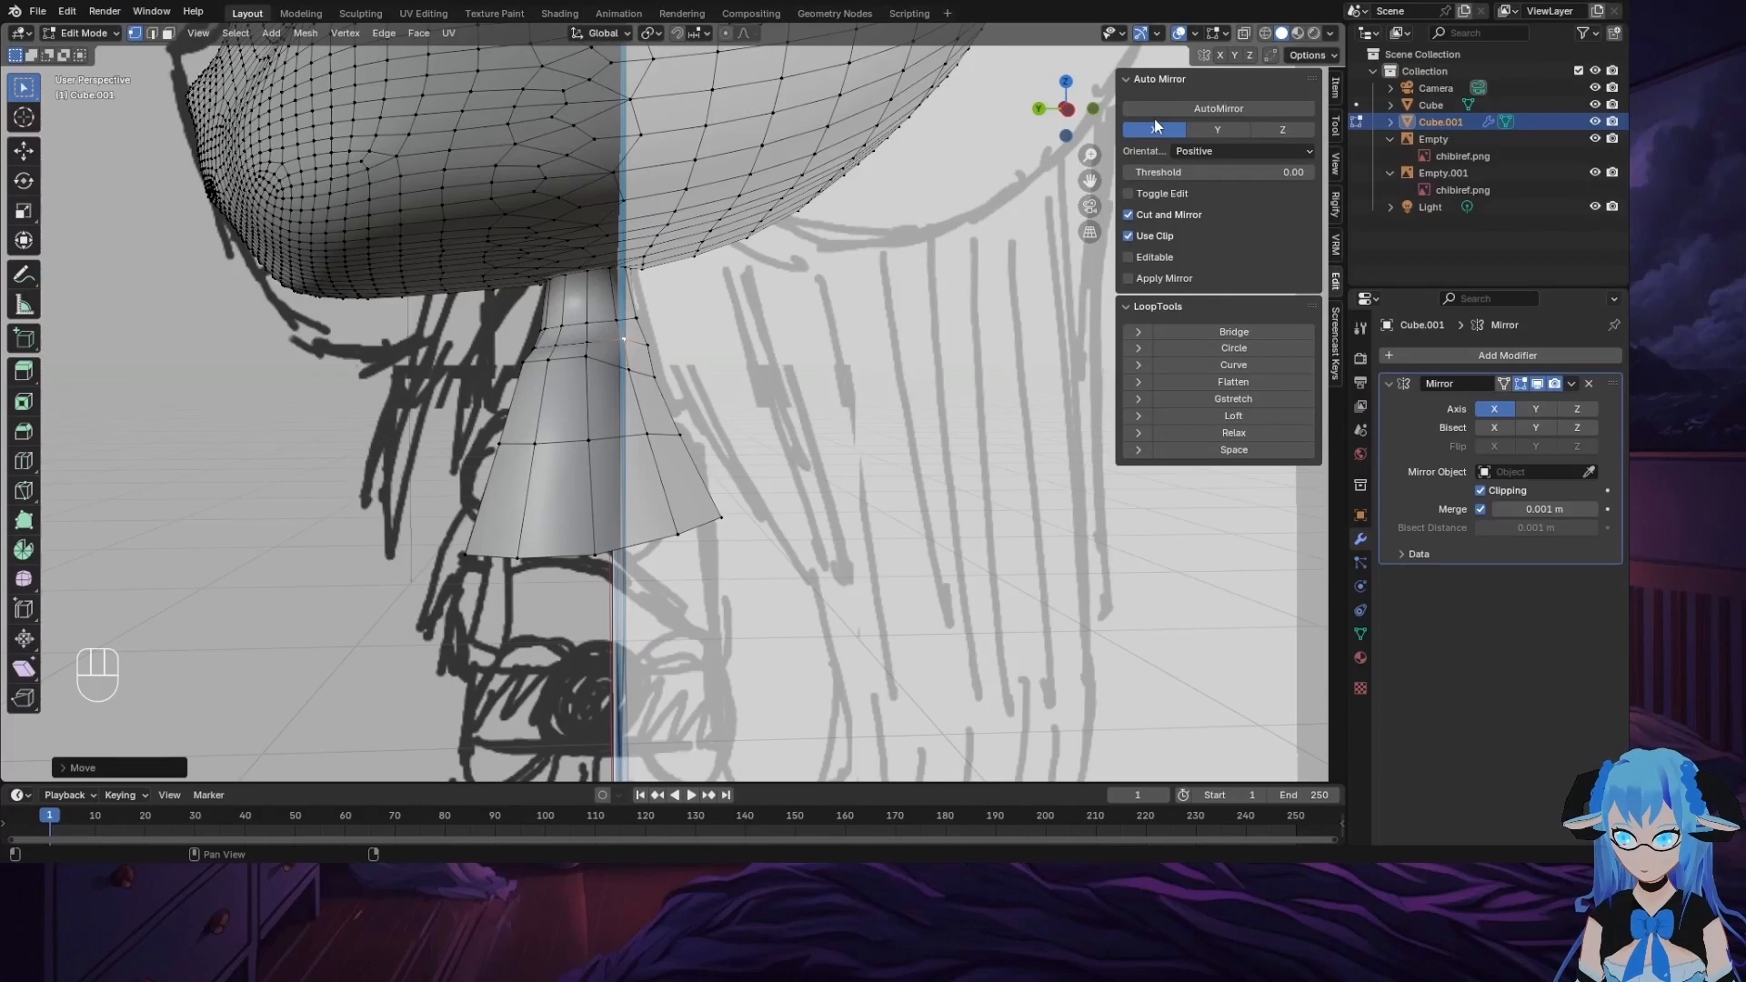
pyautogui.click(1072, 113)
pyautogui.click(627, 382)
pyautogui.press('g')
pyautogui.click(660, 453)
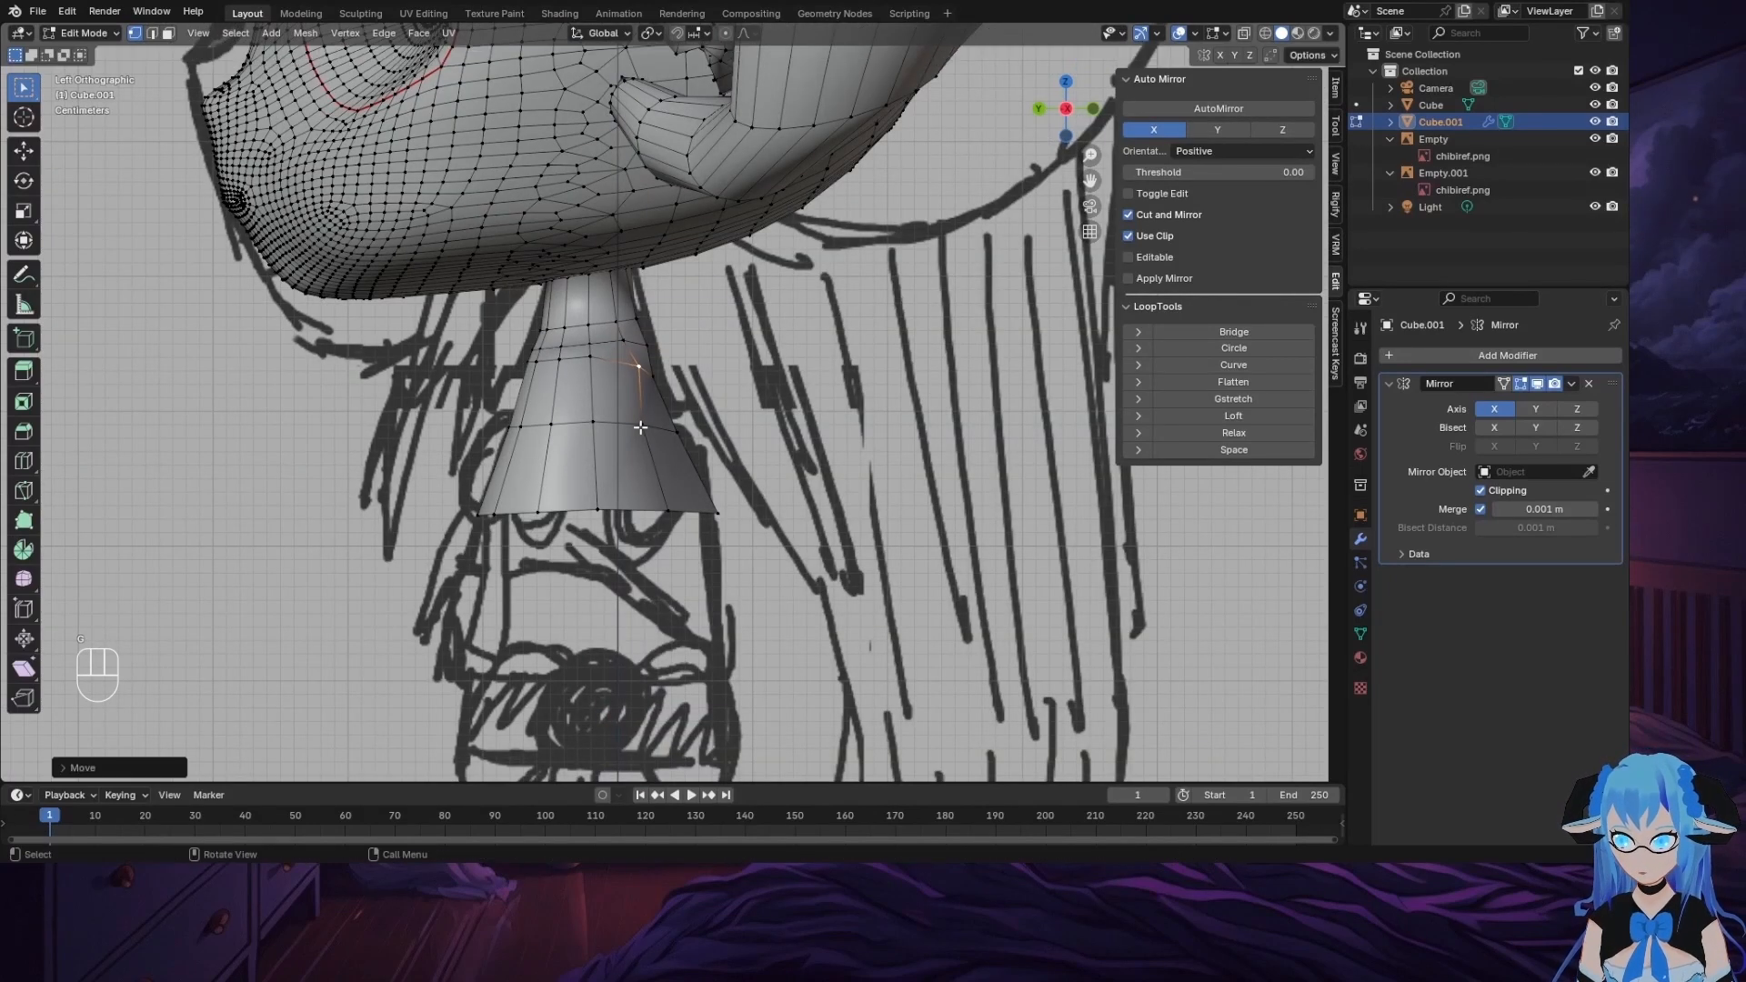
pyautogui.click(641, 428)
pyautogui.press('g')
pyautogui.click(708, 472)
pyautogui.click(666, 506)
pyautogui.press('g')
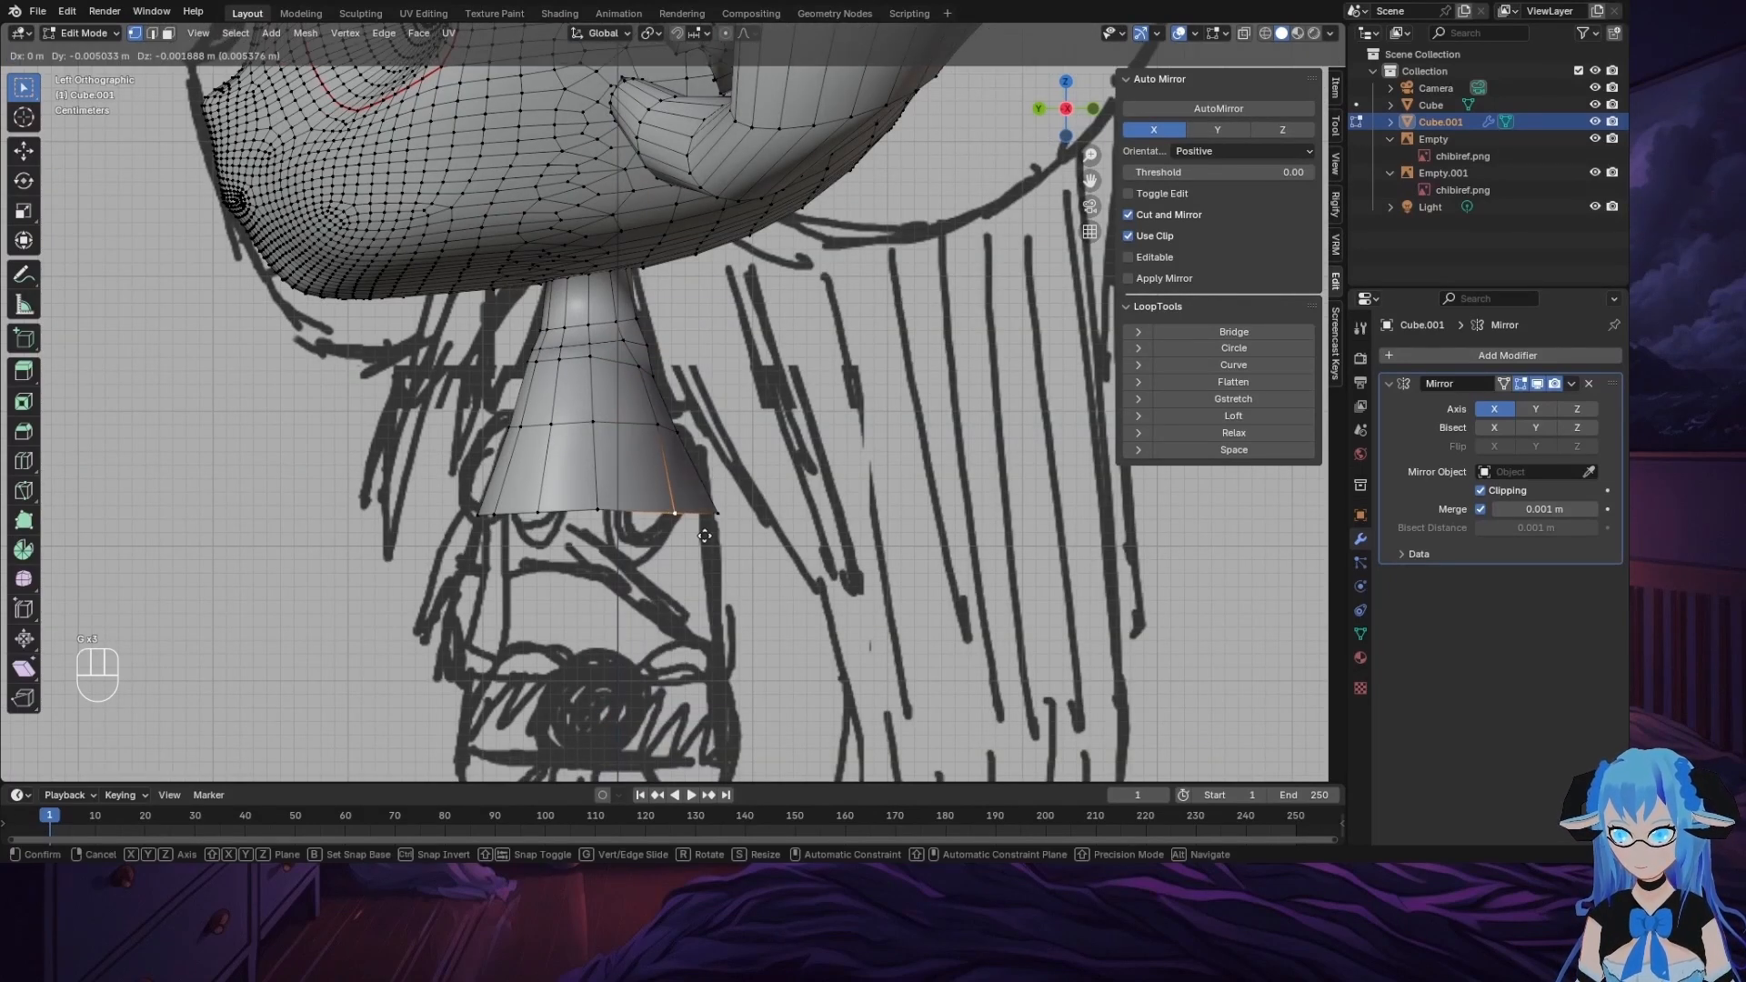
pyautogui.click(705, 536)
# Step: Adjust the middle column of vertices on the torso's side, from the shoulder down to the bottom edge
pyautogui.click(600, 359)
pyautogui.press('g')
pyautogui.click(671, 444)
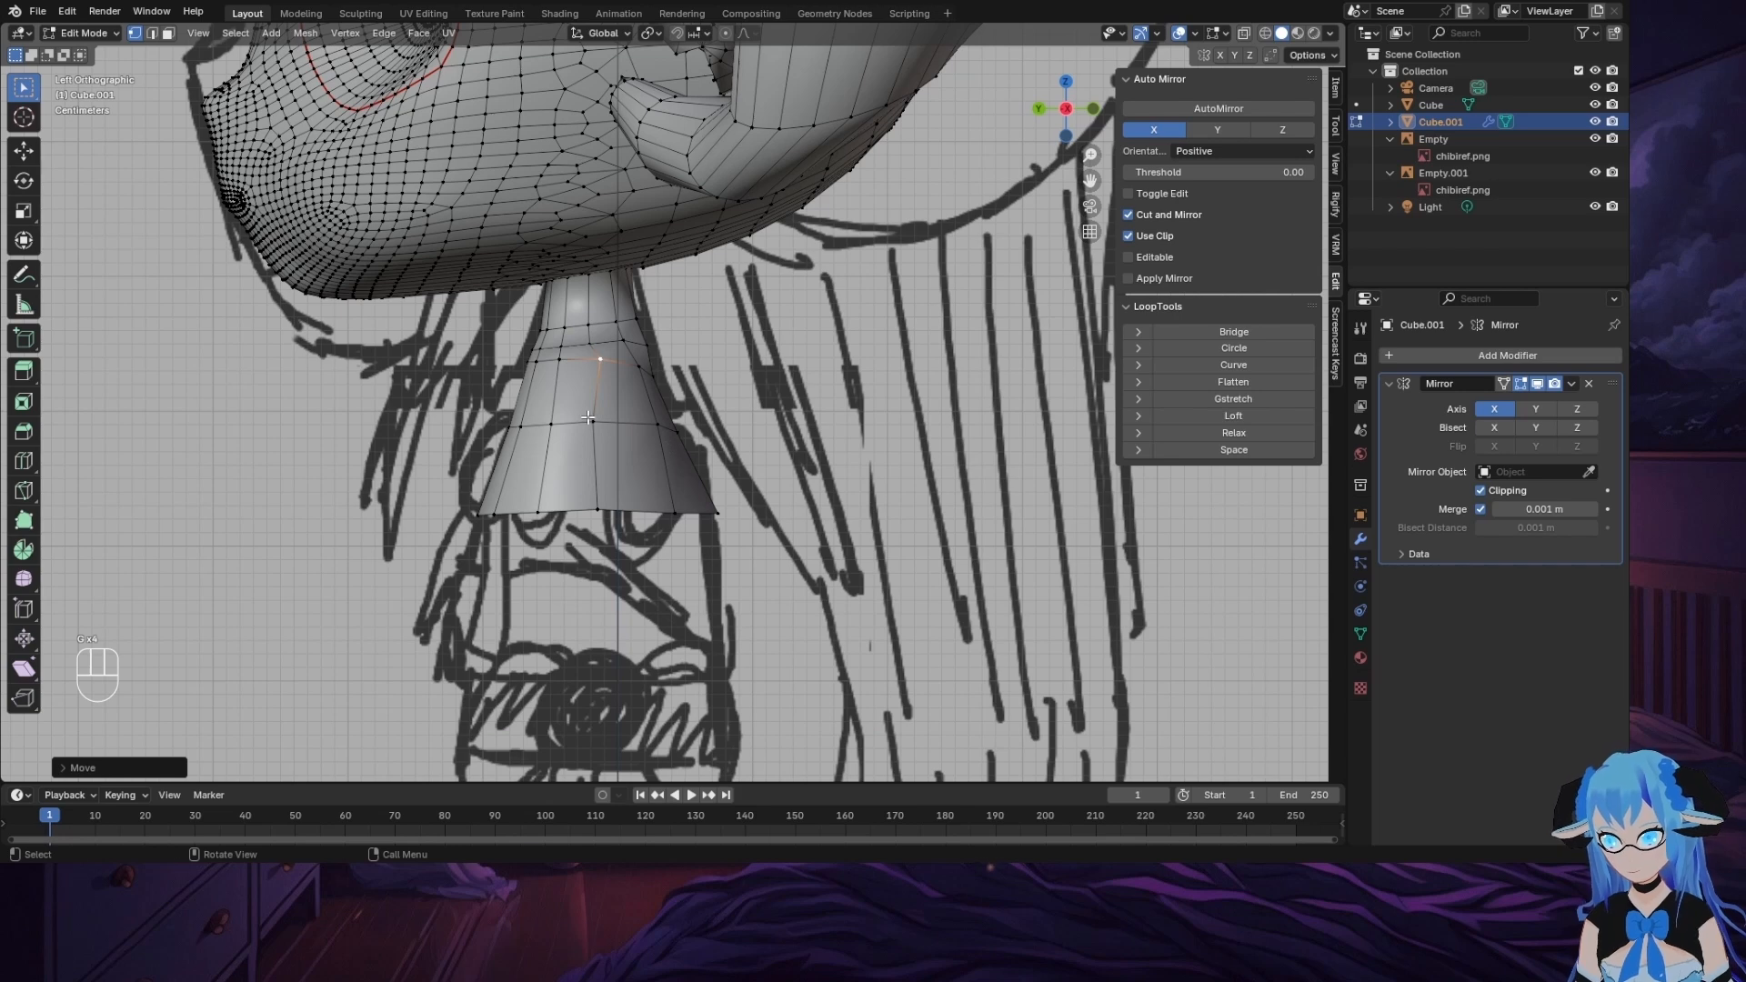
pyautogui.press('g')
pyautogui.click(582, 418)
pyautogui.click(592, 423)
pyautogui.press('g')
pyautogui.click(635, 482)
pyautogui.click(599, 512)
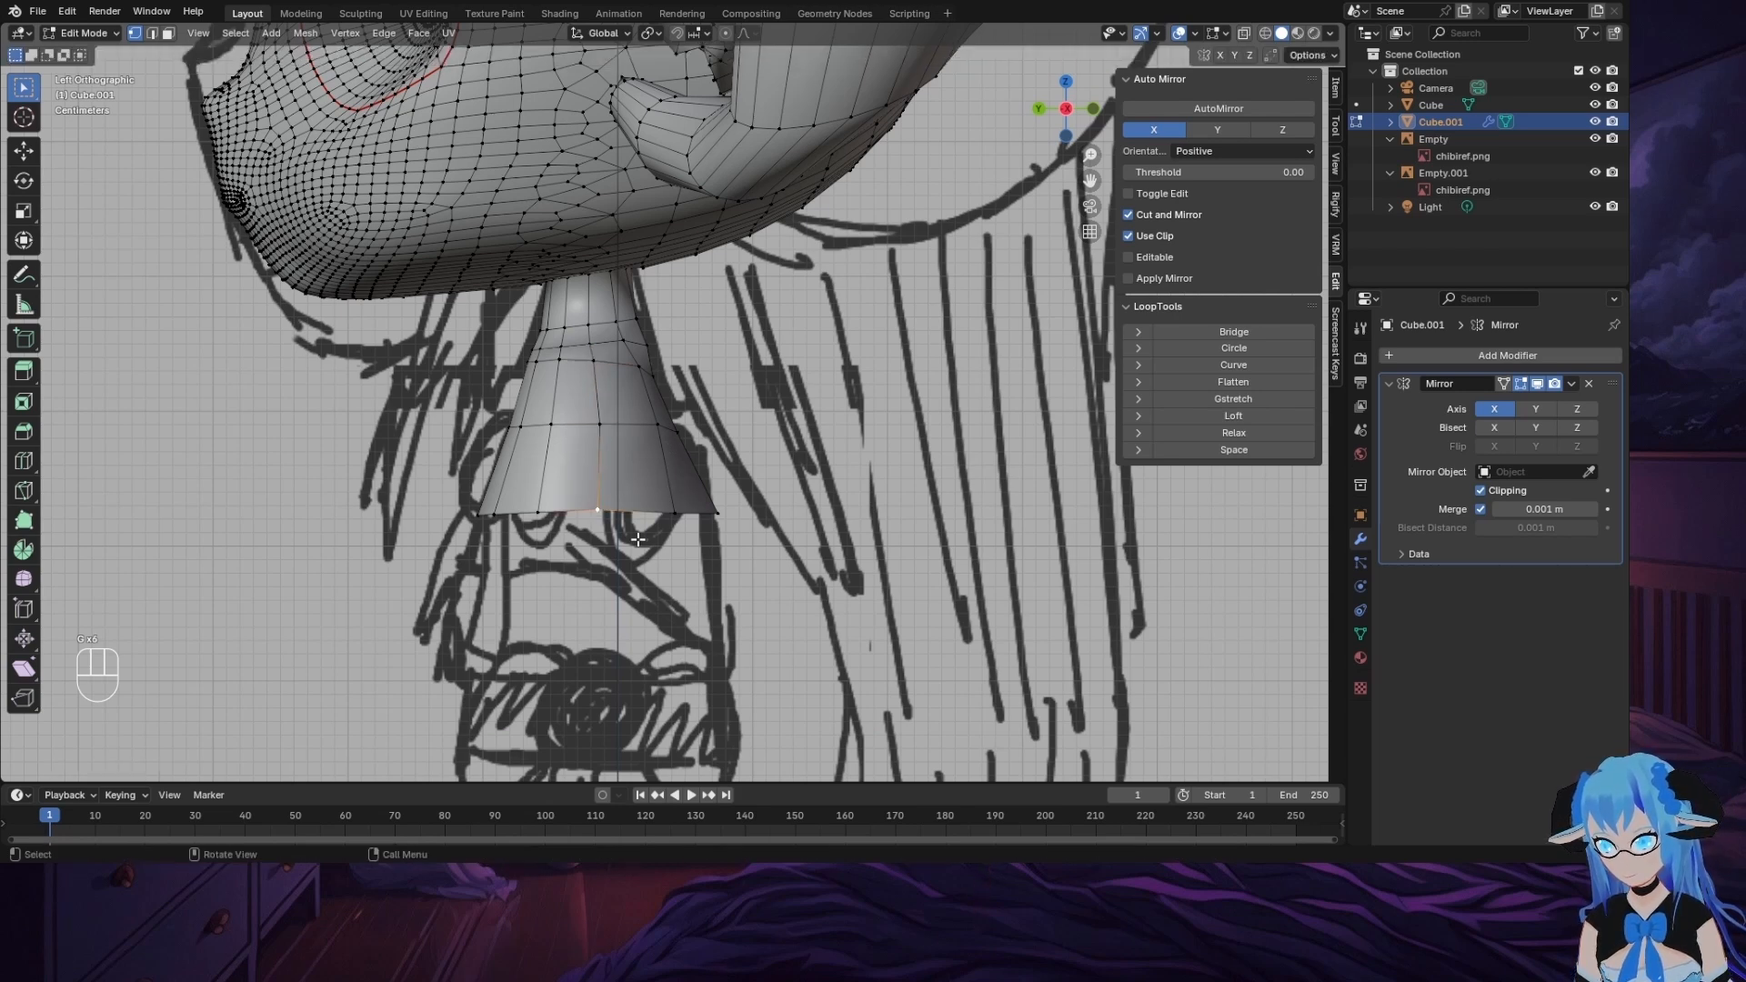
pyautogui.press('g')
pyautogui.click(646, 541)
# Step: Move the chest, shoulder and bottom-edge vertices at the torso's front to round its profile over the side reference
pyautogui.click(511, 427)
pyautogui.press('g')
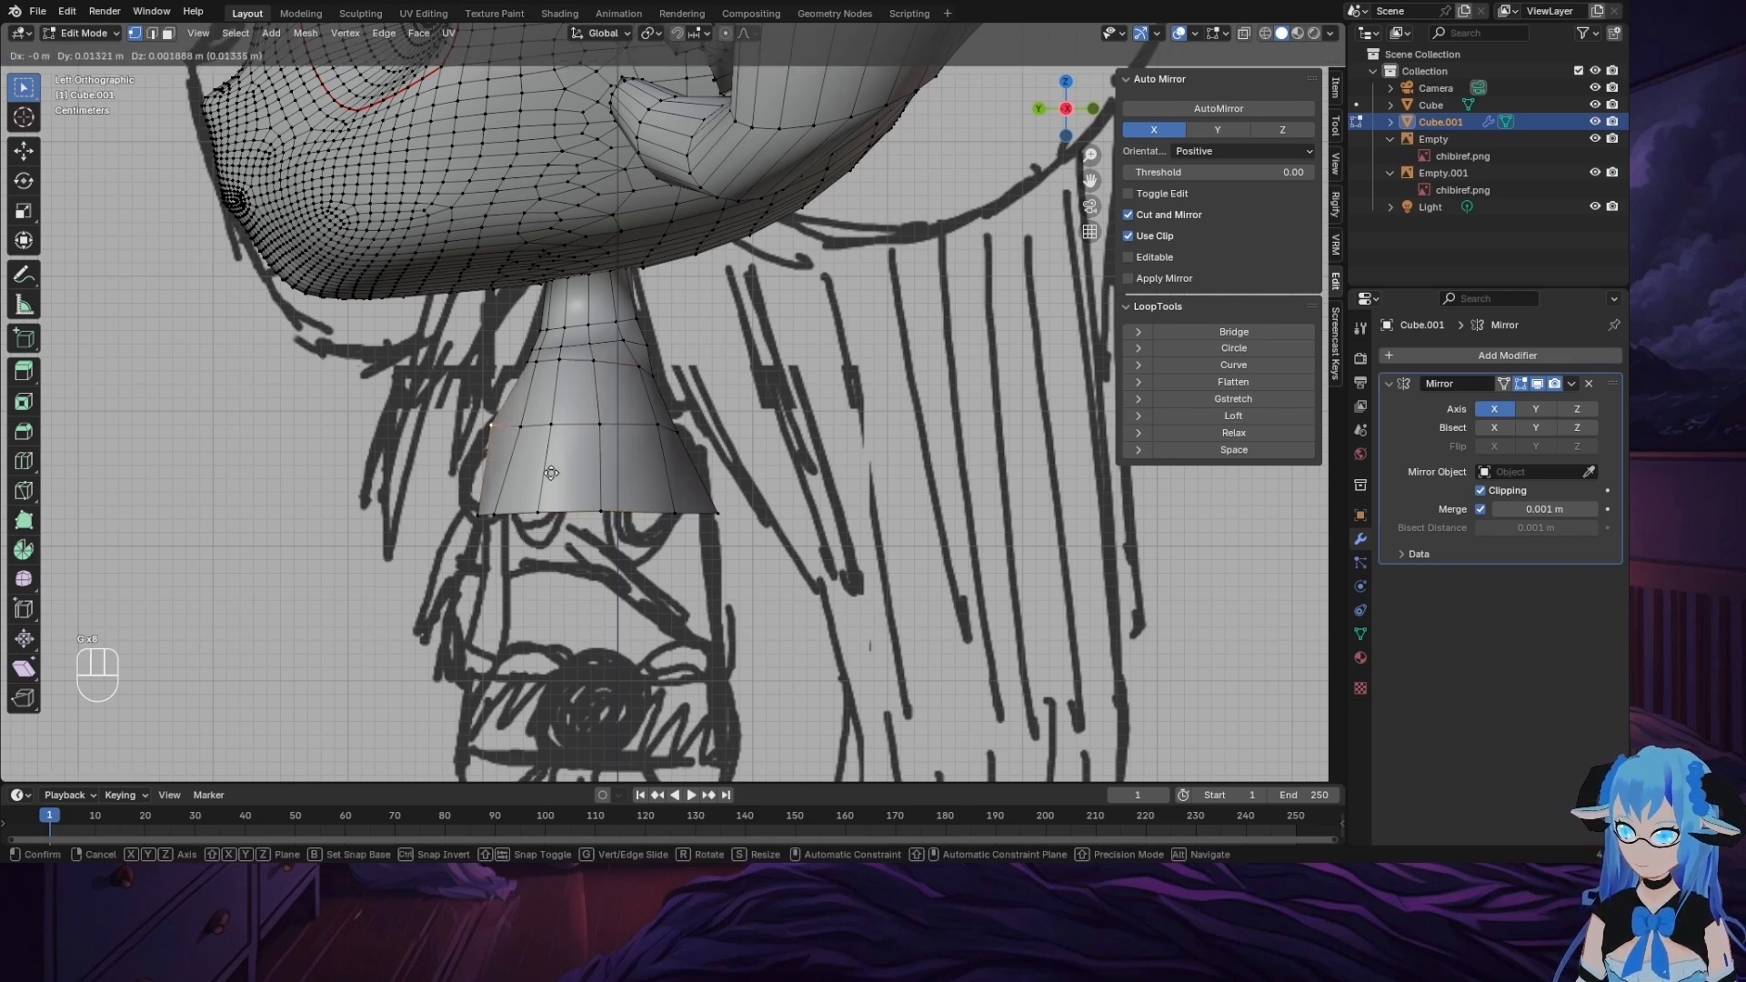
pyautogui.click(551, 472)
pyautogui.click(529, 365)
pyautogui.press('g')
pyautogui.click(526, 411)
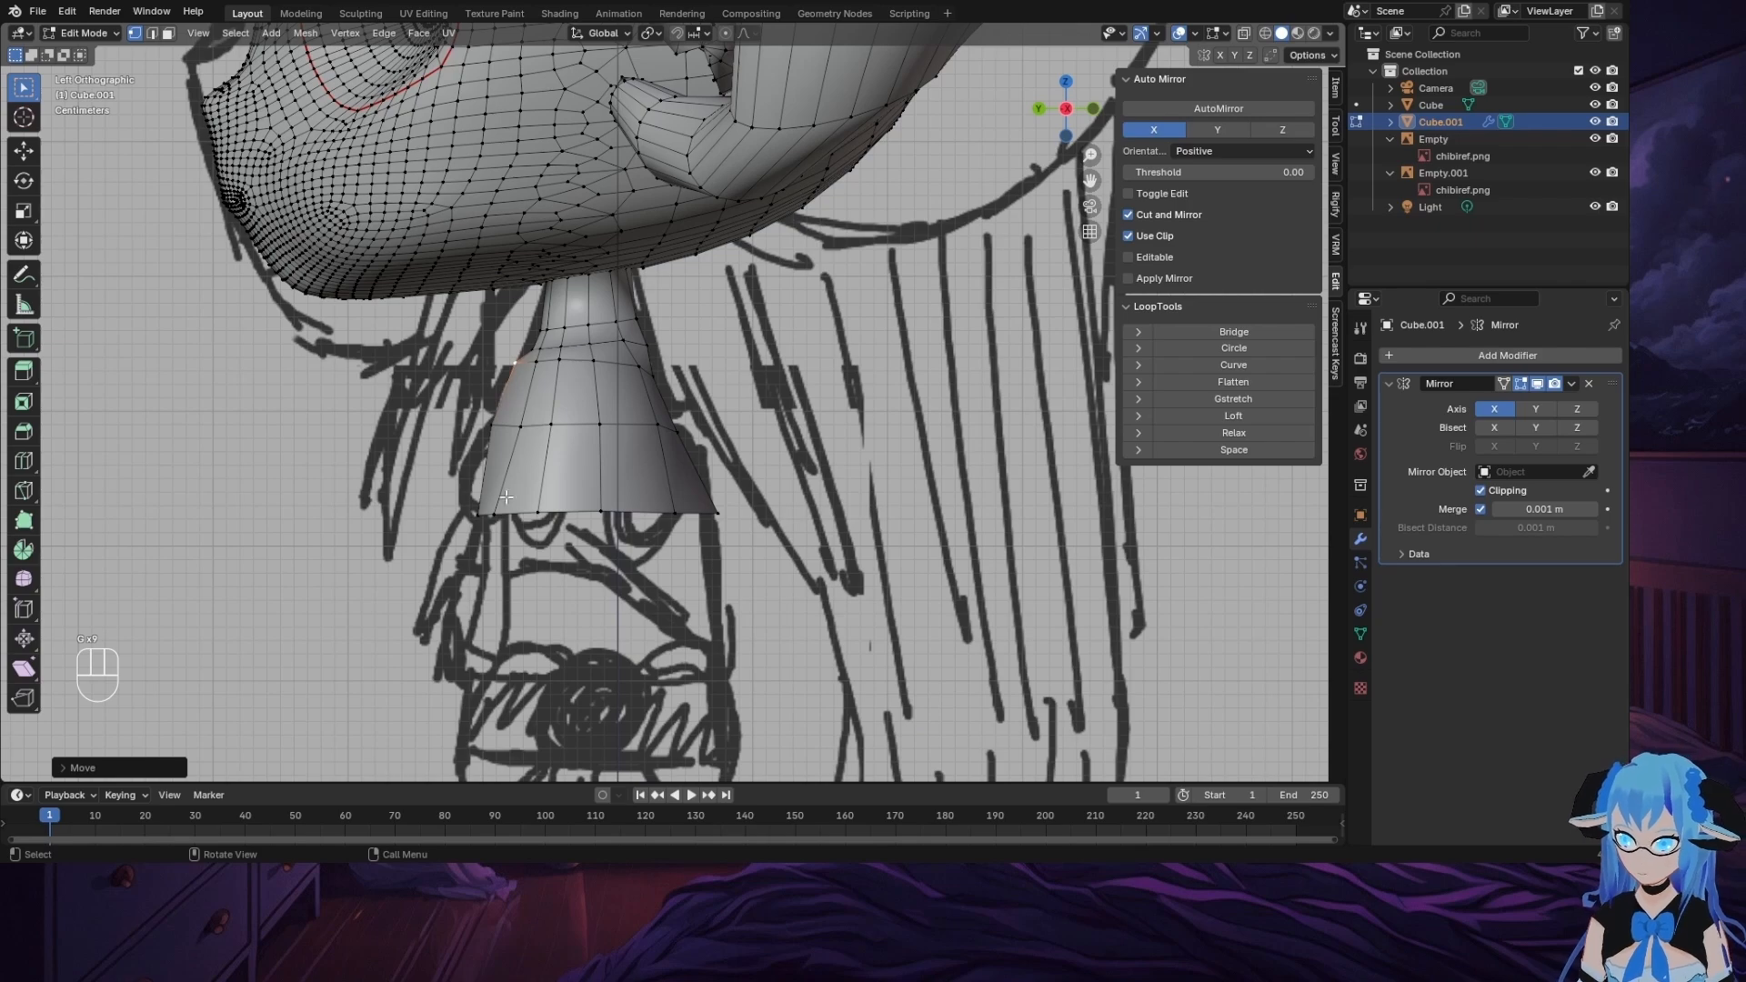
pyautogui.click(504, 506)
pyautogui.press('g')
pyautogui.click(562, 530)
# Step: Move the vertex at the rear of the torso's bottom edge forward in the opposite side view
pyautogui.moveTo(557, 518); pyautogui.dragTo(1064, 164, button='middle')
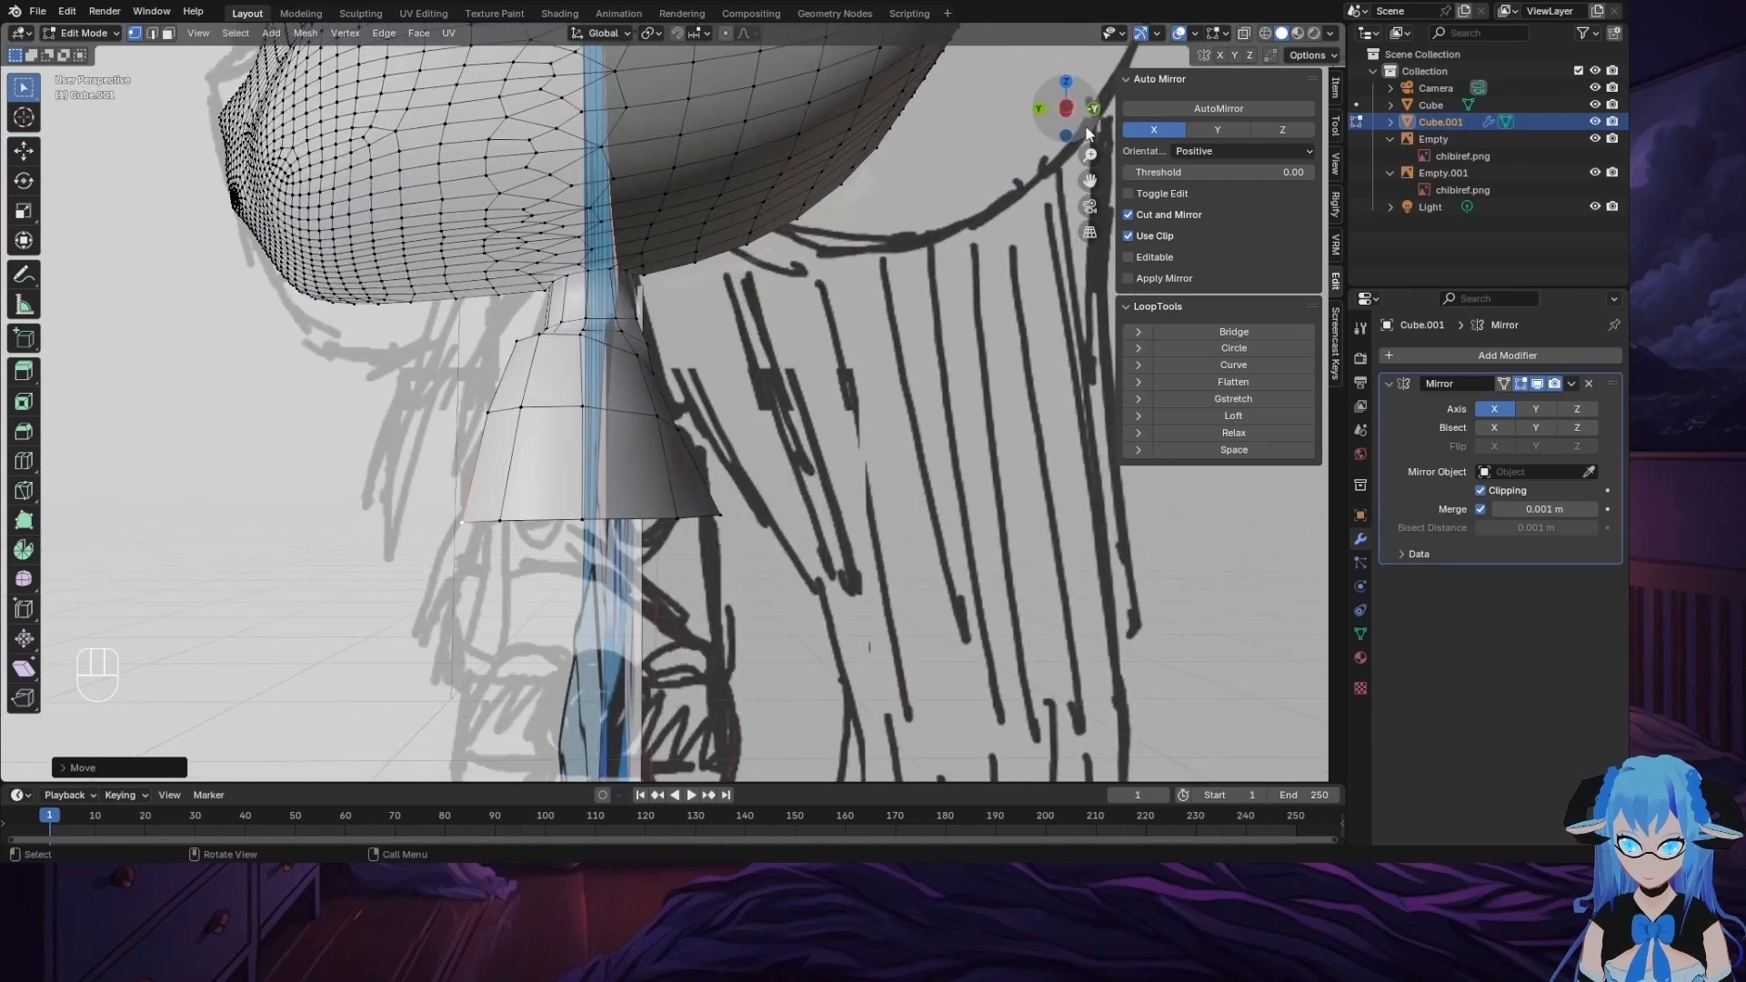
pyautogui.click(1067, 109)
pyautogui.press('g')
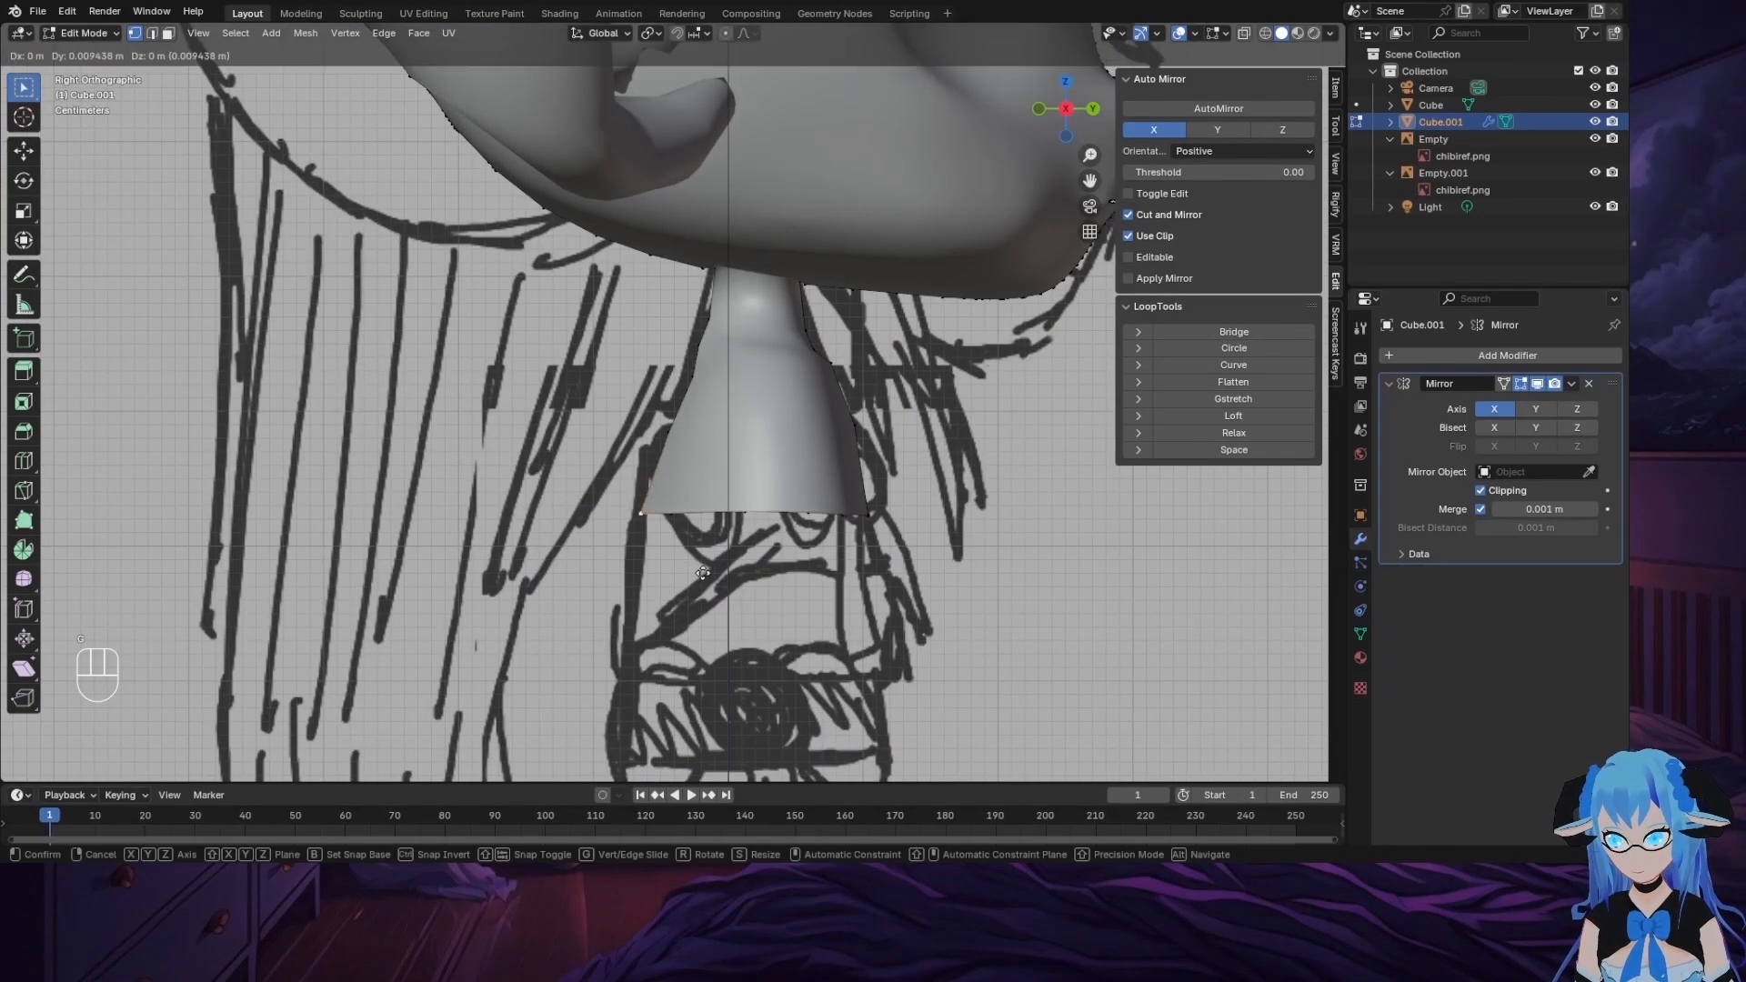
pyautogui.click(718, 565)
pyautogui.moveTo(910, 545); pyautogui.dragTo(773, 517, button='middle')
pyautogui.click(1073, 110)
pyautogui.click(1037, 110)
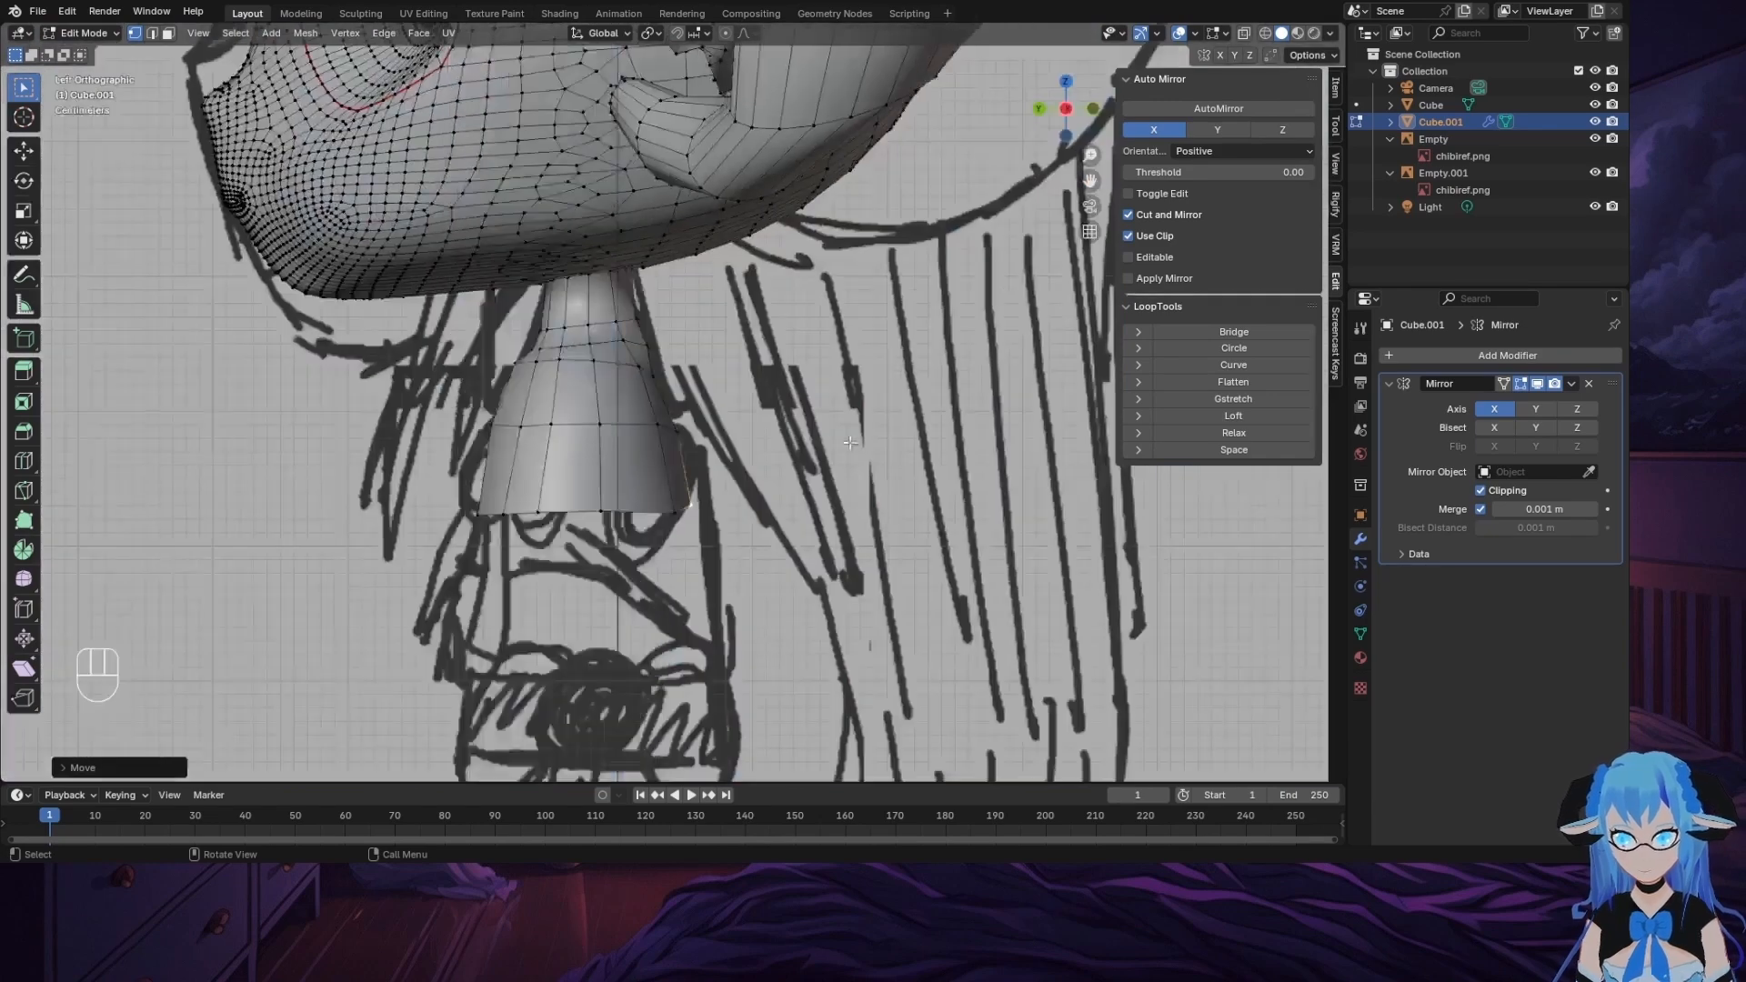
# Step: Extrude the torso's bottom loop downward three times, by about 0.1, 0.08 and 0.04 m, to the top of the reference skirt
pyautogui.click(1047, 110)
pyautogui.scroll(-2, 826, 477)
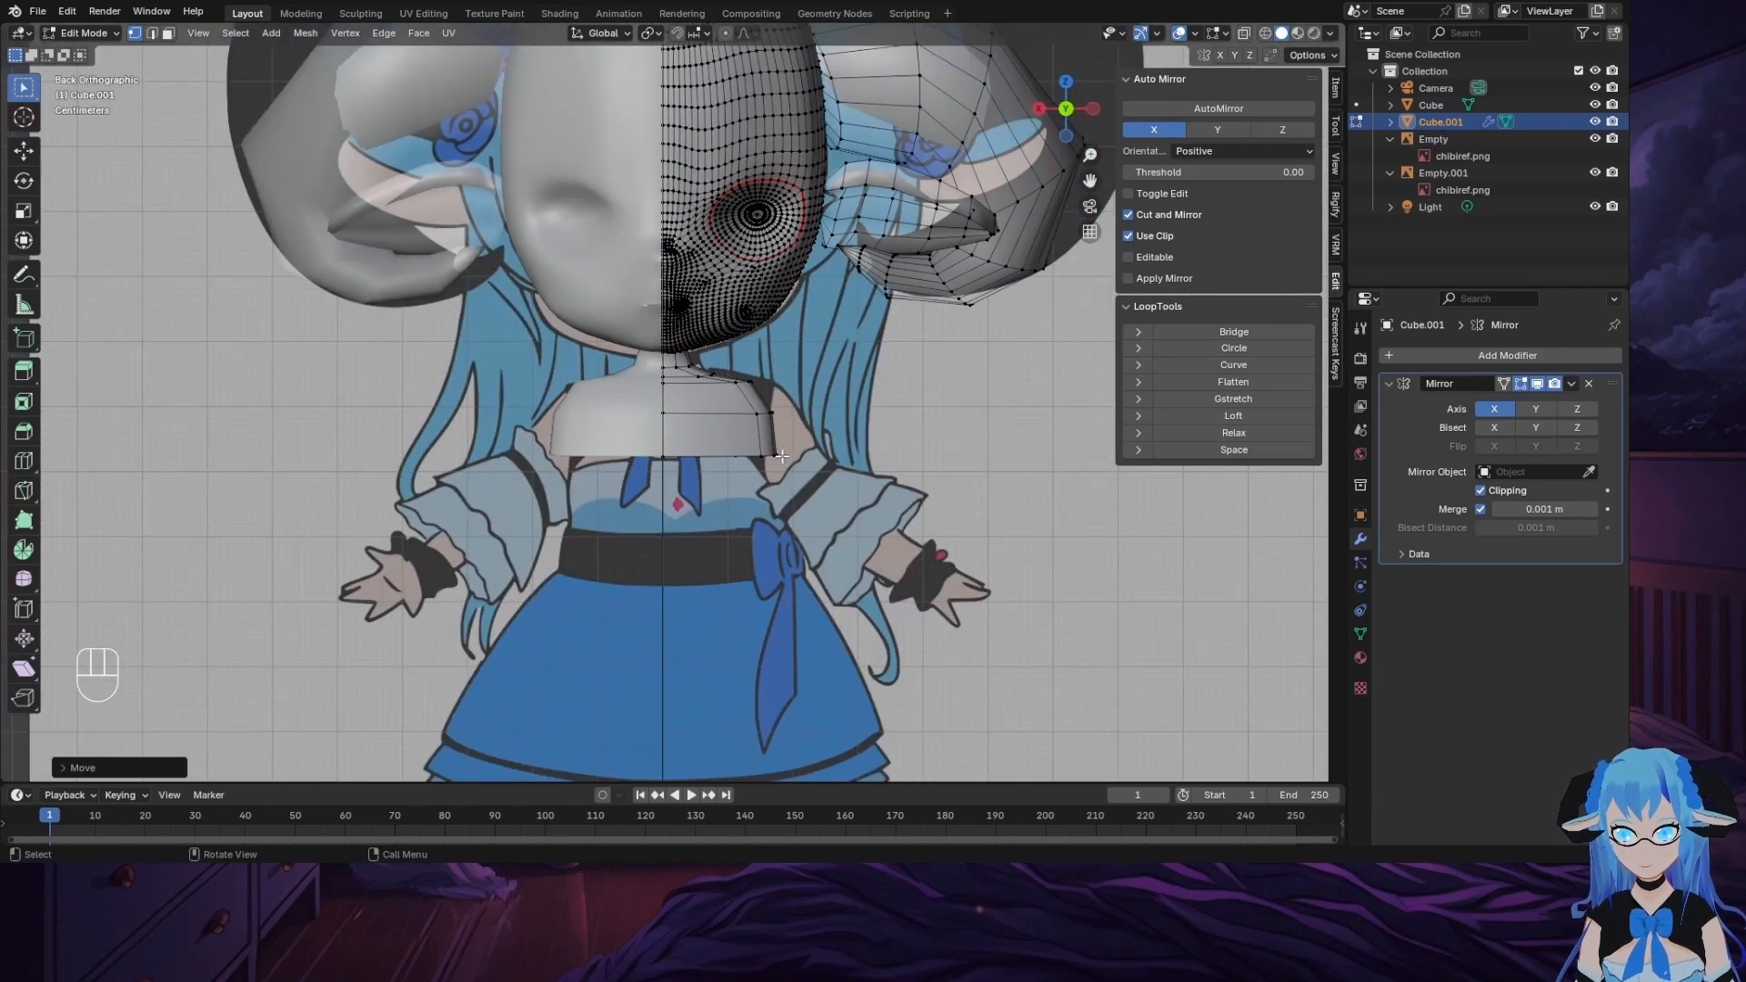
pyautogui.keyDown('alt'); pyautogui.click(767, 458); pyautogui.keyUp('alt')
pyautogui.press('e')
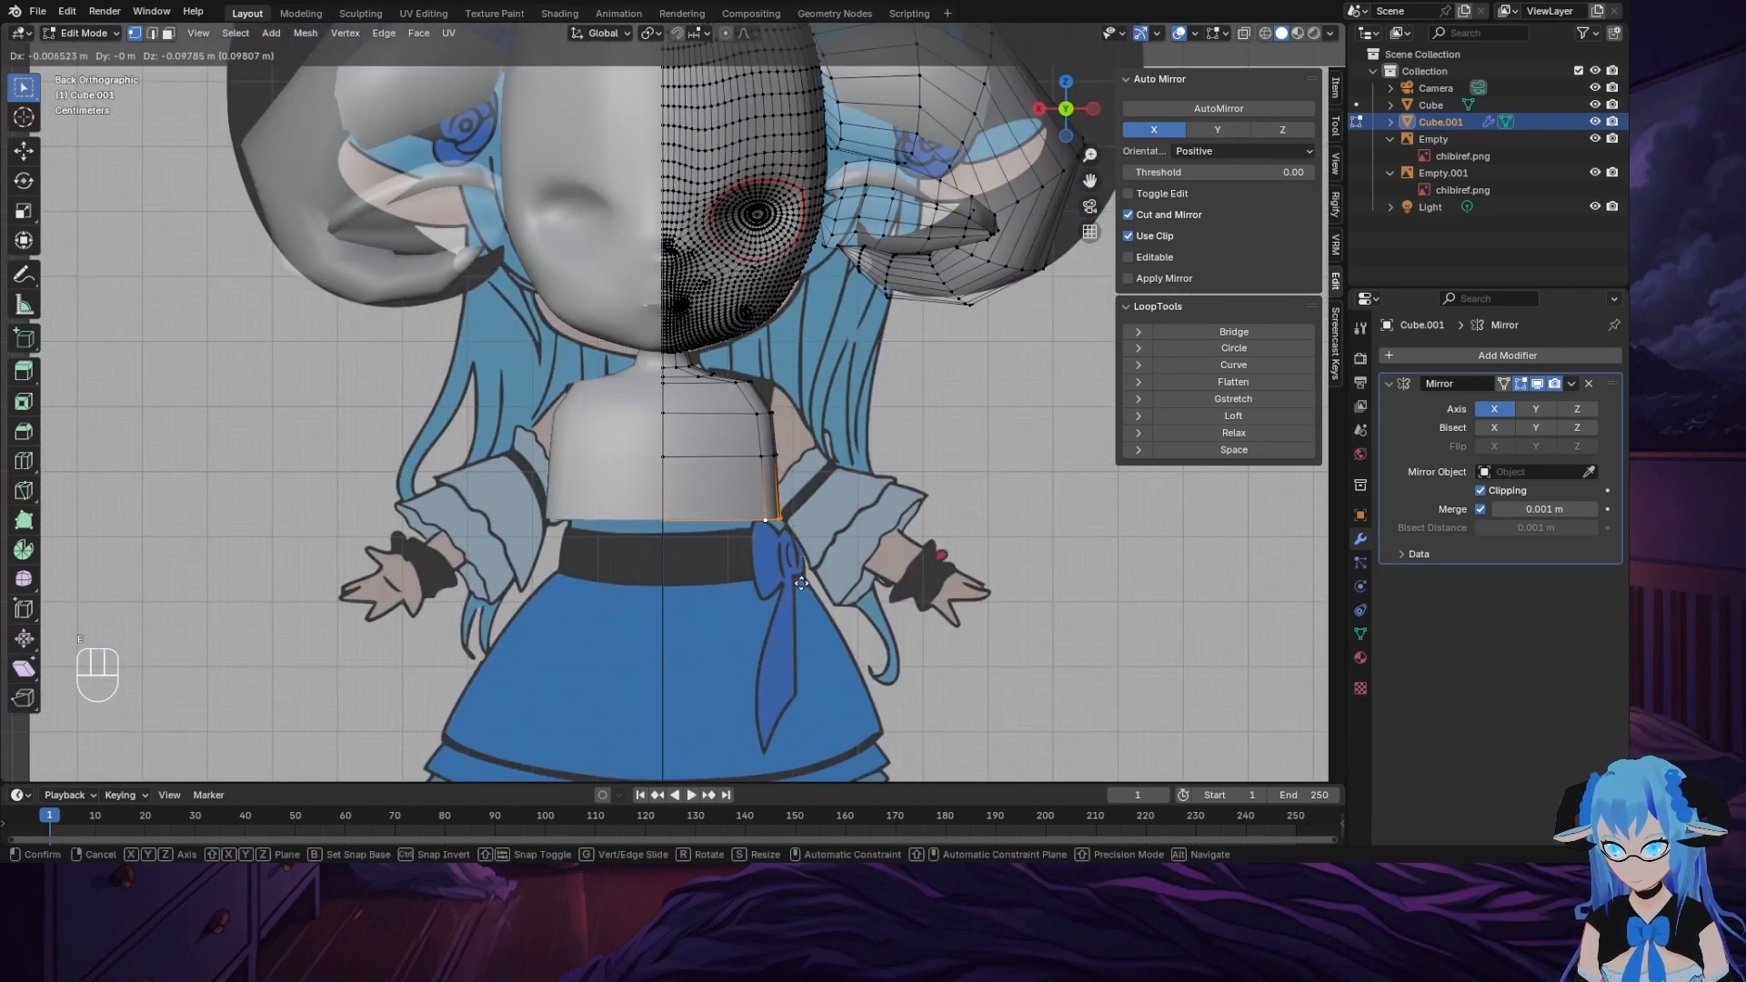
pyautogui.click(802, 582)
pyautogui.press('e')
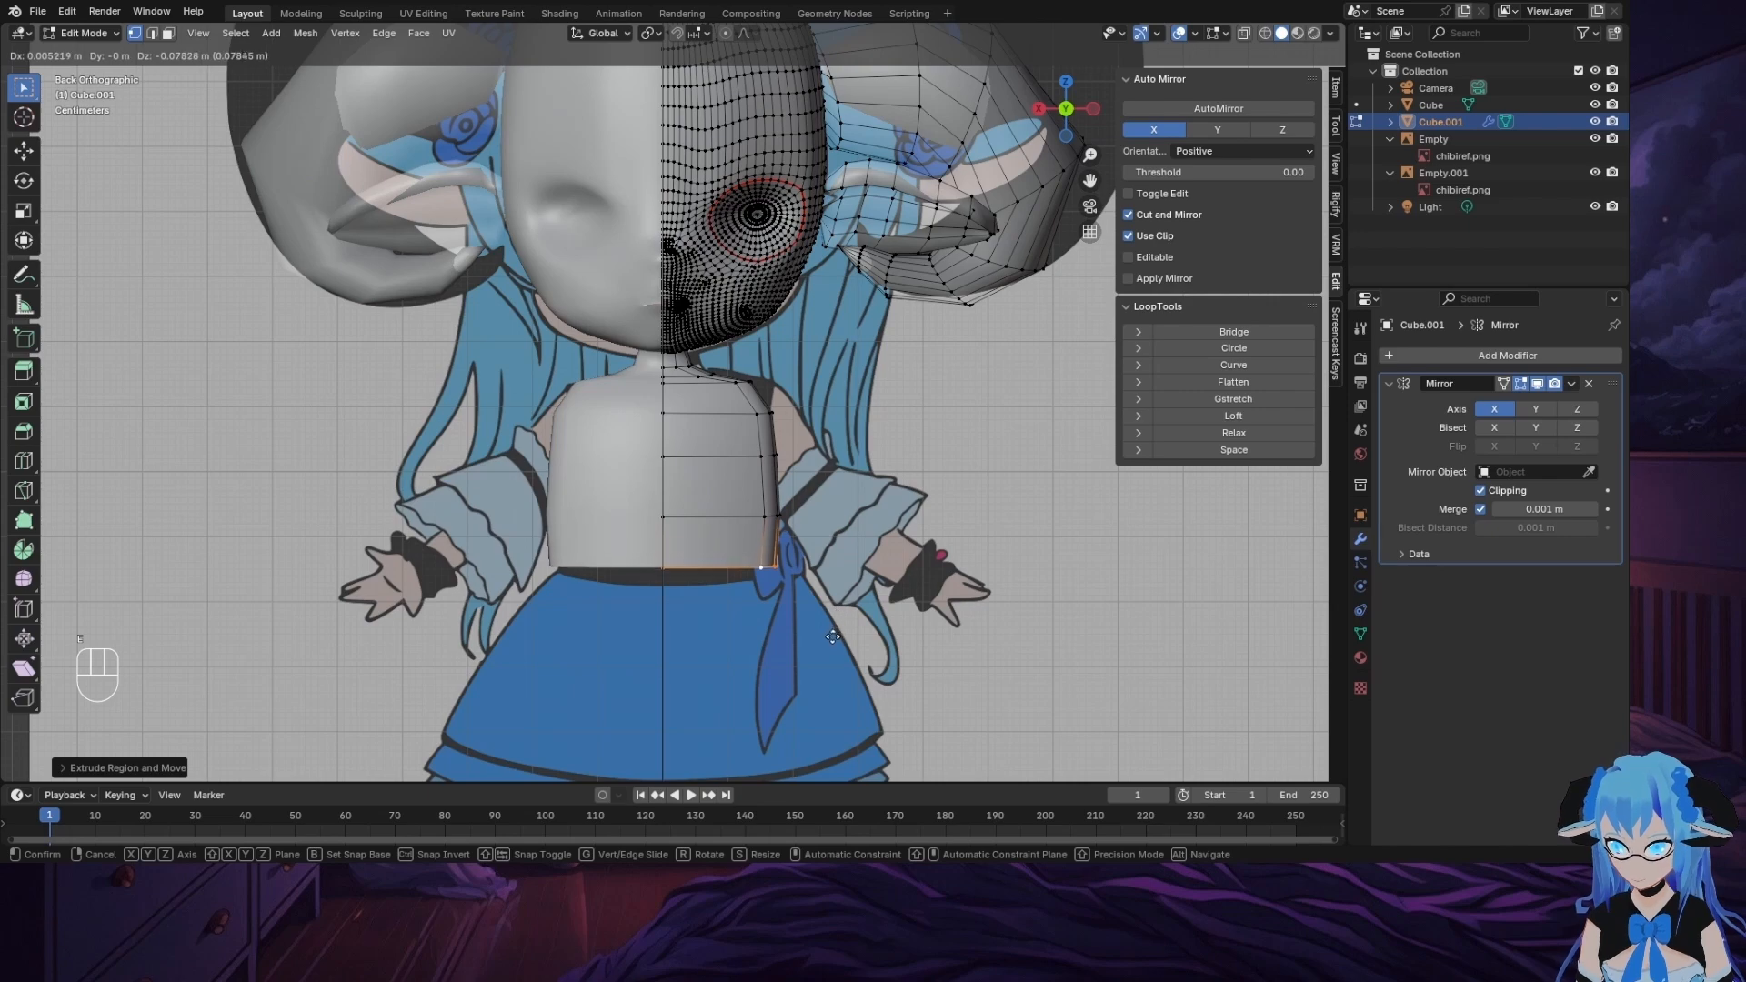
pyautogui.click(840, 621)
pyautogui.press('e')
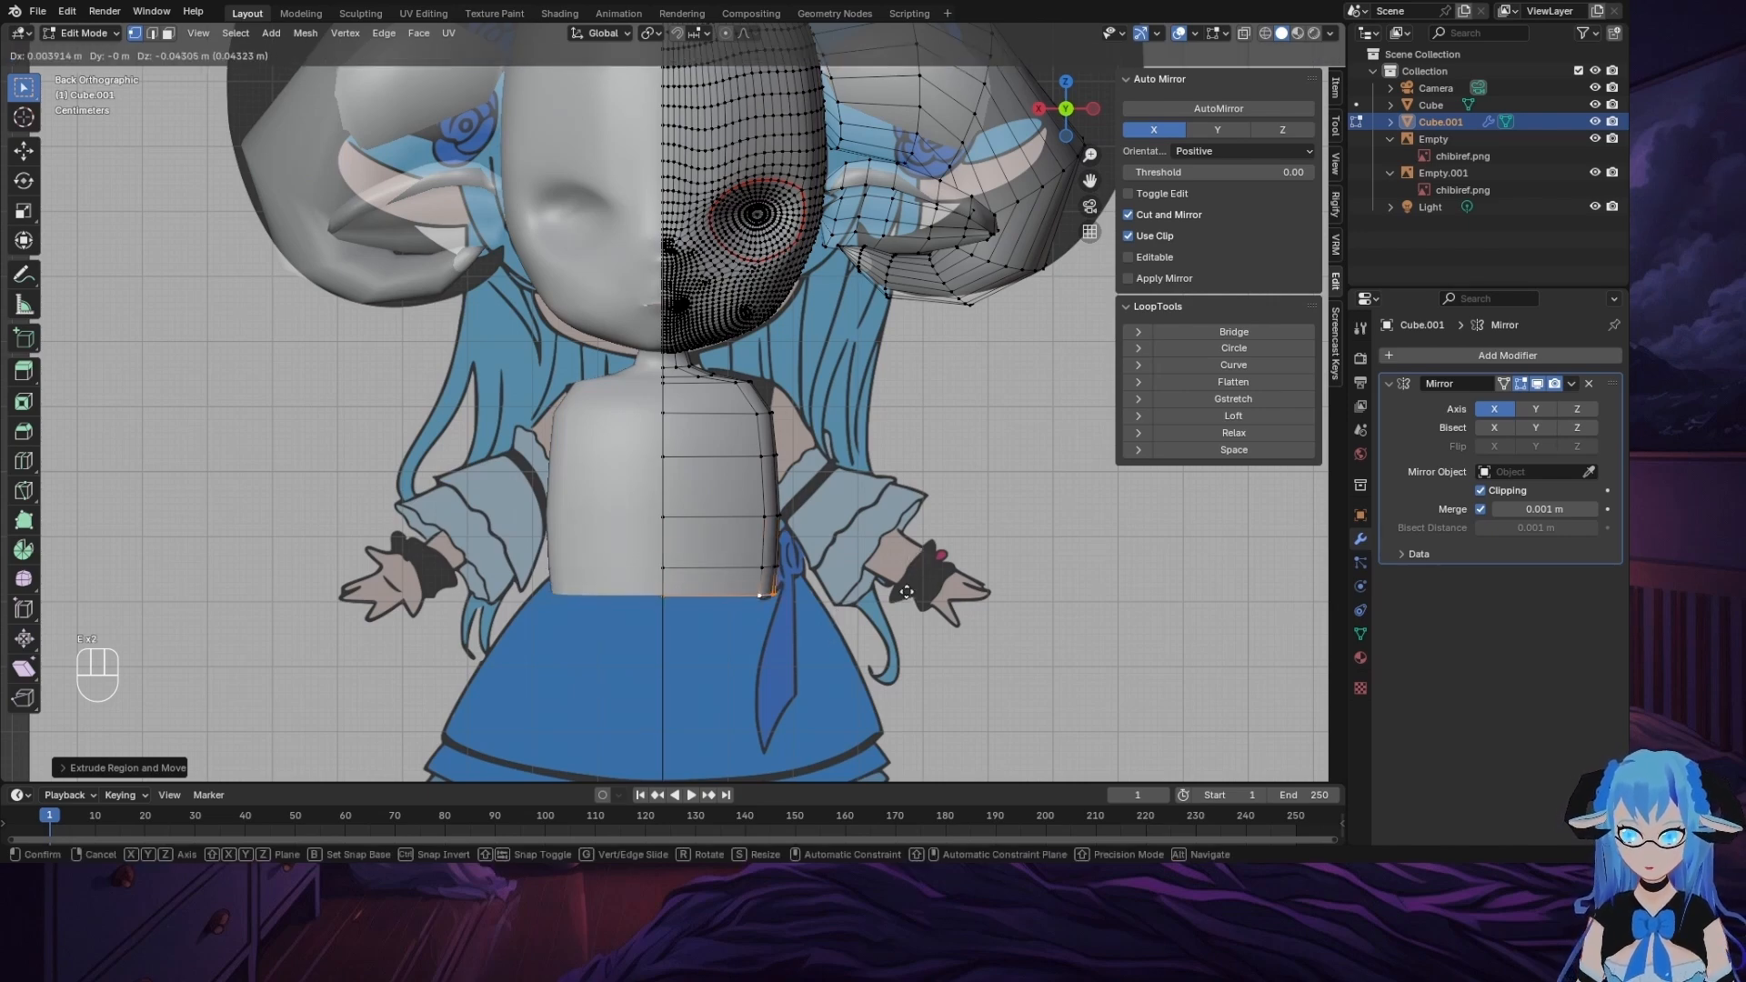
pyautogui.click(906, 592)
# Step: Move the neck-base, shoulder and upper-chest vertices of the torso's front inward toward the centre line
pyautogui.moveTo(906, 592); pyautogui.dragTo(752, 355, button='middle')
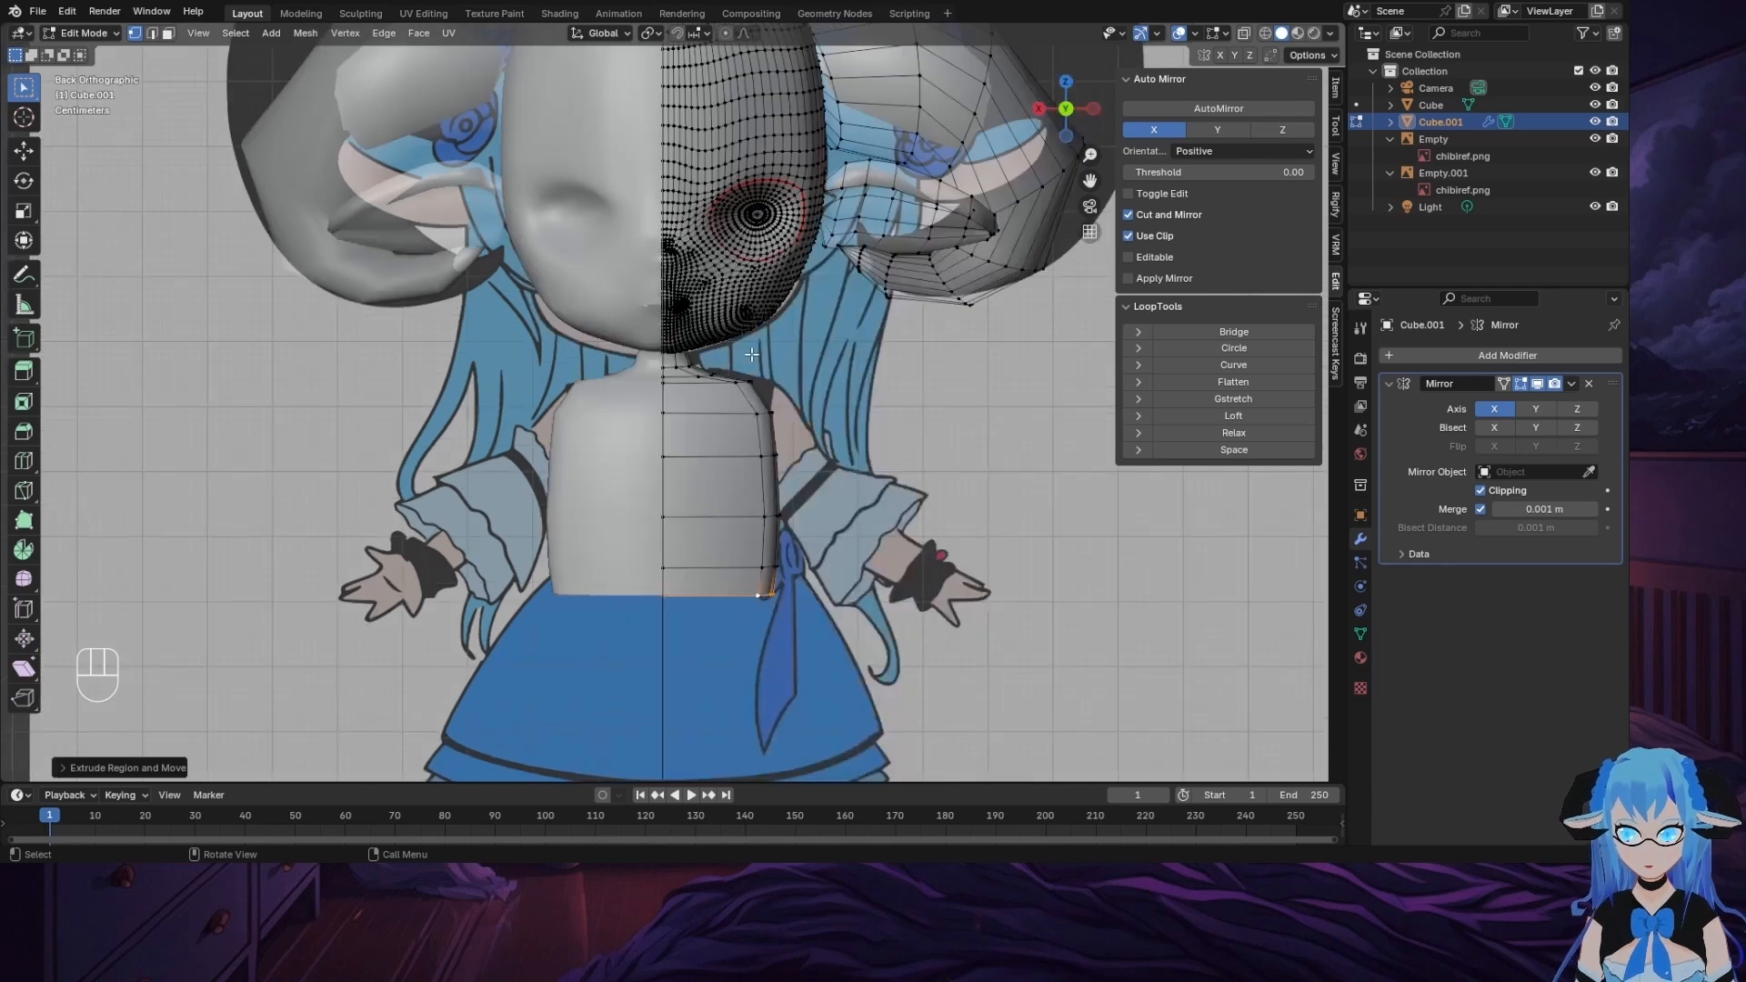
pyautogui.click(699, 377)
pyautogui.press('g')
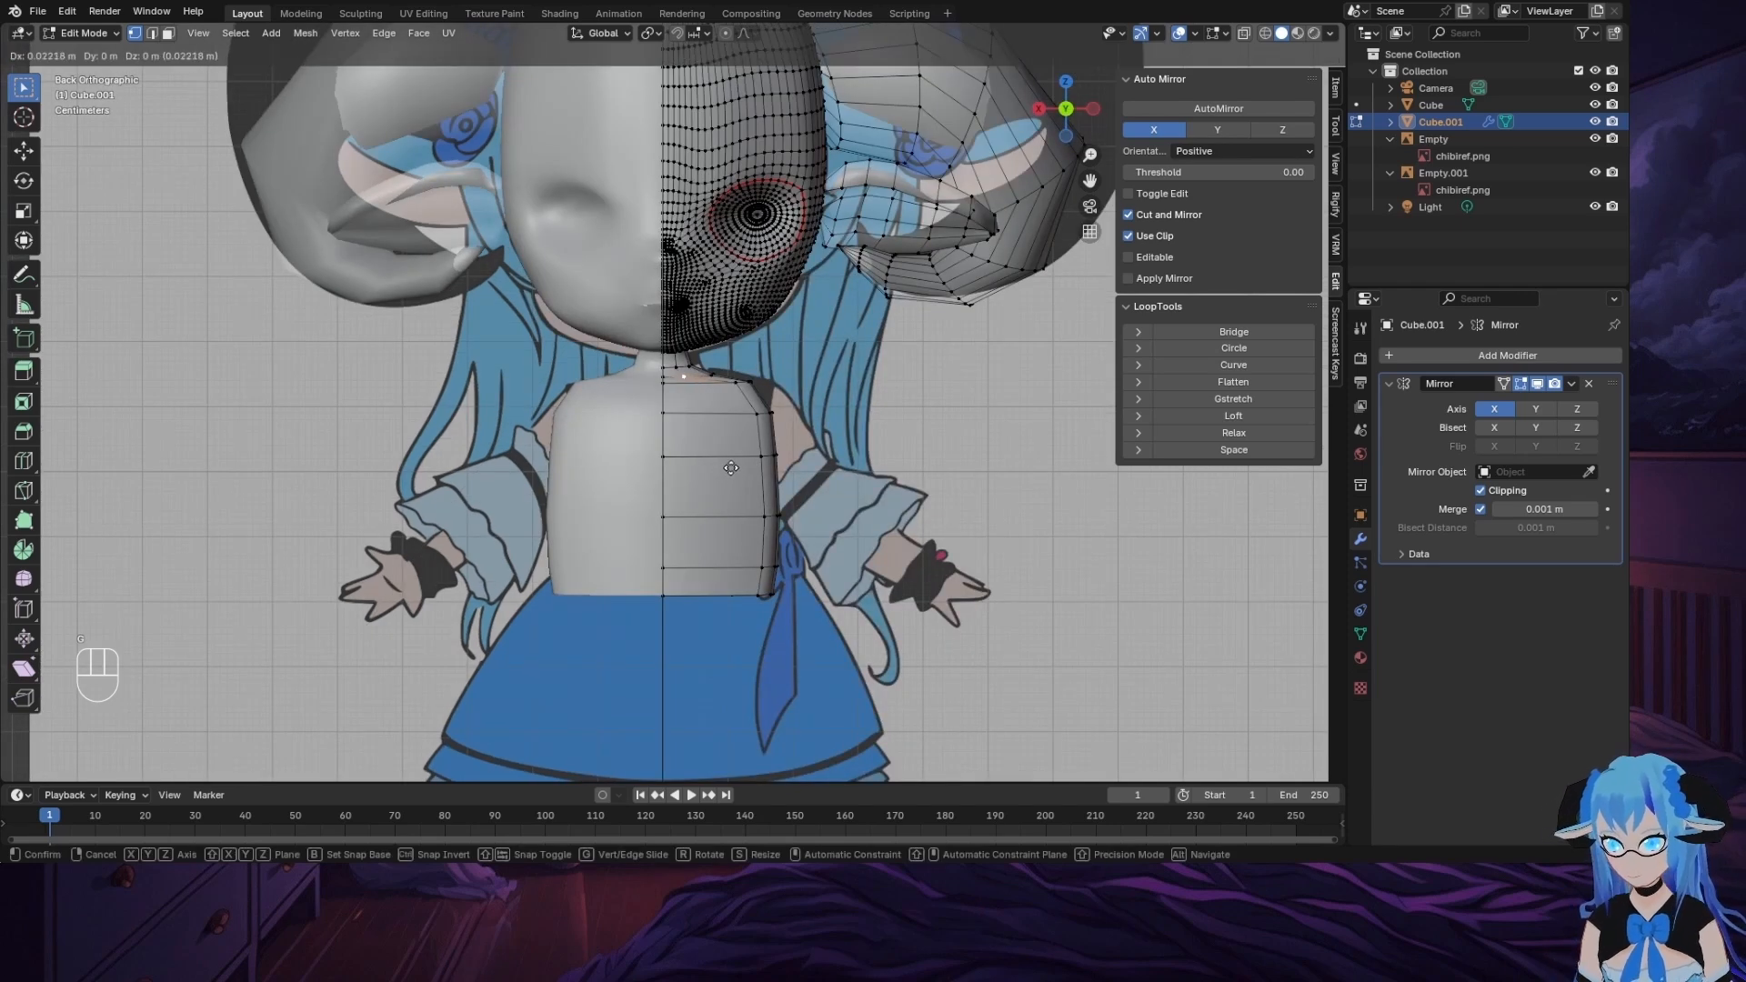
pyautogui.click(732, 469)
pyautogui.press('g')
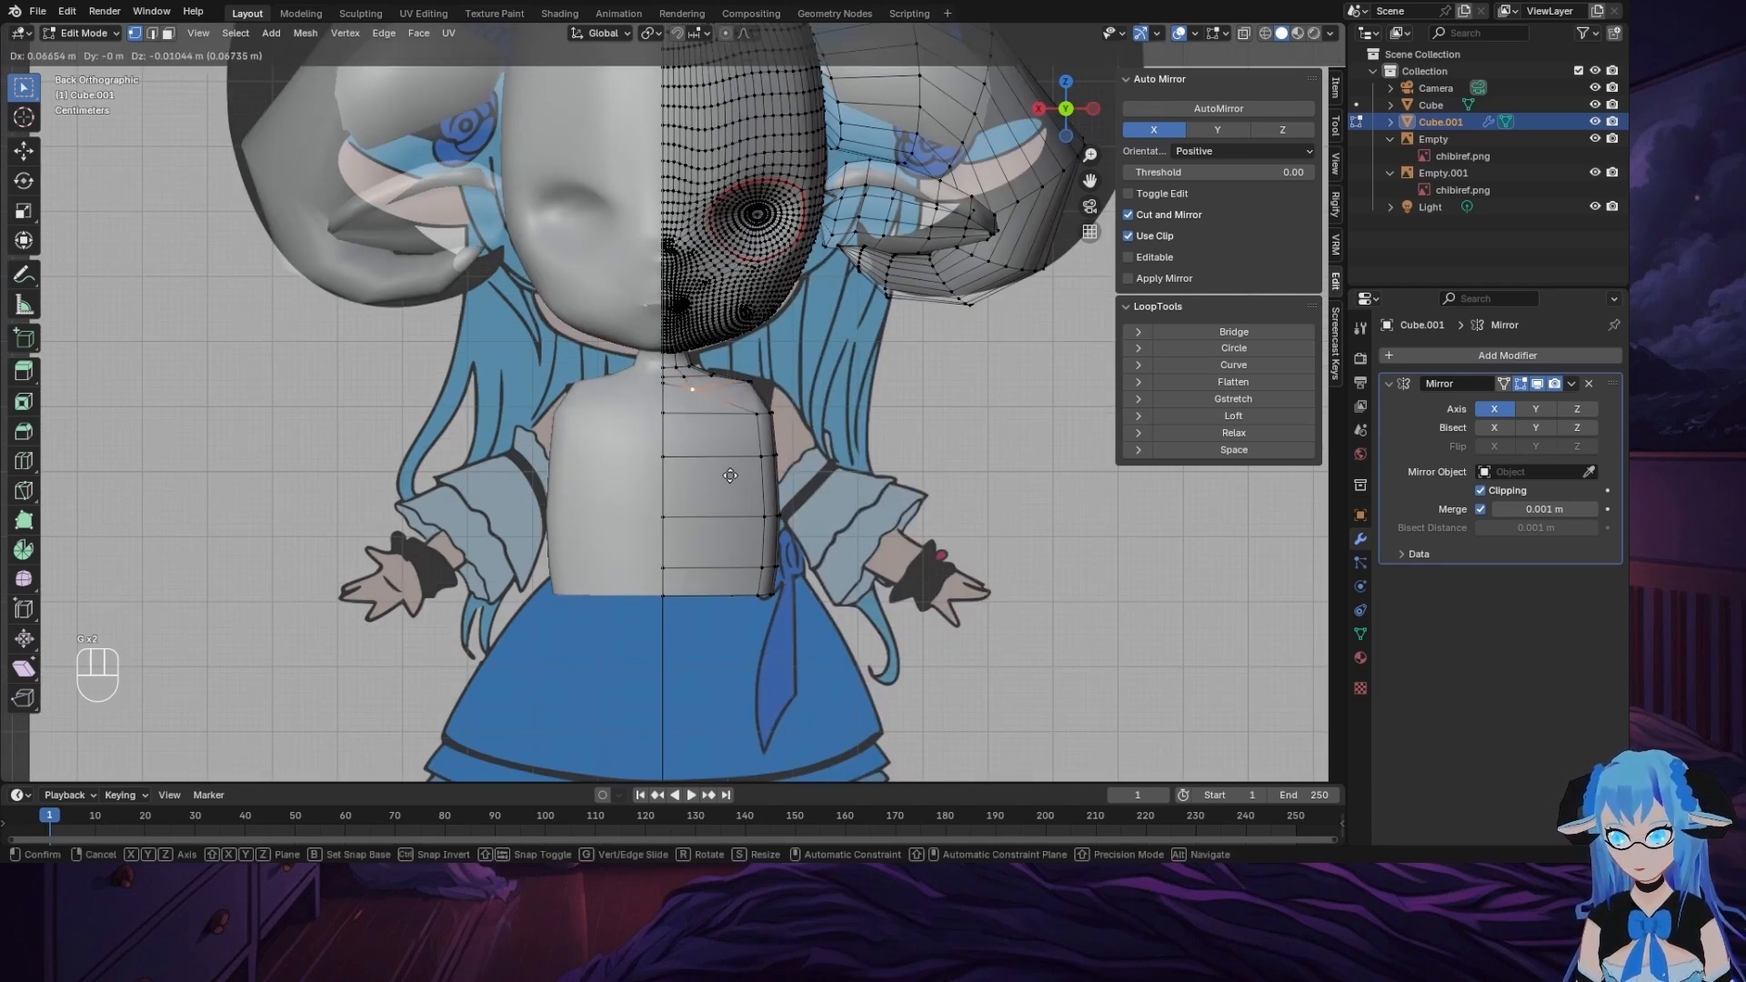
pyautogui.click(730, 475)
pyautogui.press('g')
pyautogui.click(793, 503)
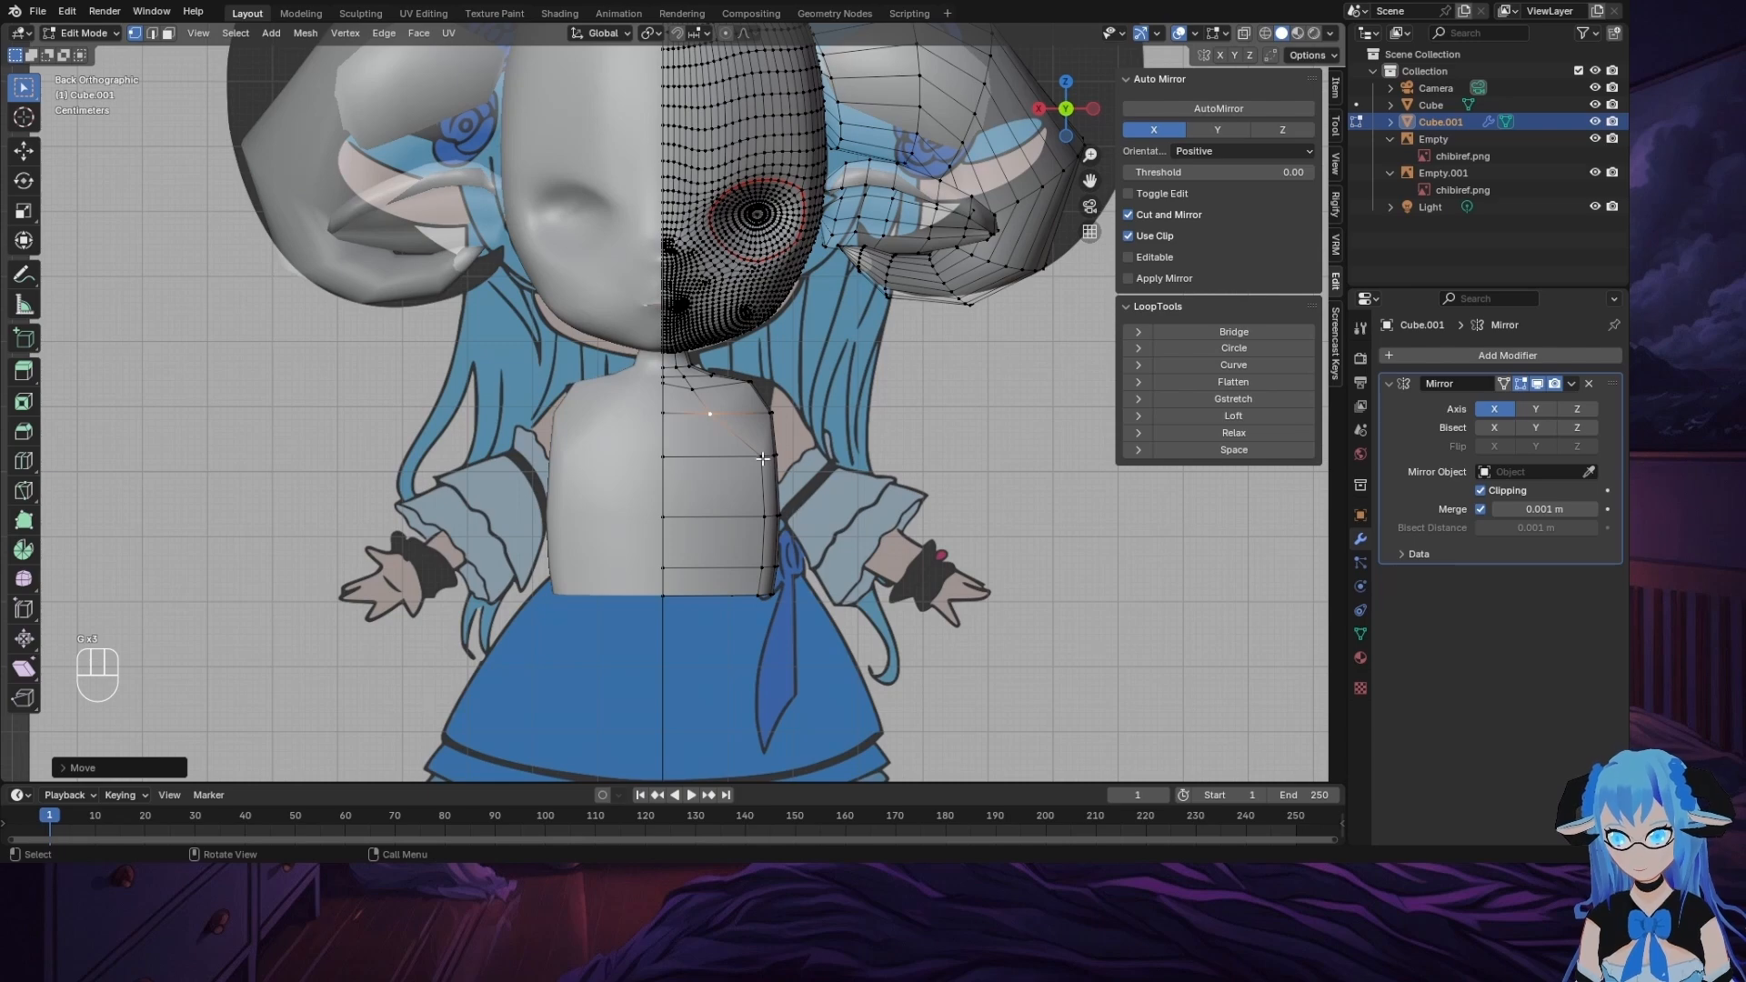
# Step: Move the front column's remaining vertices inward from the lower chest down to the waist edge
pyautogui.press('g')
pyautogui.click(804, 548)
pyautogui.press('g')
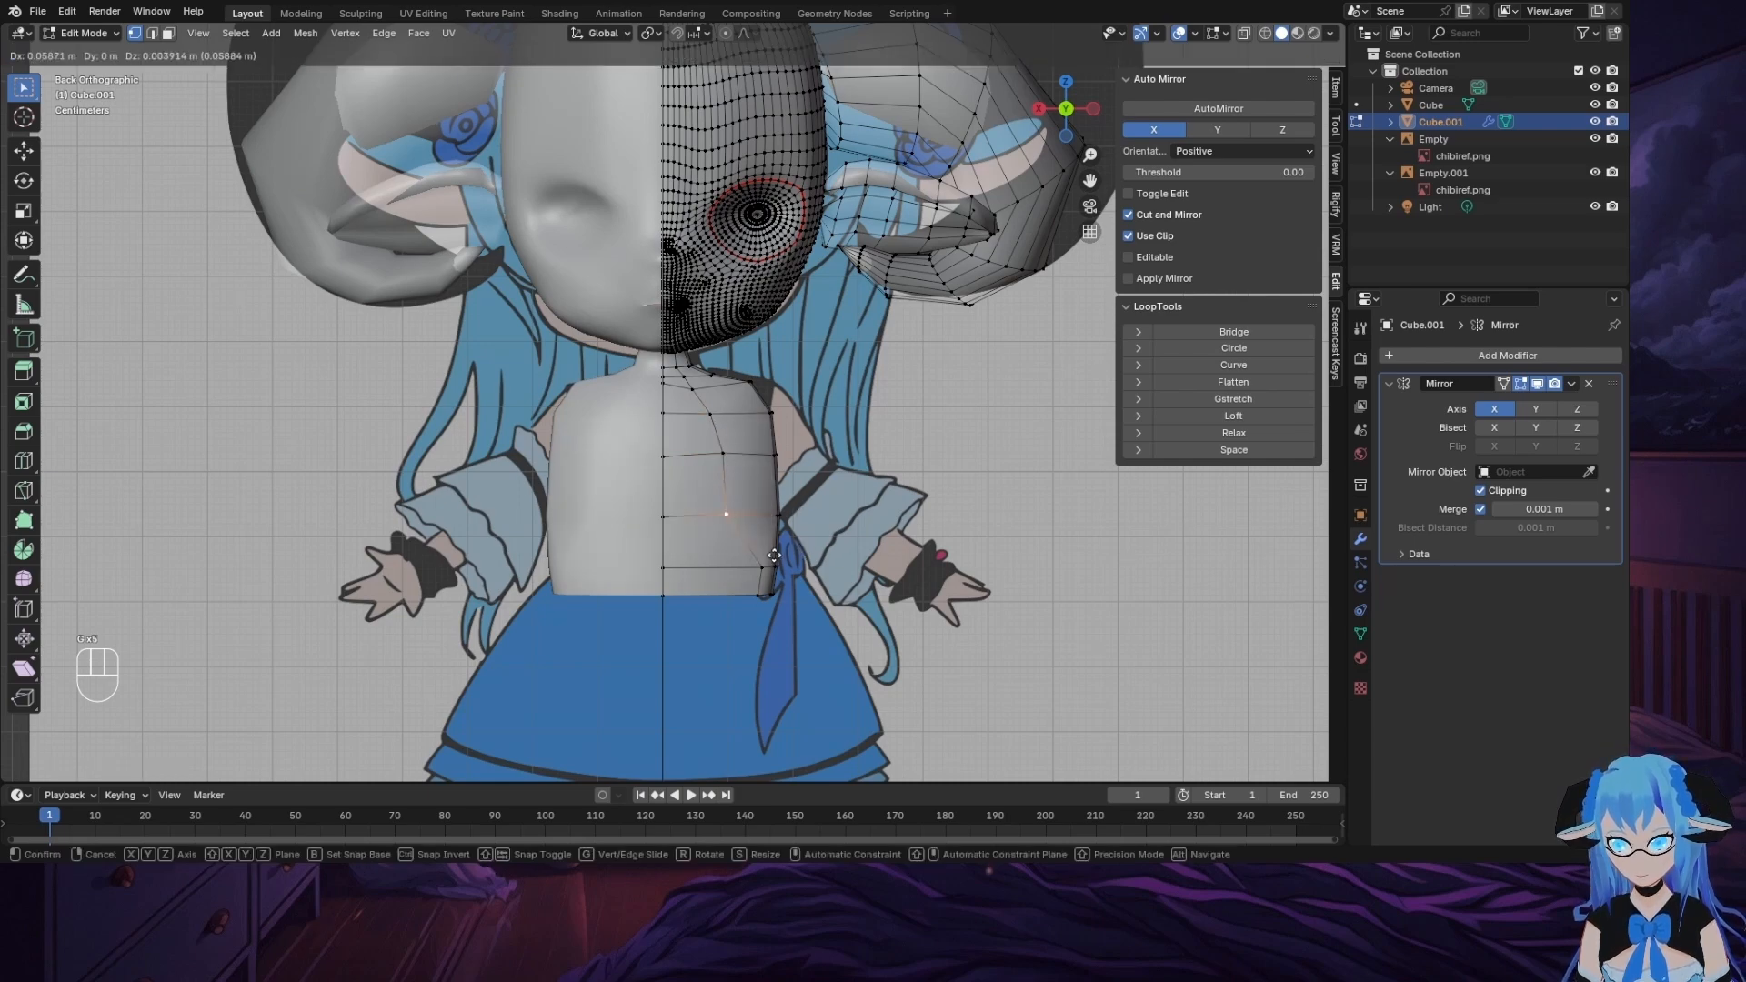
pyautogui.click(764, 562)
pyautogui.click(757, 596)
pyautogui.press('g')
pyautogui.click(768, 608)
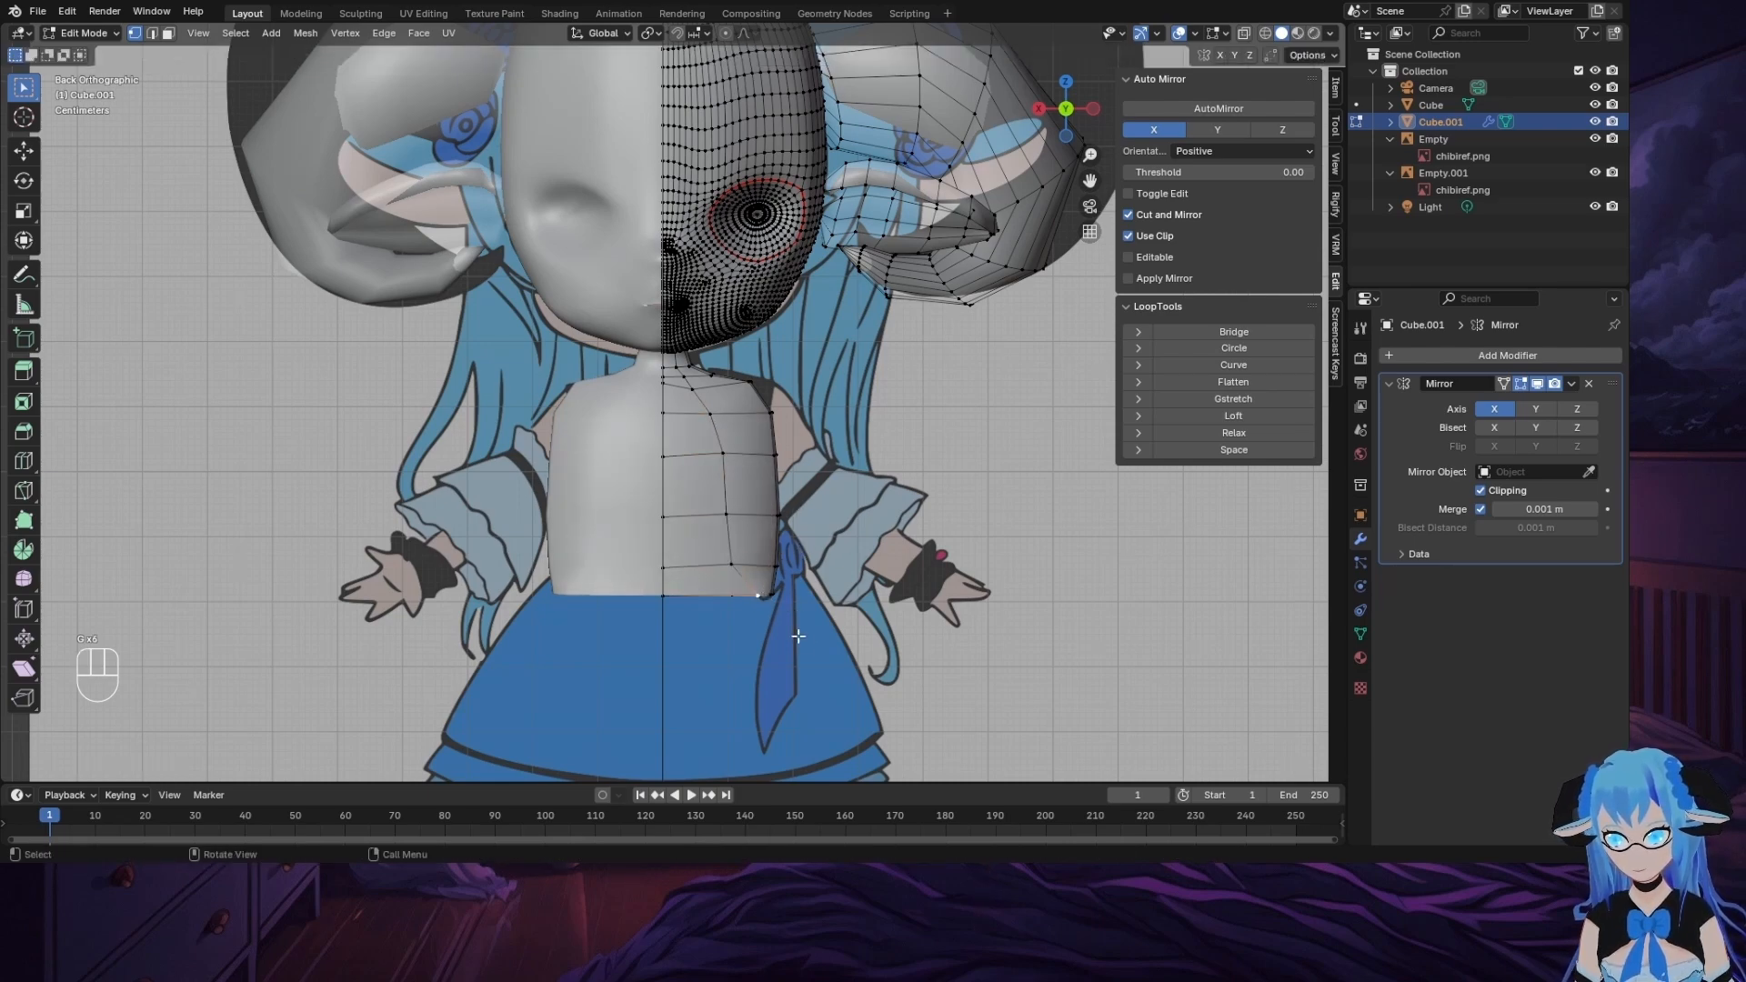
pyautogui.press('g')
pyautogui.click(778, 639)
# Step: Move the torso front's second-column vertices inward toward the centre line, from the upper chest to the mid-chest
pyautogui.moveTo(777, 639); pyautogui.dragTo(857, 460, button='middle')
pyautogui.click(682, 370)
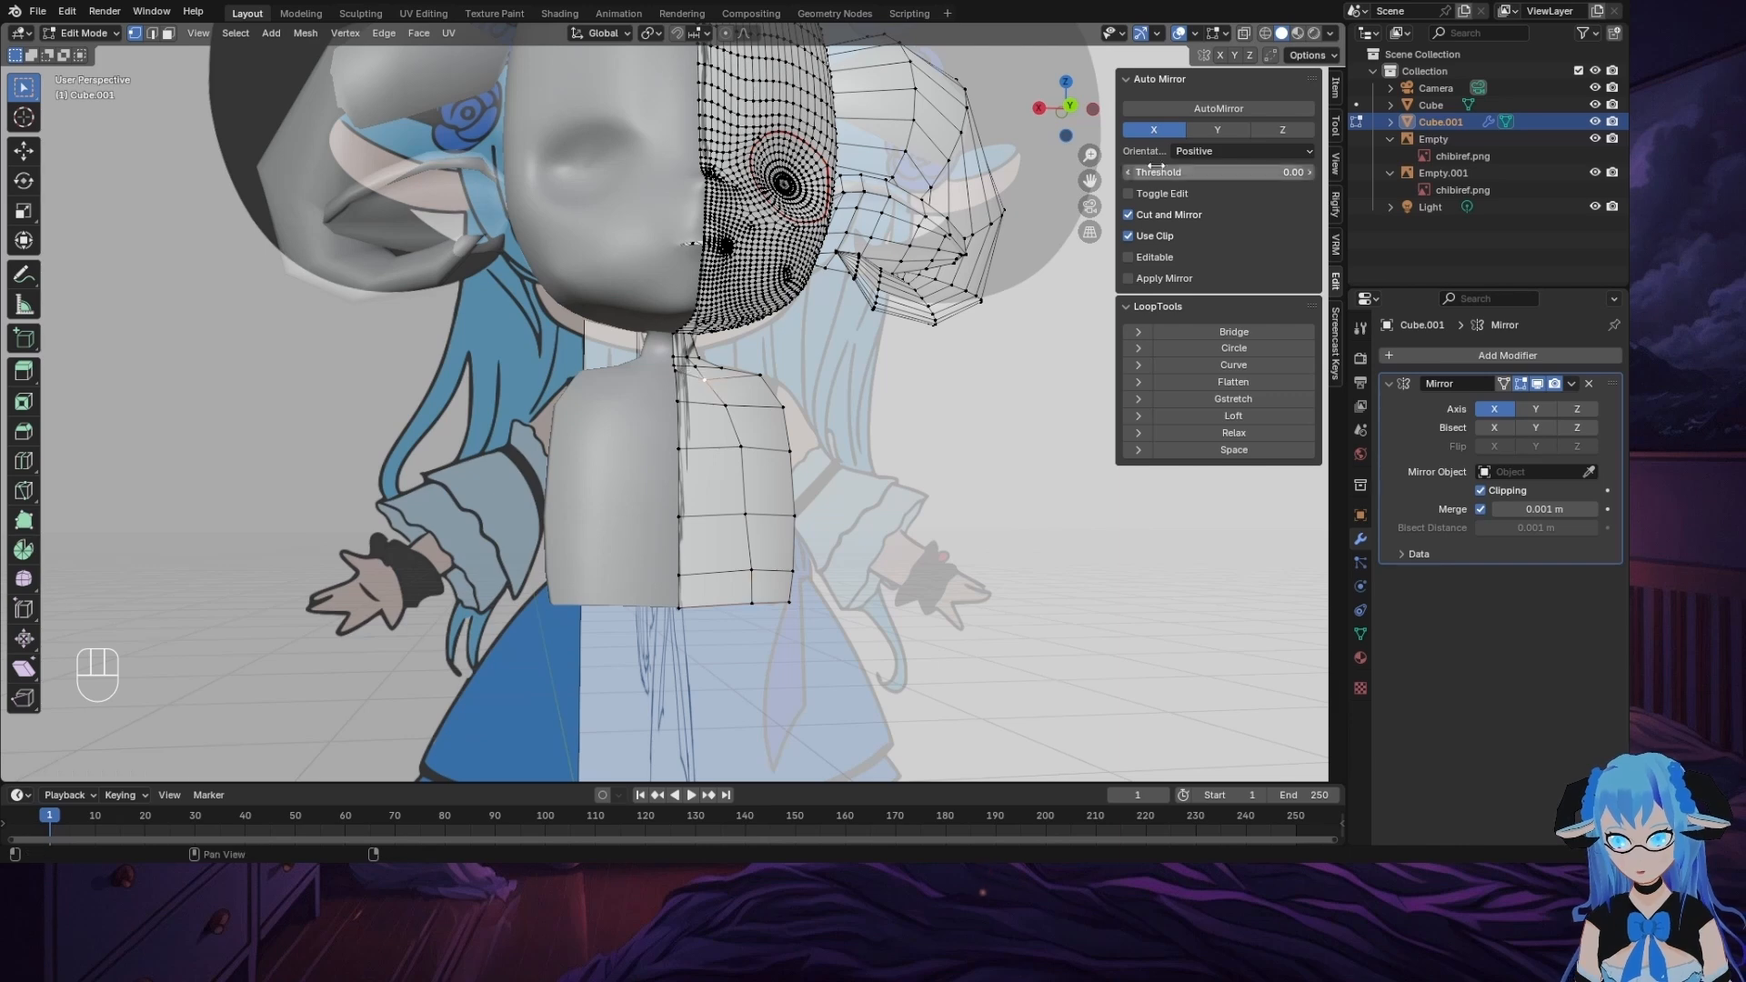
pyautogui.press('ctrl+KP_1')
pyautogui.press('g')
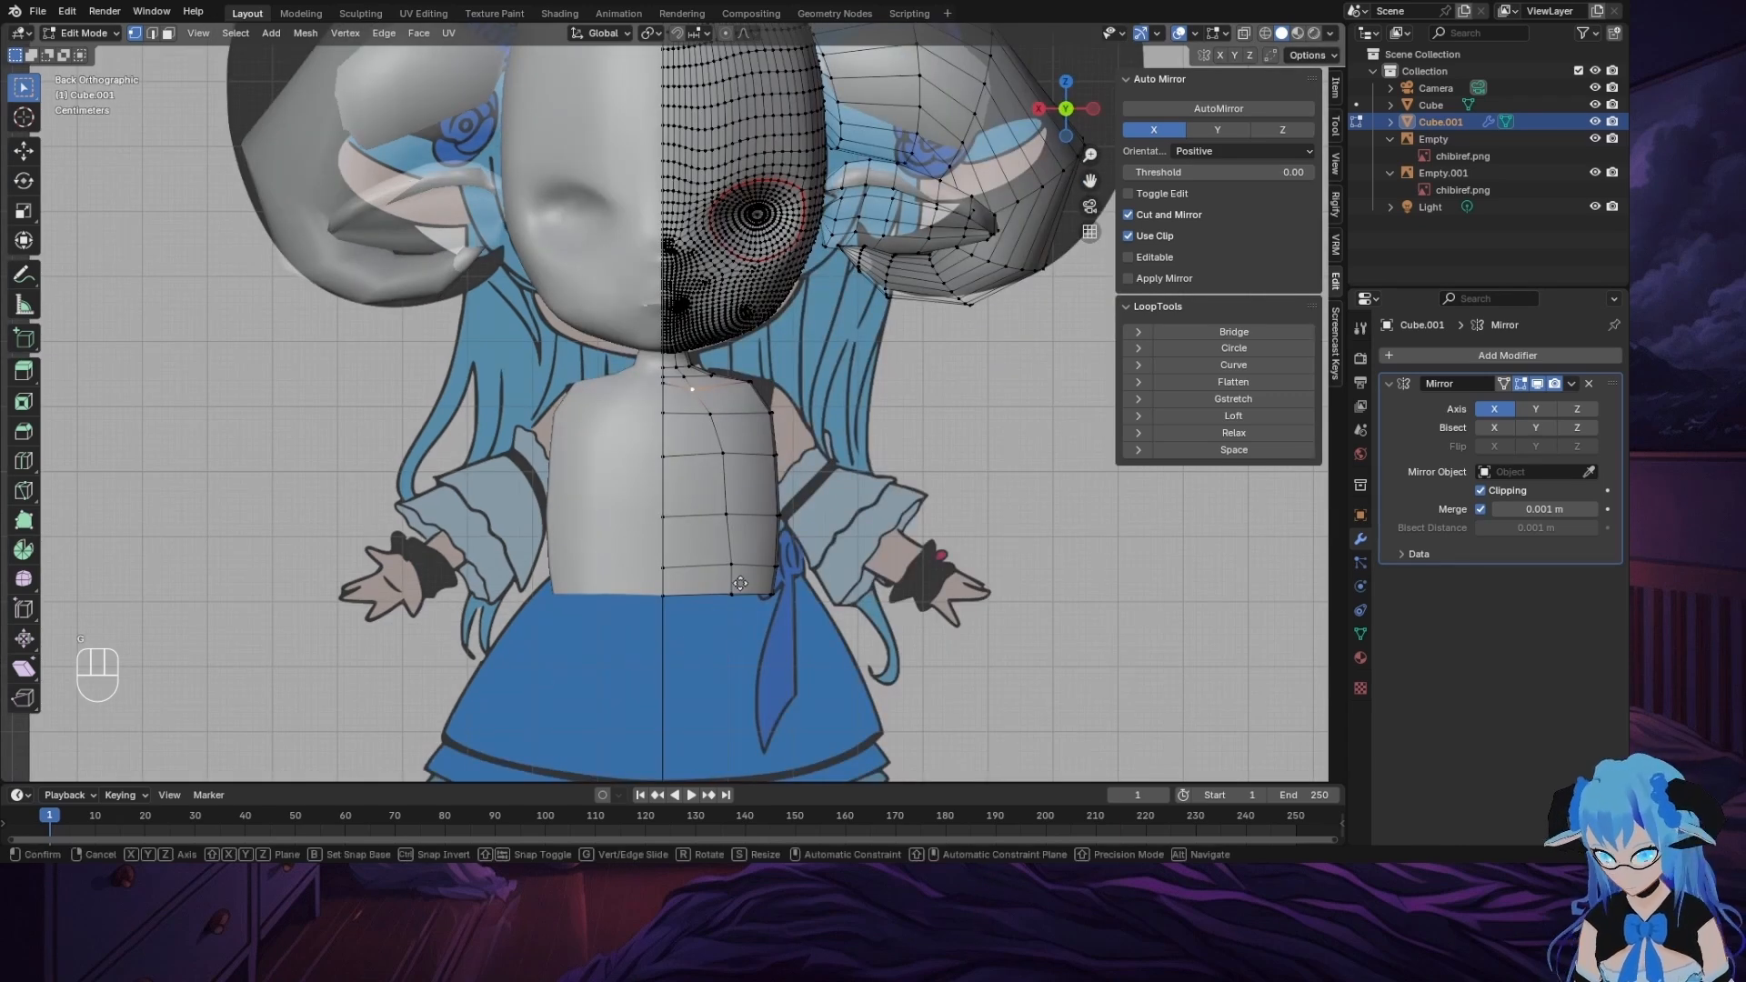
pyautogui.click(735, 583)
pyautogui.click(717, 423)
pyautogui.press('g')
pyautogui.click(882, 523)
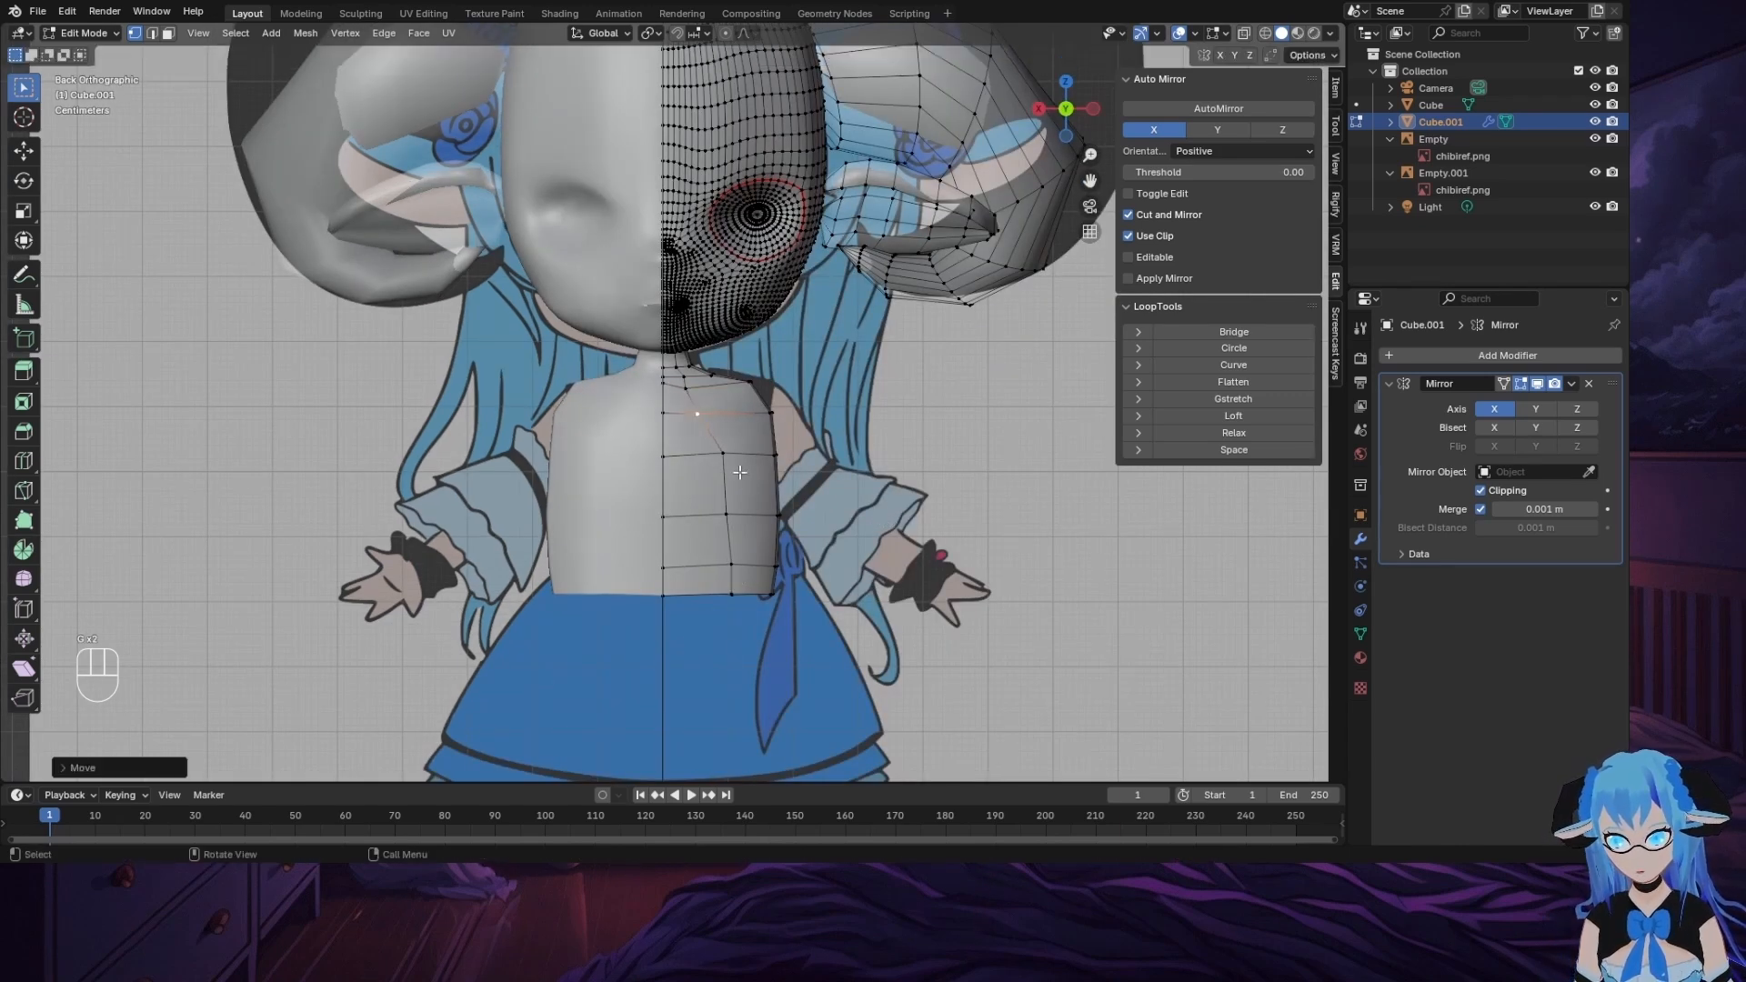
pyautogui.click(732, 453)
pyautogui.press('g')
pyautogui.click(1028, 578)
# Step: Move the rest of the front's second column inward, from the lower chest down to the waist edge
pyautogui.click(738, 519)
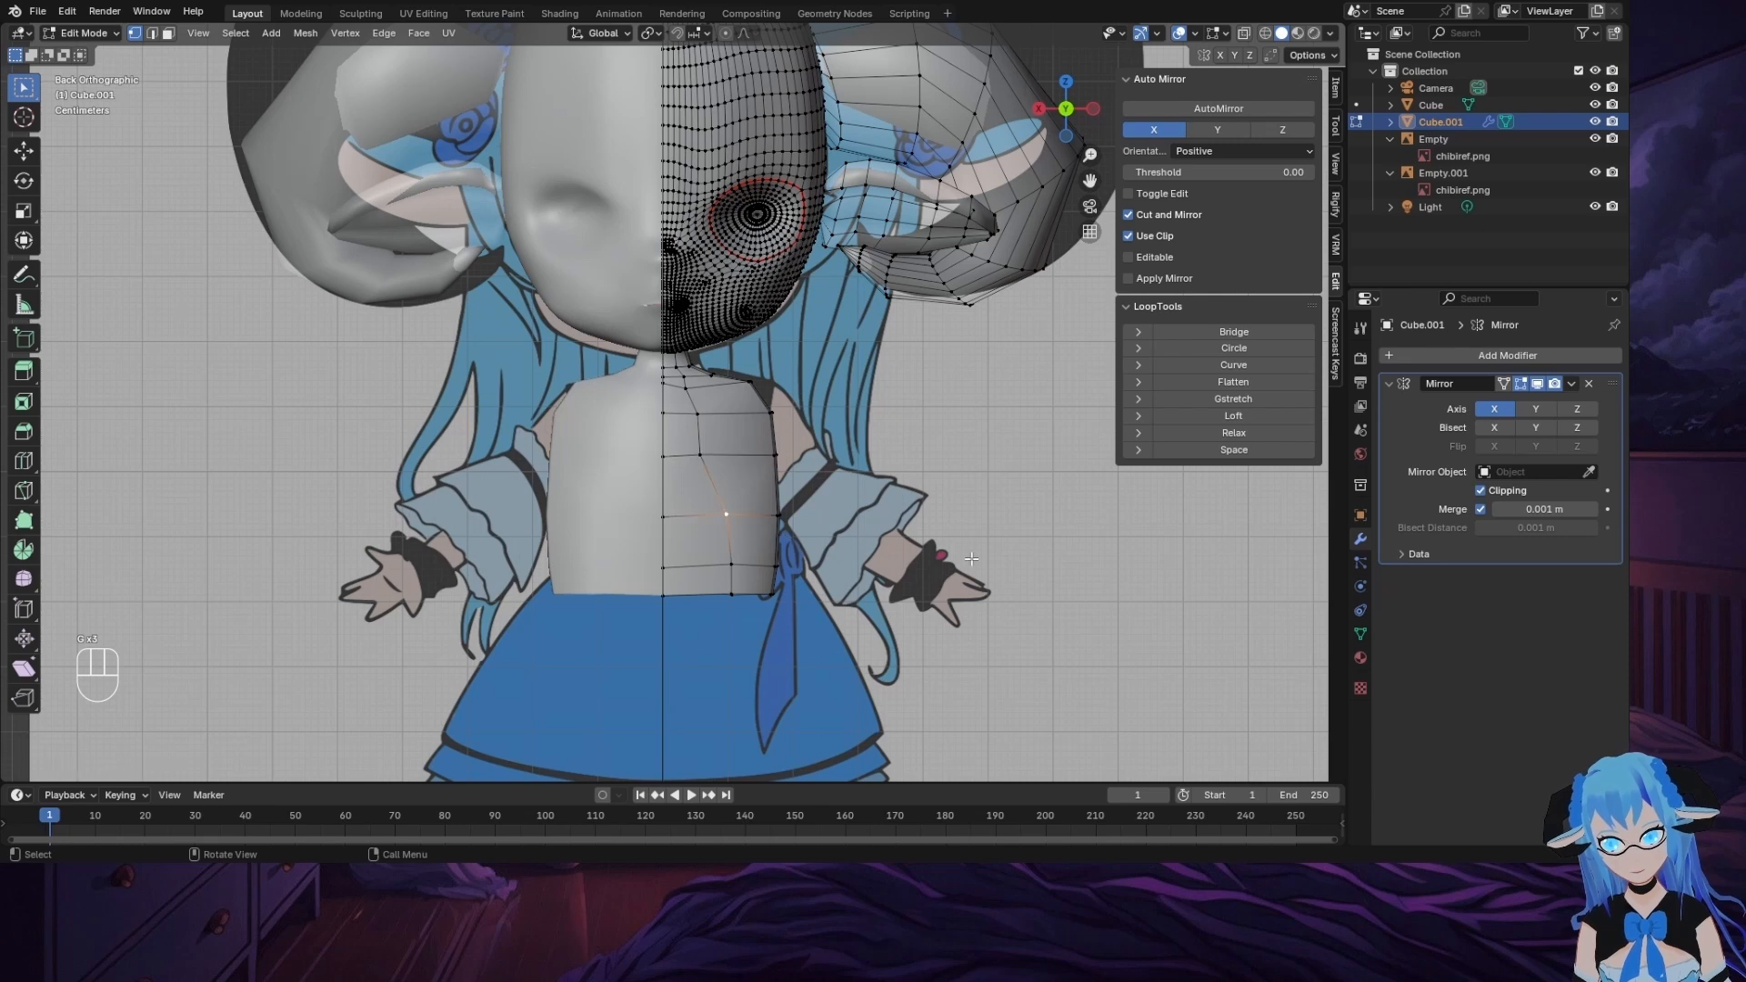
pyautogui.press('g')
pyautogui.click(952, 567)
pyautogui.click(733, 564)
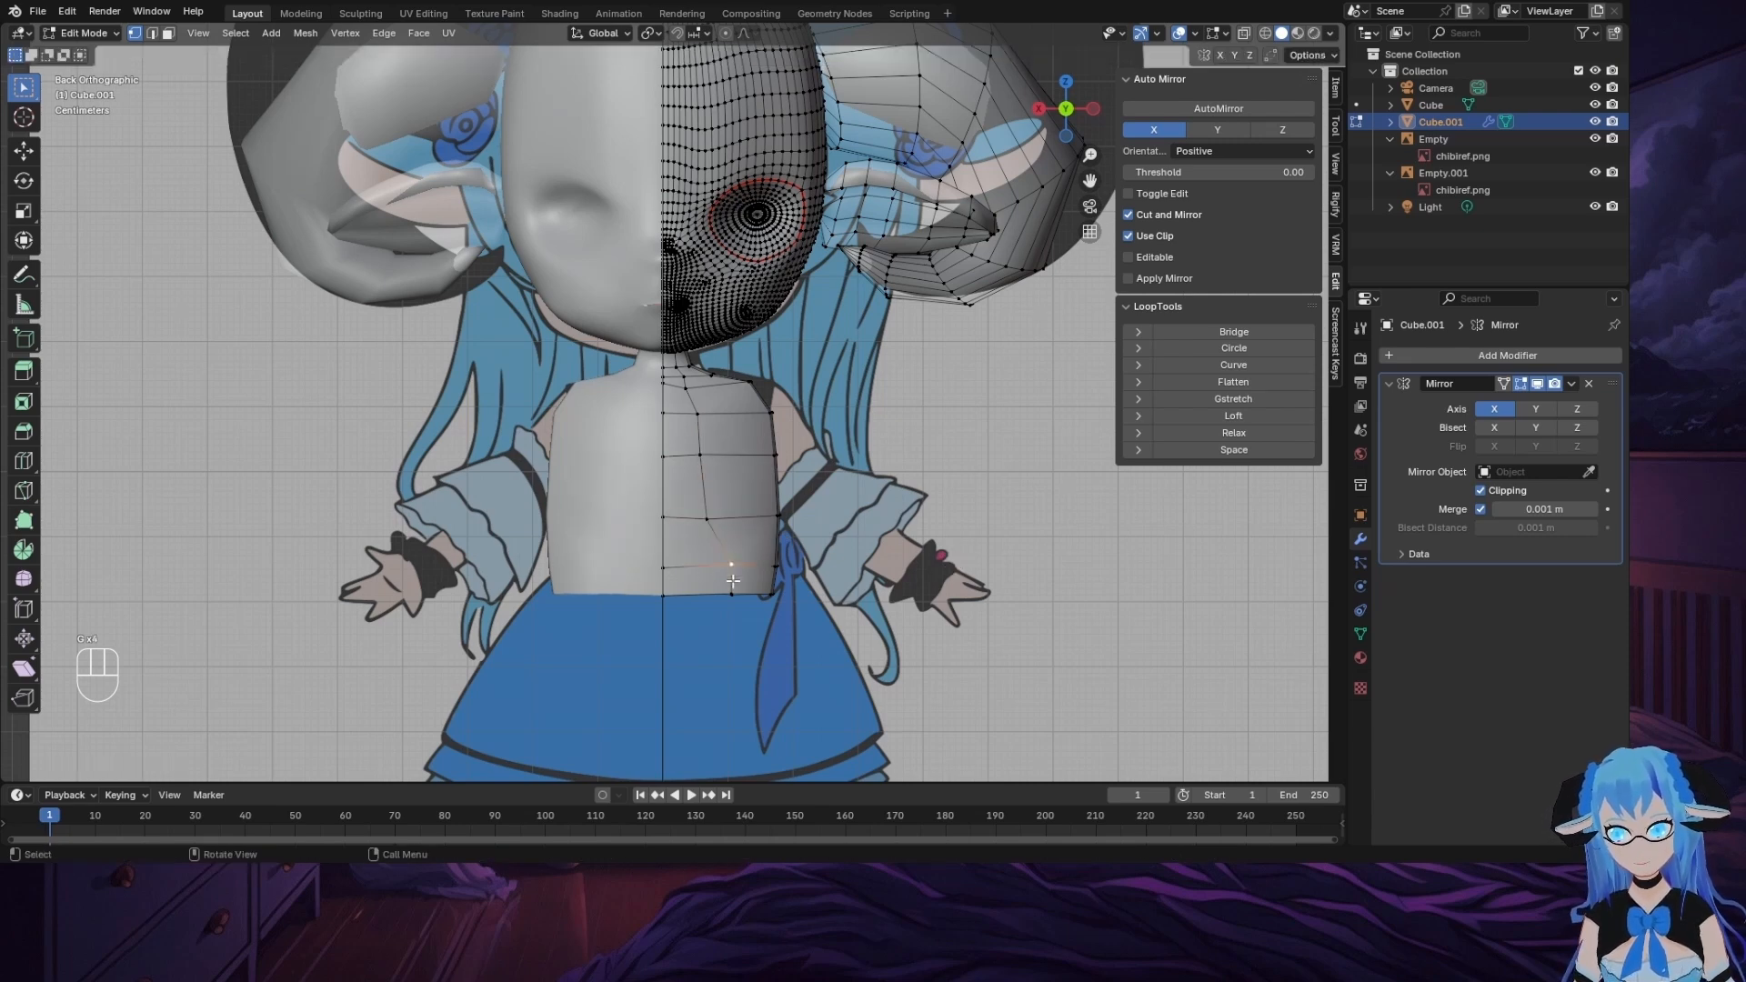
pyautogui.press('g')
pyautogui.click(801, 617)
pyautogui.click(731, 593)
pyautogui.press('g')
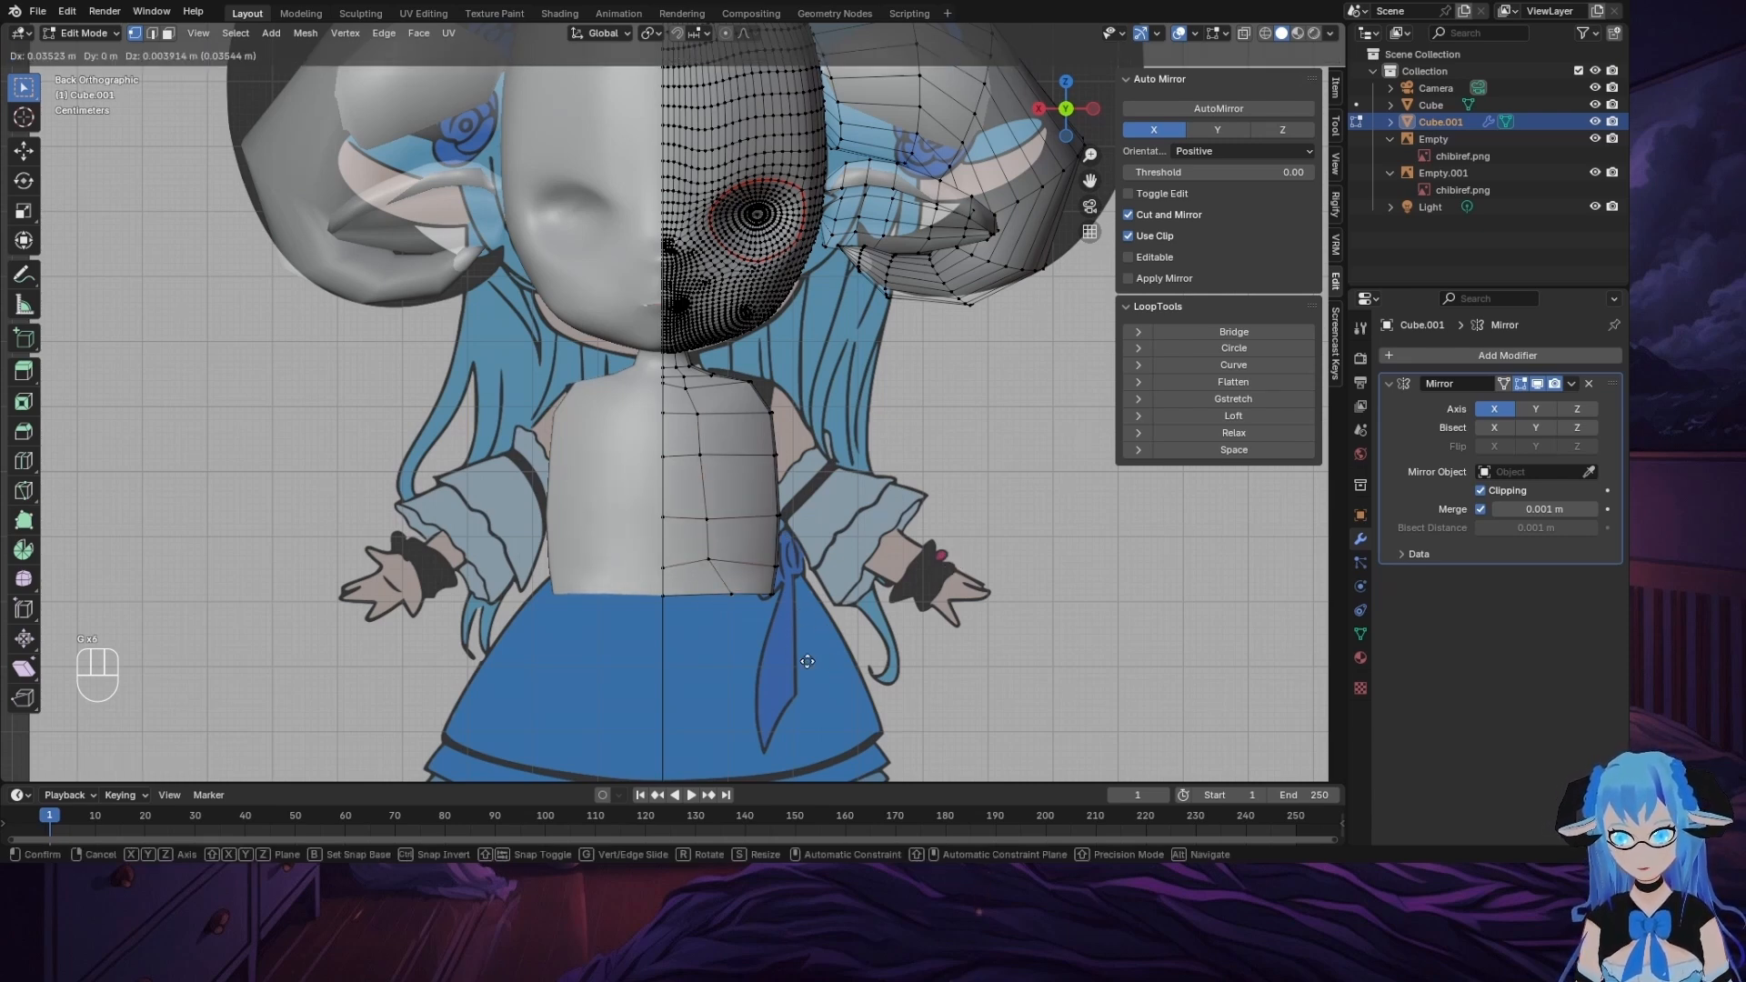
pyautogui.click(814, 658)
pyautogui.press('g')
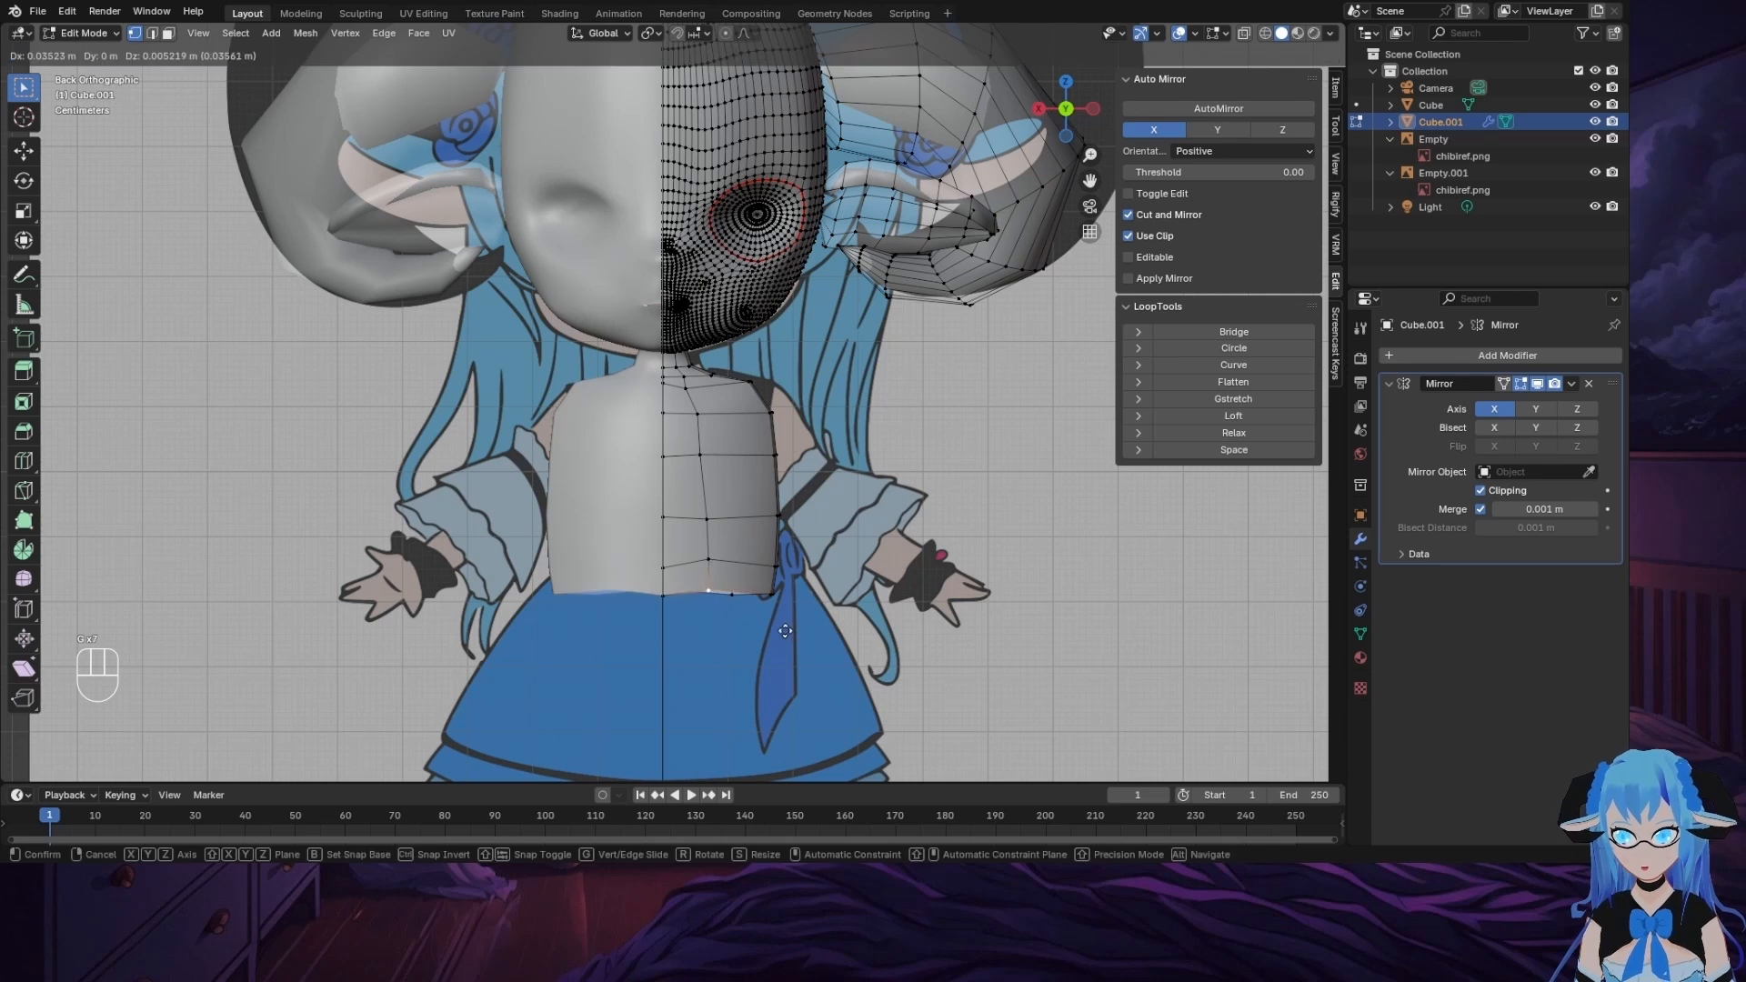
pyautogui.click(784, 638)
# Step: Enable X-ray and move the torso's whole outer side column slightly inward to match the reference body outline
pyautogui.click(1244, 33)
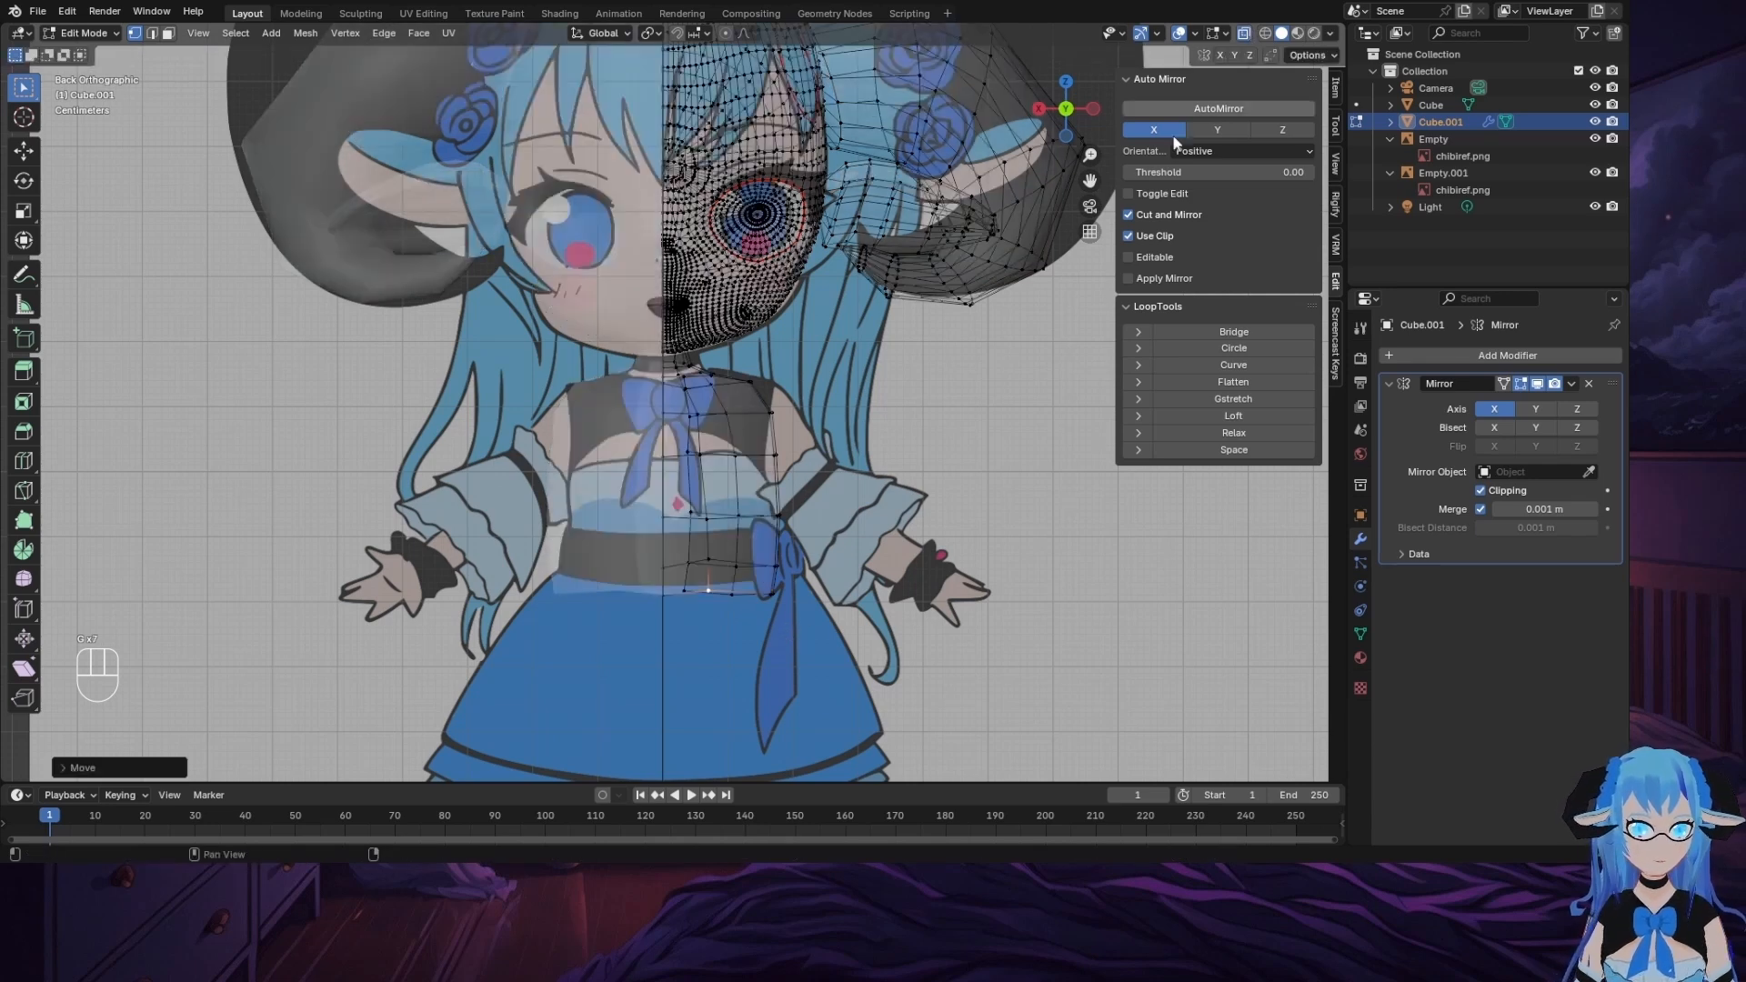
pyautogui.moveTo(741, 365); pyautogui.dragTo(900, 593)
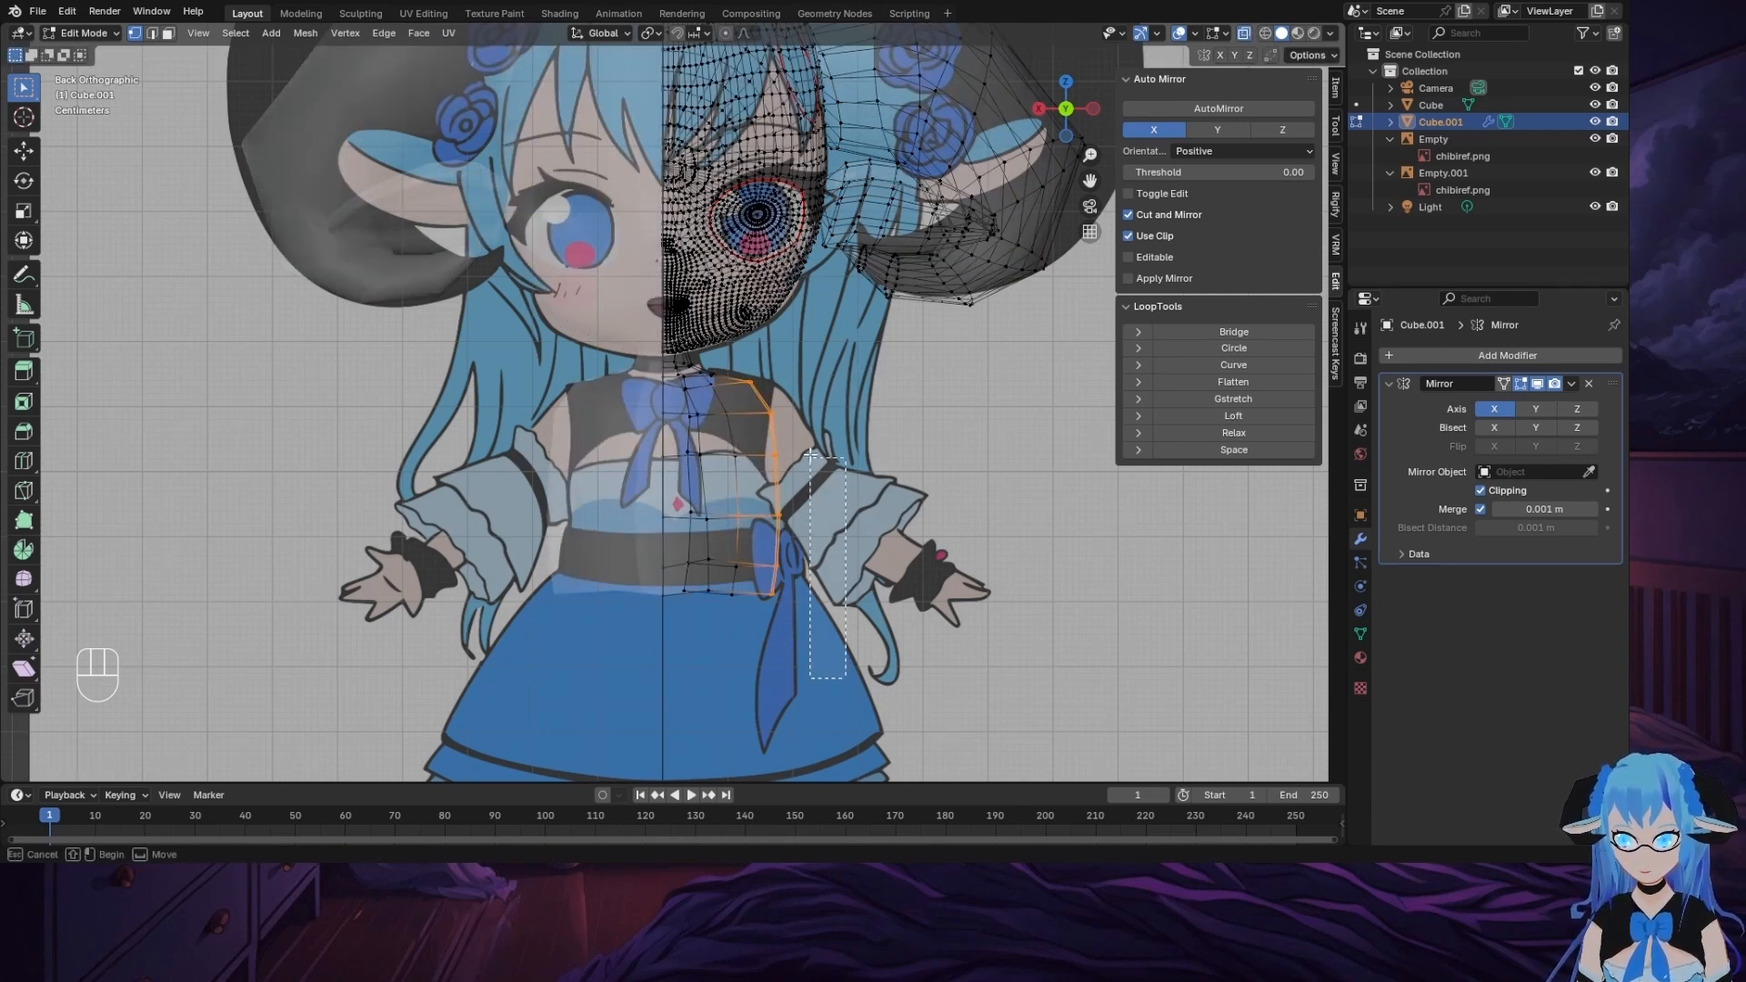
pyautogui.press('g')
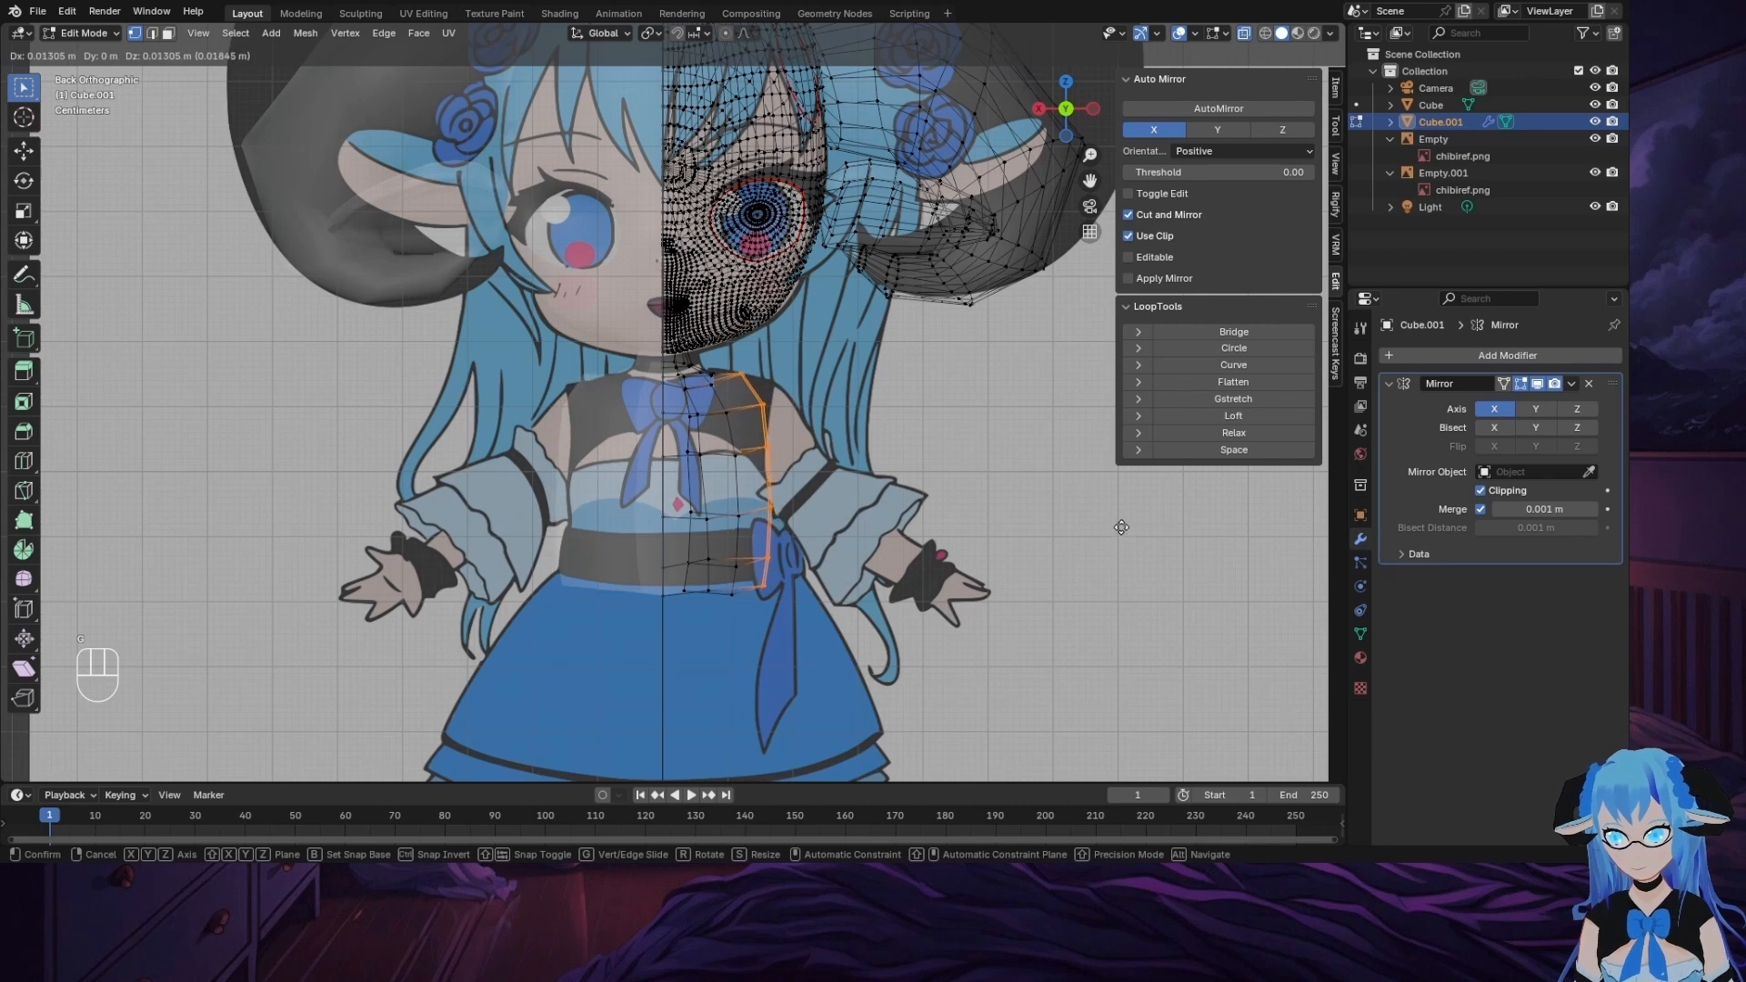
pyautogui.click(1111, 533)
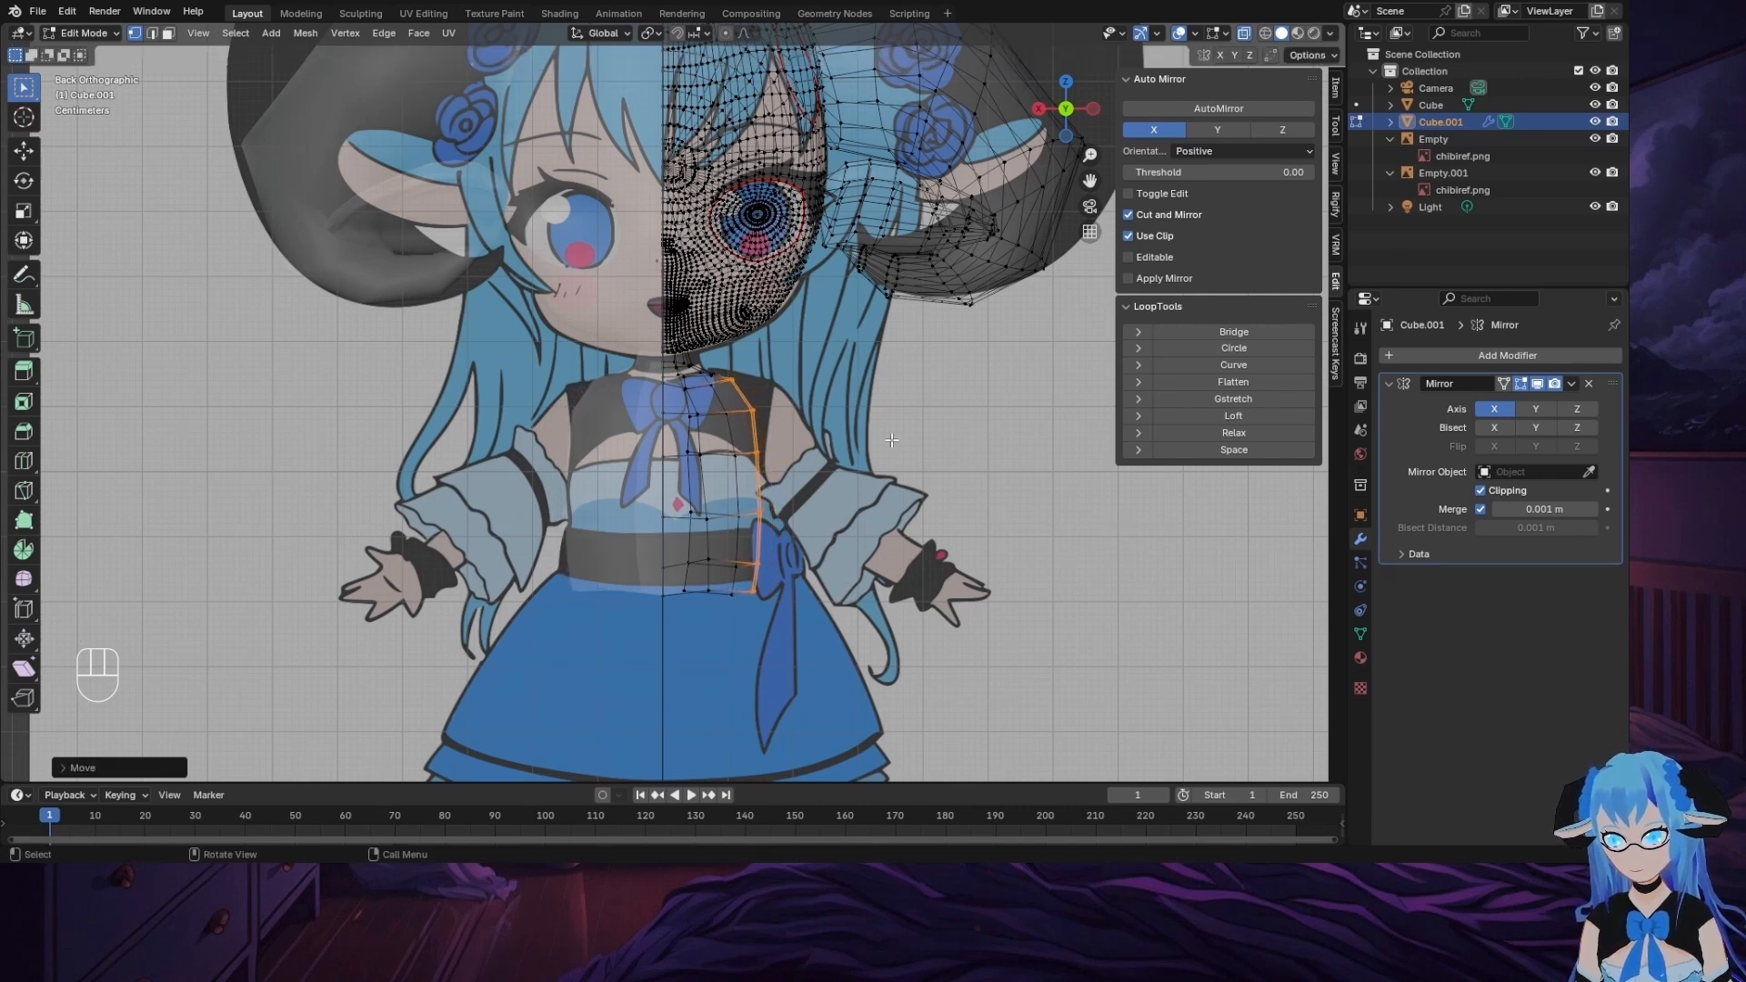
# Step: Adjust the shoulder vertices and the lower side vertices at the waist to fit the reference outline
pyautogui.click(720, 376)
pyautogui.press('g')
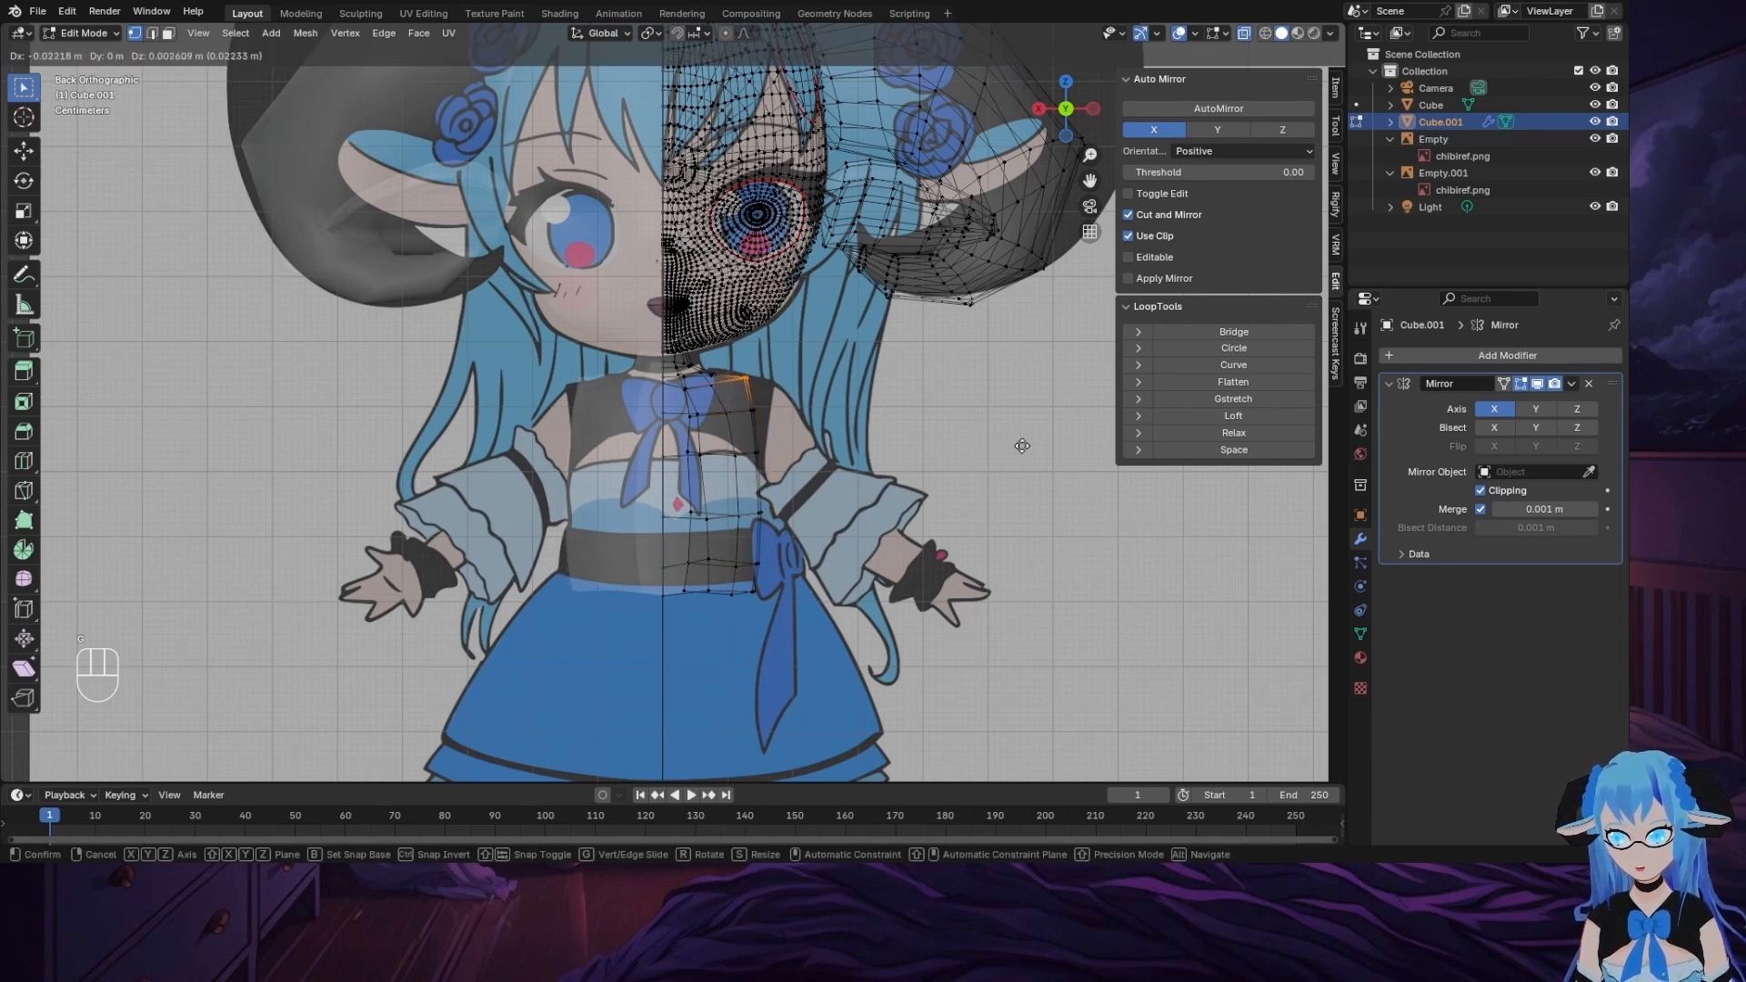
pyautogui.click(1016, 451)
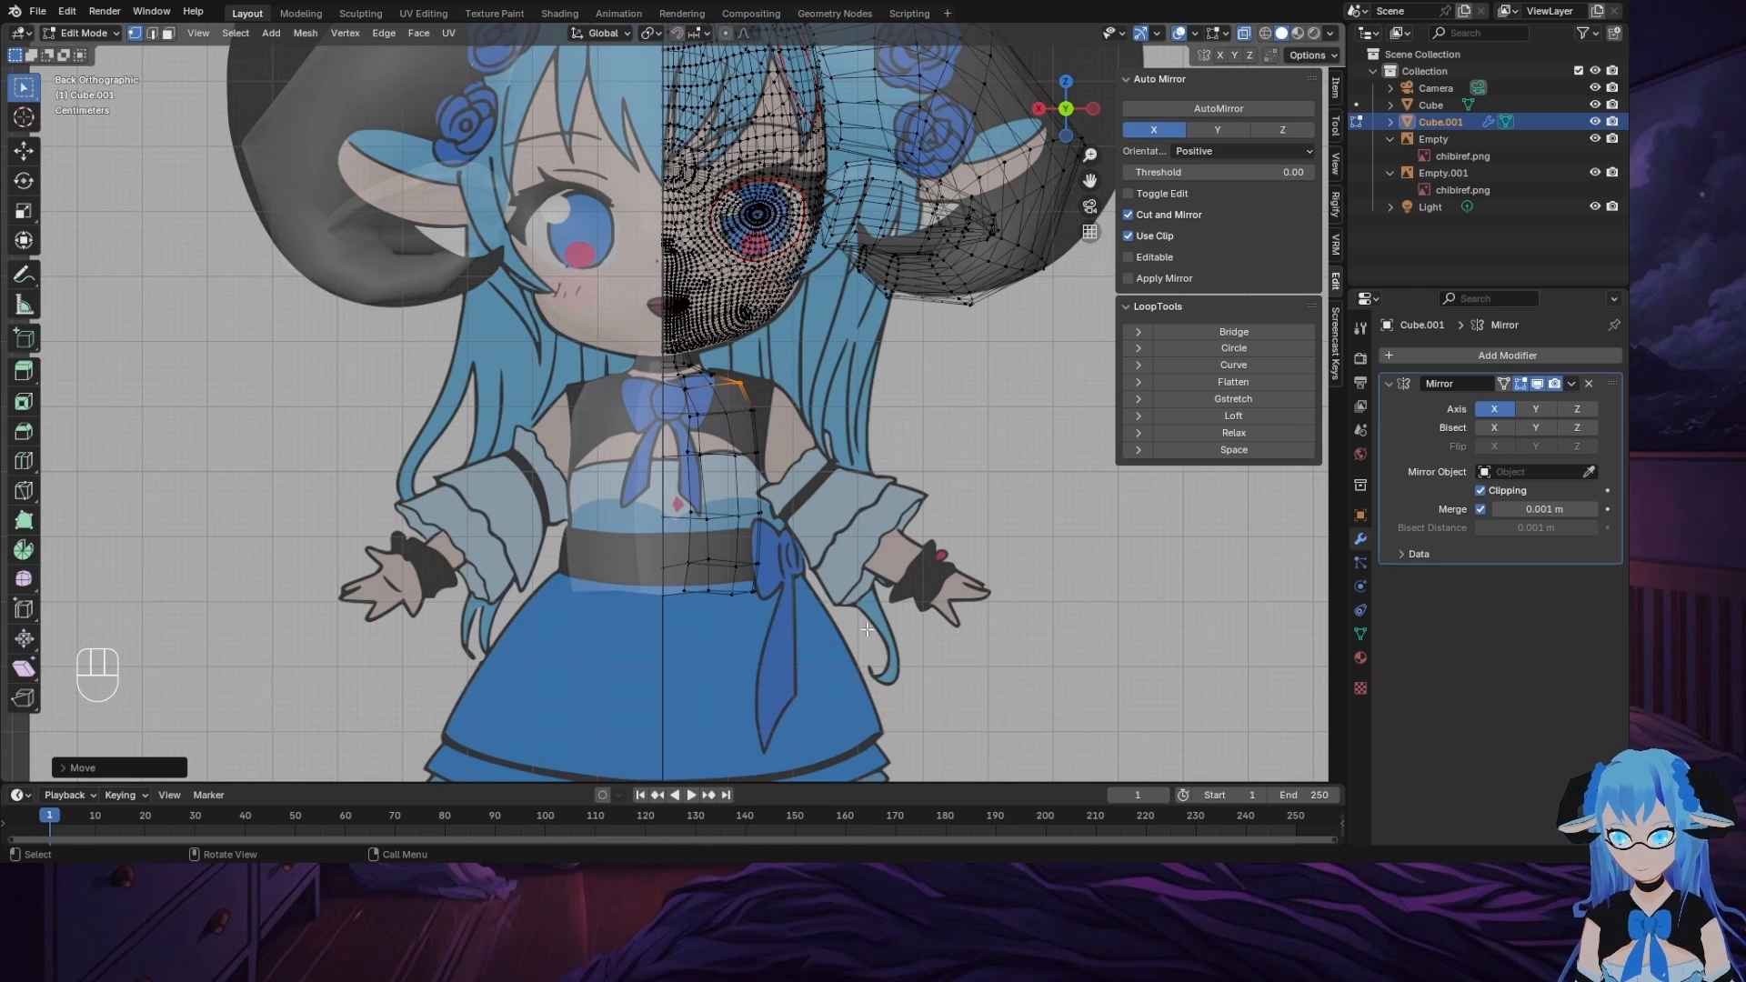
pyautogui.click(744, 580)
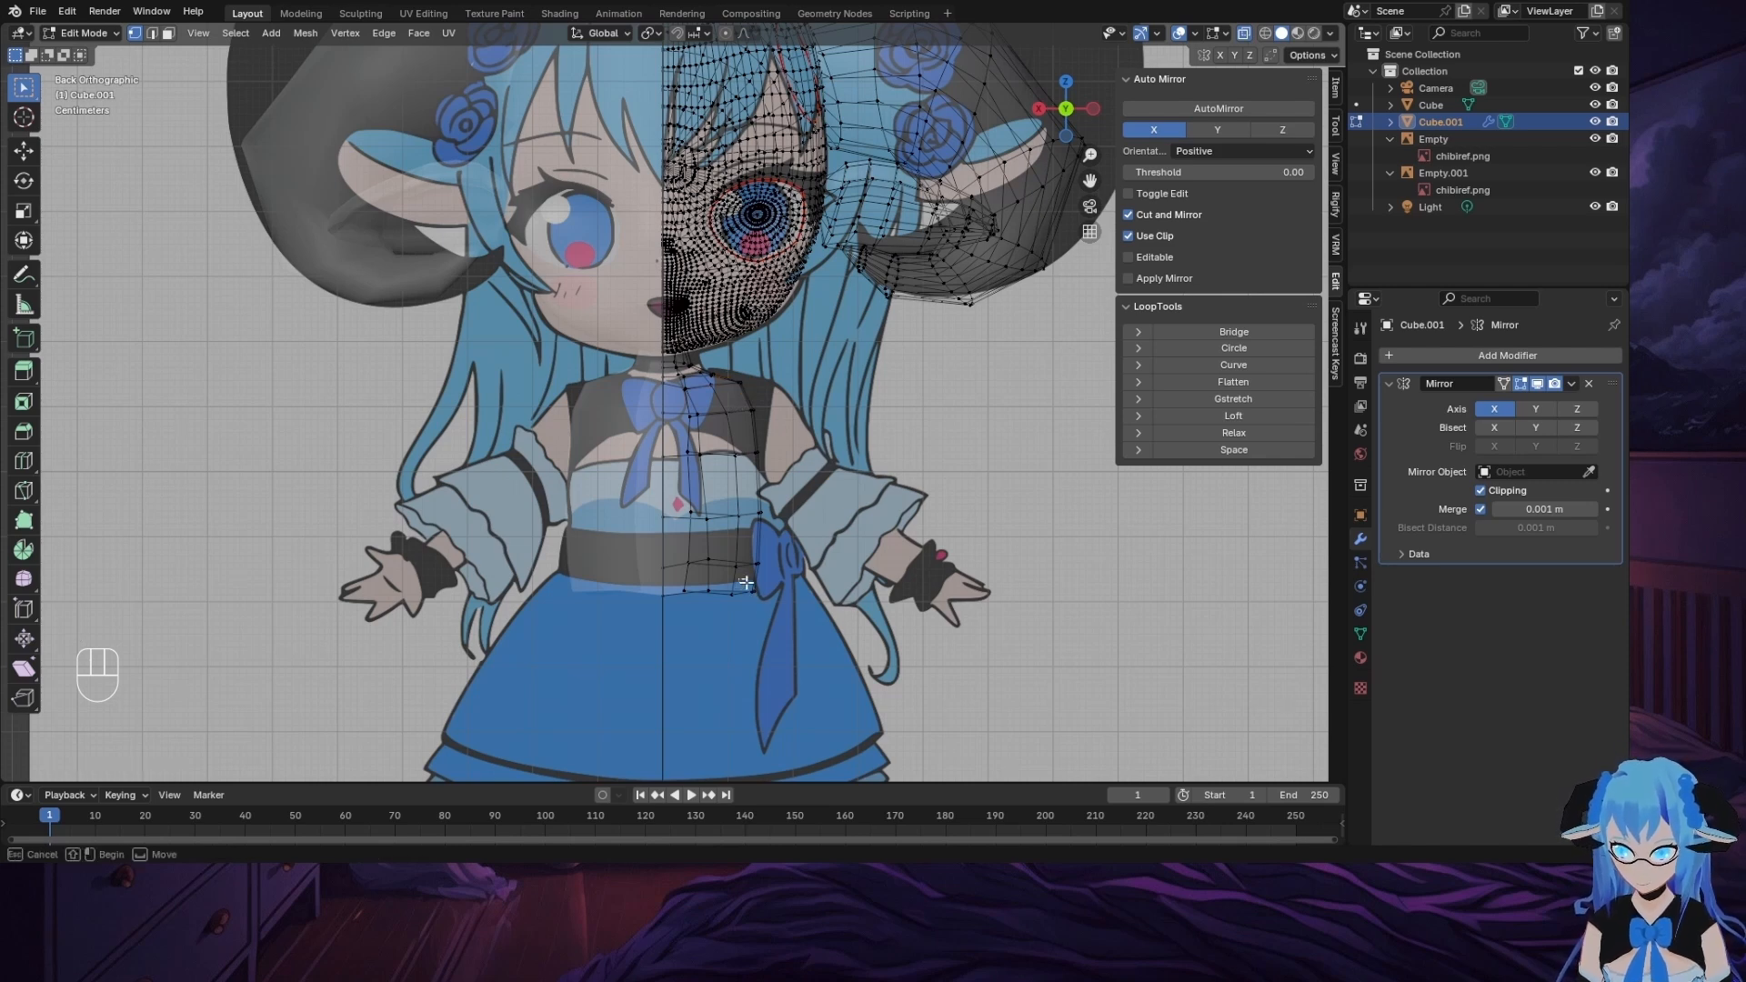
pyautogui.press('g')
pyautogui.click(928, 644)
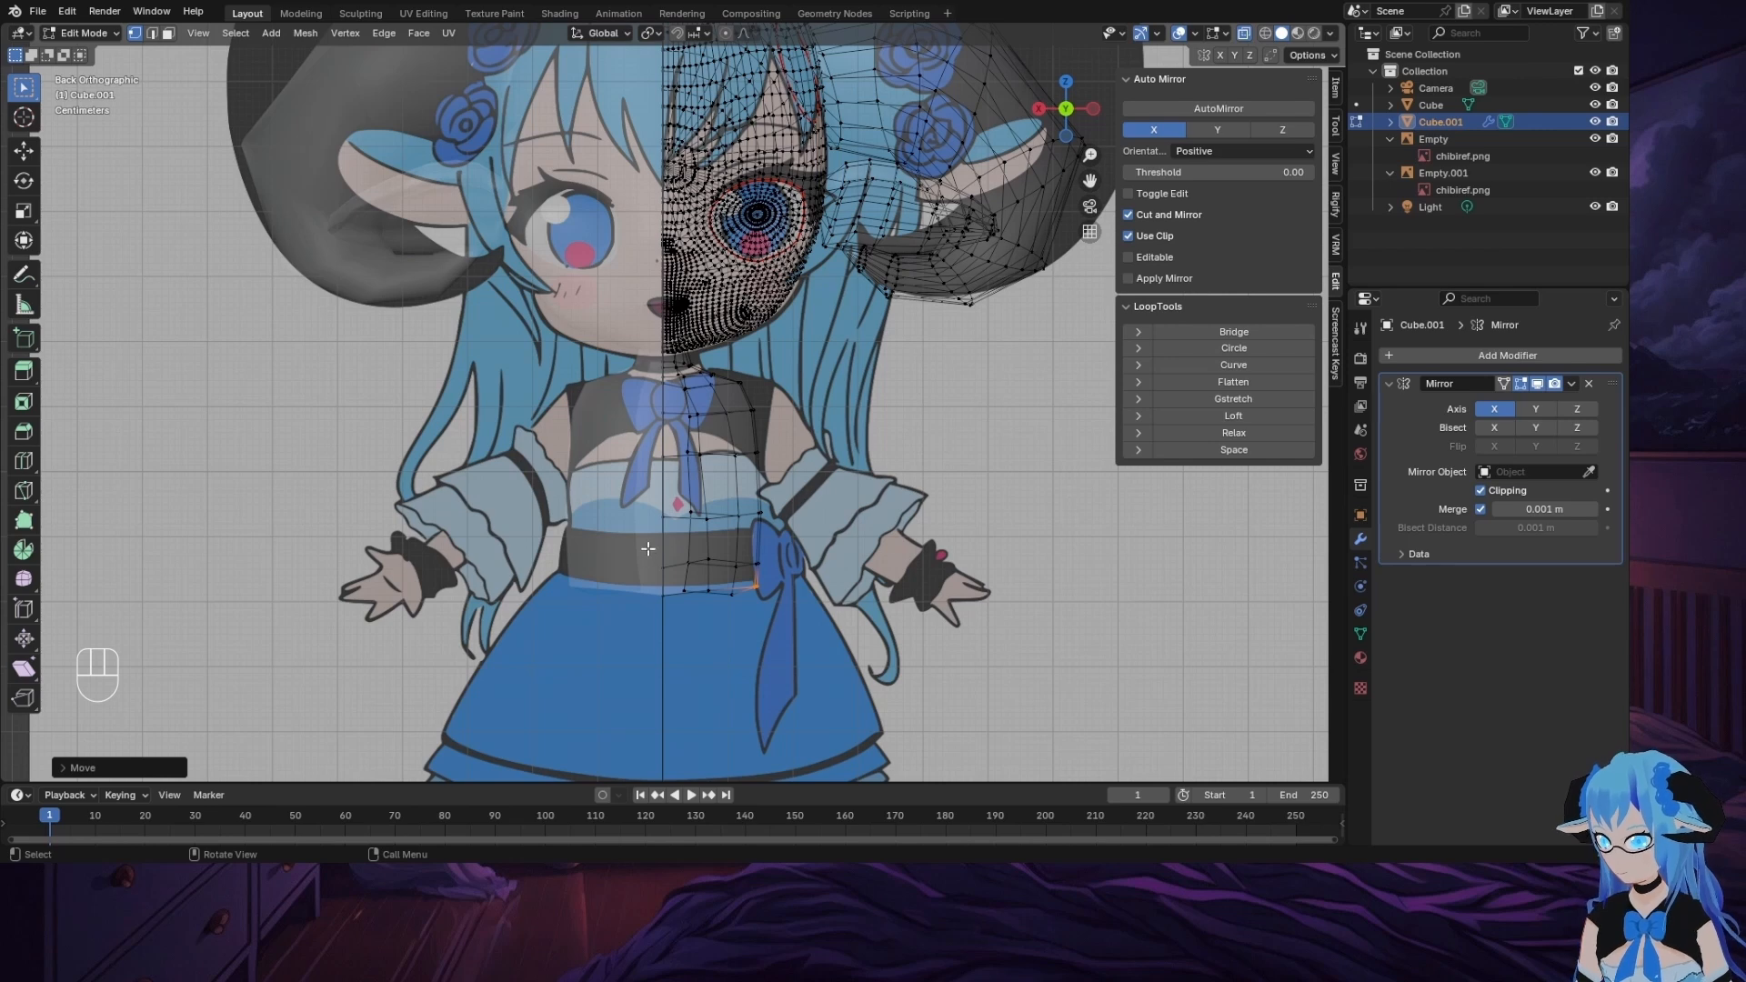
# Step: Raise the loop above the torso's bottom edge and shift the bottom-edge vertices slightly outward and up along the reference waist
pyautogui.moveTo(652, 536); pyautogui.dragTo(764, 587)
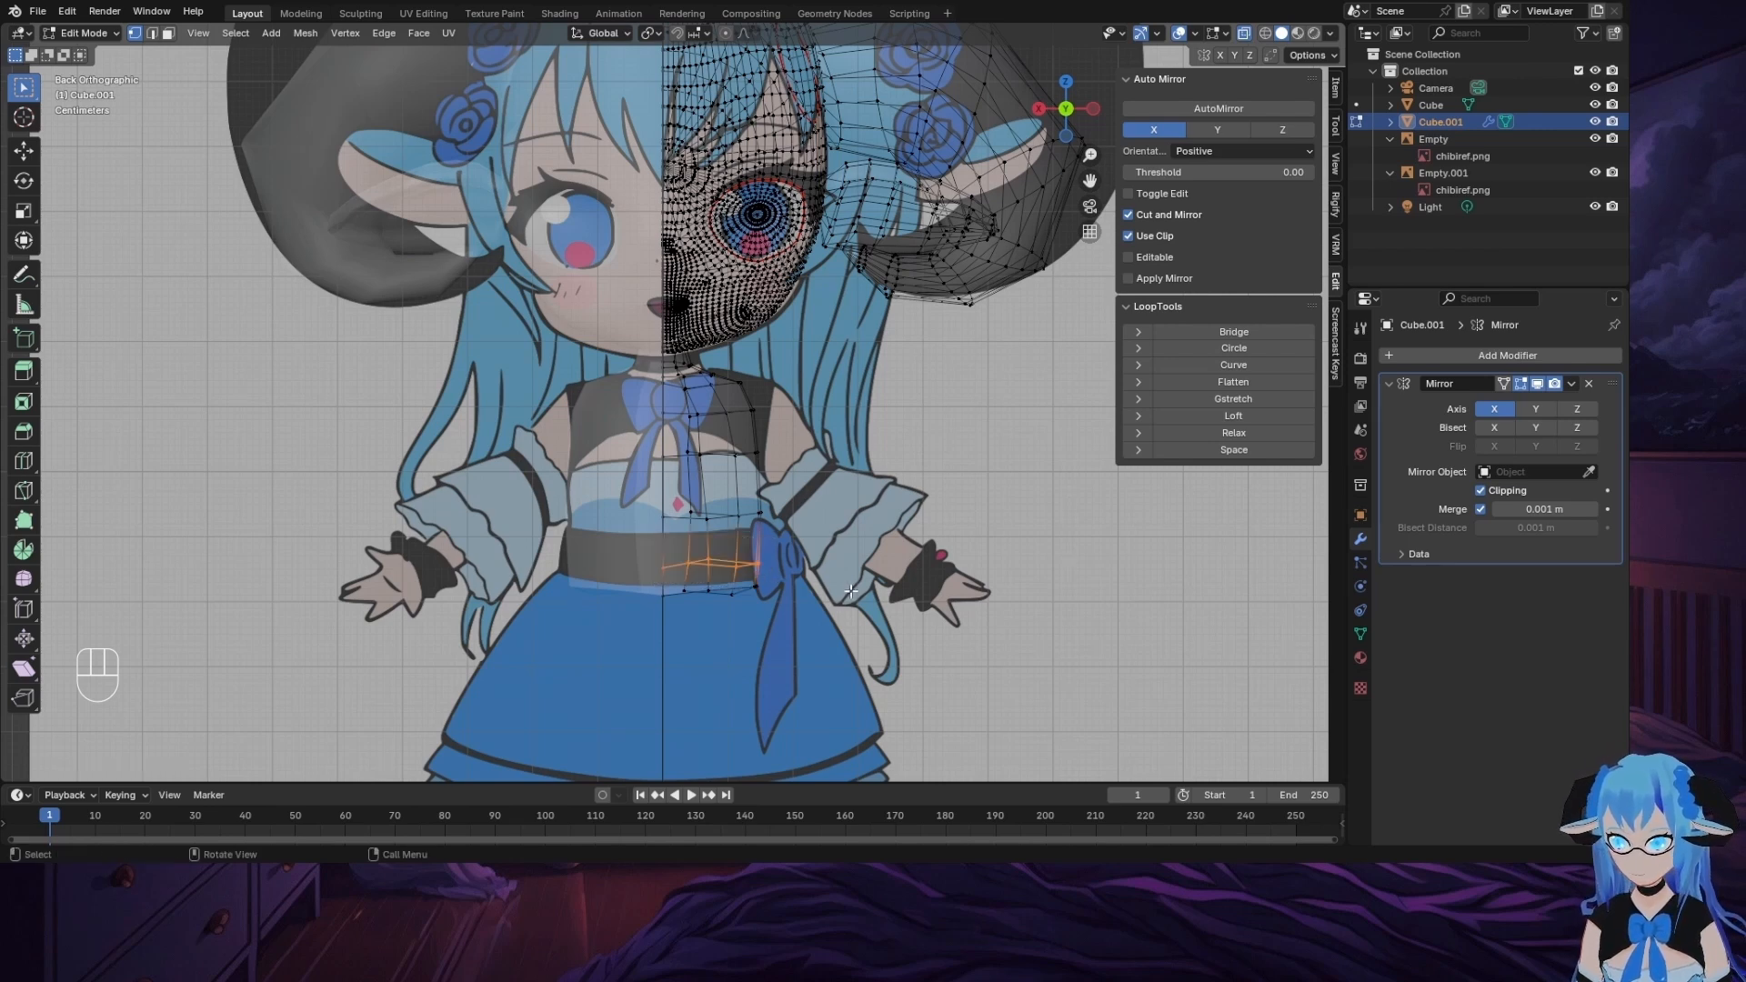
pyautogui.press('g')
pyautogui.click(851, 579)
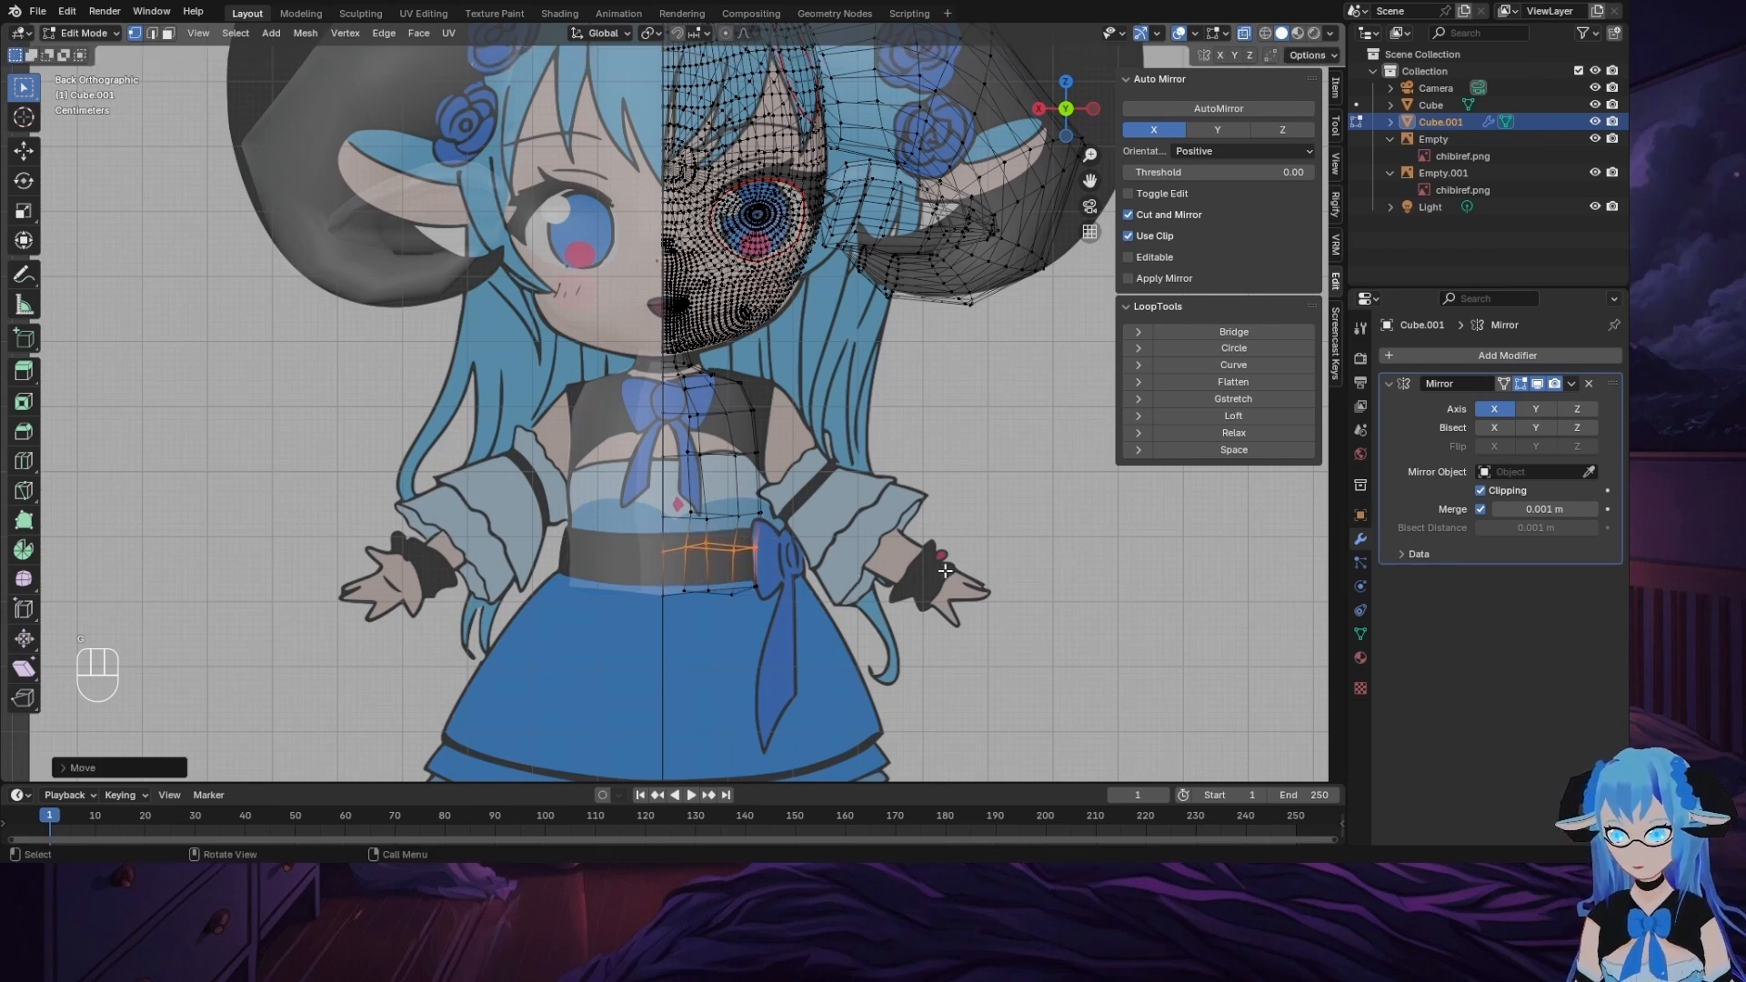
pyautogui.moveTo(648, 579); pyautogui.dragTo(790, 609)
pyautogui.press('g')
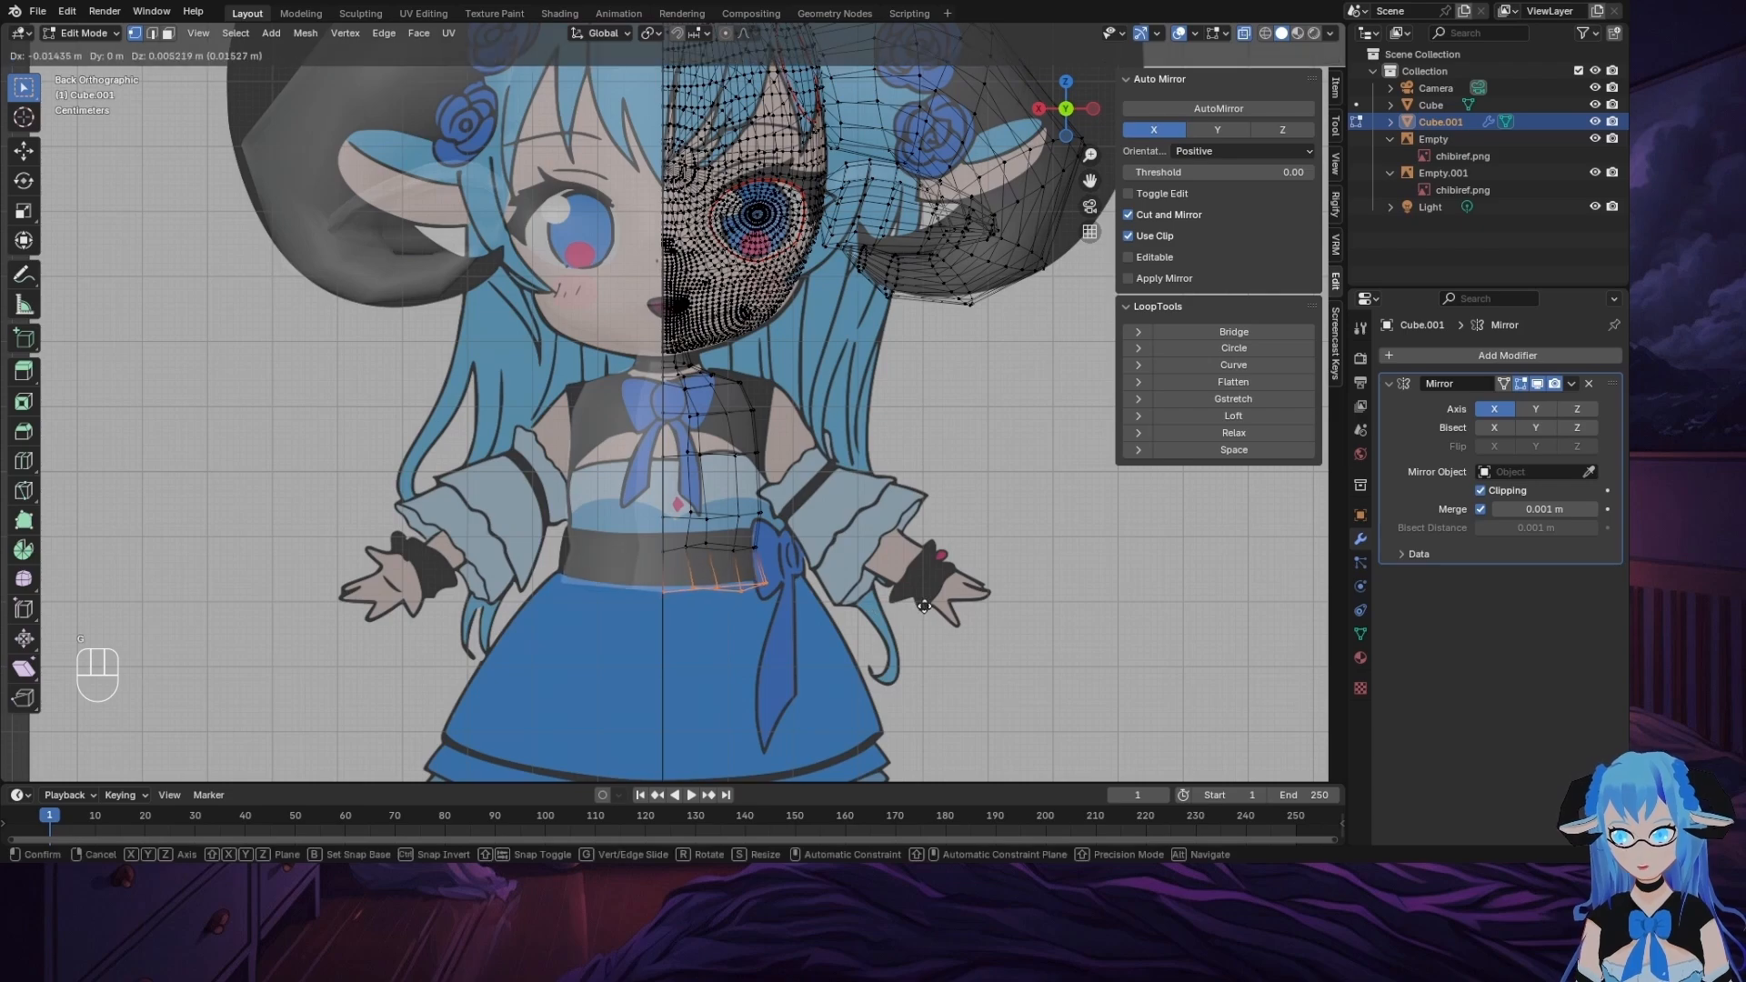
pyautogui.click(922, 599)
# Step: Reposition the vertex at the torso's upper front in the side view to follow the reference sketch
pyautogui.moveTo(928, 472); pyautogui.dragTo(845, 451, button='middle')
pyautogui.click(1066, 118)
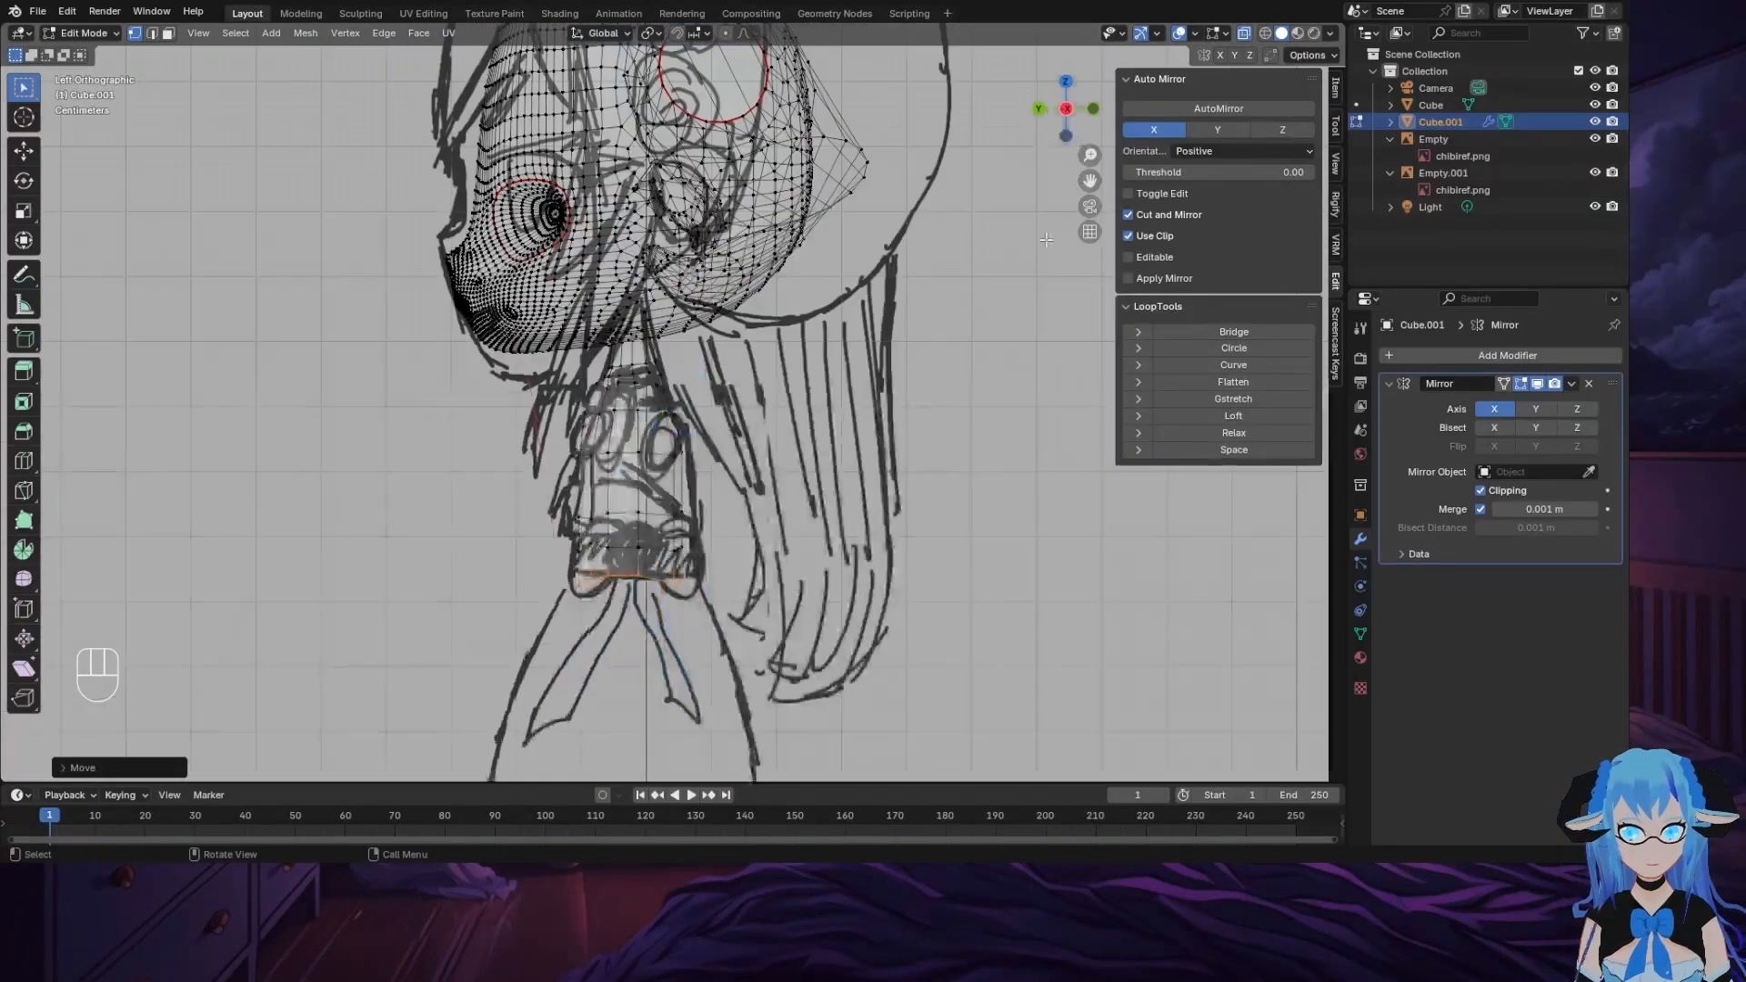
pyautogui.scroll(3, 647, 483)
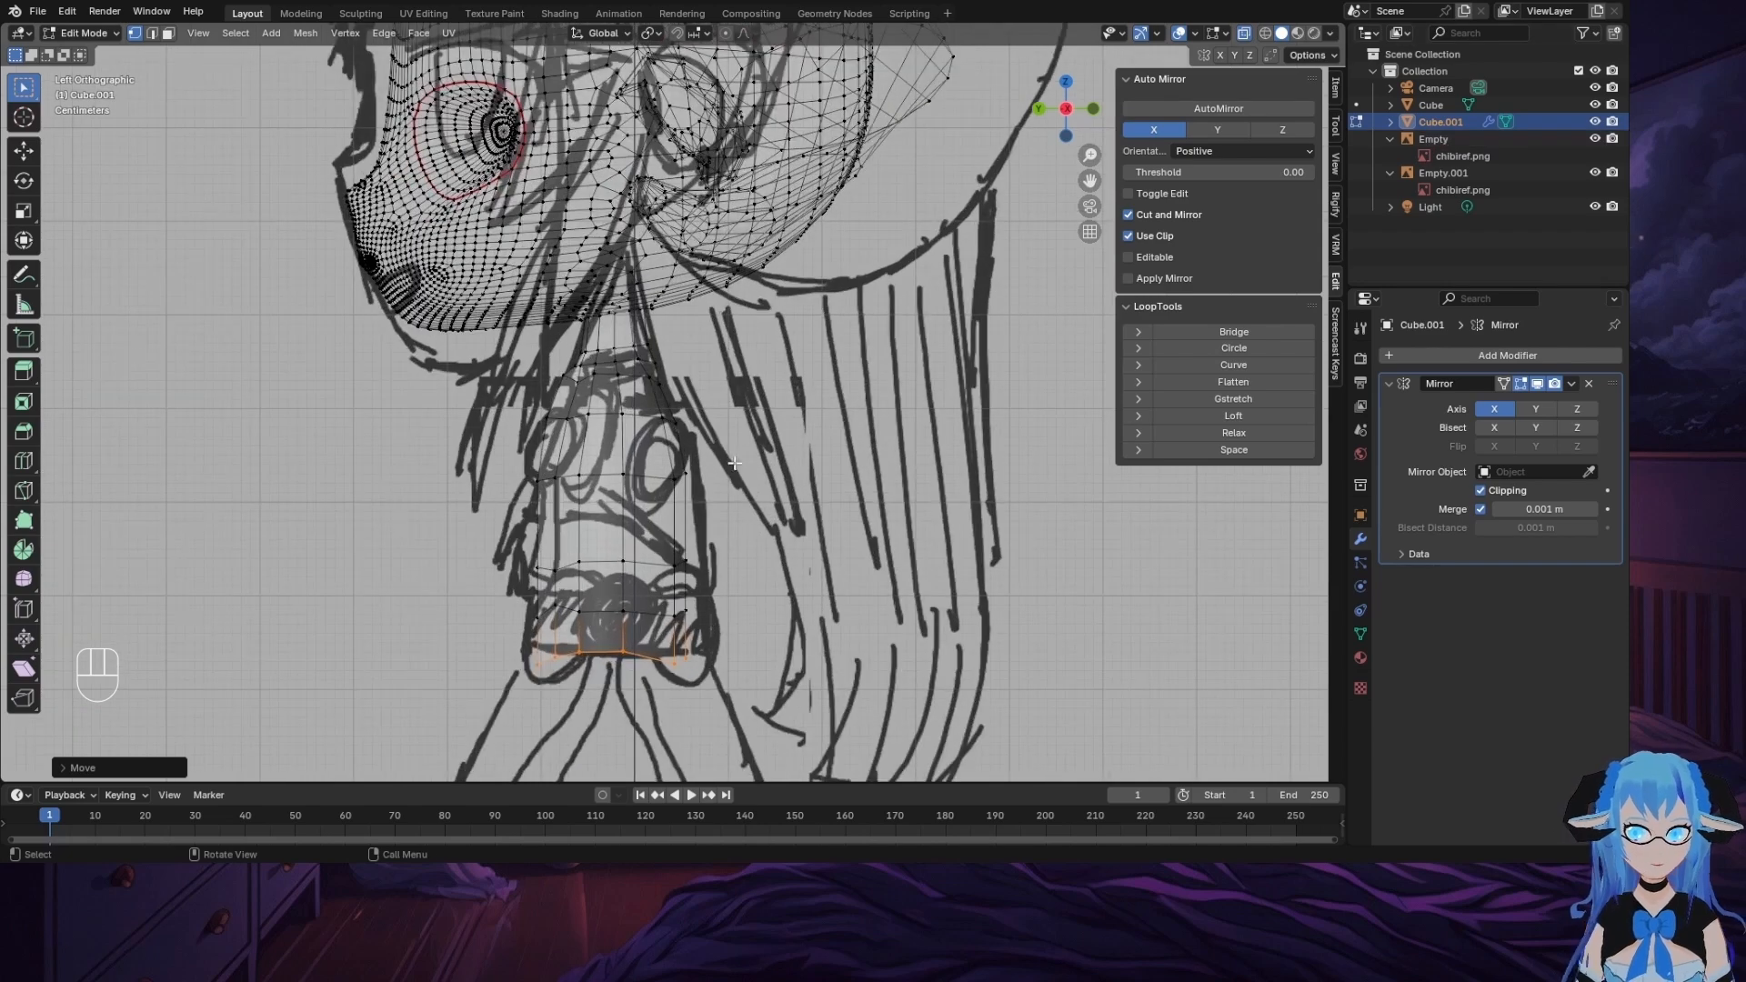
pyautogui.click(549, 367)
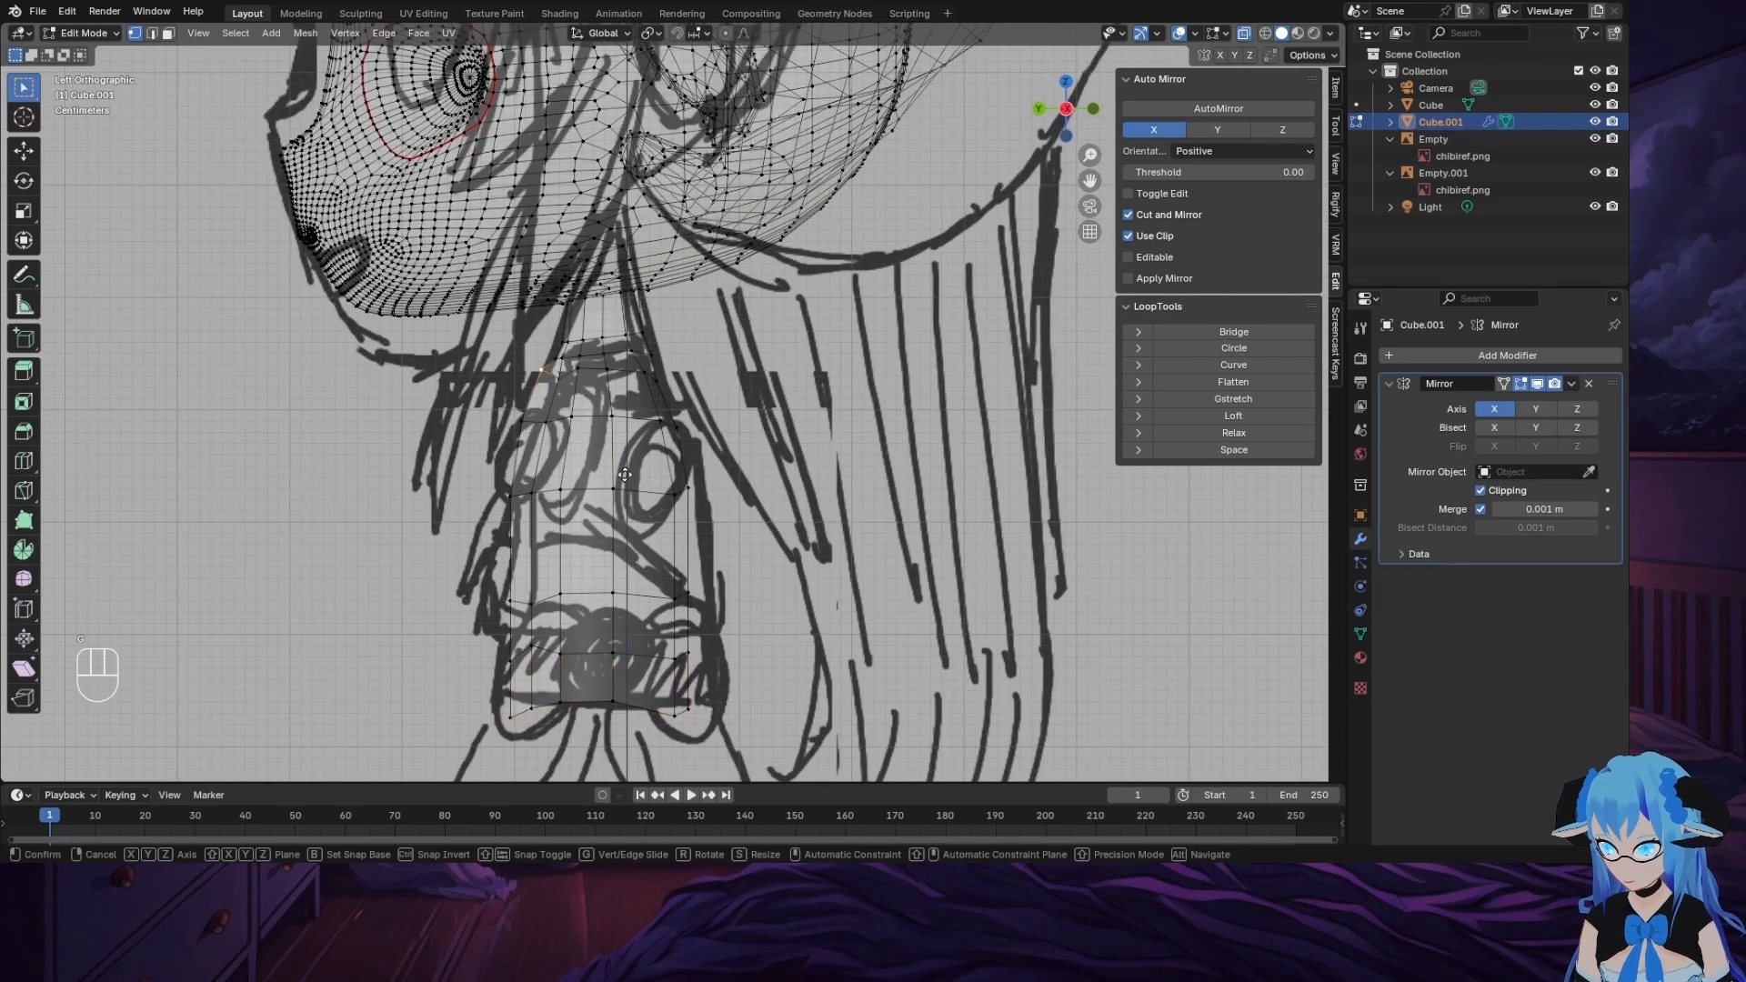
pyautogui.click(1042, 110)
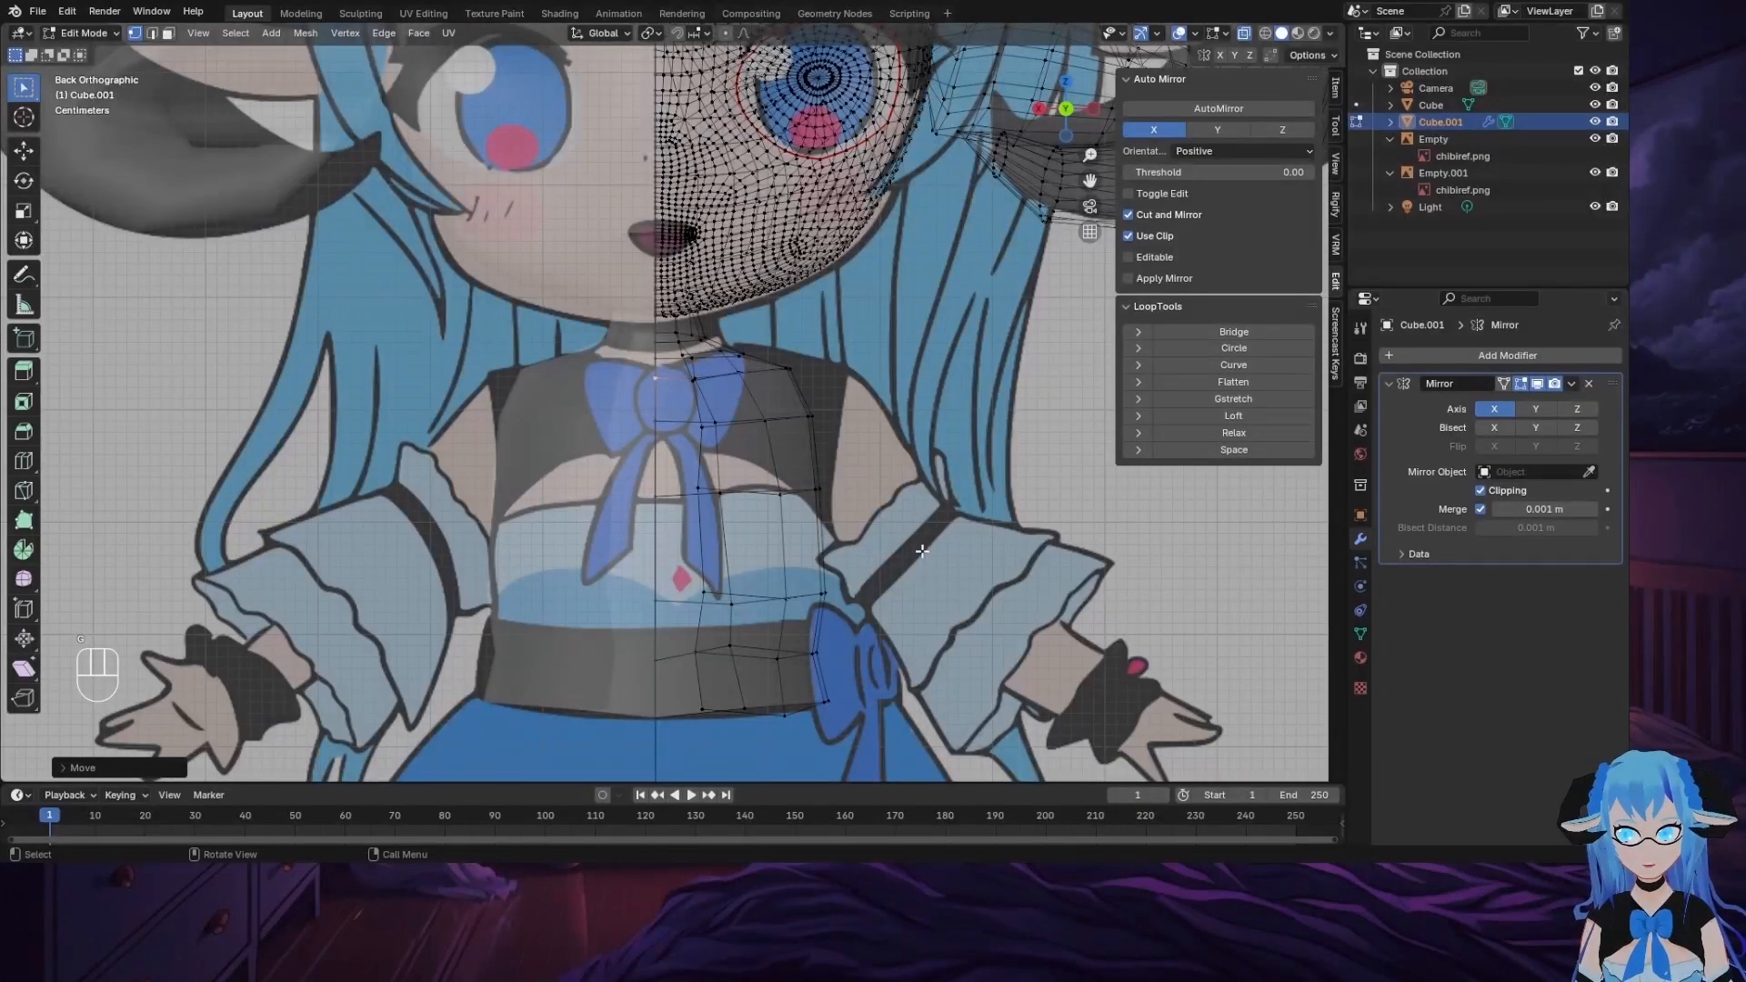
# Step: Disable X-ray and extrude the inner-edge vertices of the upper back horizontally toward the centre line
pyautogui.moveTo(881, 575); pyautogui.dragTo(966, 134, button='middle')
pyautogui.click(1056, 106)
pyautogui.click(1244, 33)
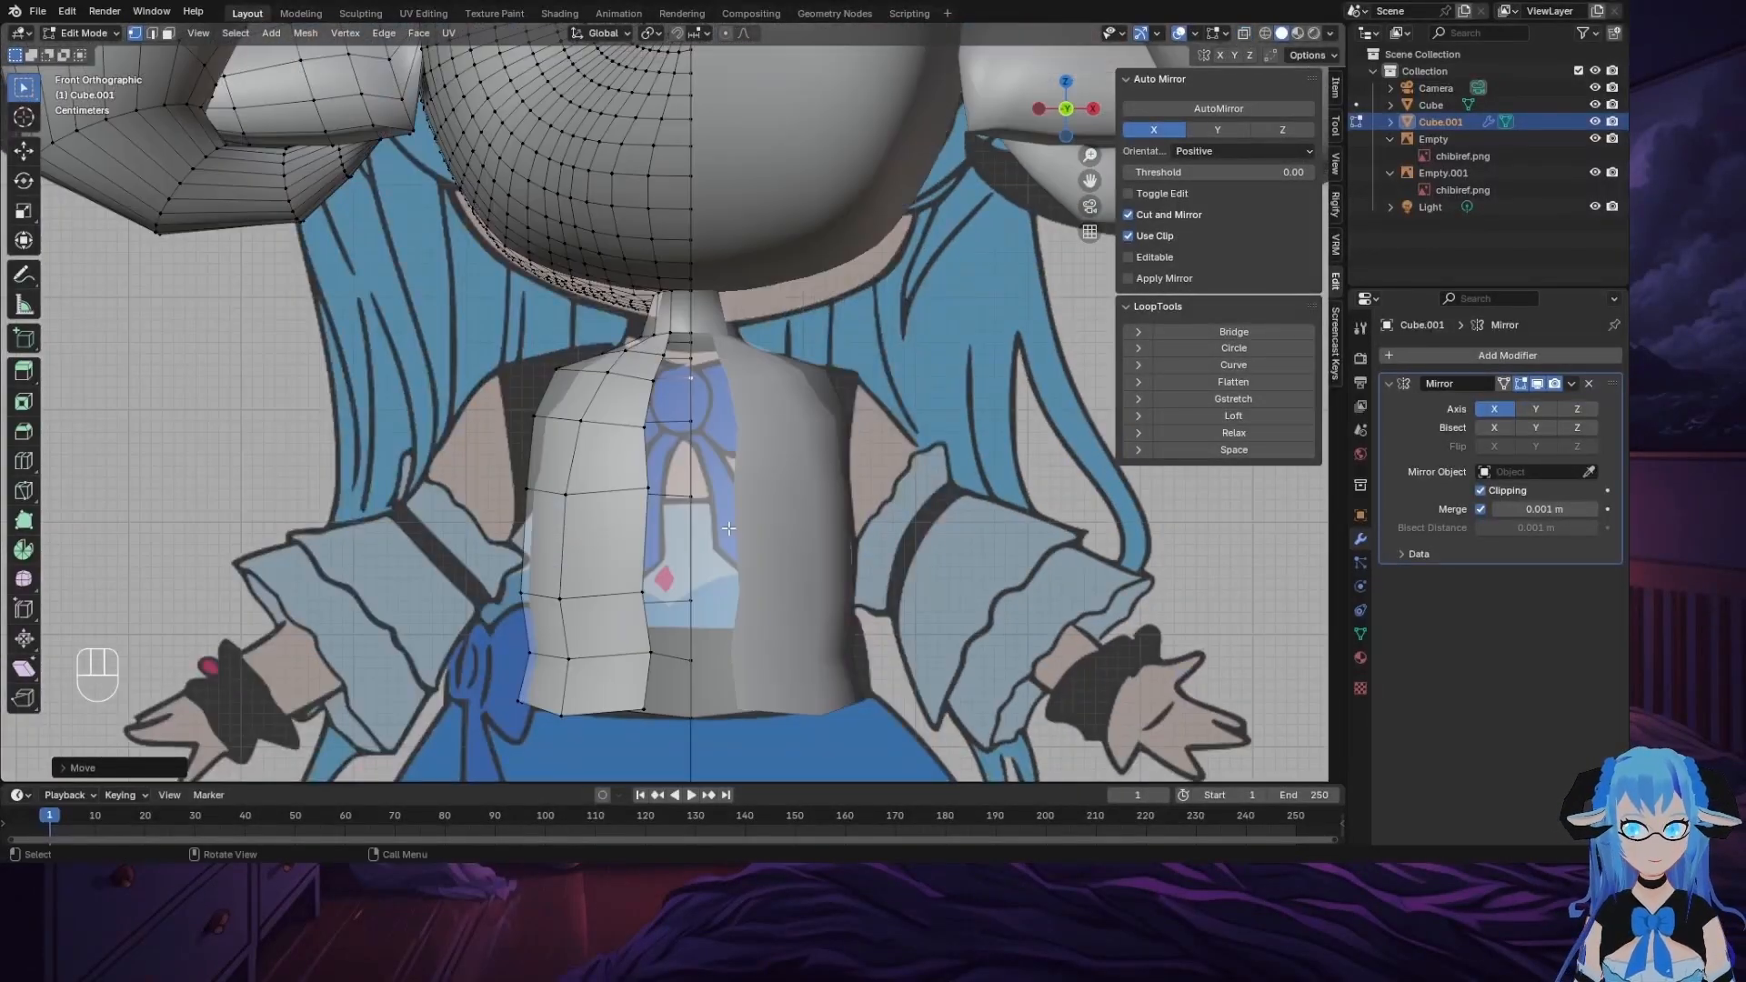
pyautogui.click(670, 358)
pyautogui.press('e')
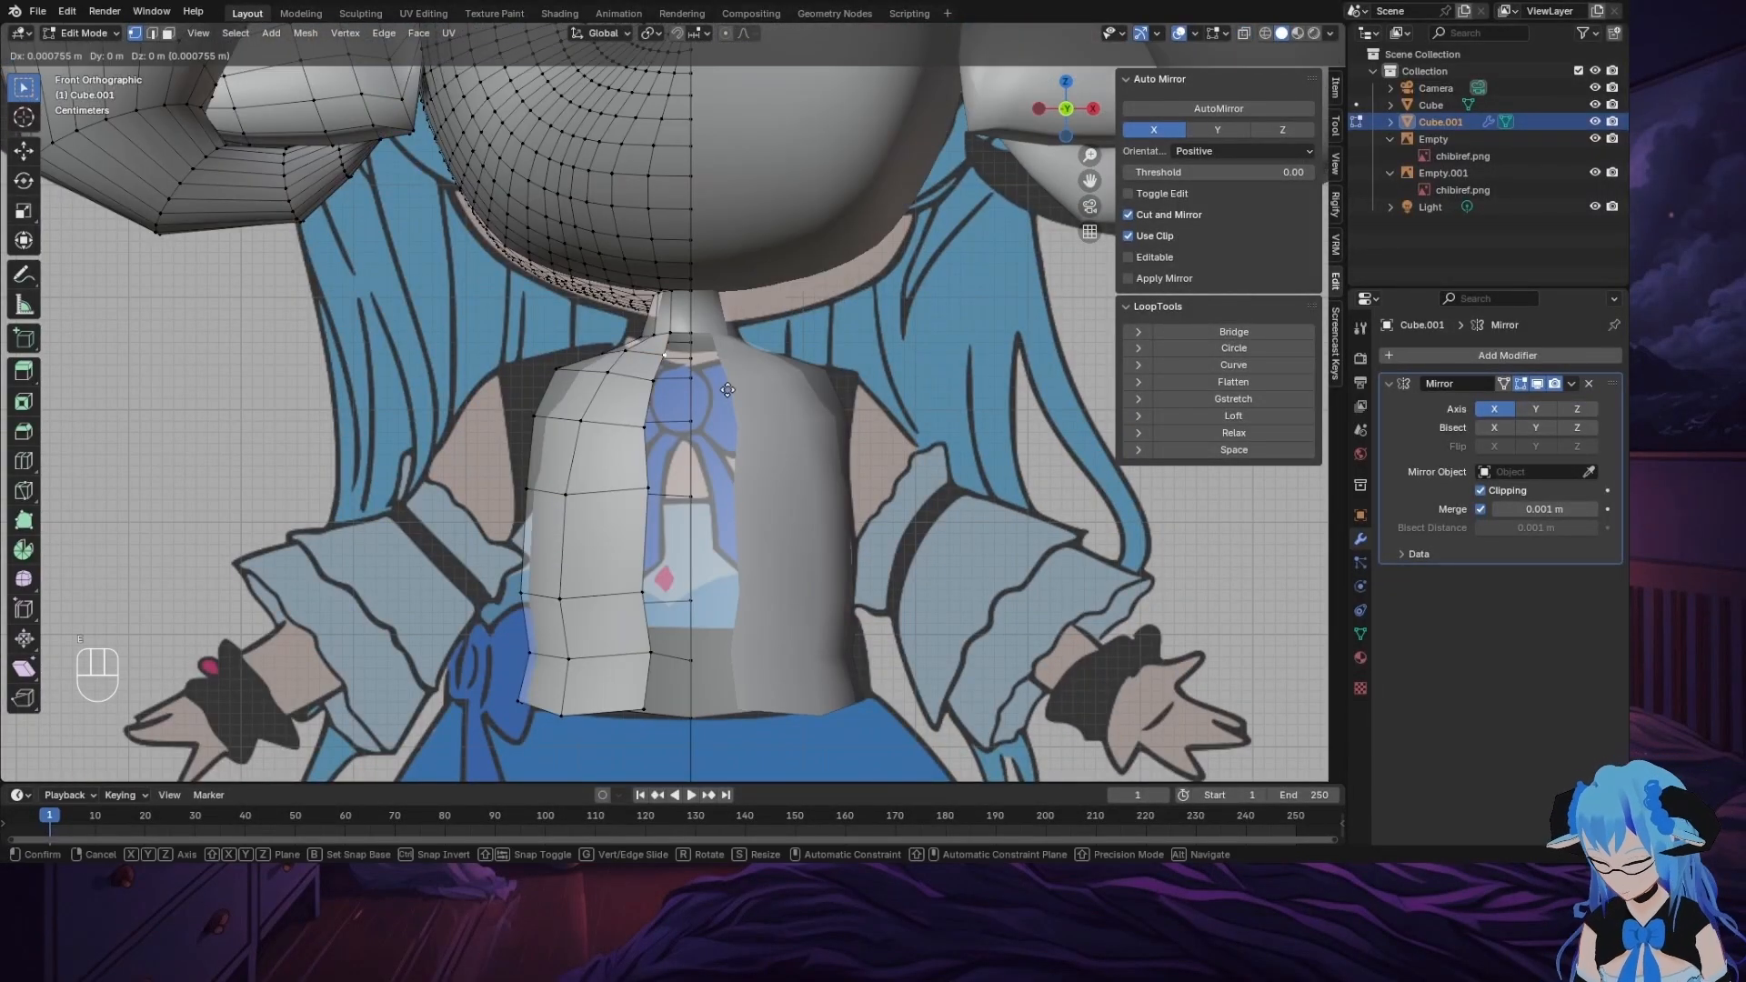
pyautogui.click(759, 392)
pyautogui.click(666, 385)
pyautogui.press('e')
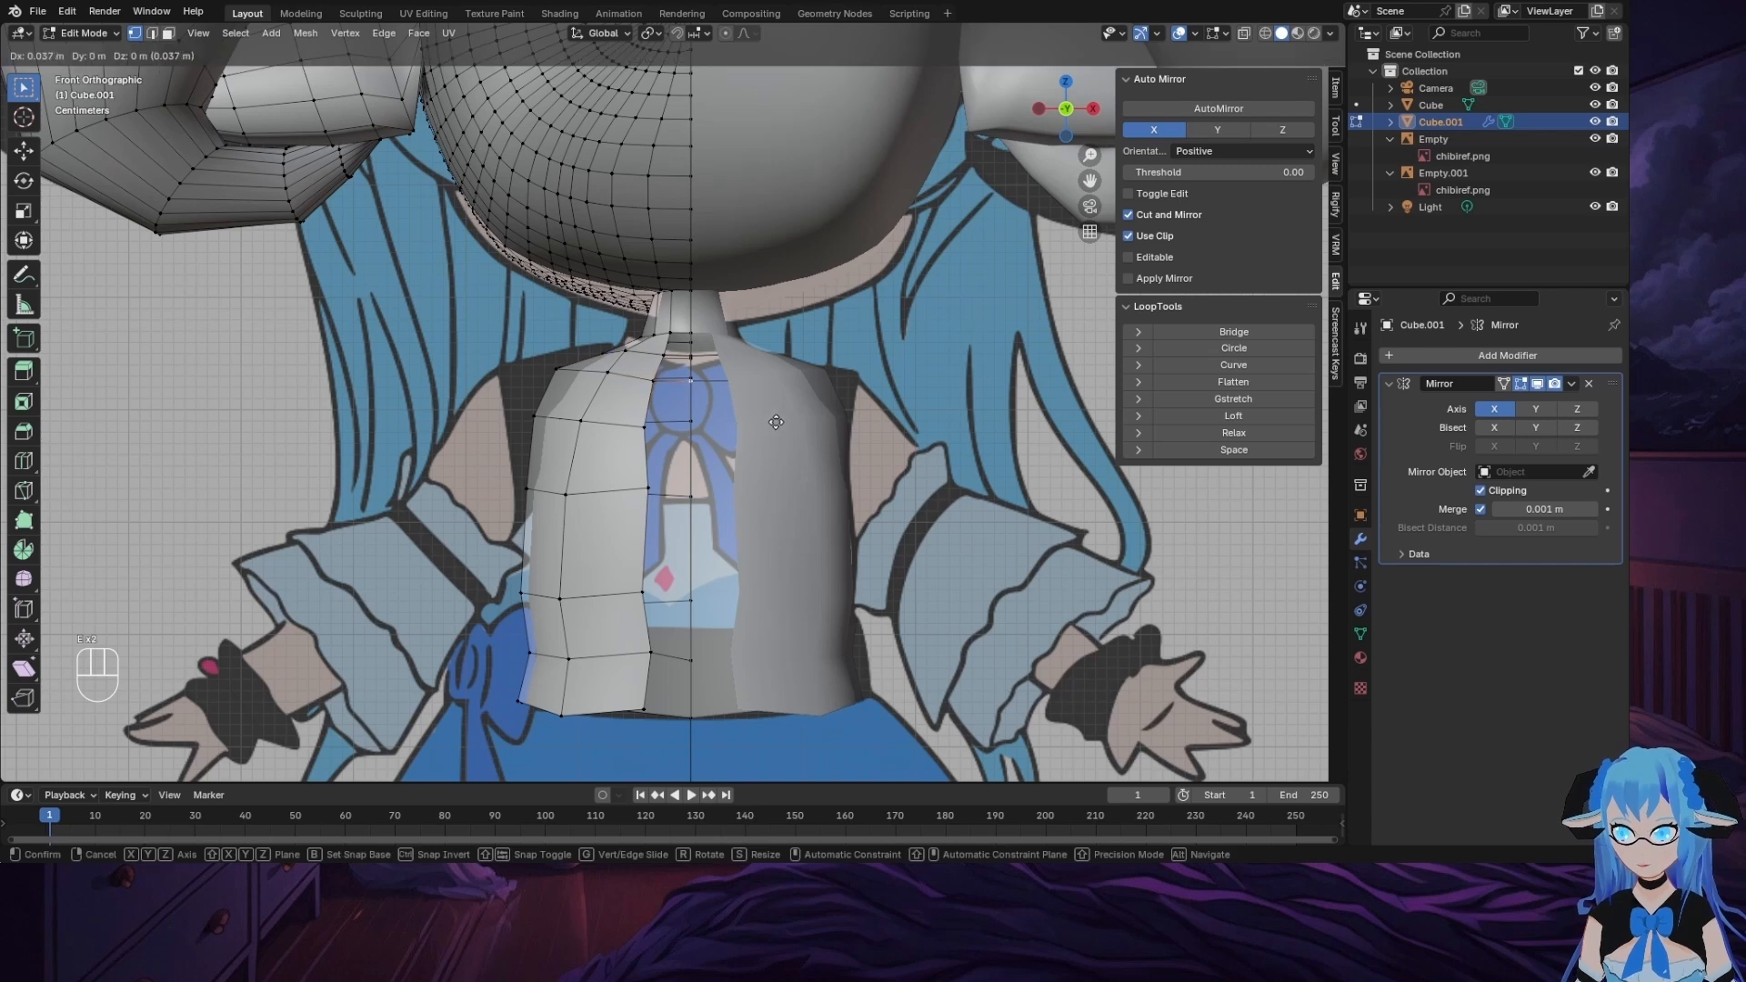
pyautogui.click(778, 422)
pyautogui.press('e')
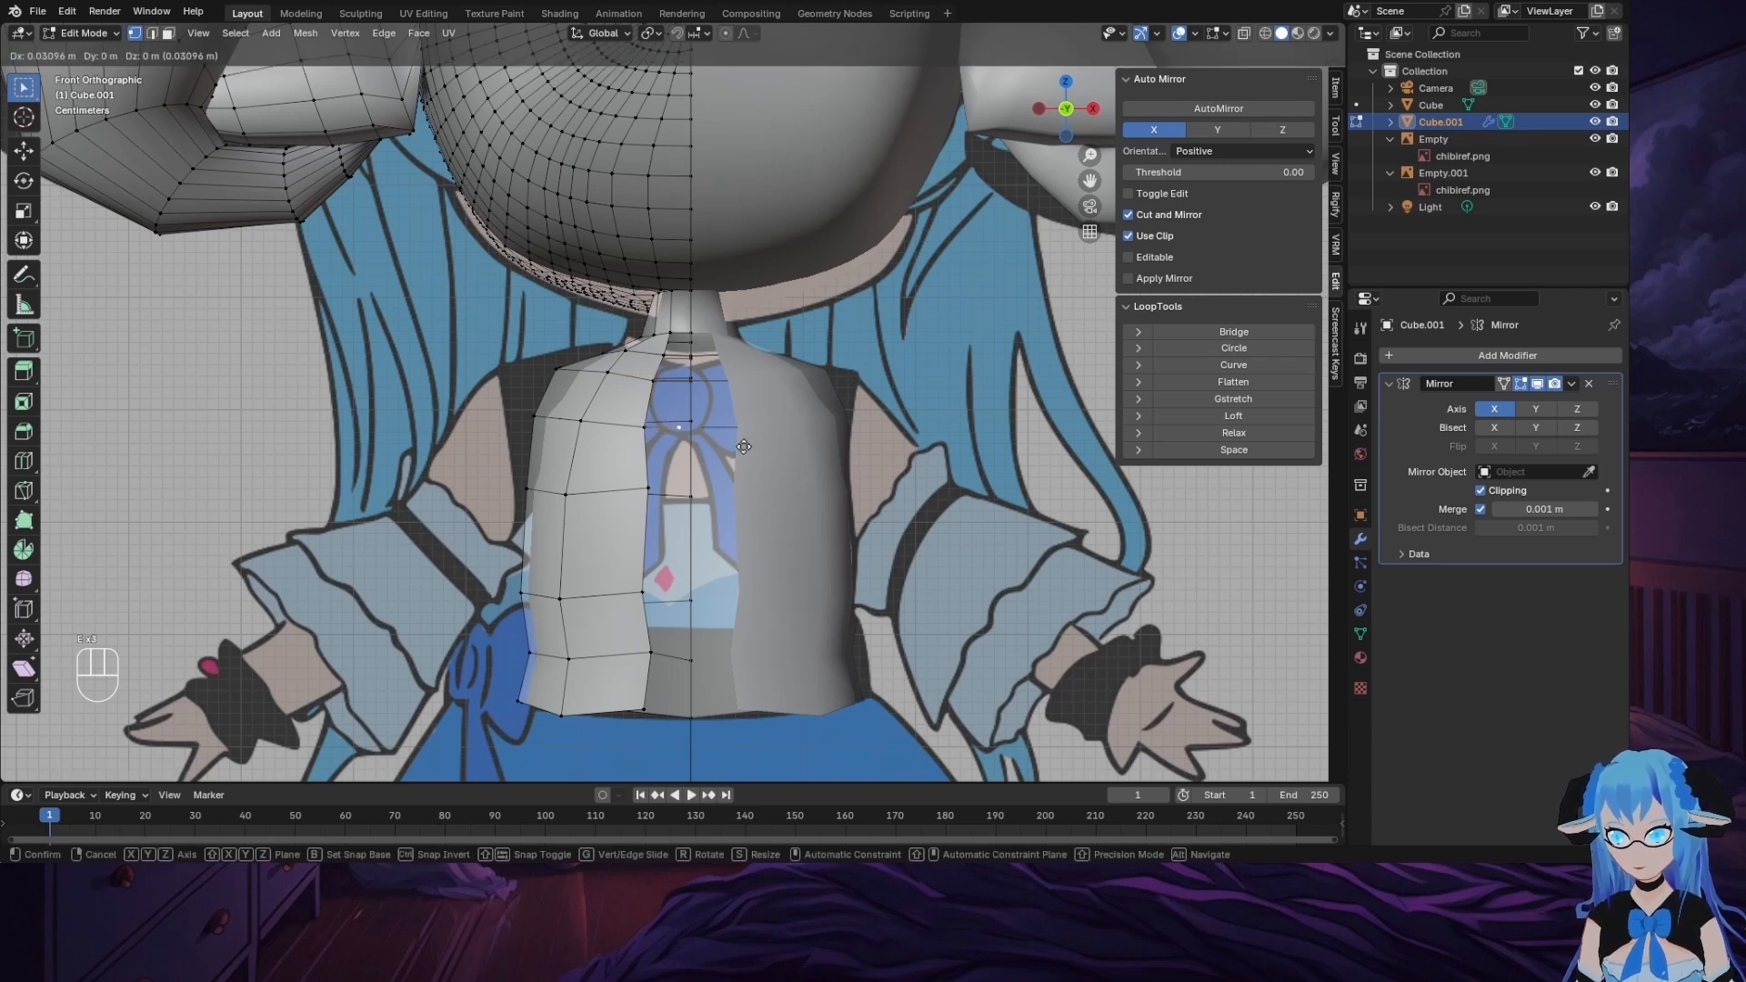
pyautogui.click(773, 445)
# Step: Extrude the remaining inner-edge vertices of the back to the centre line, from mid-back down to the bottom edge
pyautogui.click(649, 488)
pyautogui.press('e')
pyautogui.click(786, 503)
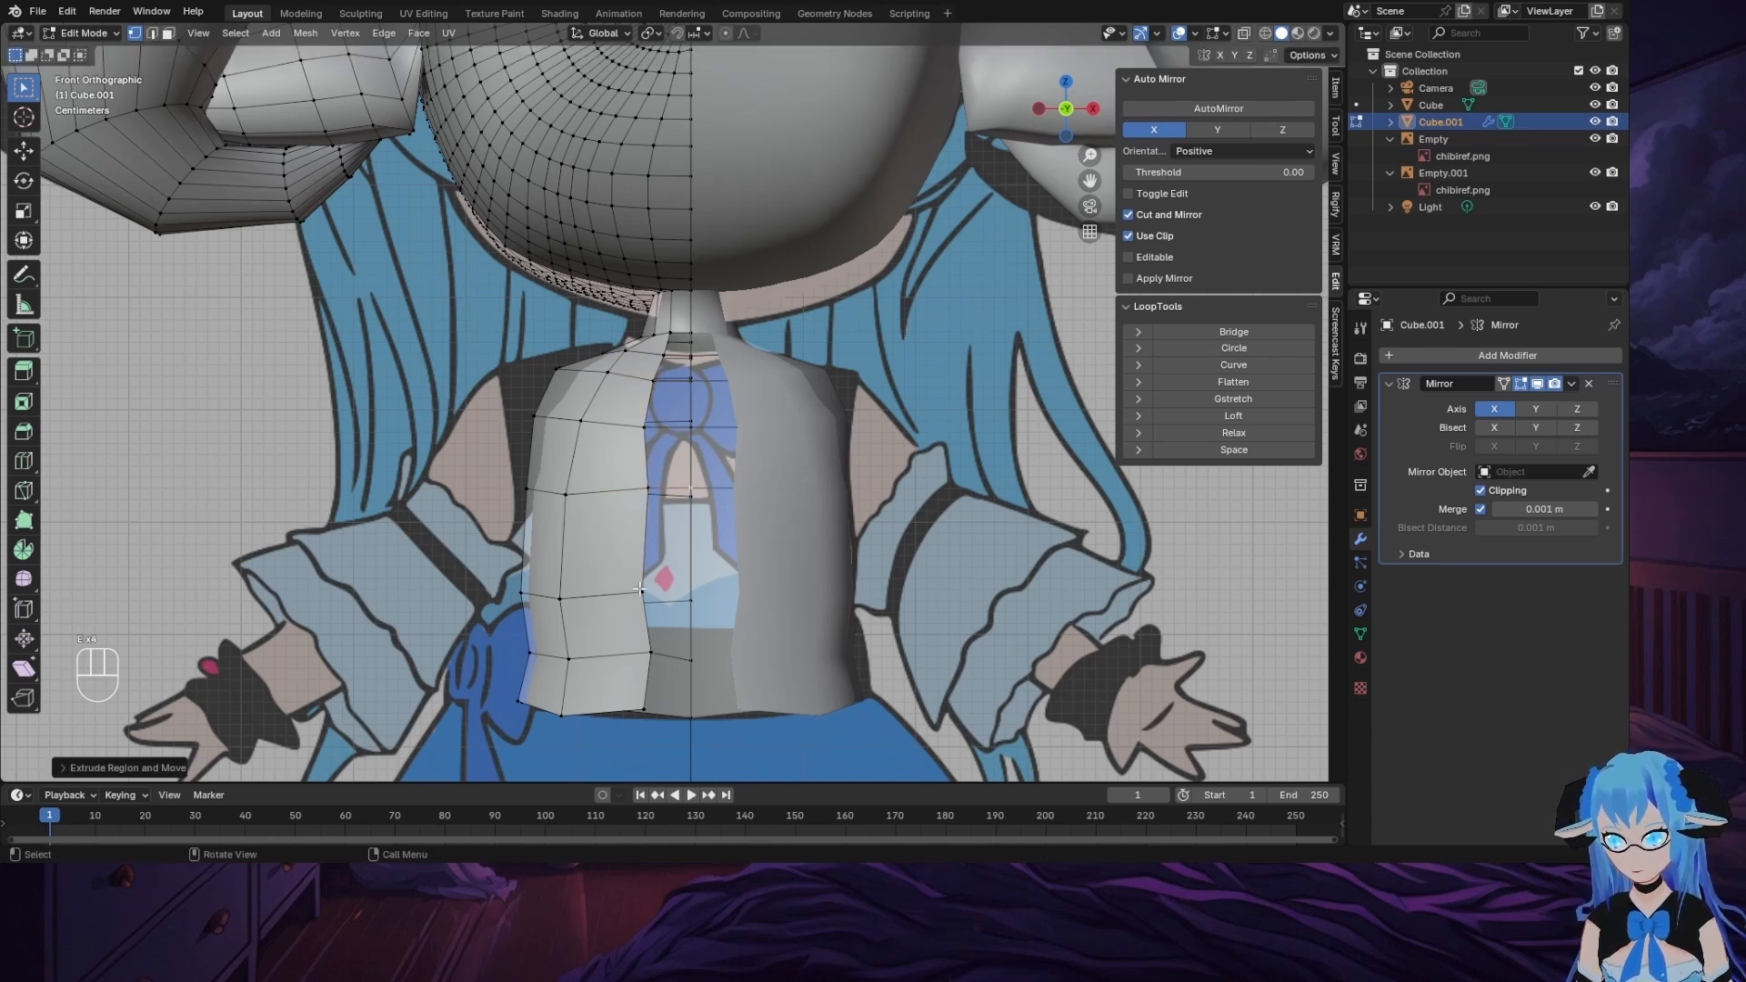
pyautogui.press('e')
pyautogui.click(764, 611)
pyautogui.click(650, 652)
pyautogui.press('e')
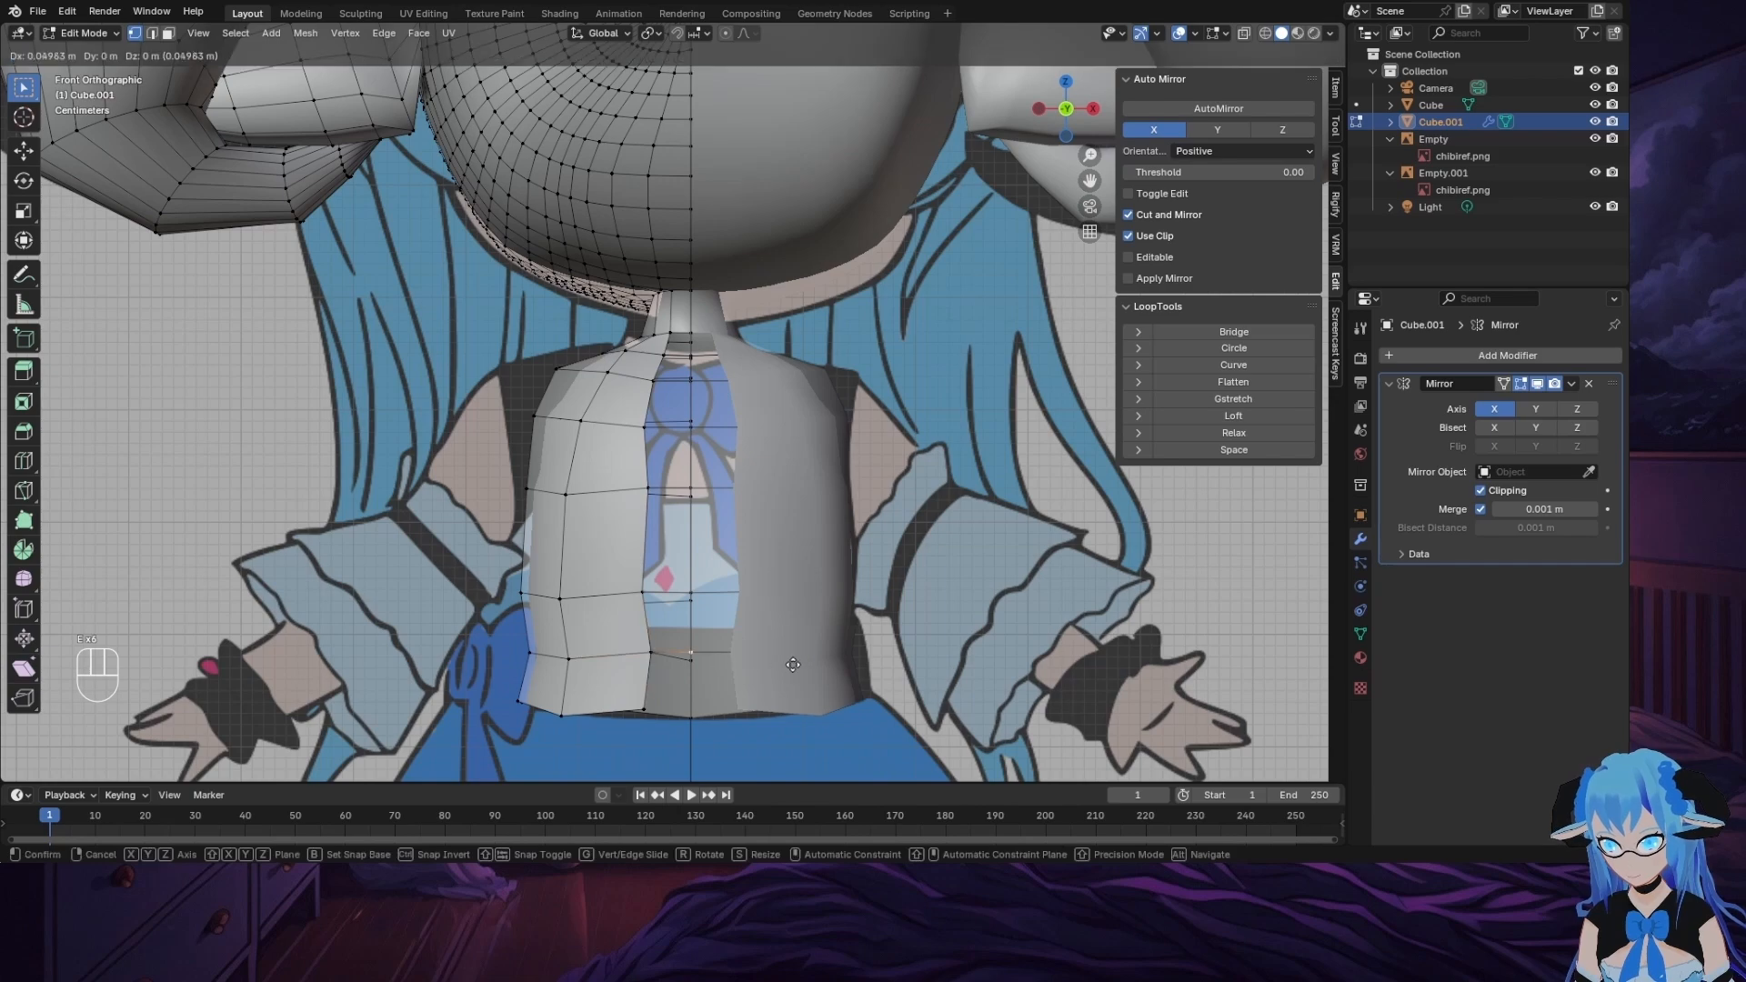
pyautogui.click(793, 665)
pyautogui.click(644, 709)
pyautogui.press('e')
pyautogui.click(840, 716)
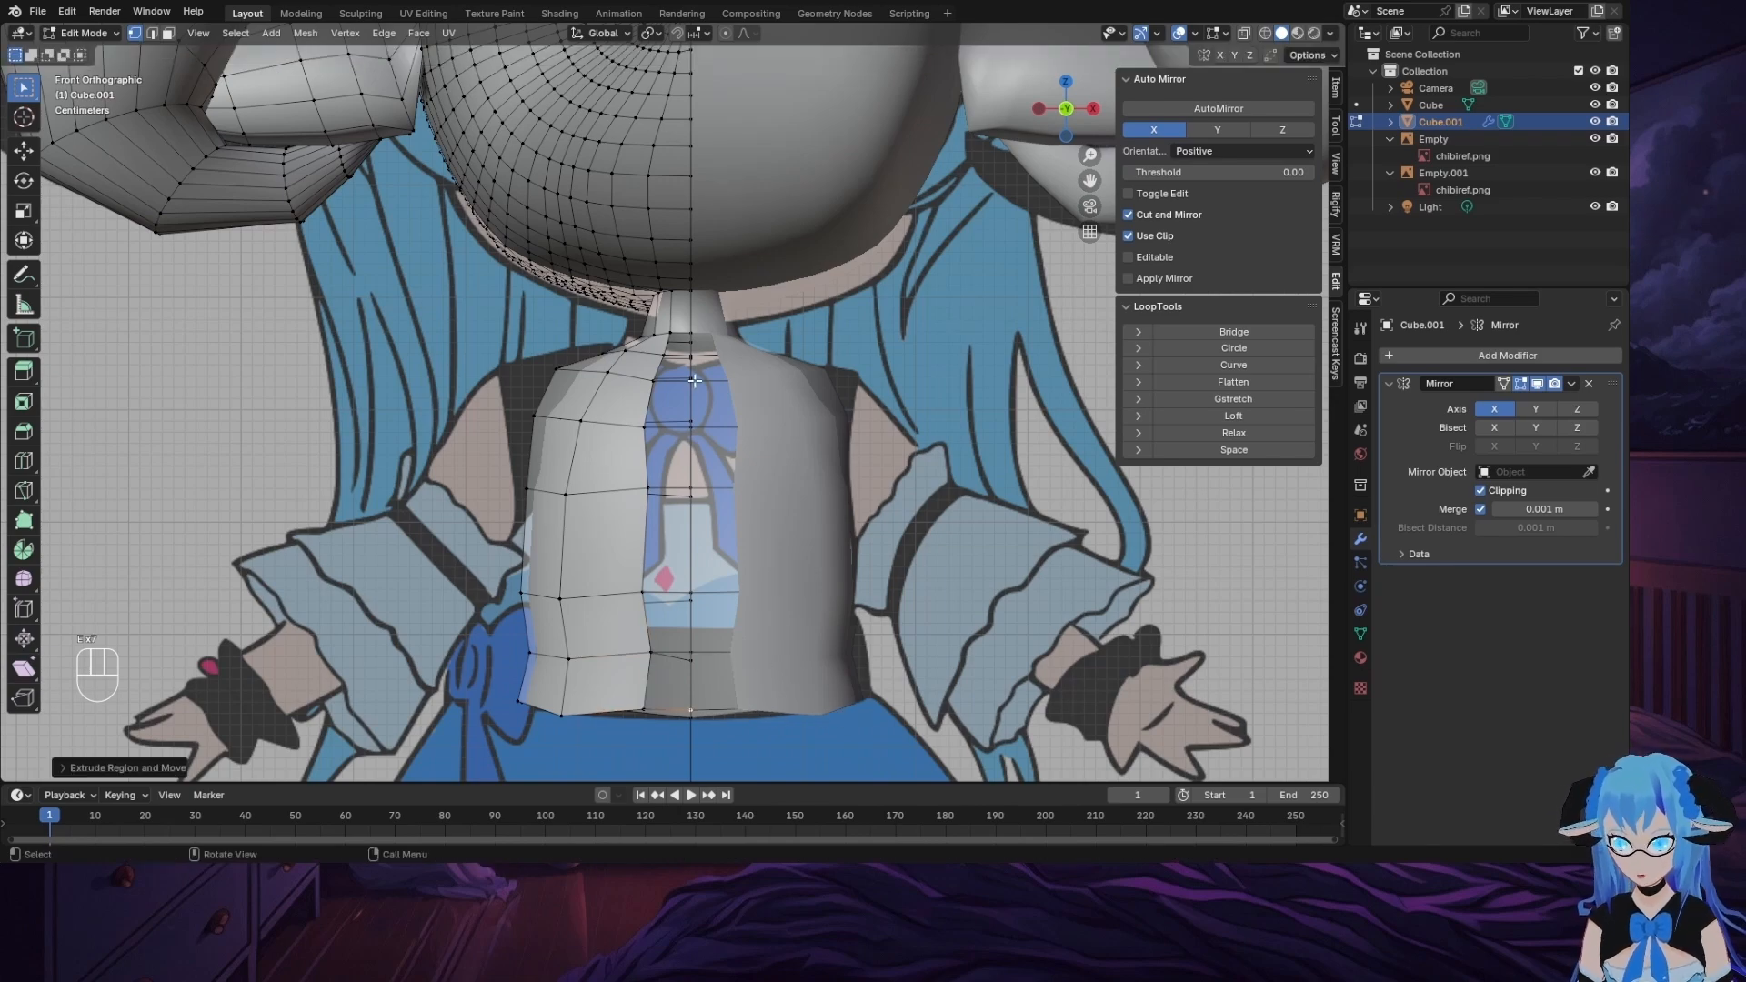
# Step: Fill the faces along the back's centre gap from the neck base down to the upper back
pyautogui.scroll(4, 731, 415)
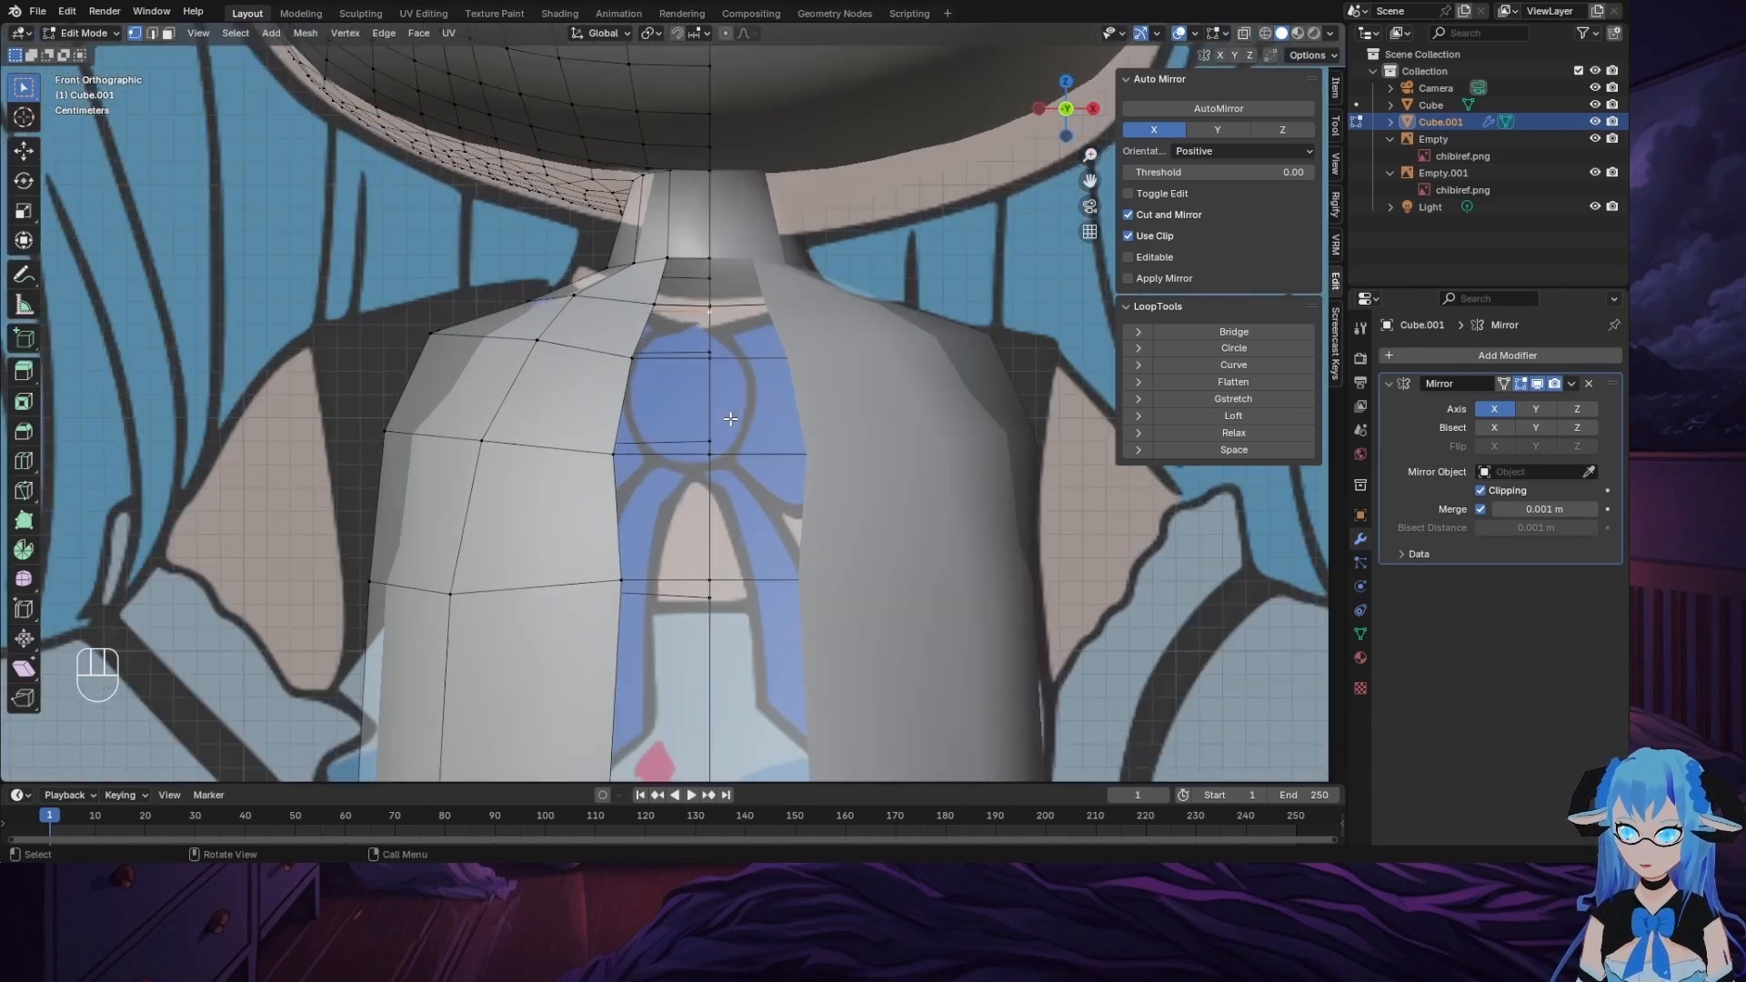
pyautogui.moveTo(731, 415); pyautogui.dragTo(737, 459, button='middle')
pyautogui.click(708, 293)
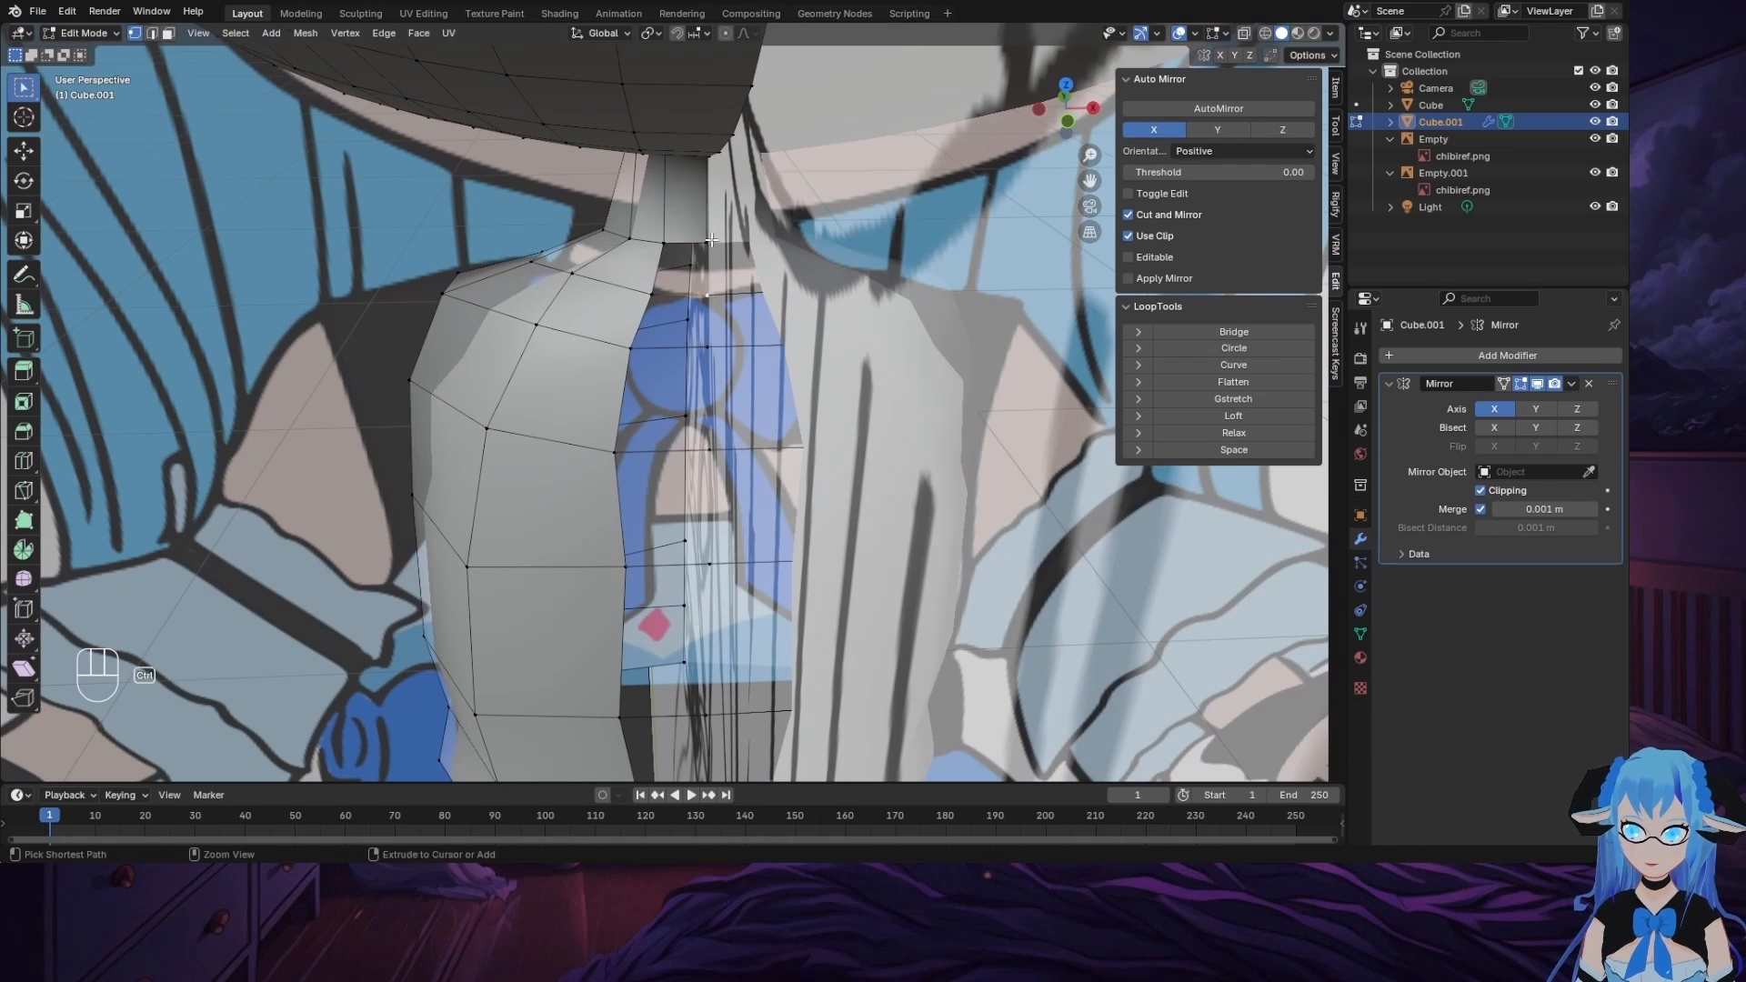
pyautogui.keyDown('ctrl'); pyautogui.click(706, 244); pyautogui.keyUp('ctrl')
pyautogui.press('f')
pyautogui.press('f')
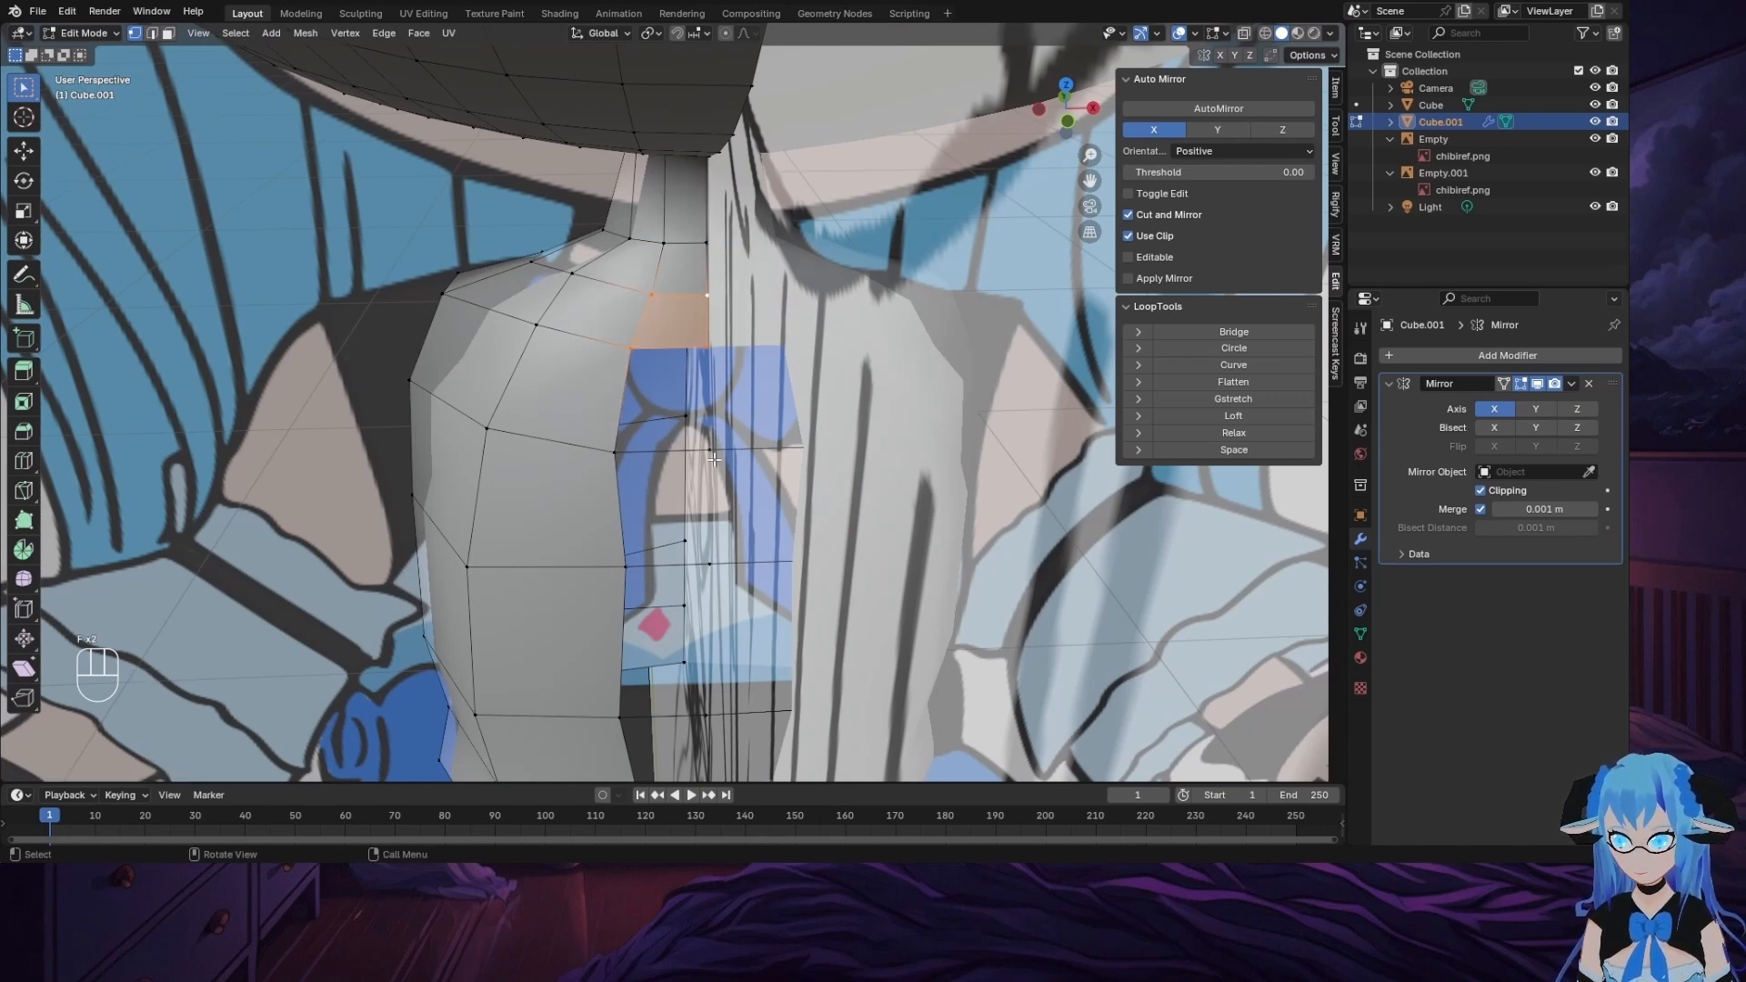
pyautogui.press('f')
# Step: Fill the remaining faces along the back's centre gap from mid-back down to the torso's bottom edge
pyautogui.click(709, 563)
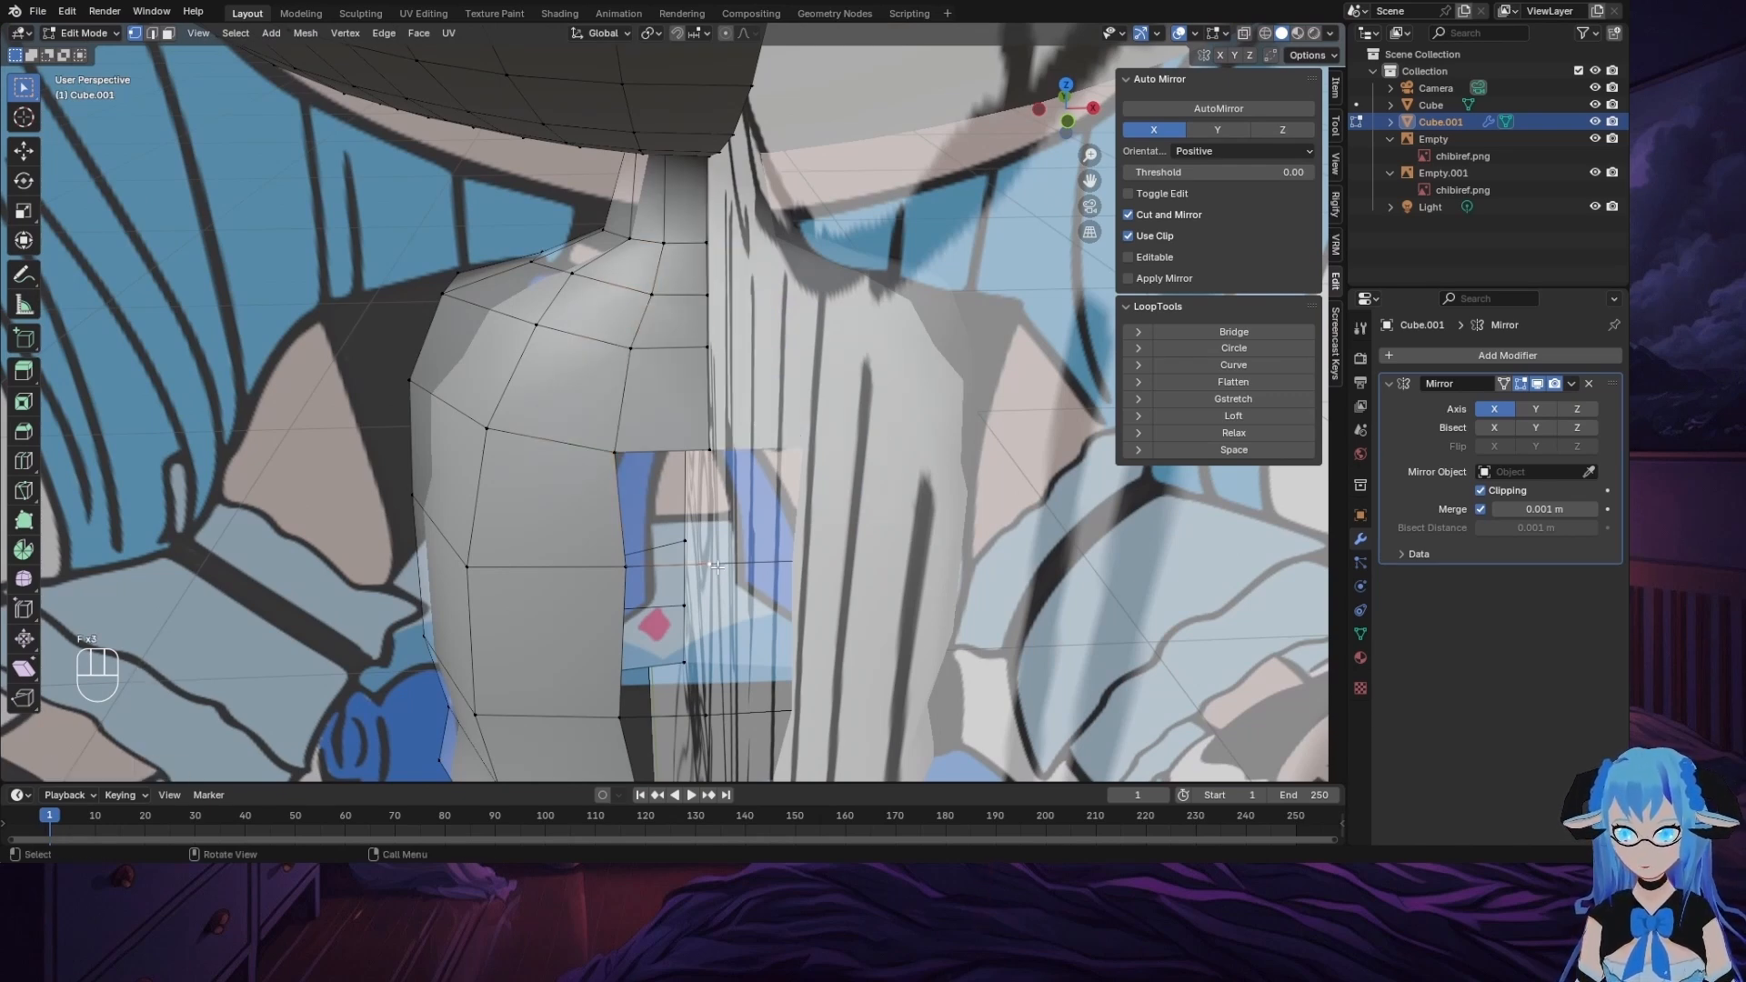
pyautogui.keyDown('ctrl'); pyautogui.click(710, 449); pyautogui.keyUp('ctrl')
pyautogui.press('f')
pyautogui.keyDown('shift'); pyautogui.moveTo(710, 448); pyautogui.dragTo(634, 218, button='middle'); pyautogui.keyUp('shift')
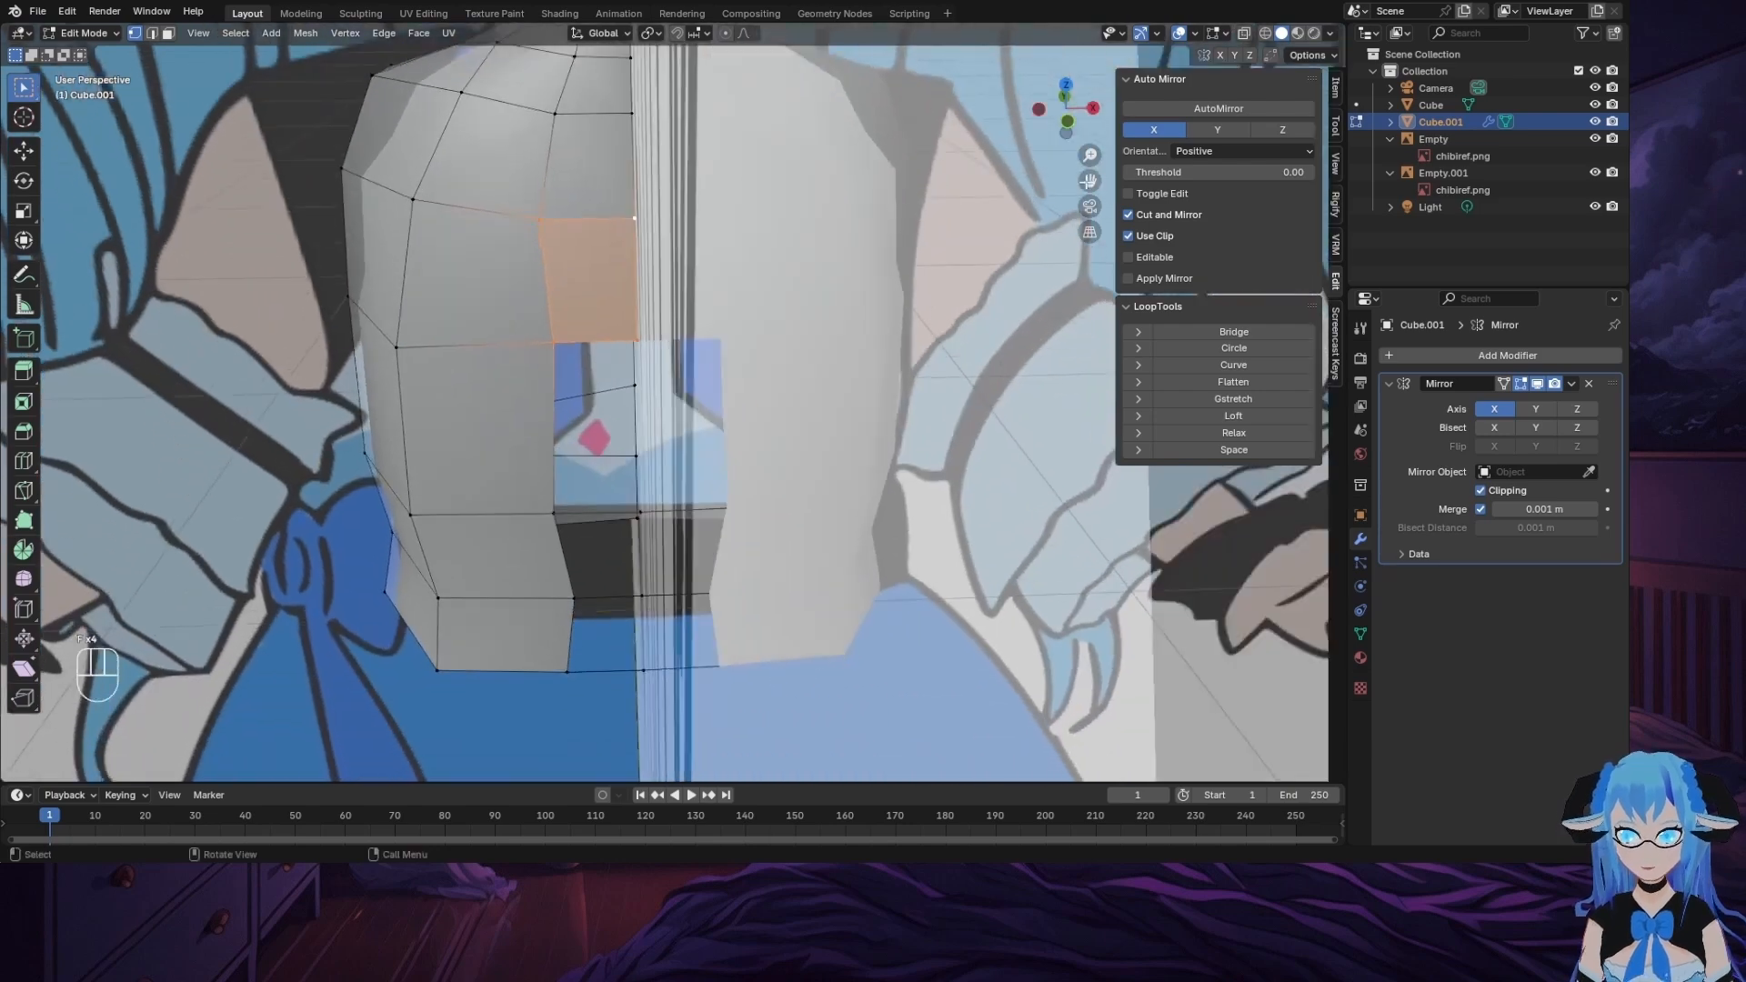
pyautogui.moveTo(639, 452); pyautogui.dragTo(651, 406, button='middle')
pyautogui.click(630, 560)
pyautogui.press('f')
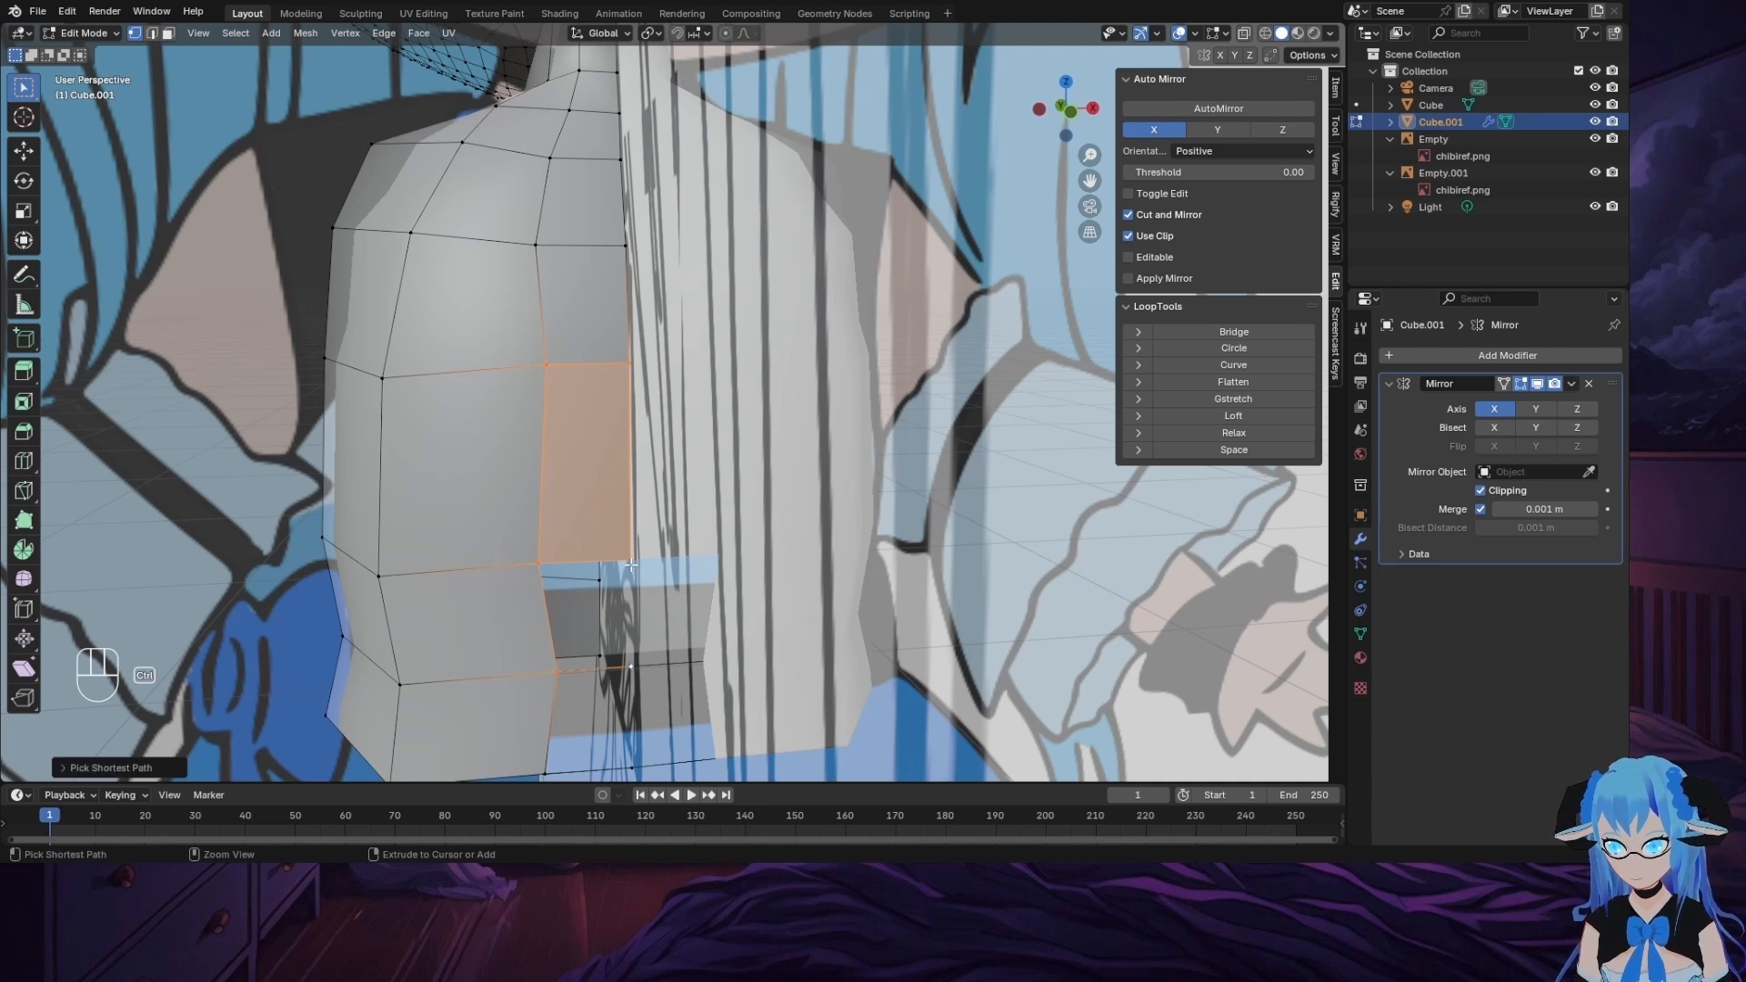
pyautogui.click(639, 668)
pyautogui.press('f')
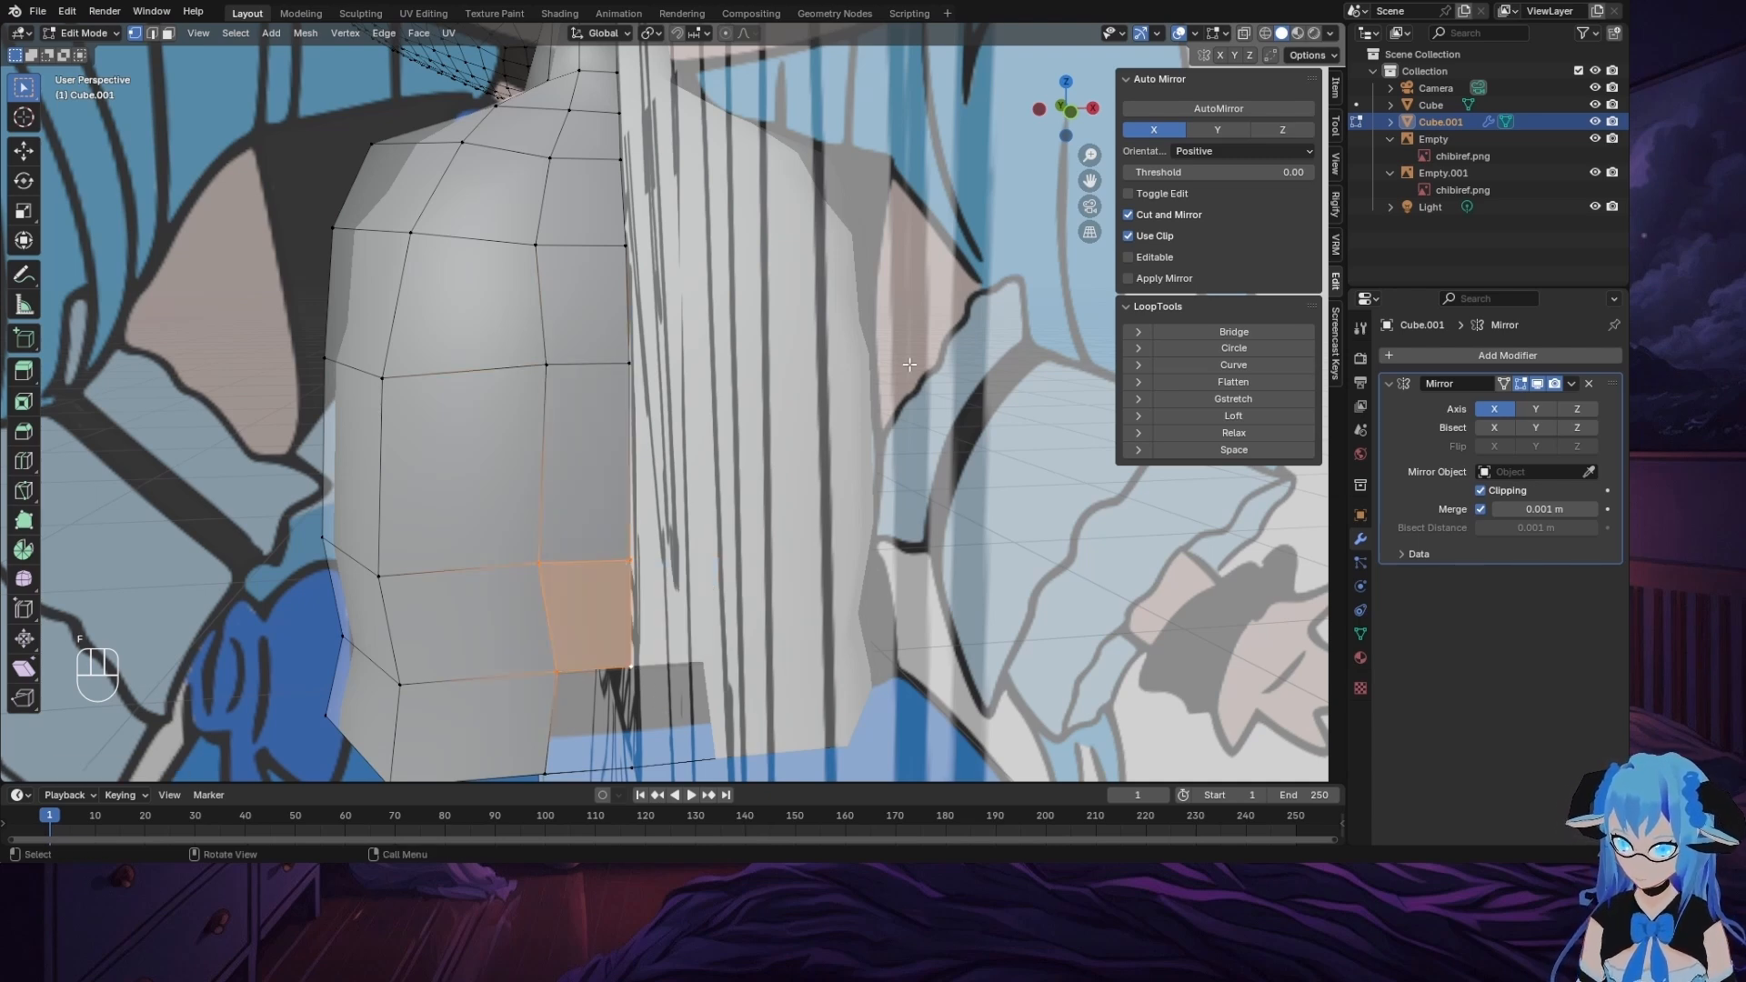
pyautogui.moveTo(1088, 181); pyautogui.dragTo(1074, 205)
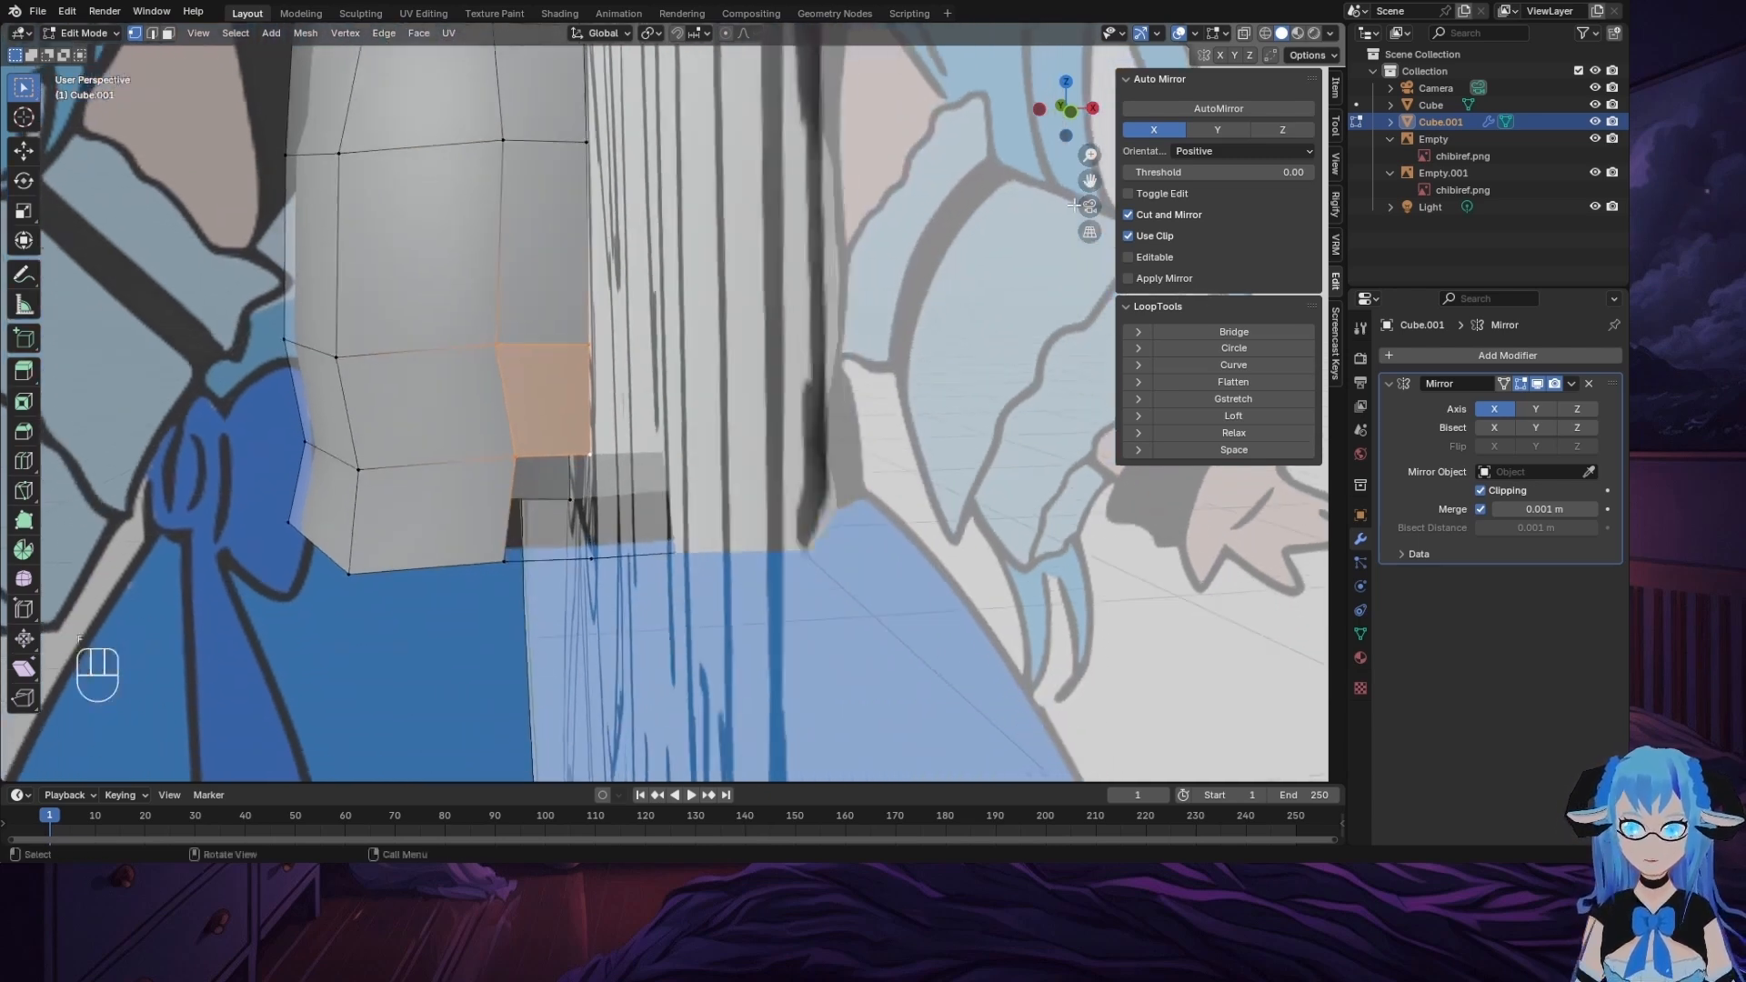
pyautogui.click(587, 561)
pyautogui.press('f')
# Step: Extrude the torso's bottom edge loop downward twice in the back view to form the hips down to about mid-skirt
pyautogui.moveTo(375, 704); pyautogui.dragTo(809, 591, button='middle')
pyautogui.scroll(-8, 810, 591)
pyautogui.moveTo(882, 410); pyautogui.dragTo(935, 378, button='middle')
pyautogui.click(1064, 111)
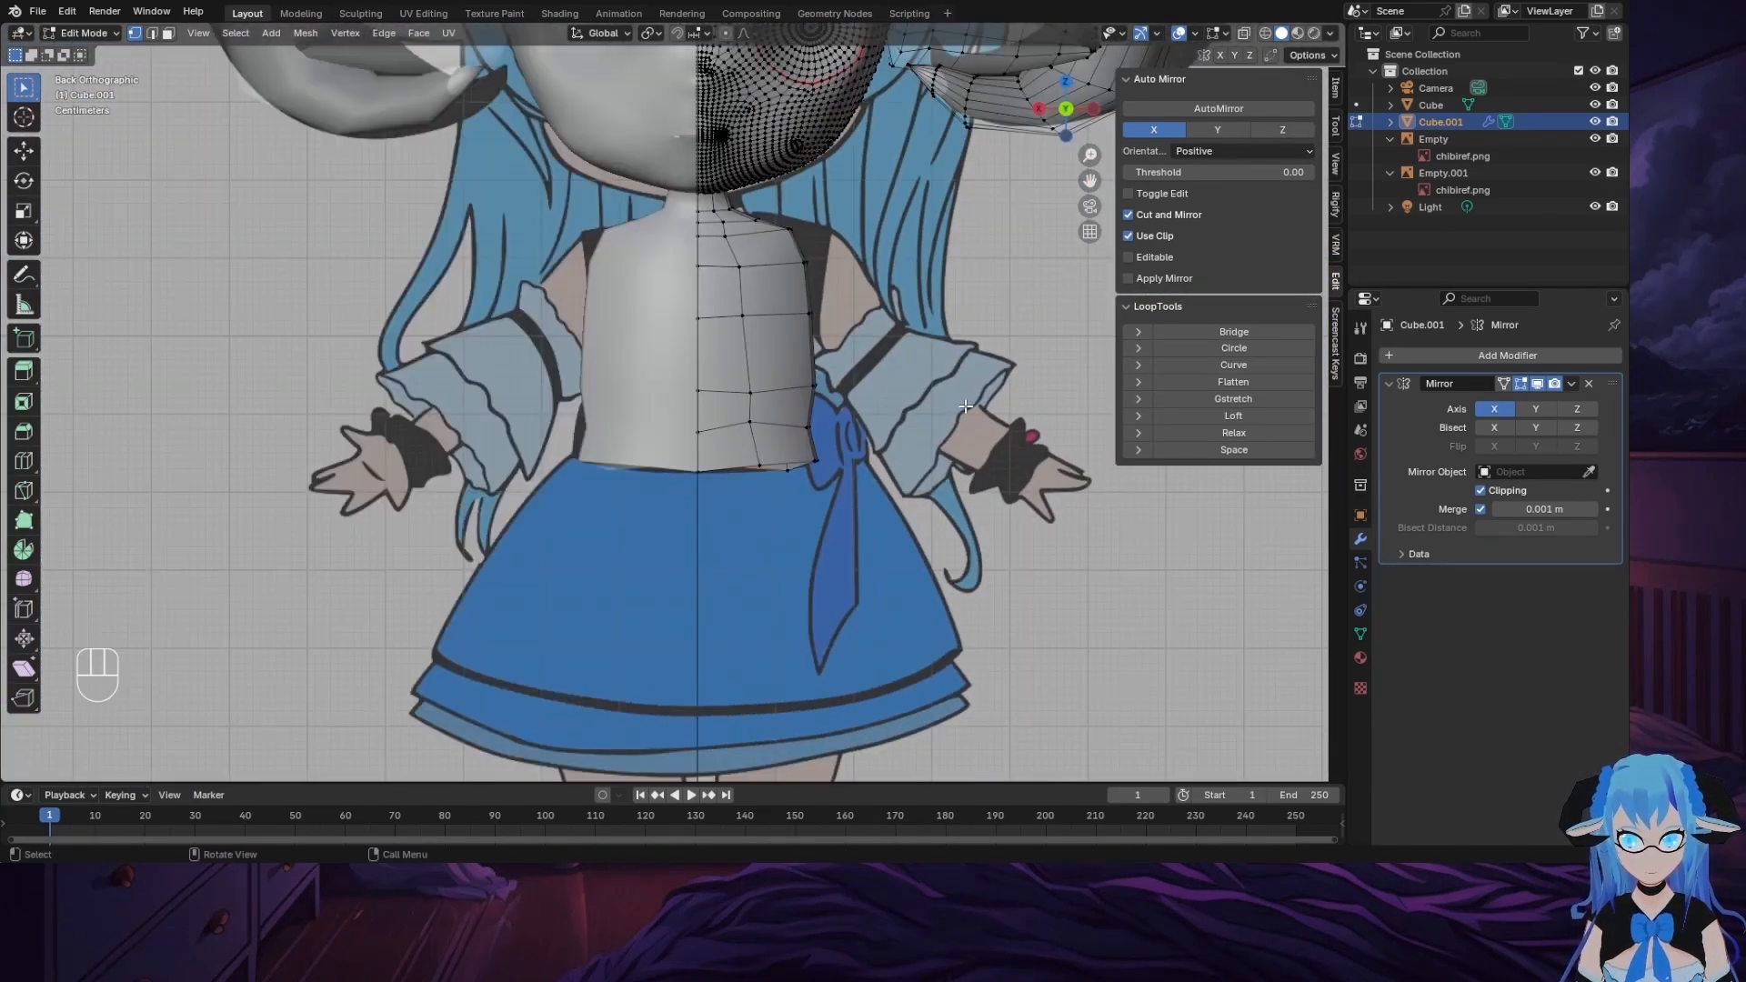
pyautogui.moveTo(1089, 183); pyautogui.dragTo(1002, 193)
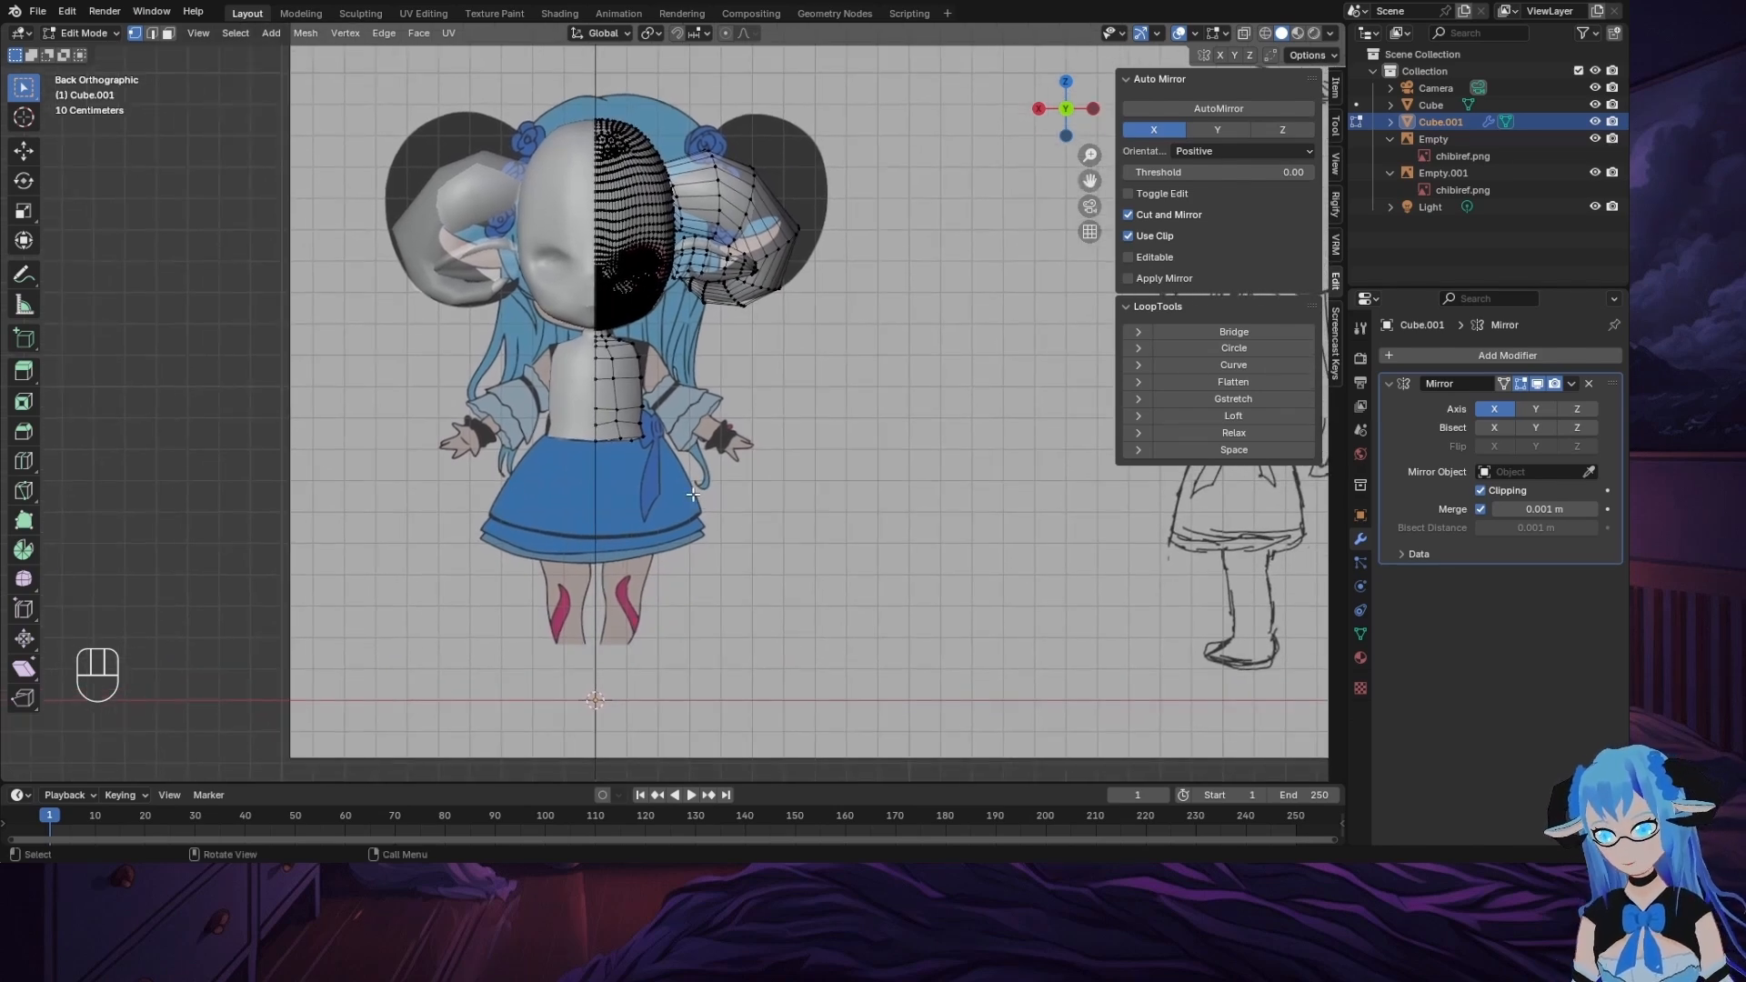
pyautogui.scroll(2, 686, 470)
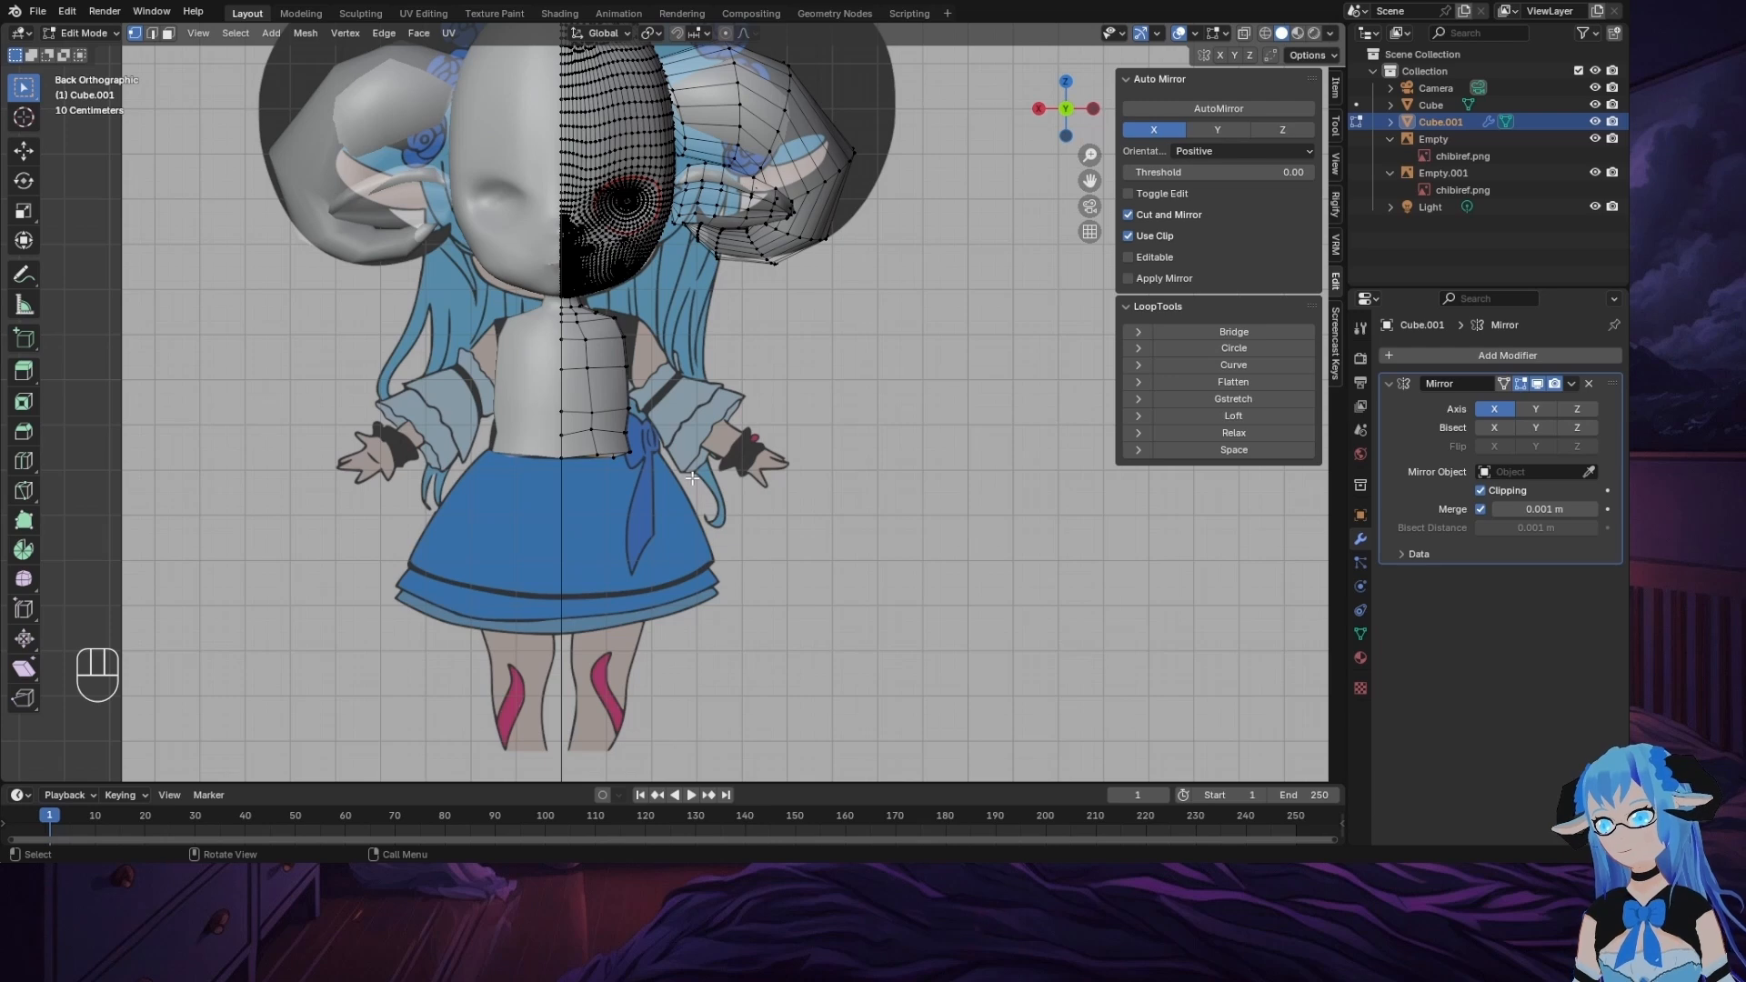
pyautogui.keyDown('alt'); pyautogui.click(583, 460); pyautogui.keyUp('alt')
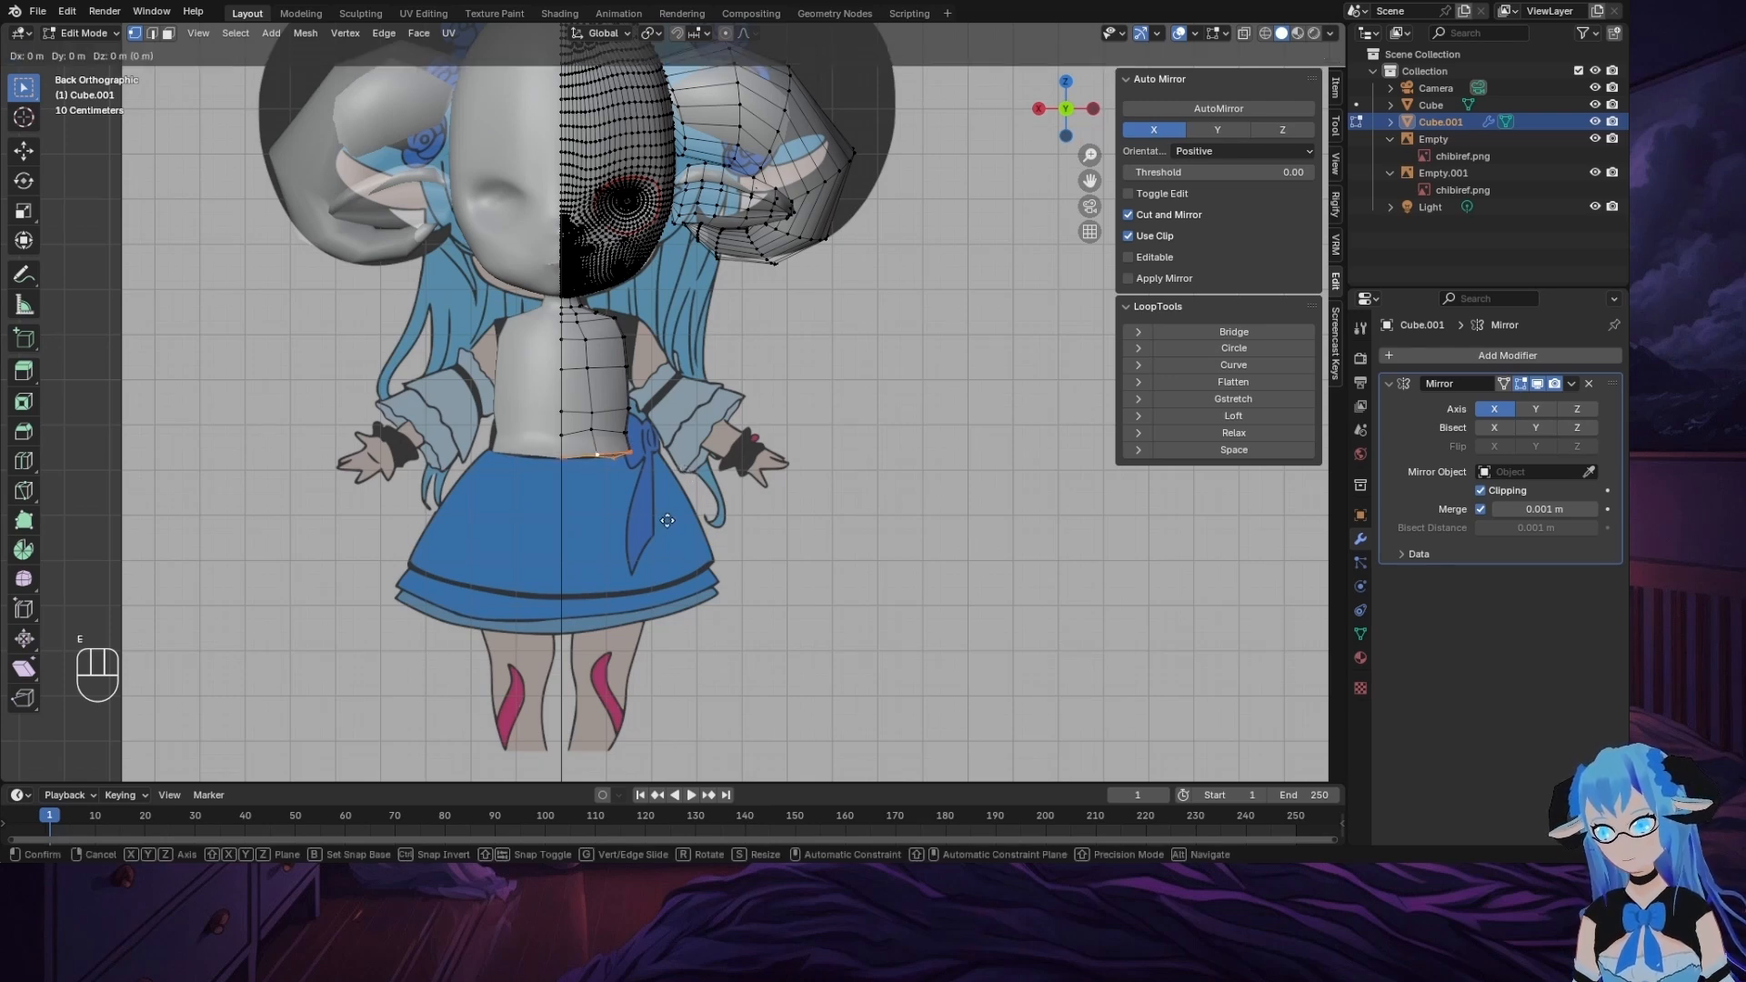
pyautogui.press('e')
pyautogui.click(681, 641)
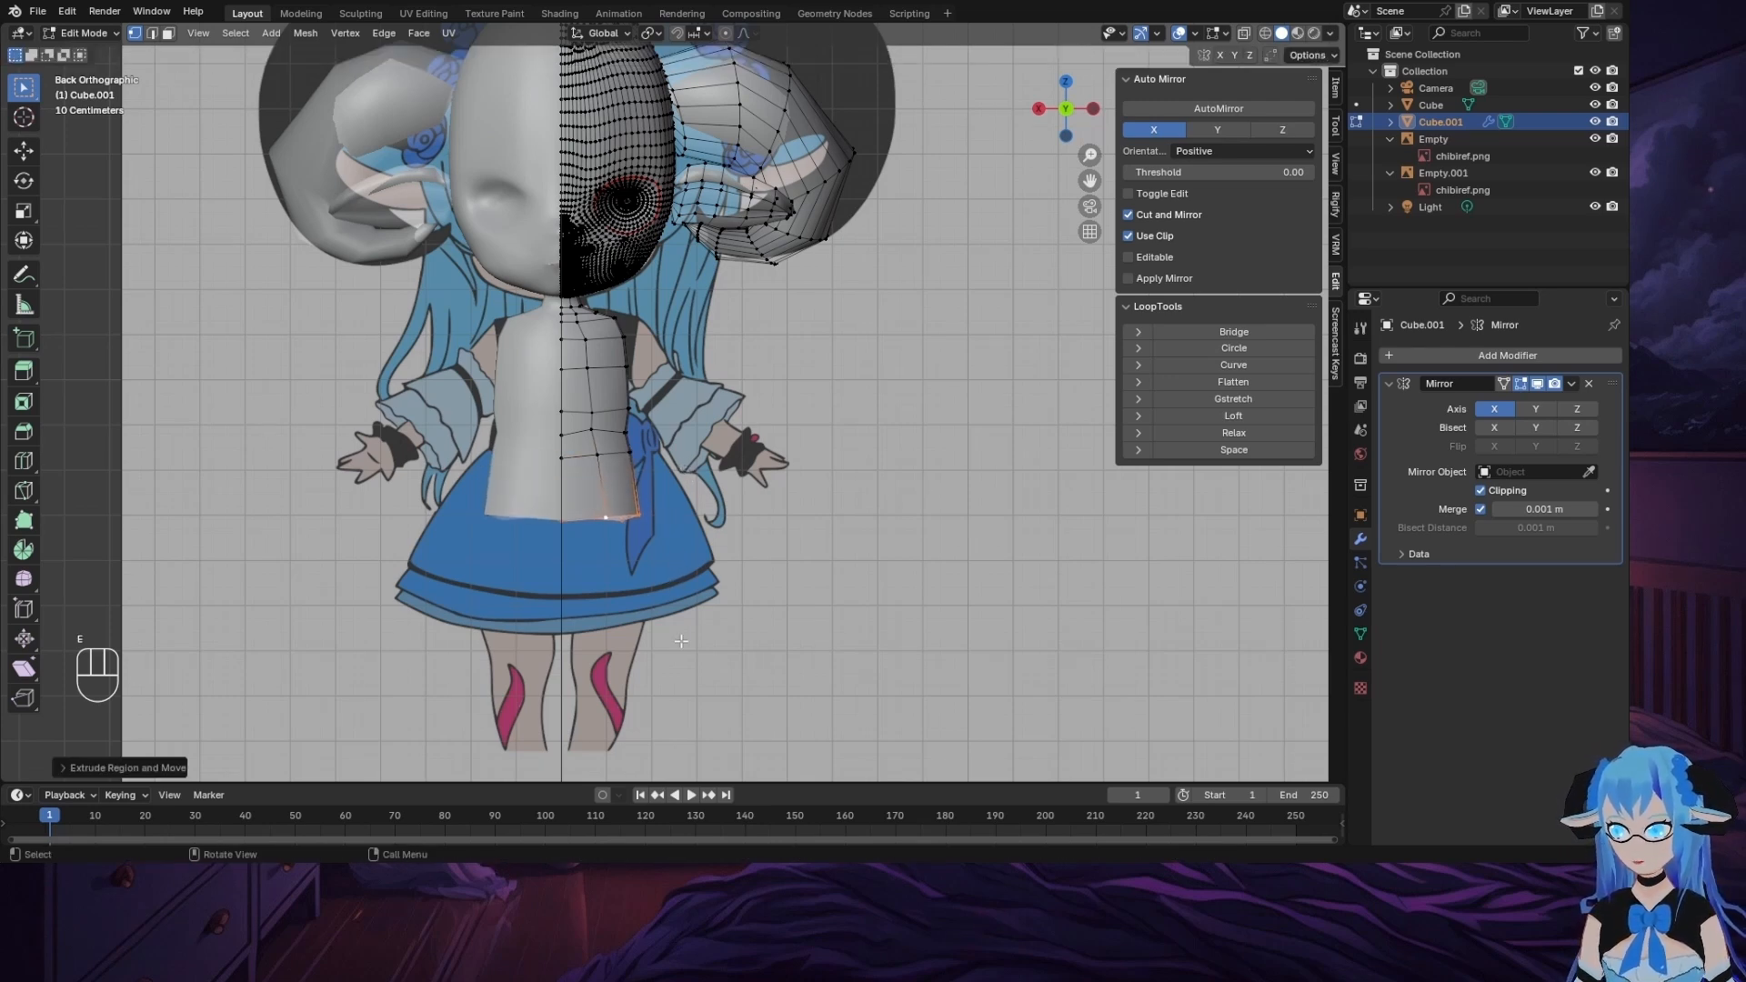
pyautogui.moveTo(701, 584)
pyautogui.mouseDown(button='middle')
pyautogui.moveTo(673, 582)
pyautogui.moveTo(727, 586)
pyautogui.moveTo(708, 588)
pyautogui.mouseUp(button='middle')
pyautogui.press('e')
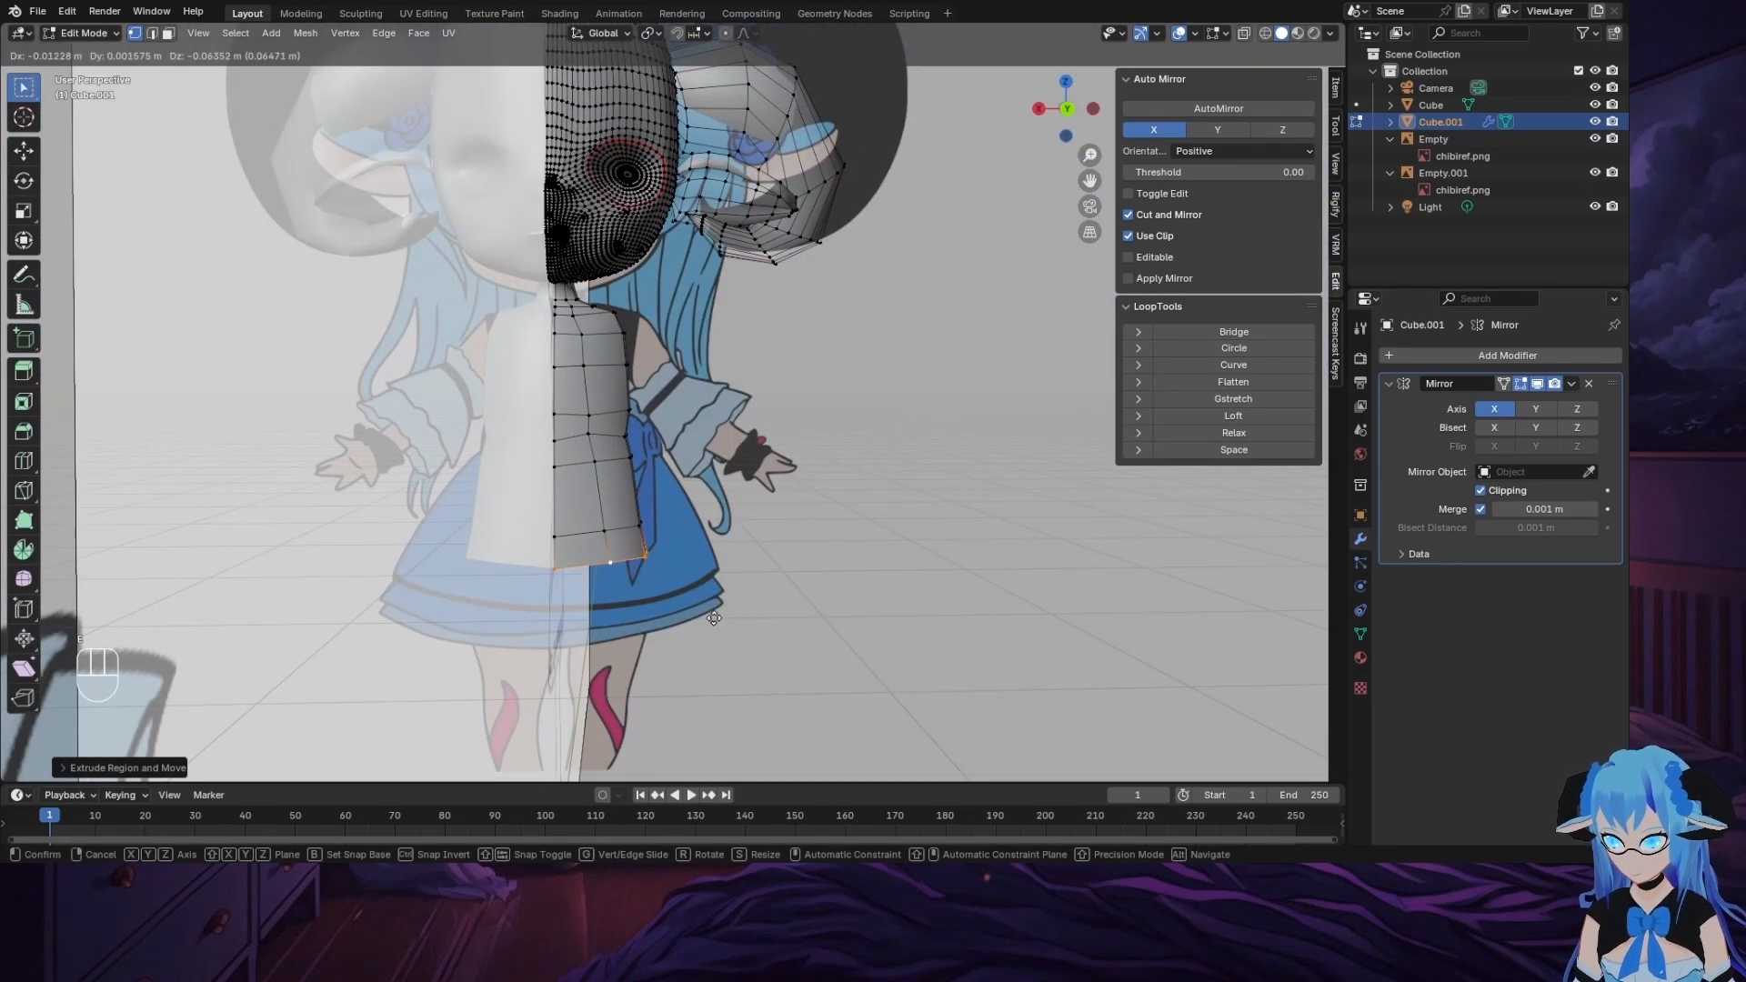
pyautogui.click(705, 603)
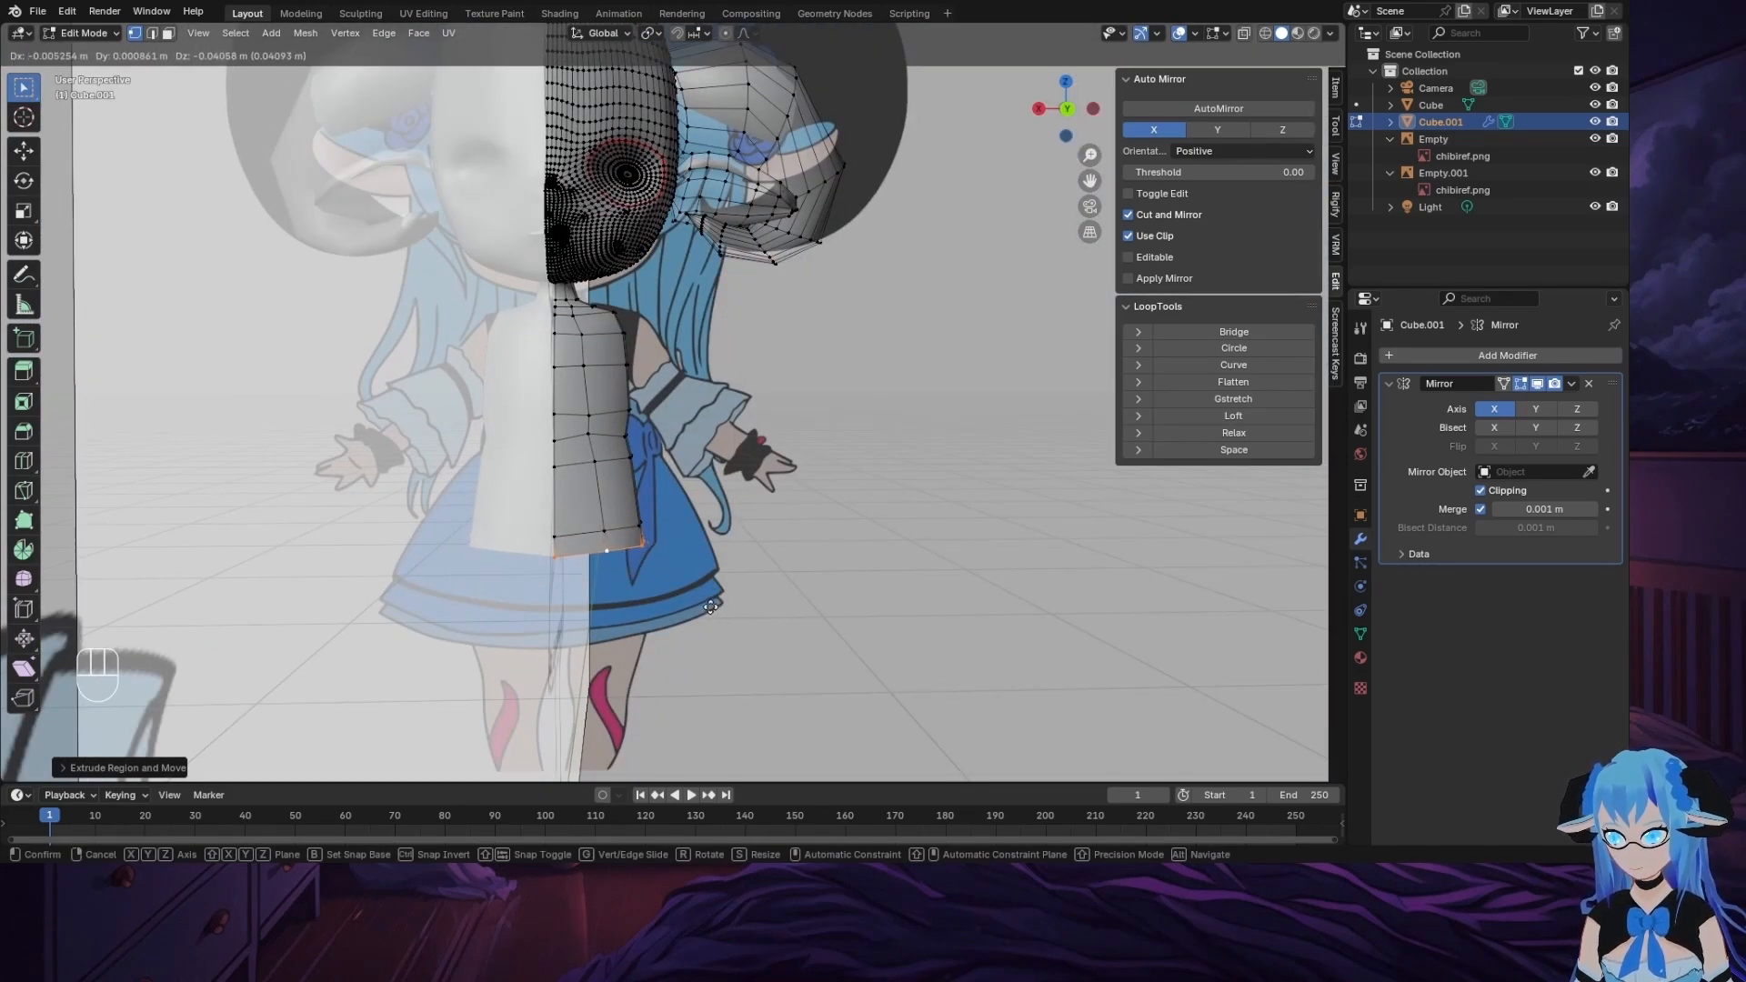
# Step: Knife a vertical cut down the back beside the centre line, from the neck base to the hips' bottom edge
pyautogui.moveTo(705, 603); pyautogui.dragTo(689, 650, button='middle')
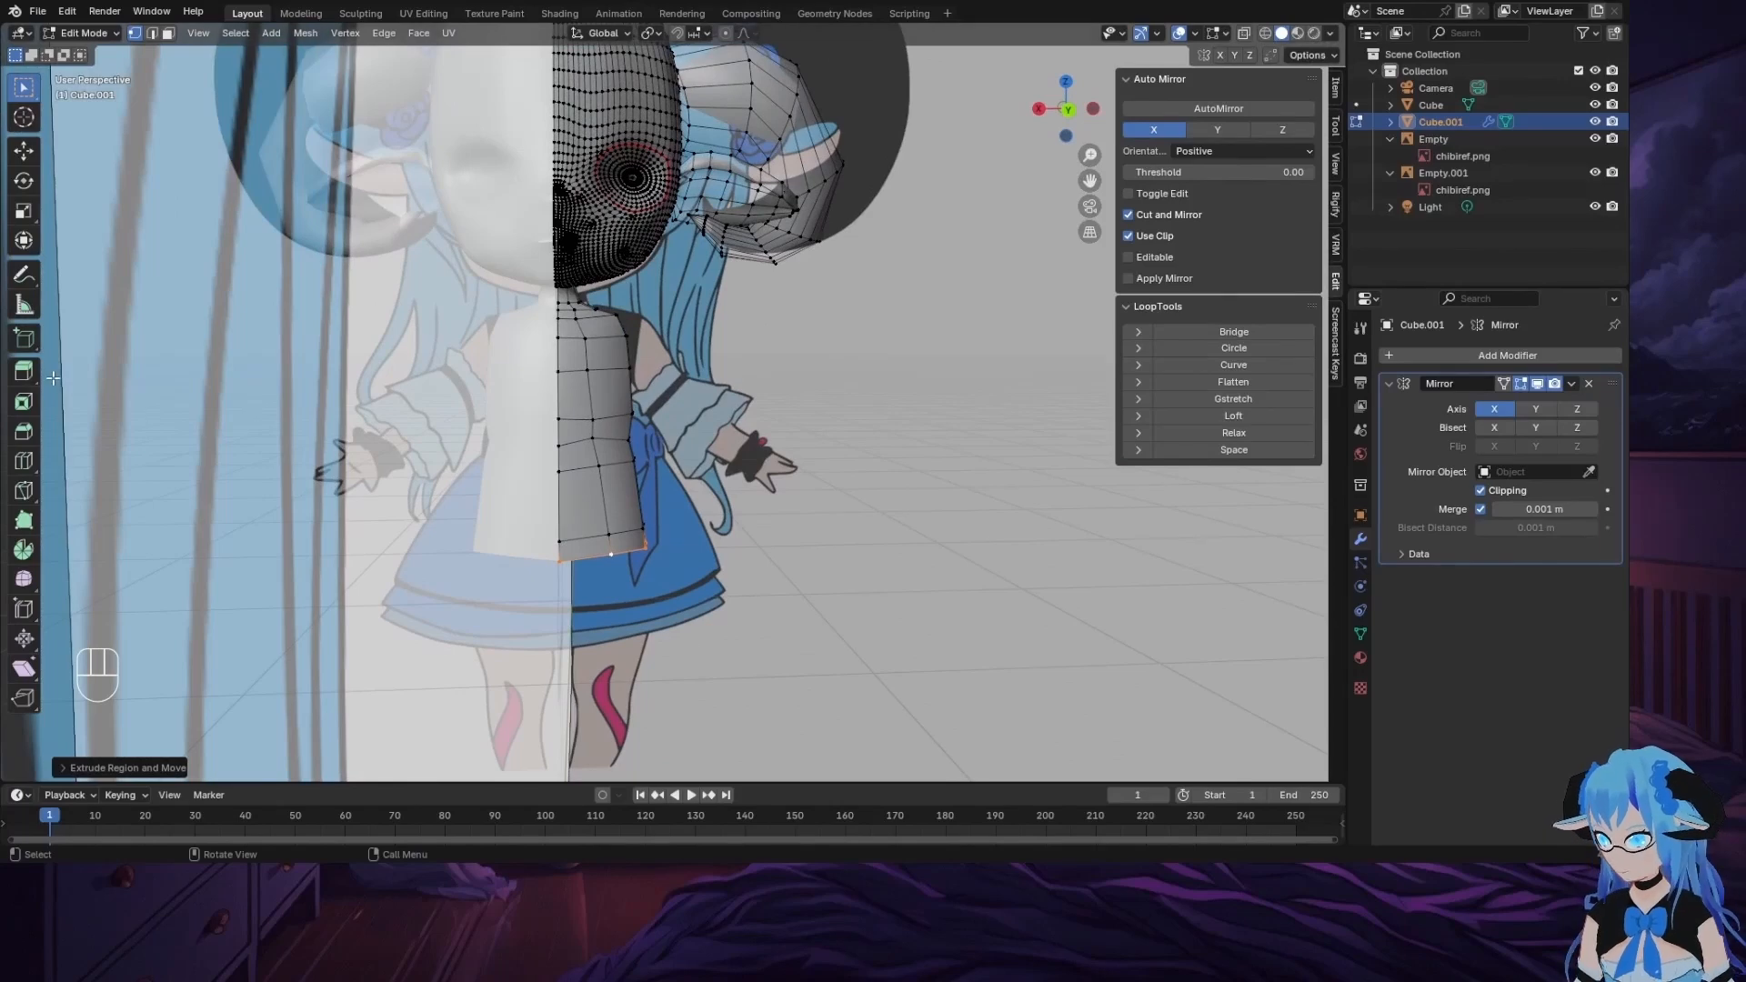
pyautogui.click(30, 466)
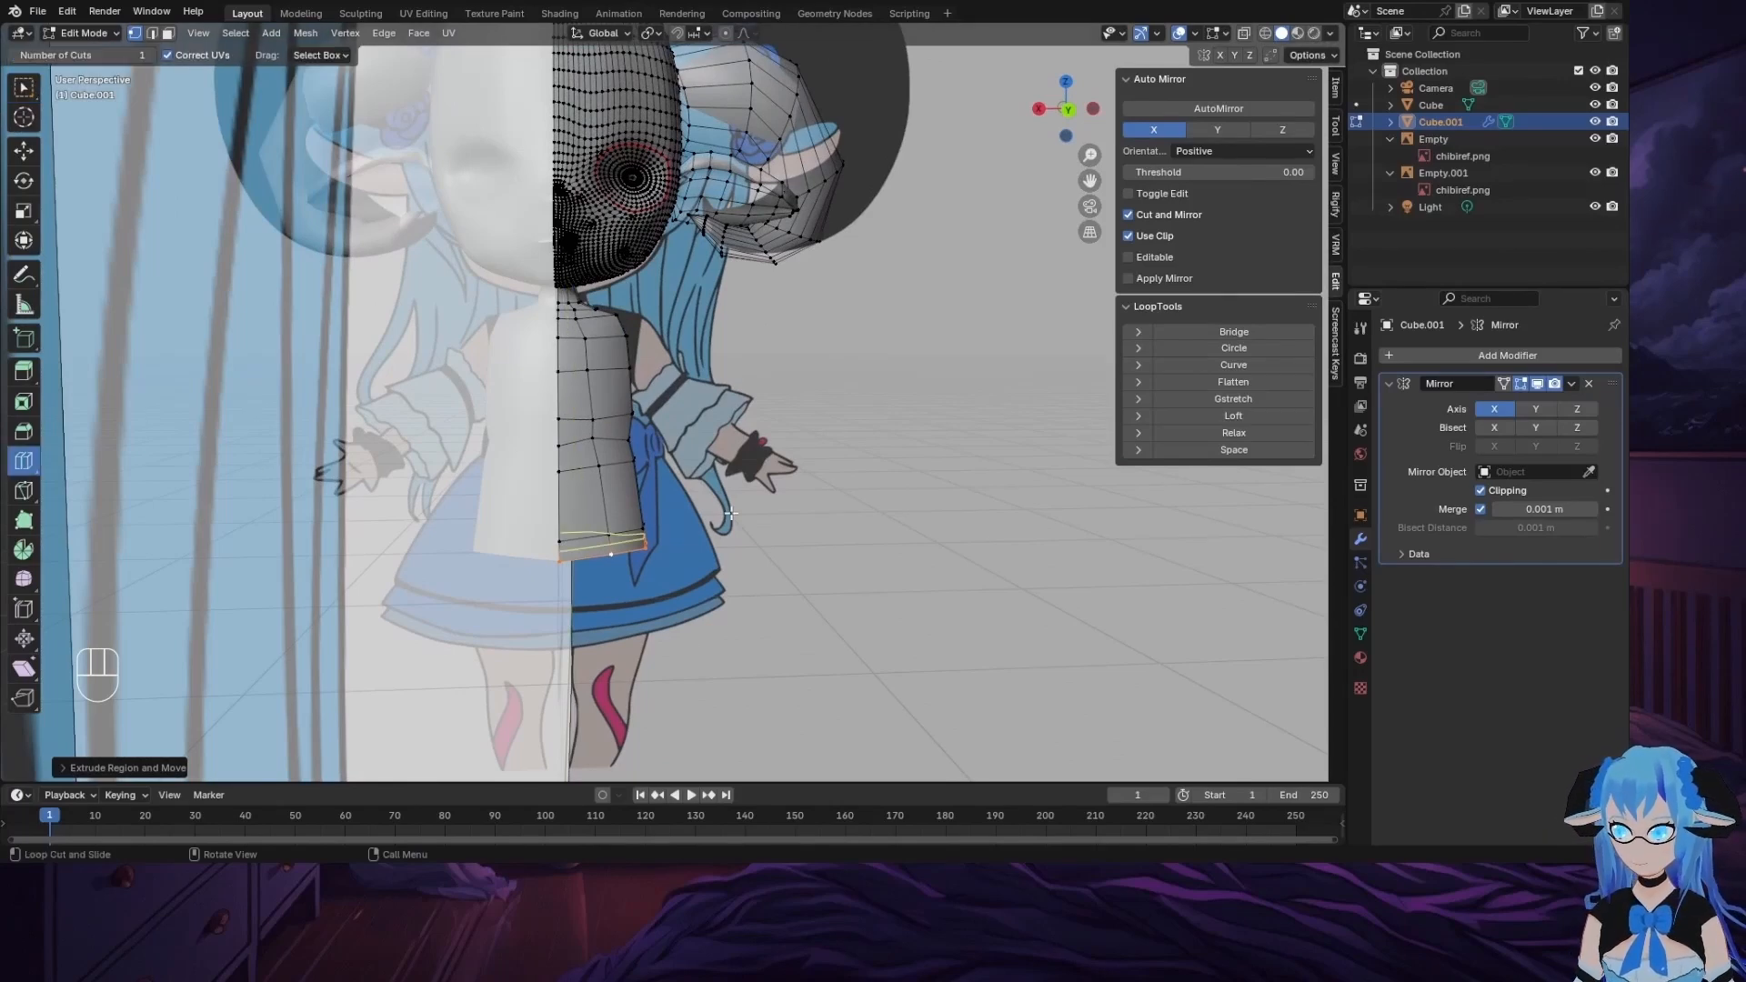
pyautogui.click(30, 498)
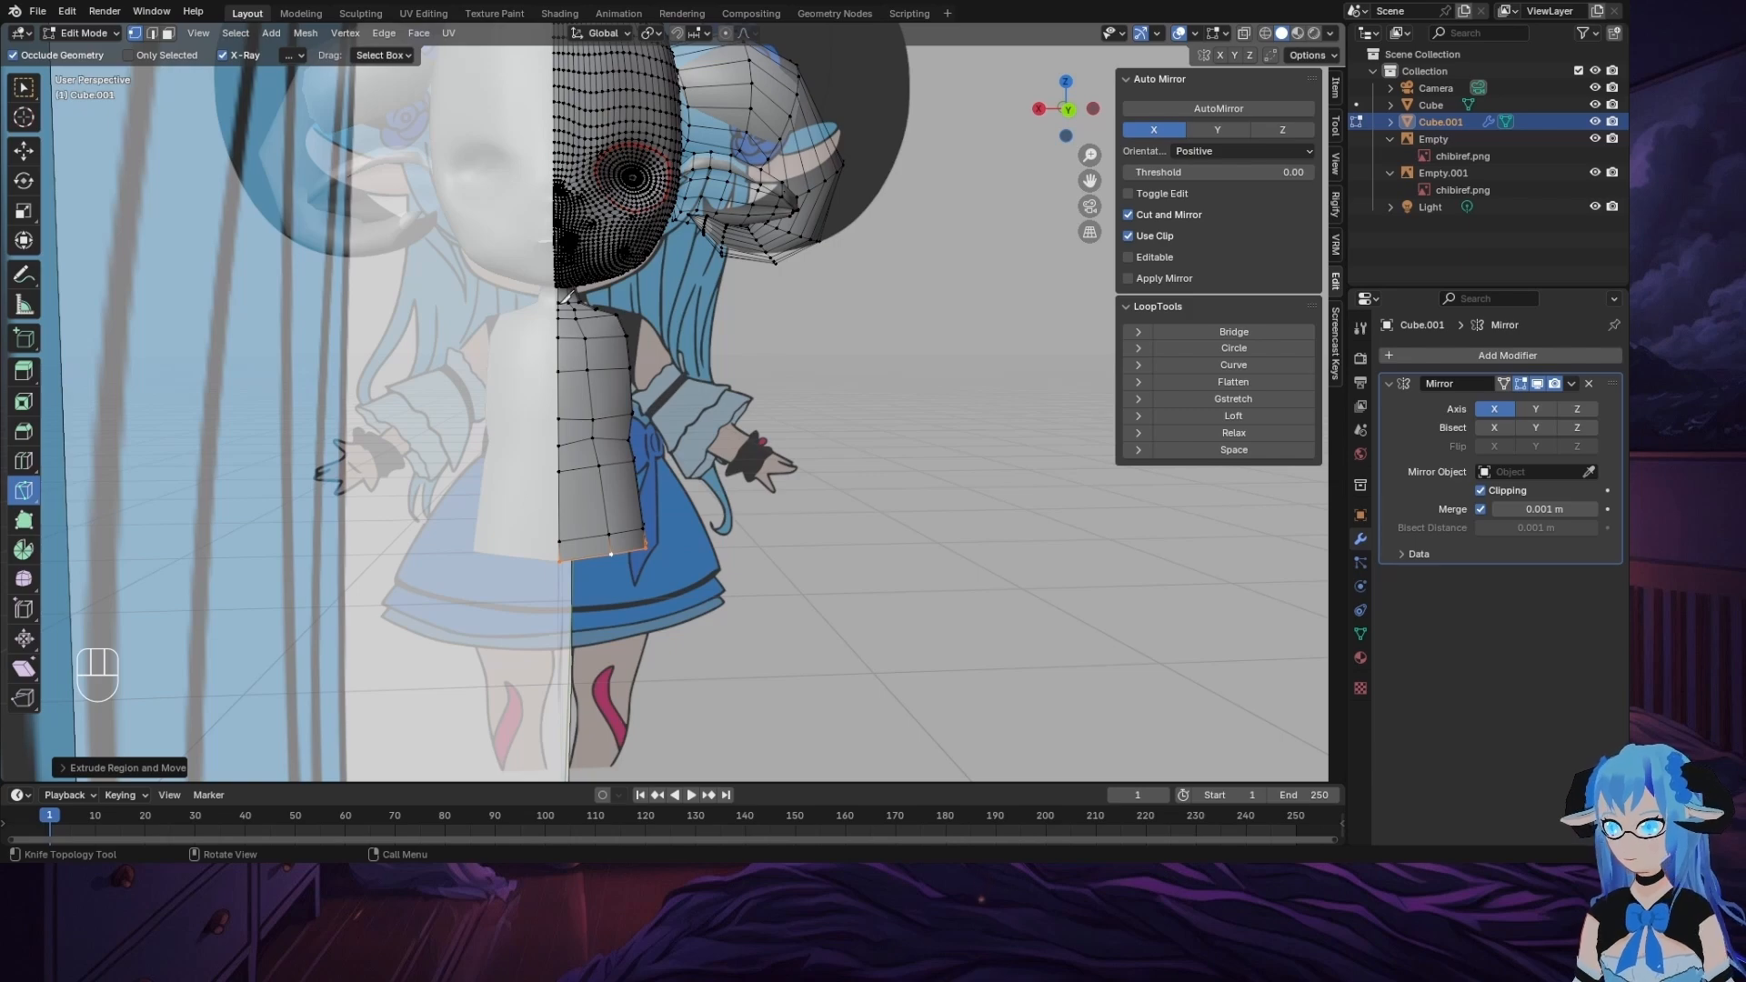
pyautogui.click(561, 301)
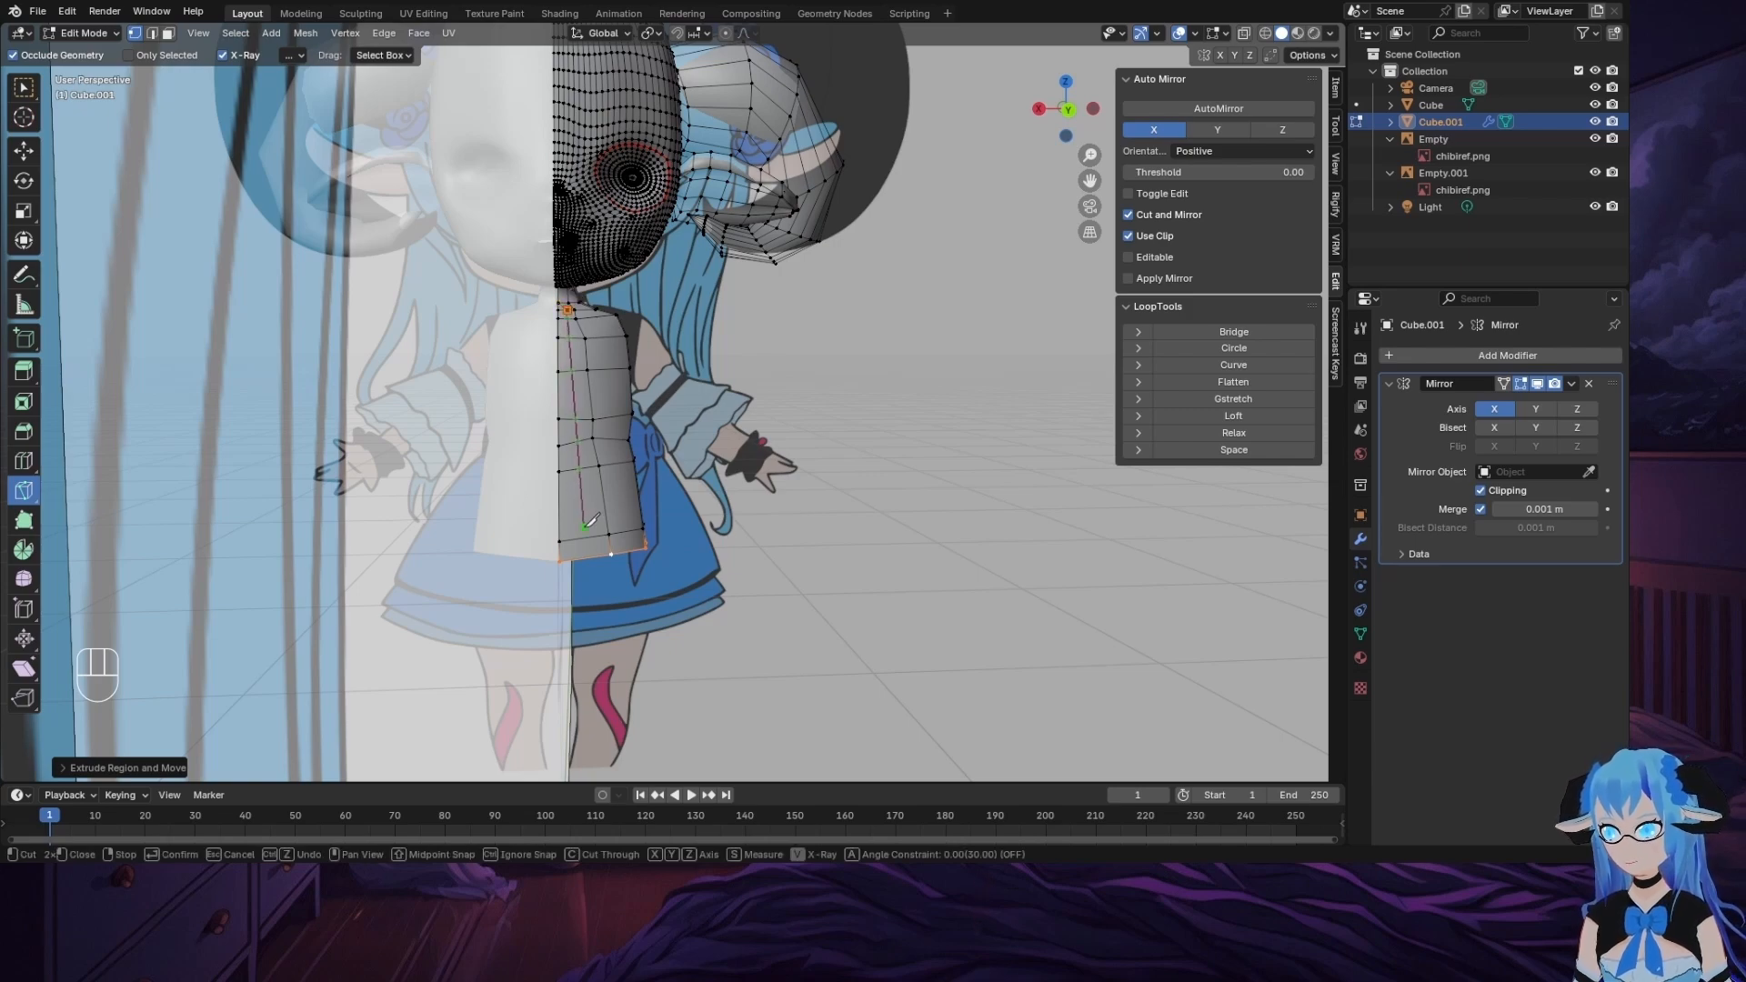
pyautogui.click(587, 556)
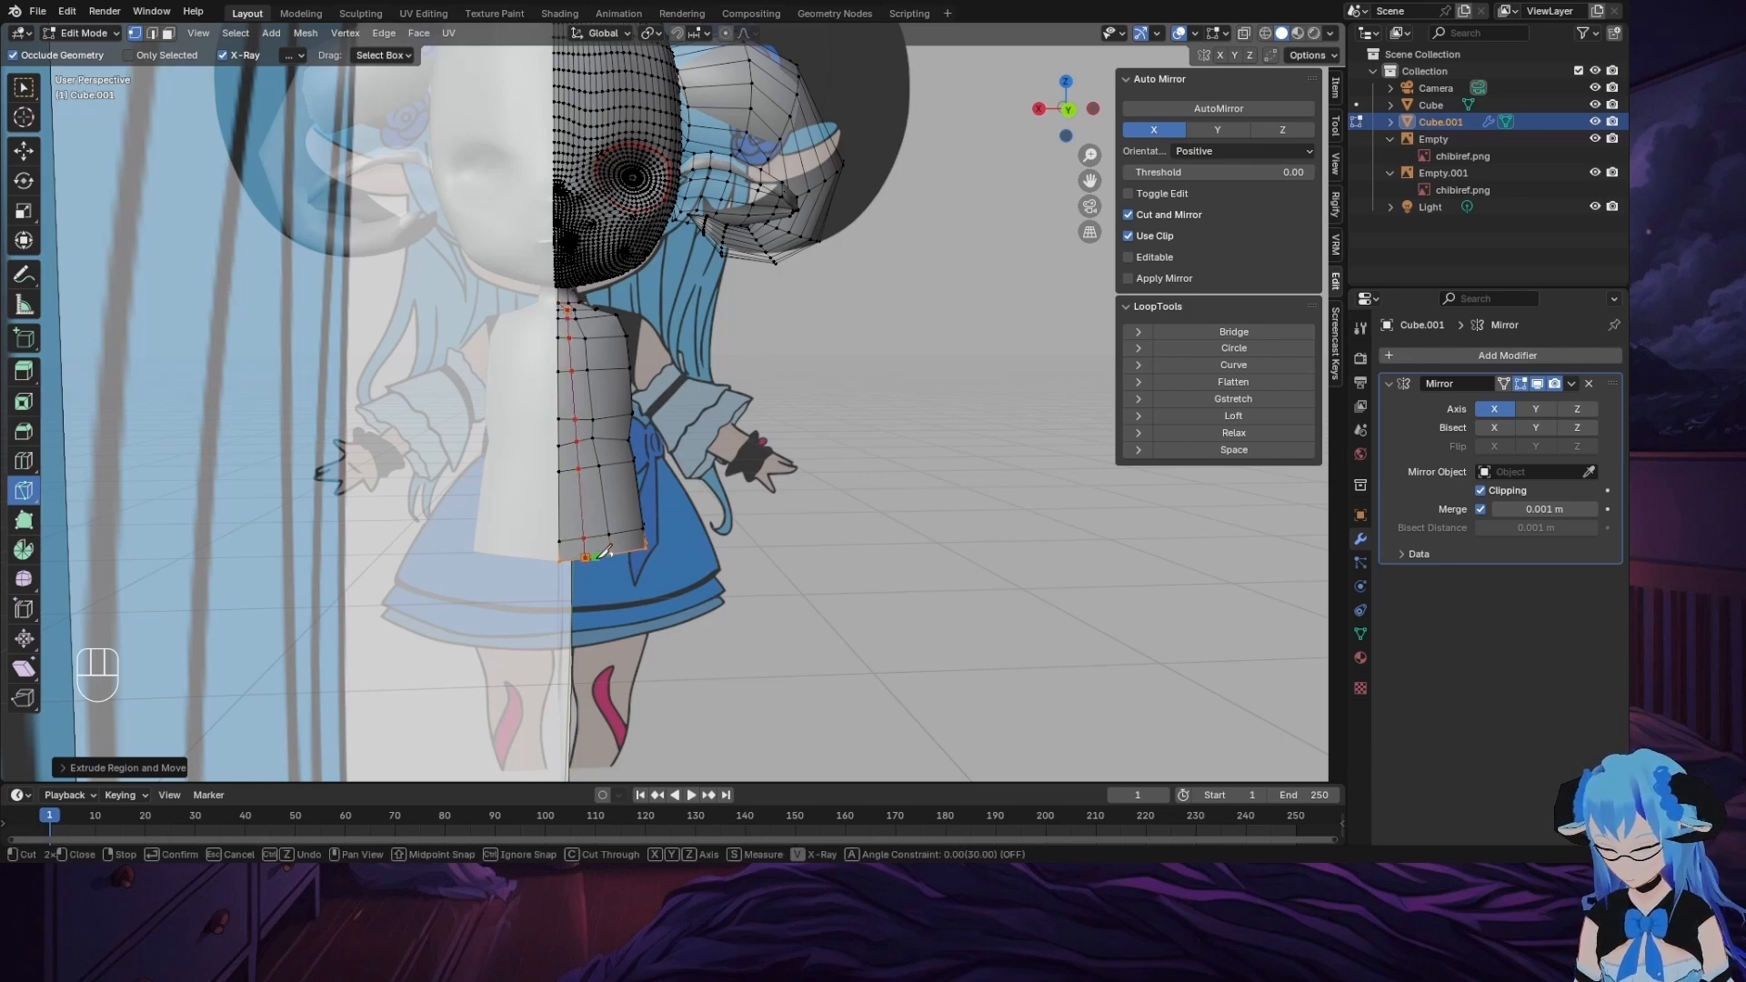
pyautogui.press('Return')
pyautogui.moveTo(602, 552); pyautogui.dragTo(926, 457, button='middle')
pyautogui.click(24, 87)
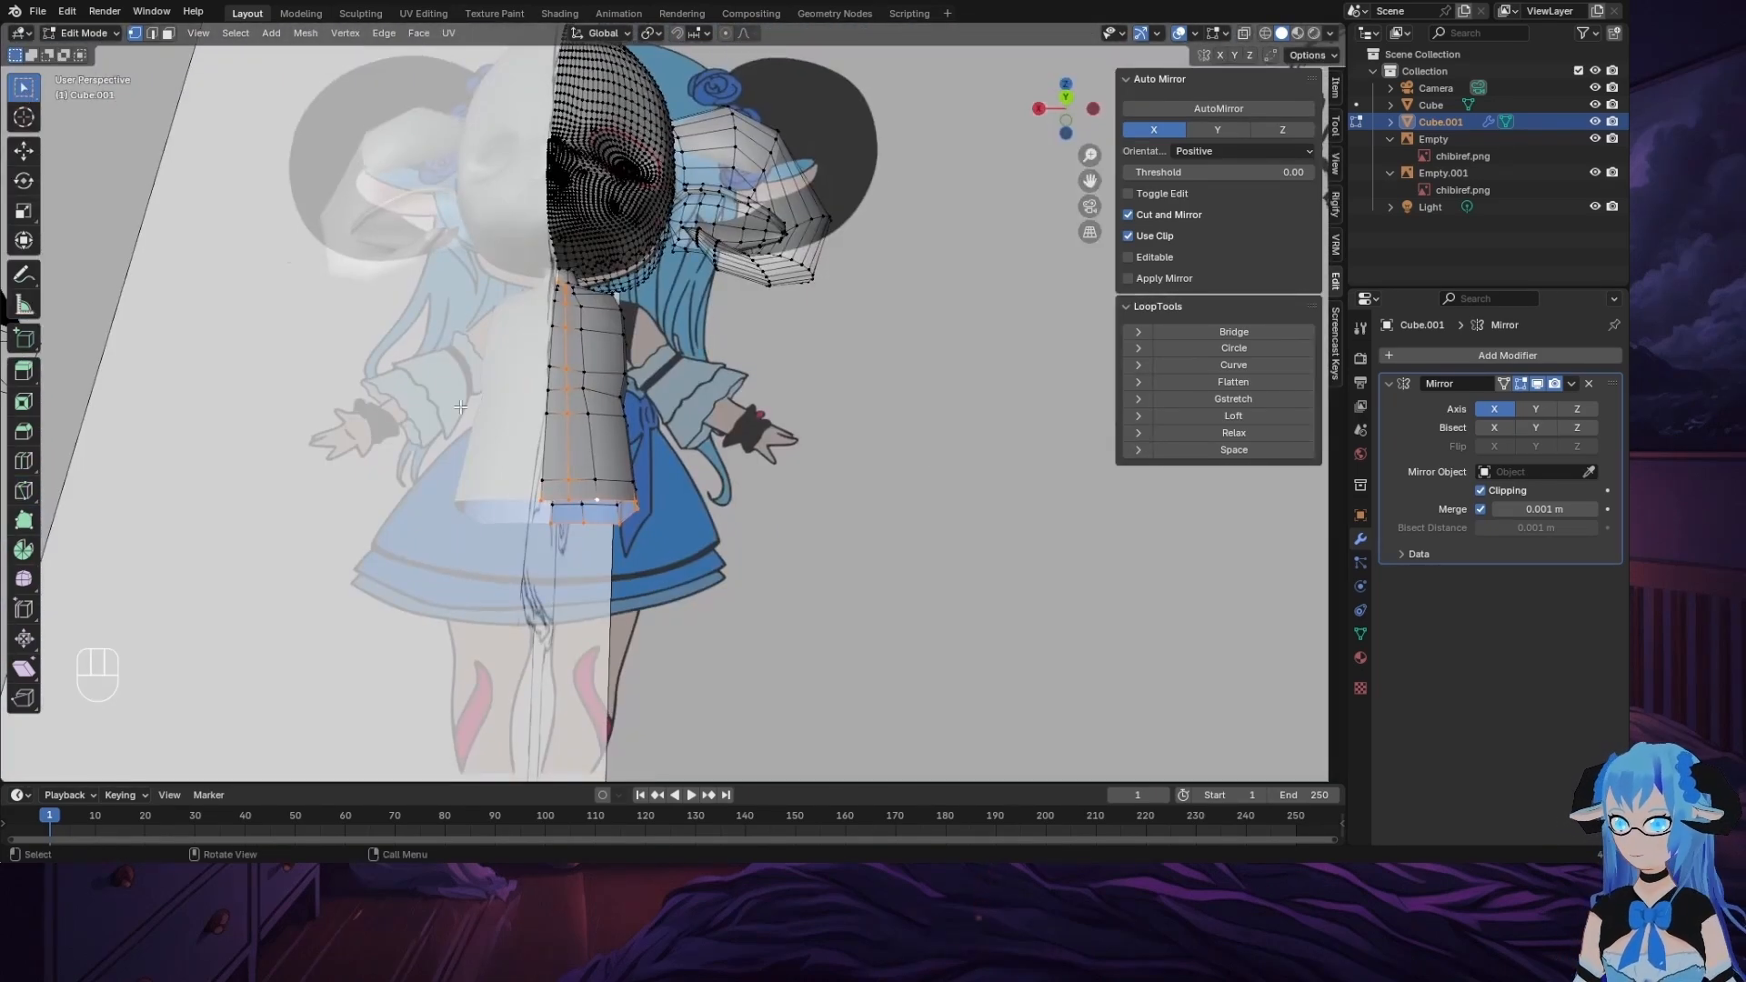
# Step: Fill the crotch face between the front and back bottom edges beside the centre line
pyautogui.moveTo(381, 364); pyautogui.dragTo(564, 405, button='middle')
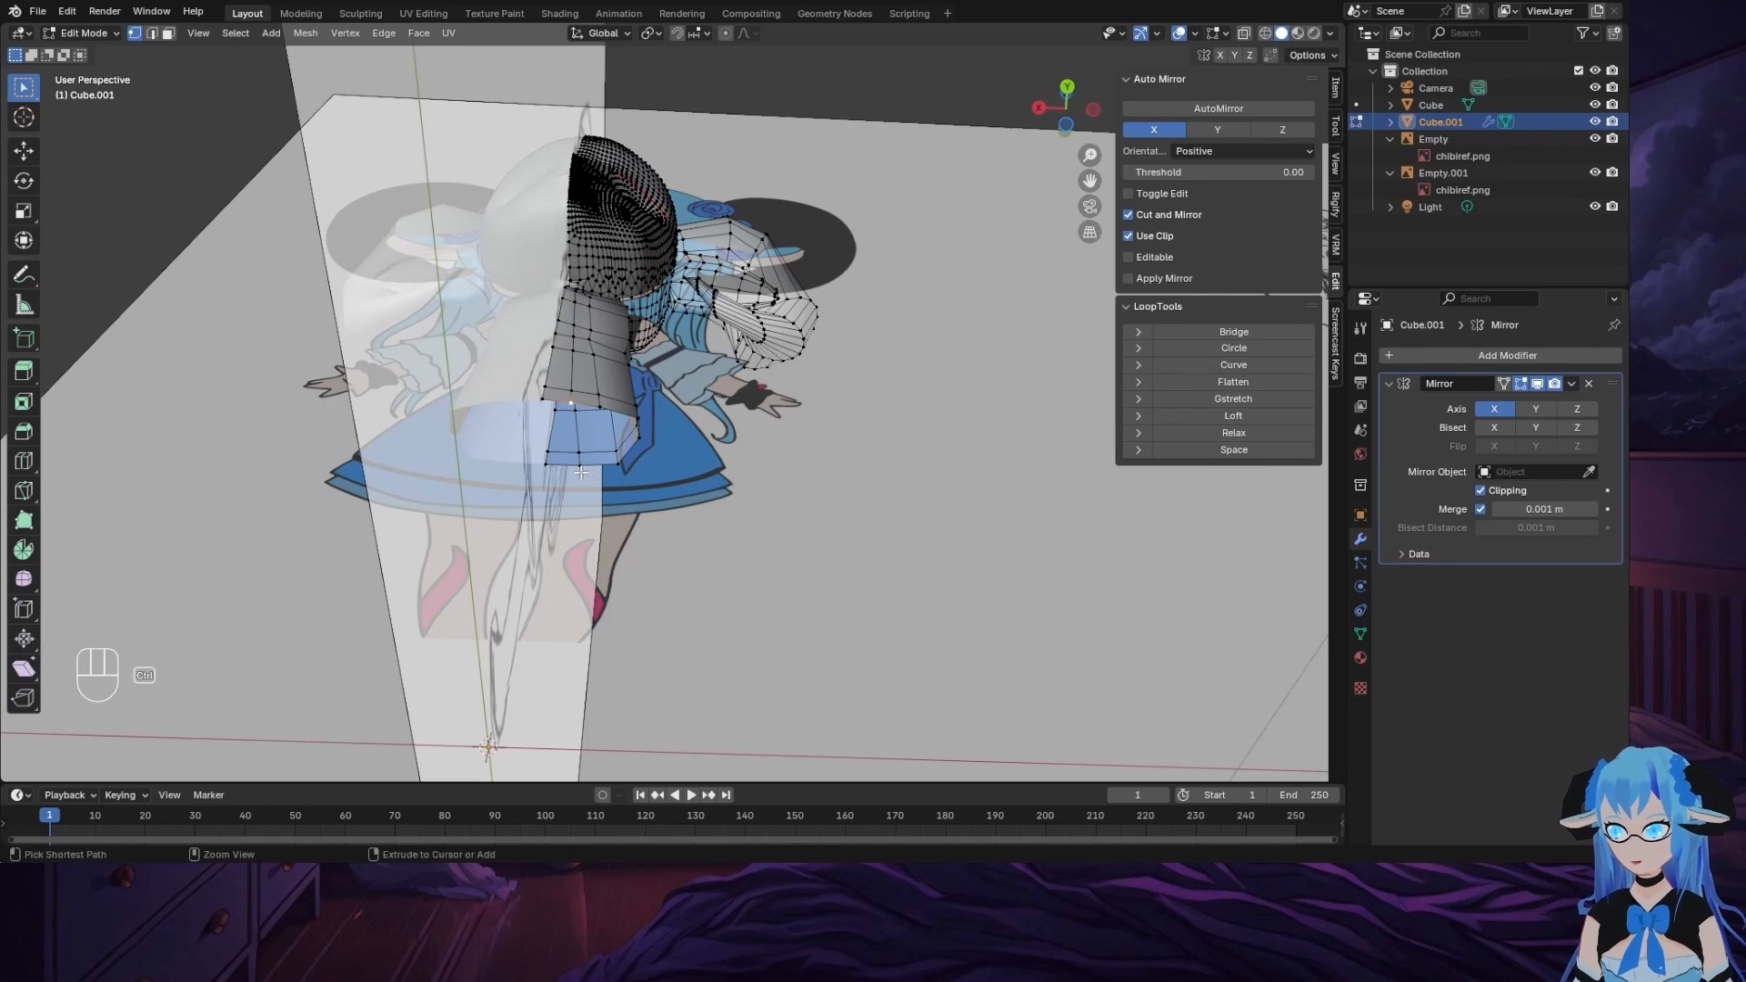
pyautogui.hotkey('ctrl', 'l')
pyautogui.click(572, 404)
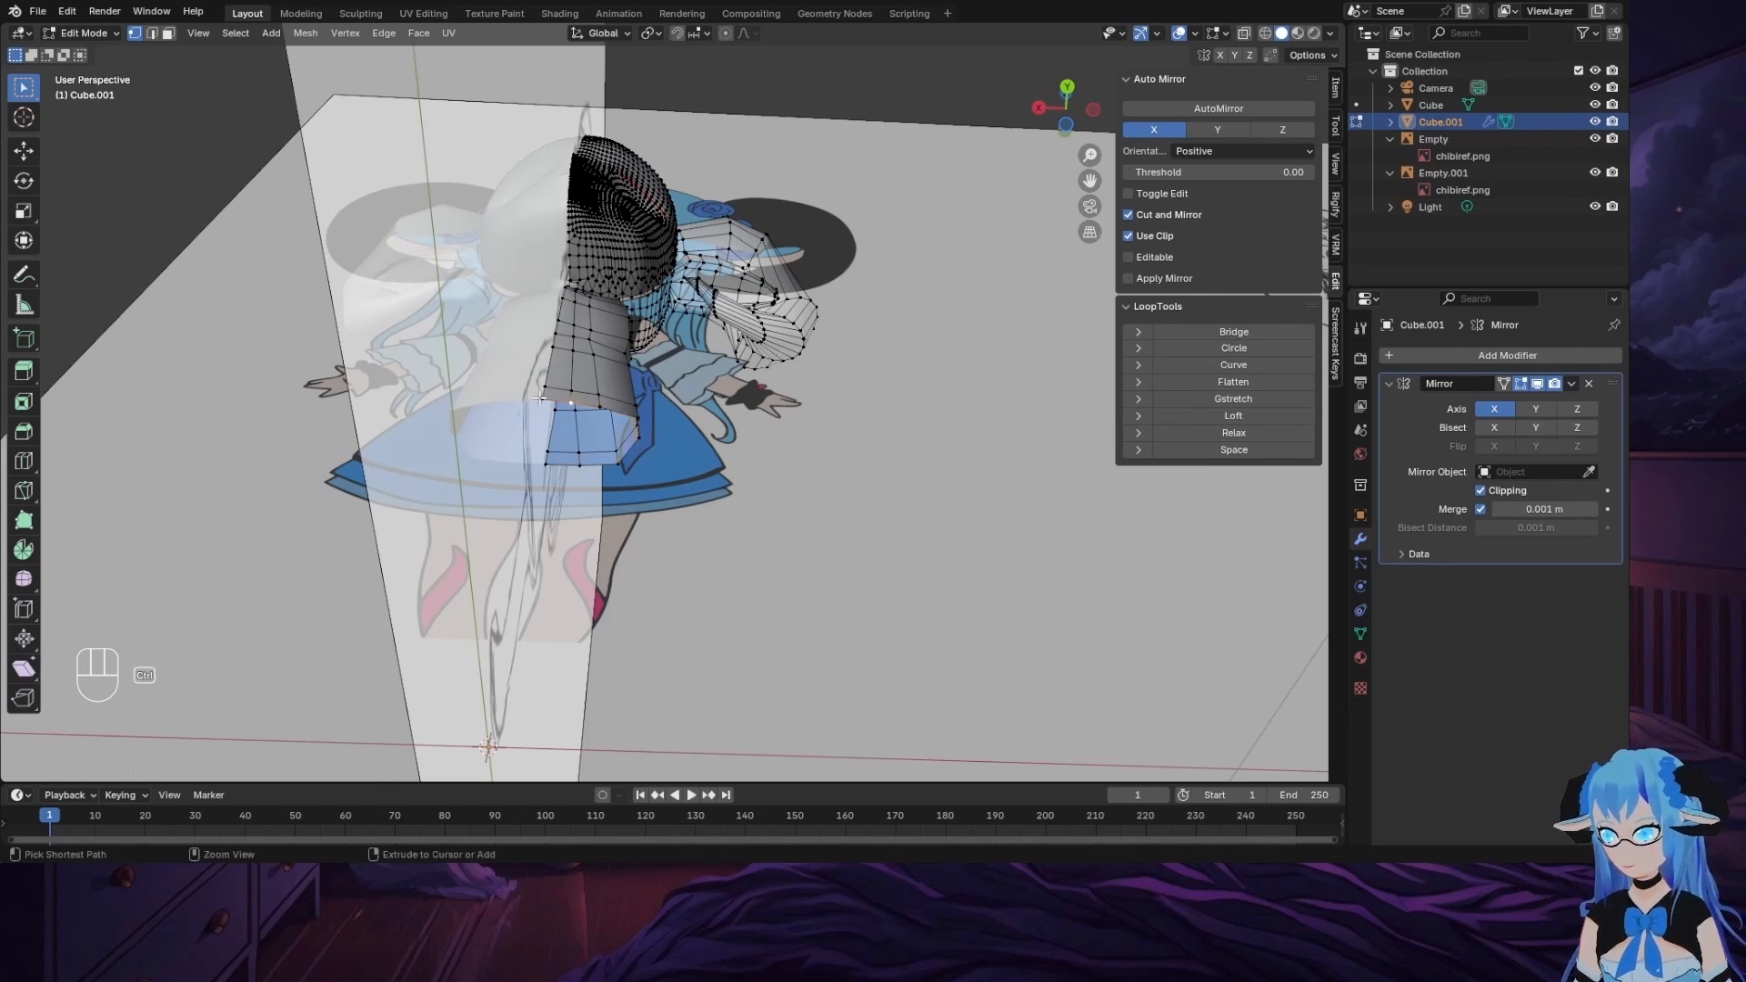
pyautogui.keyDown('shift'); pyautogui.click(577, 465); pyautogui.keyUp('shift')
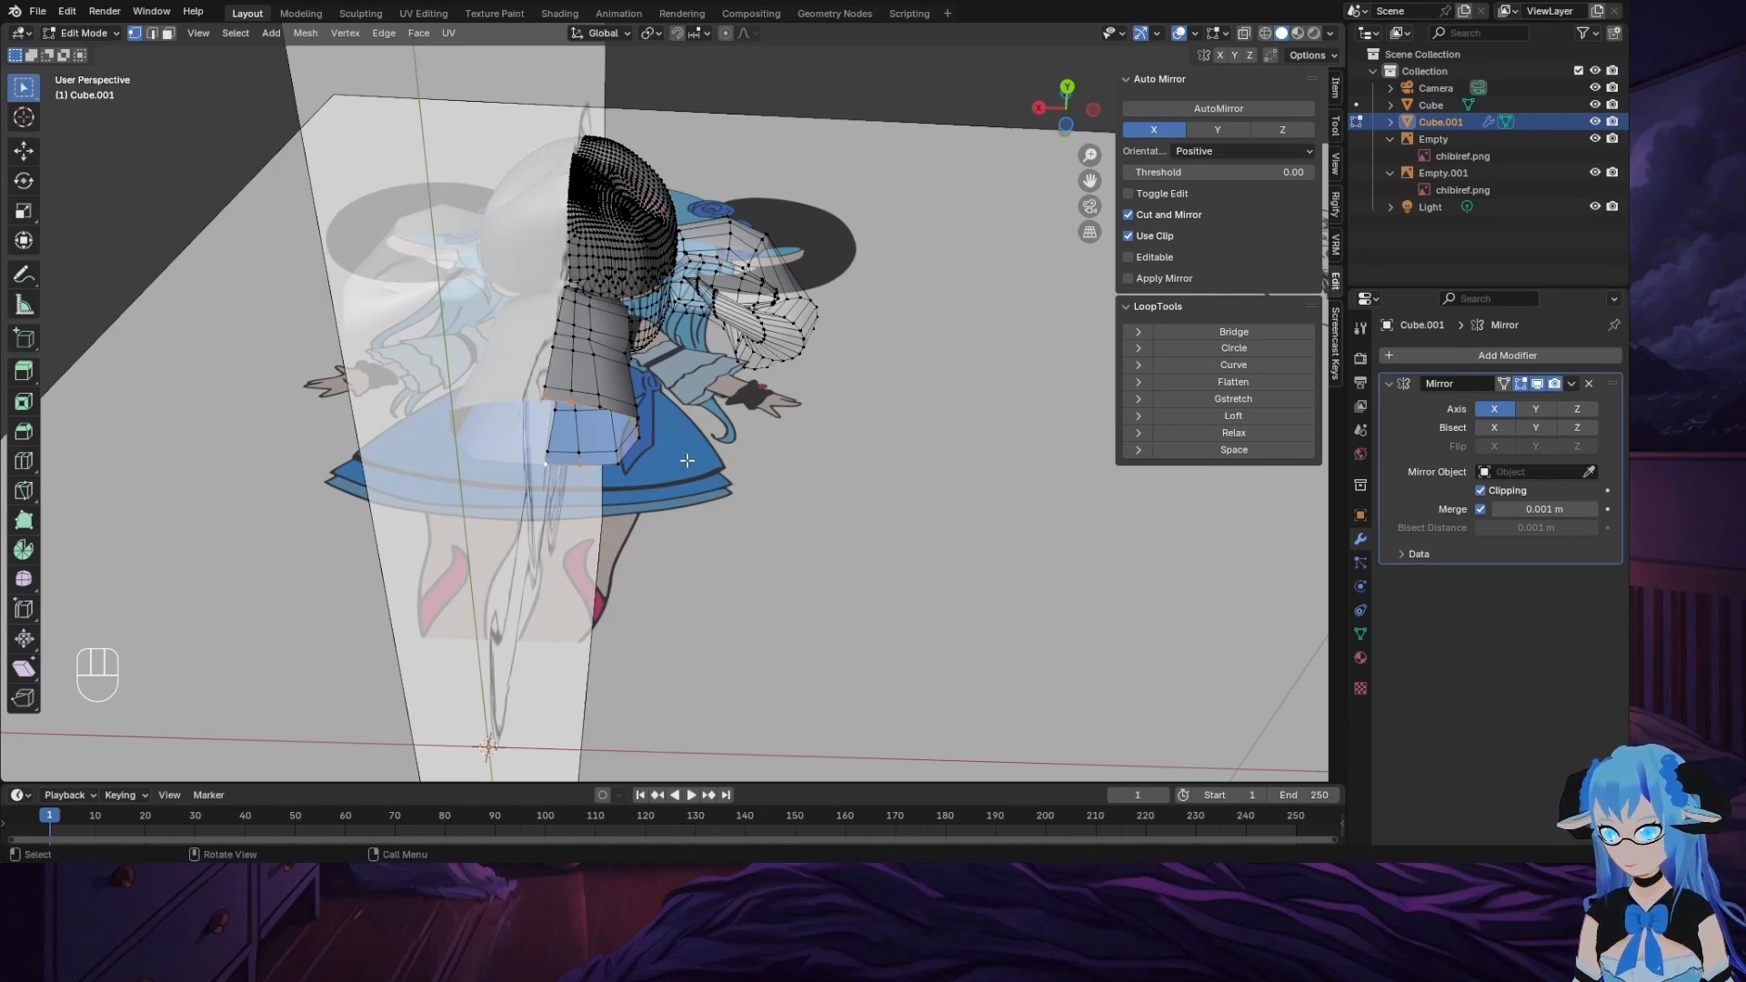
pyautogui.press('f')
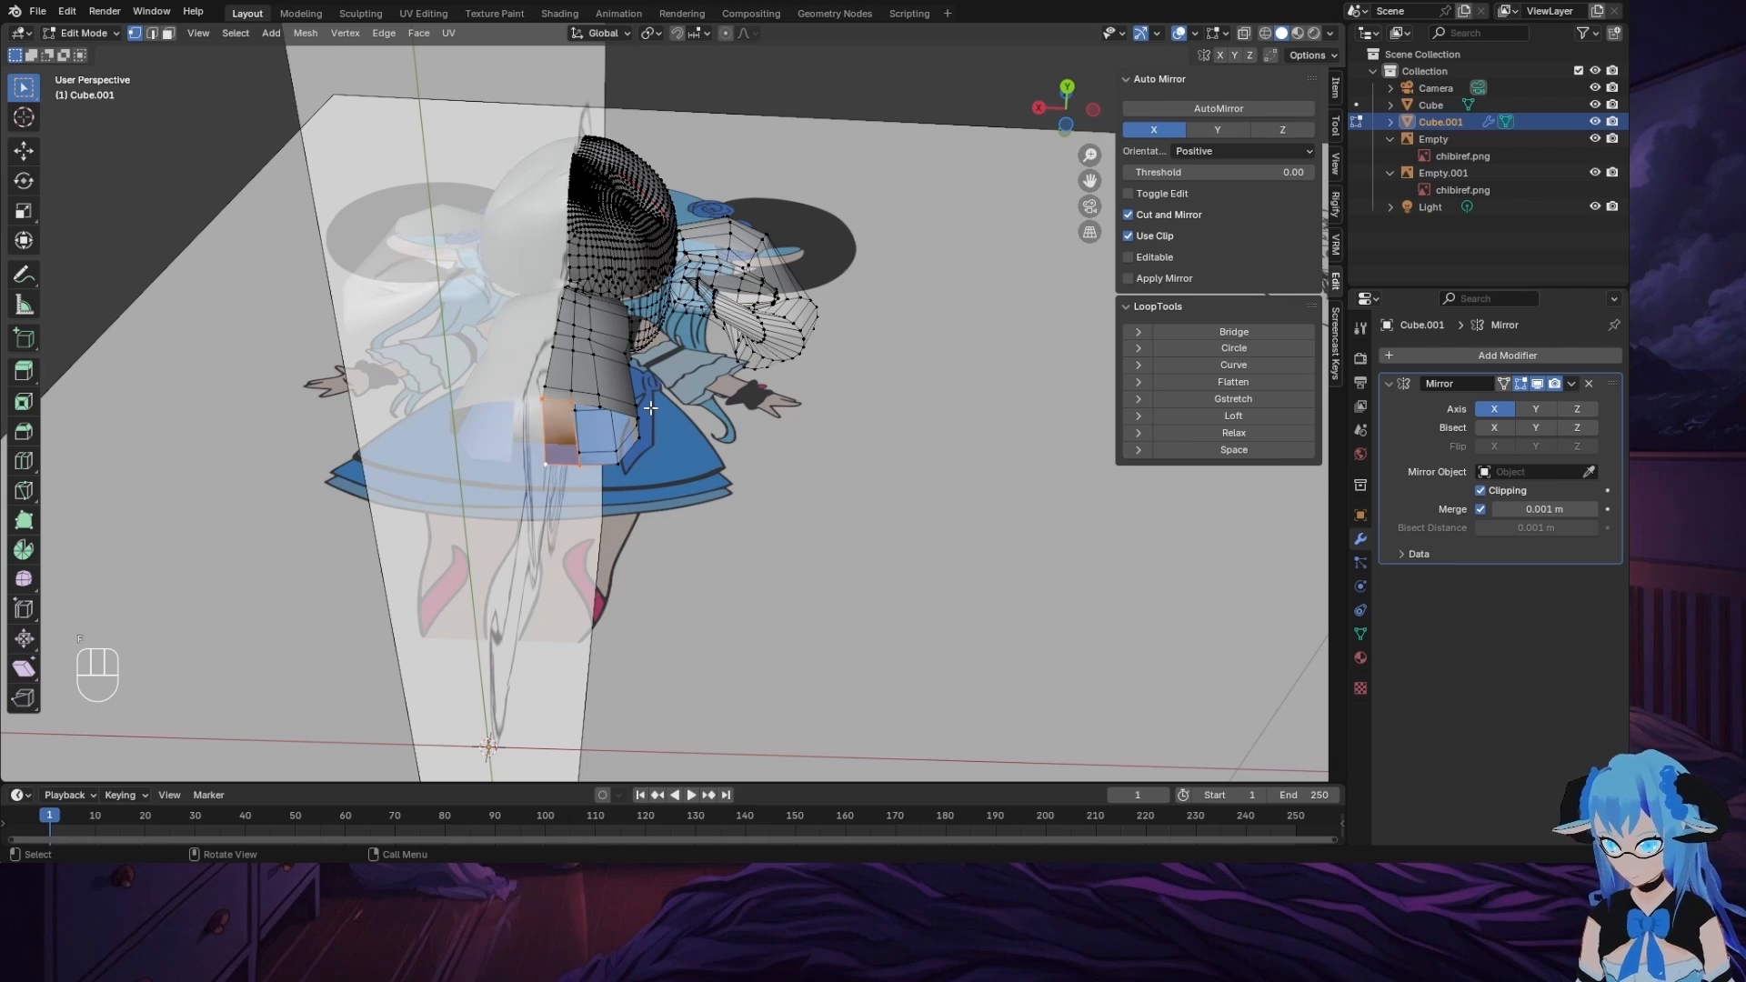
# Step: Extrude the leg opening's edge loop downward twice in the back view, ending at the skirt hem
pyautogui.moveTo(671, 472); pyautogui.dragTo(657, 514, button='middle')
pyautogui.keyDown('alt'); pyautogui.click(618, 492); pyautogui.keyUp('alt')
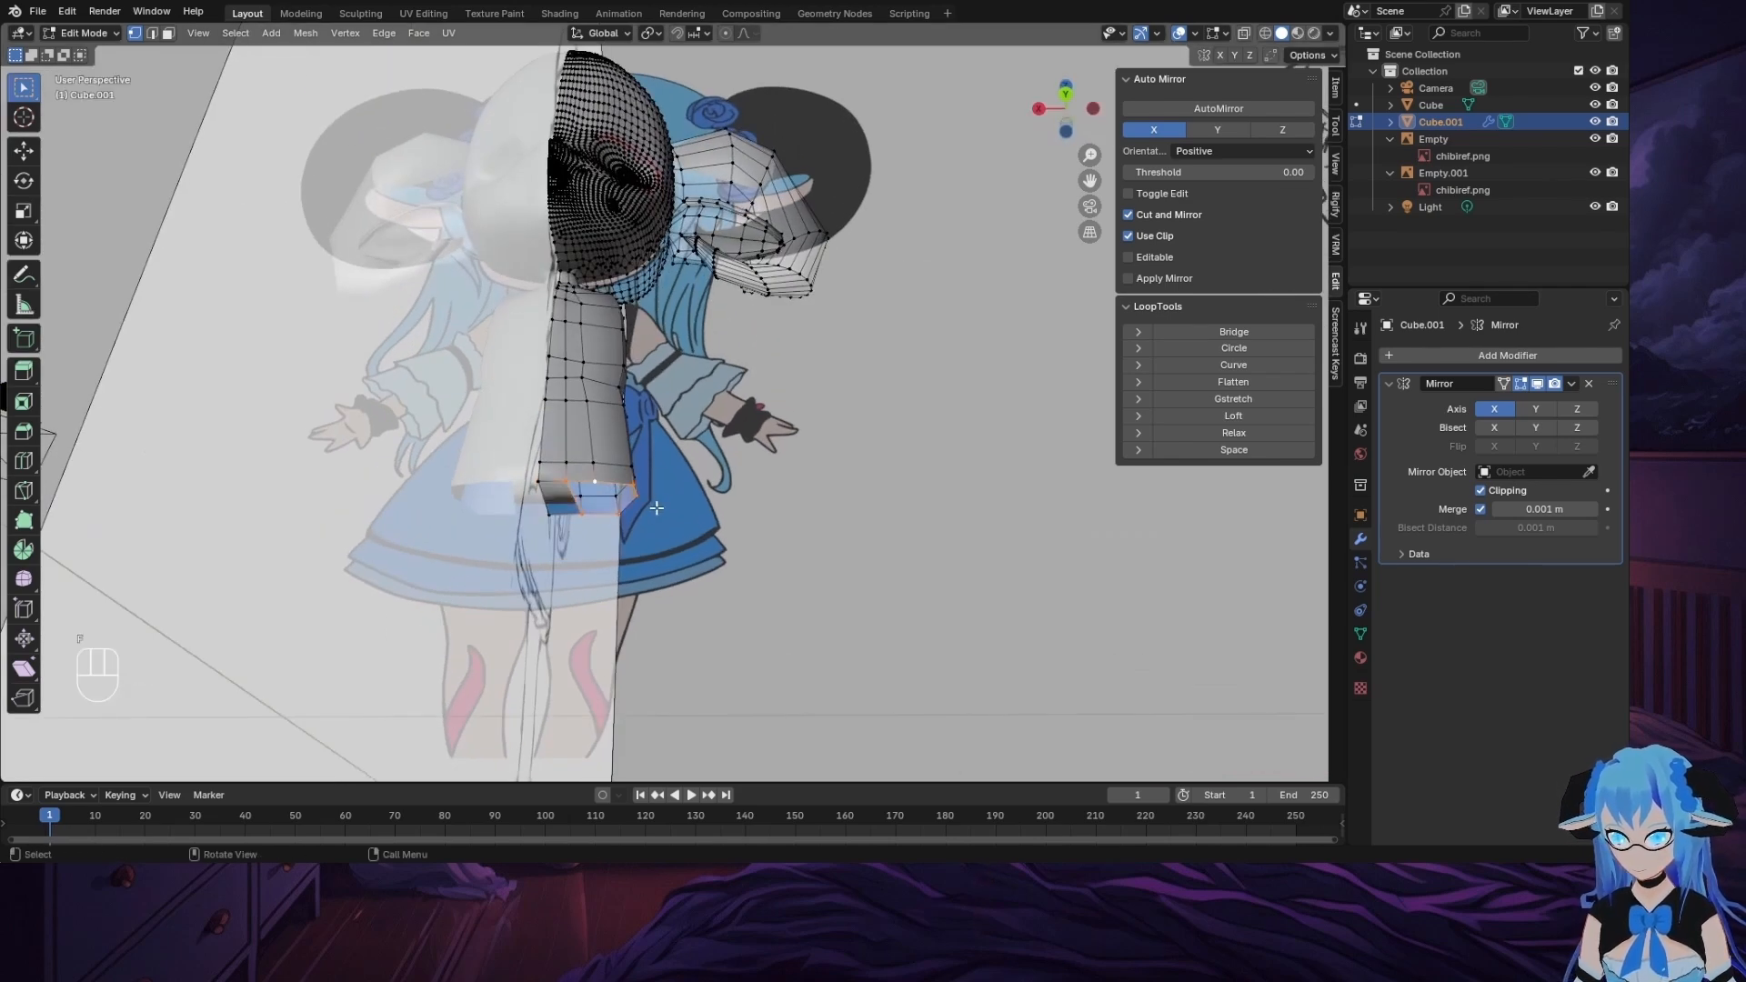
pyautogui.click(1065, 94)
pyautogui.press('e')
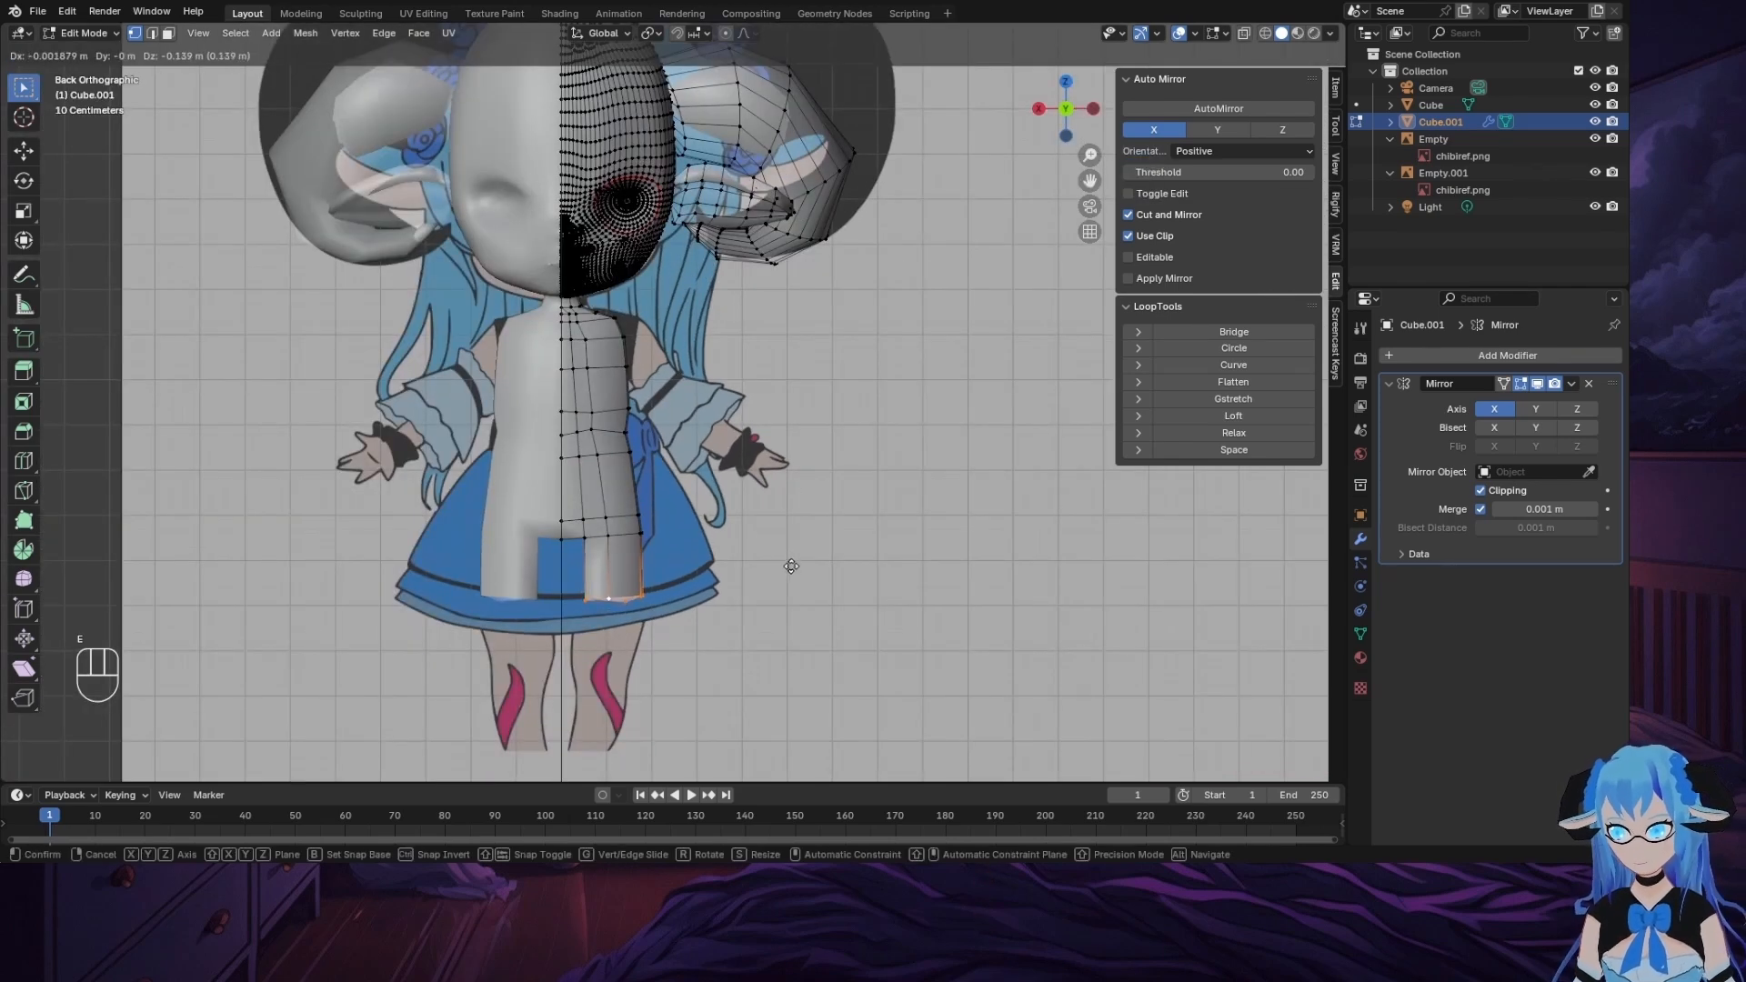
pyautogui.click(789, 565)
pyautogui.press('e')
pyautogui.click(797, 649)
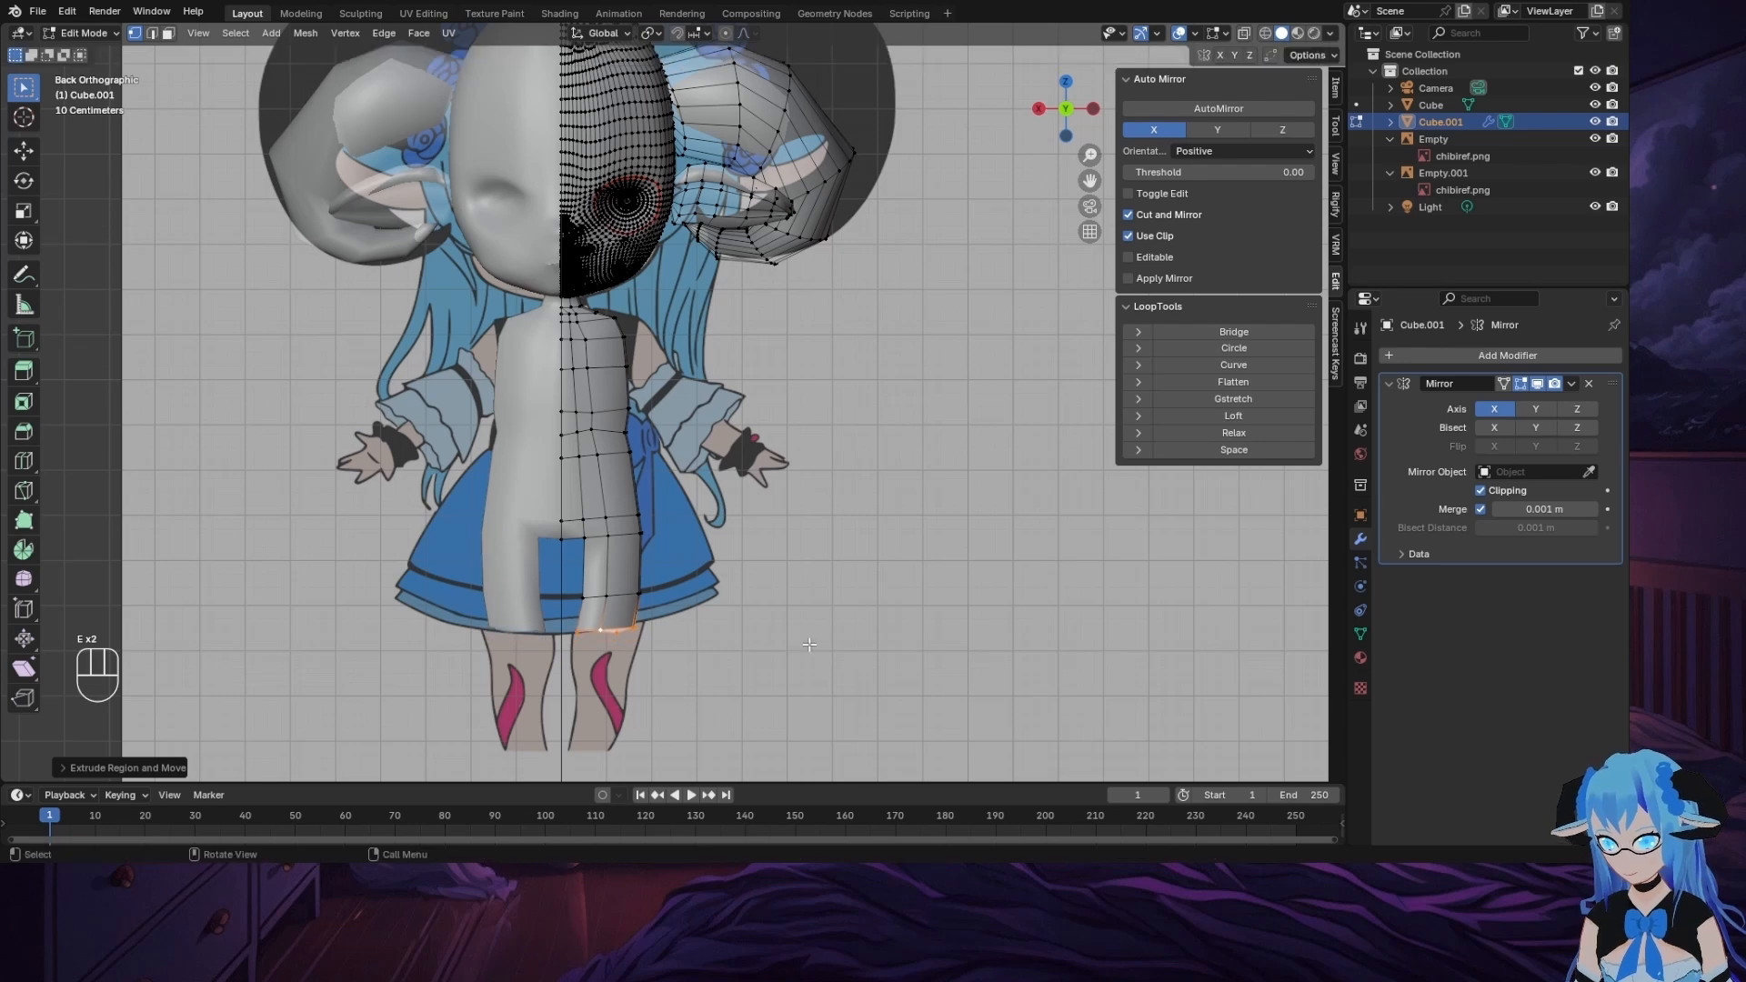
# Step: Scale and reposition the leg's lower edge loop to match the reference, and extrude it down to just below the skirt hem
pyautogui.press('s')
pyautogui.click(820, 614)
pyautogui.press('g')
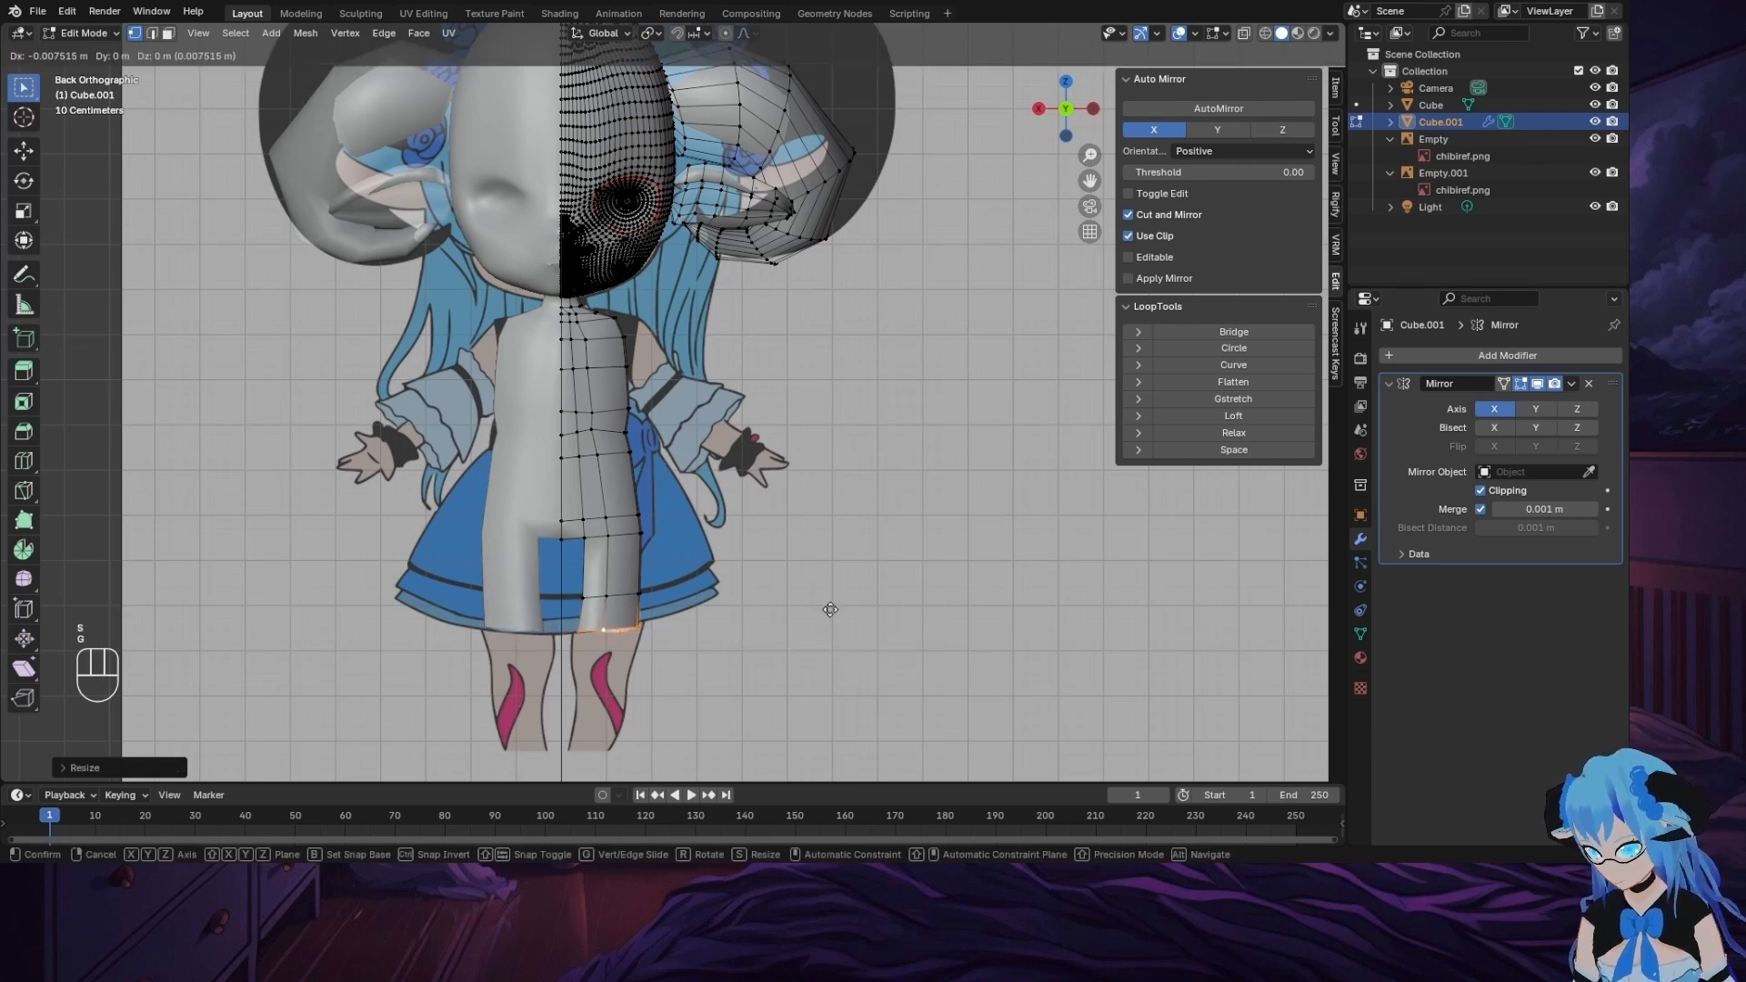
pyautogui.click(885, 632)
pyautogui.press('e')
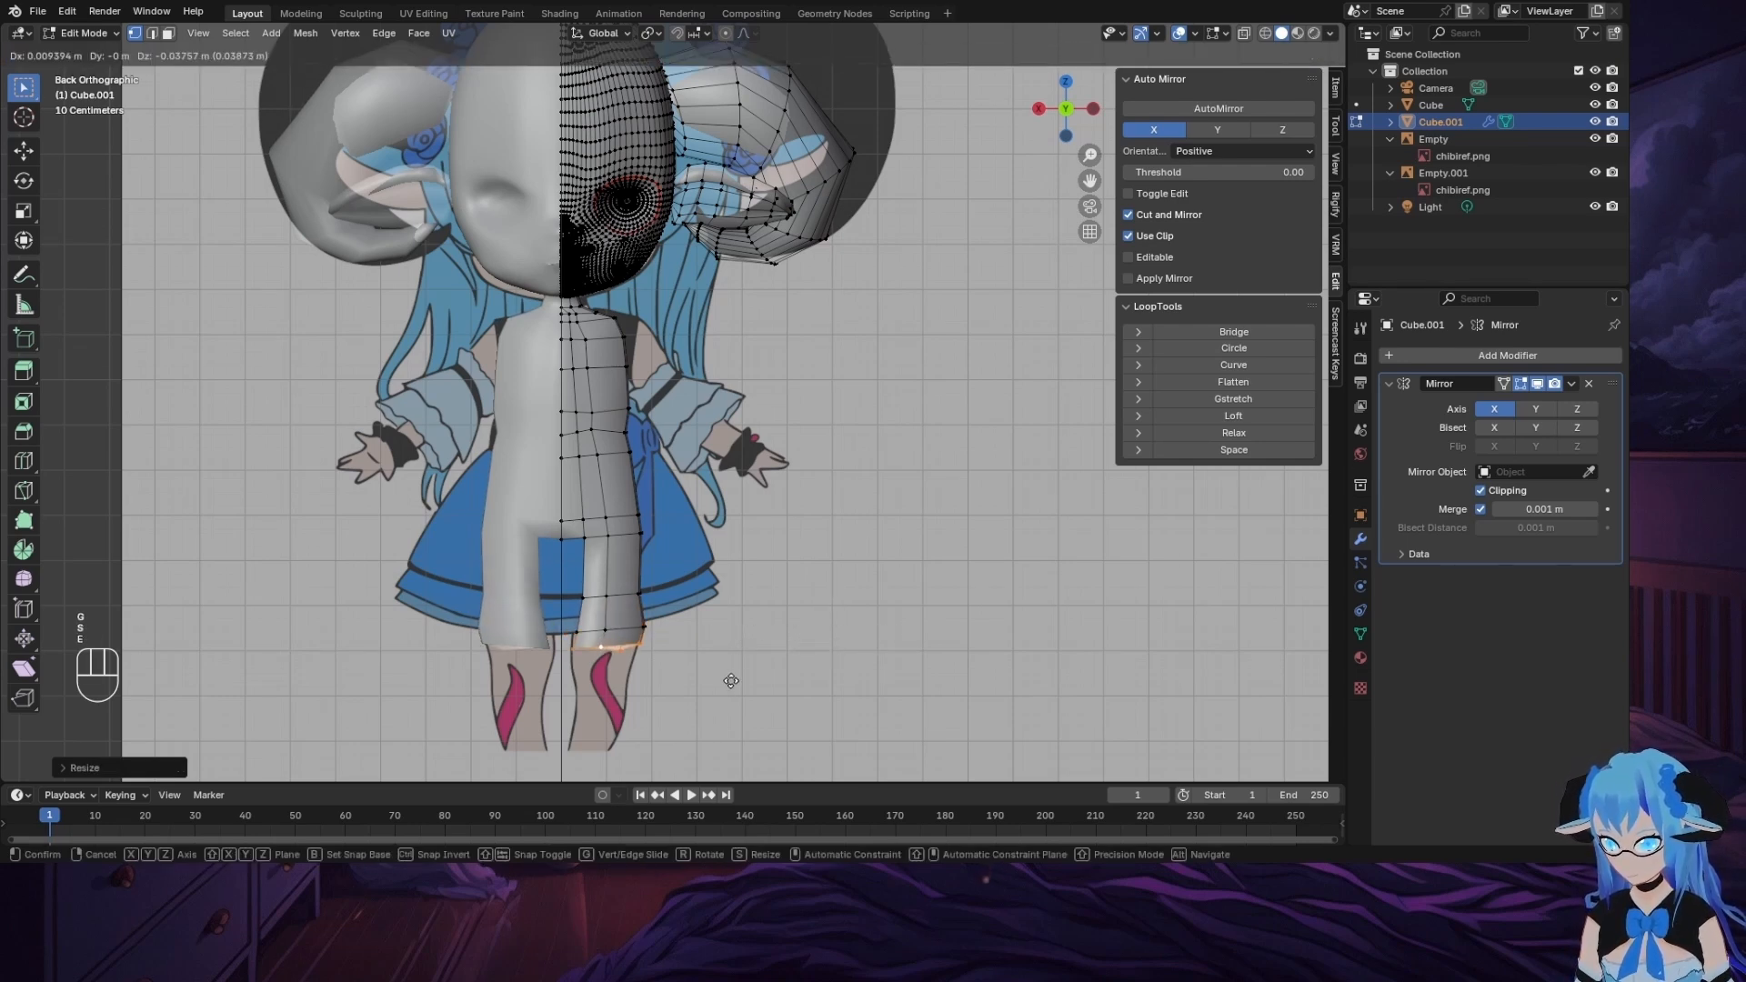
pyautogui.click(744, 682)
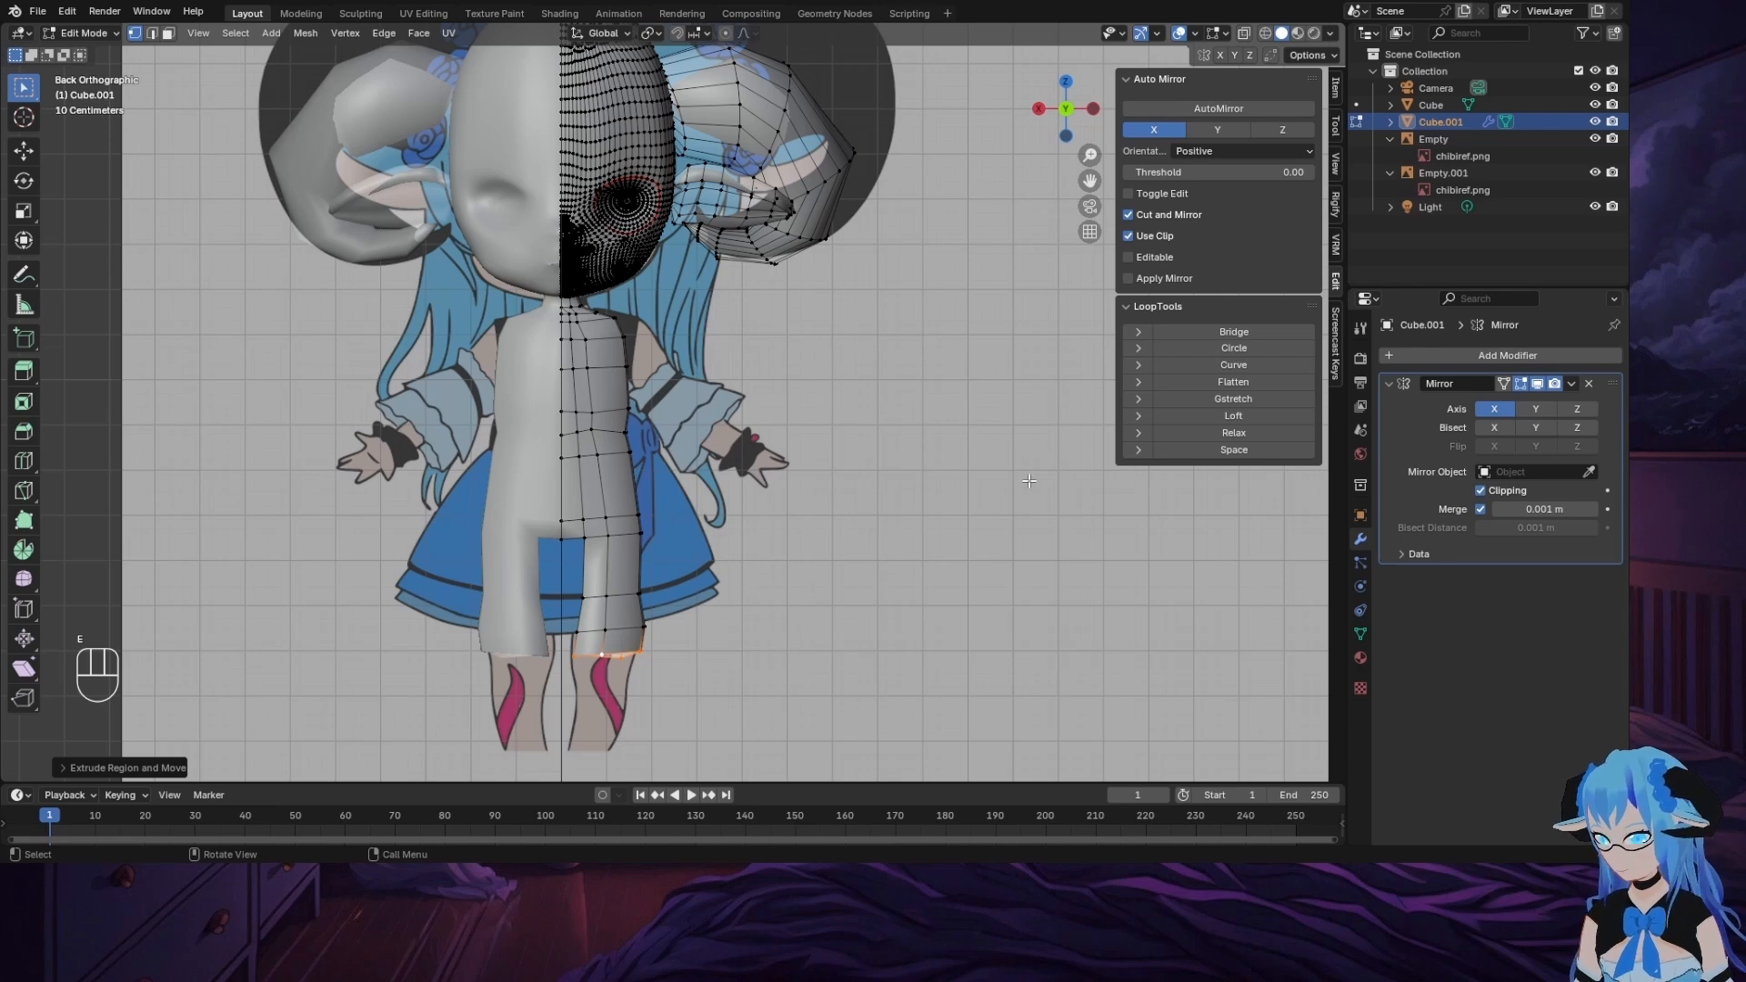
pyautogui.keyDown('shift'); pyautogui.moveTo(781, 637); pyautogui.dragTo(787, 450, button='middle'); pyautogui.keyUp('shift')
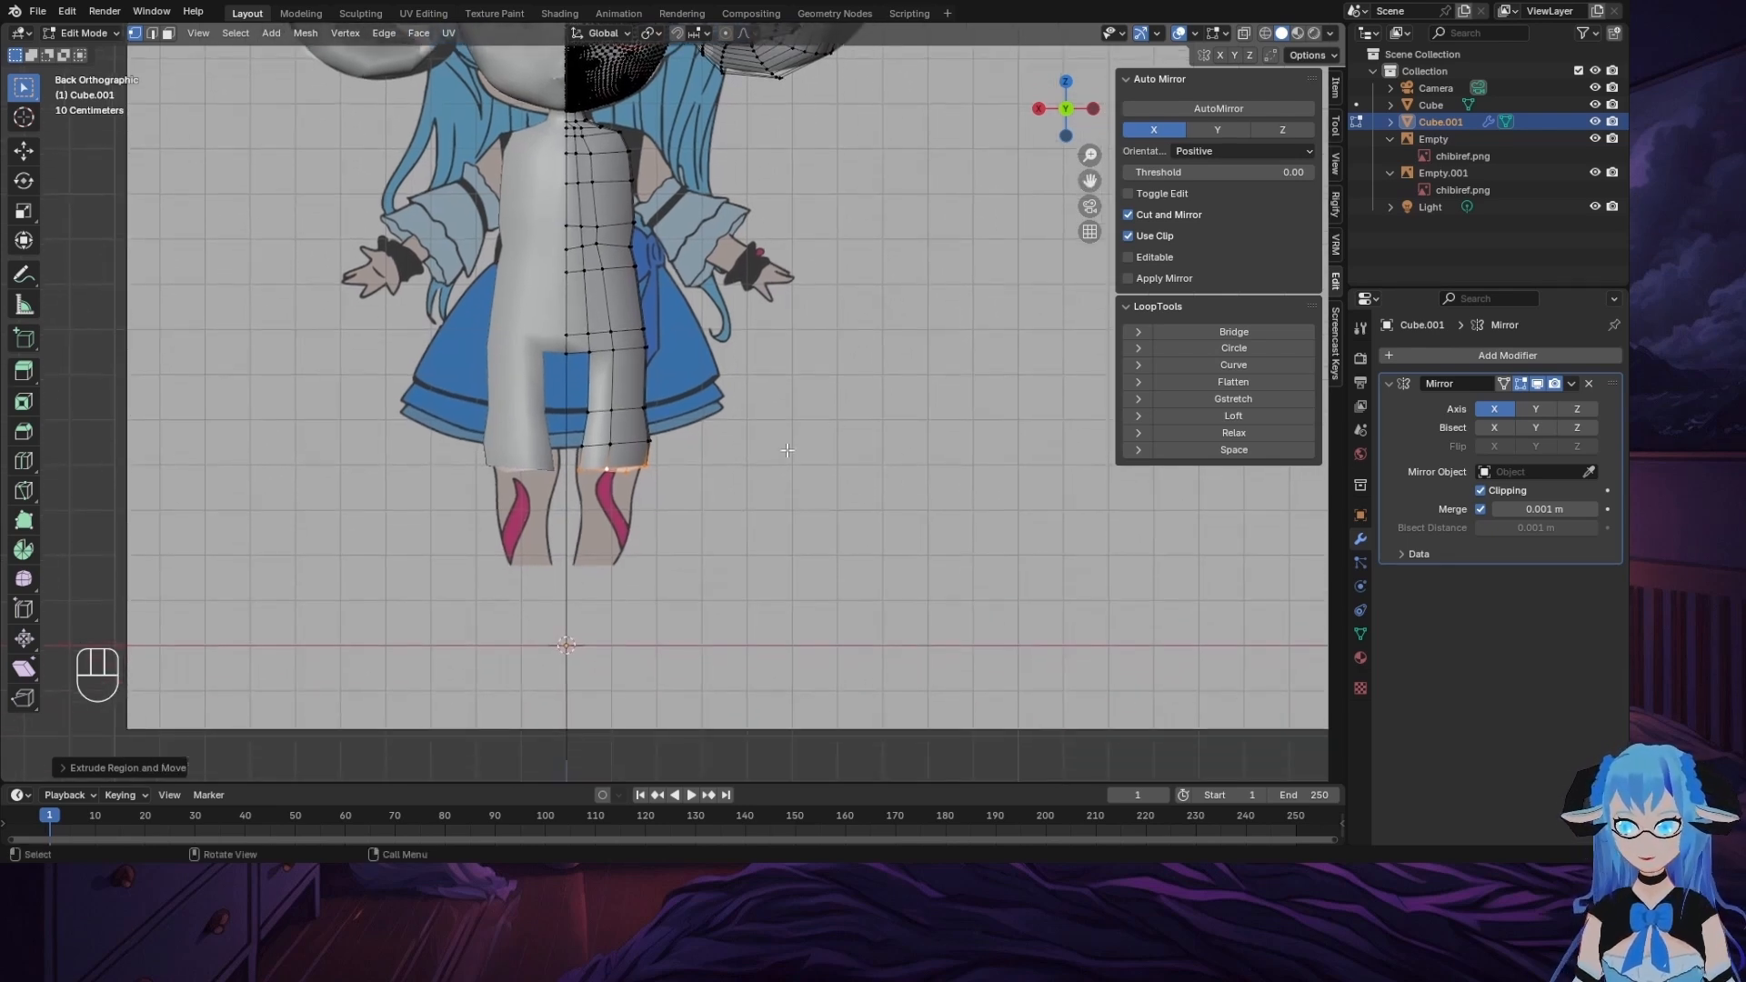